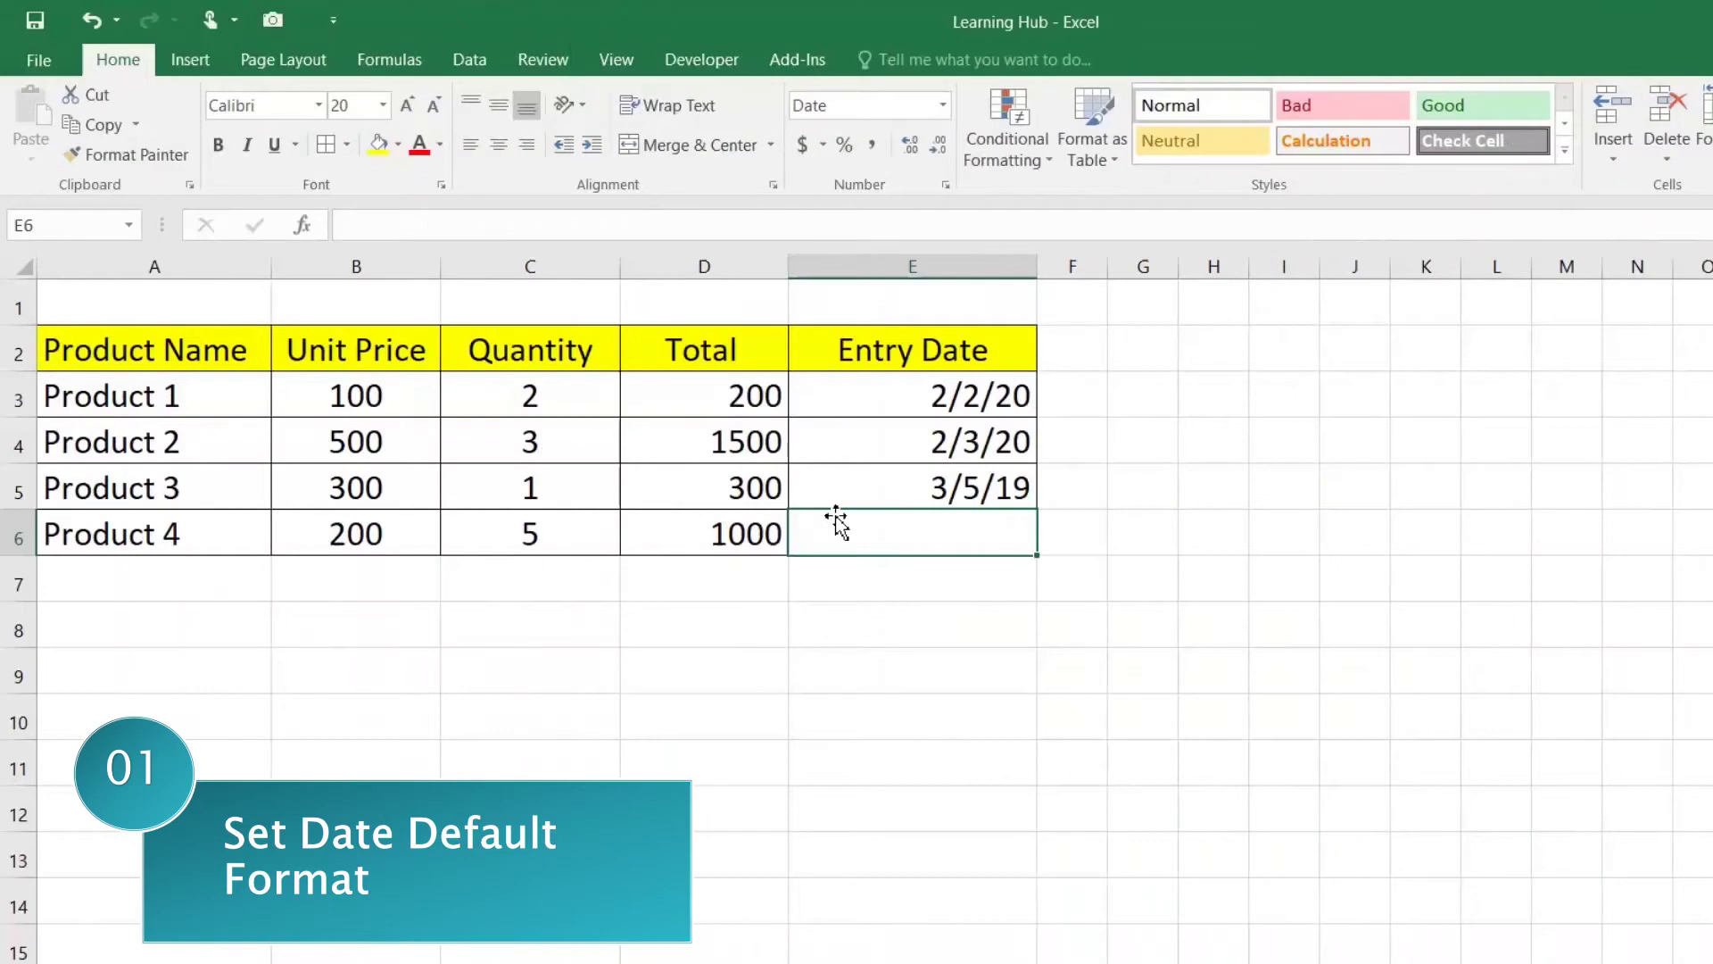
Step: Enter 02-MAR-2020 as Product 4's Entry Date in E6 and confirm it displays as 3/2/20
drag(136, 354, 888, 549)
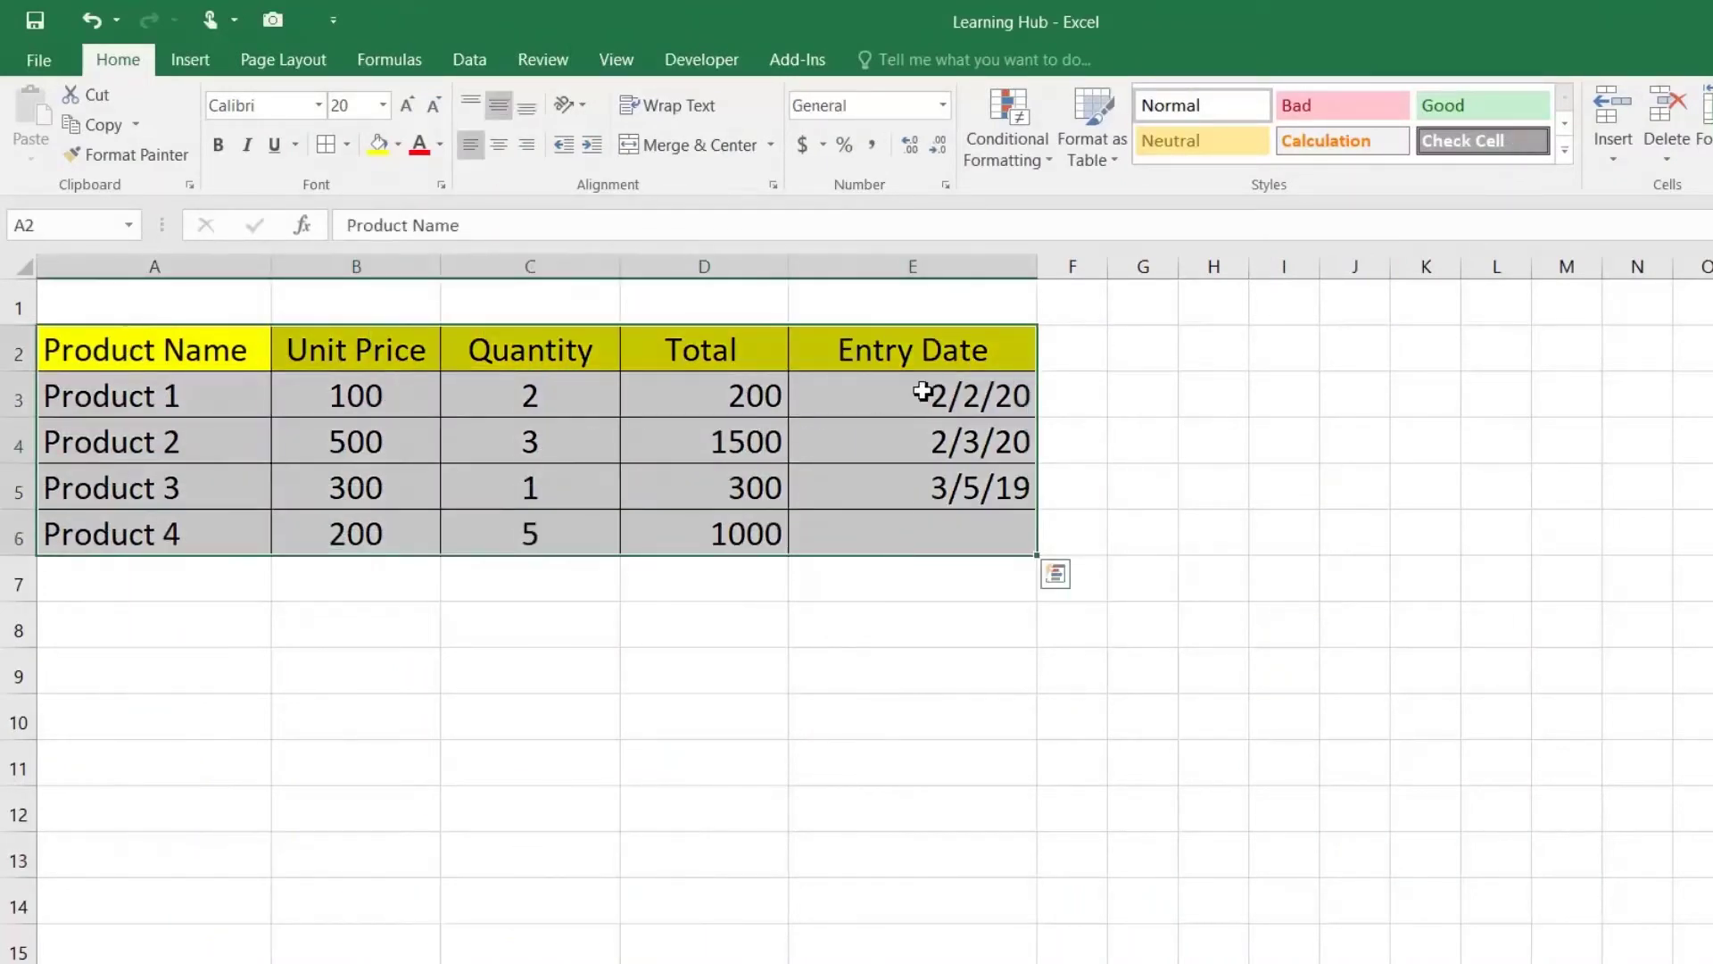
click(963, 402)
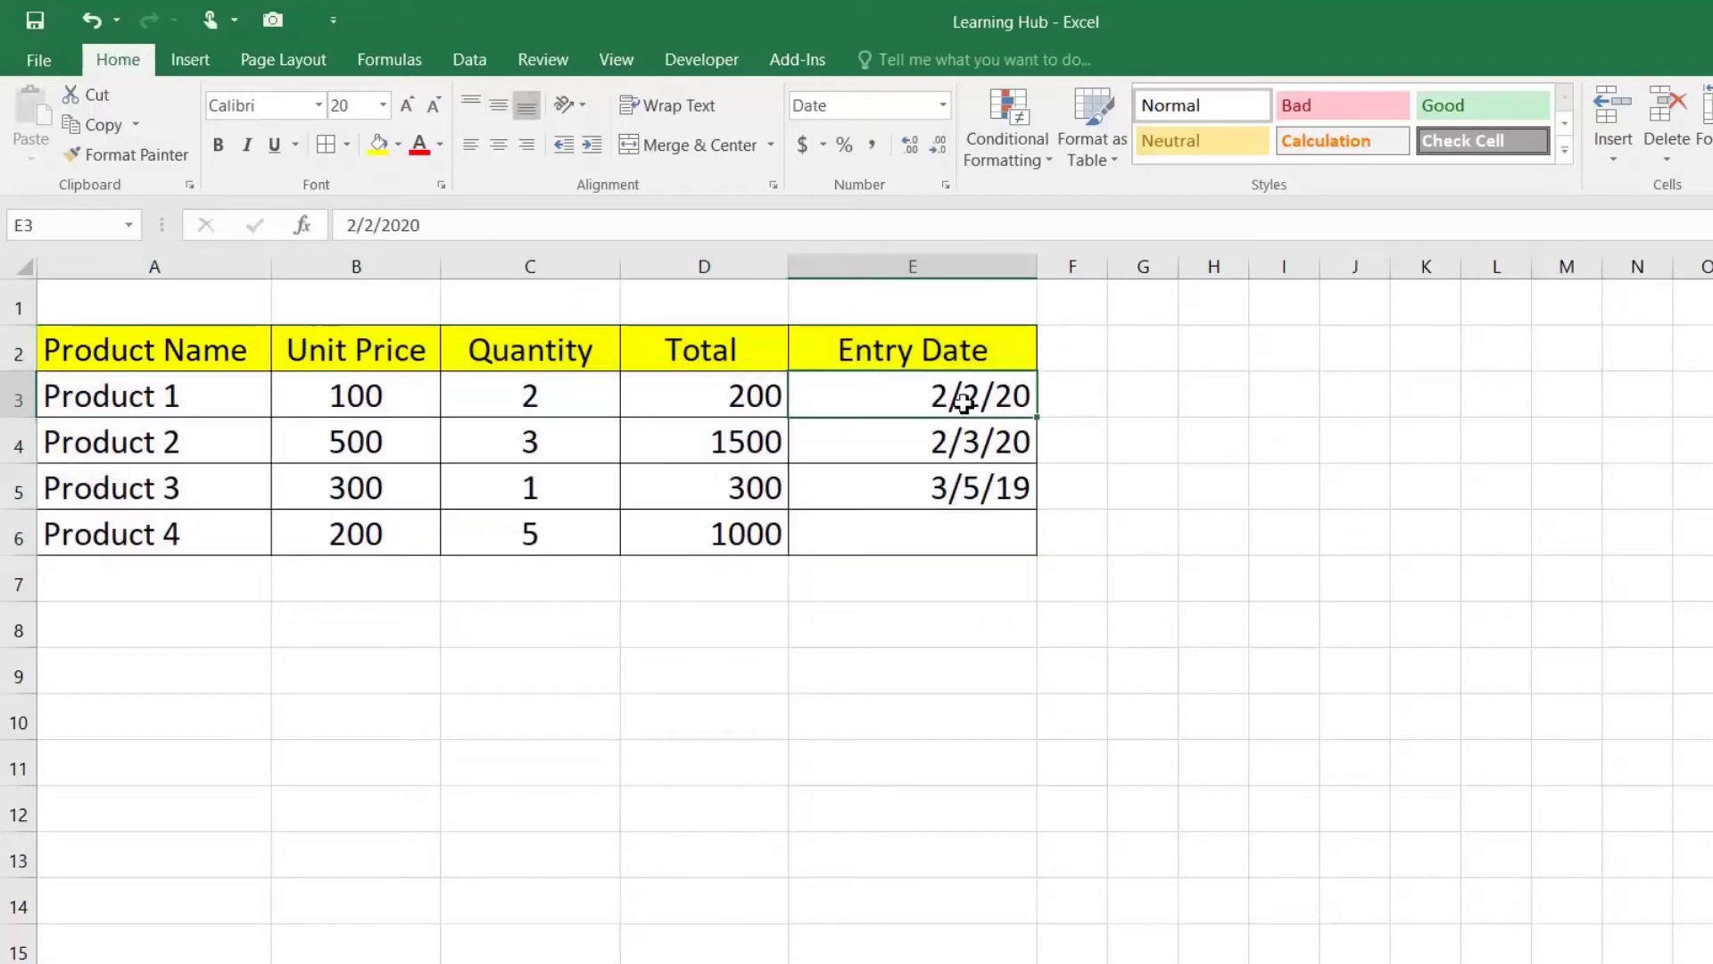
click(980, 528)
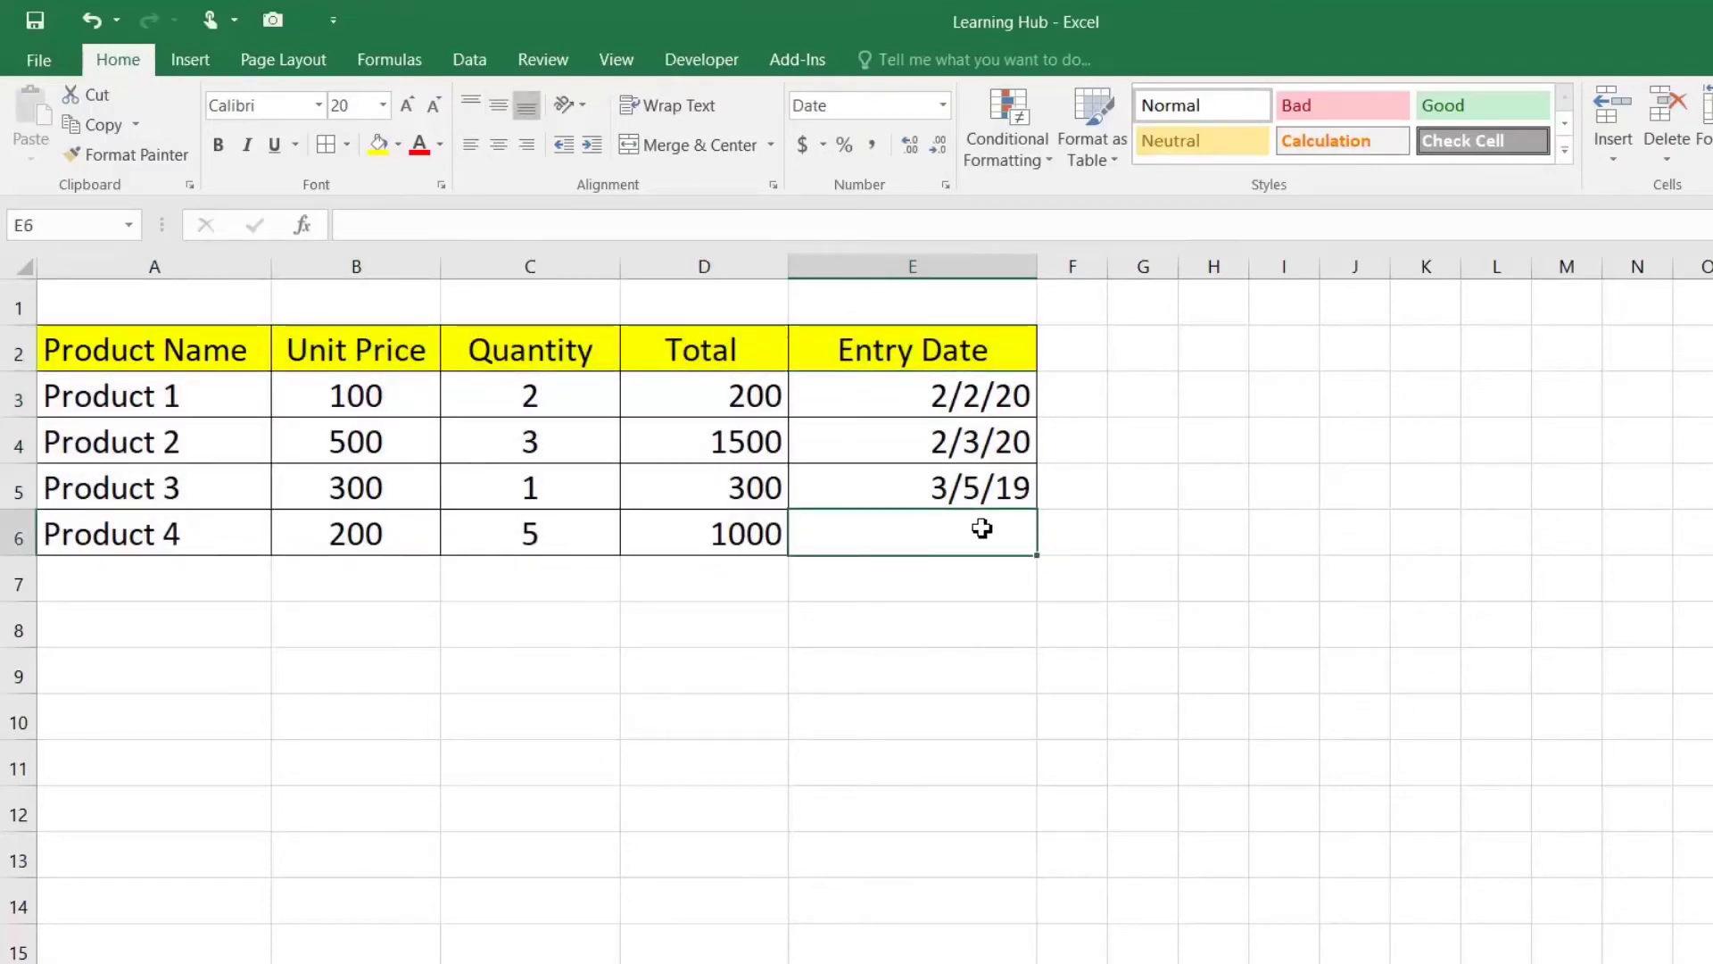
text(02-)
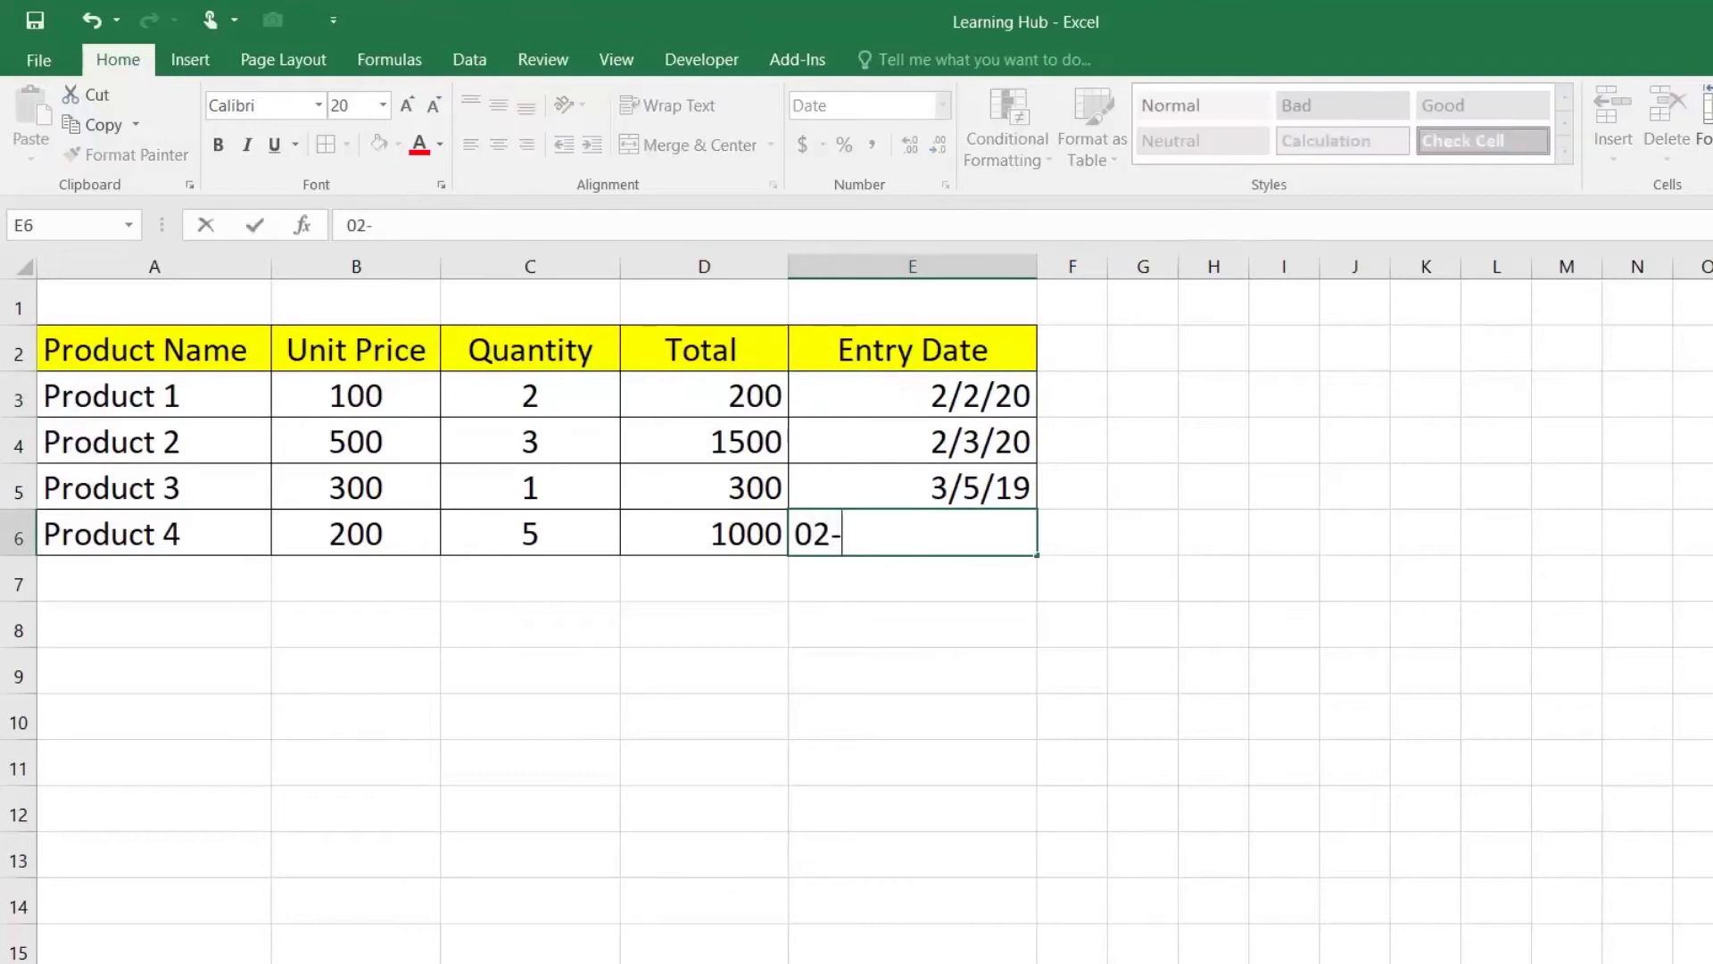
text(MAR-2020)
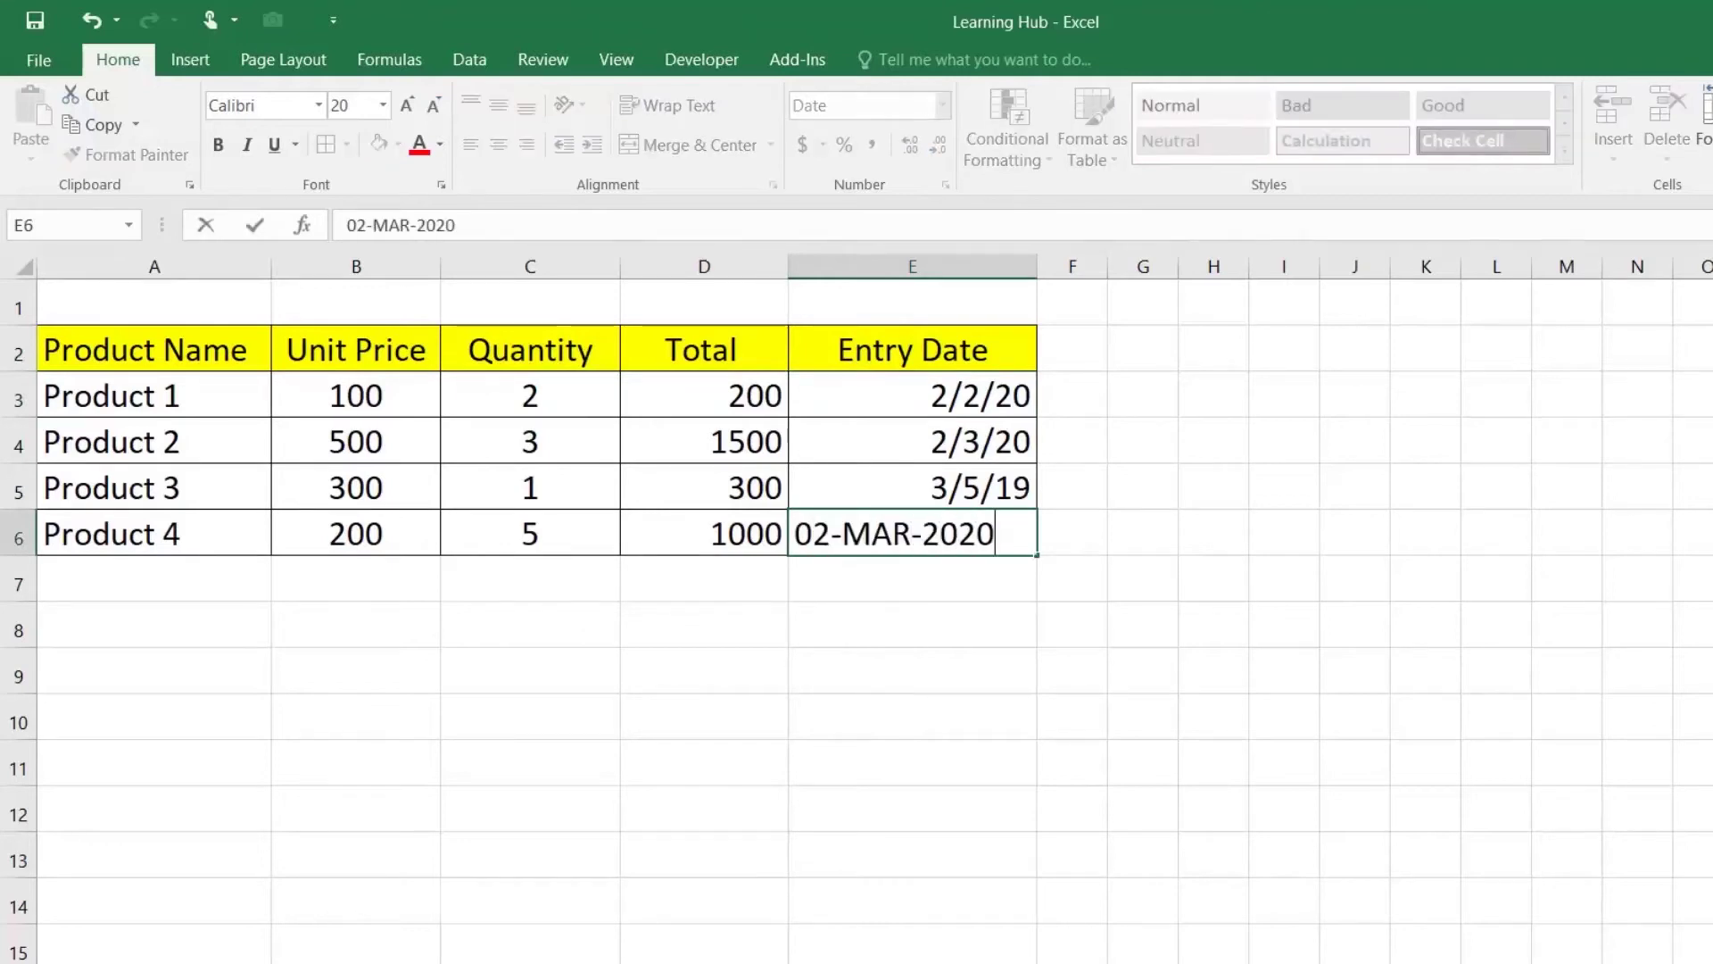
key(Return)
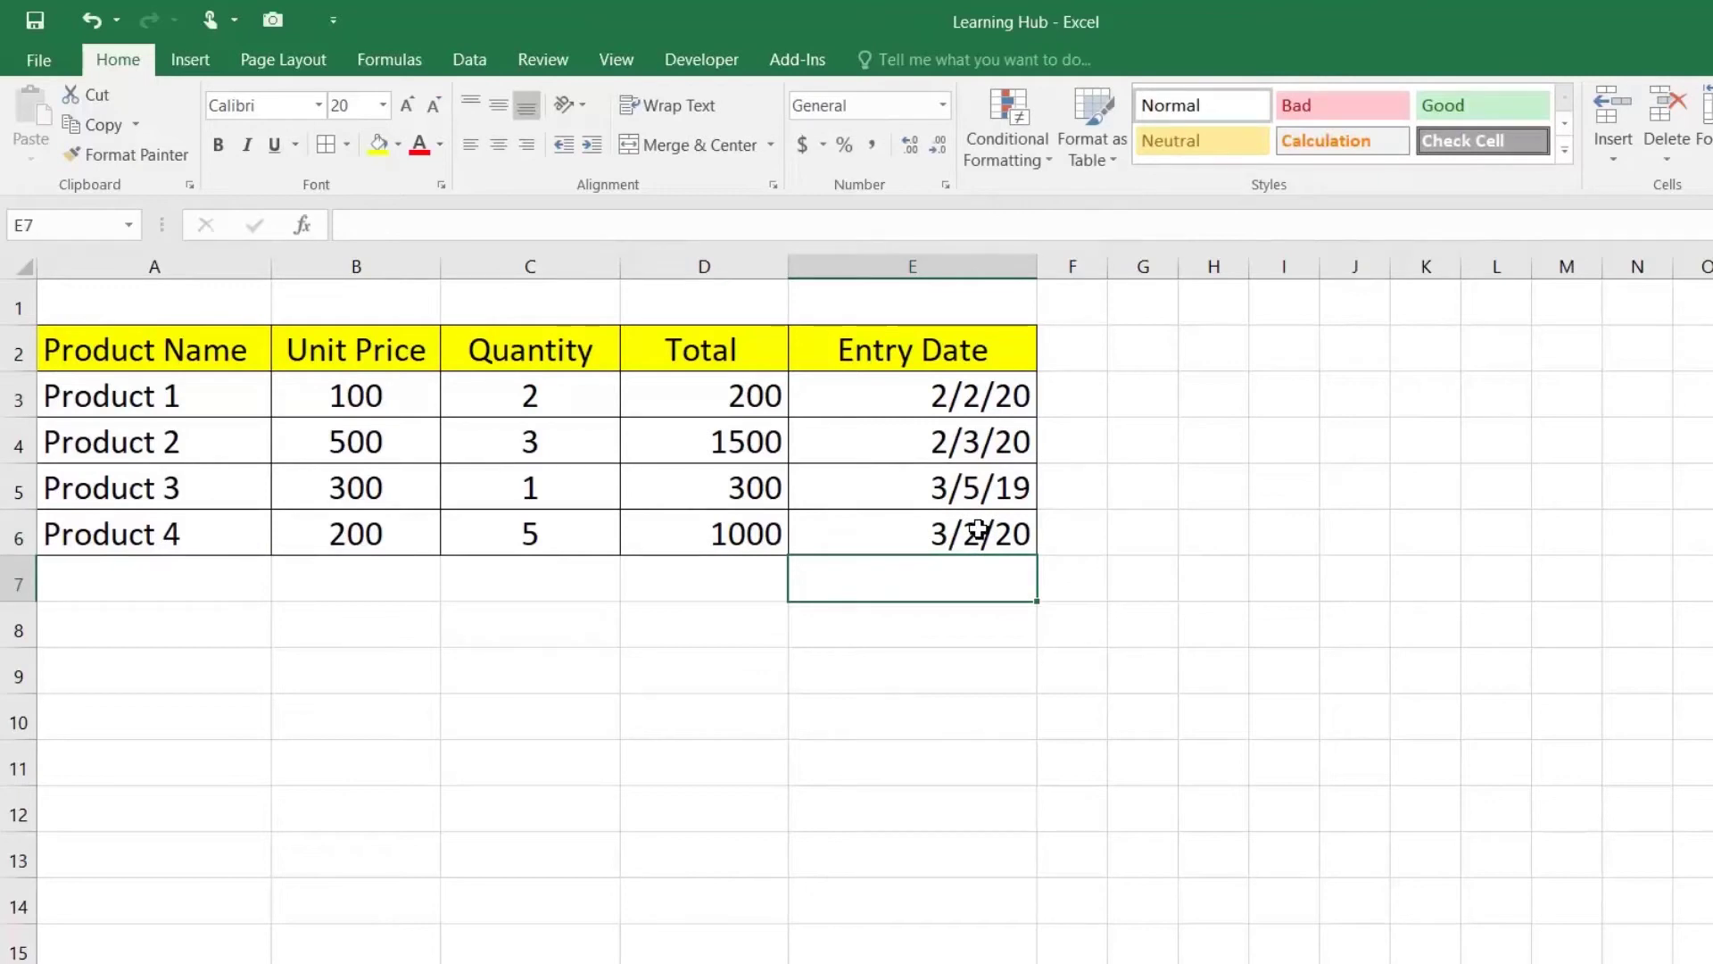
click(970, 534)
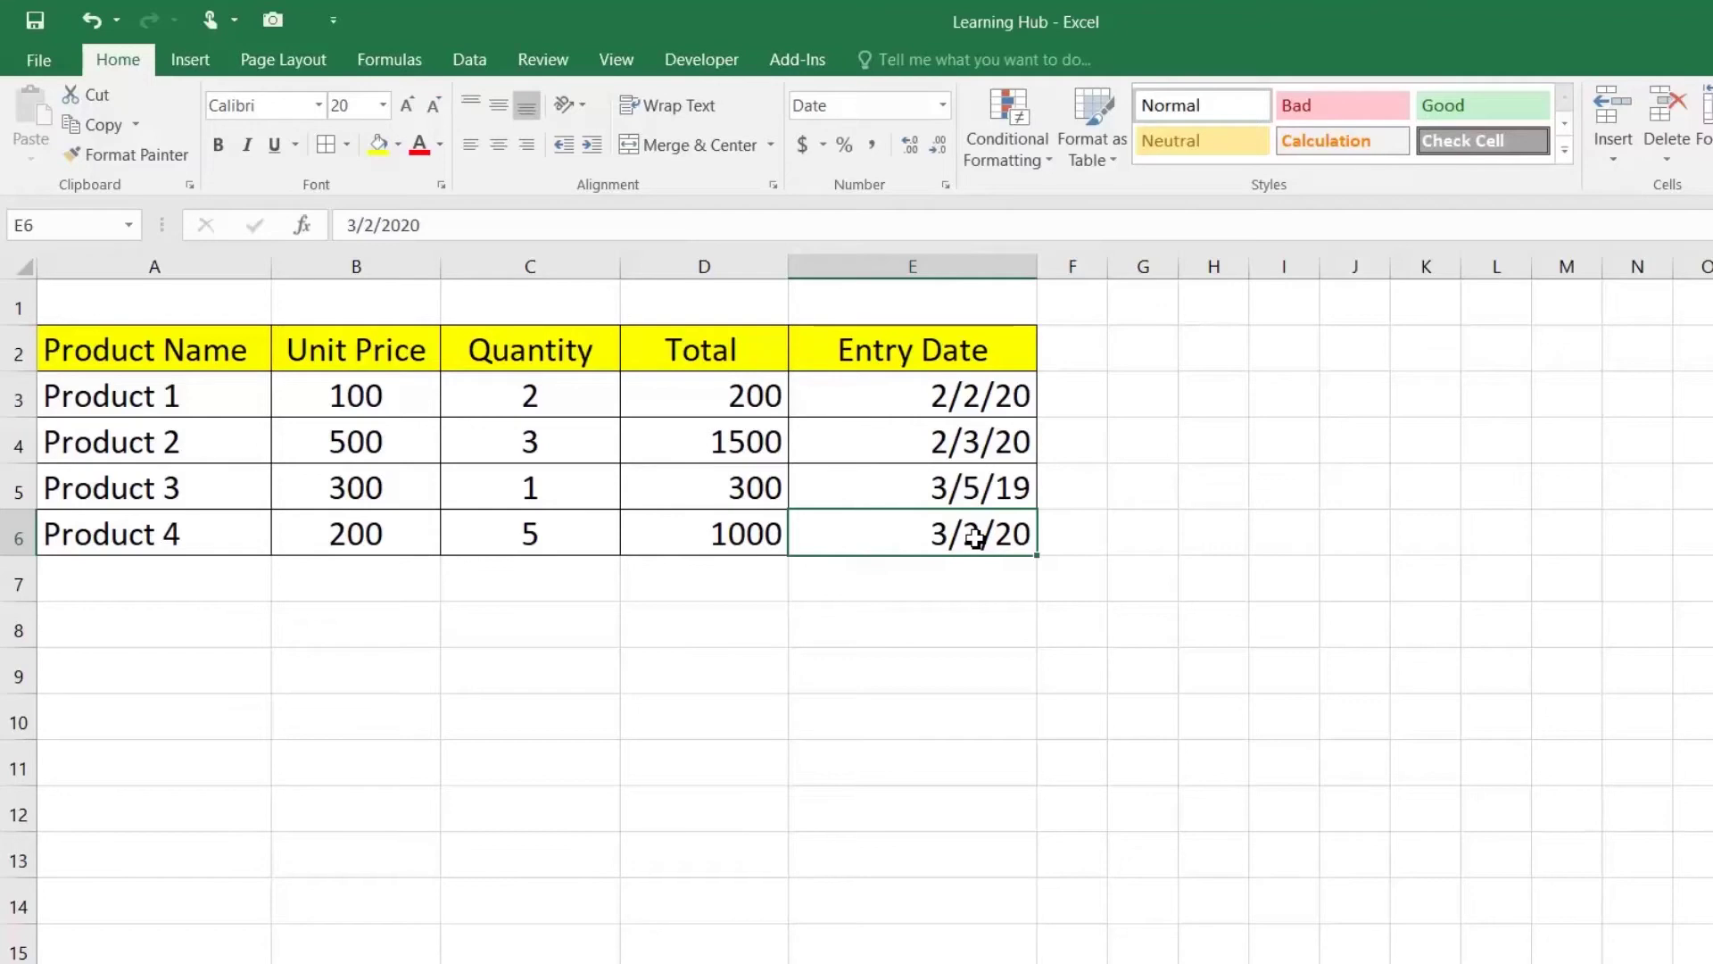
right_click(975, 536)
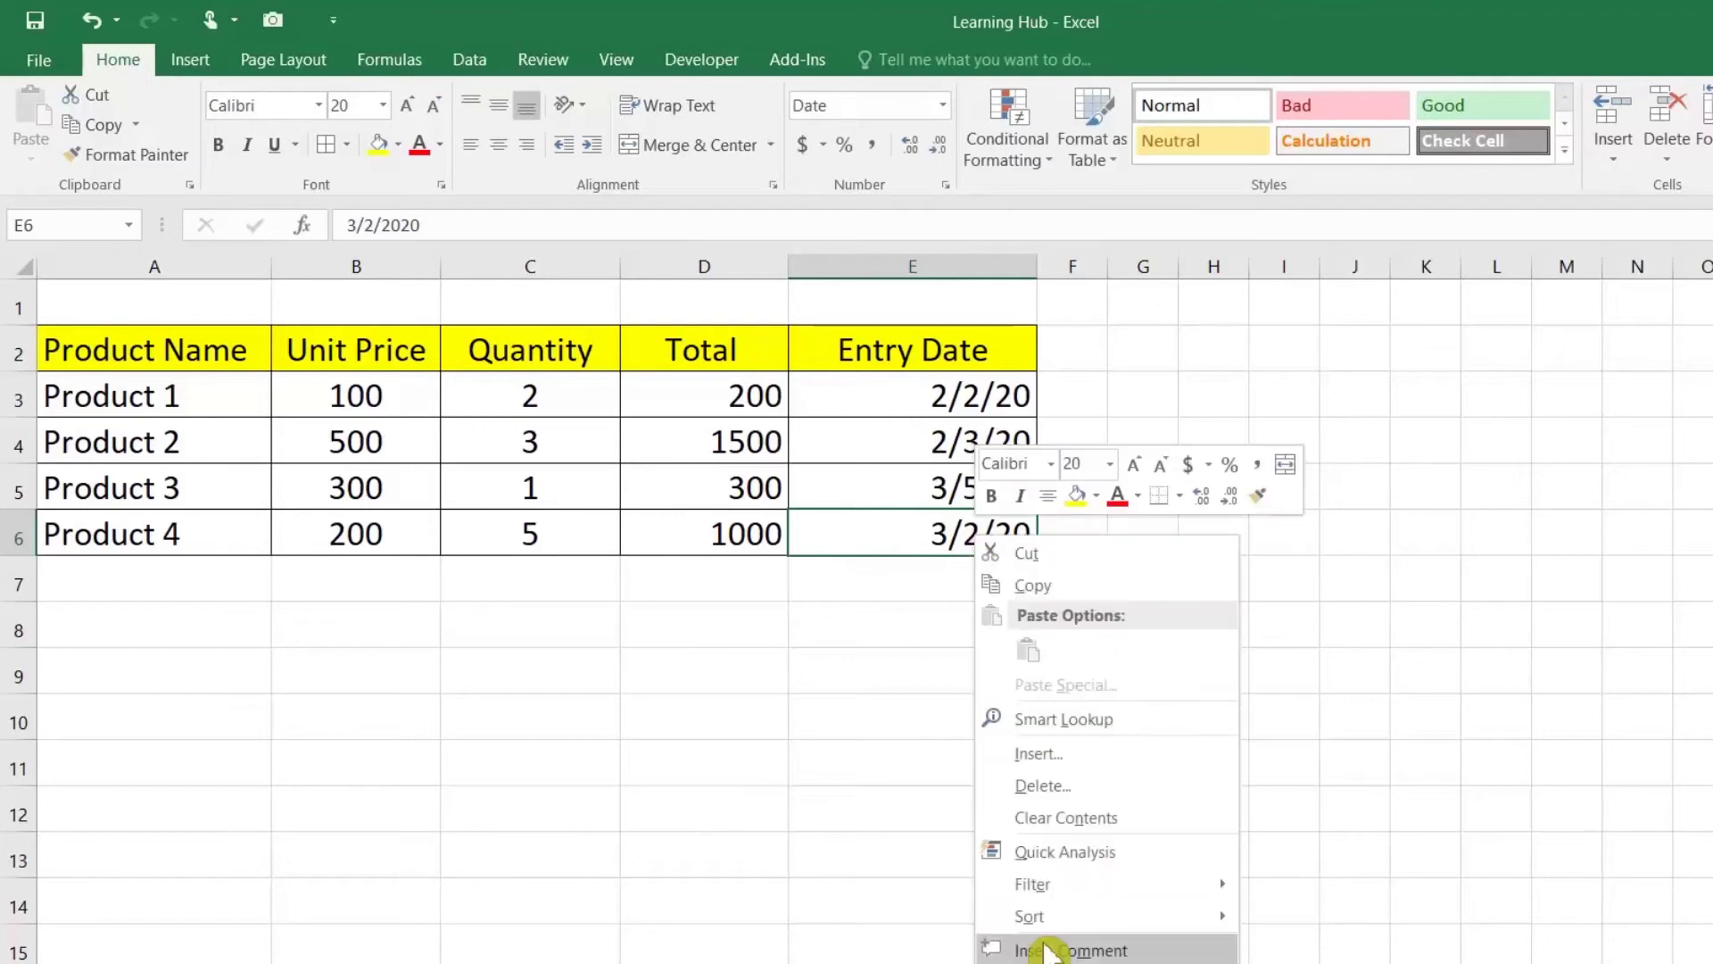
click(862, 546)
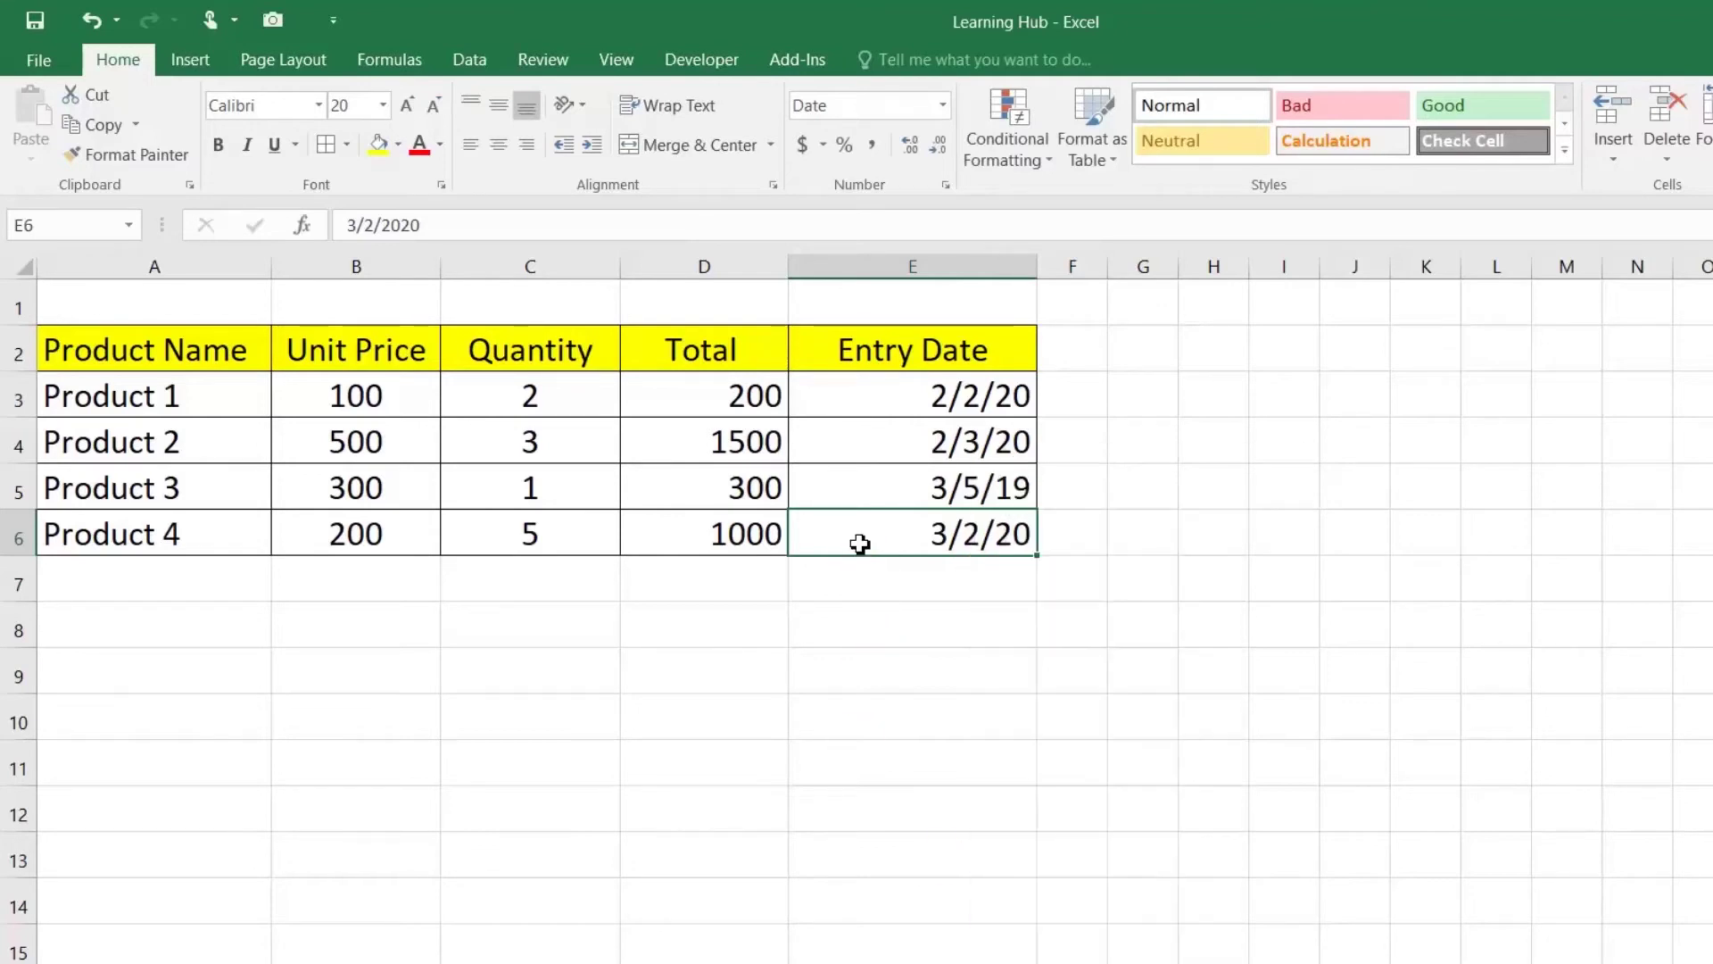
Step: Set the Windows short date format to DD-MM-YYYY in Region settings, apply it, and close Control Panel
key(super+i)
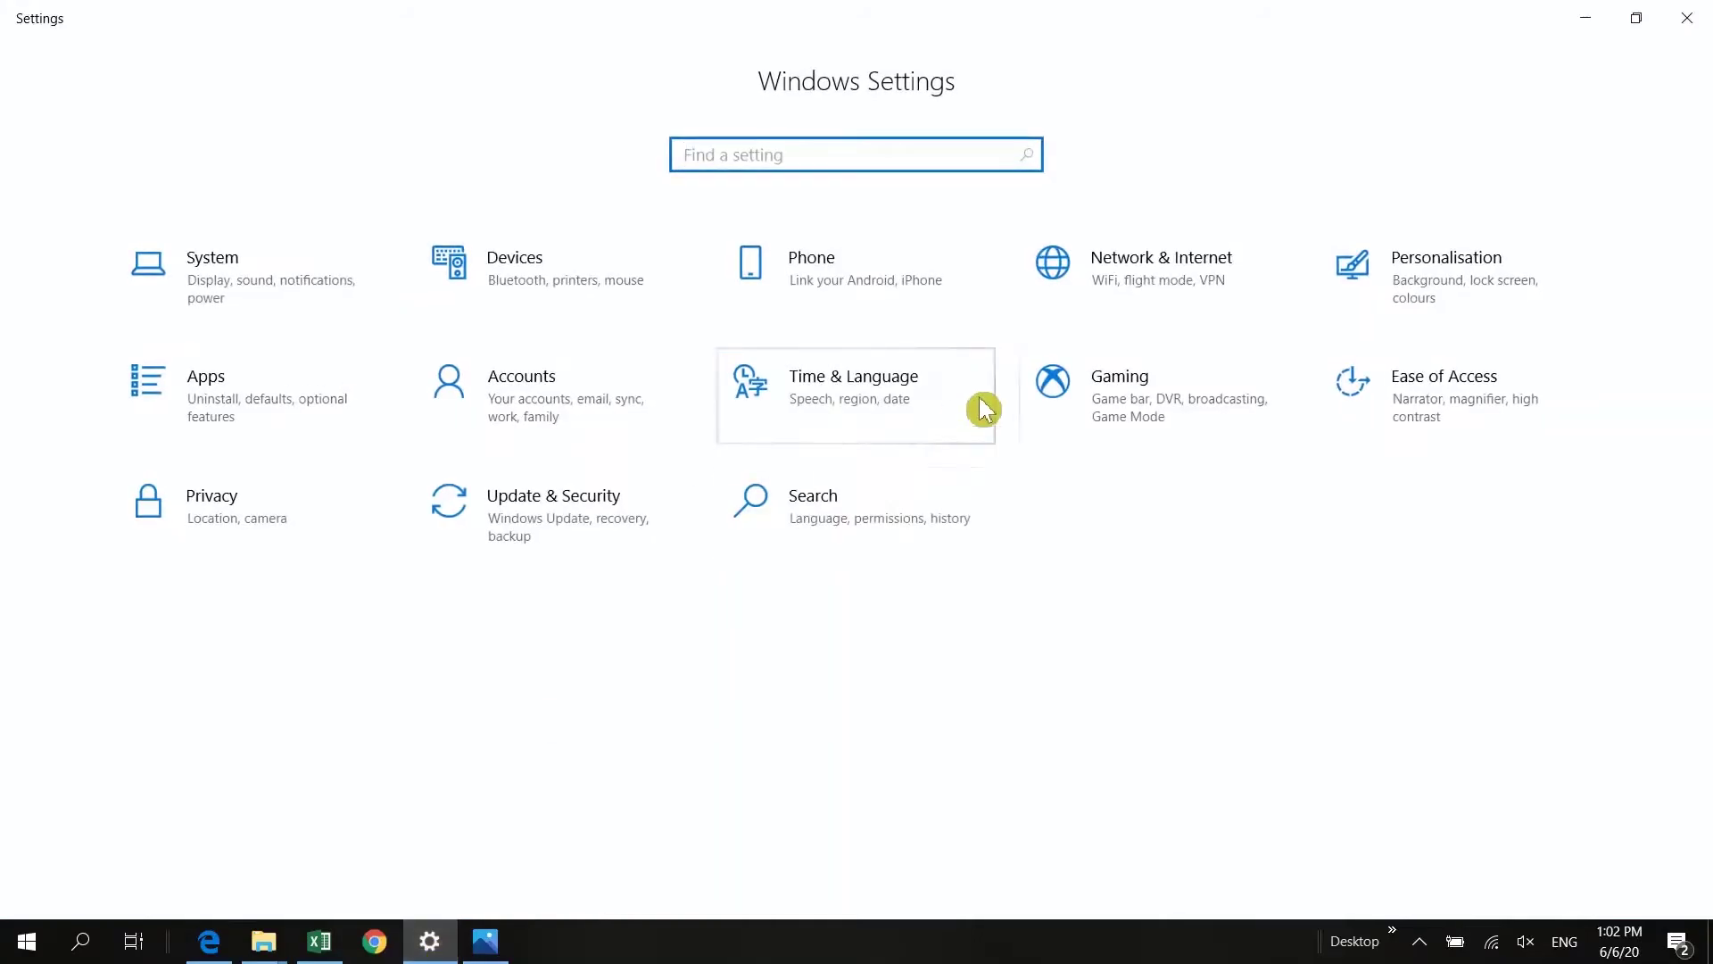
click(859, 417)
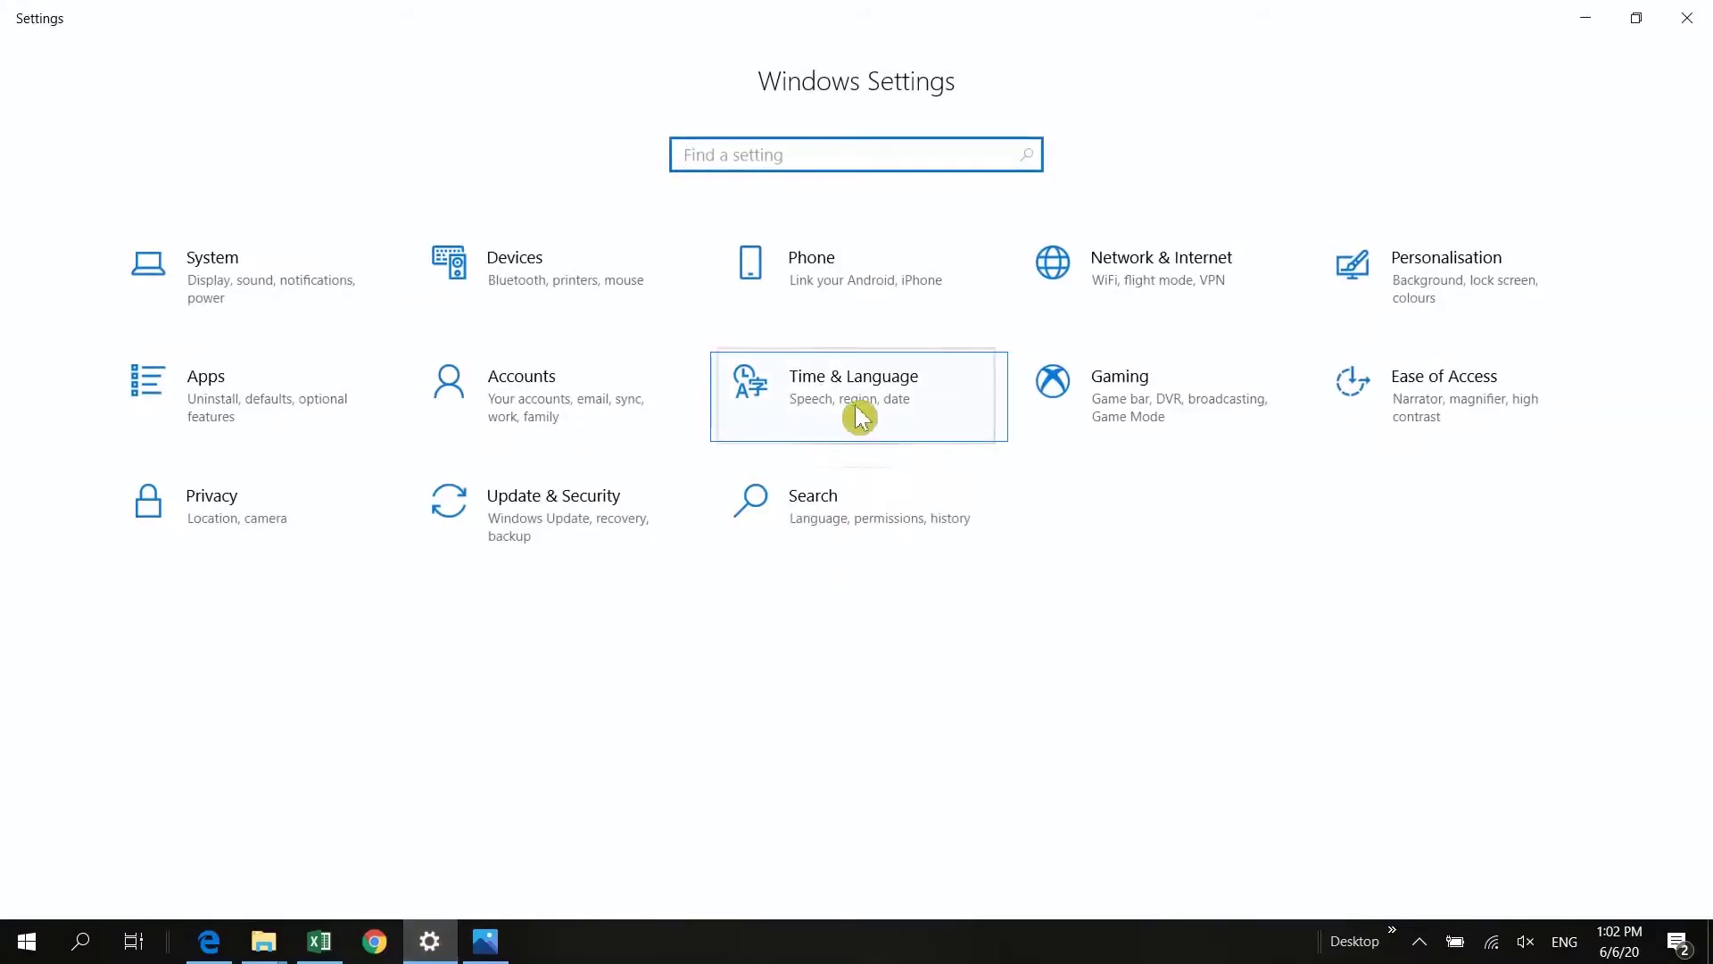
click(1452, 161)
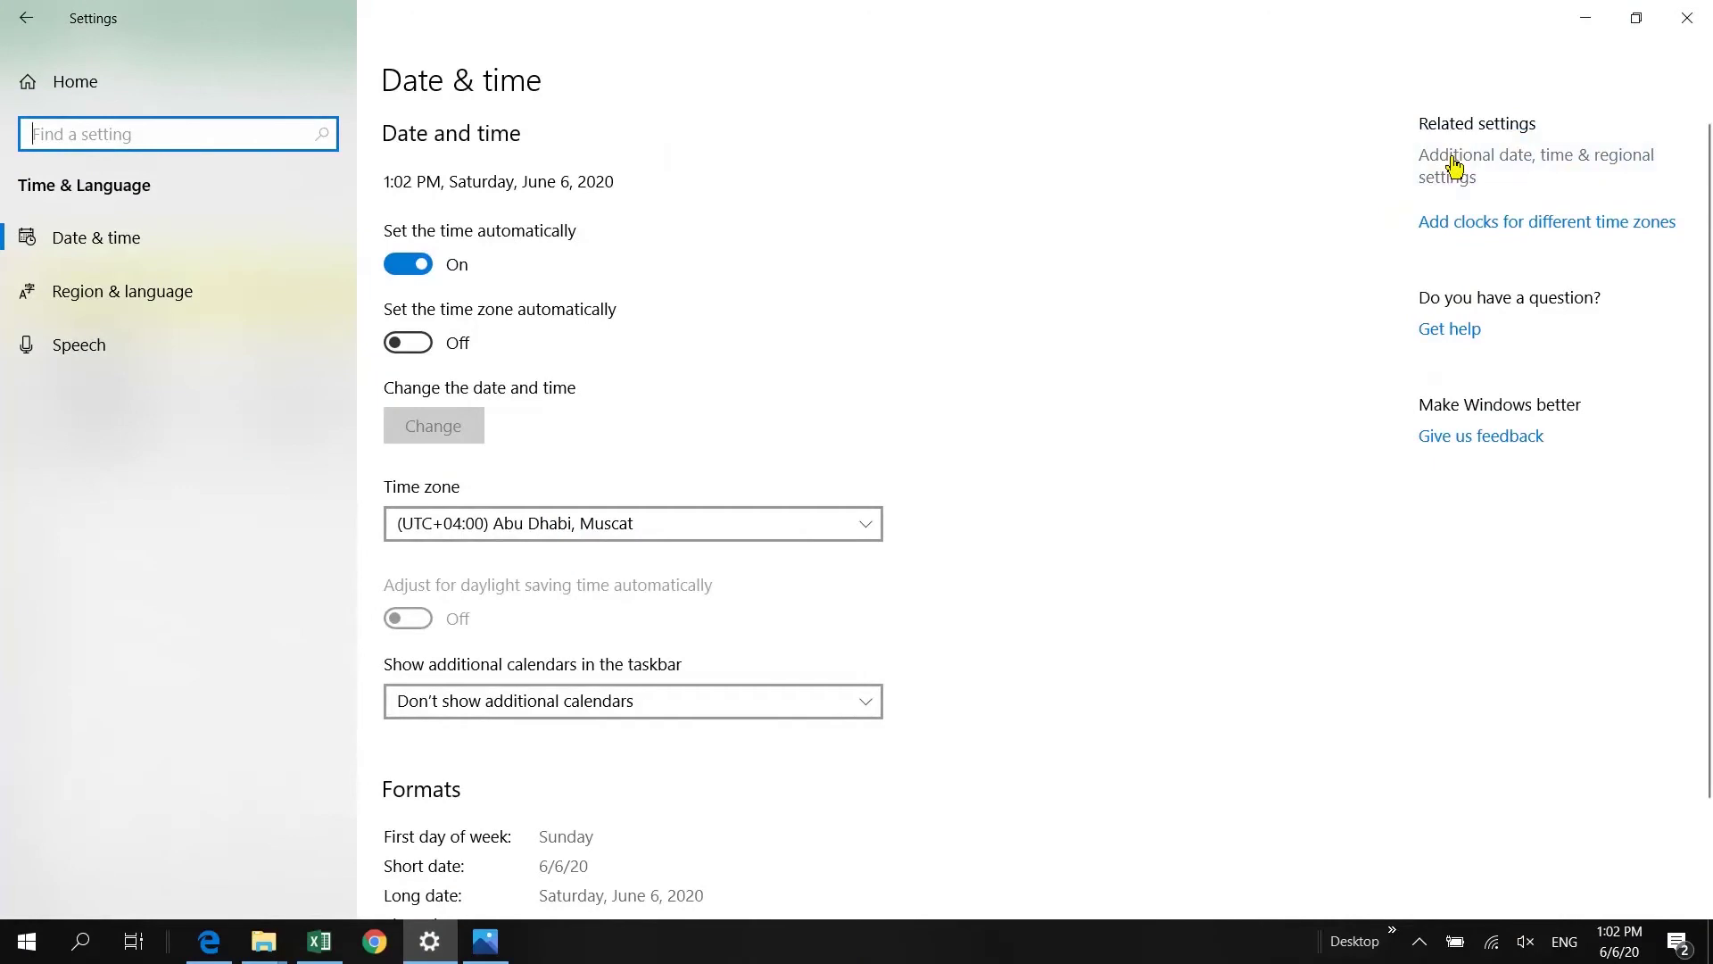
click(729, 330)
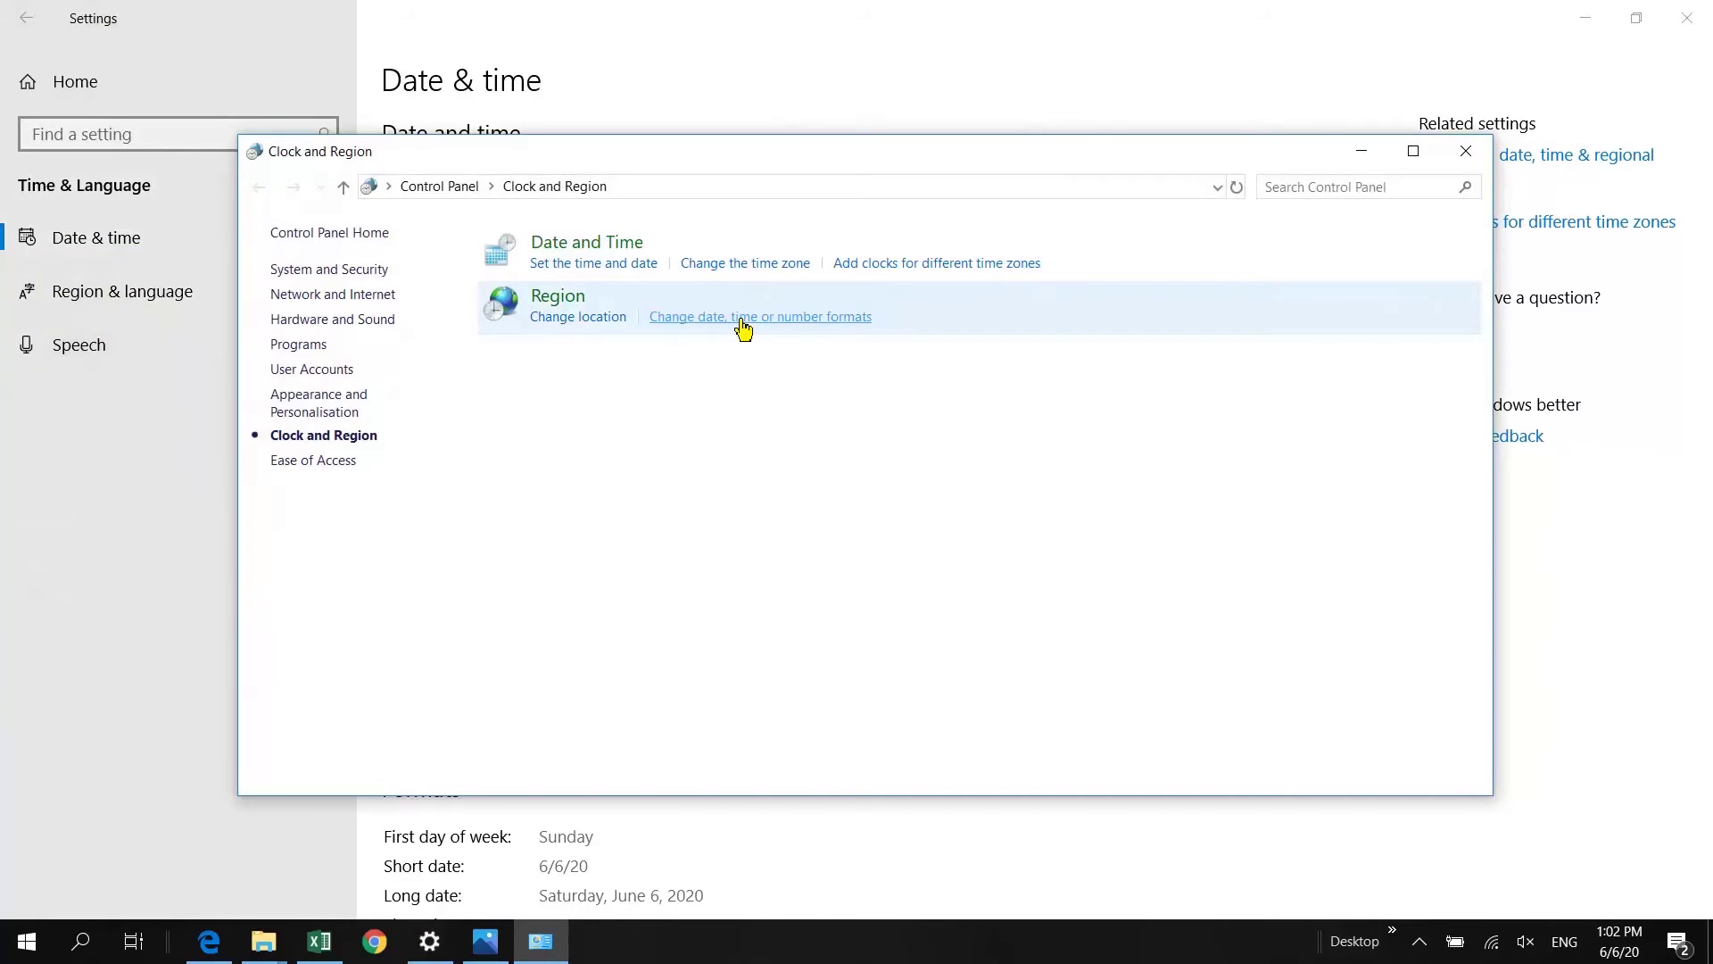
click(744, 330)
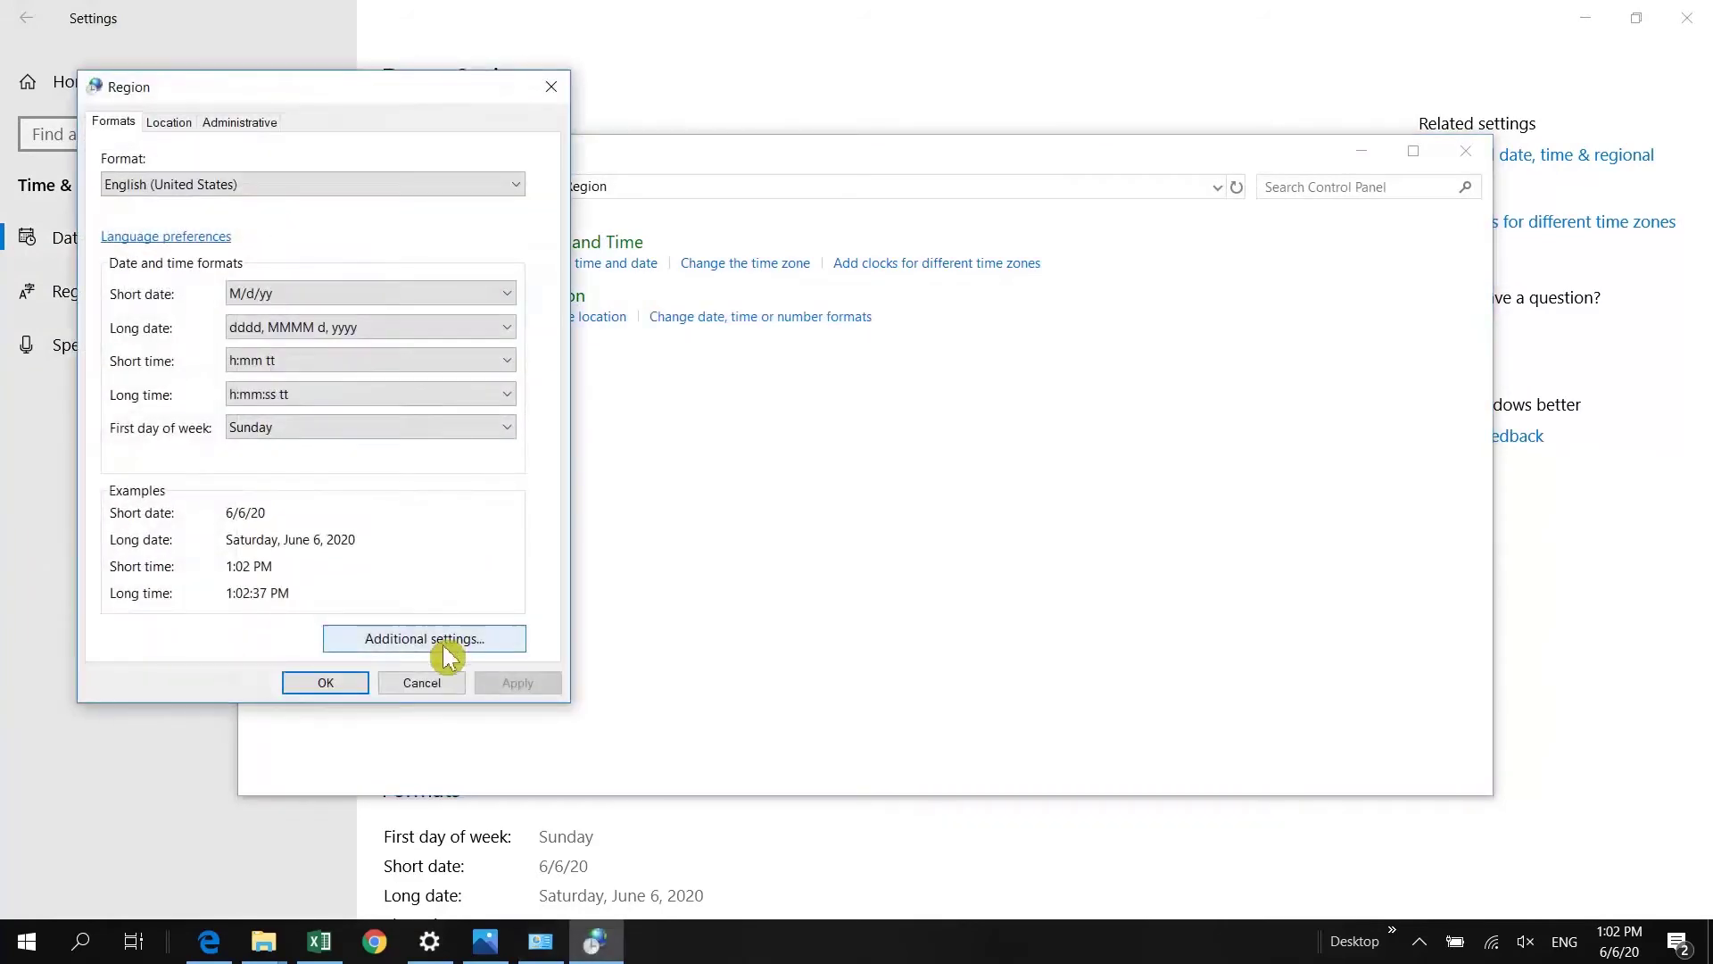
click(452, 640)
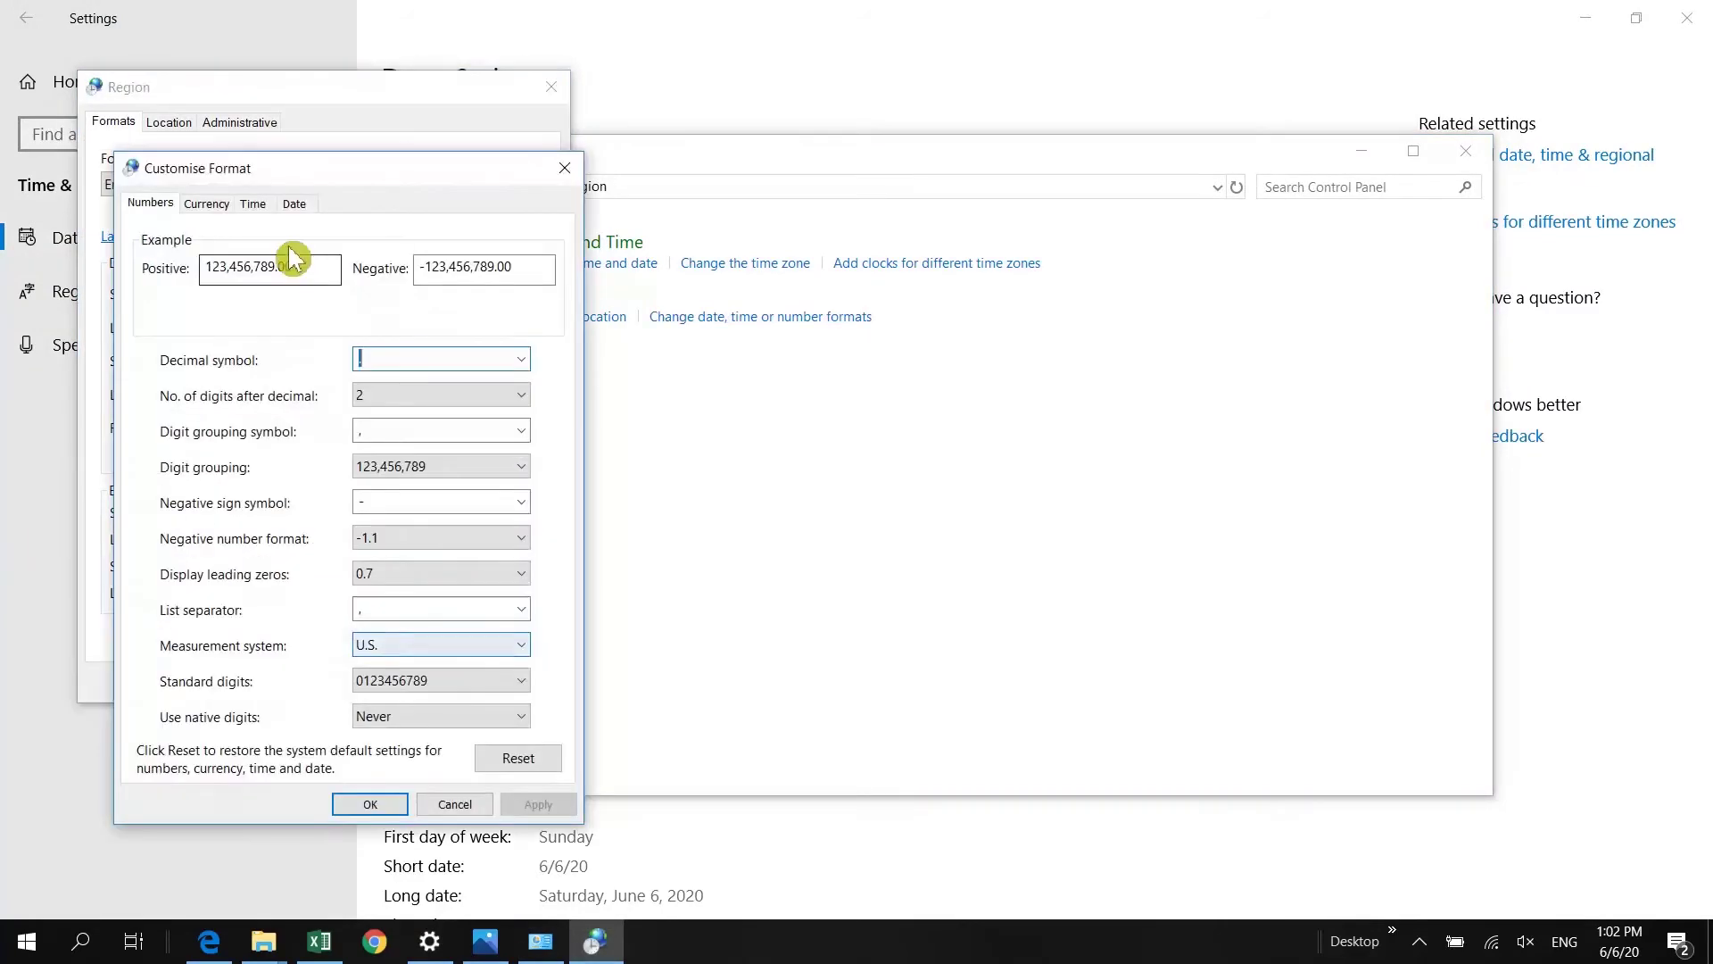
click(297, 214)
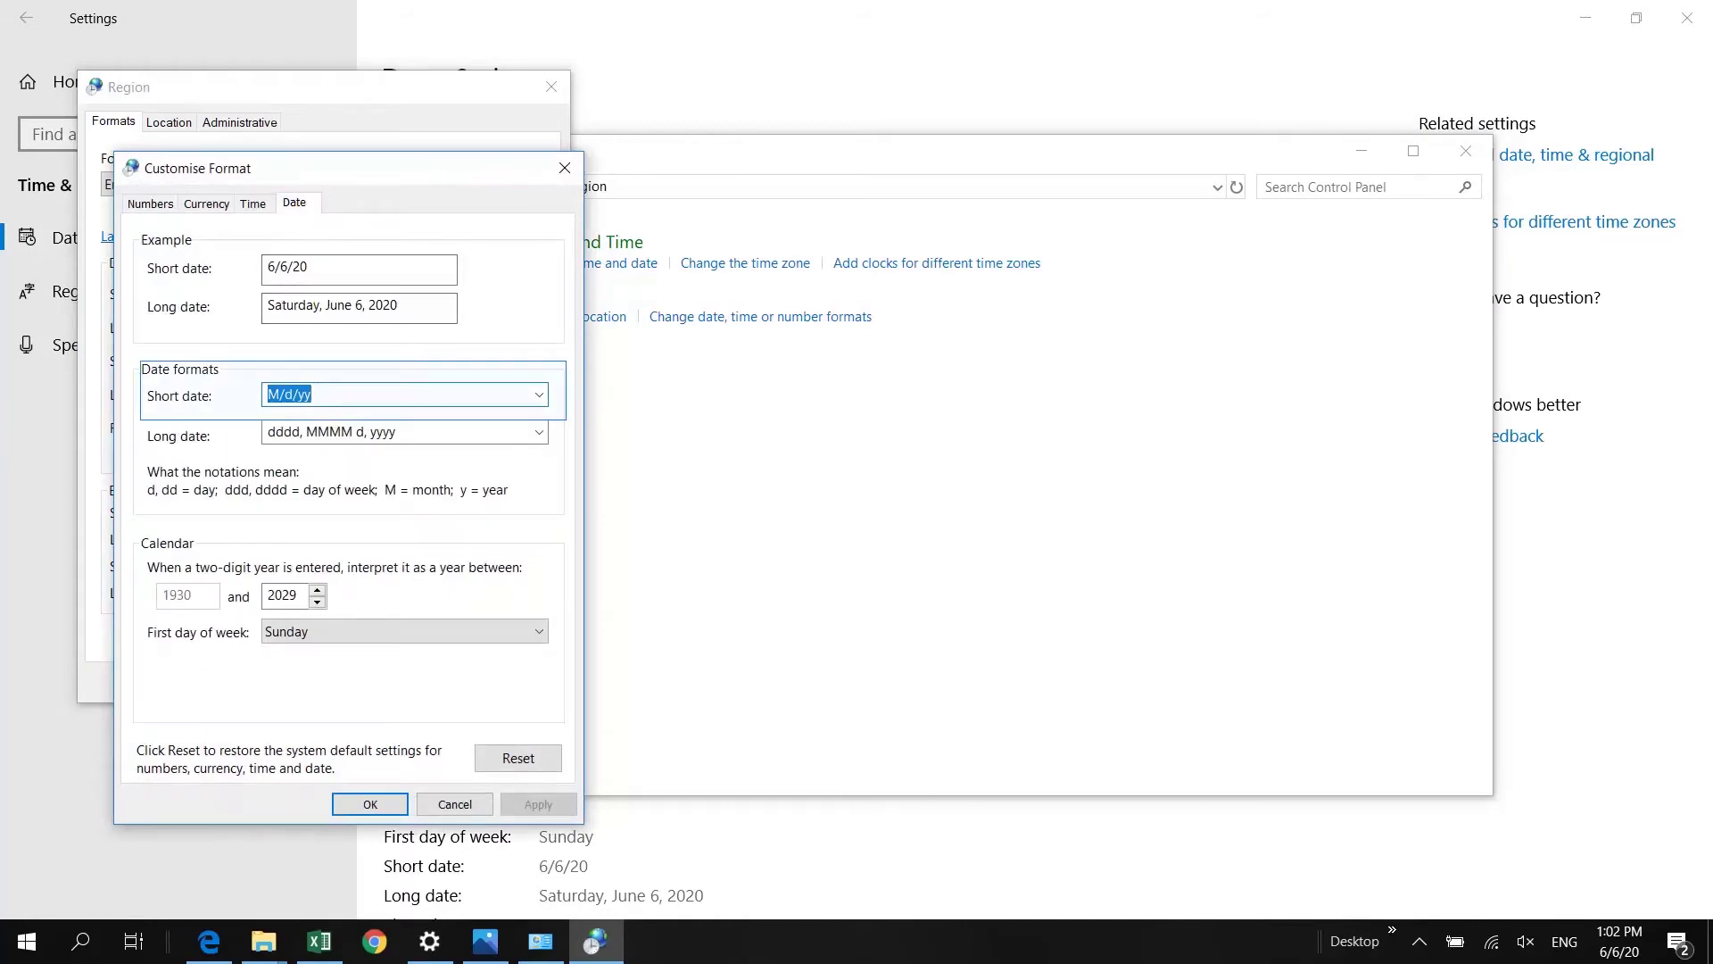
text(DD-MM-YYYY)
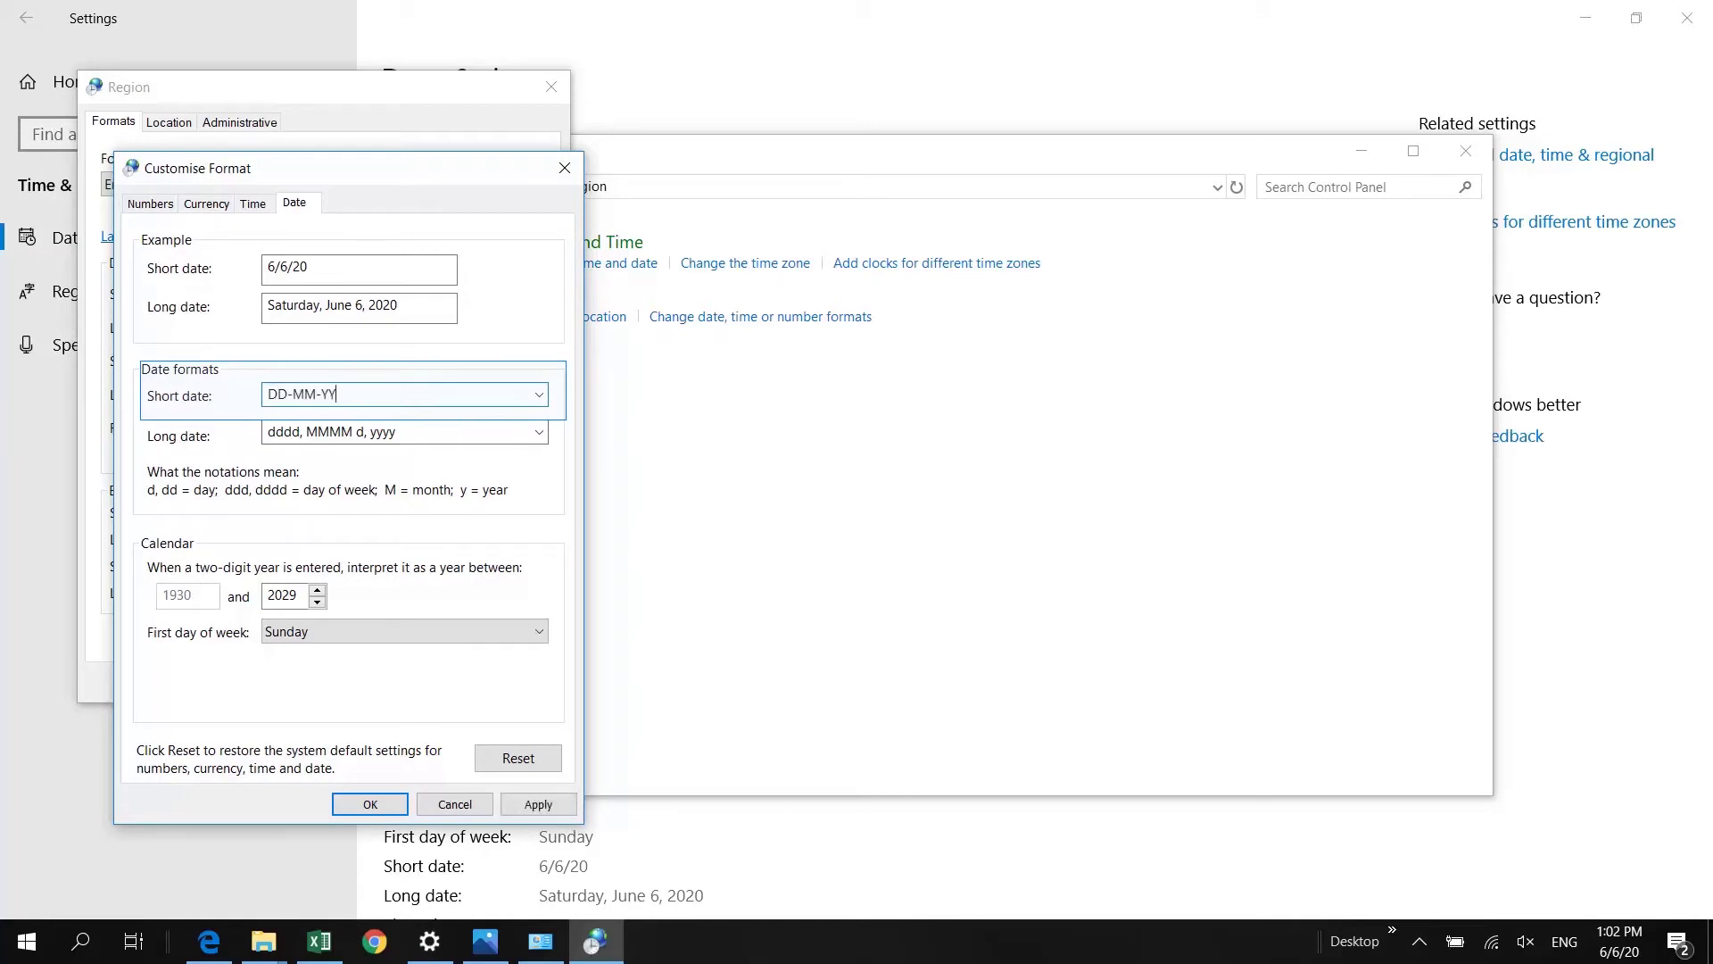
click(535, 803)
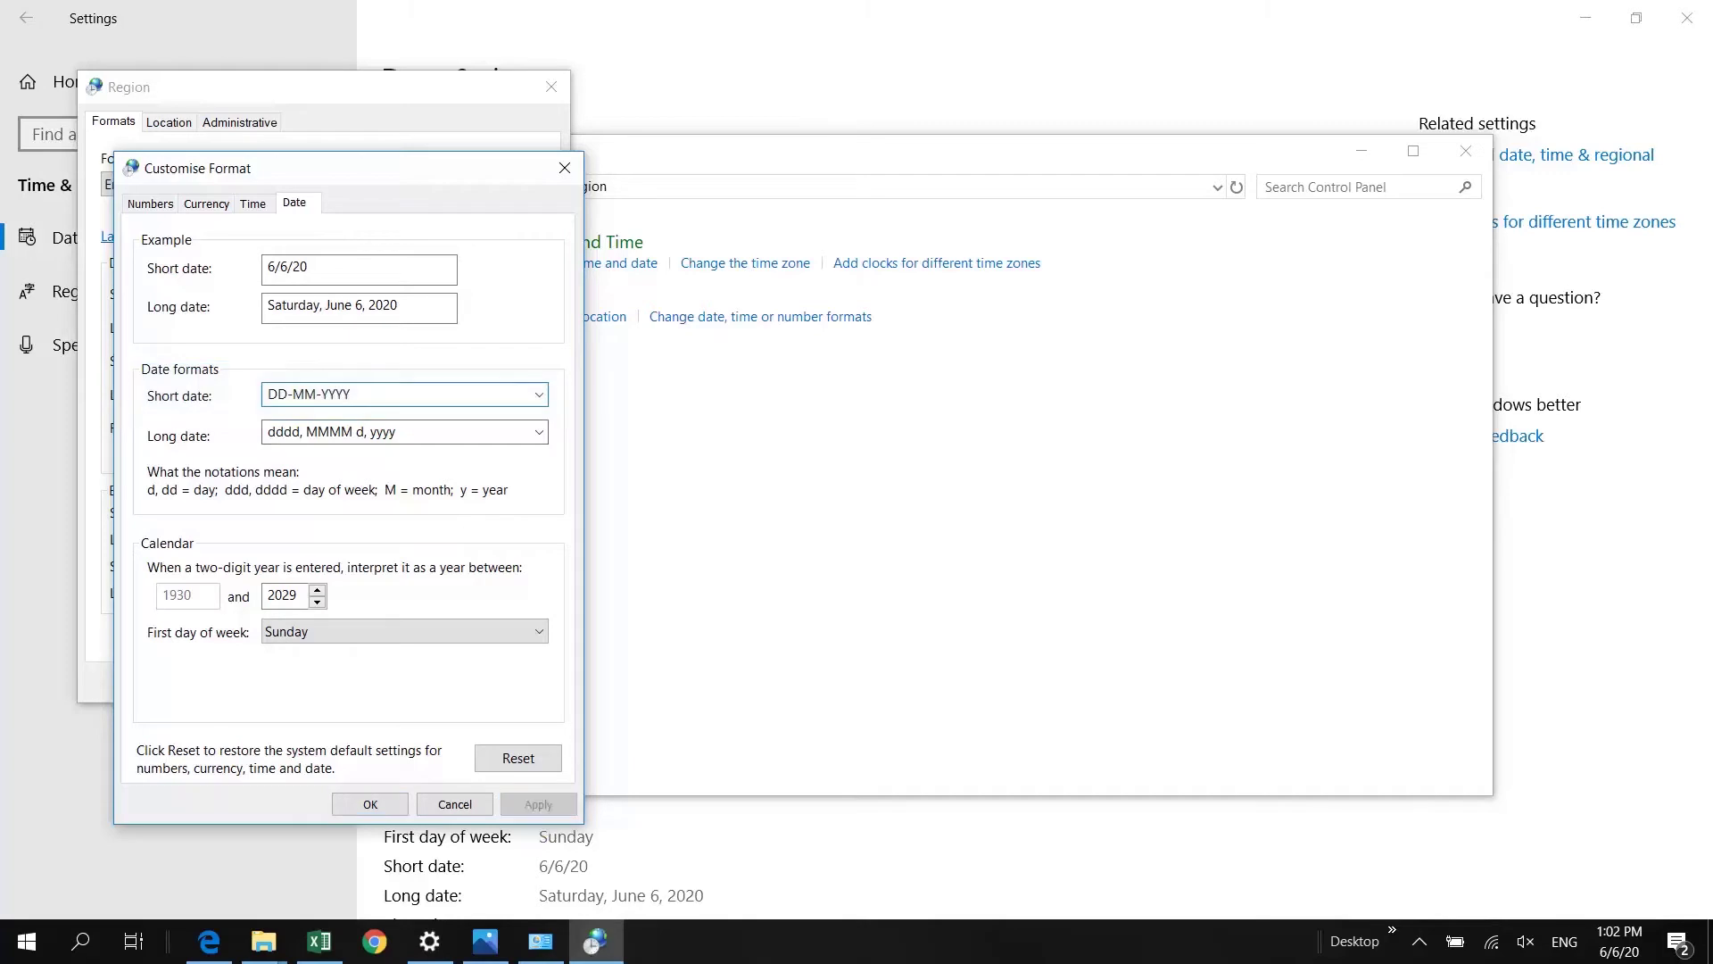
click(356, 805)
click(332, 683)
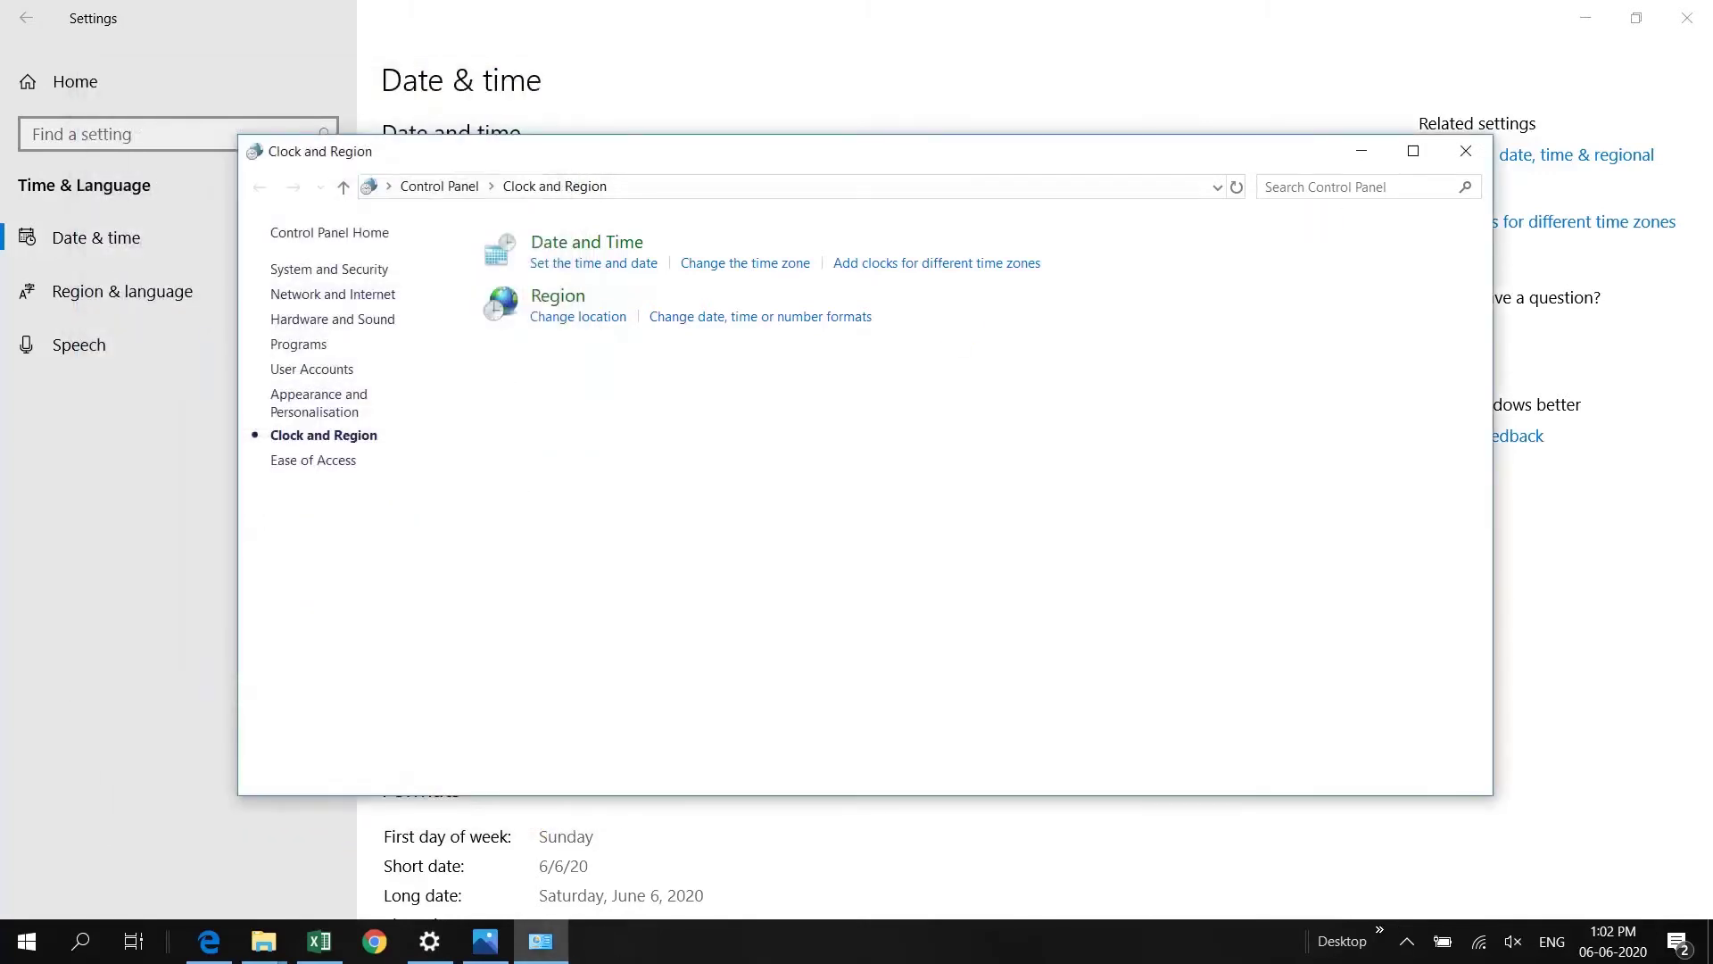
click(1466, 151)
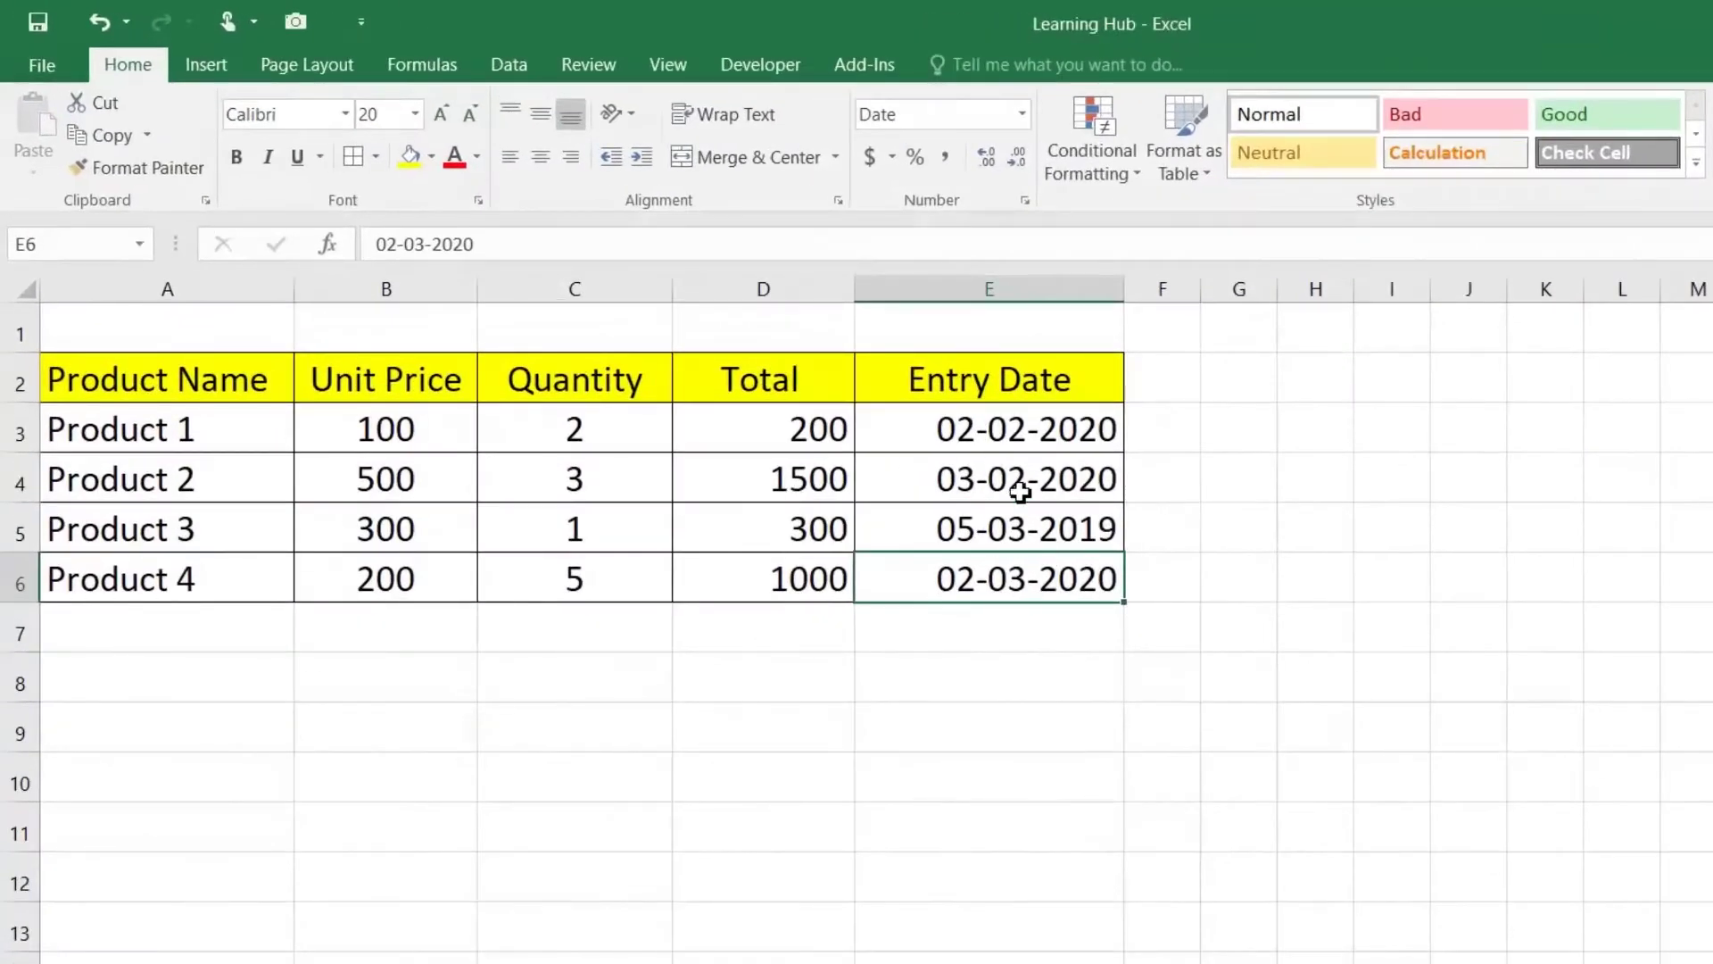
Step: Enter the test date 01/JAN/2019 in E8 and verify it shows as 01-01-2019
drag(1026, 429, 1028, 539)
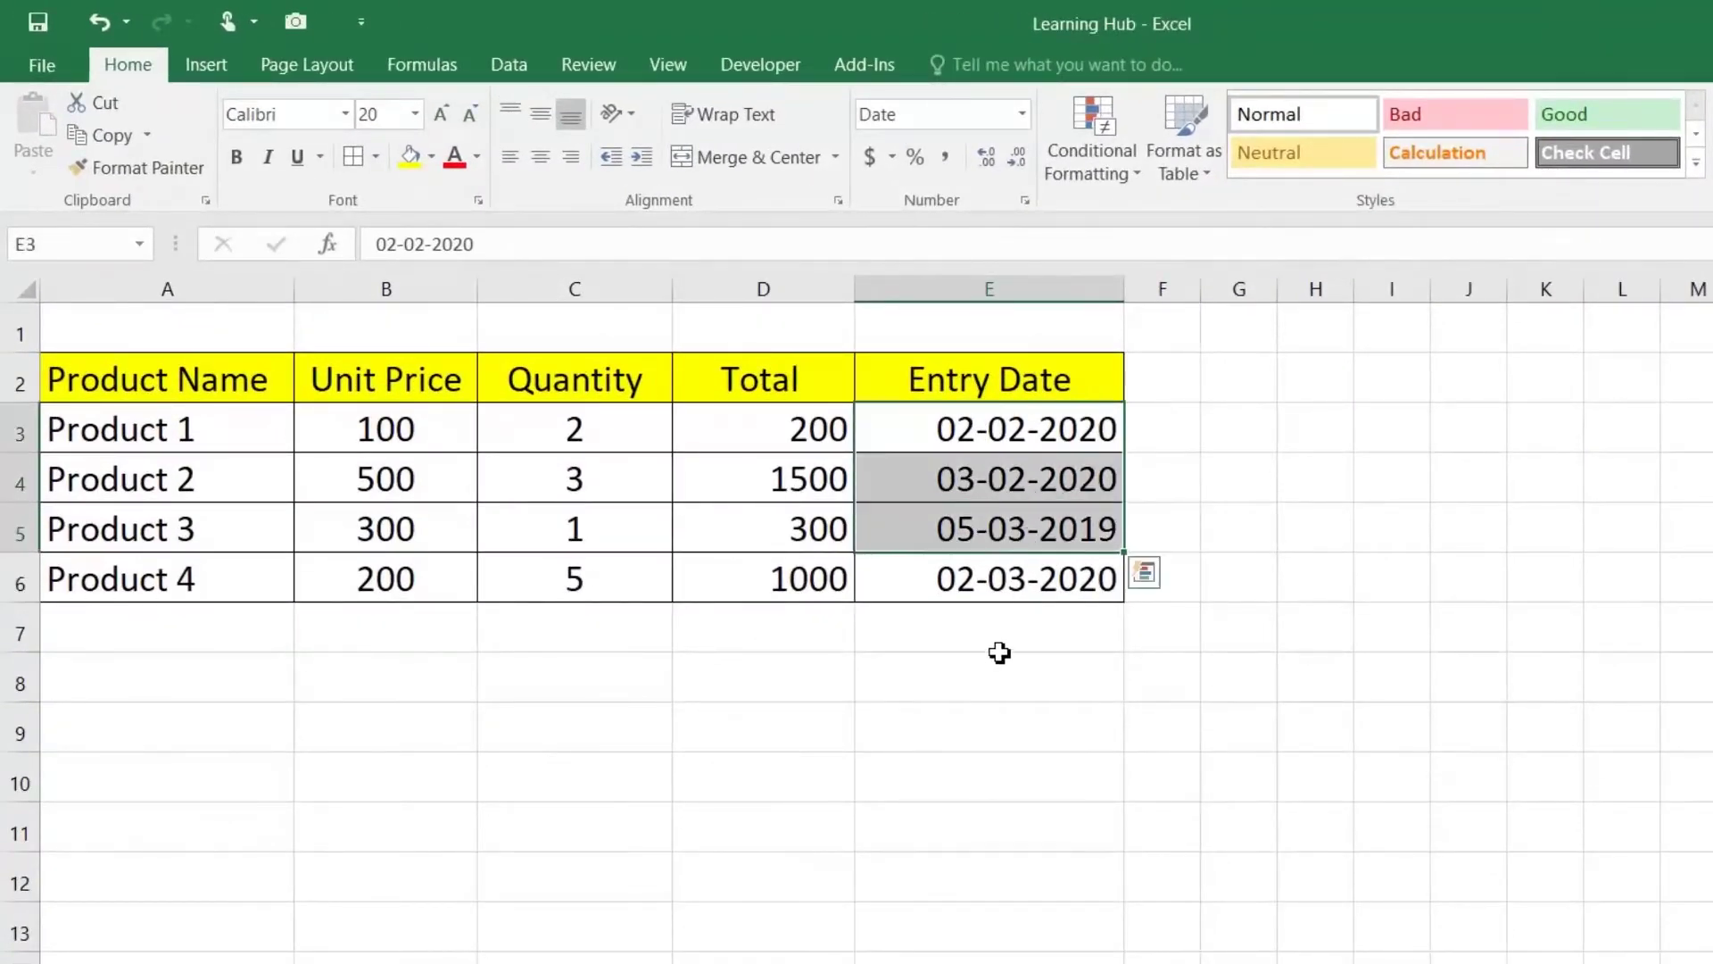
click(995, 683)
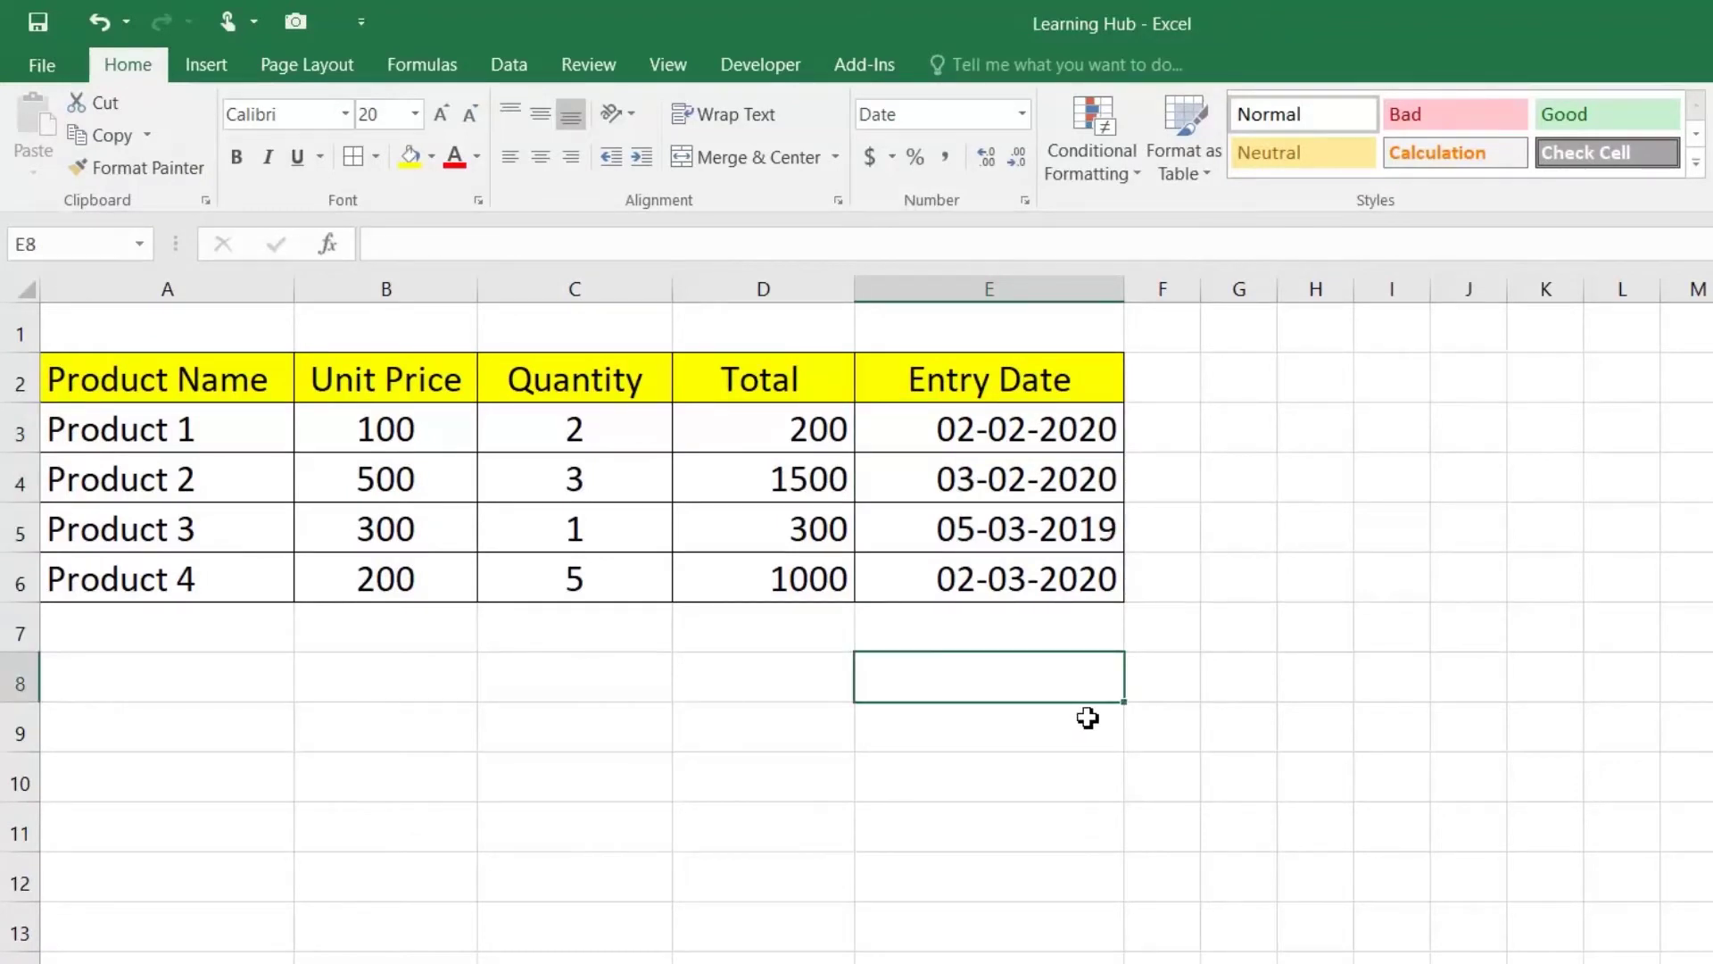
text(01)
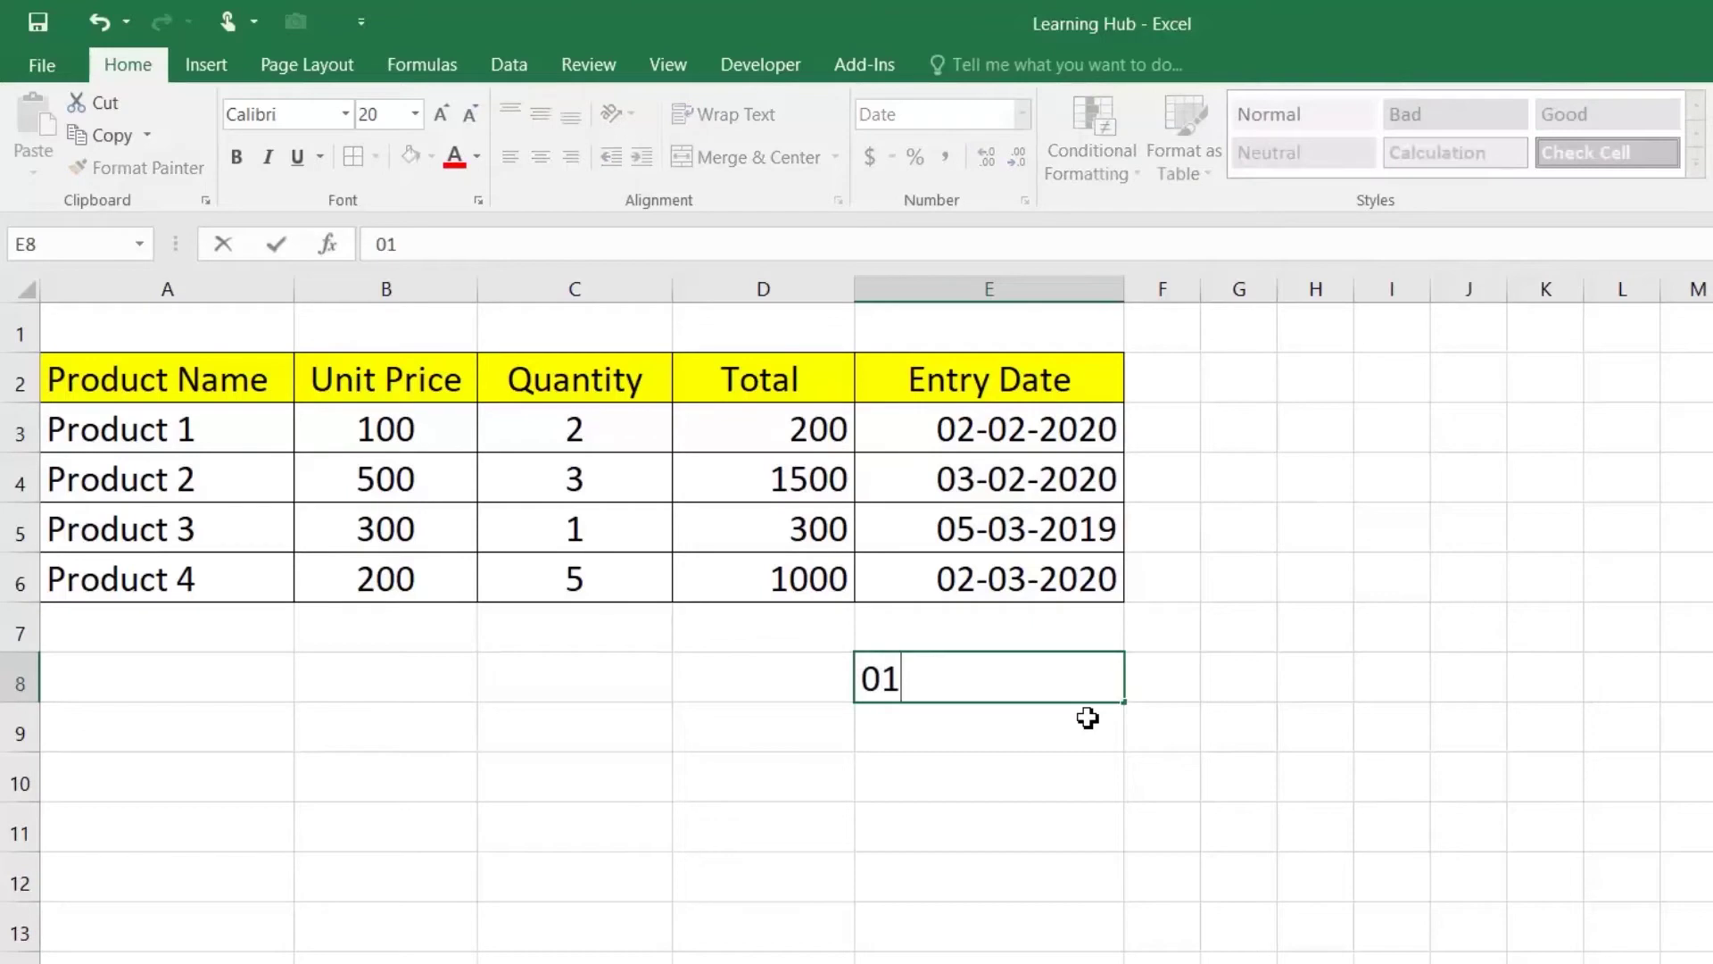
text(/JAN/)
text(2019)
key(Return)
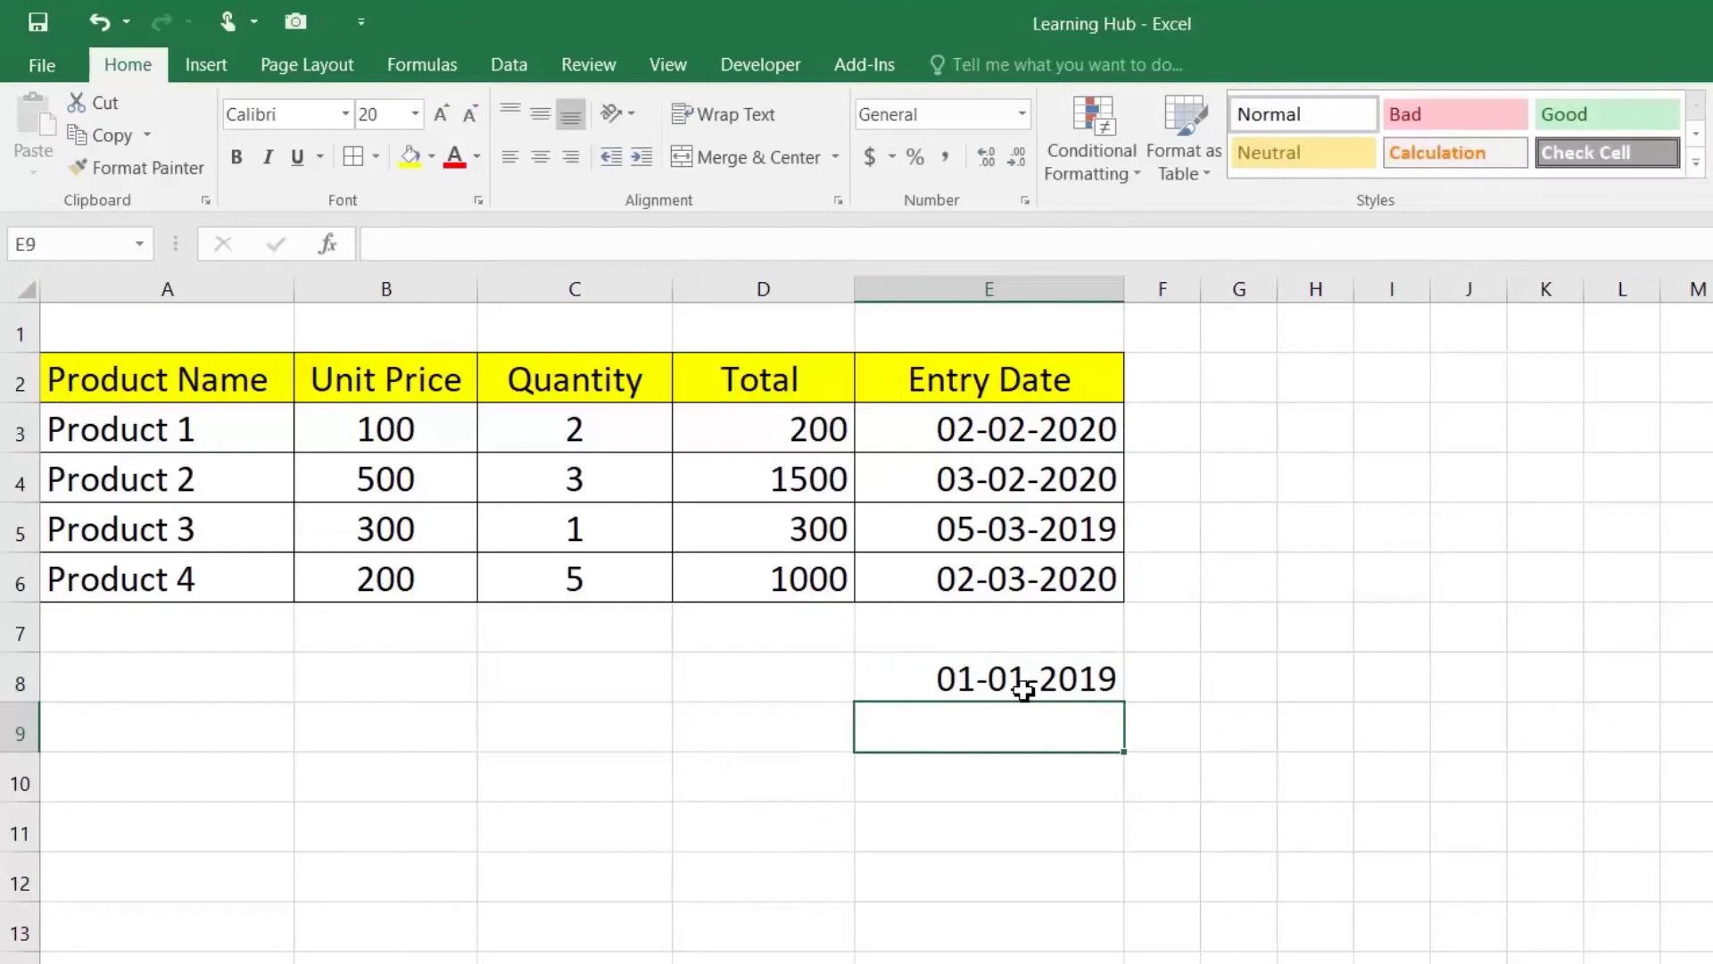
click(957, 680)
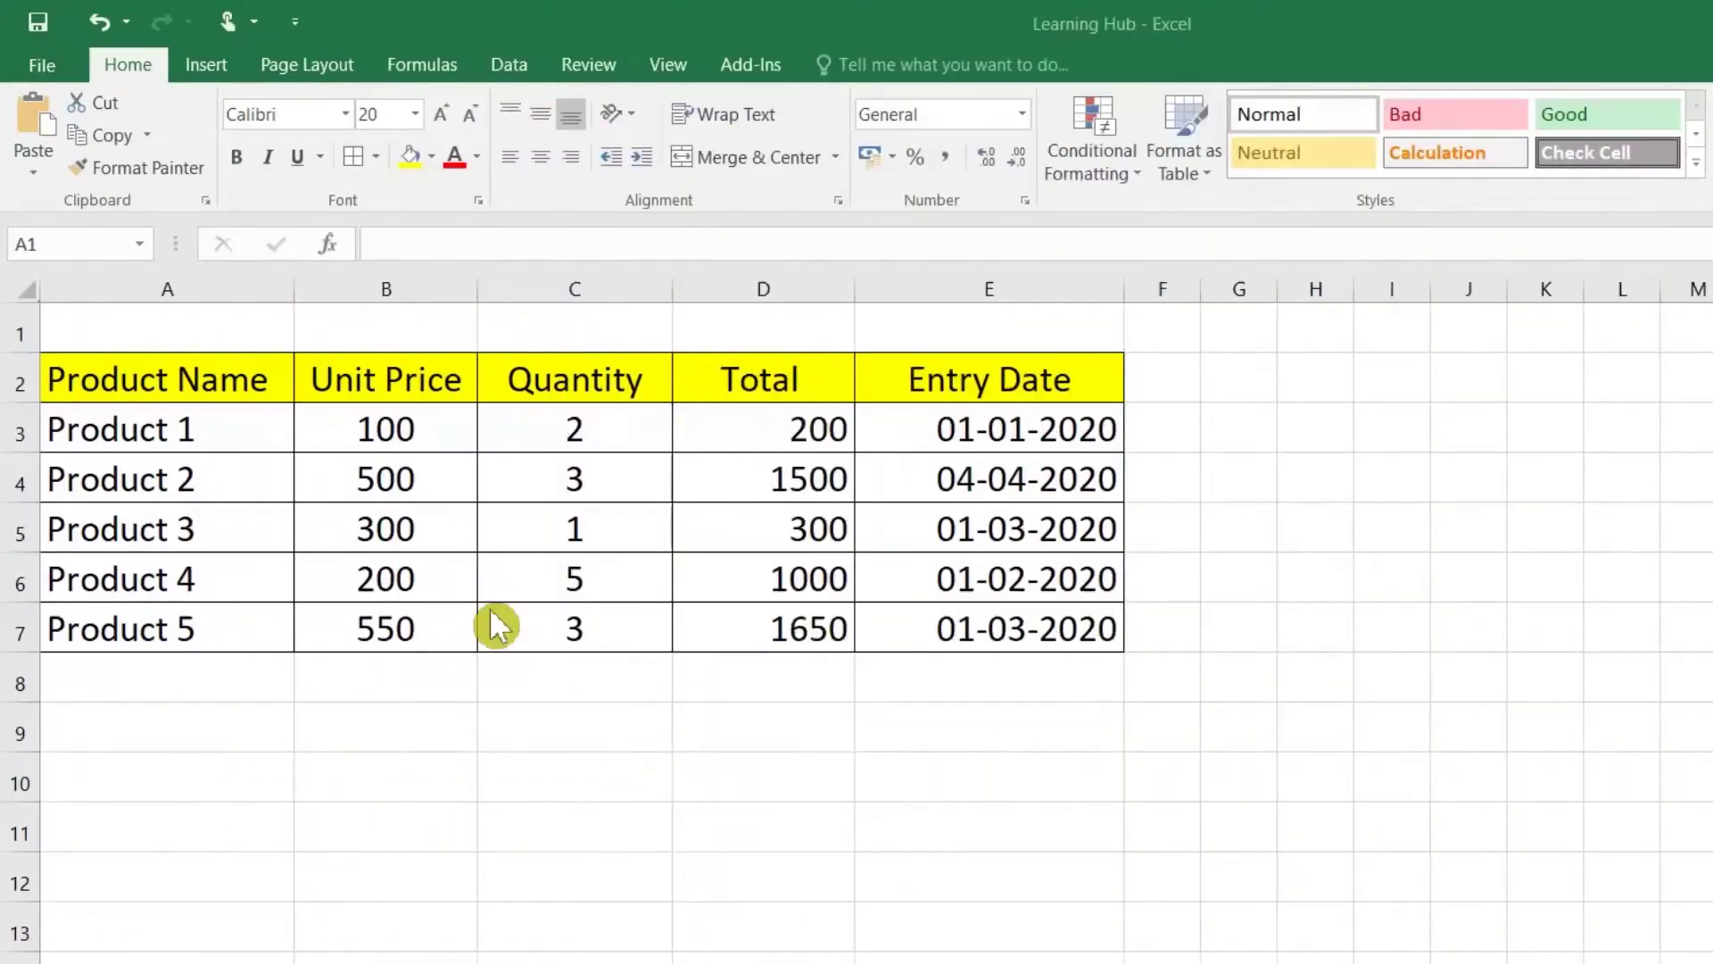
Step: Type the title 'Price List of 2020' in cell A1
click(205, 332)
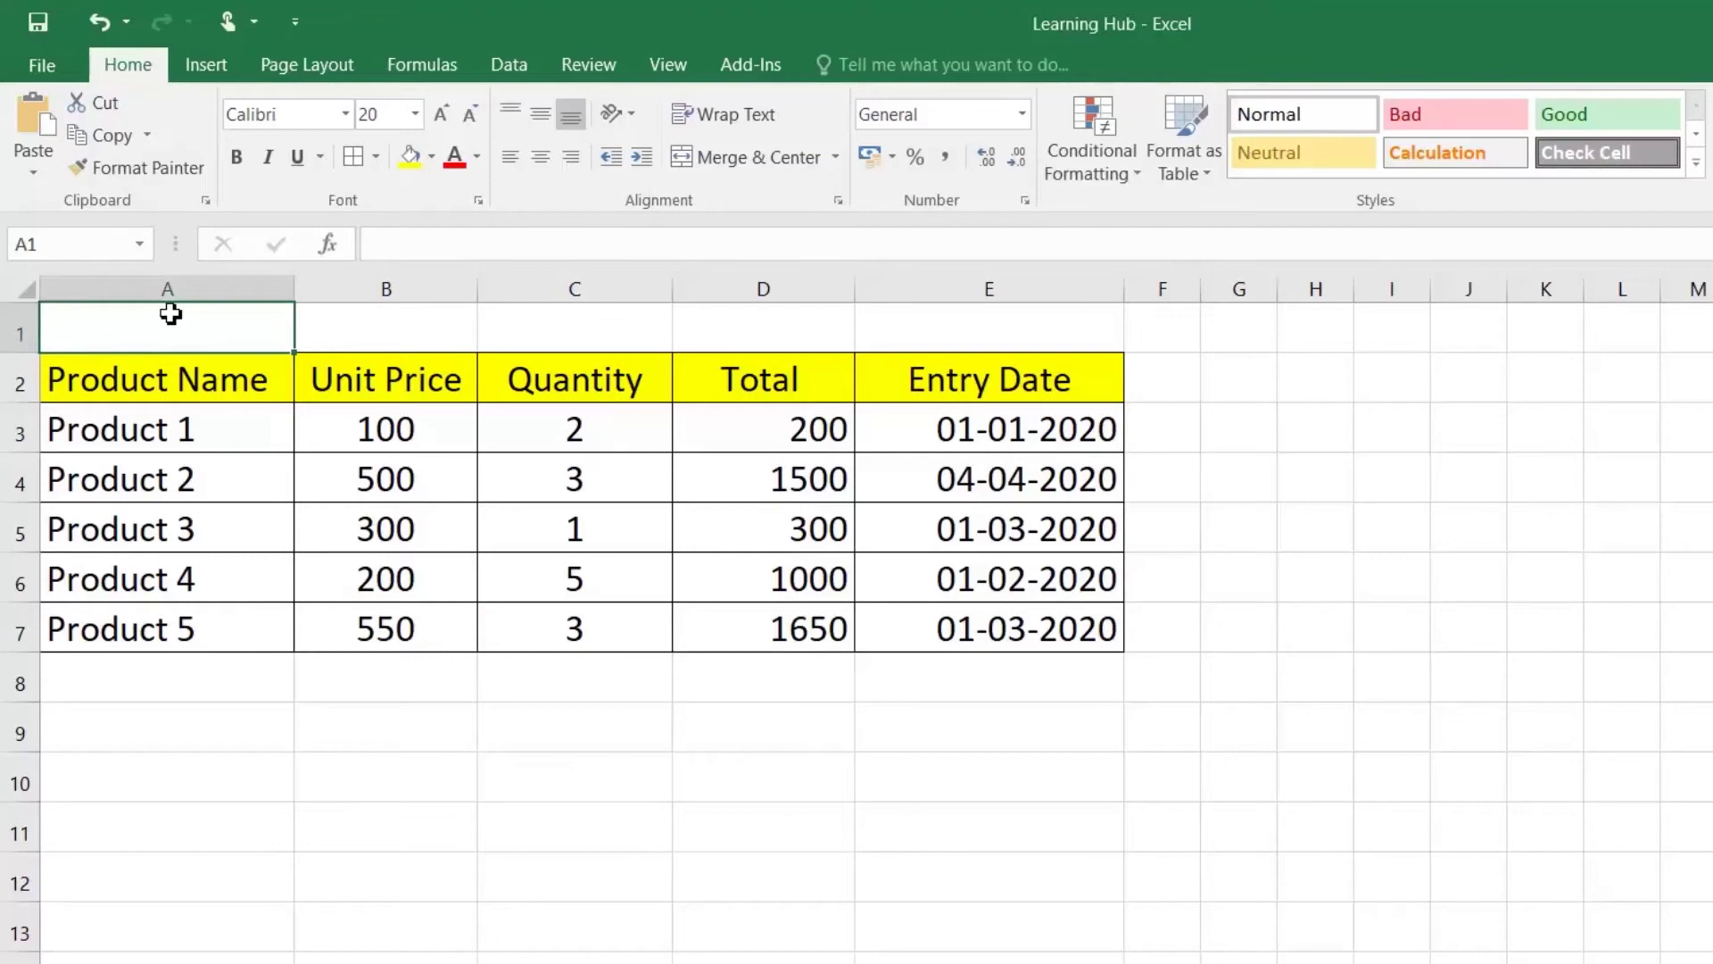
text(P)
key(BackSpace)
text(Price K)
key(BackSpace)
text(List of 2020)
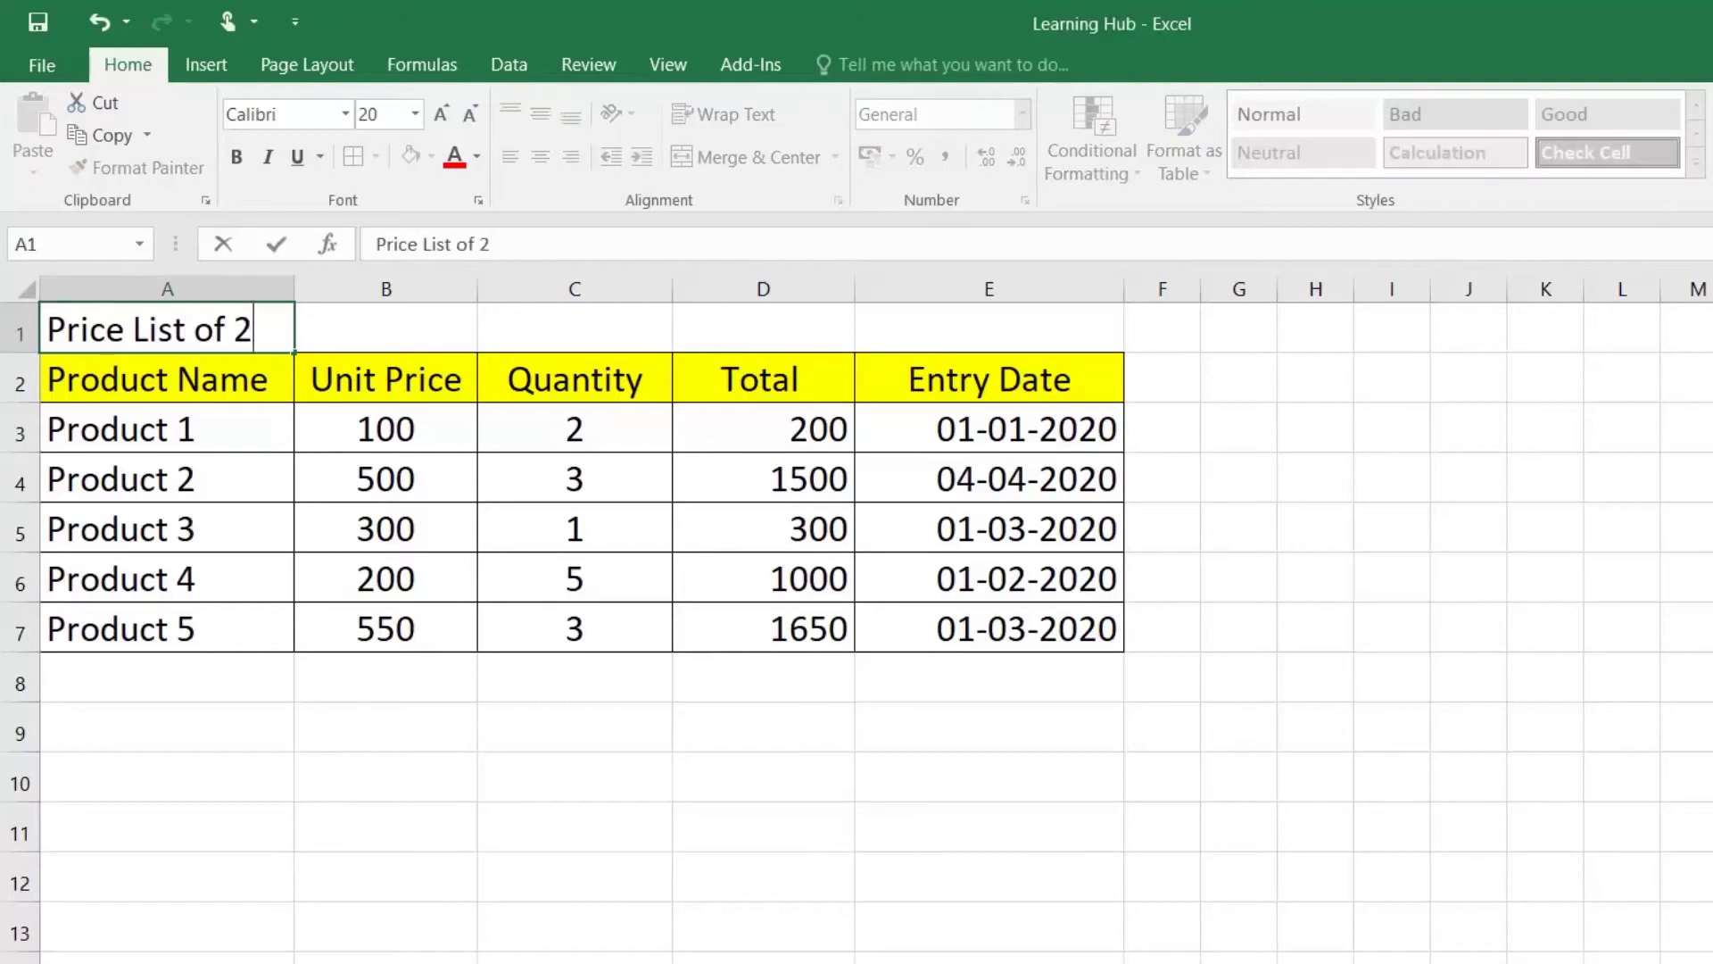
key(Return)
Step: Center the title across A1:E1 using Center Across Selection alignment
drag(173, 318, 873, 314)
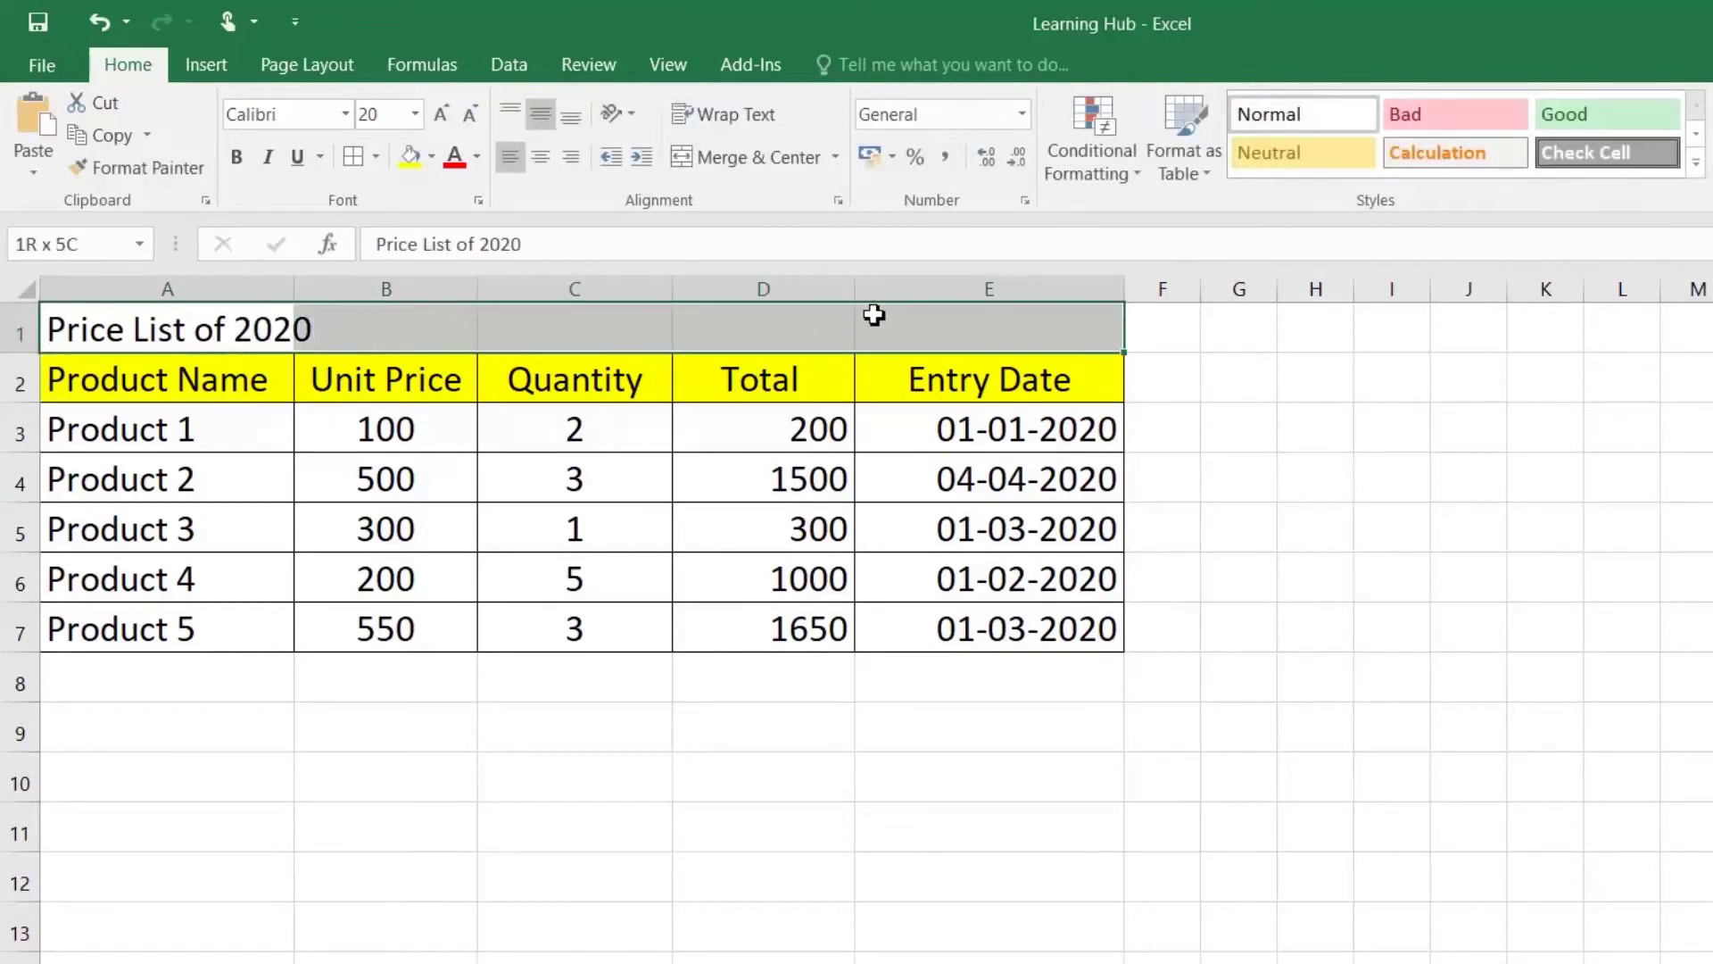
right_click(874, 314)
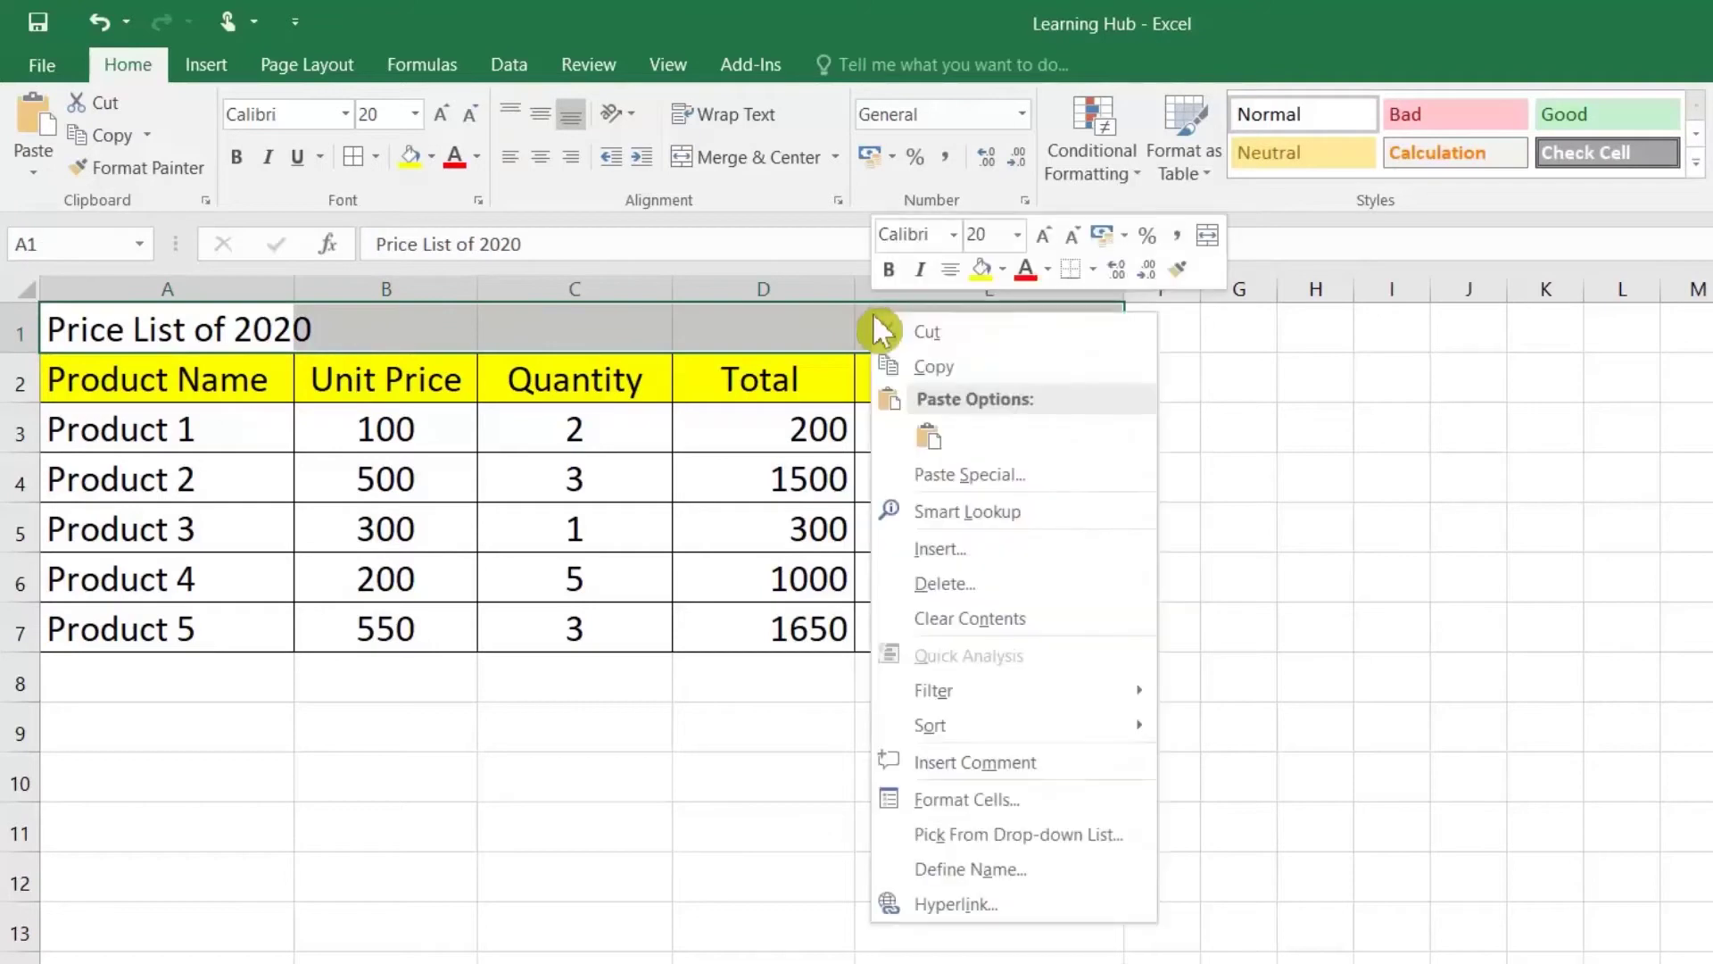
click(990, 801)
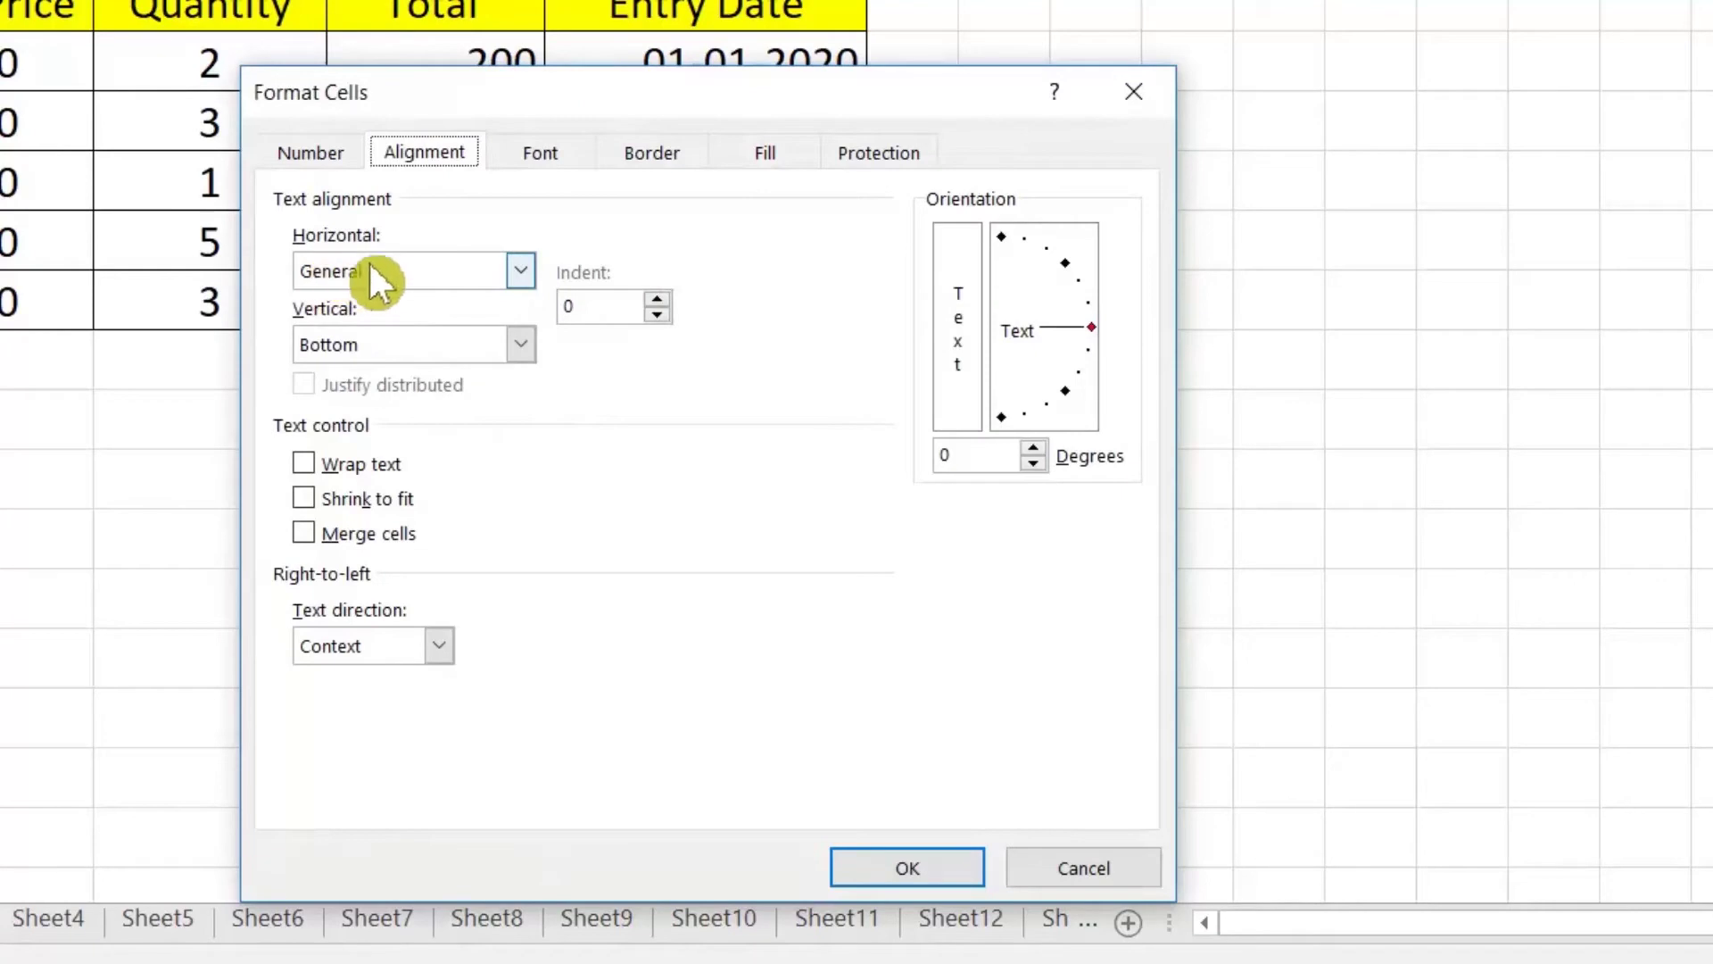
click(404, 267)
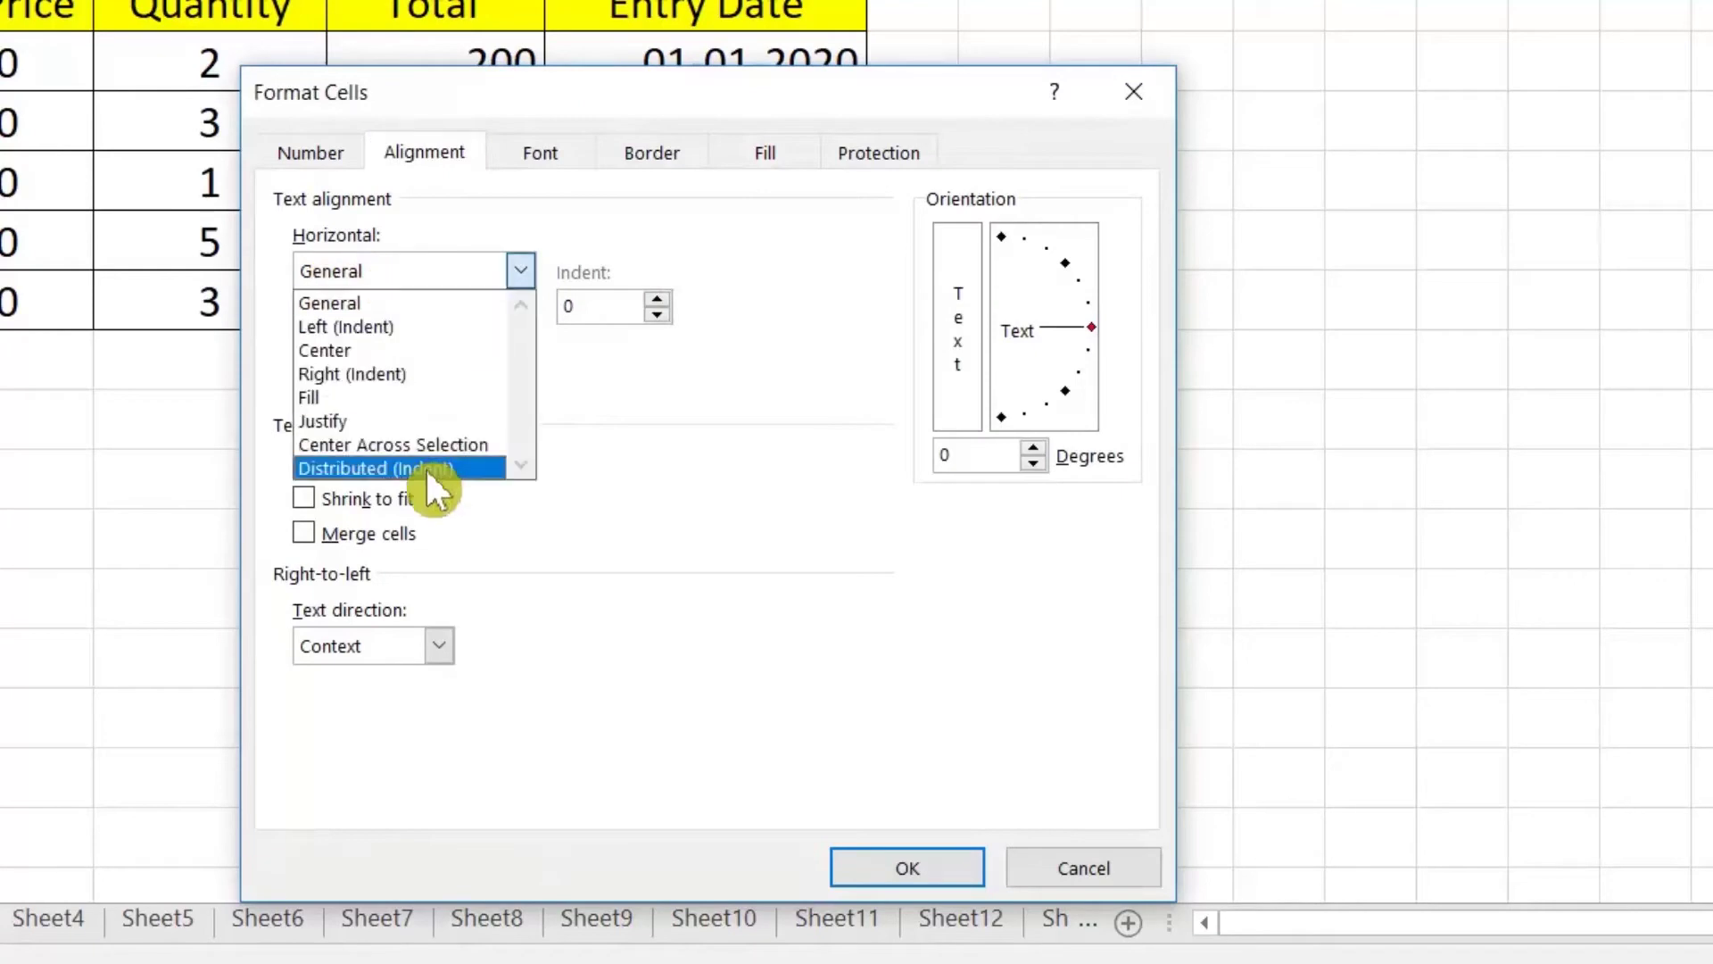
click(442, 445)
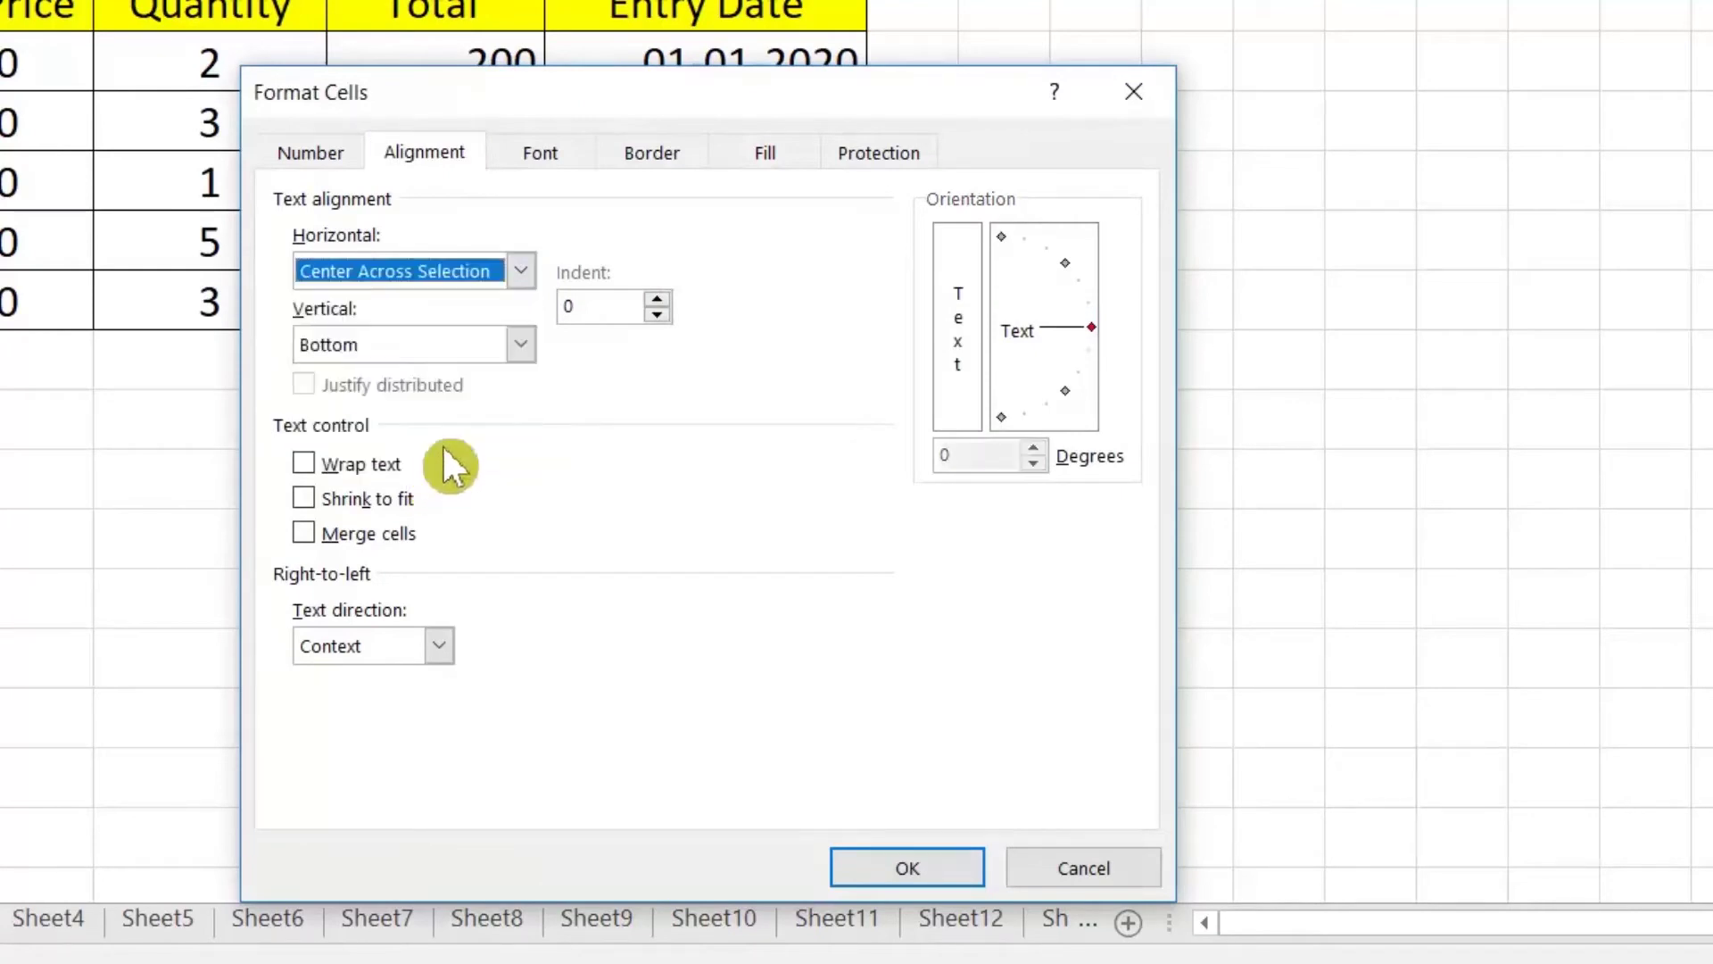
click(920, 870)
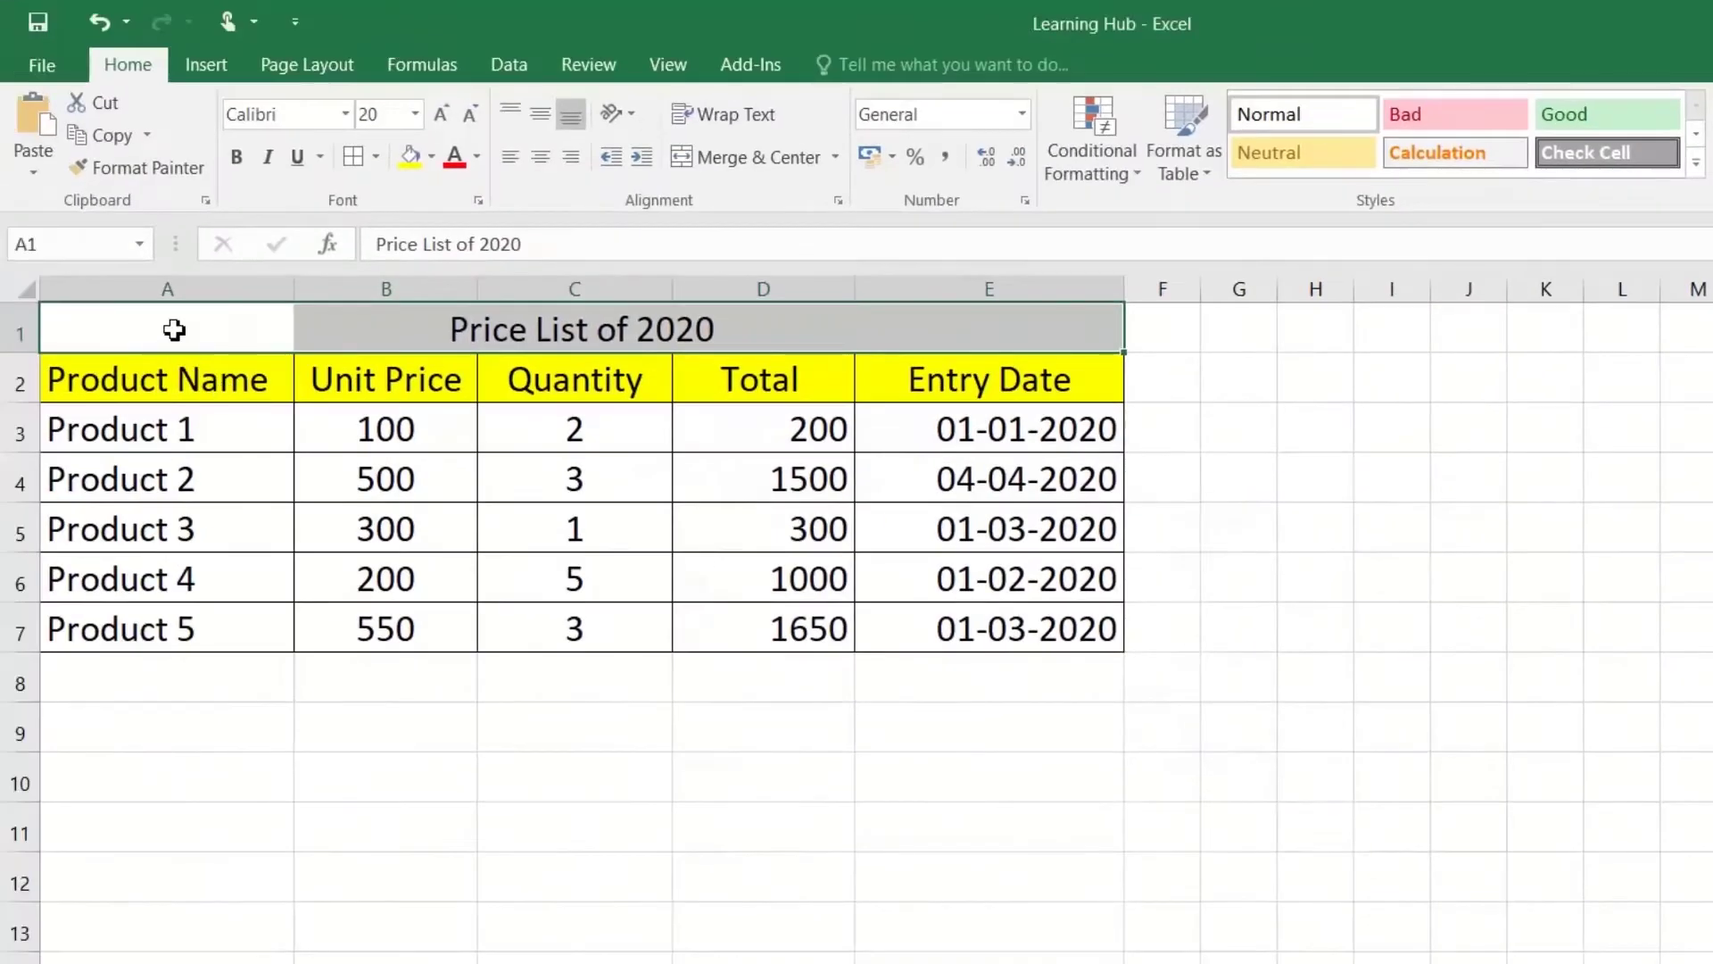
click(168, 324)
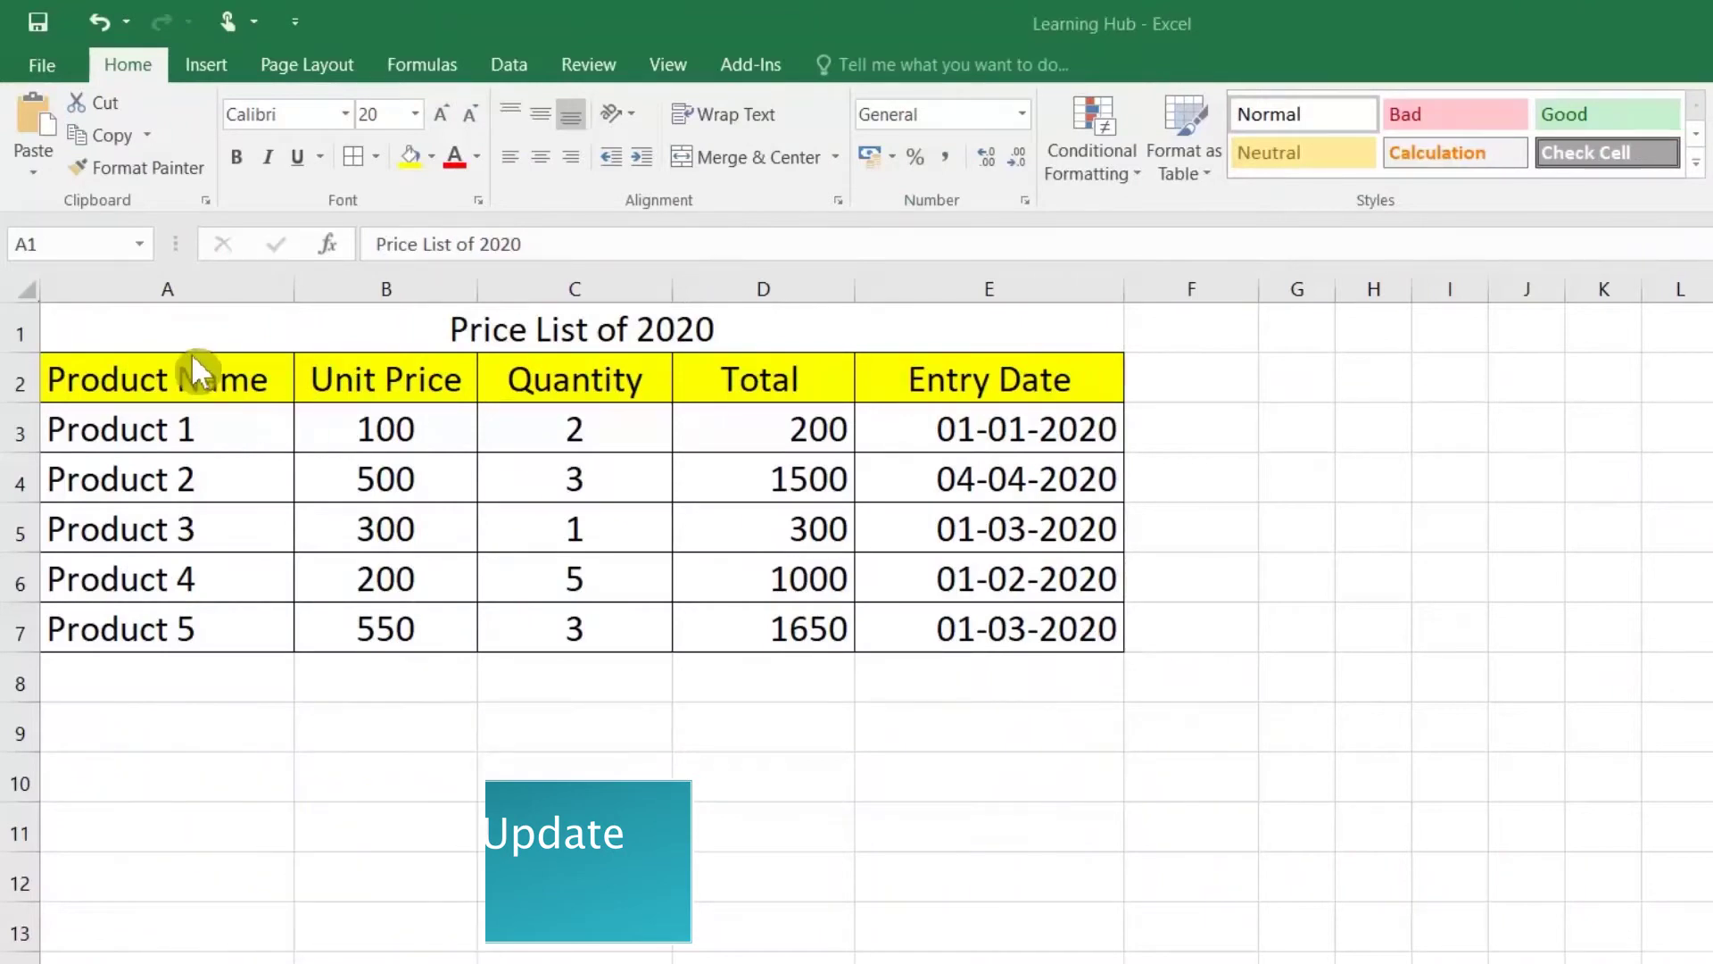
Step: Convert A2:E7 into an Excel table with headers
drag(228, 386, 908, 626)
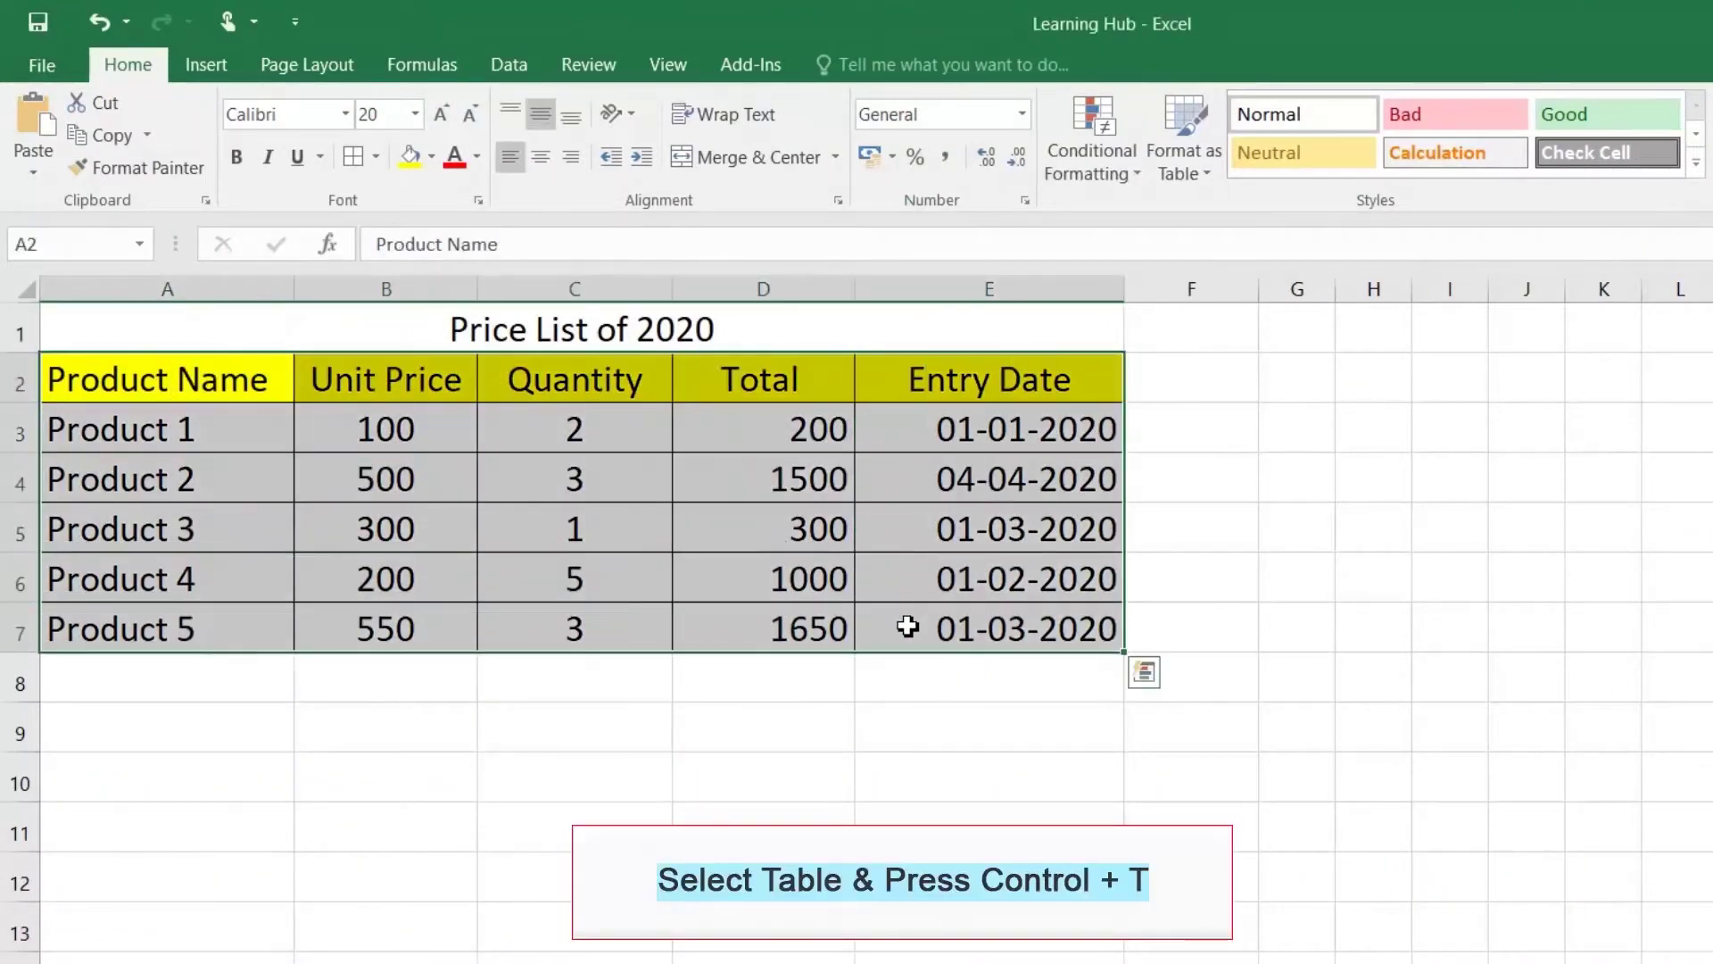
key(ctrl+t)
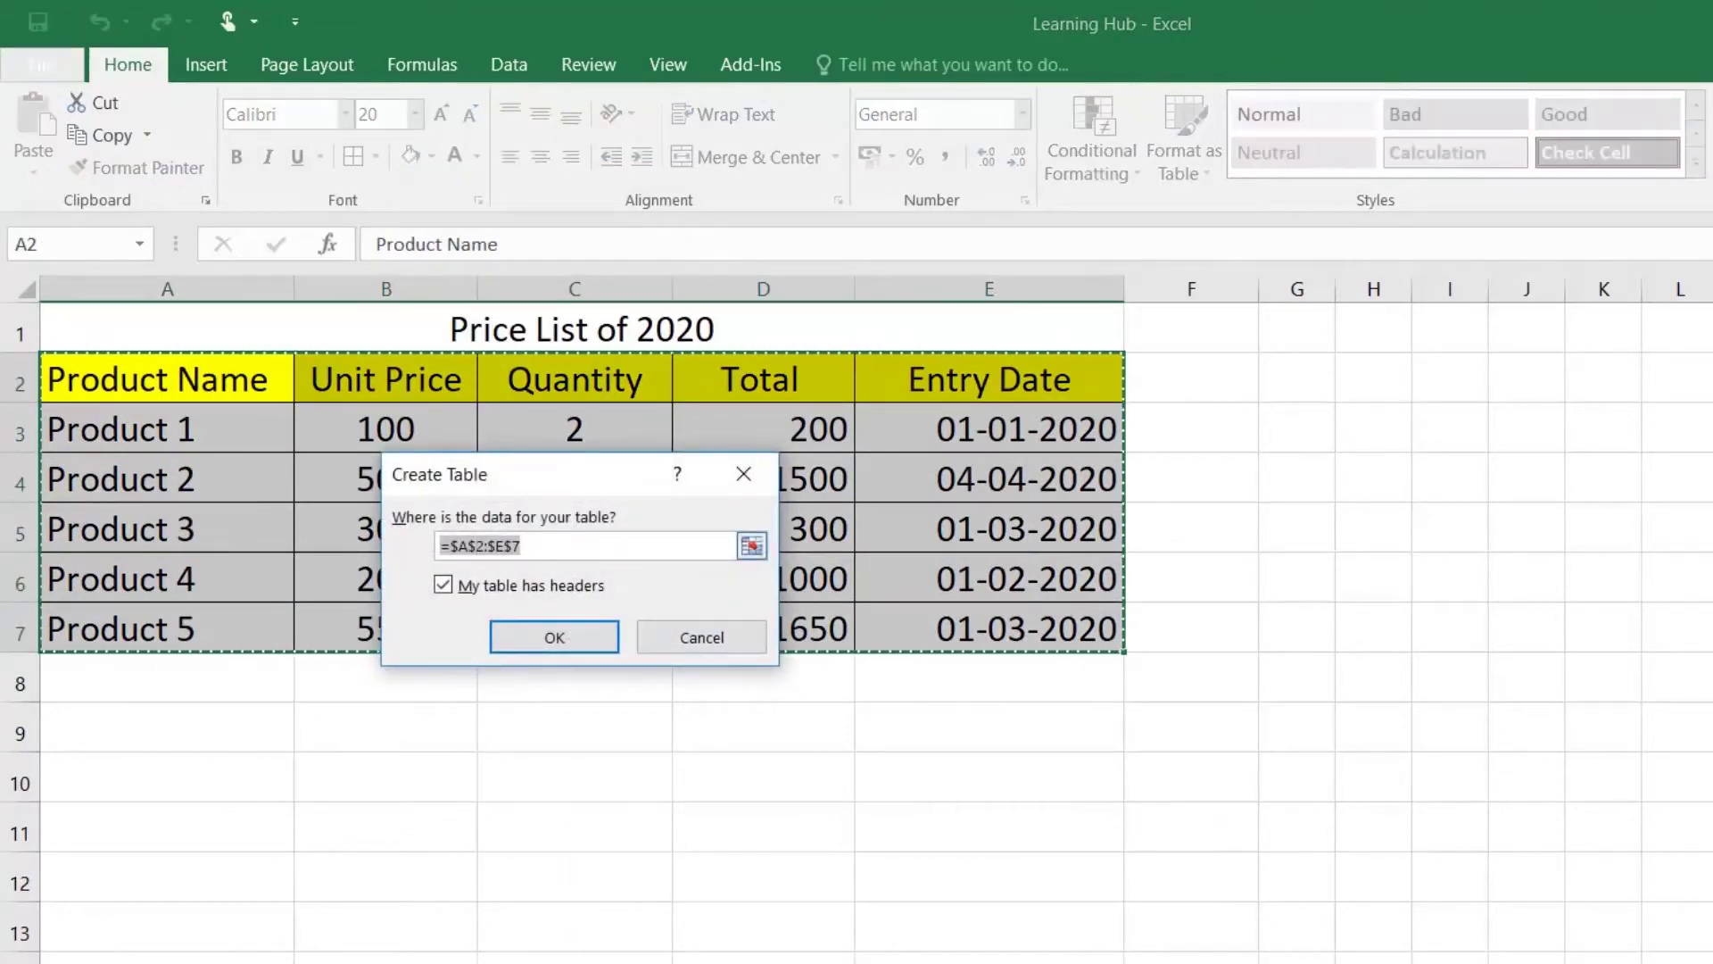
click(571, 640)
Step: Make the table's header text red
click(446, 562)
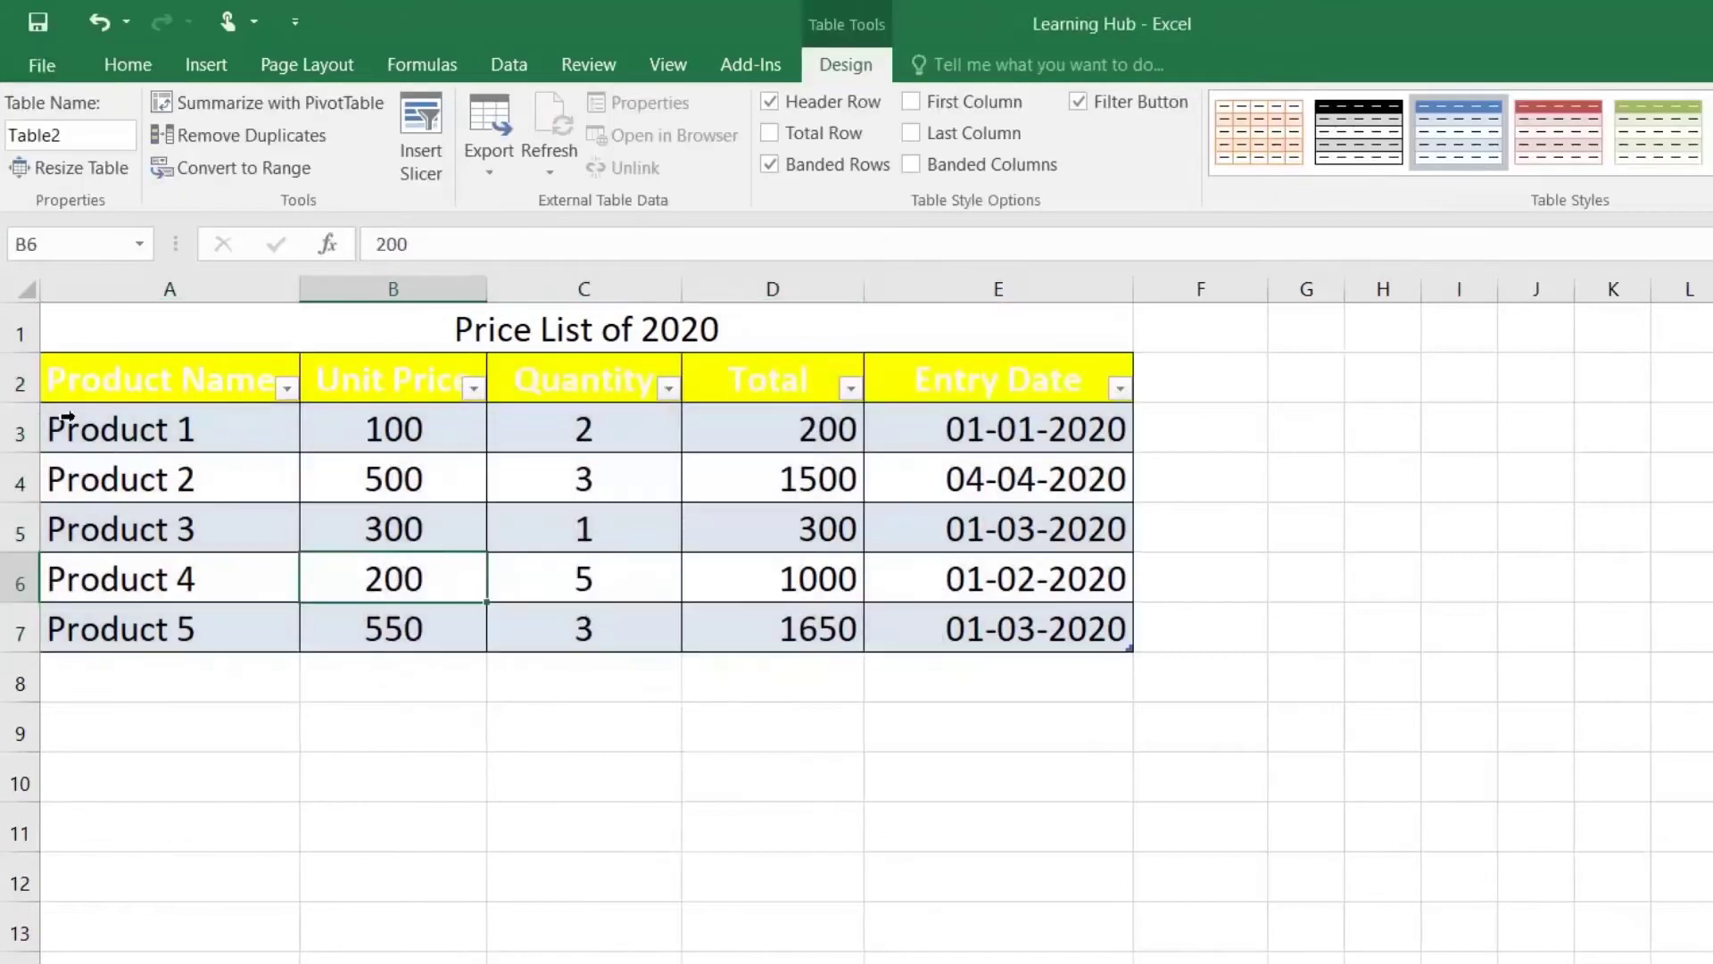
drag(122, 387, 946, 373)
click(128, 64)
click(456, 157)
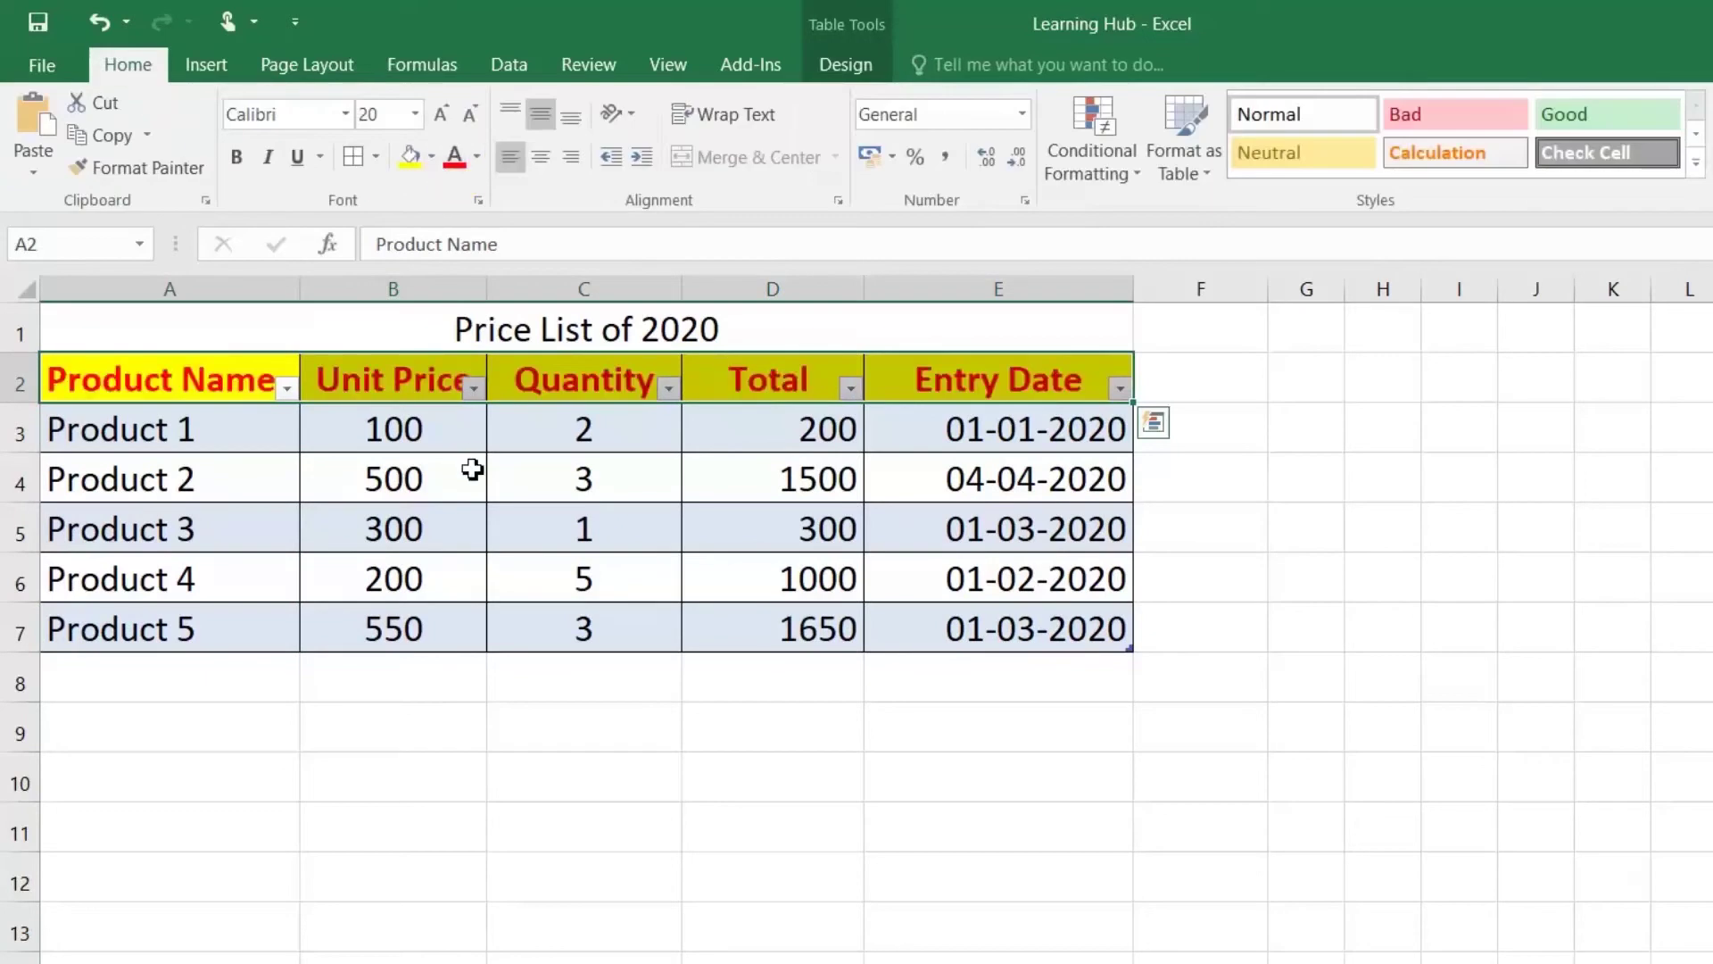
click(470, 469)
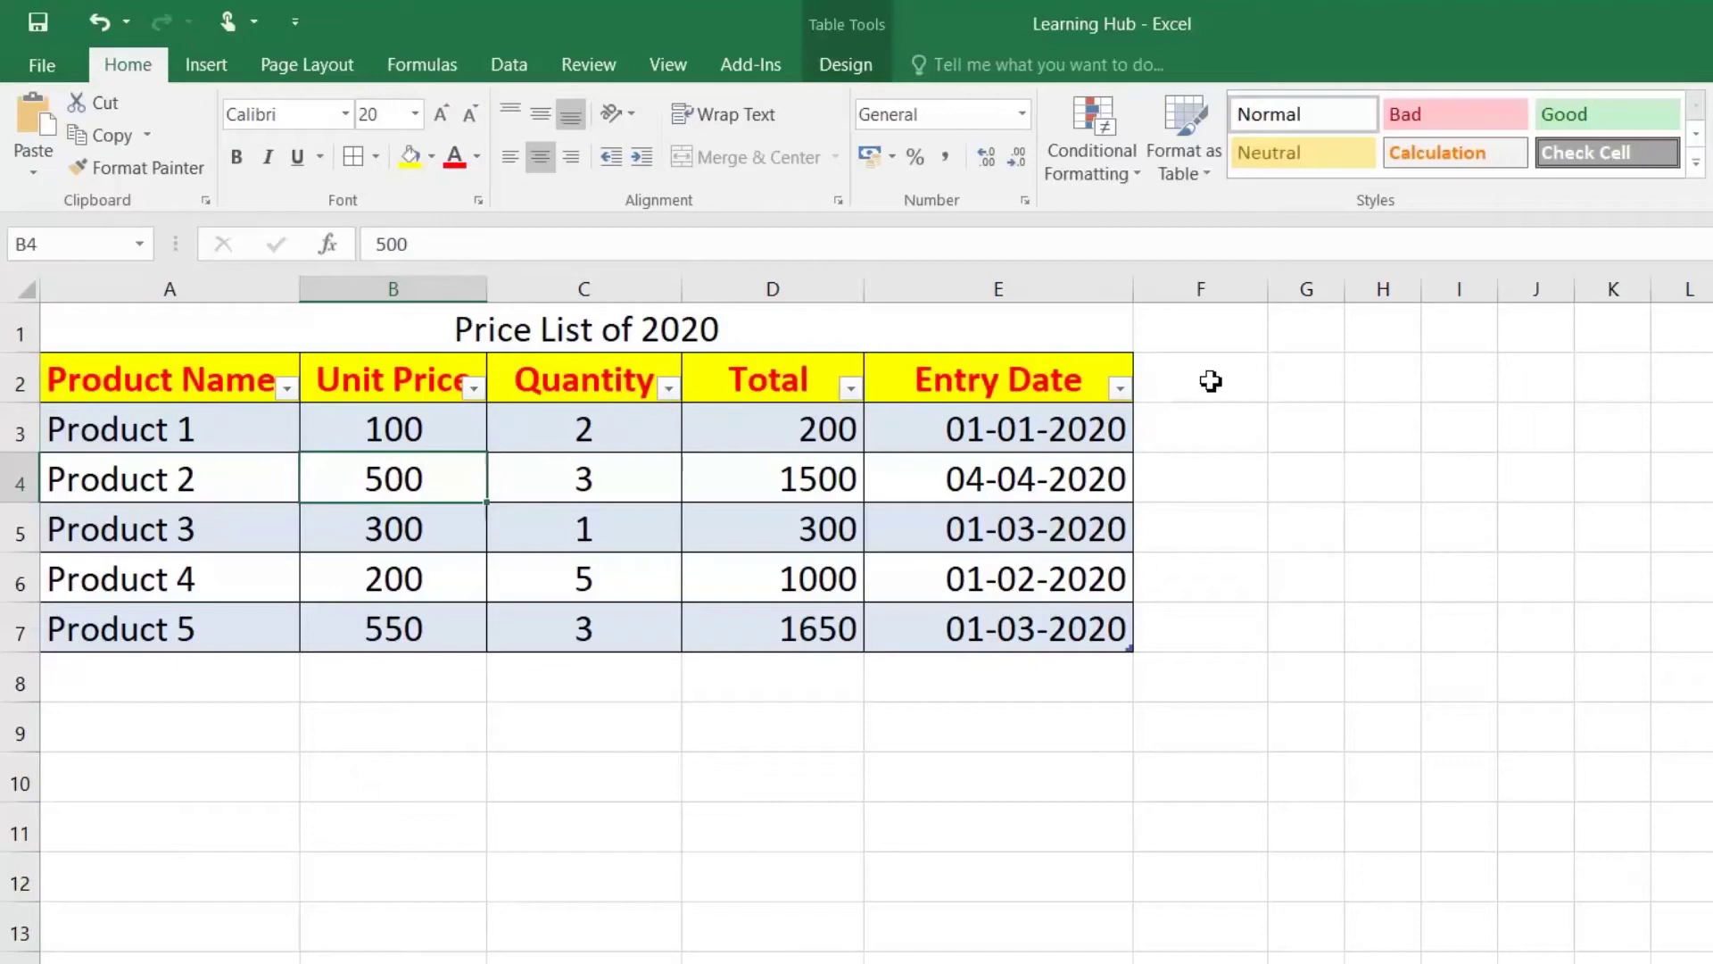
click(1205, 427)
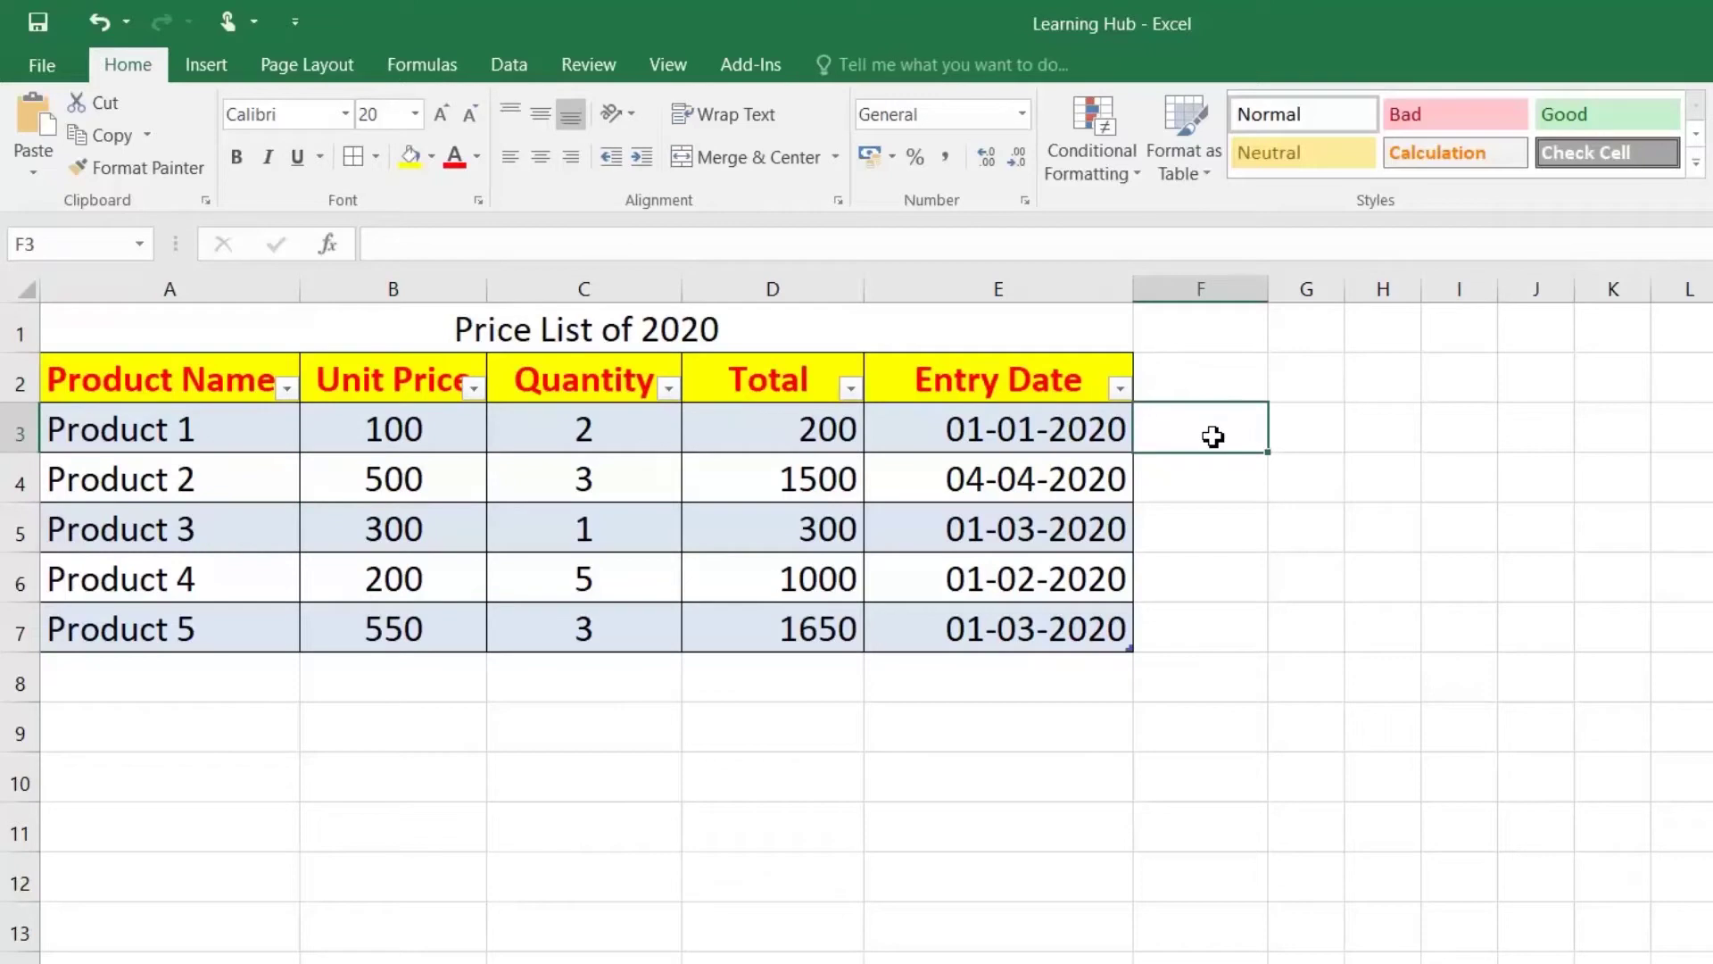
Step: Add Product 6 in A8 with a unit price of 400
double_click(107, 671)
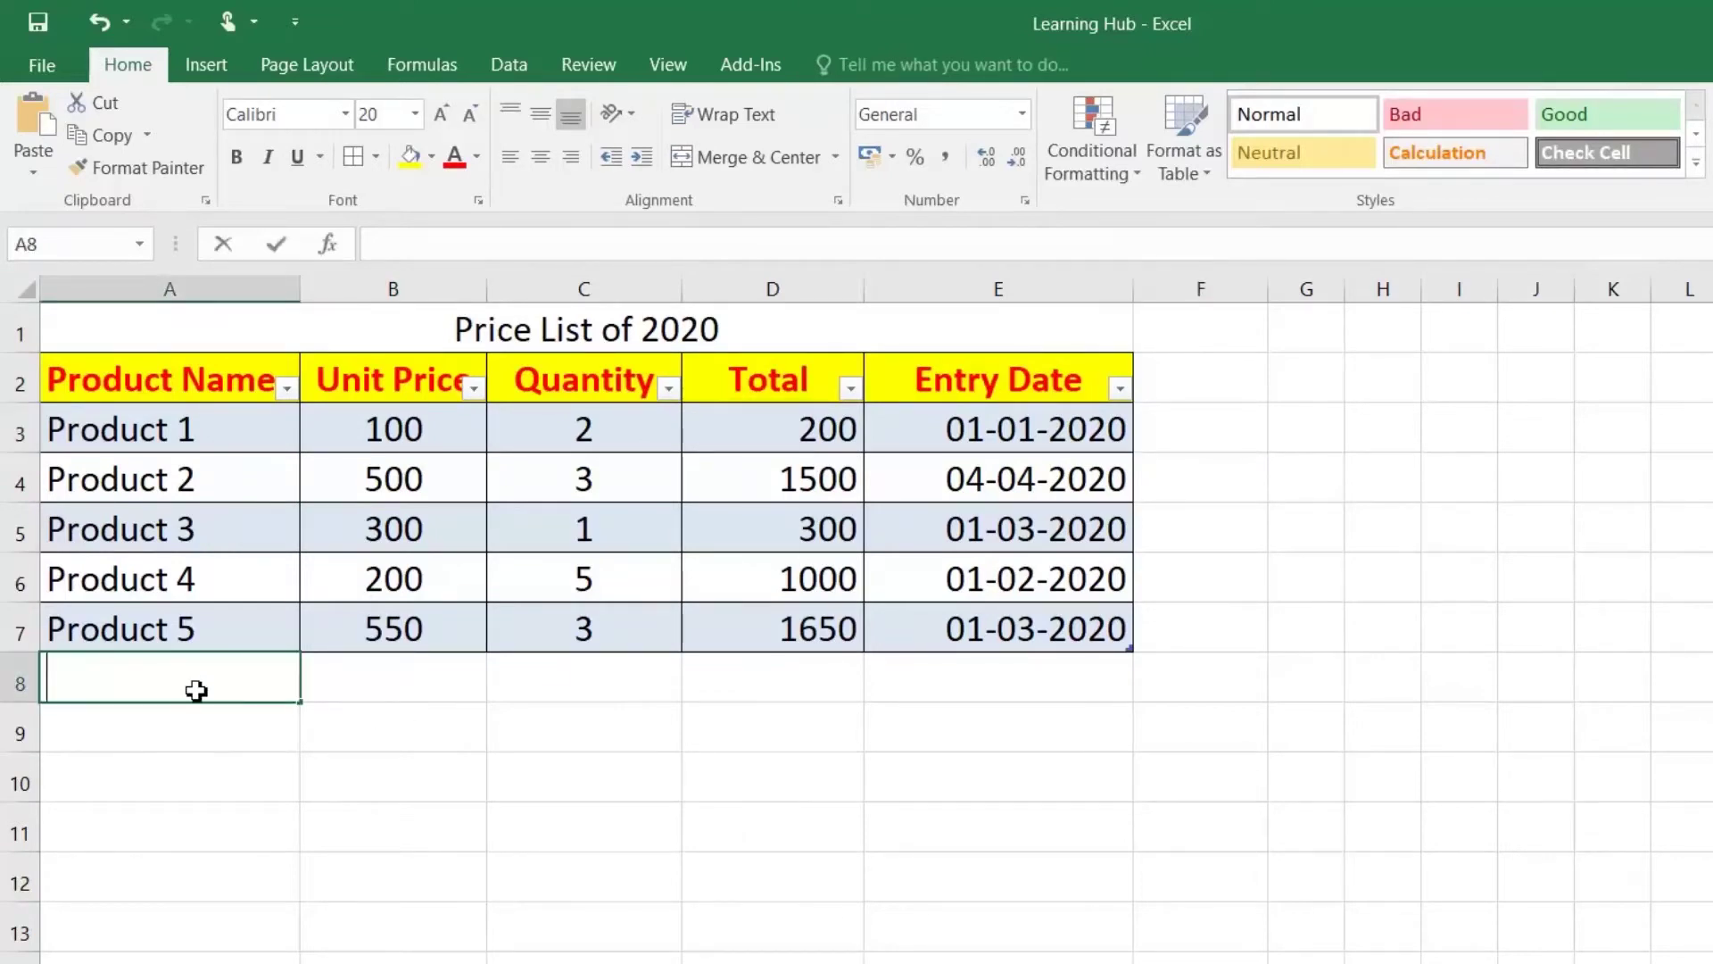
text(Product )
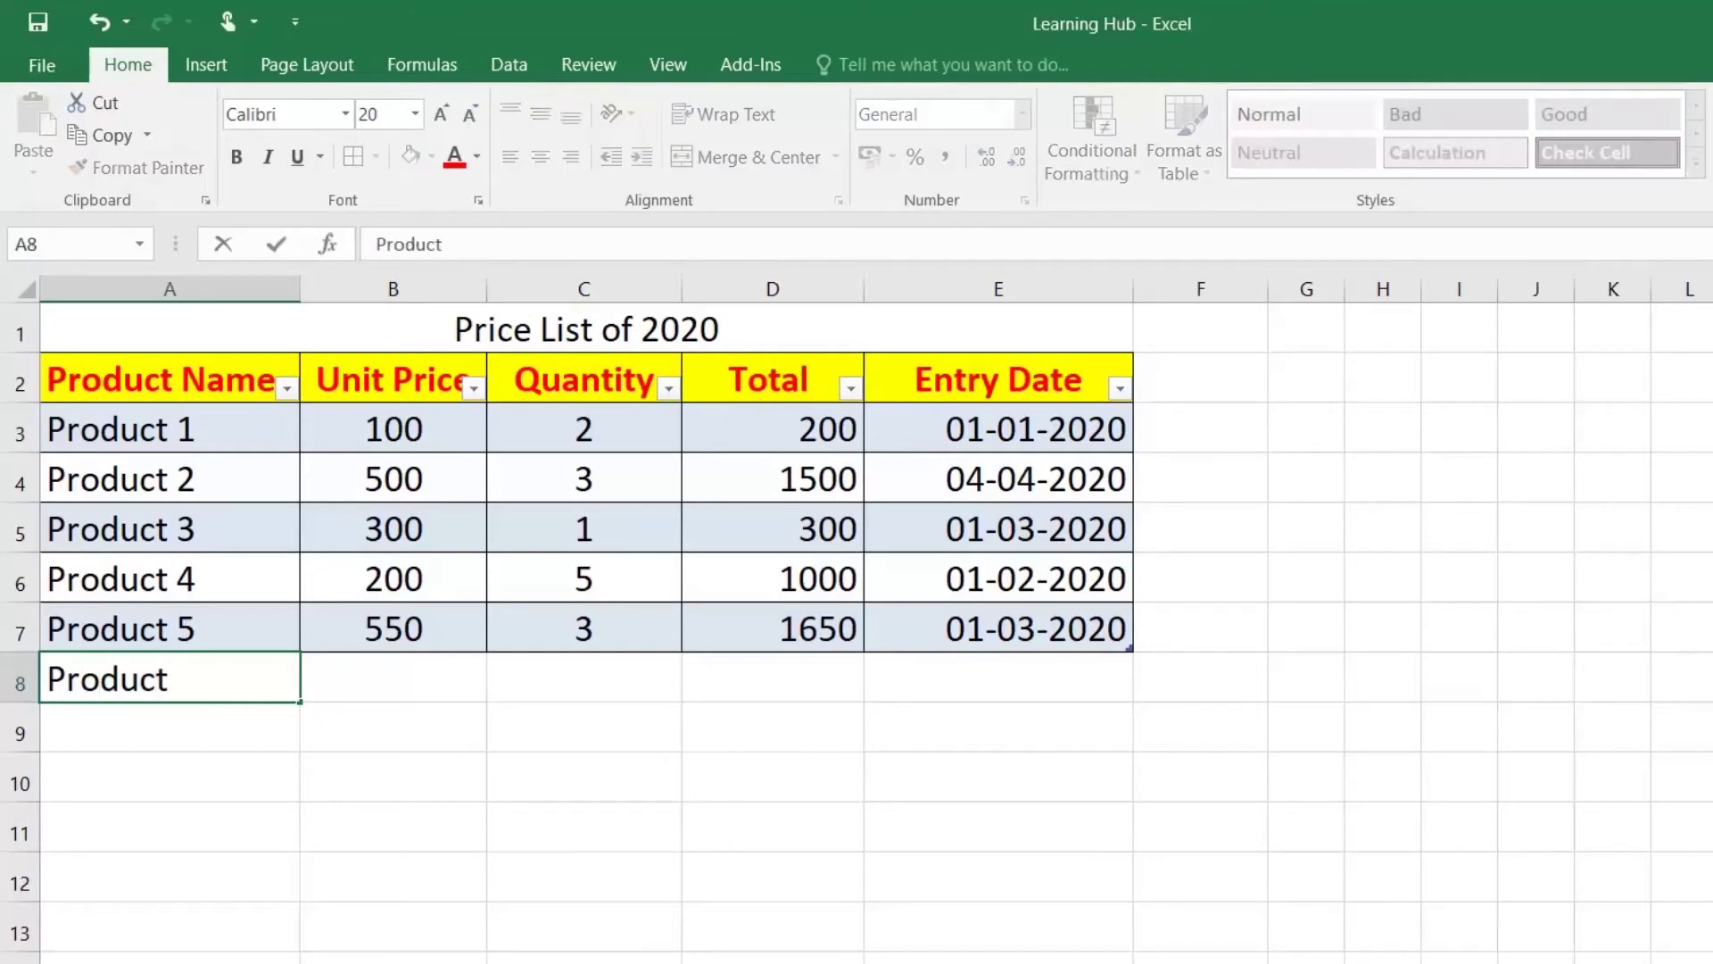
text(6)
key(Return)
click(195, 685)
key(Tab)
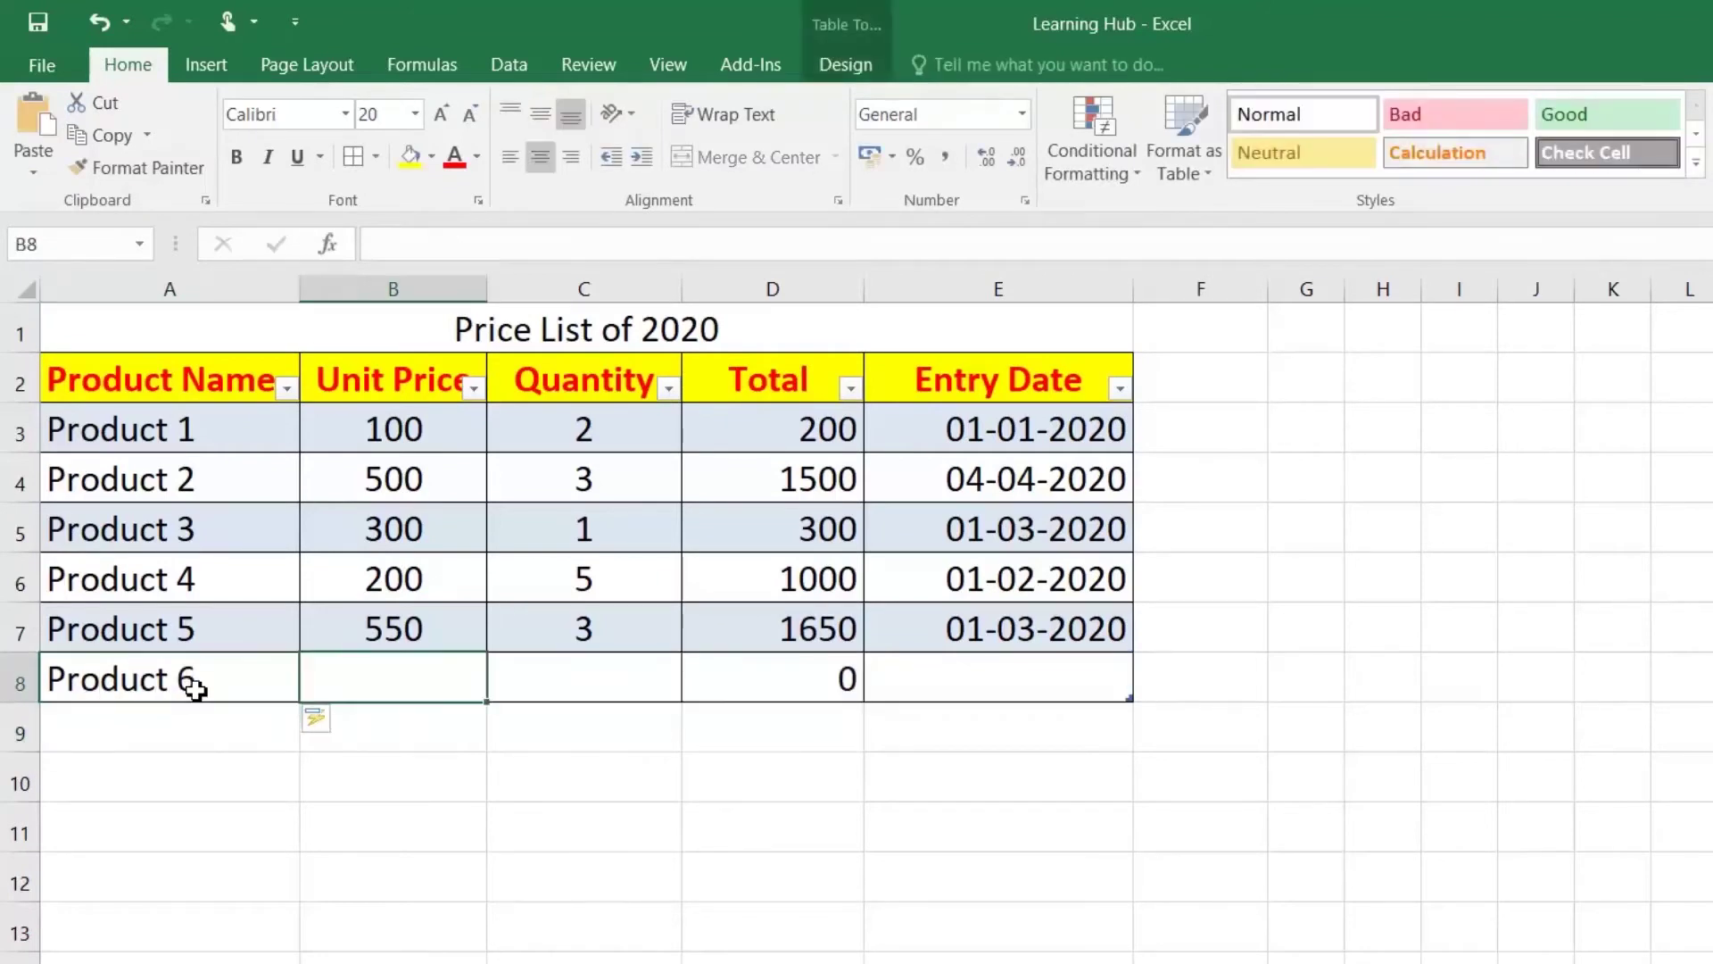
text(400)
key(Return)
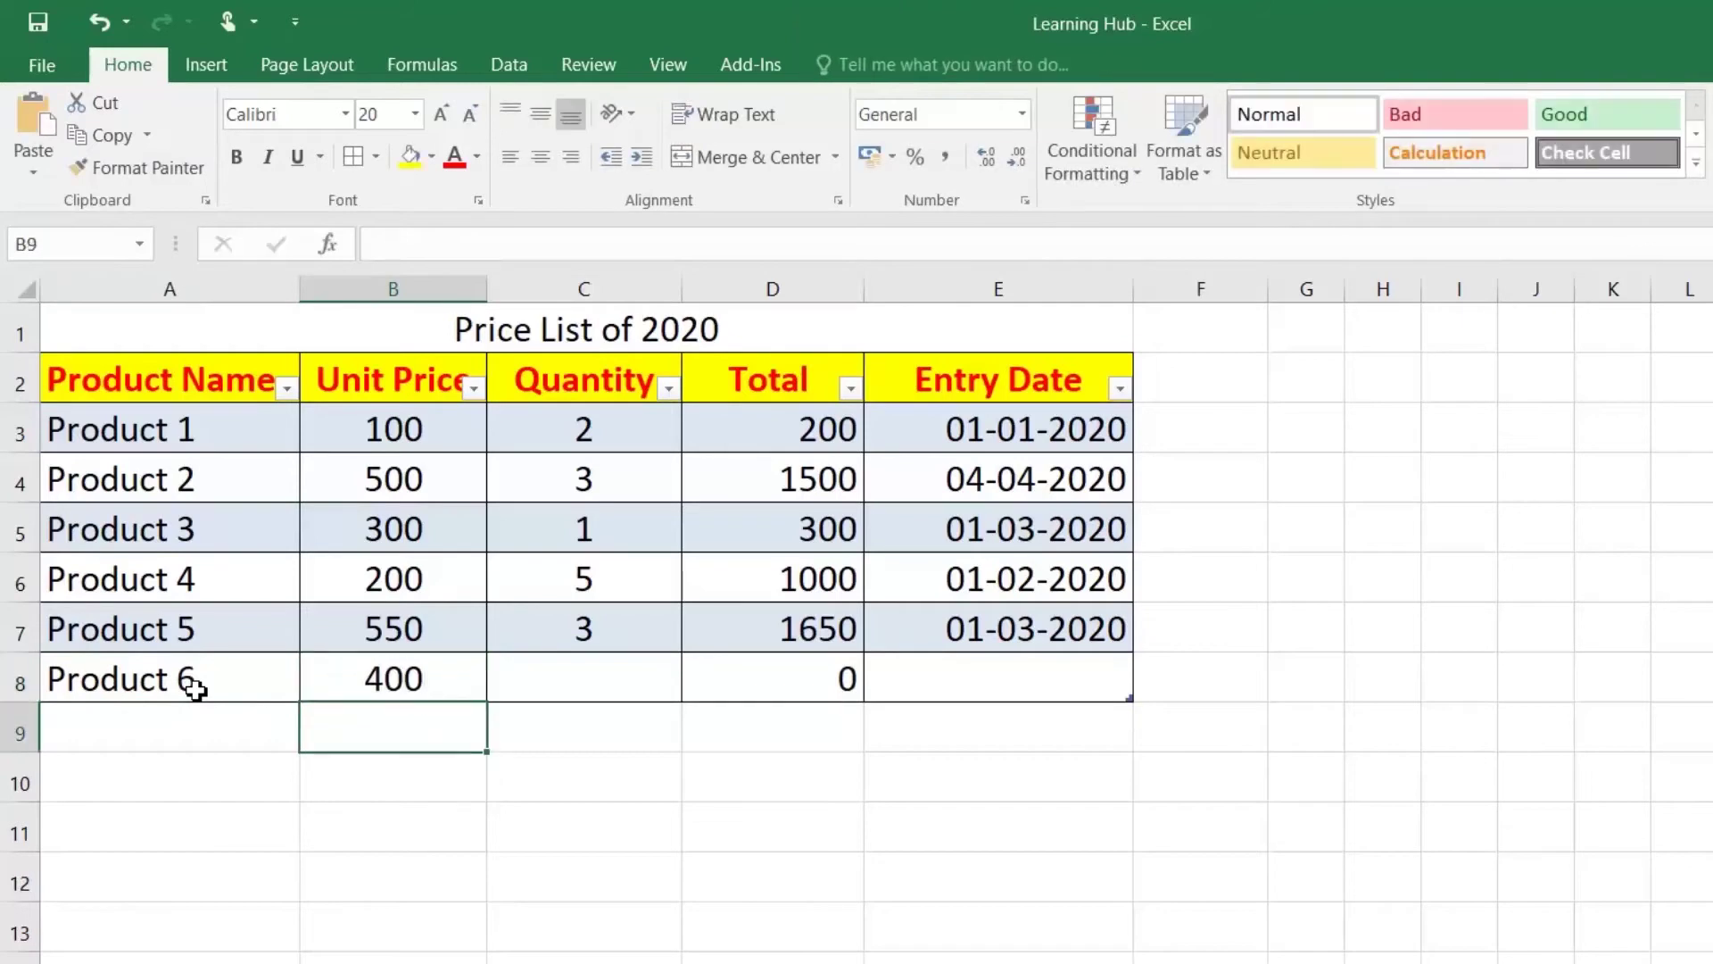
Step: Enter quantity 5 for Product 6 and check its auto-calculated Total of 2000
key(Up)
key(Right)
text(5)
key(Return)
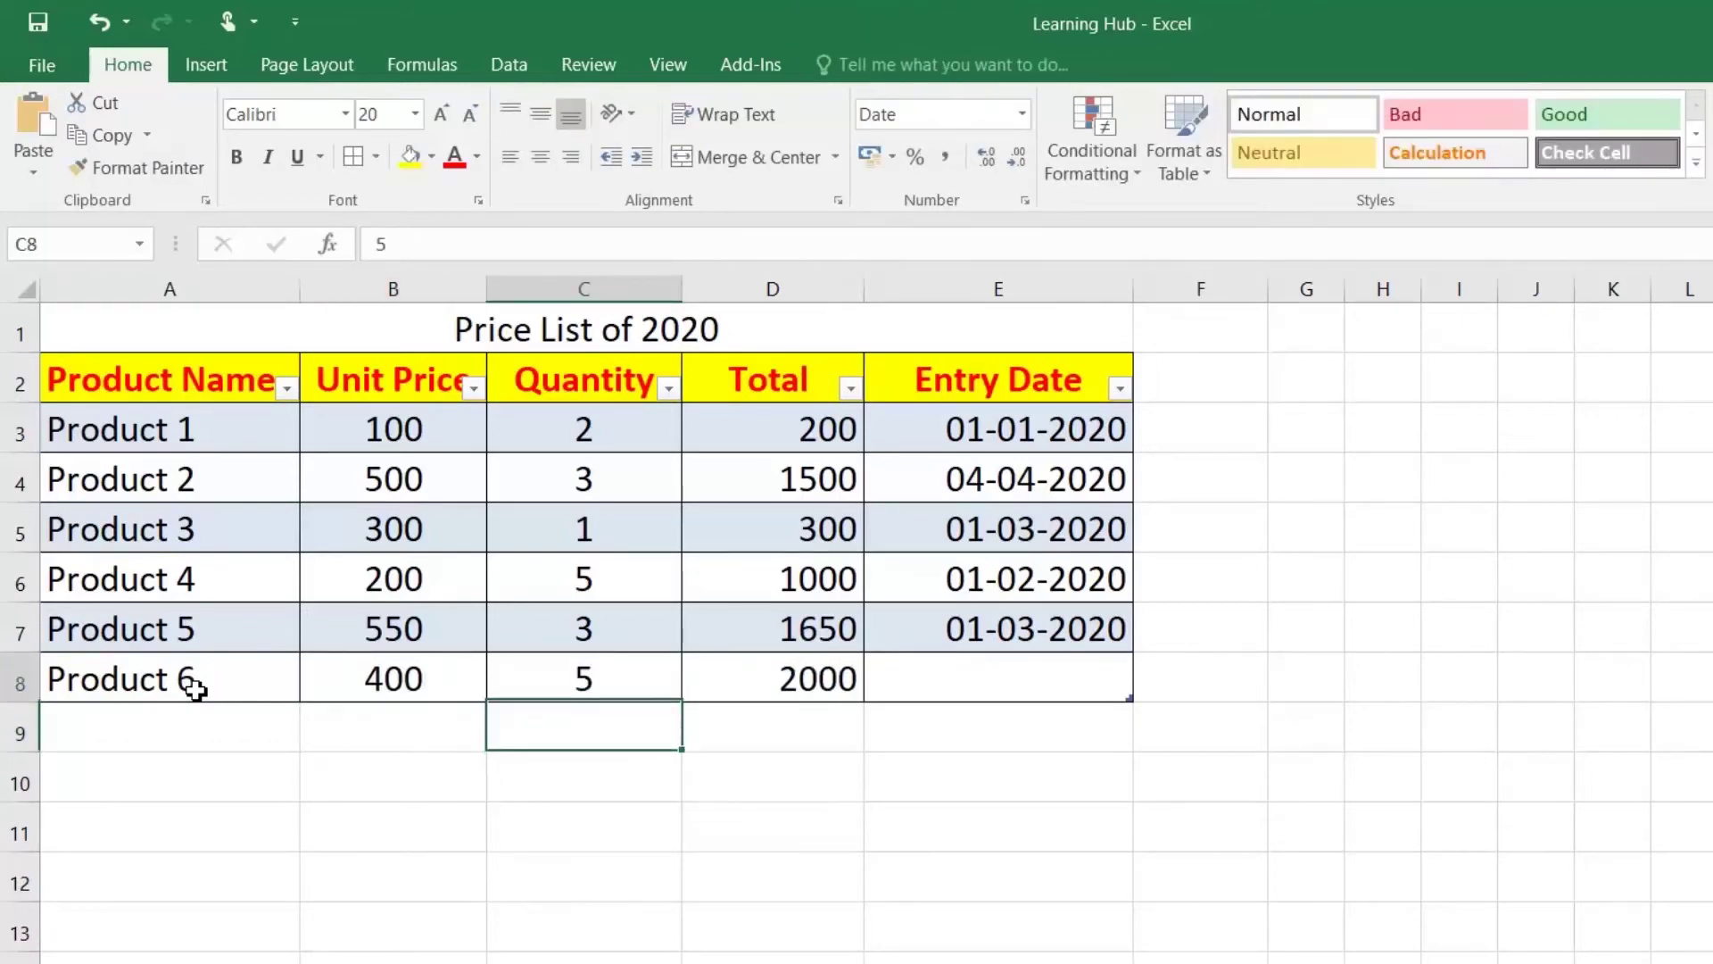
key(Up)
key(Right)
key(Up)
key(Down)
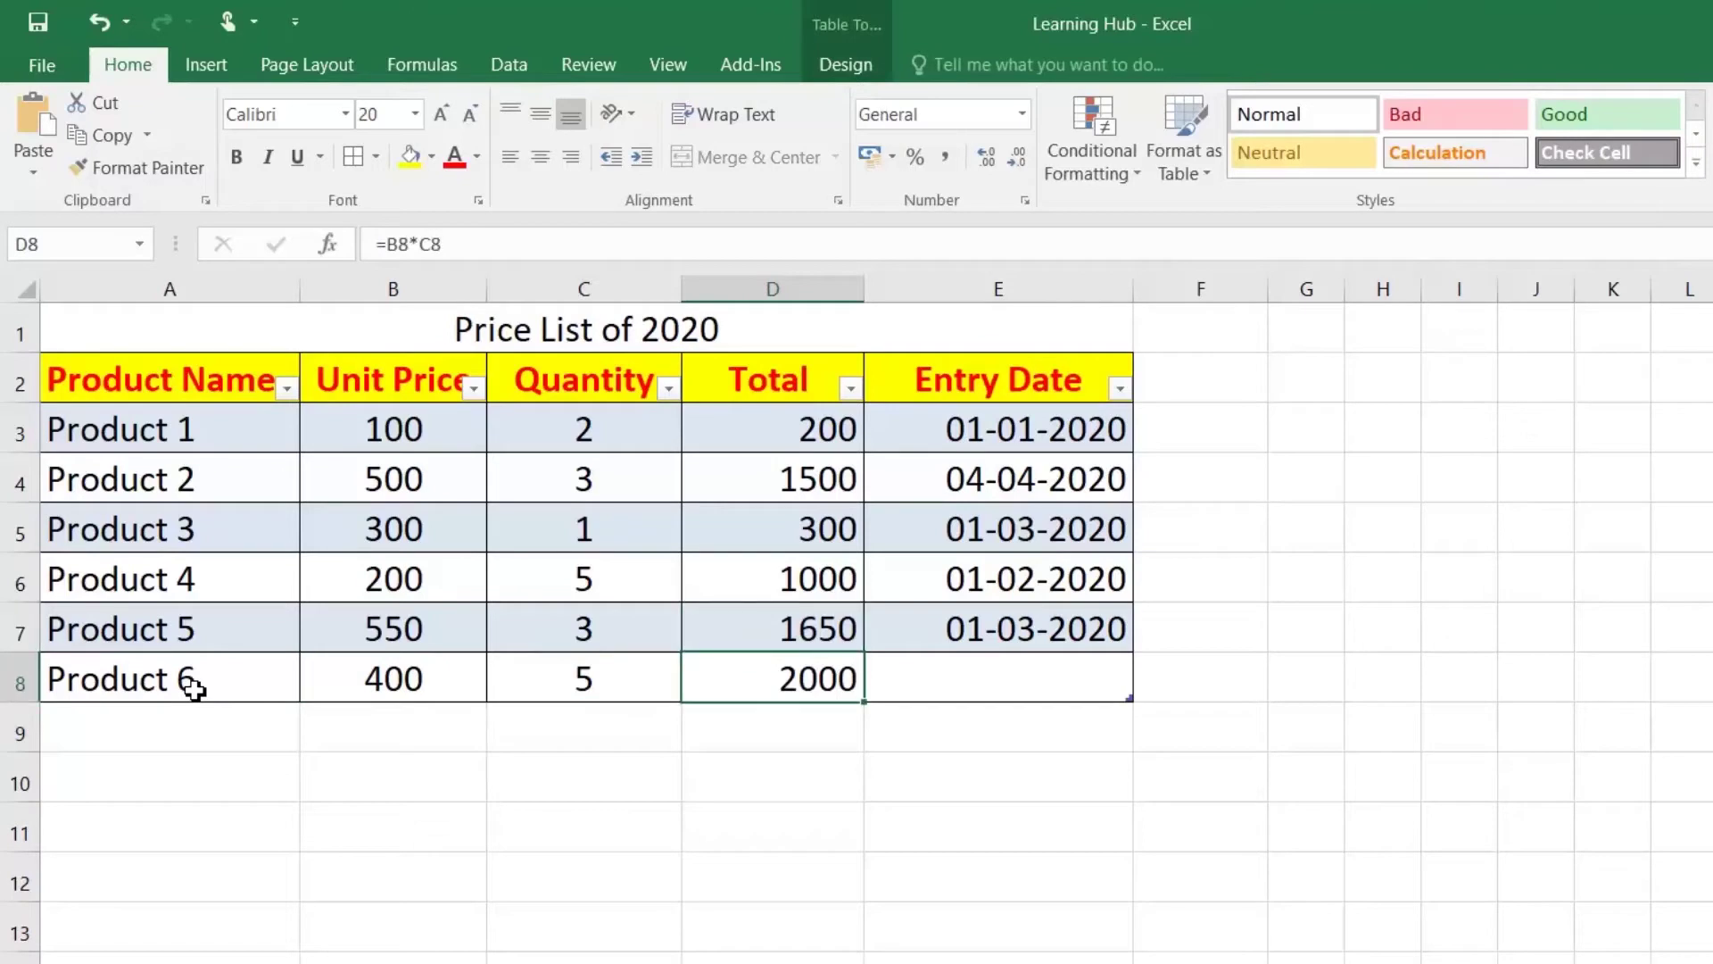
key(Right)
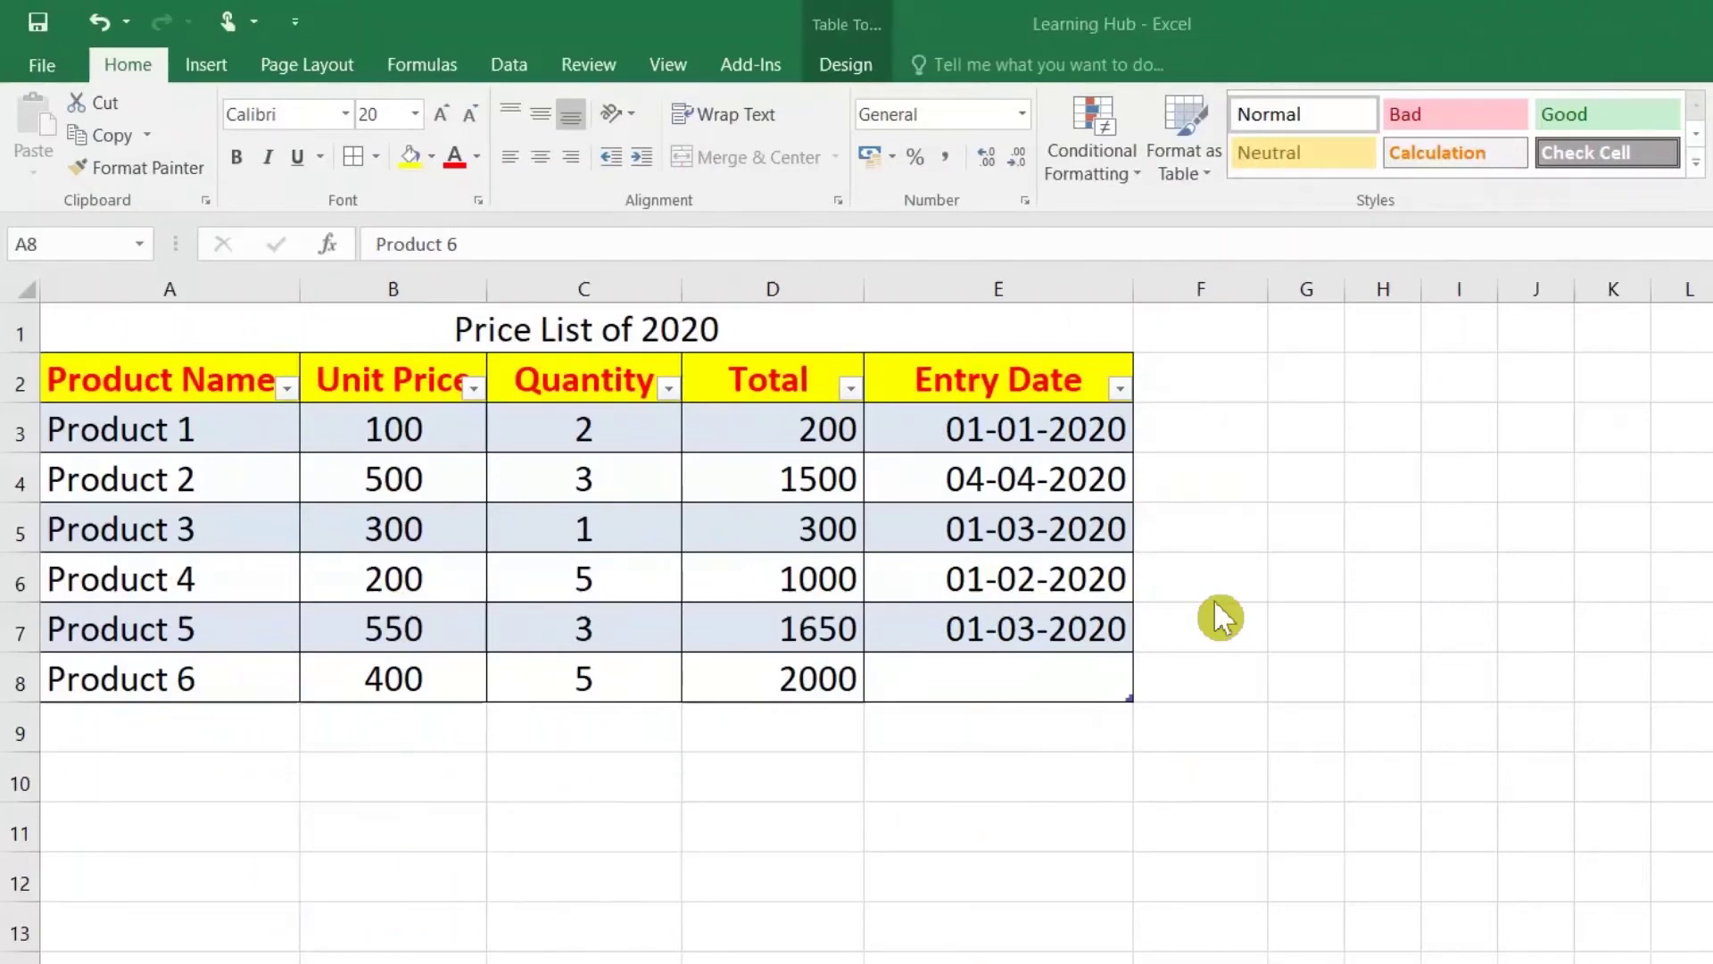
click(191, 738)
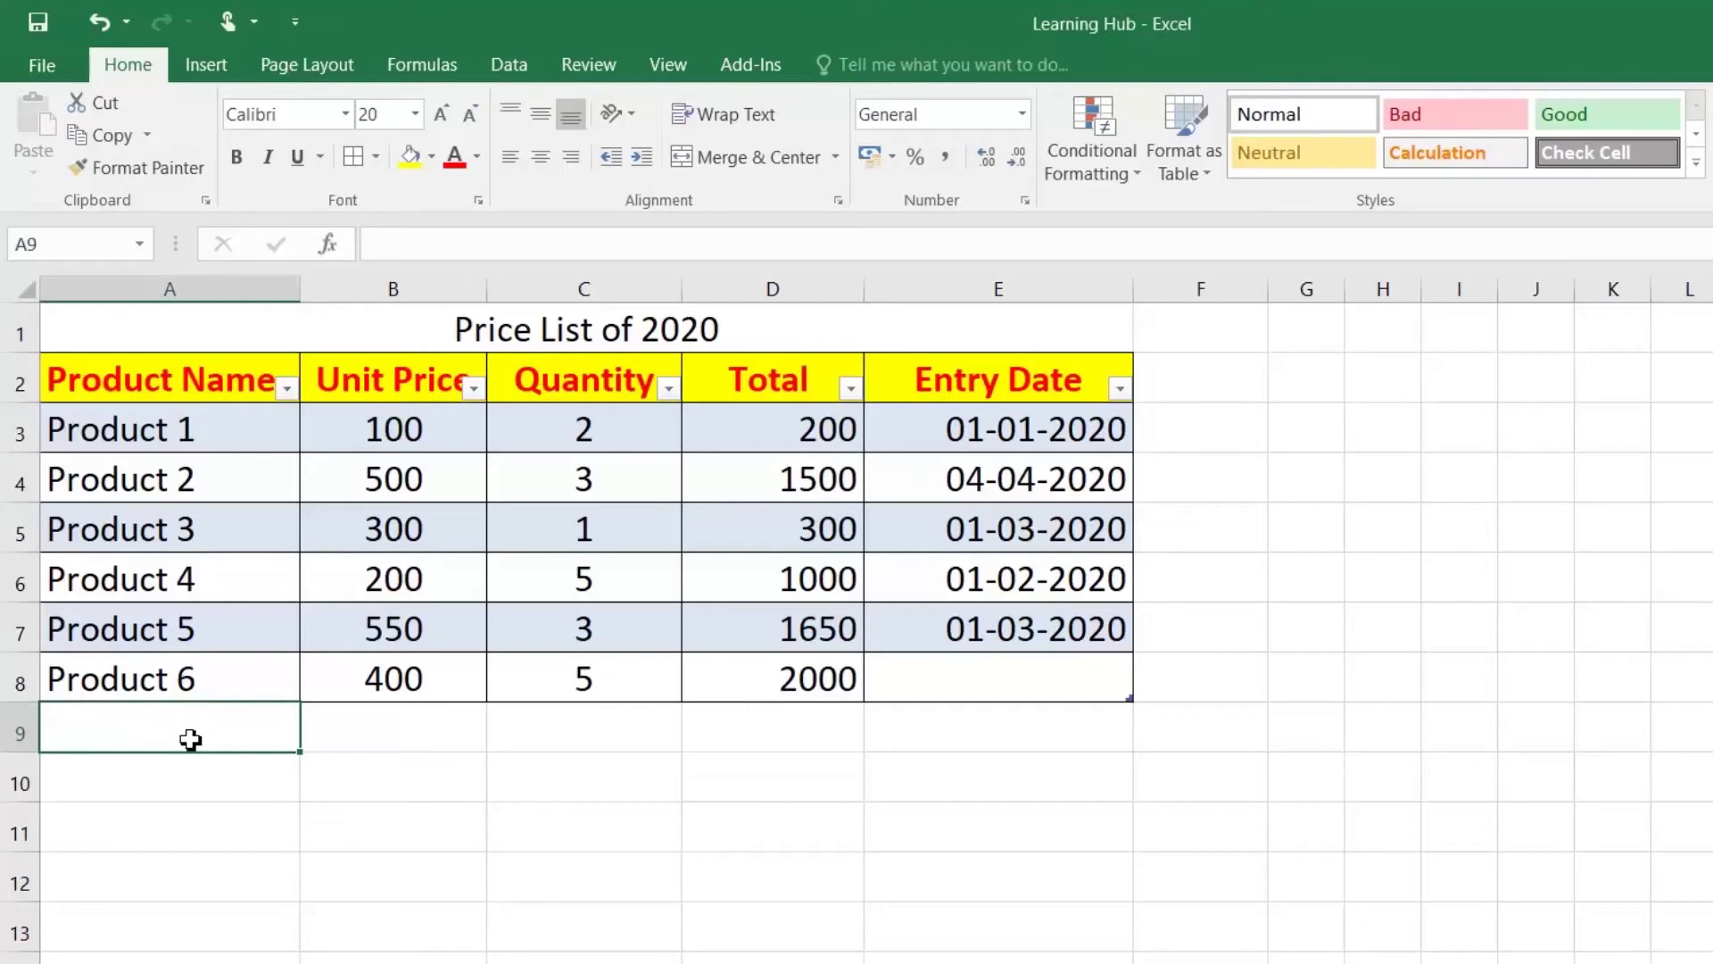
Step: Add a total row below the table and set Product Name to Count
text(=)
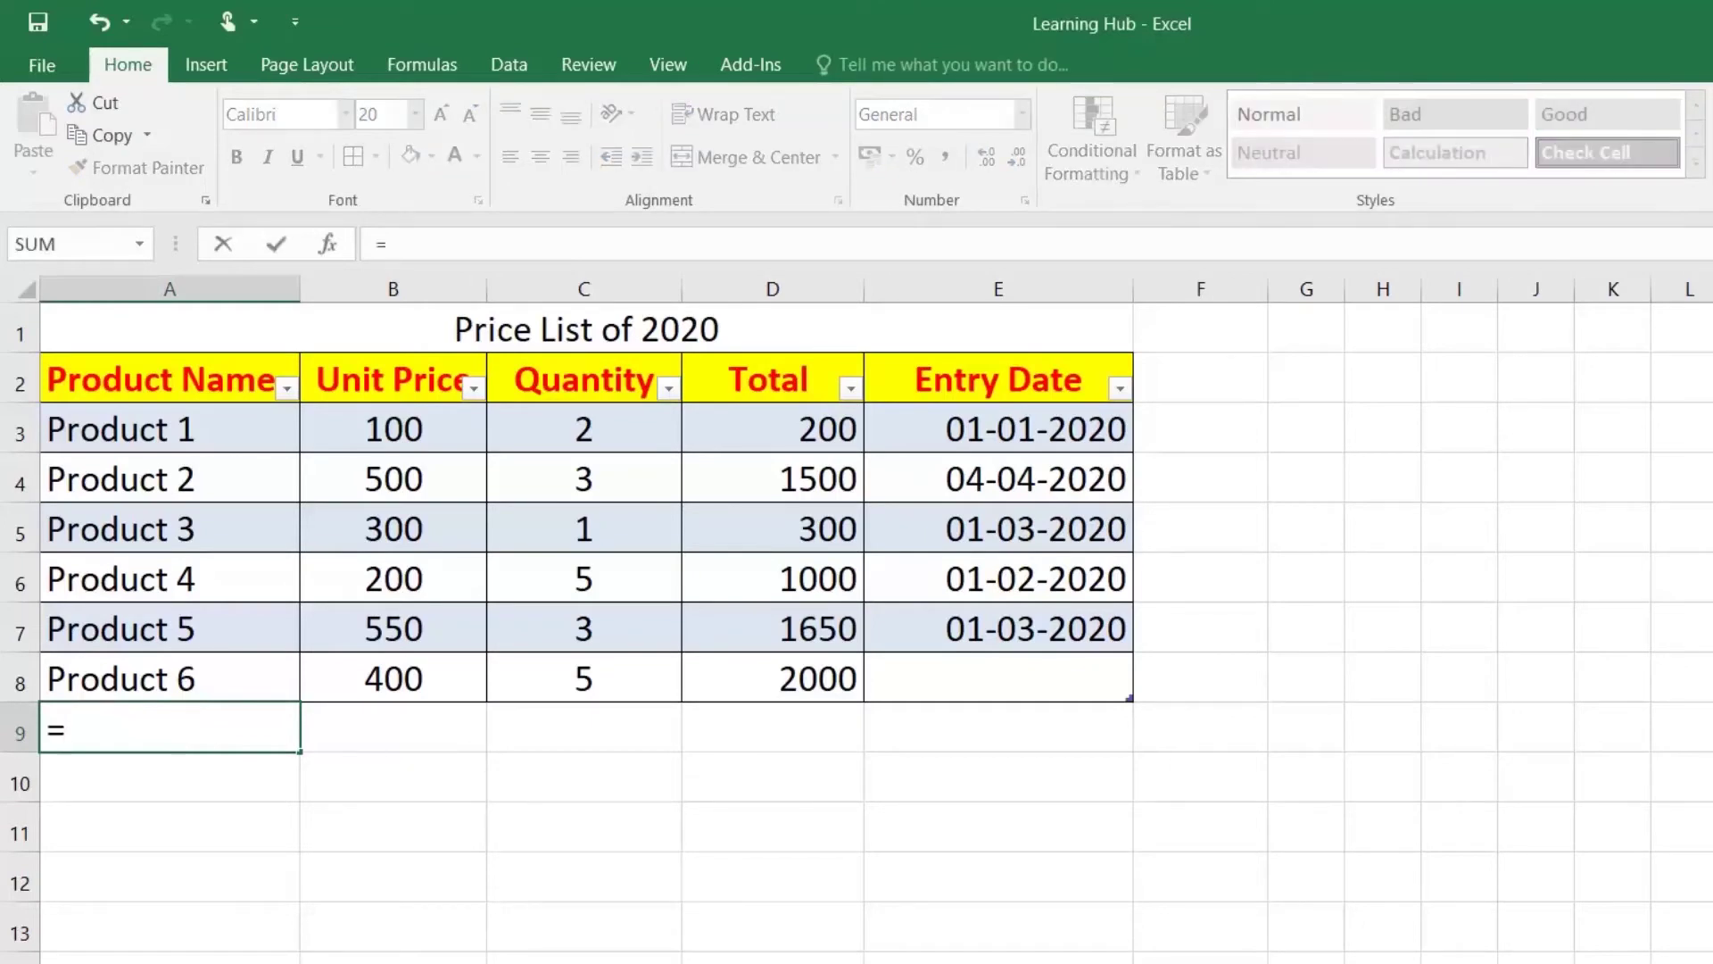
key(Up)
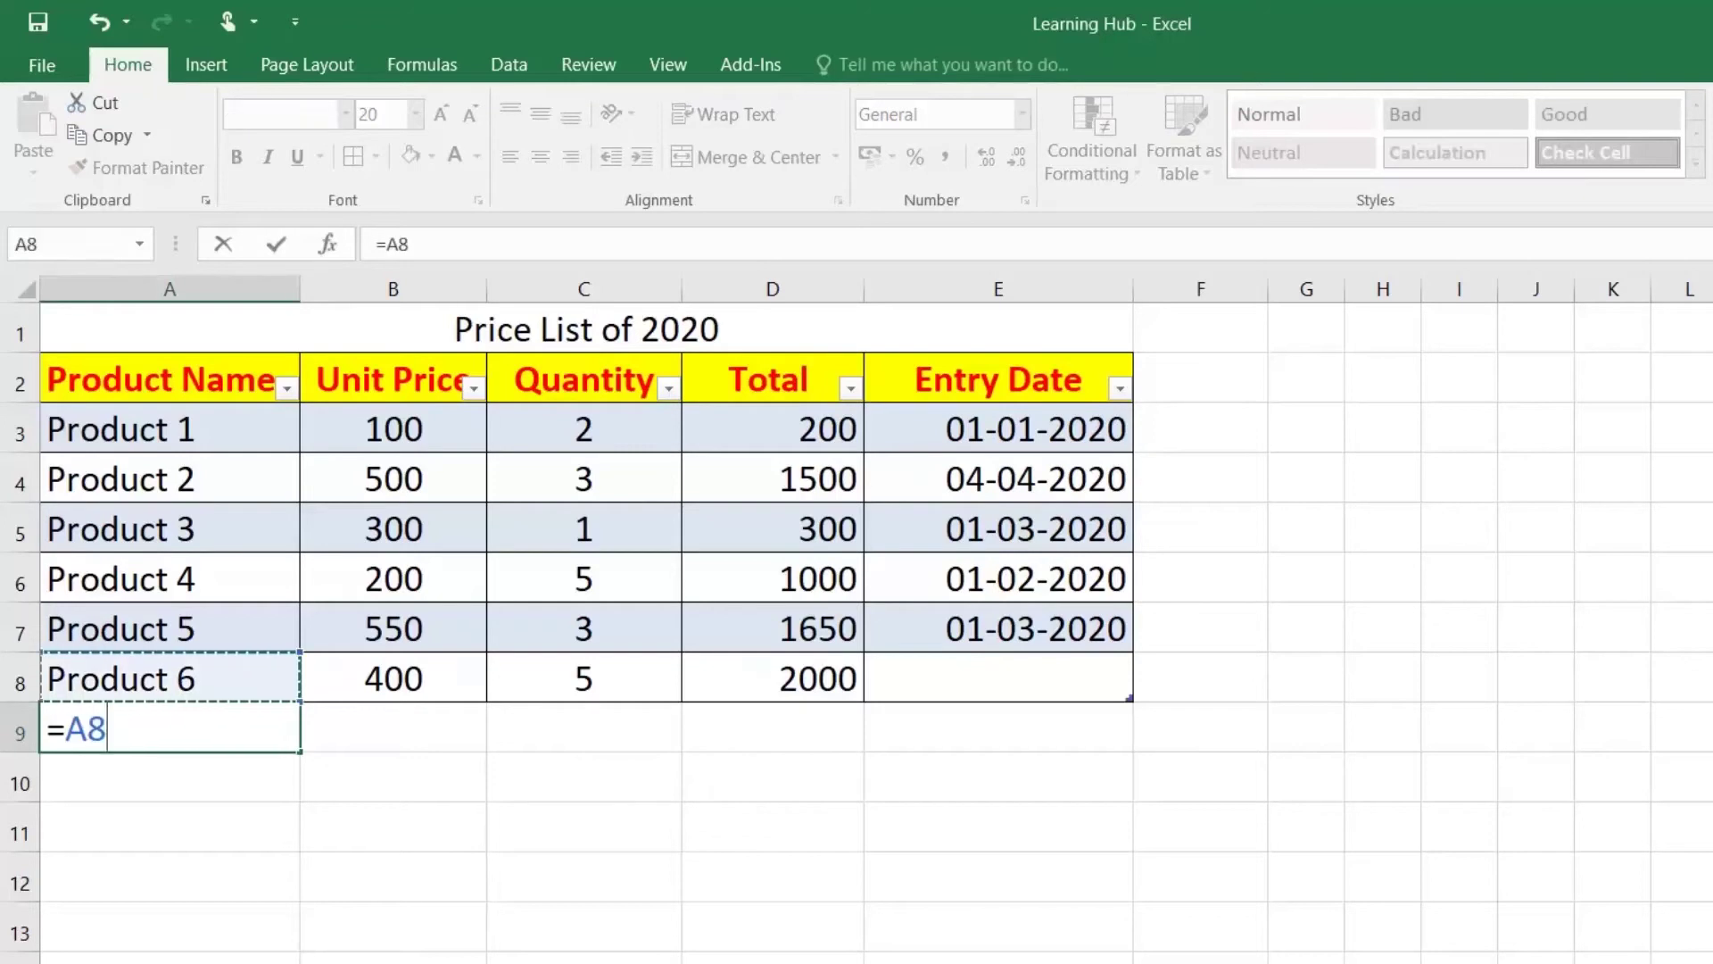
key(Return)
click(190, 737)
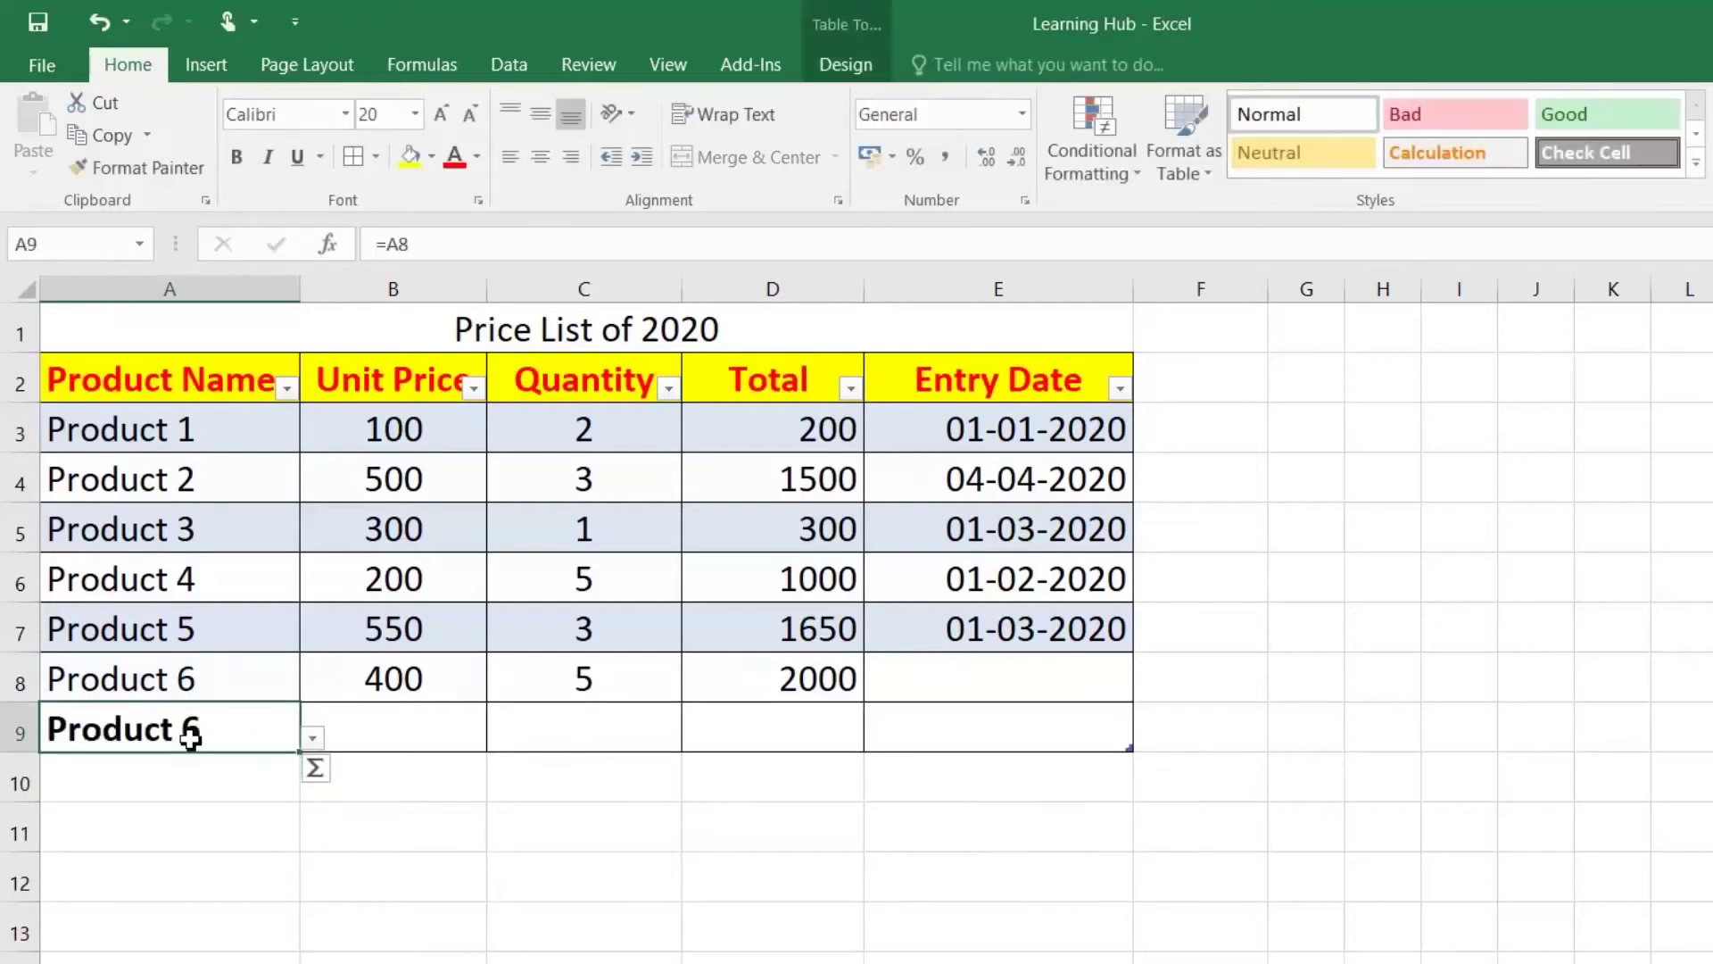
click(312, 738)
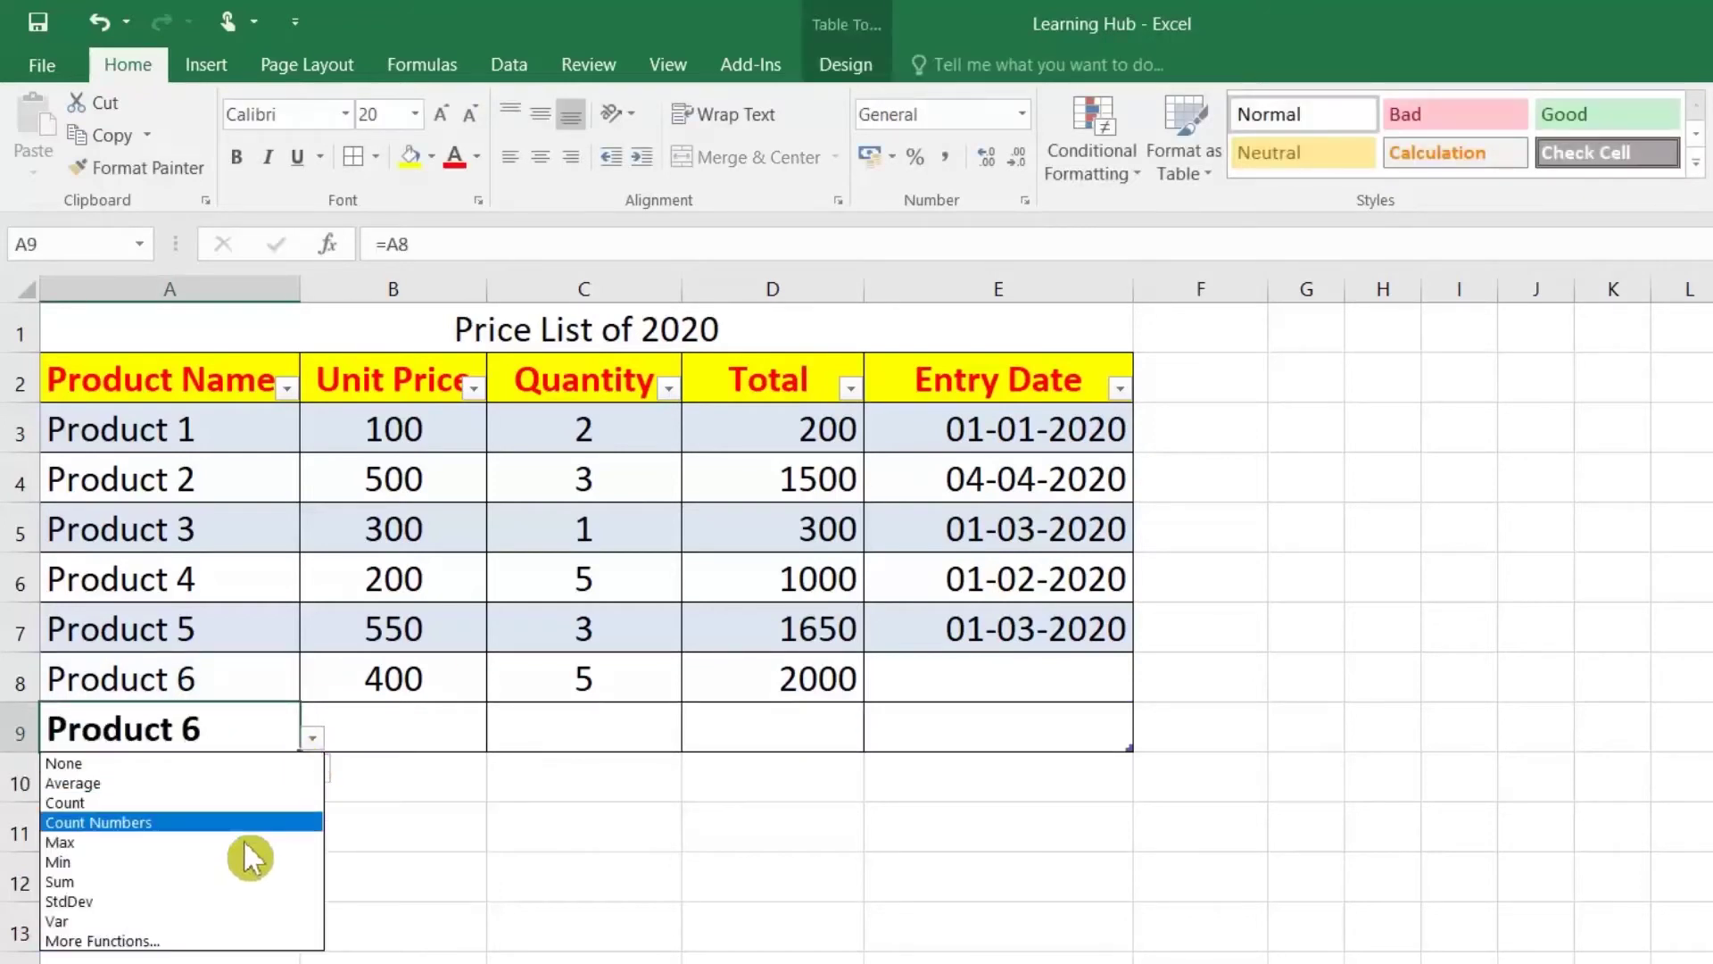
click(143, 803)
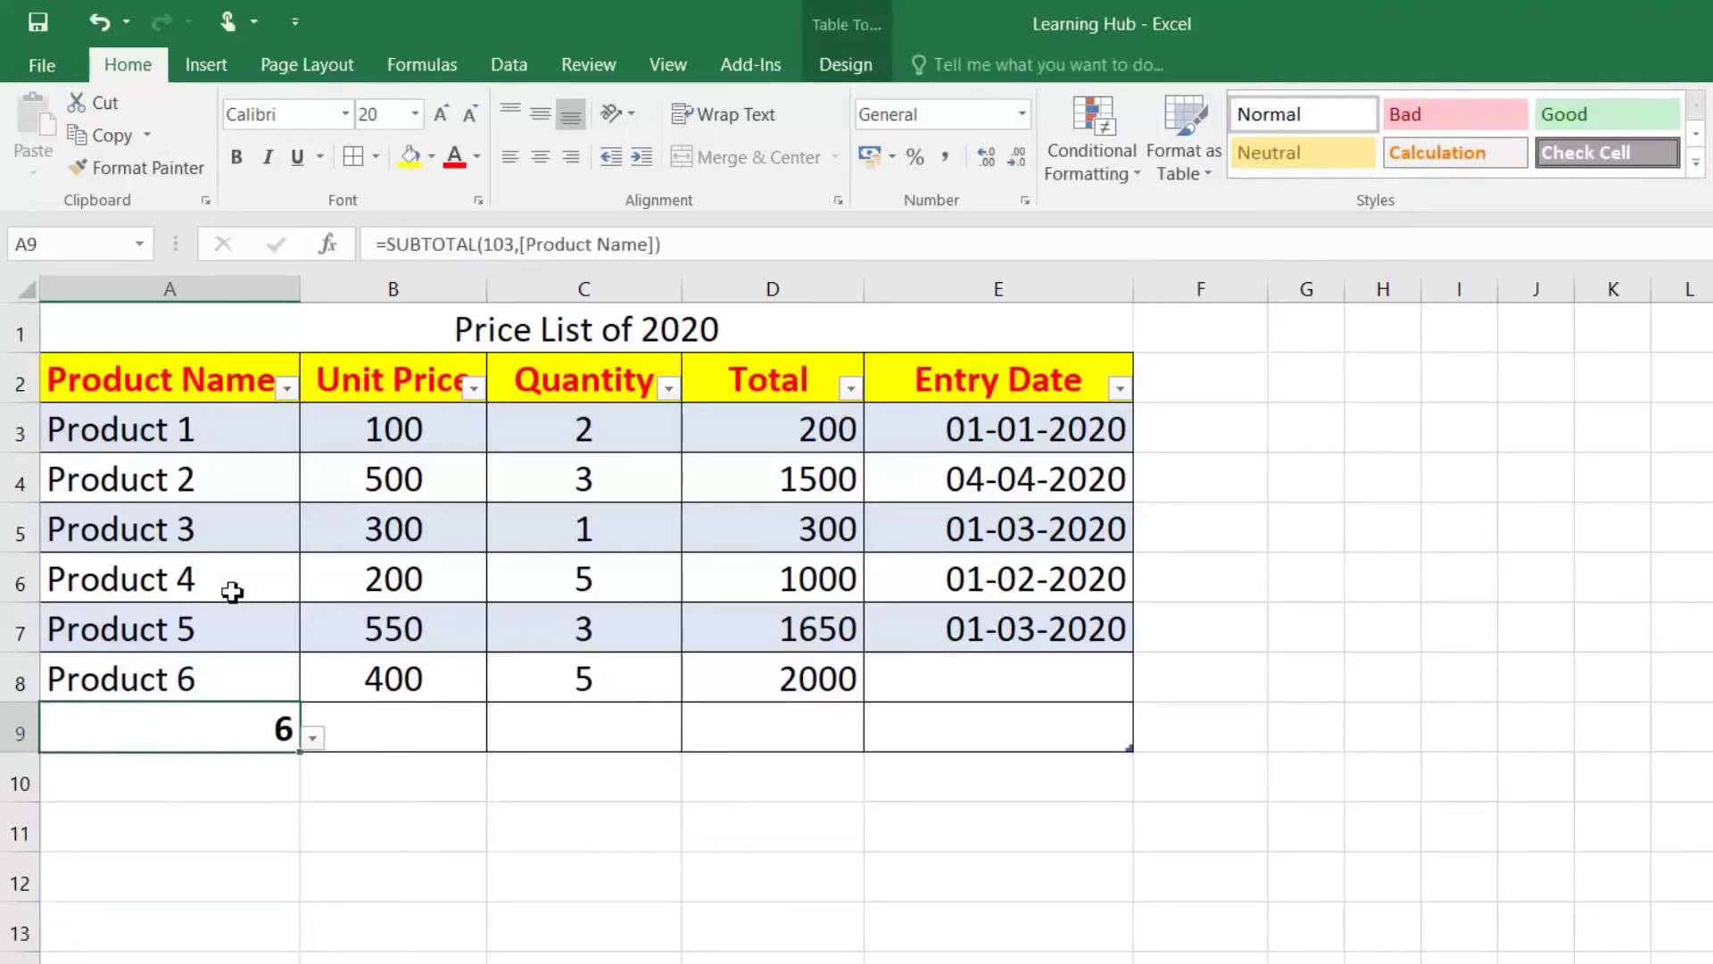
Step: Set total-row functions: Max for Unit Price, Min for Quantity, Sum for Total (6650)
click(436, 714)
click(500, 737)
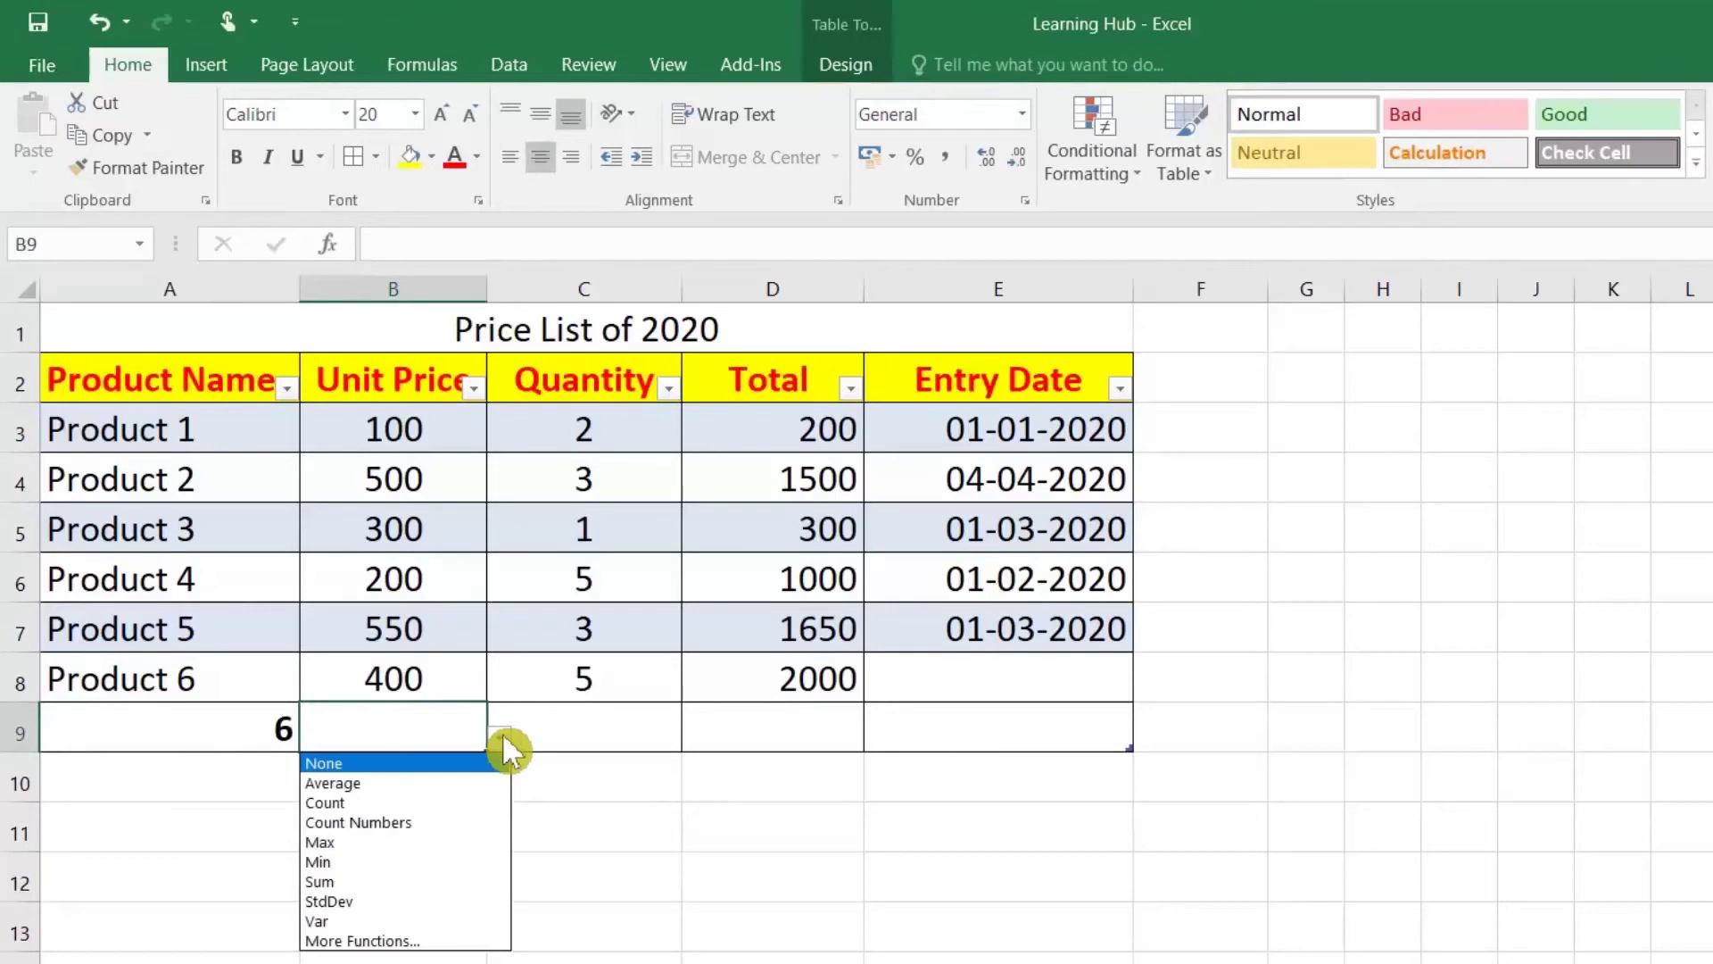
click(390, 848)
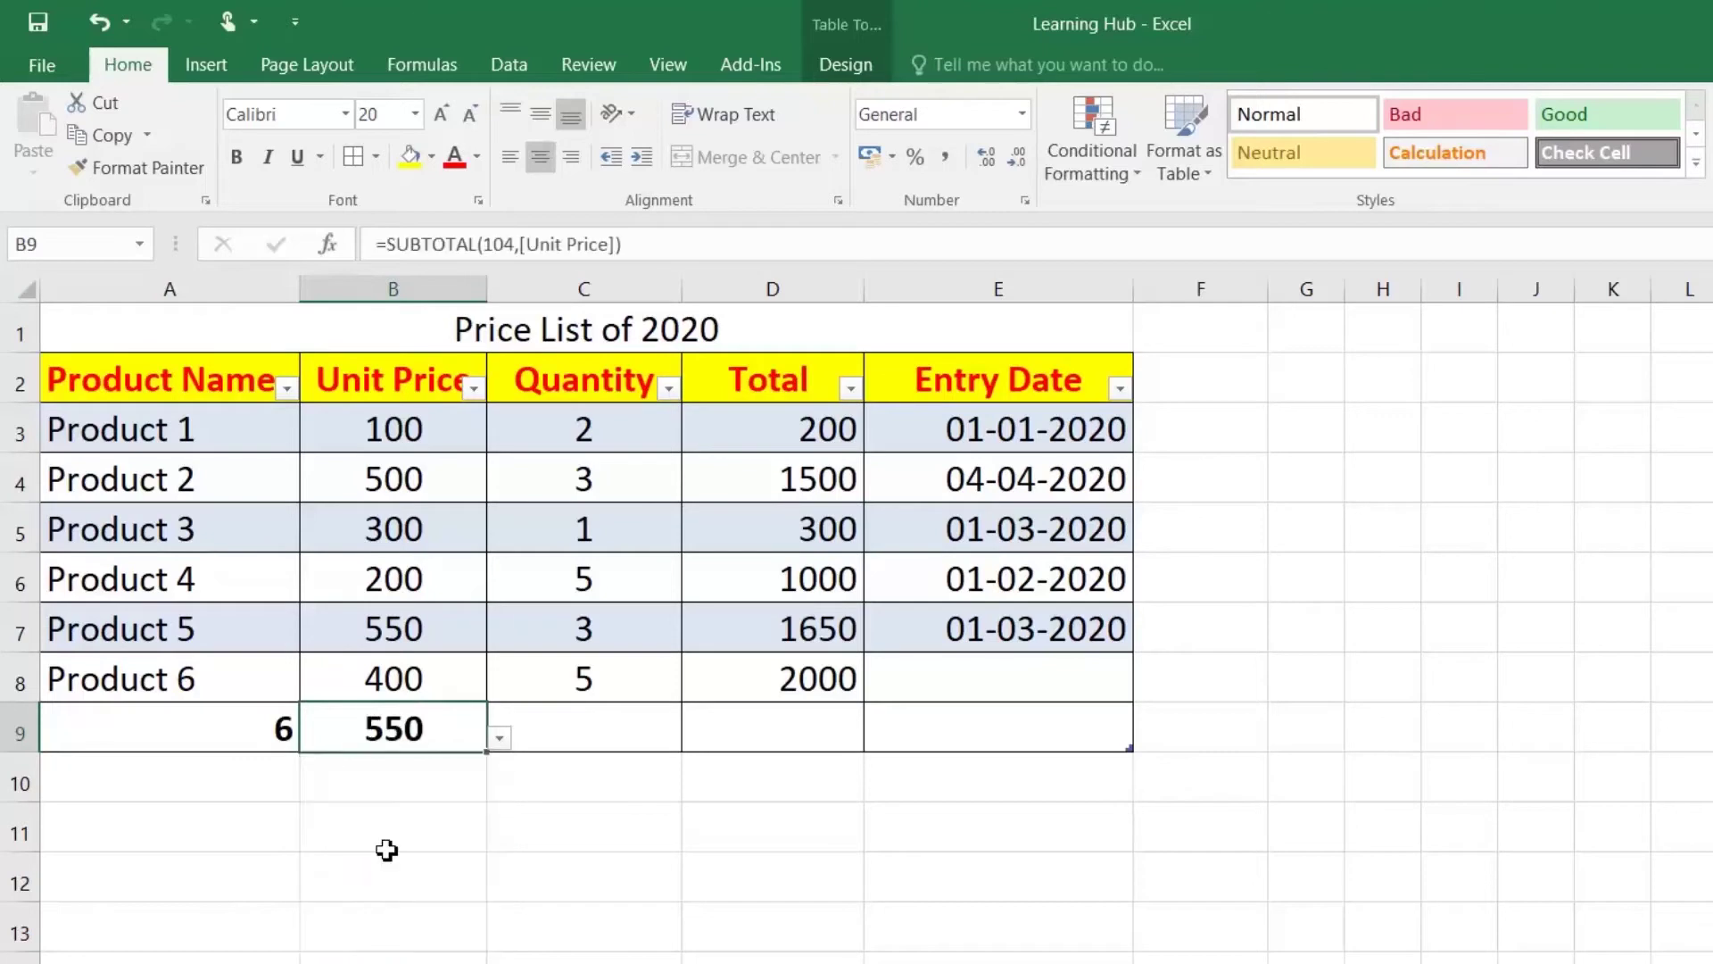
click(605, 735)
click(698, 735)
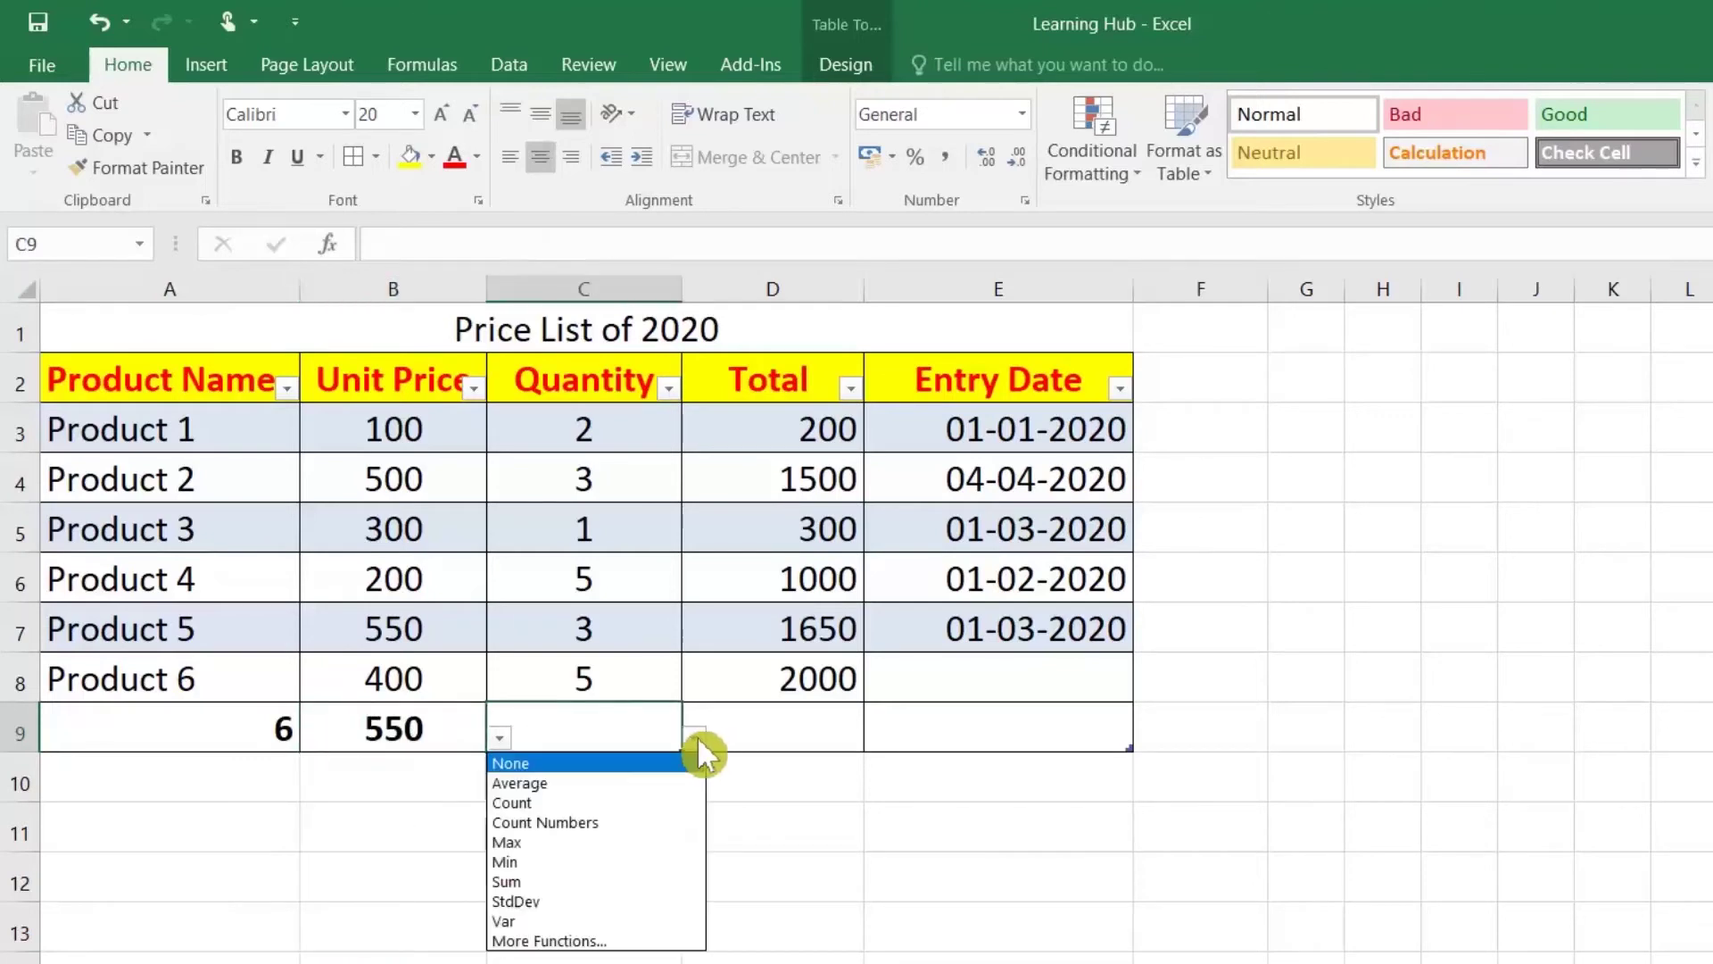
click(588, 859)
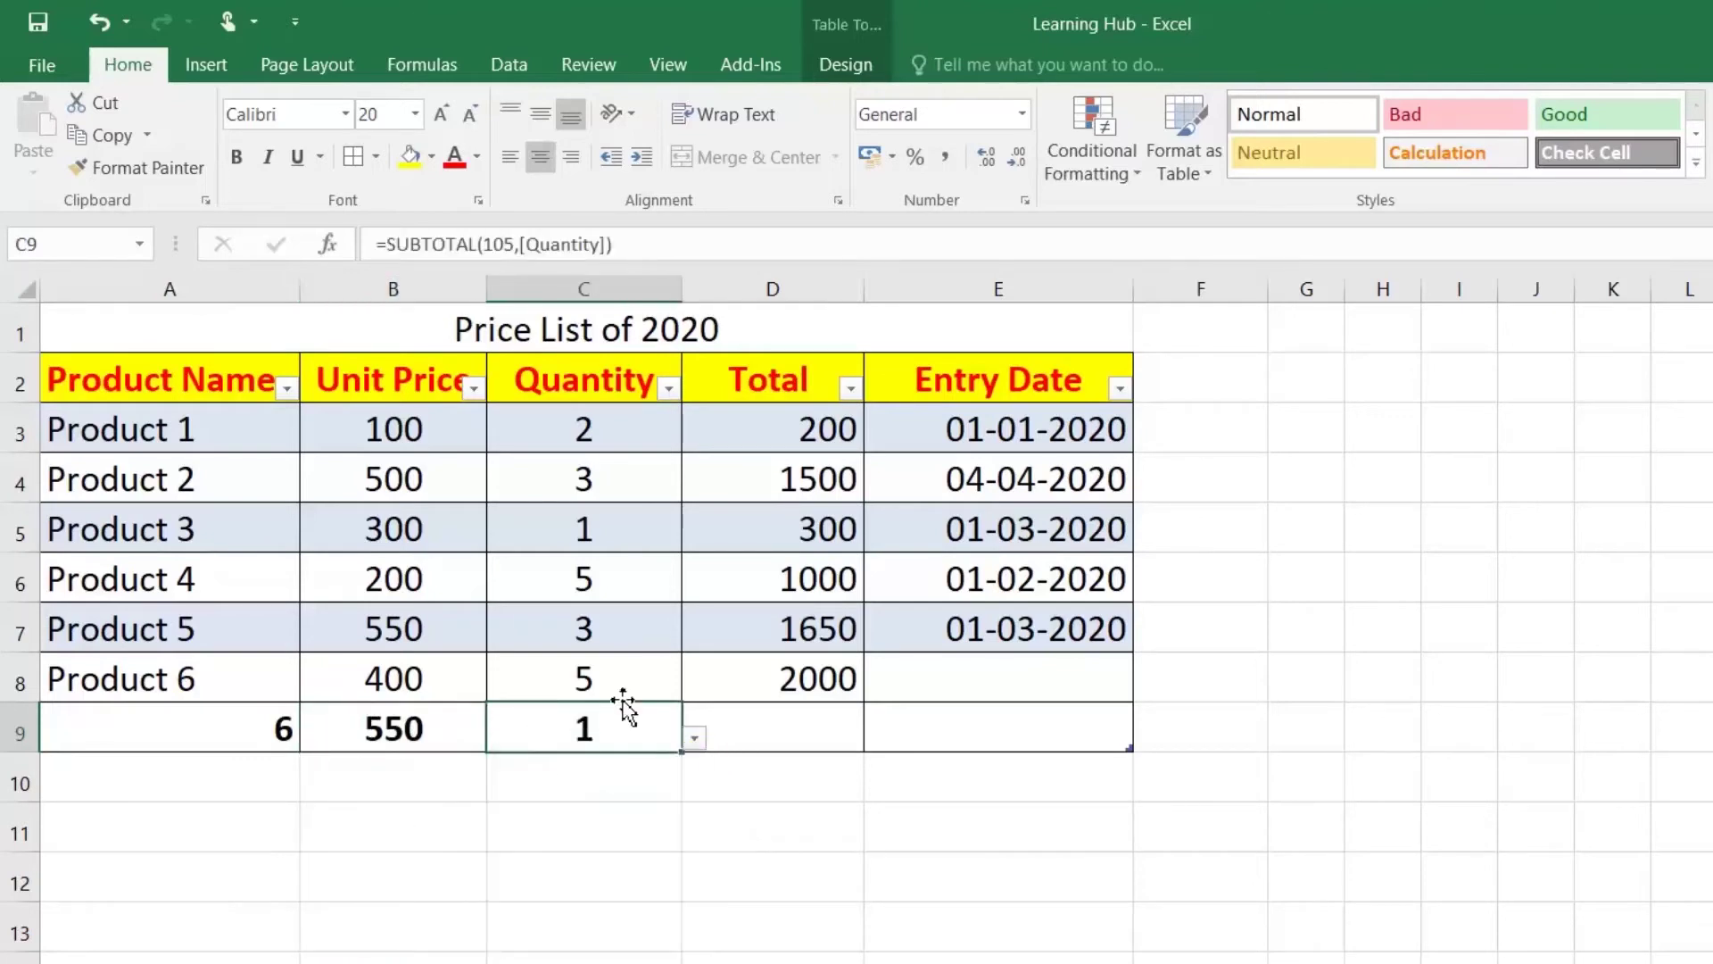
click(835, 744)
click(876, 738)
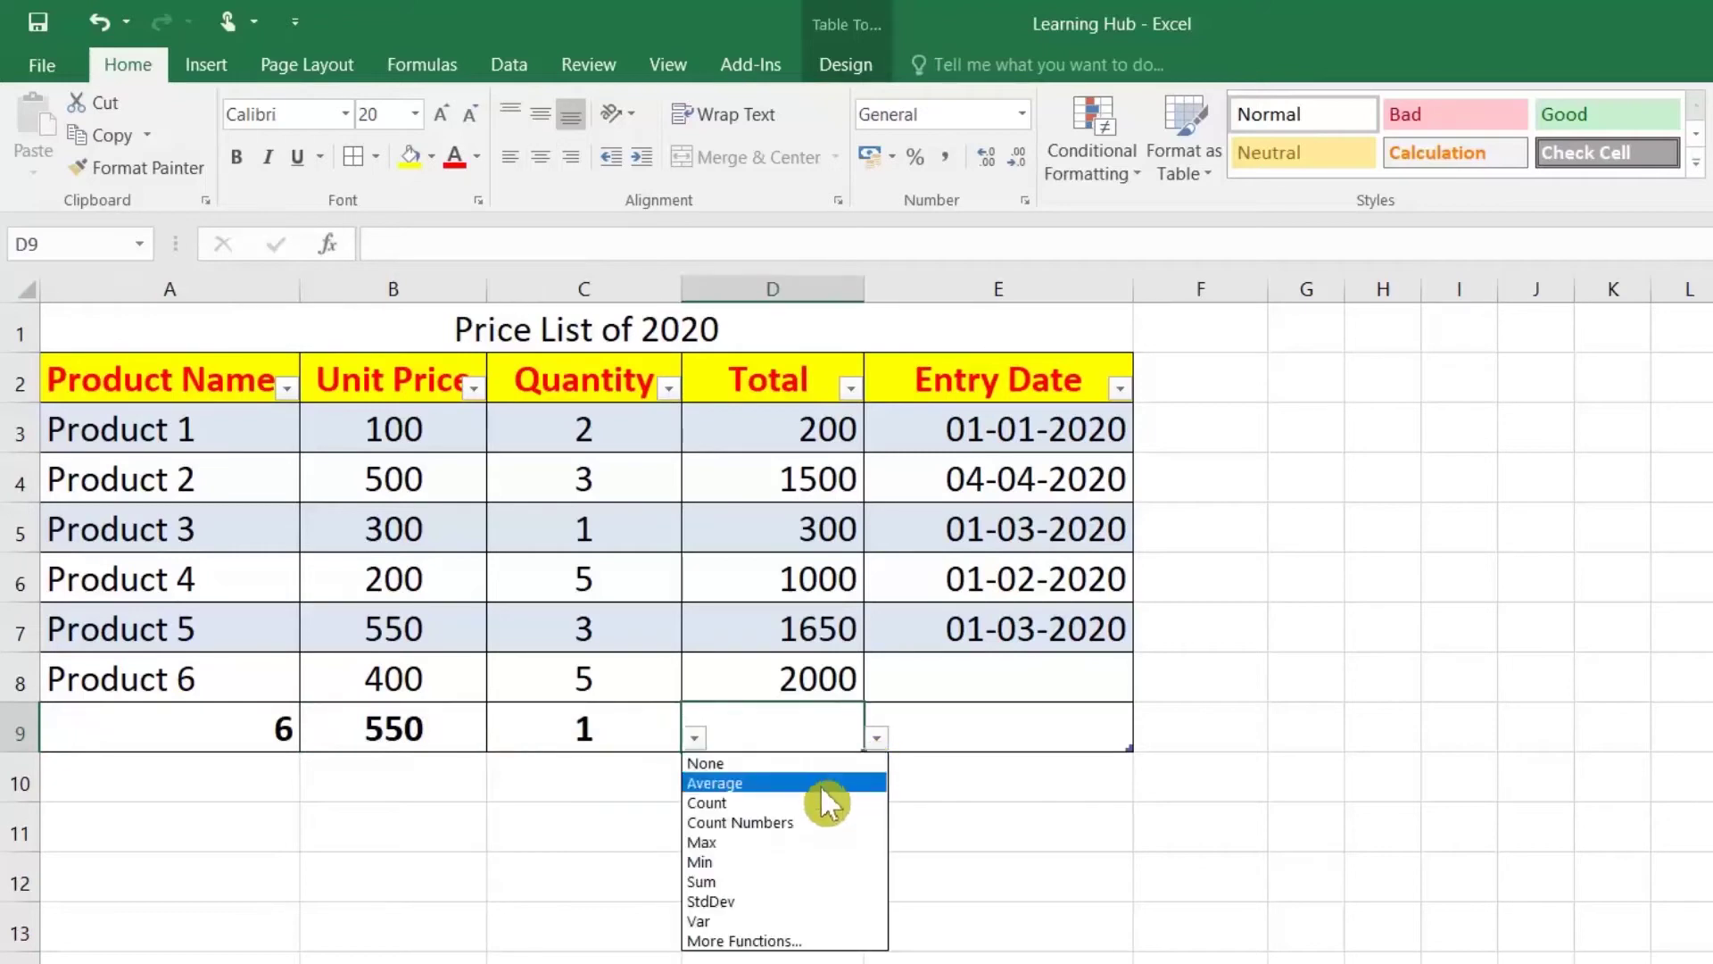
click(814, 882)
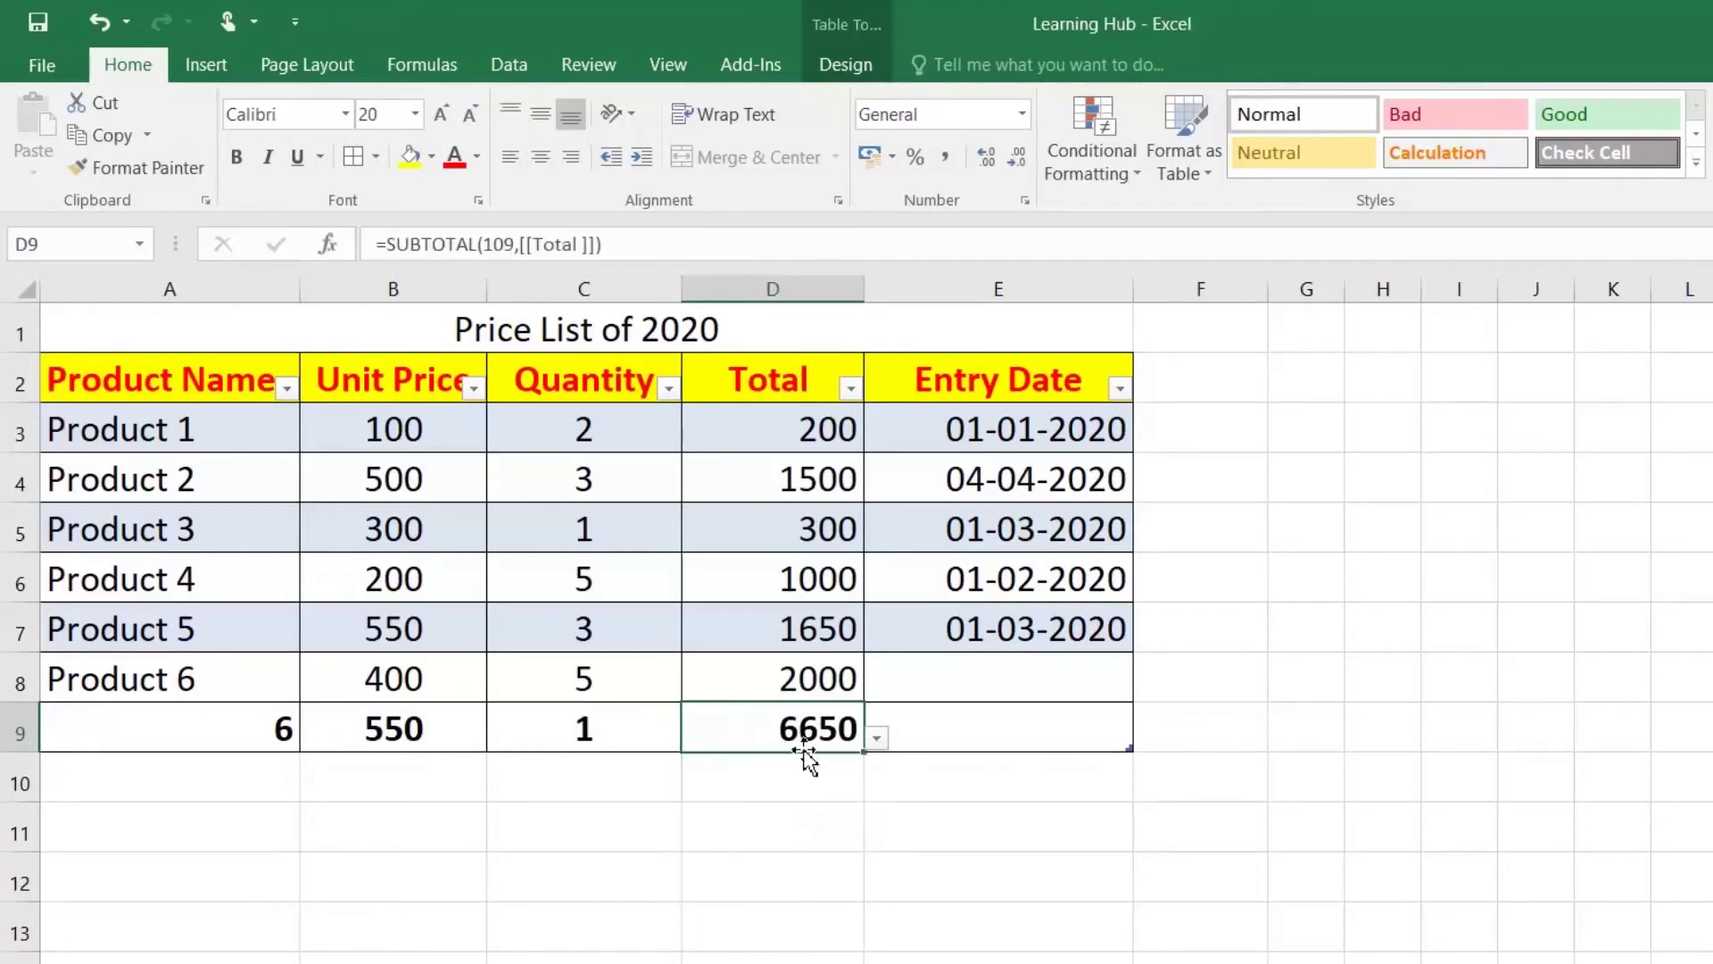
Step: Review the SUBTOTAL formulas in each total-row cell
click(228, 739)
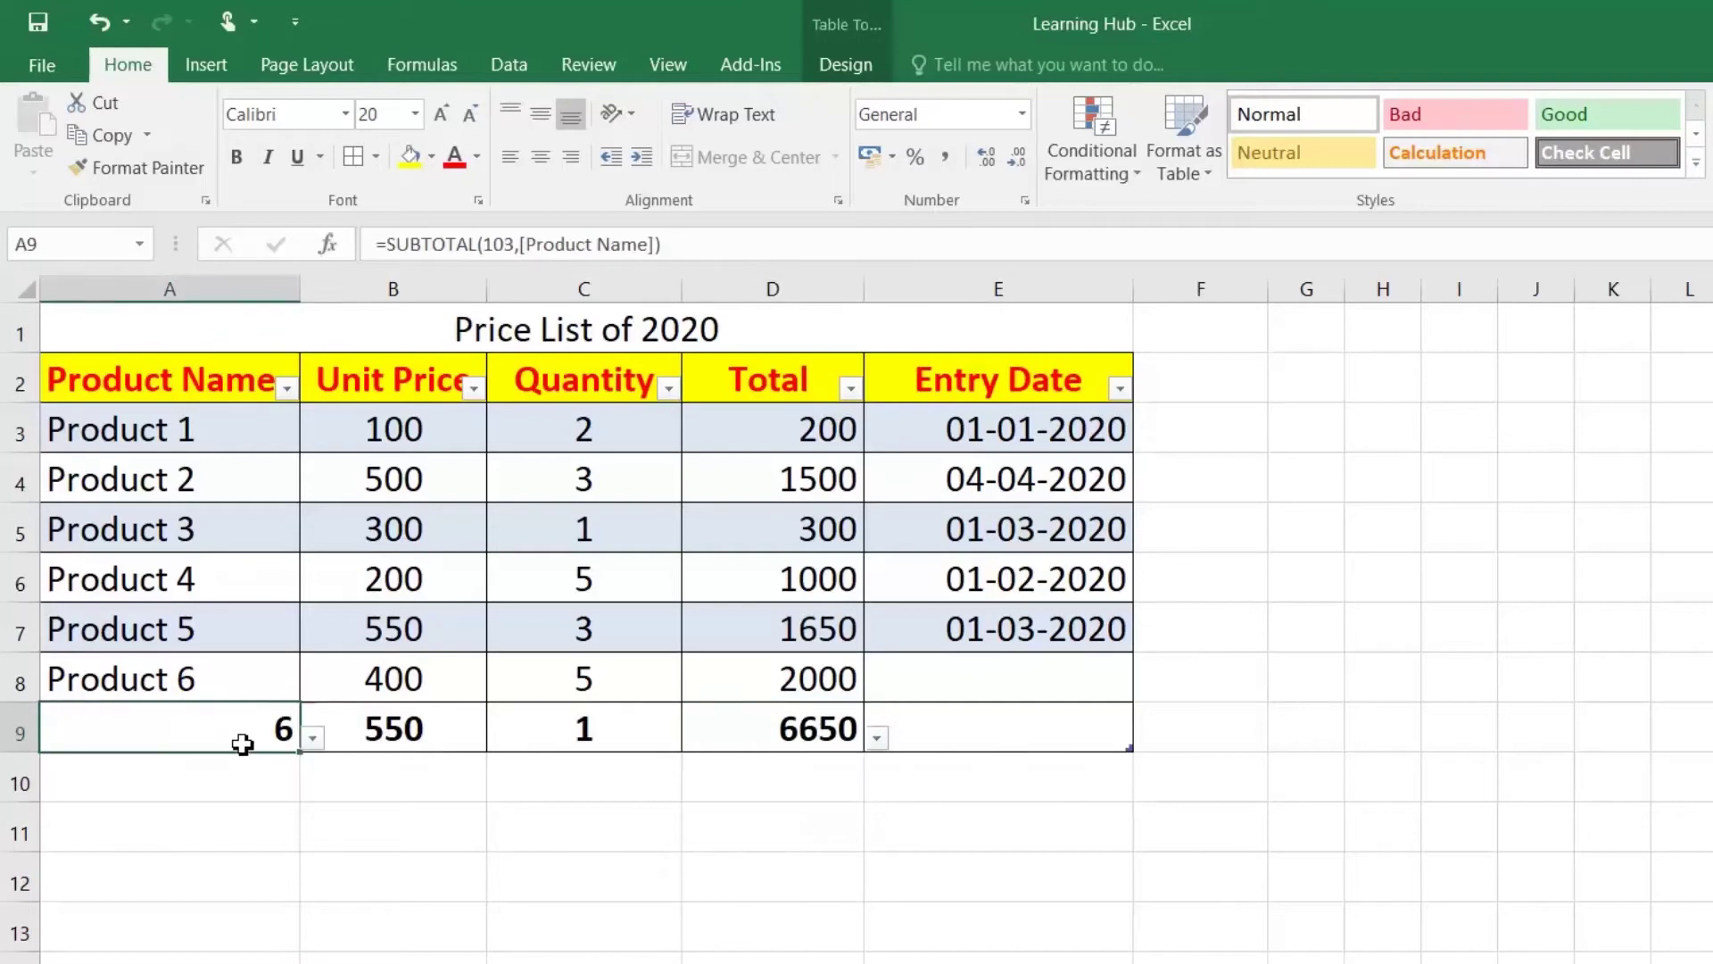
click(834, 739)
click(589, 734)
click(409, 724)
click(260, 722)
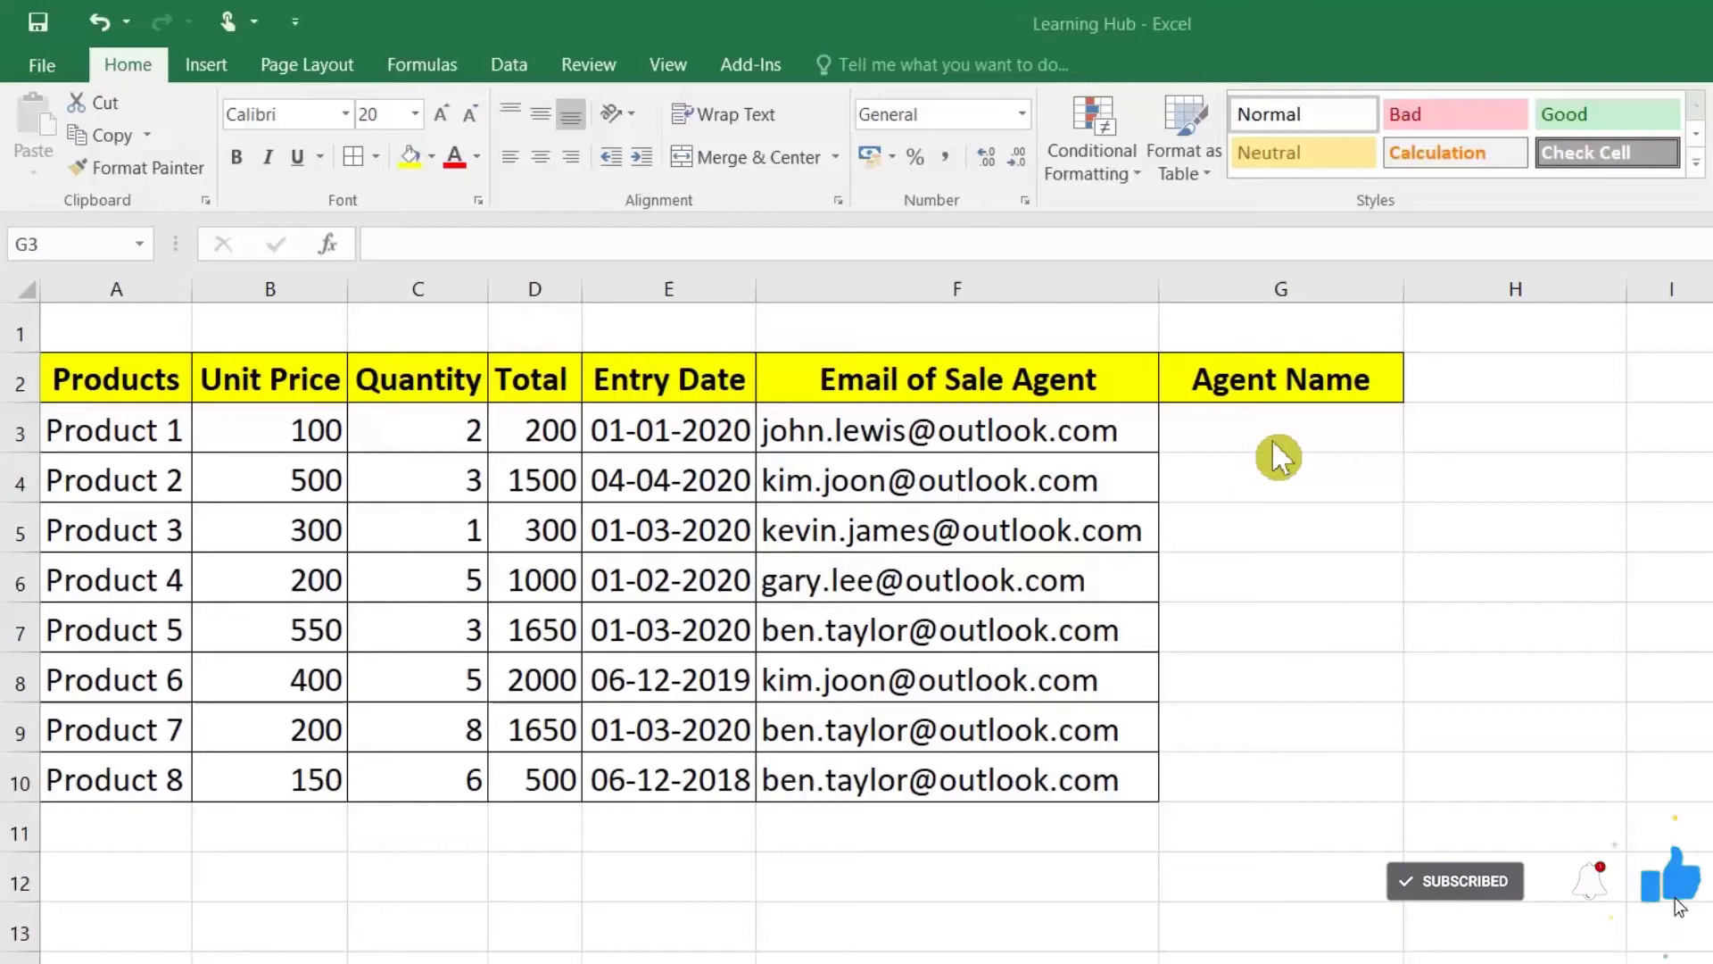
Step: Enter the first agent's full name in G3, Flash Fill the column, then clear G4:G10
click(1271, 439)
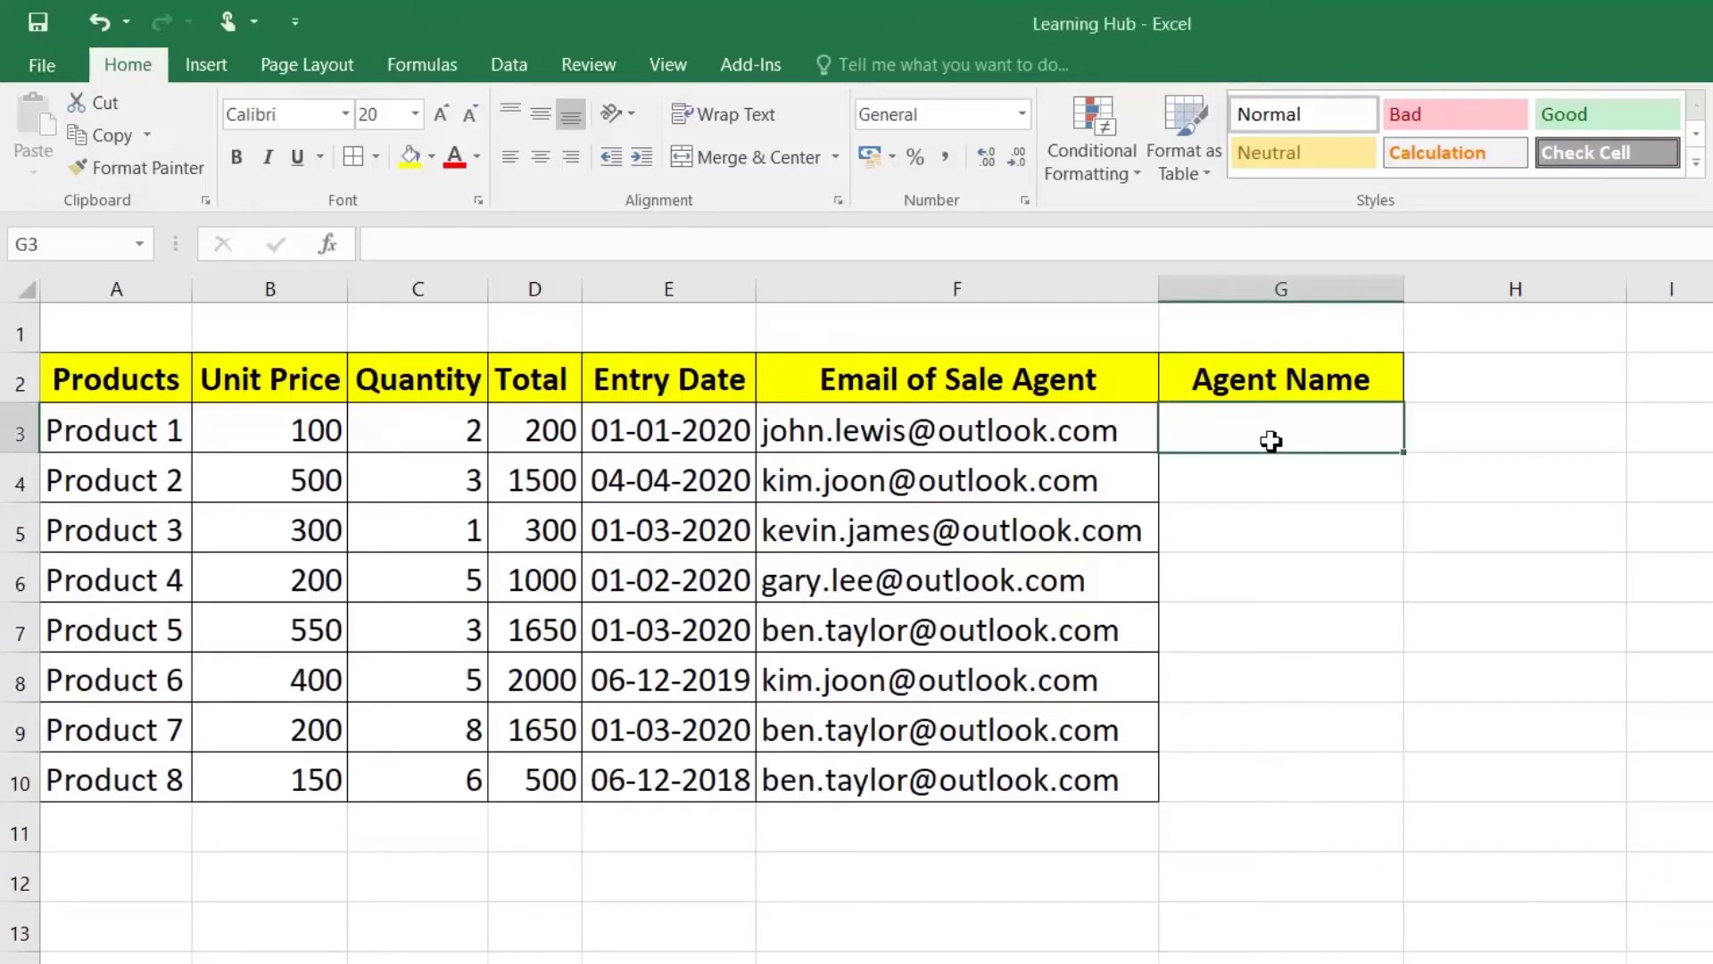
text(Jpo)
key(BackSpace)
key(BackSpace)
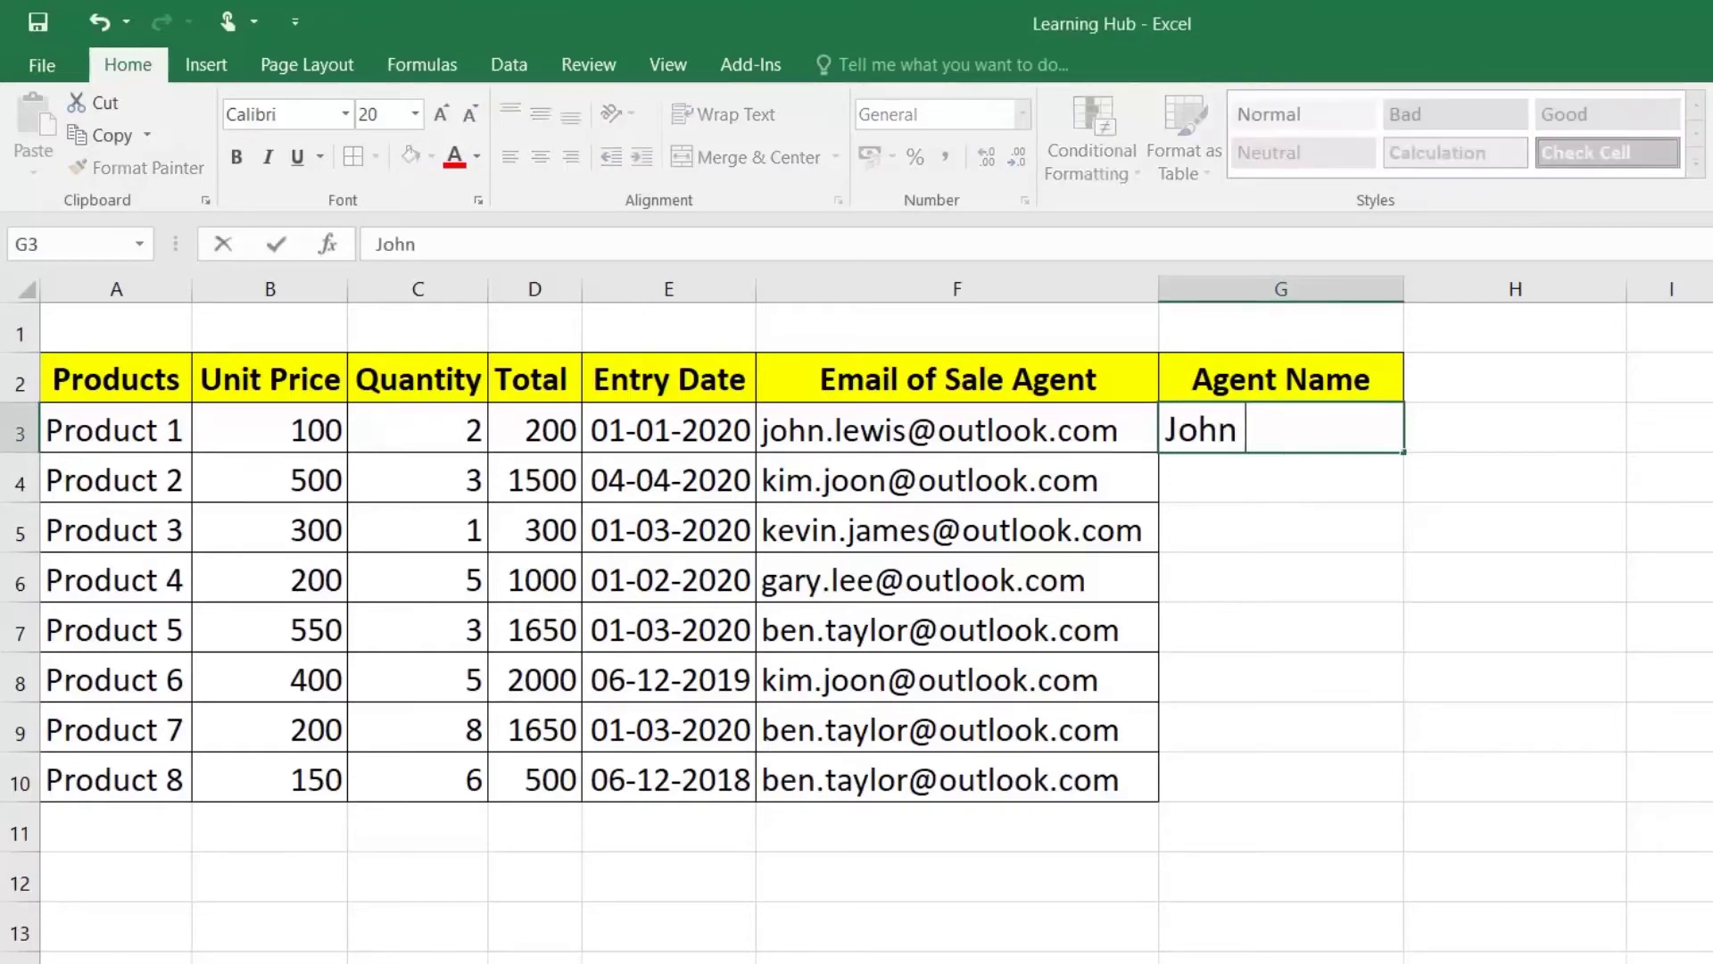
key(Return)
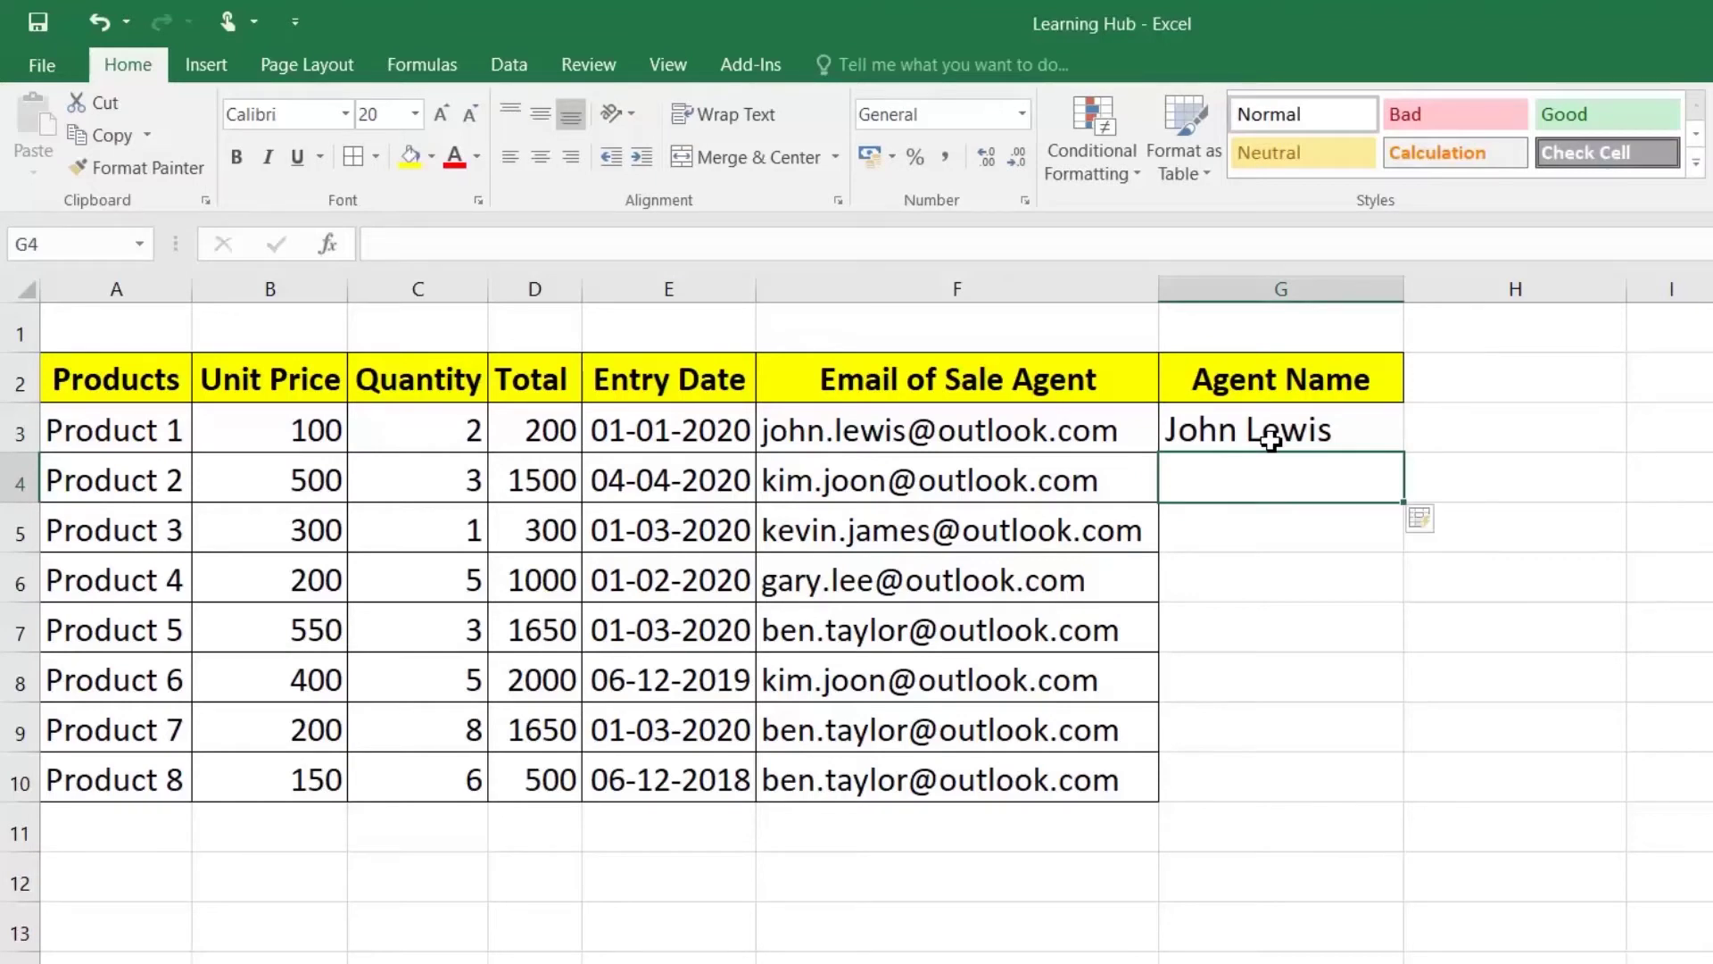
key(ctrl+e)
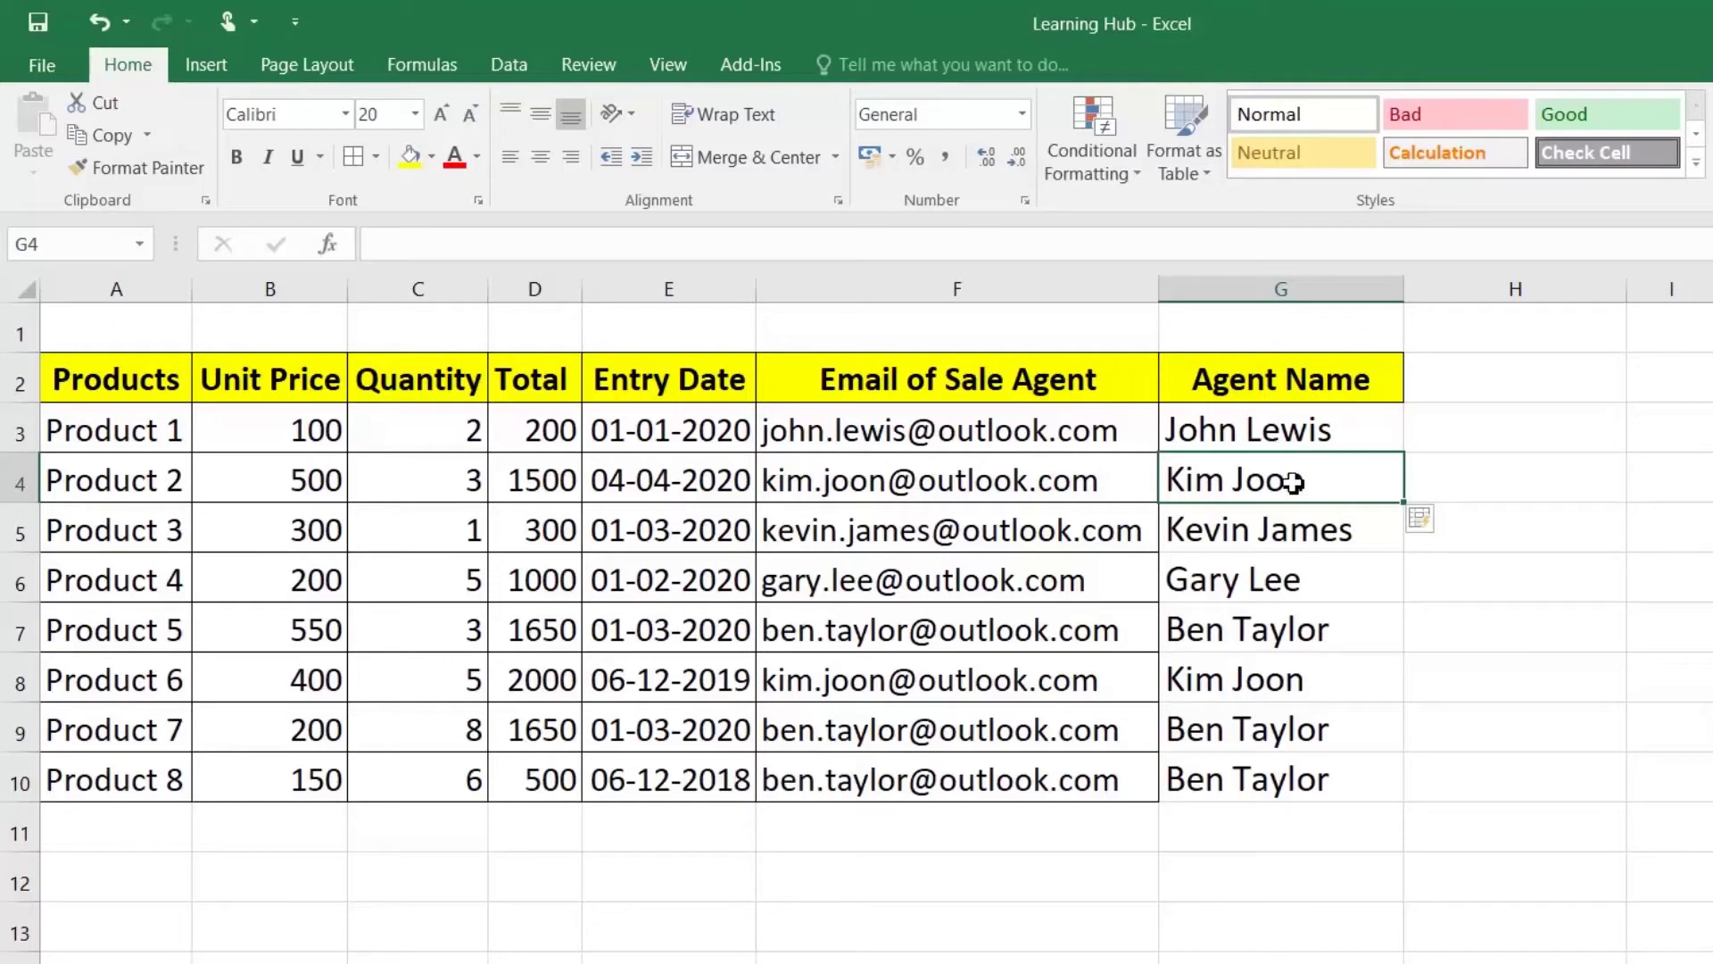
drag(1303, 479, 1296, 762)
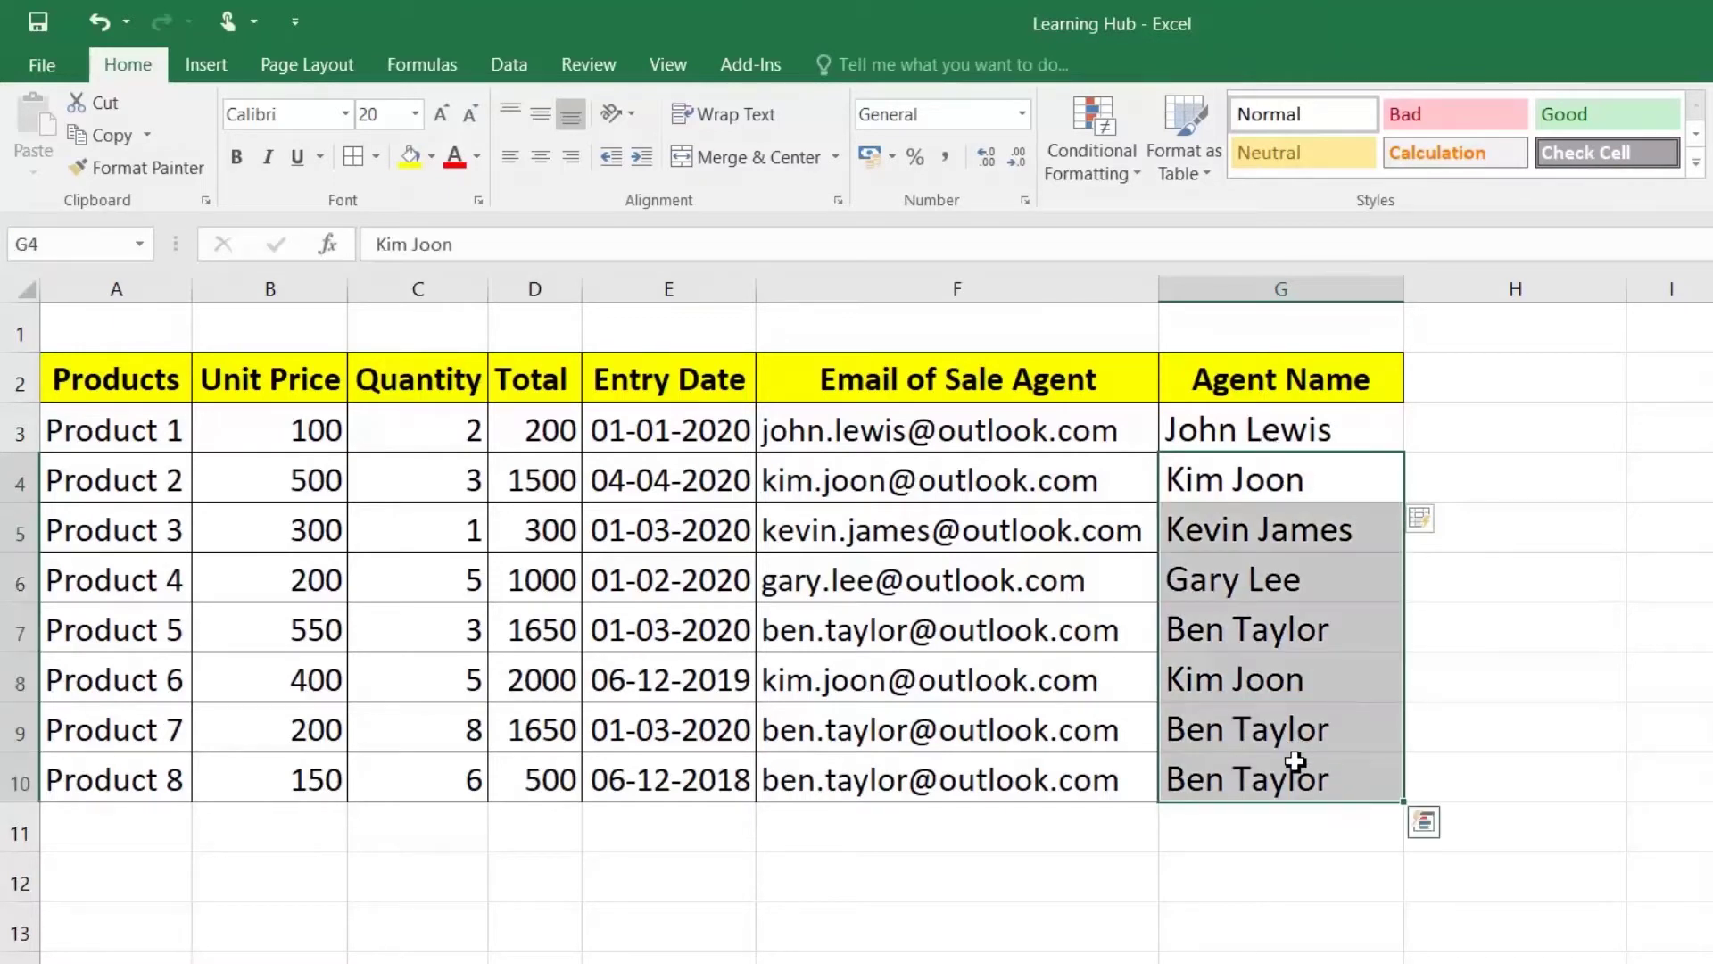
key(Delete)
Step: Drag G3 down to G10 and switch the Auto Fill option to Flash Fill
click(1394, 432)
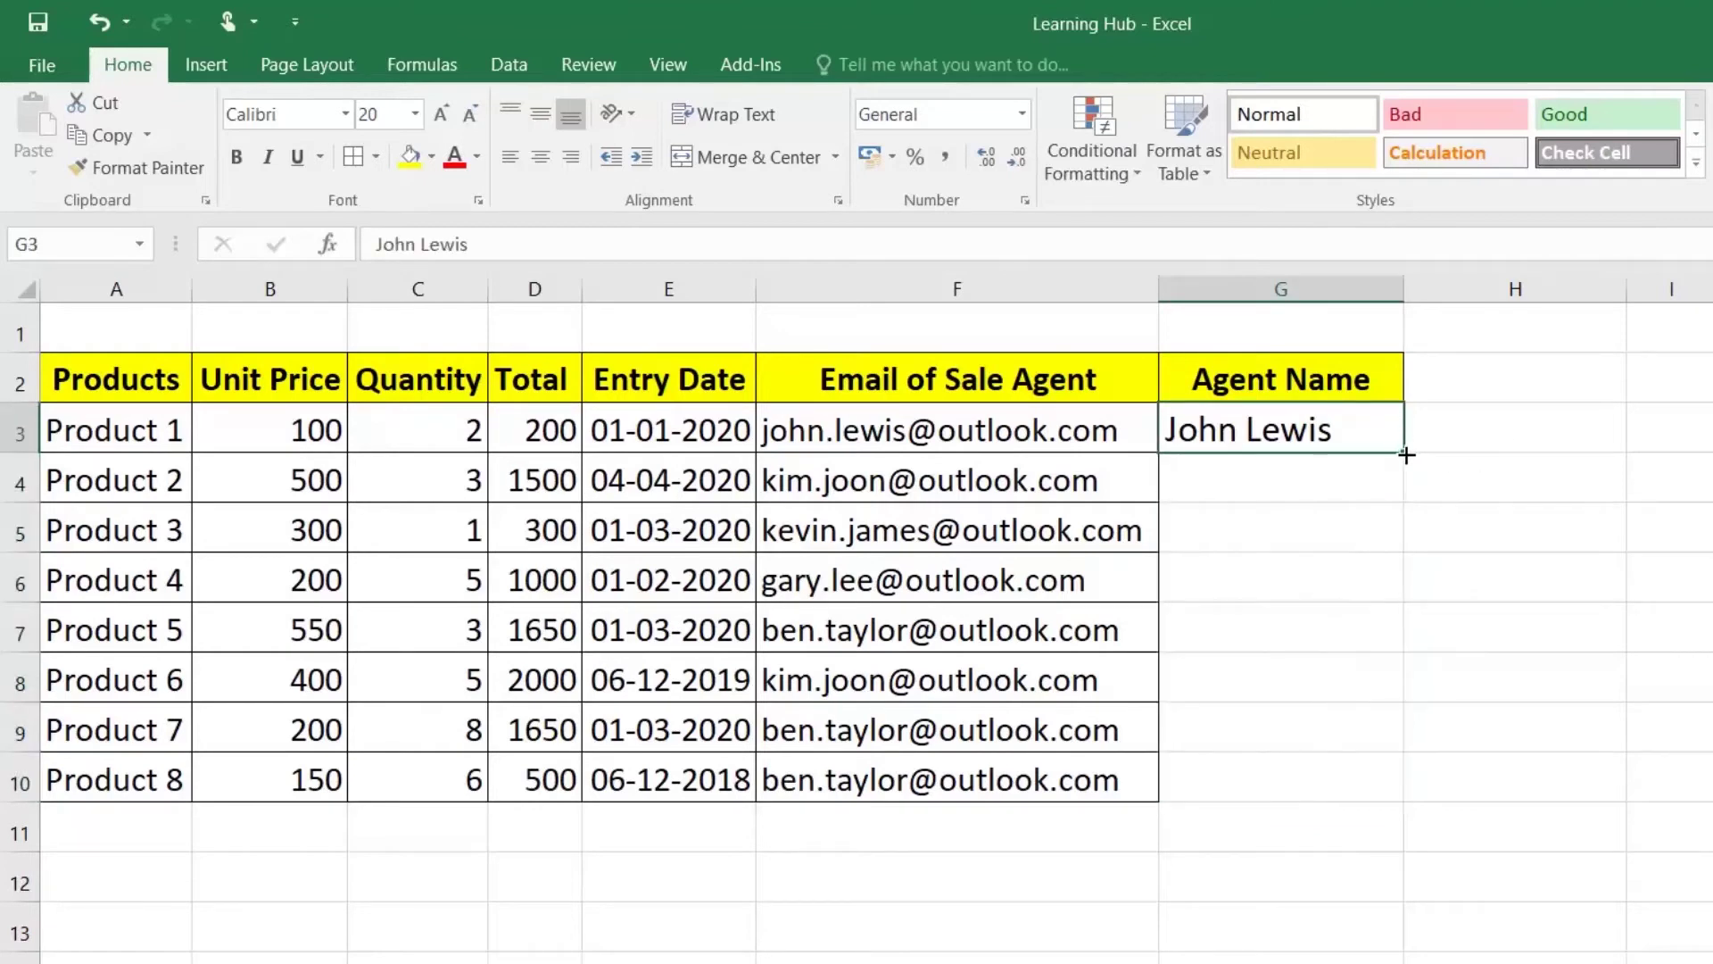
drag(1405, 453, 1405, 802)
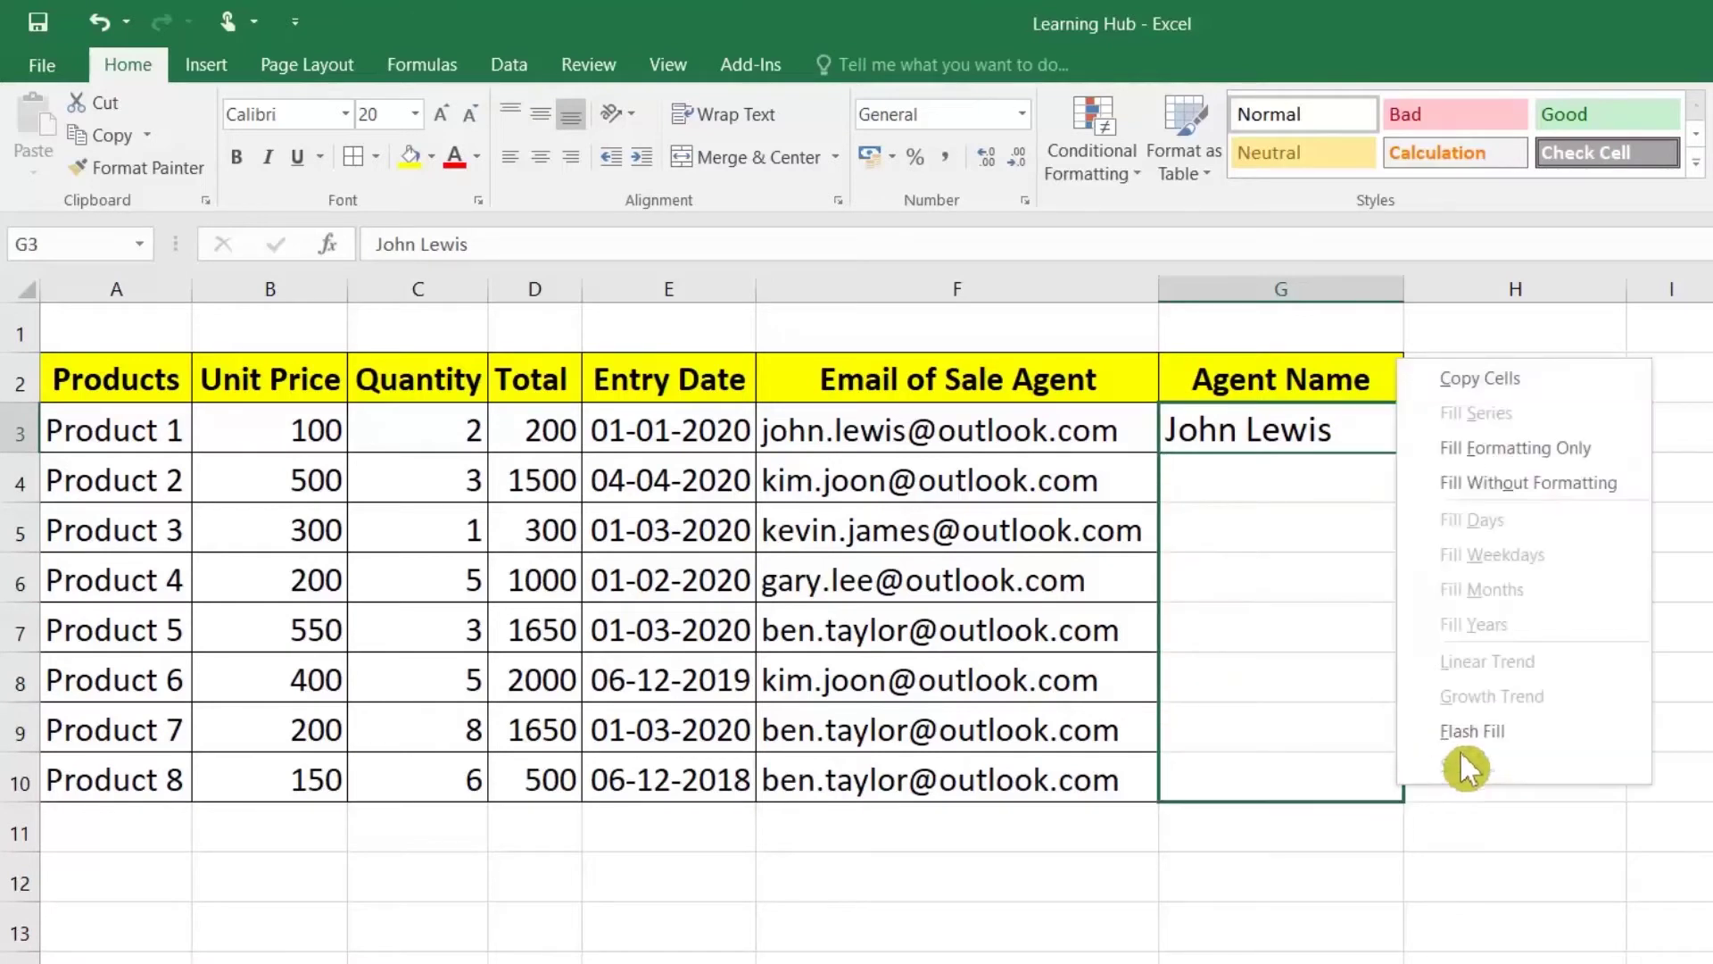
click(1501, 728)
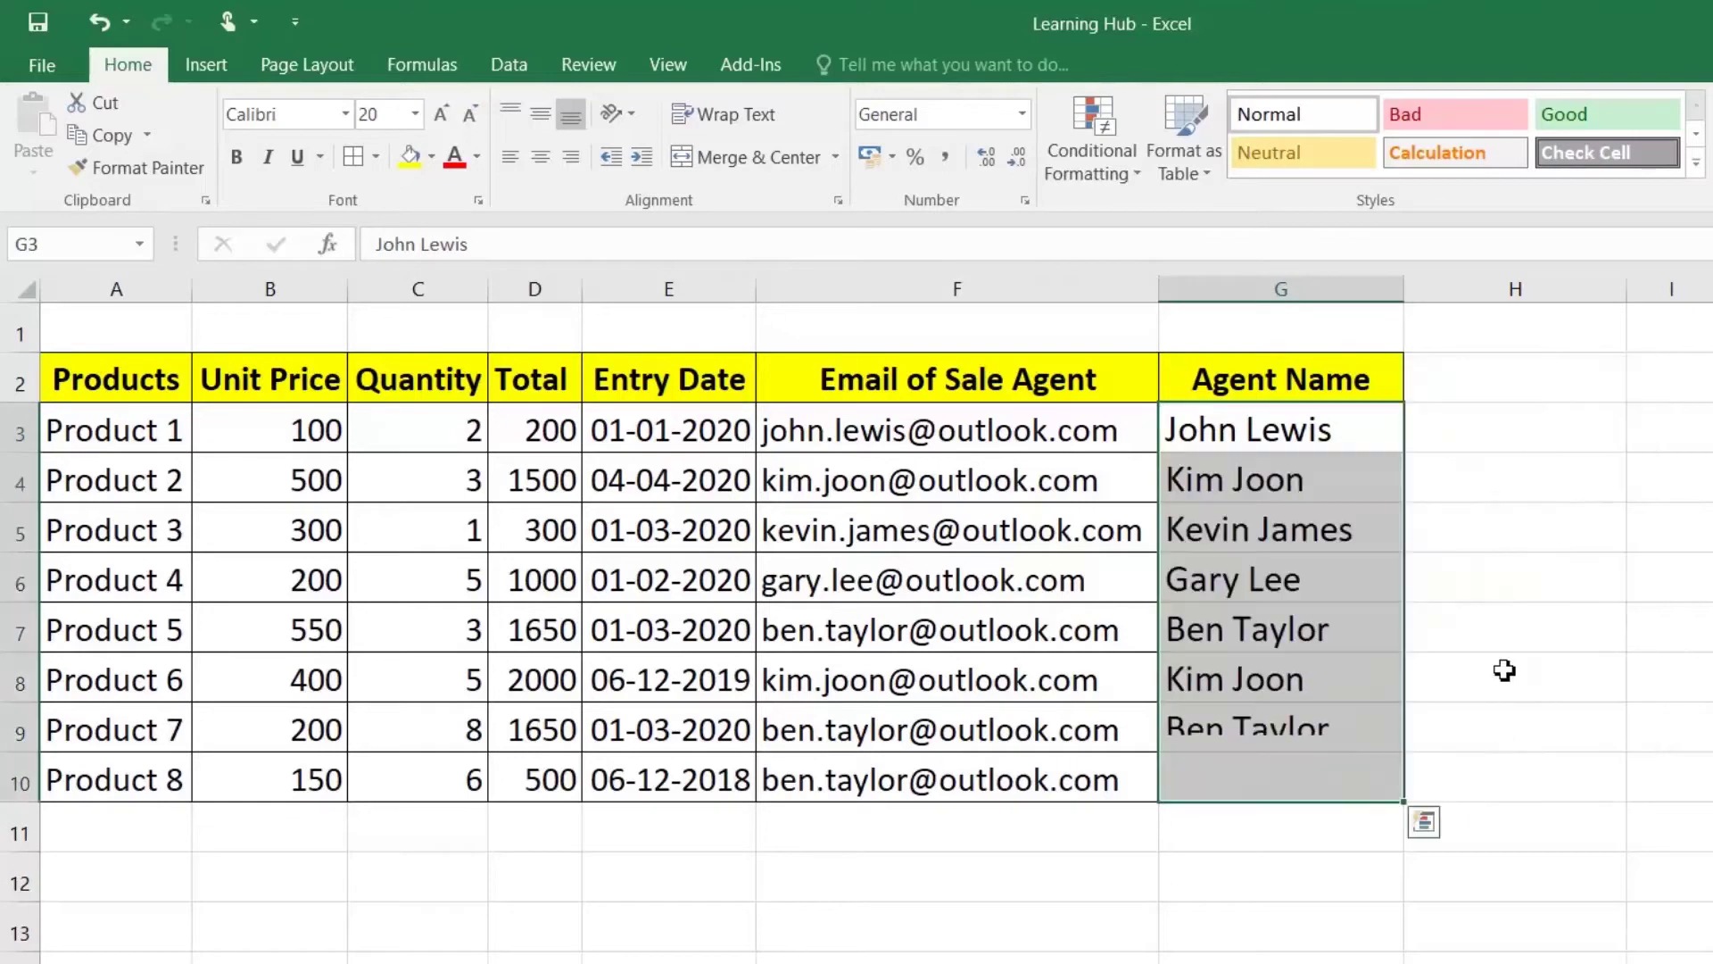
click(1481, 447)
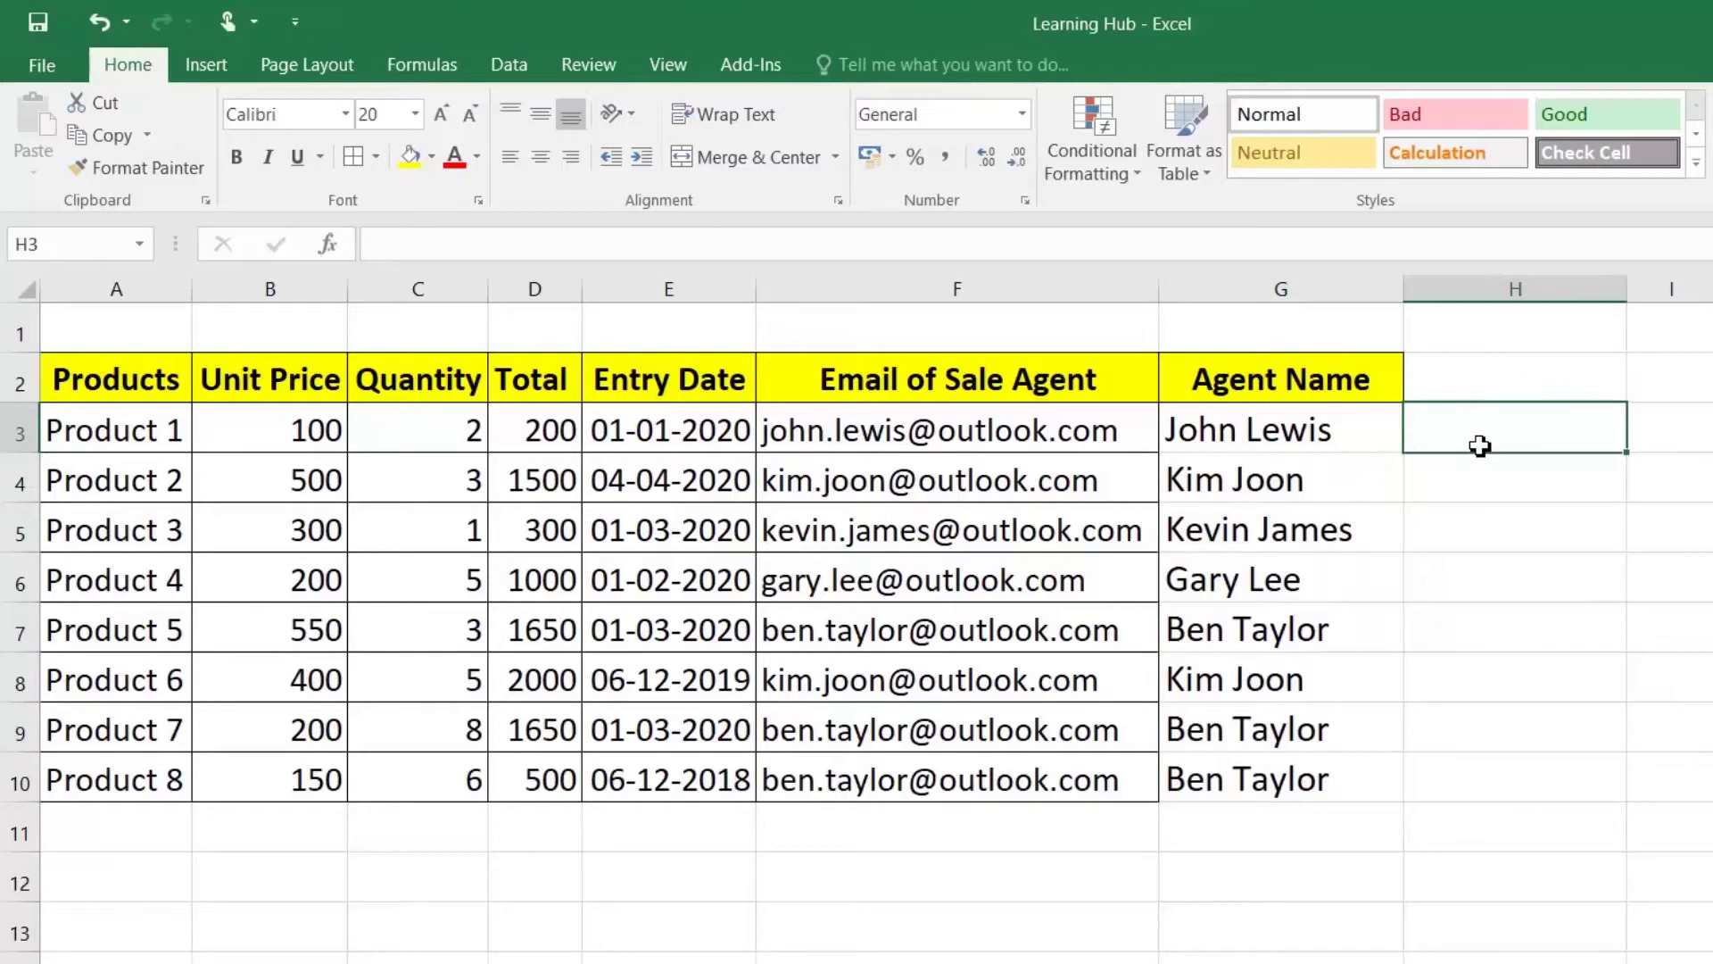
Step: Enter 'Product 1 100' in H3 and Flash Fill combined name-price entries down column H
click(93, 416)
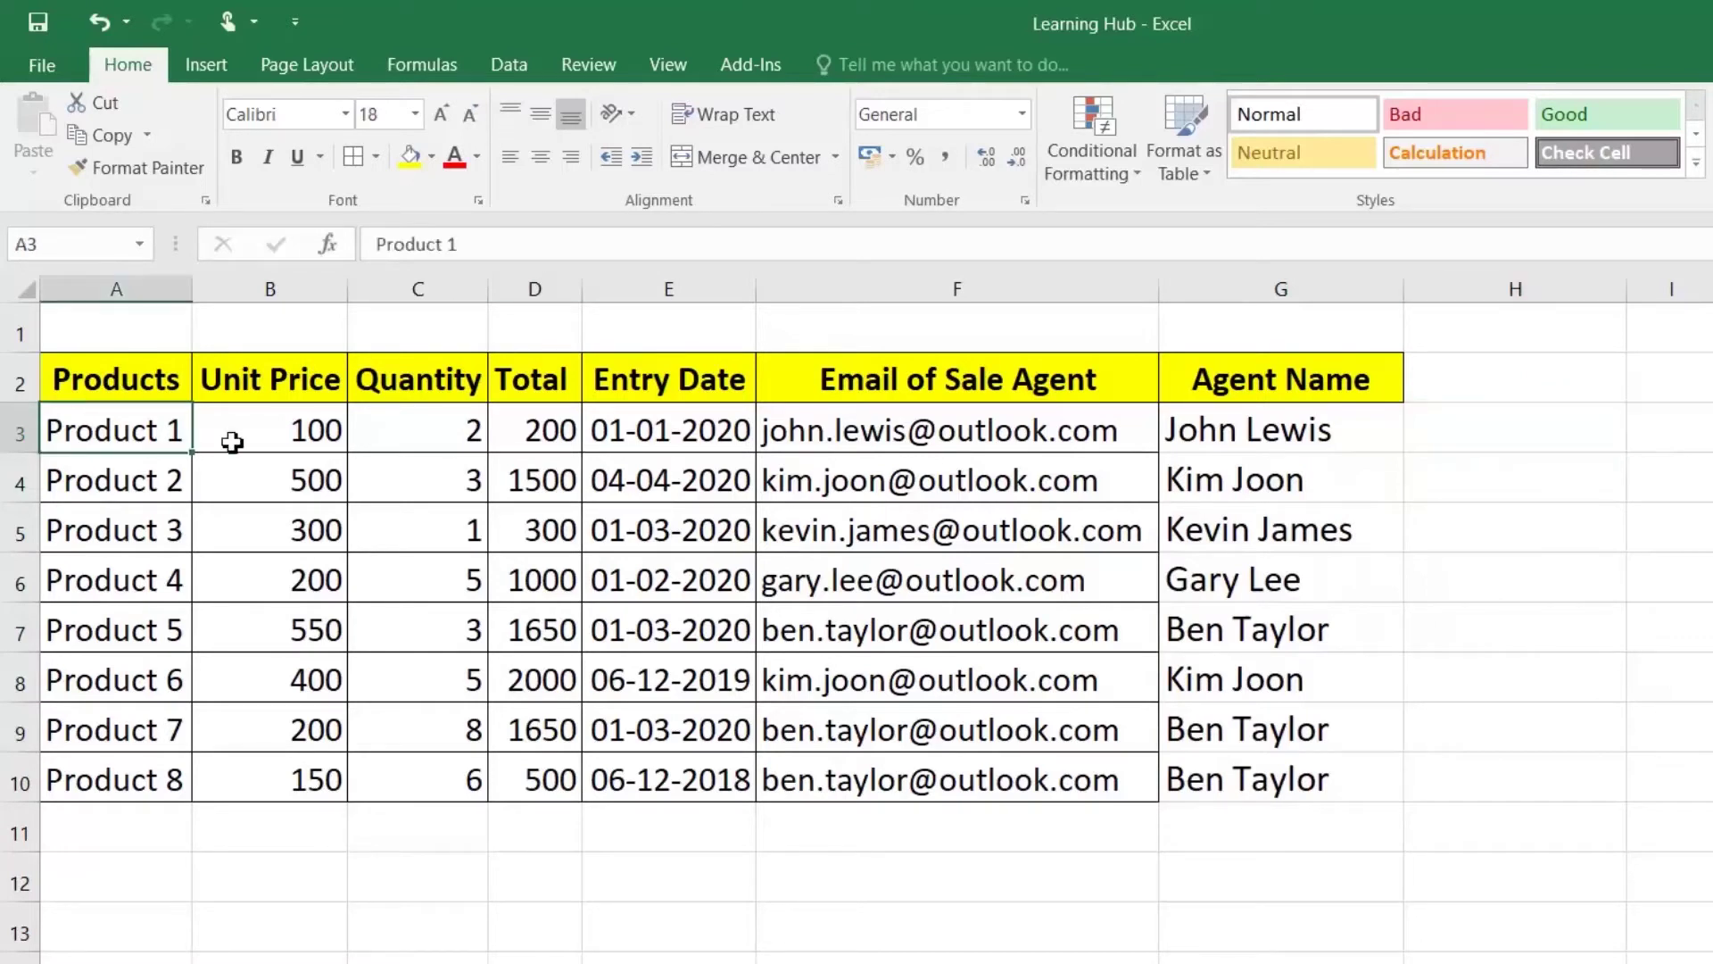
click(304, 437)
click(1500, 432)
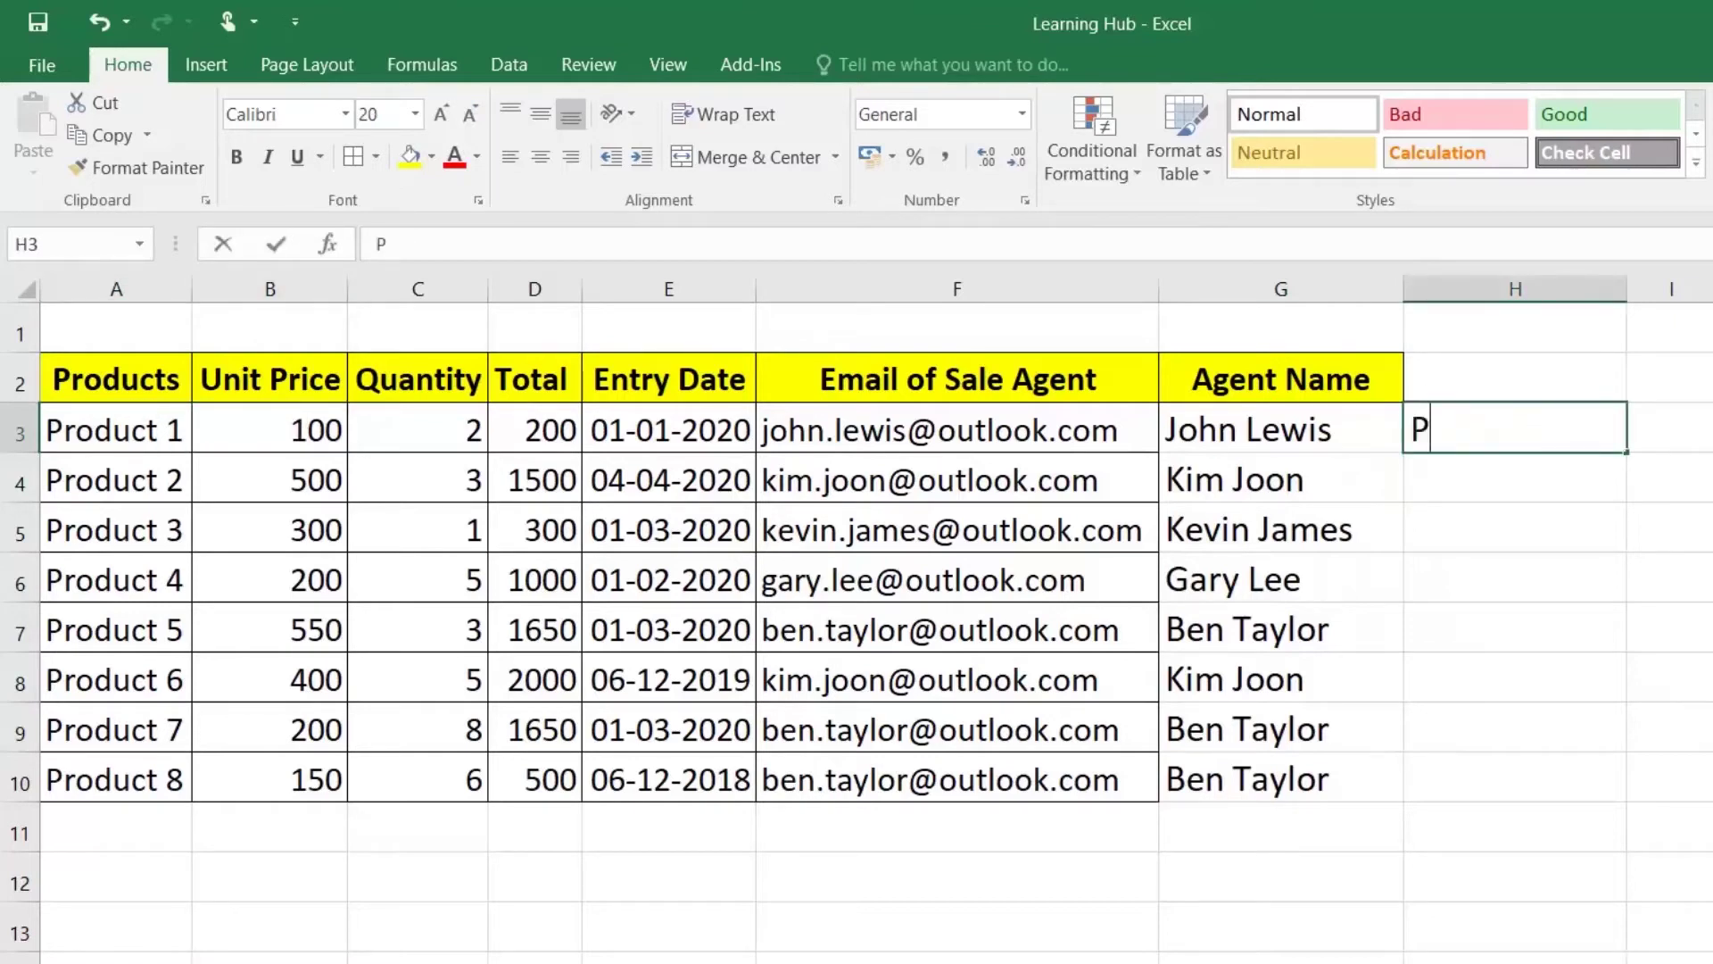
text(Produc)
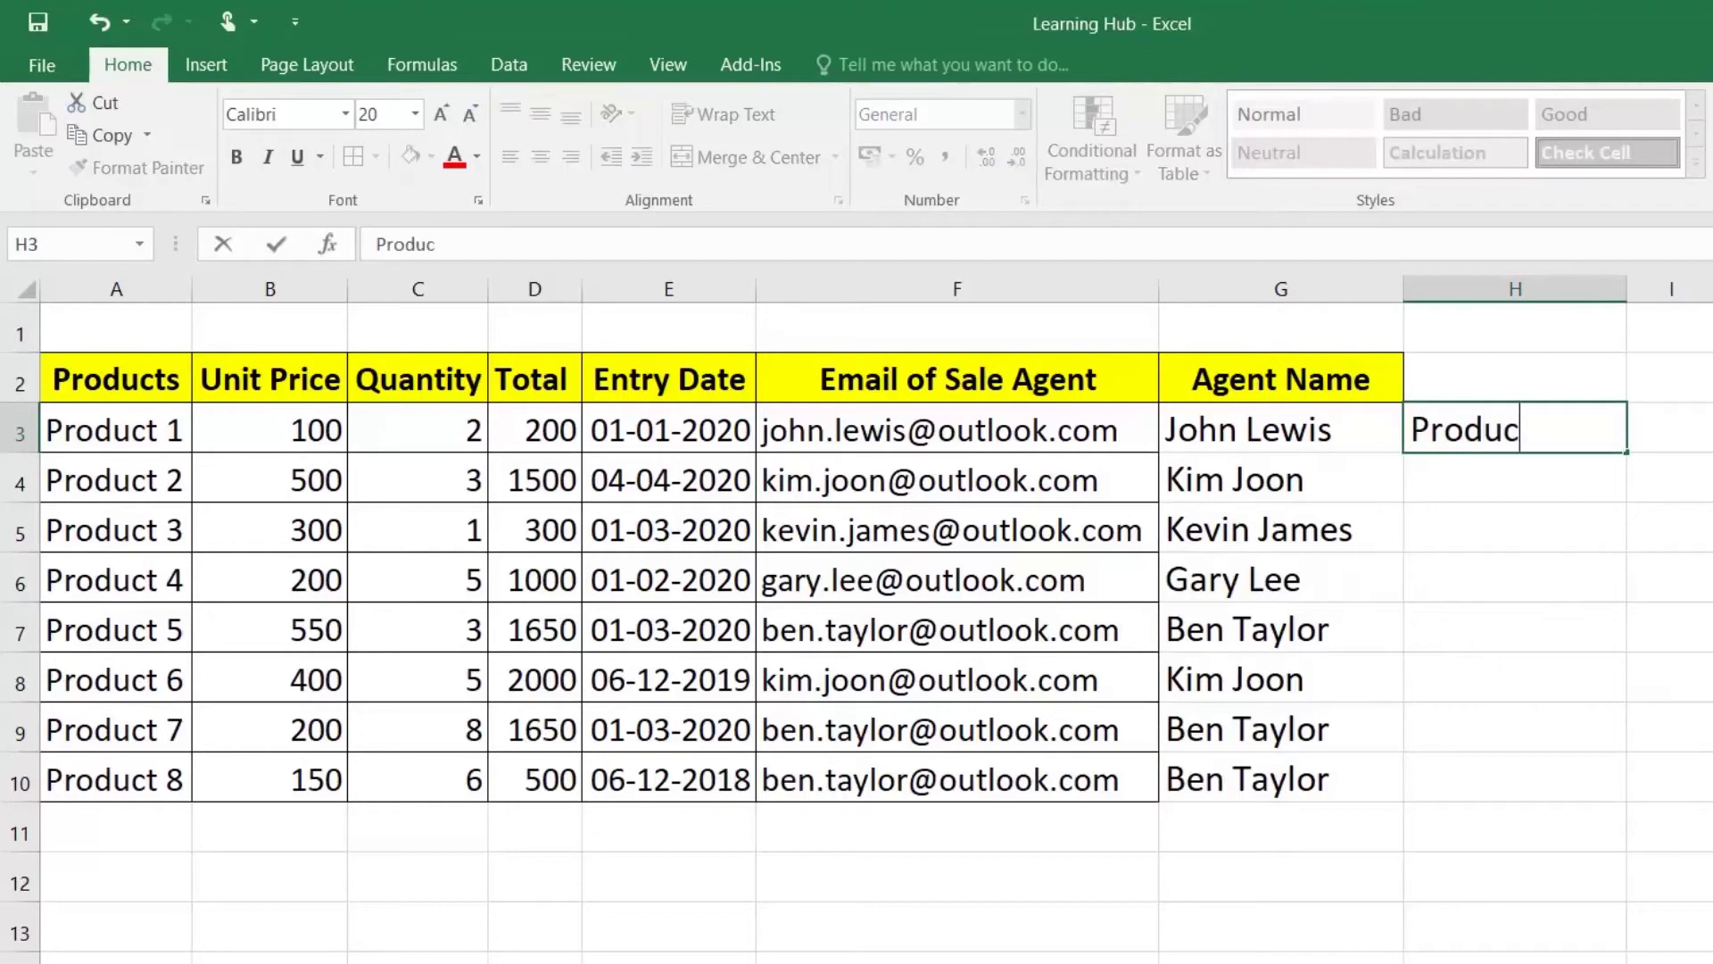
text(t 1 100)
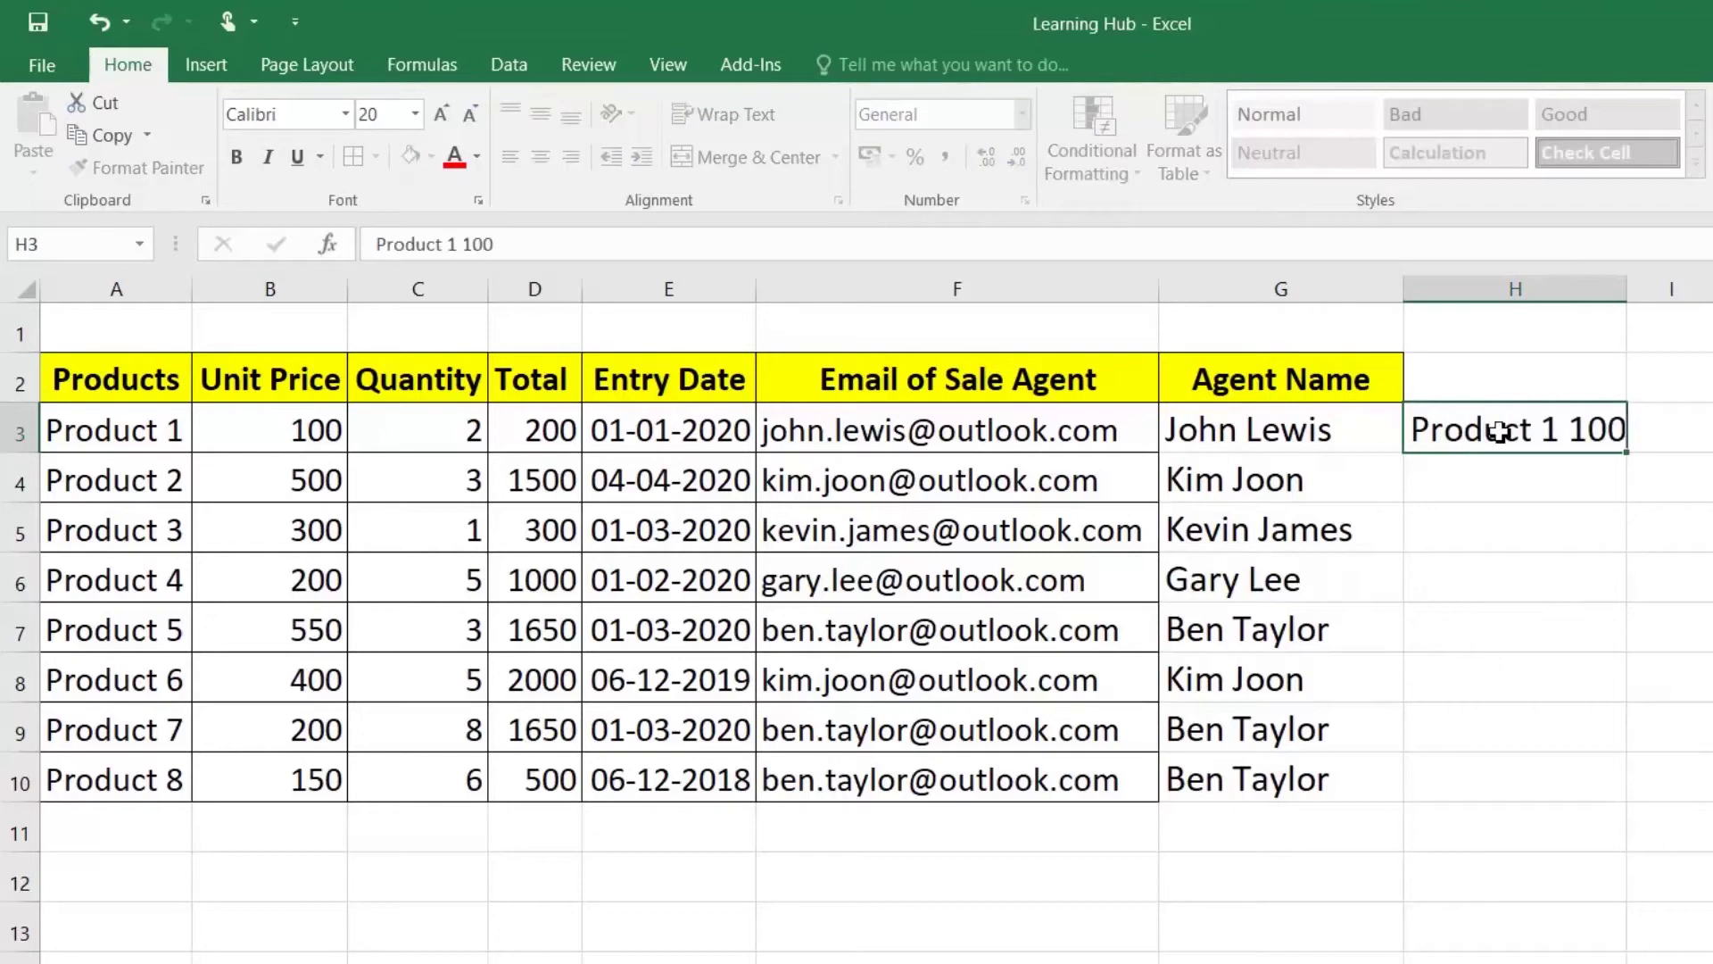
key(Return)
key(ctrl+e)
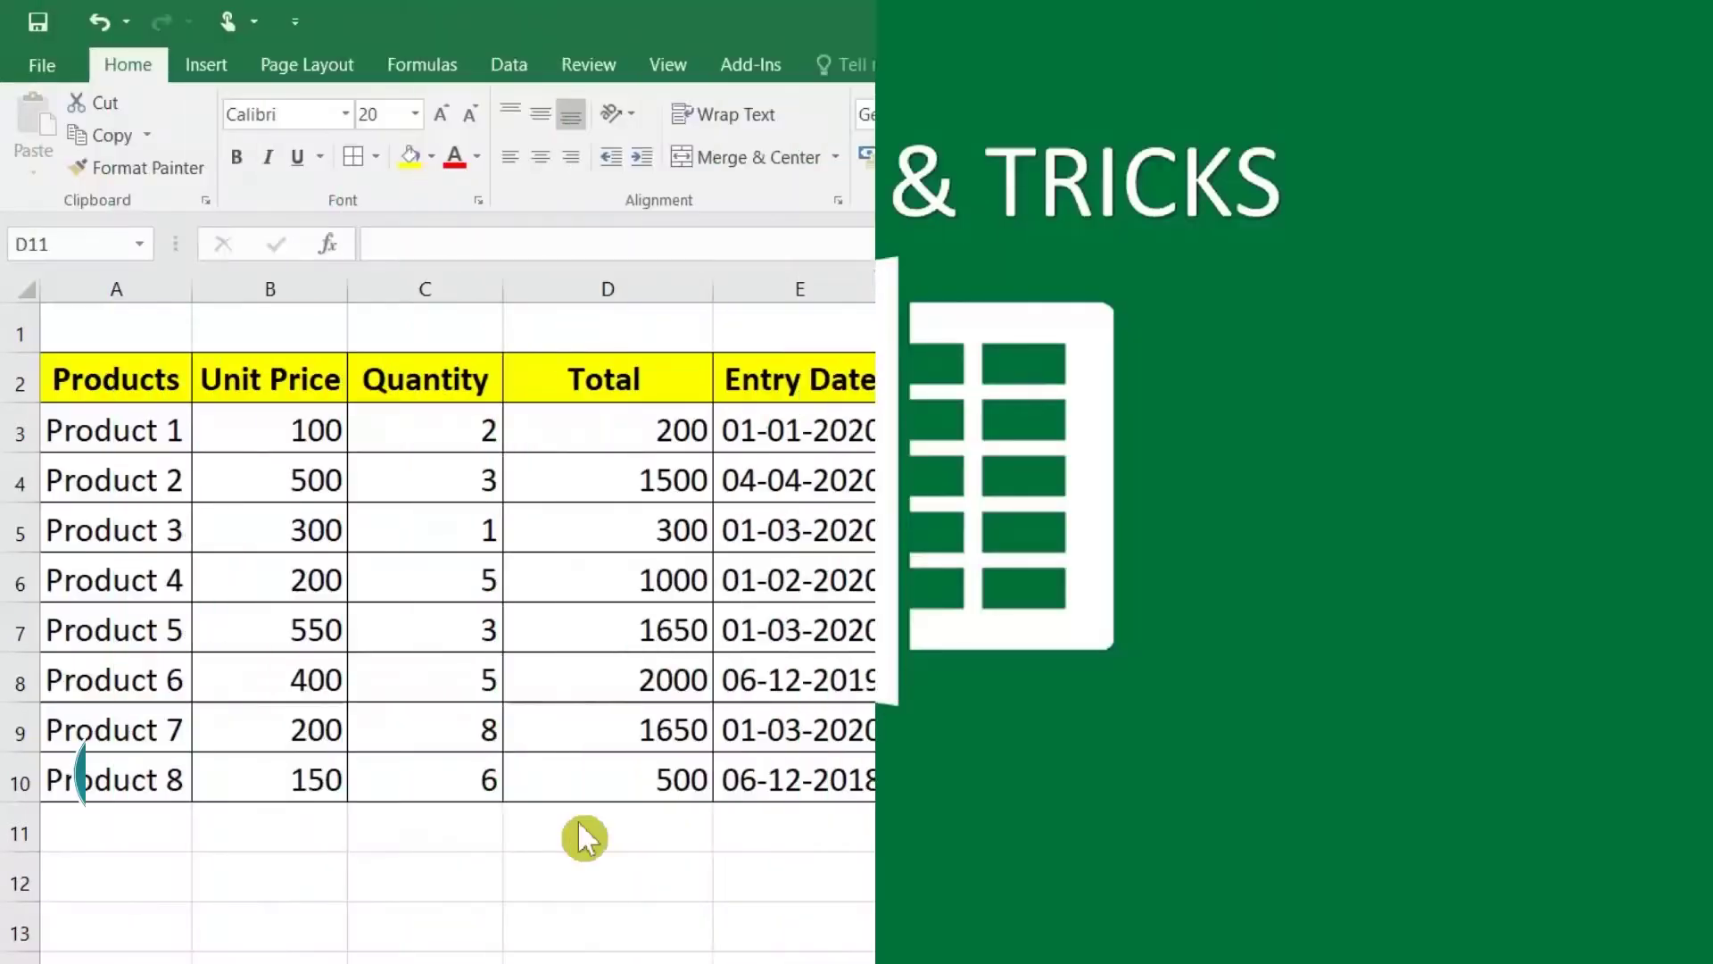
Step: AutoSum the Total column into D11 as =SUM(D3:D10), giving 8800, and verify the range
click(577, 819)
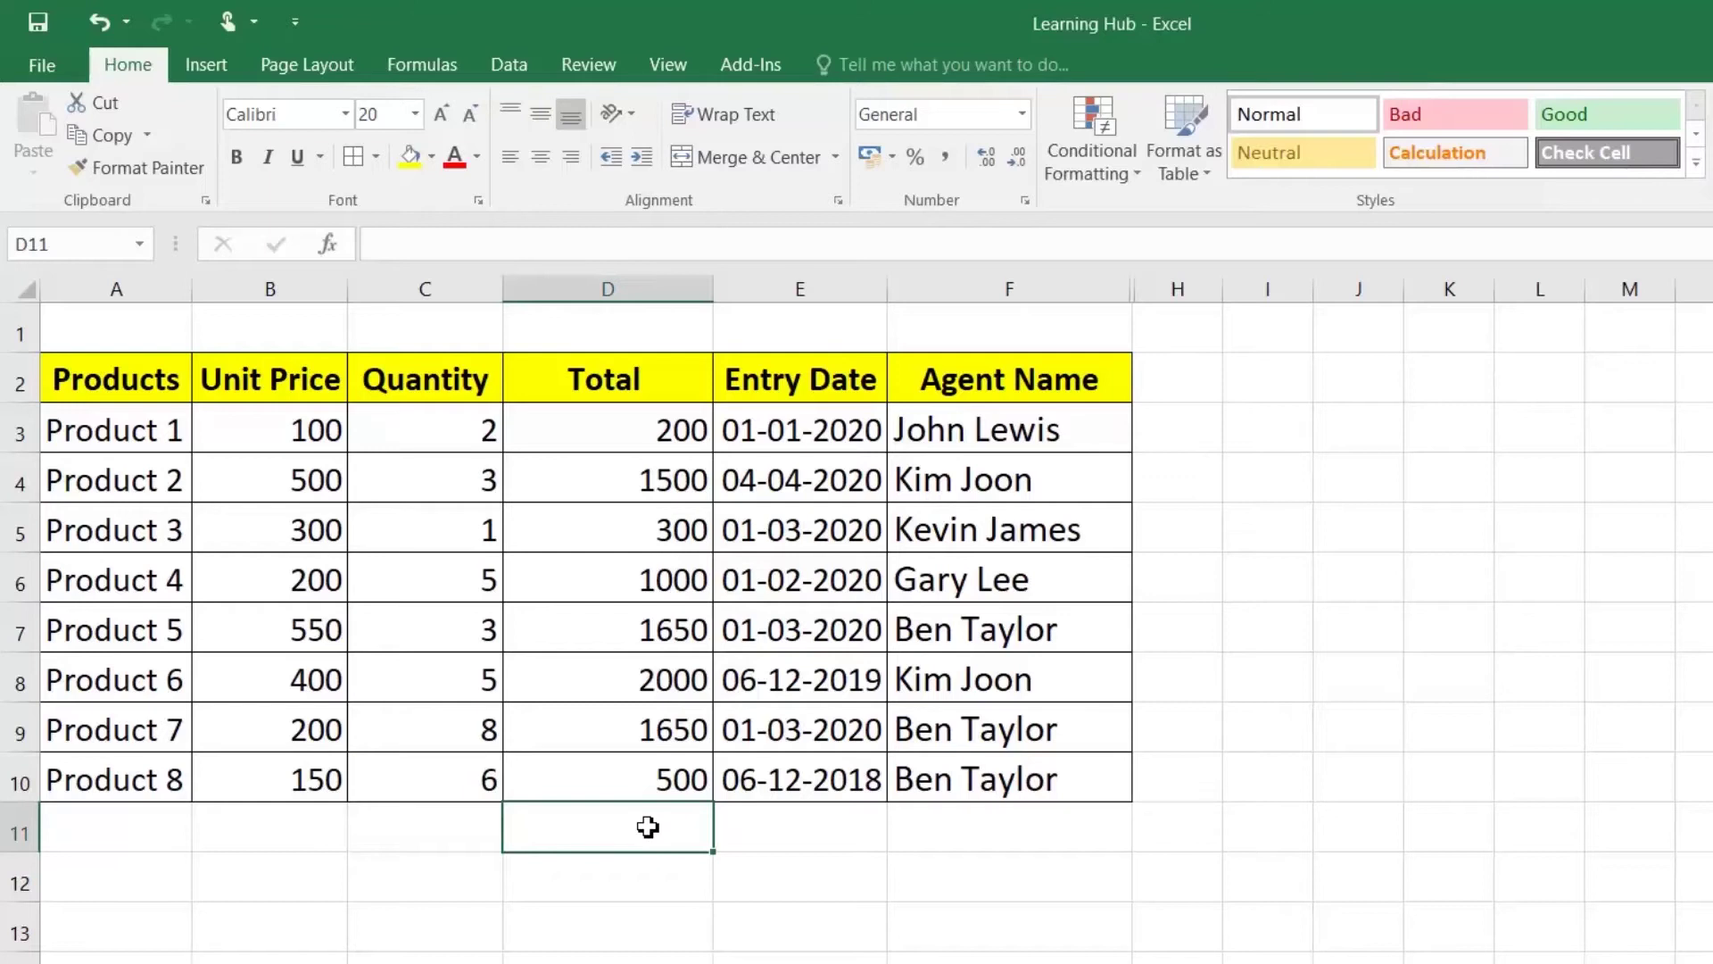
key(alt+=)
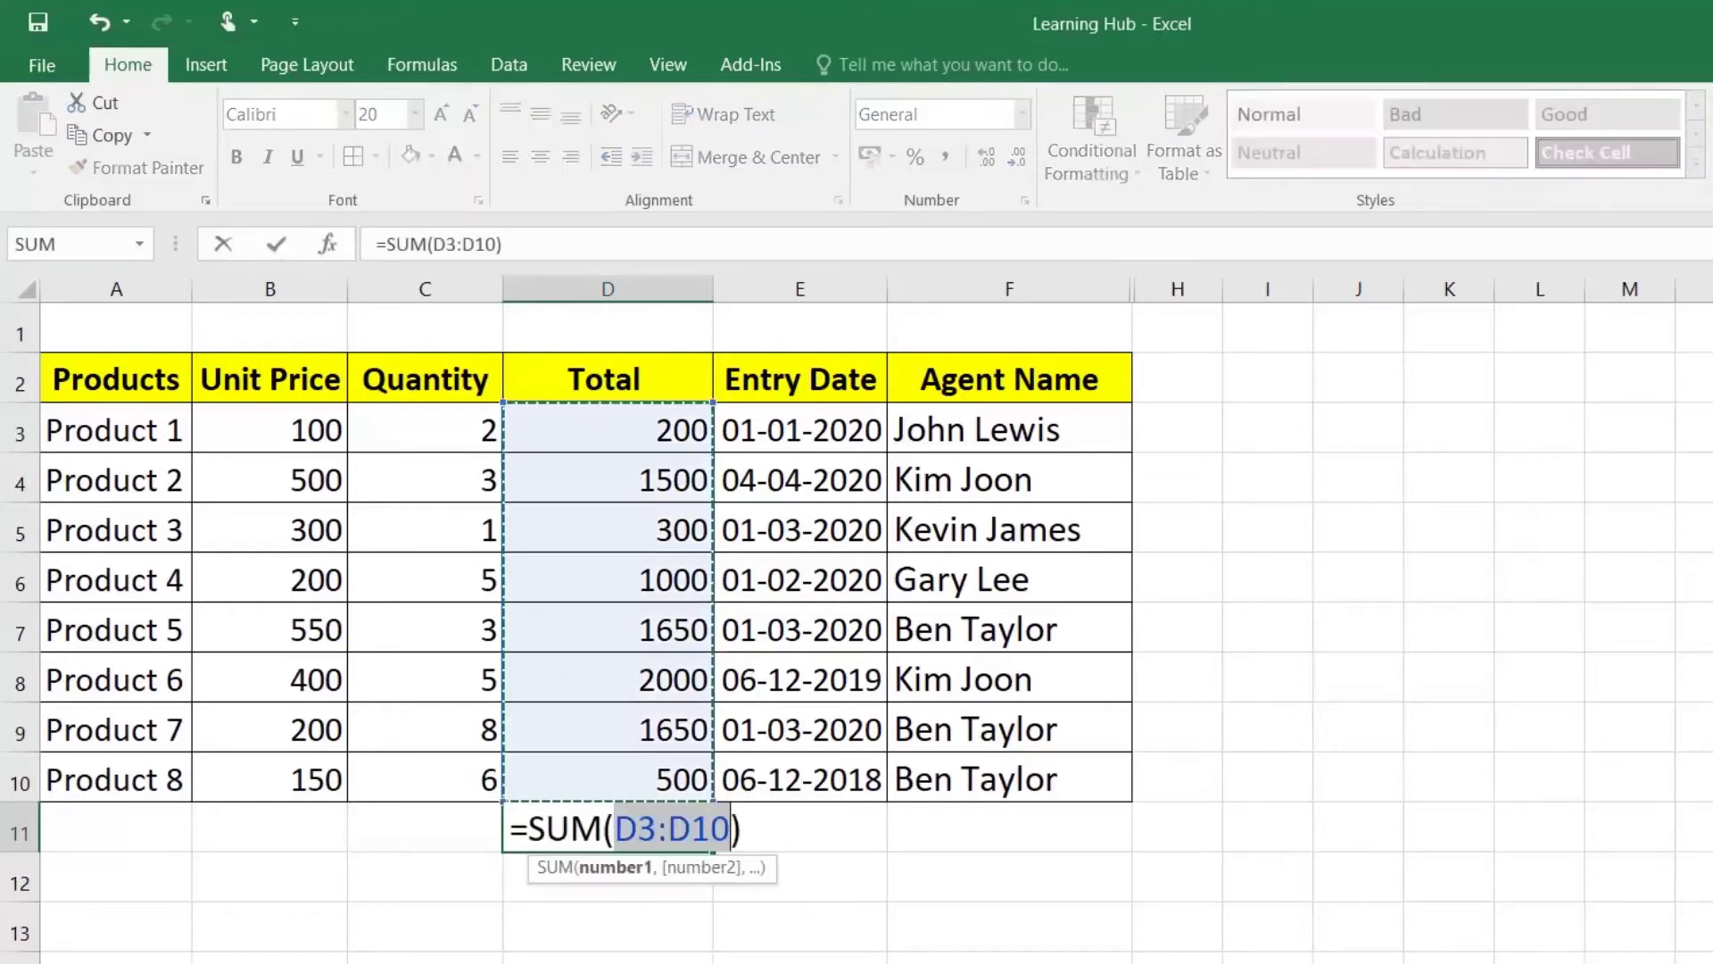
key(Return)
click(648, 828)
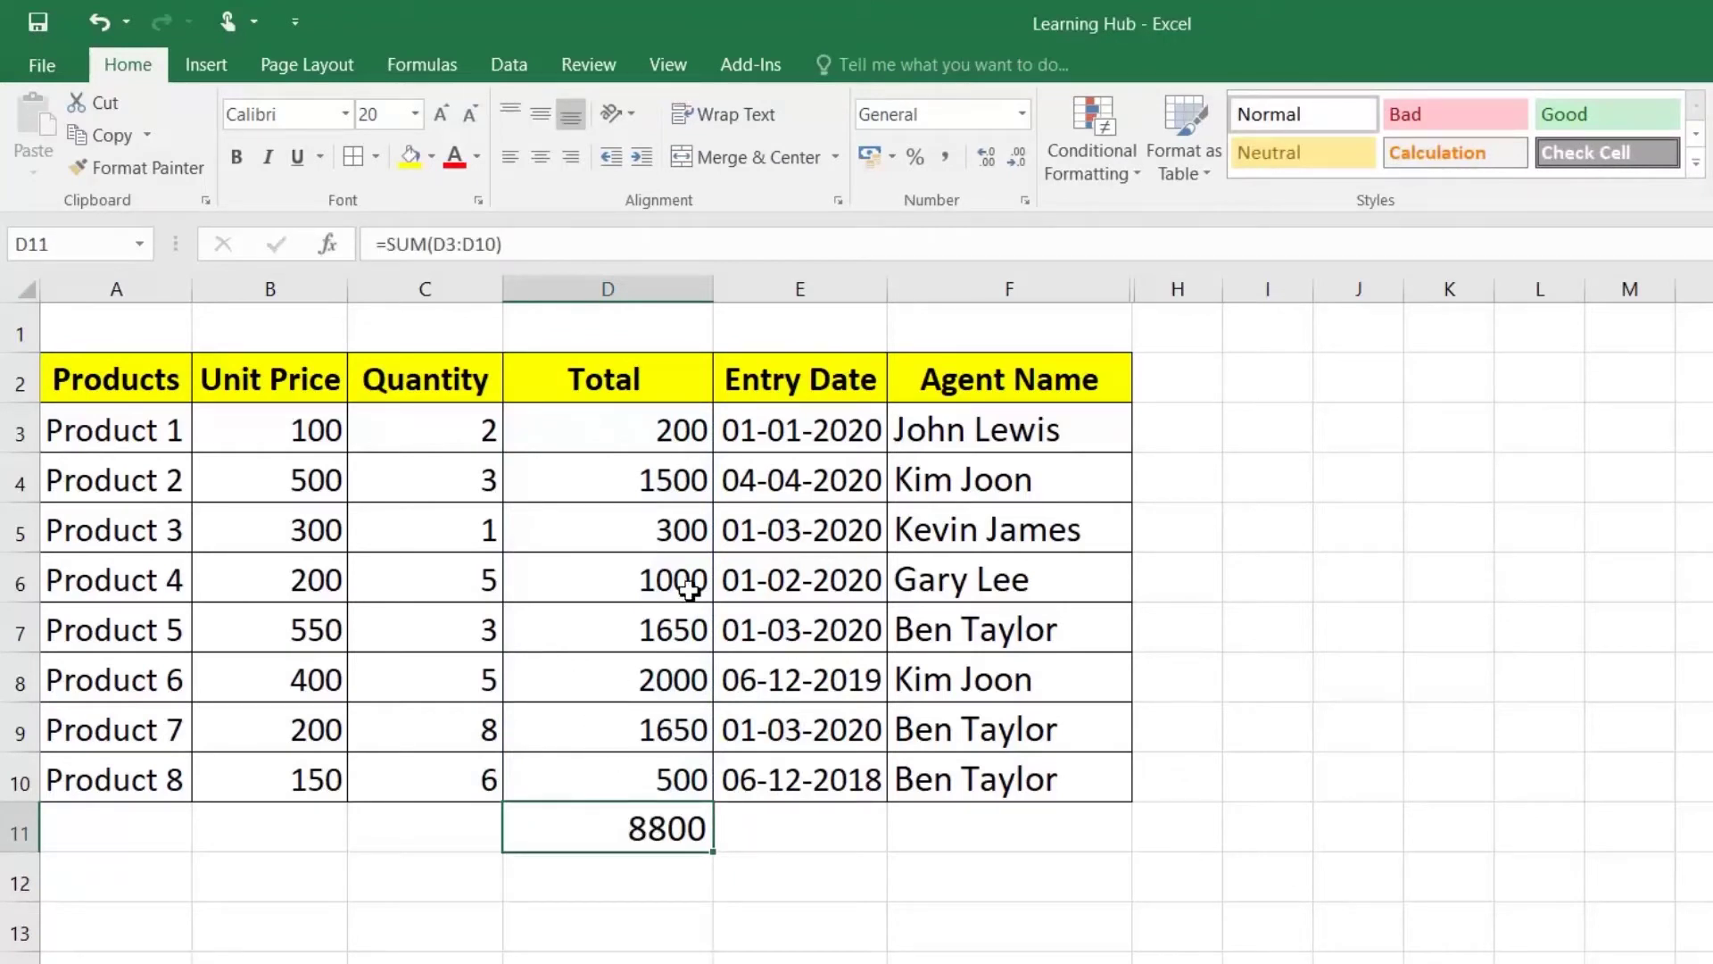
drag(631, 423, 636, 774)
click(649, 834)
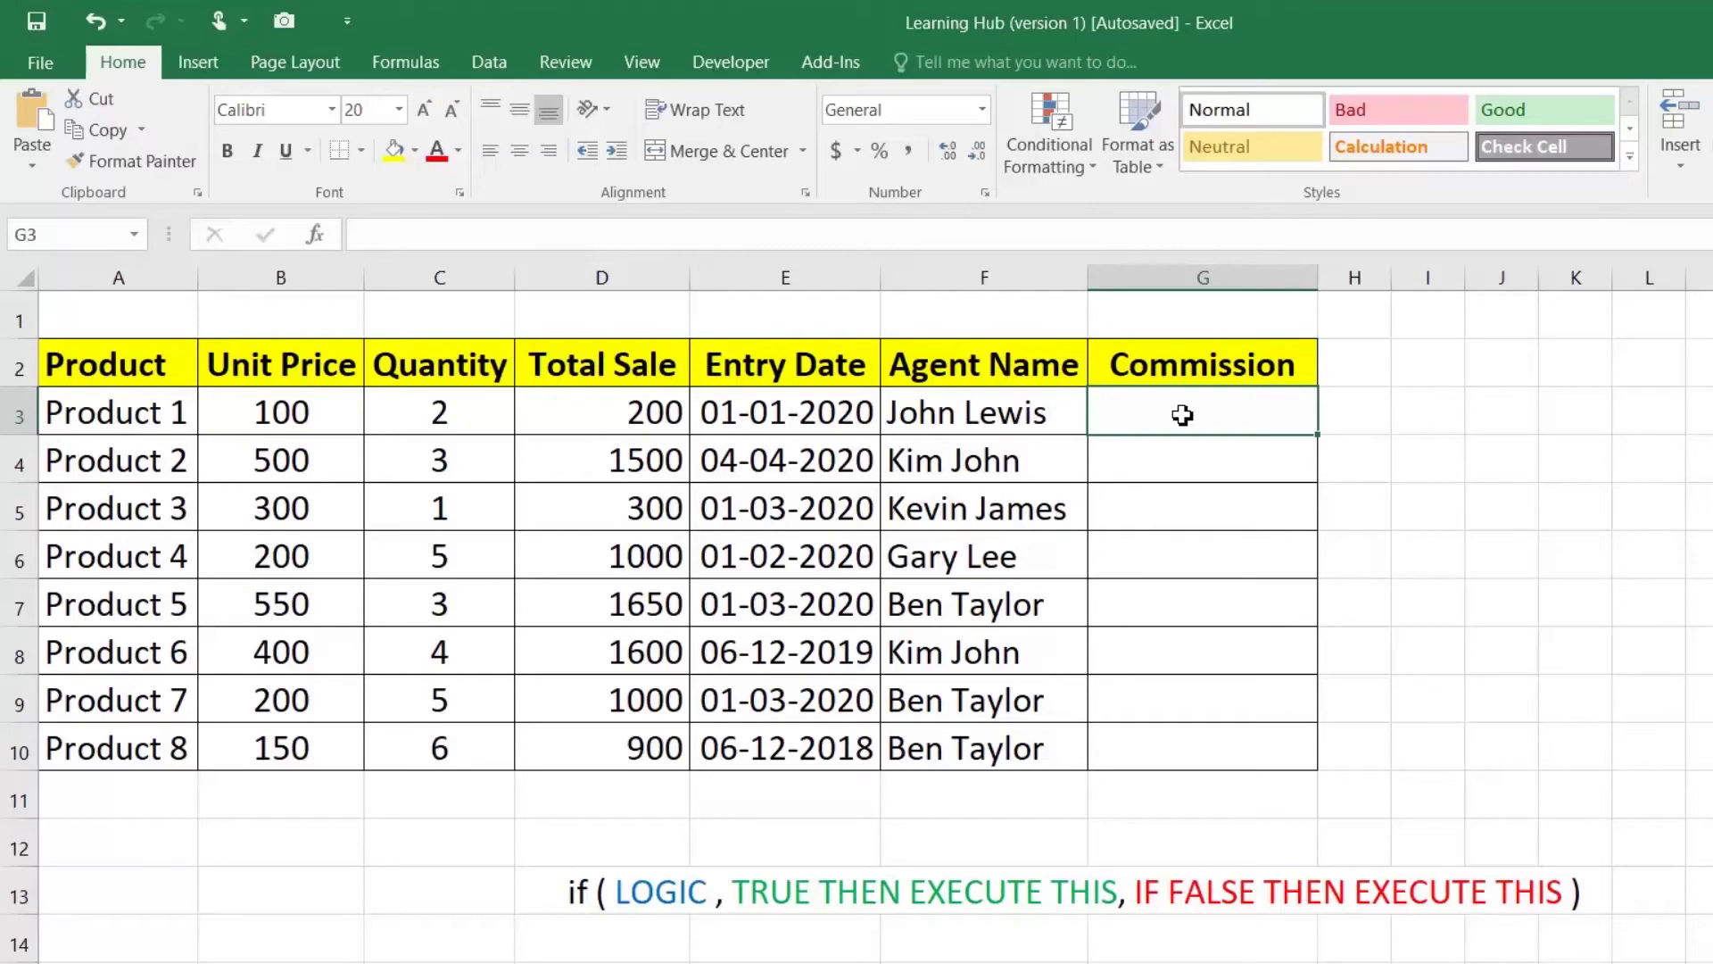
Step: Review the IF syntax note in D13 and check how Total Sale in D3 is calculated
double_click(631, 892)
drag(615, 893, 1546, 892)
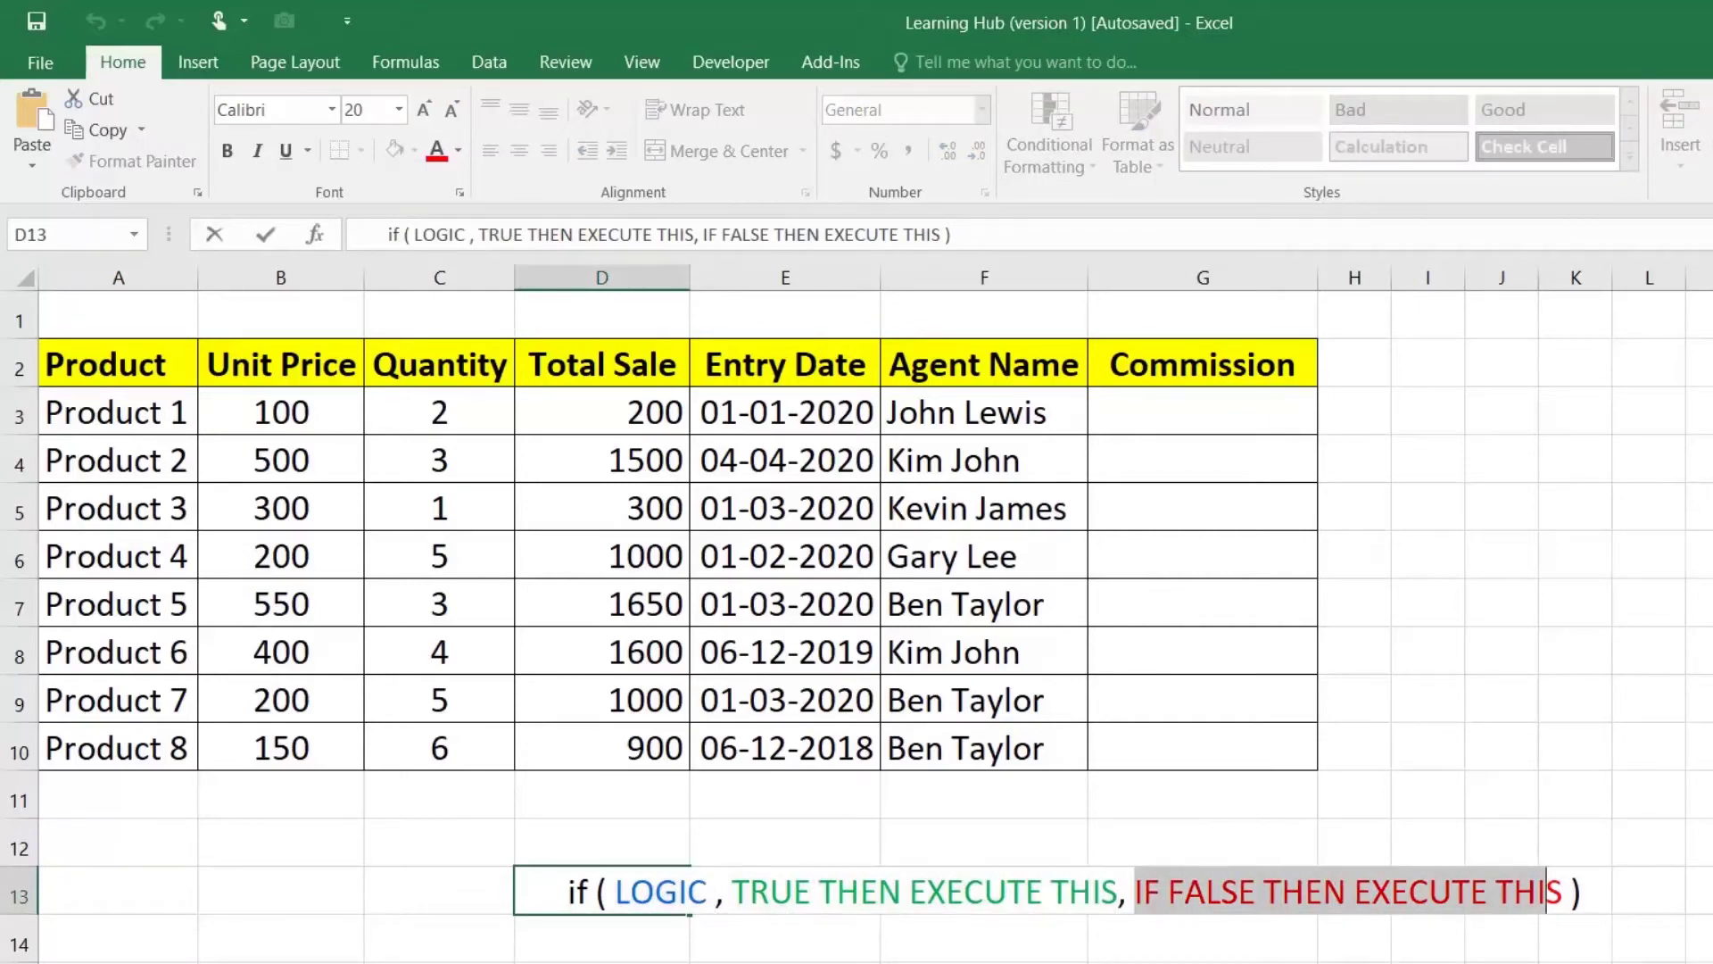
key(ctrl+Return)
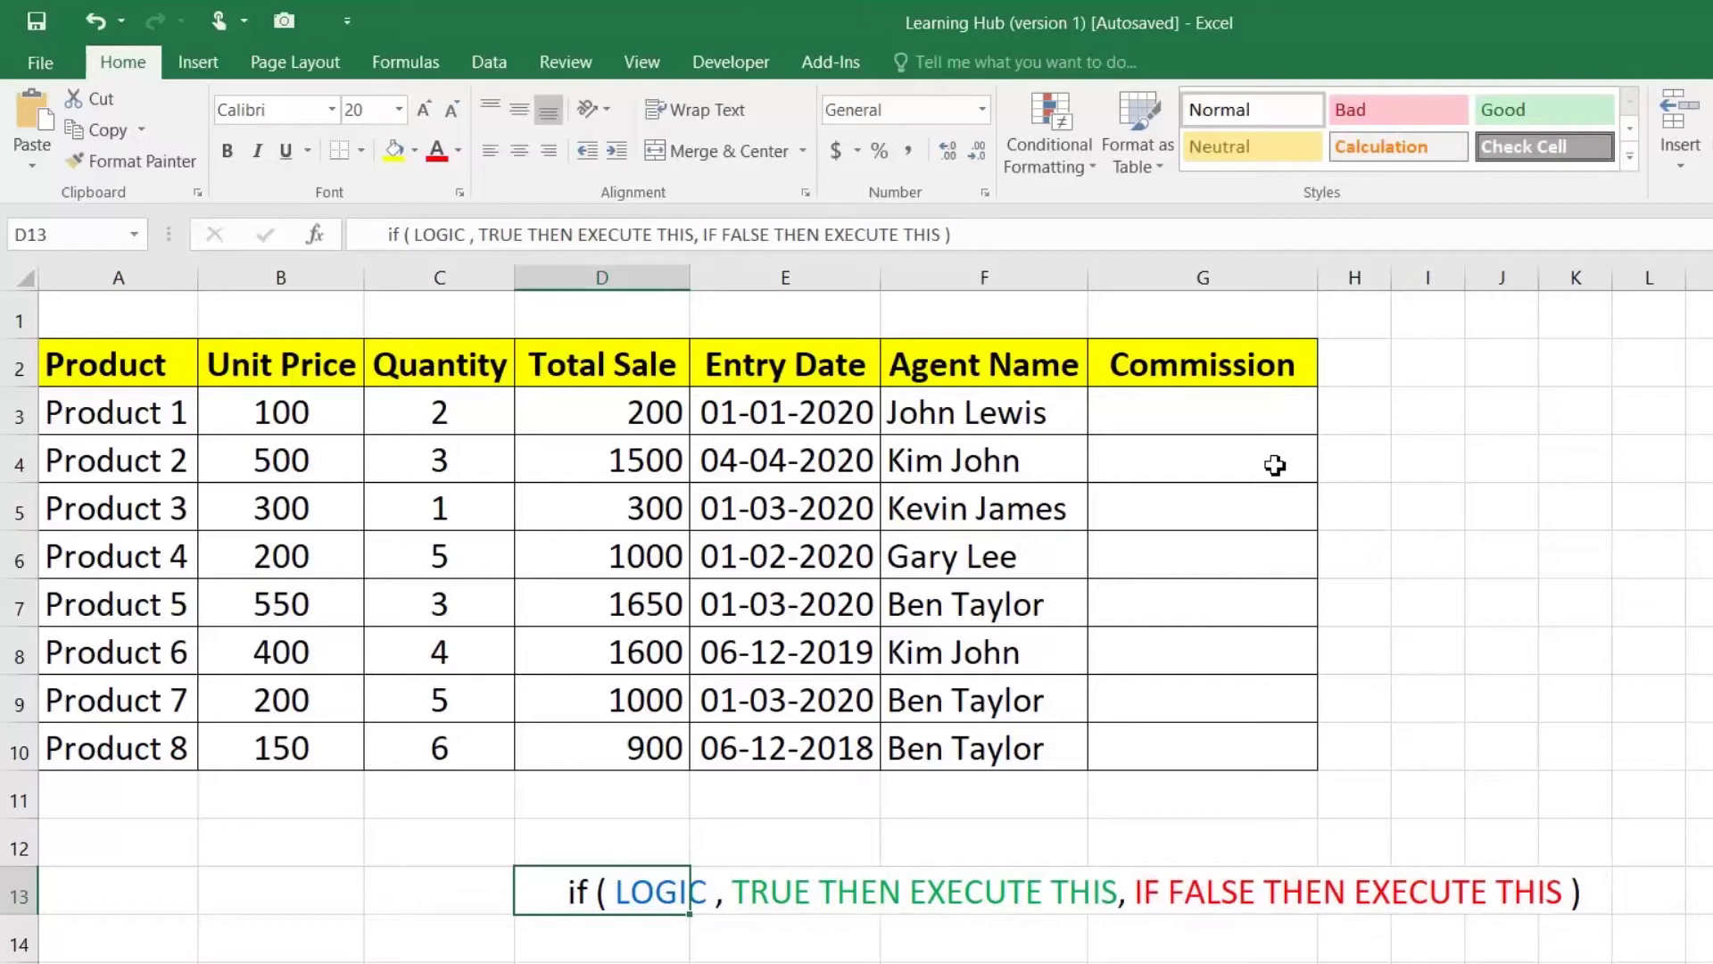
click(1242, 412)
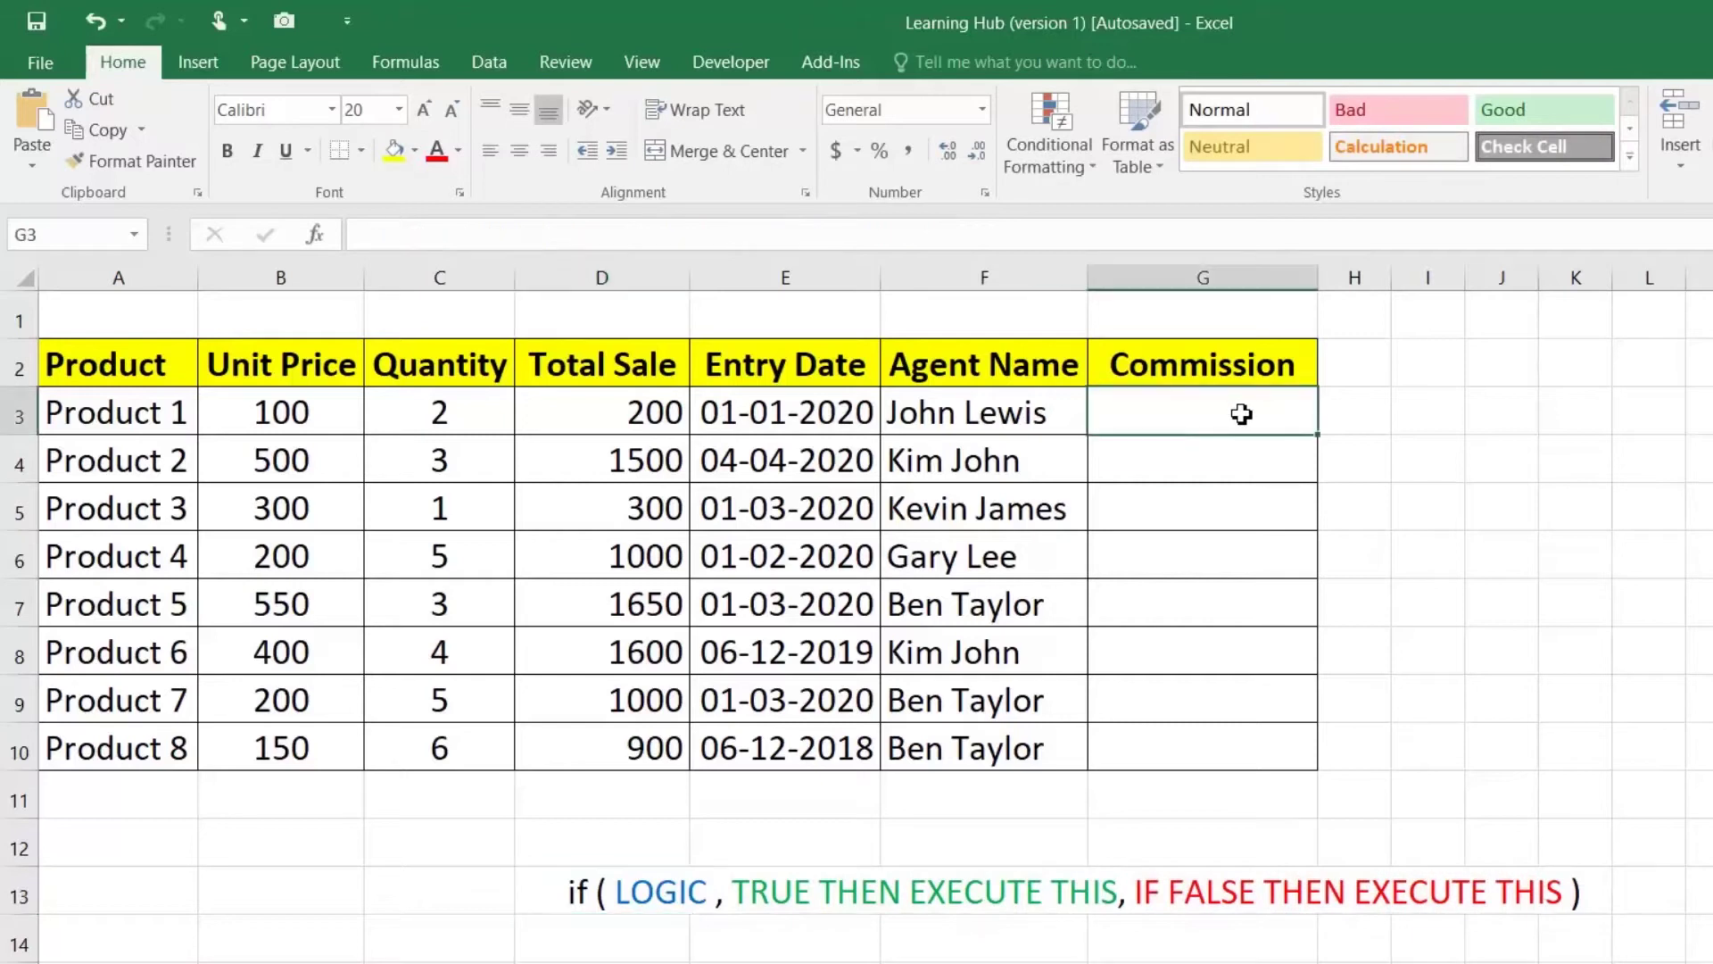
click(660, 416)
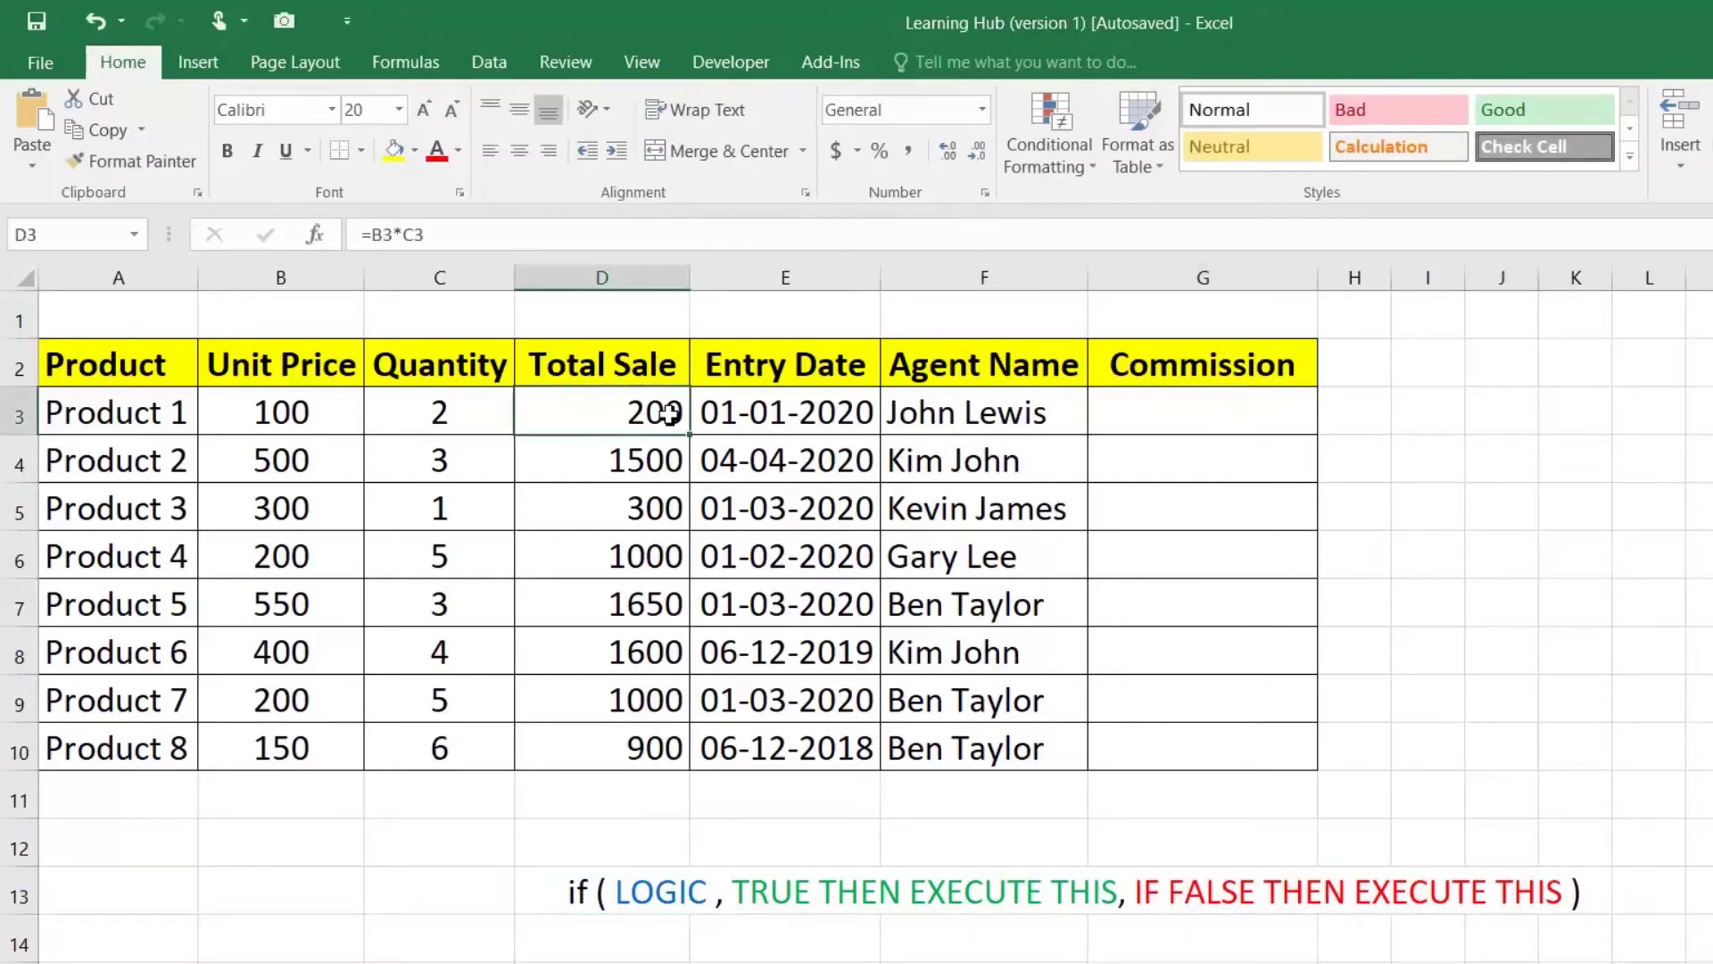
click(1155, 426)
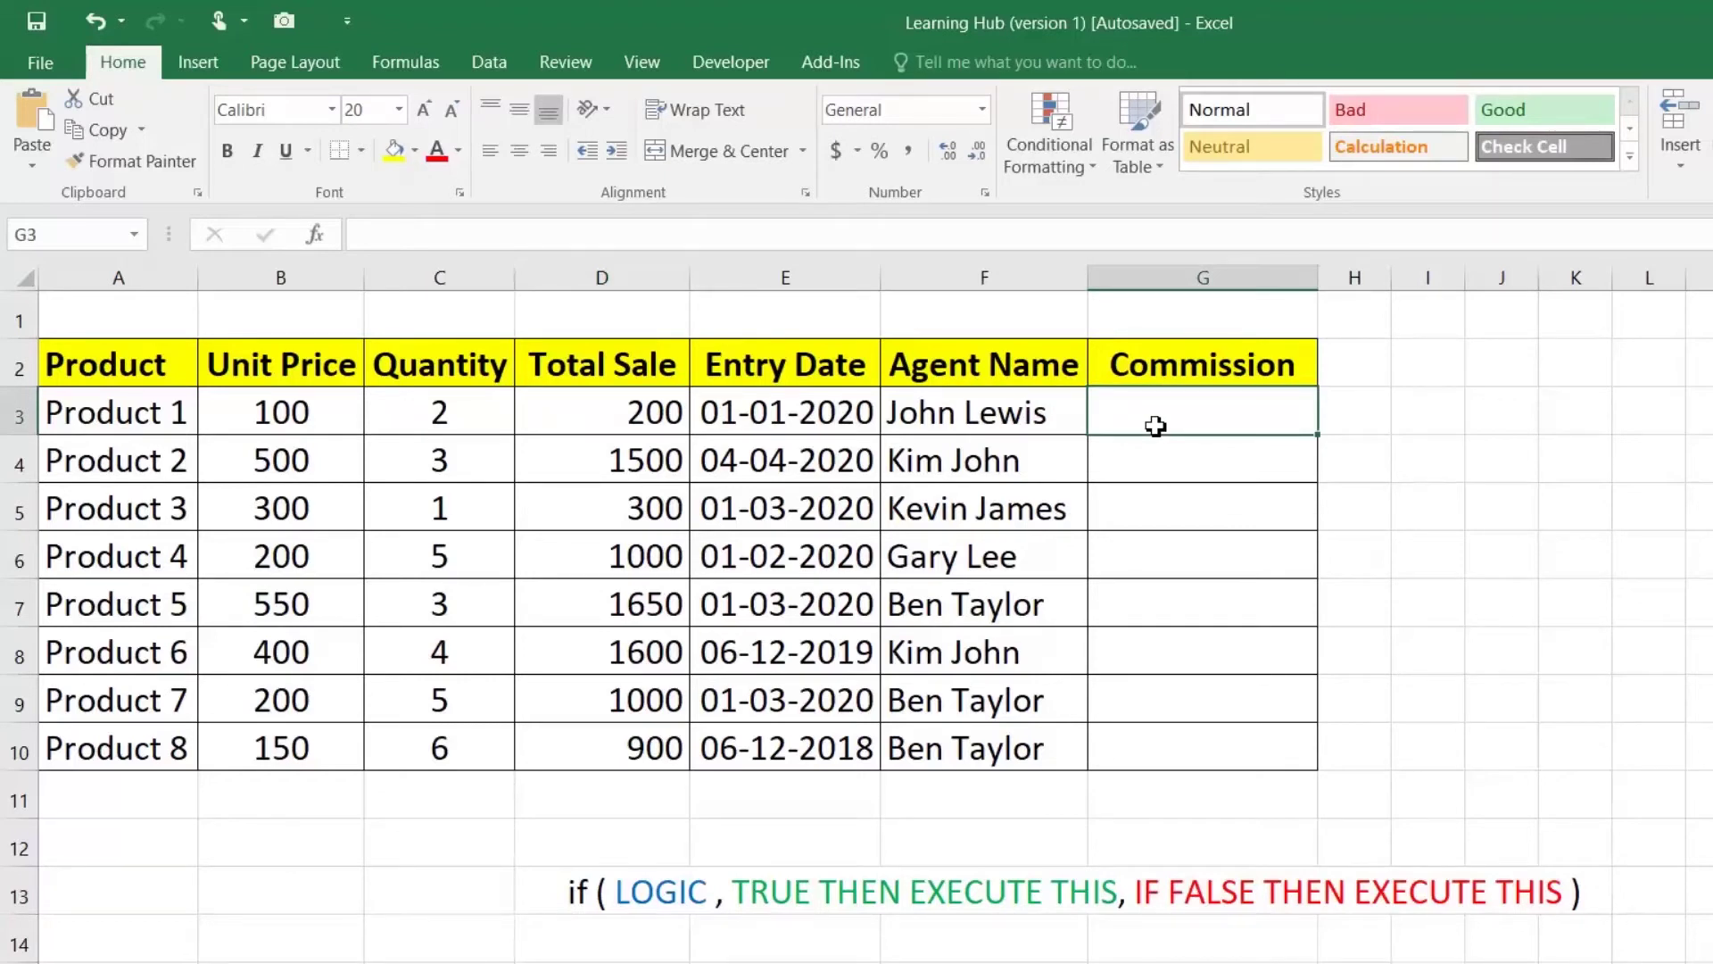
Step: Enter =IF(D3<=1000,D3*0.1,D3*0.2) in G3 and highlight its logical test and true result
key(F2)
text(=)
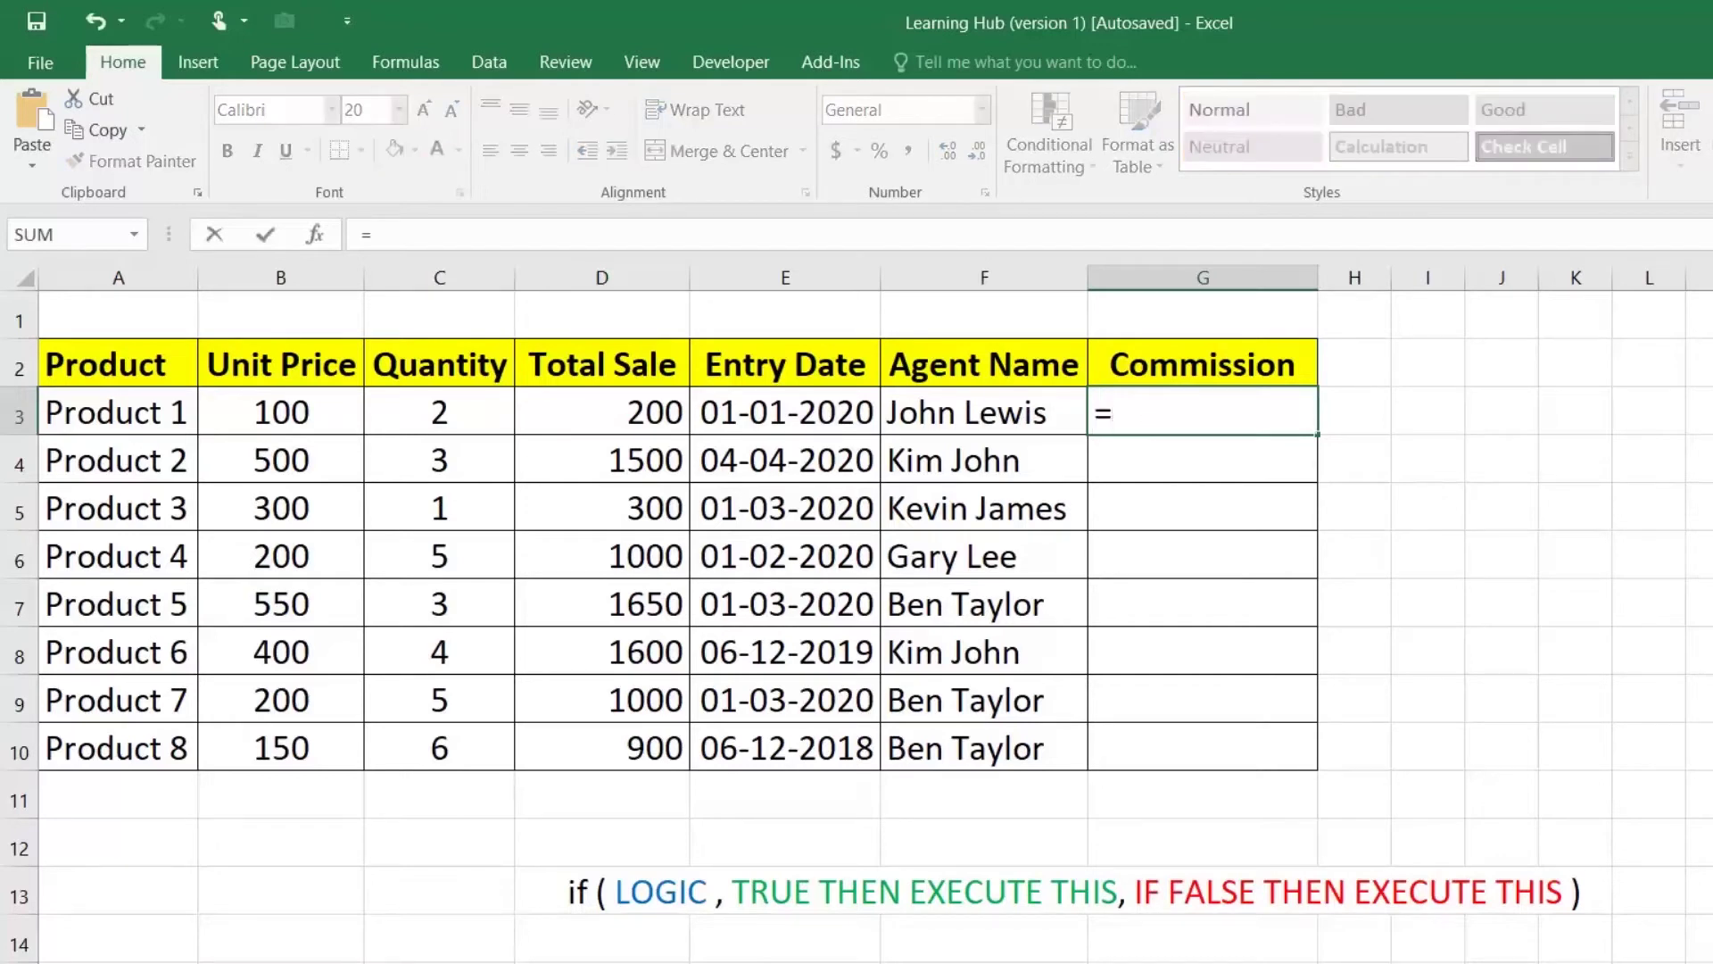
text(if()
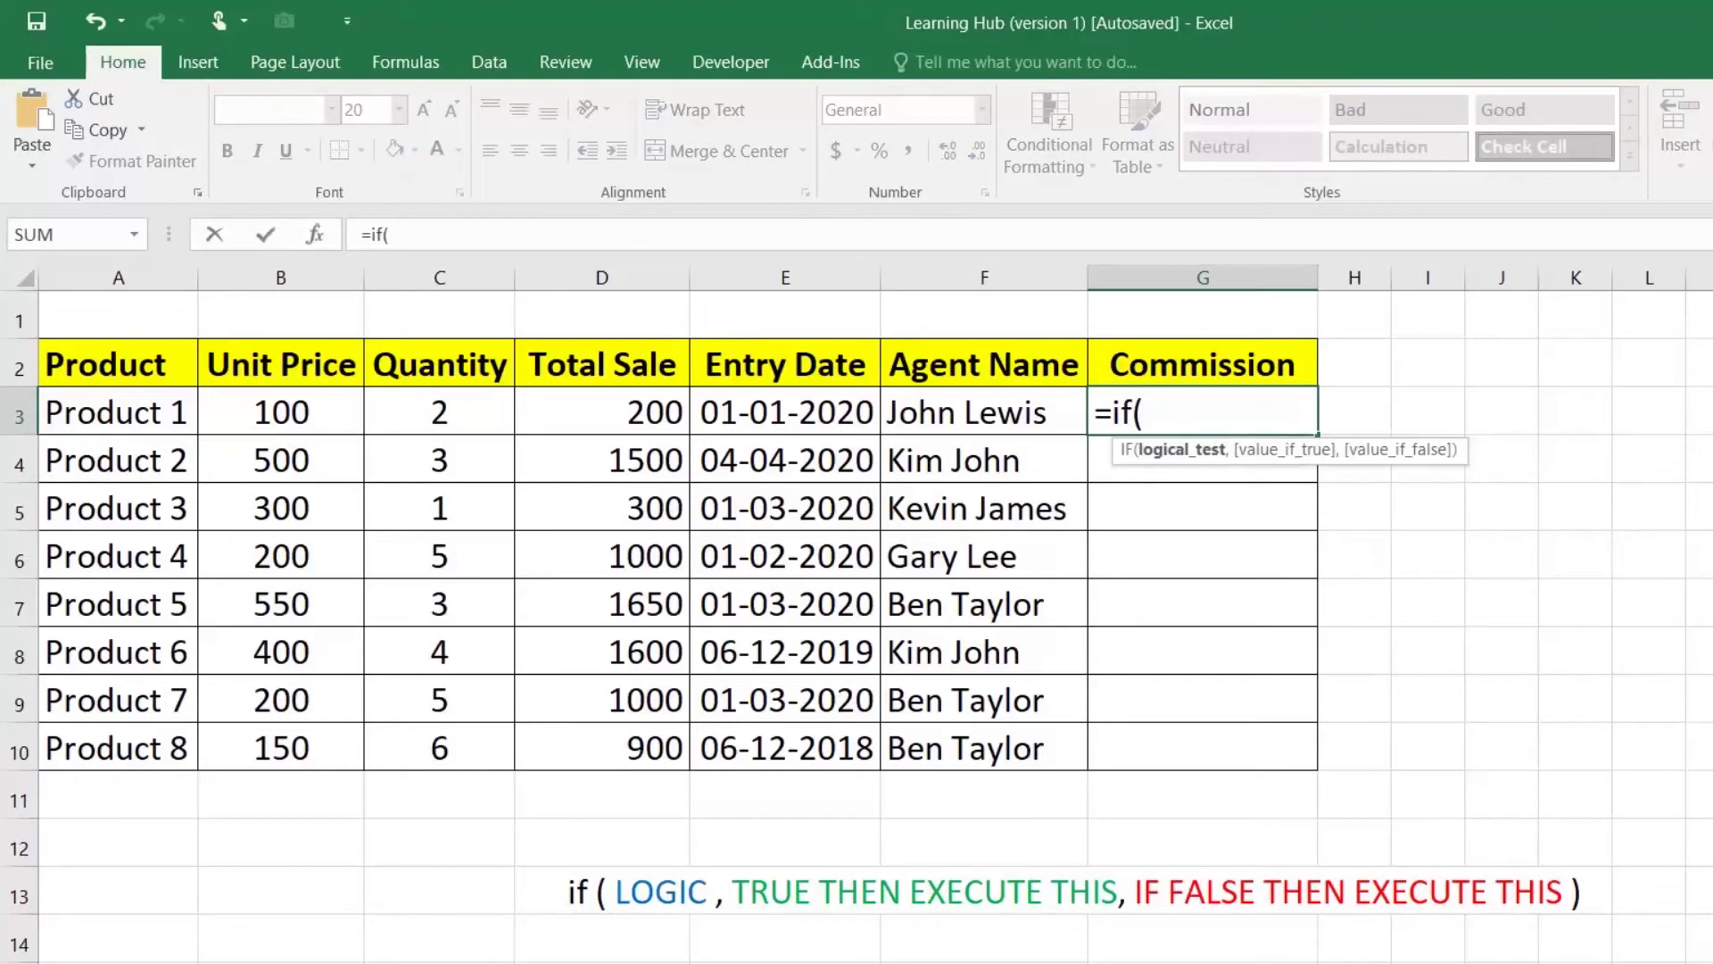
click(642, 417)
text(,)
key(BackSpace)
text(<)
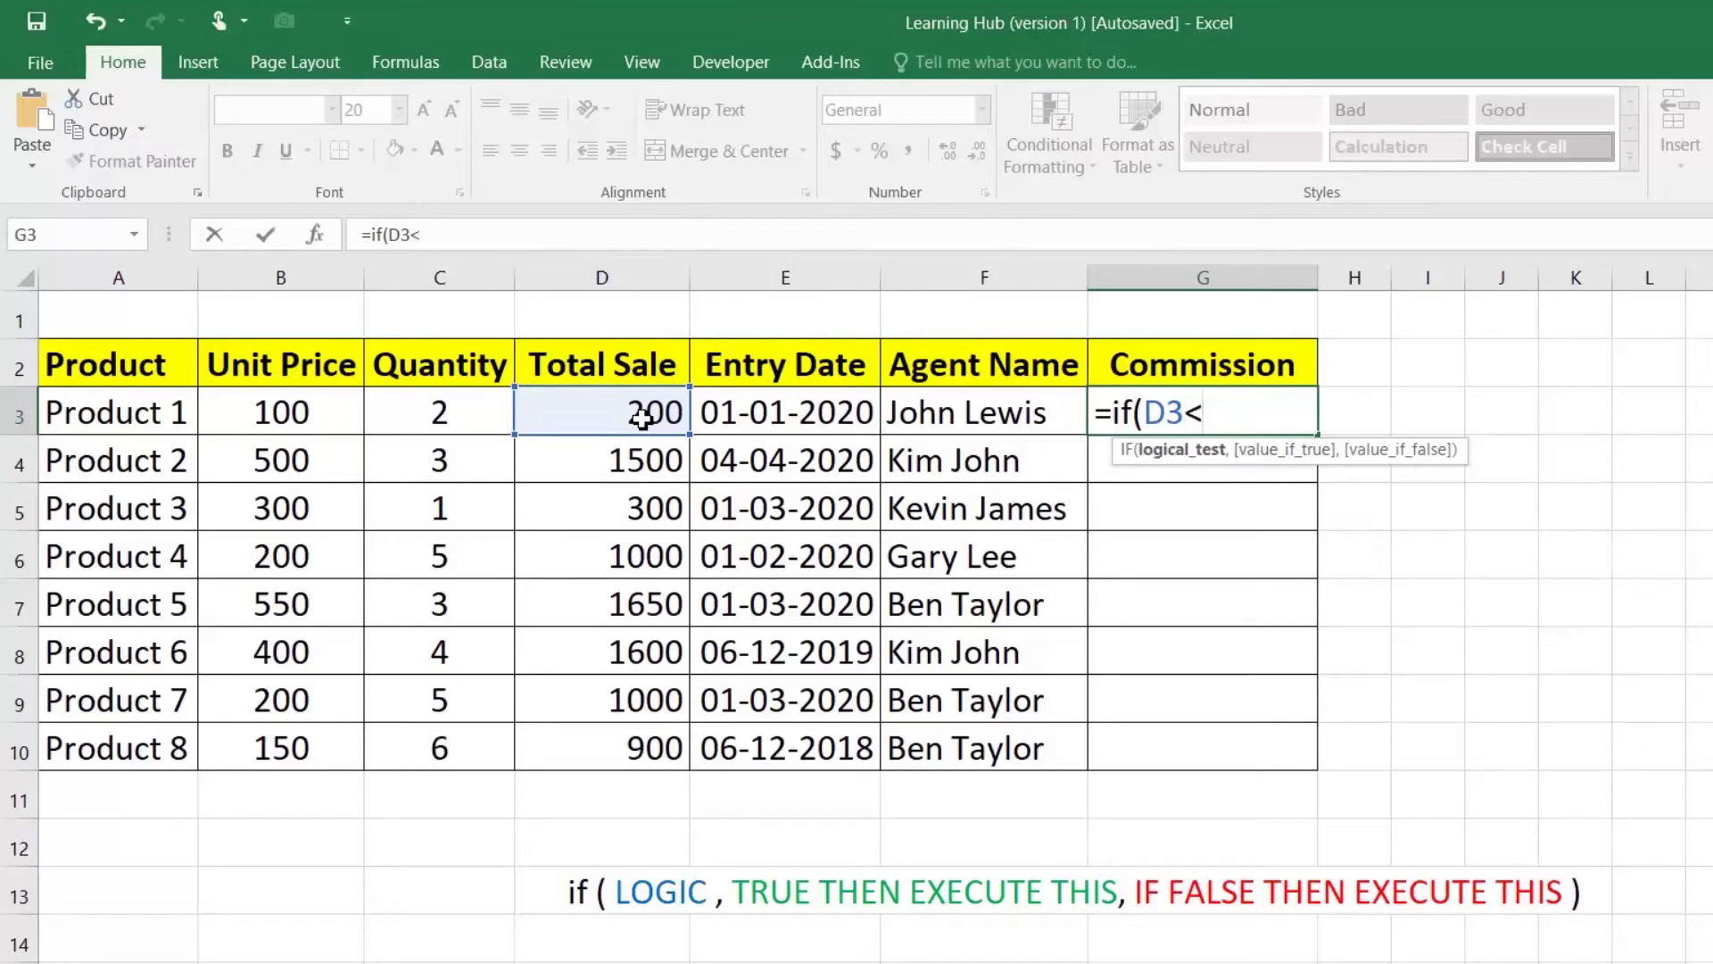
text(=1000,)
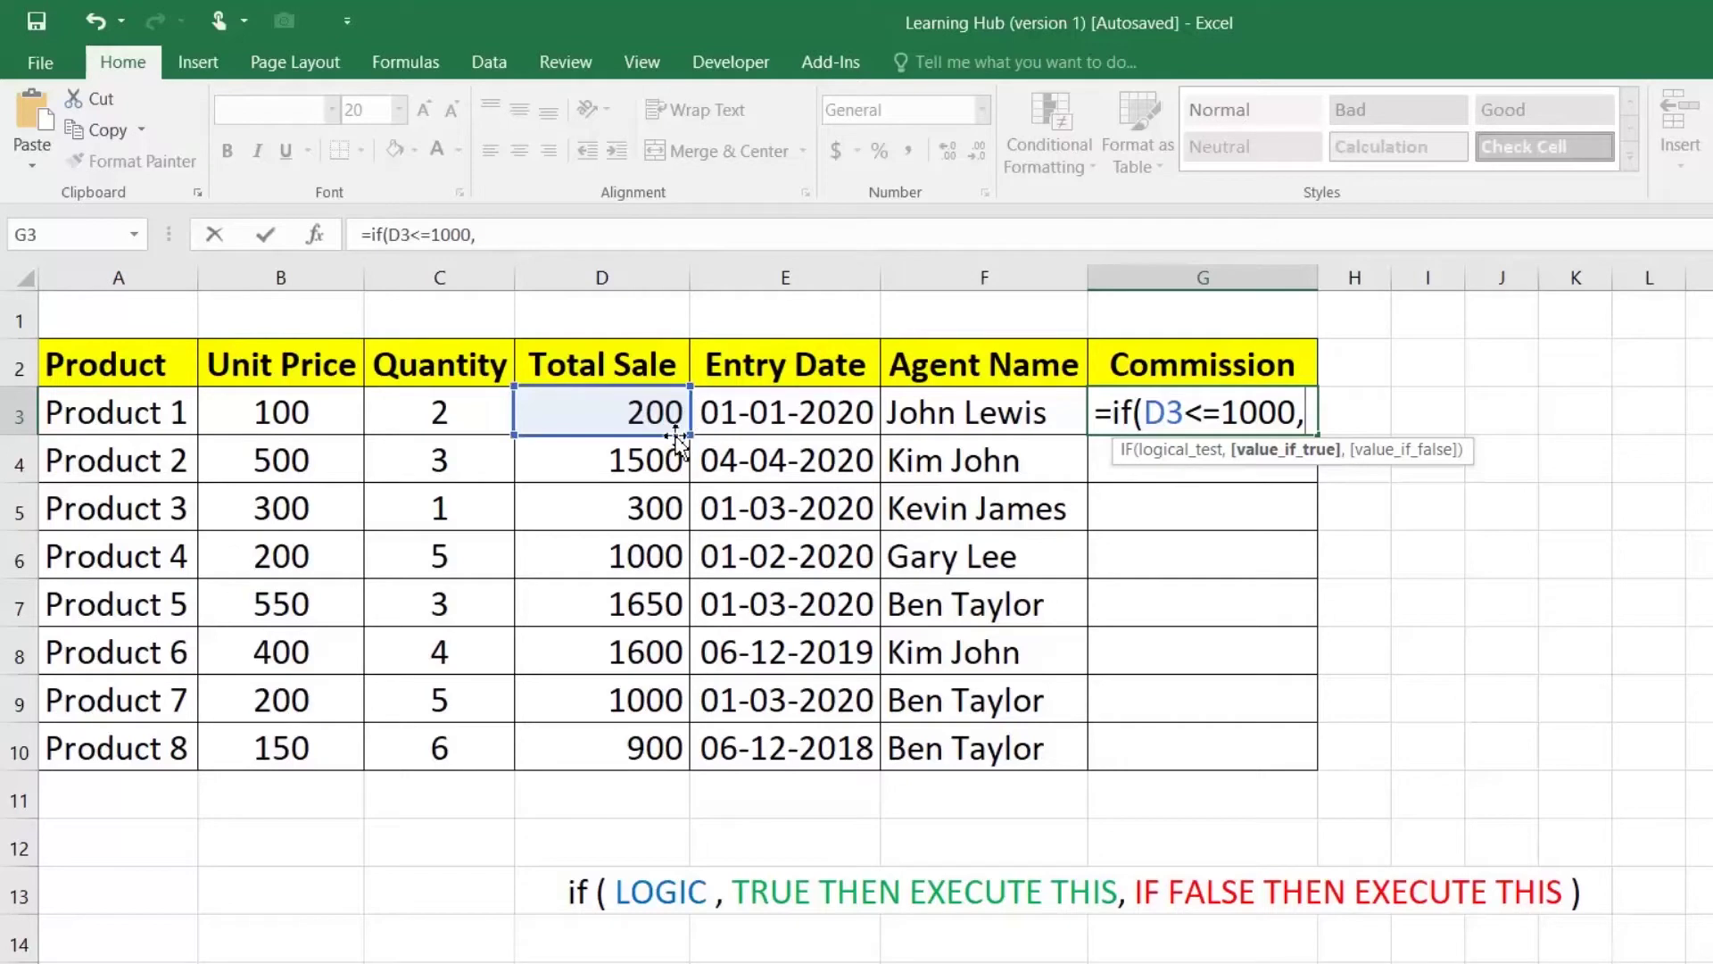
click(626, 410)
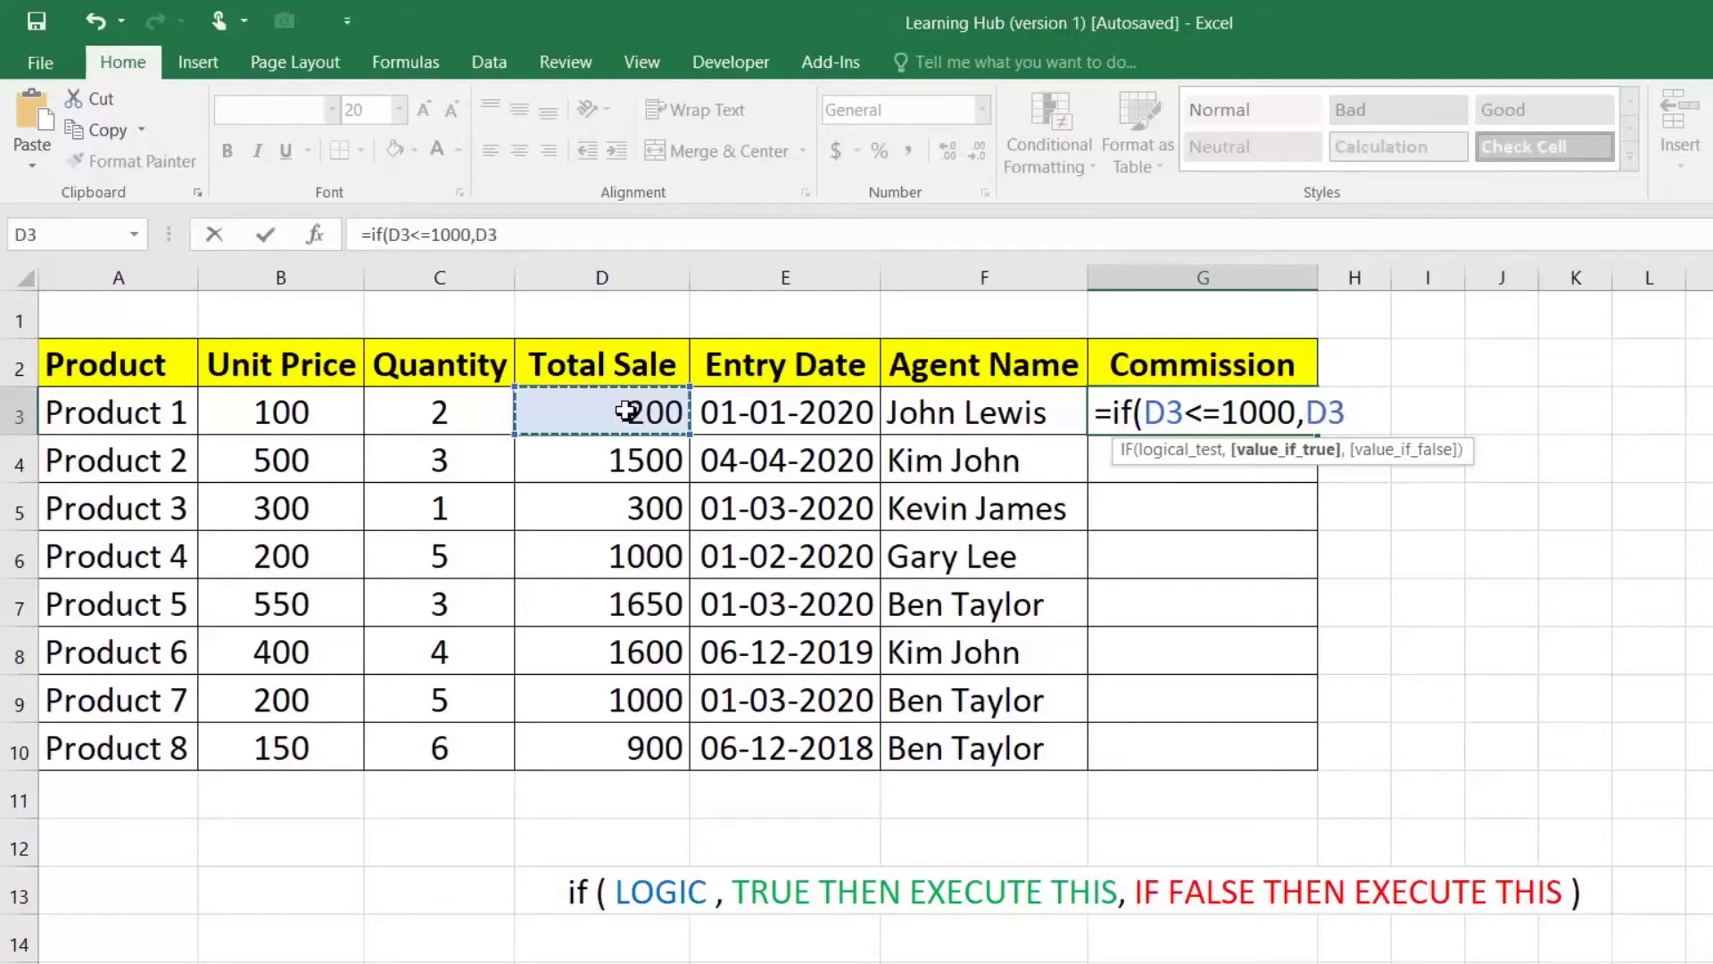
text(*0.1)
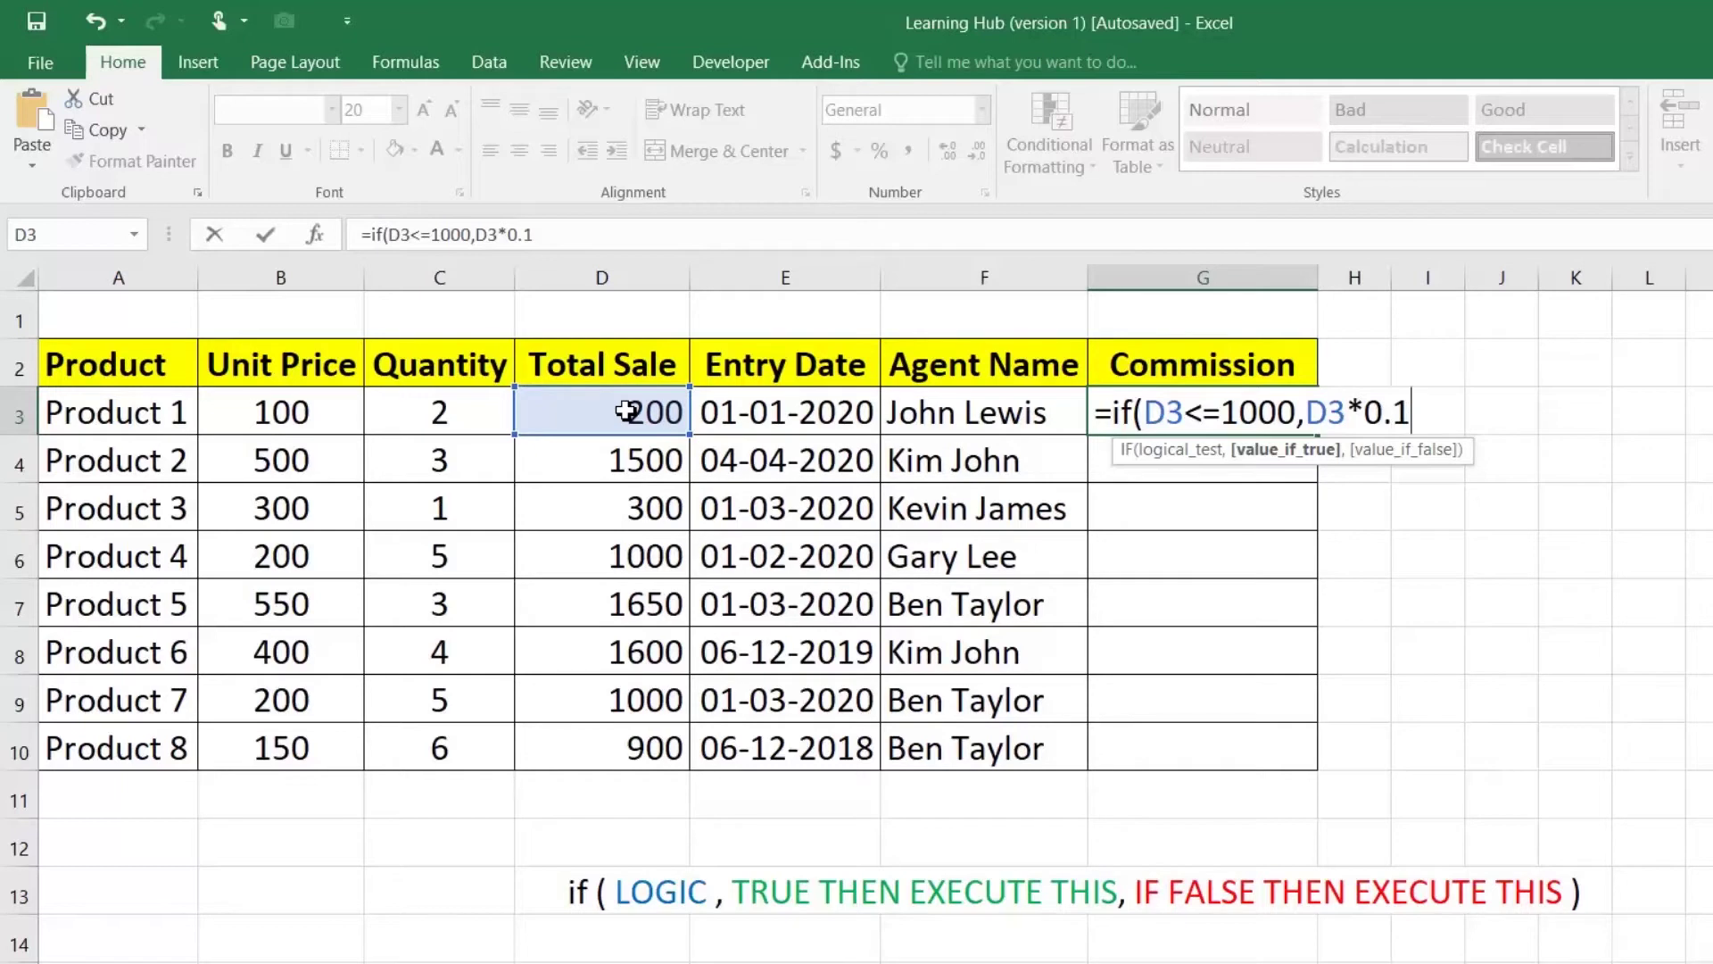
text(,)
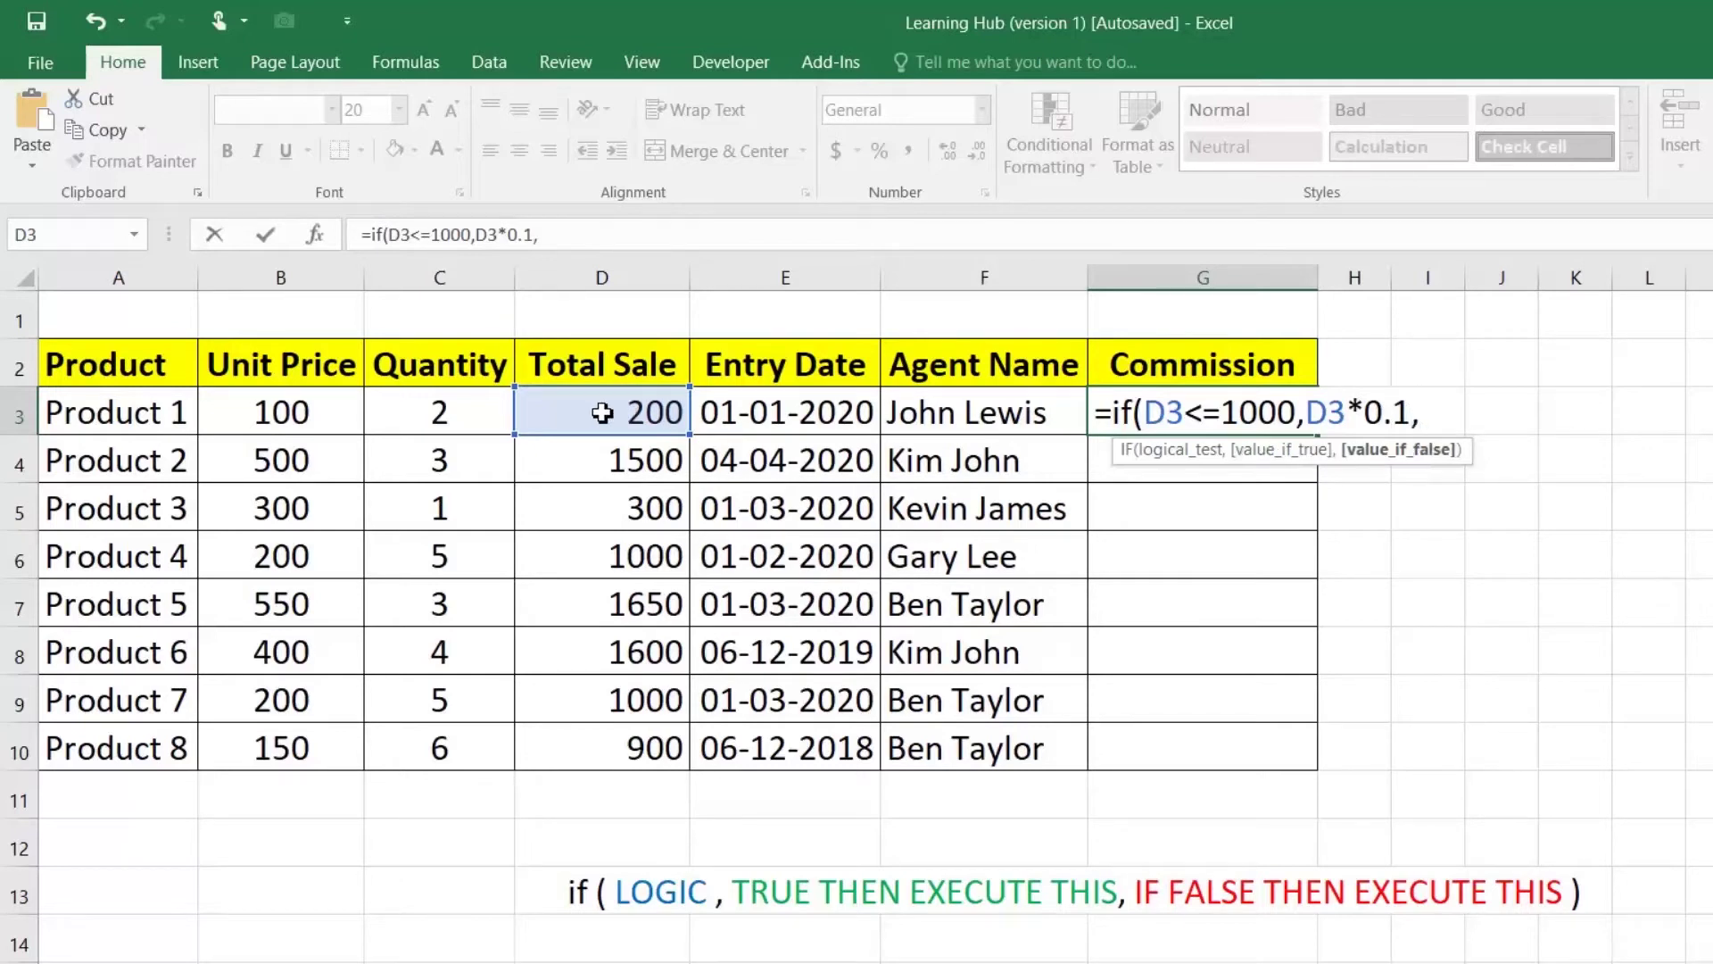
click(595, 425)
text(*0.2)
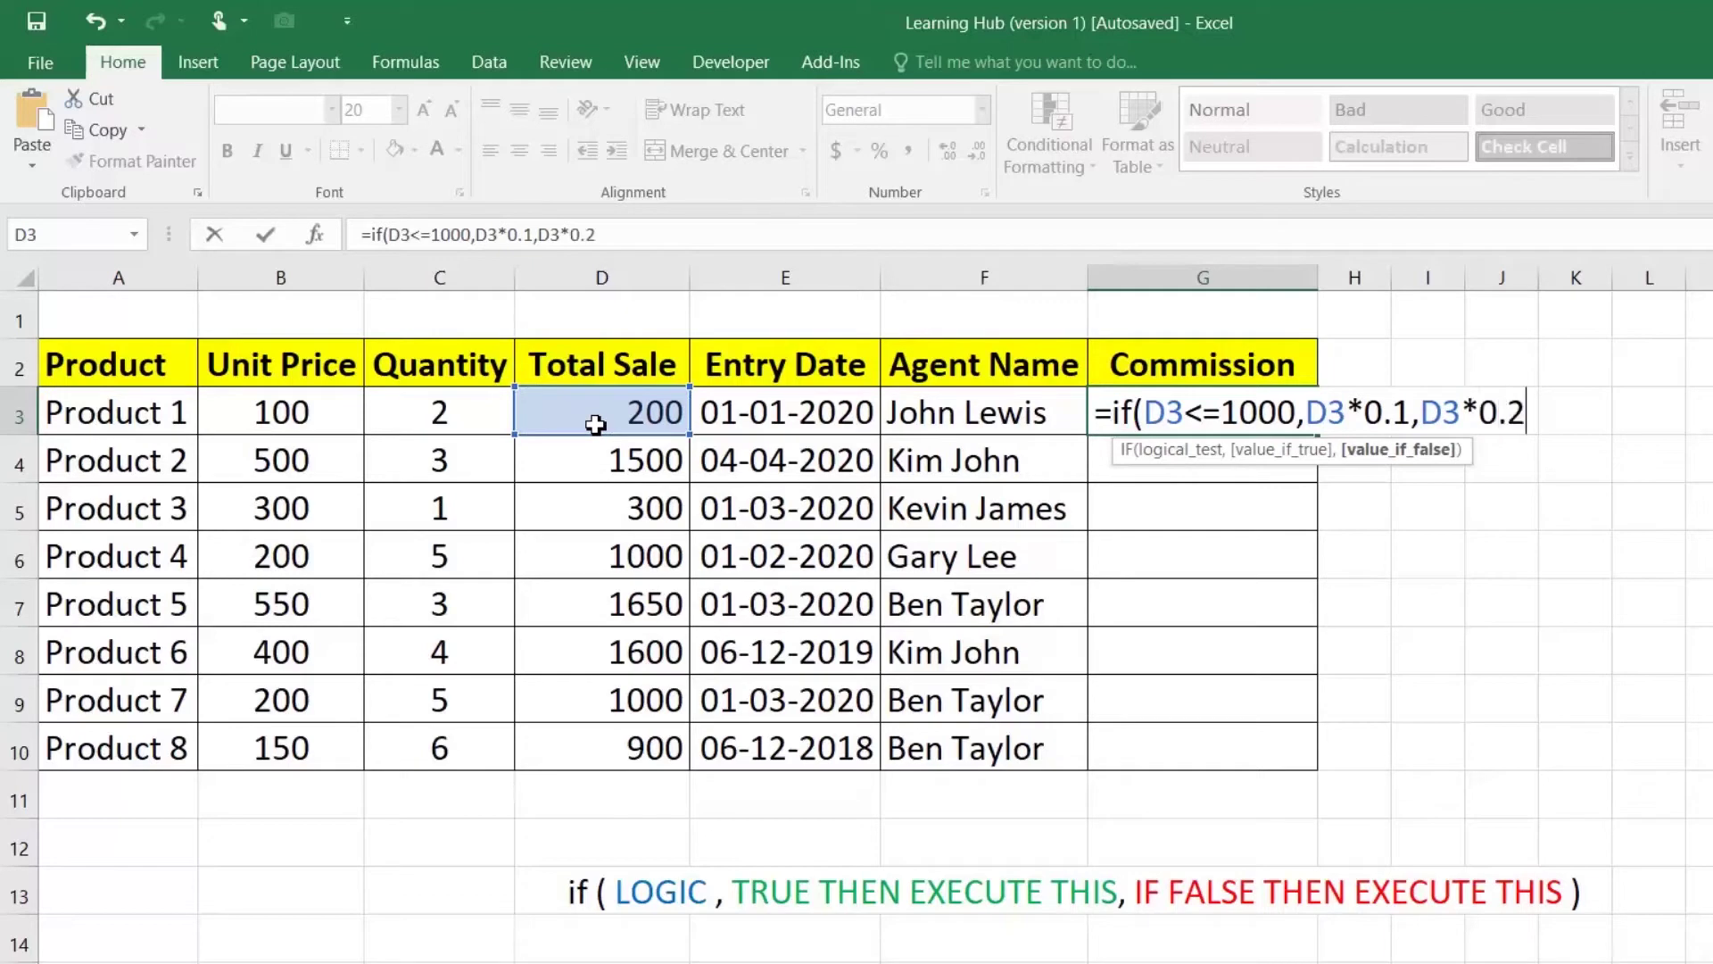
text())
drag(1144, 412, 1296, 412)
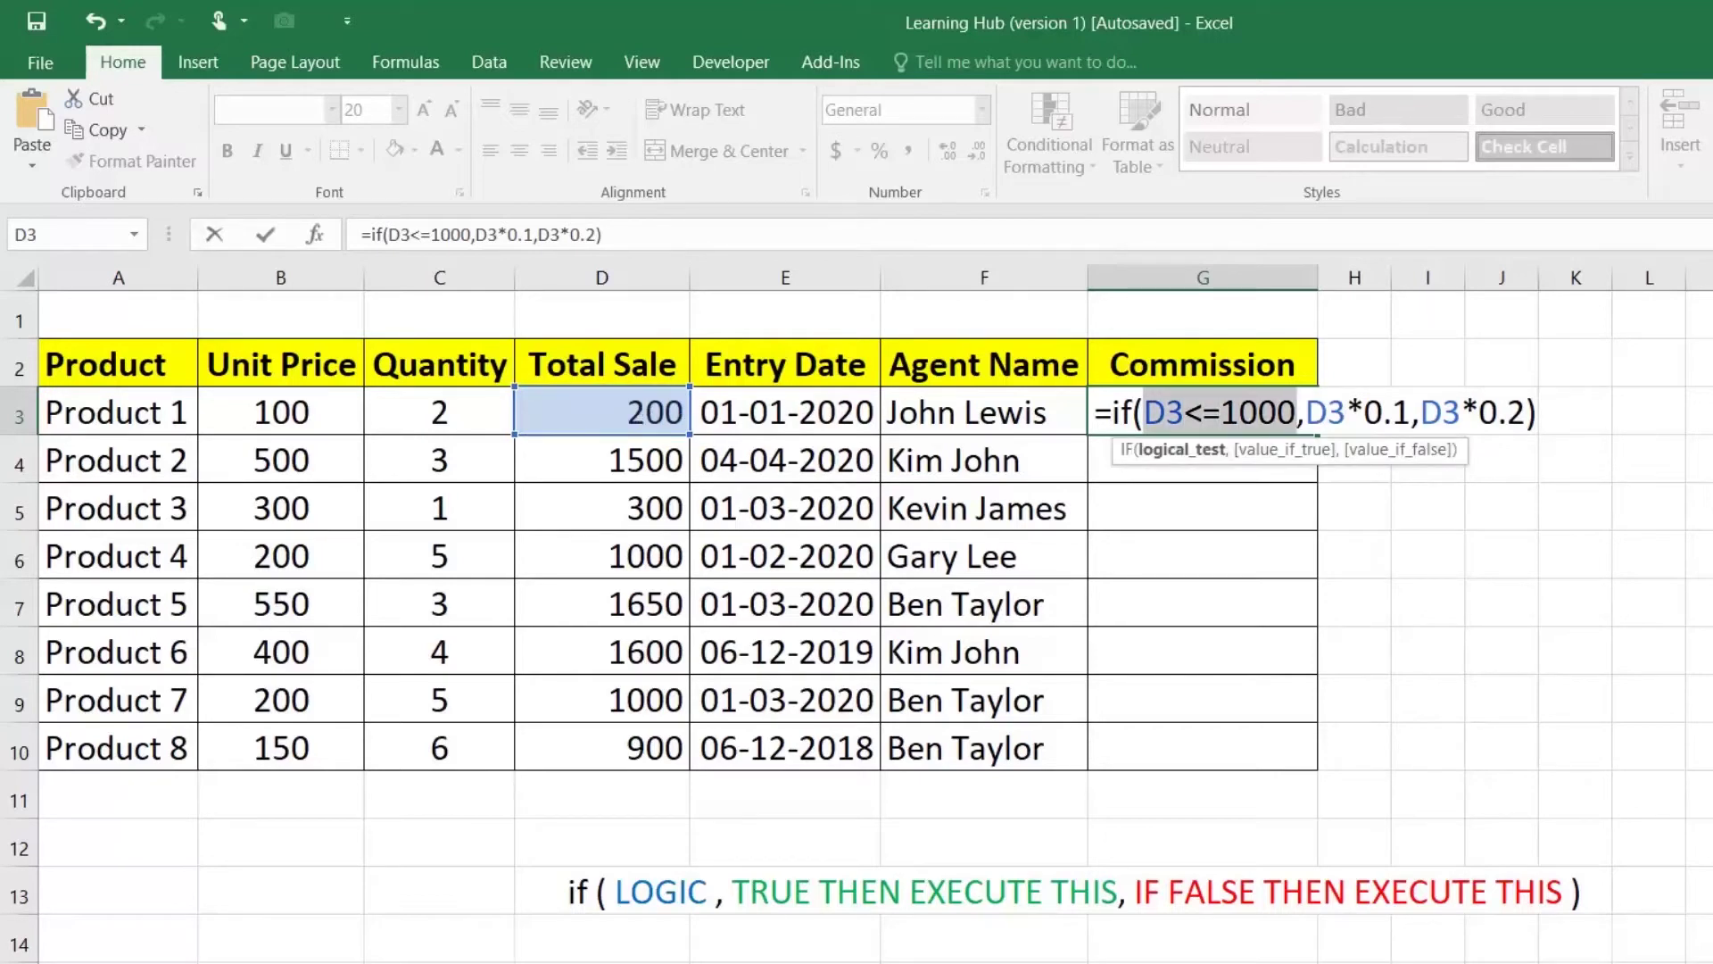
drag(1410, 413, 1306, 412)
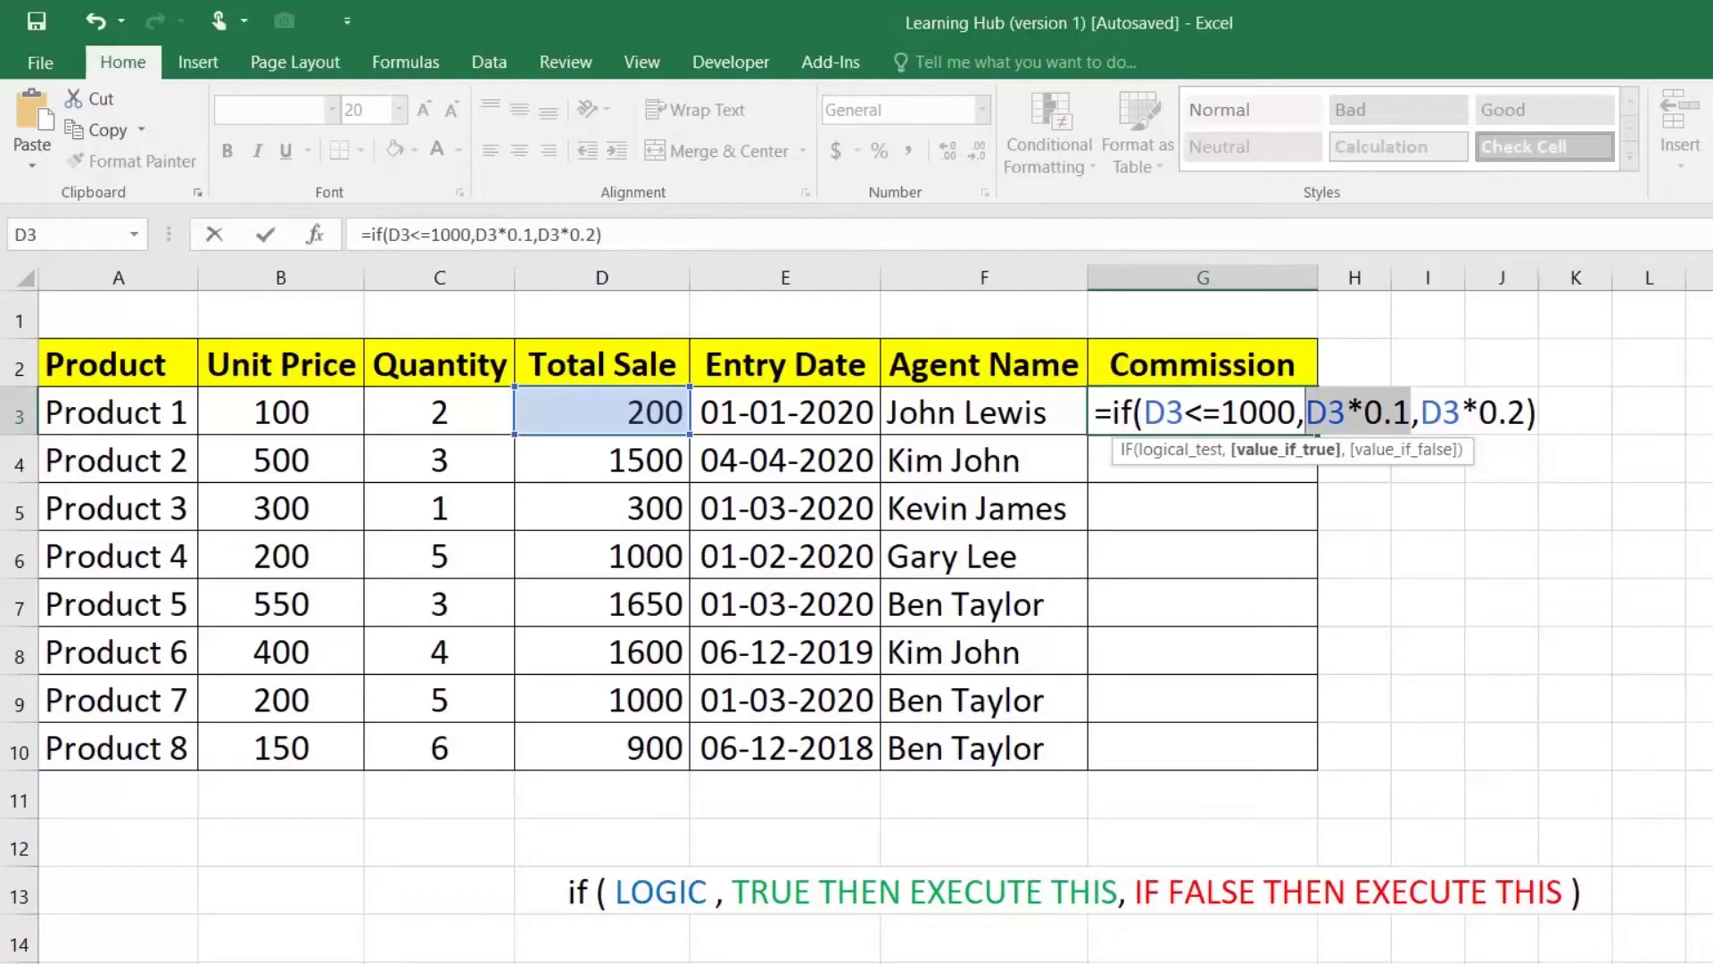
Step: Confirm G3's IF commission formula and fill it down to G10
key(Return)
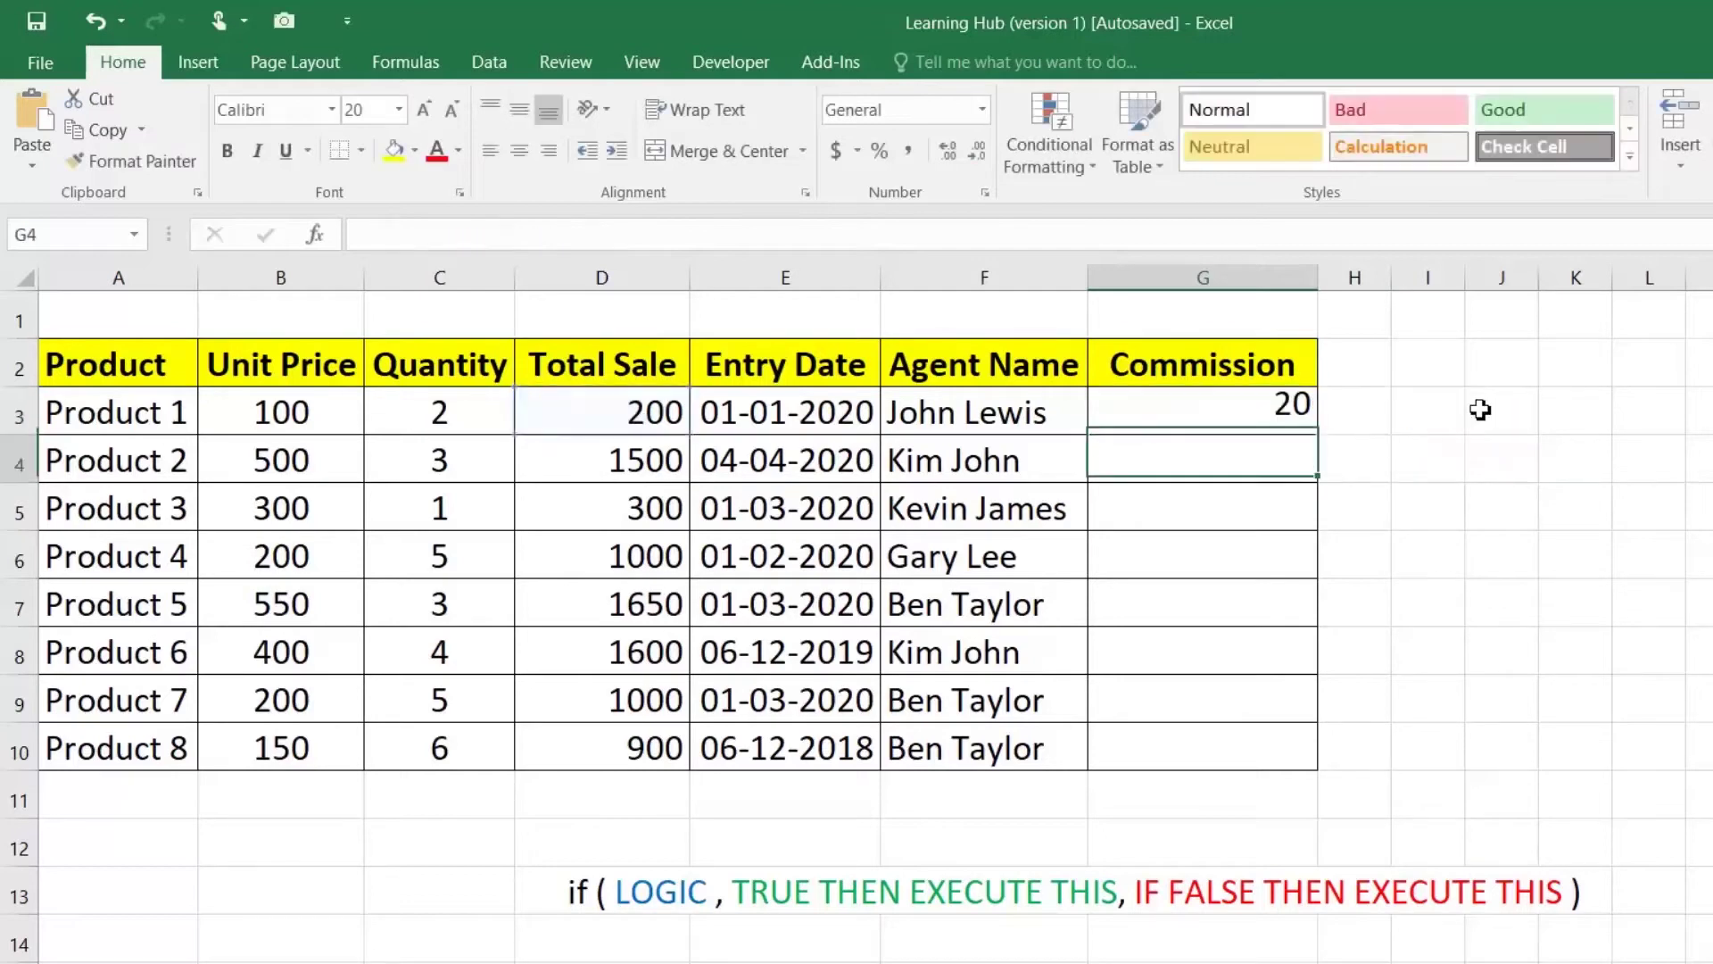
click(1301, 421)
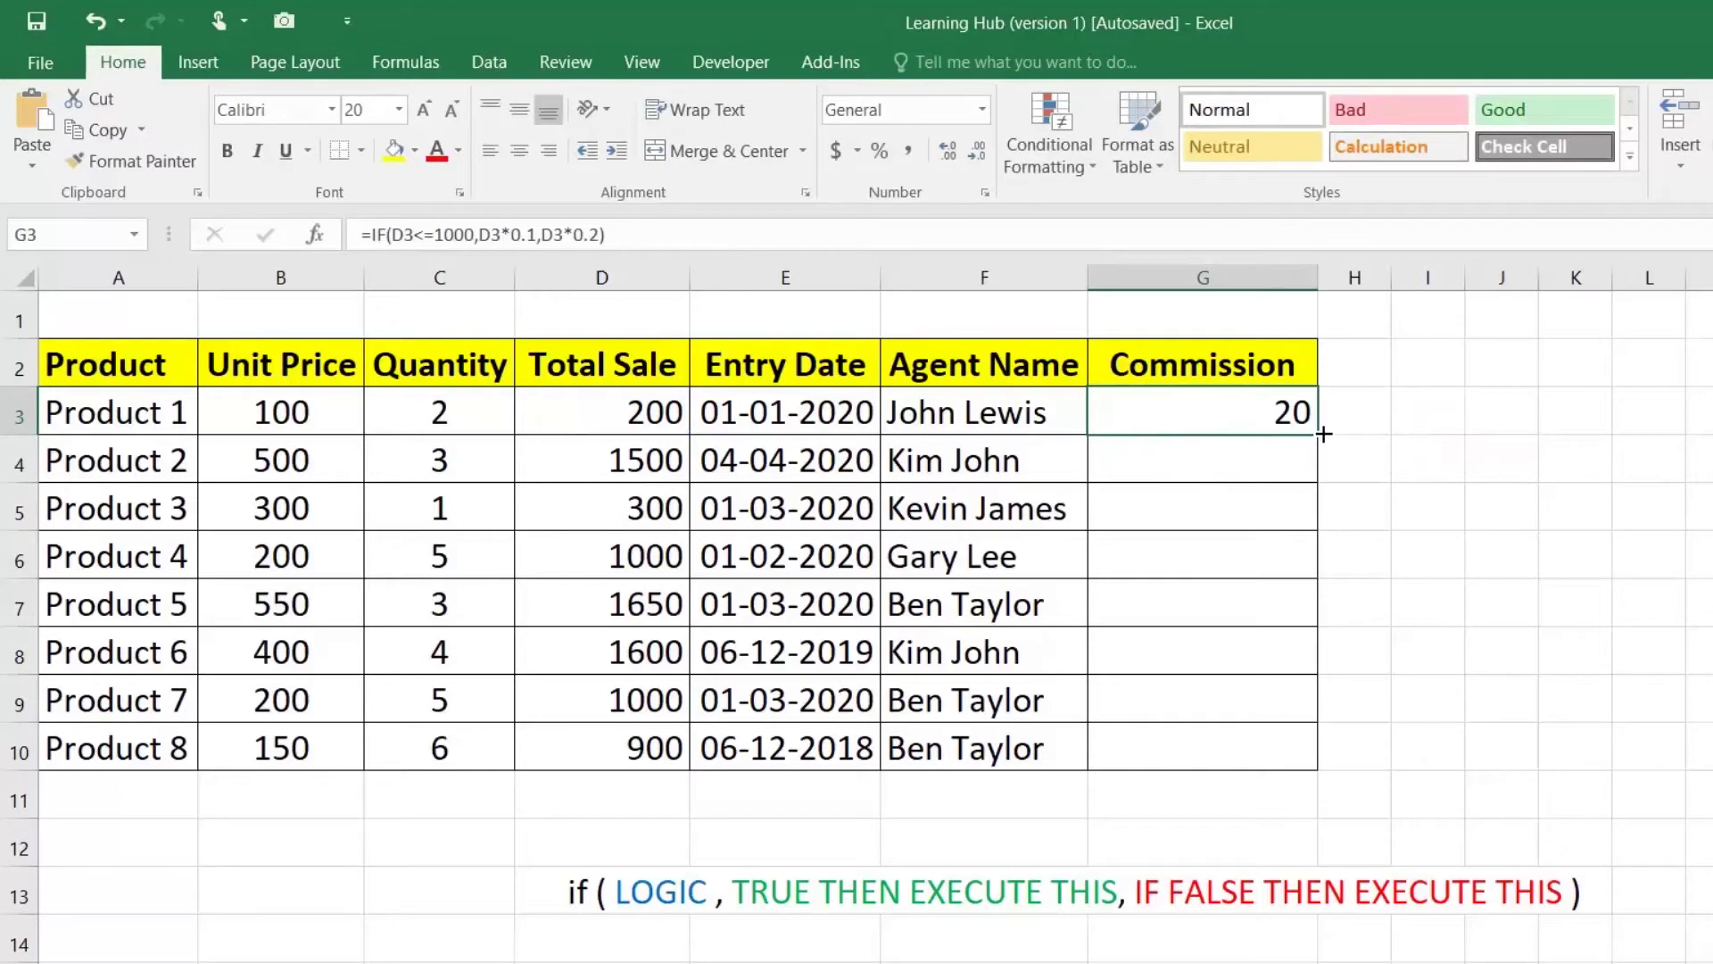
drag(1321, 435, 1327, 757)
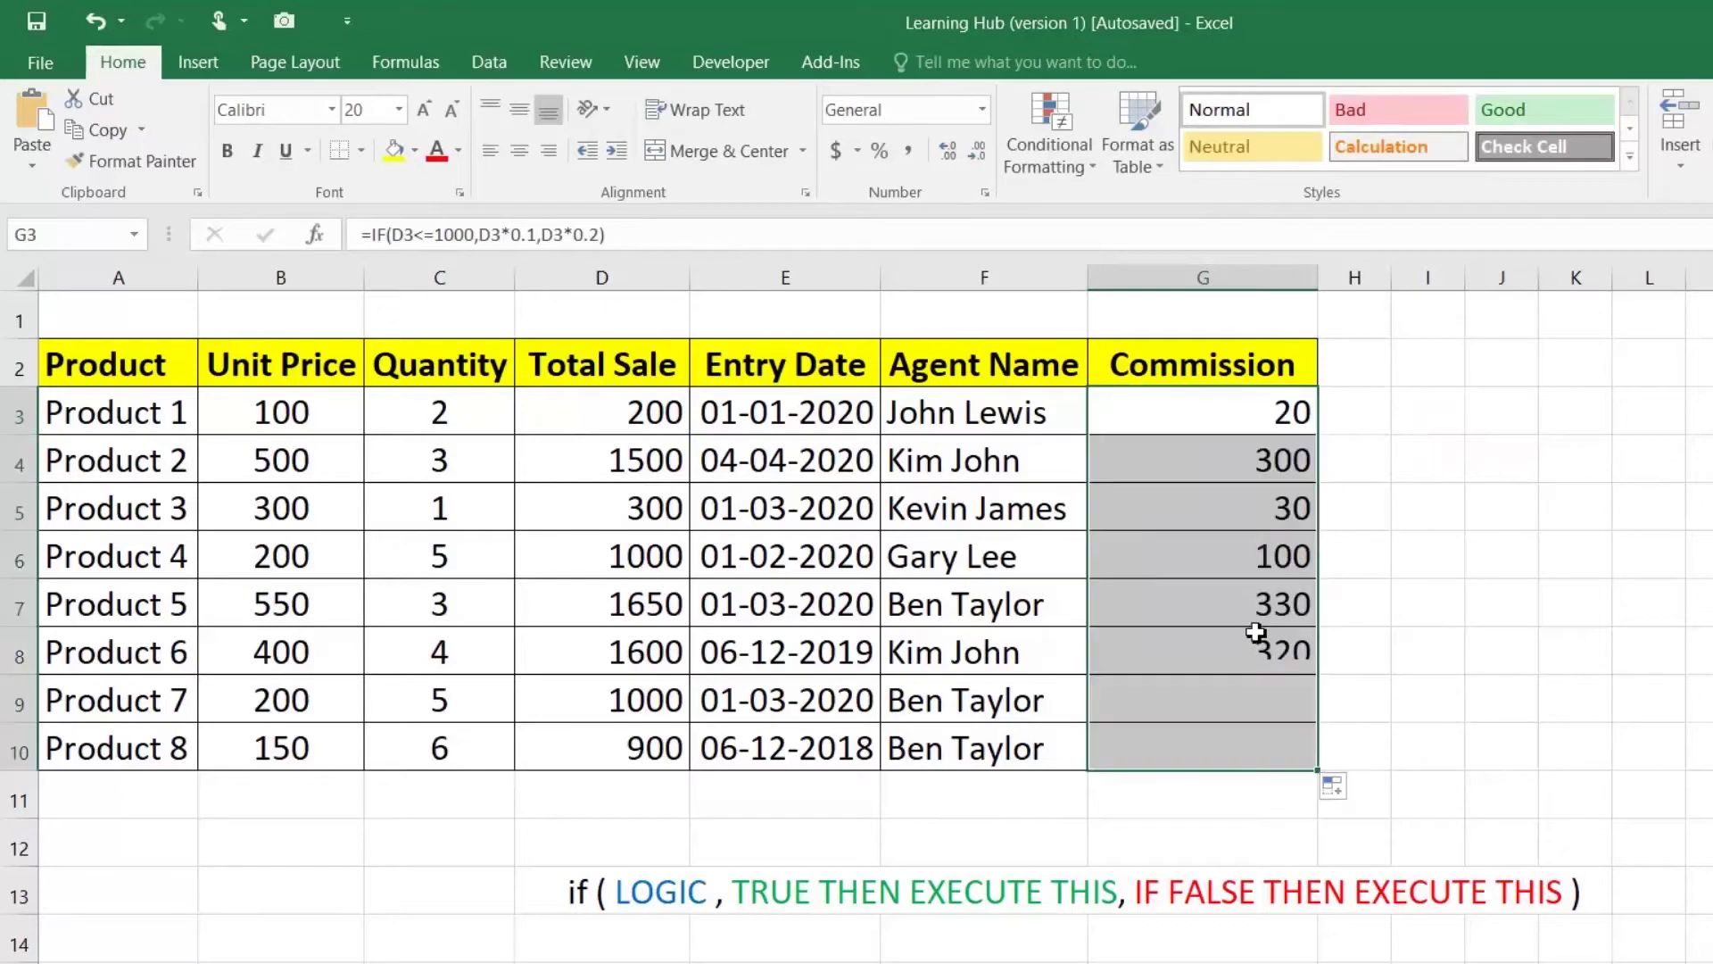
Step: Compare the Total Sale and Commission formulas in rows 3, 4 and 9
click(604, 414)
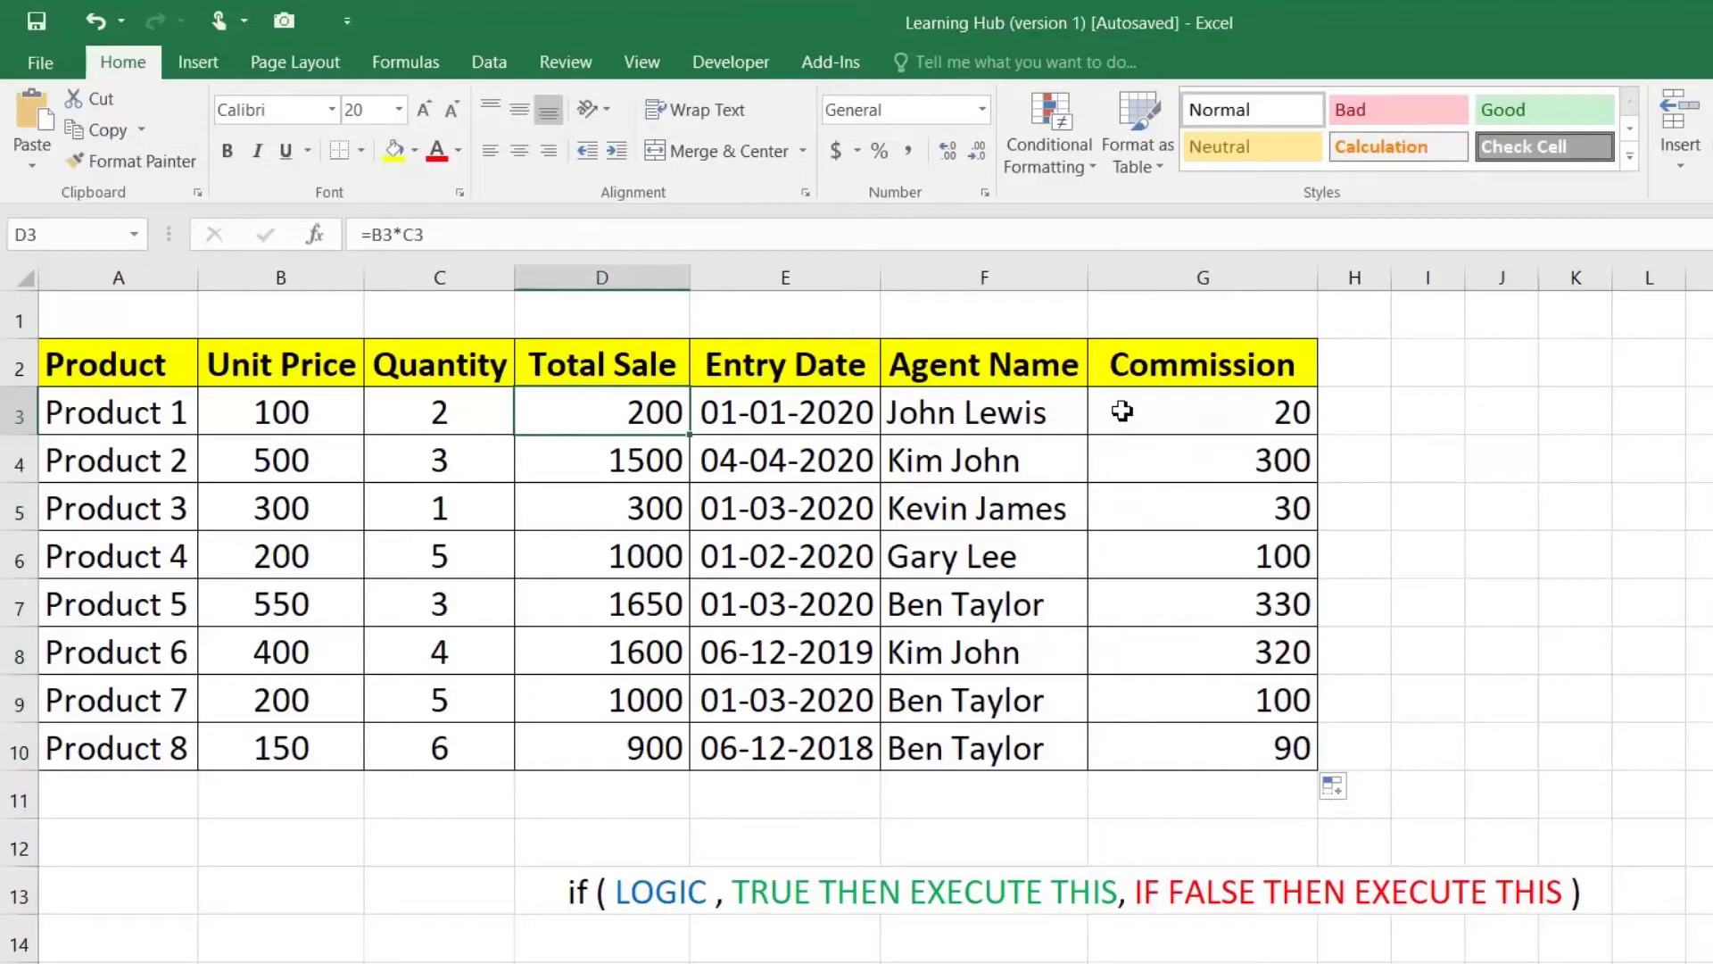
click(1174, 410)
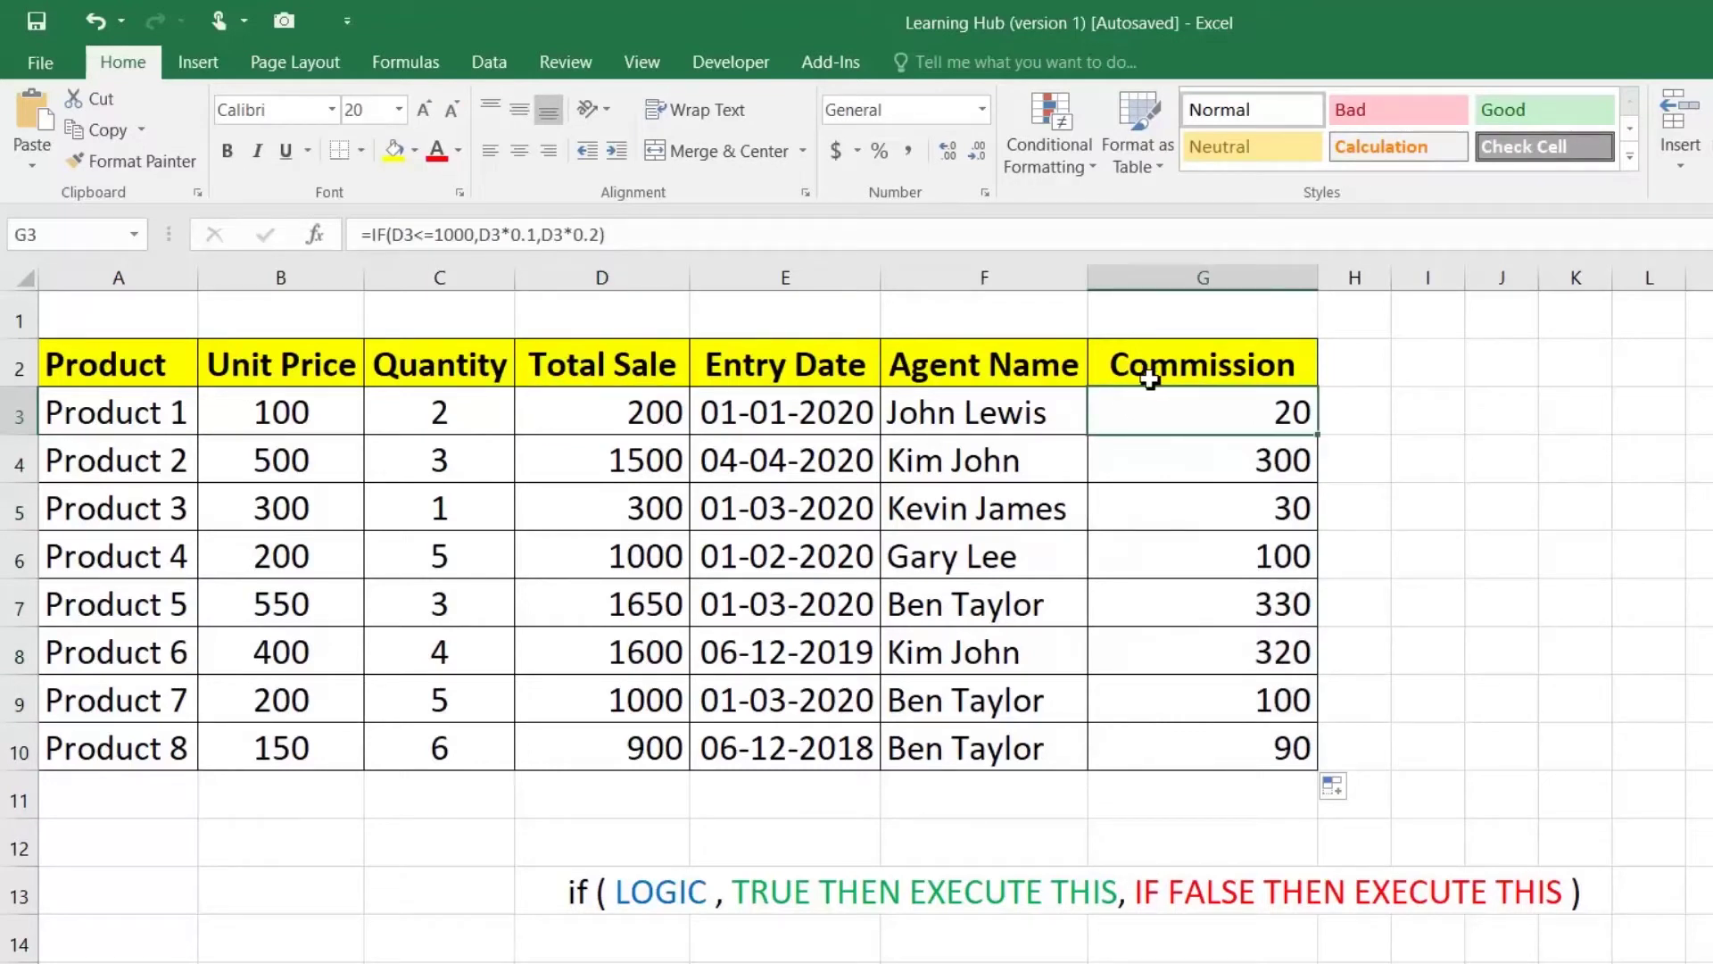
click(632, 460)
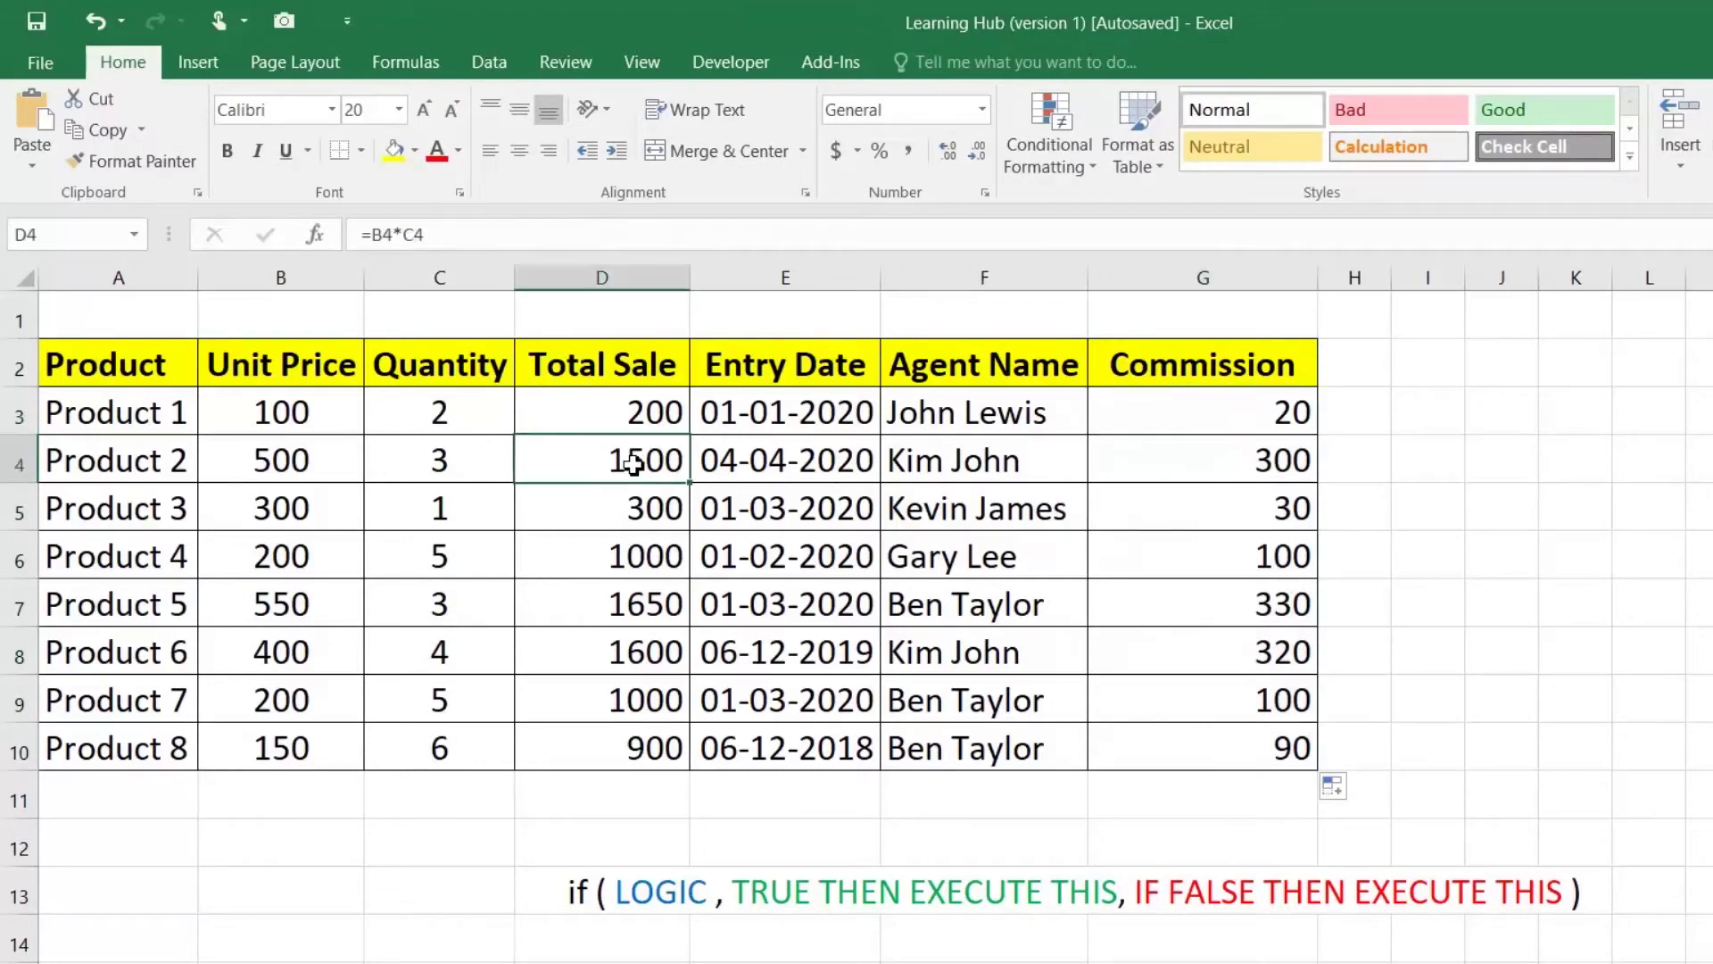
click(1224, 471)
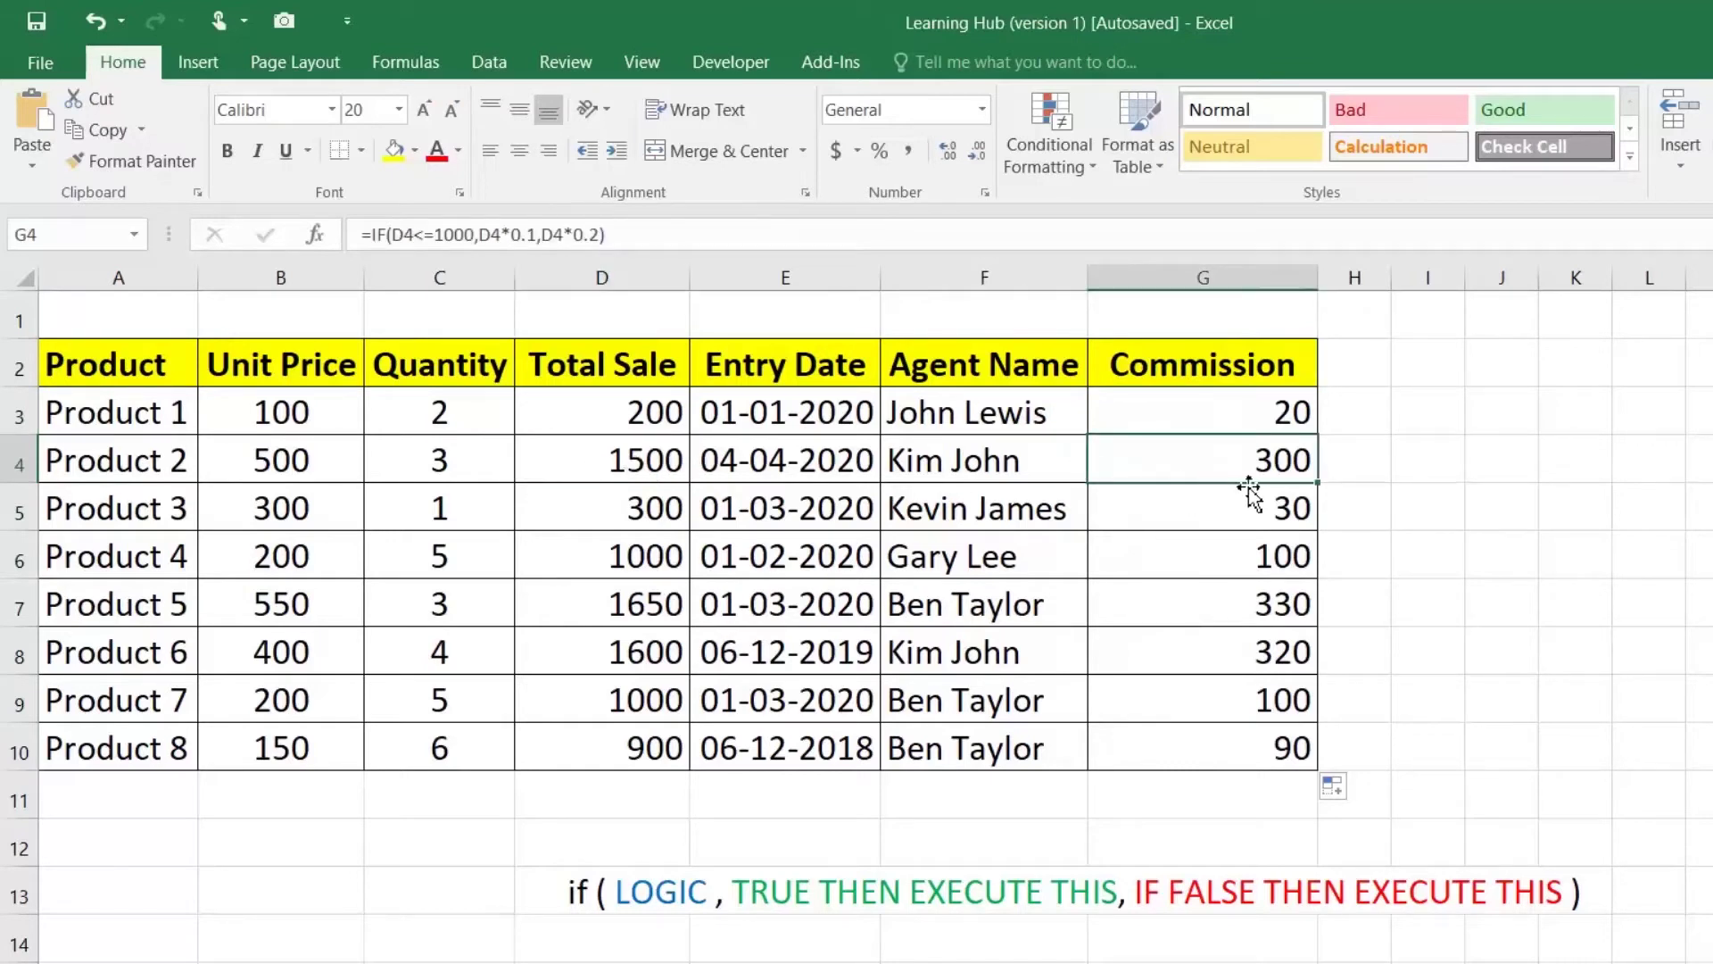
click(640, 702)
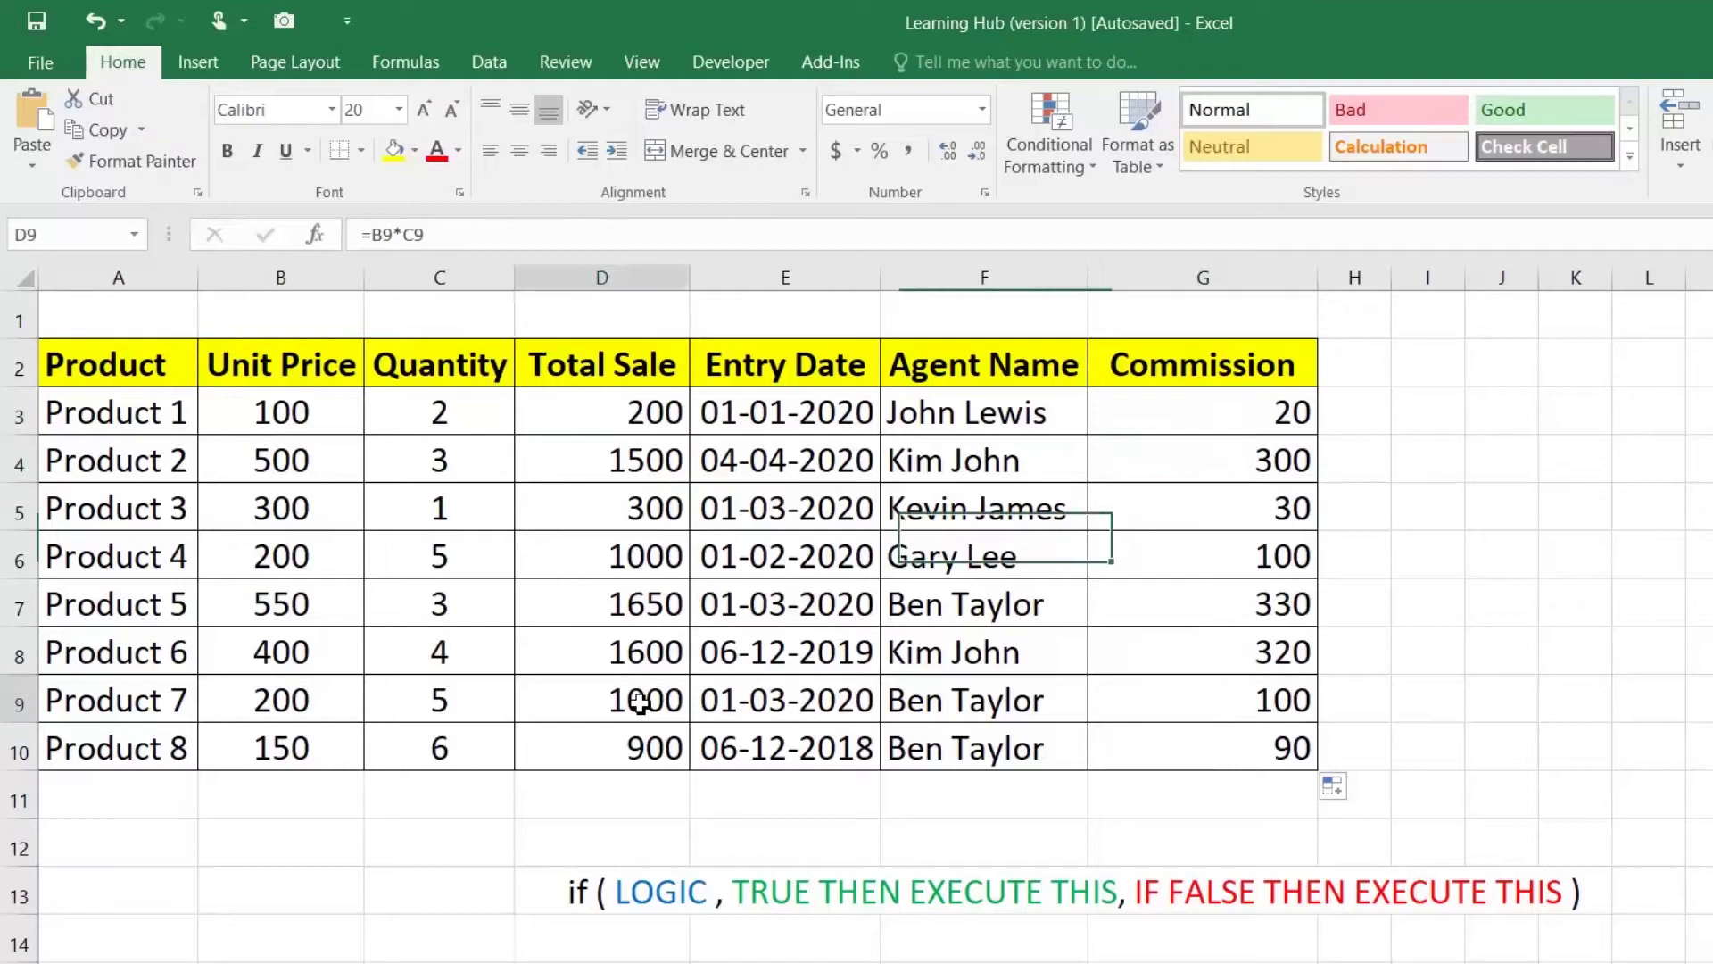
click(1138, 693)
double_click(1138, 693)
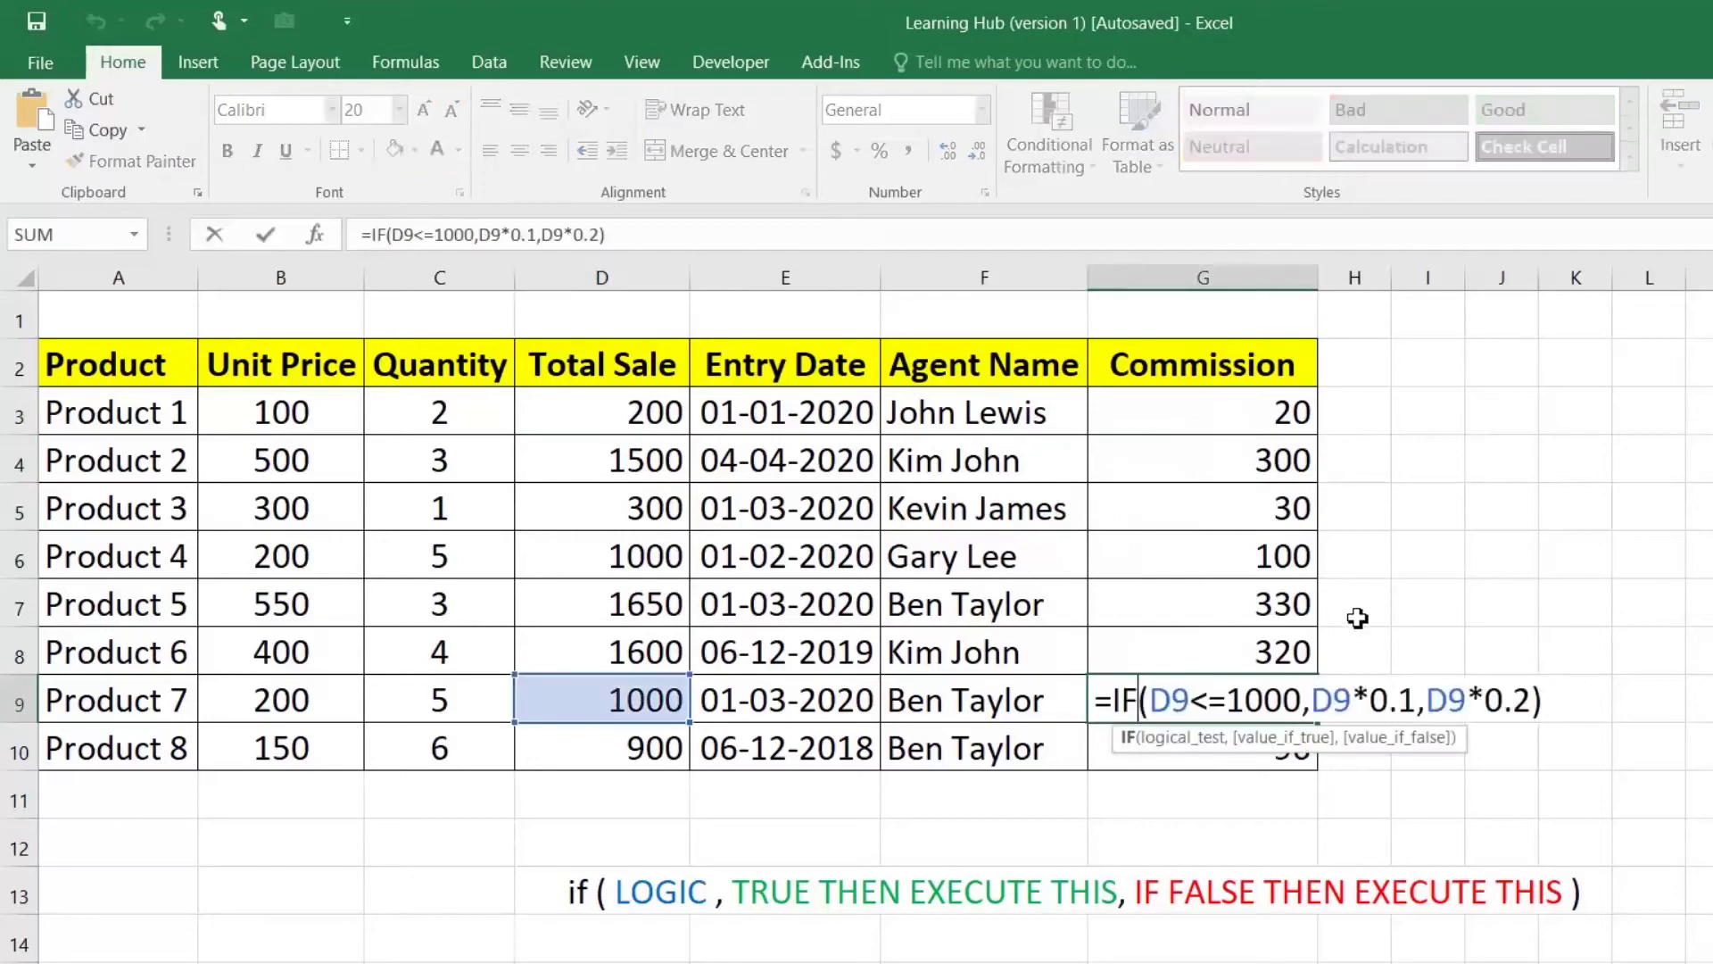
key(Escape)
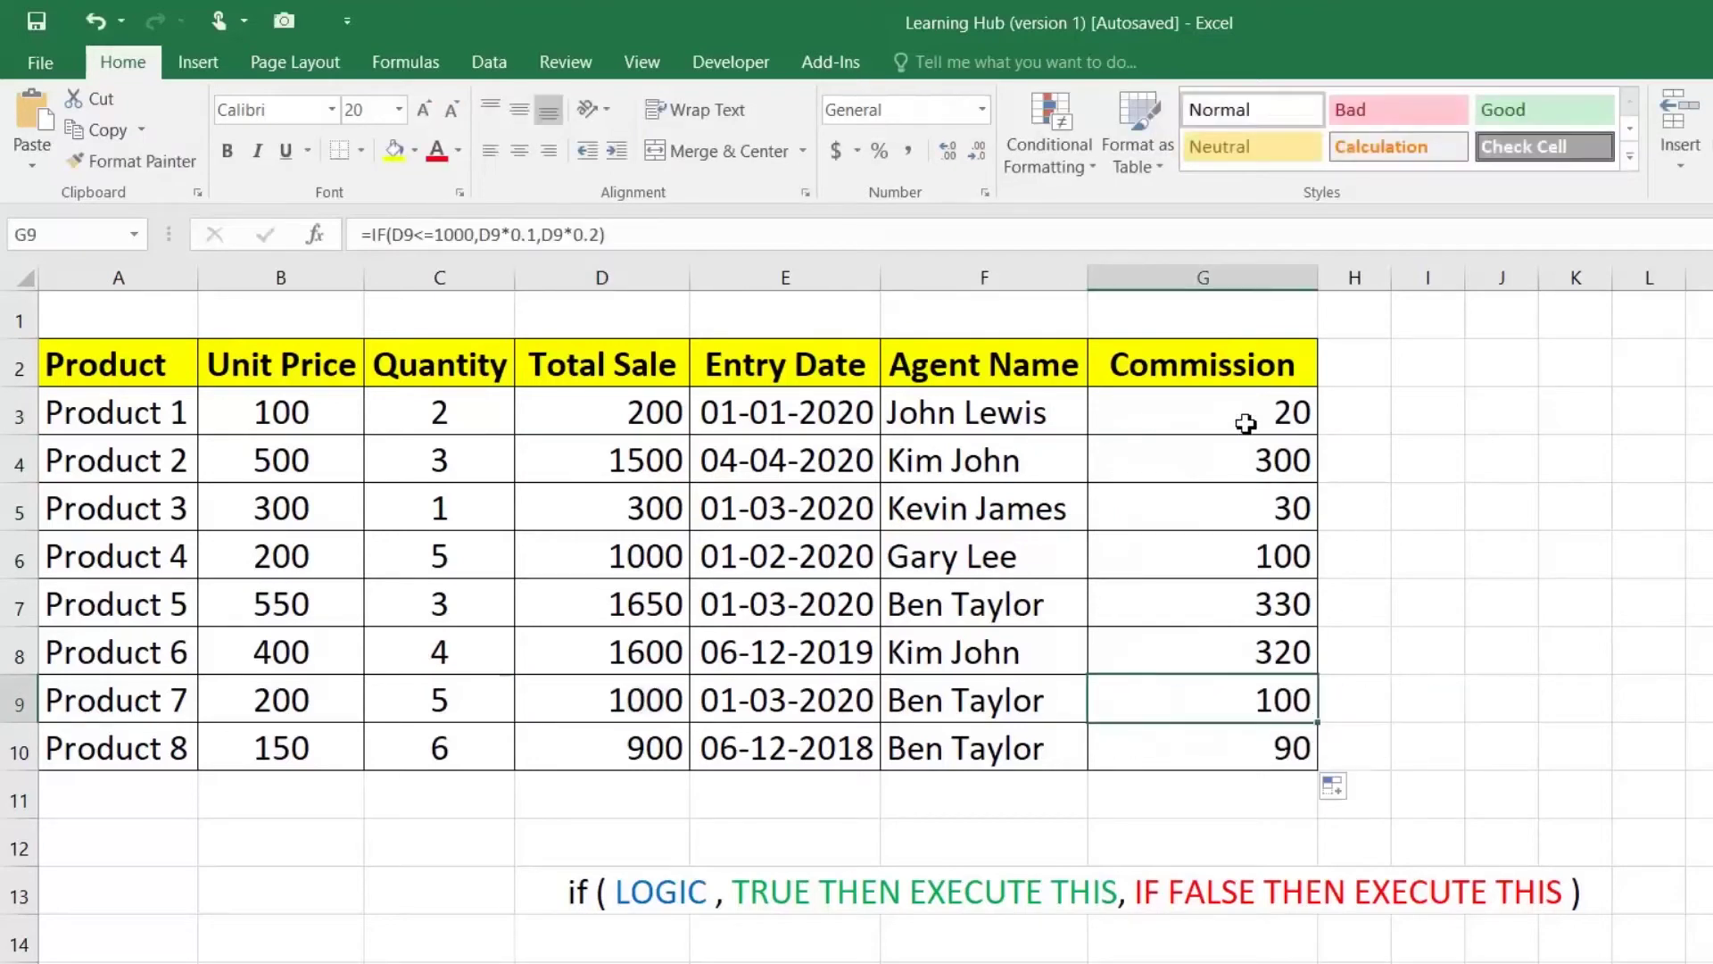
click(1246, 411)
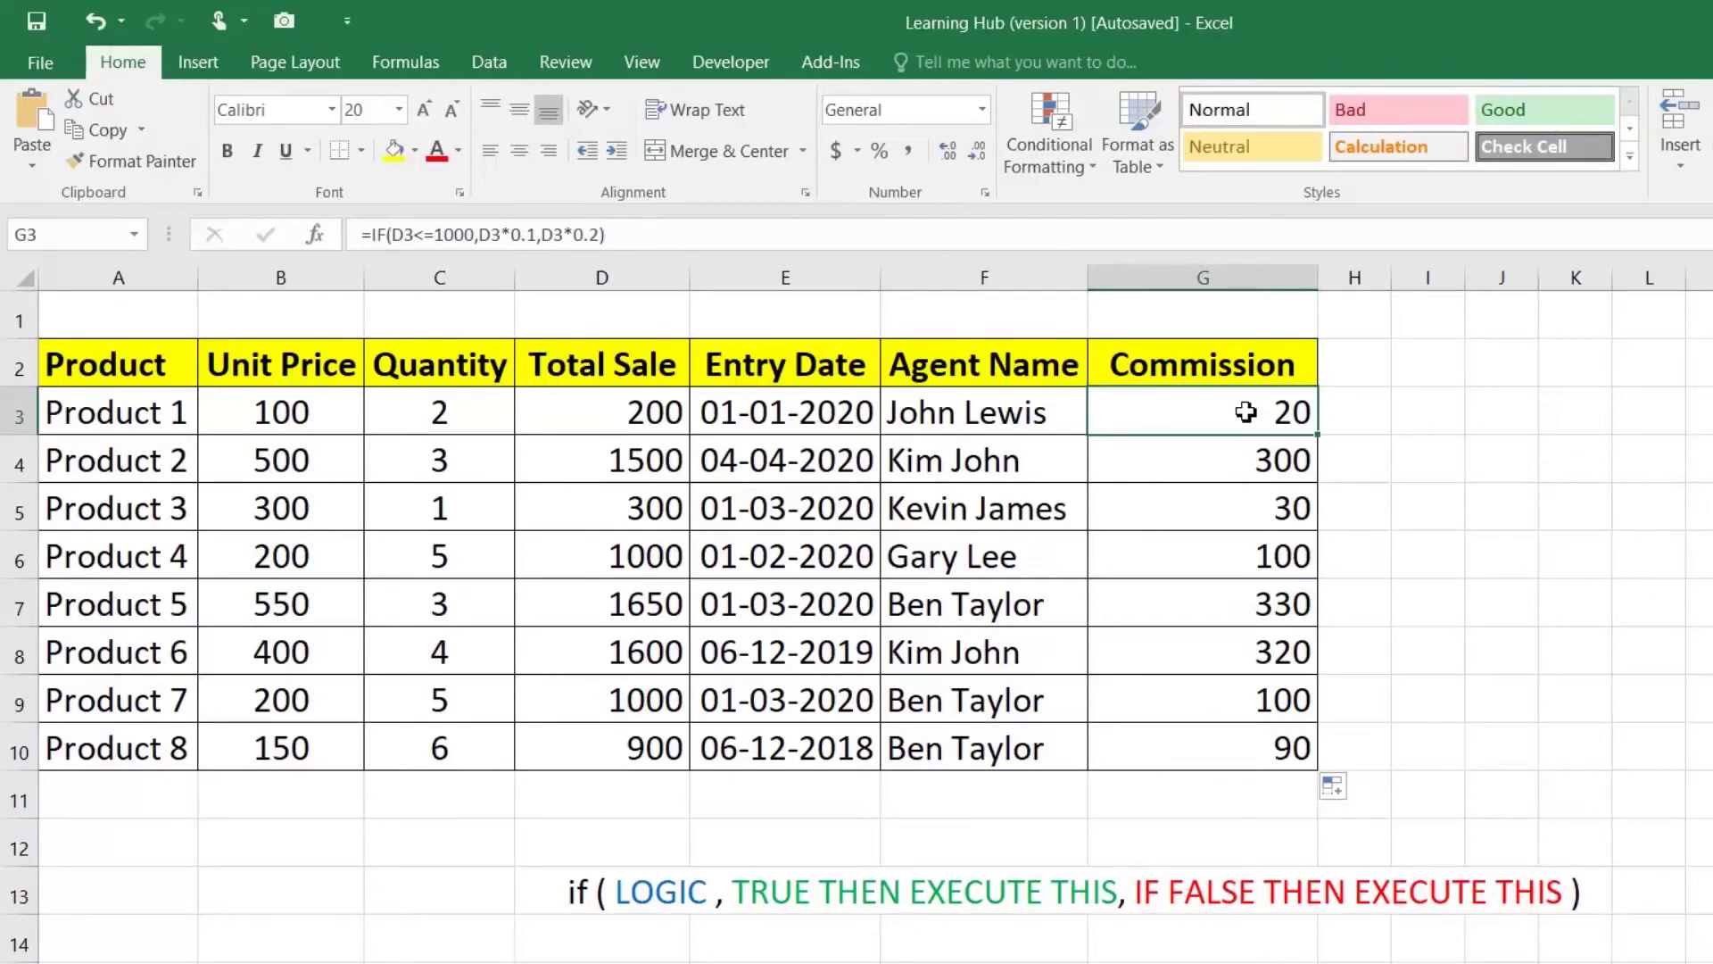
Step: Change G3 to =IF(D3<=1000,"10%","20%") so it returns text percentages
double_click(1246, 411)
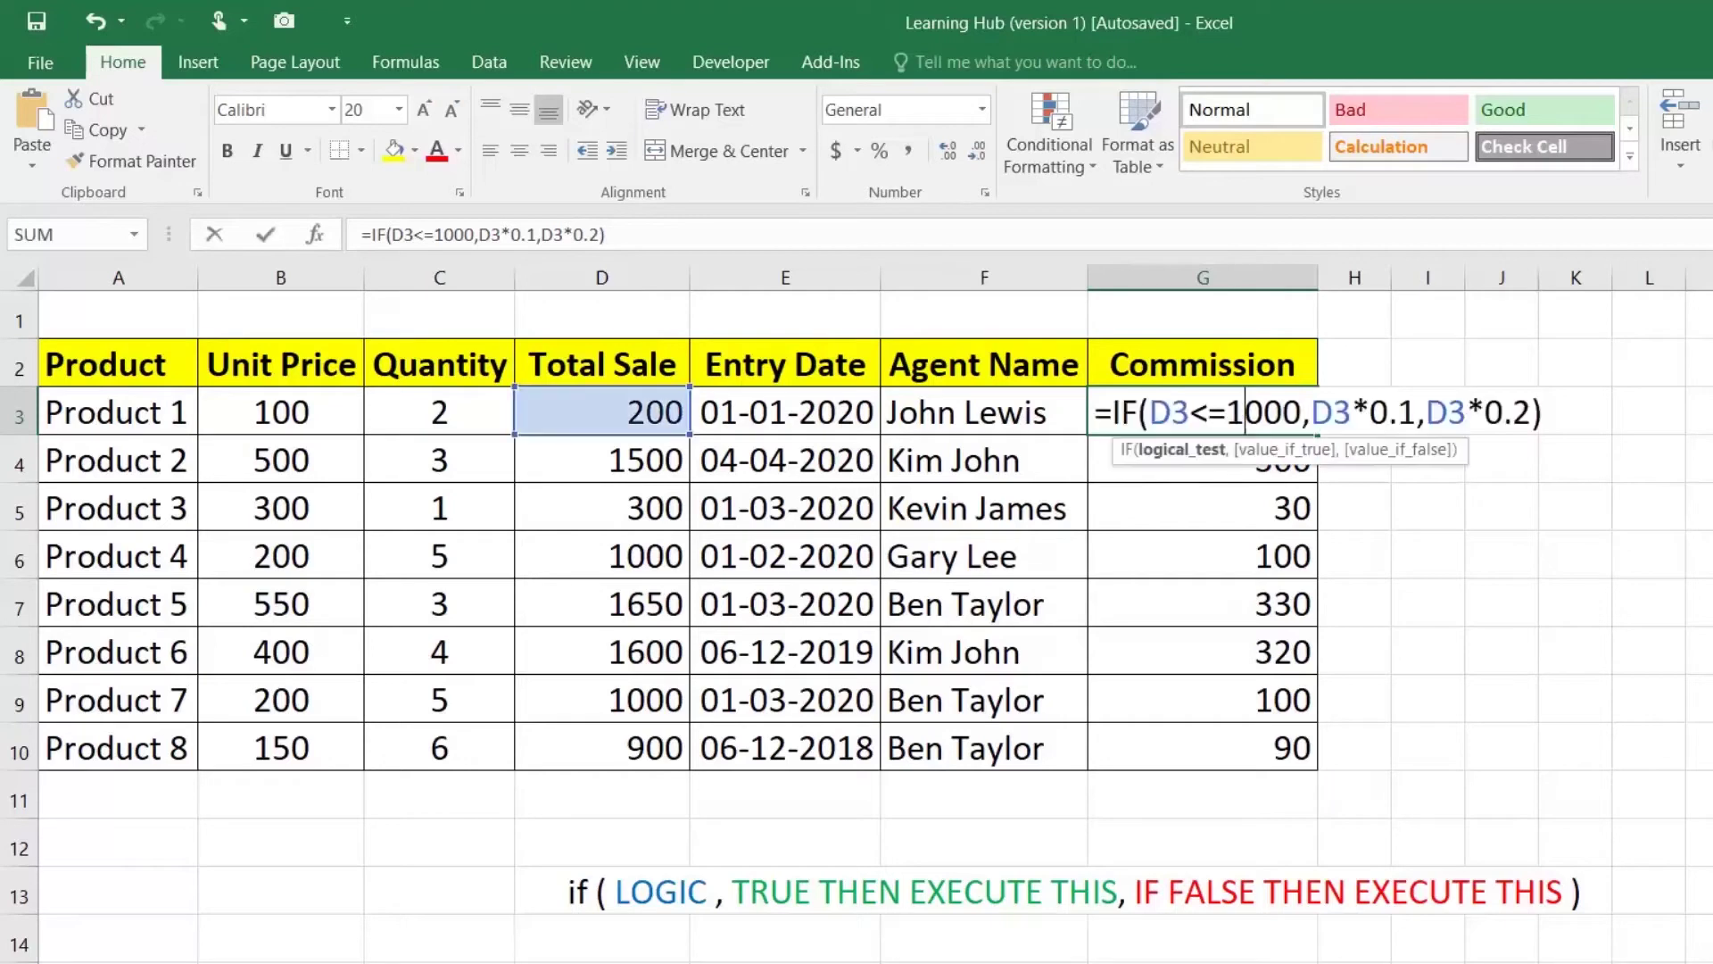
drag(1311, 412, 1418, 412)
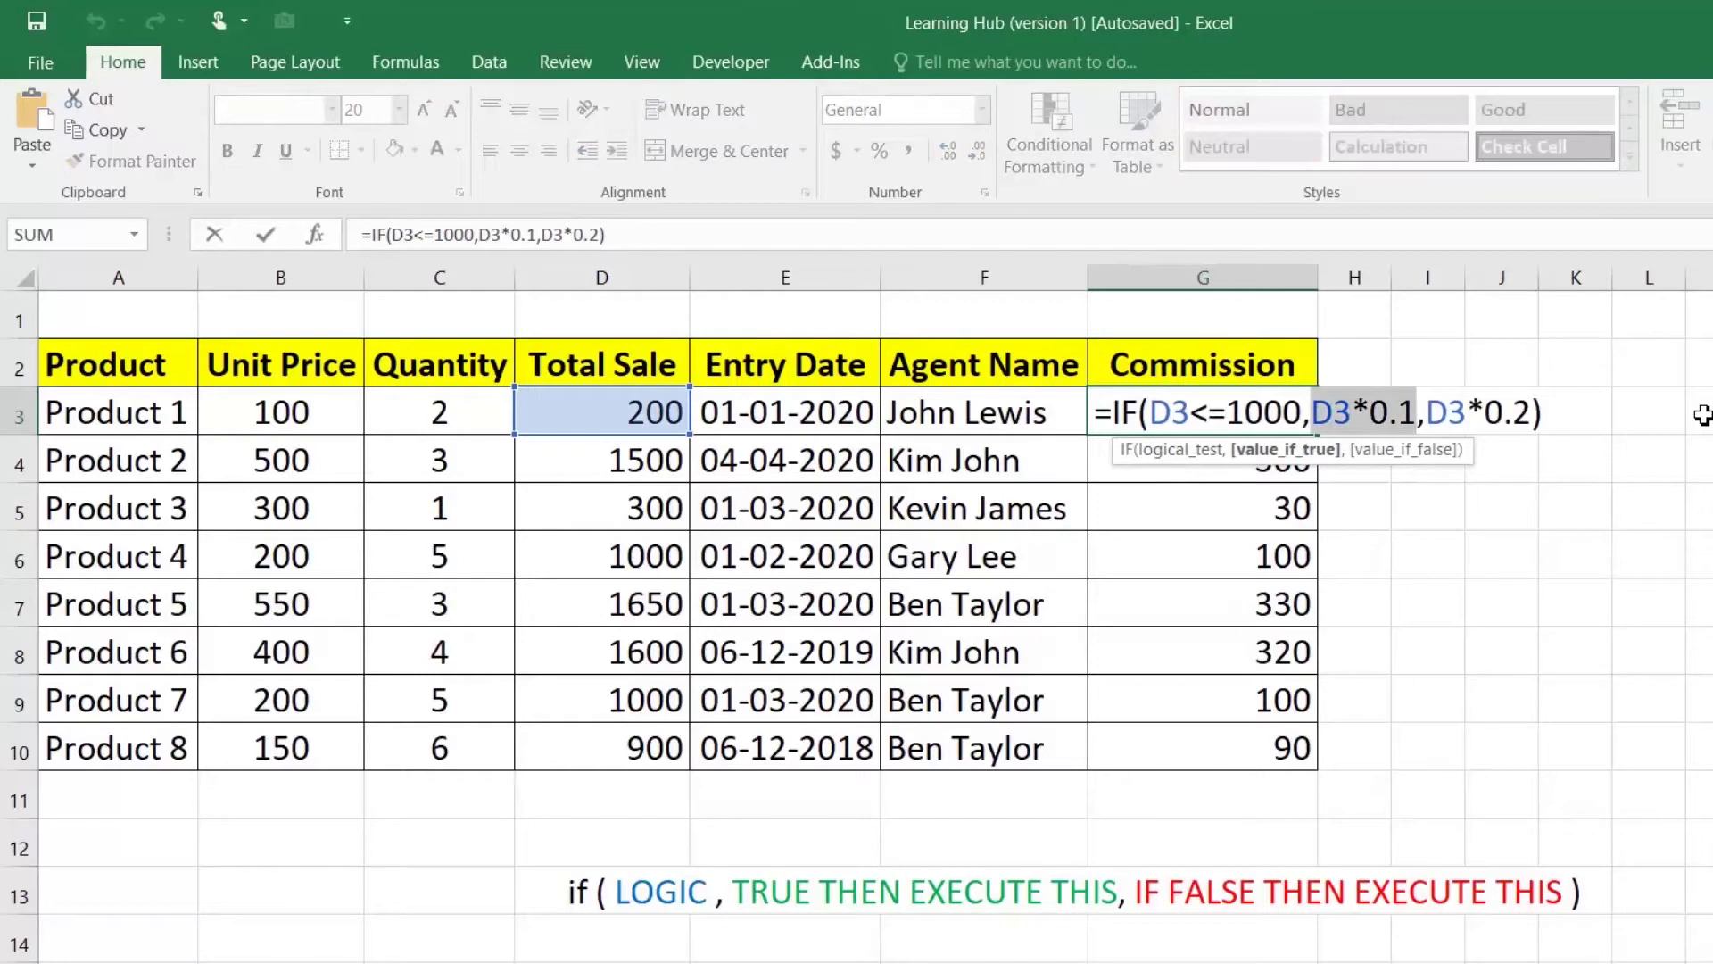
text(")
text(10%)
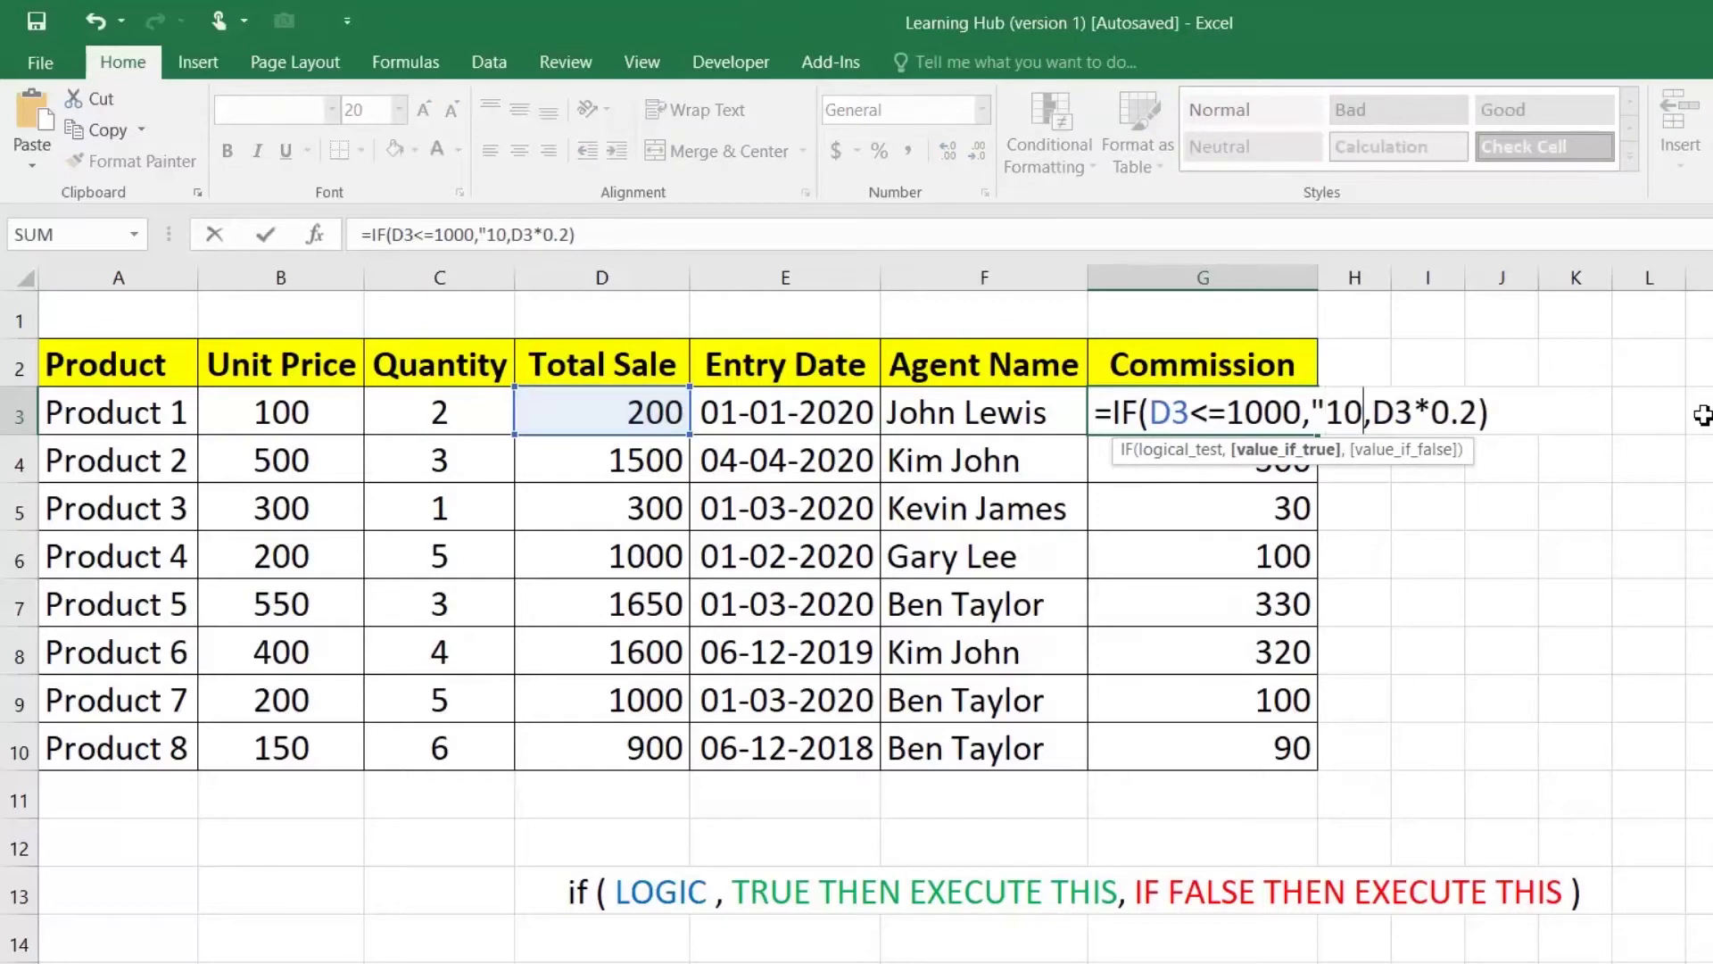
text(")
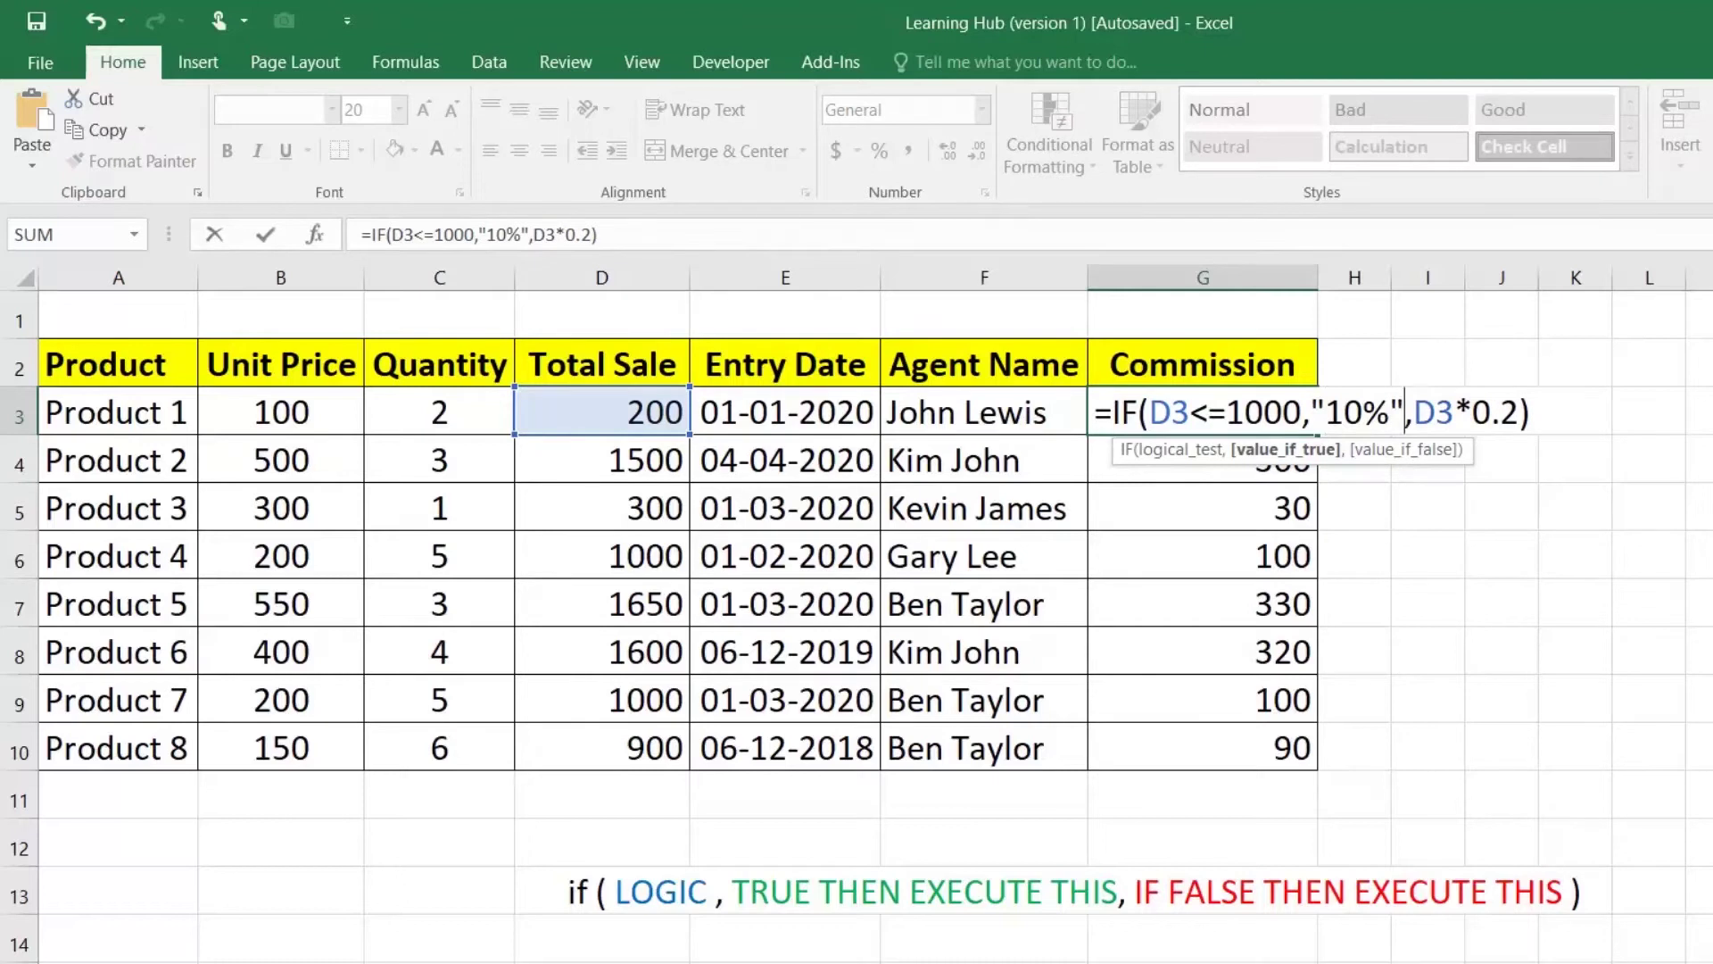
key(Right)
key(shift+Right)
key(shift+Right)
key(shift+Right)
key(shift+Right)
key(shift+Right)
key(shift+Right)
text(")
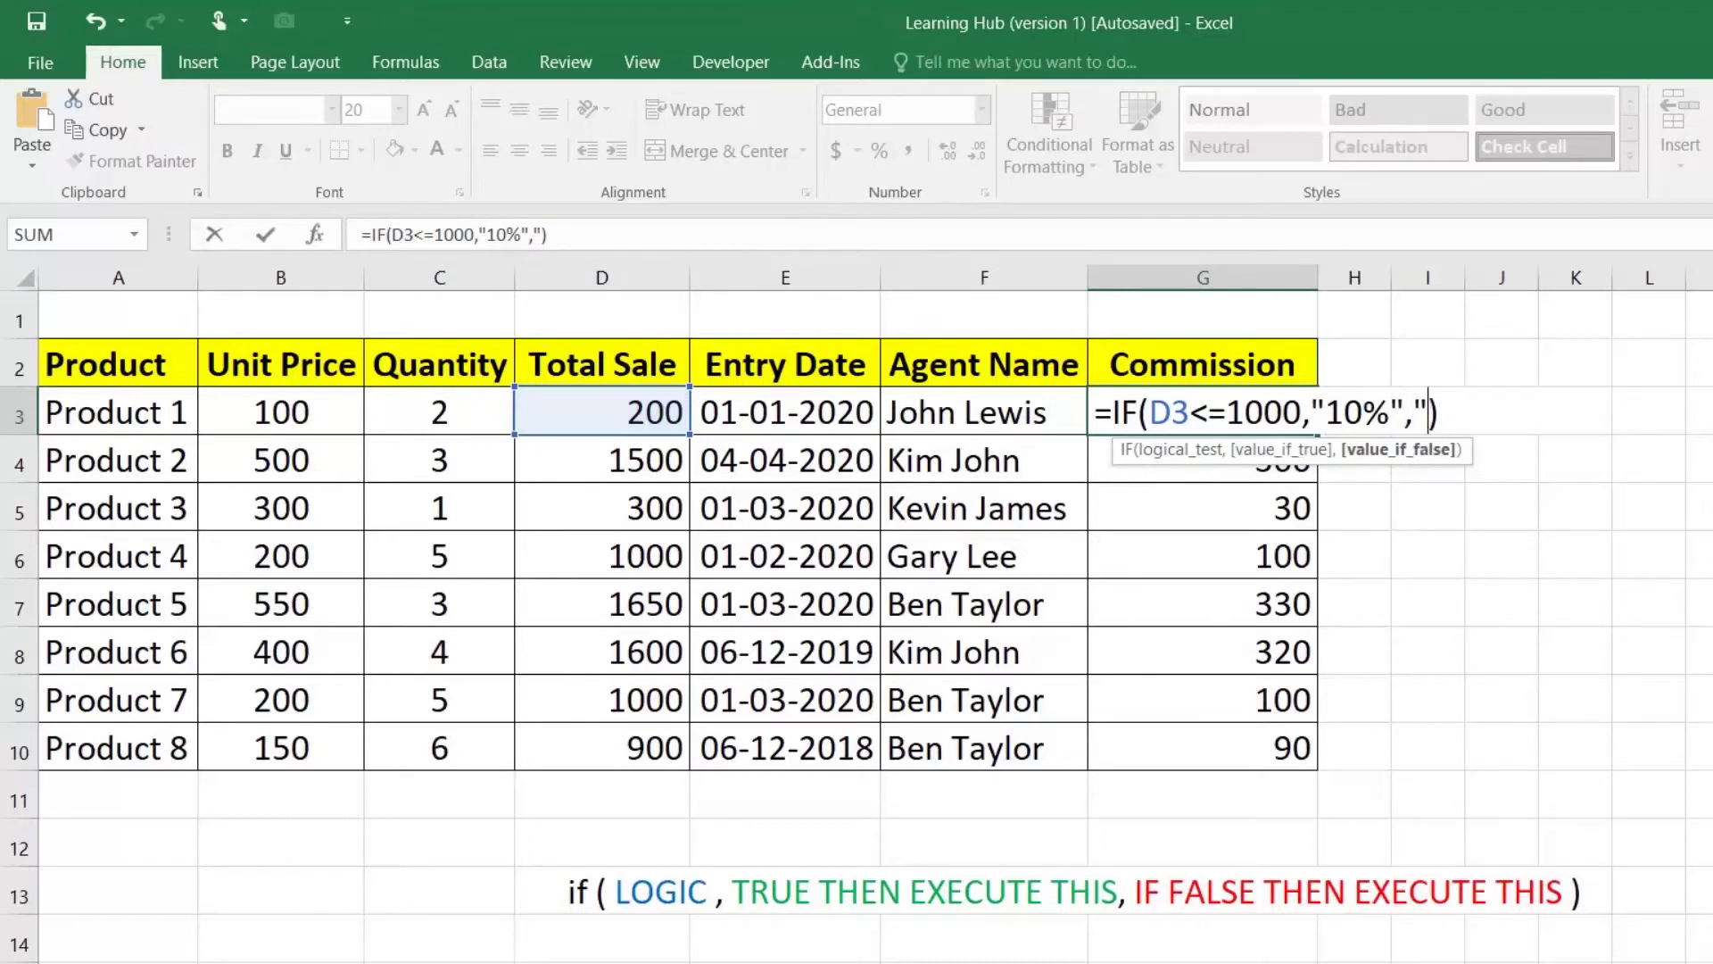
text(20%")
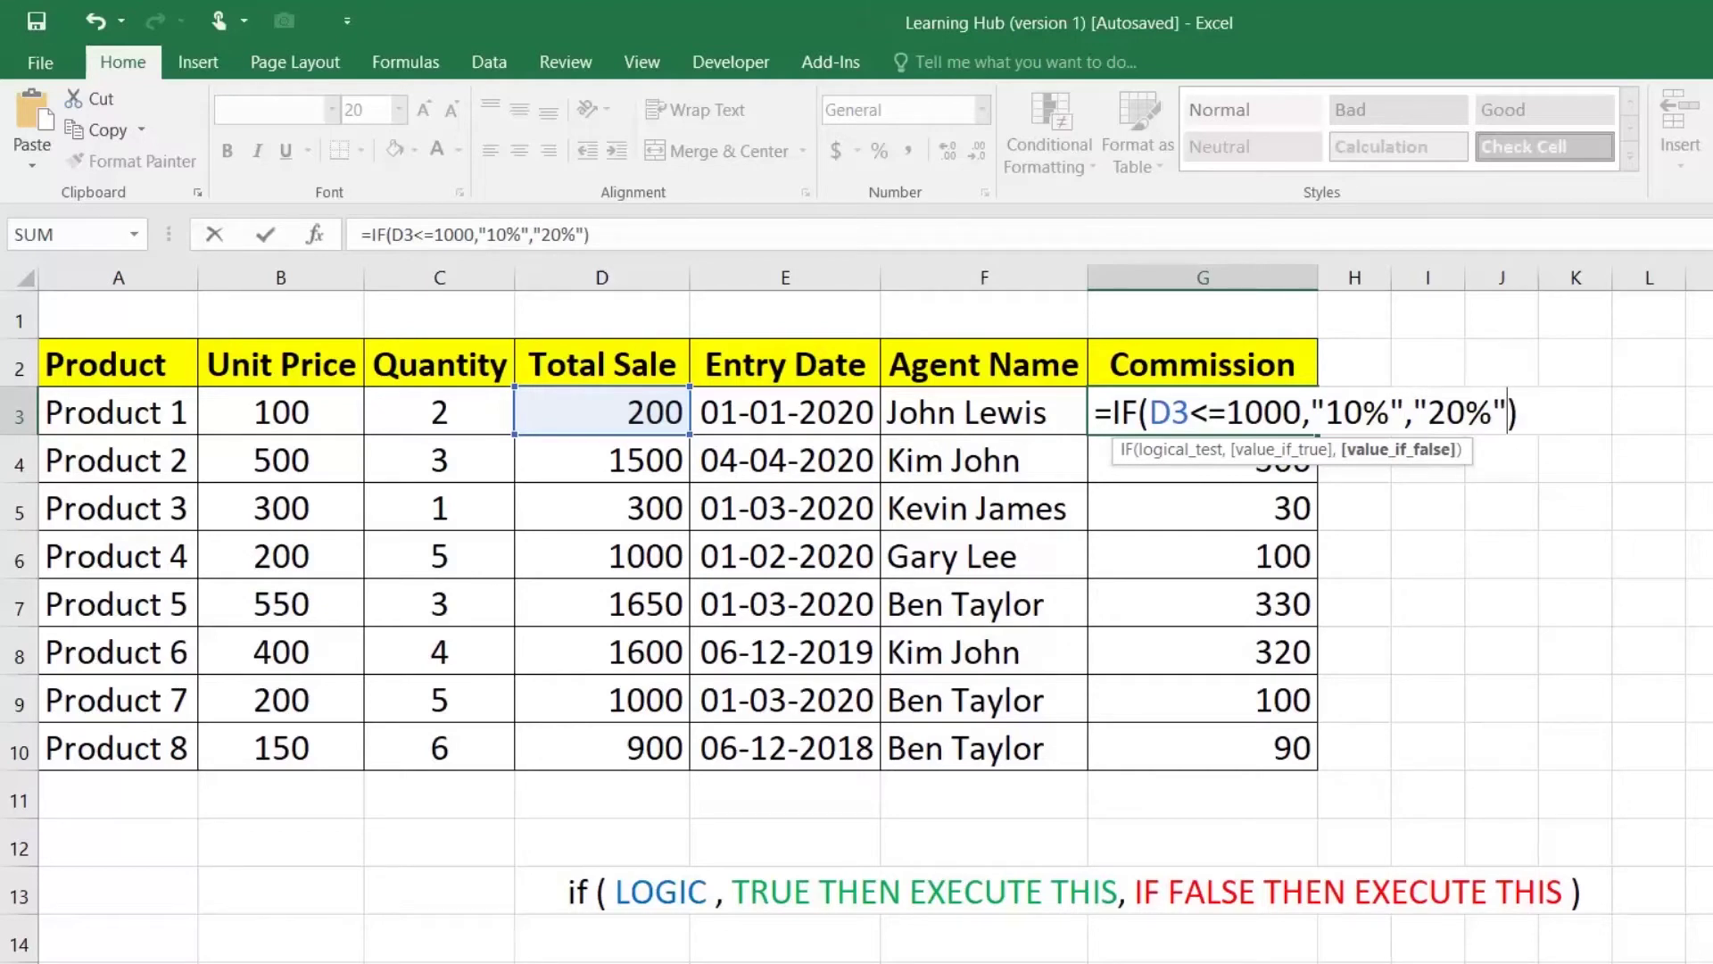
key(Return)
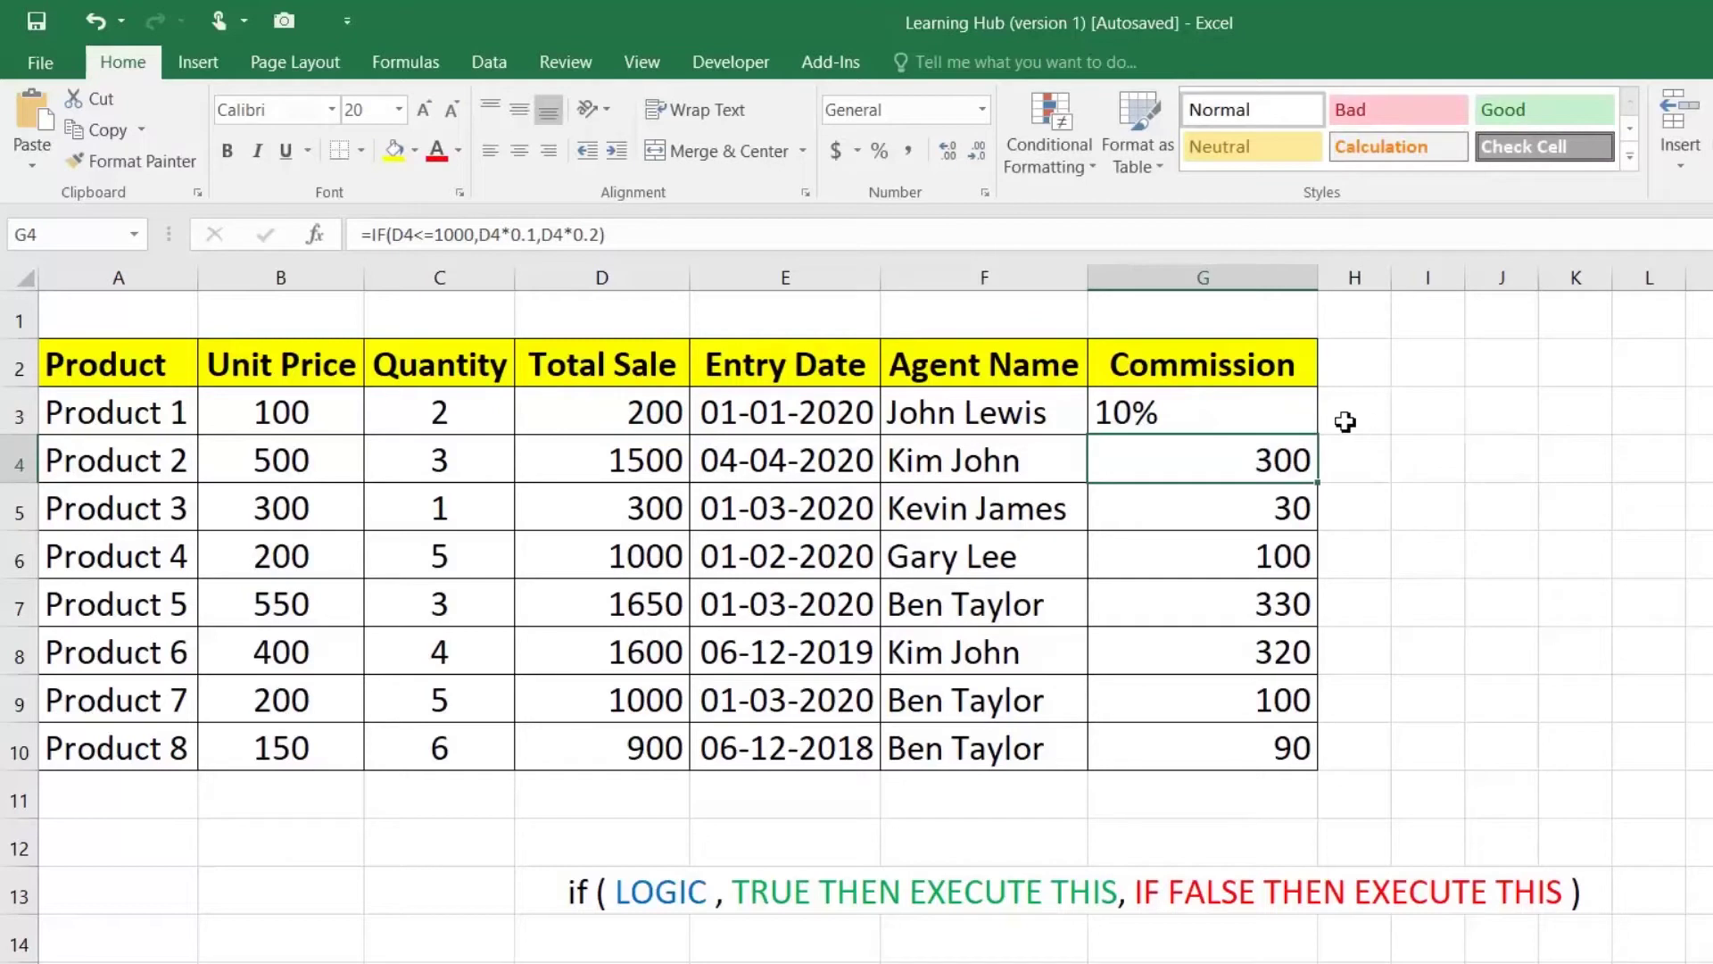
Step: Fill G3's 10%/20% formula down to G10 and check the results in G4, G5 and G7
click(1288, 395)
drag(1321, 443, 1320, 768)
click(1168, 431)
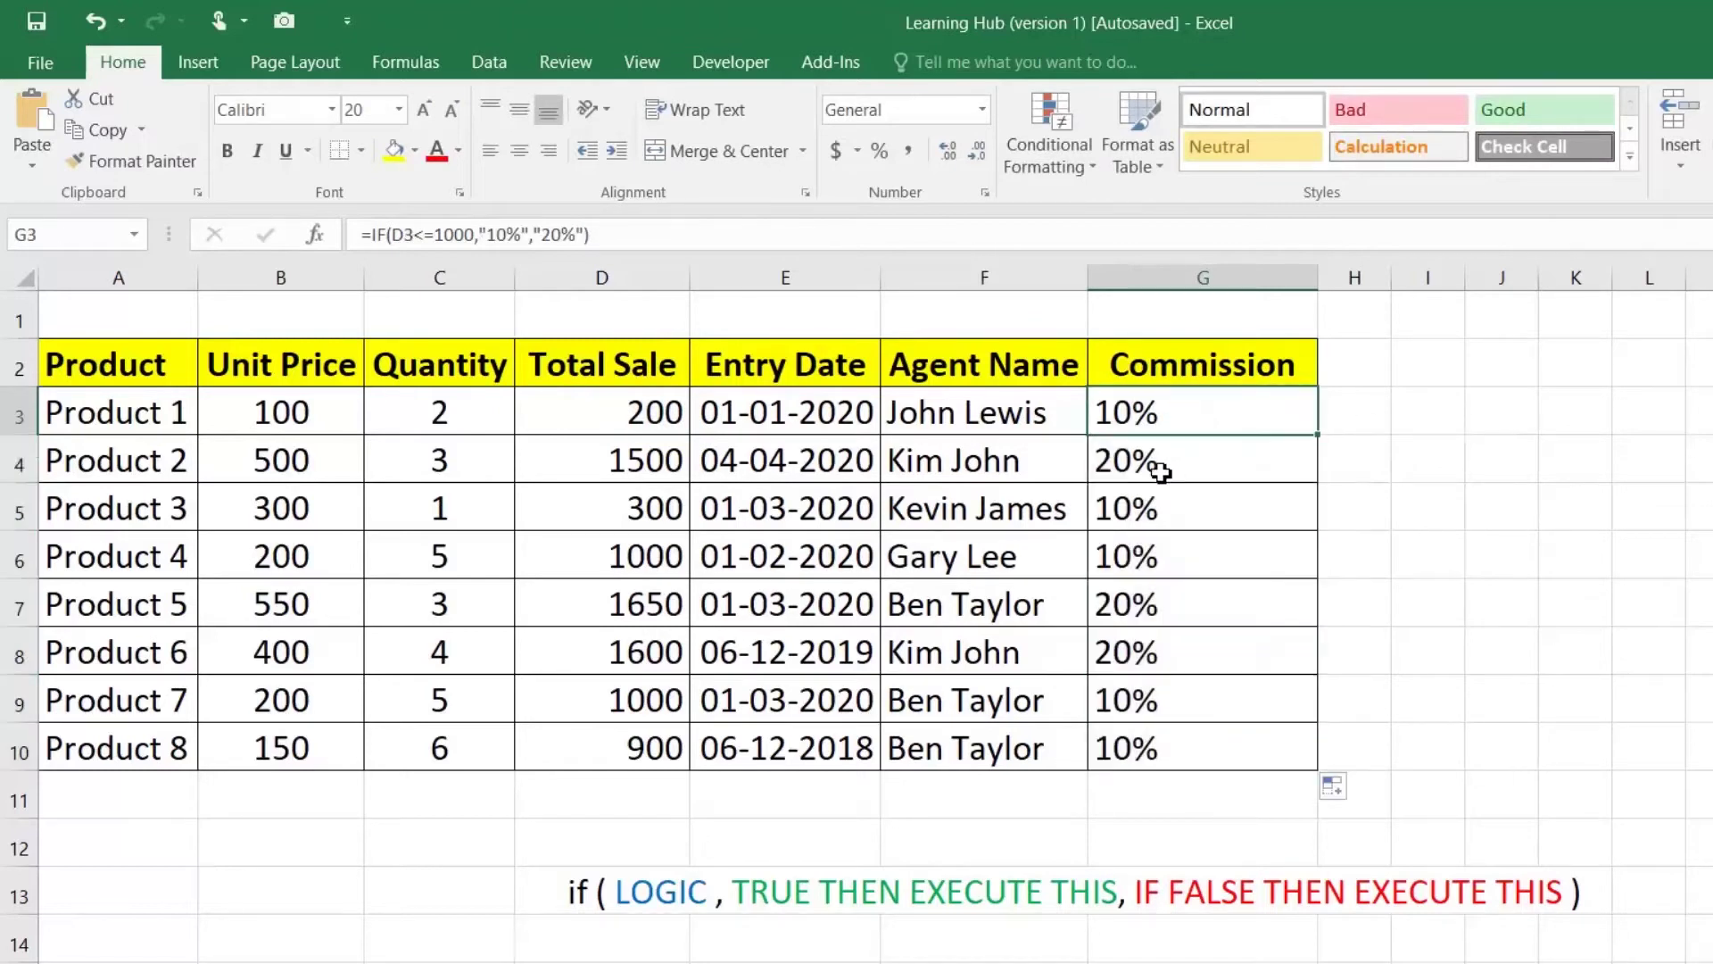
click(1153, 471)
click(1153, 522)
click(1144, 604)
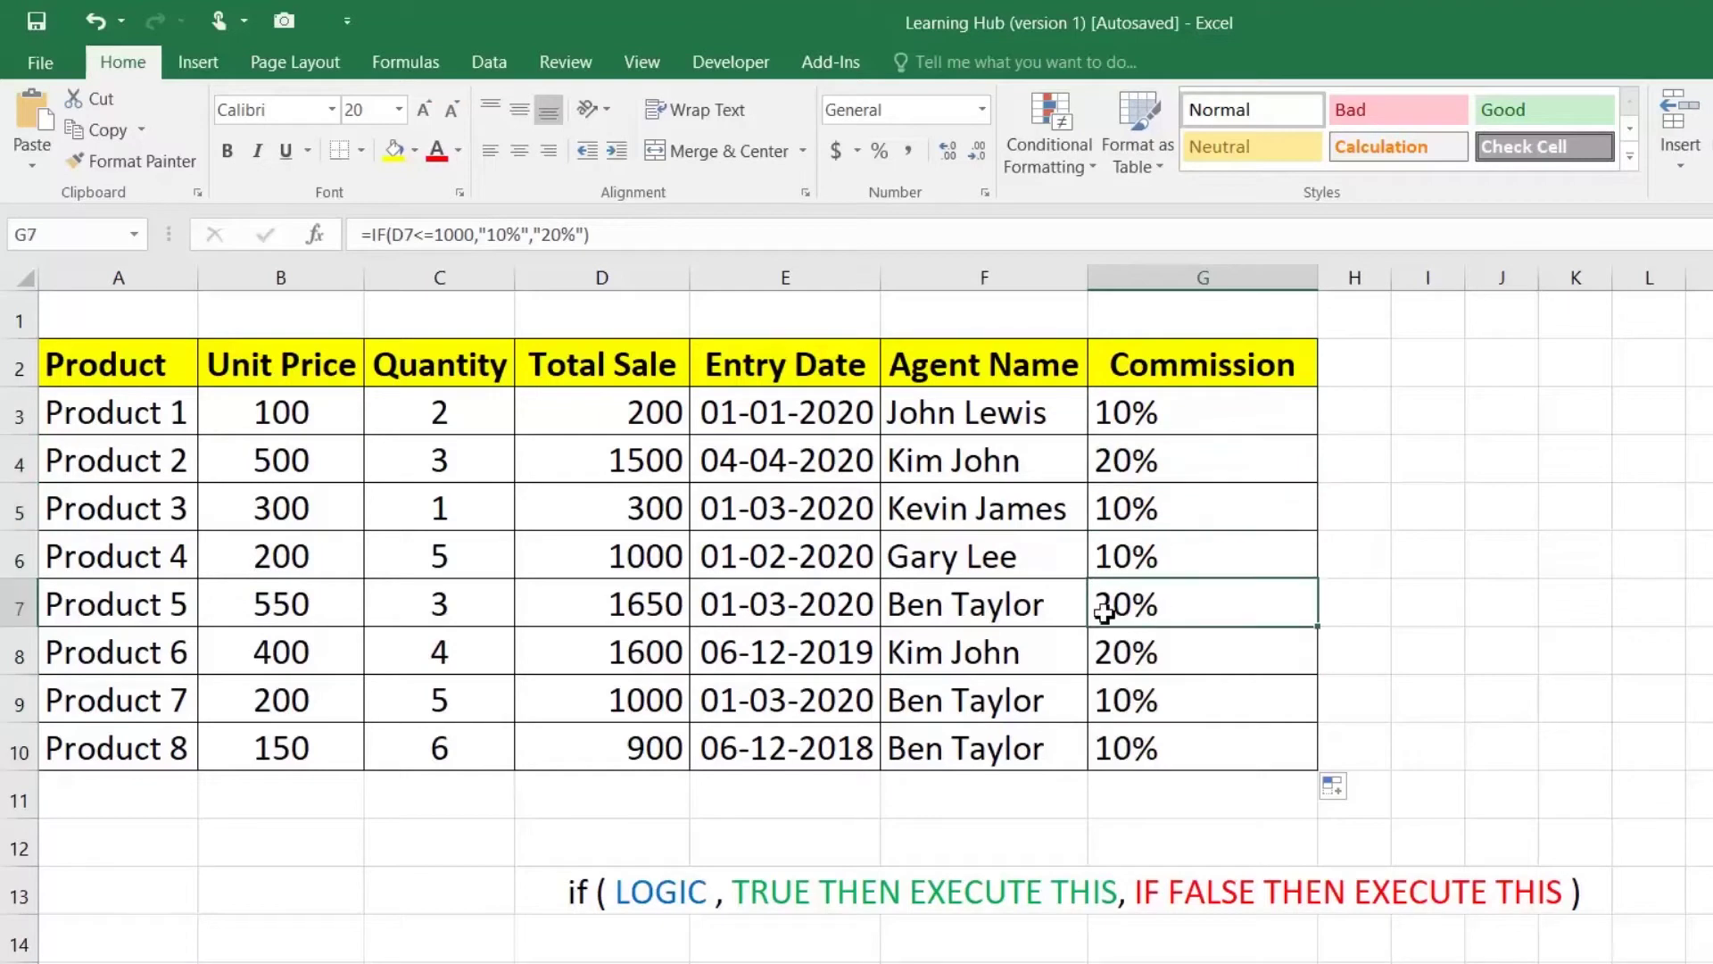
Step: Change Product 7's total sale in D9 to 1200 and check G9's commission
click(634, 699)
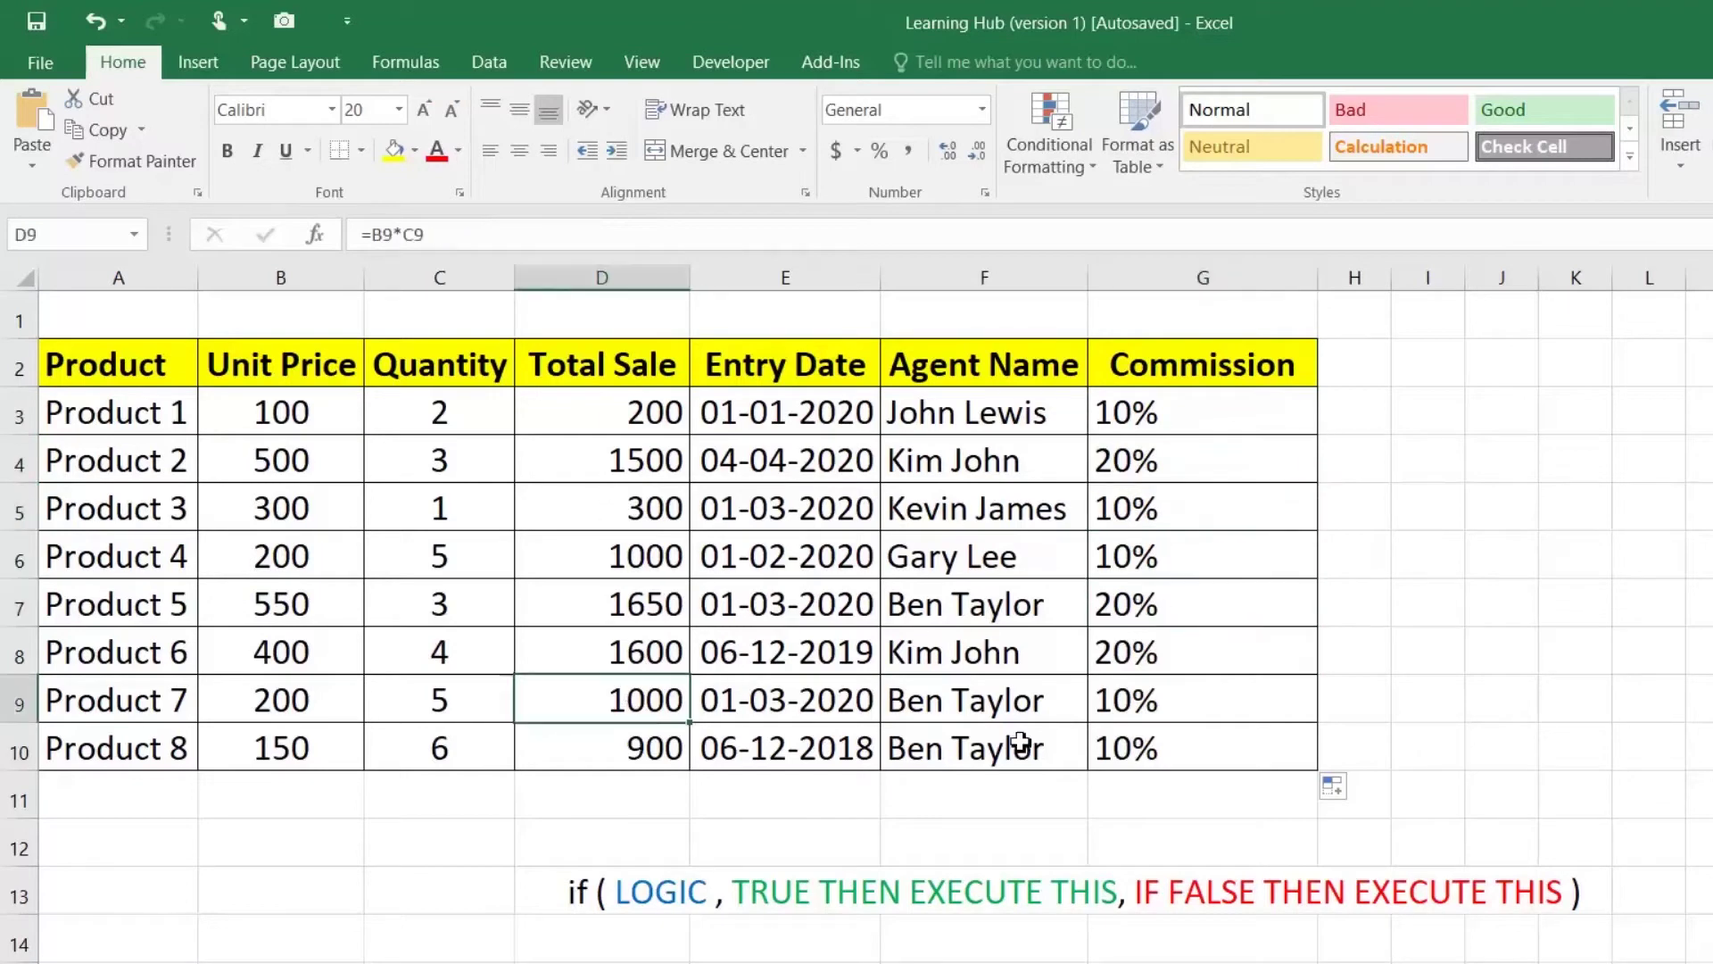
key(F2)
text(1200)
key(Return)
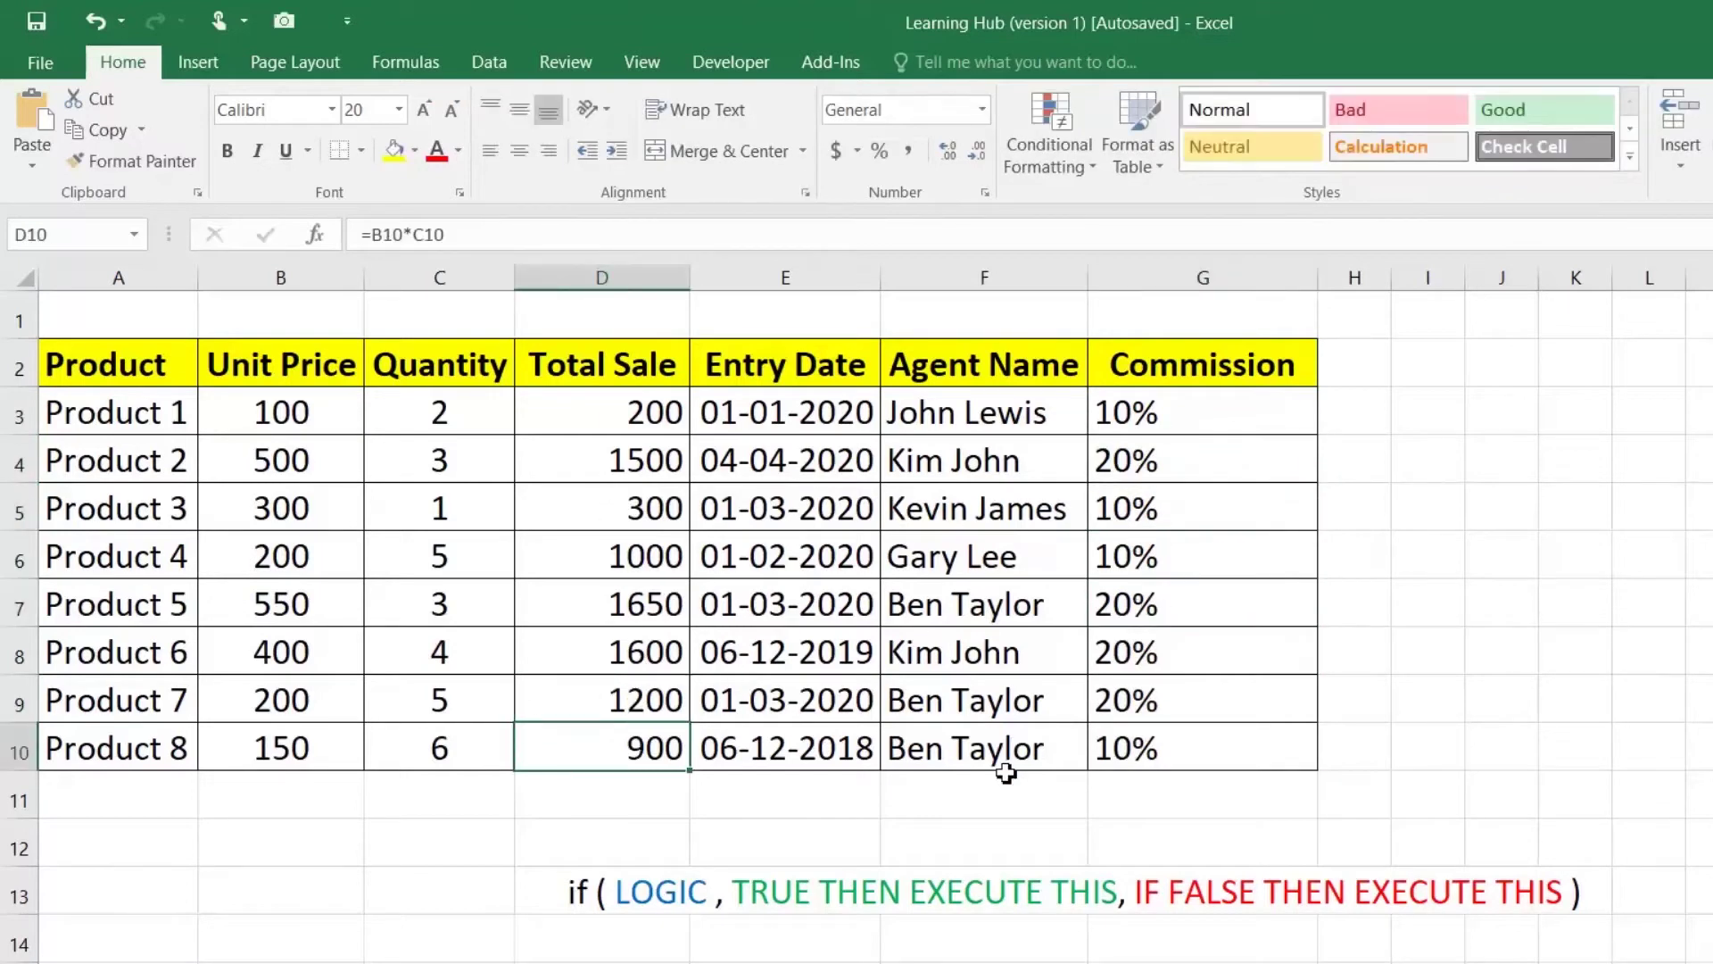
click(1151, 705)
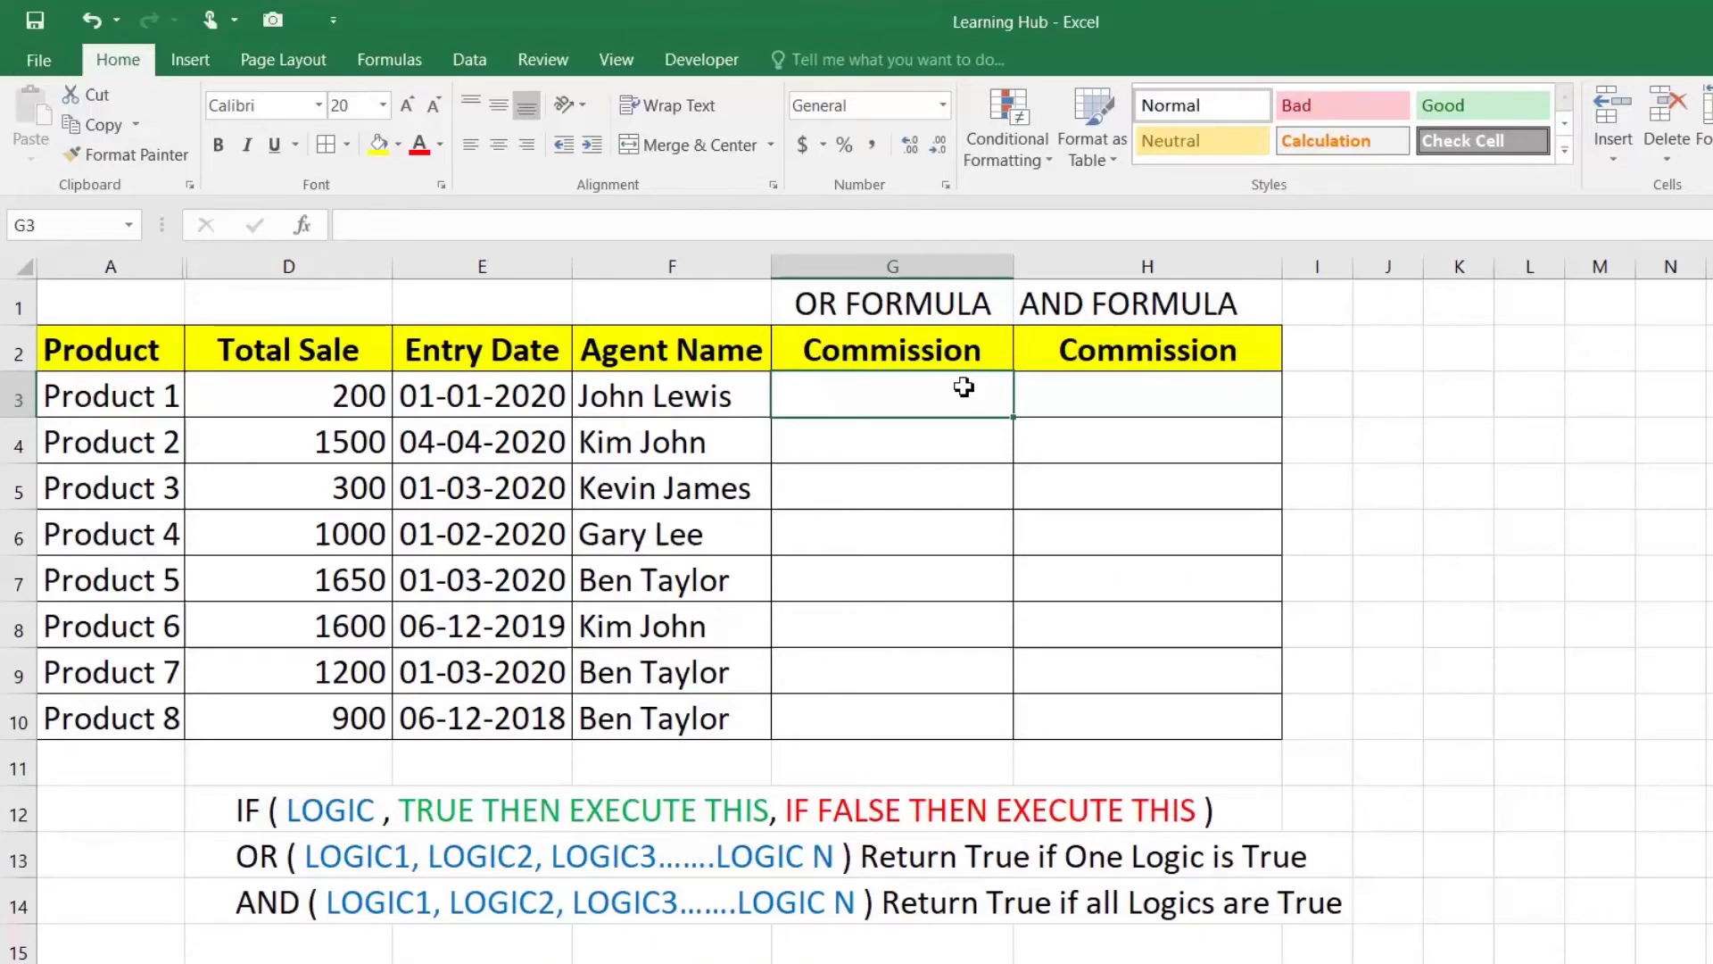
click(267, 853)
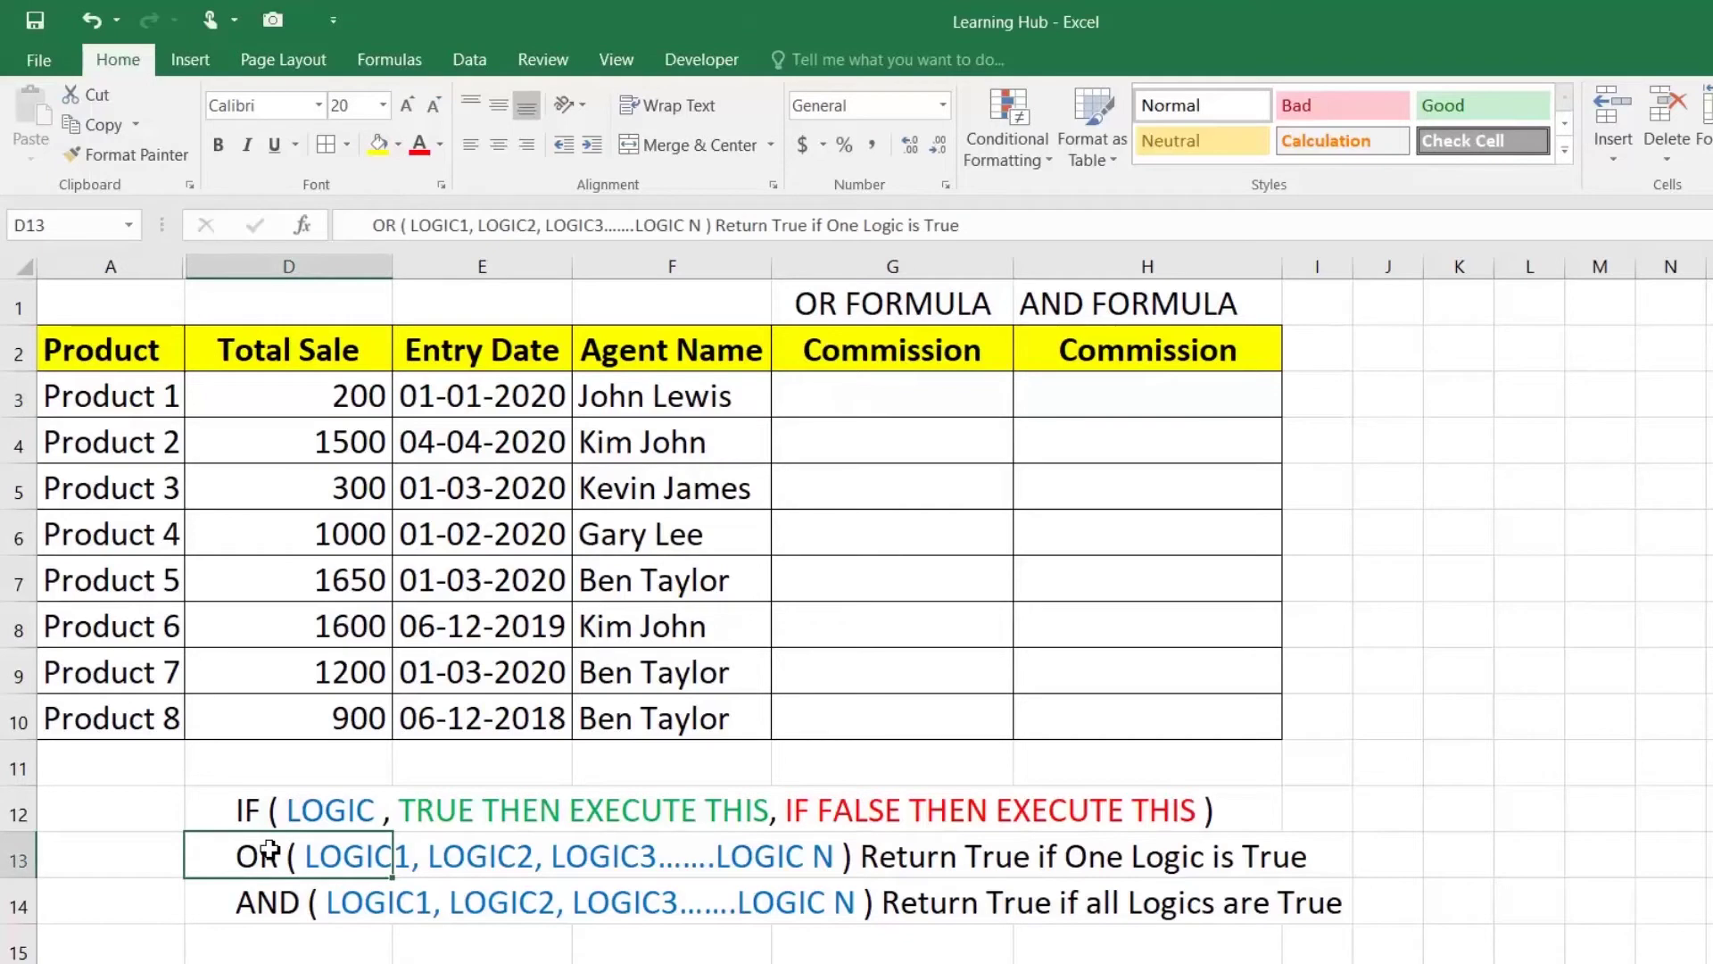
click(264, 908)
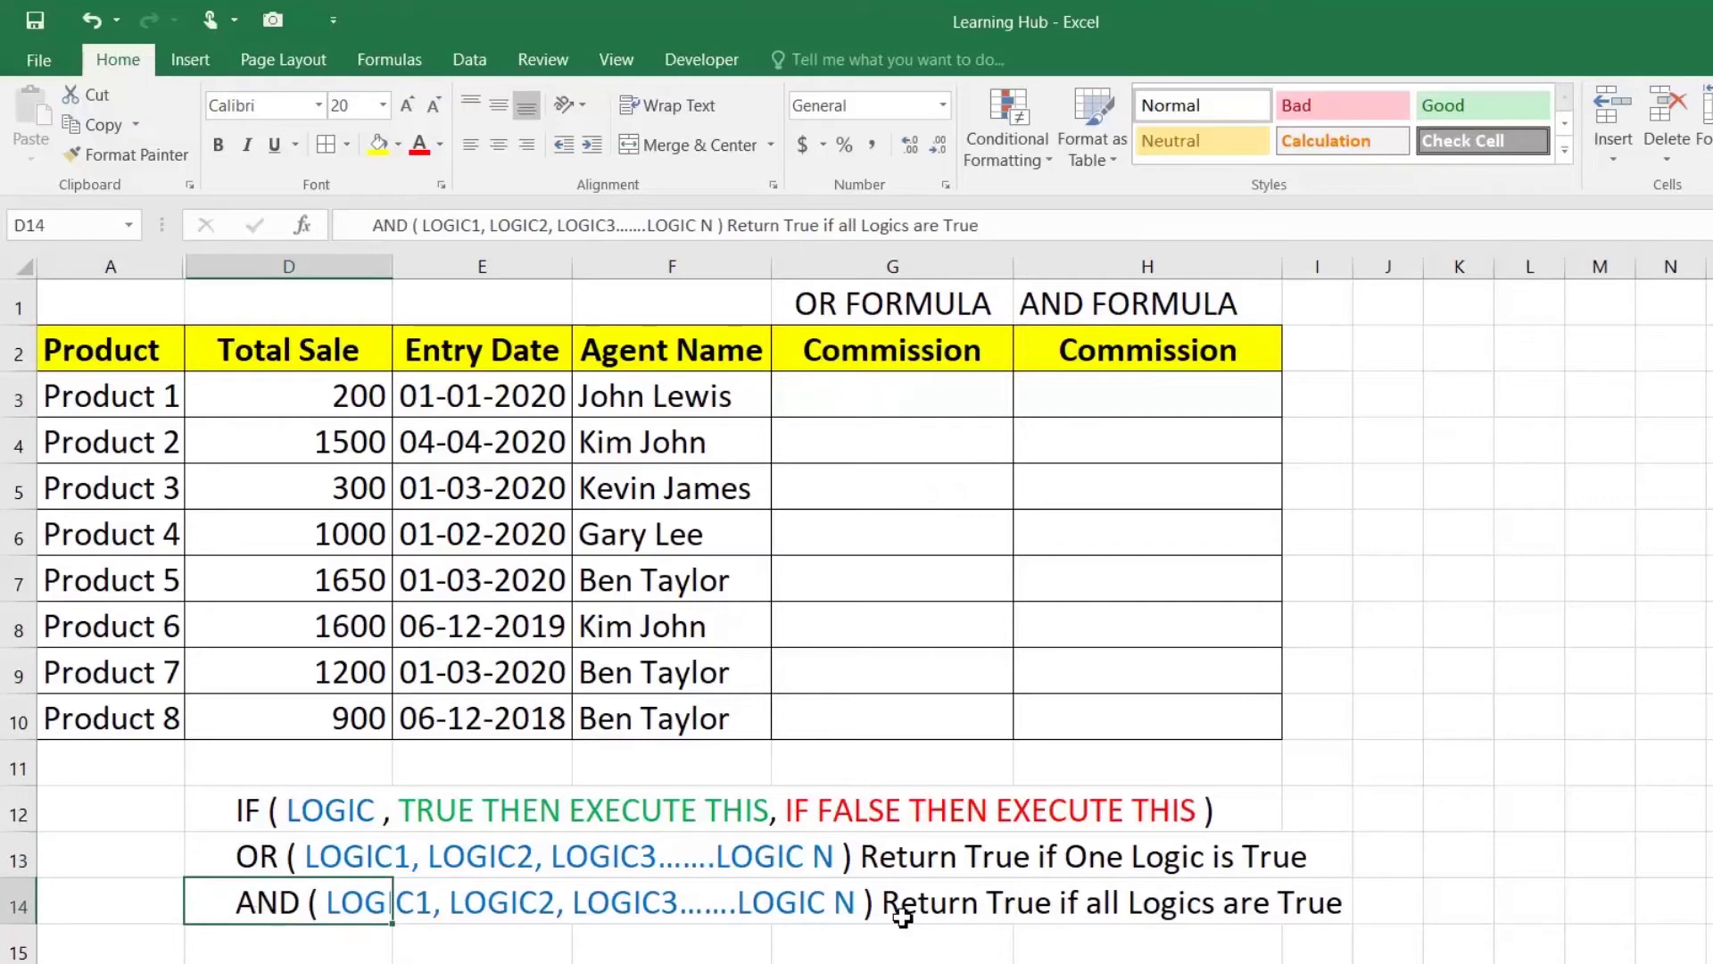
click(934, 384)
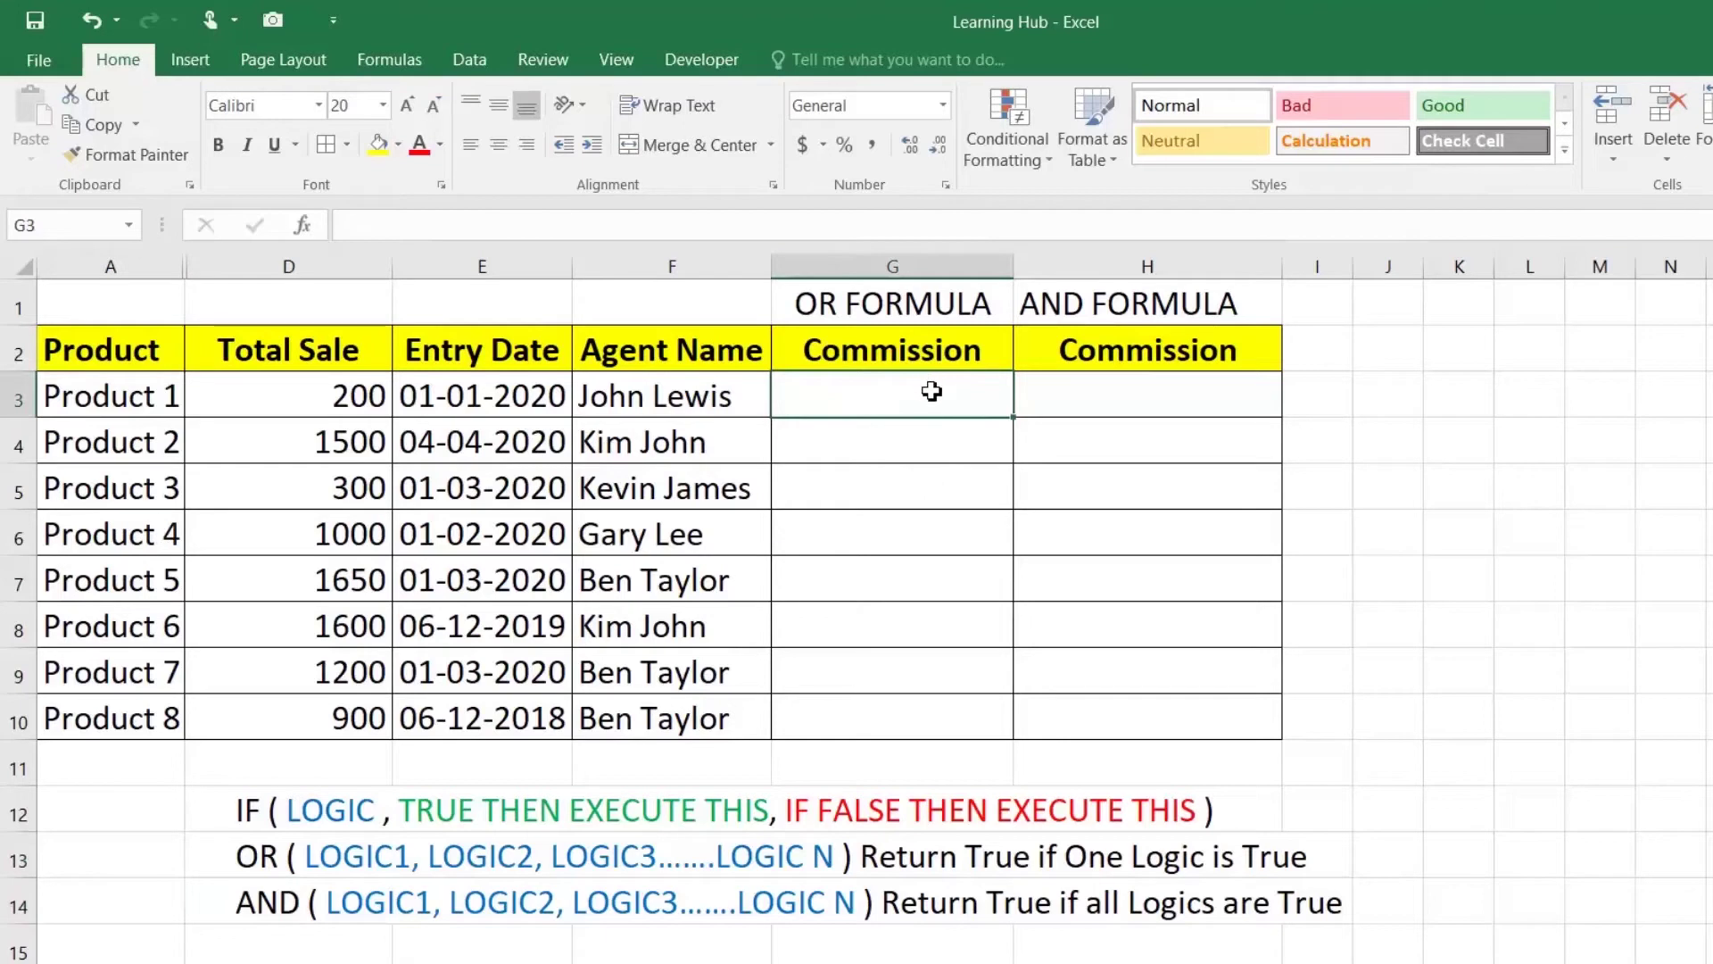
click(347, 398)
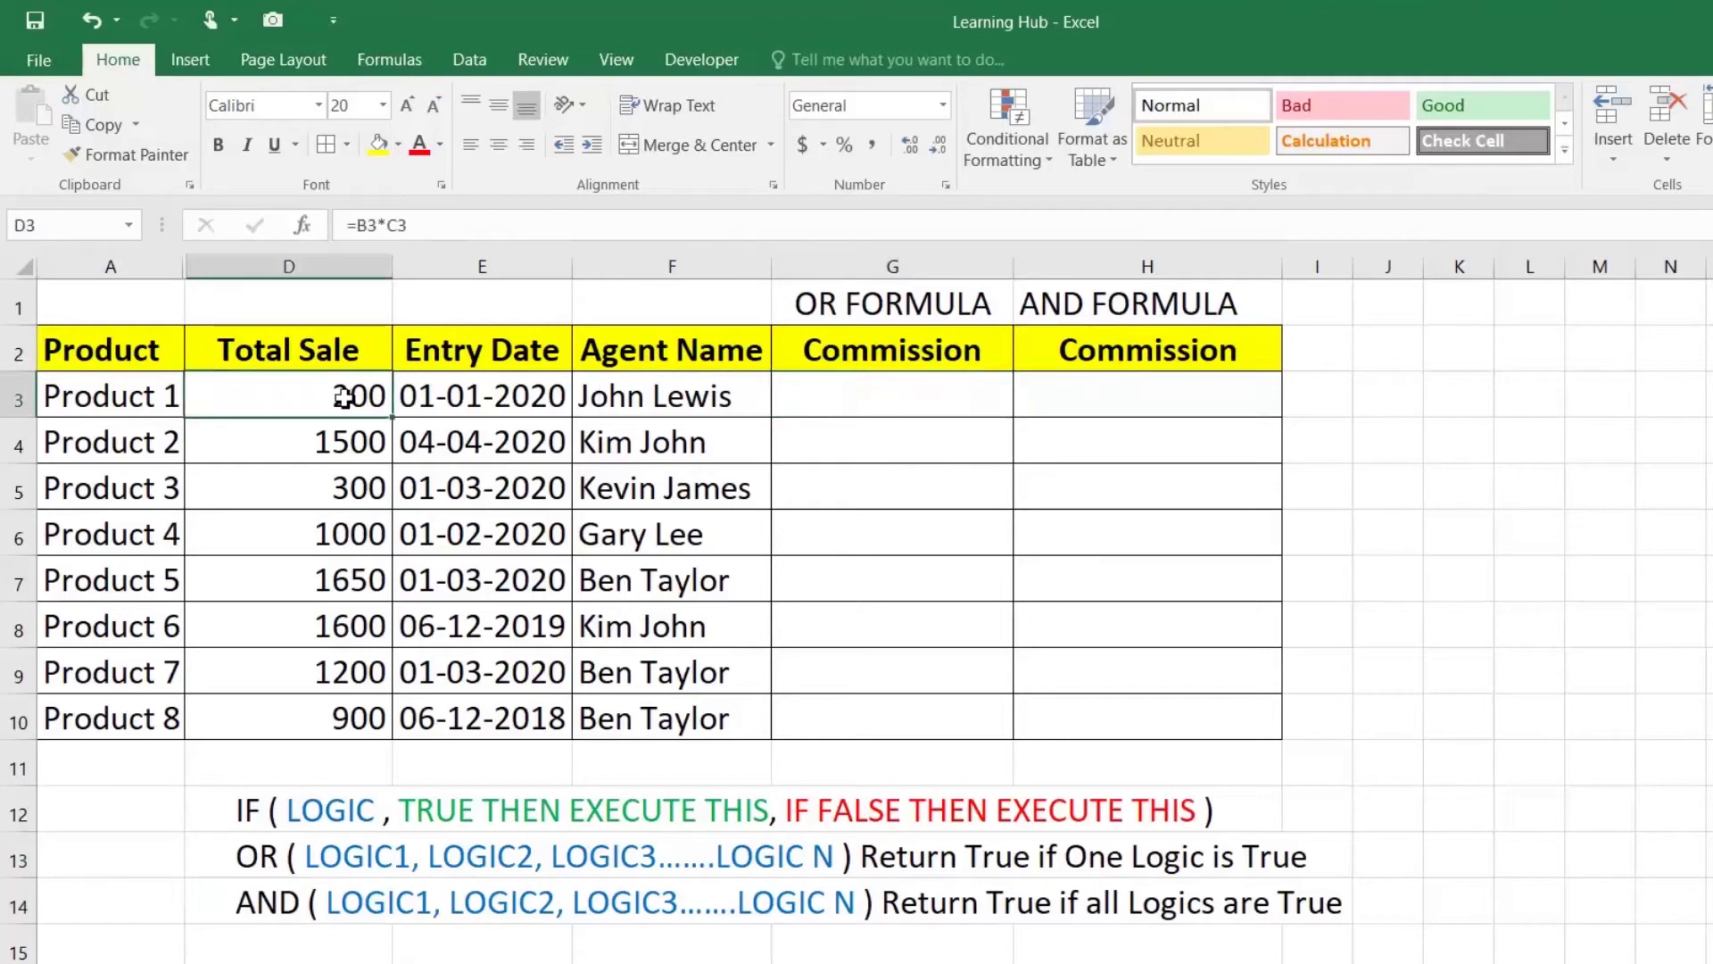
click(520, 395)
click(879, 405)
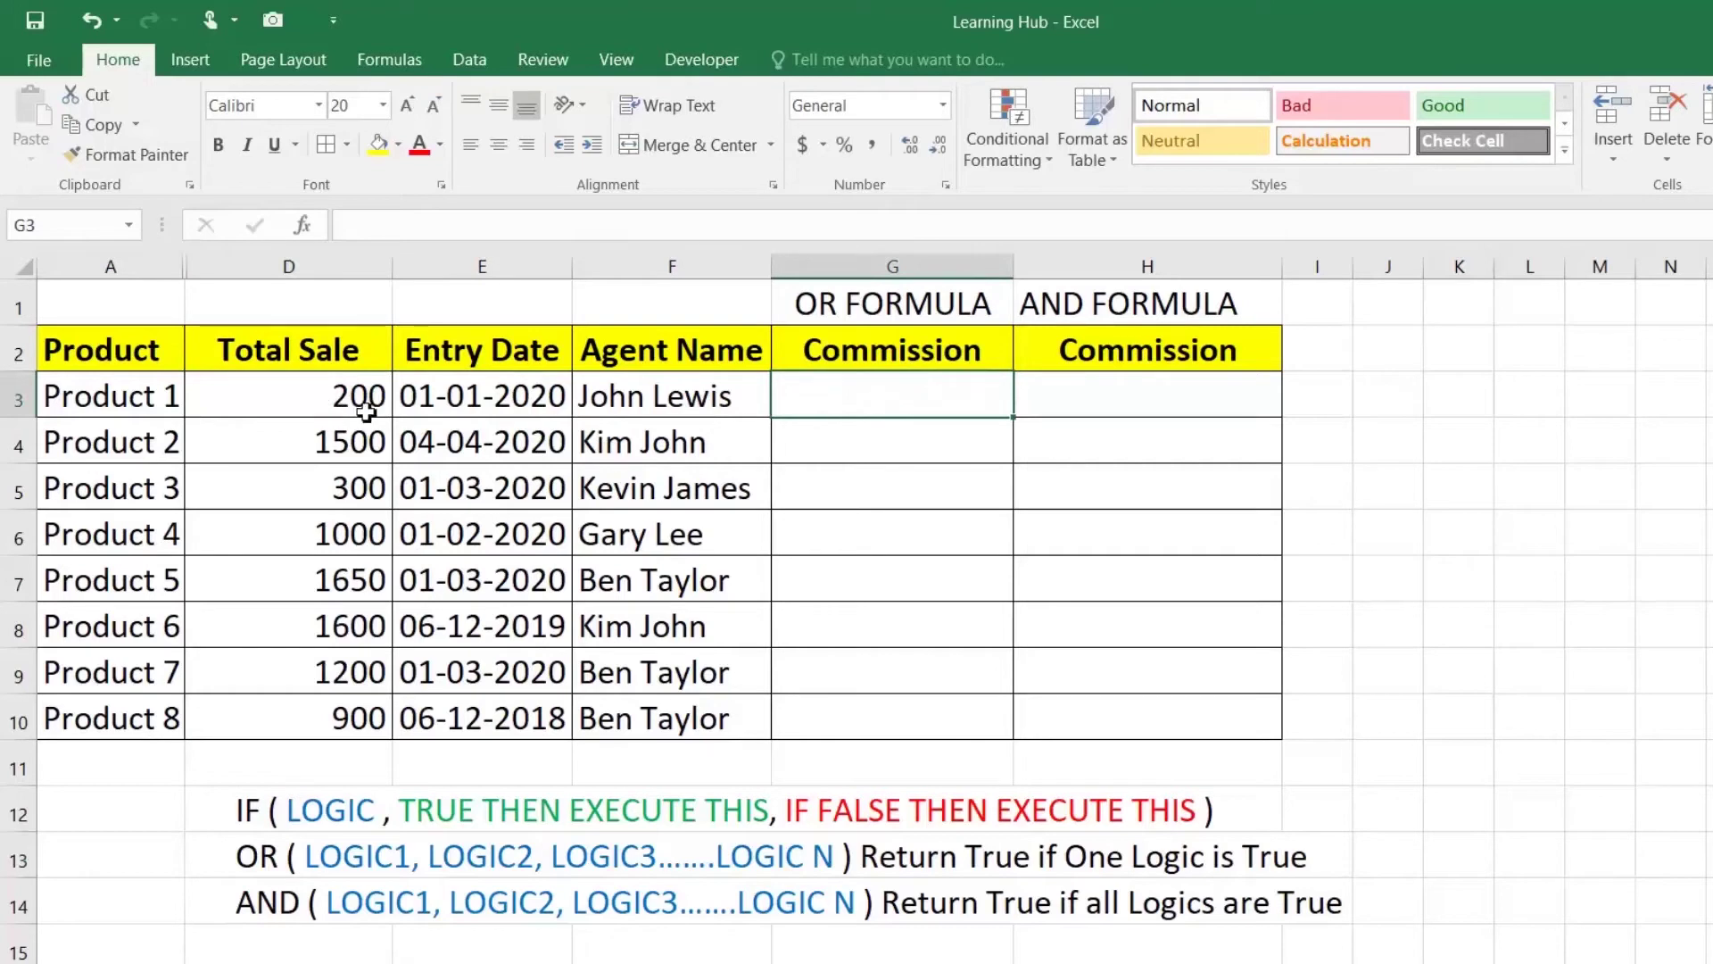
click(501, 399)
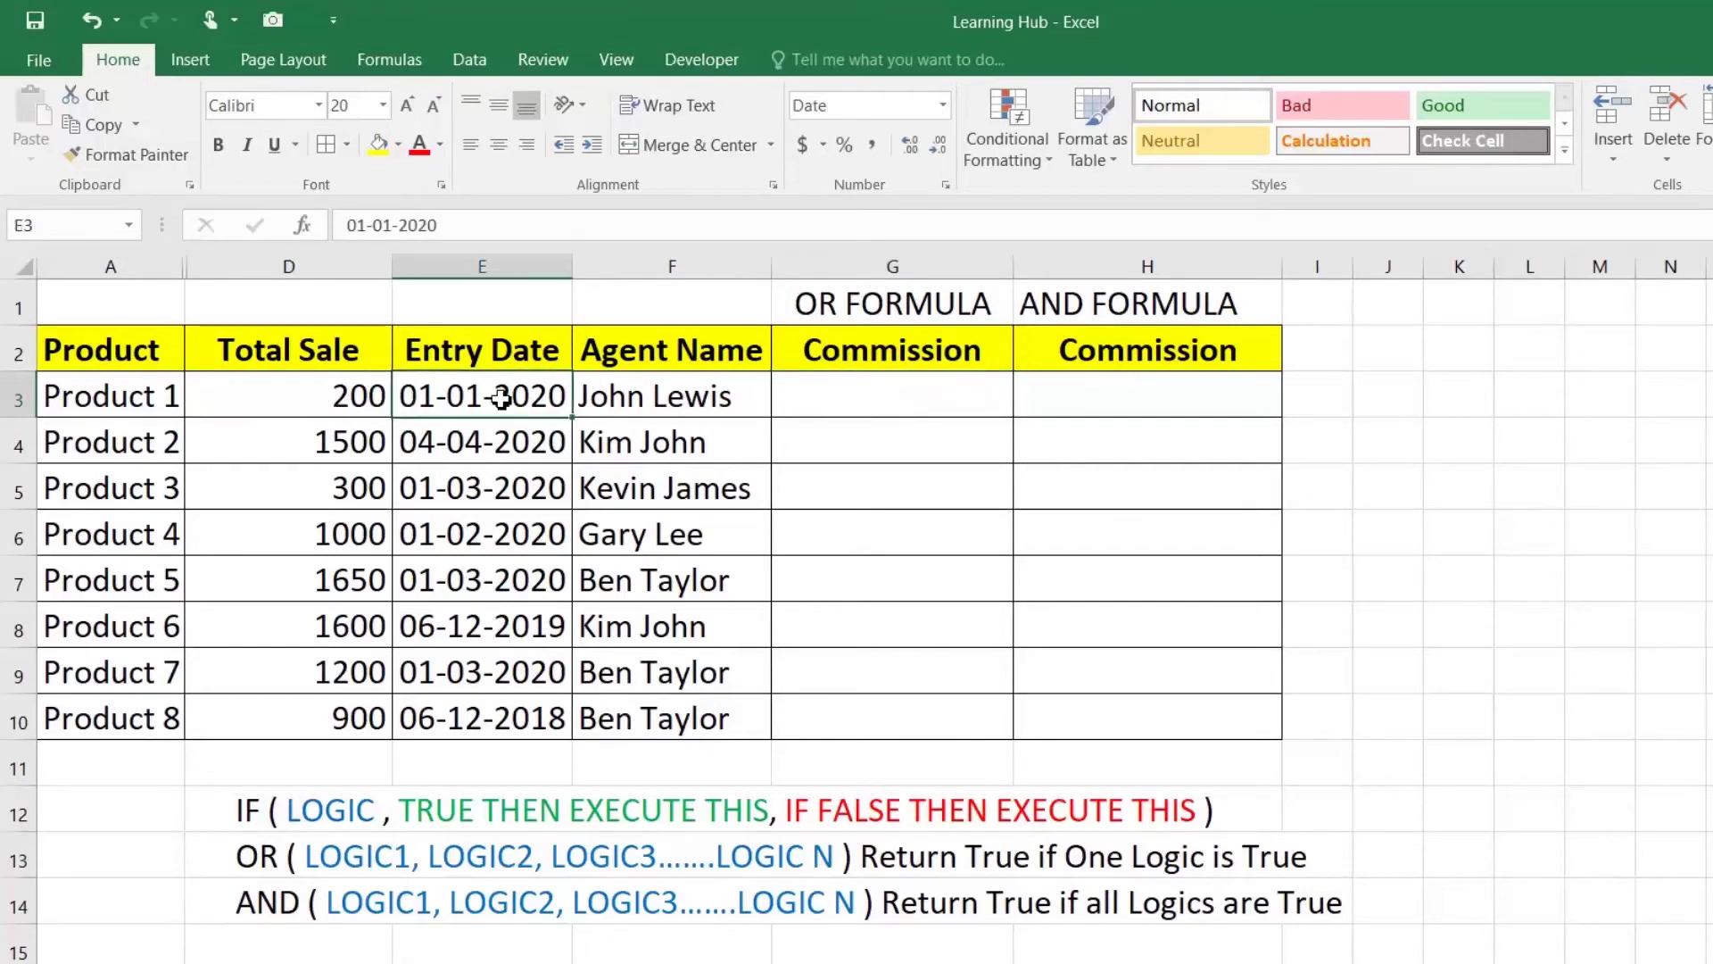
click(814, 399)
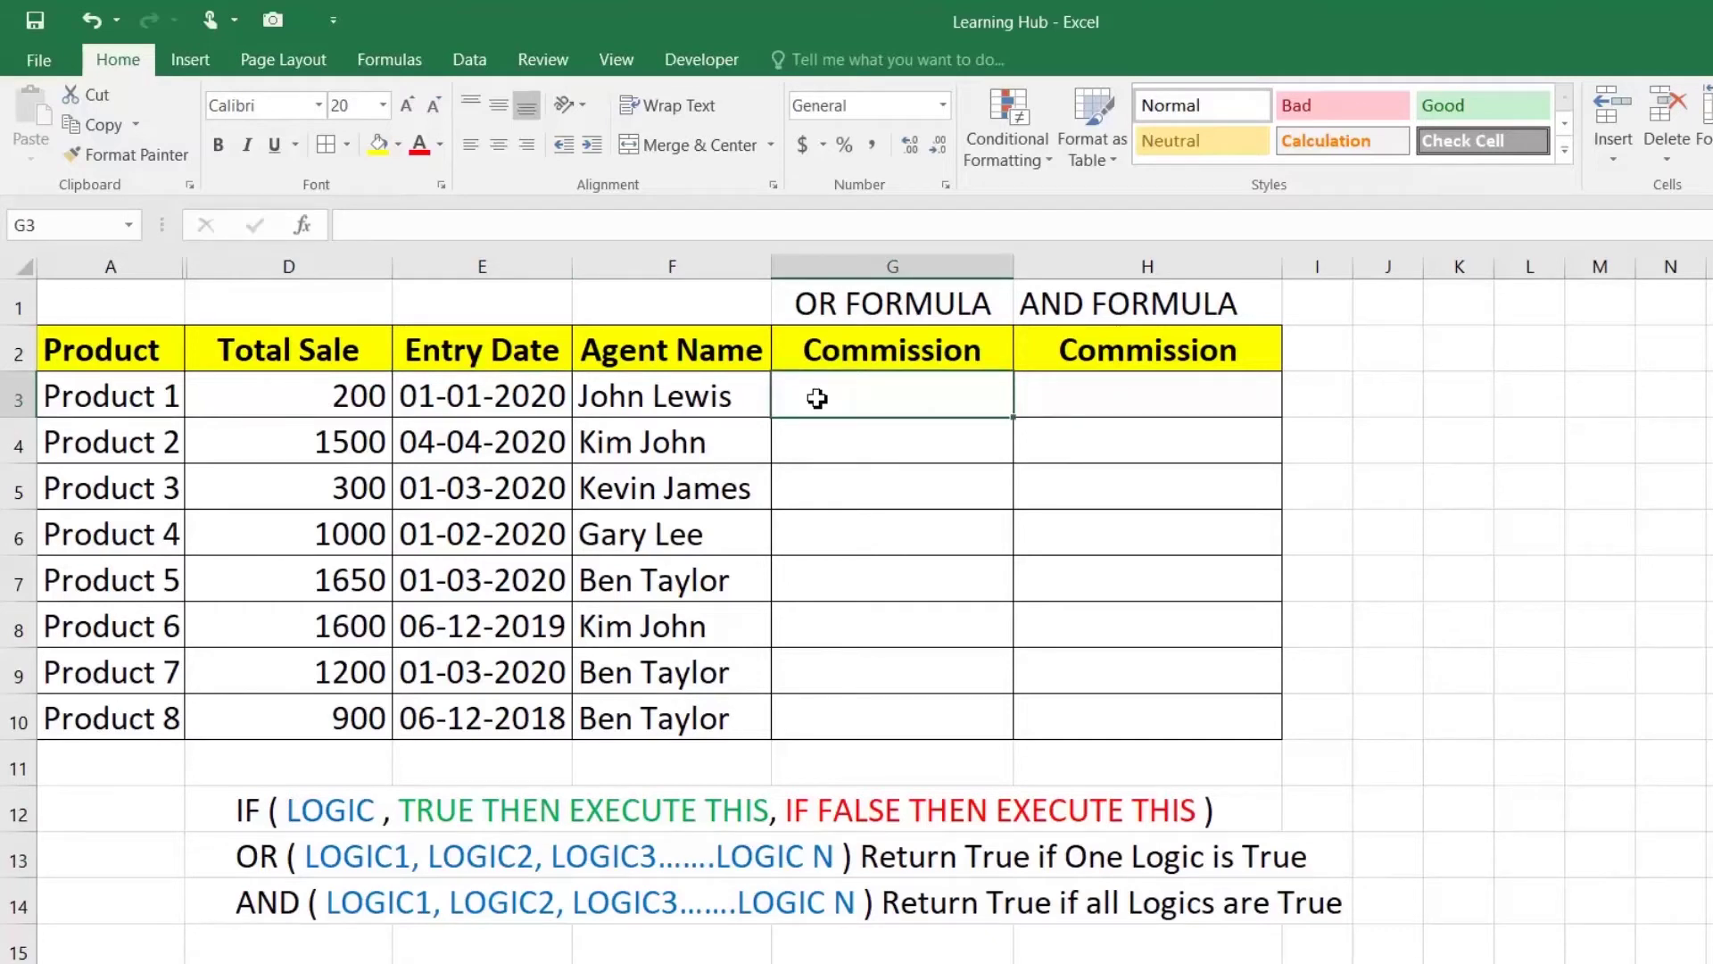
Step: Enter =IF(OR(D3>=1000,E3>=DATE(2020,01,01)),"20%","10%") in G3
text(=IF)
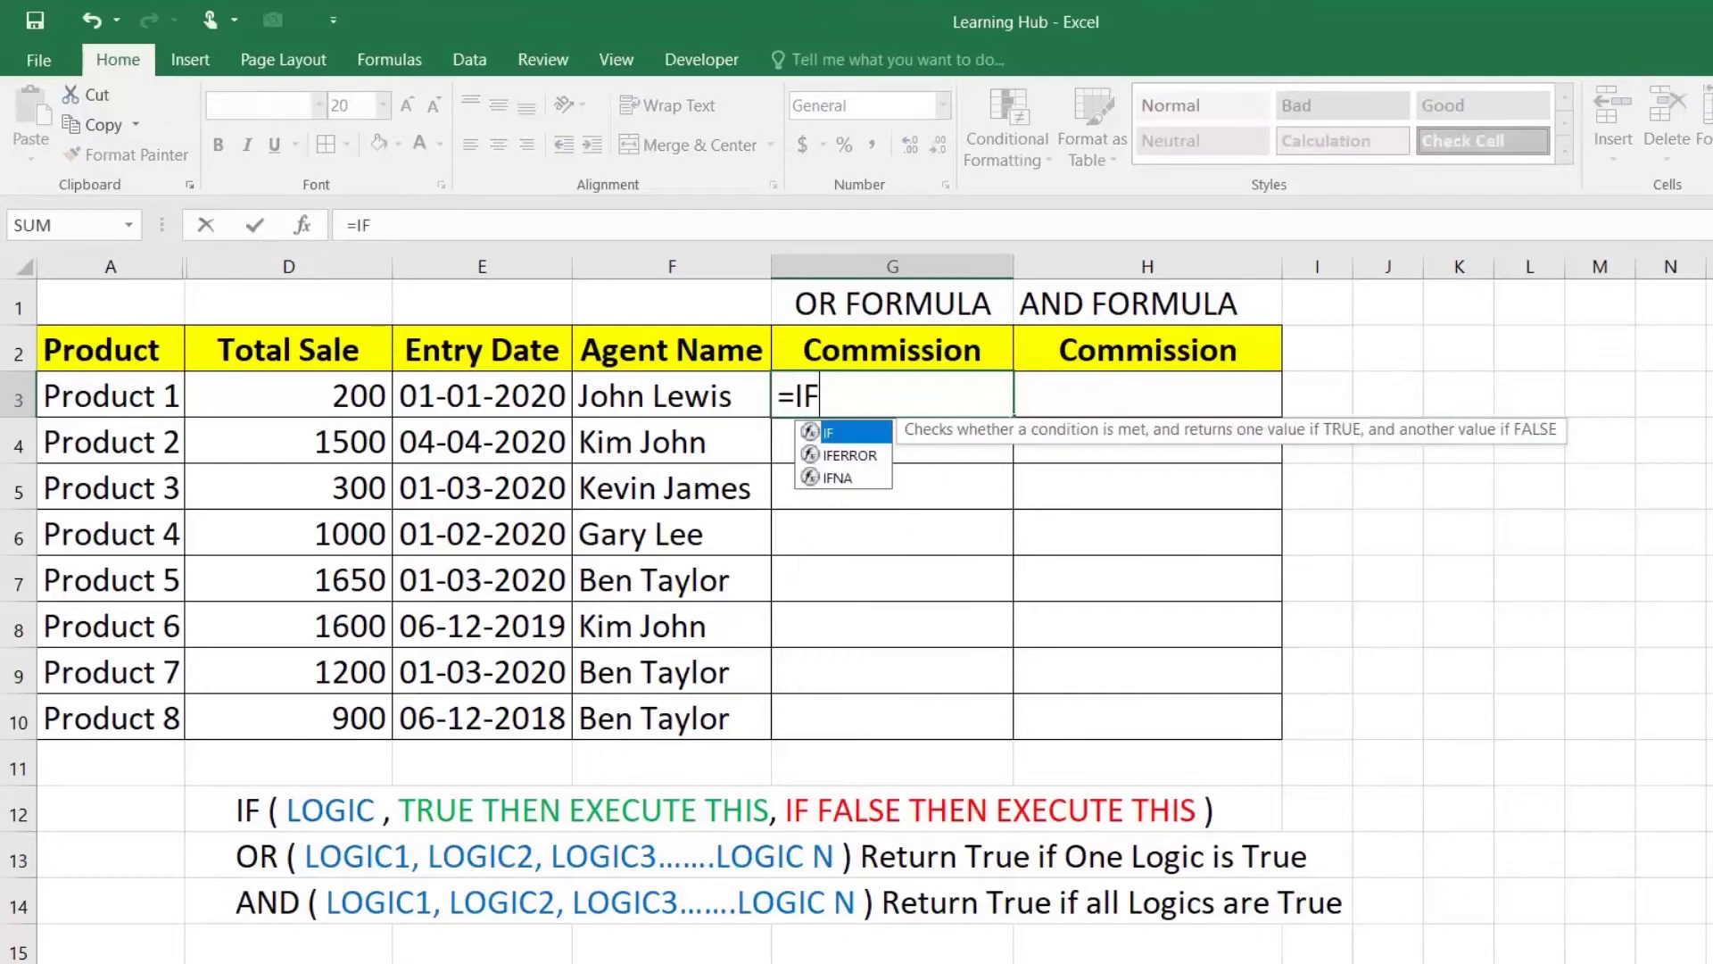
text(()
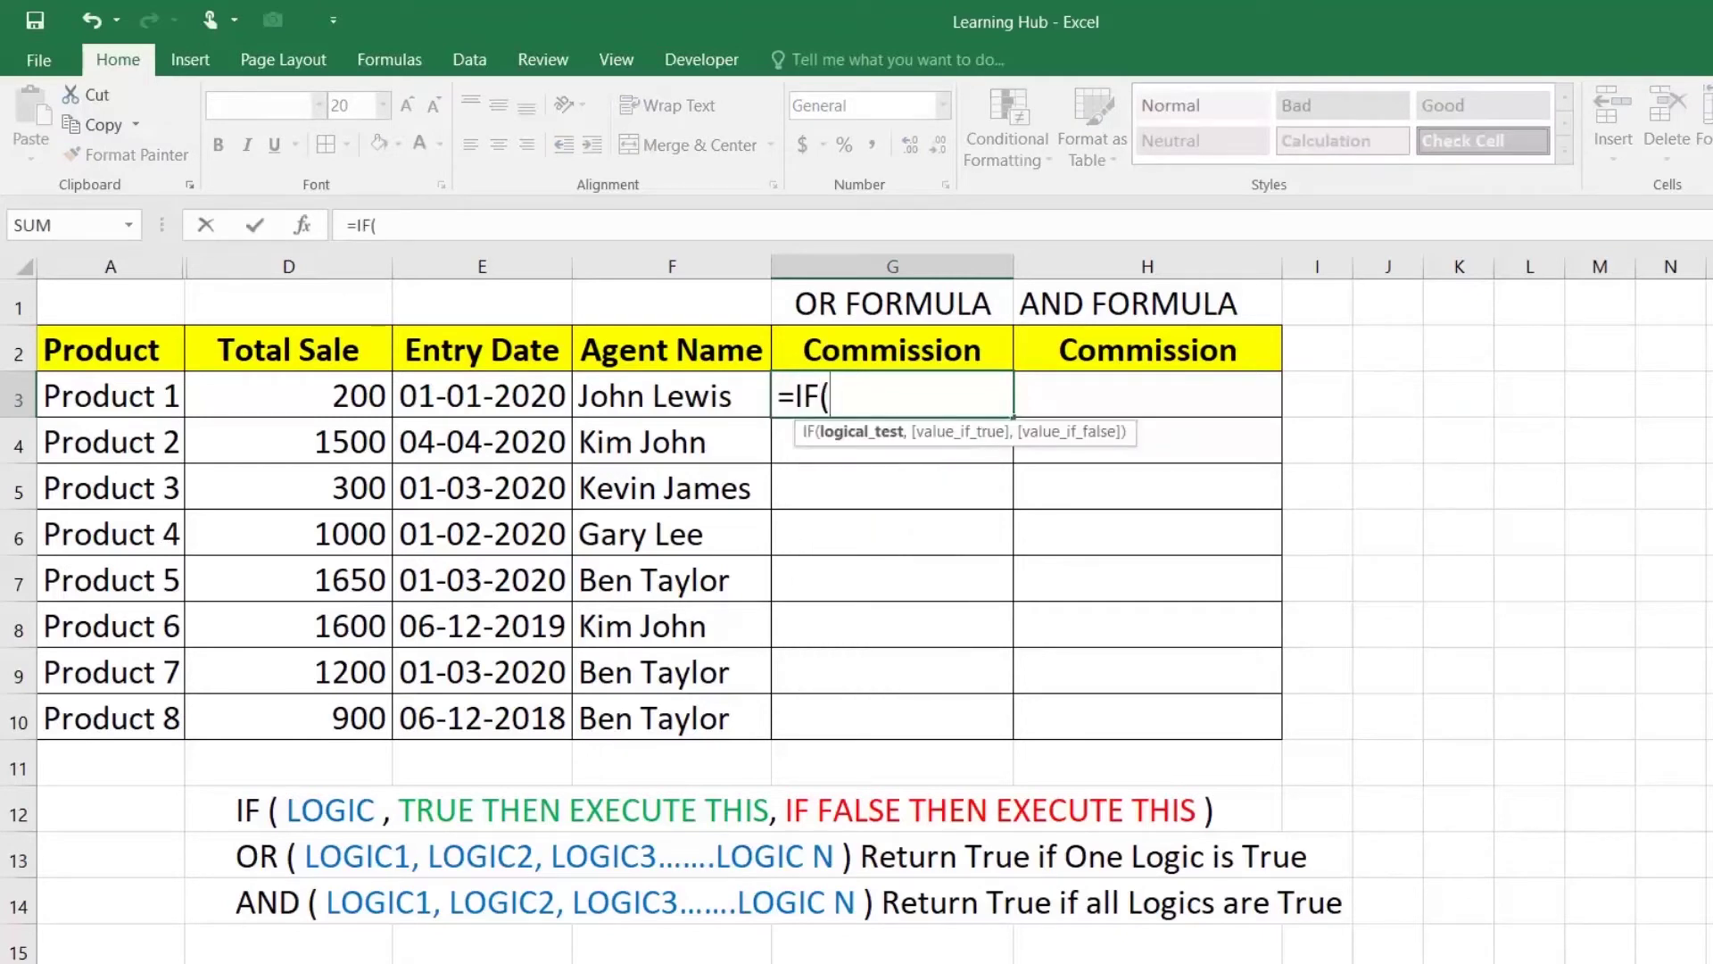
text(OR()
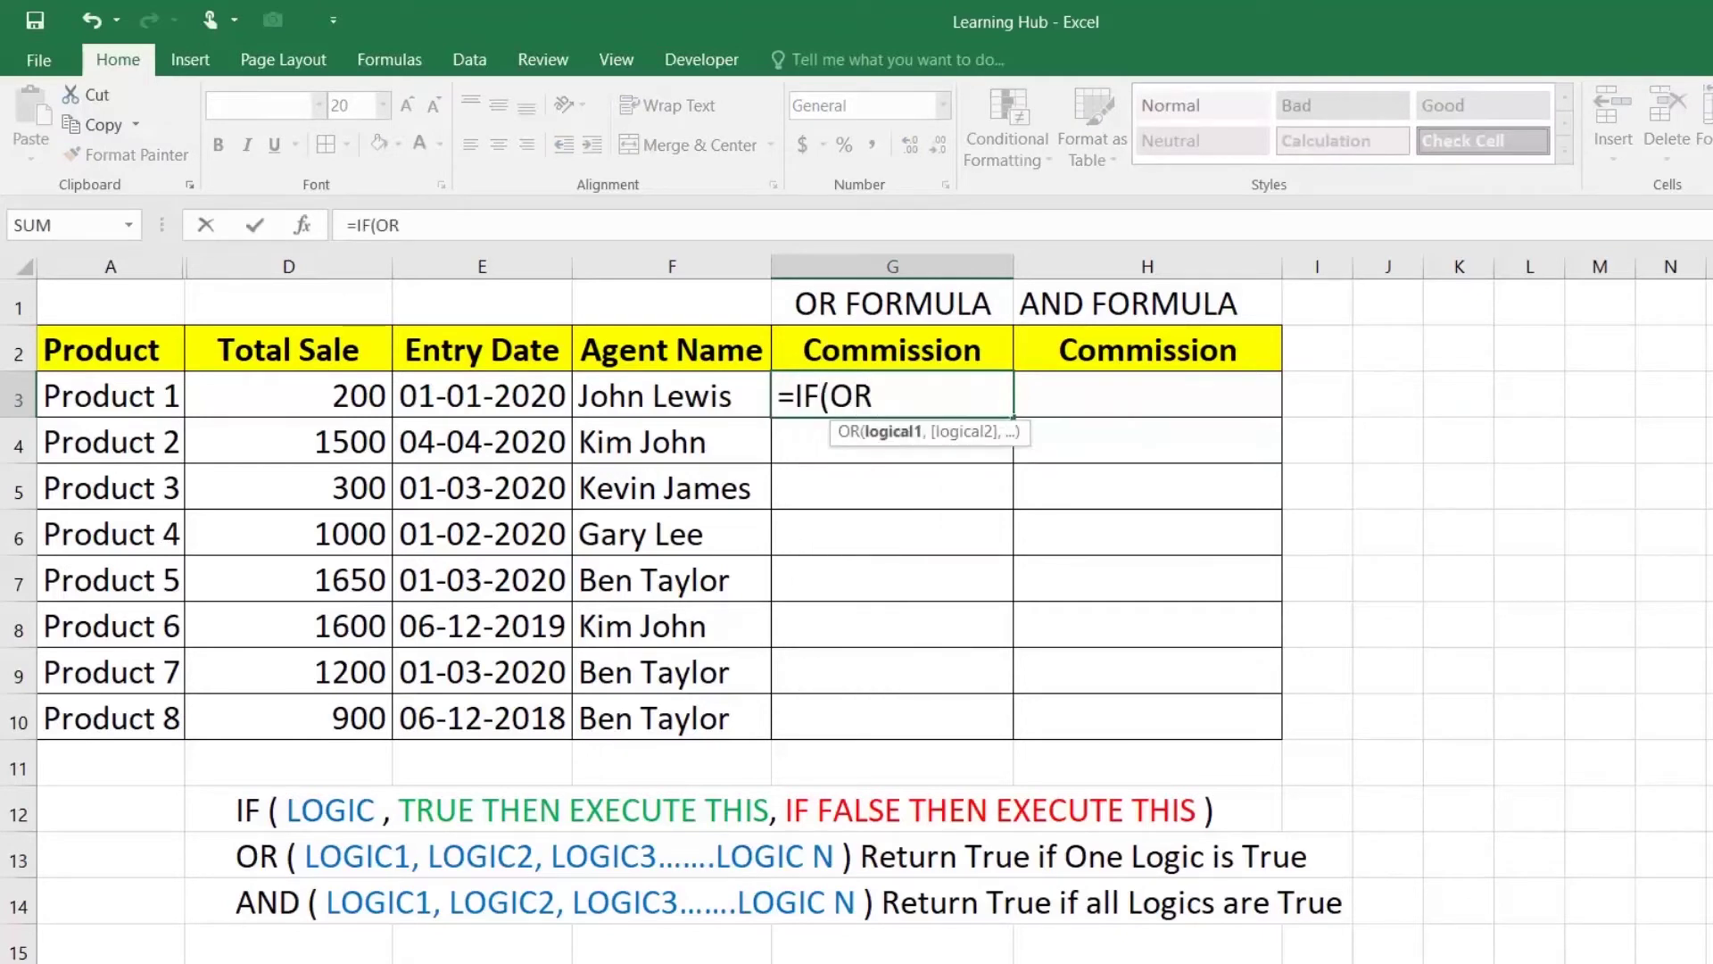
click(376, 400)
text(>=1000,)
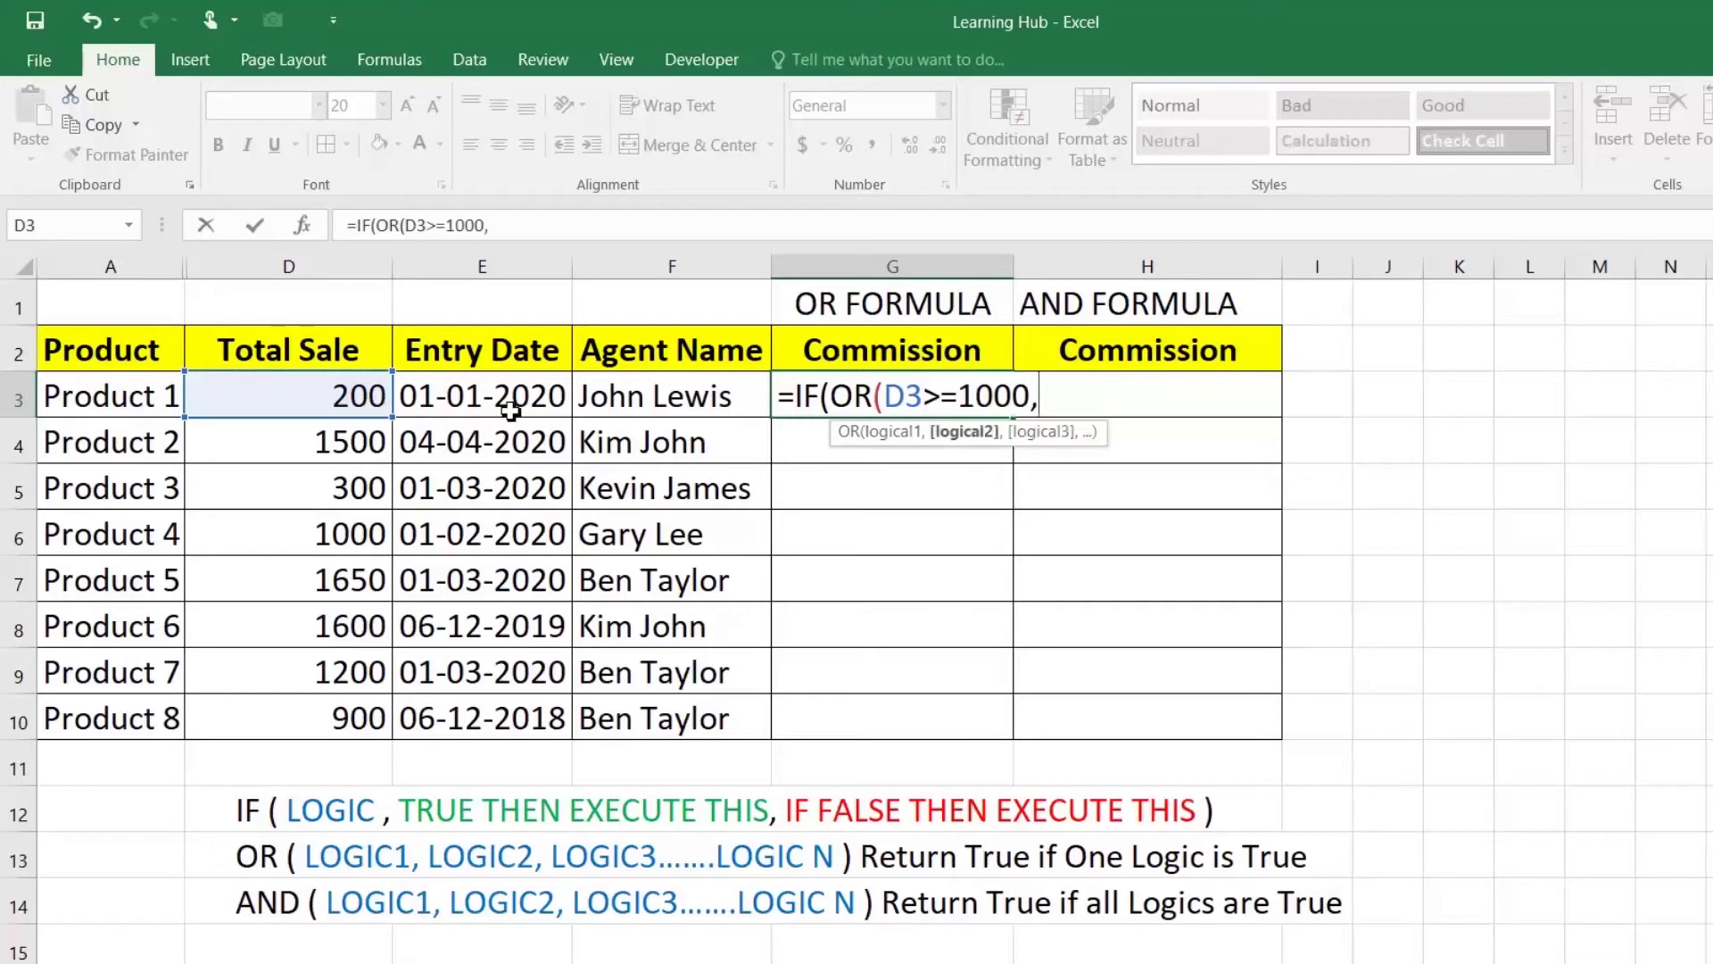
click(531, 394)
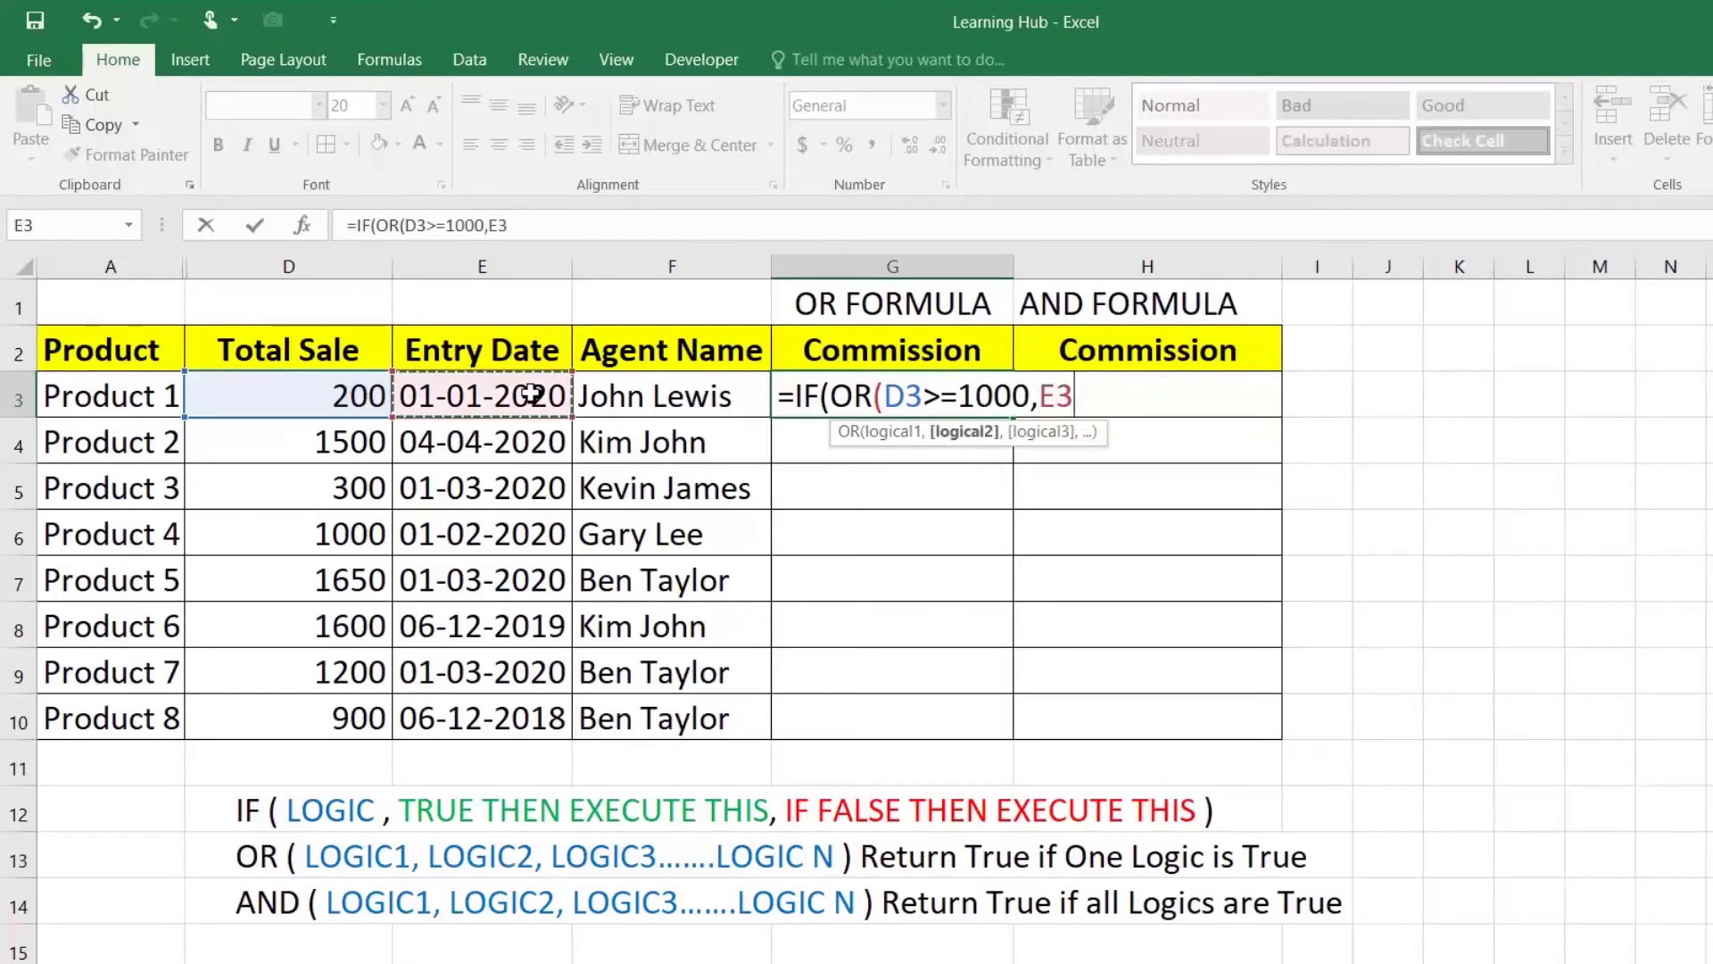
text(>=)
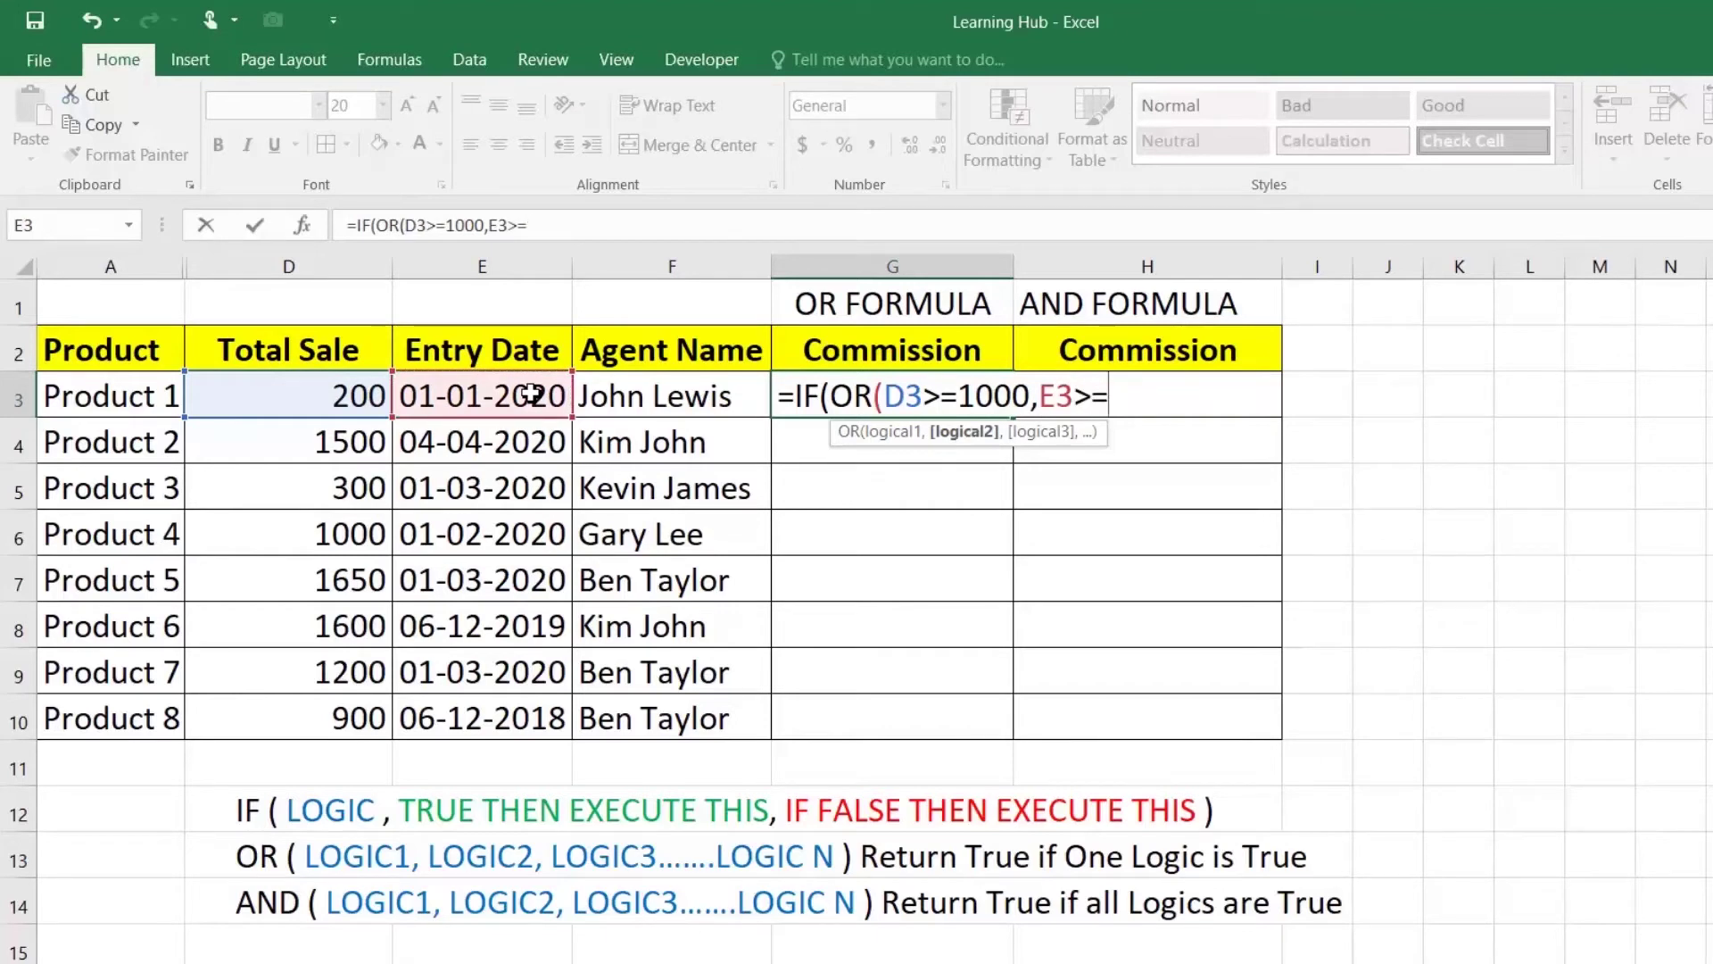
text(DATE)
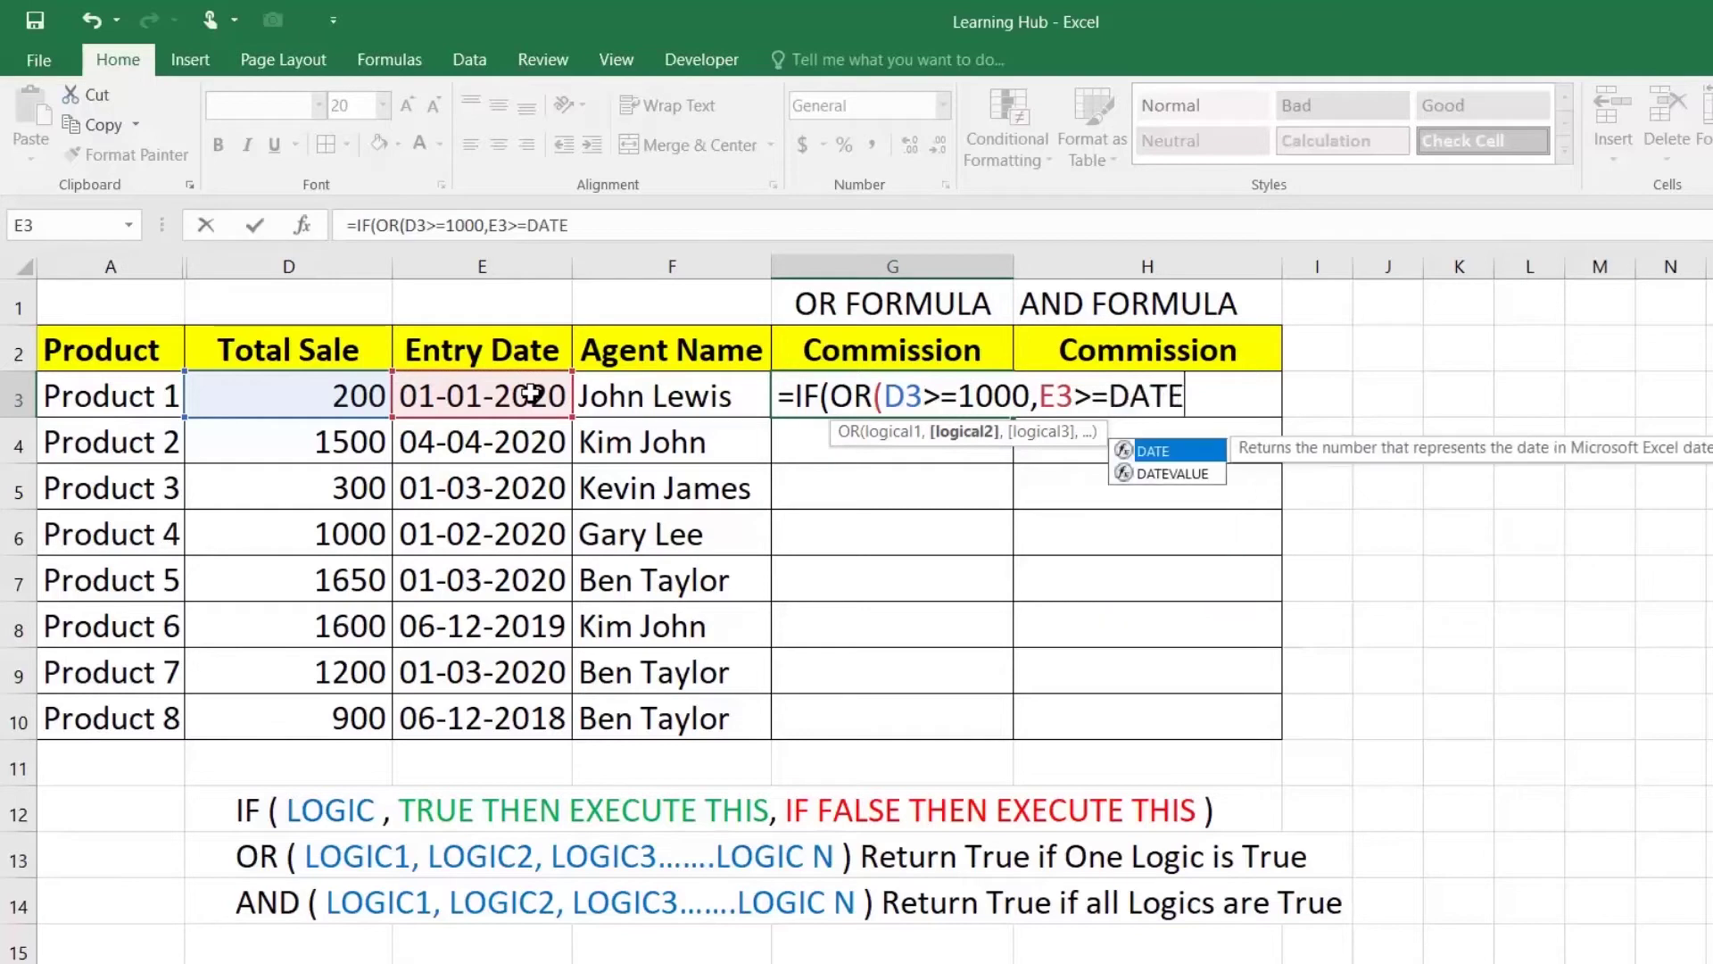
text((2020)
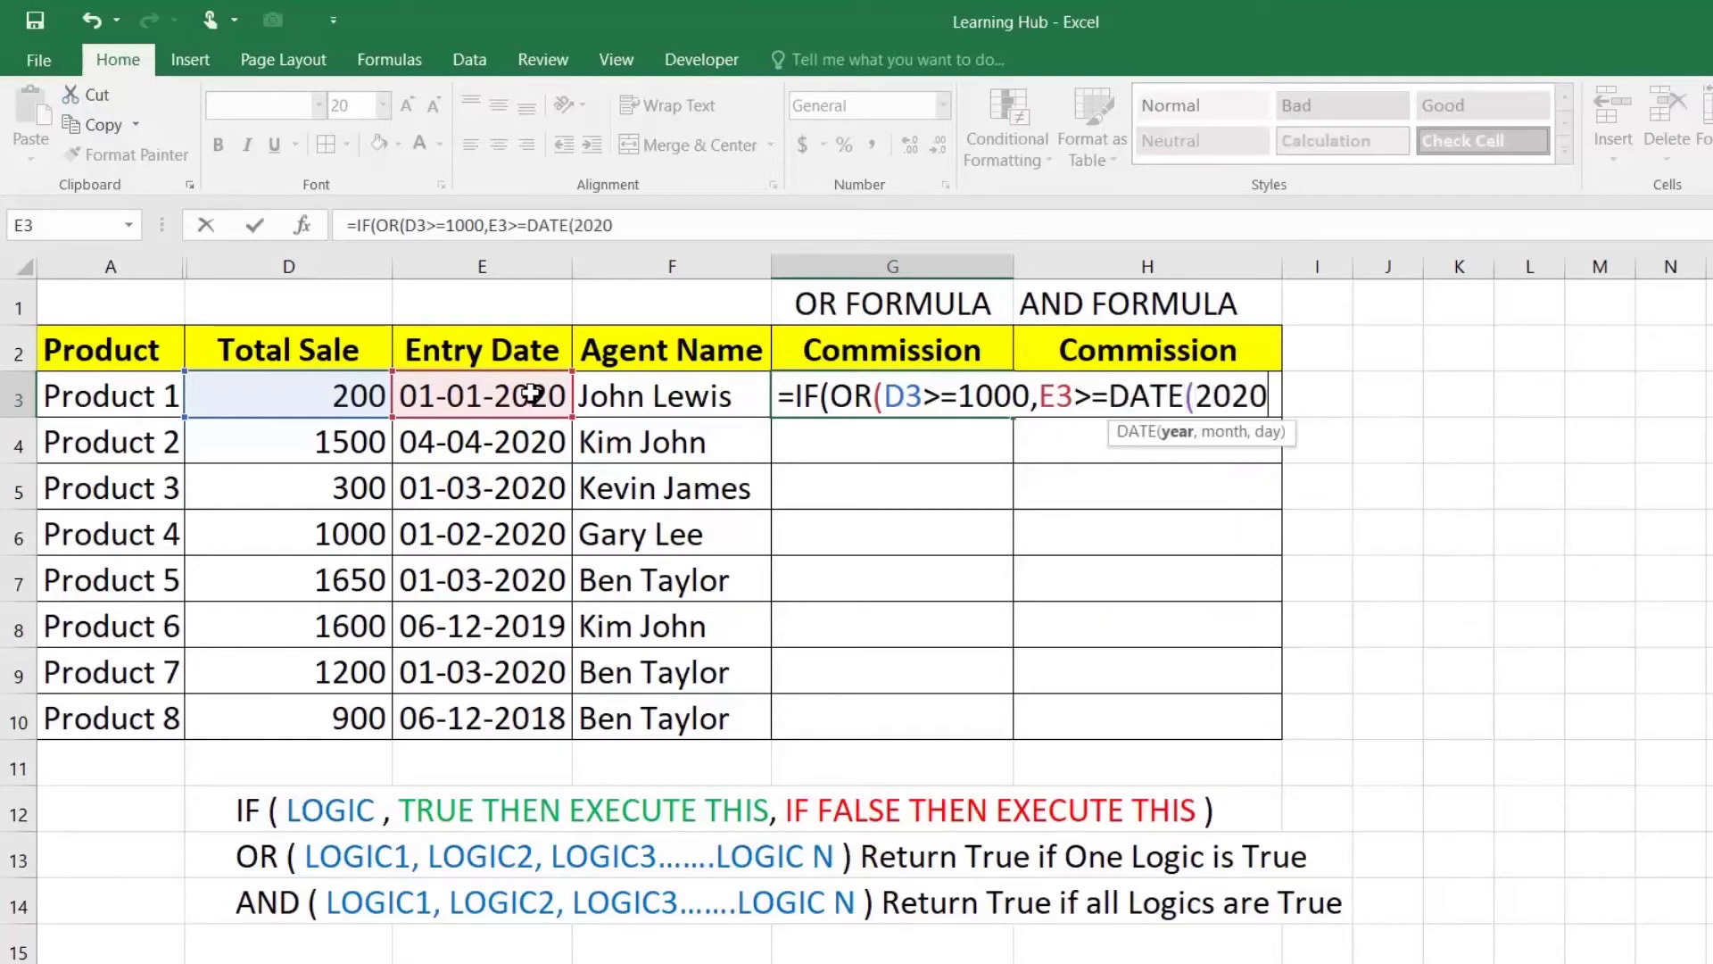
text(,01,0)
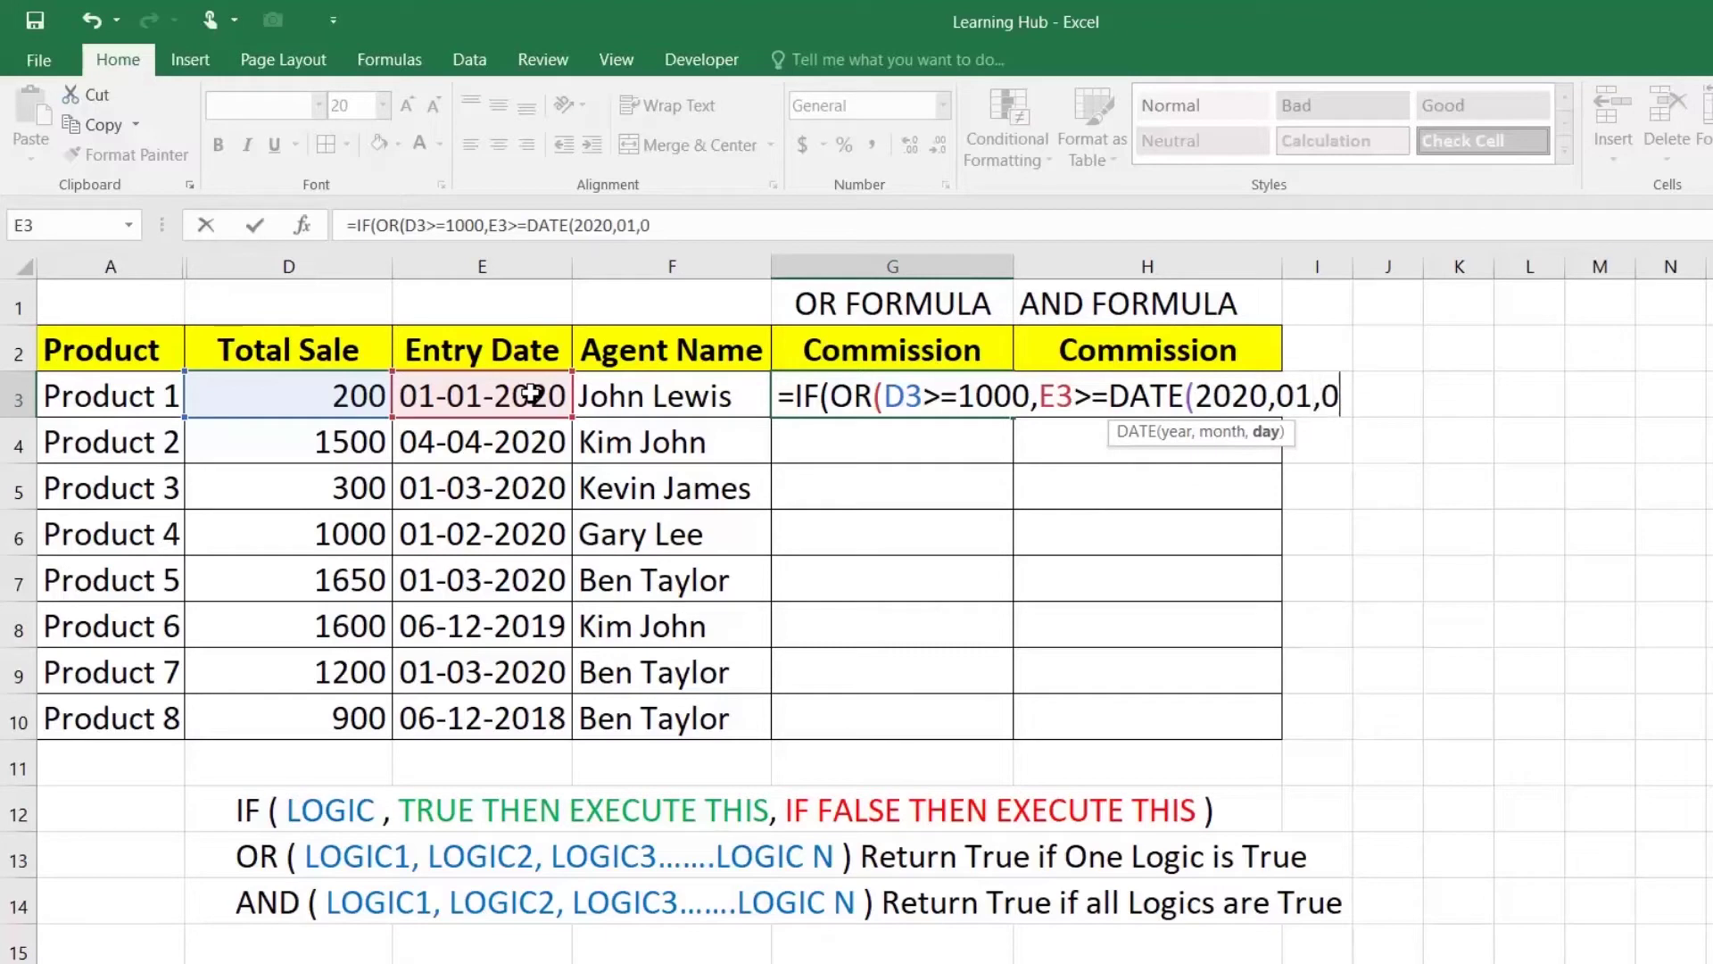
text(1))
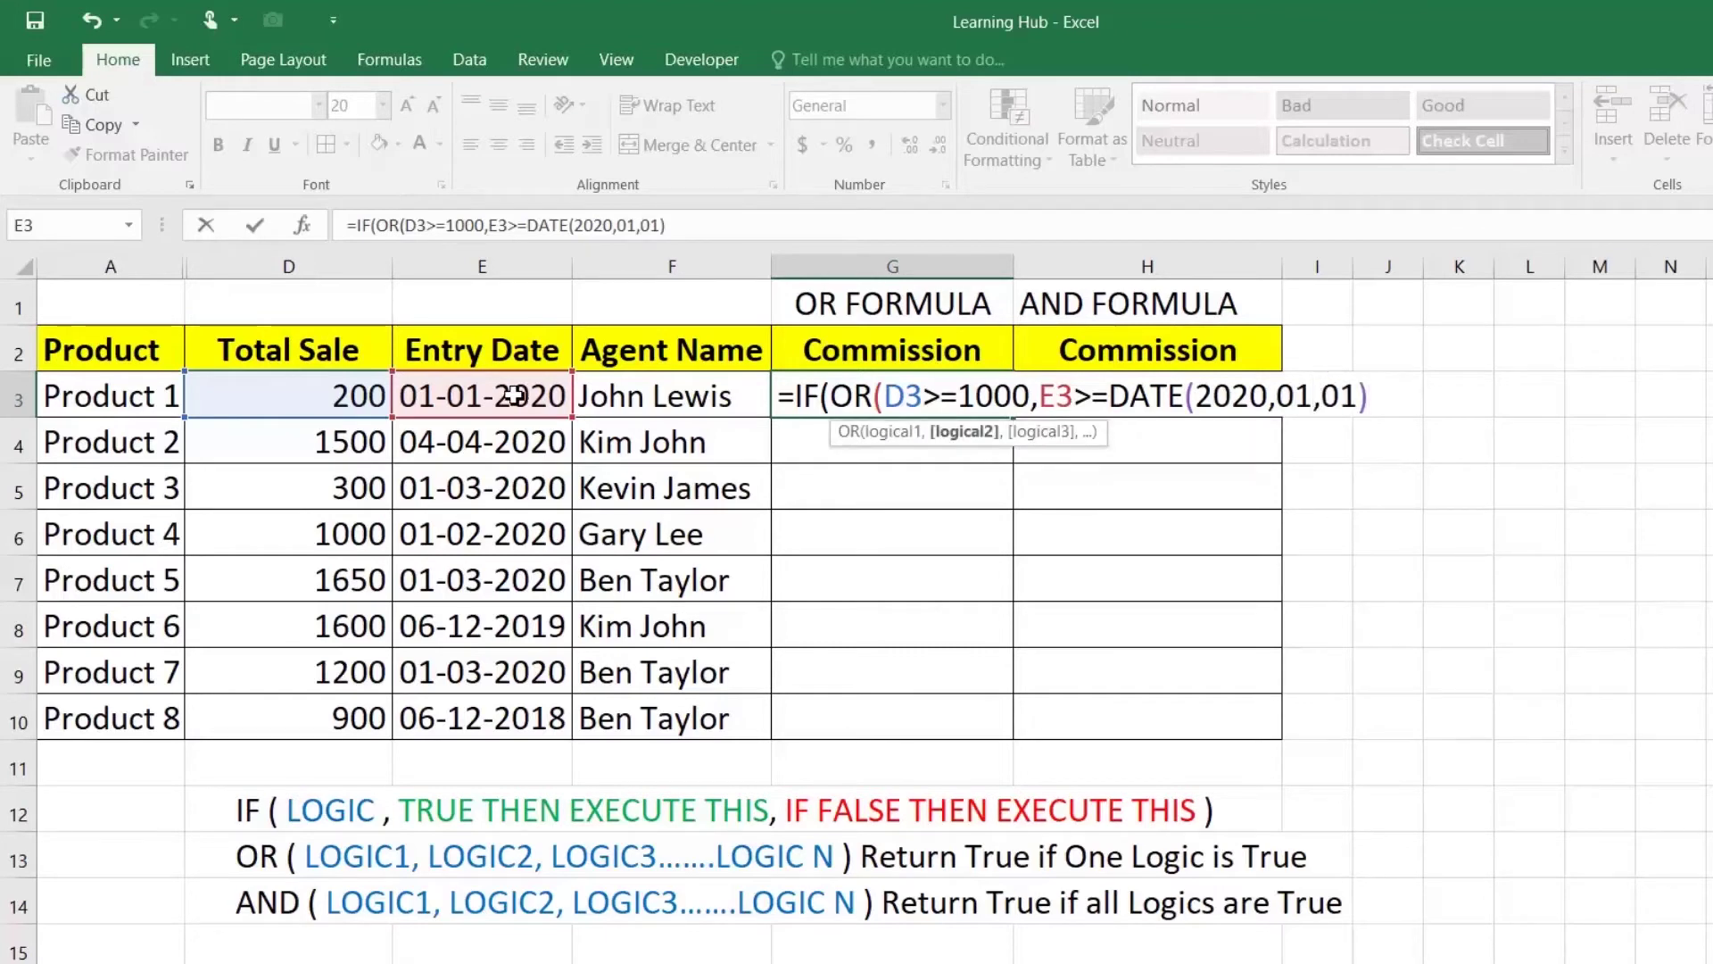
text(),)
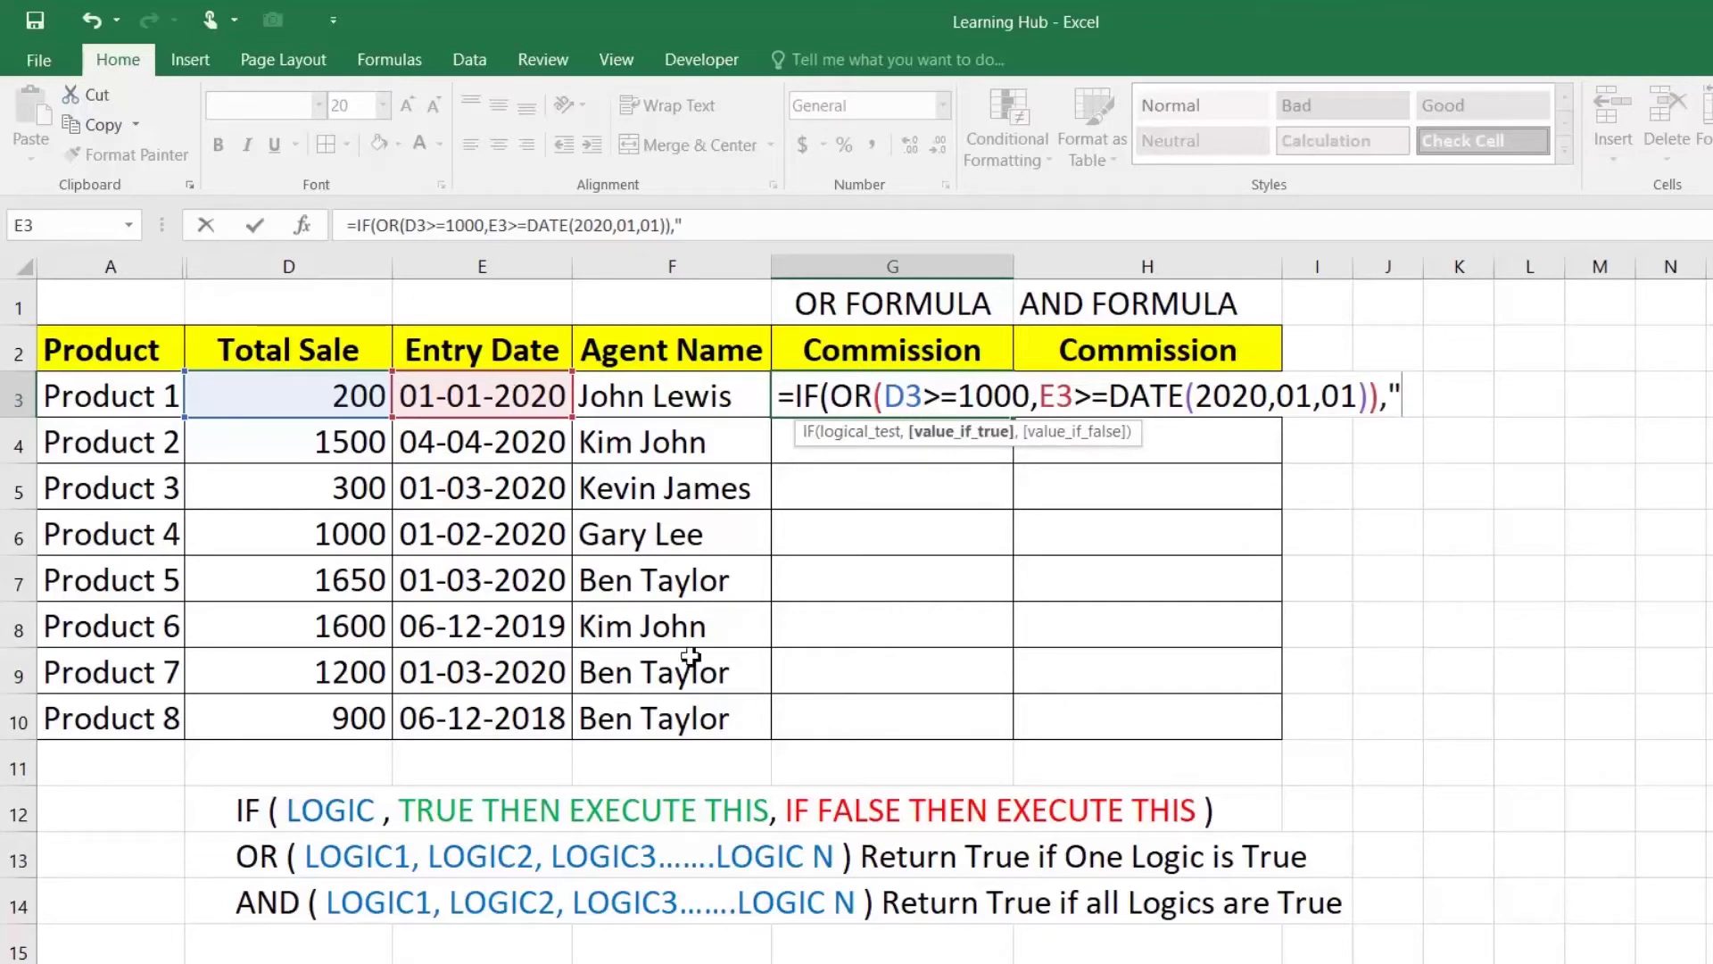
text("2)
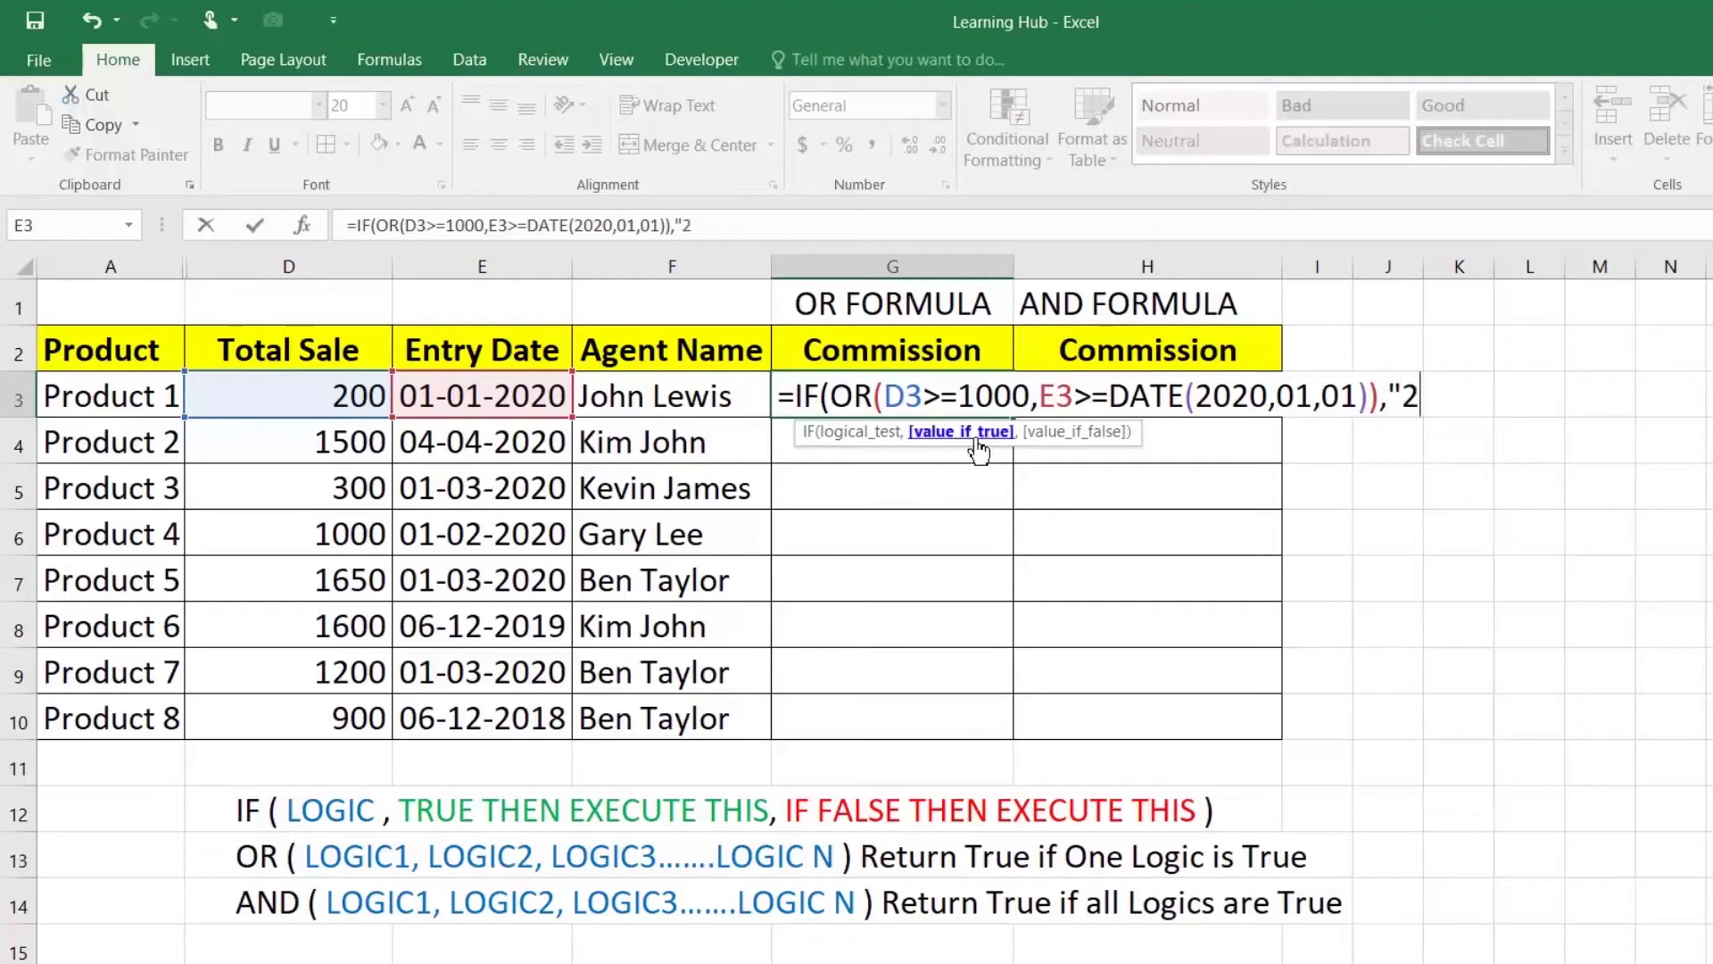
text(0%",)
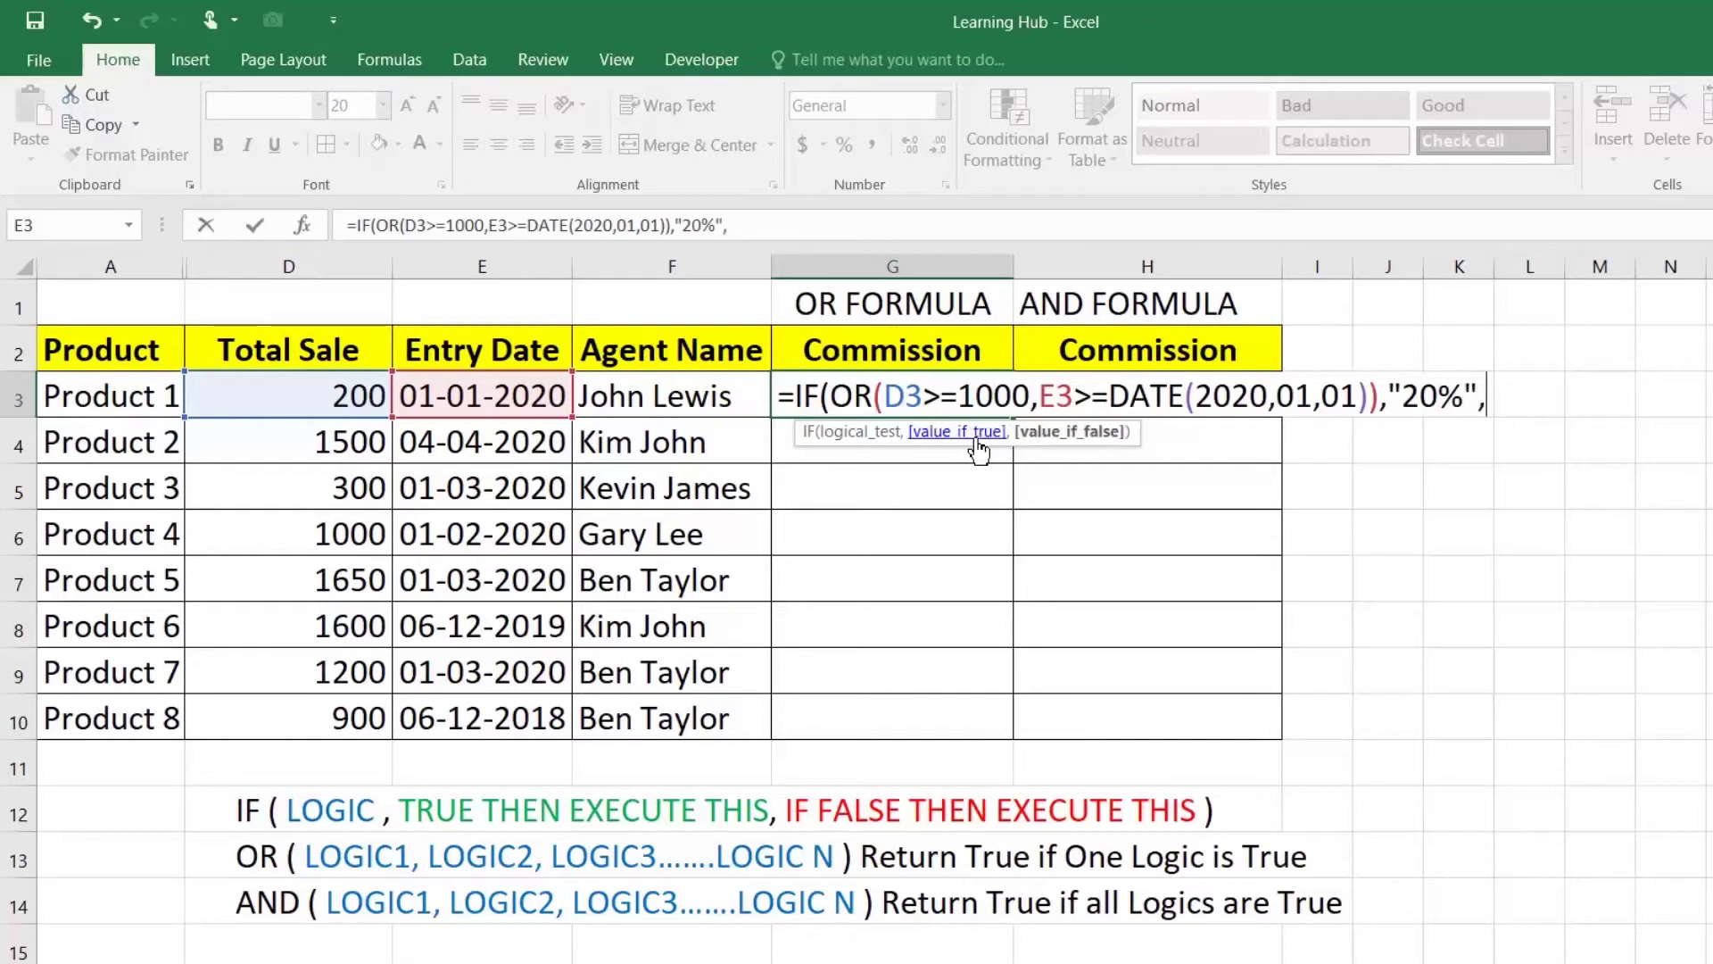
text("10%")
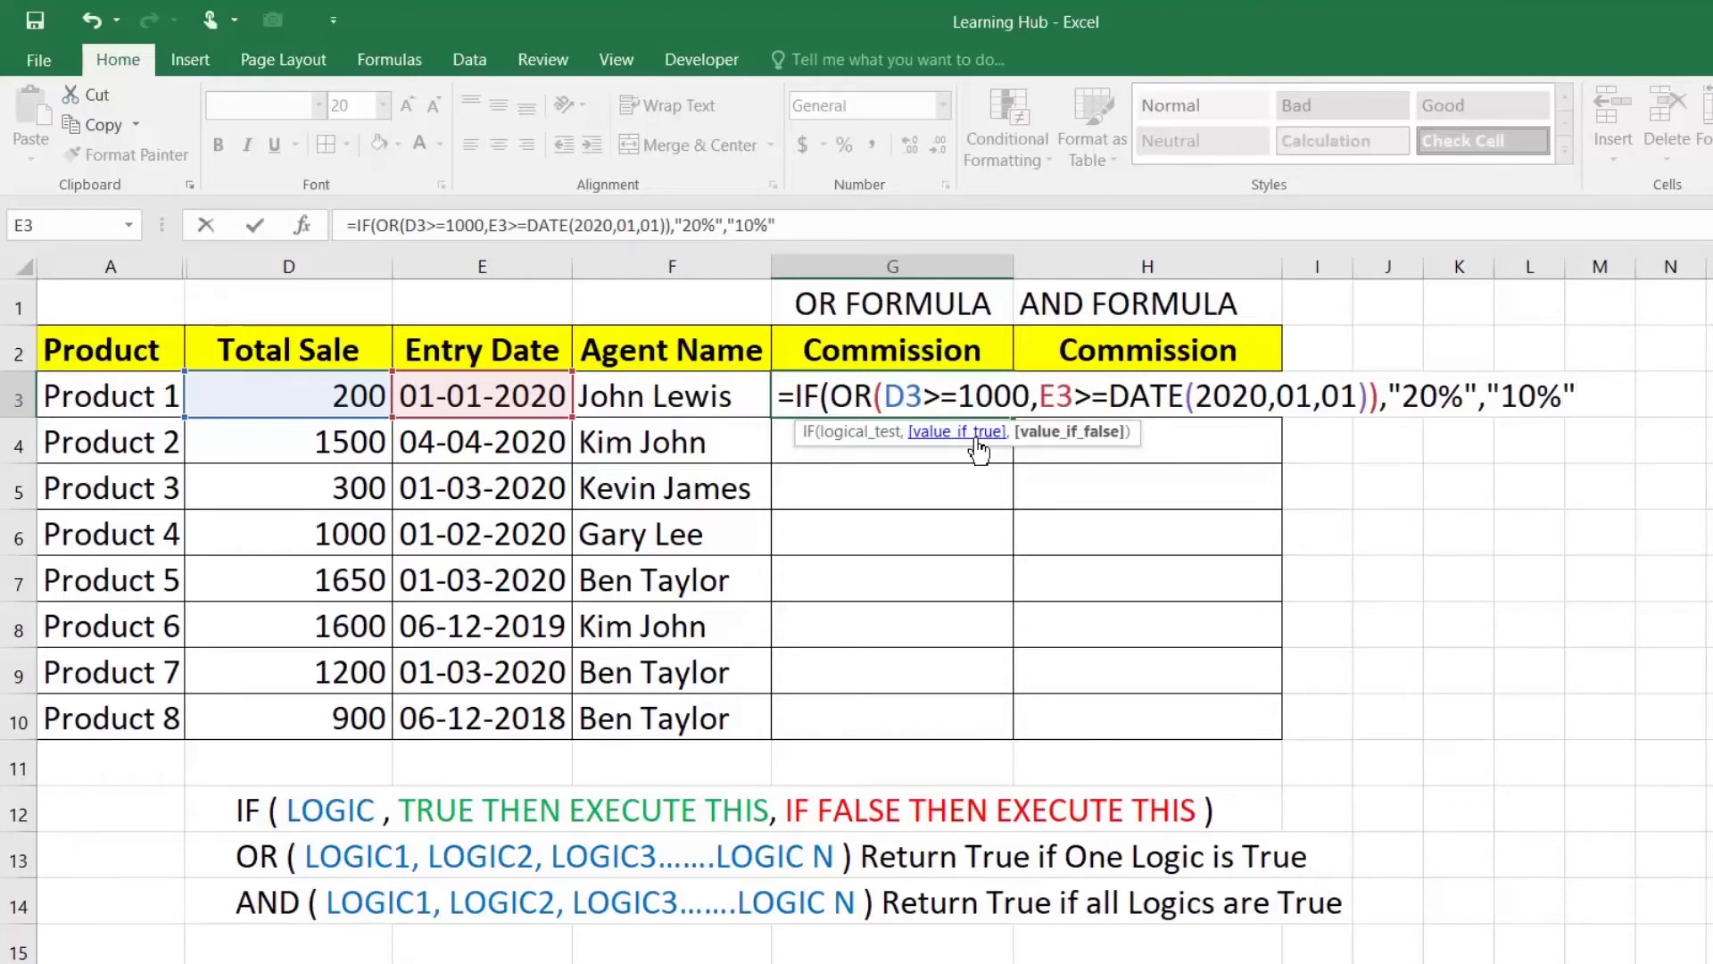
text())
key(Return)
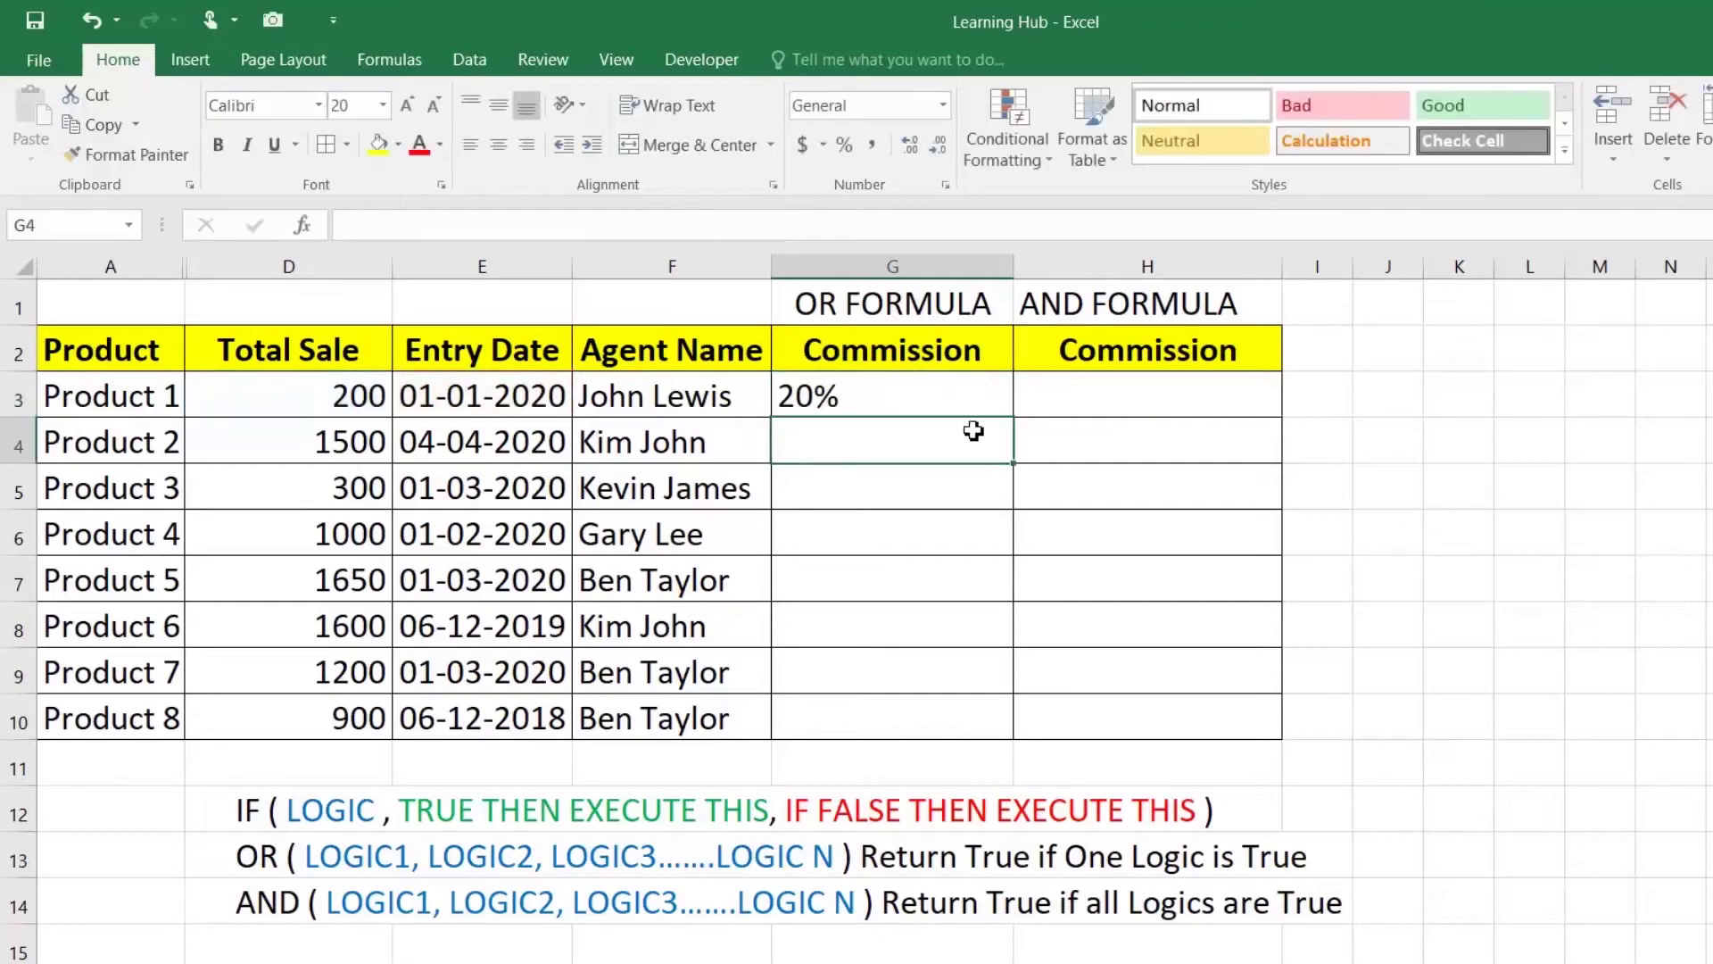
click(979, 392)
drag(1013, 420, 1014, 728)
click(815, 412)
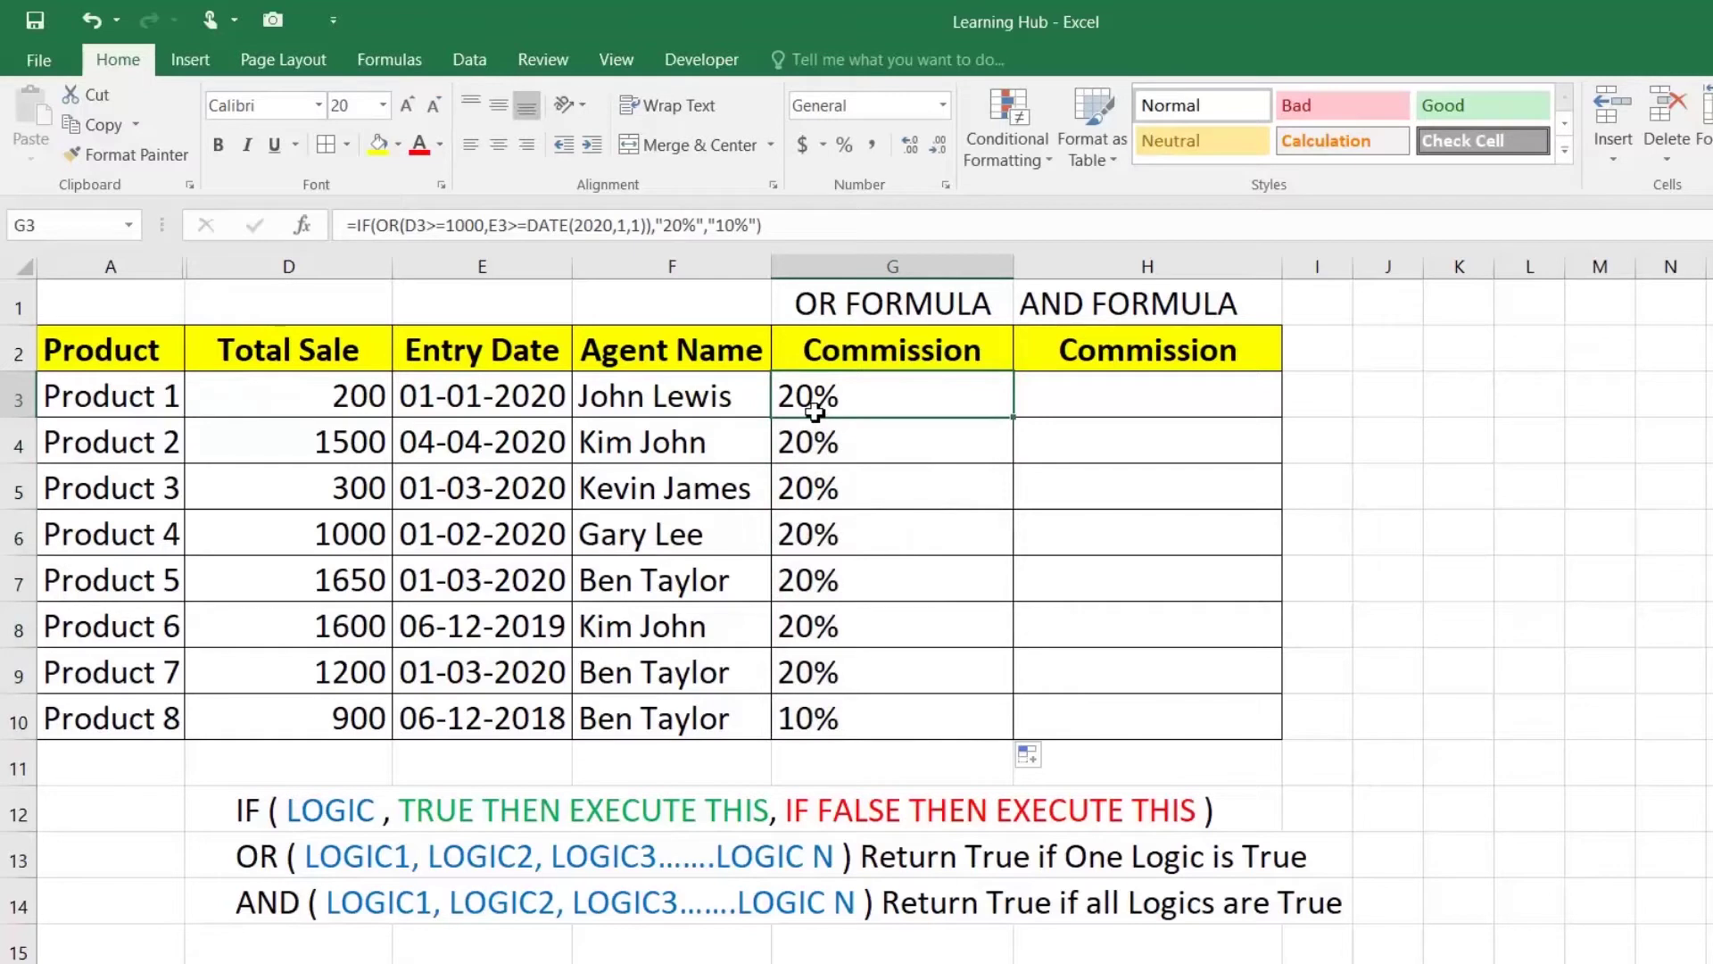
click(343, 395)
click(488, 397)
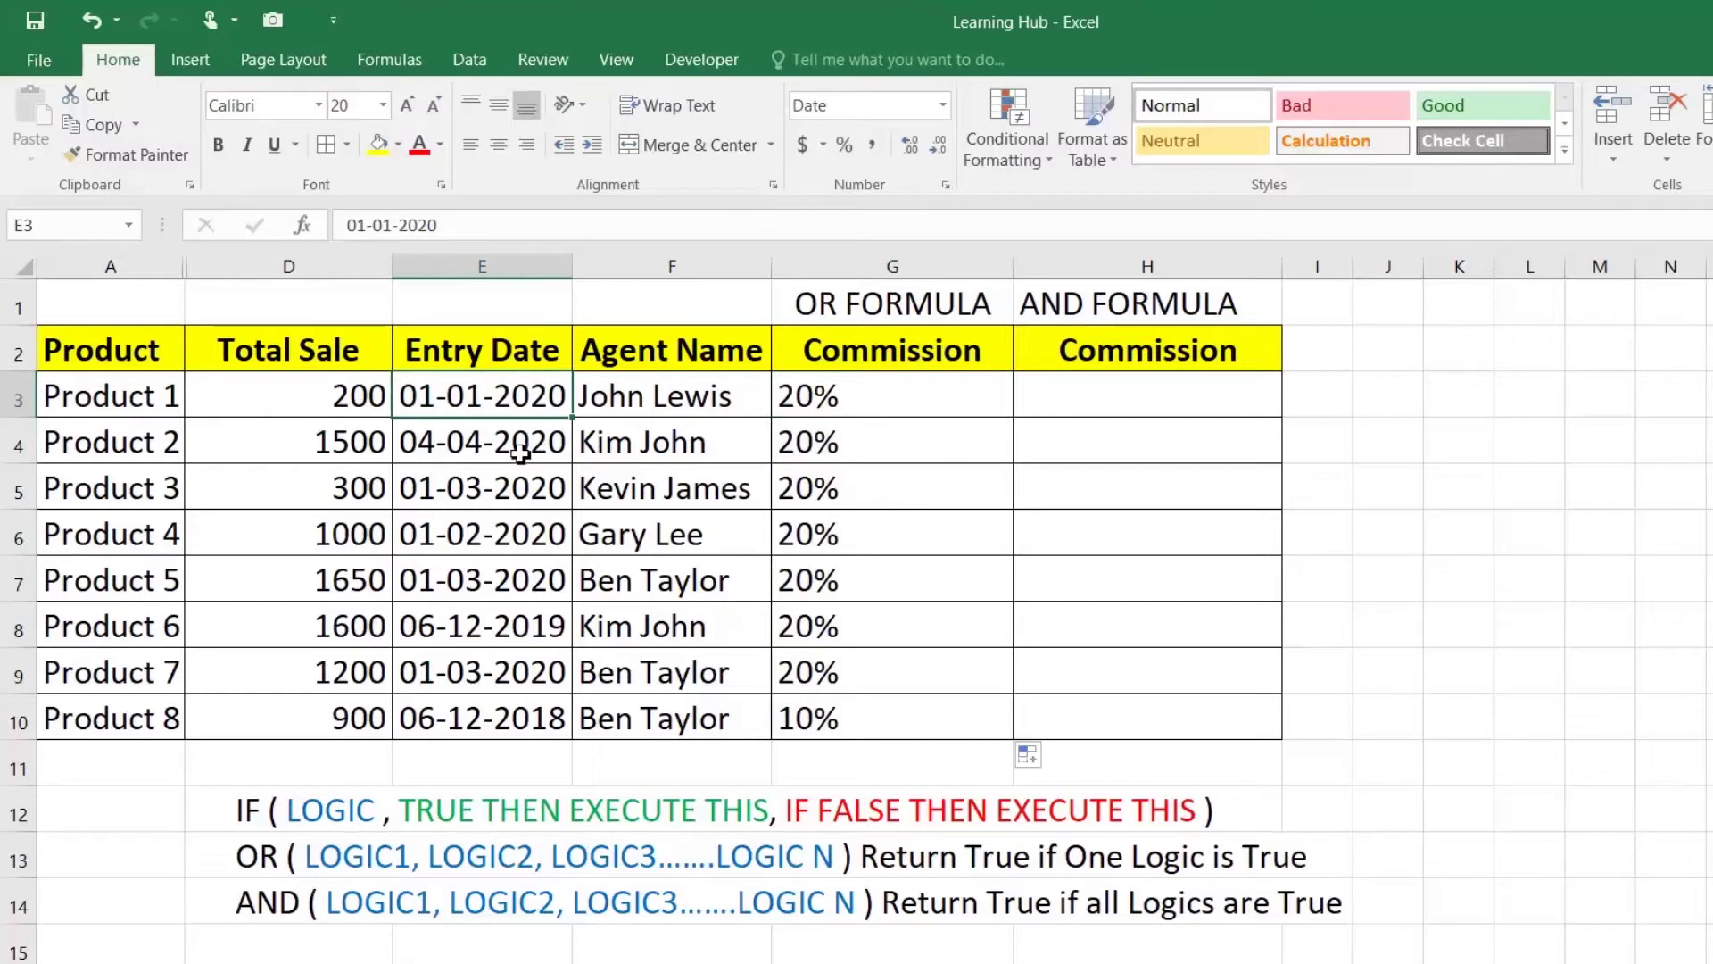
click(887, 393)
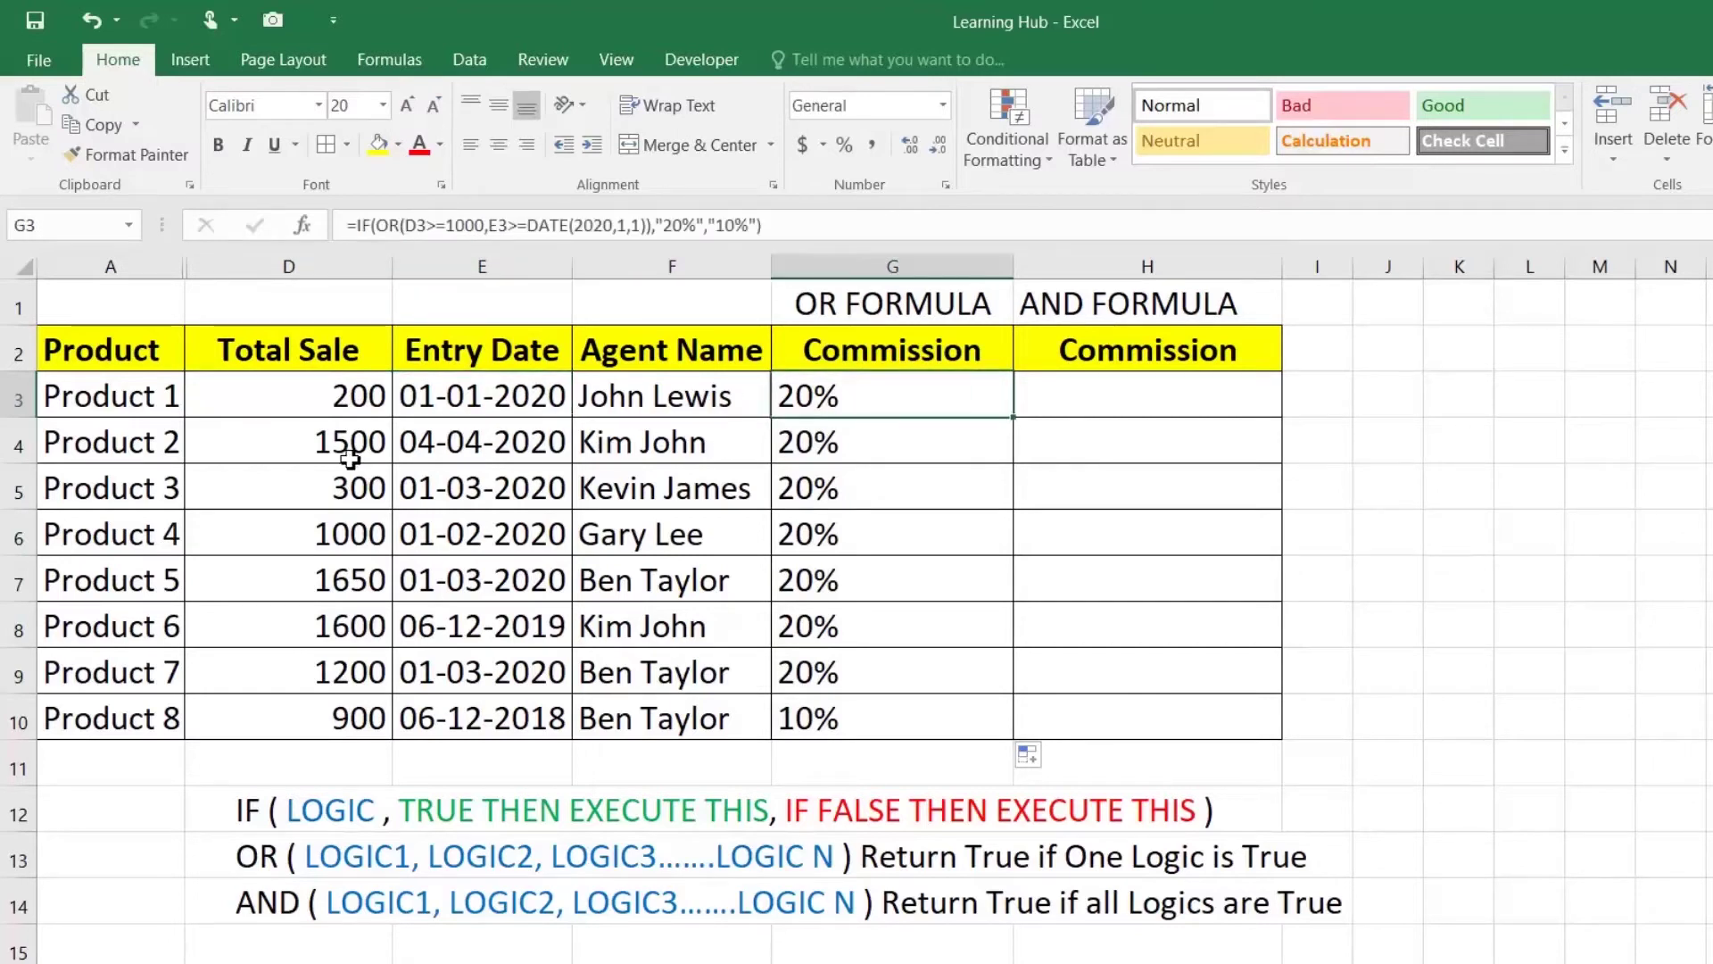
drag(362, 442, 453, 443)
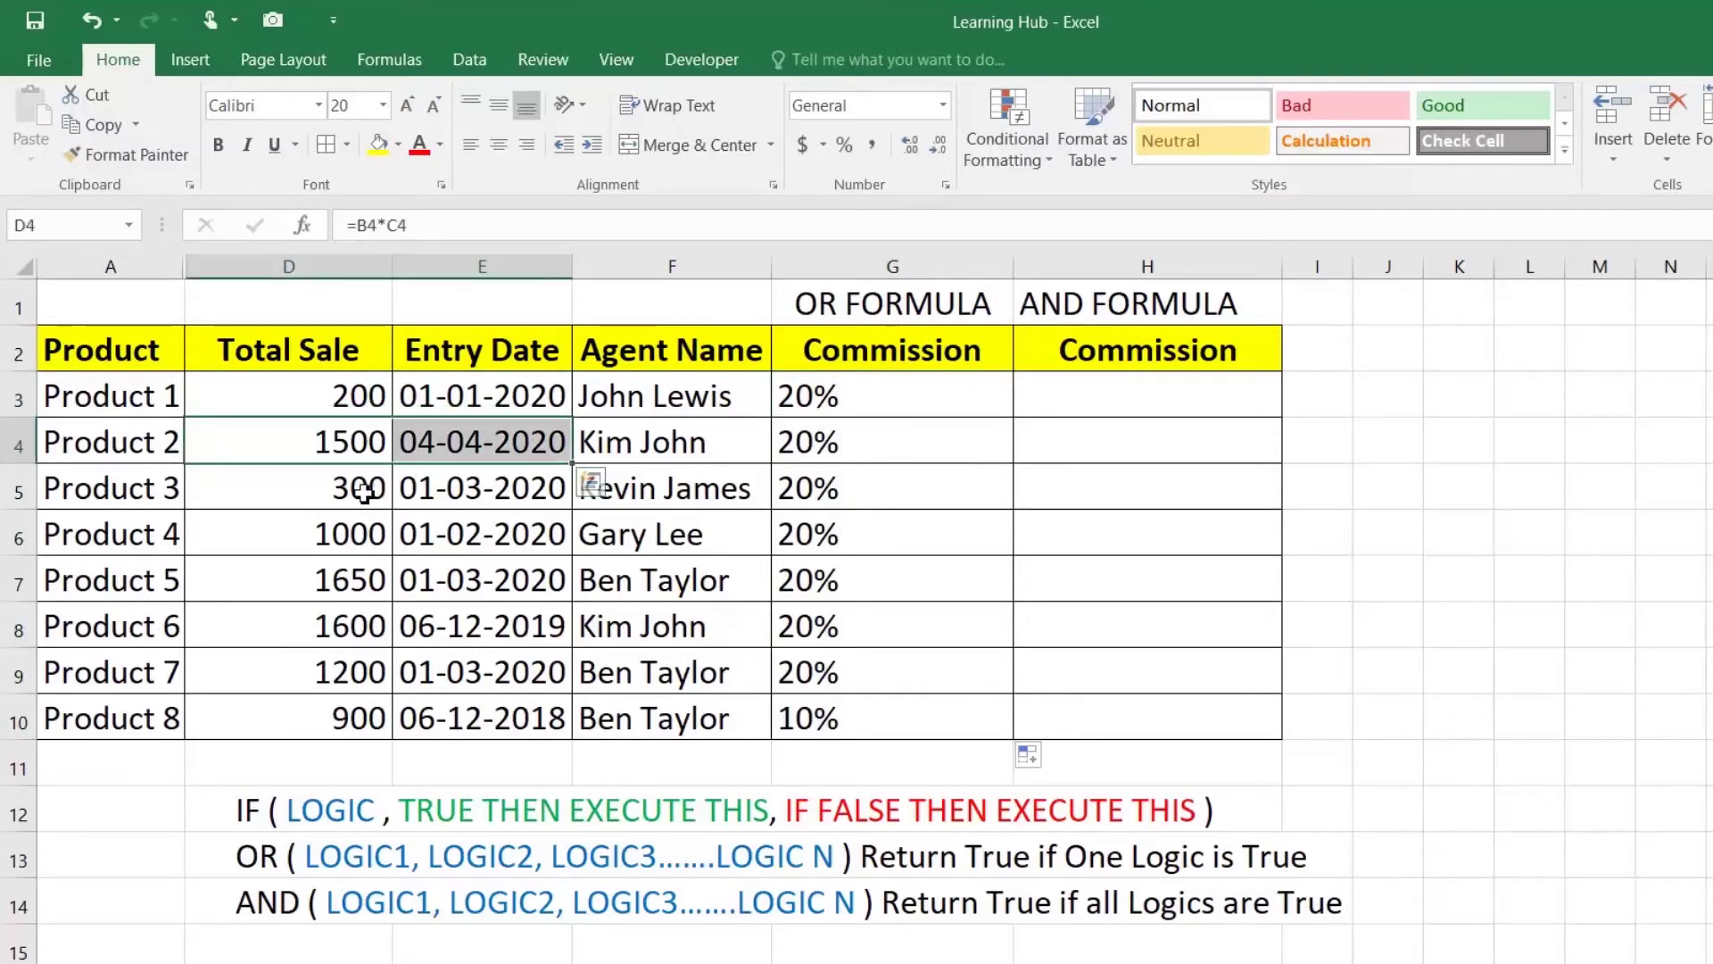
click(364, 490)
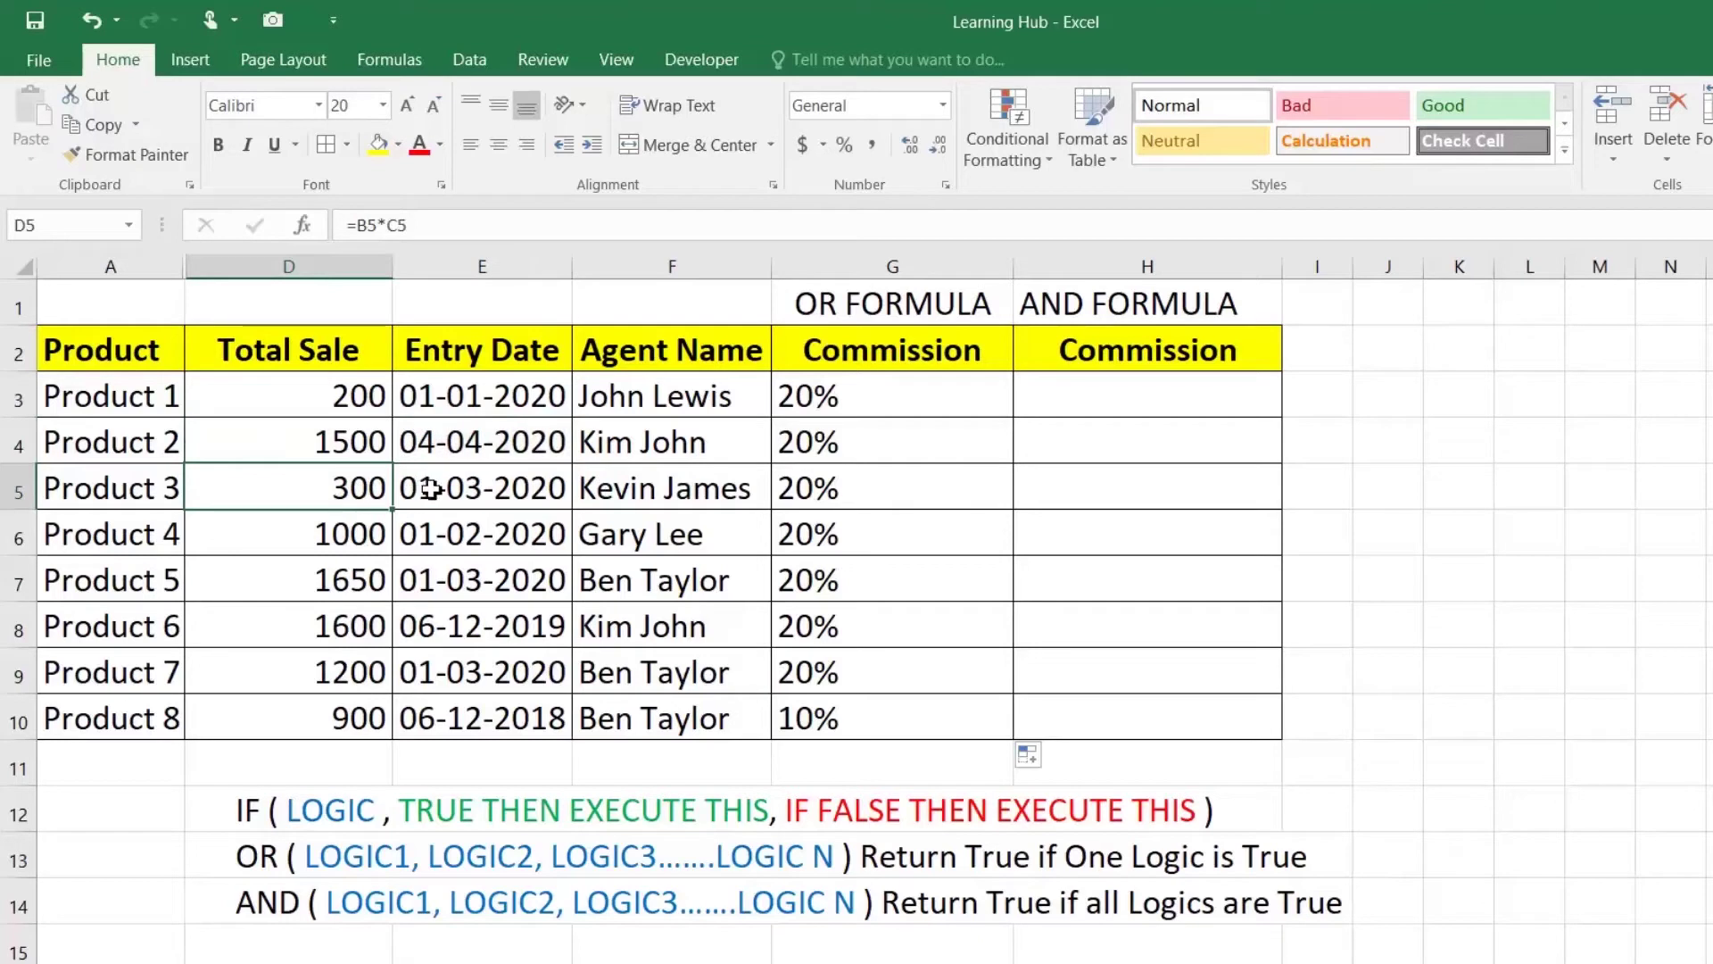
click(457, 489)
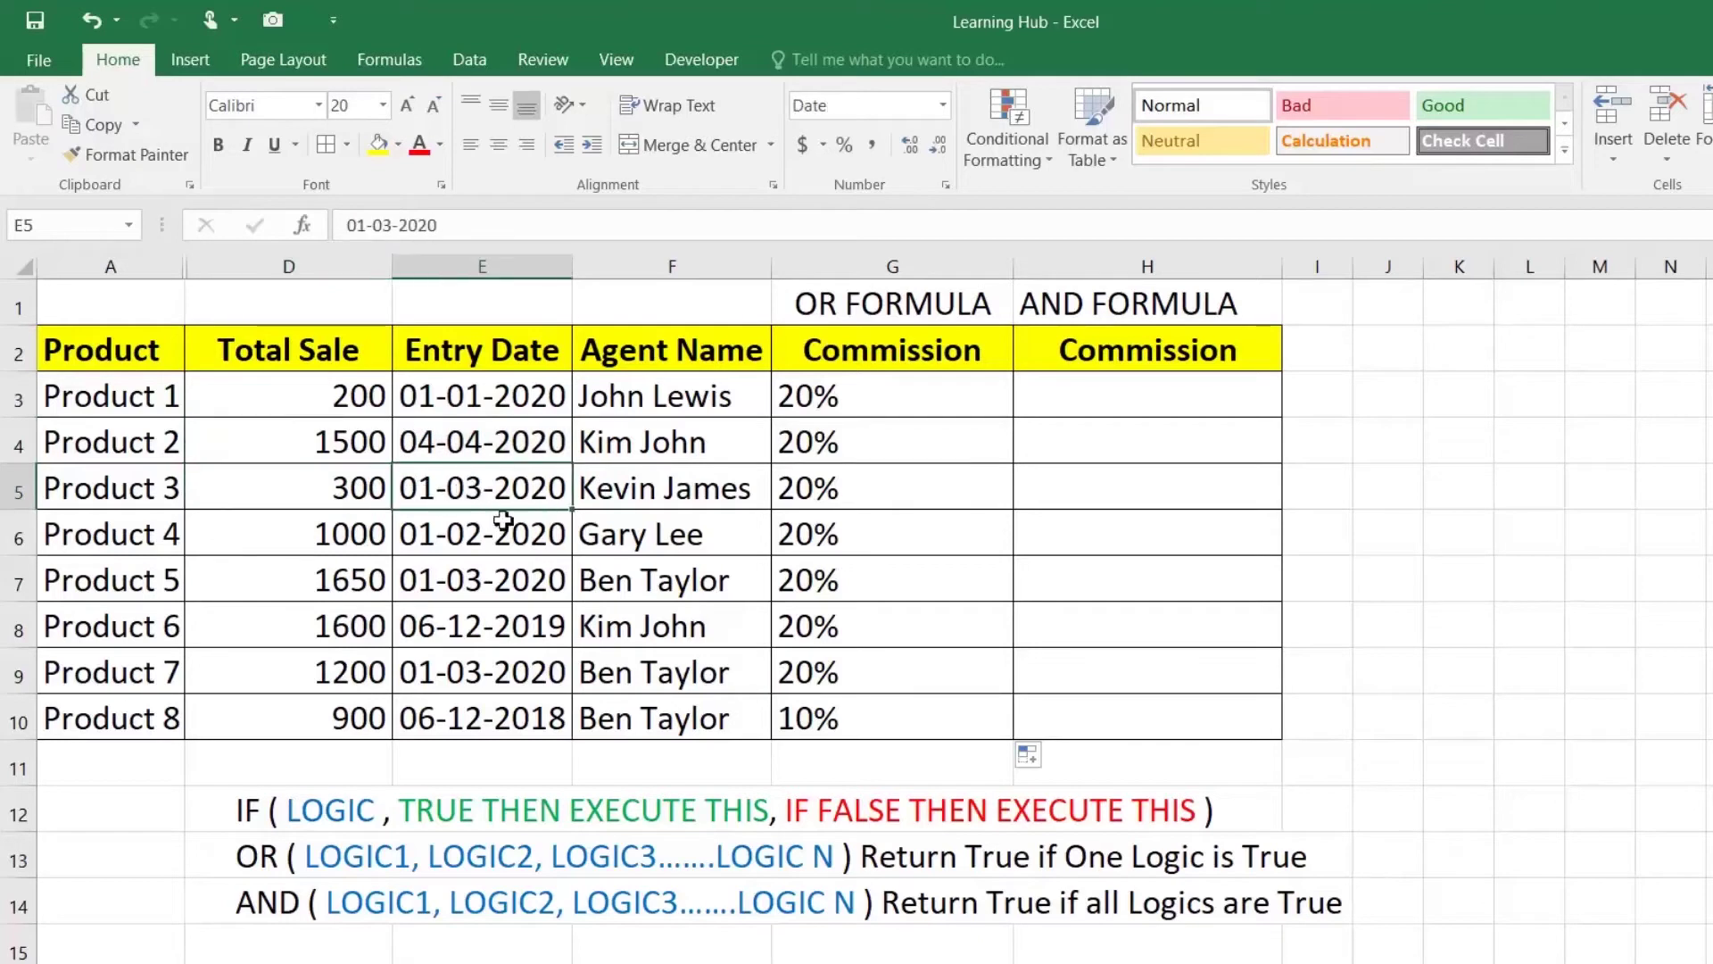
drag(382, 539, 450, 538)
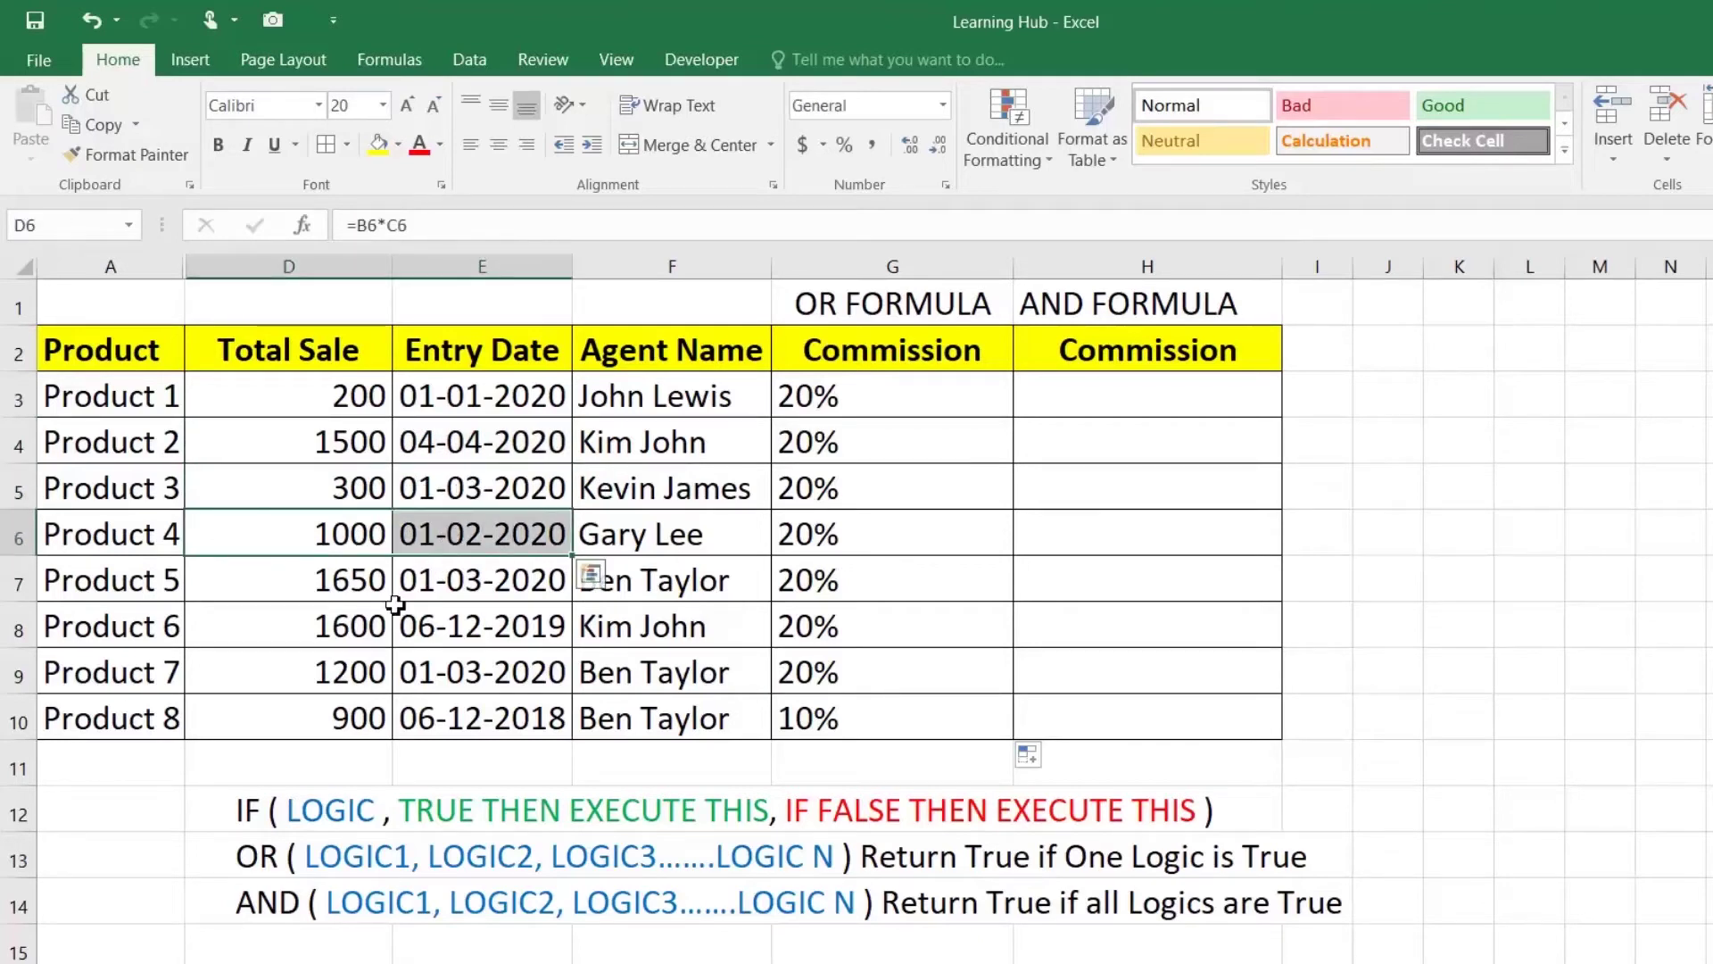
click(367, 727)
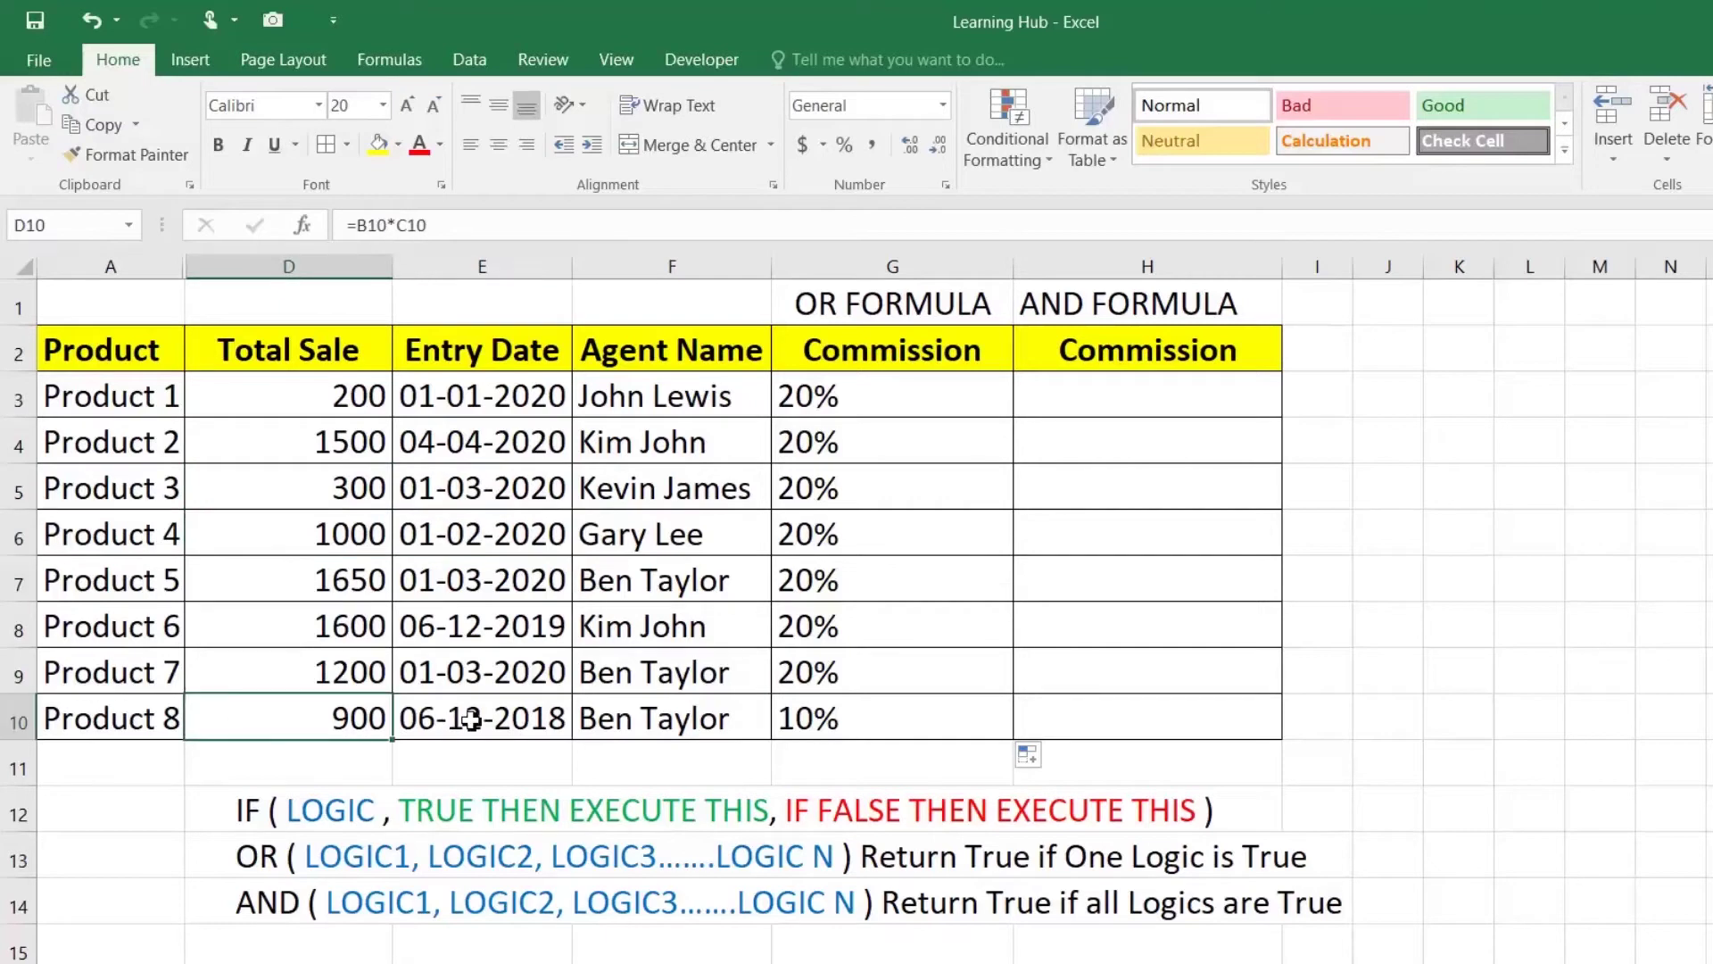
click(471, 719)
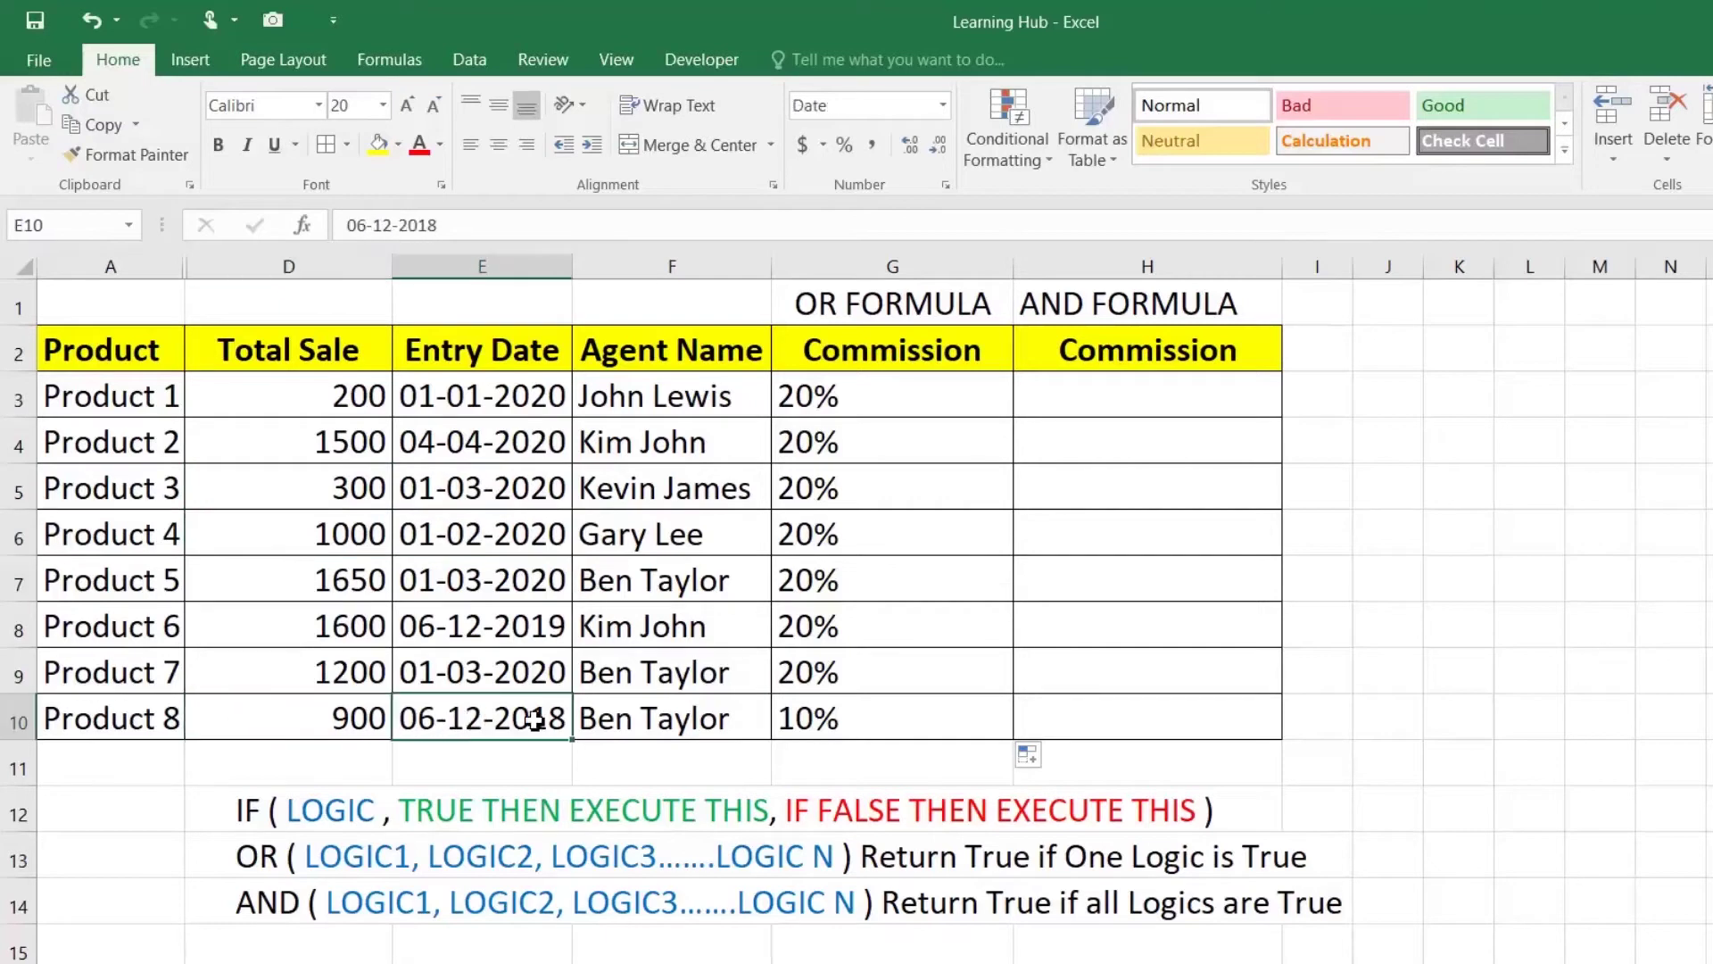
double_click(872, 719)
drag(1057, 719, 1111, 719)
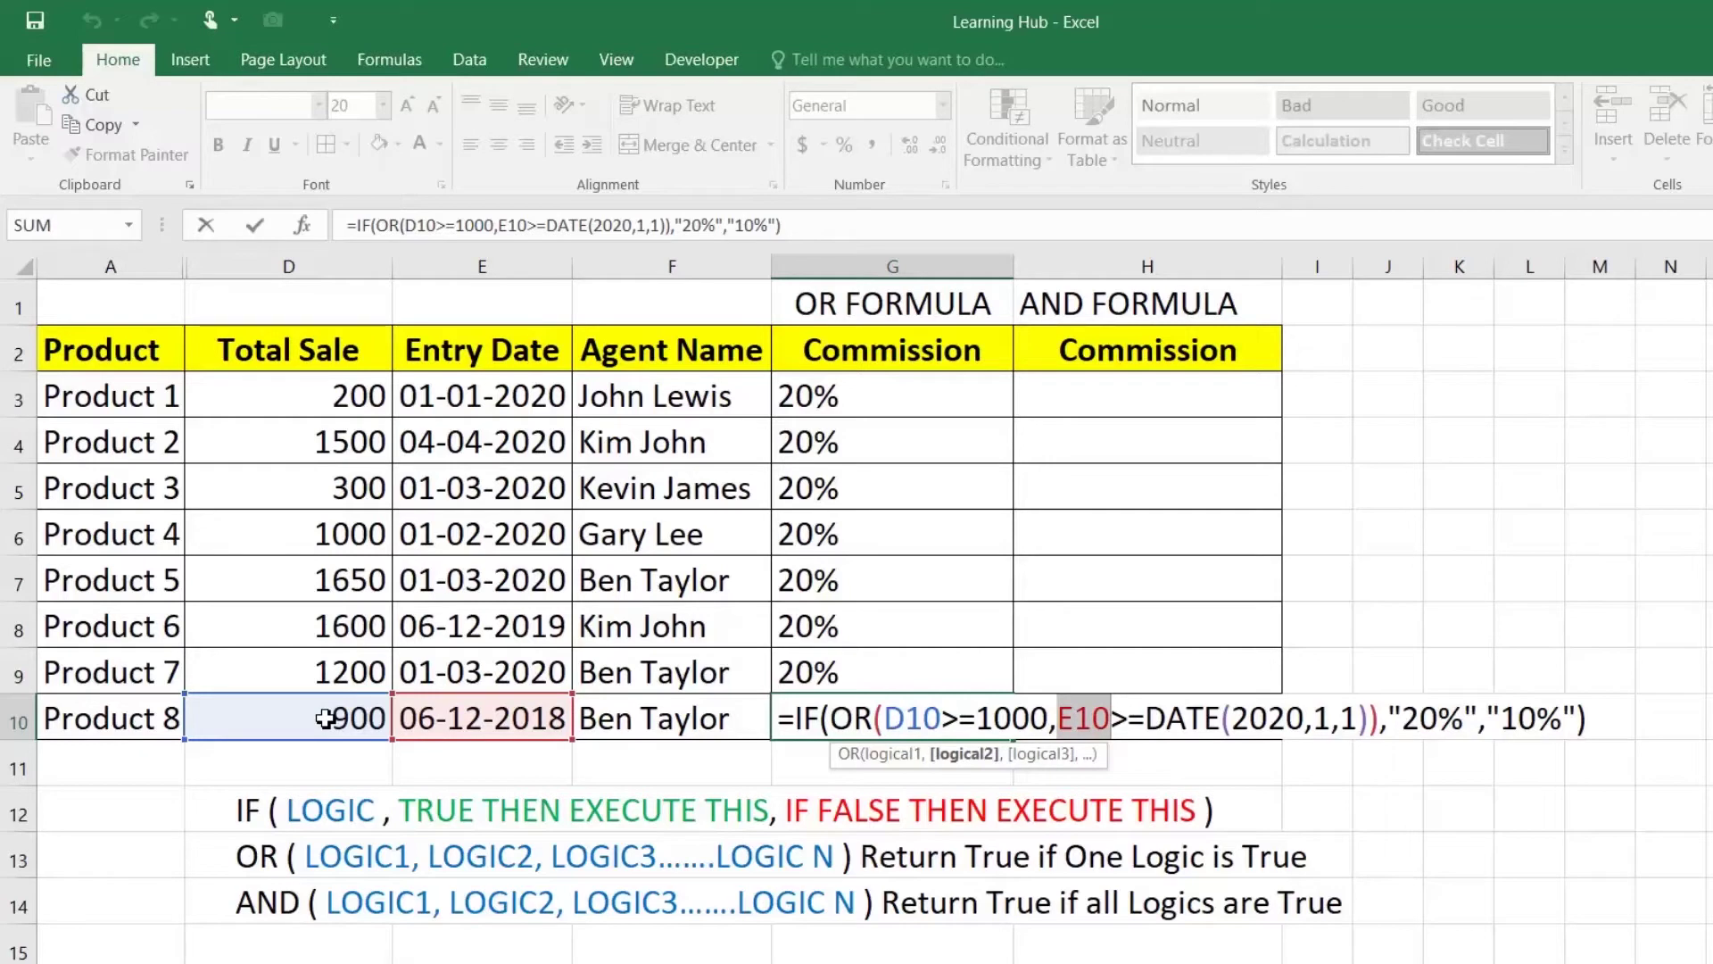
key(ctrl+Return)
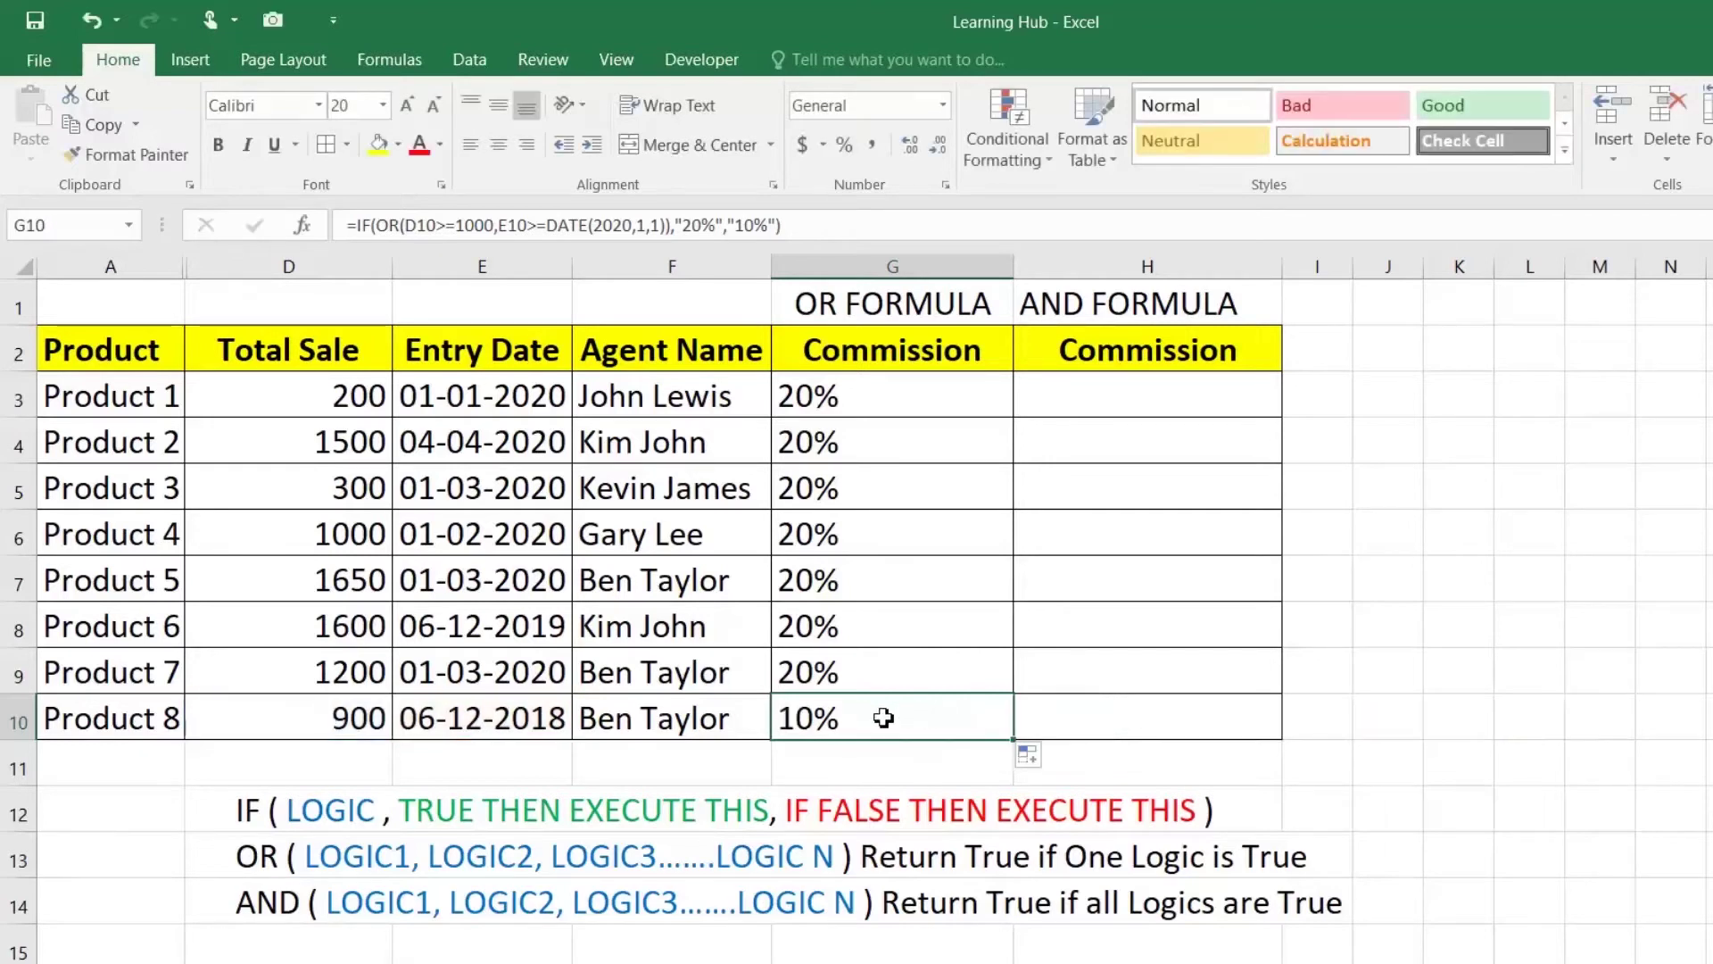
click(346, 626)
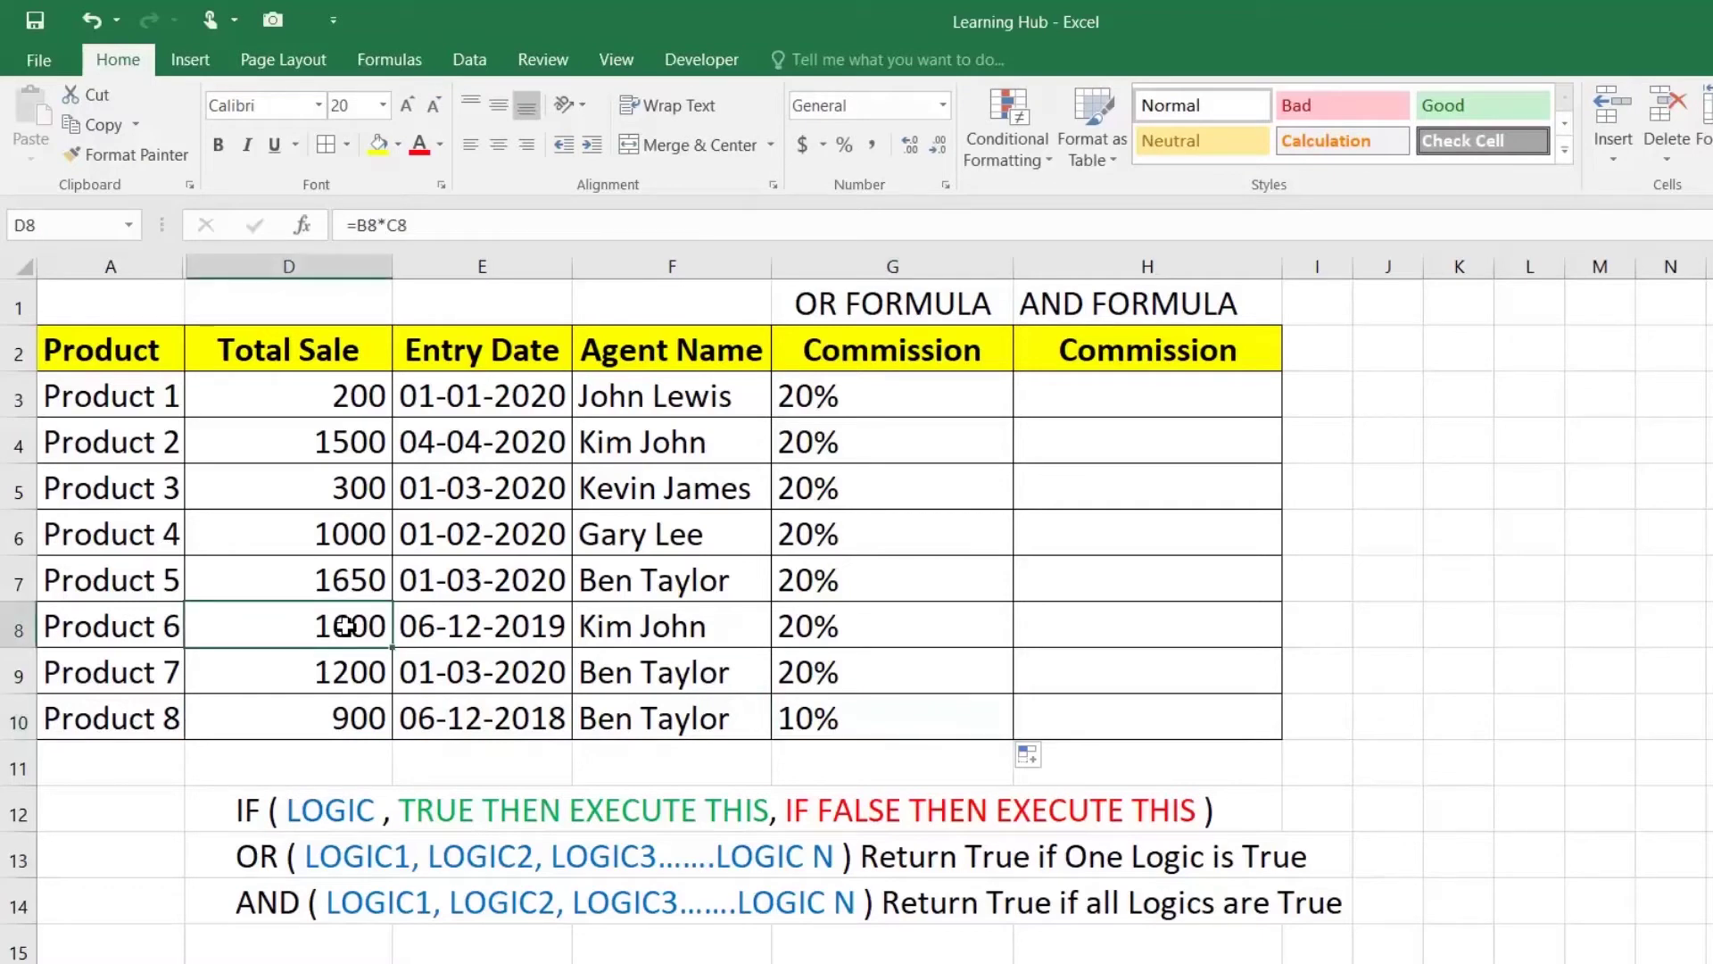
text(200)
key(Return)
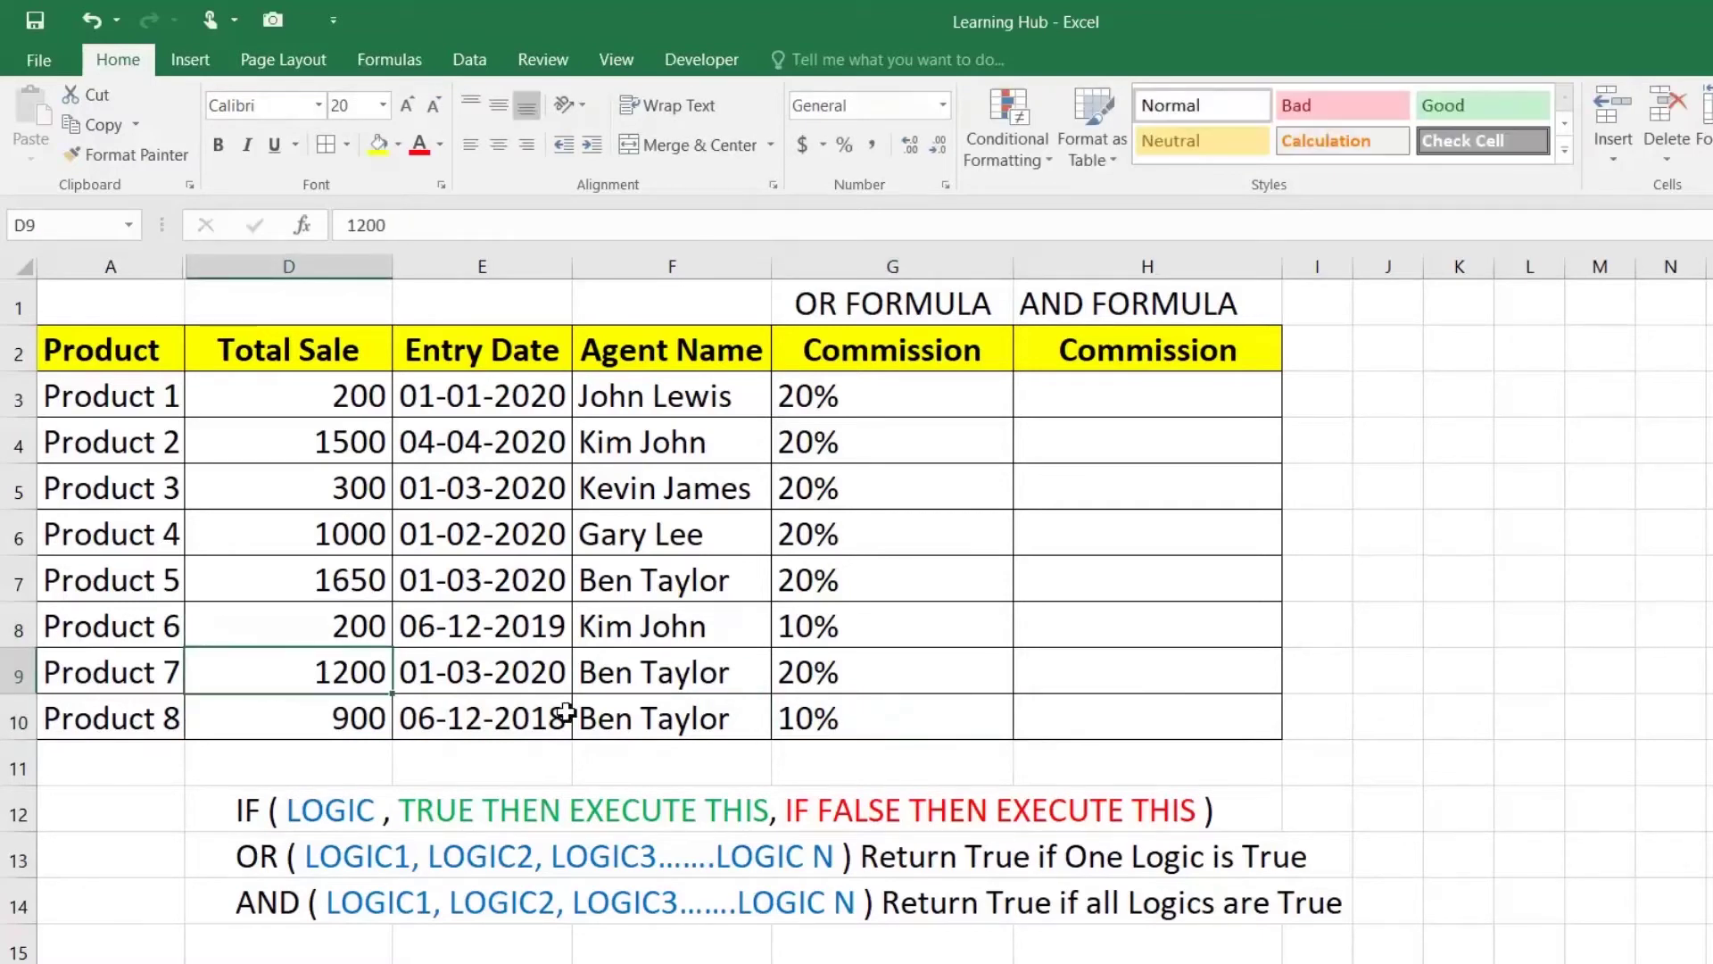
click(798, 626)
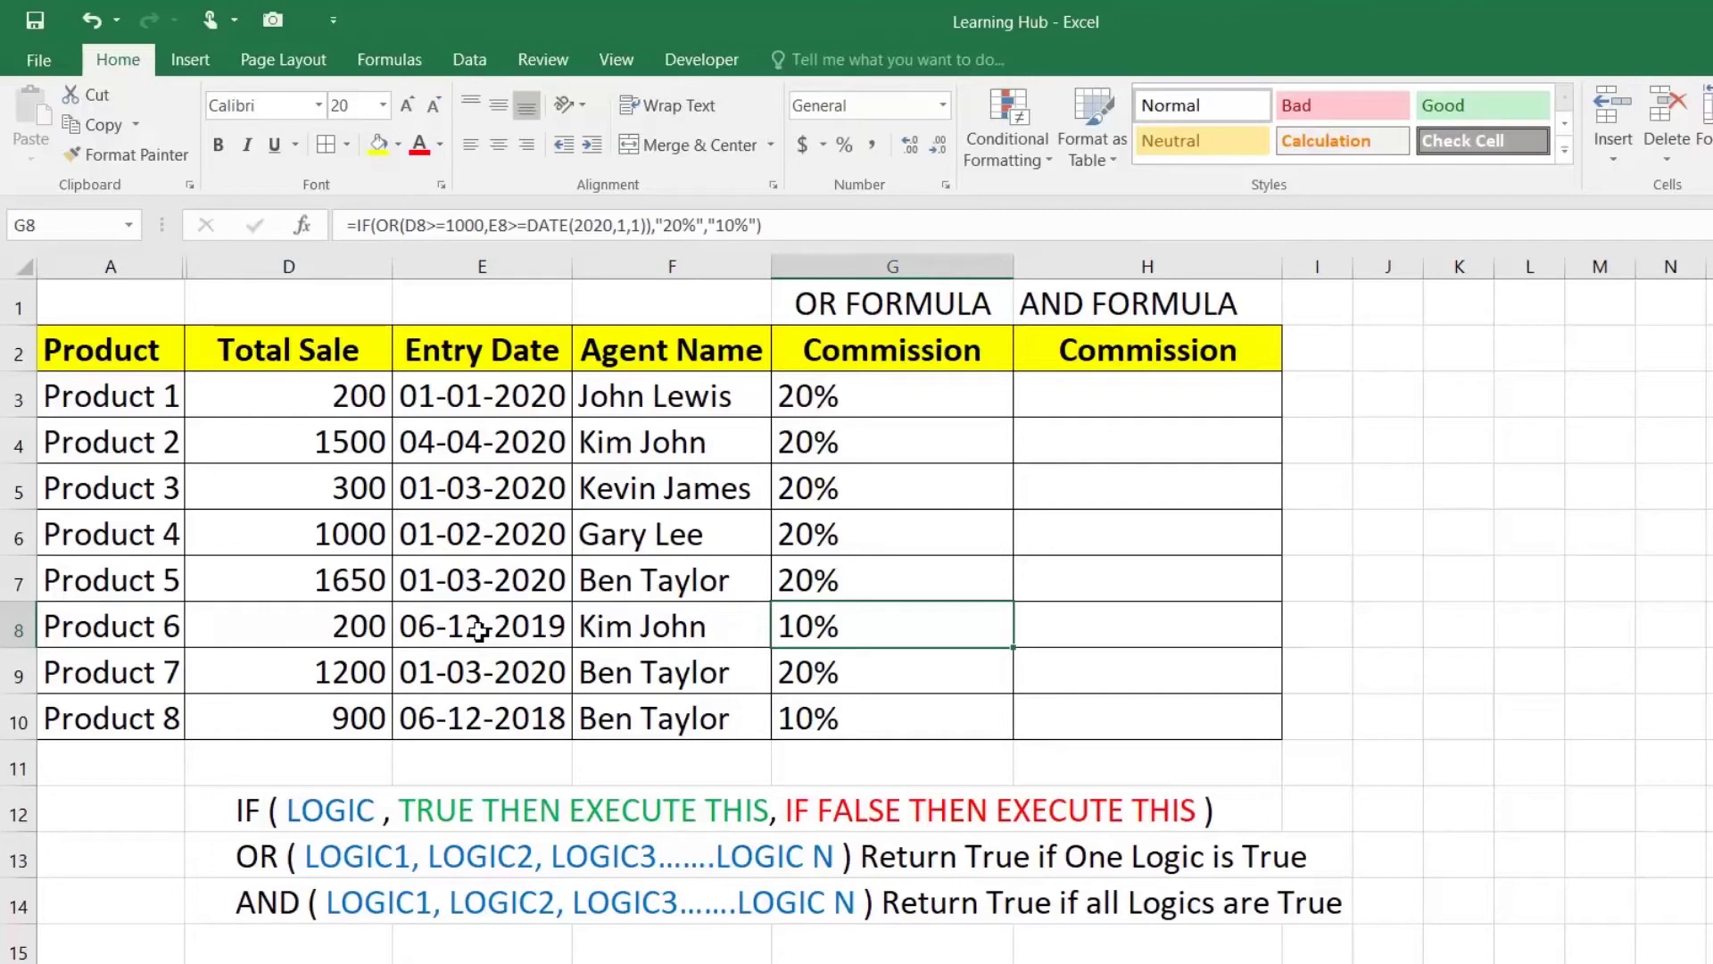
click(479, 630)
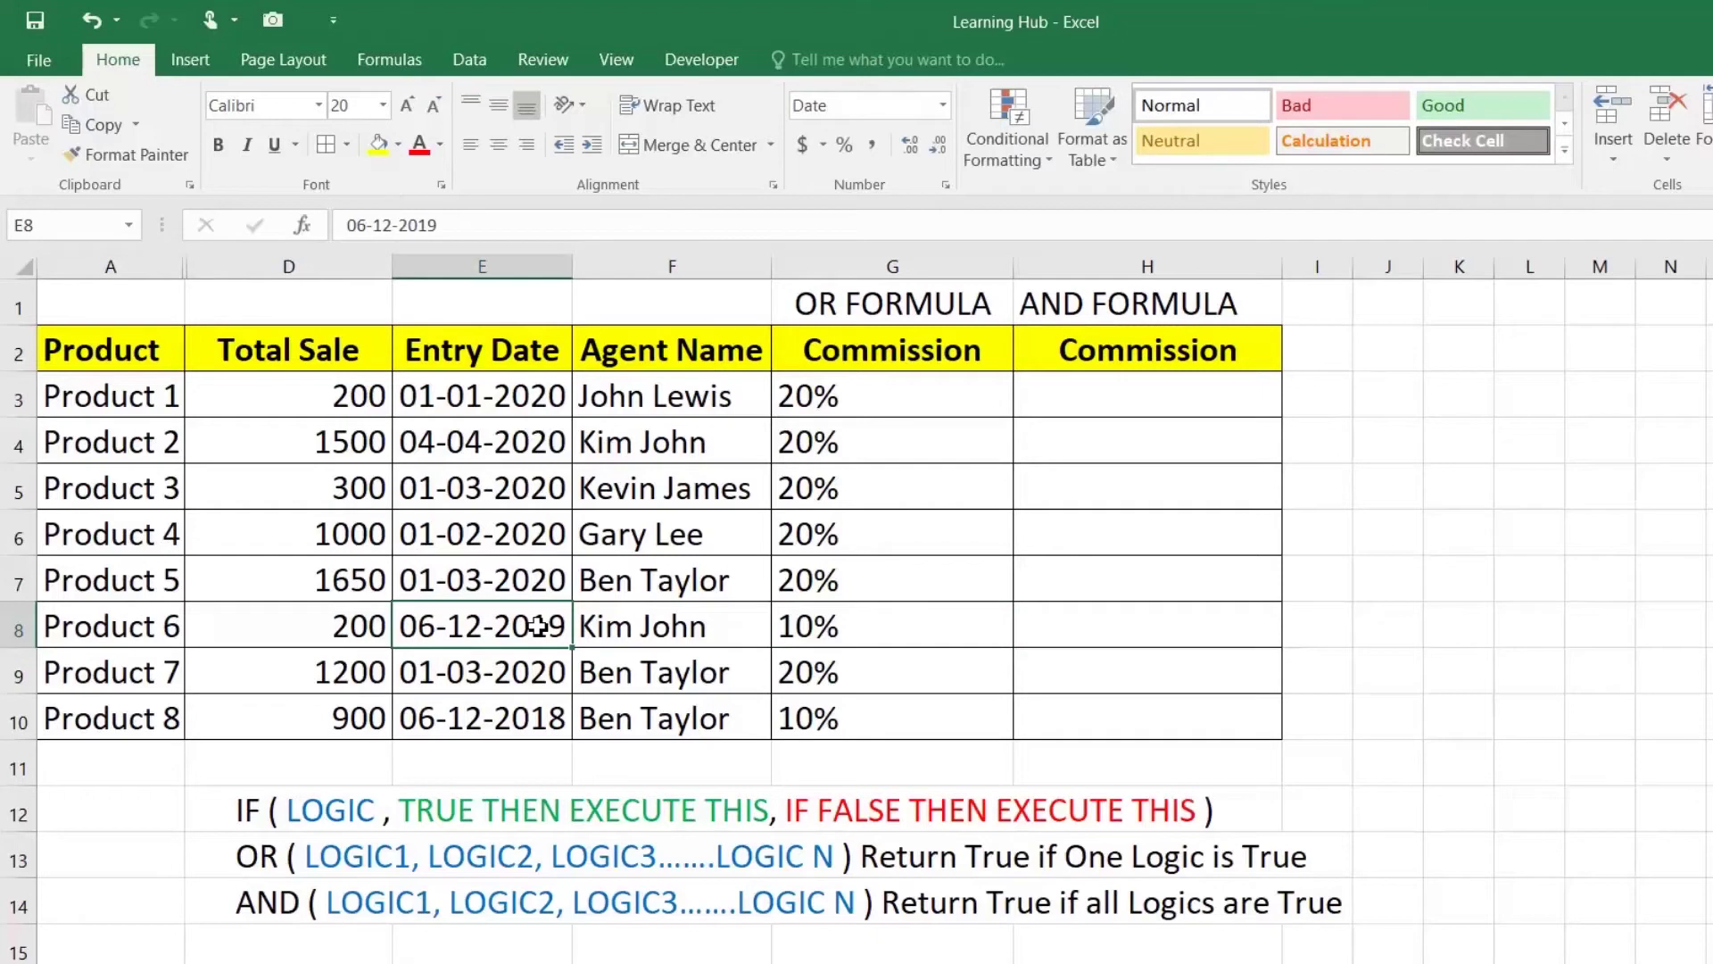
click(345, 628)
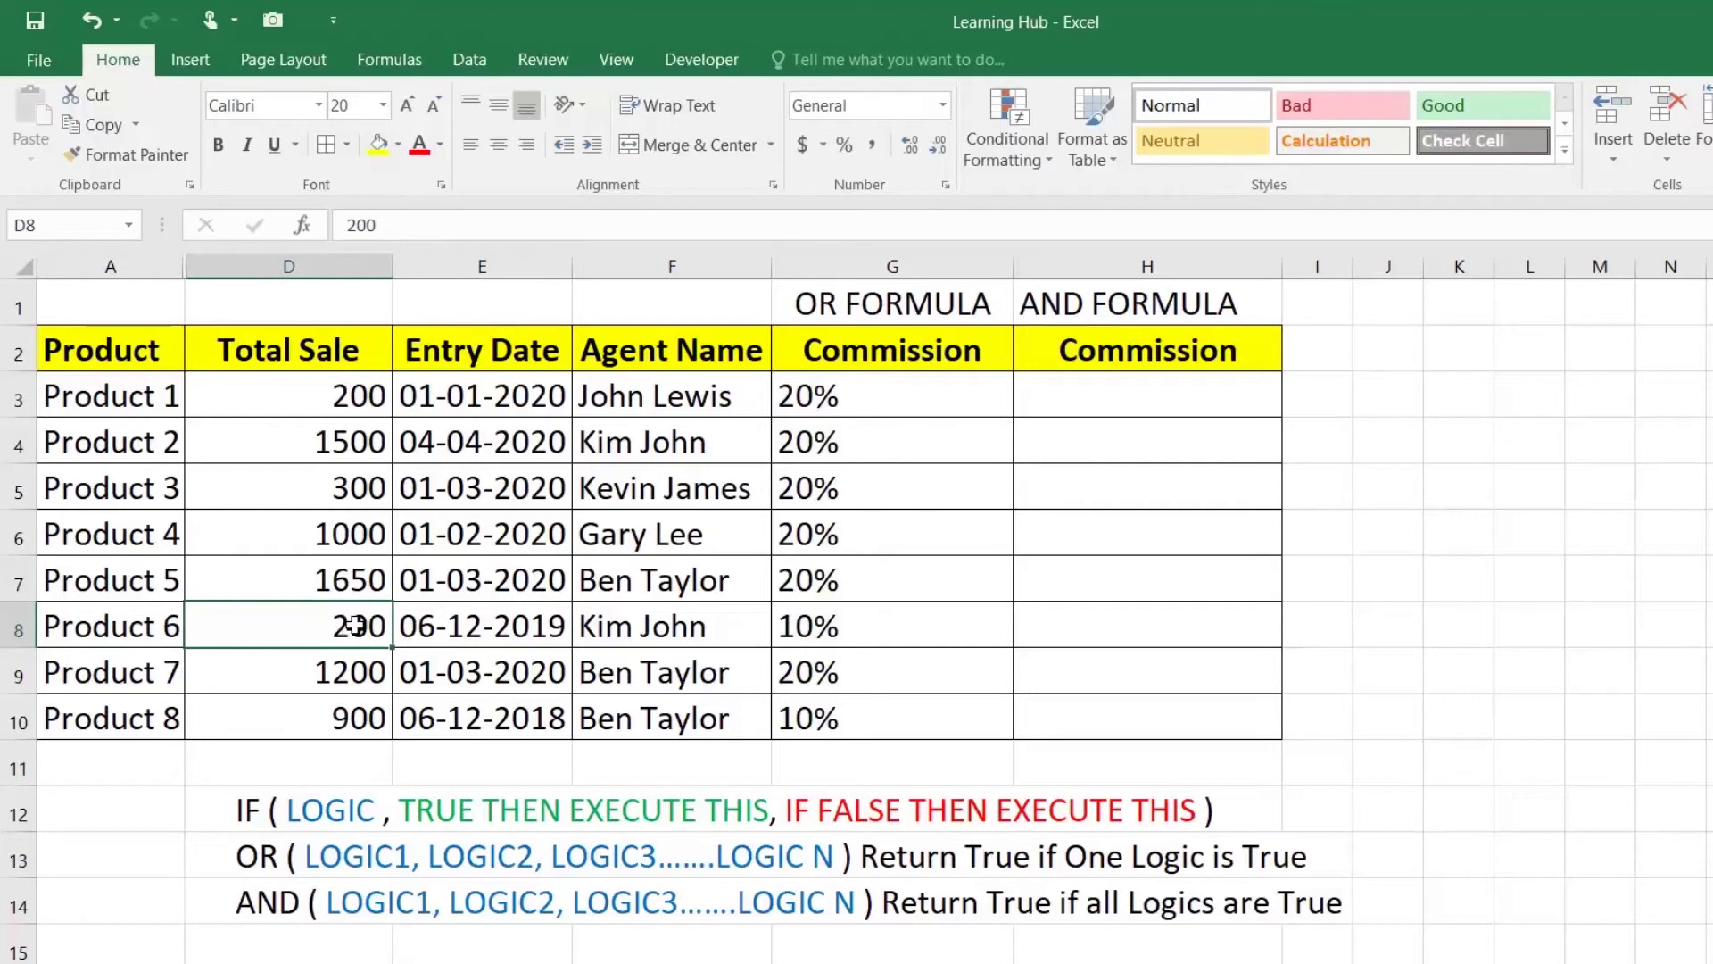
key(ctrl+z)
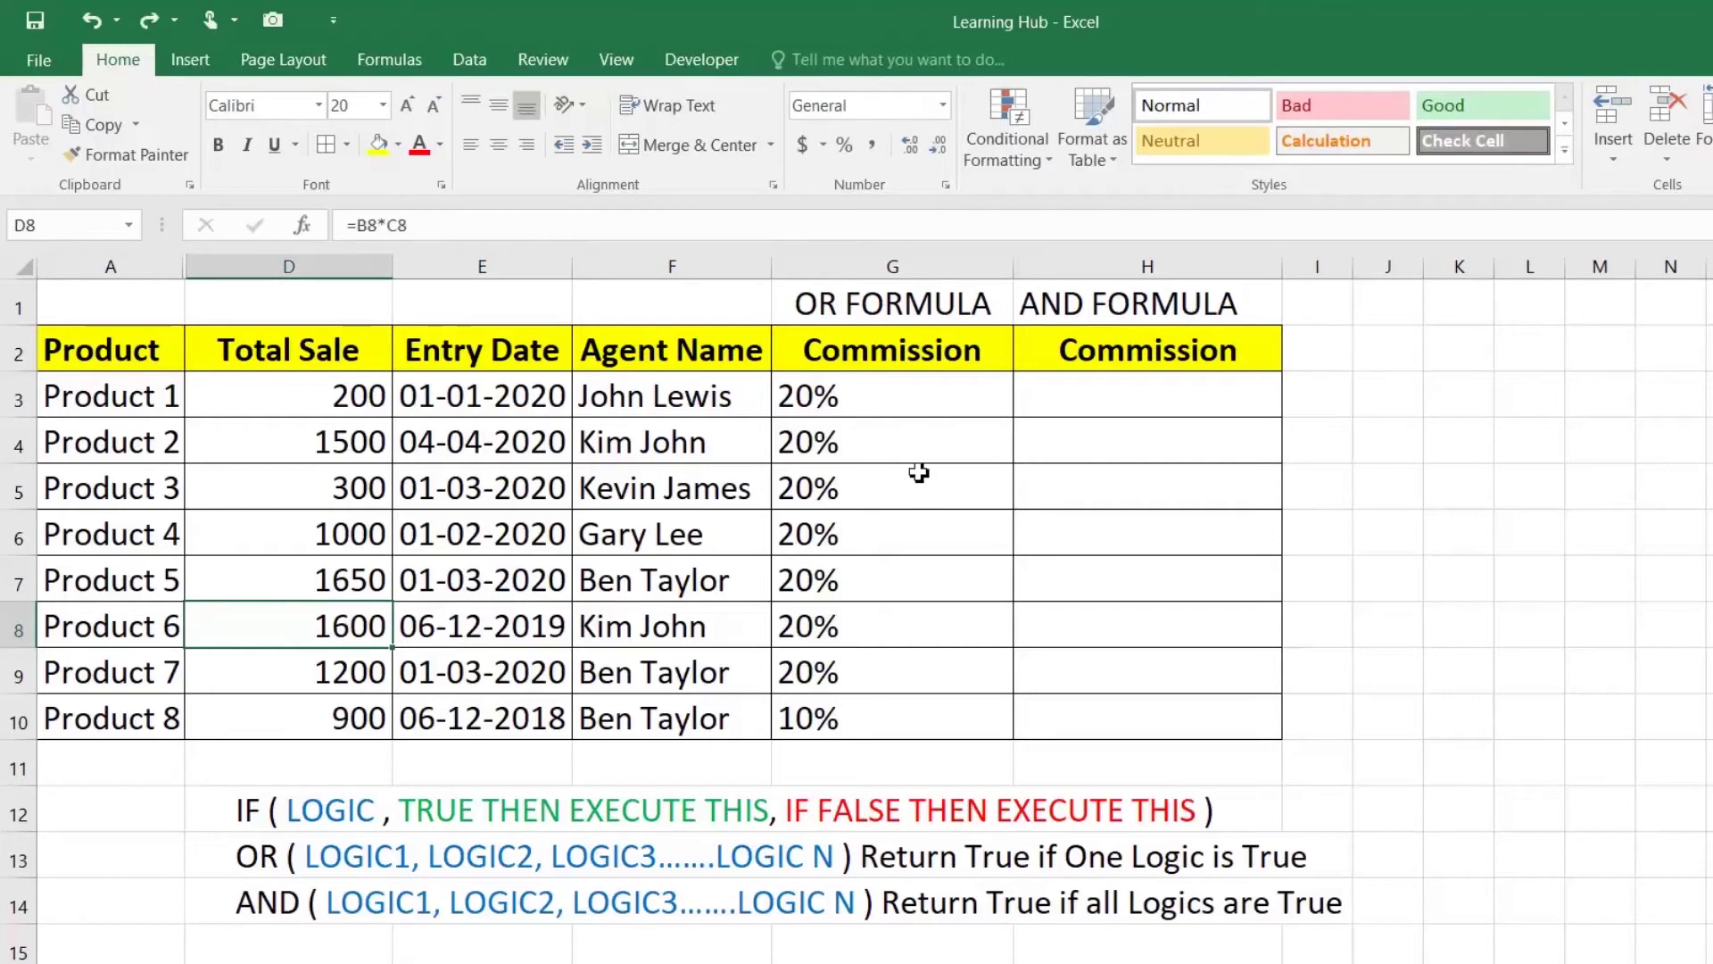
click(1080, 396)
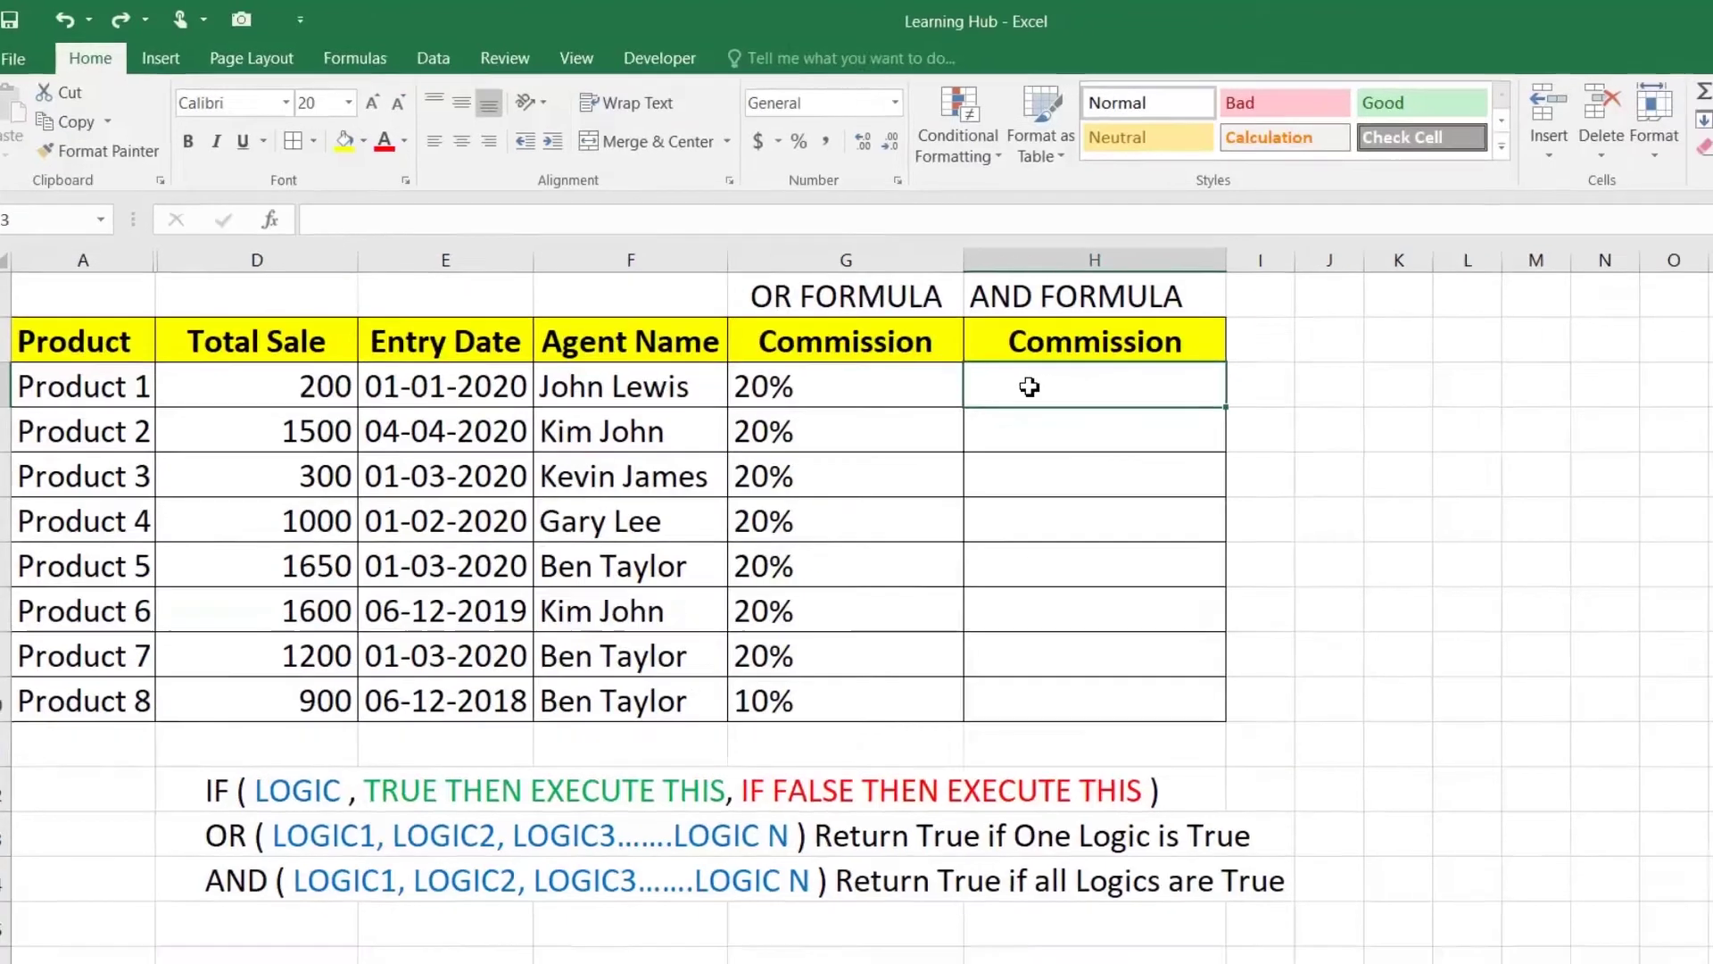
Step: Type =IF(AND(D3>=1000,E3>=DATE(2020,01,01)),"20%","10%") into H3
text(=)
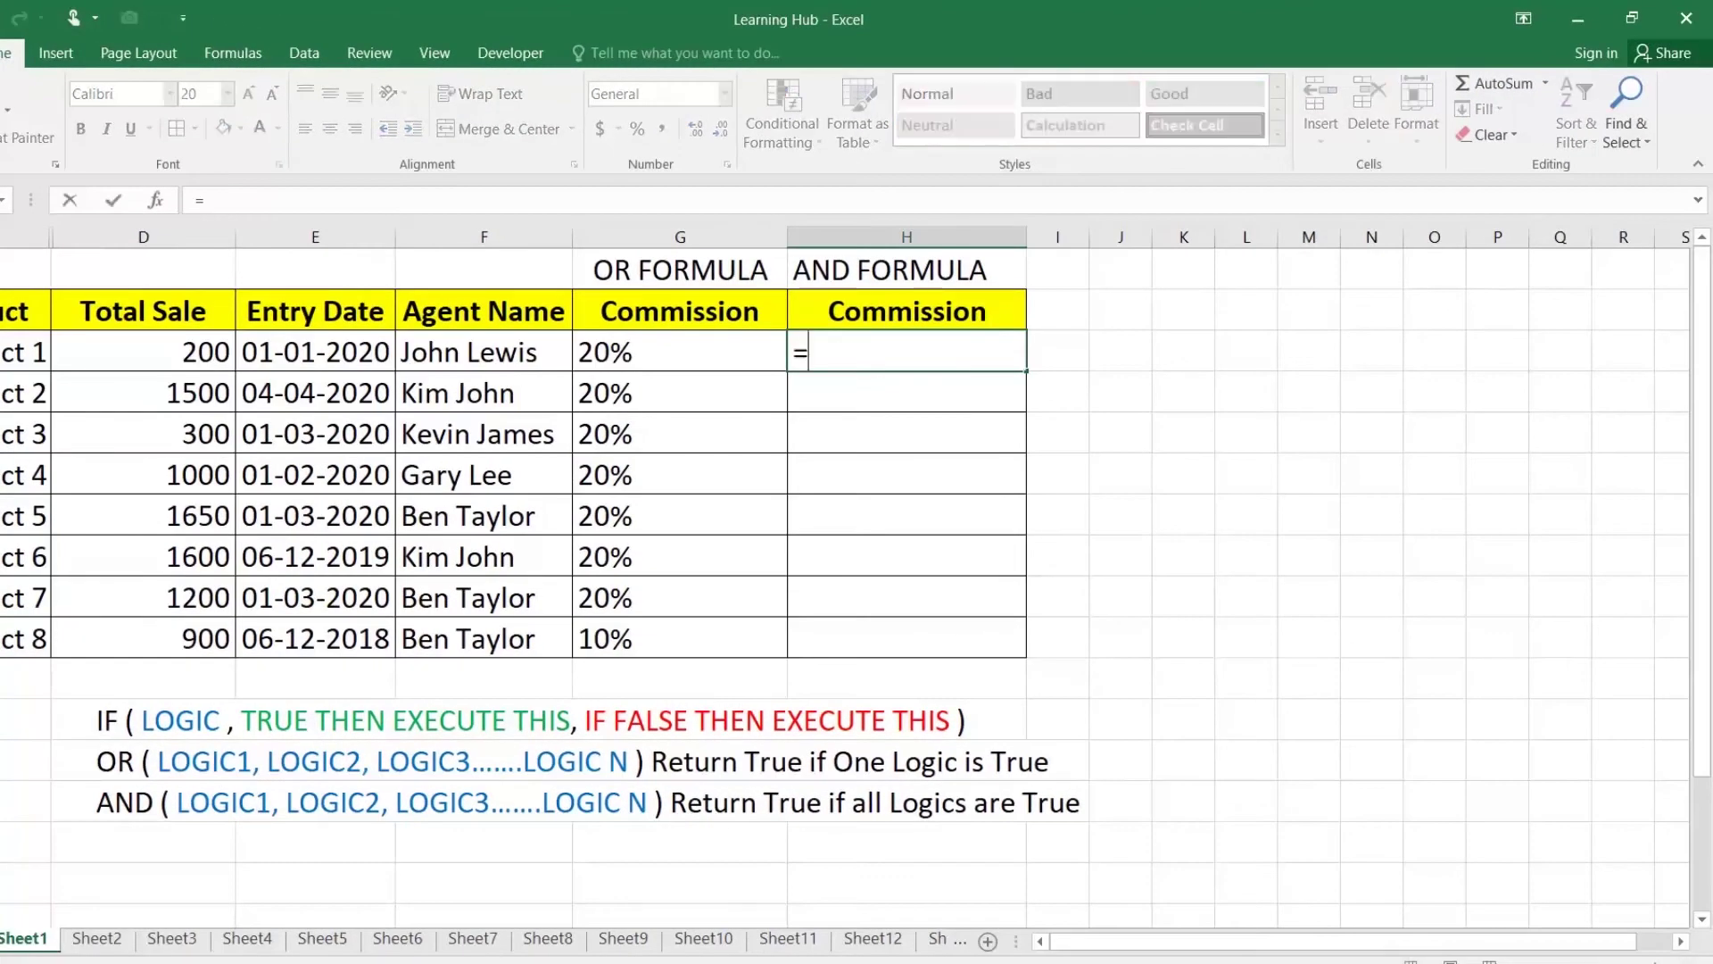
text(IF(AND()
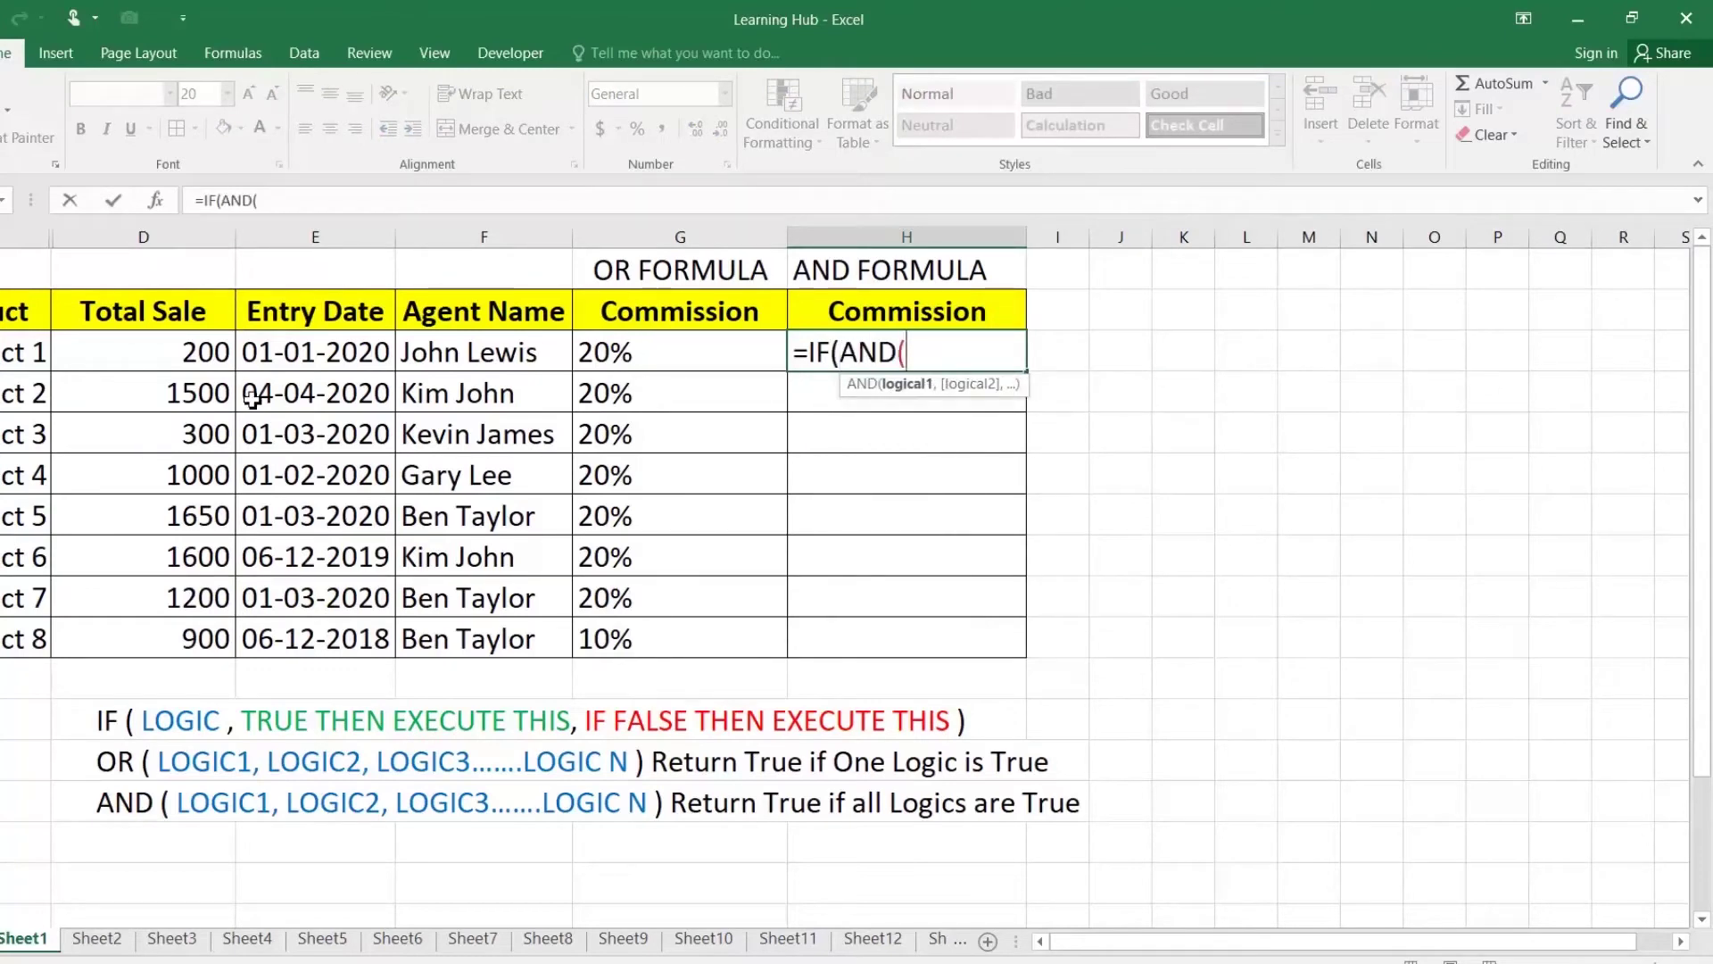
click(211, 357)
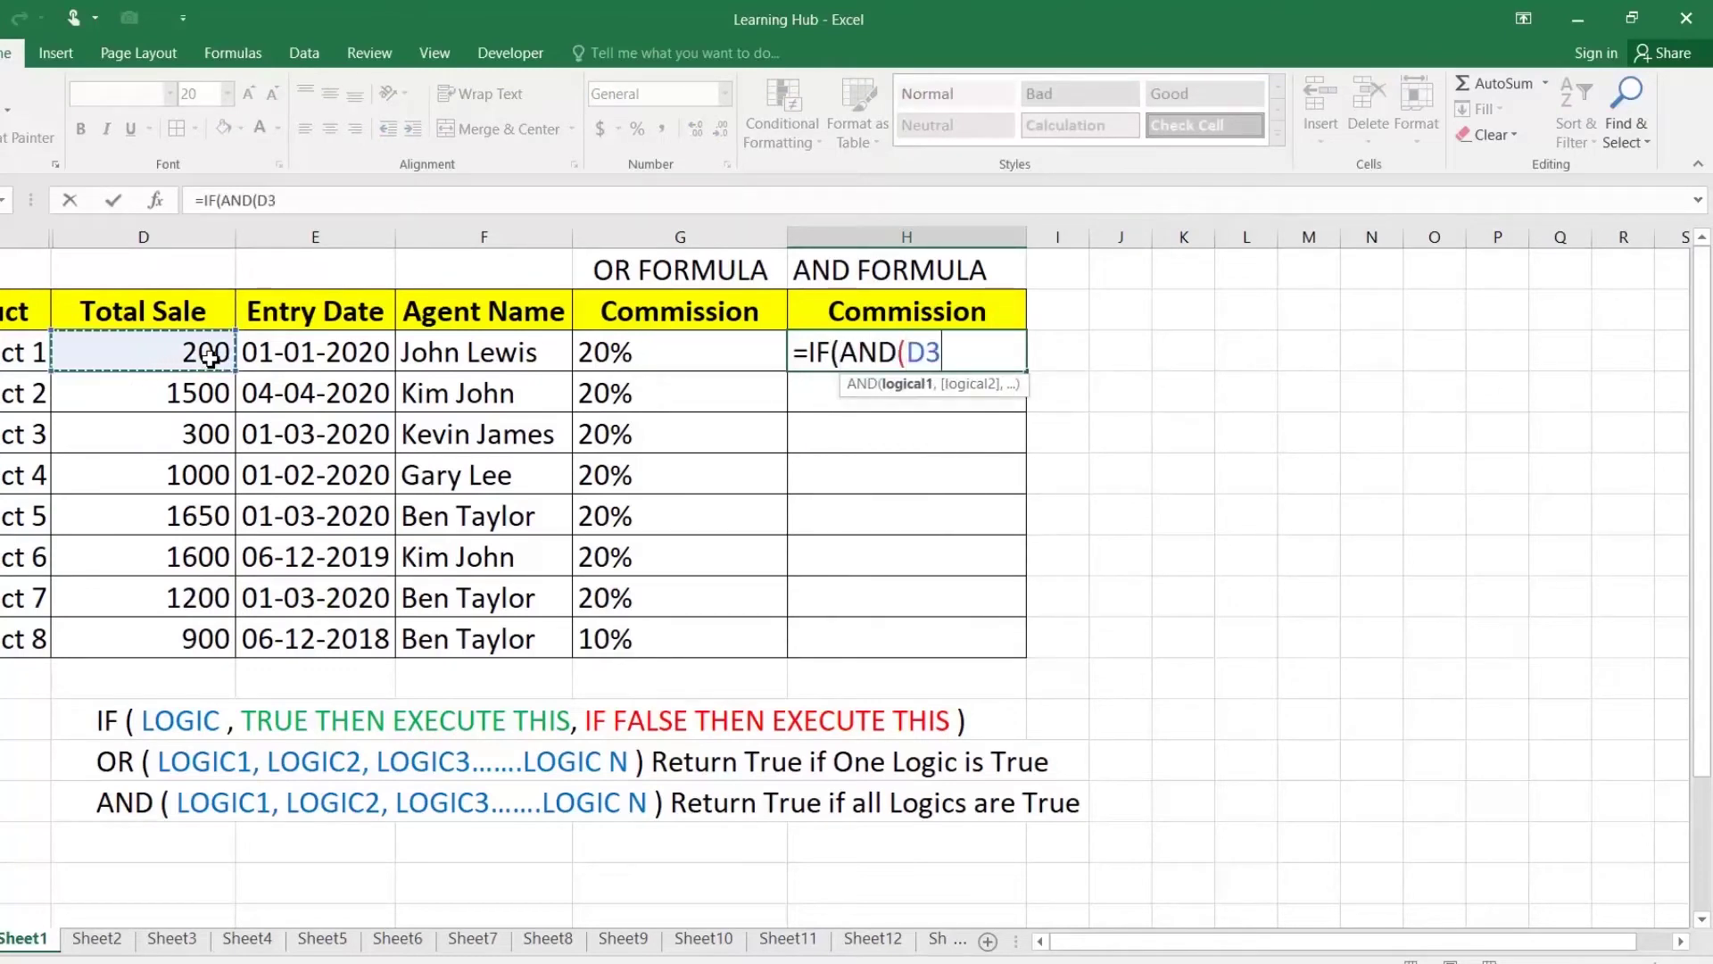
text(>=1000,)
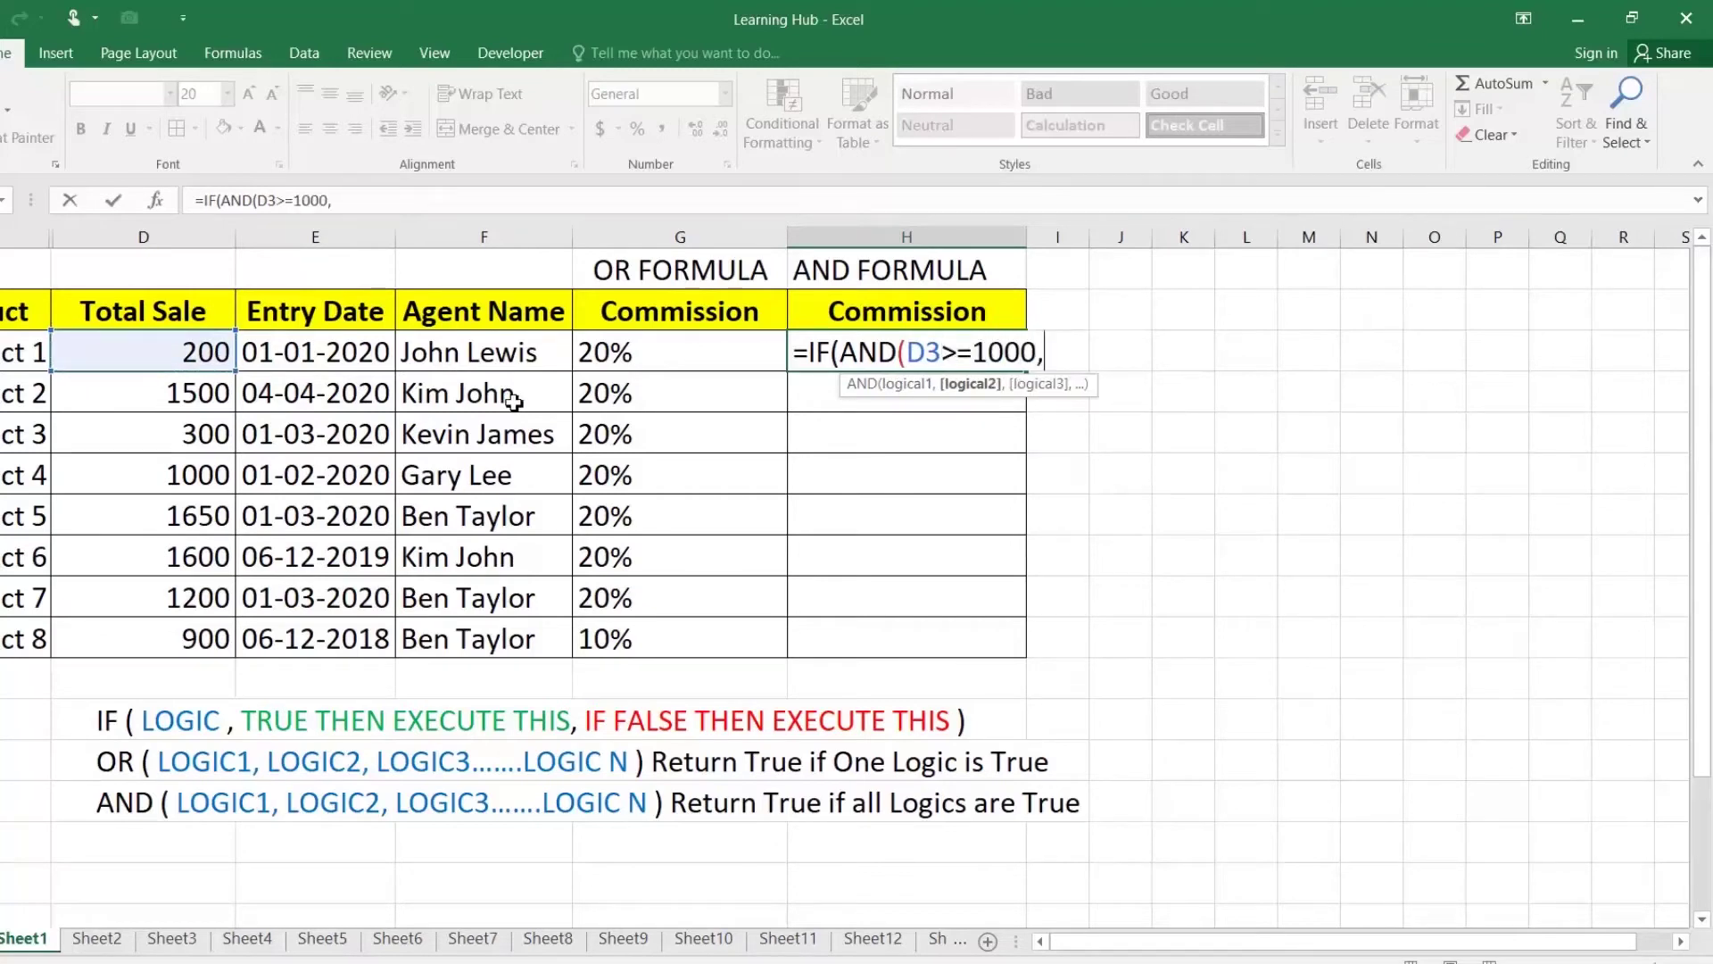
click(317, 350)
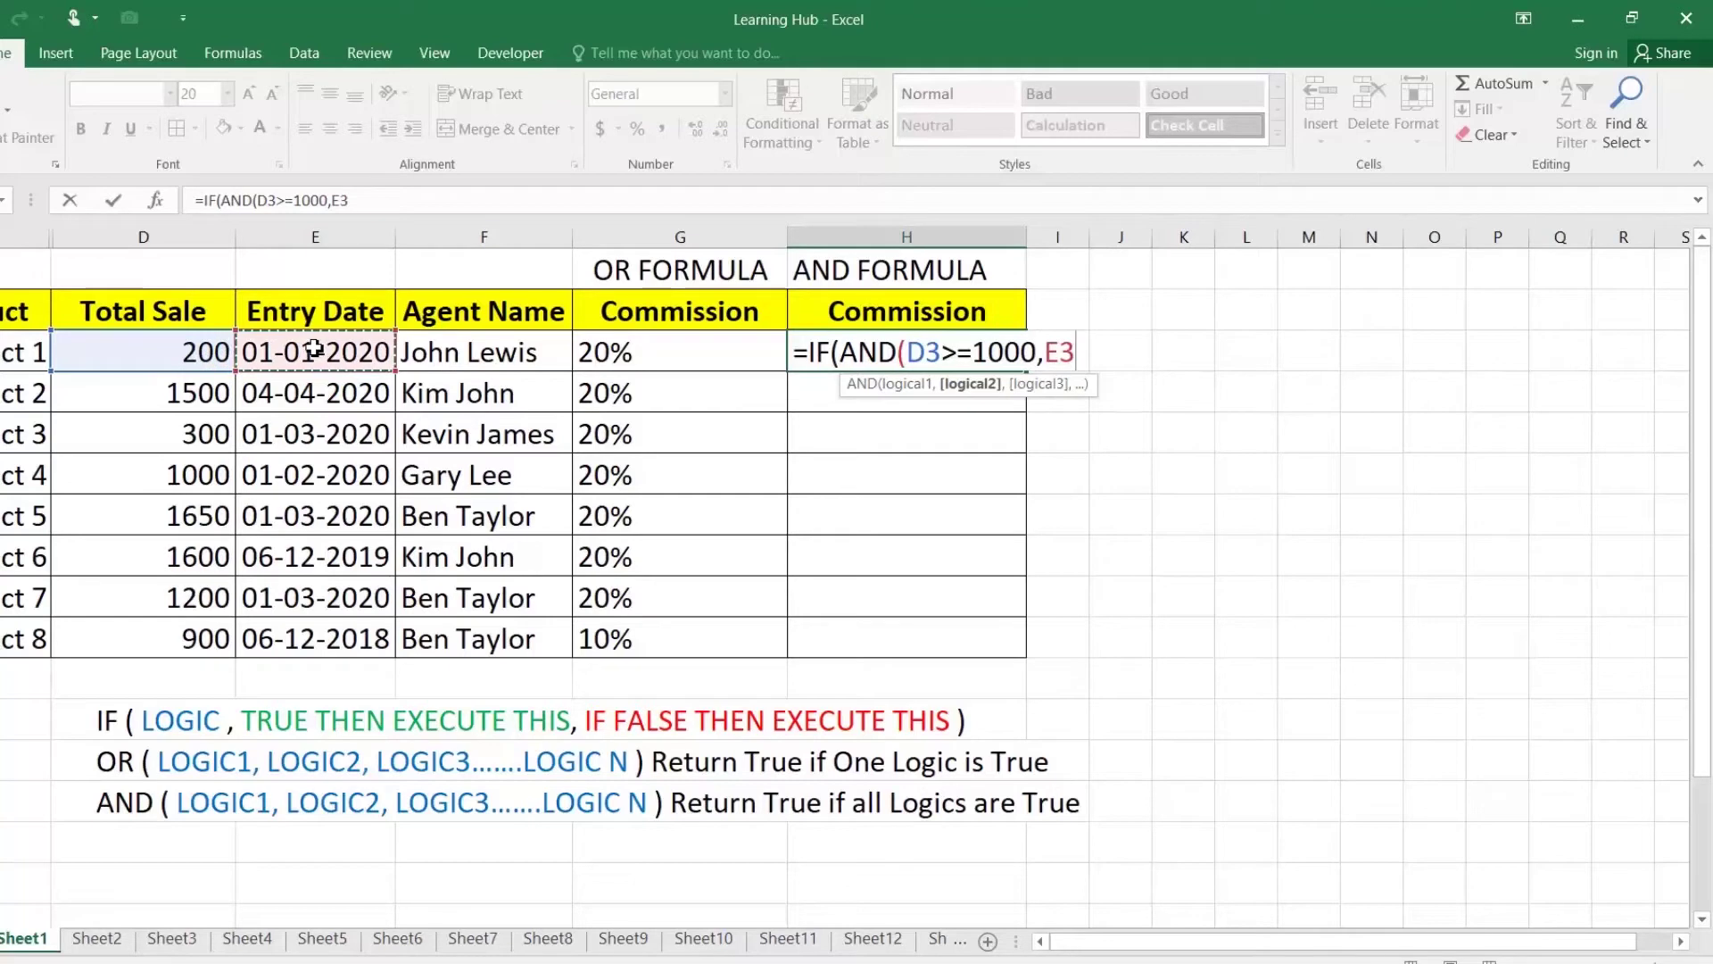
text(>=DATE()
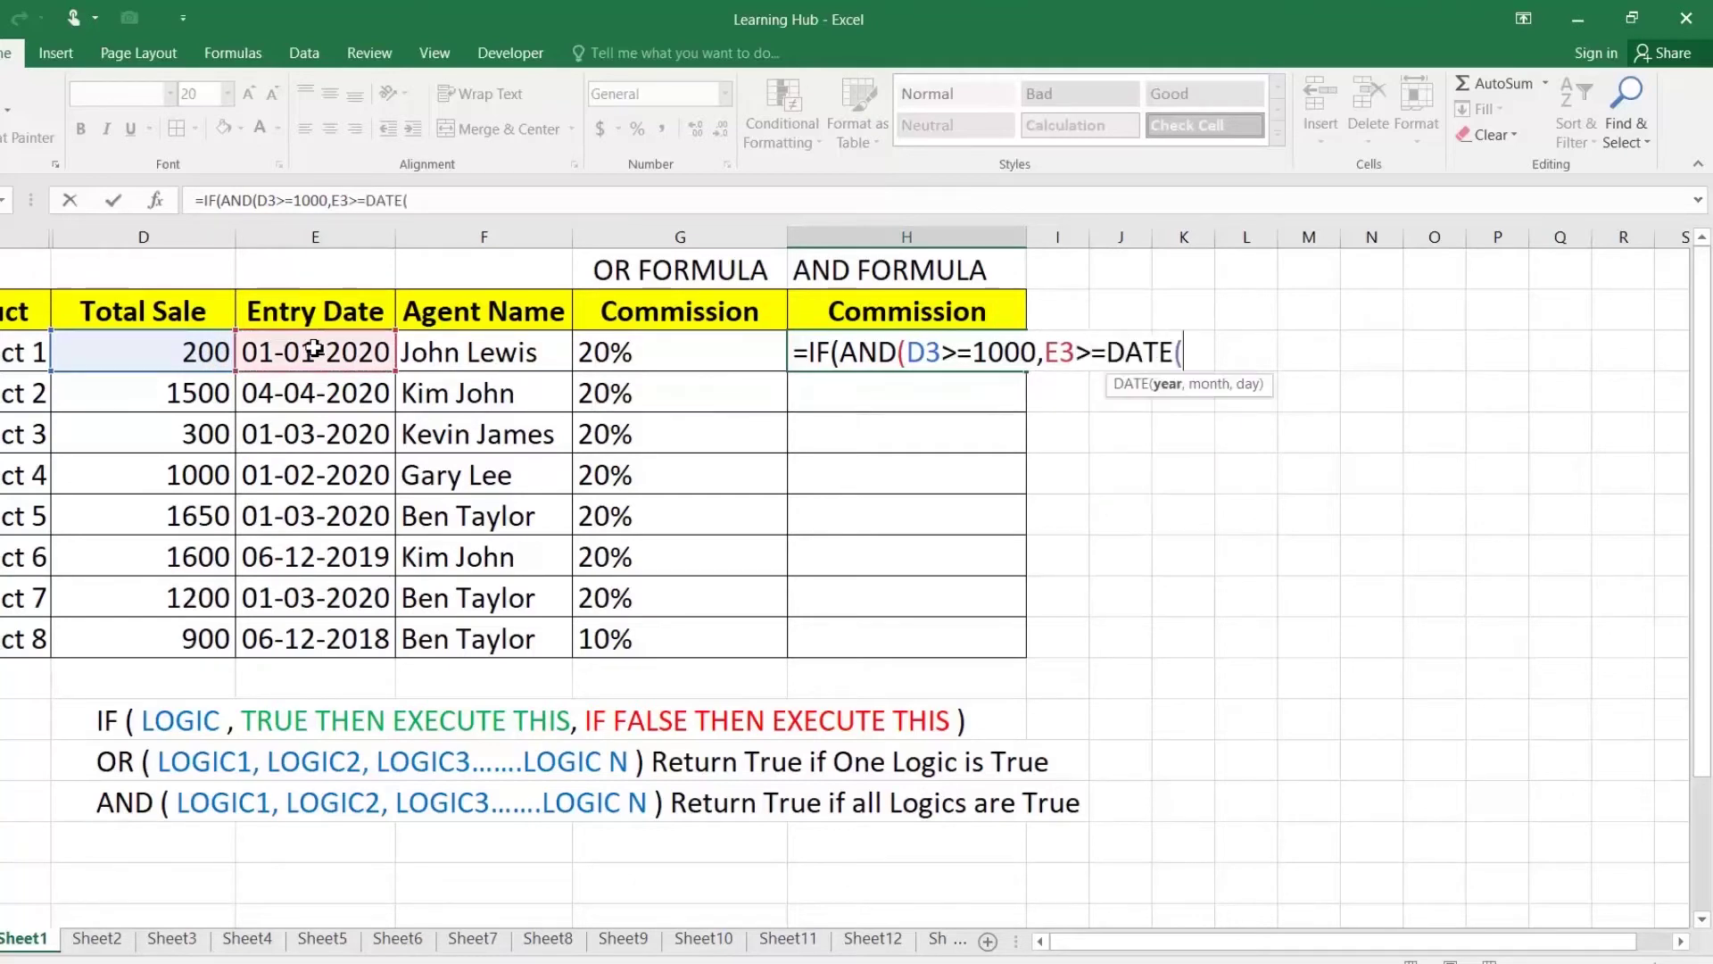
text(2020,)
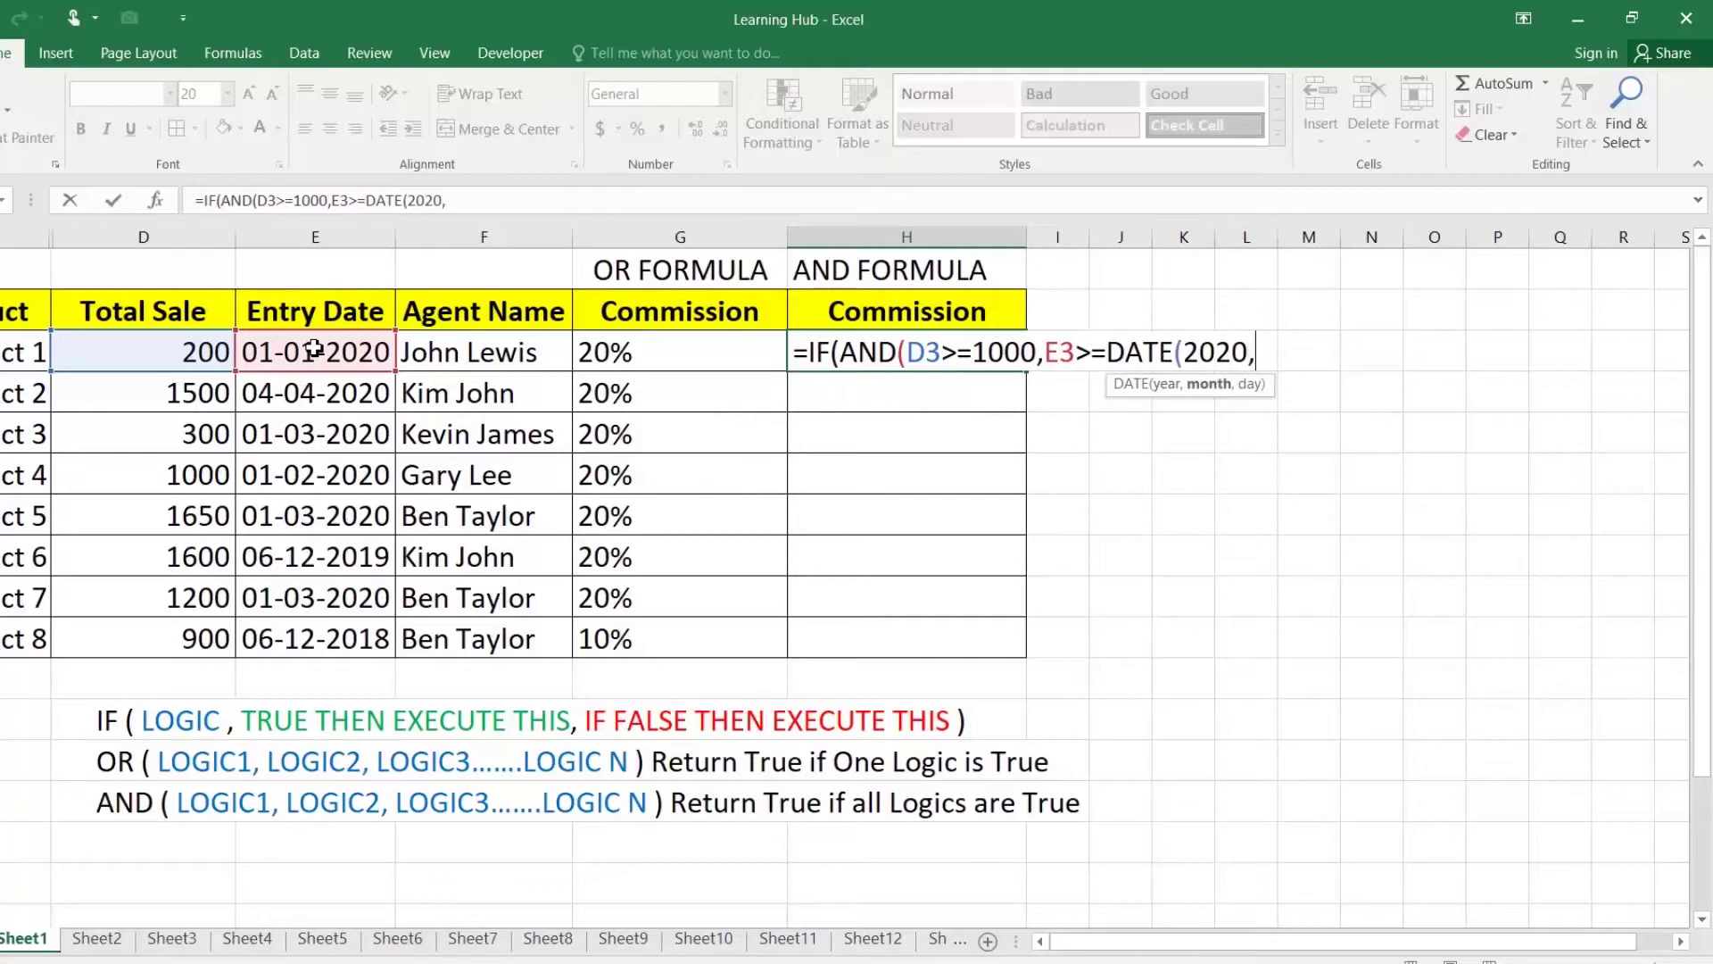
text(01,01))
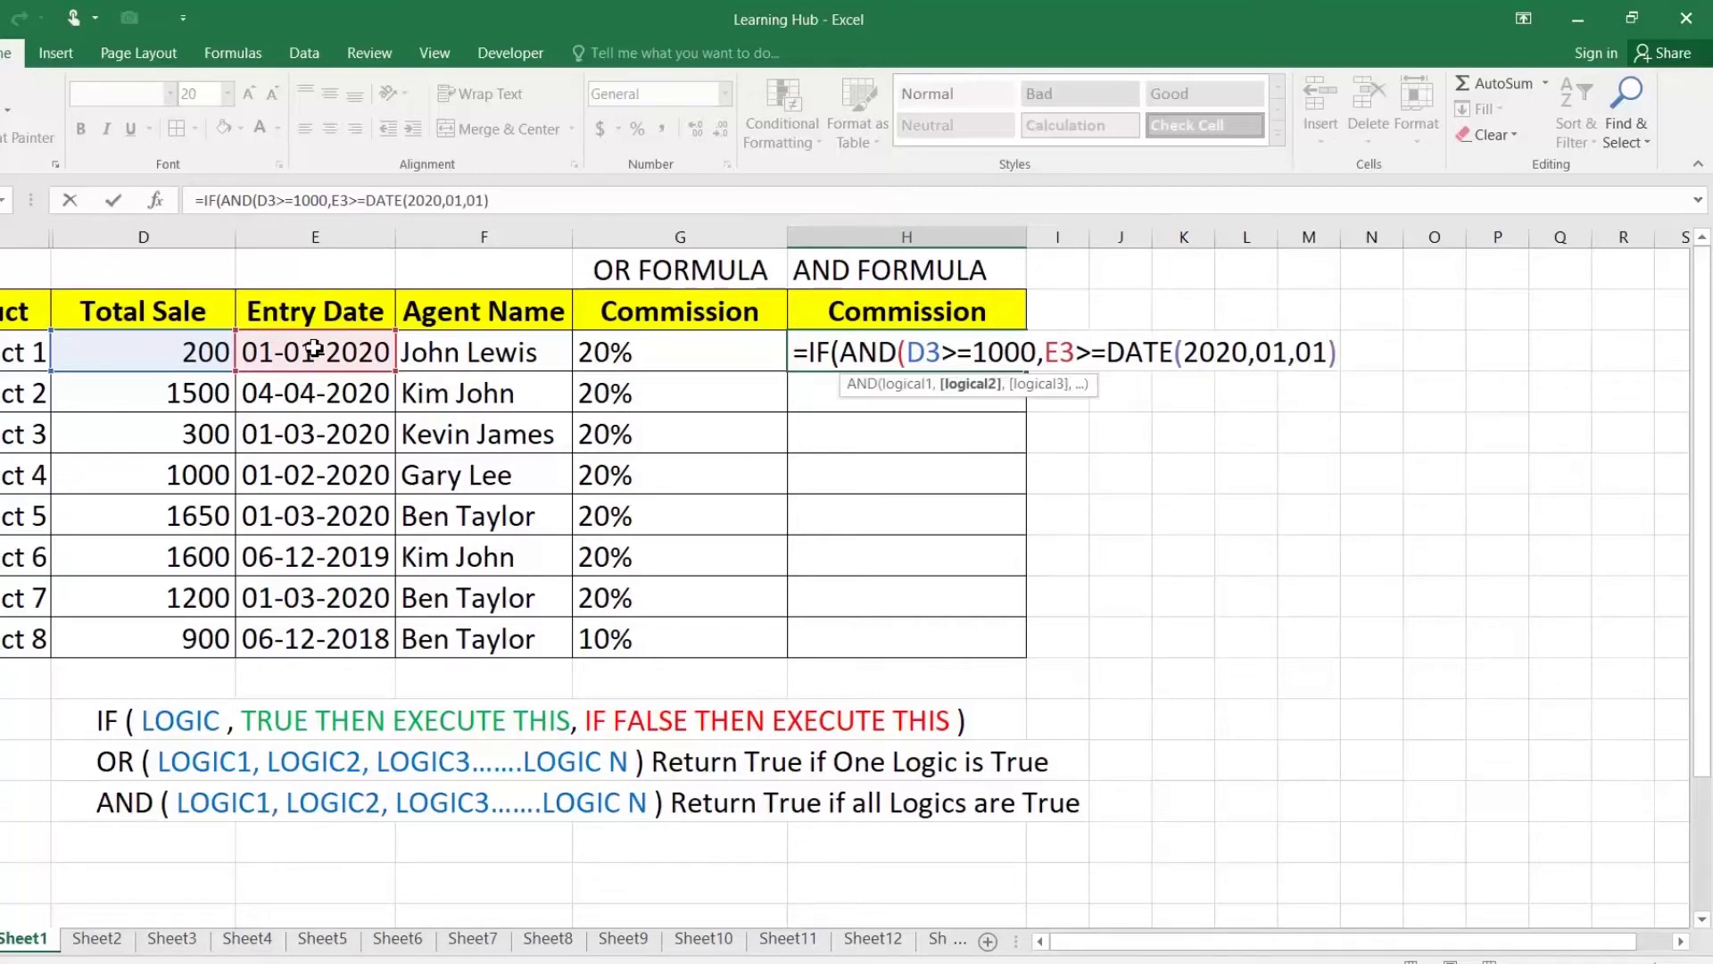
text(),)
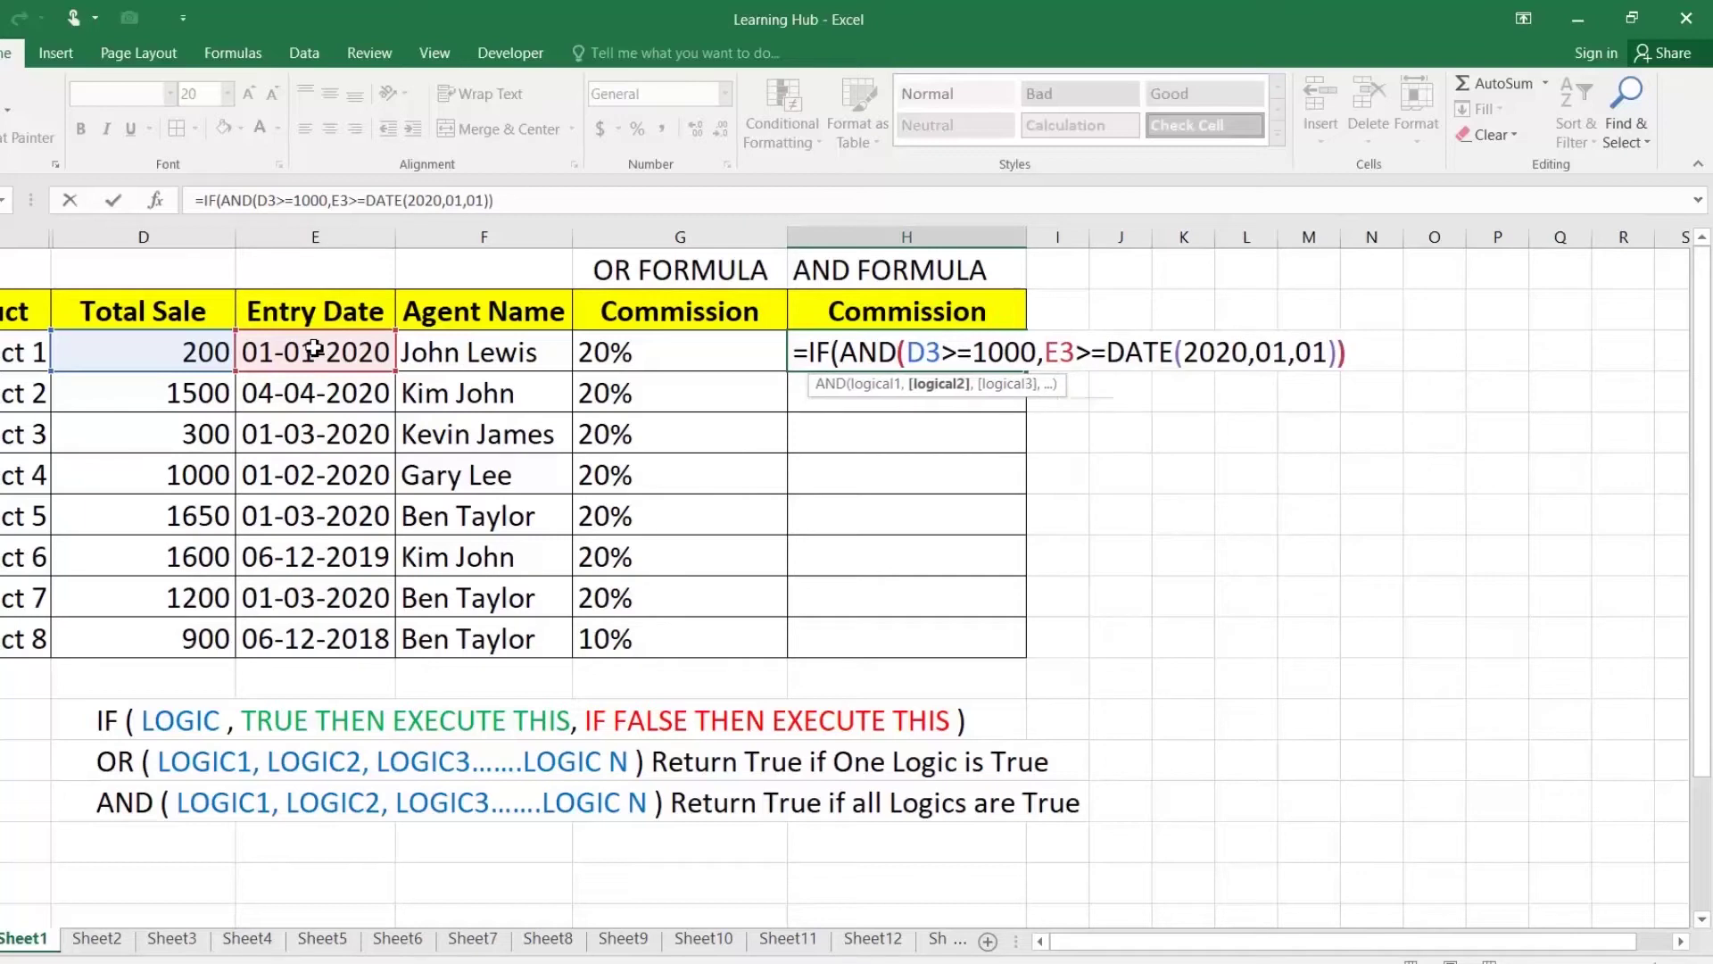
text("20%","10%")
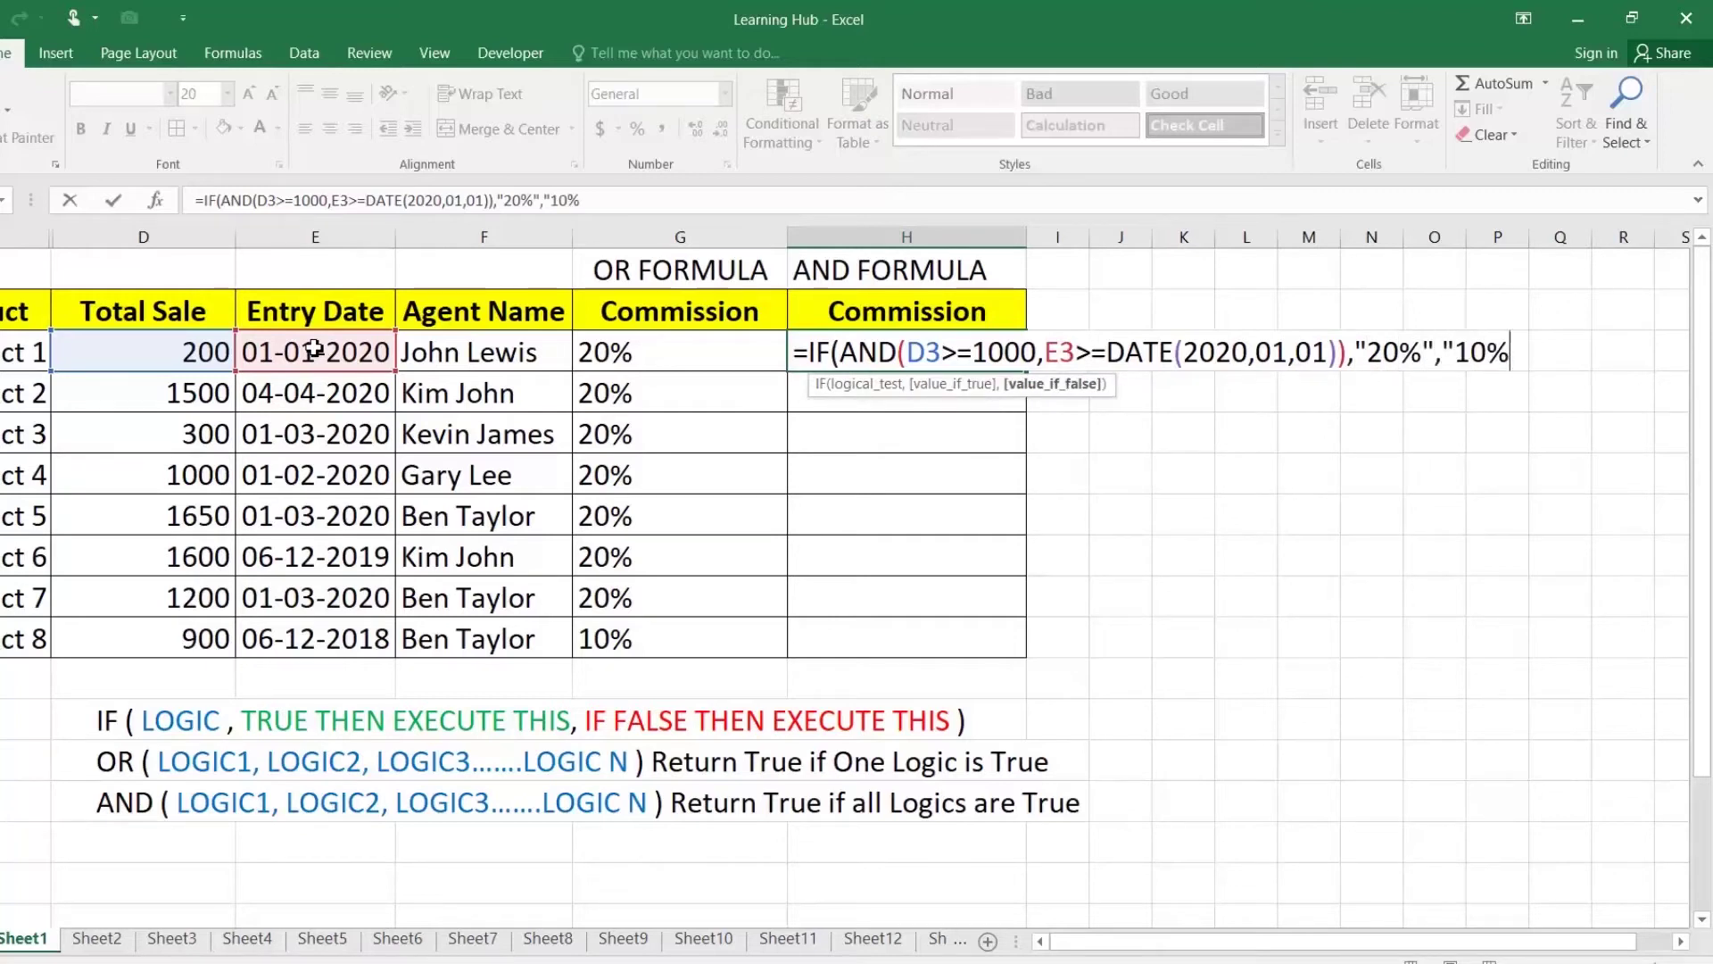
text())
key(Return)
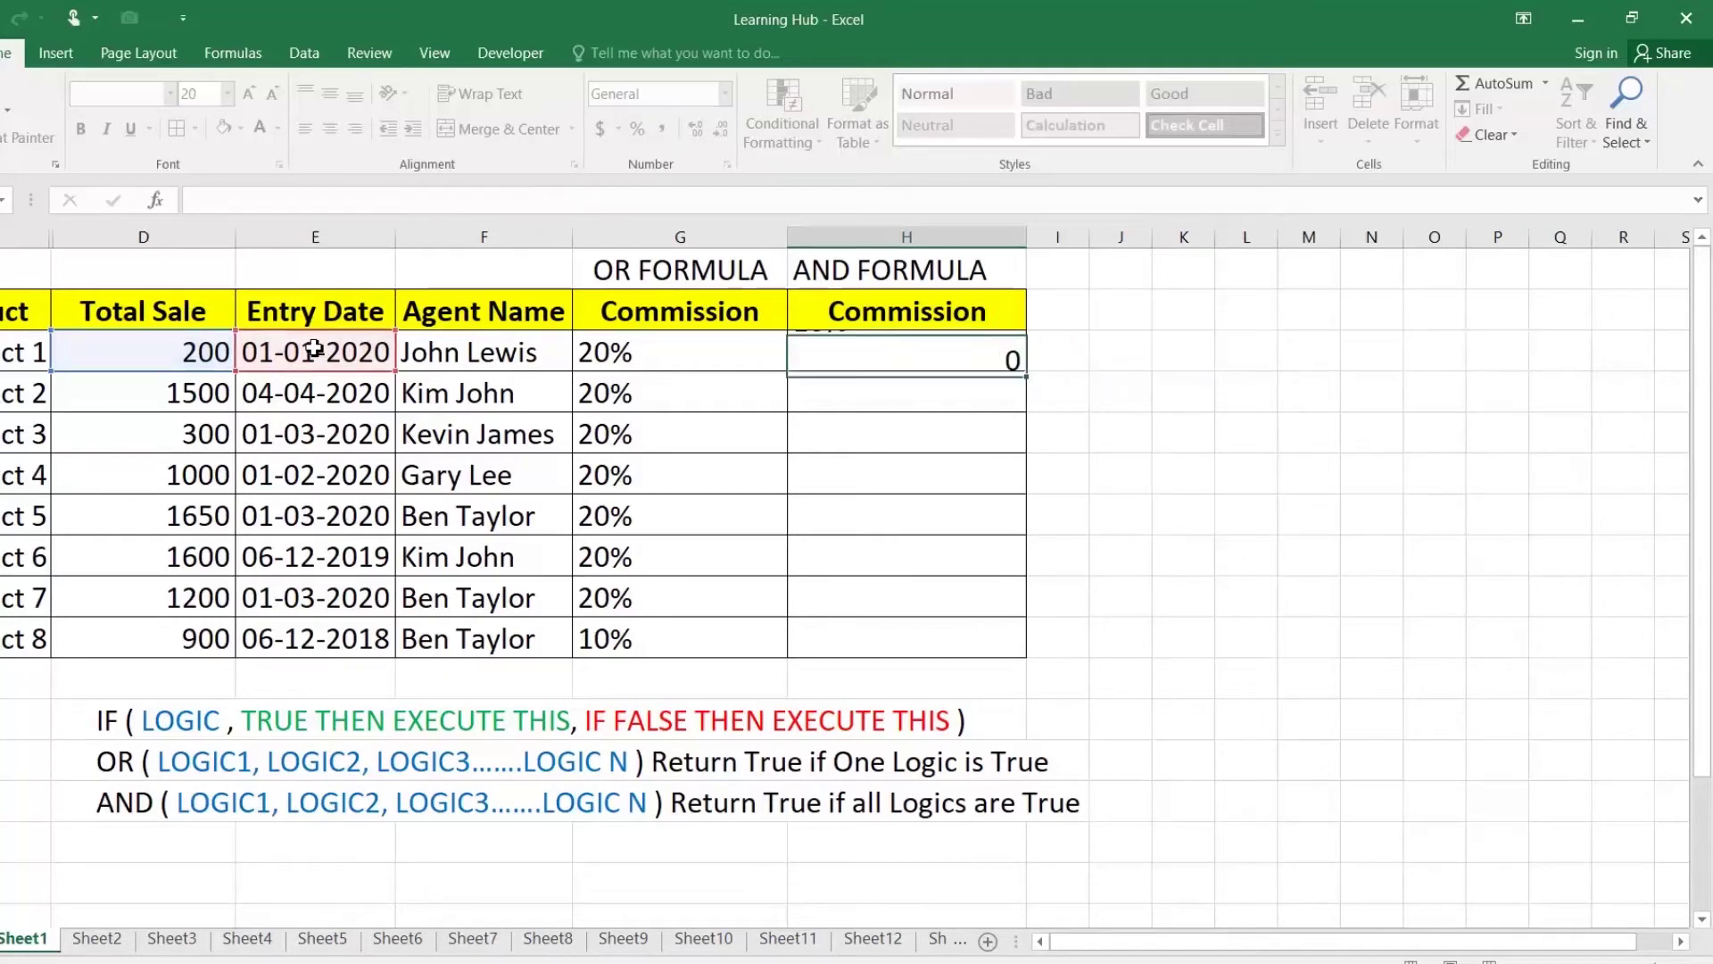
click(844, 361)
drag(1025, 371, 1027, 650)
click(830, 351)
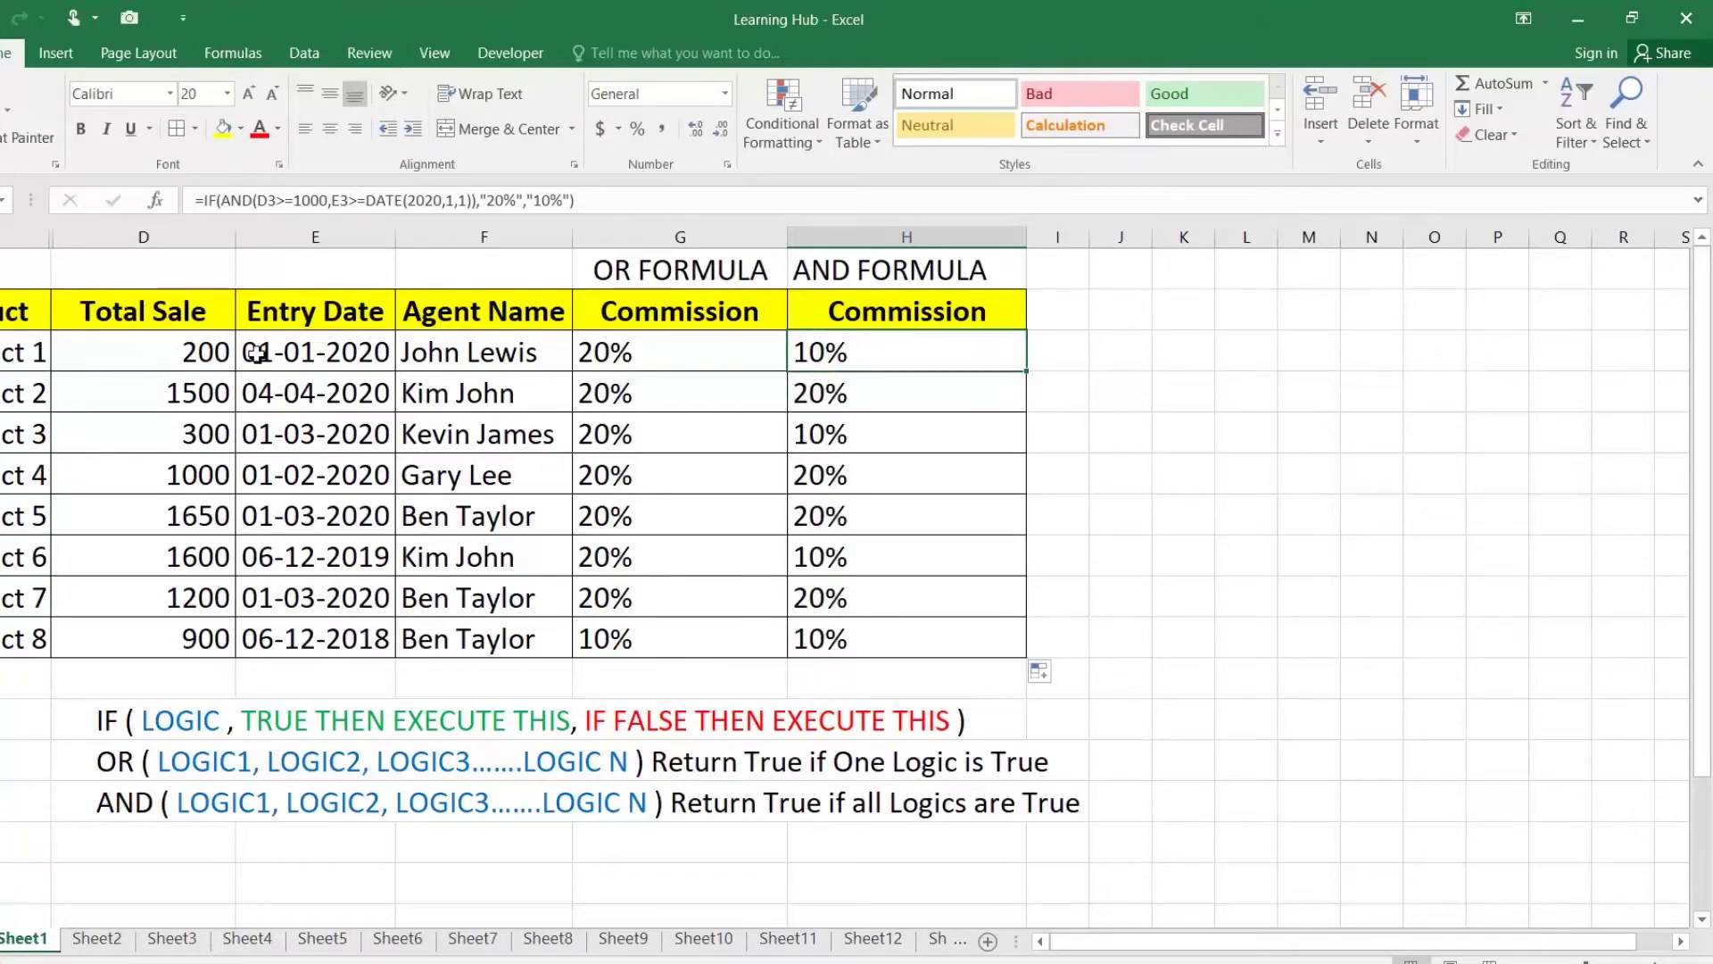
click(213, 354)
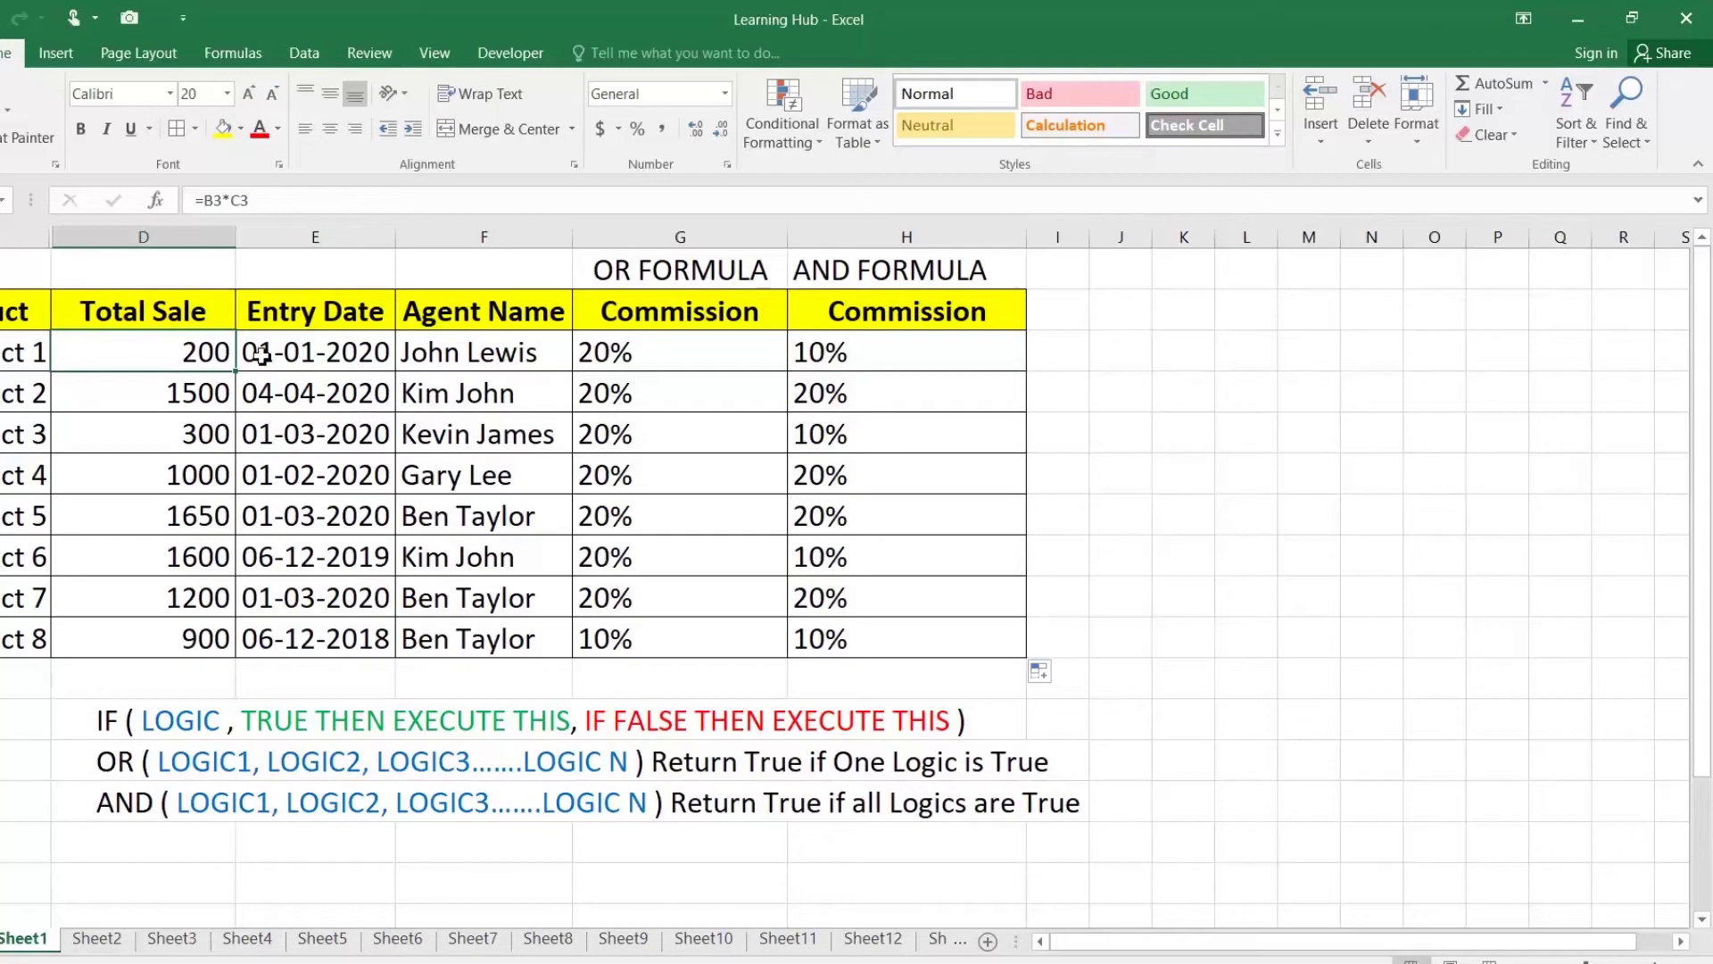
click(306, 353)
click(200, 348)
click(826, 348)
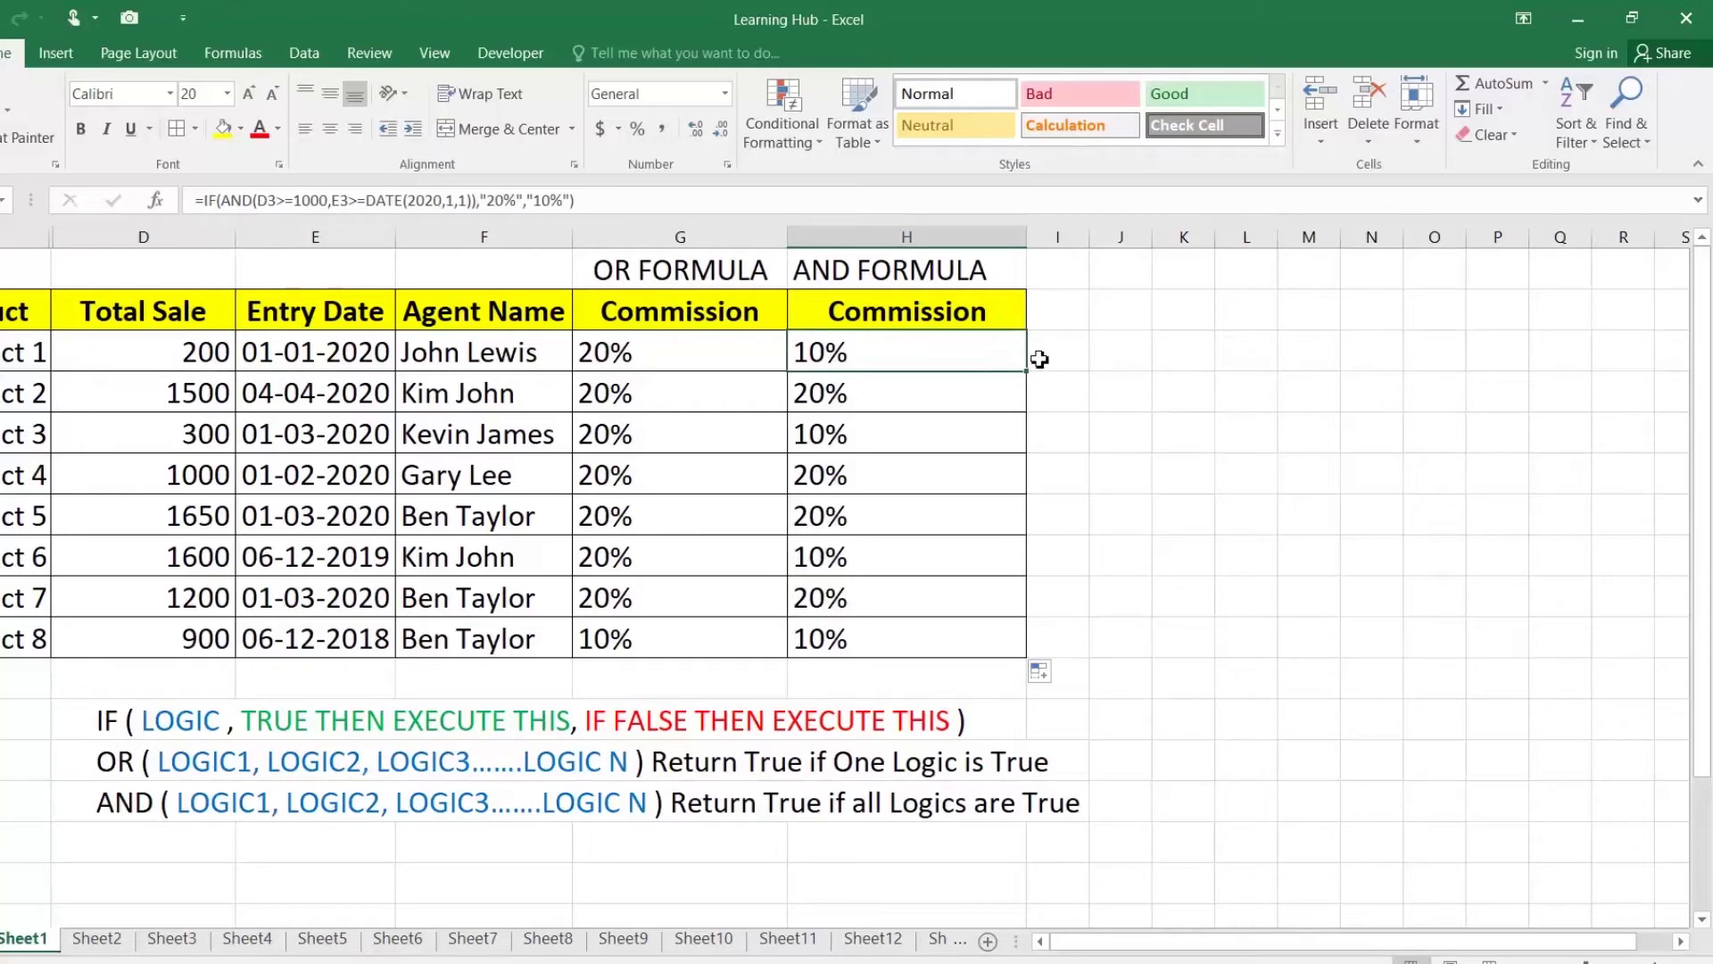
double_click(925, 352)
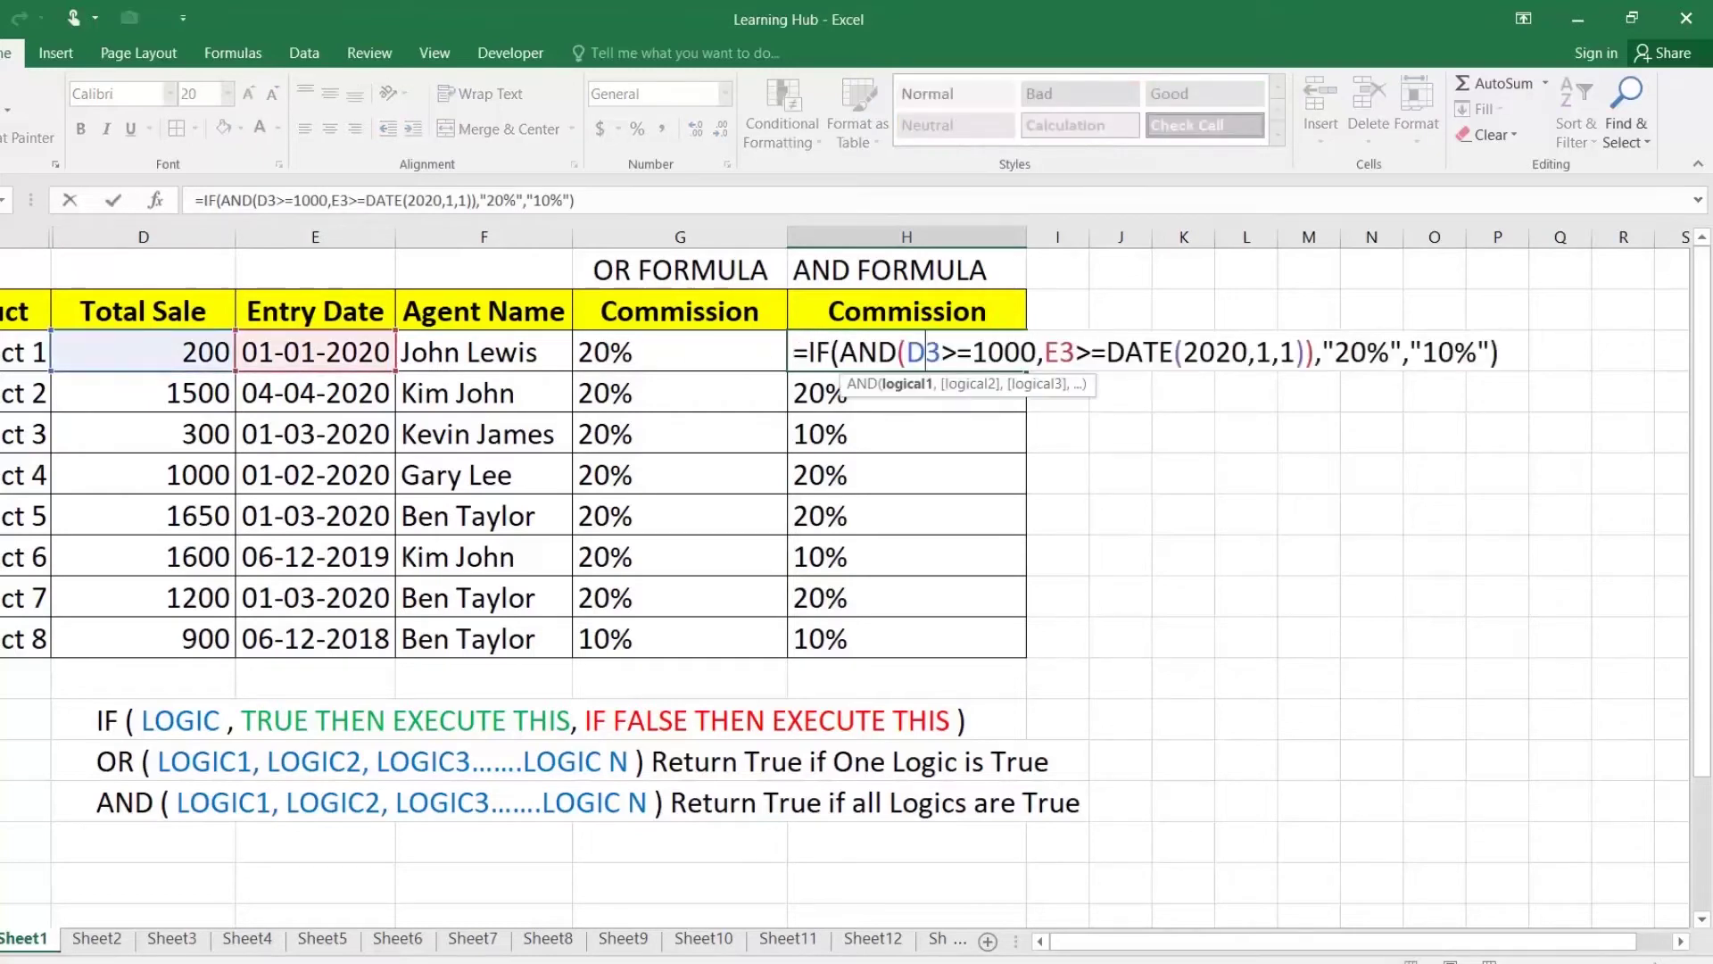
drag(1410, 352, 1490, 353)
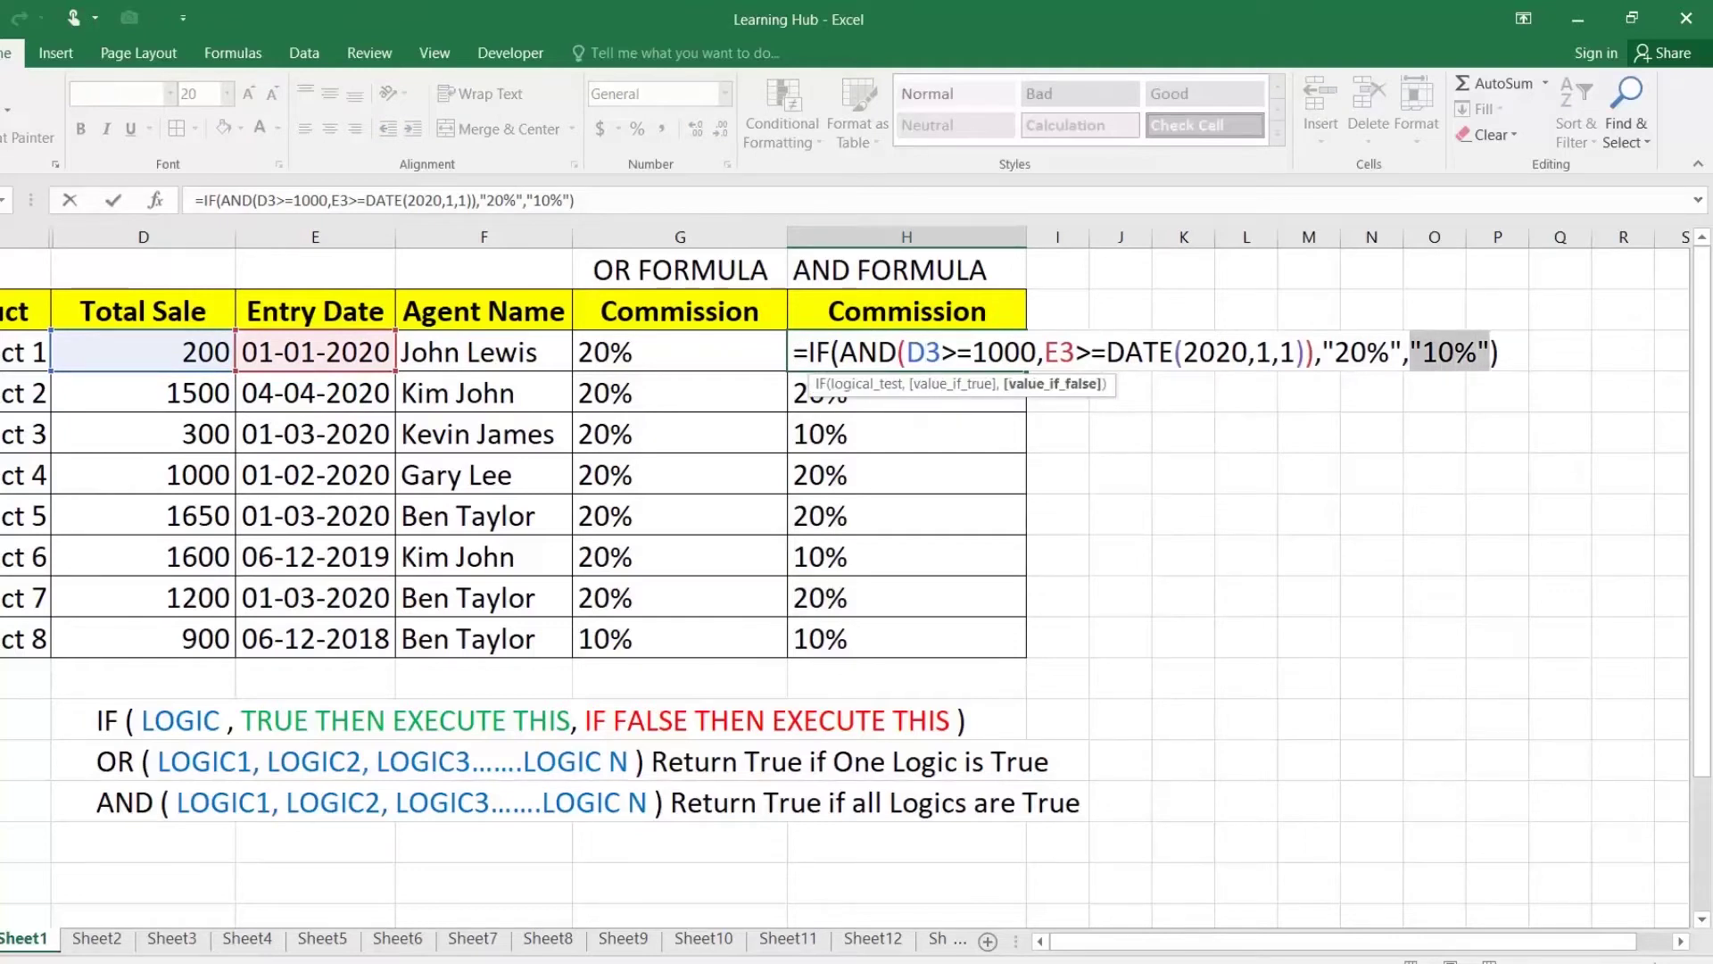
key(Return)
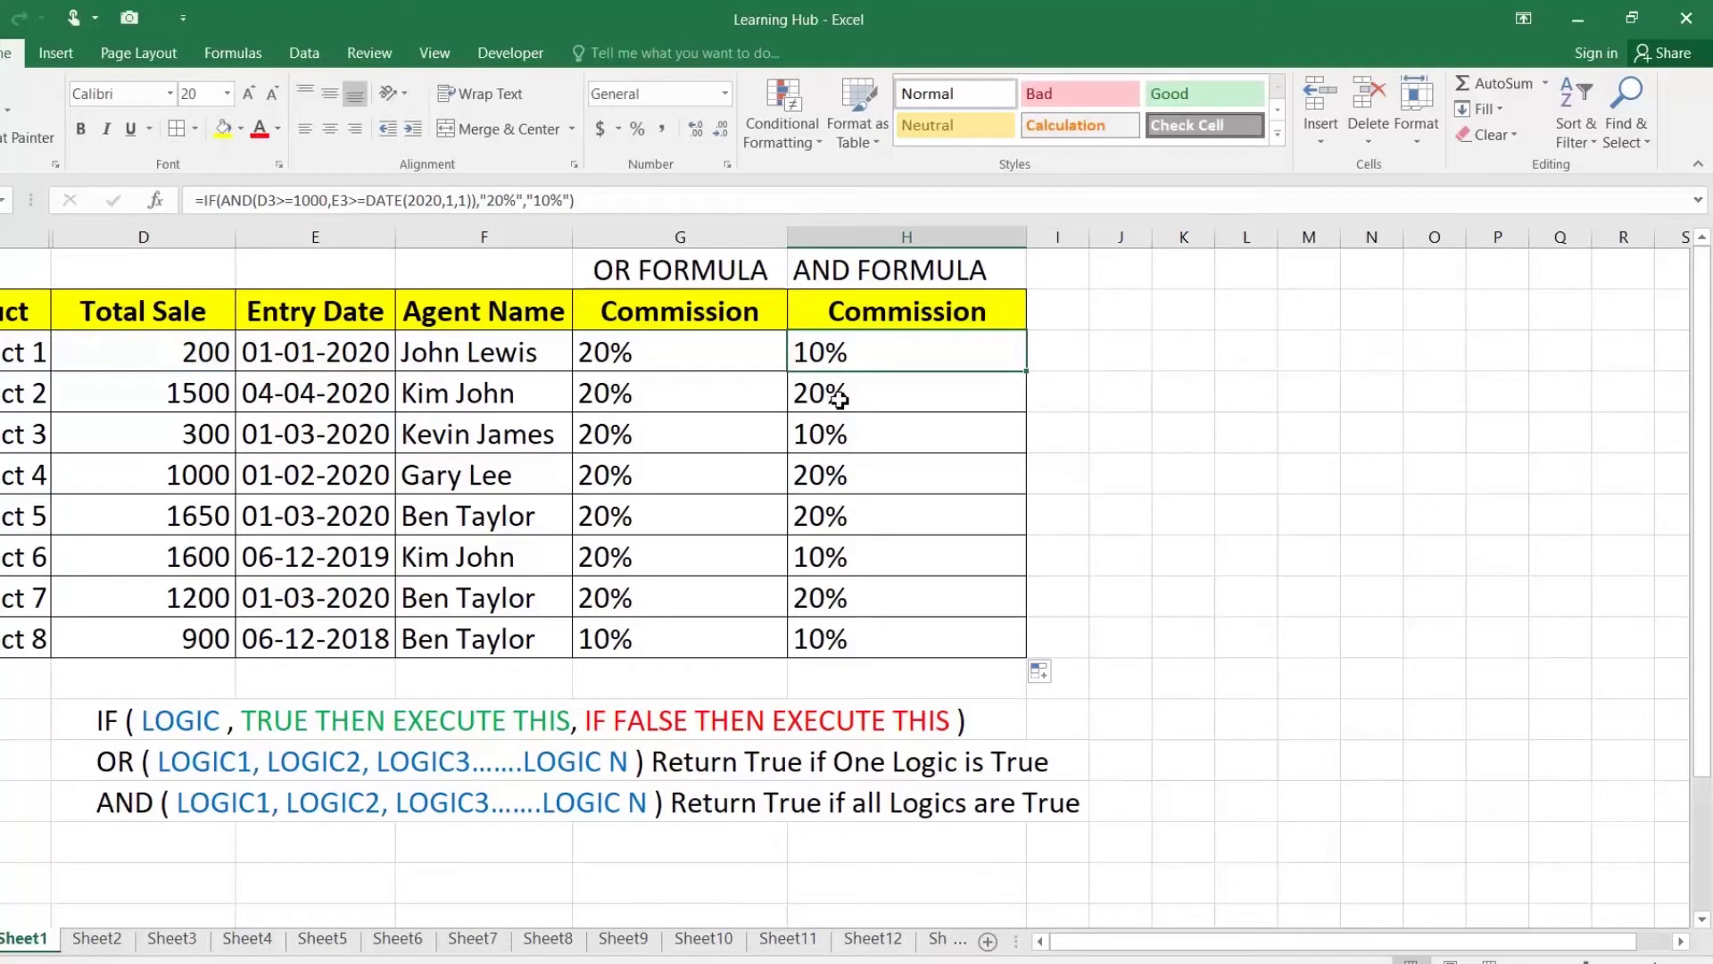
mouse_move(181, 396)
mouse_down()
mouse_move(253, 390)
mouse_move(411, 428)
mouse_move(182, 399)
mouse_up()
click(303, 390)
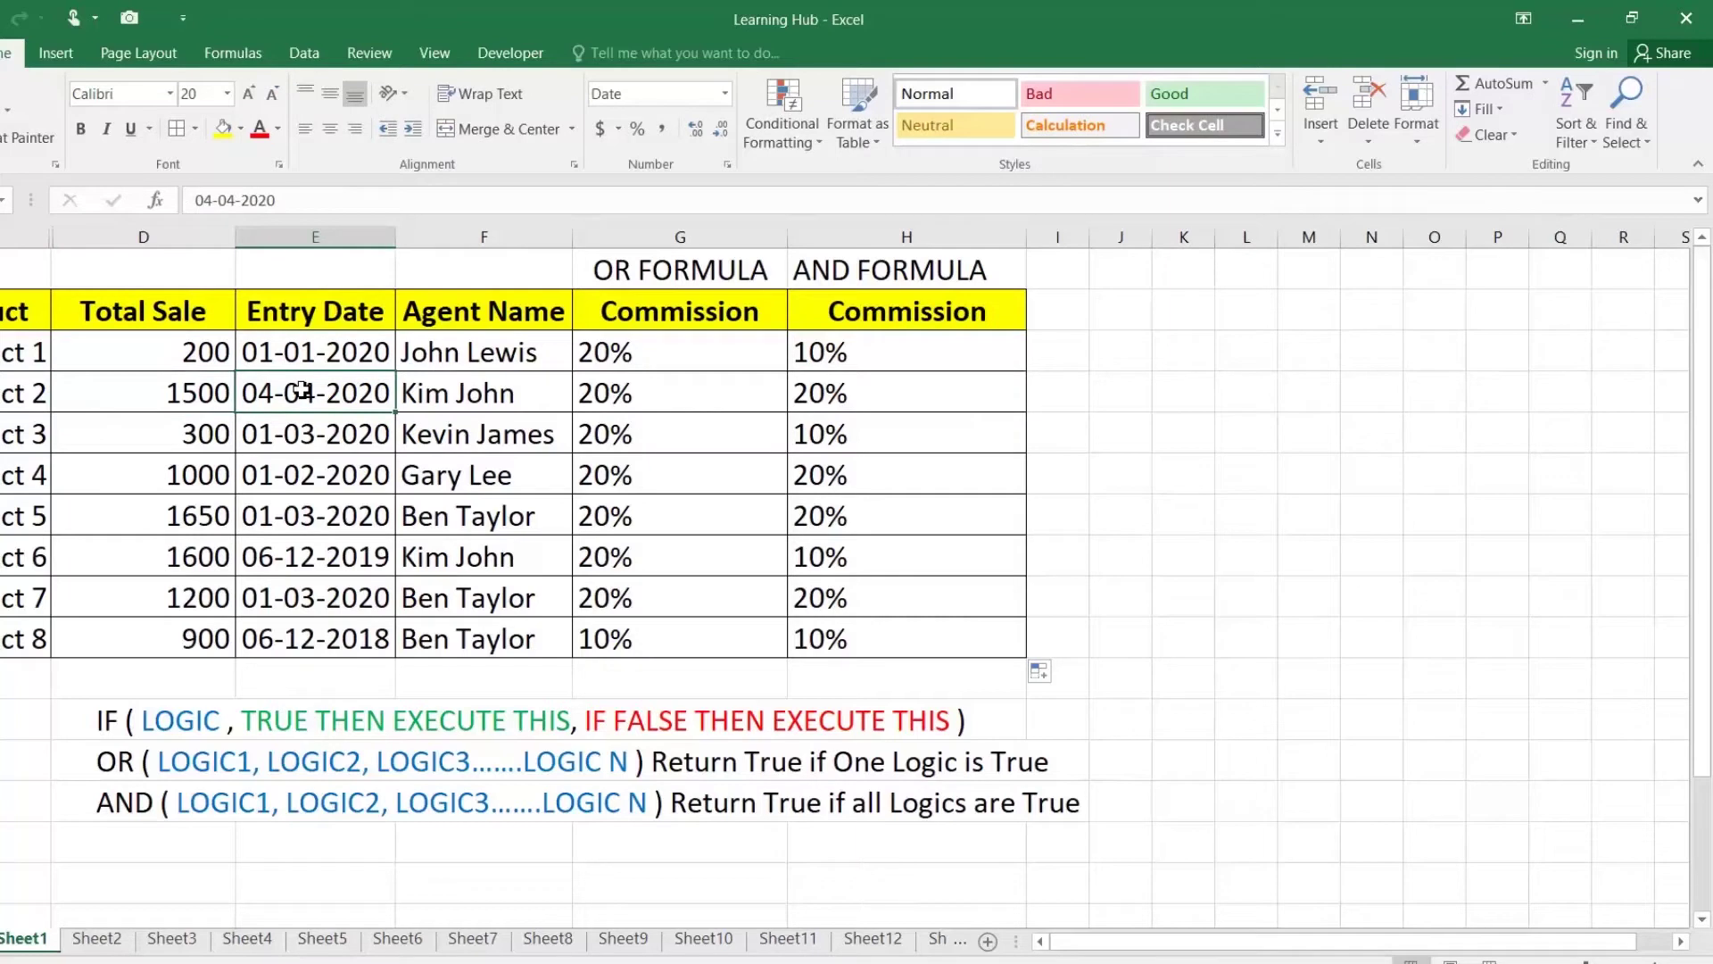
click(822, 433)
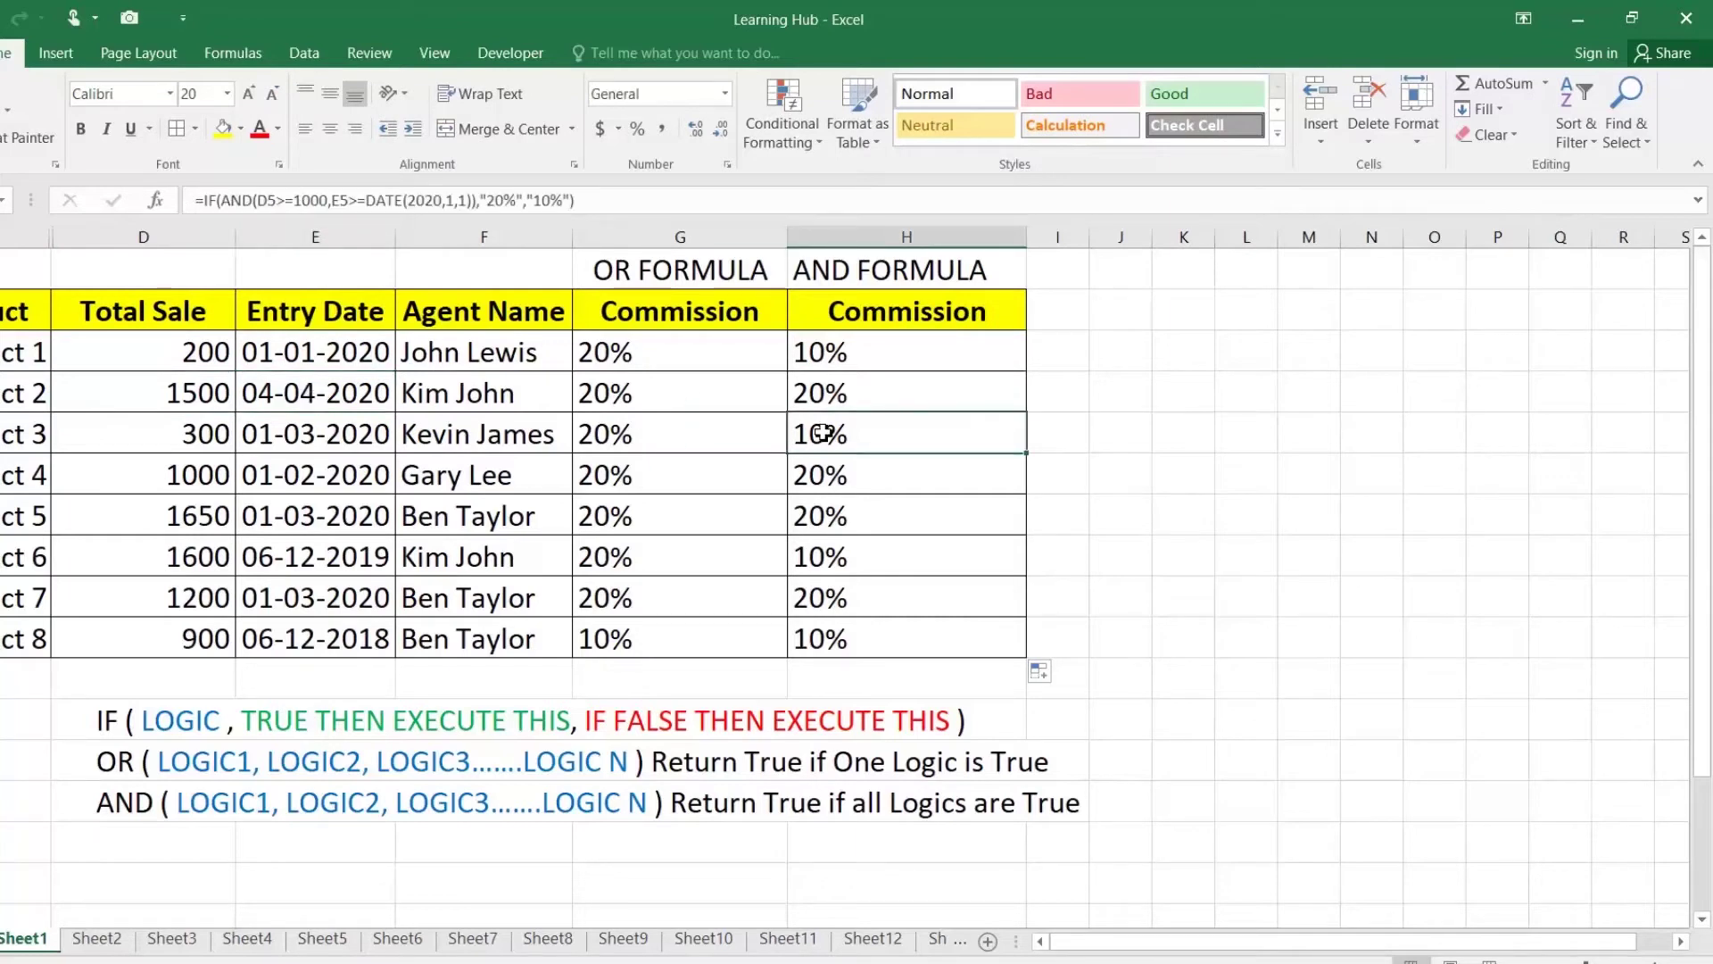
click(178, 446)
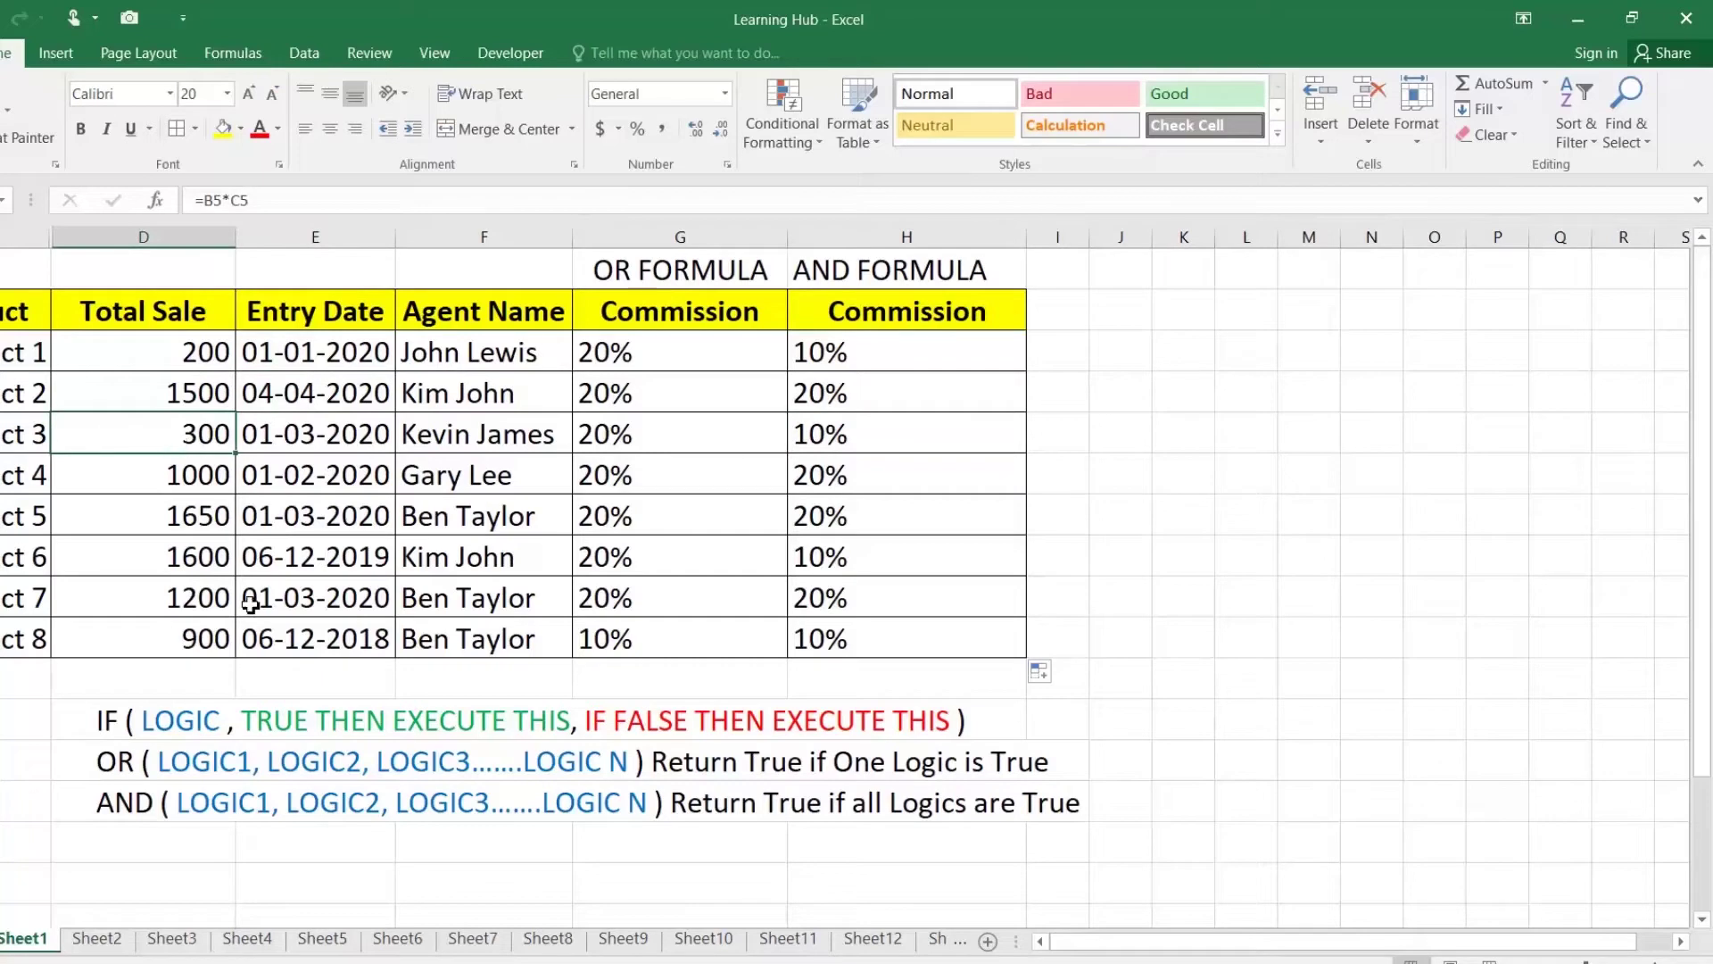
click(217, 558)
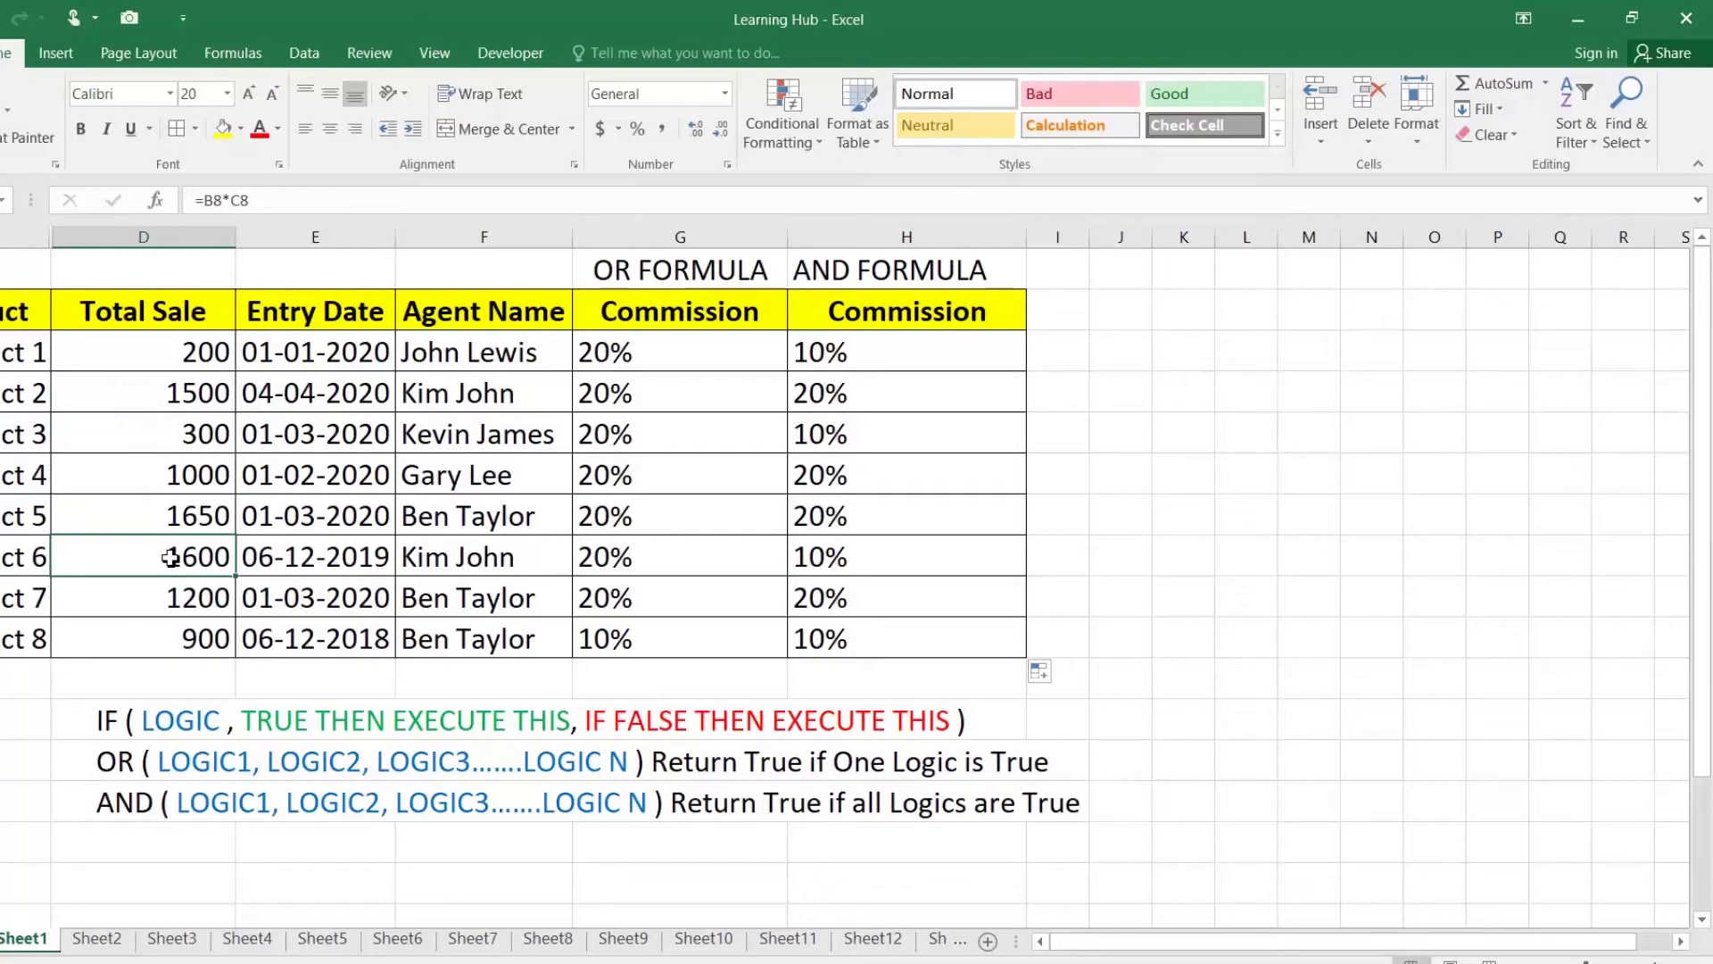
click(378, 563)
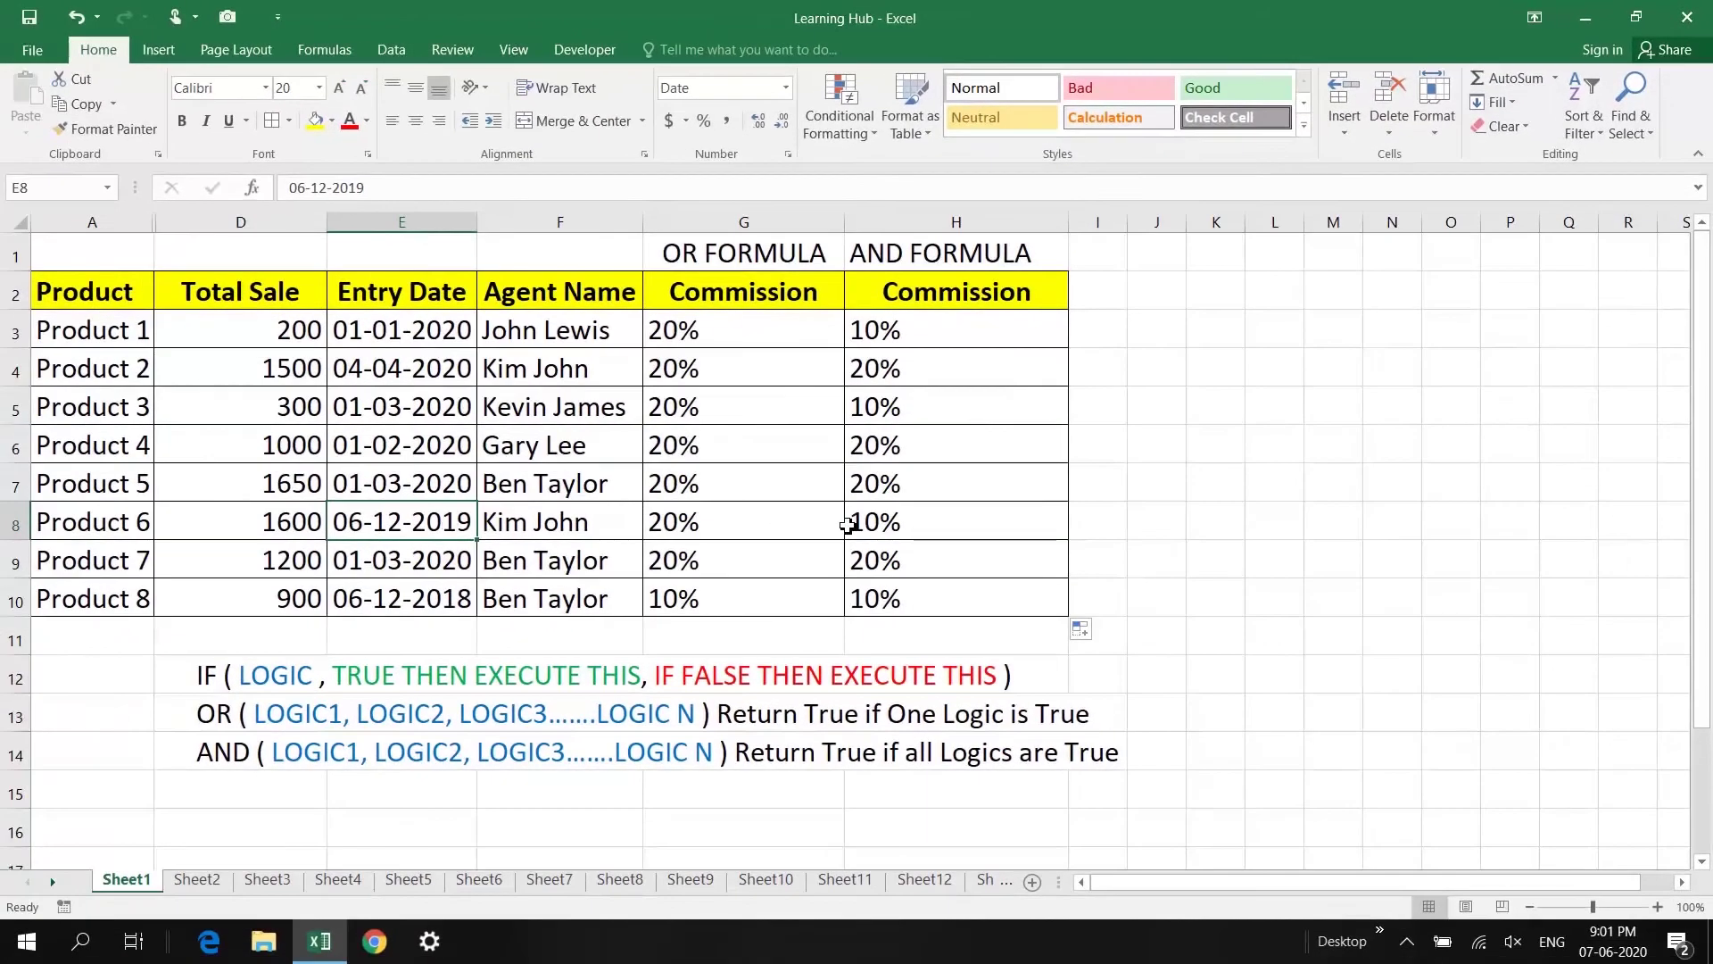
double_click(841, 550)
drag(1084, 522, 1321, 522)
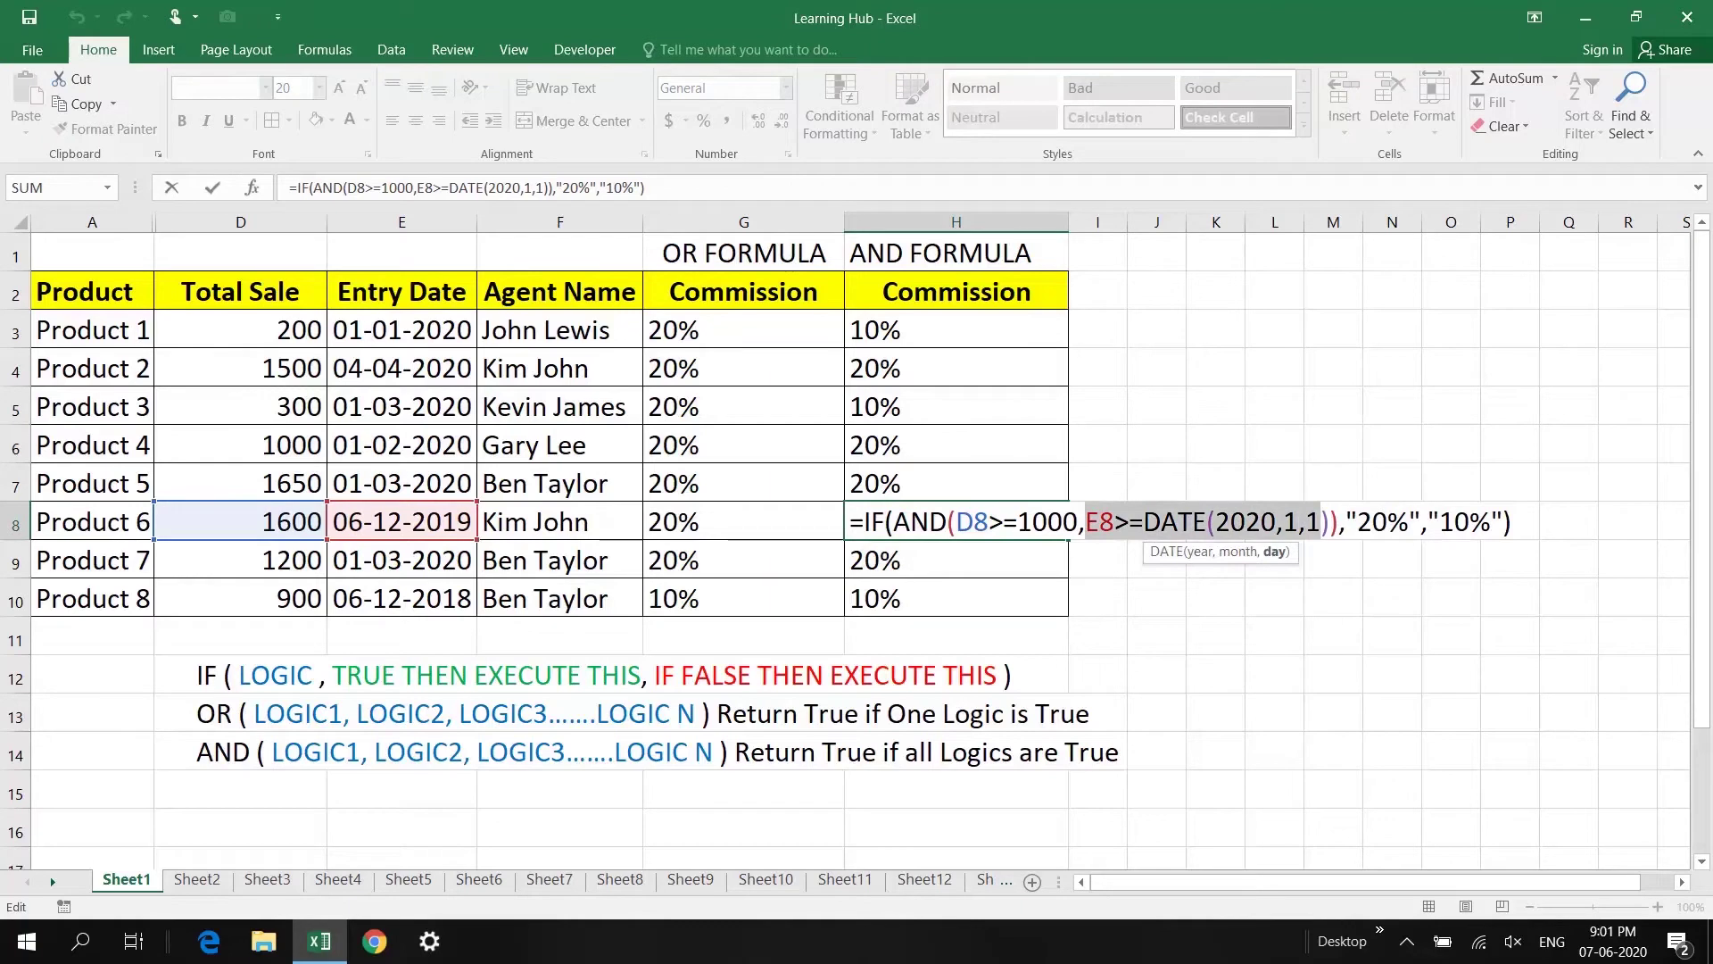
drag(1428, 522, 1491, 522)
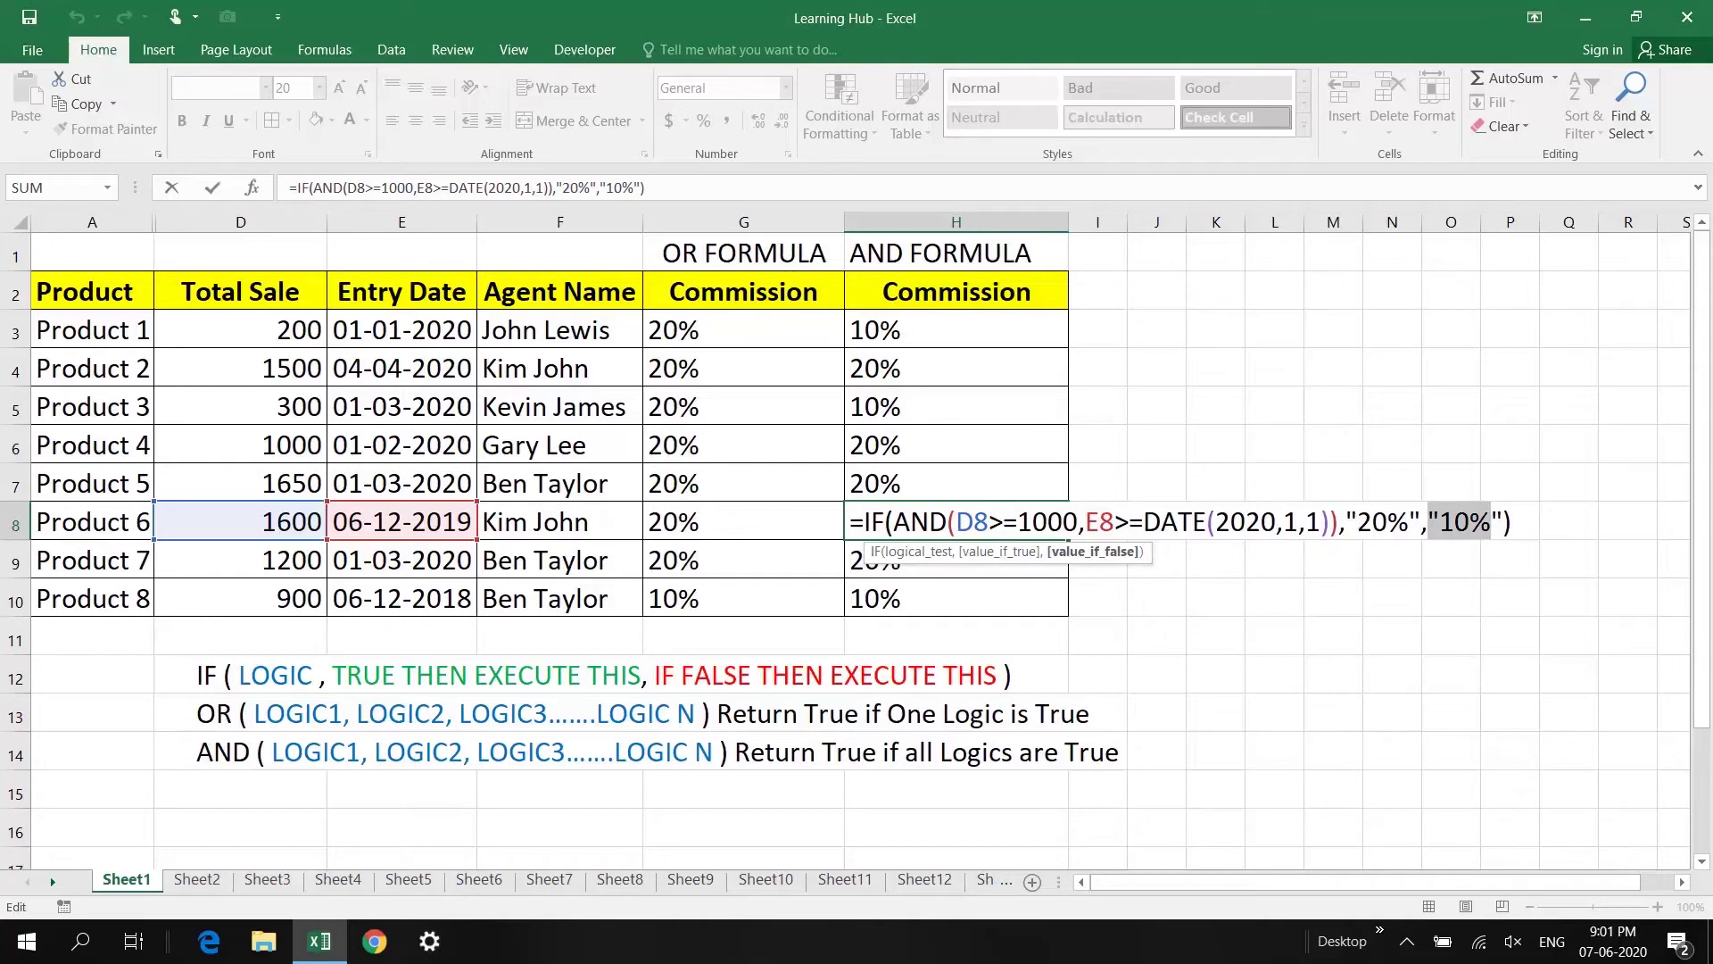
key(Return)
key(Down)
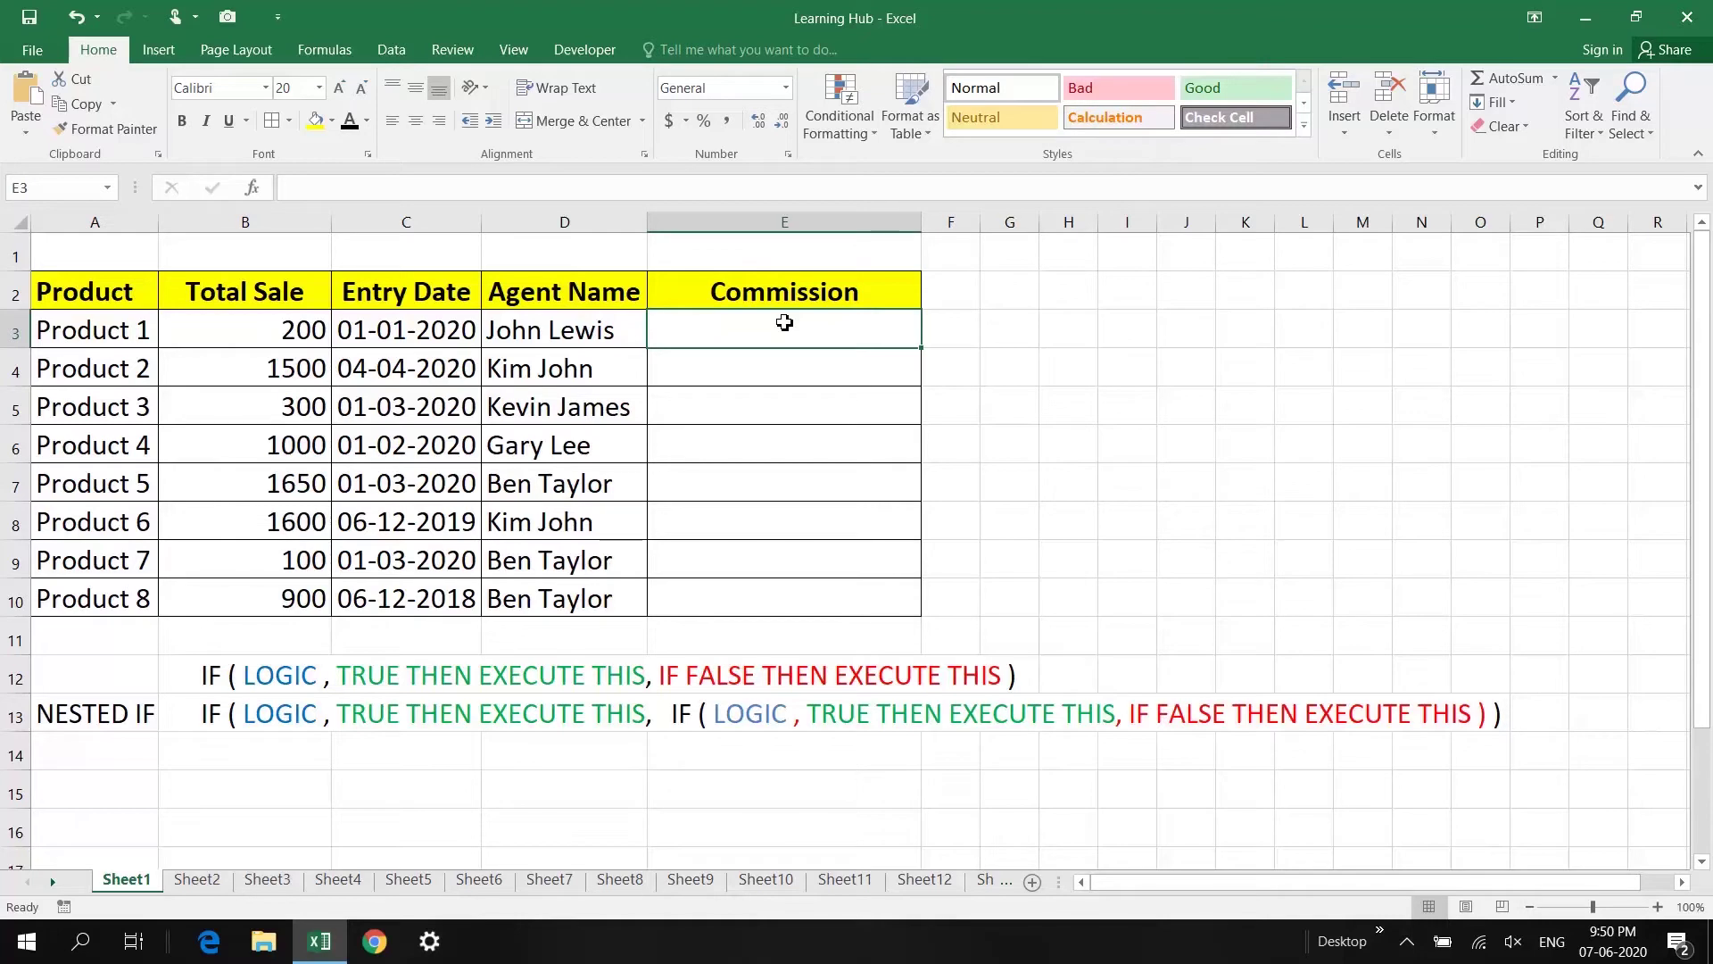
click(196, 674)
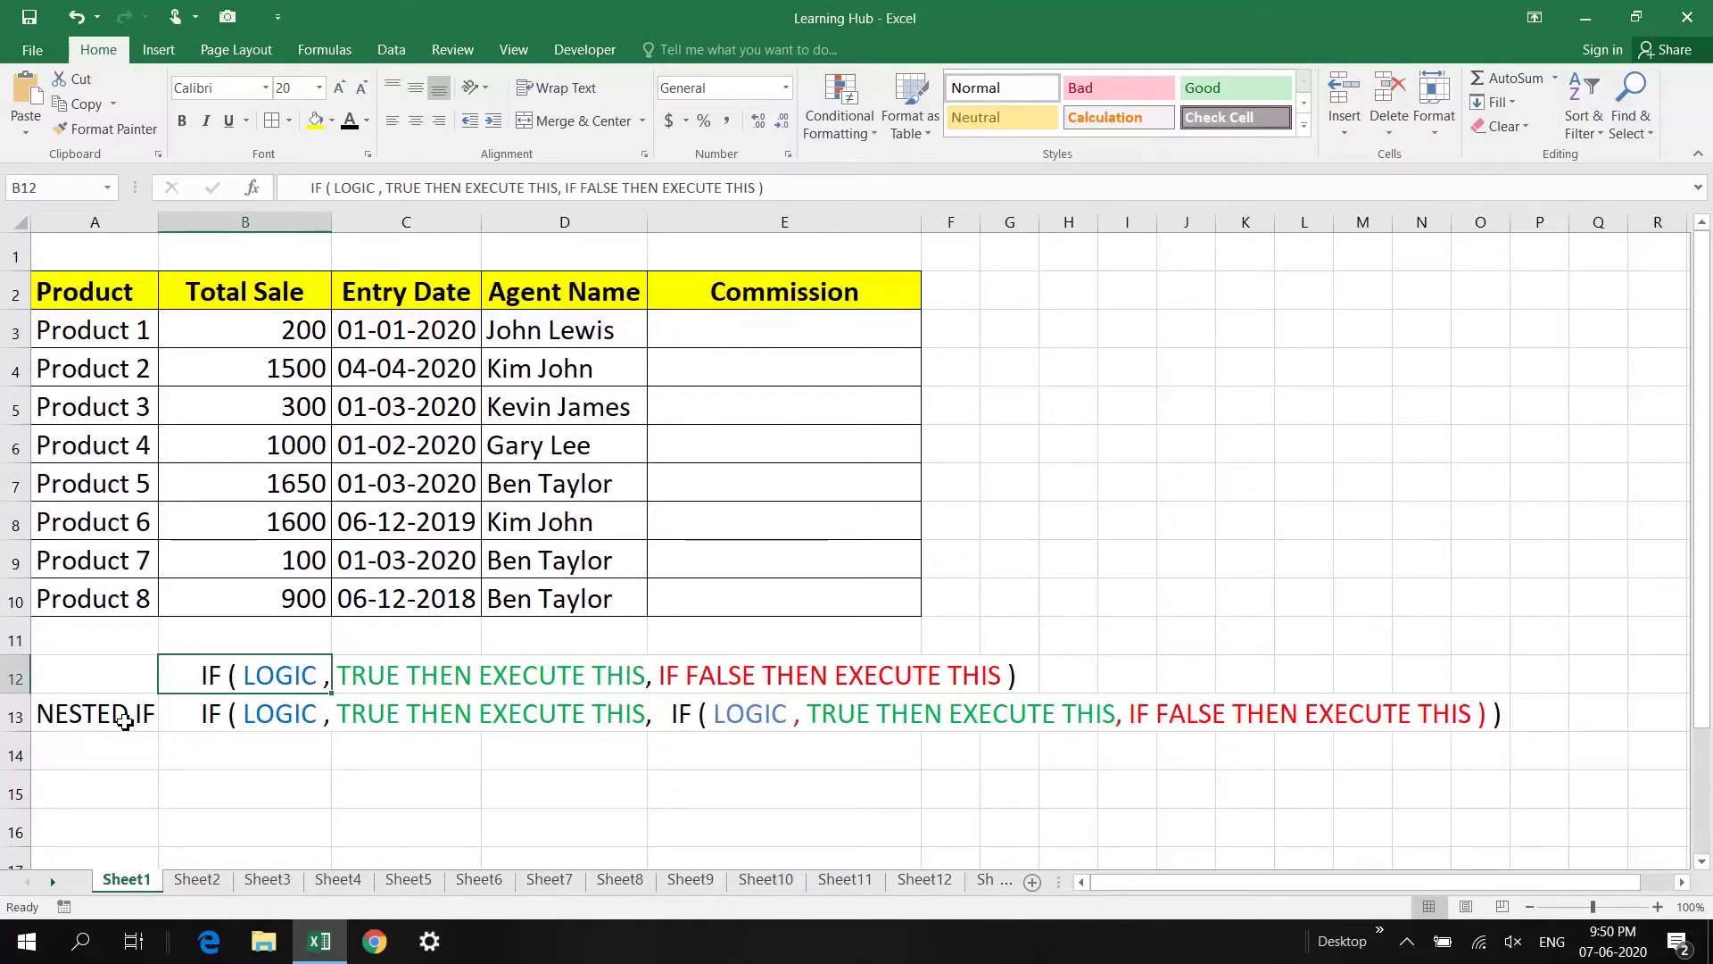
click(124, 721)
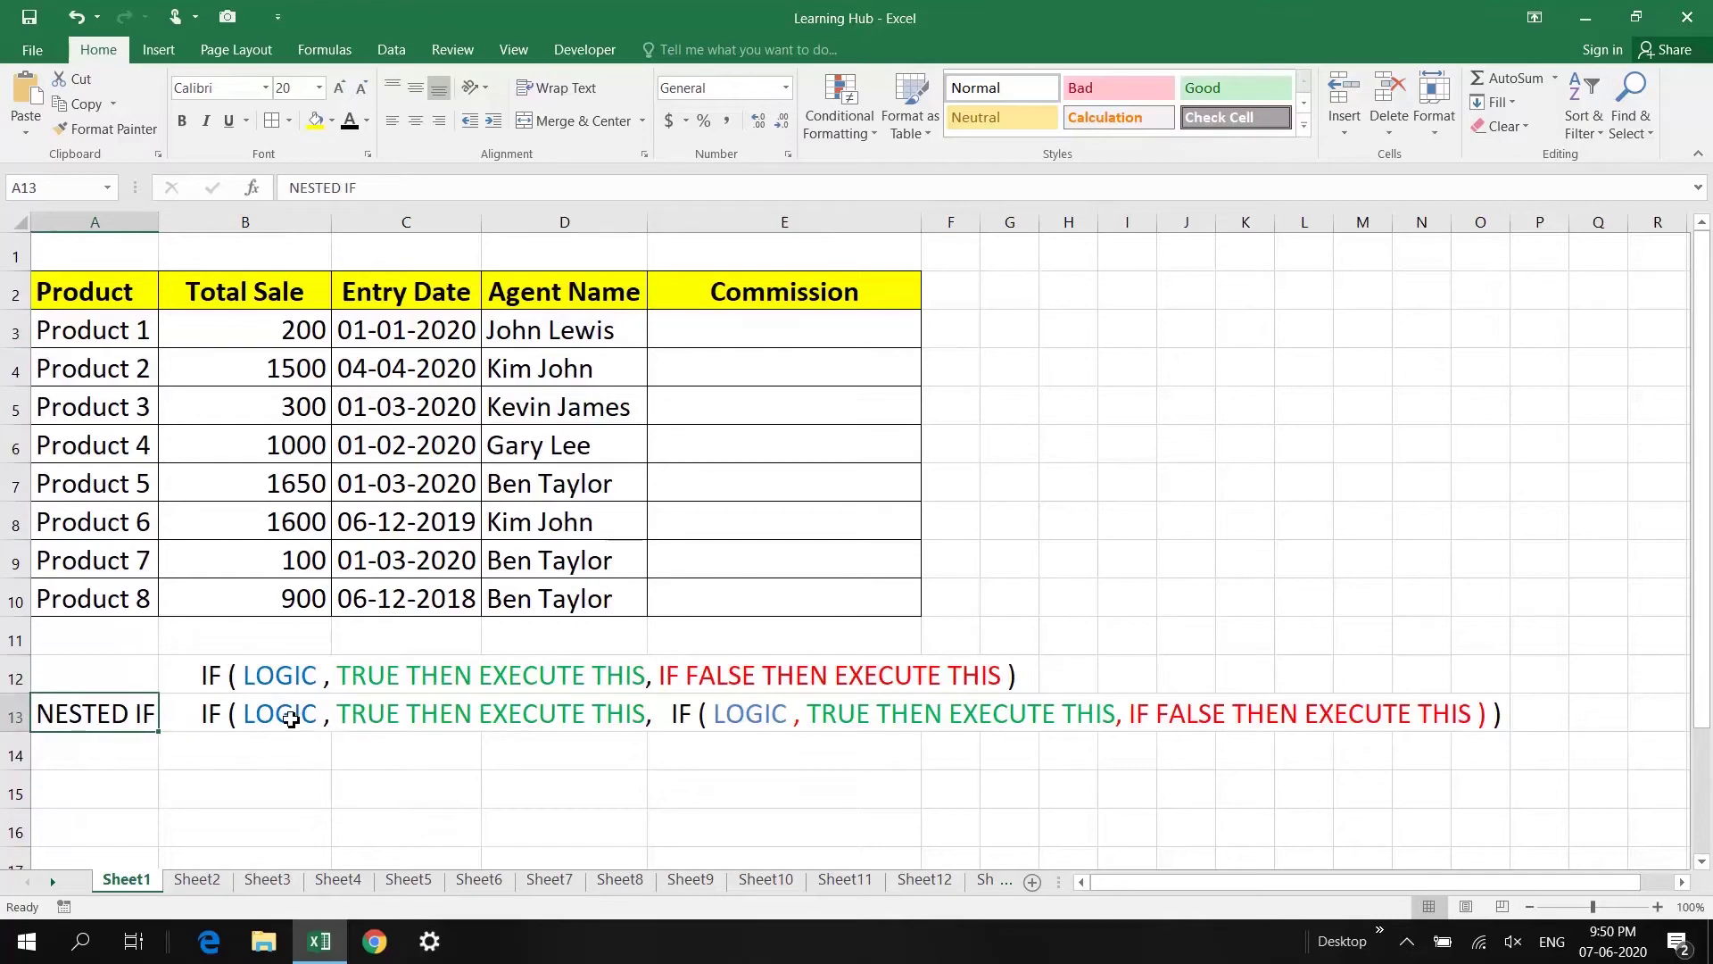
click(706, 713)
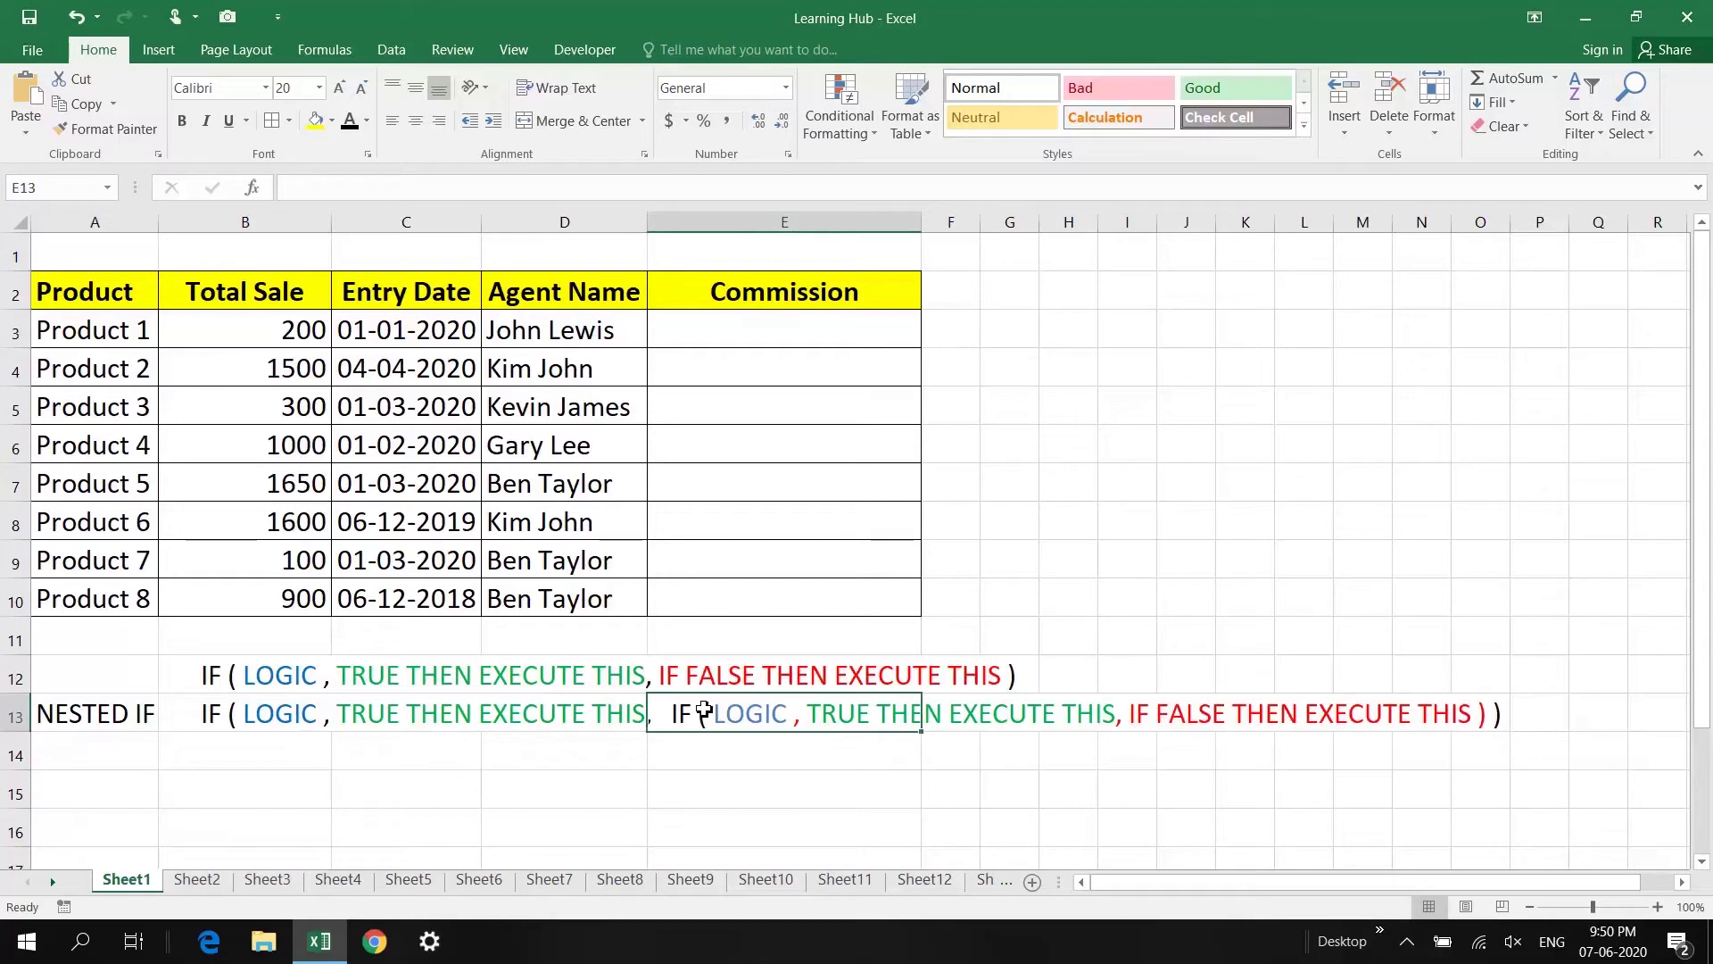
click(766, 337)
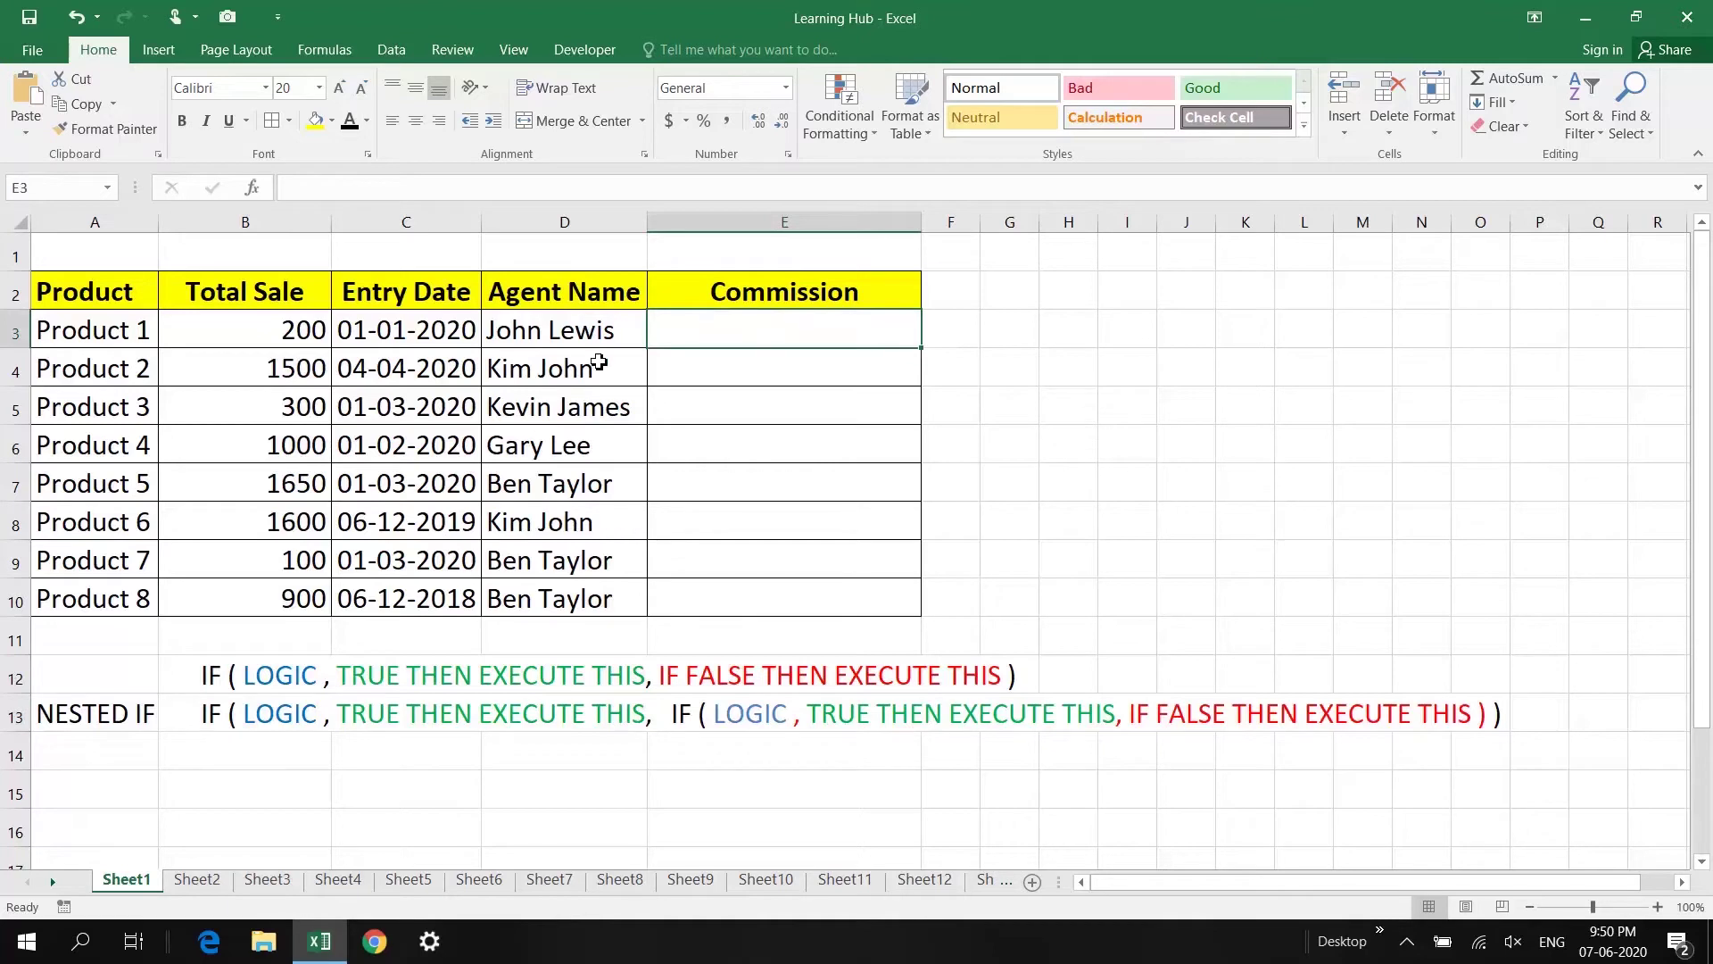
Step: Enter =IF(B3>=1500,"40%","NEW FORMULA HERE") in E3
text(=)
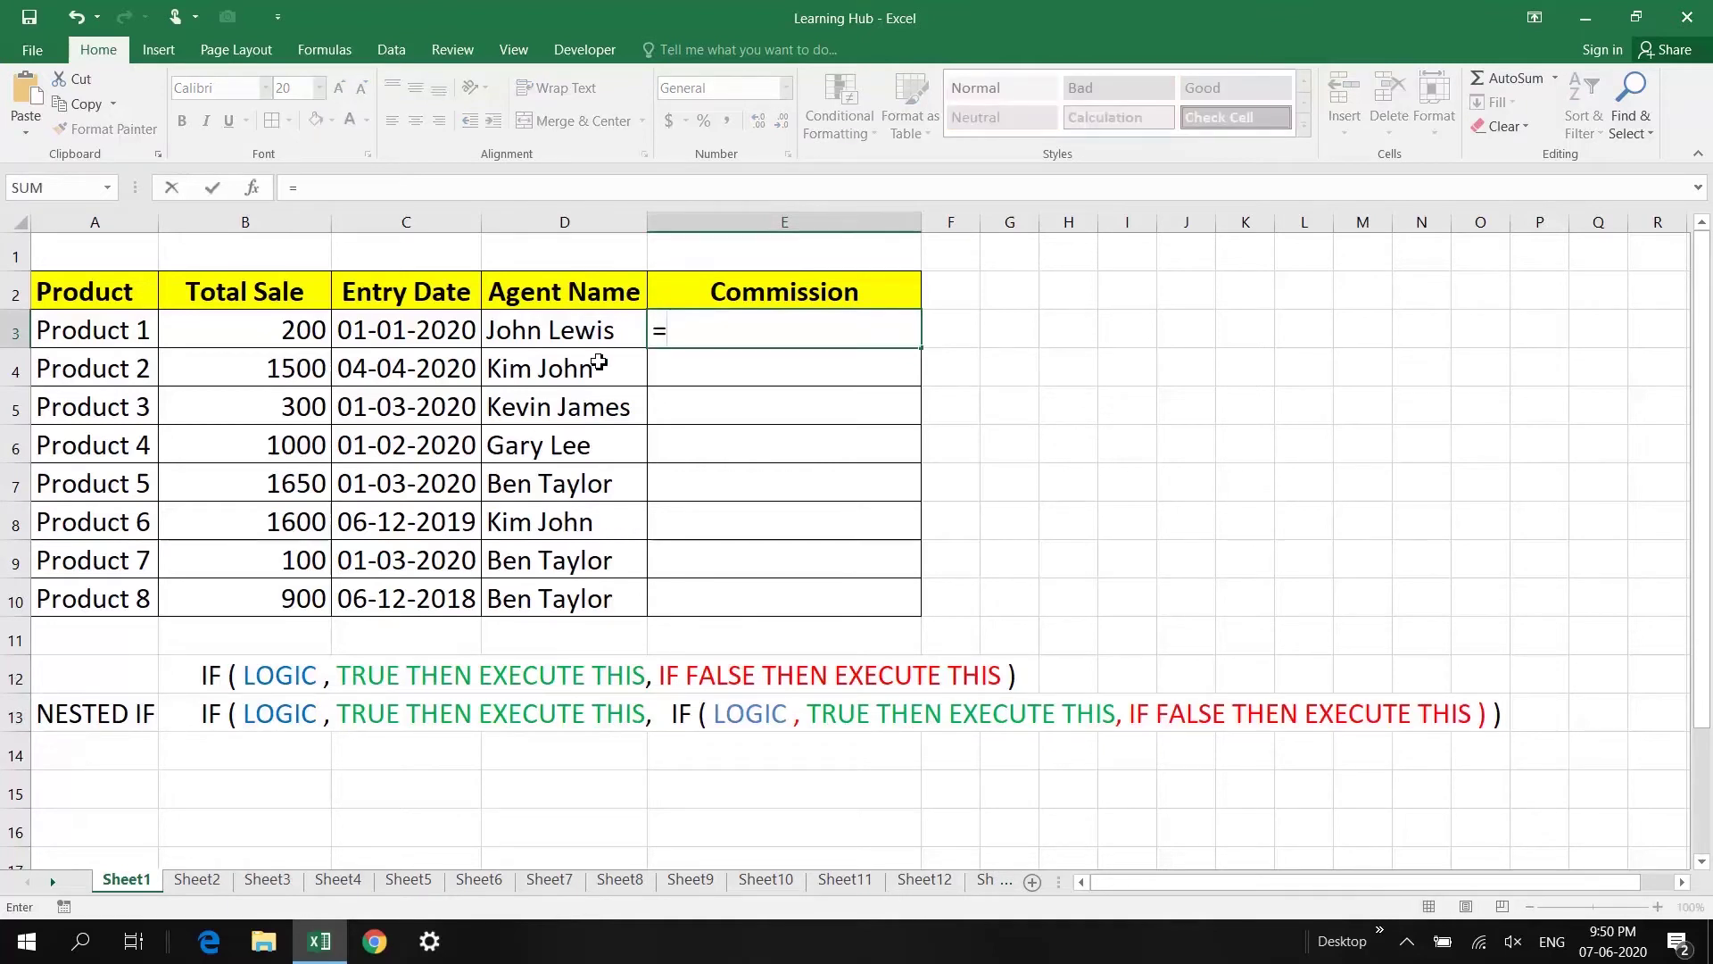
text(IF()
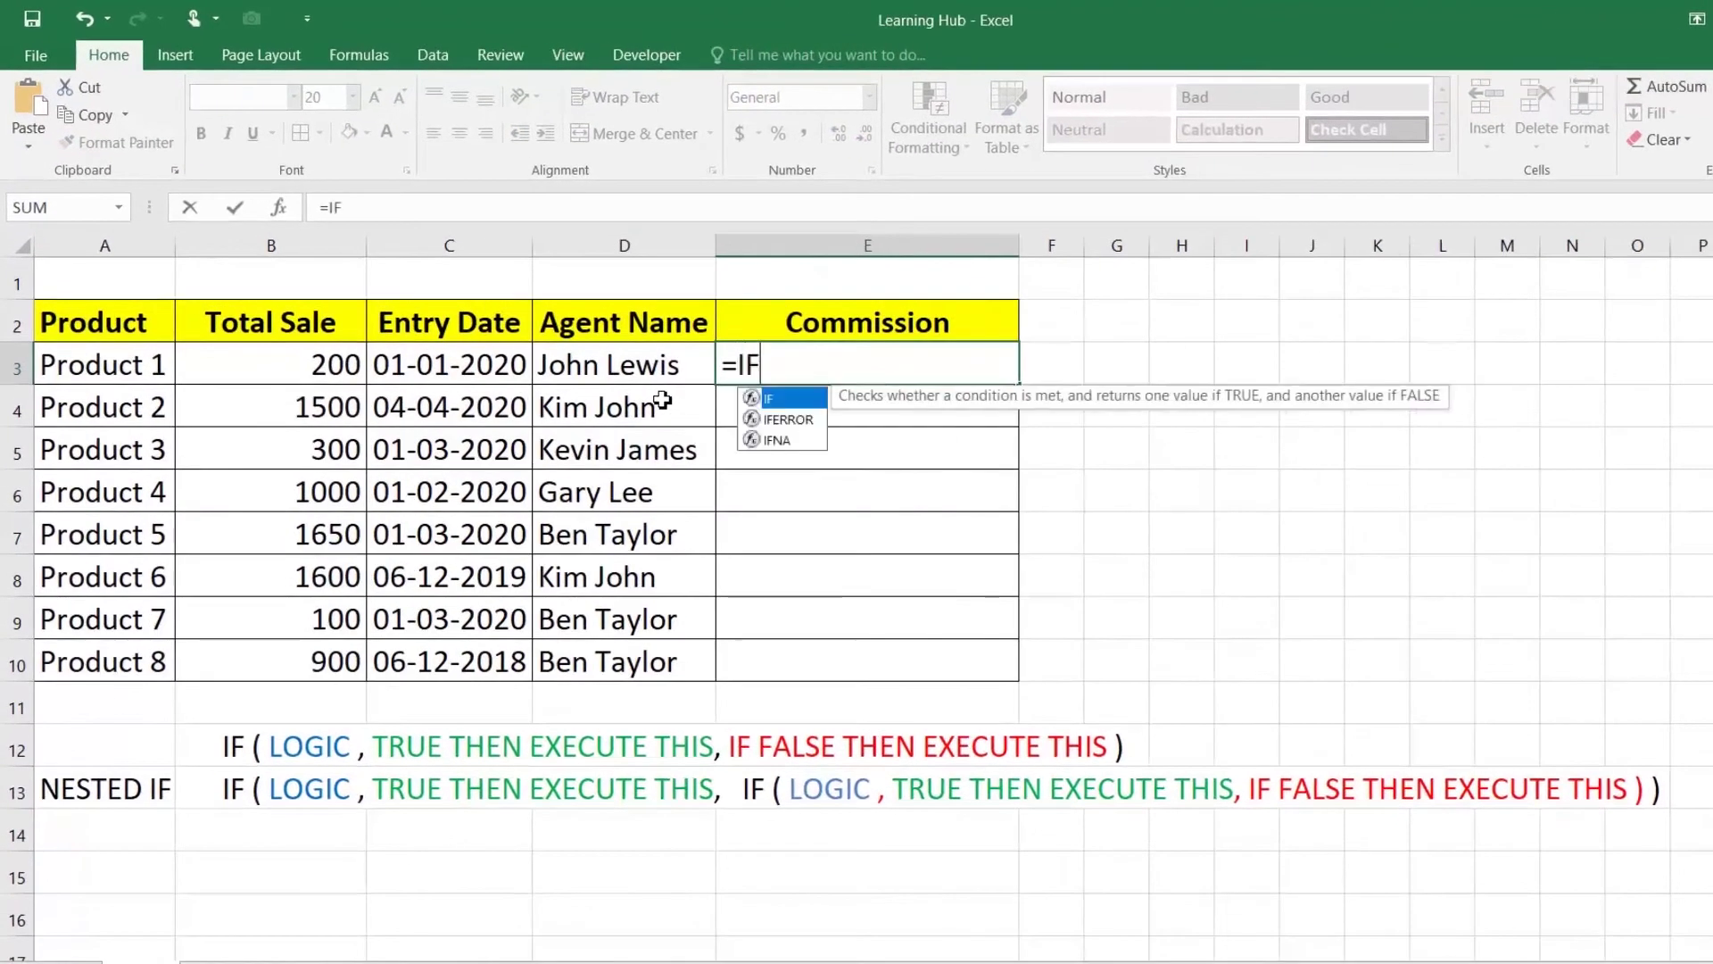
click(308, 375)
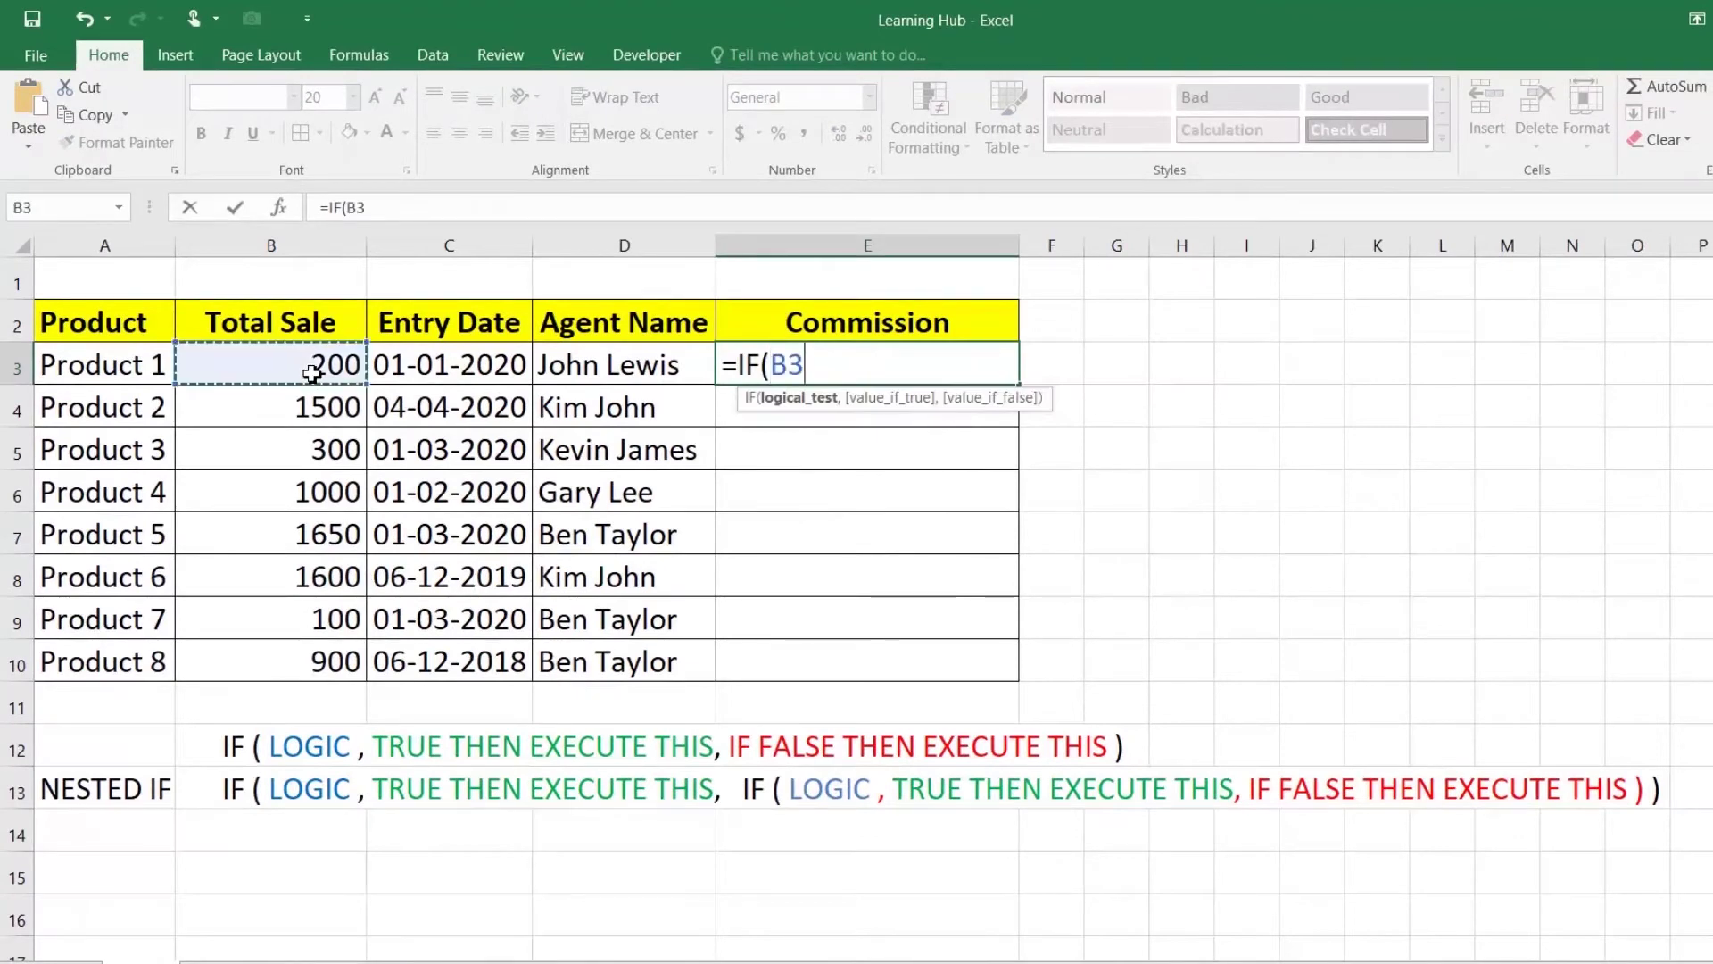
text(>)
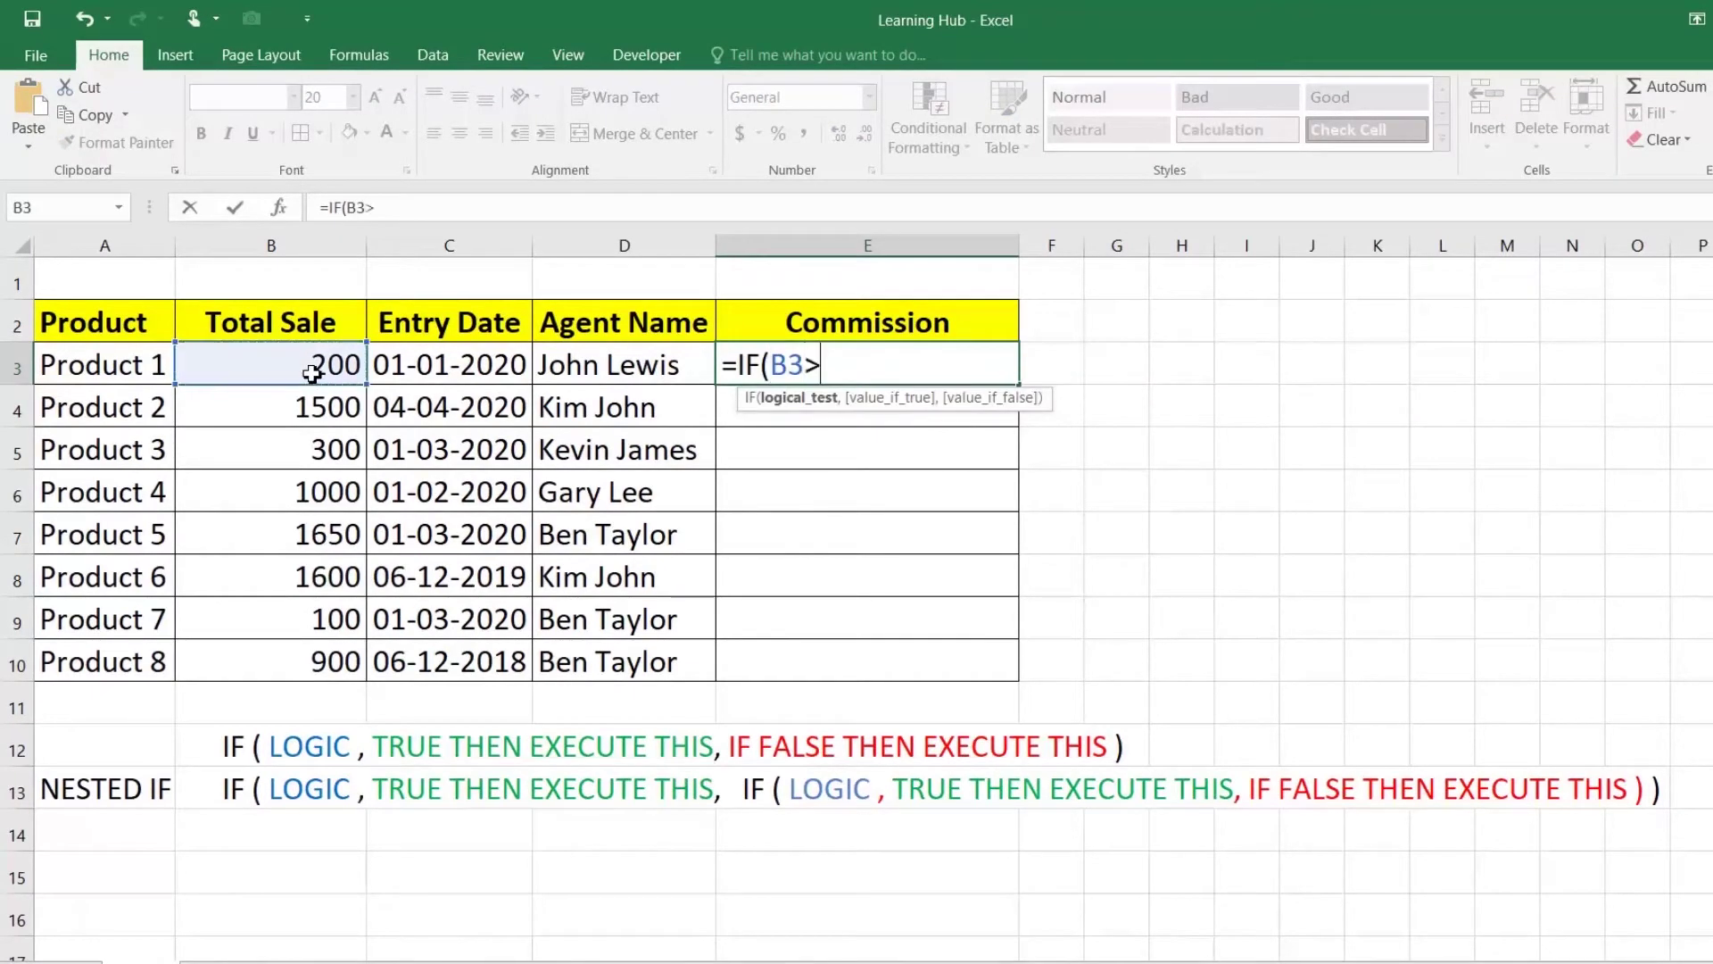
text(=1500,)
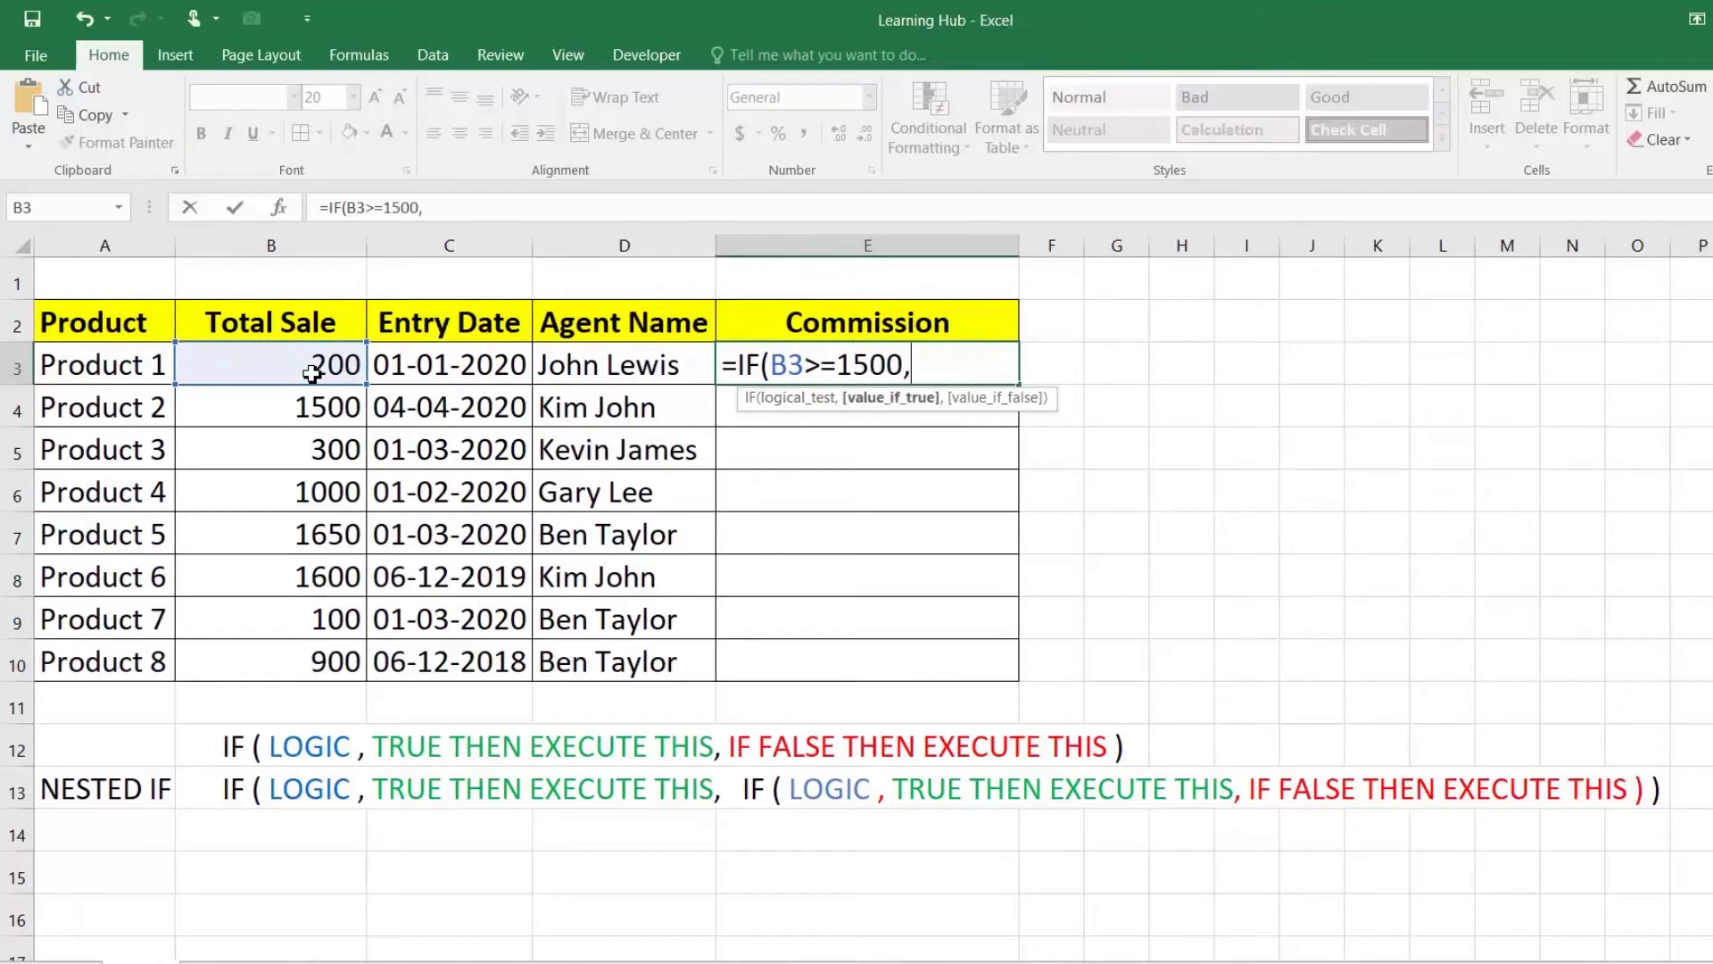
text("40%",)
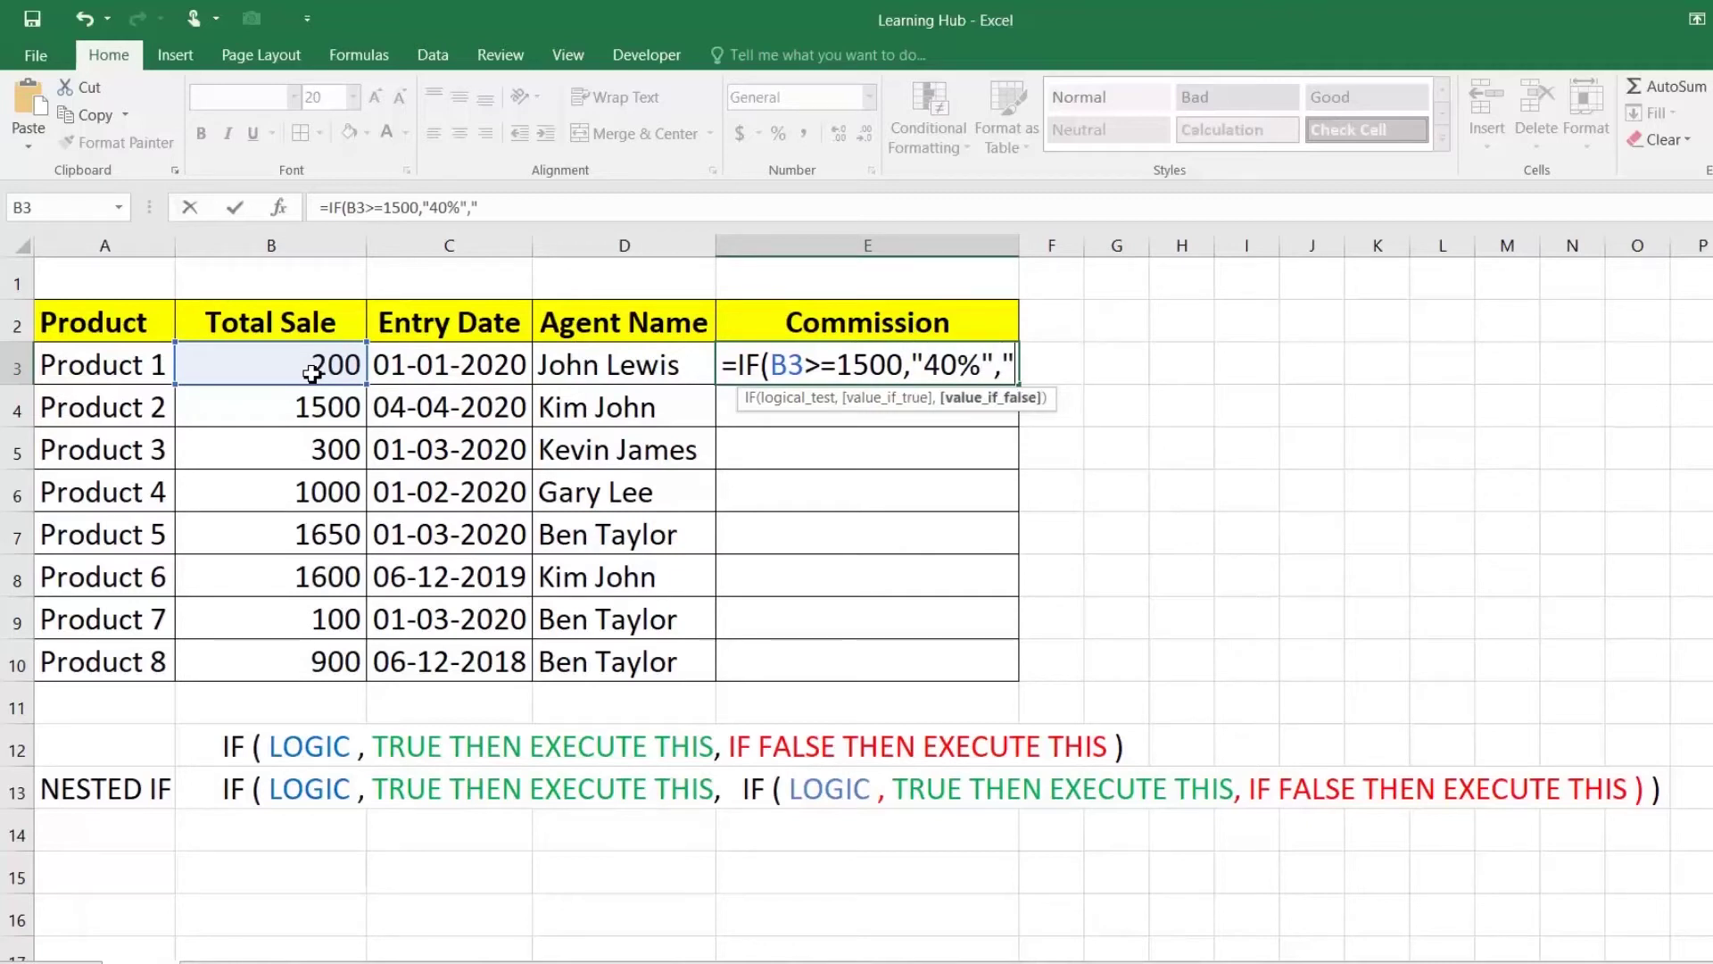
text("NEW FOR)
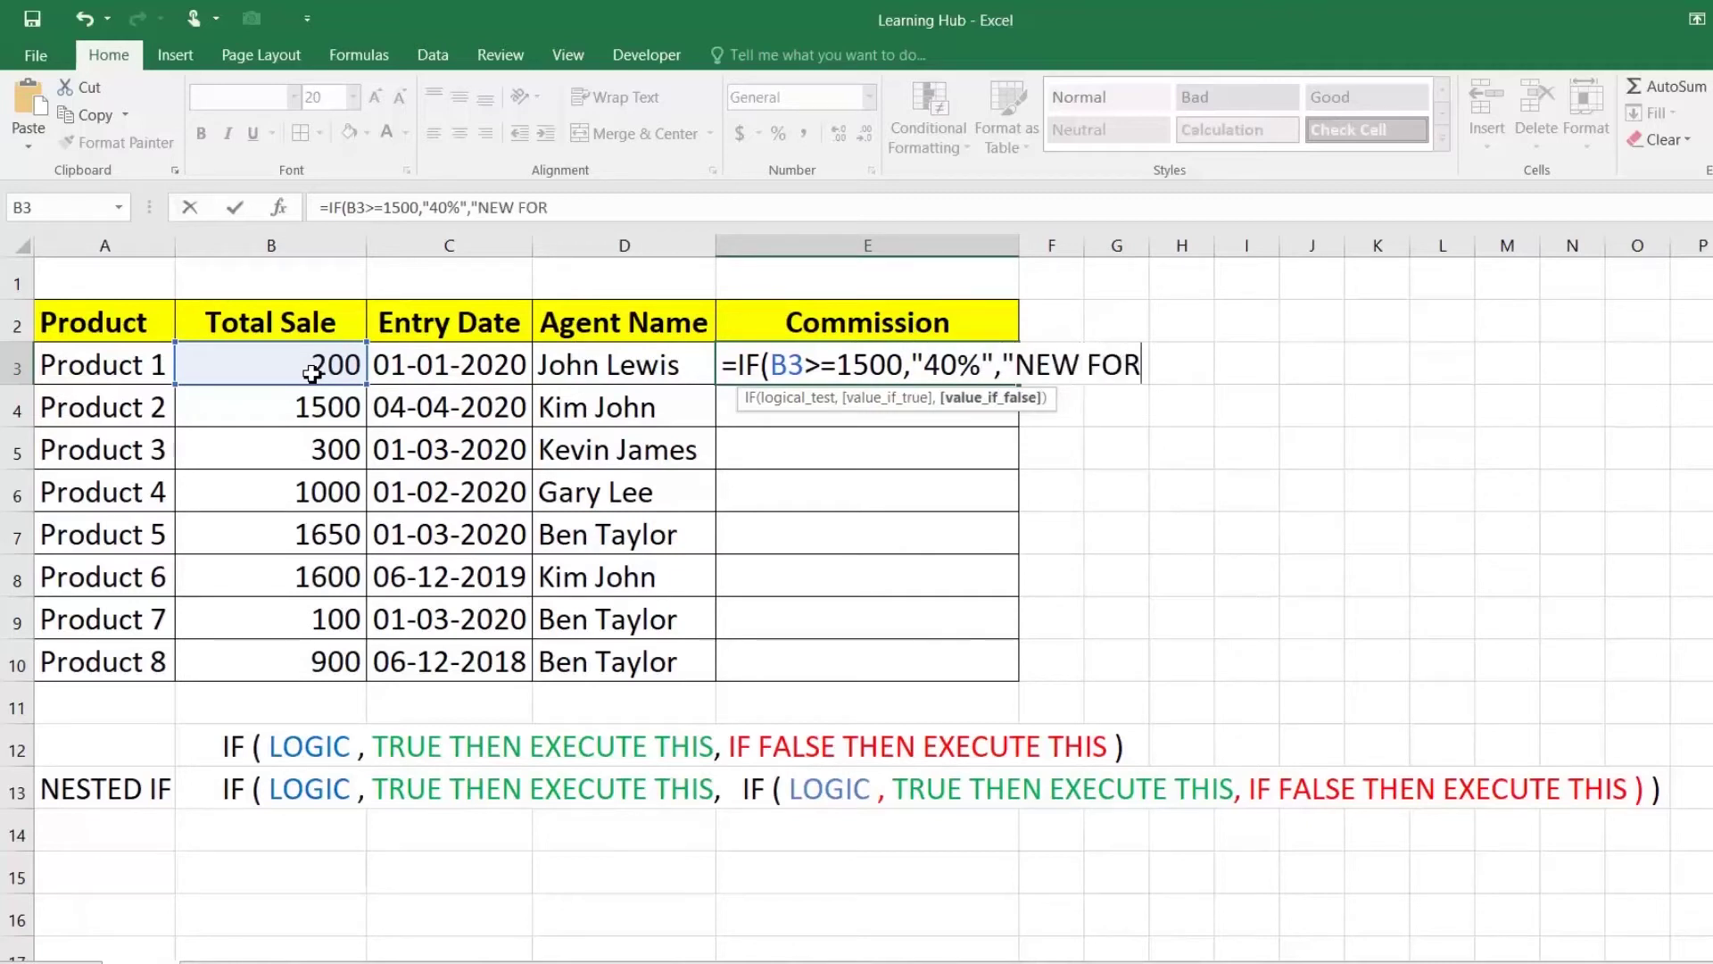
text(MULA HERE)
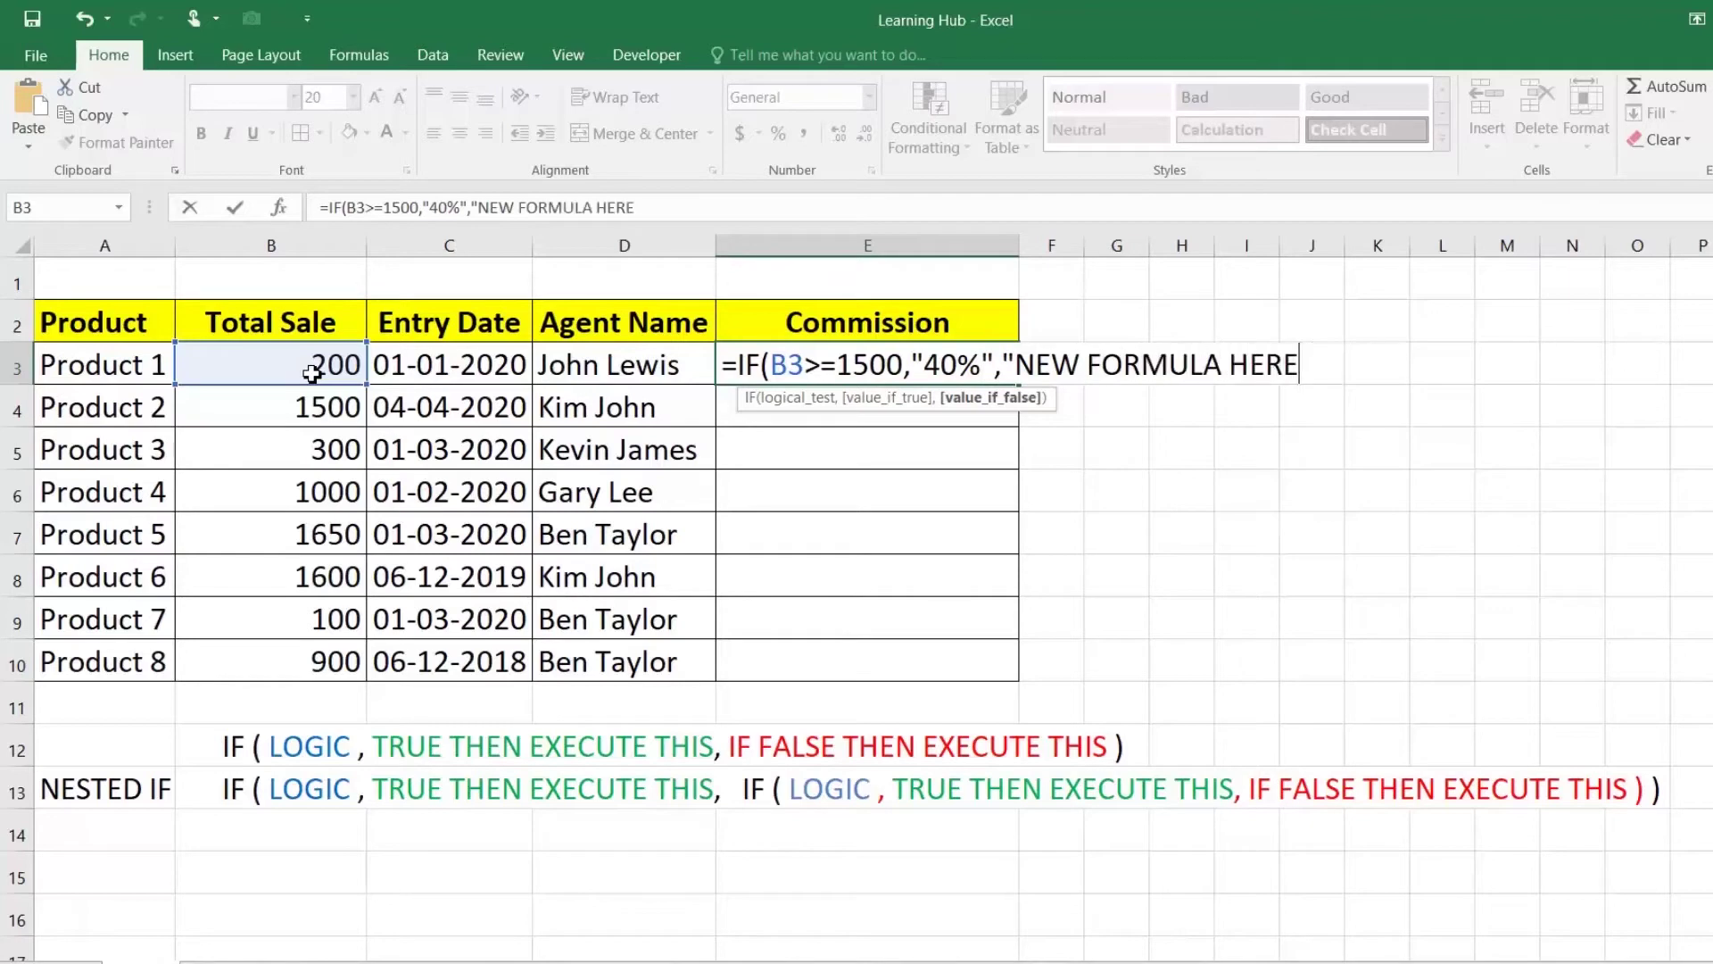
text("))
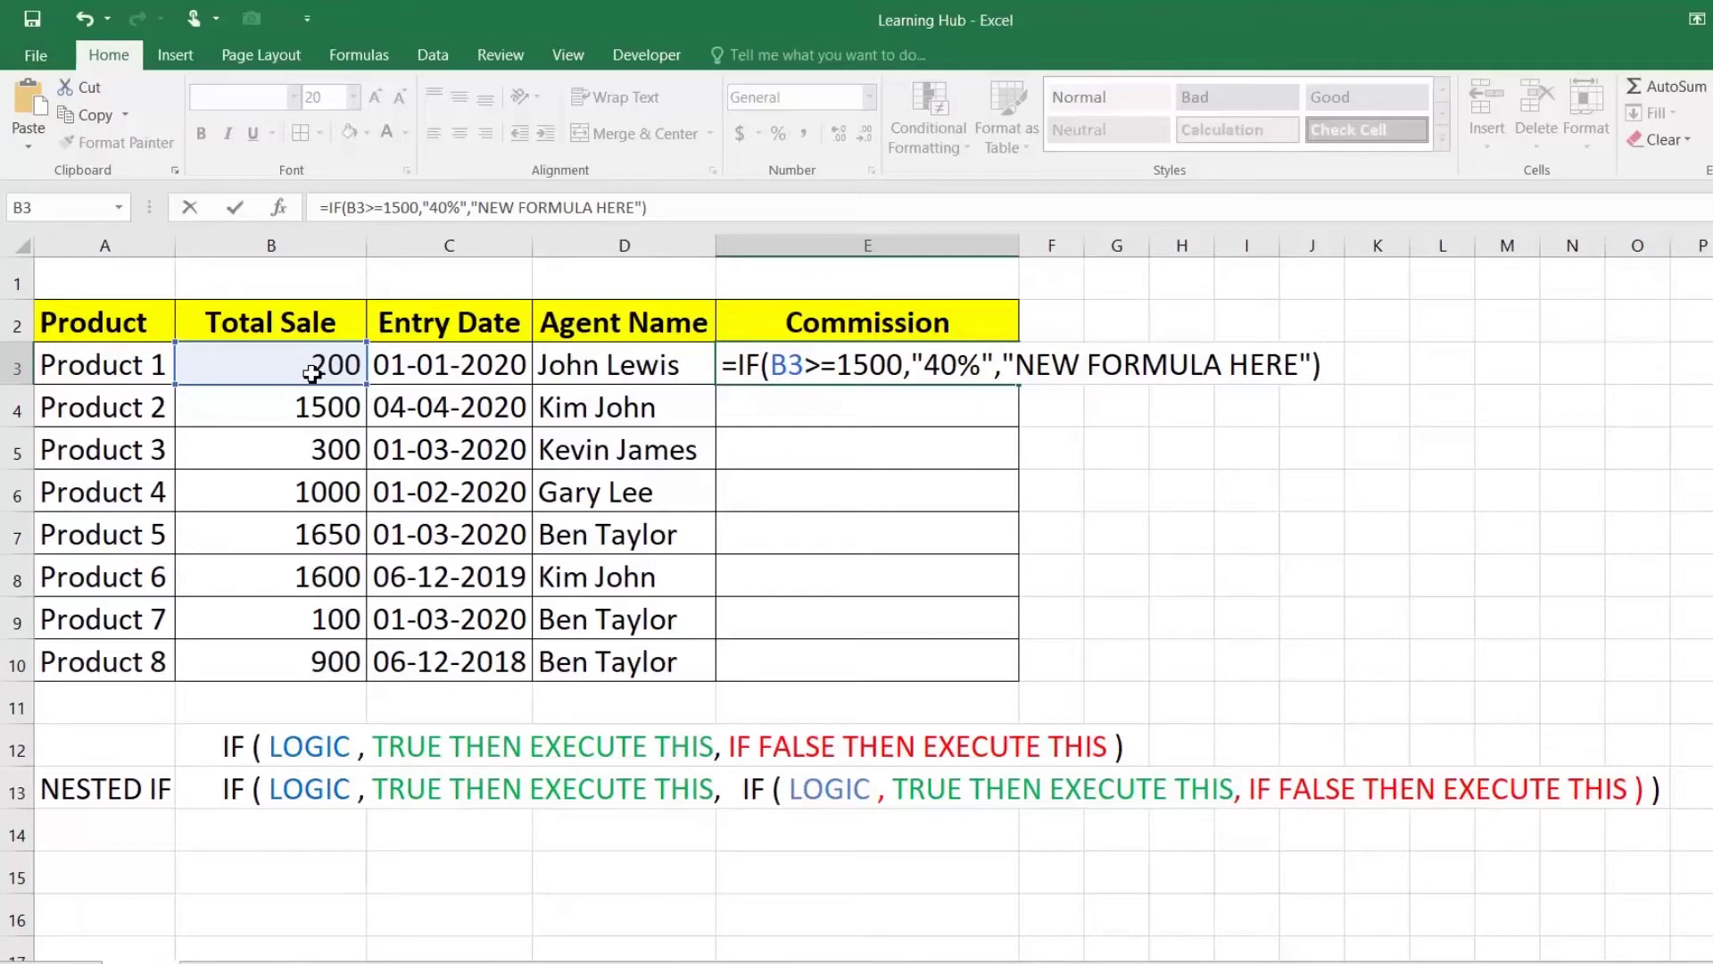
key(Return)
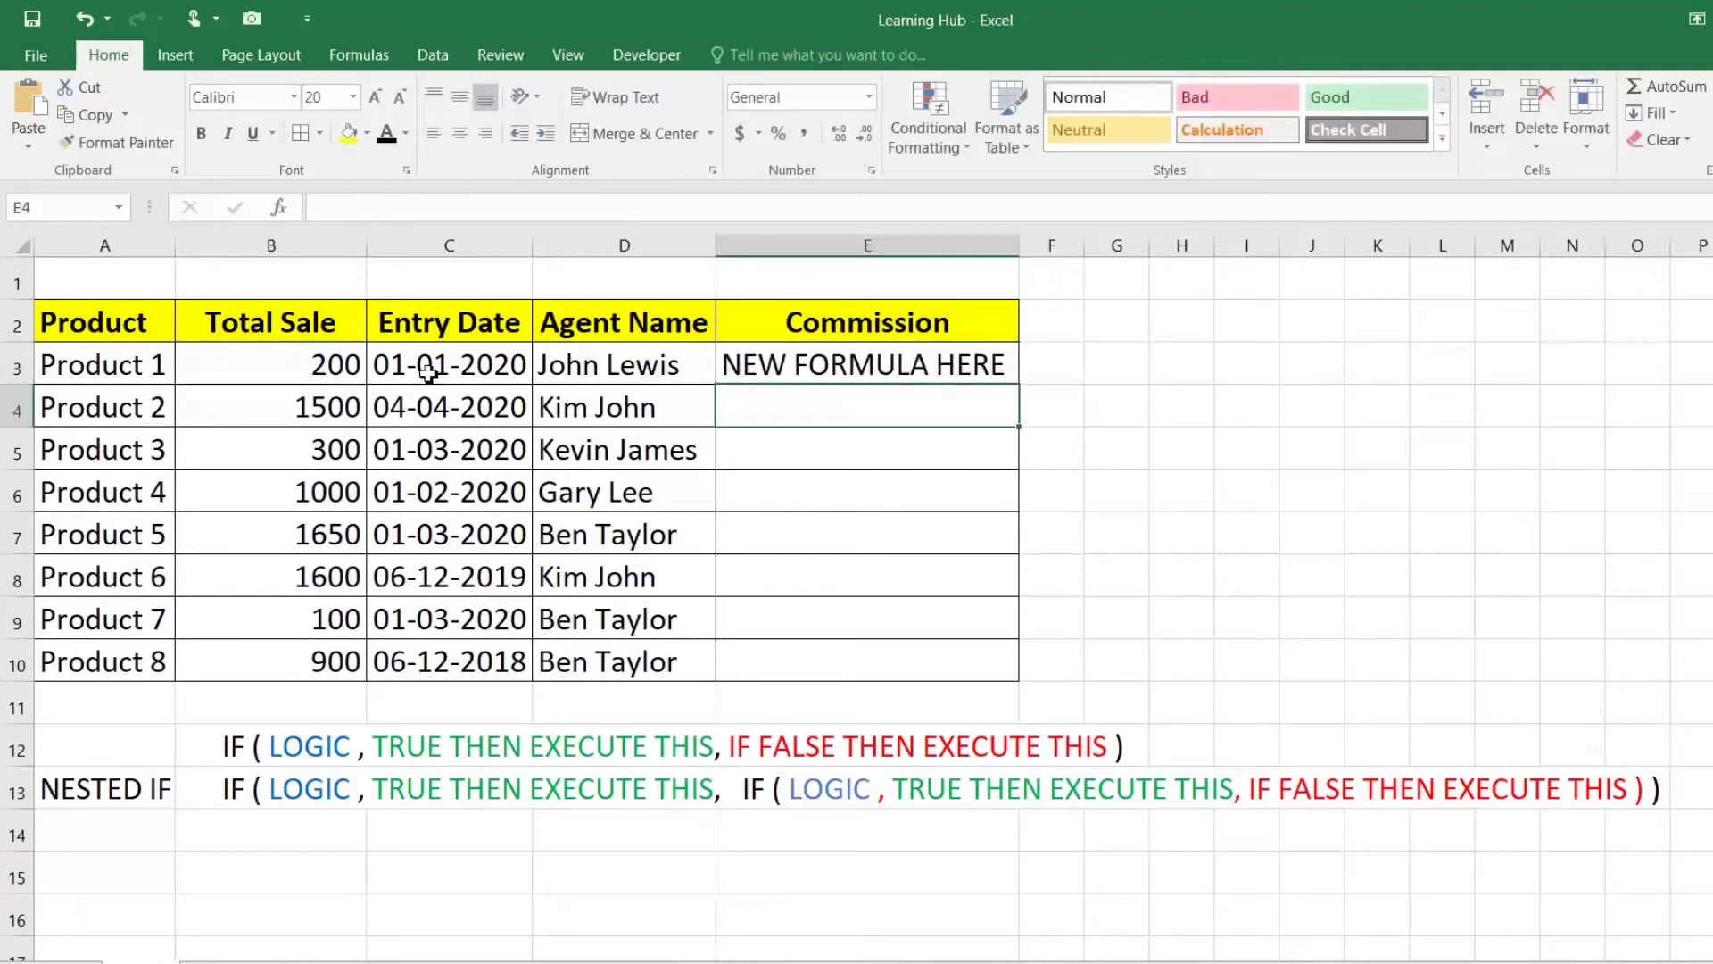
click(957, 365)
drag(1018, 384, 1003, 668)
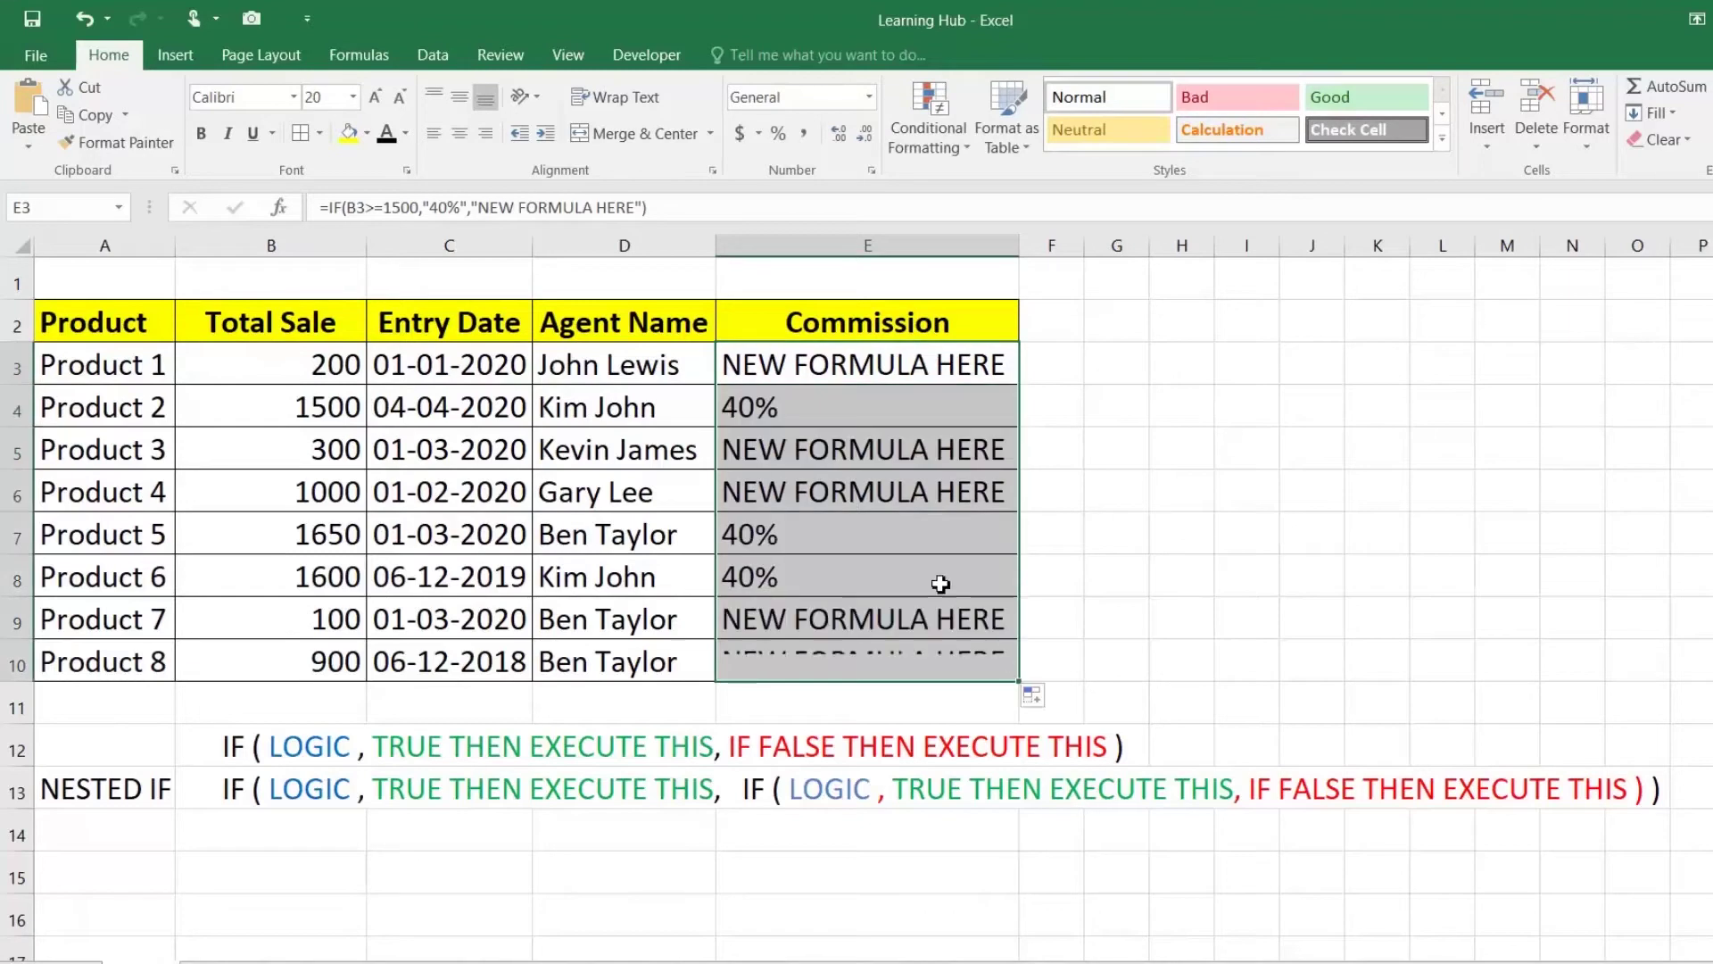
click(768, 418)
click(768, 539)
click(776, 567)
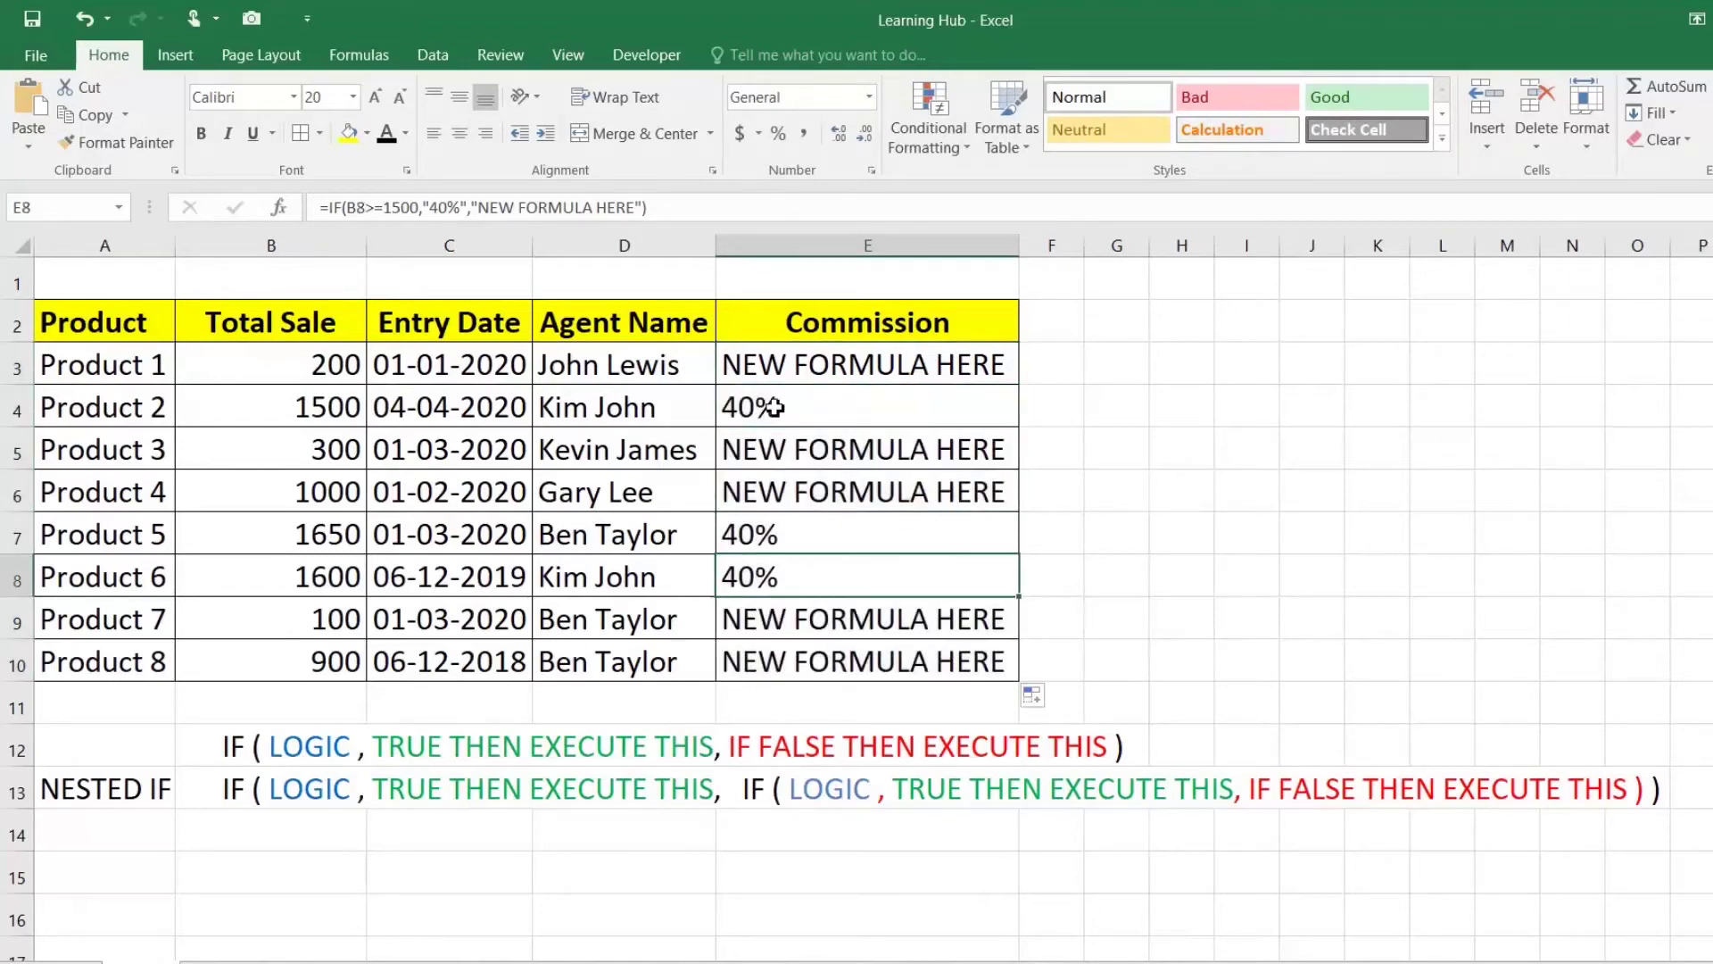
click(321, 406)
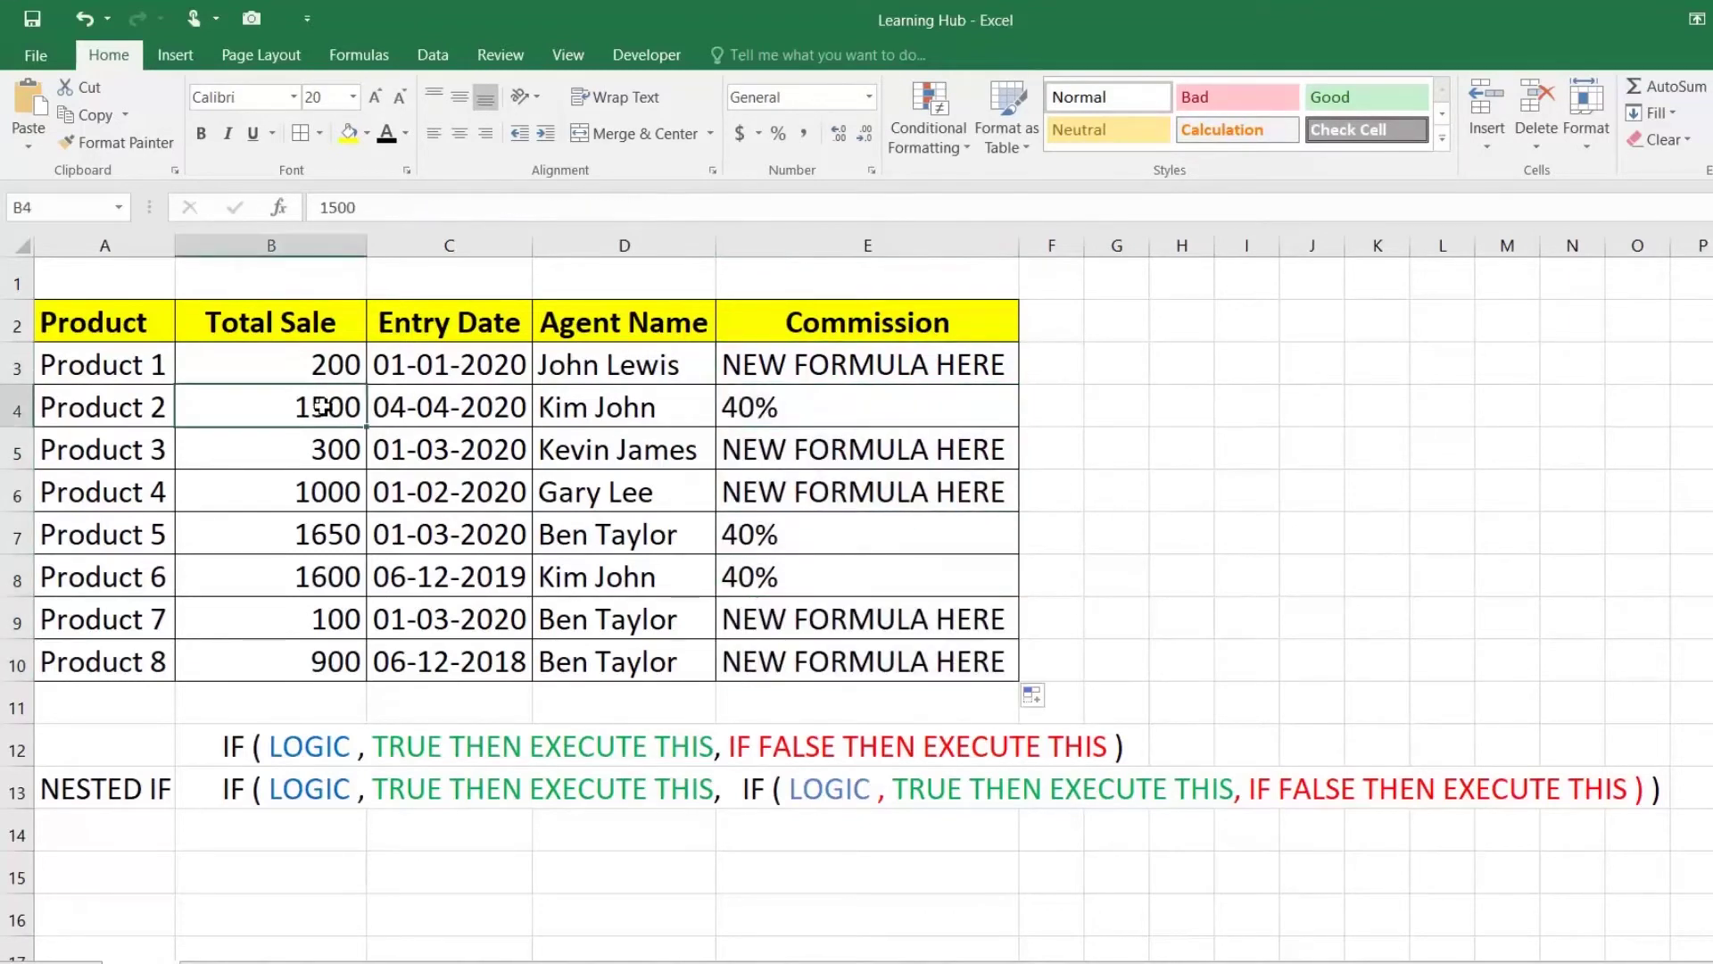
click(780, 404)
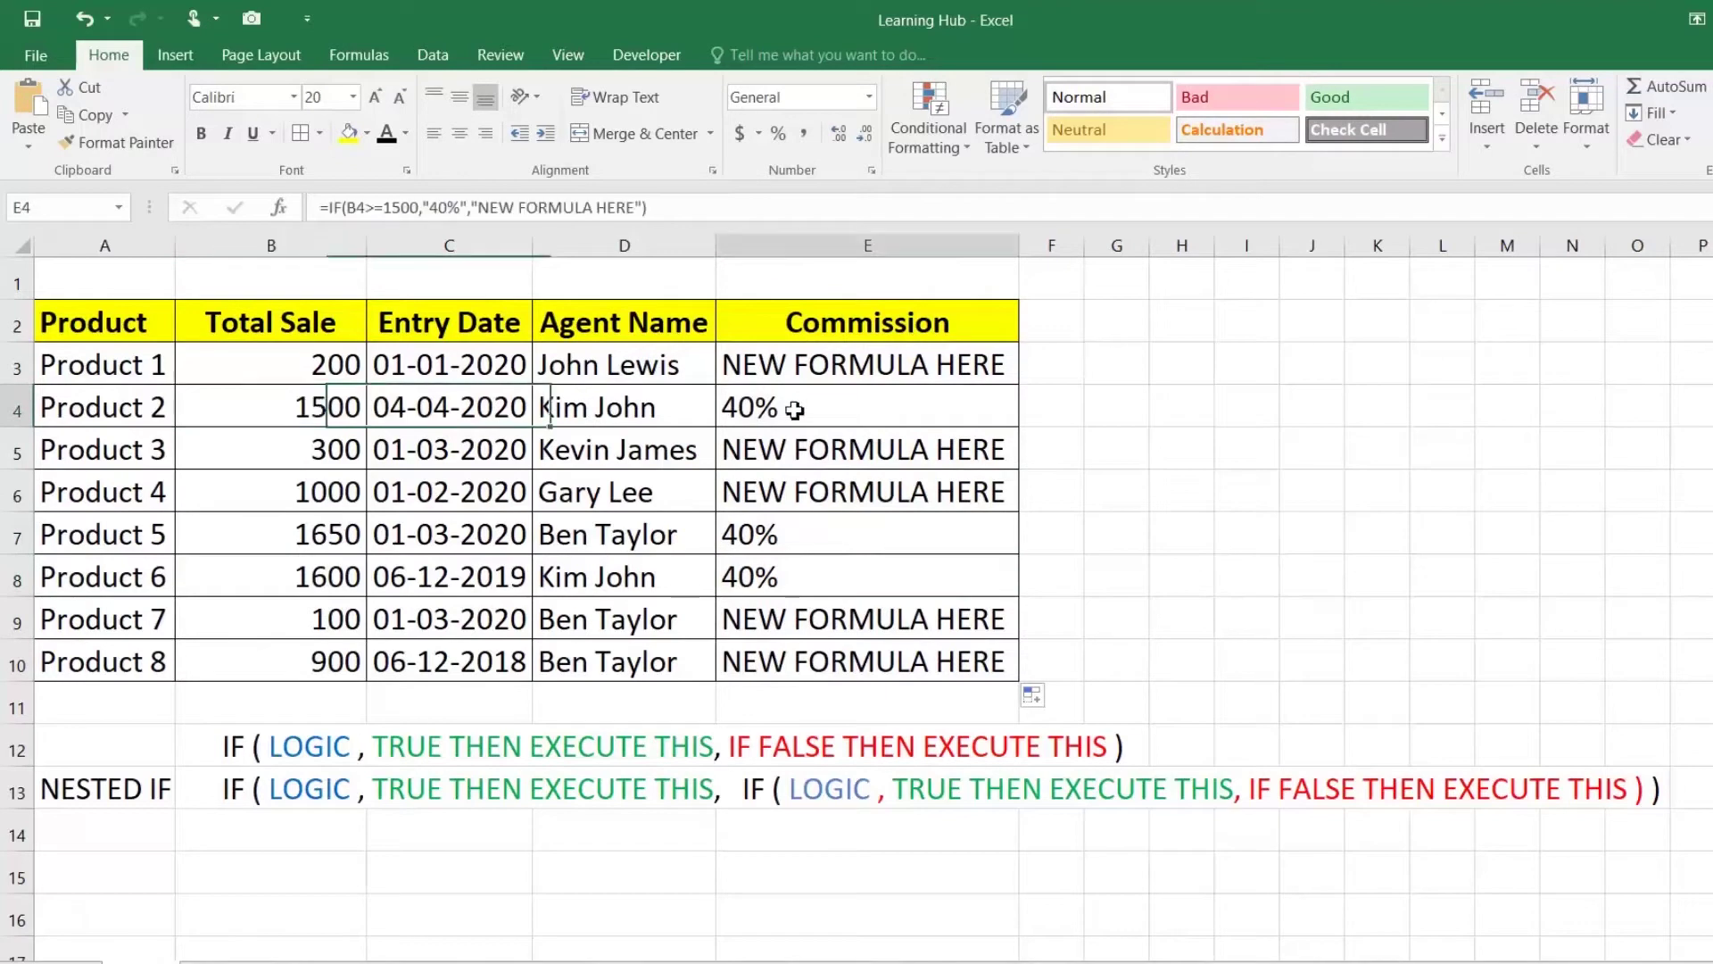
double_click(785, 407)
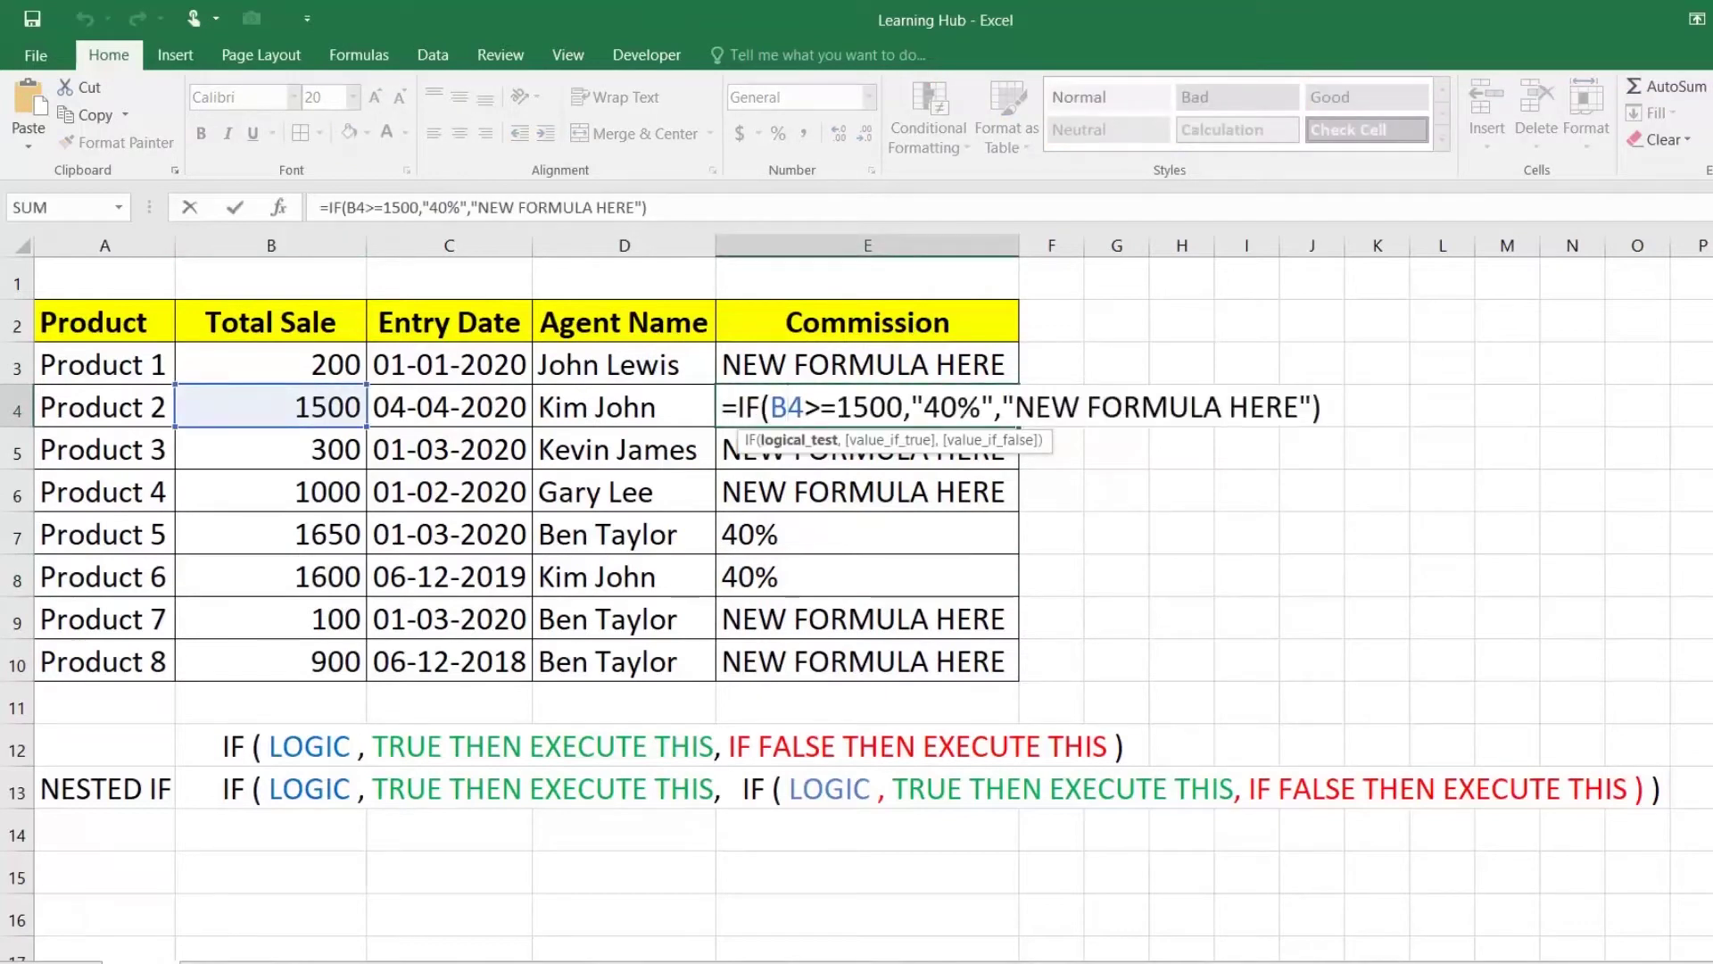
key(Escape)
click(312, 527)
drag(313, 526, 308, 575)
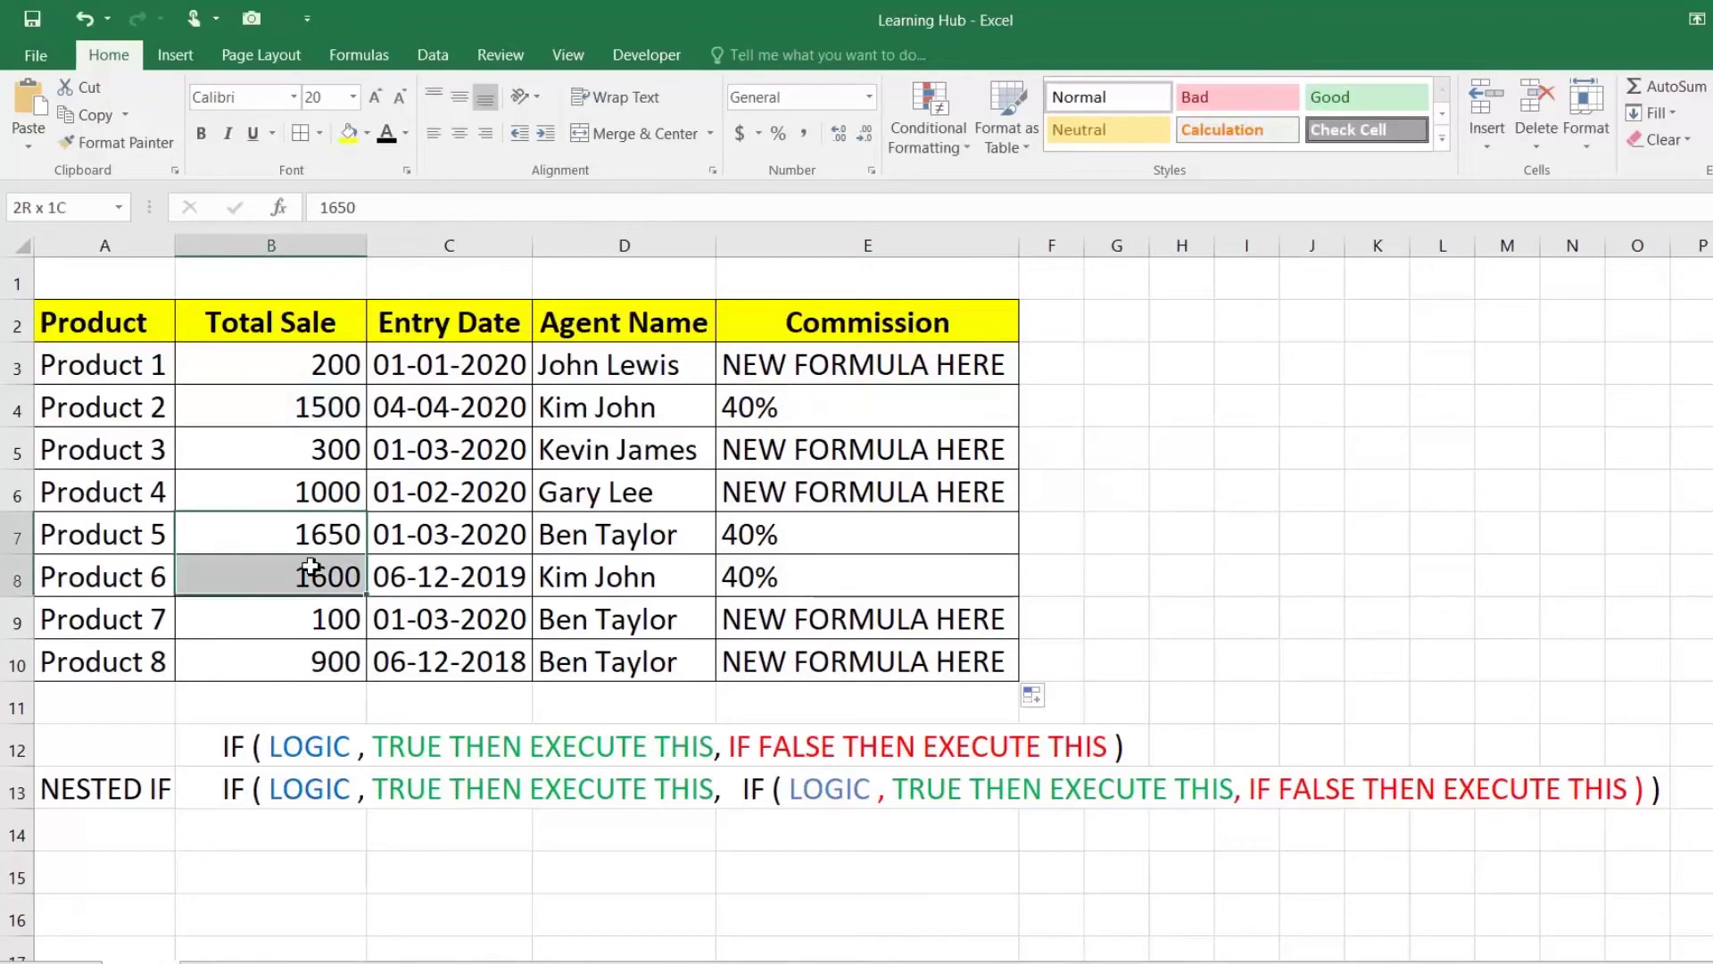
click(842, 533)
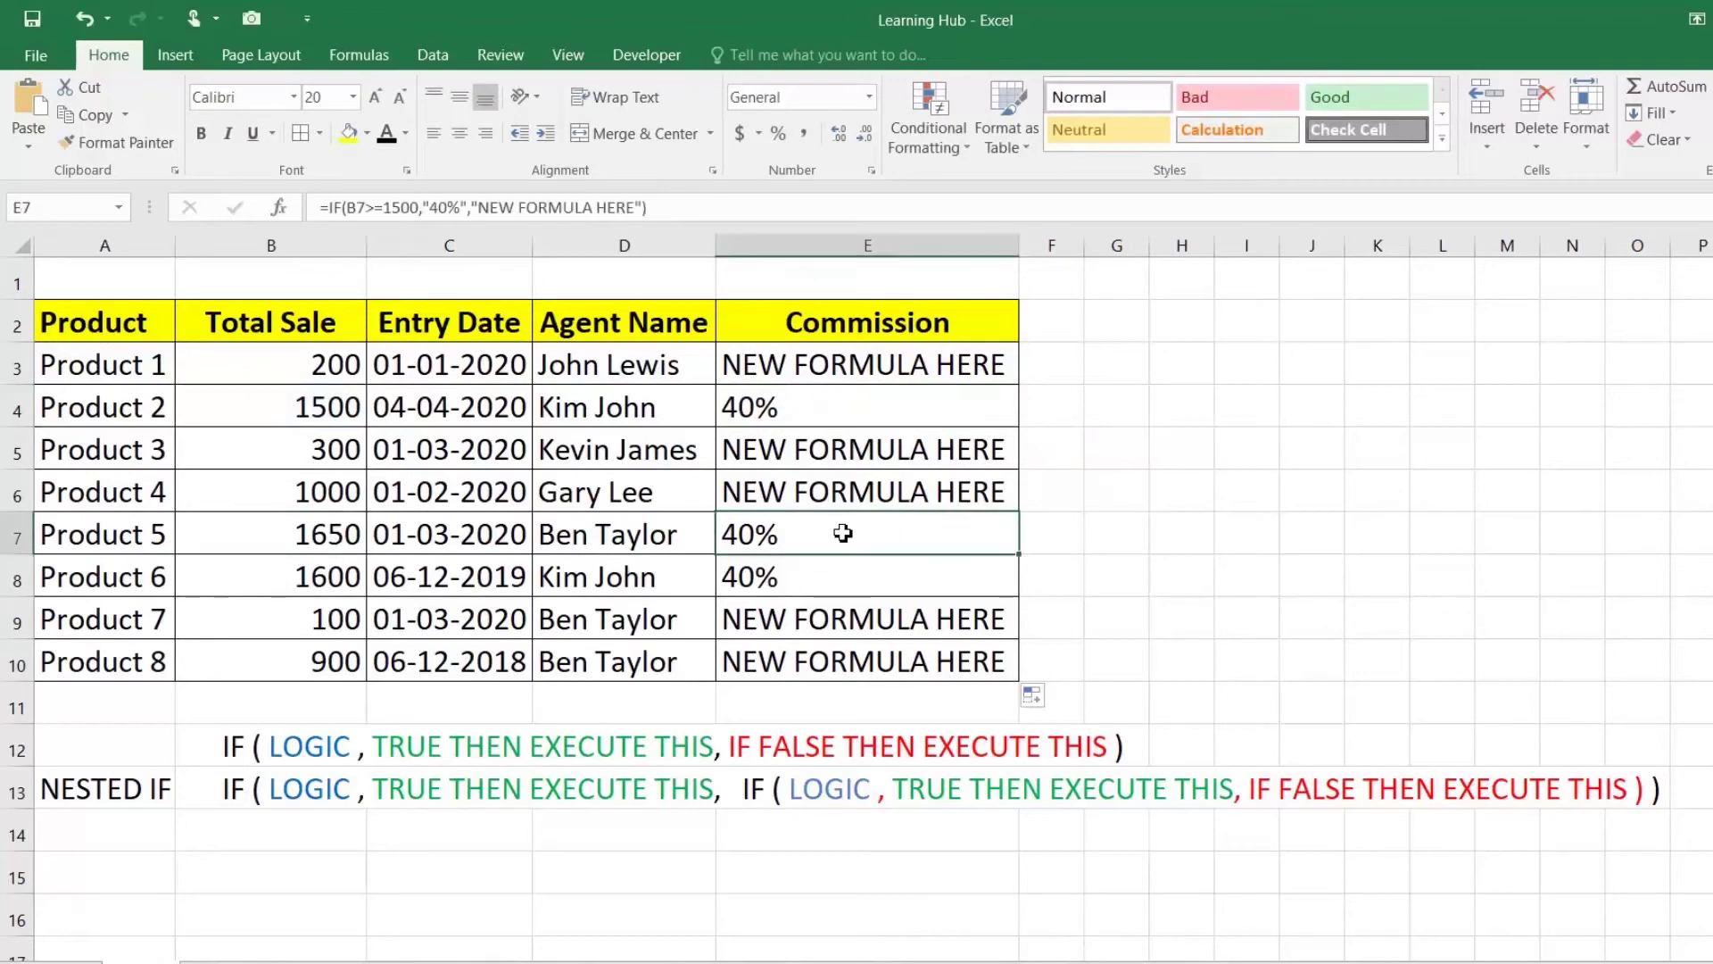
double_click(901, 364)
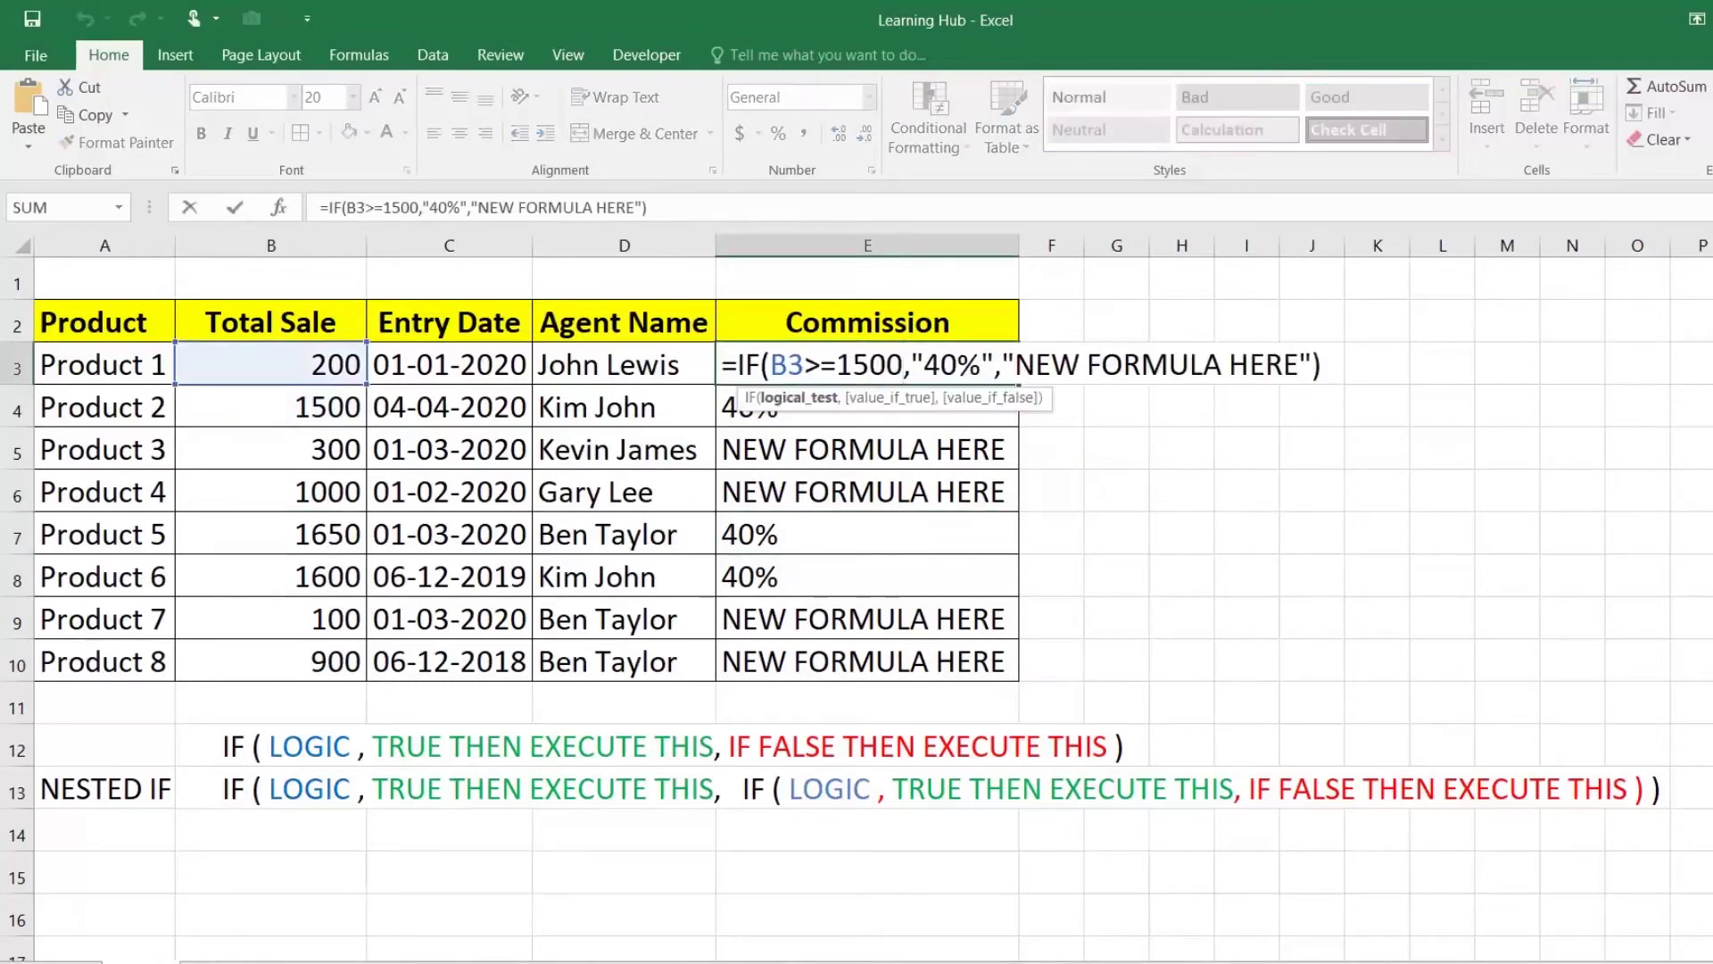
drag(737, 364, 1322, 364)
key(ctrl+c)
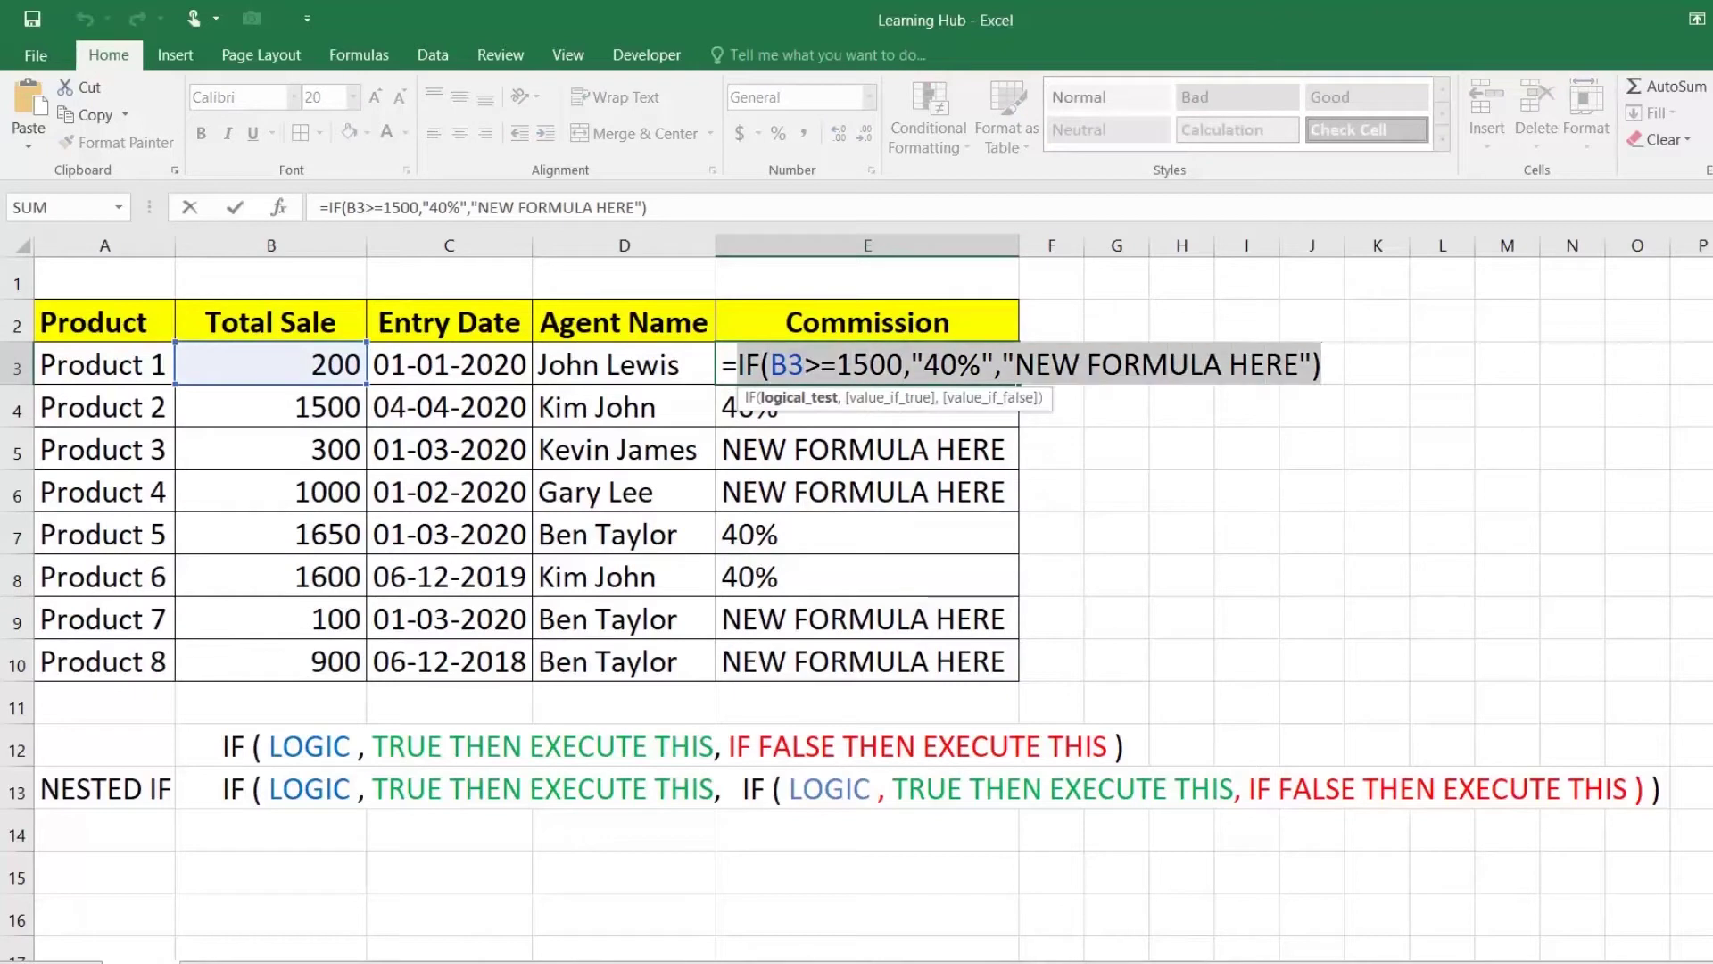
key(Return)
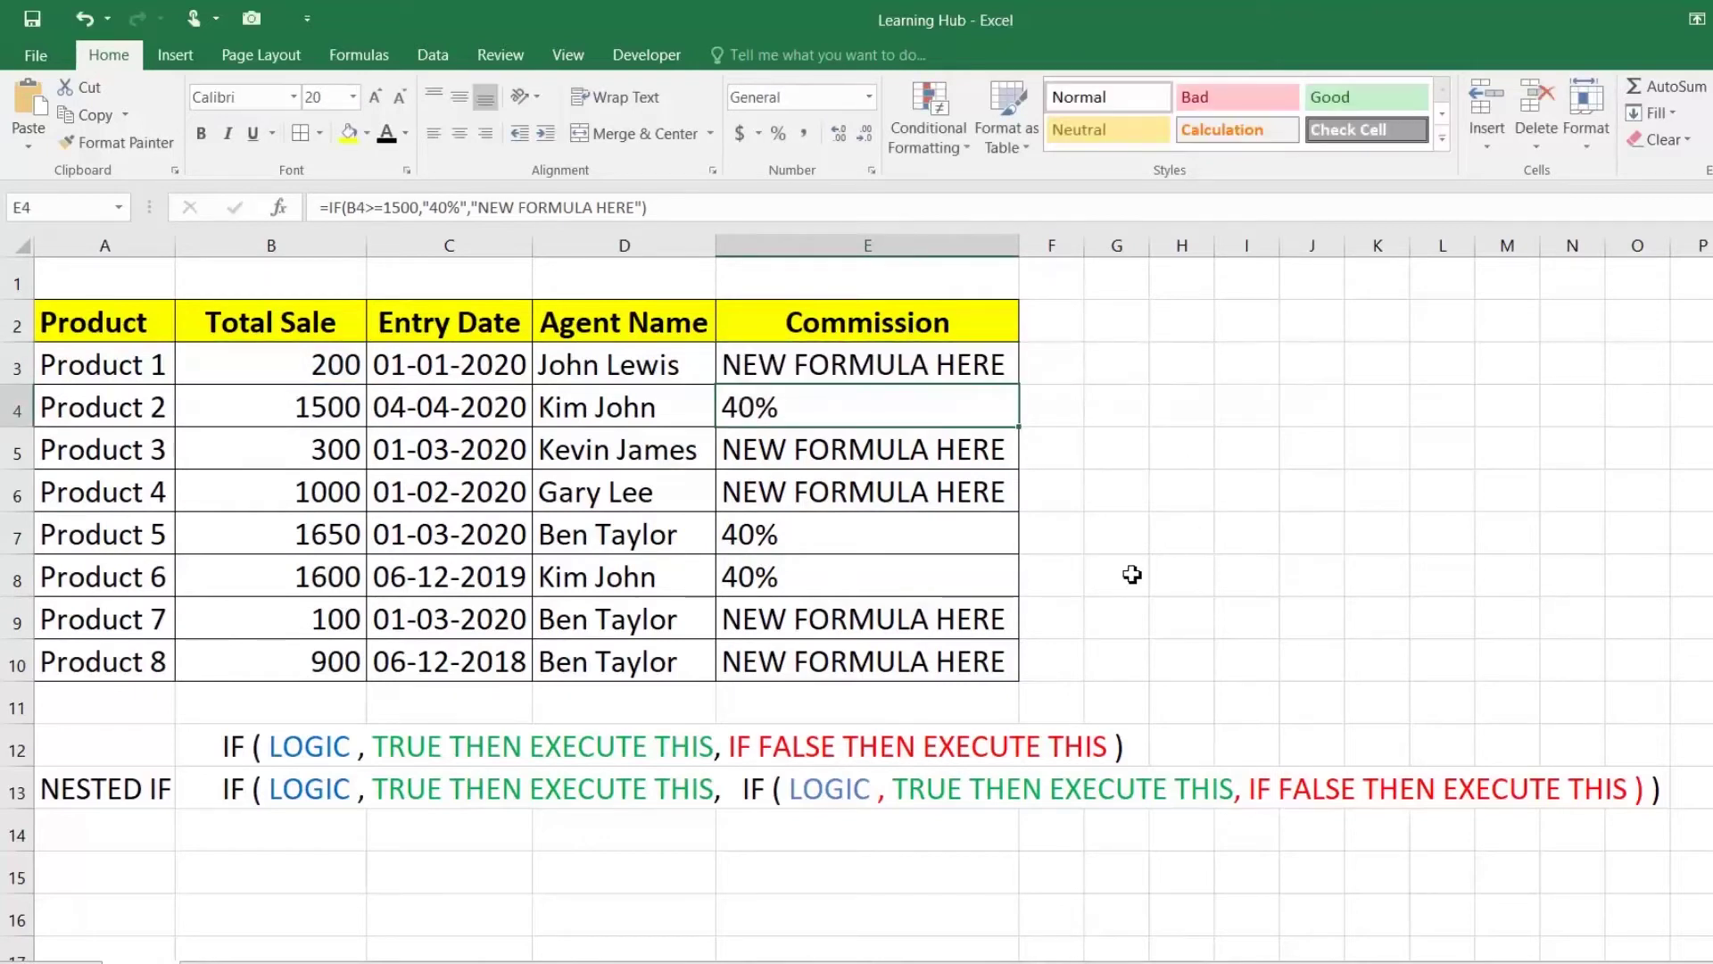
Step: Paste the copied IF text into G7, G8 and G9
click(1135, 539)
key(ctrl+v)
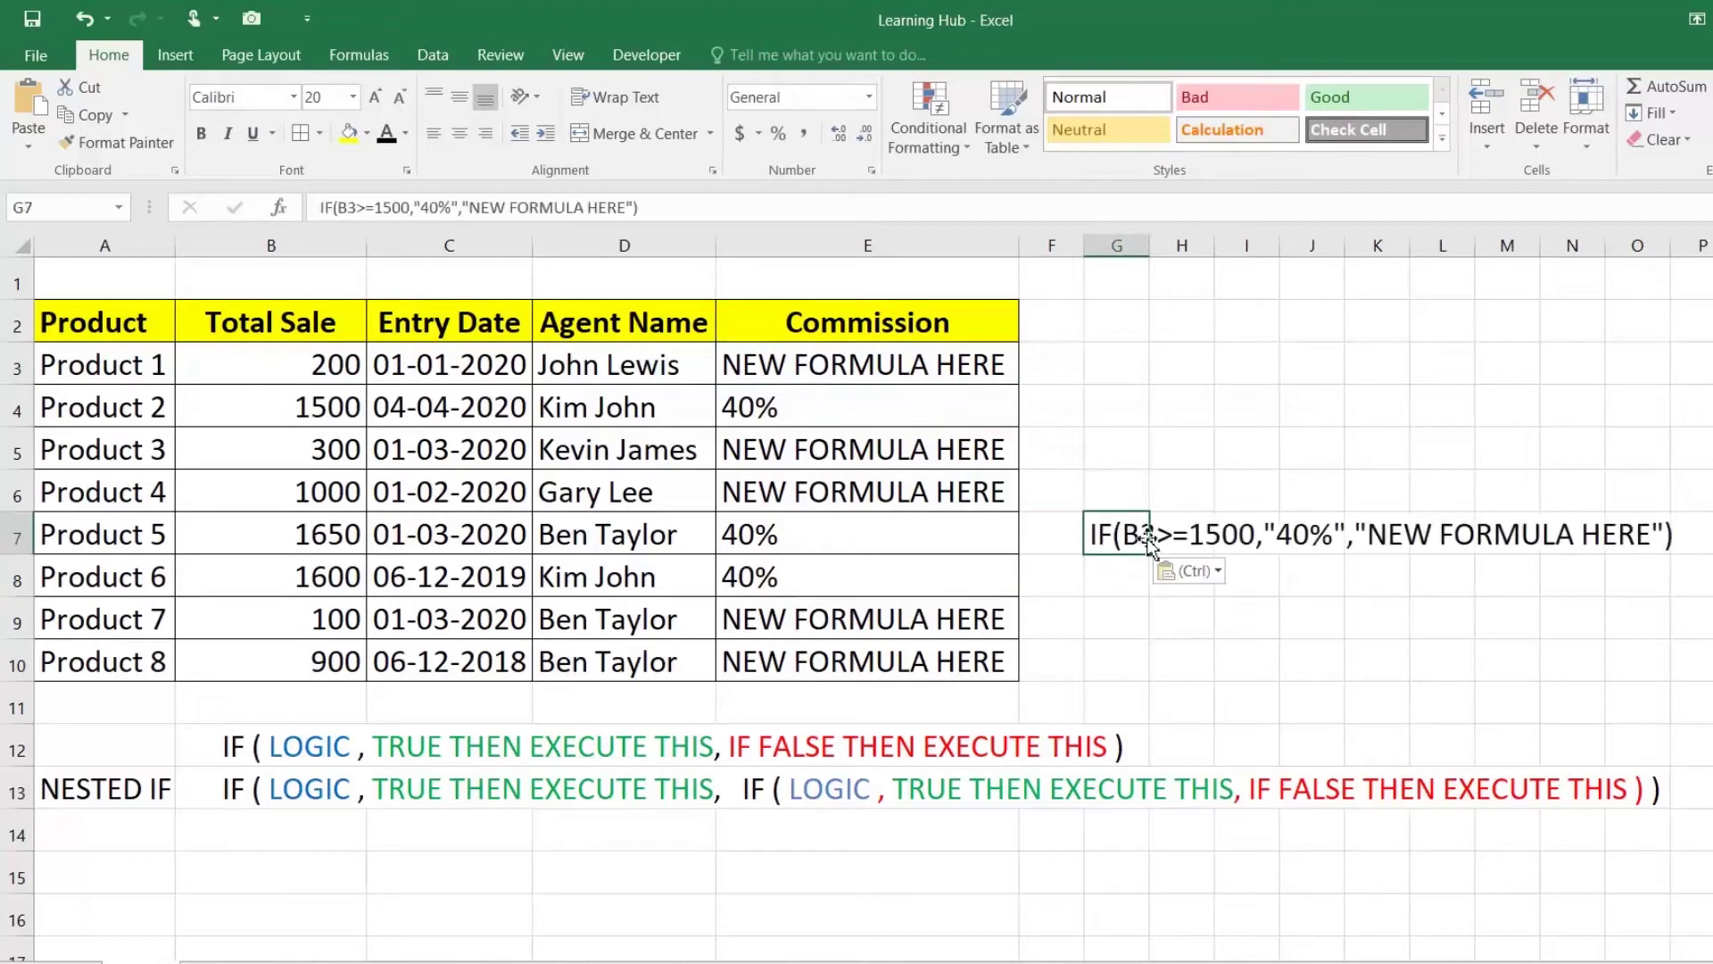
click(1126, 576)
key(ctrl+v)
click(1129, 612)
key(ctrl+v)
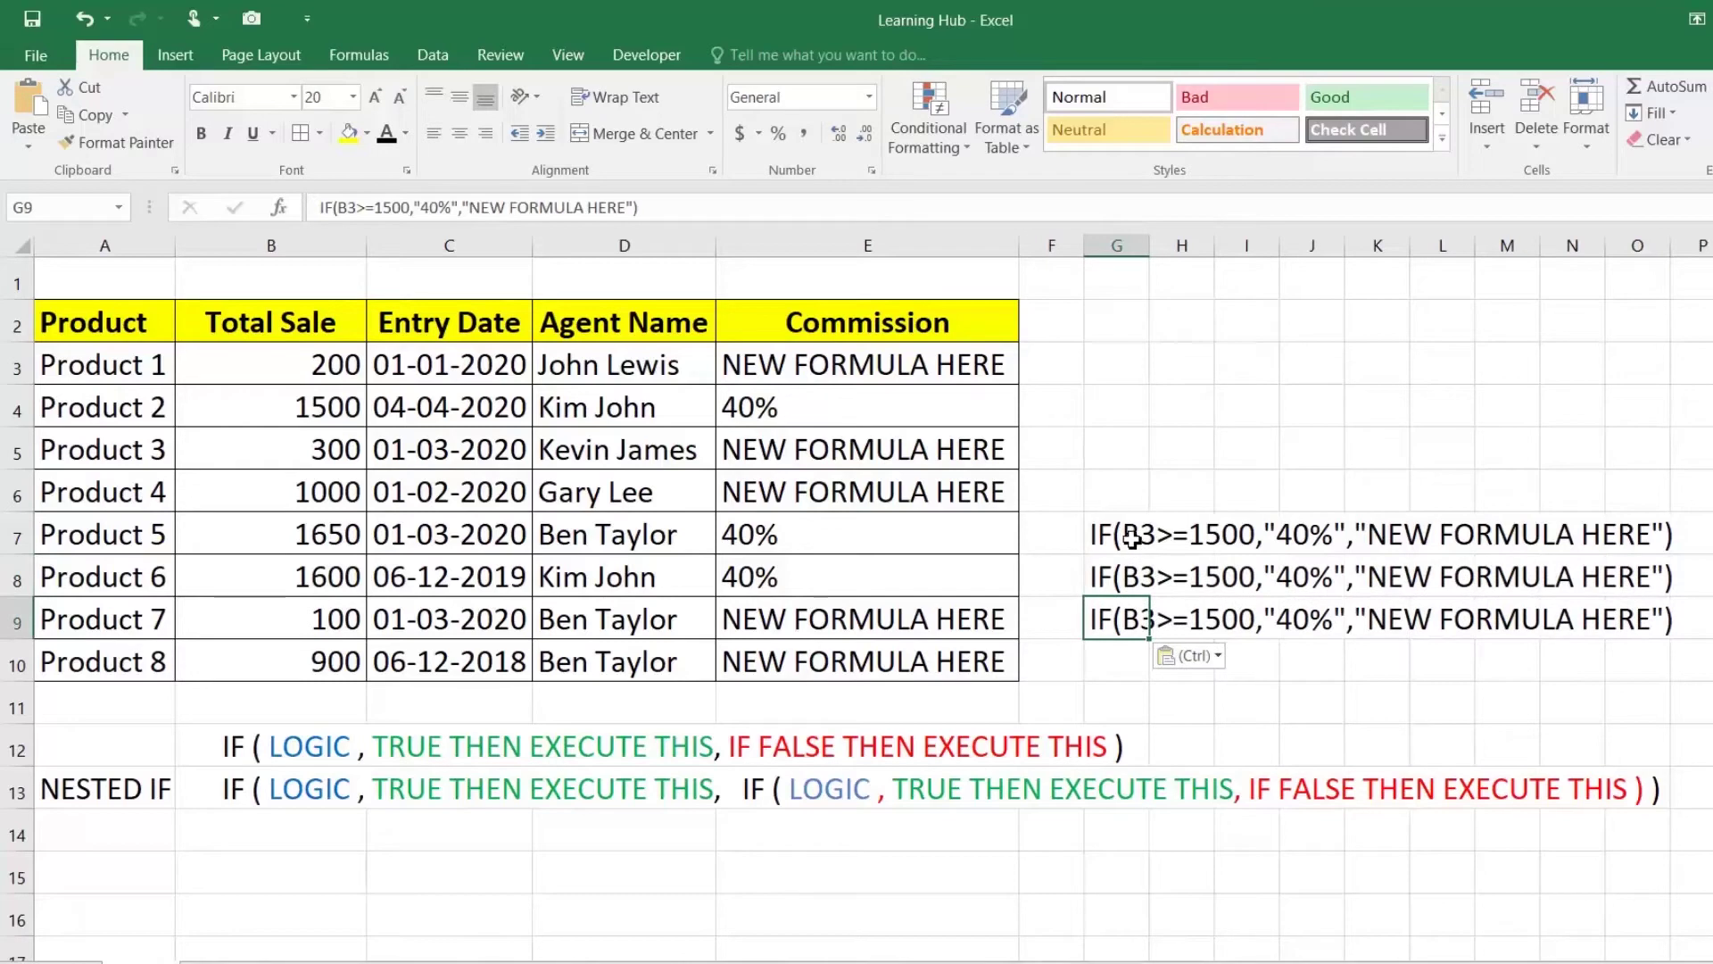
Step: Edit G7's IF text to a 1000 threshold returning 30%
double_click(1141, 534)
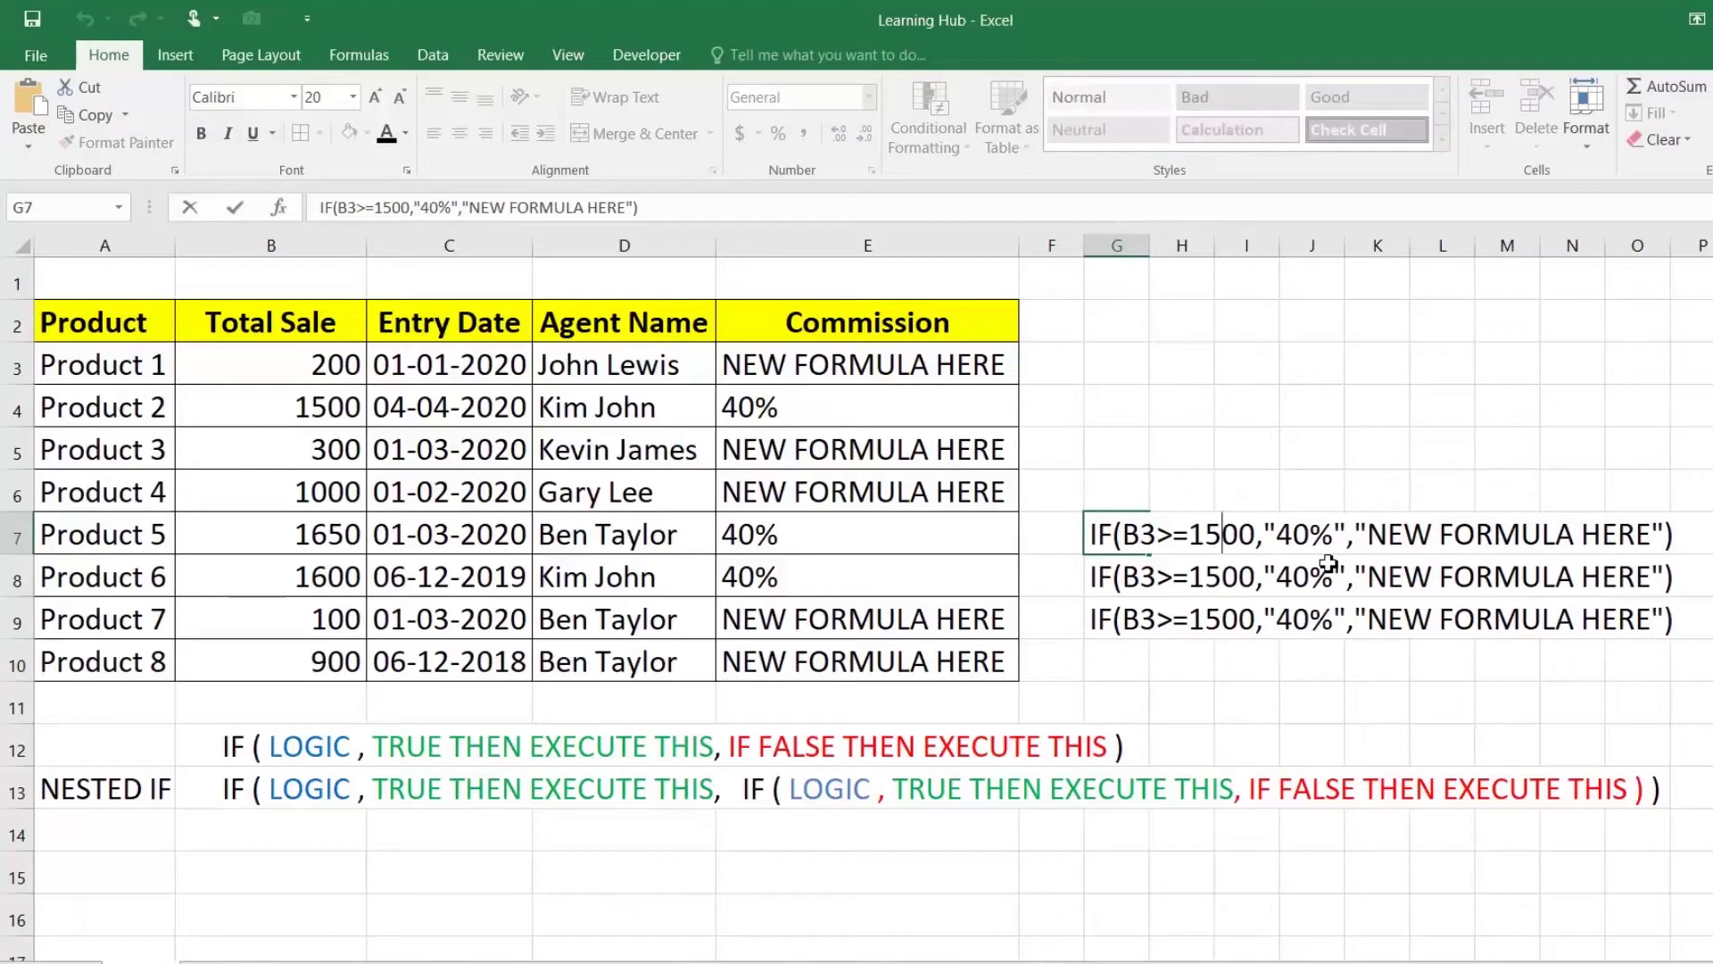
key(BackSpace)
key(ctrl+Return)
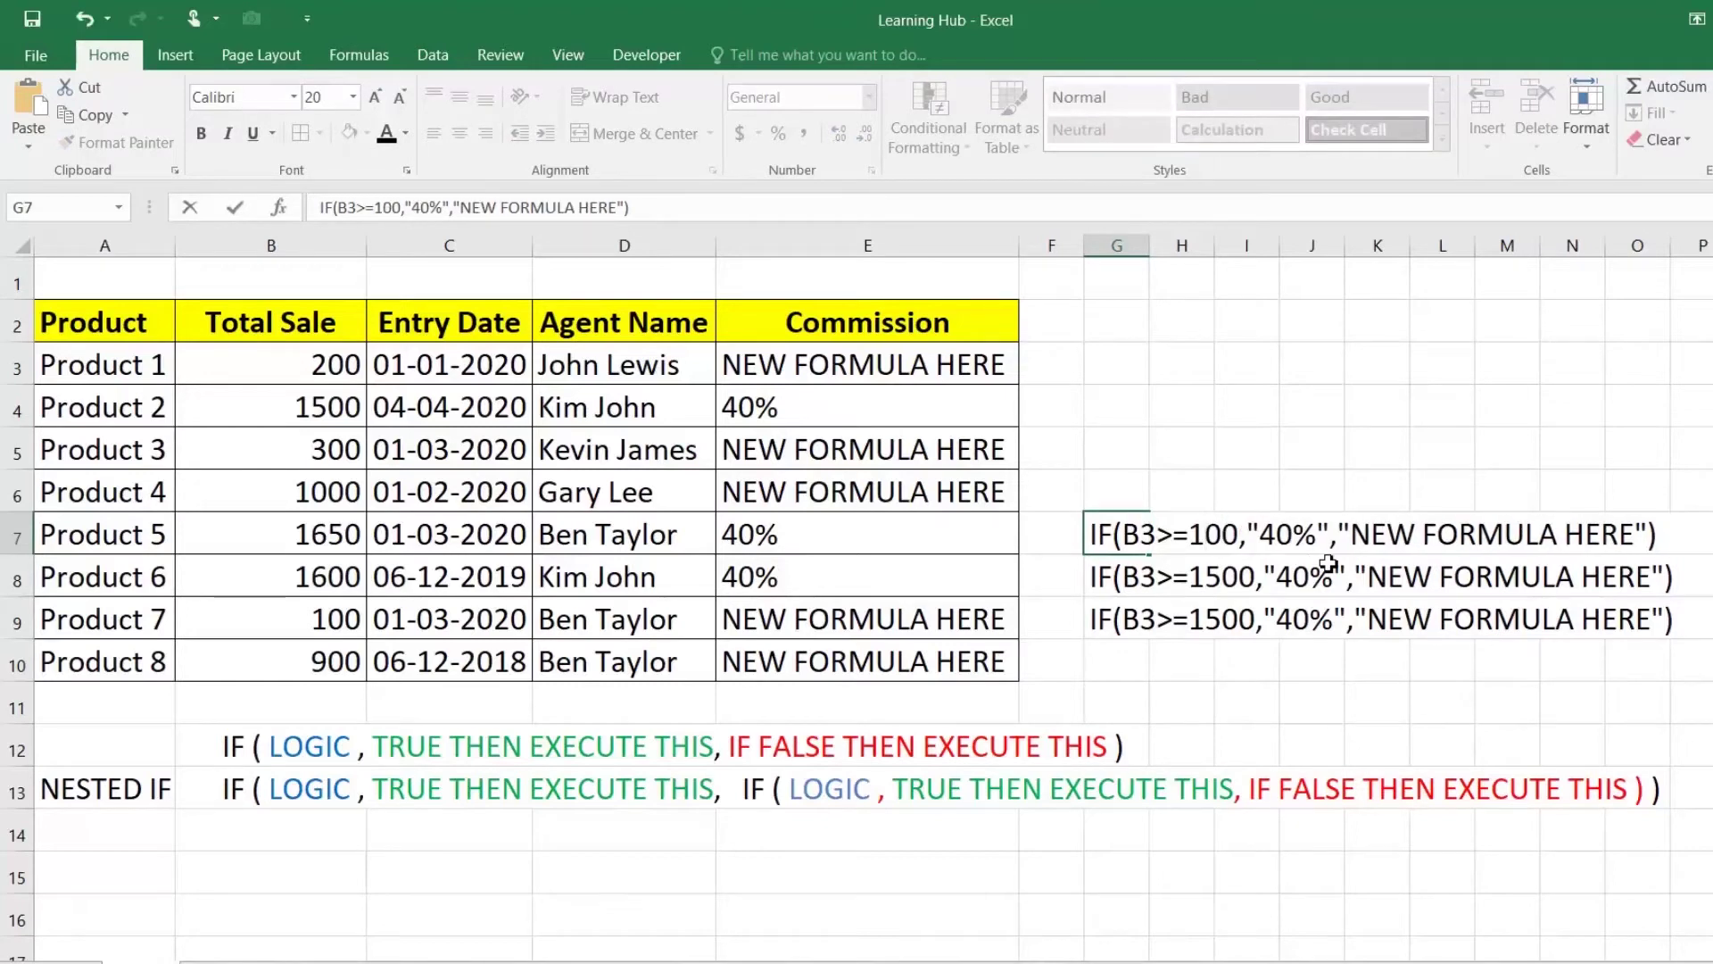
text(0)
key(Right)
key(Right)
key(Right)
key(Right)
key(Right)
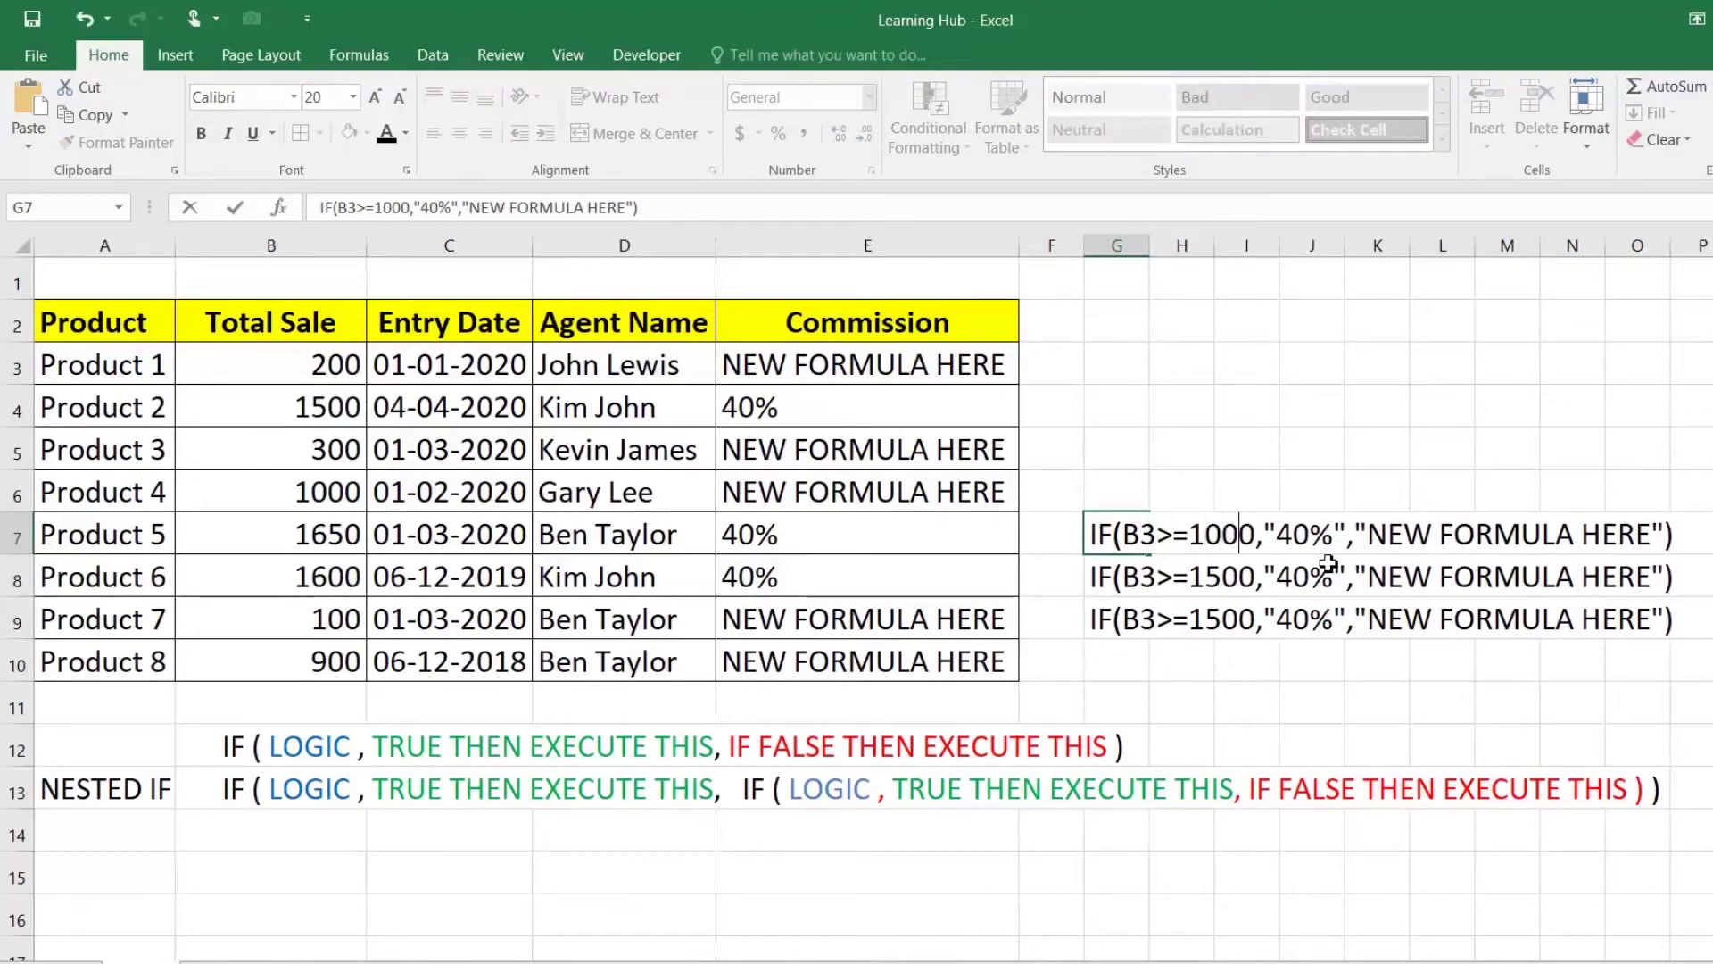
key(BackSpace)
text(3)
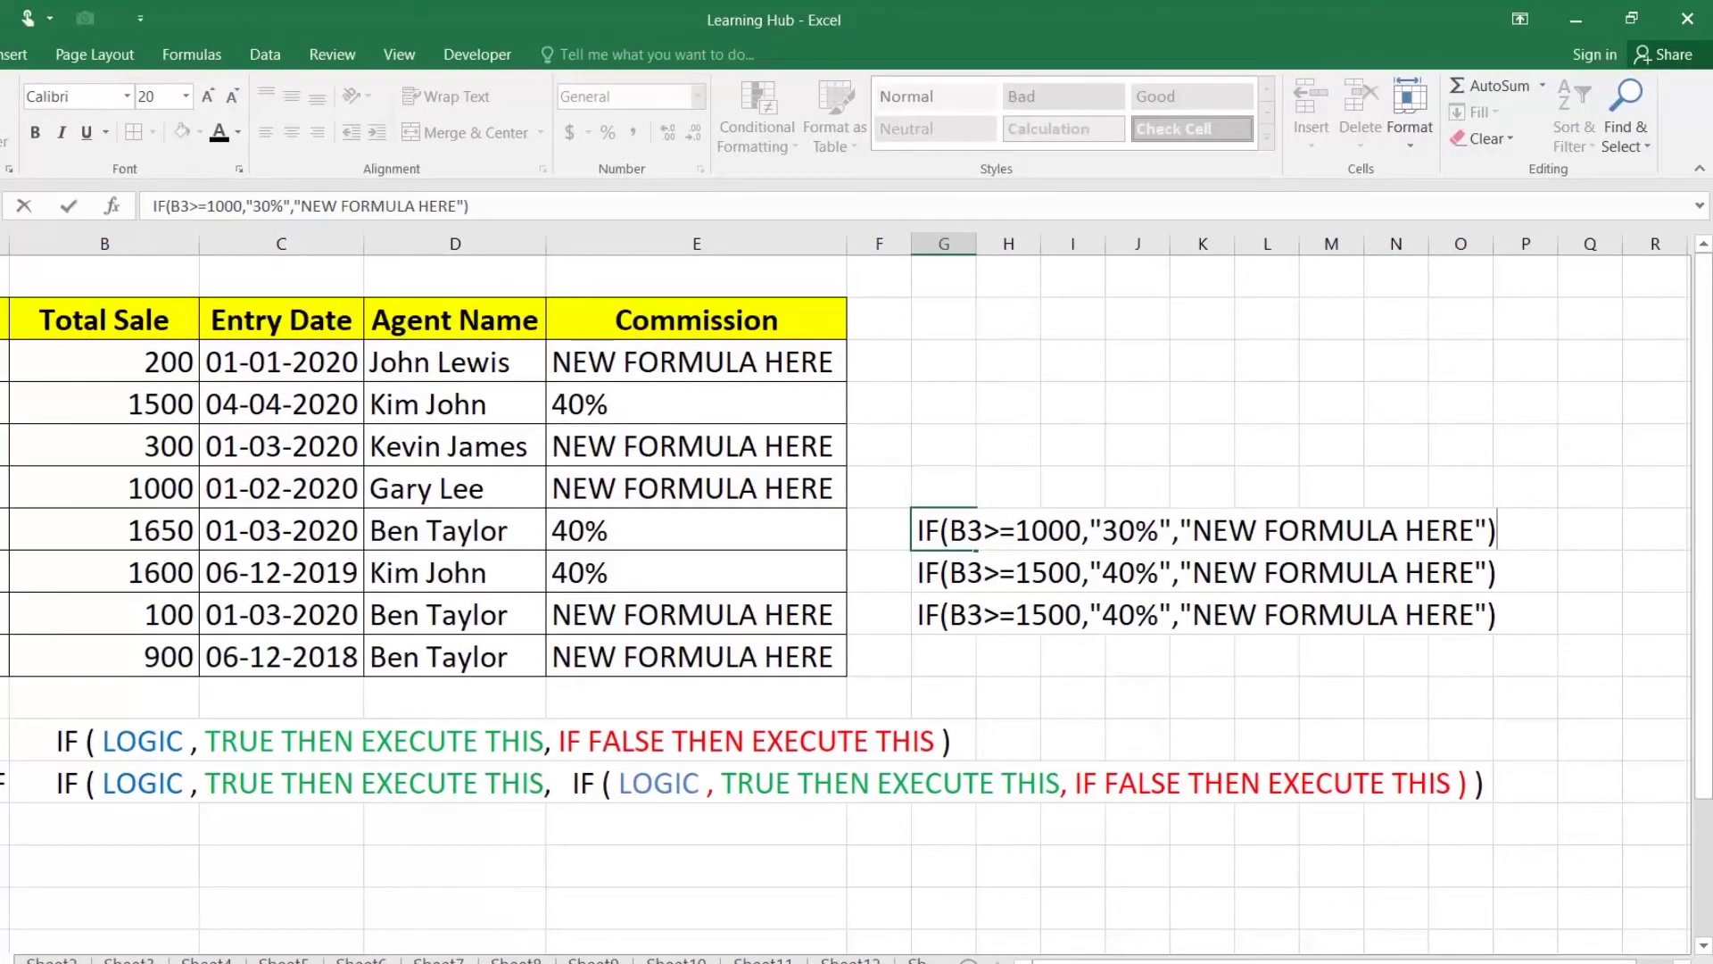
click(1052, 574)
click(986, 573)
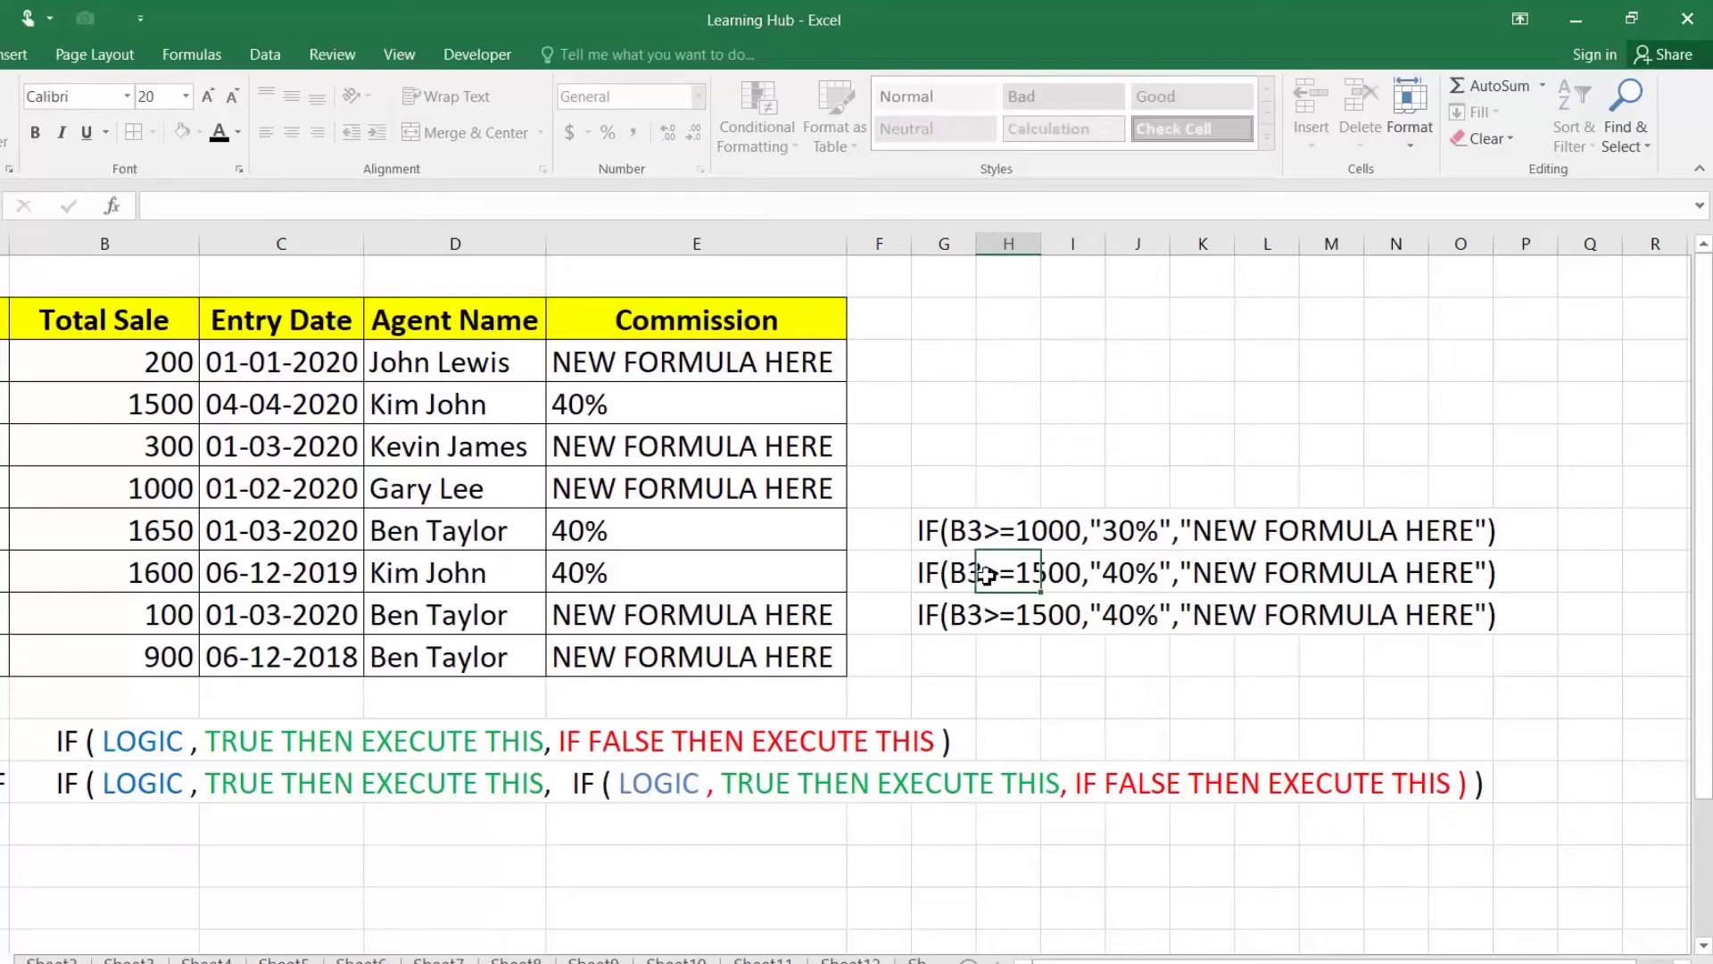
Step: Edit G8's IF text to a 500 threshold returning 20%
double_click(942, 573)
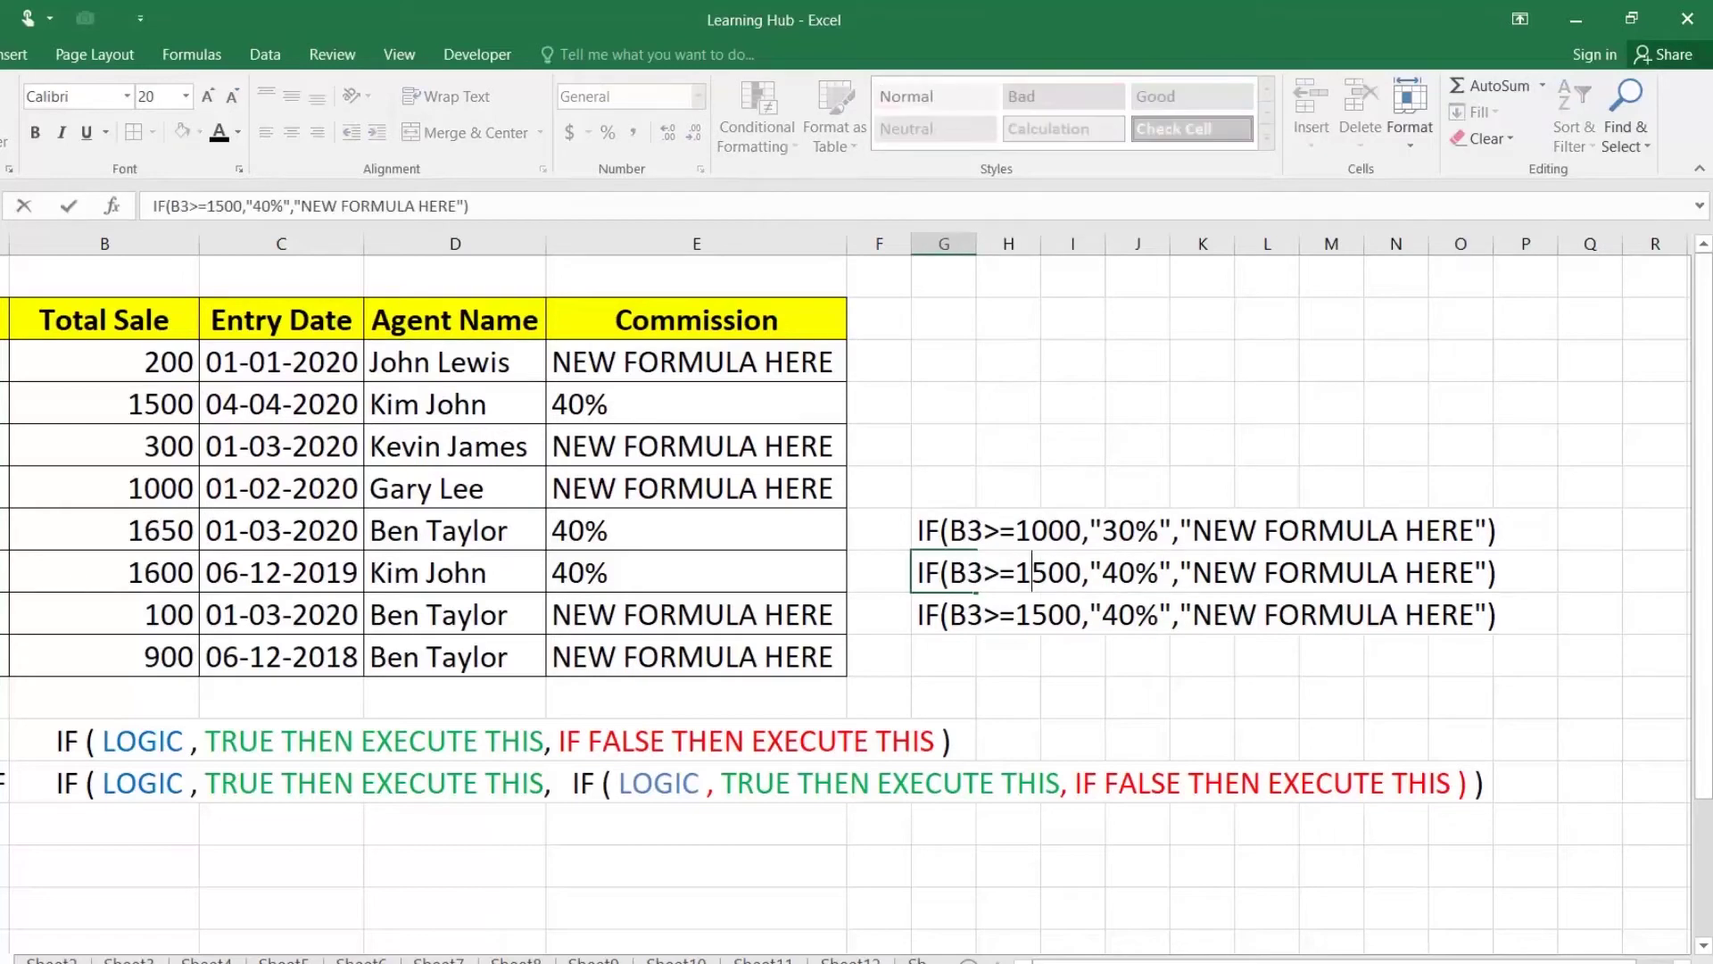
key(BackSpace)
key(BackSpace)
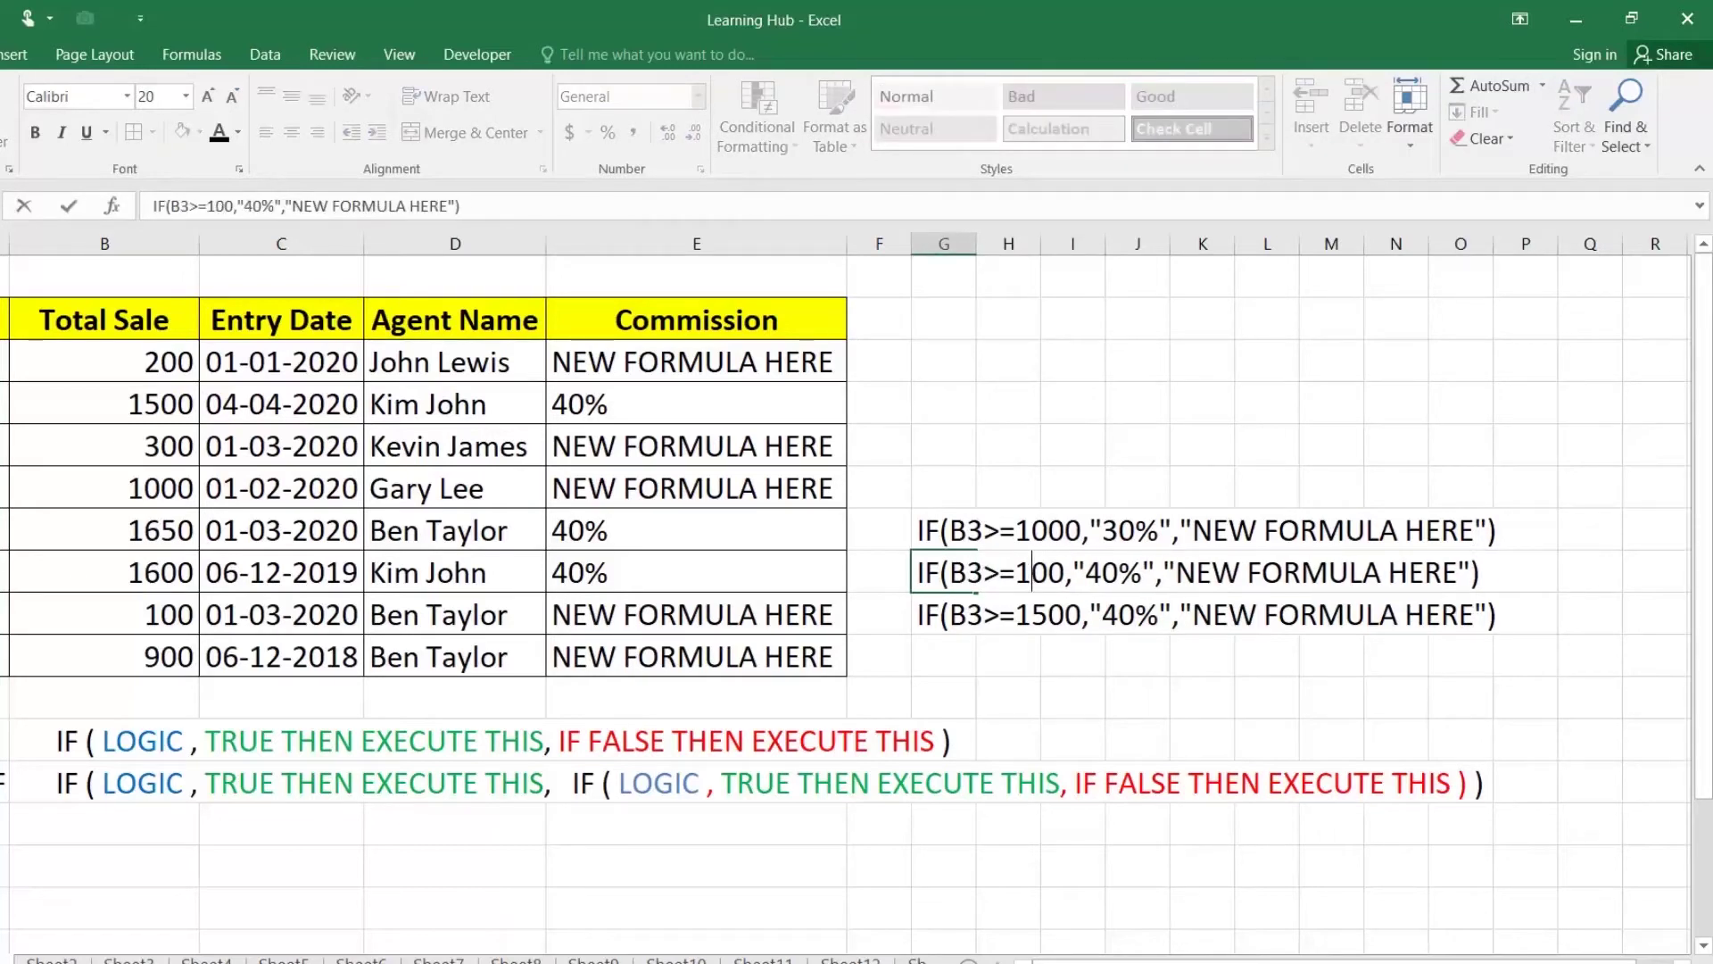
text(5)
key(BackSpace)
text(2)
key(Escape)
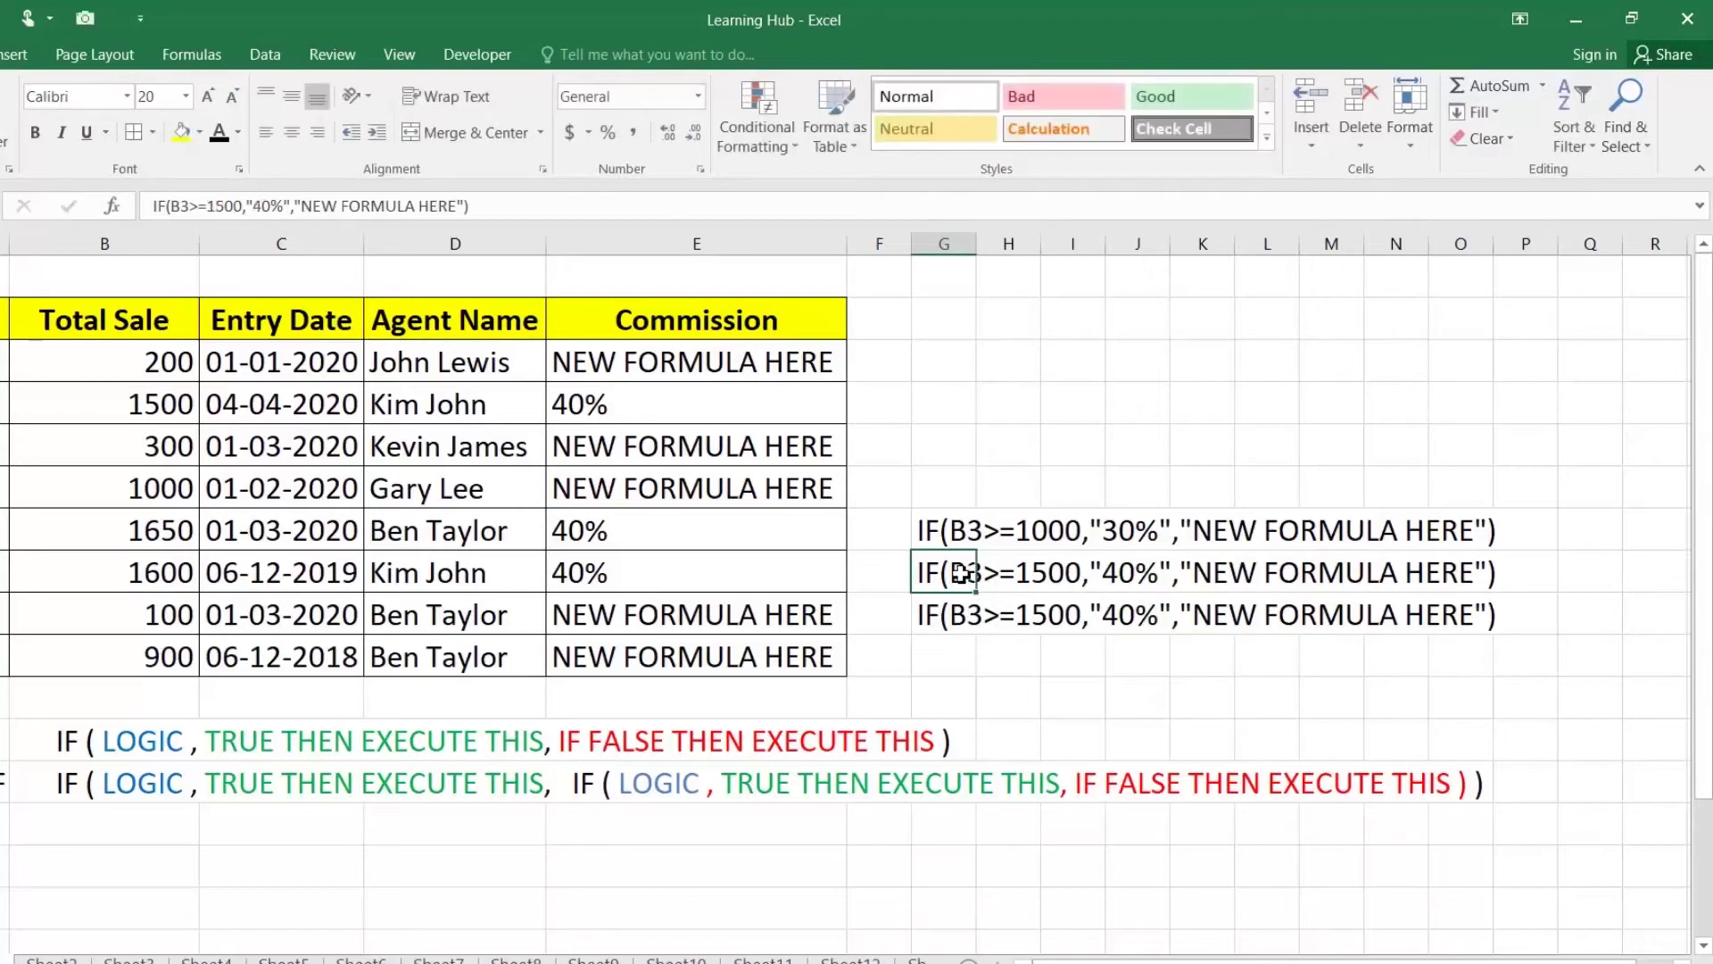
double_click(961, 572)
key(BackSpace)
click(1073, 572)
key(BackSpace)
text(2)
key(Return)
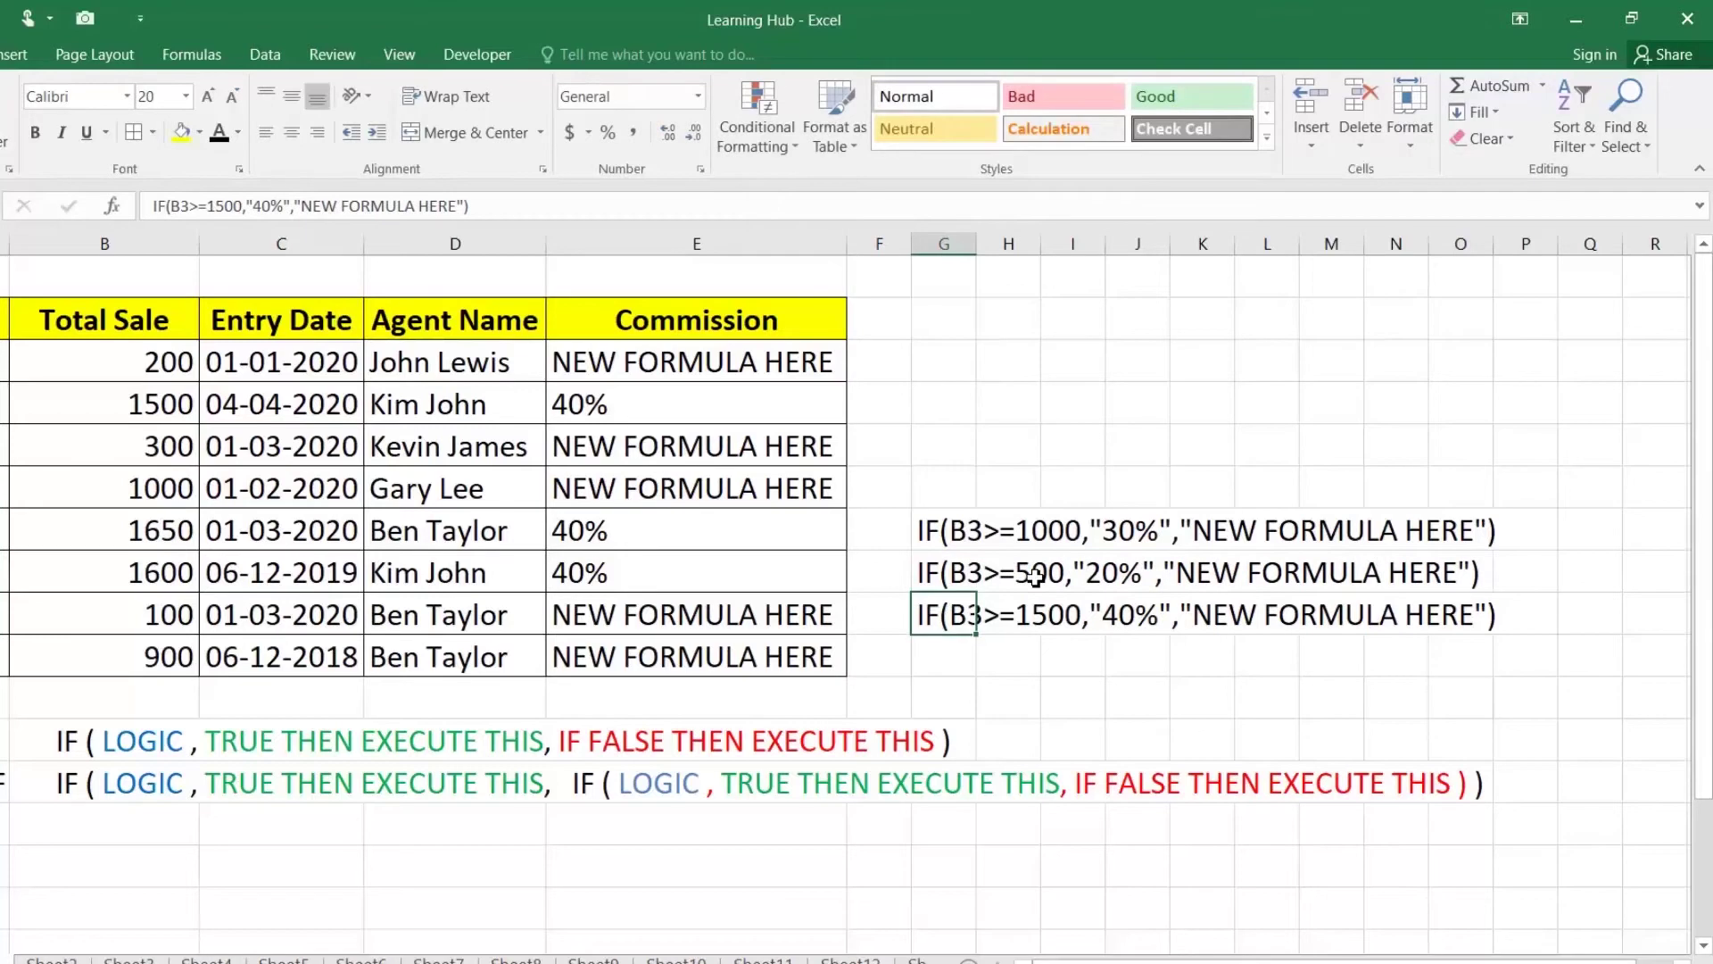
Step: Edit G9's IF text to a 200 threshold returning 10%, otherwise "ZERO"
double_click(1049, 615)
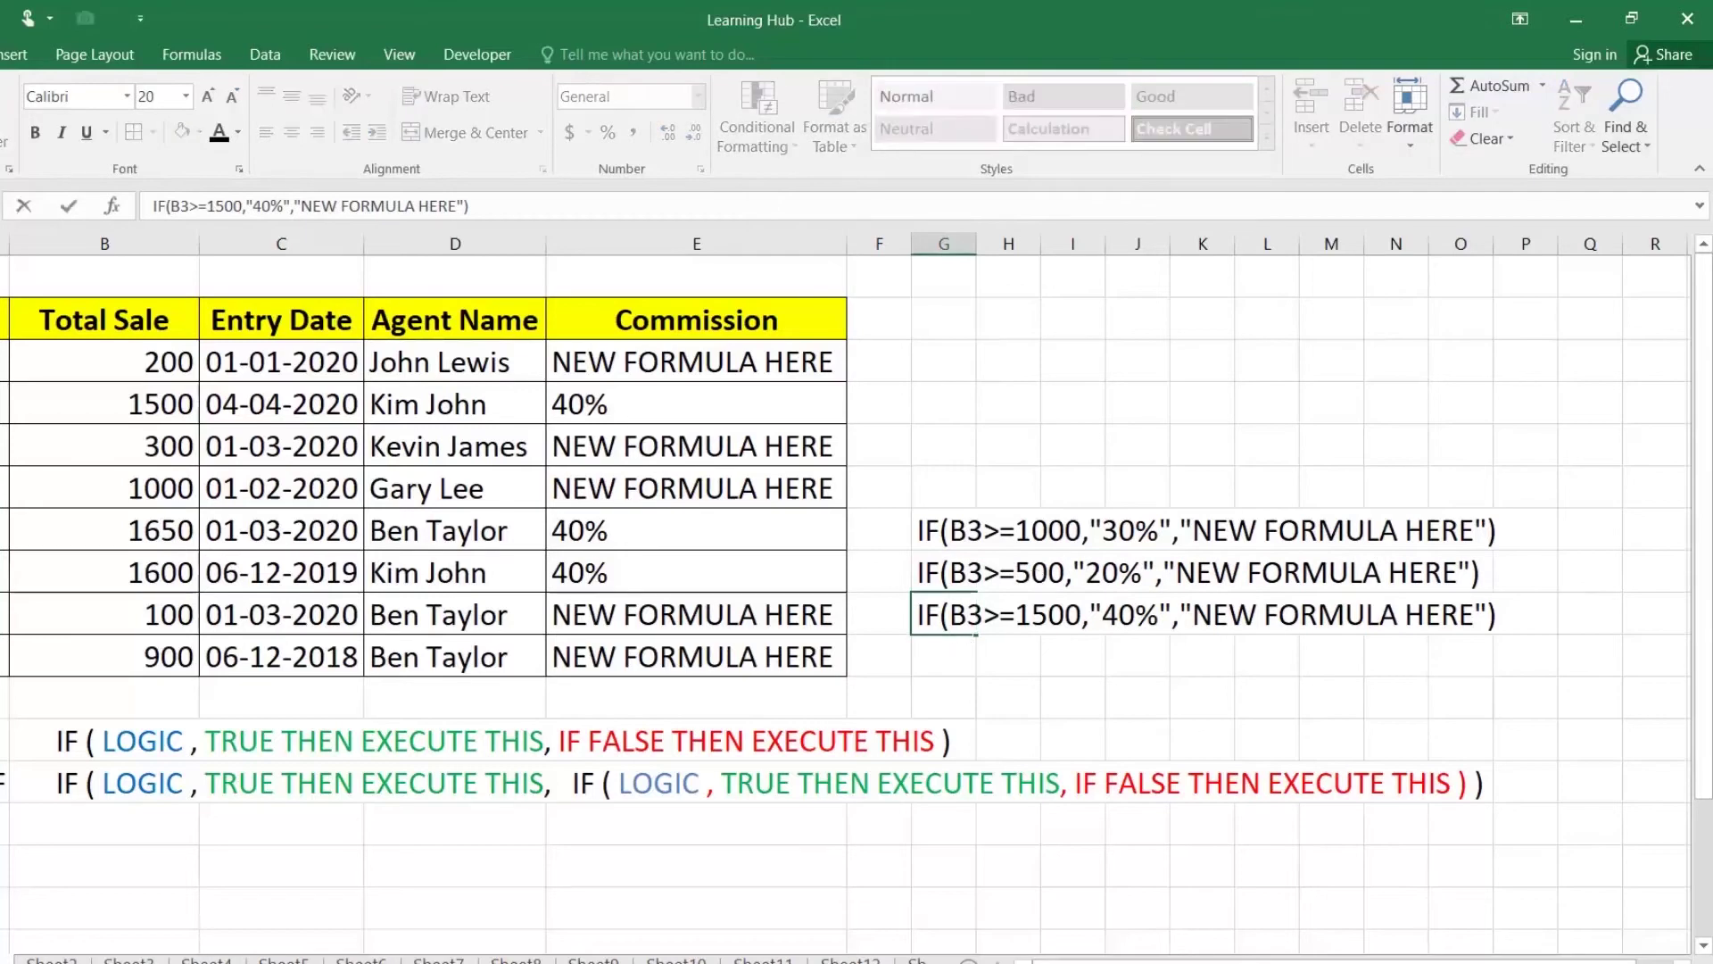
key(BackSpace)
key(BackSpace)
text(2)
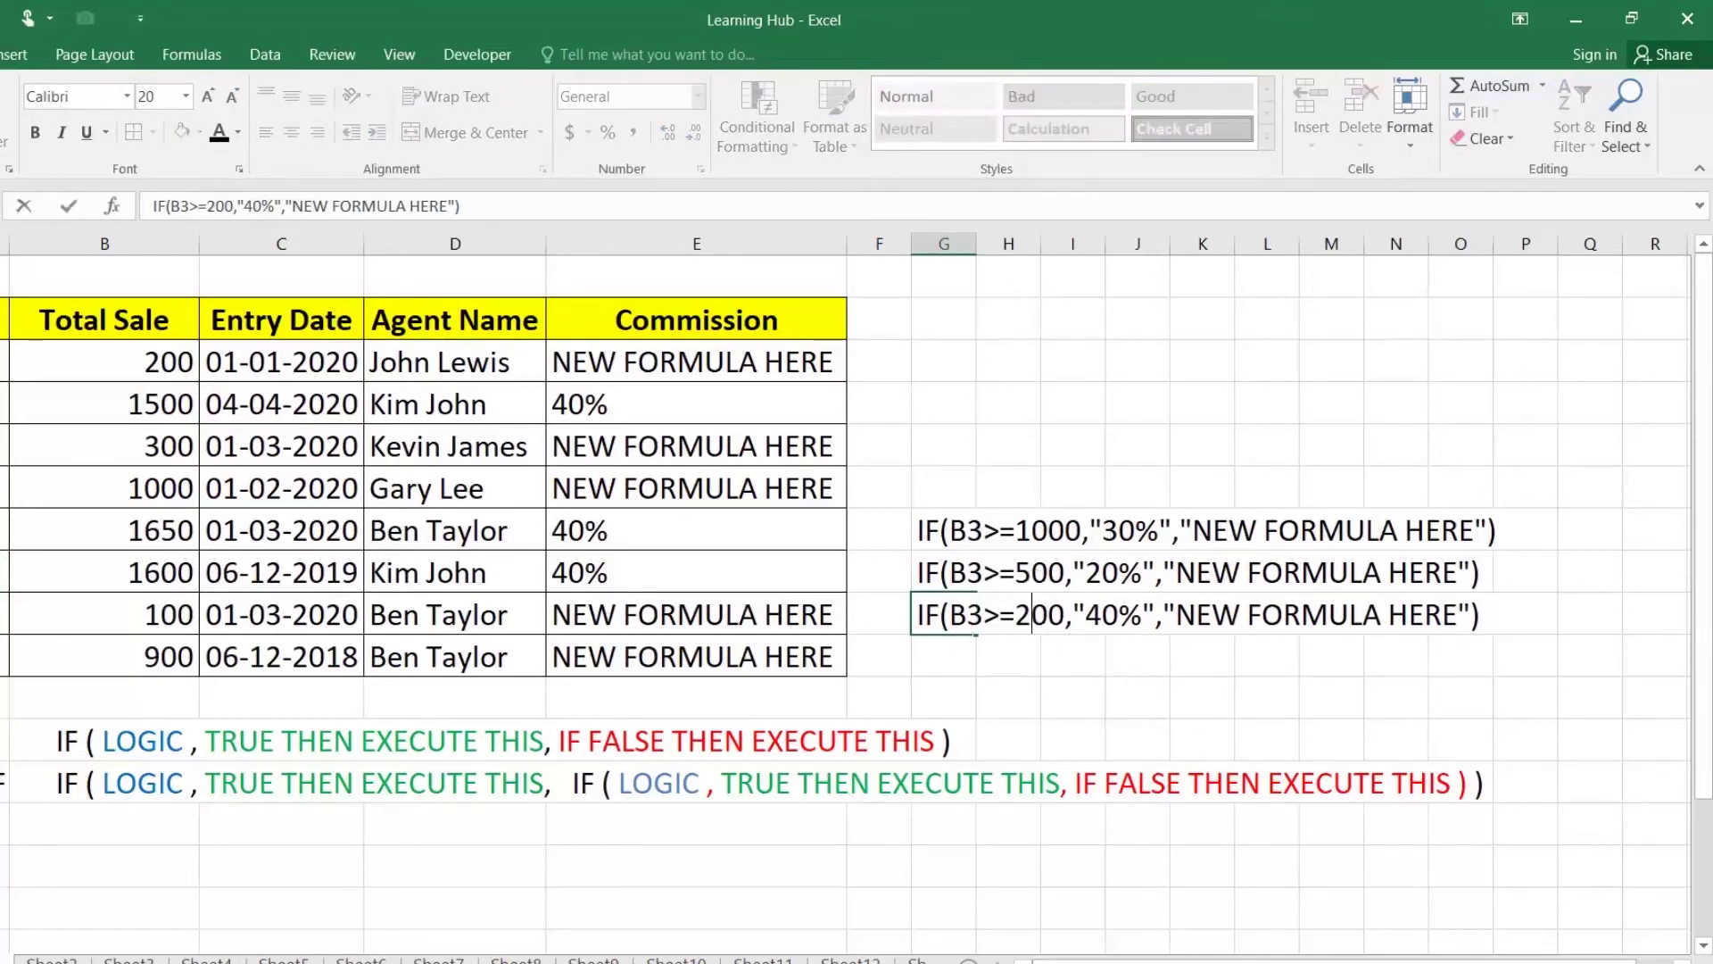
click(1085, 615)
key(BackSpace)
text(1)
click(1119, 615)
text(ZERO)
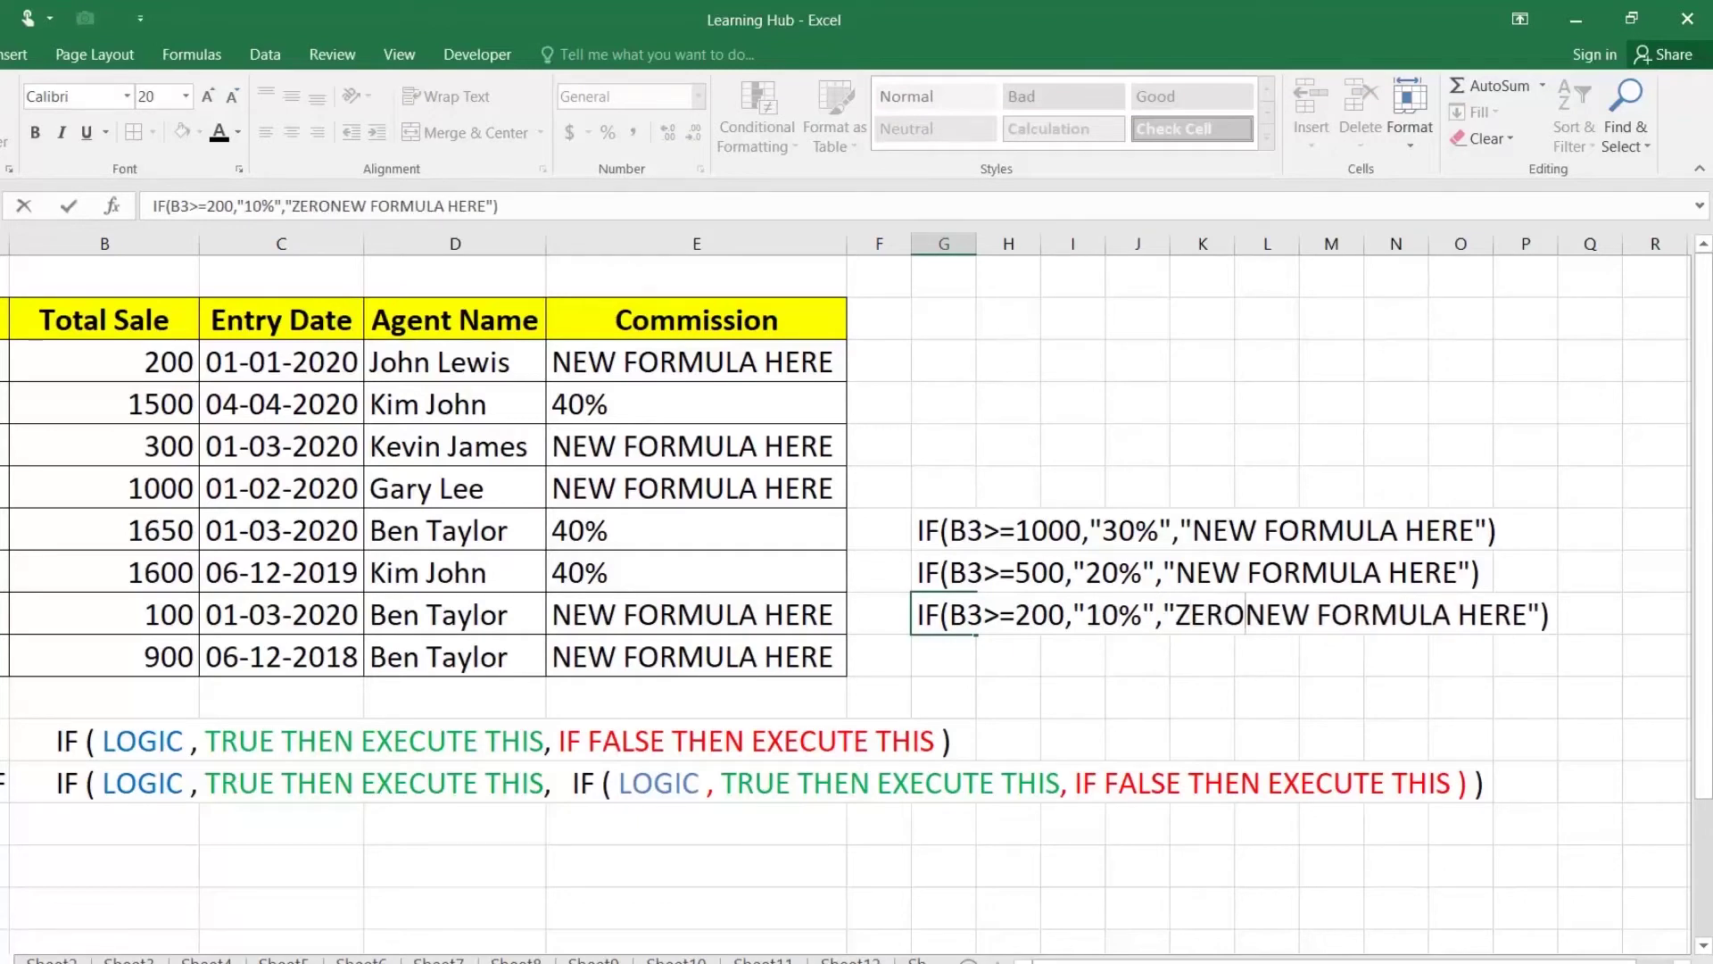
key(Delete)
key(Delete)
key(Delete)
key(Delete)
key(Delete)
key(Delete)
key(Delete)
key(Delete)
key(Delete)
key(Delete)
key(Delete)
key(Delete)
key(Delete)
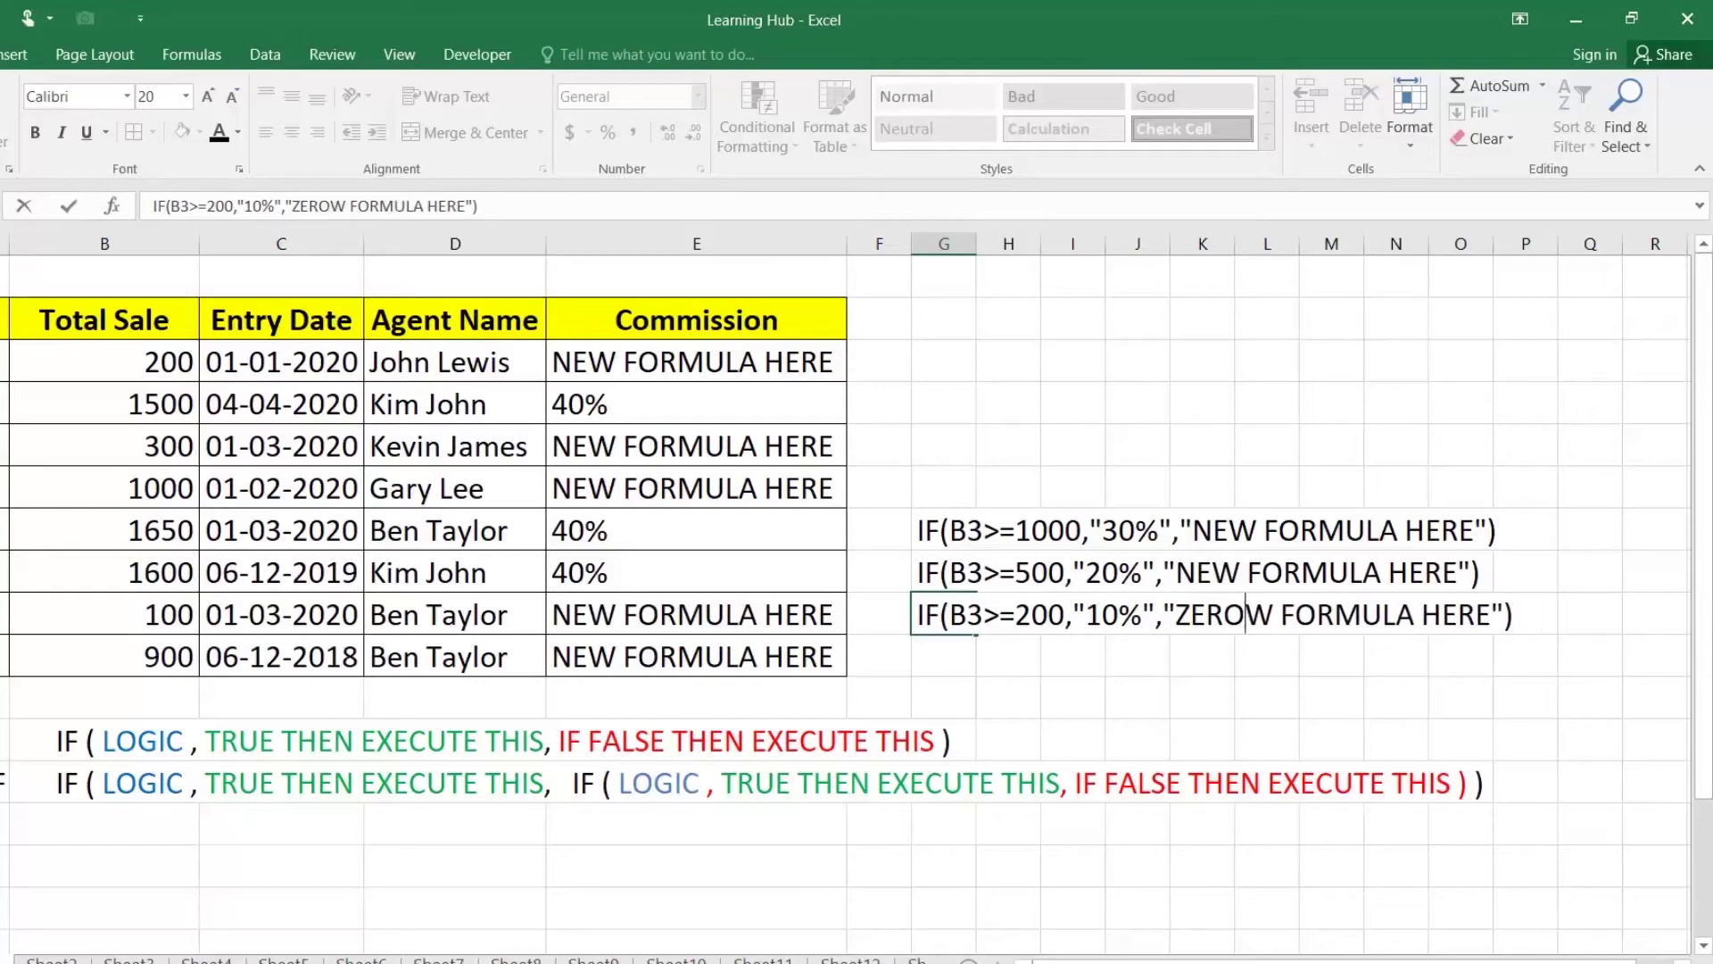
key(Delete)
key(Delete)
key(Delete)
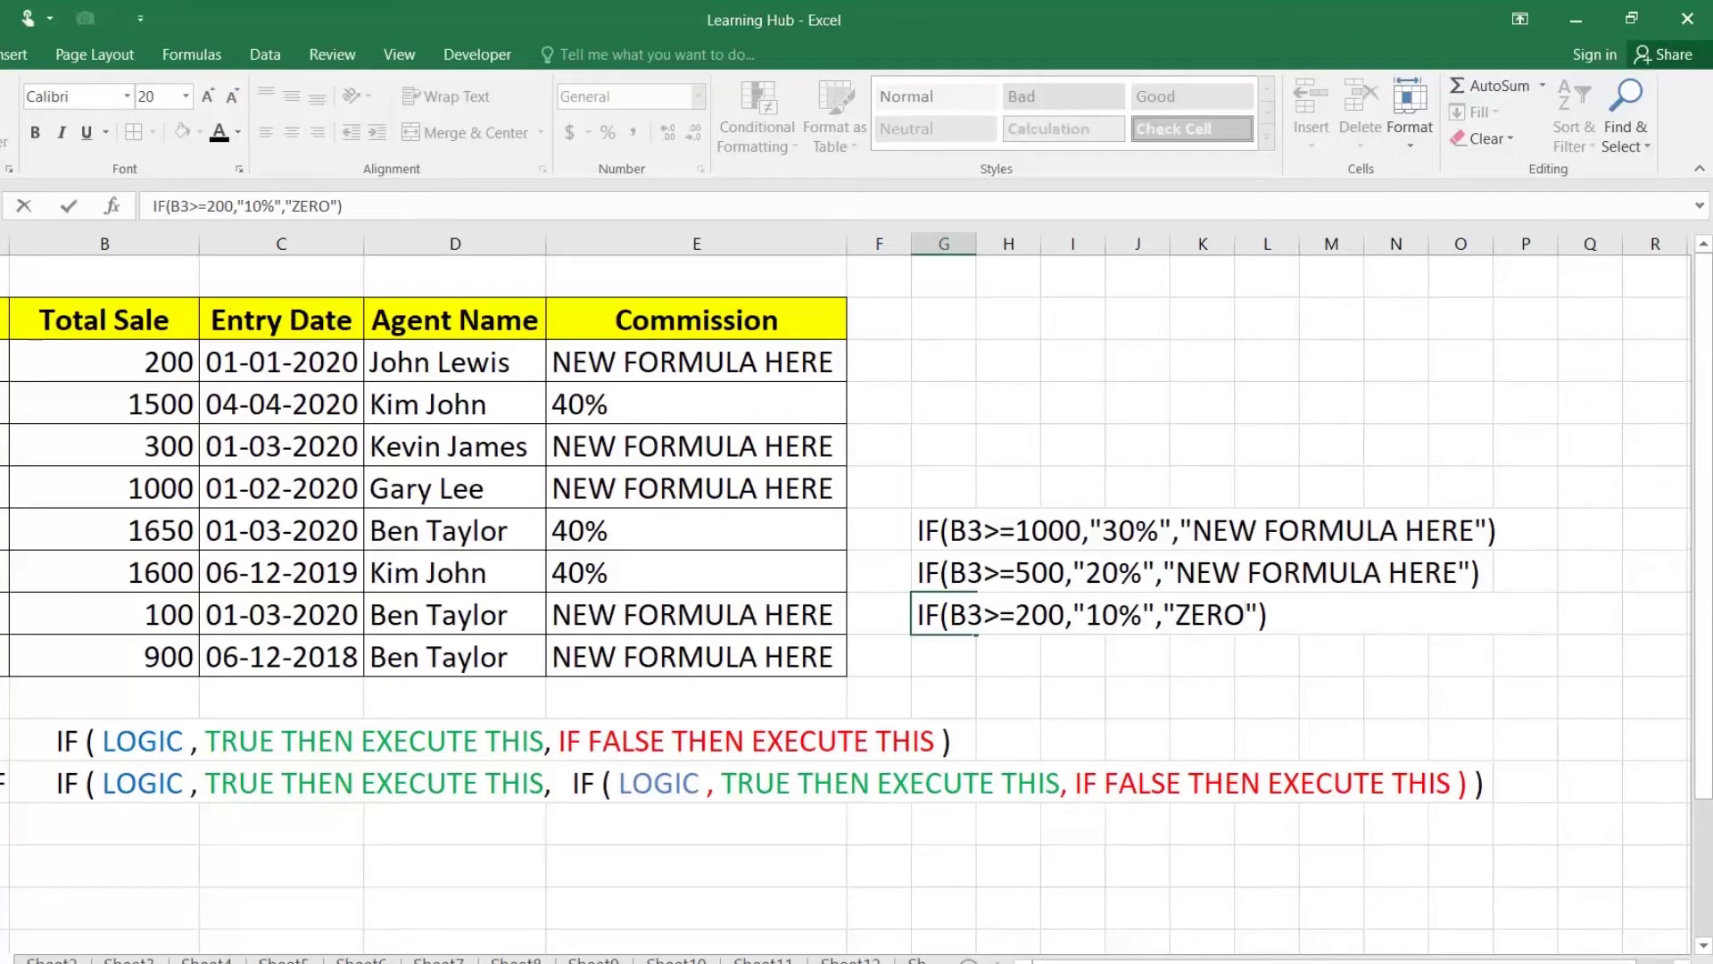
key(Return)
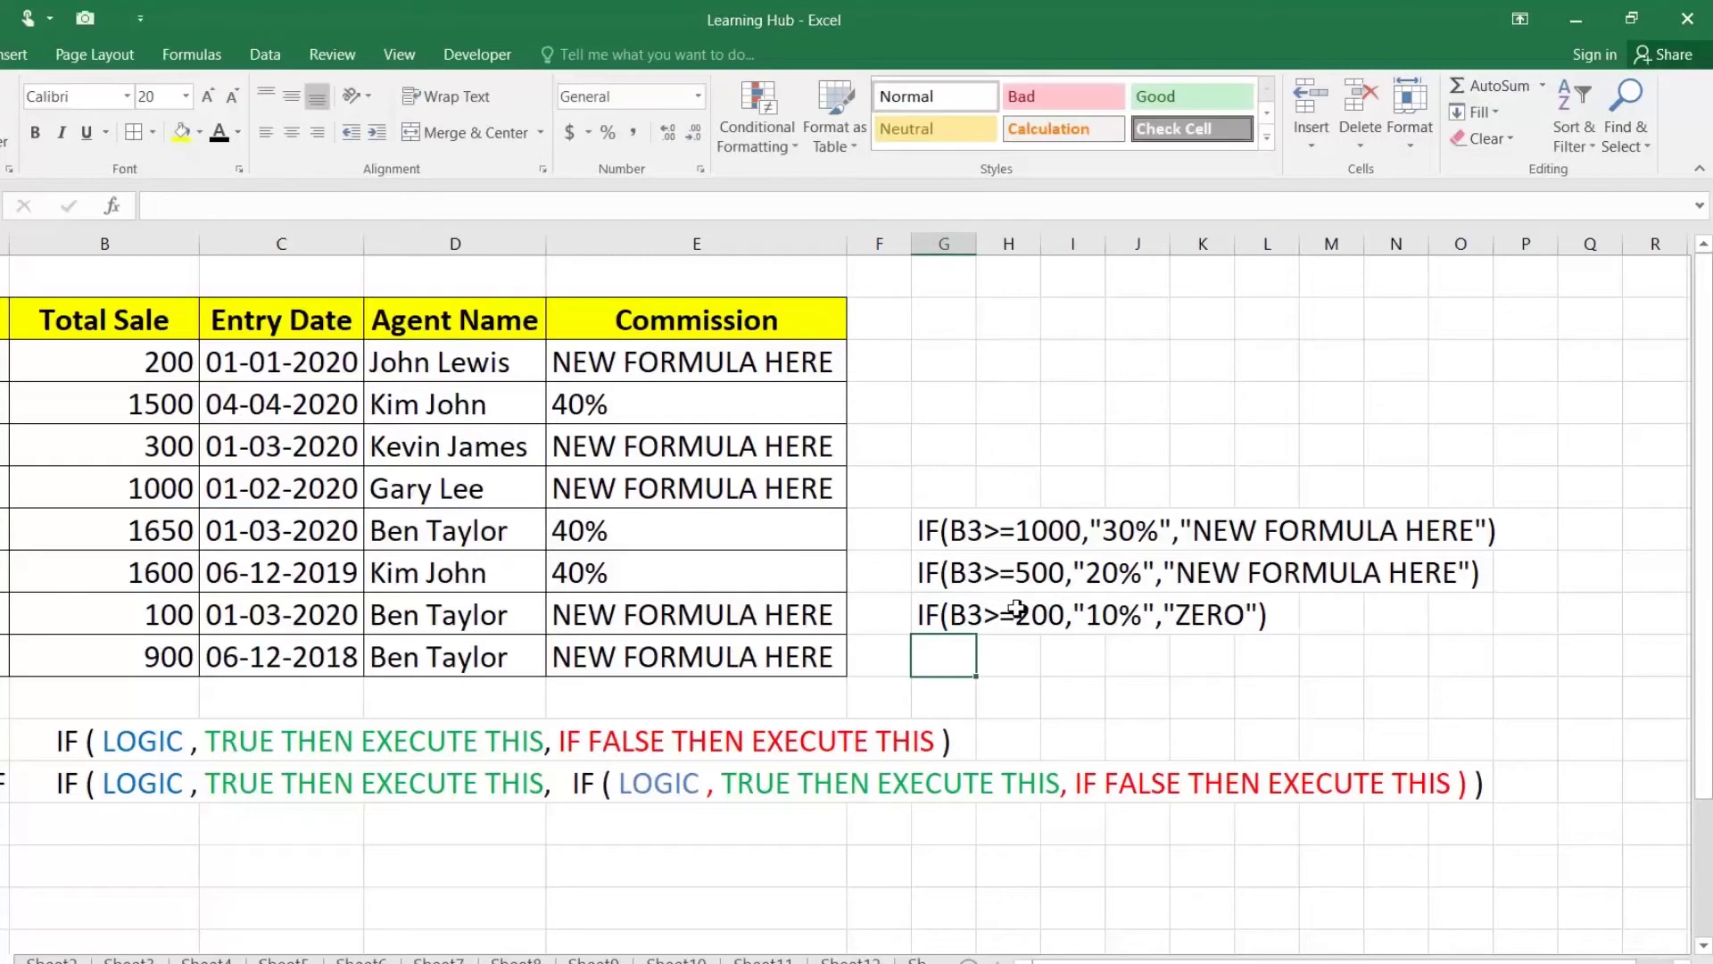
Step: Replace E3's "NEW FORMULA HERE" argument with G7's 30% IF text
double_click(928, 533)
drag(920, 533, 1497, 534)
key(ctrl+c)
key(Return)
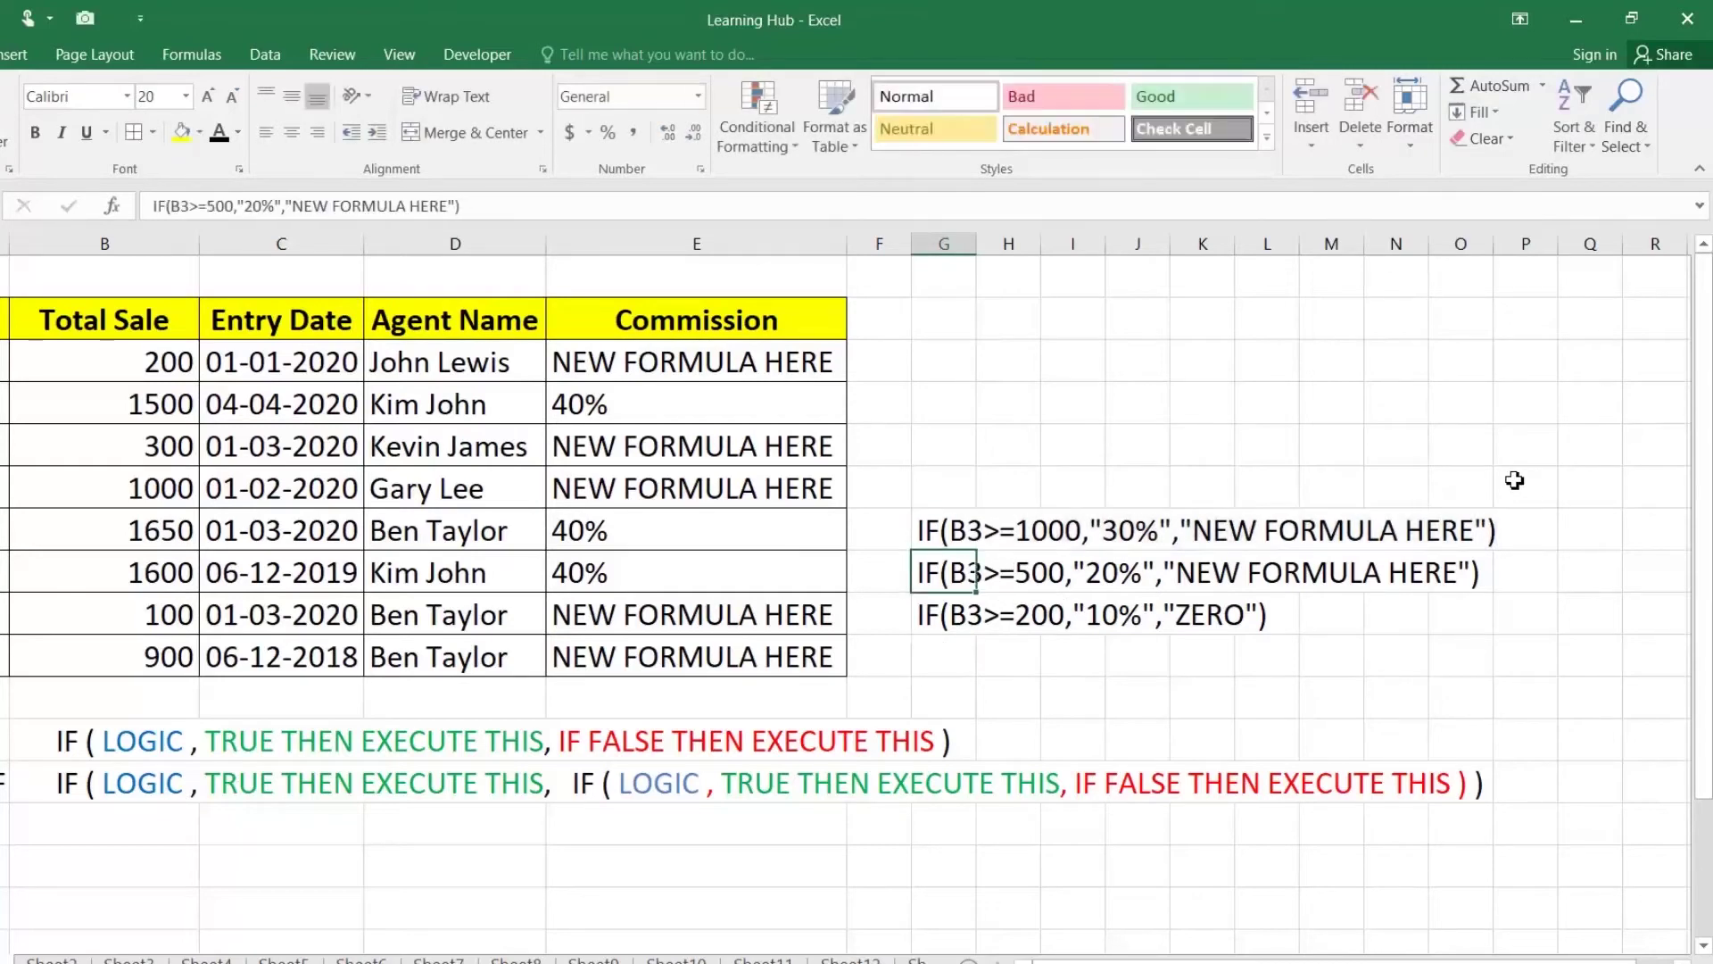
click(772, 361)
double_click(771, 361)
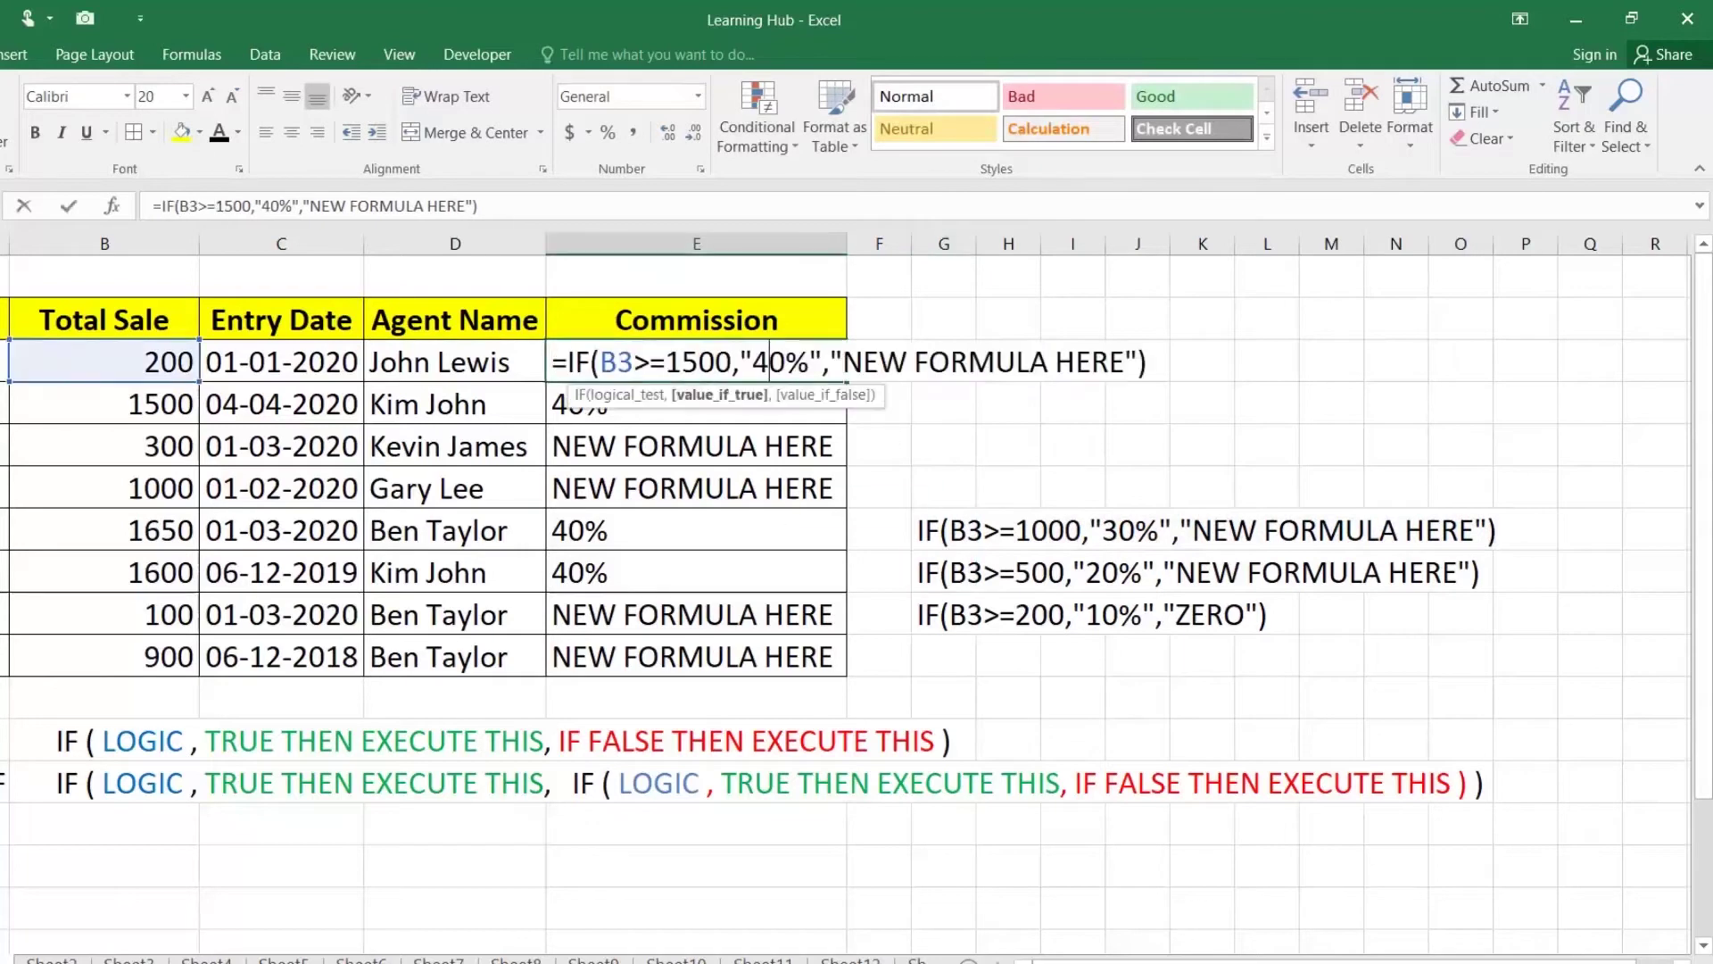
drag(831, 362, 1138, 361)
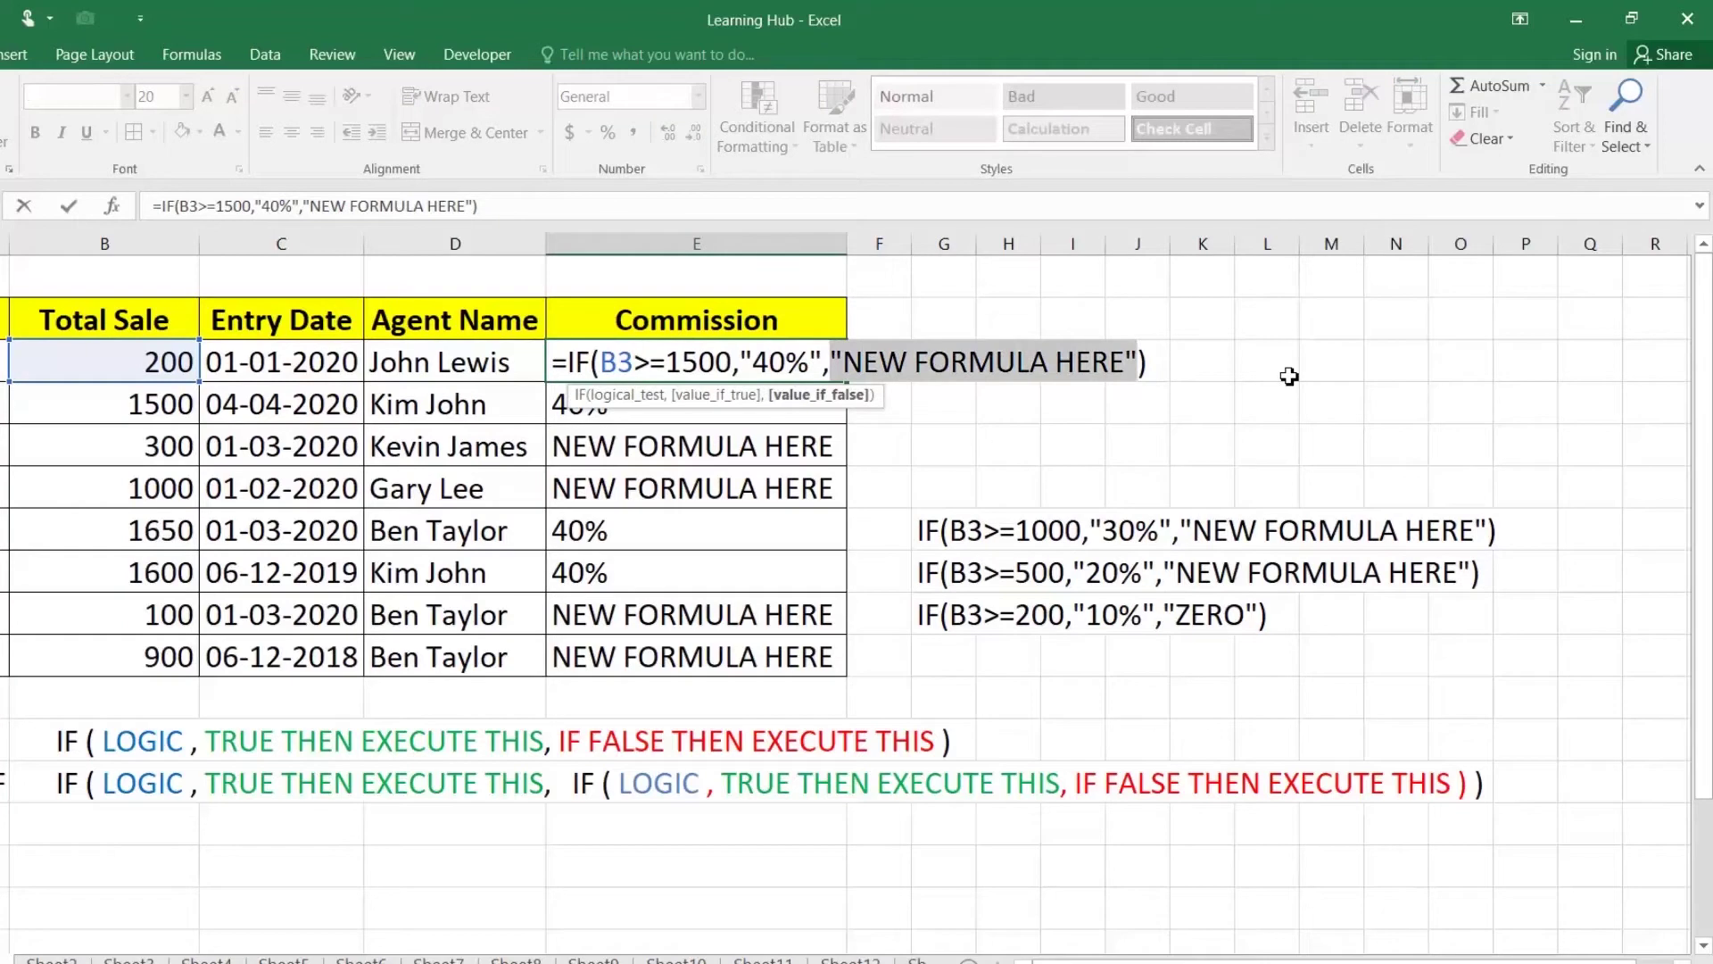
key(Delete)
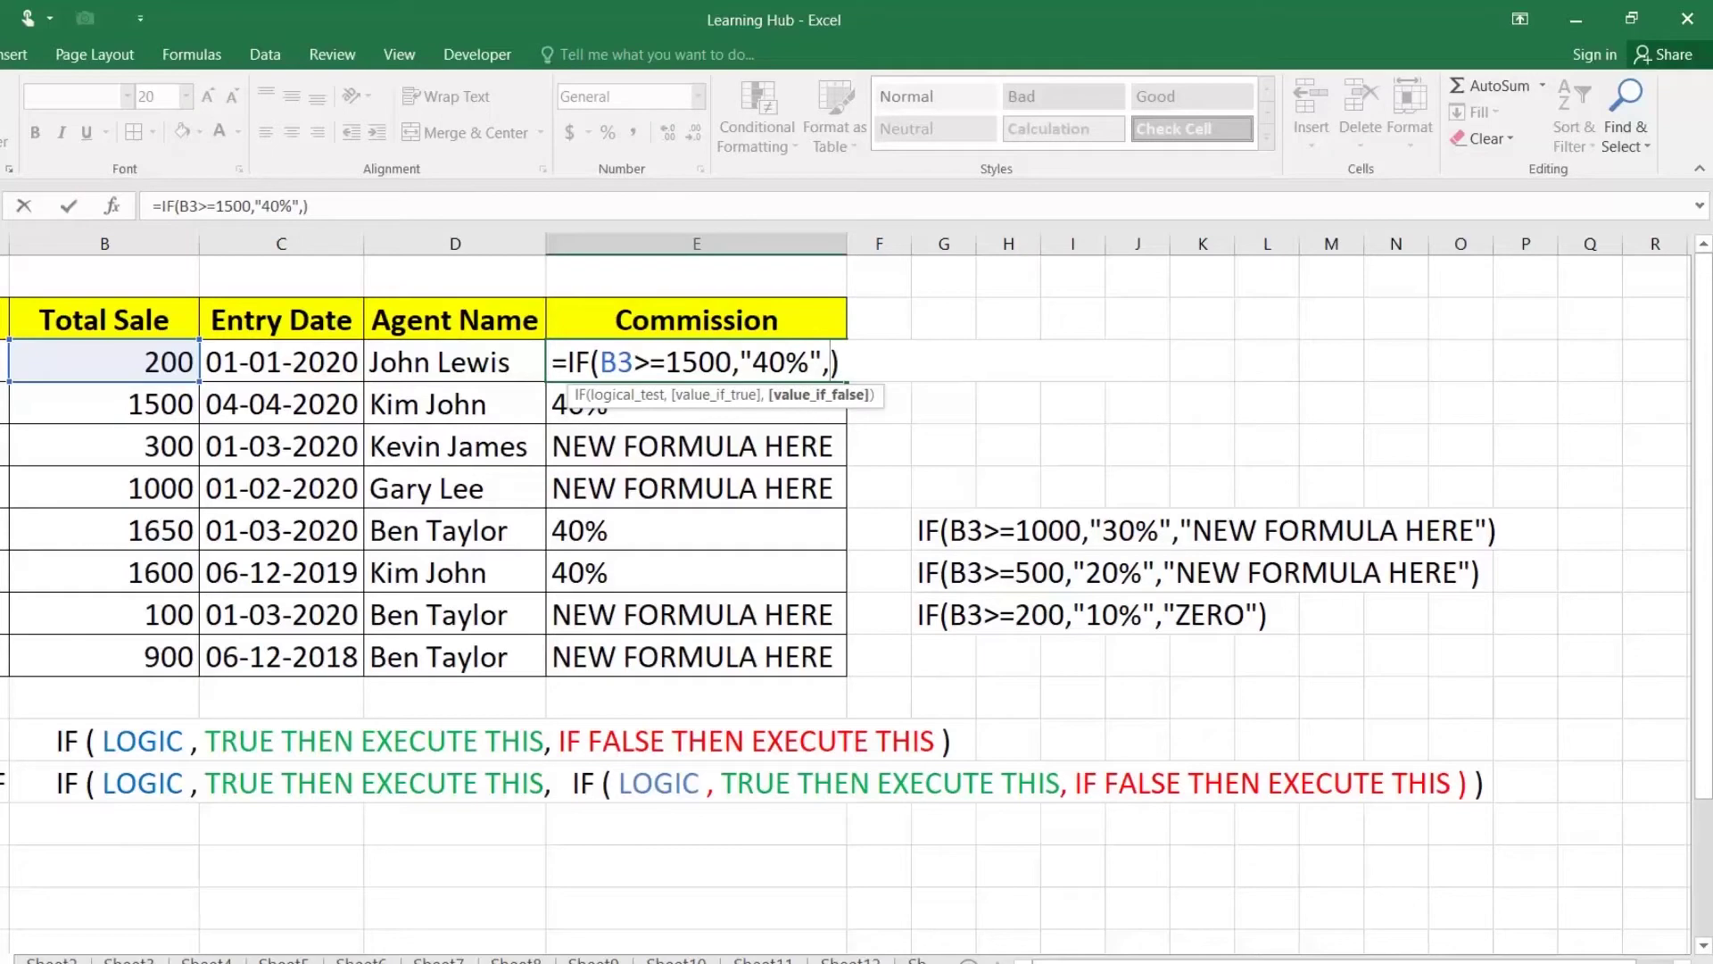
key(ctrl+v)
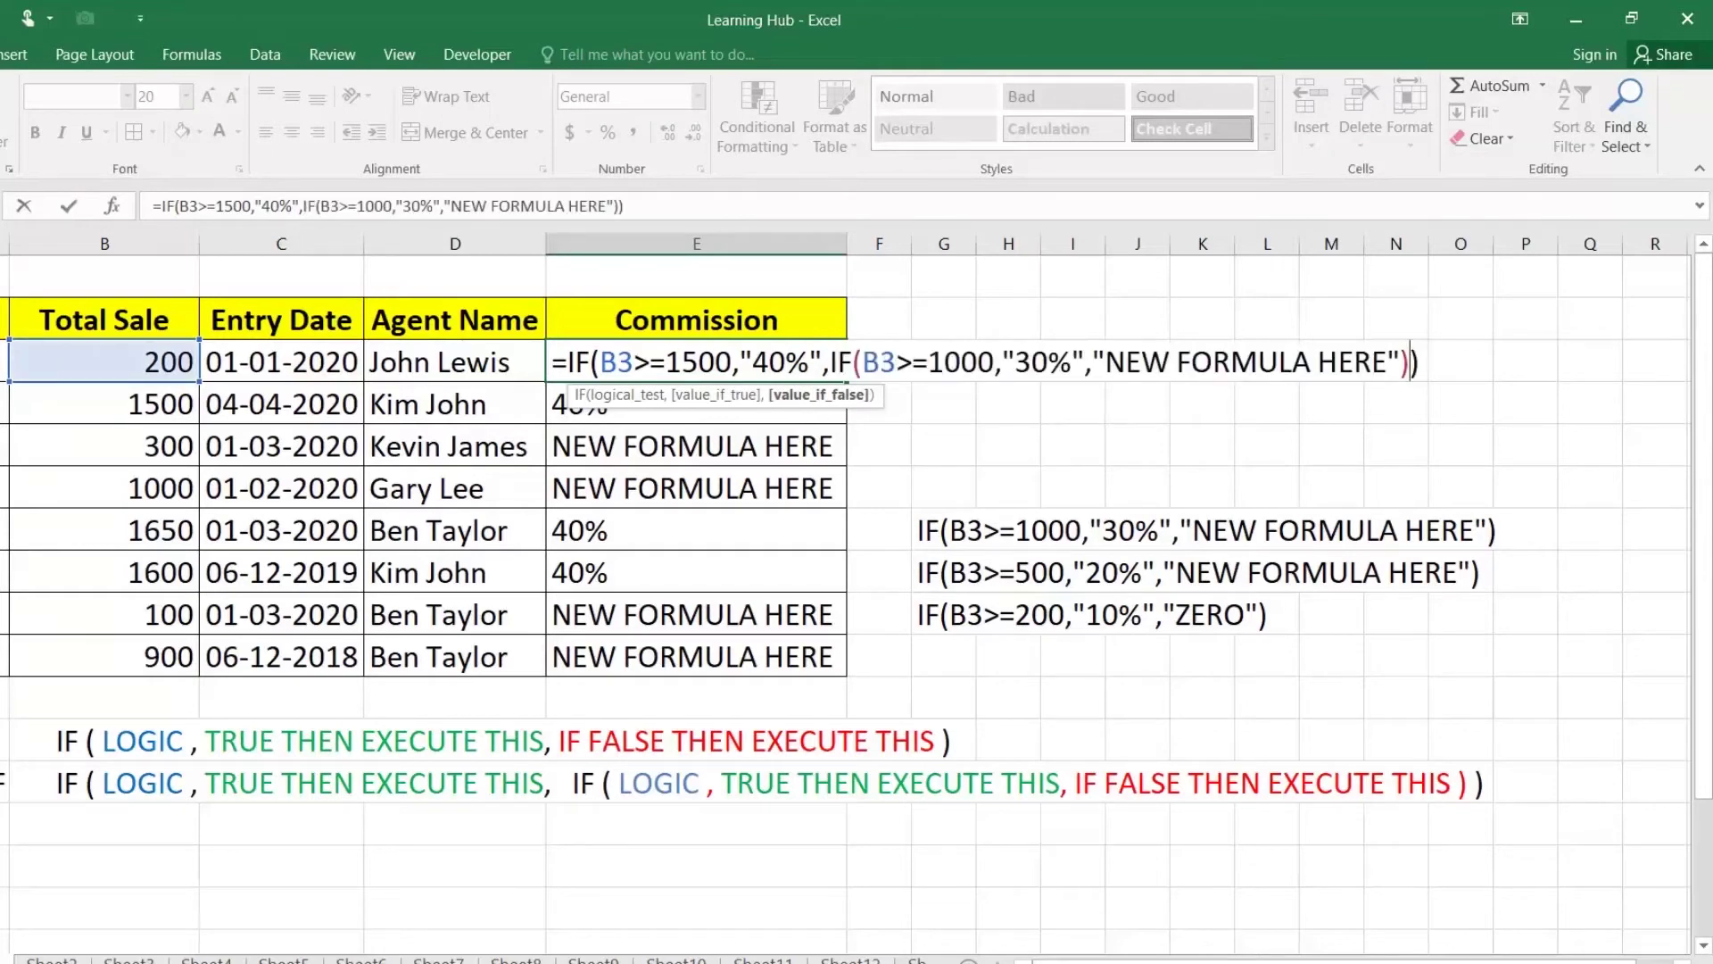
key(Return)
Step: Fill E3's two-level nested formula down to E10 and inspect E6
click(819, 359)
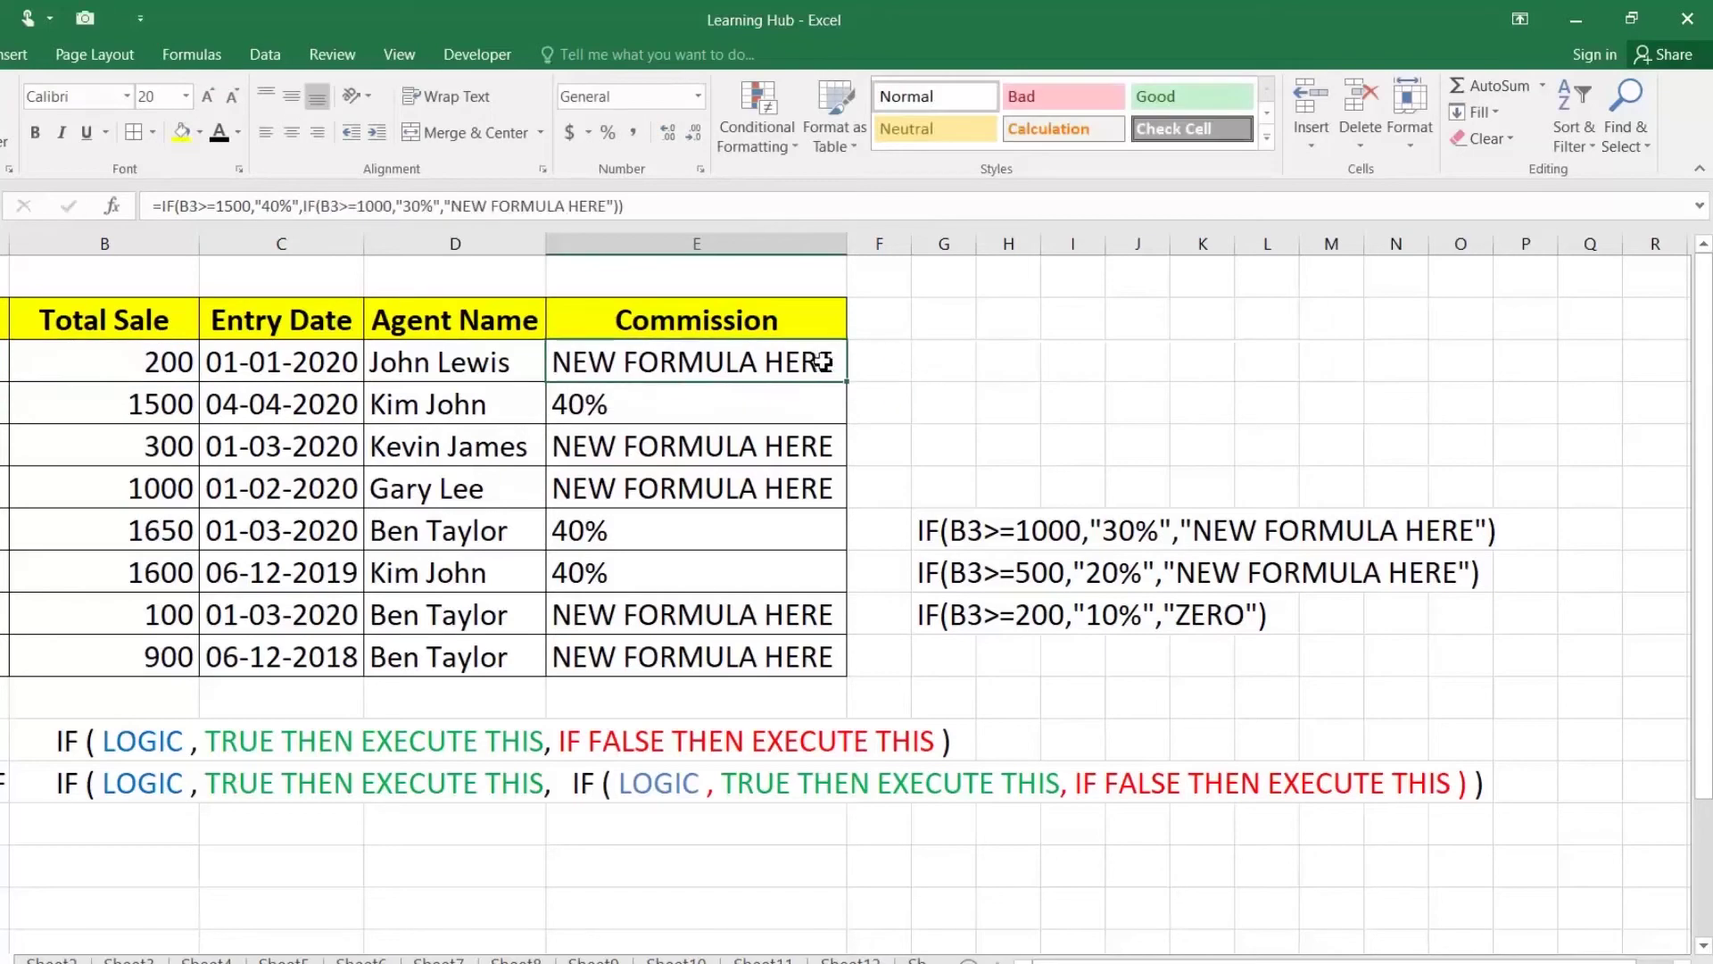
double_click(849, 385)
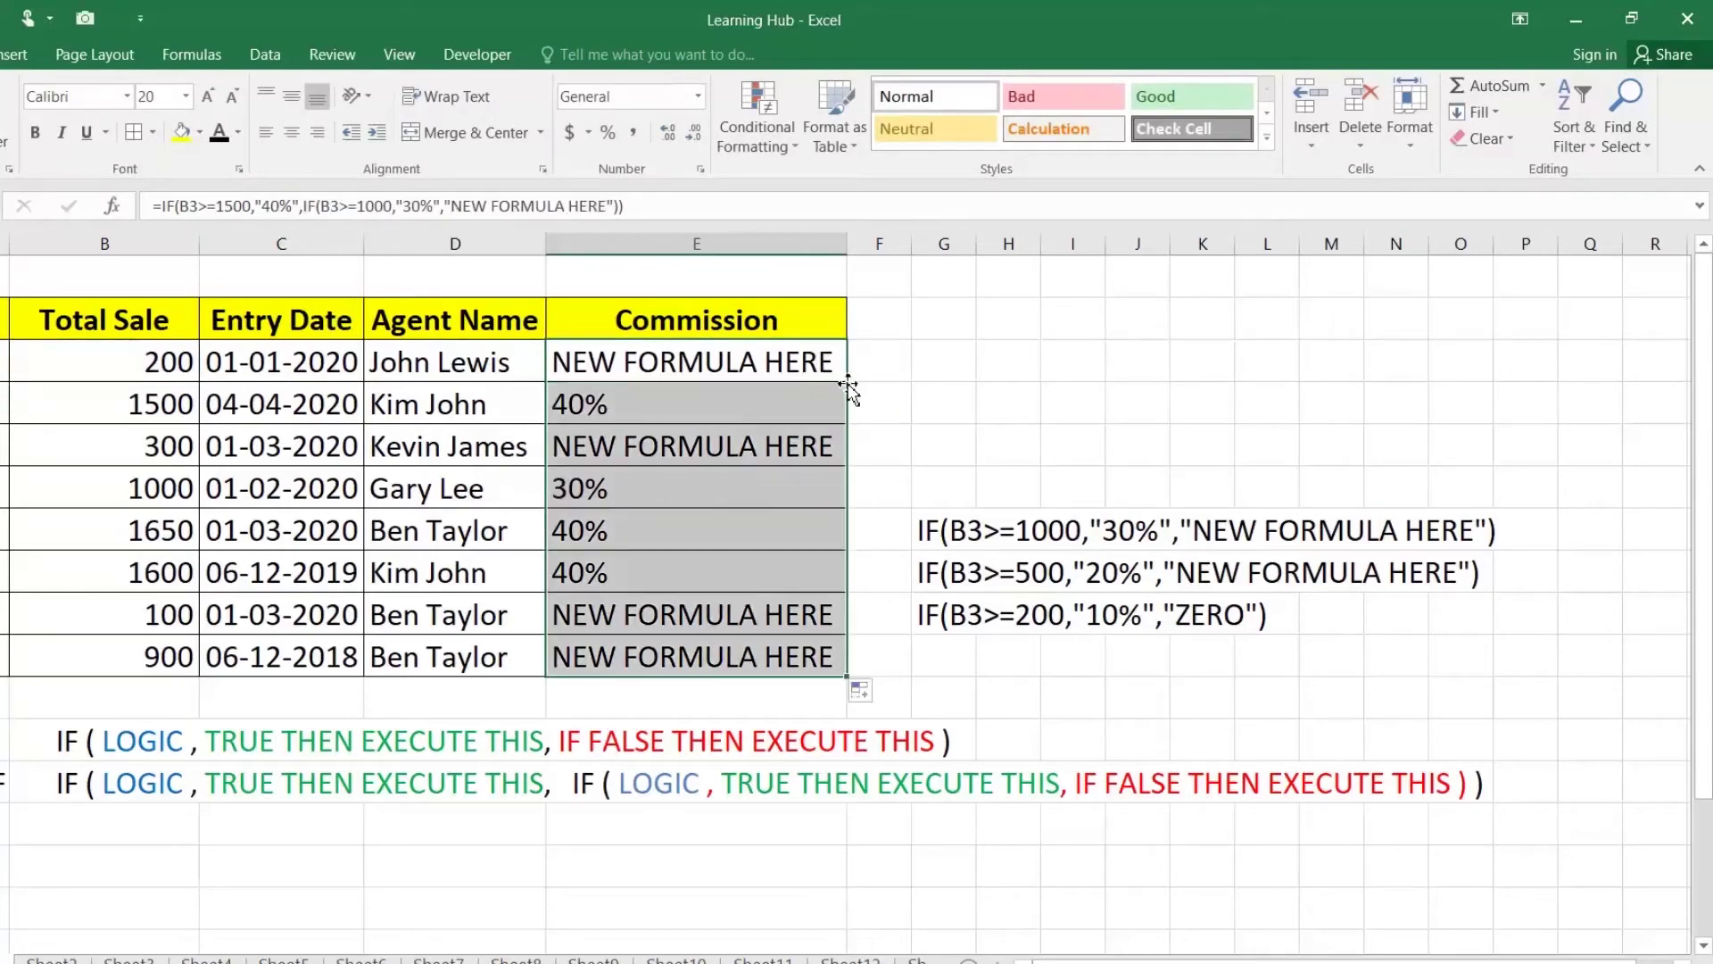
click(580, 491)
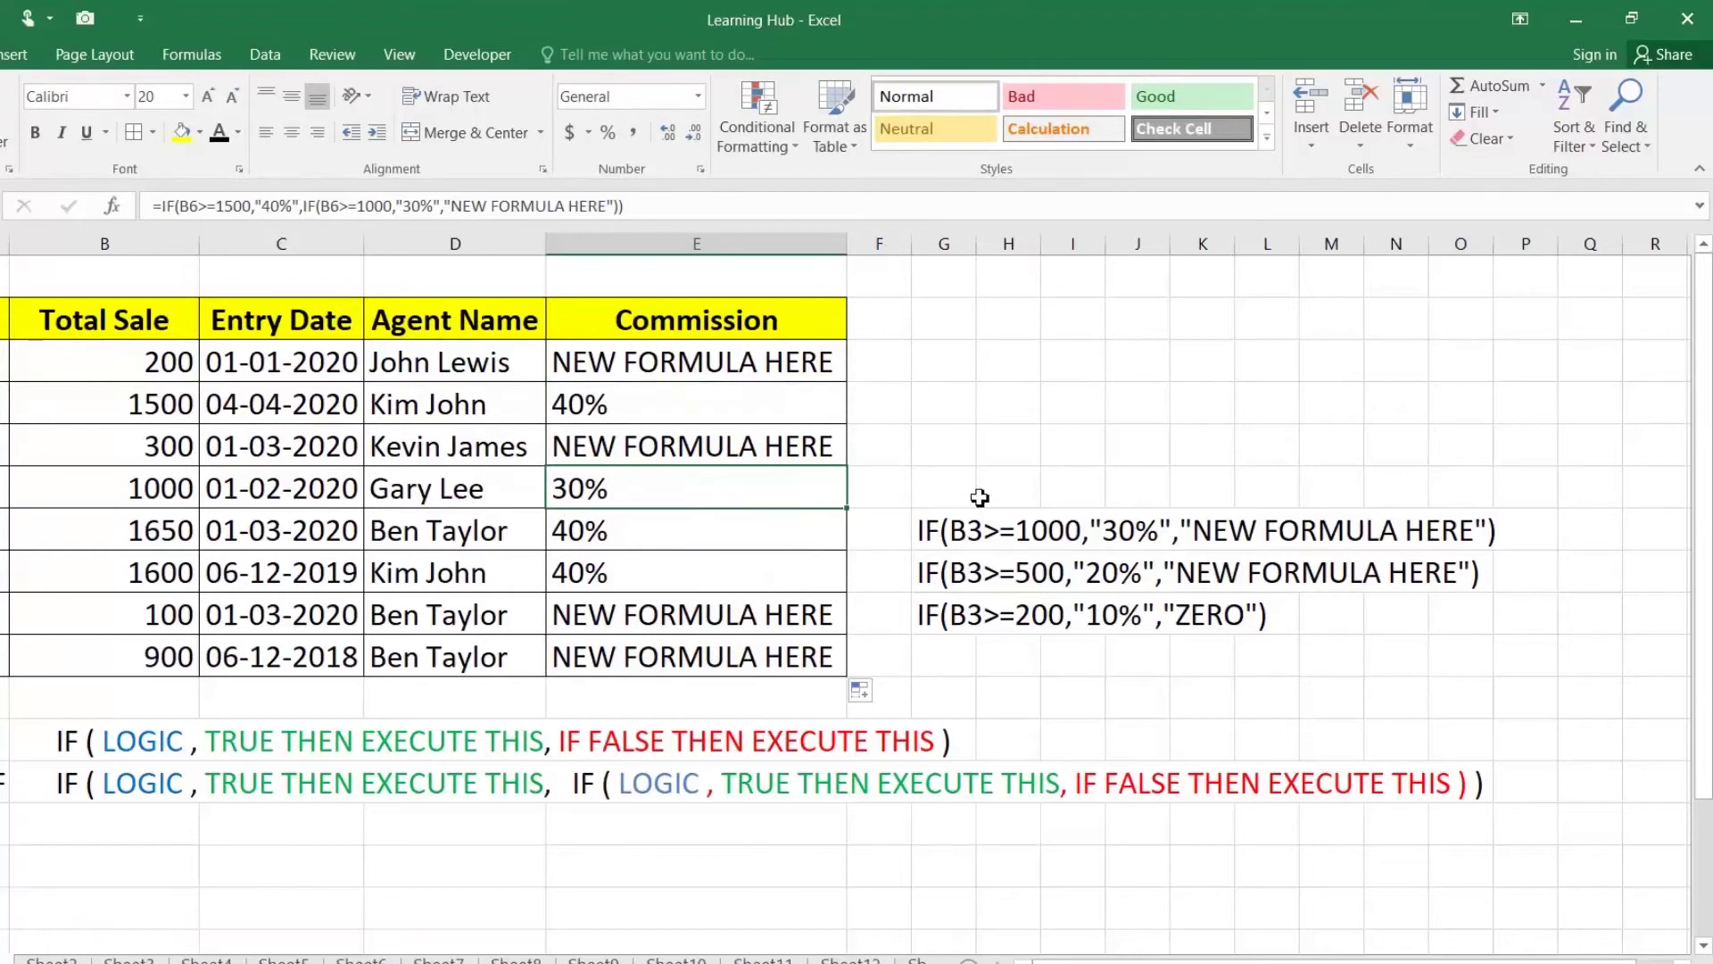
Step: Nest the 20% IF in place of E3's placeholder and fill it down to E10
double_click(939, 572)
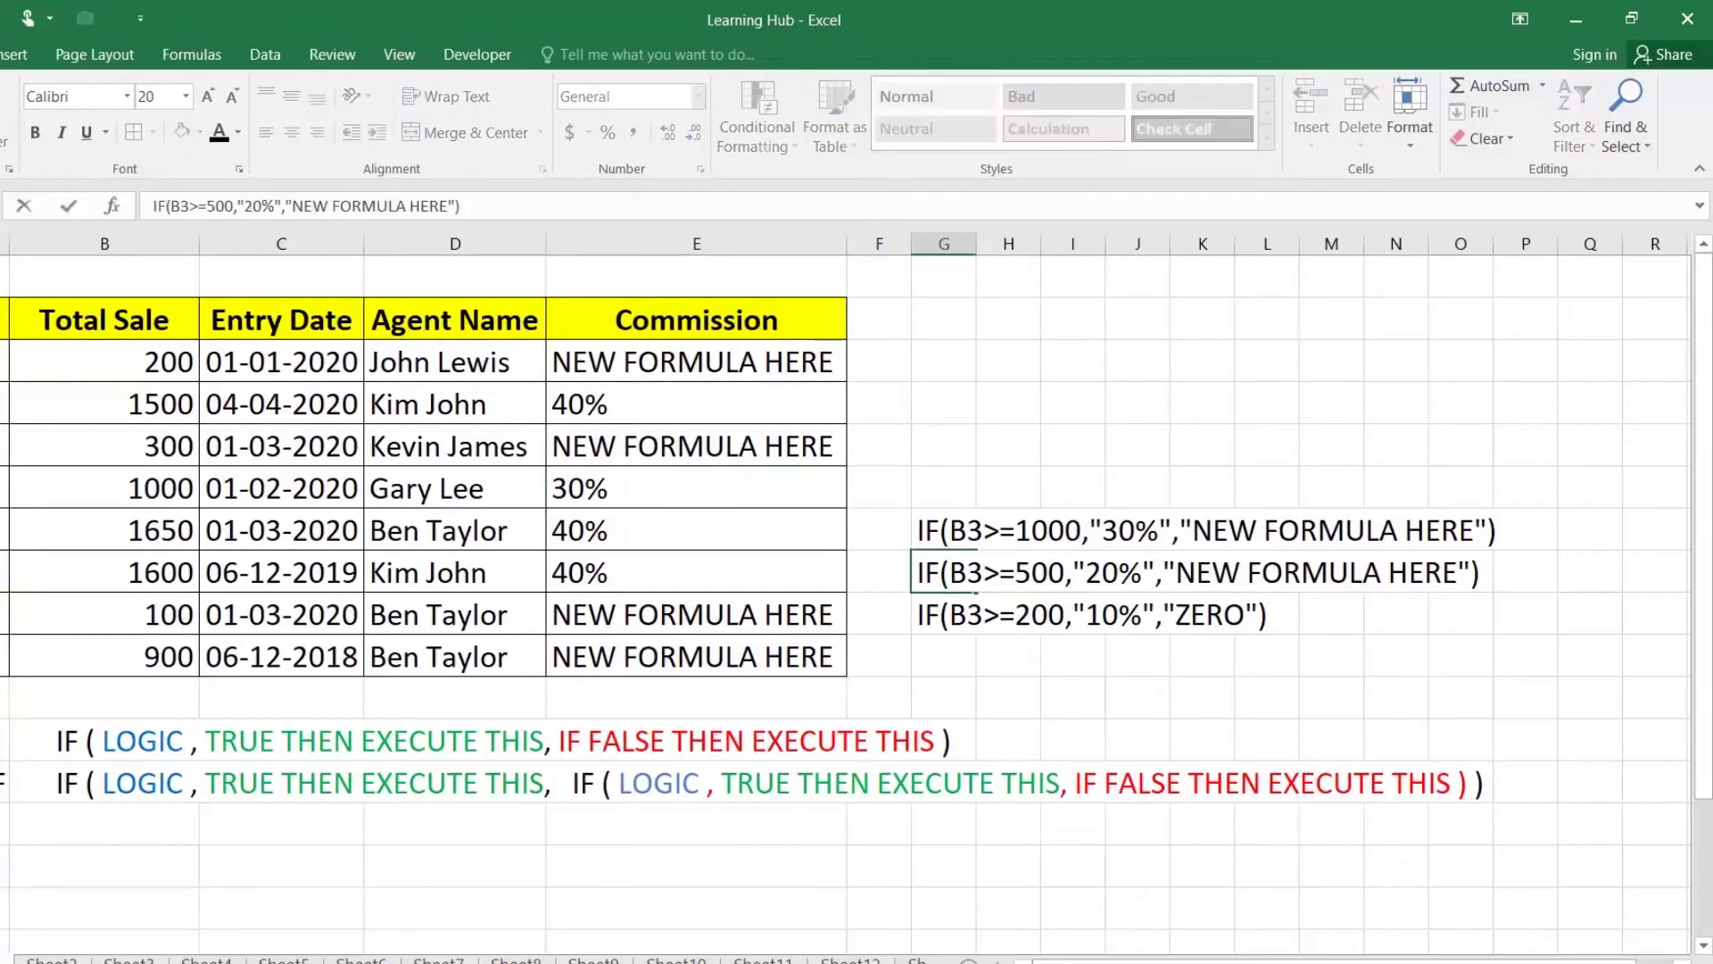
drag(938, 572, 1476, 539)
key(ctrl+c)
key(Return)
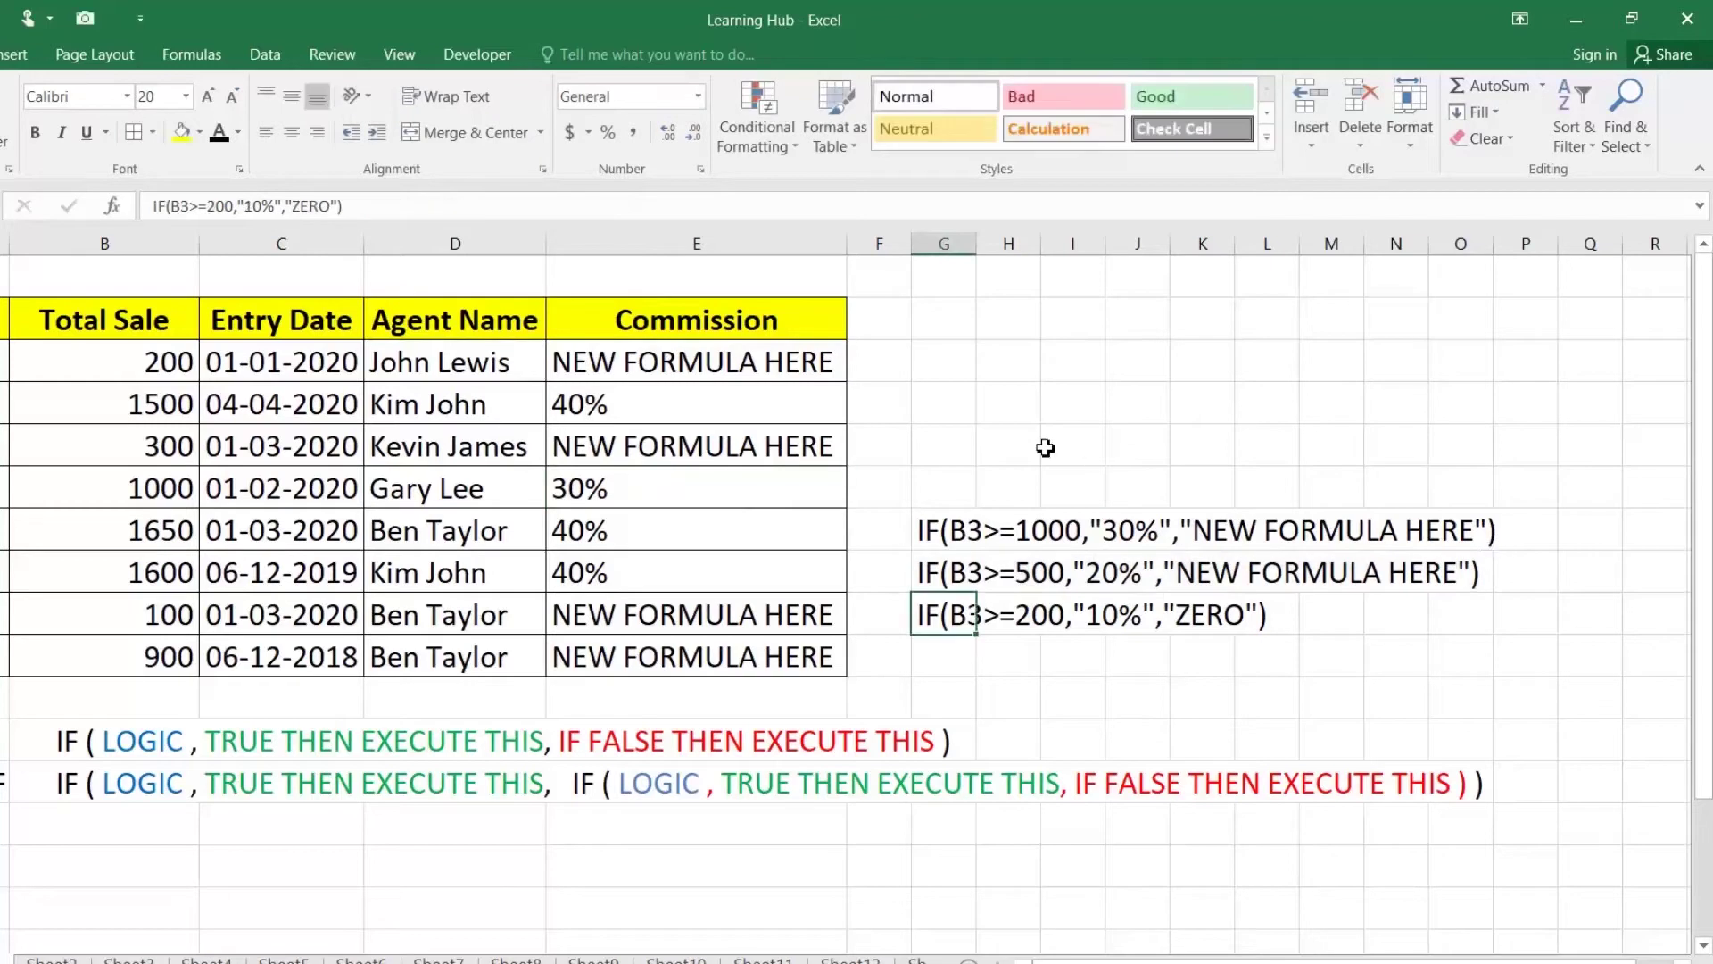
double_click(785, 361)
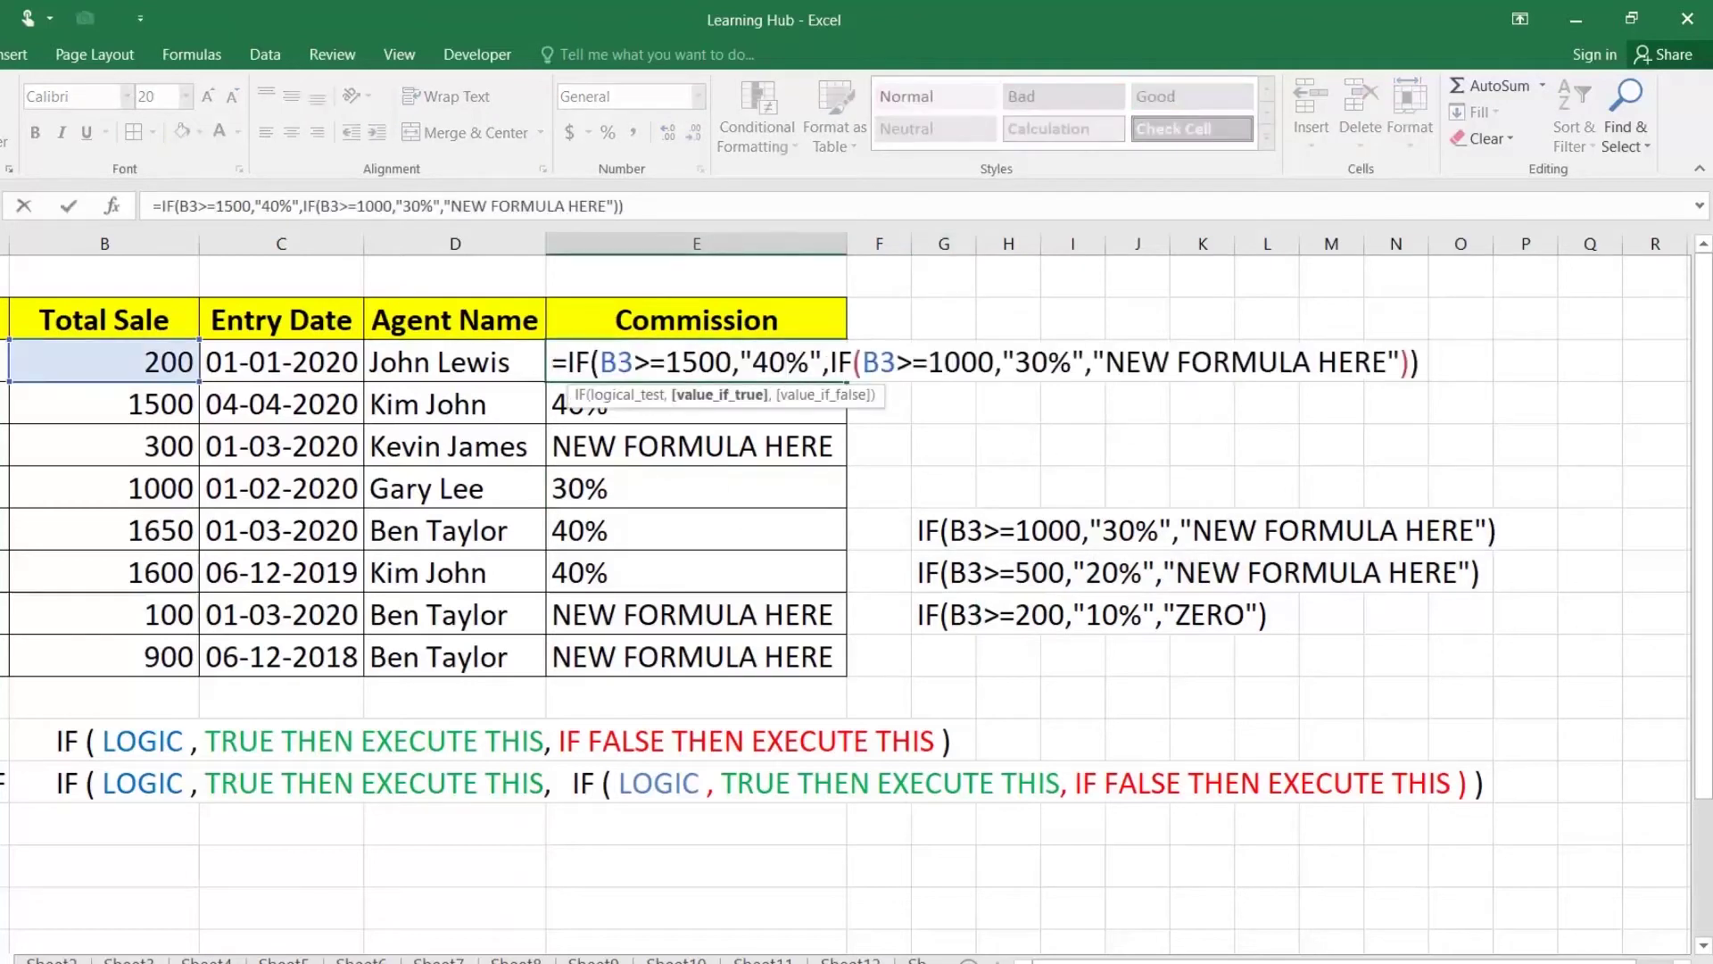
click(1104, 362)
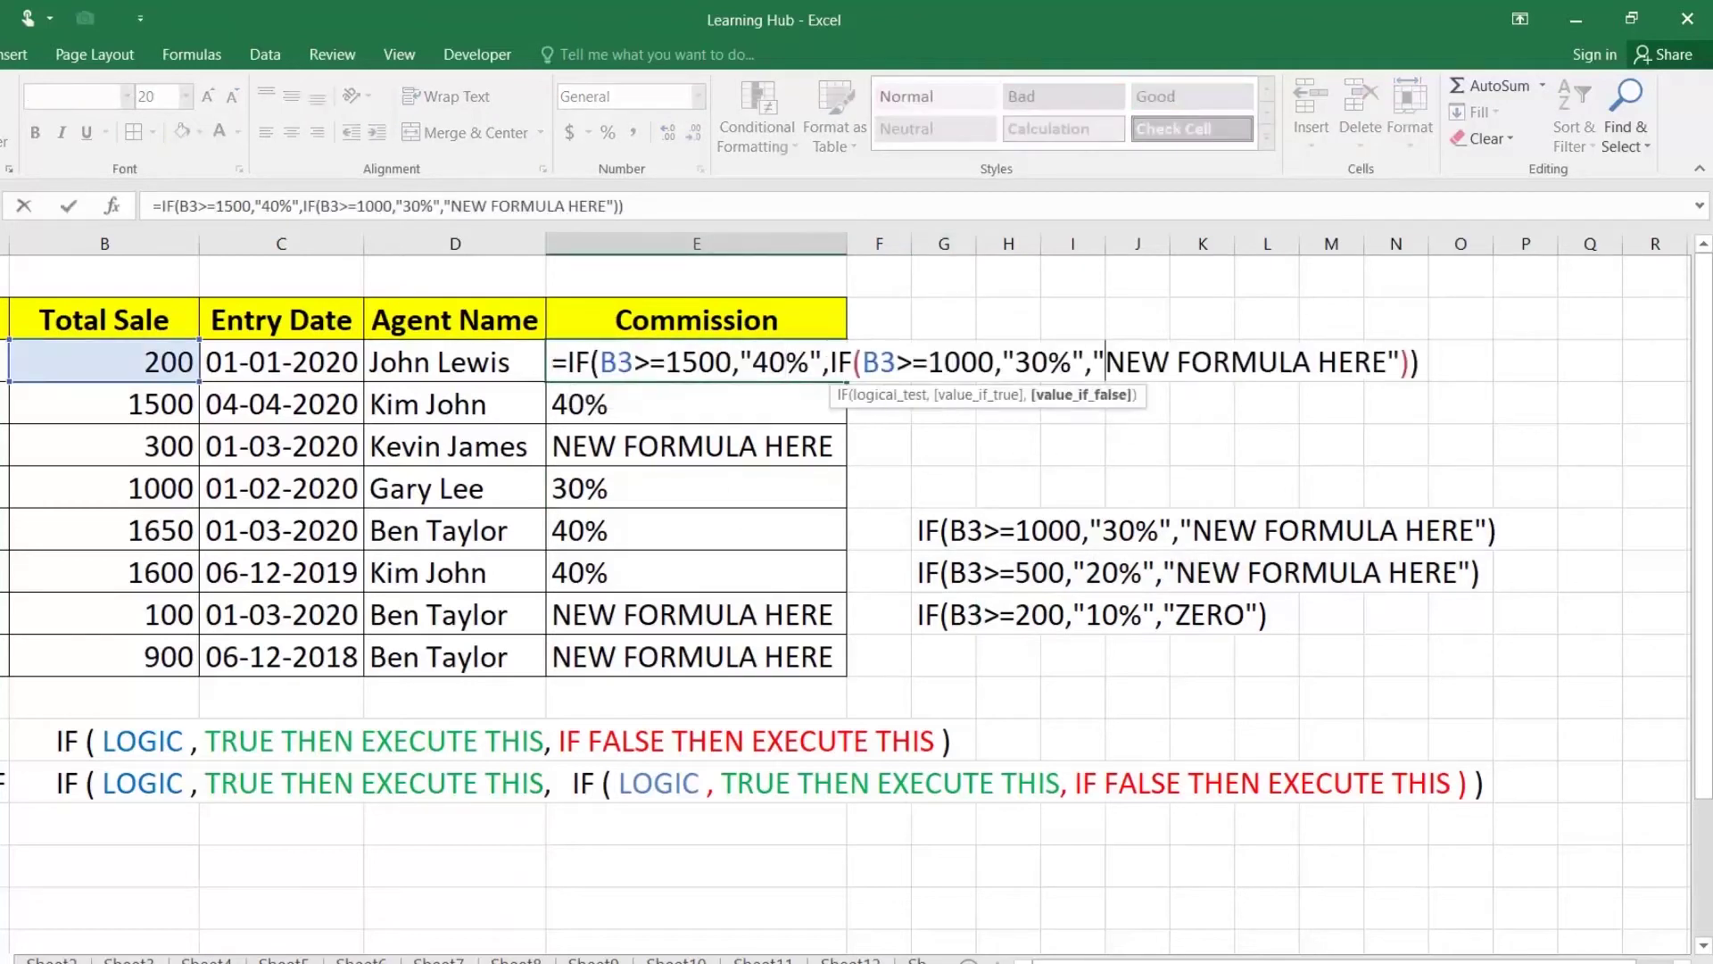
drag(1096, 362, 1400, 361)
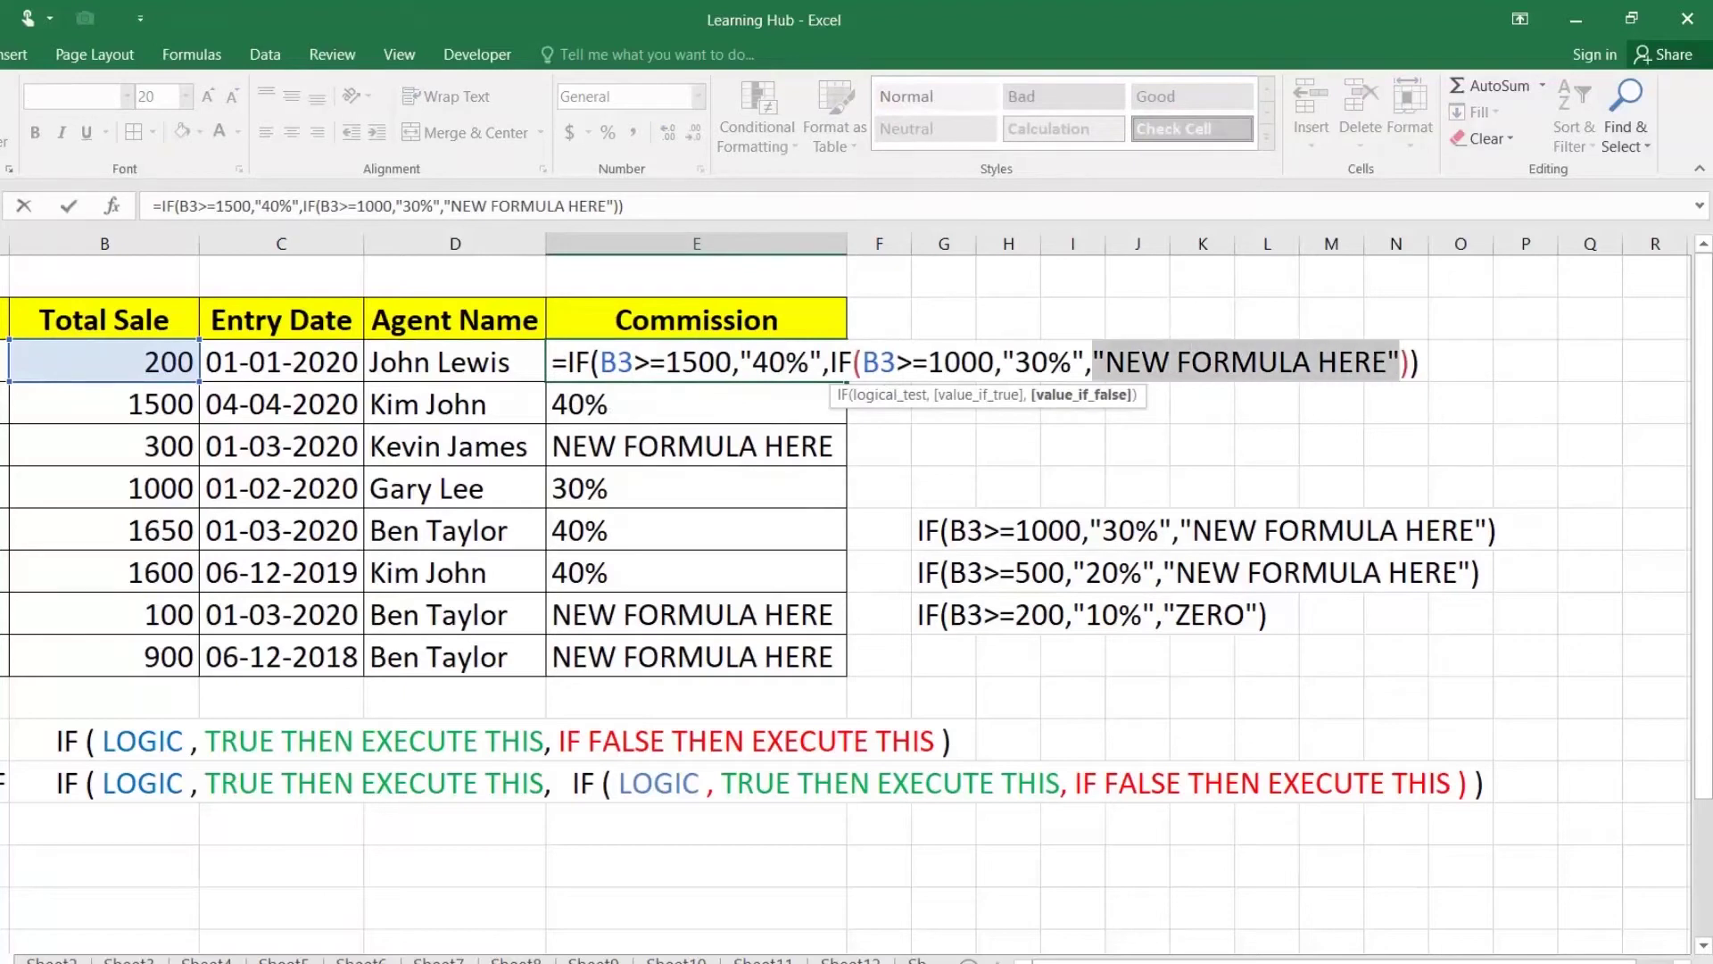
key(ctrl+v)
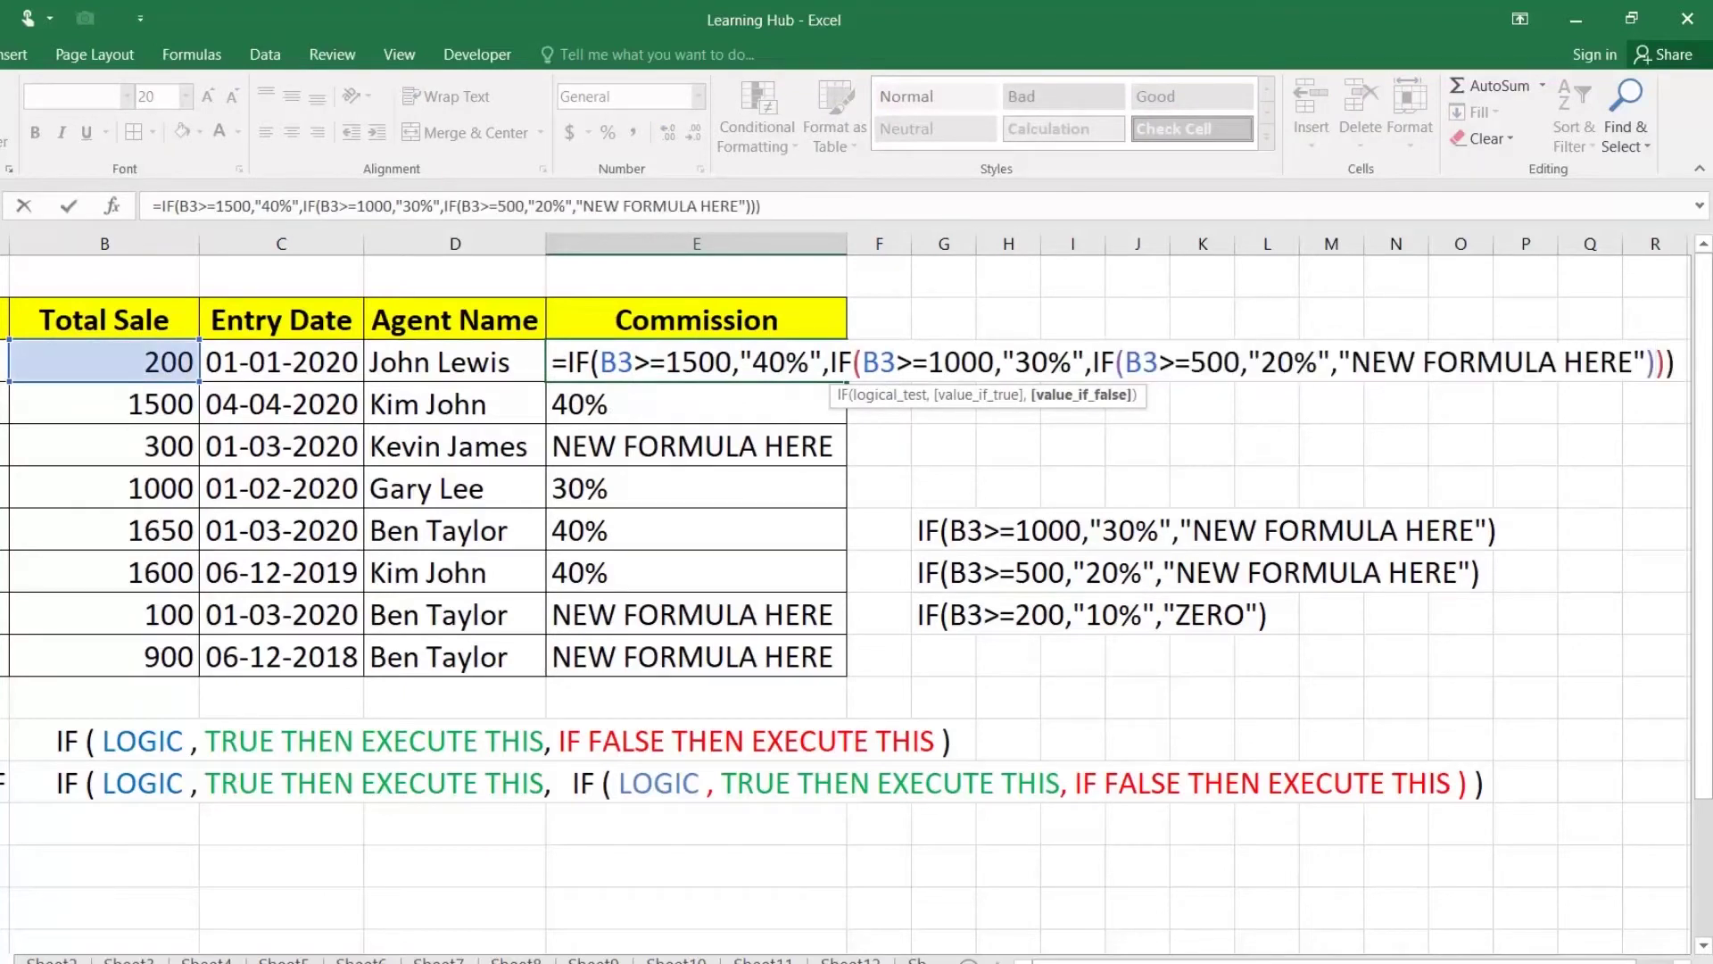
key(Return)
click(832, 357)
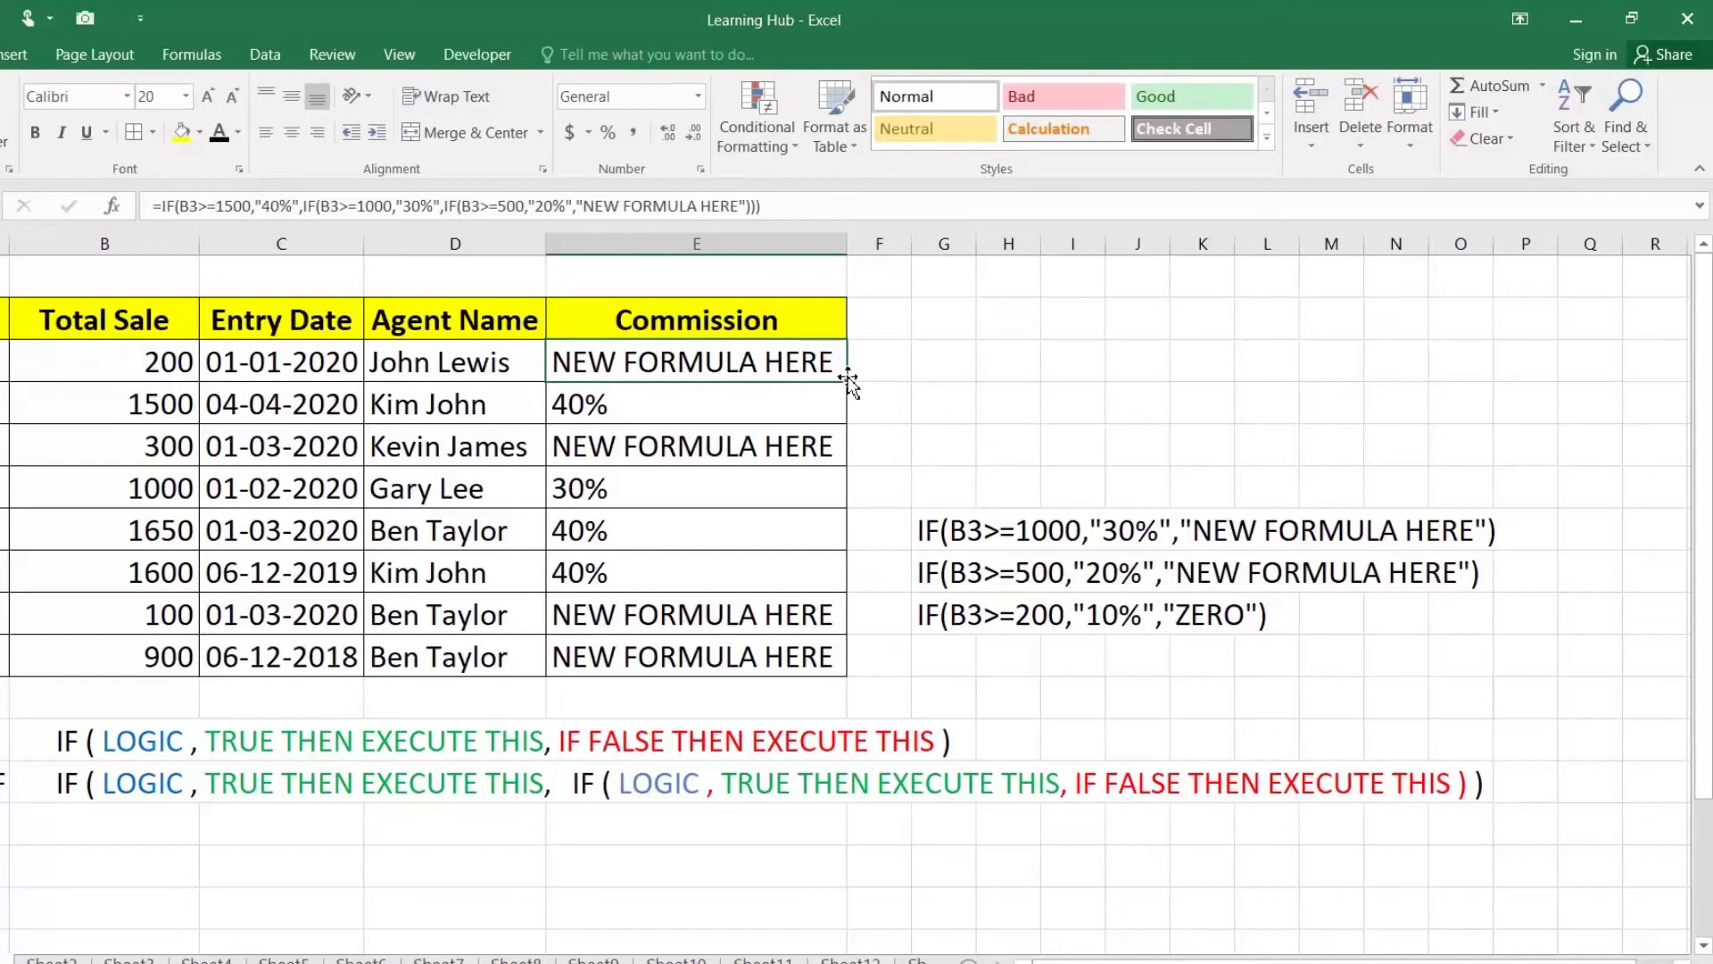
double_click(847, 382)
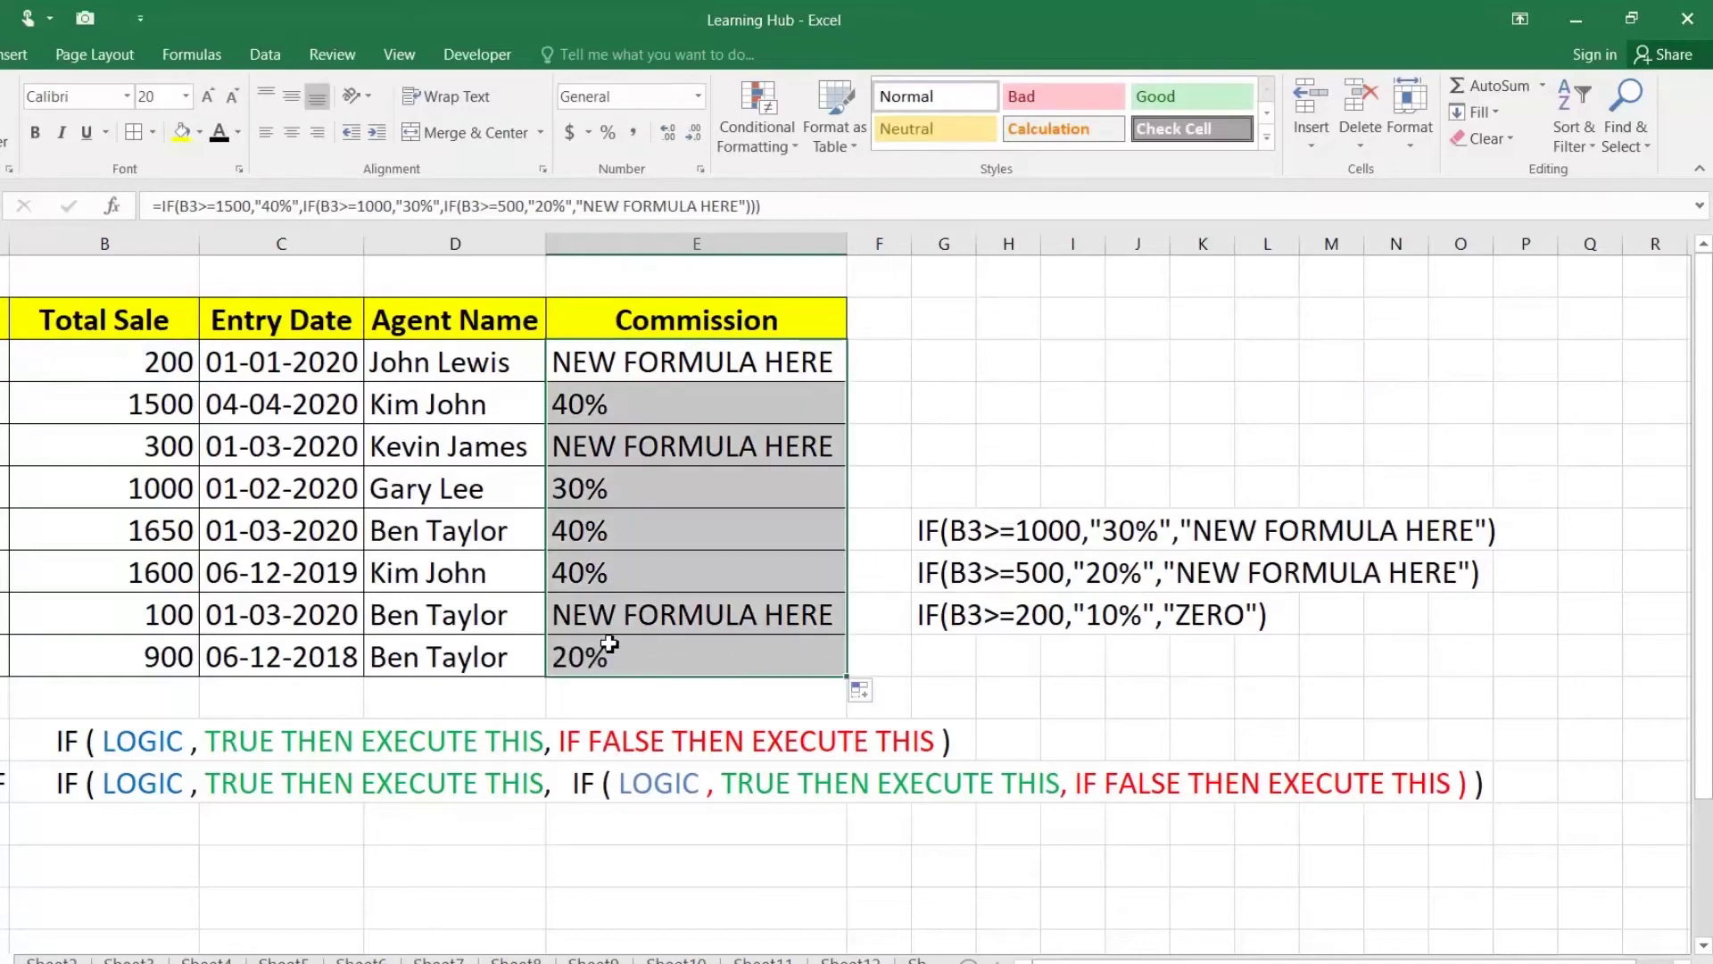
click(140, 658)
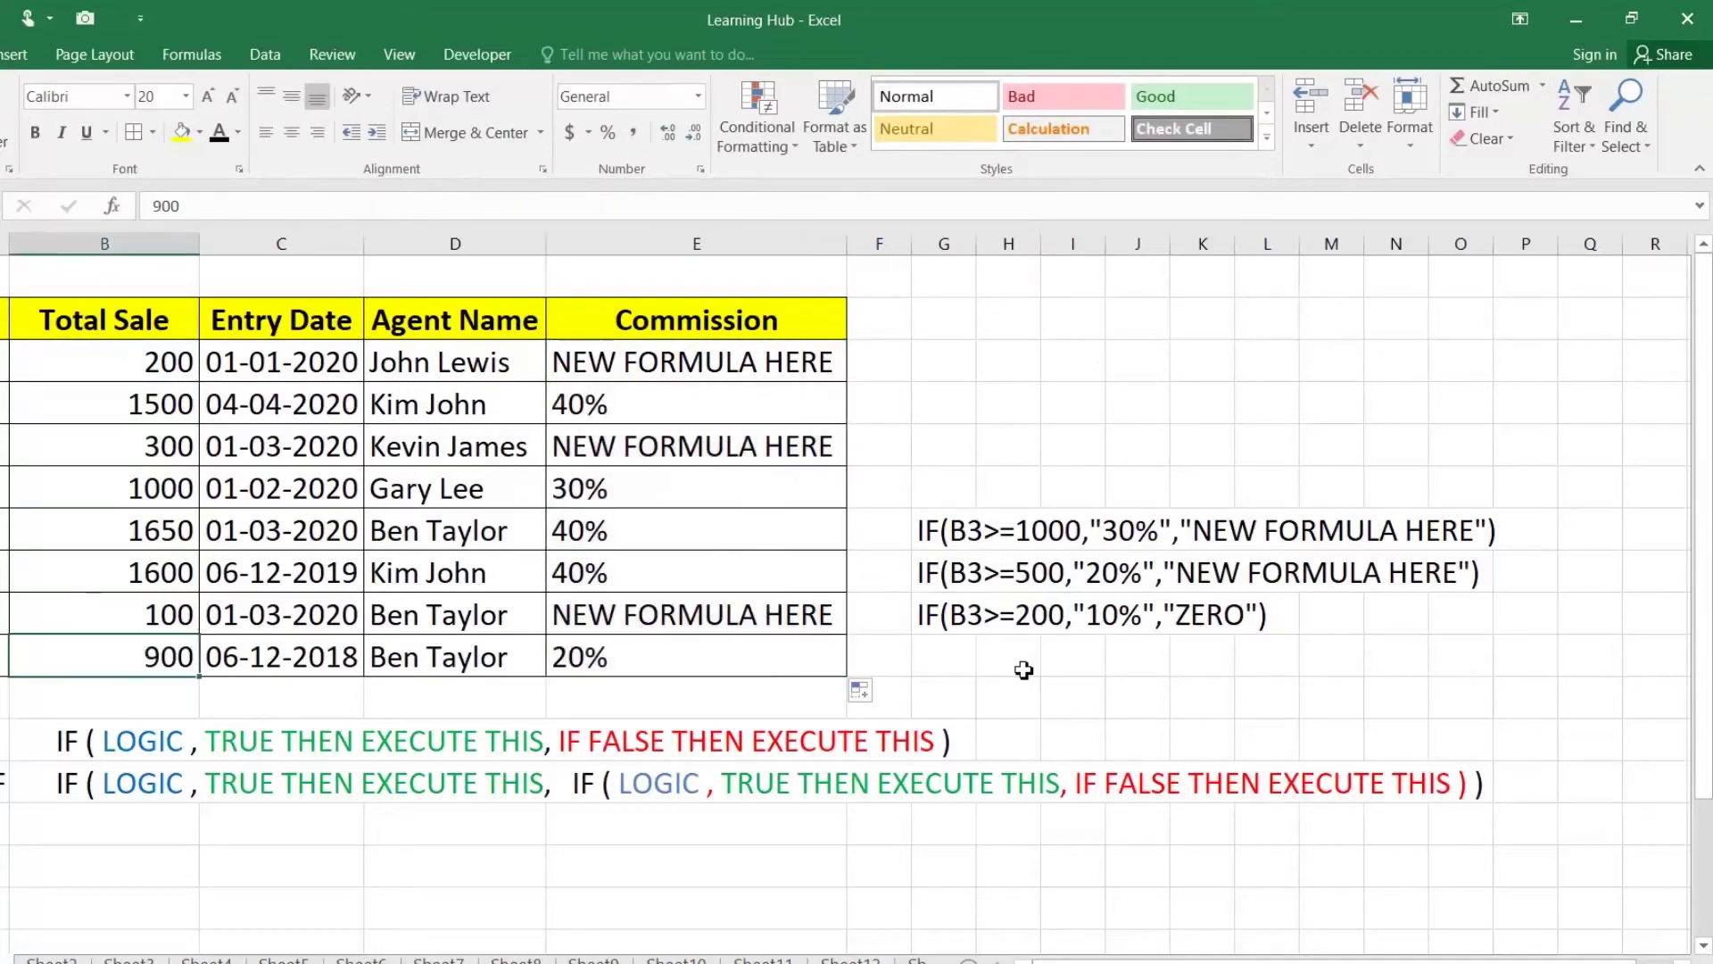
Step: Nest the 10%/ZERO IF in place of the last placeholder and fill down to E10
double_click(925, 616)
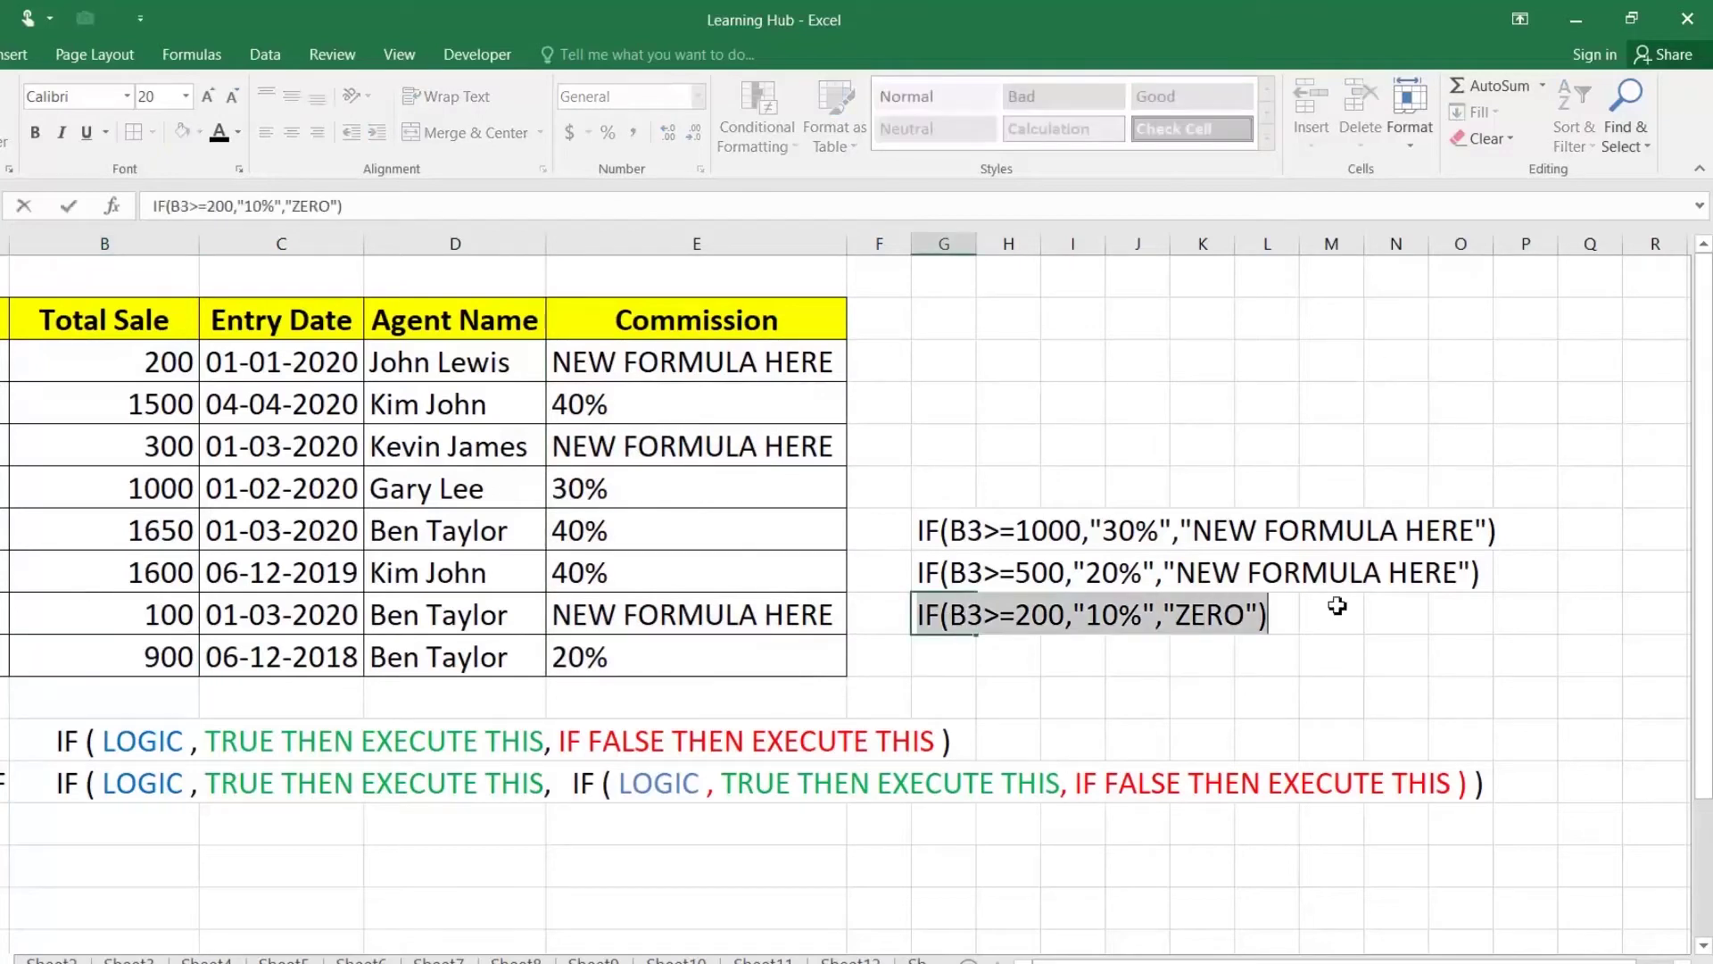
key(Return)
double_click(794, 361)
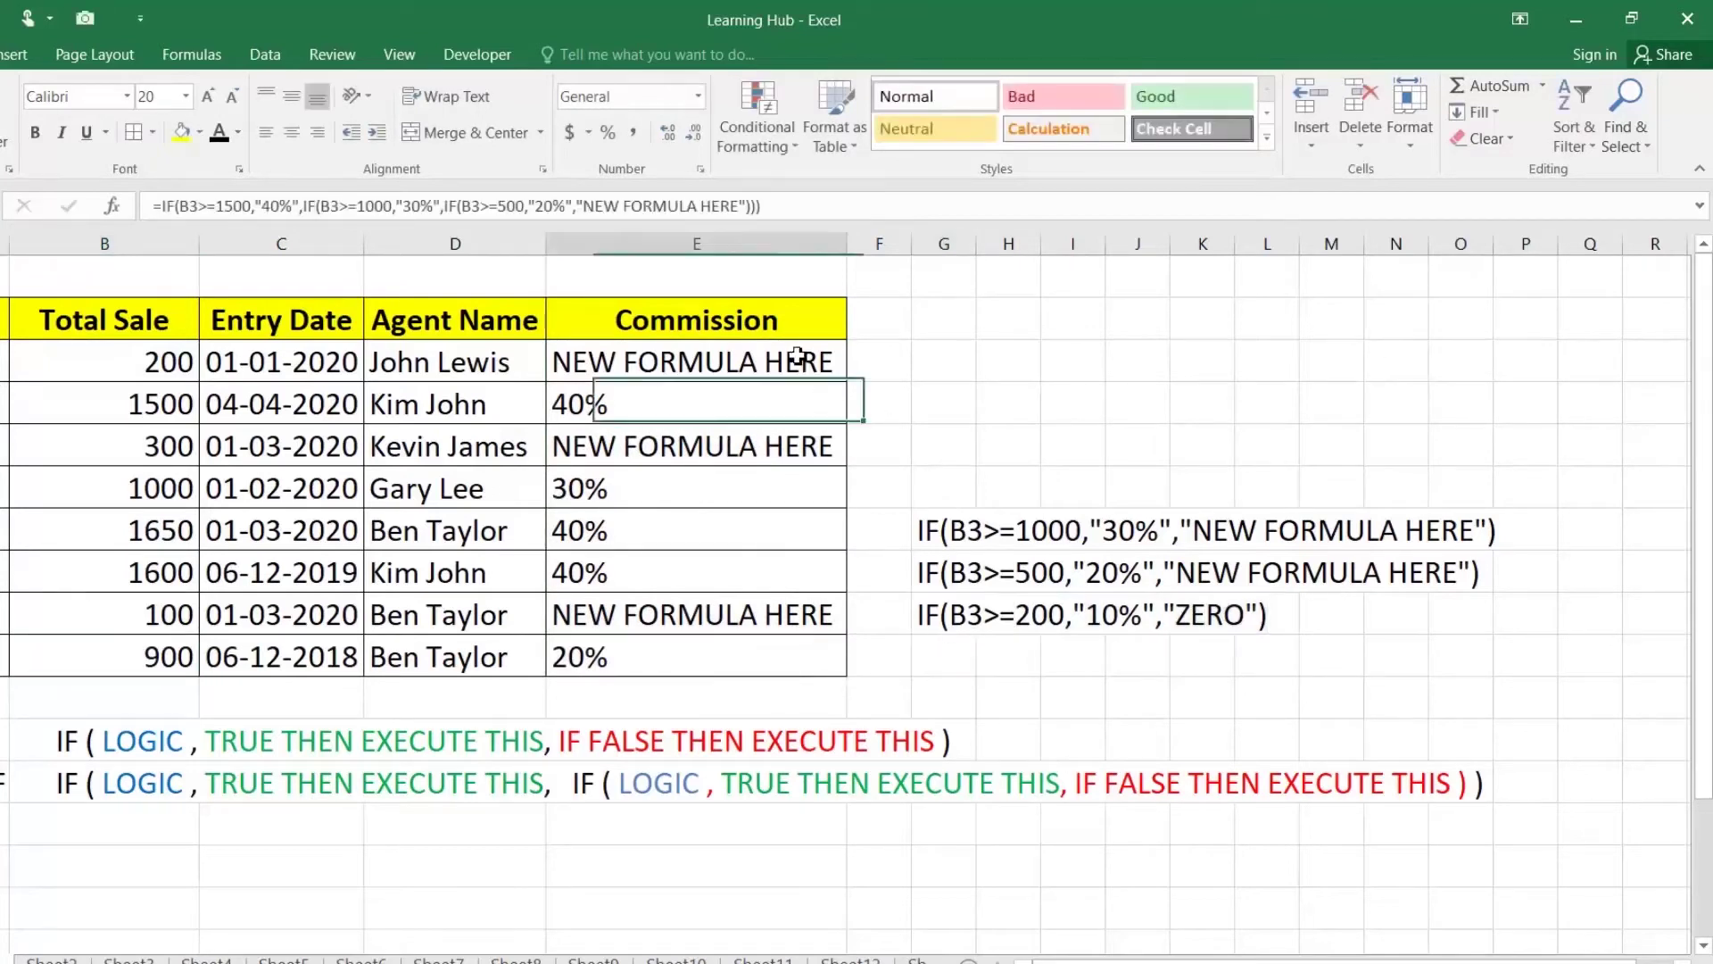
drag(1338, 362, 1647, 362)
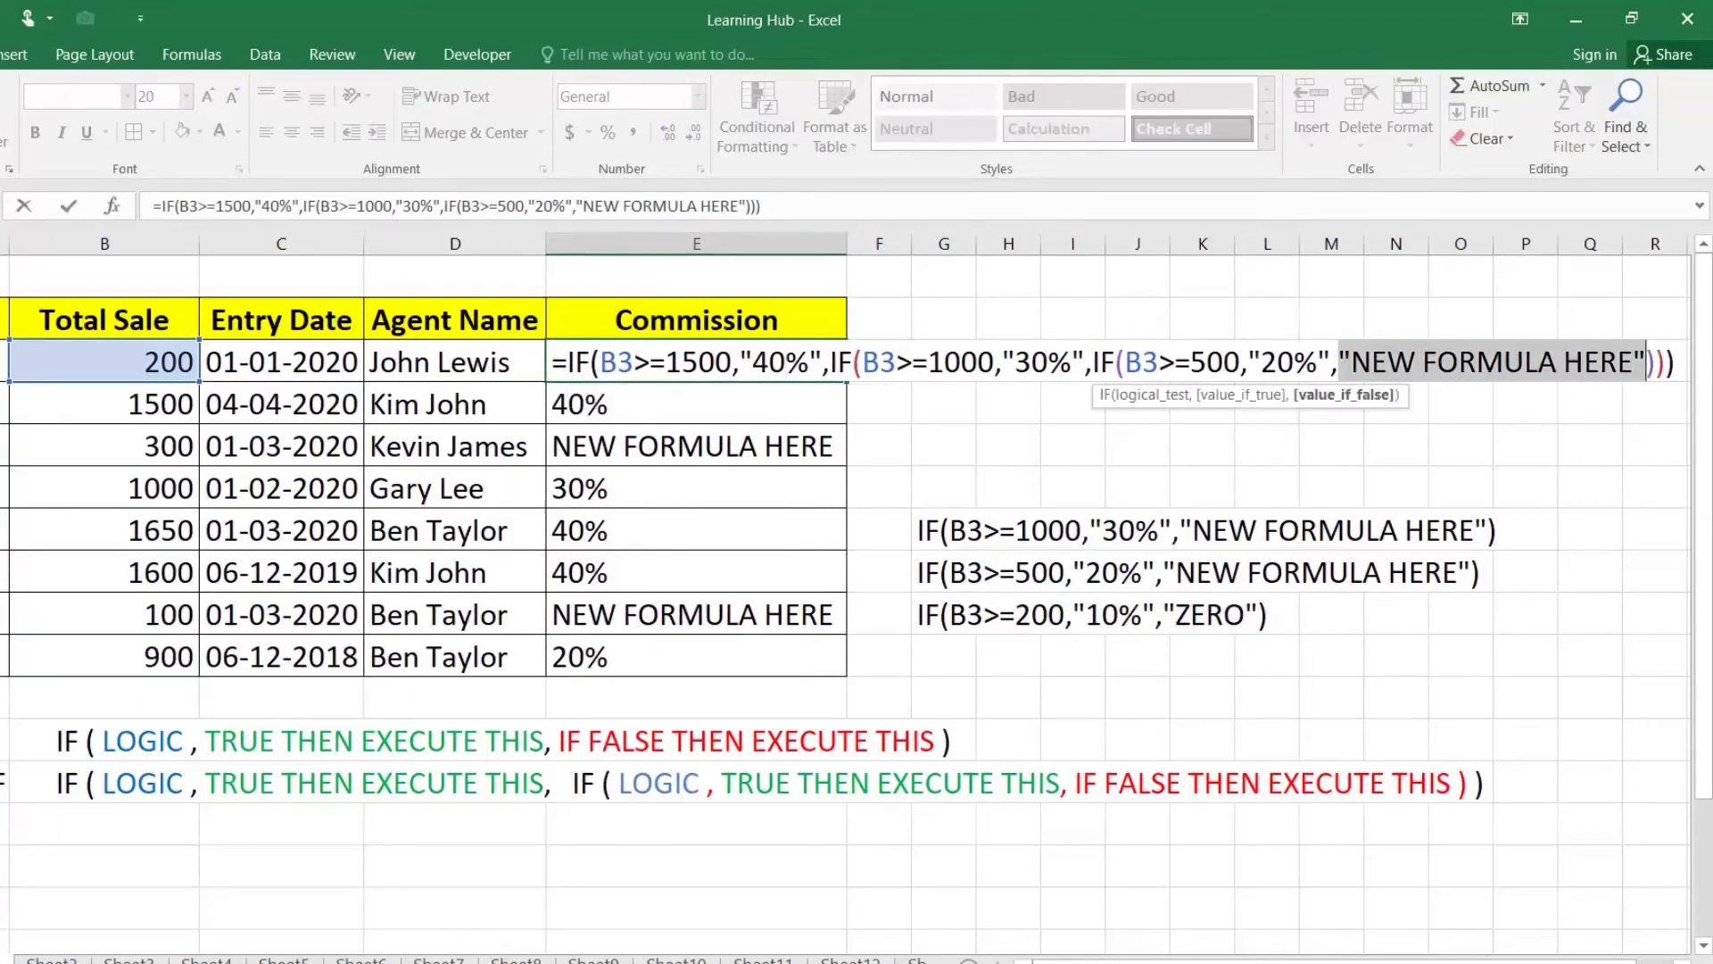
text(IF(B3>=200,"10%","ZERO"))
key(Return)
click(771, 359)
double_click(847, 383)
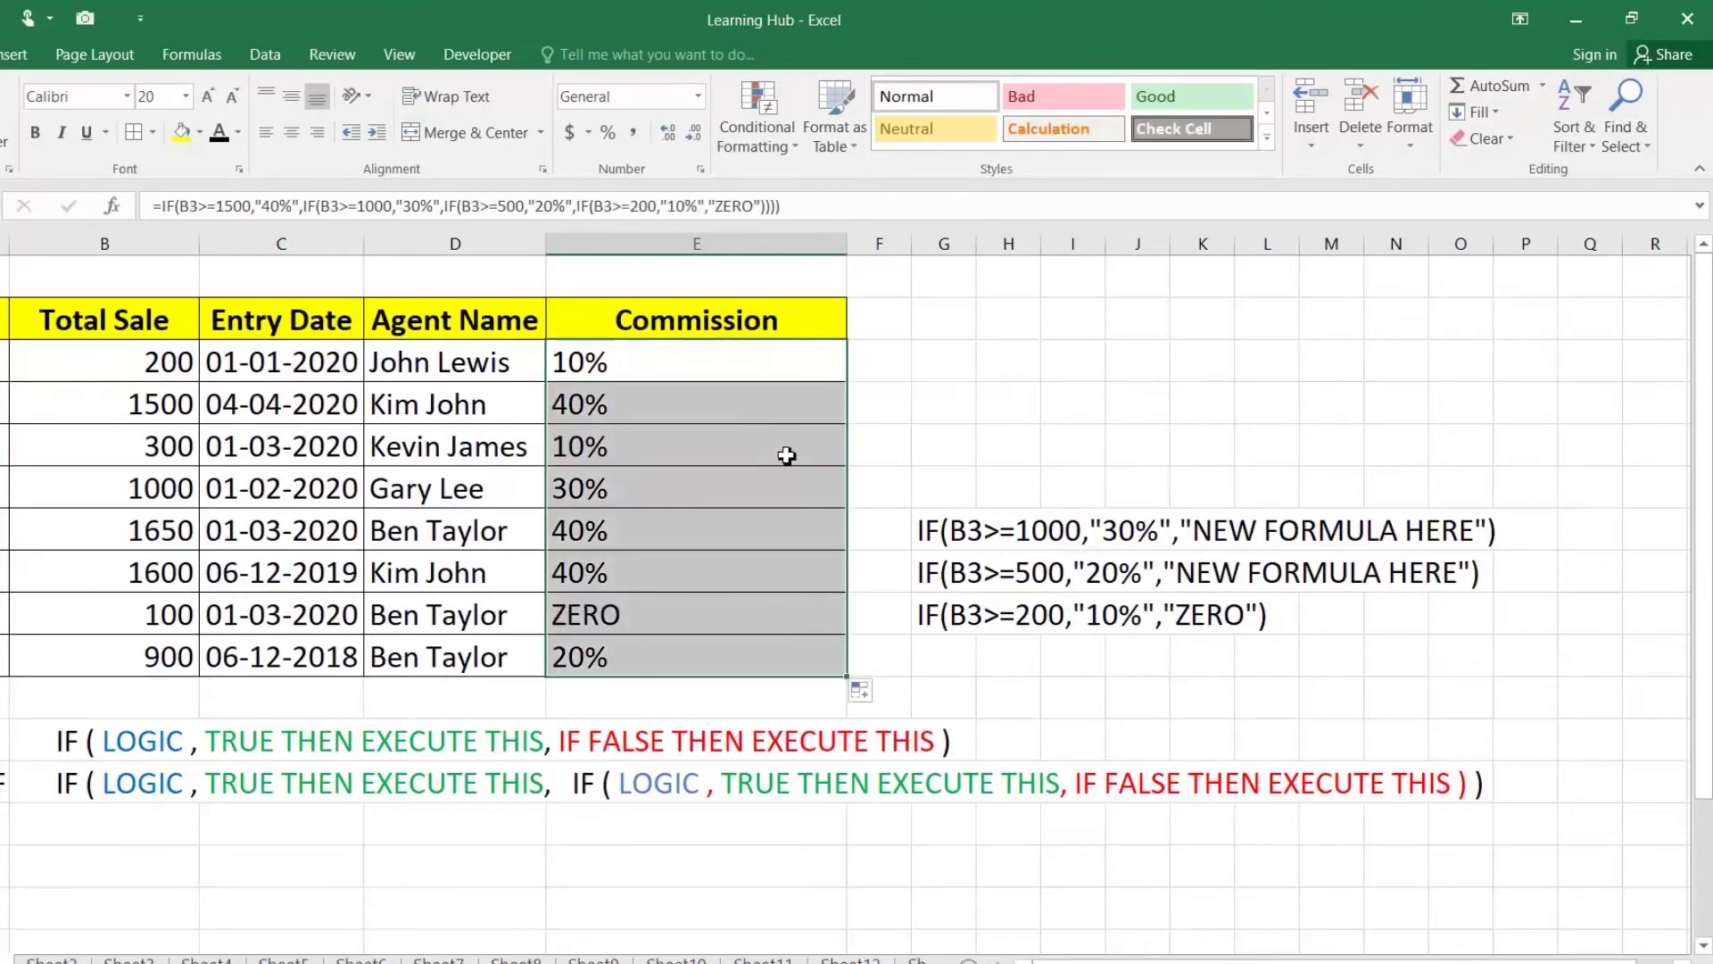
click(658, 608)
click(584, 368)
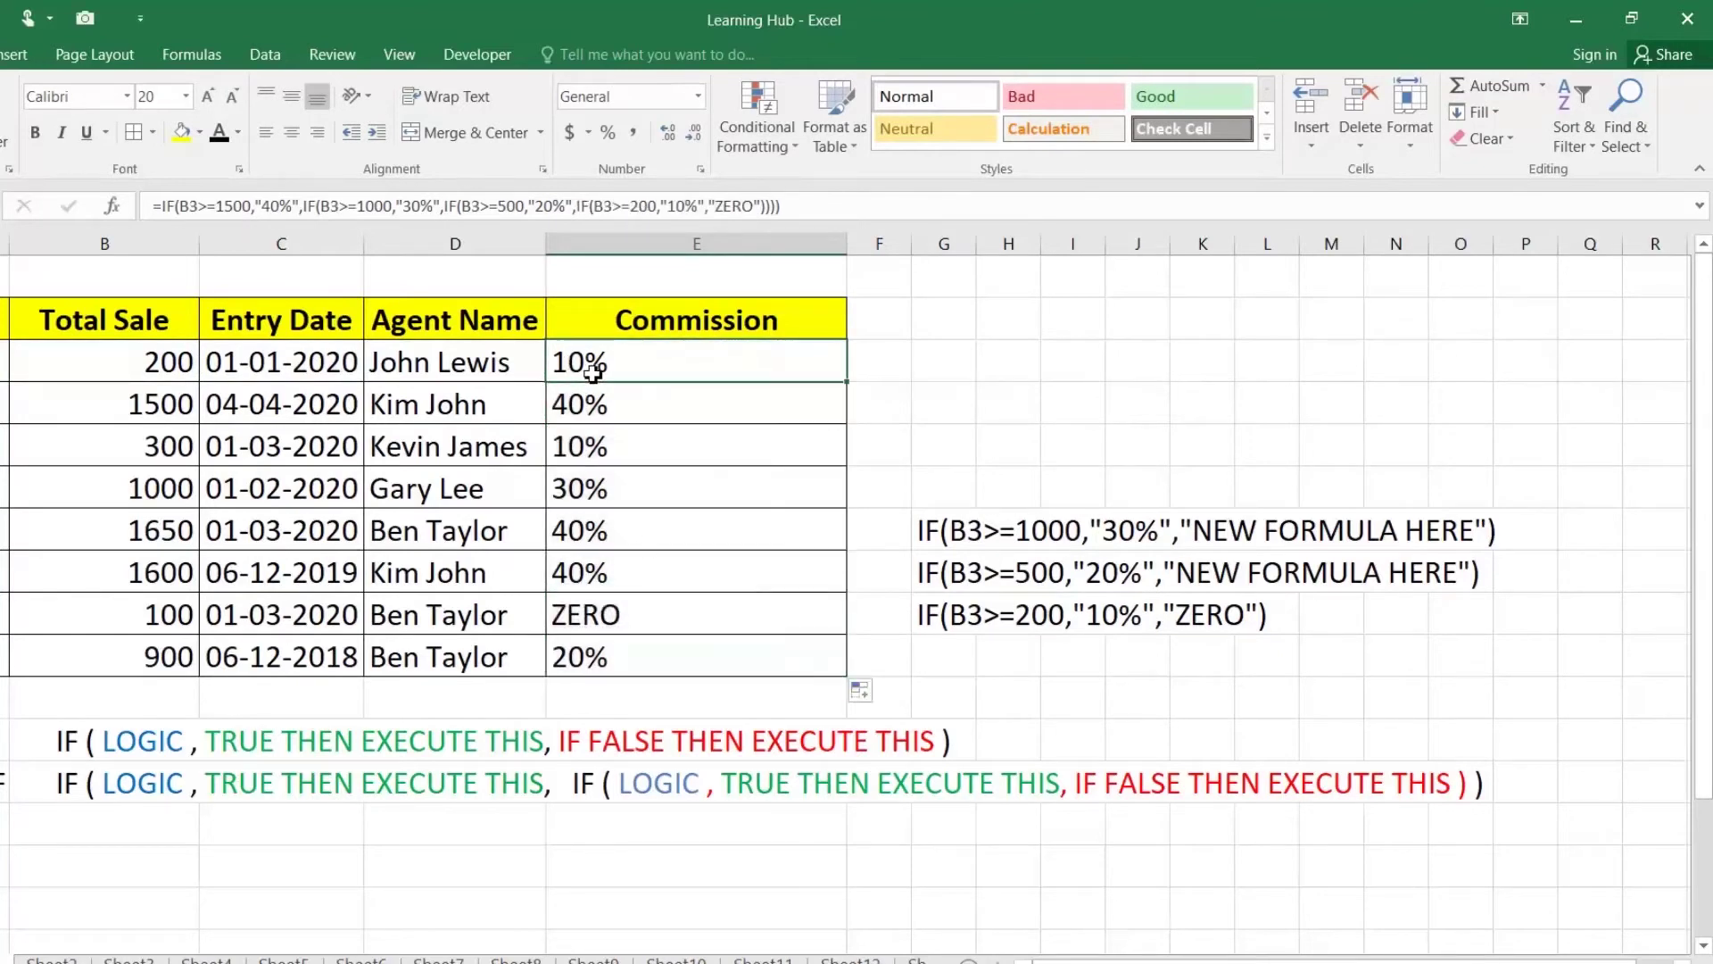
Step: Compare B3's 200 total sale with the 200 threshold in E3's last IF, leaving it unchanged
click(122, 361)
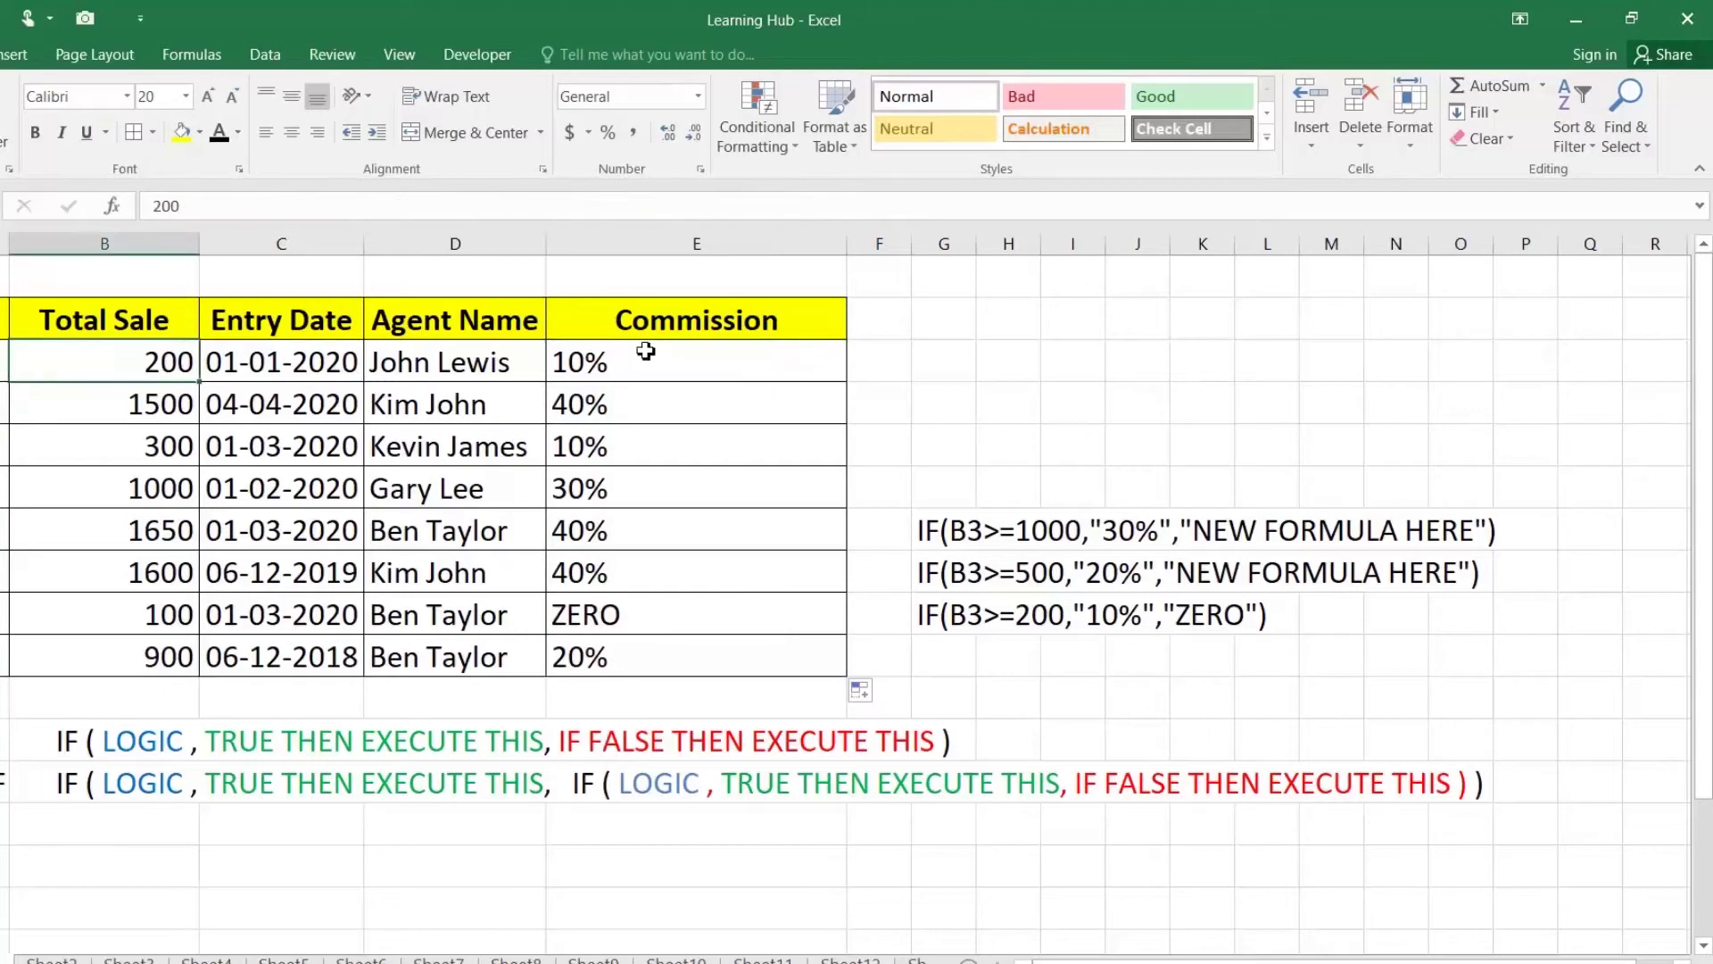
double_click(645, 351)
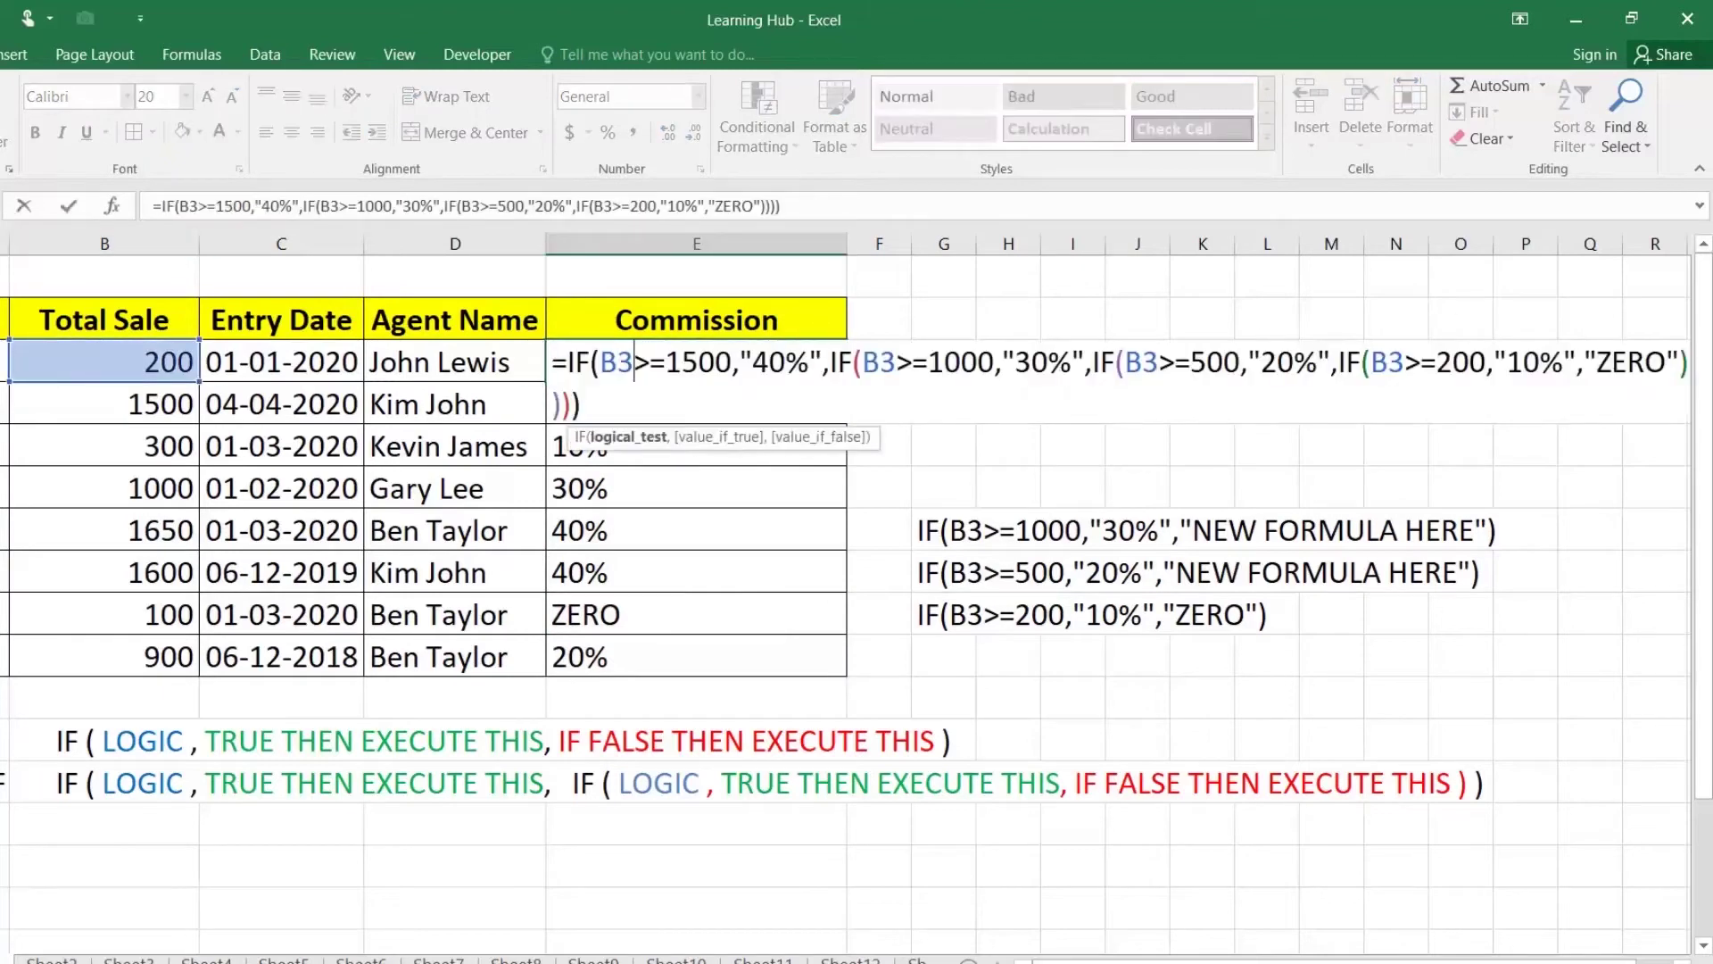
double_click(1461, 361)
key(Escape)
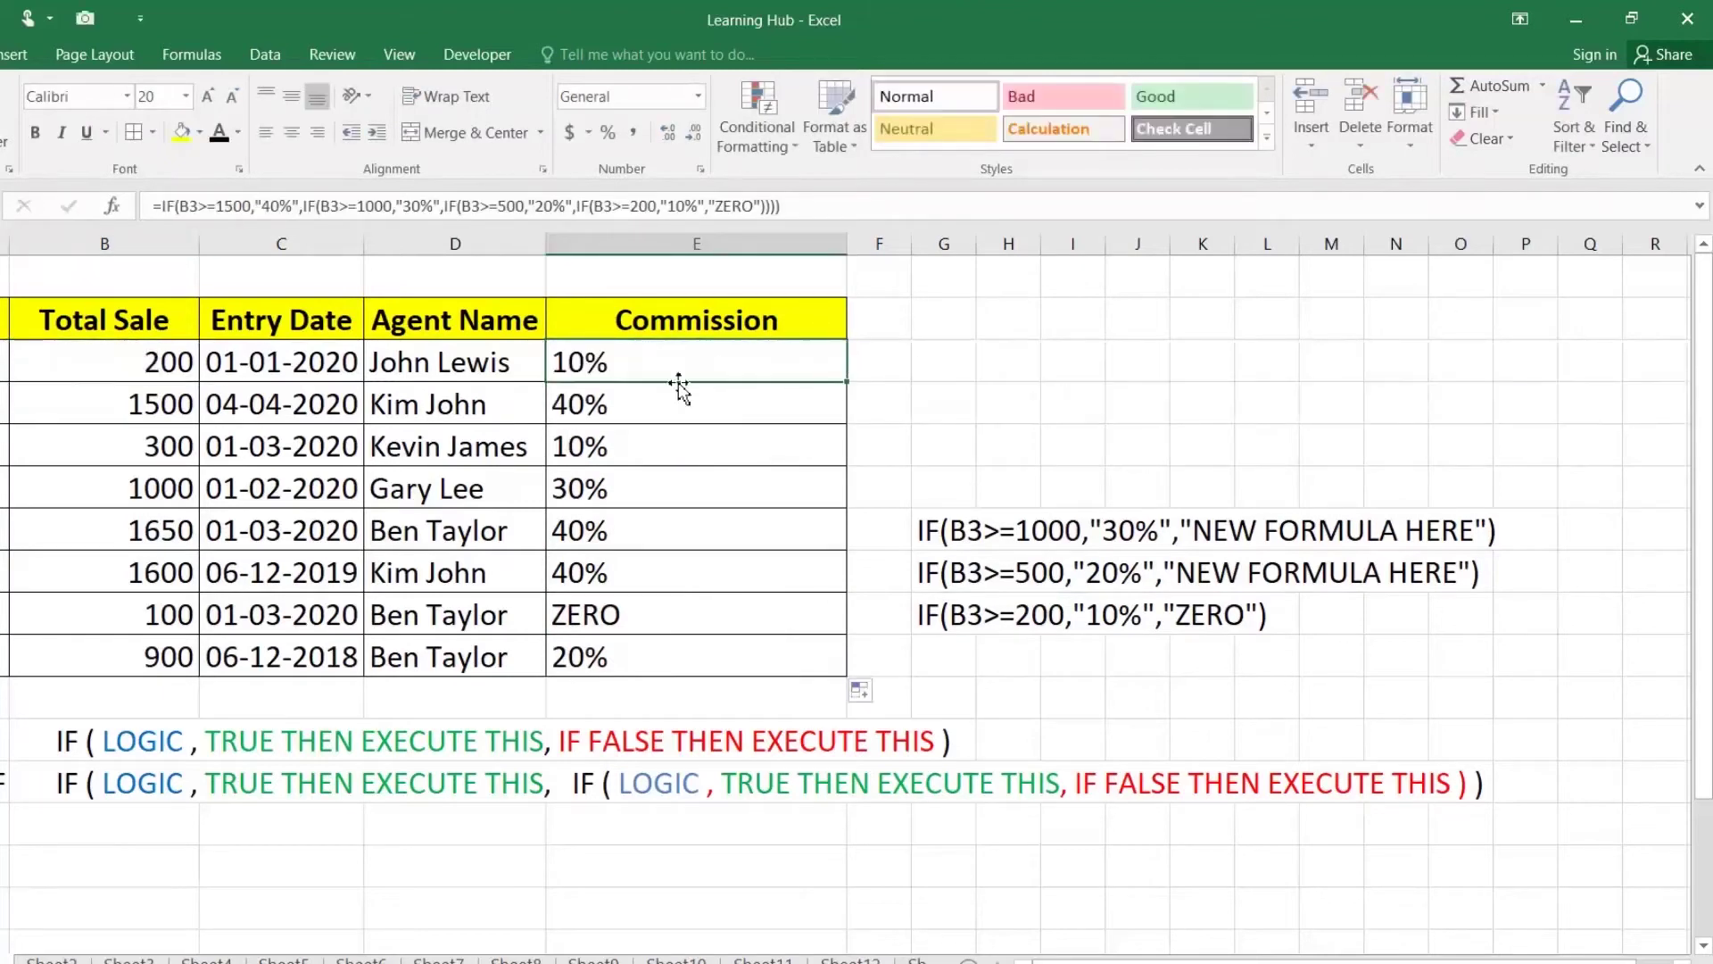
Step: Review each of E3's four IF conditions, from B3>=1500 to the 20% tier, without editing
double_click(598, 361)
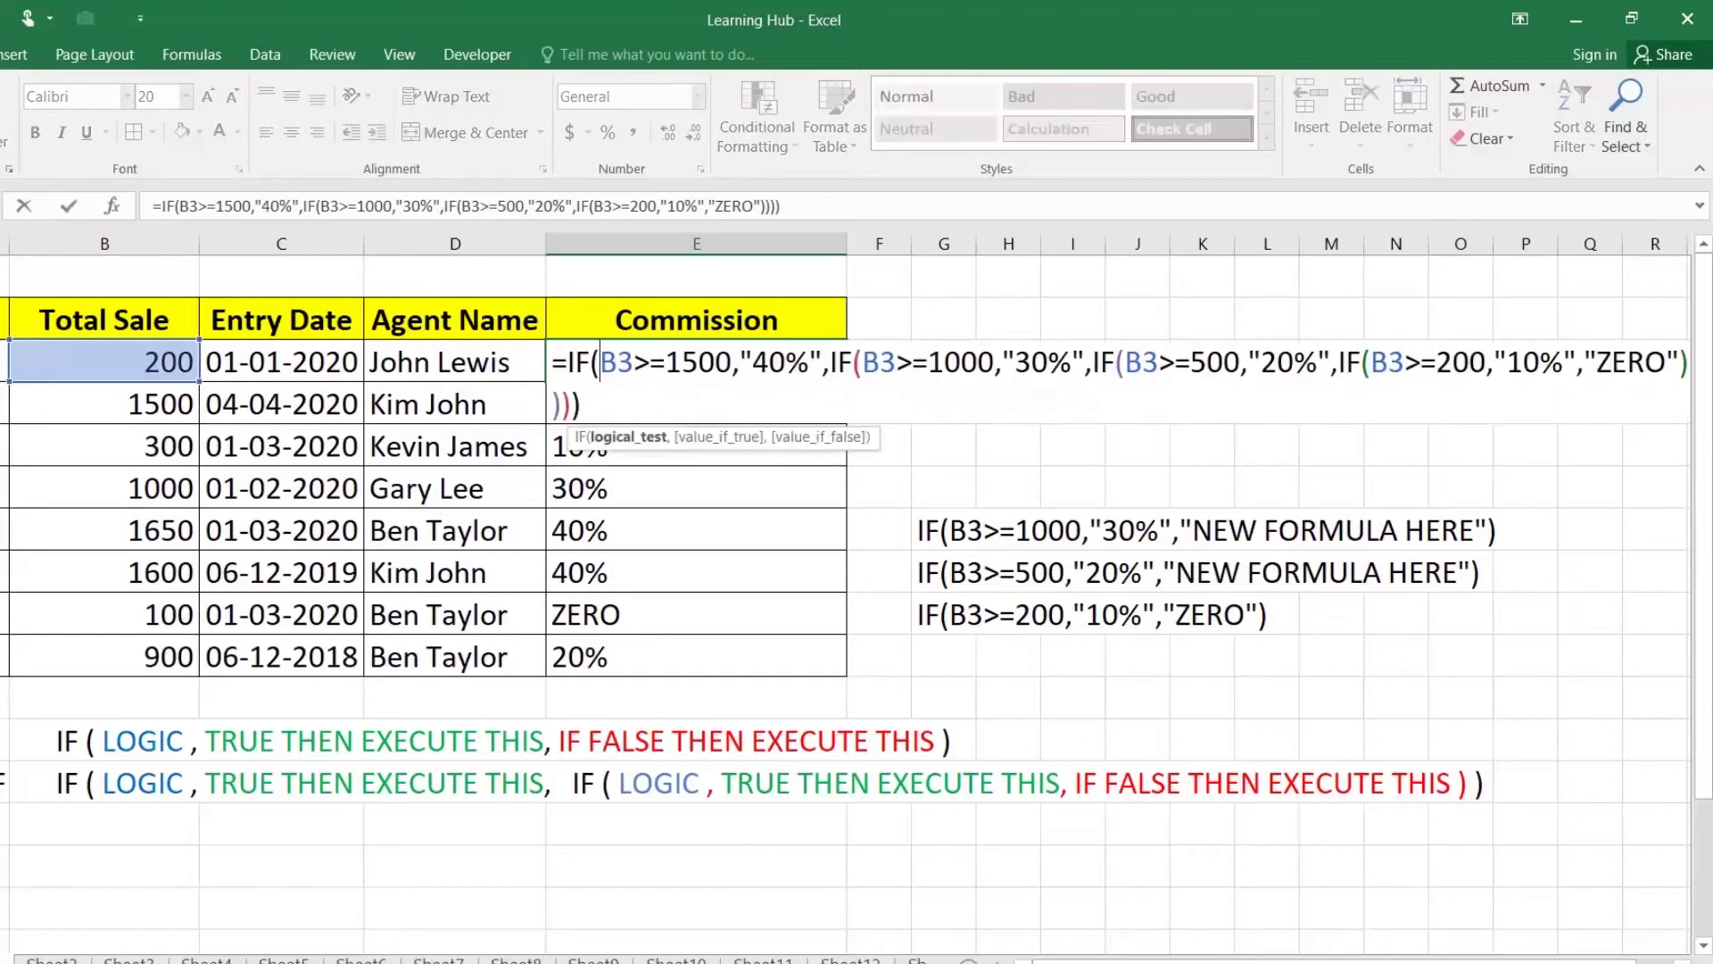
drag(600, 362, 732, 361)
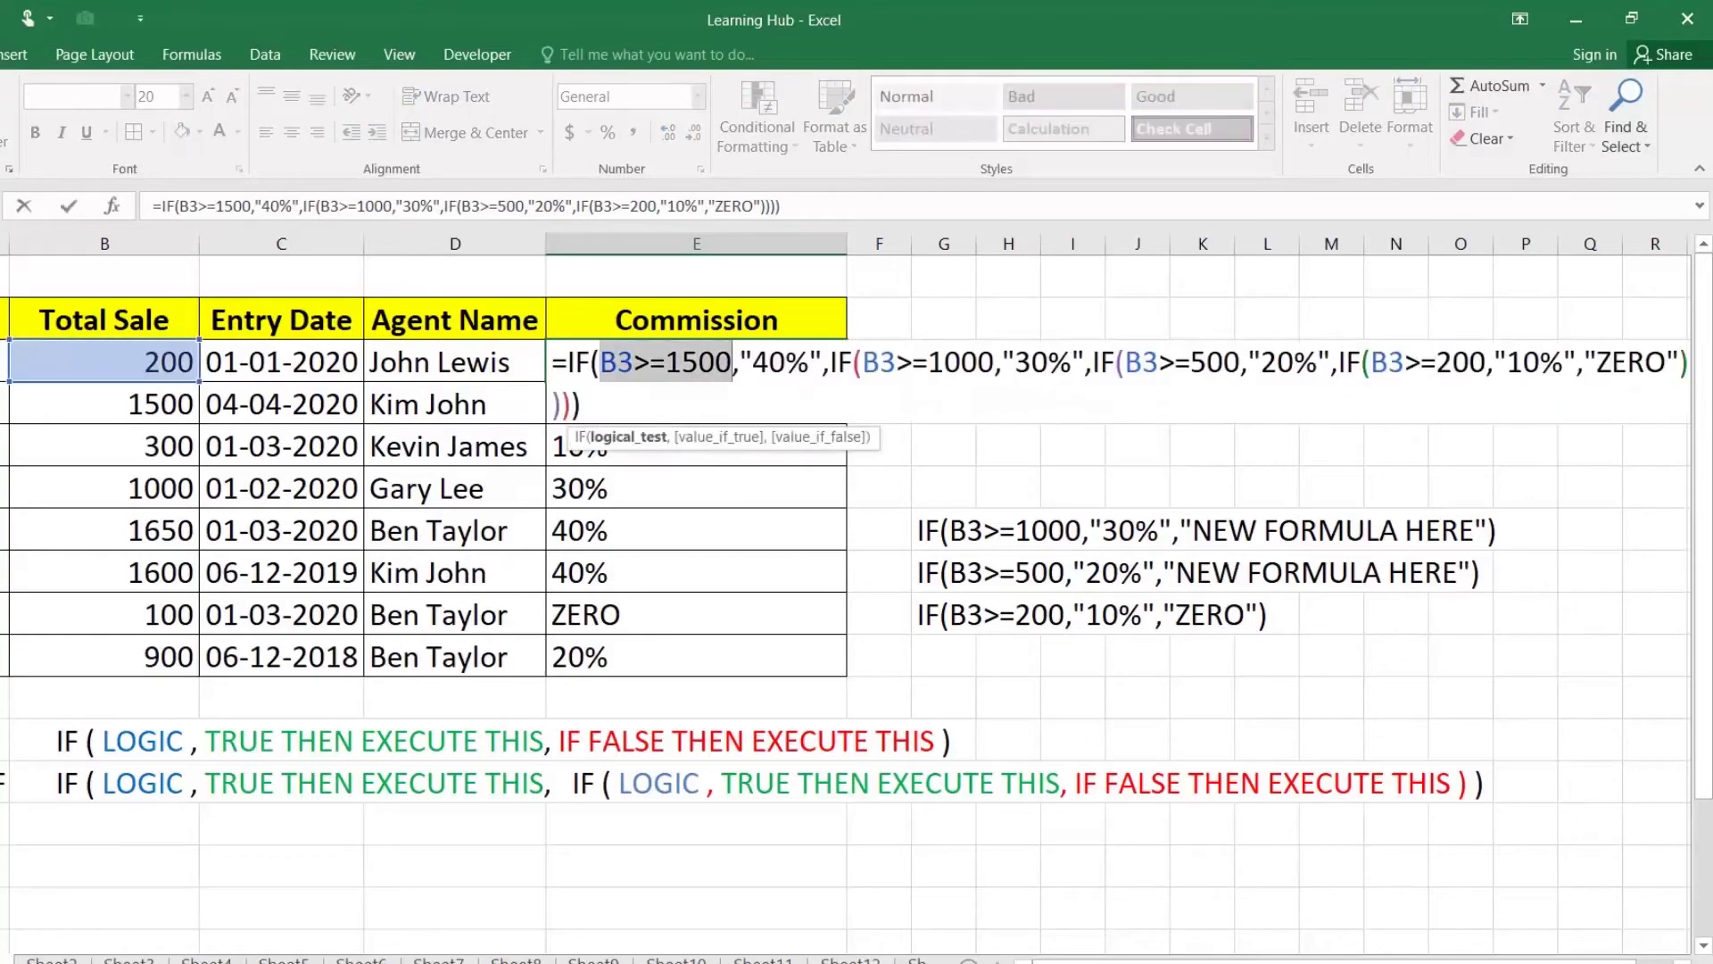
drag(837, 361, 961, 362)
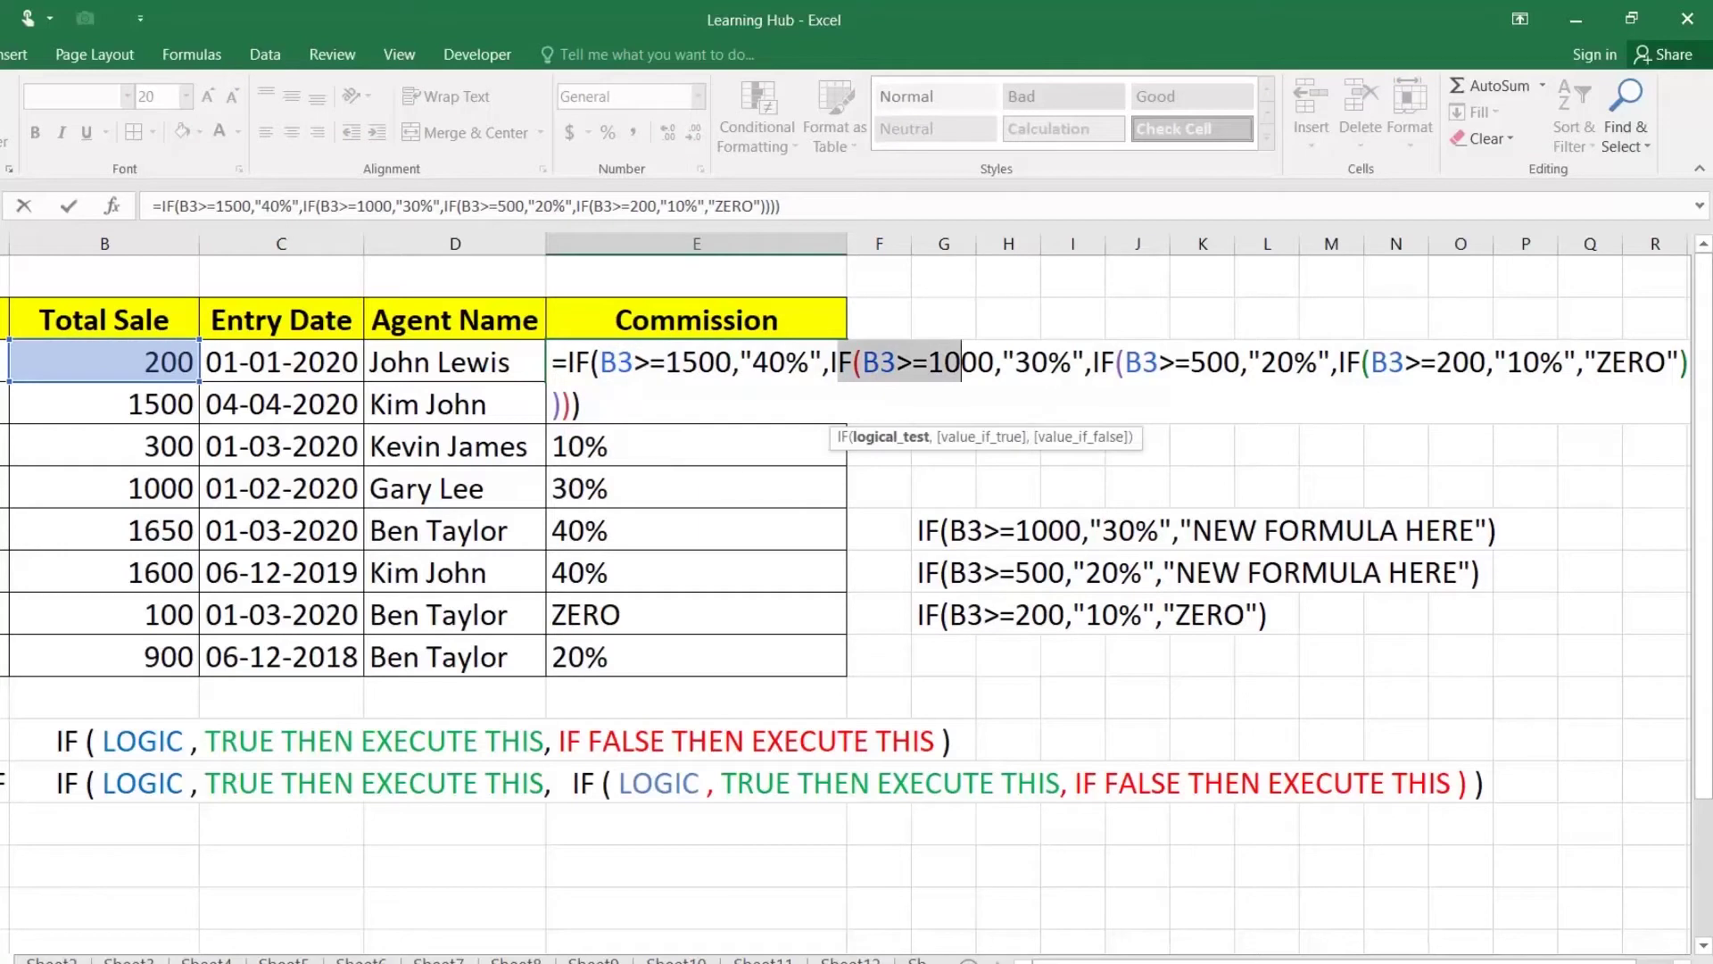
drag(1071, 361, 1206, 362)
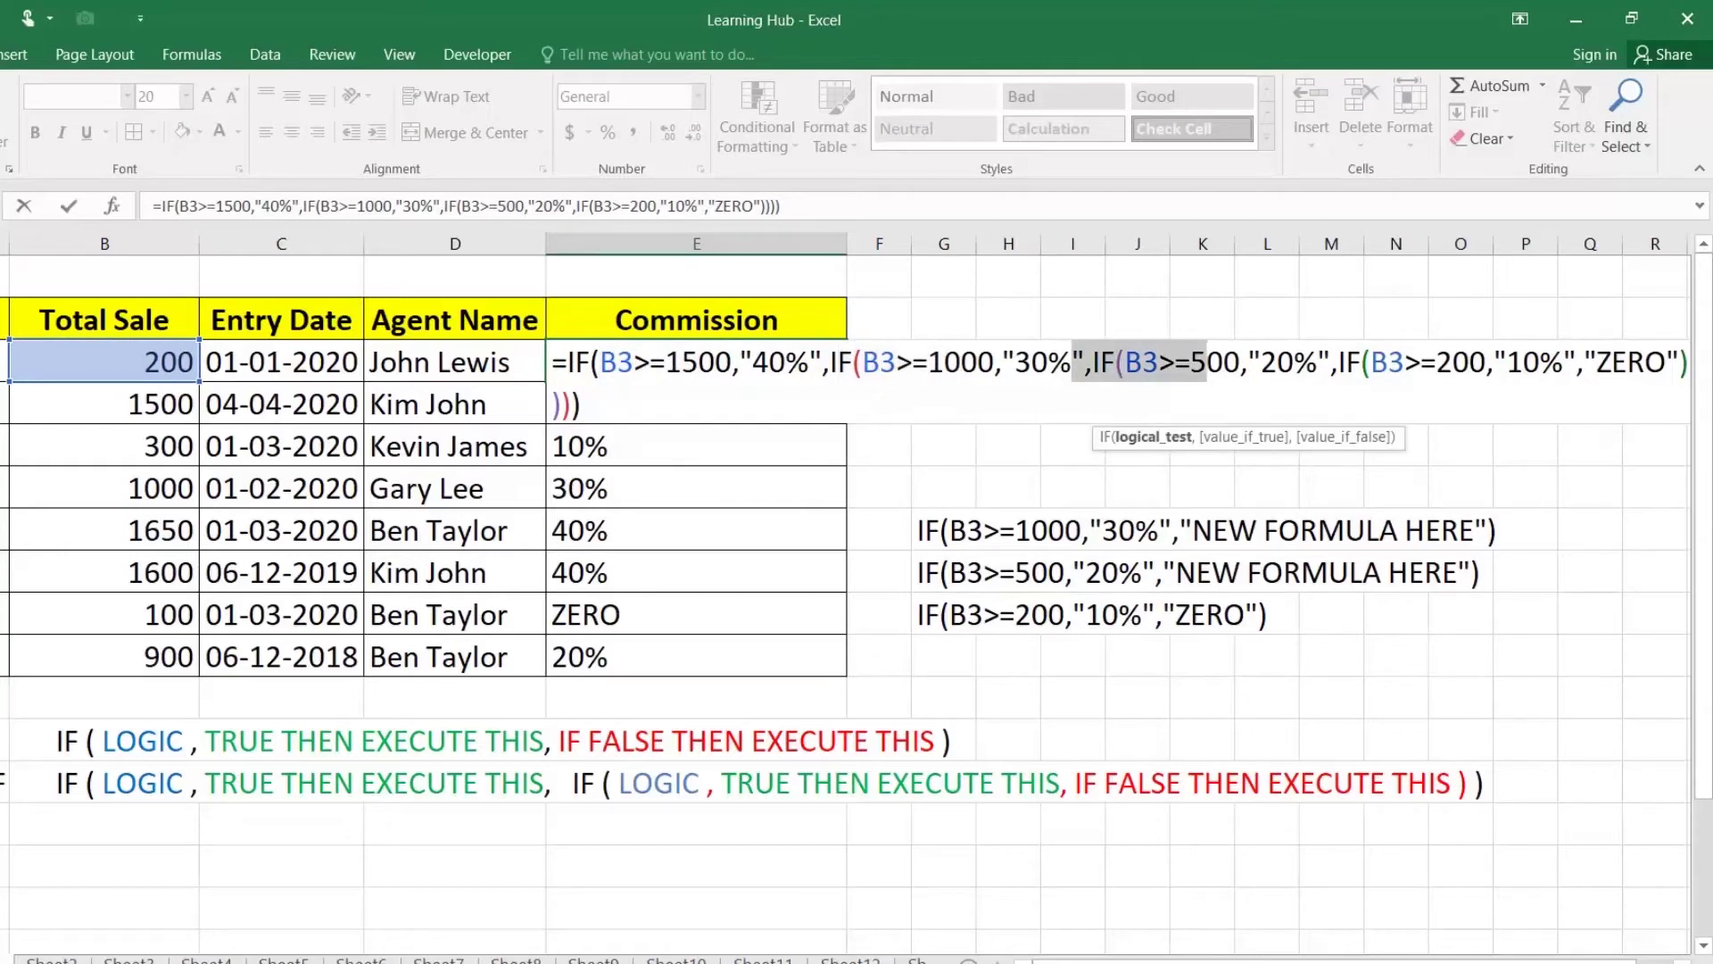
click(1294, 362)
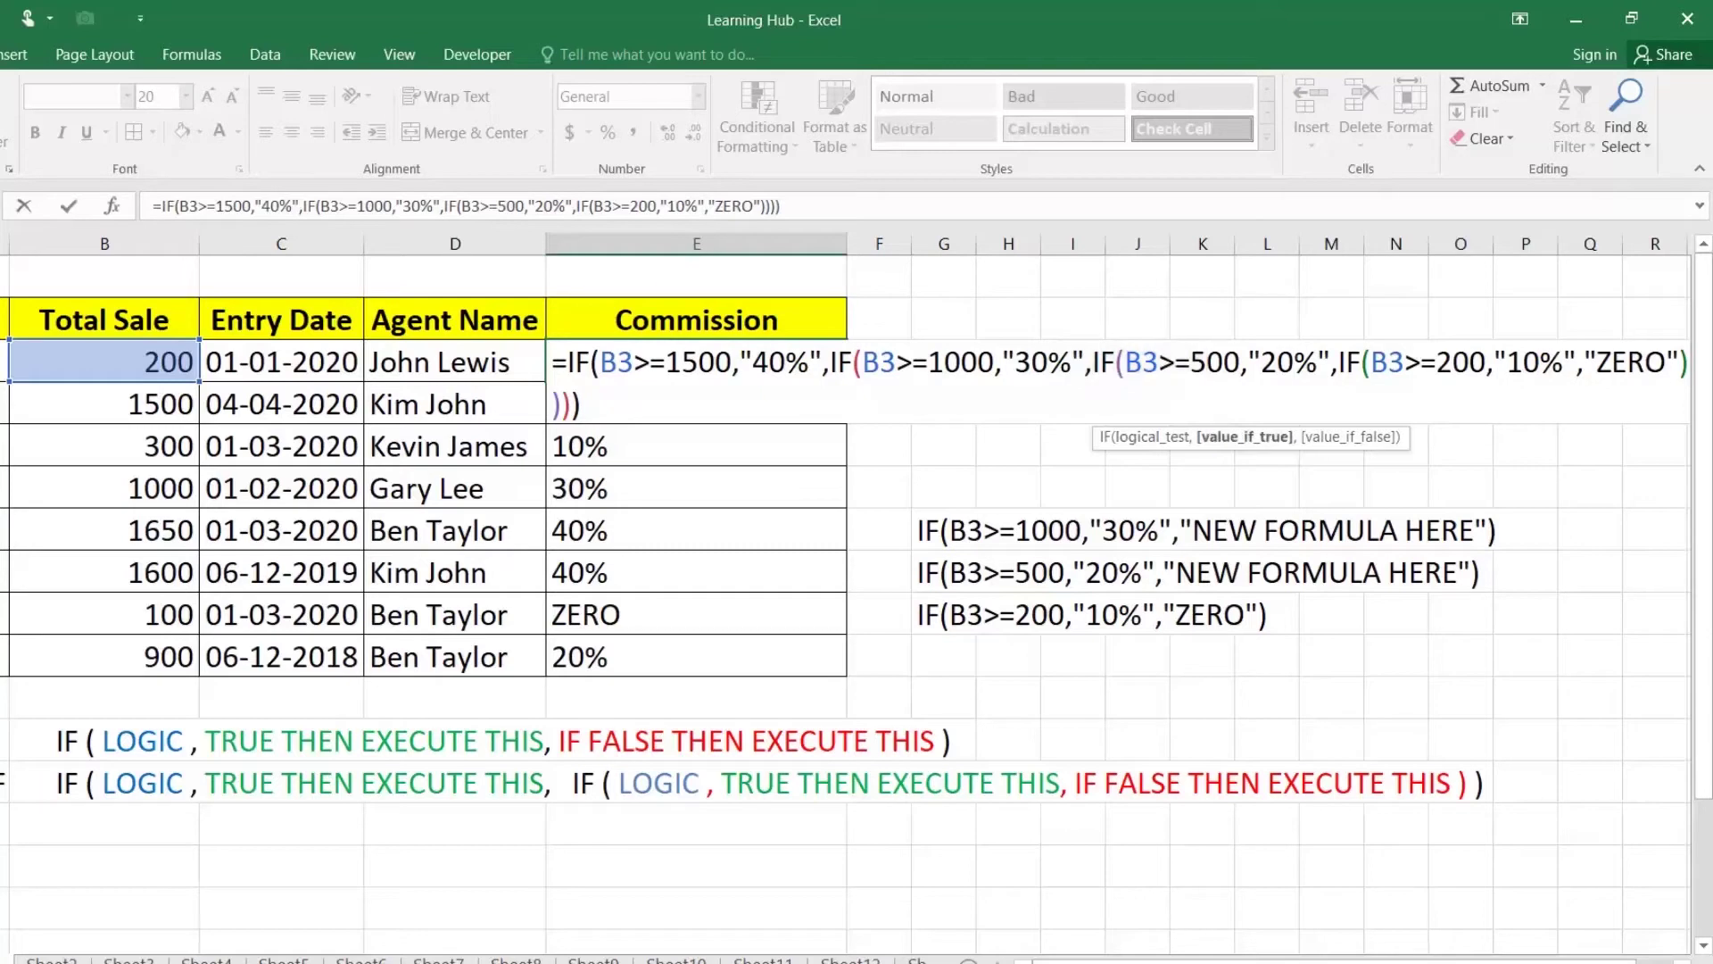
drag(1346, 362, 1453, 361)
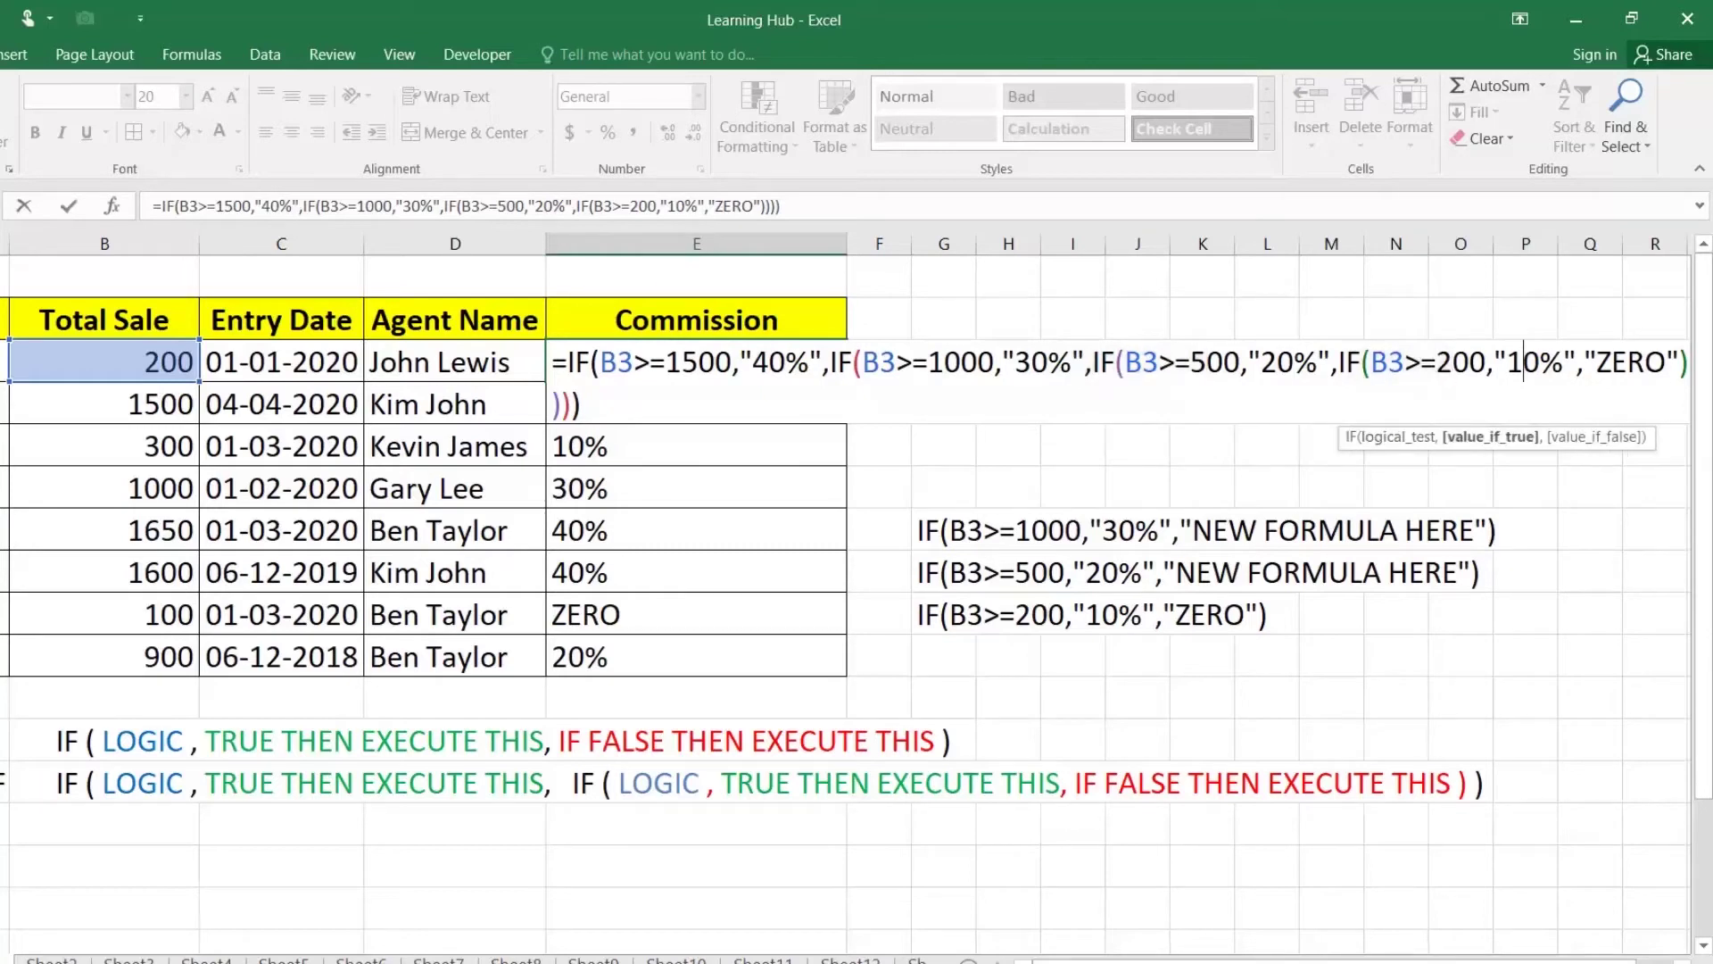
key(Escape)
Step: Check E9's formula and its B9 references unchanged, then return to cell E3
double_click(634, 614)
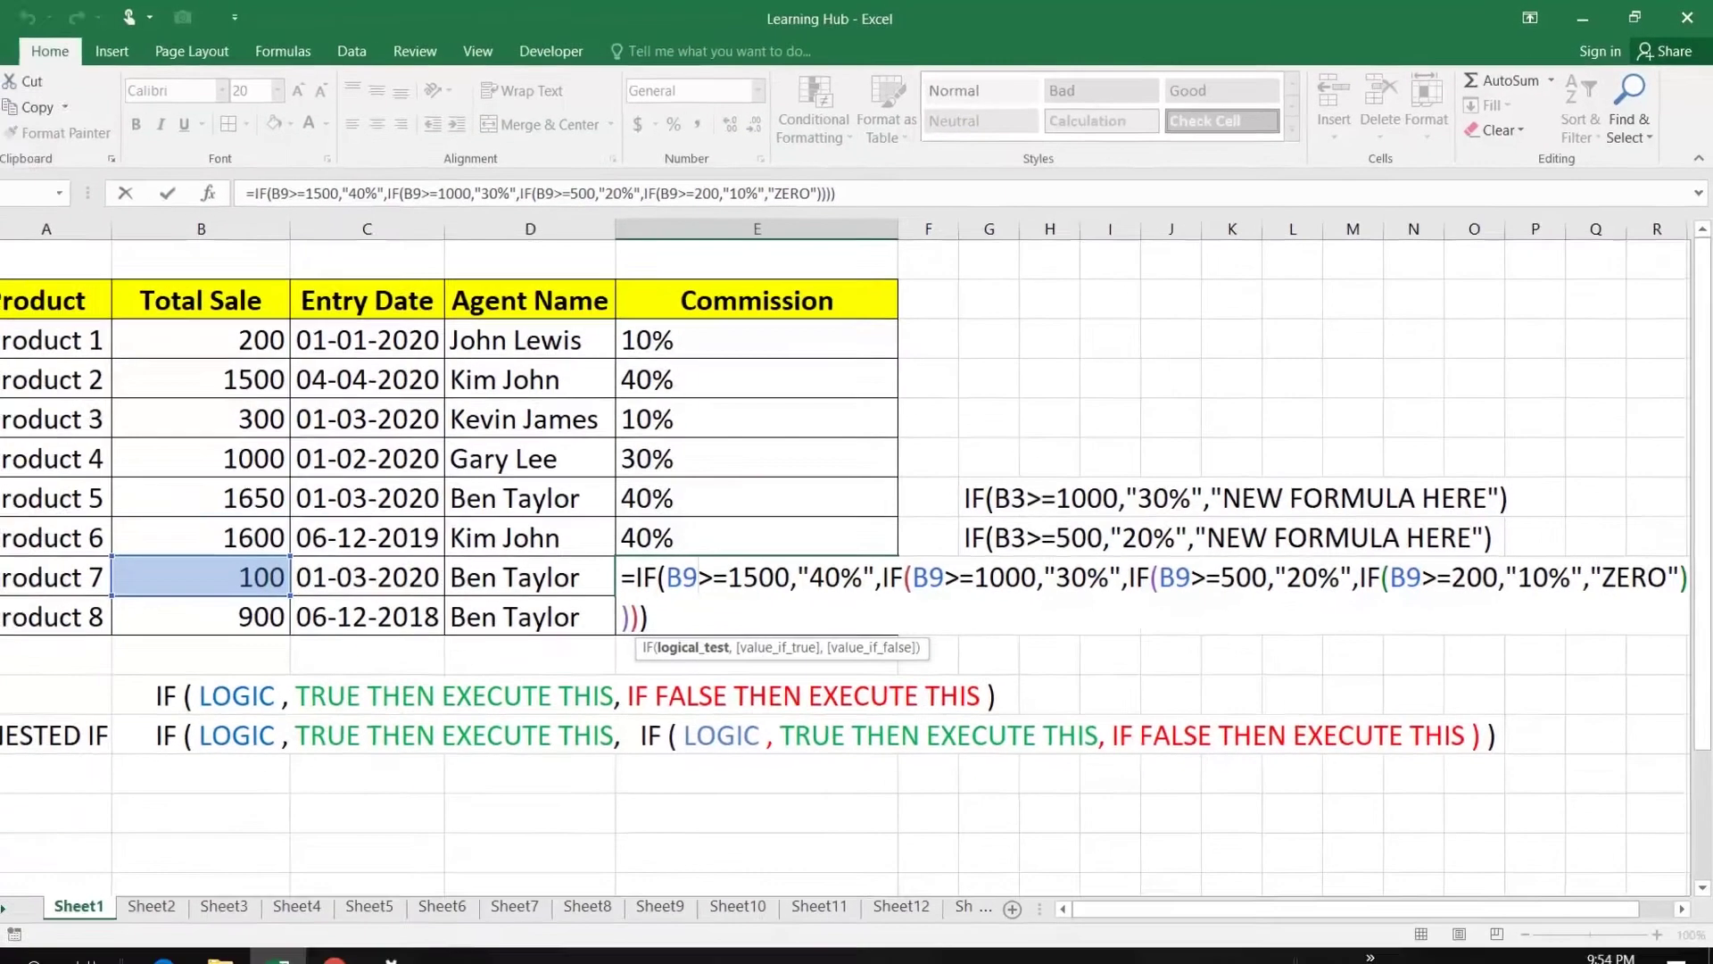
key(Return)
key(Up)
key(Up)
key(Up)
key(Up)
key(Up)
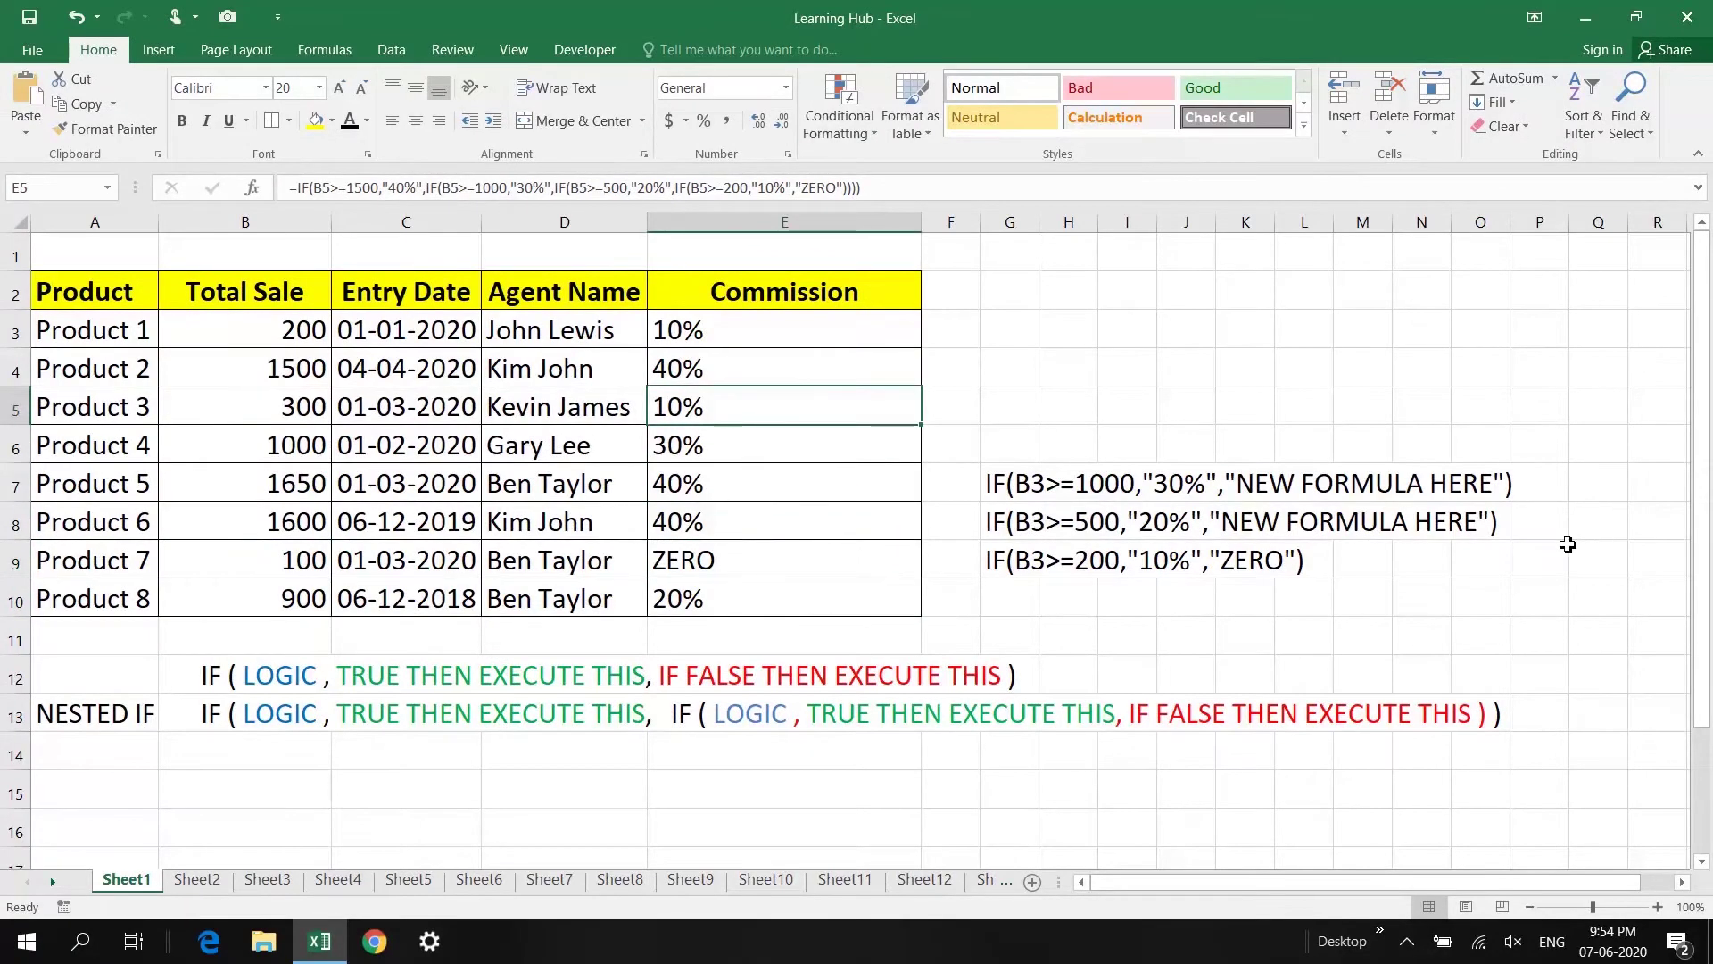
click(872, 331)
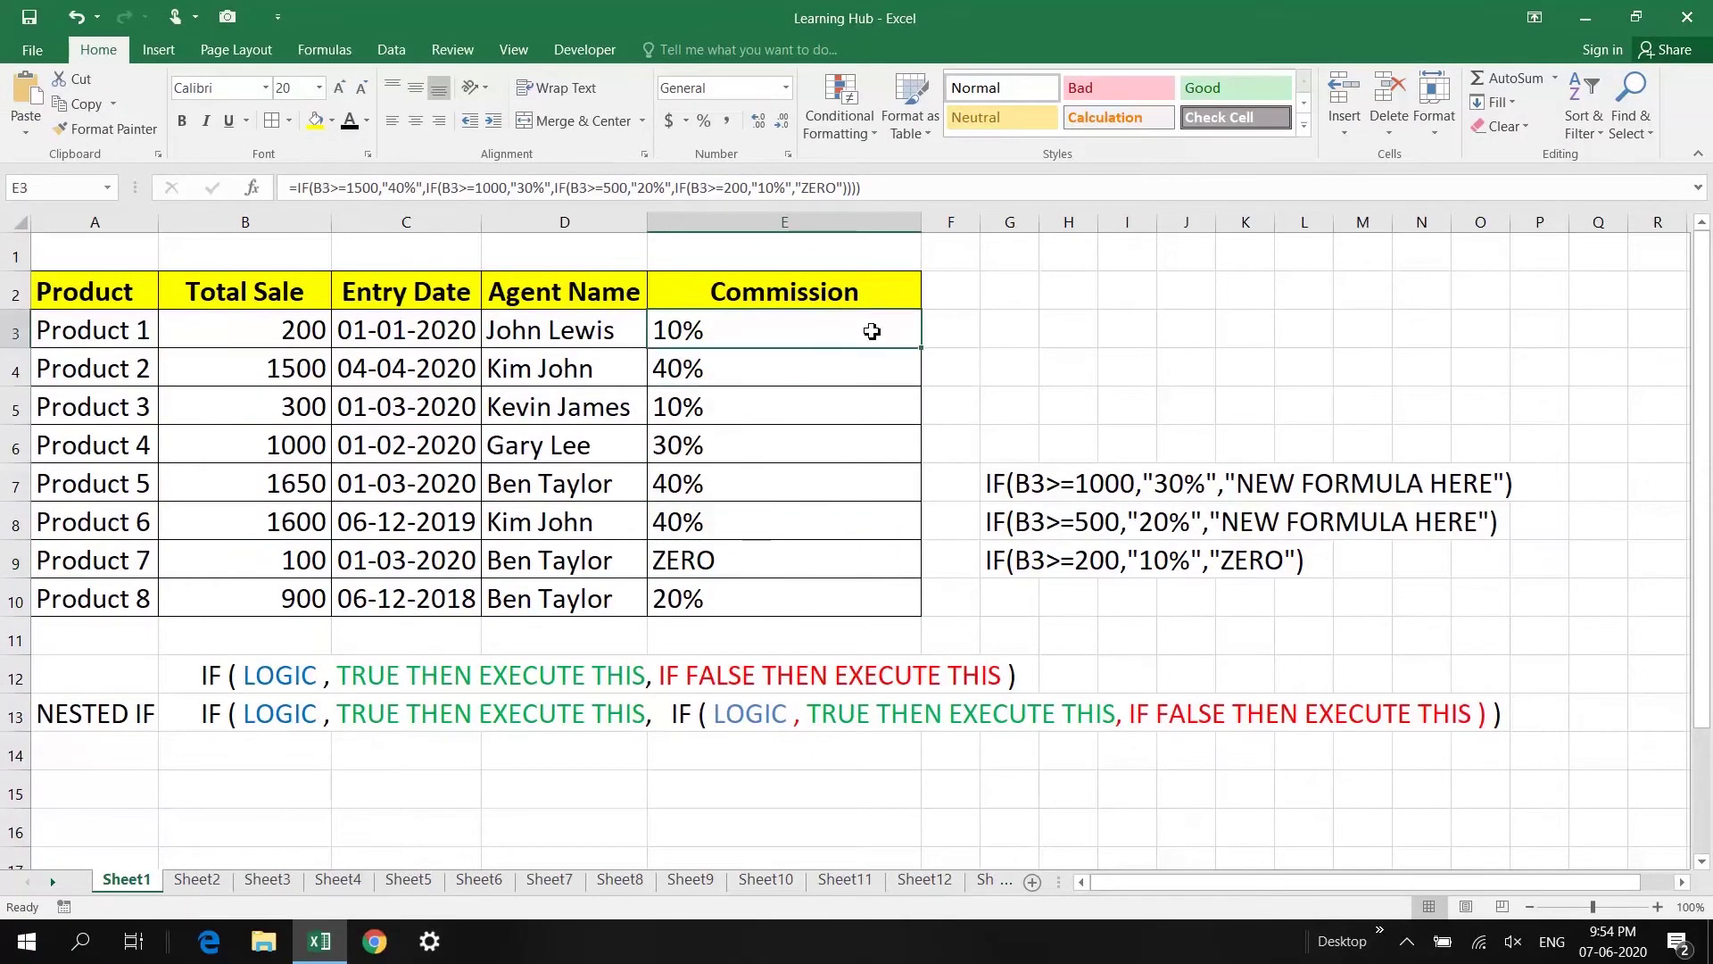
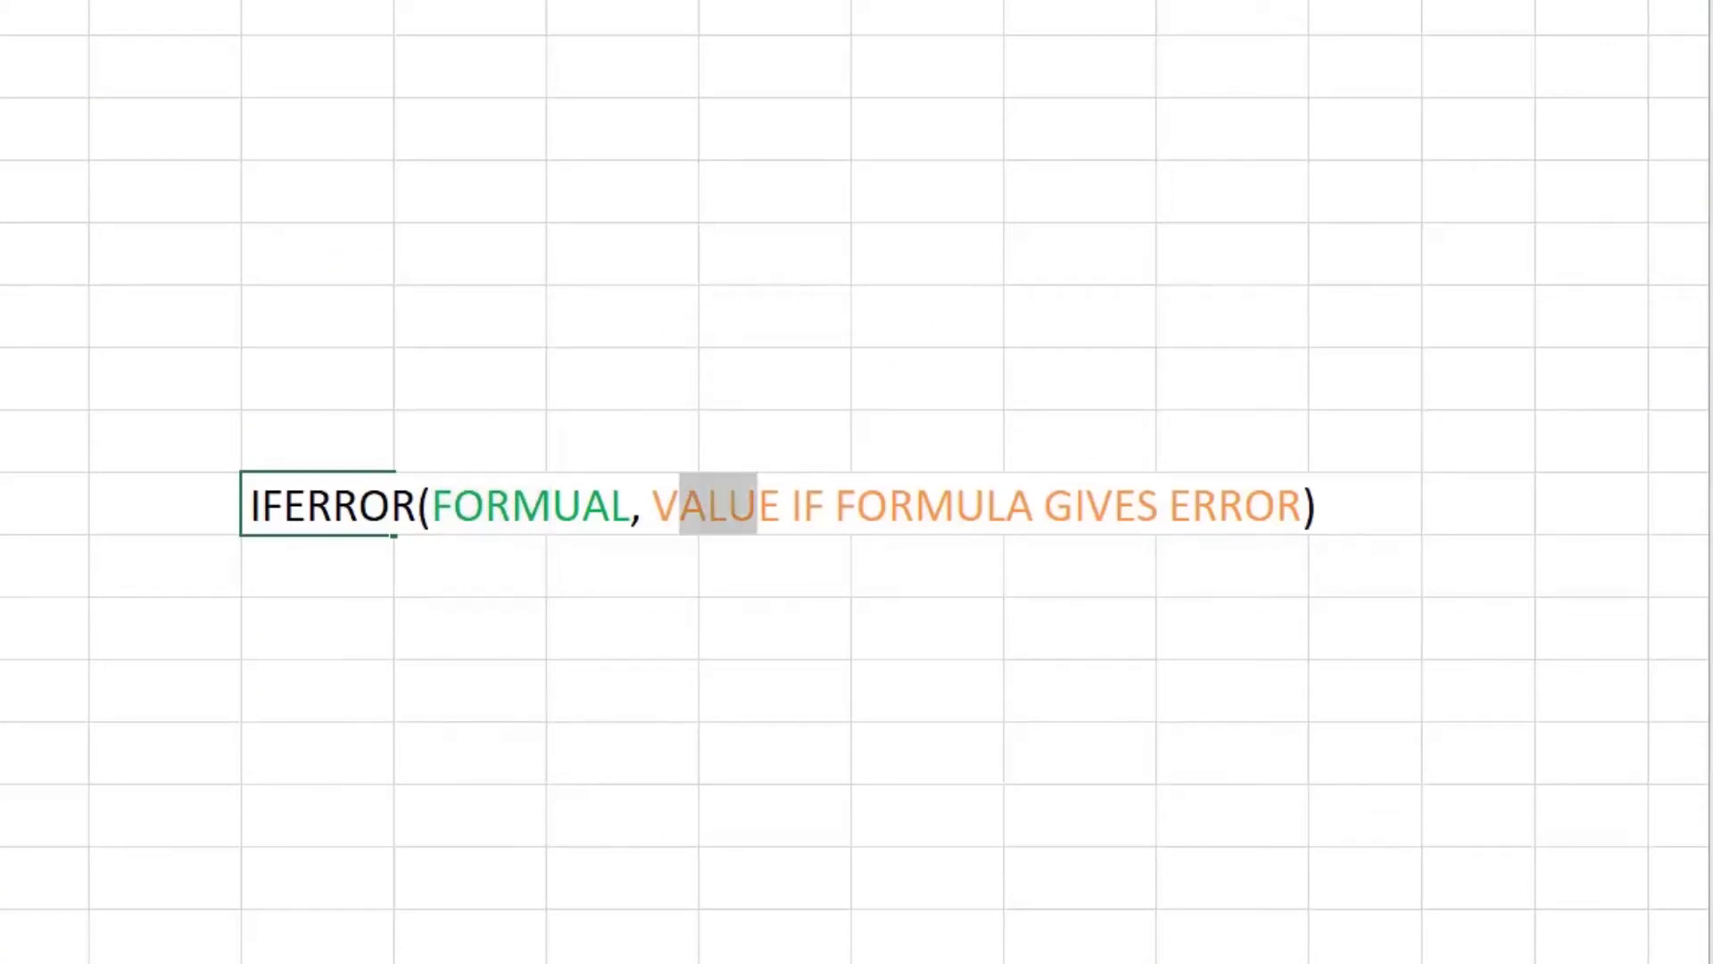
Step: Finish selecting the IFERROR syntax note in G9, then select D3 for the first unit price
key(shift+End)
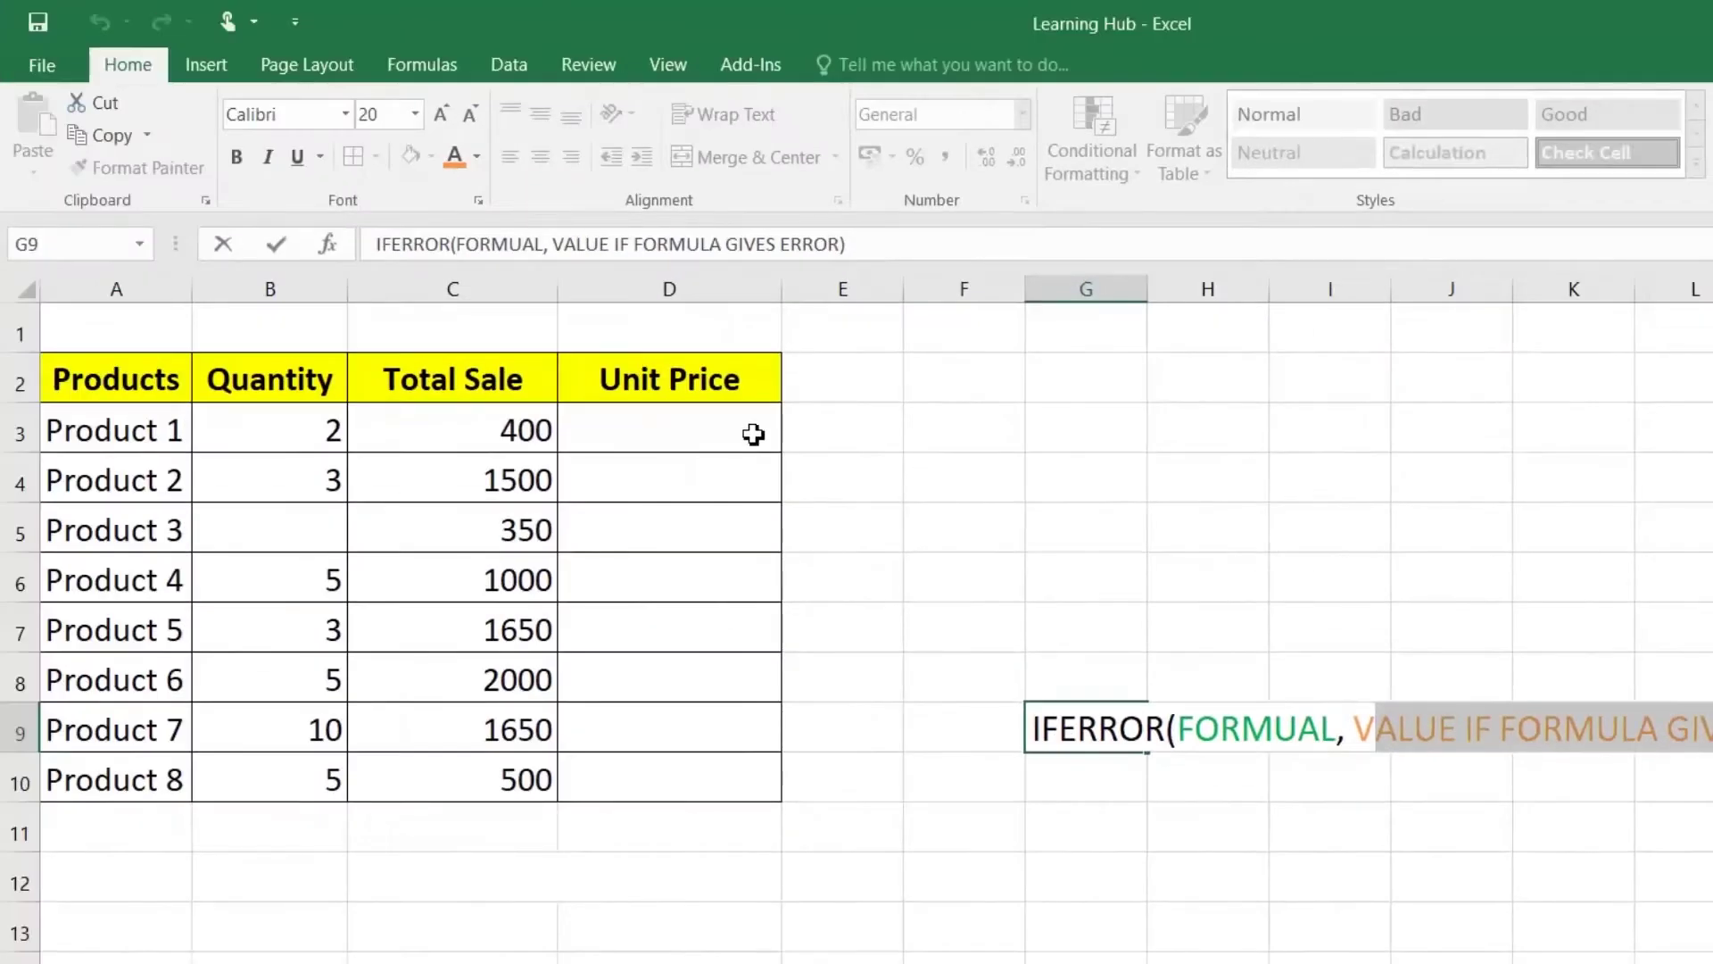
click(753, 432)
Step: Enter the unit price formula =C3/B3 in D3
text(=)
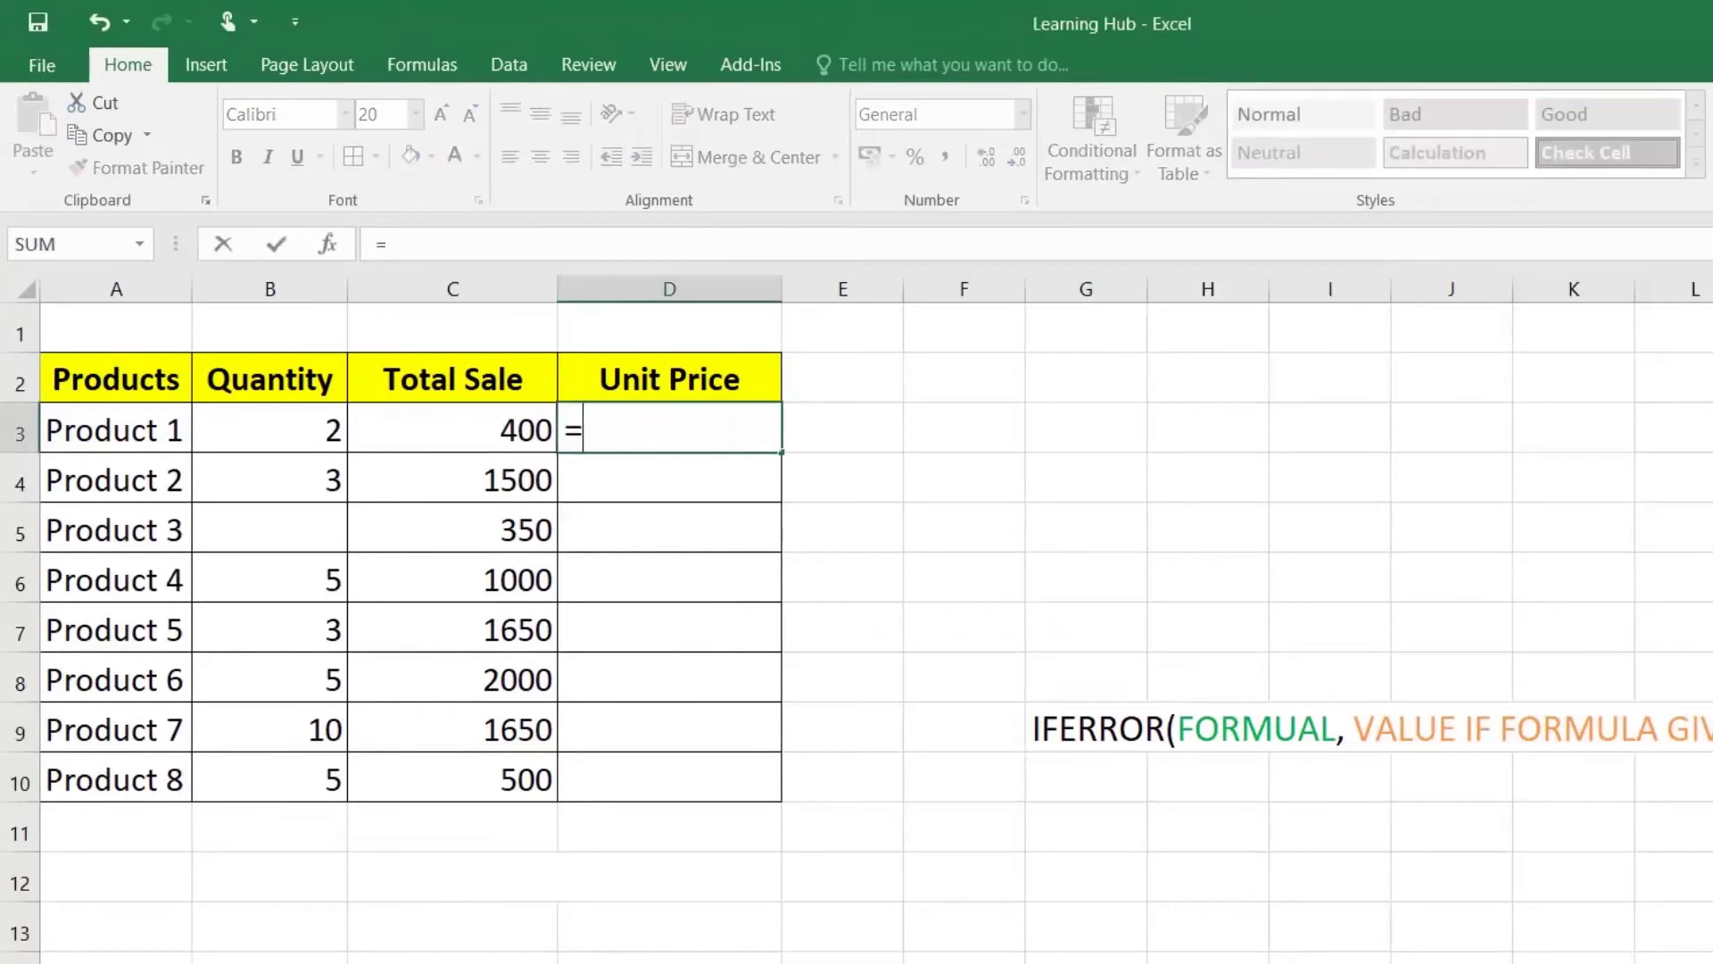
key(Left)
text(/)
key(Left)
key(Left)
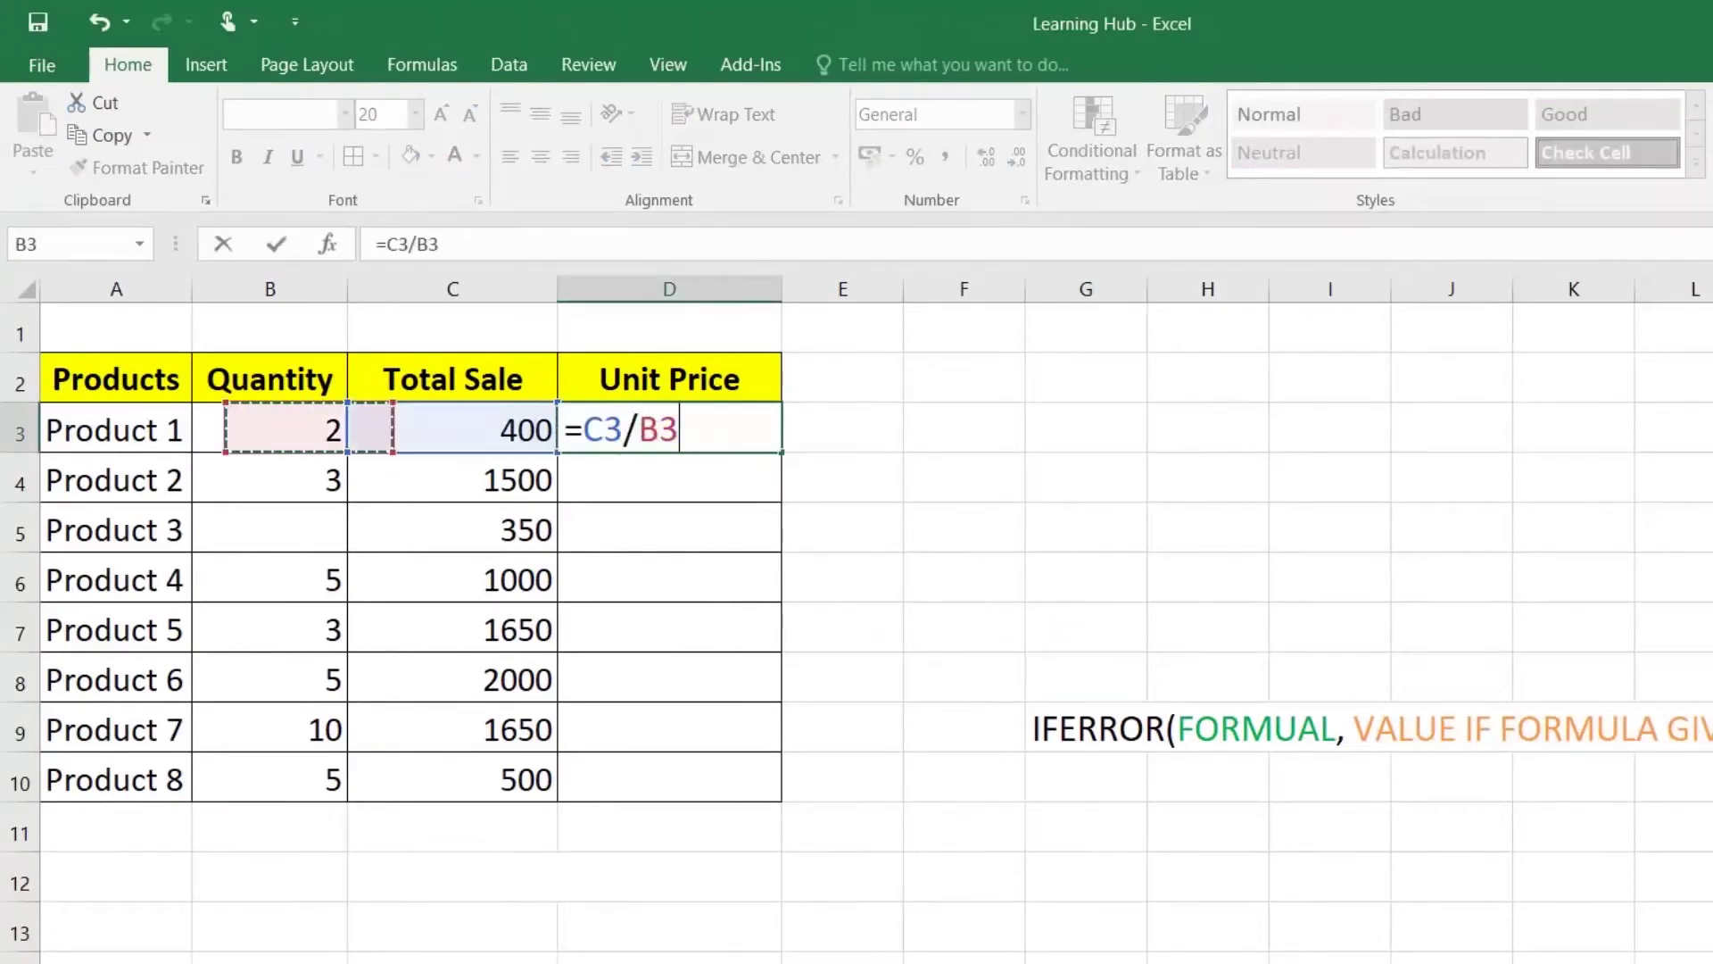
key(Return)
Step: Fill the formula down to D10 and inspect Product 3's #DIV/0! result
click(762, 432)
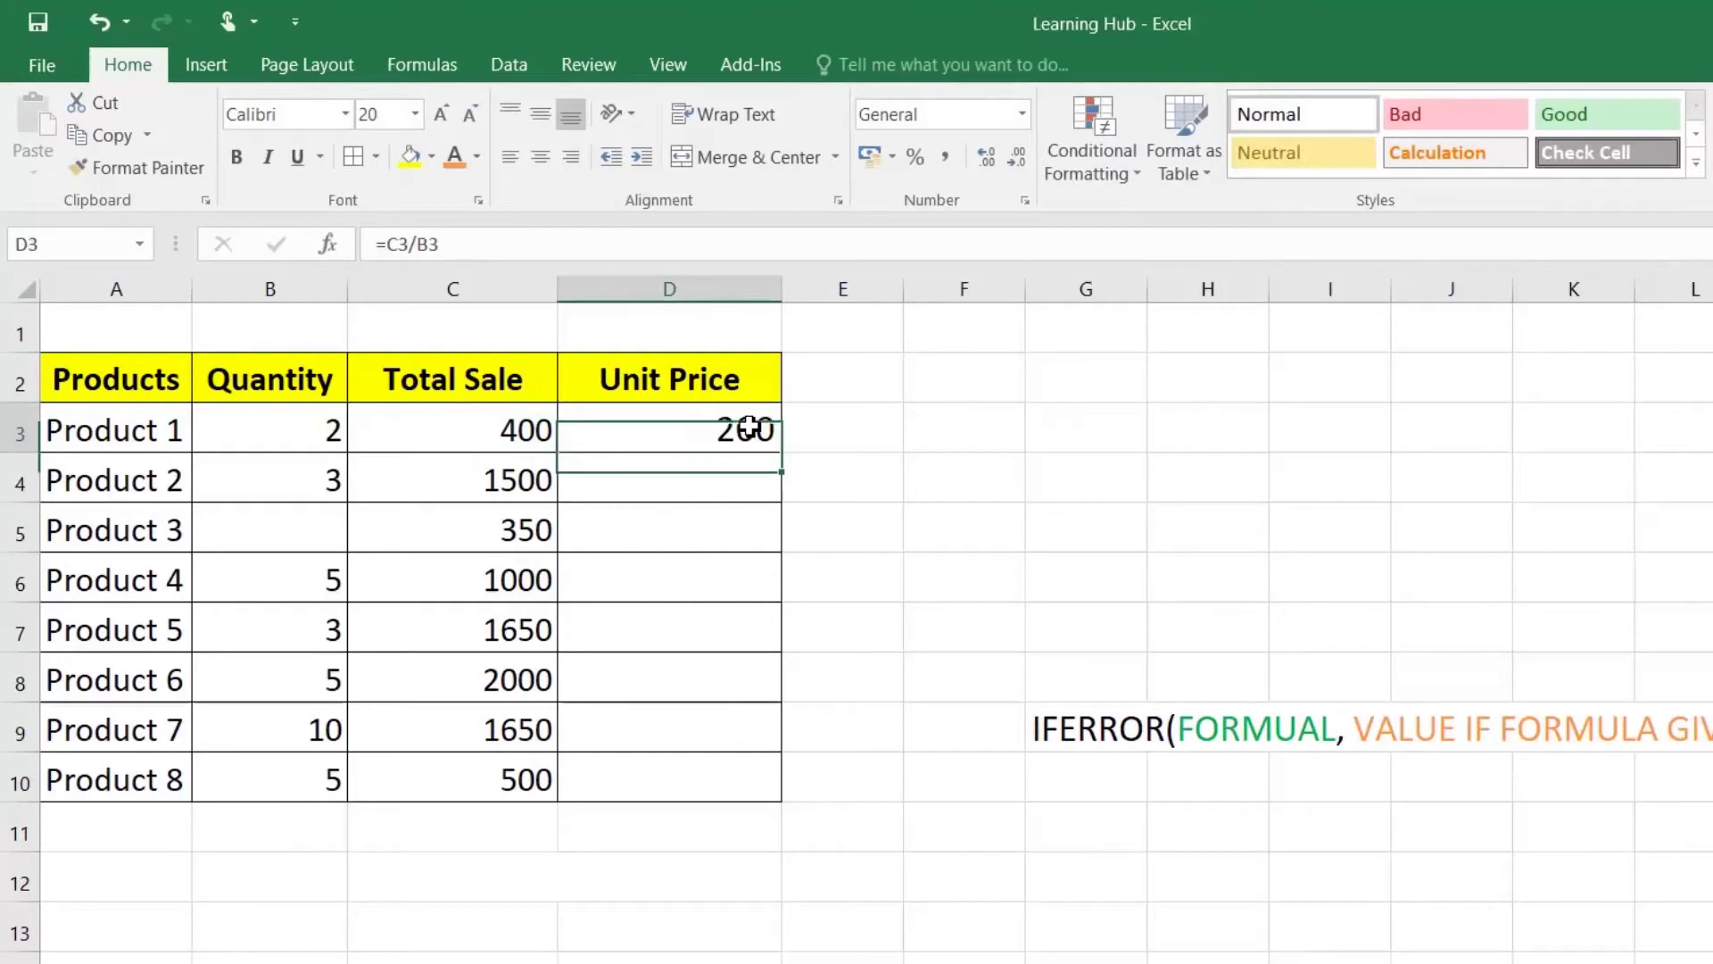
drag(779, 453, 785, 802)
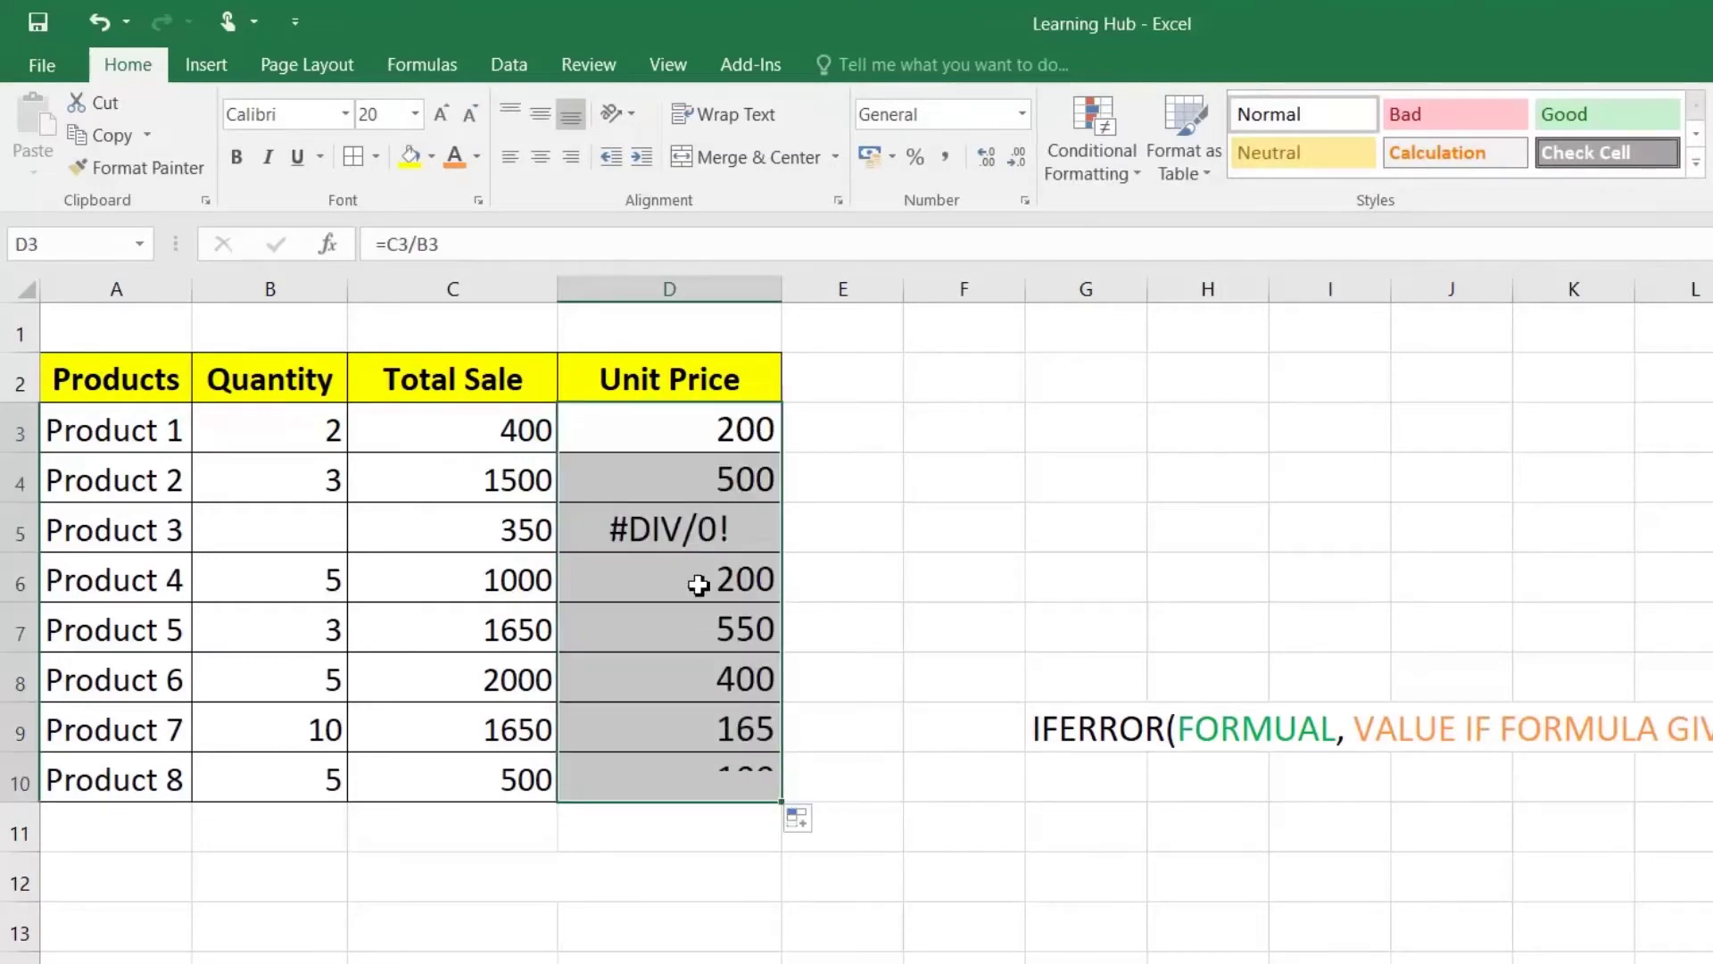
click(697, 528)
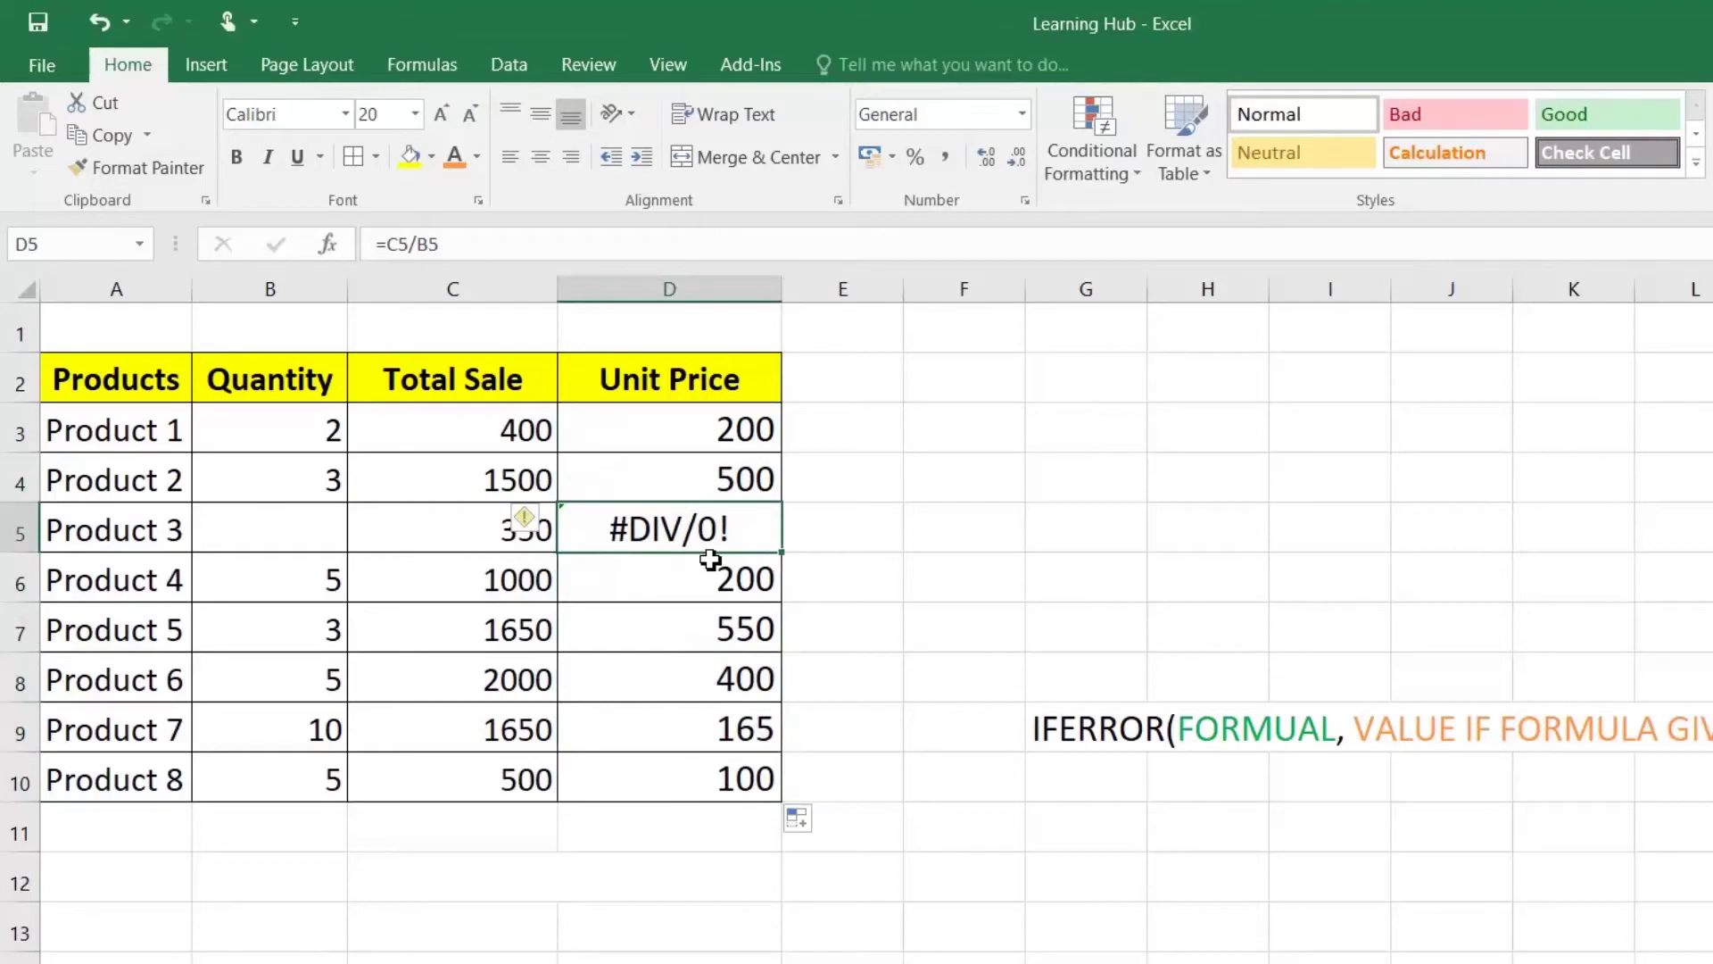
double_click(714, 432)
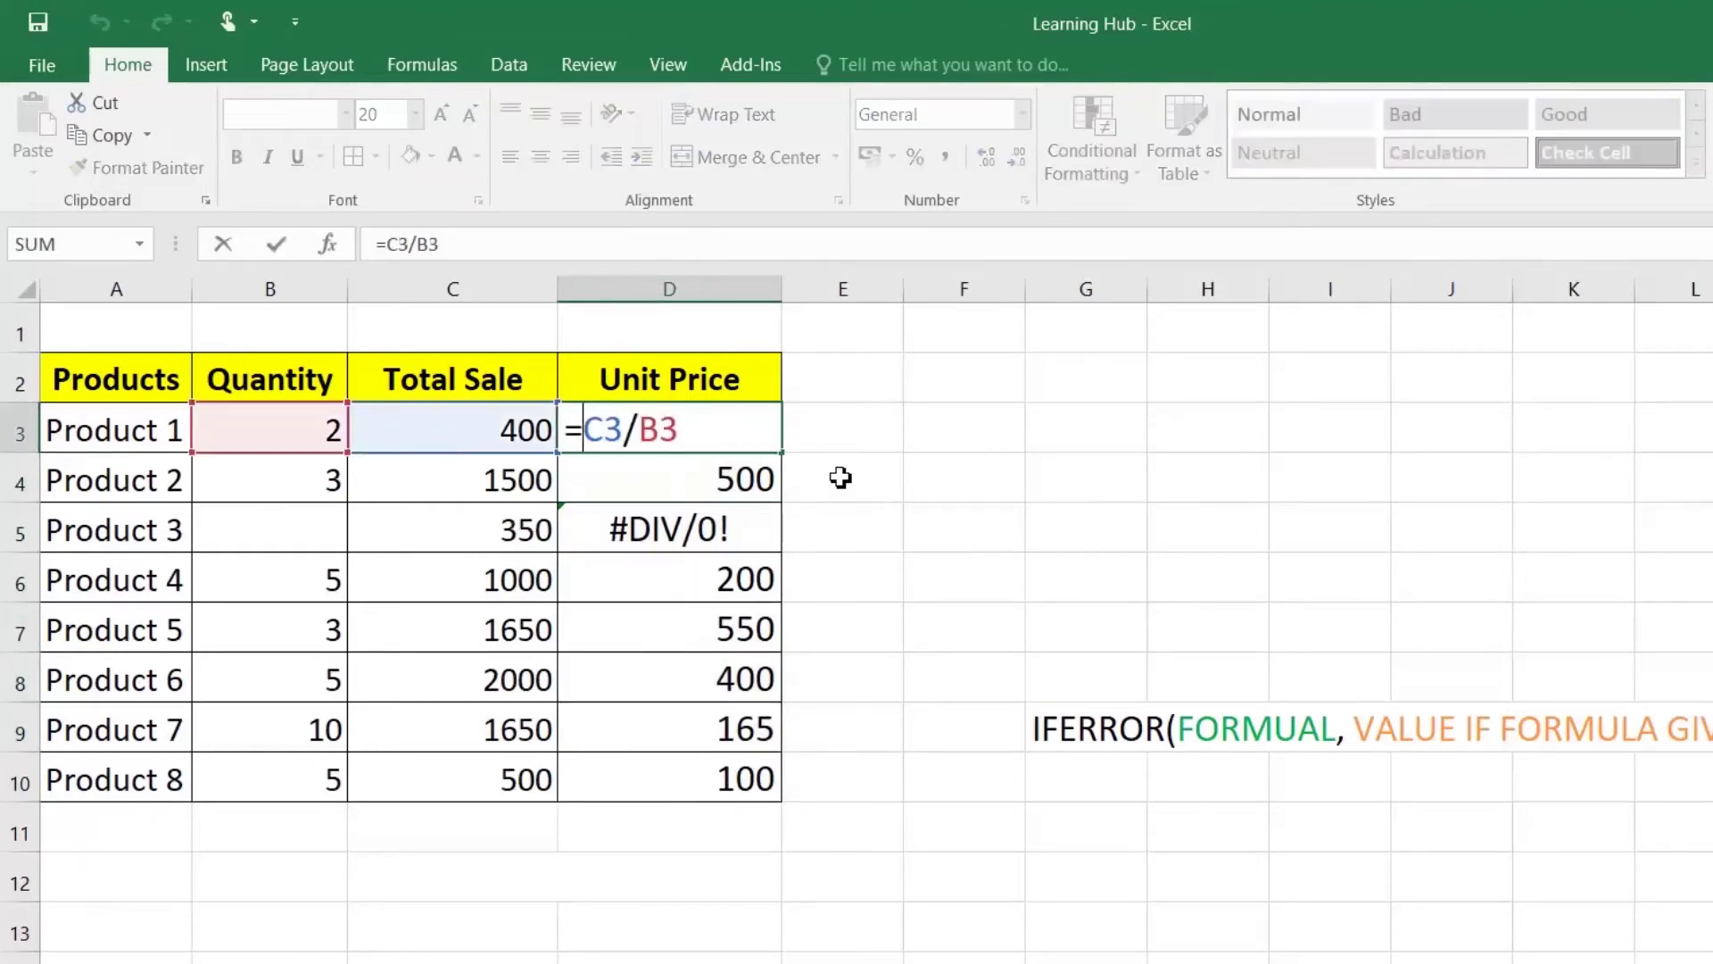
Step: Rewrite D3 as =IFERROR(C3/B3,"Quantity Missing")
text(IF)
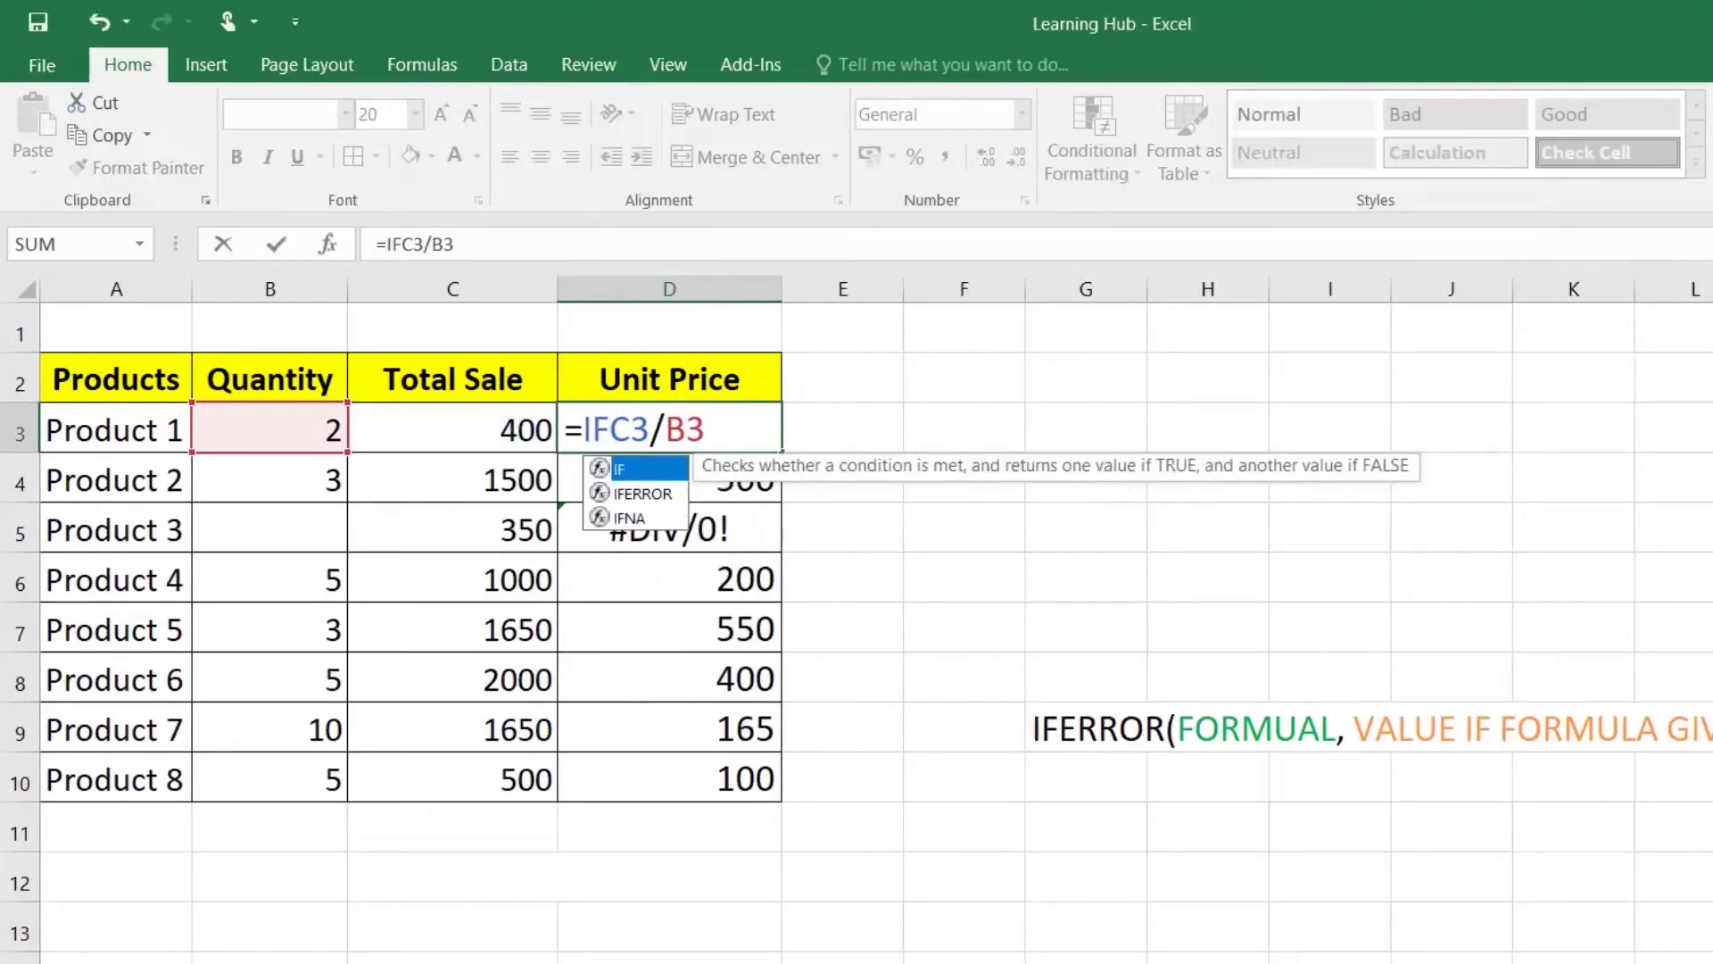
key(Down)
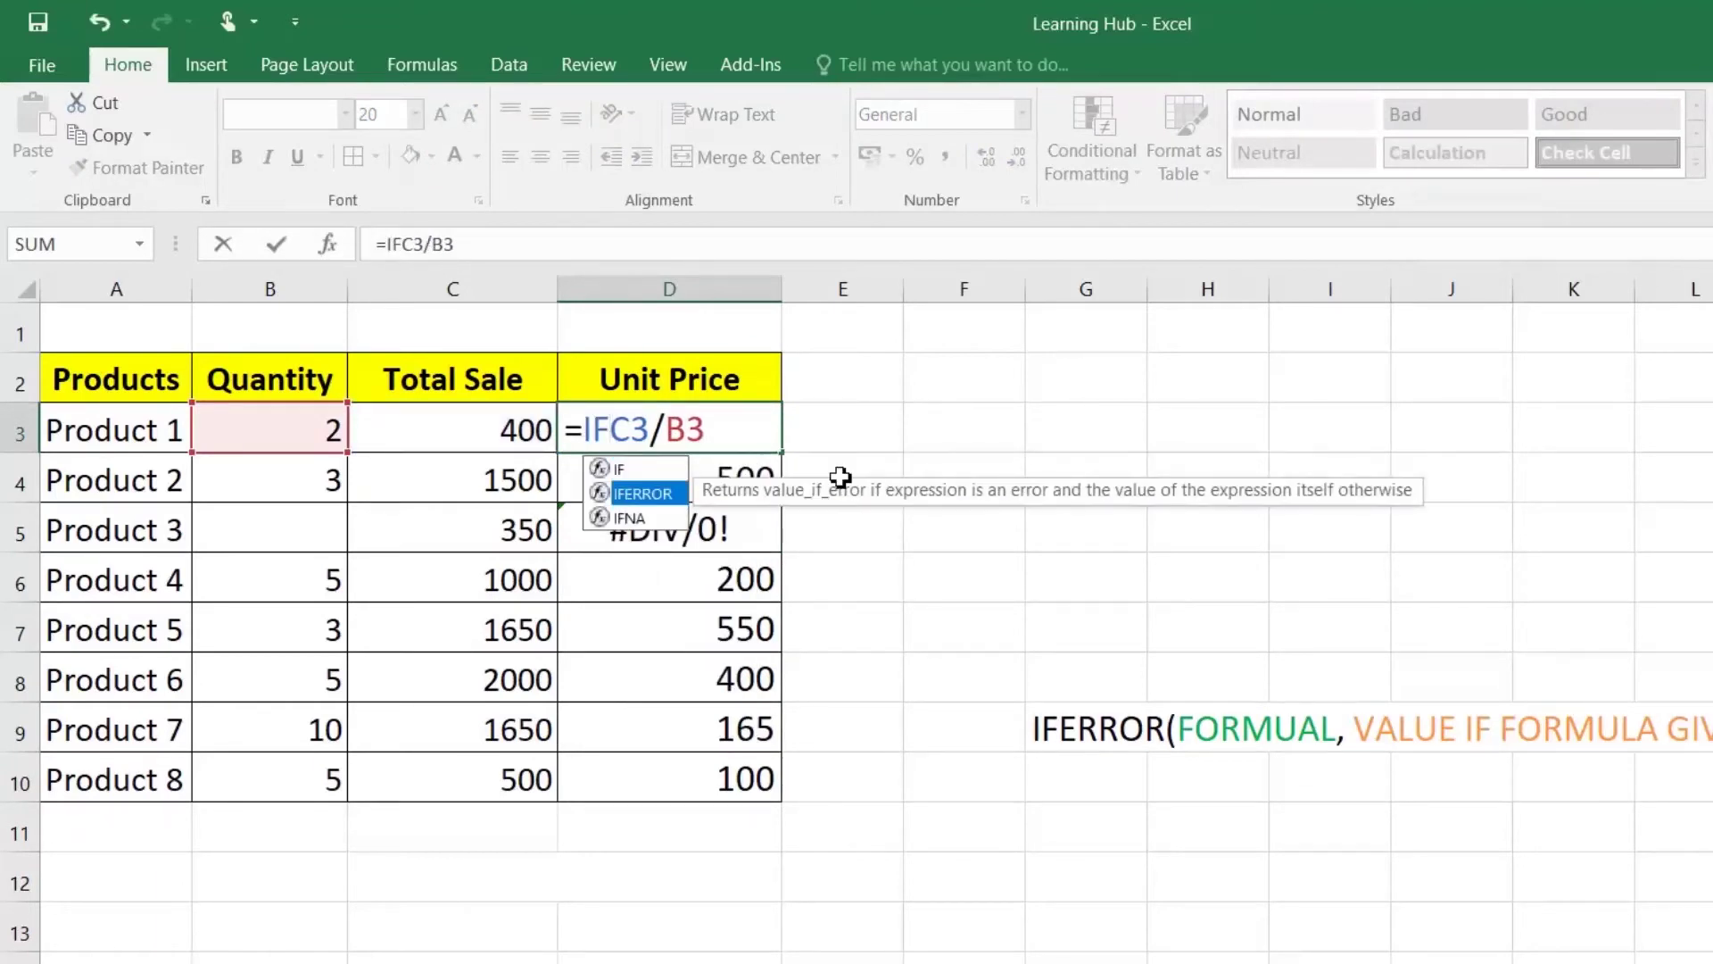
text(ERROR)
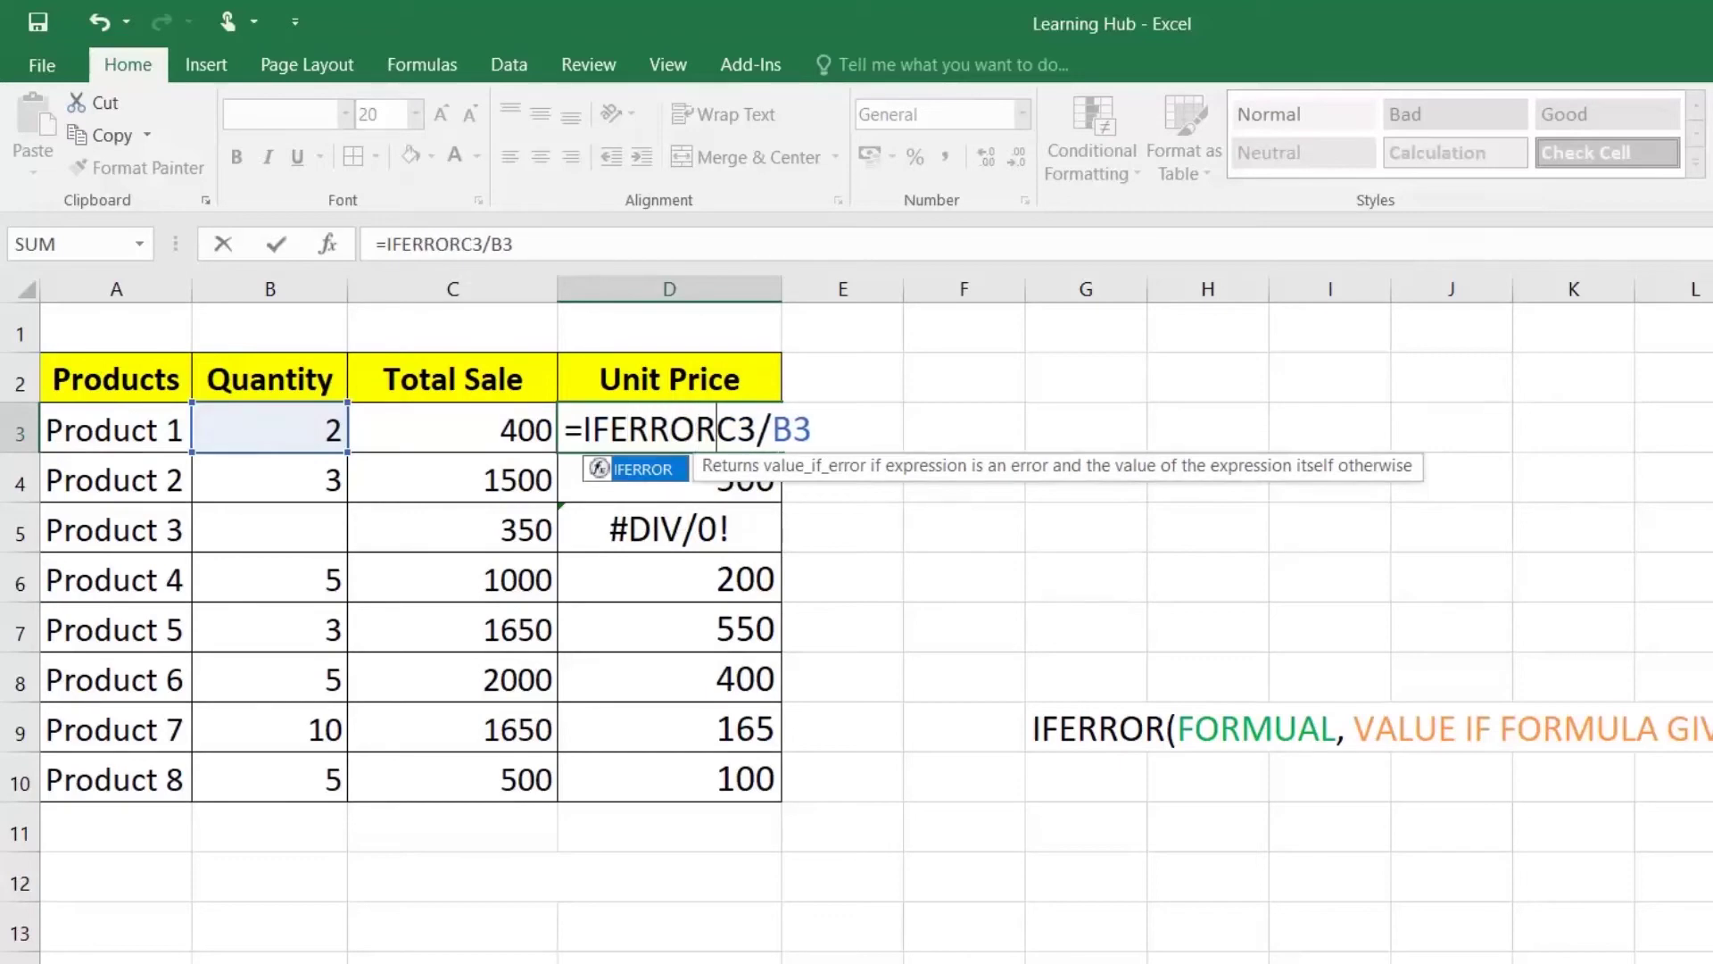
text(()
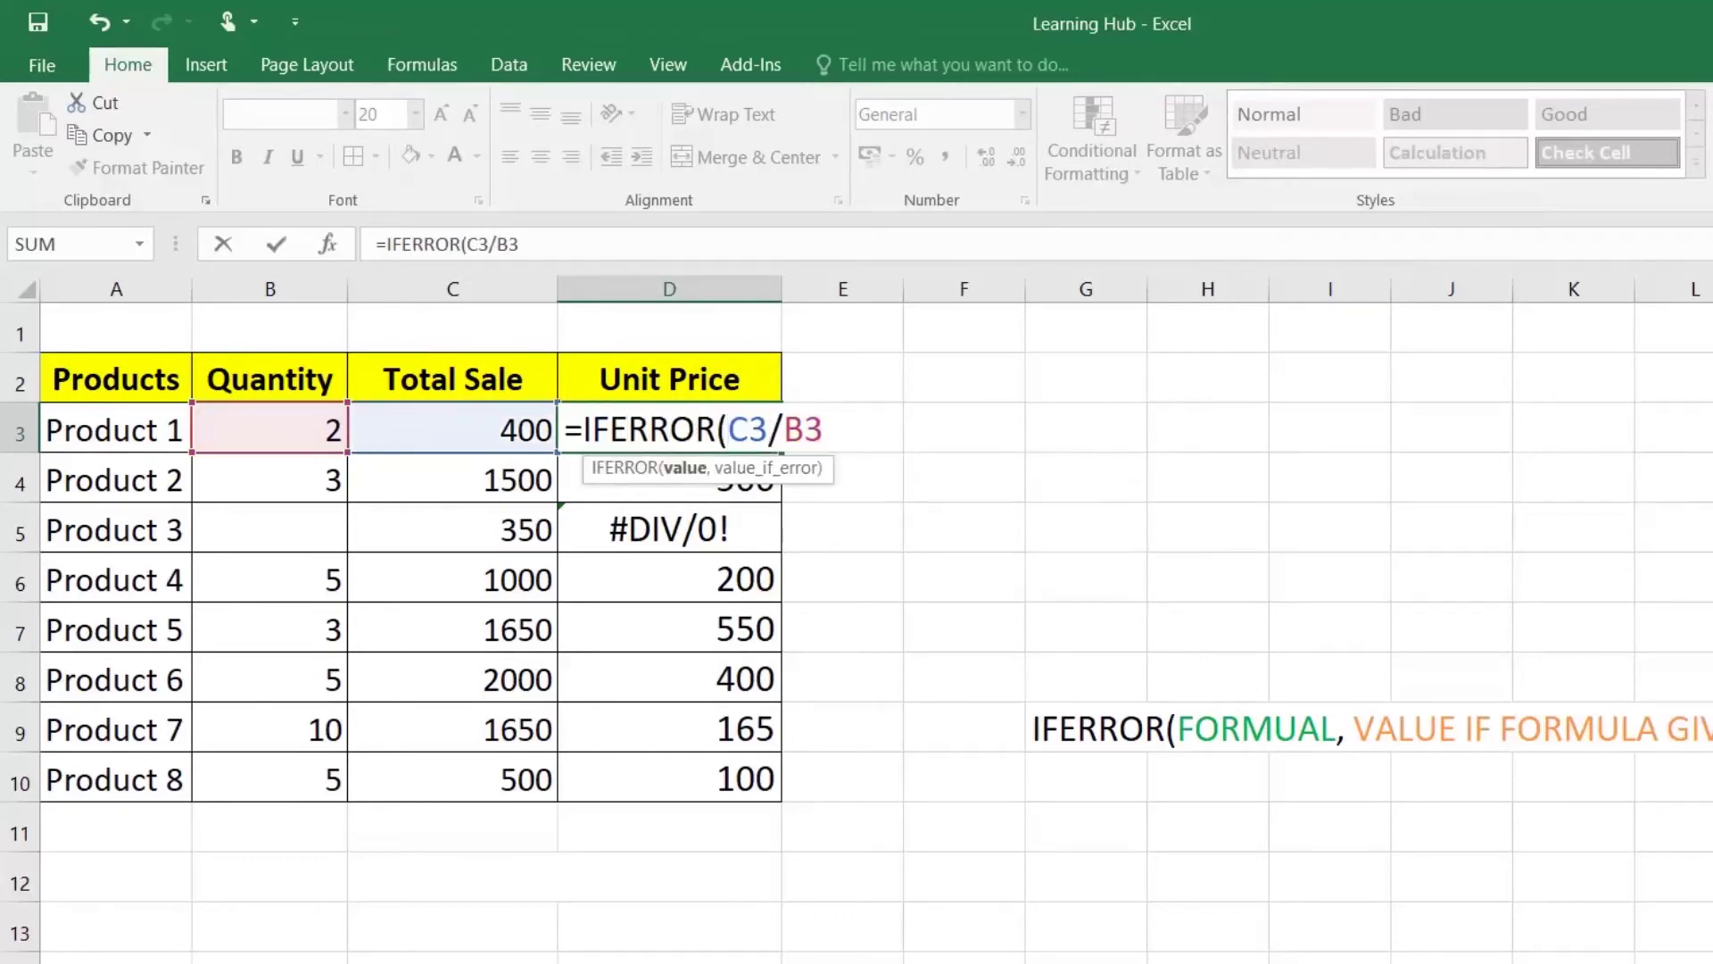
key(shift+Right)
key(shift+Right)
key(shift+Right)
key(shift+Right)
key(shift+Right)
key(Right)
text(,)
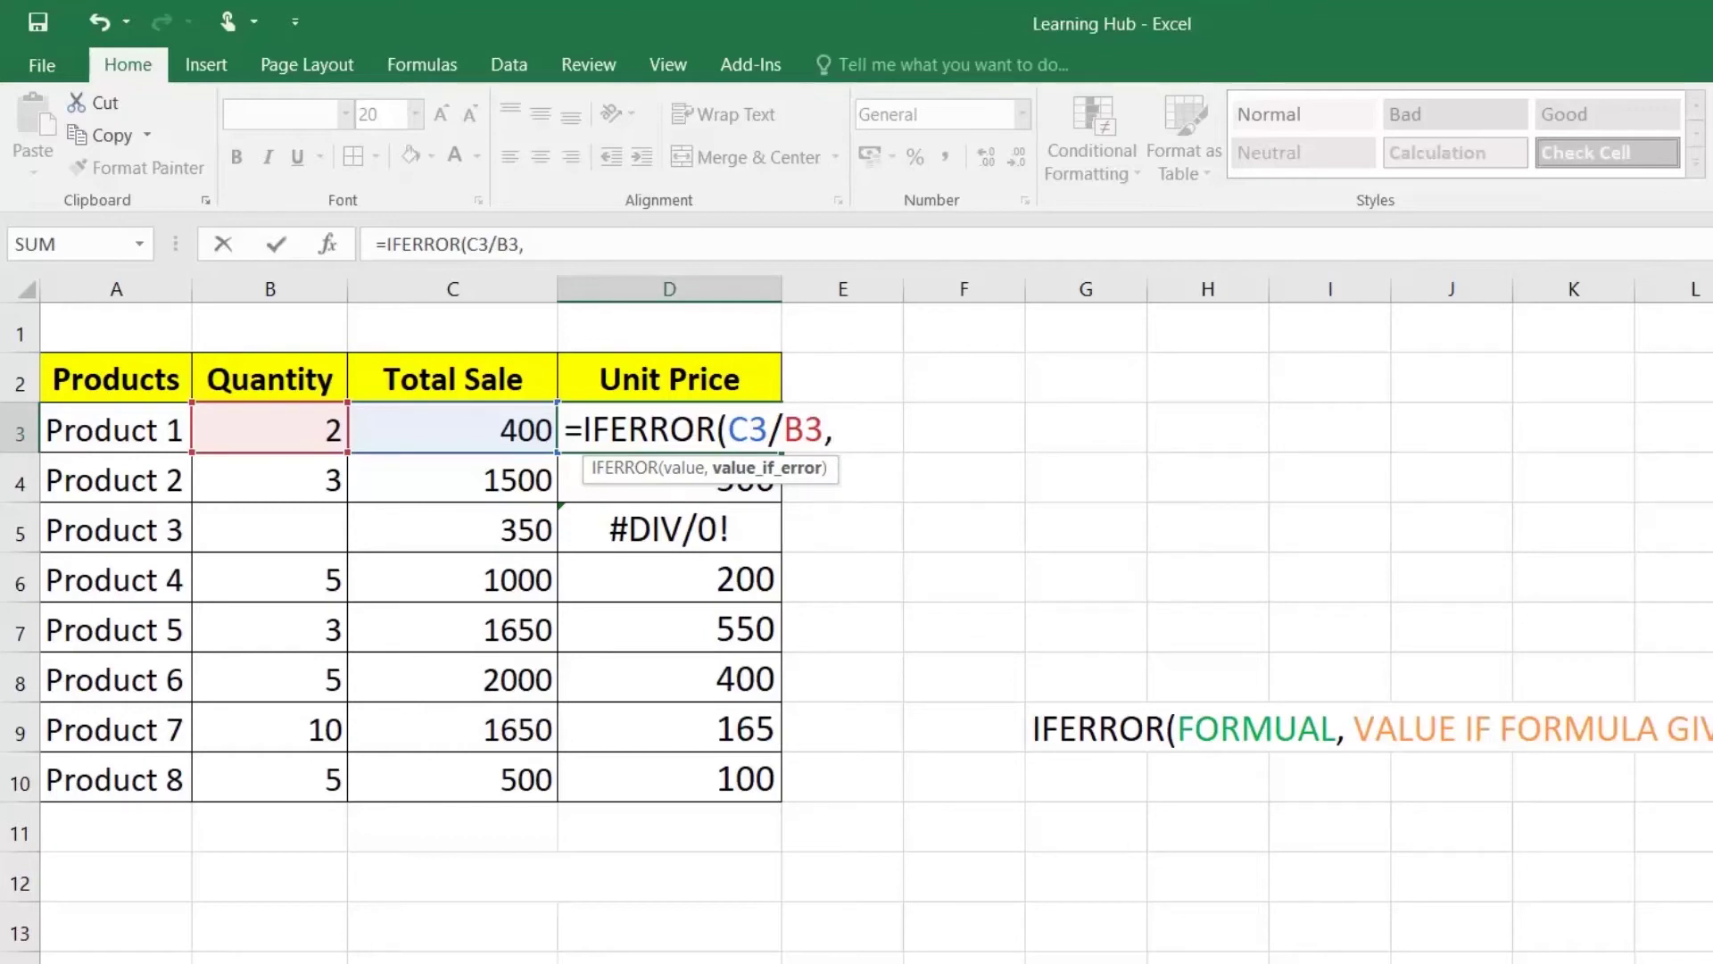
text("q)
key(BackSpace)
text(Quan)
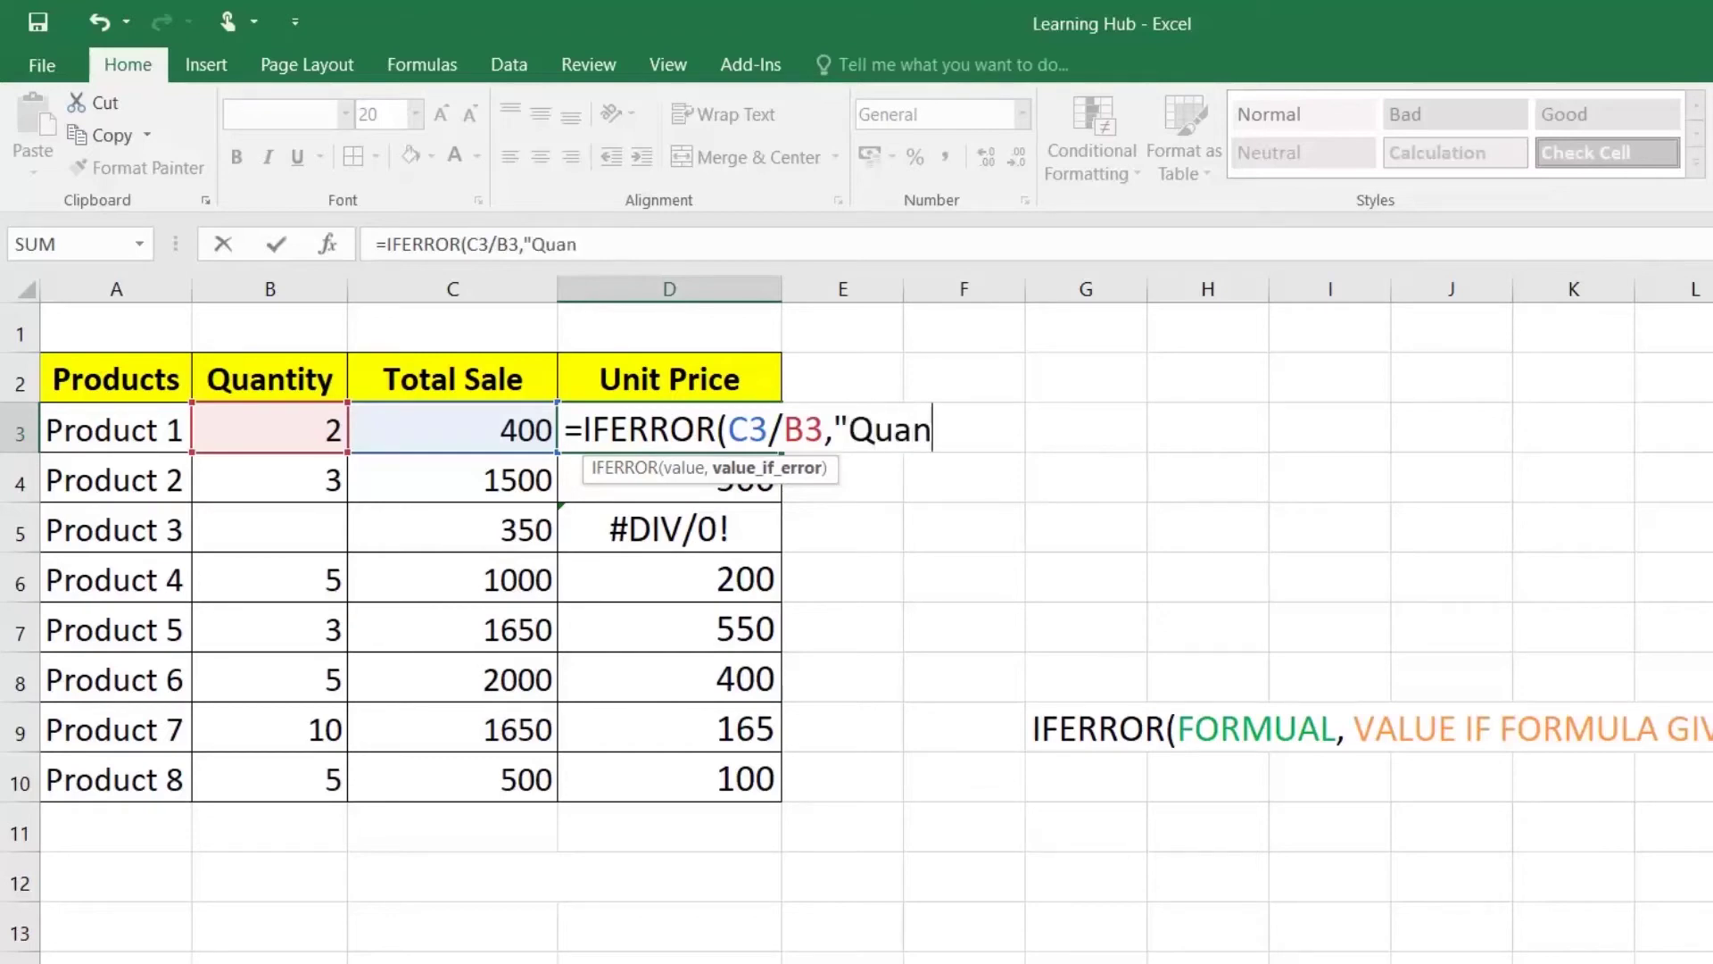
text(tity Missi)
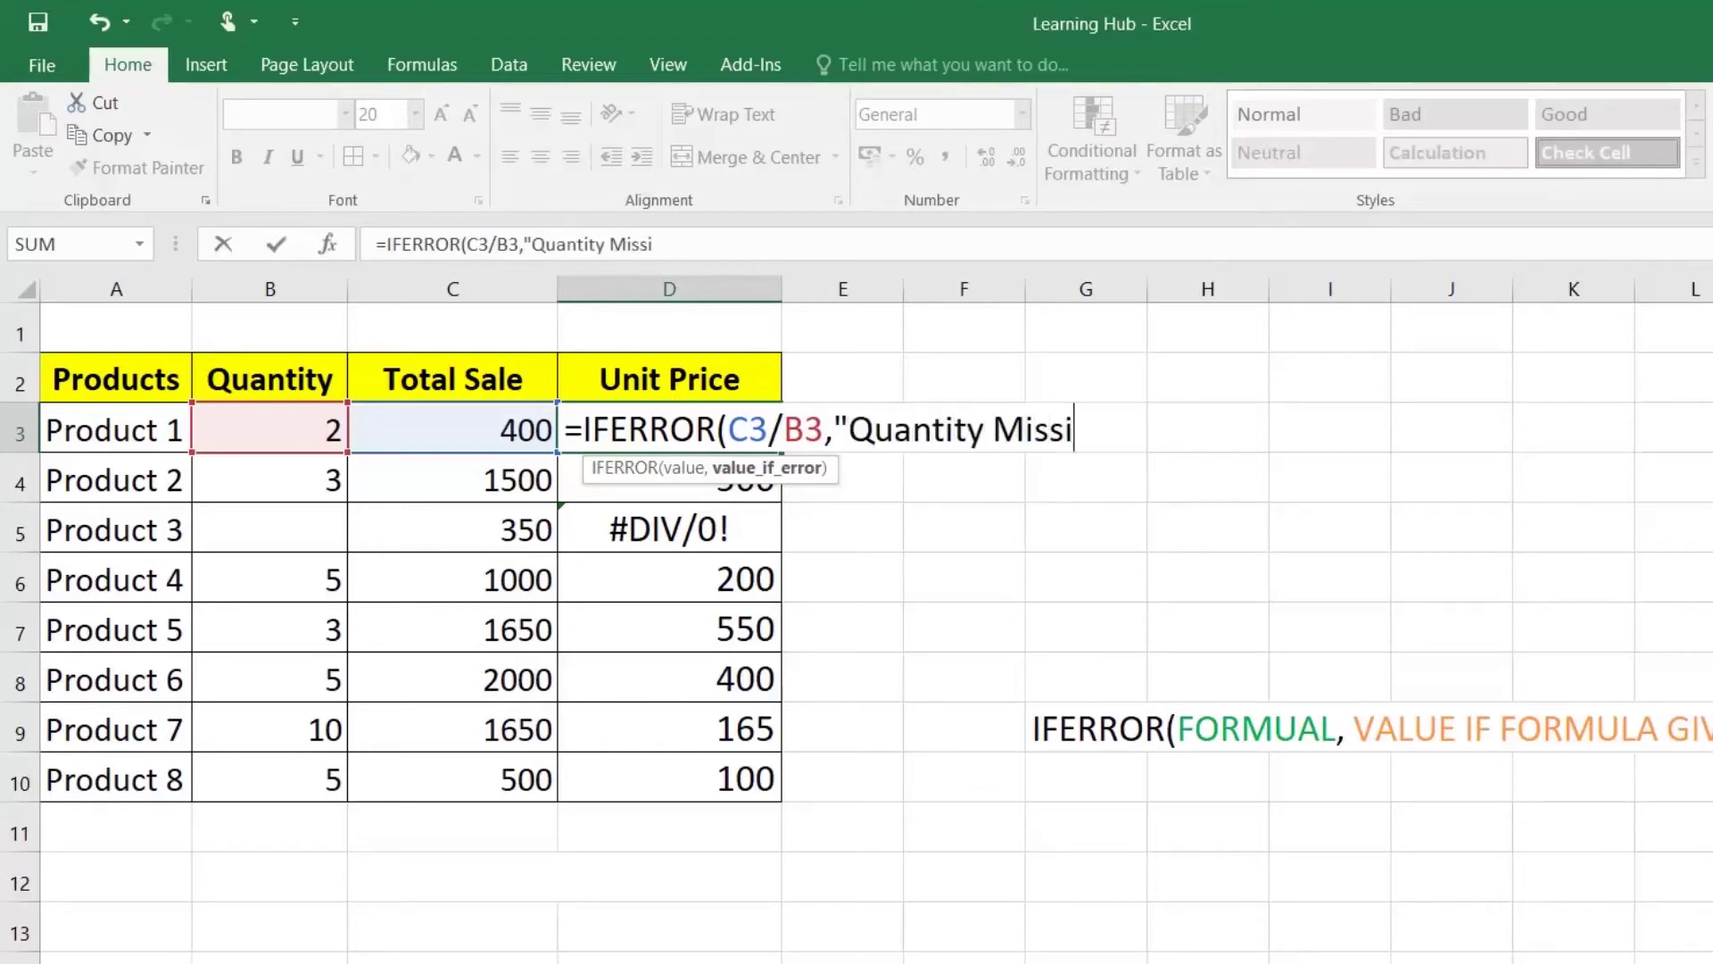
text(ng"))
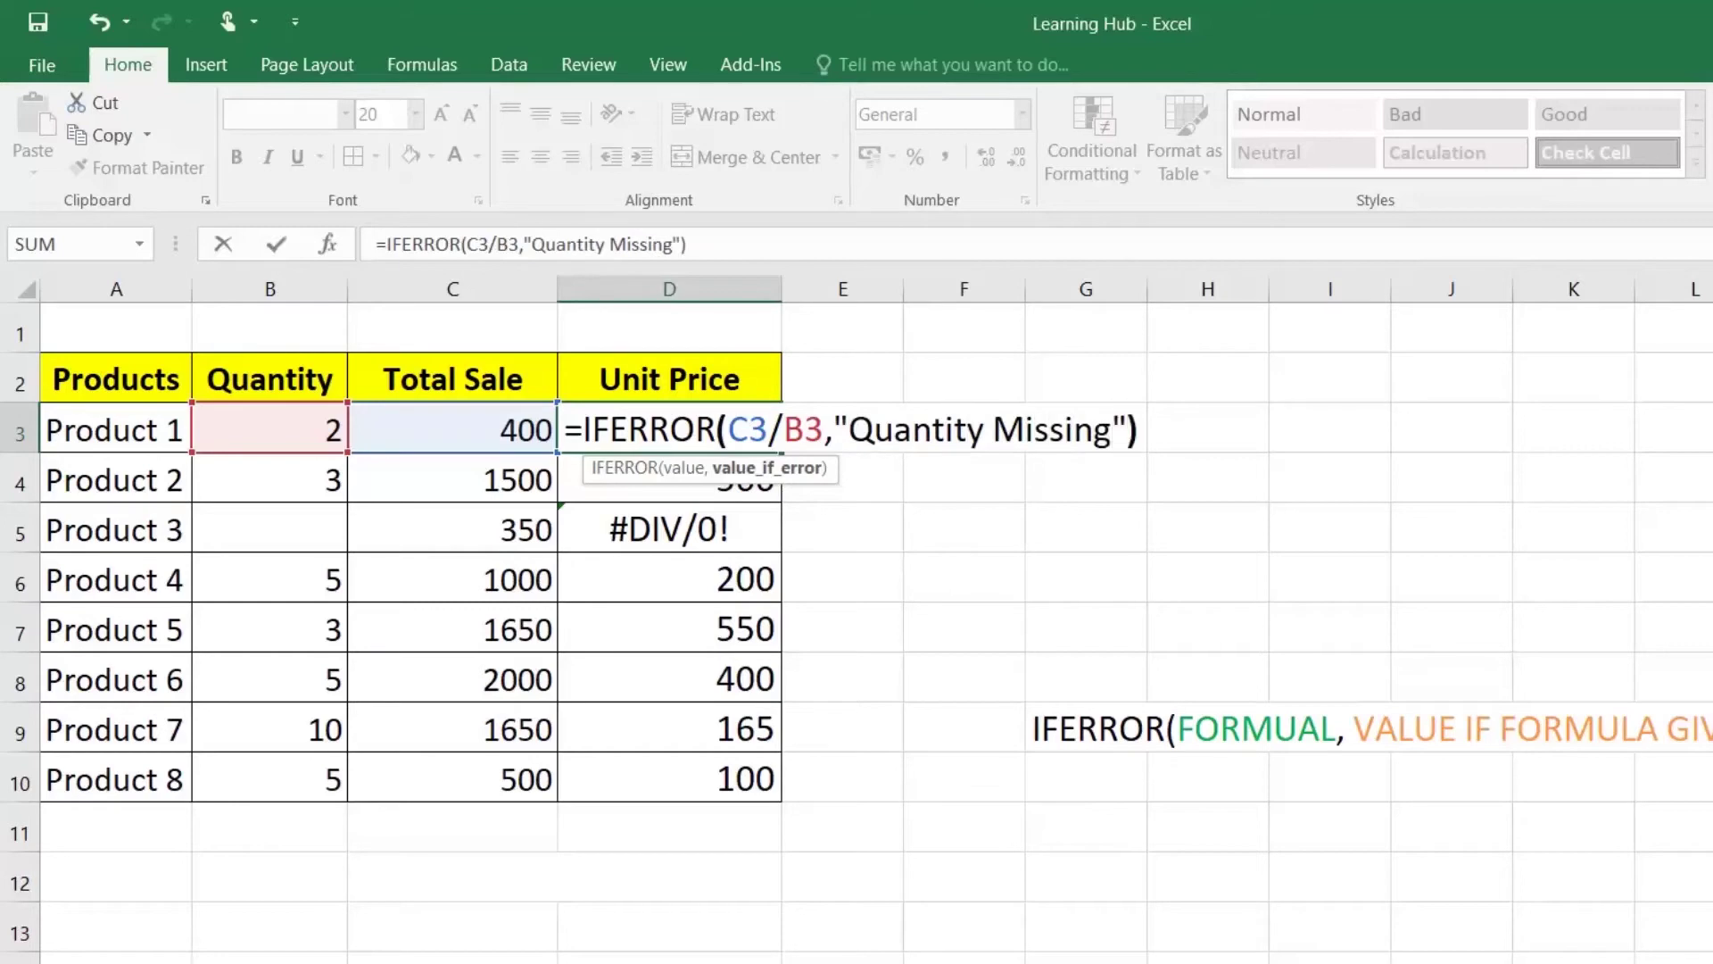
key(Return)
Step: Fill the IFERROR formula down to D10 and autofit column D
key(Up)
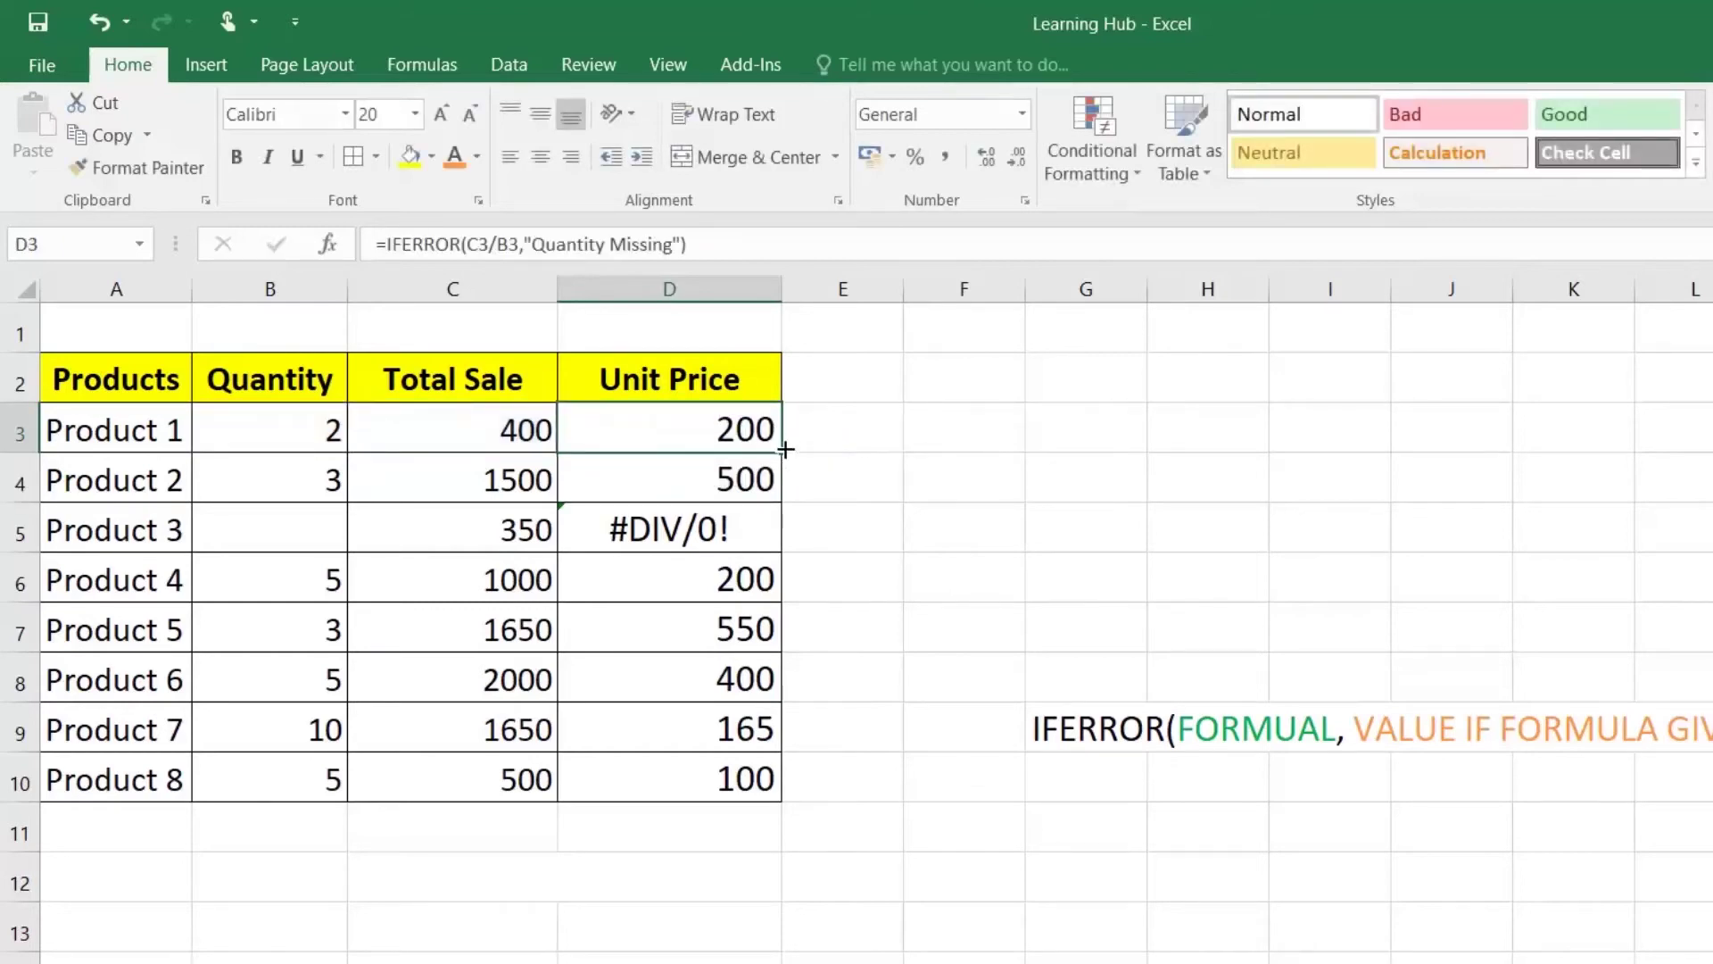
double_click(785, 455)
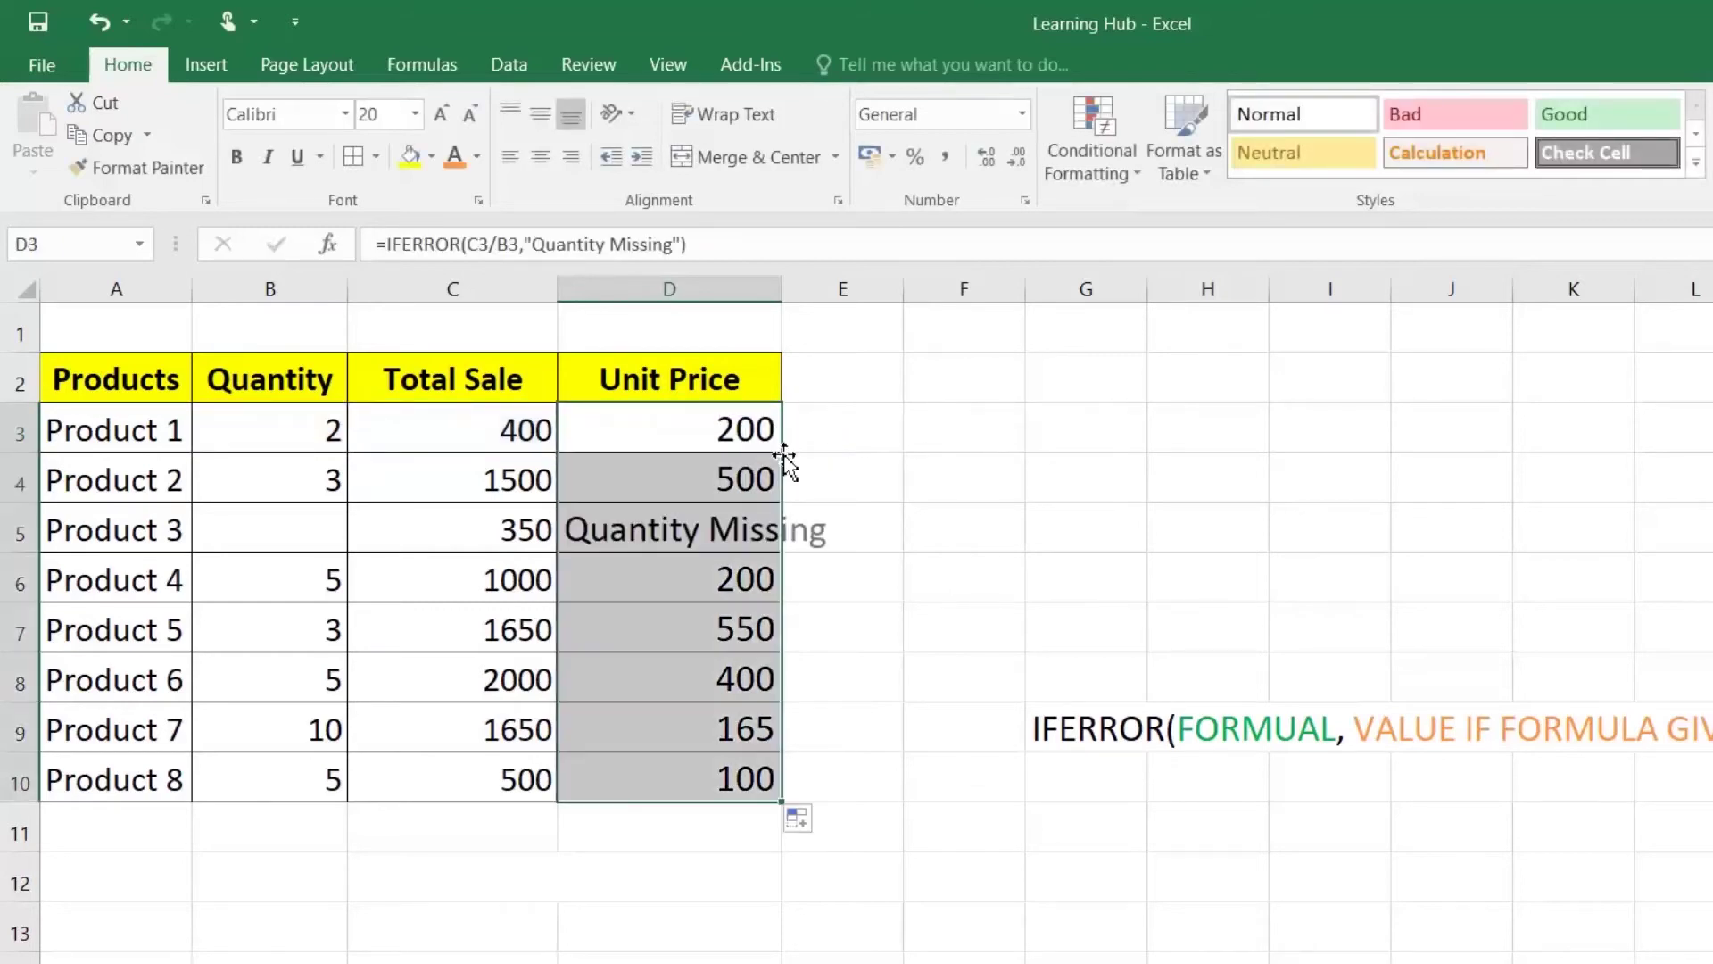
double_click(783, 289)
click(732, 533)
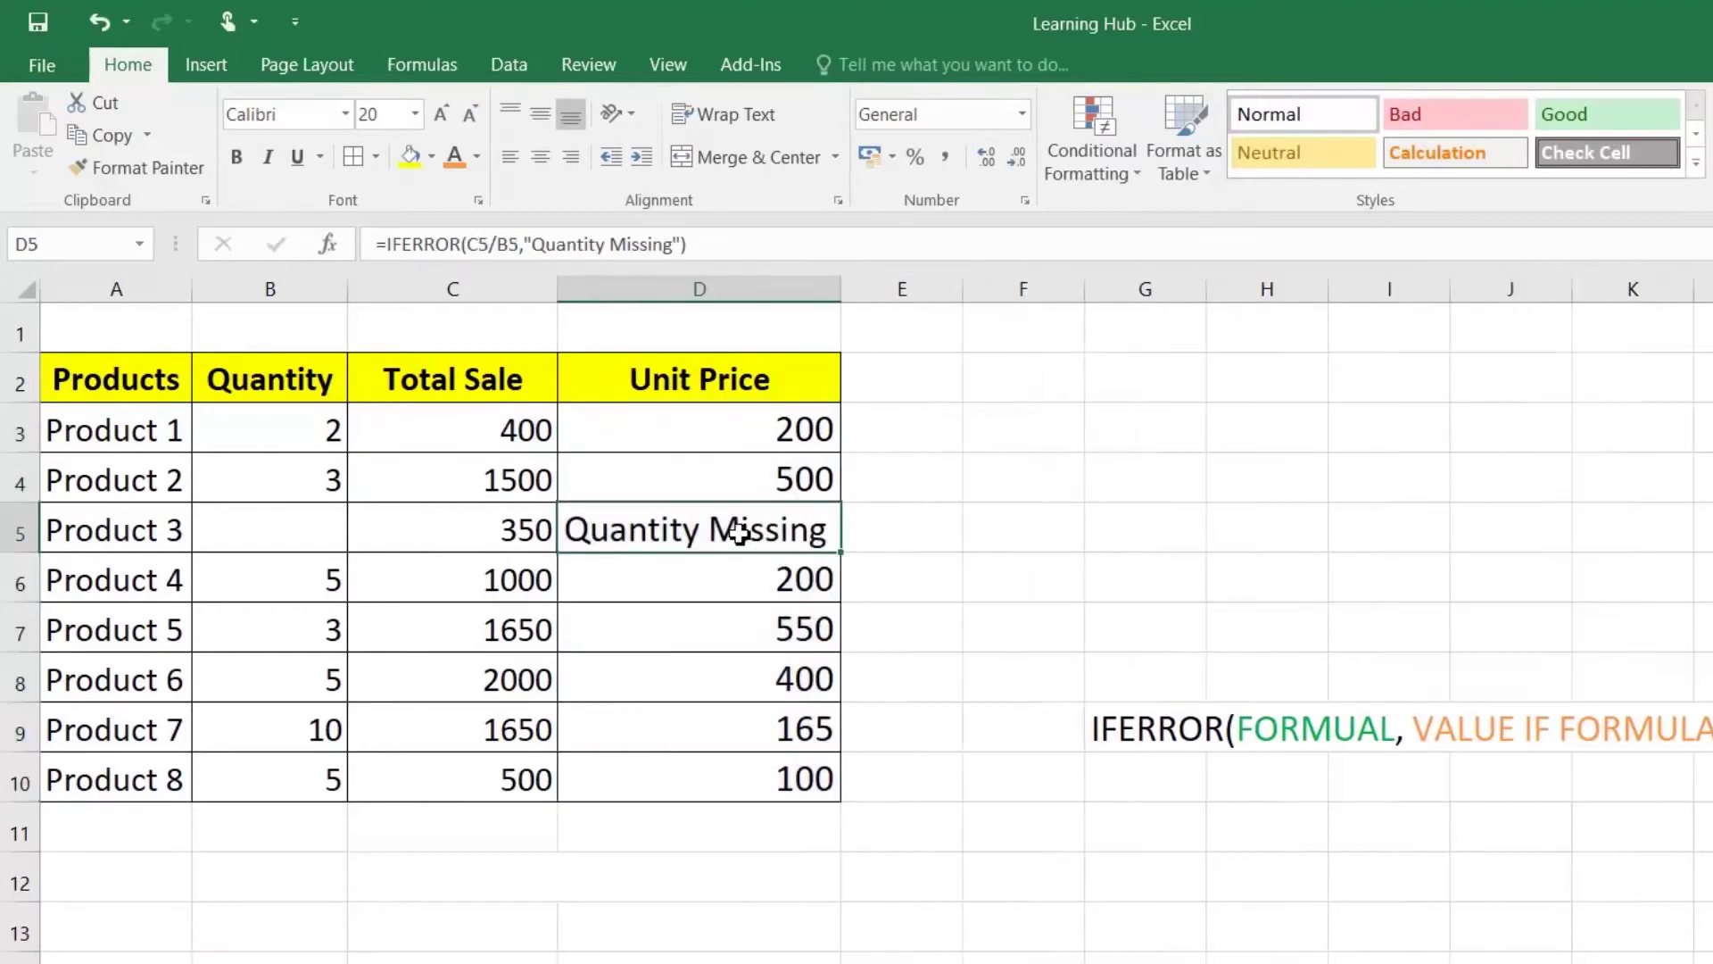
Step: Test the formula by entering then clearing Product 3's quantity, and clearing then restoring Product 1's
click(343, 509)
text(1)
key(Return)
click(333, 515)
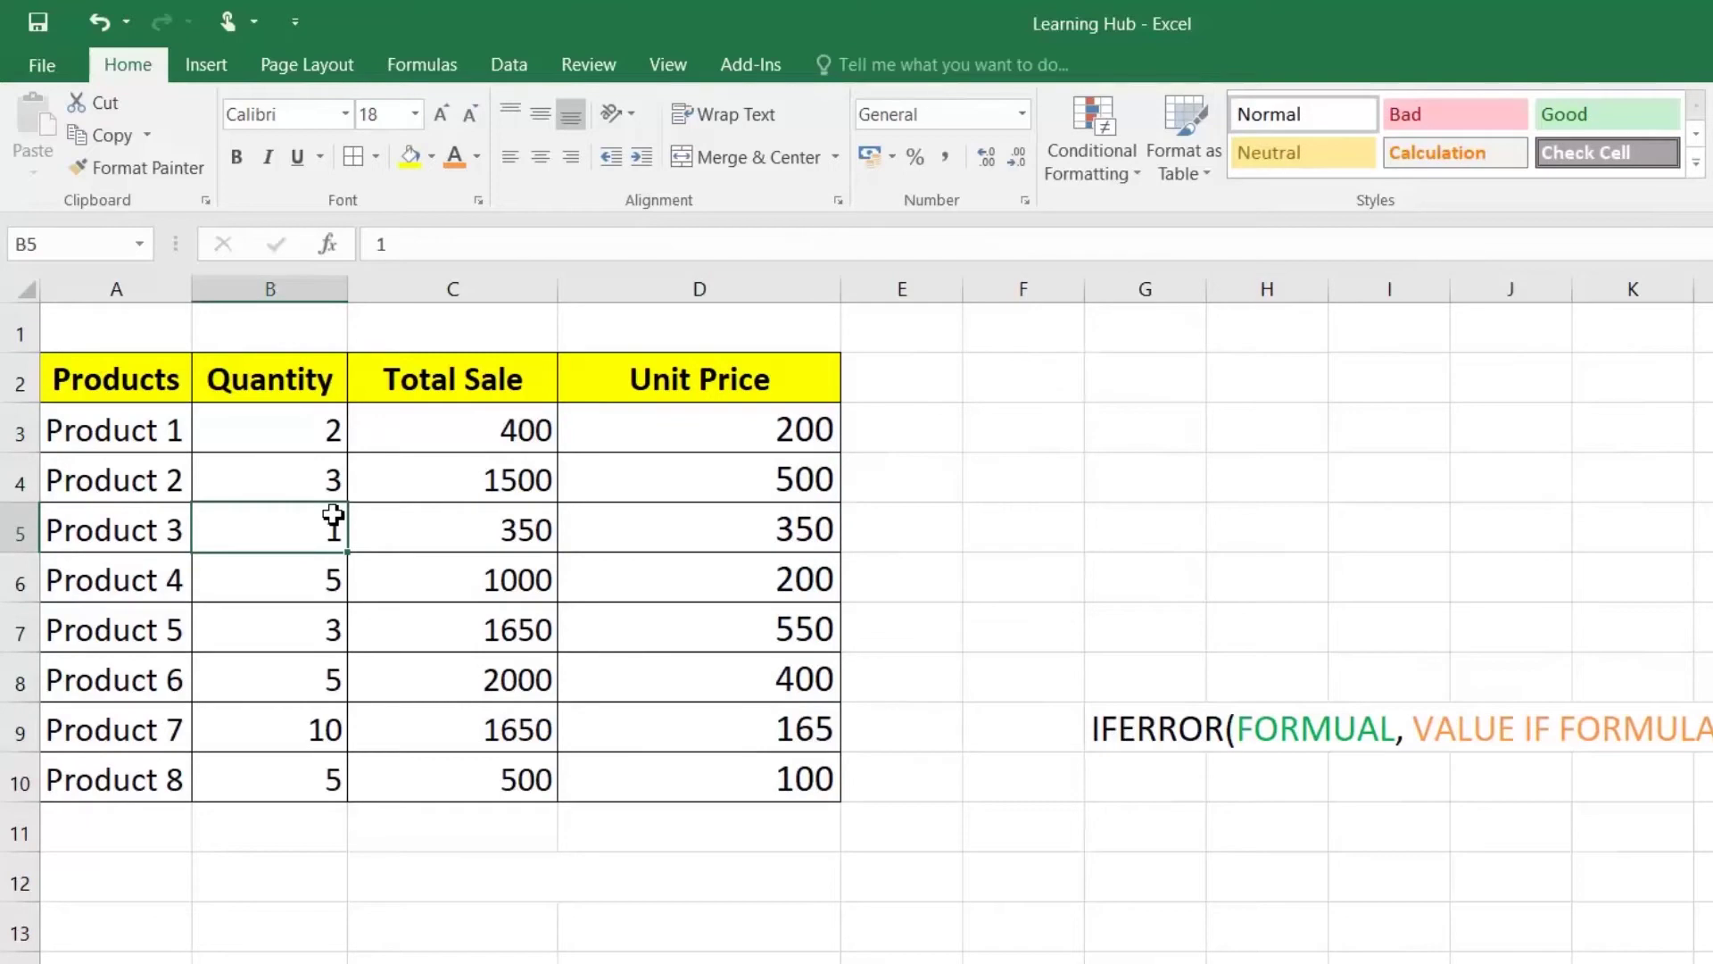
key(Delete)
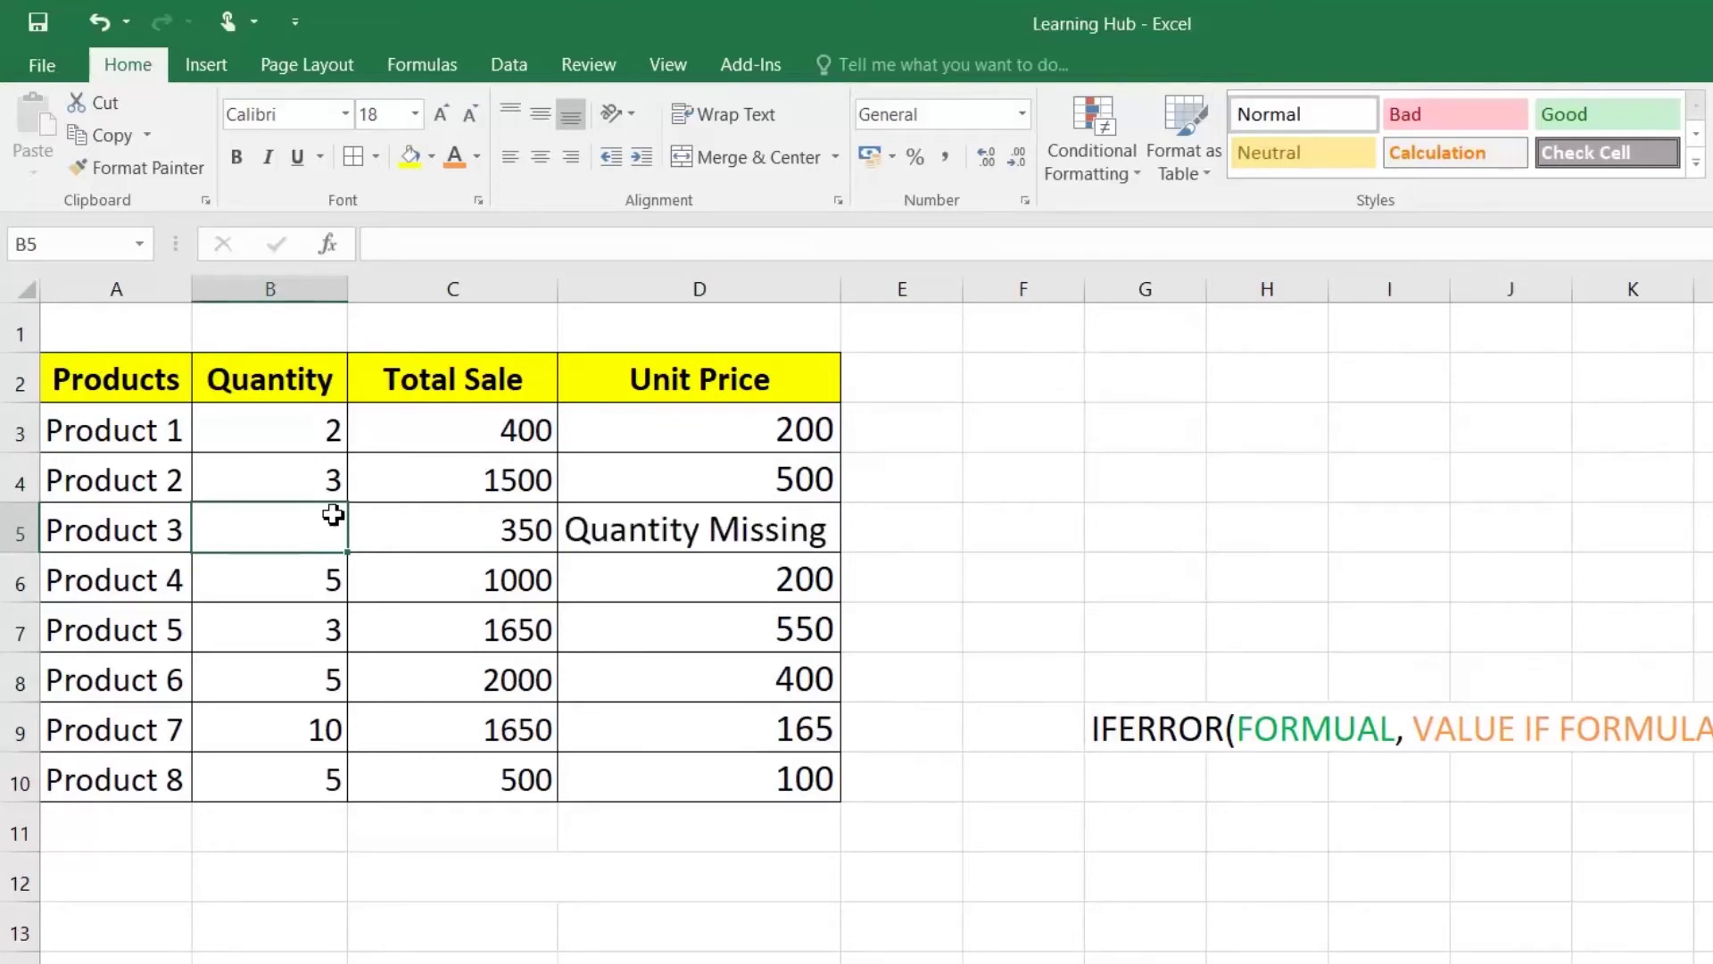
key(Up)
key(Up)
key(Delete)
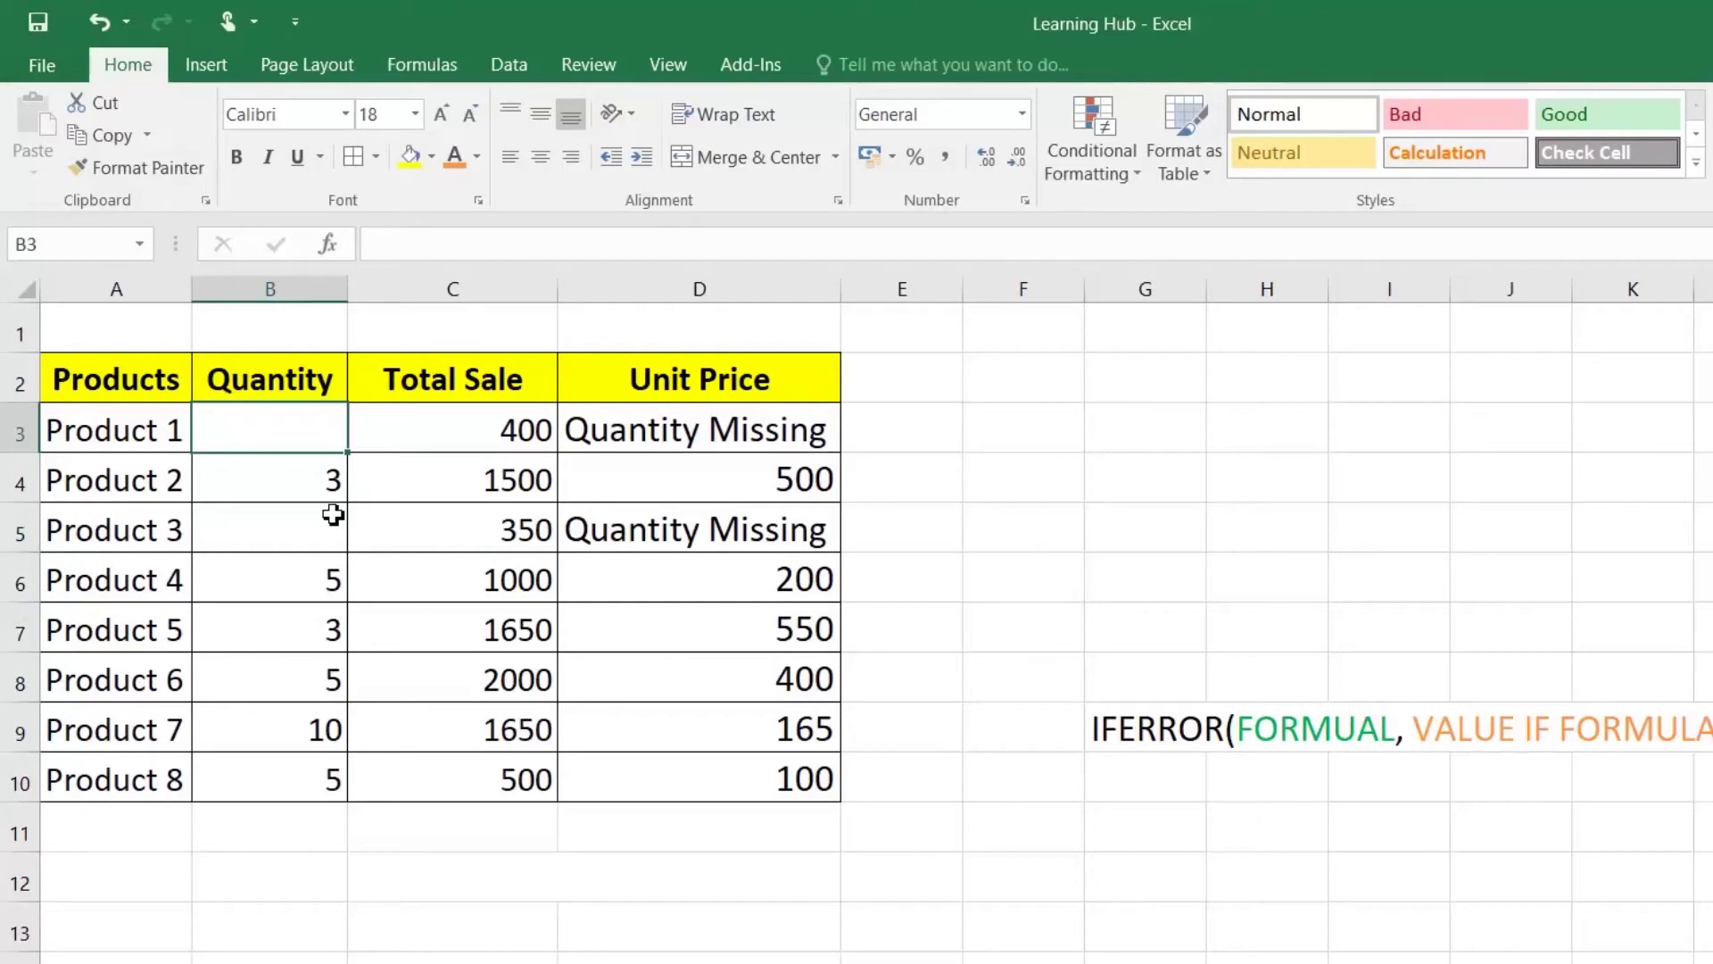
key(ctrl+z)
Step: Change D3's IFERROR fallback from Quantity Missing to 0 and fill it down to D10
click(754, 435)
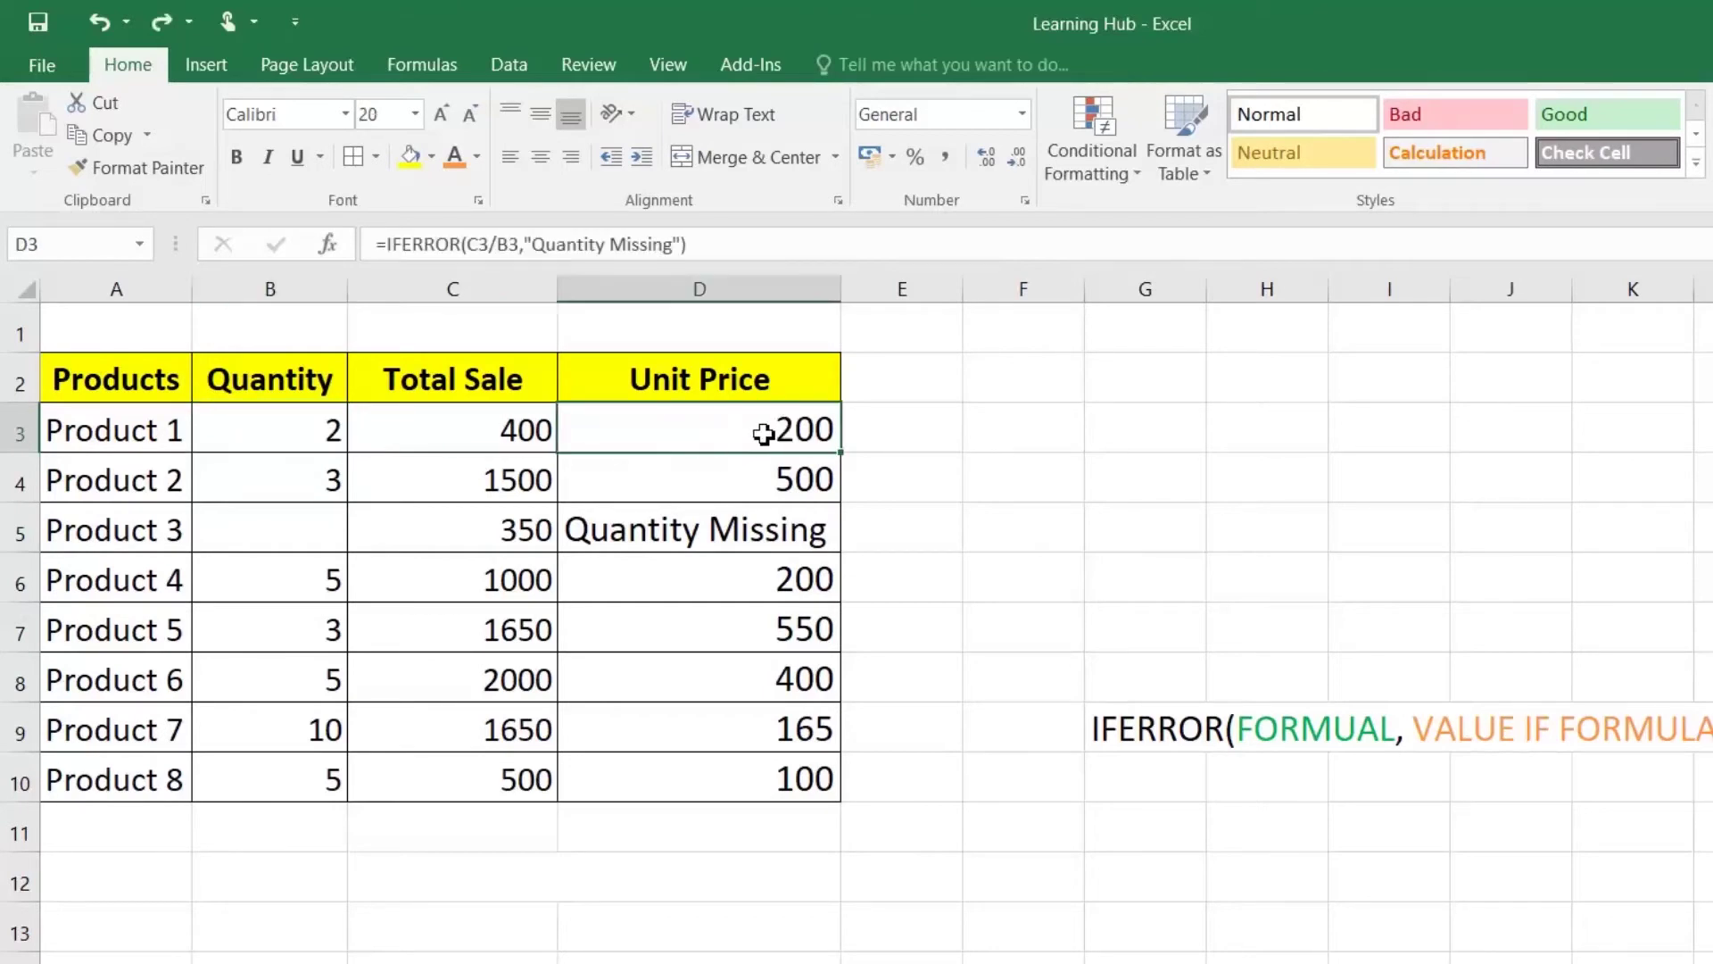
double_click(763, 434)
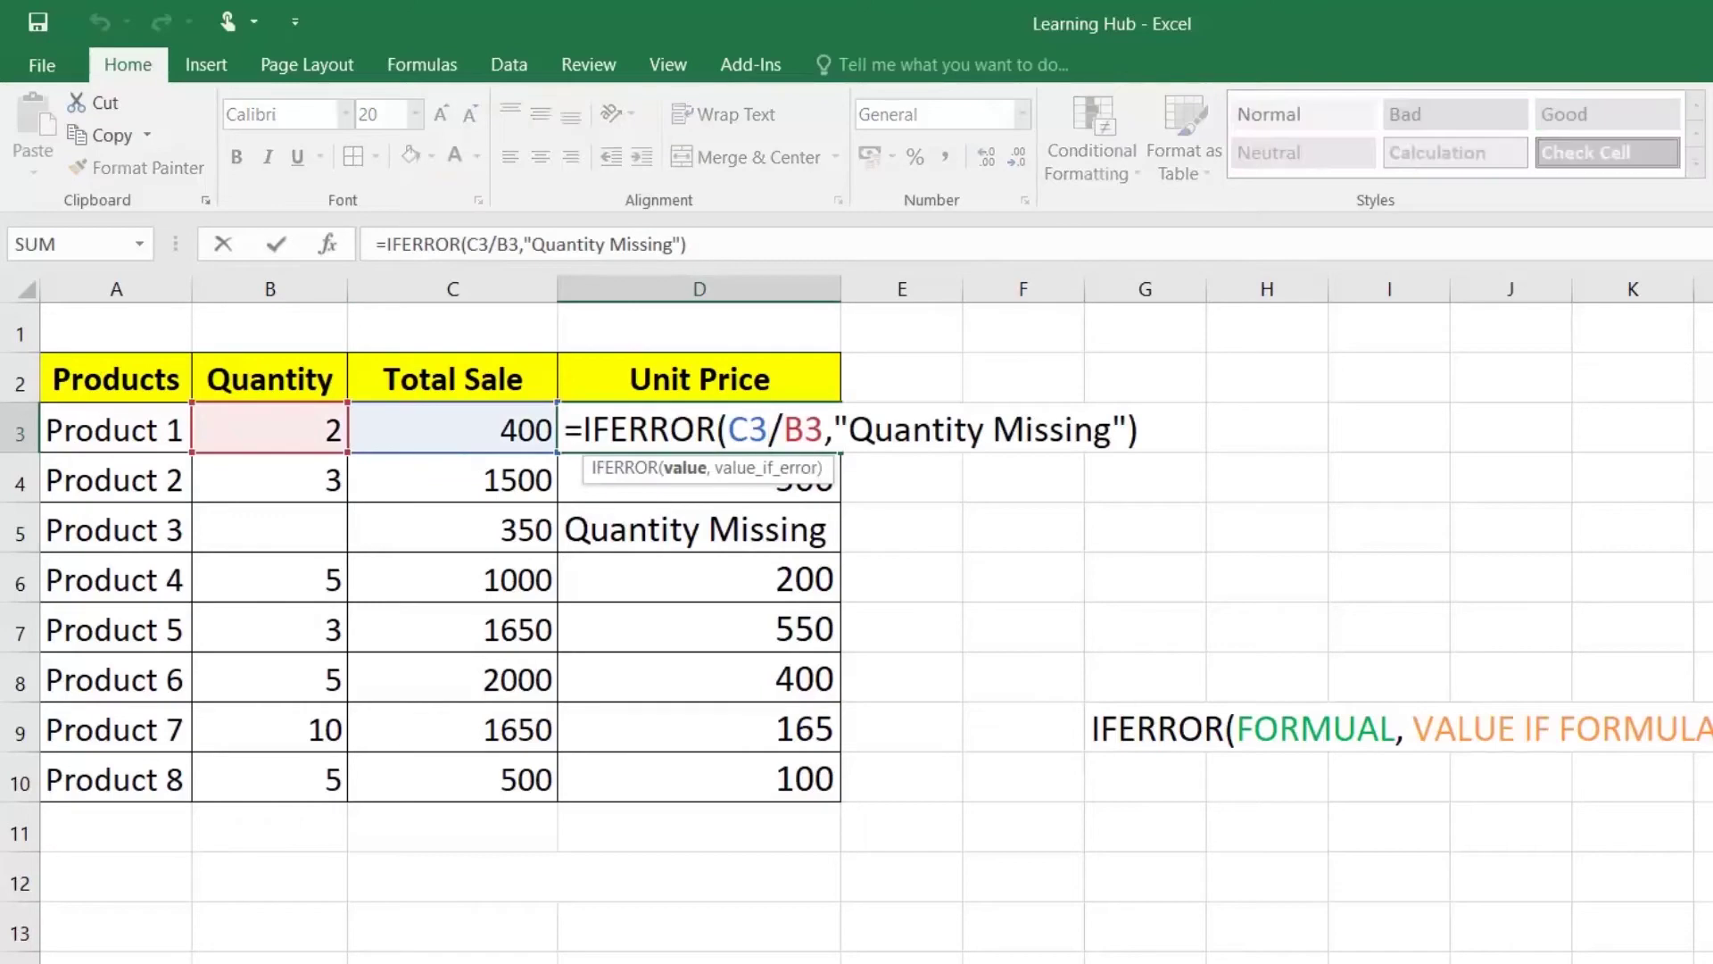
drag(834, 429, 1128, 429)
text(0)
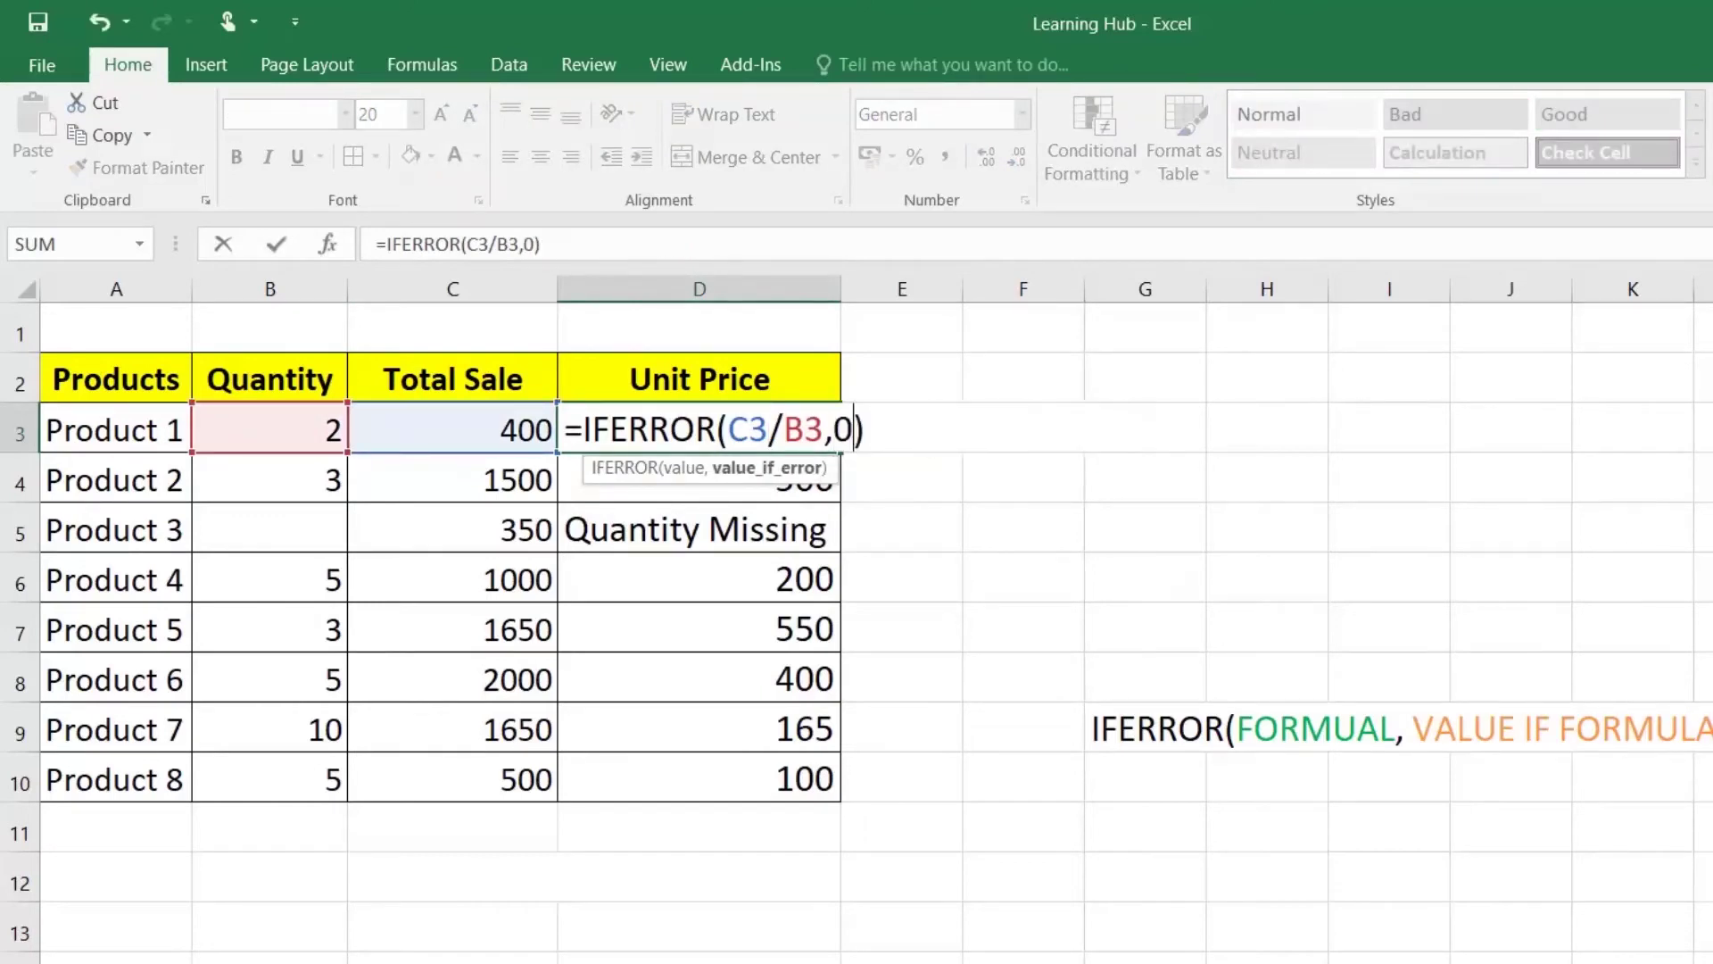
key(Return)
click(764, 413)
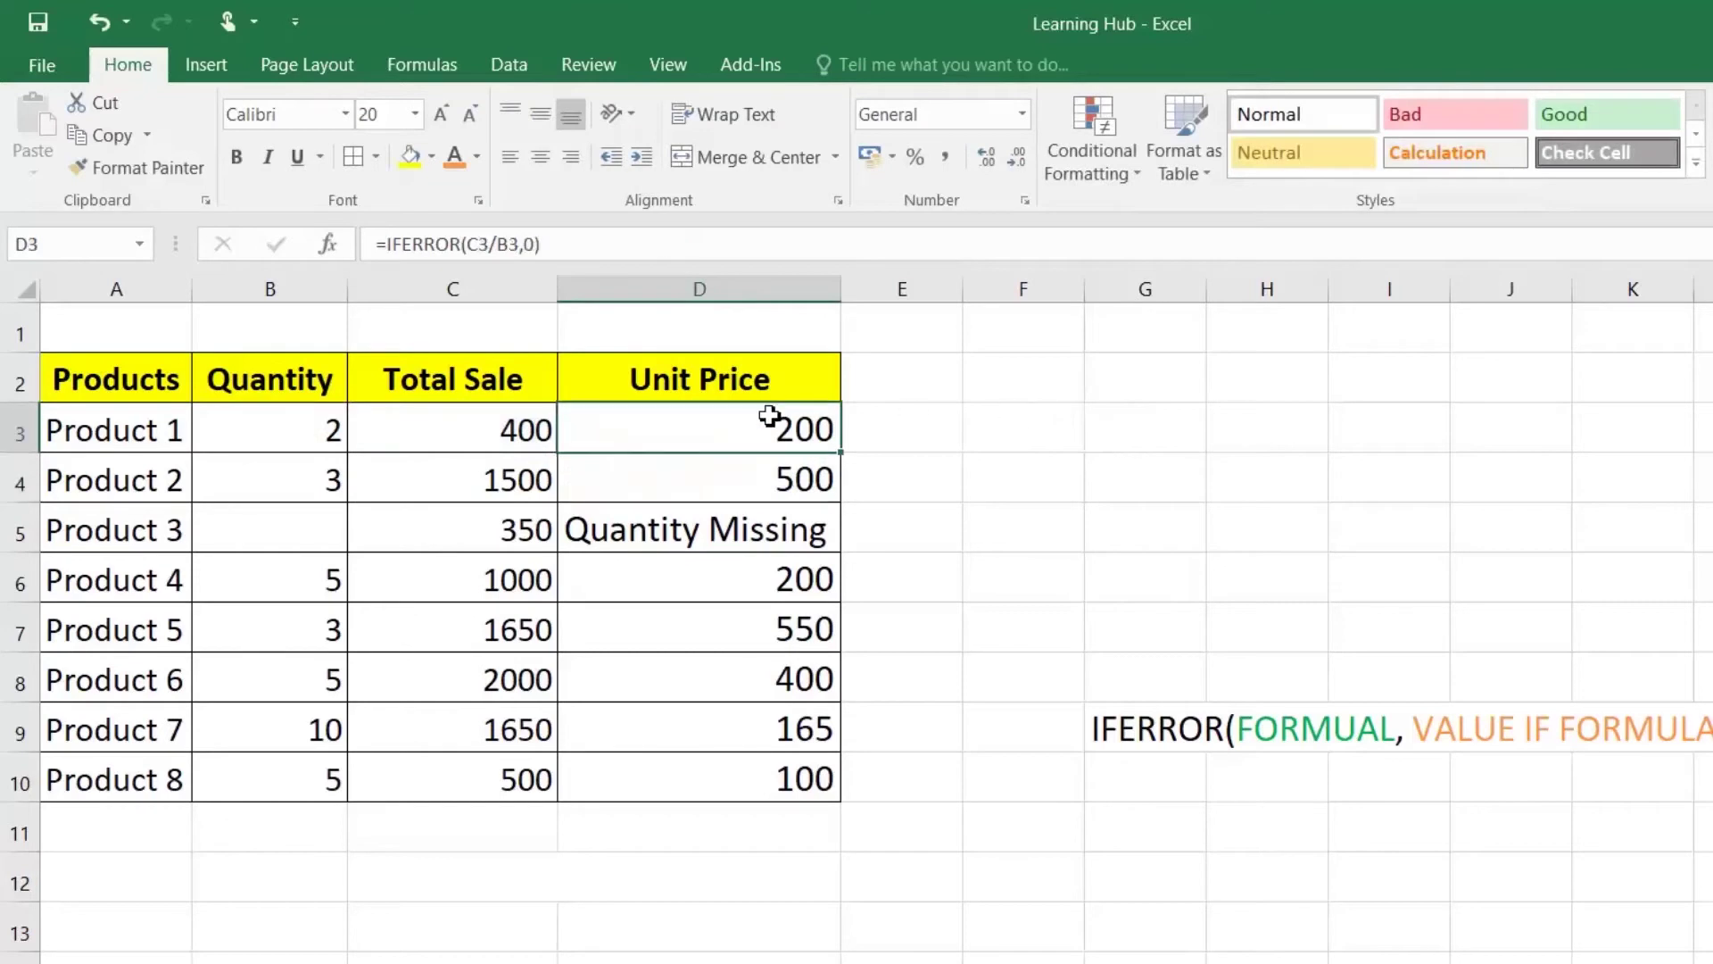
double_click(840, 453)
click(769, 548)
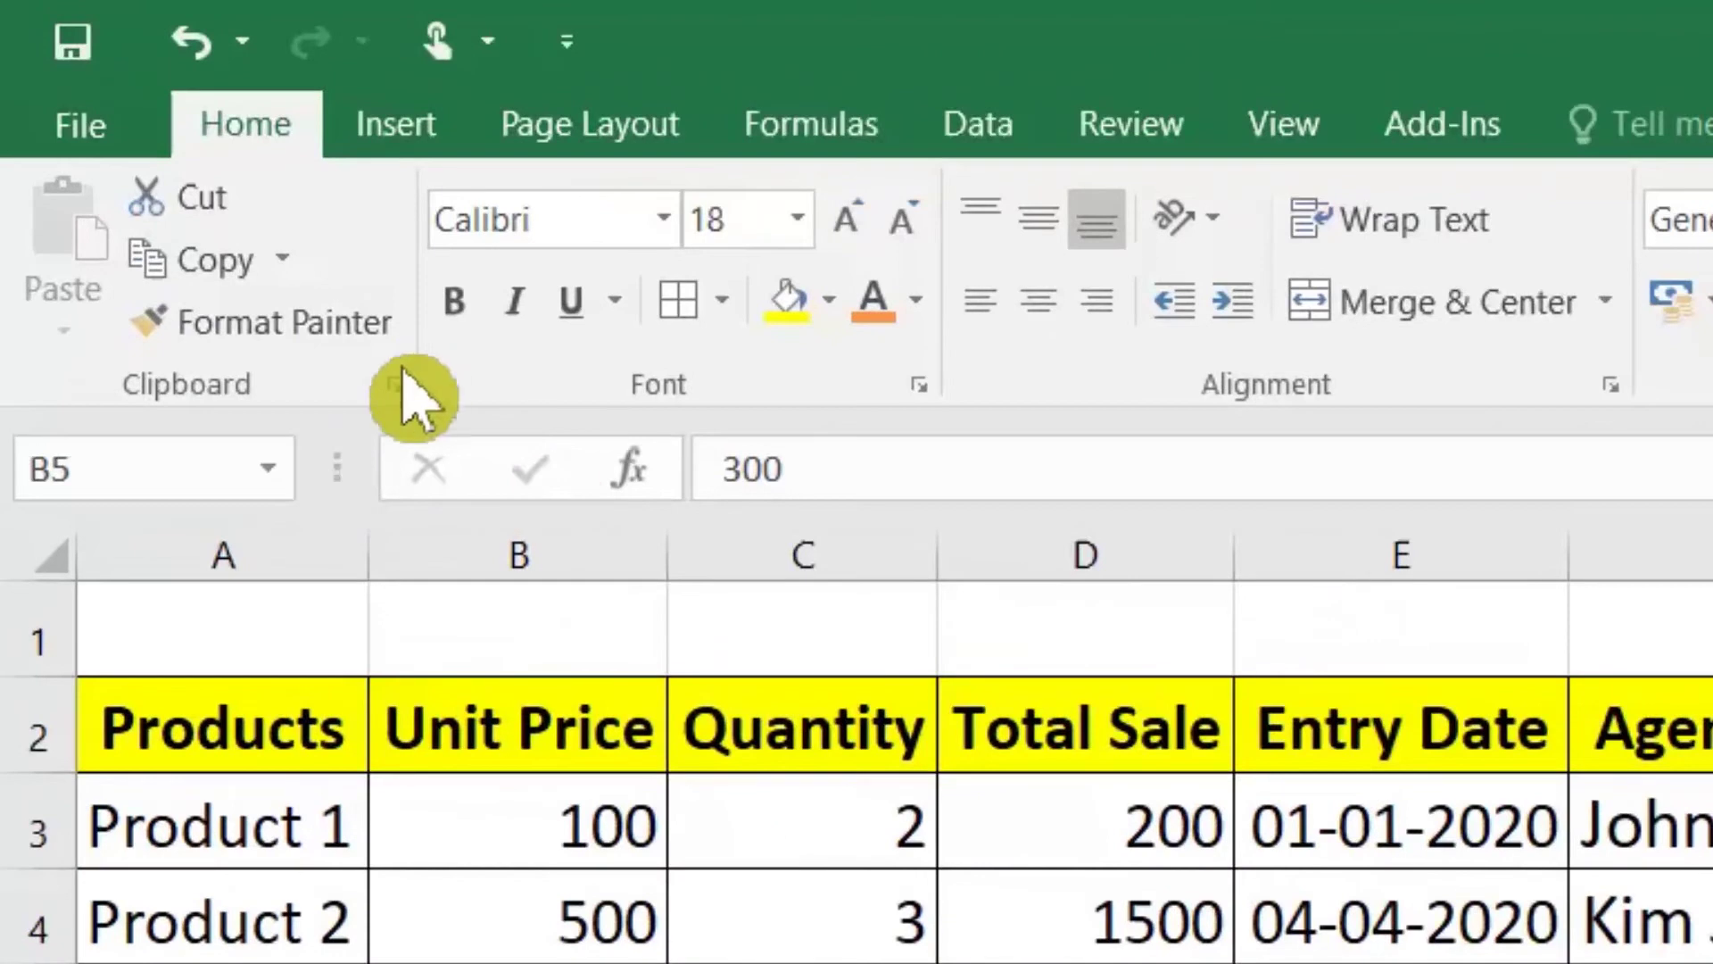
Step: Open the Office Clipboard pane and toggle Show Office Clipboard When Ctrl+C Pressed Twice off and on
click(395, 386)
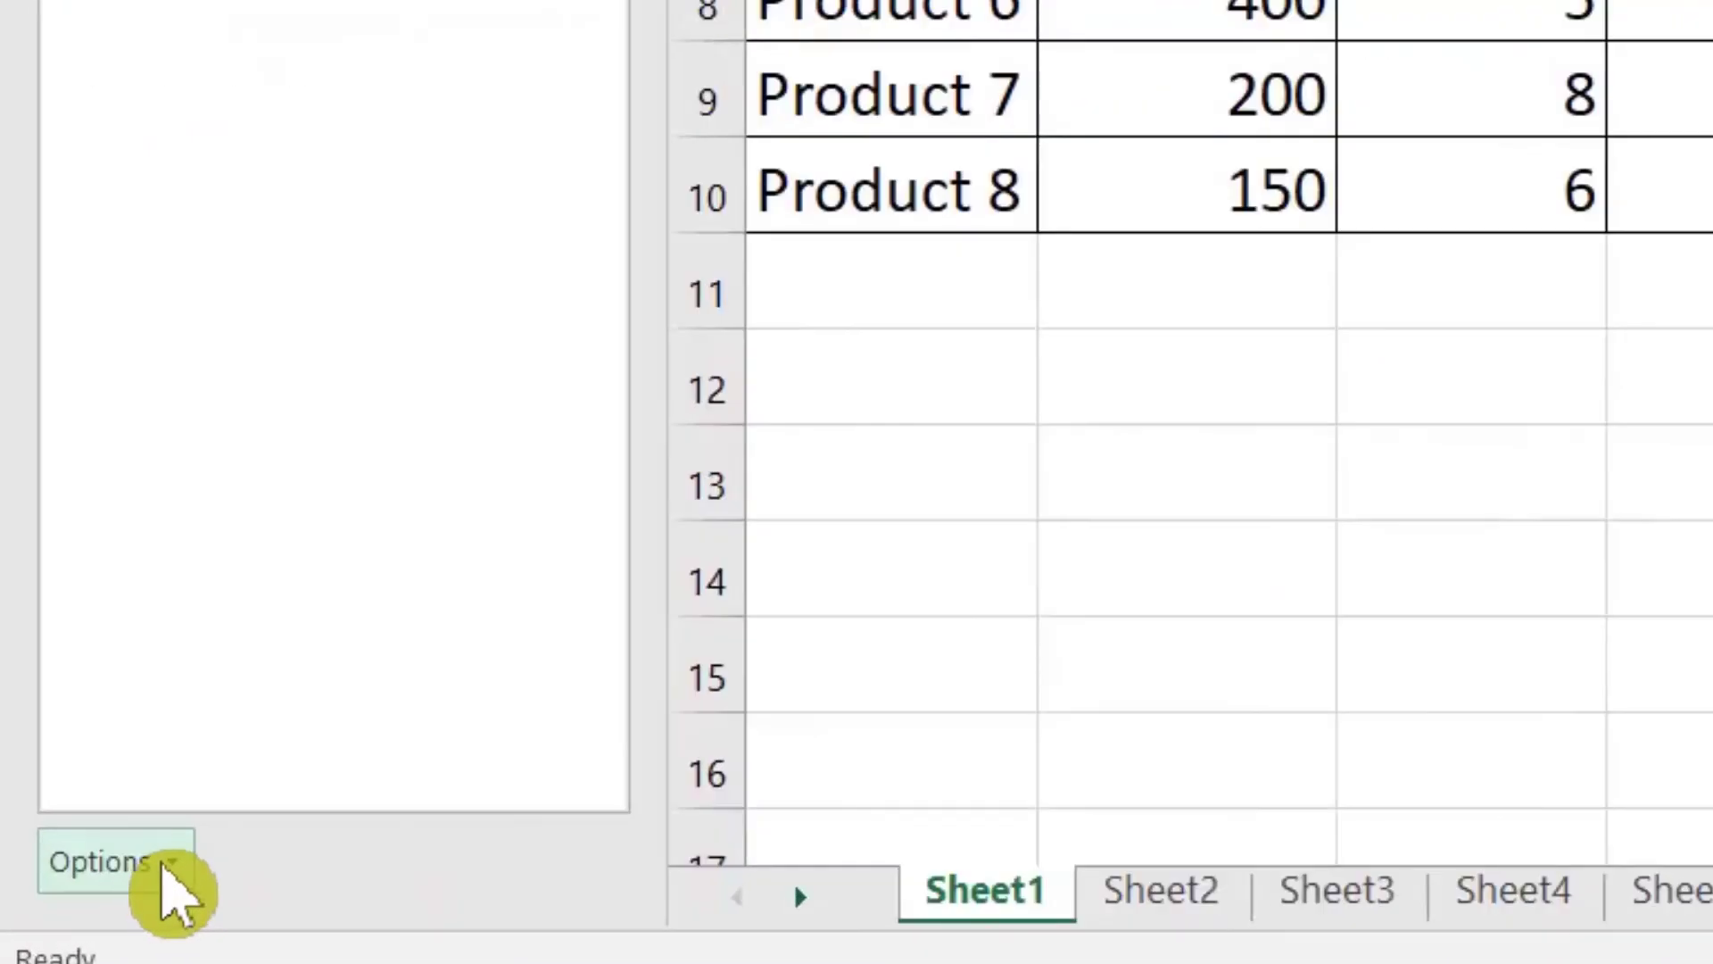
click(166, 870)
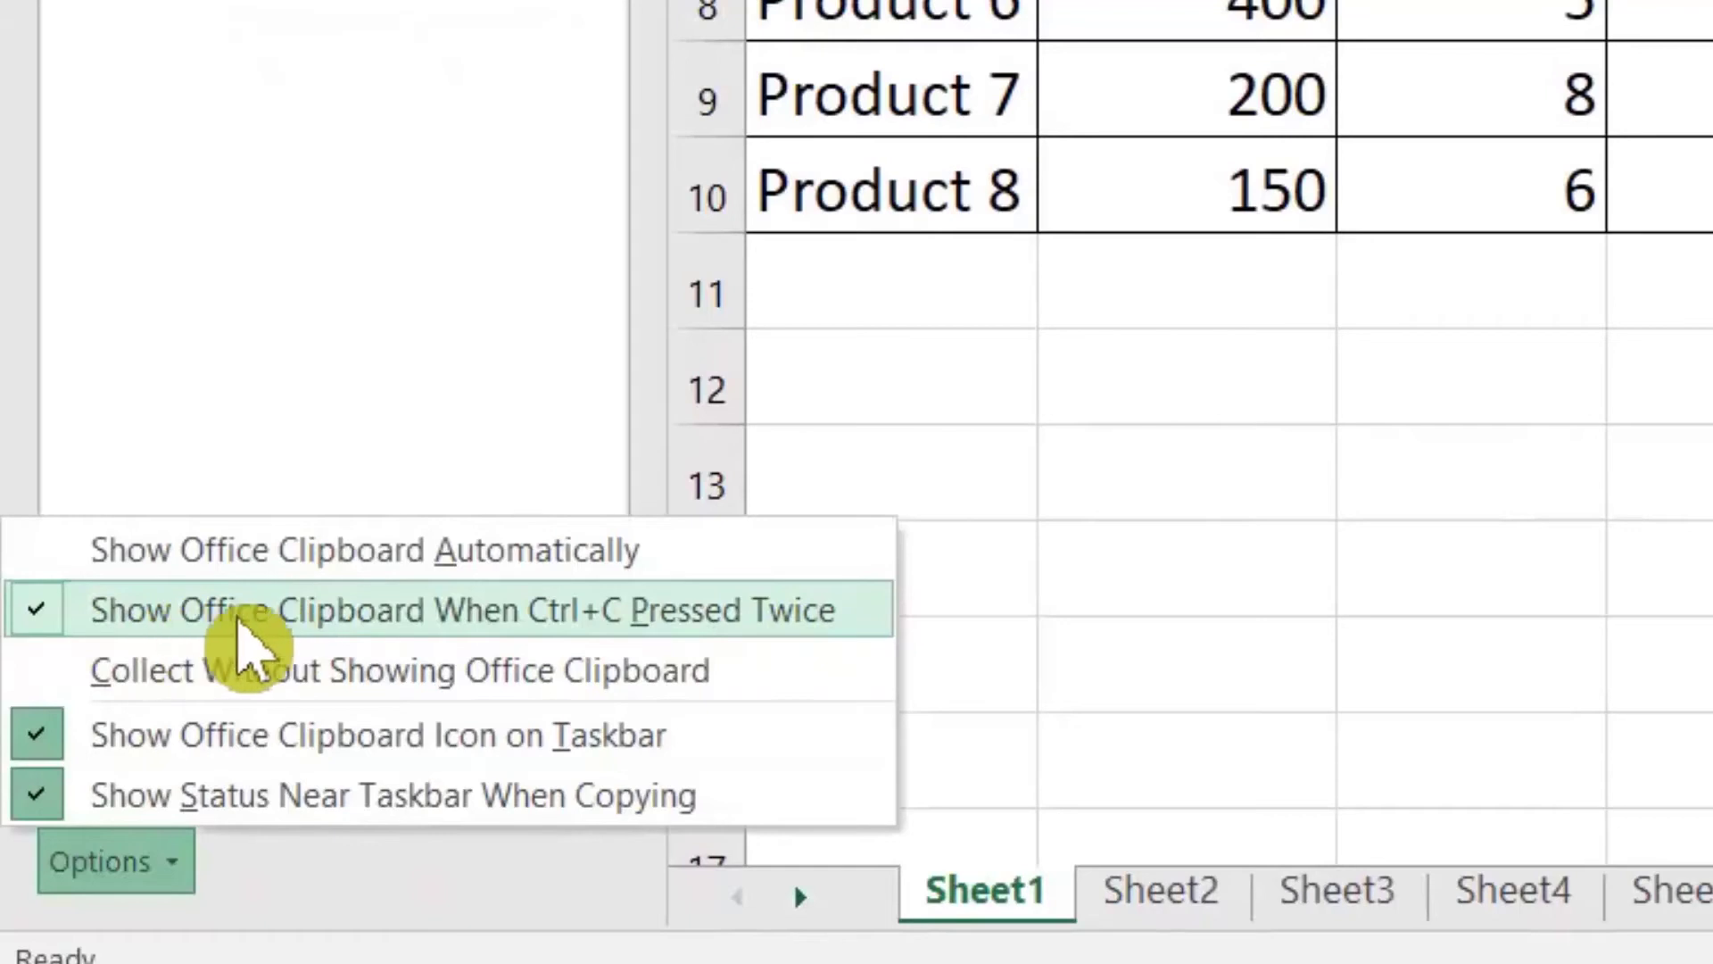
click(254, 622)
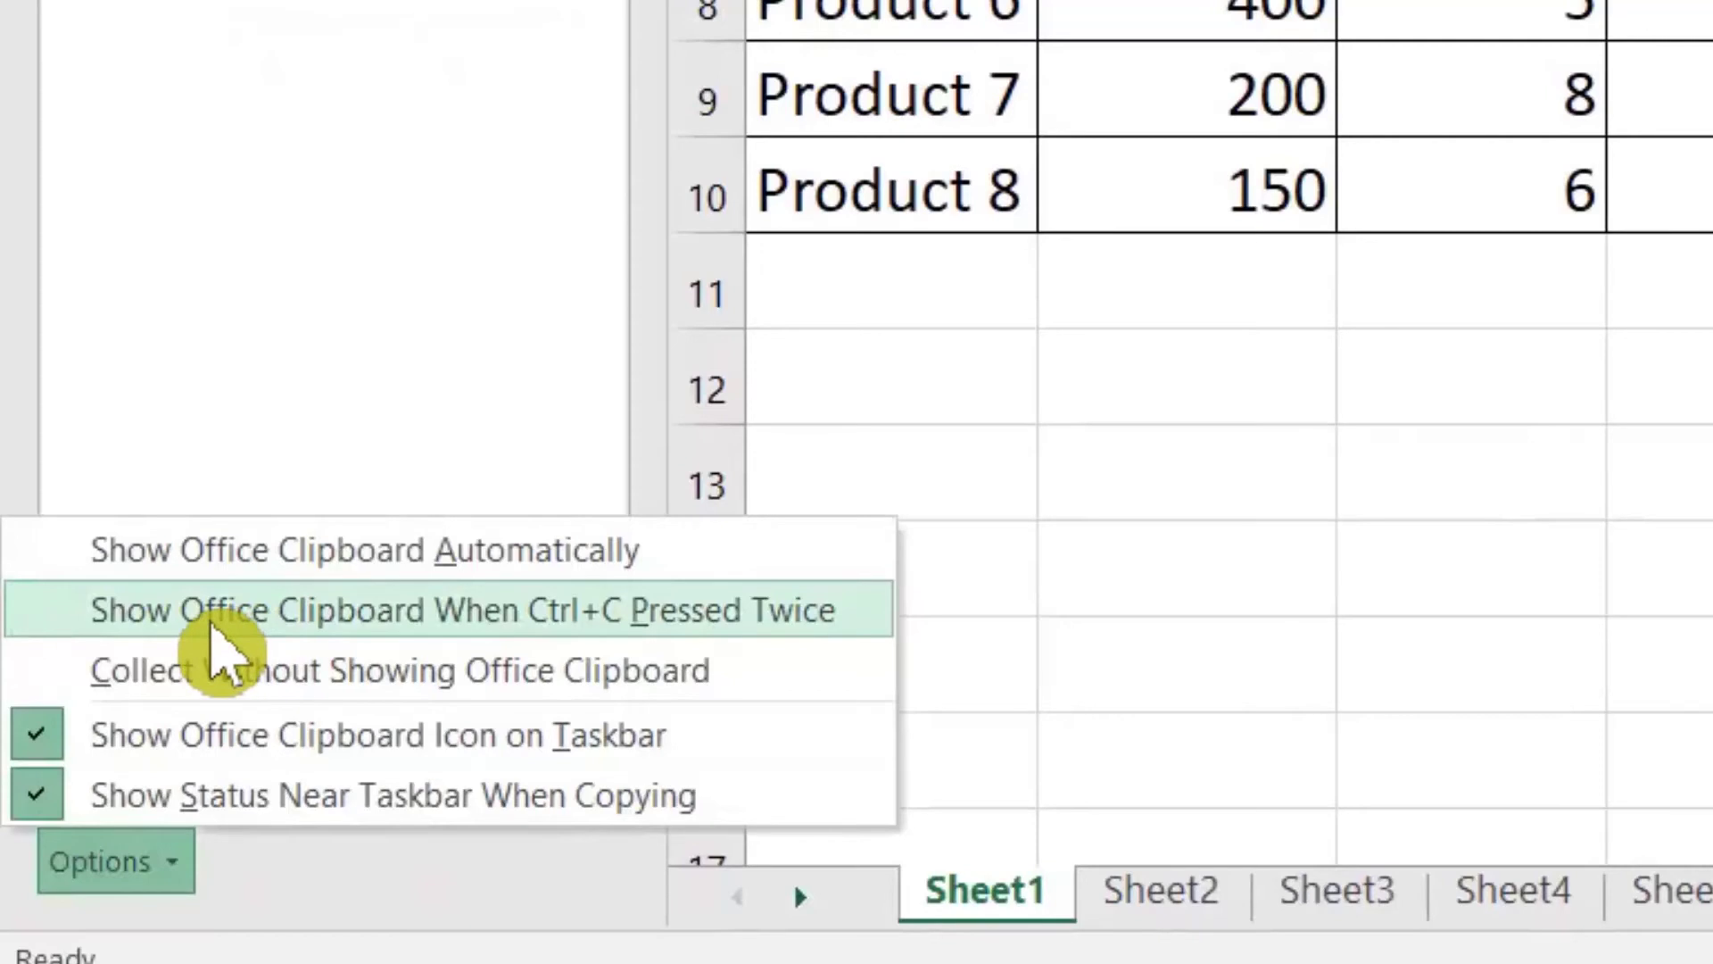
click(214, 625)
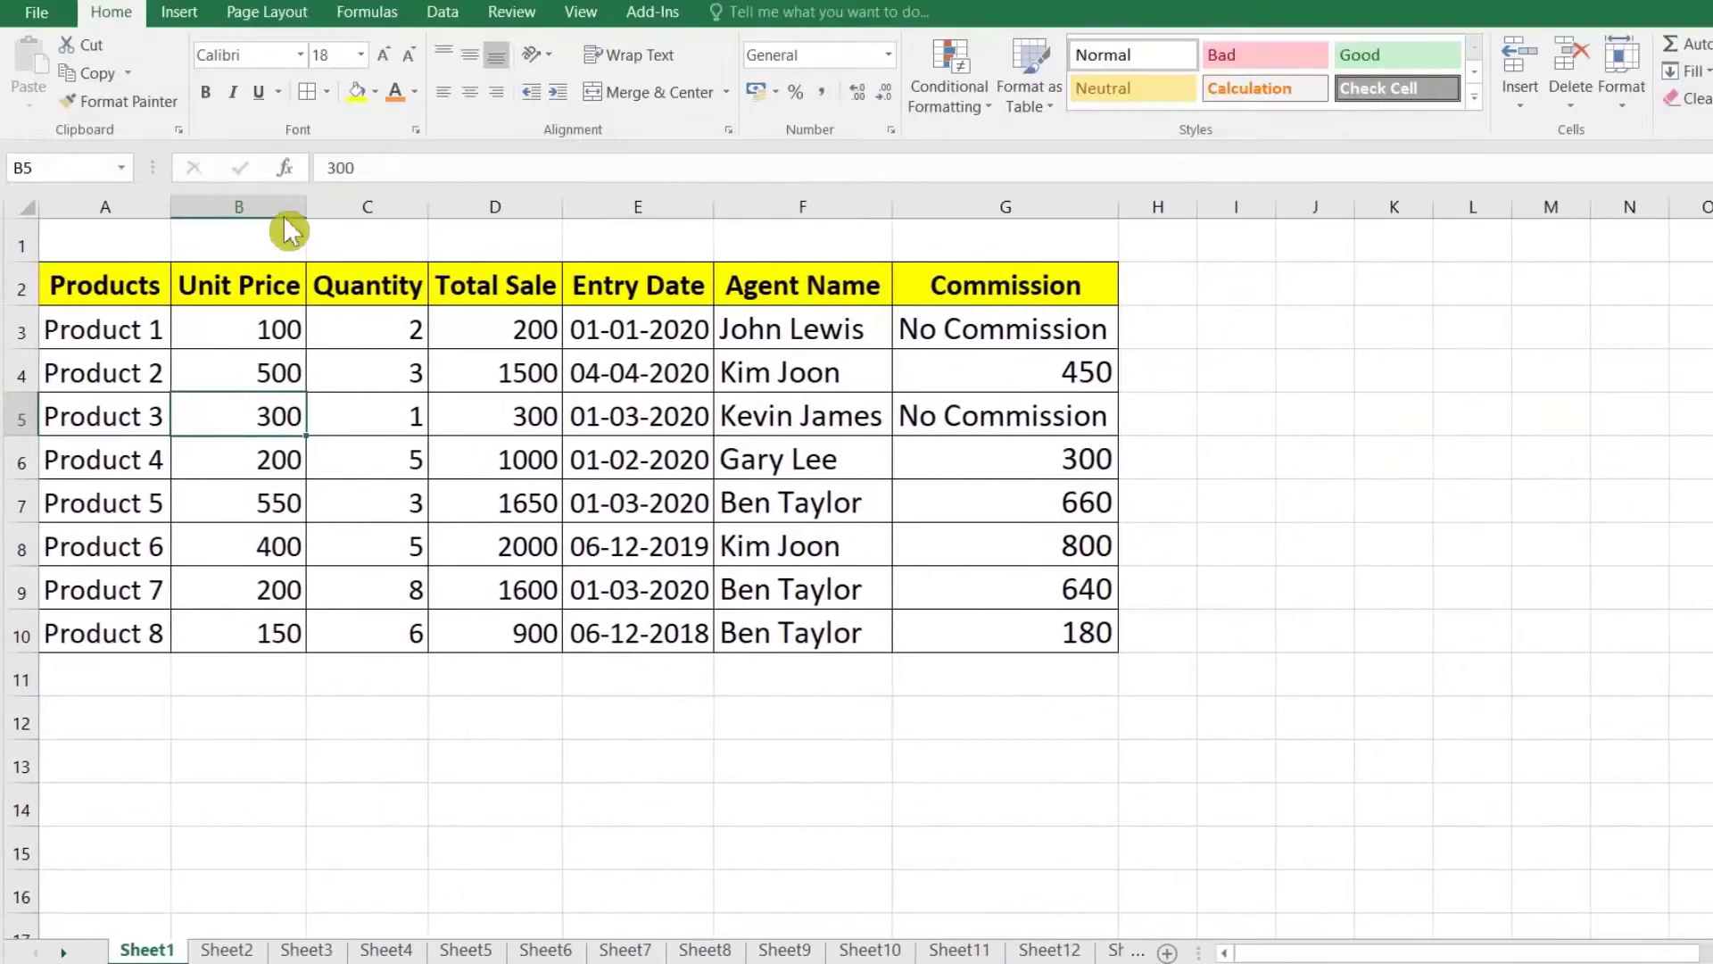
Step: Copy the Products and Unit Price columns to the Office Clipboard
drag(124, 319, 125, 373)
drag(104, 281, 114, 639)
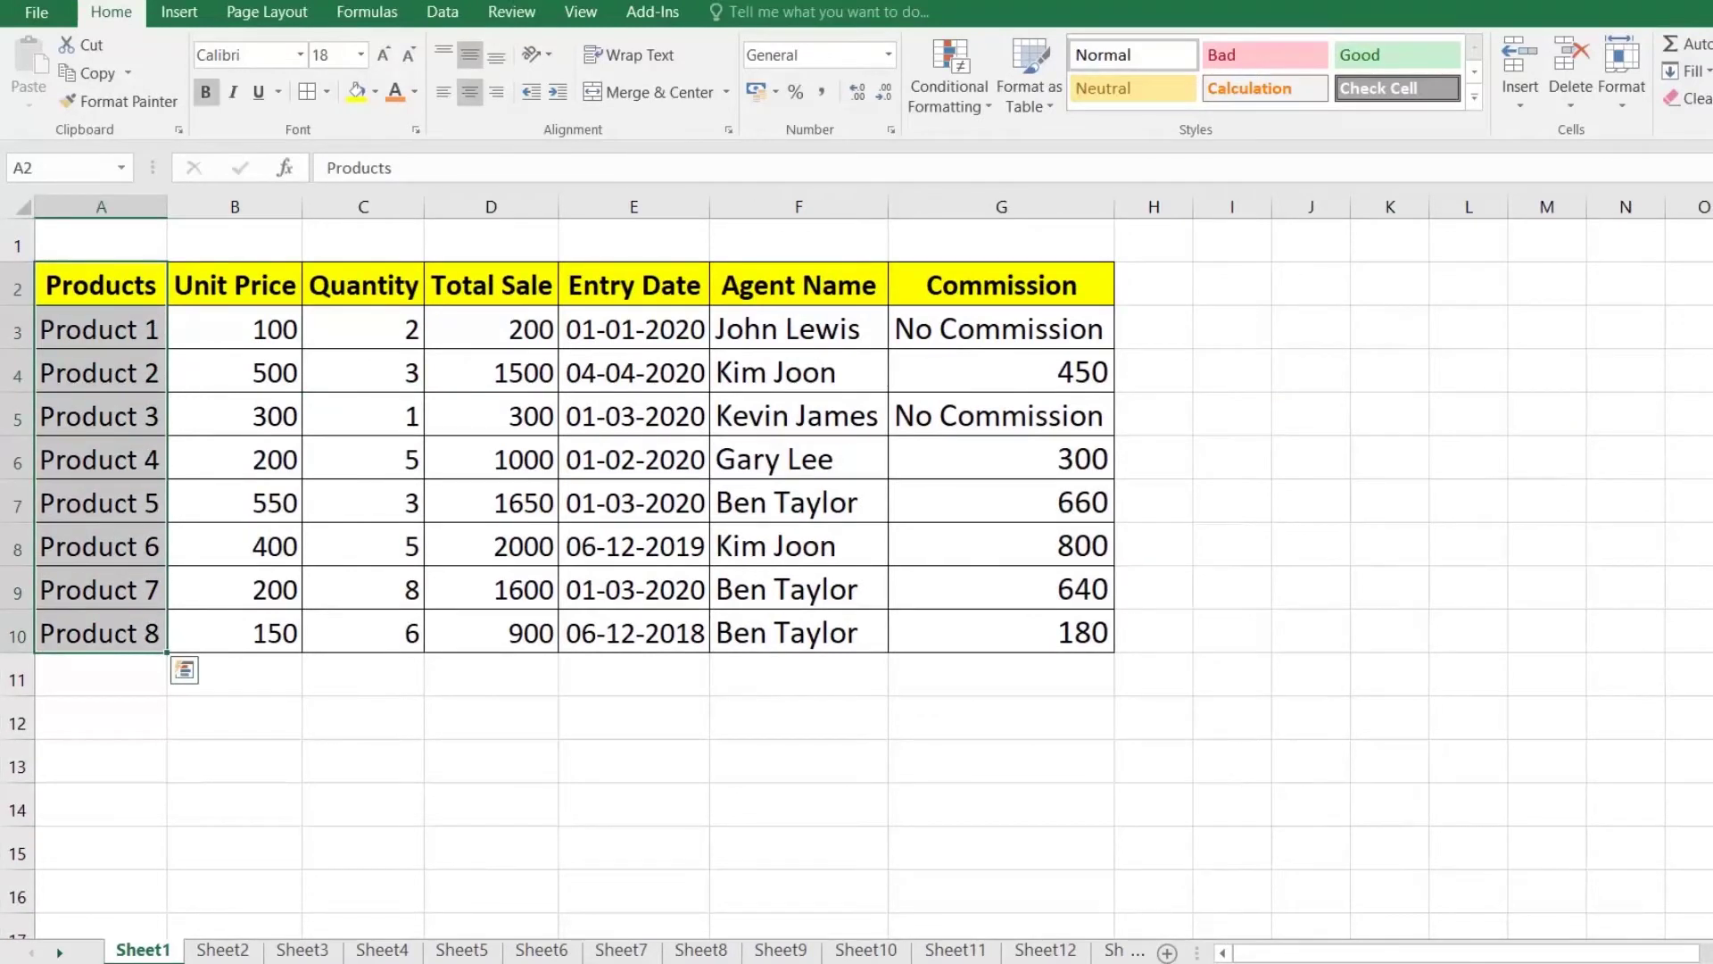
key(ctrl+c)
key(ctrl+c)
click(109, 366)
drag(570, 294, 575, 615)
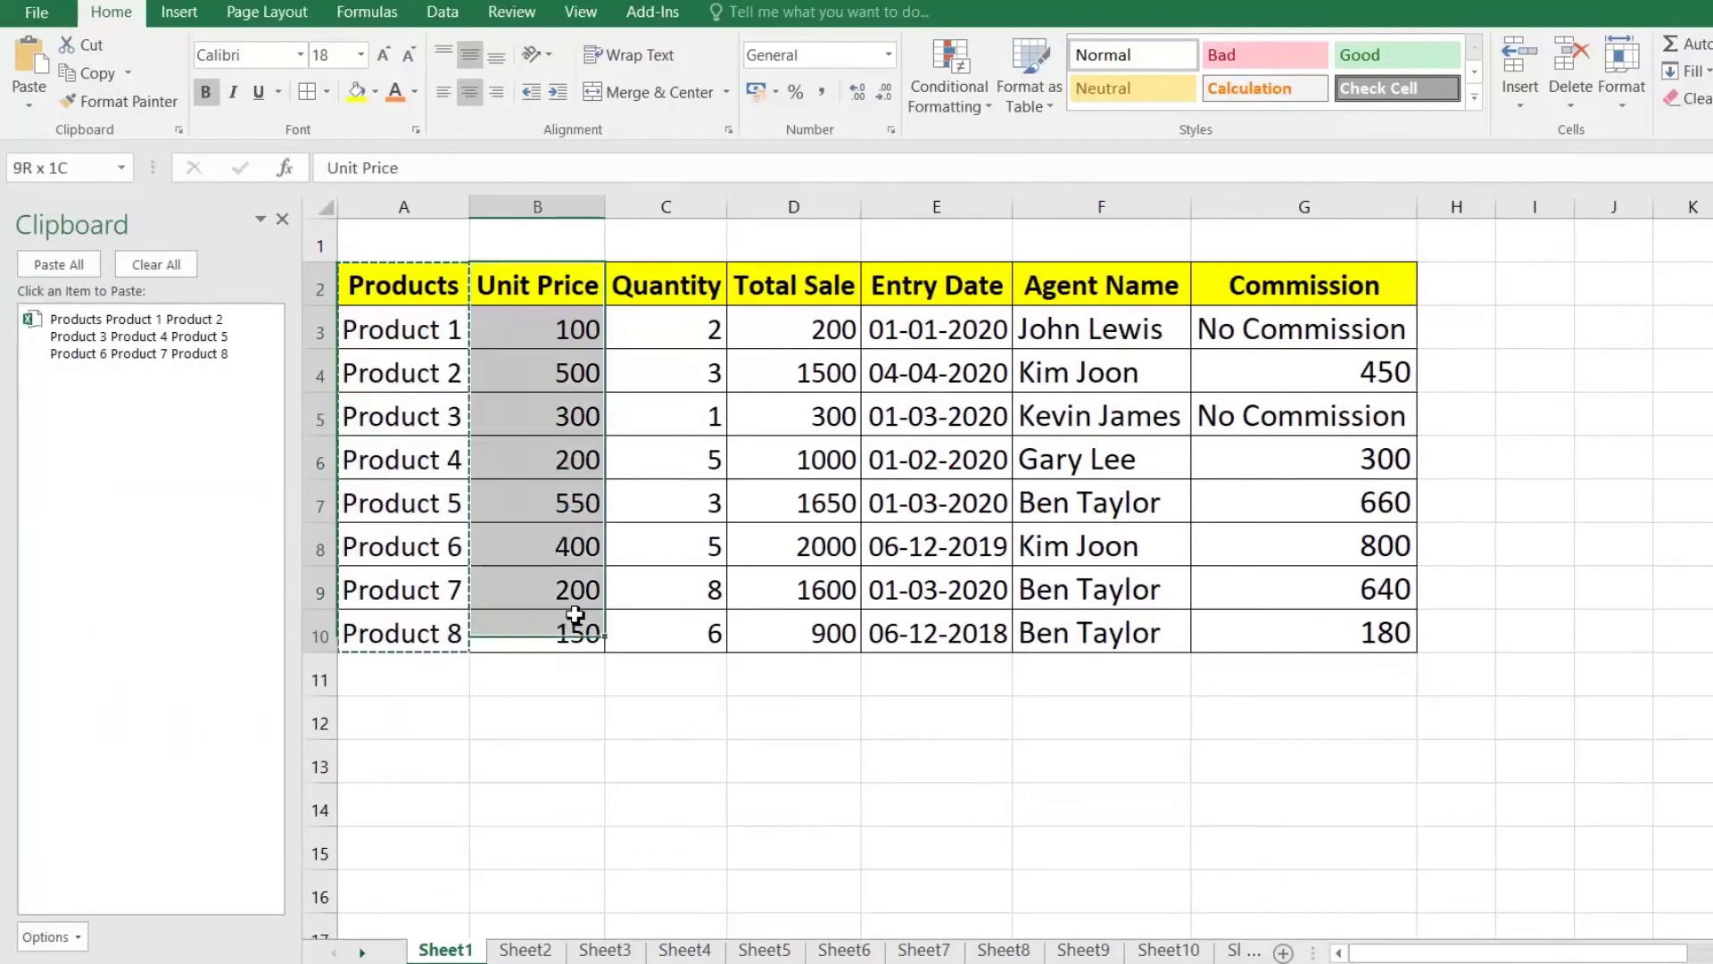
key(ctrl+c)
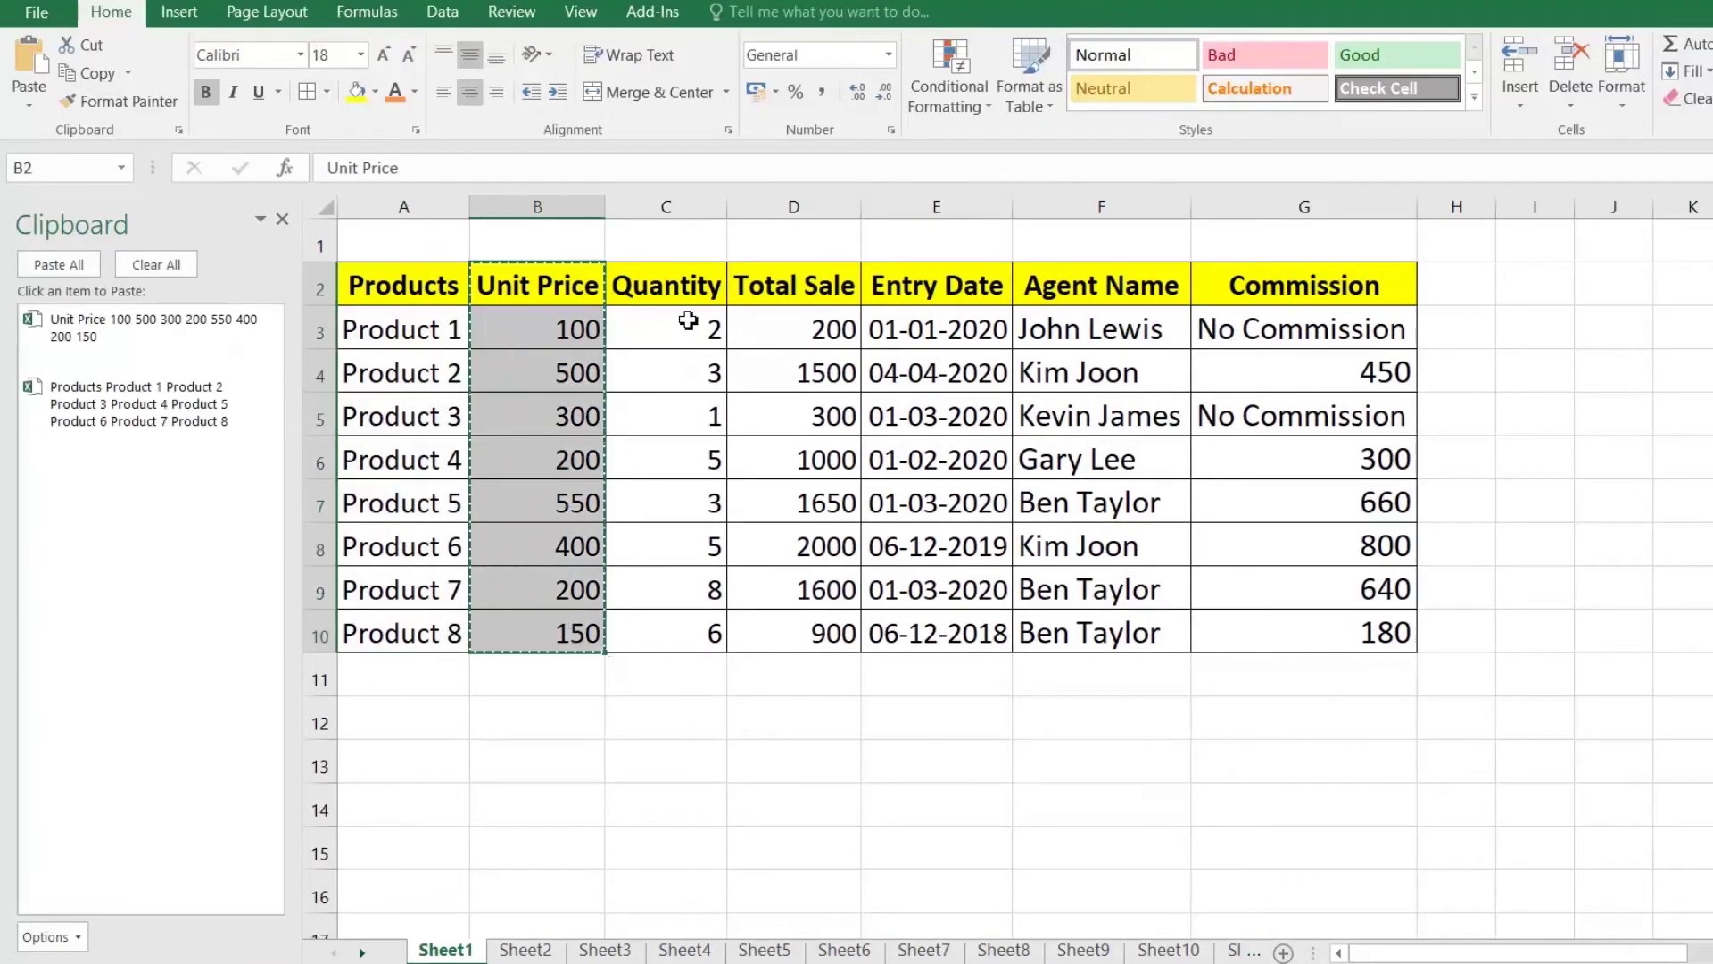
Step: Copy the Quantity and Total Sale columns to the clipboard
click(685, 285)
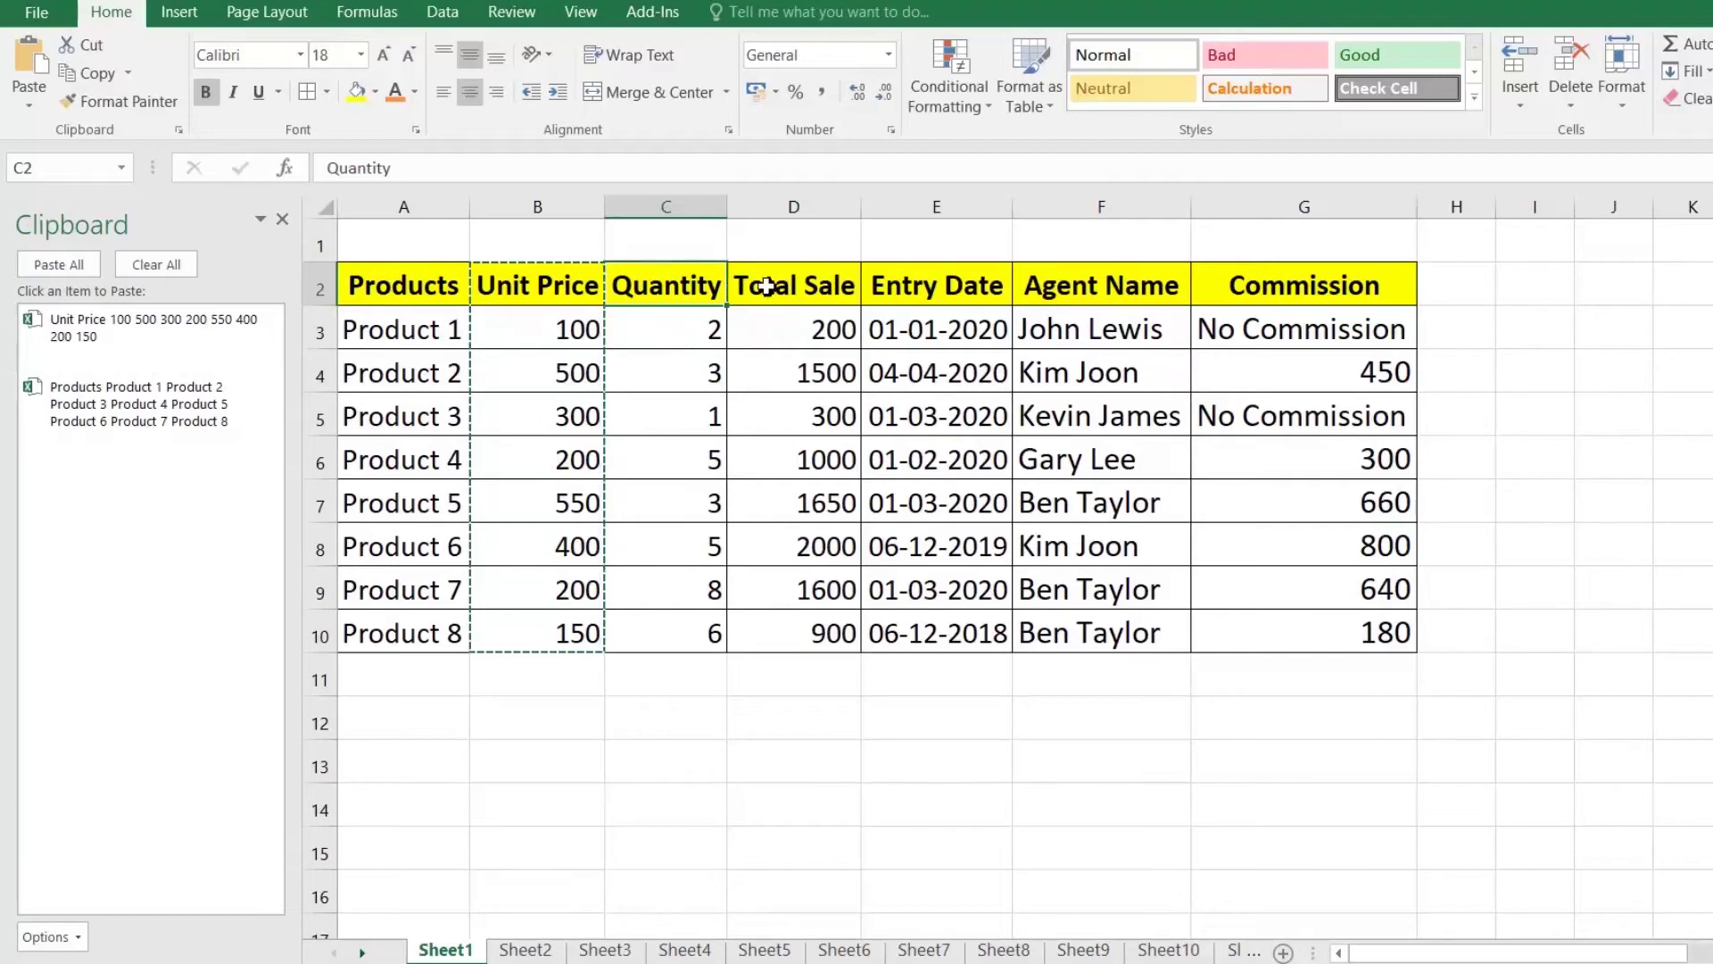
drag(700, 283, 705, 625)
key(ctrl+c)
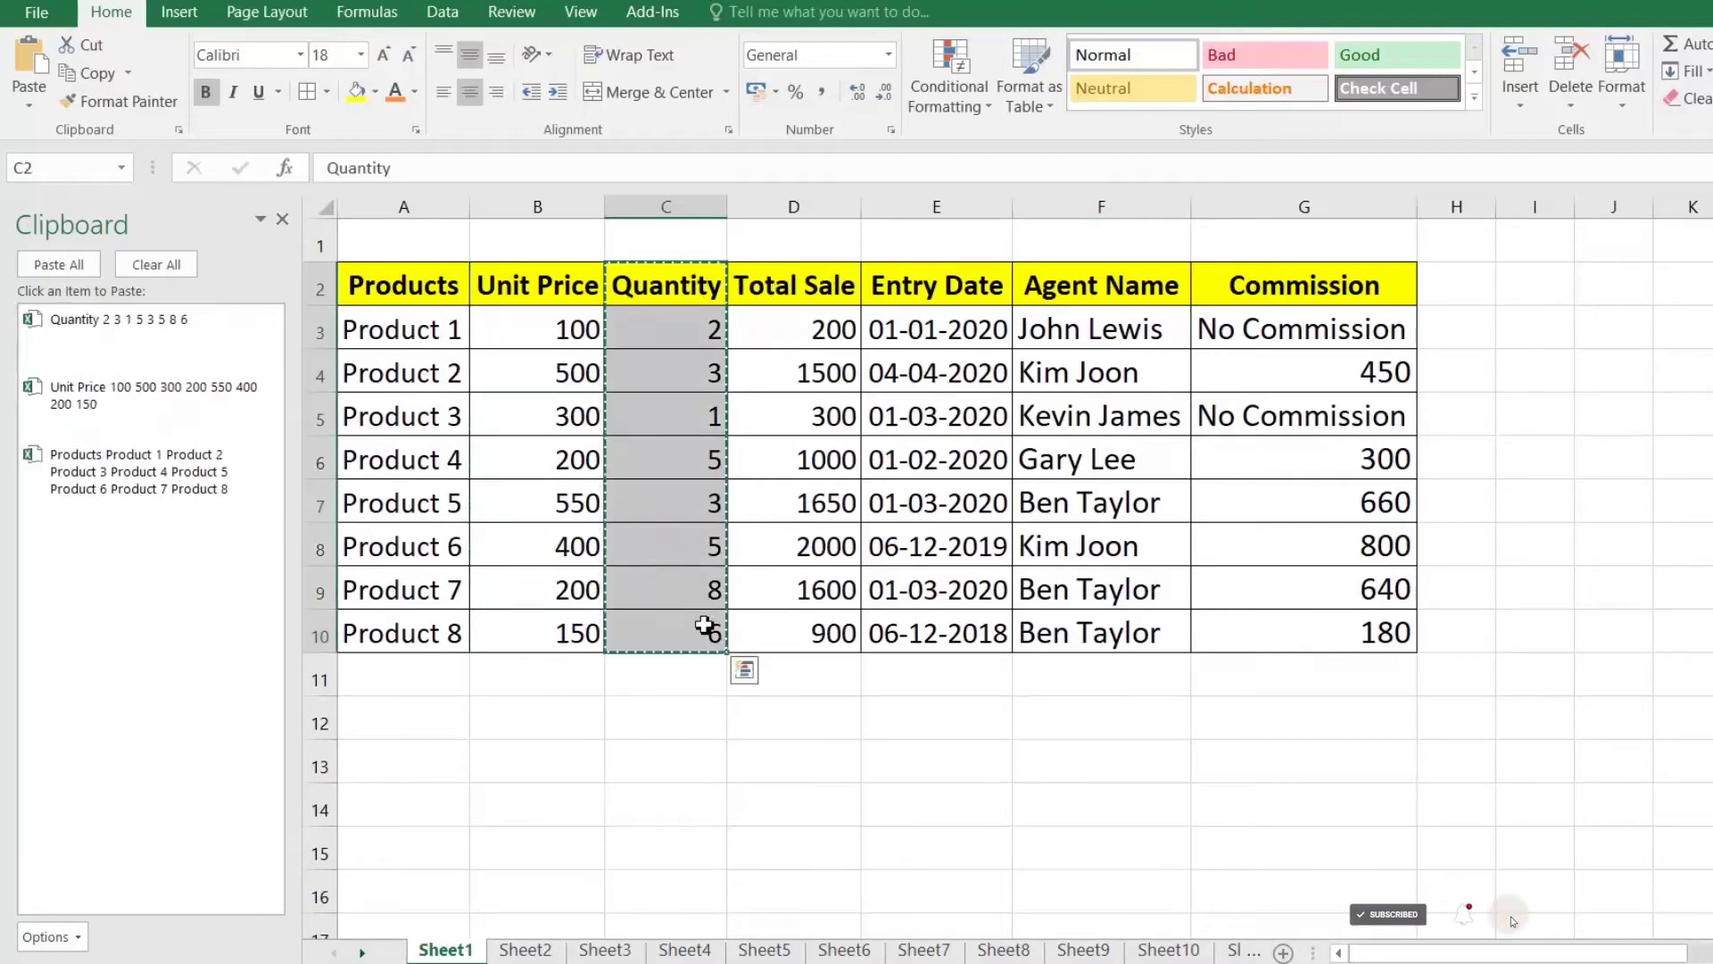
drag(822, 286, 833, 629)
key(ctrl+c)
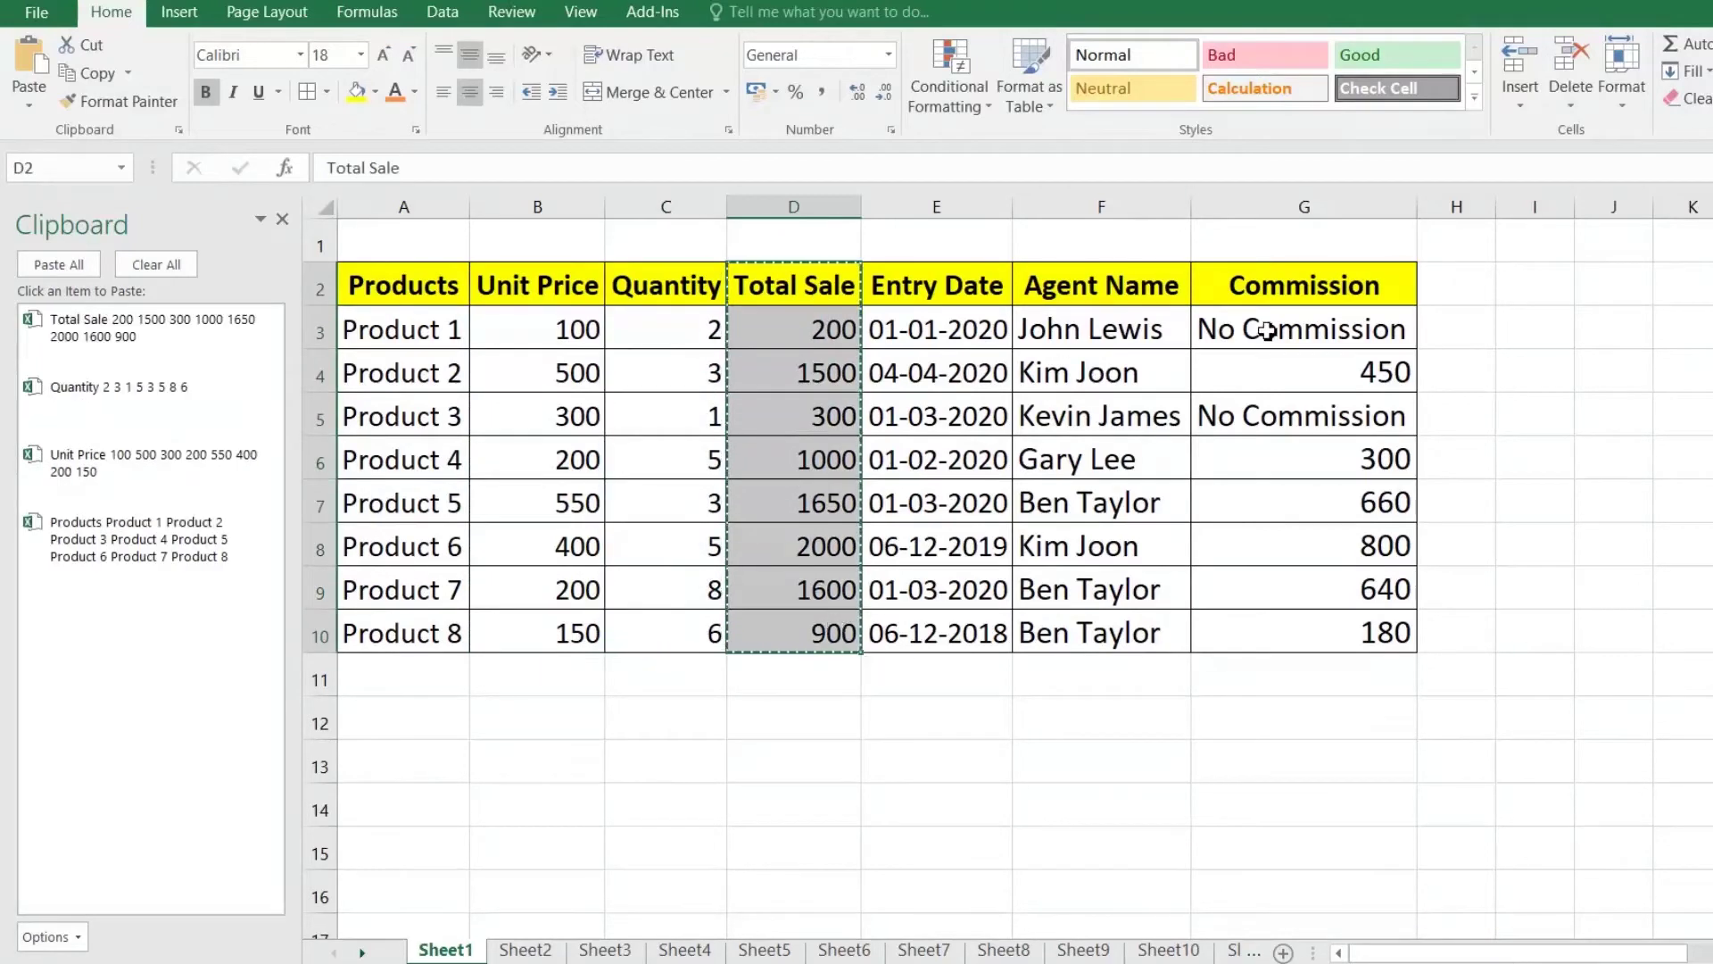
Step: Copy the Commission IF formula text from G3 without changing the cell
double_click(1268, 330)
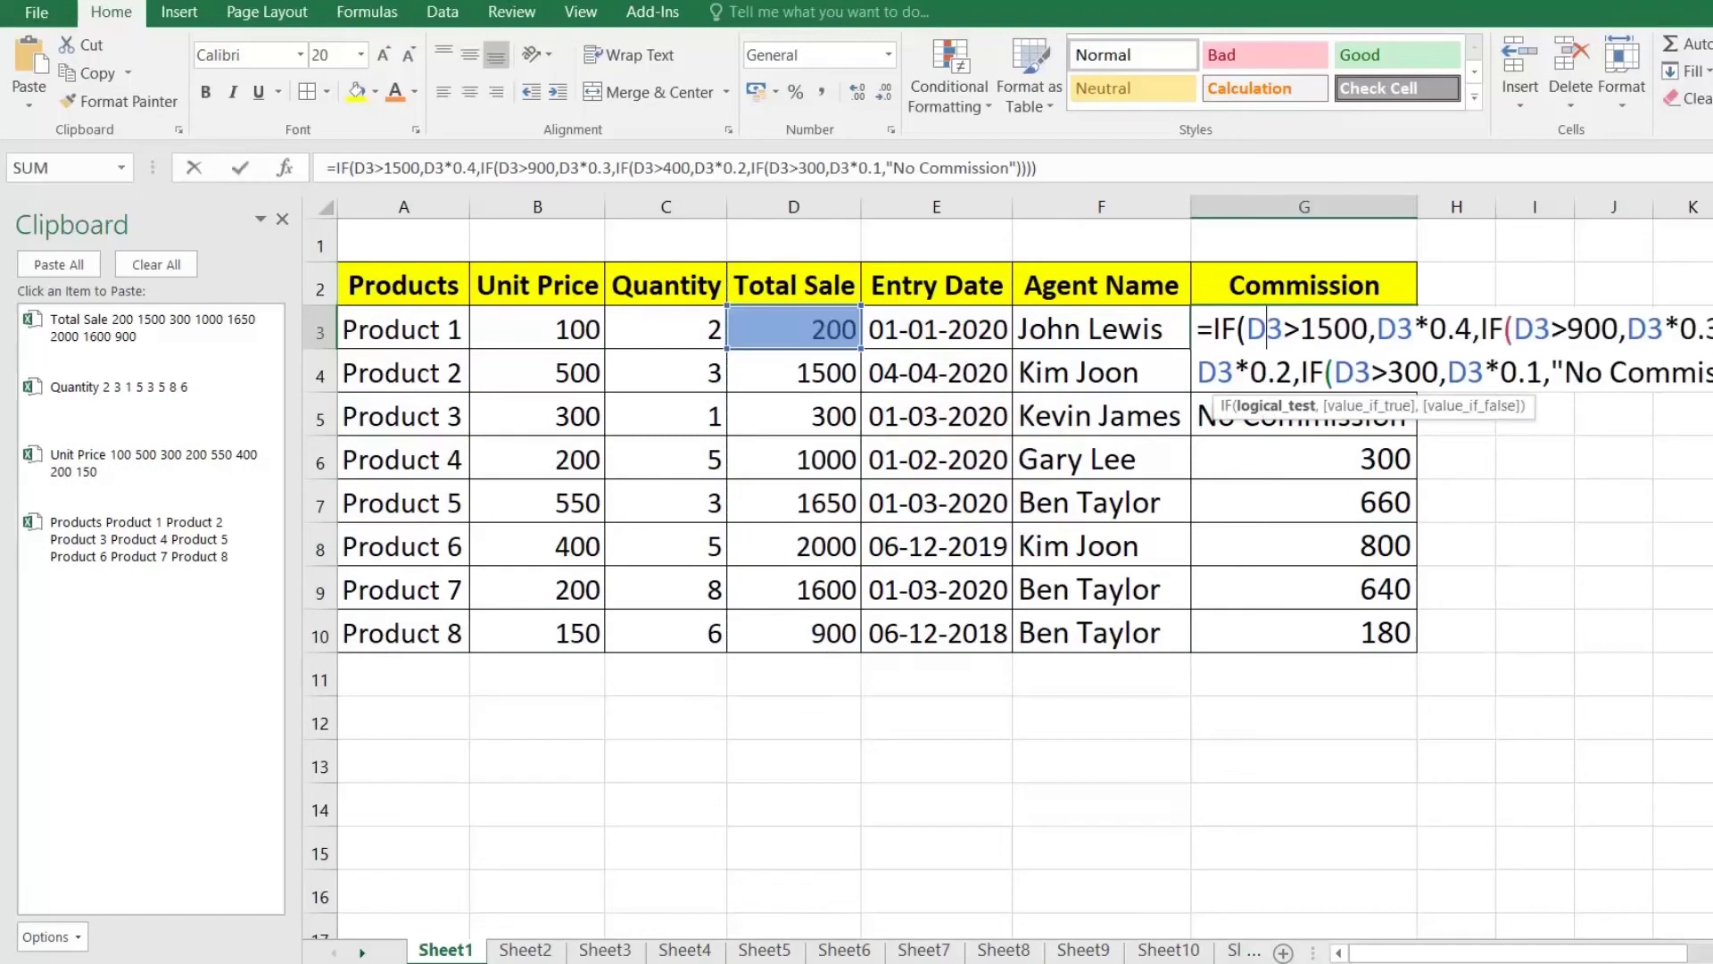
key(ctrl+shift+End)
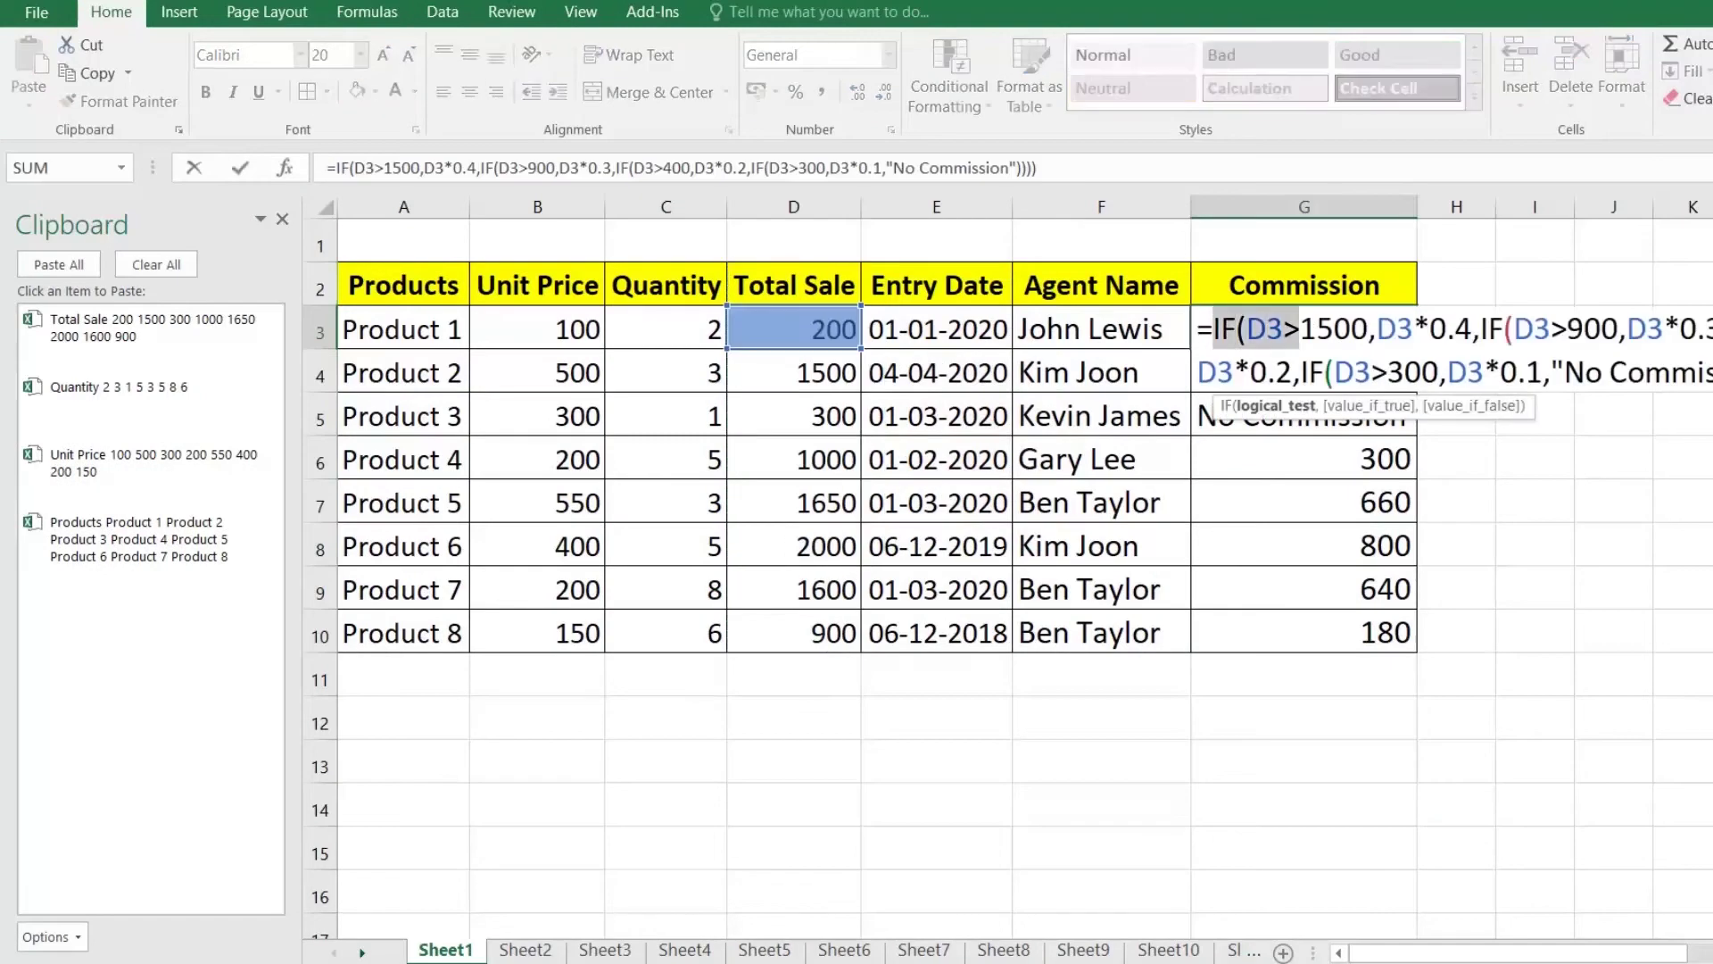
key(ctrl+c)
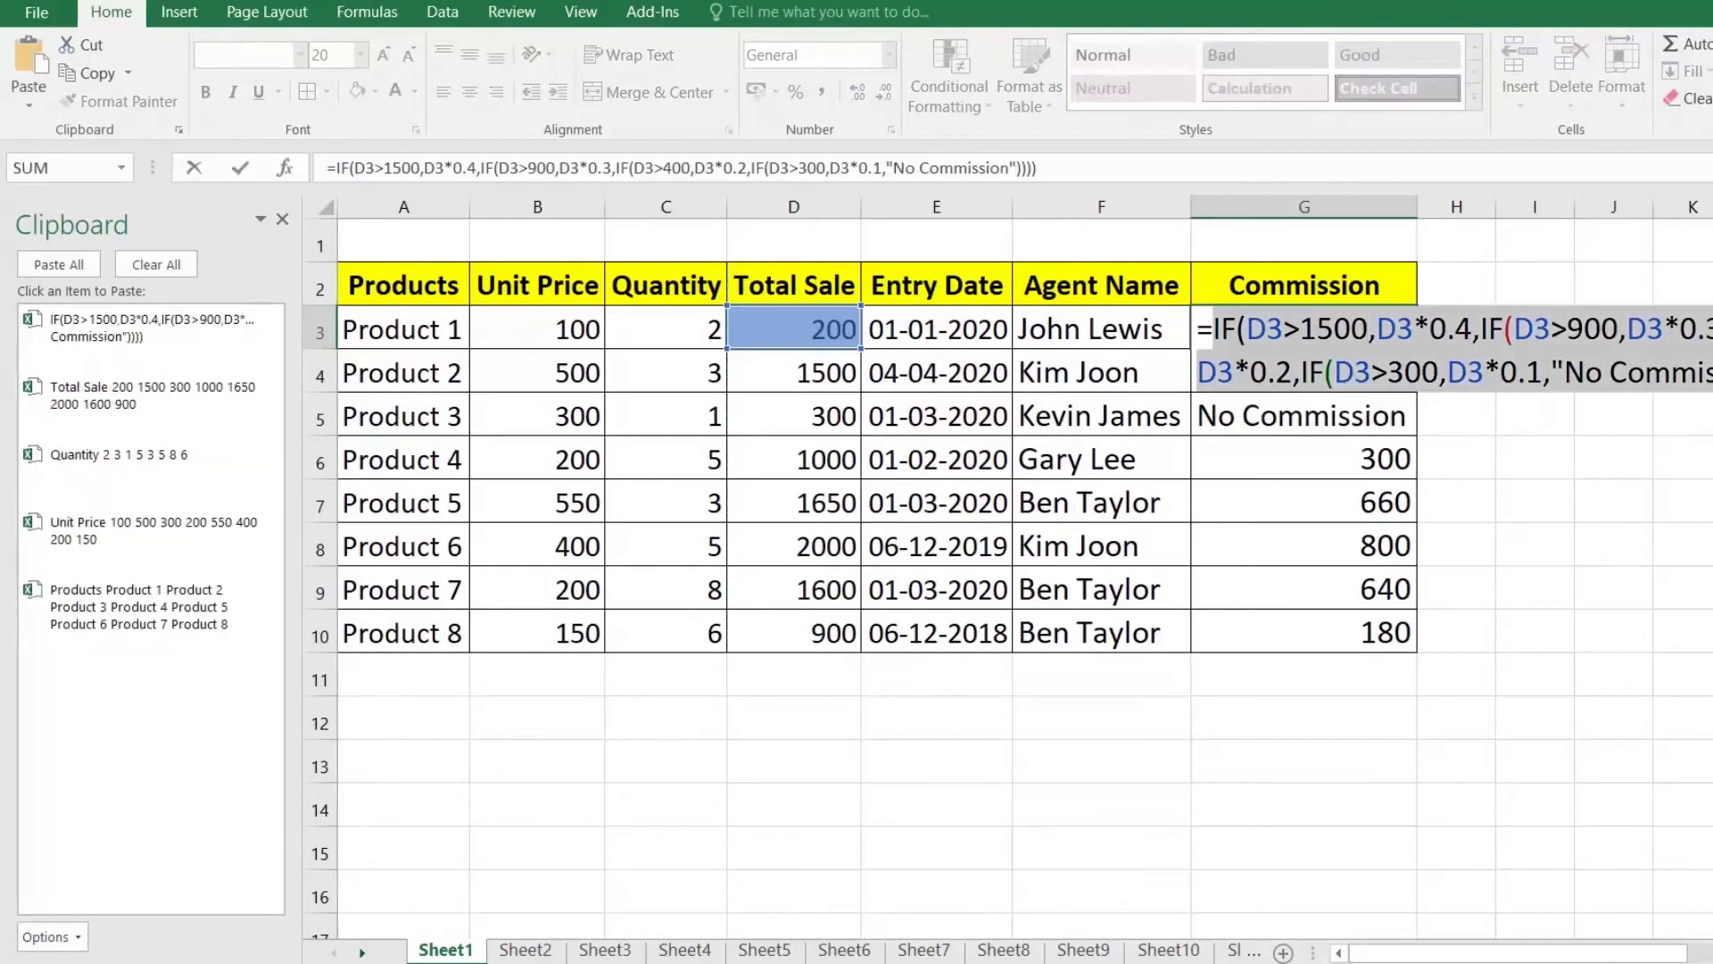
key(Escape)
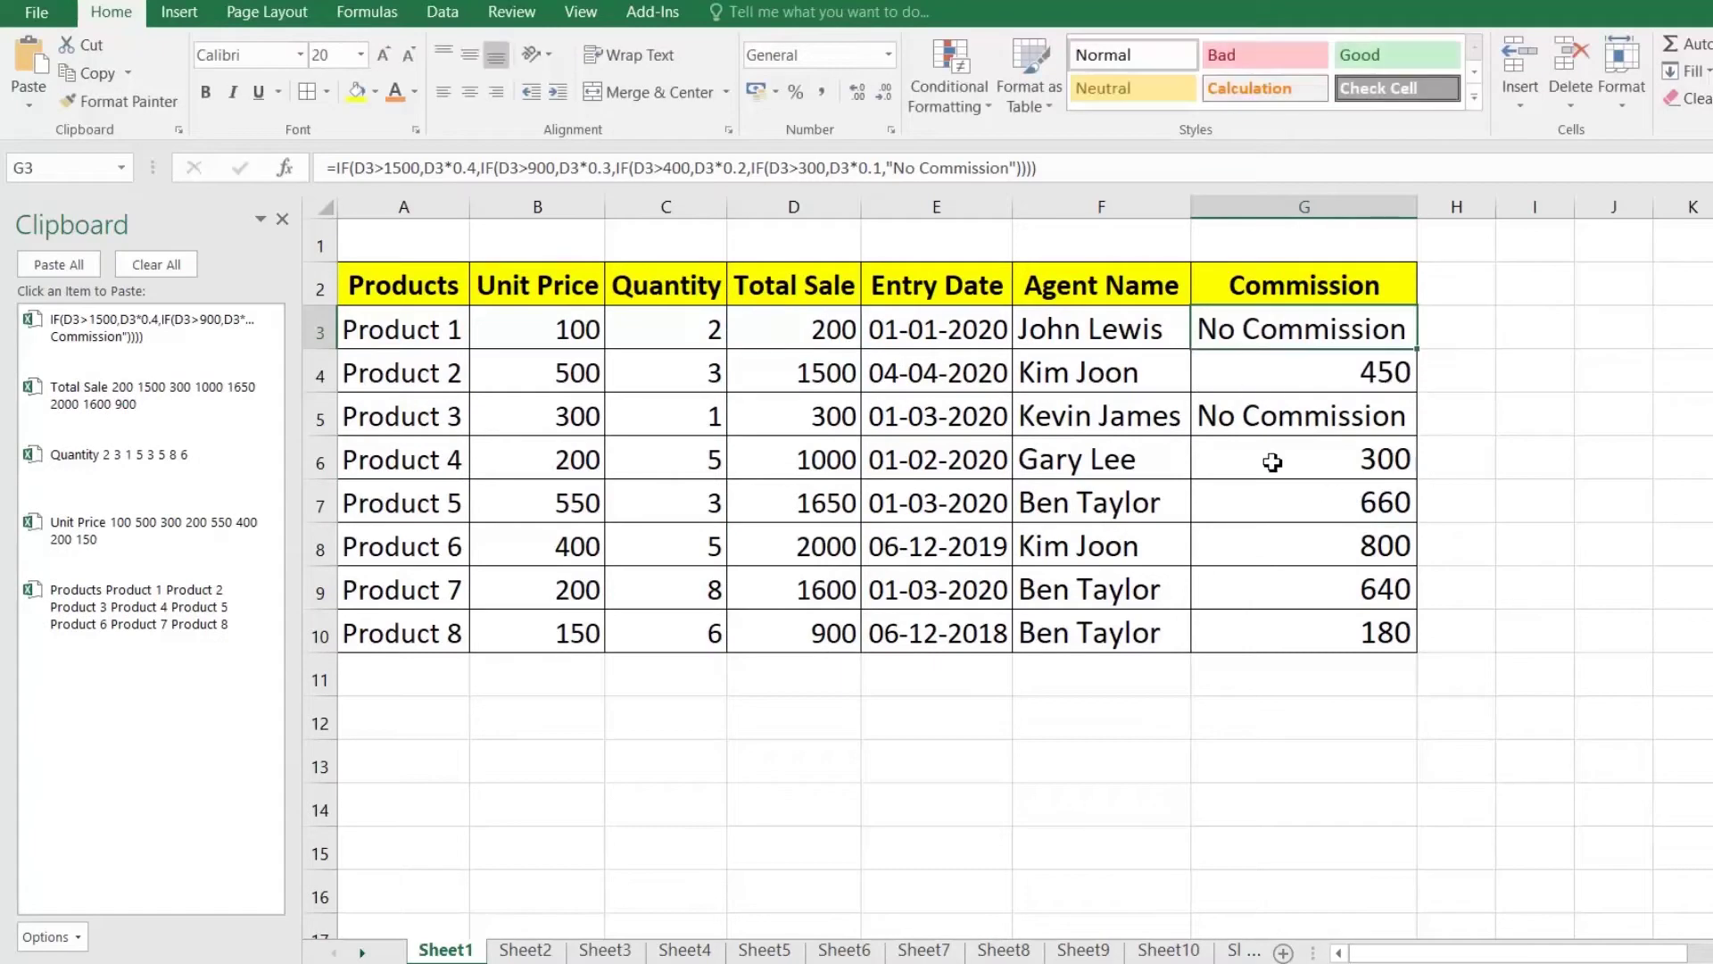
click(1273, 461)
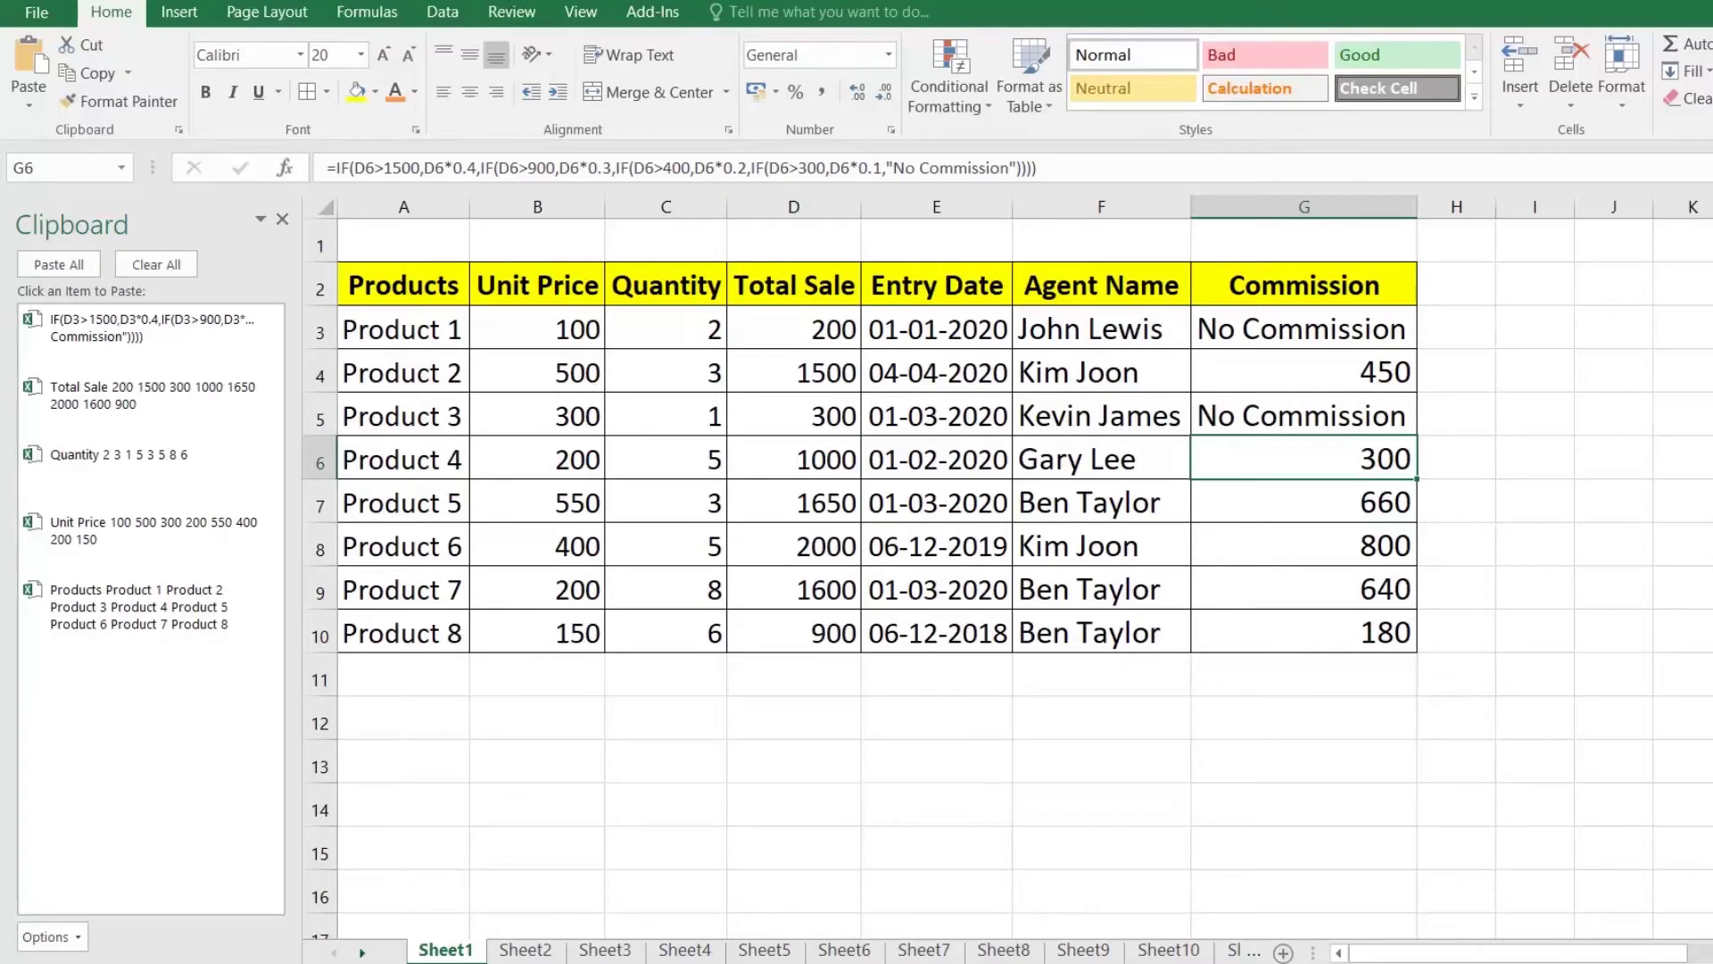
Step: In Book1, paste the Products column from the clipboard starting at A3
click(414, 949)
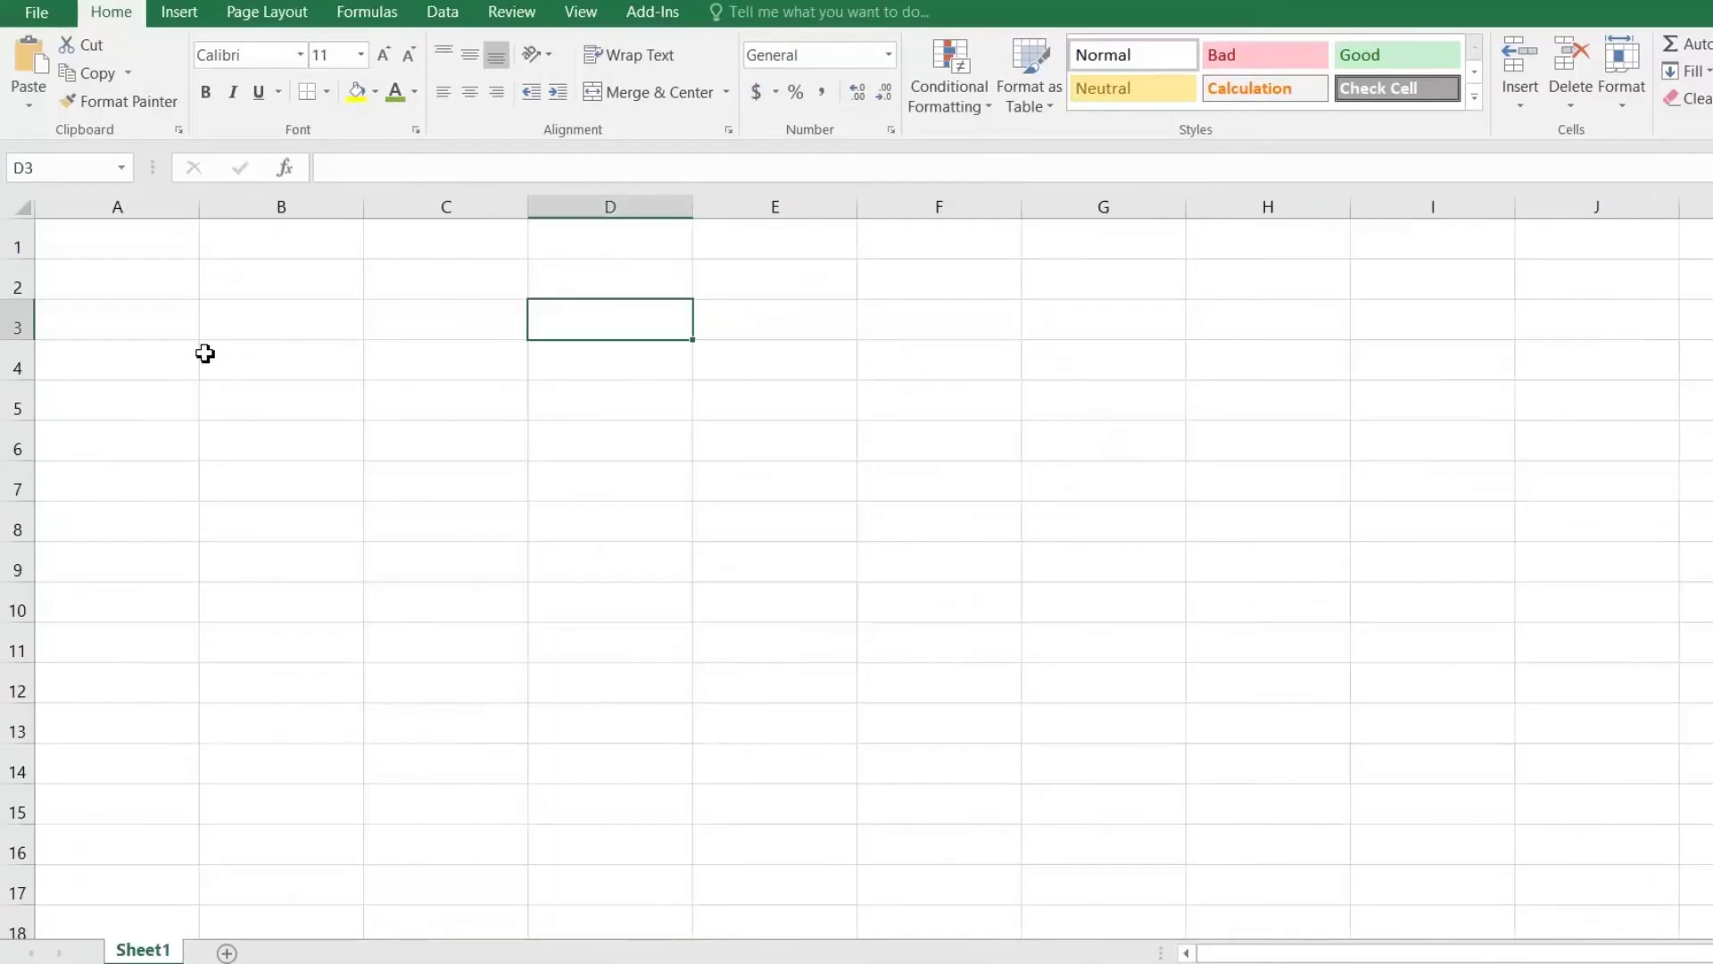
click(138, 325)
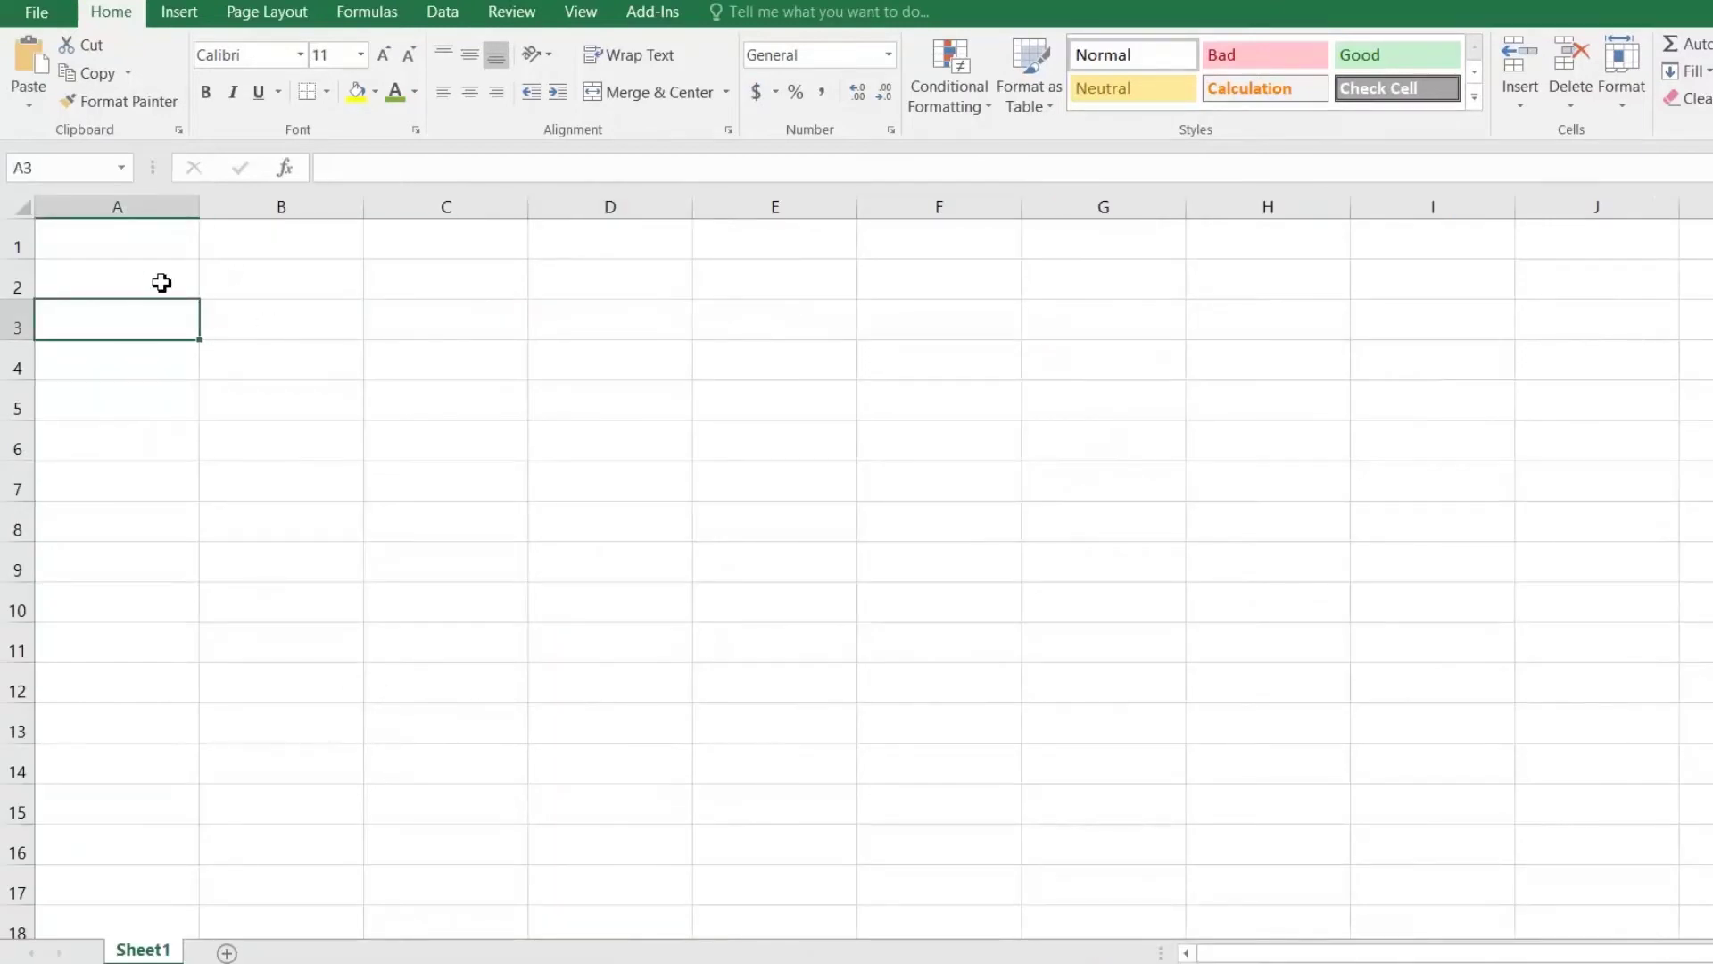
click(181, 130)
click(181, 131)
click(182, 131)
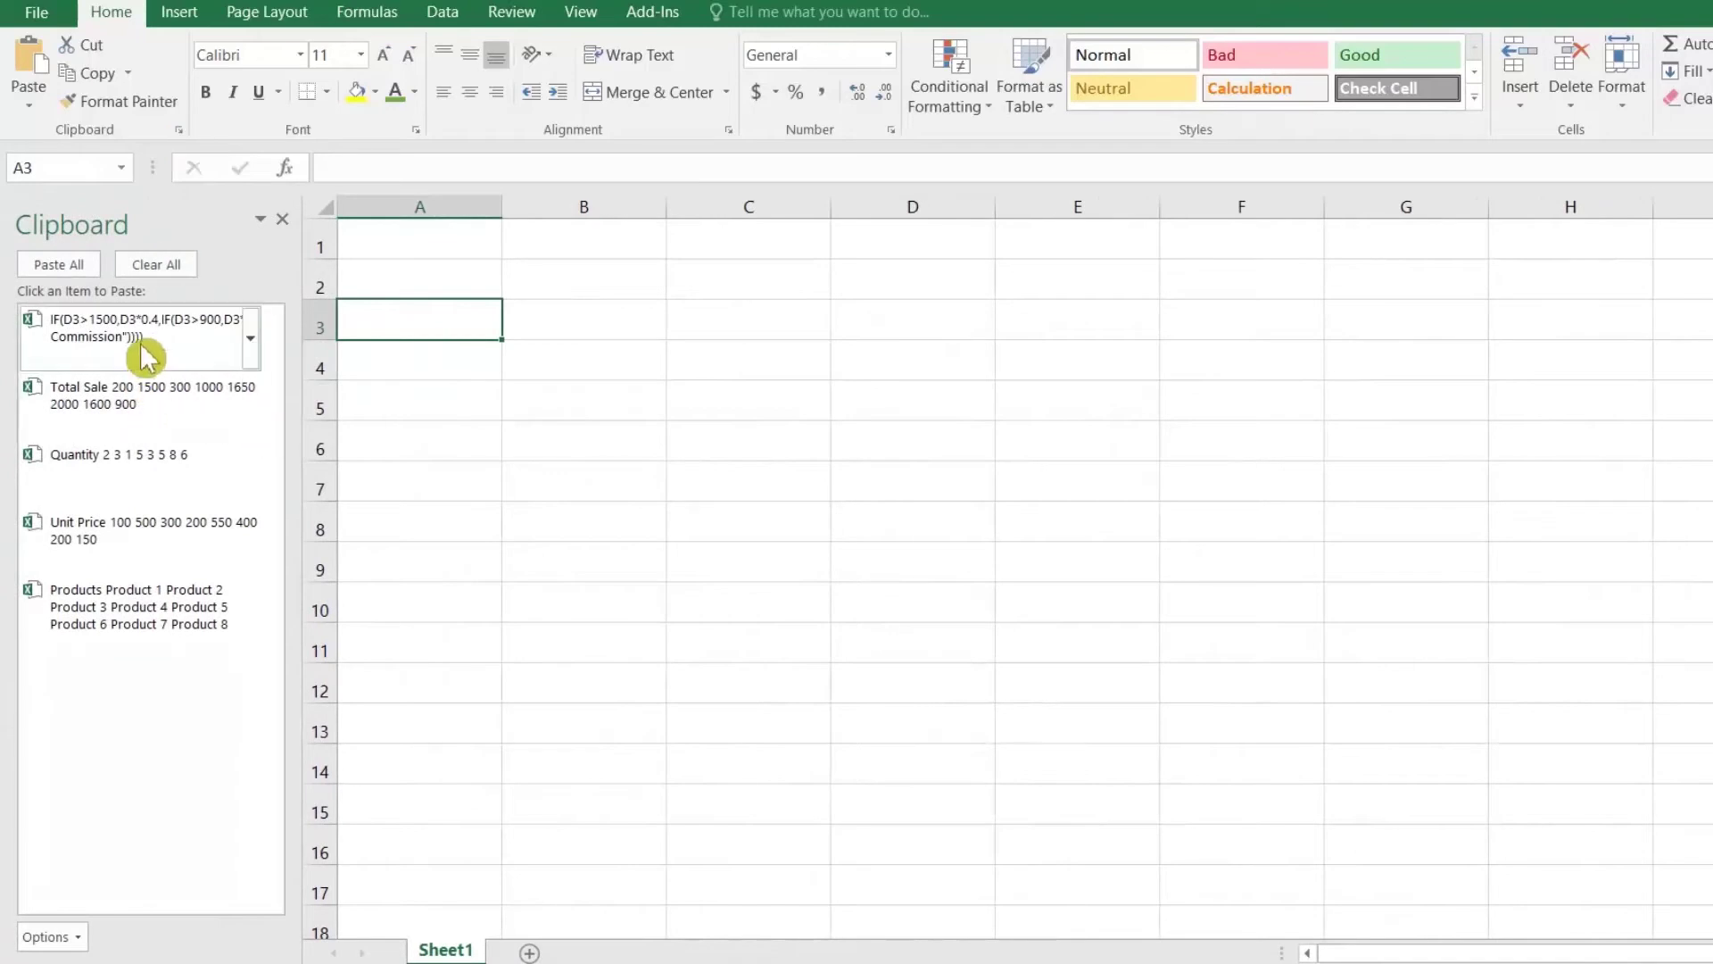
click(172, 617)
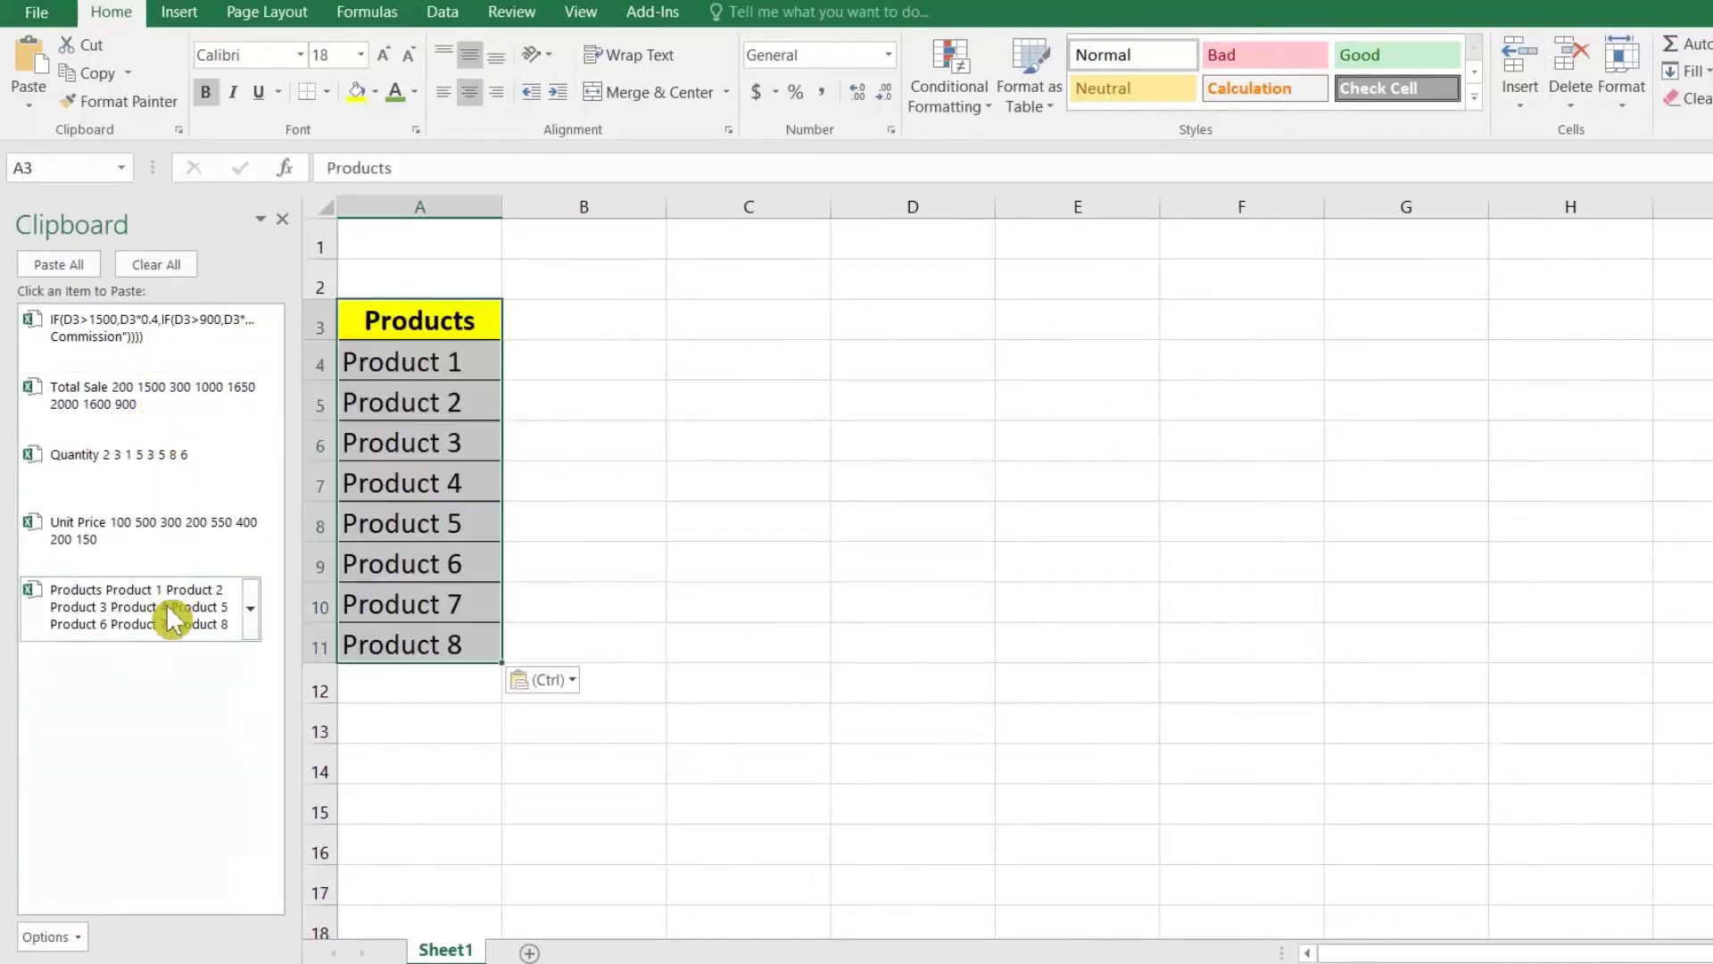
Step: Paste the Quantity and Unit Price columns into B3 and C3
click(541, 332)
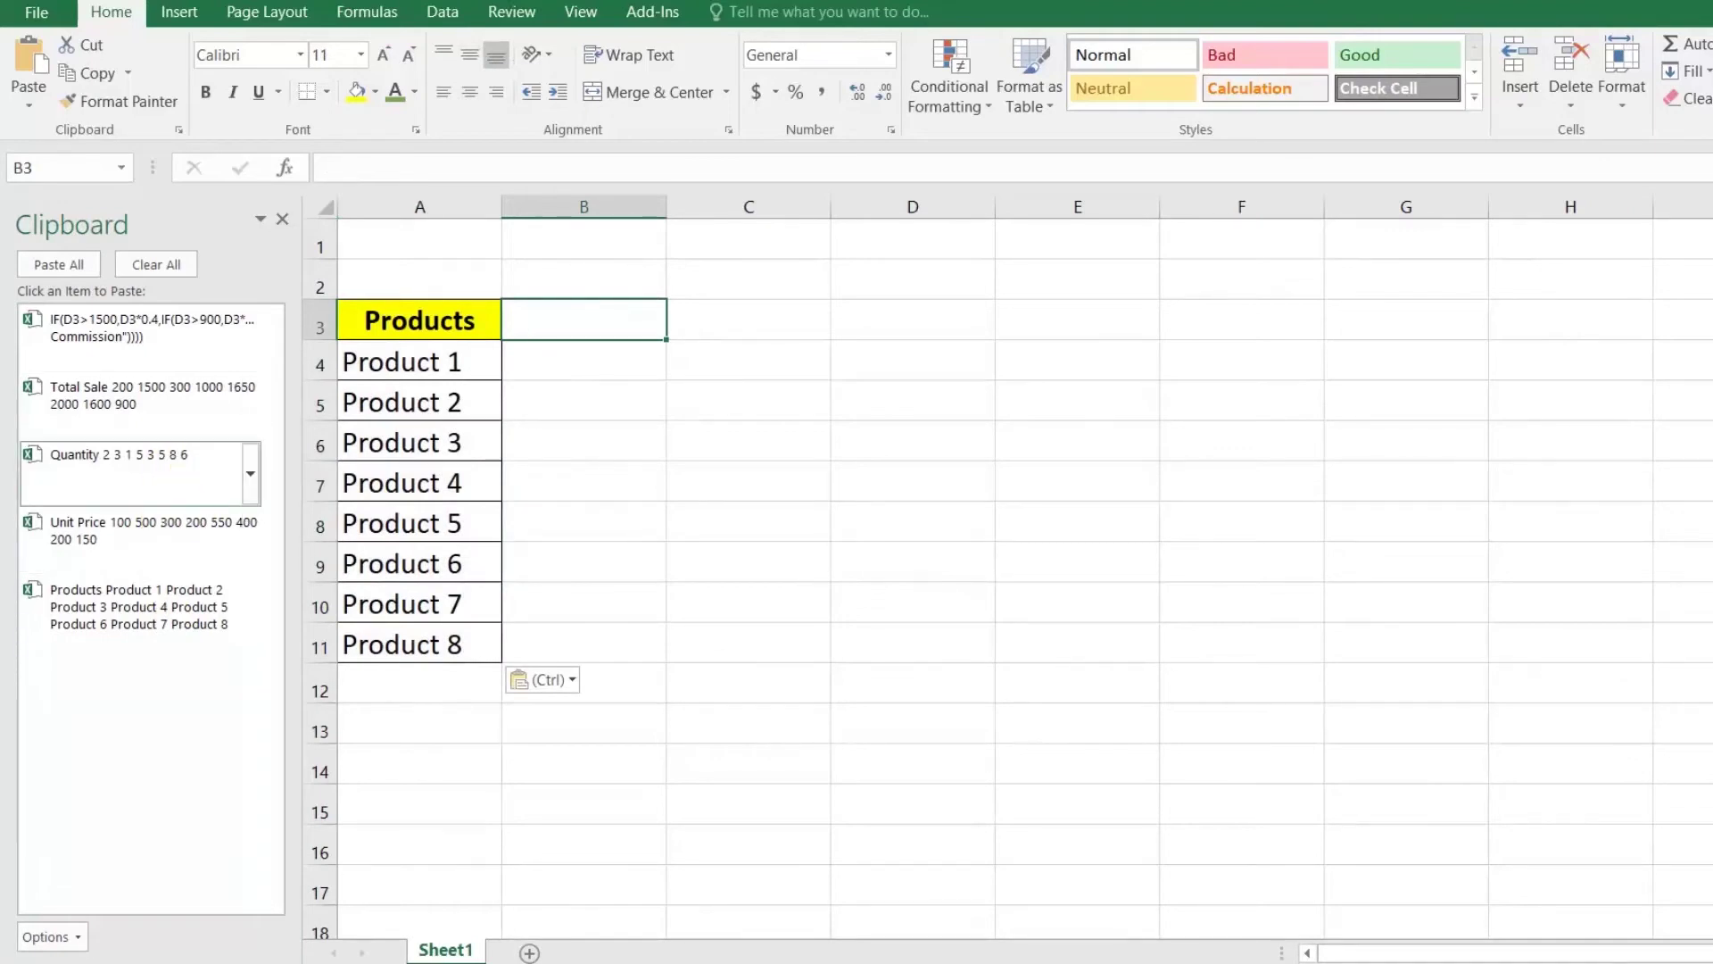
click(119, 460)
click(705, 325)
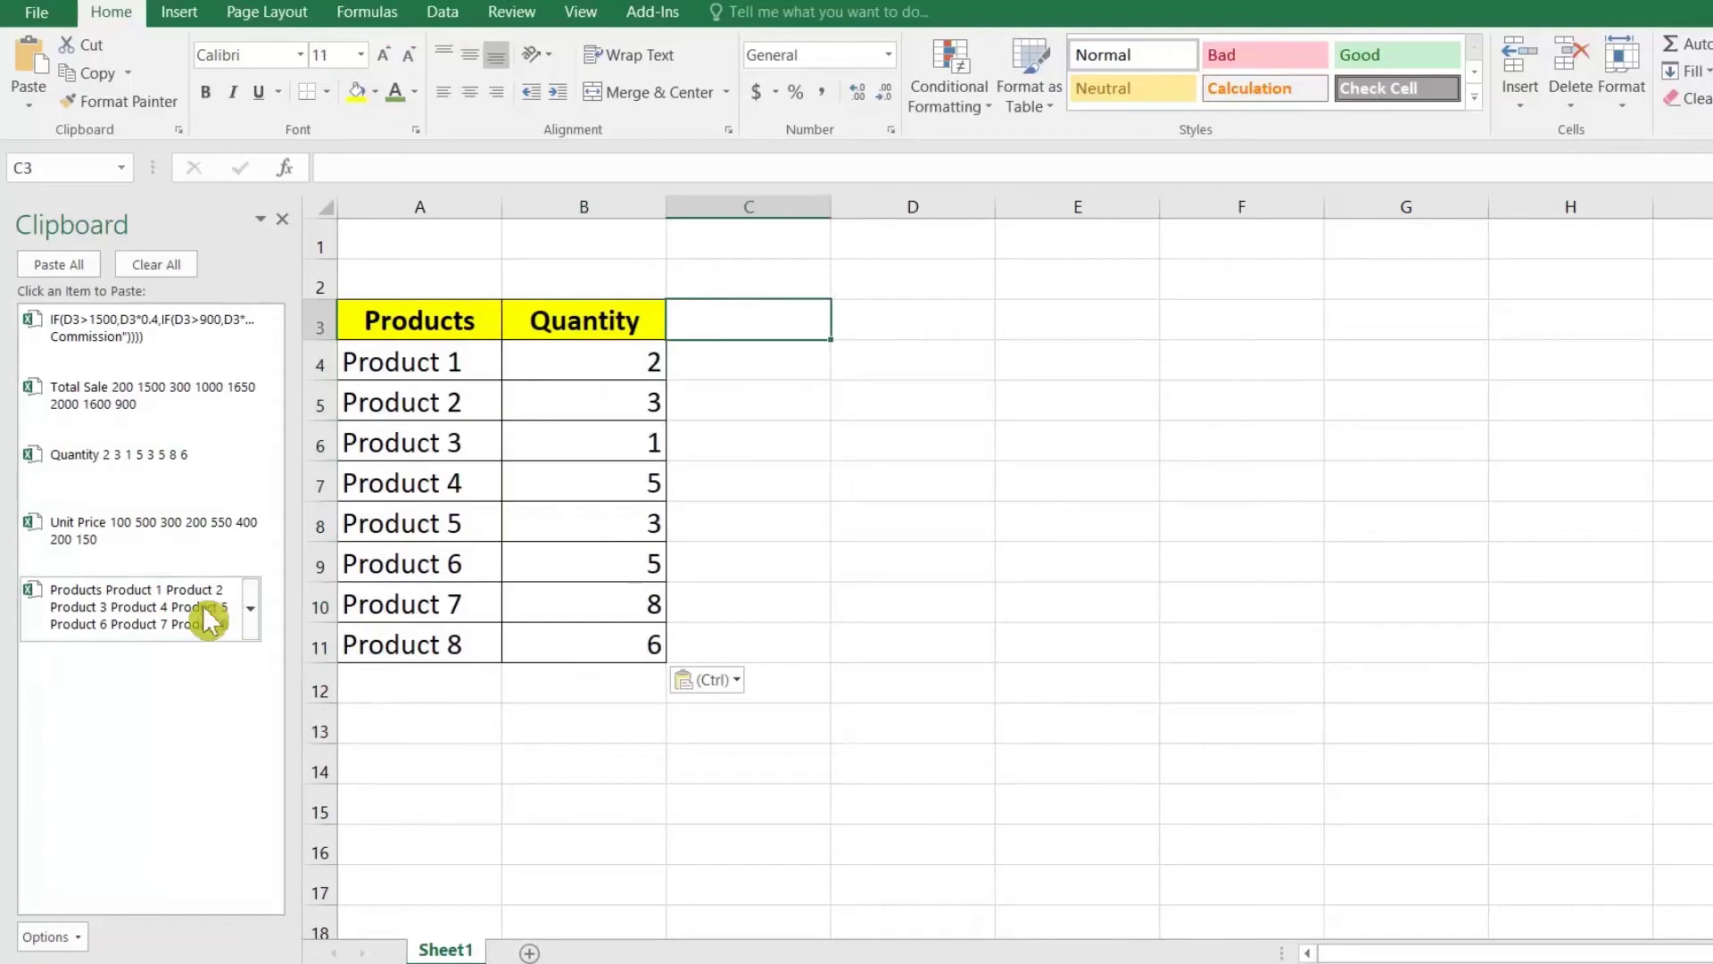
click(178, 535)
Step: Copy the Unit Price header into D3 and replace it with Total
click(872, 332)
click(774, 328)
key(ctrl+c)
click(929, 321)
key(ctrl+v)
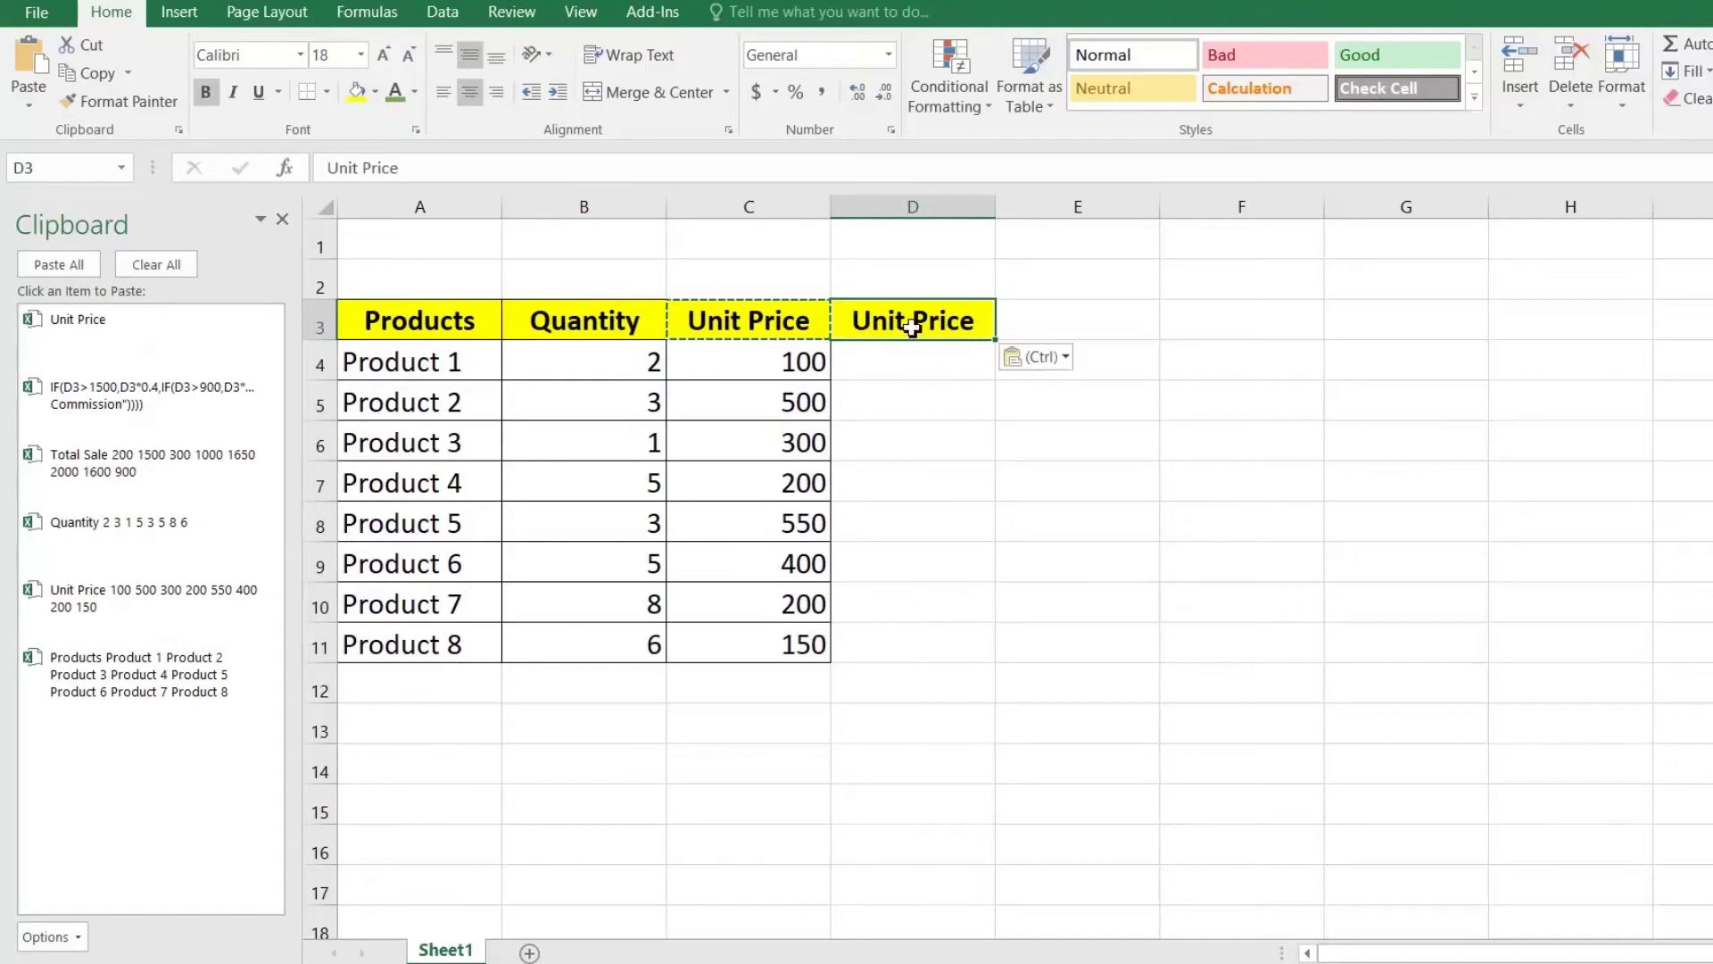
text(Total)
key(Return)
Step: Enter =B4*C4 in D4 and fill it down to D11
text(=)
key(Left)
key(Left)
text(*)
key(Left)
key(Return)
click(969, 370)
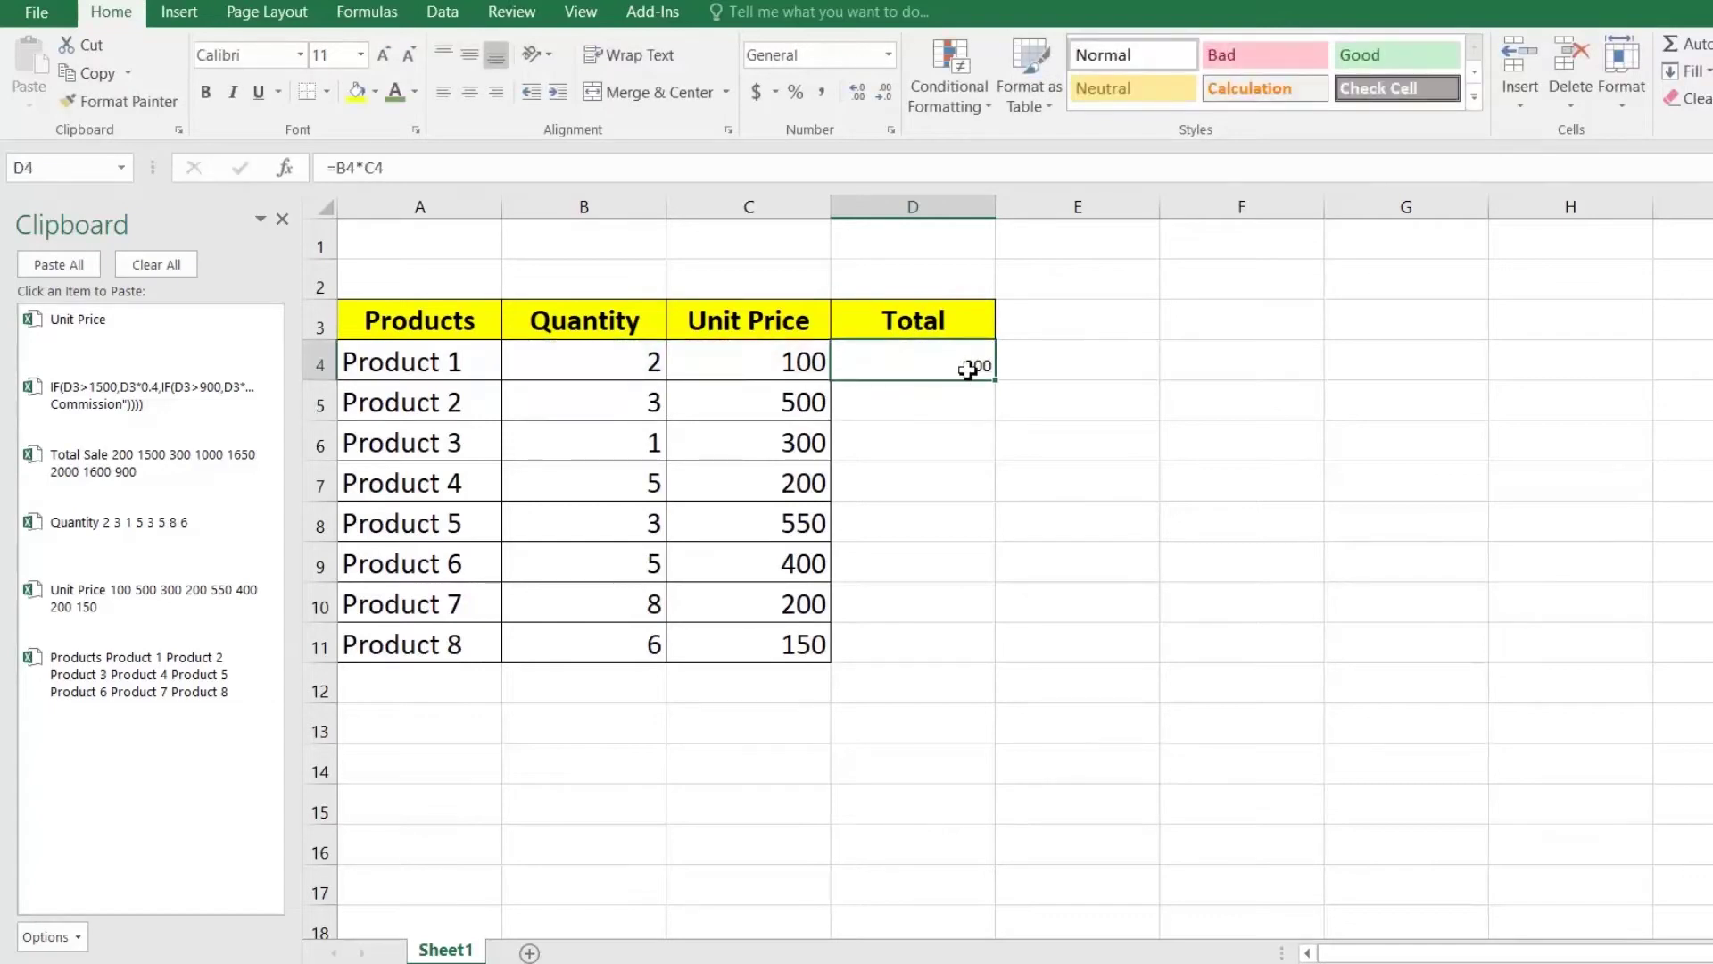
double_click(997, 382)
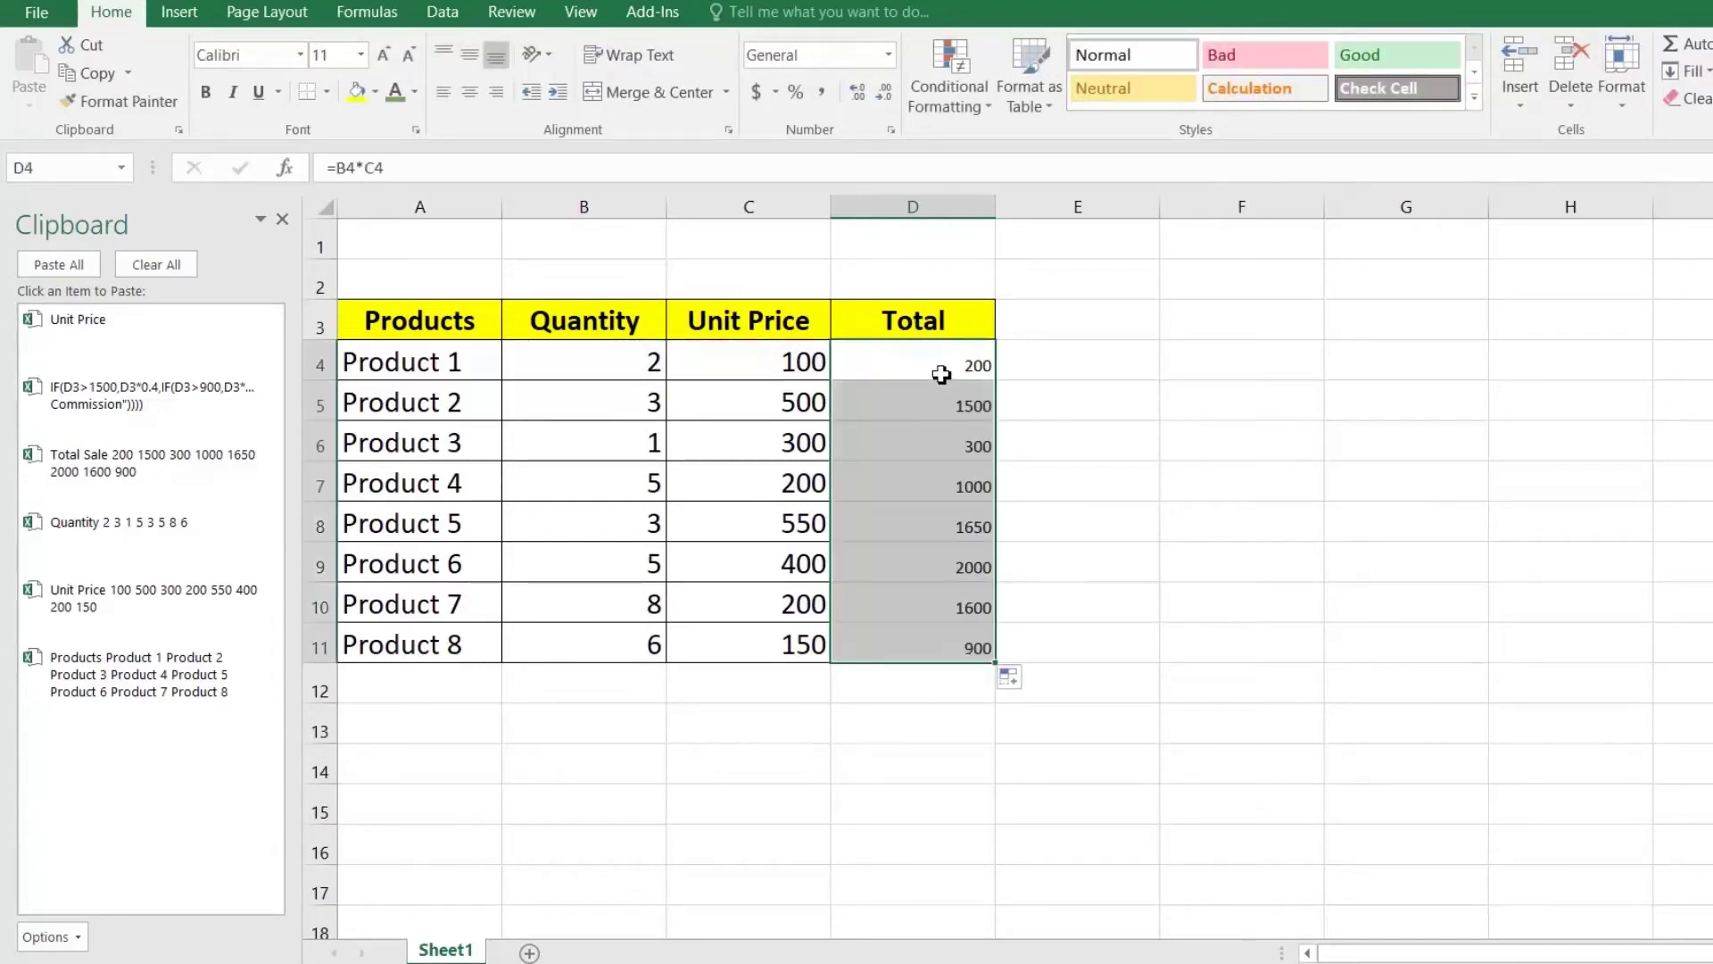
Step: Paste the Total Sale column into D3 and the IF formula text into E4
click(922, 333)
click(260, 465)
click(941, 458)
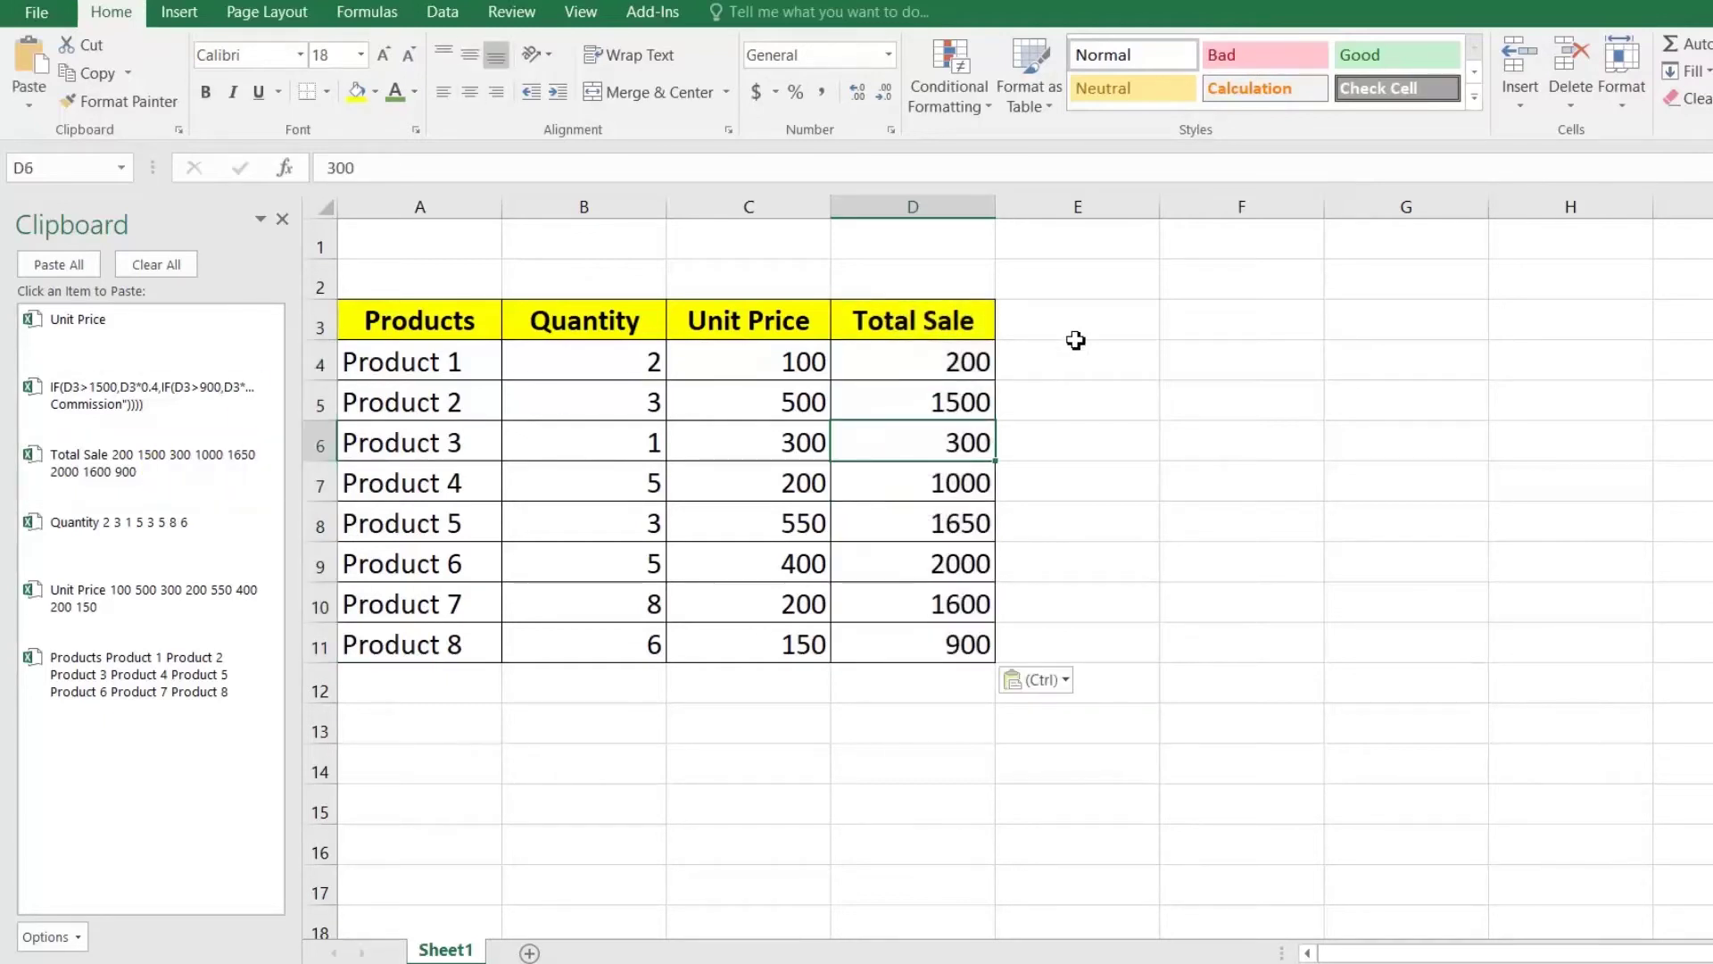
click(1078, 367)
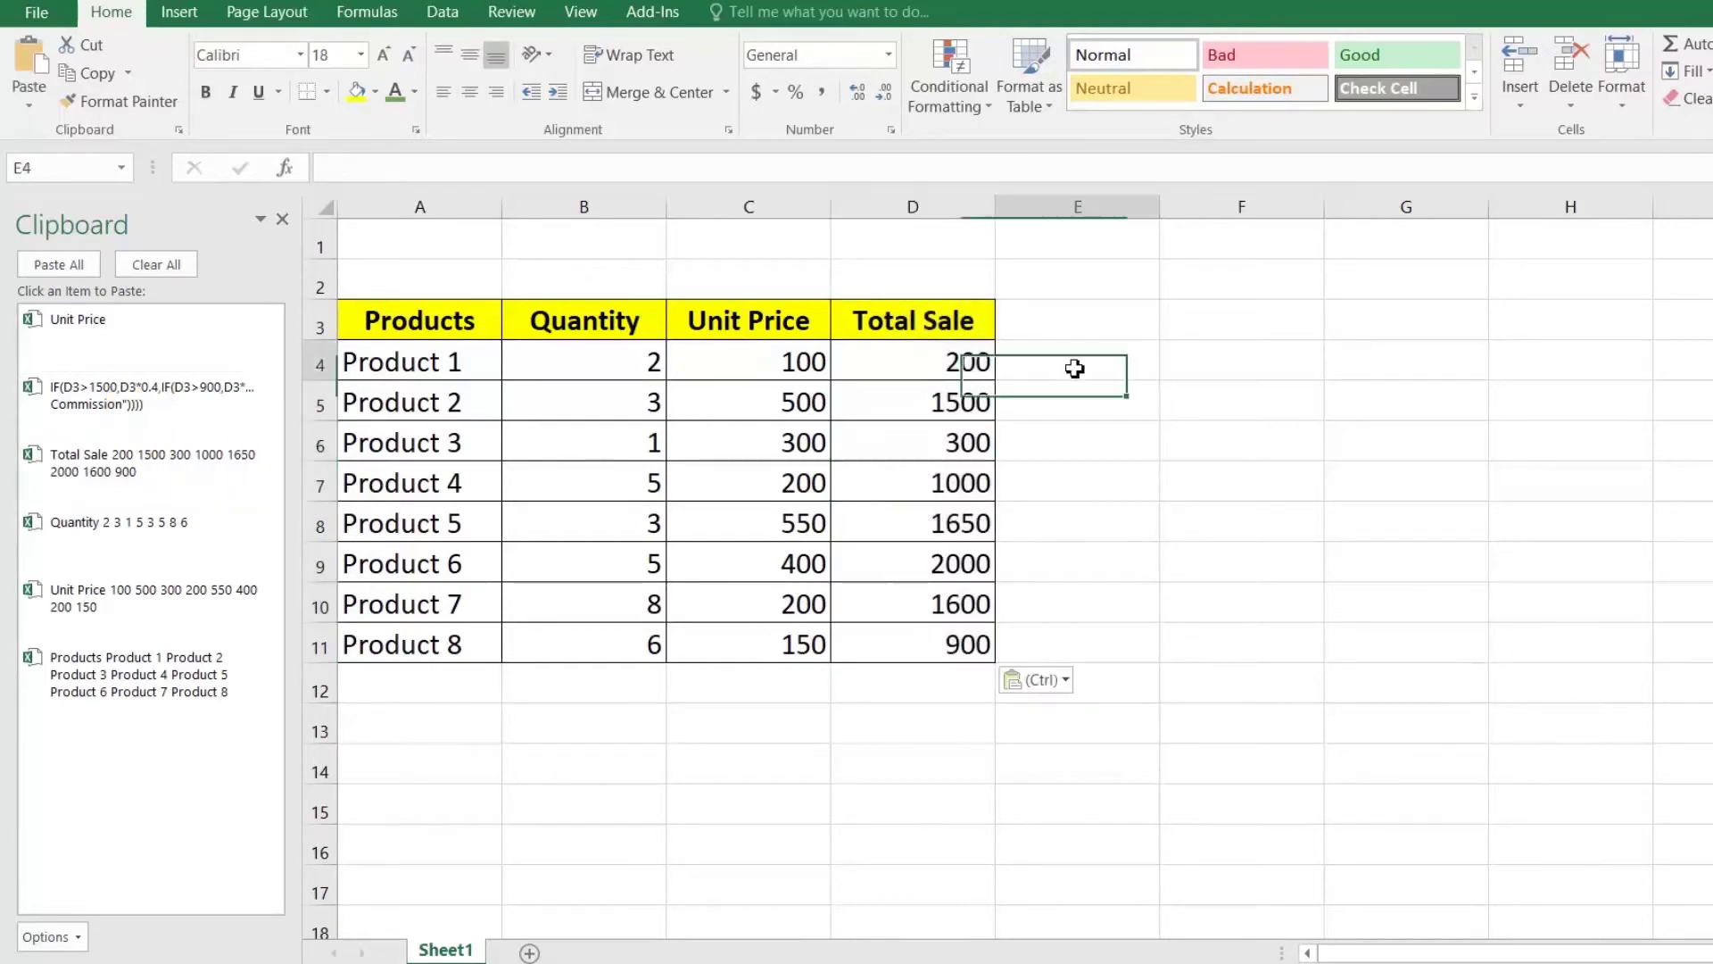
click(222, 390)
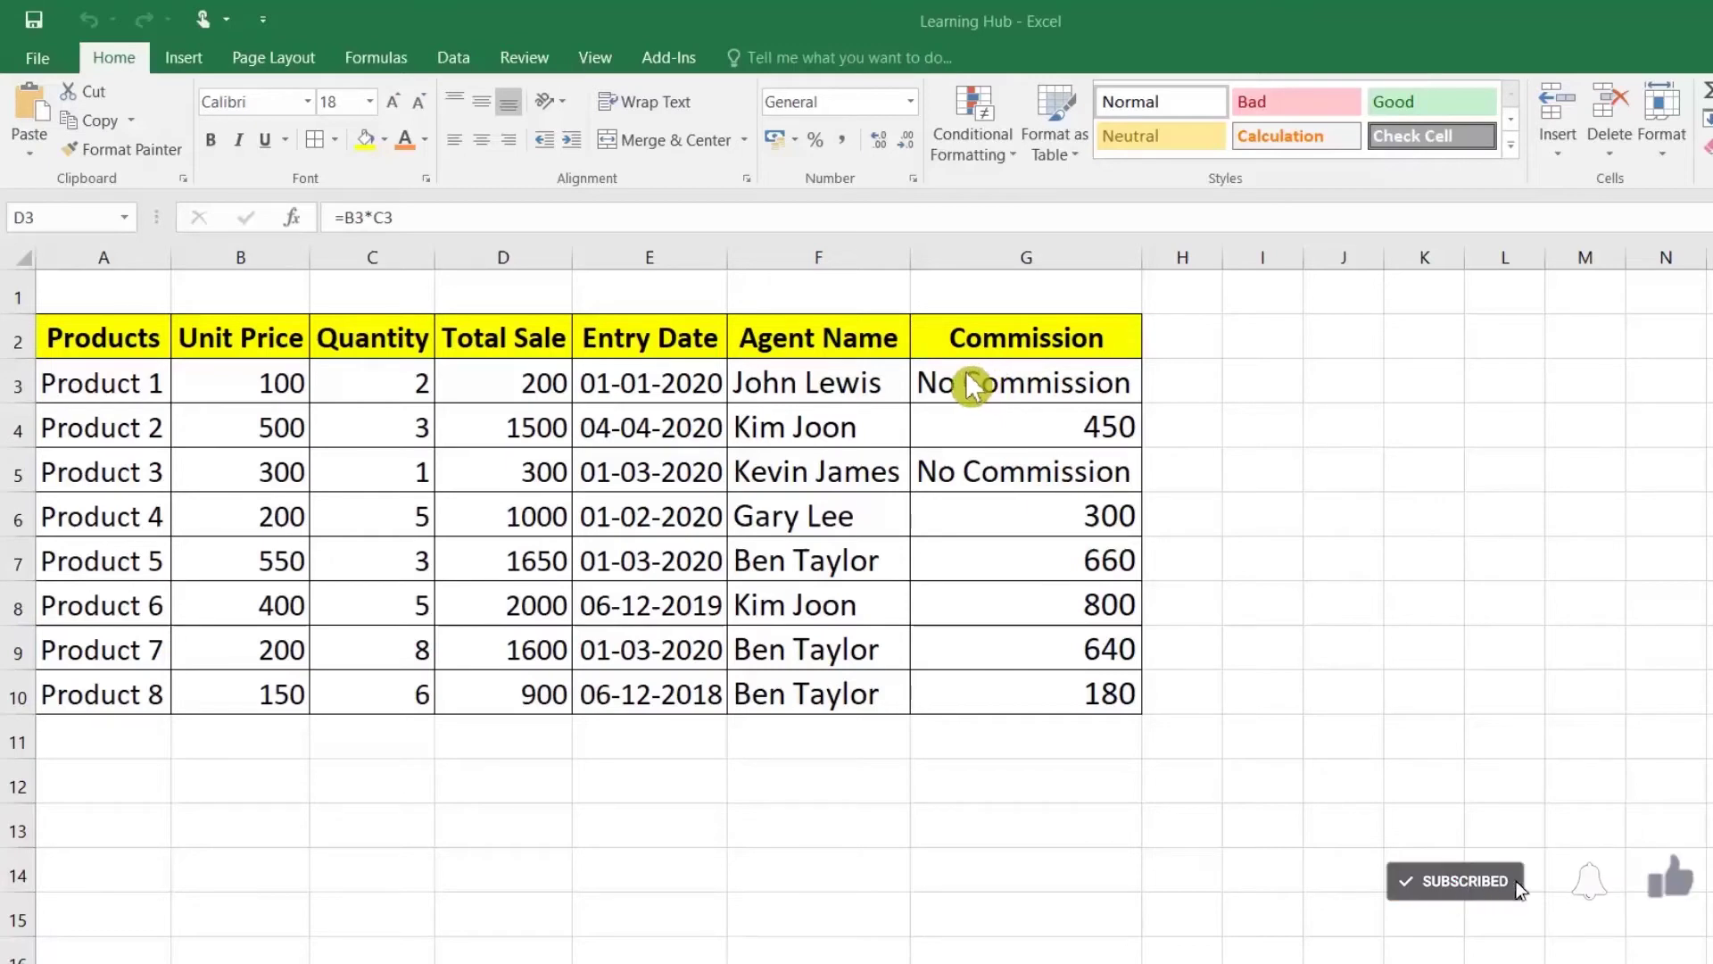
Step: Review the Commission IF formulas in G3 and G5, then select G3:G10
click(991, 392)
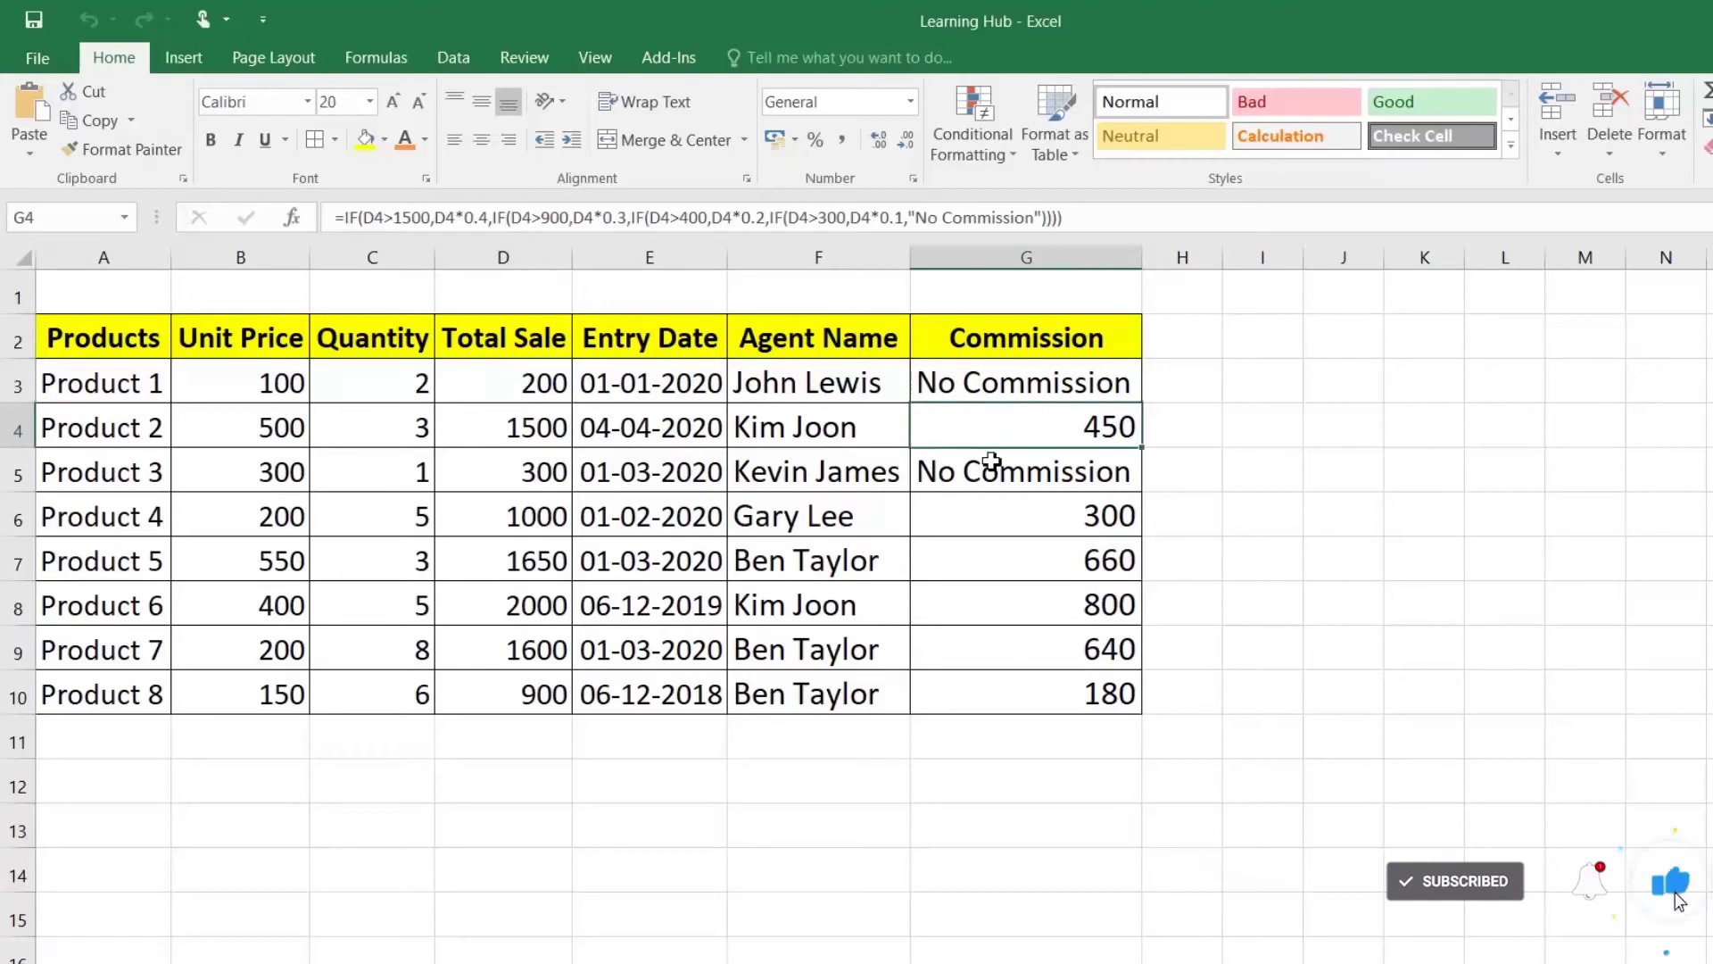
click(998, 463)
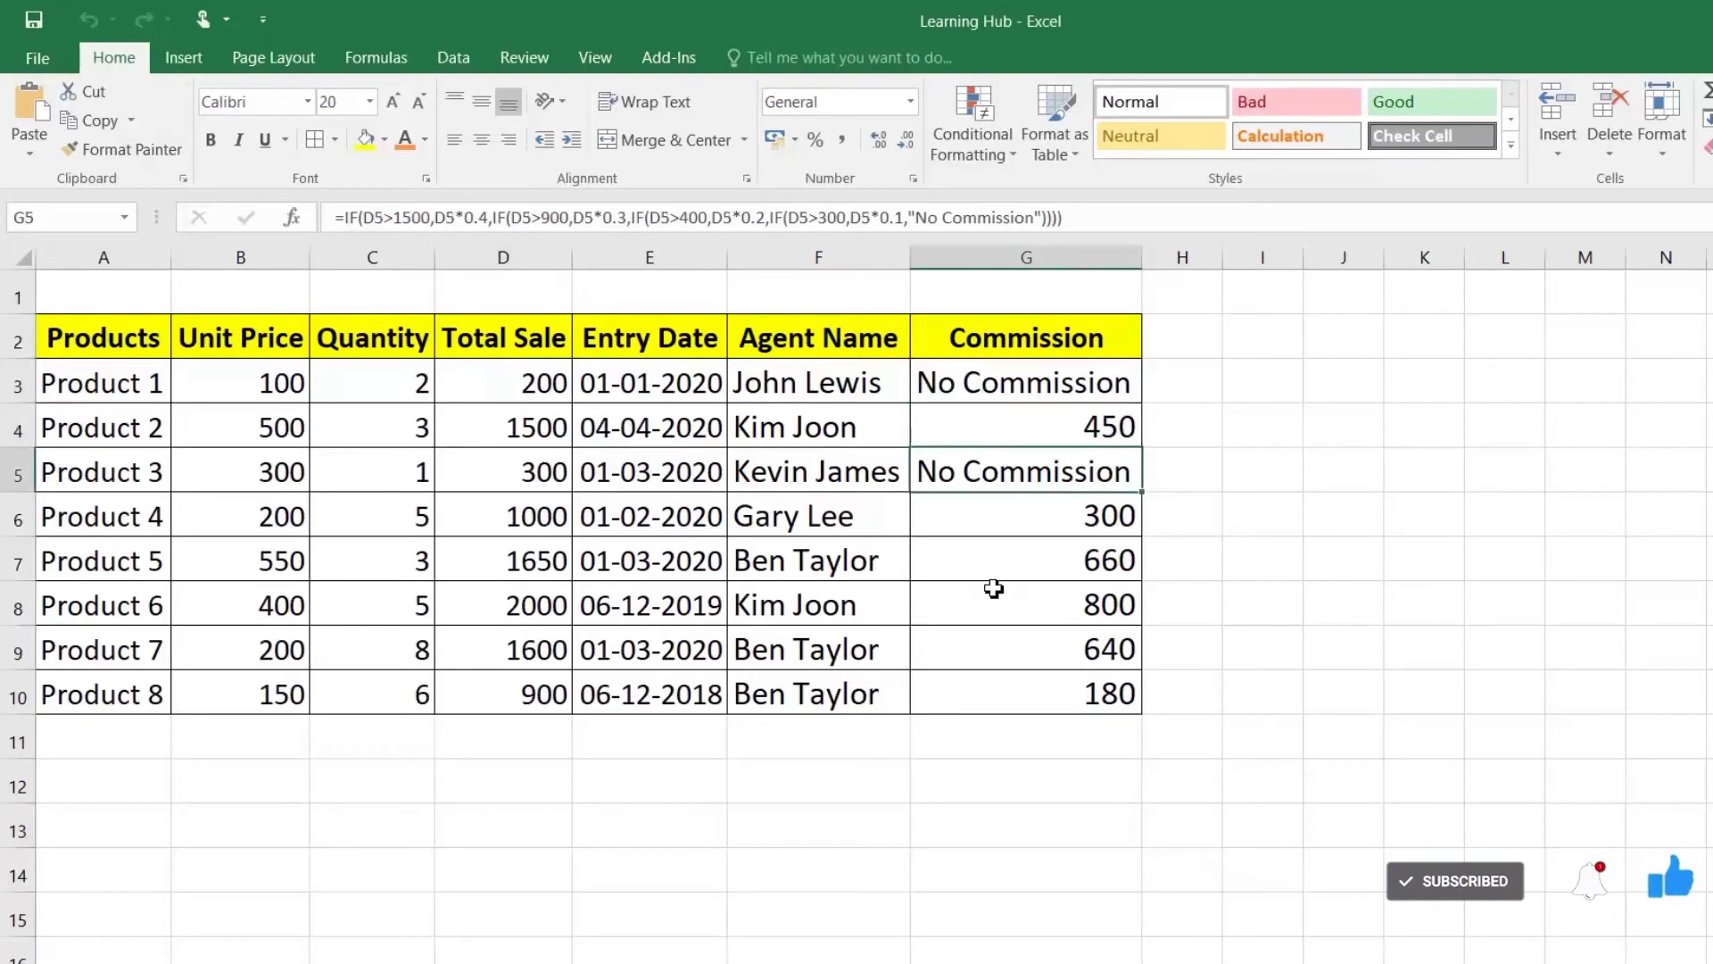
click(1030, 386)
double_click(1031, 383)
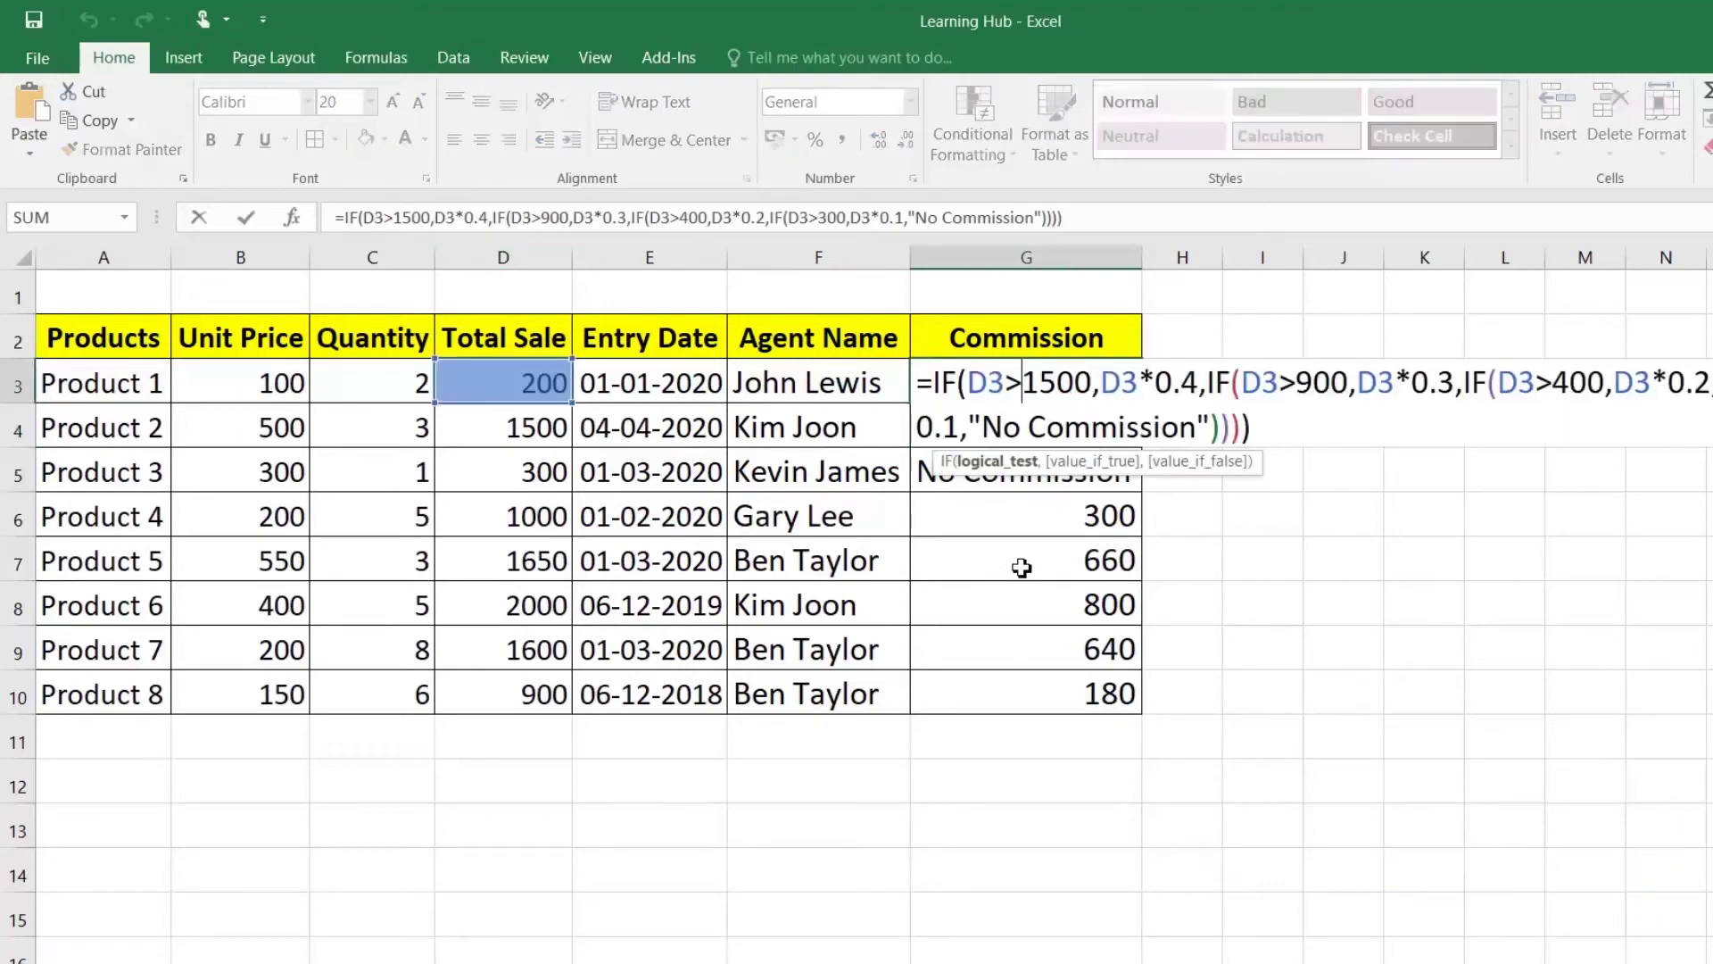
key(Escape)
drag(1038, 383, 1042, 690)
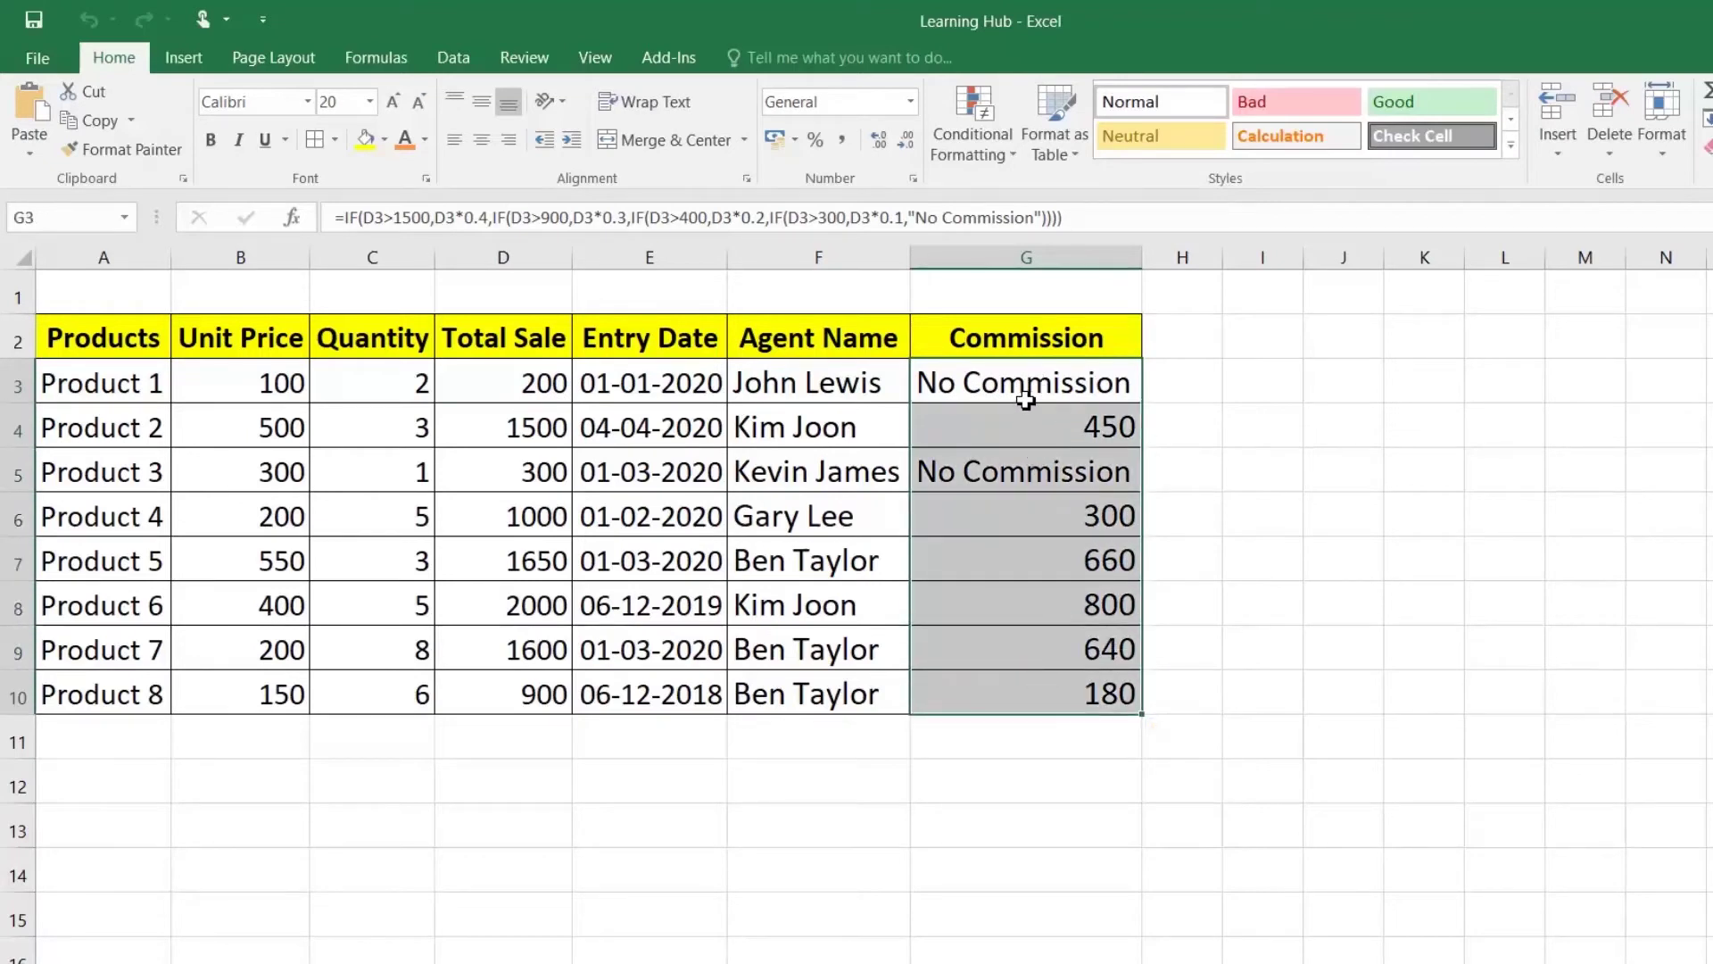
Step: Copy the Commission cells G3:G10 and paste them back over themselves as values only
right_click(1026, 402)
click(1071, 447)
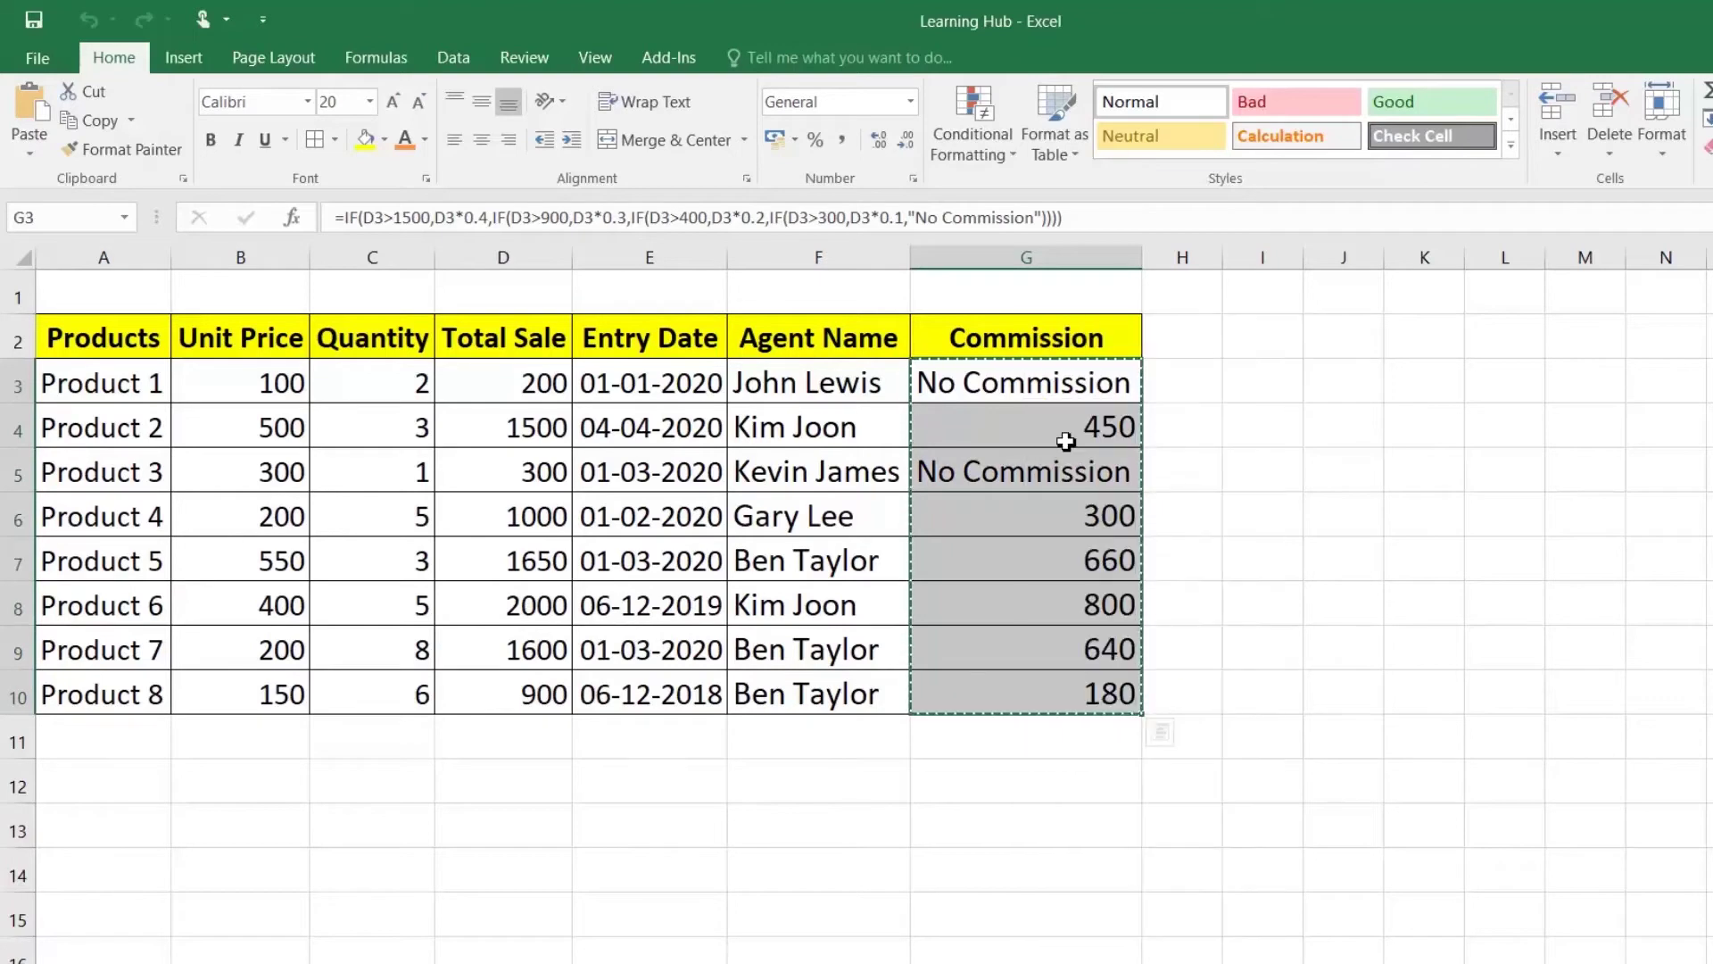
right_click(1068, 390)
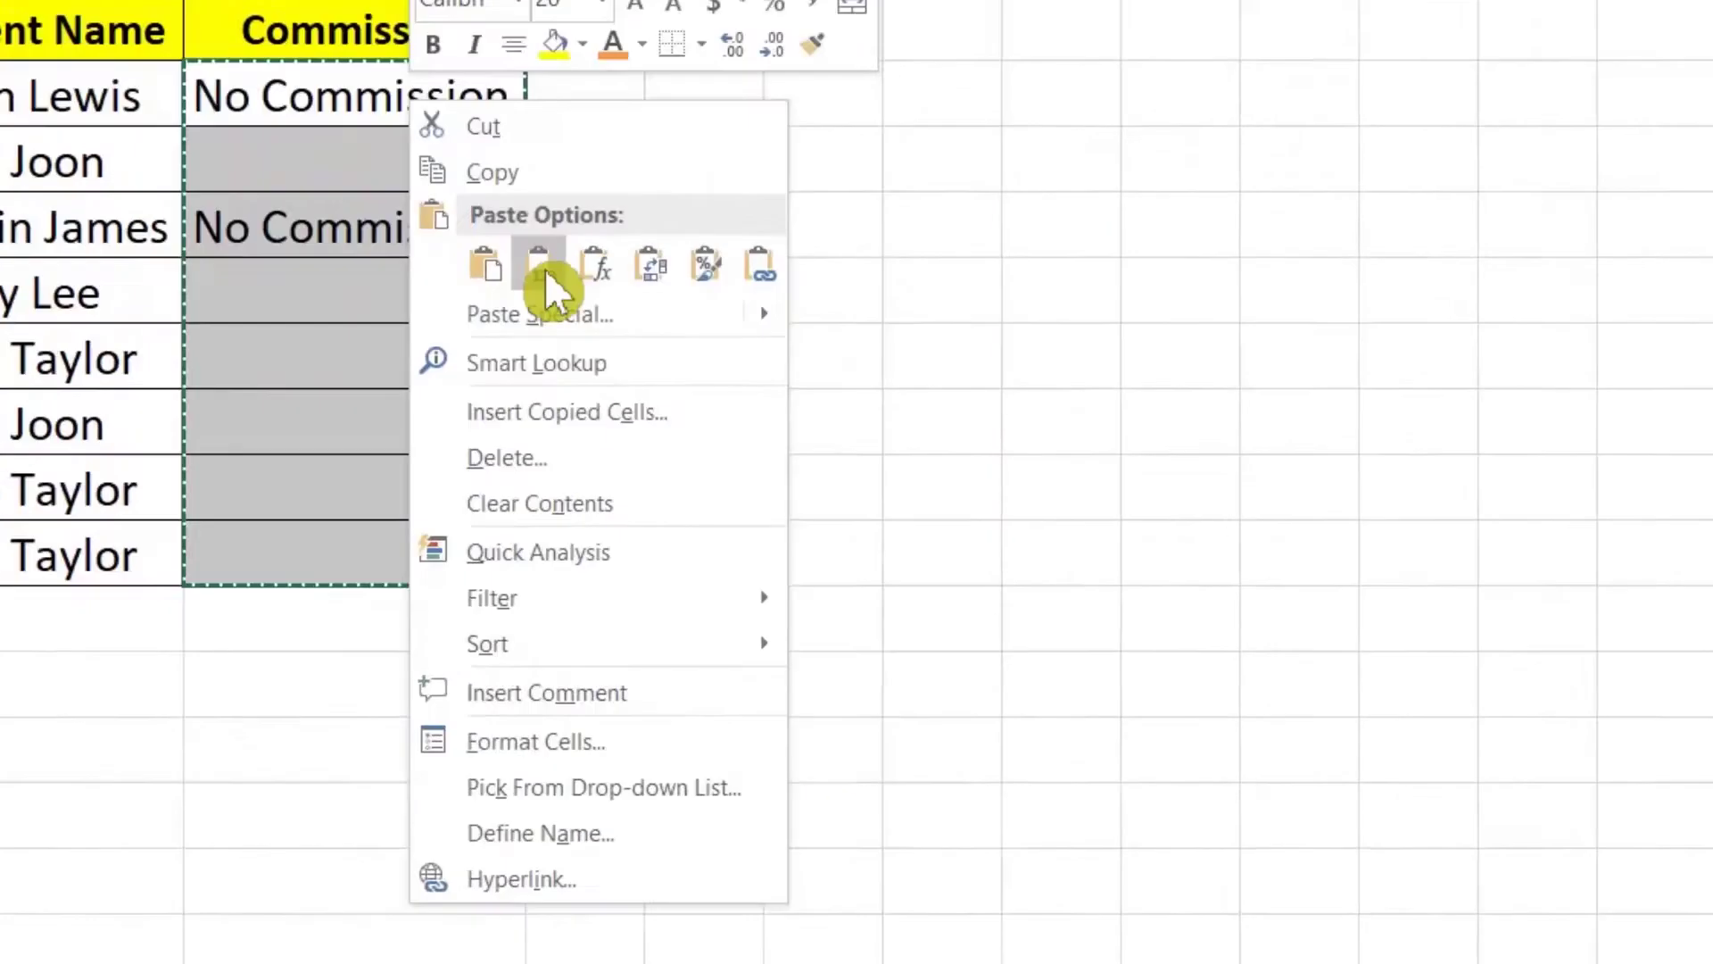
click(542, 268)
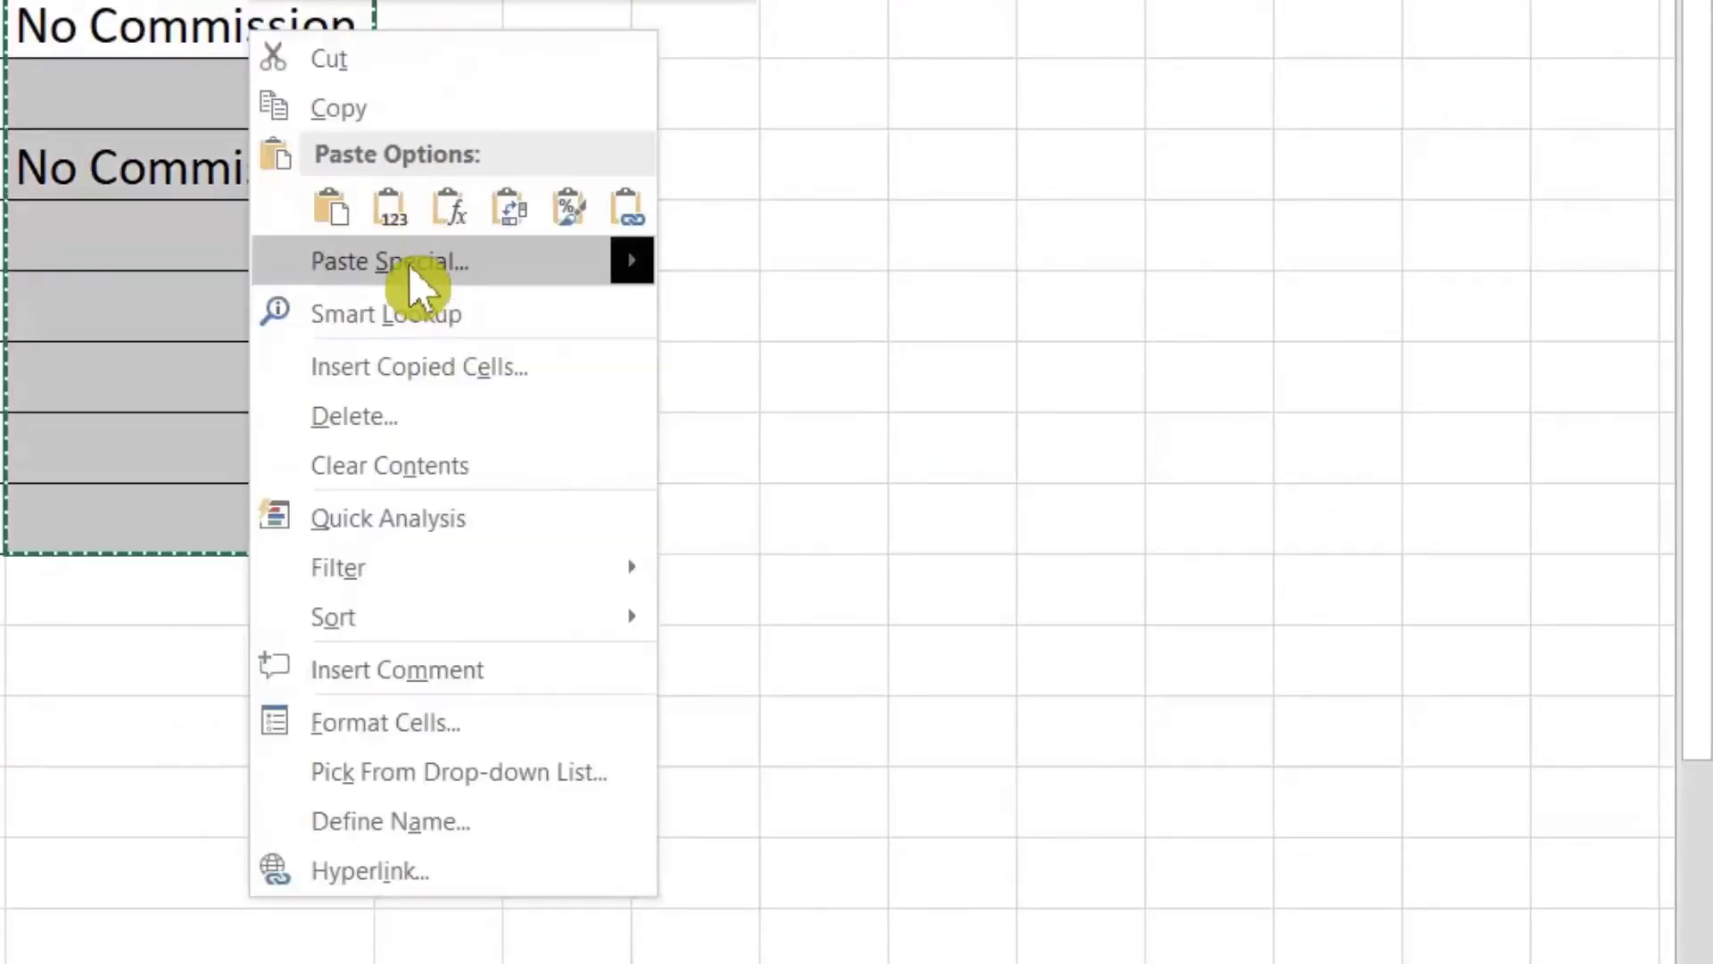
mouse_move(403, 267)
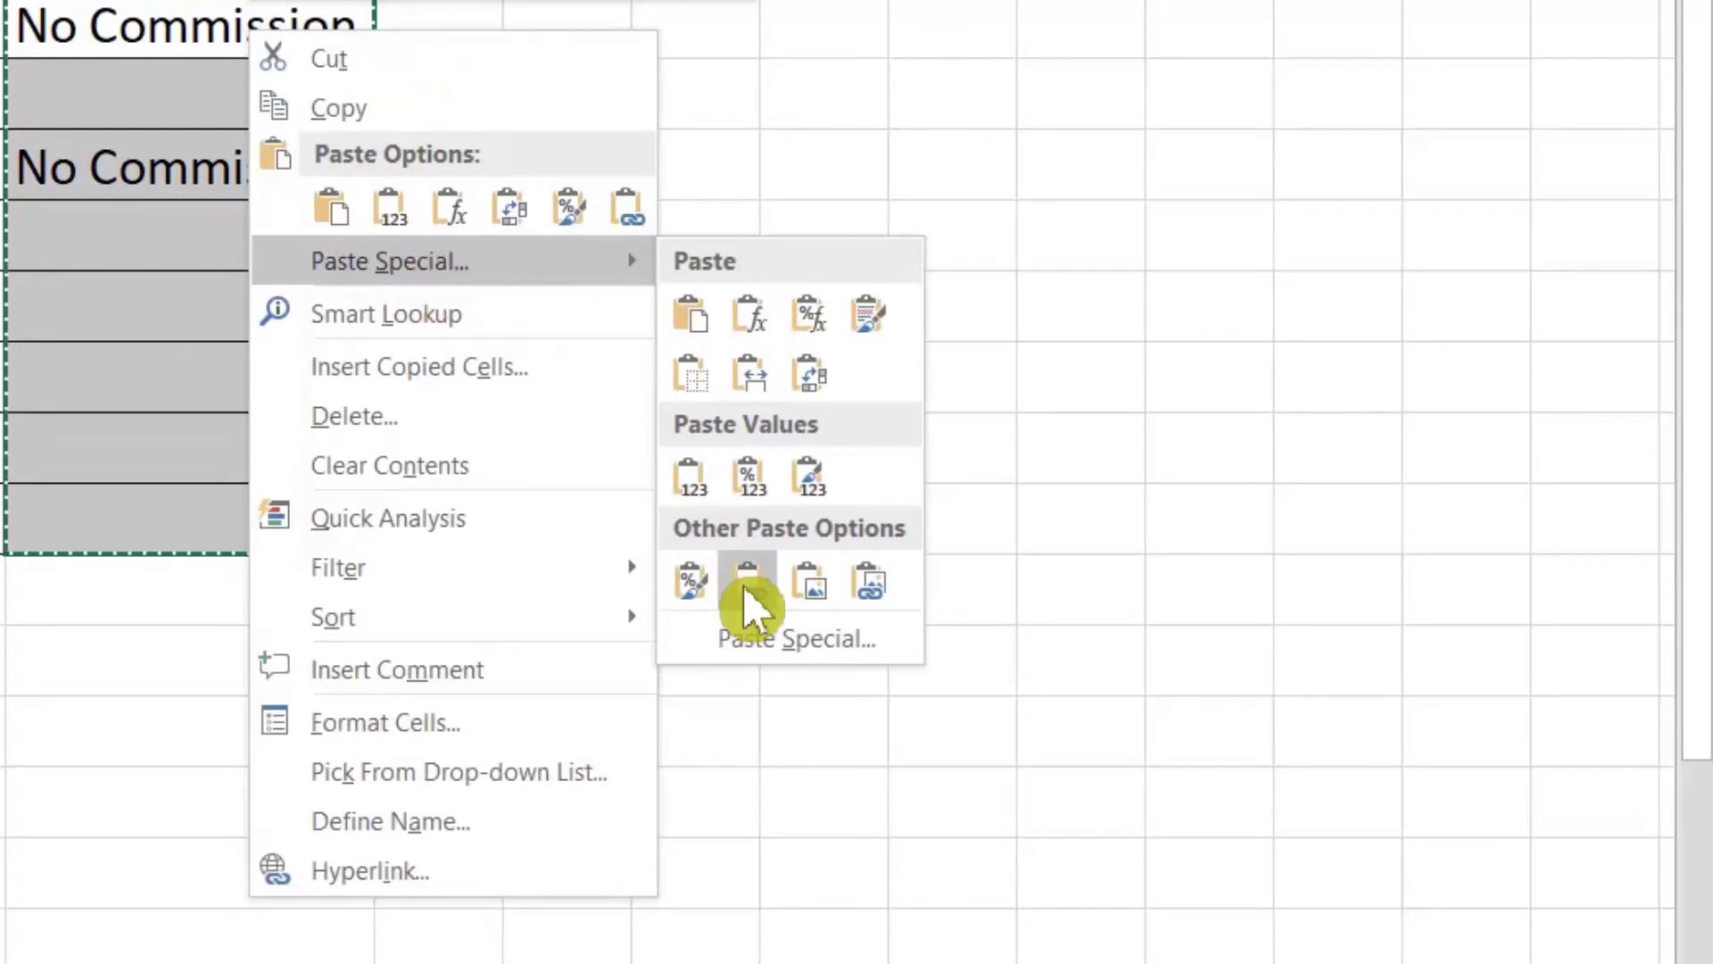
click(746, 640)
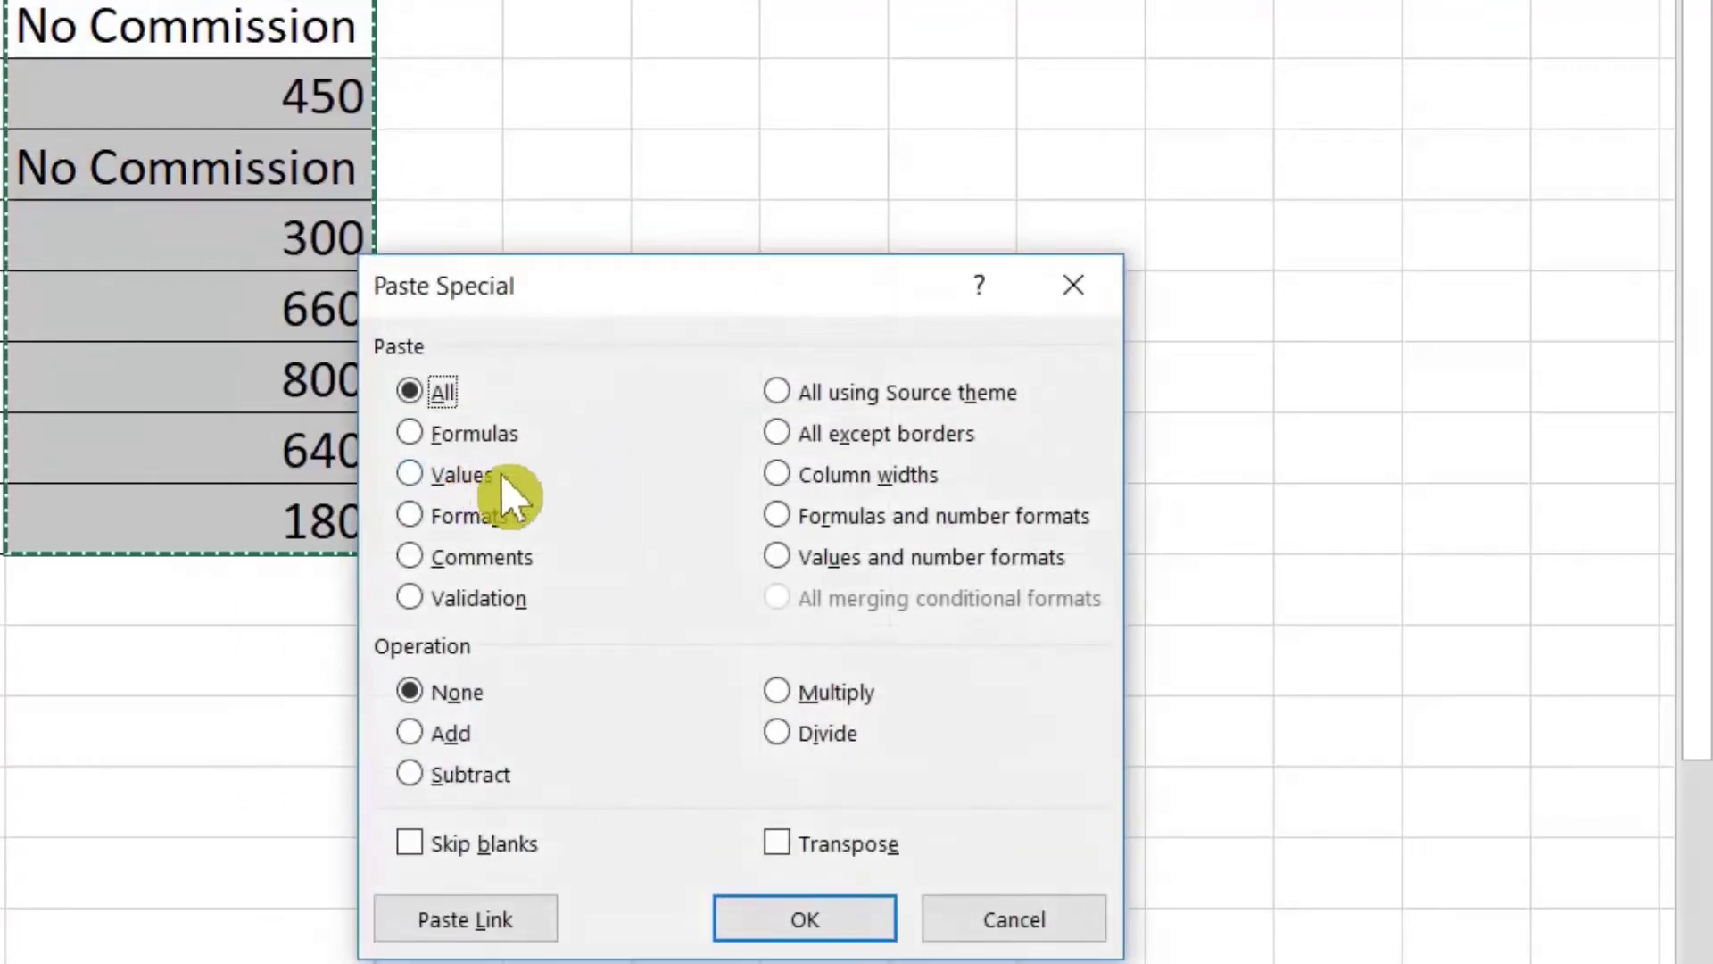
click(477, 474)
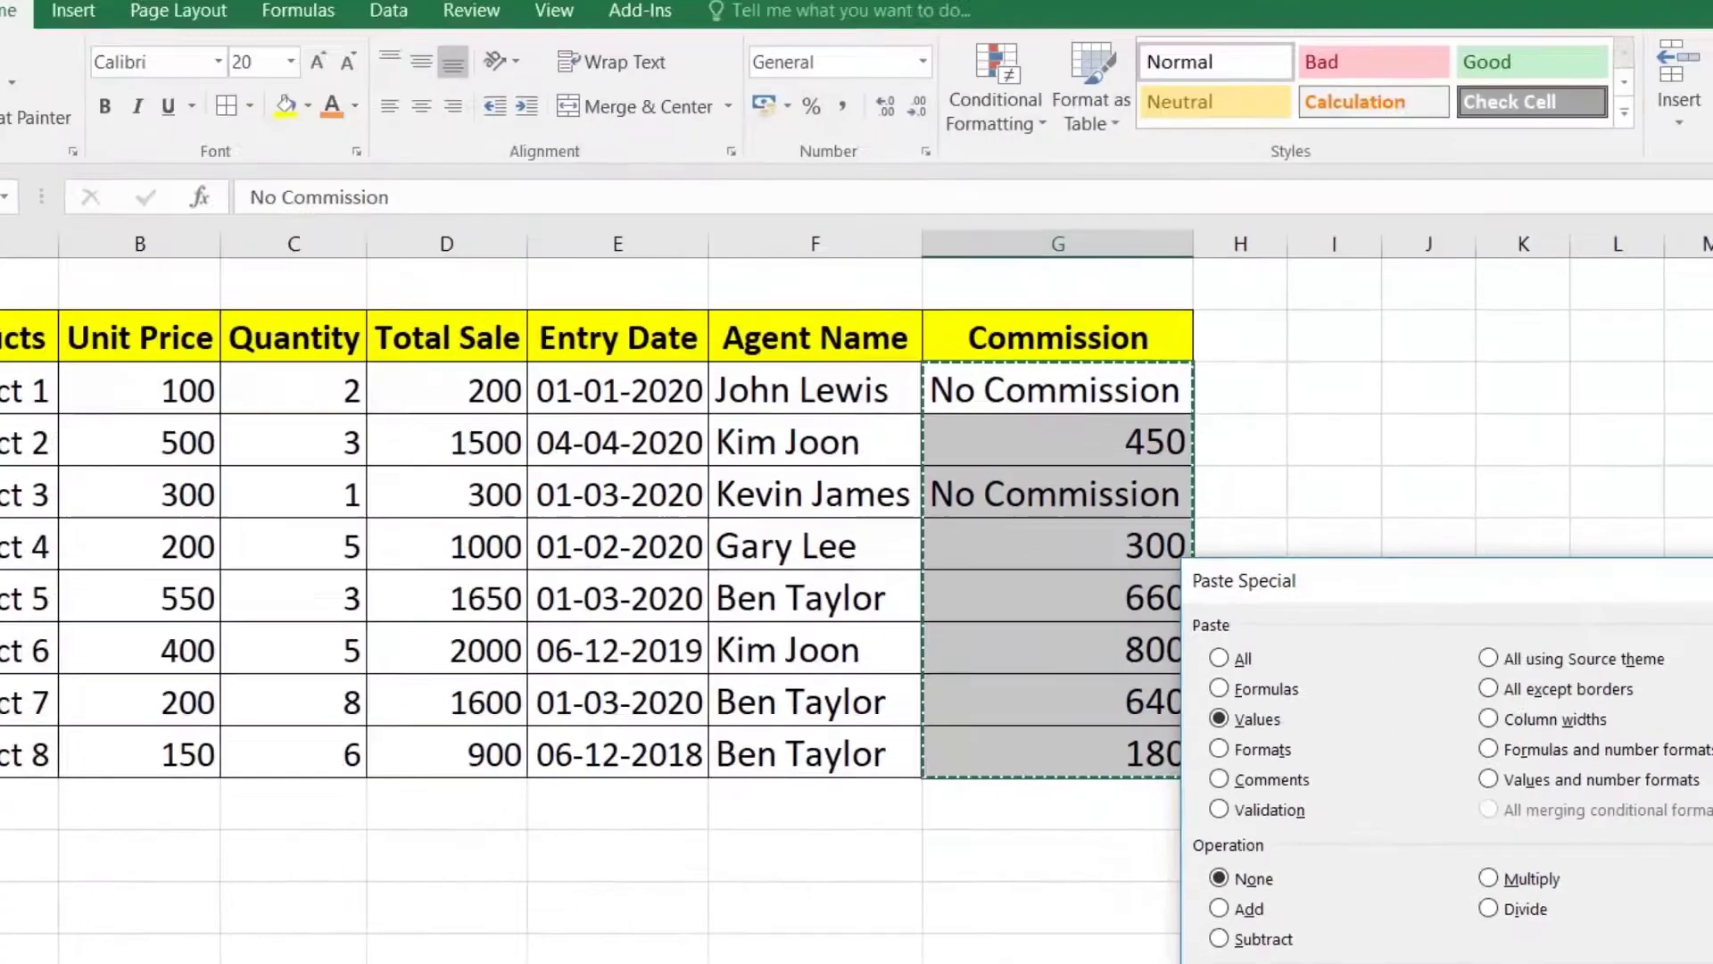
click(799, 924)
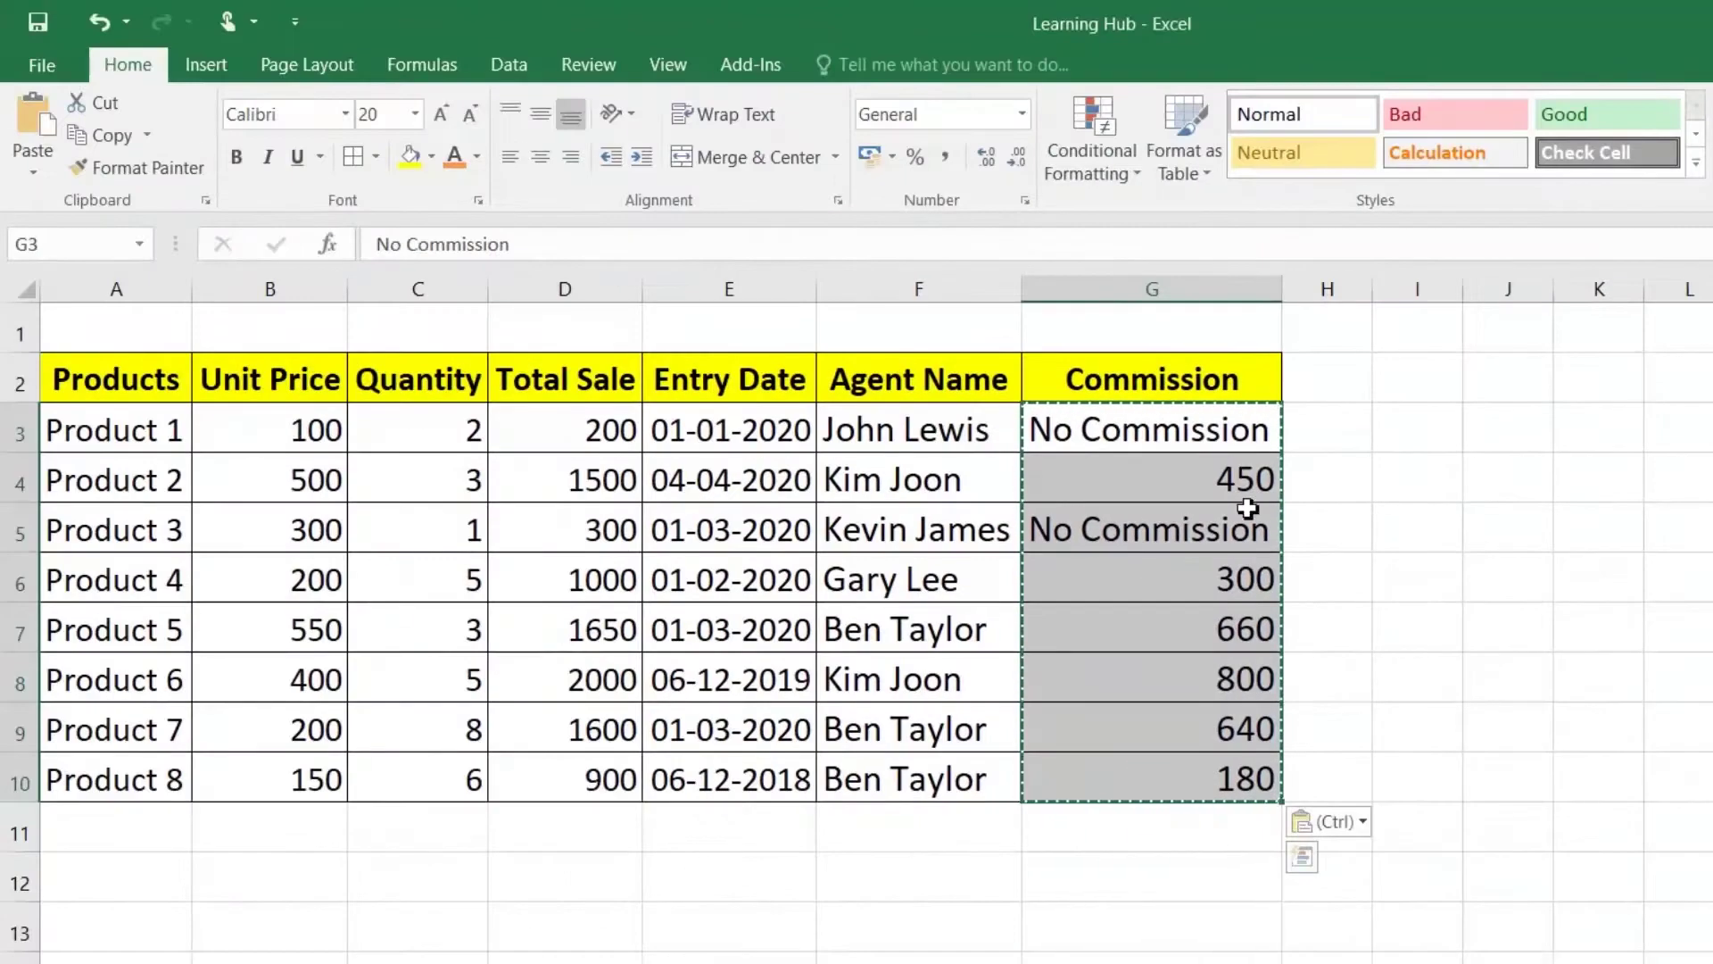
click(1185, 423)
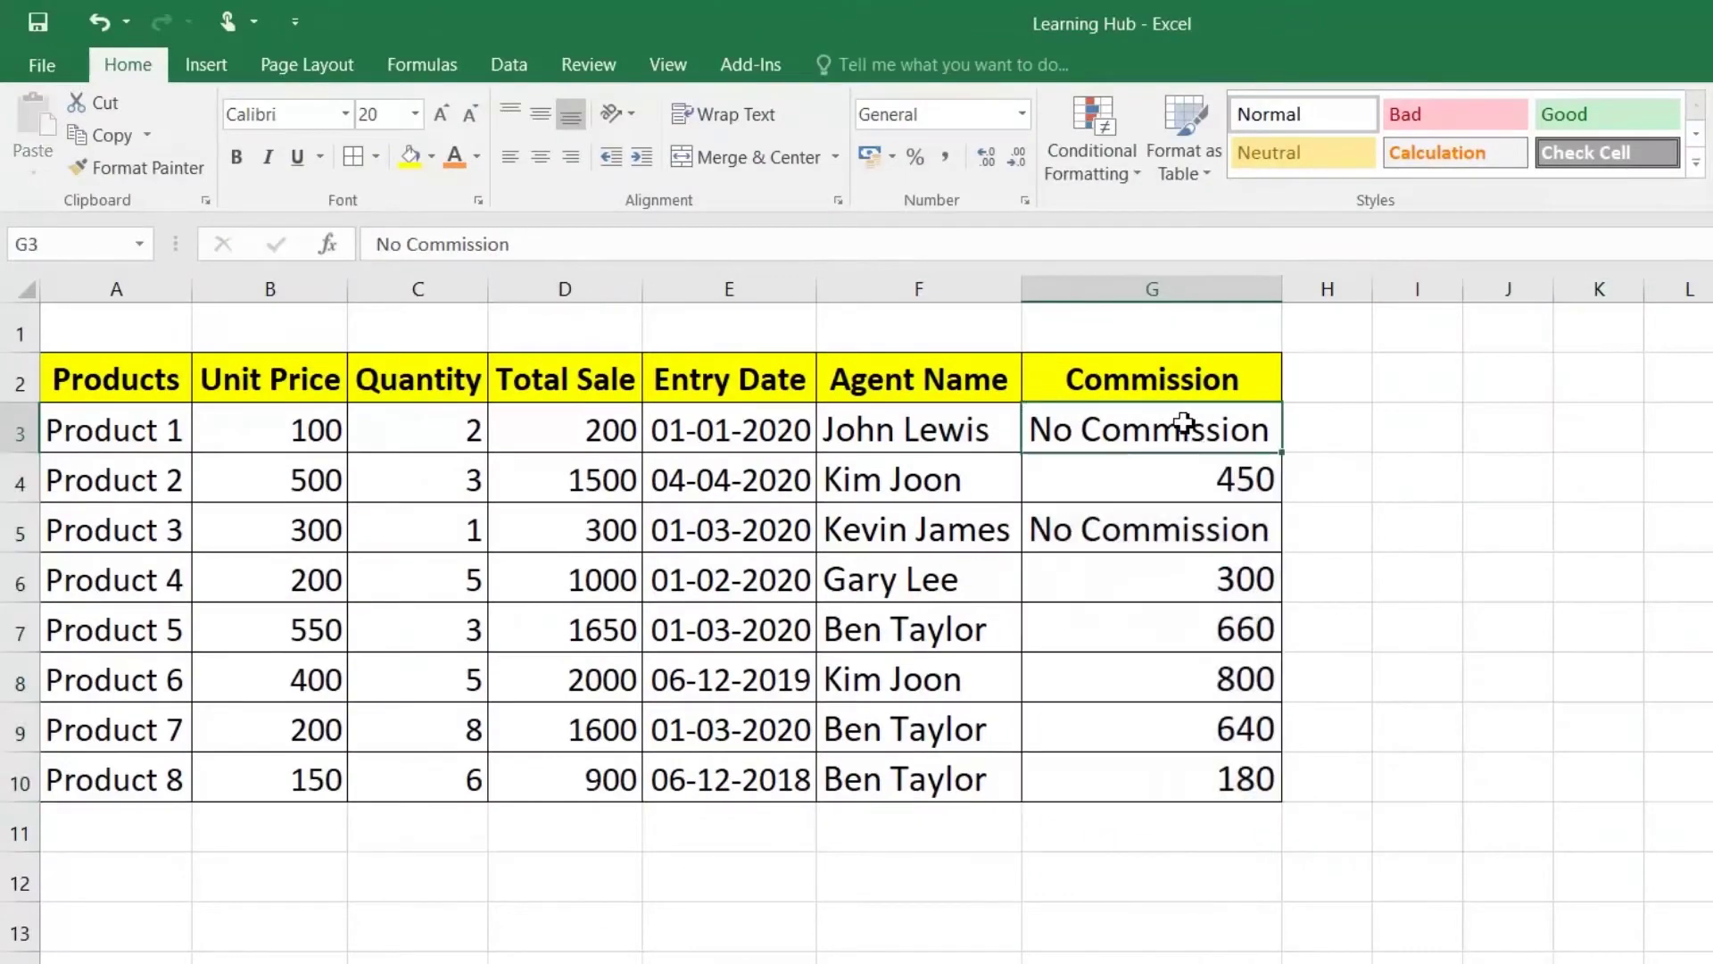
click(1184, 478)
Step: Inspect the pasted Commission values and table cells such as B6, E7, C7 and G9
click(1173, 540)
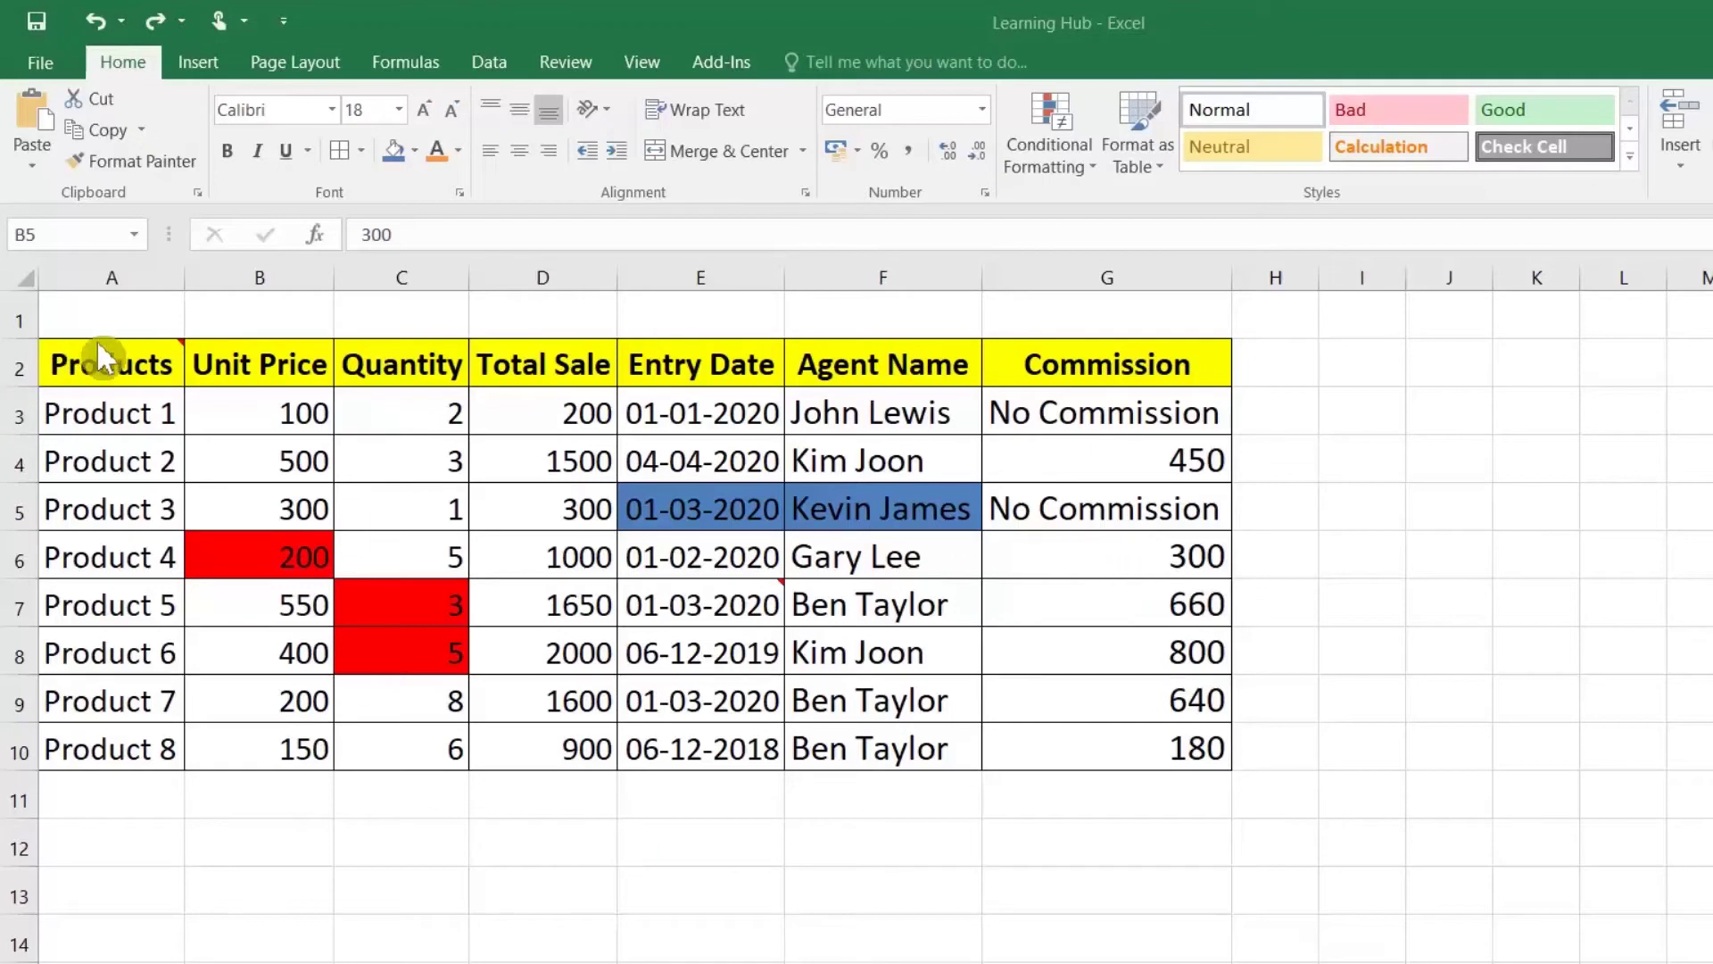
mouse_move(148, 360)
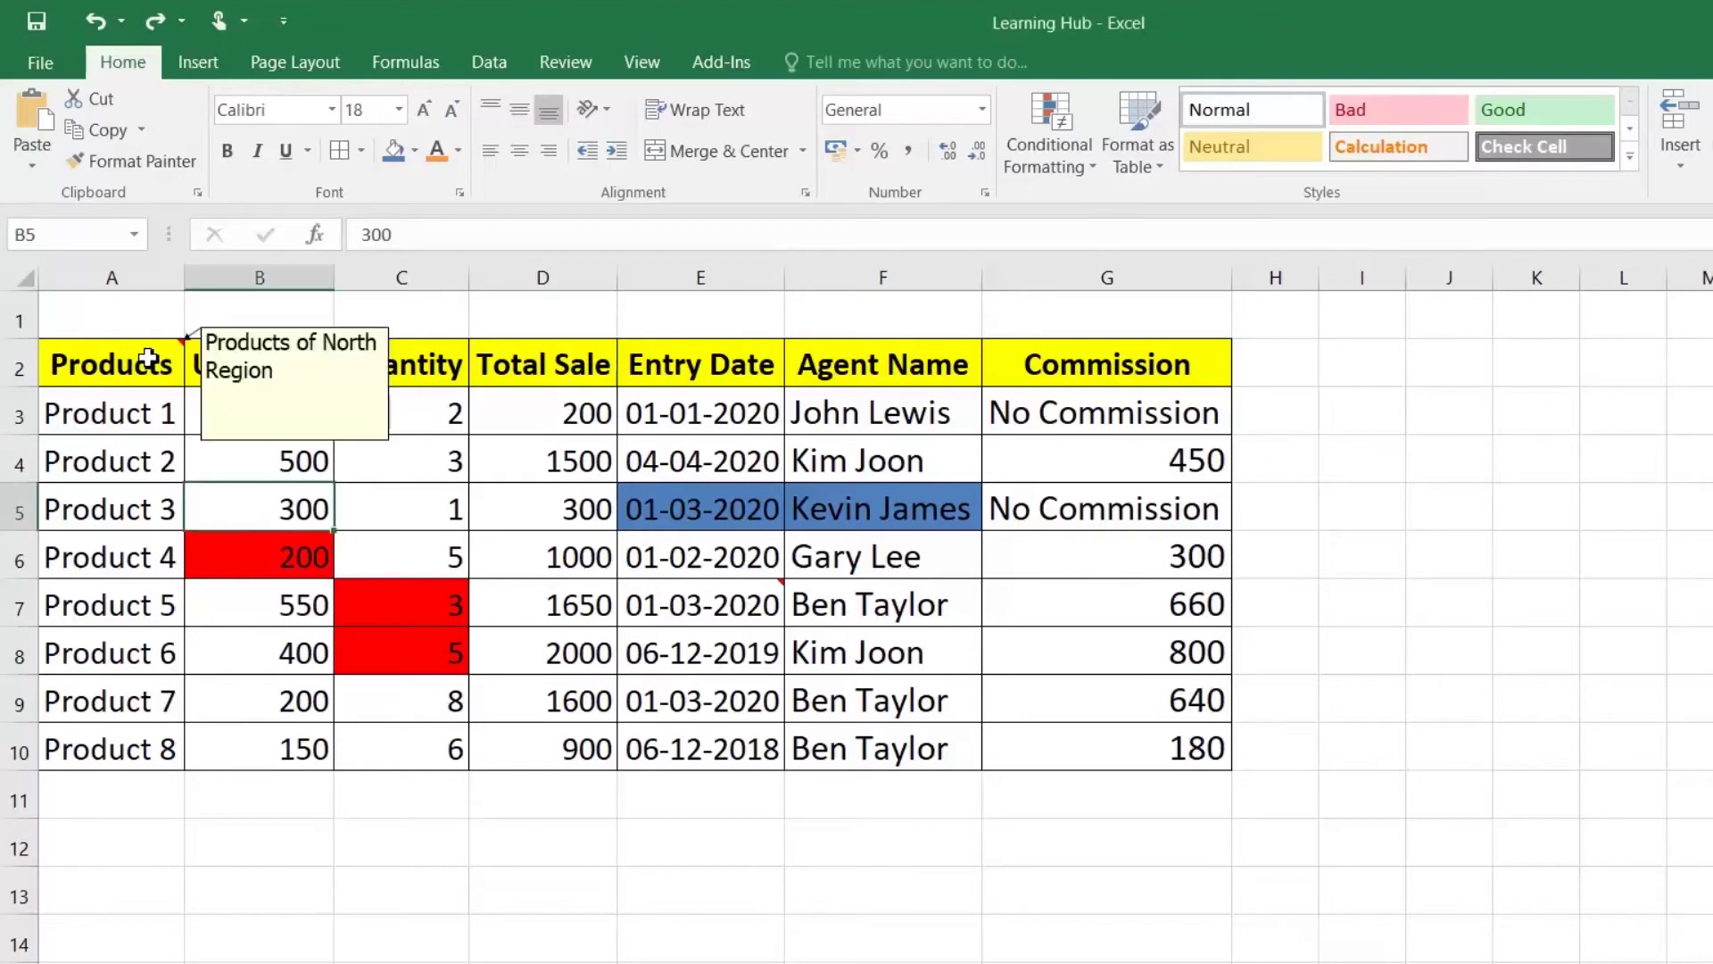
click(286, 560)
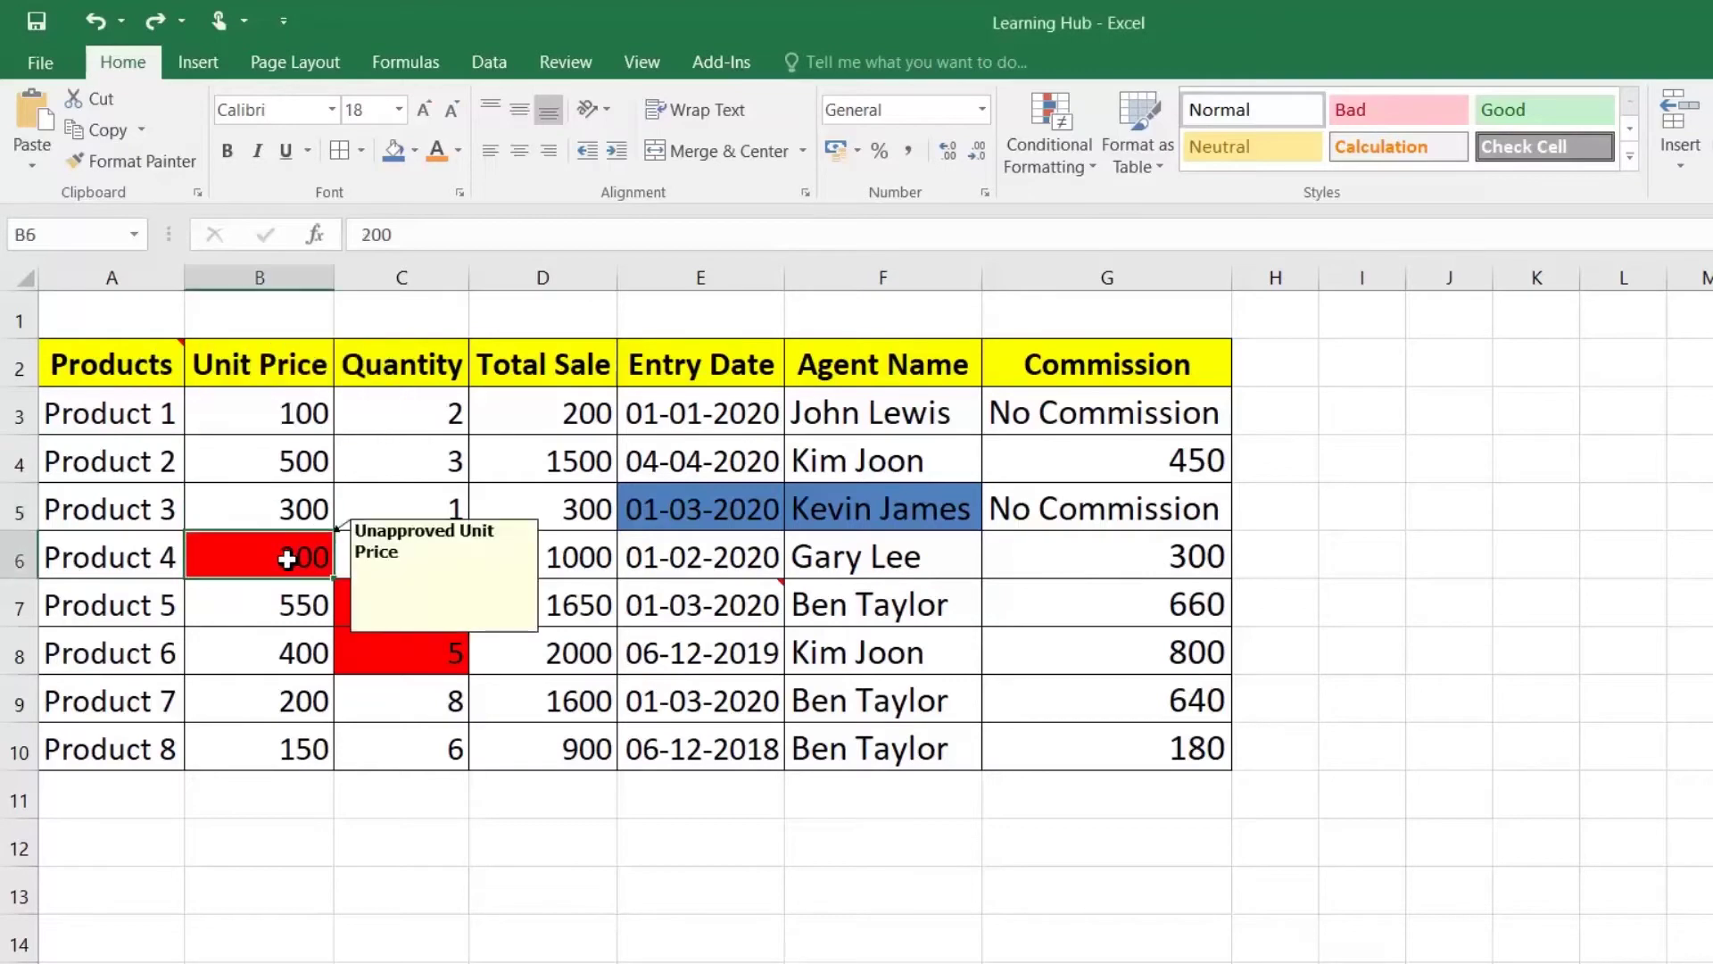
click(746, 609)
drag(638, 511, 842, 509)
click(282, 571)
click(398, 604)
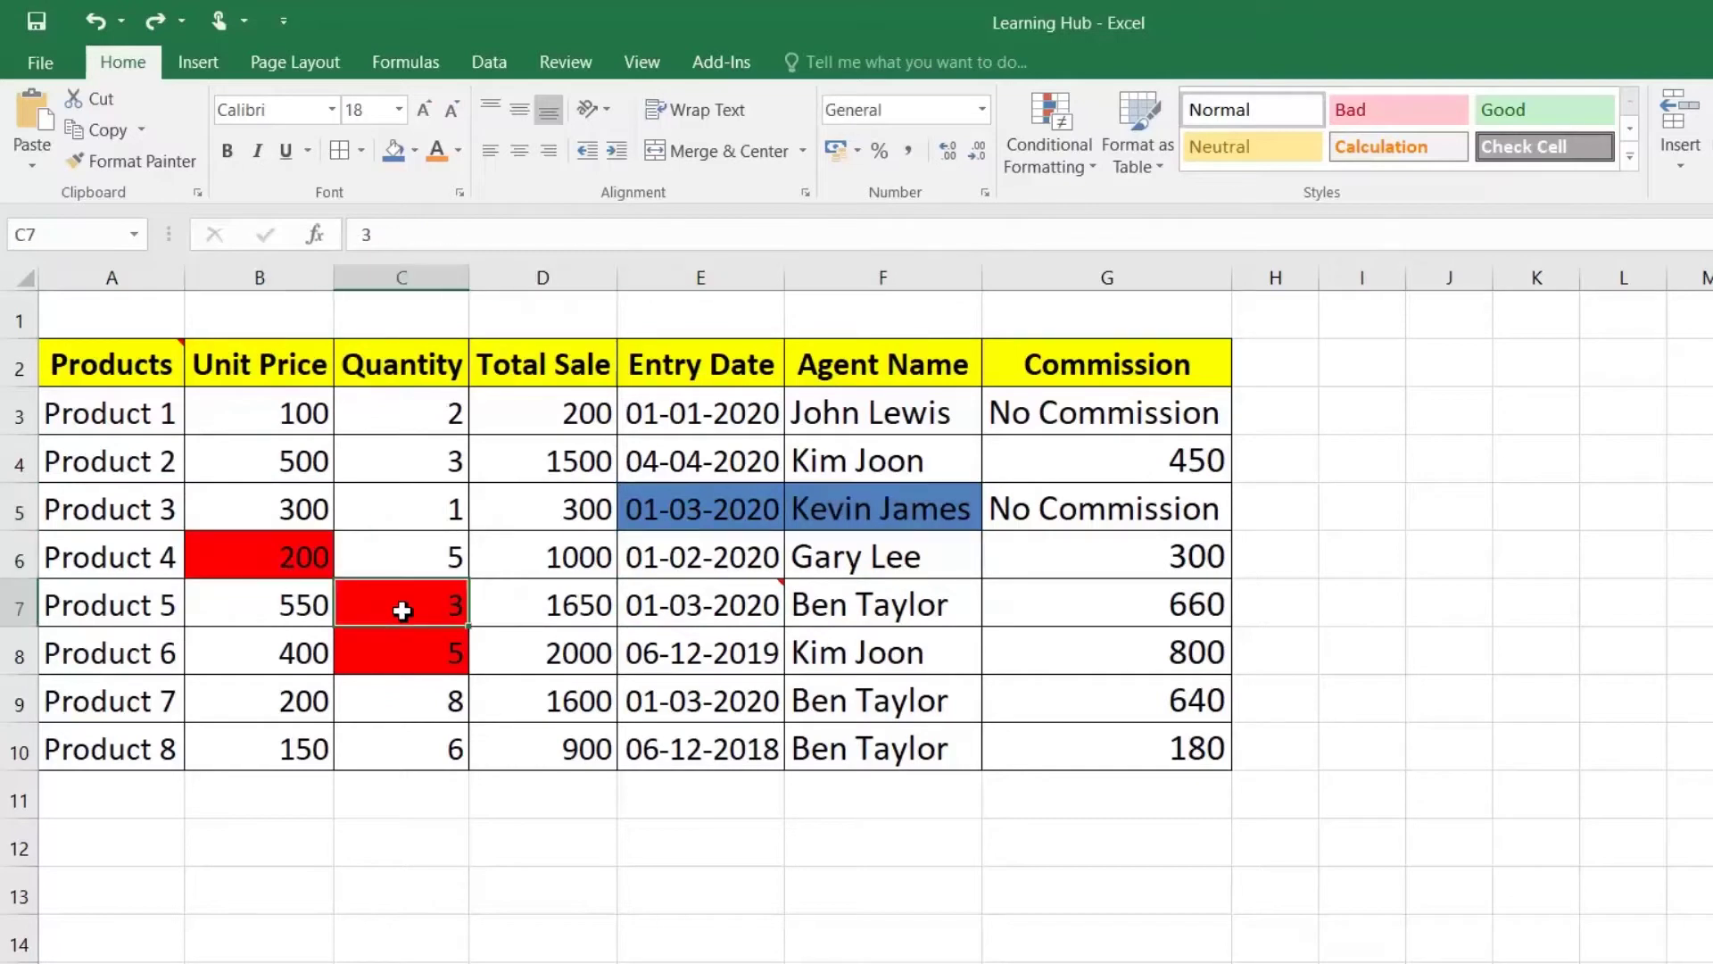
drag(134, 419, 1067, 677)
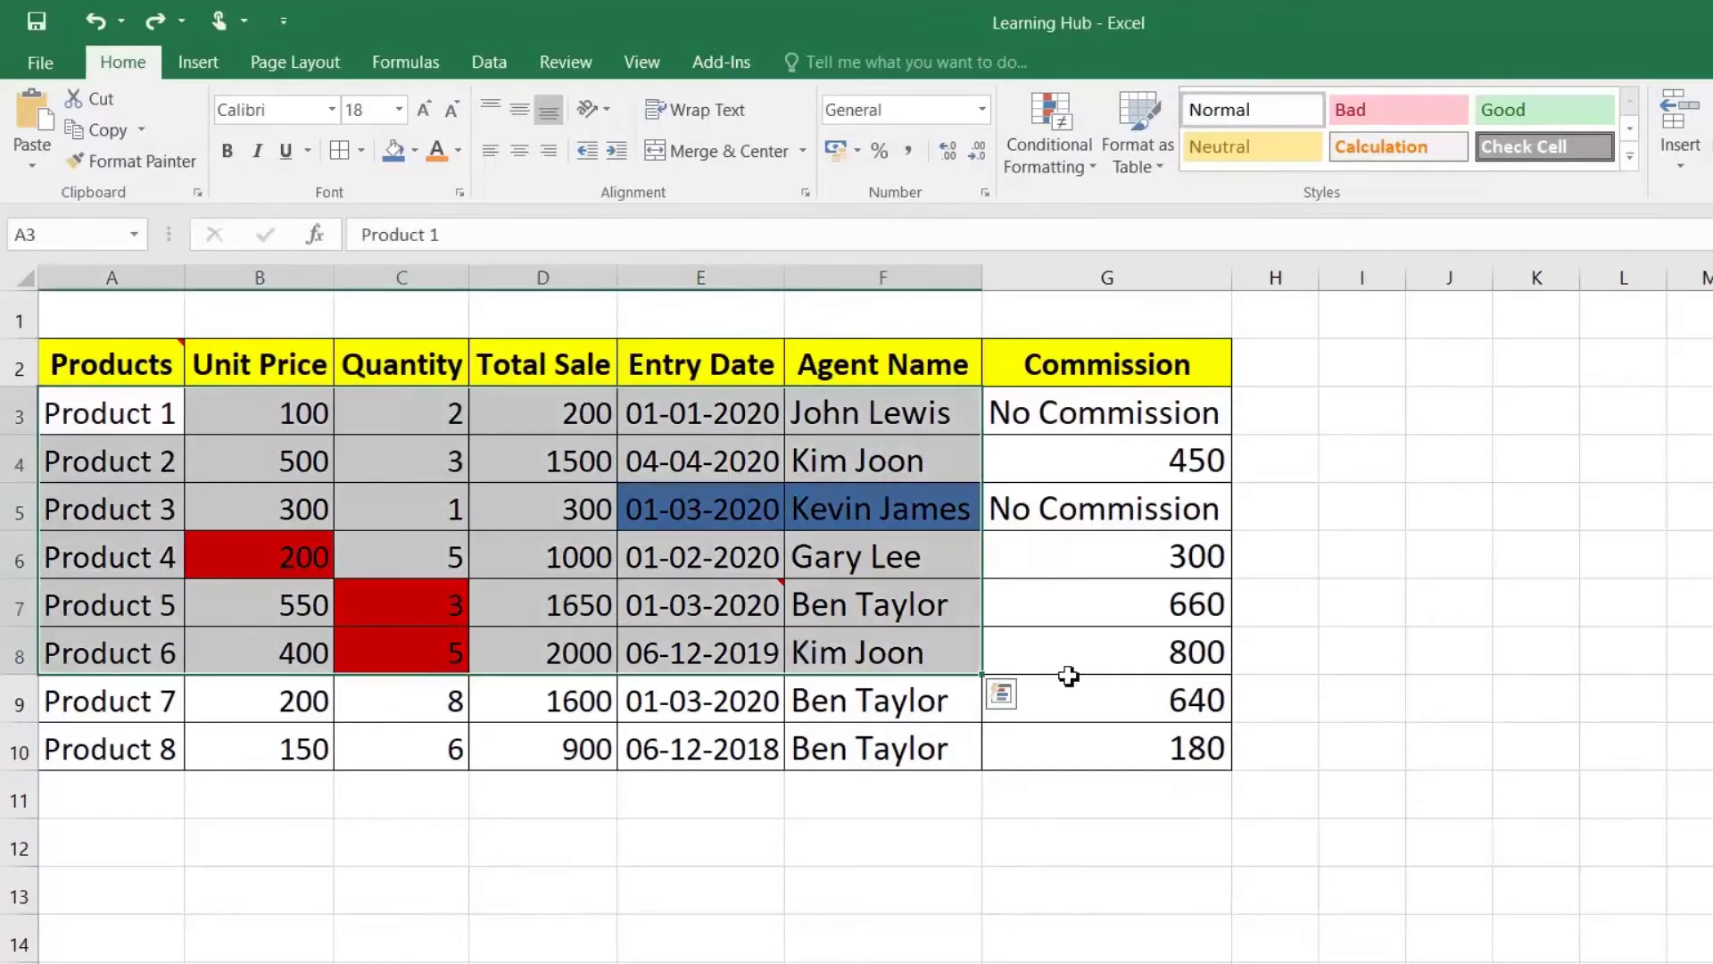
click(1161, 705)
Step: Clear the comments from the selected table range
drag(141, 362, 1109, 745)
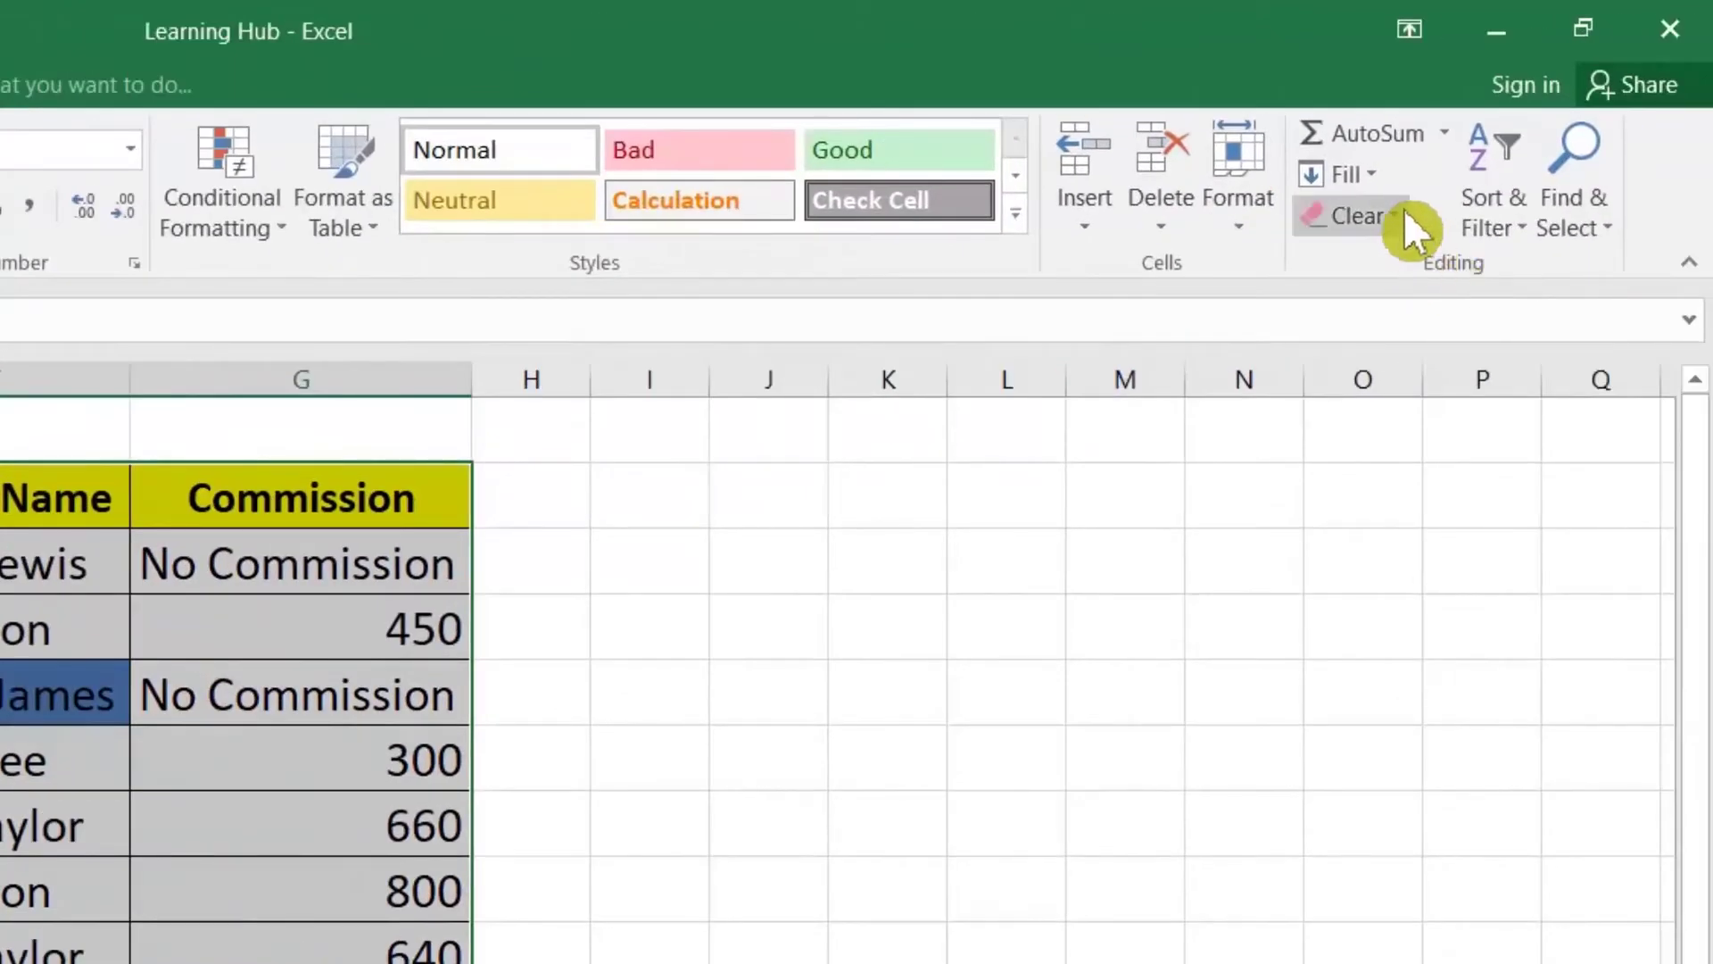
click(1405, 212)
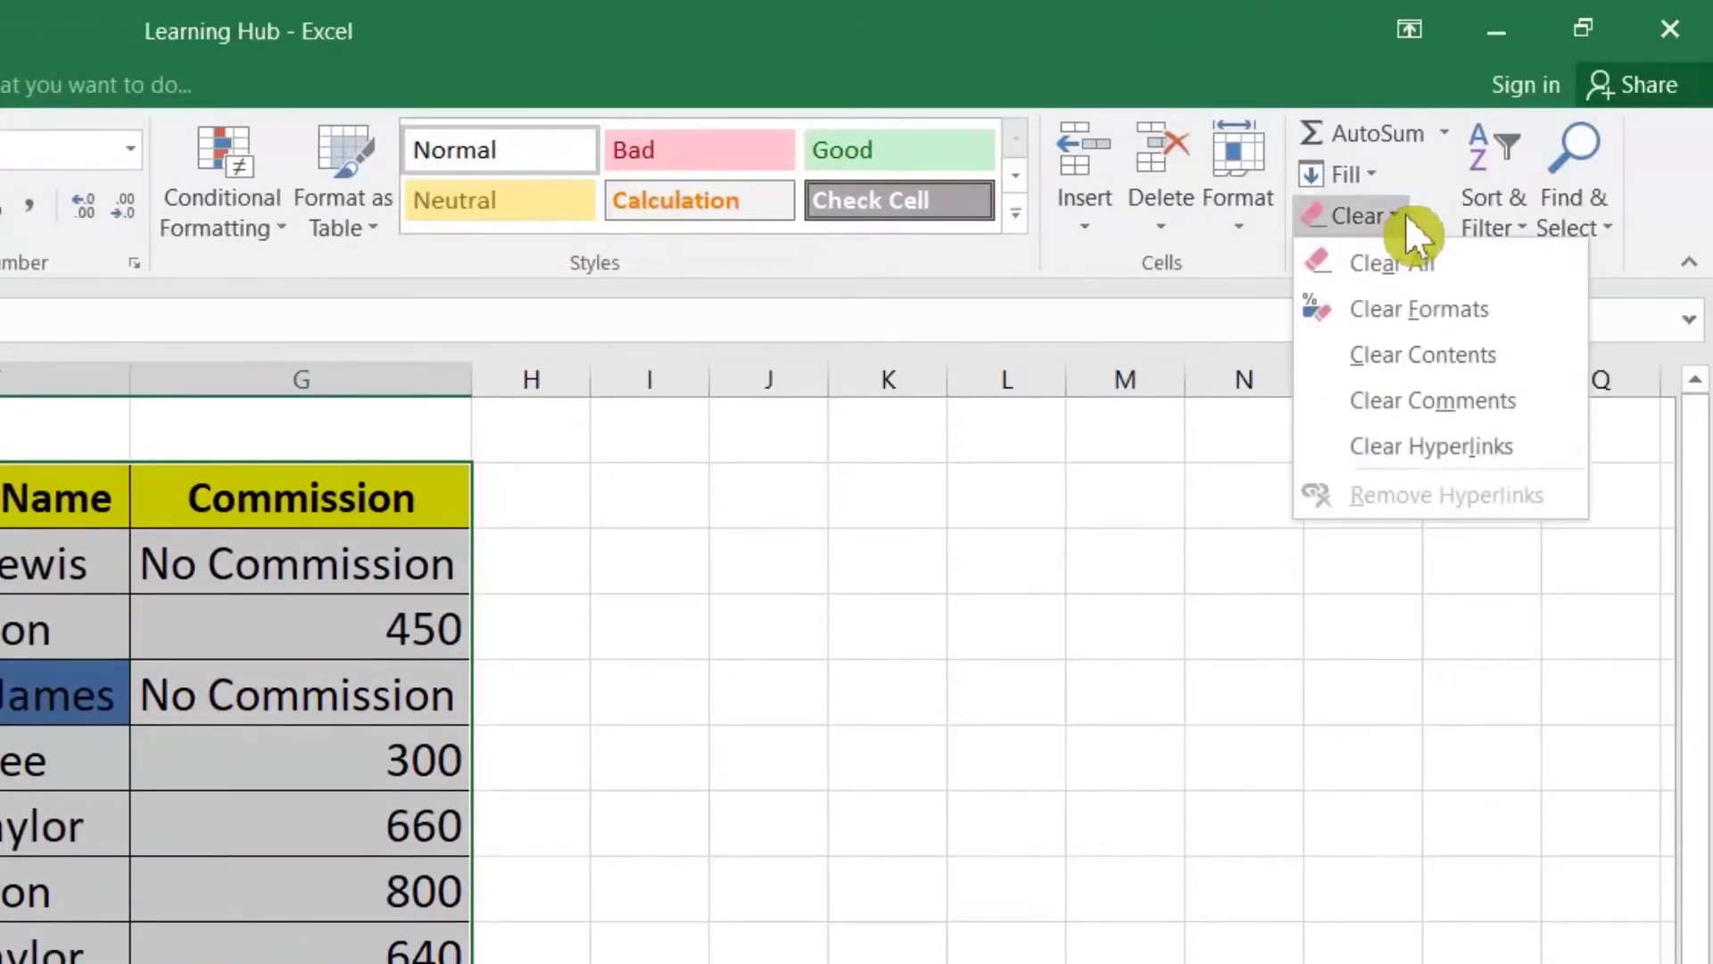
click(1465, 400)
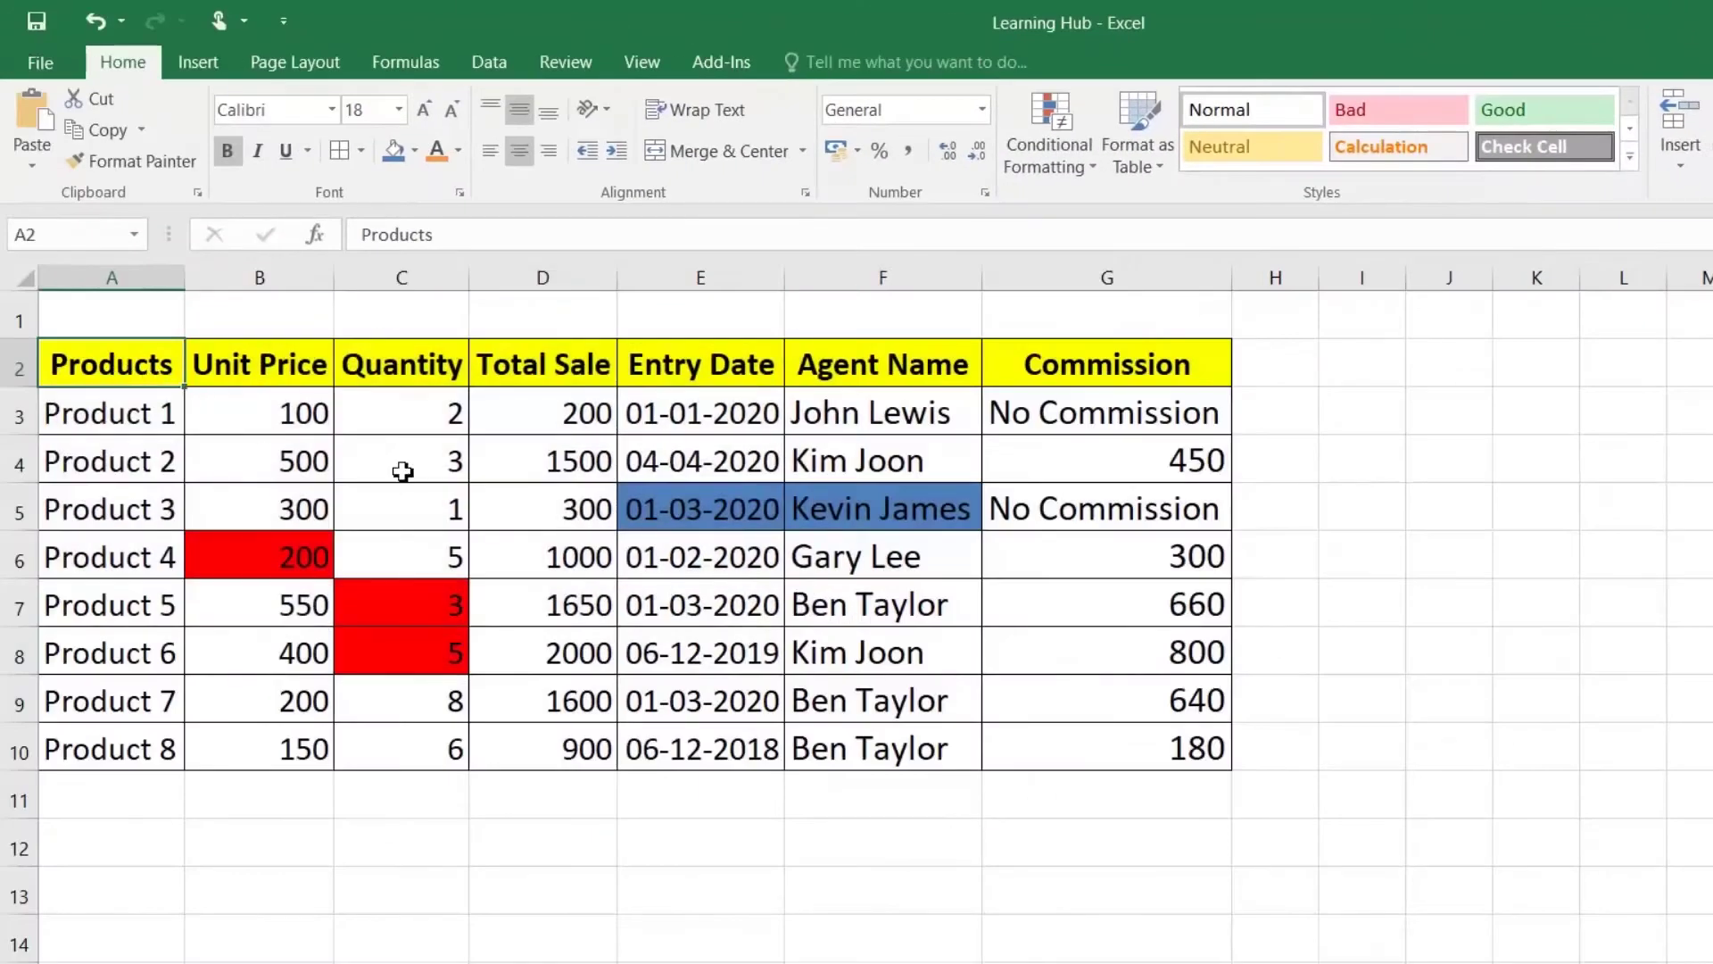
Step: Check cells E5, B6, E8 and F6, then select the whole table A2:G10
click(717, 526)
click(296, 552)
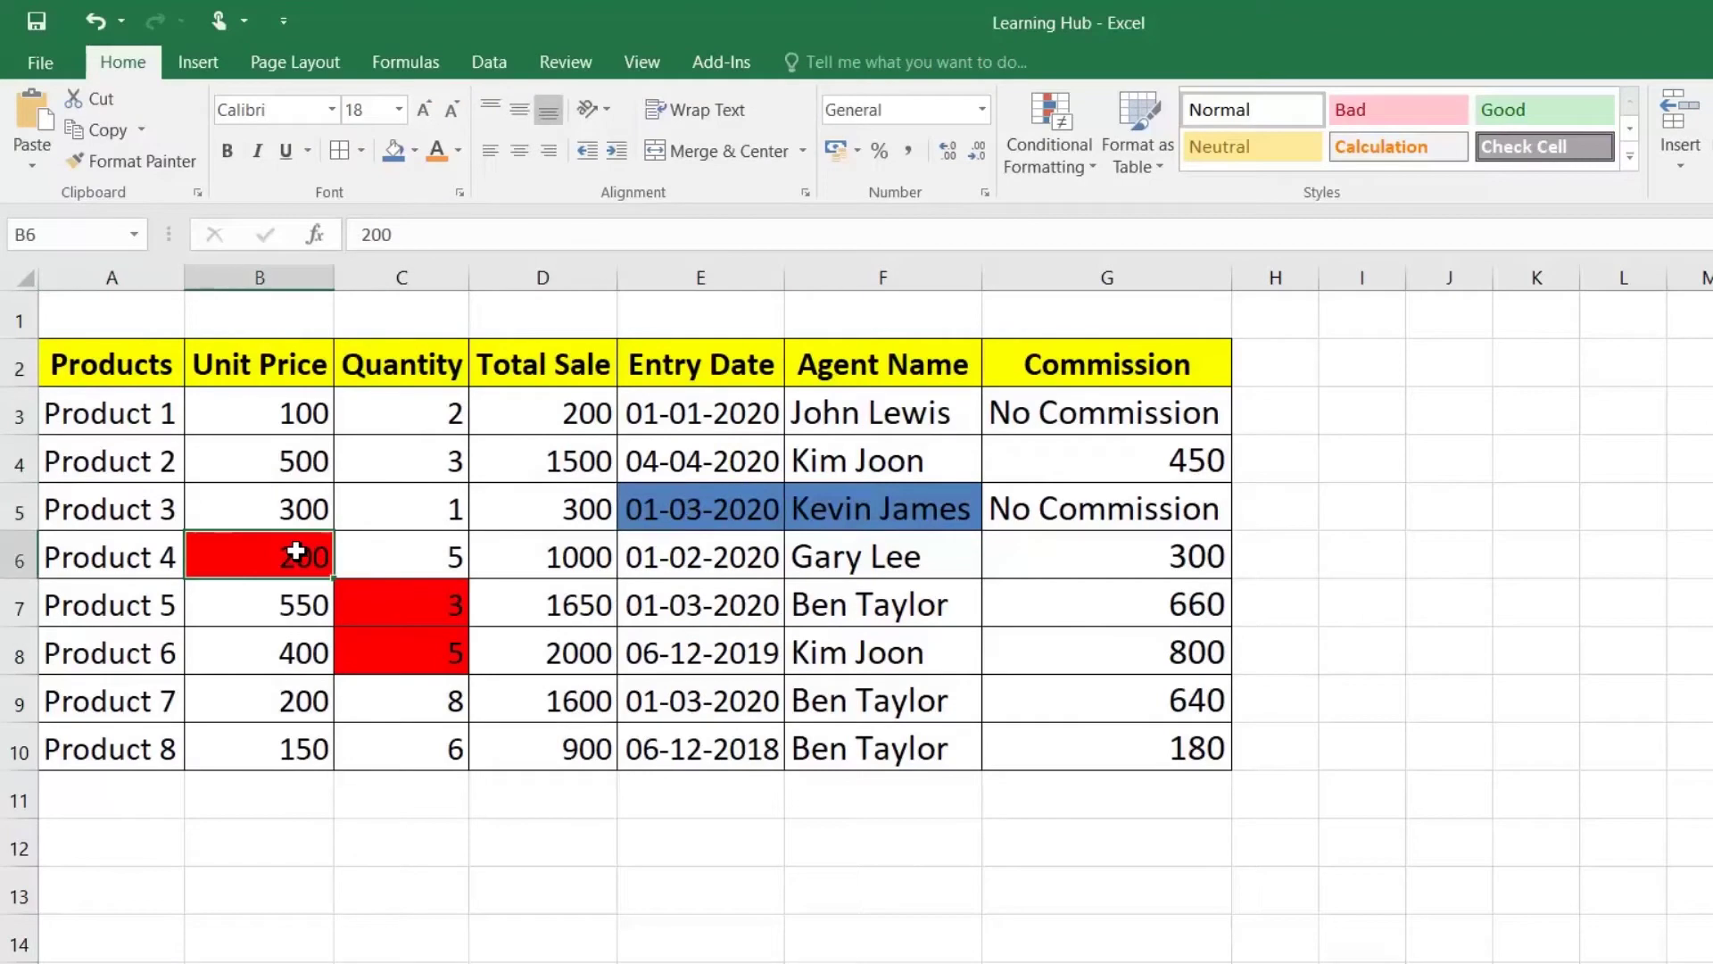
click(767, 647)
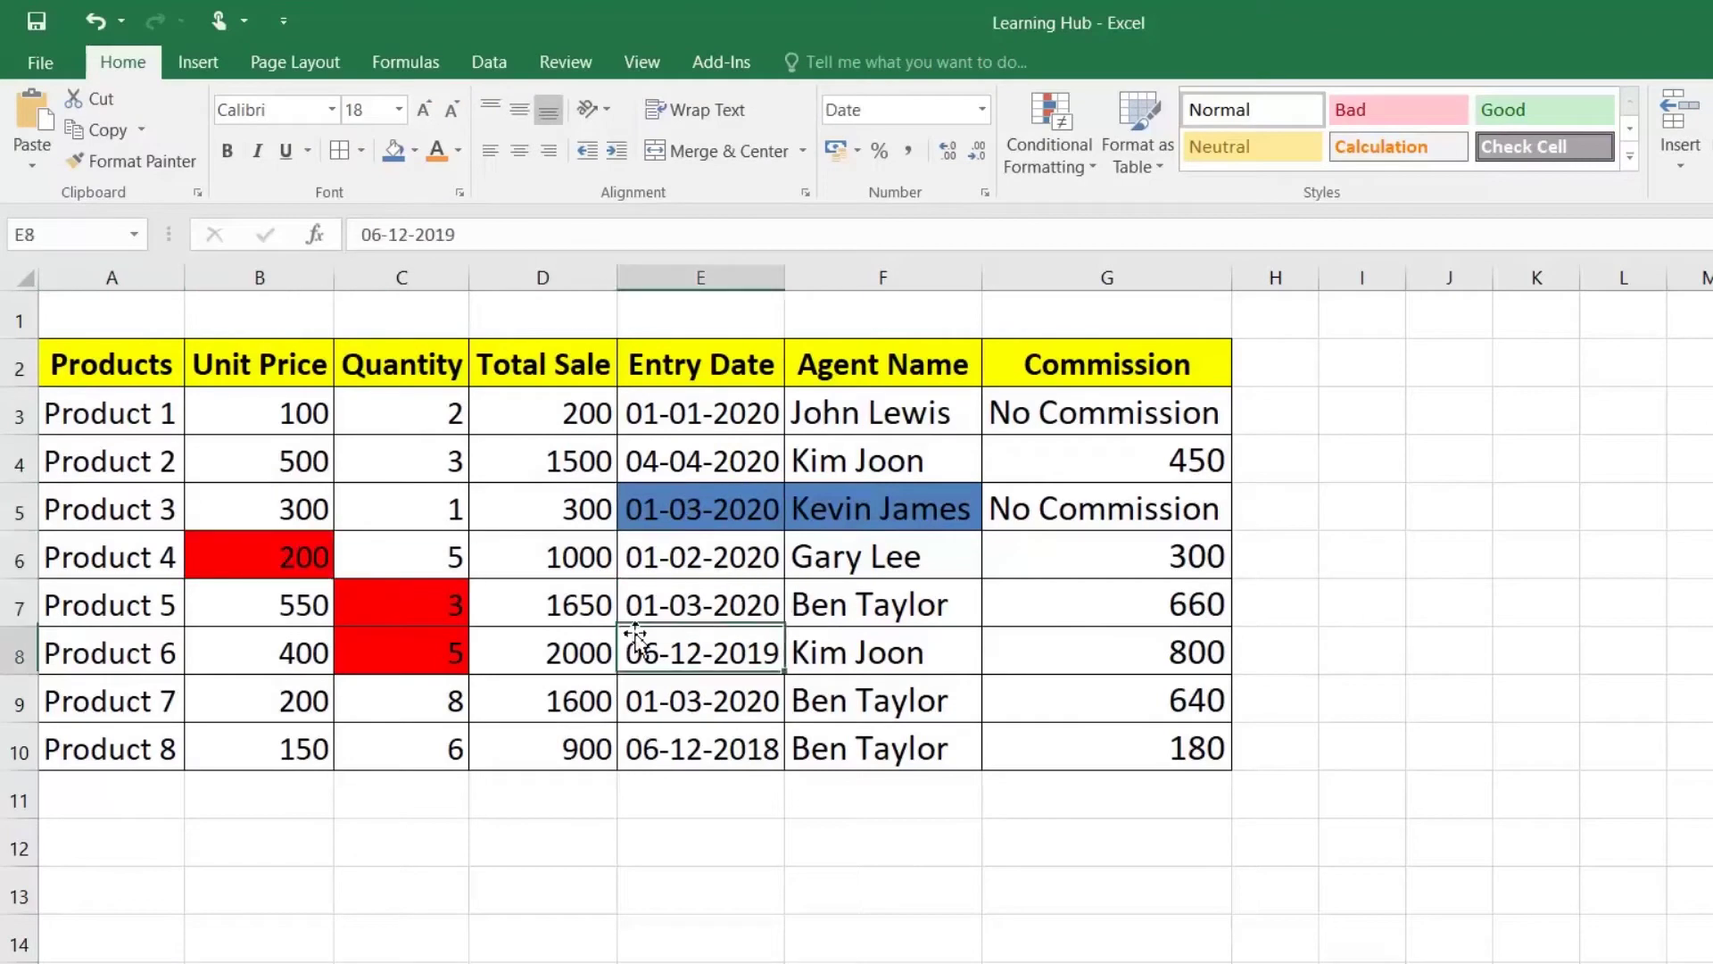
click(794, 558)
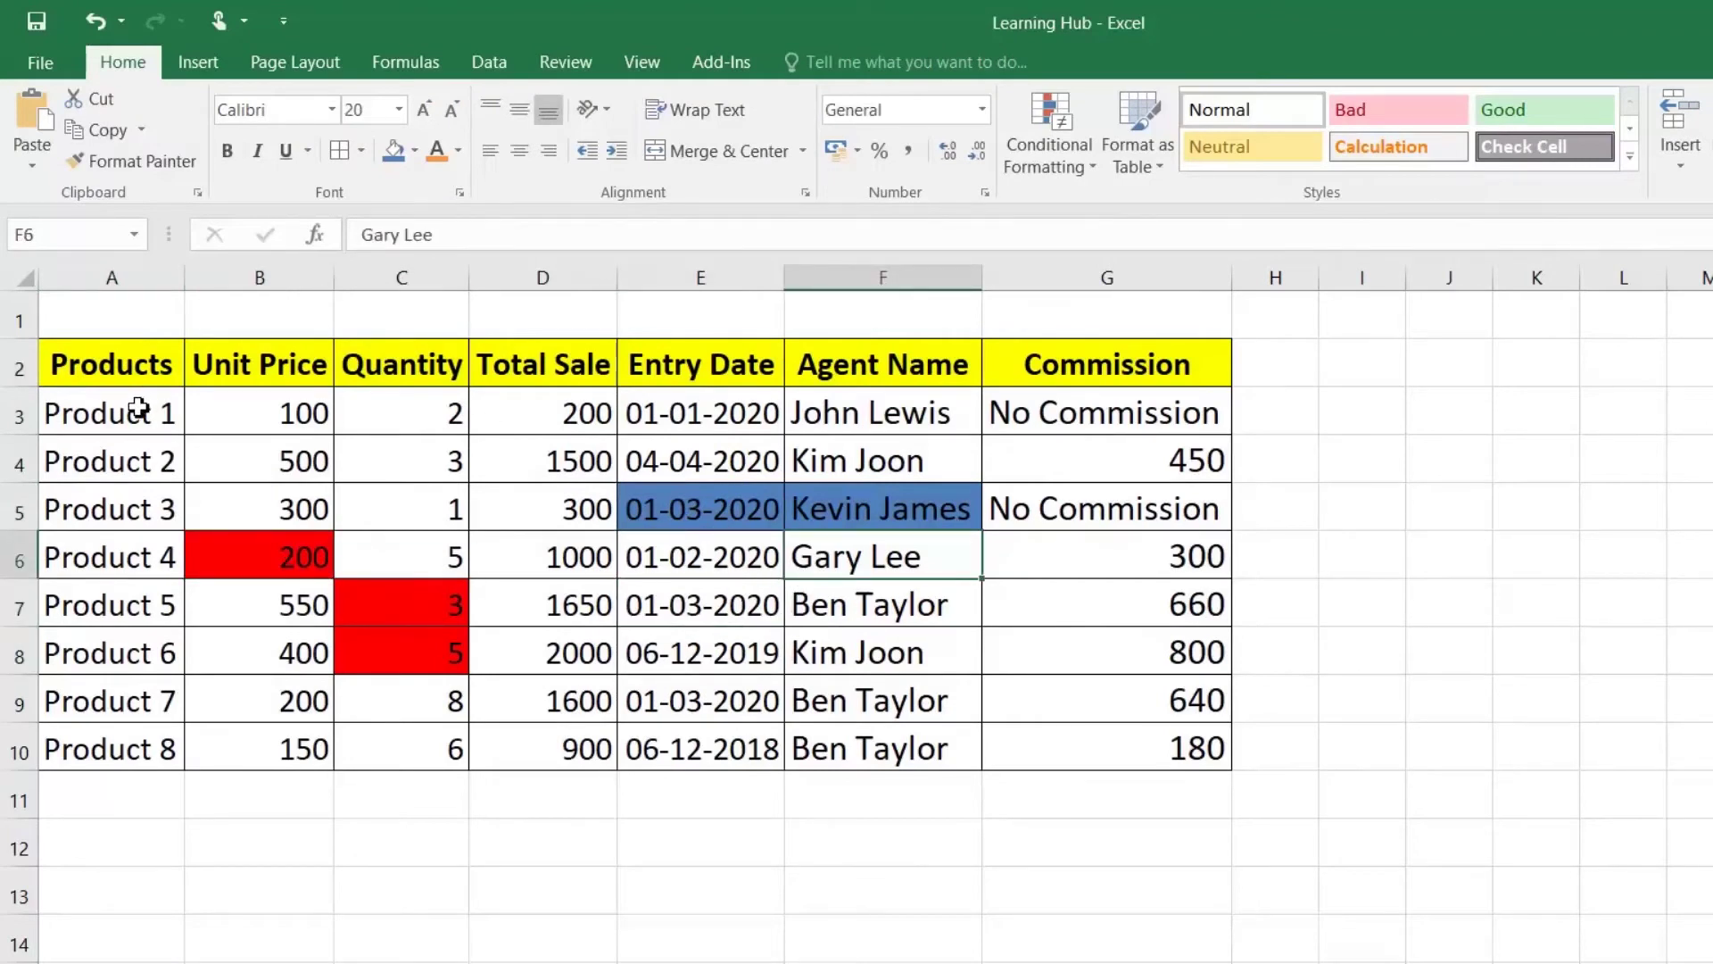
mouse_move(138, 361)
mouse_down()
mouse_move(393, 535)
mouse_move(1170, 699)
mouse_move(1176, 733)
mouse_up()
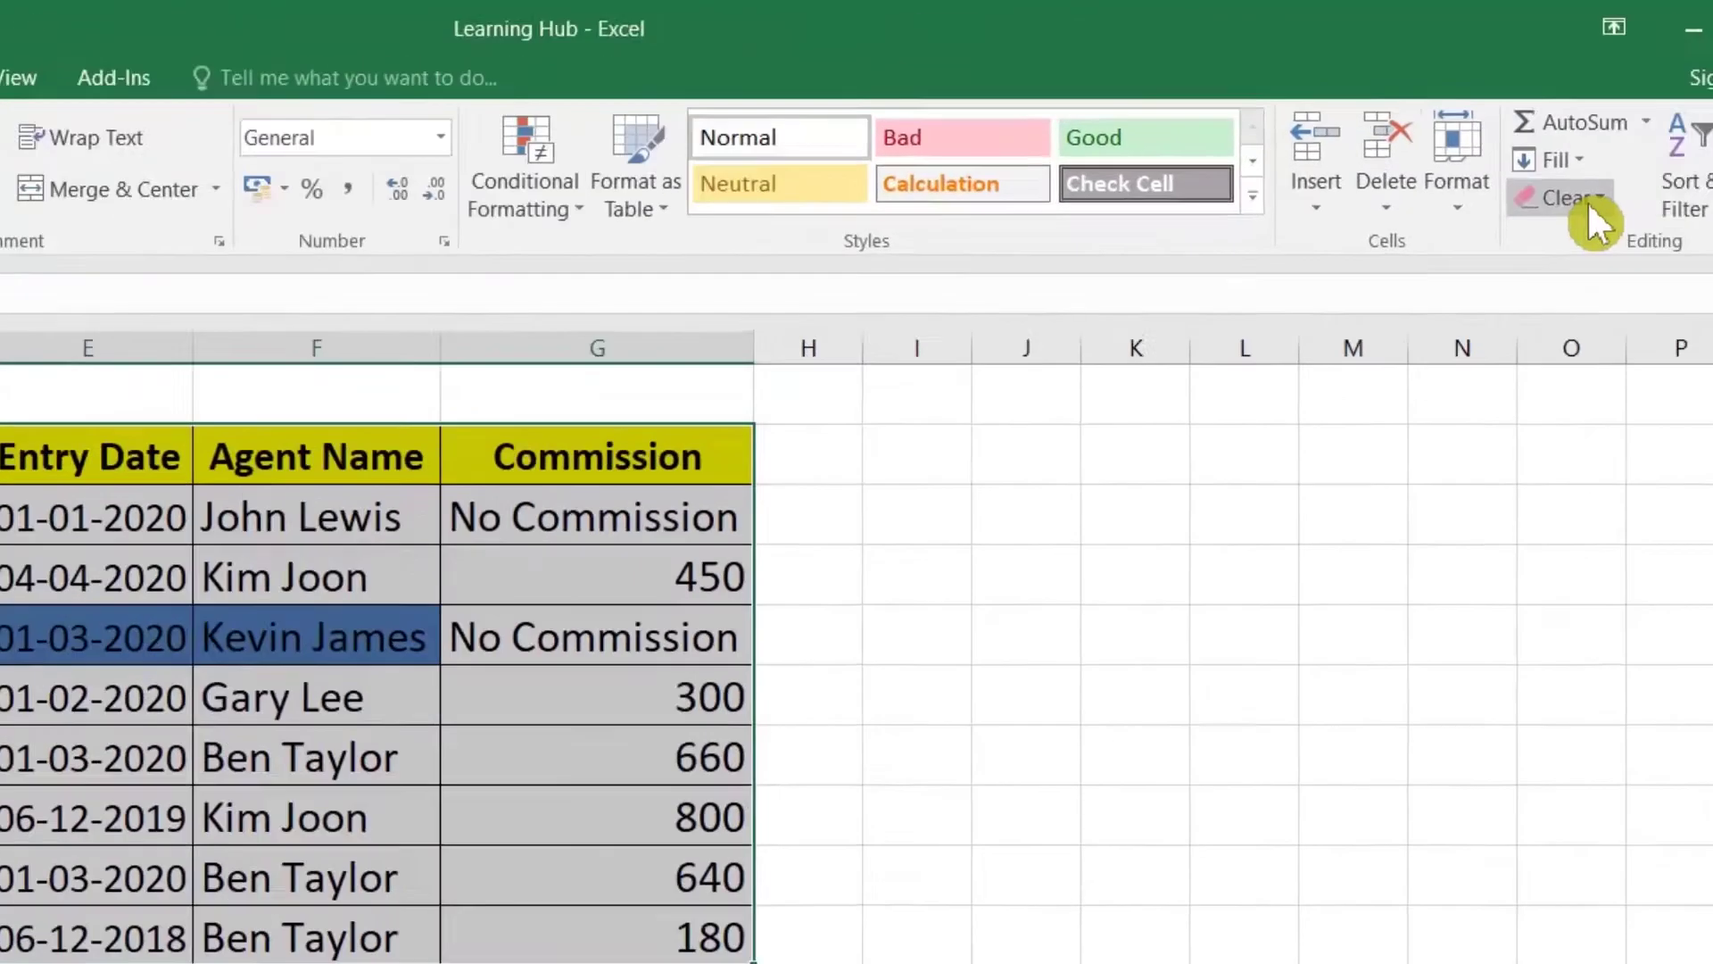
Step: Clear all formatting from table A2:G10, leaving dates as serial numbers like 43831
click(1603, 217)
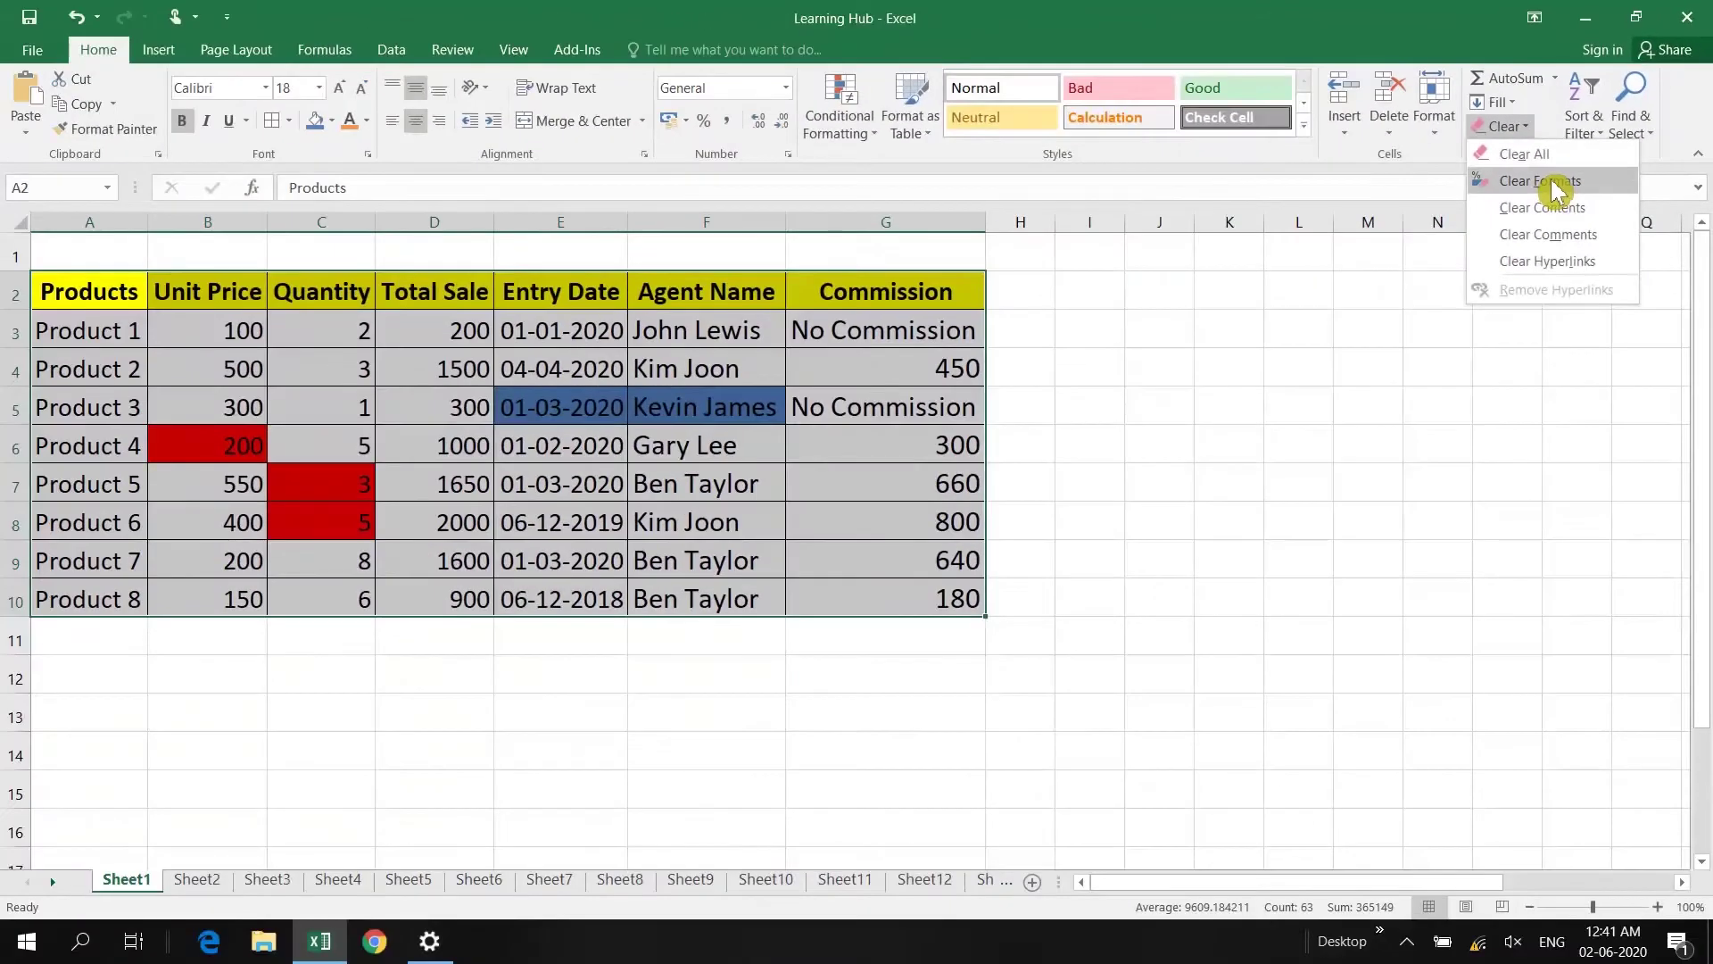
click(1557, 187)
click(596, 413)
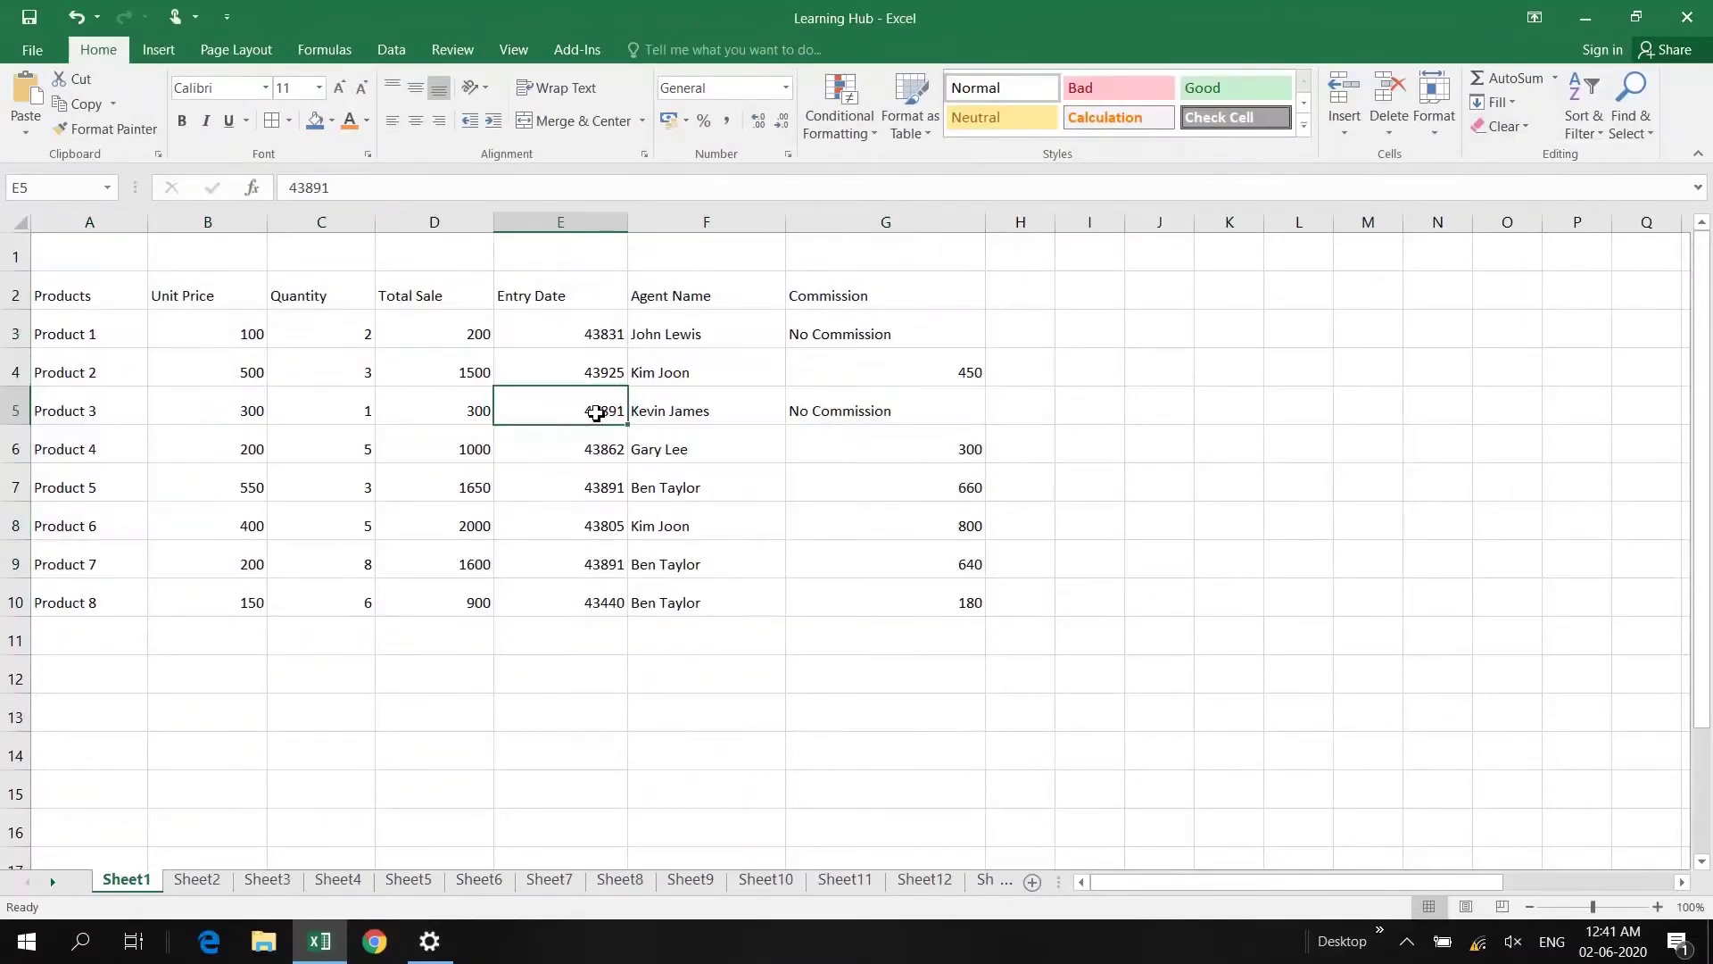
drag(35, 294, 970, 592)
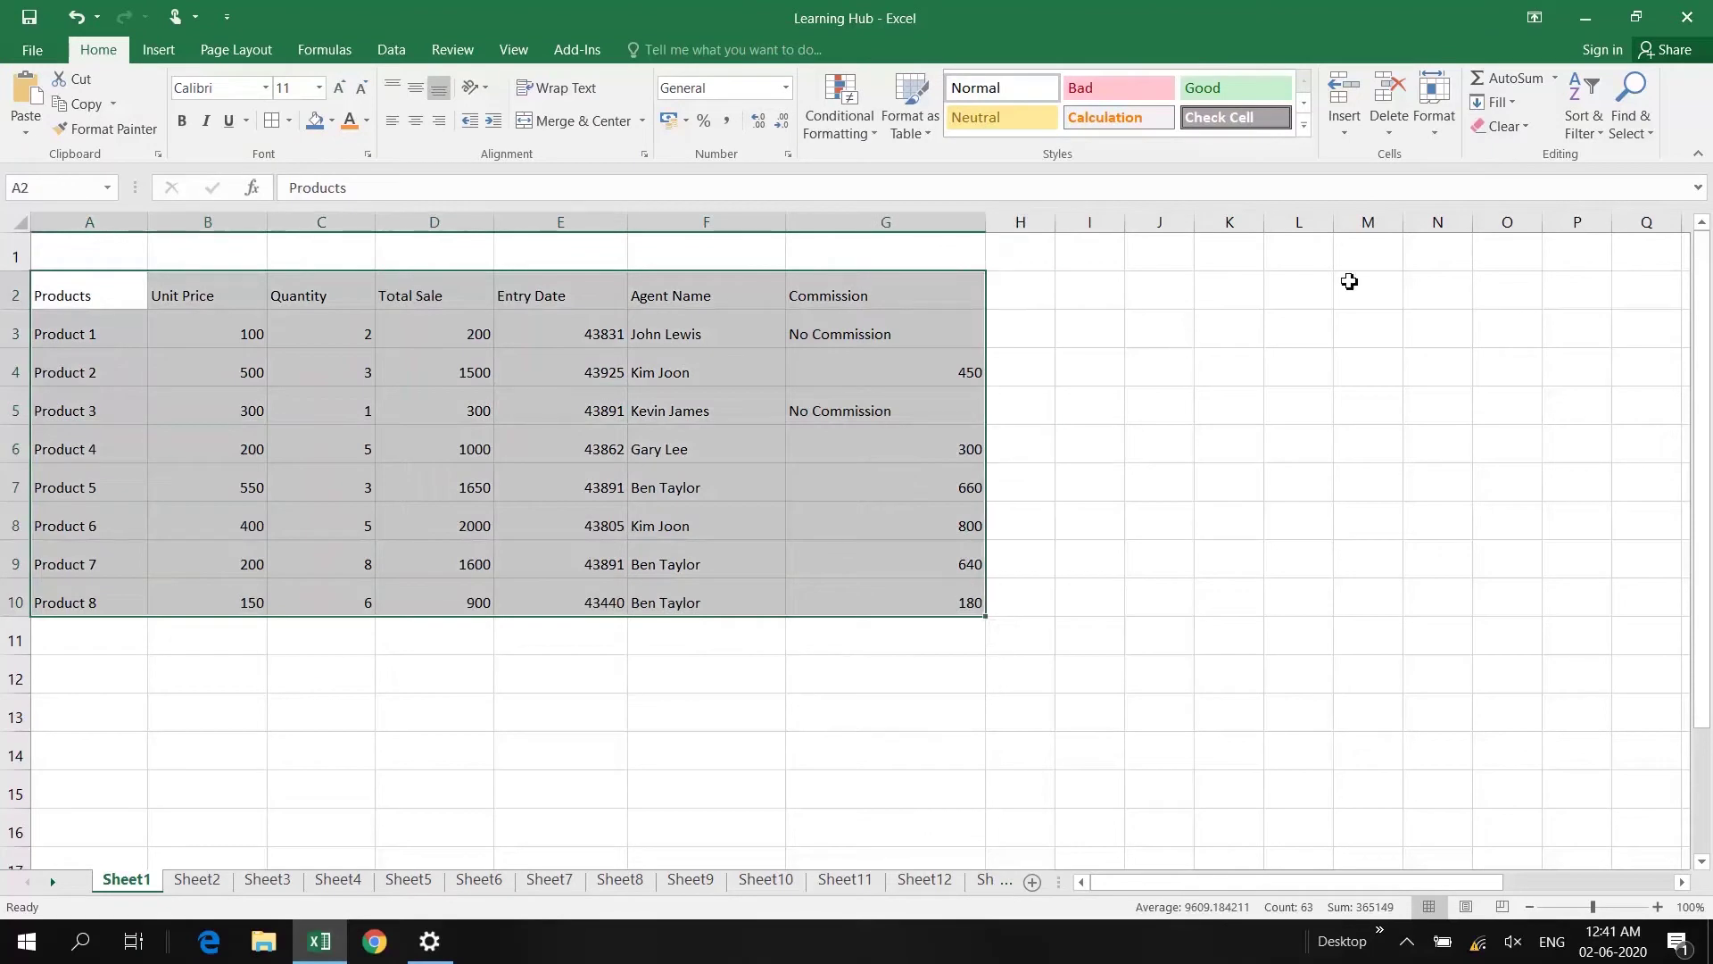
click(1508, 126)
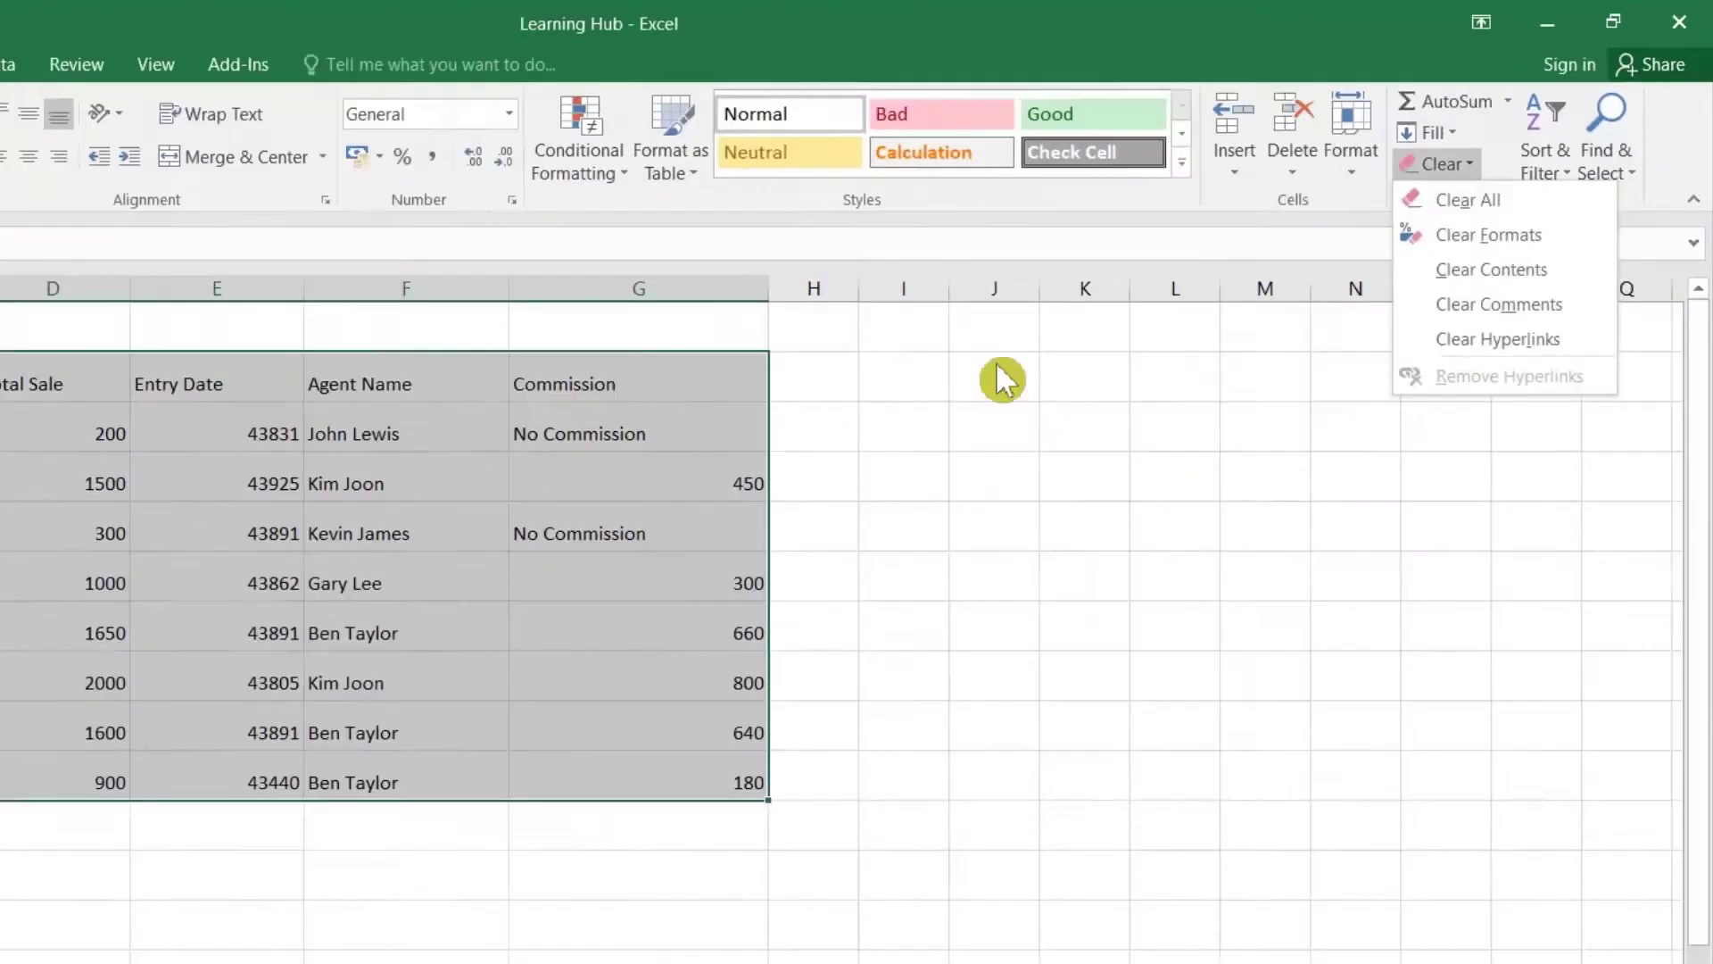
key(Escape)
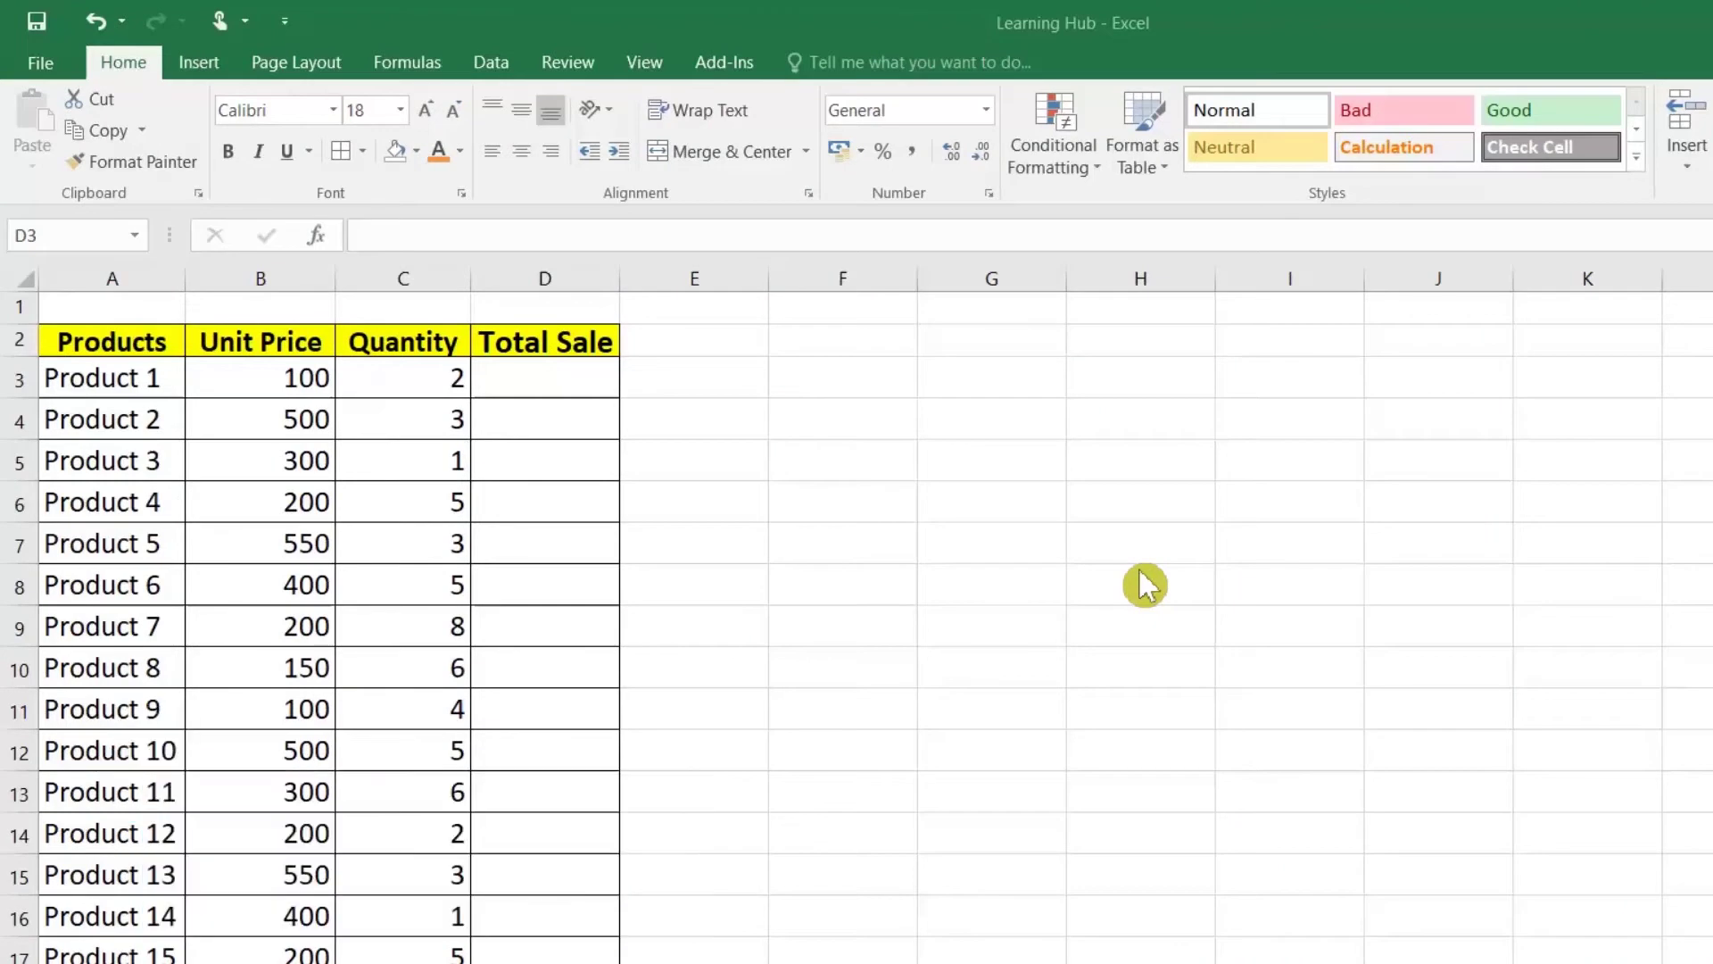
Step: Select the first Total Sale cell D3 on the product sheet and move along row 3
click(561, 379)
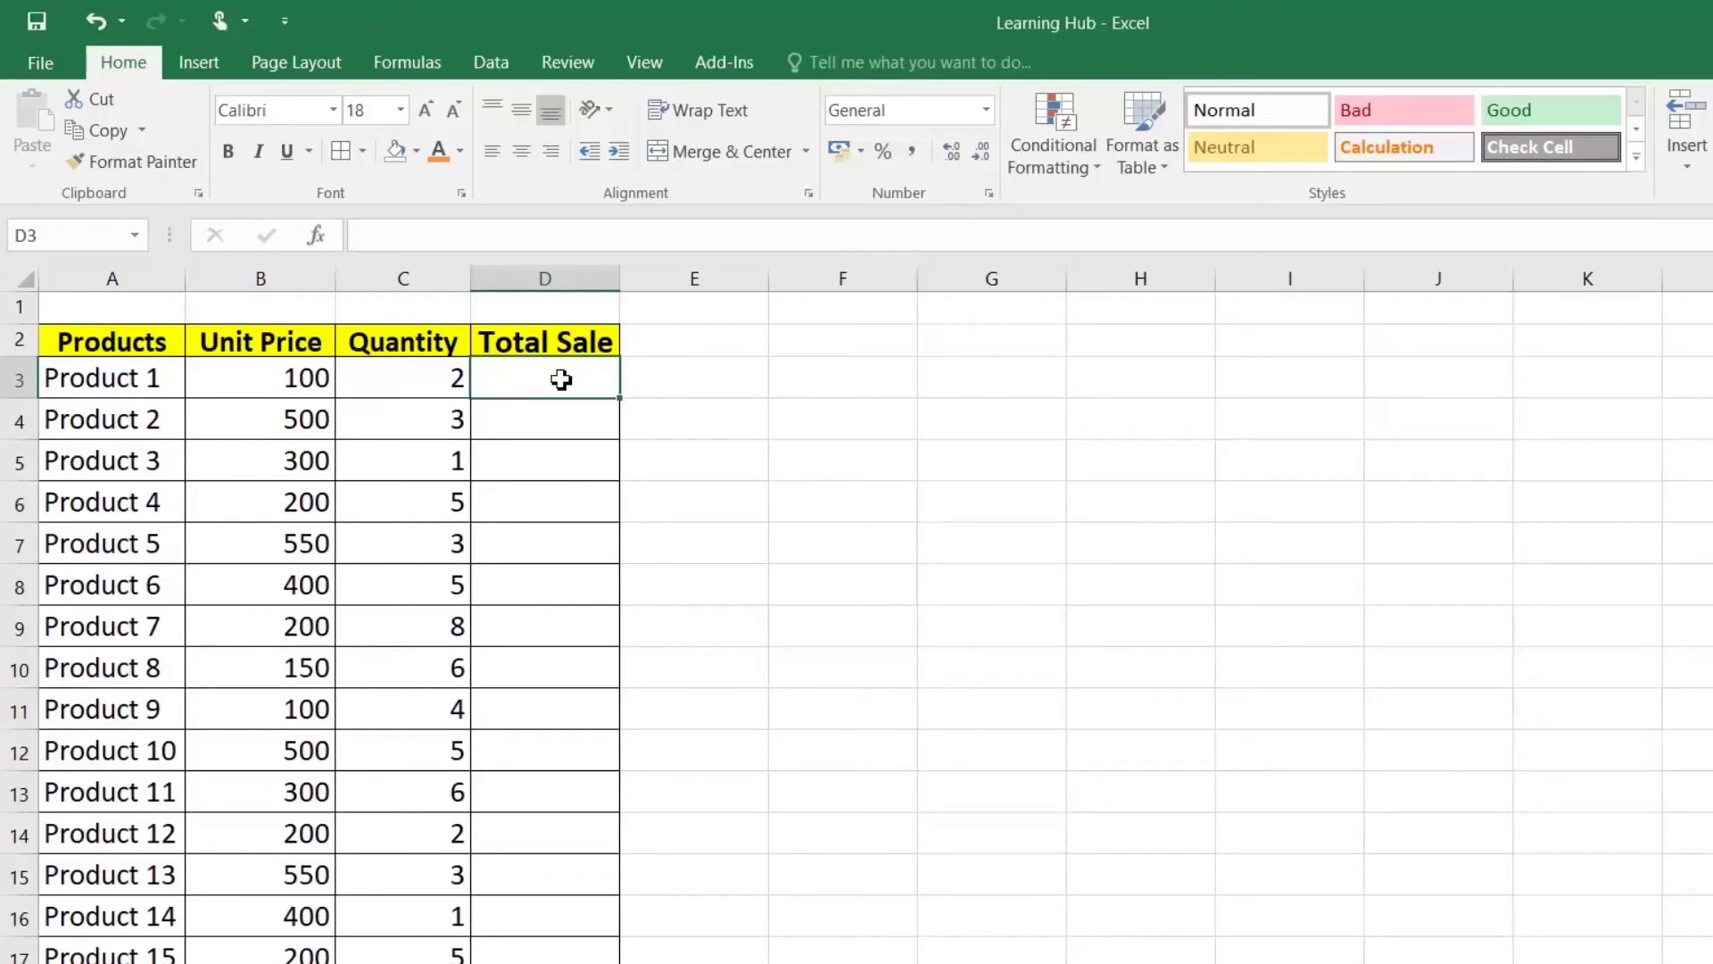
key(Left)
key(Left)
Step: Fill D3:D51 at once with the Total Sale formula =B3*C3
key(Right)
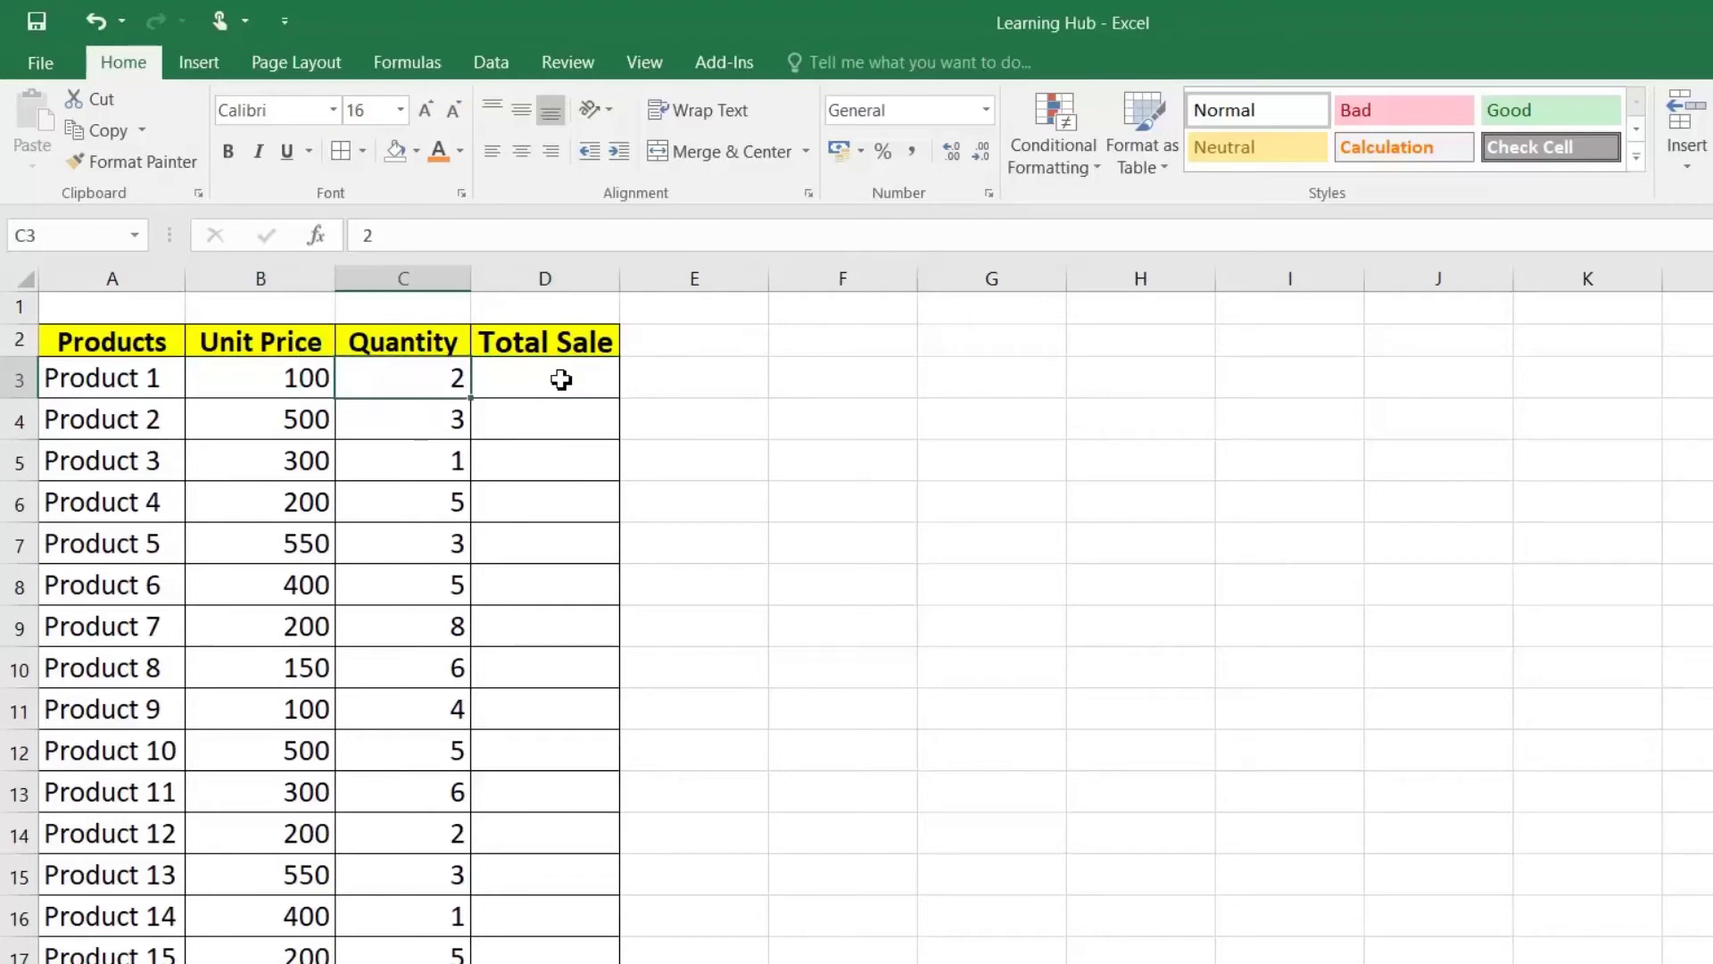
key(Right)
key(shift+Down)
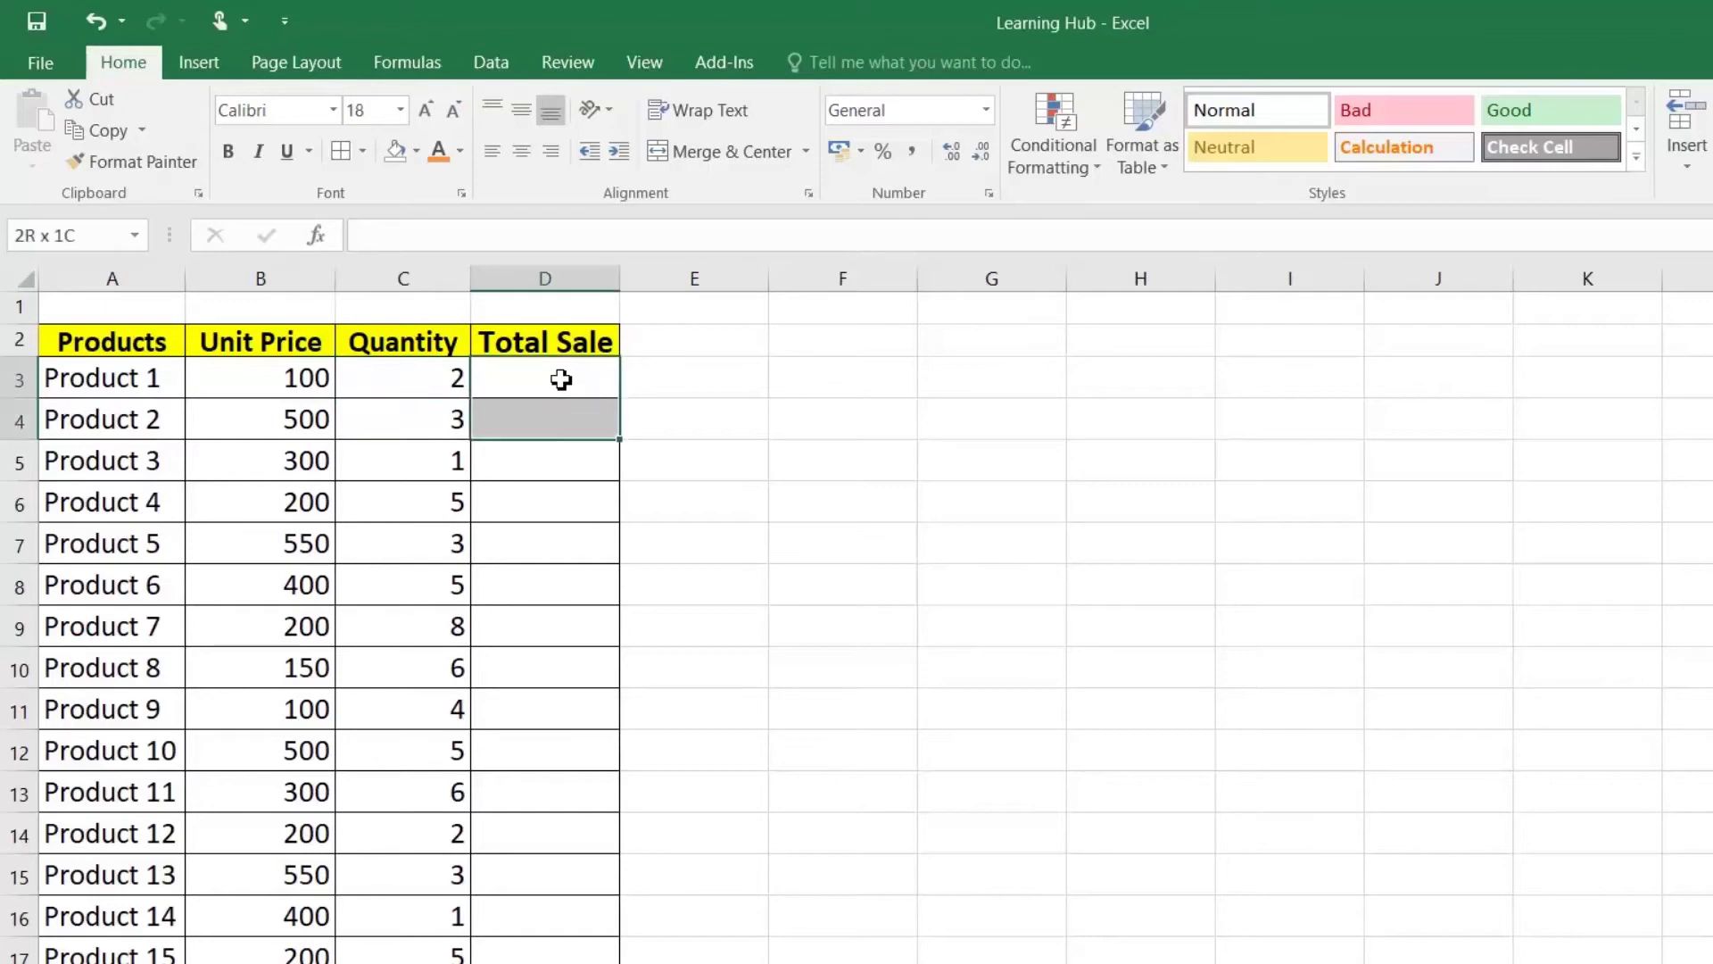
key(shift+Down)
key(shift+Down)
key(shift+Down)
key(shift+Down)
key(shift+Down)
key(shift+Down)
key(shift+Down)
key(shift+Down)
key(shift+Down)
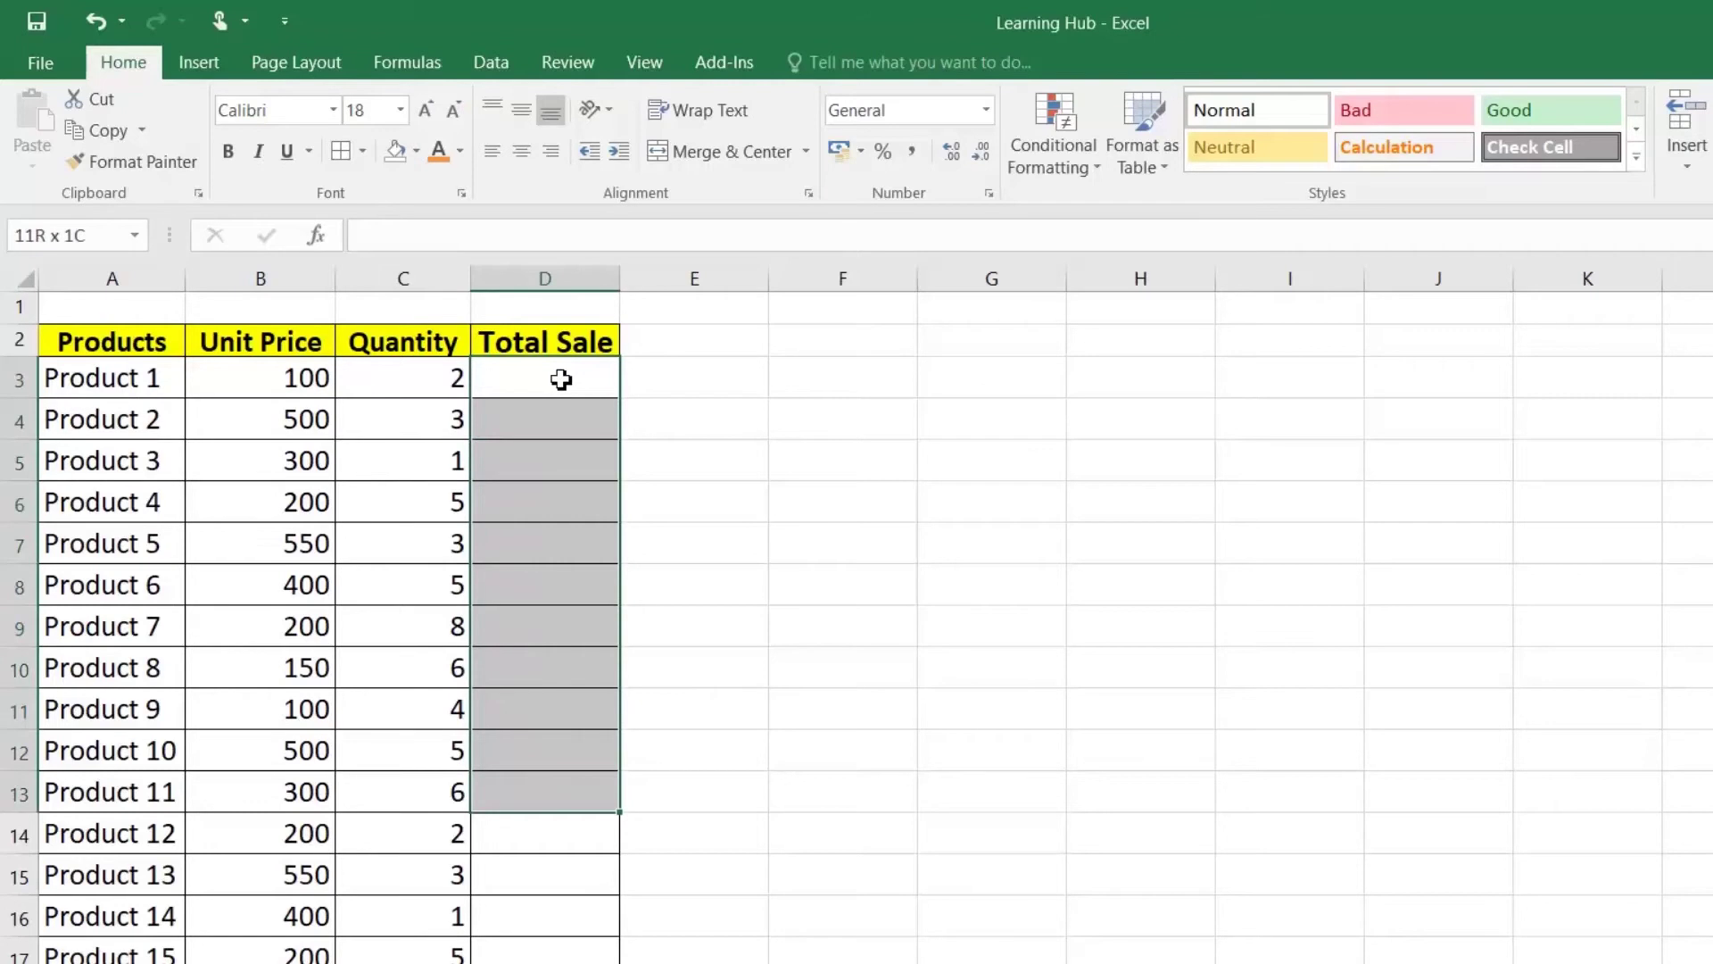
key(shift+Down)
key(shift+Down)
key(shift+Down)
key(shift+Down)
key(shift+Down)
key(shift+Down)
key(shift+Down)
key(shift+Down)
key(shift+Down)
key(shift+Down)
key(shift+Down)
key(shift+Down)
key(shift+Down)
key(shift+Down)
key(shift+Down)
key(shift+Down)
key(shift+Down)
key(shift+Down)
key(shift+Down)
key(shift+Down)
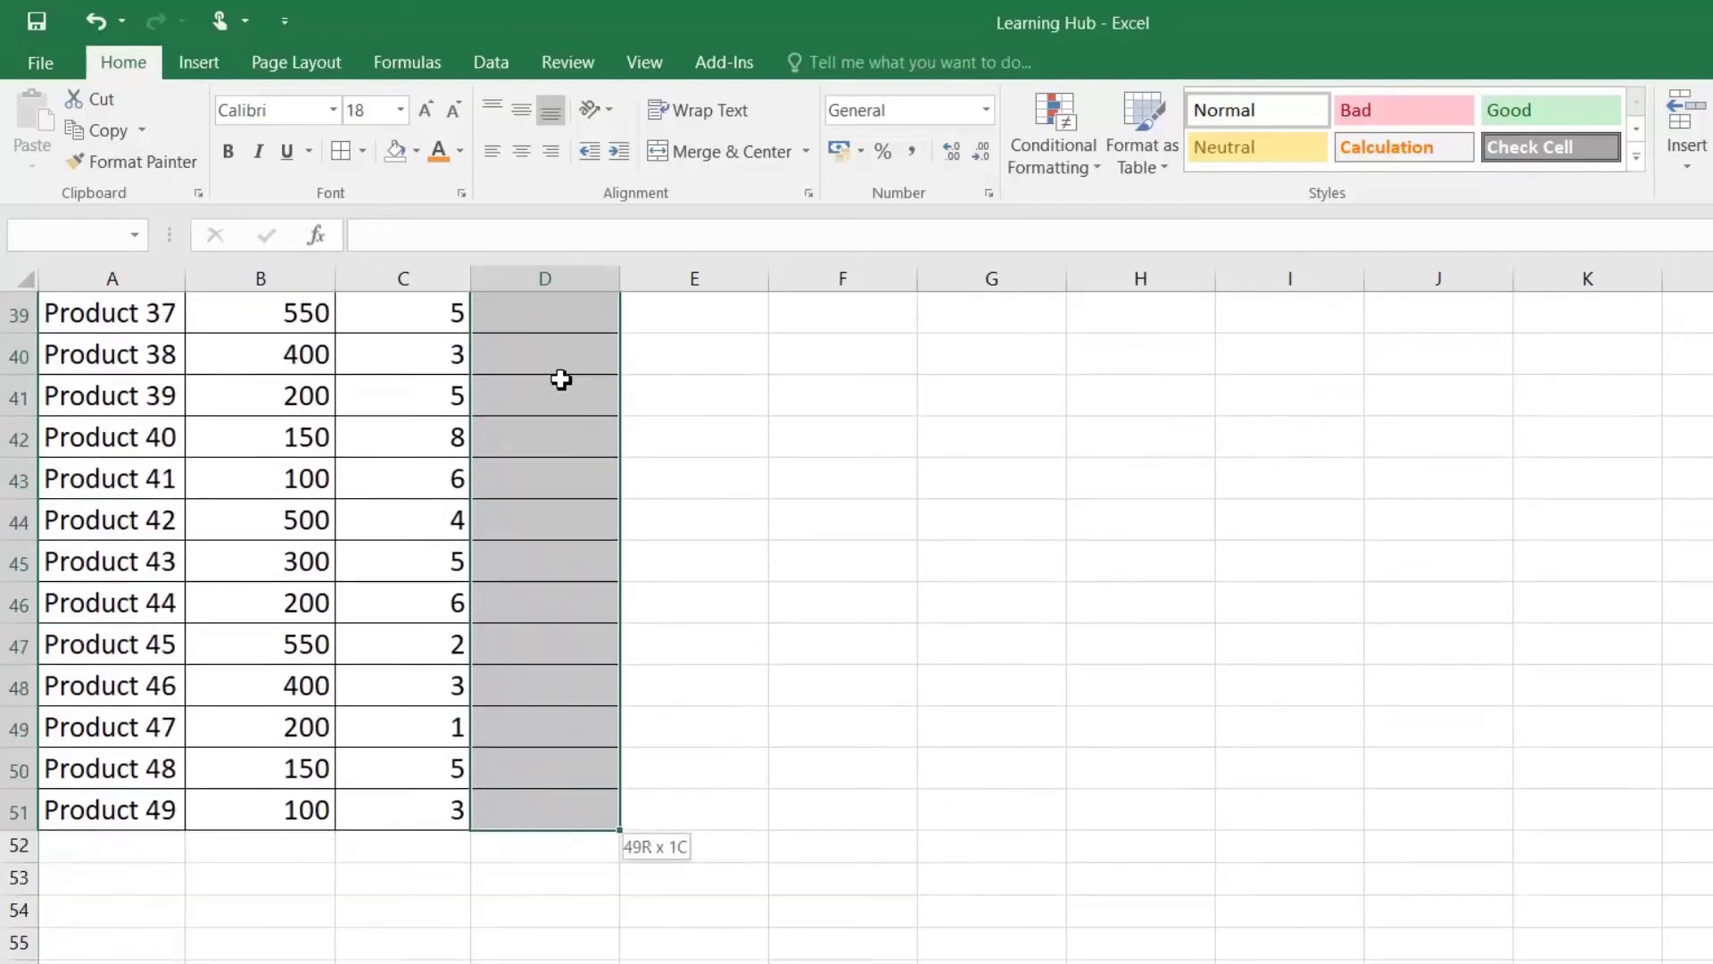
text(=)
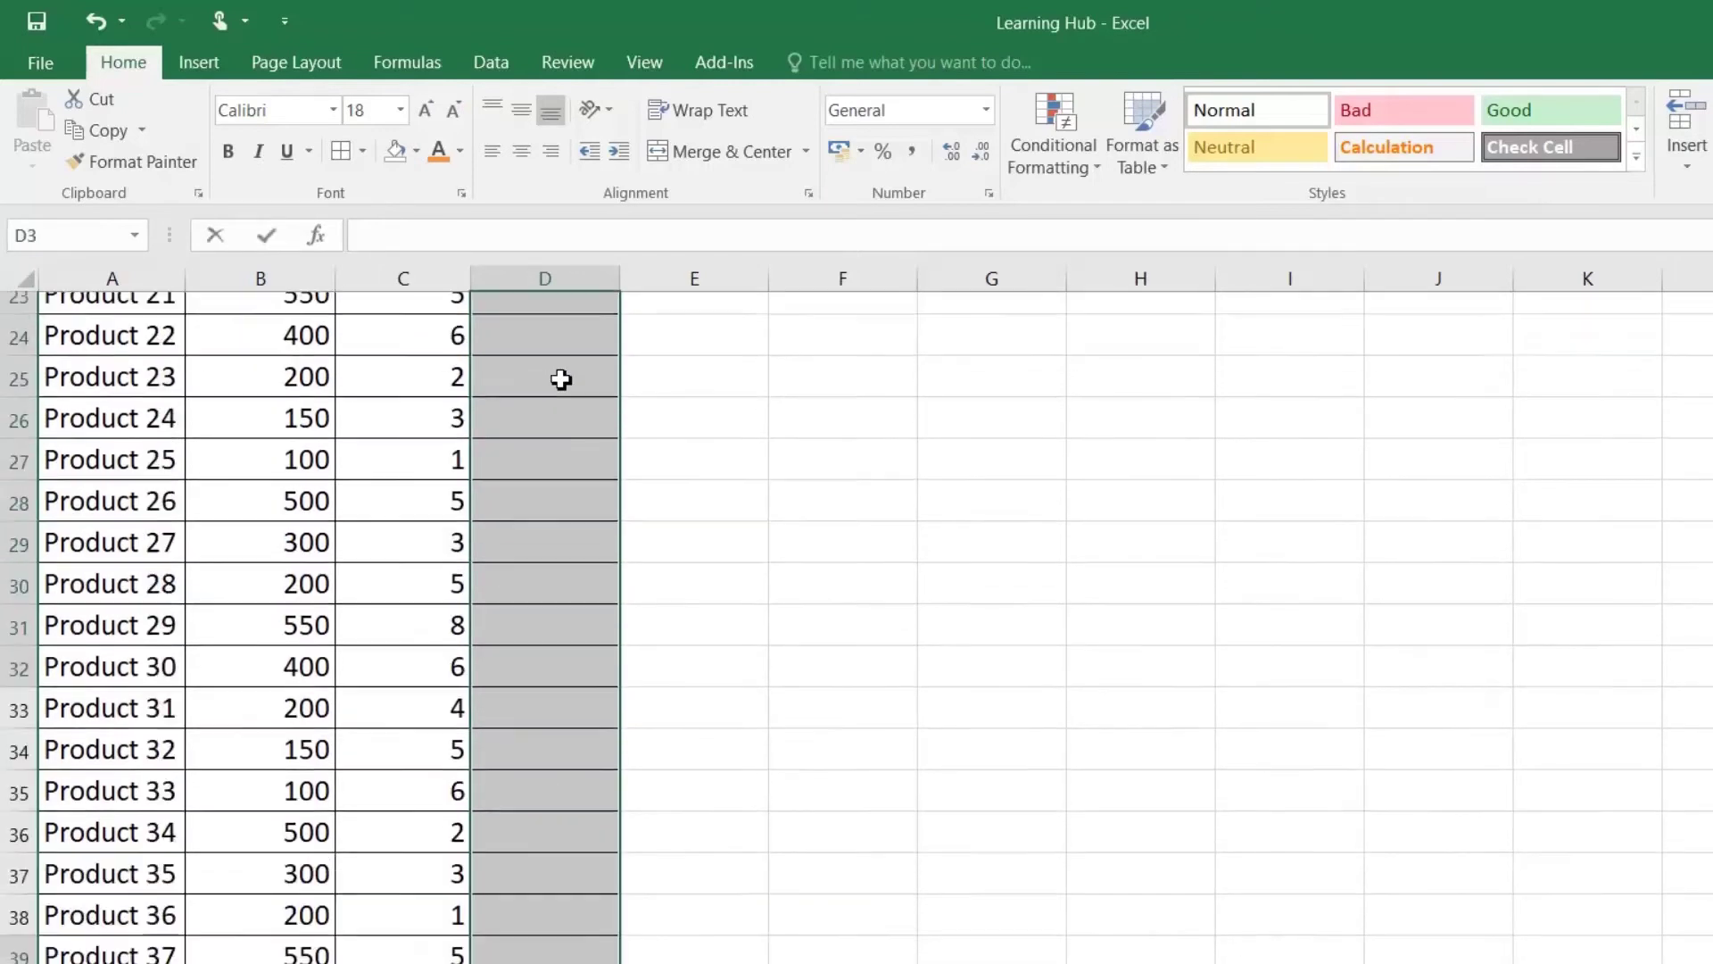
key(Left)
key(Left)
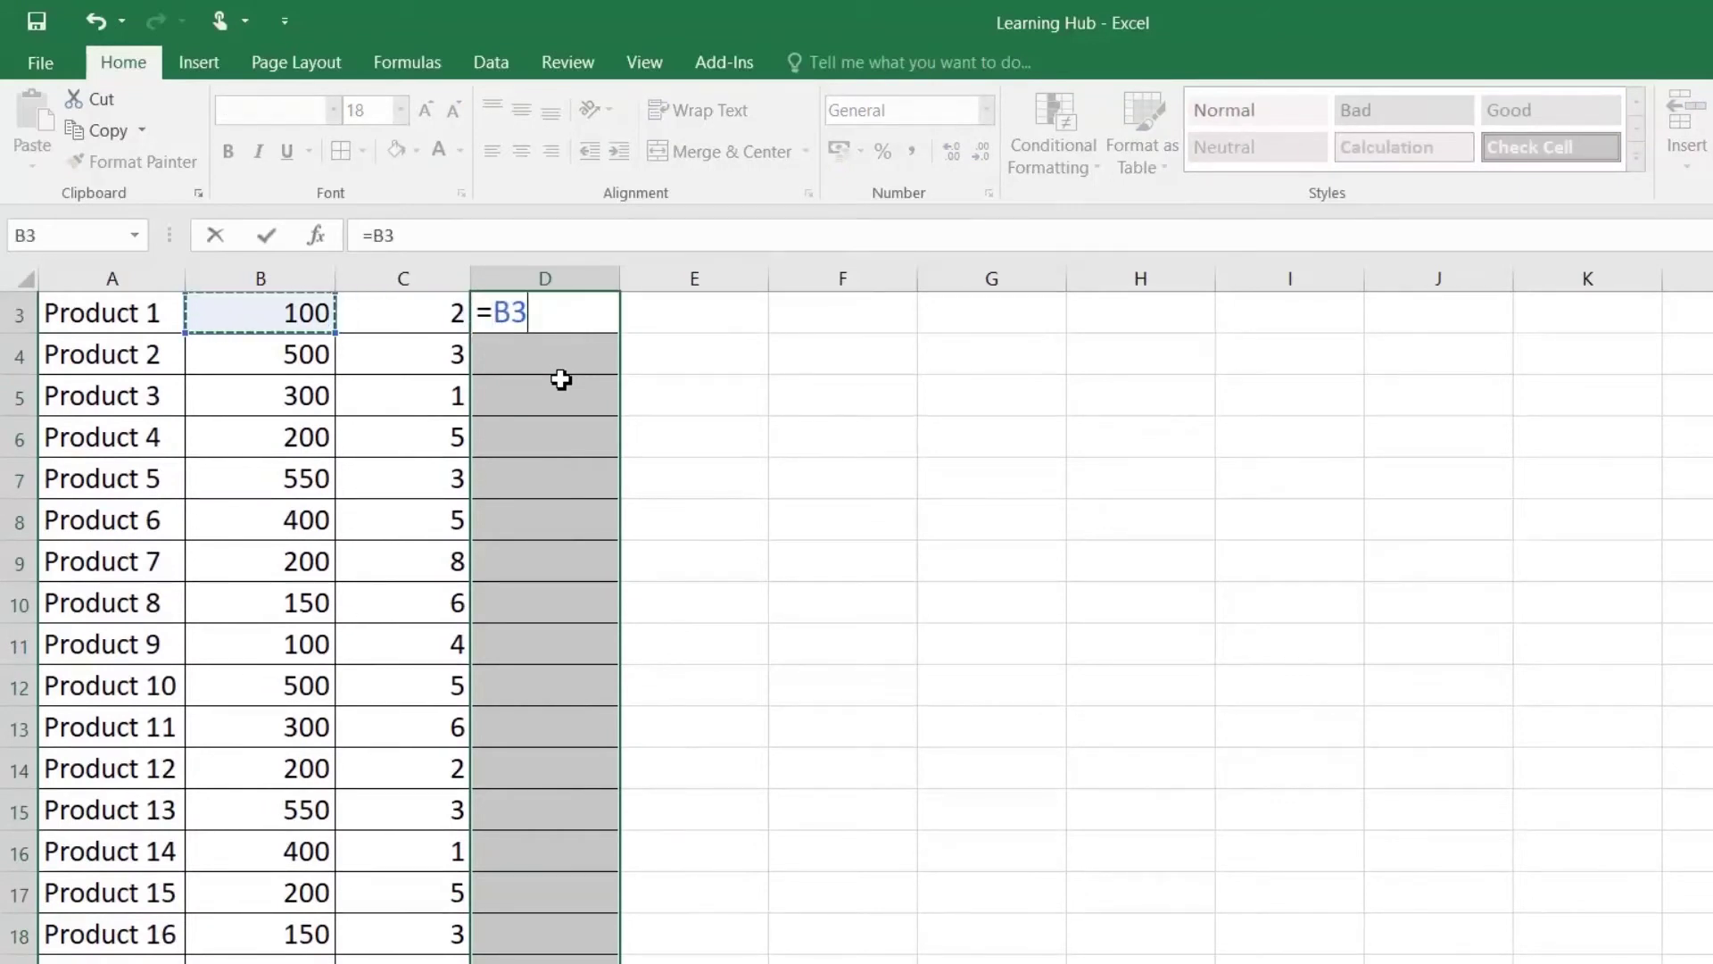
text(*)
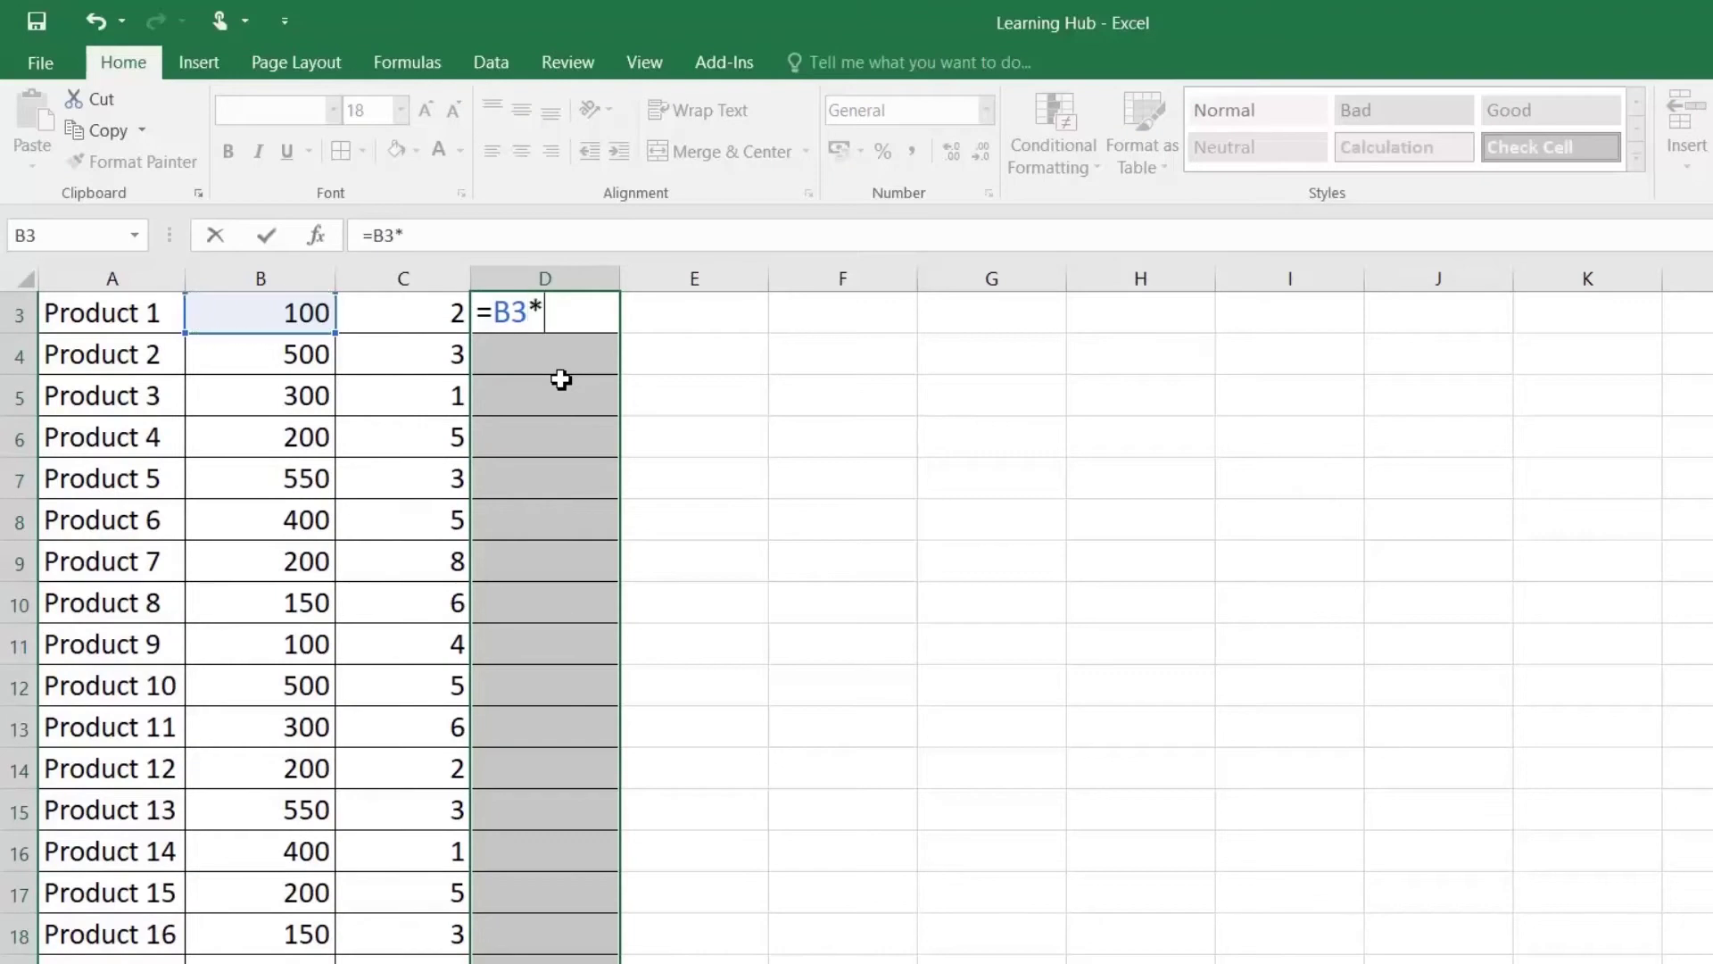
key(Left)
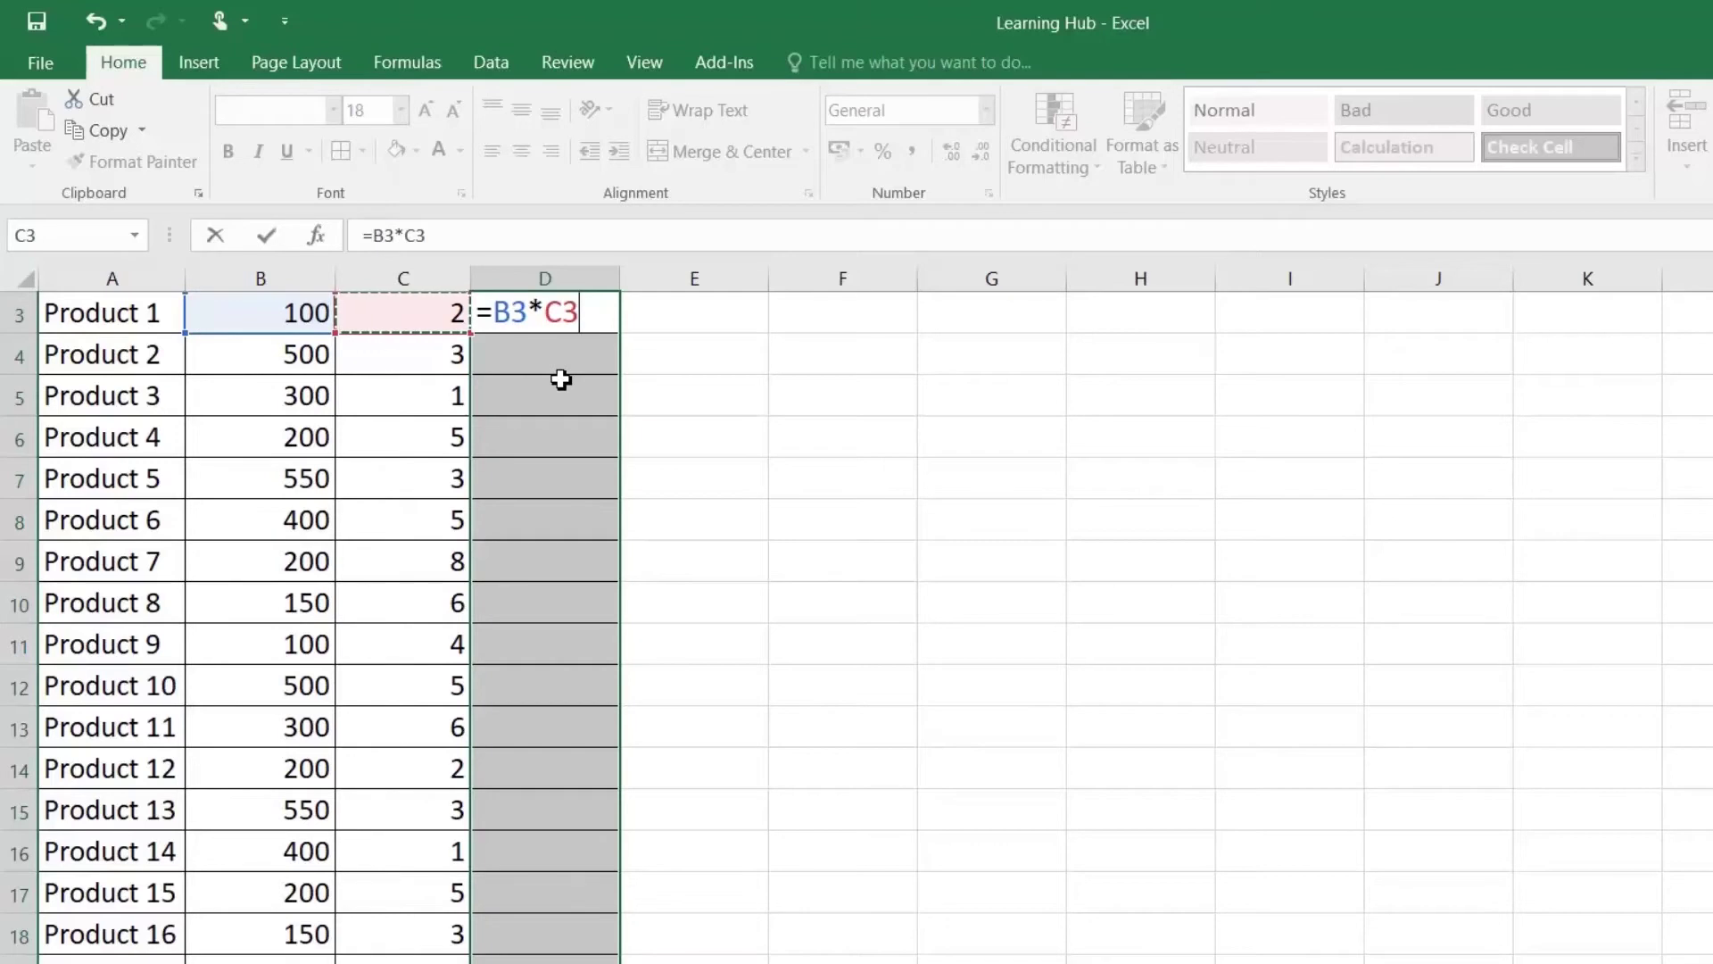
key(ctrl+Return)
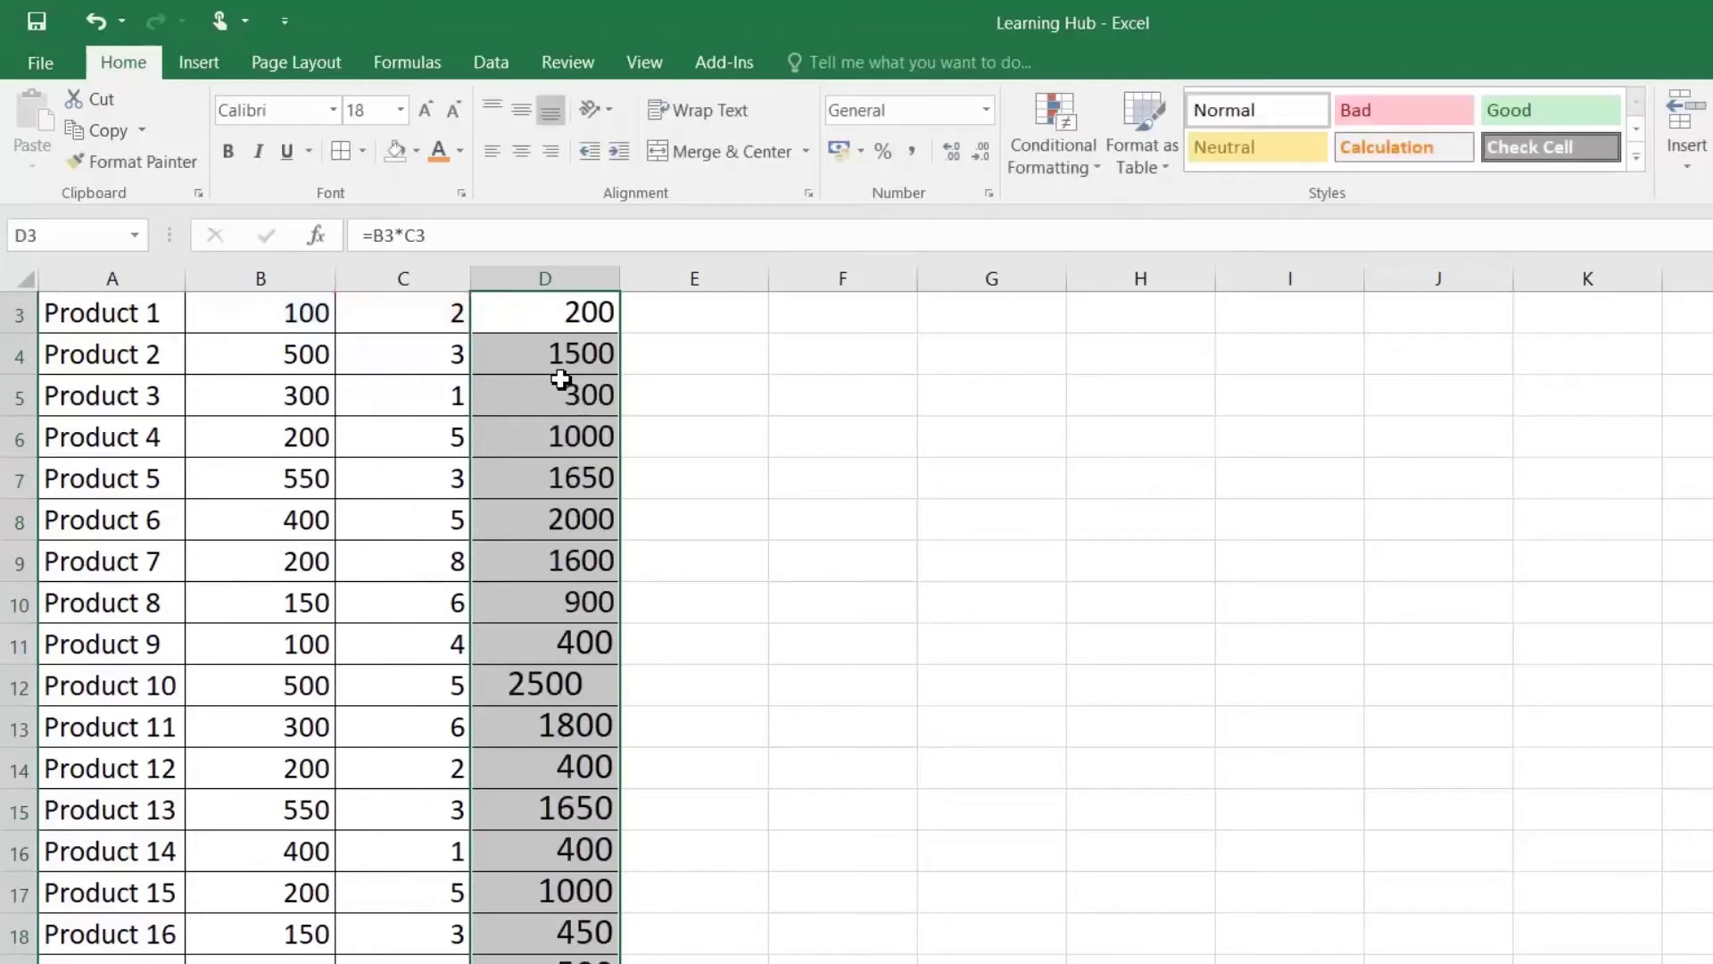
Step: Check the computed Total Sale results up and down column D
click(562, 384)
key(Right)
key(Left)
key(Down)
key(Down)
key(Down)
key(Down)
key(Down)
key(Down)
key(Down)
key(Down)
key(Down)
key(Down)
key(Down)
key(Down)
key(Down)
key(Down)
key(Down)
key(Down)
key(Down)
key(Down)
key(Down)
key(Down)
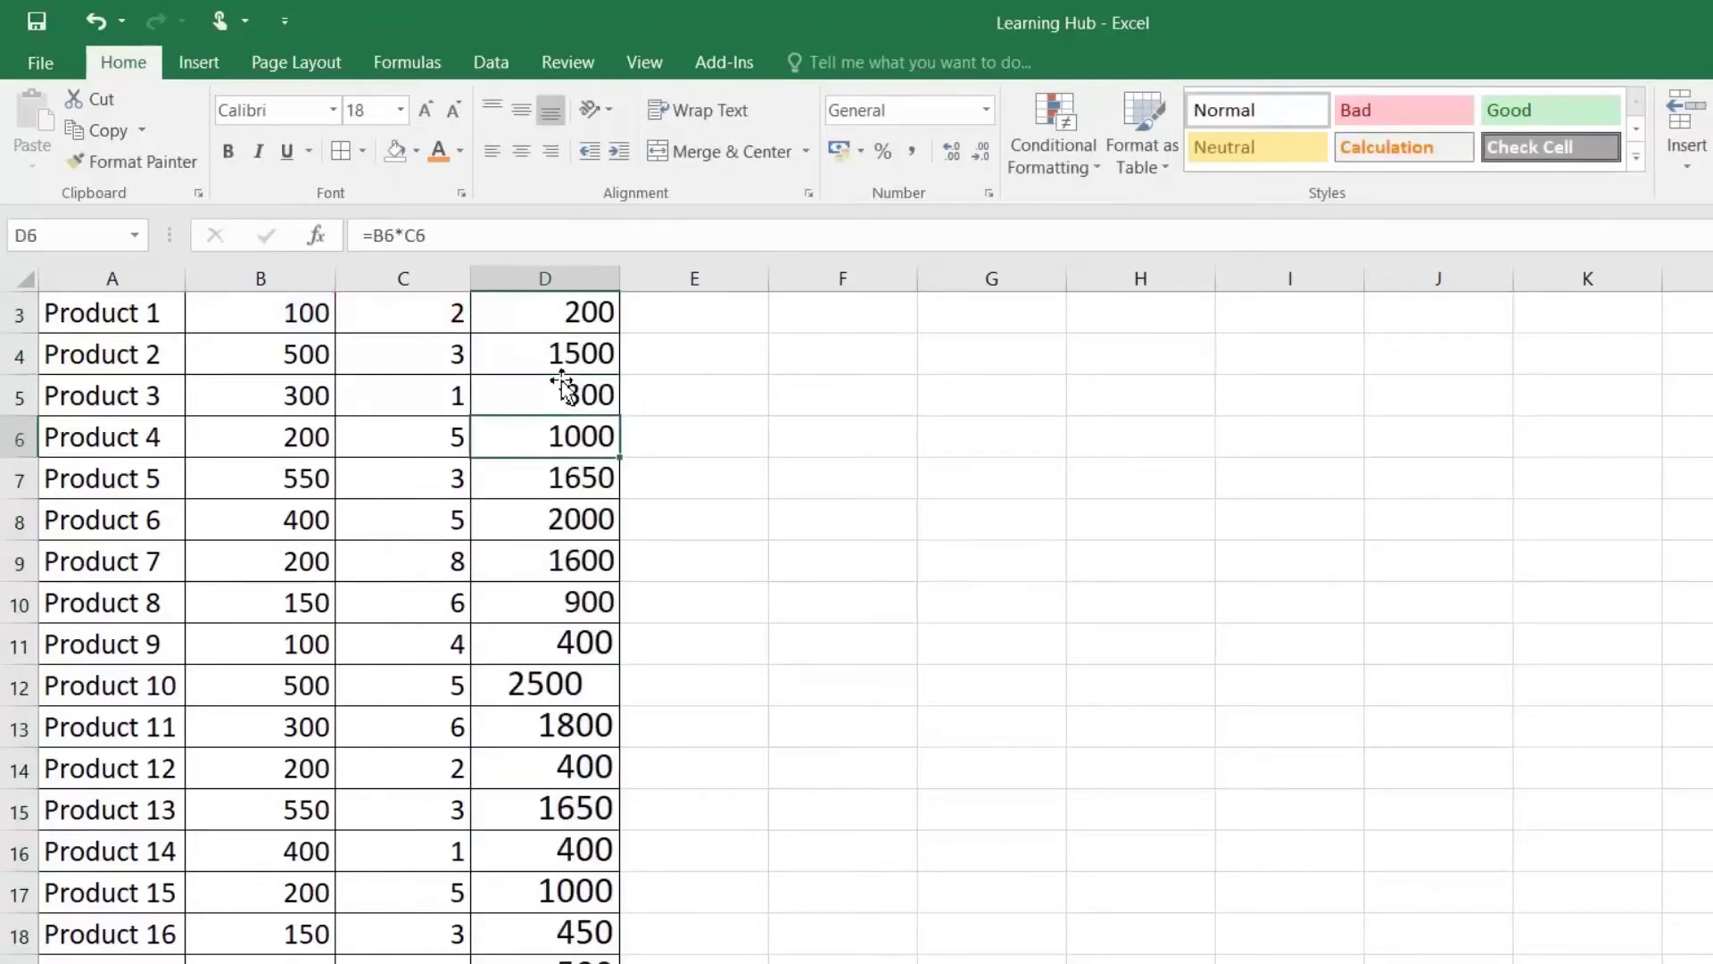
key(Down)
key(Down)
key(Down)
key(Down)
key(Down)
key(Down)
key(Down)
key(Down)
key(Down)
key(Down)
key(Down)
key(Down)
key(Down)
key(Down)
key(Down)
key(Down)
key(Down)
key(Down)
key(Down)
key(Down)
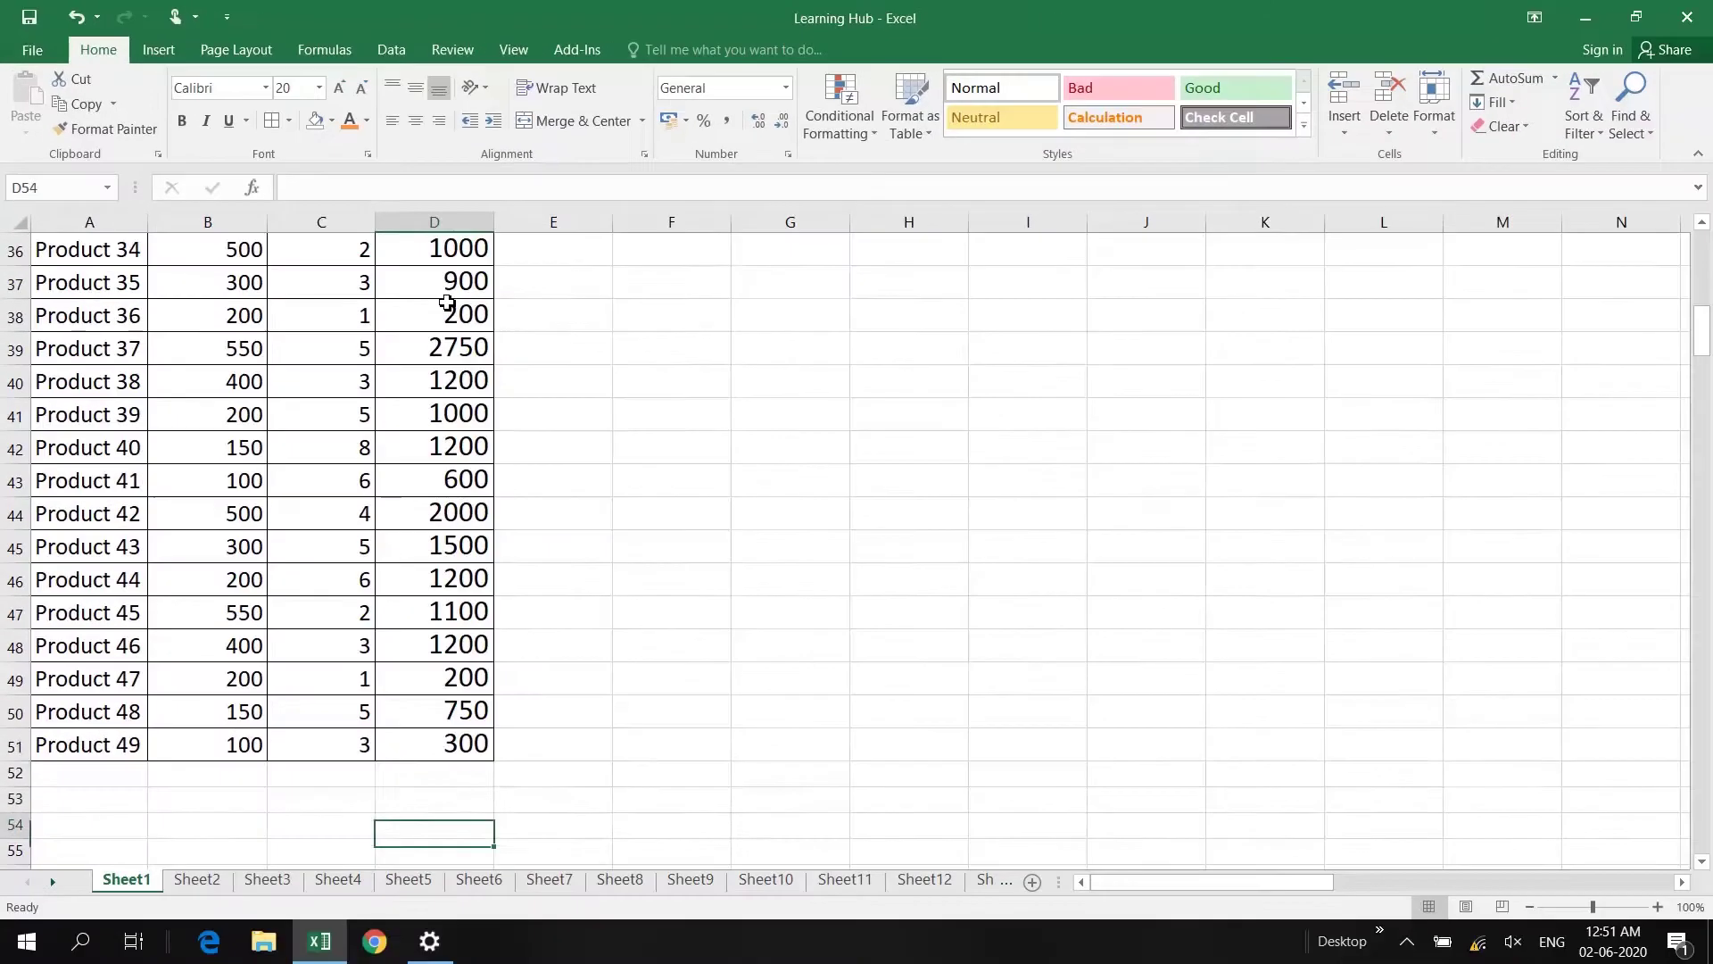
key(Up)
key(Up)
key(Up)
key(Up)
key(Up)
key(Up)
key(Up)
key(Up)
key(Up)
key(Up)
key(Up)
key(Up)
key(Up)
key(Up)
key(Up)
key(Up)
key(Up)
key(Up)
key(Up)
key(Up)
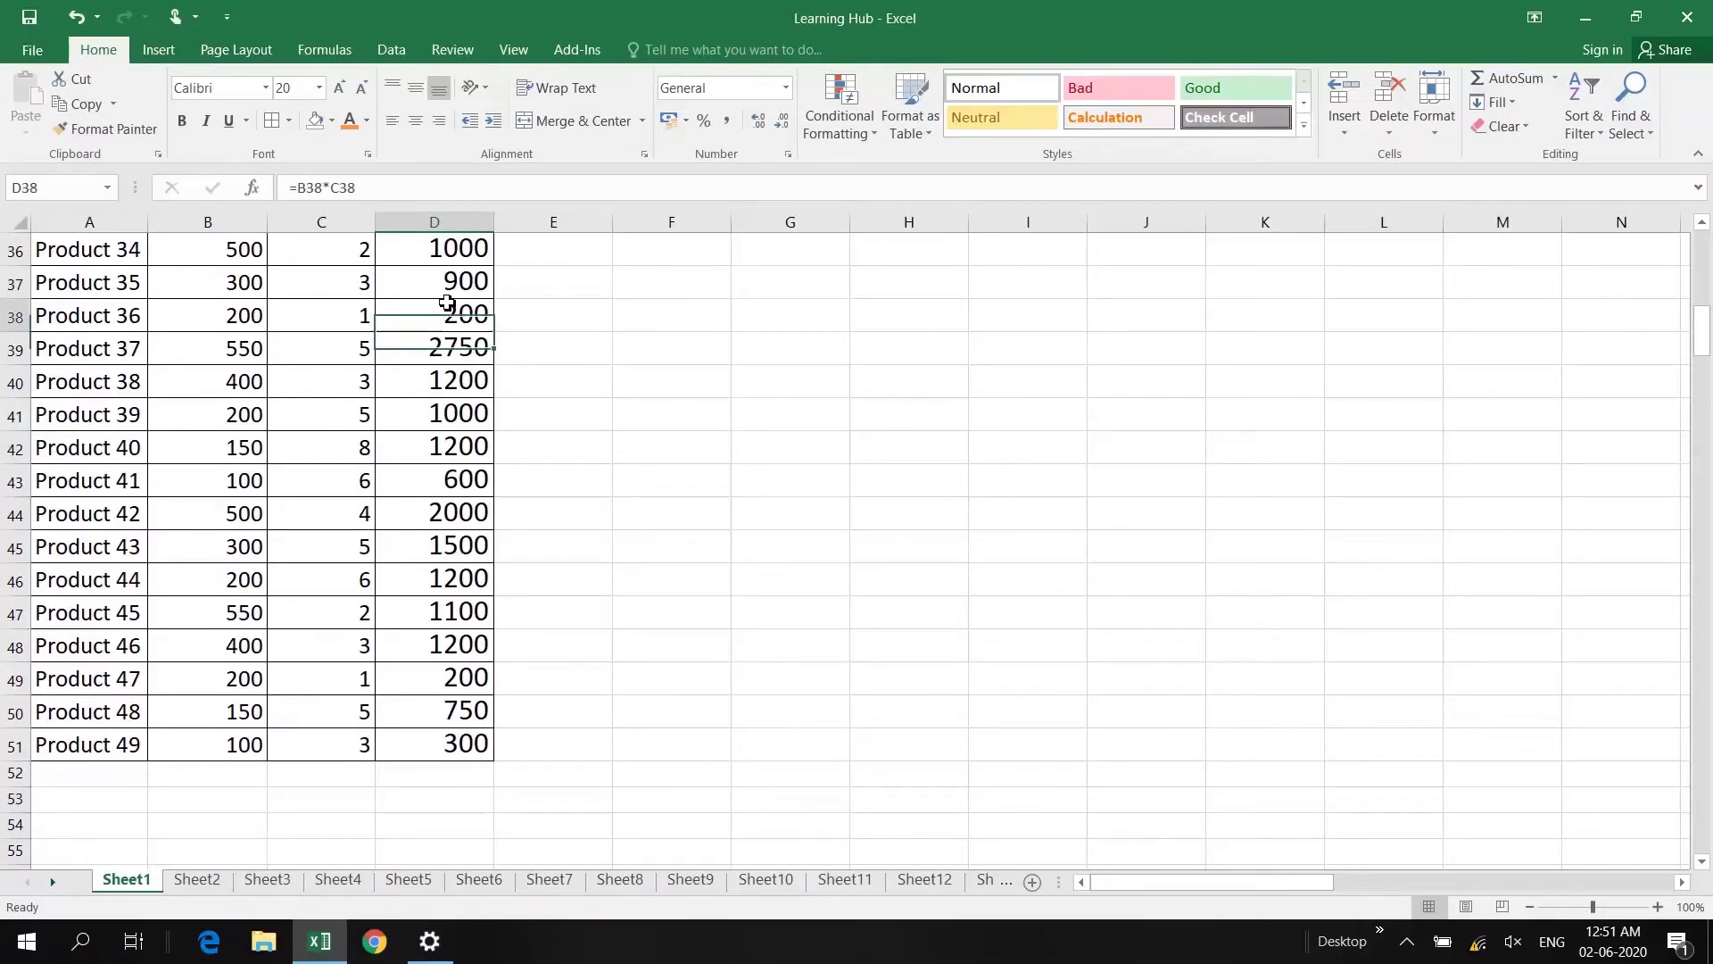
key(Up)
key(Up)
key(Up)
key(Up)
key(Up)
key(Up)
key(Down)
key(Down)
key(Down)
key(Down)
key(Down)
key(Down)
key(Down)
key(Down)
key(Down)
key(Down)
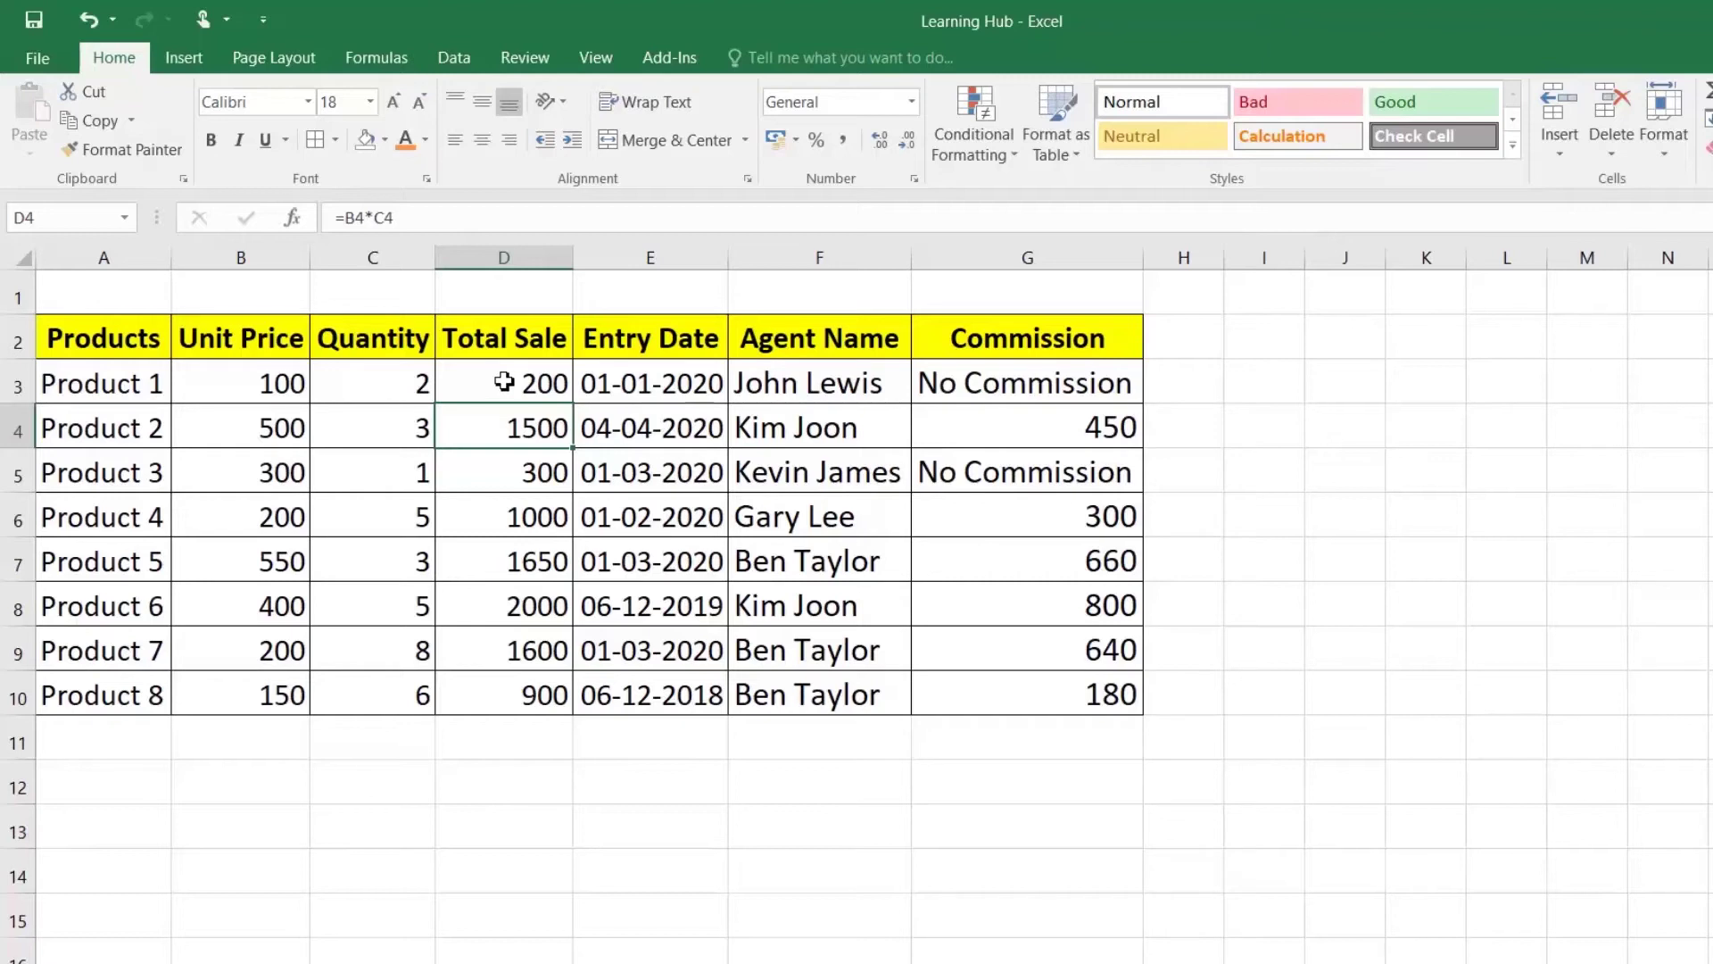
Step: Give the Total Sale values D3:D10 a light grey fill
click(504, 382)
drag(505, 382, 509, 696)
drag(1100, 382, 1096, 679)
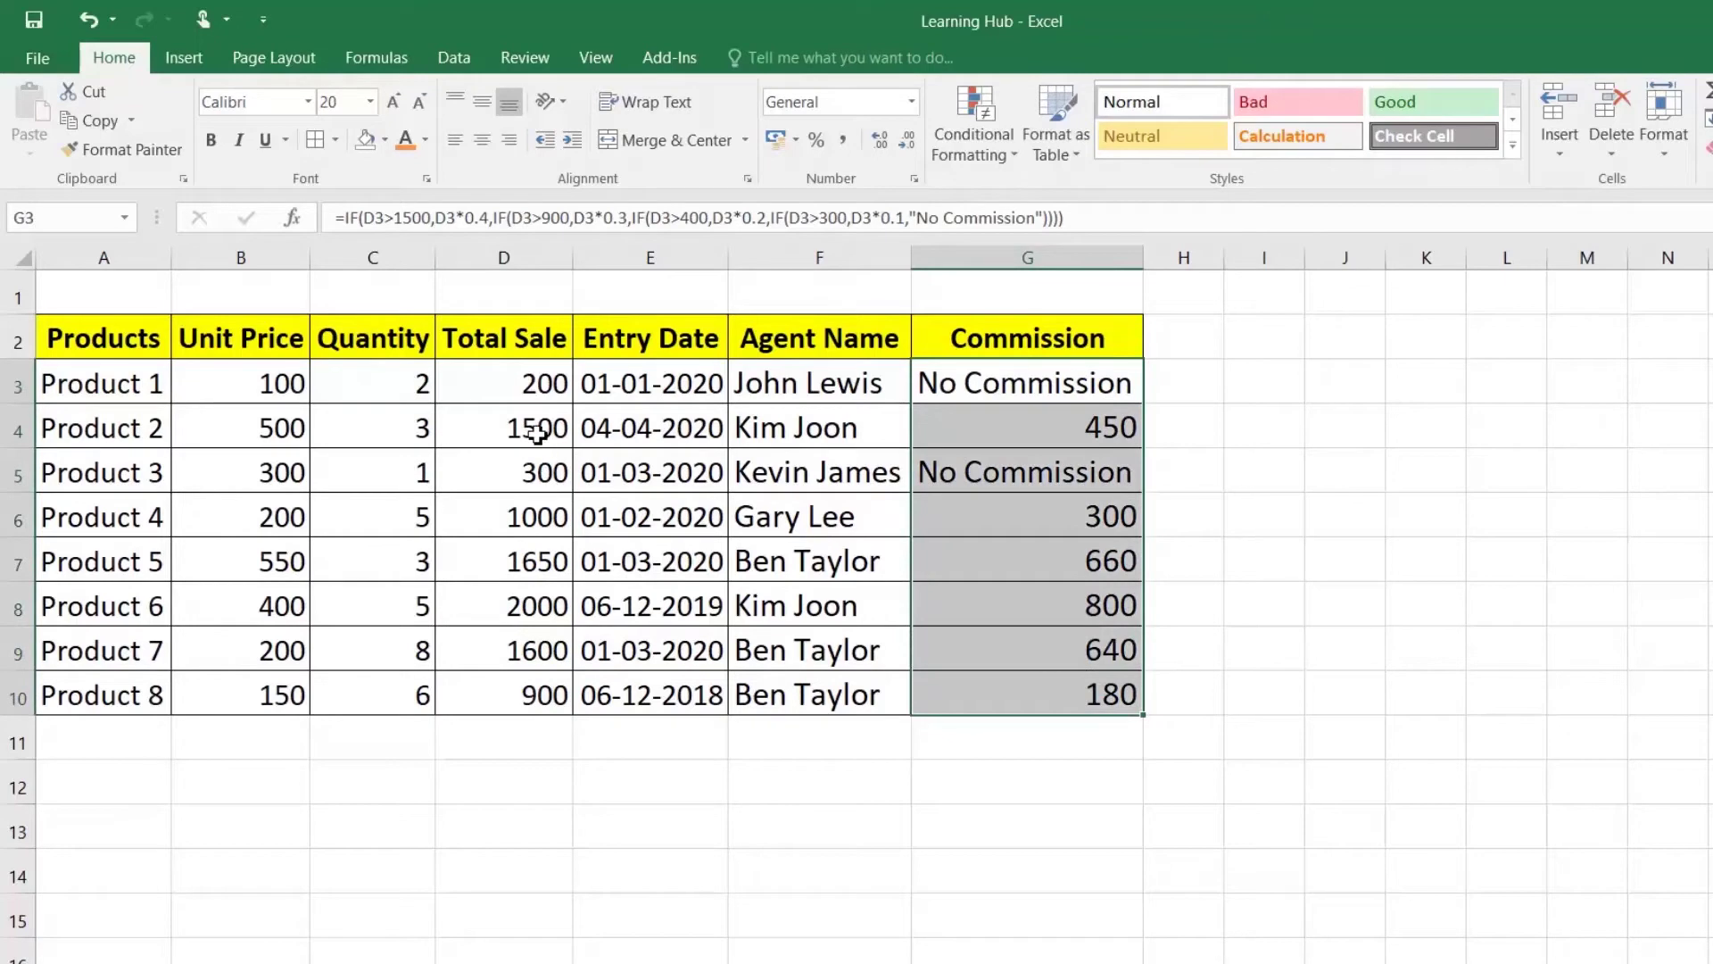
drag(560, 376, 547, 694)
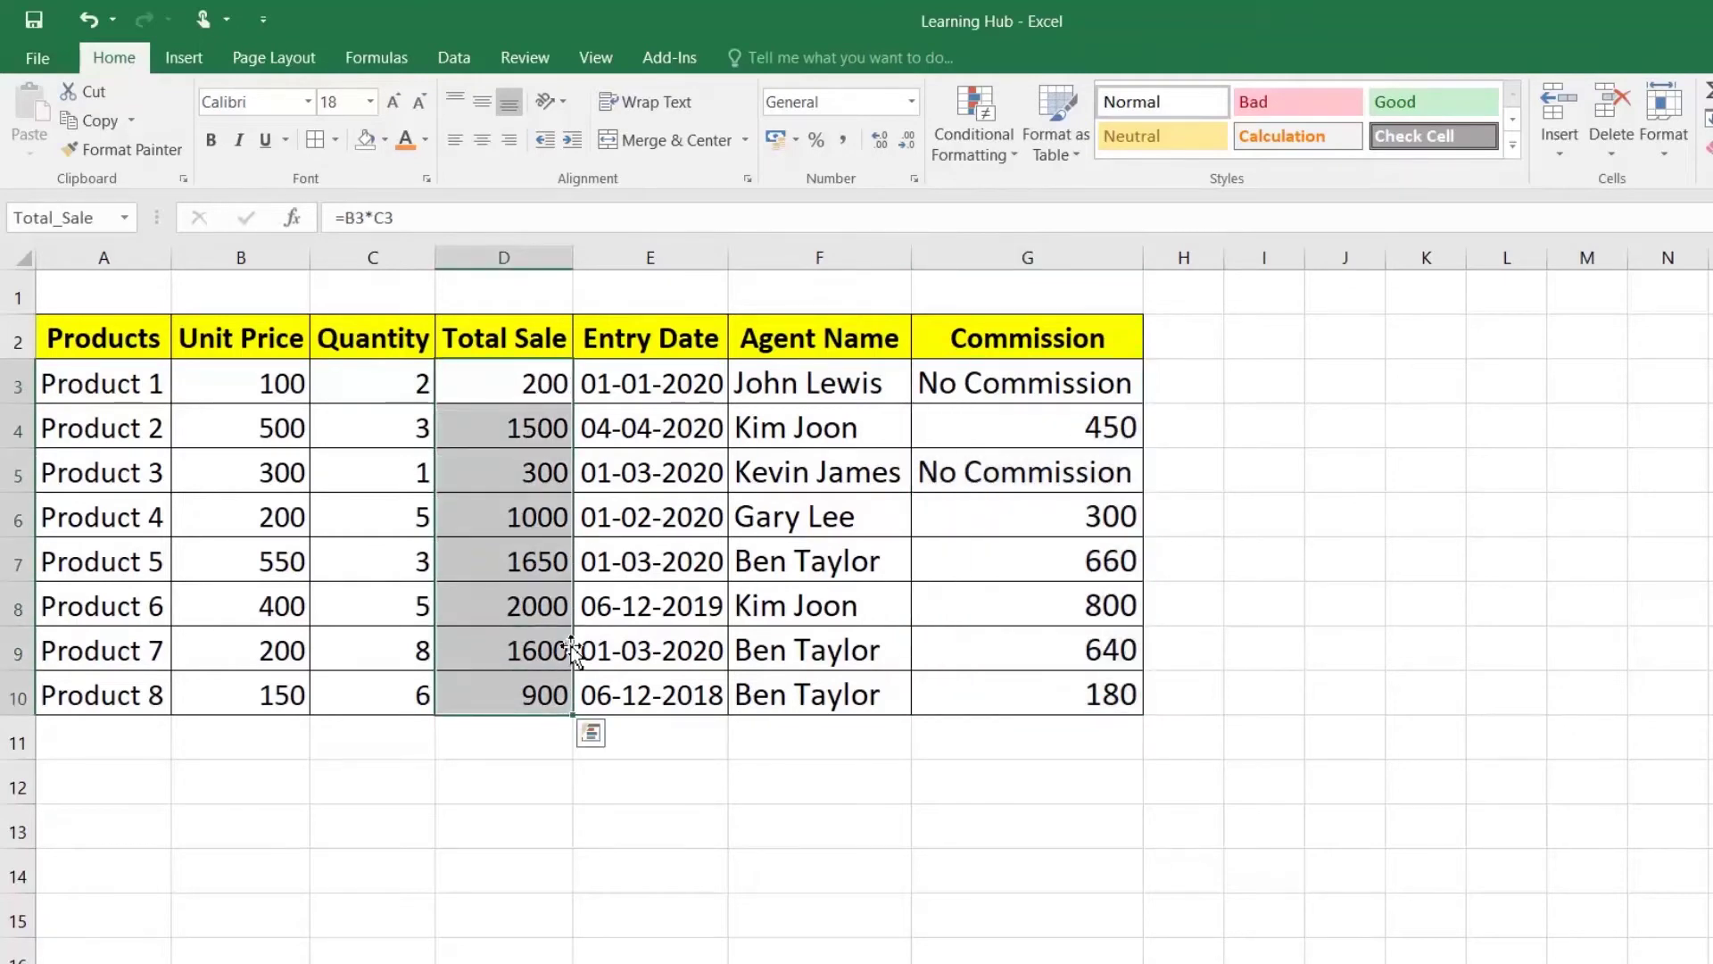
click(387, 141)
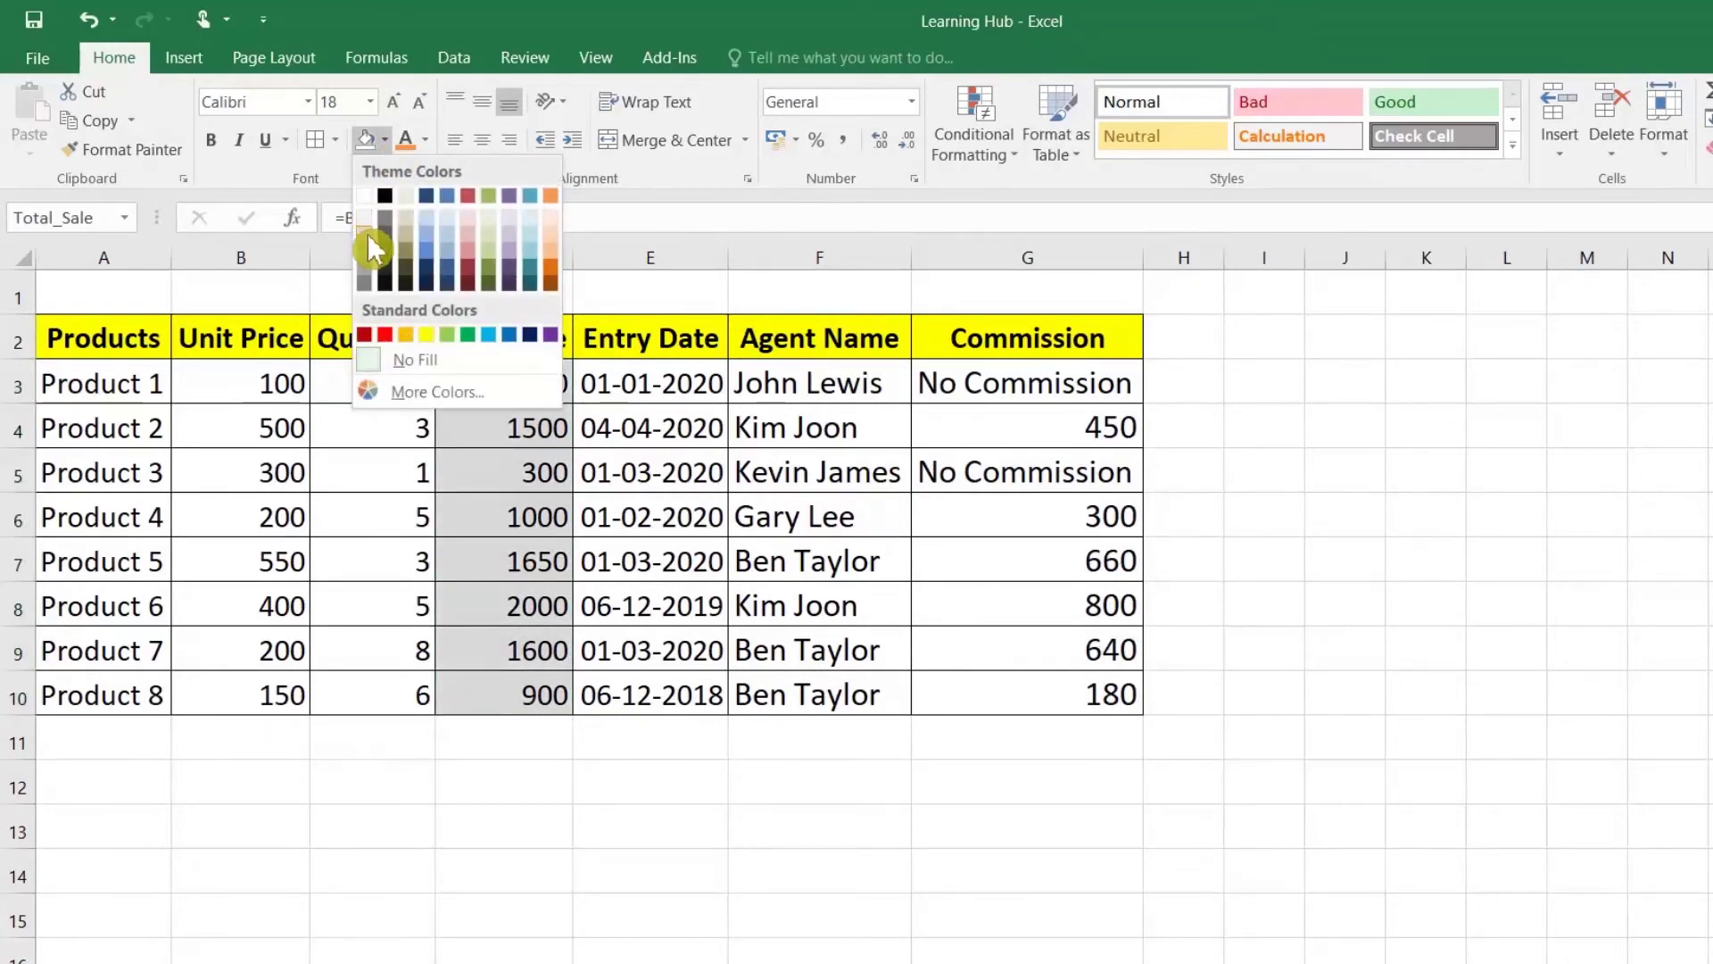
click(367, 233)
Step: Apply the same grey fill to the Commission values G3:G10
drag(1033, 386, 1025, 692)
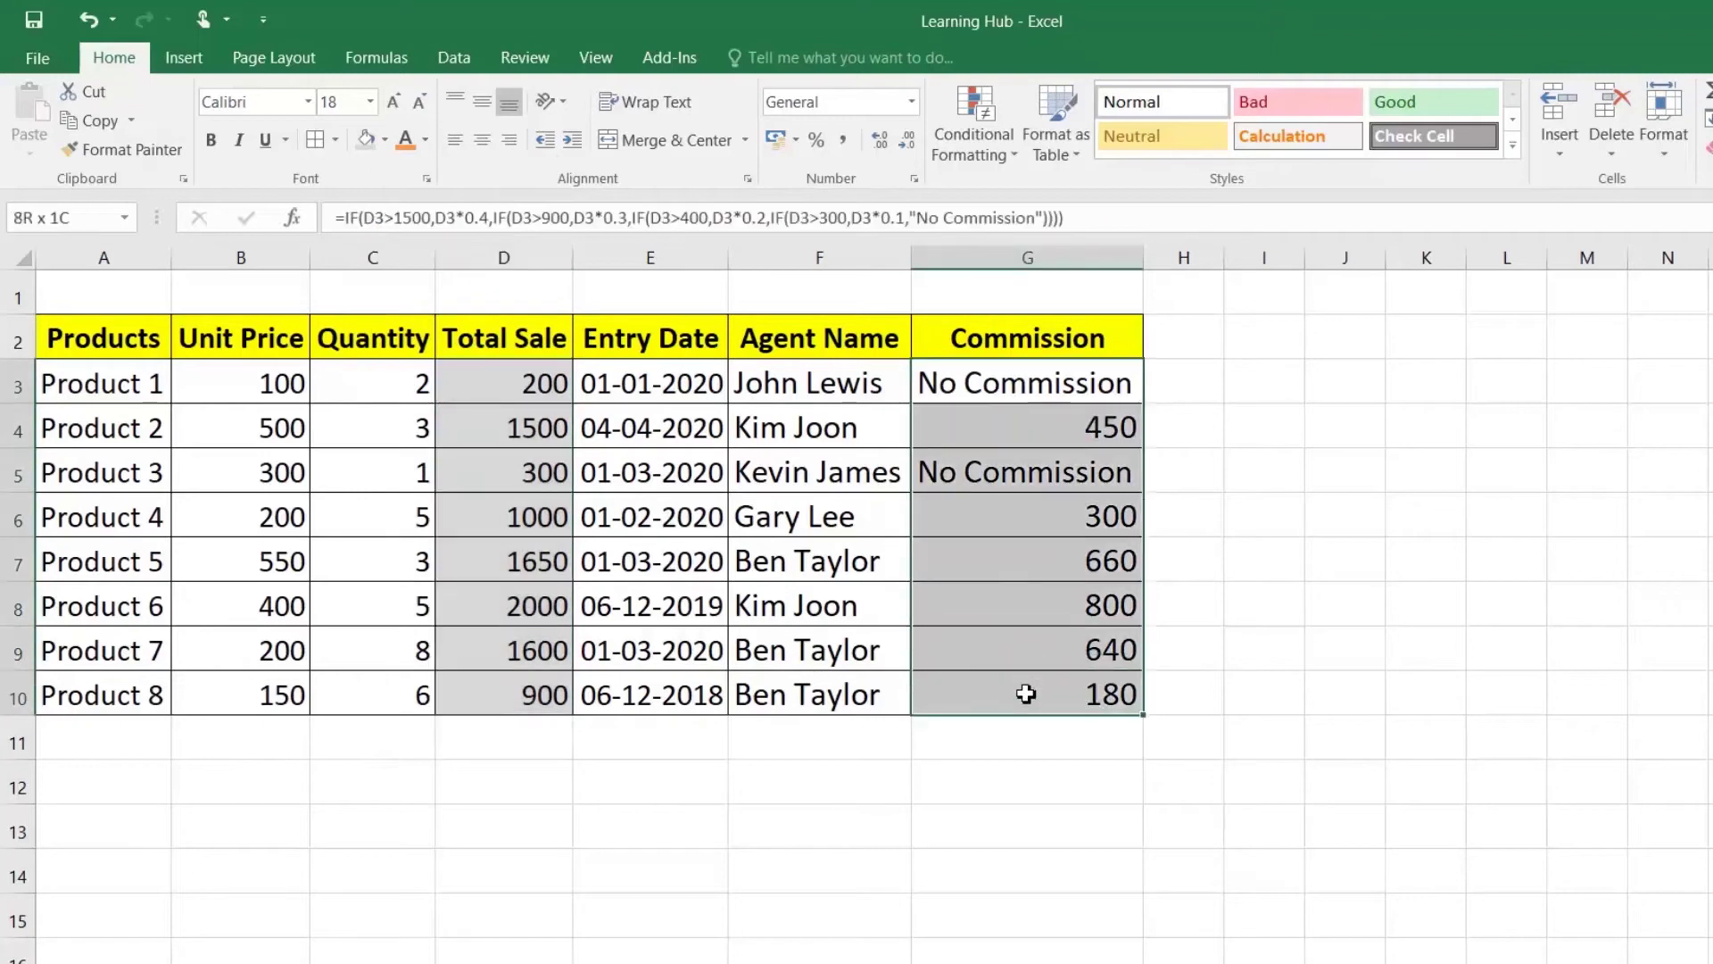
click(366, 141)
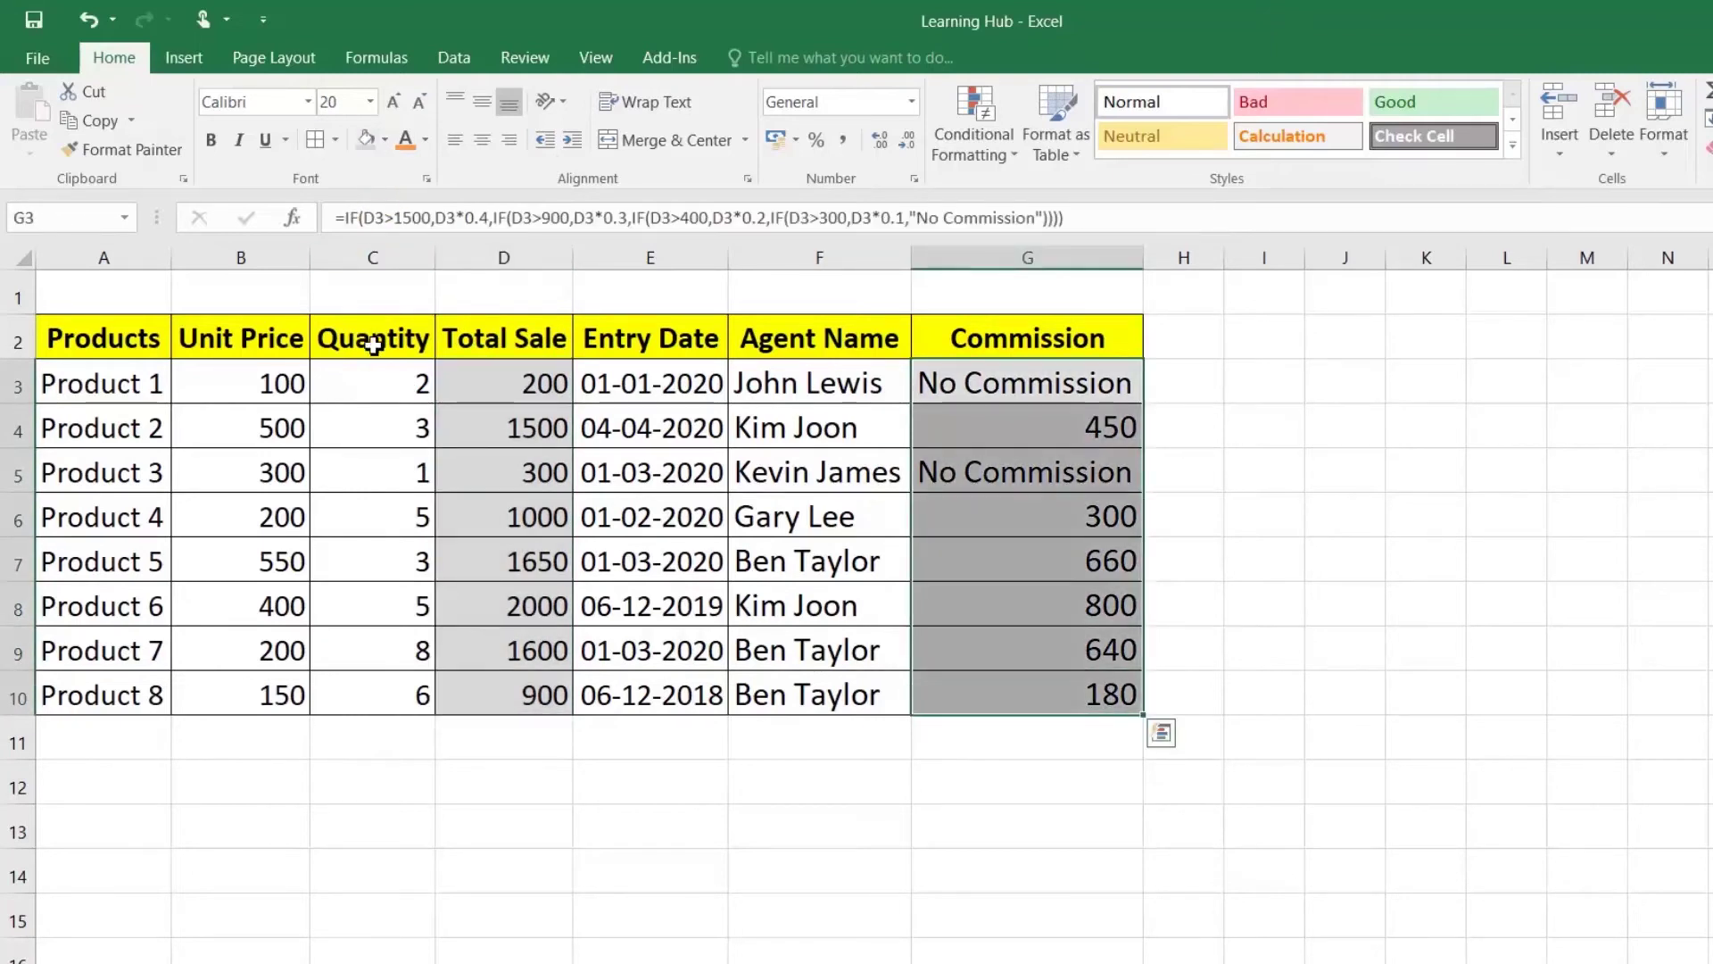
click(374, 385)
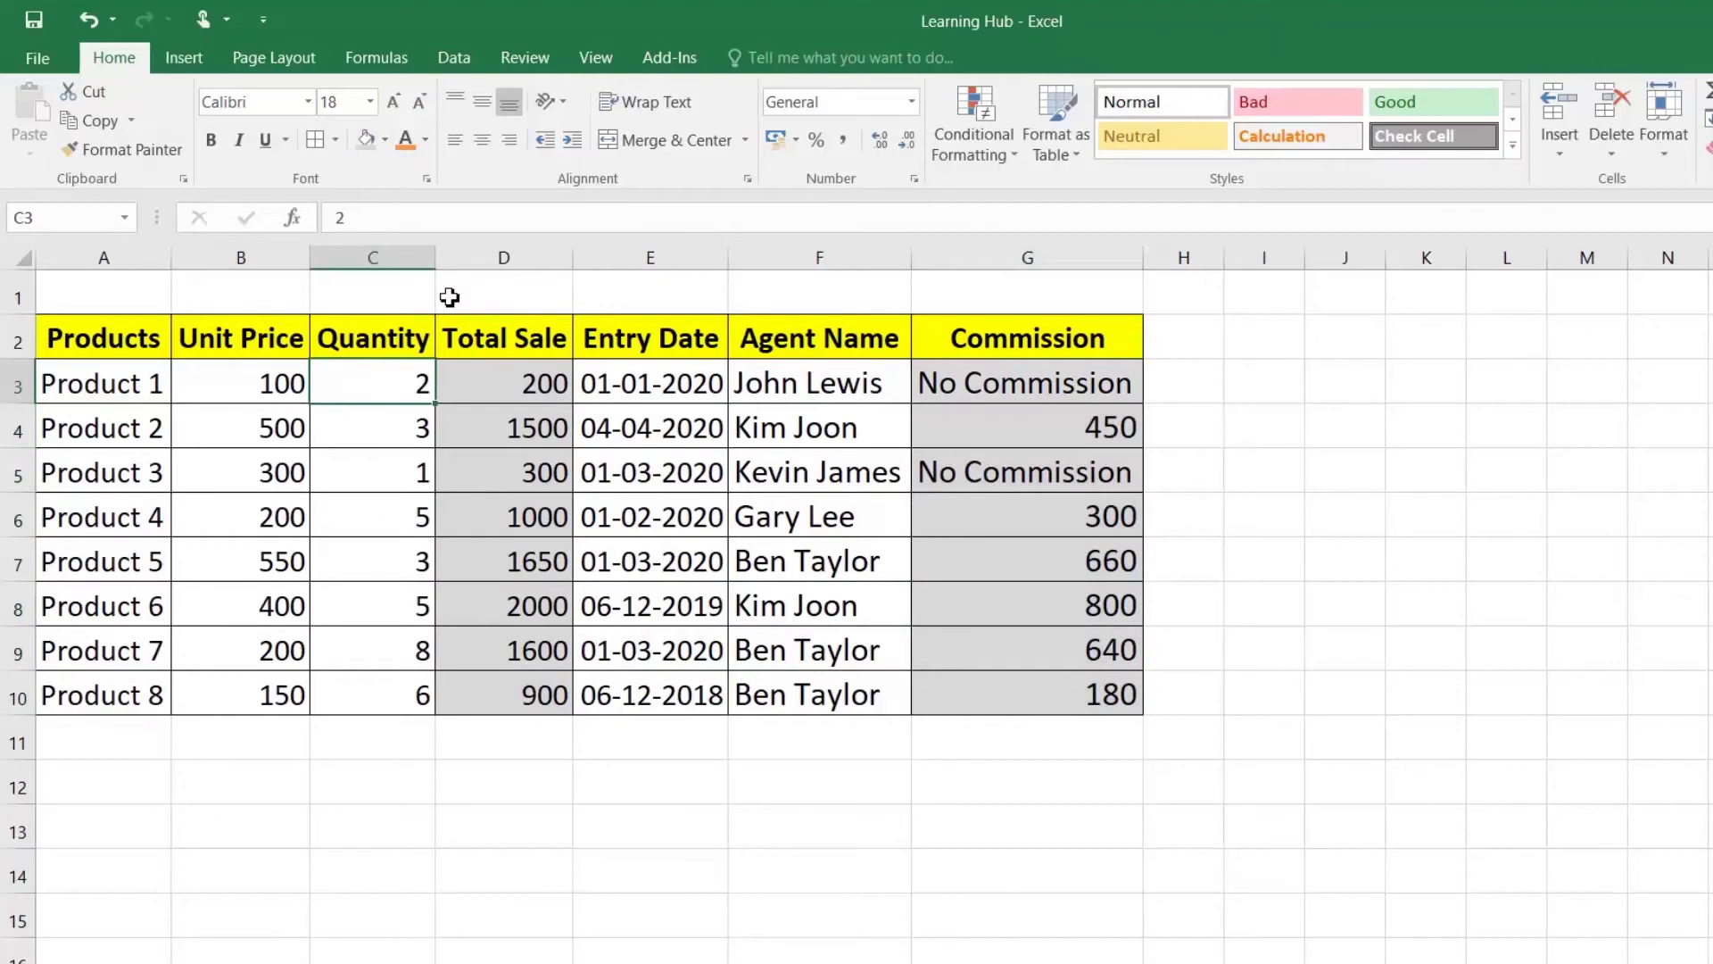
click(531, 60)
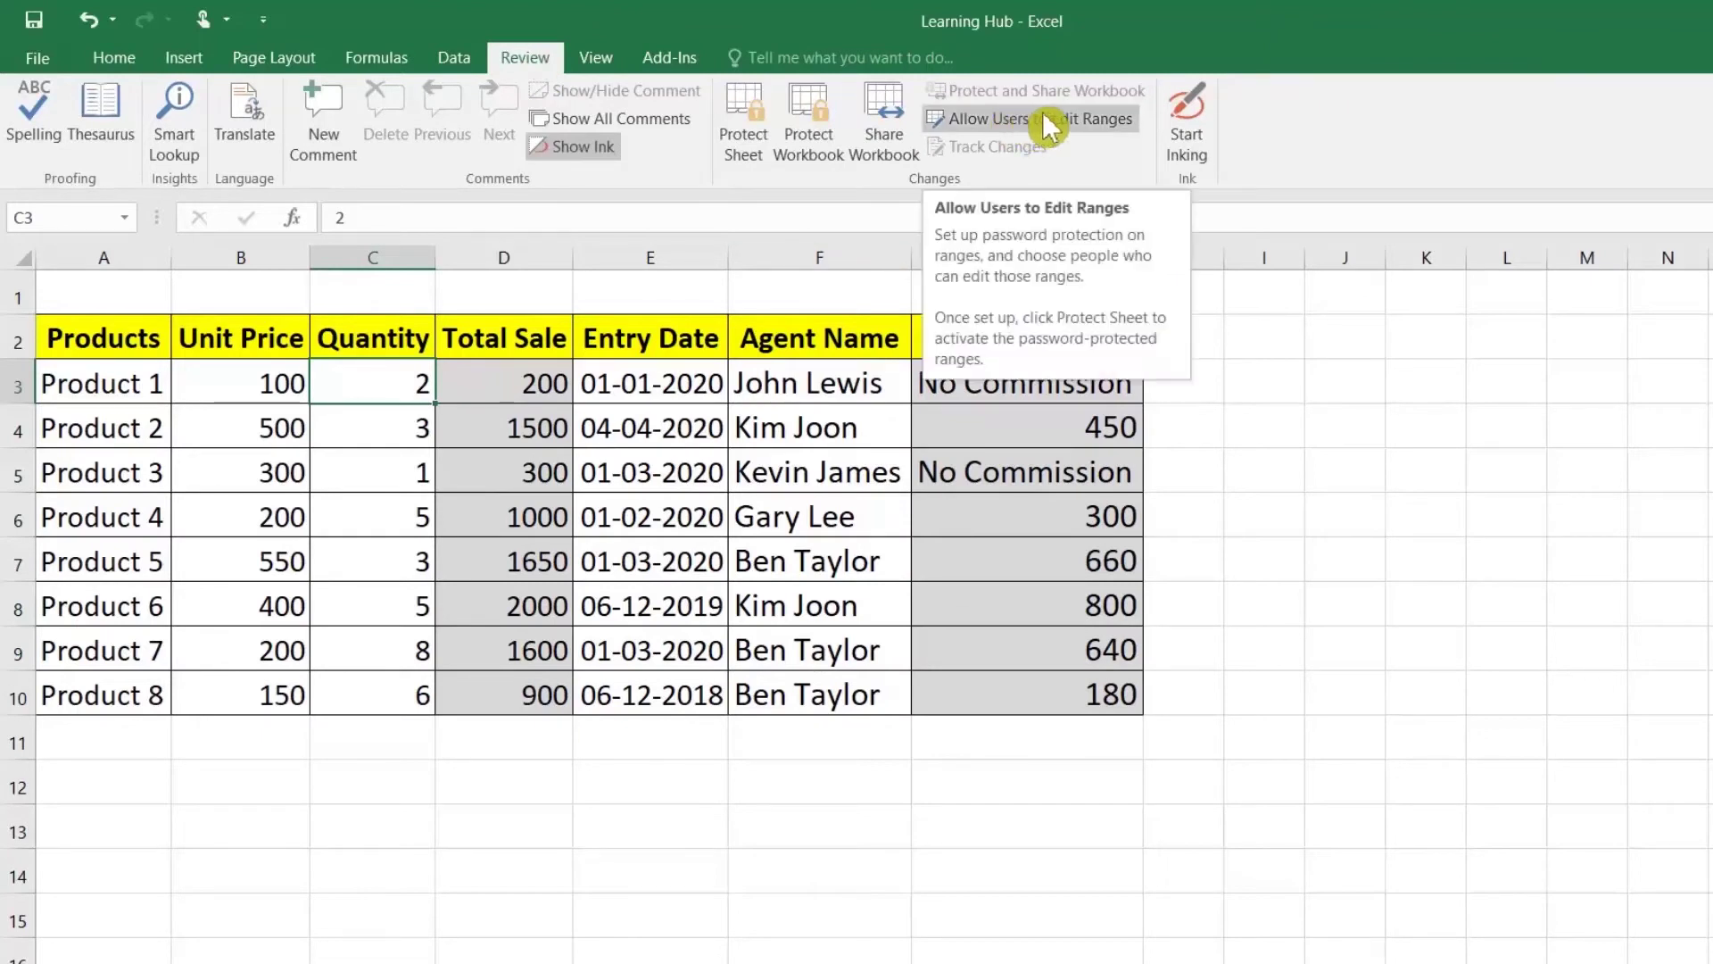
Step: Start a new editable range and delete the incorrectly picked cell reference
click(1062, 125)
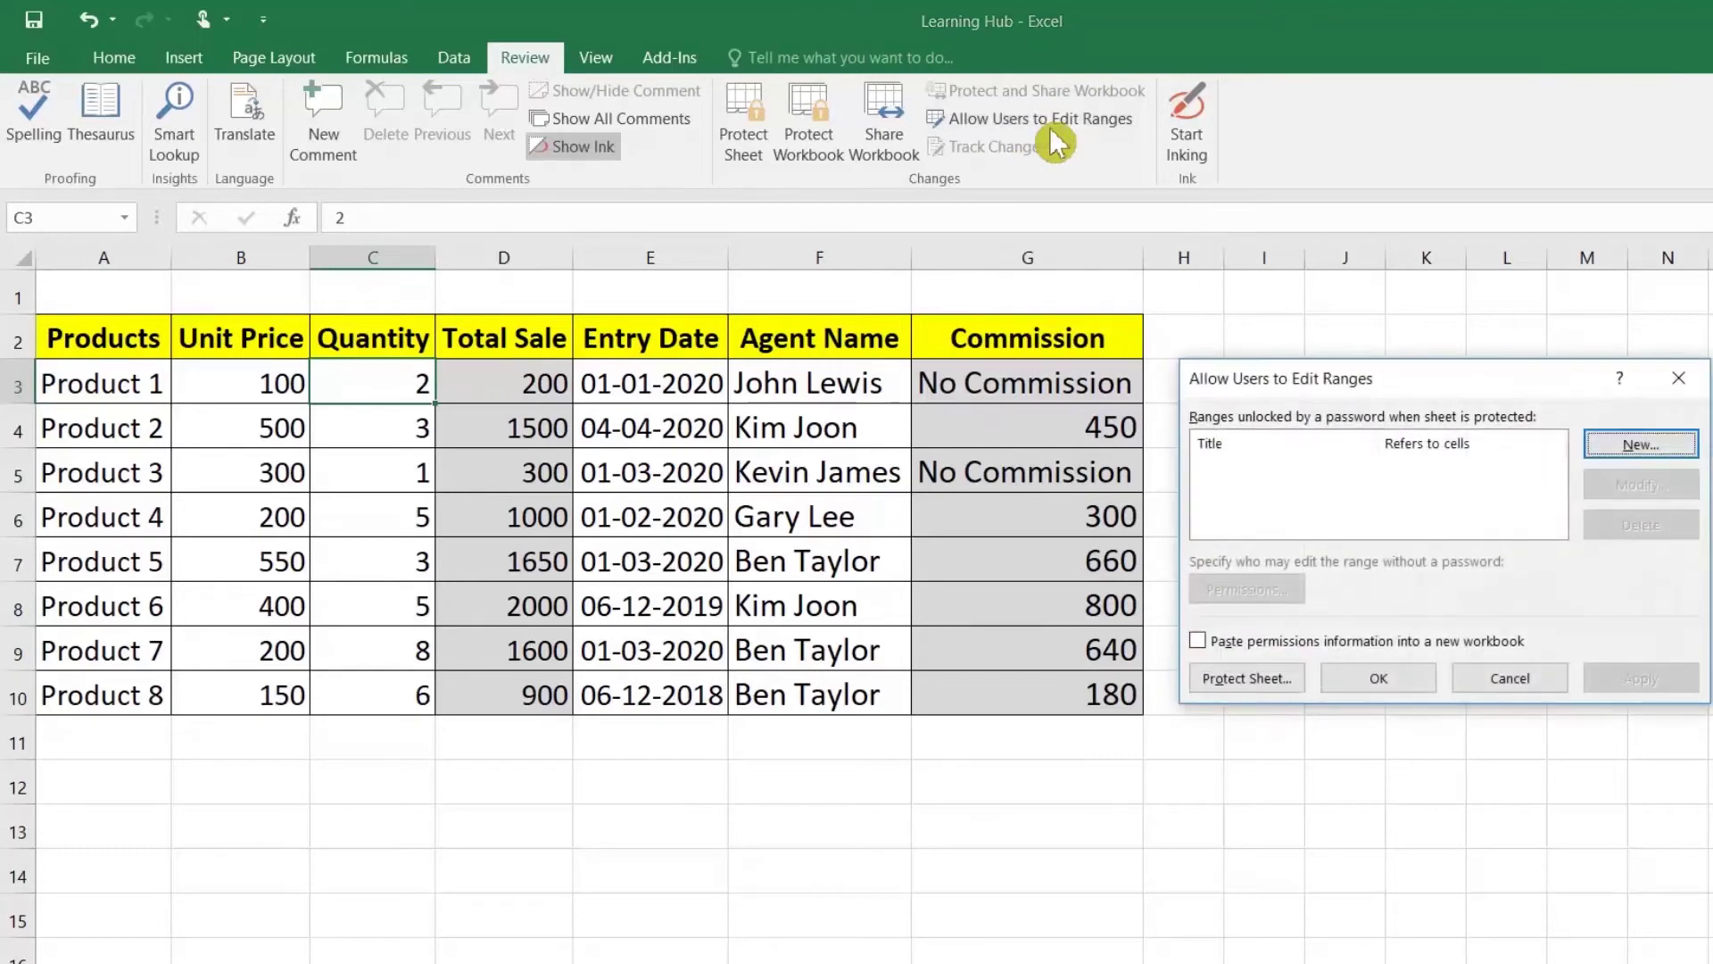
click(1631, 441)
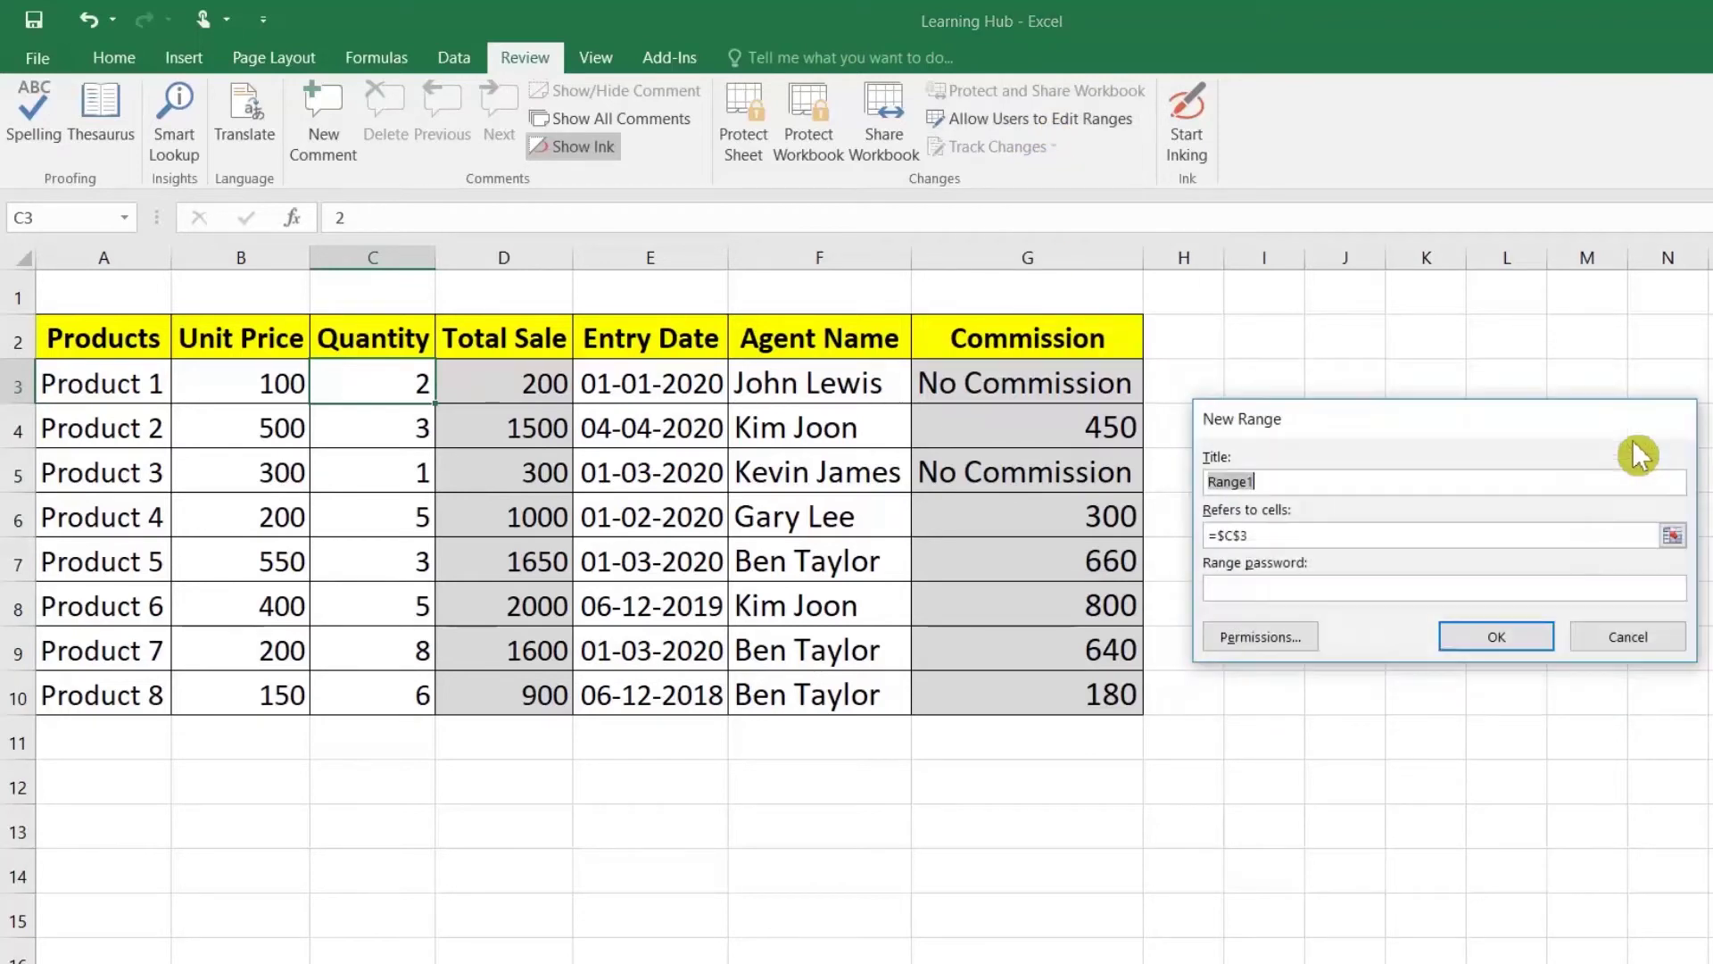
click(1673, 538)
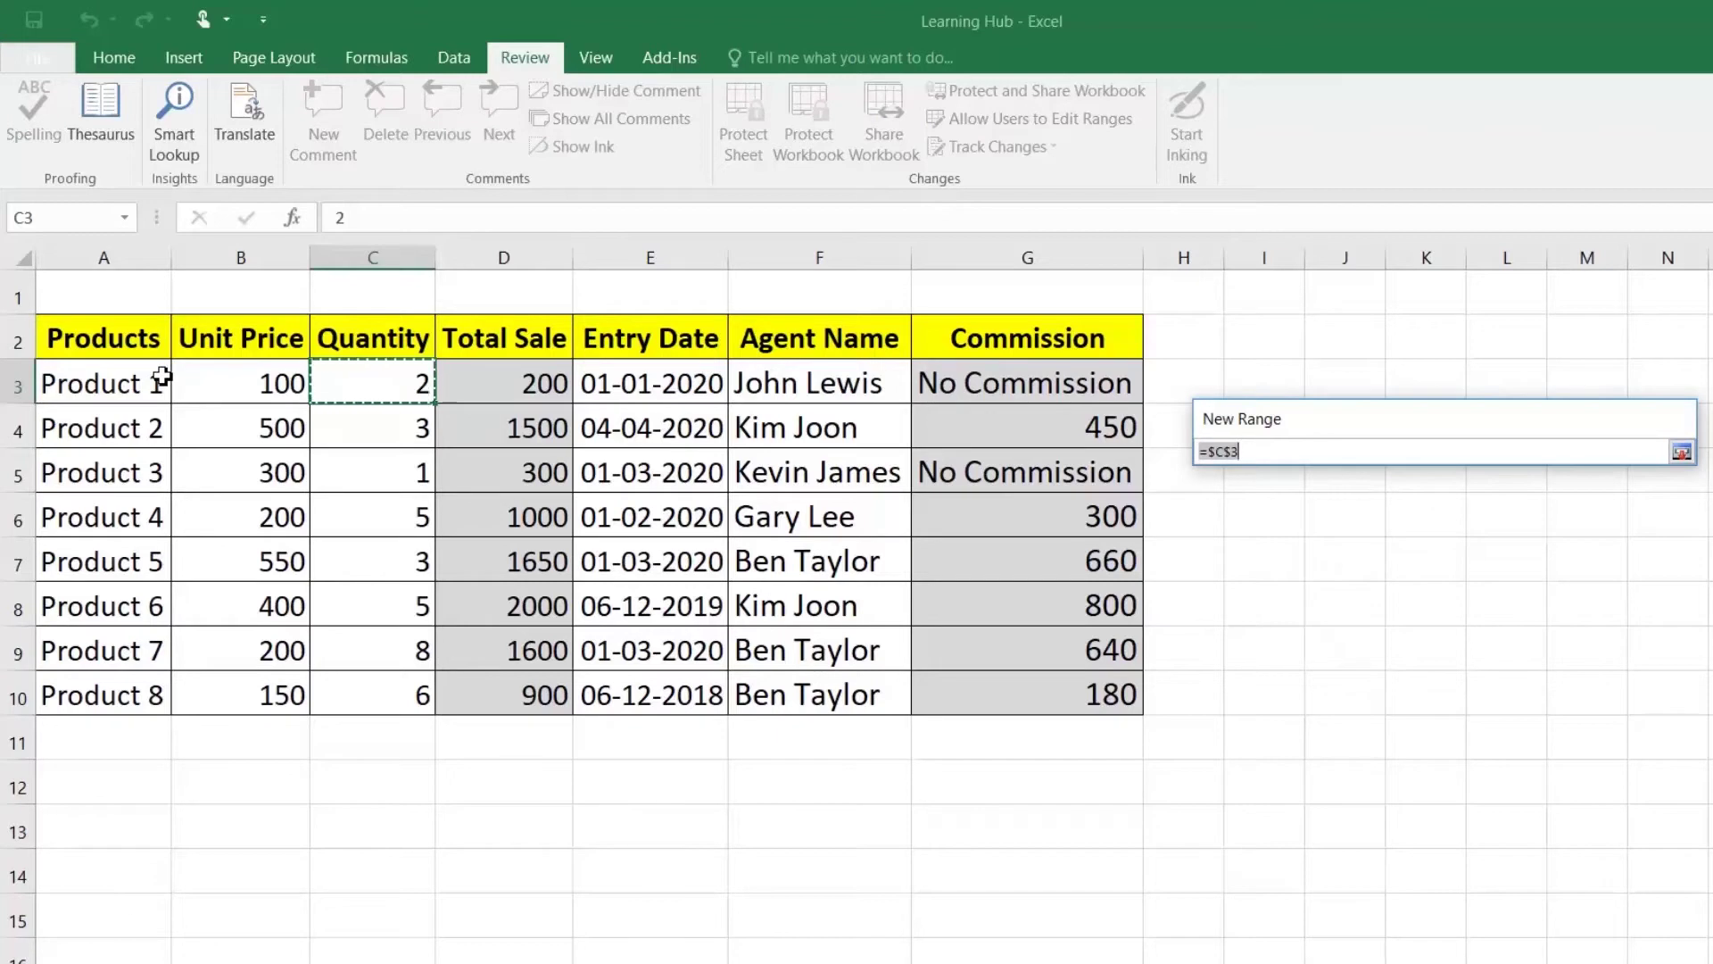
drag(94, 375, 359, 693)
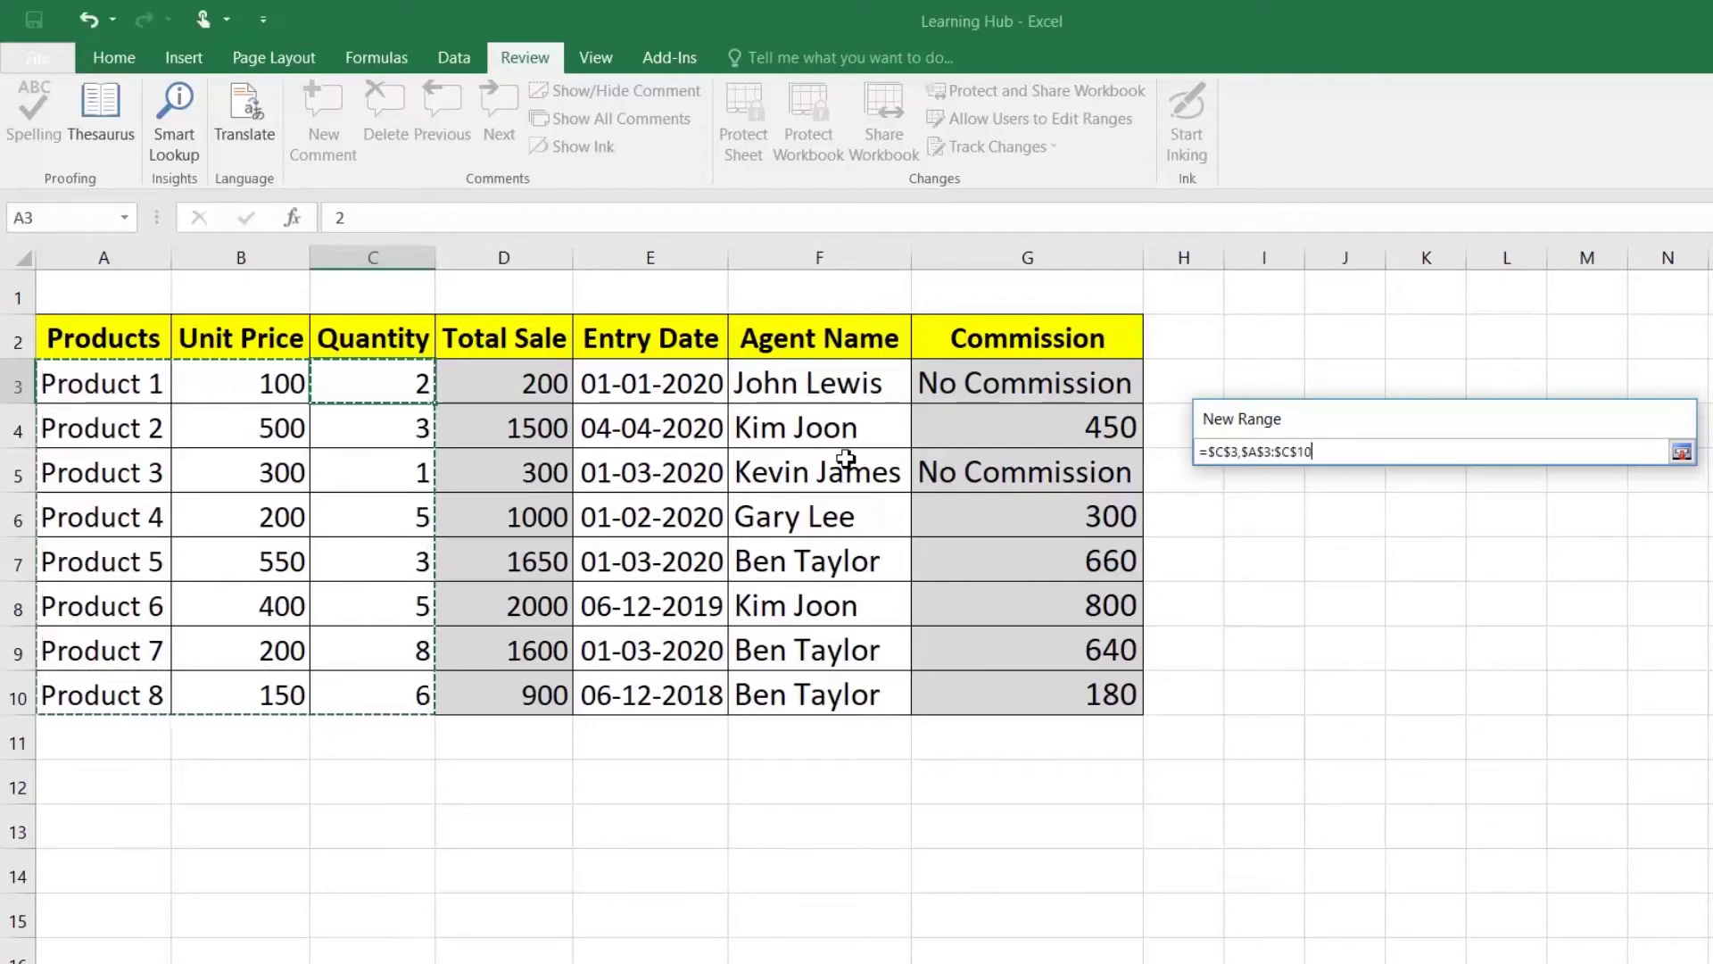
drag(658, 387, 763, 692)
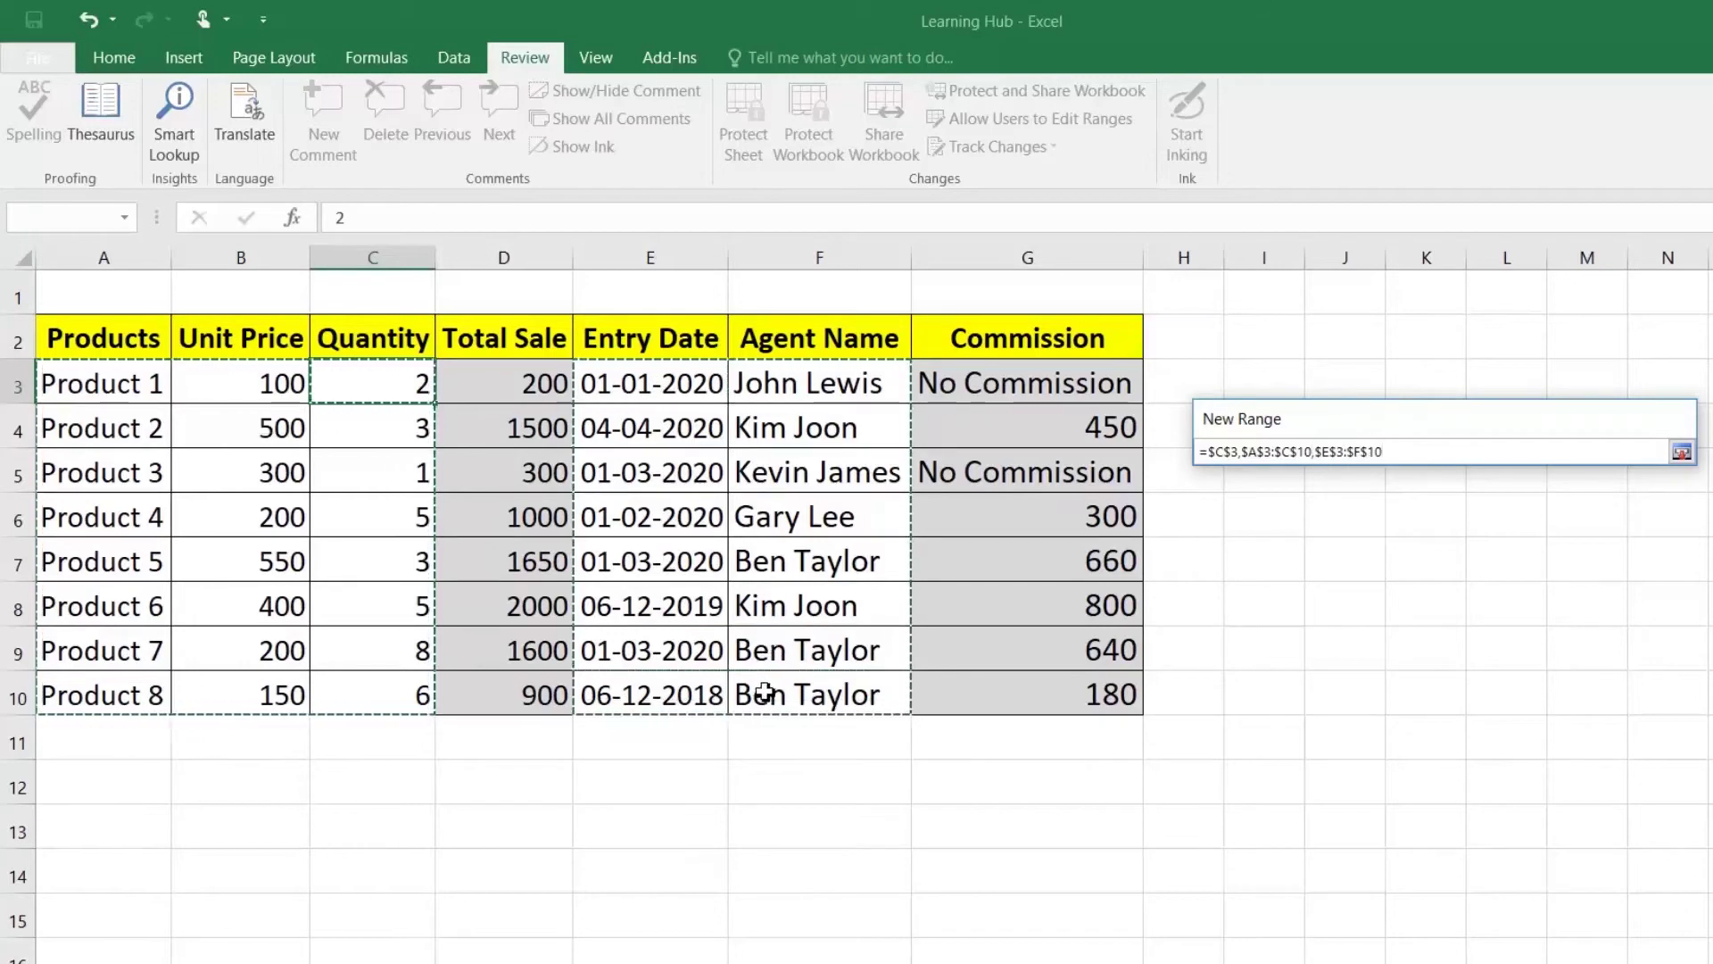
drag(1392, 452, 1208, 451)
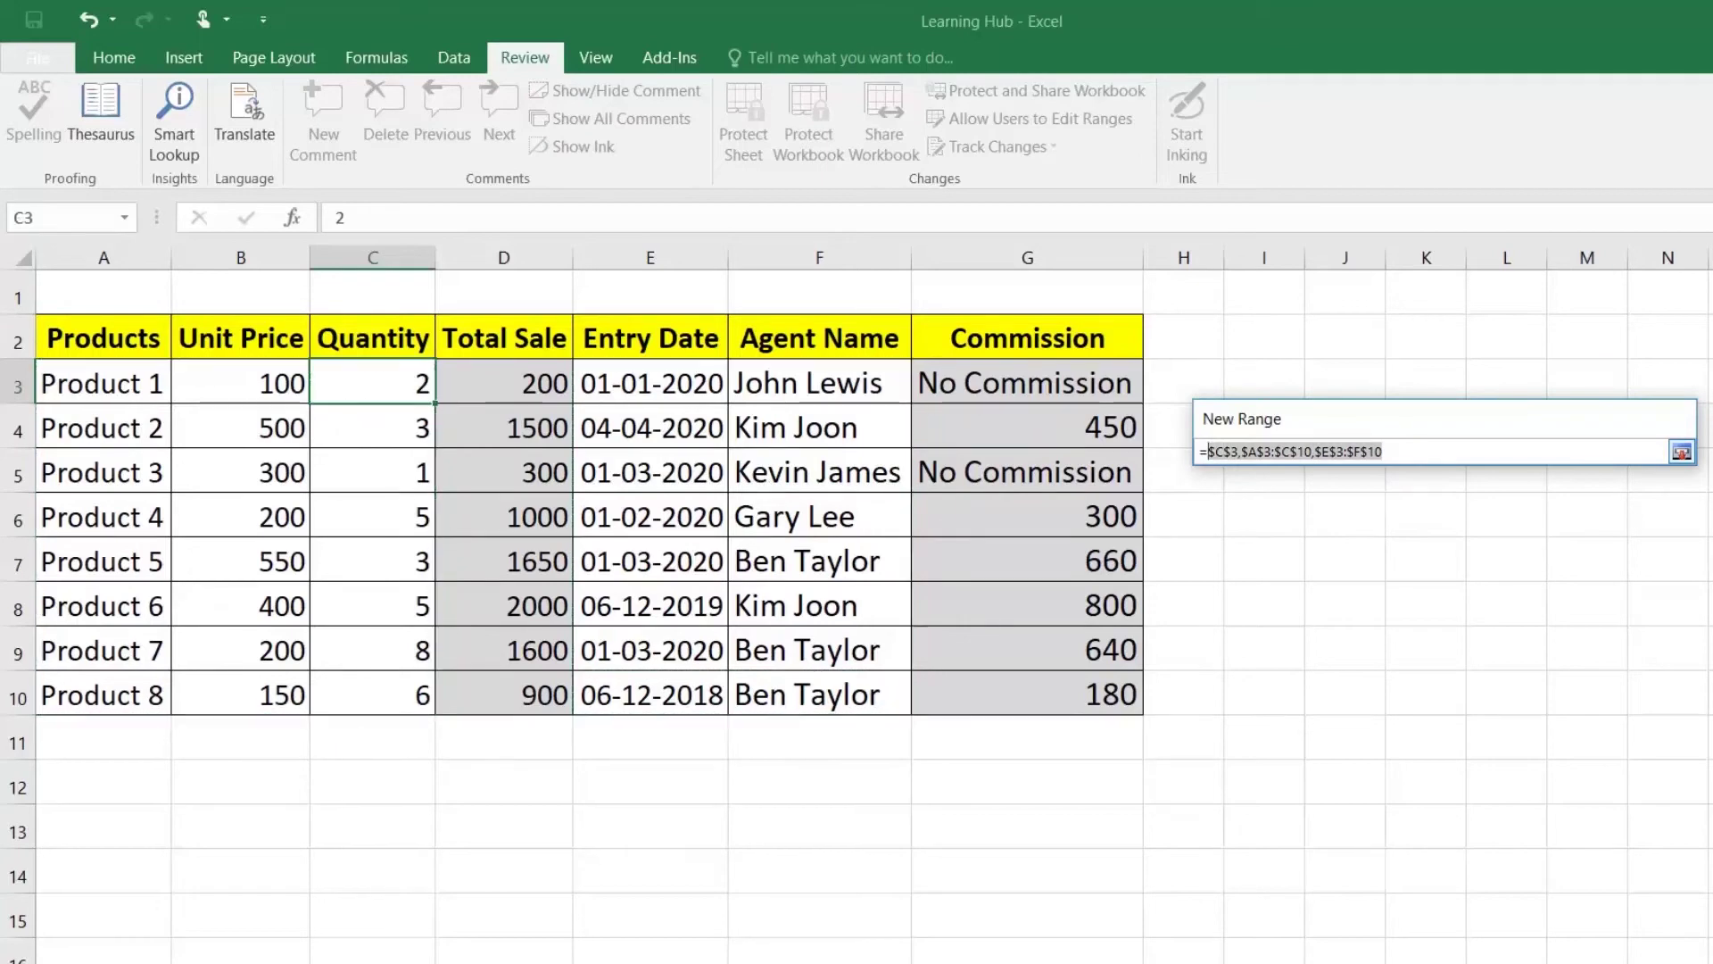
click(1208, 451)
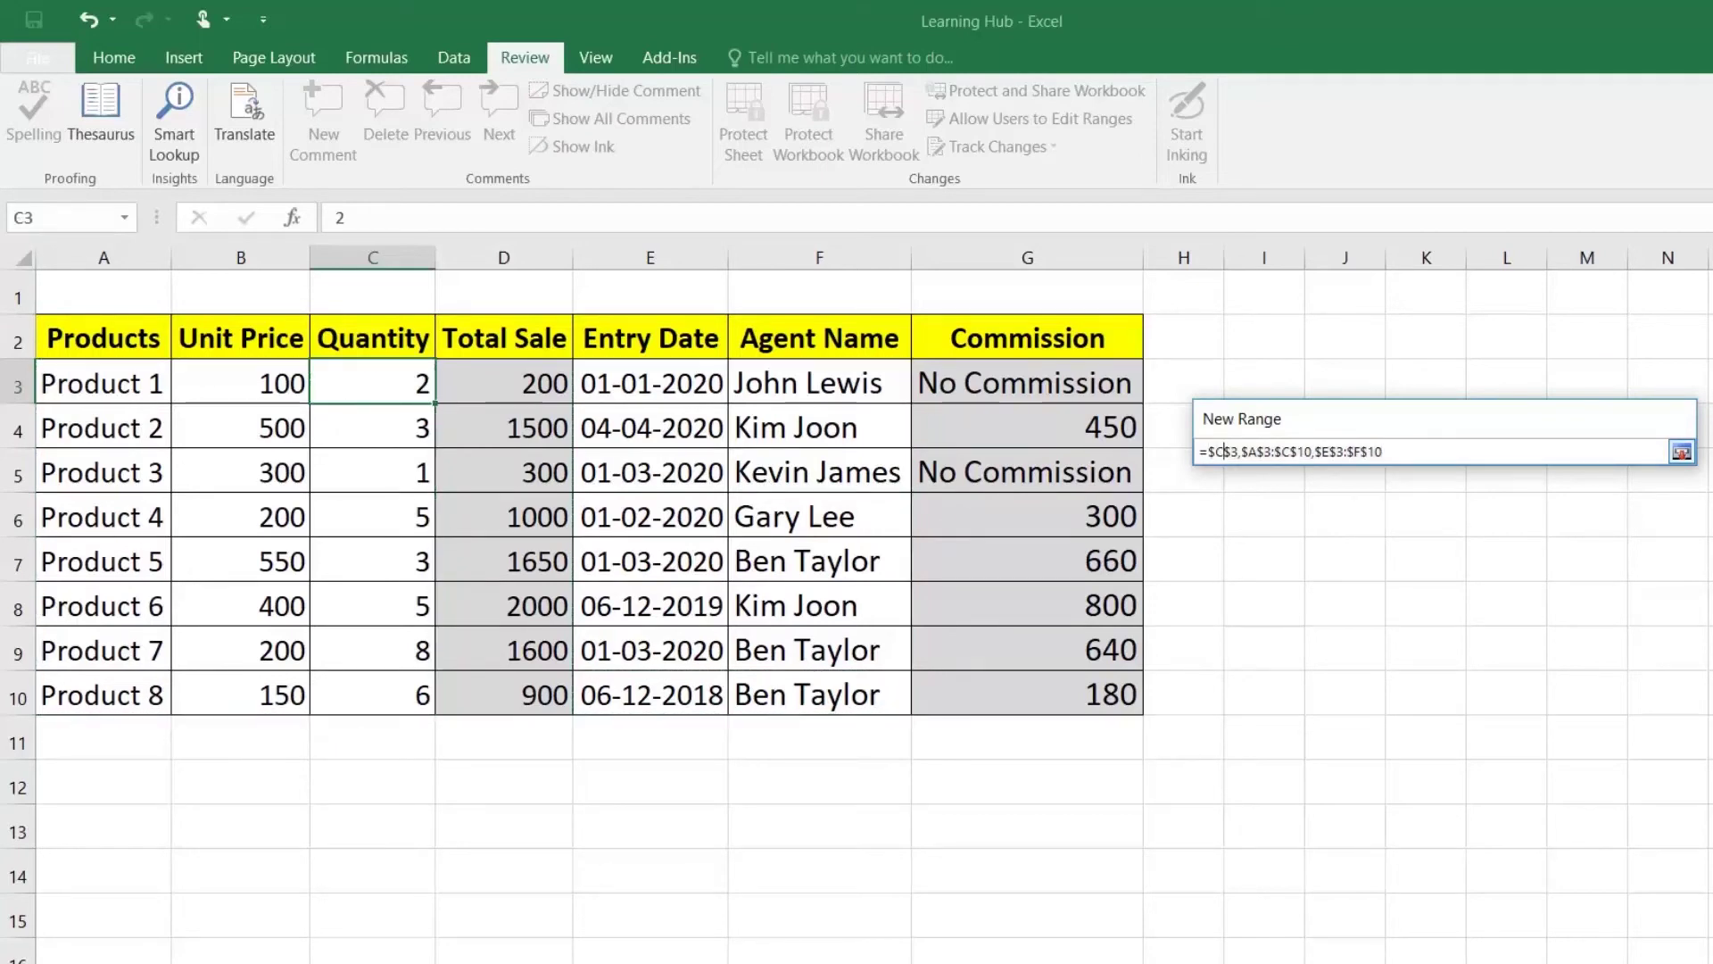
drag(1384, 452, 1197, 453)
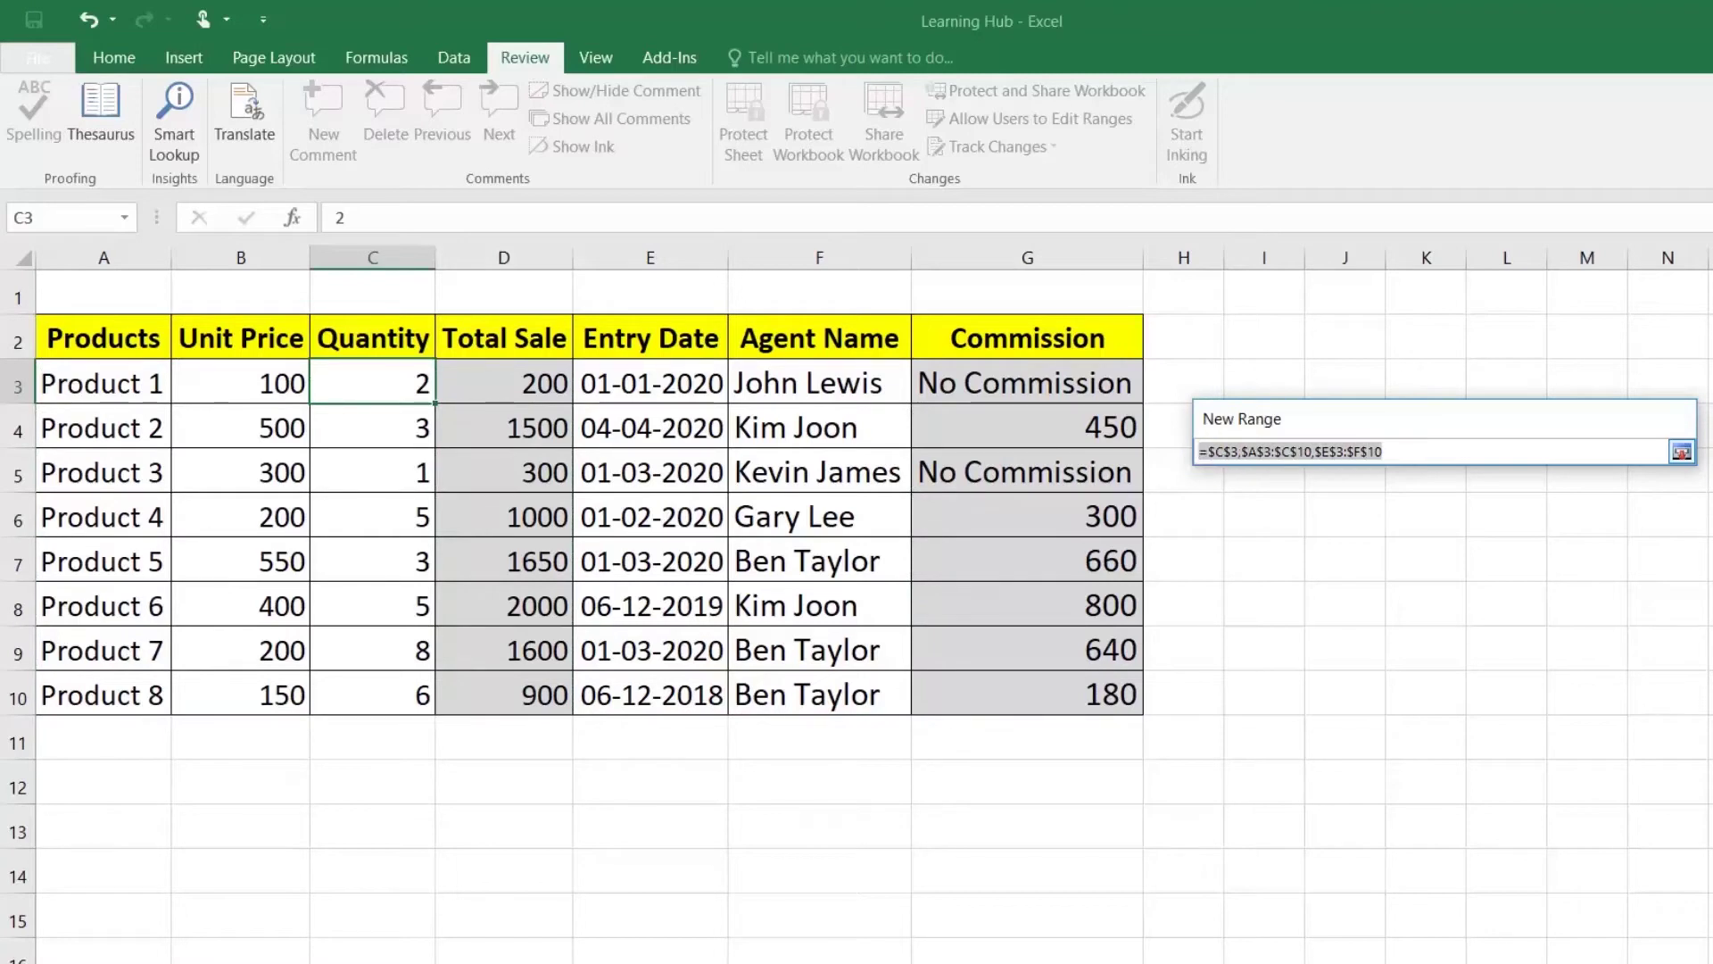
key(BackSpace)
Step: Define Range1 as A3:C10 and E3:F10 and apply it
click(1682, 452)
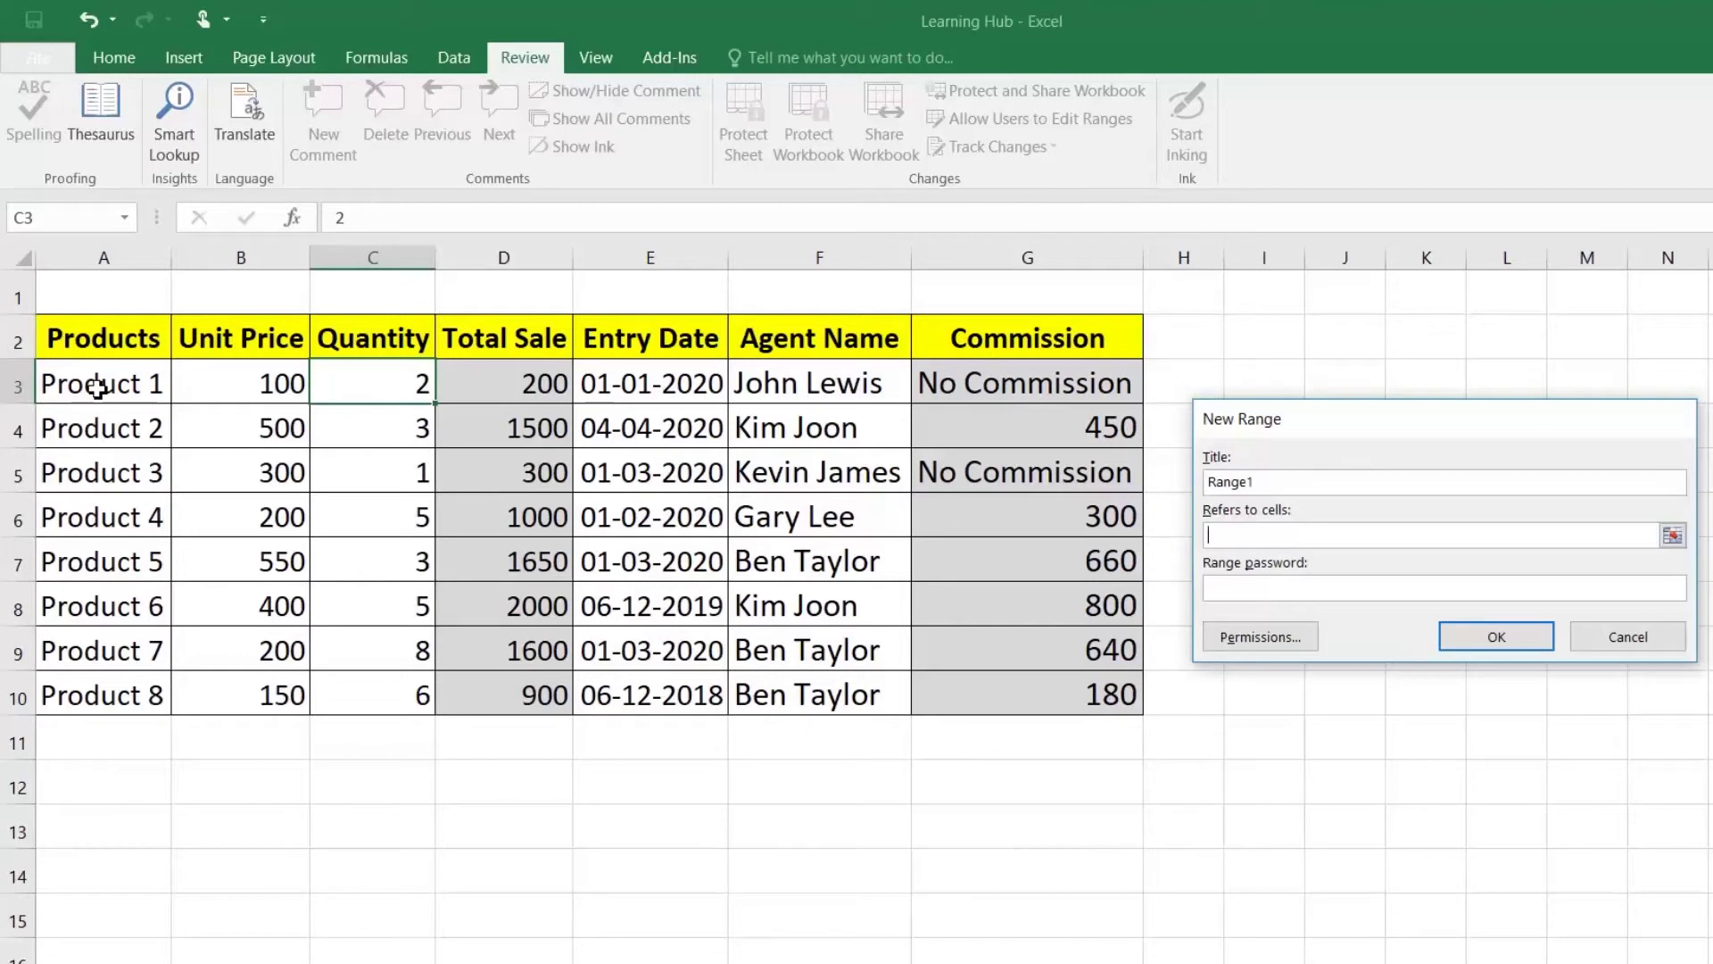
drag(98, 387, 173, 423)
drag(254, 480, 380, 681)
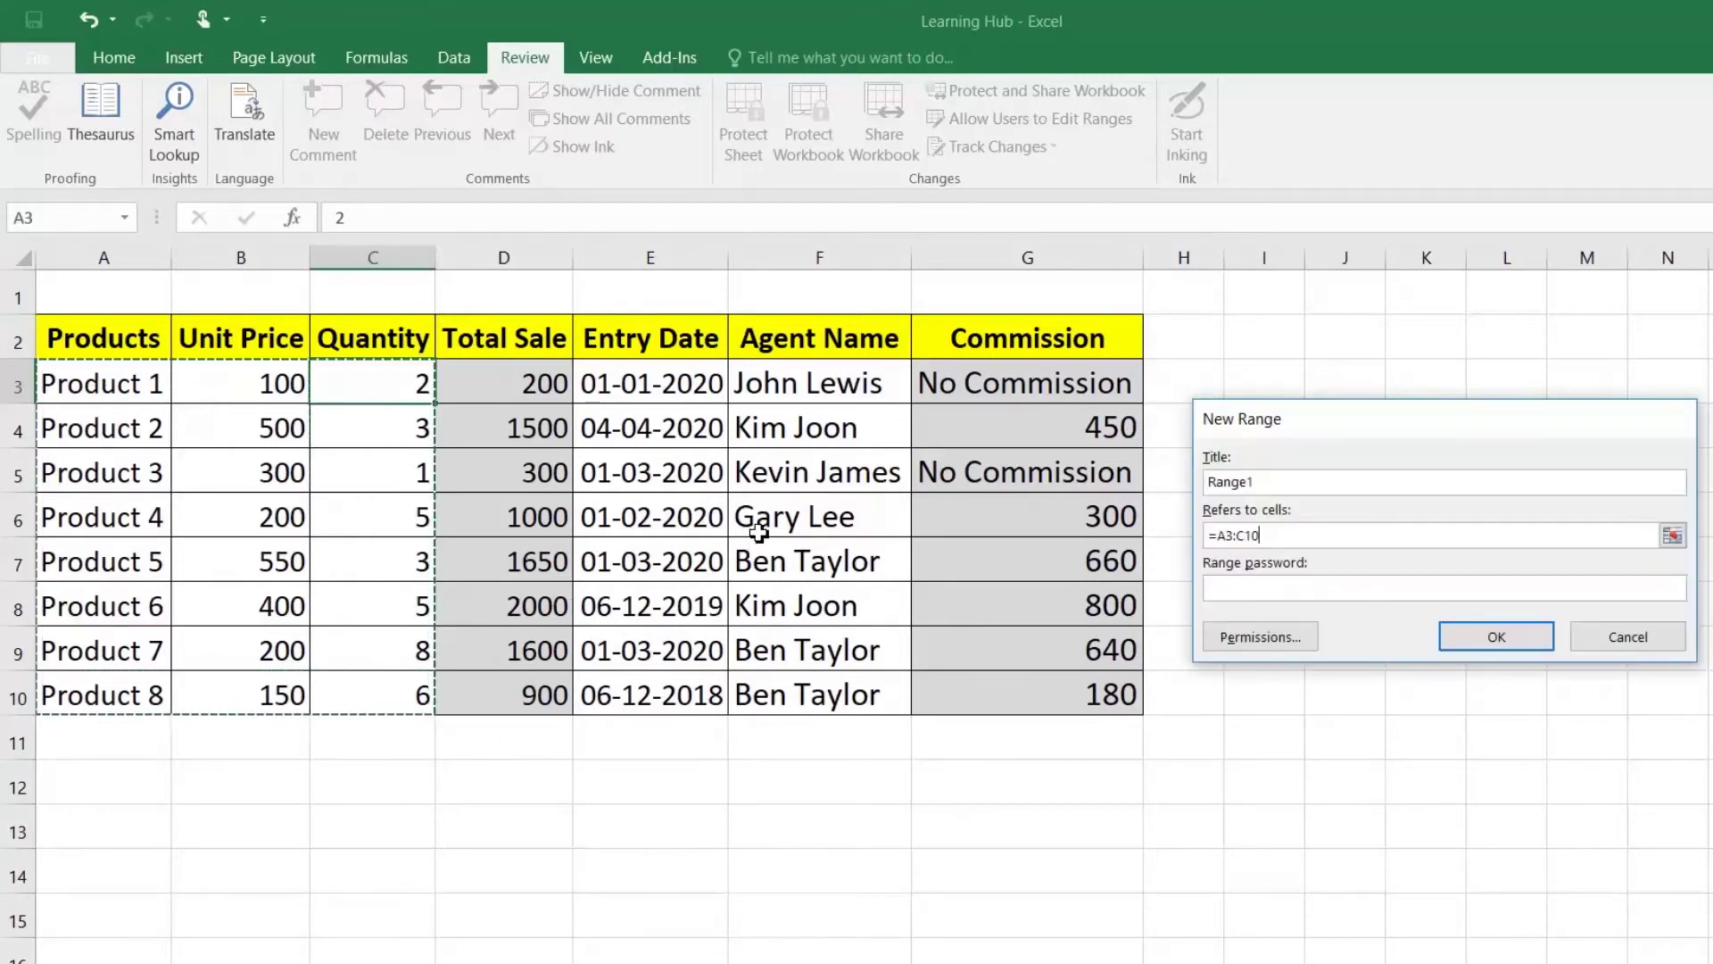
drag(665, 391, 799, 680)
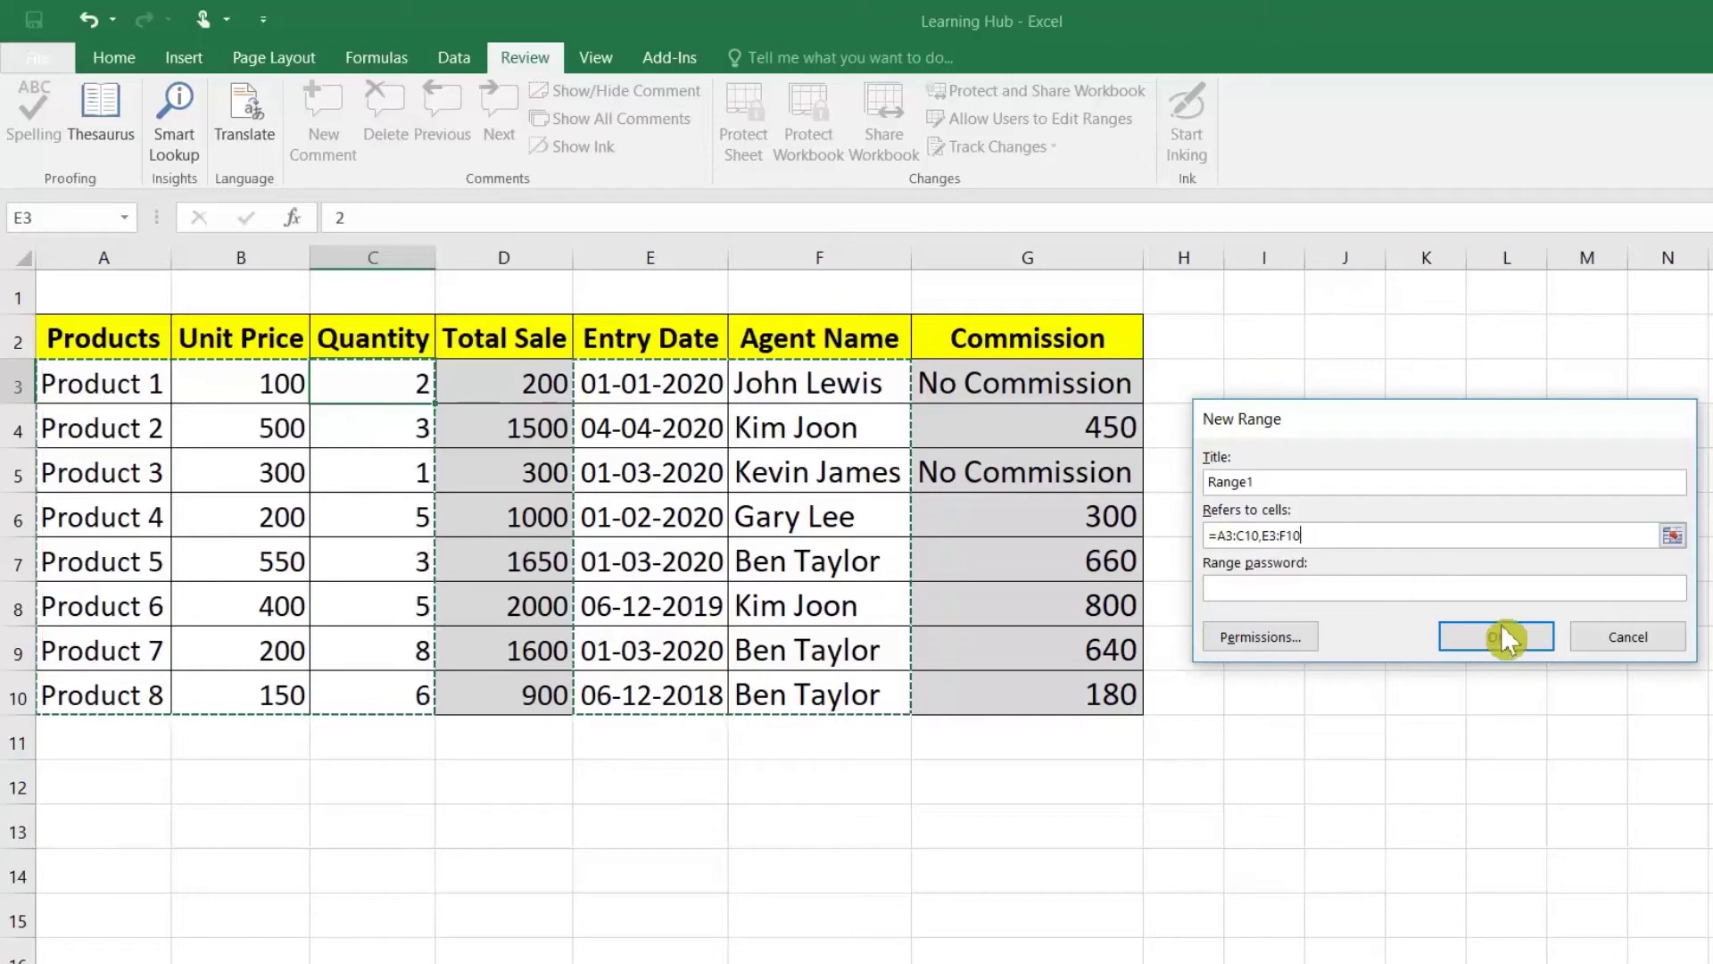
click(1503, 635)
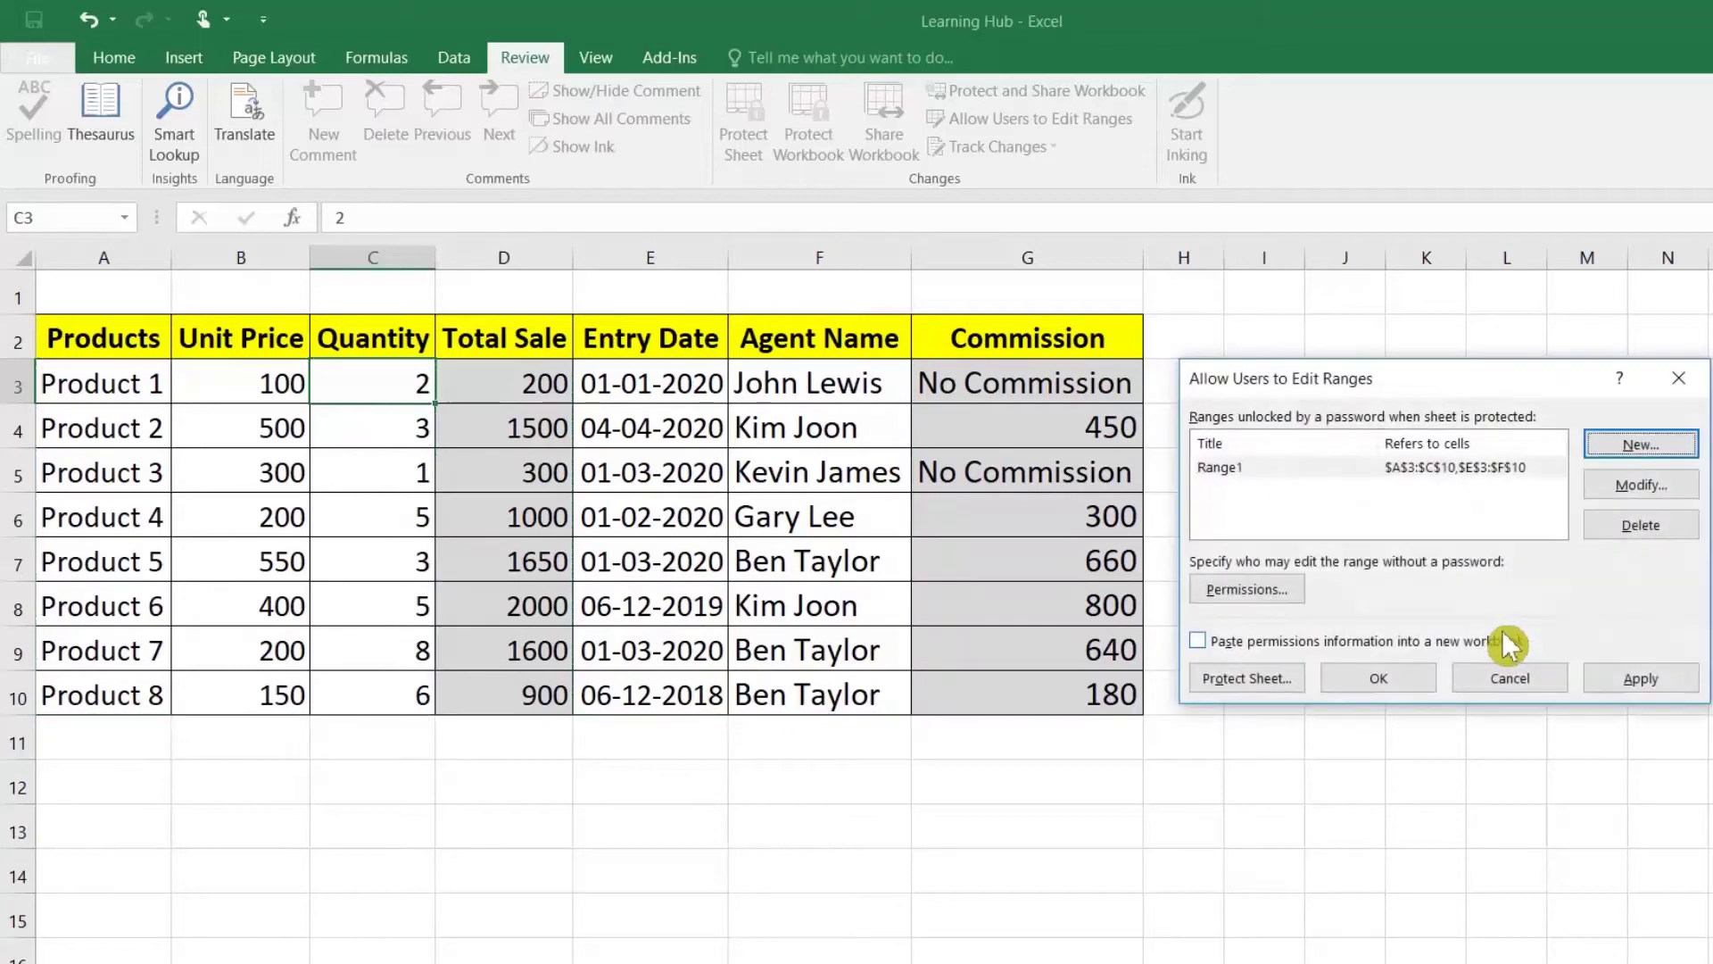
click(1625, 680)
click(1425, 680)
Step: Protect the sheet with a password, entering and confirming it
click(690, 435)
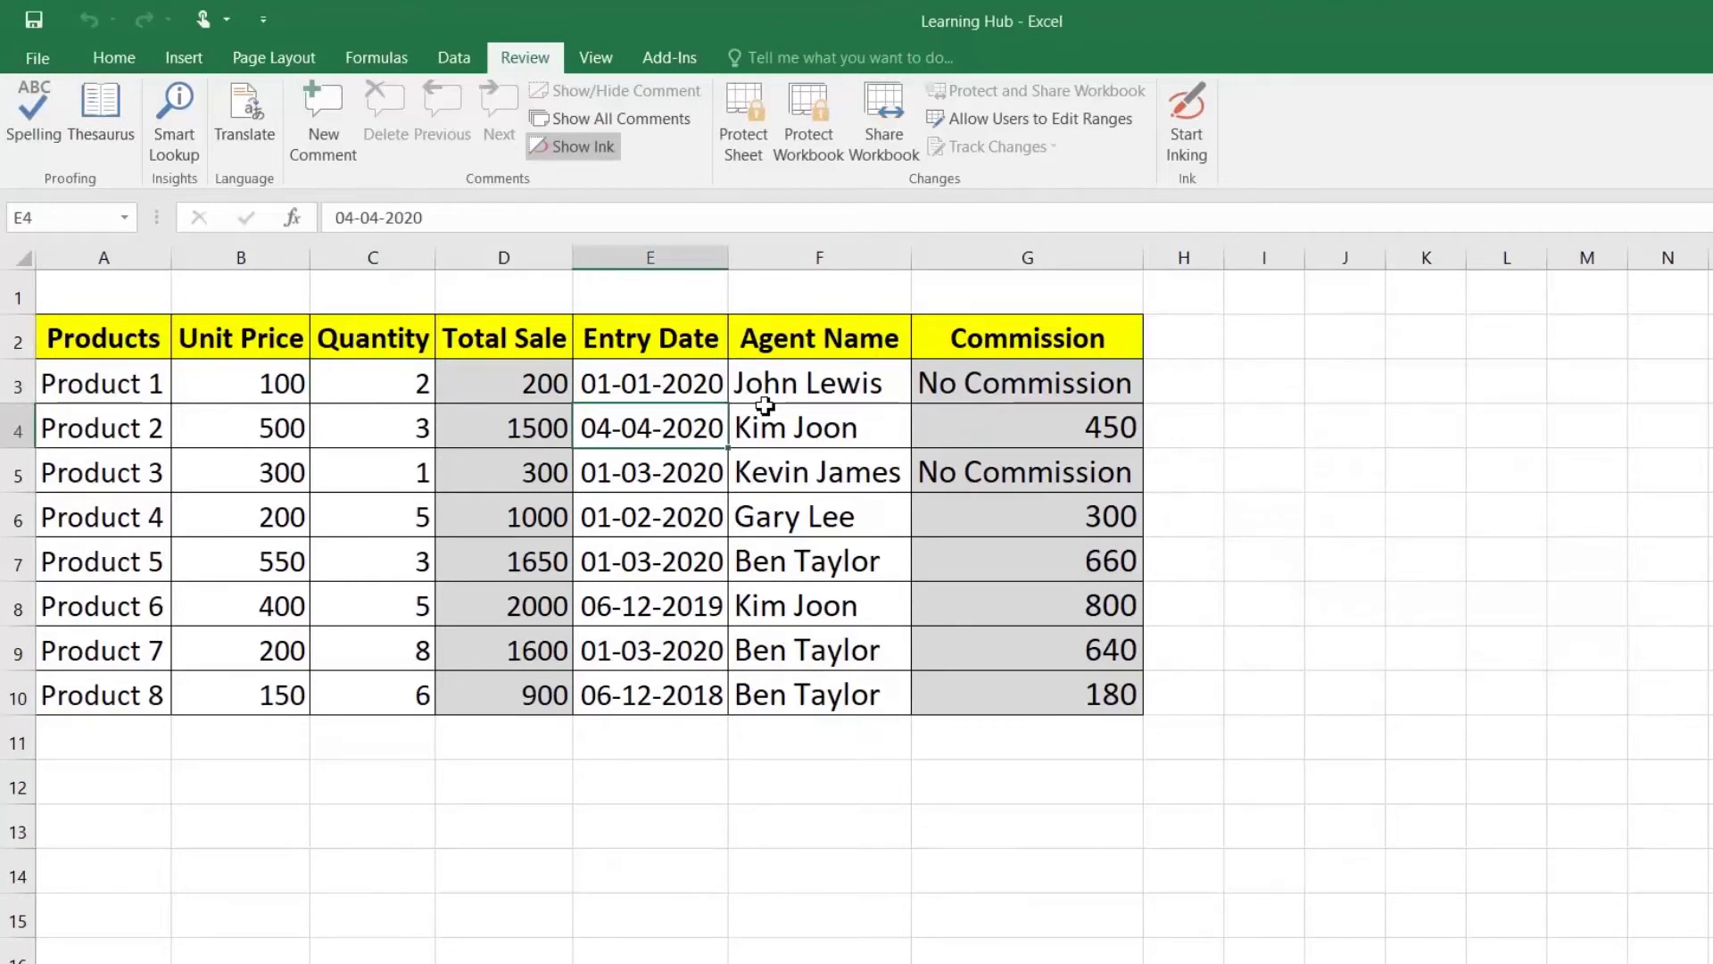
click(741, 130)
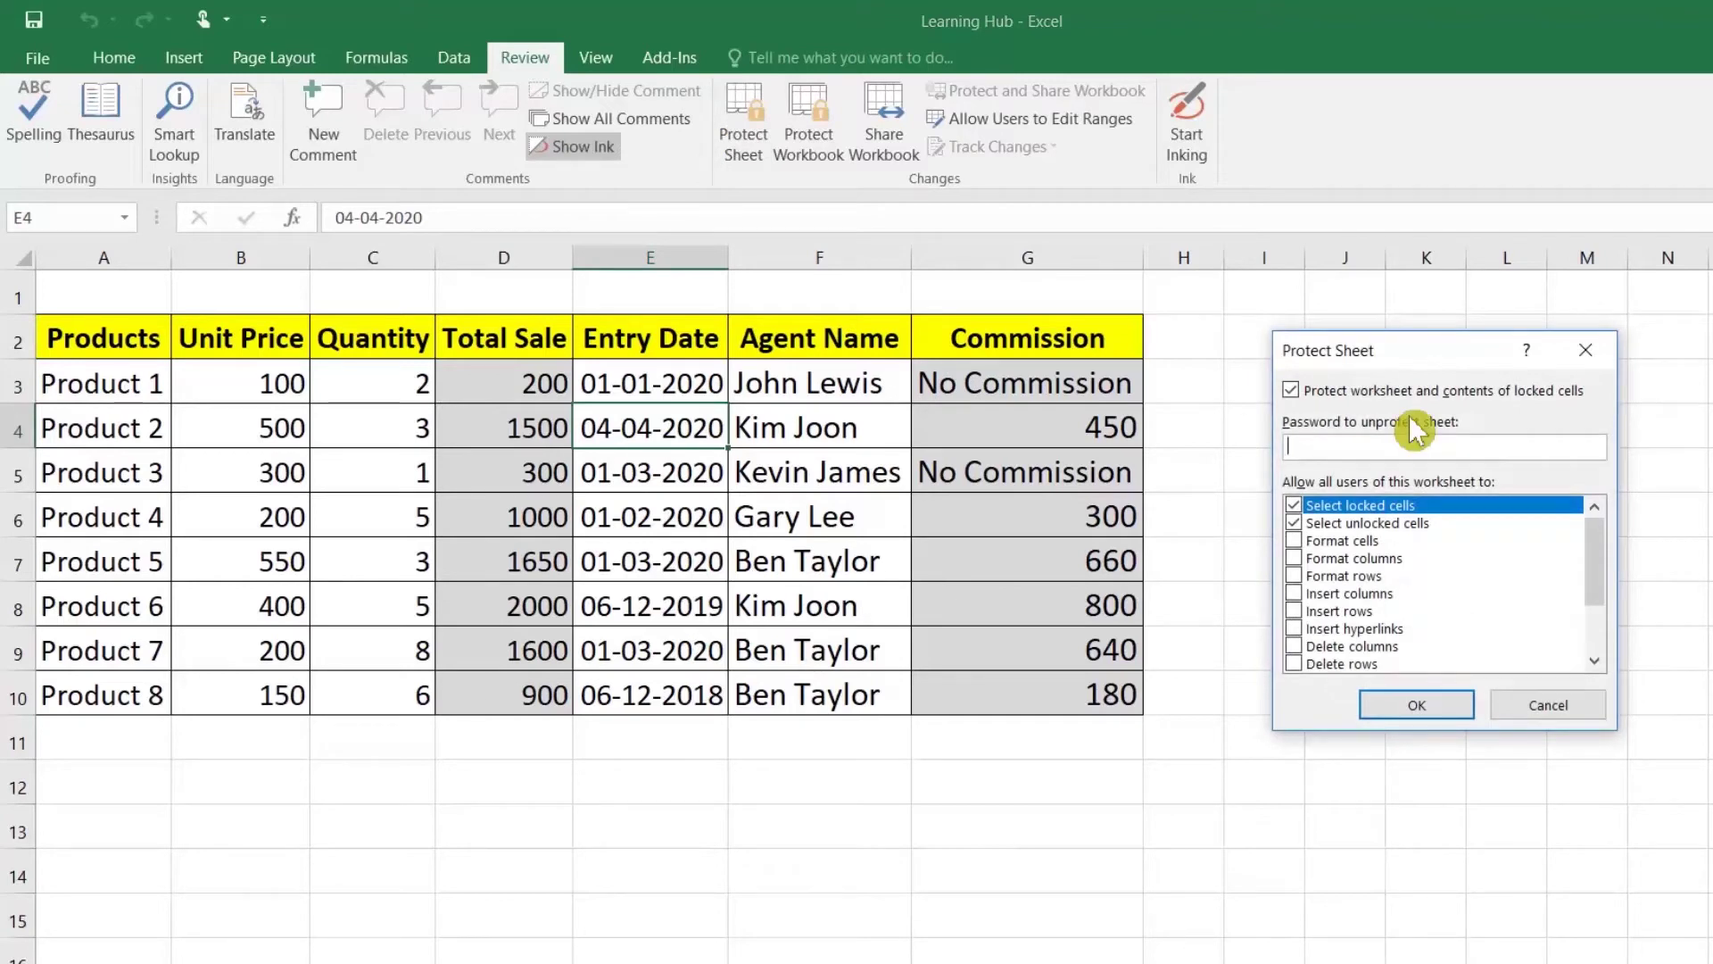
text(1)
click(1432, 704)
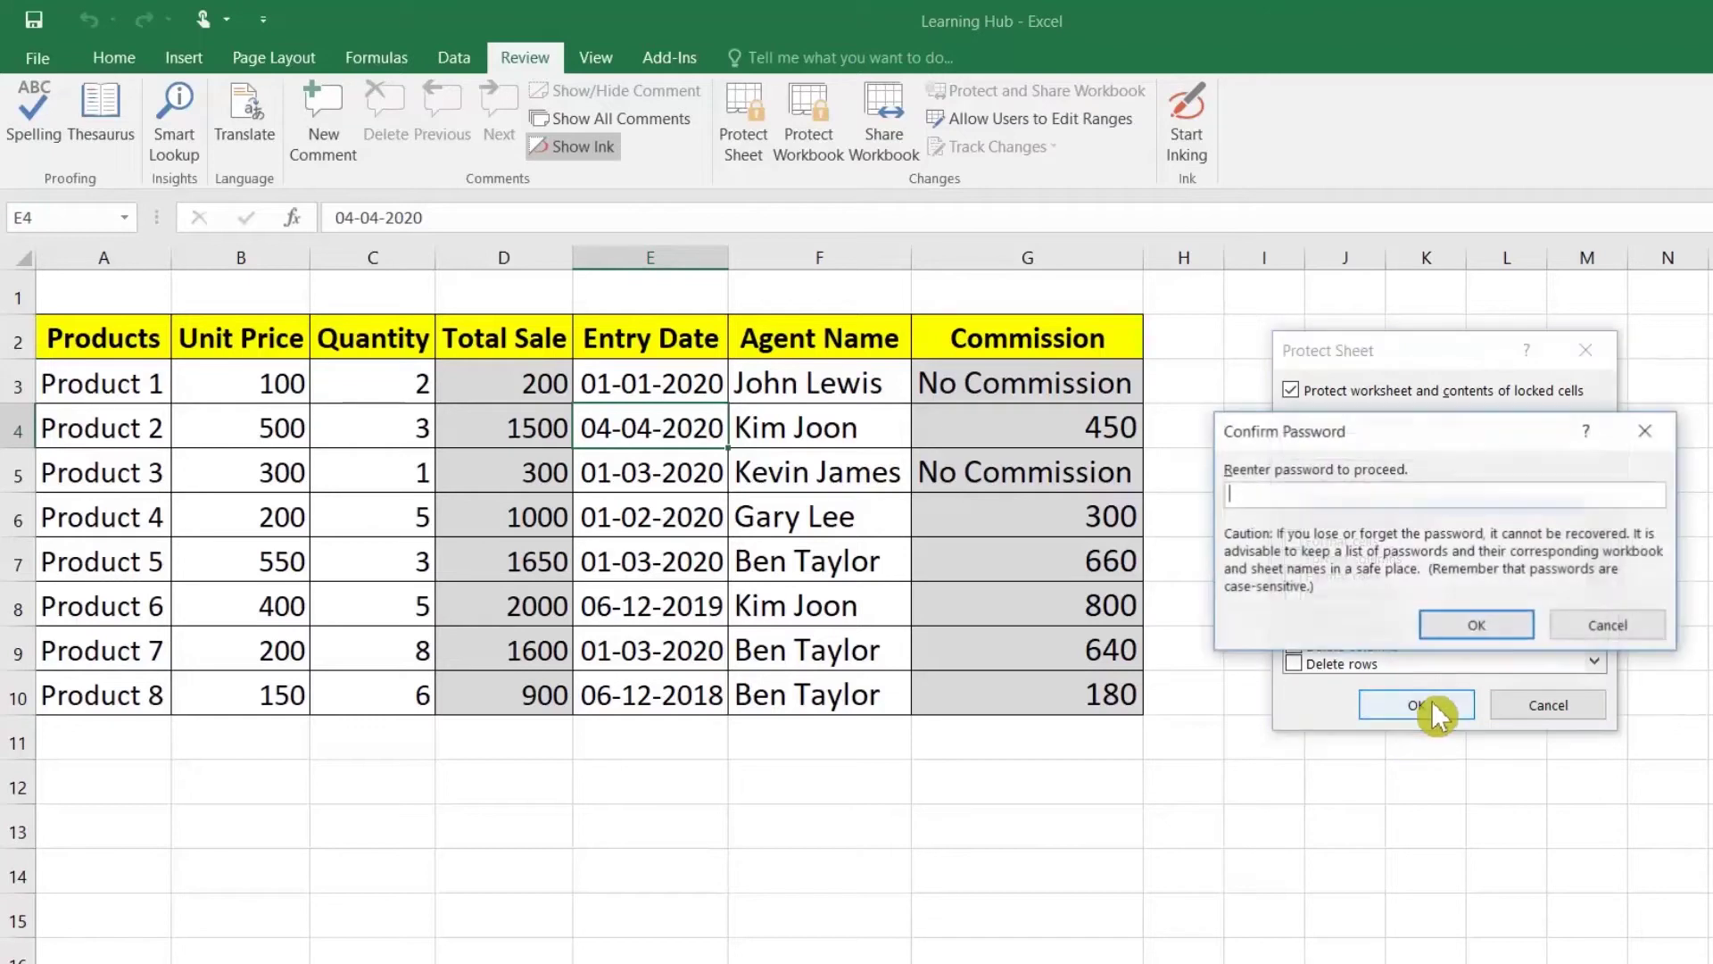
text(1)
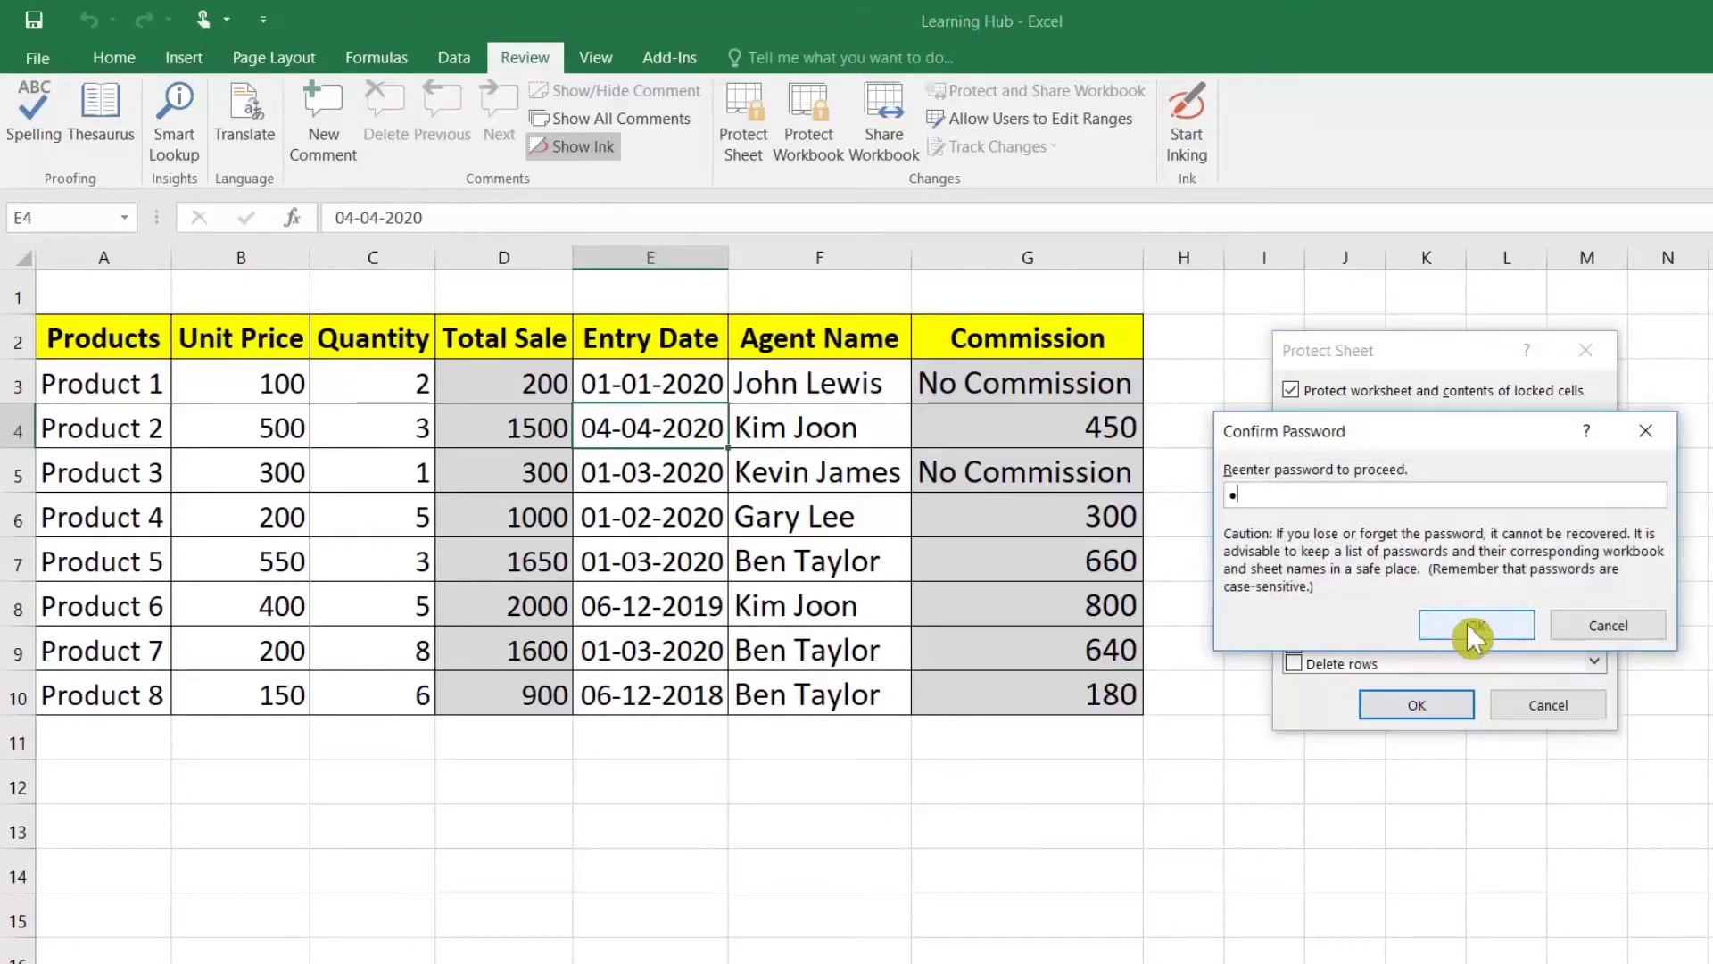
click(1471, 624)
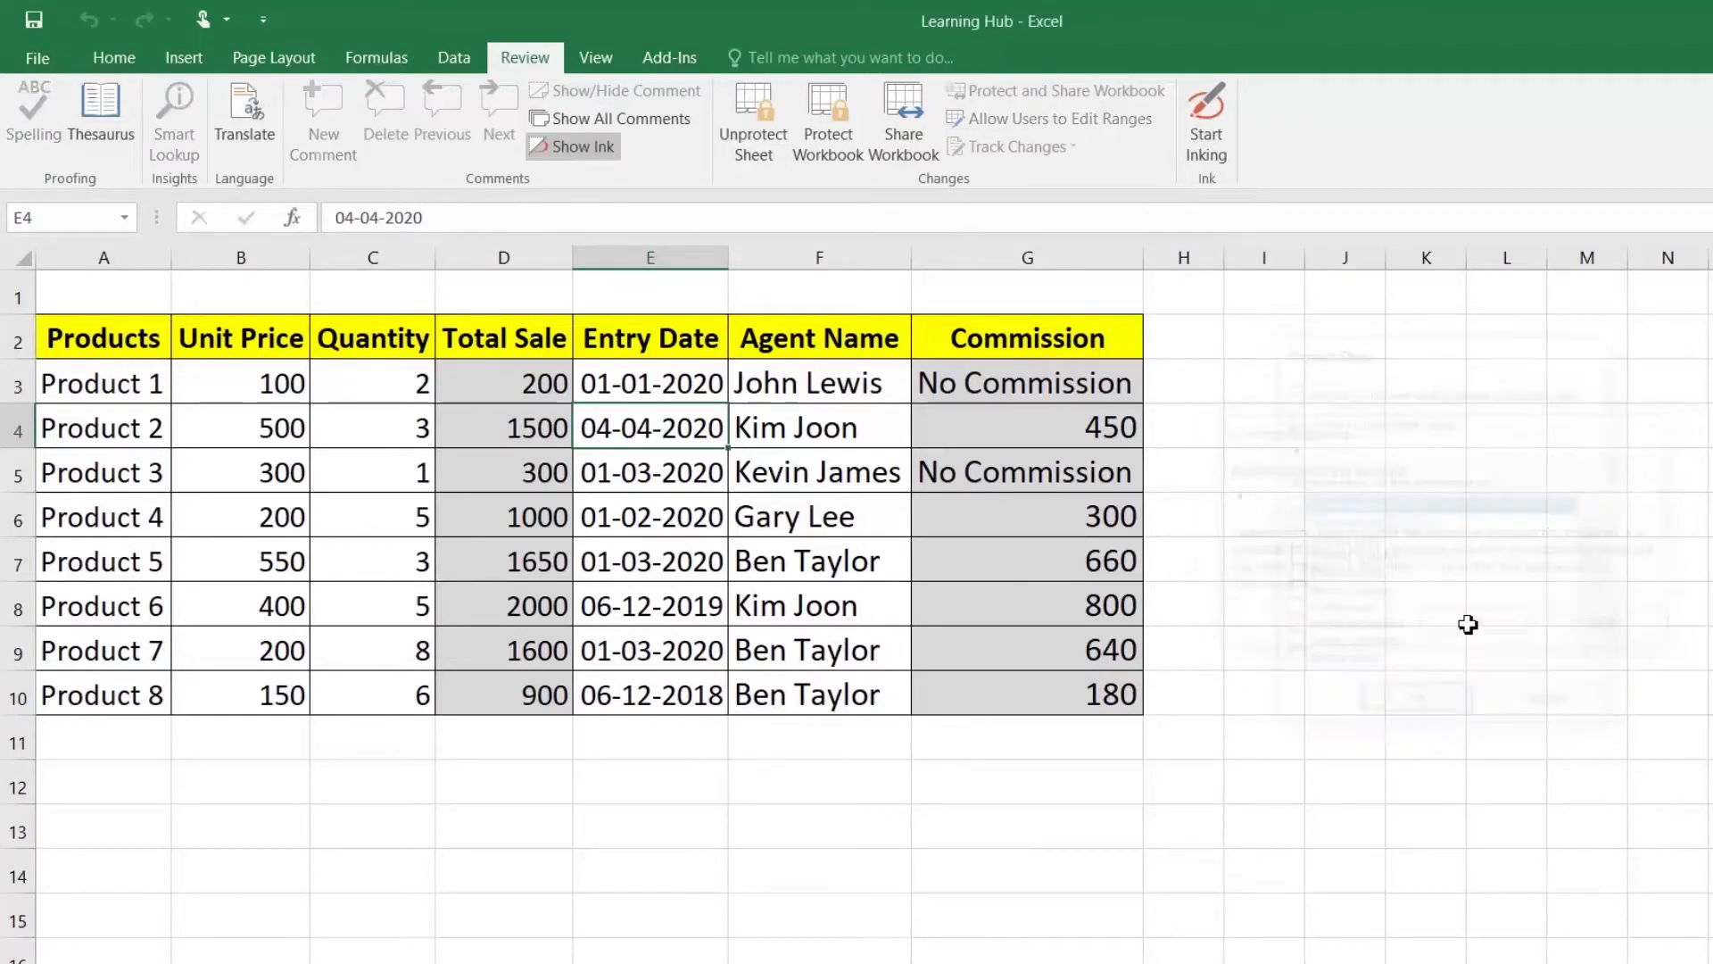
click(798, 489)
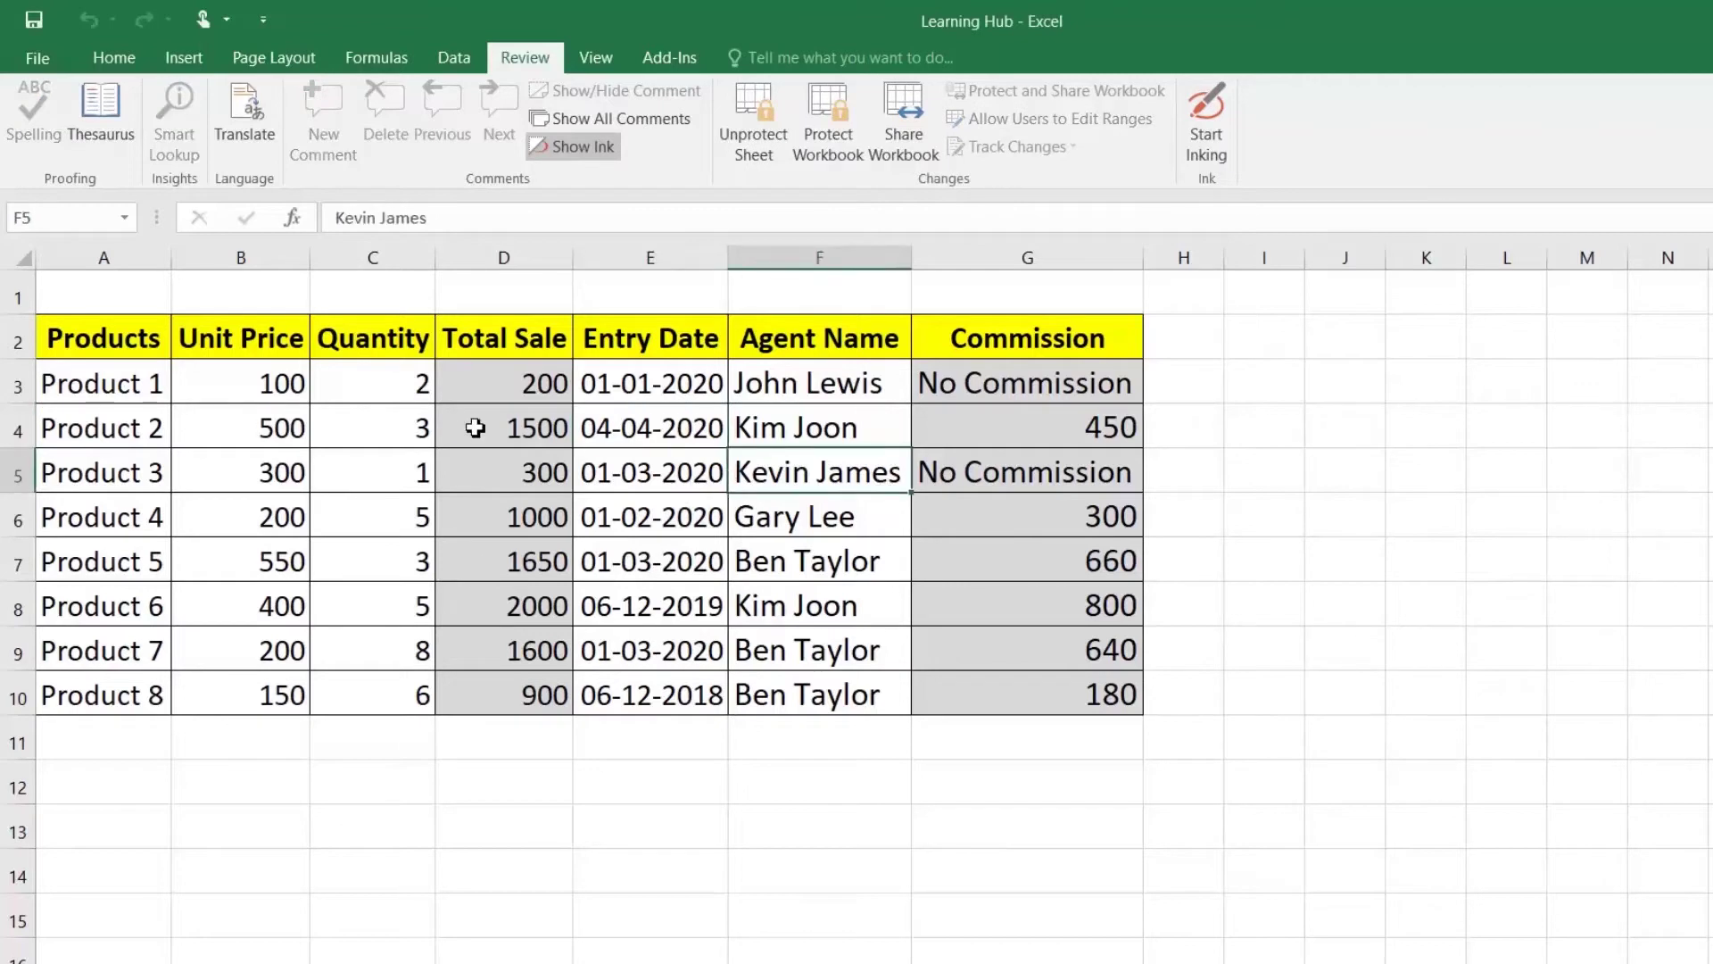
Step: Try editing locked formula cells D4, D6 and G5, dismissing each protection warning
double_click(473, 429)
click(1030, 612)
double_click(560, 516)
click(982, 616)
double_click(1042, 458)
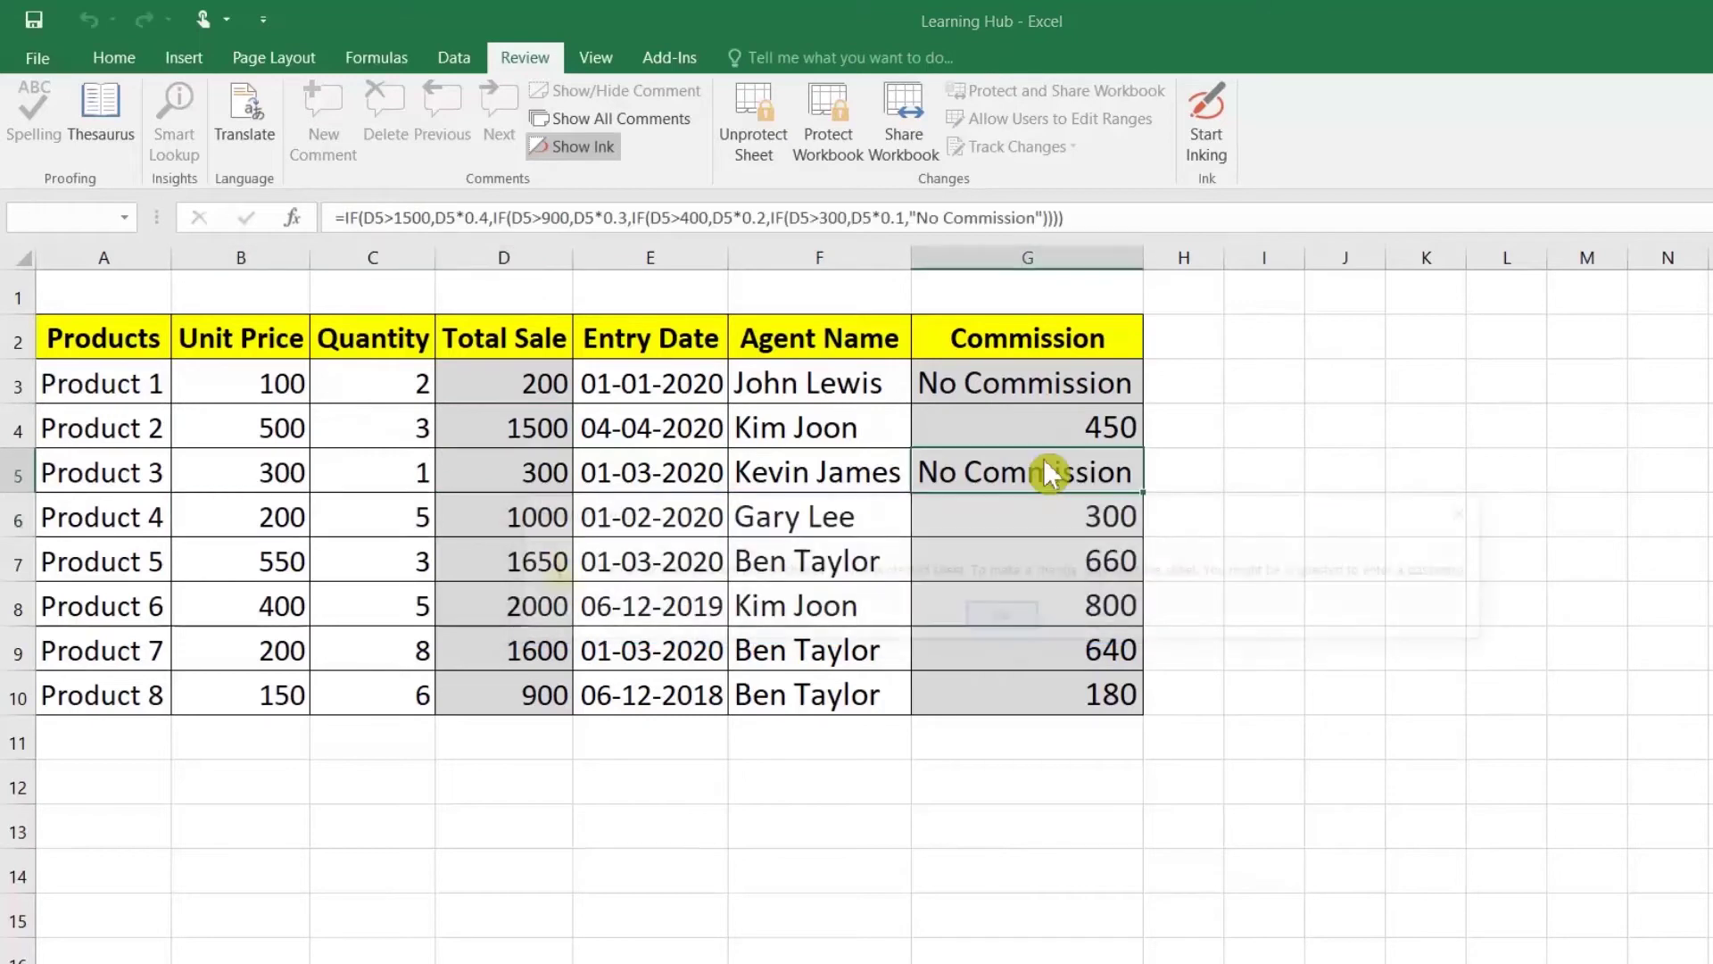
click(1018, 625)
Step: Clear the editable data in E3:F10 and A3:C10
drag(620, 393, 801, 684)
key(Delete)
drag(114, 384, 345, 658)
key(Delete)
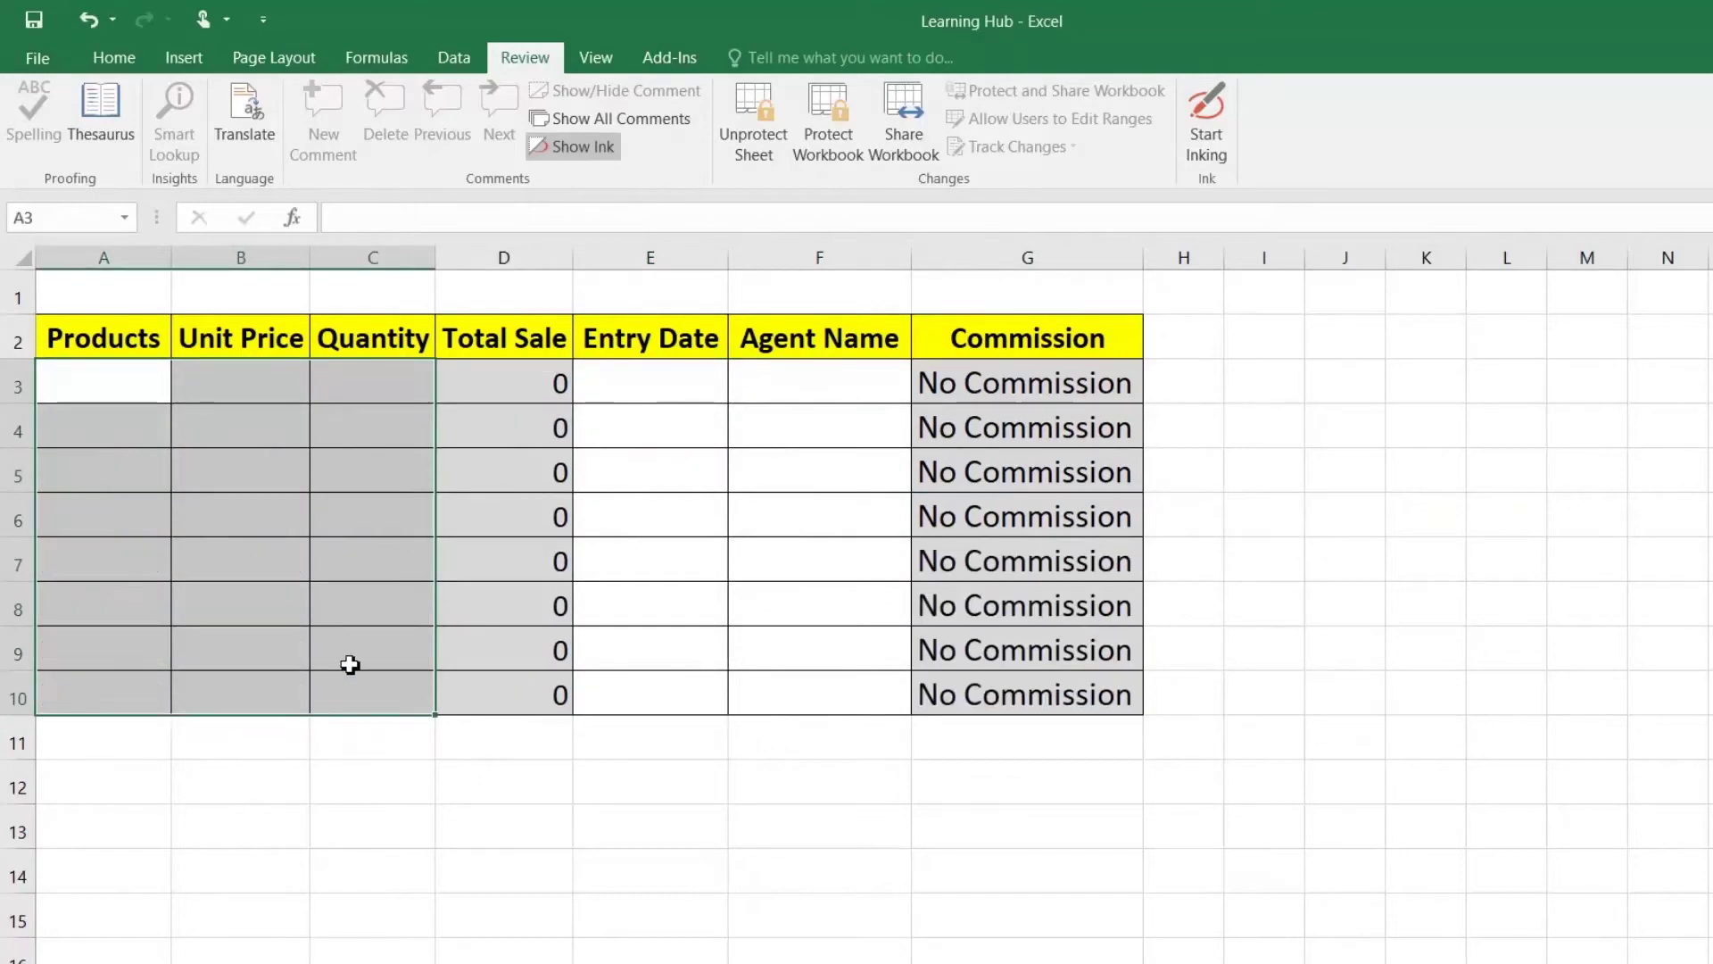
Step: Enter Product 10 with unit price 10 and quantity 20 in row 3
click(88, 393)
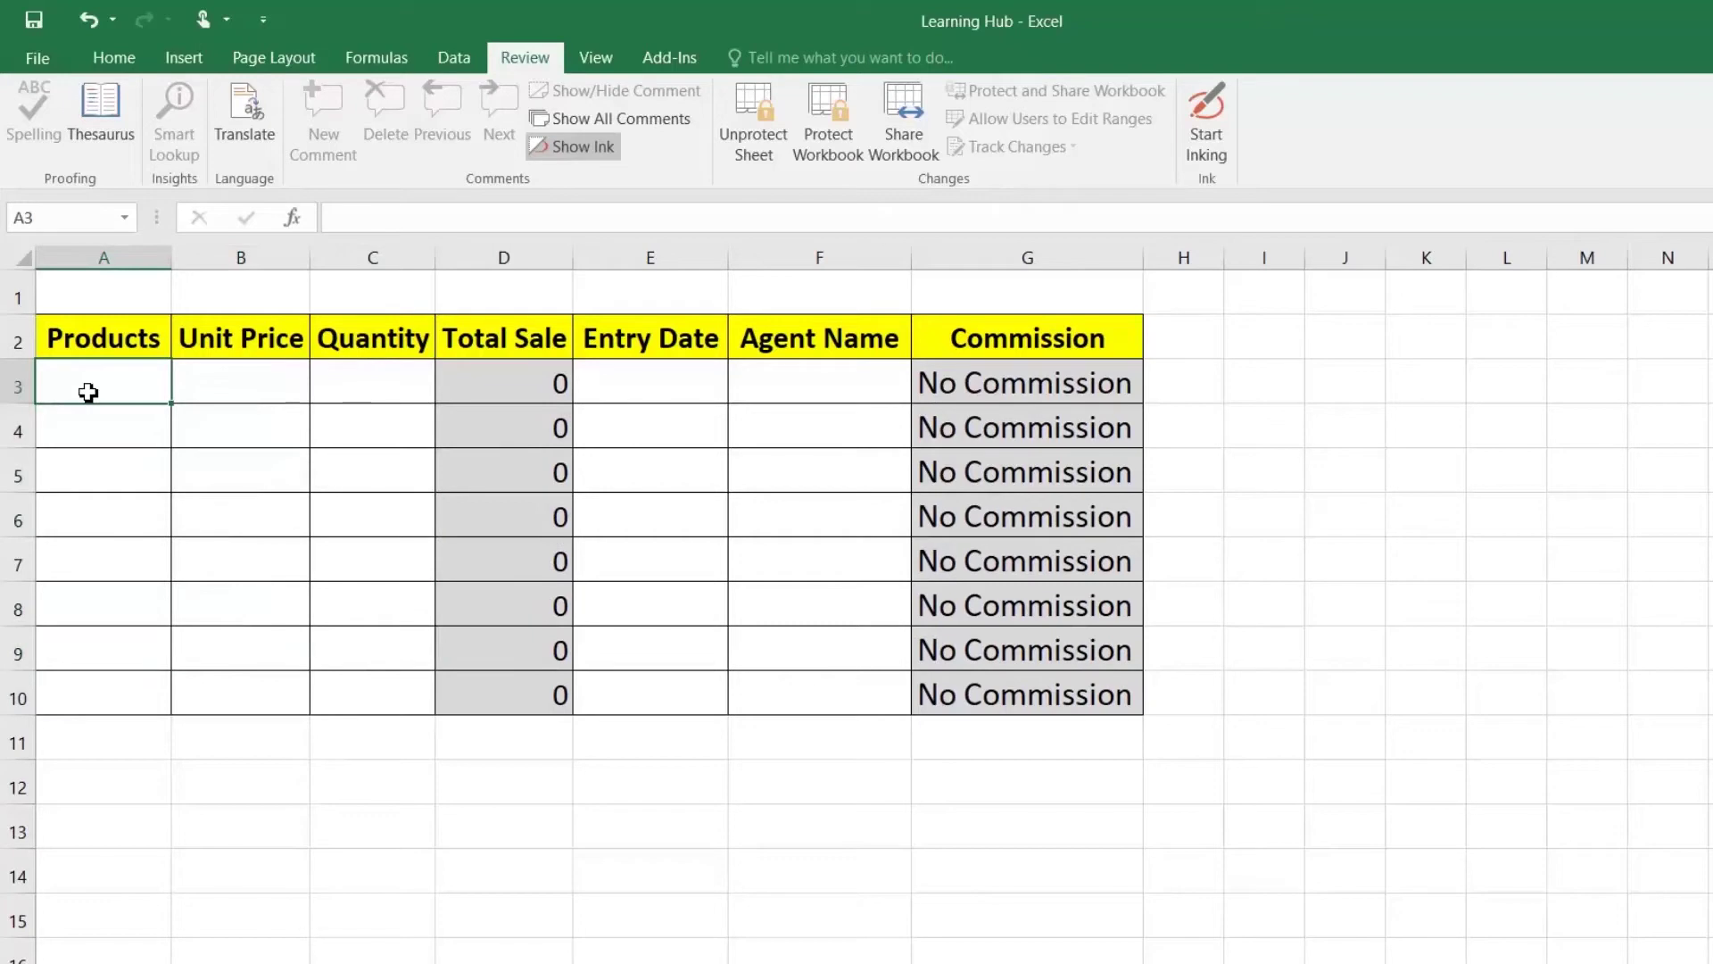
text(Prod)
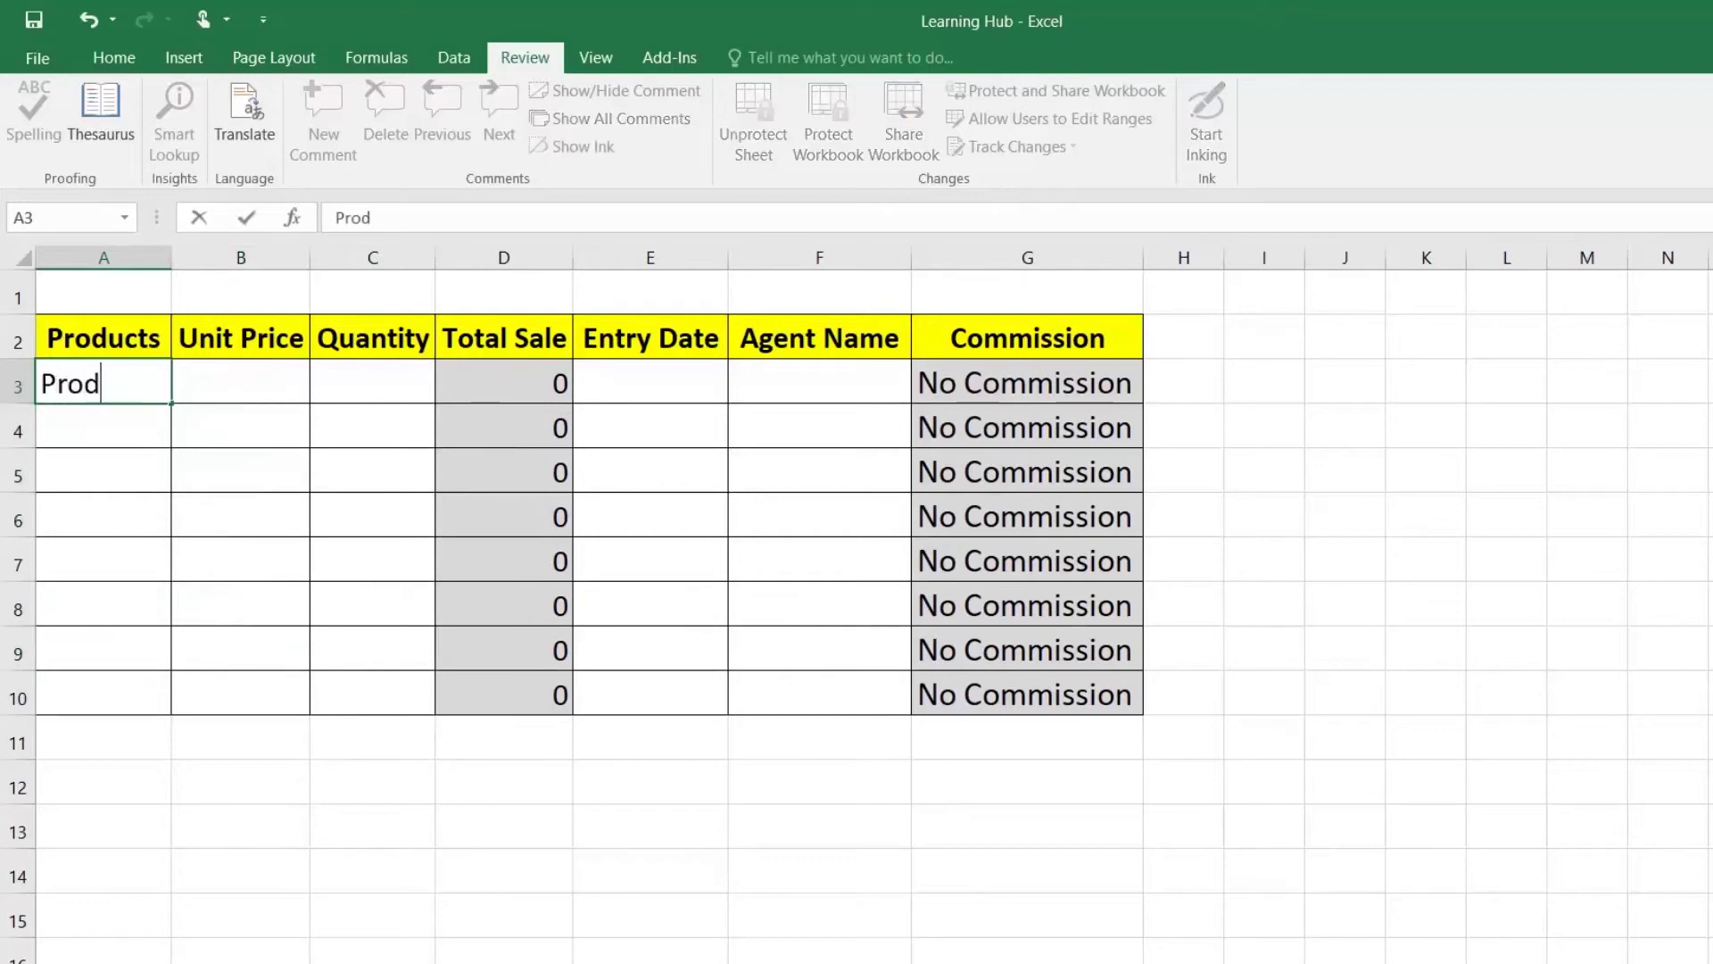
text(uct 10)
key(Return)
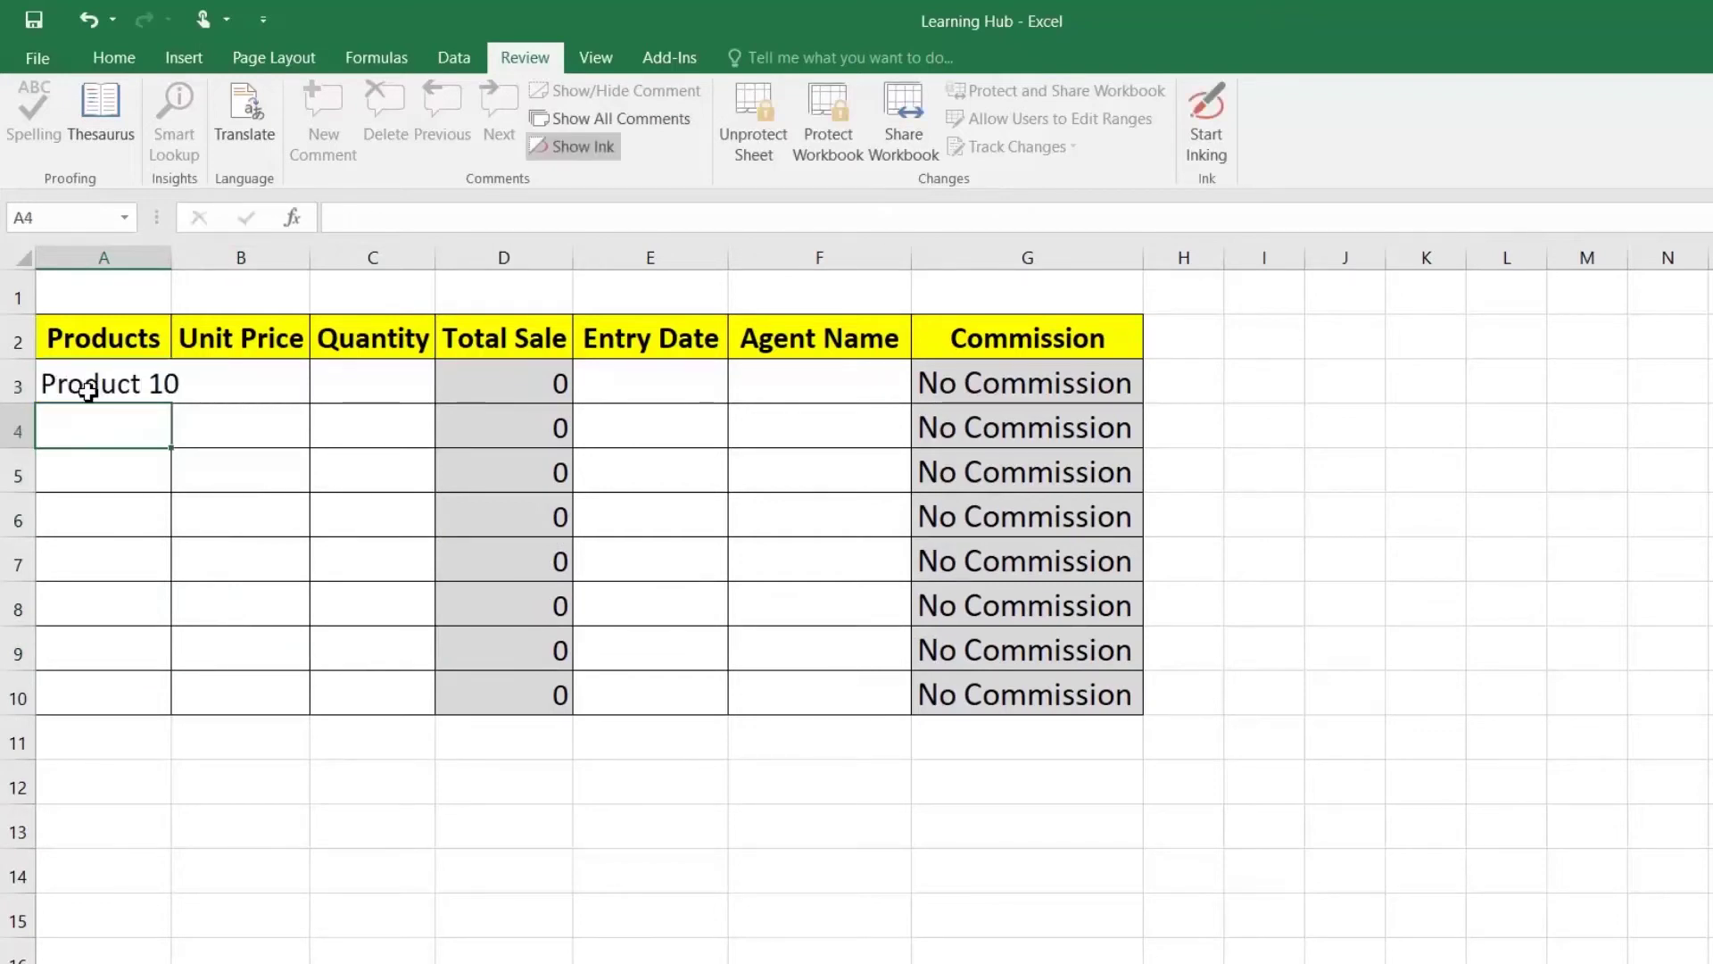
key(Up)
key(Right)
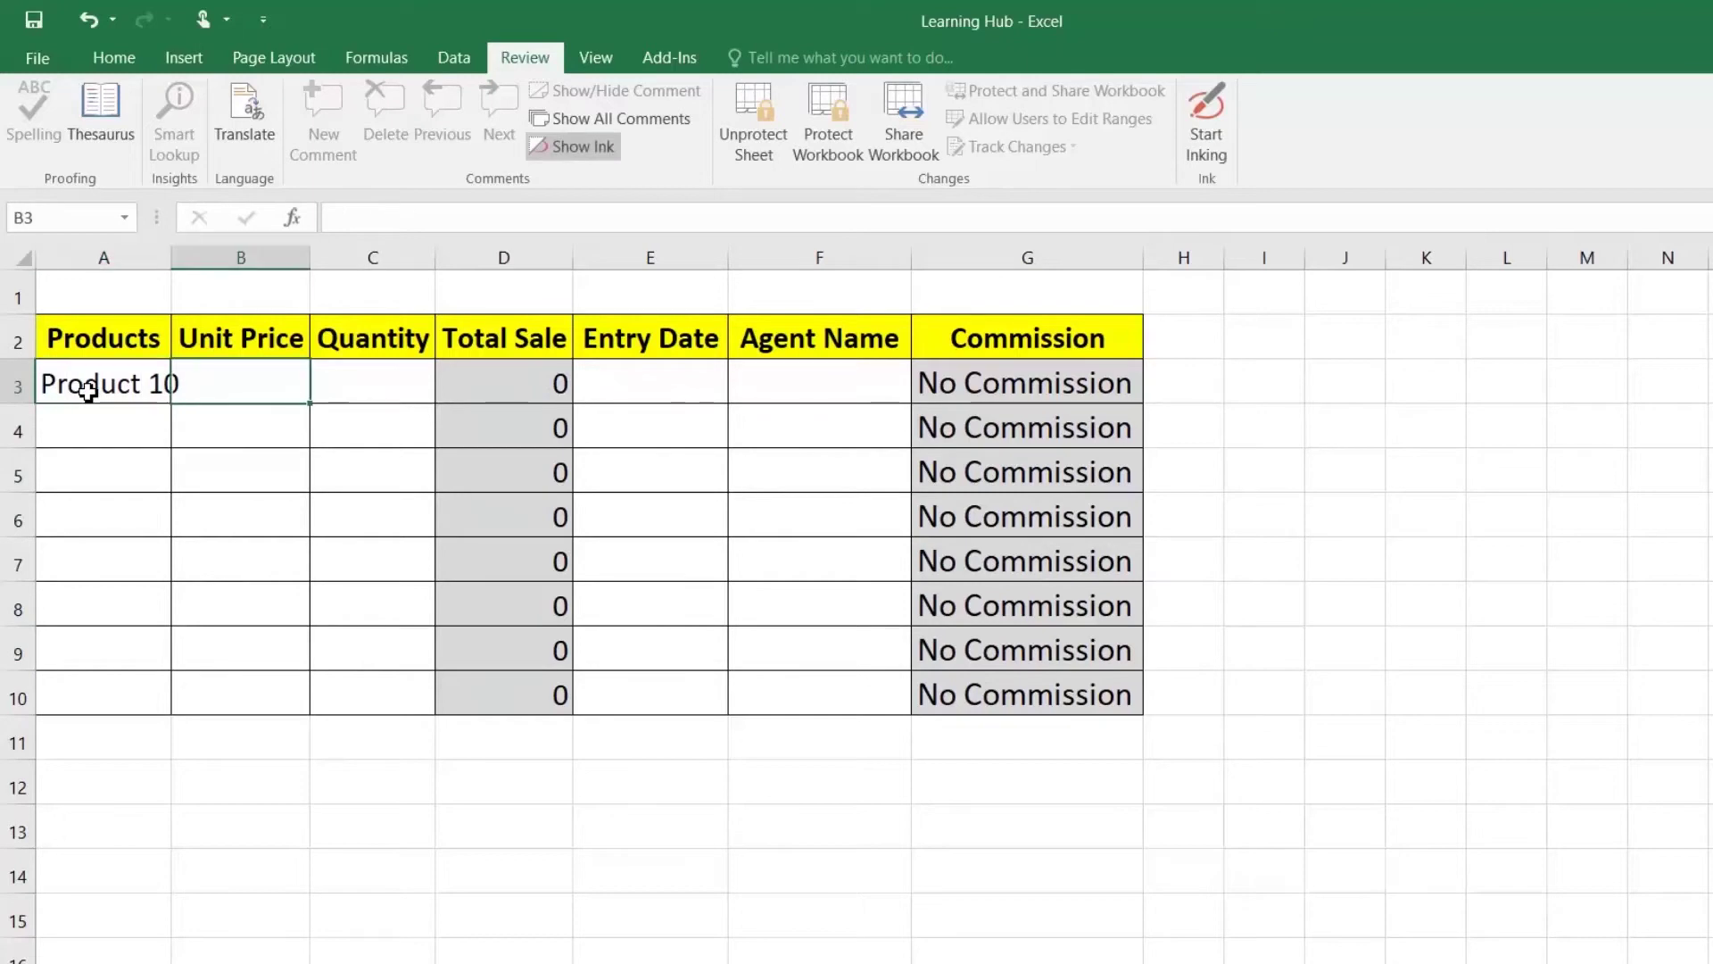
text(10)
key(Return)
key(Up)
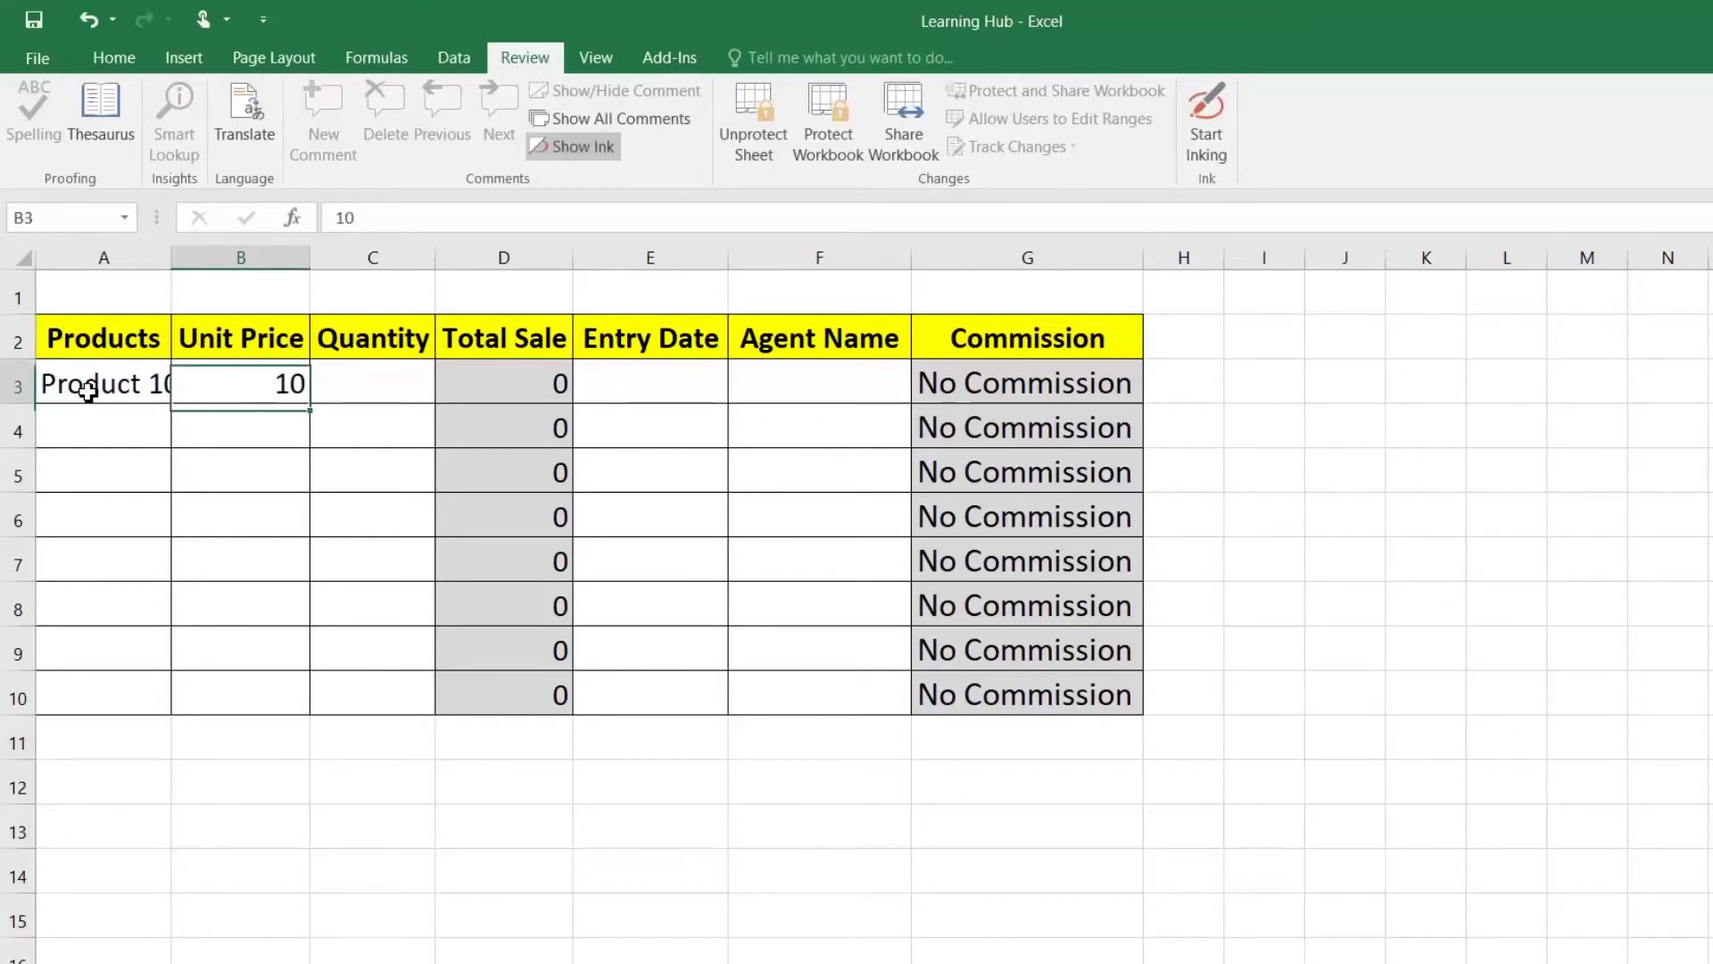
key(Right)
text(20)
key(Return)
Step: Enter entry date 02-06-2020 and an agent name in E3 and F3
key(Up)
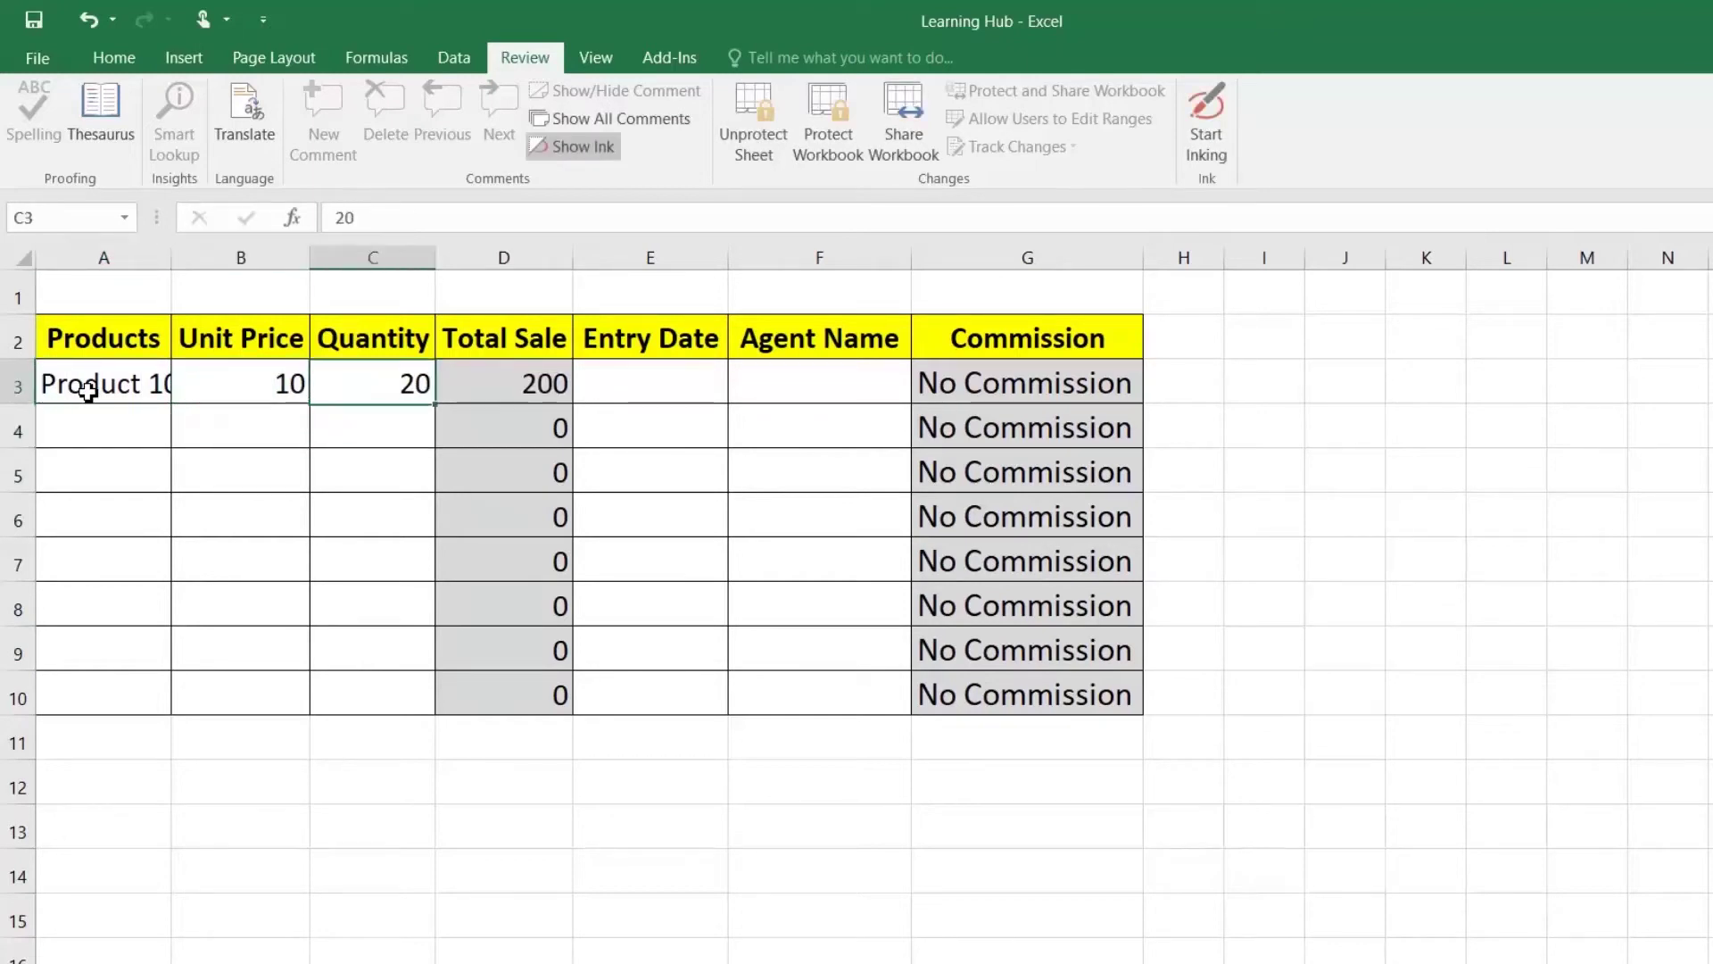
key(Right)
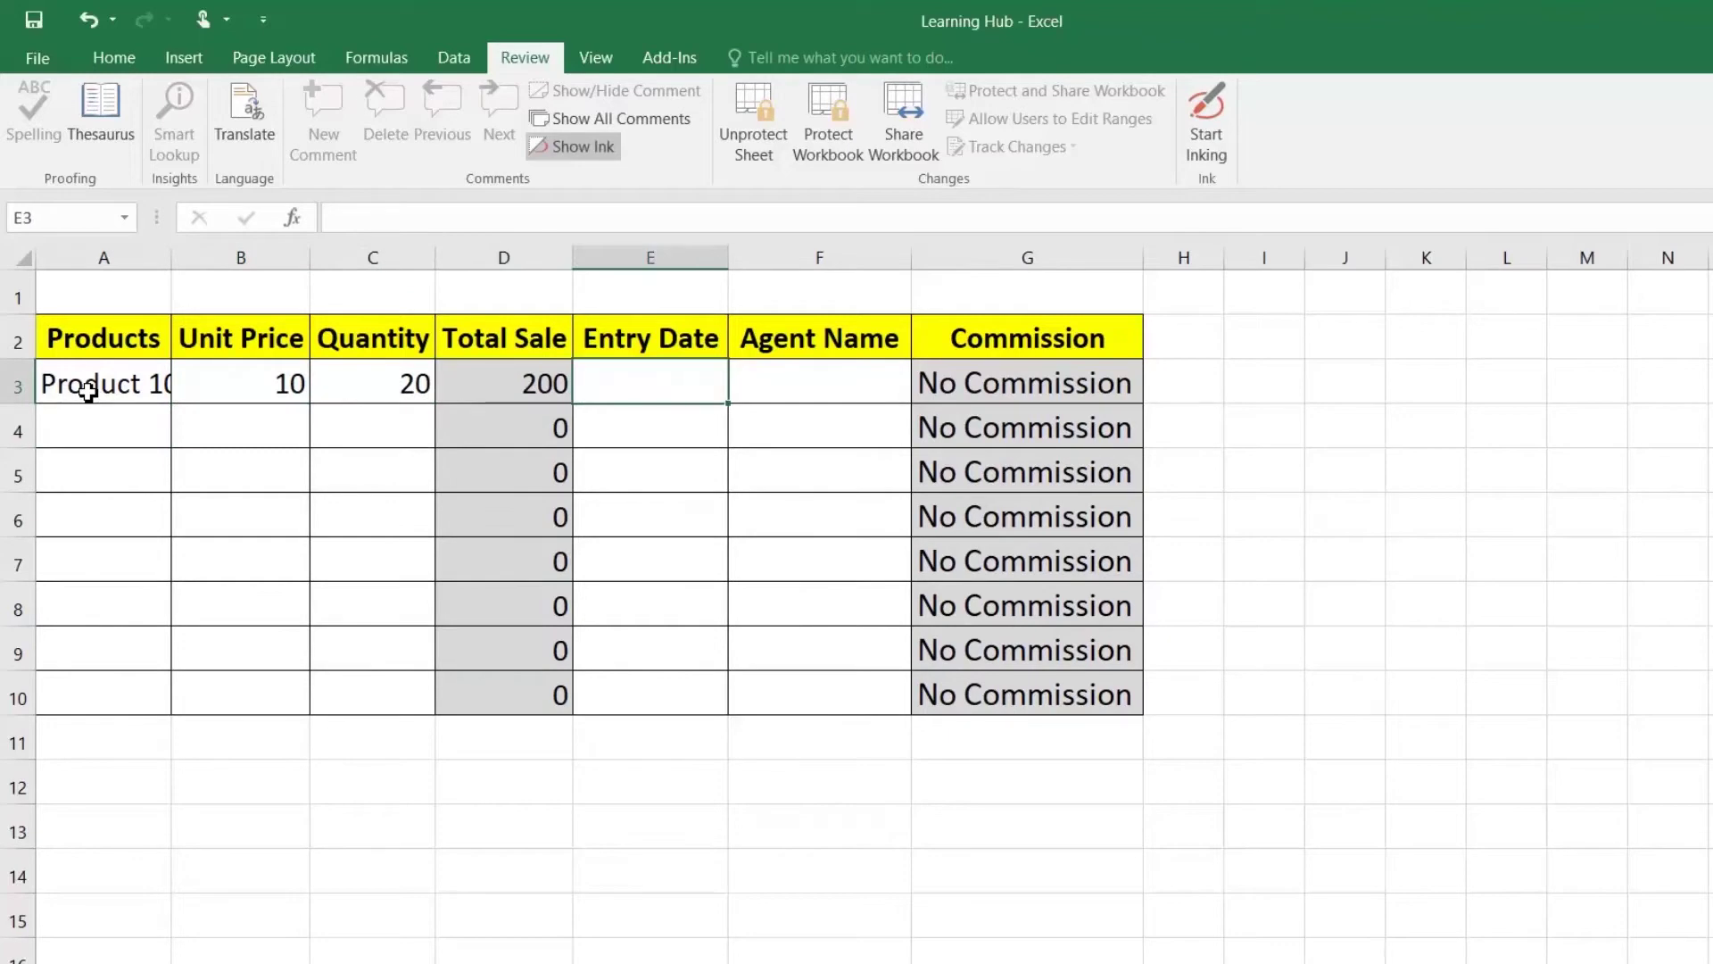
text(02-)
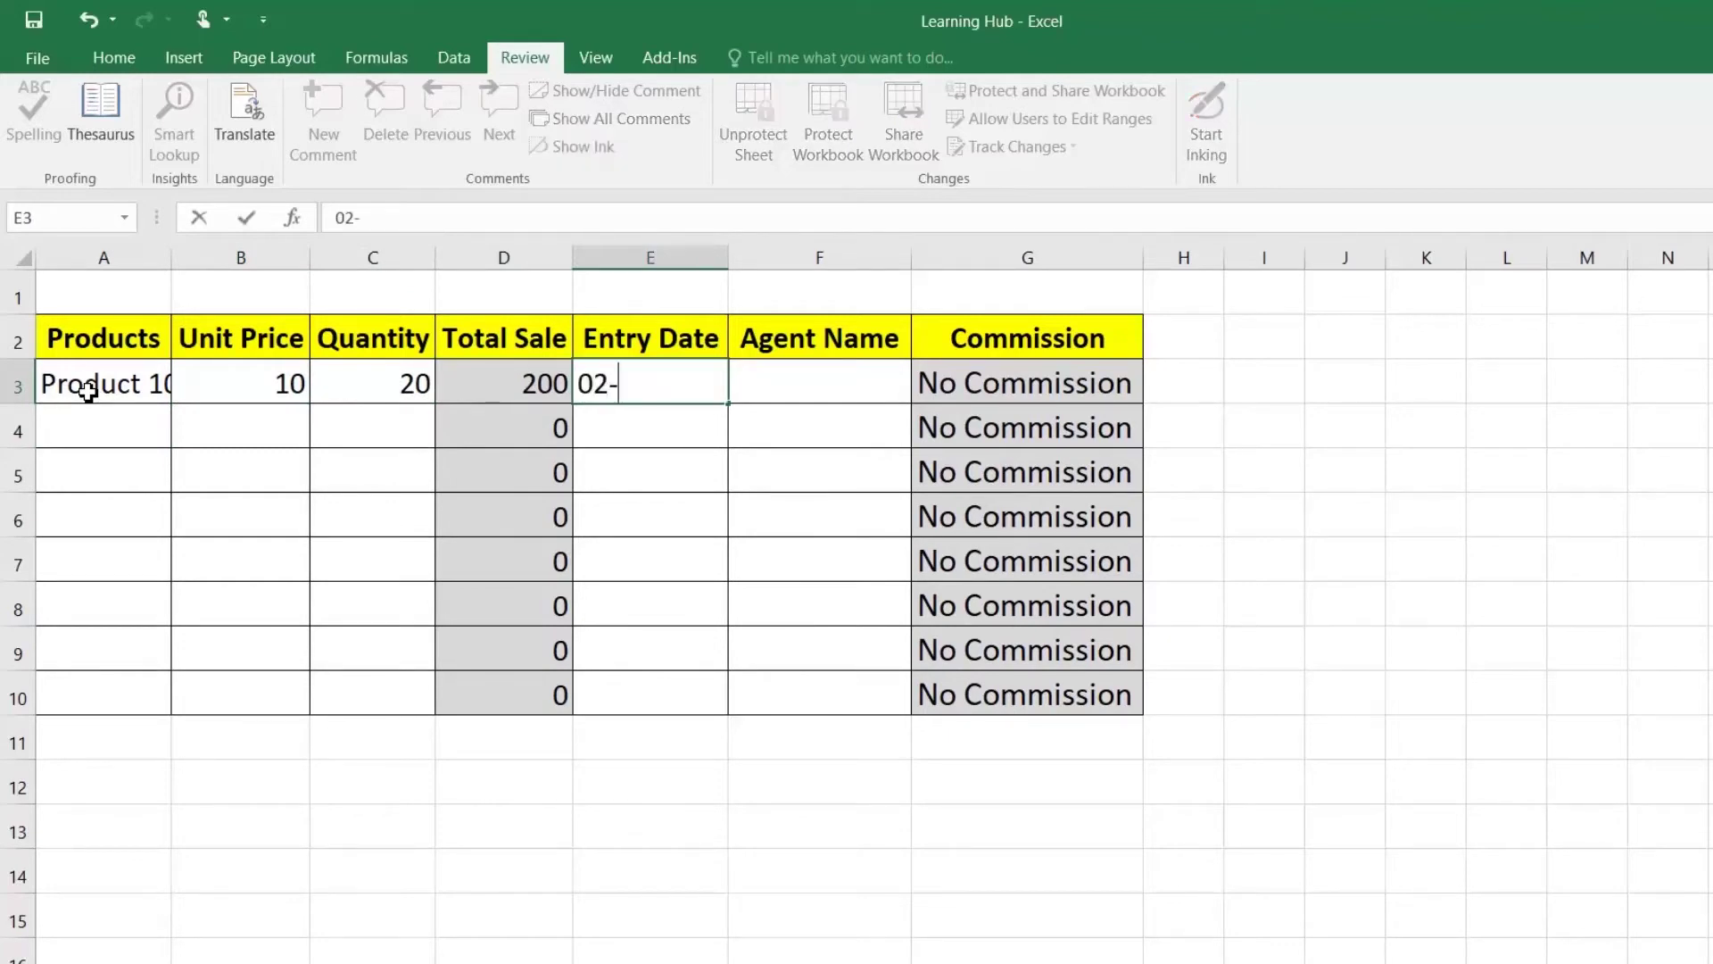
text(06-2020)
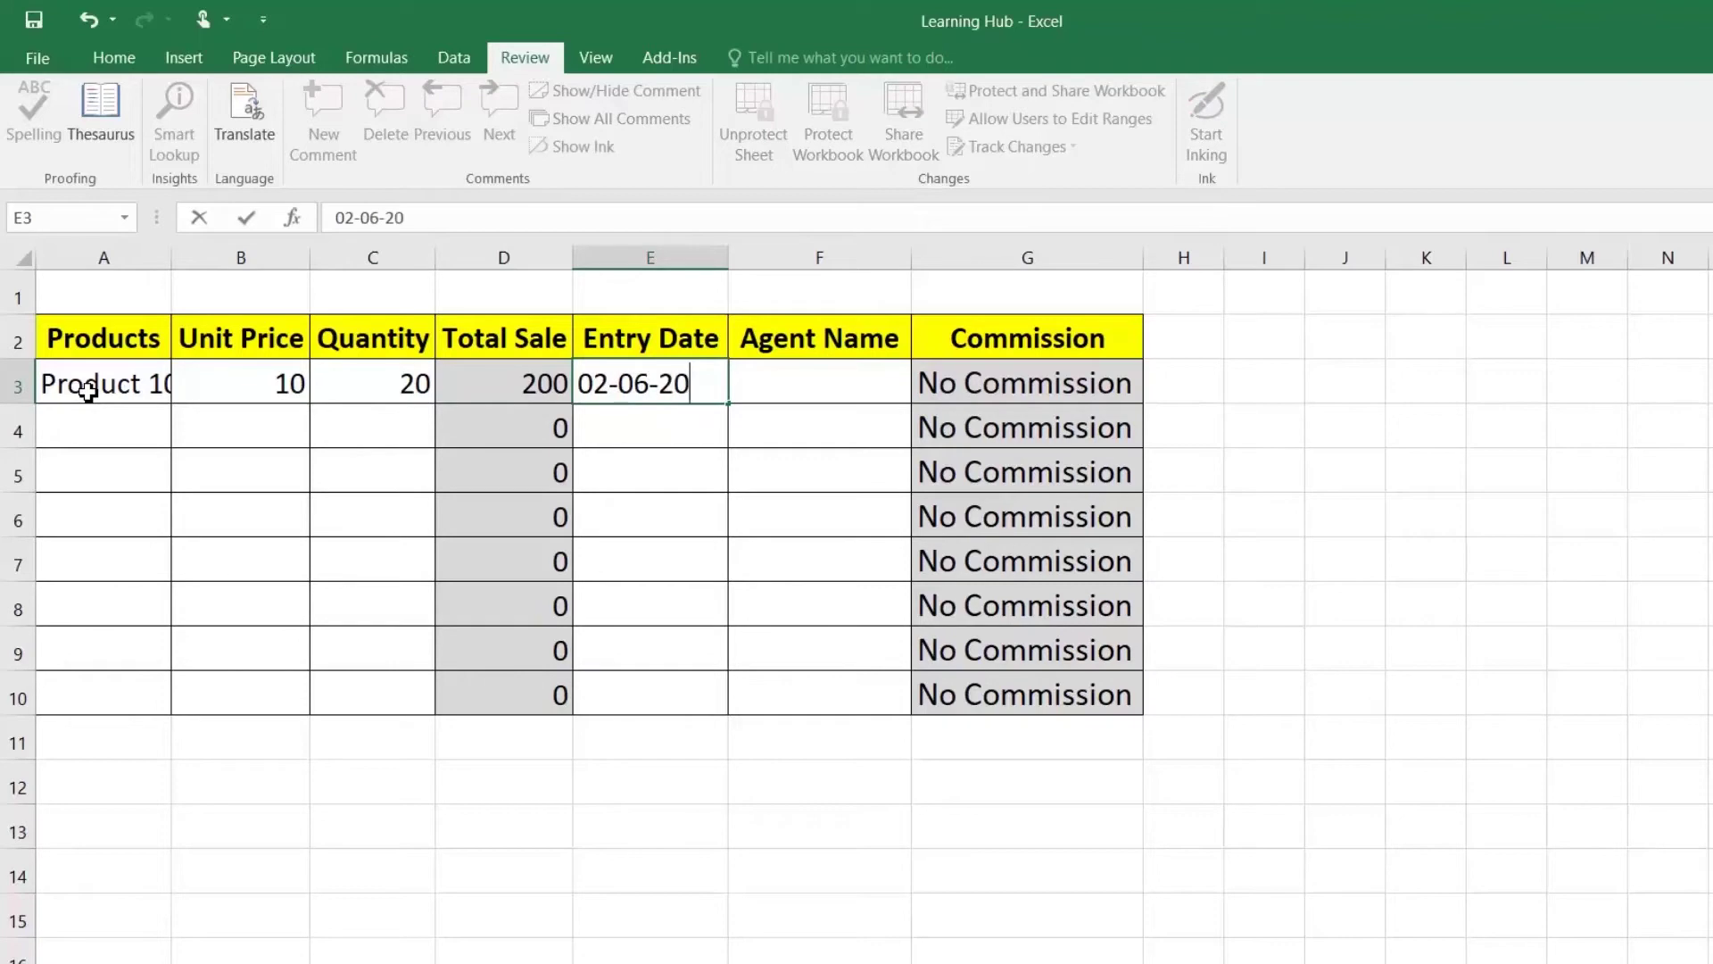
key(Return)
key(Up)
key(Right)
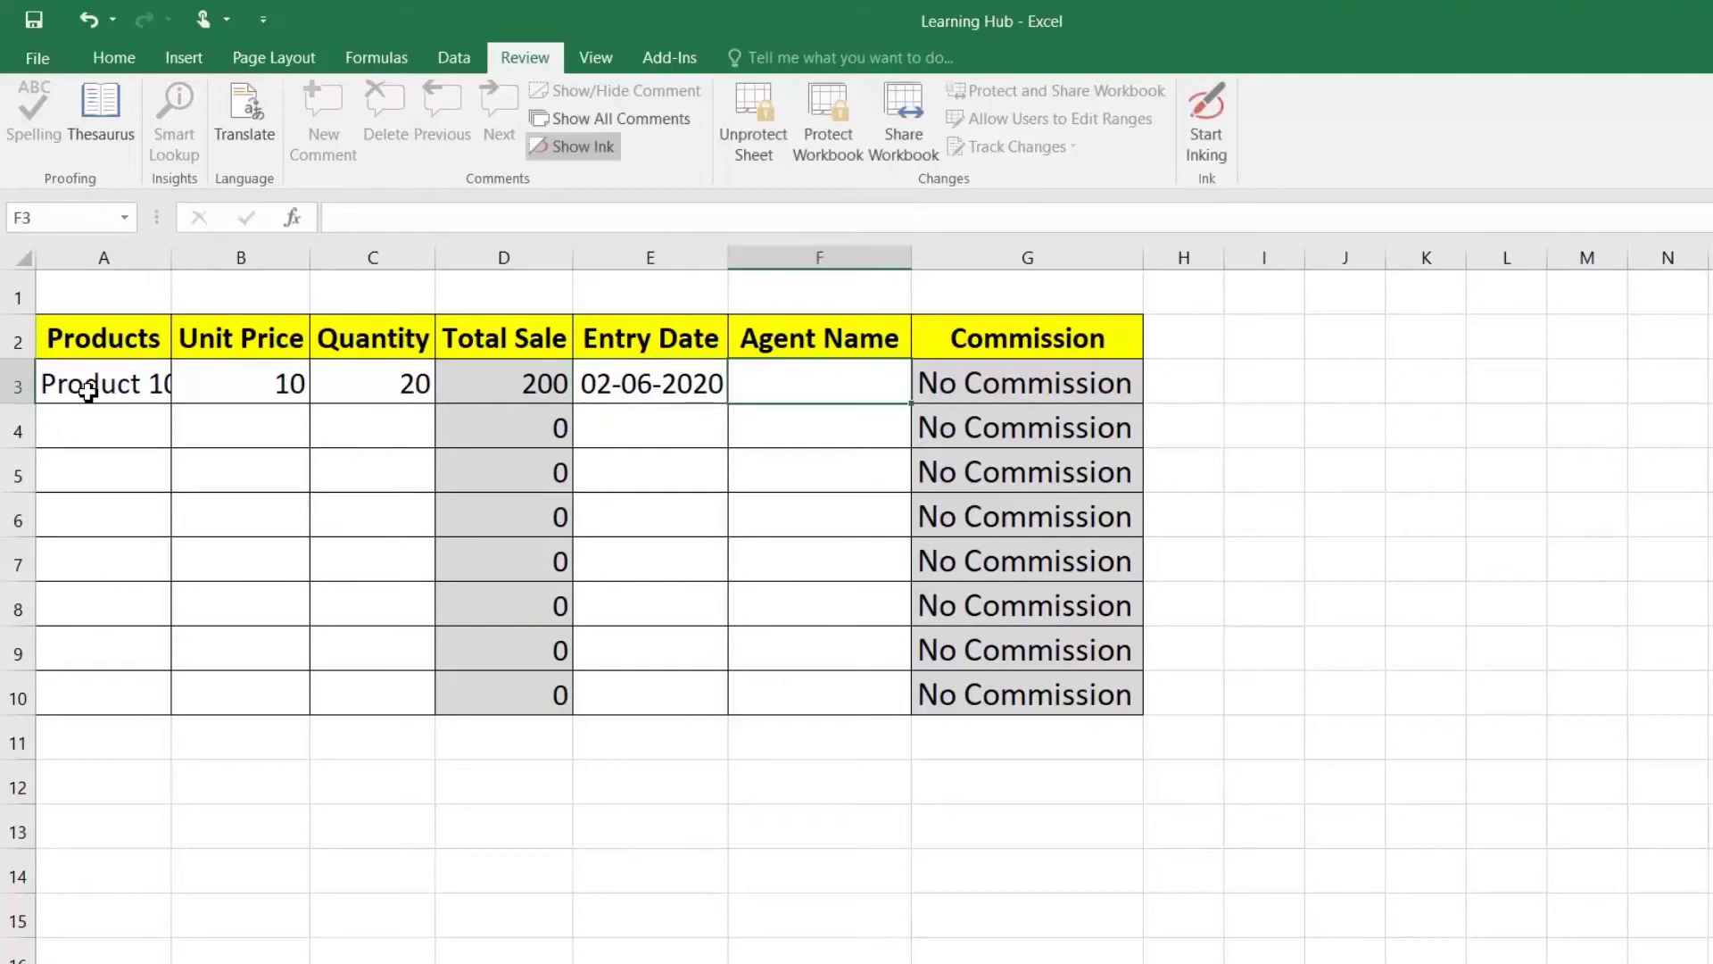
text(John)
key(Return)
key(Up)
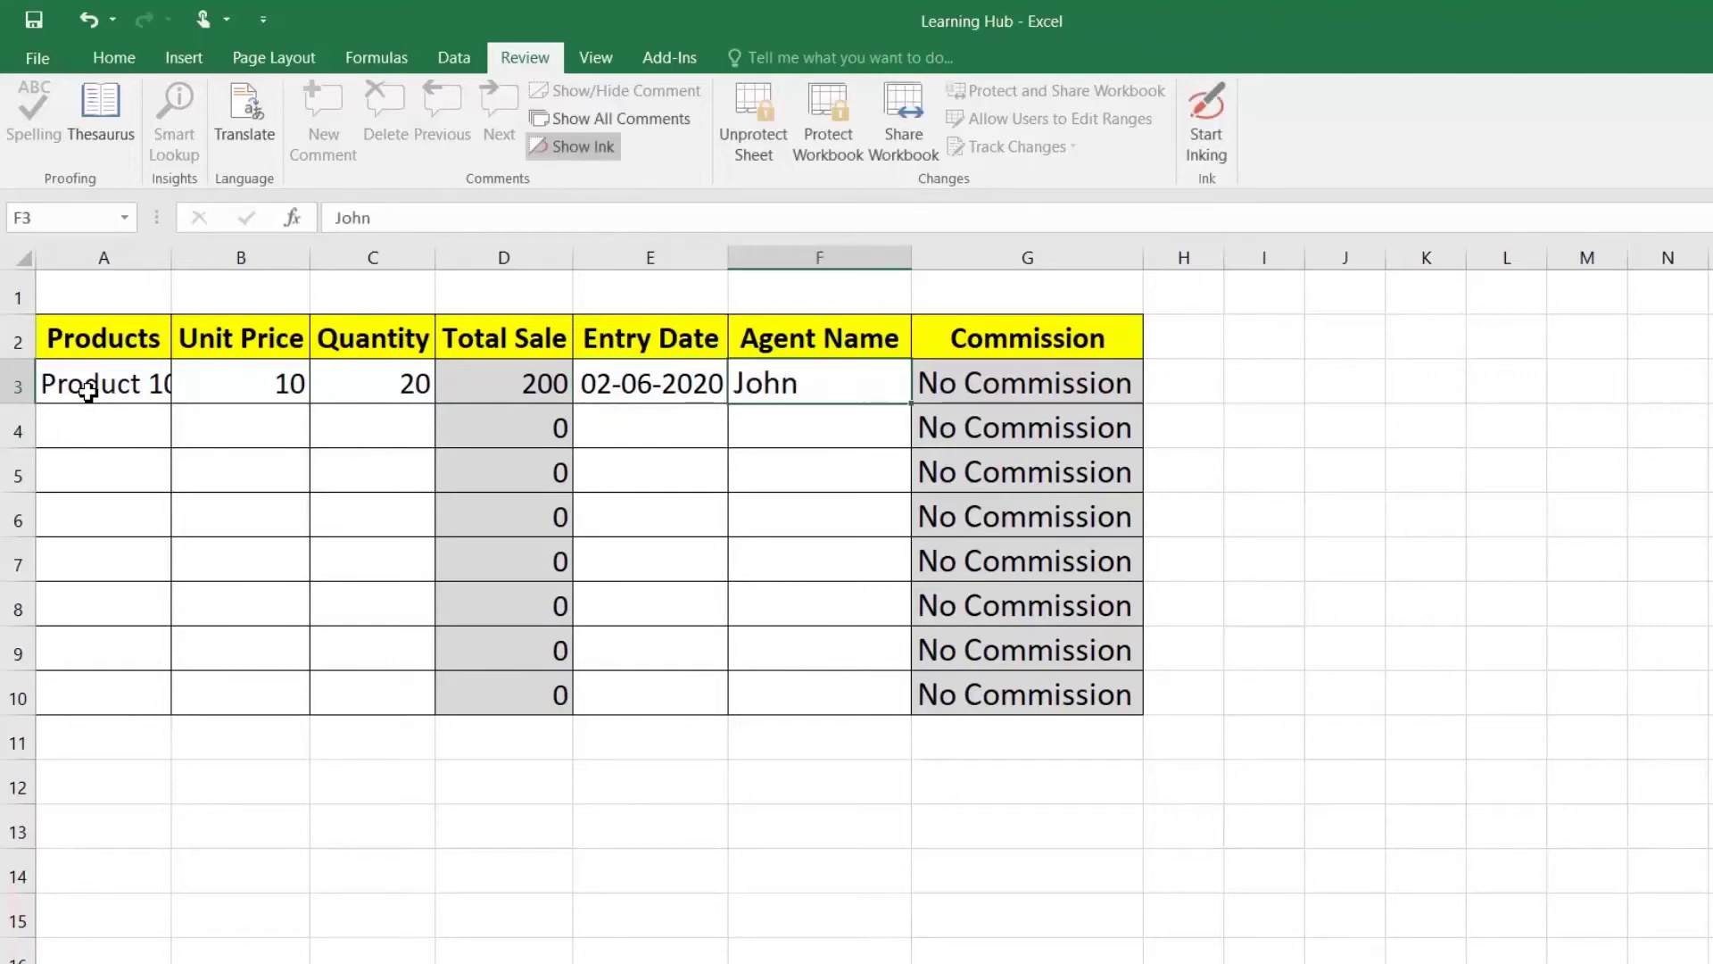
Step: Change the unit price in B3 to 100, giving Total Sale 2000
key(Left)
key(Left)
key(Left)
key(Left)
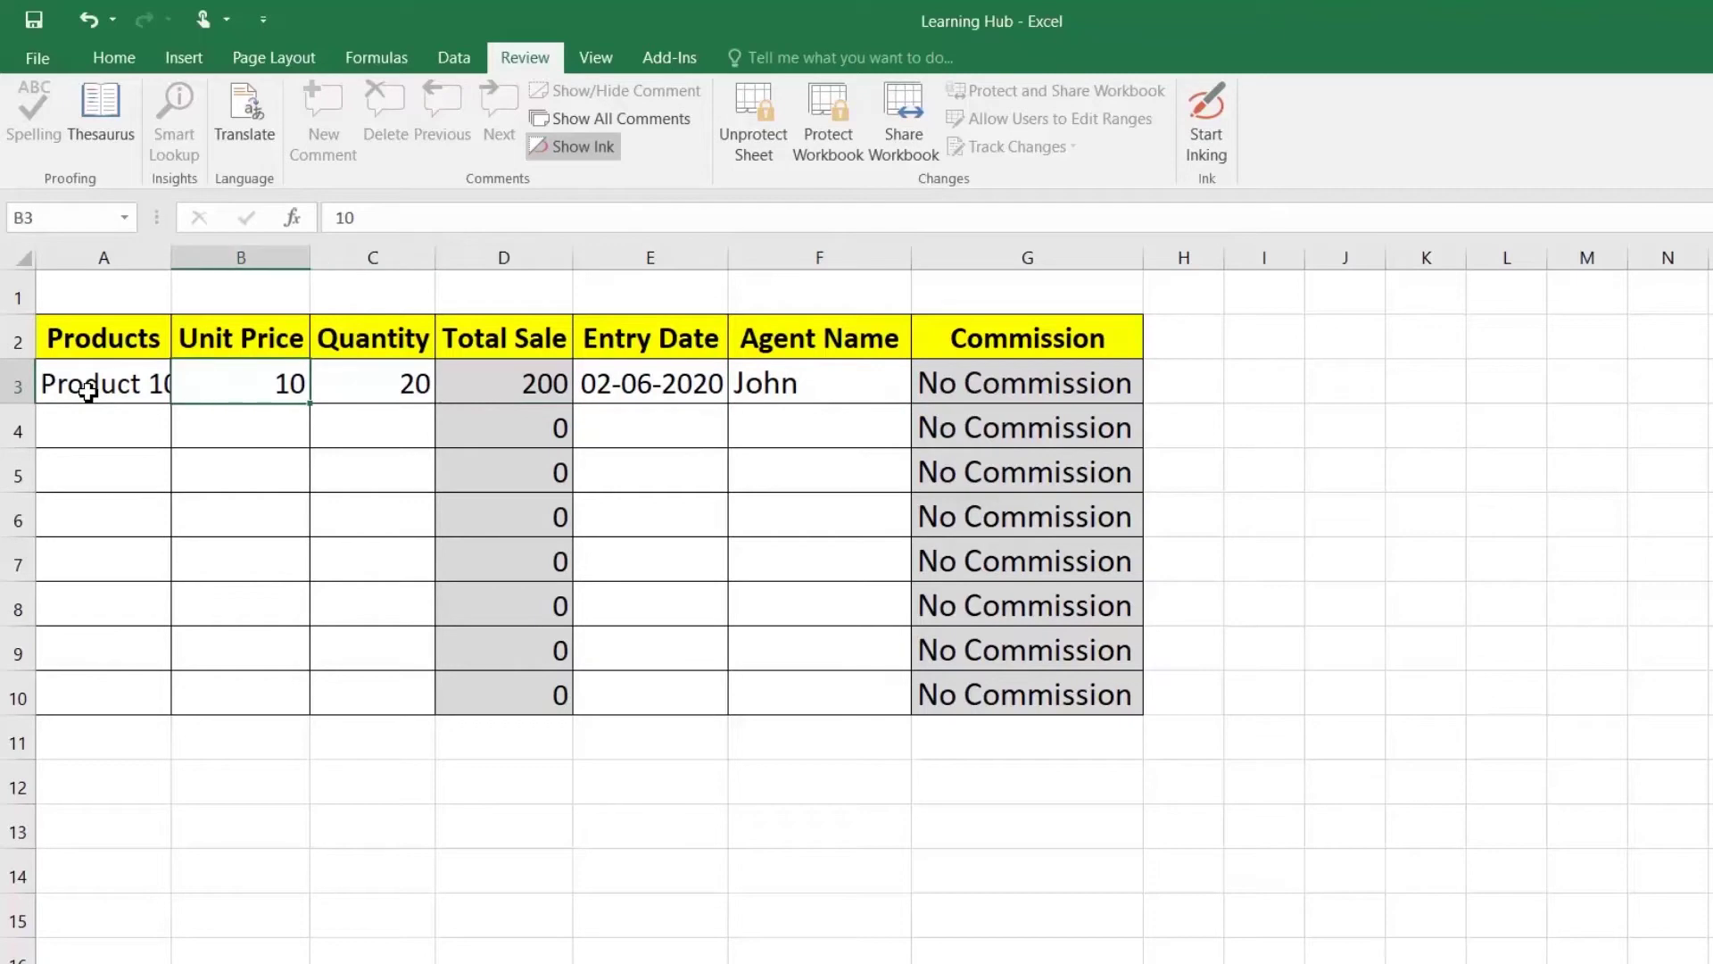
text(100)
key(Return)
key(Up)
key(Right)
key(Right)
key(Right)
key(Right)
key(Right)
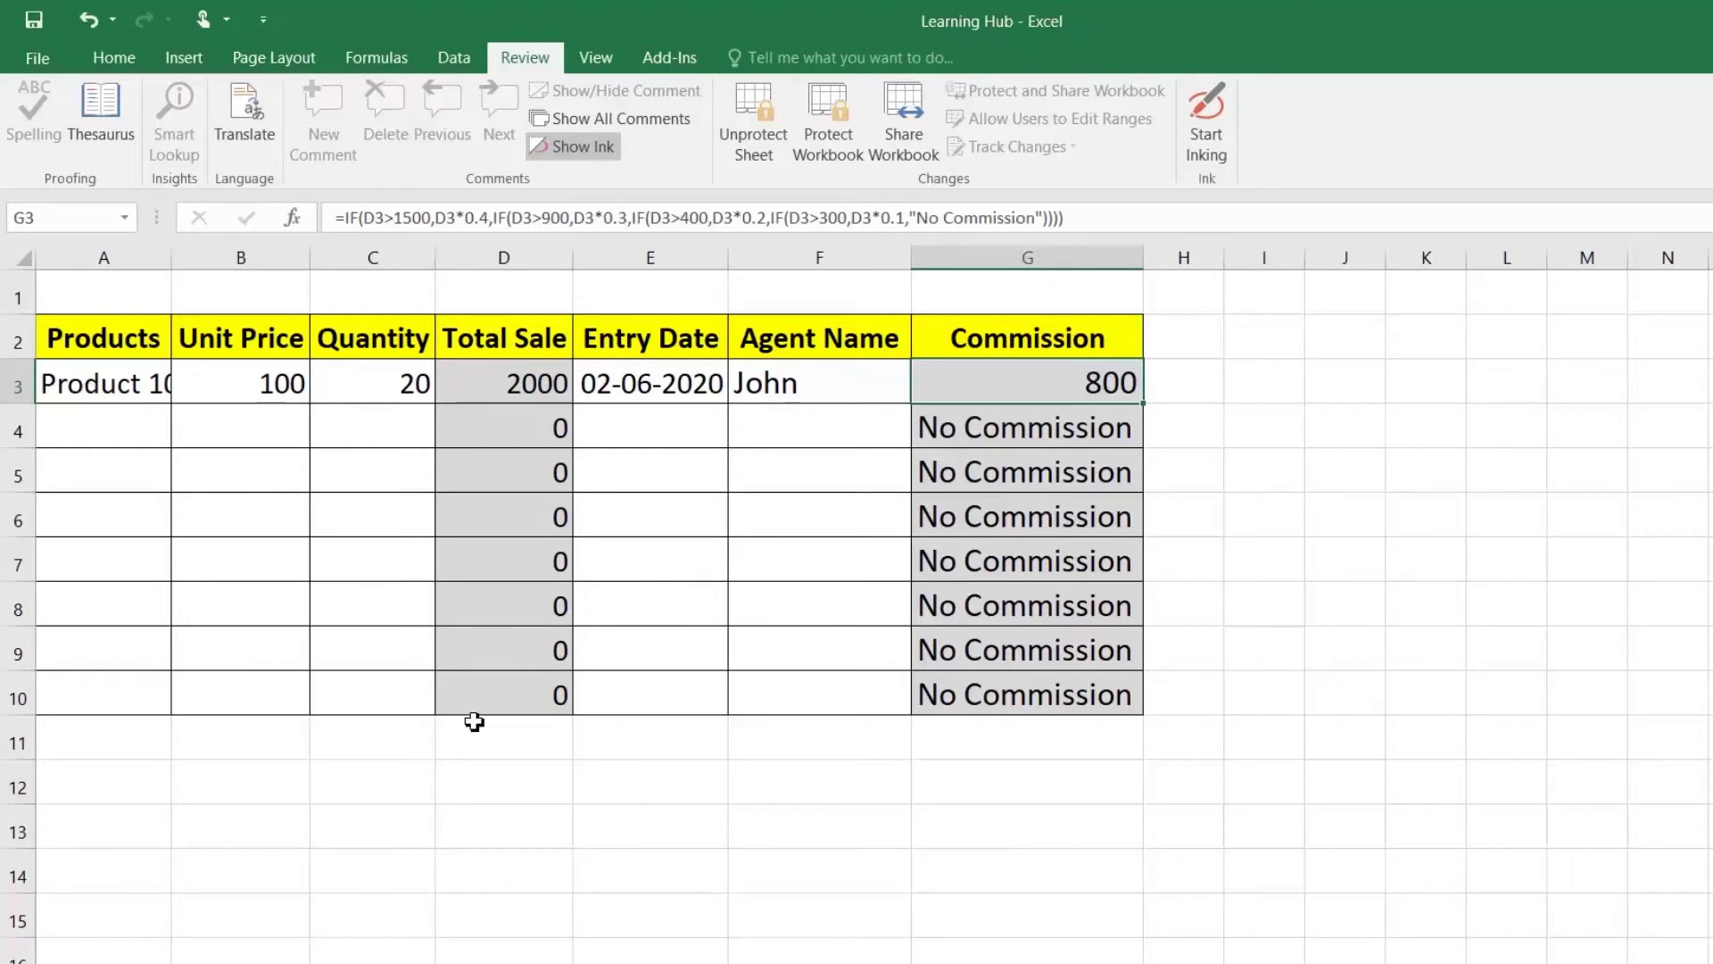
Step: Try editing locked cells A11 and I7, dismissing the protection warnings
click(353, 763)
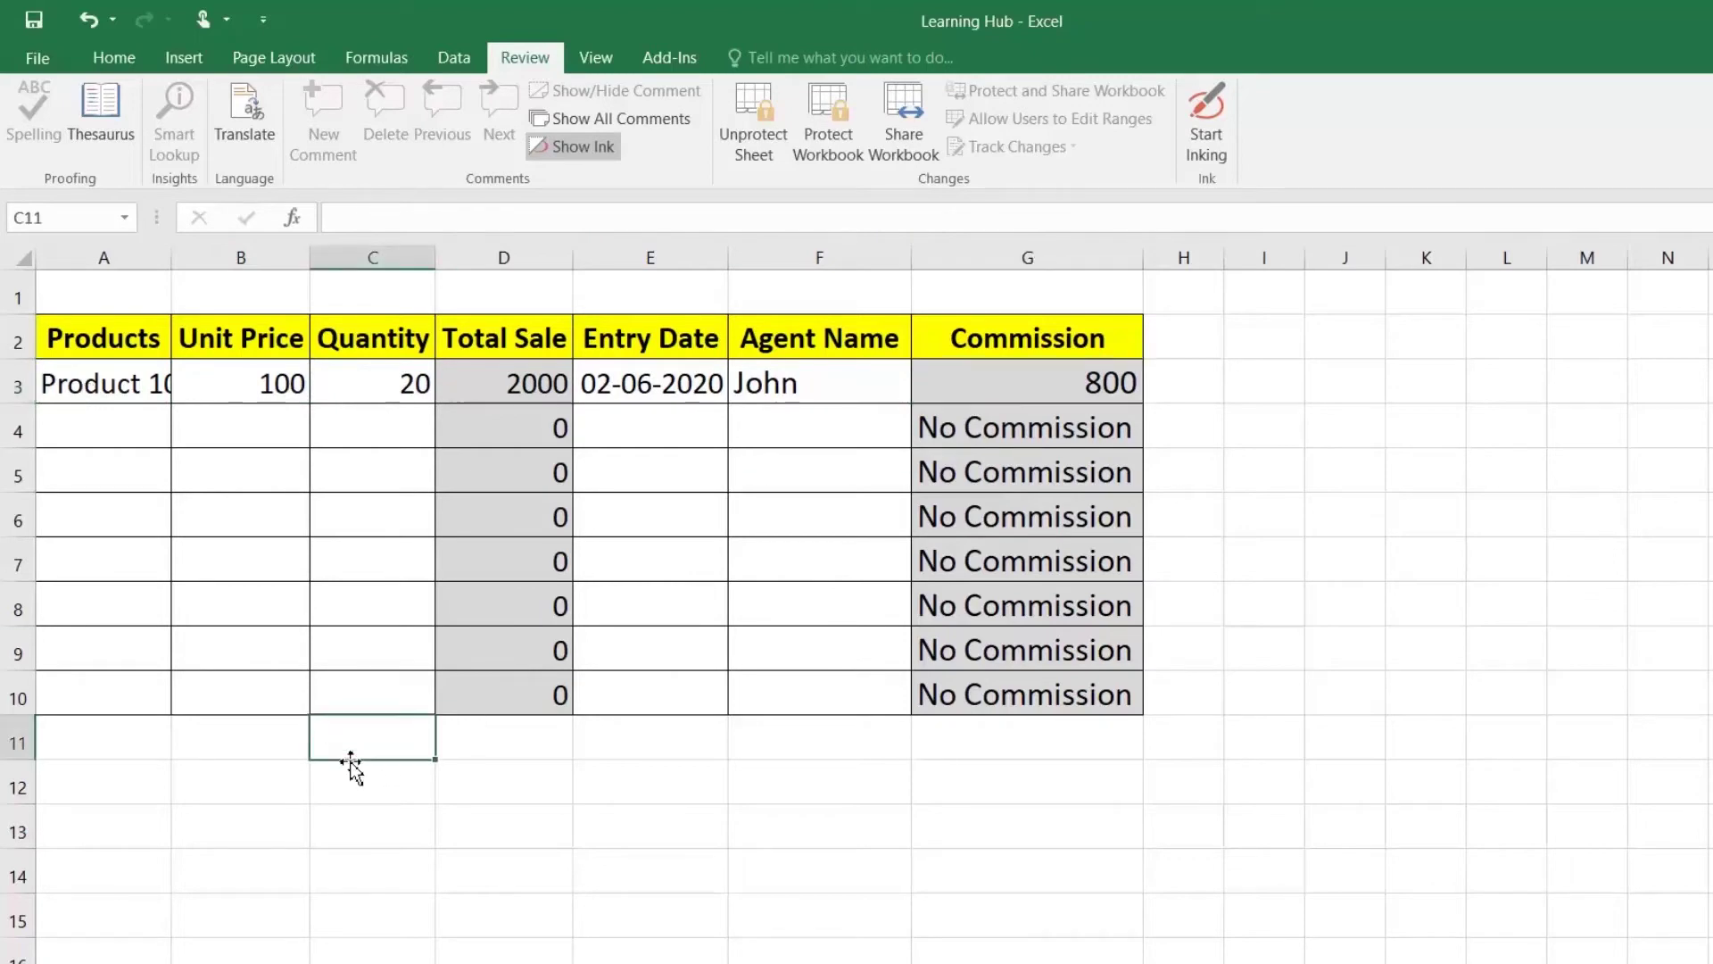
double_click(114, 750)
click(1018, 617)
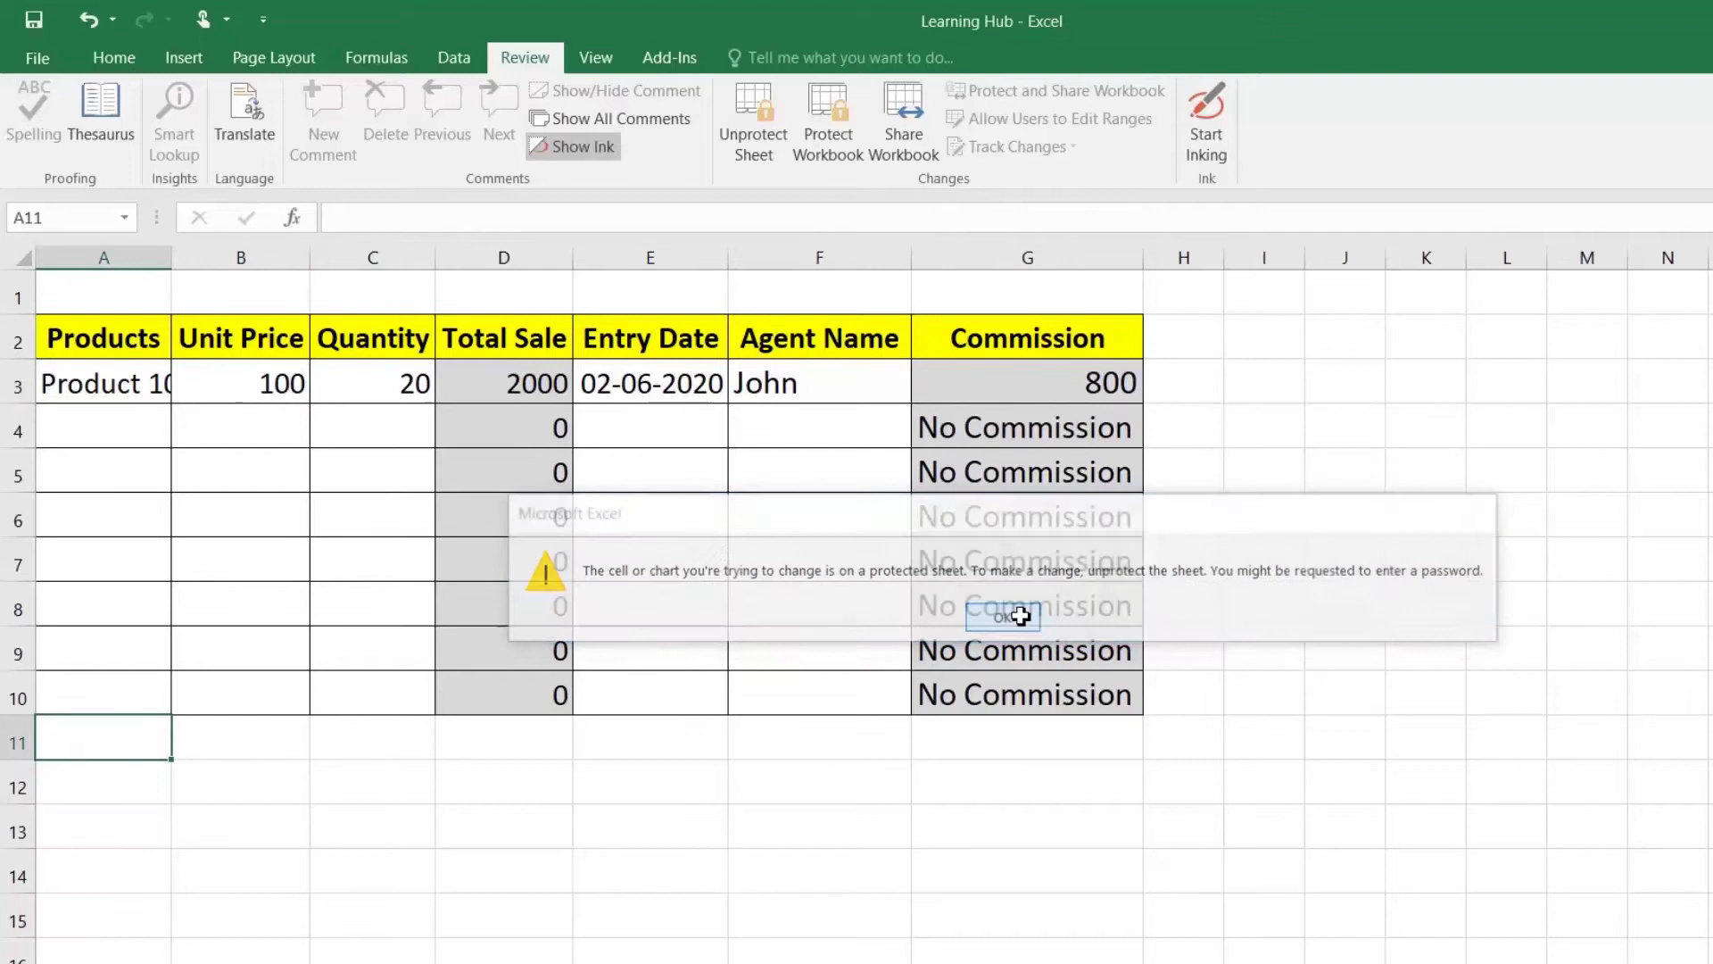
click(1296, 392)
double_click(1301, 571)
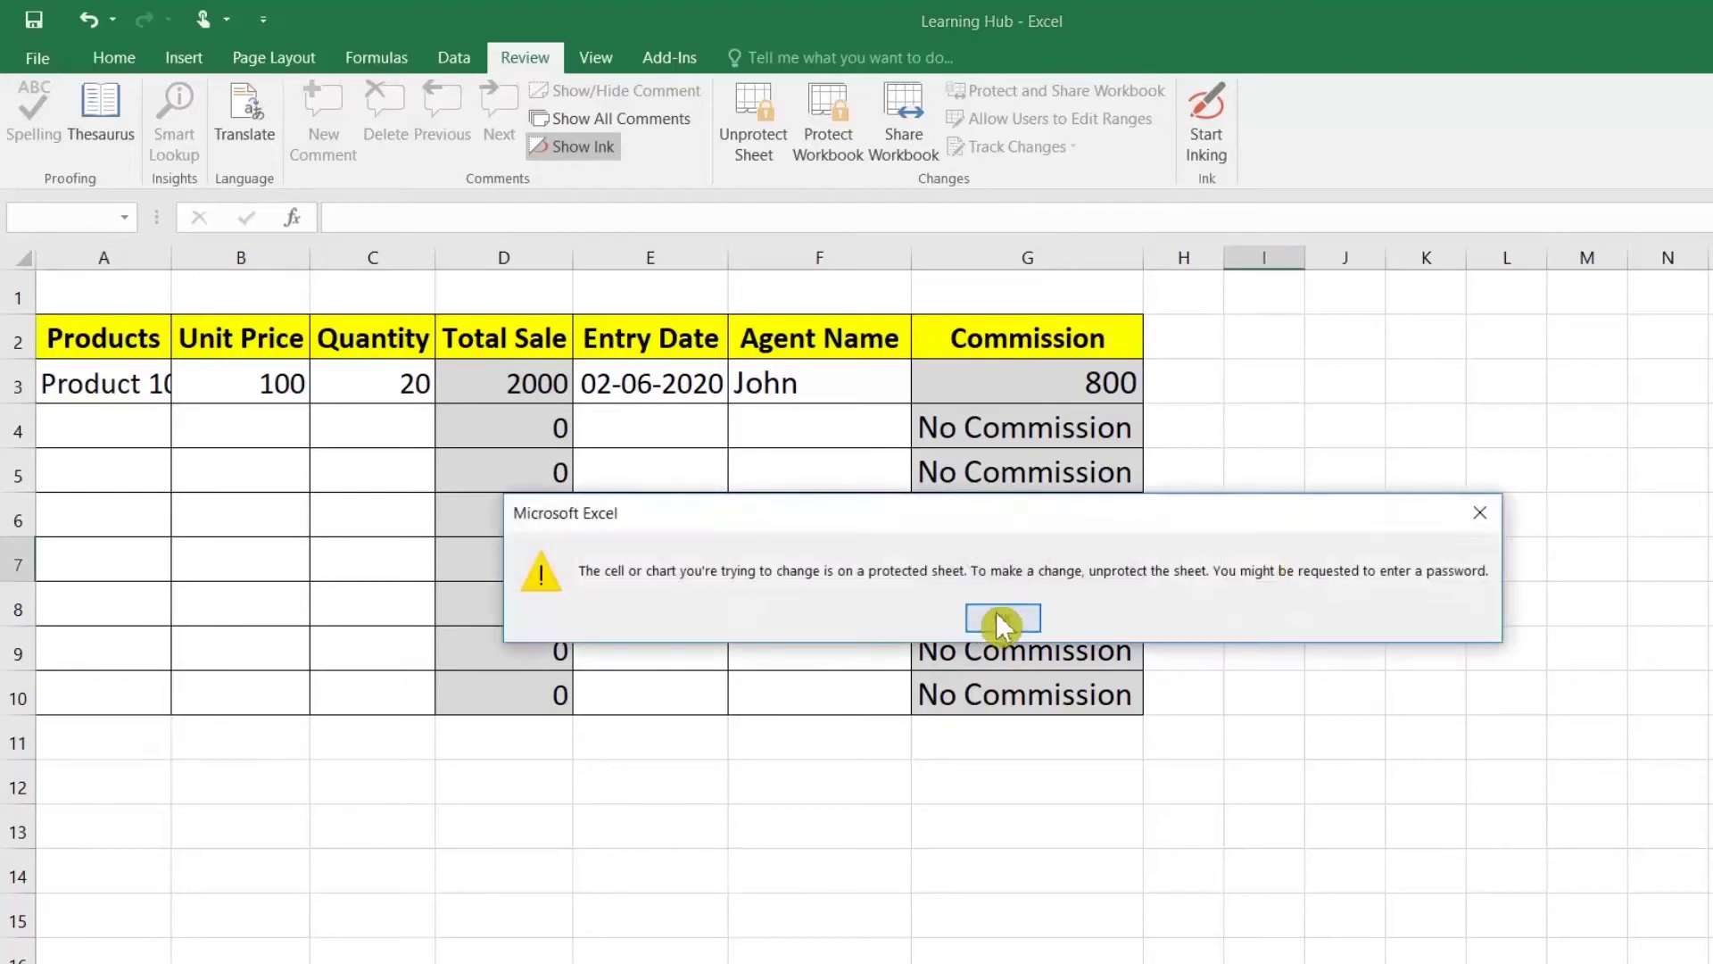
click(1002, 617)
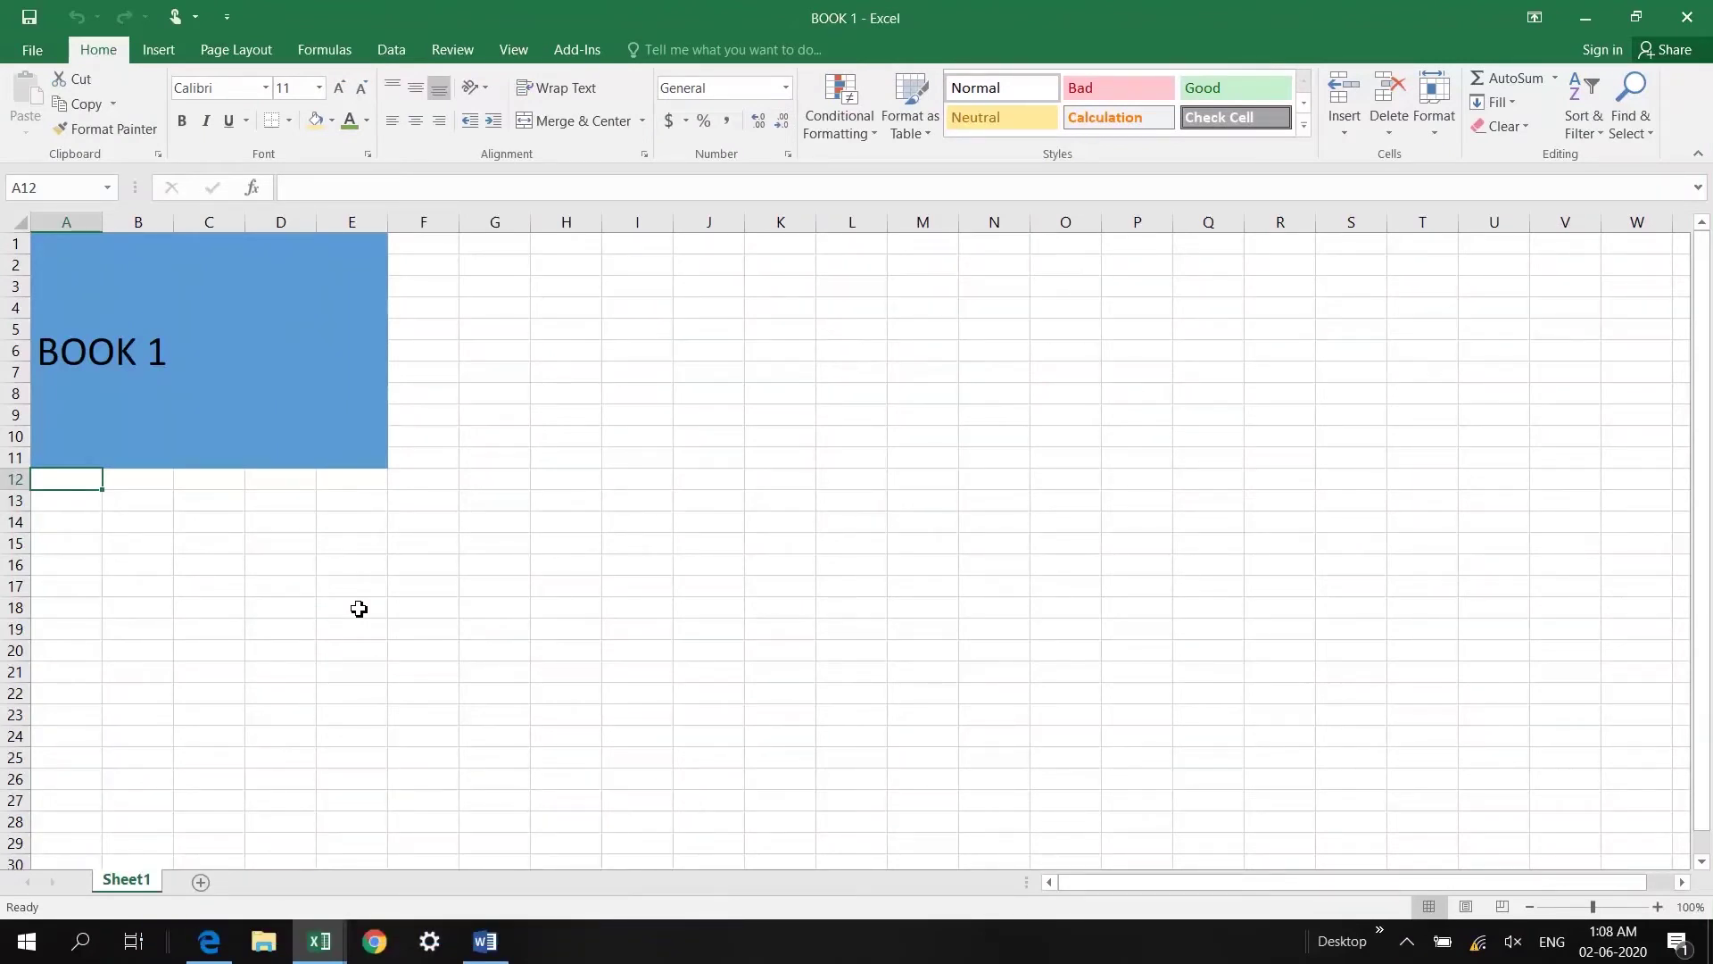
Step: Cycle between workbooks BOOK 1, BOOK 2 and BOOK 3 using Alt+Tab and Ctrl+Tab
key(alt+Tab)
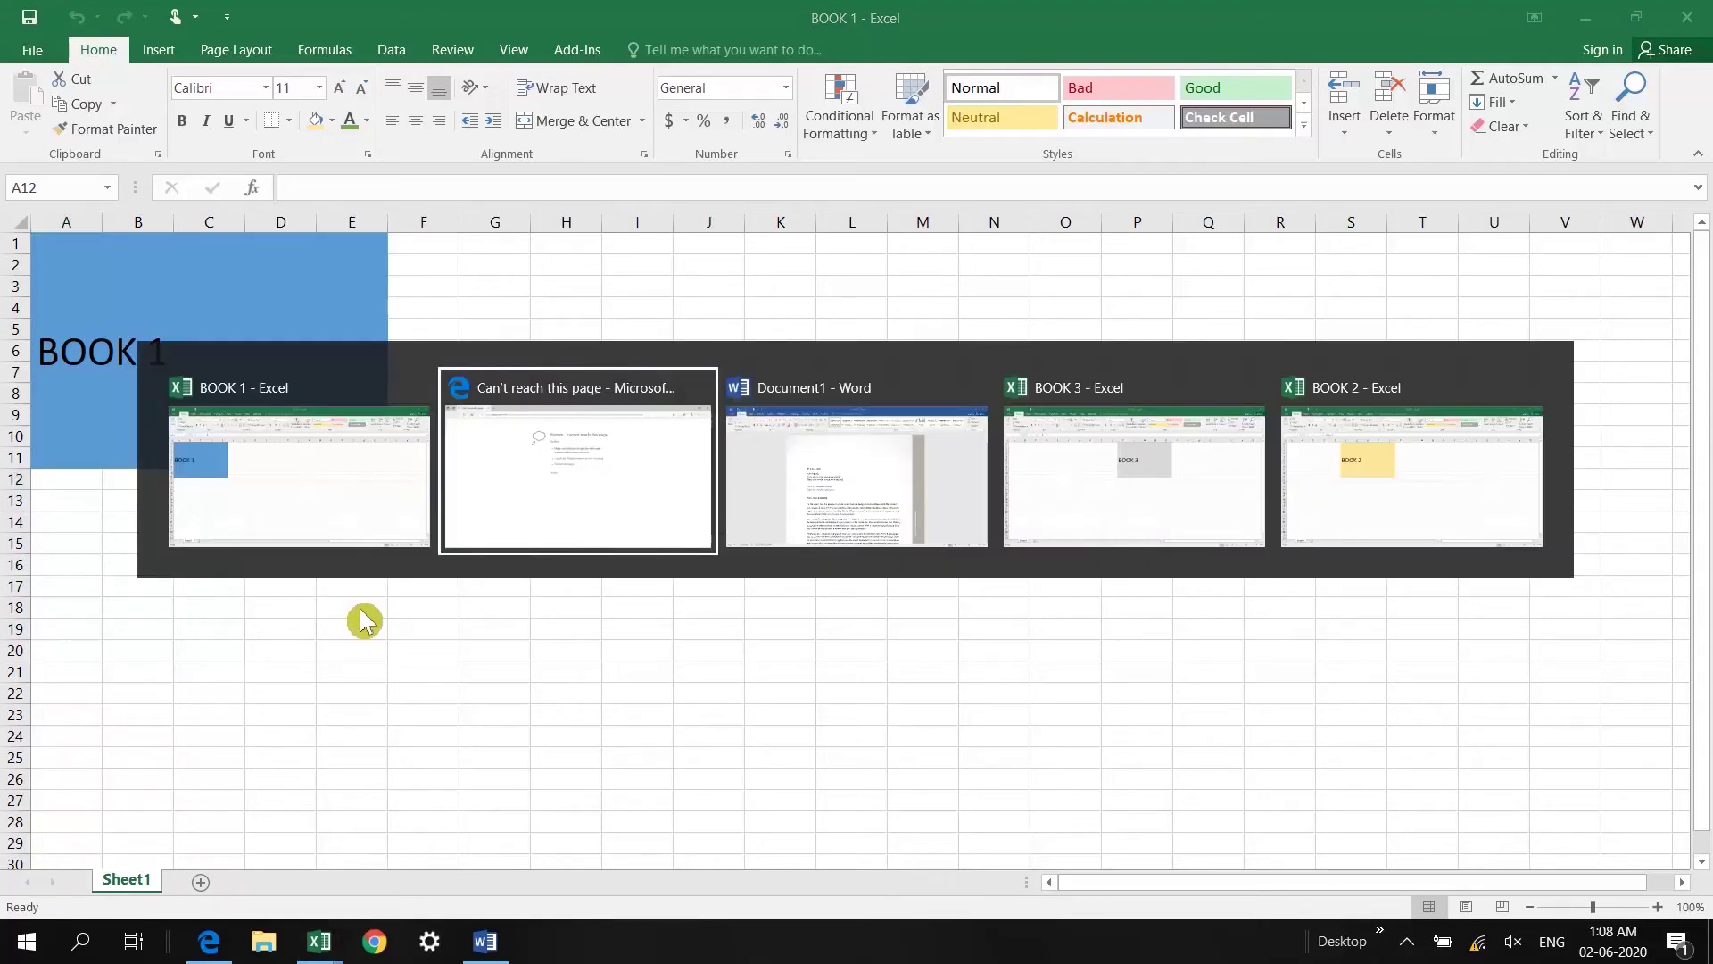
key(Tab)
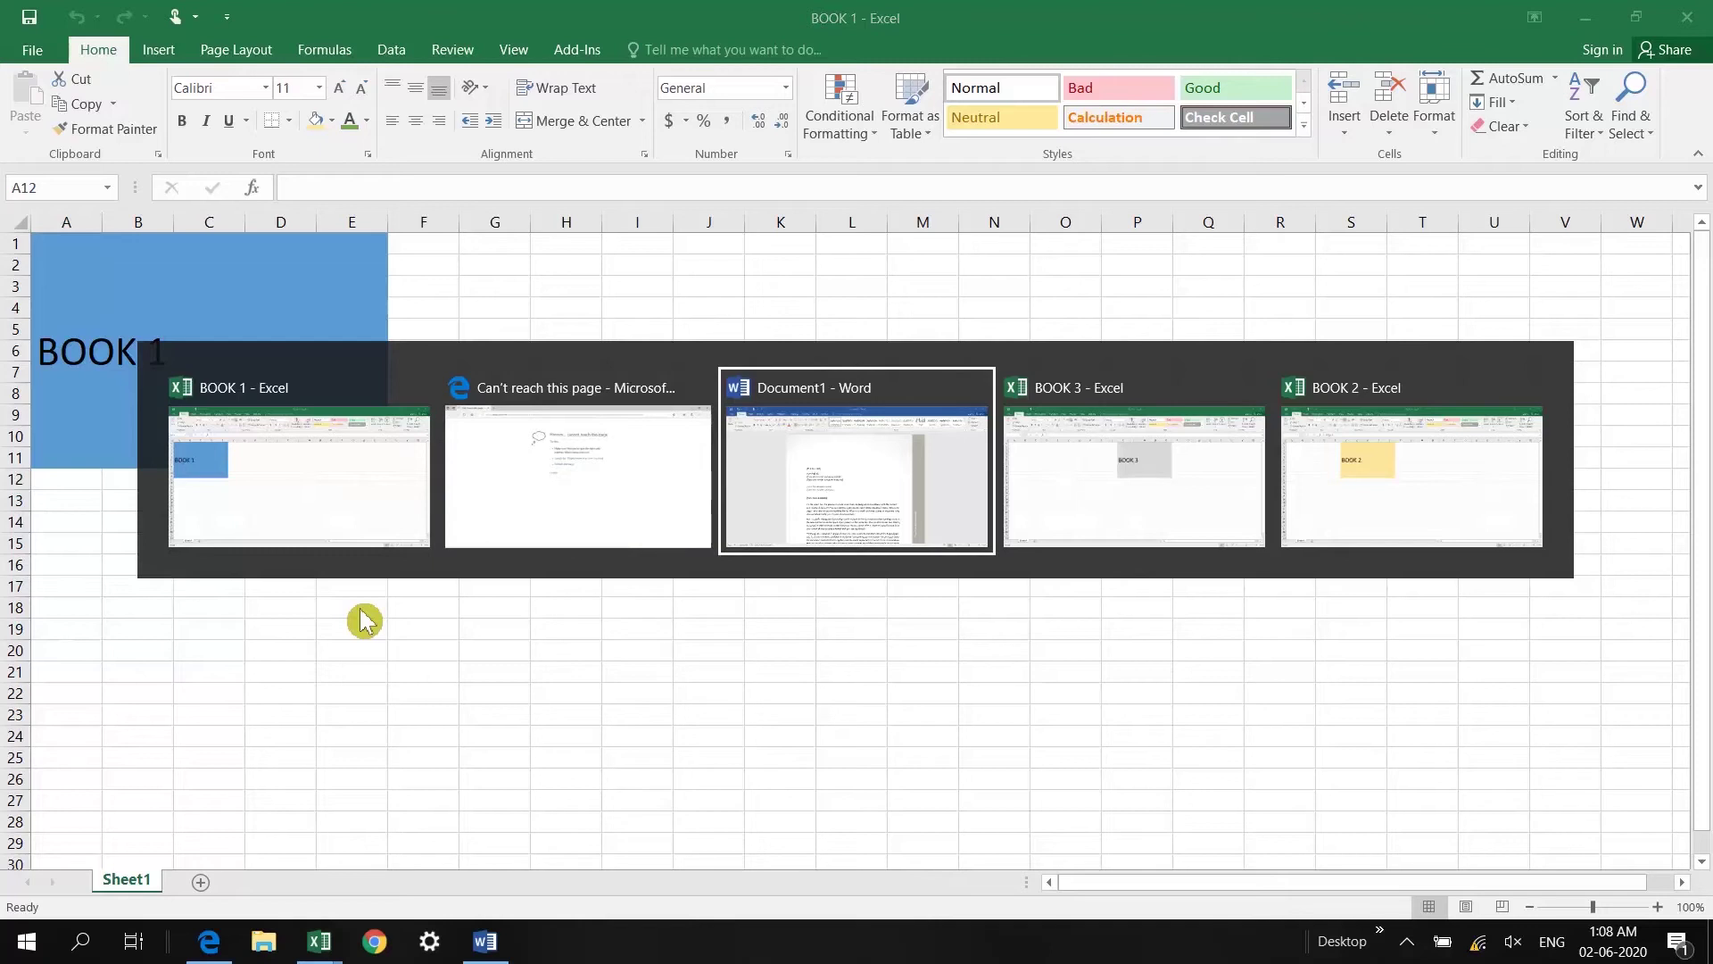
key(Tab)
key(Tab)
key(Tab)
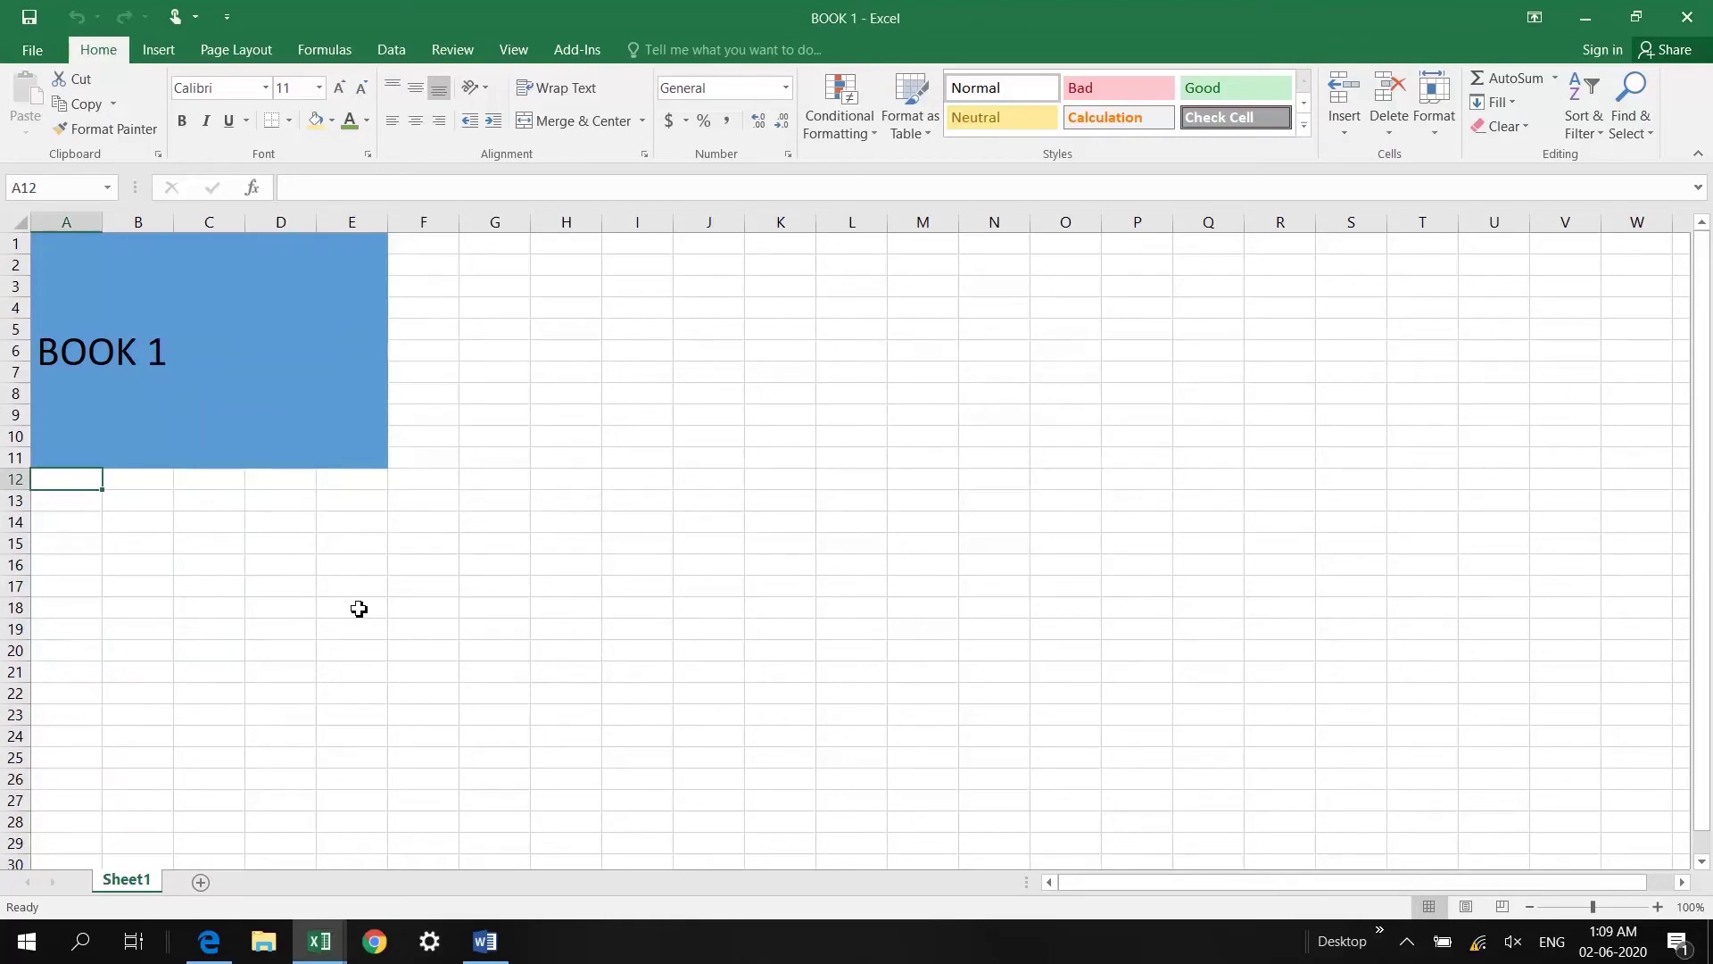
key(ctrl+Tab)
key(ctrl+Tab)
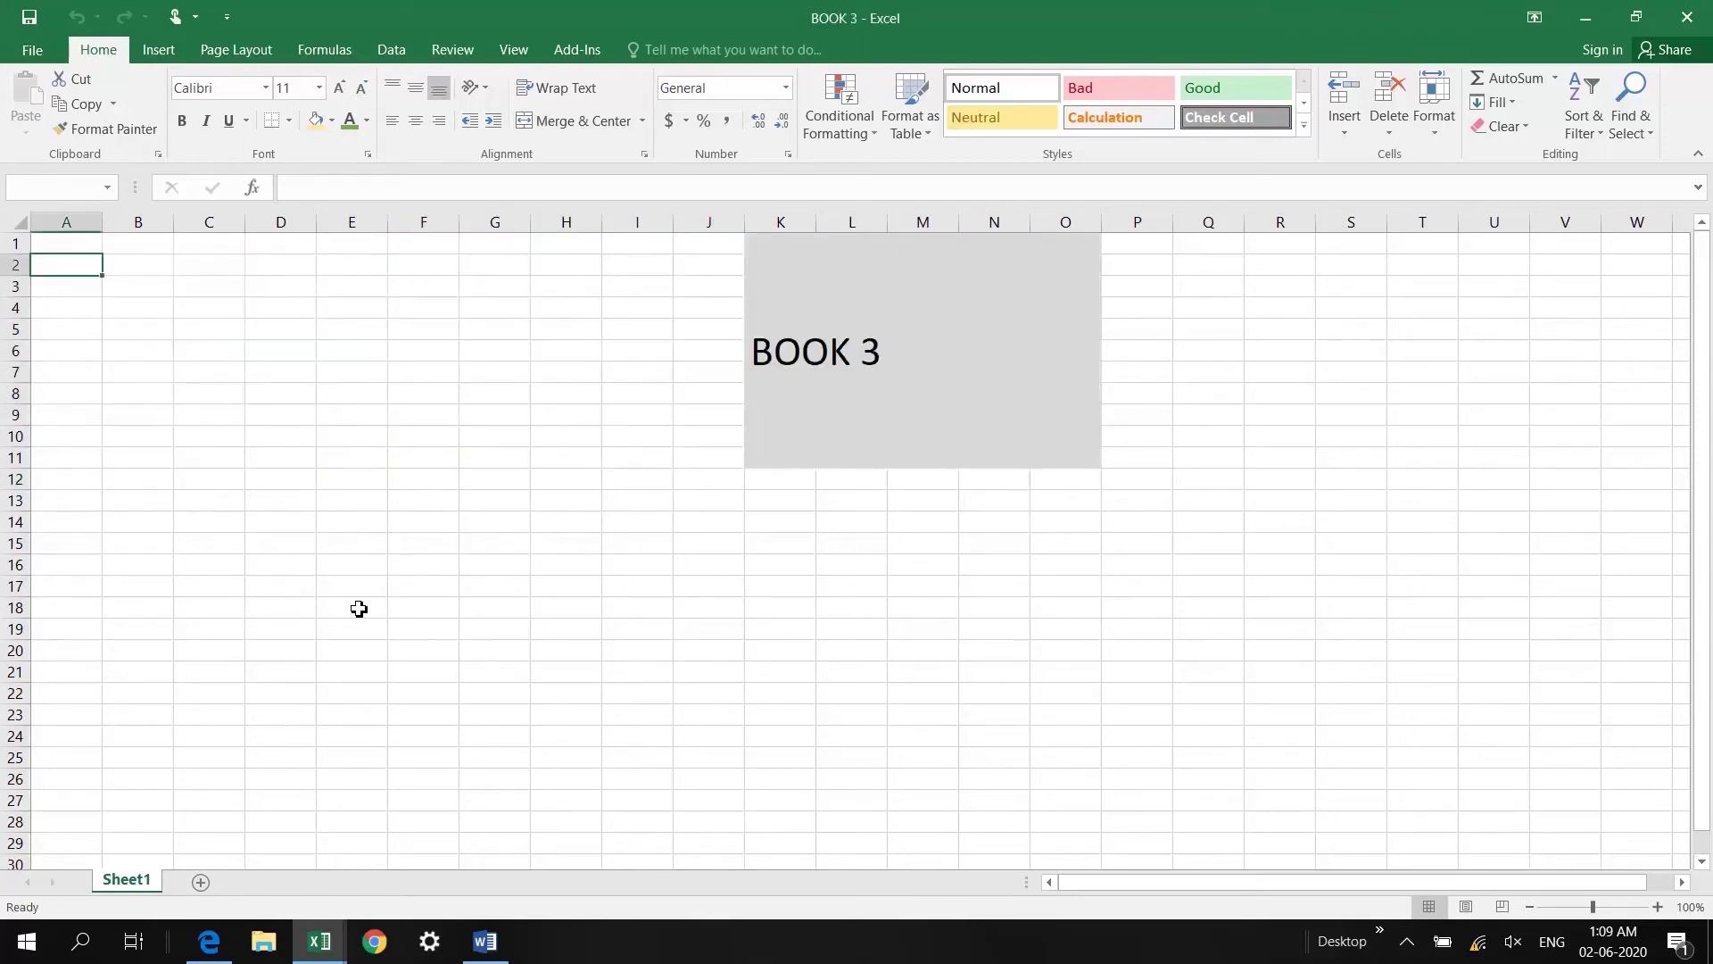
key(ctrl+Tab)
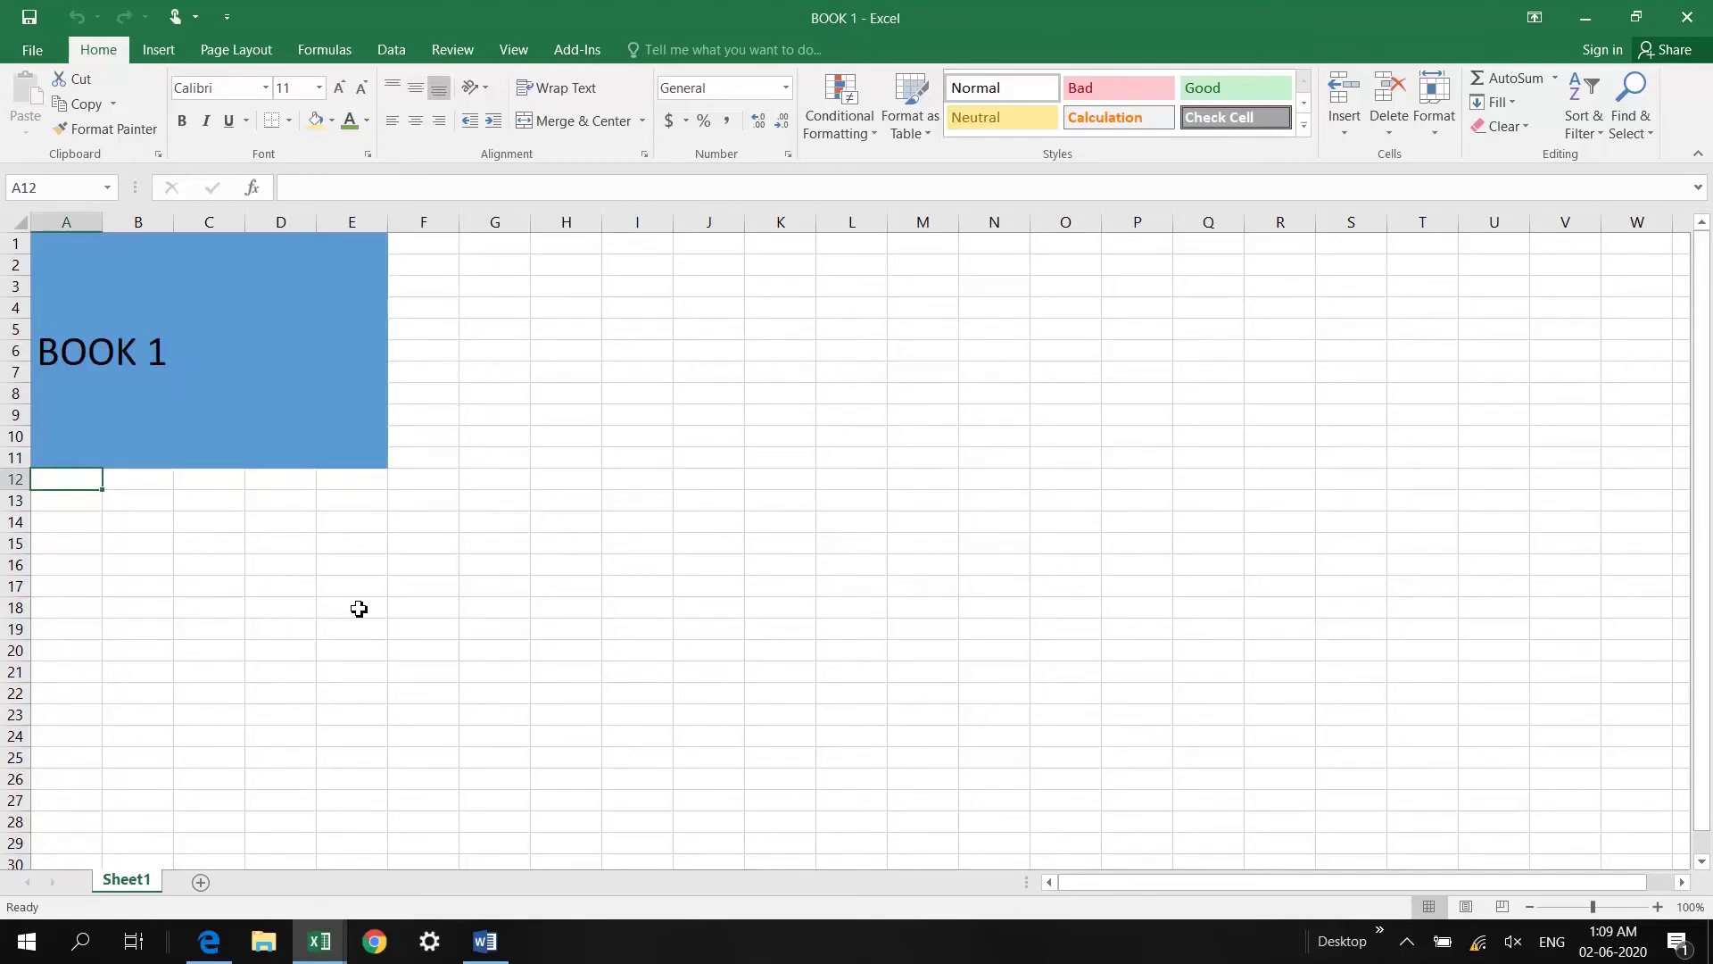
key(ctrl+Tab)
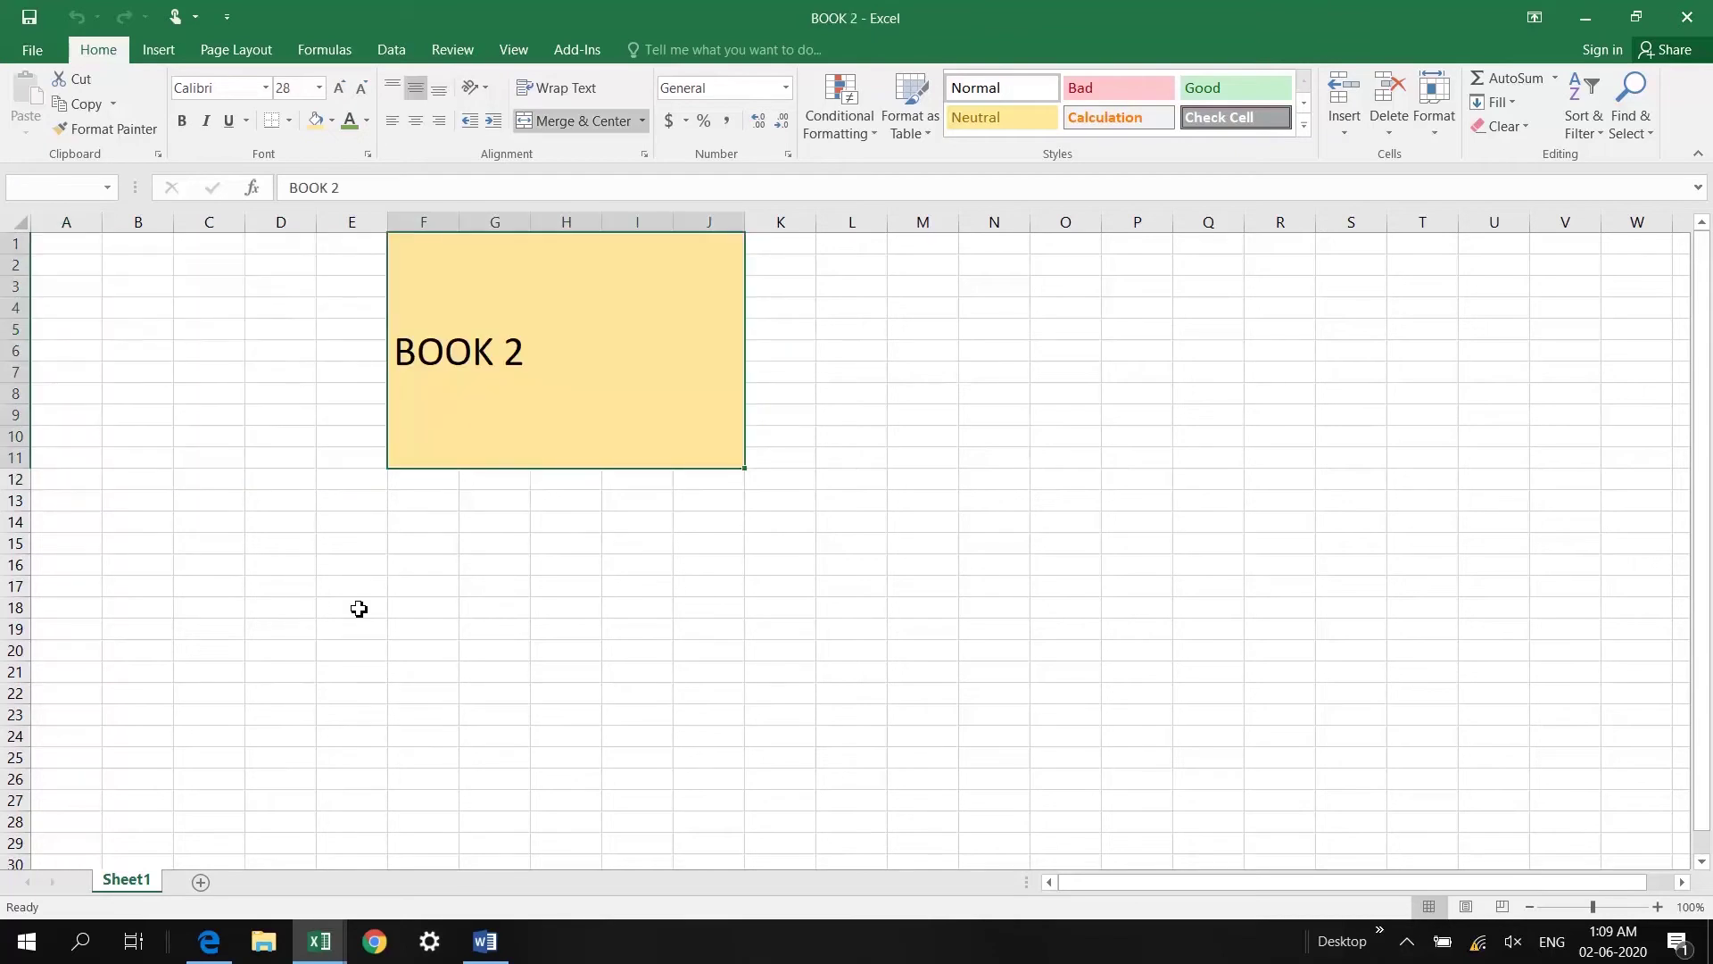
key(ctrl+Tab)
key(ctrl+Tab)
key(ctrl+Tab)
key(ctrl+Tab)
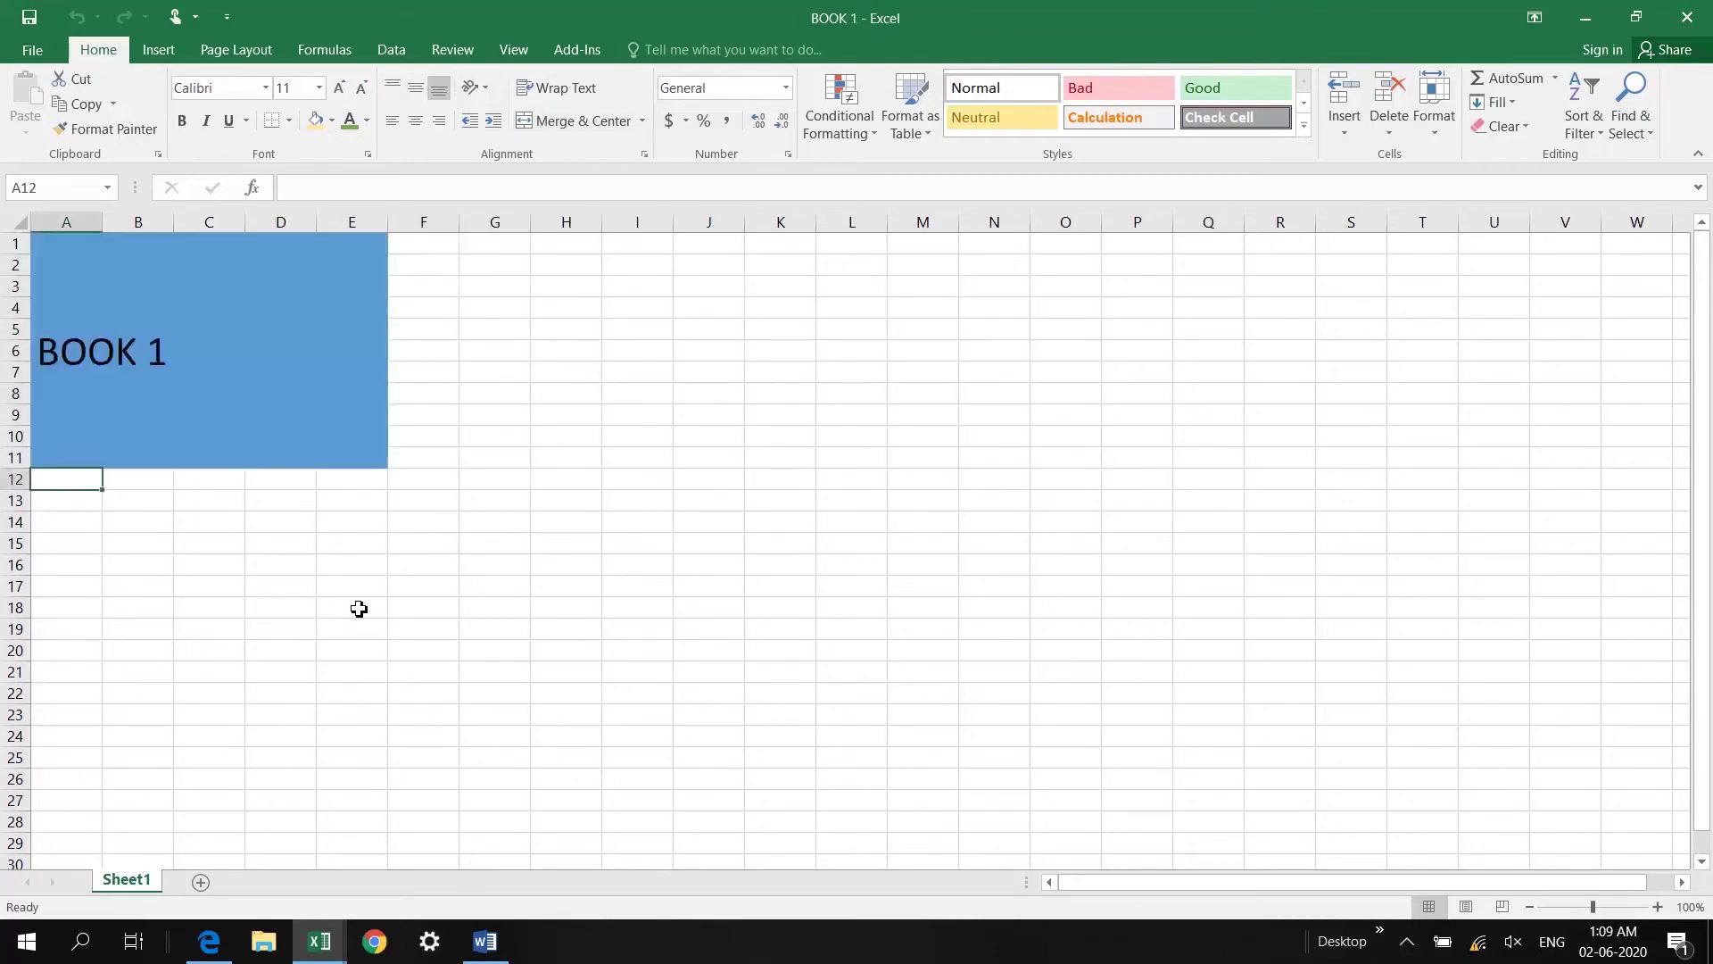
key(ctrl+Tab)
key(ctrl+Tab)
key(ctrl+Tab)
key(ctrl+Tab)
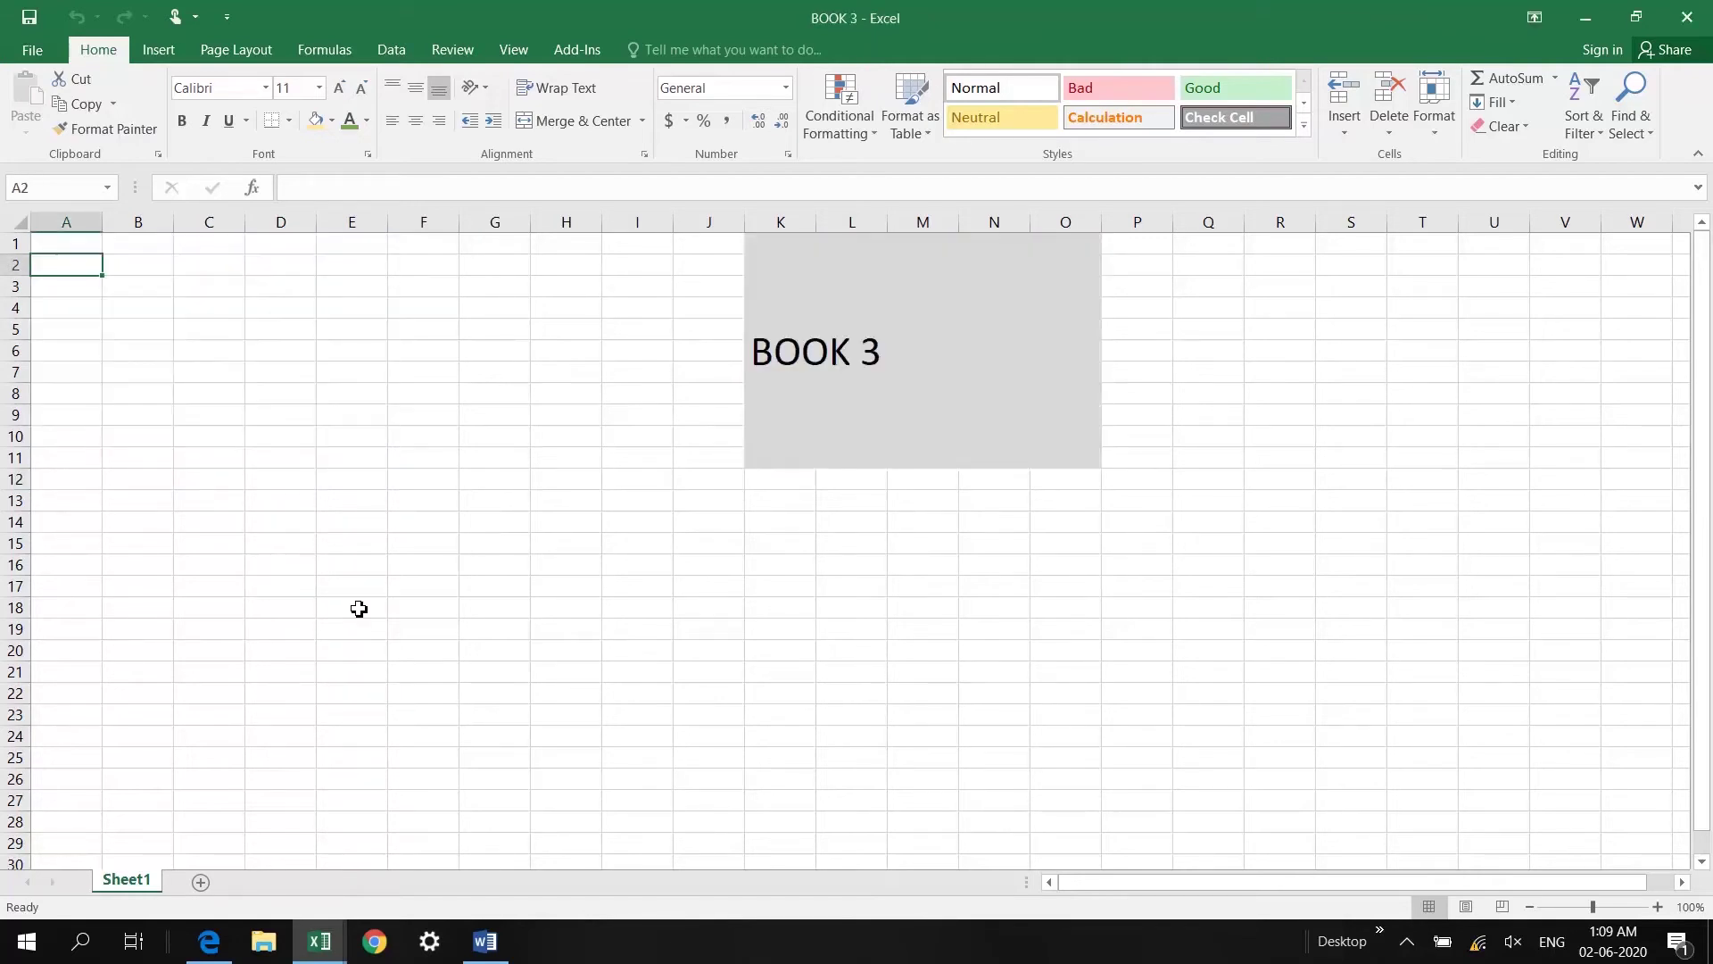
key(ctrl+Tab)
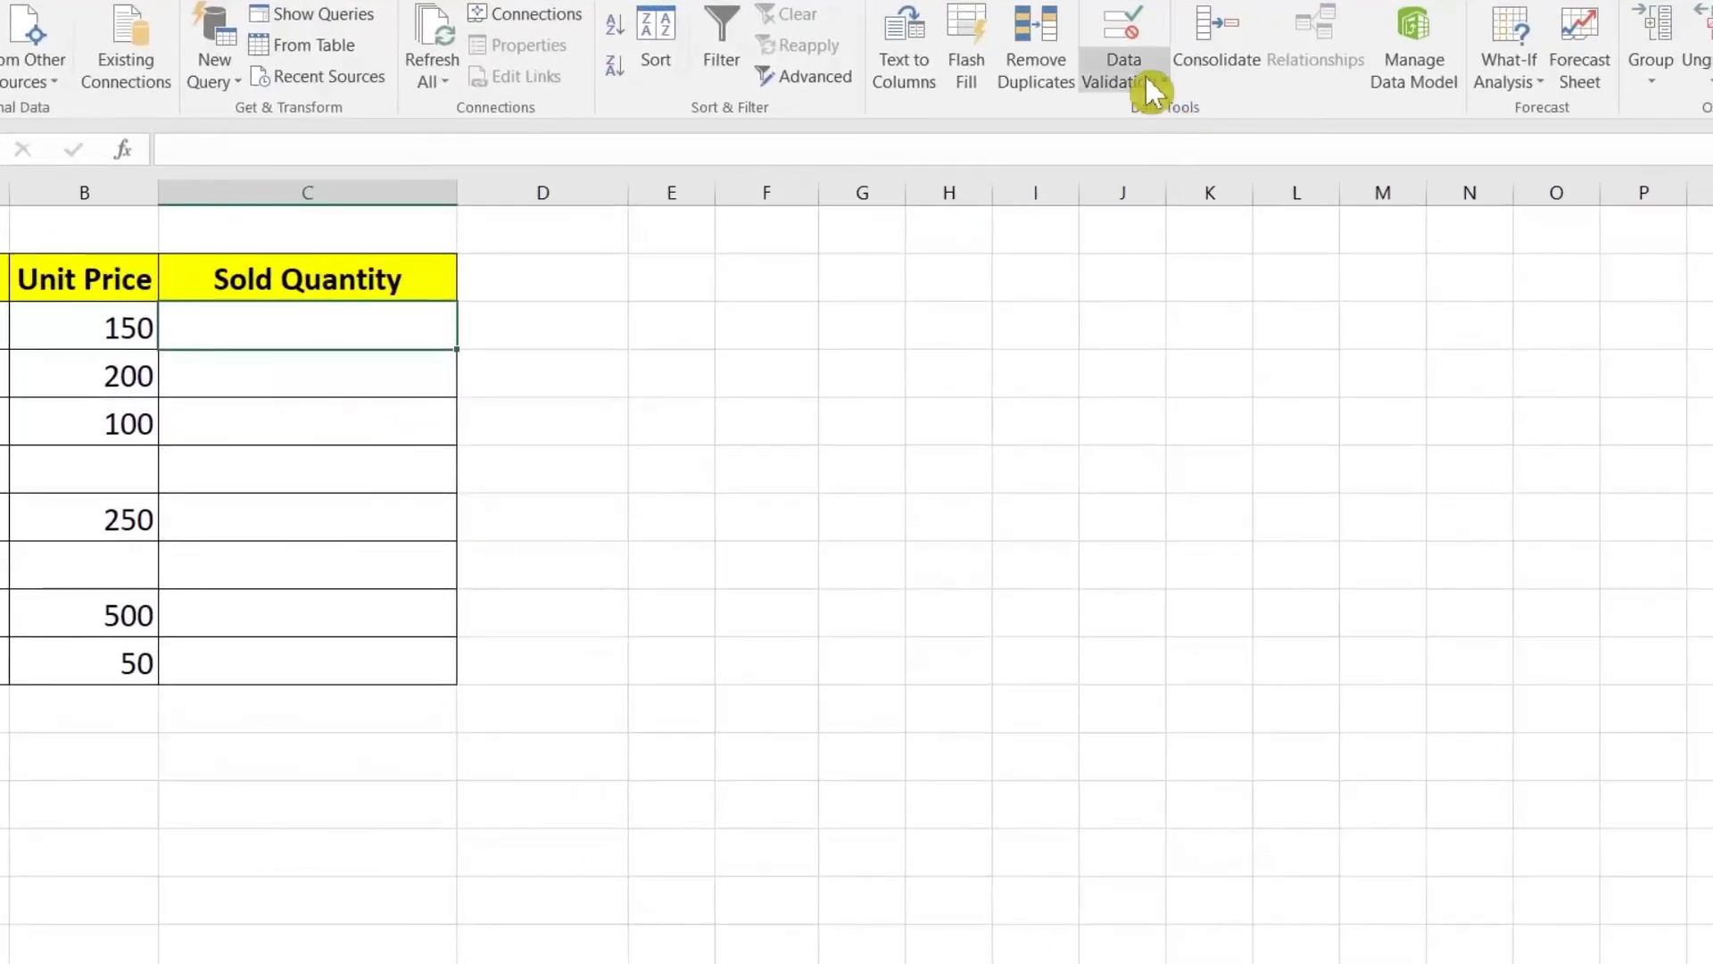
Step: Give C3 a Custom validation formula =NOT(ISBLANK(B3)) with Ignore blank unchecked
click(1151, 89)
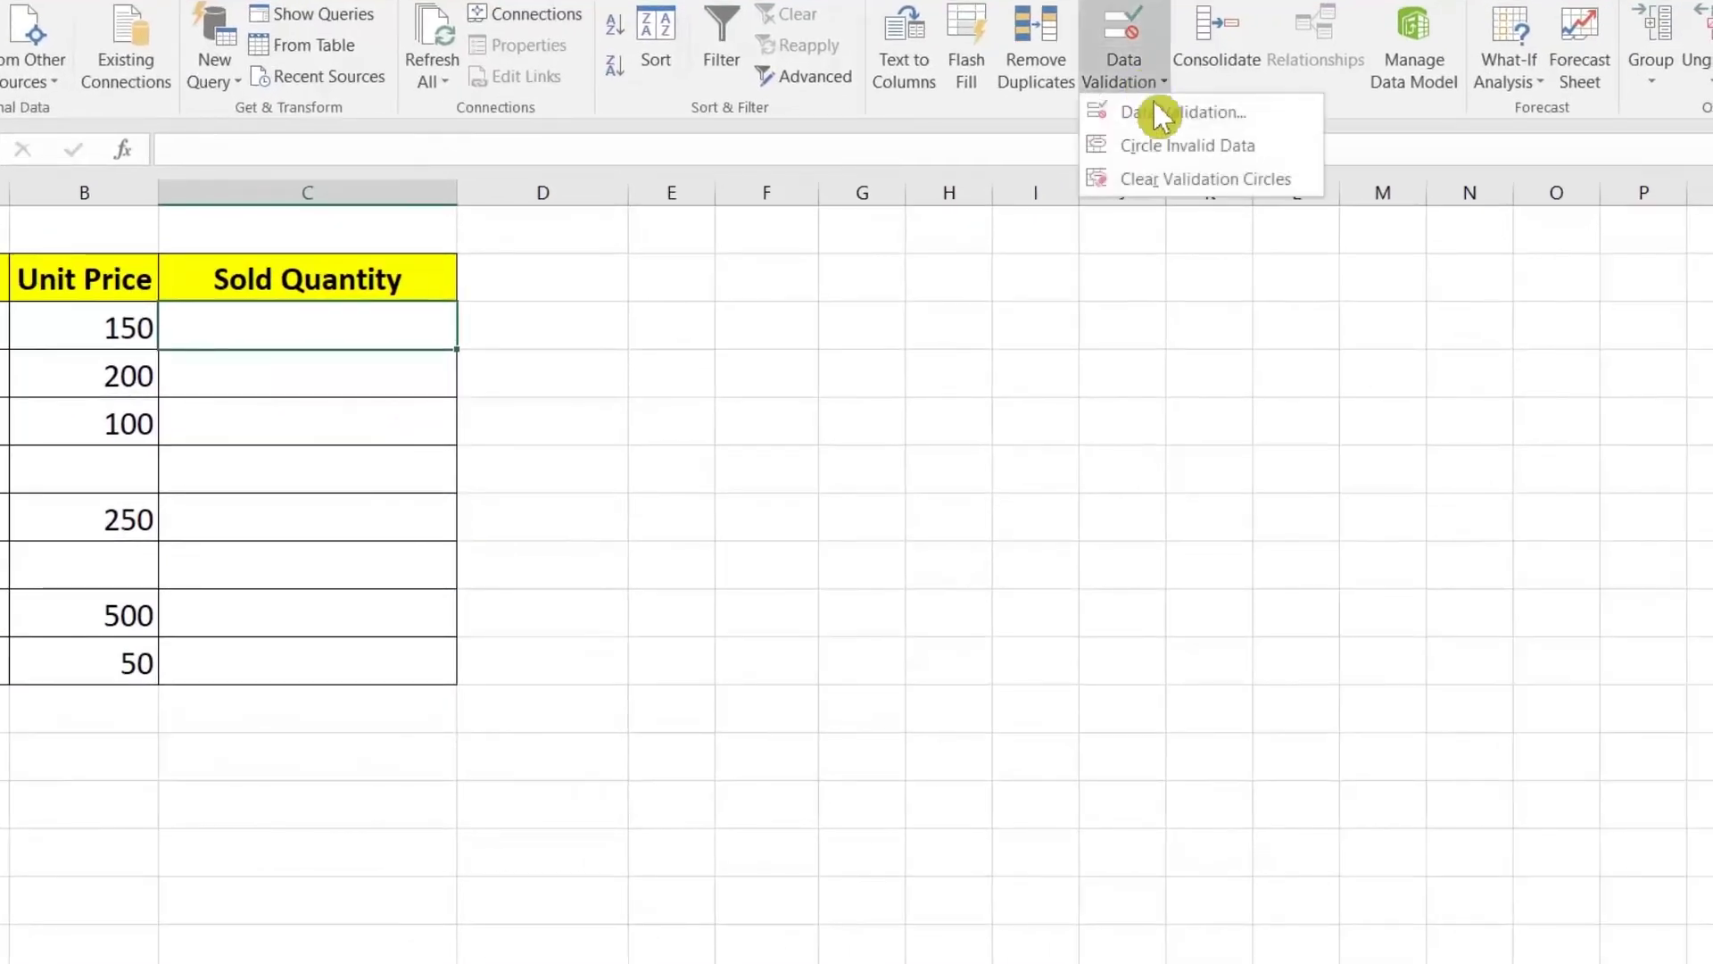
click(1147, 113)
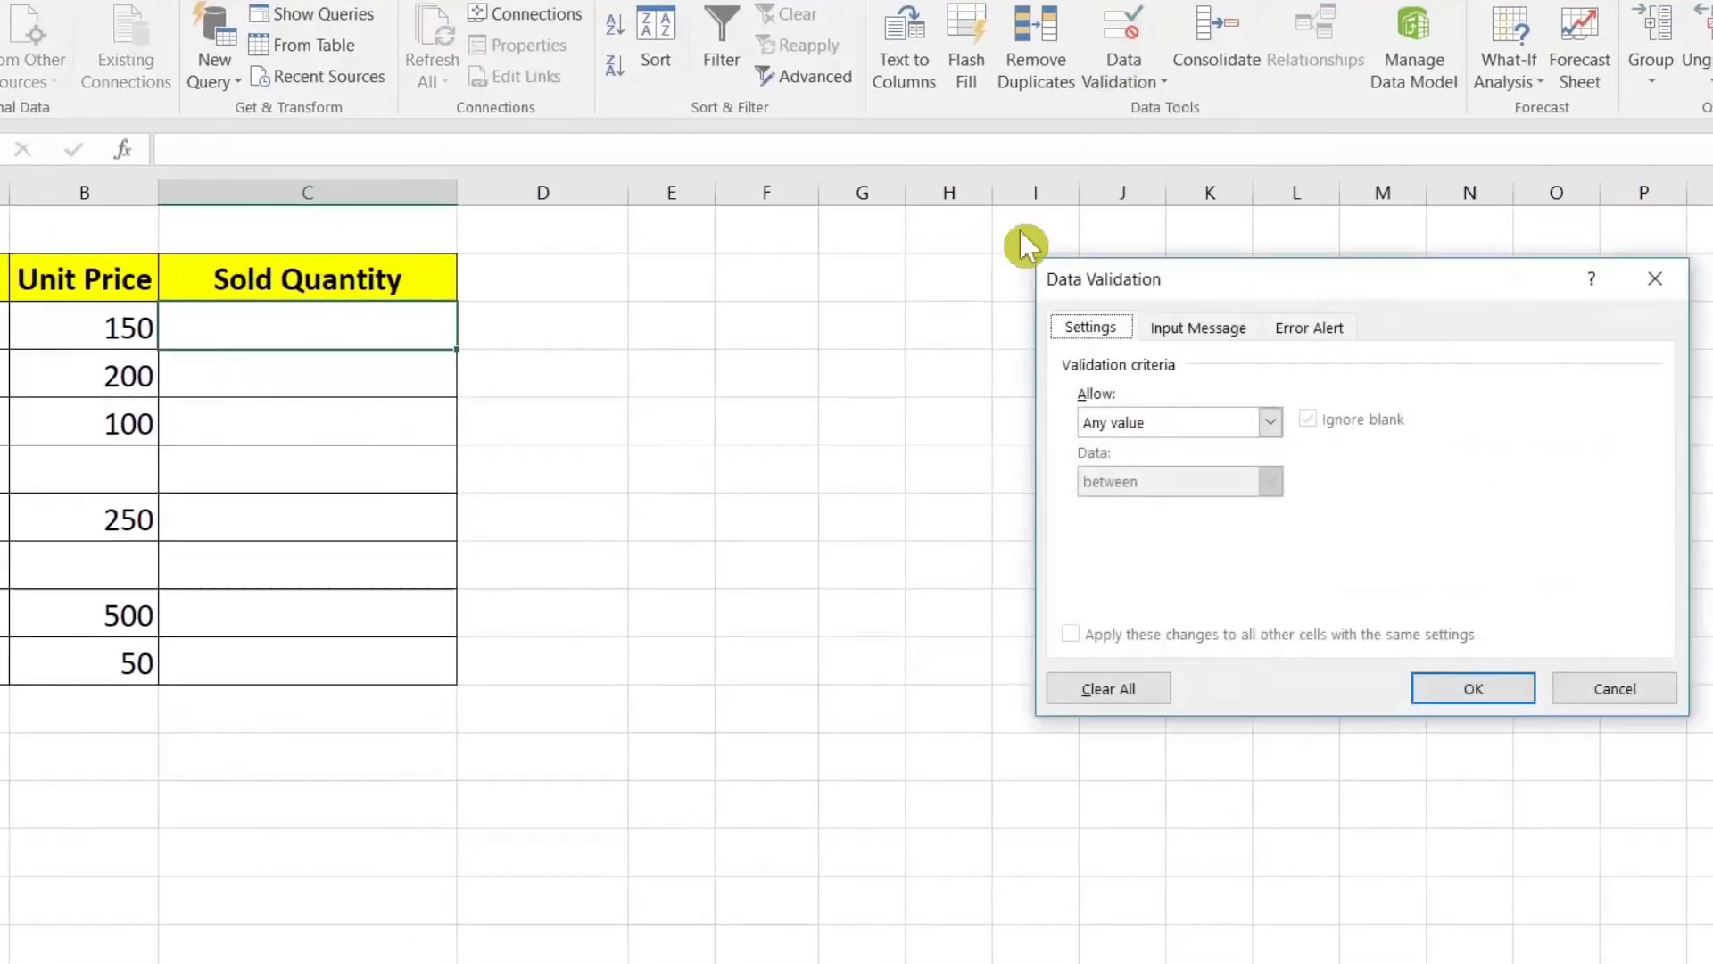
click(1183, 423)
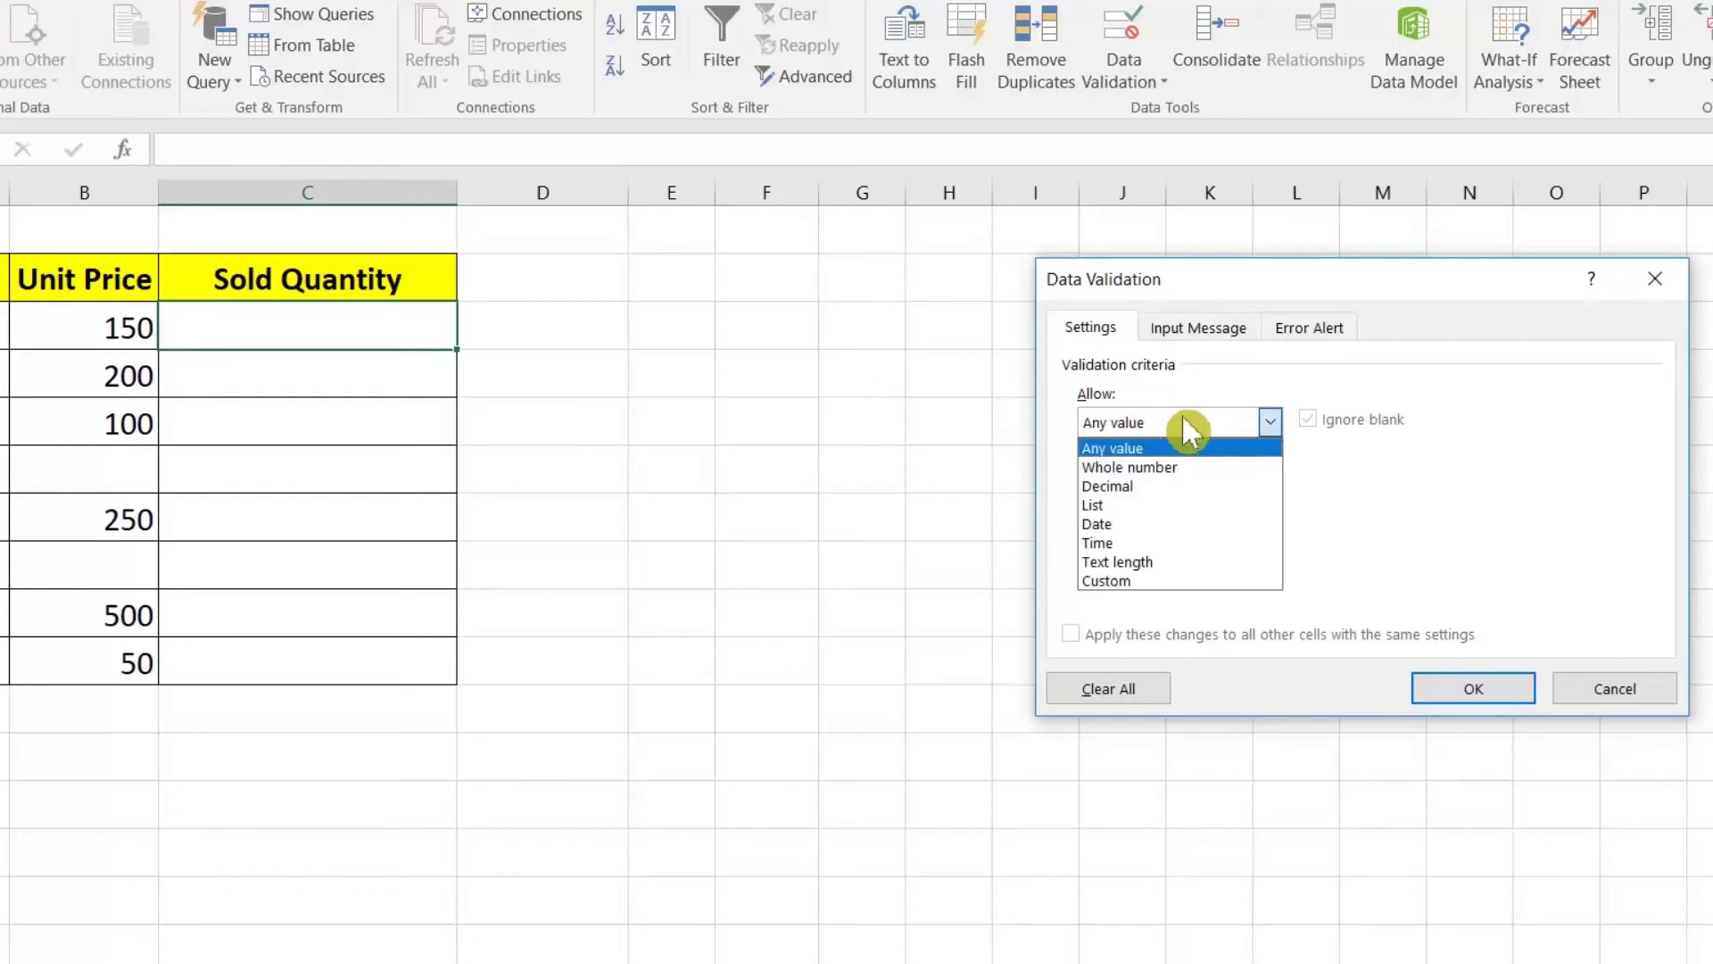
click(1128, 581)
click(1187, 539)
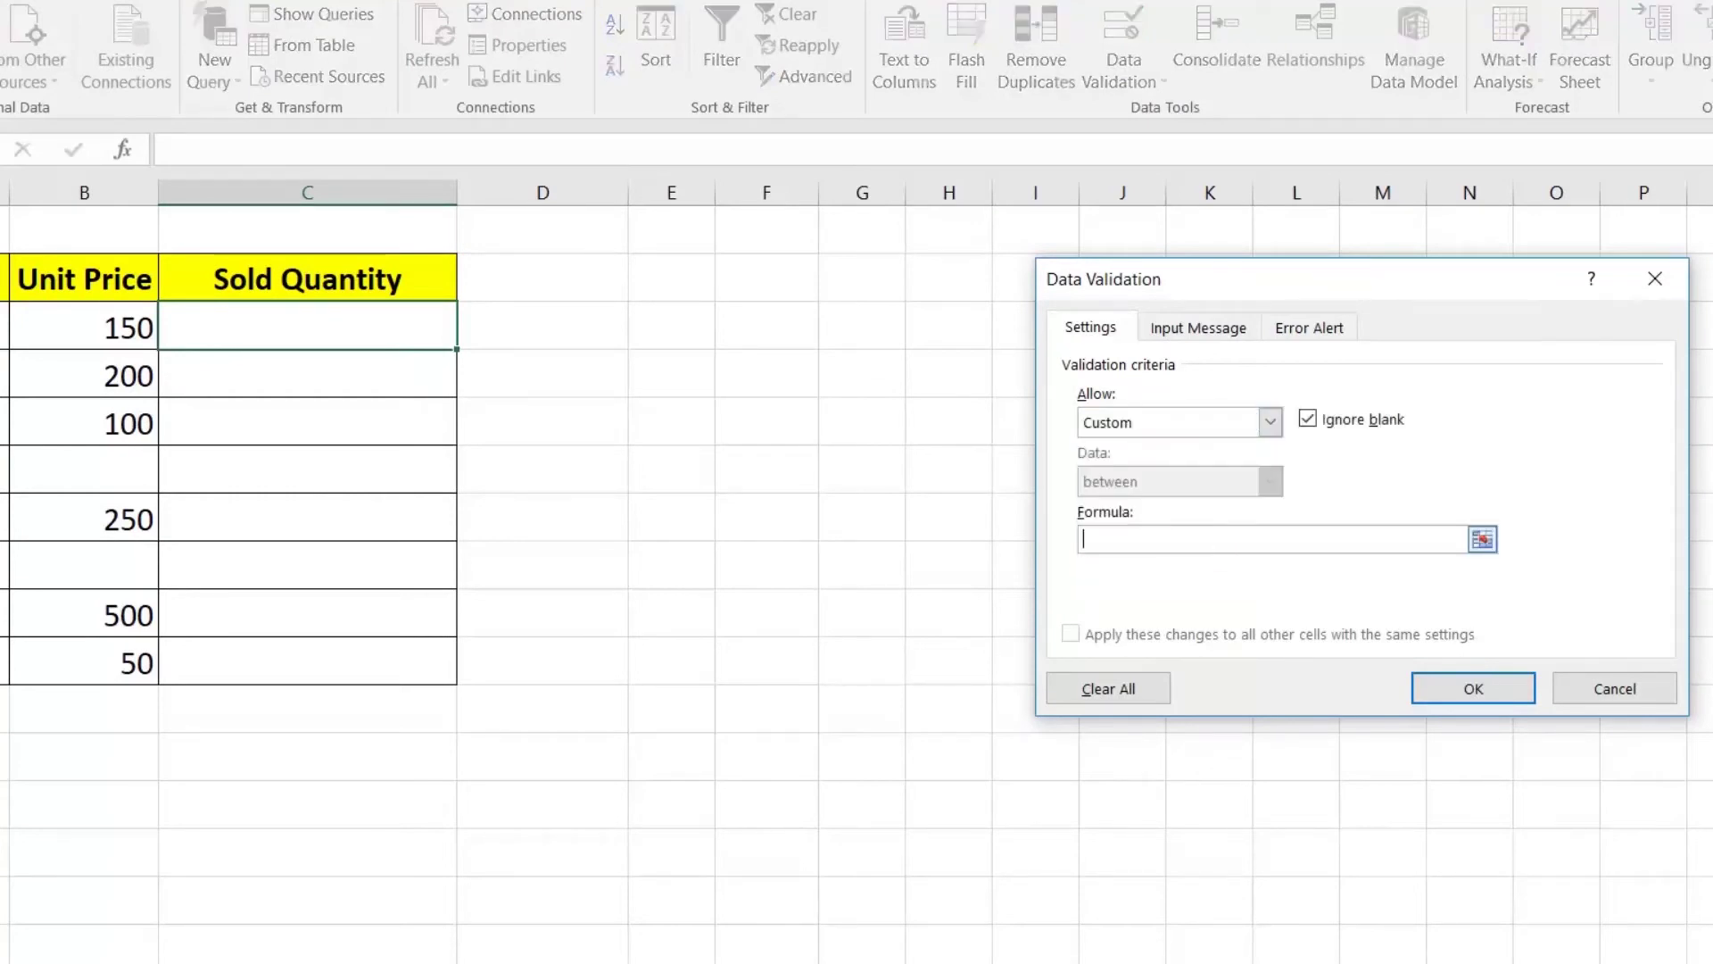
text(=NOT(ISBLANK()
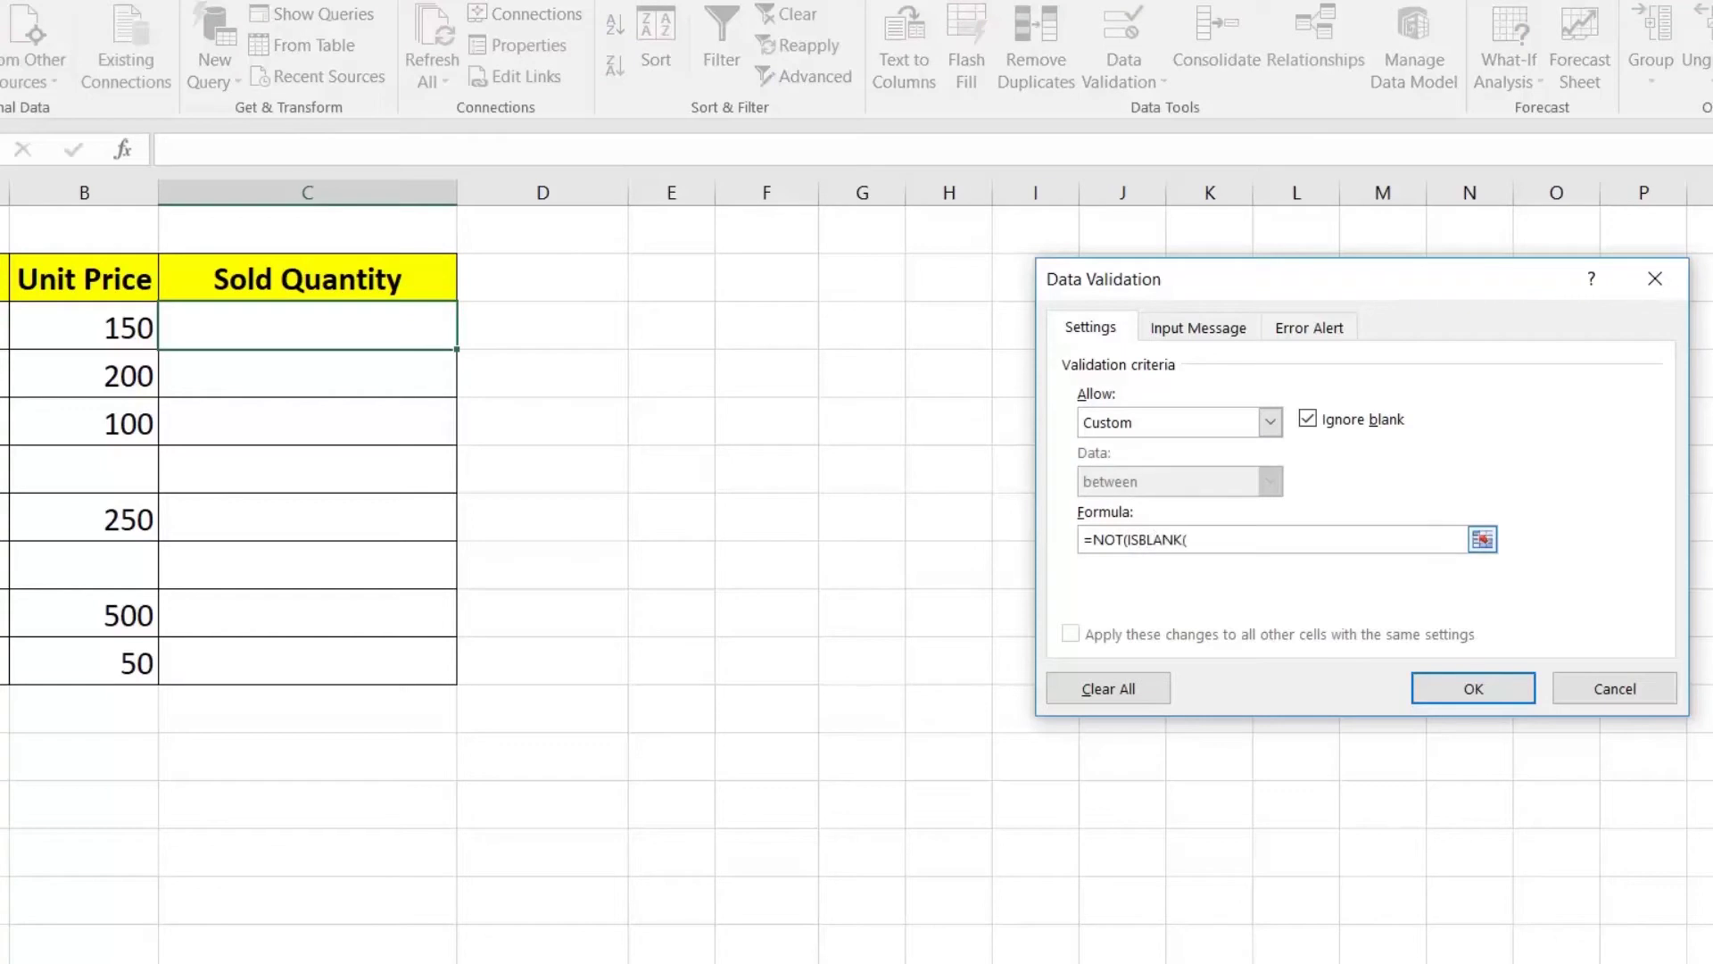
text(B)
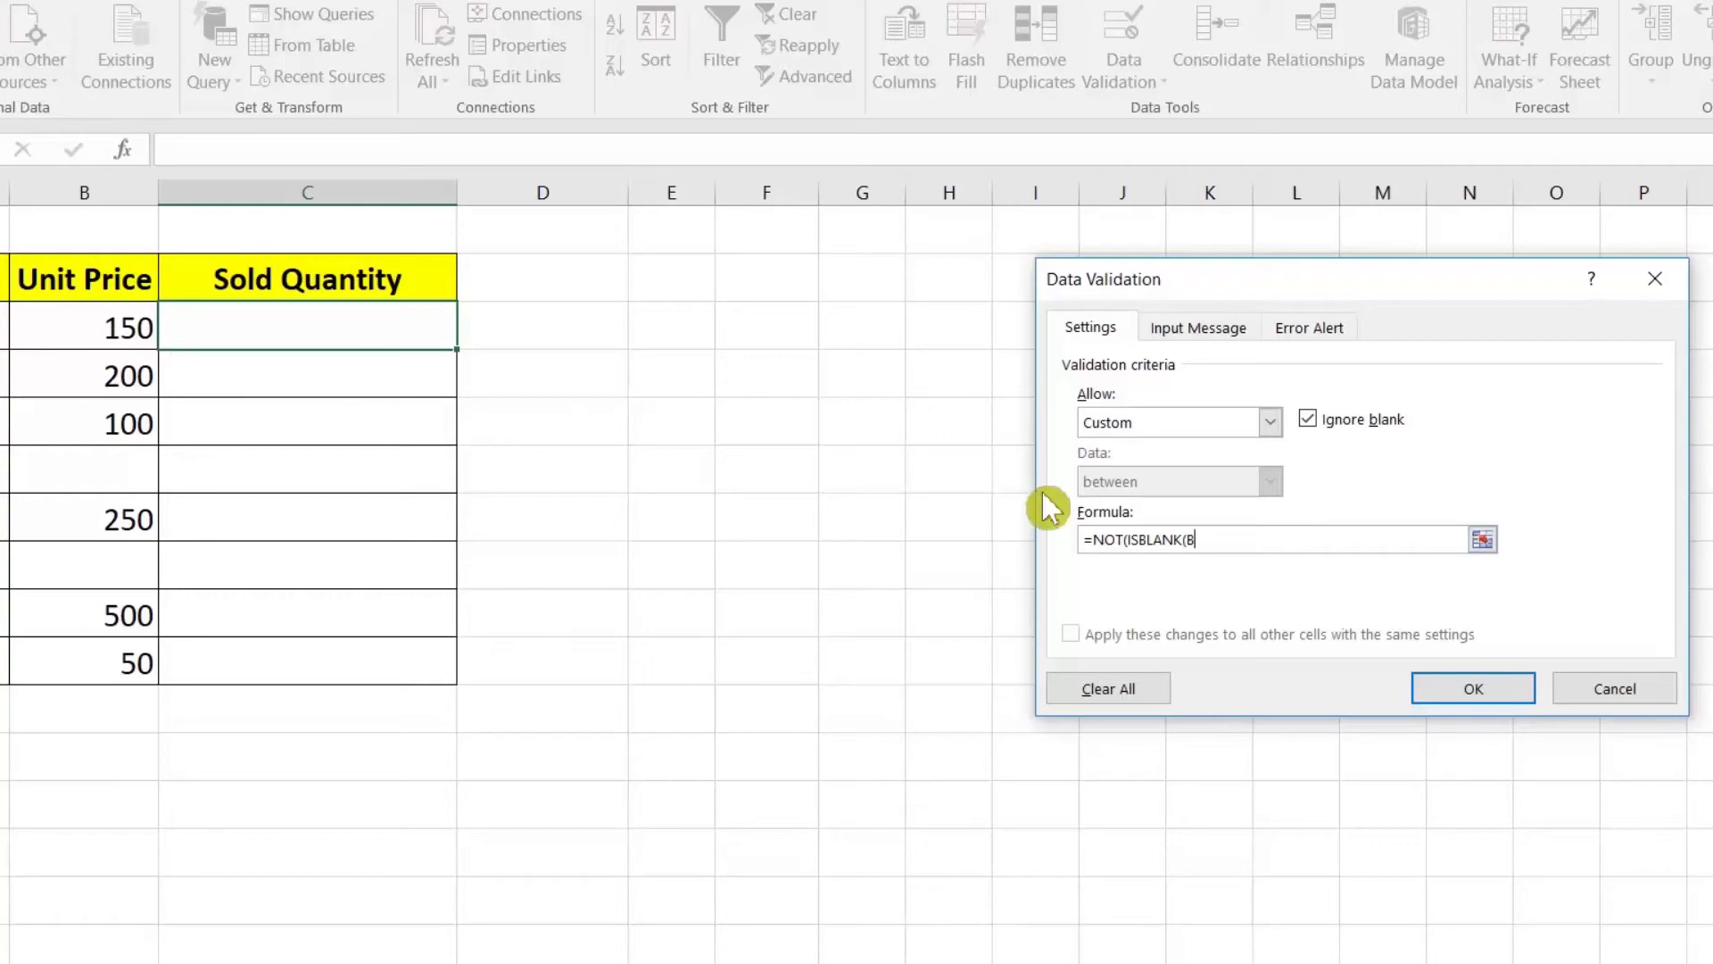
text(3)
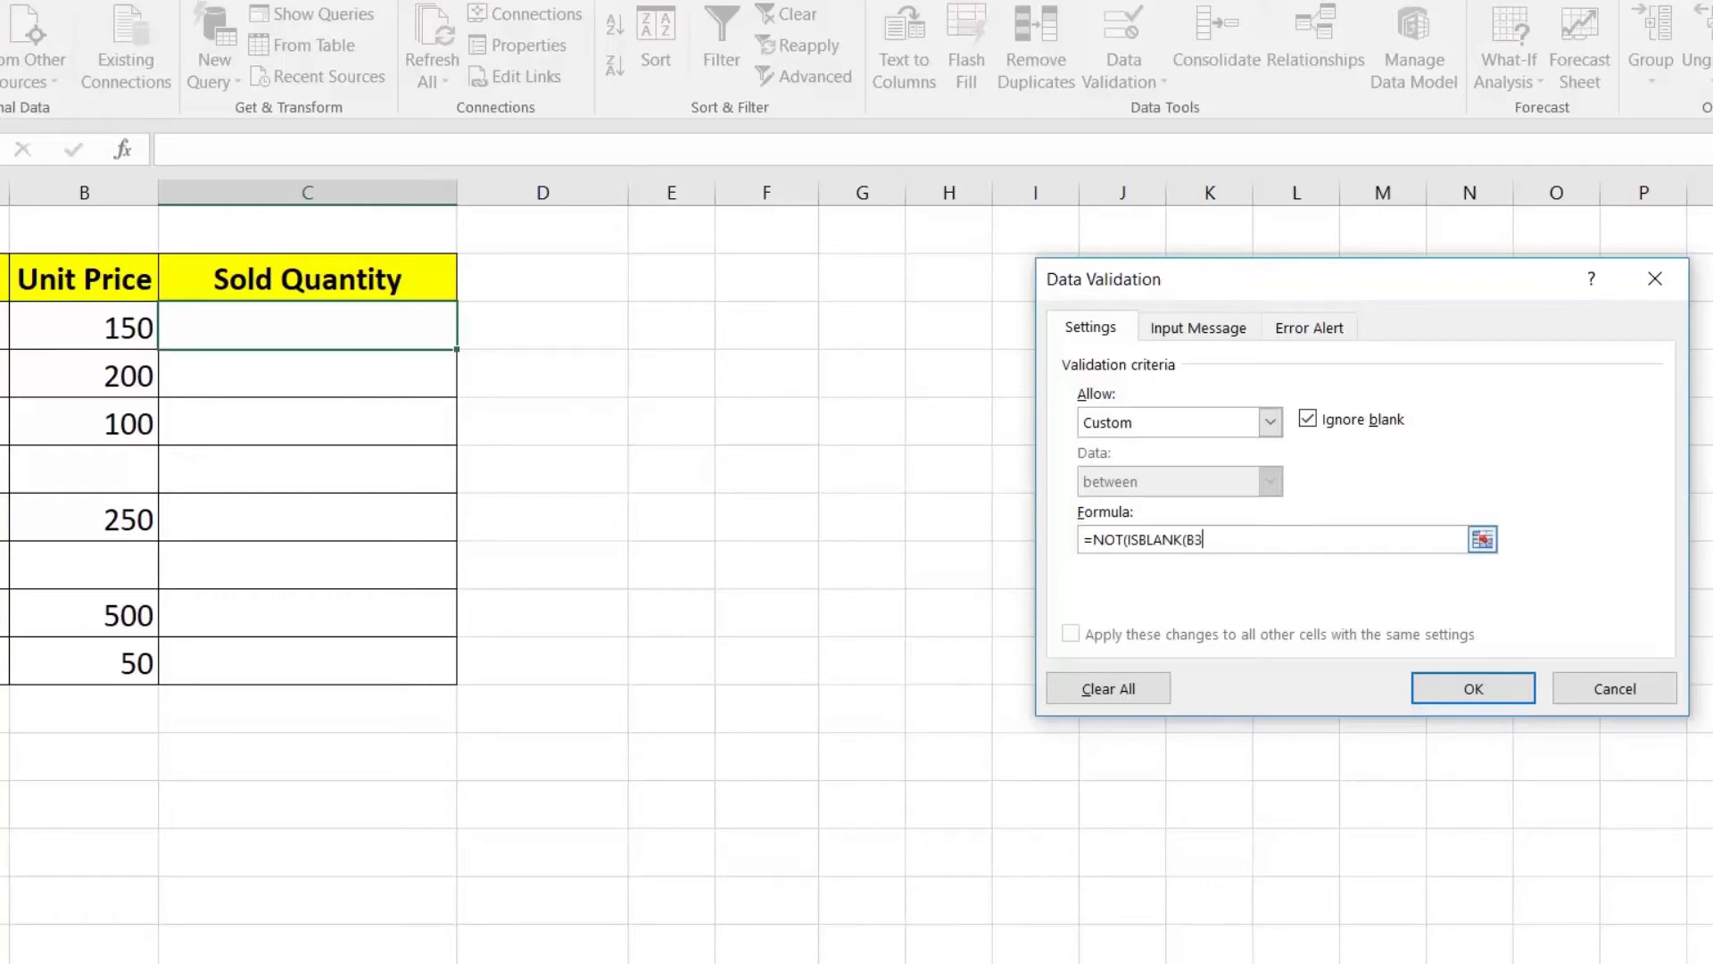
text()))
click(1309, 421)
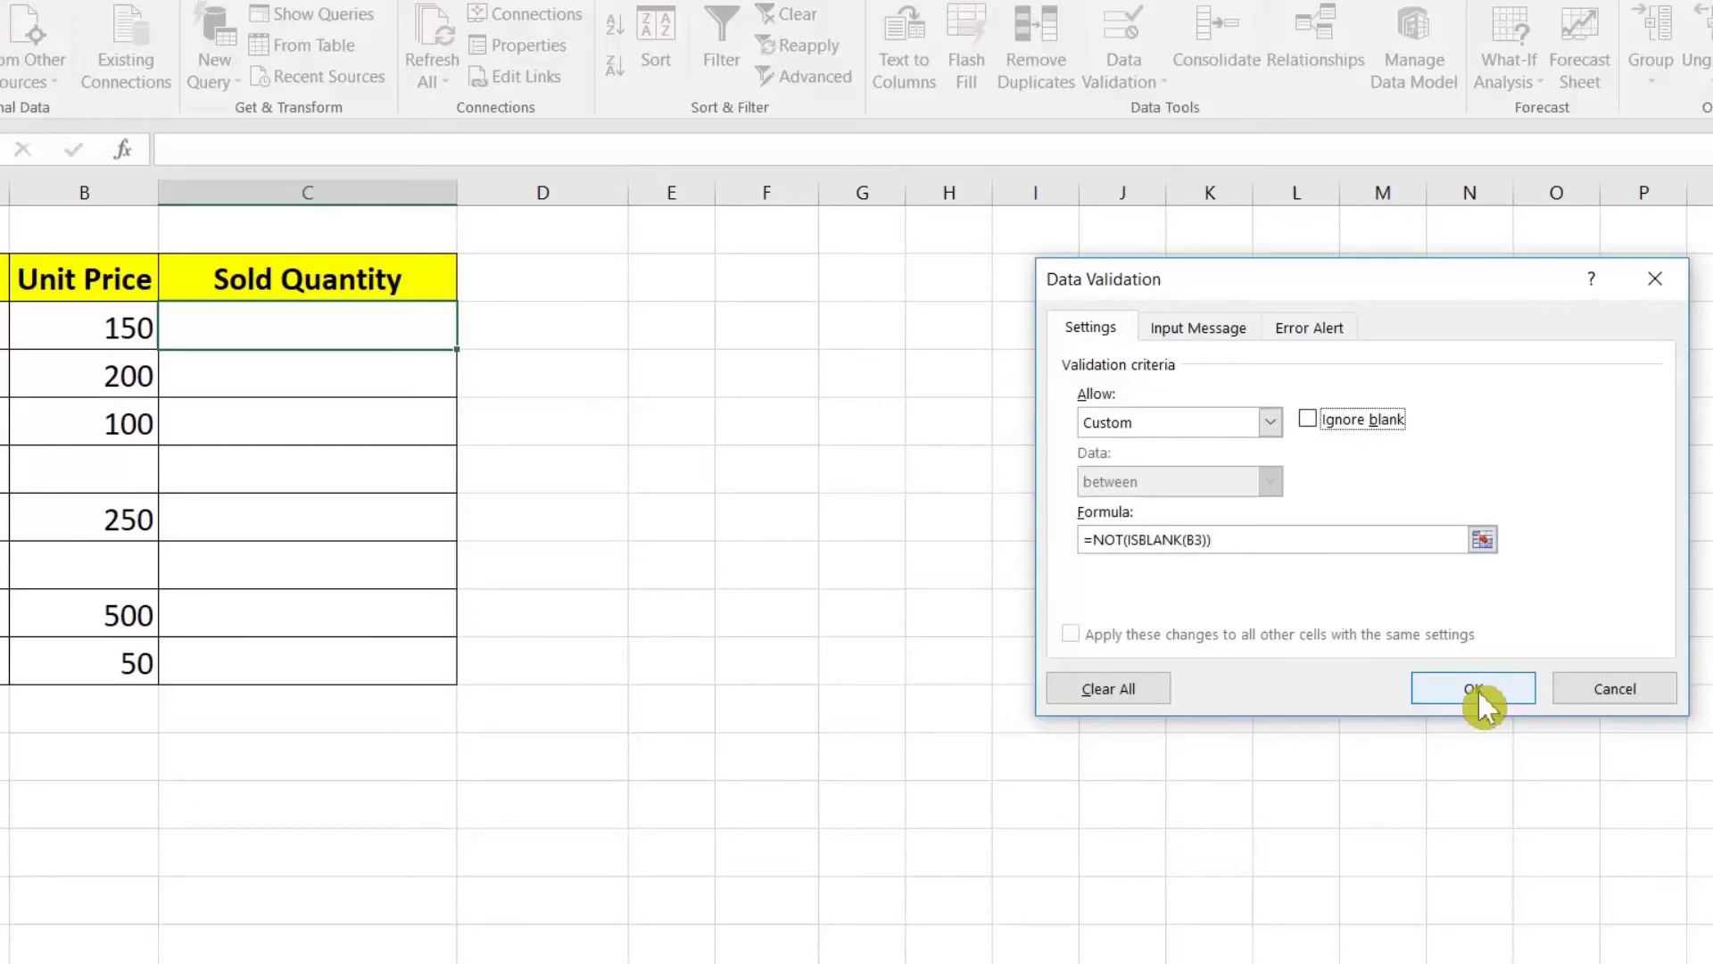
click(1473, 688)
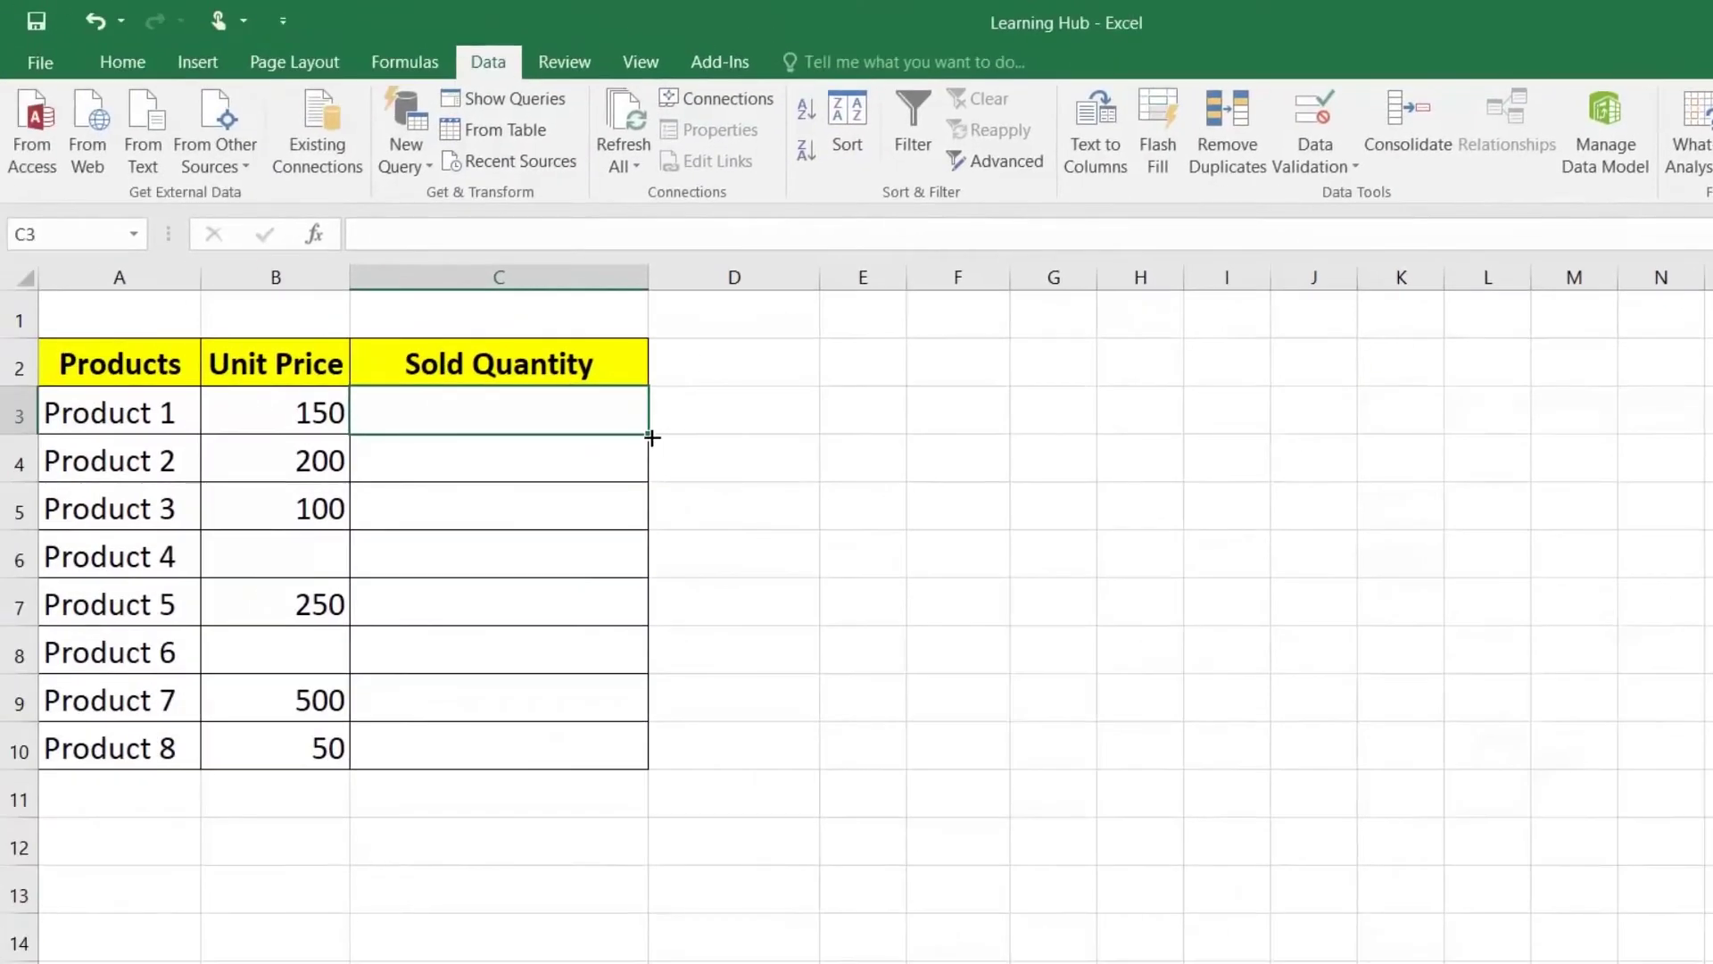
Step: Copy C3's validation down to C10 and enter quantities 10, 20 and 30 for Products 1–3
drag(534, 383, 538, 470)
drag(653, 521, 631, 763)
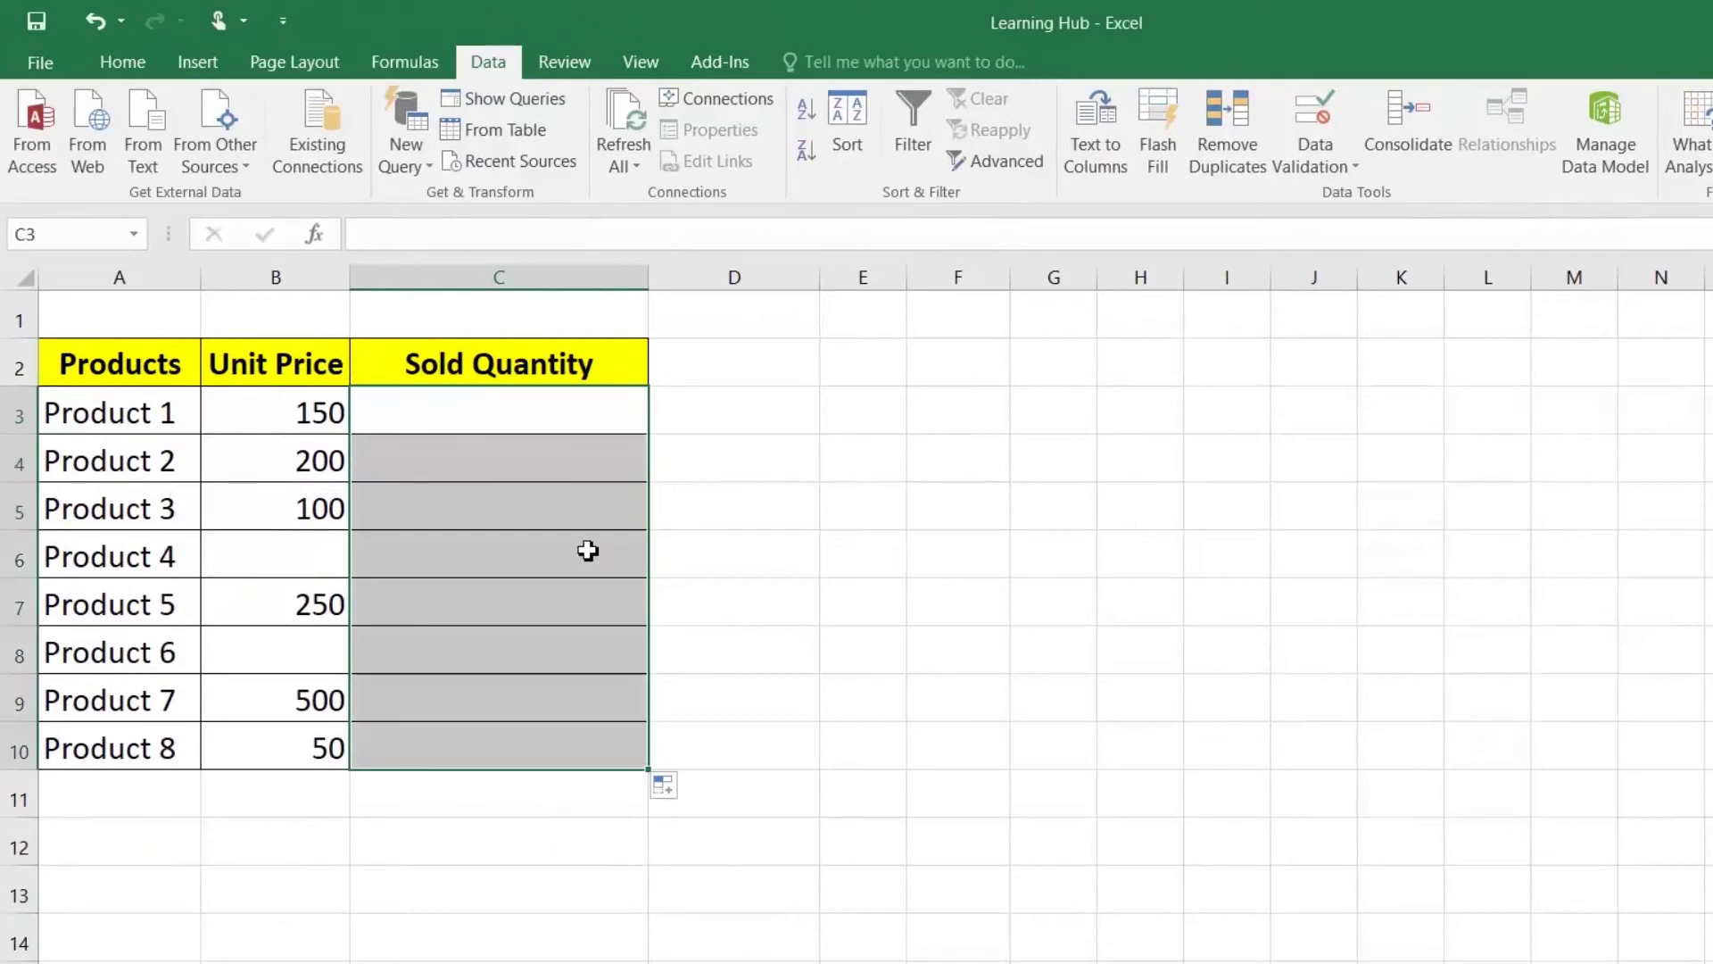
click(529, 410)
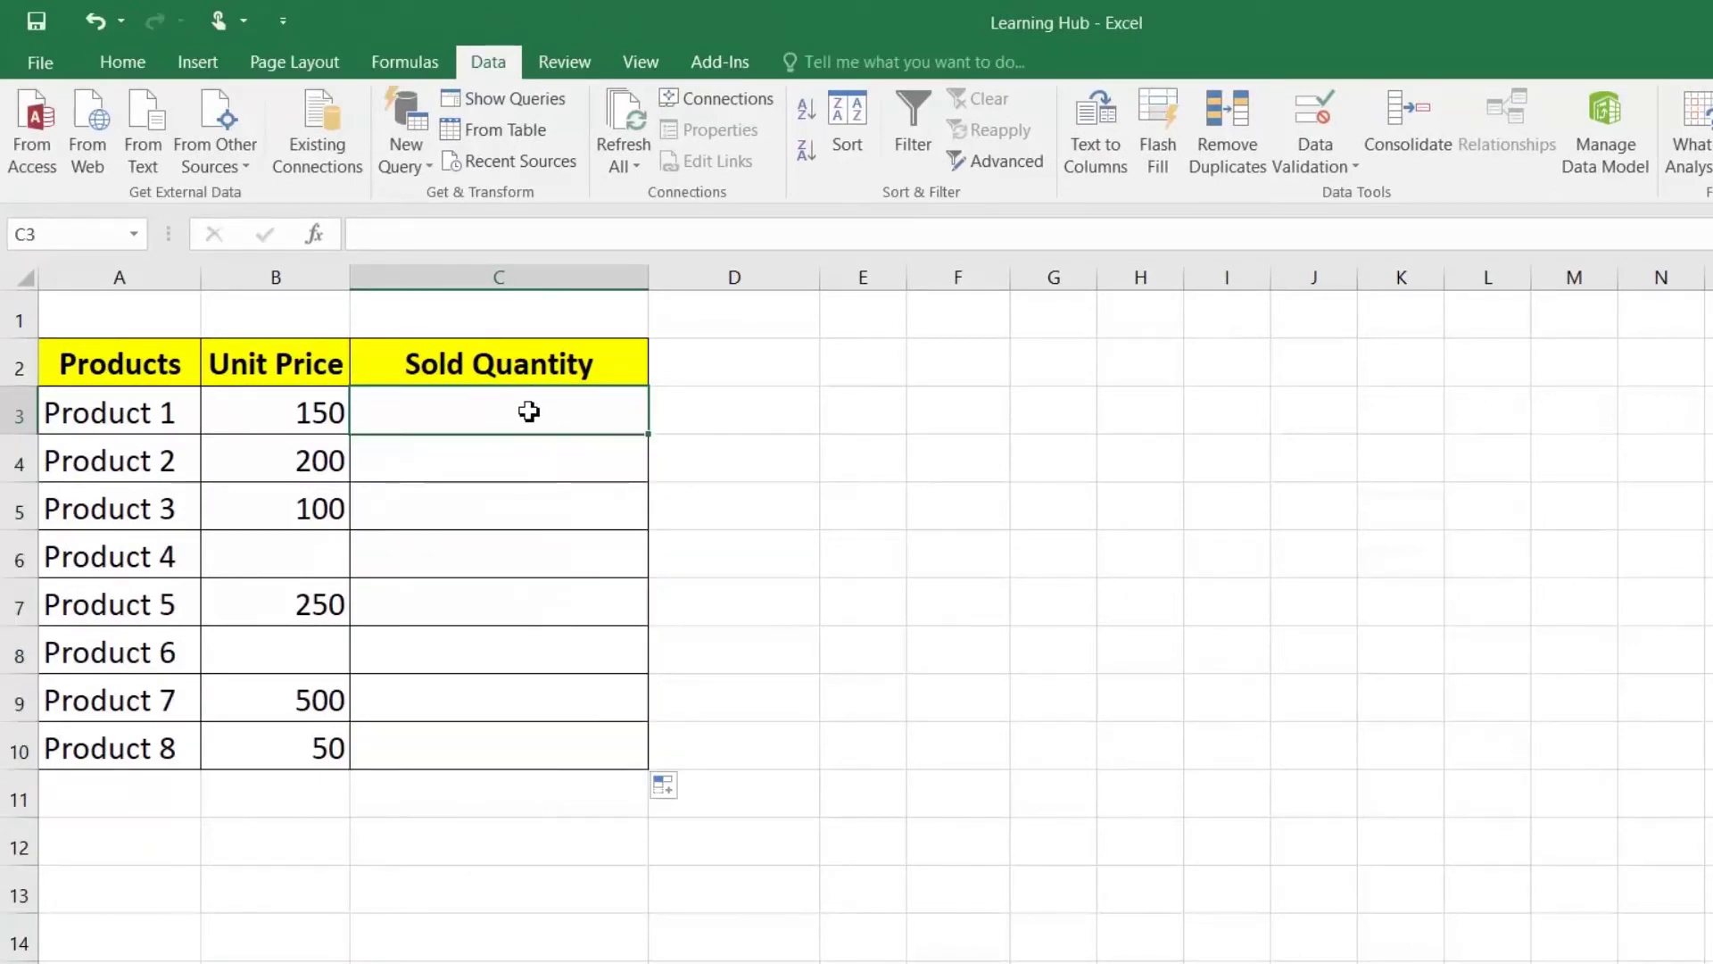
text(10)
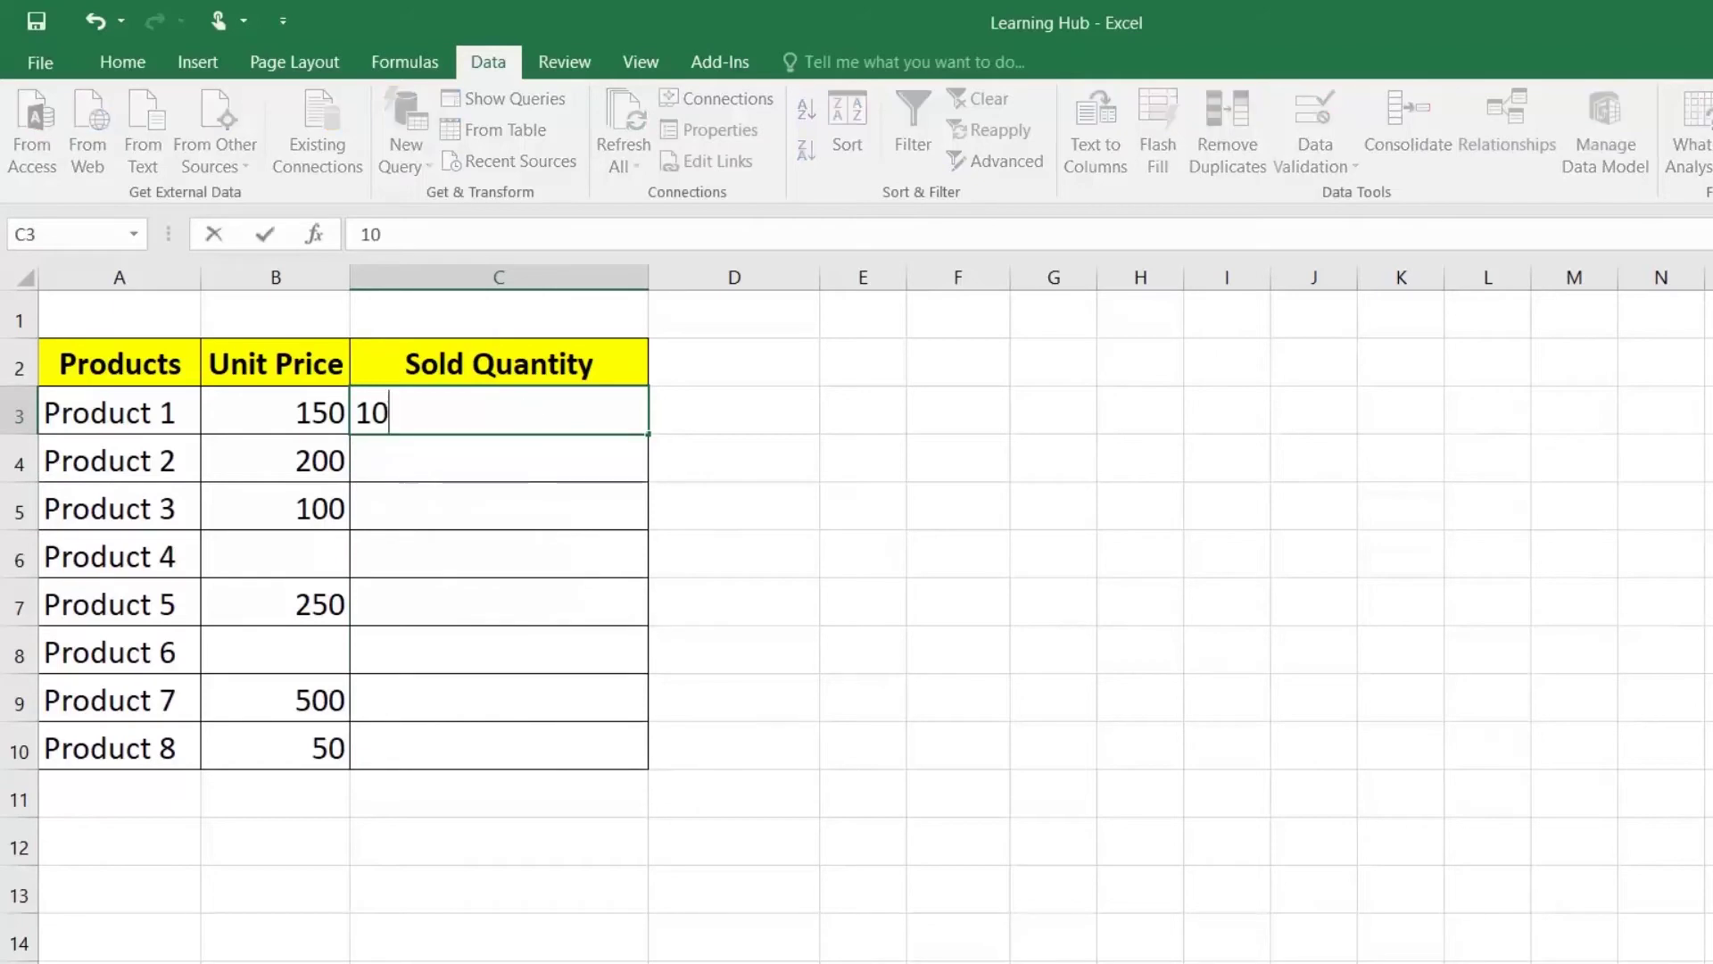
key(Return)
text(20)
key(Return)
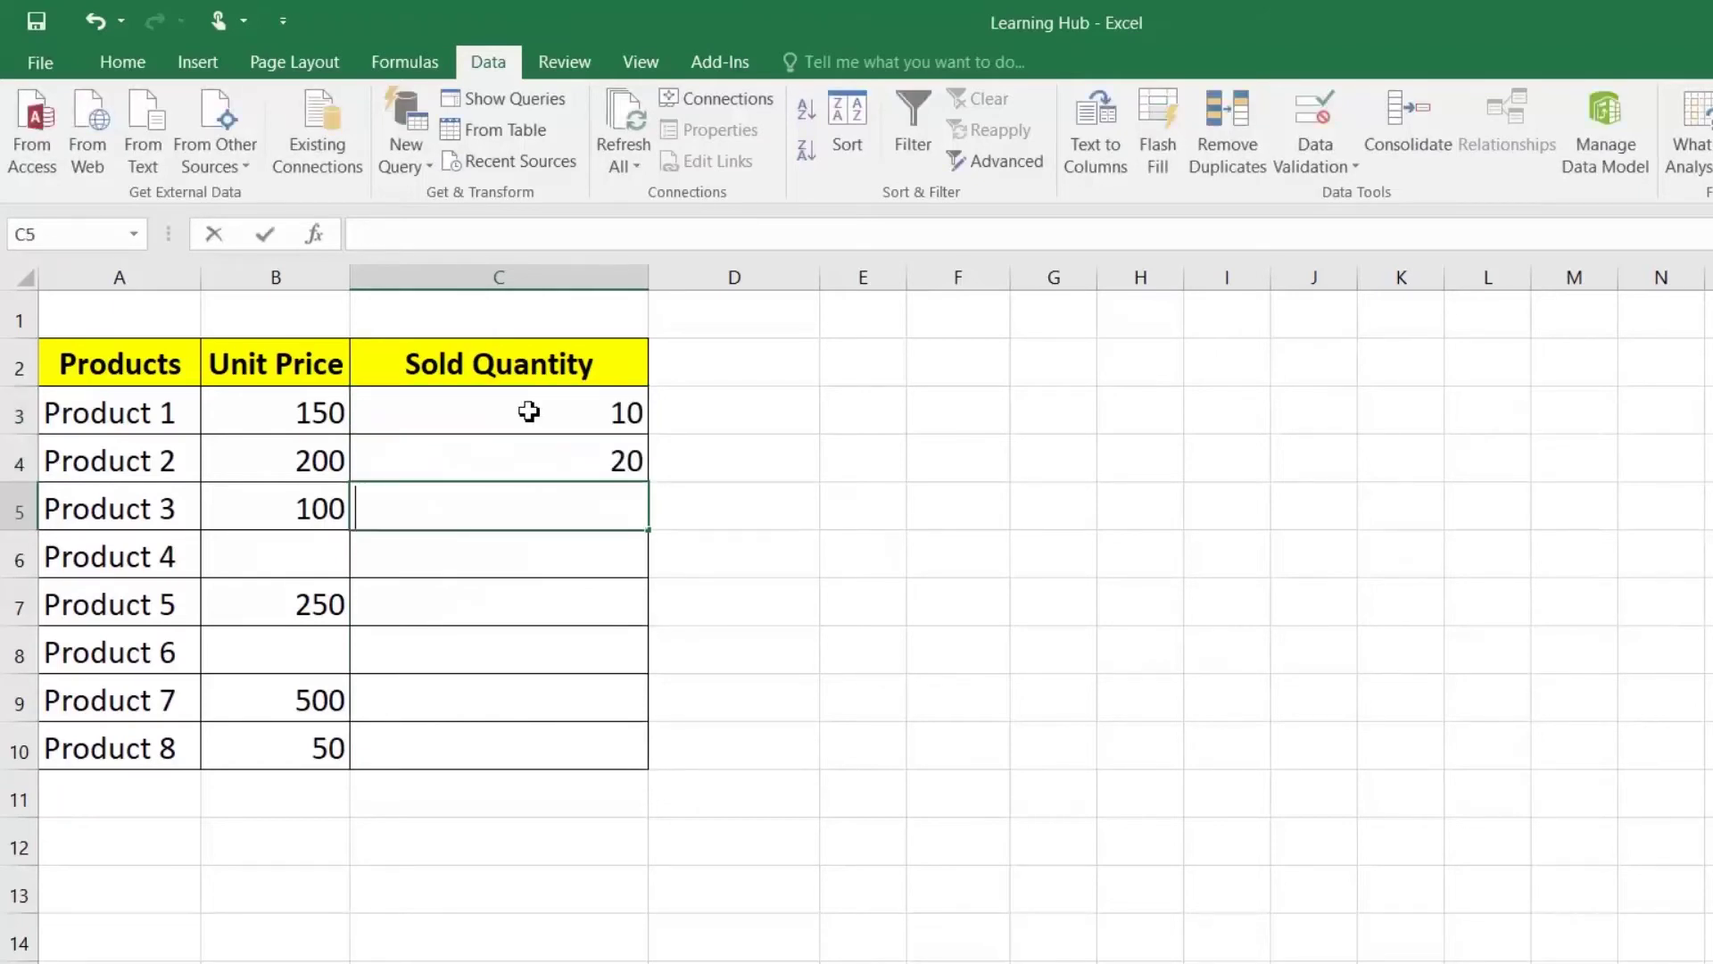
text(30)
key(Return)
Step: Try 40 for Product 4 and 30 for Product 6, both rejected; enter 30 for Product 5
text(40)
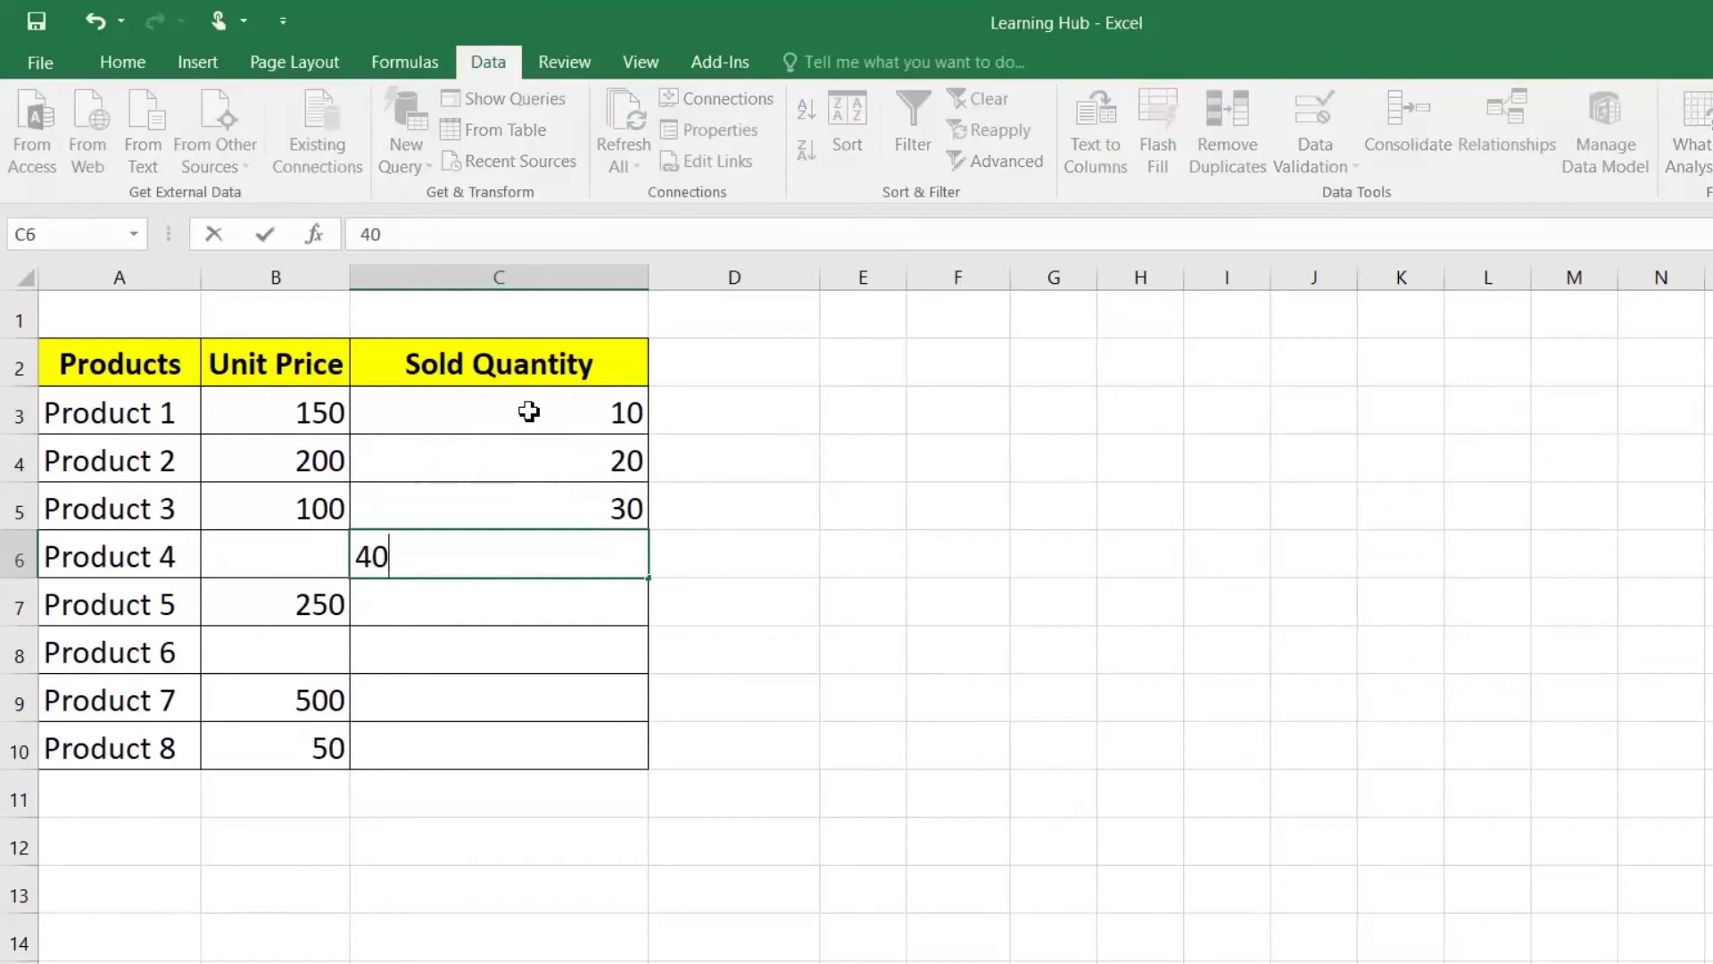
key(Return)
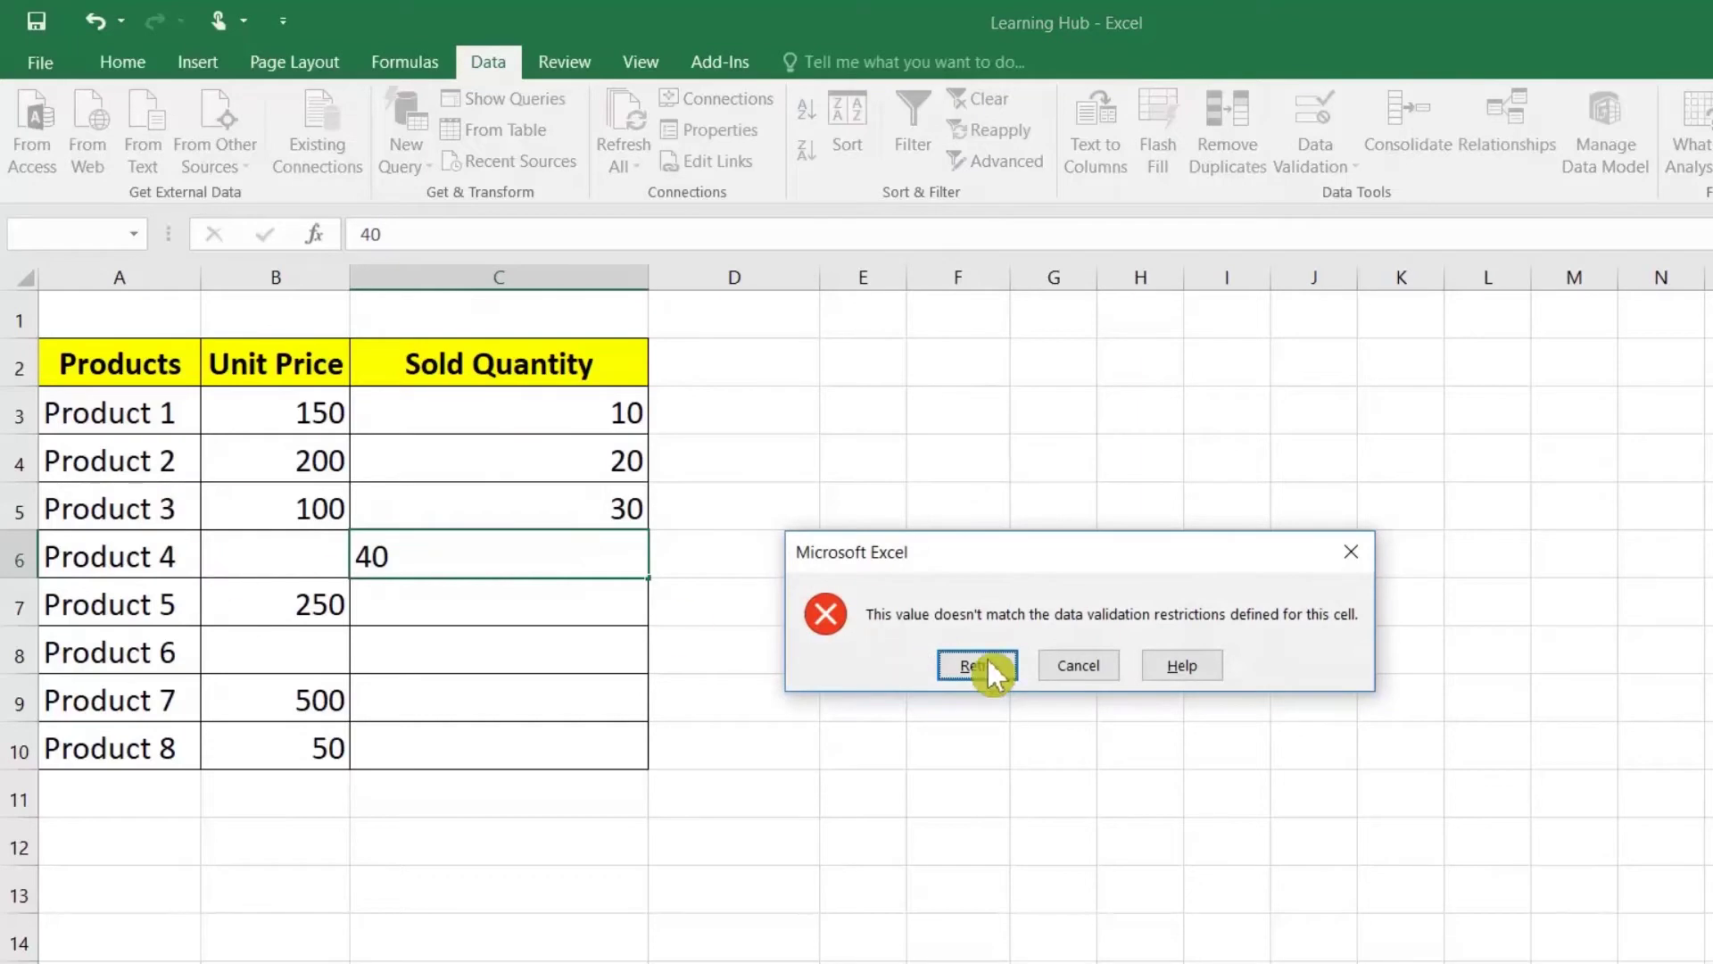
click(1082, 668)
click(549, 622)
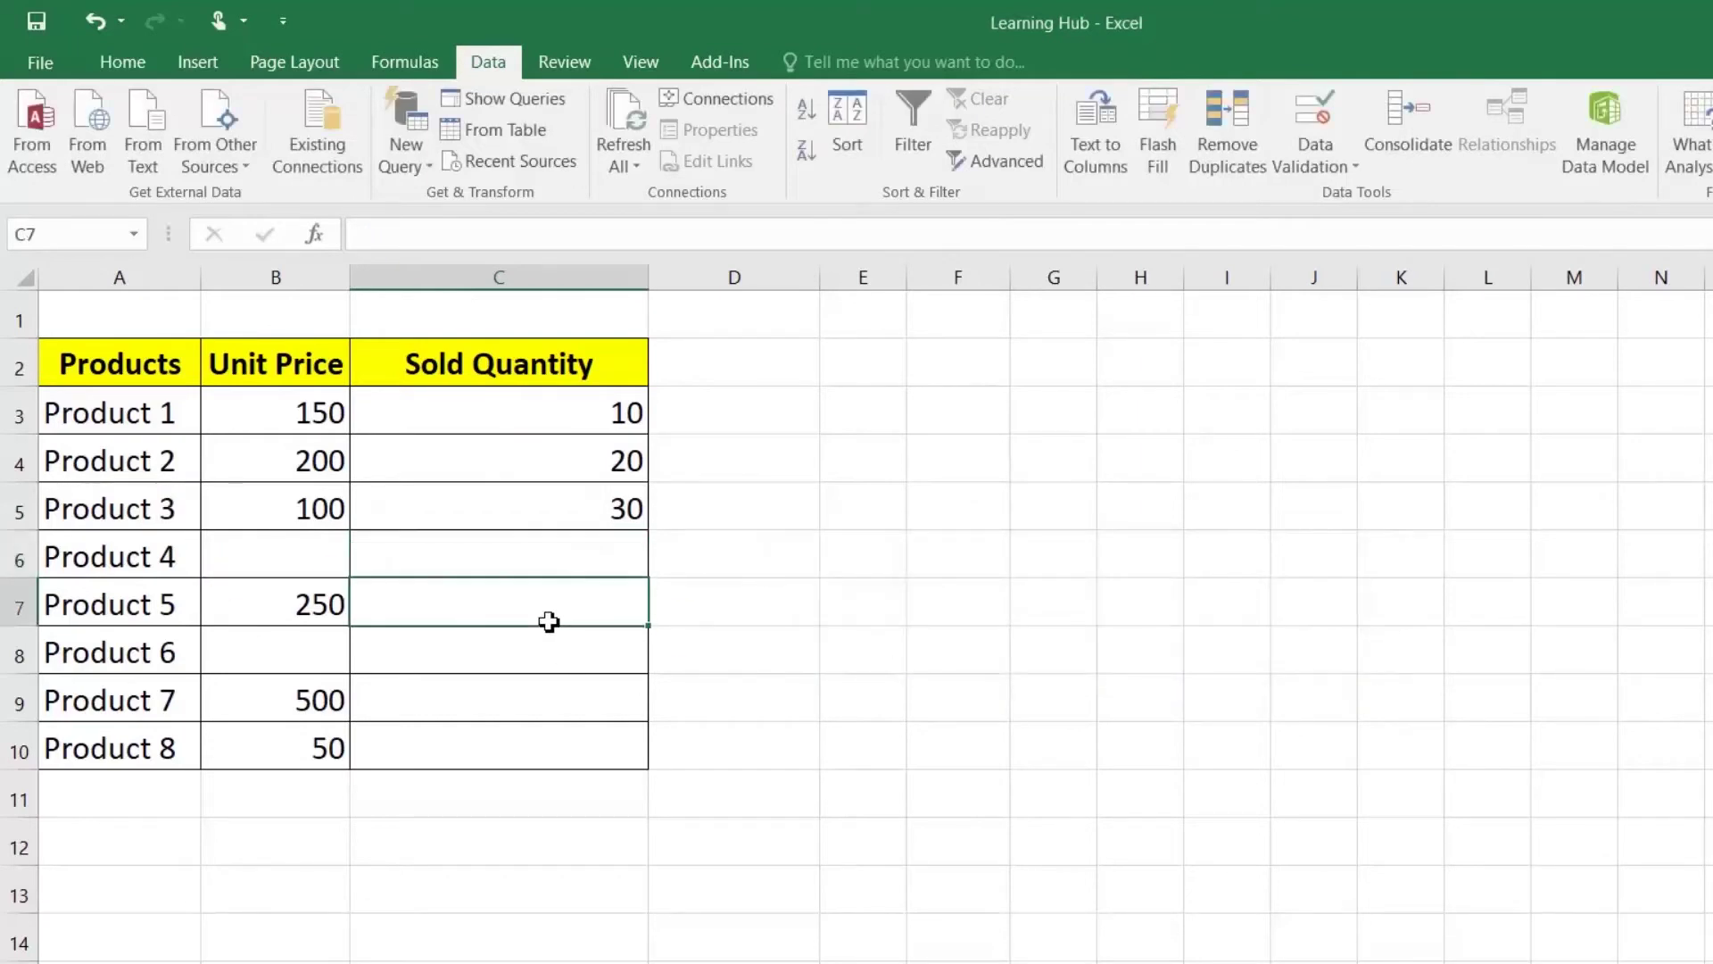
text(30)
key(Return)
text(30)
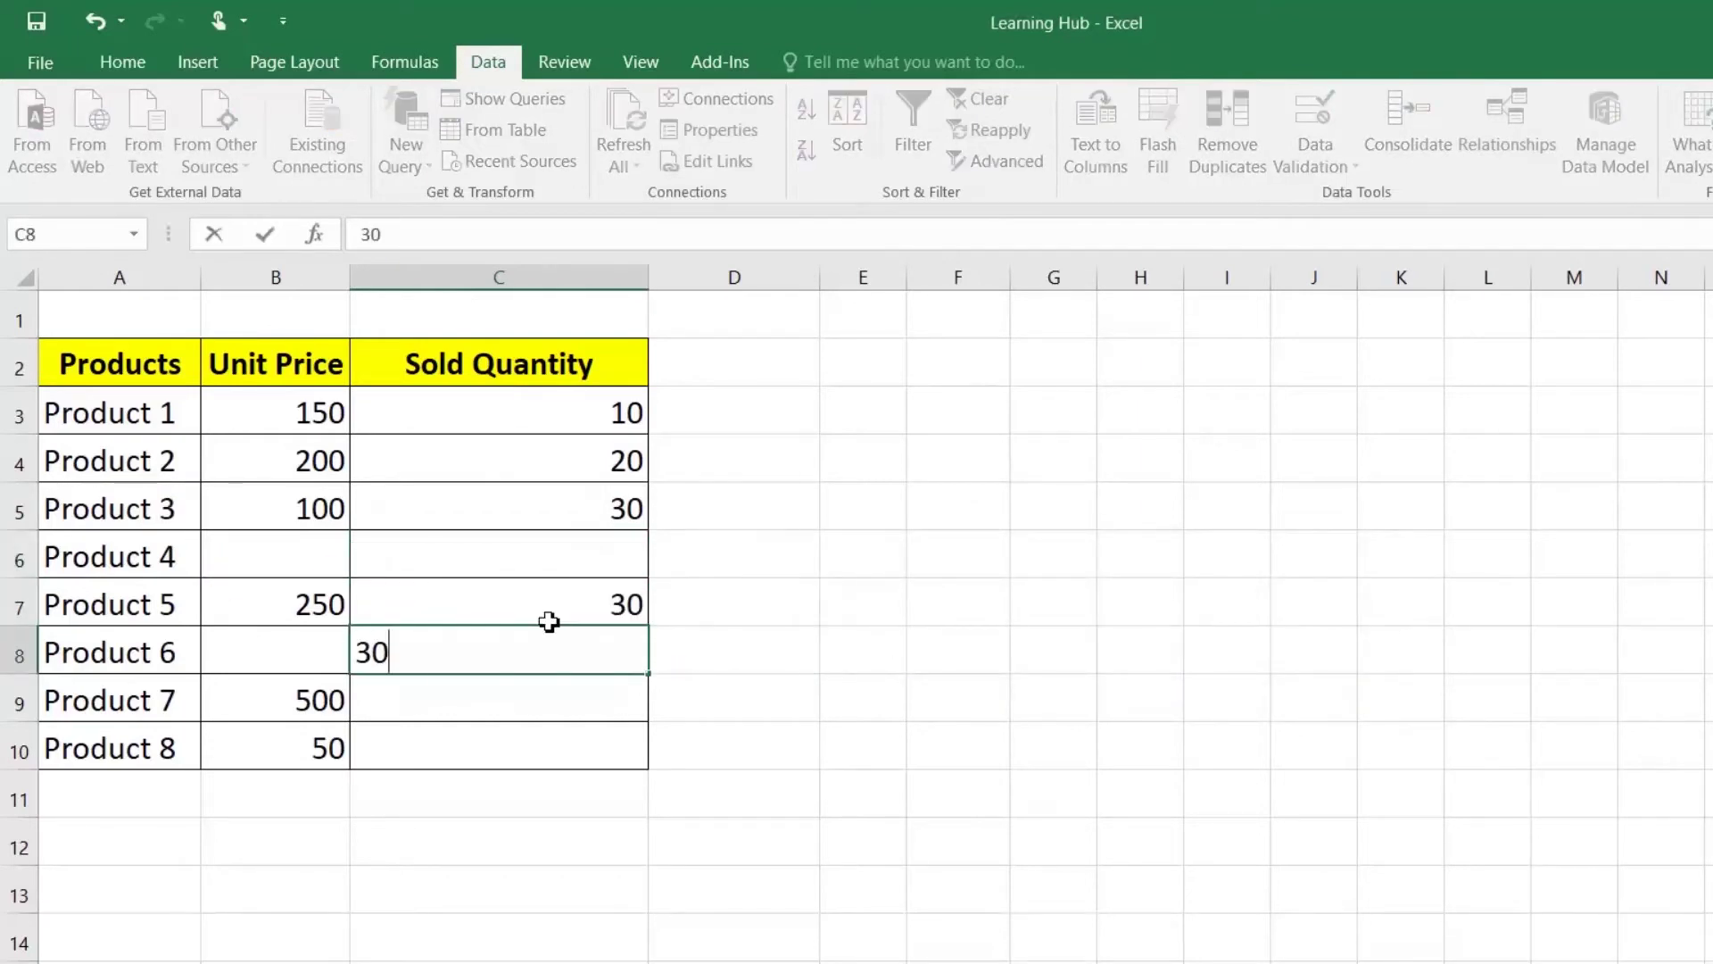
key(Return)
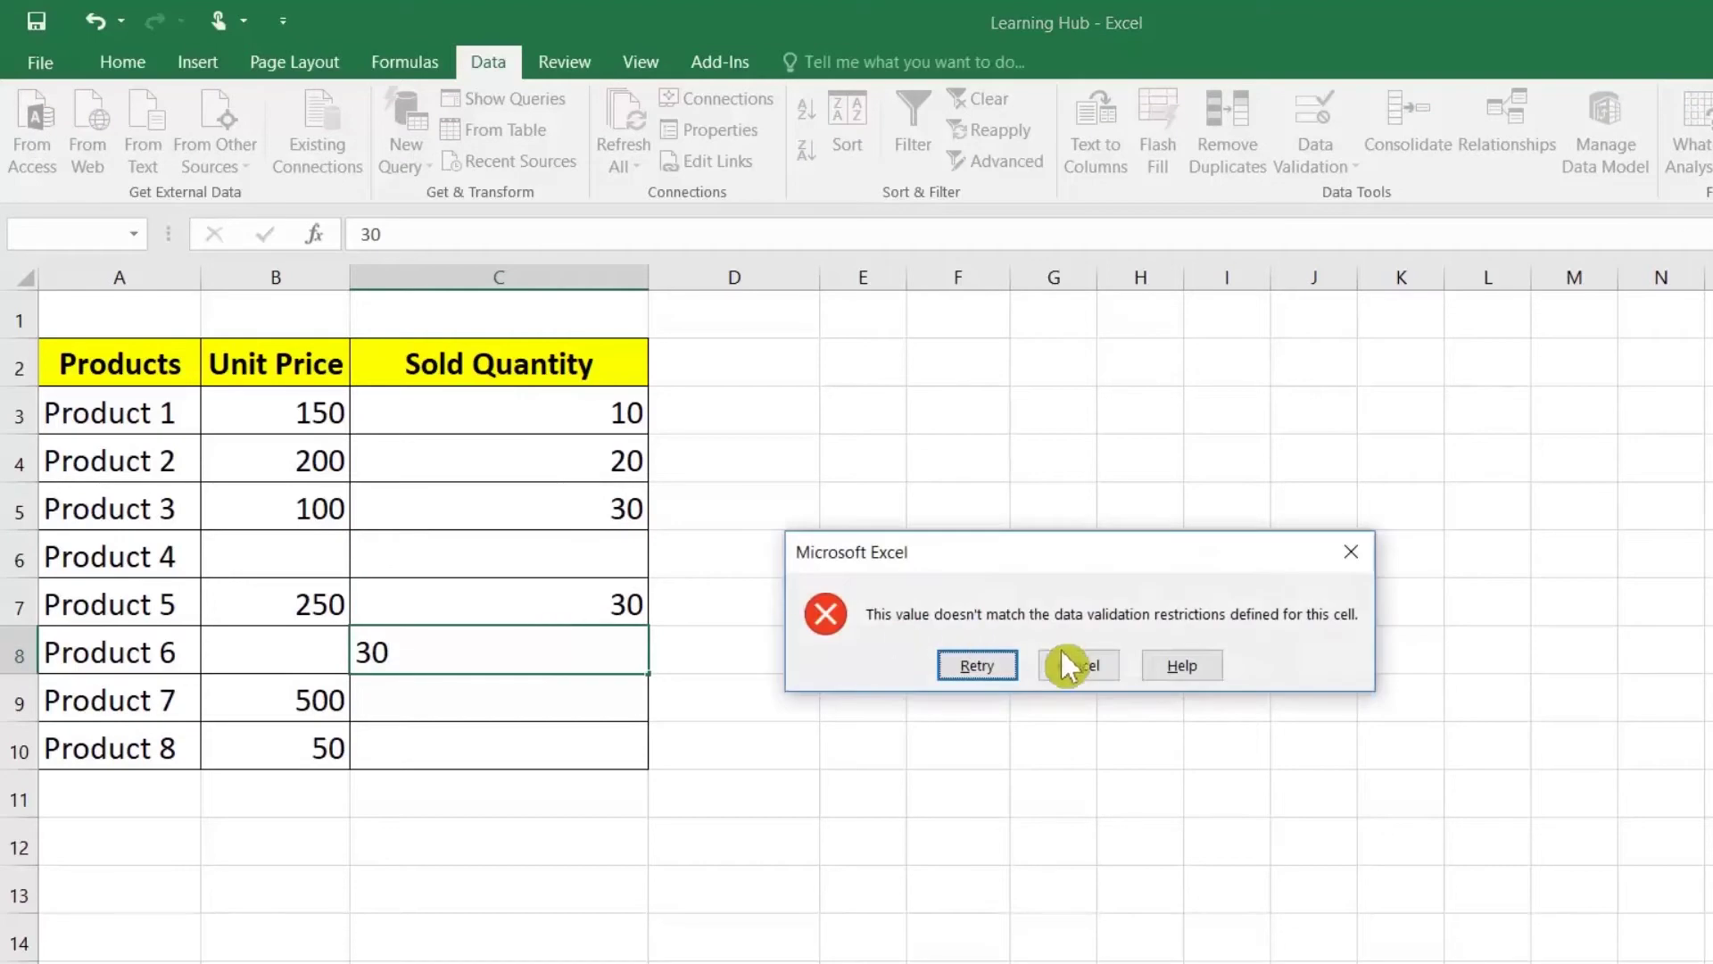
click(1084, 671)
Step: Enter sold quantities 50 and 200 for Products 7 and 8
click(574, 696)
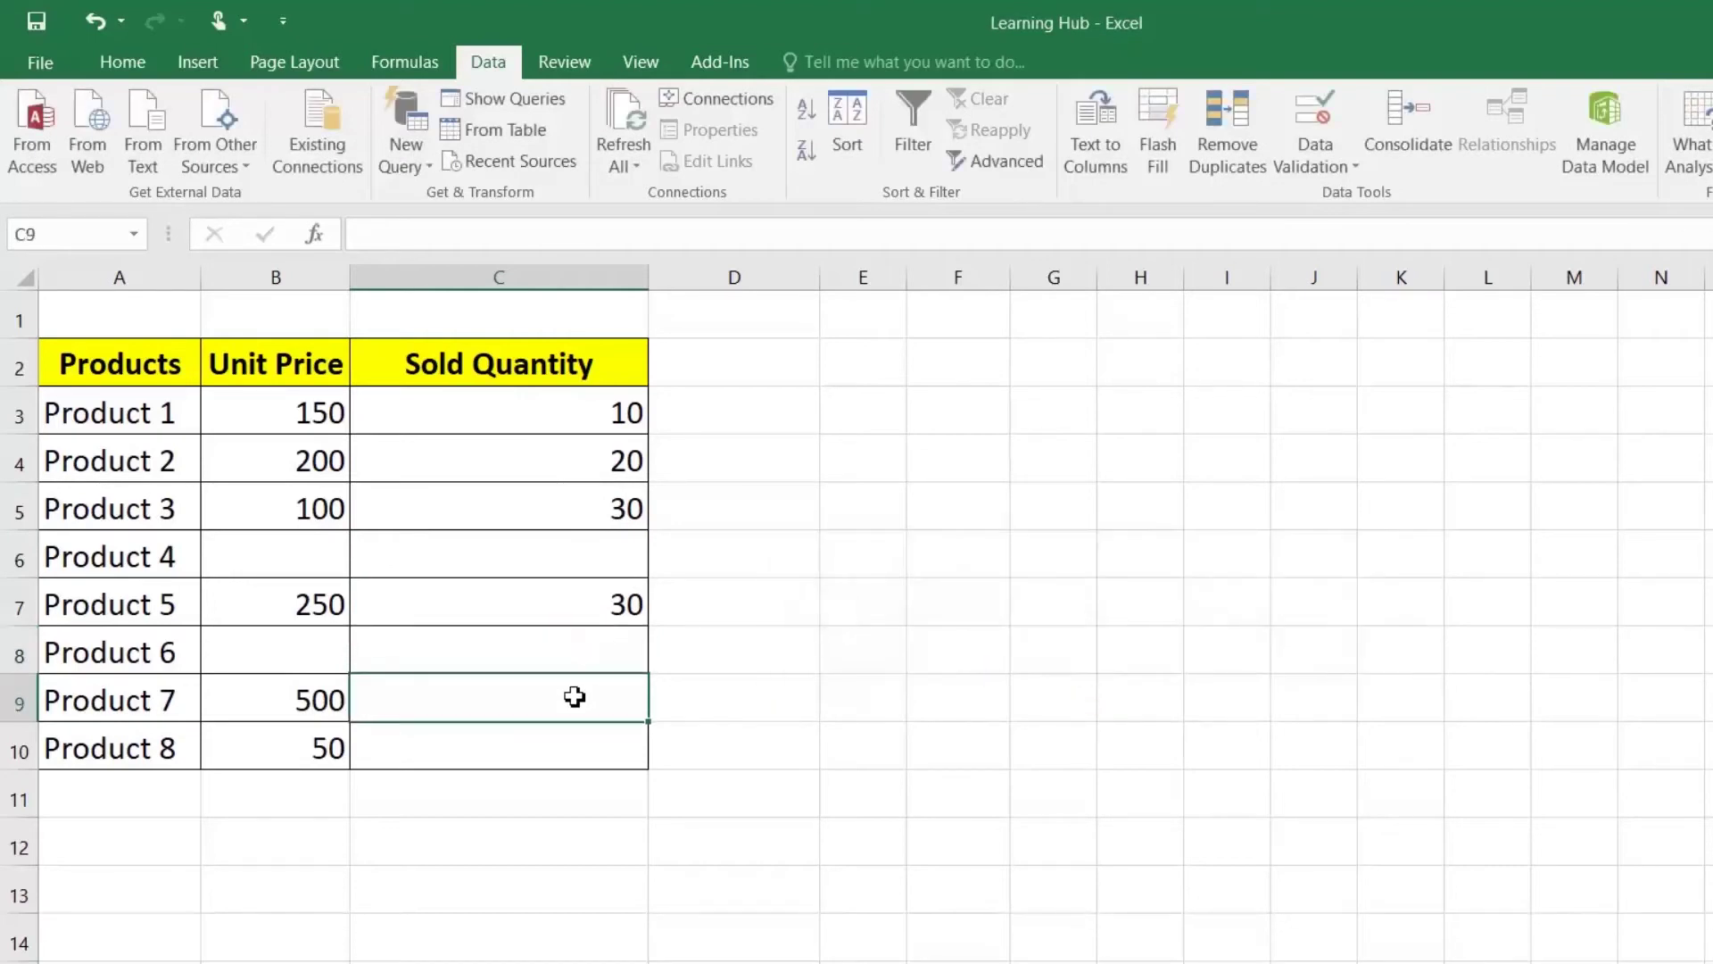
text(50)
key(Return)
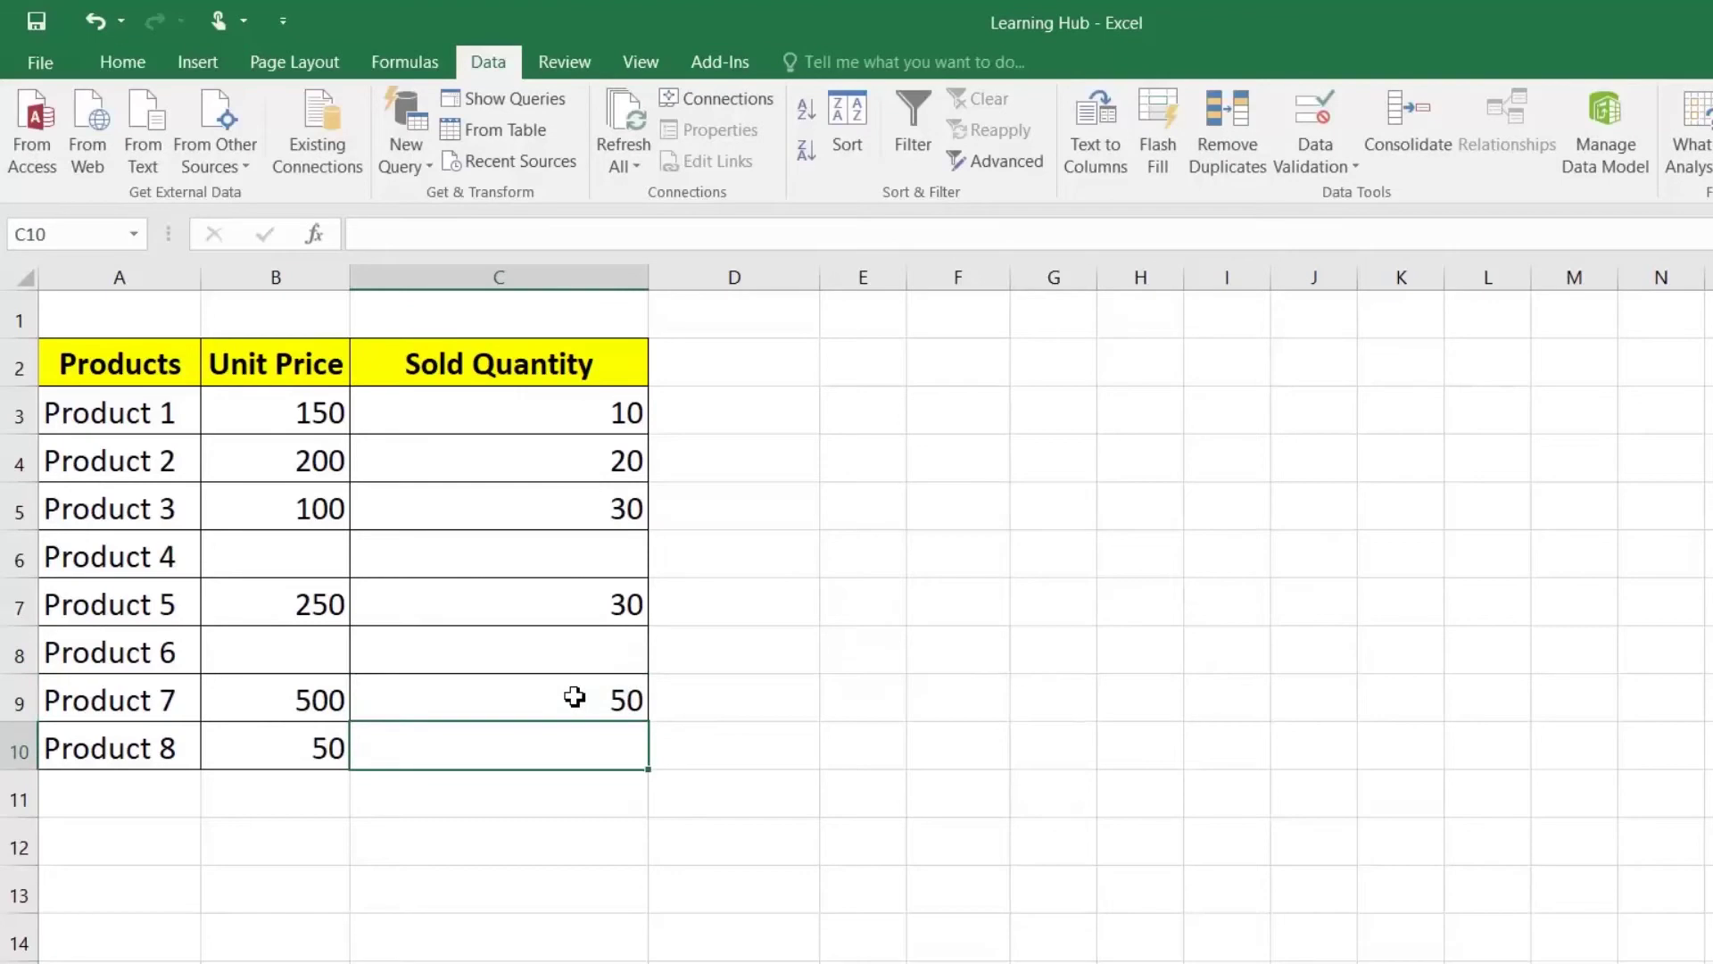
text(200)
key(Return)
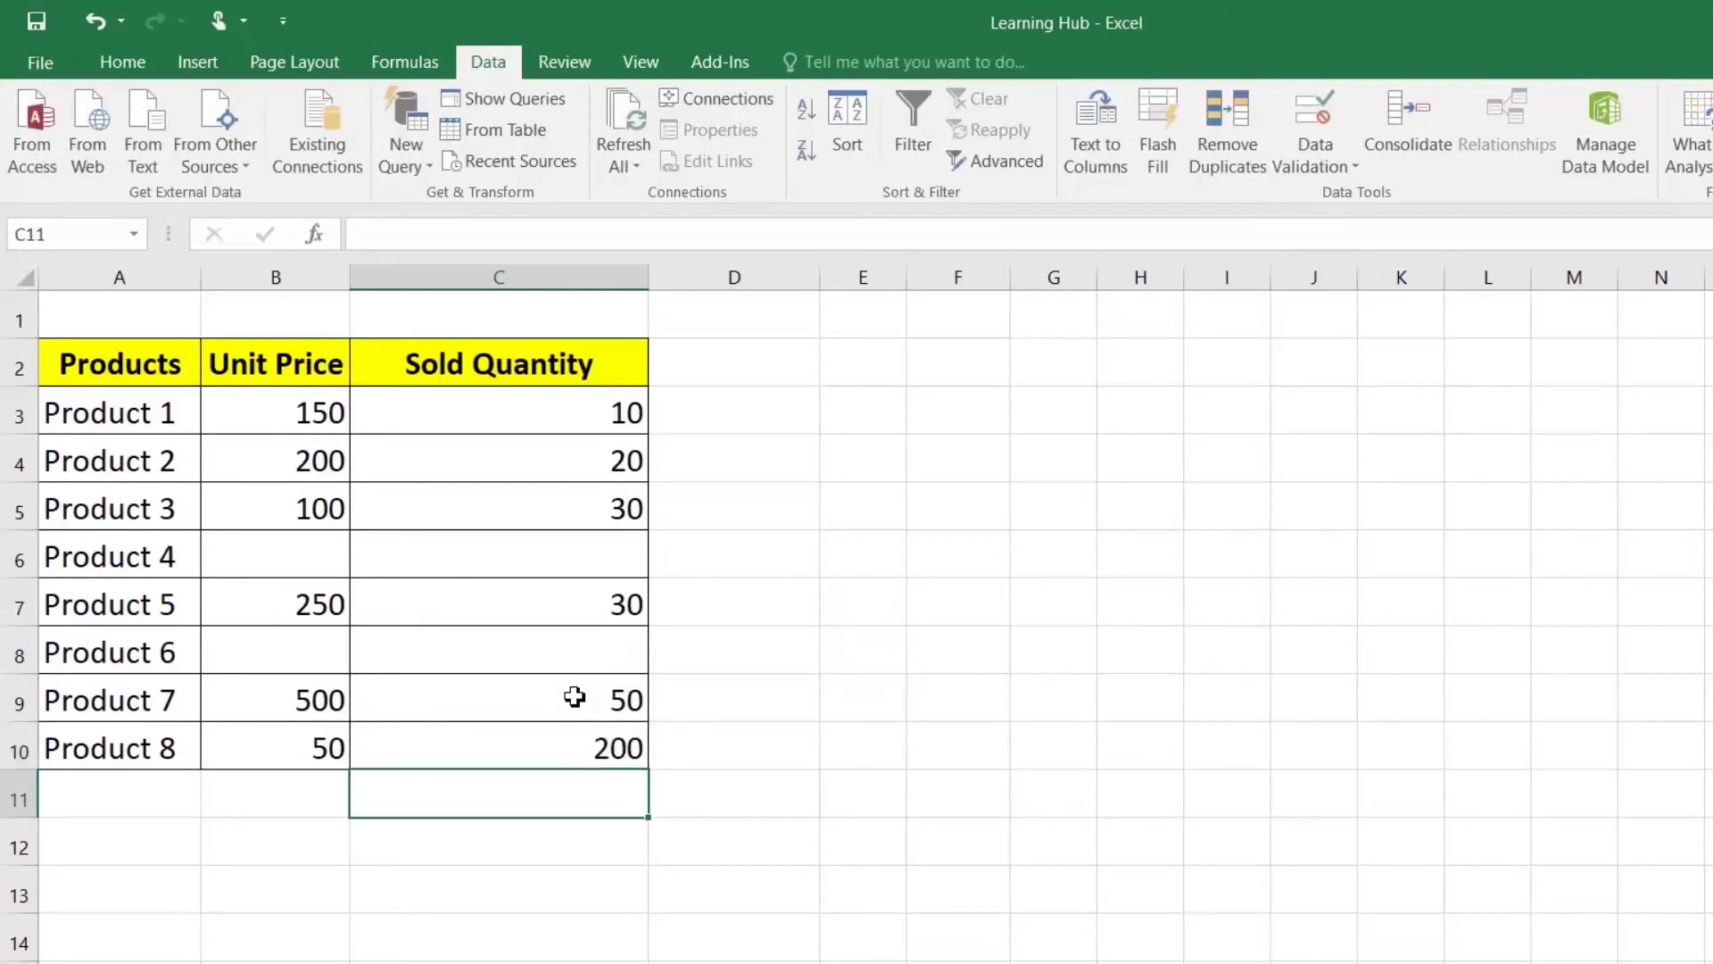
Step: Compare Product 4's empty Unit Price (B6) and Sold Quantity (C6) cells
click(581, 752)
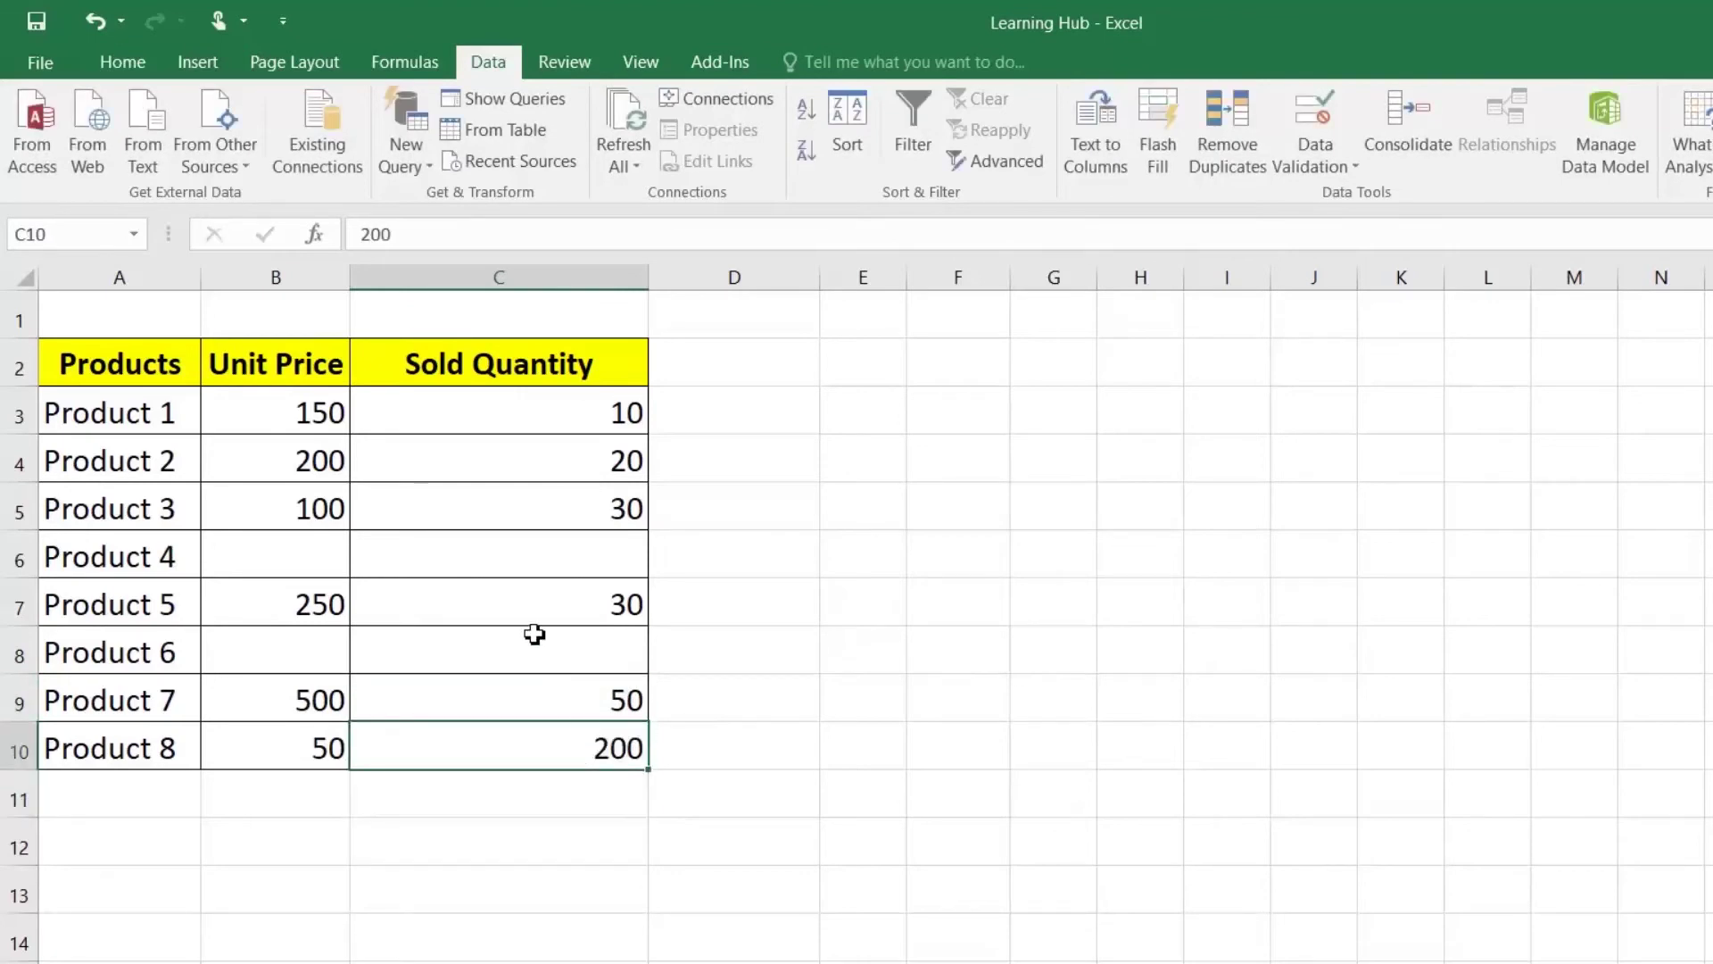
click(429, 555)
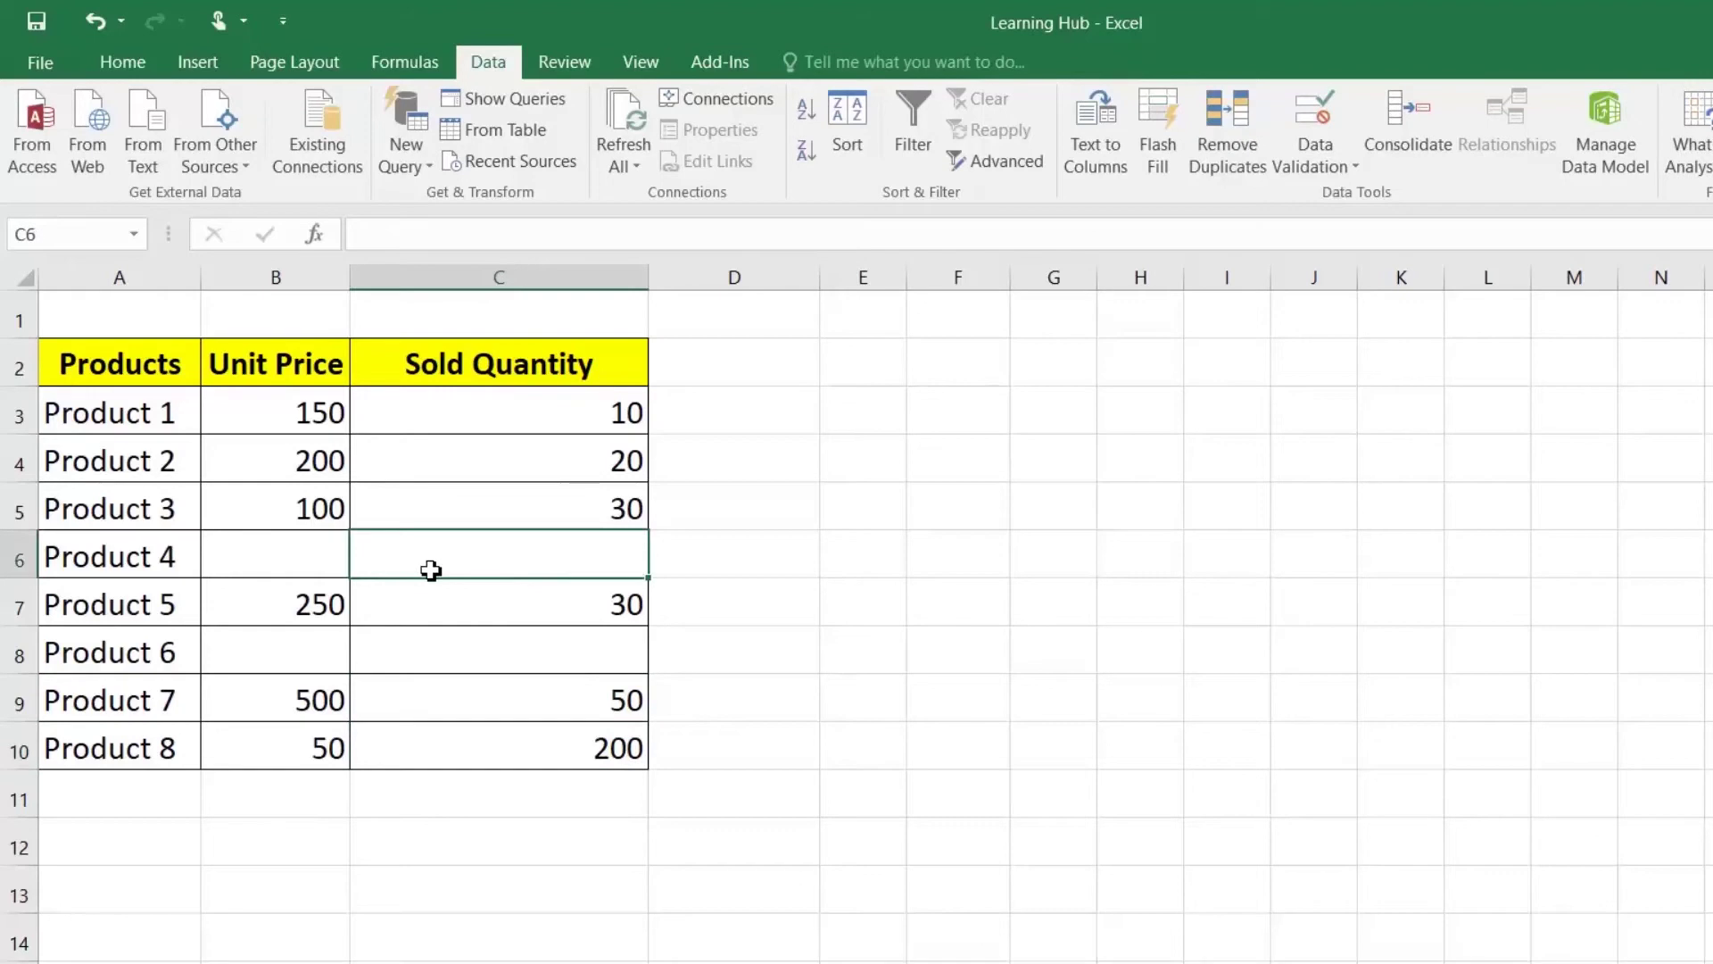
click(313, 553)
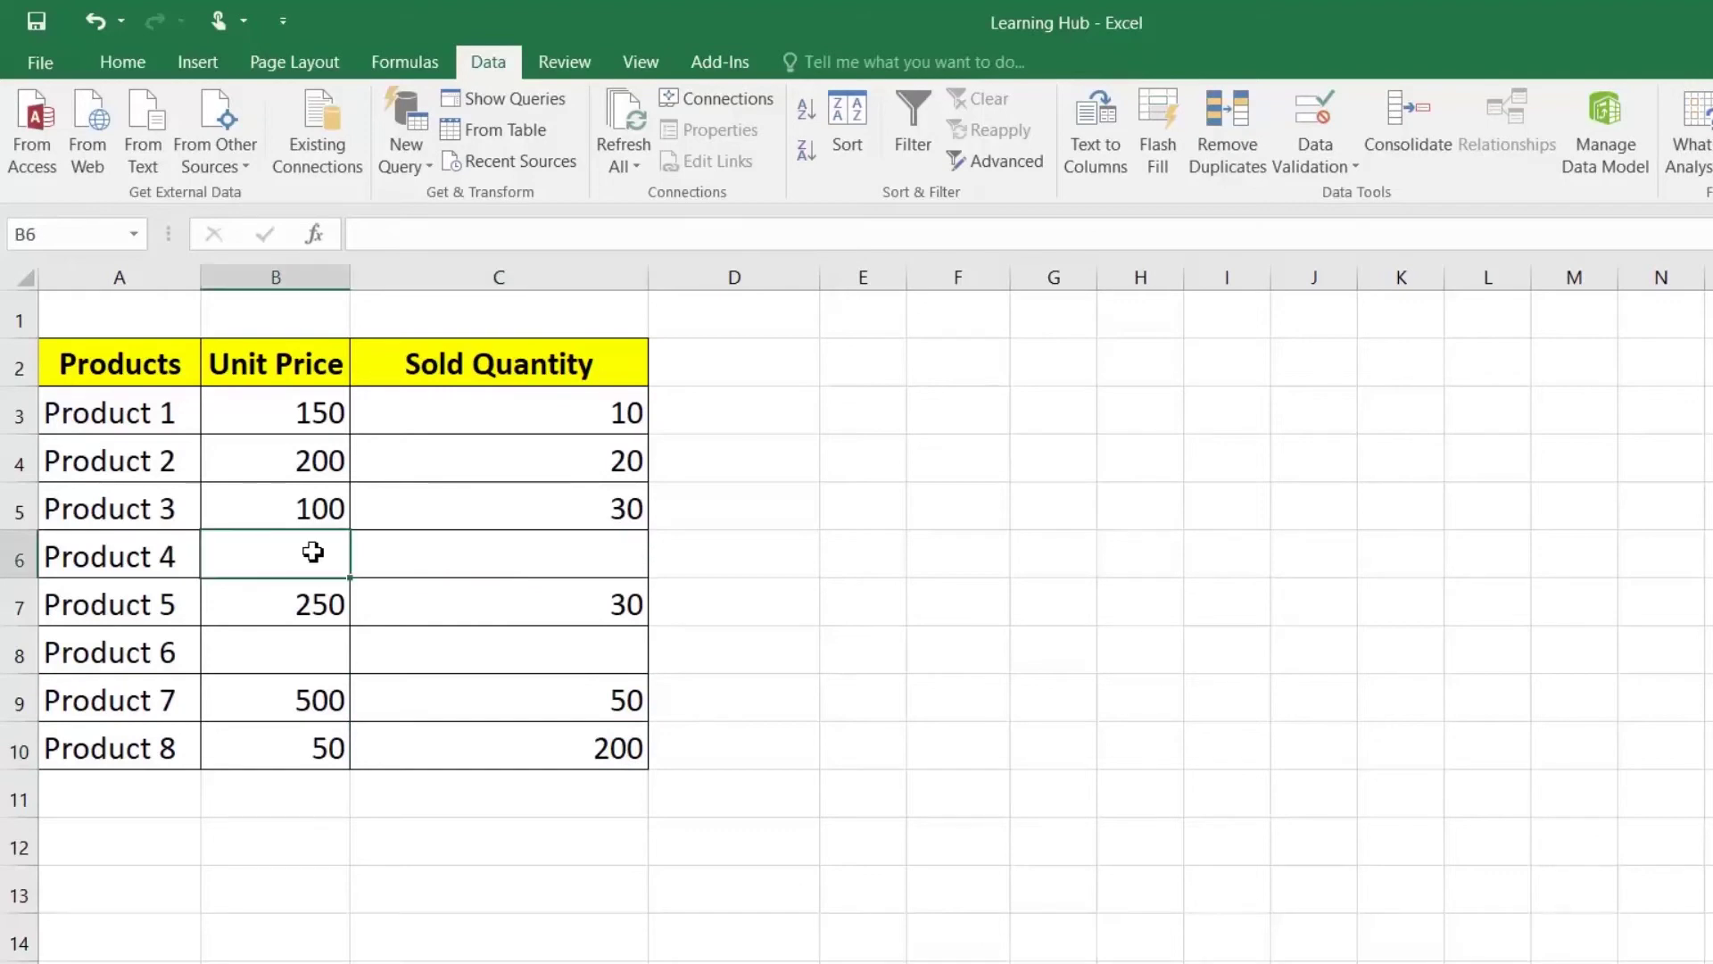
click(499, 551)
click(309, 547)
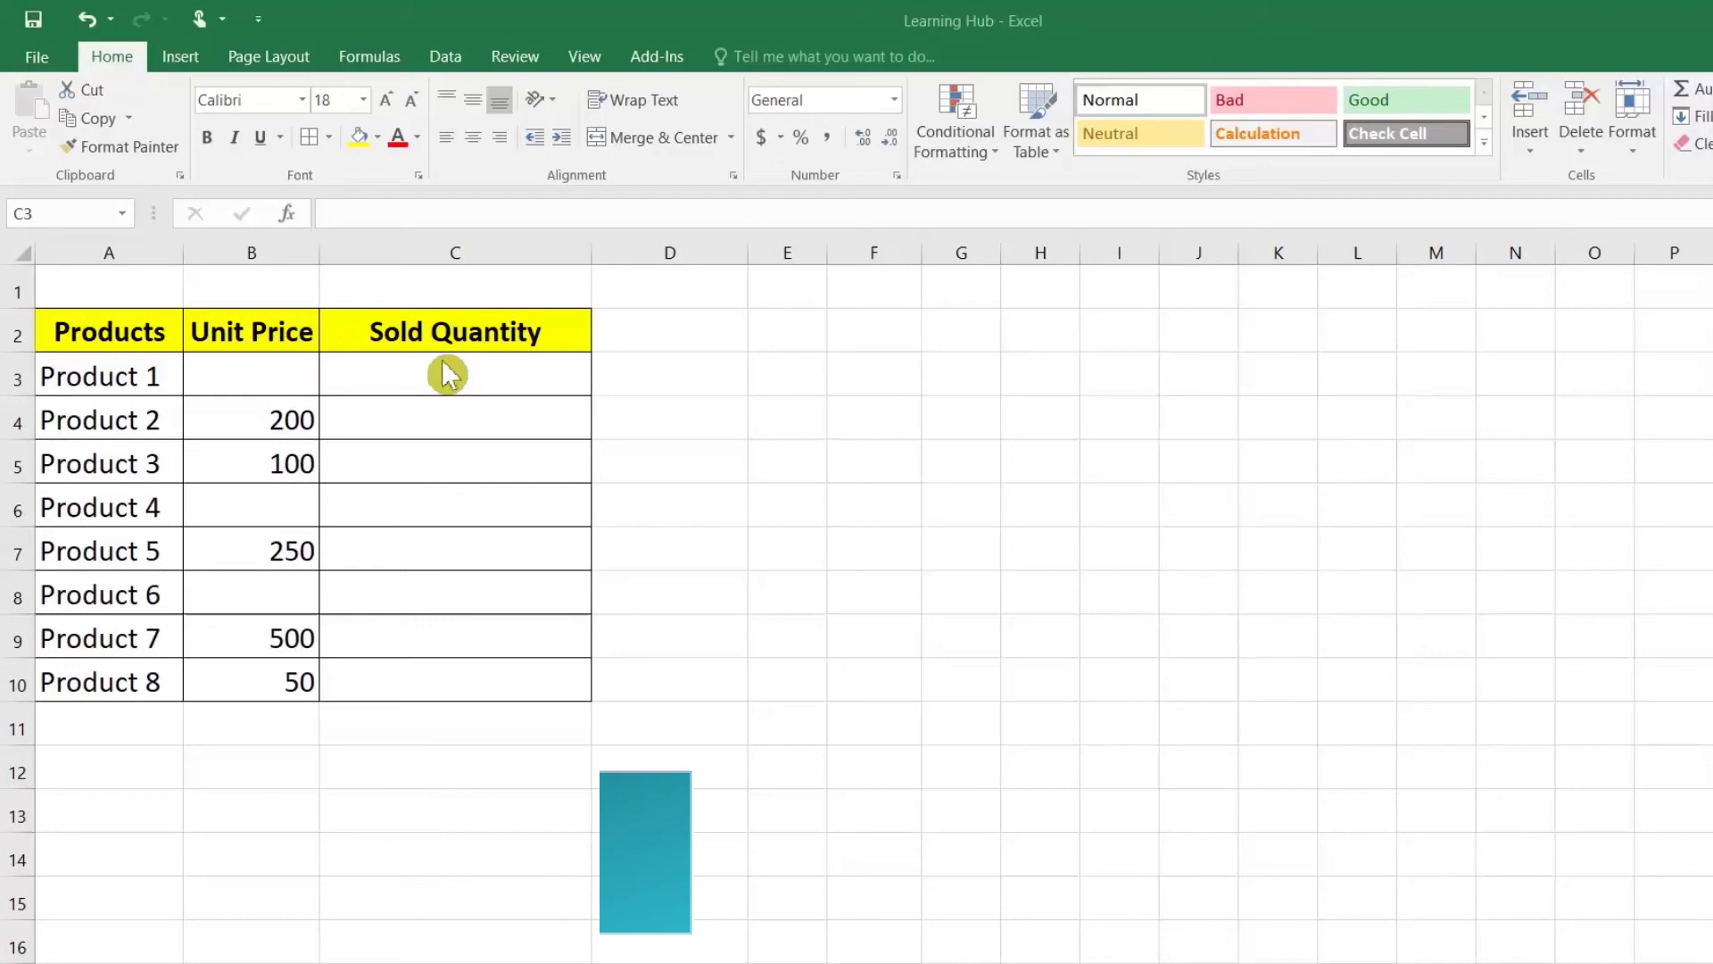
click(458, 381)
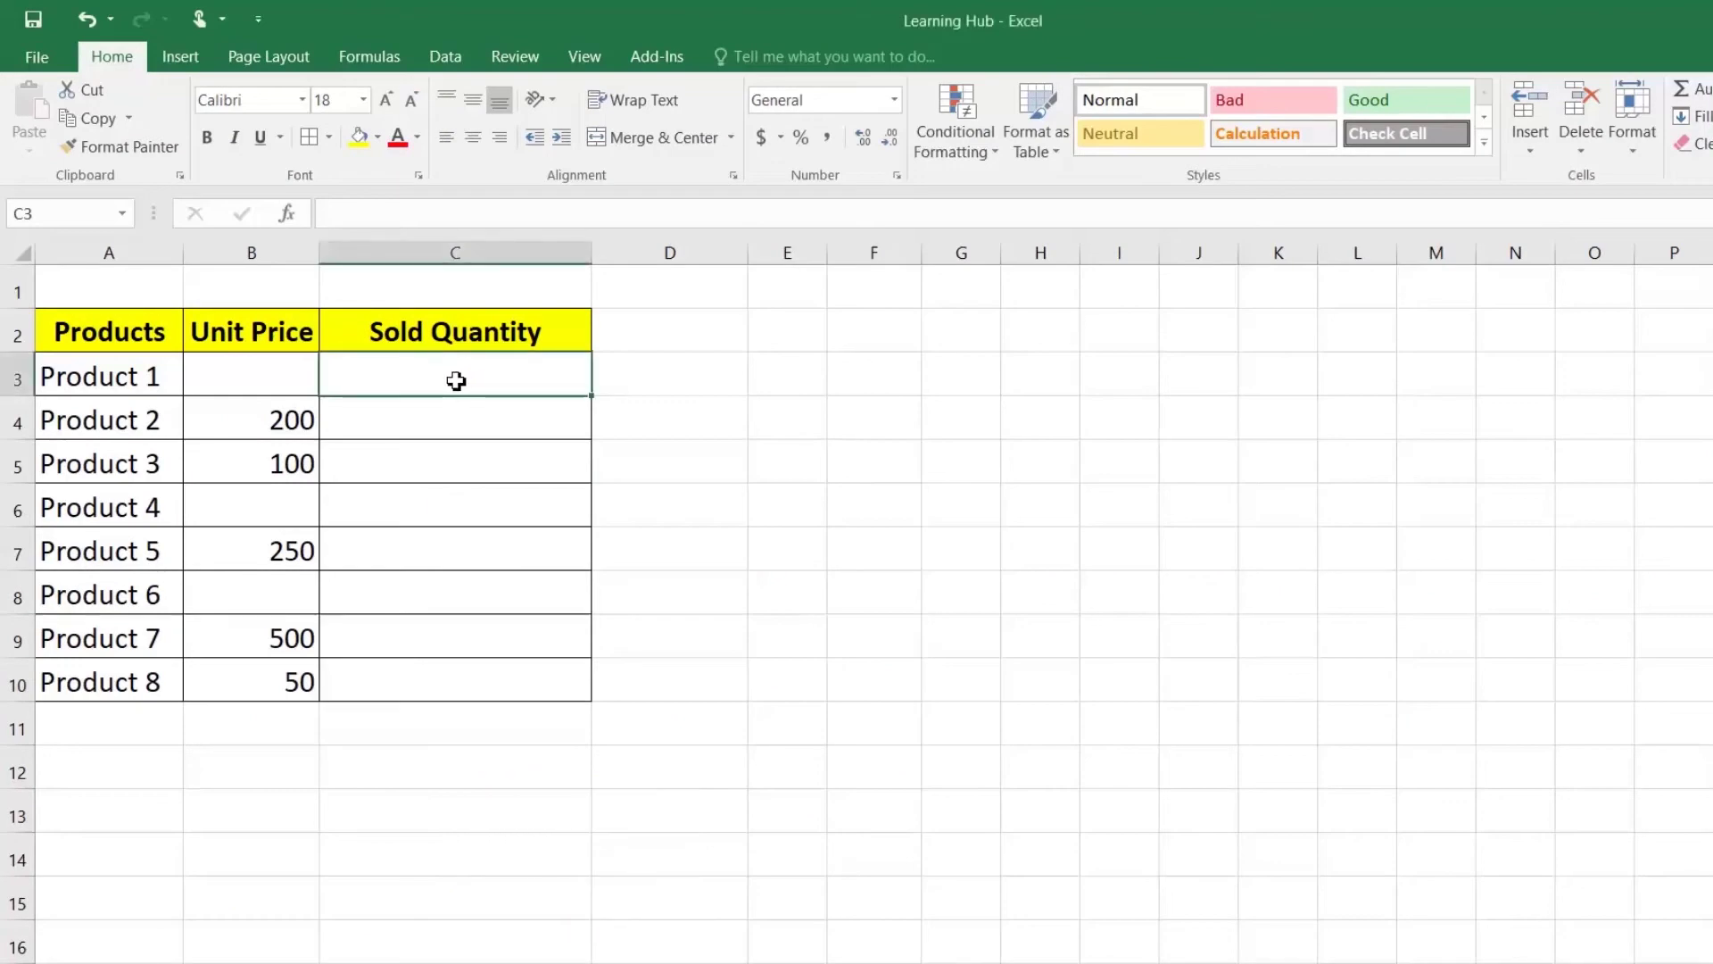
drag(425, 375, 429, 693)
click(416, 365)
click(286, 383)
click(448, 384)
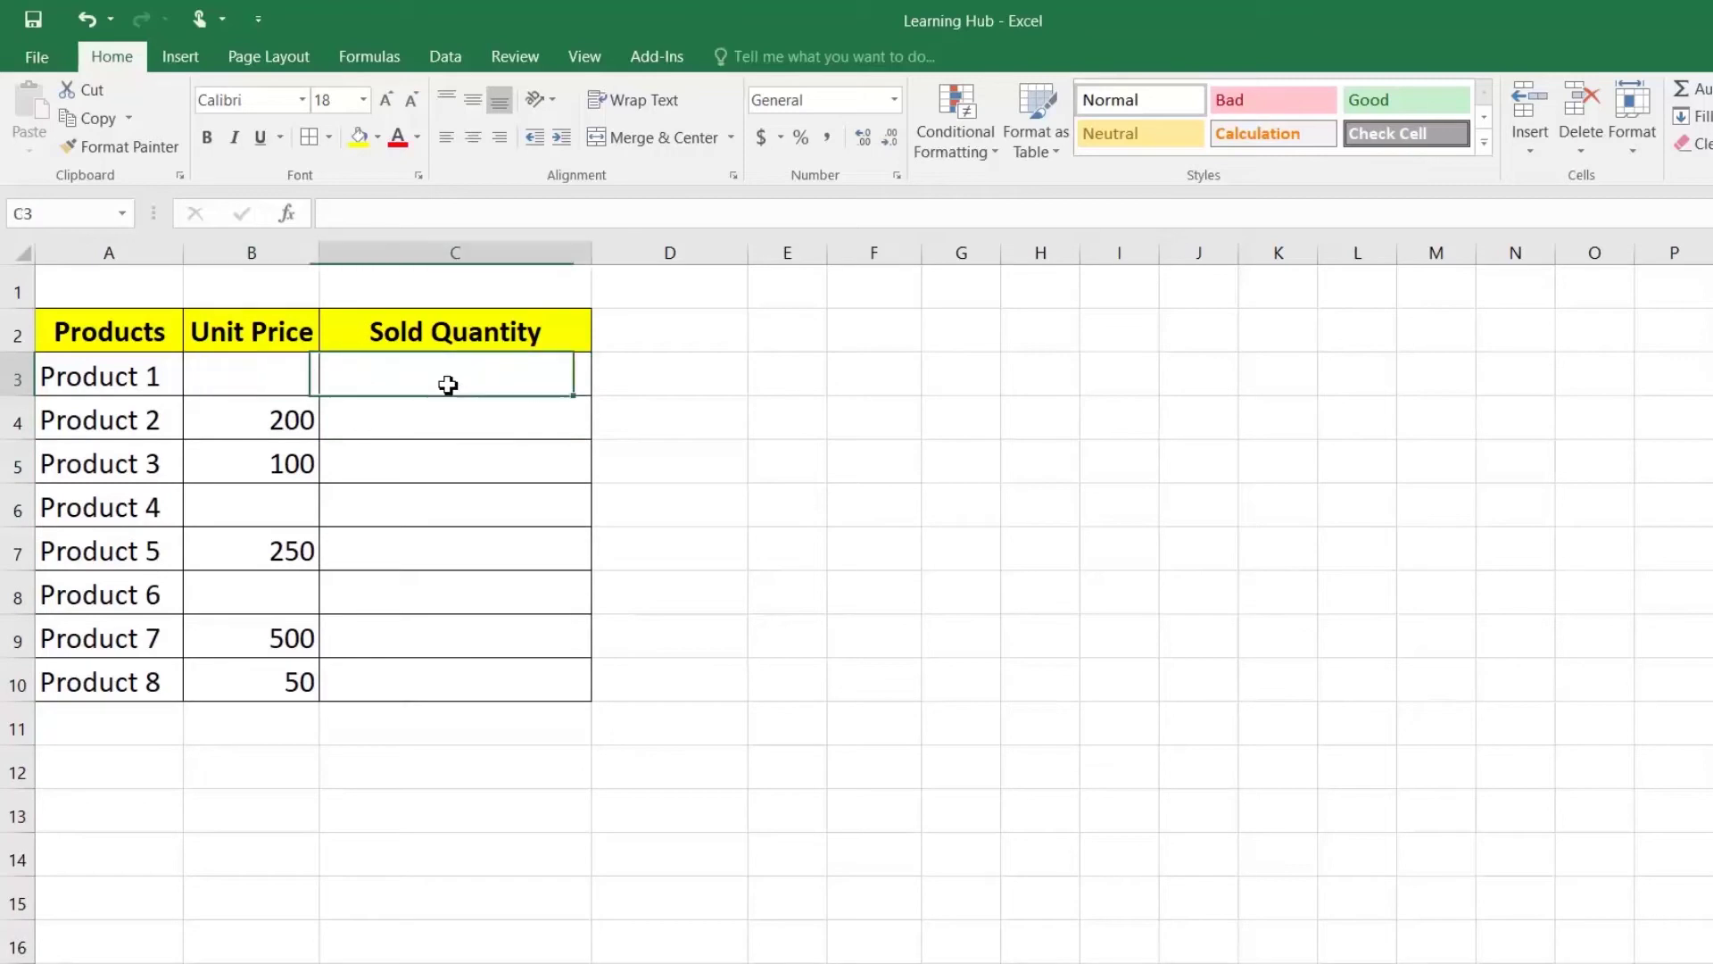
text(10)
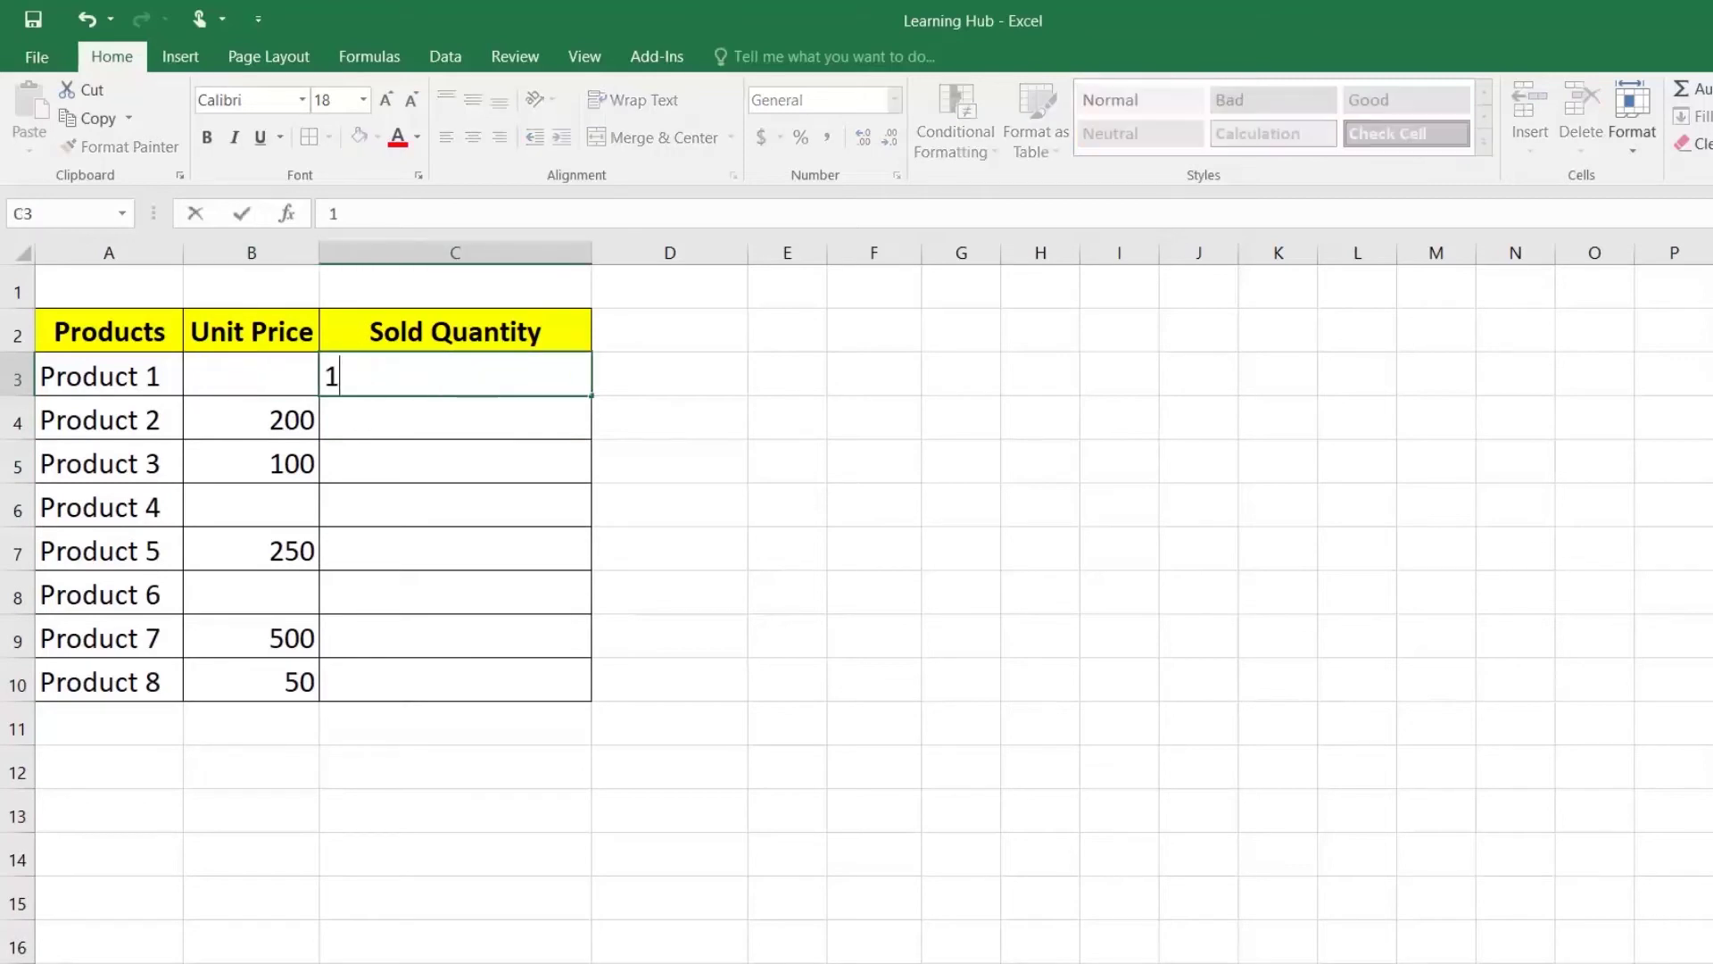
key(Return)
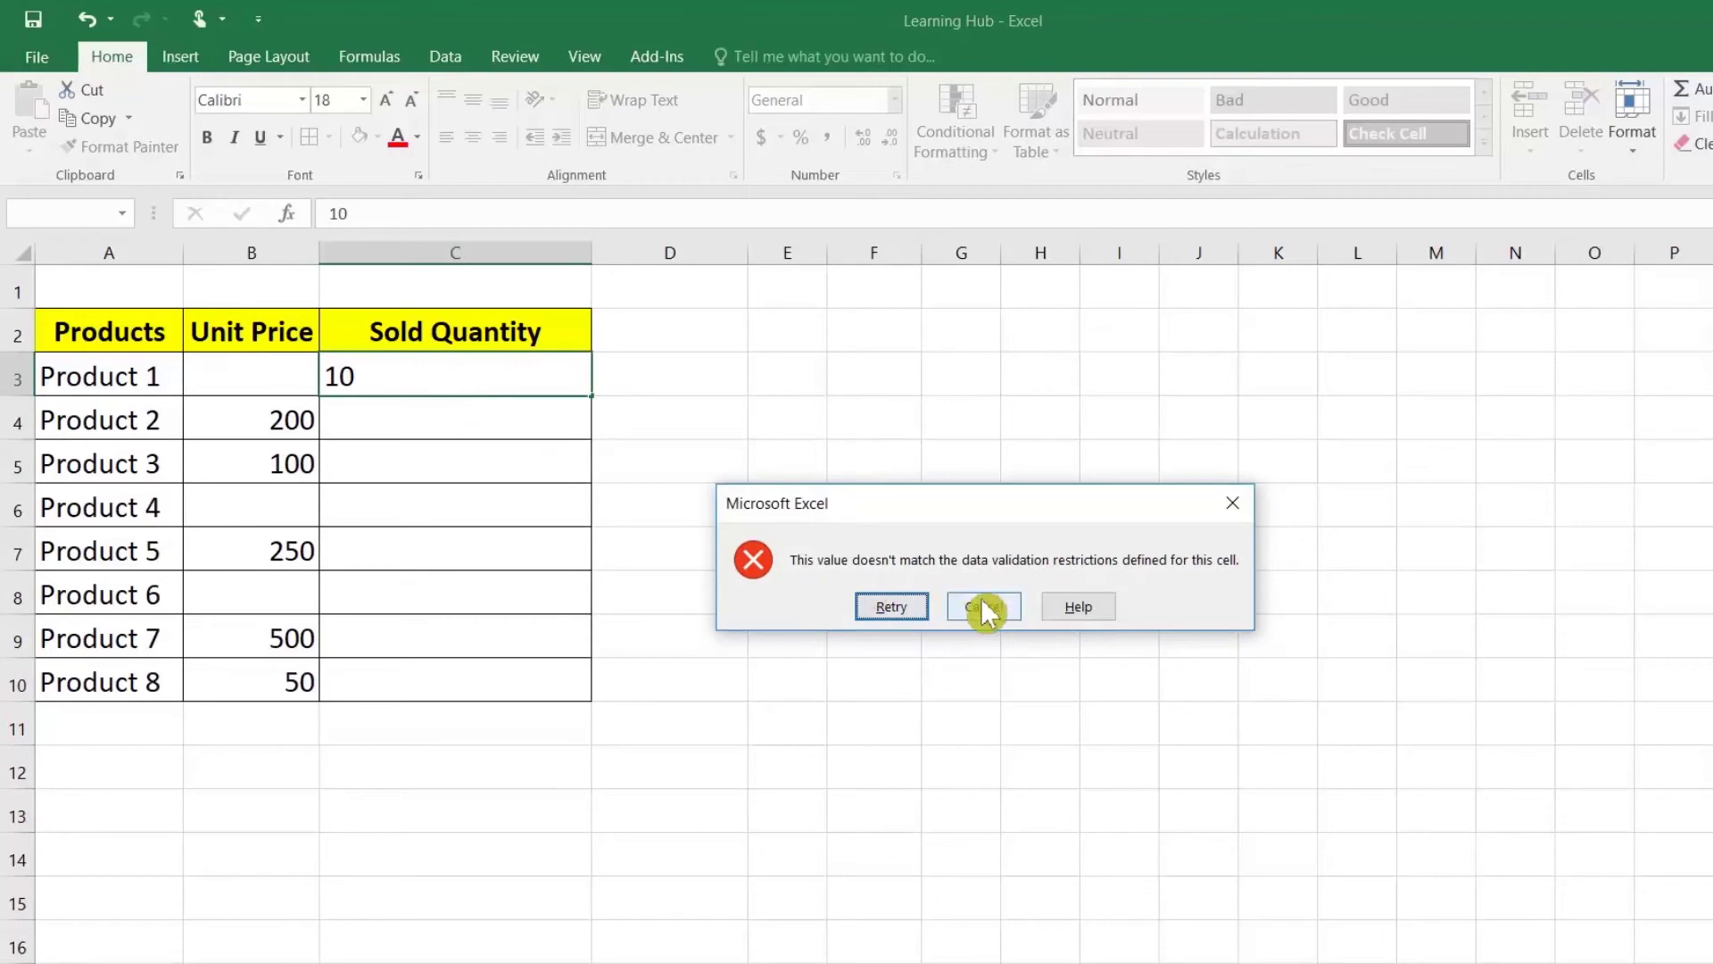
click(985, 607)
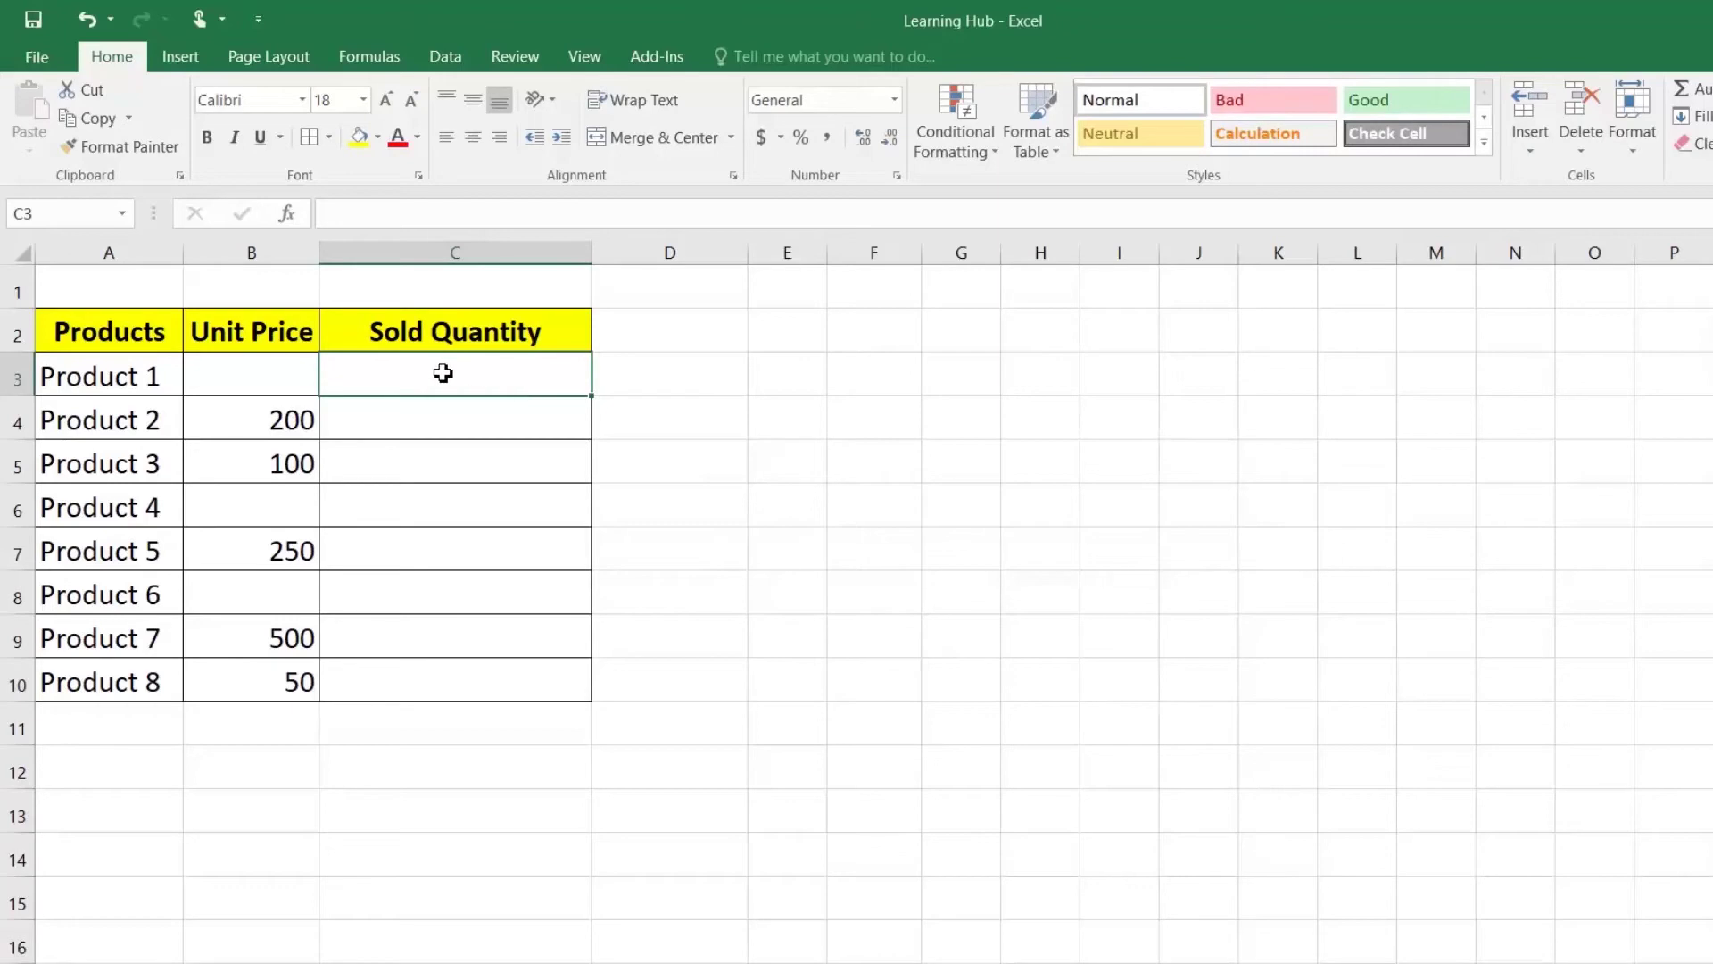
Step: Give C3's validation an error alert titled 'Unit Price Error': 'Please Maintain Unit Price in order to enter sold quantity'
click(467, 57)
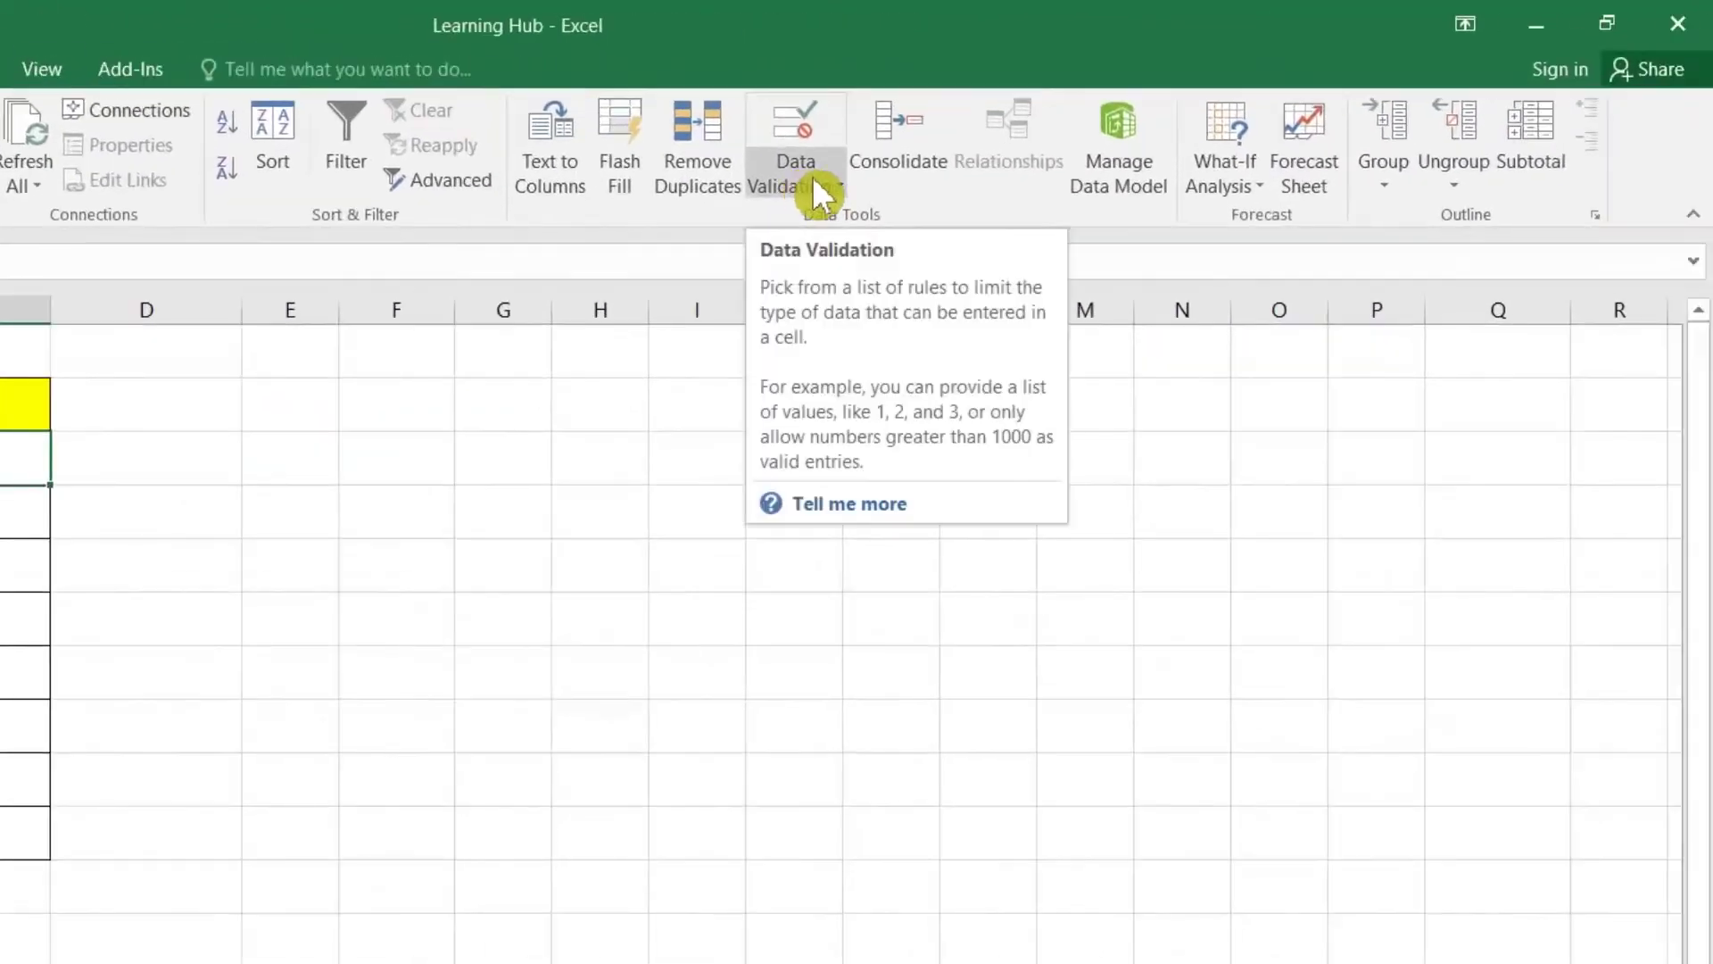
click(812, 175)
click(813, 219)
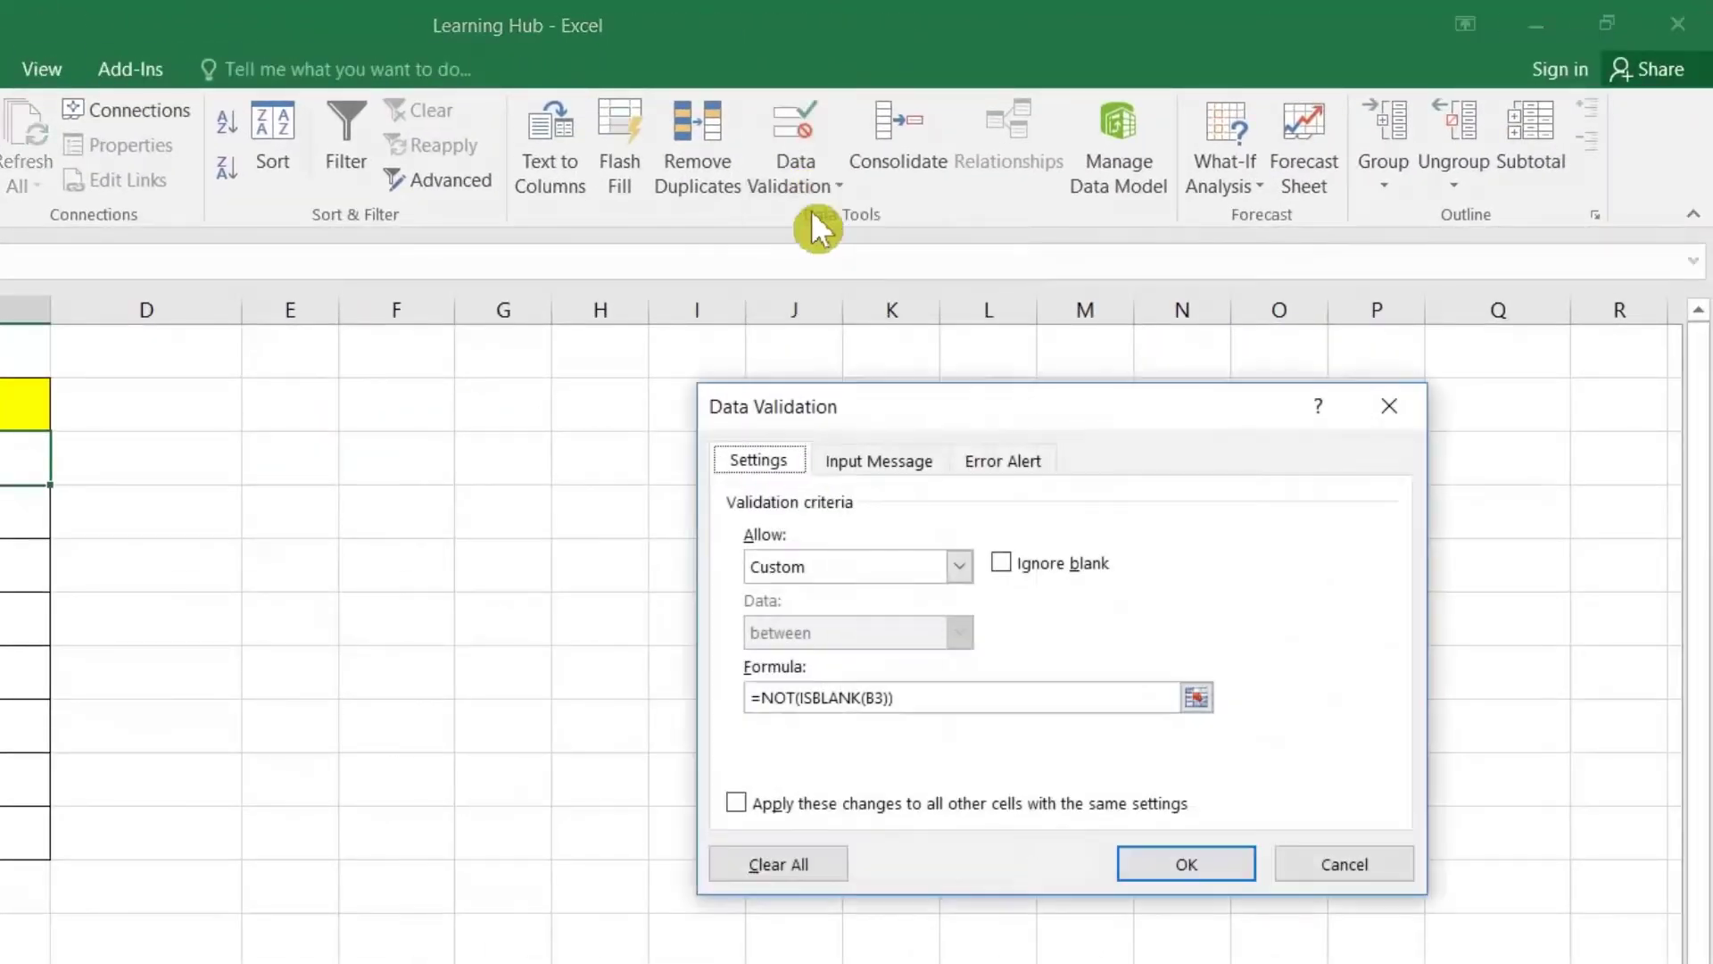
click(1017, 459)
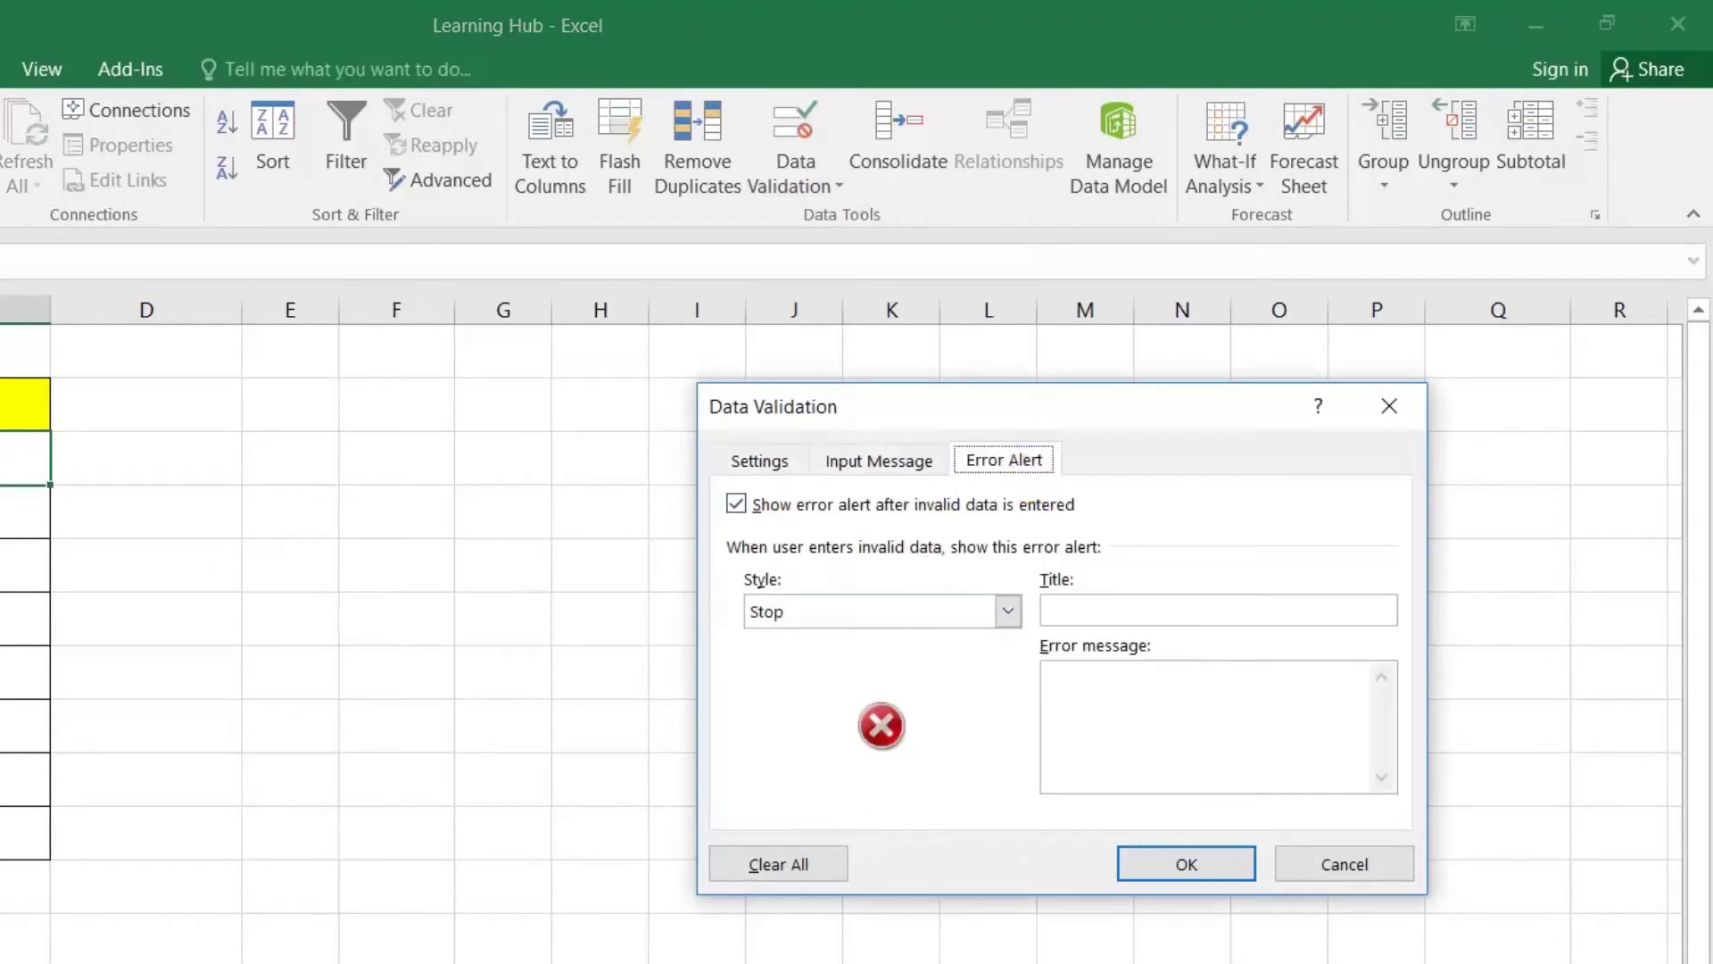
click(1126, 611)
text(Unit Price Error)
click(1143, 702)
text(Pleaes)
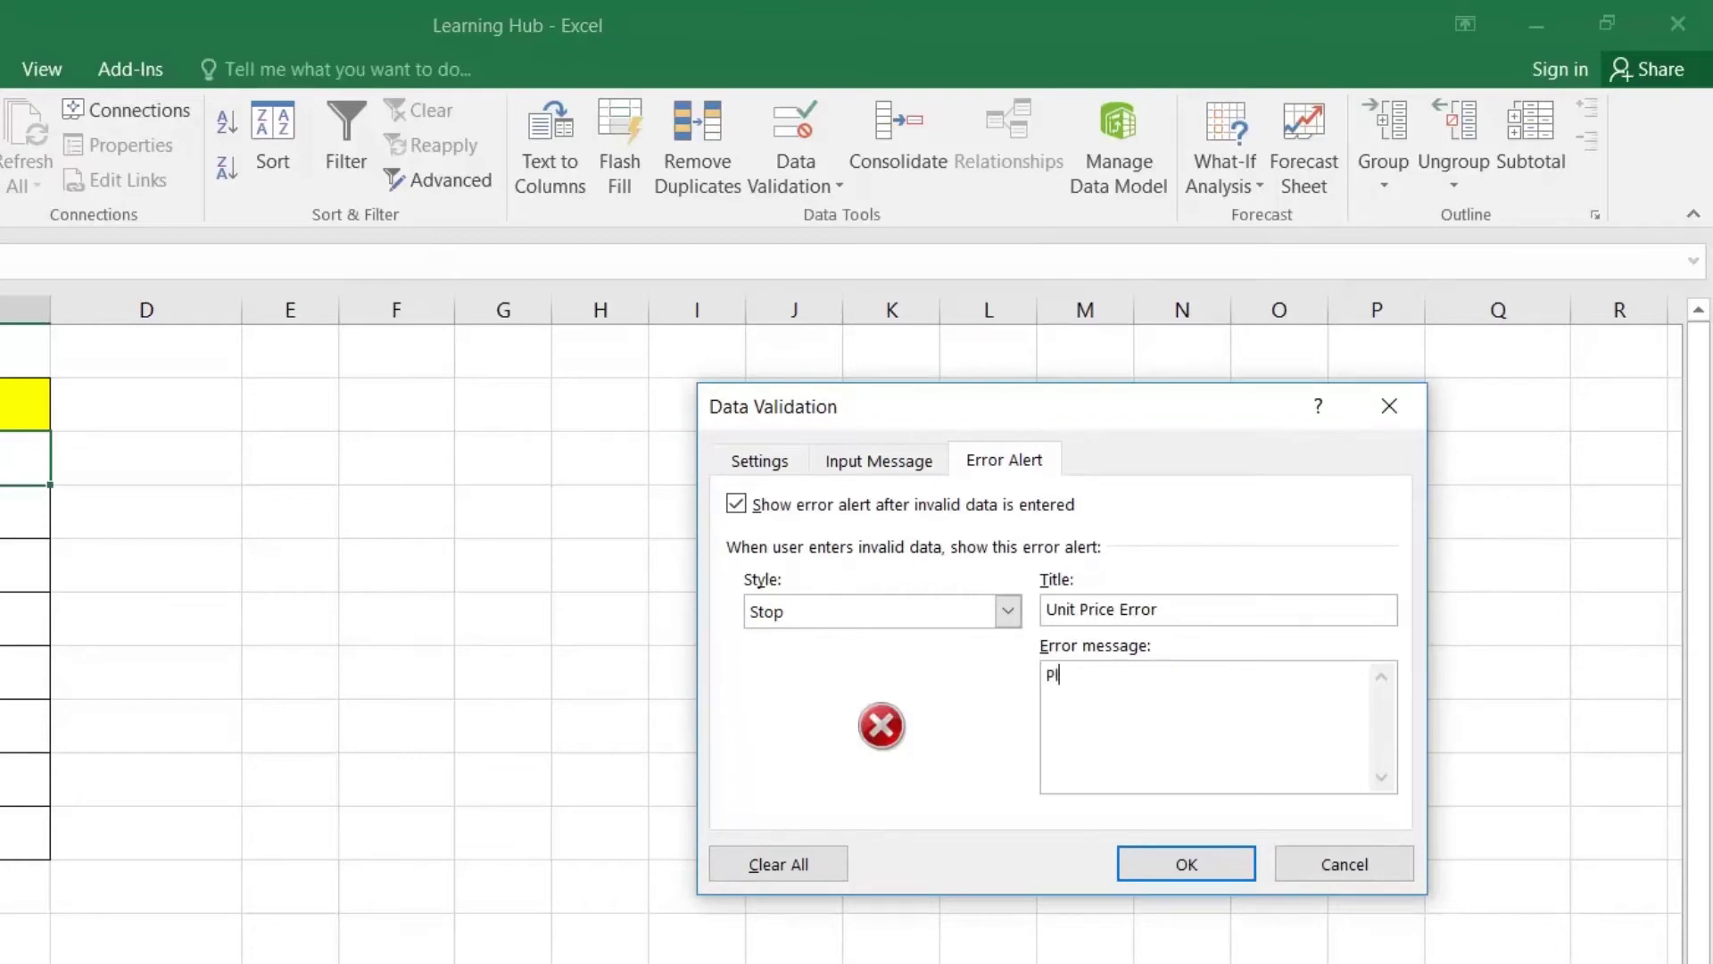
key(BackSpace)
key(BackSpace)
text(se Maintain Unit Price)
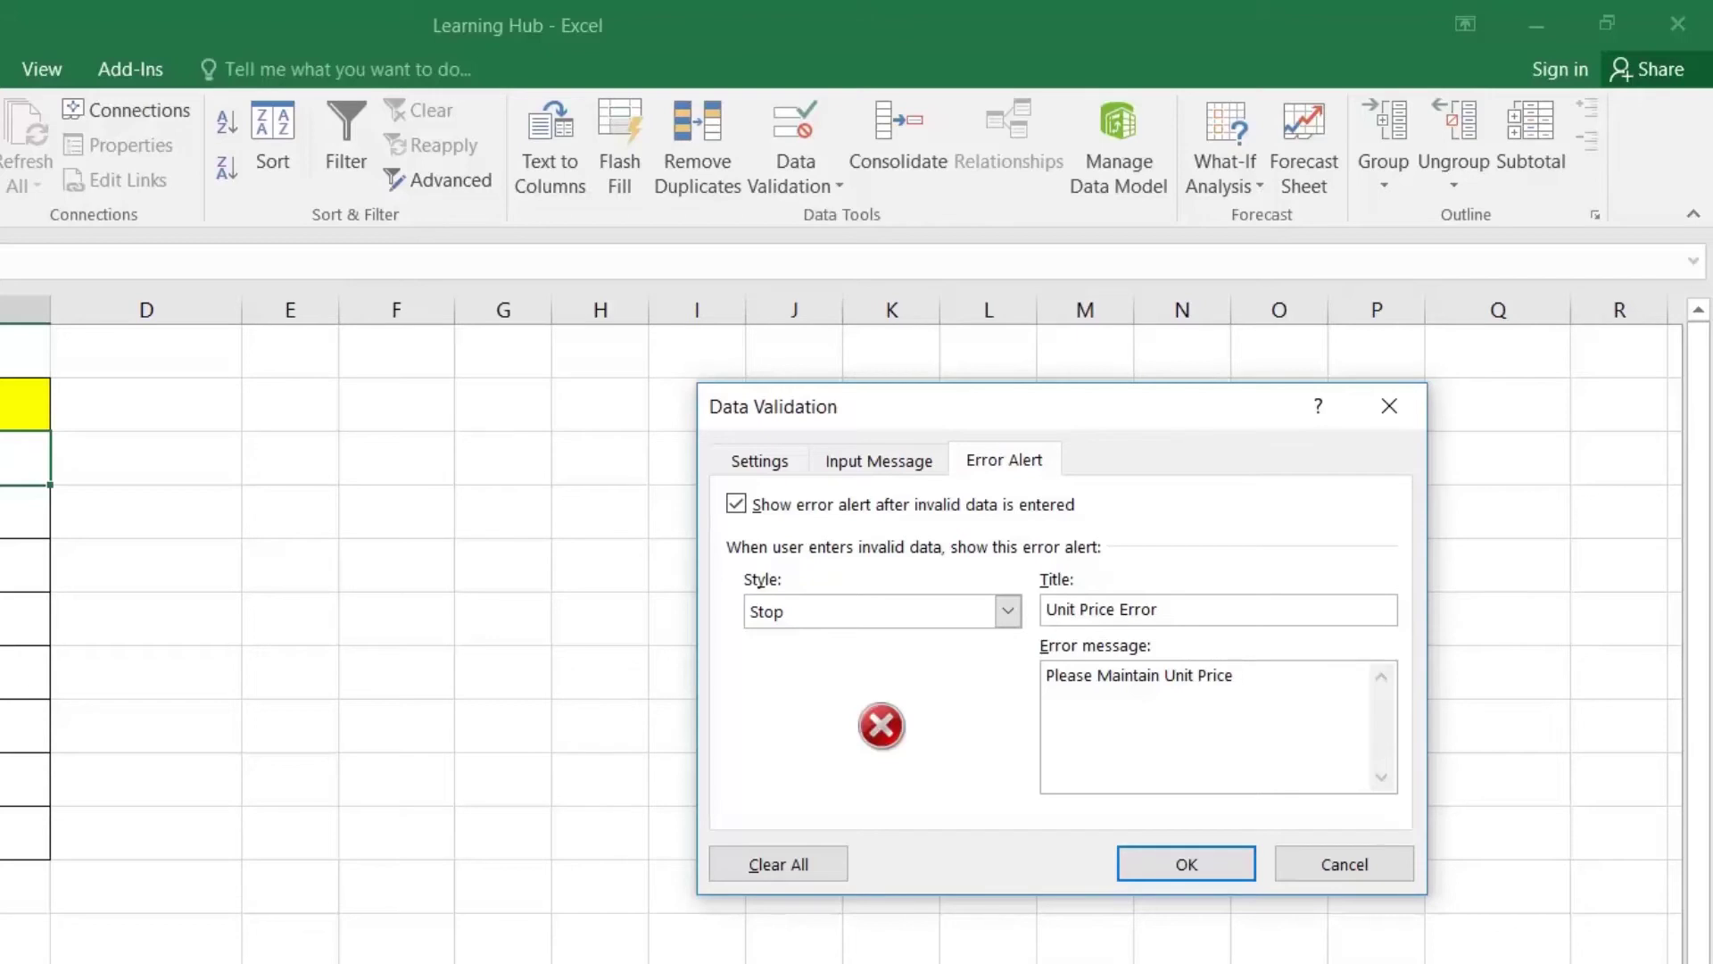
text( in order to enter sold quantity.)
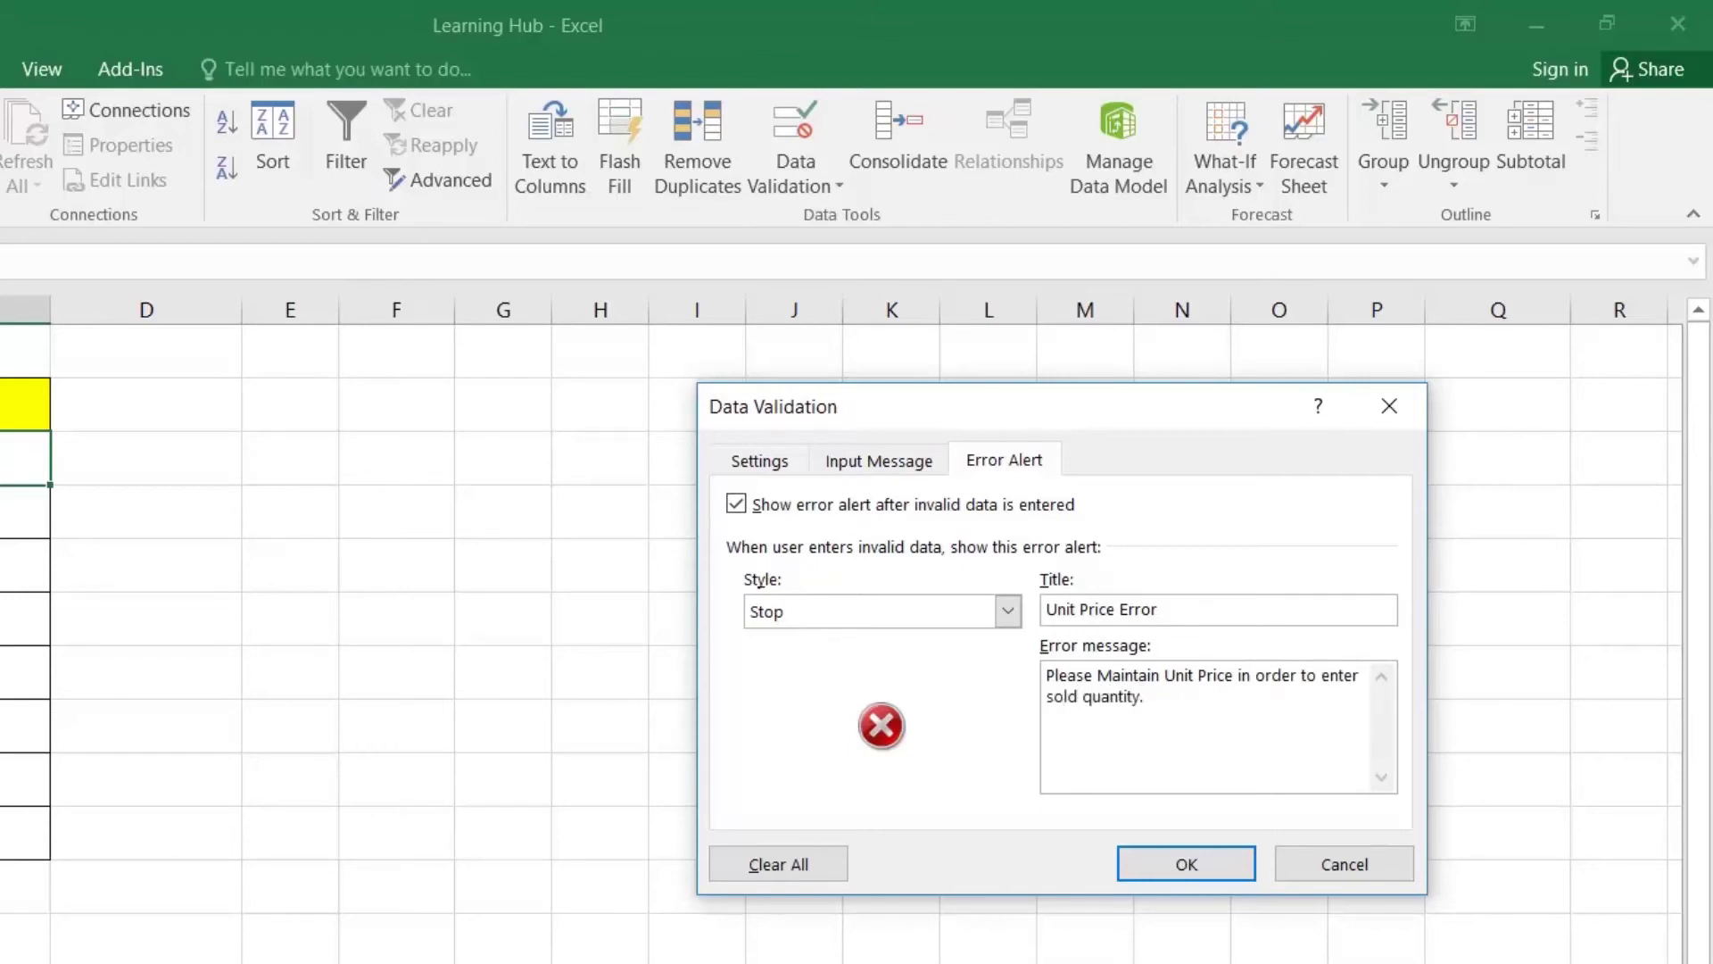
click(1196, 867)
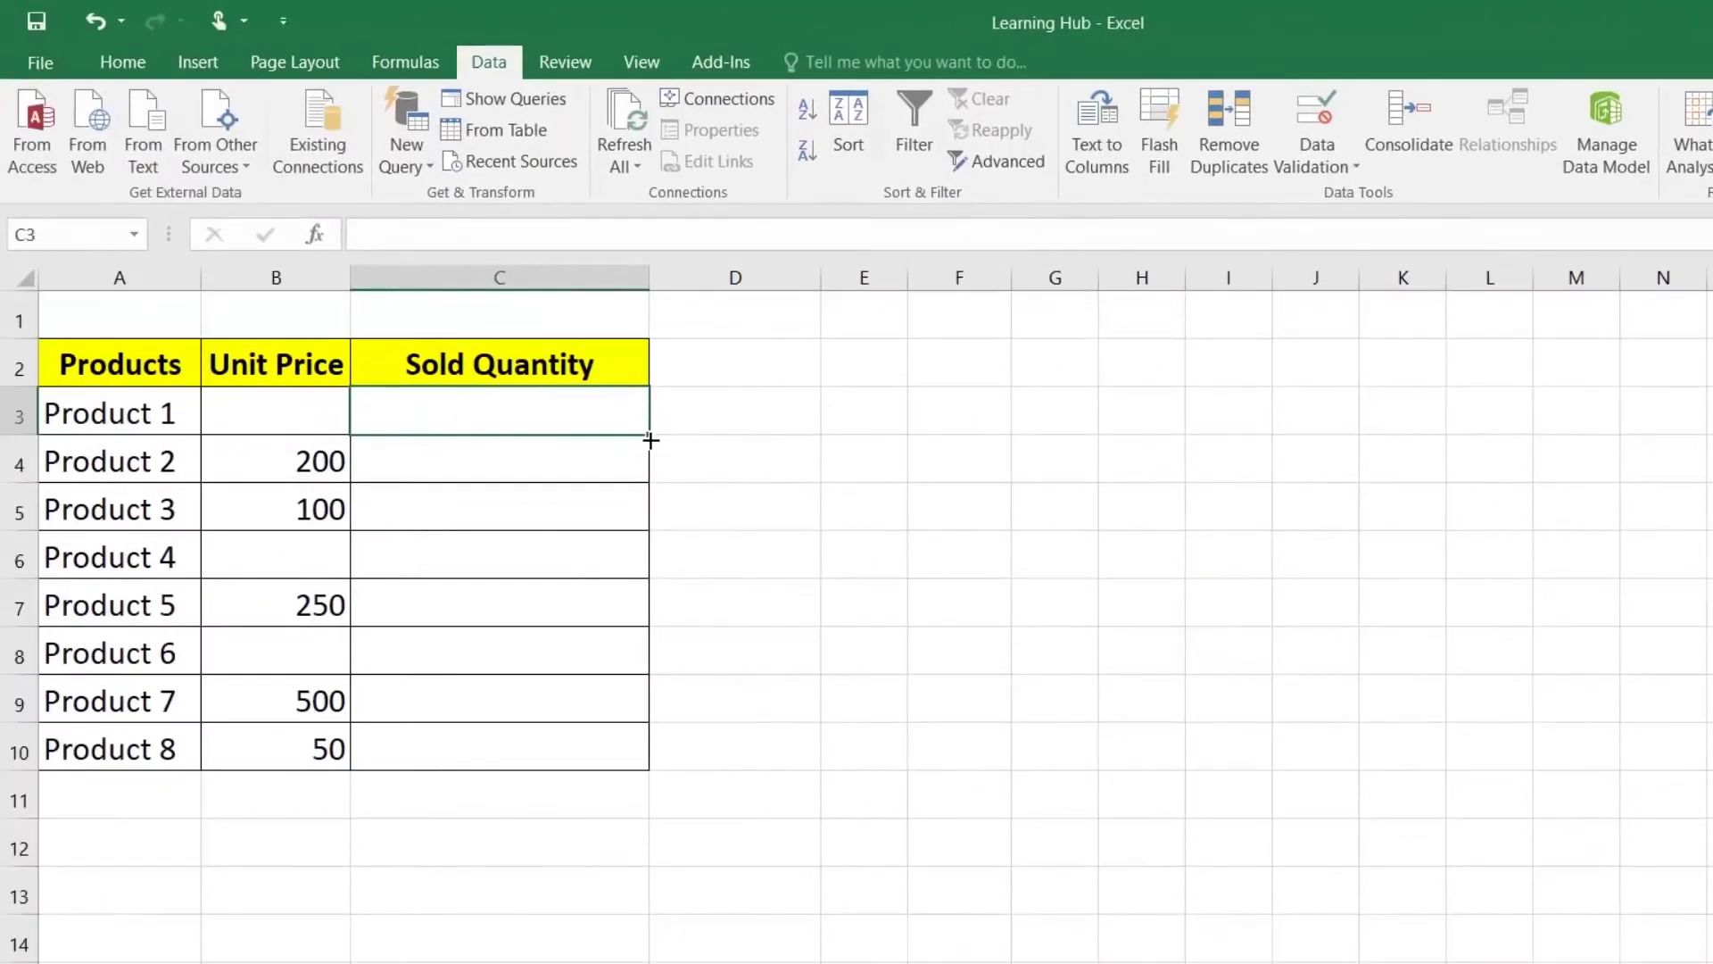
Step: Copy the rule down to C10, then try 20 in C3, which is refused and cancelled
drag(650, 440, 598, 766)
click(504, 419)
text(20)
key(Return)
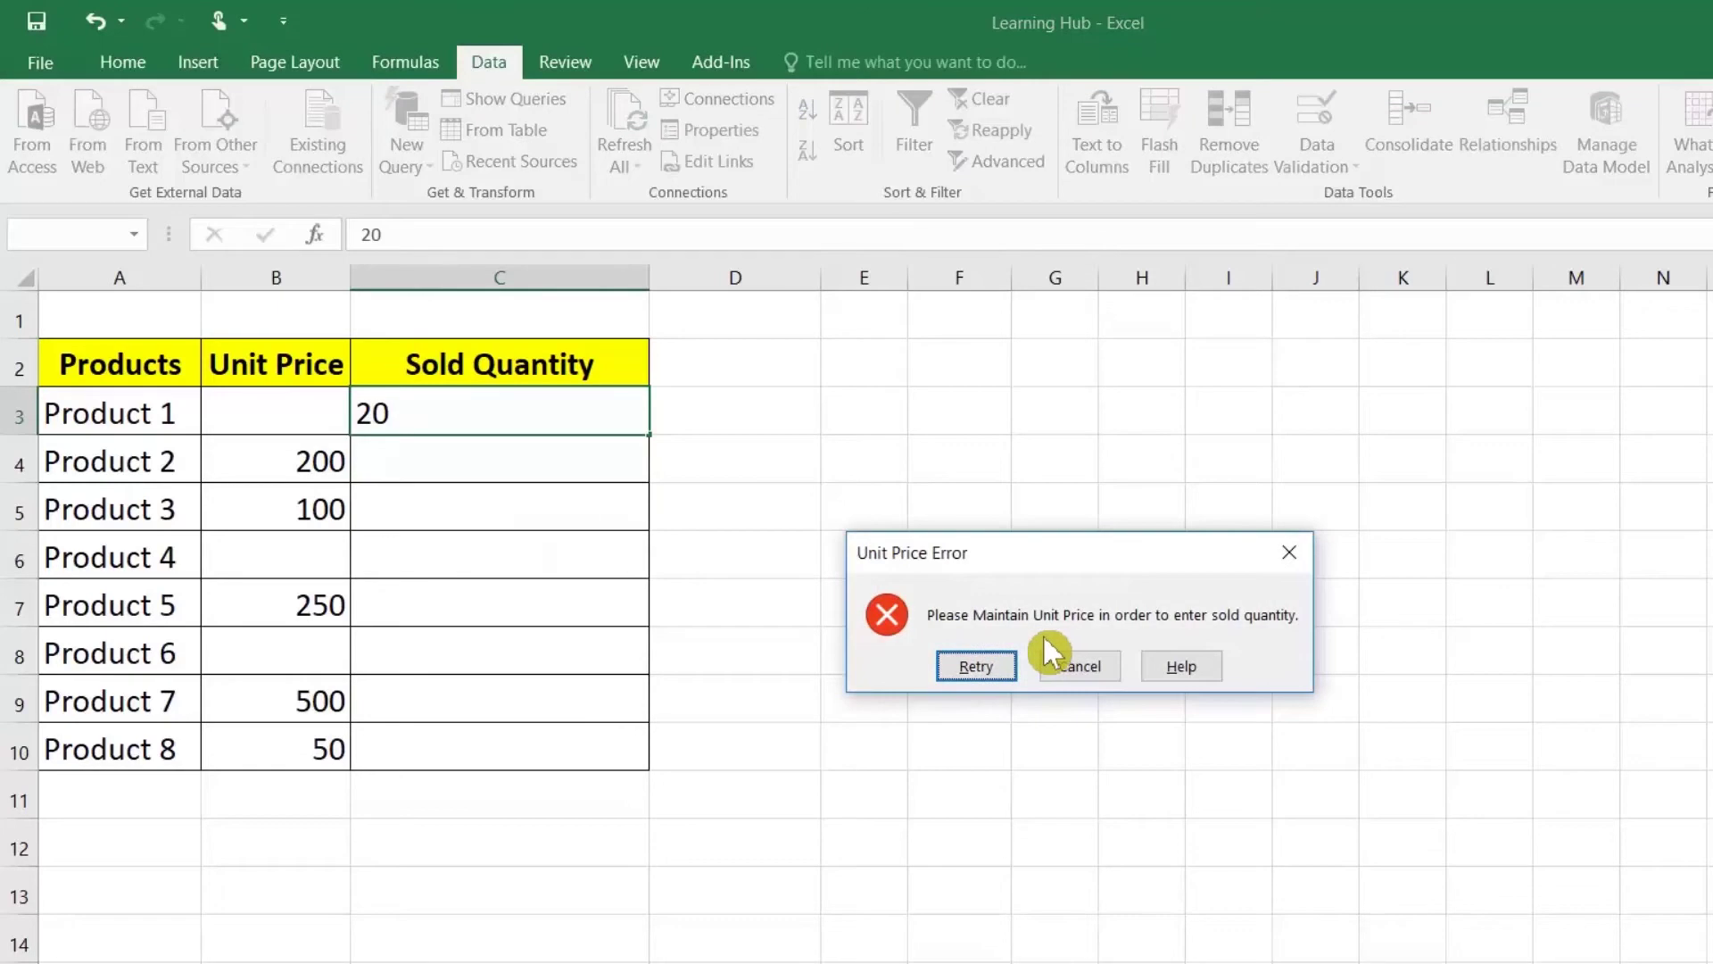
click(983, 666)
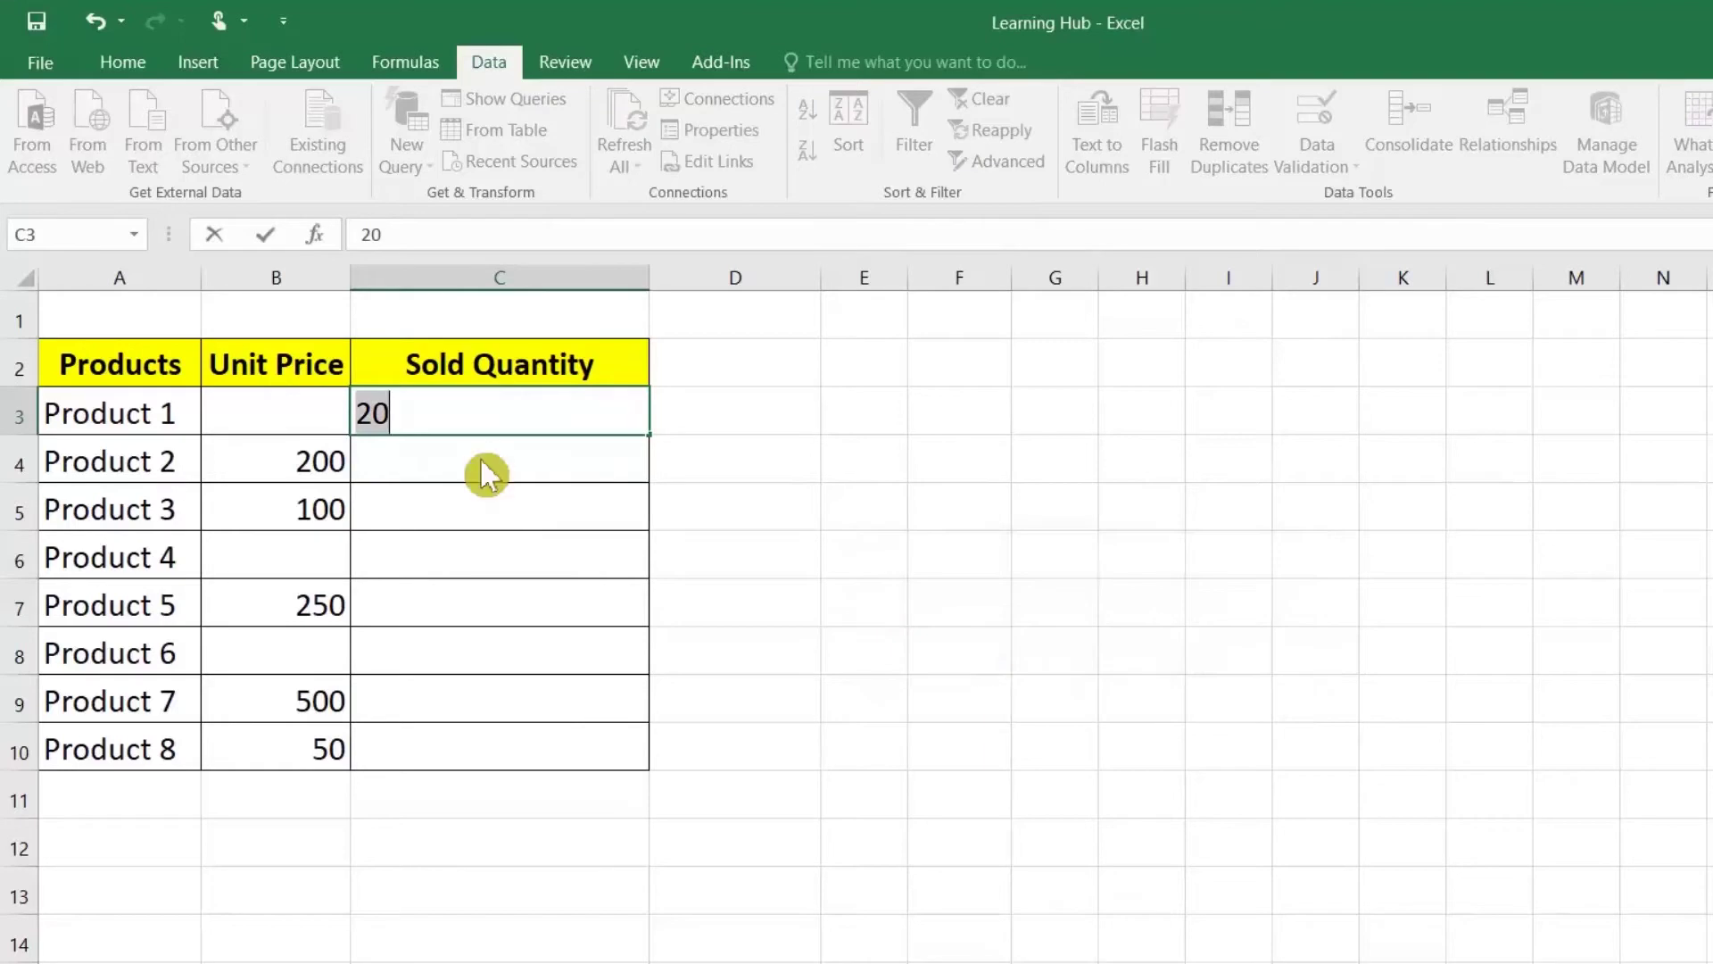
click(622, 516)
click(1066, 669)
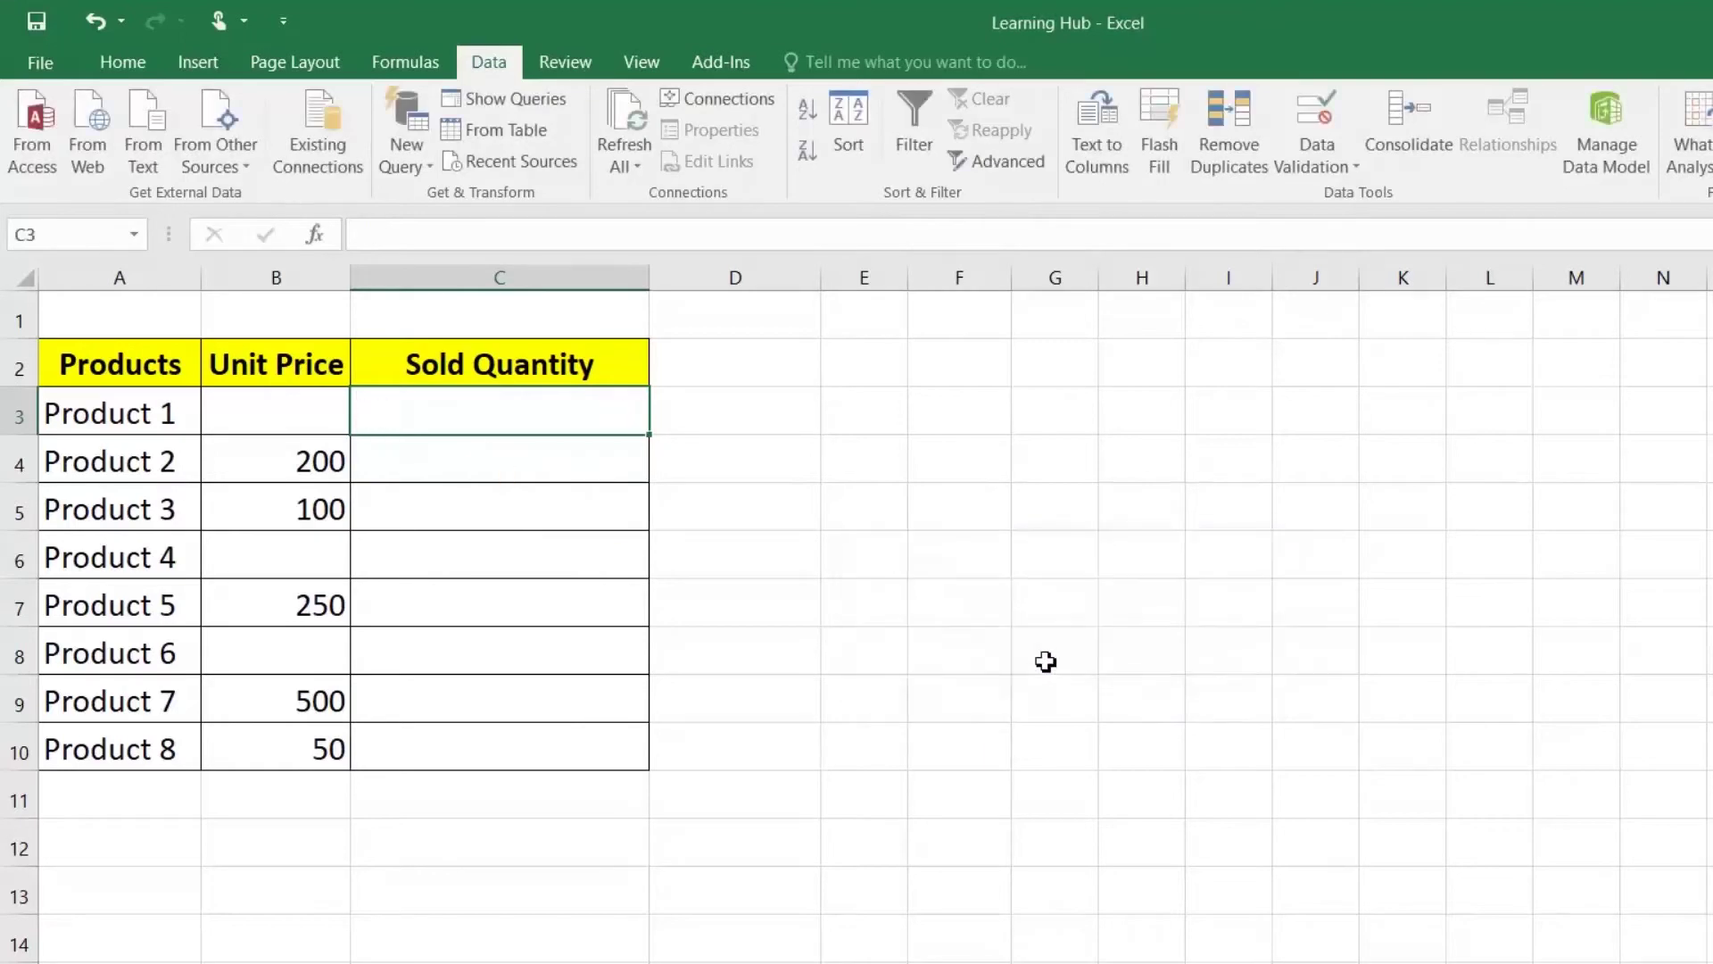
Step: Enter unit price 20 in B3, then sold quantity 30 in C3
click(309, 410)
text(20)
key(Return)
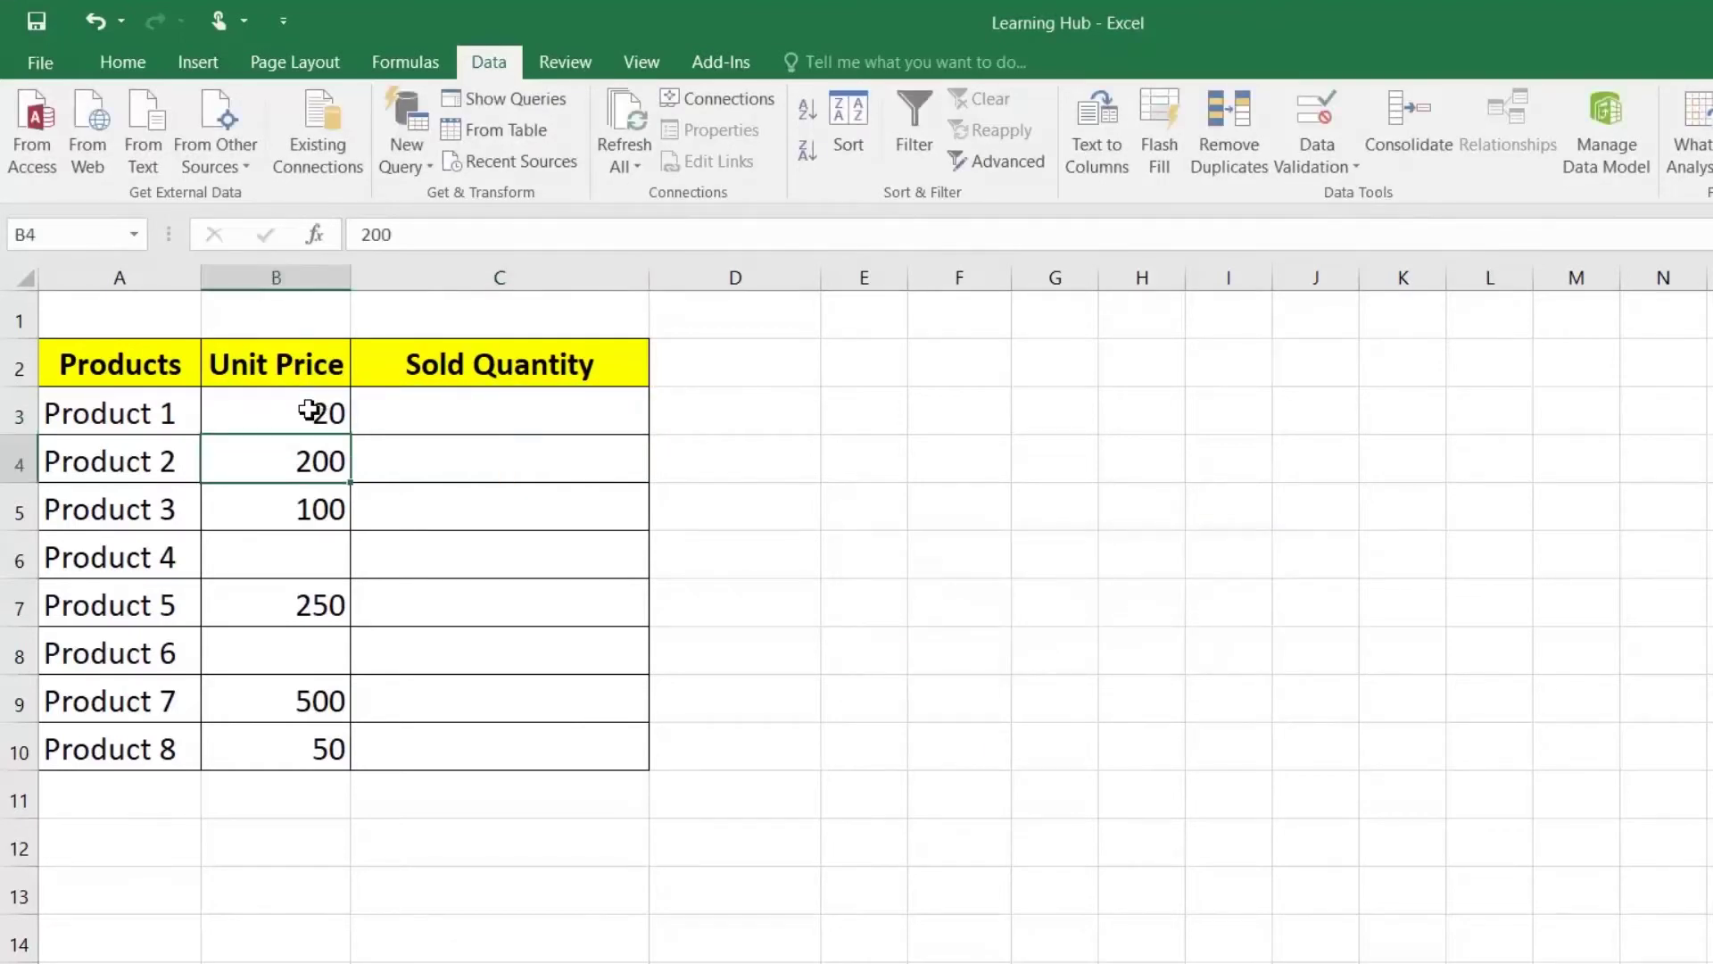
click(459, 409)
text(30)
key(Return)
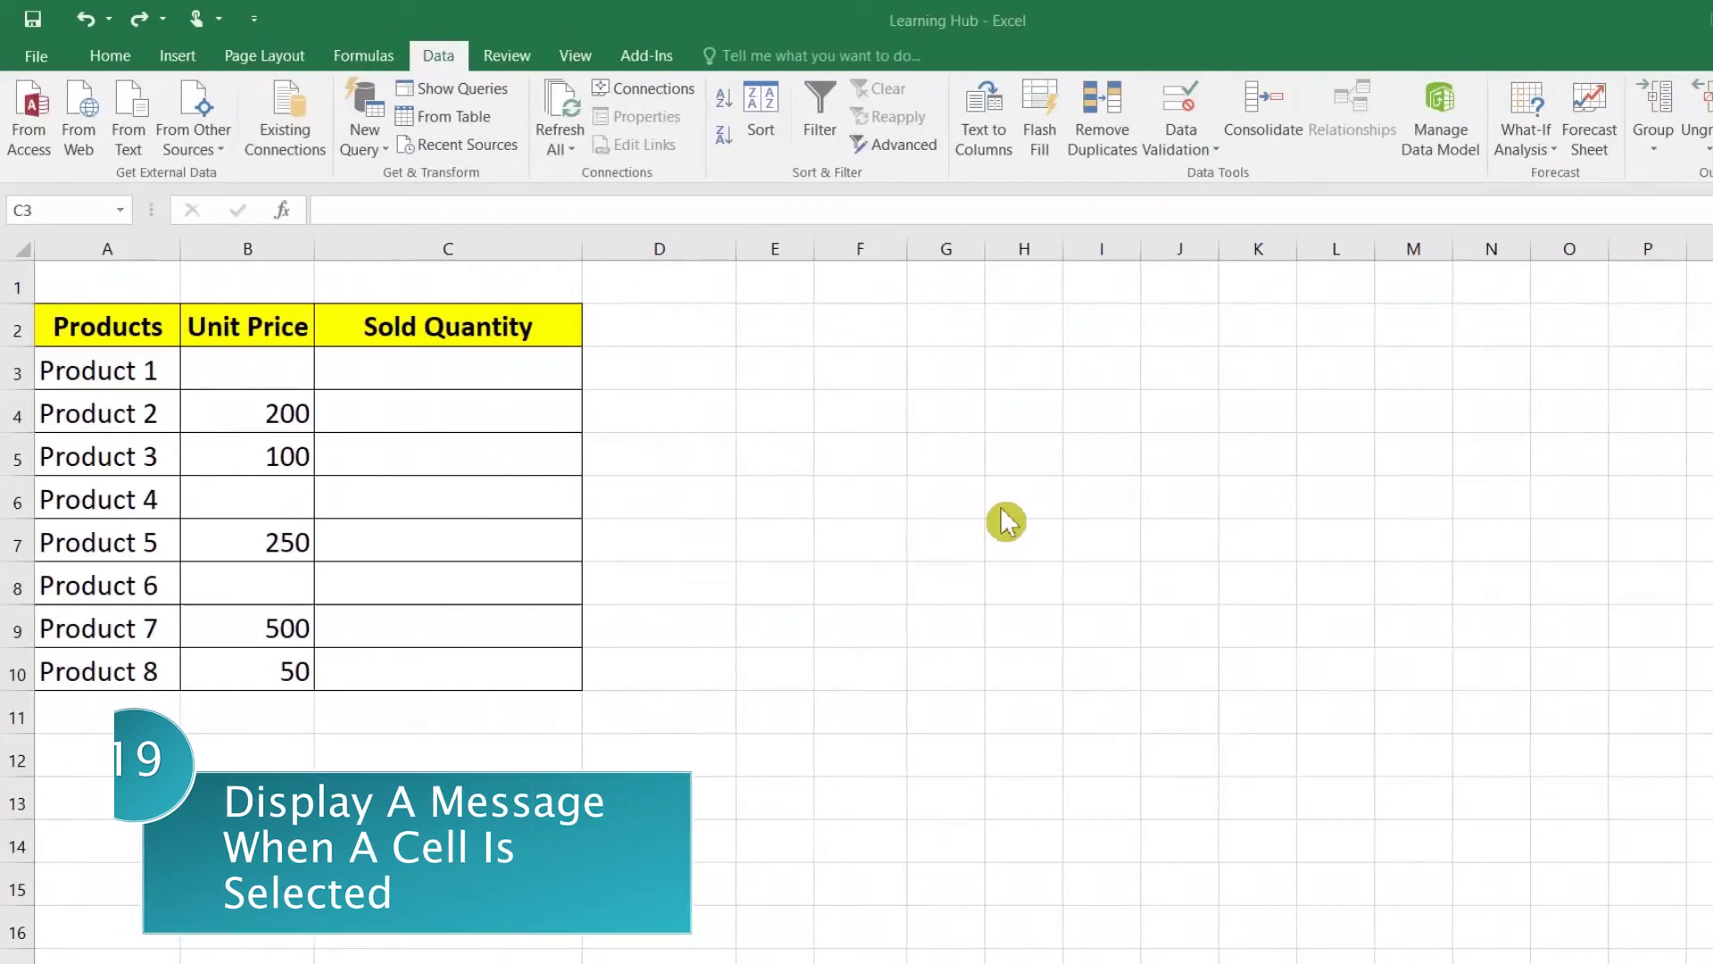
Step: Open Data Validation for C3 on its Input Message settings
click(410, 384)
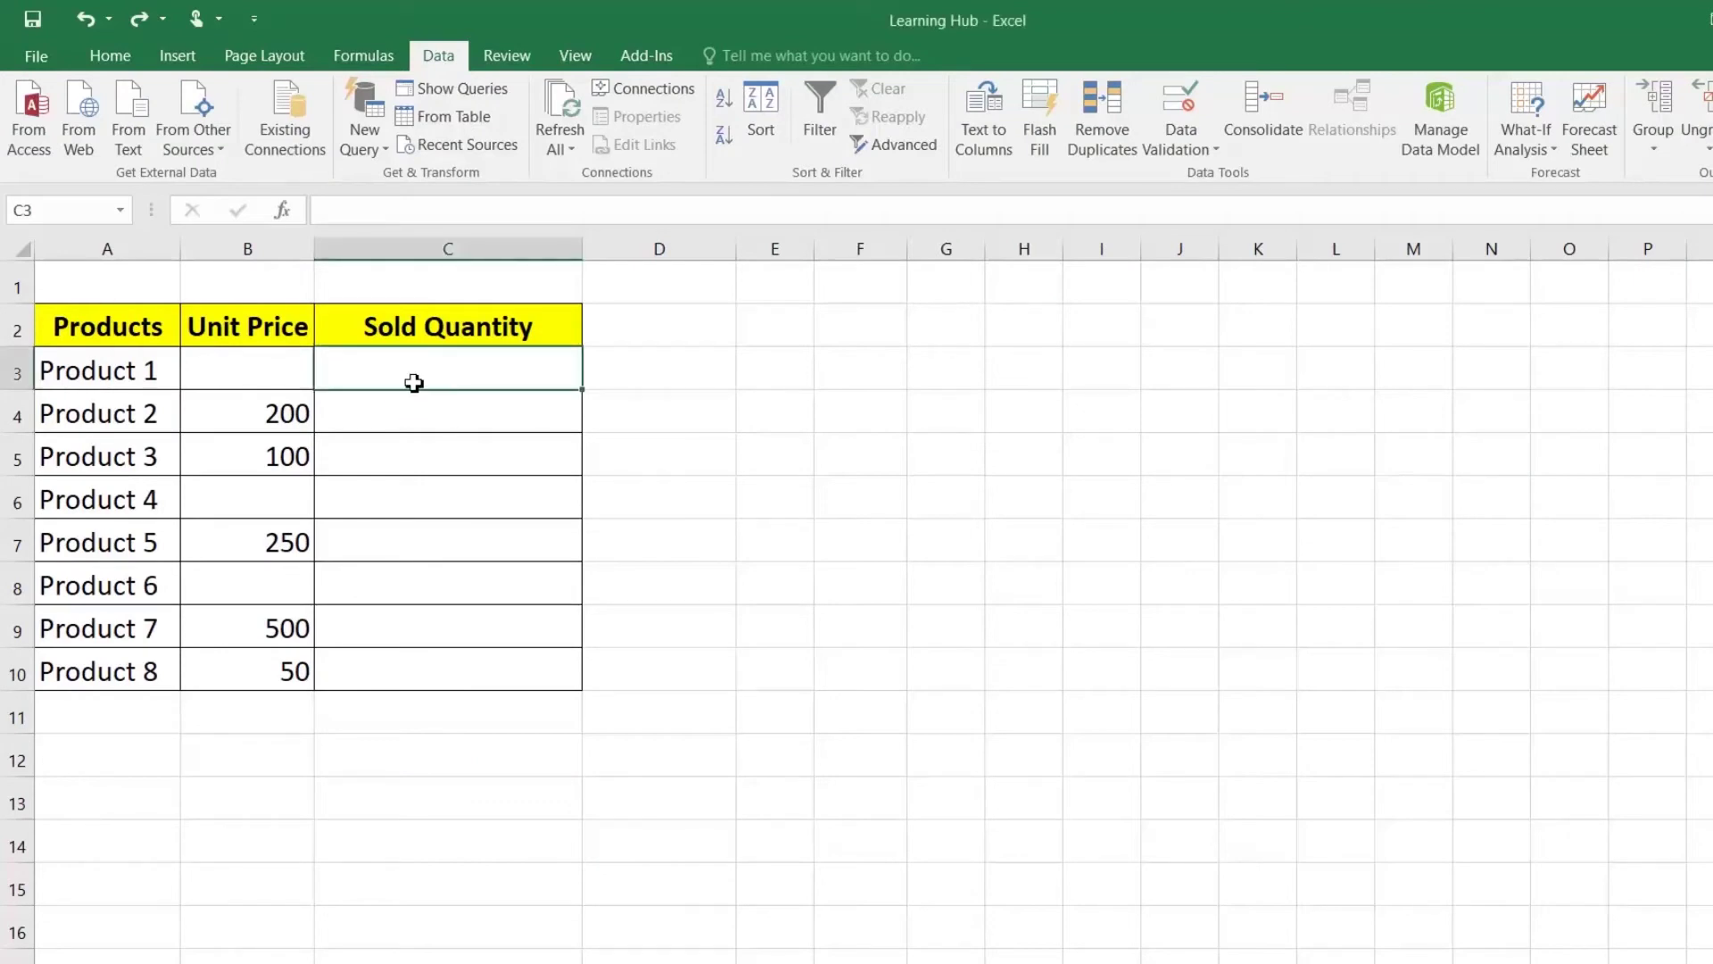
click(1194, 158)
click(1196, 175)
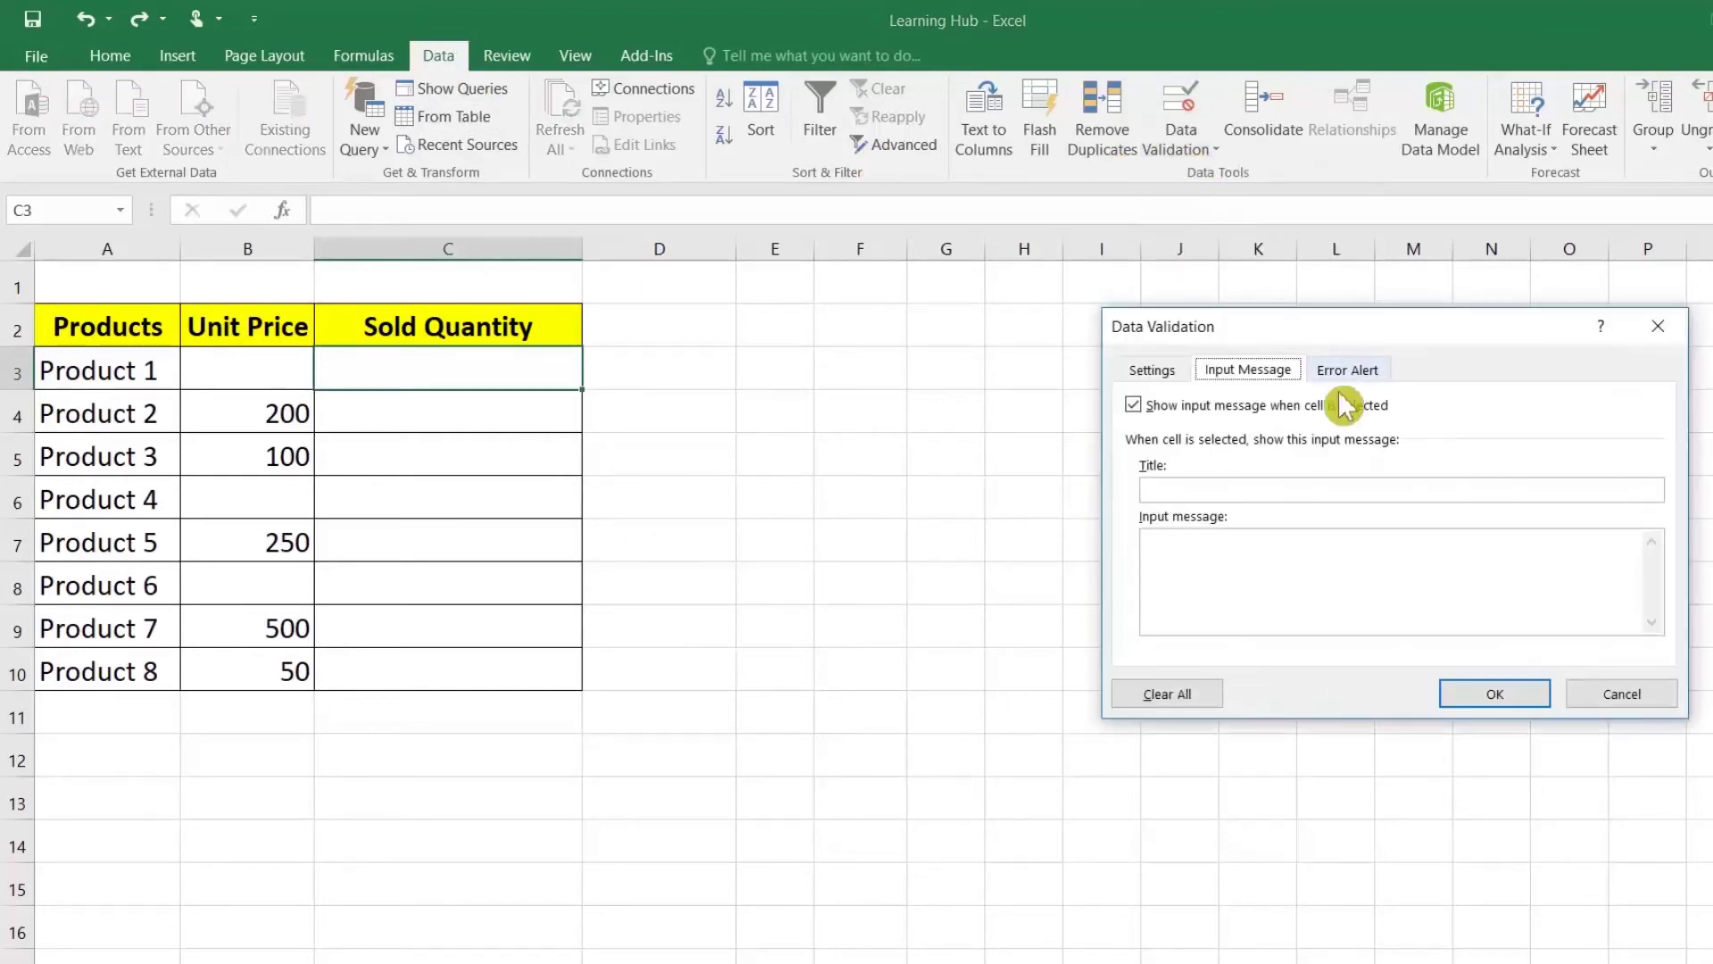
click(1147, 369)
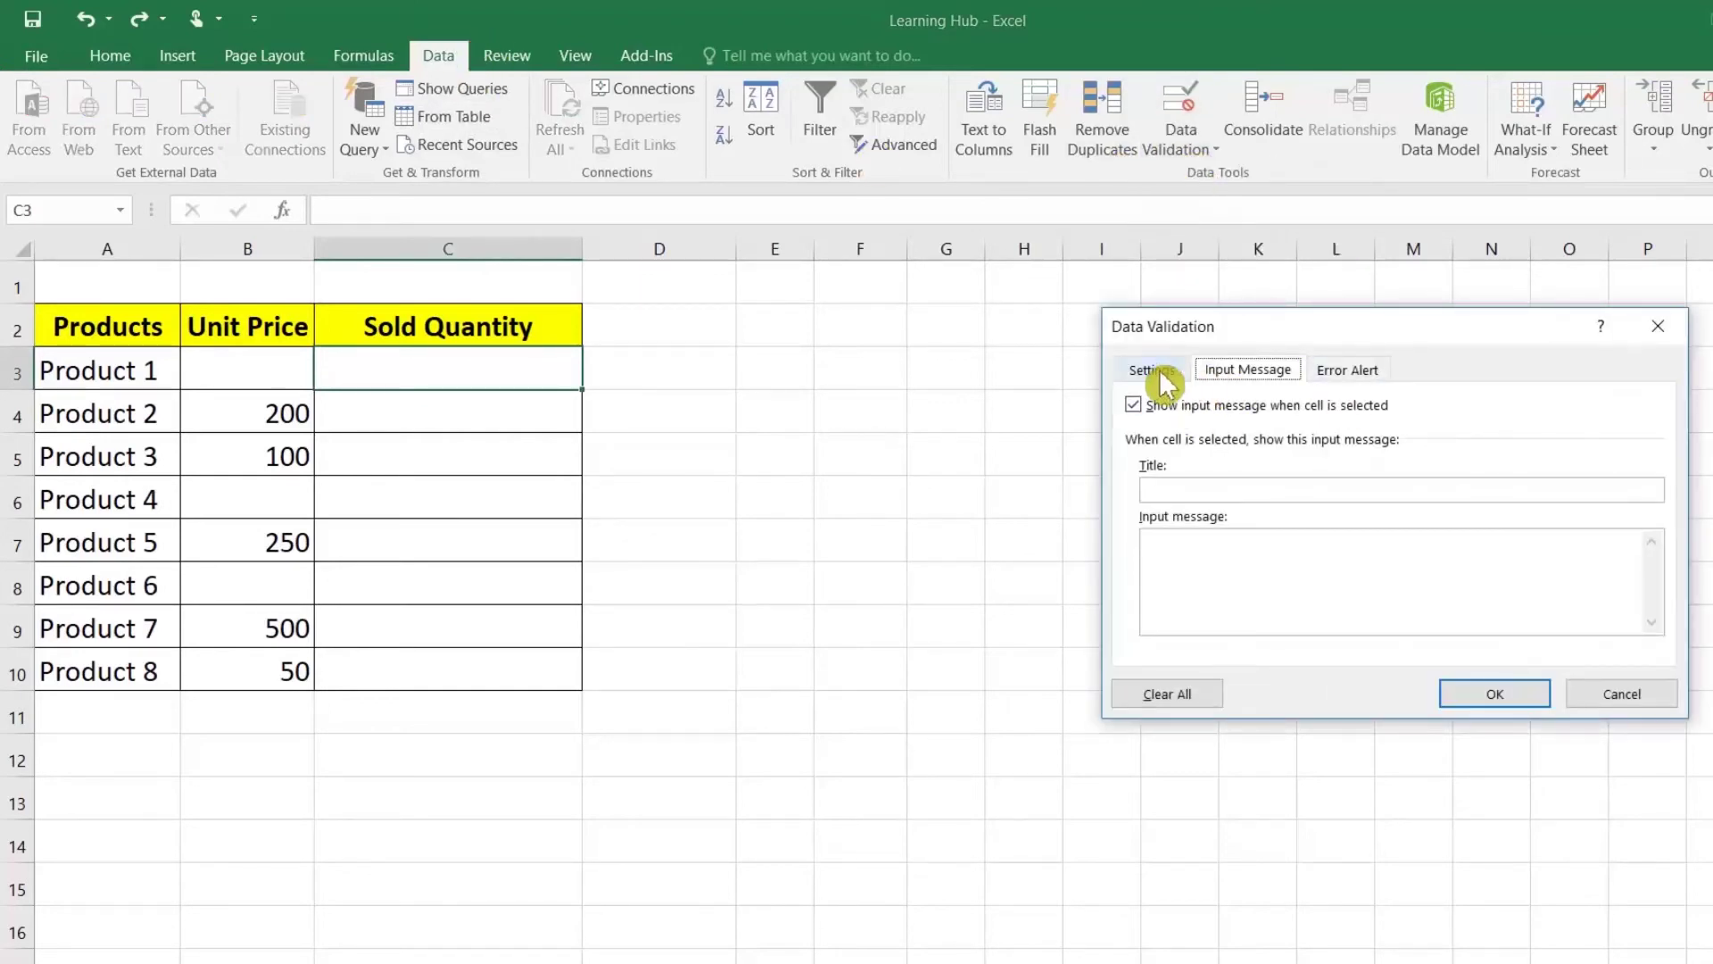
click(1223, 373)
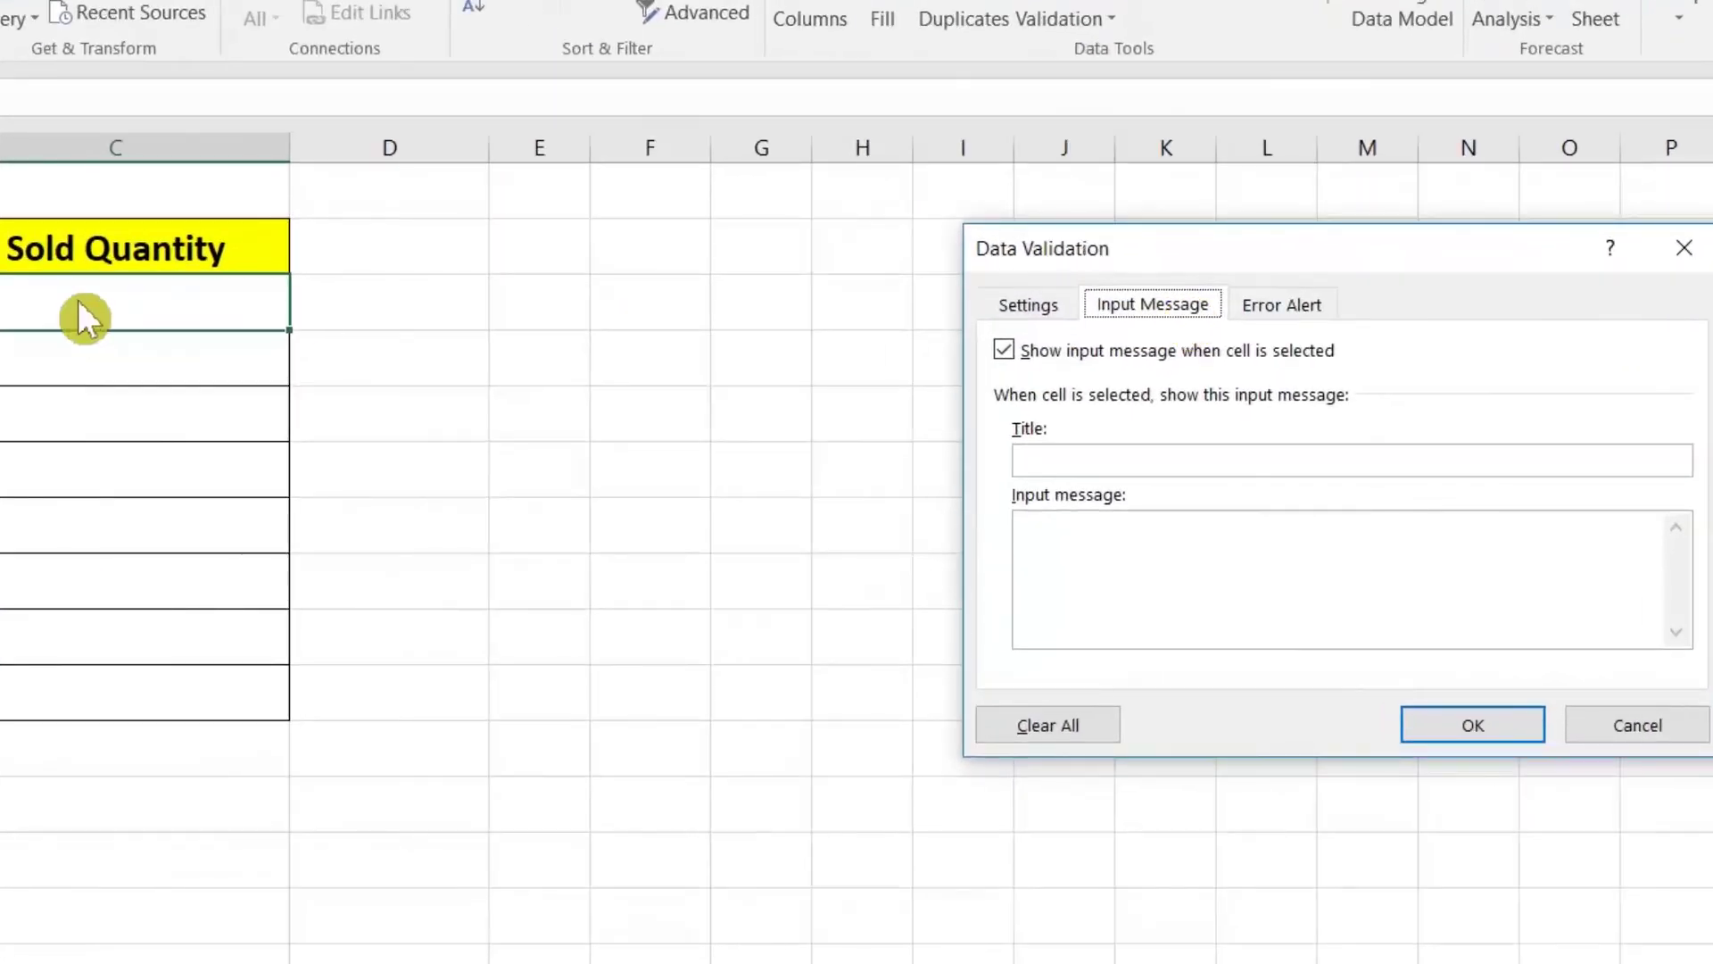
Step: Enter input message title 'Warning Message' and text 'Unit Price Must be Maintained for this Product'
click(1160, 455)
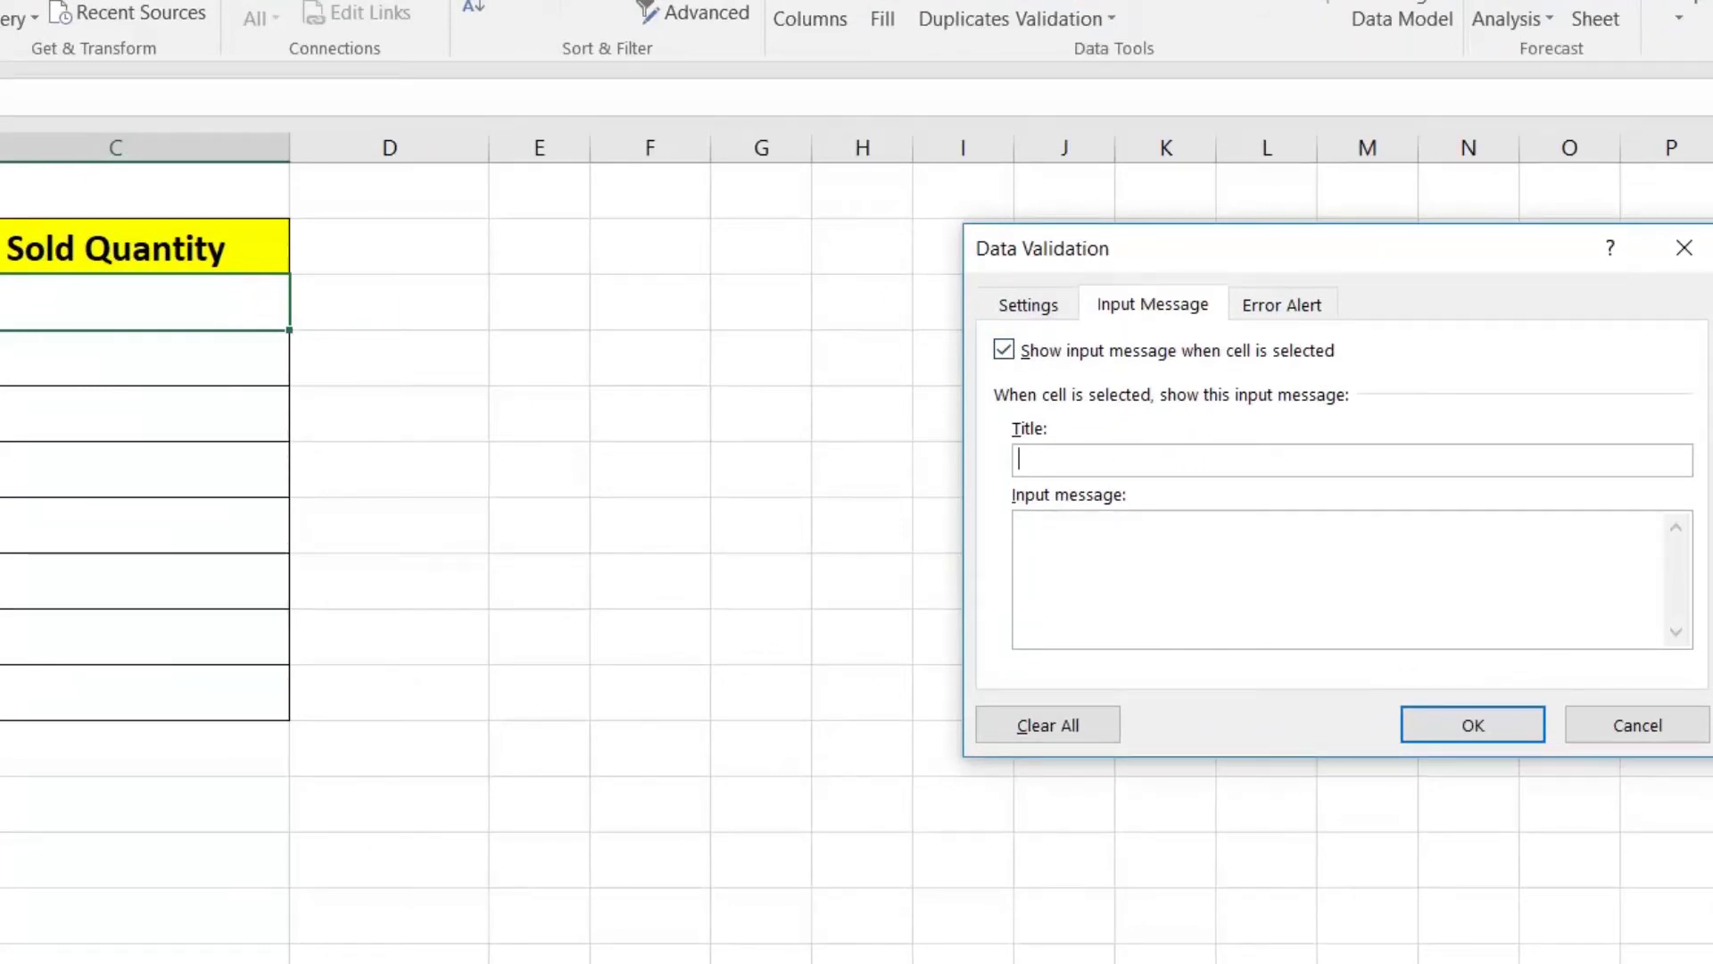
text(Warning MEssa)
key(BackSpace)
key(BackSpace)
key(BackSpace)
text(sa)
key(BackSpace)
text(sage)
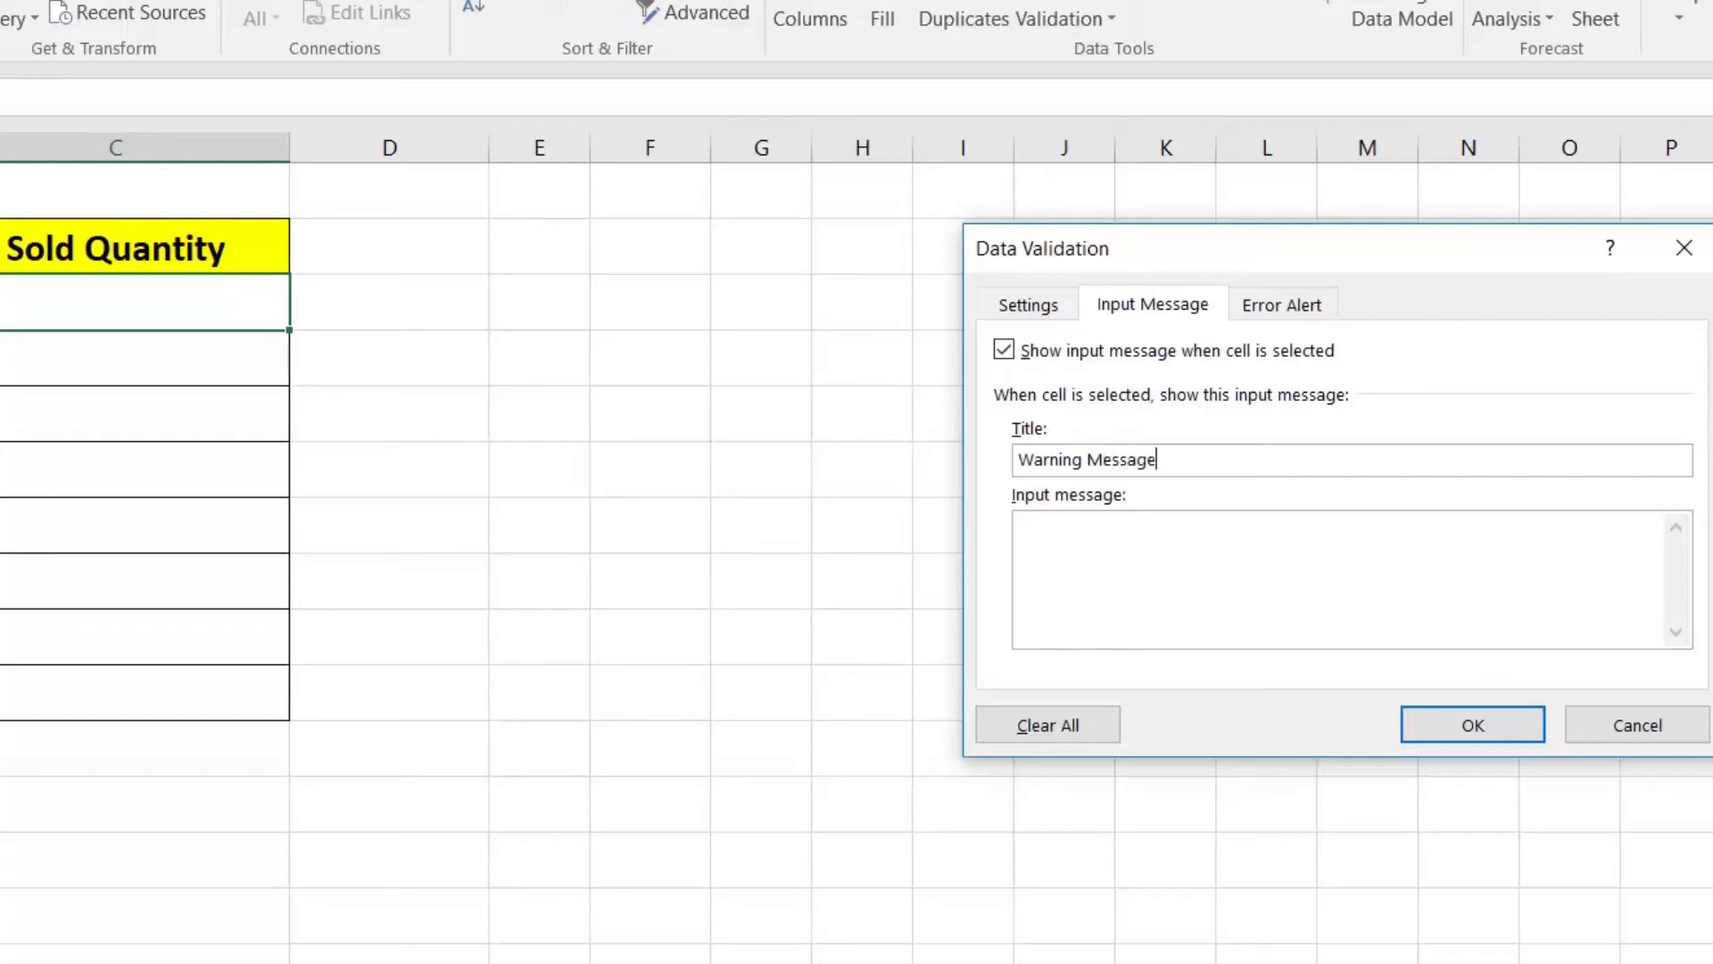
click(1174, 562)
text(Unit Price Must be Maintained for This P)
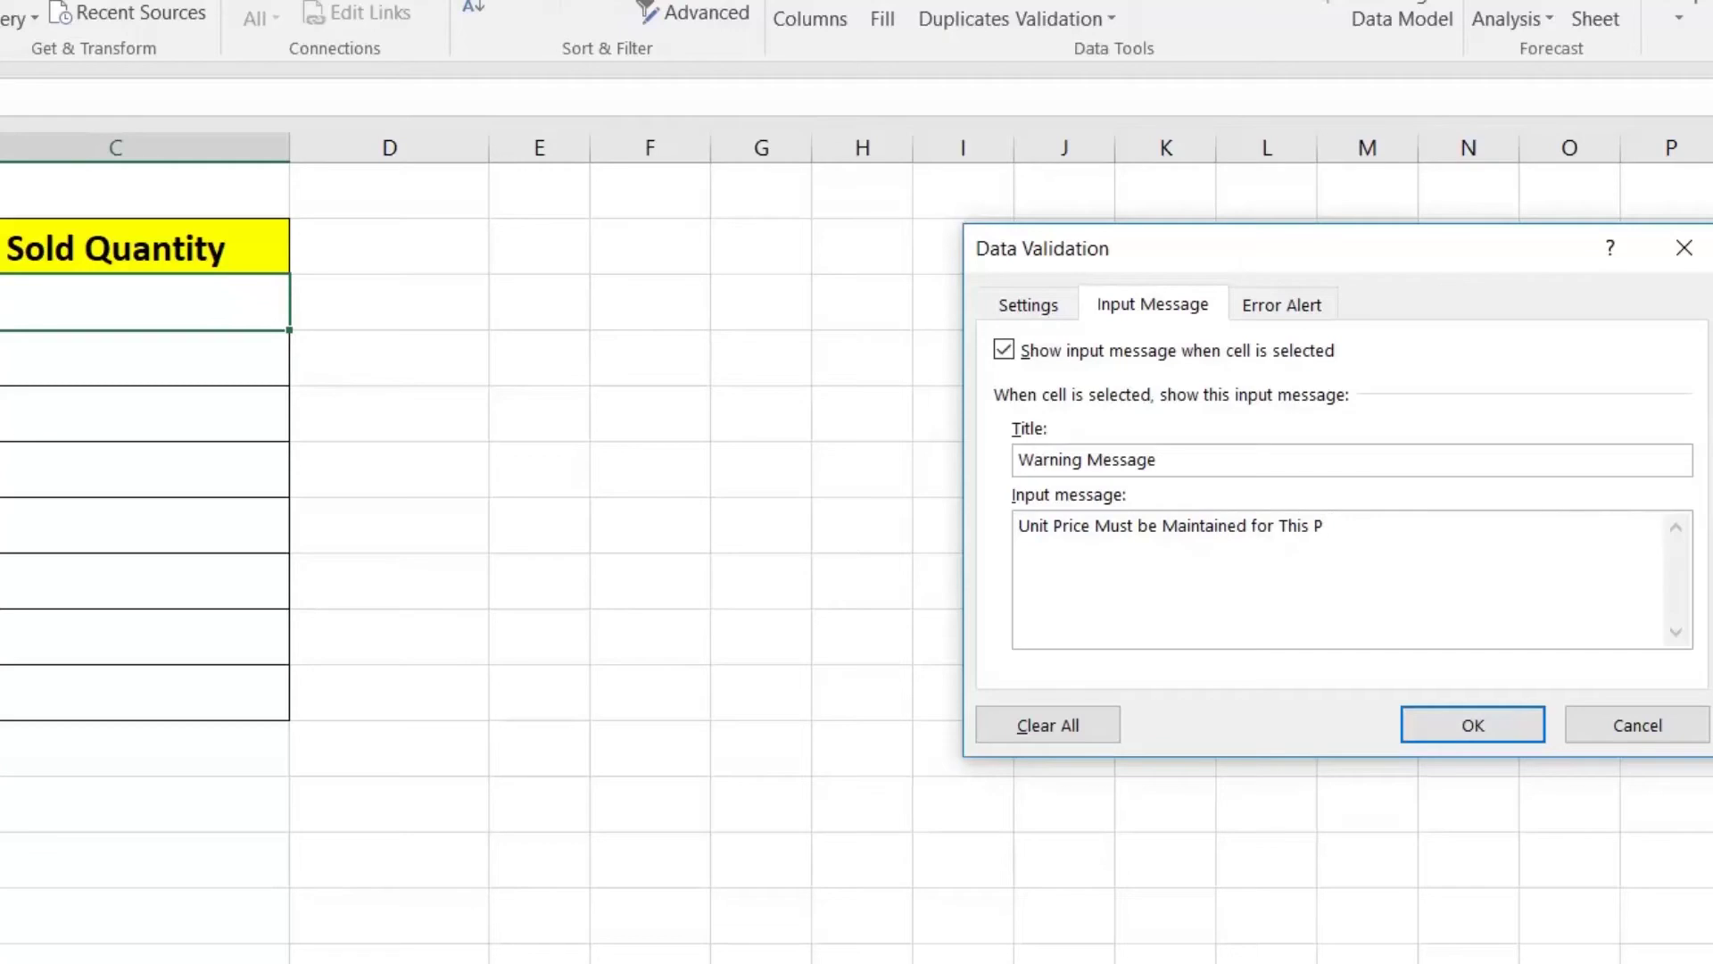
key(BackSpace)
key(BackSpace)
key(BackSpace)
key(BackSpace)
key(BackSpace)
key(BackSpace)
text(this Produc)
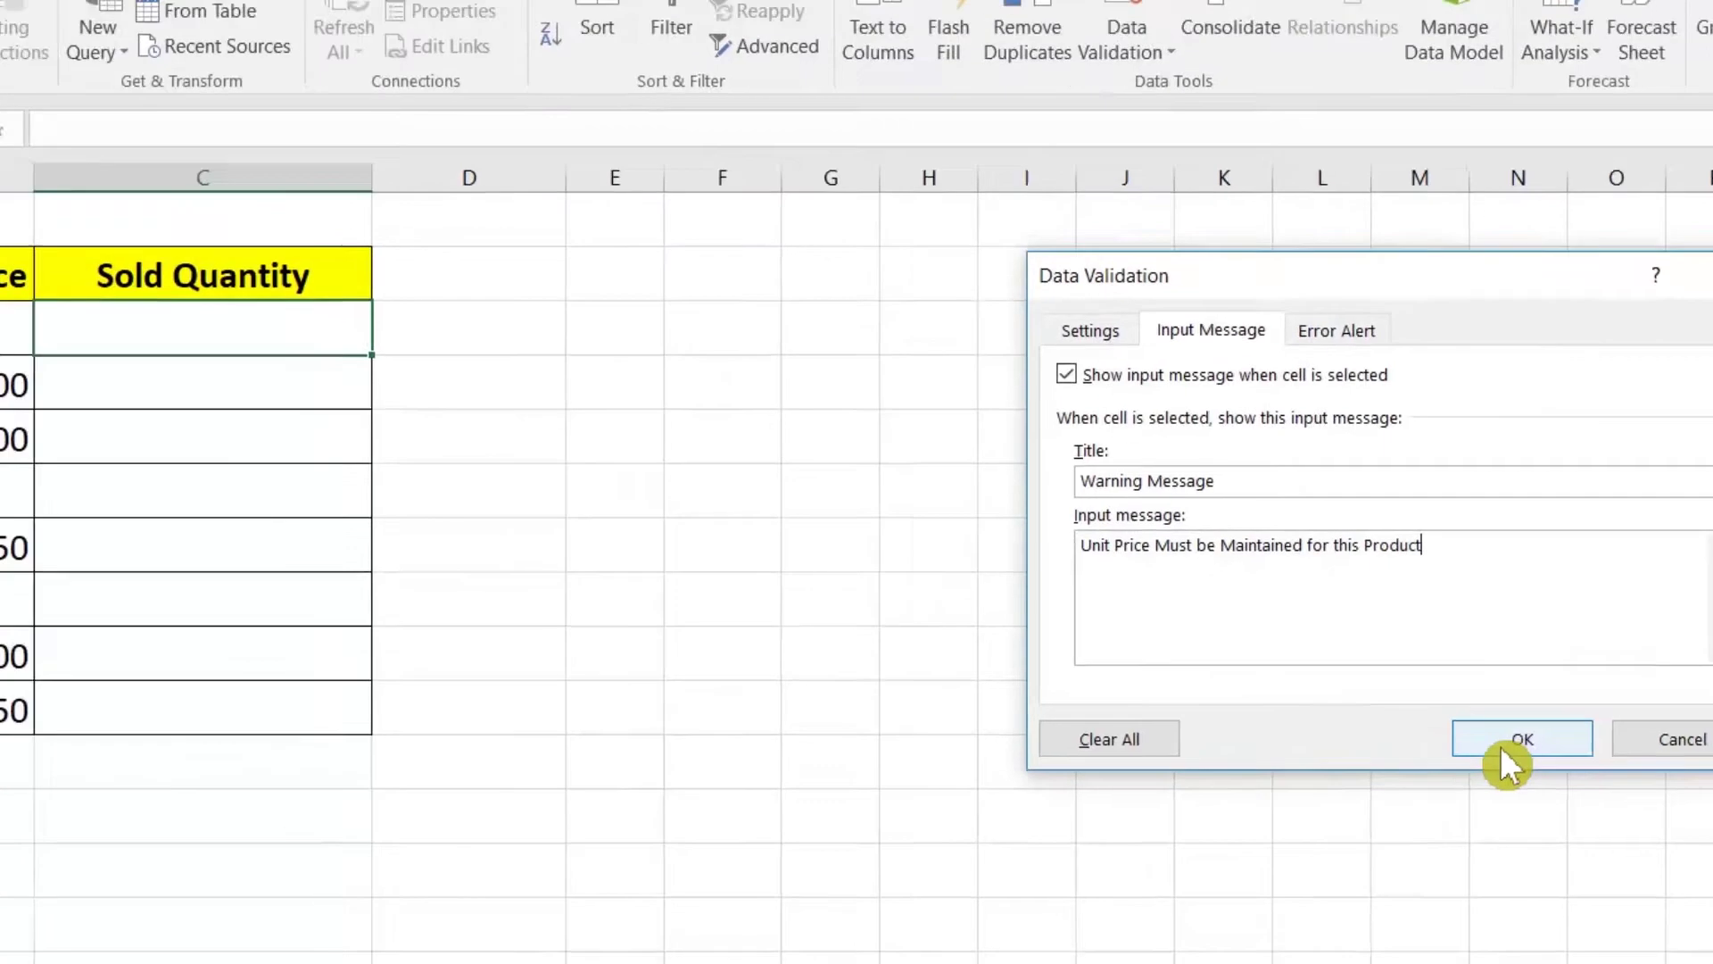
Step: Apply the input message and check the Warning Message prompt reappears when C3 is reselected
click(1472, 724)
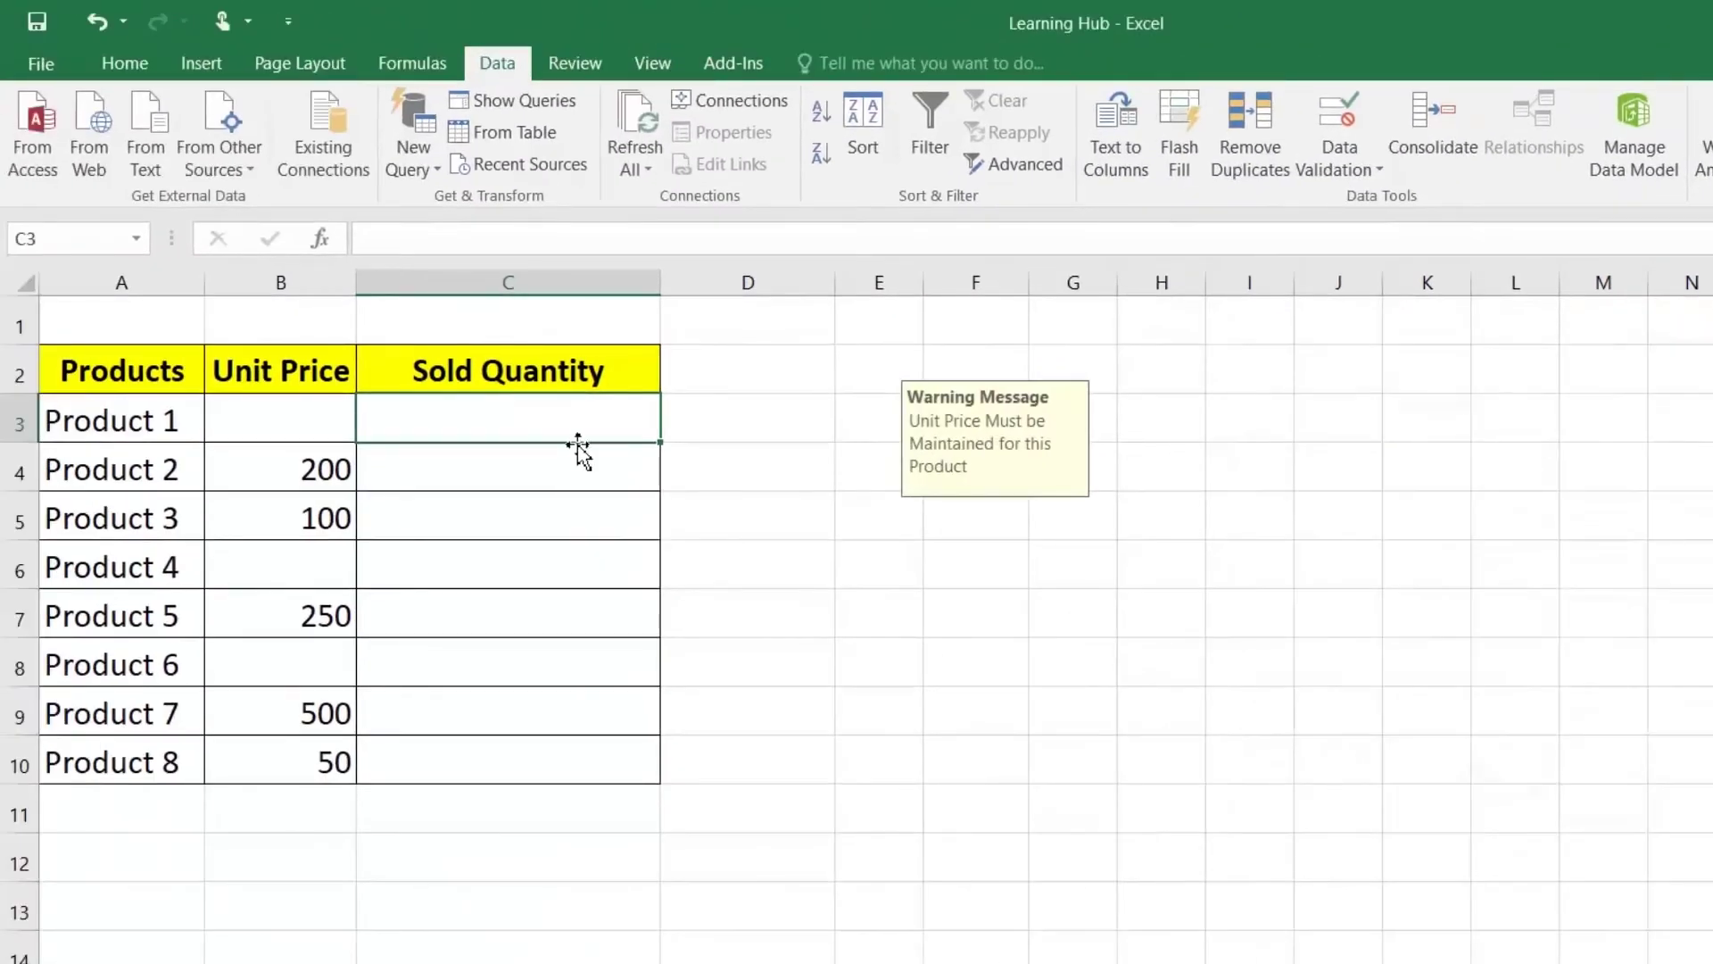
drag(946, 405, 341, 322)
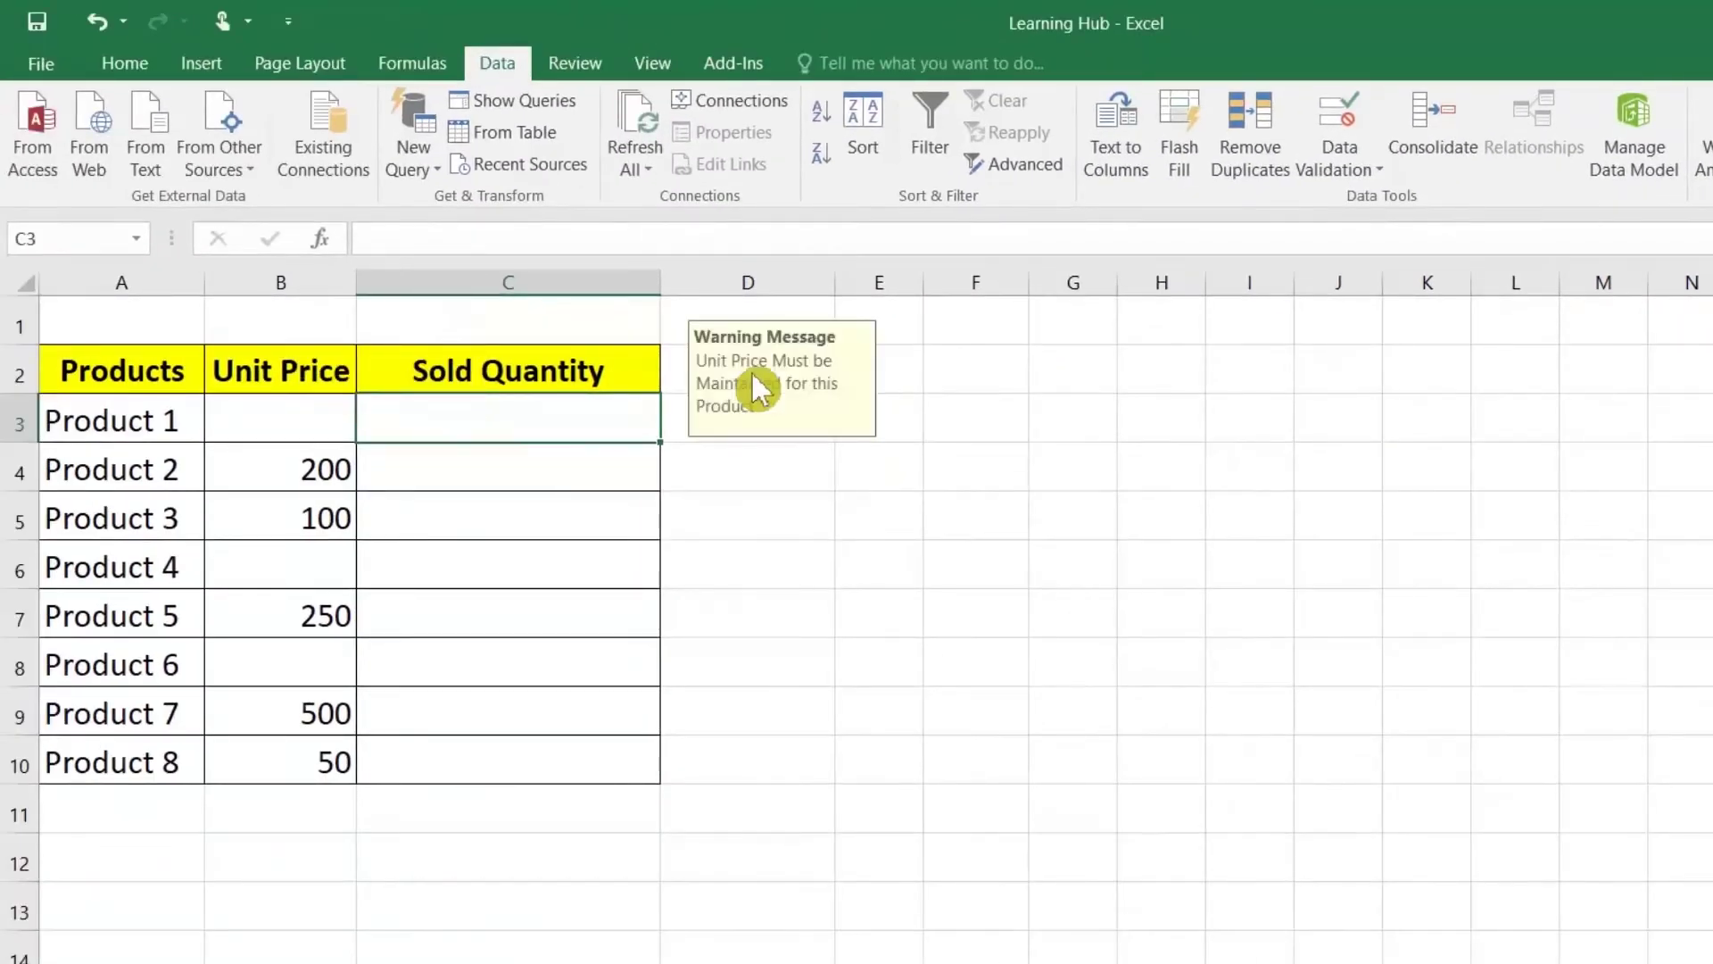
click(515, 560)
click(589, 413)
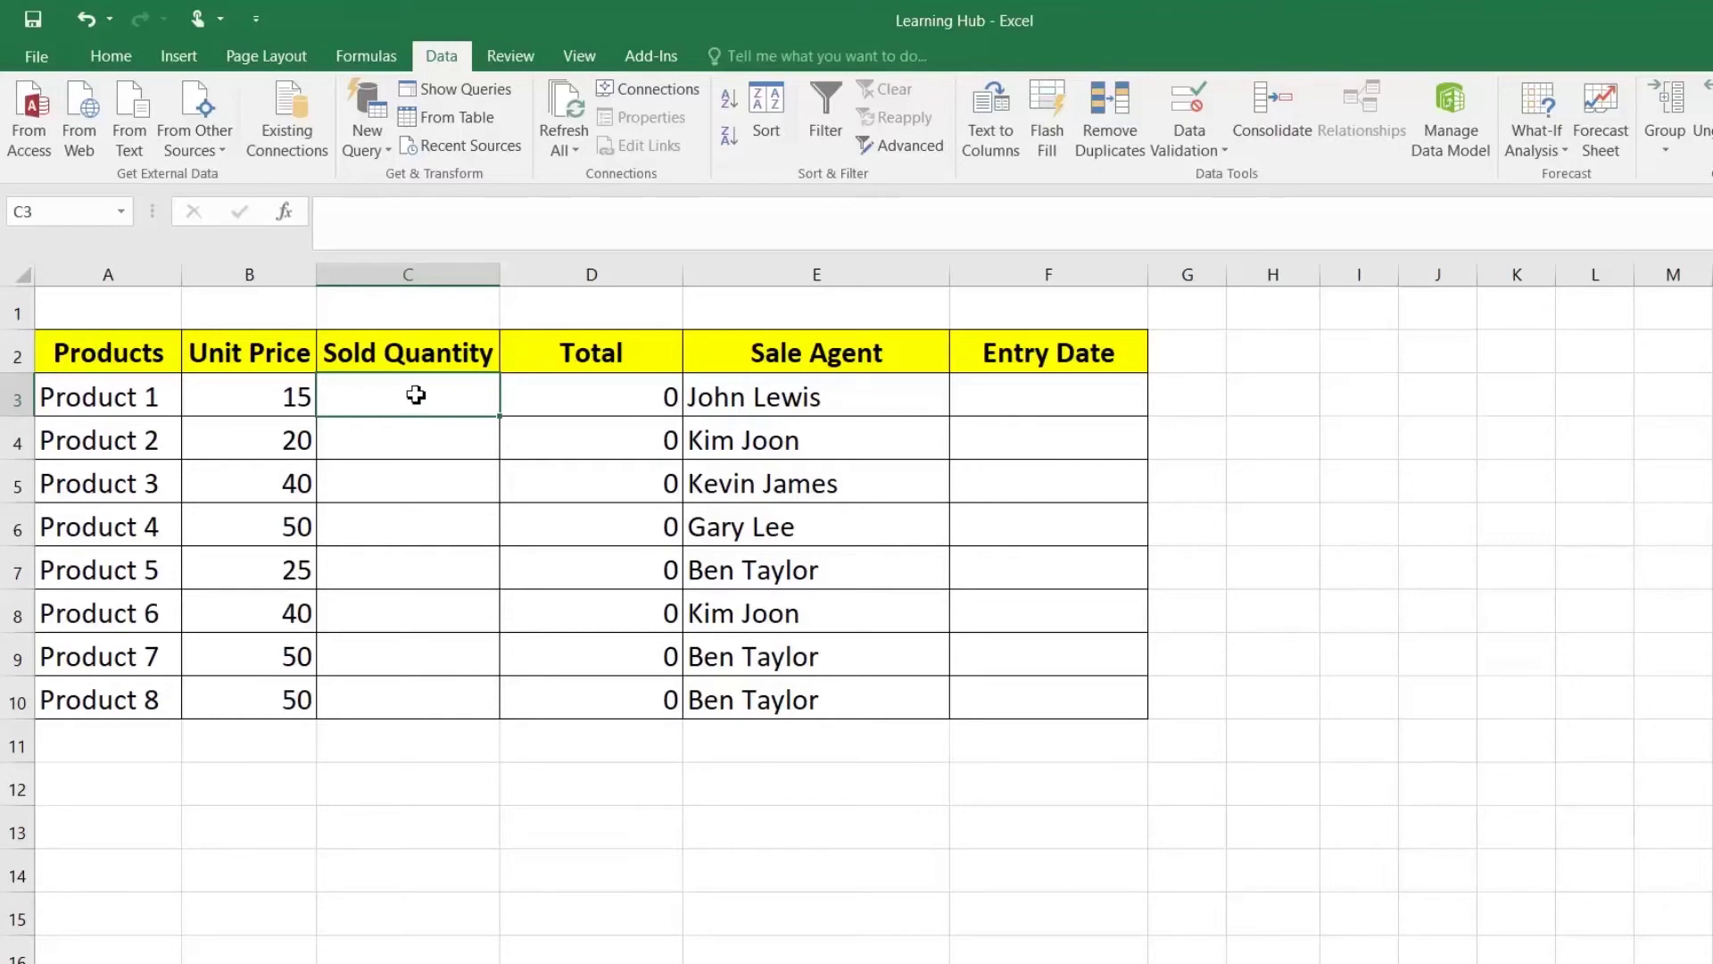
click(1066, 412)
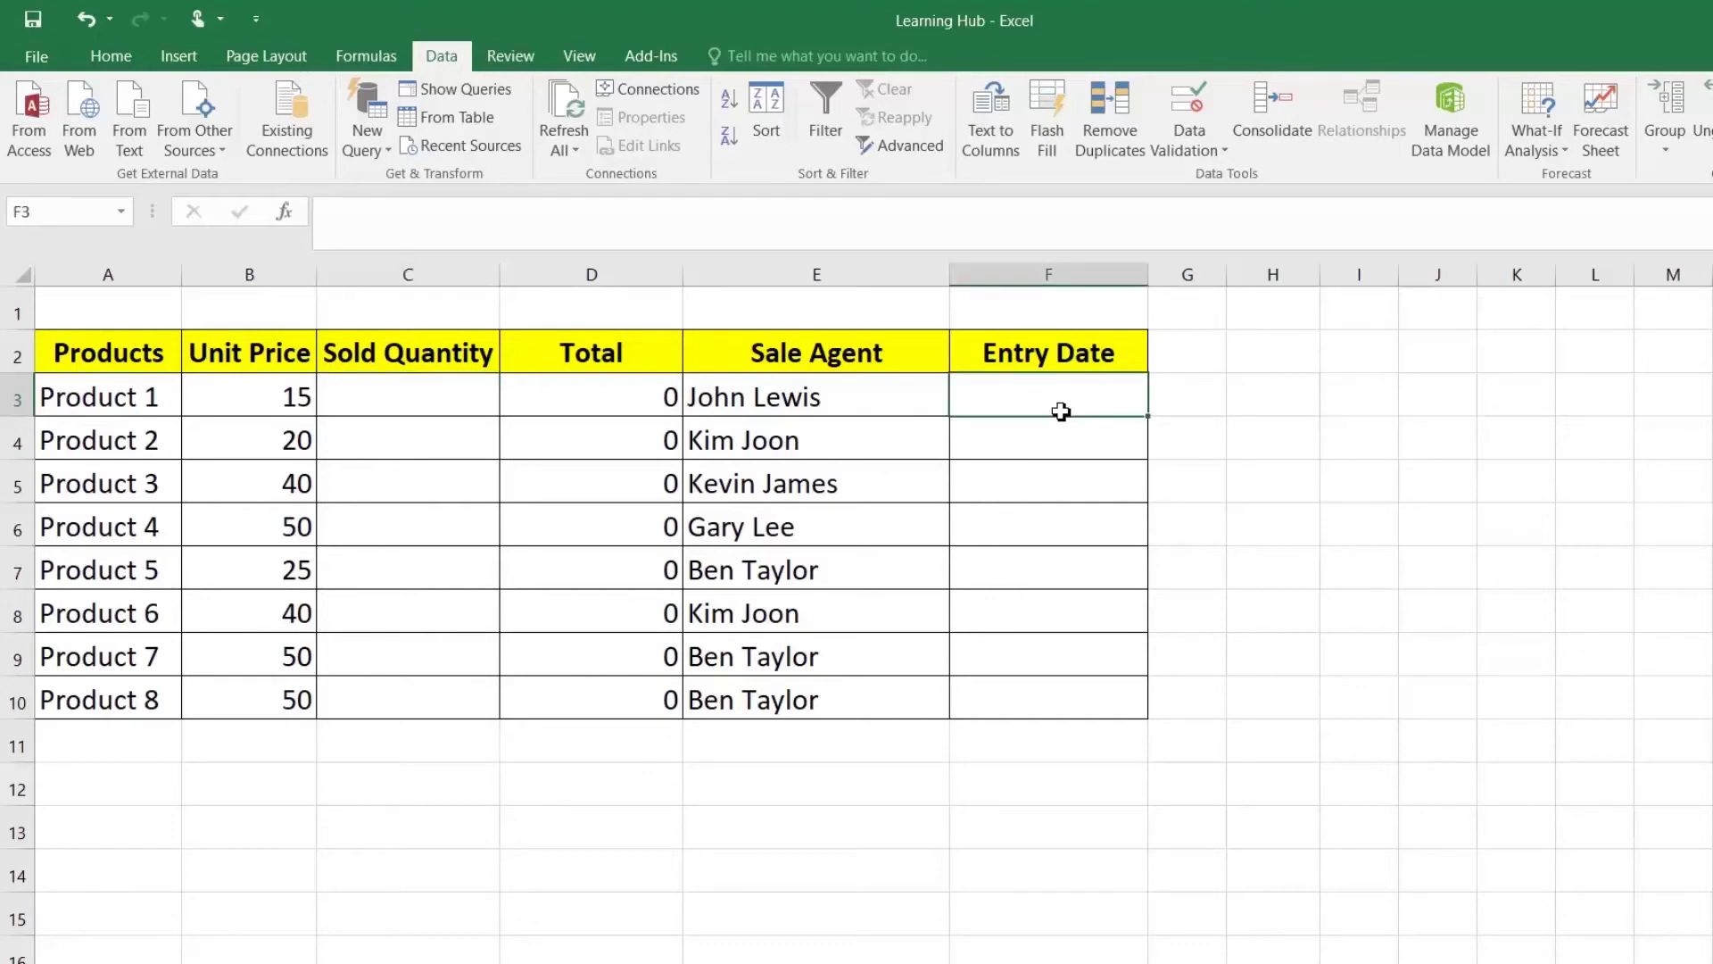
click(466, 402)
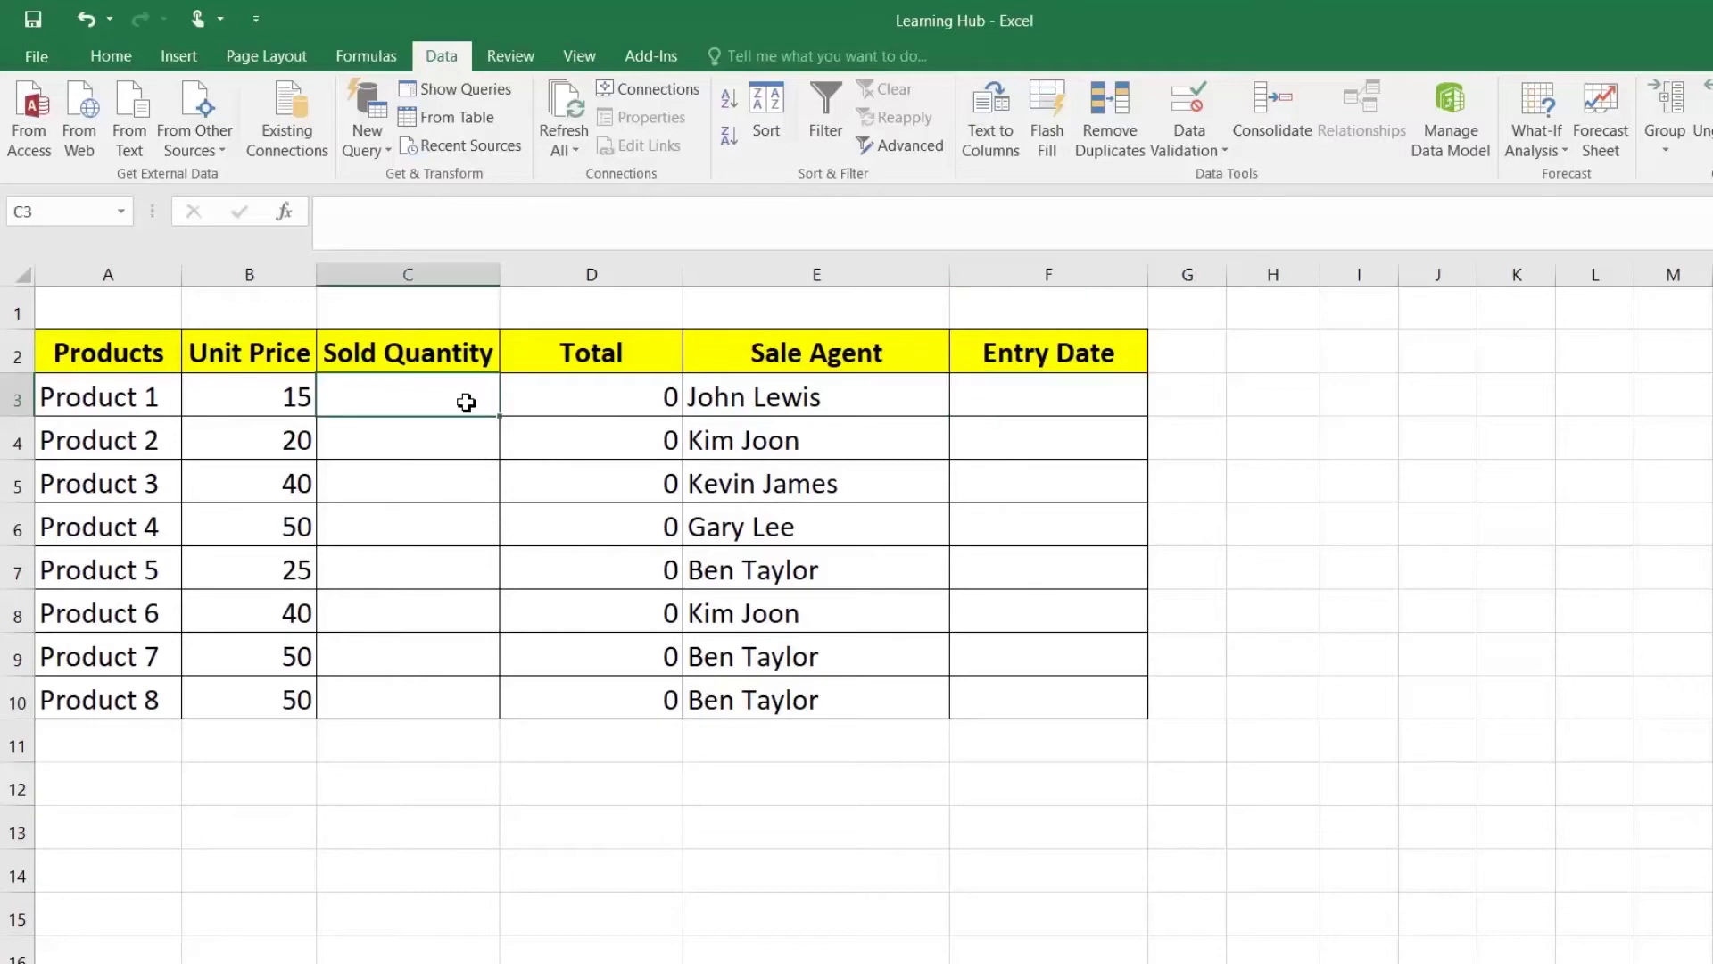
text(dddd)
key(Return)
click(993, 394)
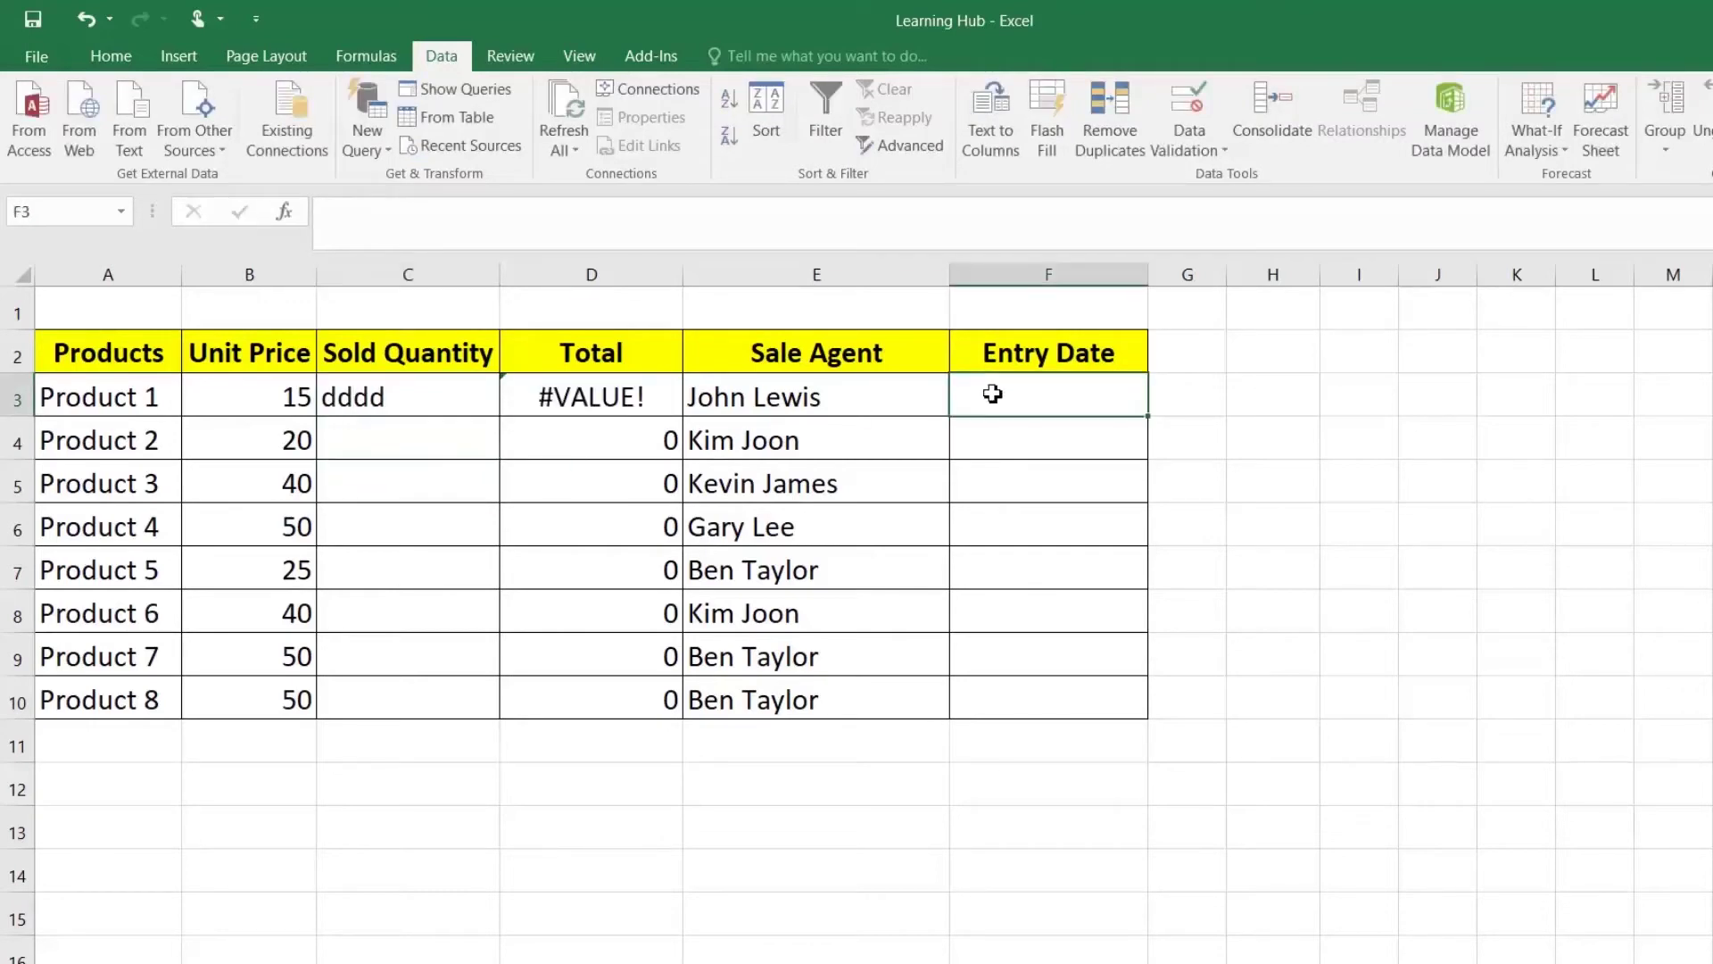
text(dfsdfs)
key(Return)
click(1046, 536)
text(d)
key(Return)
drag(1002, 398, 1006, 528)
key(Delete)
click(424, 425)
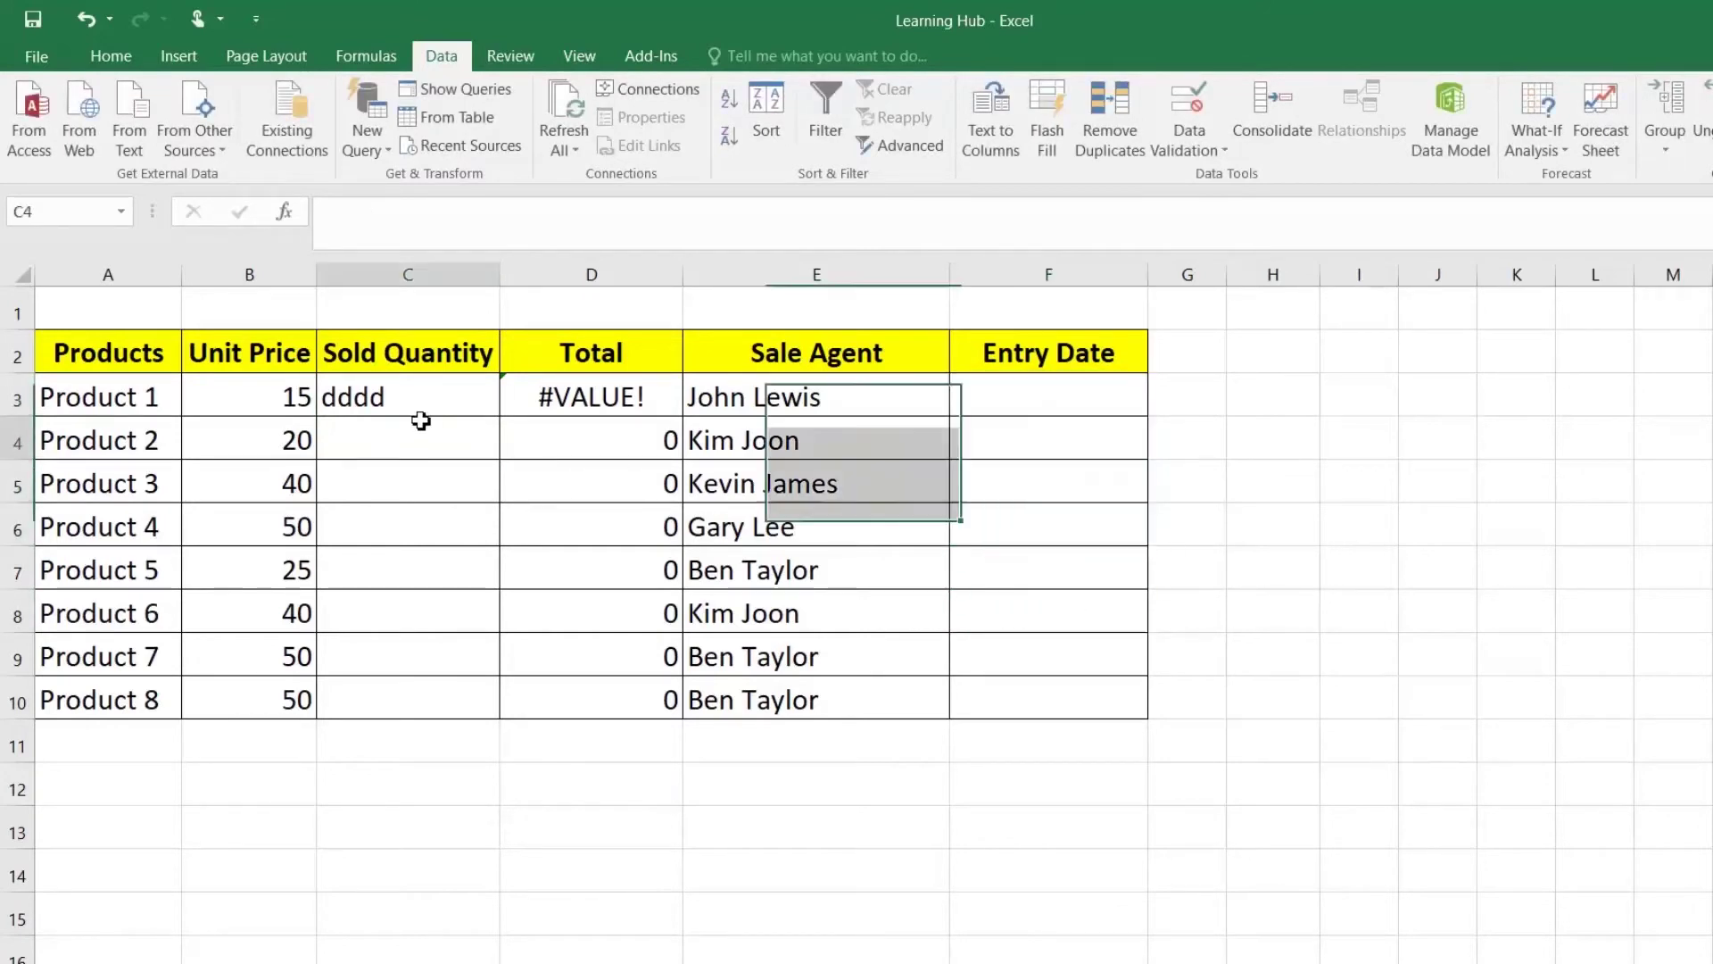
click(417, 395)
key(Delete)
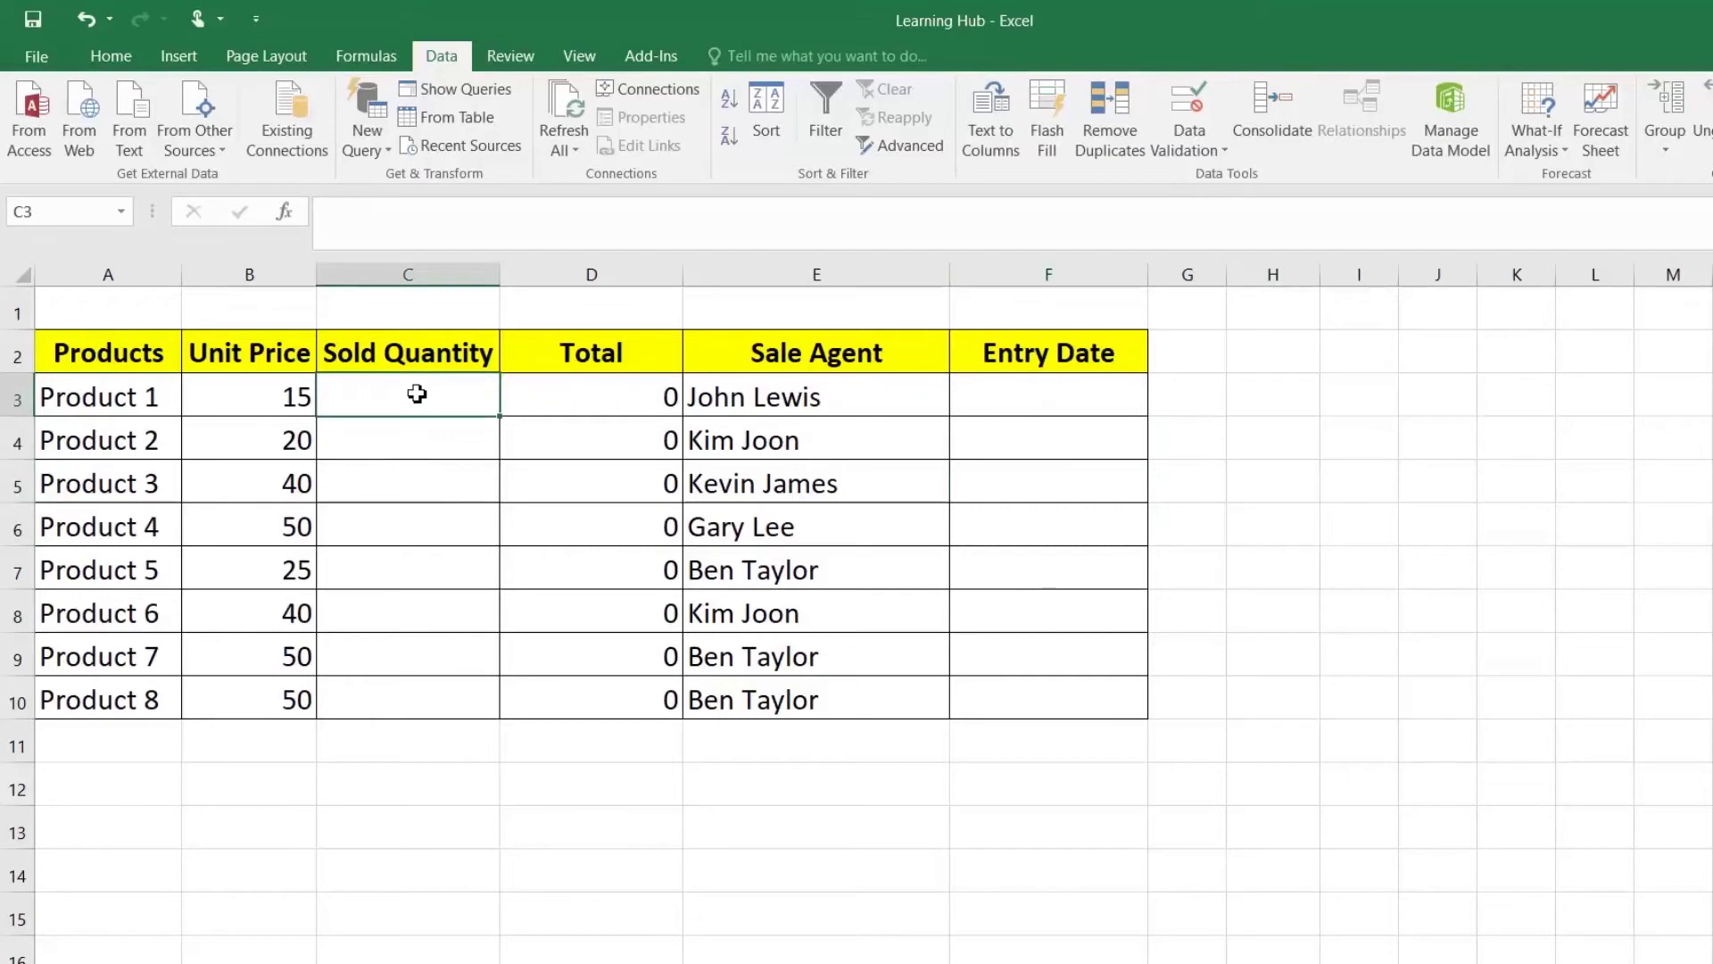
key(shift+Down)
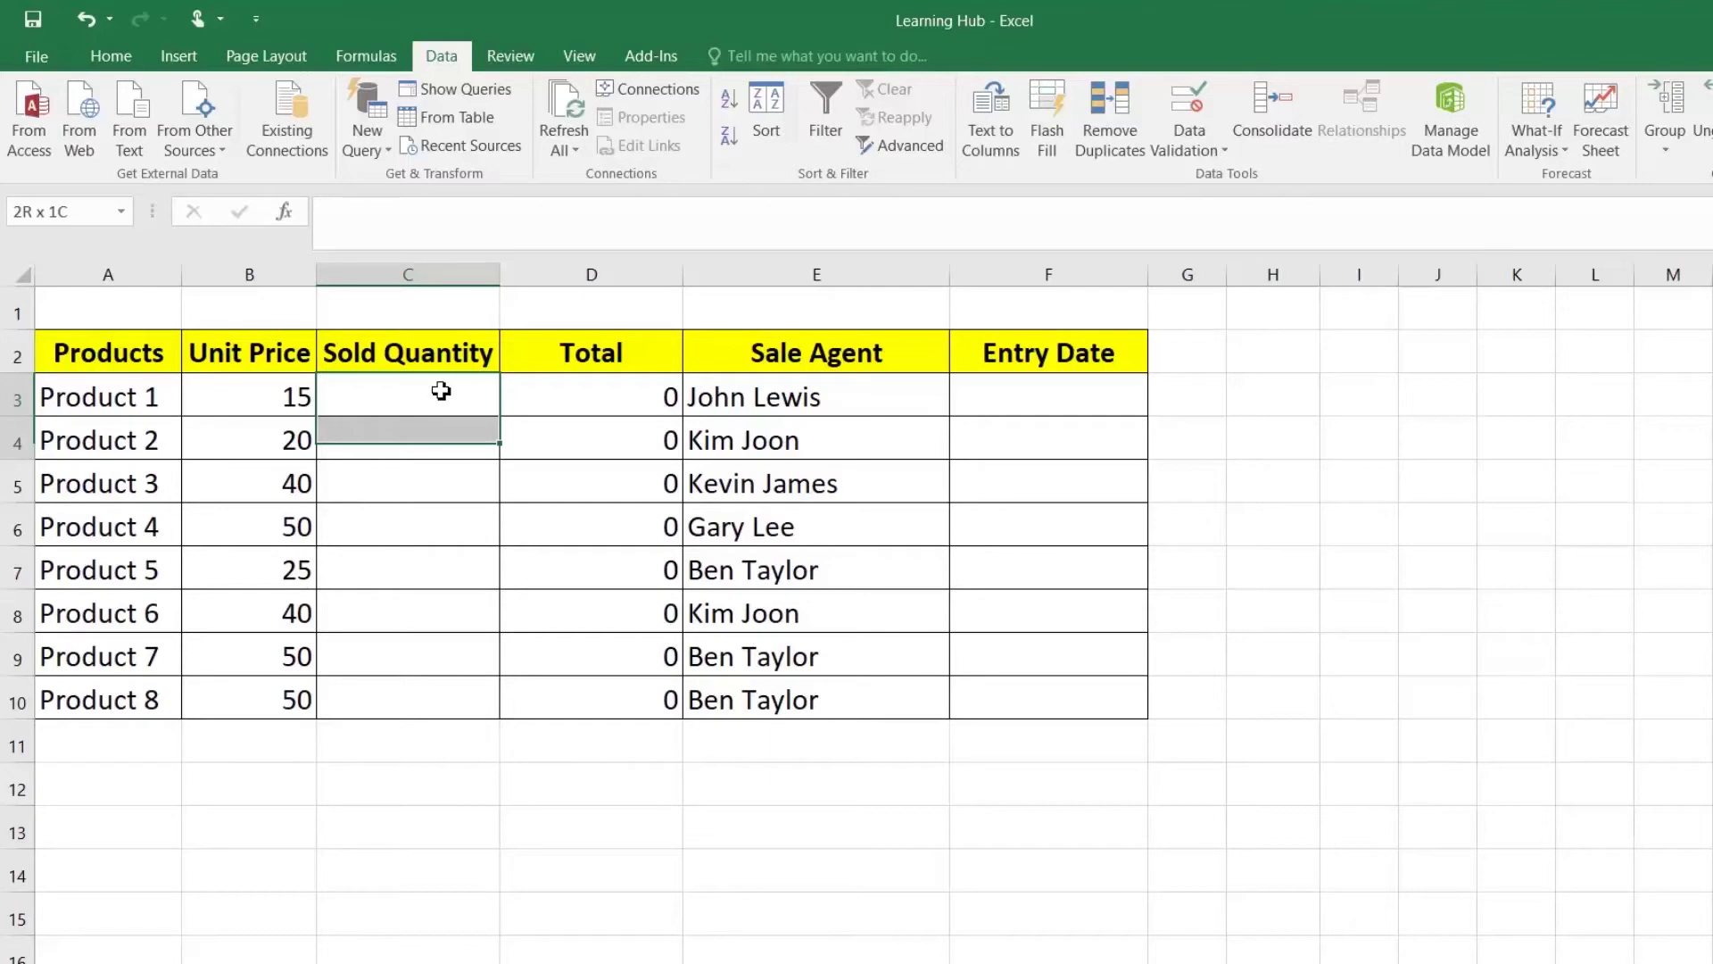
drag(441, 390, 447, 639)
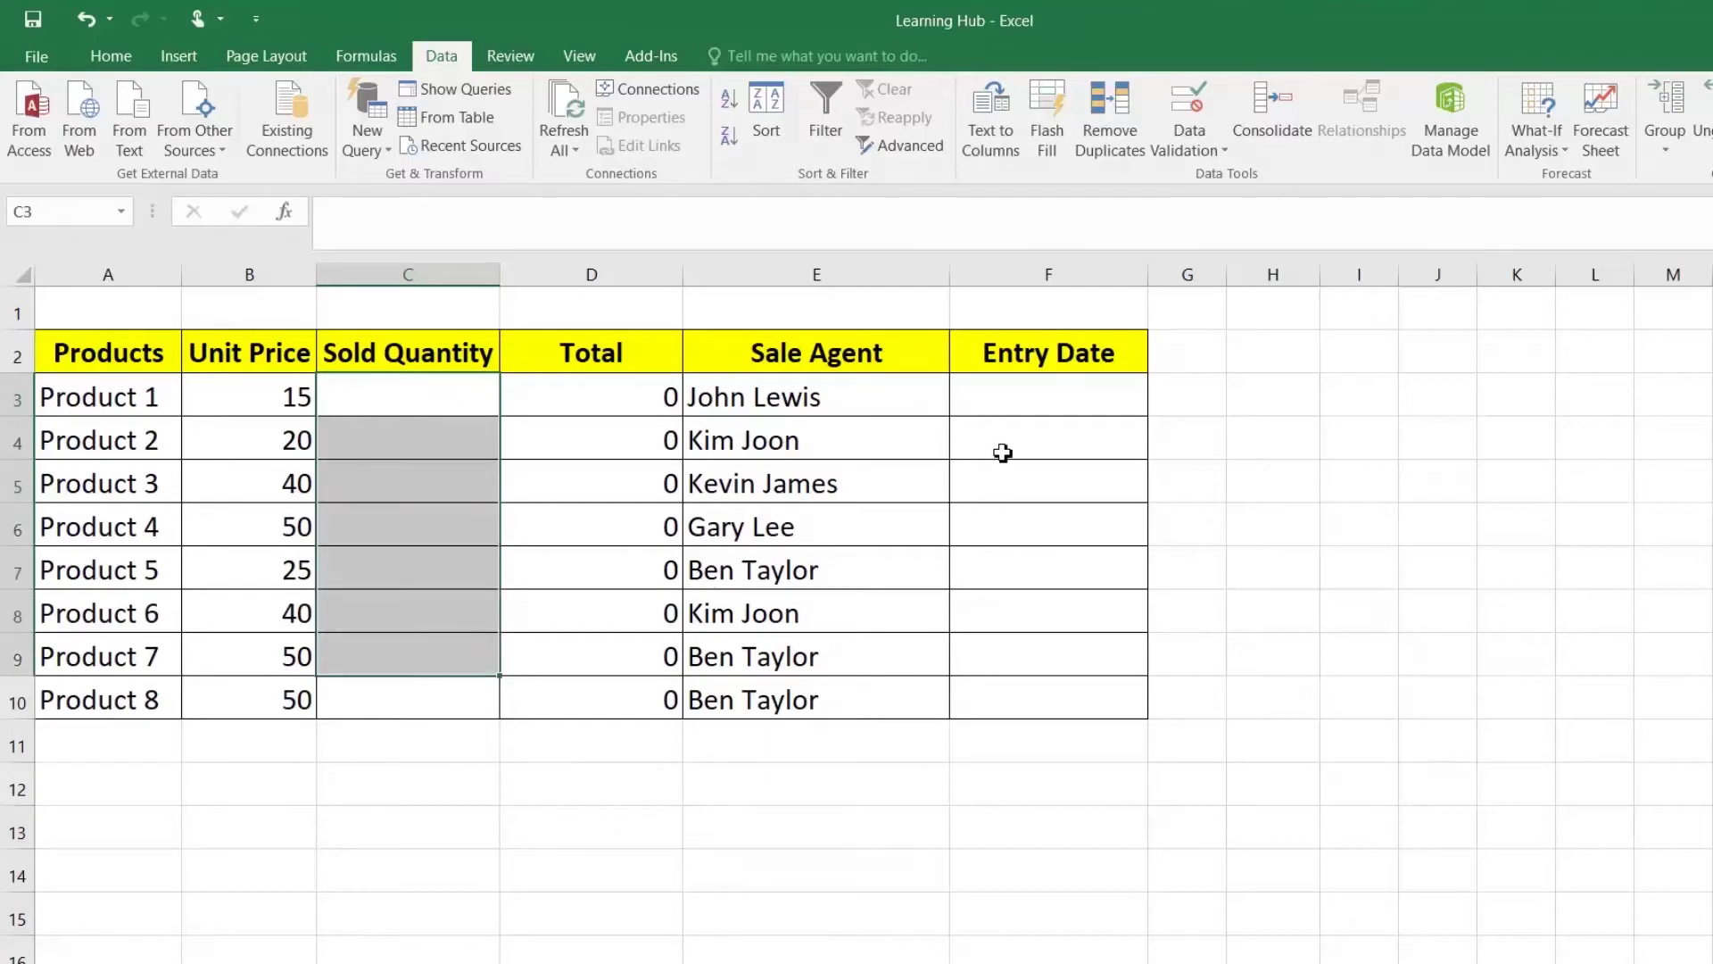
drag(1015, 400, 1009, 644)
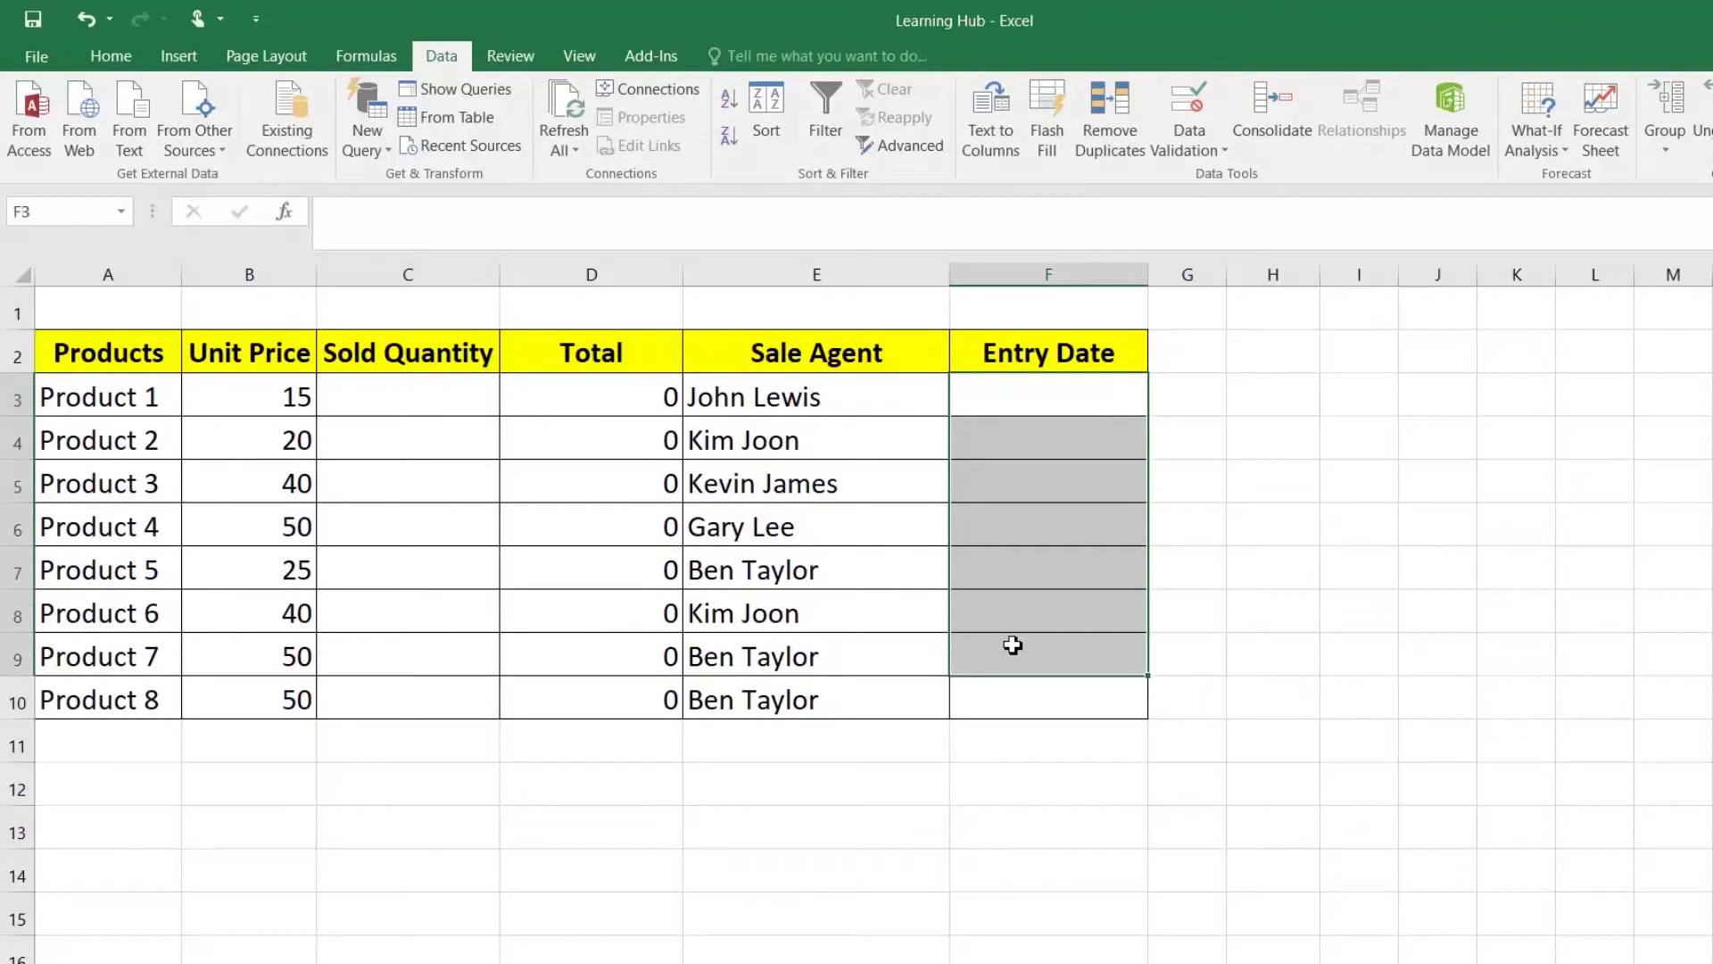
Step: Restrict C3 to whole numbers between 0 and 1000, with Ignore blank unchecked
click(382, 405)
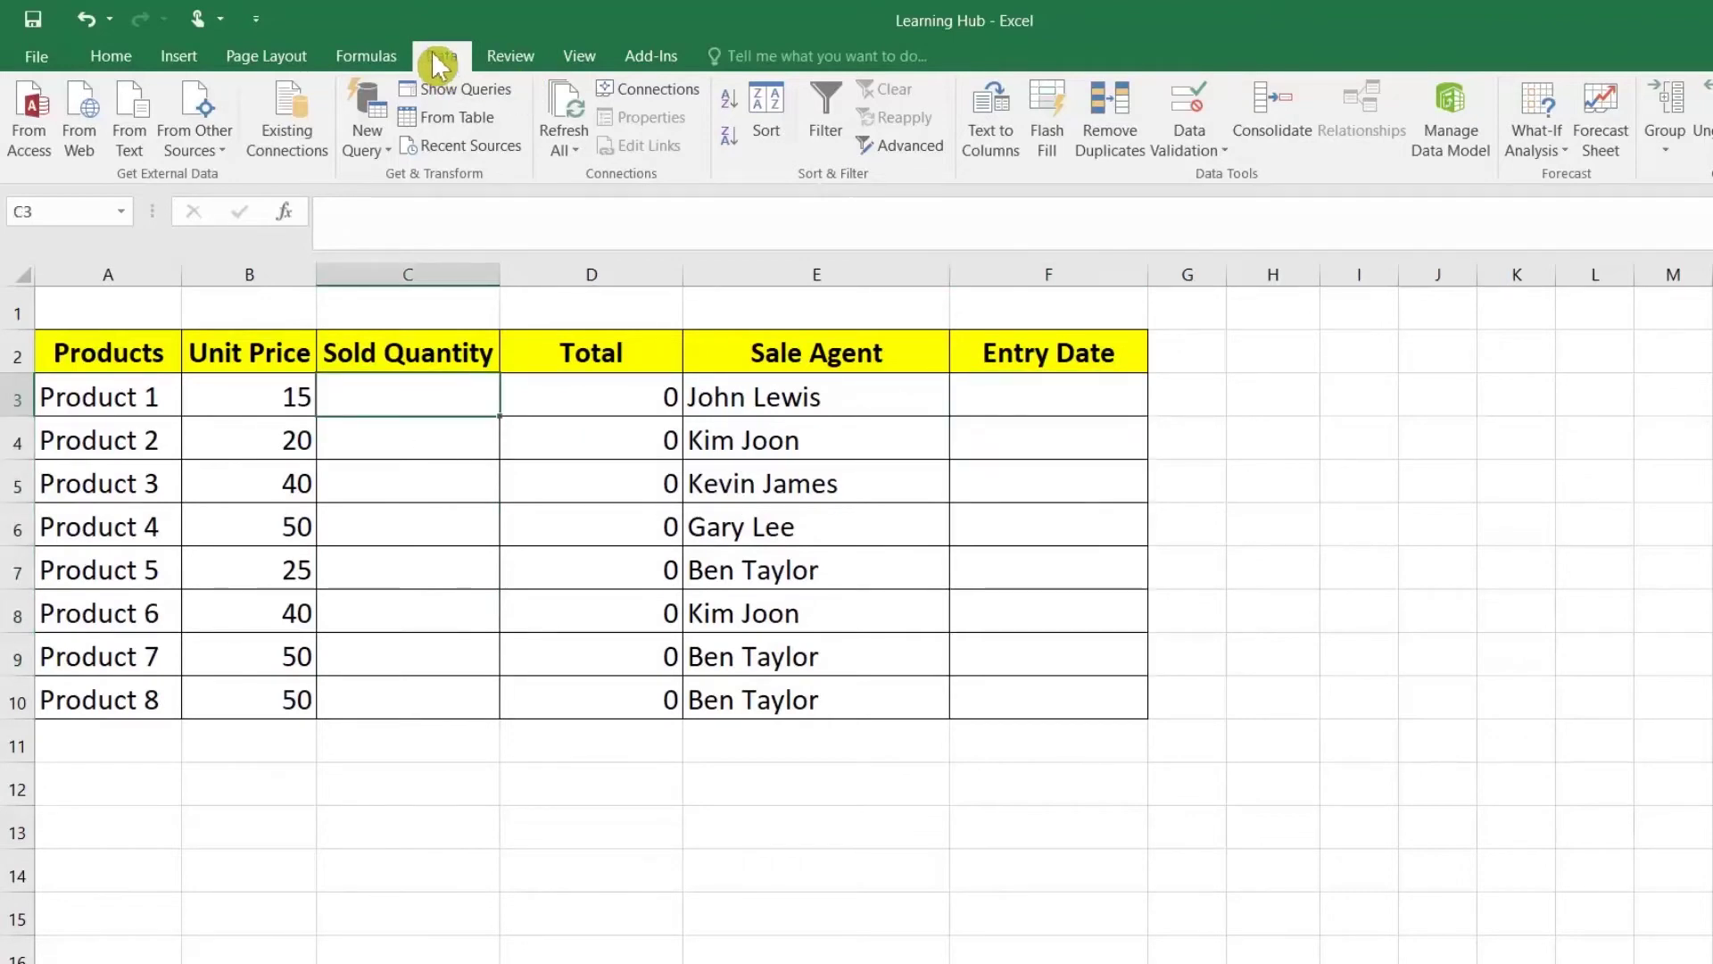
click(1214, 152)
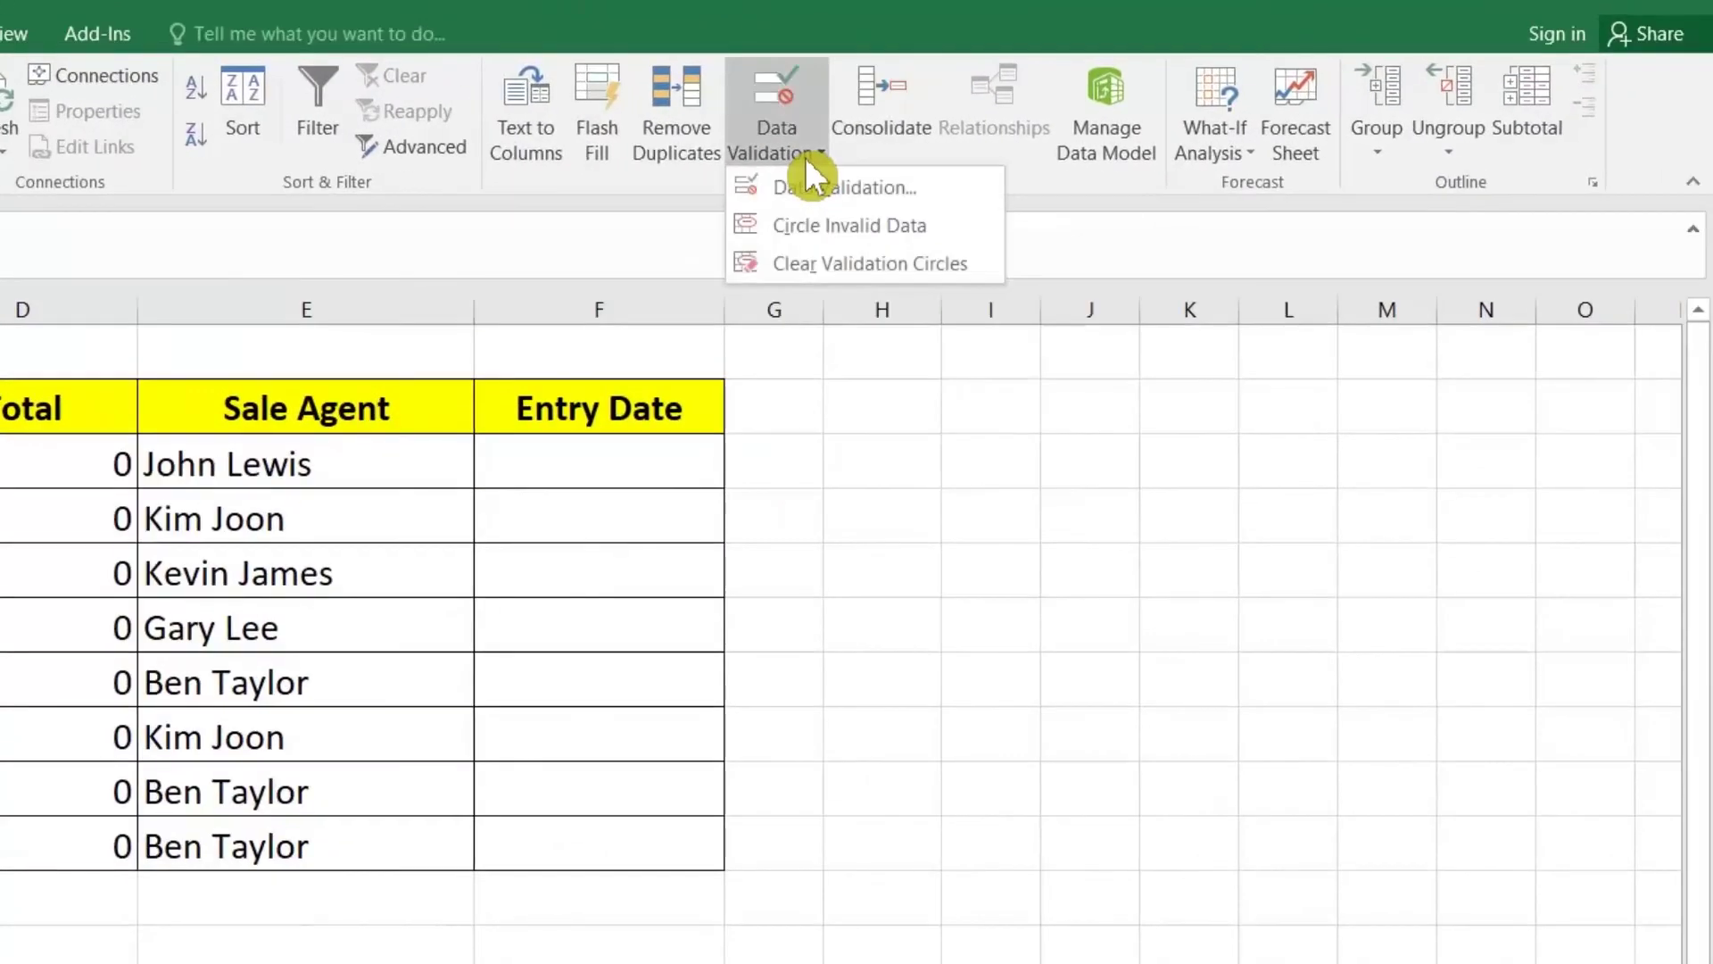
click(811, 183)
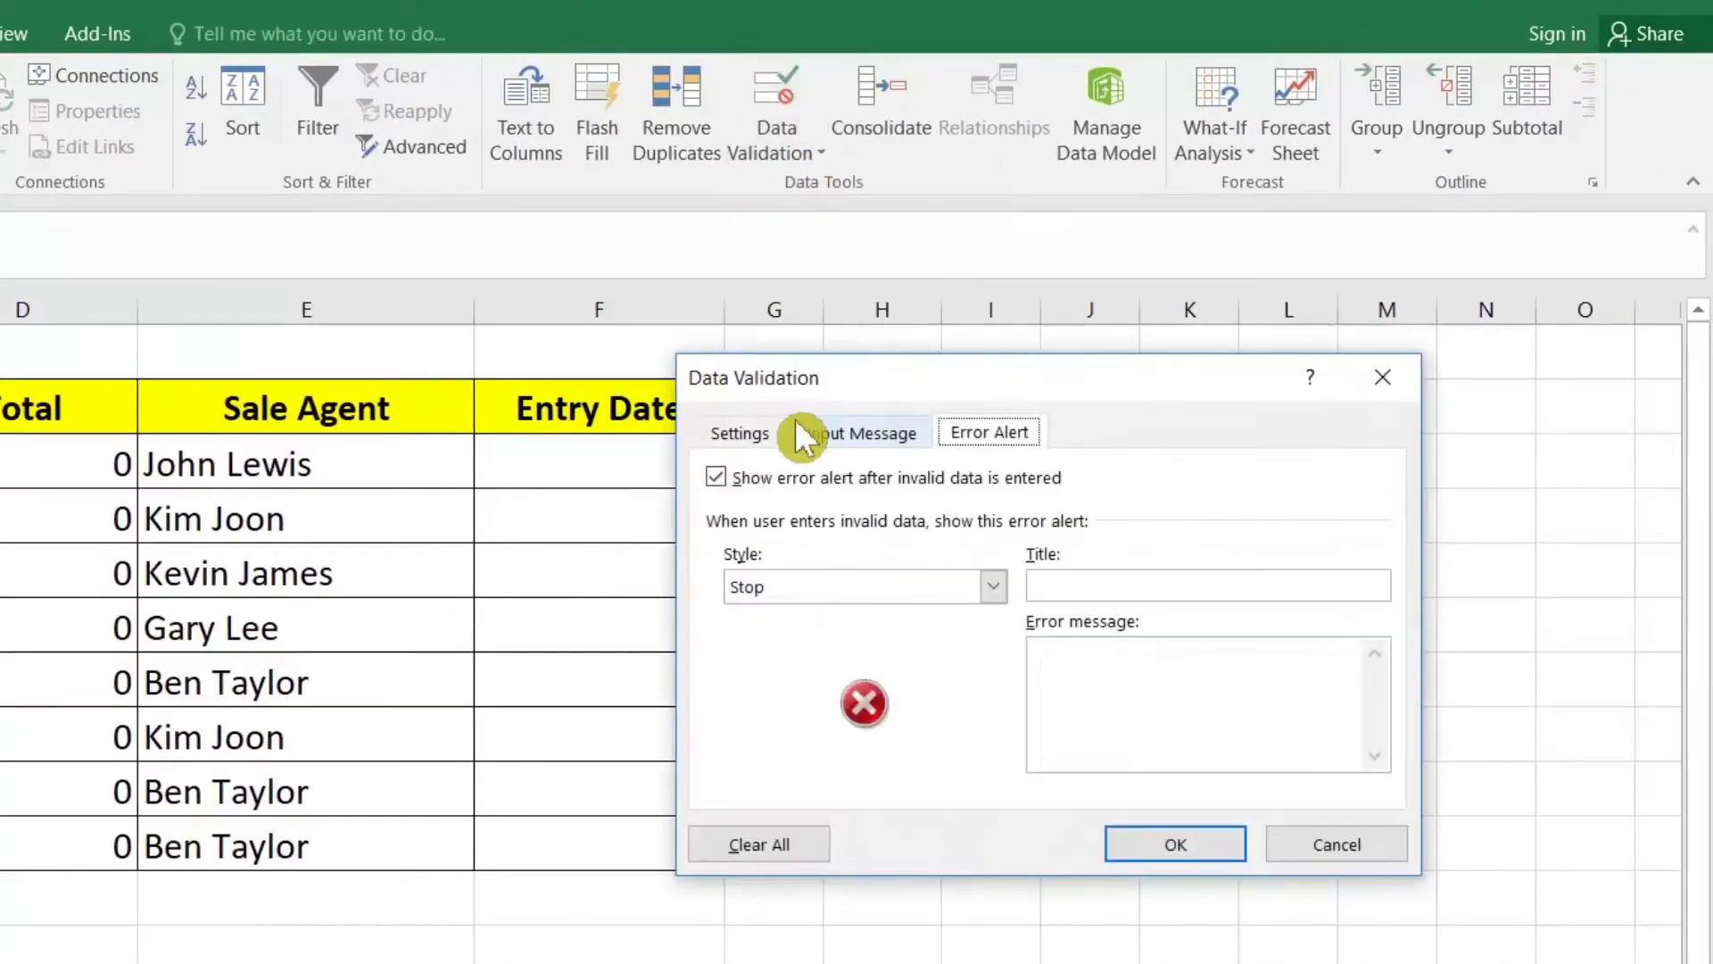
click(746, 437)
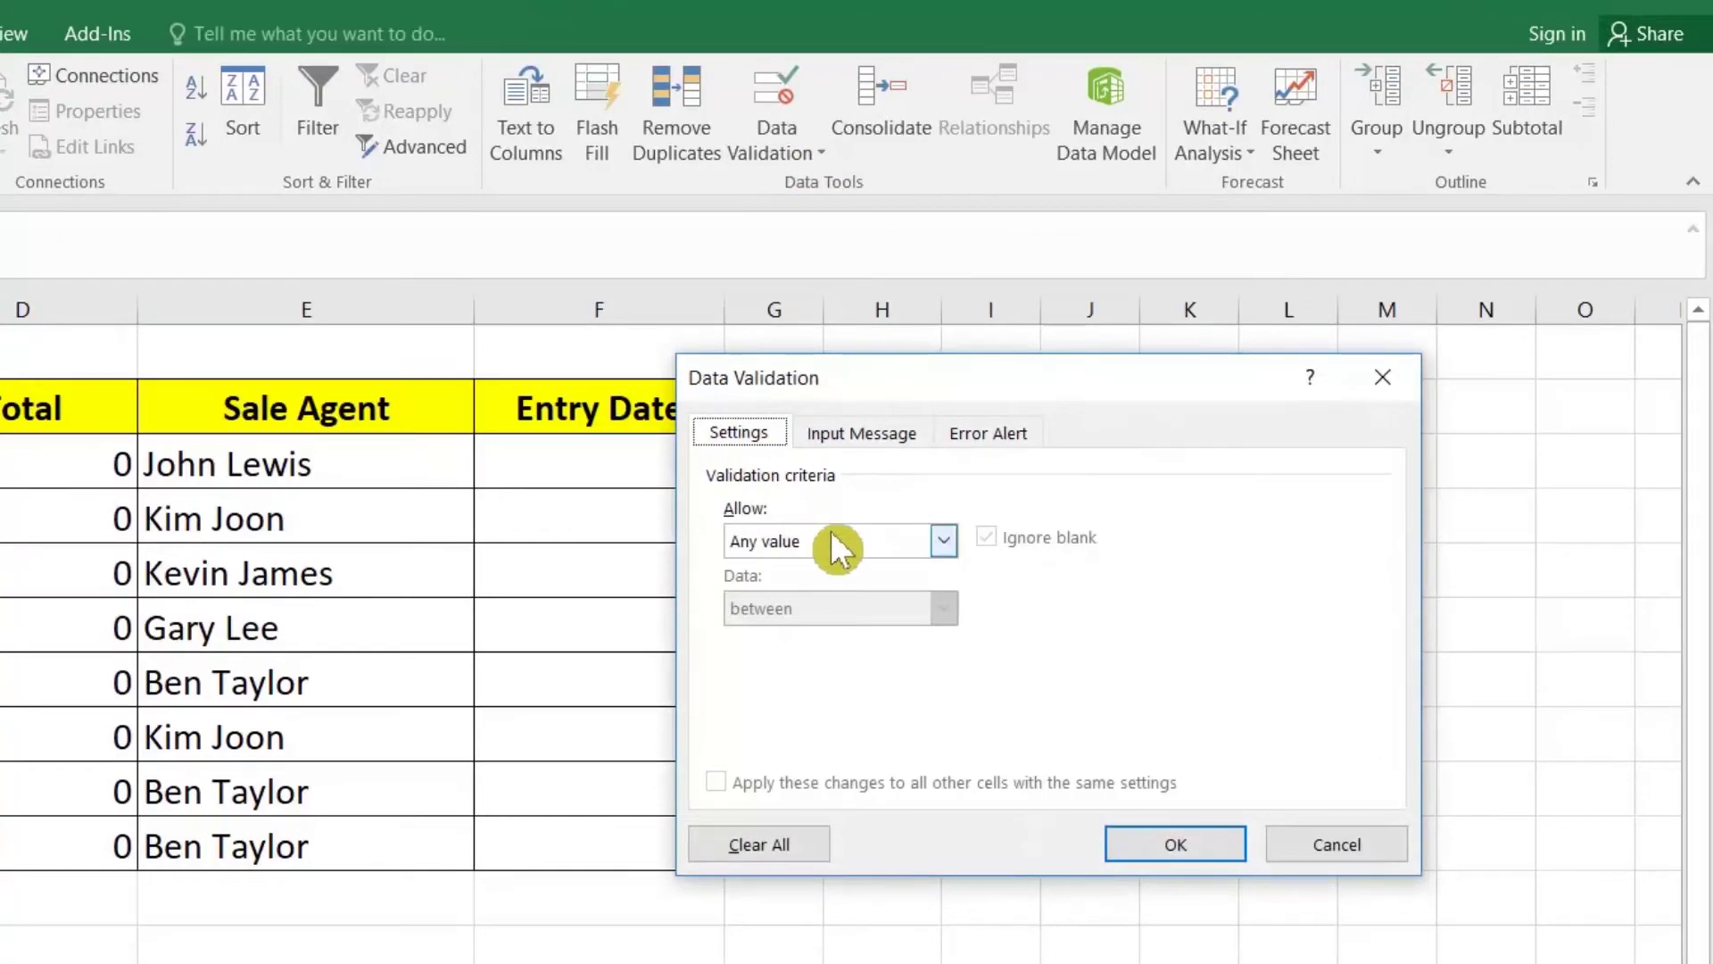
click(803, 535)
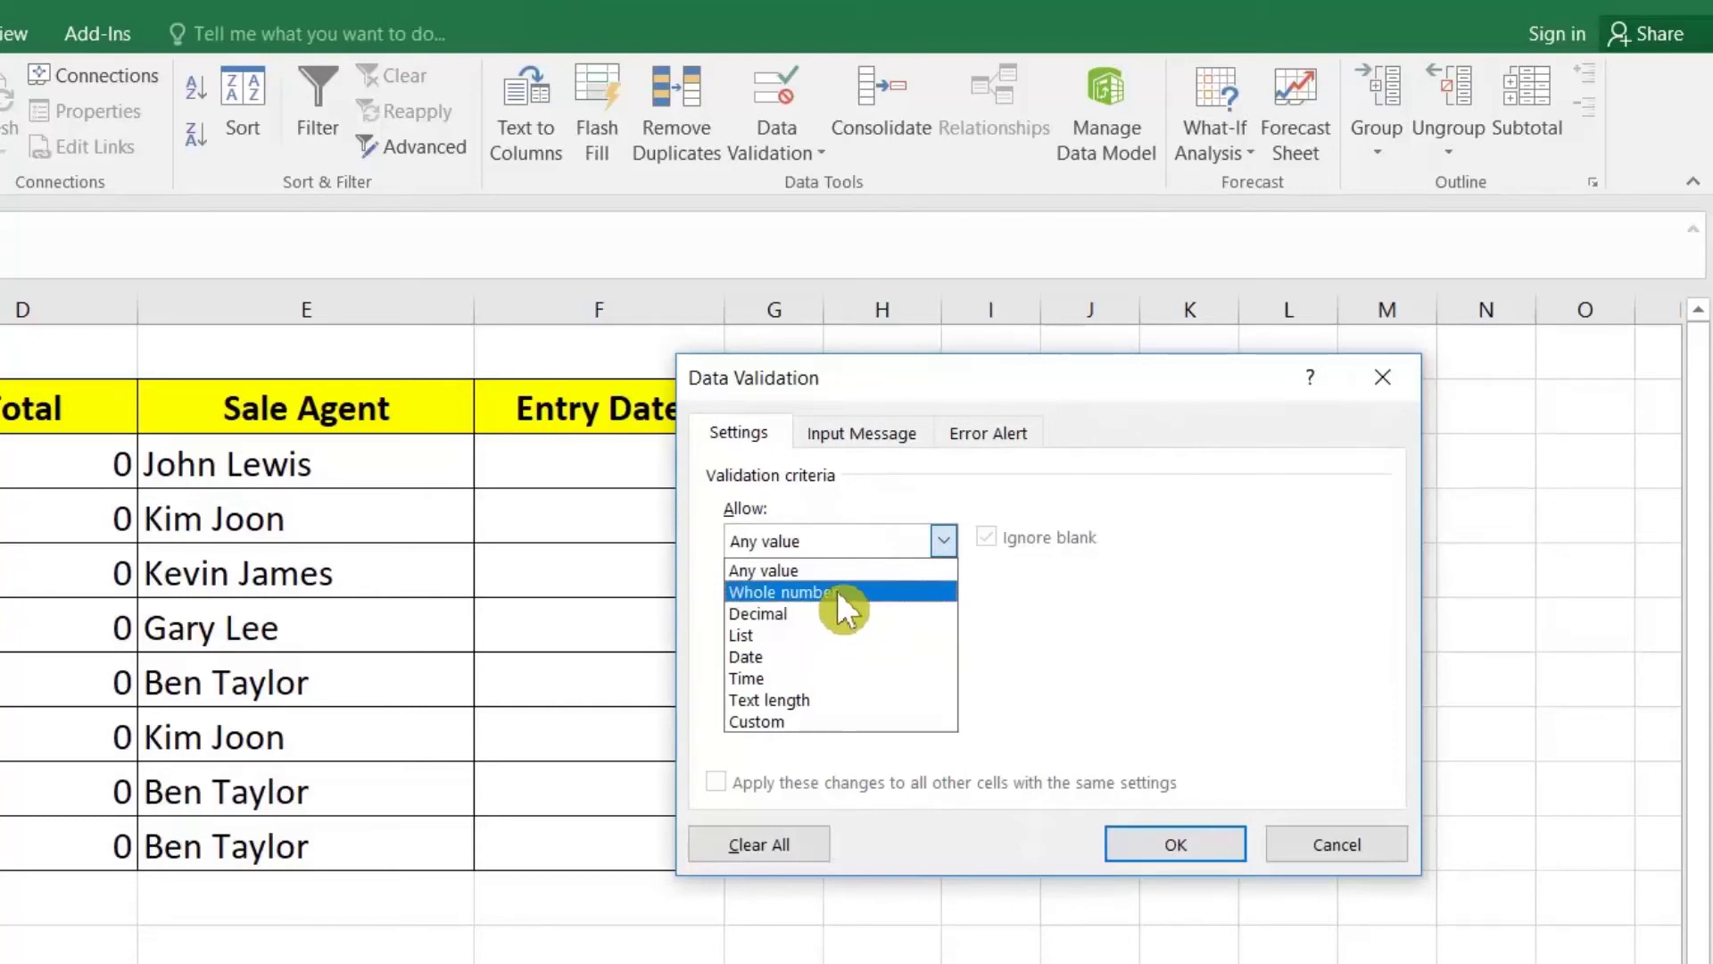
click(837, 590)
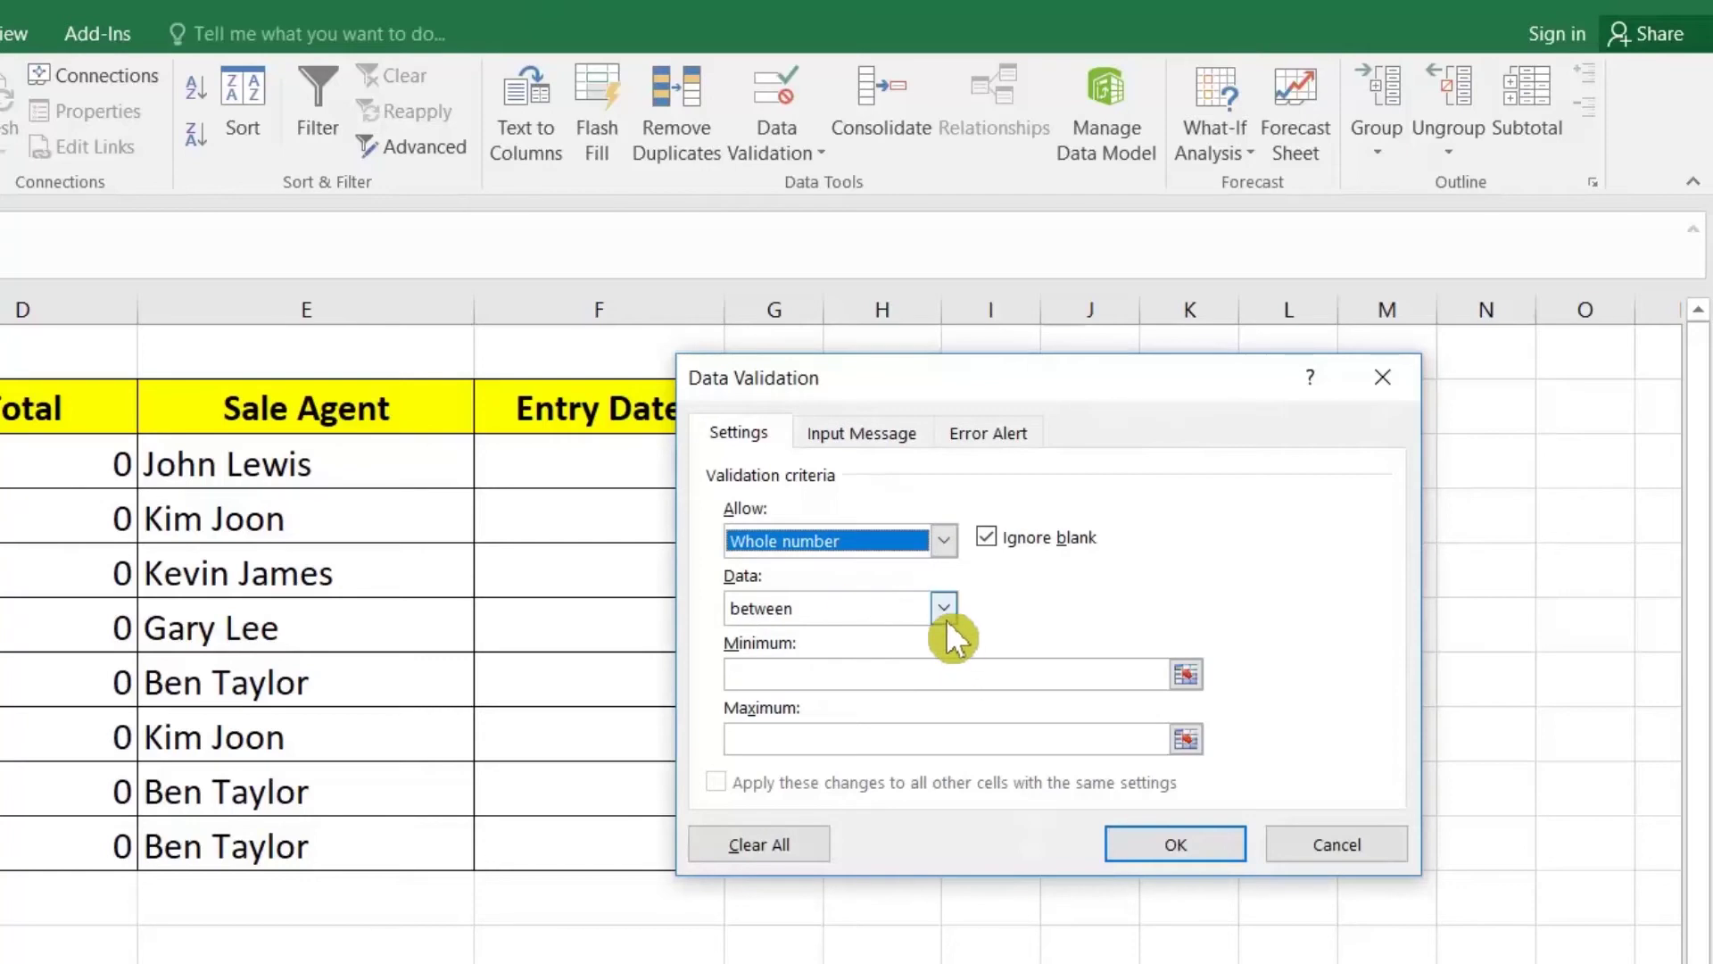
click(873, 675)
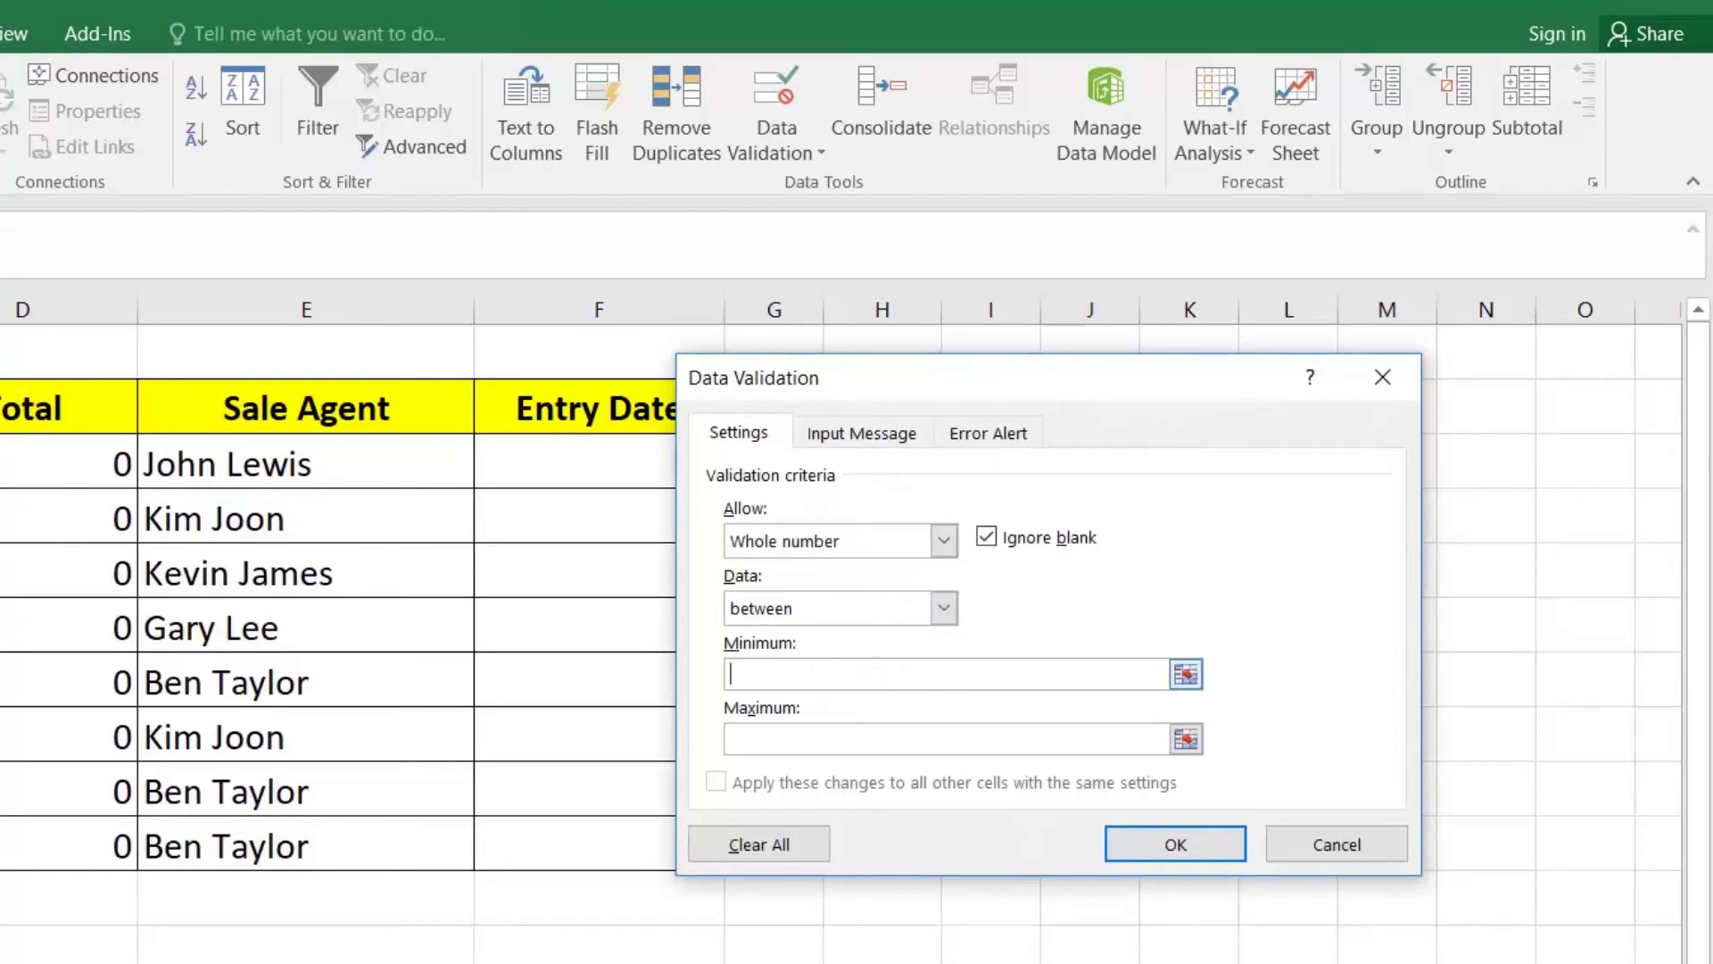
click(989, 535)
click(844, 676)
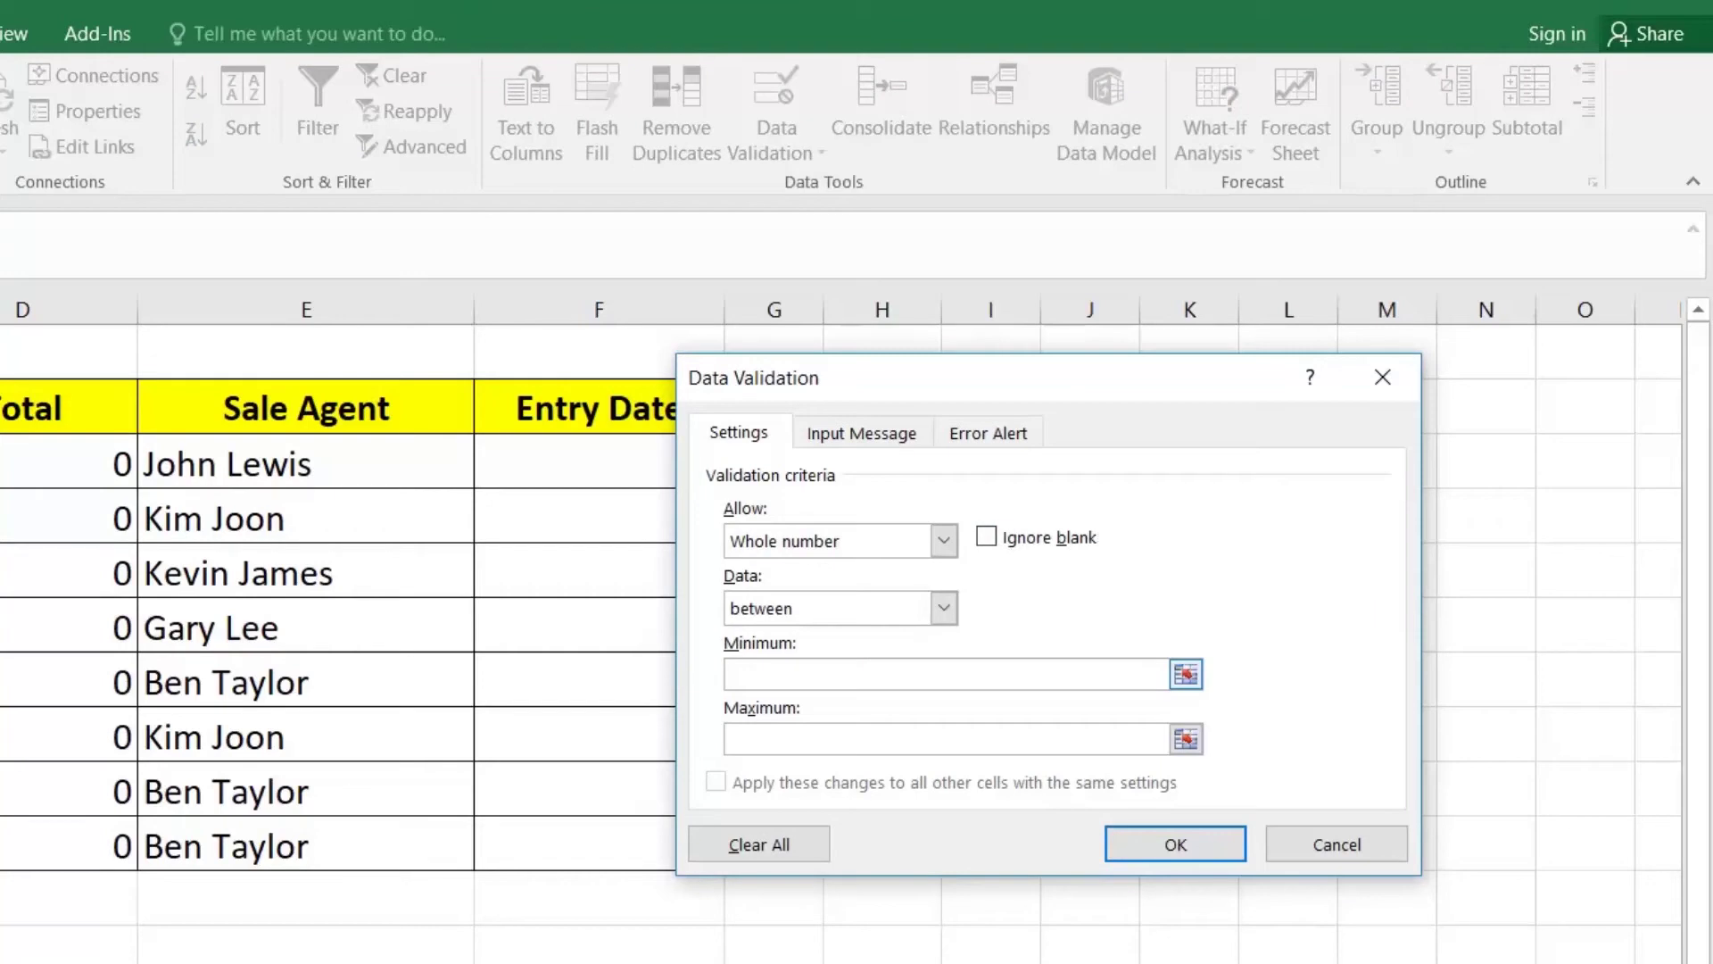
text(0)
text(1000)
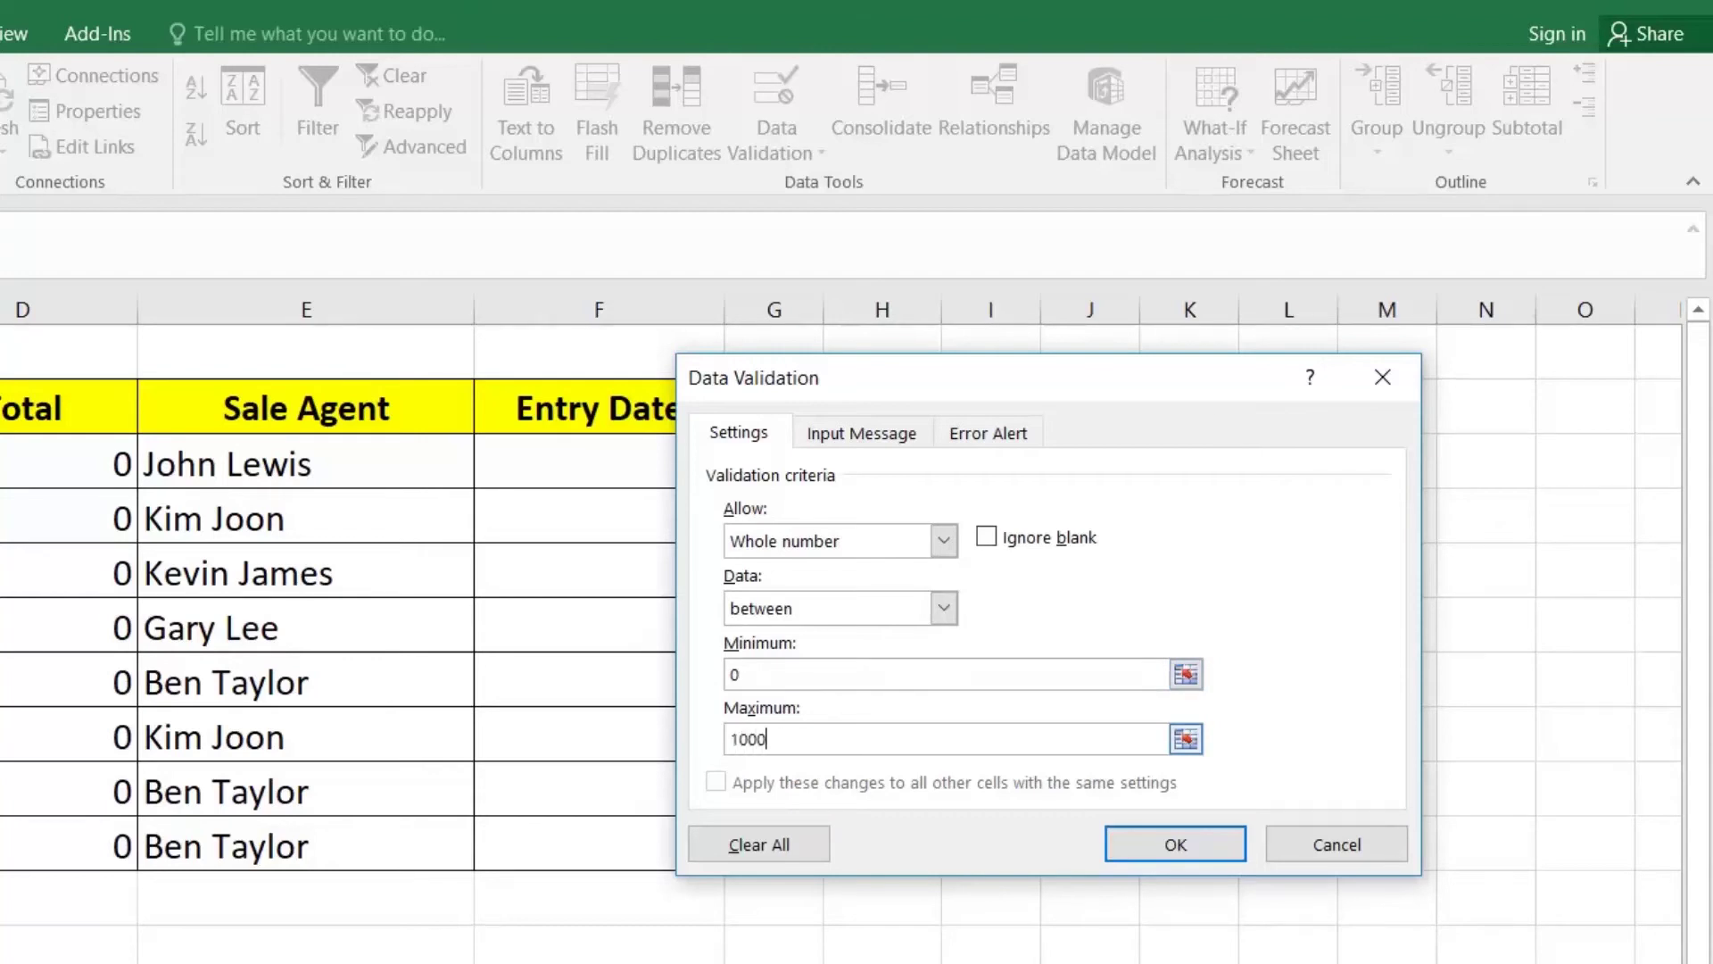
click(1142, 850)
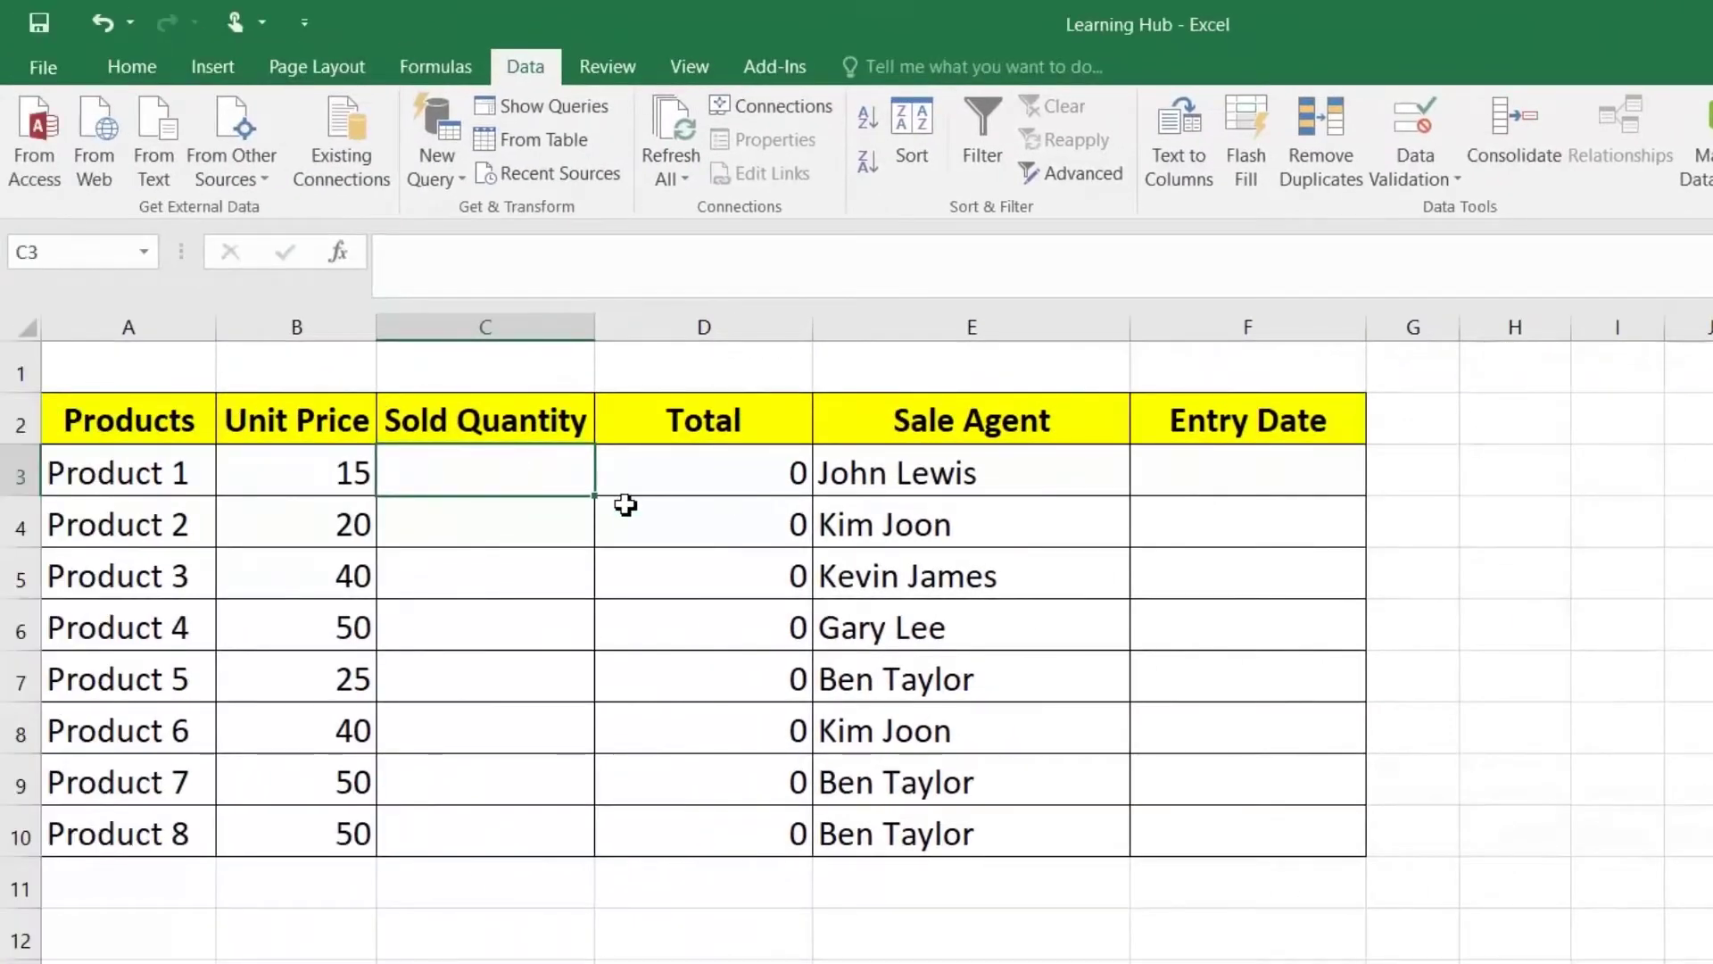
Step: Copy C3's rule down to C10 and open Data Validation for Entry Date cell F3
drag(594, 496, 562, 834)
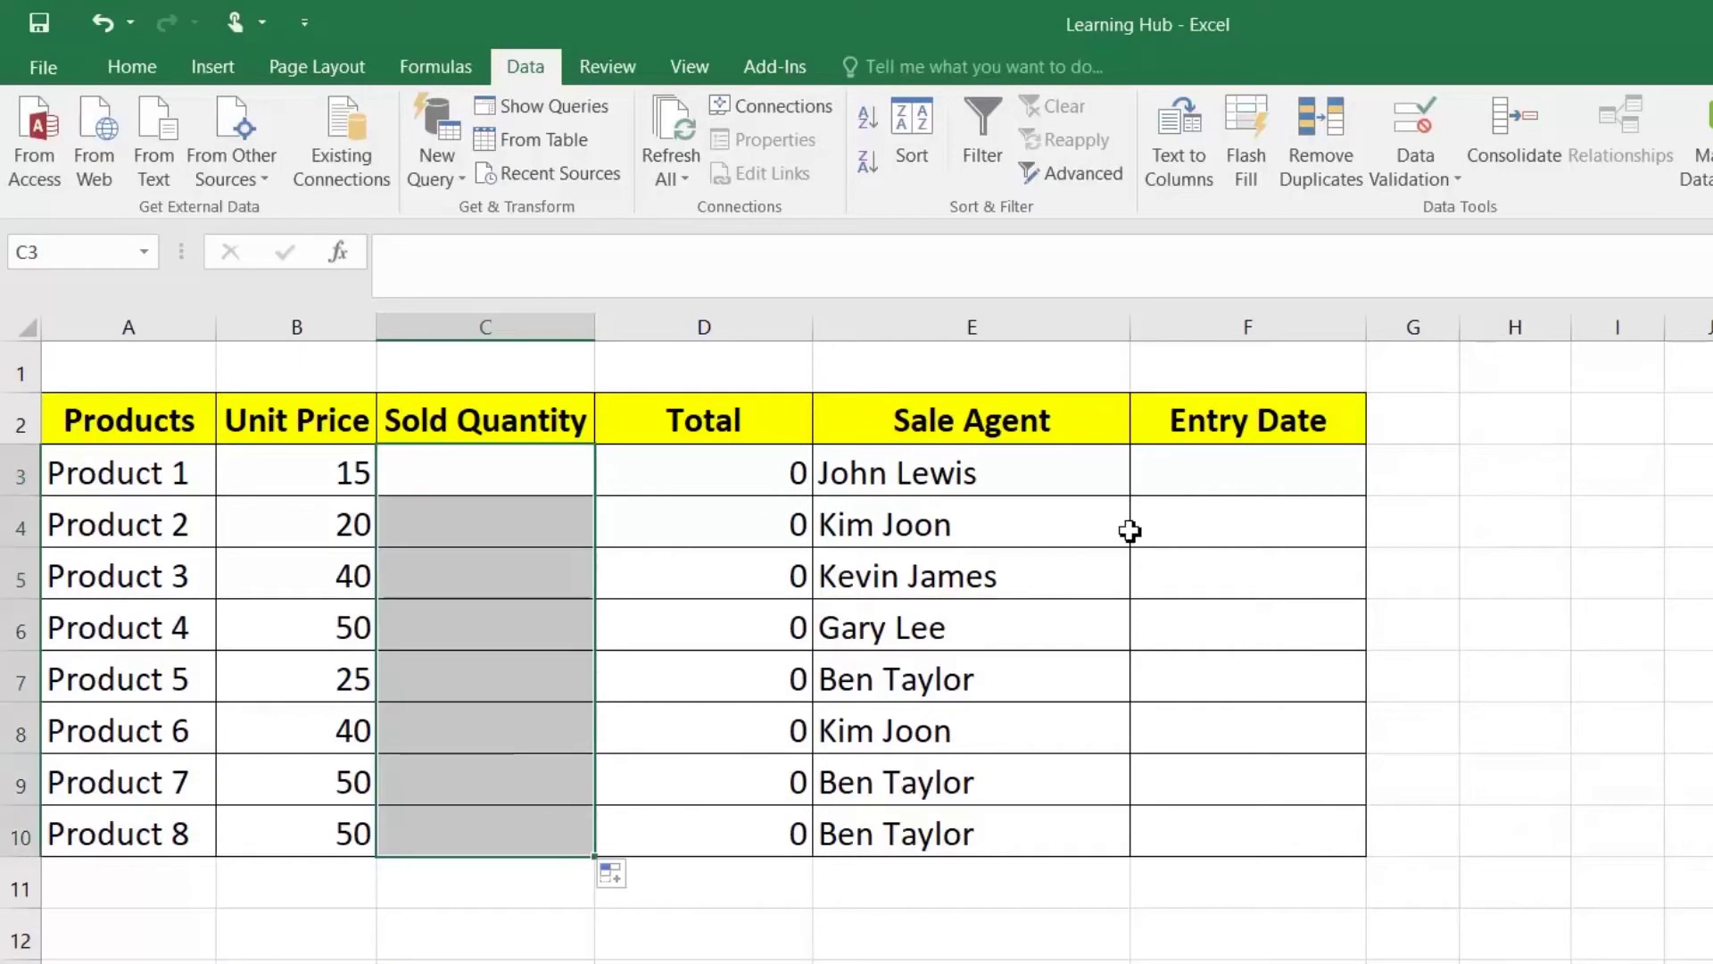
click(1245, 470)
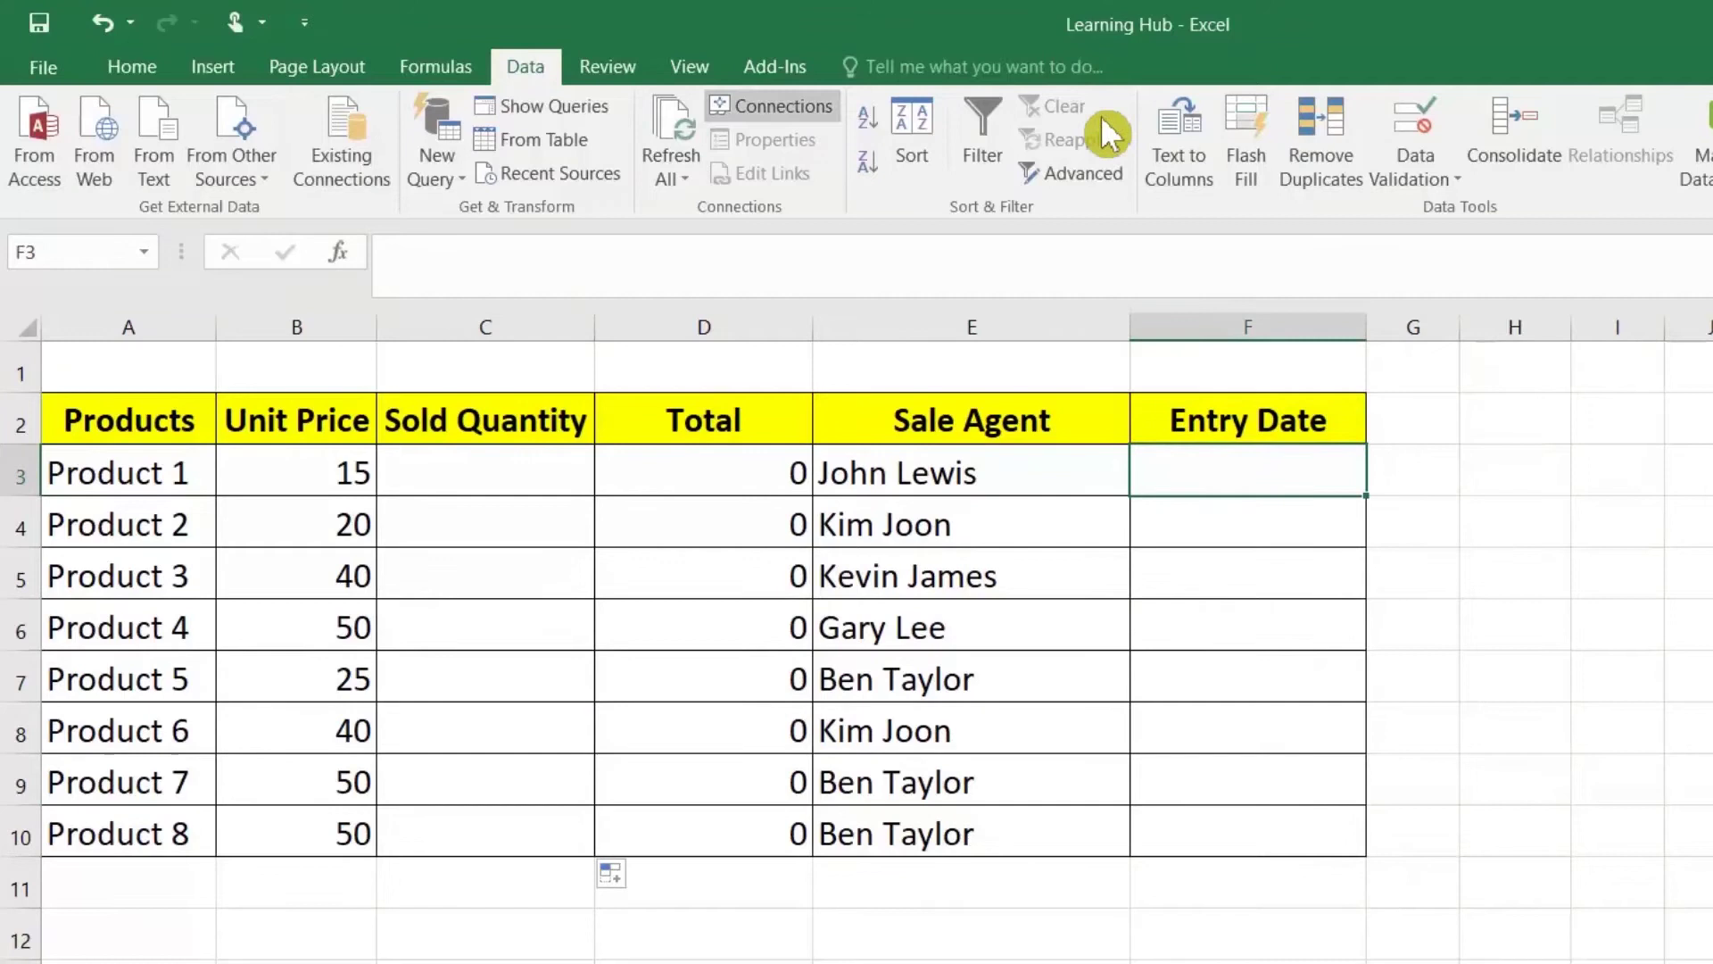
click(1417, 171)
click(1426, 205)
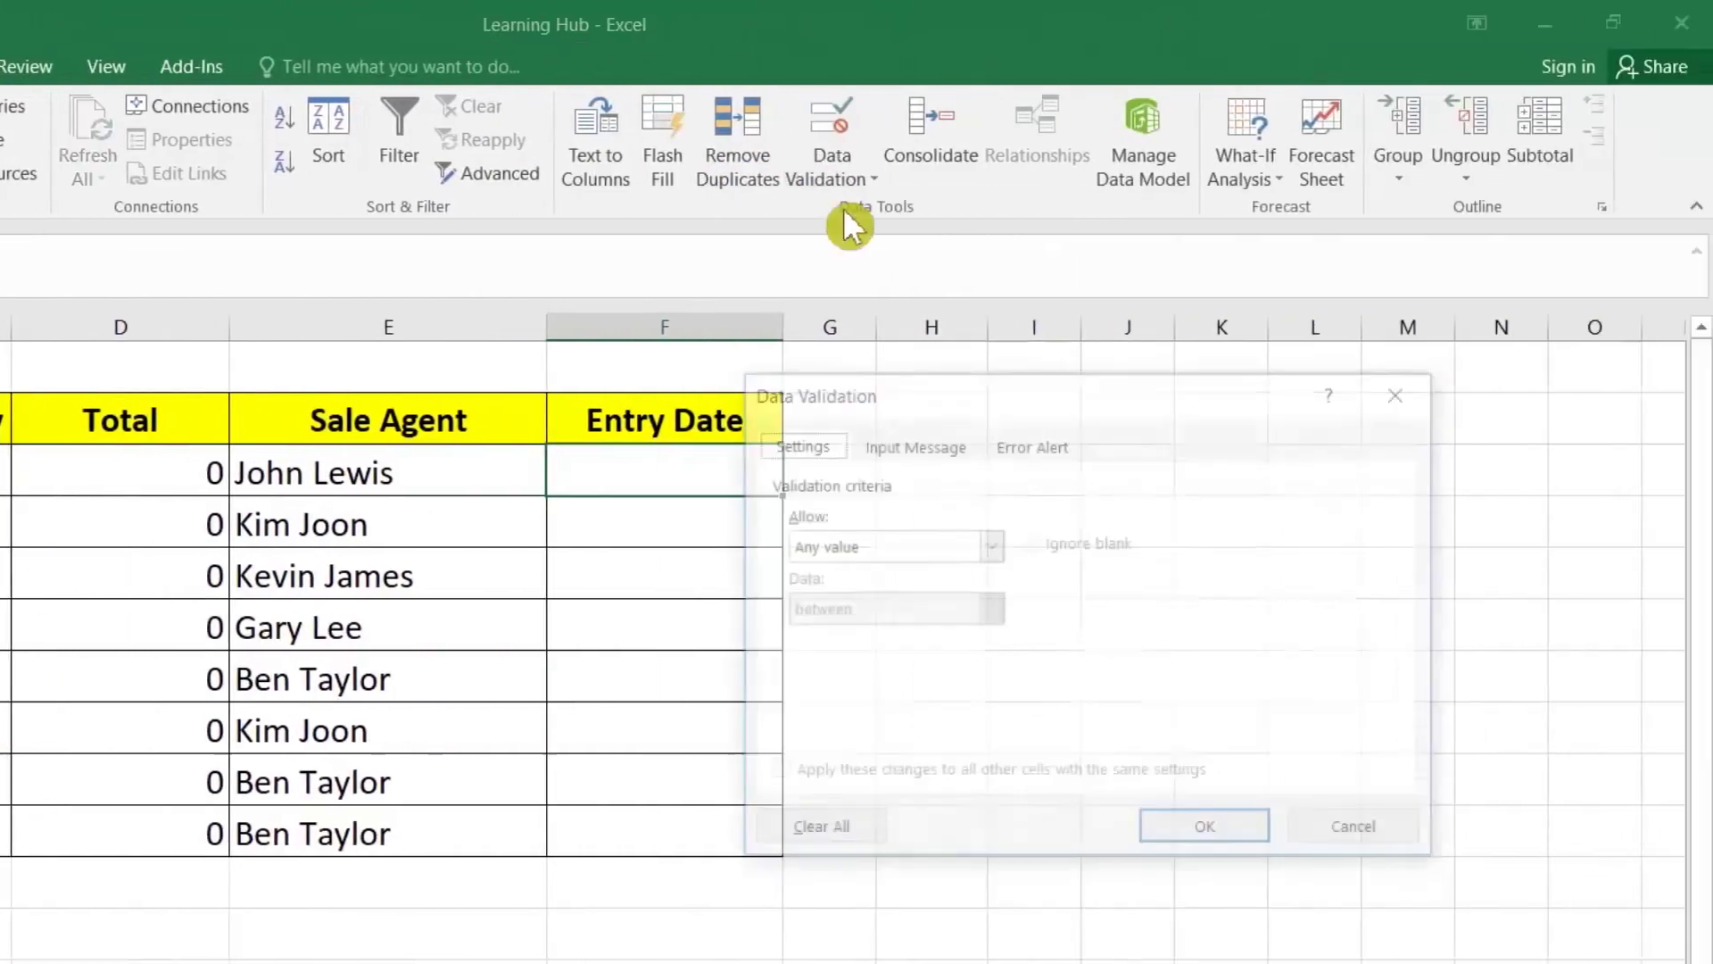
Step: Allow only dates from 01-01-2020 to 31-12-2020 in F3 and extend it down the column
click(890, 549)
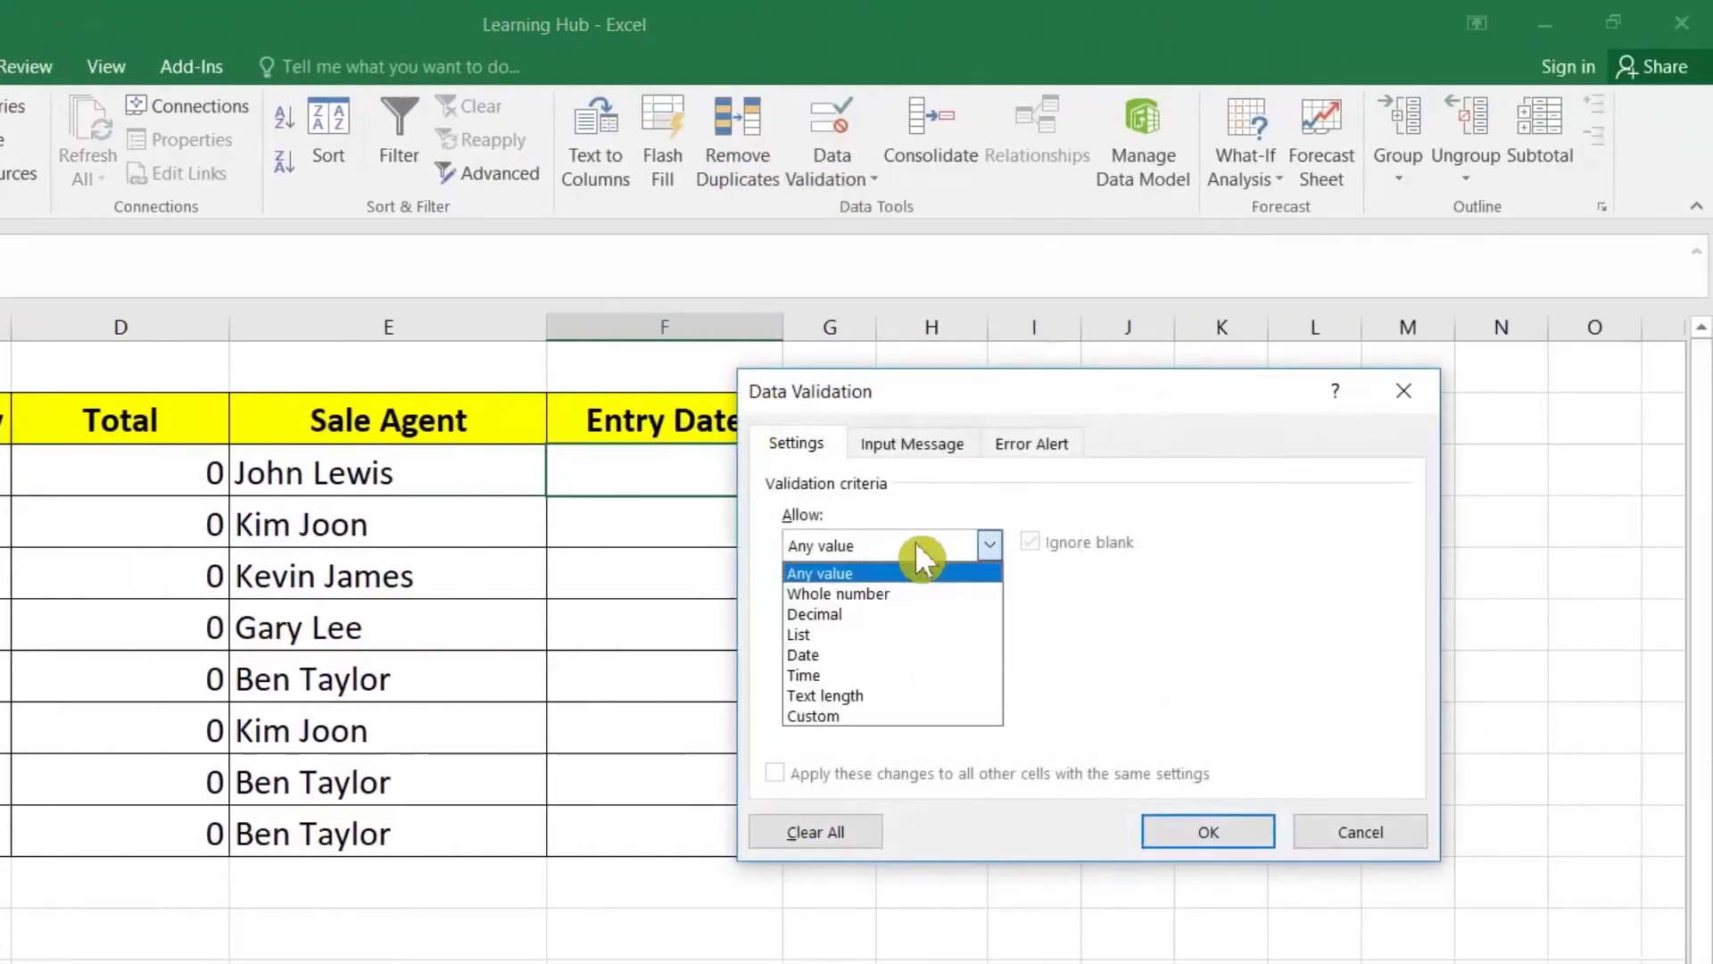
click(881, 654)
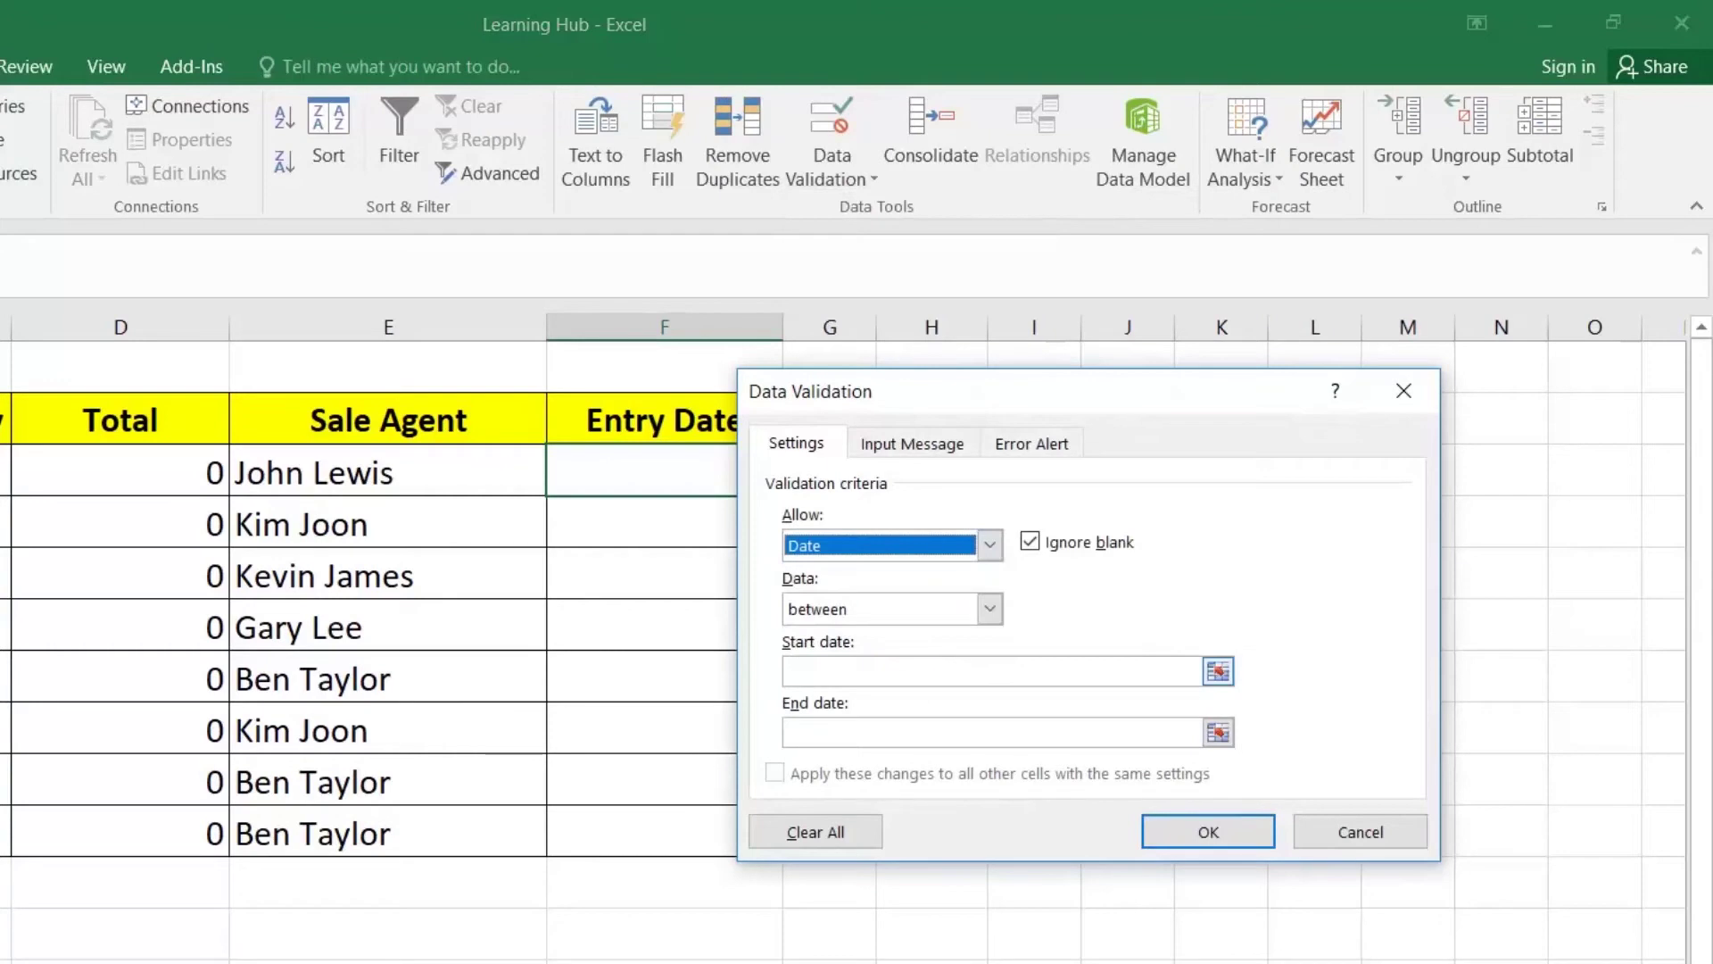
click(892, 671)
text(01-01-2020)
click(991, 731)
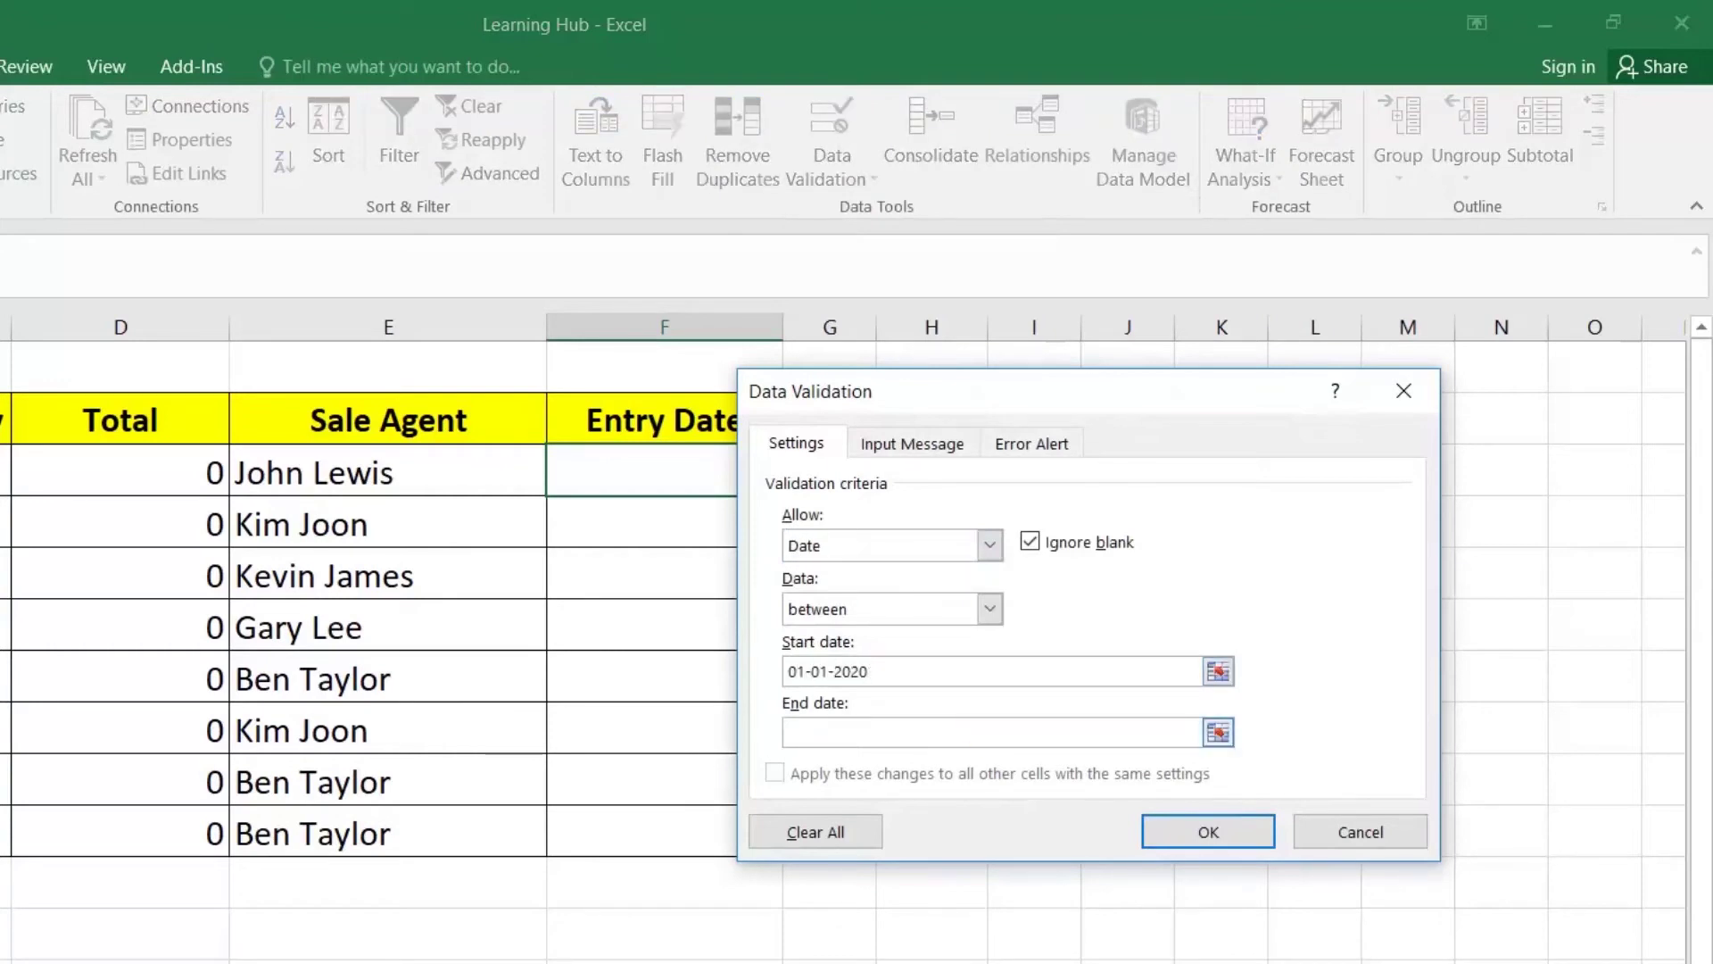
text(31-12-2020)
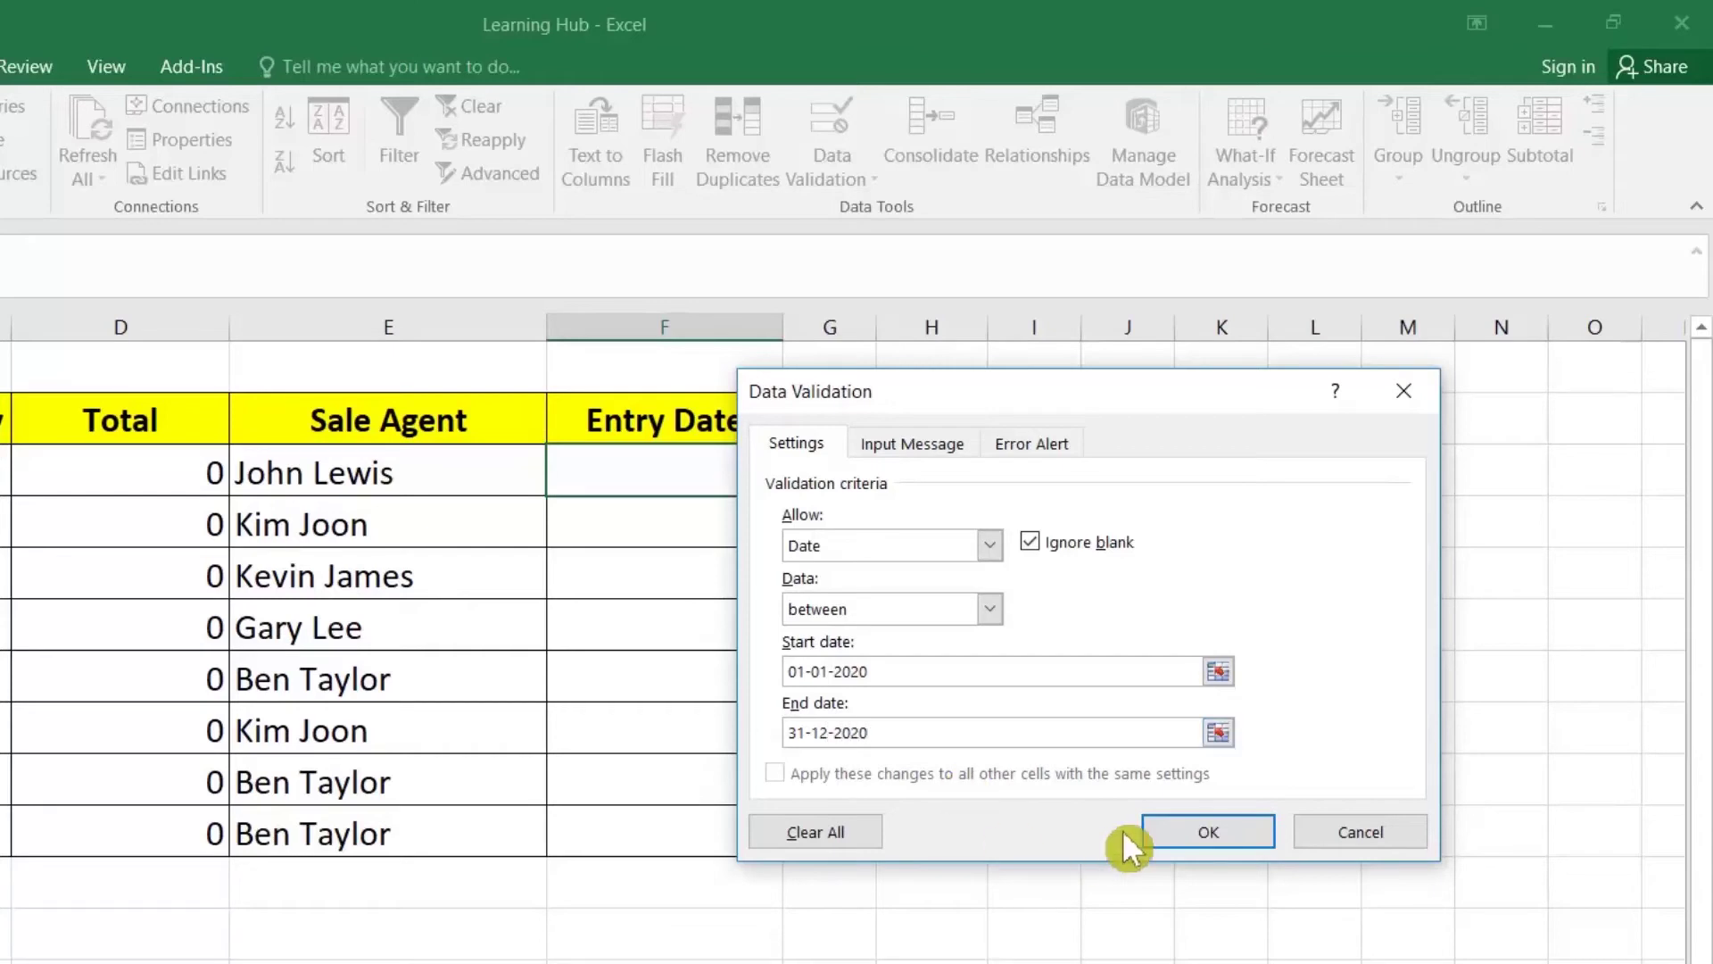
click(1151, 837)
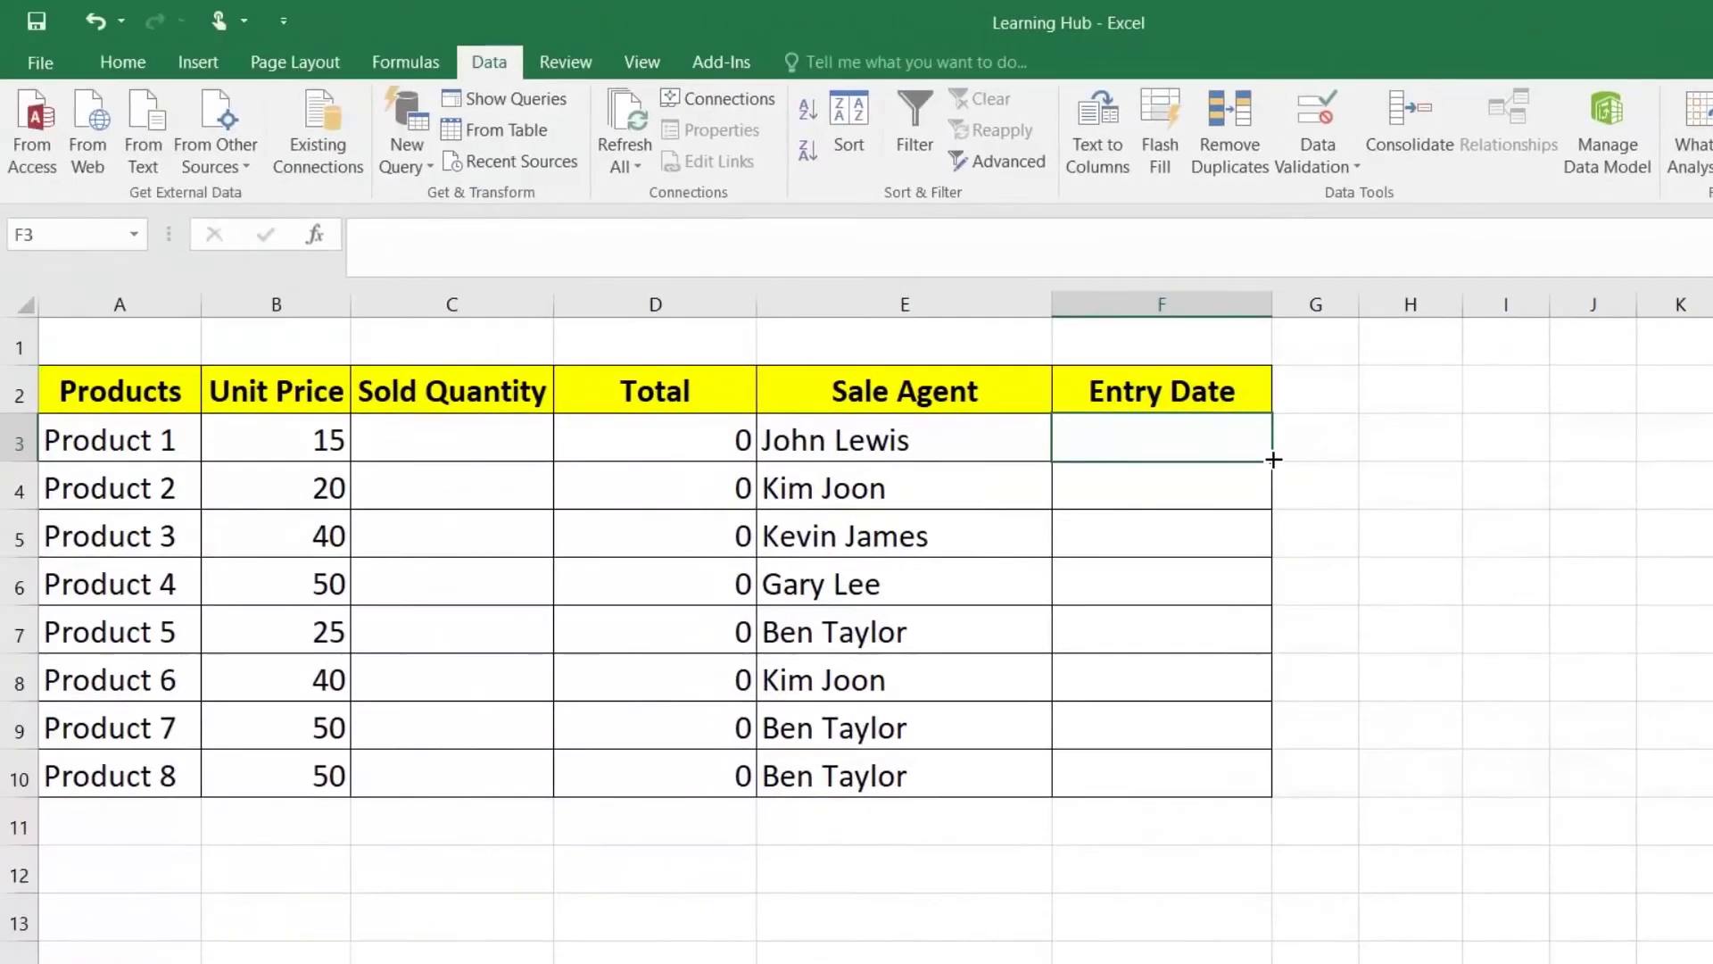
drag(1273, 459, 1267, 778)
Step: Test C3 with text 'dfsd' and date 12-12-2020, both rejected, then enter 22
click(486, 448)
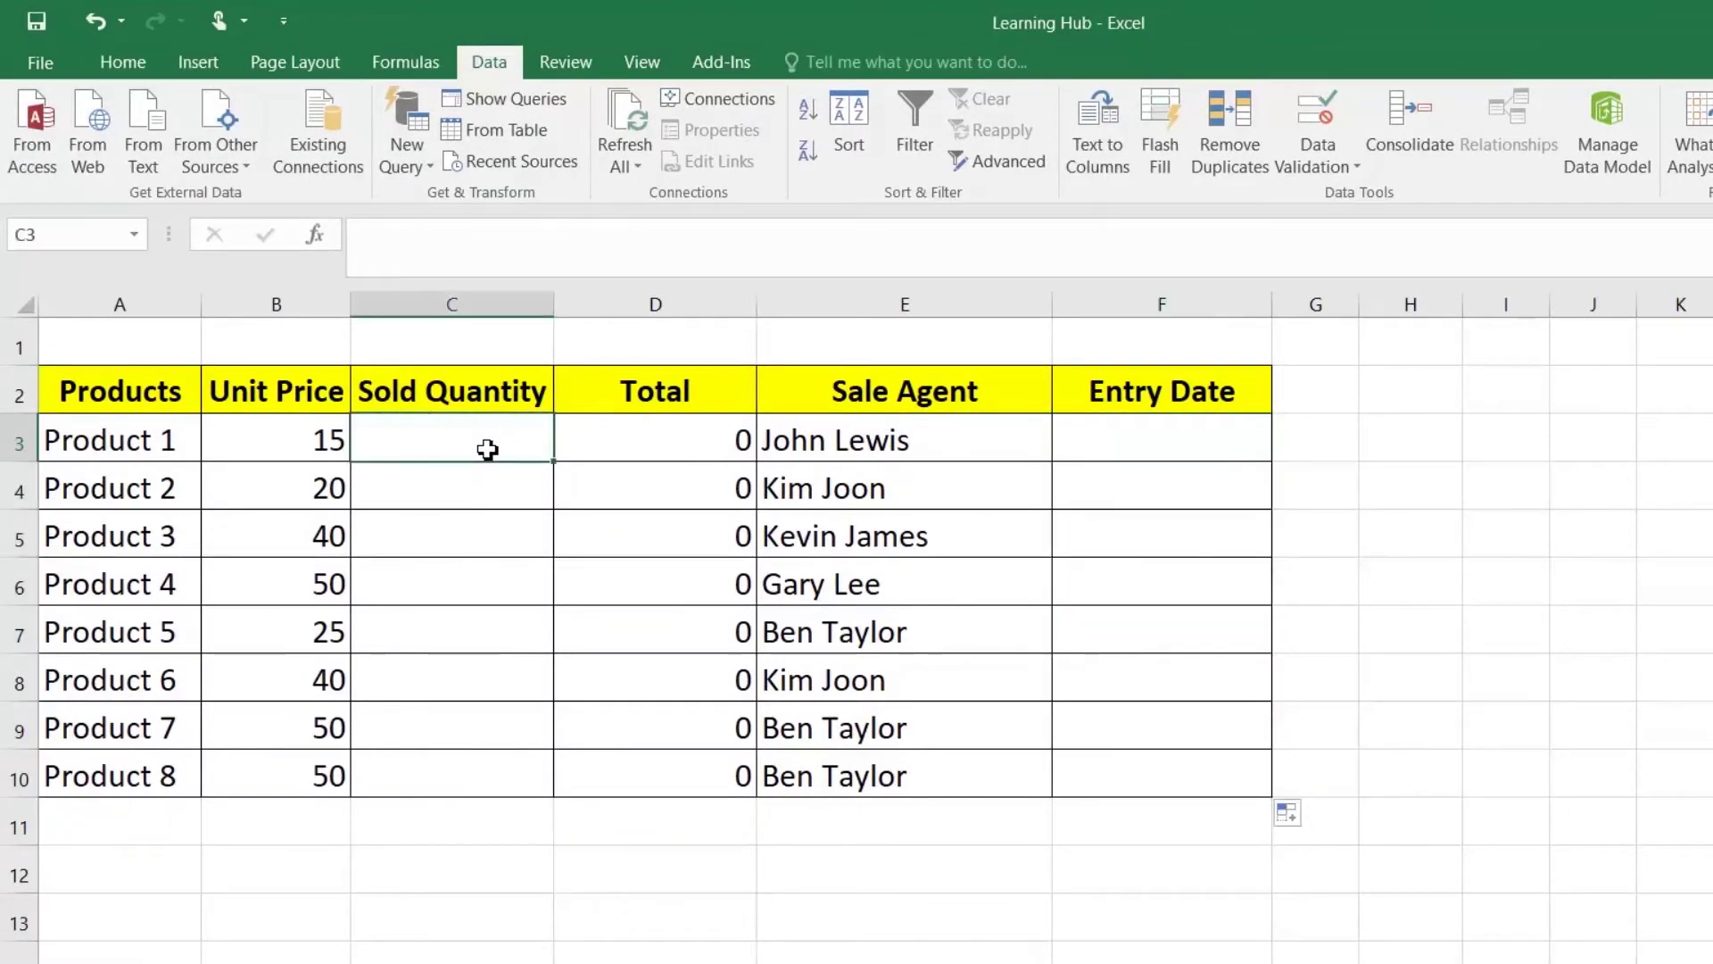
text(dfsd)
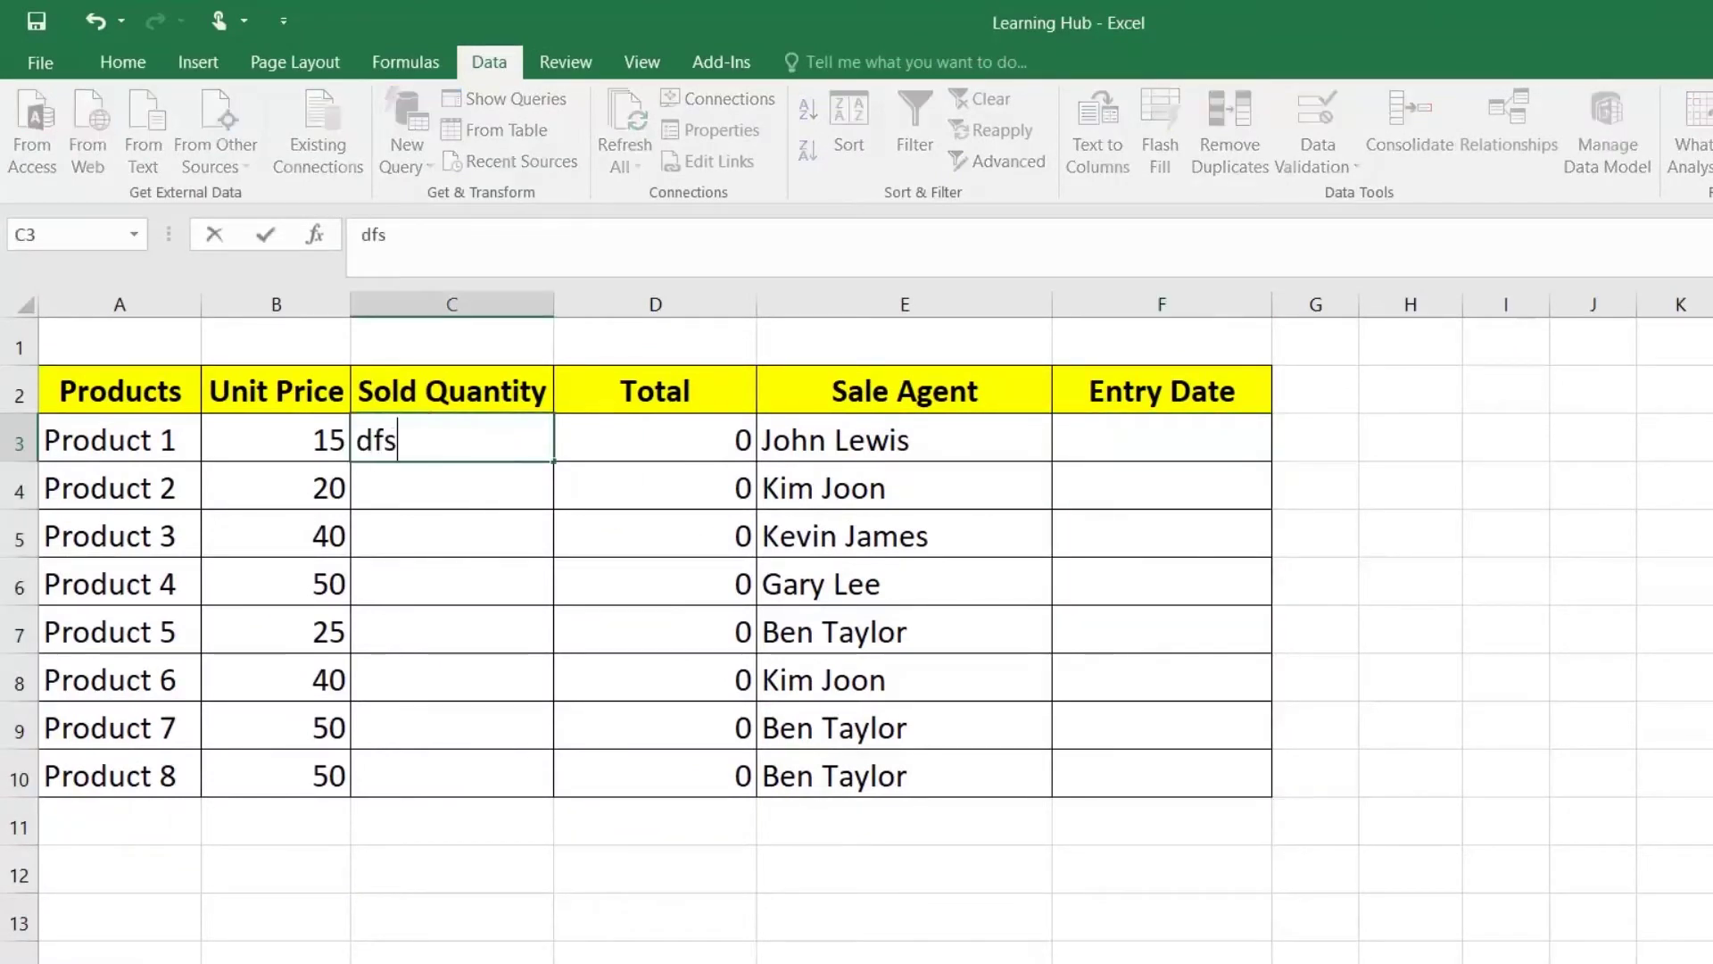
key(Return)
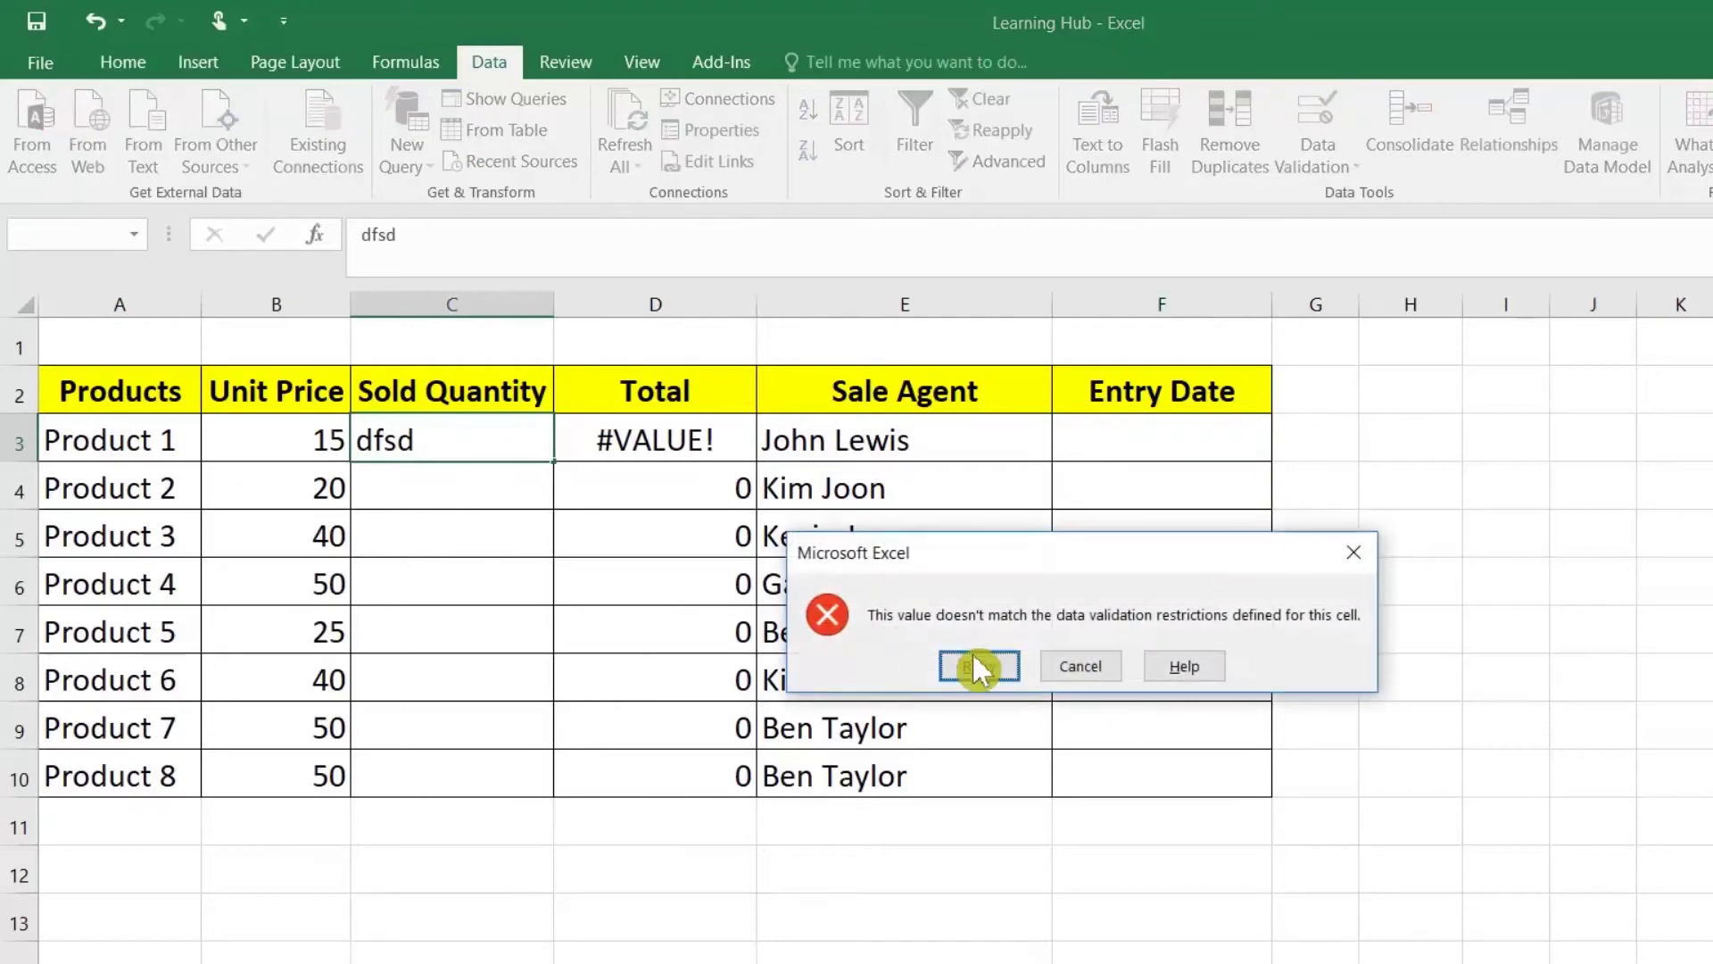
click(1089, 668)
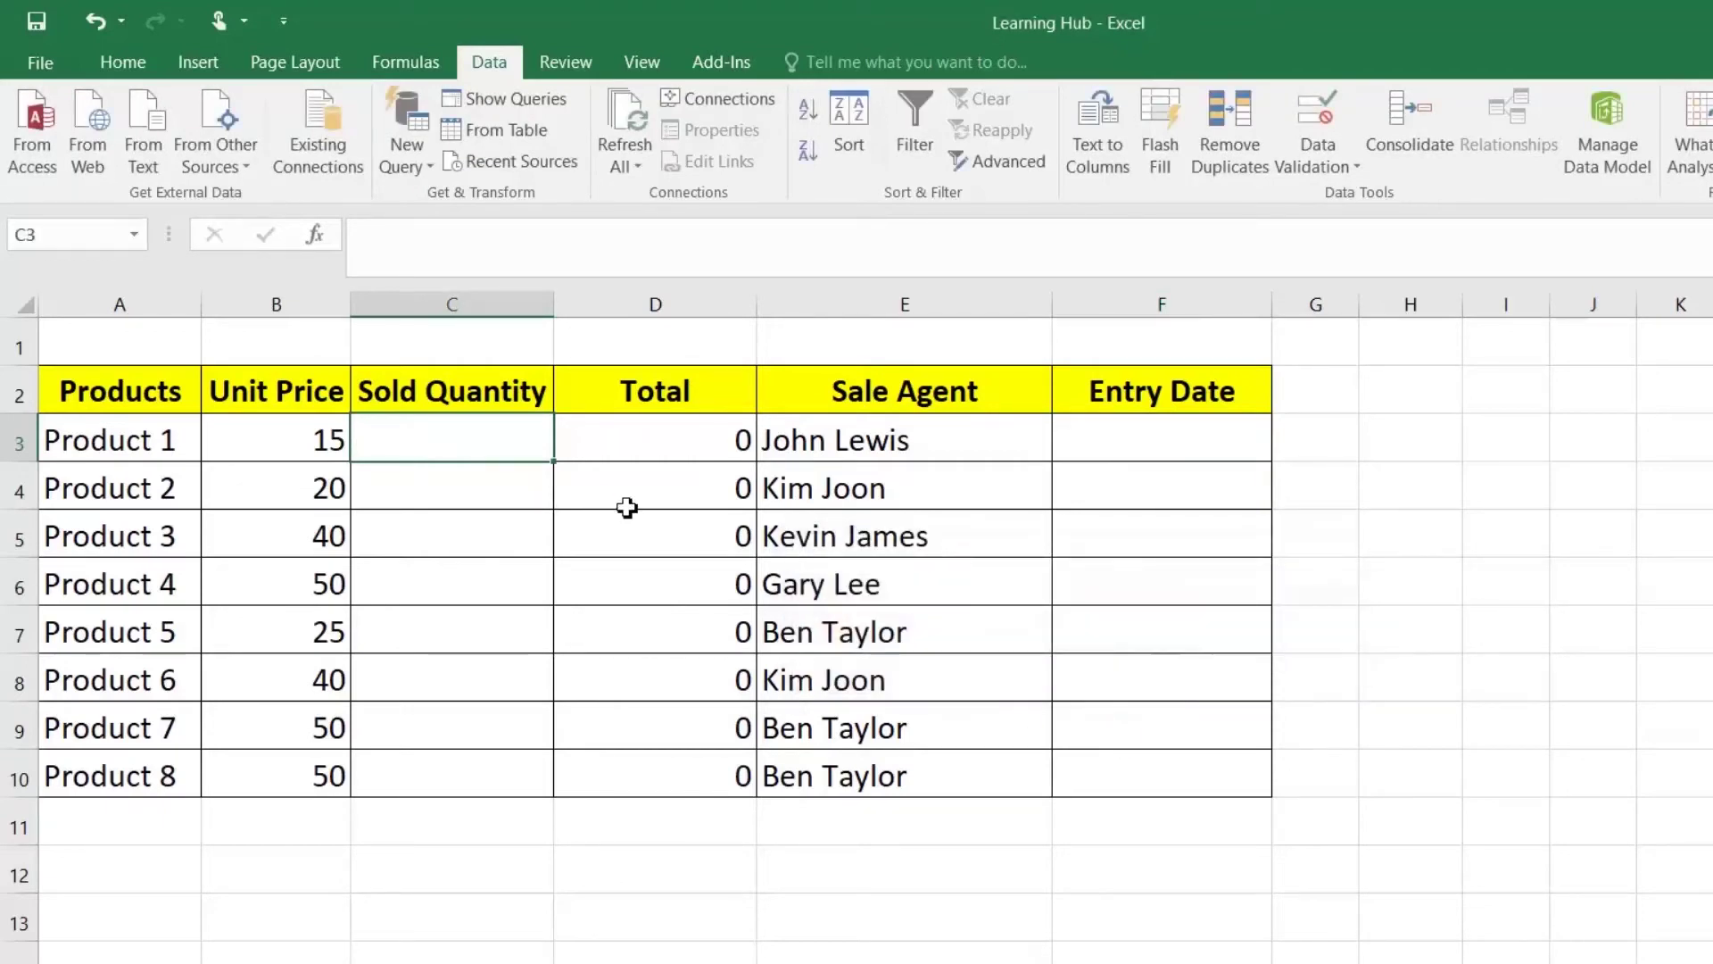
text(12-12)
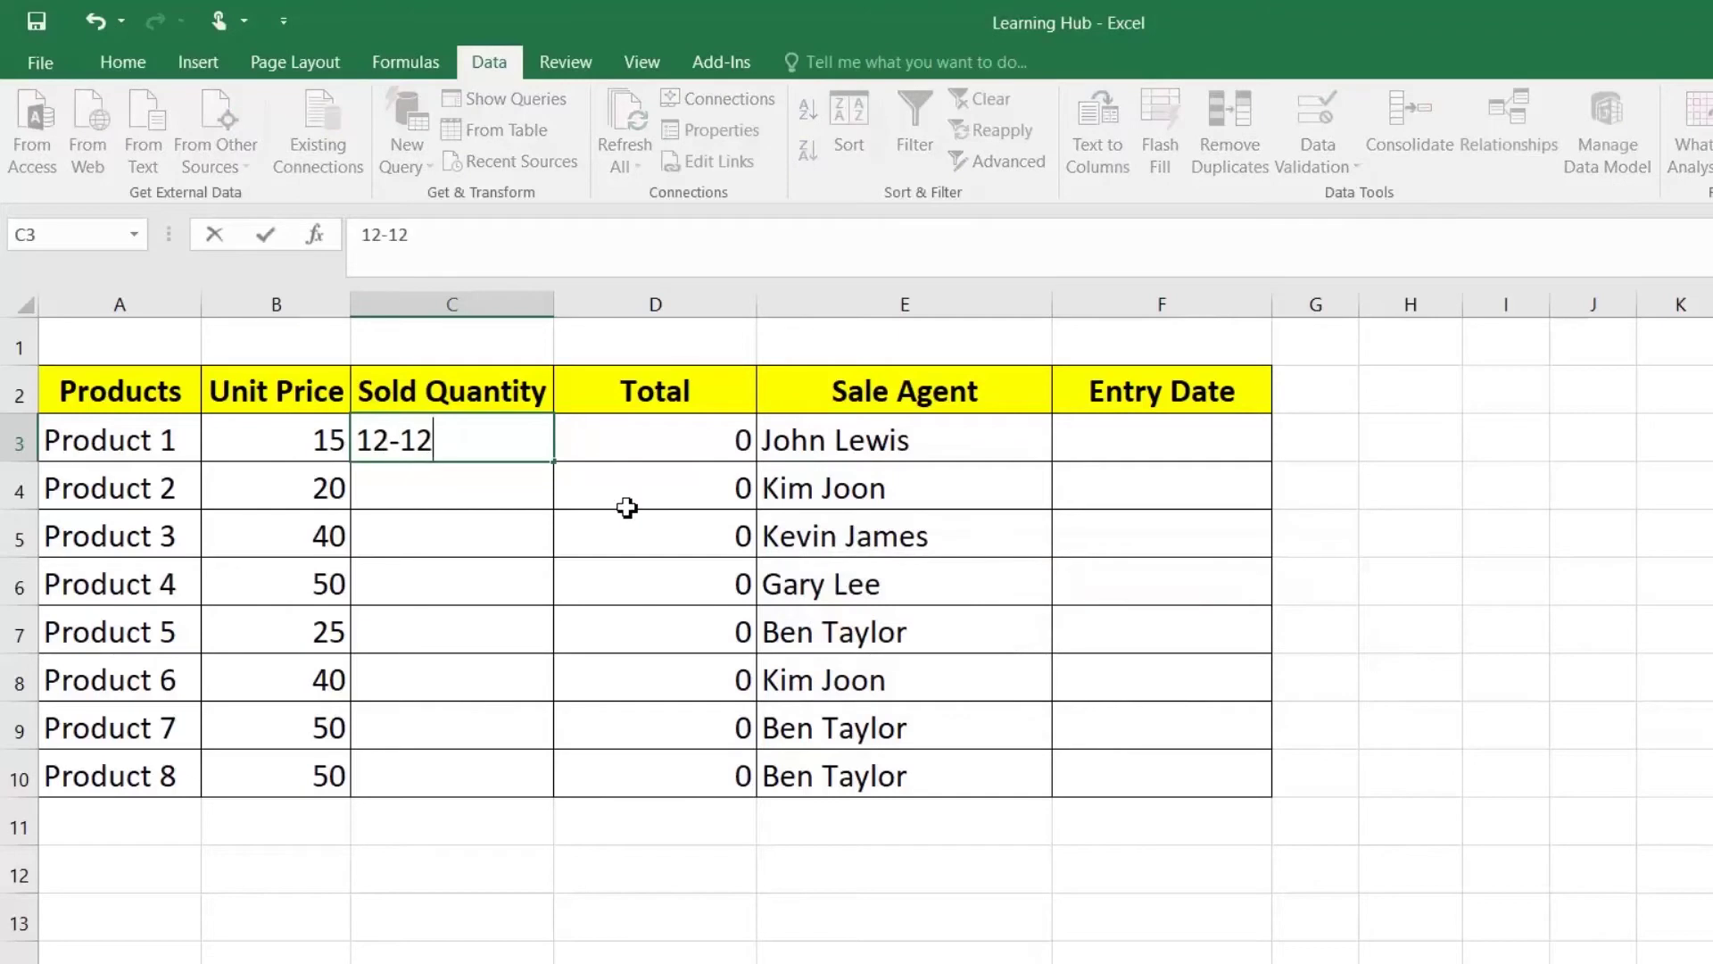
text(-2020)
key(Return)
key(Return)
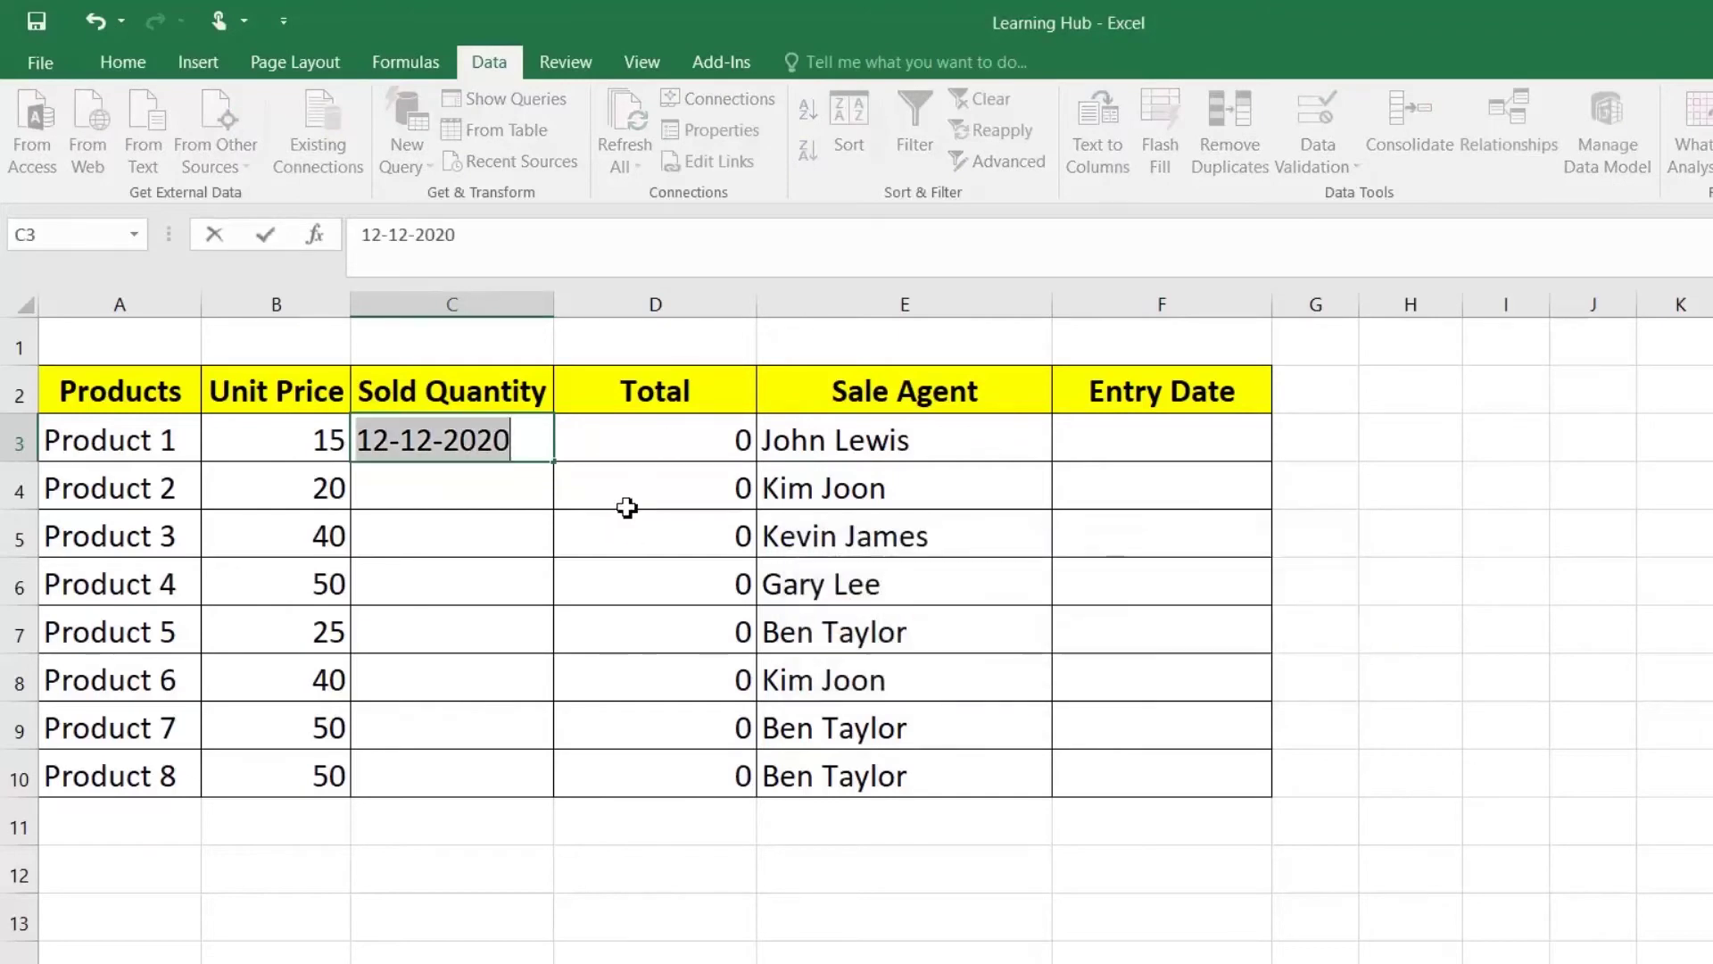
text(22)
key(Return)
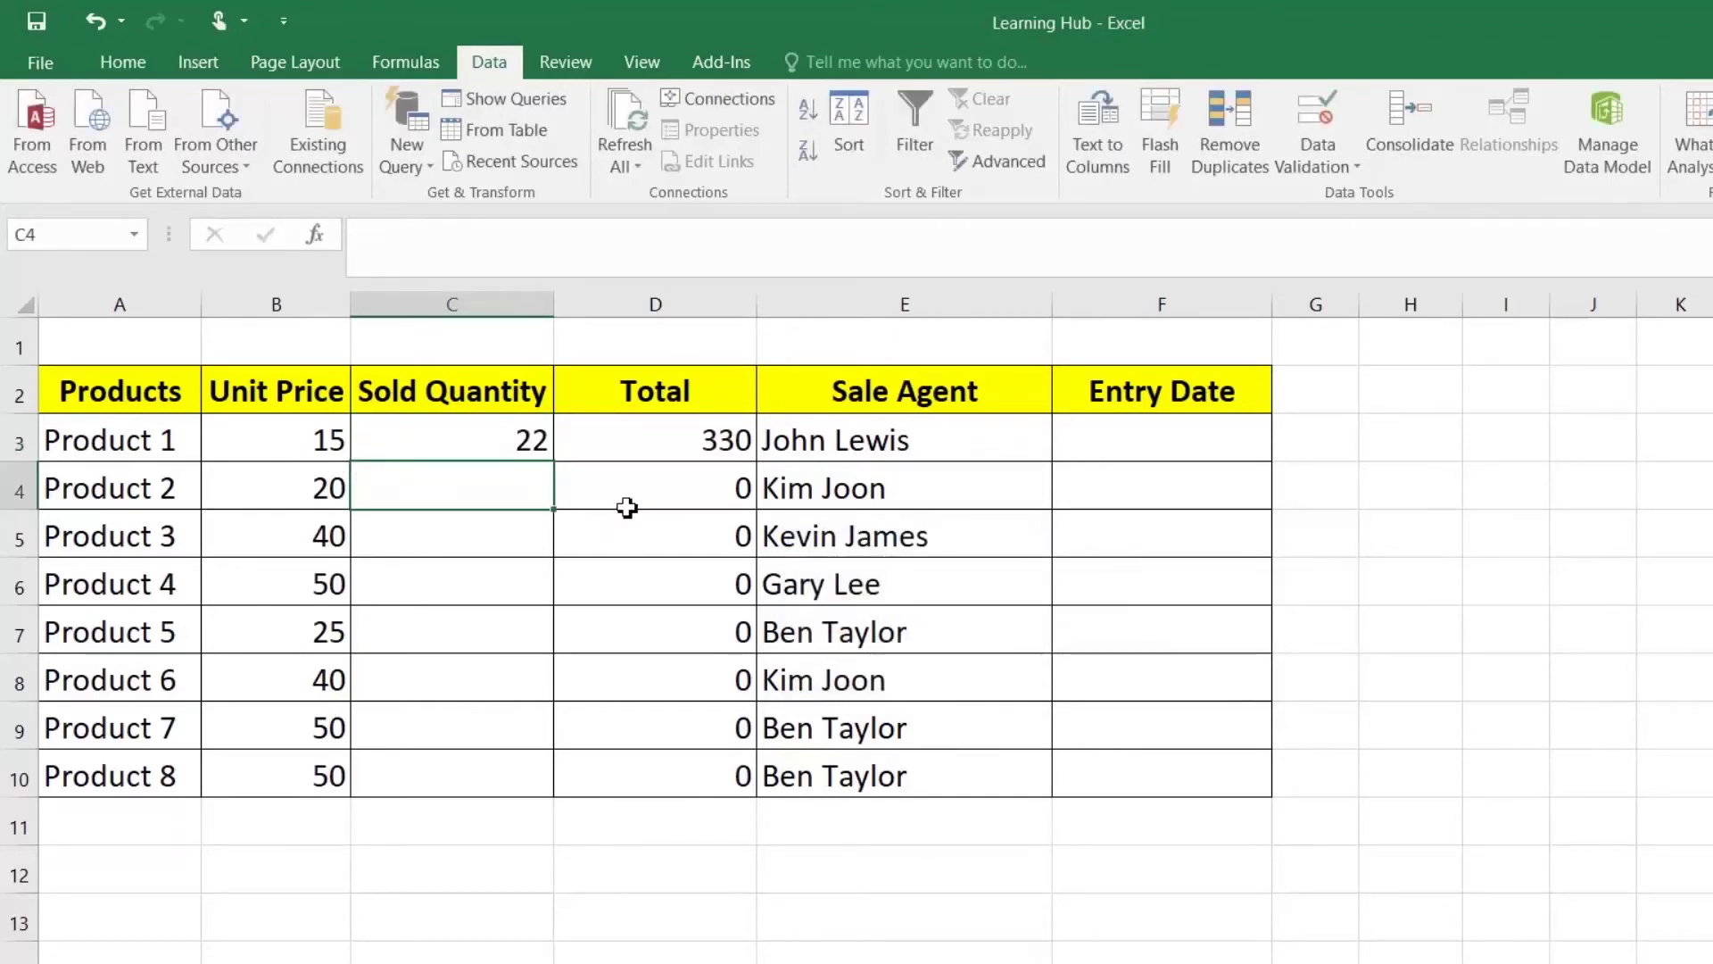
Step: Try 22.22 and 1011 in C3; both are rejected and 22 is restored
key(Up)
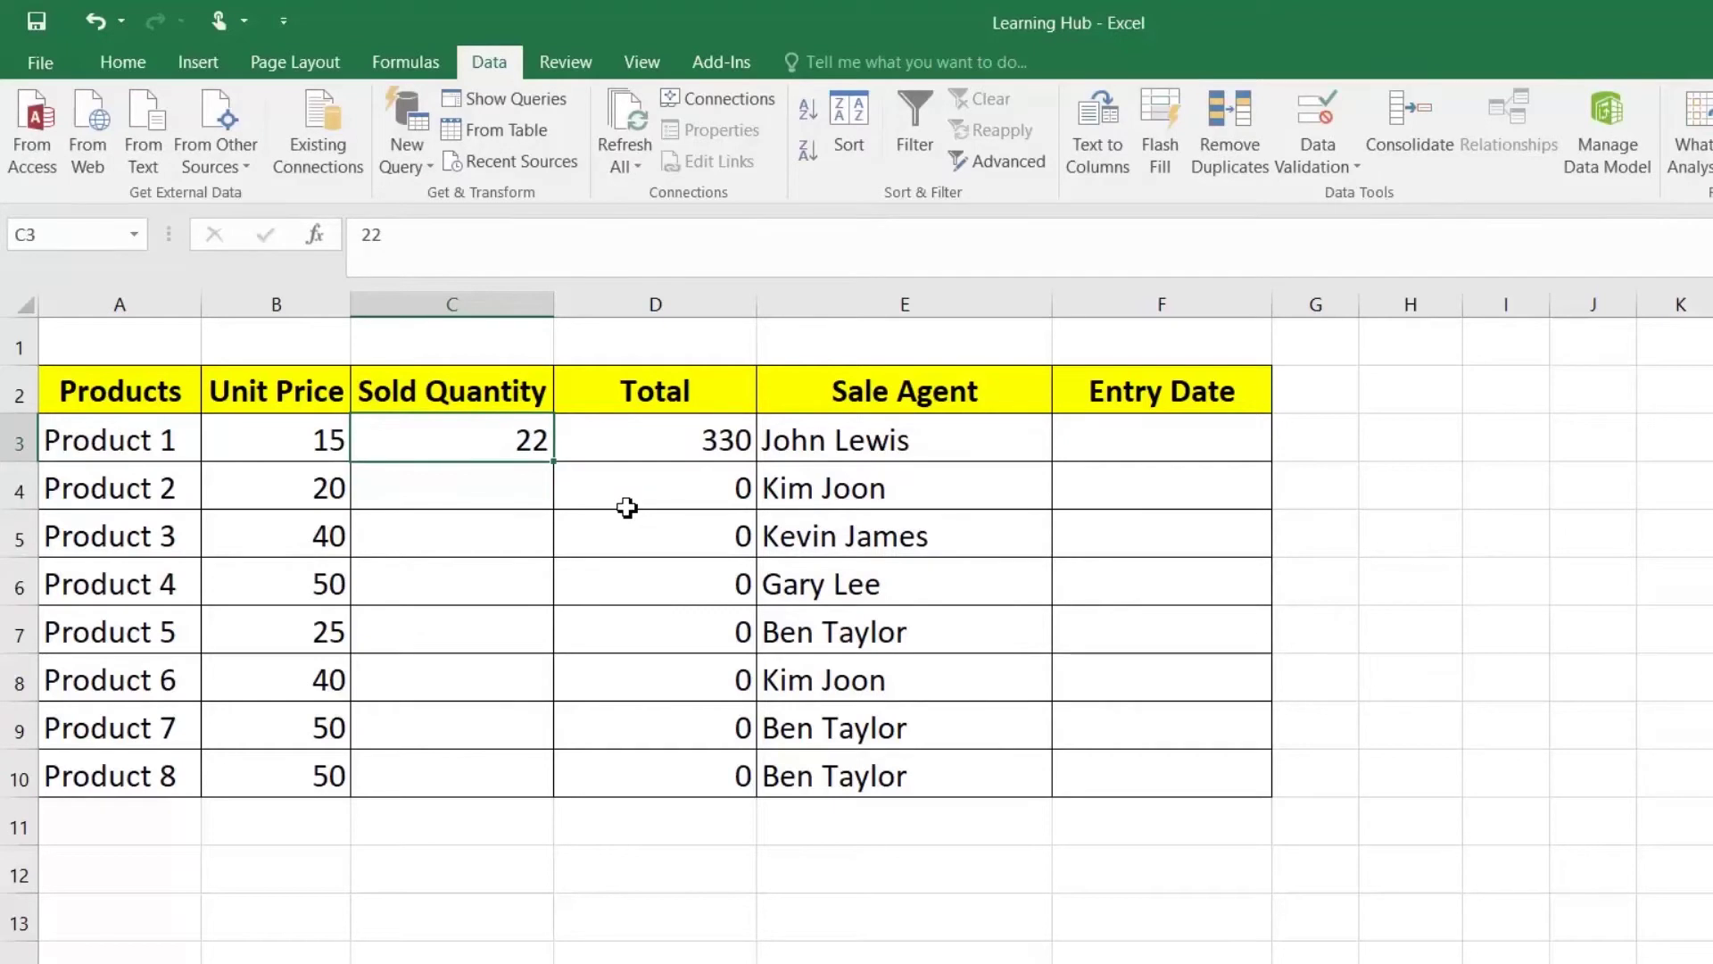
key(F2)
text(.22)
key(Return)
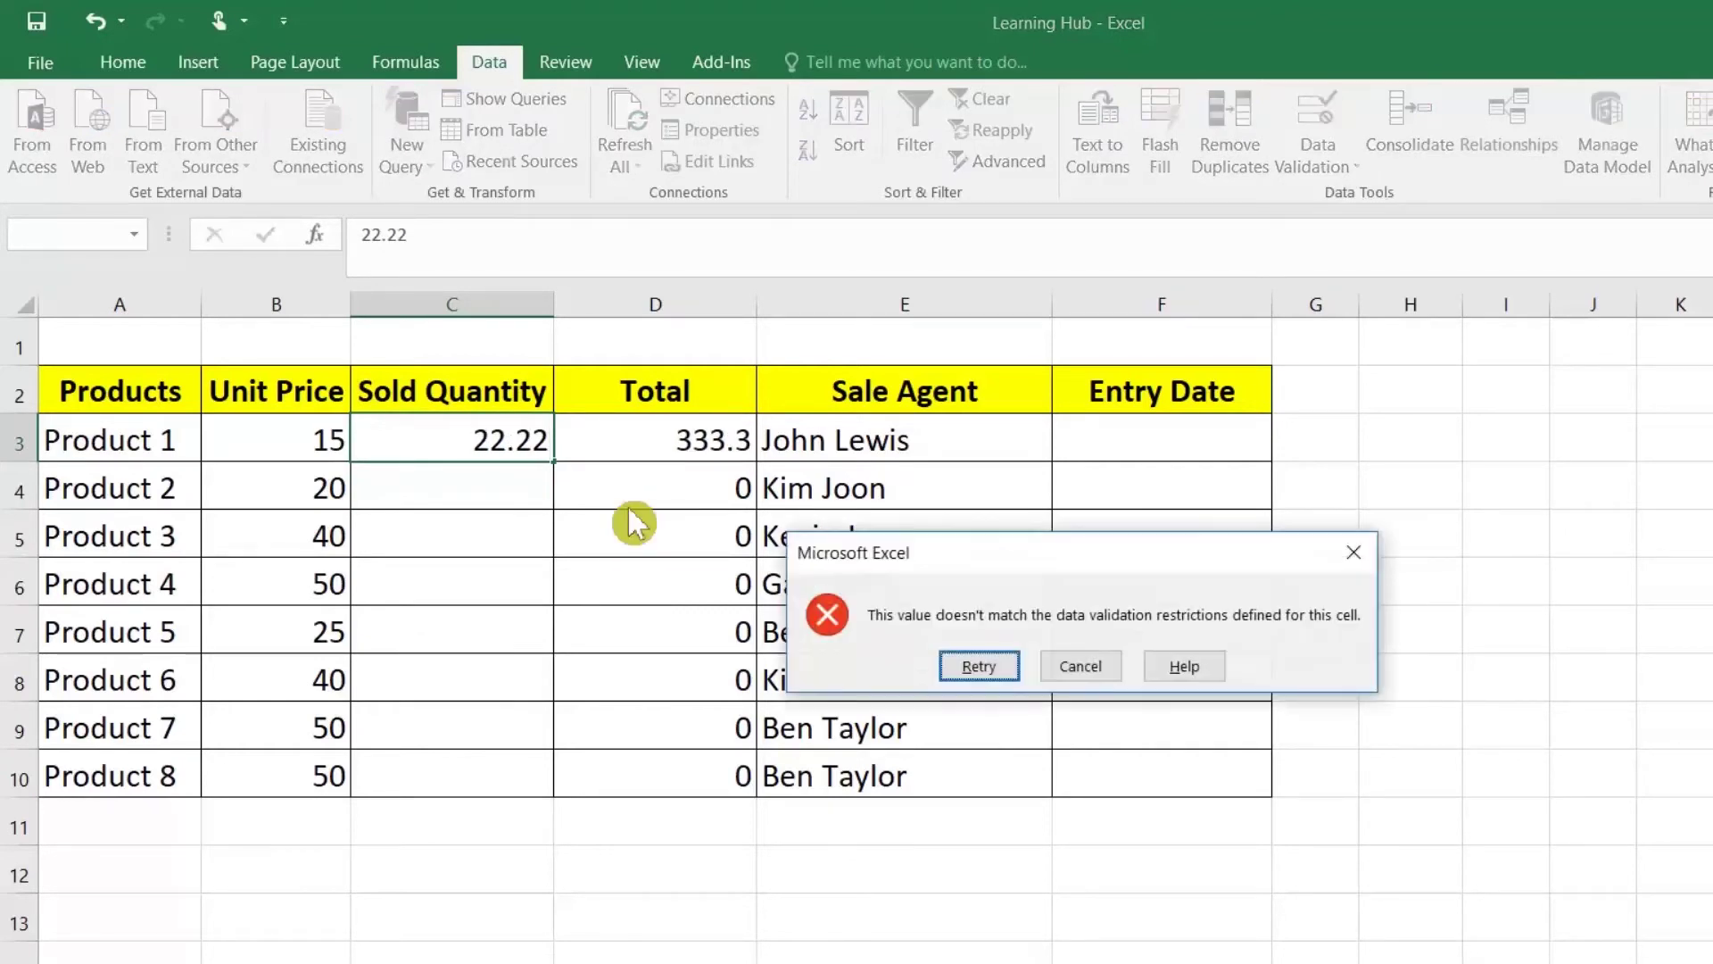
key(Escape)
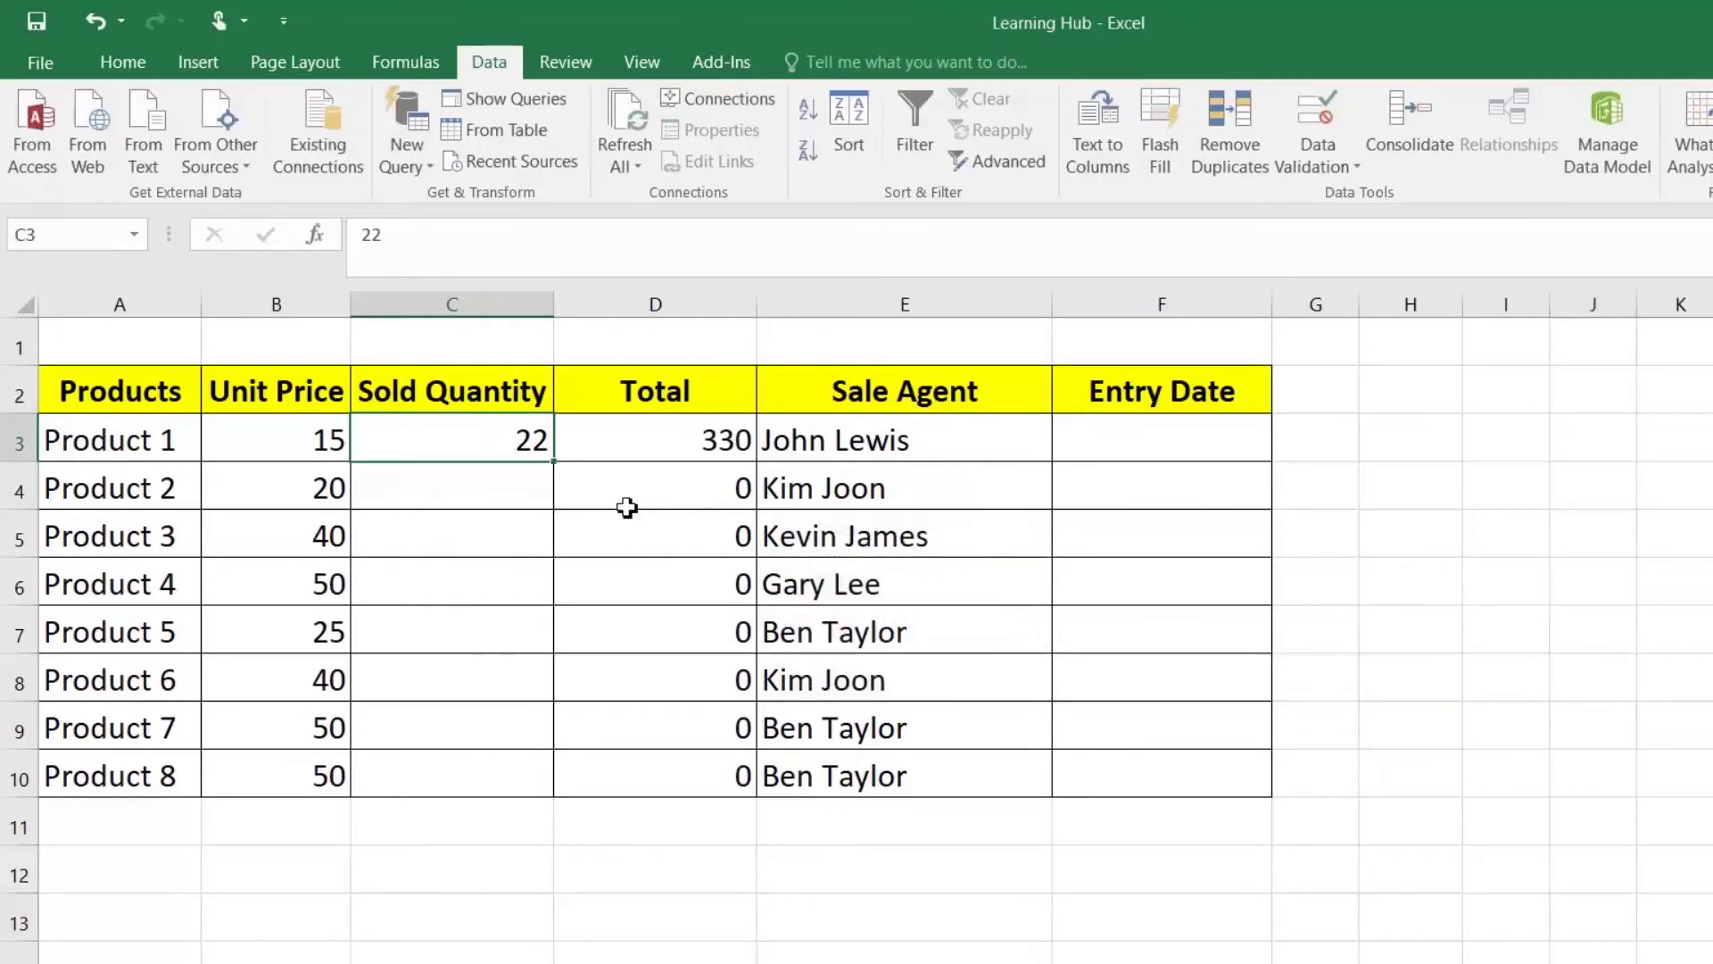
text(101)
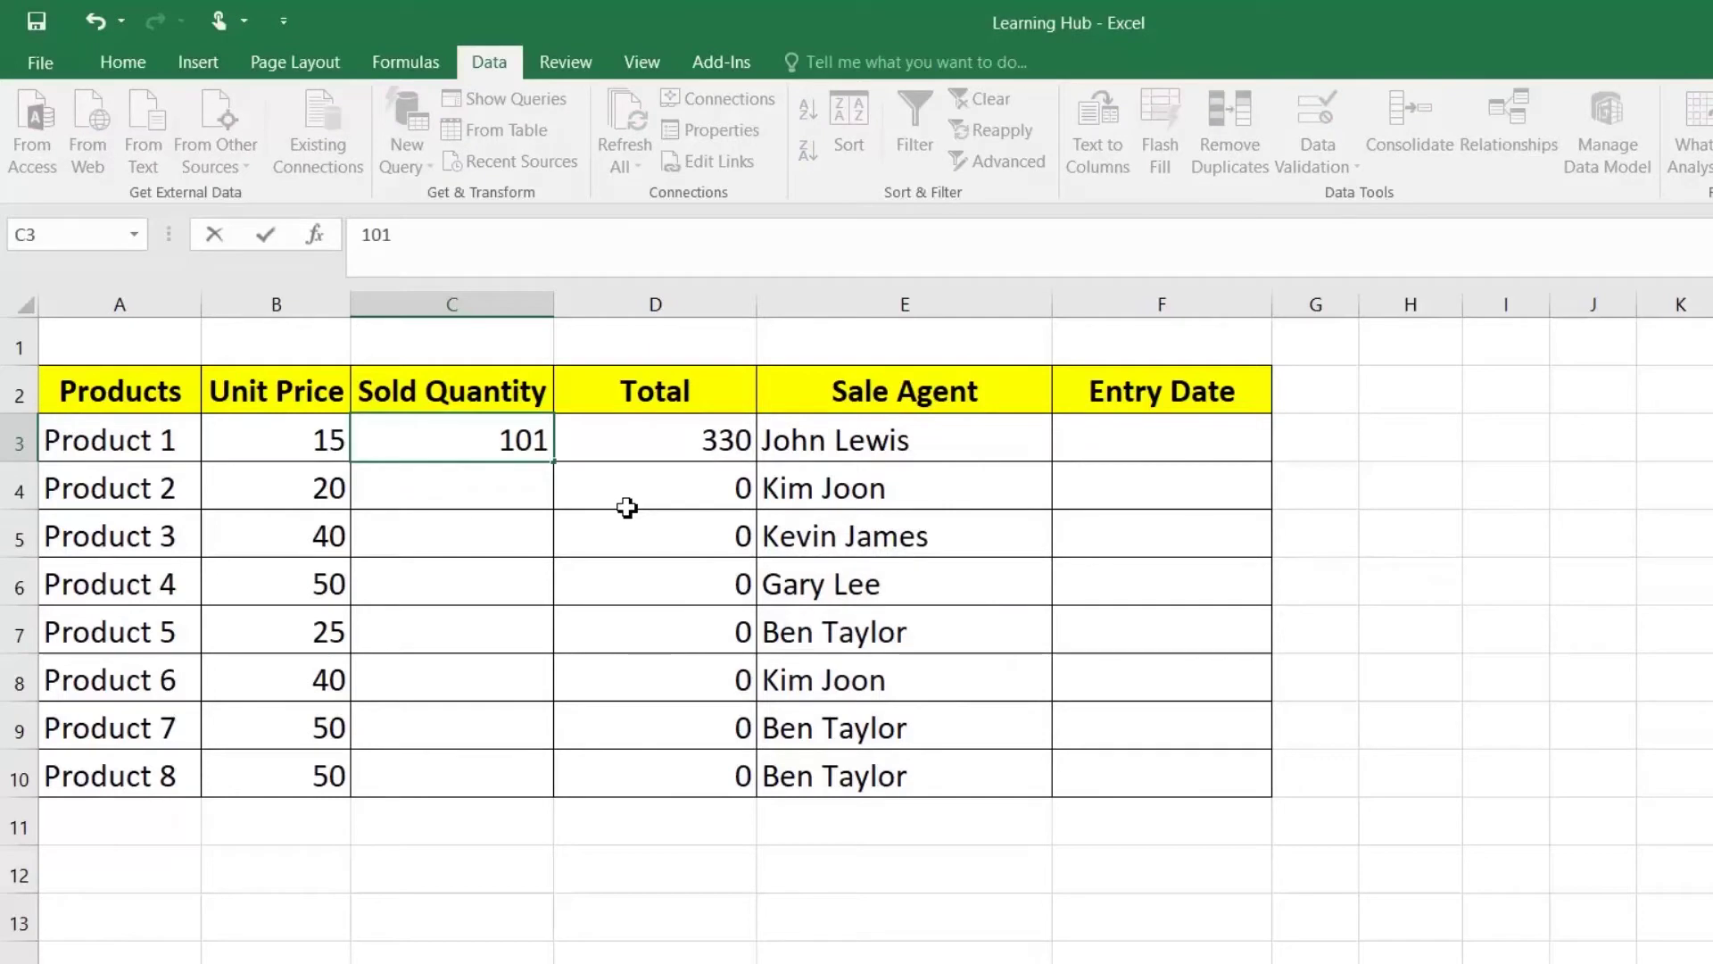
text(1)
click(634, 522)
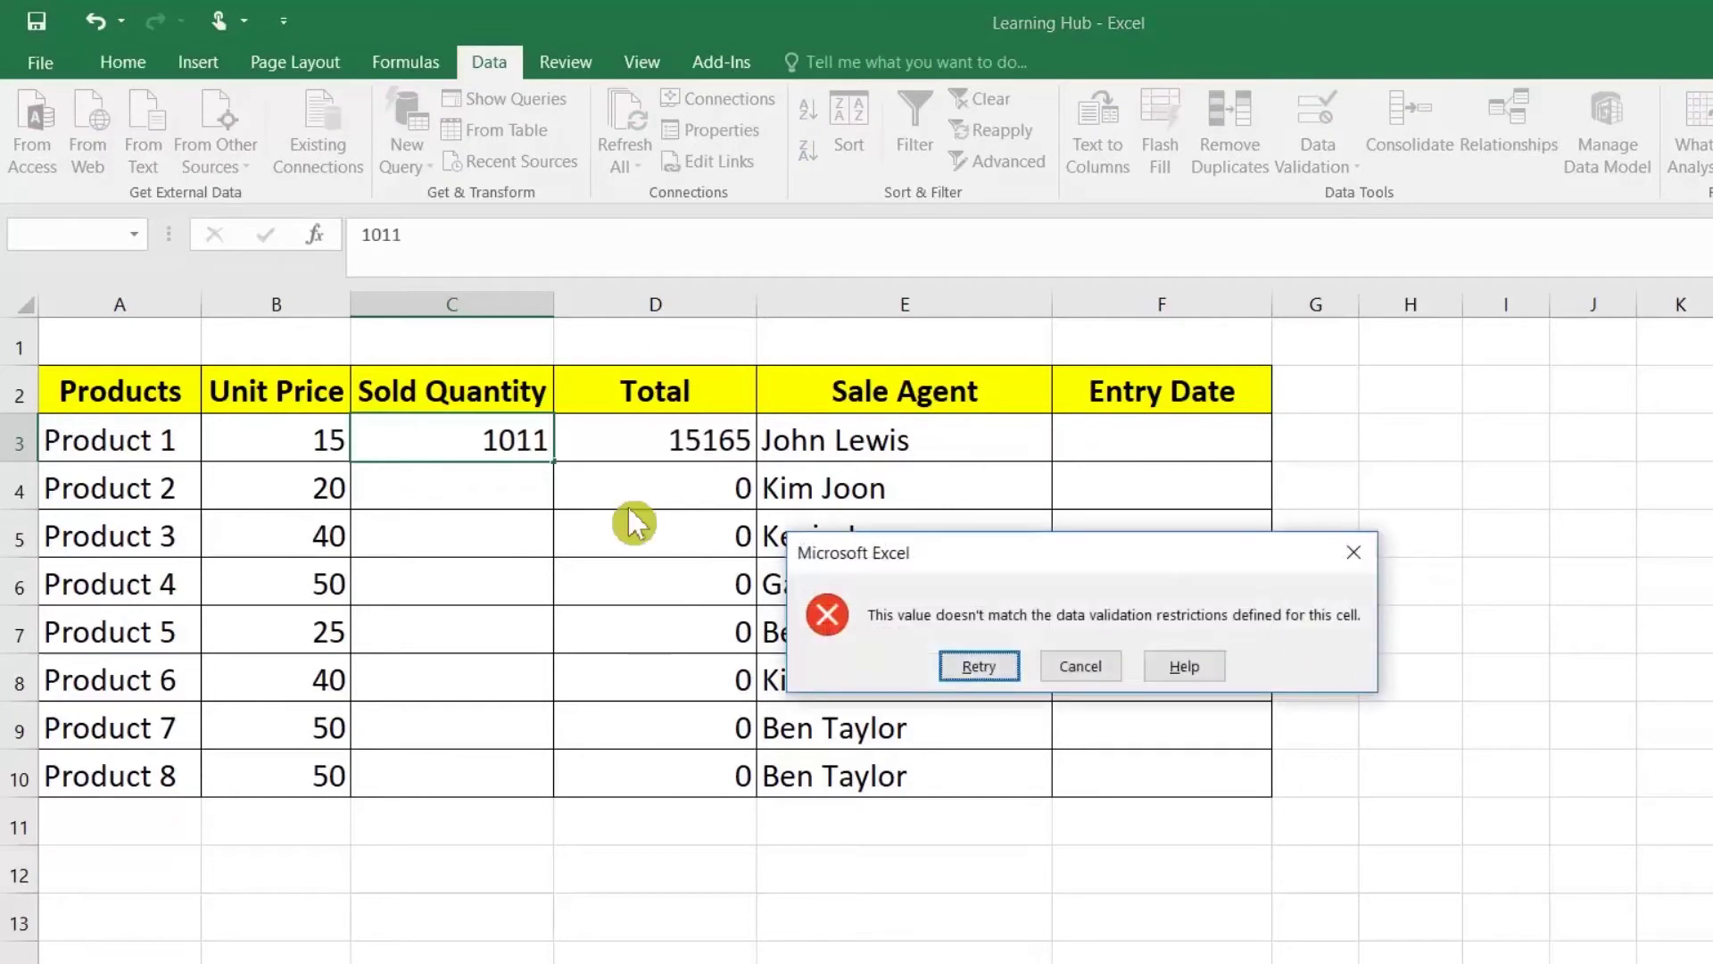
click(1081, 669)
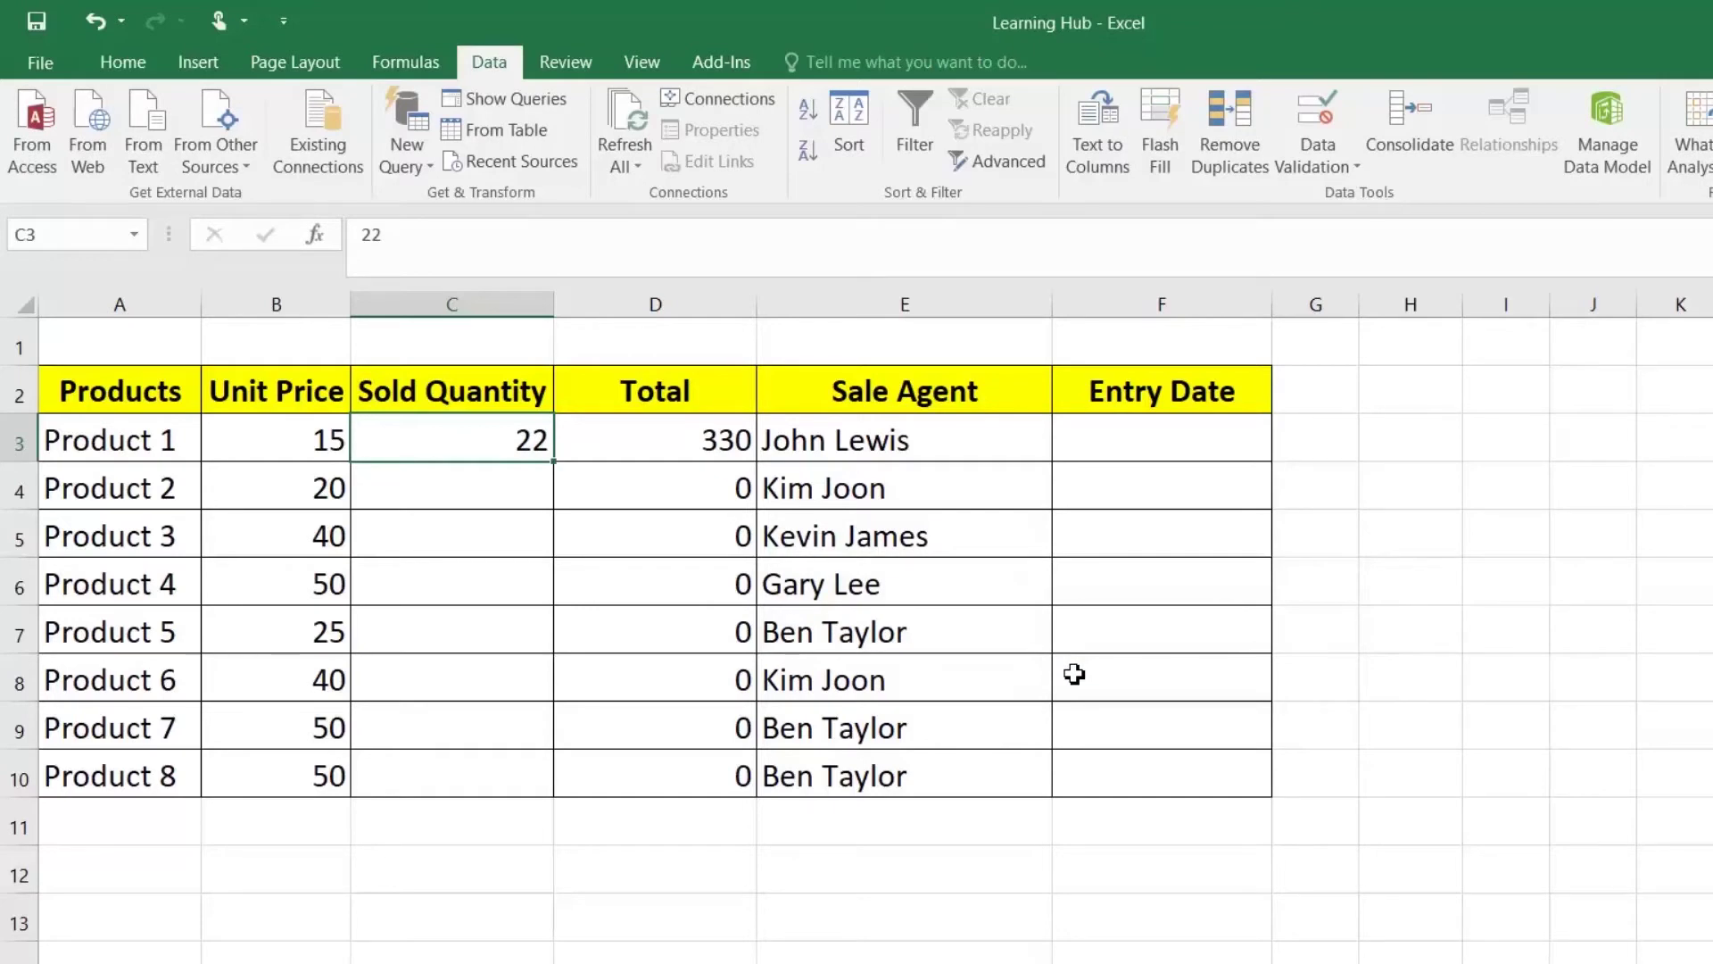
Step: Enter sold quantities 33, 344 and 434 for Products 1–3
text(33)
key(Return)
text(344)
key(Return)
text(43)
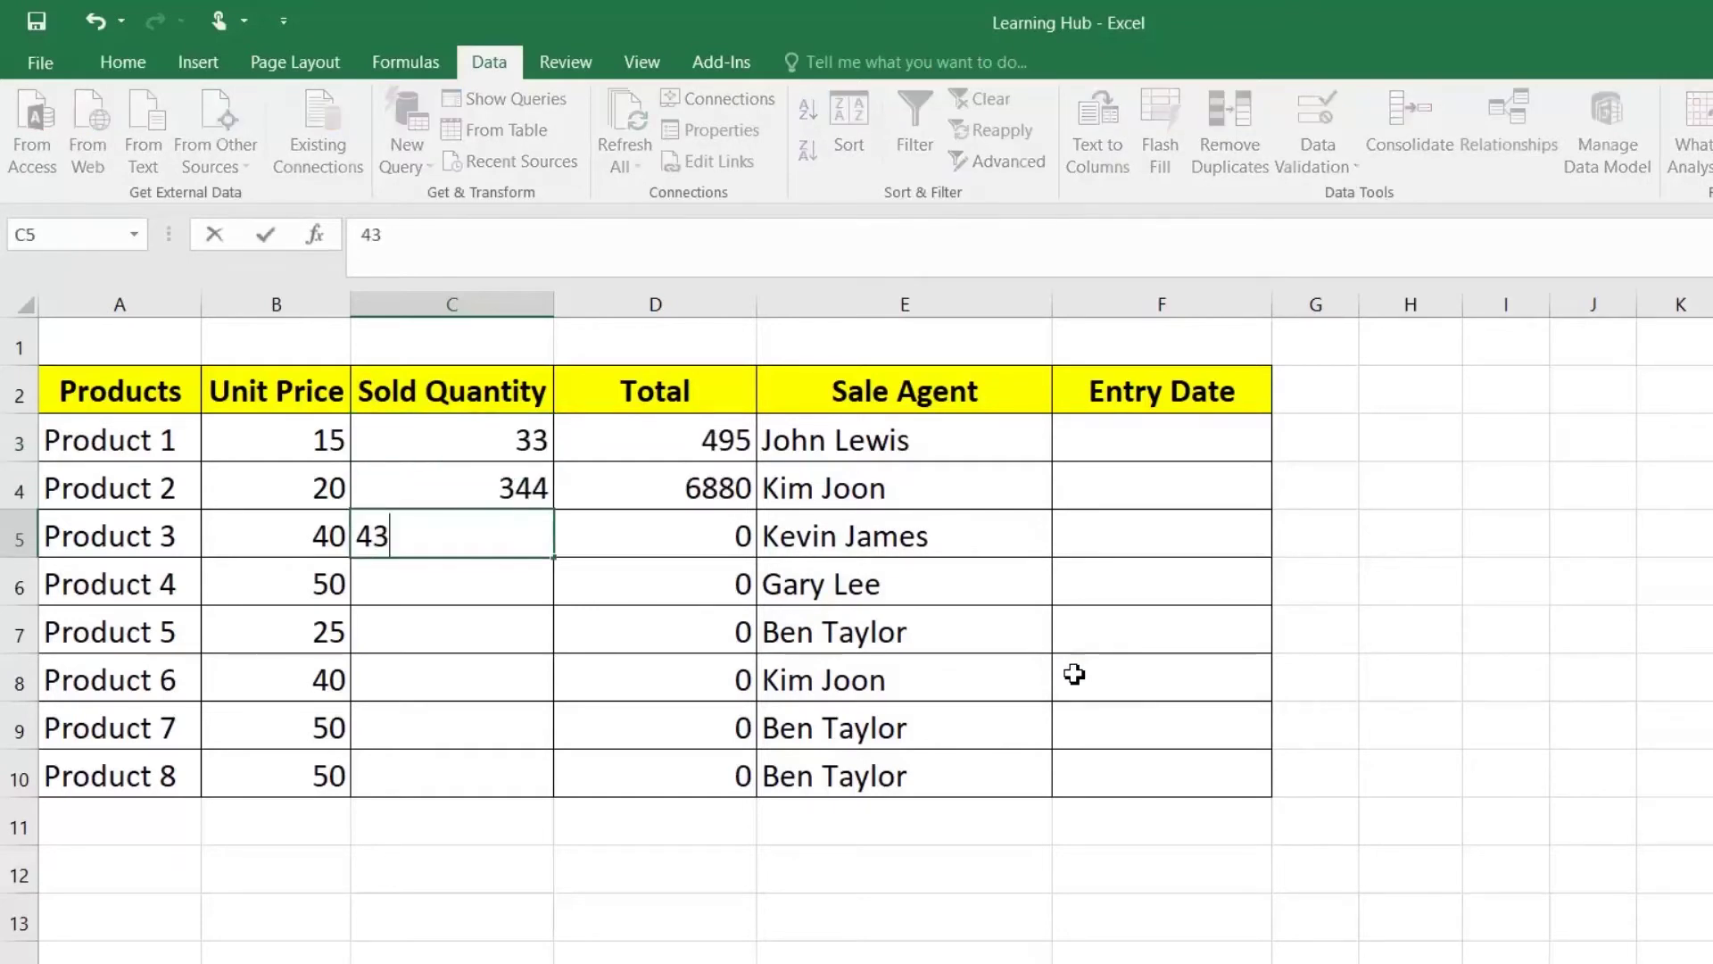
text(4)
key(Return)
Step: Test F3 with 'test' and 33, then enter 02-02-2020 as Product 1's Entry Date
click(1156, 452)
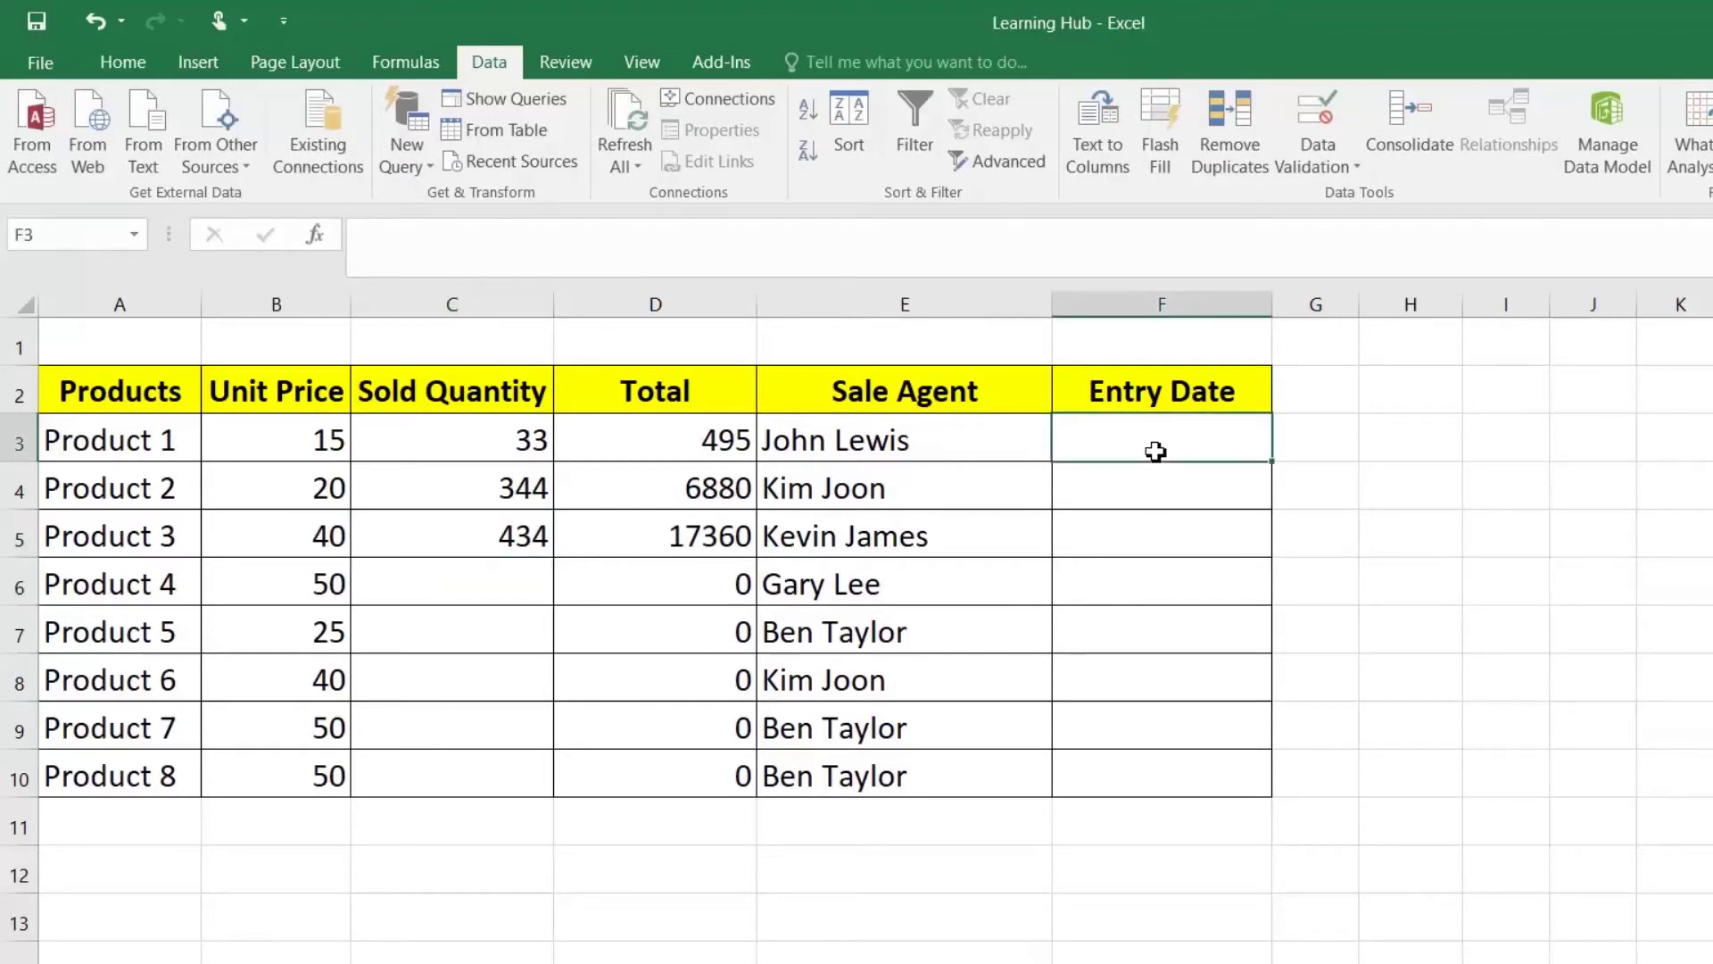
text(test)
key(Return)
key(Return)
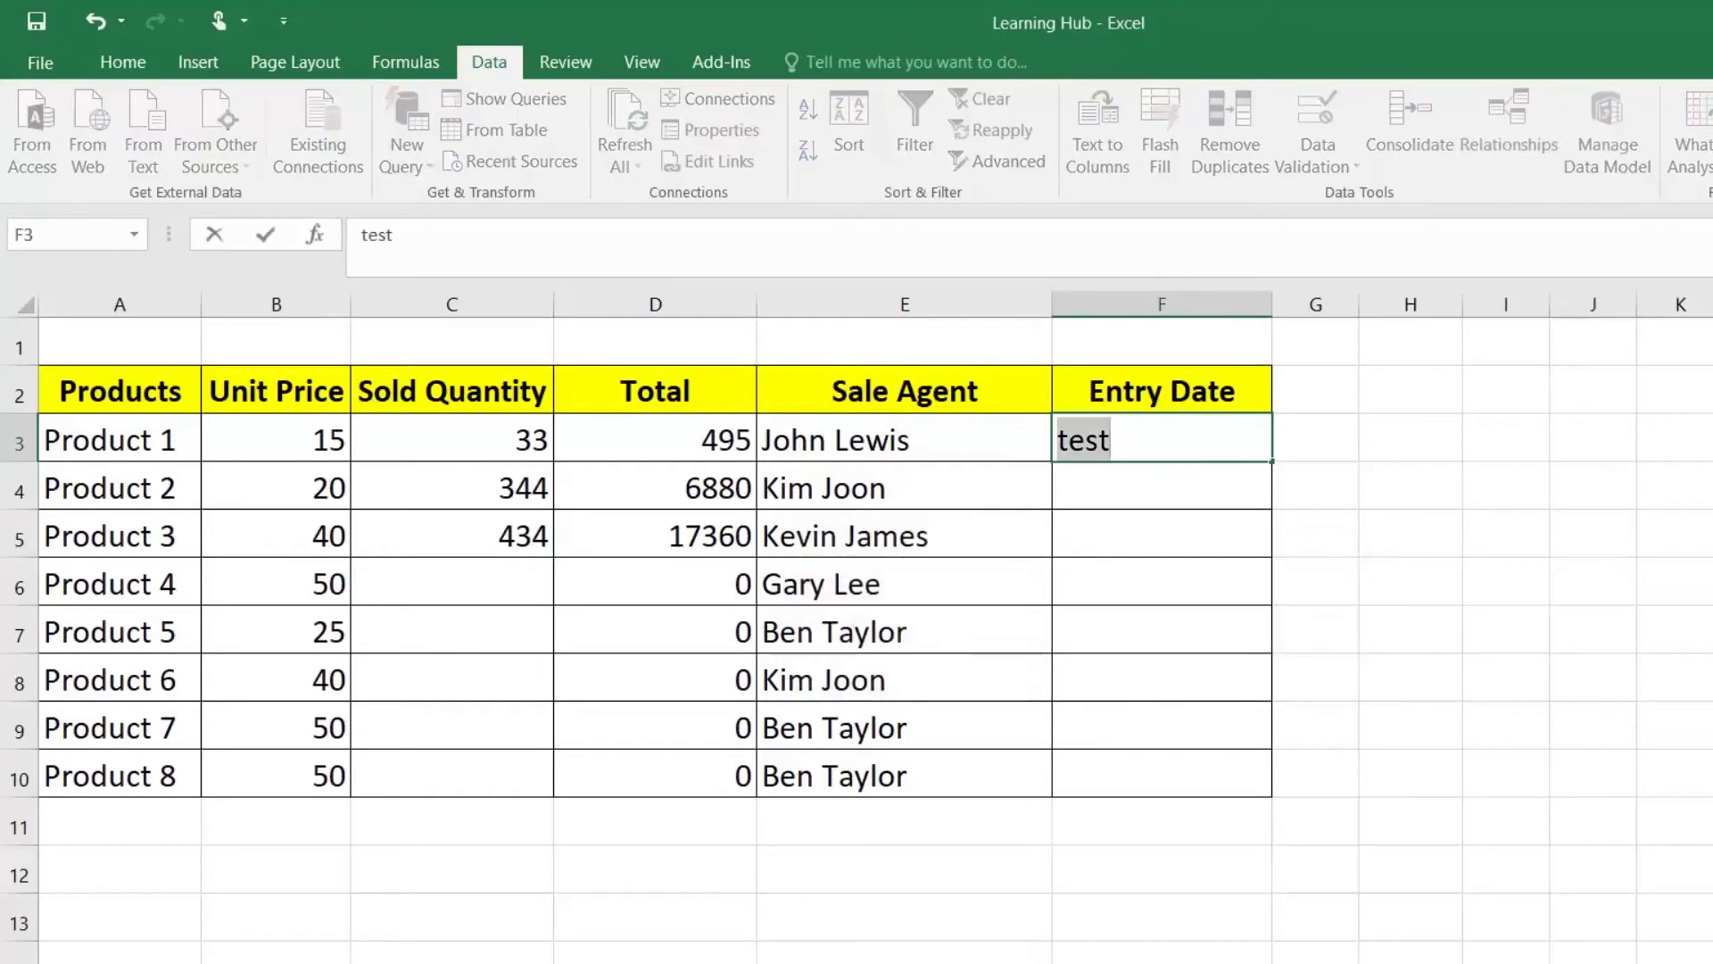
text(33)
key(Return)
key(Return)
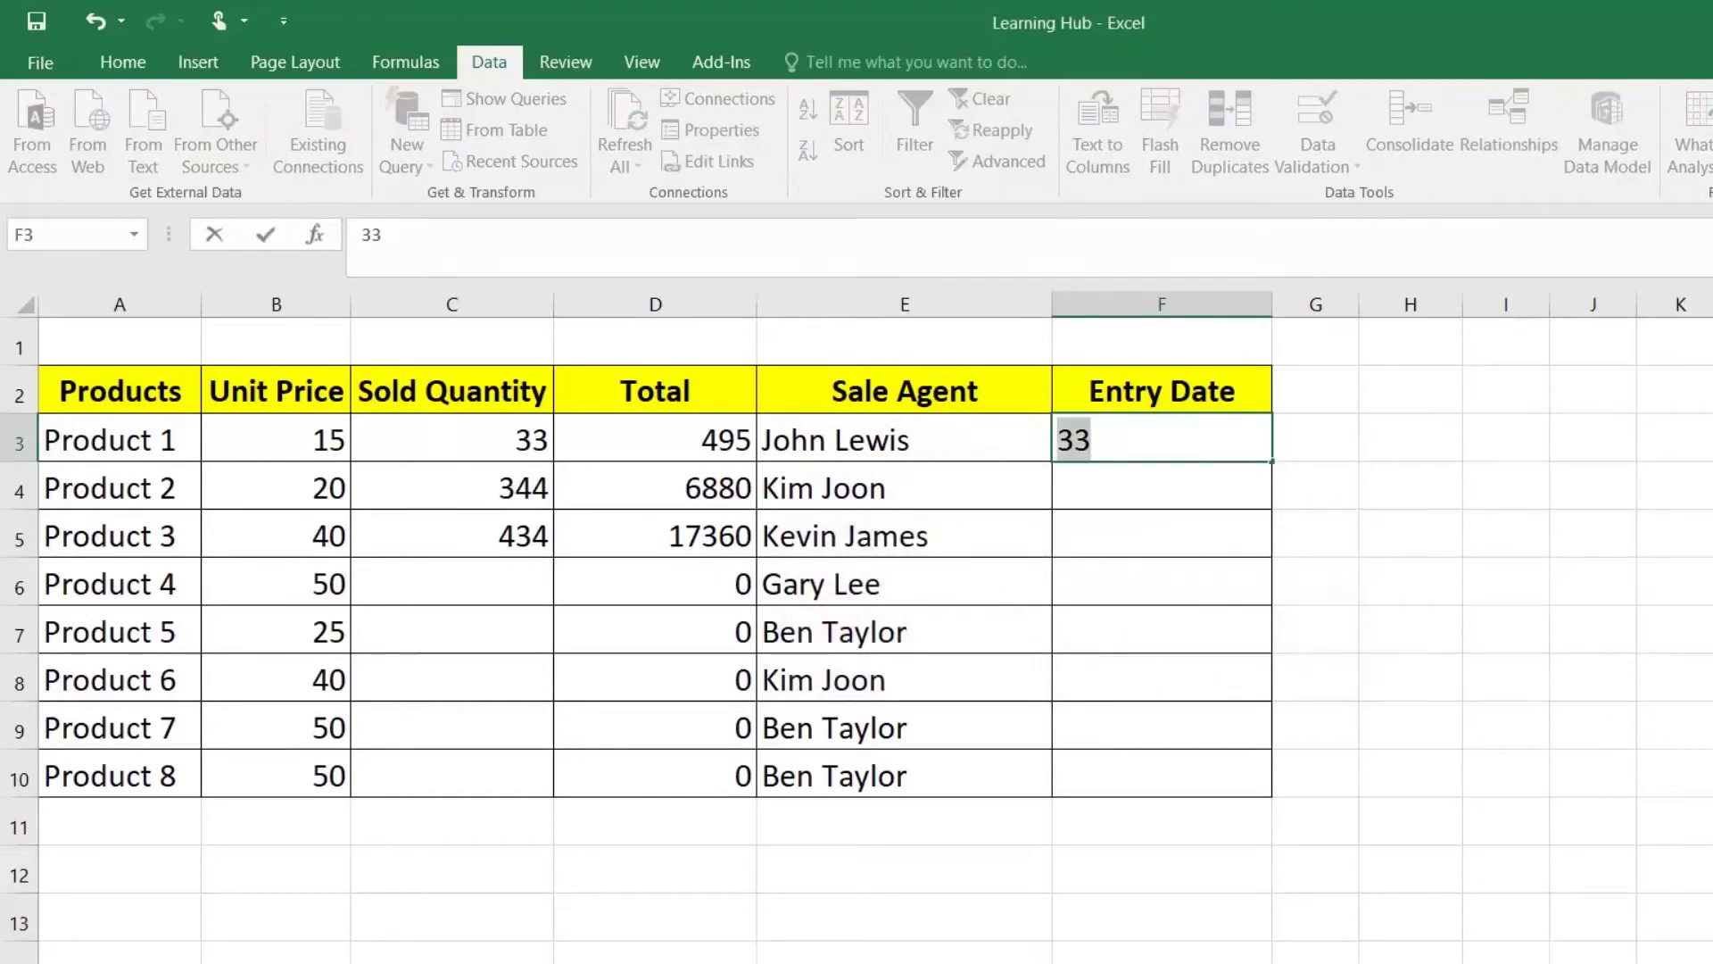
text(02-02-)
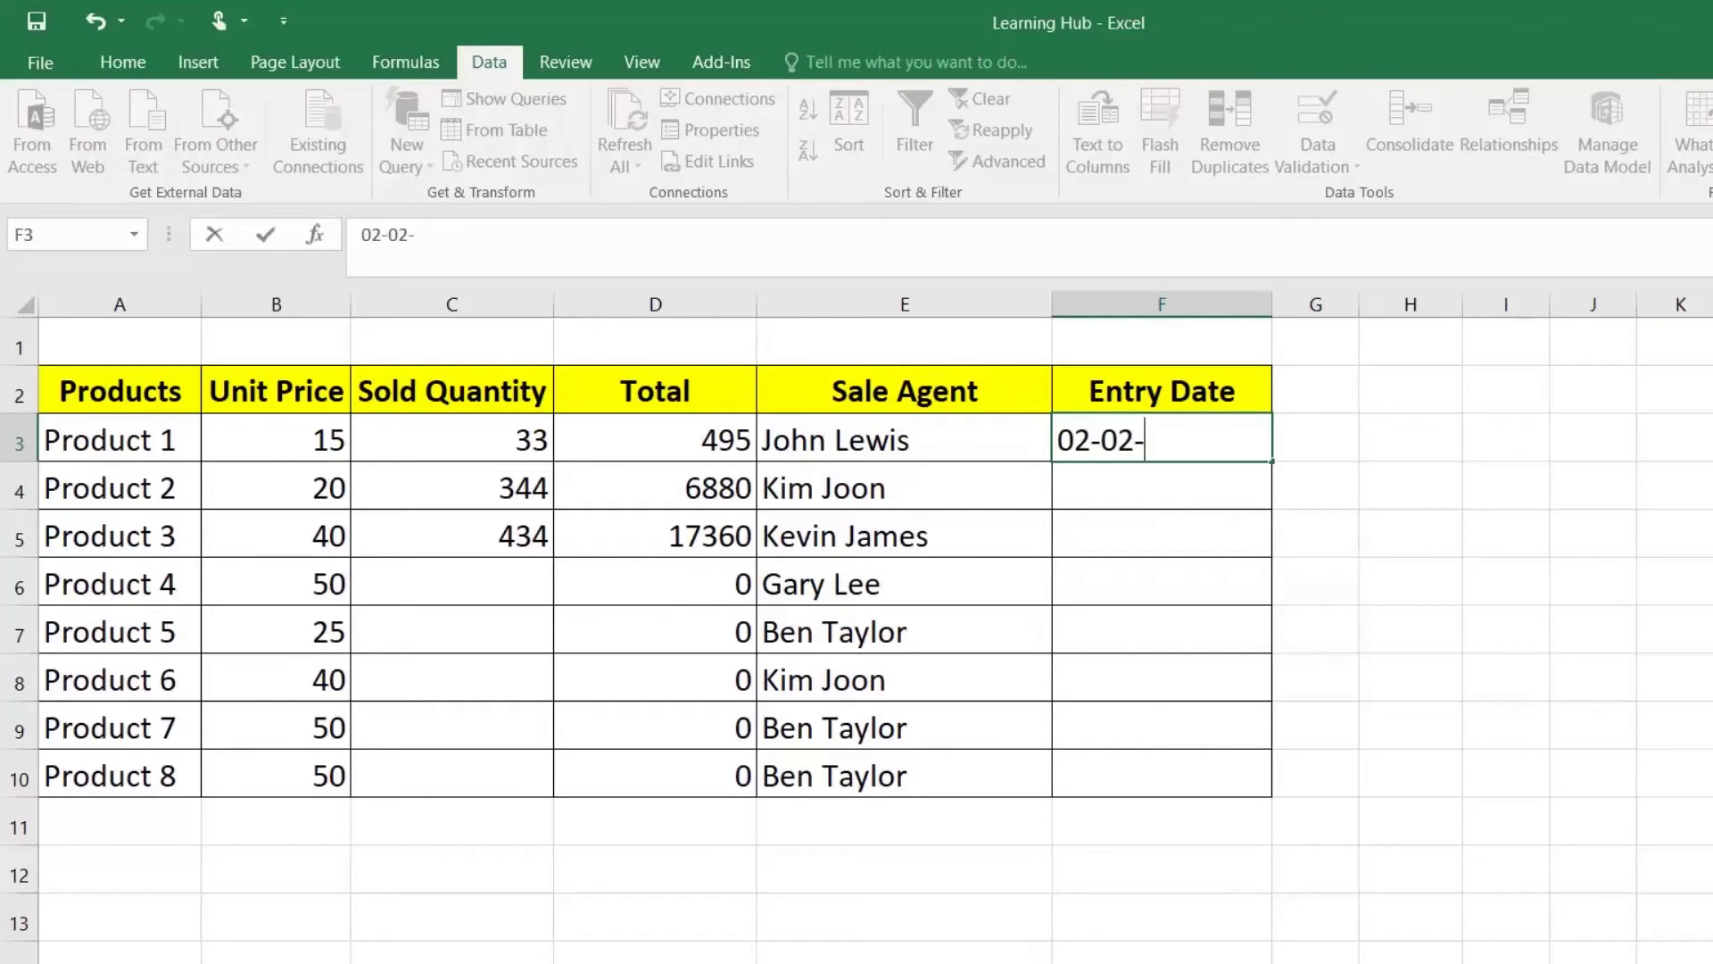
text(2020)
key(Return)
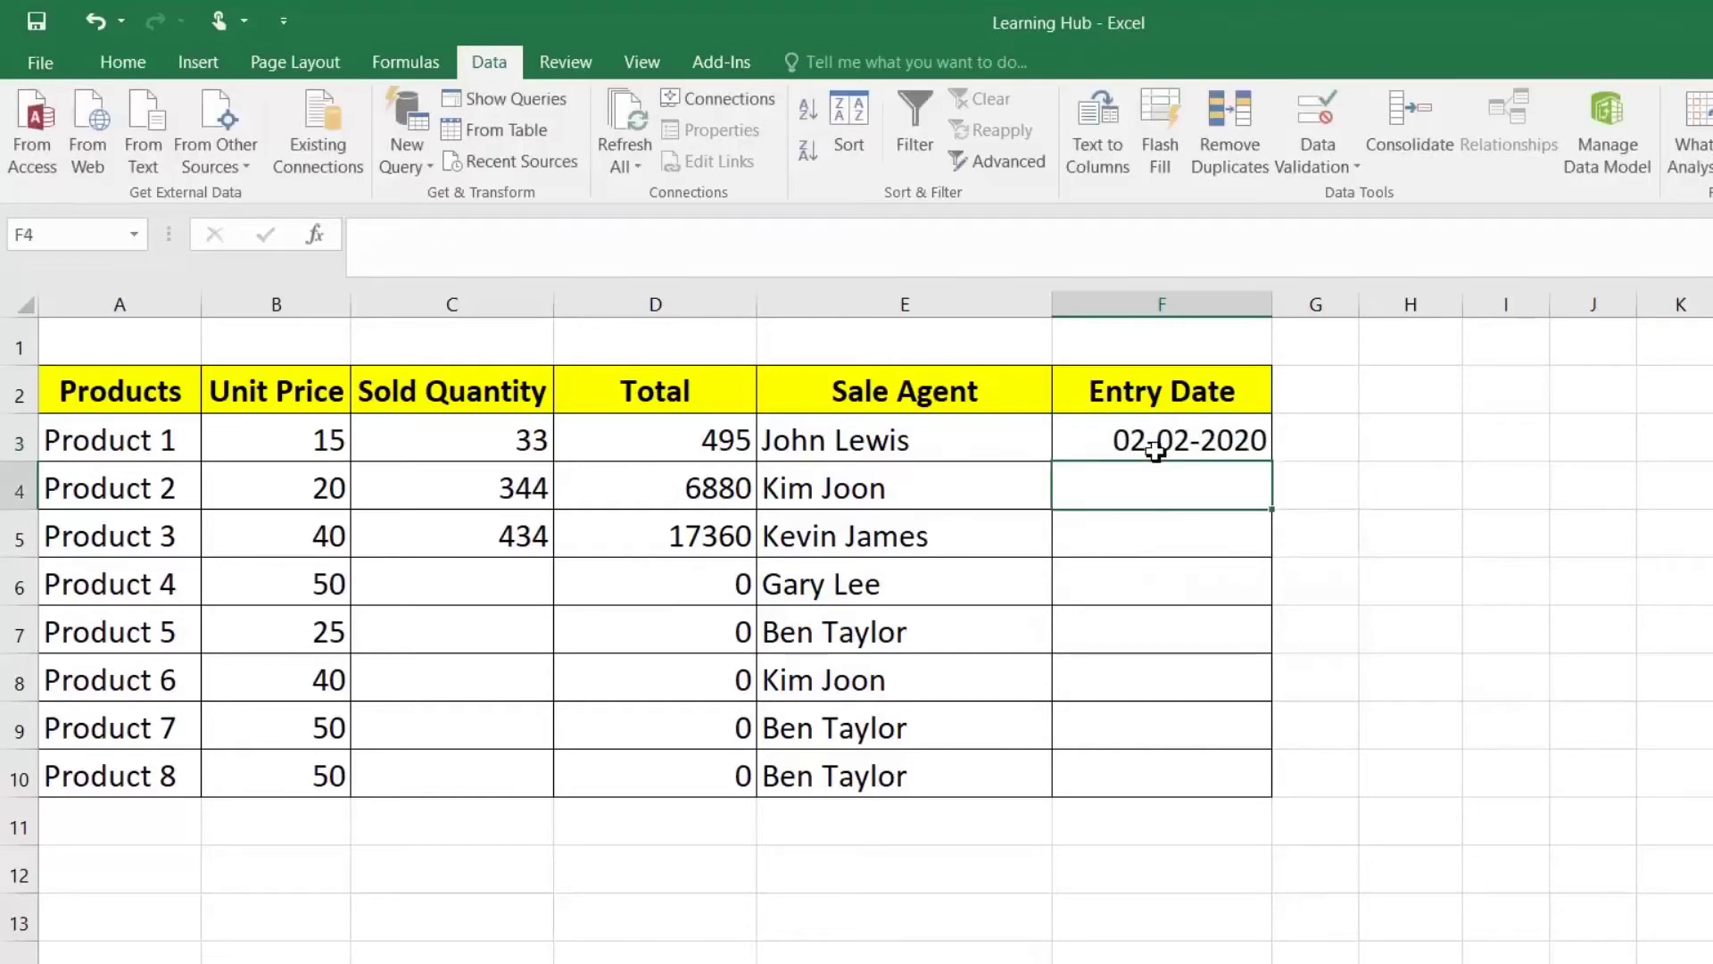
Step: Try Entry Dates 01-01-2019 and 01-01-2021 for Product 2, both outside 2020
text(01)
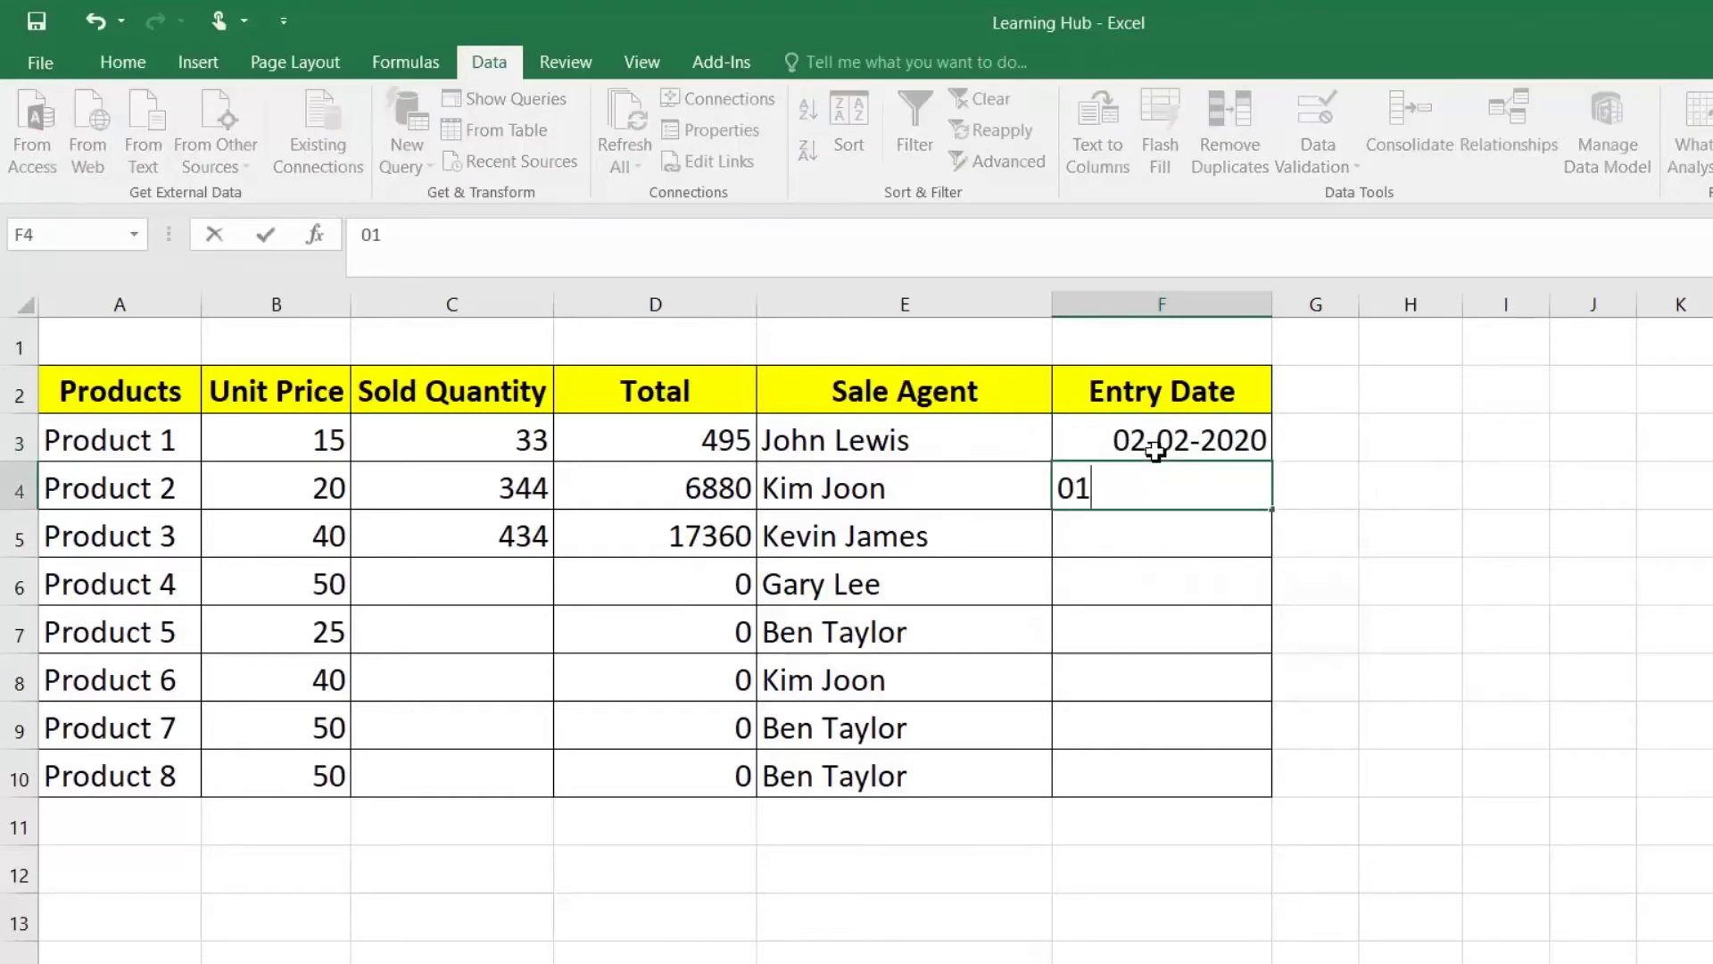
text(-01-2019)
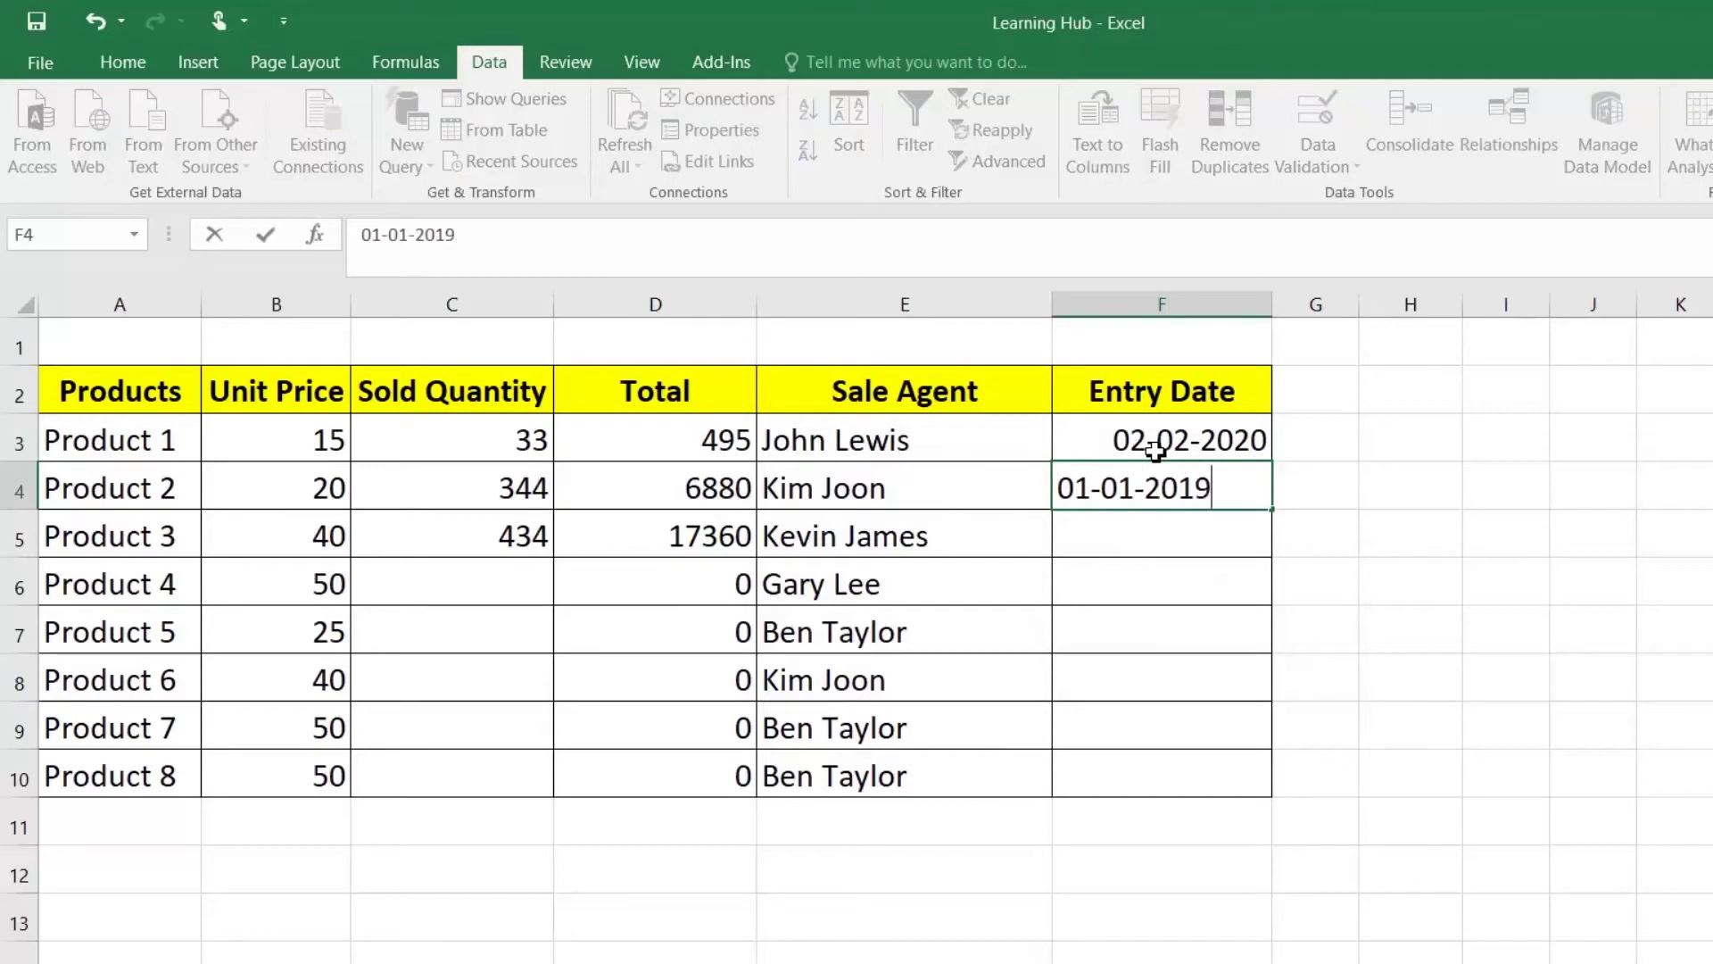
key(Return)
key(Return)
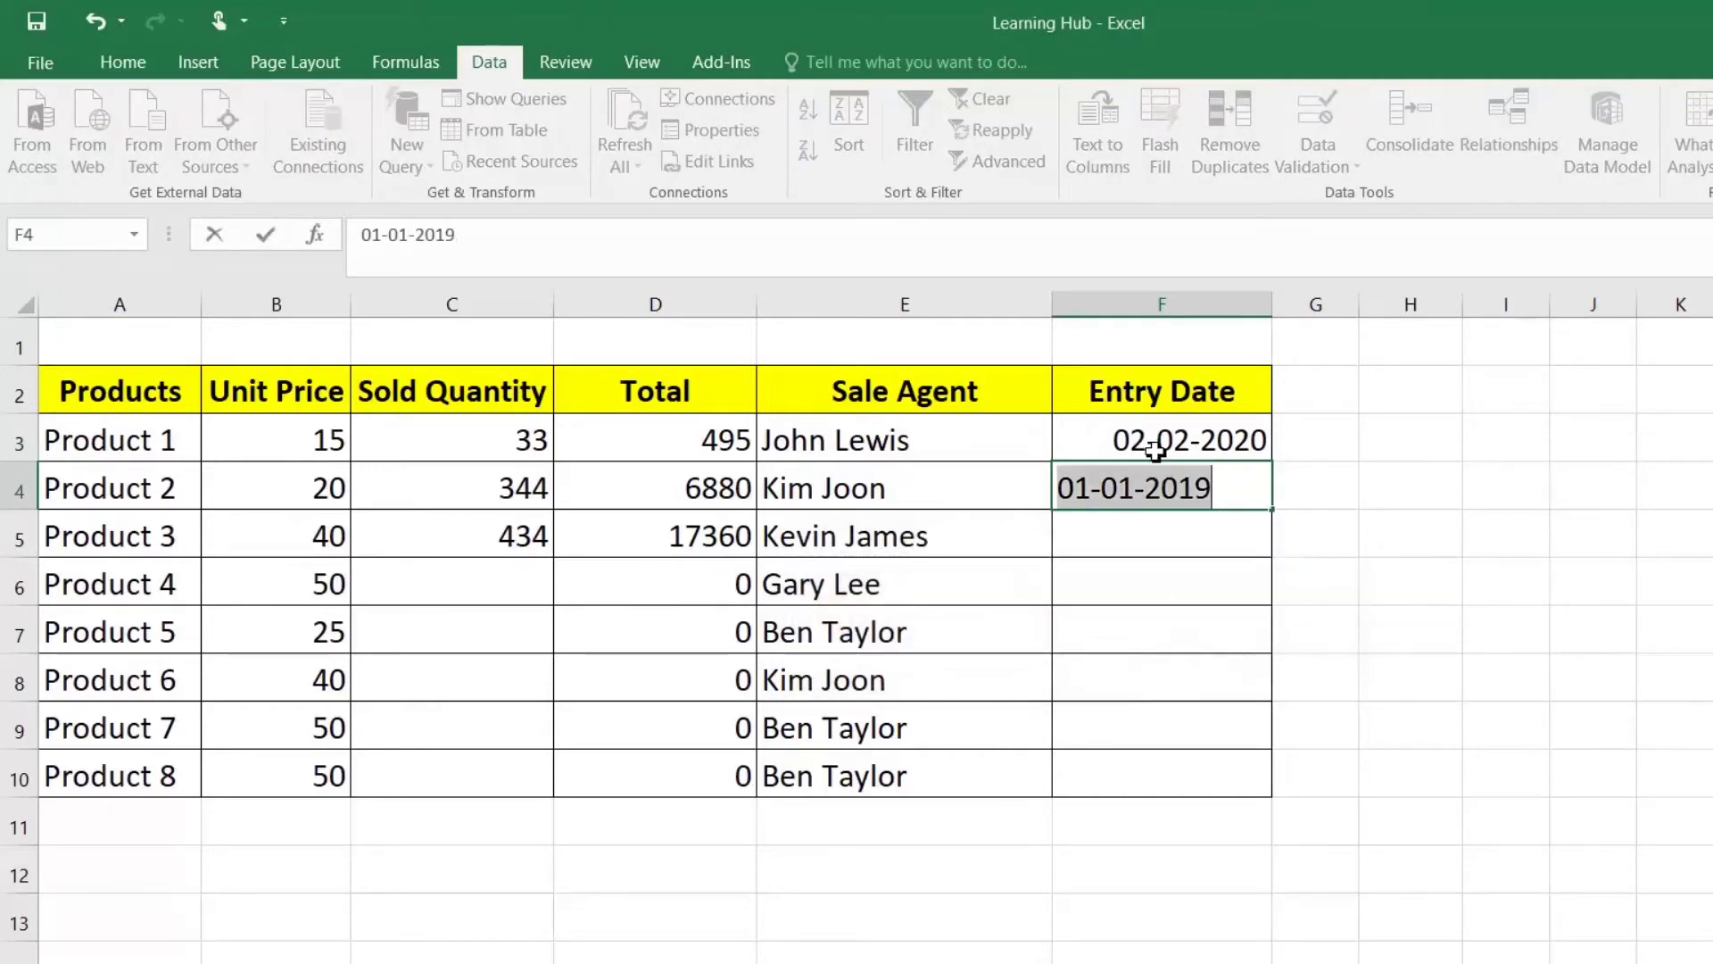
key(End)
key(BackSpace)
key(BackSpace)
text(21)
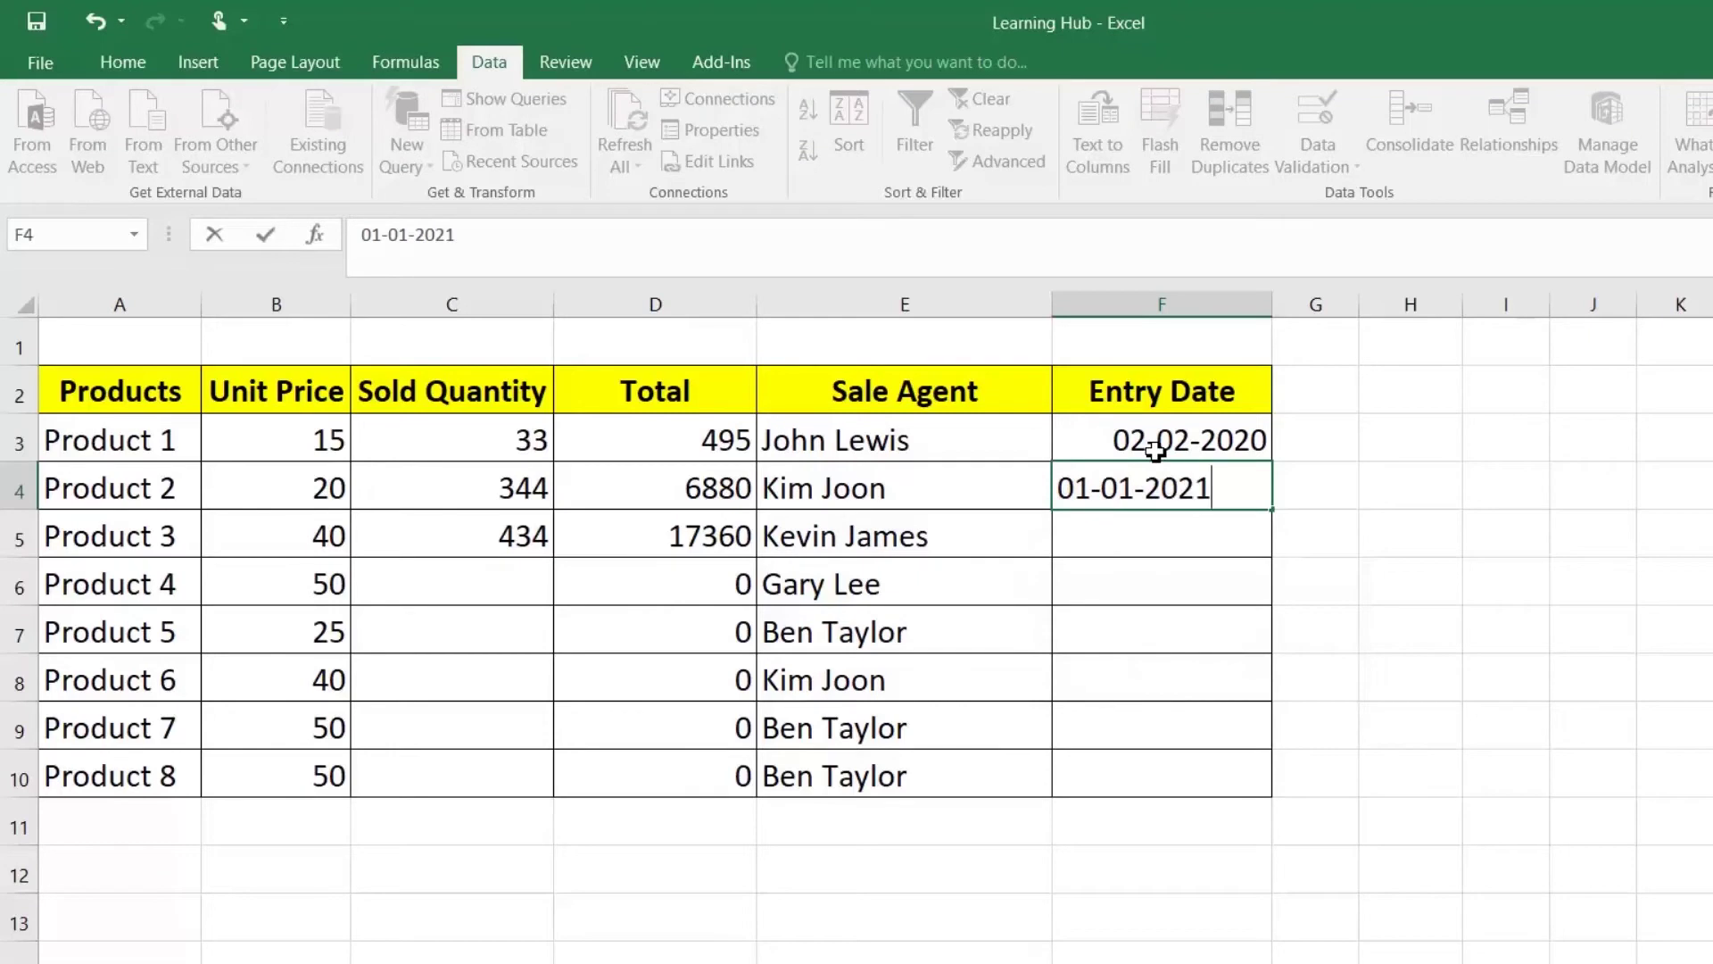
key(Return)
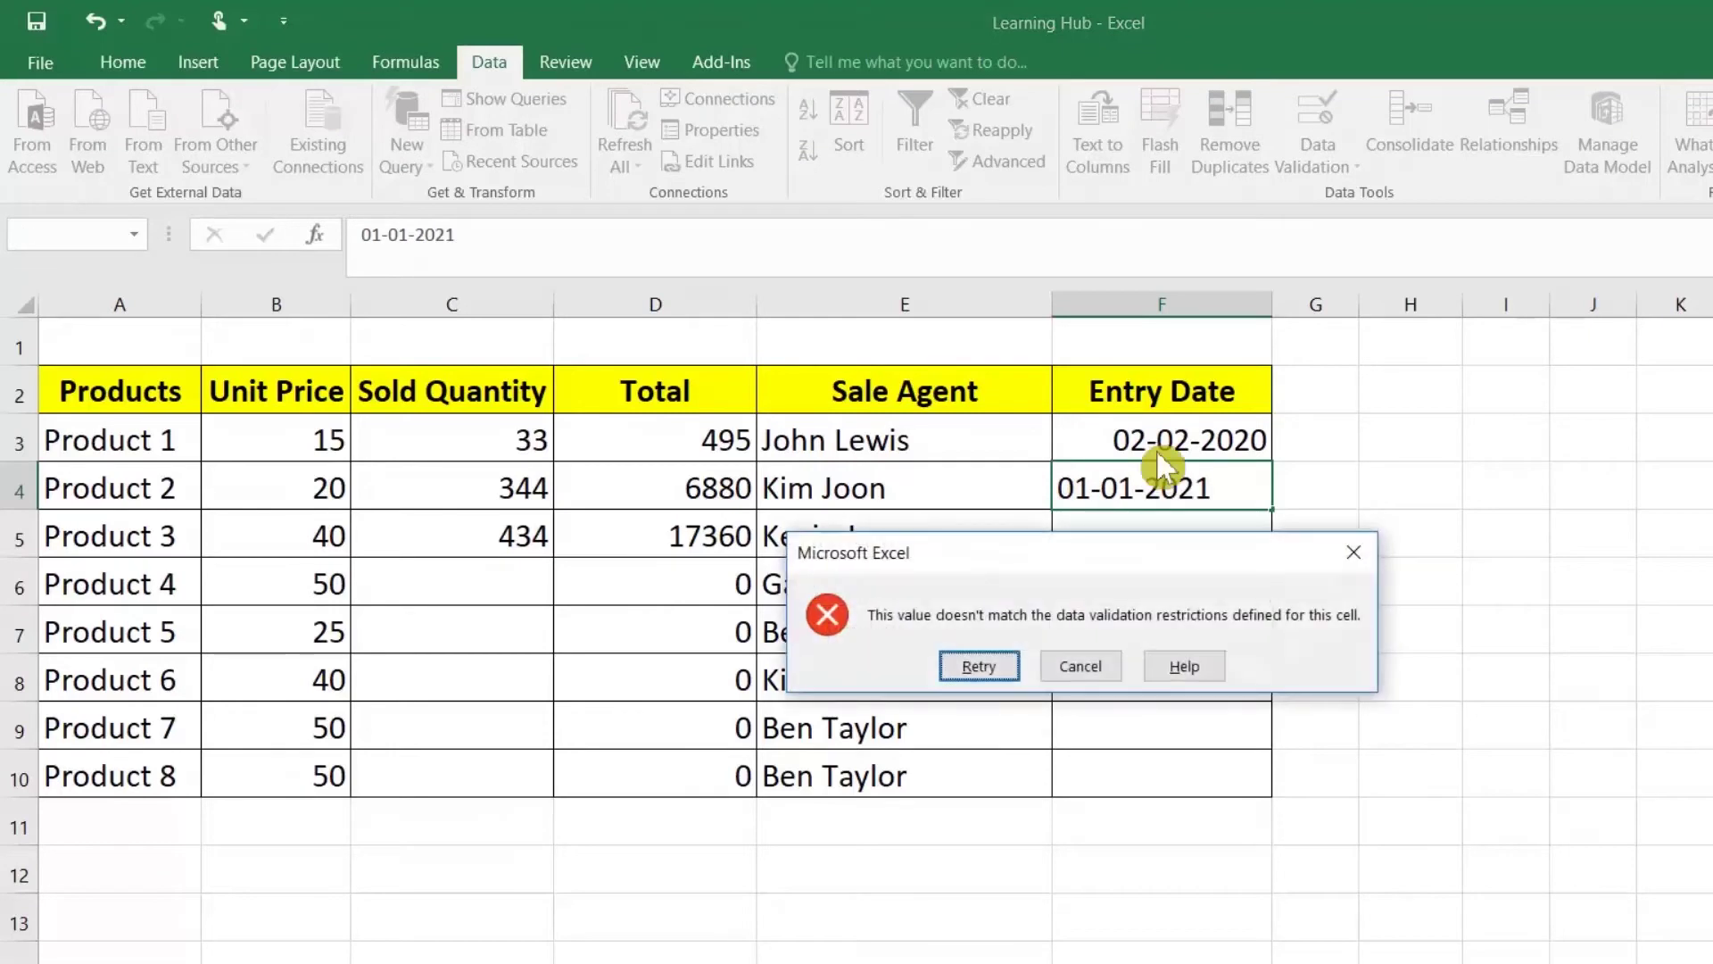
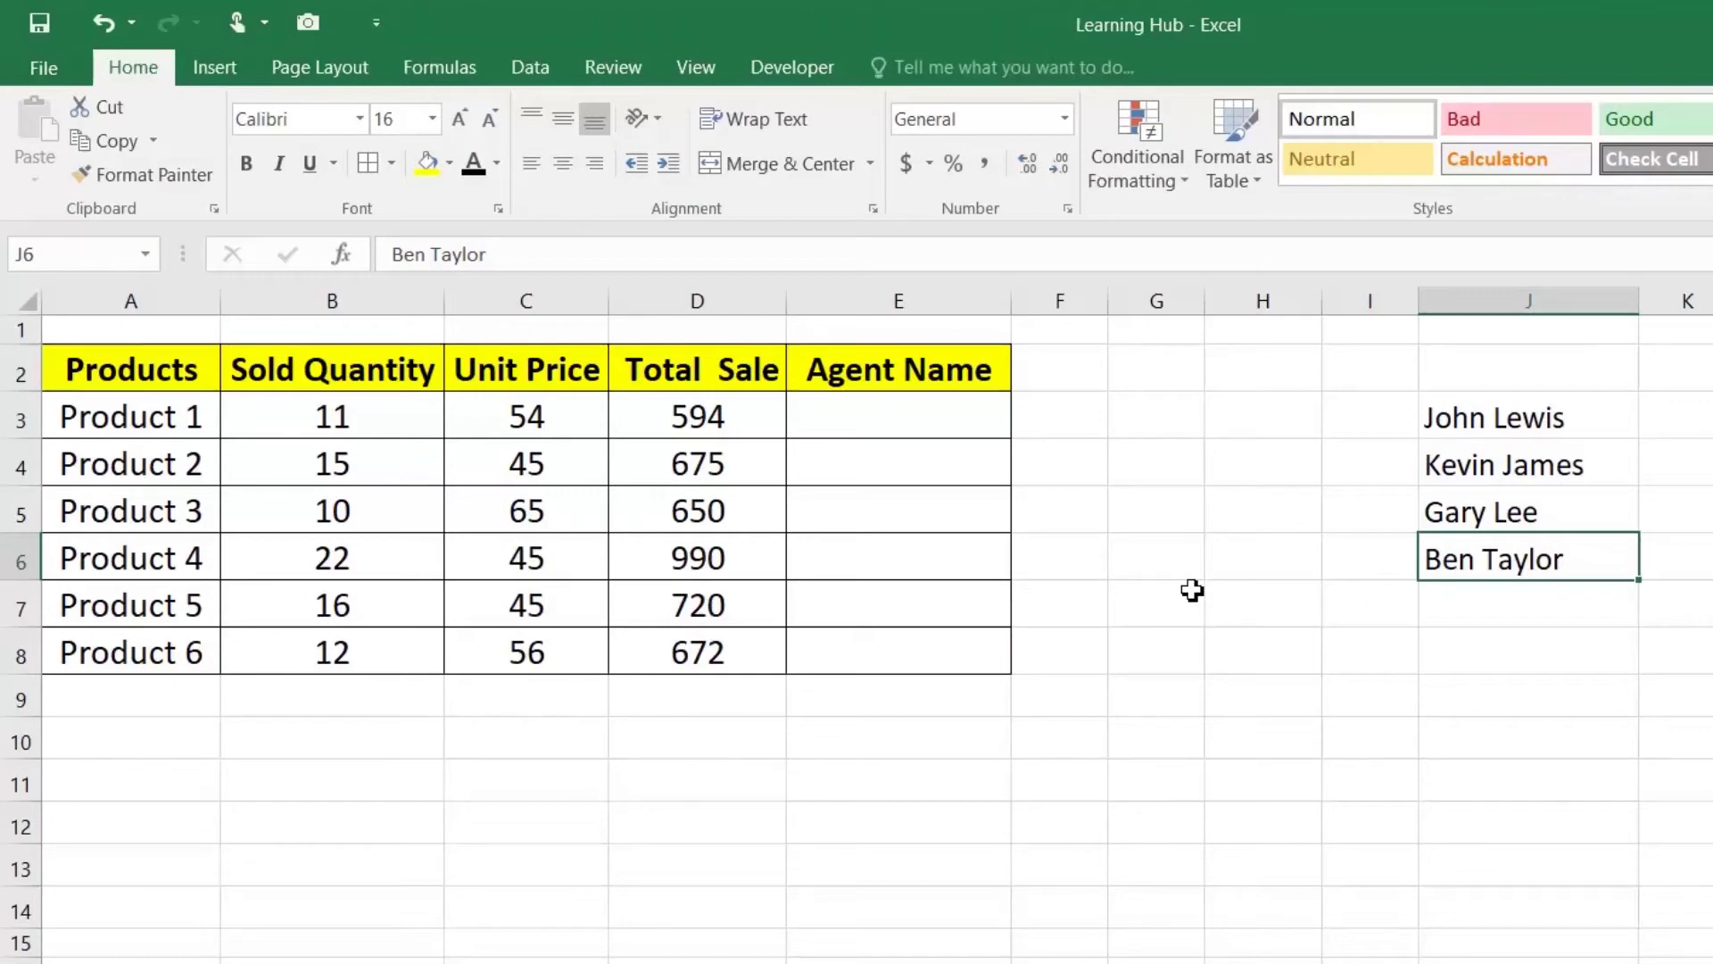
Step: Enter test text 'ADFAD' in E3, then delete it and reselect E3
click(863, 417)
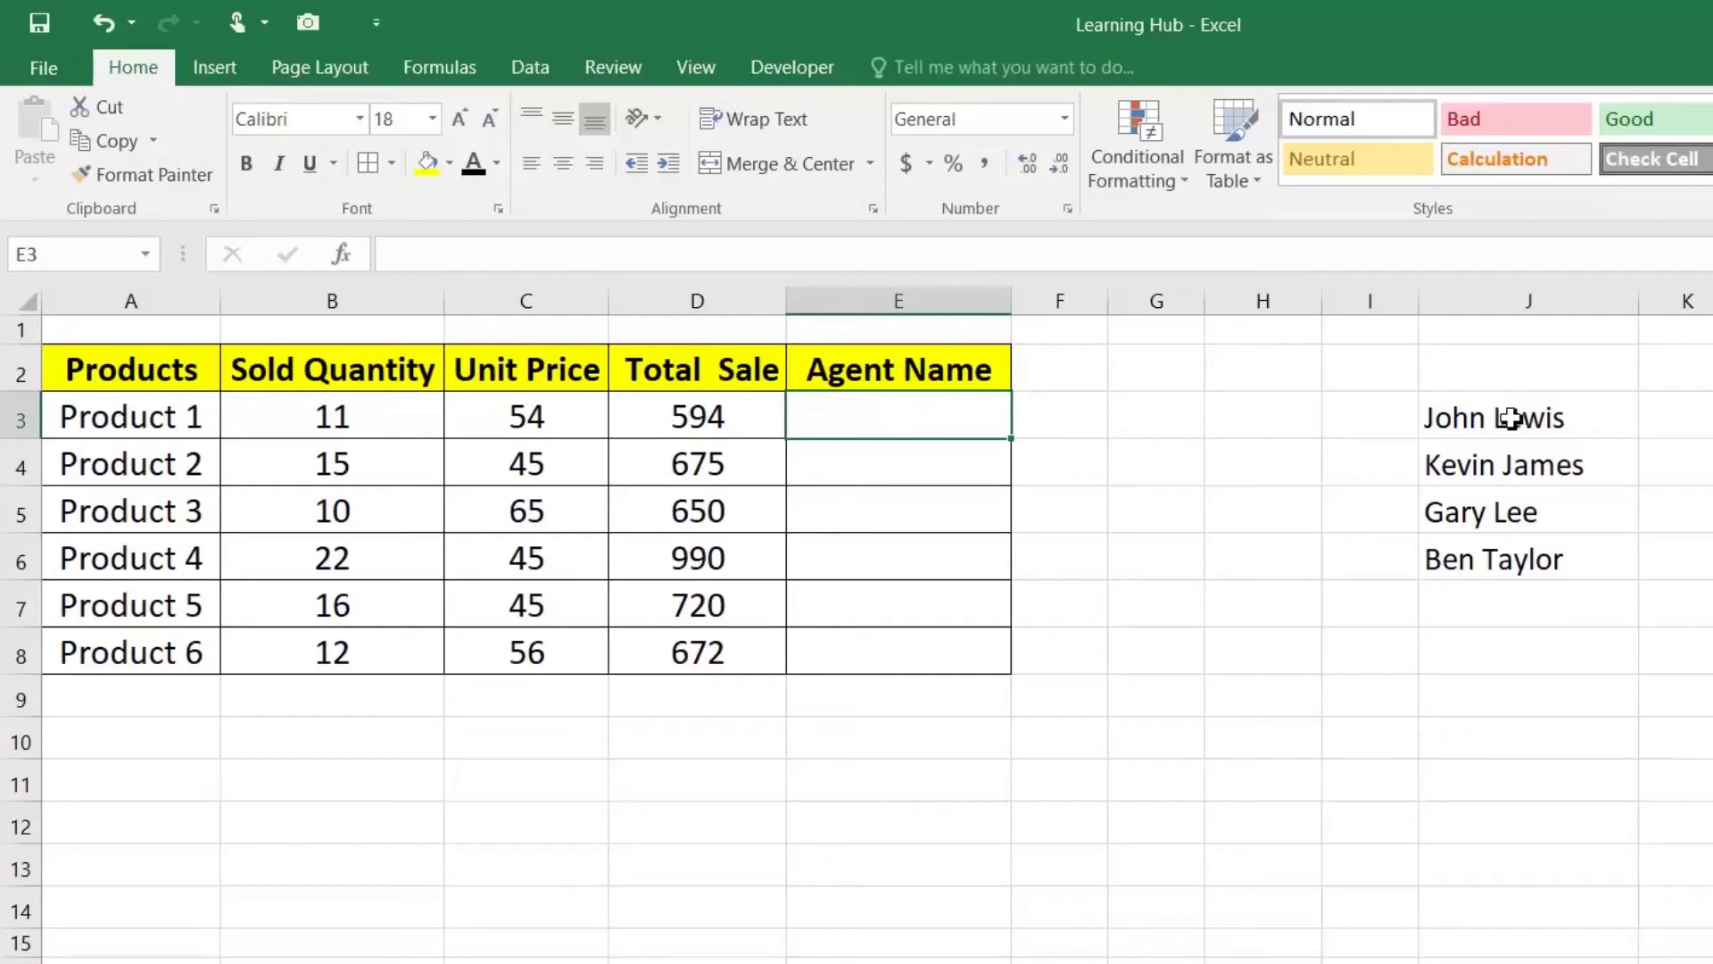
drag(1518, 420, 1514, 554)
click(934, 423)
text(ADFAD)
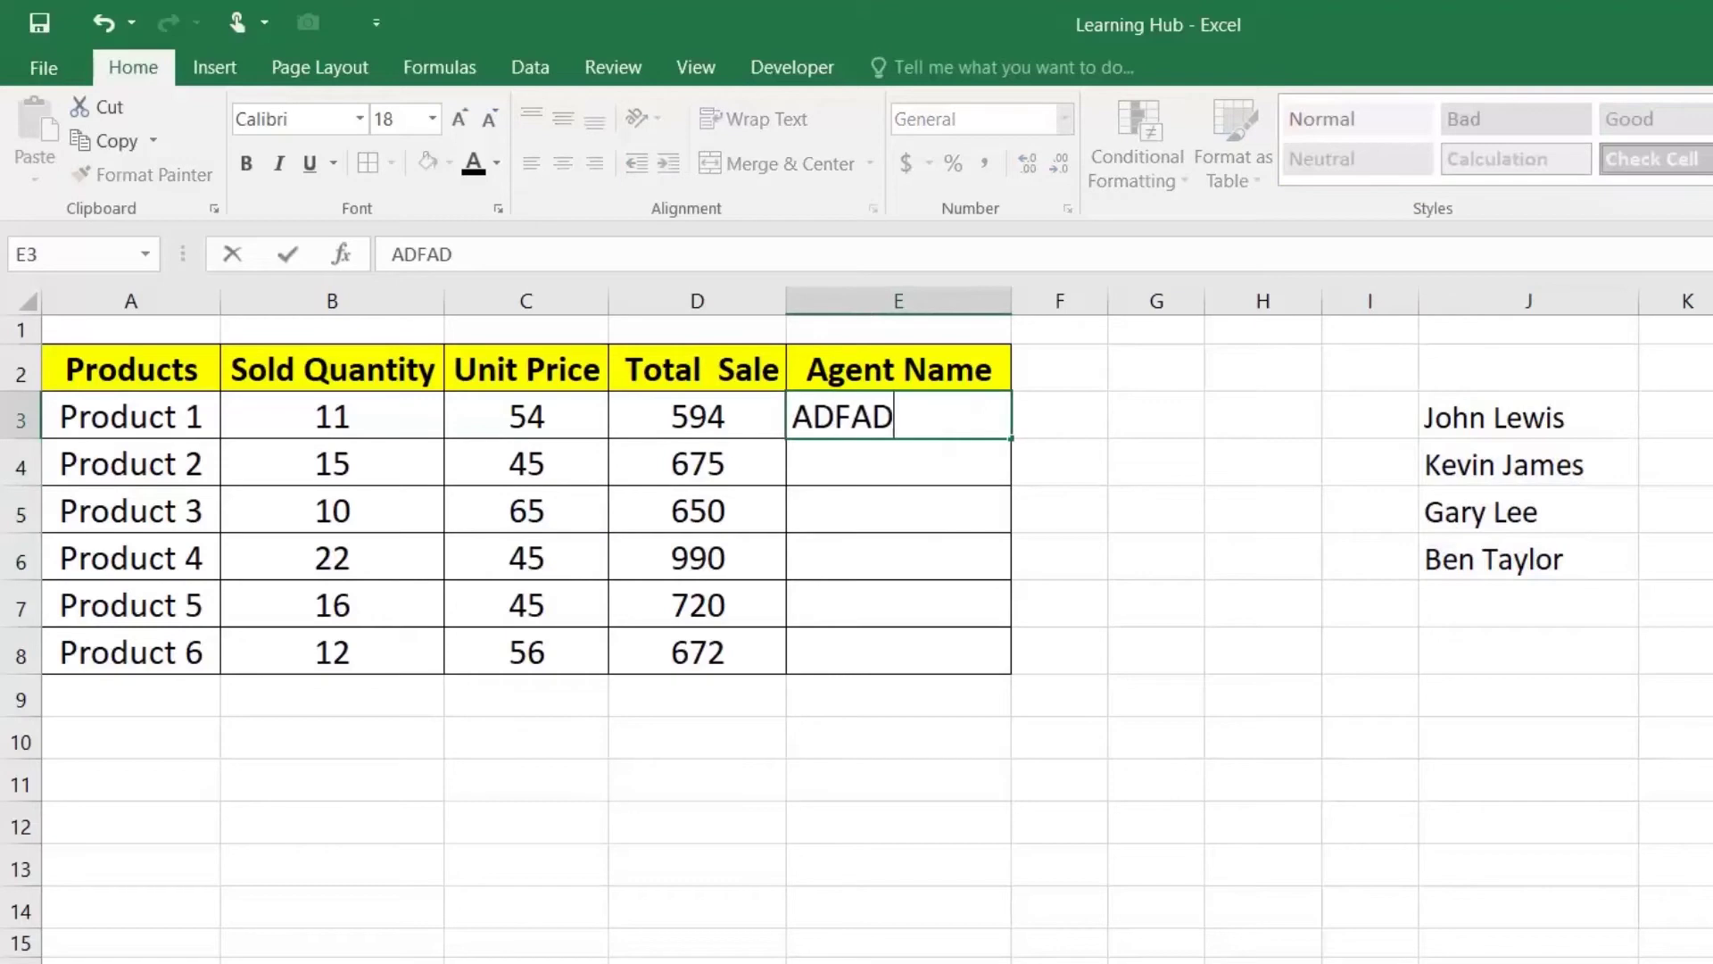
key(Return)
click(934, 423)
key(Delete)
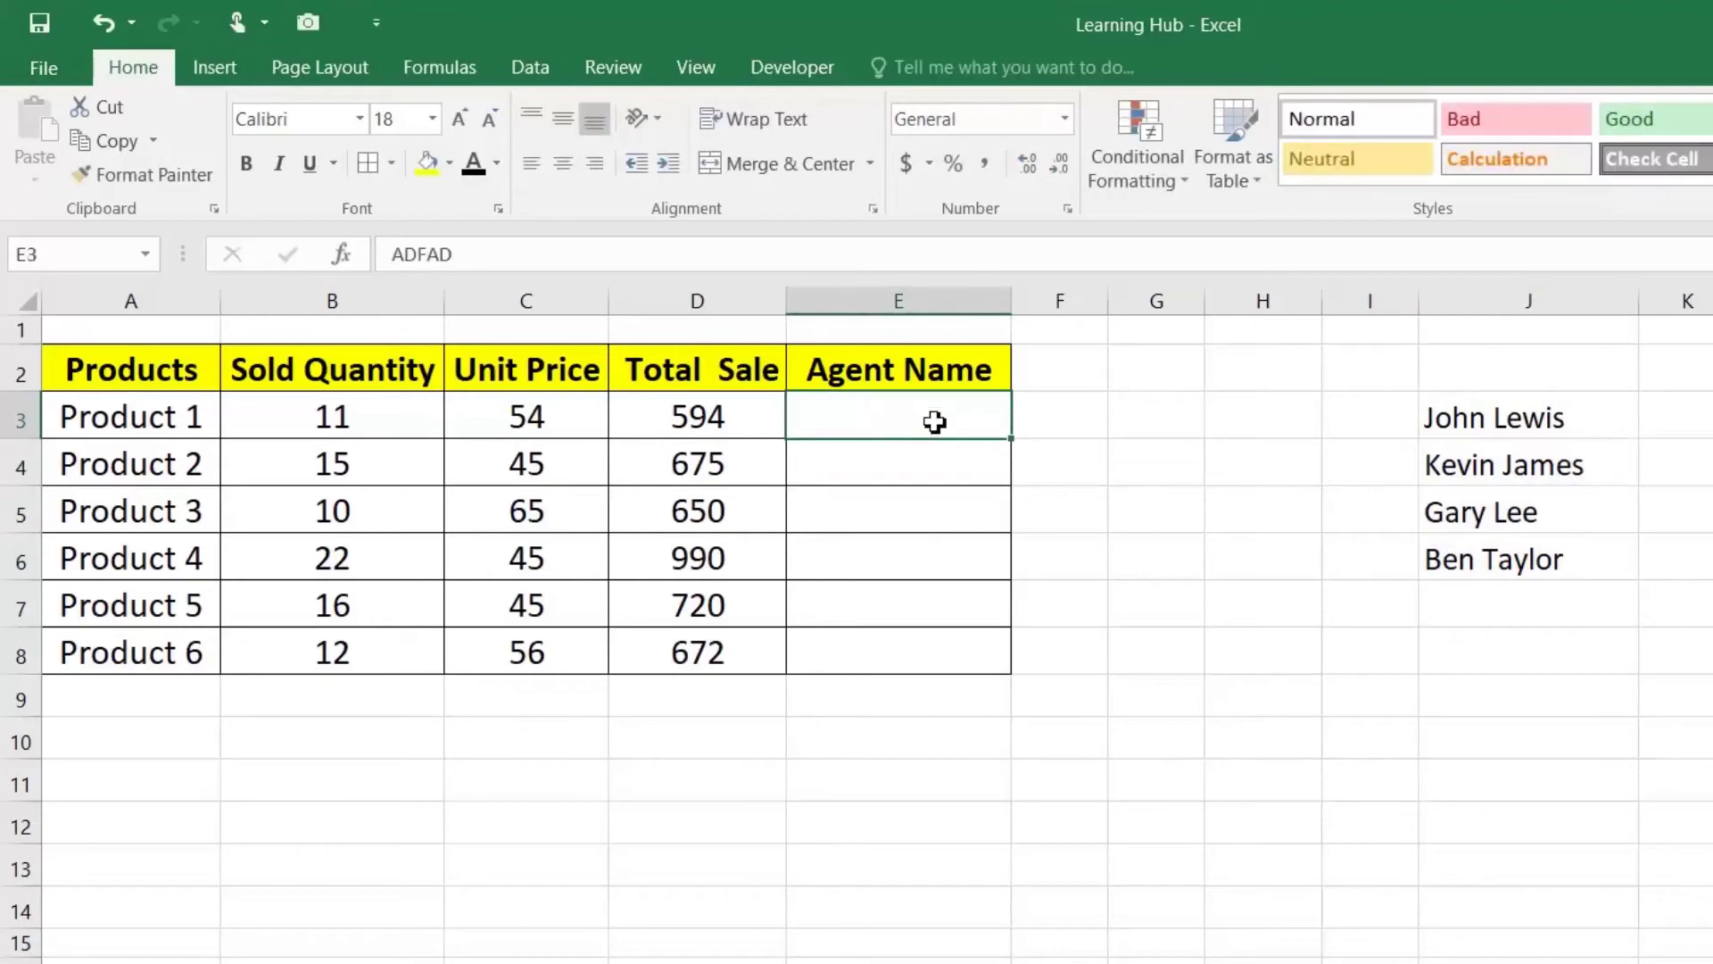
drag(891, 420, 881, 637)
click(876, 423)
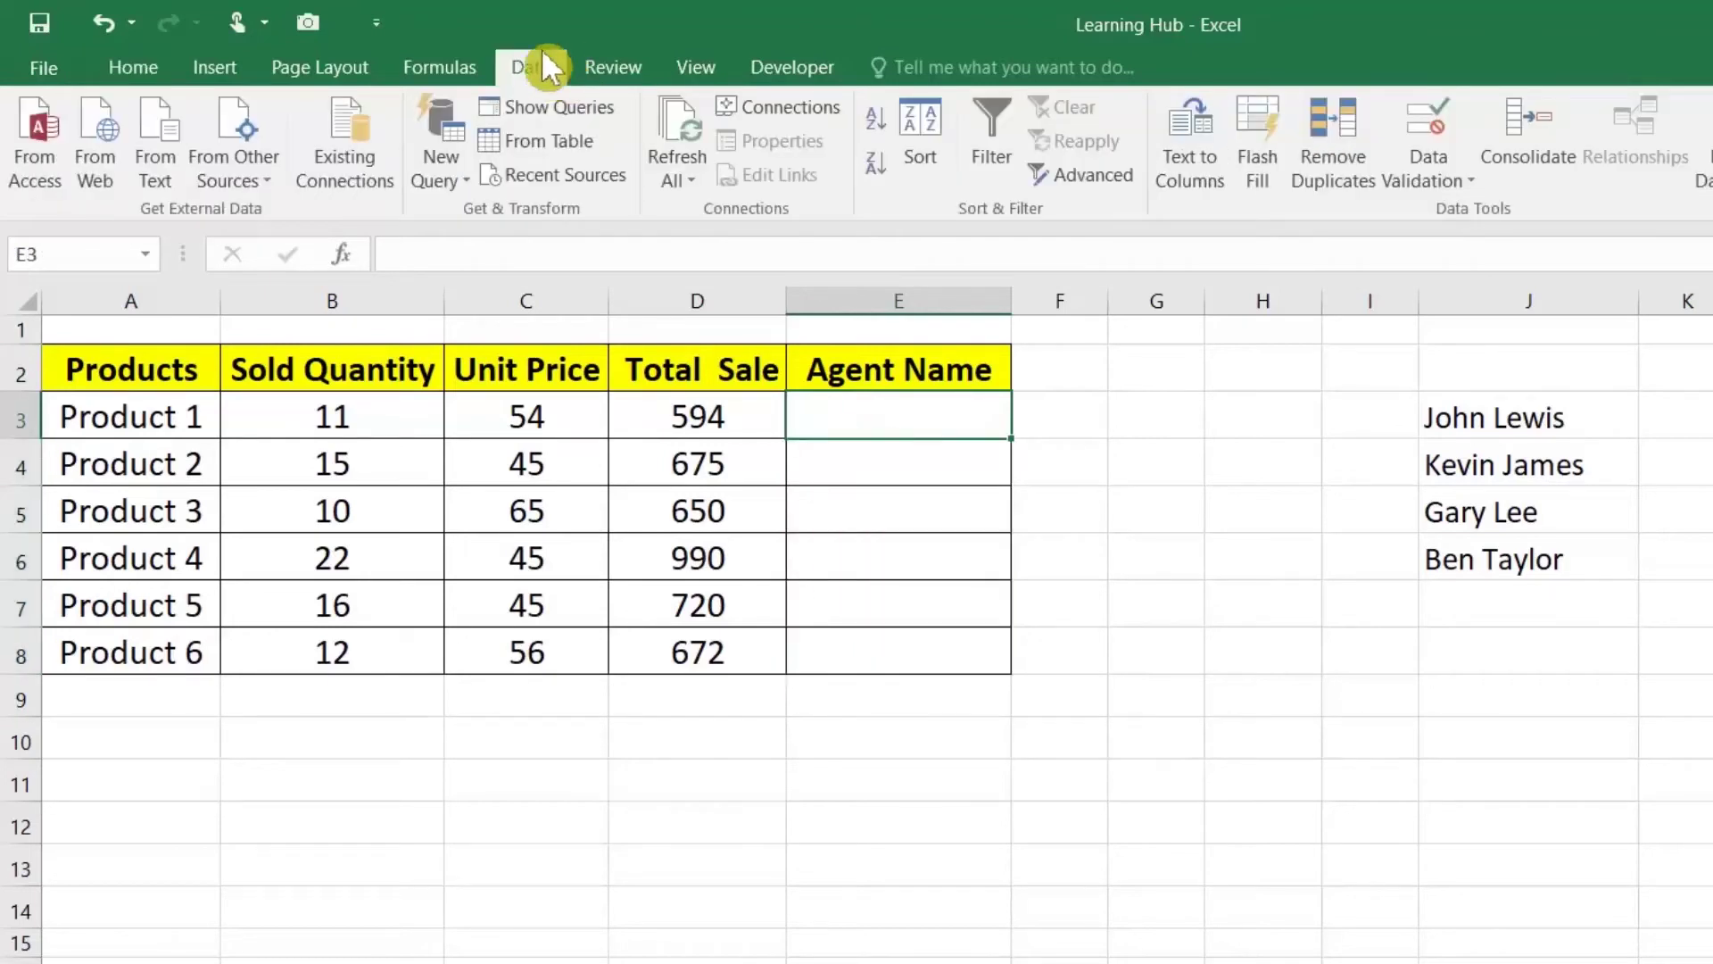
Step: Give E3 List validation sourced from =$J$3:$J$6, with Ignore blank unchecked
click(1440, 180)
click(1481, 213)
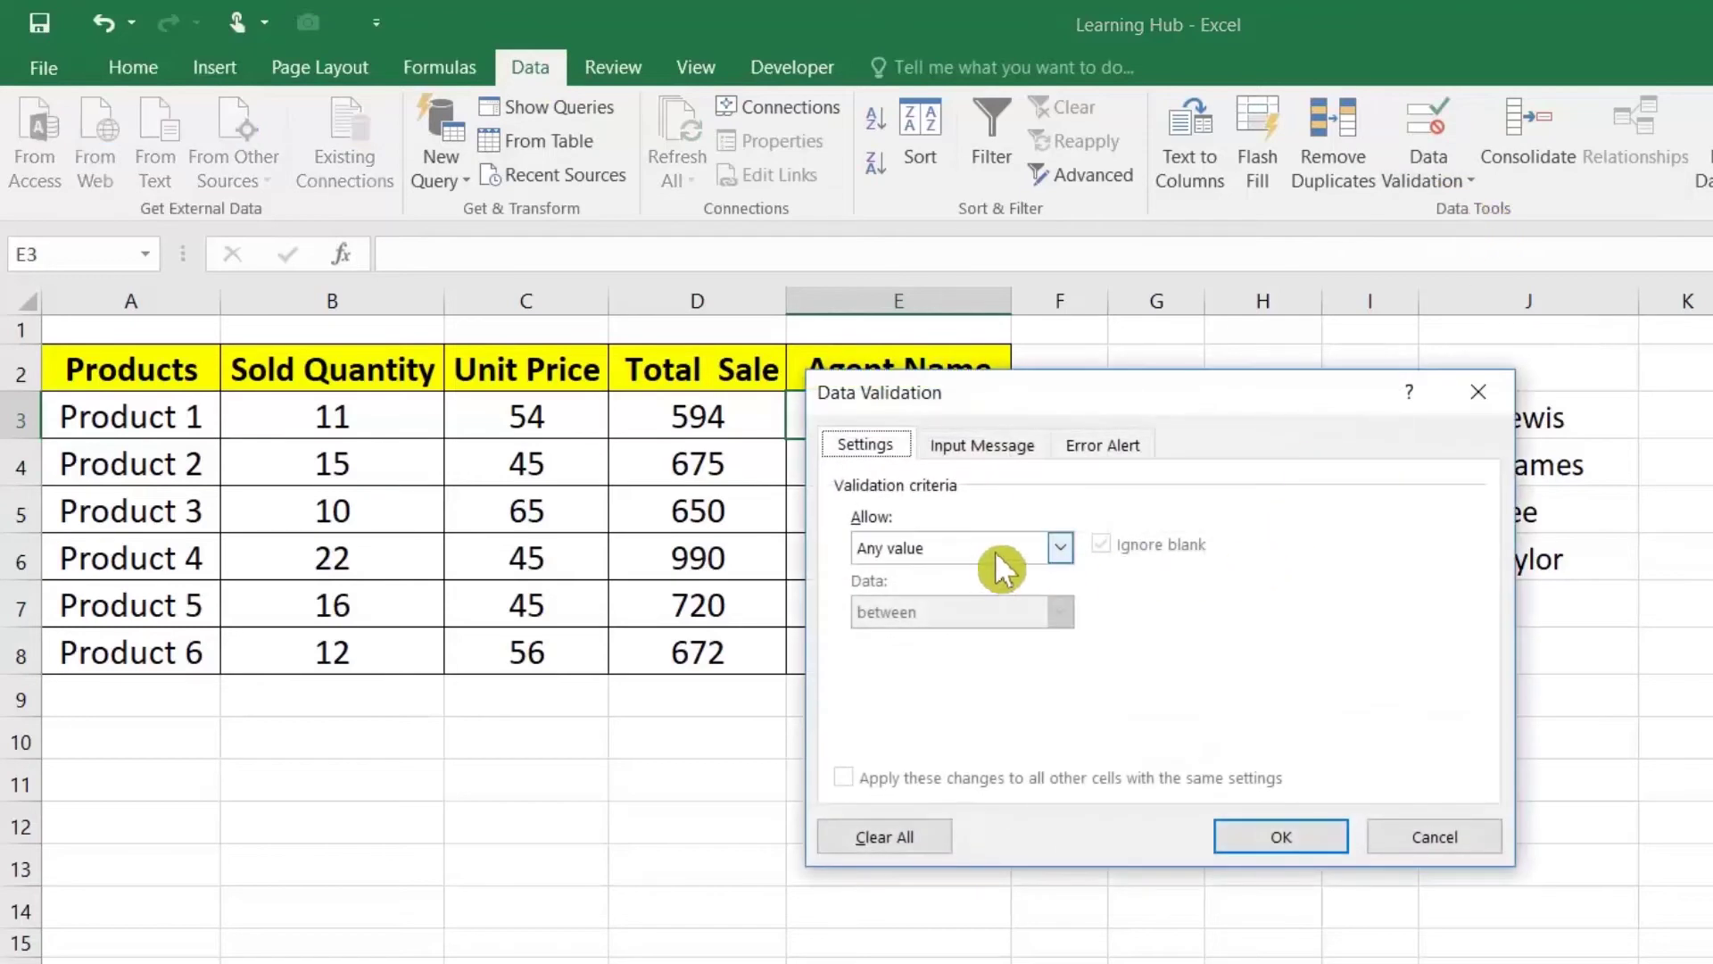
click(994, 550)
click(956, 630)
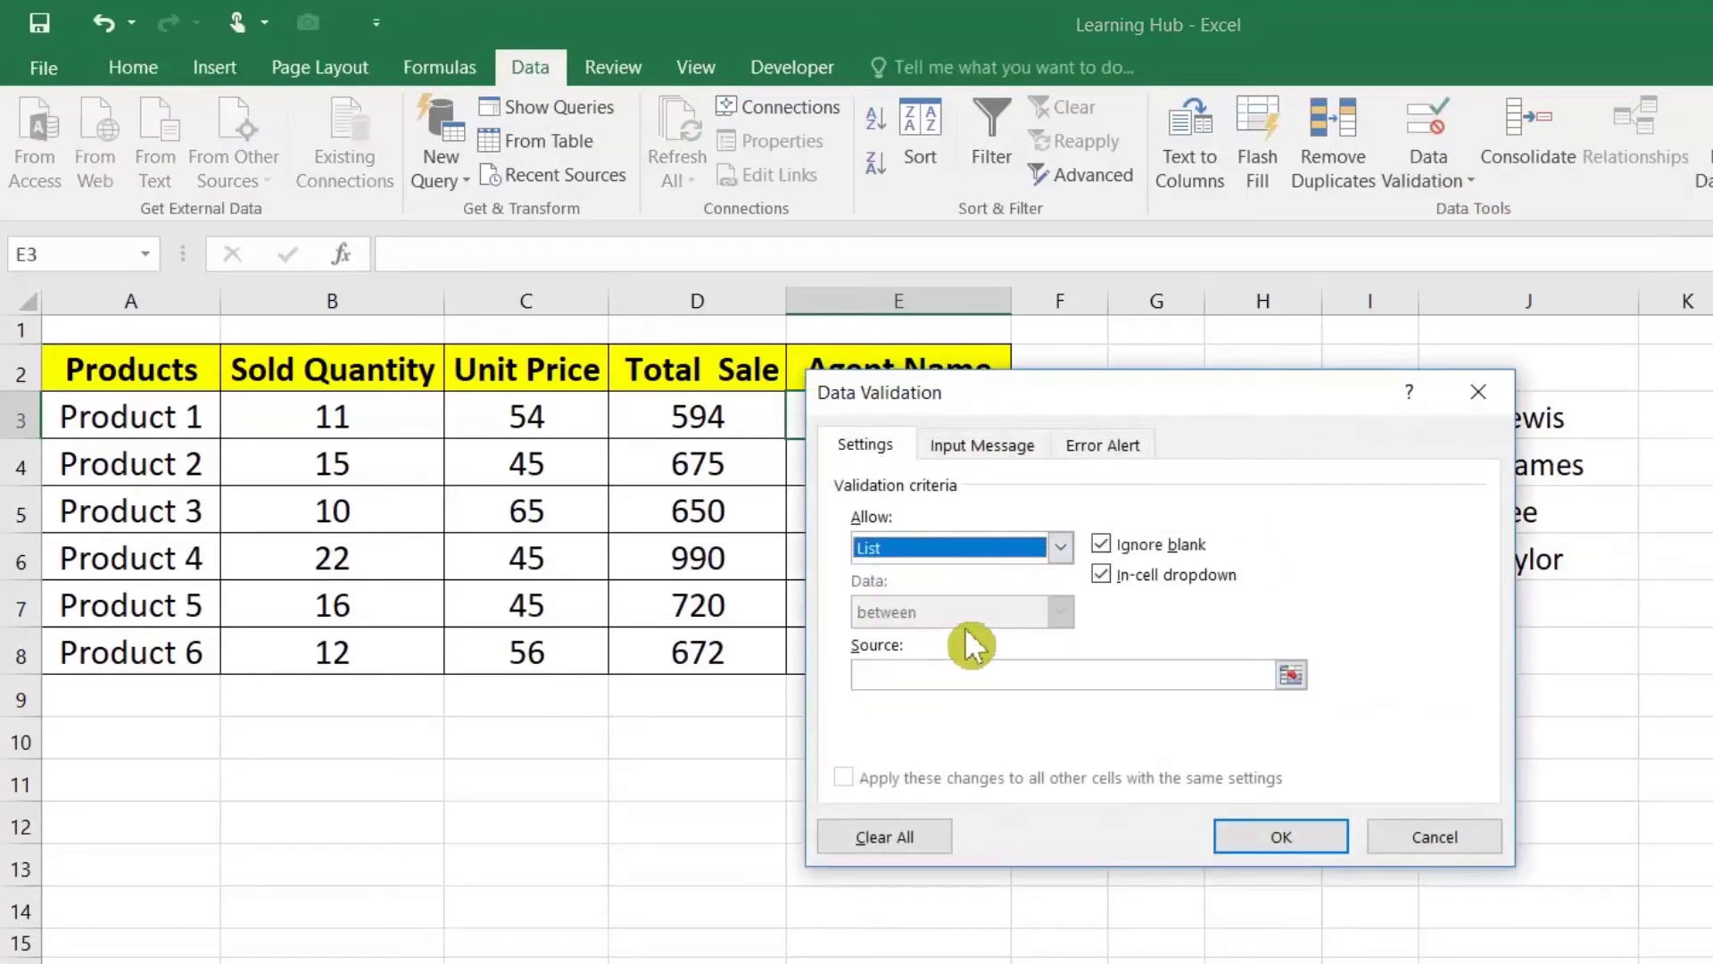
click(1110, 543)
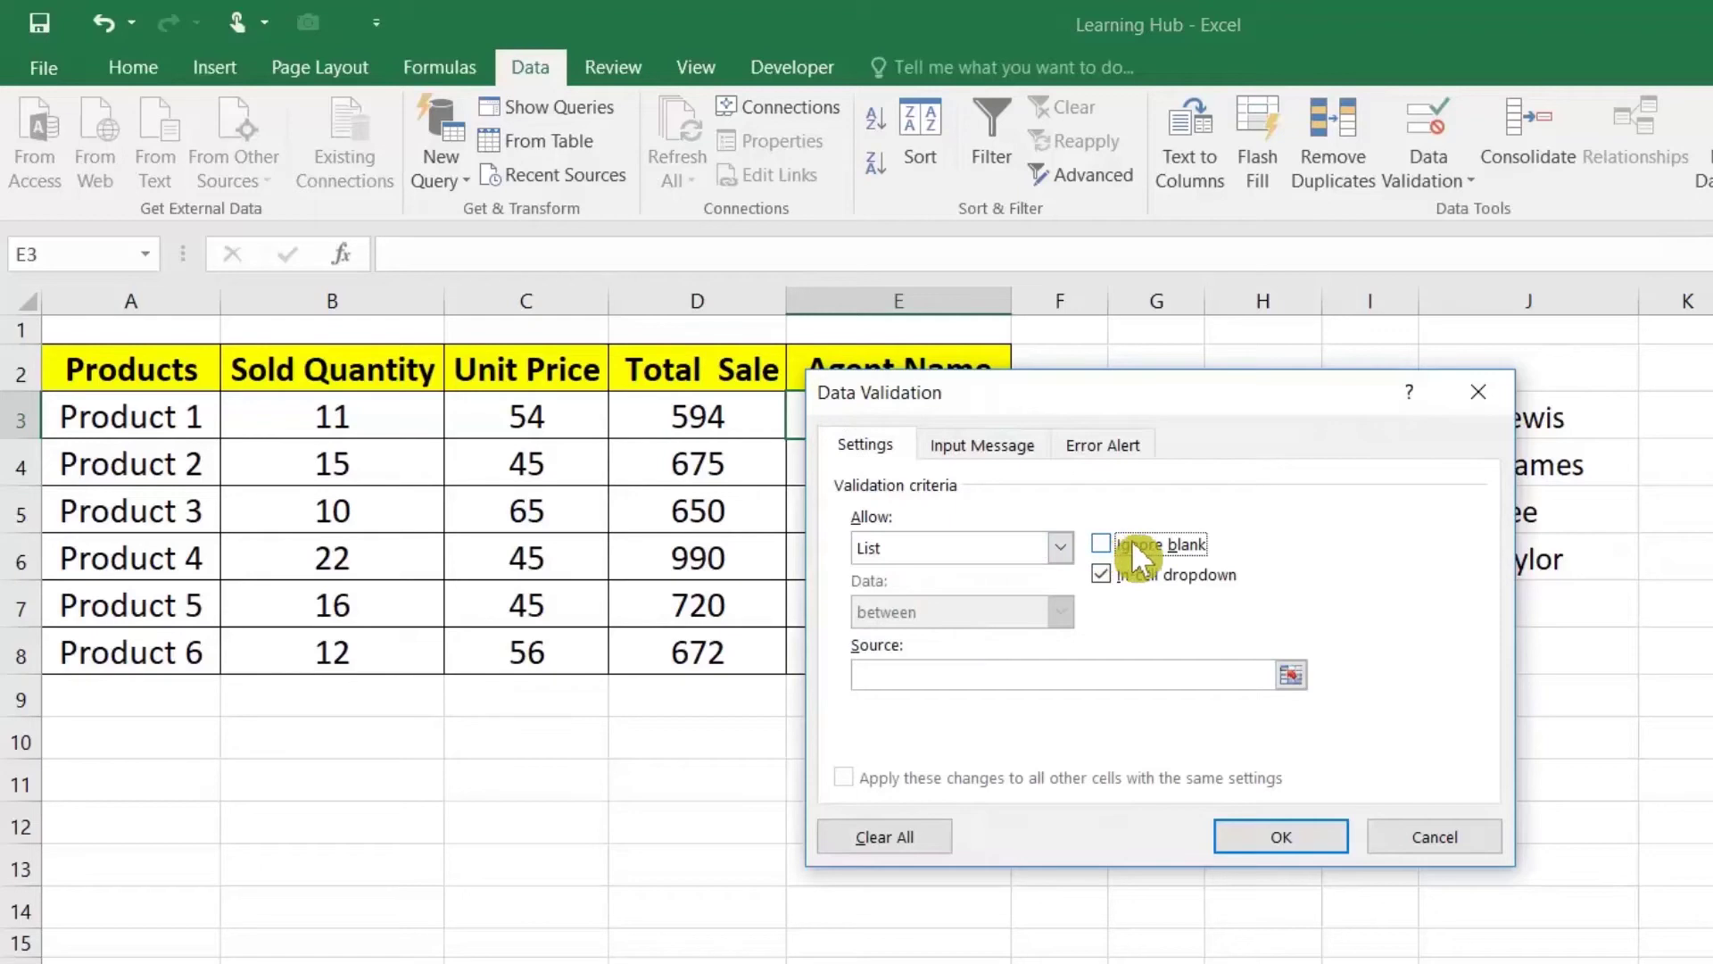
click(1292, 674)
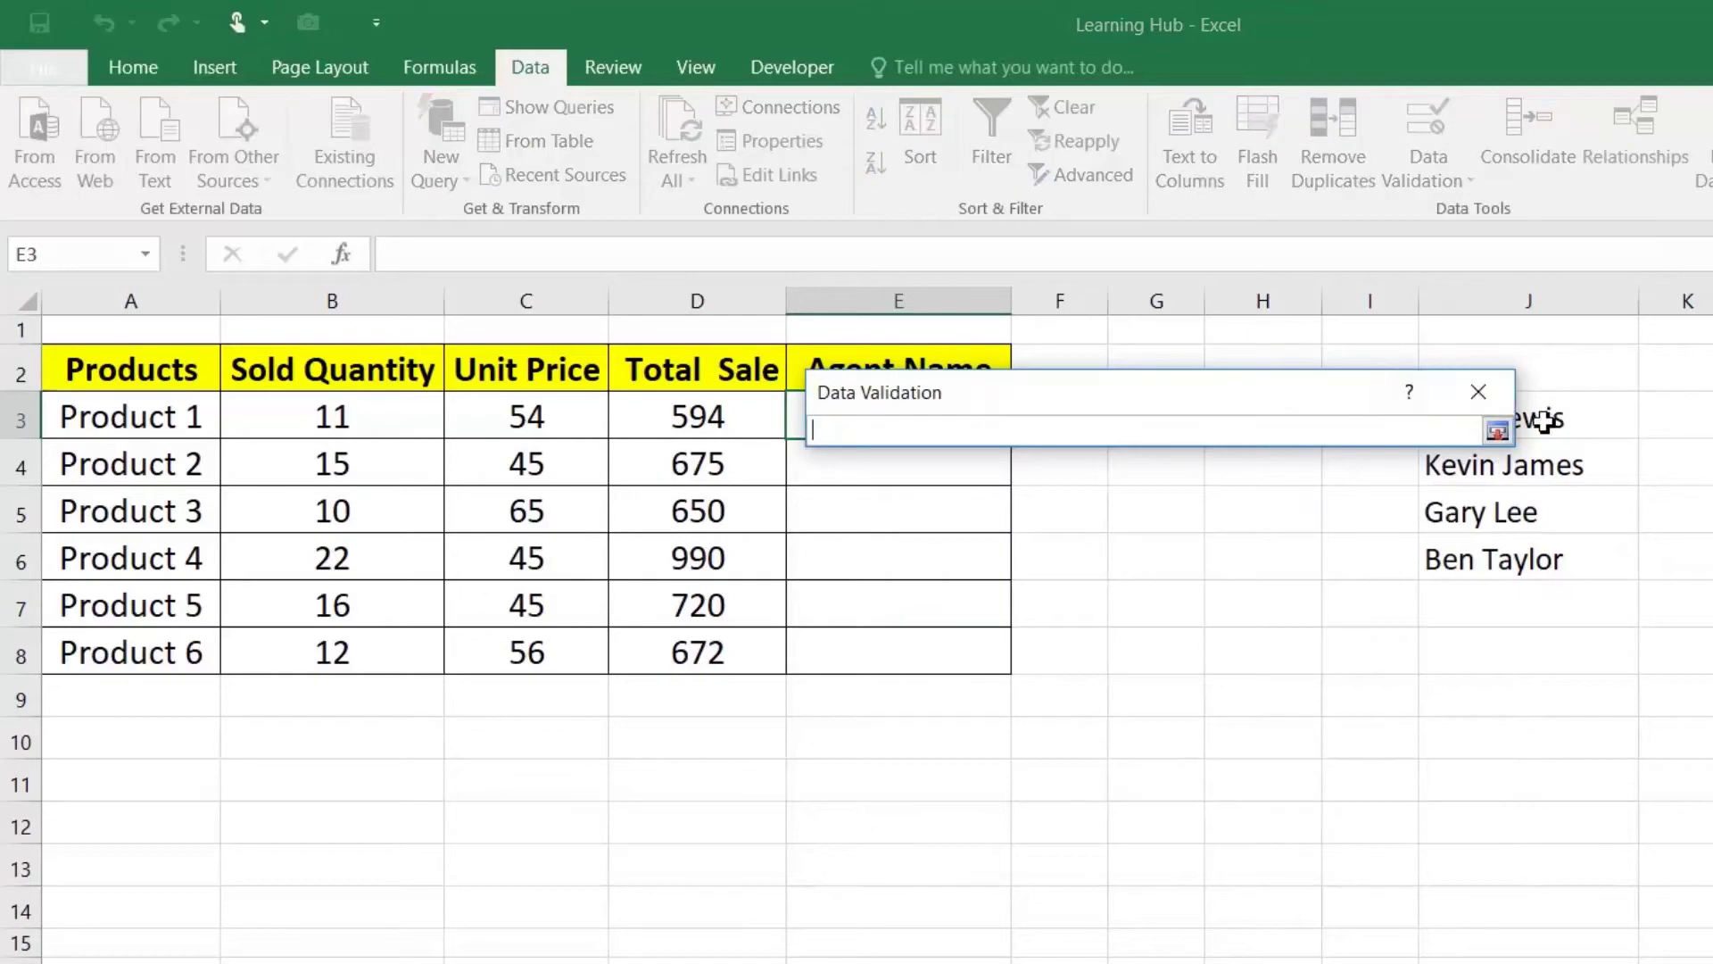
drag(1361, 392, 1272, 386)
click(1471, 437)
drag(1471, 438, 1469, 566)
click(1378, 427)
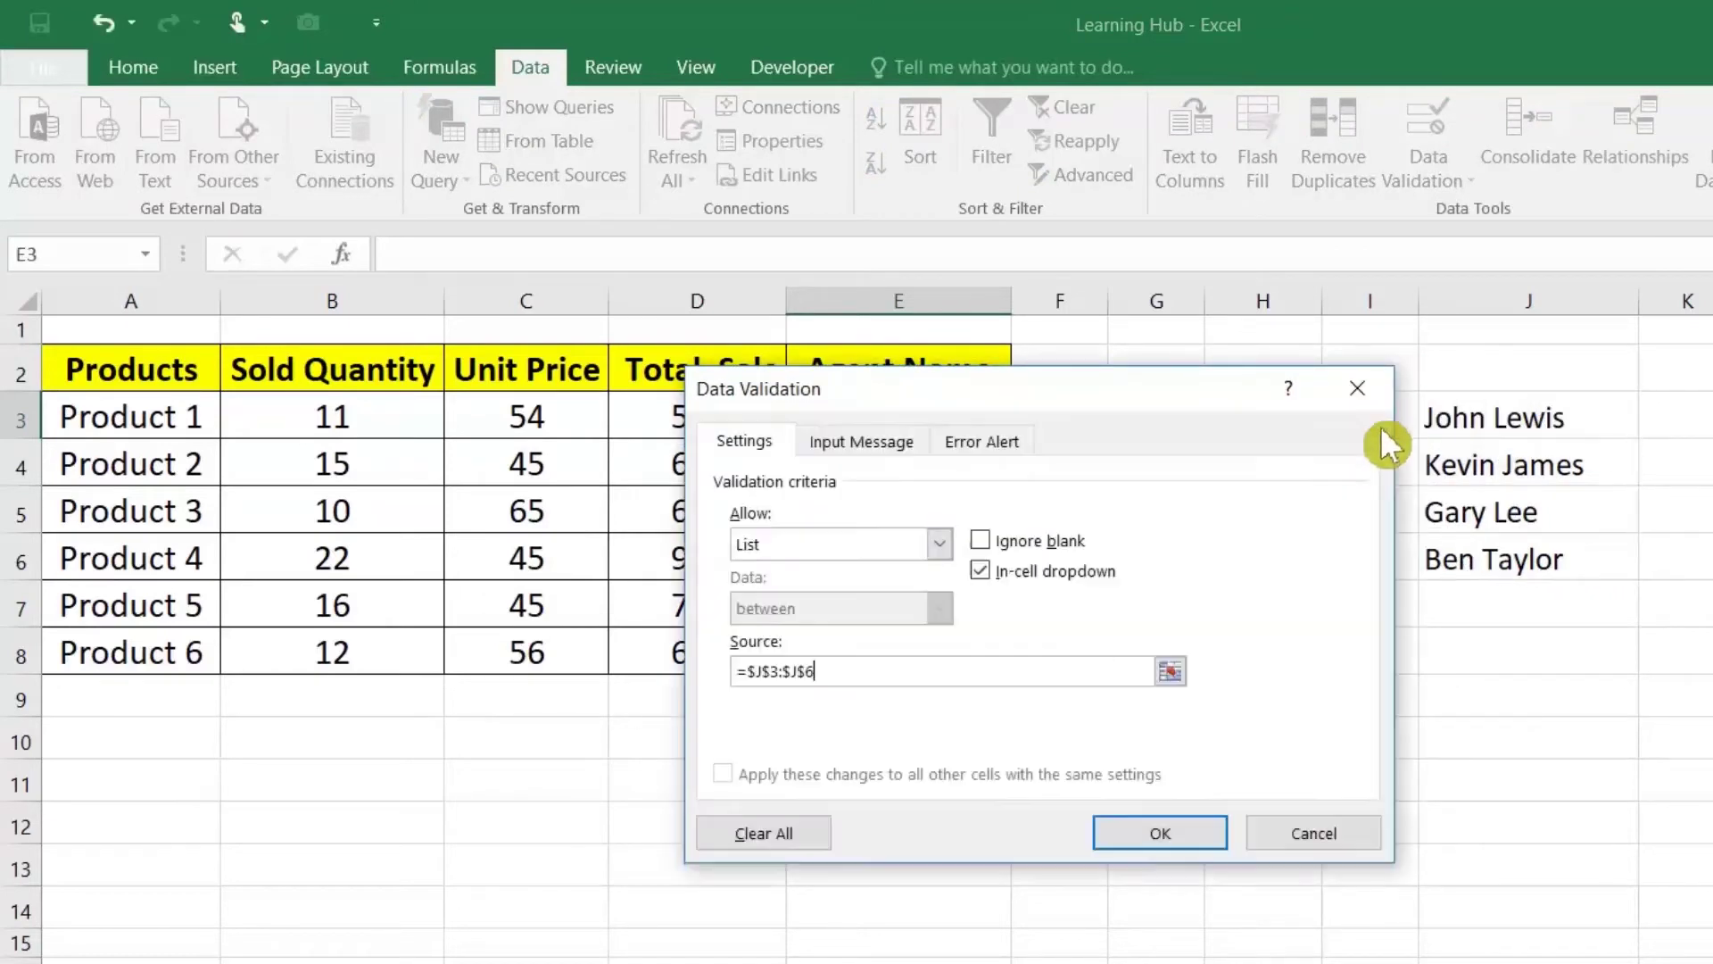
click(1162, 825)
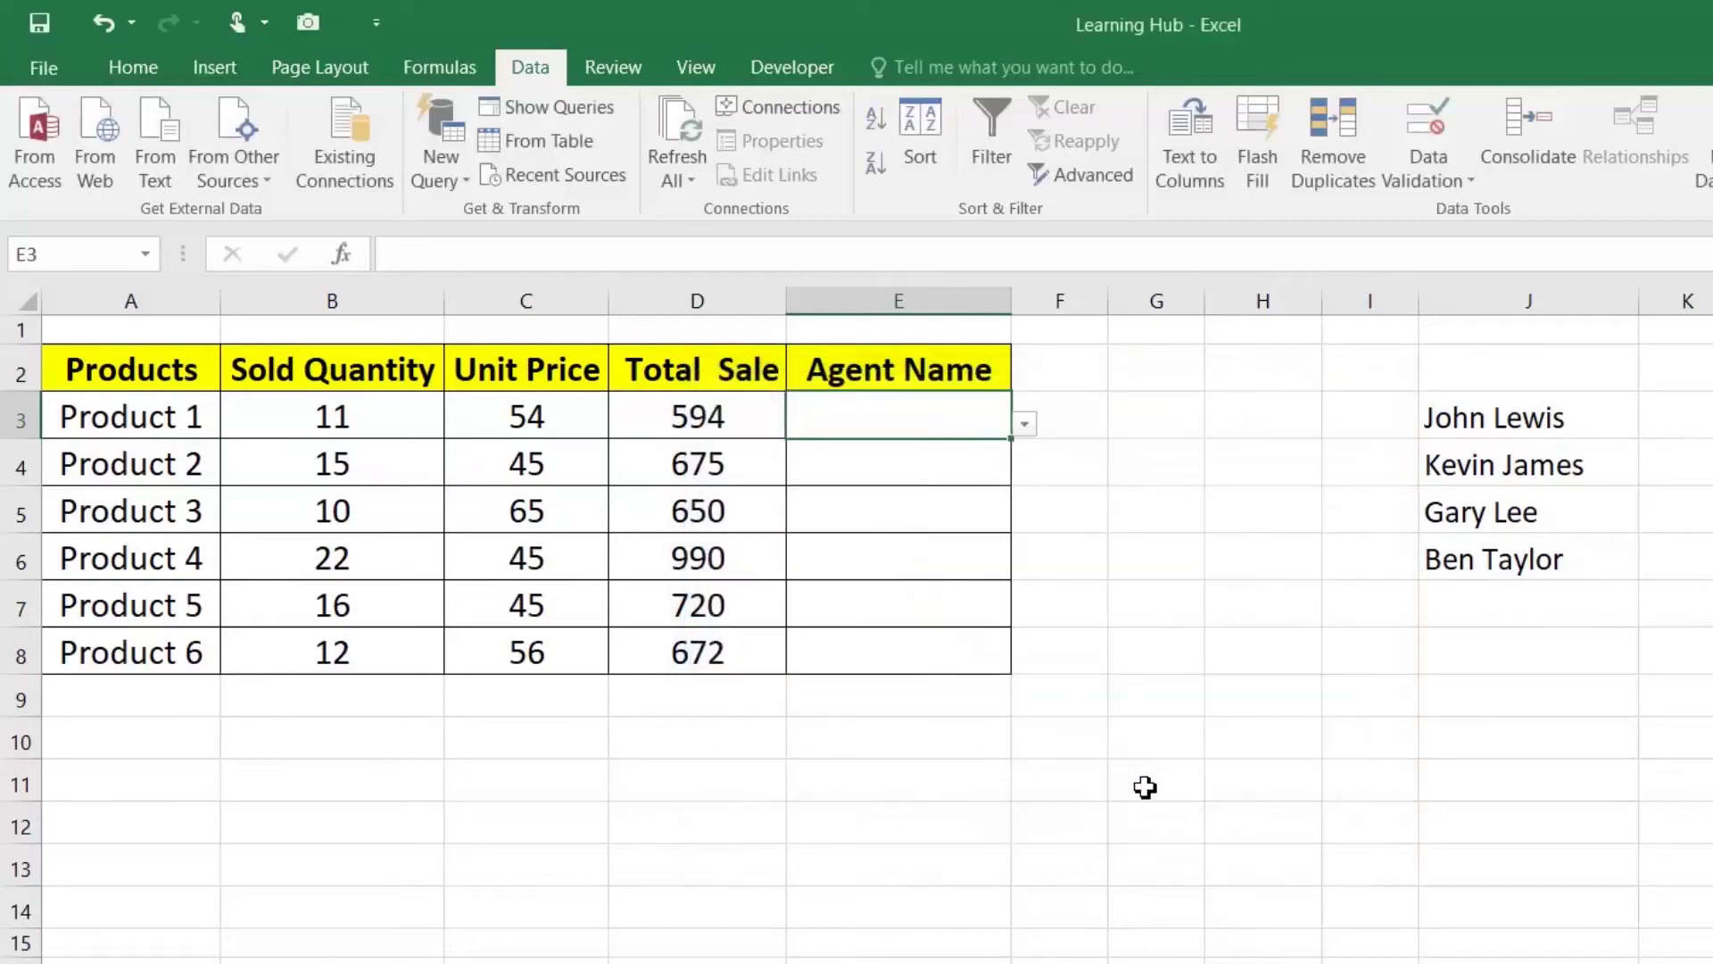
Step: Fill E3's validation down to E8, then try the invalid name 'DFADS' in E3 and cancel it
drag(1015, 455, 1016, 660)
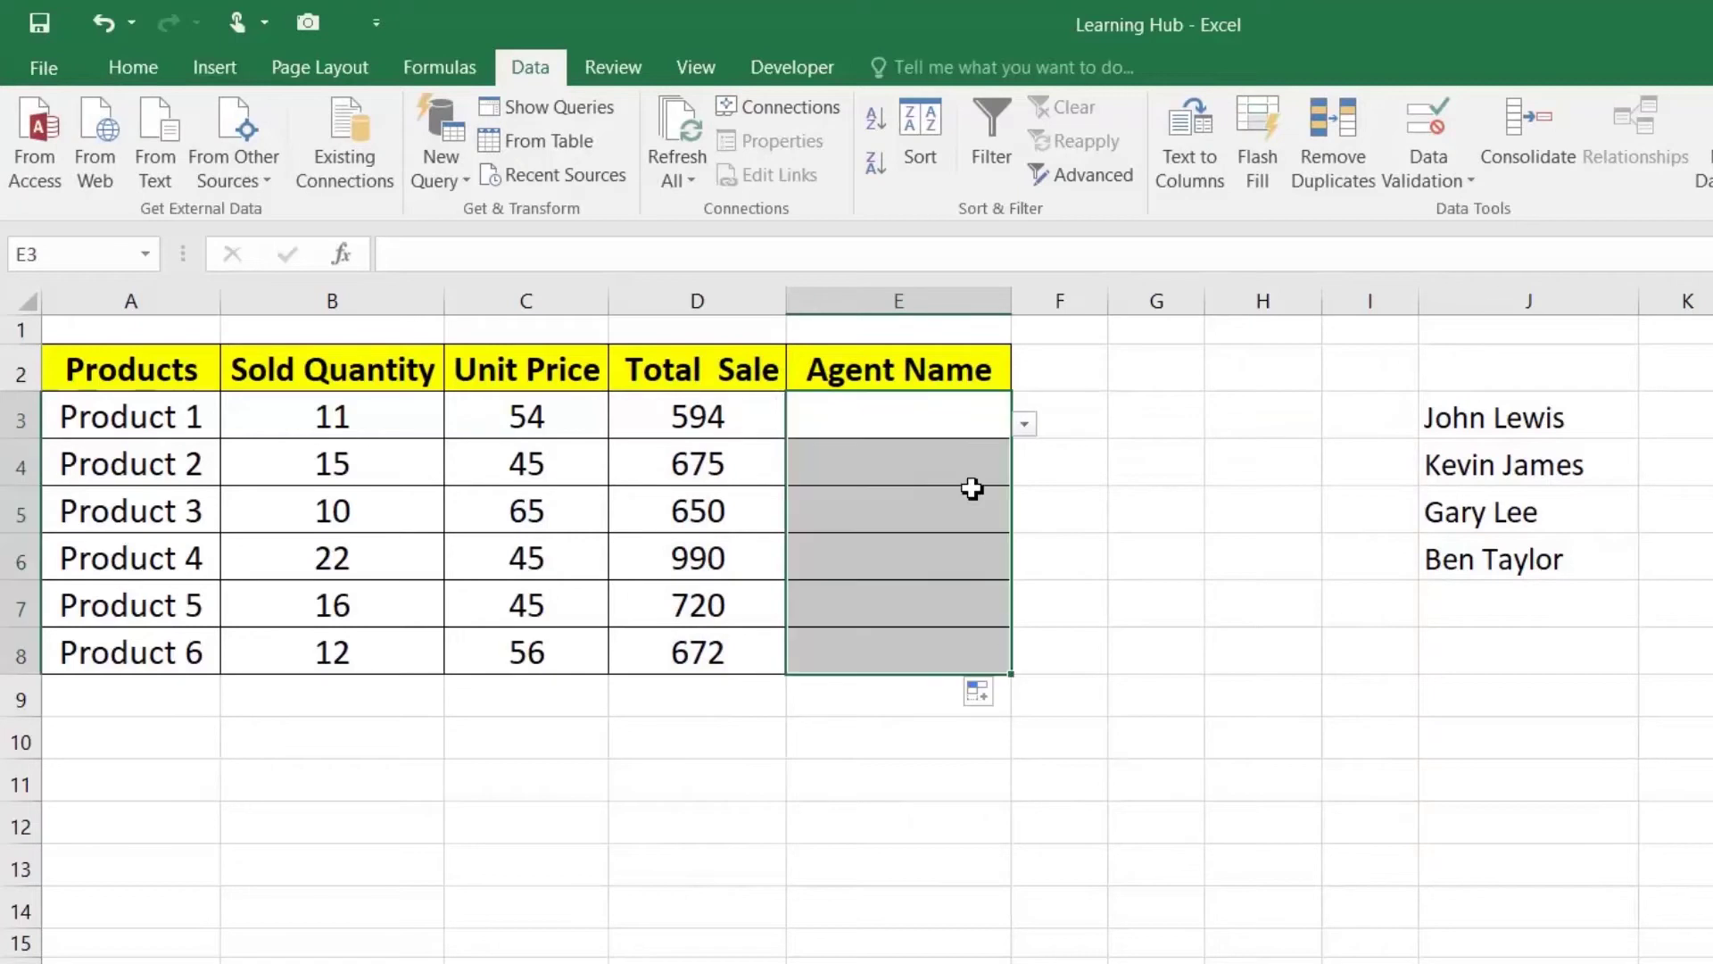
click(972, 417)
text(DFADS)
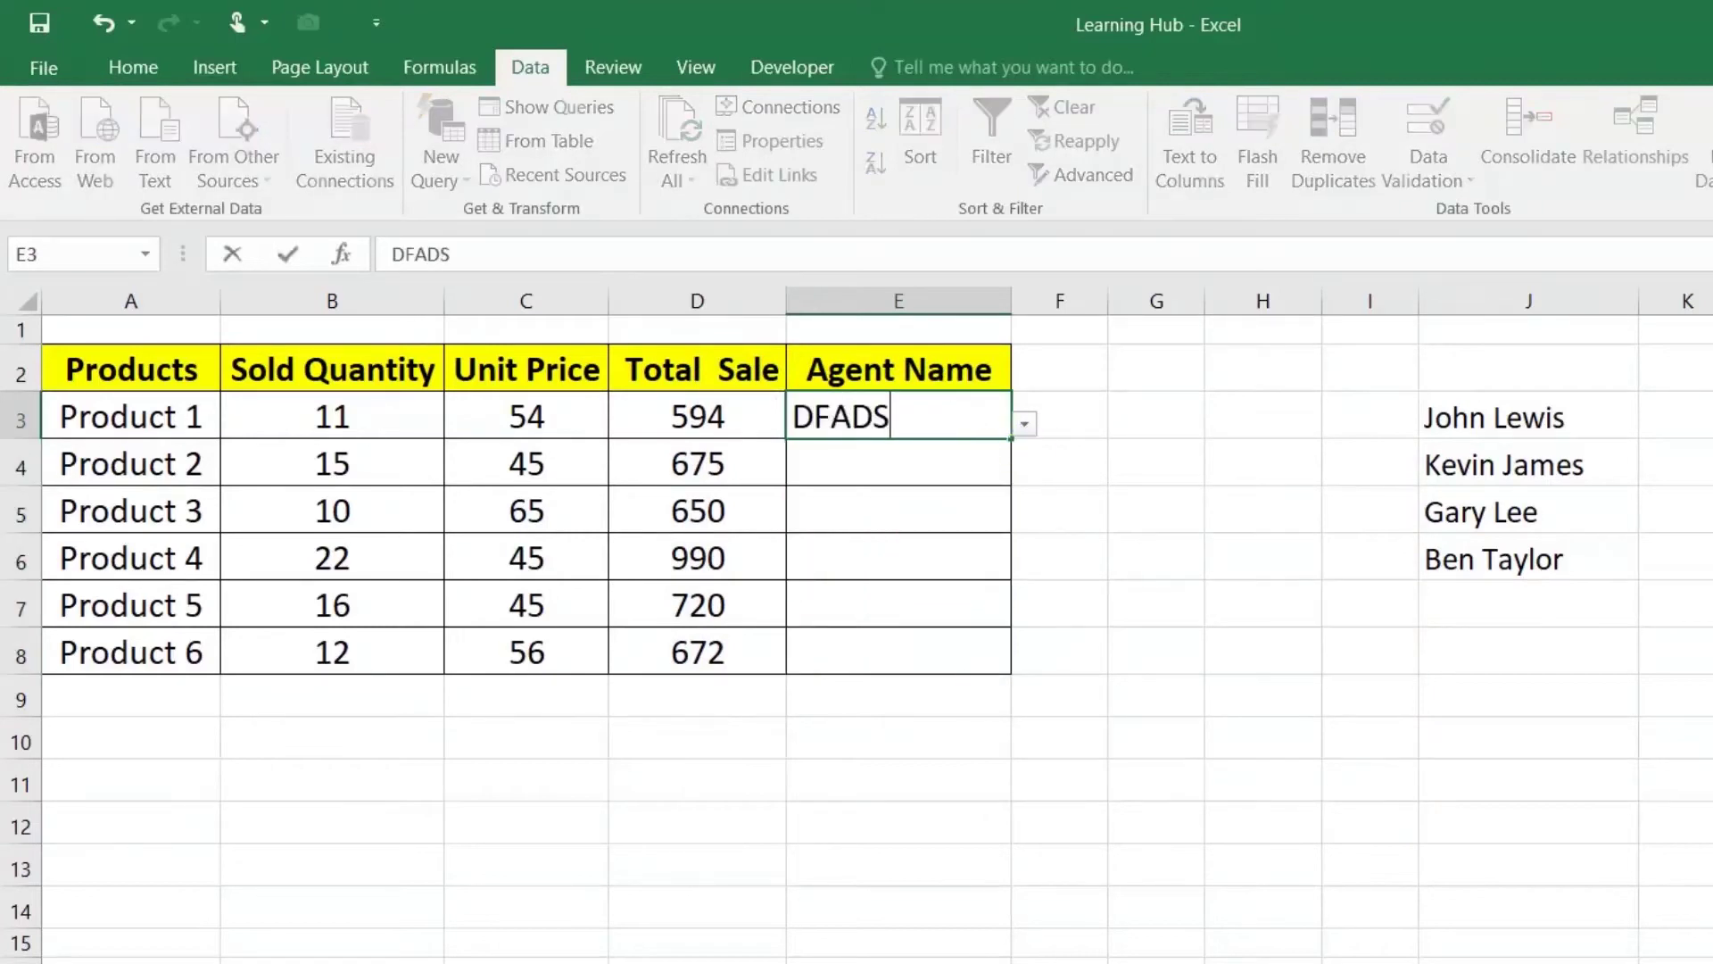
key(Return)
key(Escape)
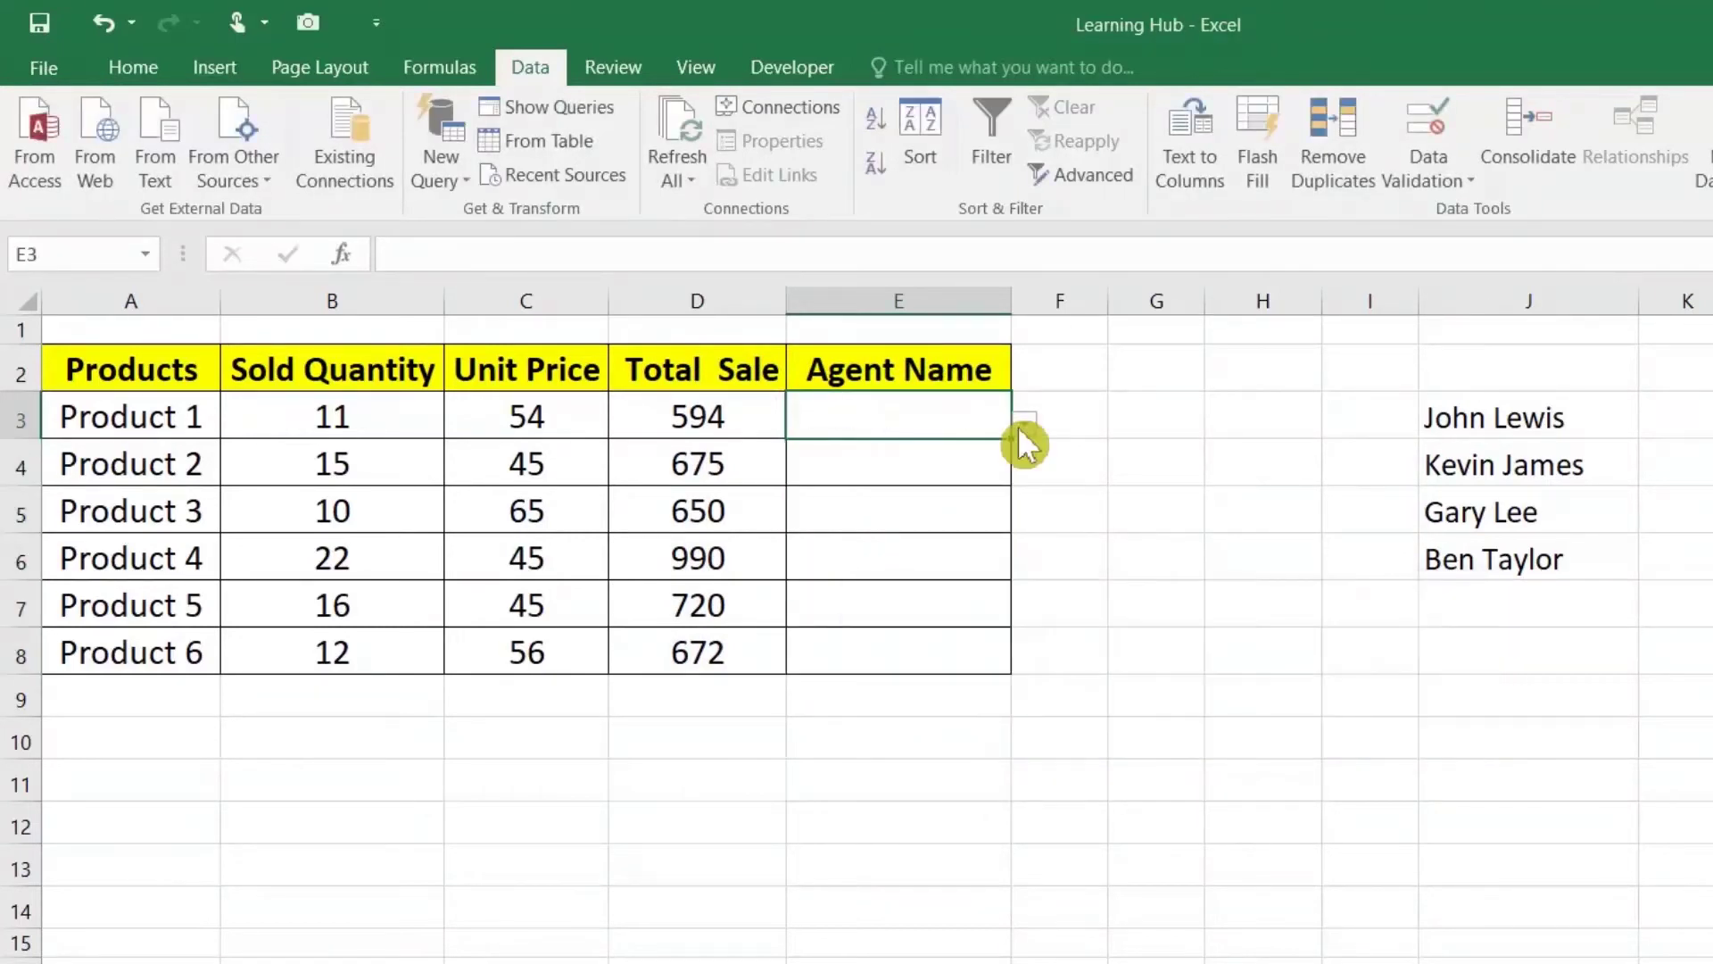
Step: Choose the first, second and third agent names from the dropdowns in E3, E4 and E5
click(1022, 427)
click(964, 451)
click(983, 467)
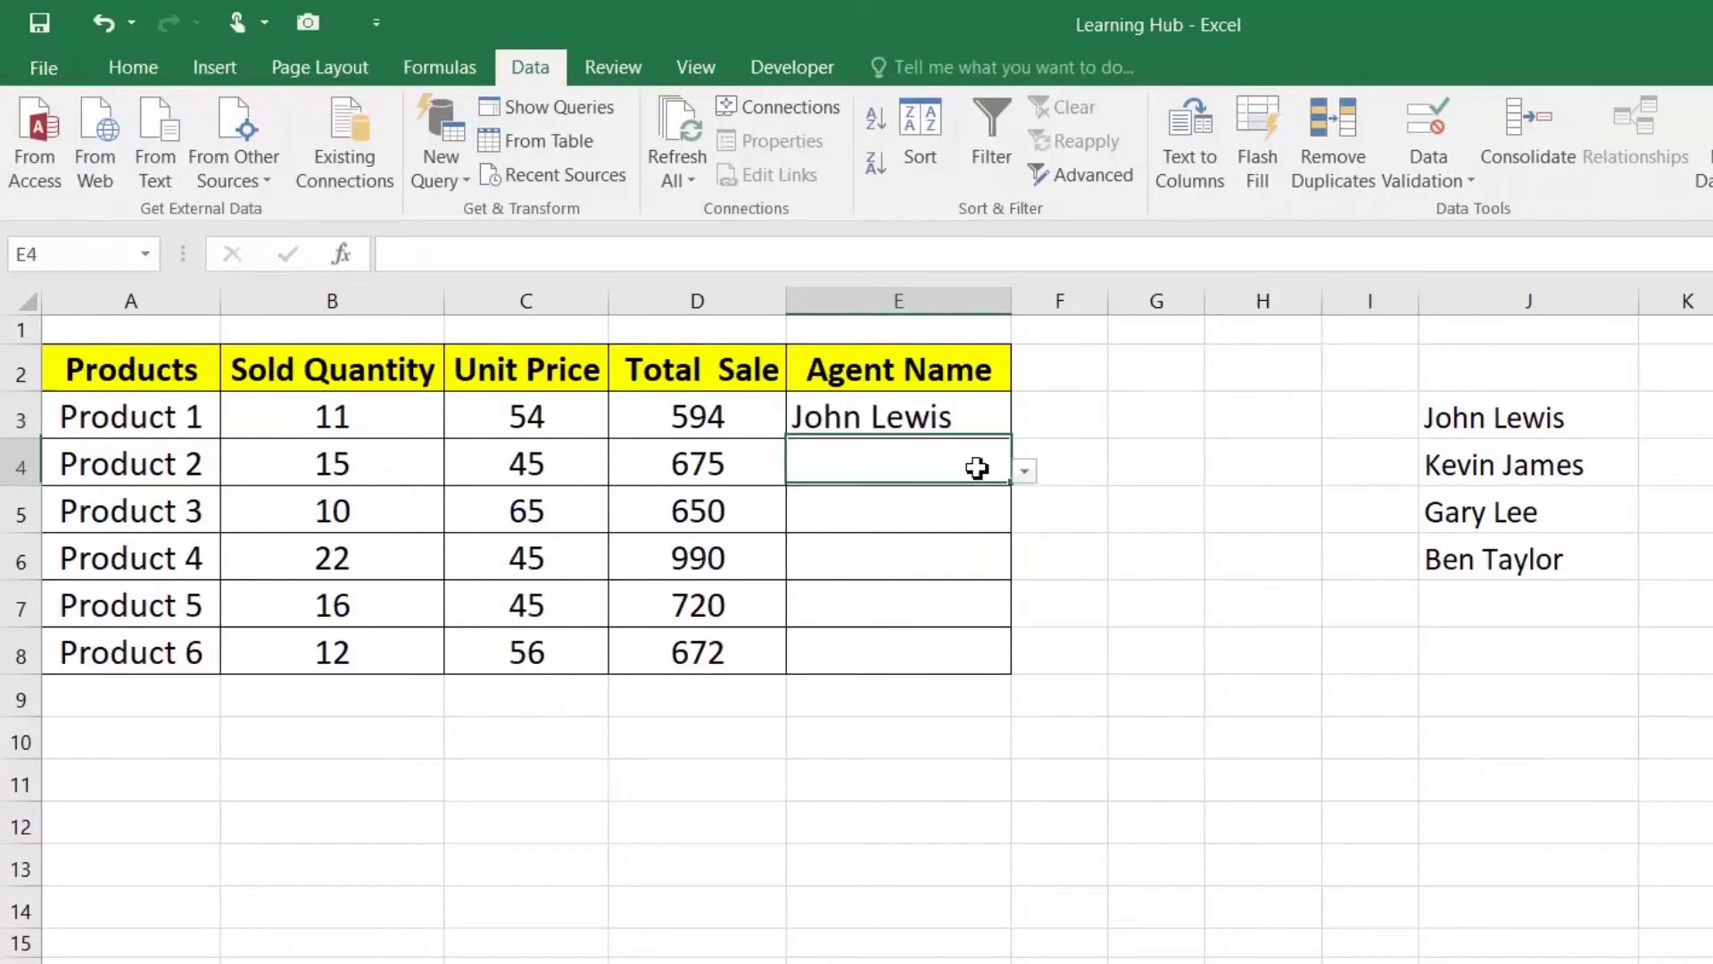
click(1025, 471)
click(962, 514)
click(962, 508)
click(1024, 519)
click(957, 585)
Step: Fill E7, E6 and E8 from their dropdowns with the second, third and second agents
click(991, 603)
click(1025, 613)
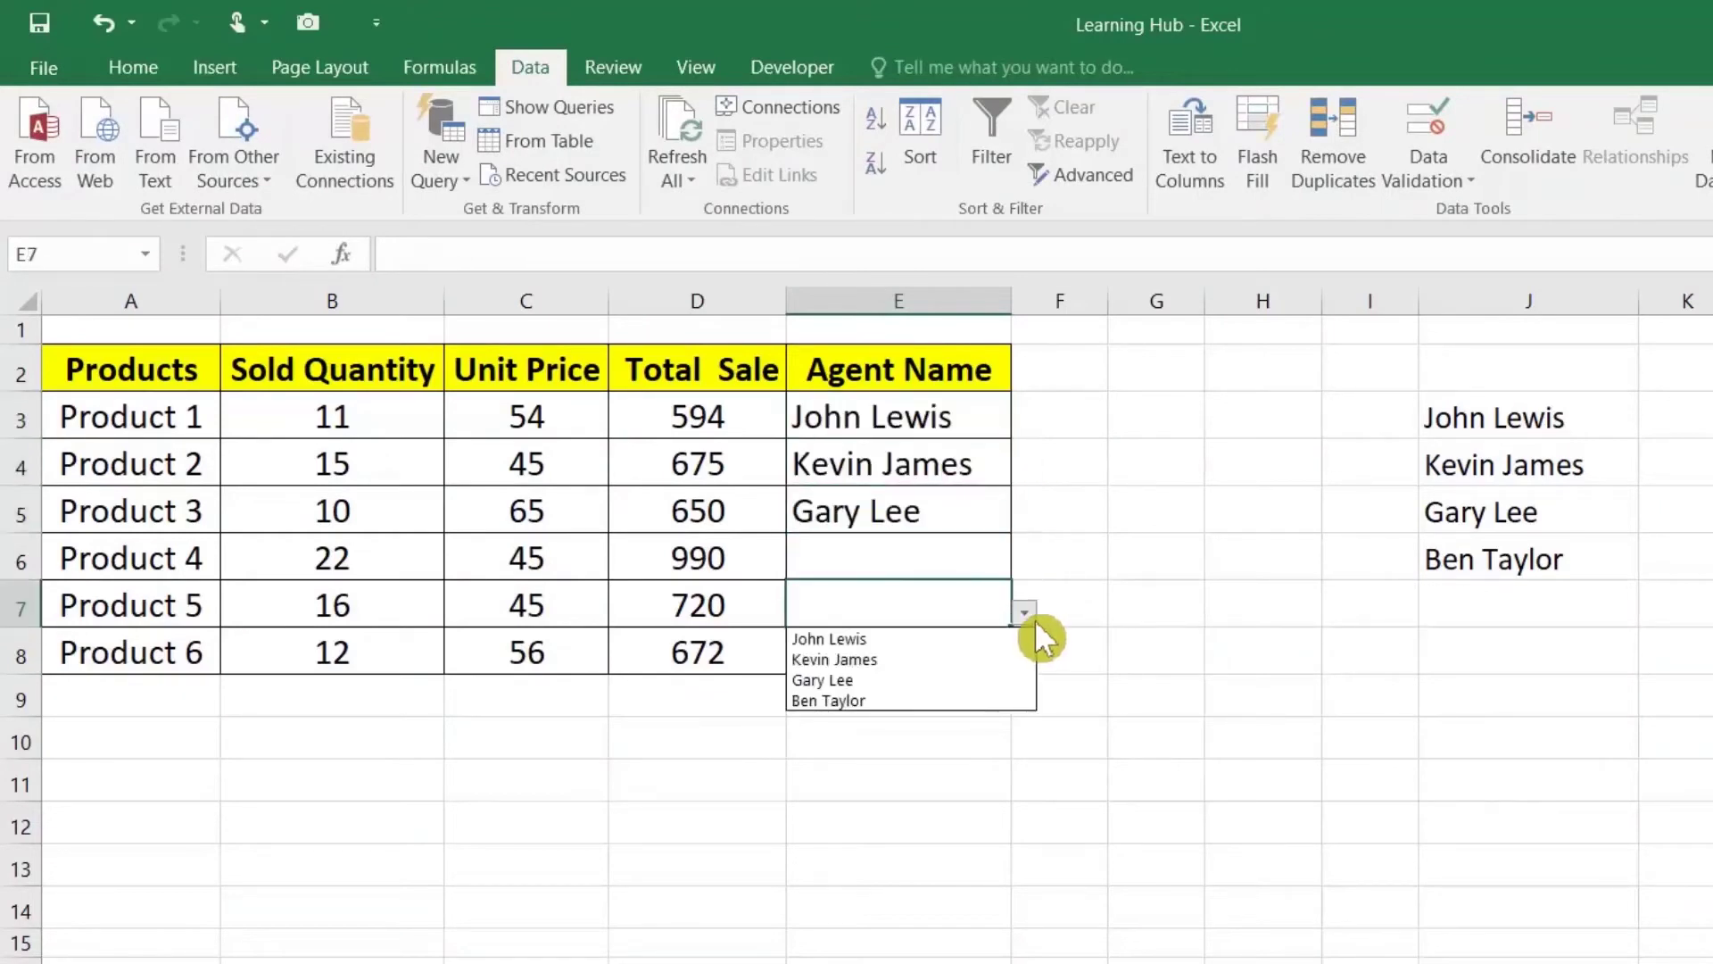
click(946, 658)
click(967, 562)
click(1024, 562)
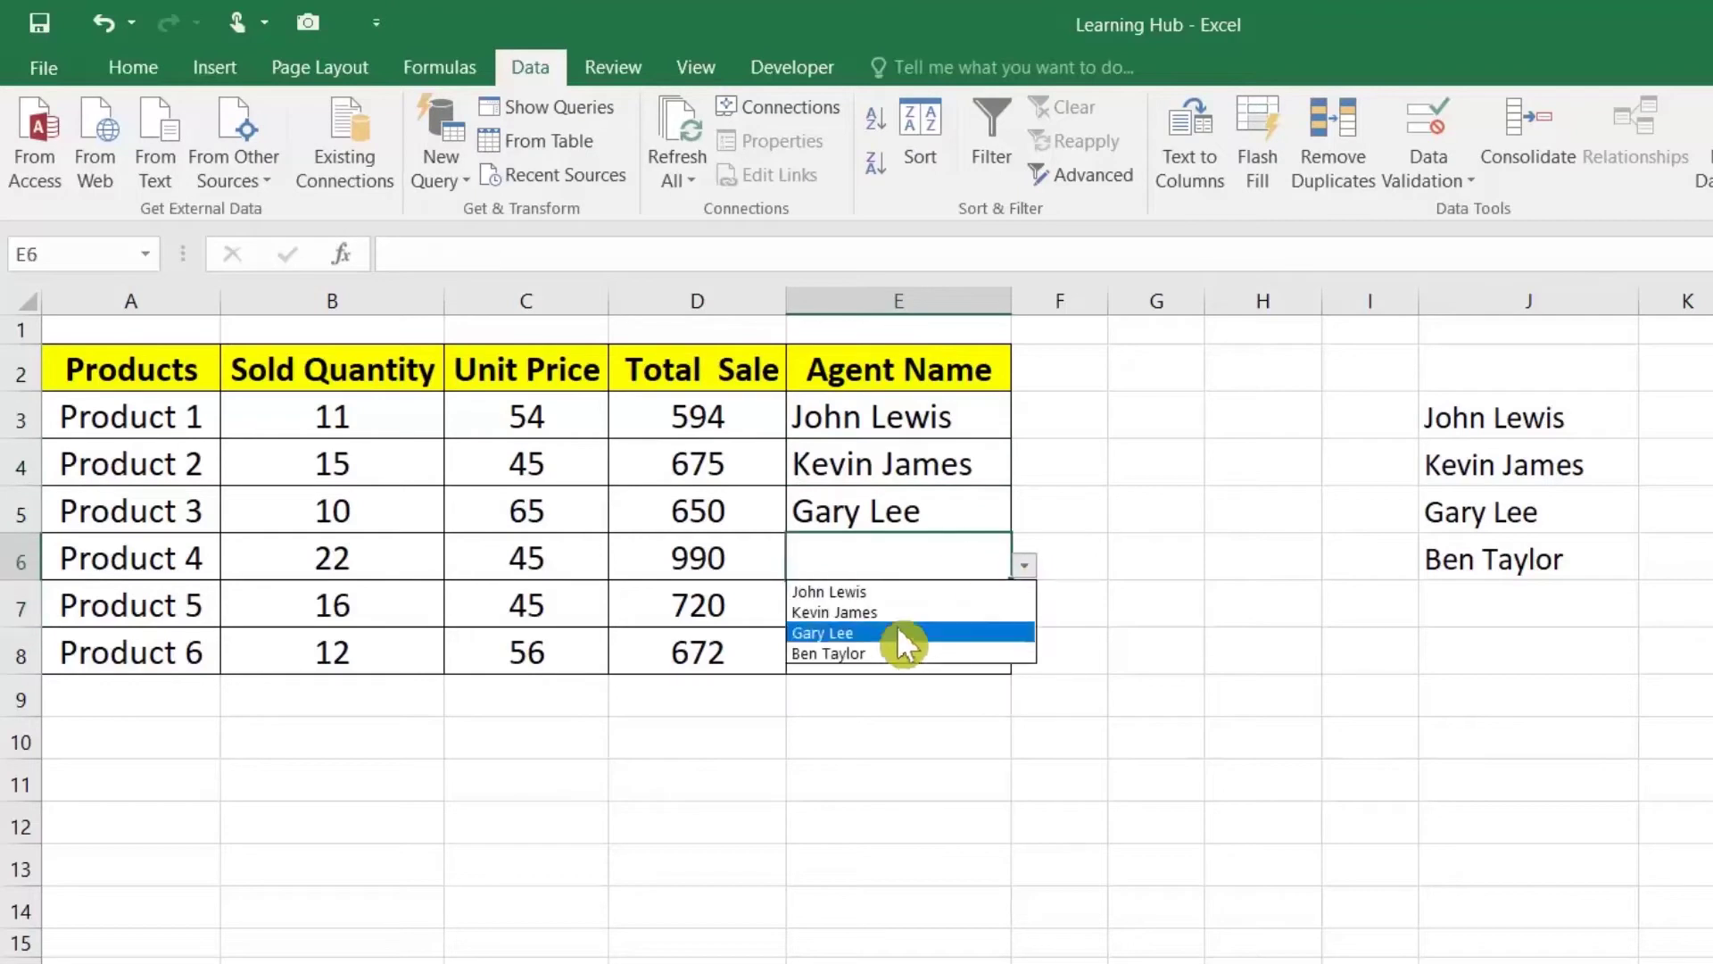
click(902, 634)
click(931, 648)
click(1024, 659)
click(964, 701)
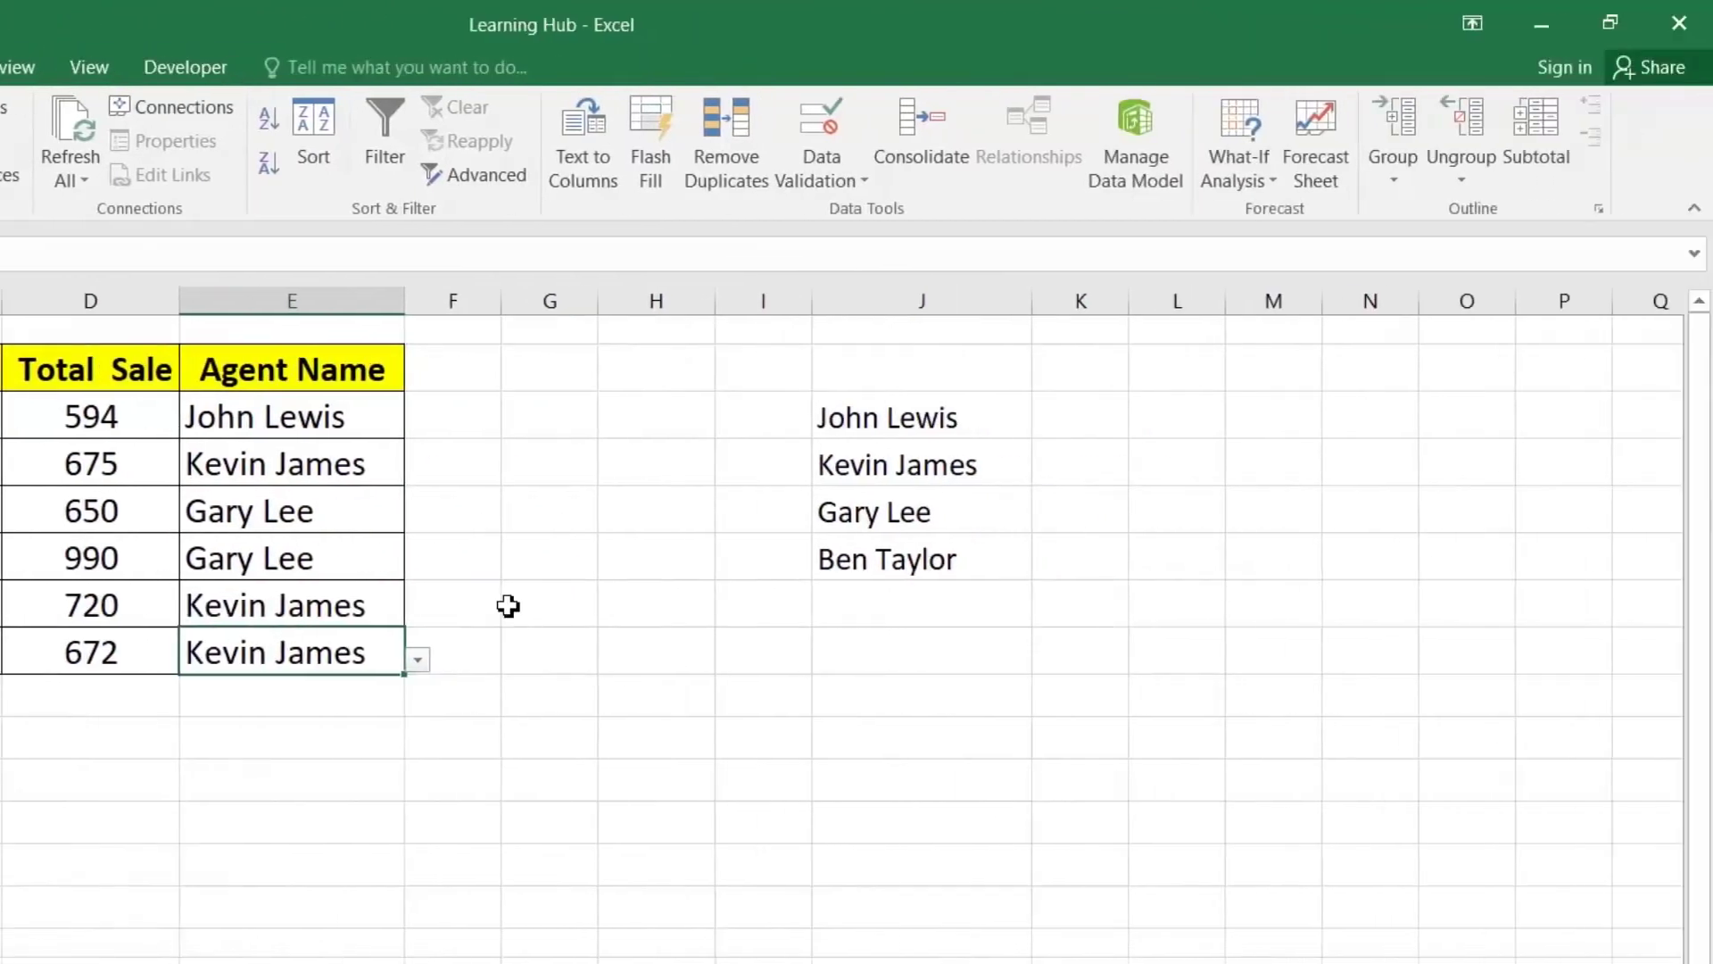
Step: Cut the agent names from J3:J6 and paste them into column XFC at the sheet's end
drag(841, 425, 837, 555)
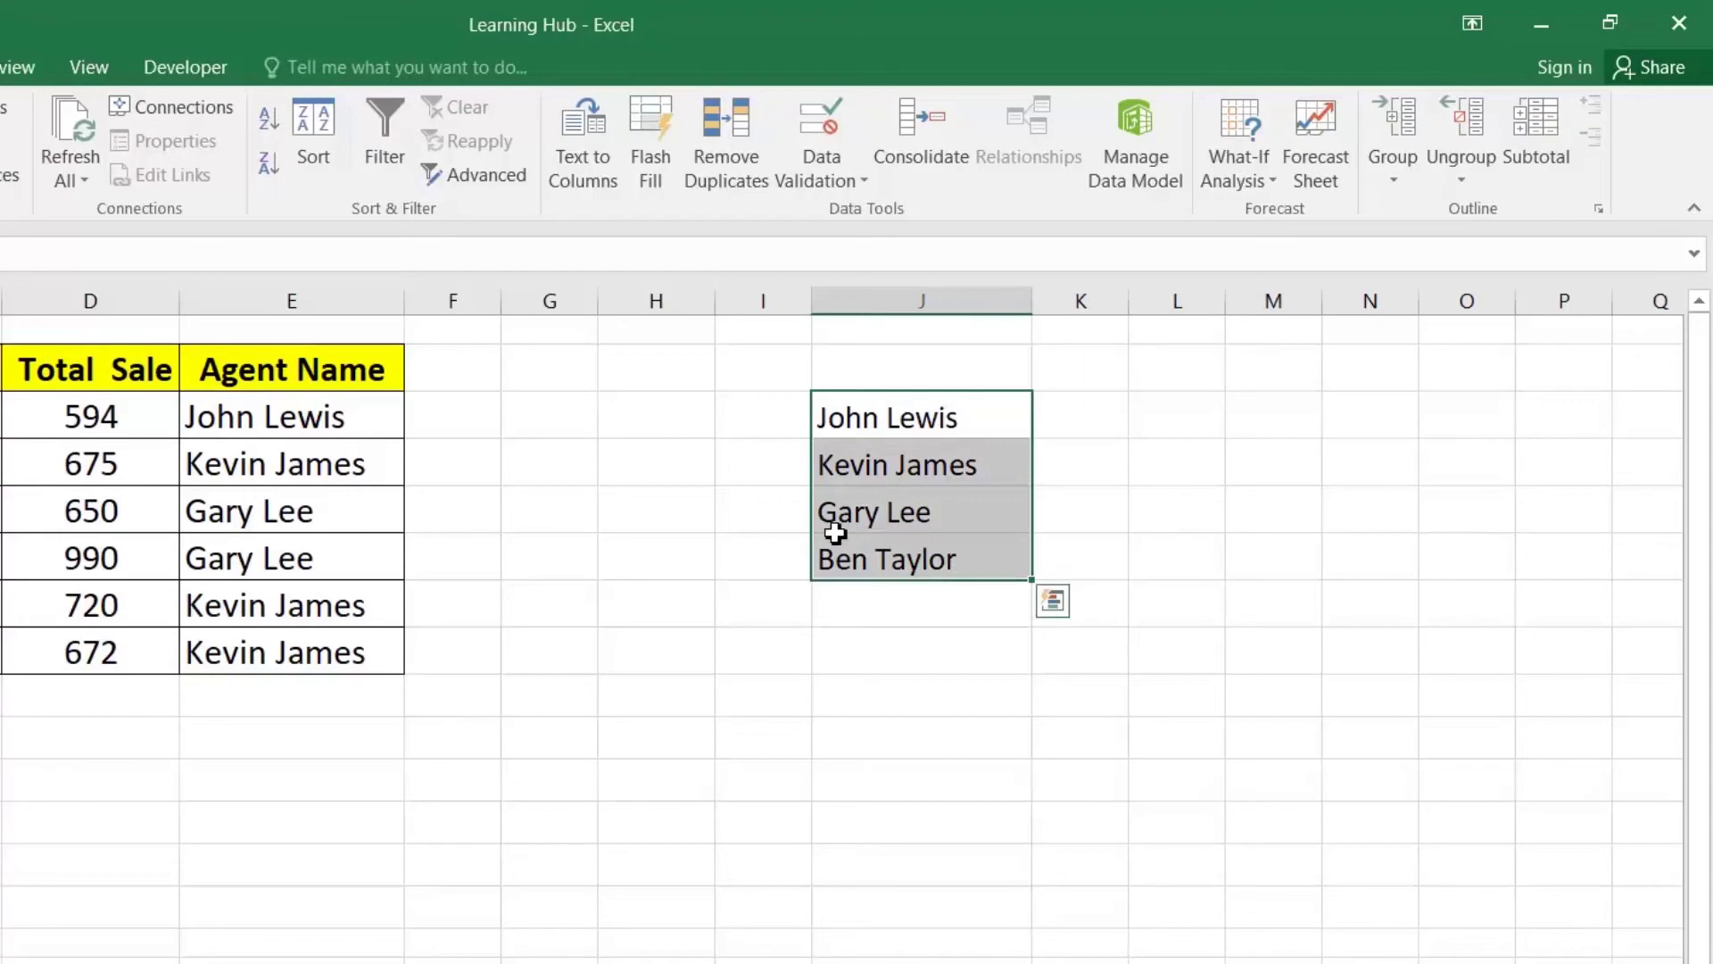
right_click(884, 456)
click(914, 466)
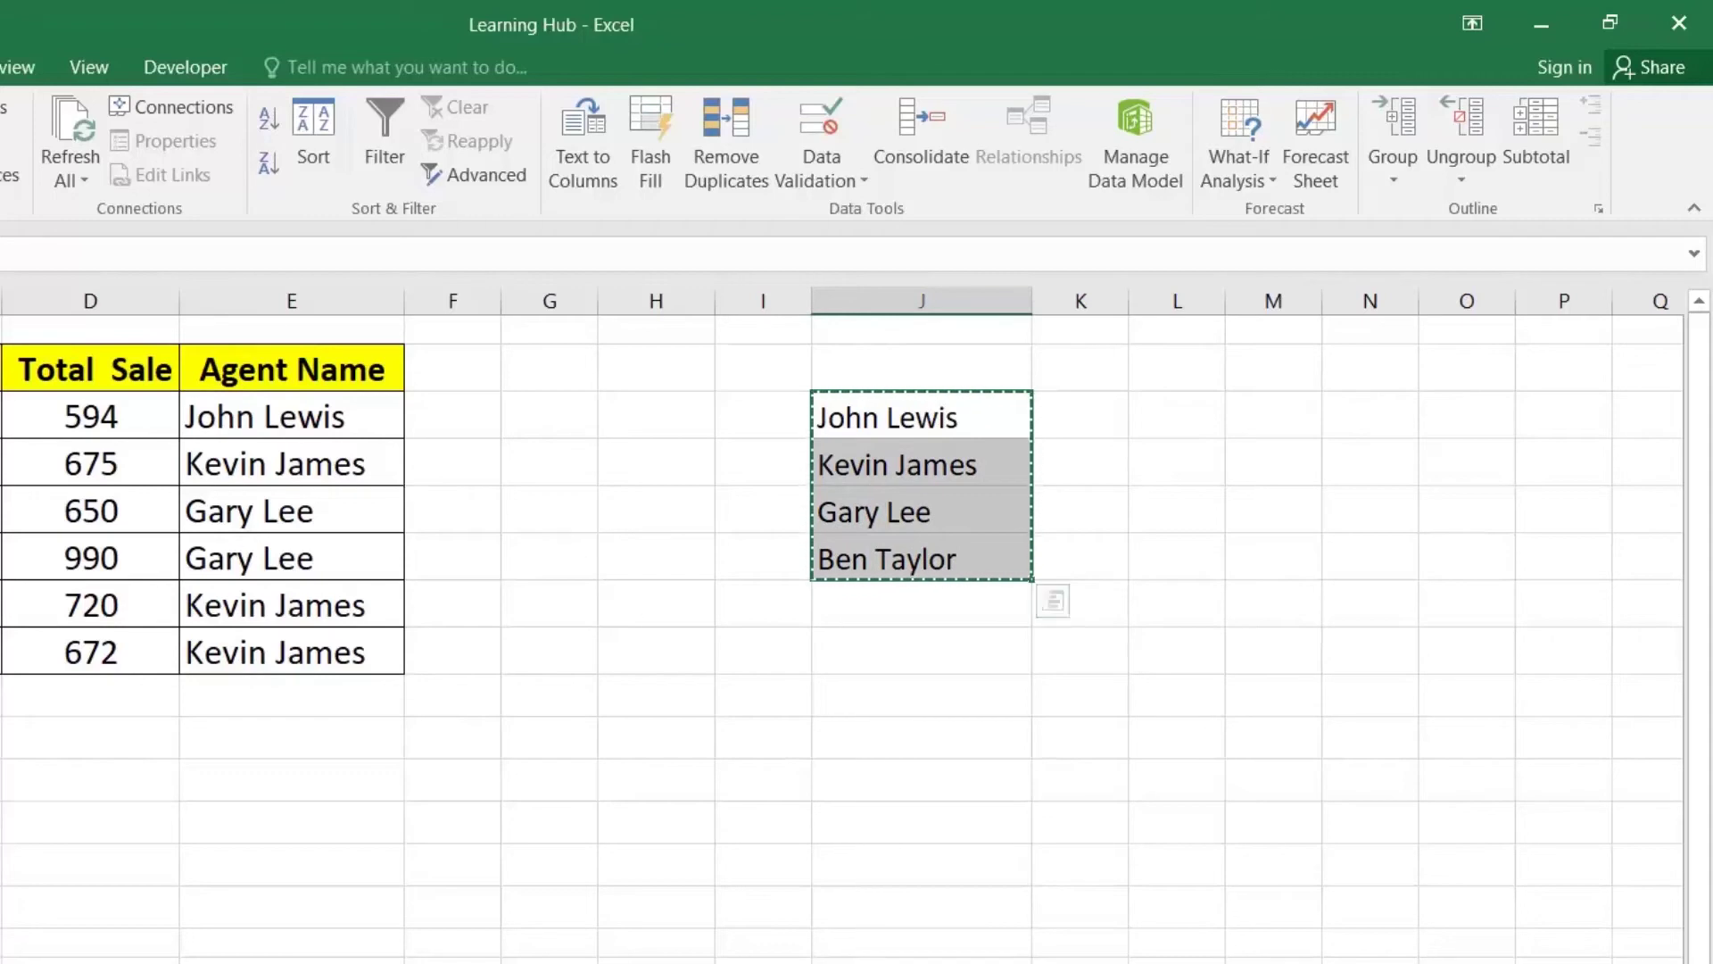
click(984, 331)
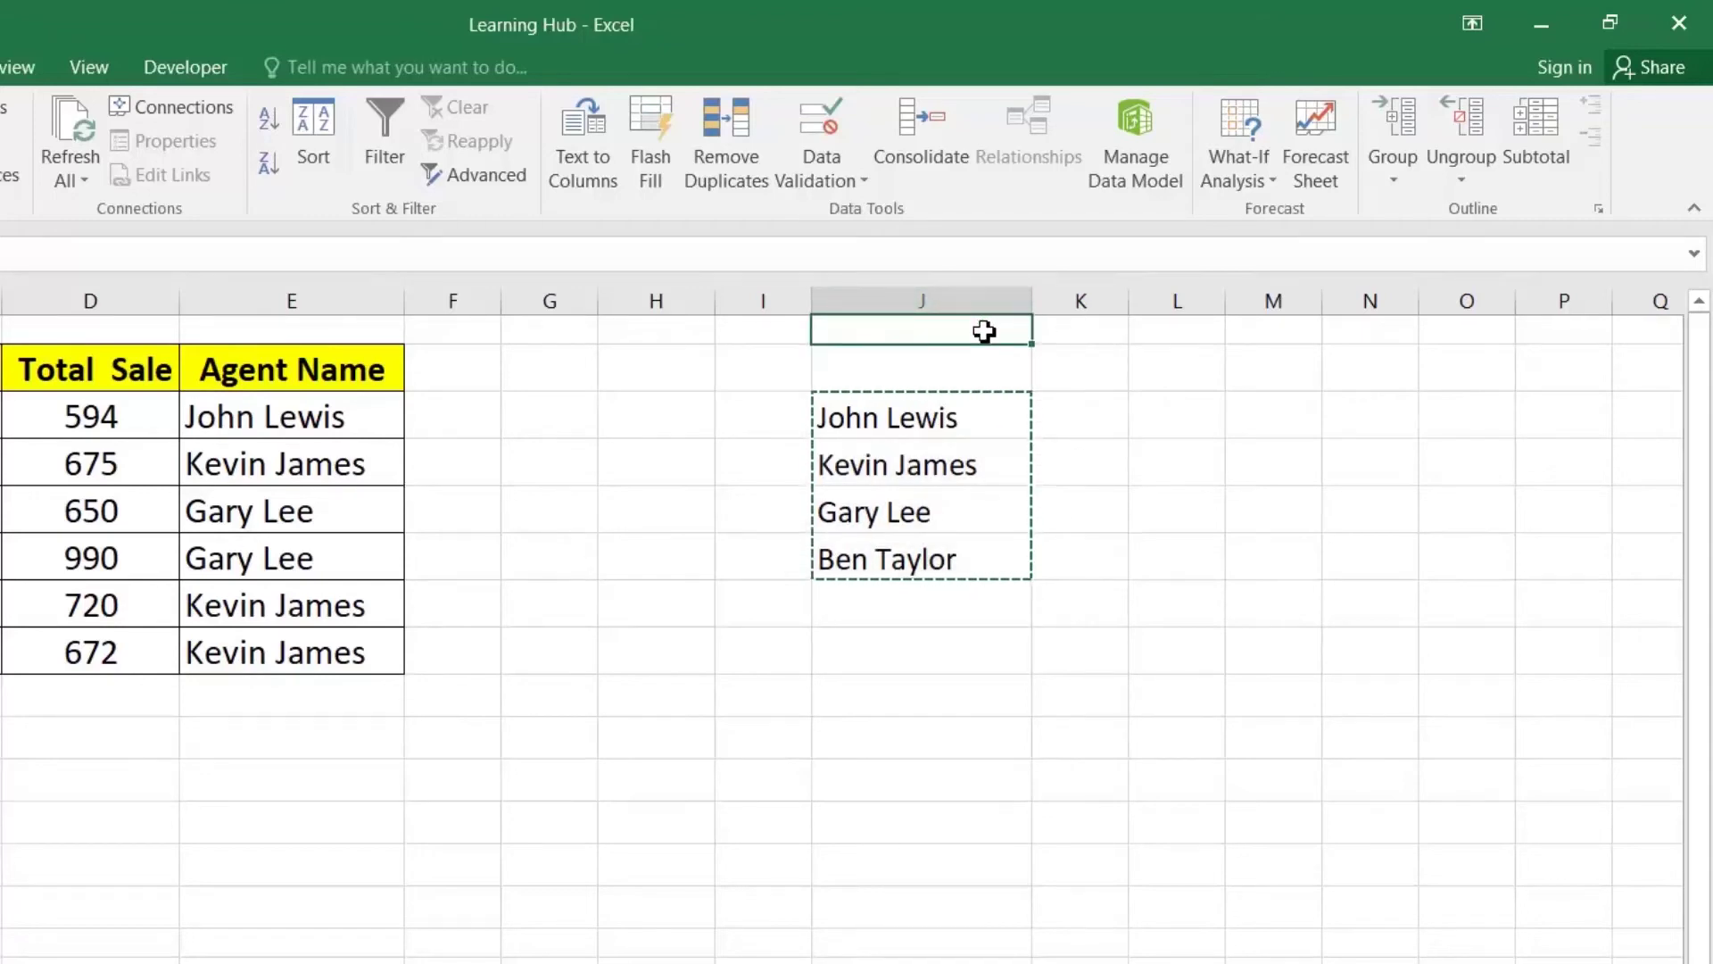
key(ctrl+Right)
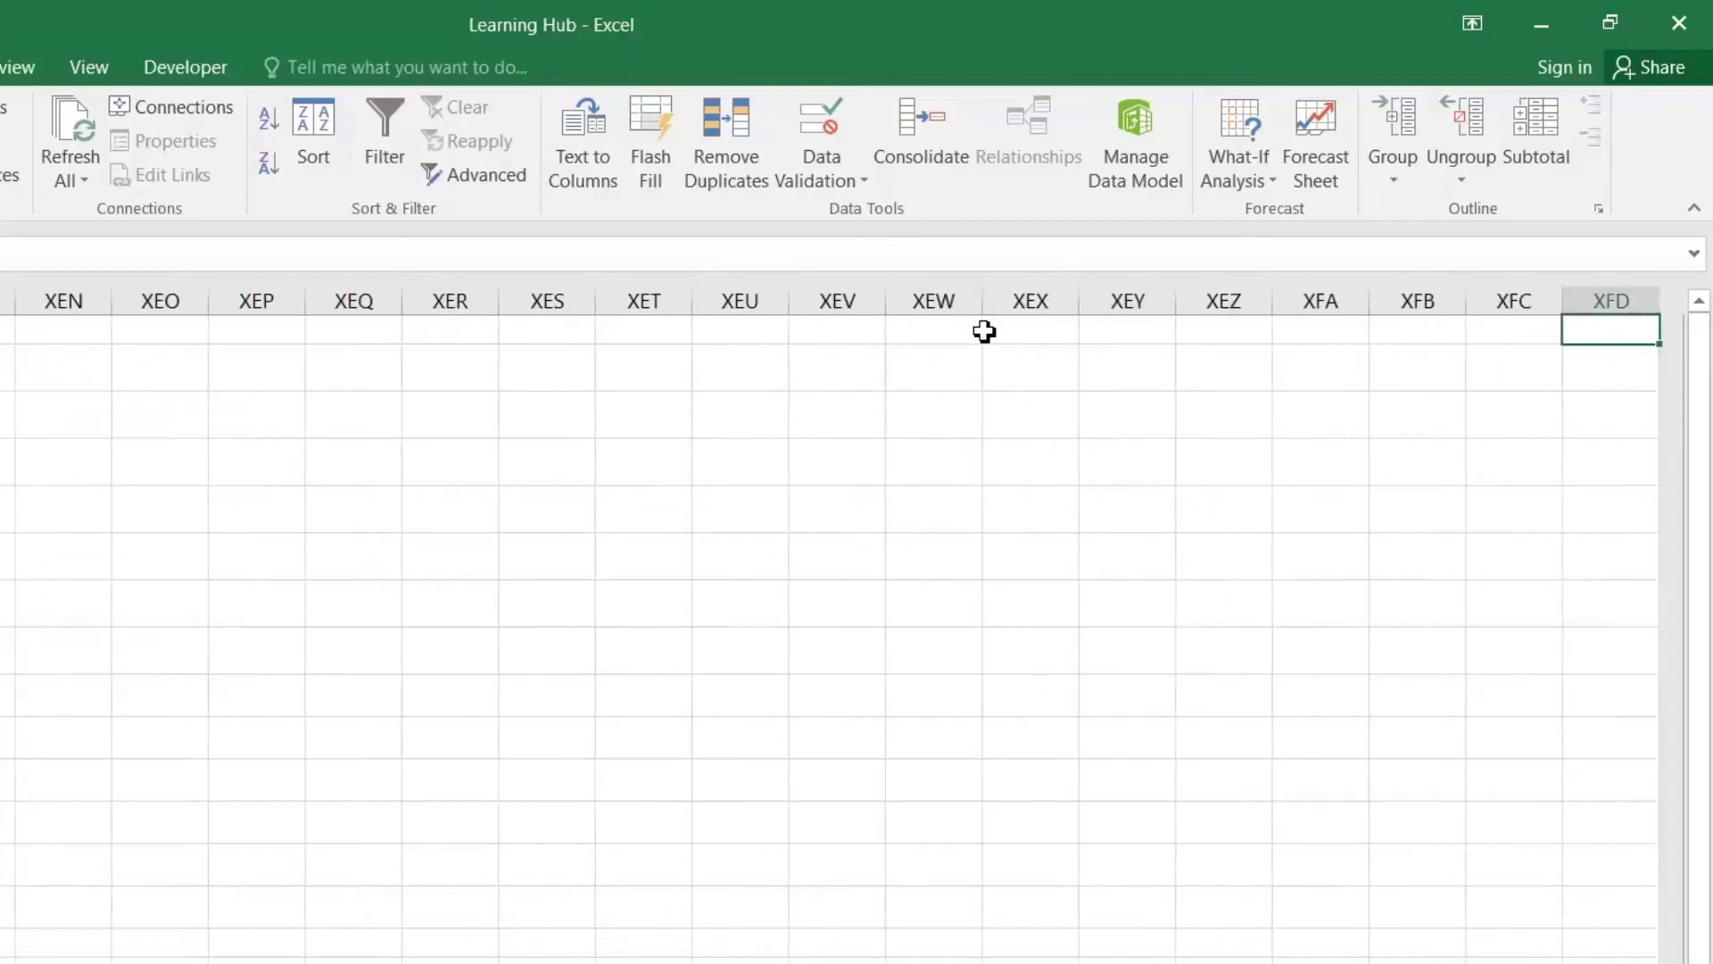
right_click(1489, 330)
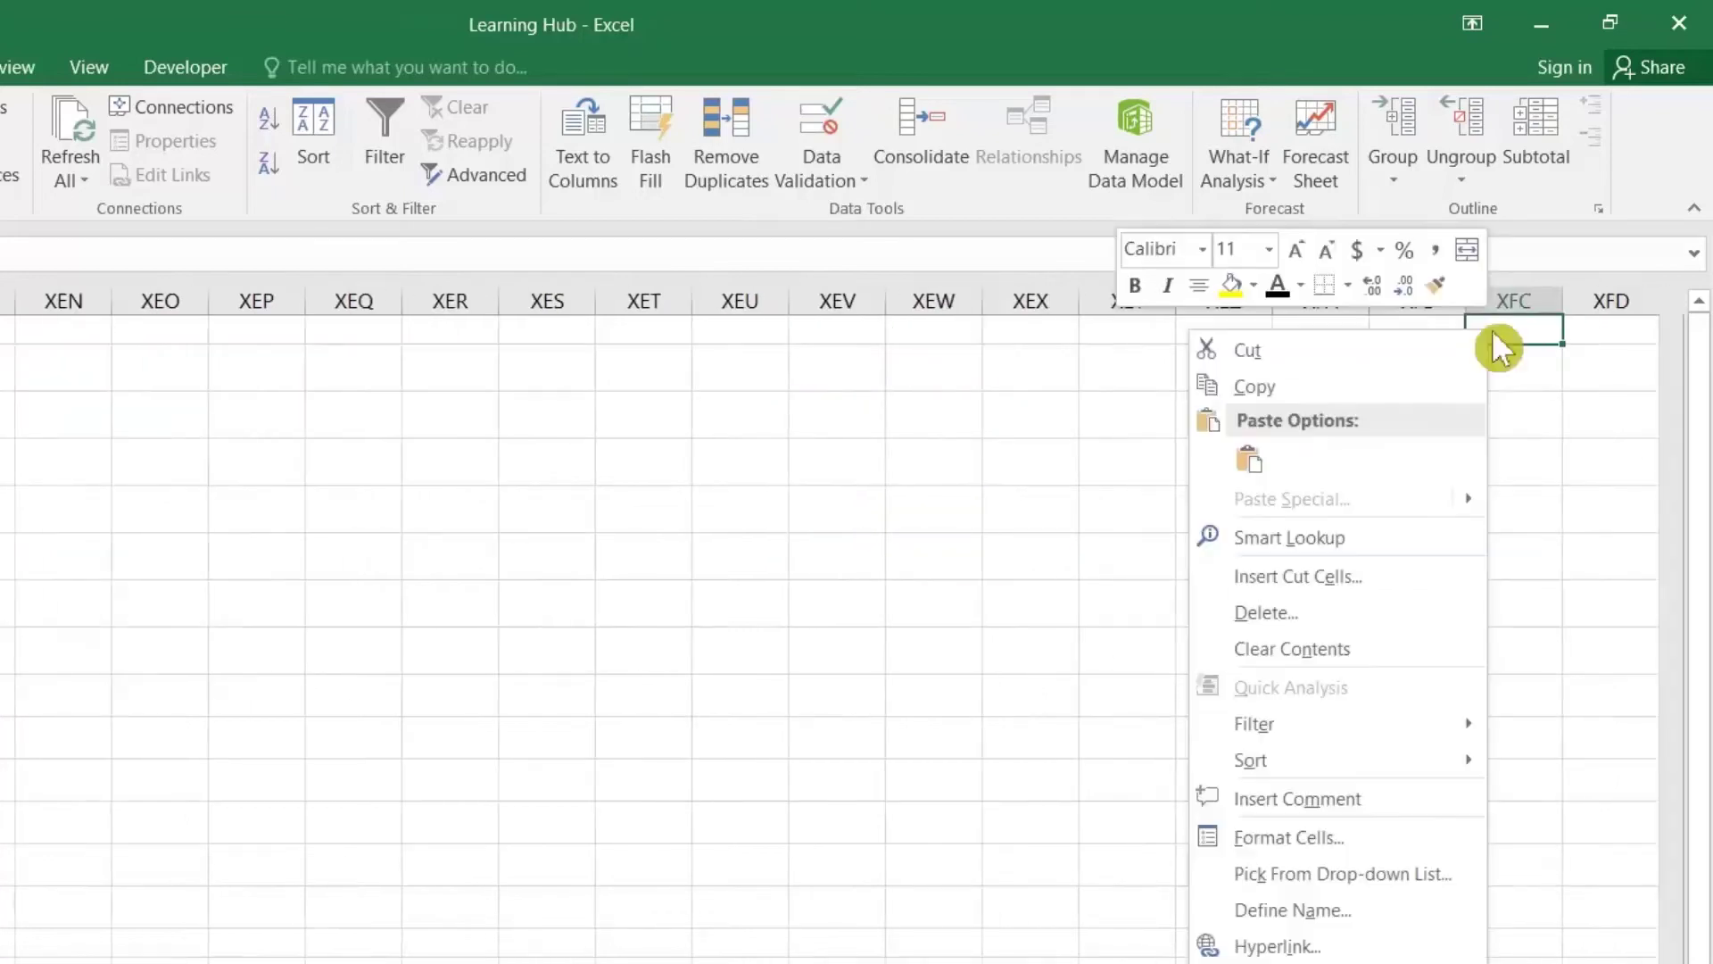
click(1262, 457)
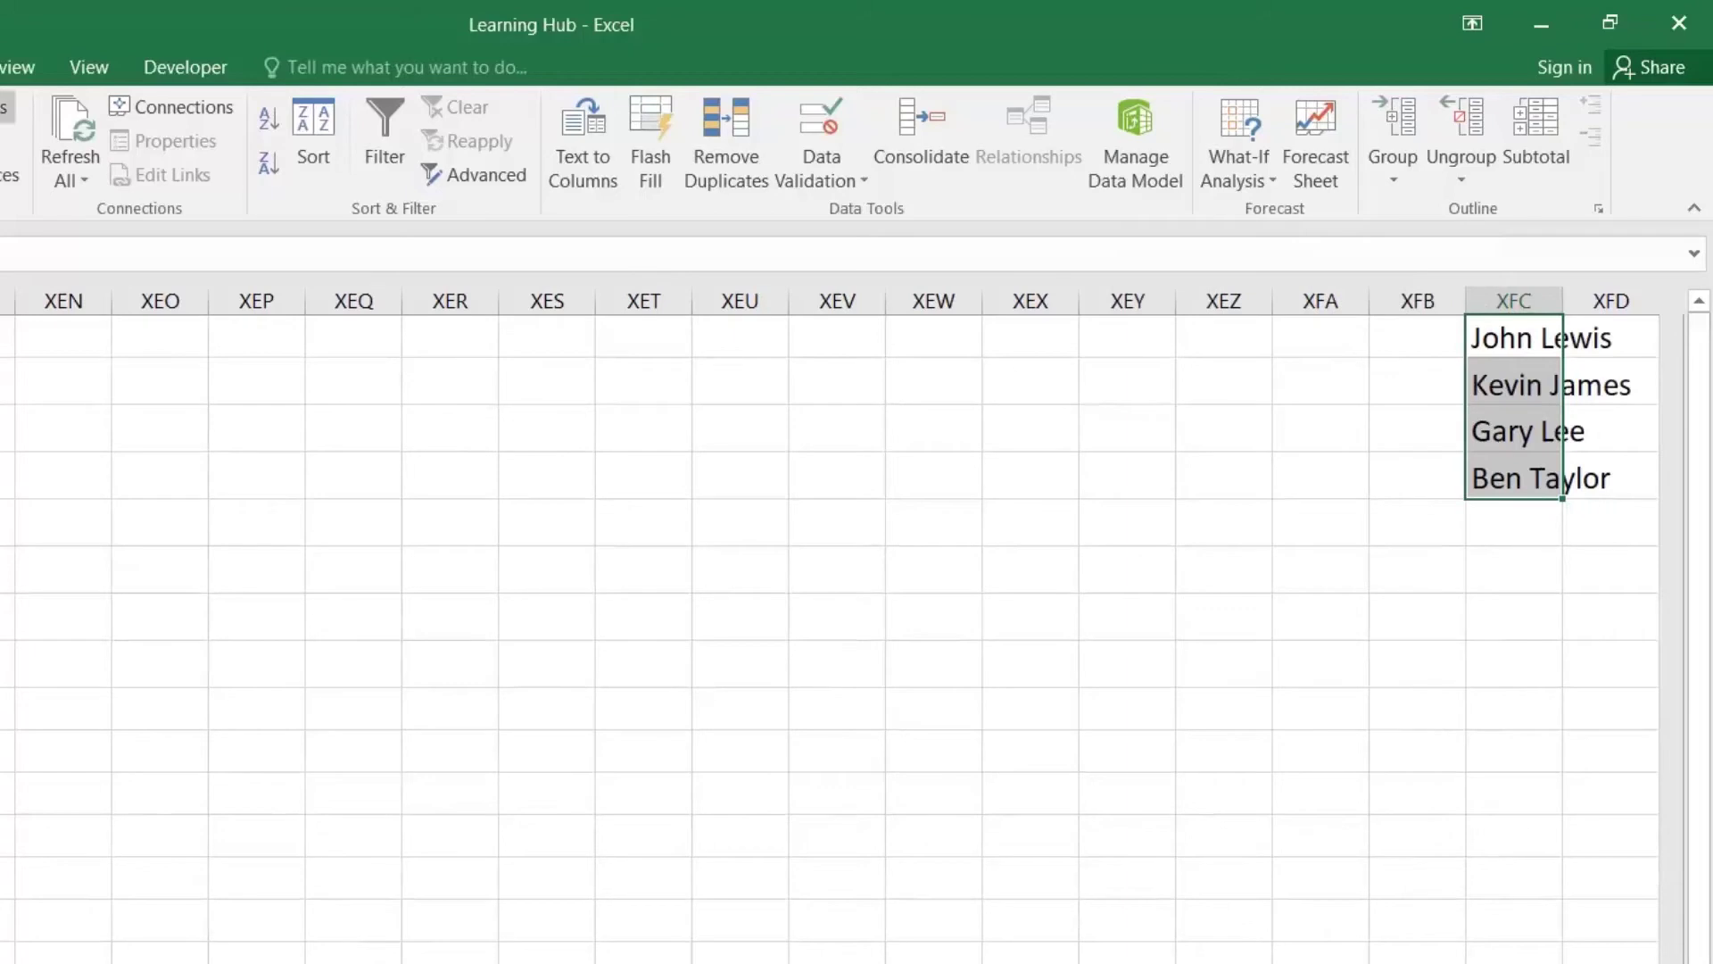
Step: Make the pasted agent names white so they are invisible, then return to the table
key(alt+h)
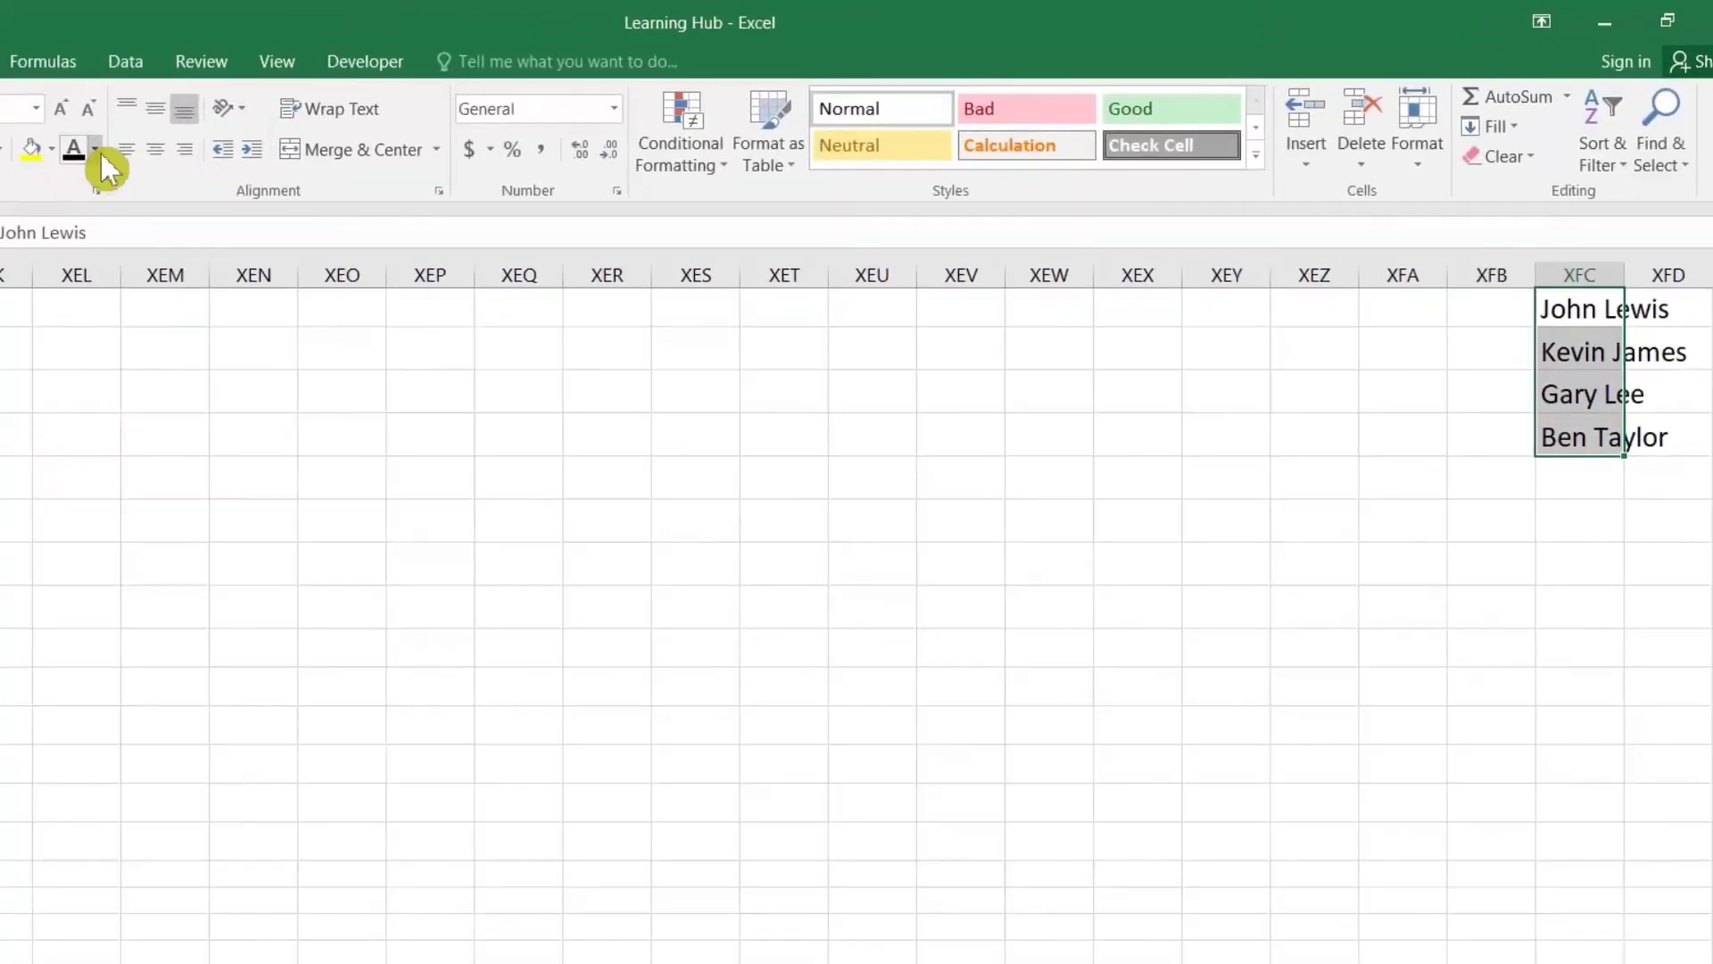
click(100, 154)
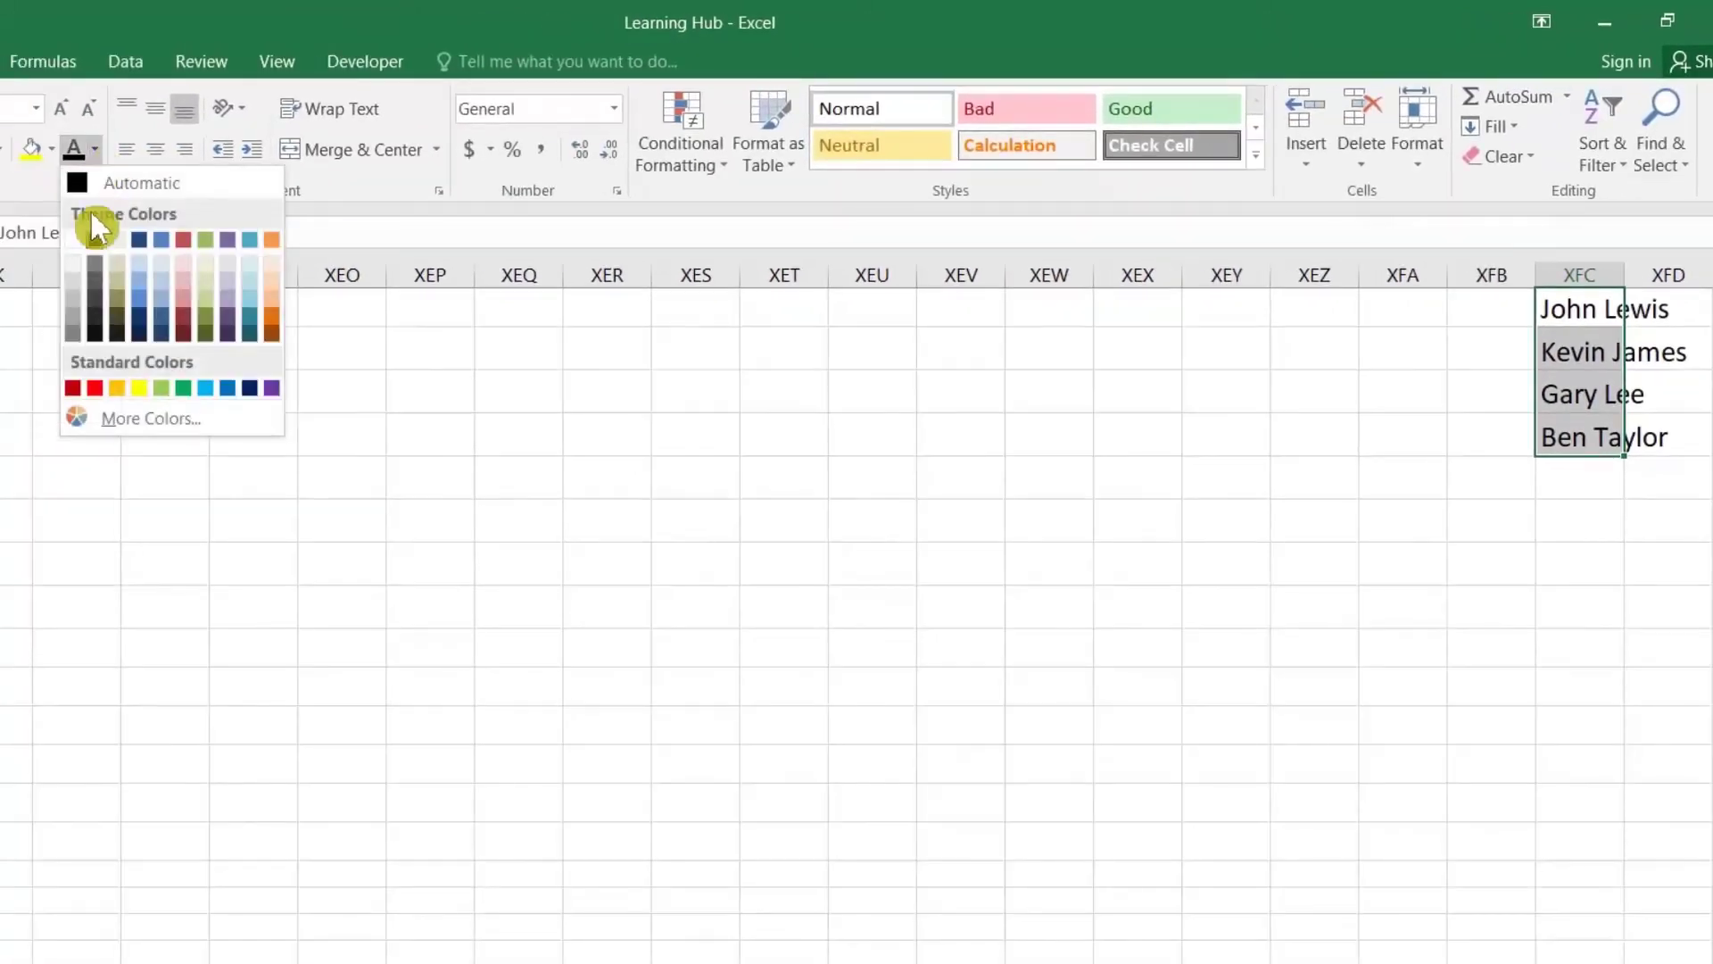
click(80, 237)
click(1457, 353)
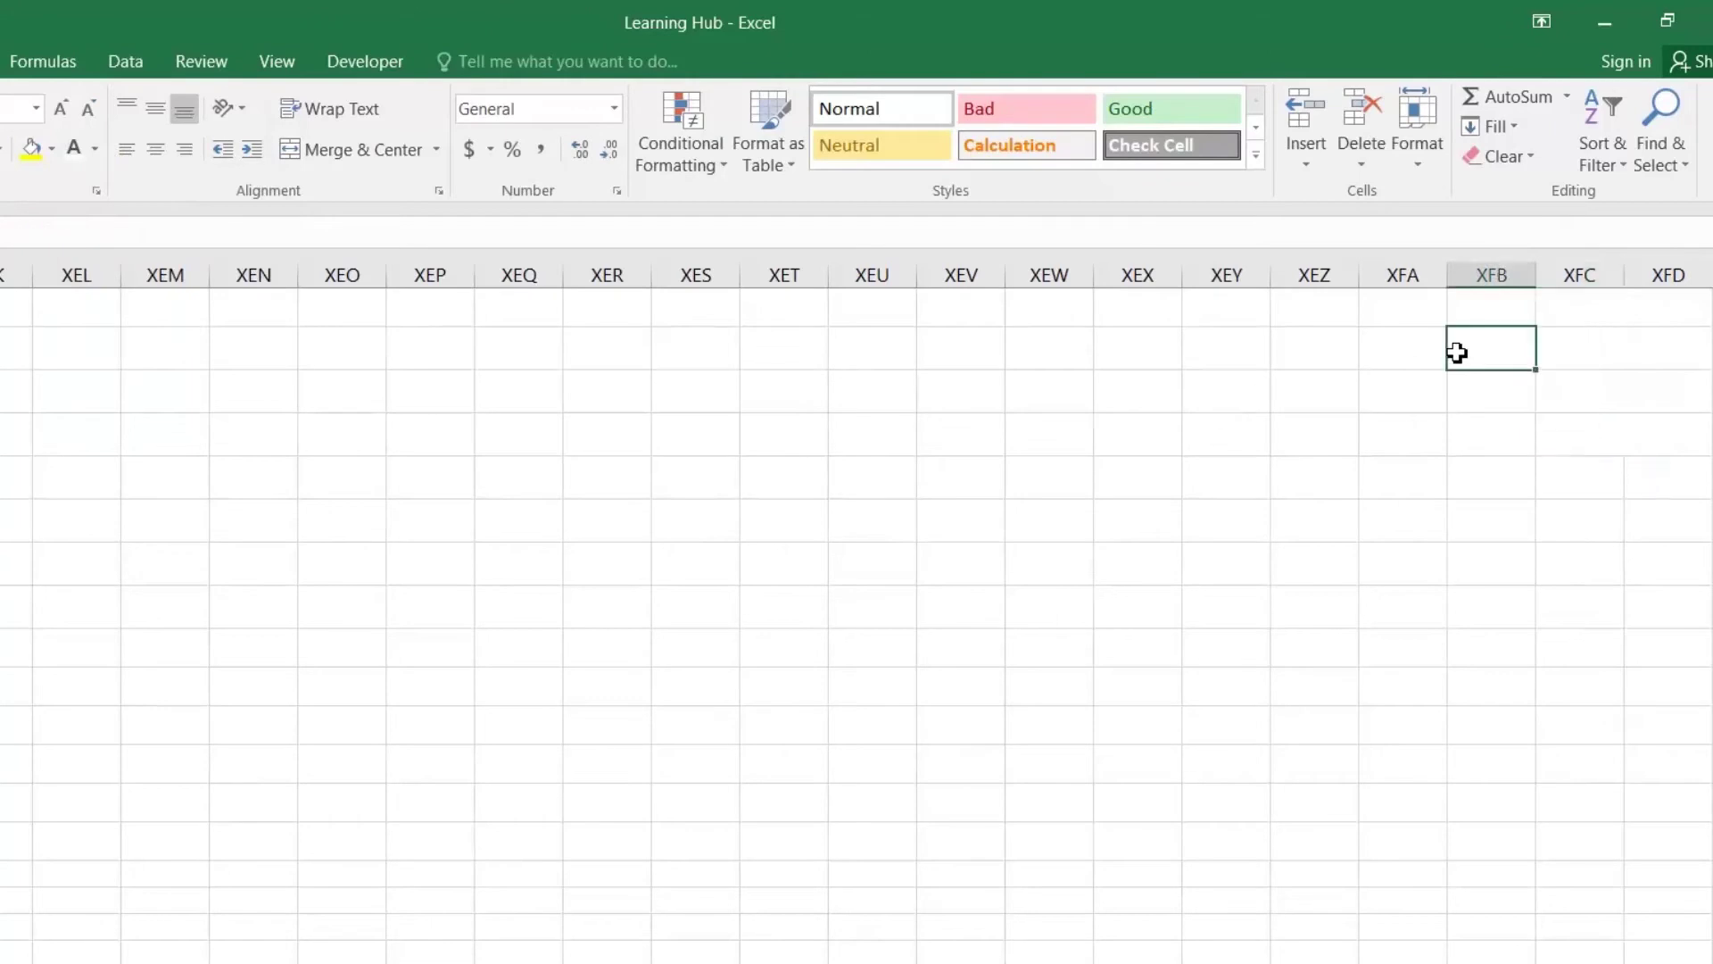
key(ctrl+Left)
key(ctrl+Left)
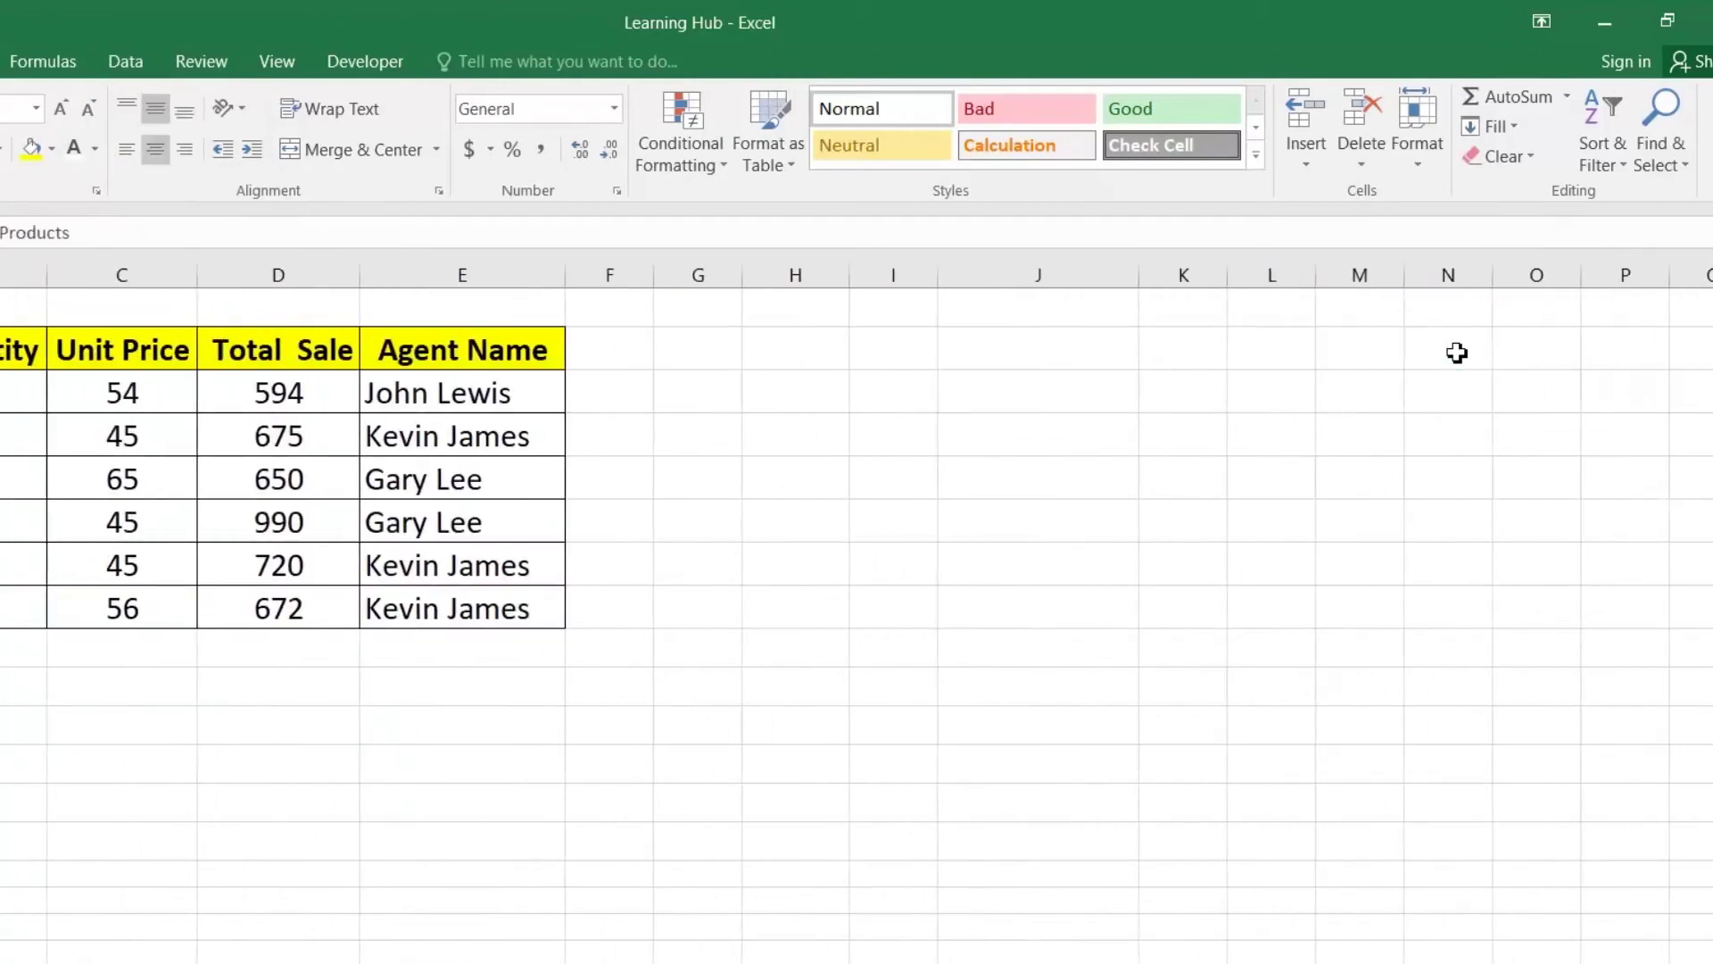
click(487, 433)
click(578, 444)
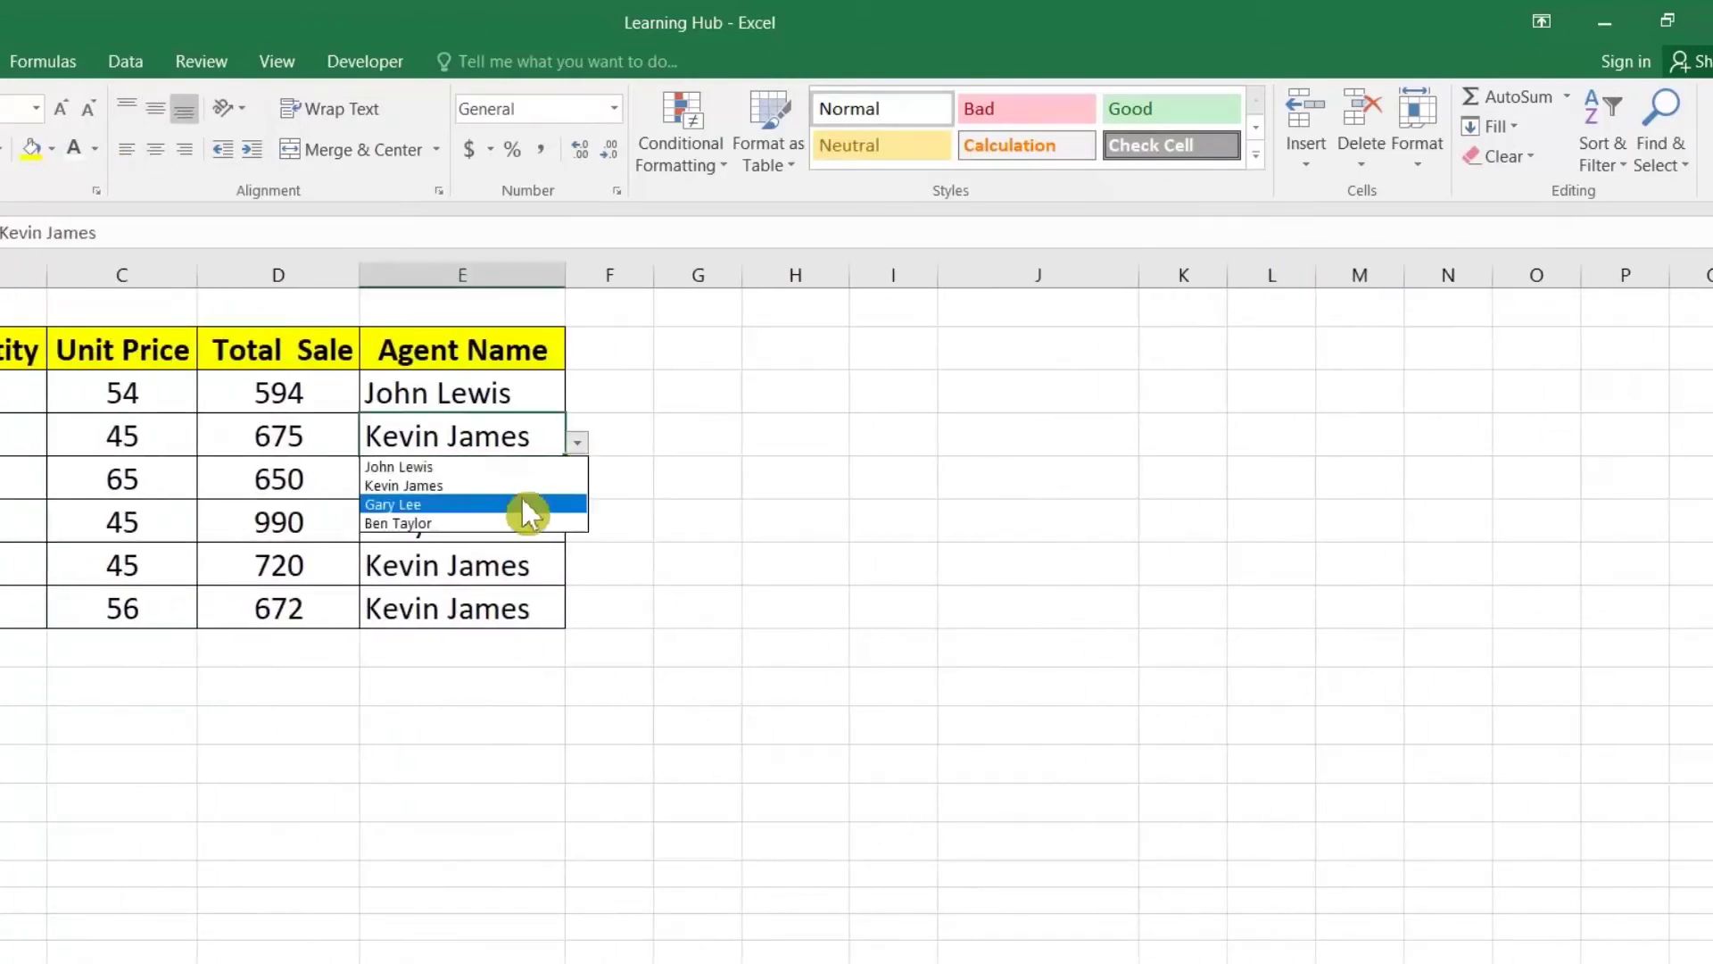
click(519, 508)
click(692, 490)
click(744, 486)
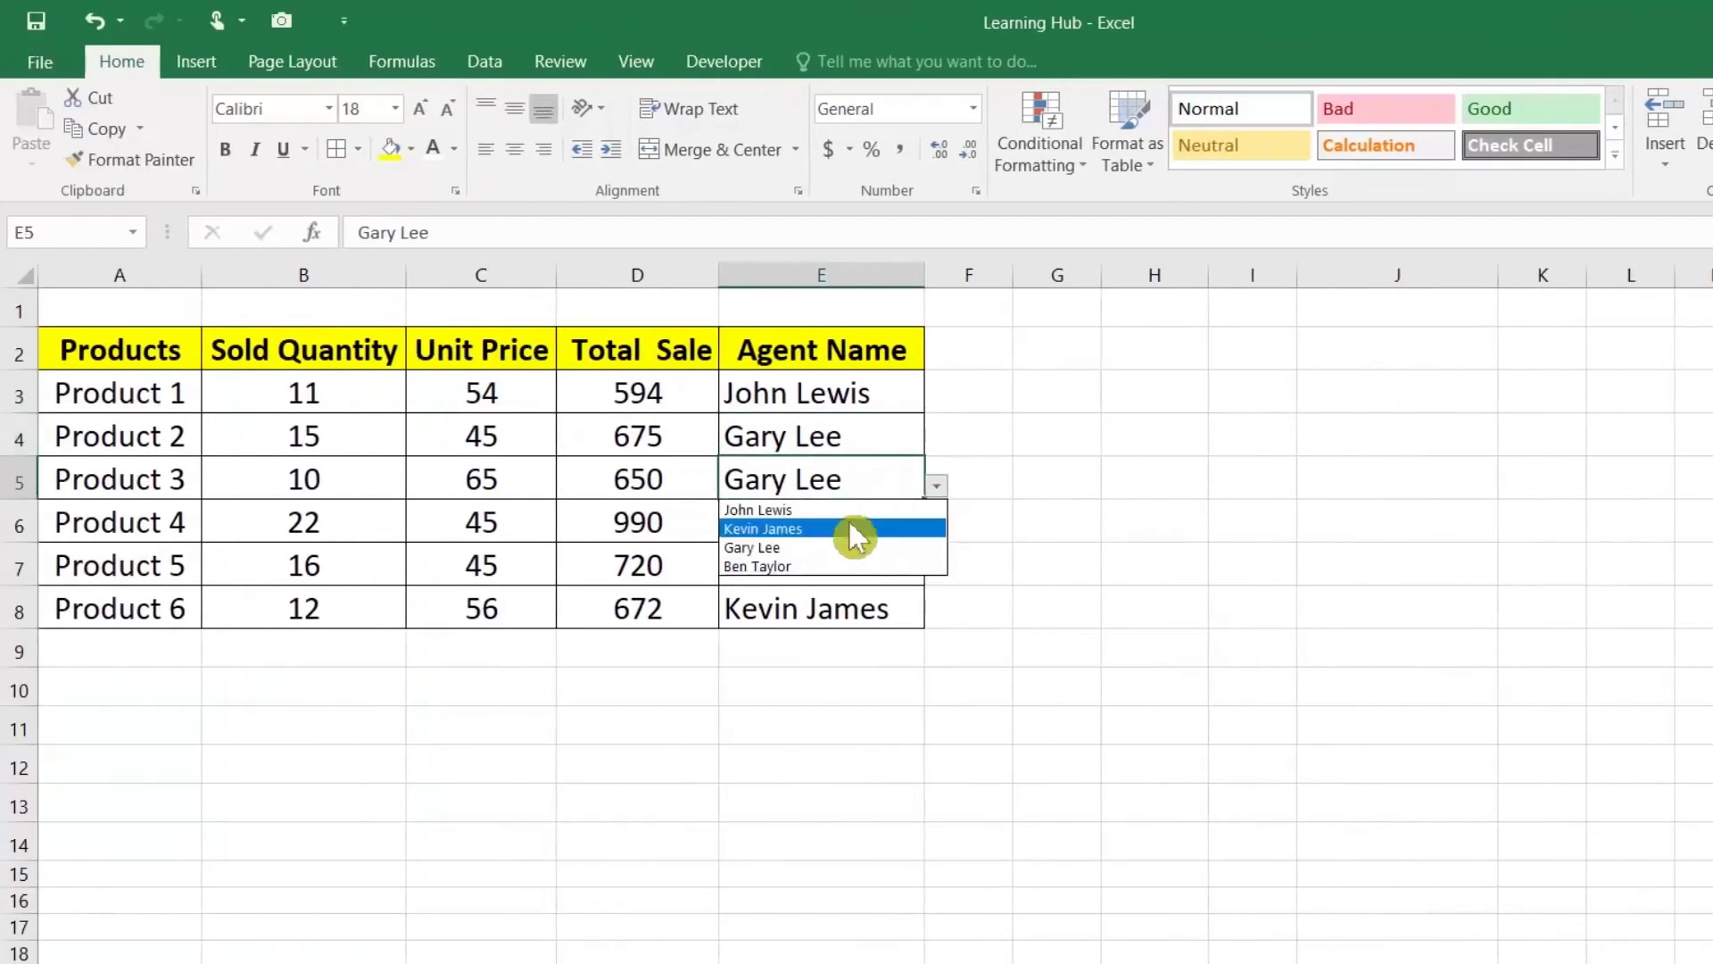
click(658, 500)
click(841, 406)
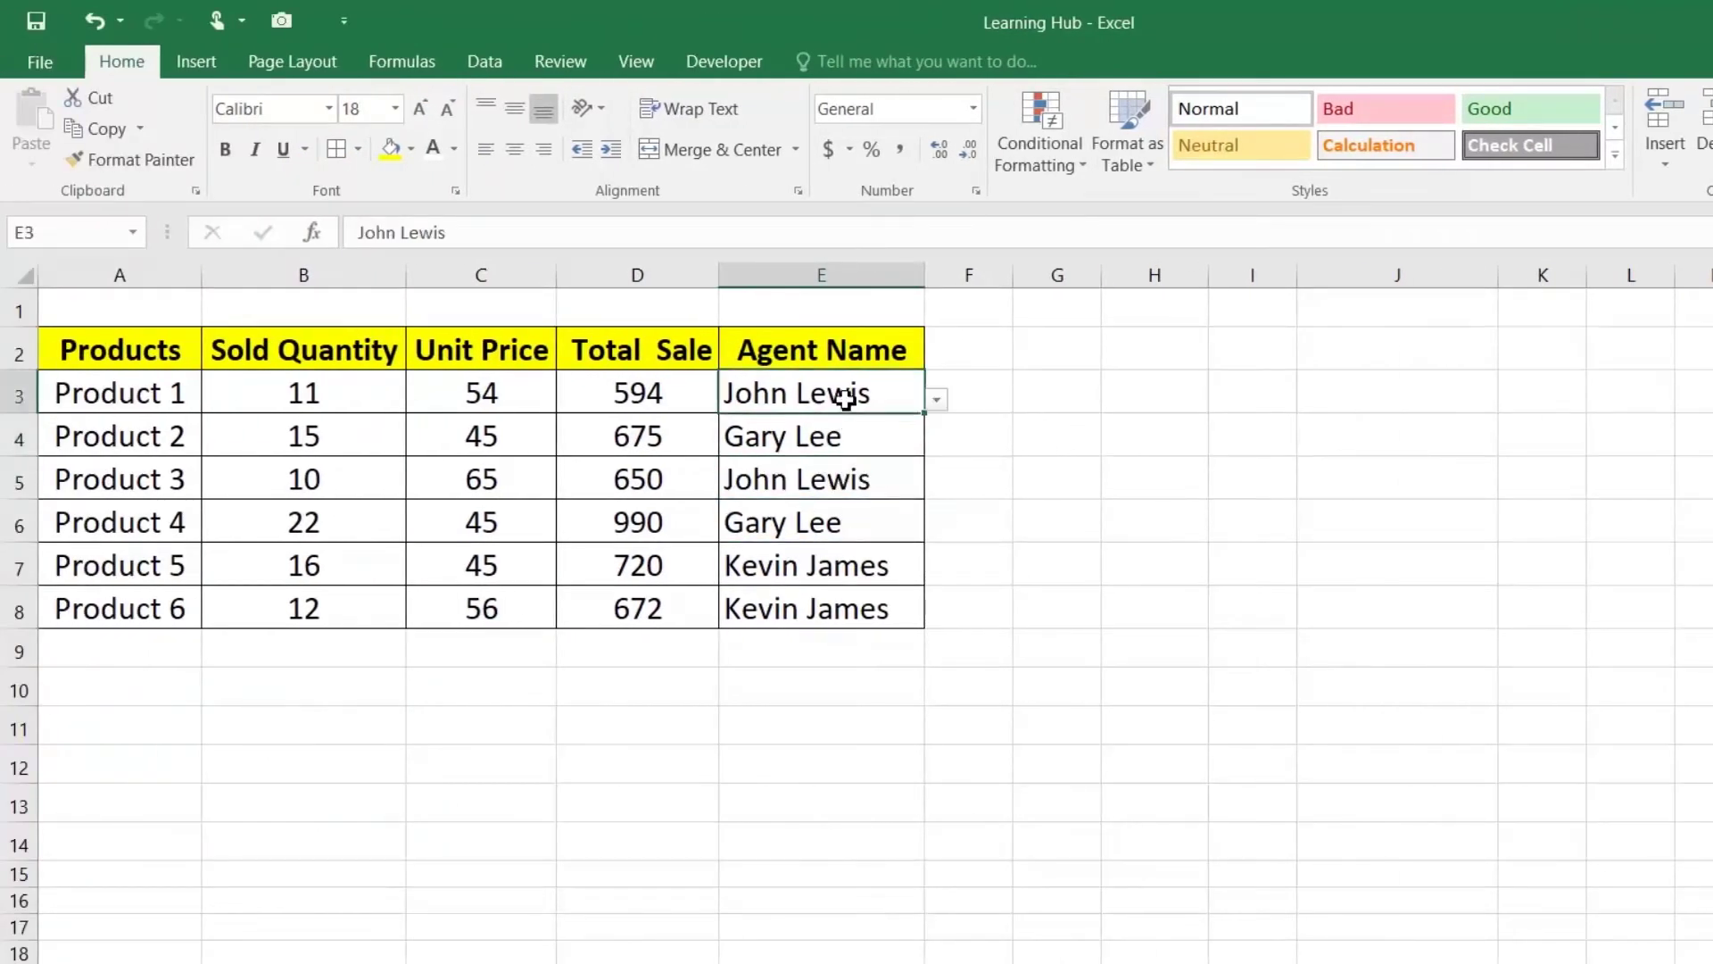
click(938, 398)
click(816, 484)
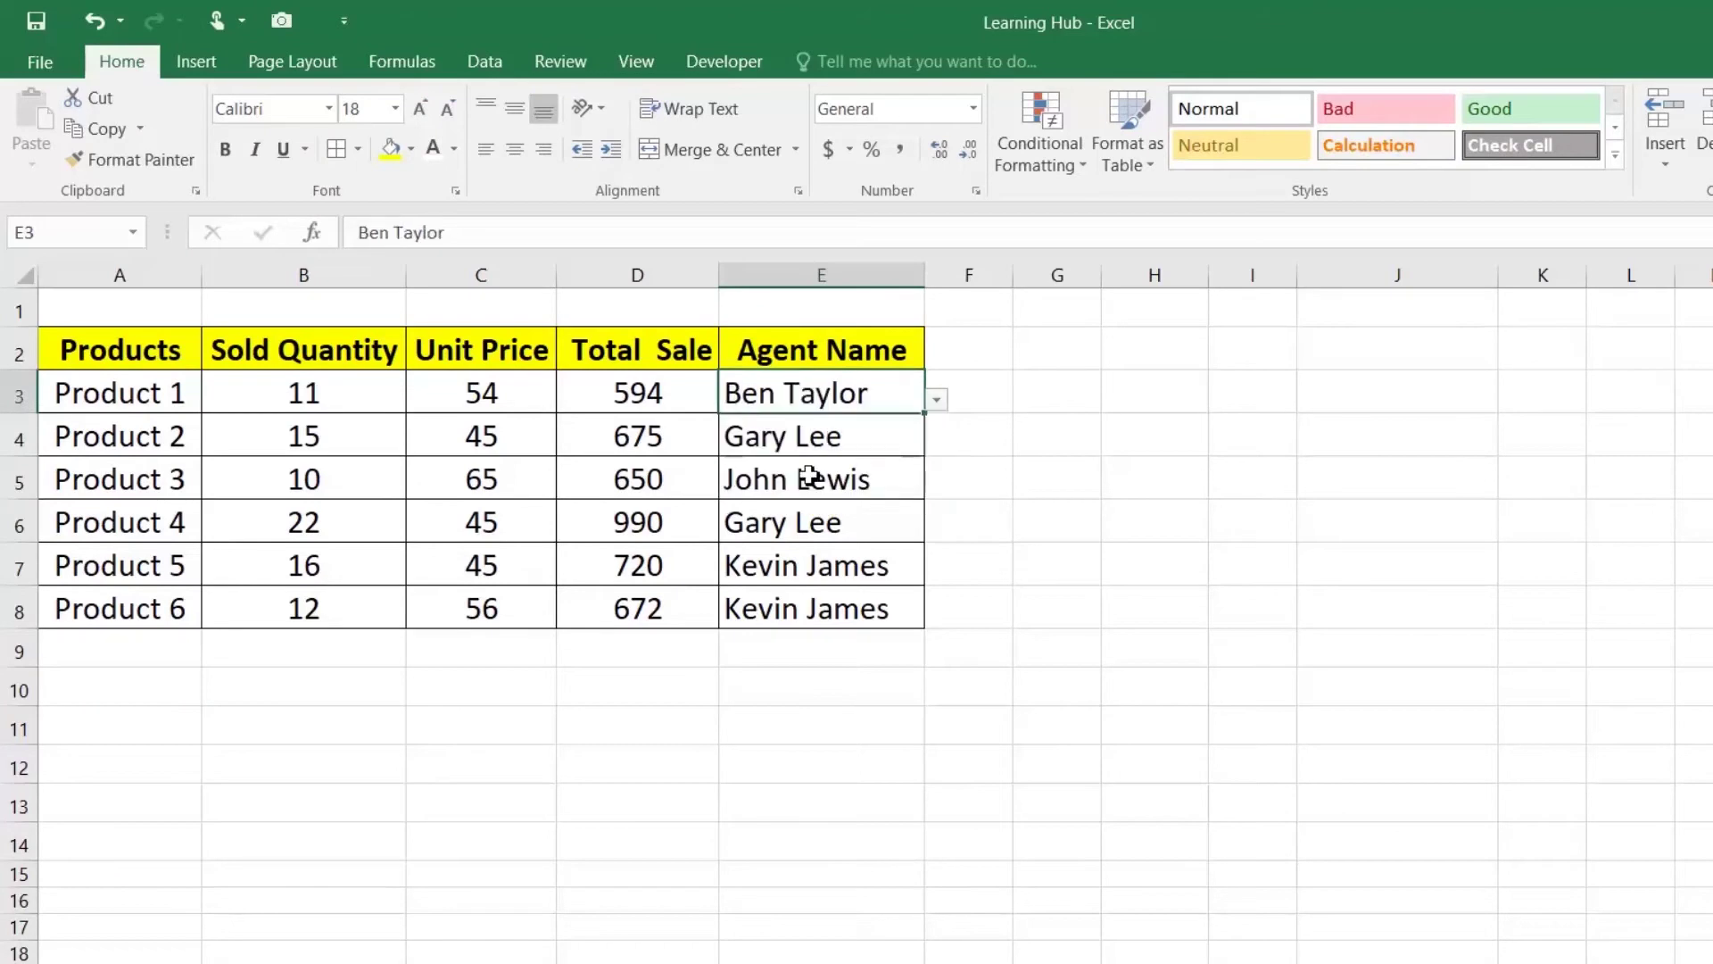
click(818, 444)
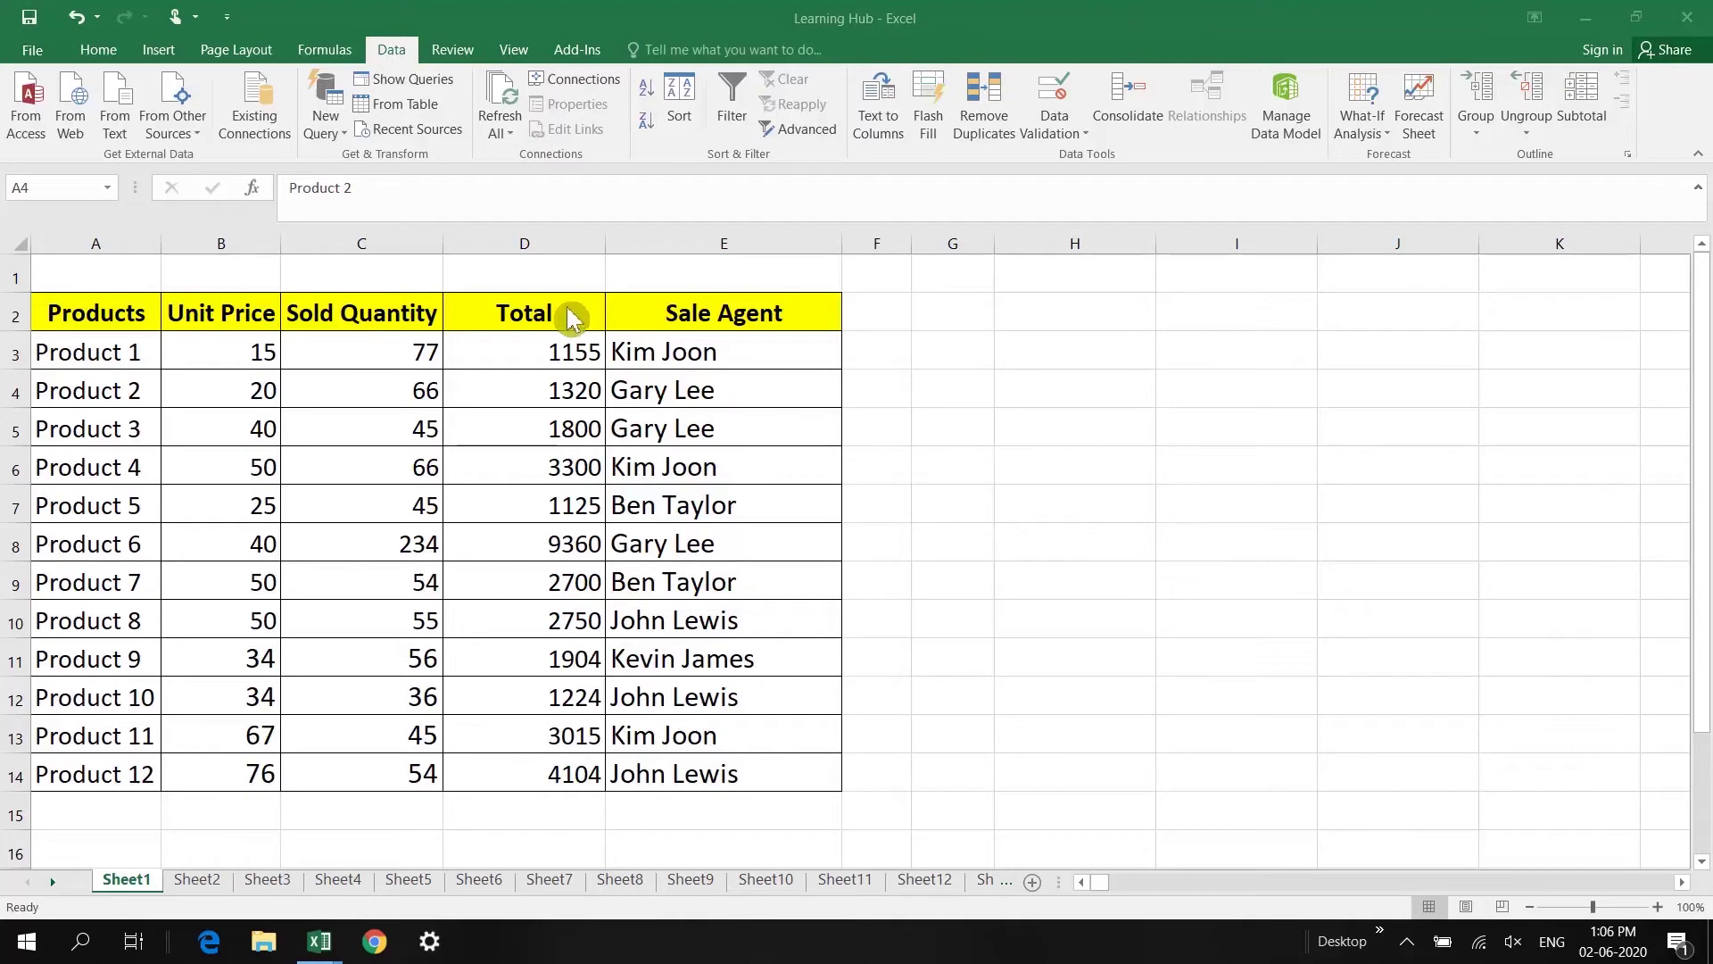
Step: Move the Total column to sit right after Products
click(523, 242)
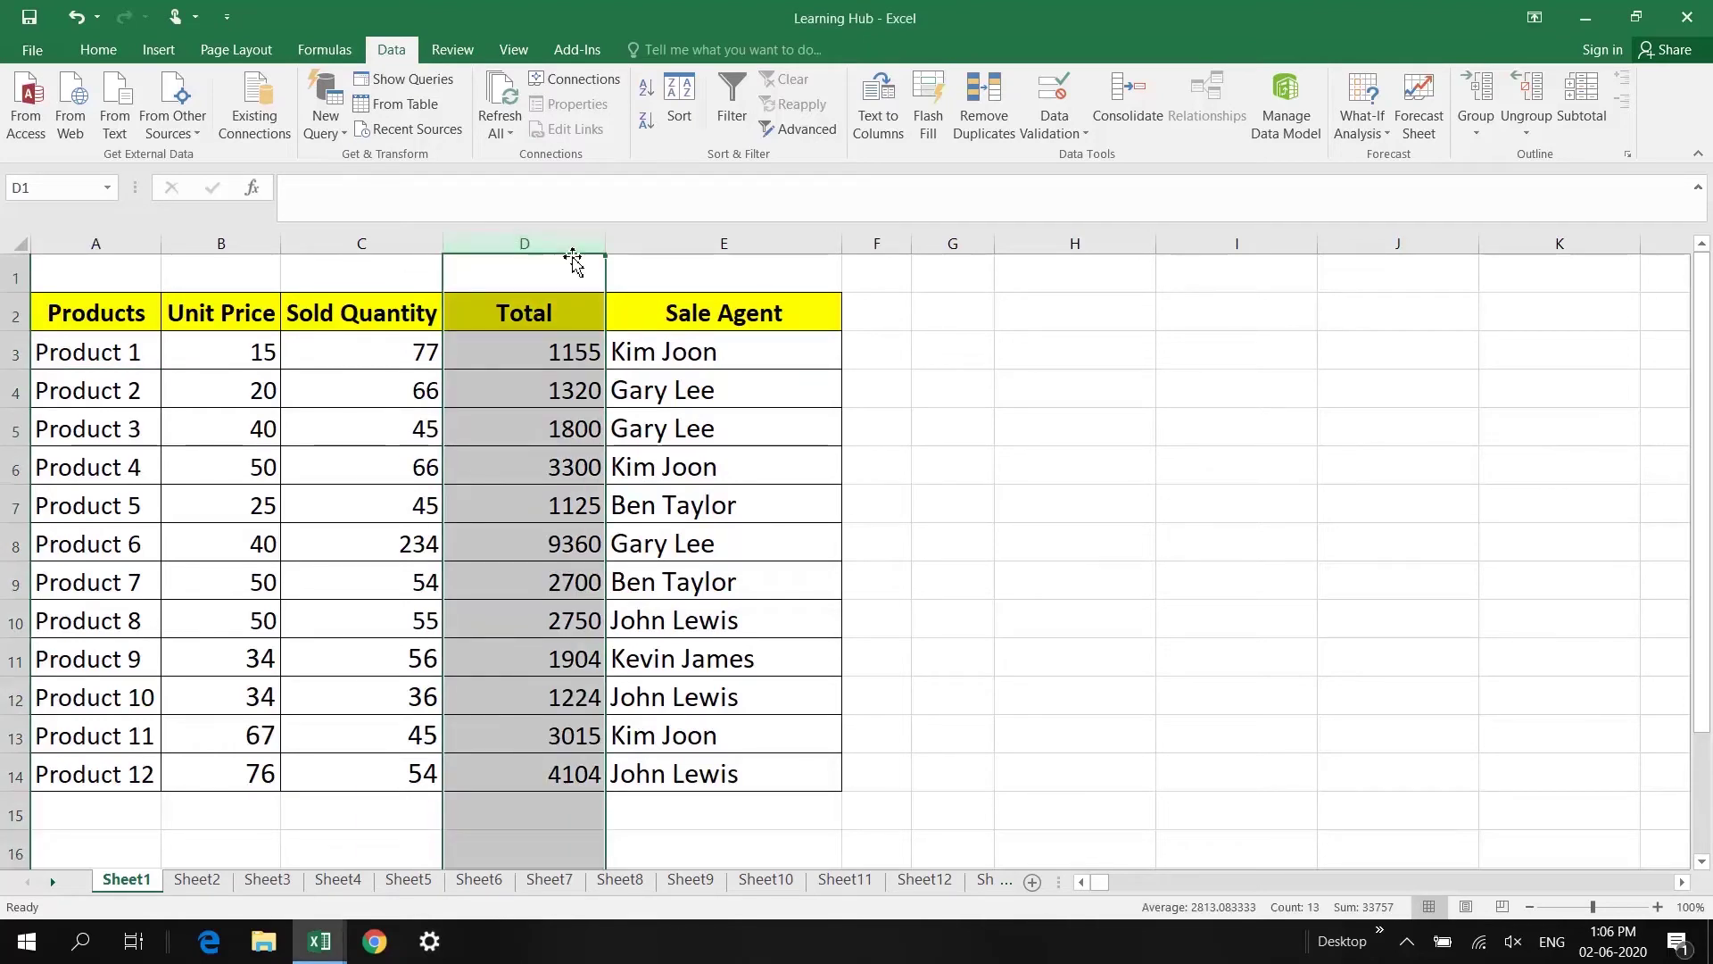
click(571, 261)
drag(567, 260, 1147, 268)
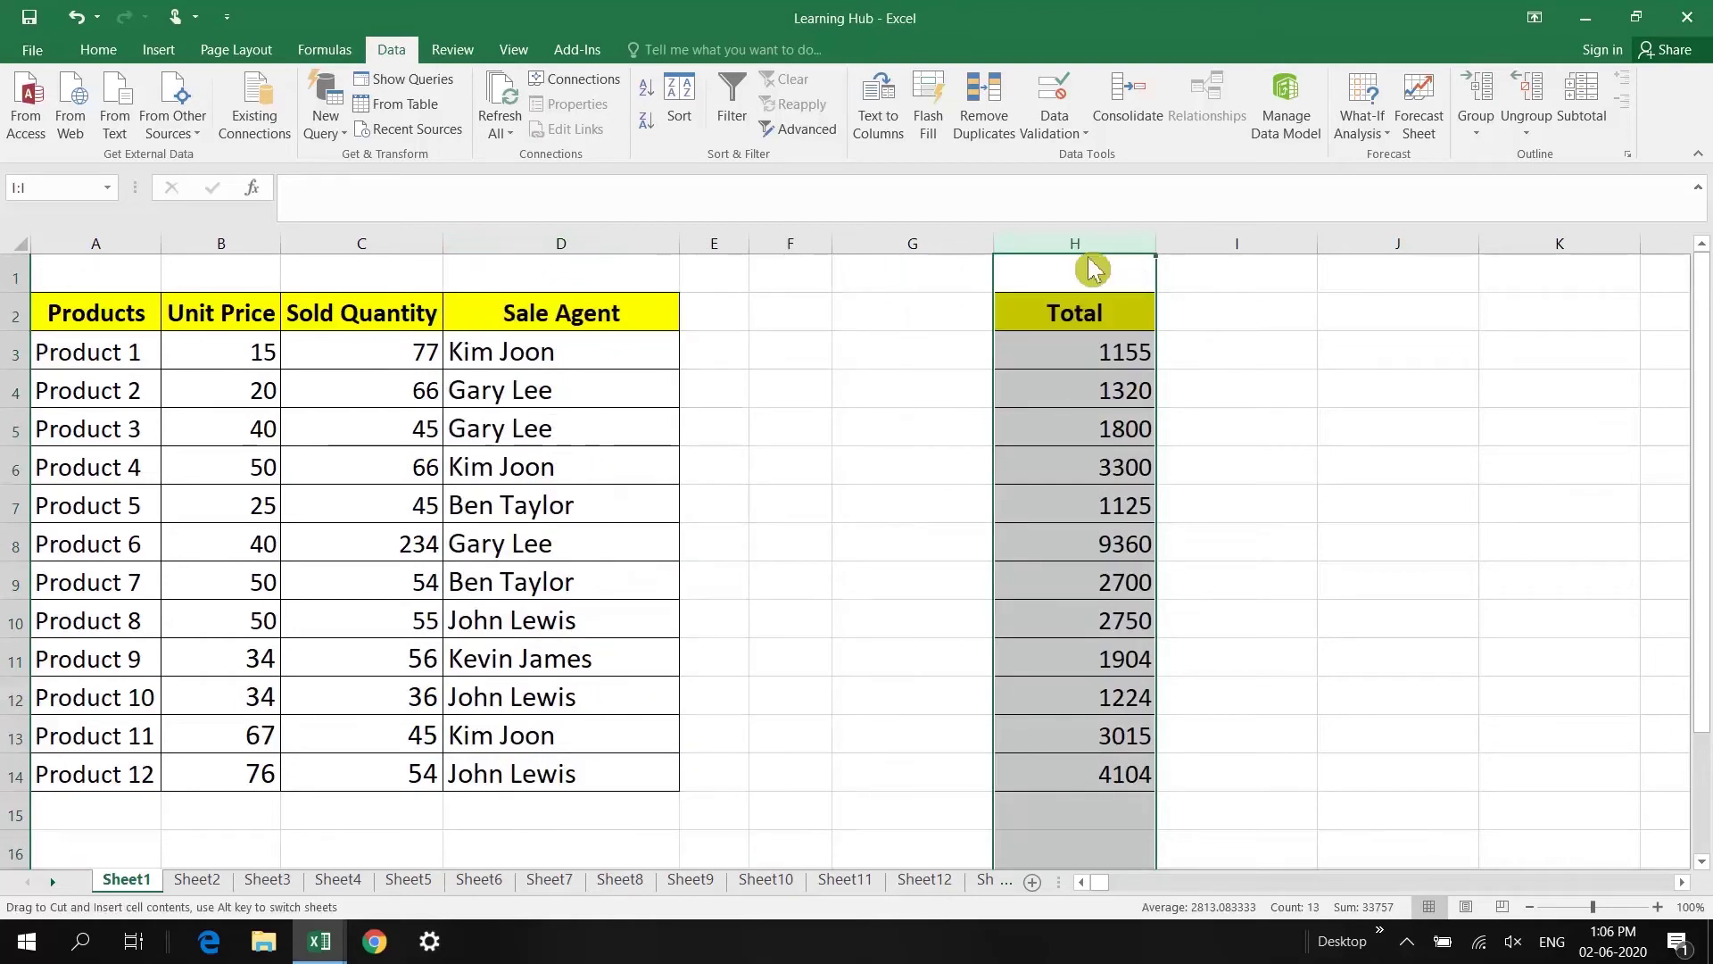
drag(1088, 262, 207, 327)
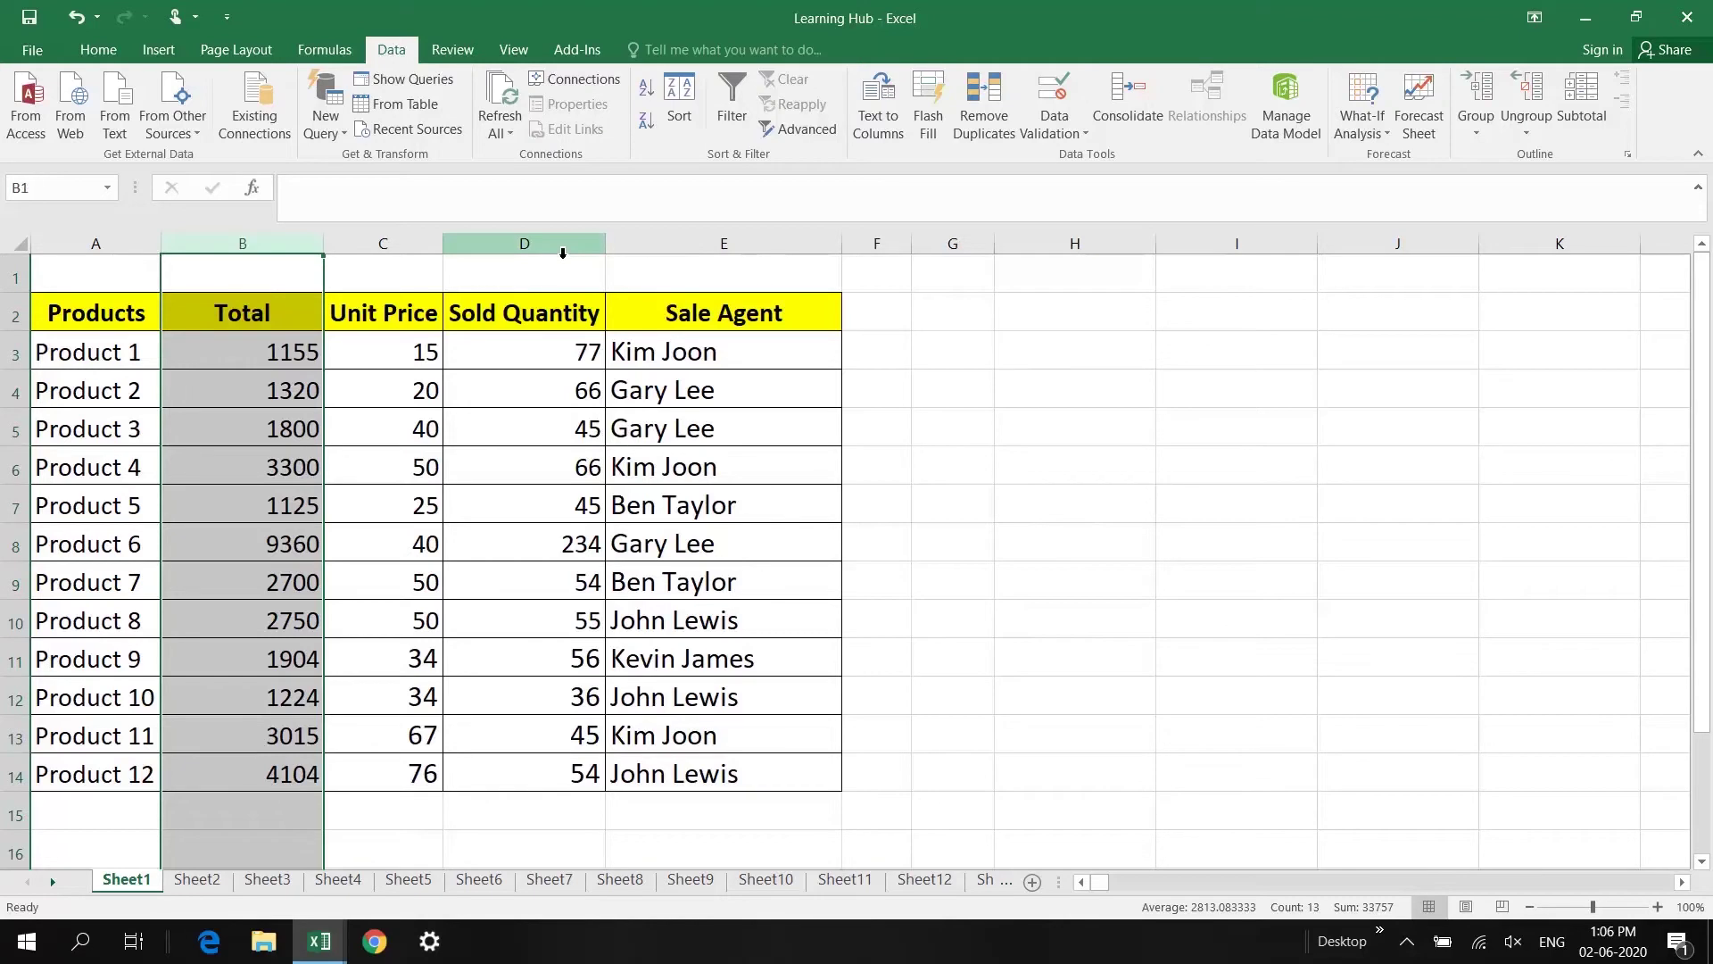
Step: Move the Sold Quantity column in front of Total
click(563, 255)
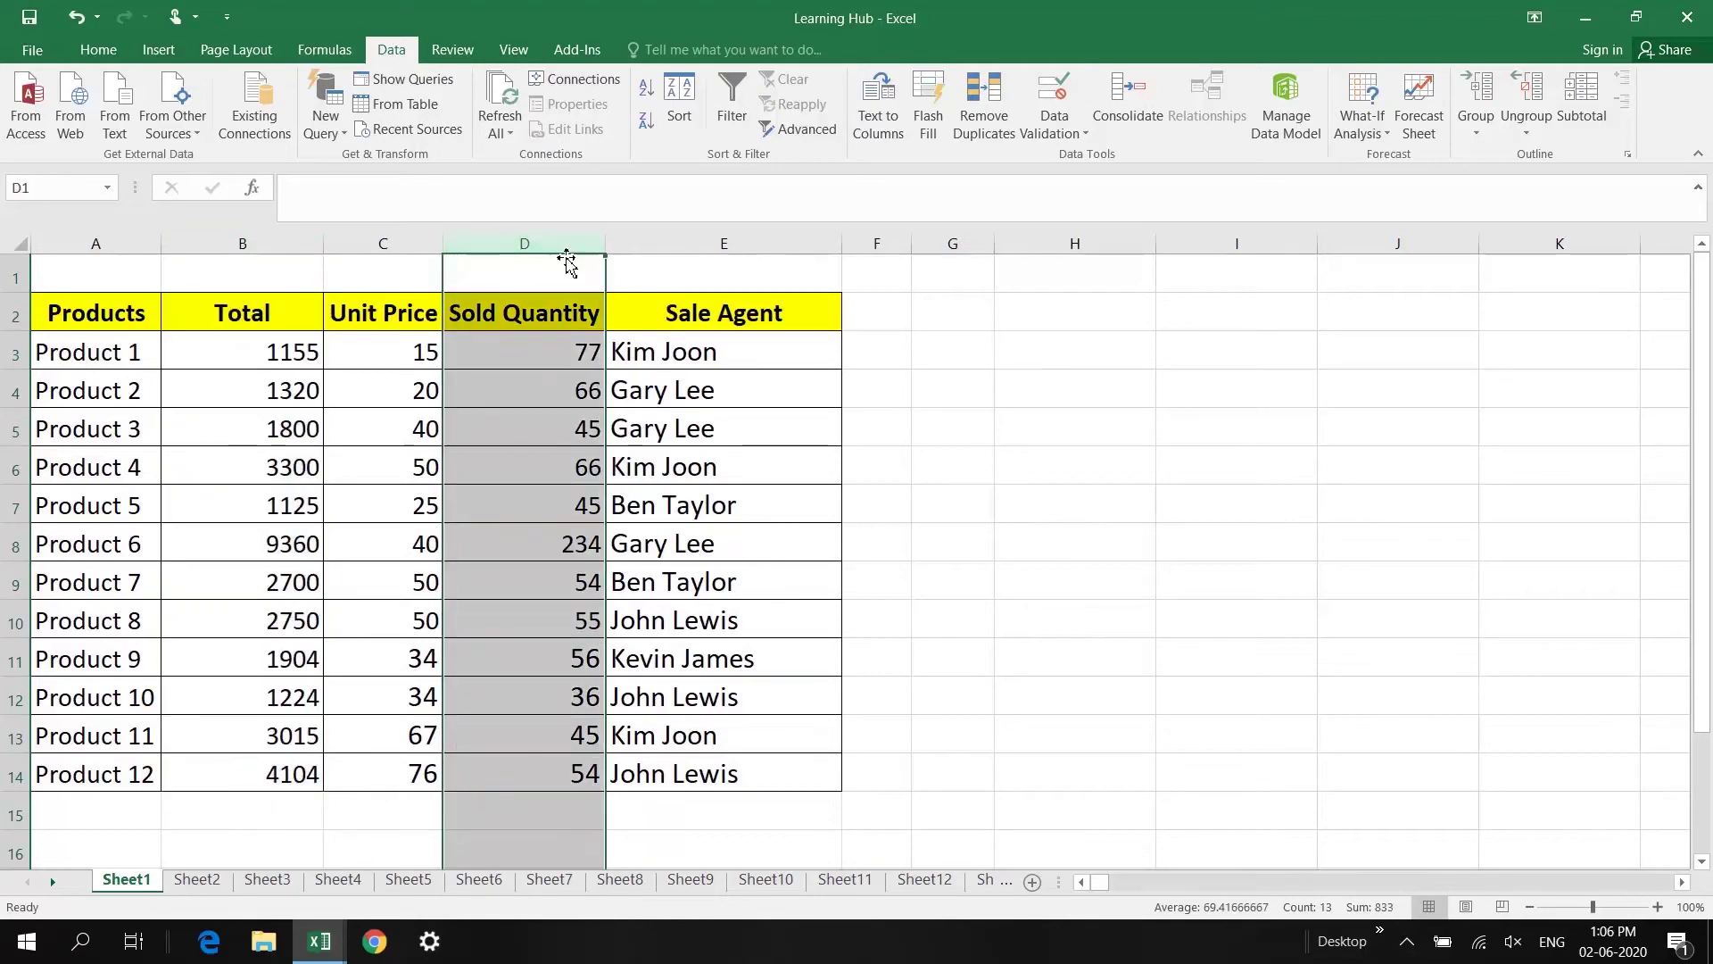
click(568, 263)
key(ctrl+space)
drag(608, 272, 293, 272)
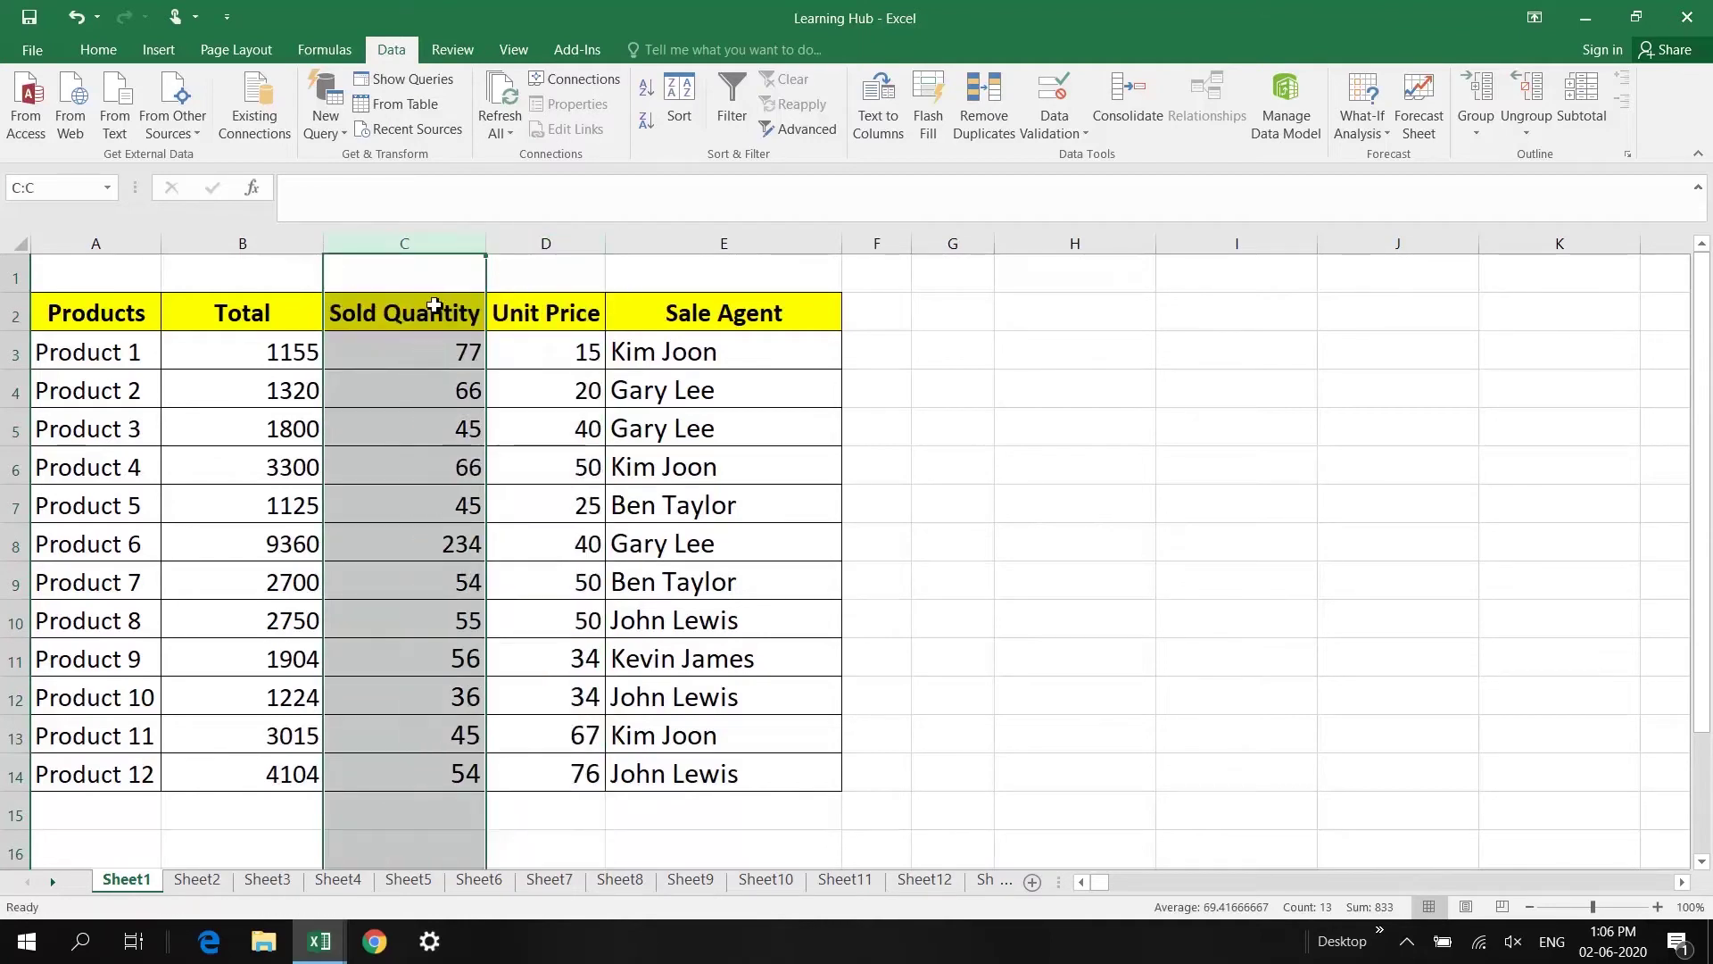
drag(486, 317, 221, 317)
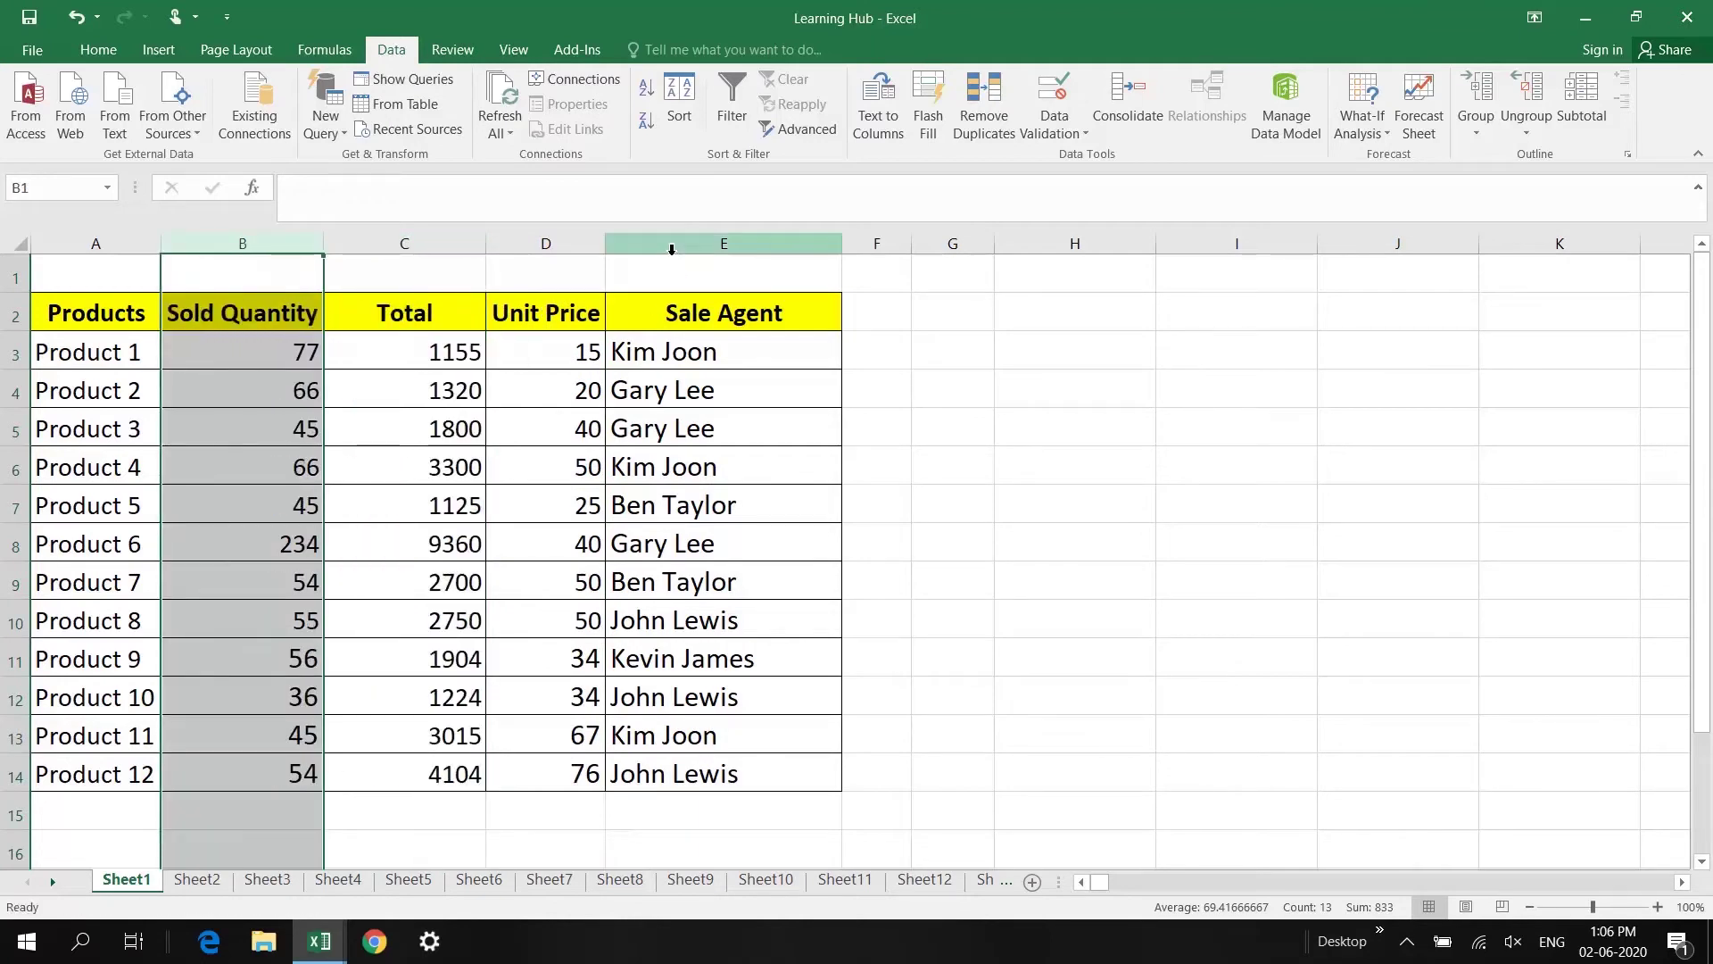
Step: Drag Sale Agent onto the Total column, confirm the replacement, then undo that move
click(674, 245)
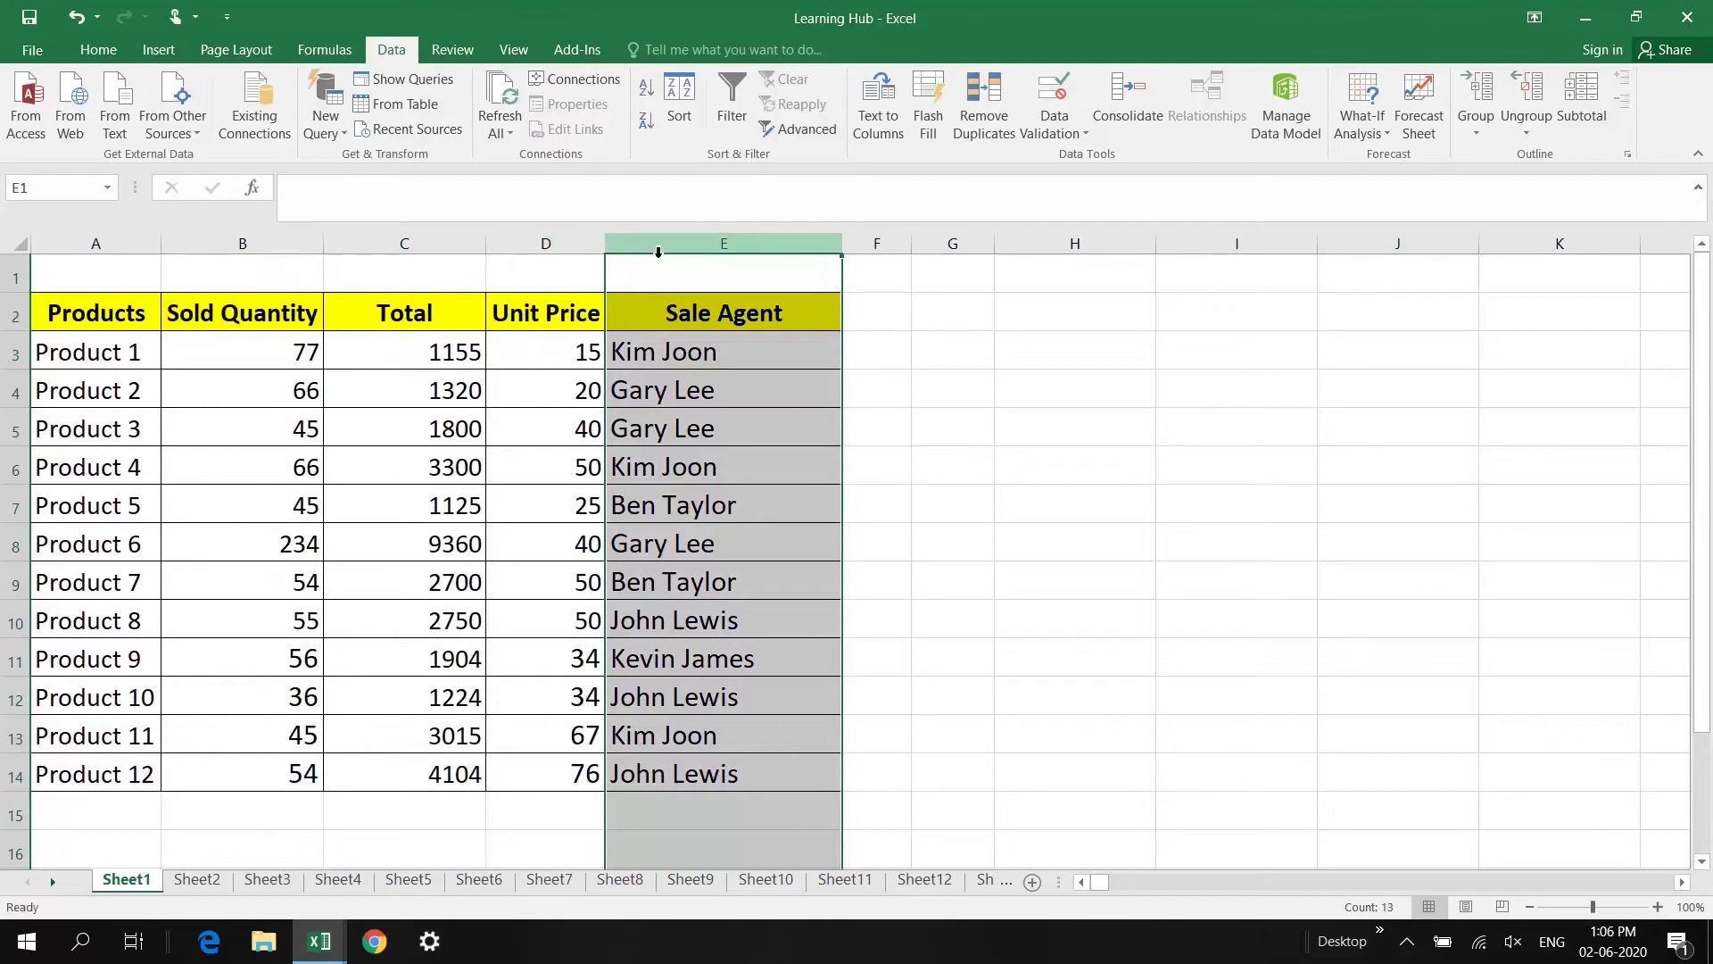
drag(658, 256, 383, 277)
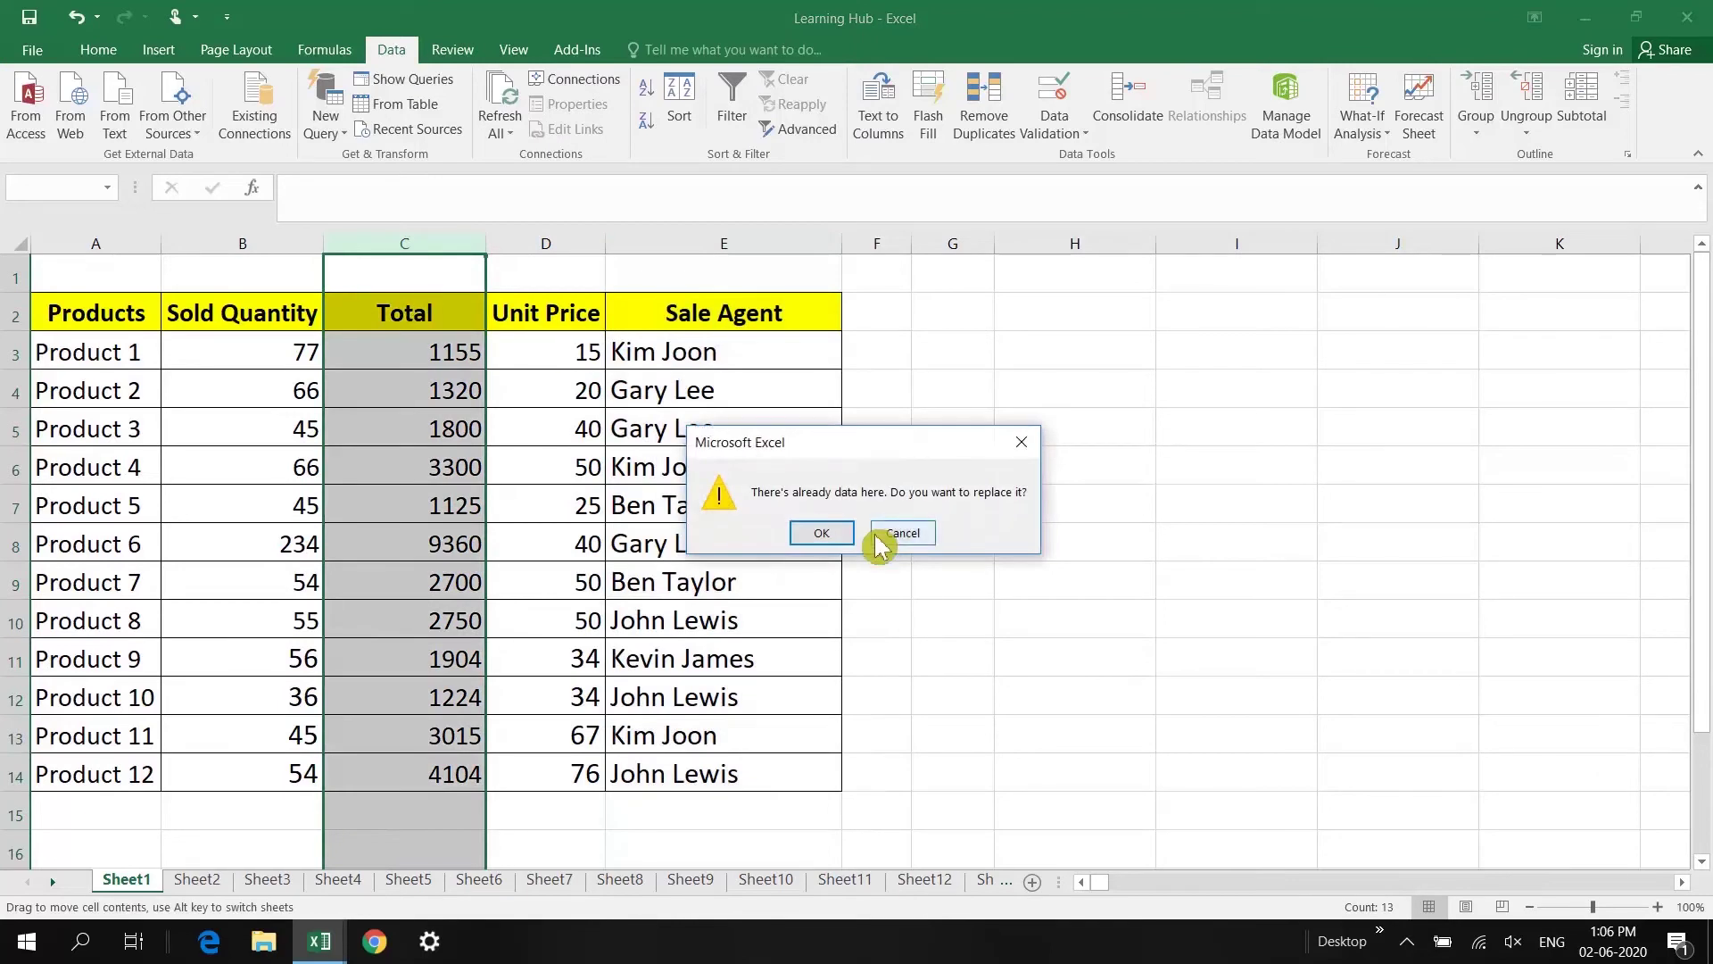
click(828, 534)
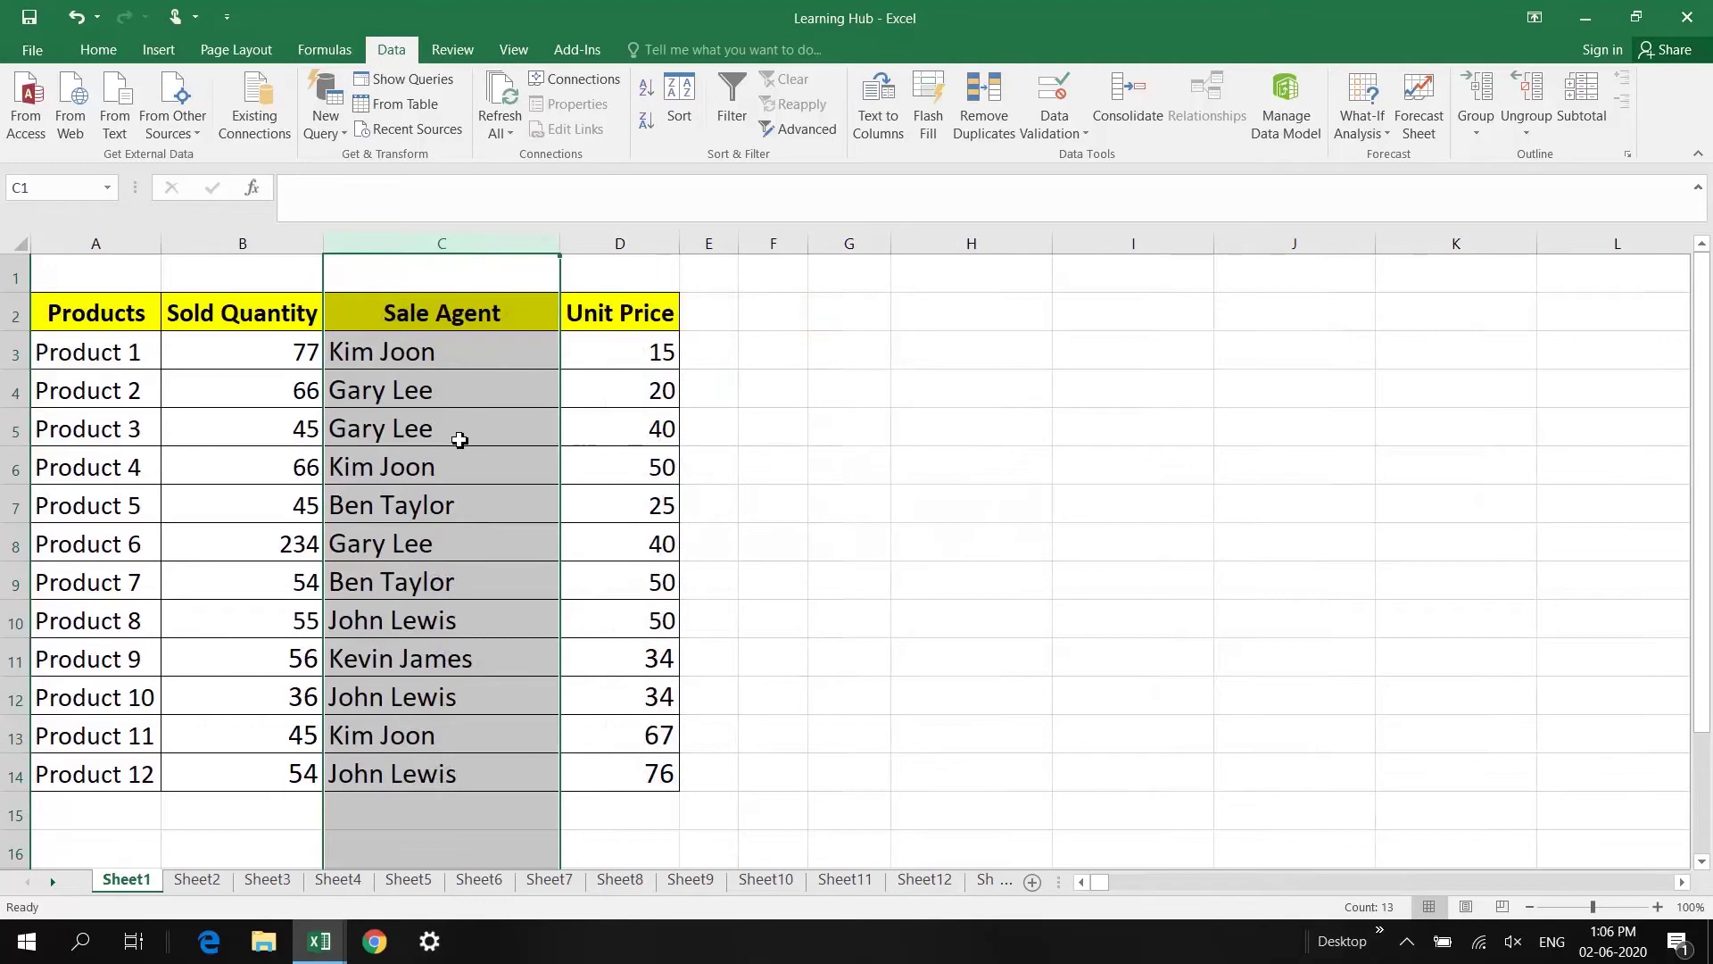
key(ctrl+z)
key(ctrl+z)
key(ctrl+z)
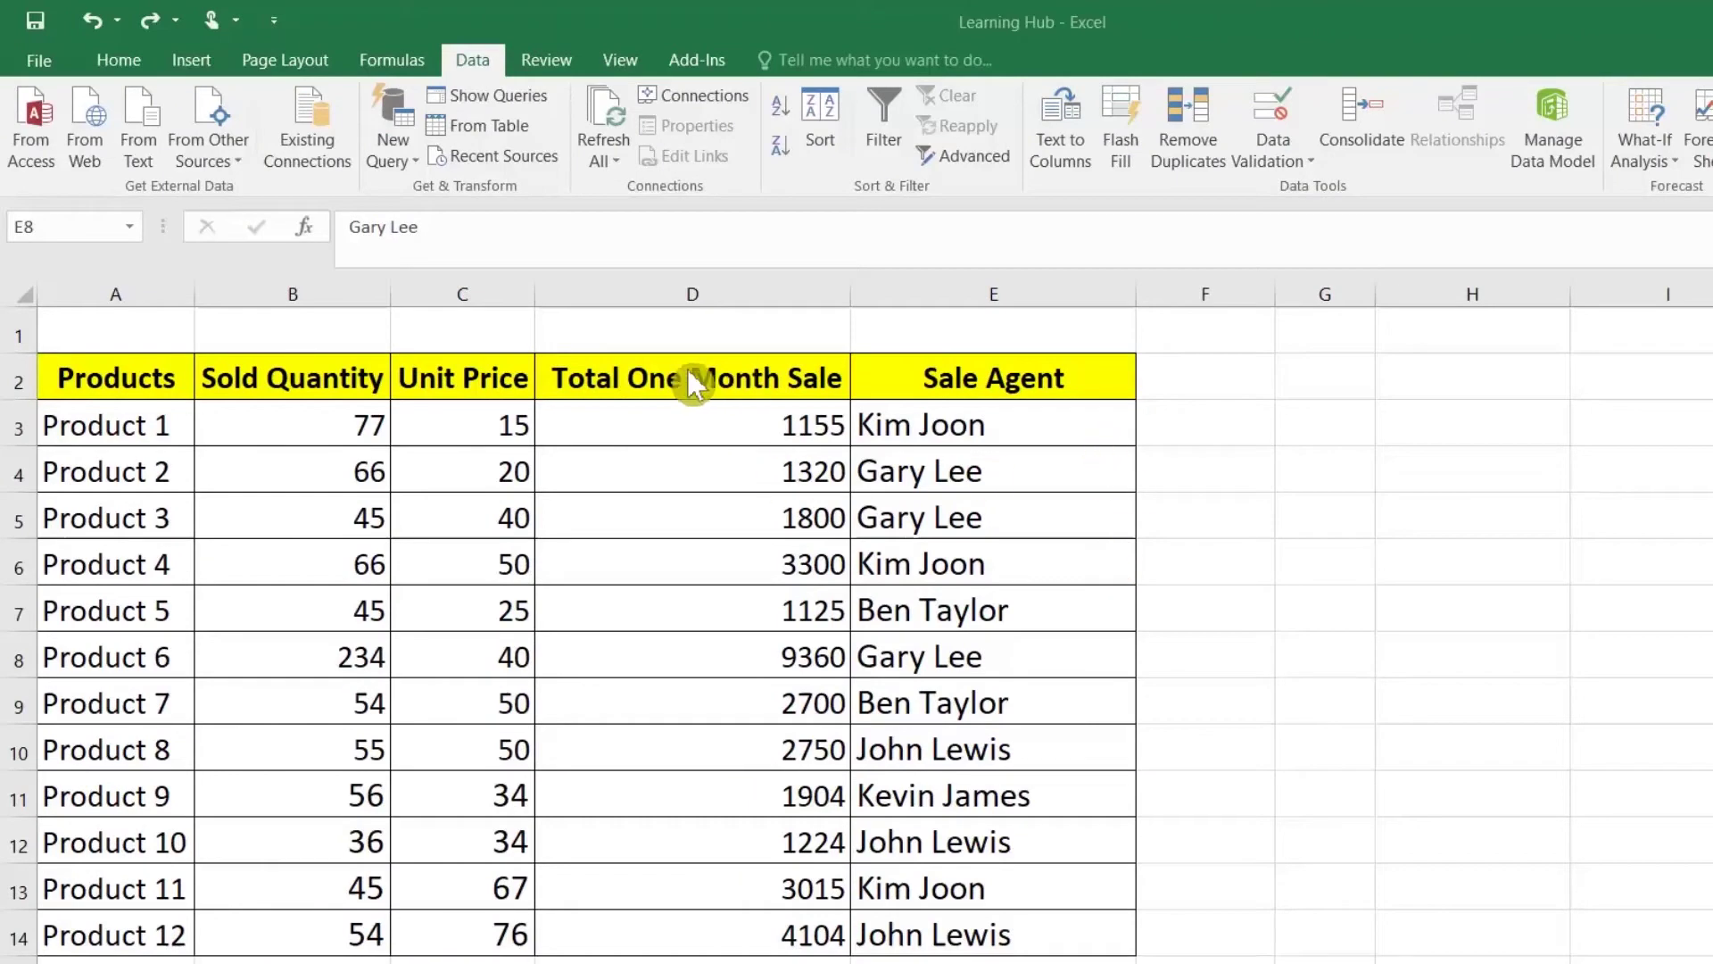
Step: Select D3 to show its =C3*B3 total of 1155
click(724, 418)
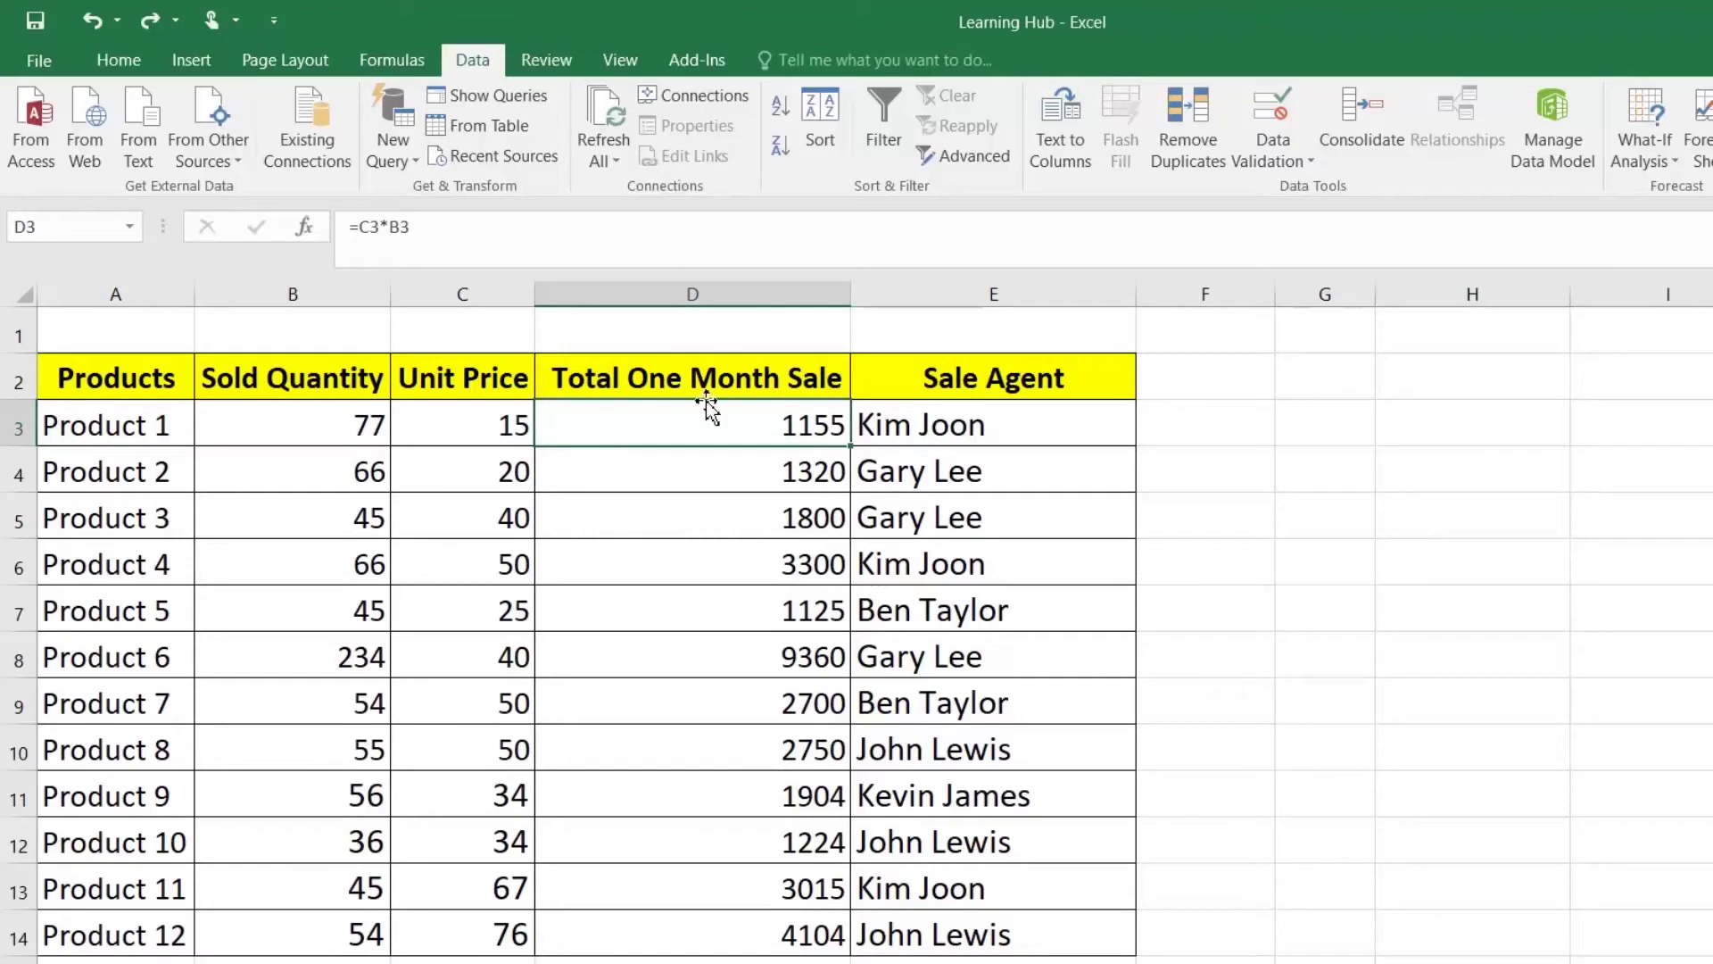
Step: Enter 12 in cell D1 and copy it
click(688, 325)
text(12)
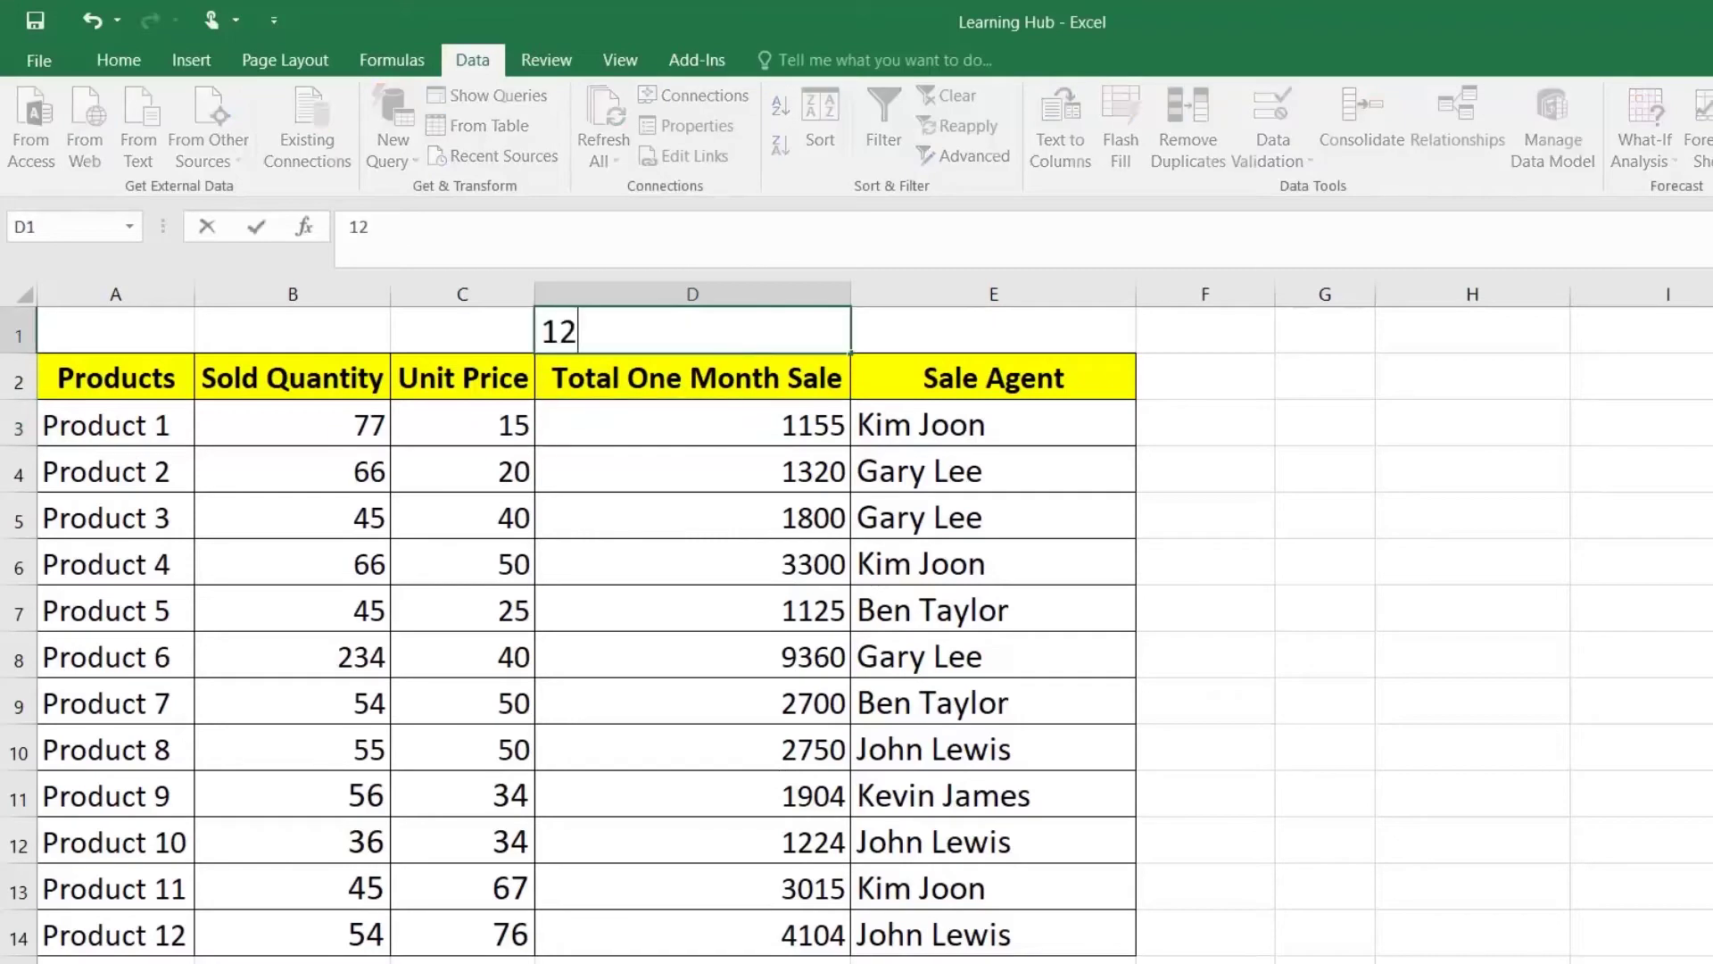
click(715, 428)
right_click(660, 329)
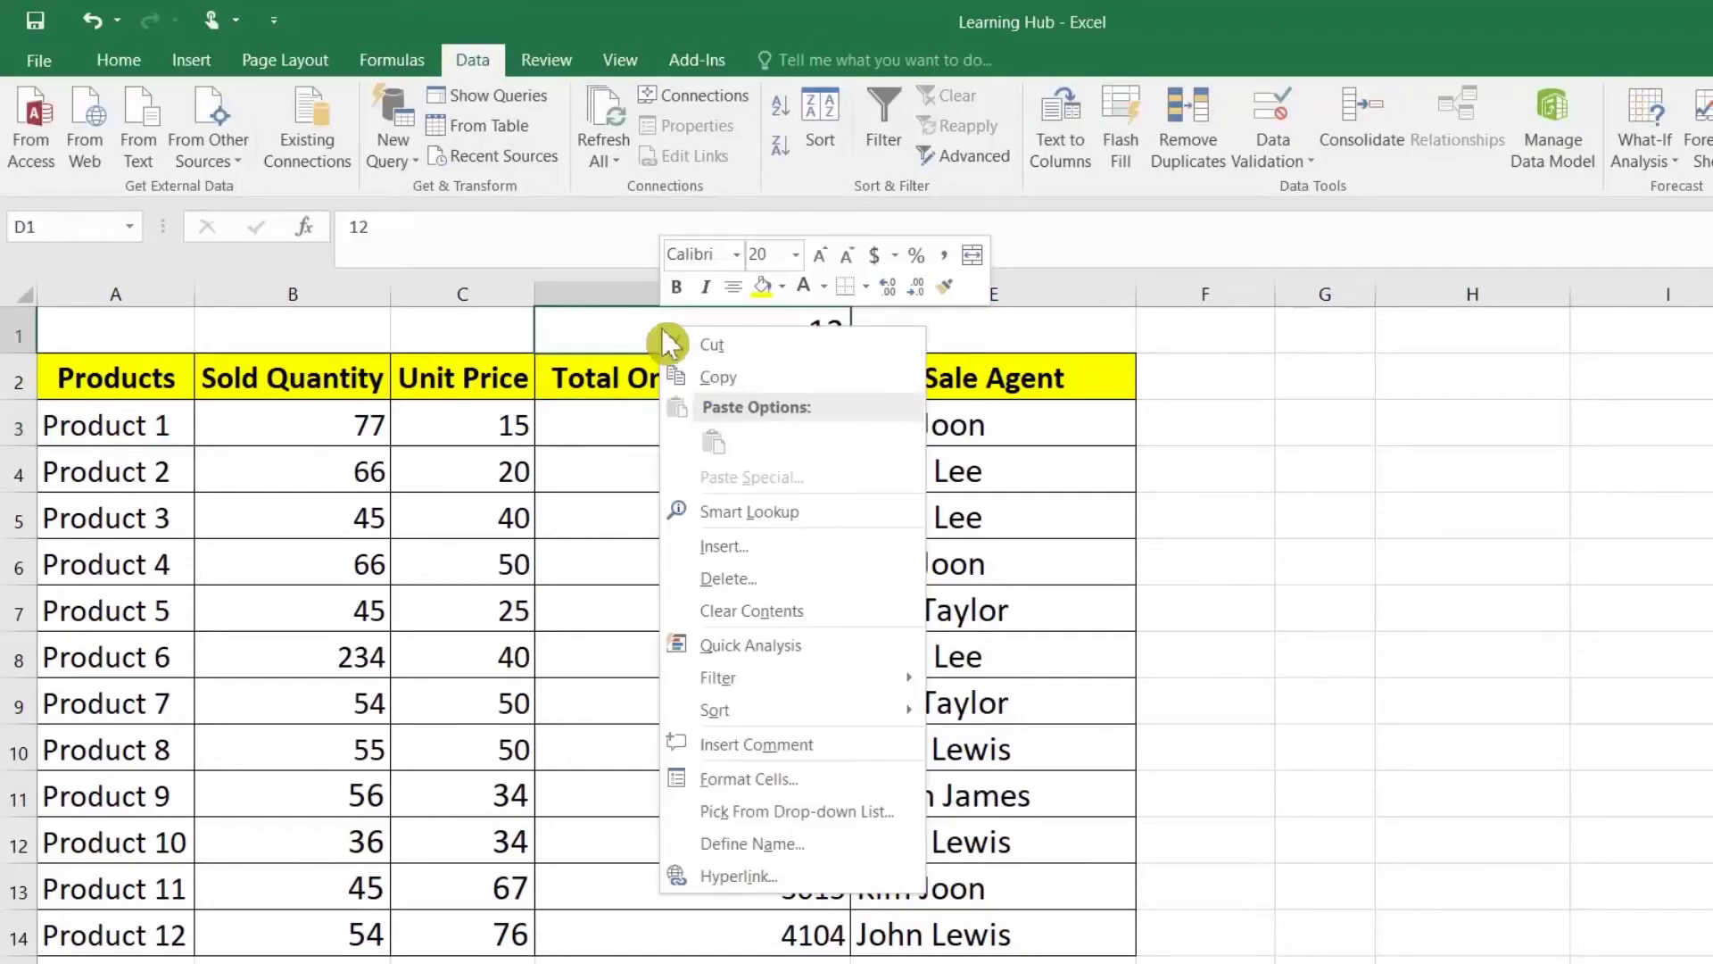
click(714, 380)
Step: Paste Special Multiply the copied 12 into the totals D3:D14
drag(794, 426, 795, 929)
right_click(795, 929)
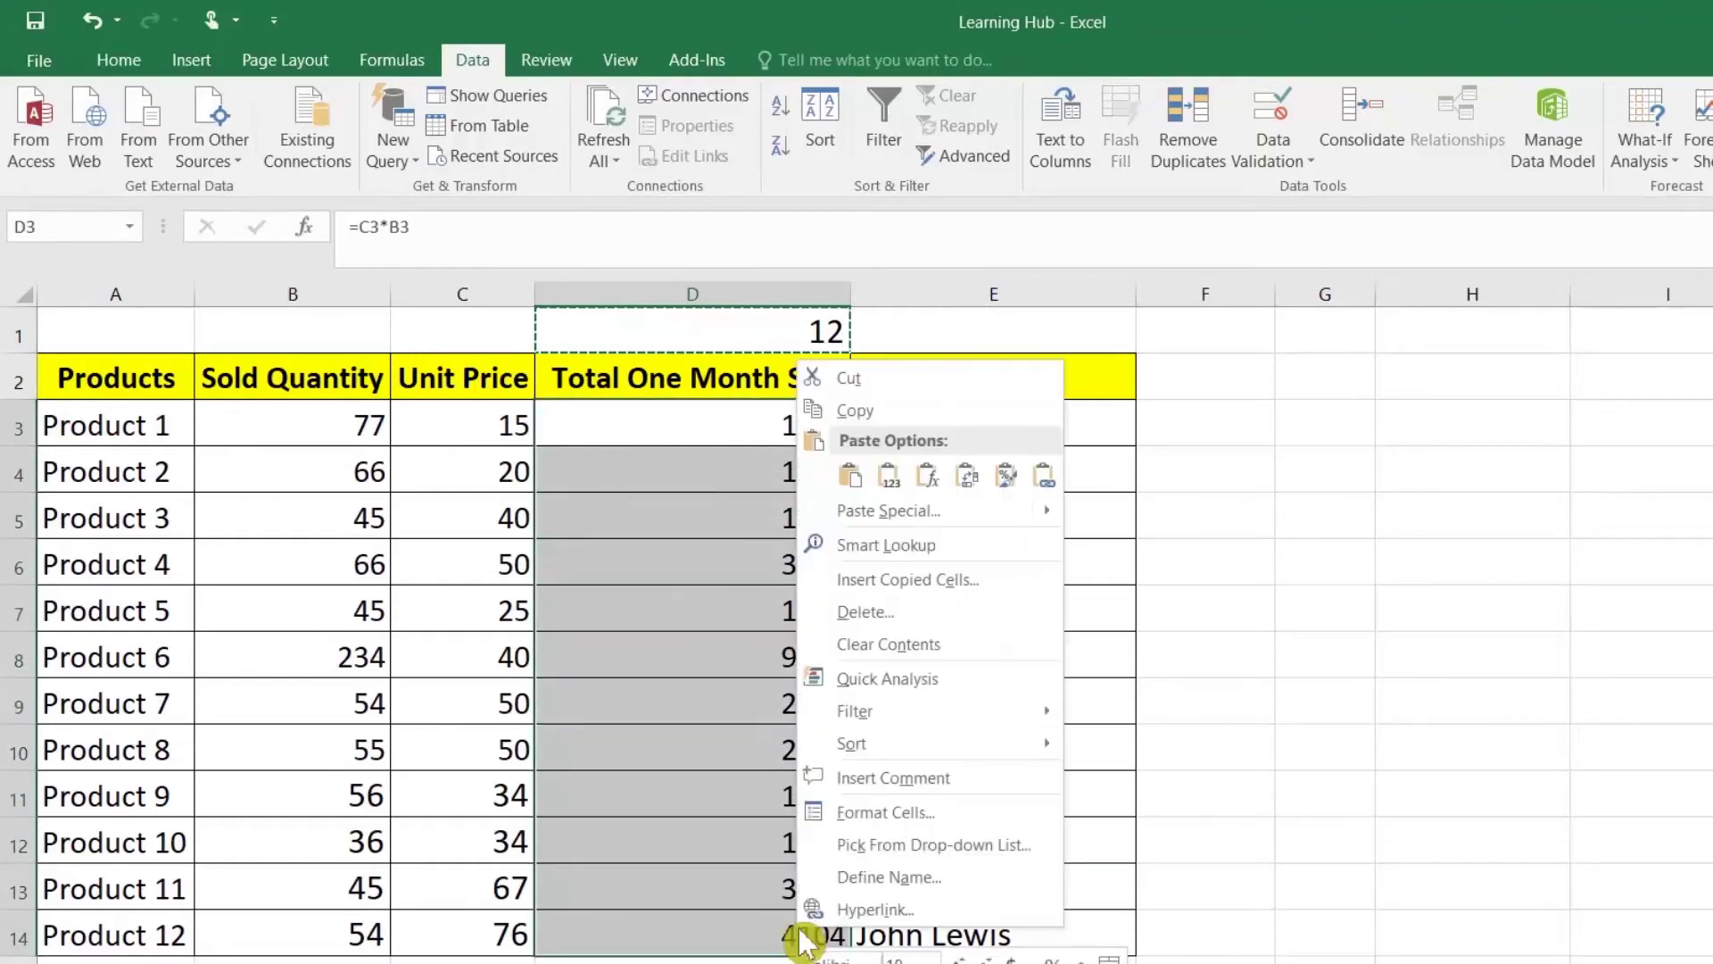
click(907, 511)
click(955, 546)
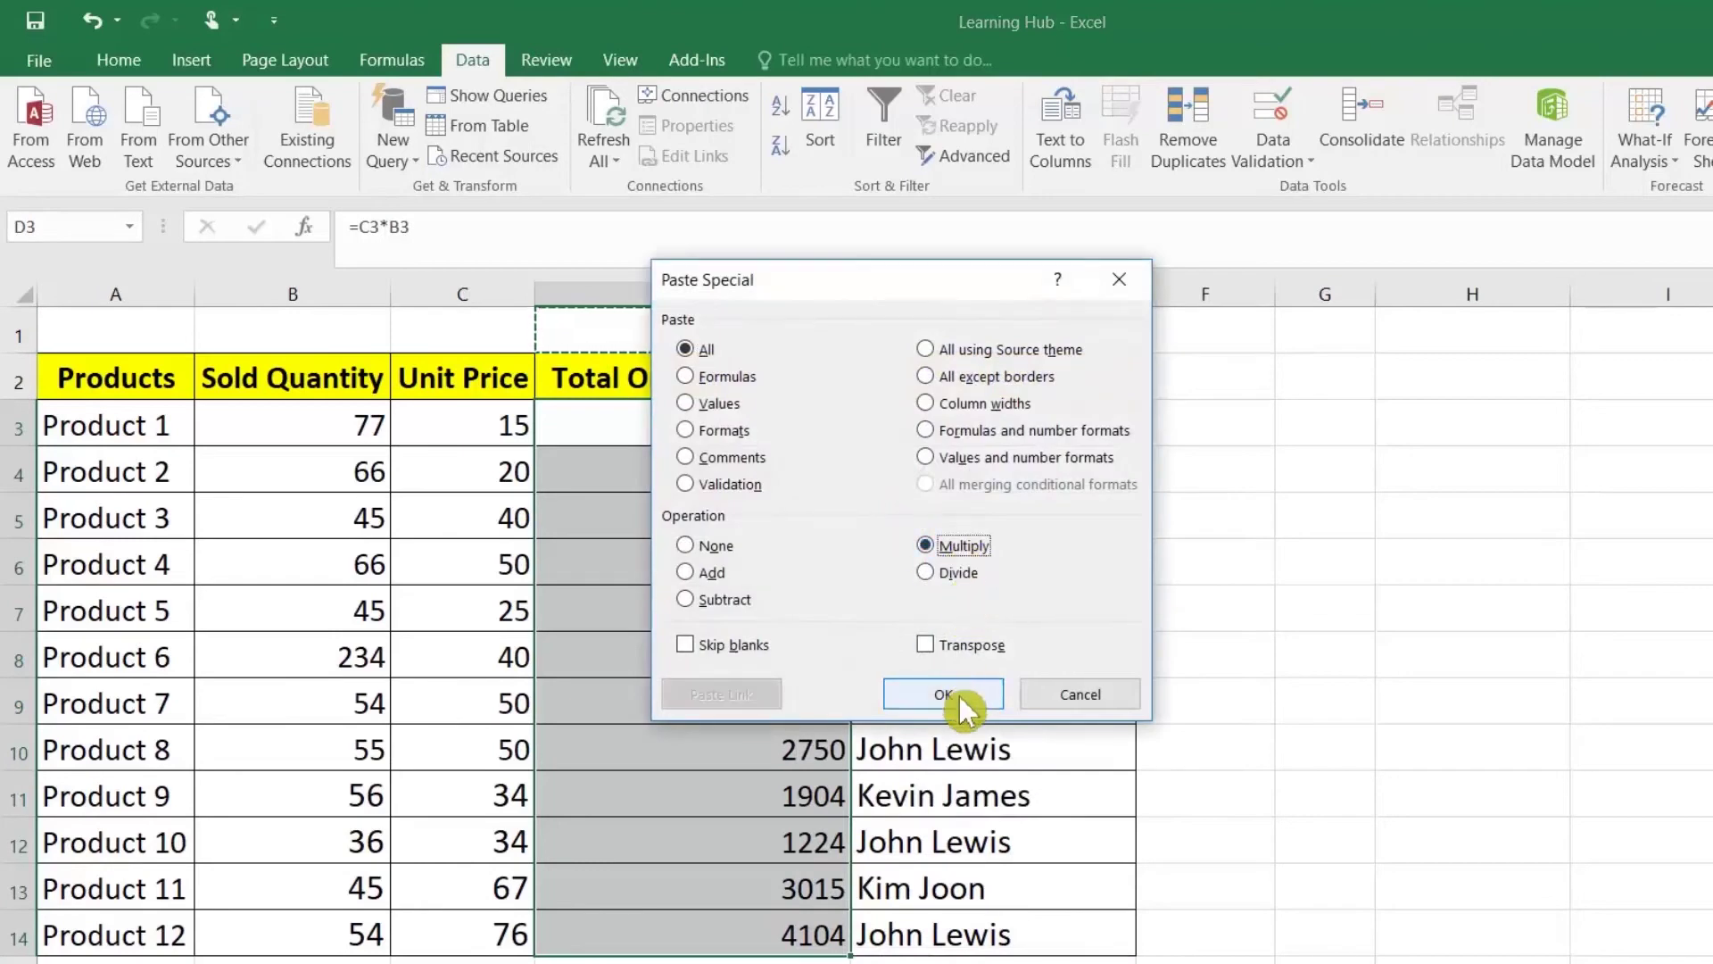
click(955, 694)
click(787, 430)
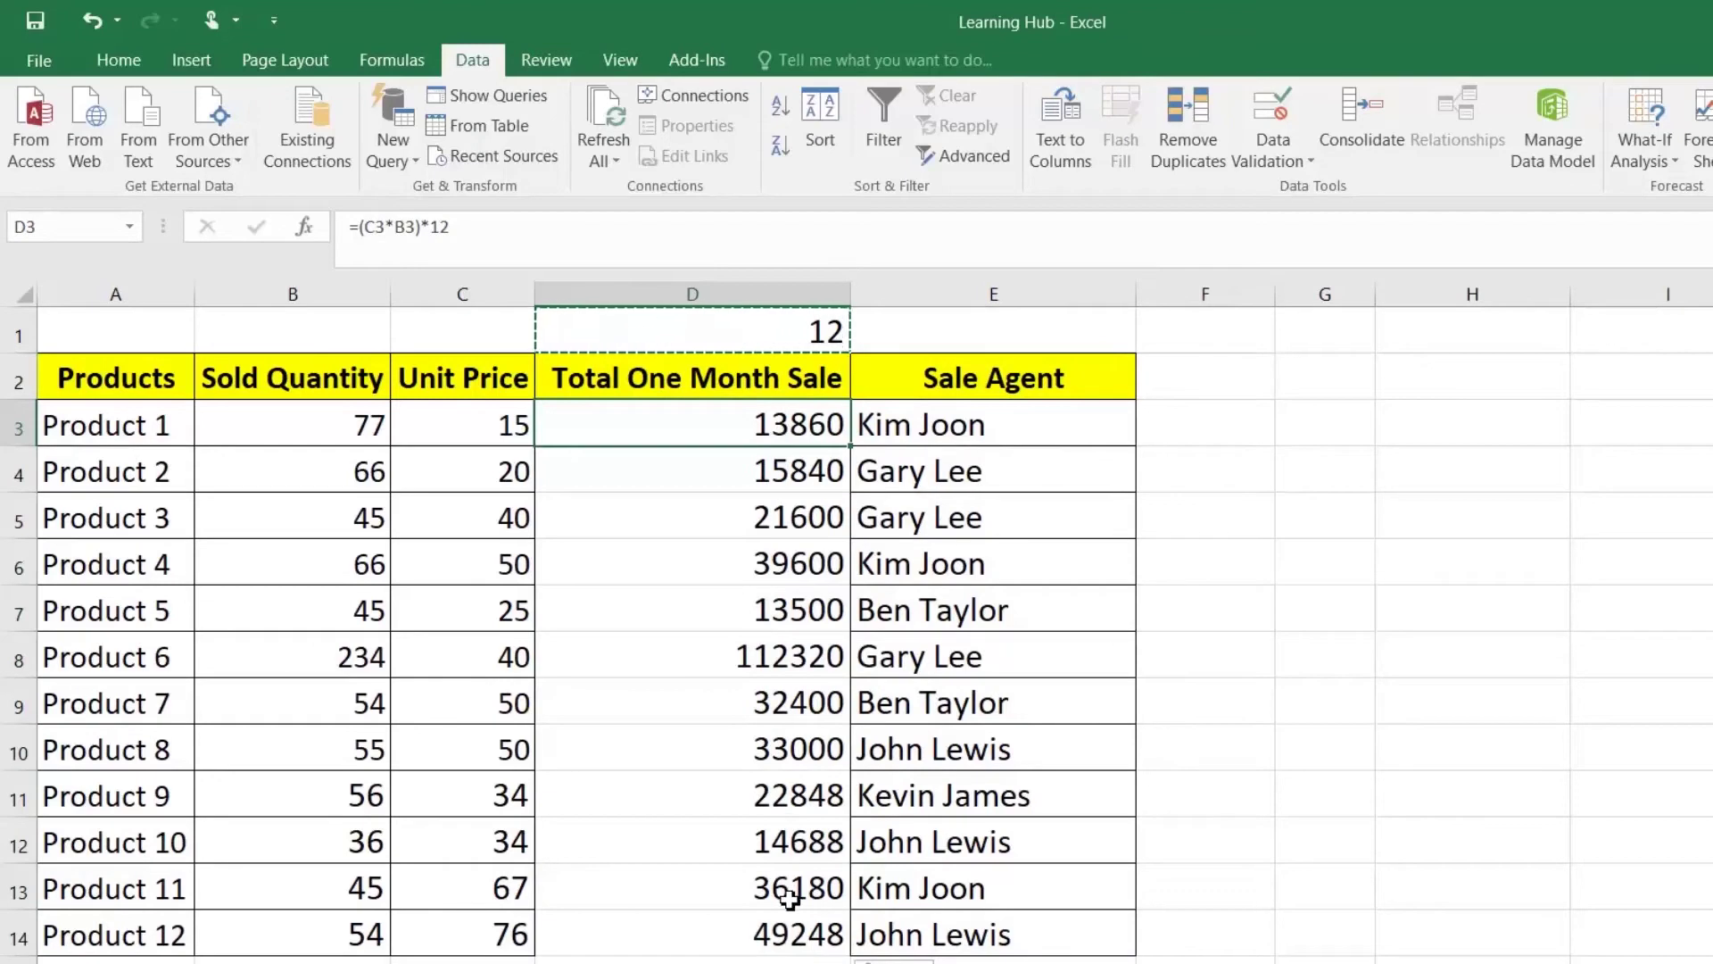
drag(780, 436, 784, 933)
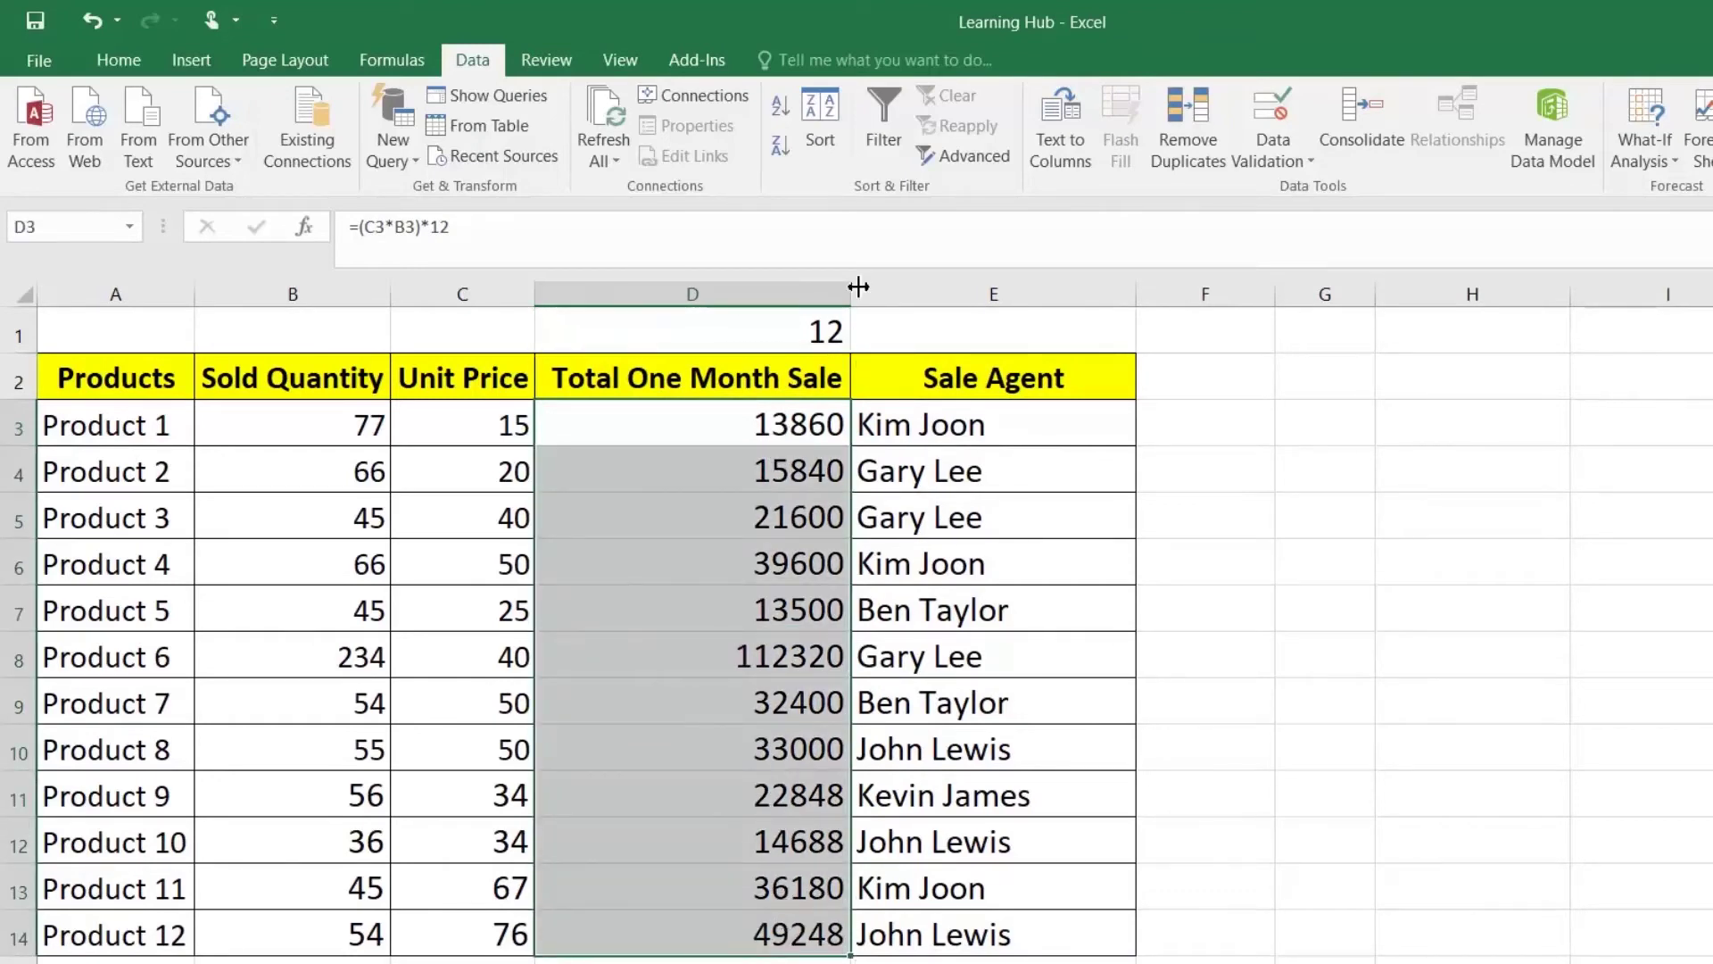
Step: Copy the 12 in D1 and Paste Special Divide it into D3:D14, then cancel the copy
click(834, 333)
right_click(833, 333)
click(879, 384)
drag(785, 427, 790, 934)
right_click(754, 705)
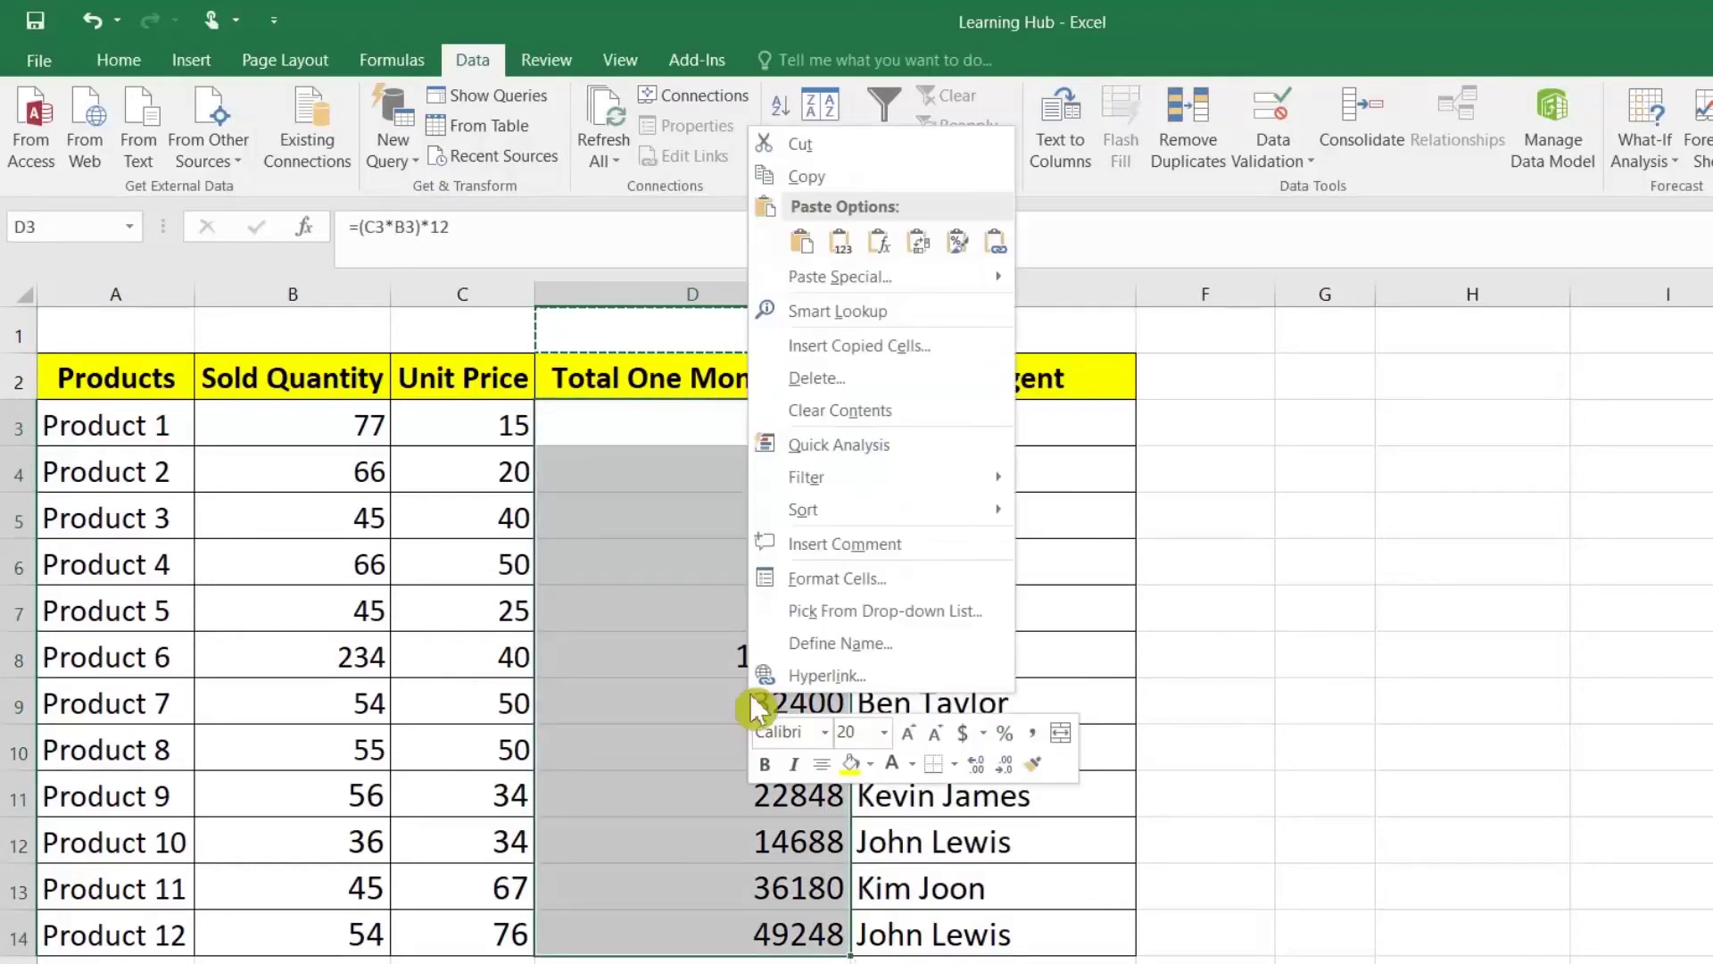
click(982, 277)
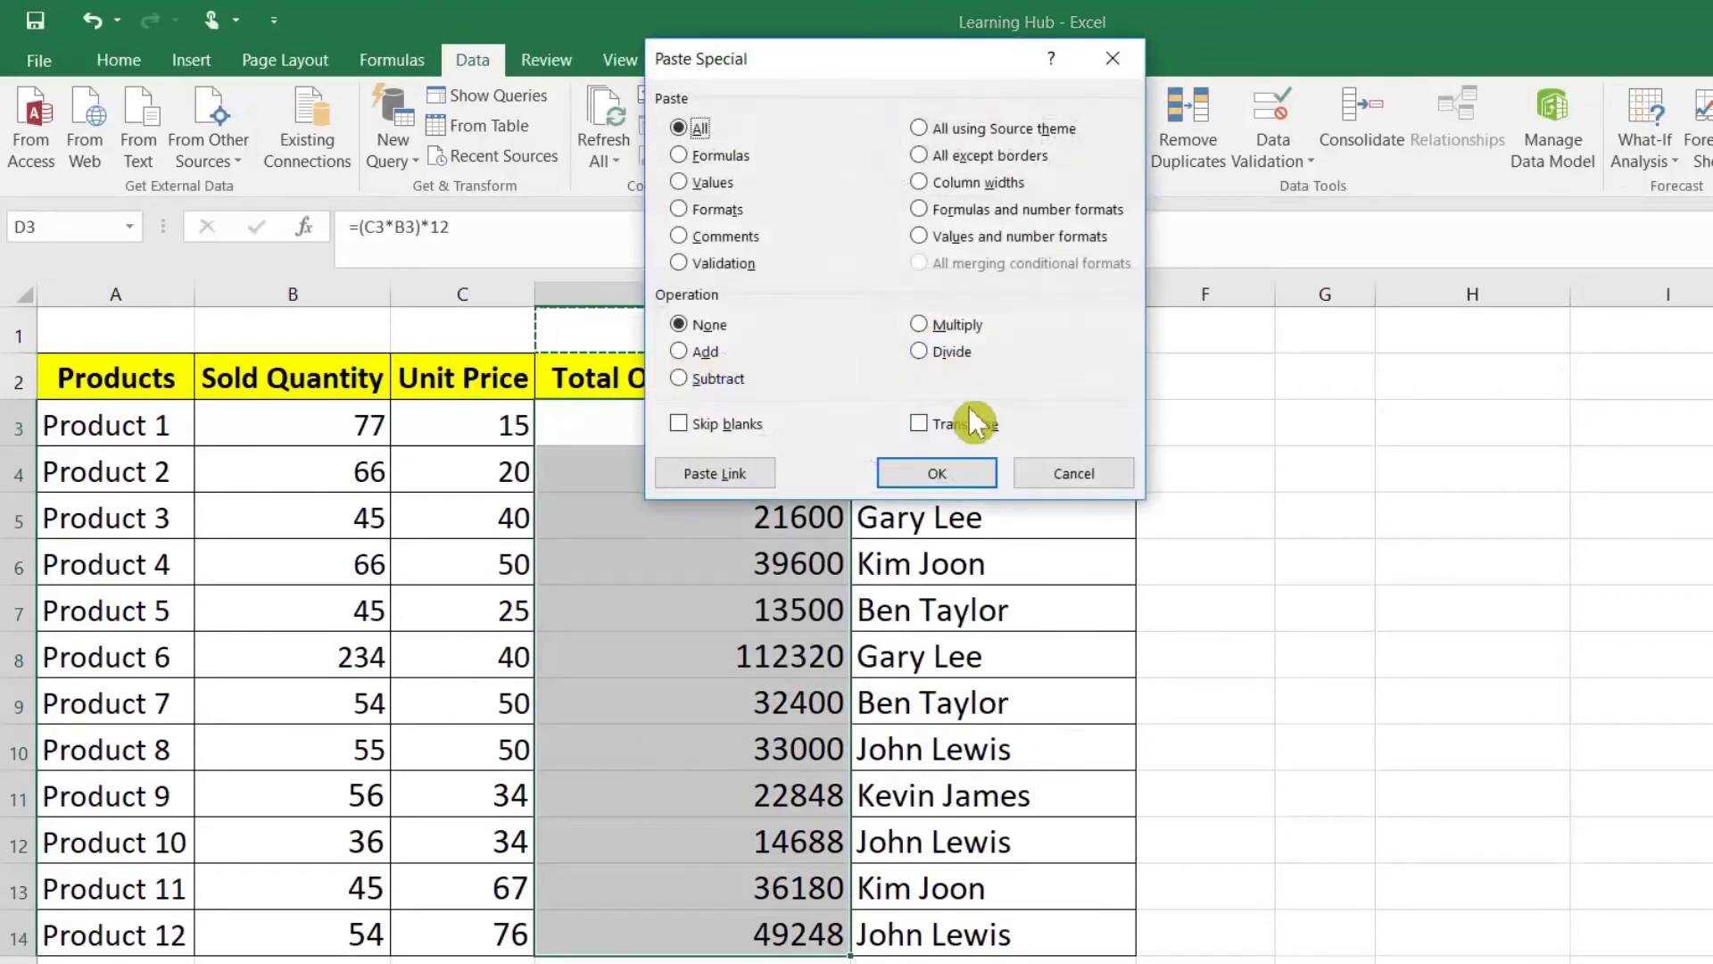
click(941, 354)
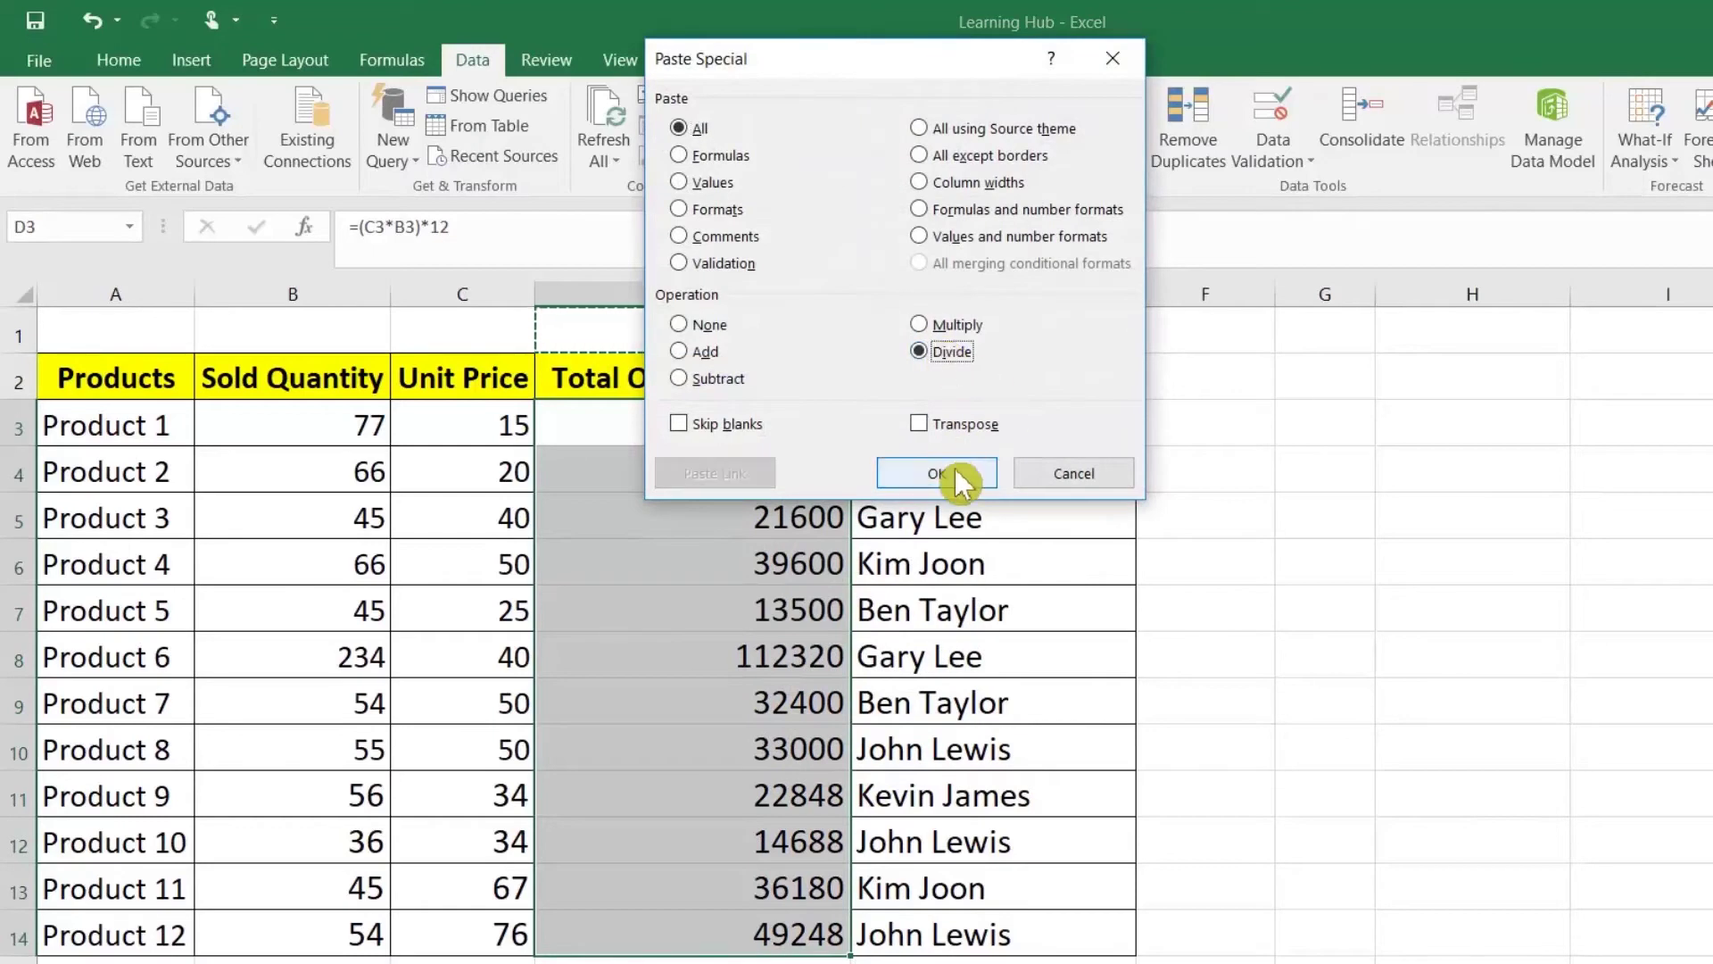
click(951, 475)
key(Escape)
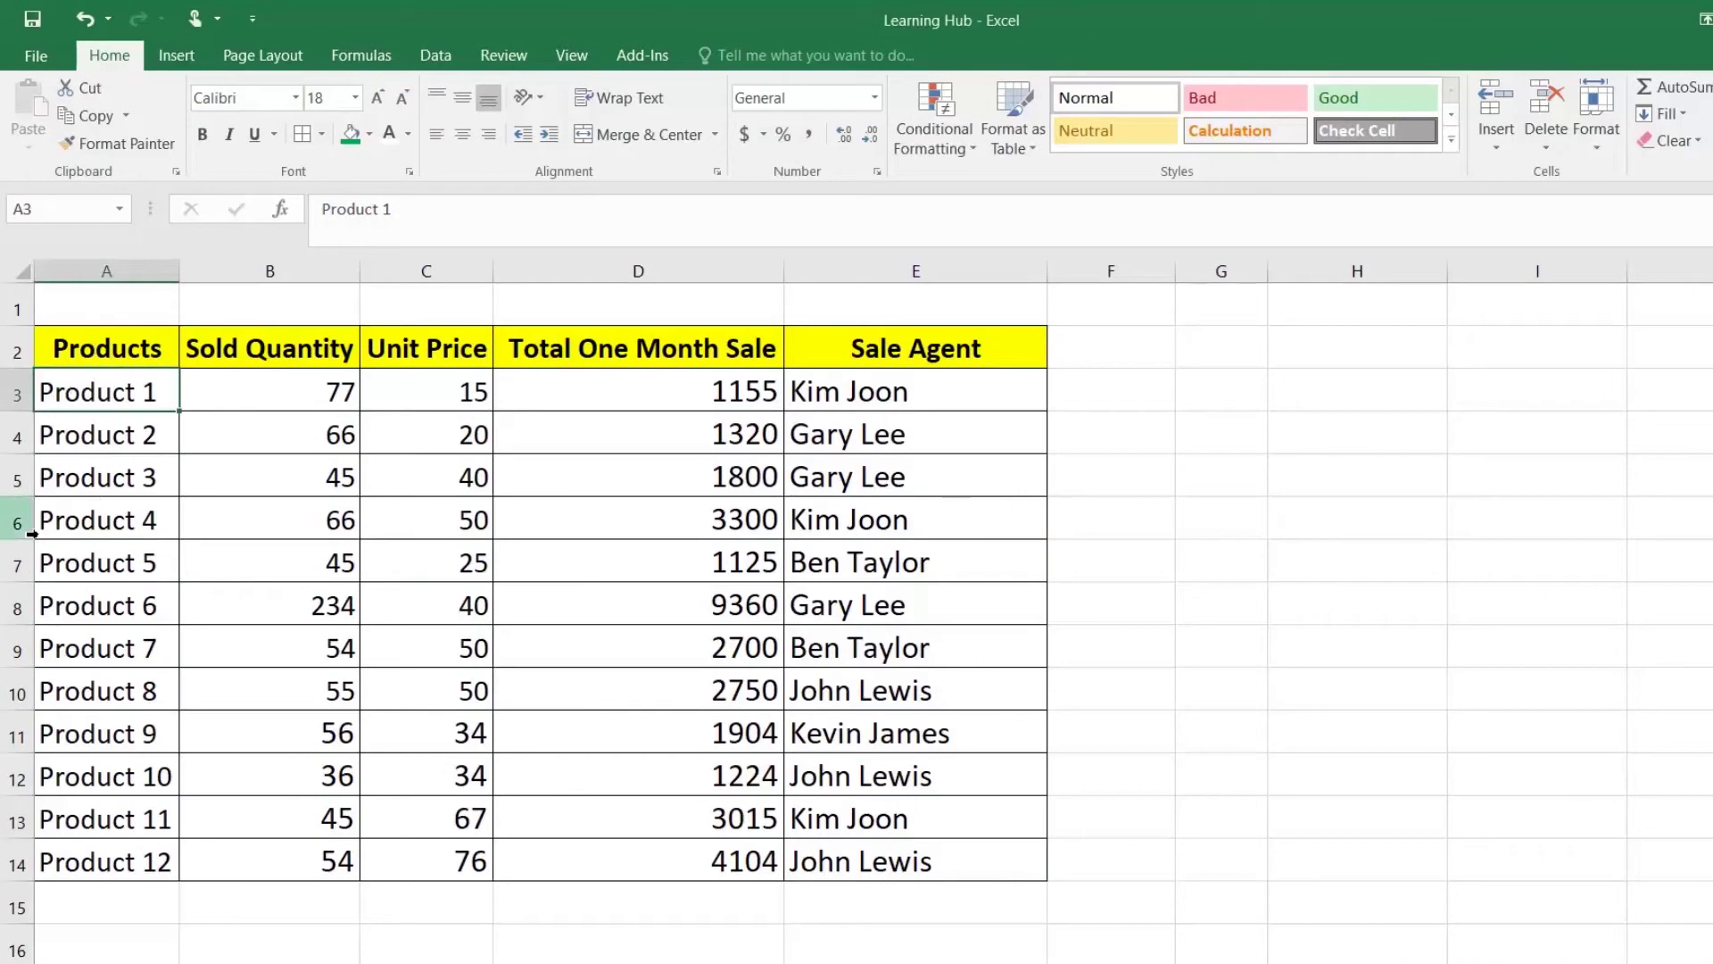
Step: Hide rows 5–8 (Products 3–6) and copy the table A2:E14
click(18, 486)
drag(17, 487, 18, 611)
right_click(128, 572)
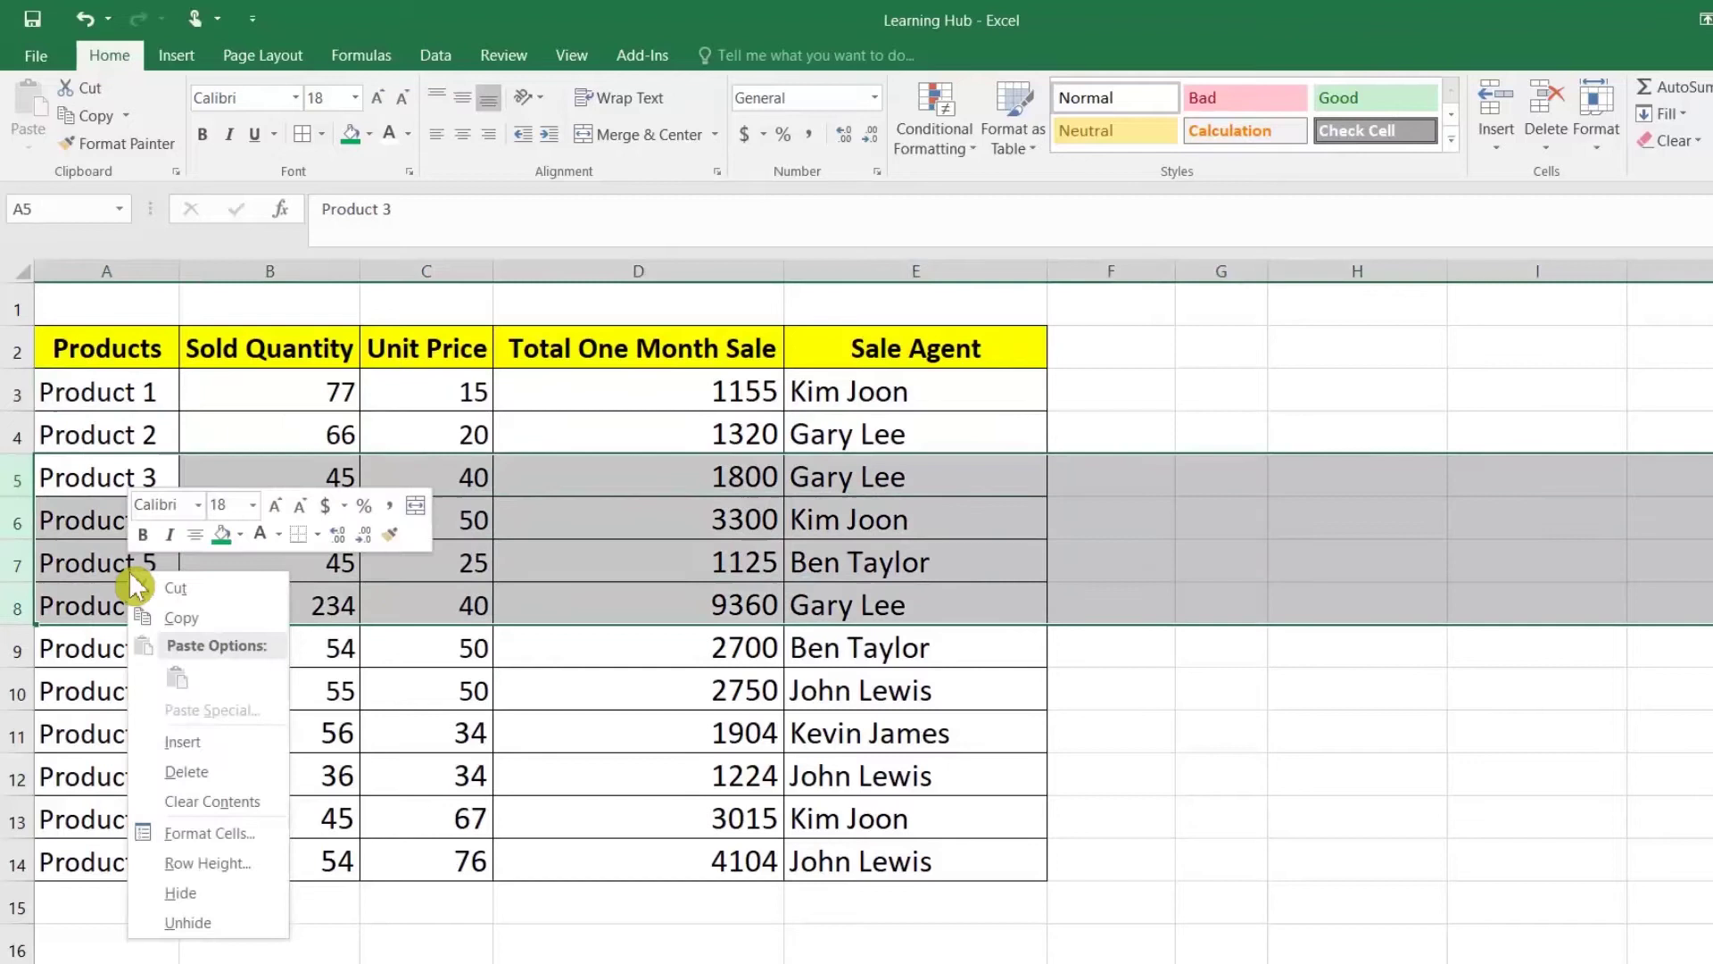
click(210, 897)
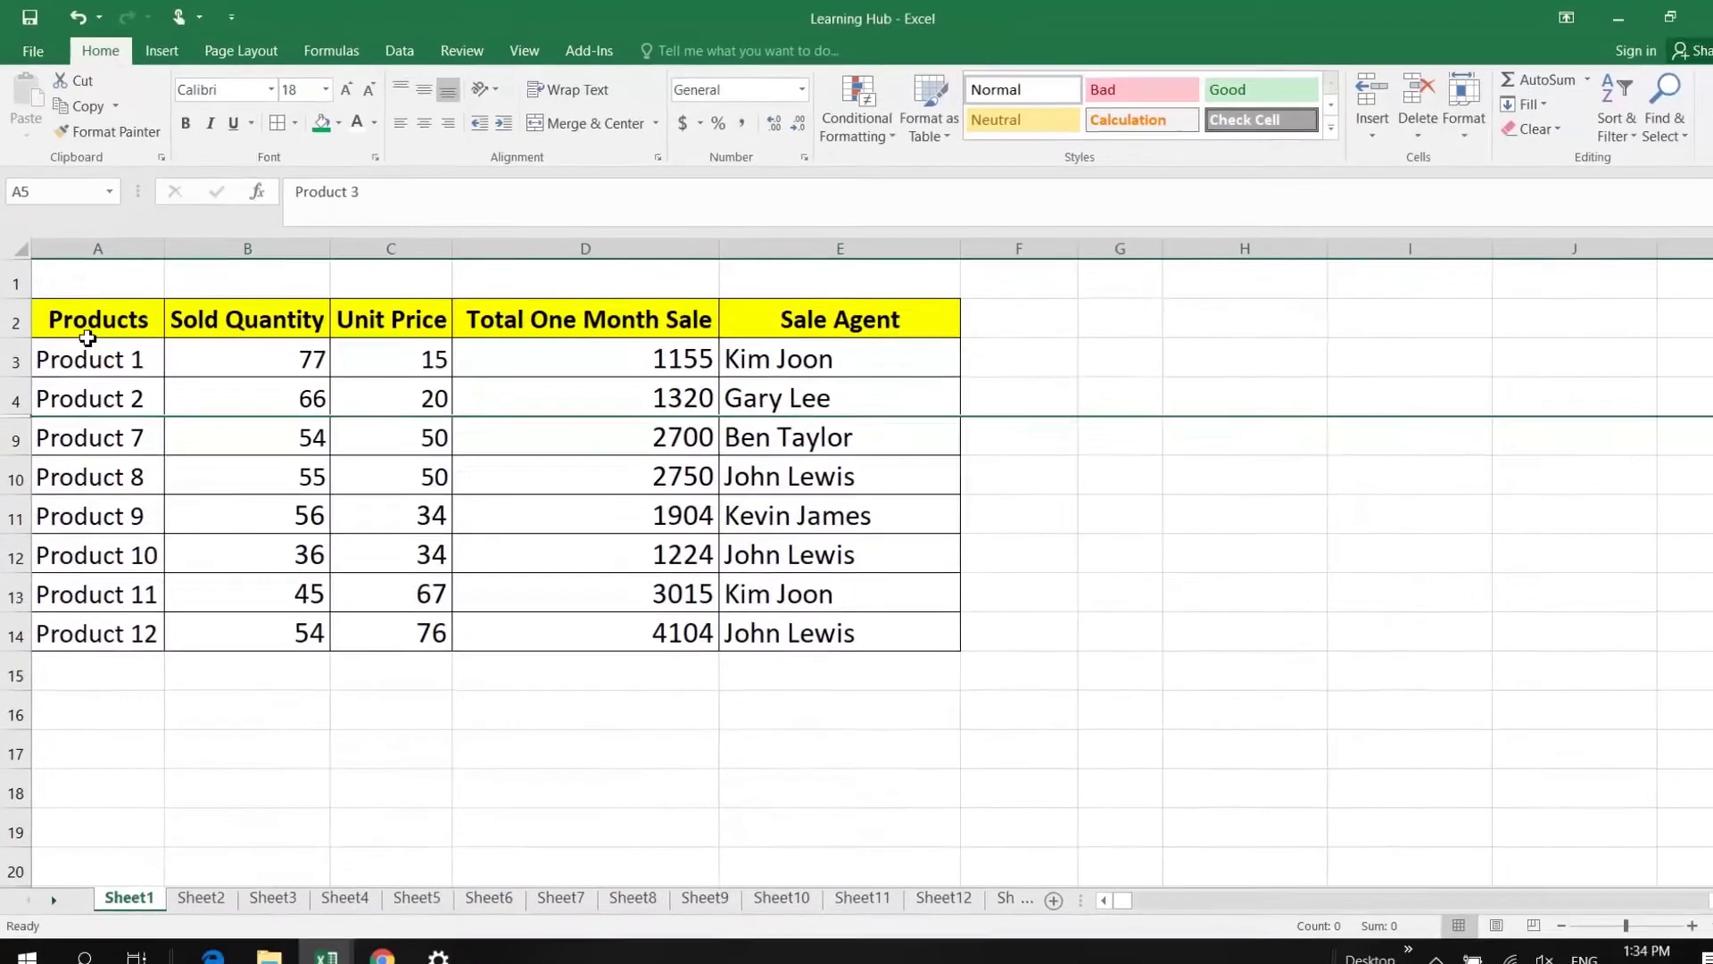
drag(109, 352, 871, 695)
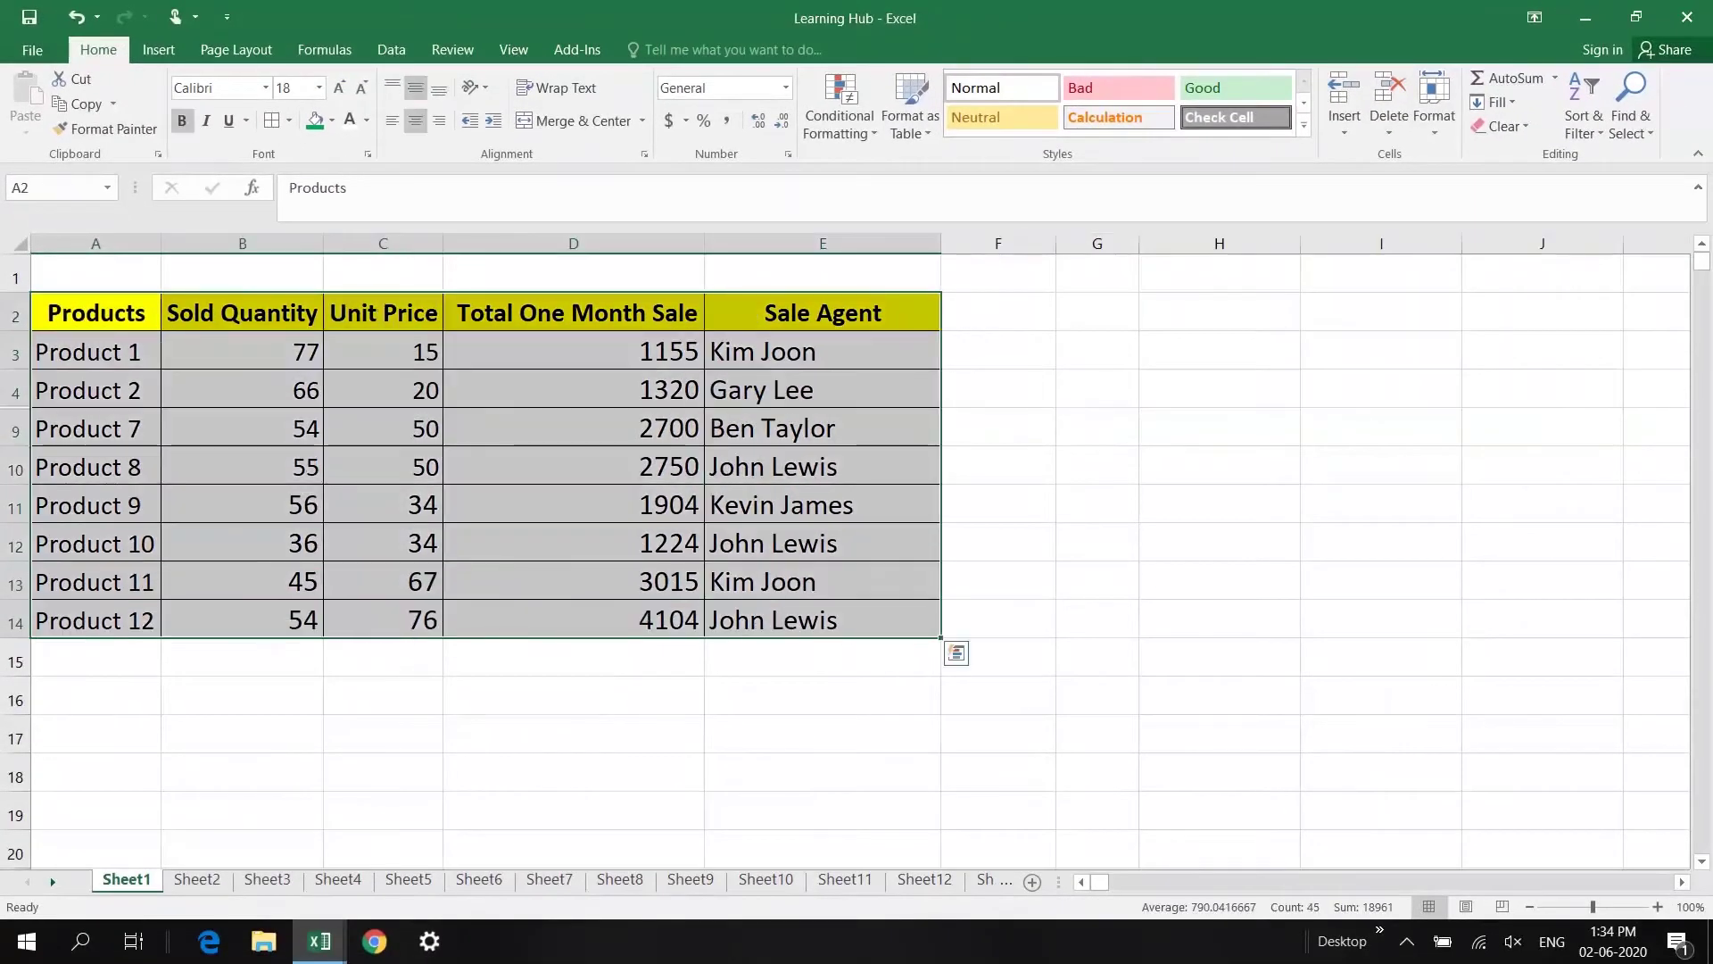
key(ctrl+c)
Step: Paste the copied table into Book1 at cell A4
mouse_move(348, 952)
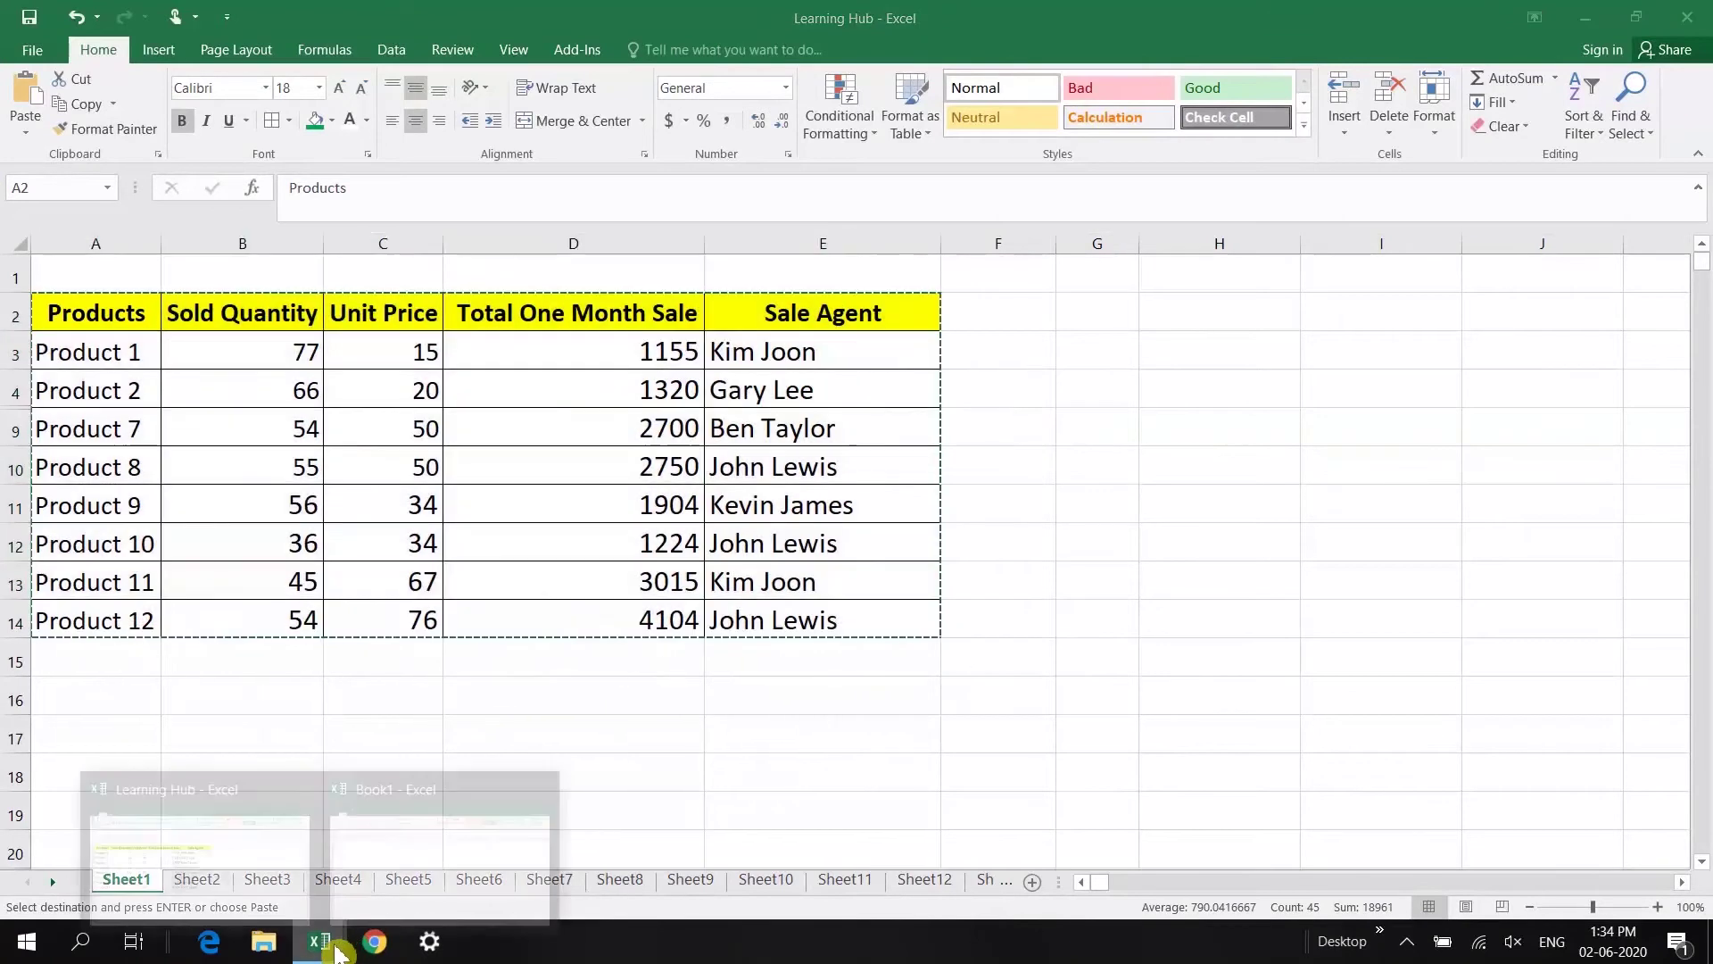
click(403, 752)
click(80, 333)
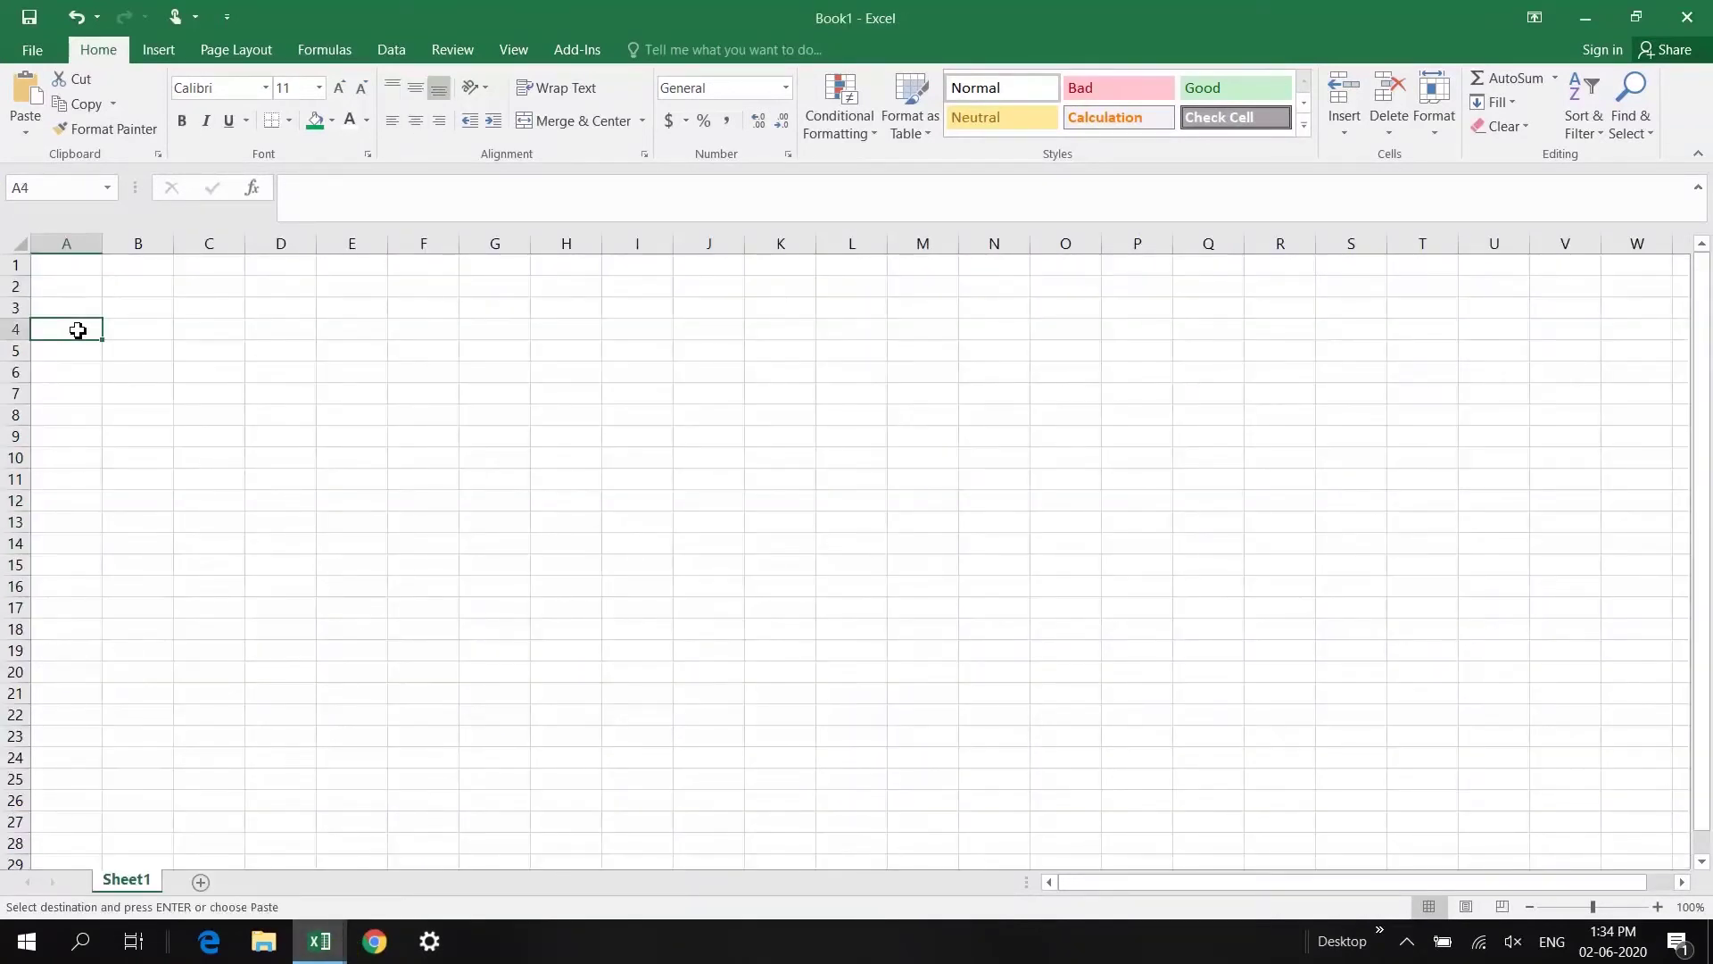
right_click(79, 333)
click(115, 427)
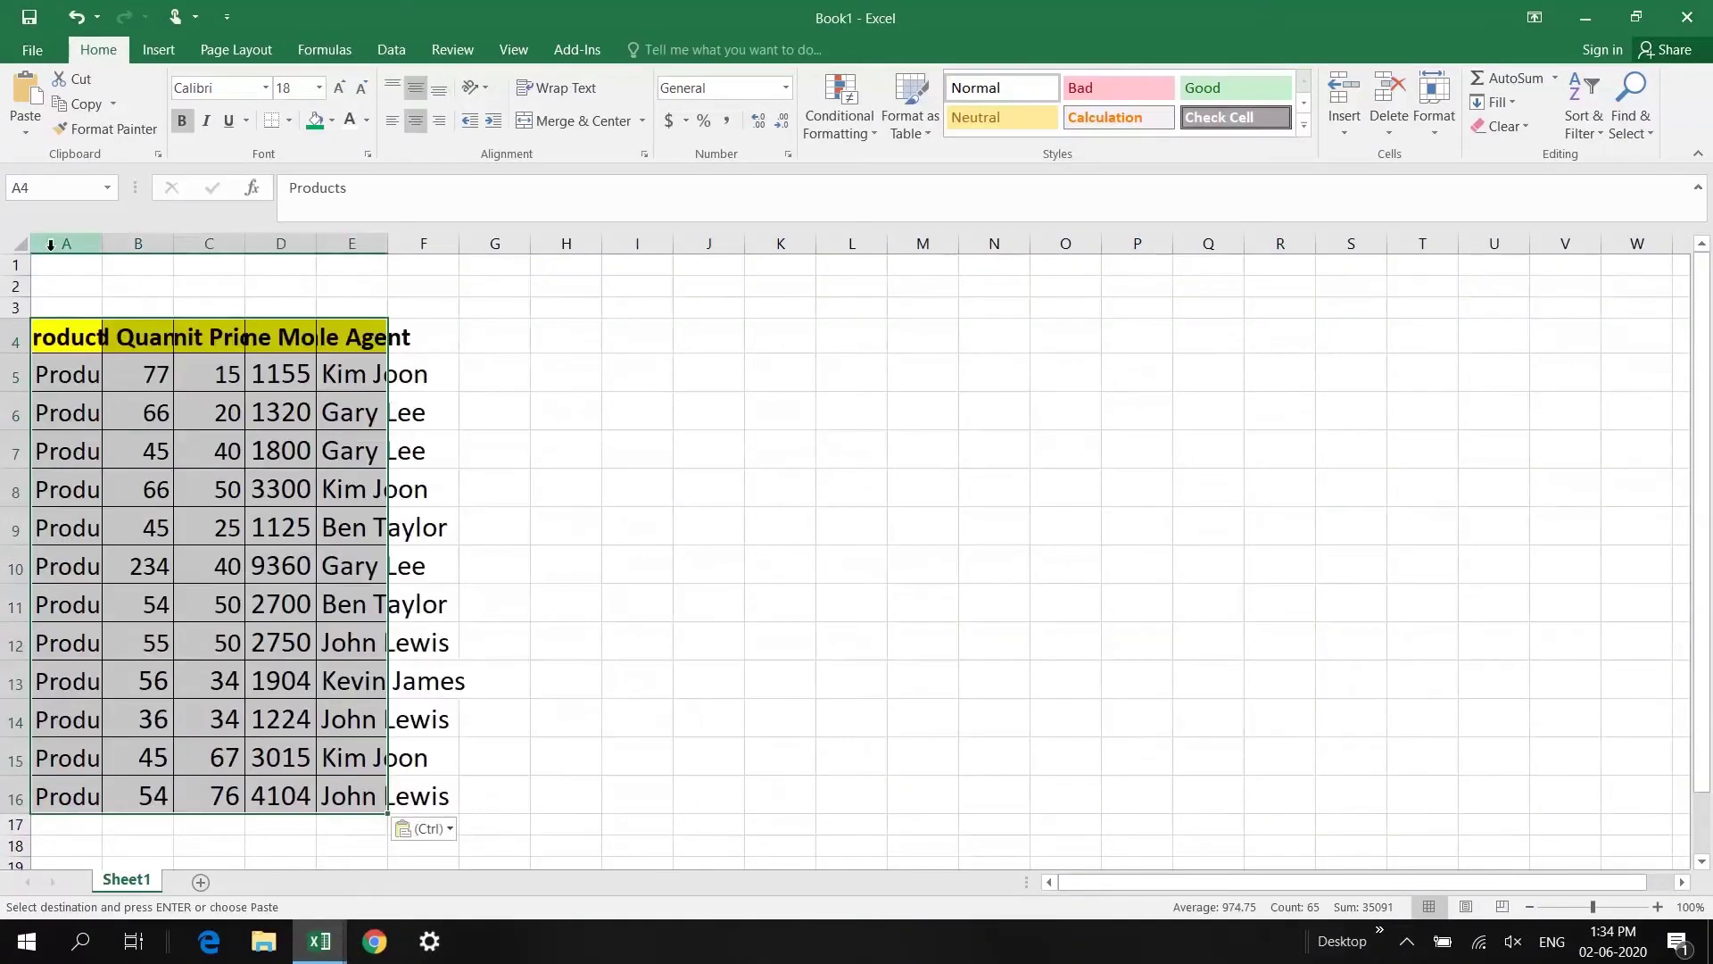
Step: Autofit all Book1 columns, confirm Product 3 is included, and reselect Learning Hub's A2:E14
click(27, 244)
double_click(100, 246)
click(204, 478)
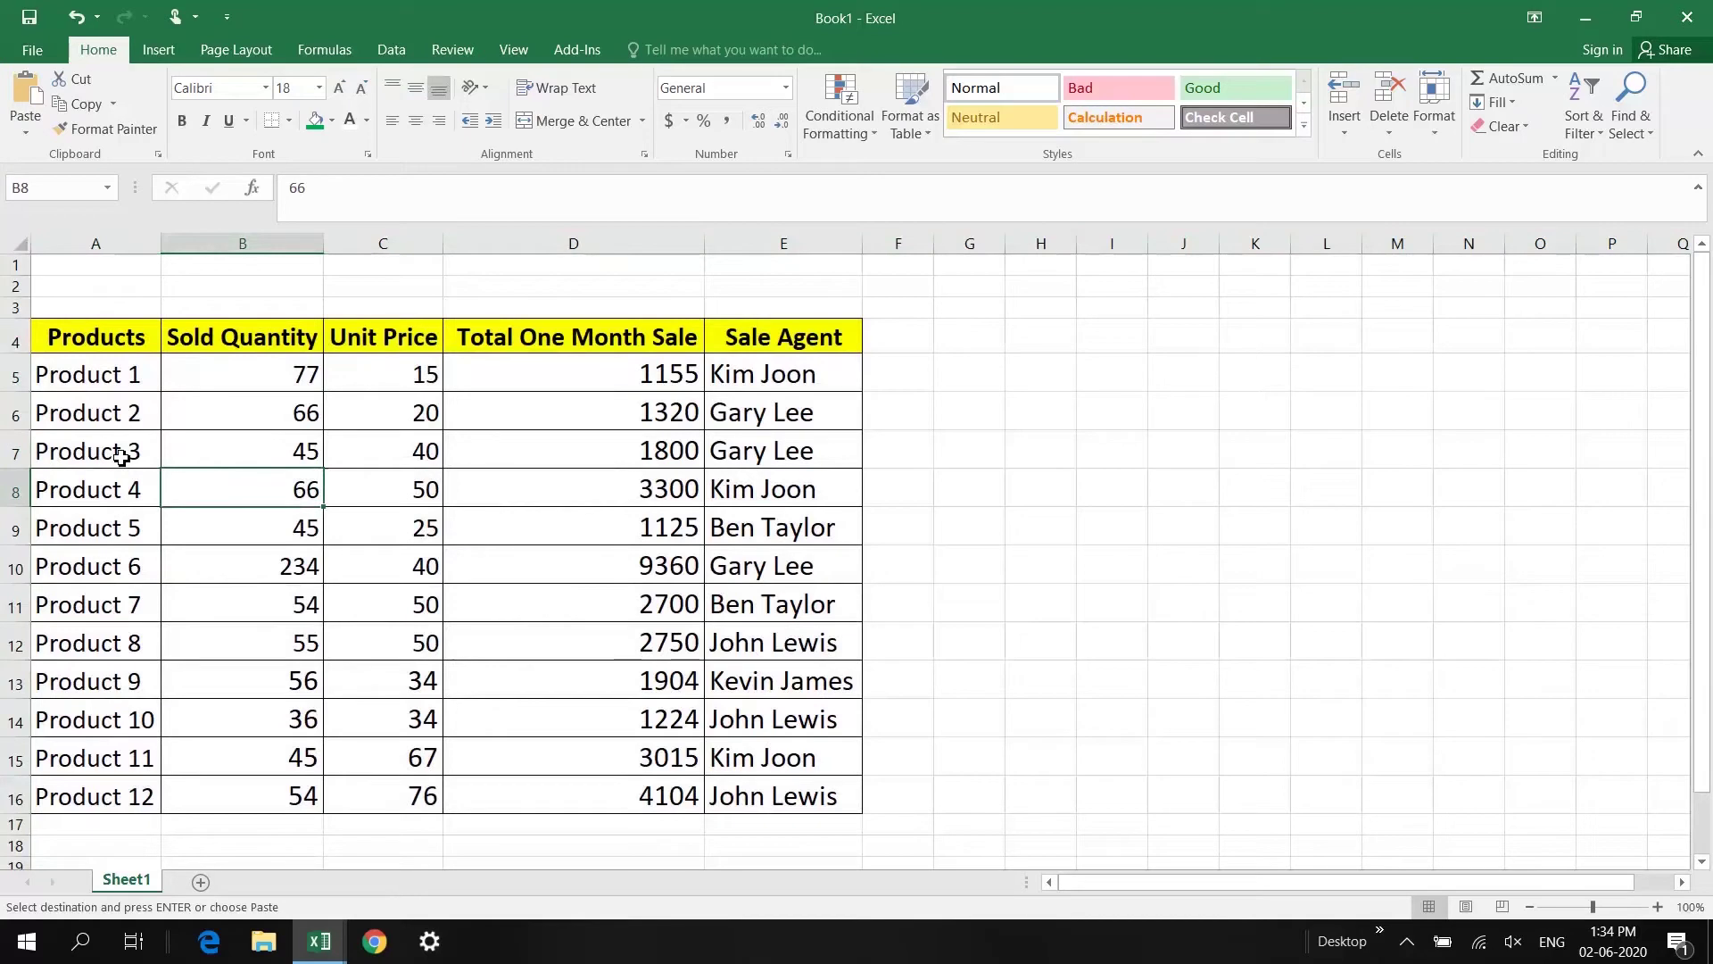
click(121, 453)
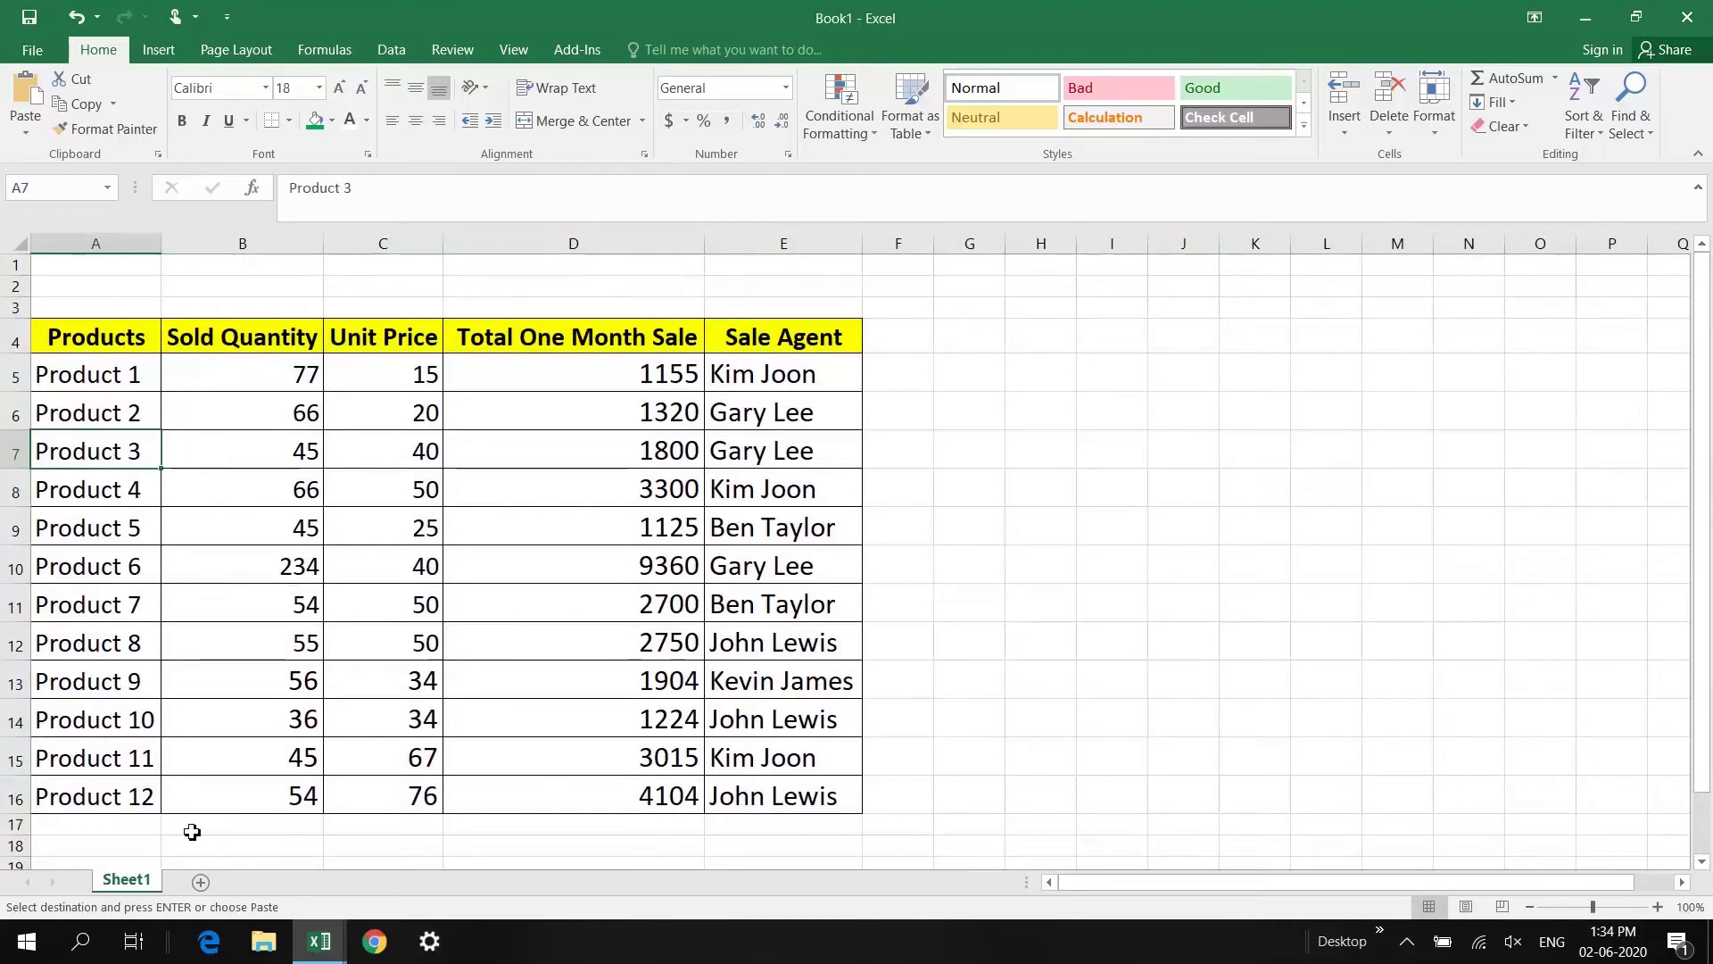
key(ctrl+a)
key(ctrl+c)
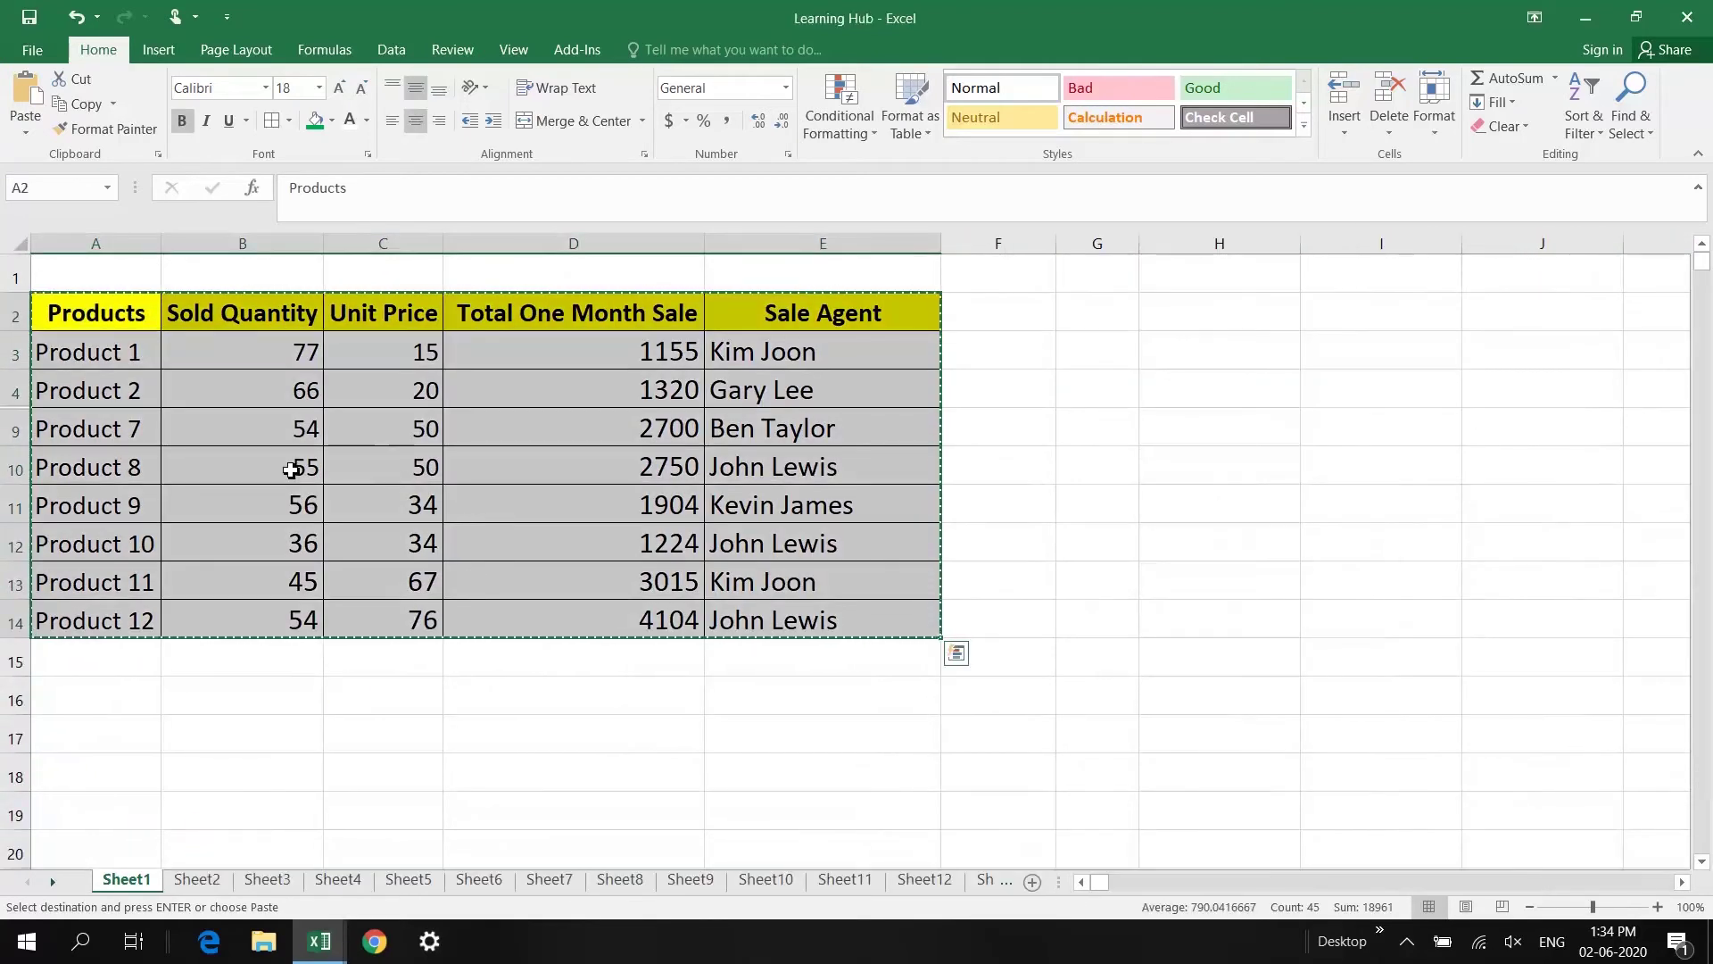
key(Escape)
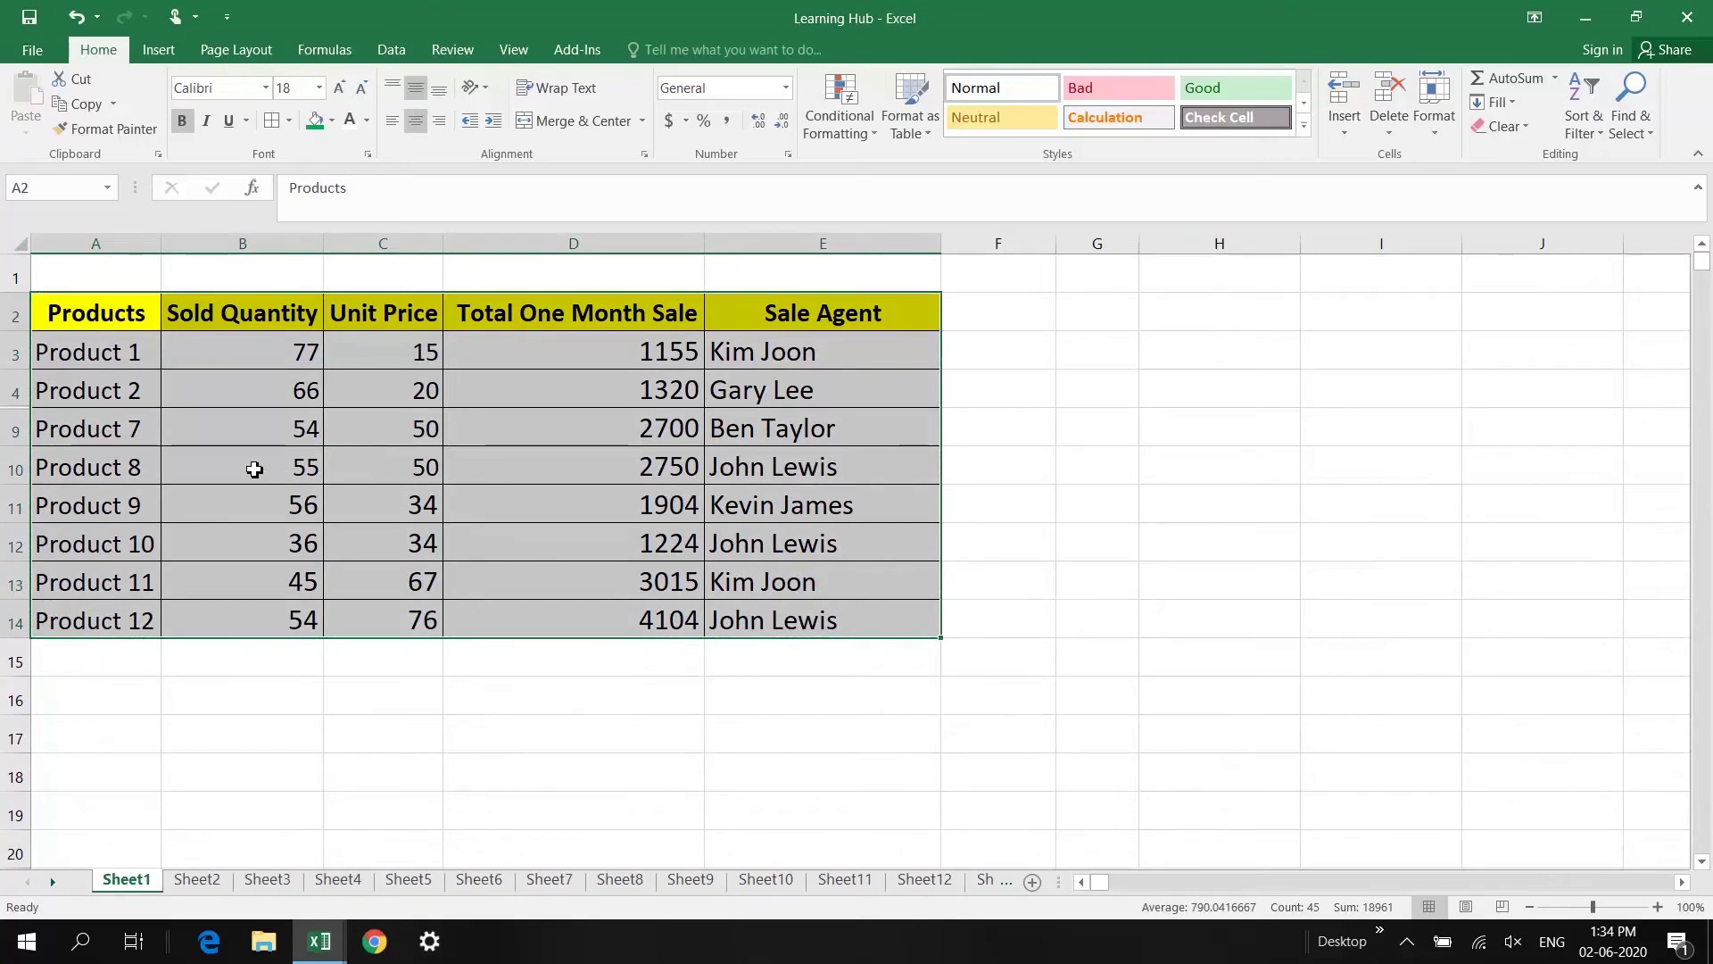
drag(83, 326, 876, 616)
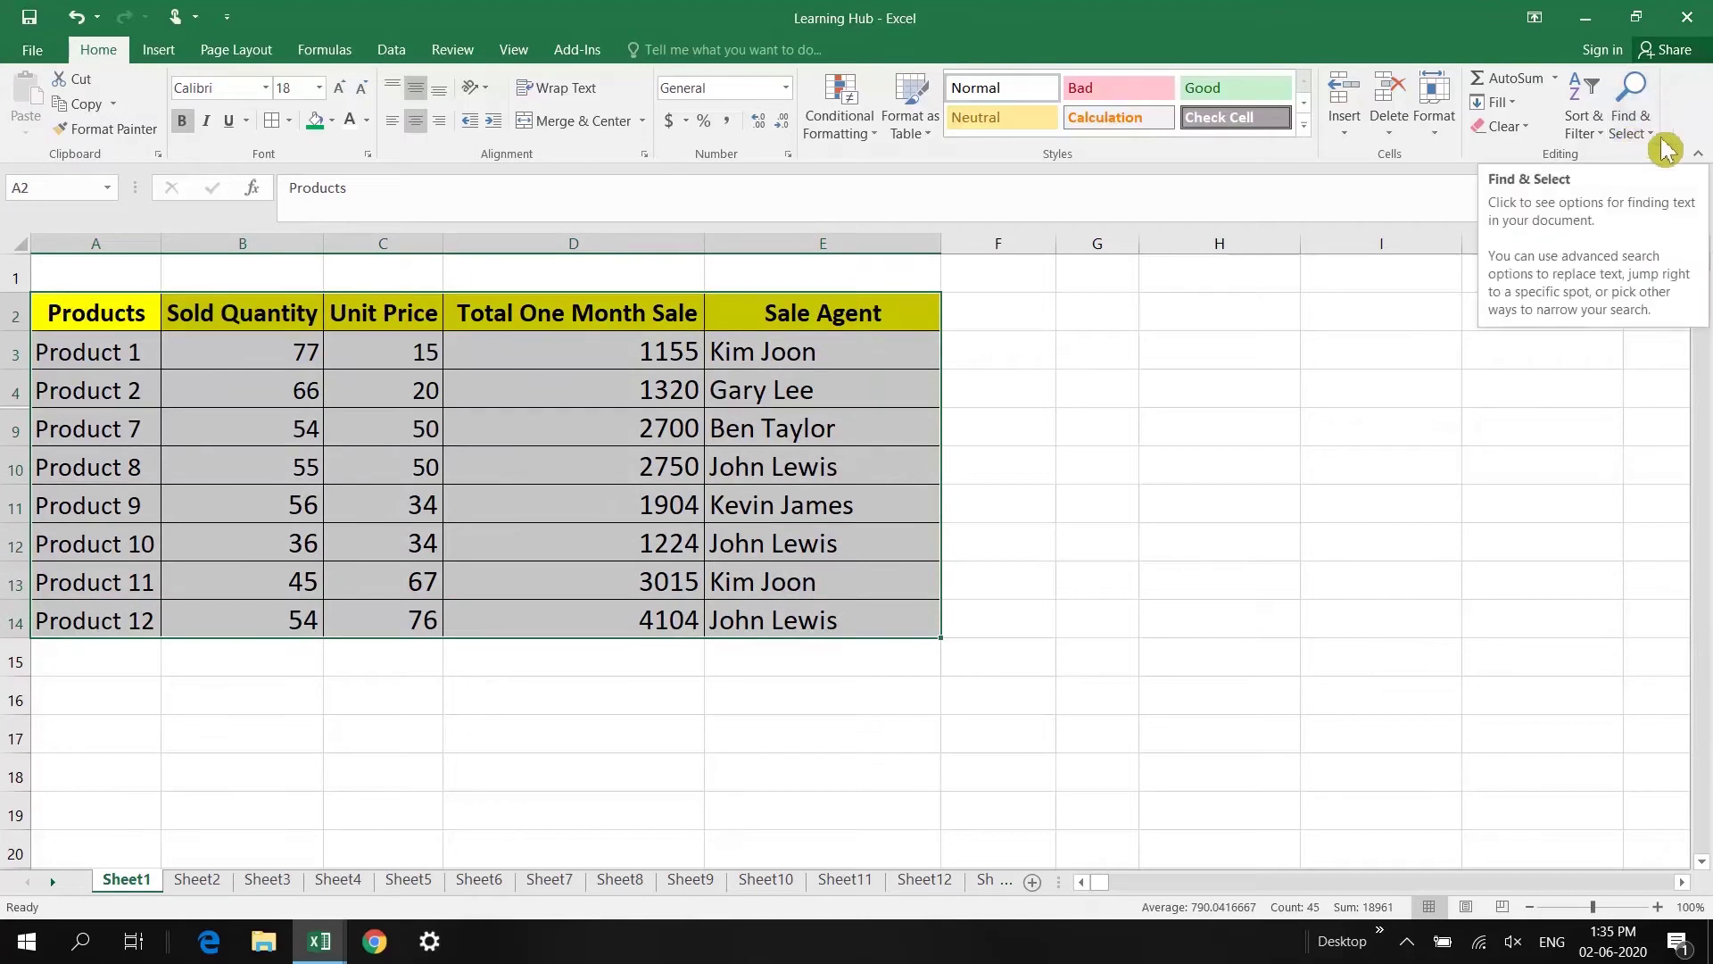
Step: Select only the visible cells of the filtered Products table with Go To Special
click(1649, 138)
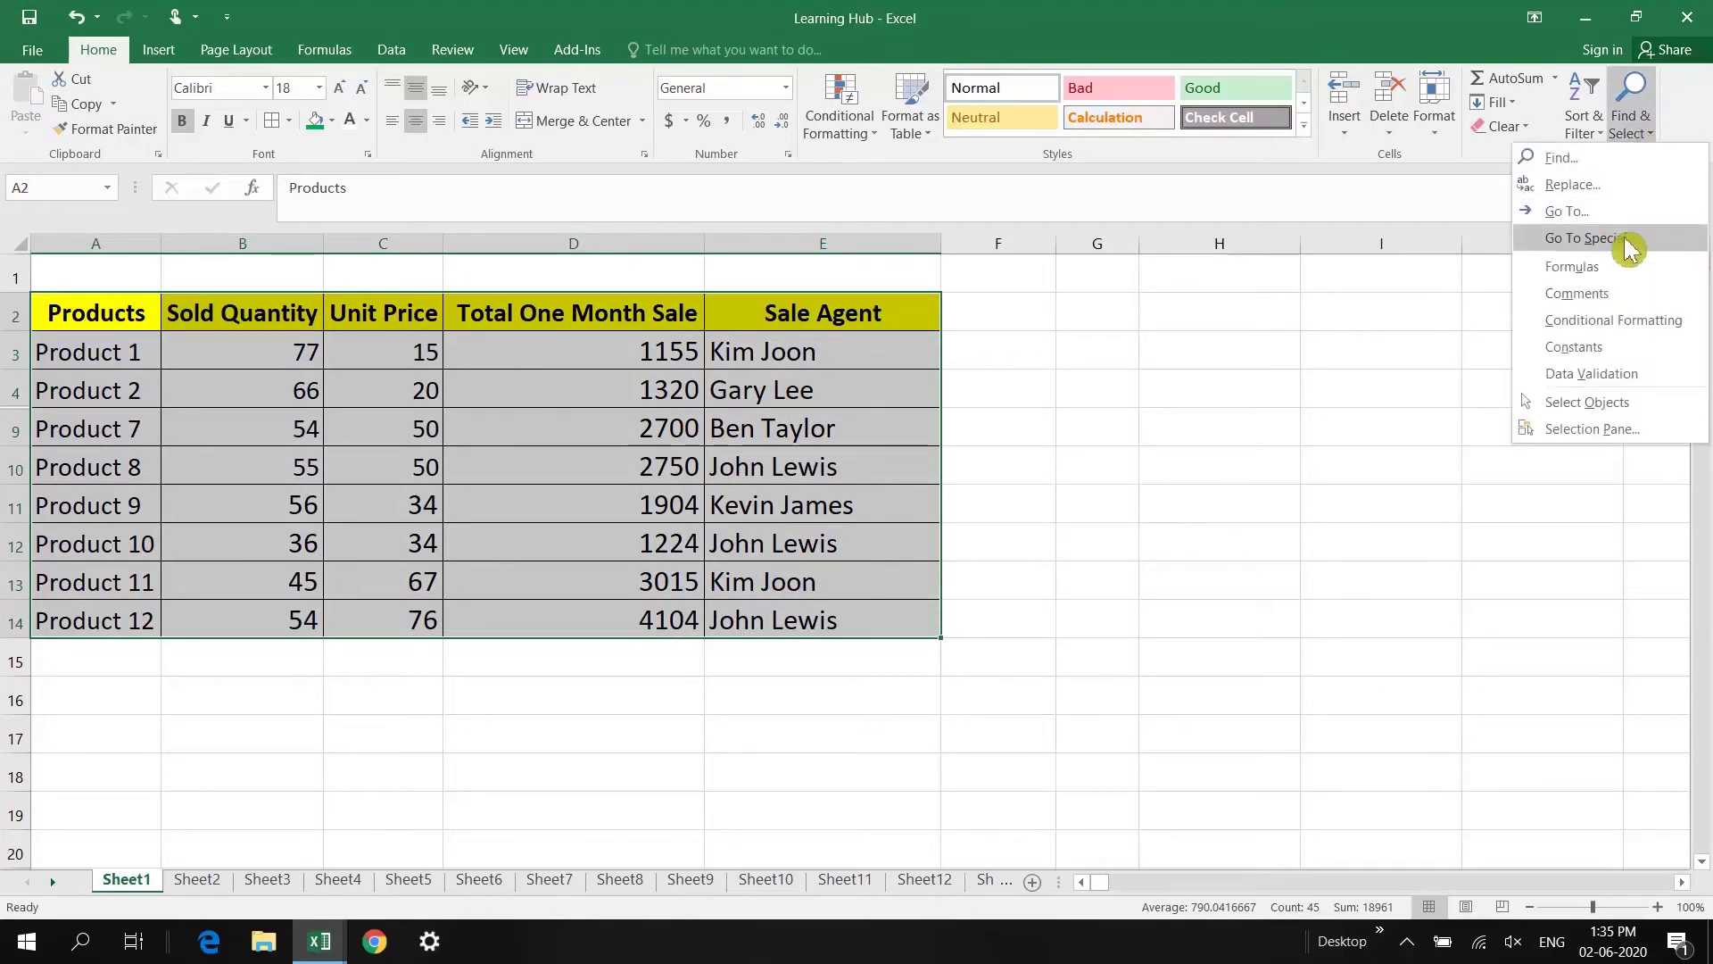
click(1561, 216)
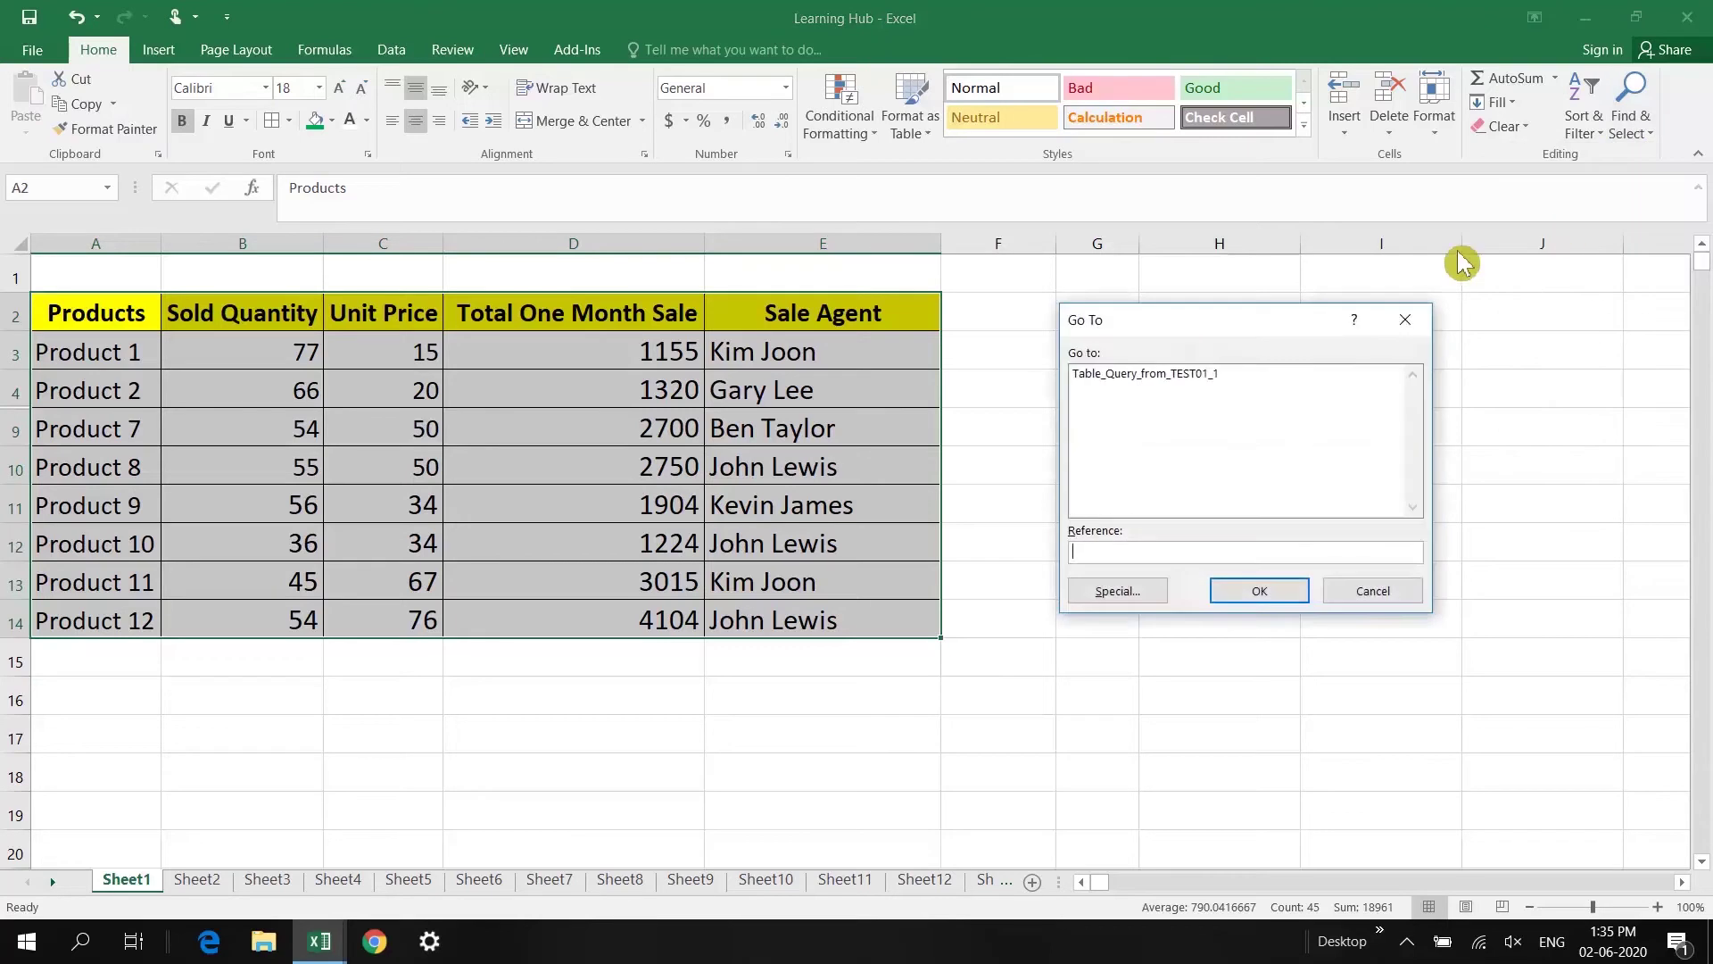
click(1117, 593)
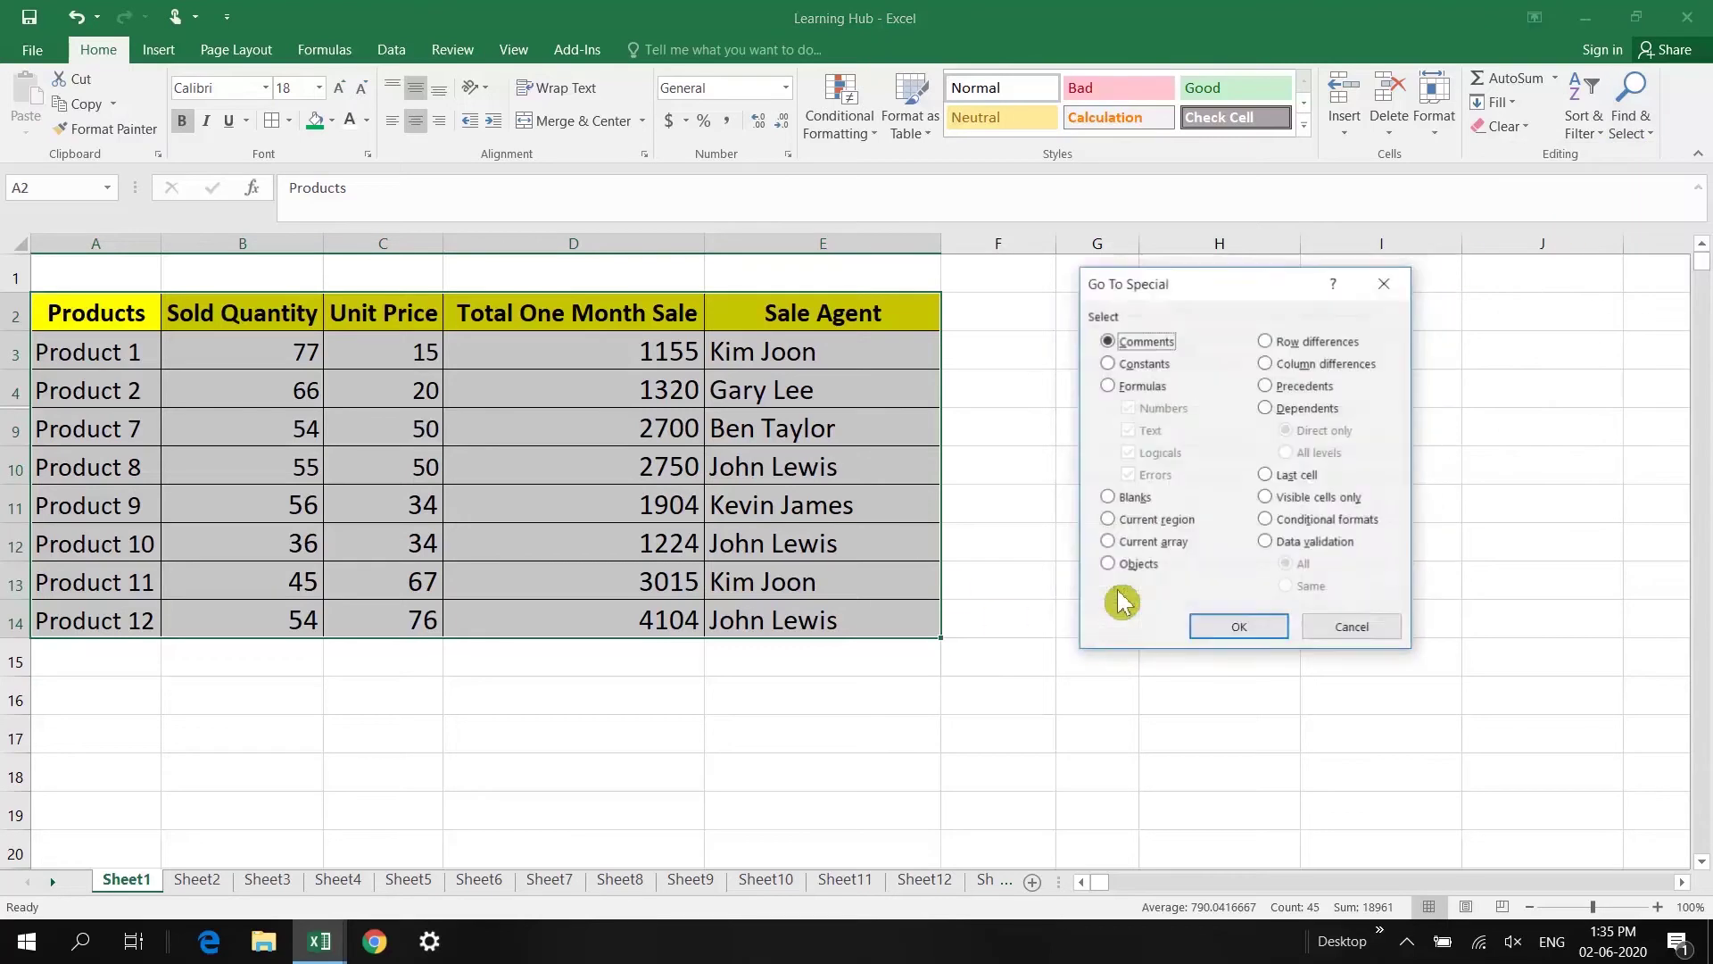
click(1292, 500)
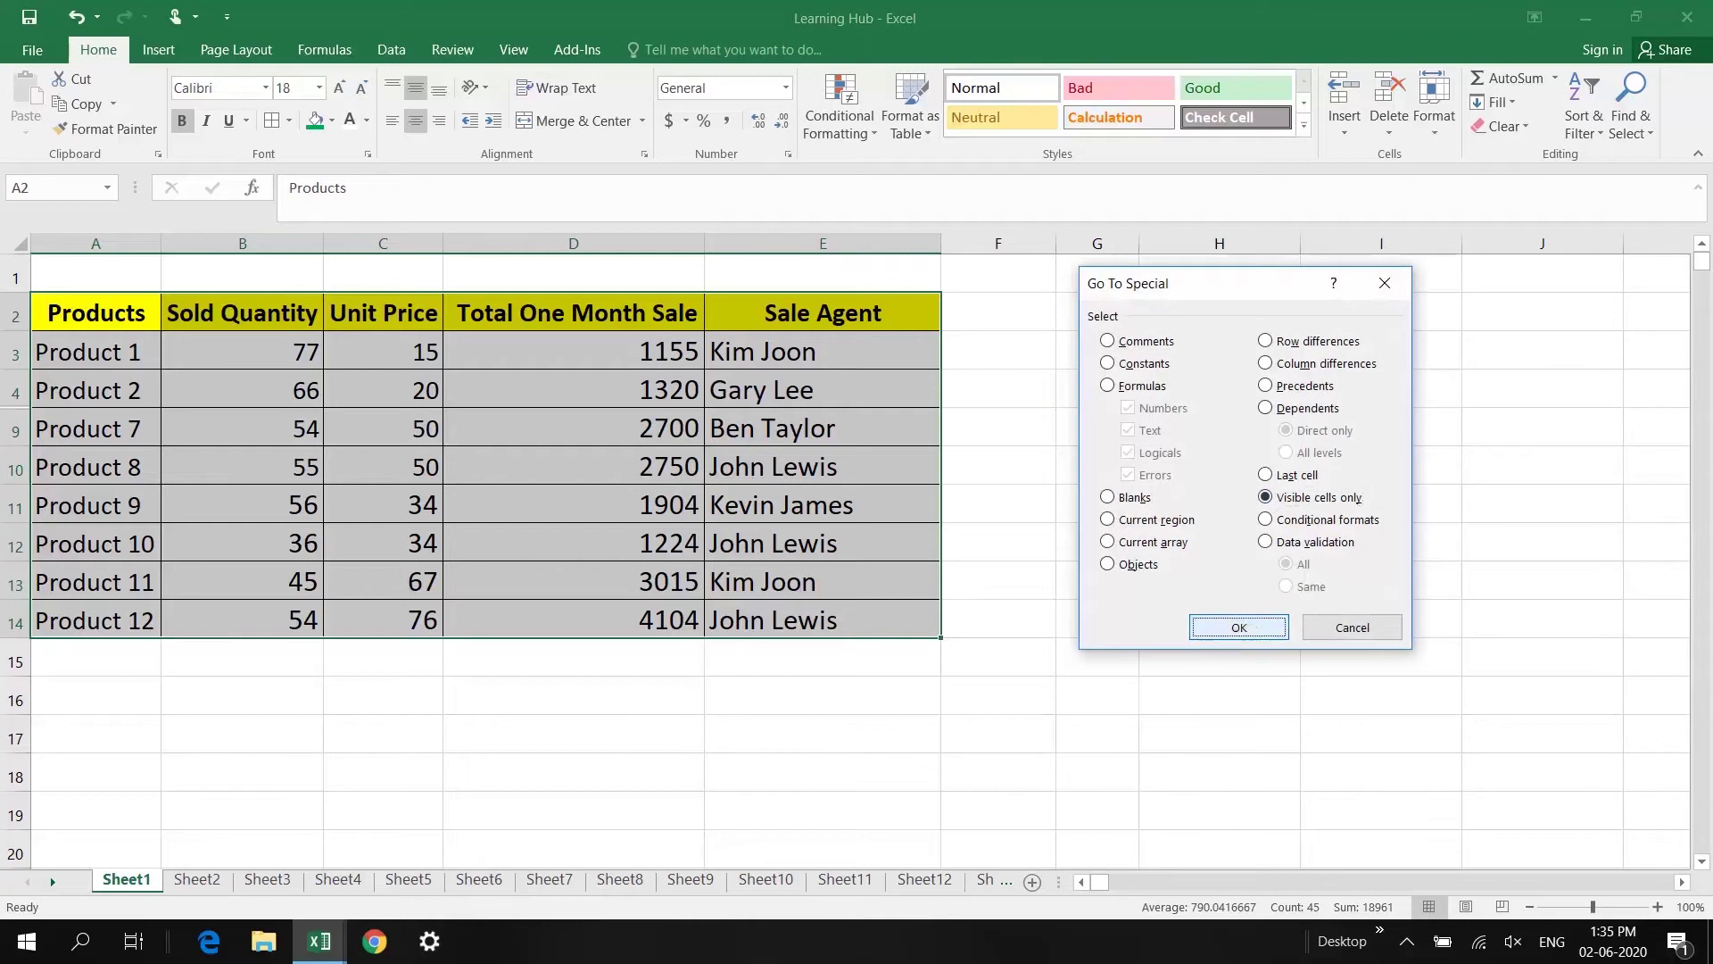
click(1278, 628)
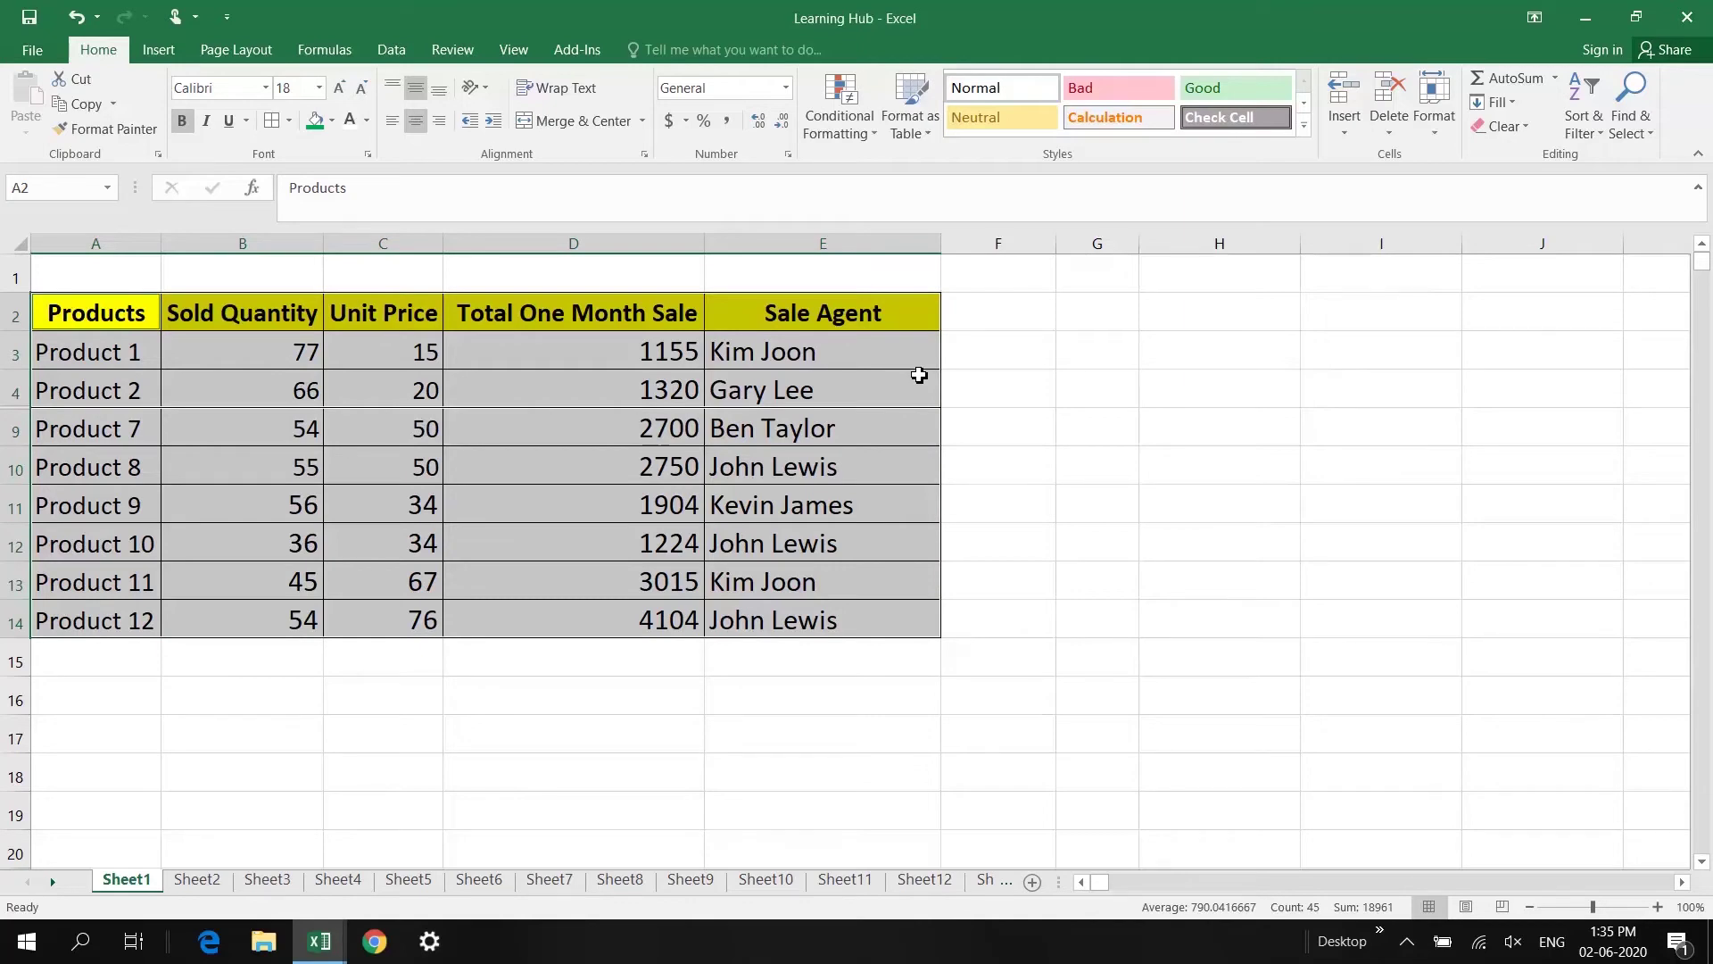
Step: Recheck the Go To Special options, then copy the visible table cells
key(ctrl+g)
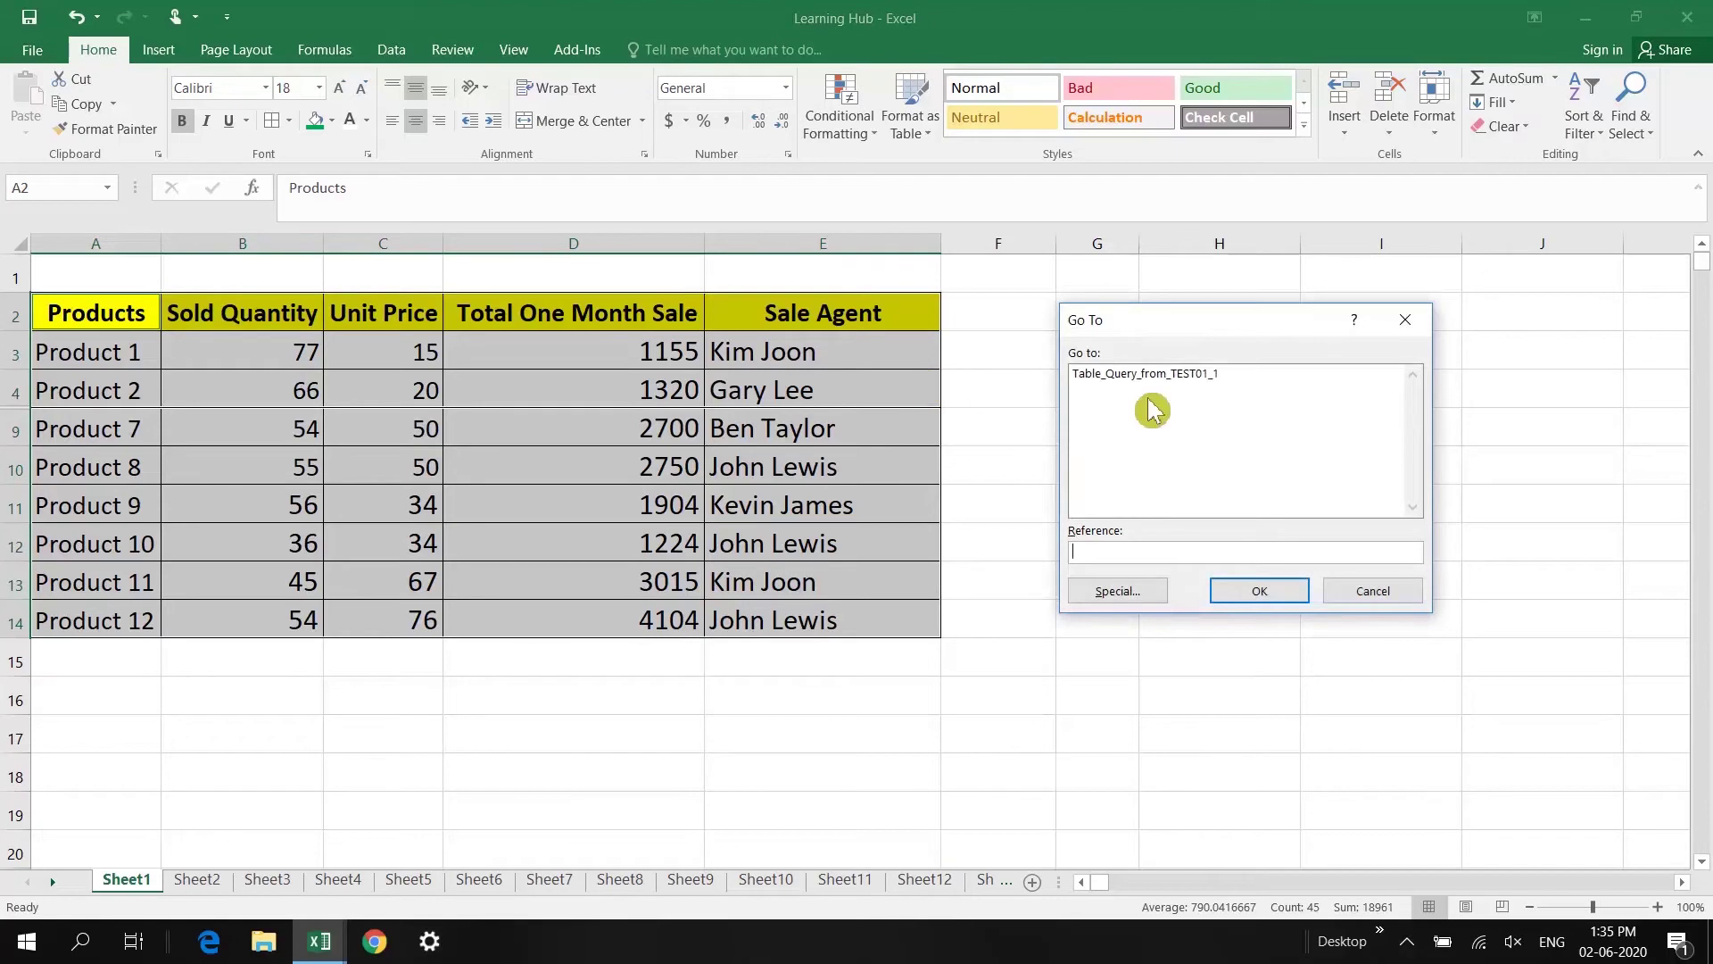
click(1126, 592)
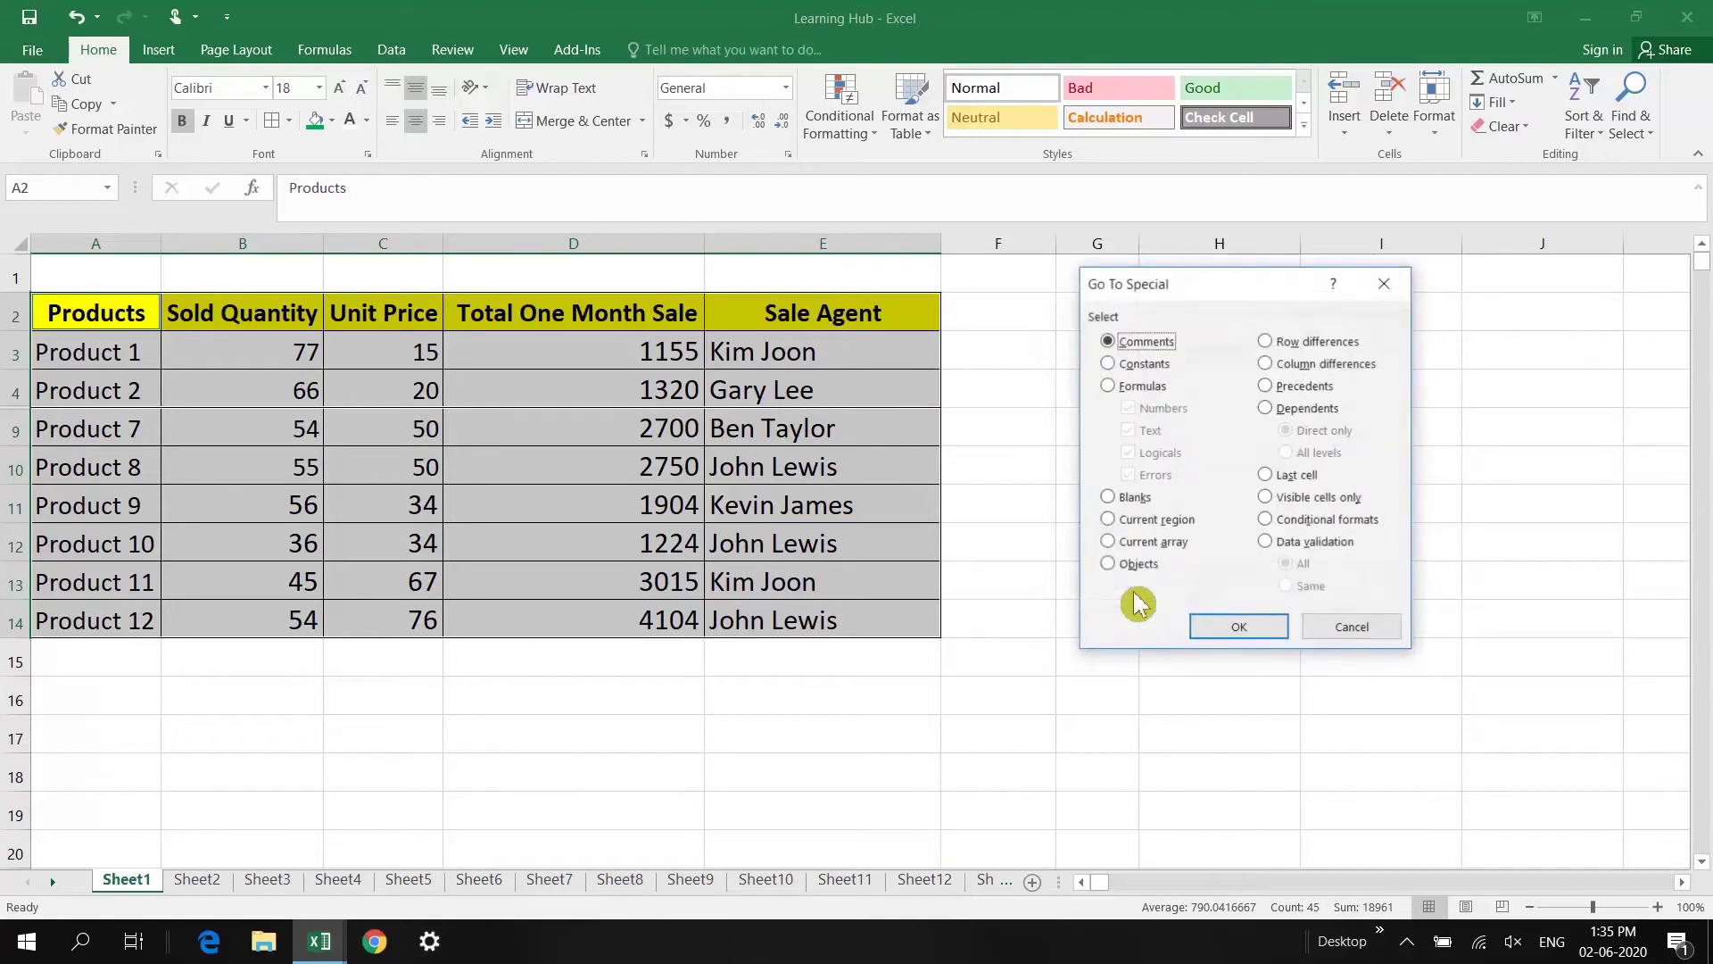
click(1342, 624)
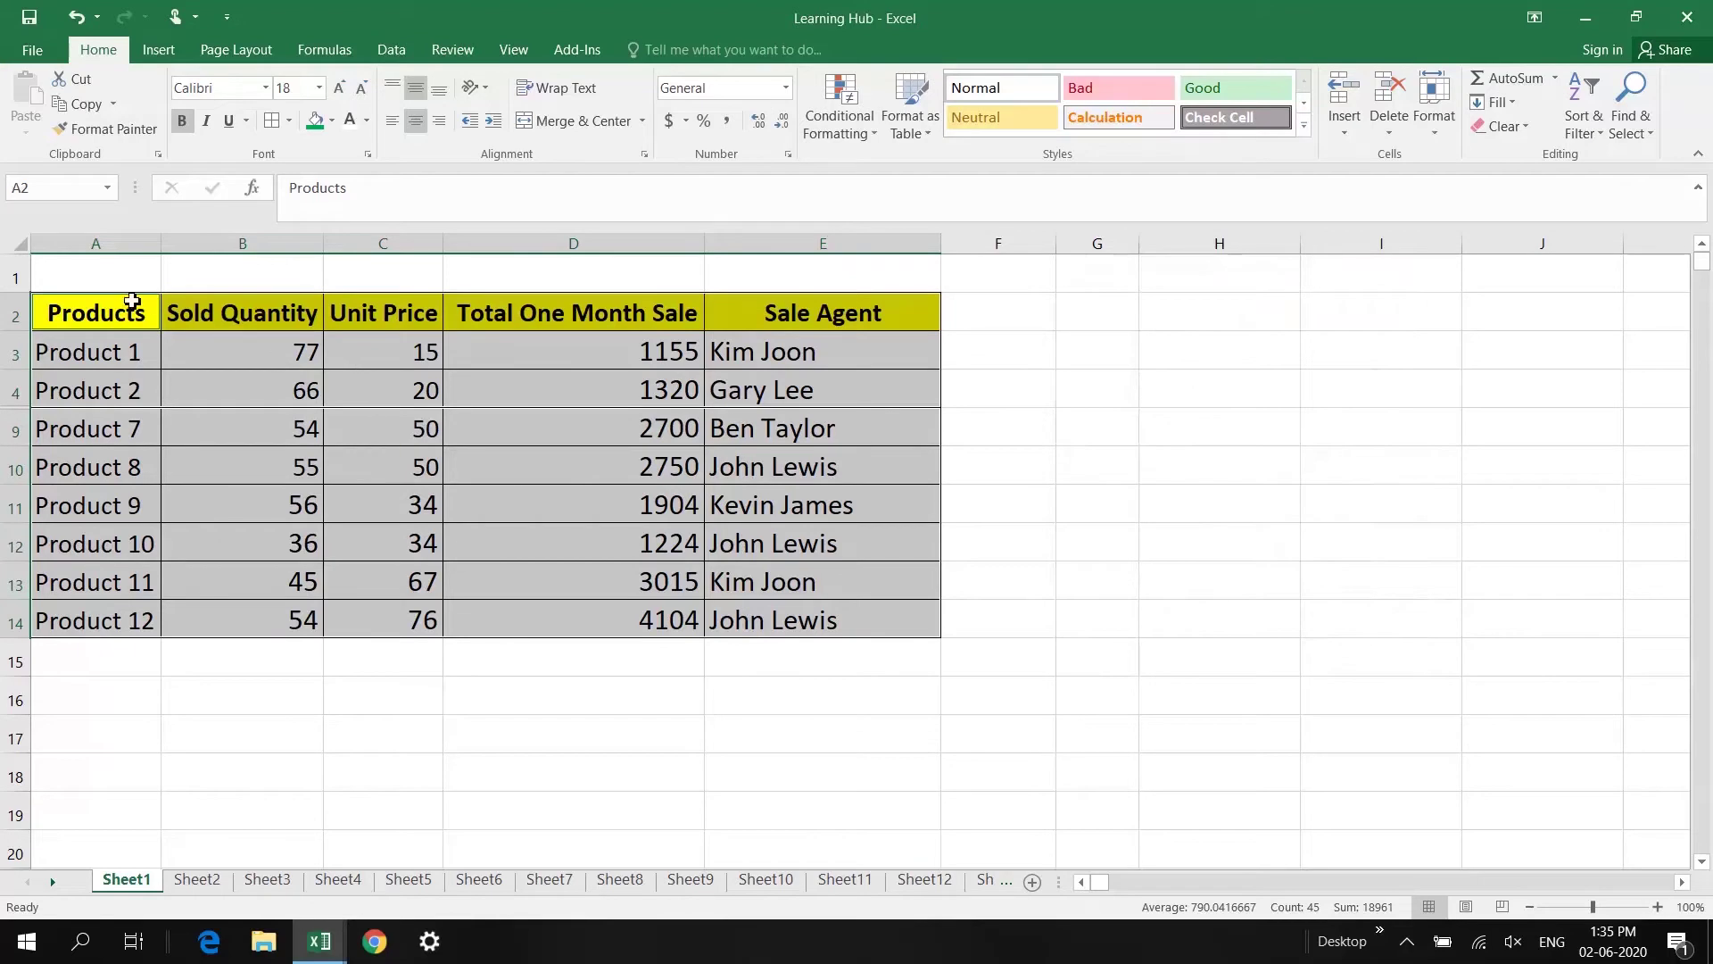
key(ctrl+c)
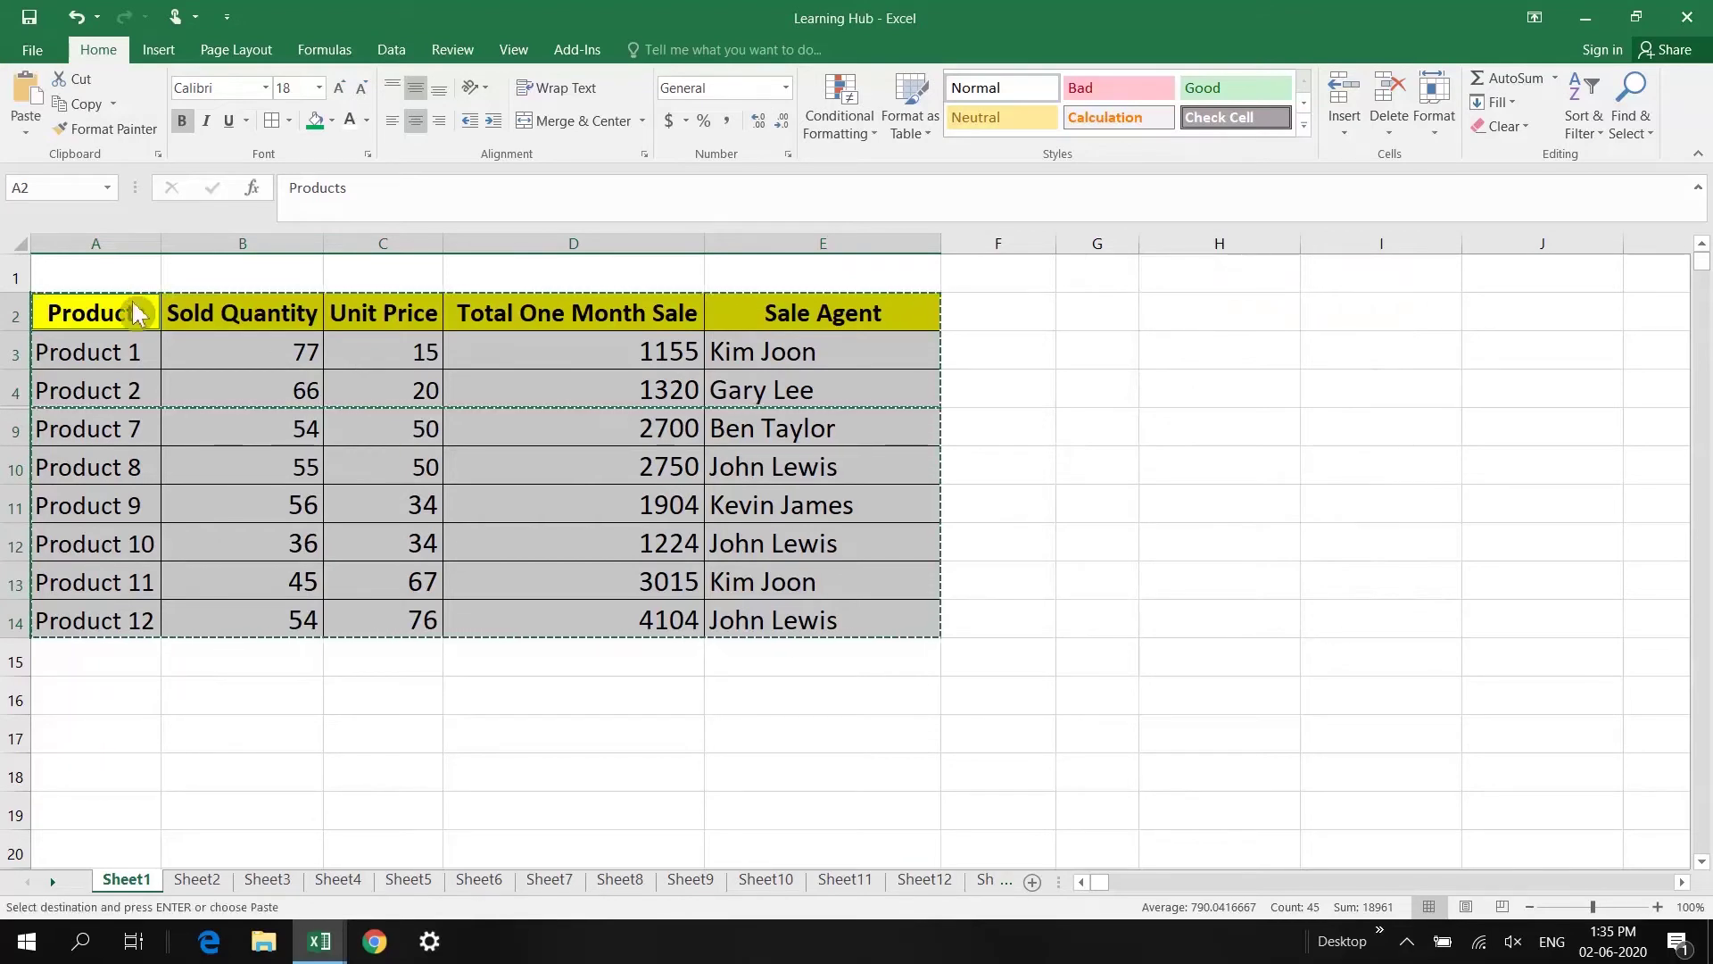
Step: In Book1, add a new Sheet2 and paste the visible Products rows at A4
key(alt+Tab)
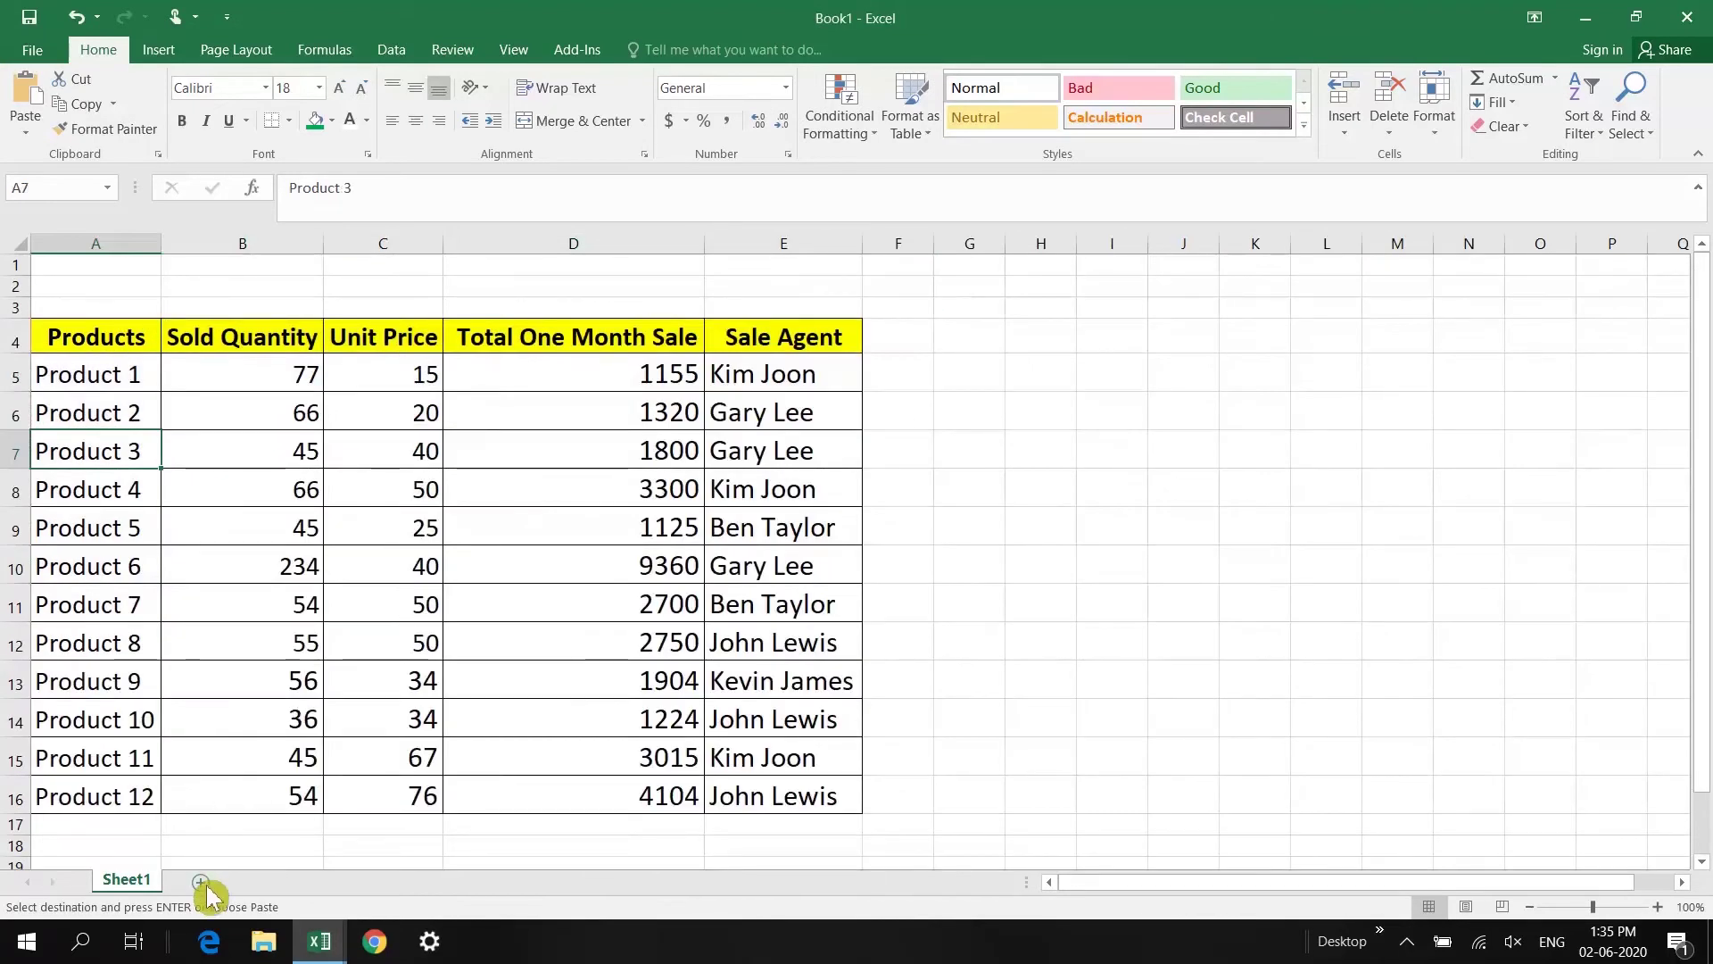
click(200, 882)
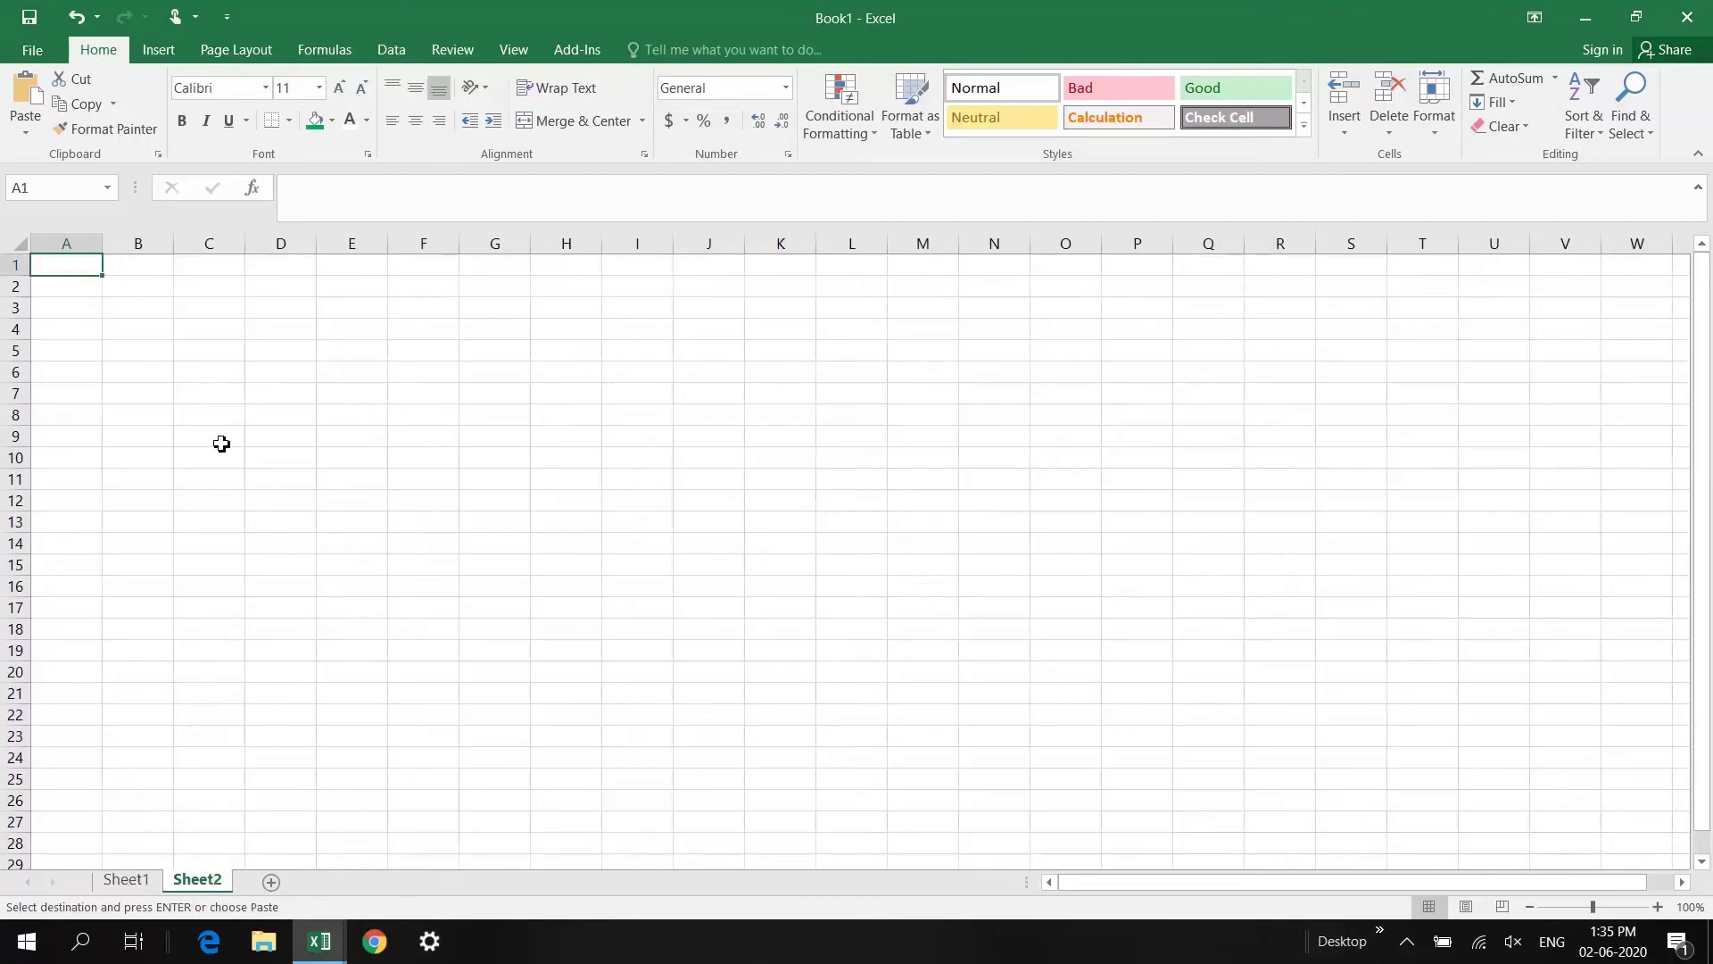
click(67, 331)
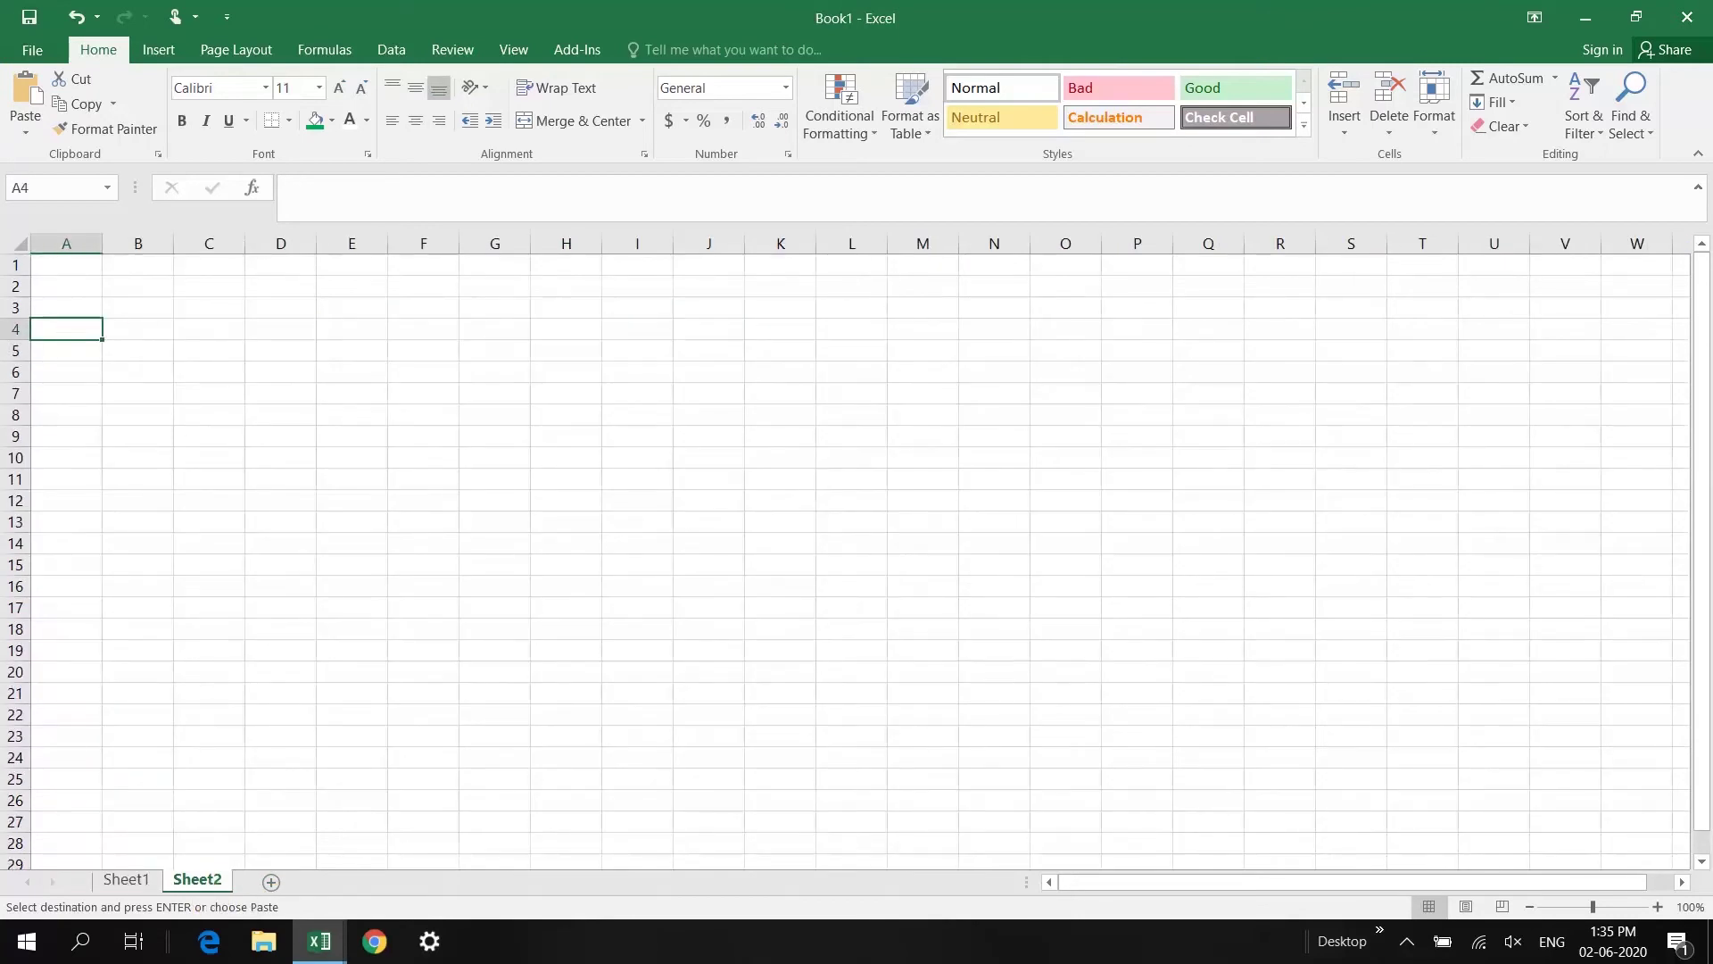
key(ctrl+v)
Step: AutoFit all Sheet2 columns to their content and compare the paste with Sheet1
click(14, 242)
double_click(102, 243)
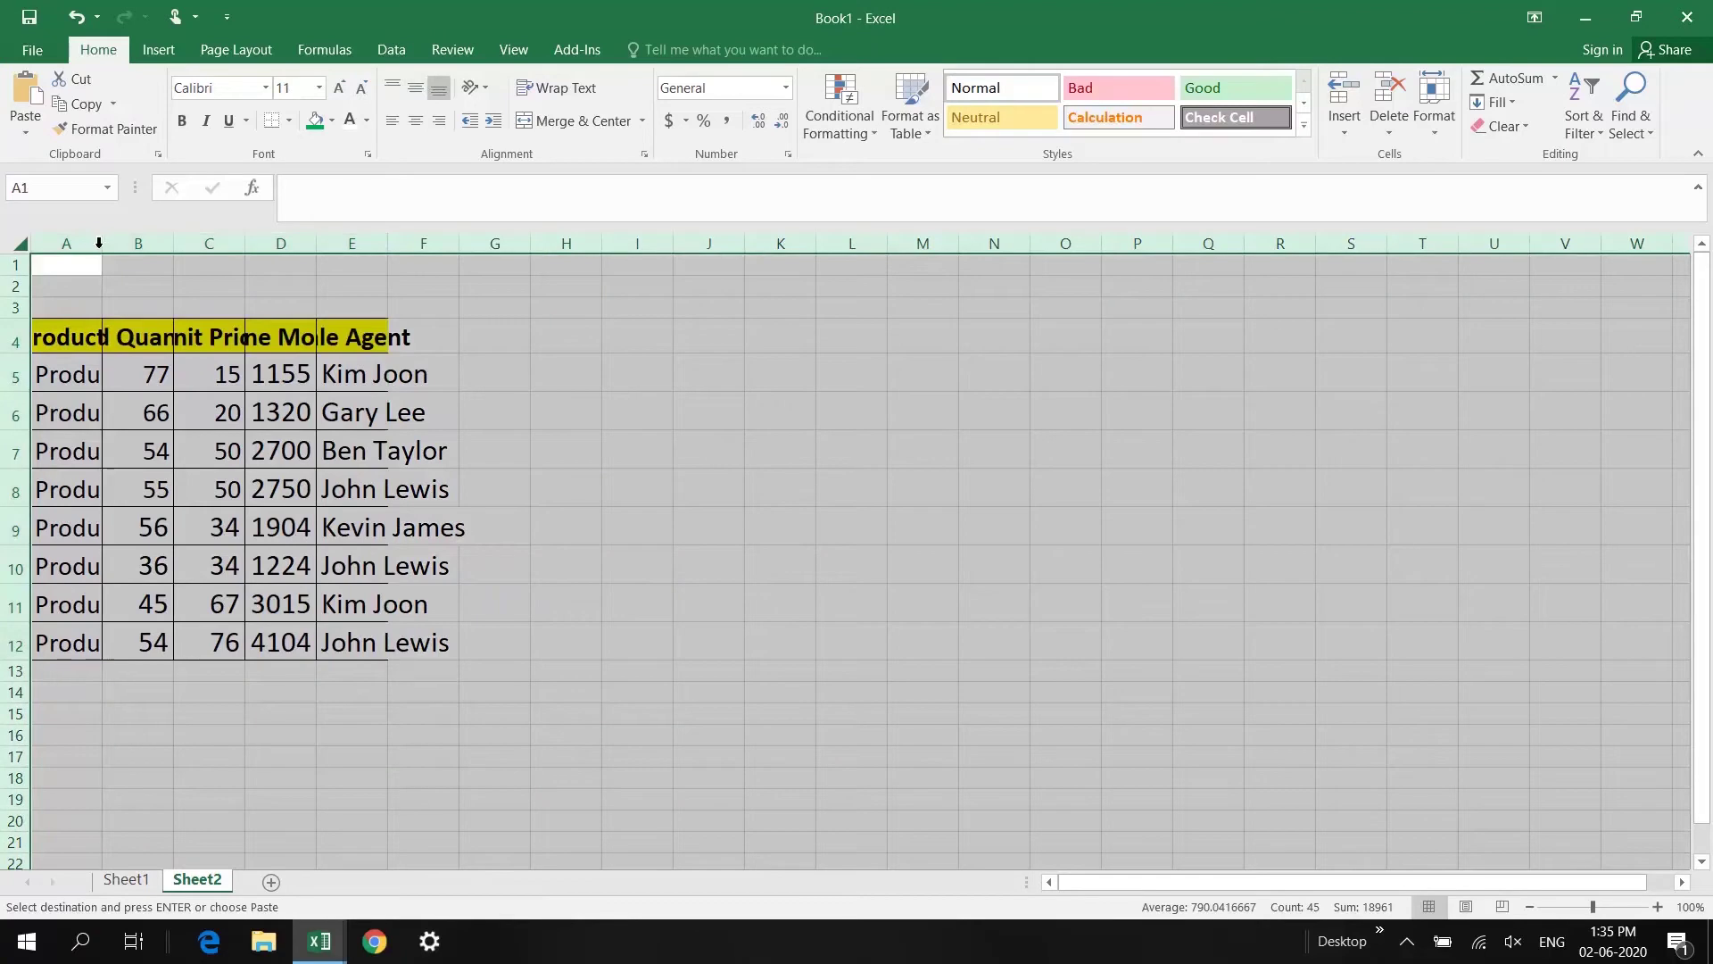
click(180, 443)
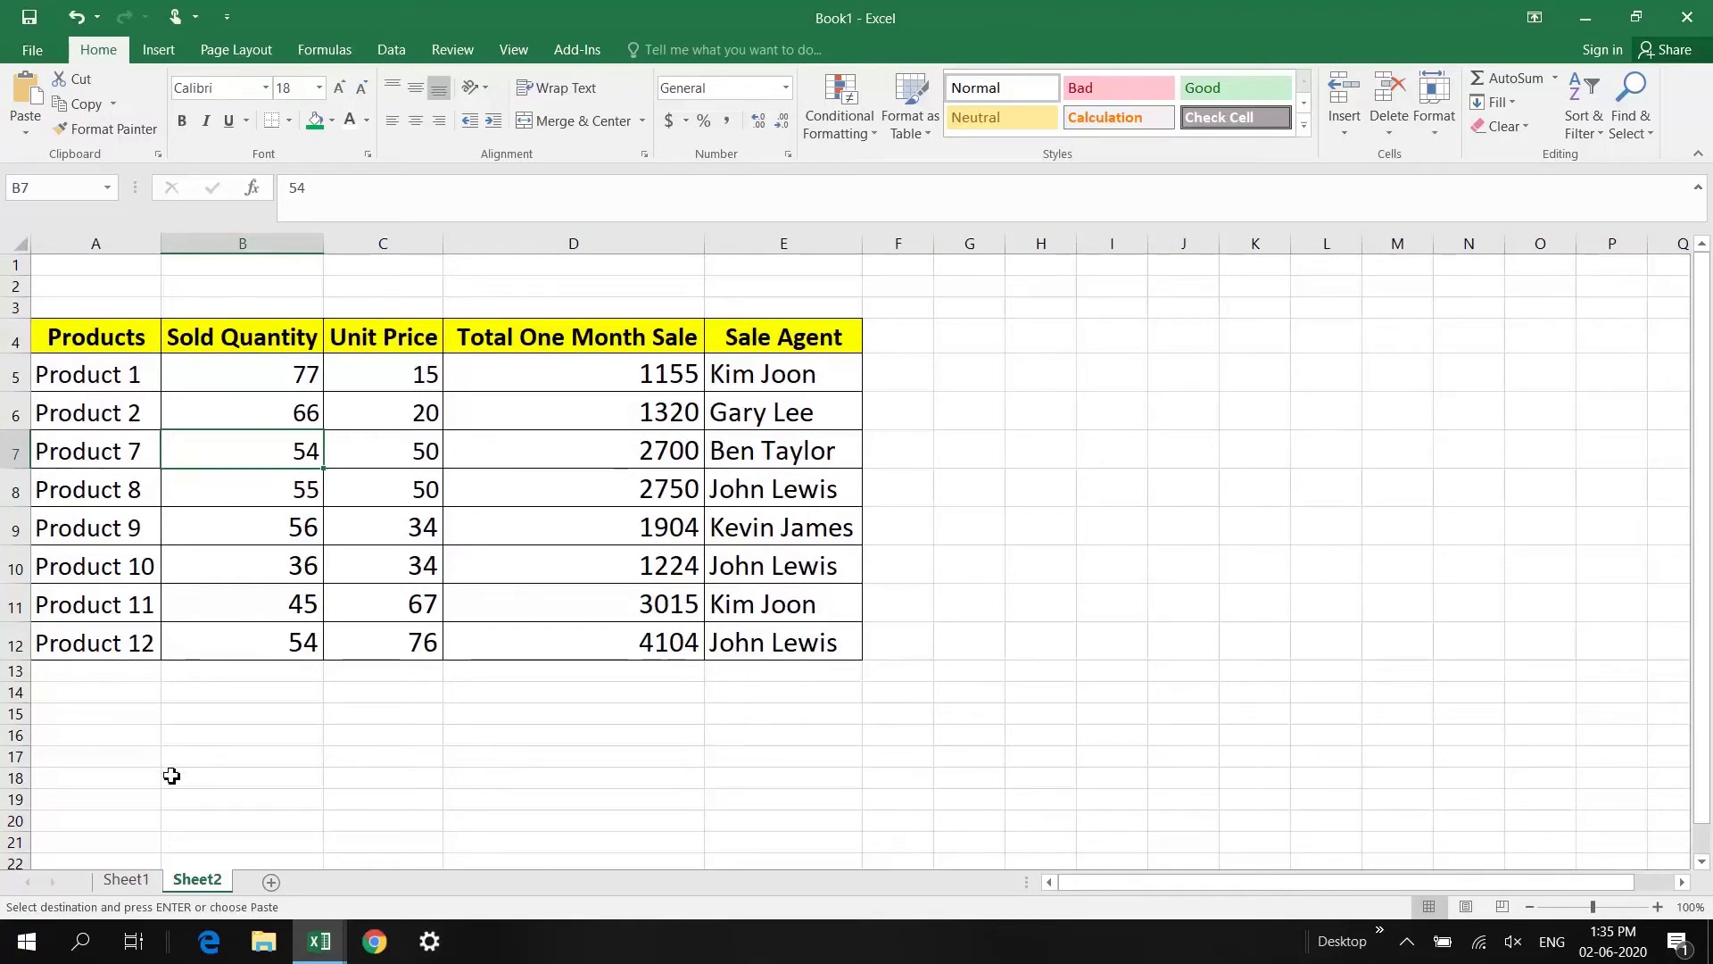
click(143, 881)
click(196, 882)
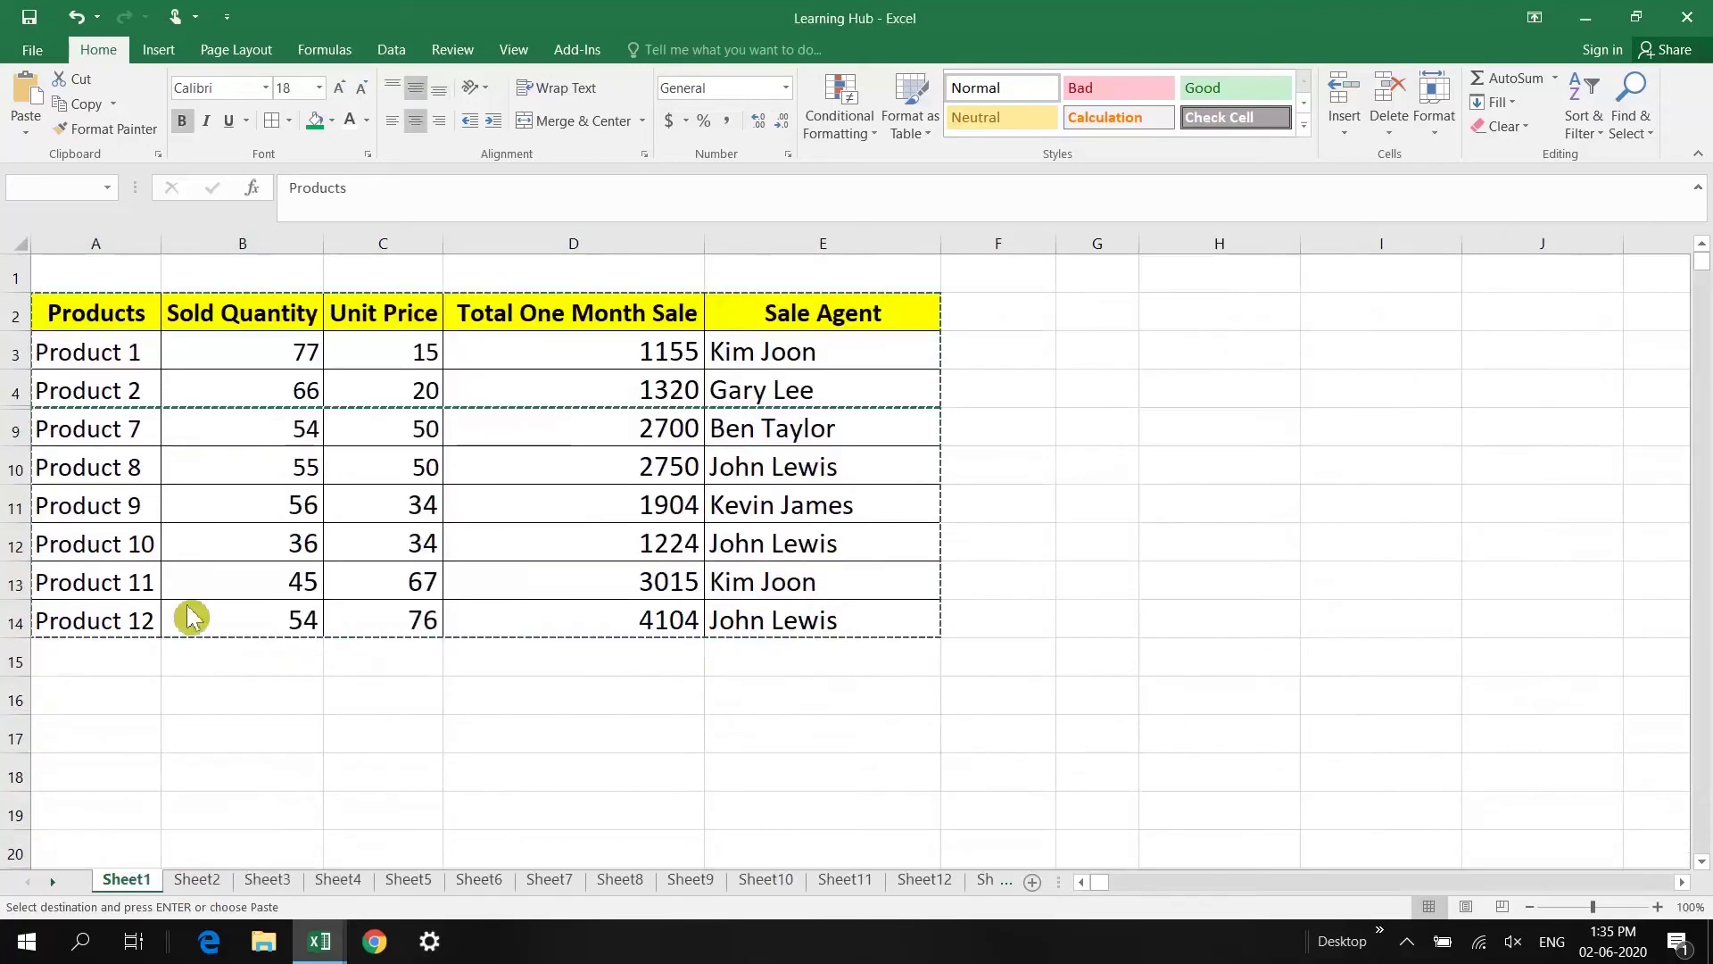
key(ctrl+a)
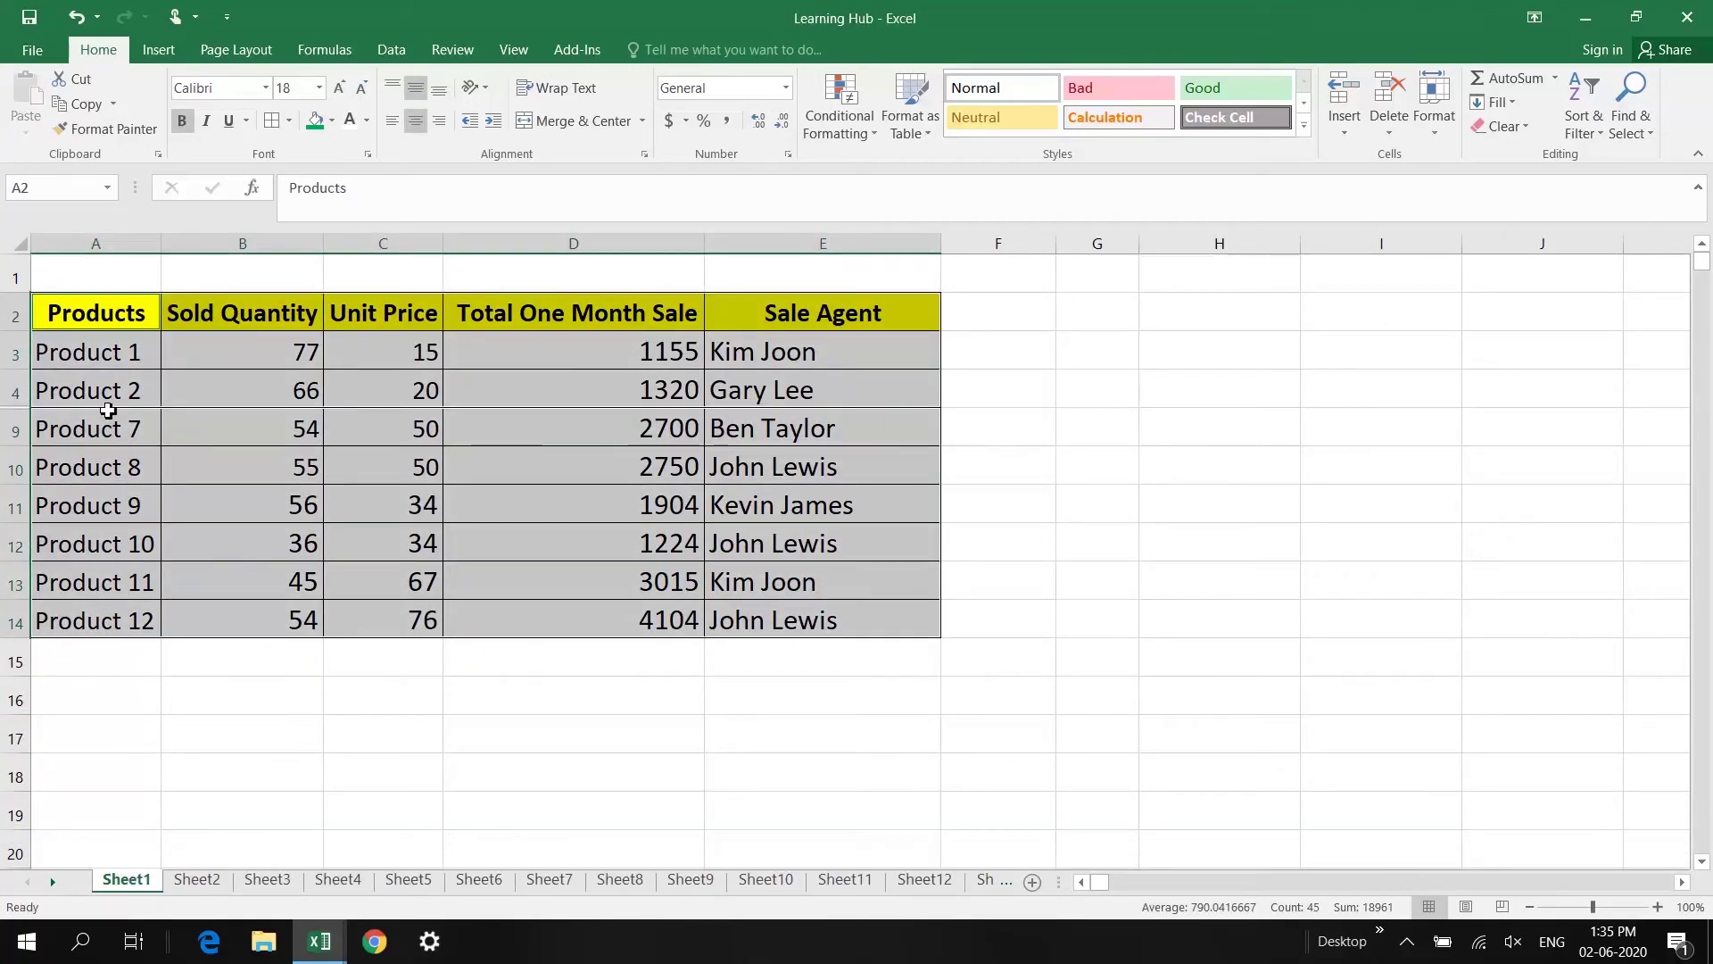
click(109, 415)
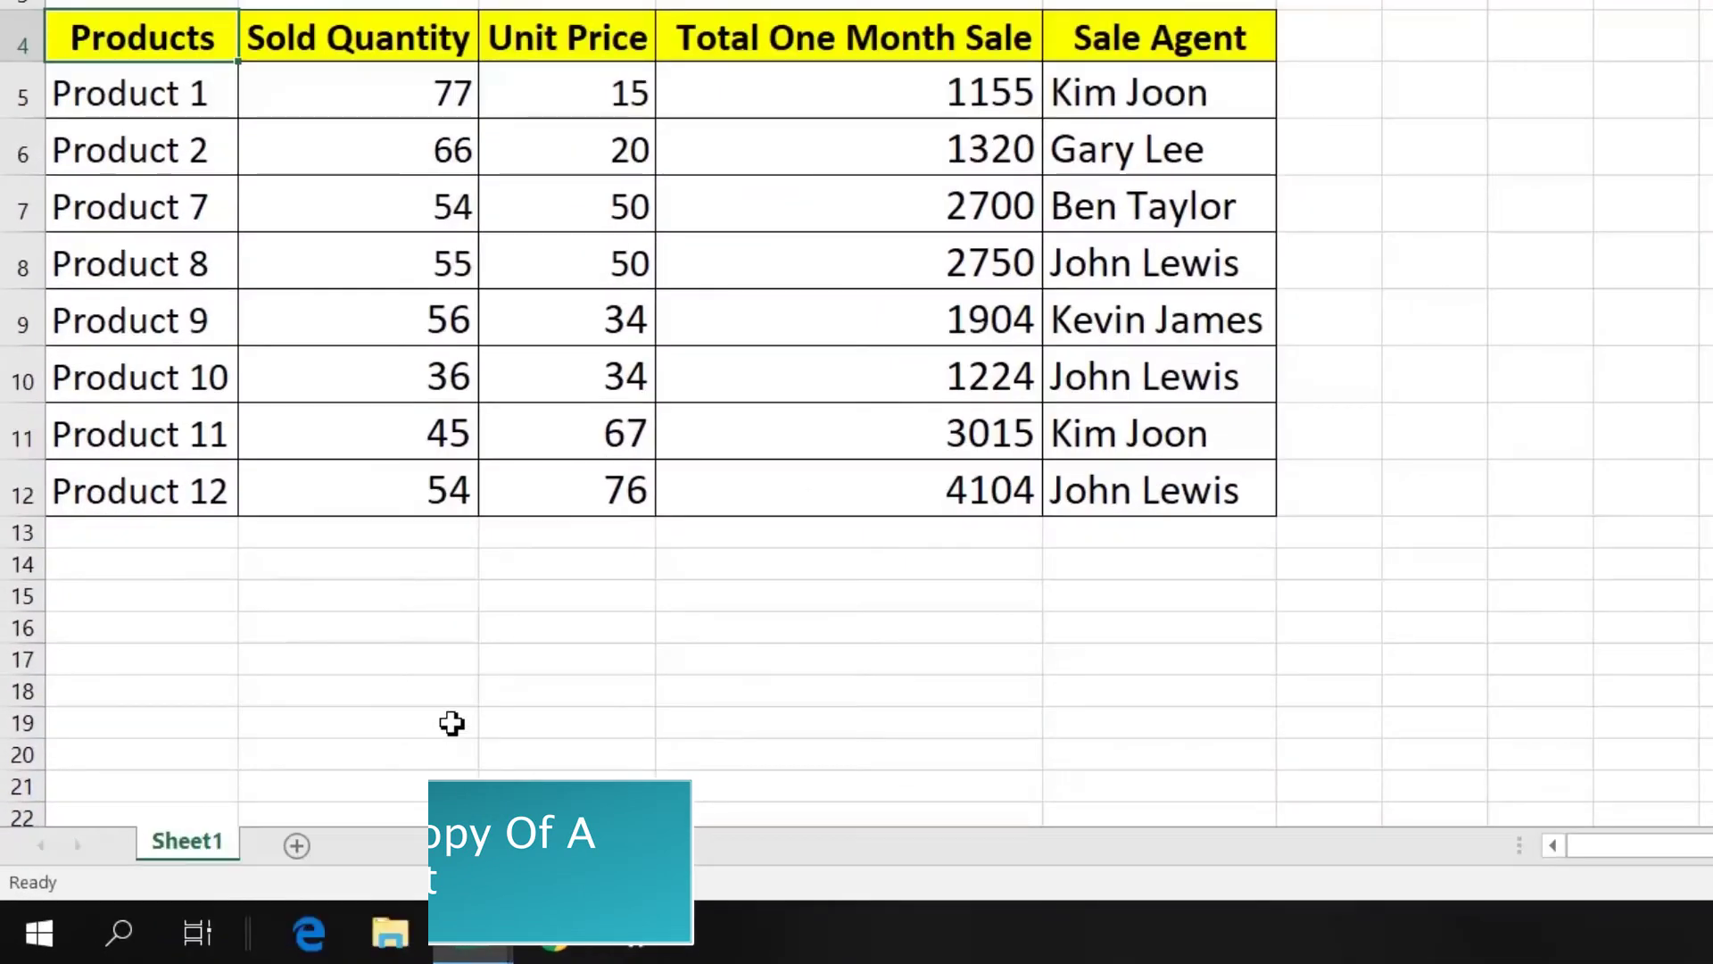
Step: Make a copy of Sheet1 through Move or Copy with Create a copy ticked
right_click(212, 844)
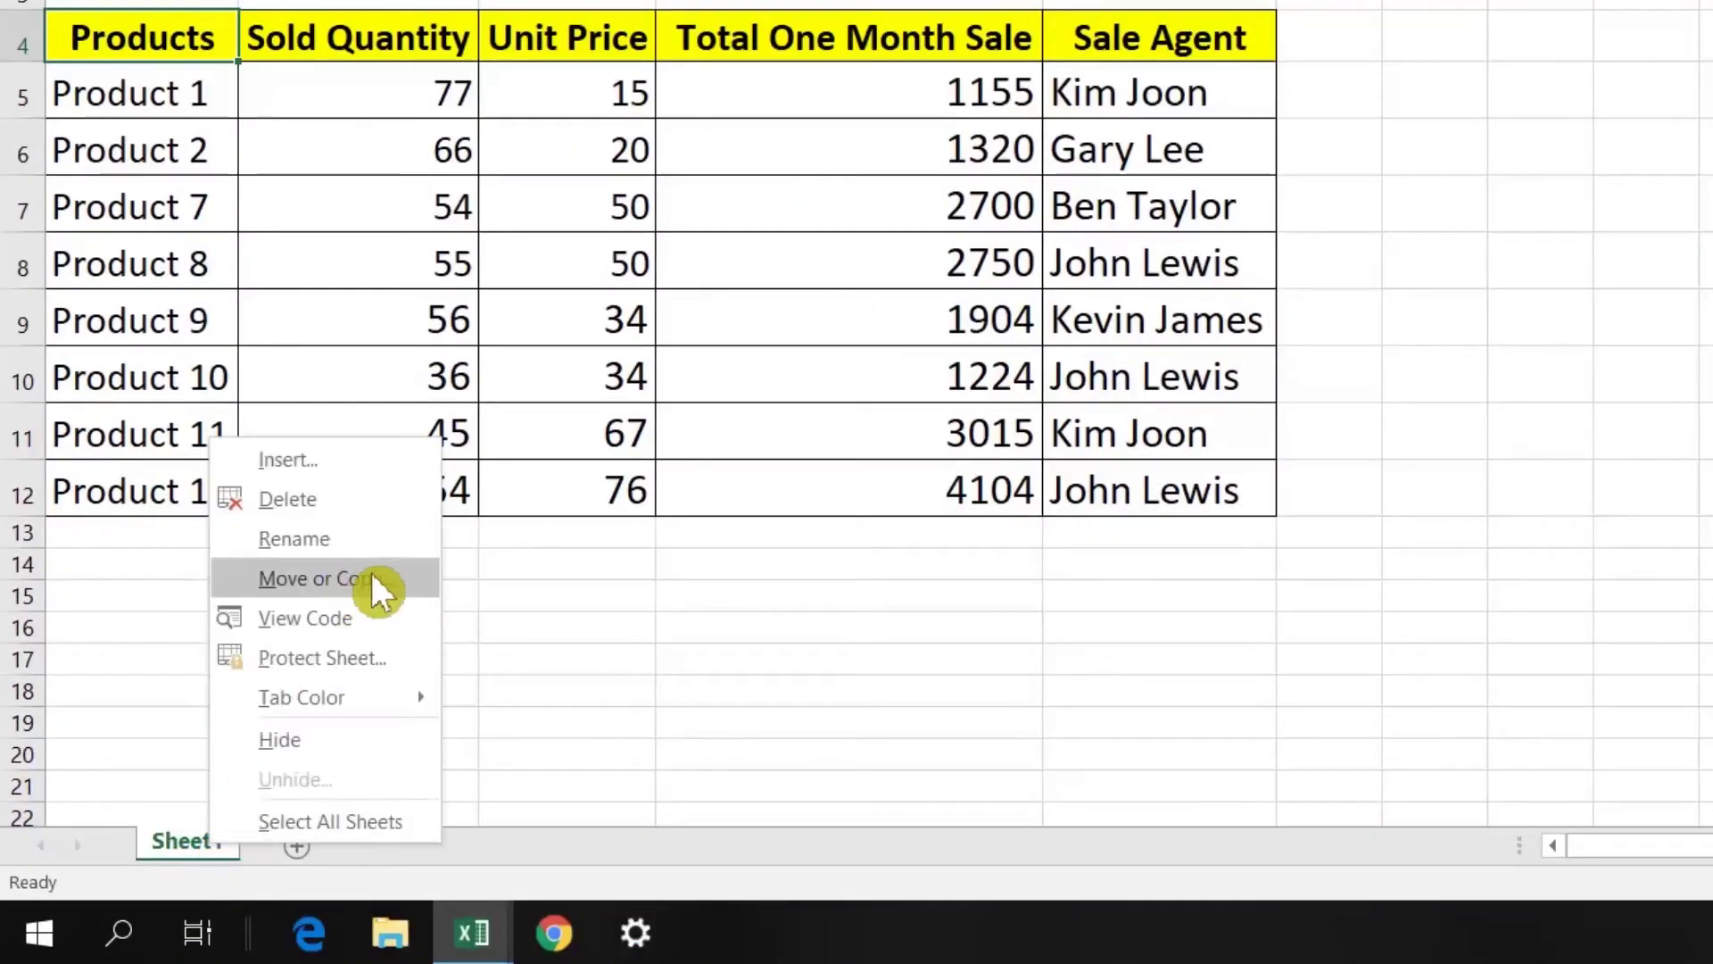
click(372, 578)
click(201, 701)
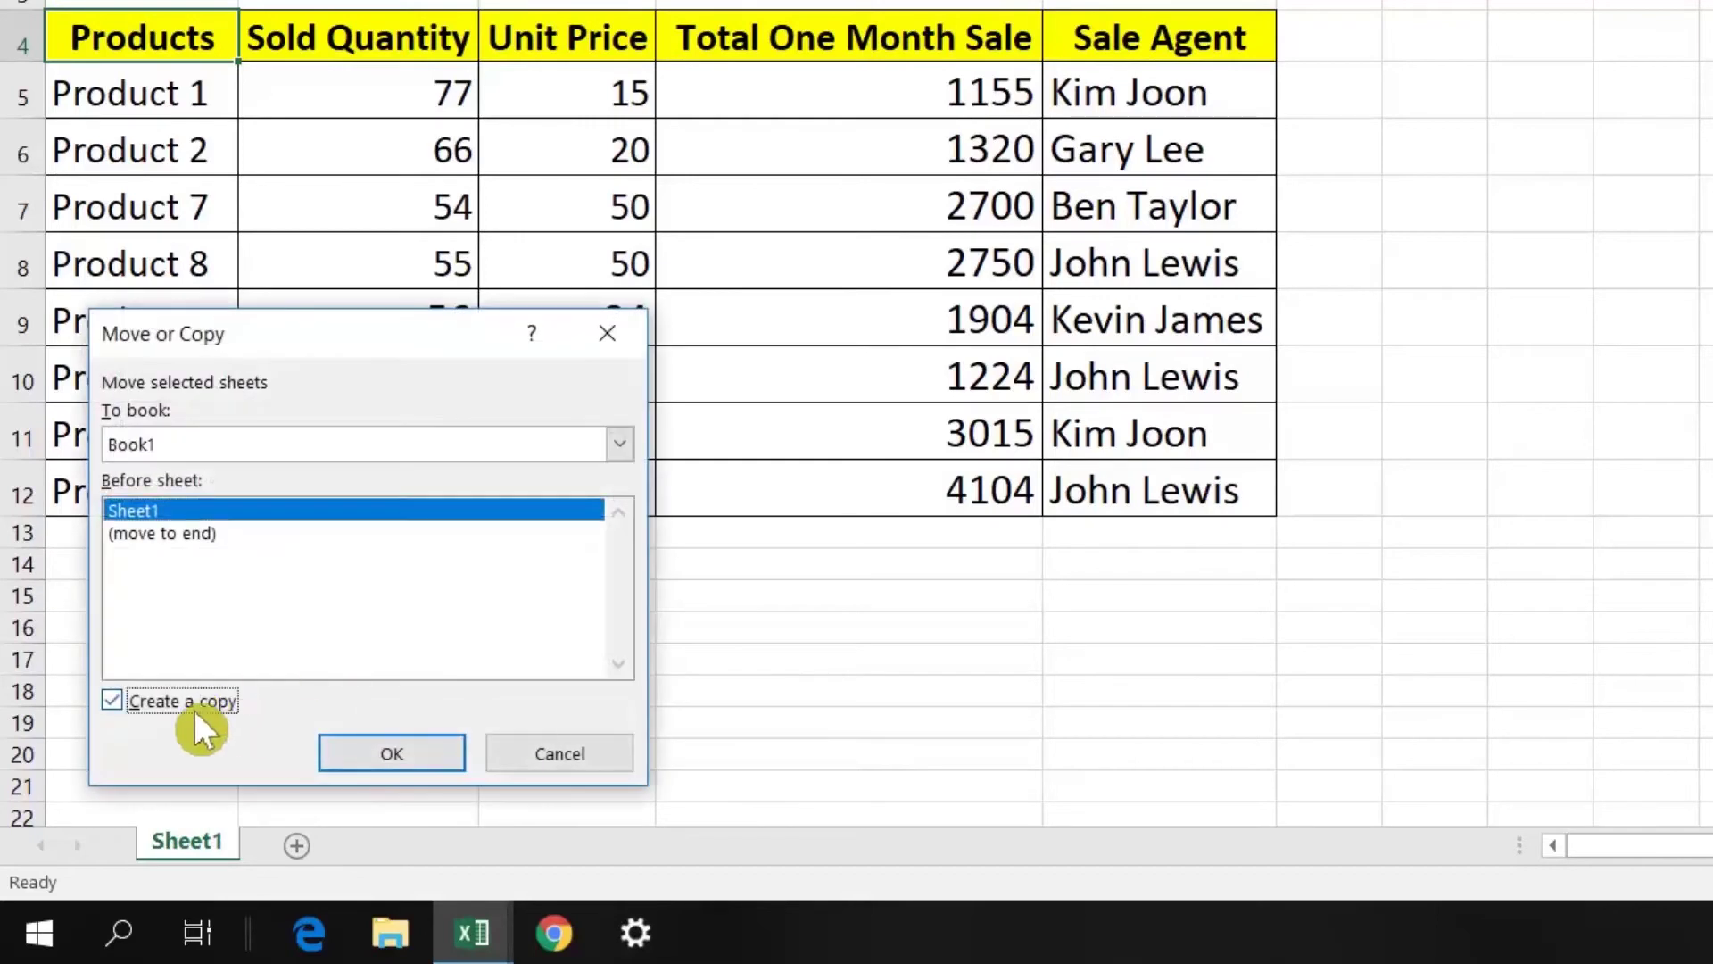
click(382, 752)
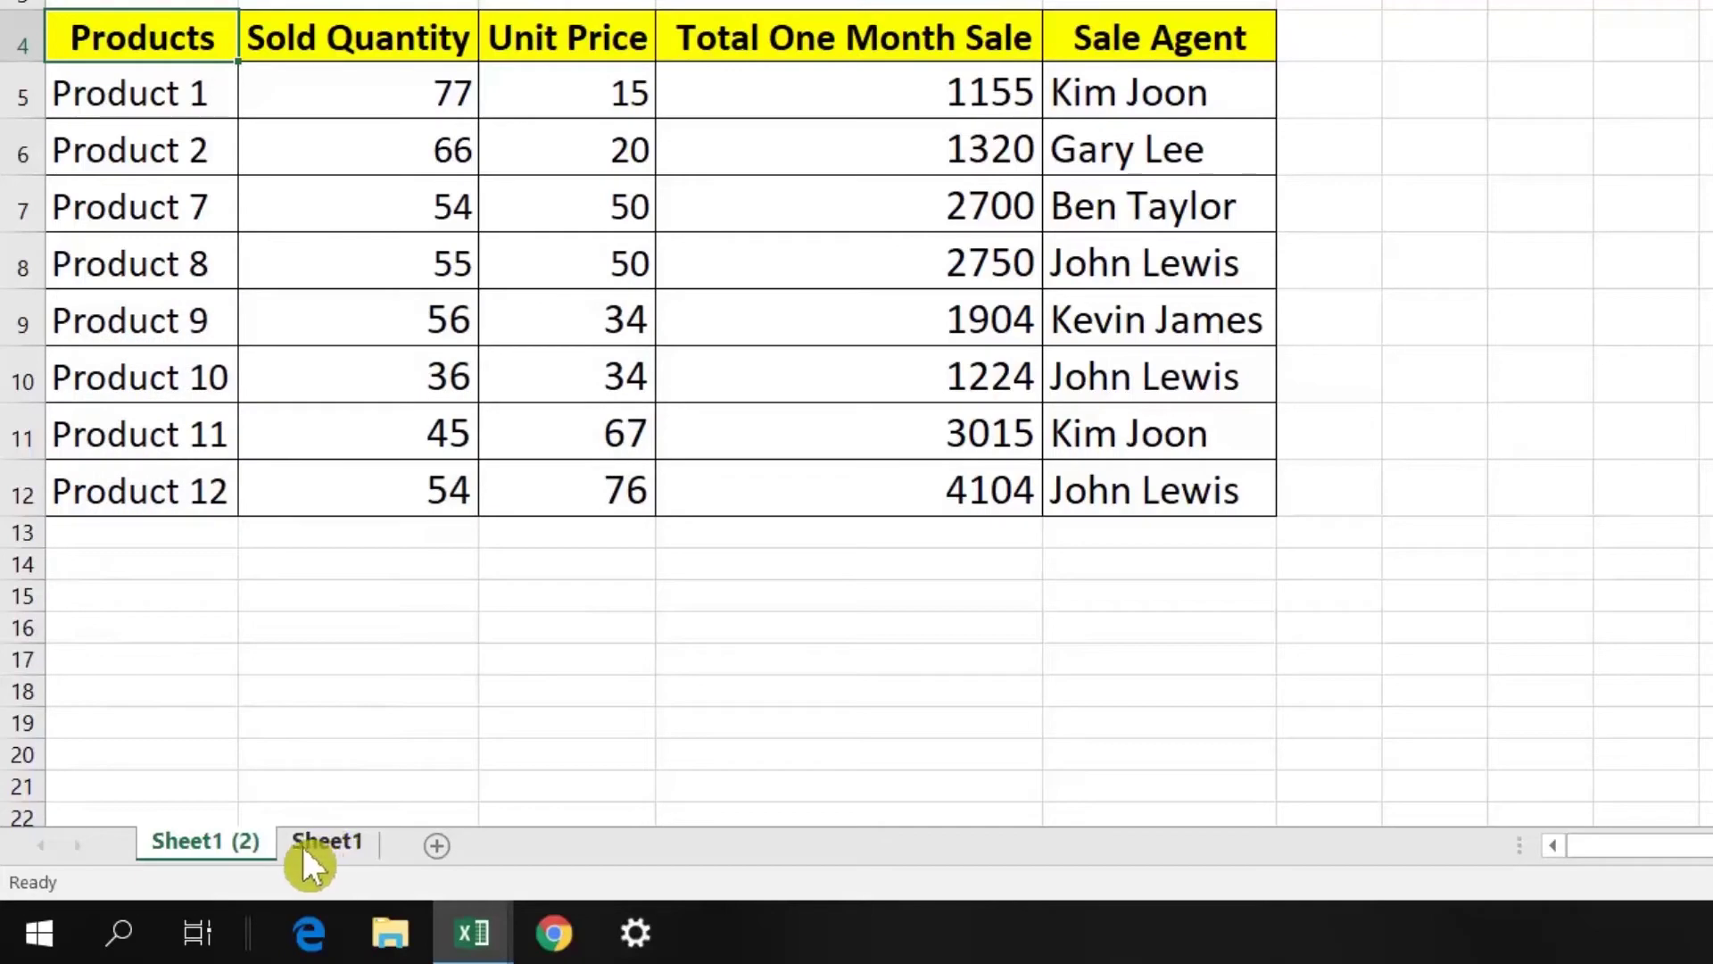
Step: Drag the Sheet1 tab to make further copies, including Sheet1 (4) after Sheet1 (2)
click(314, 844)
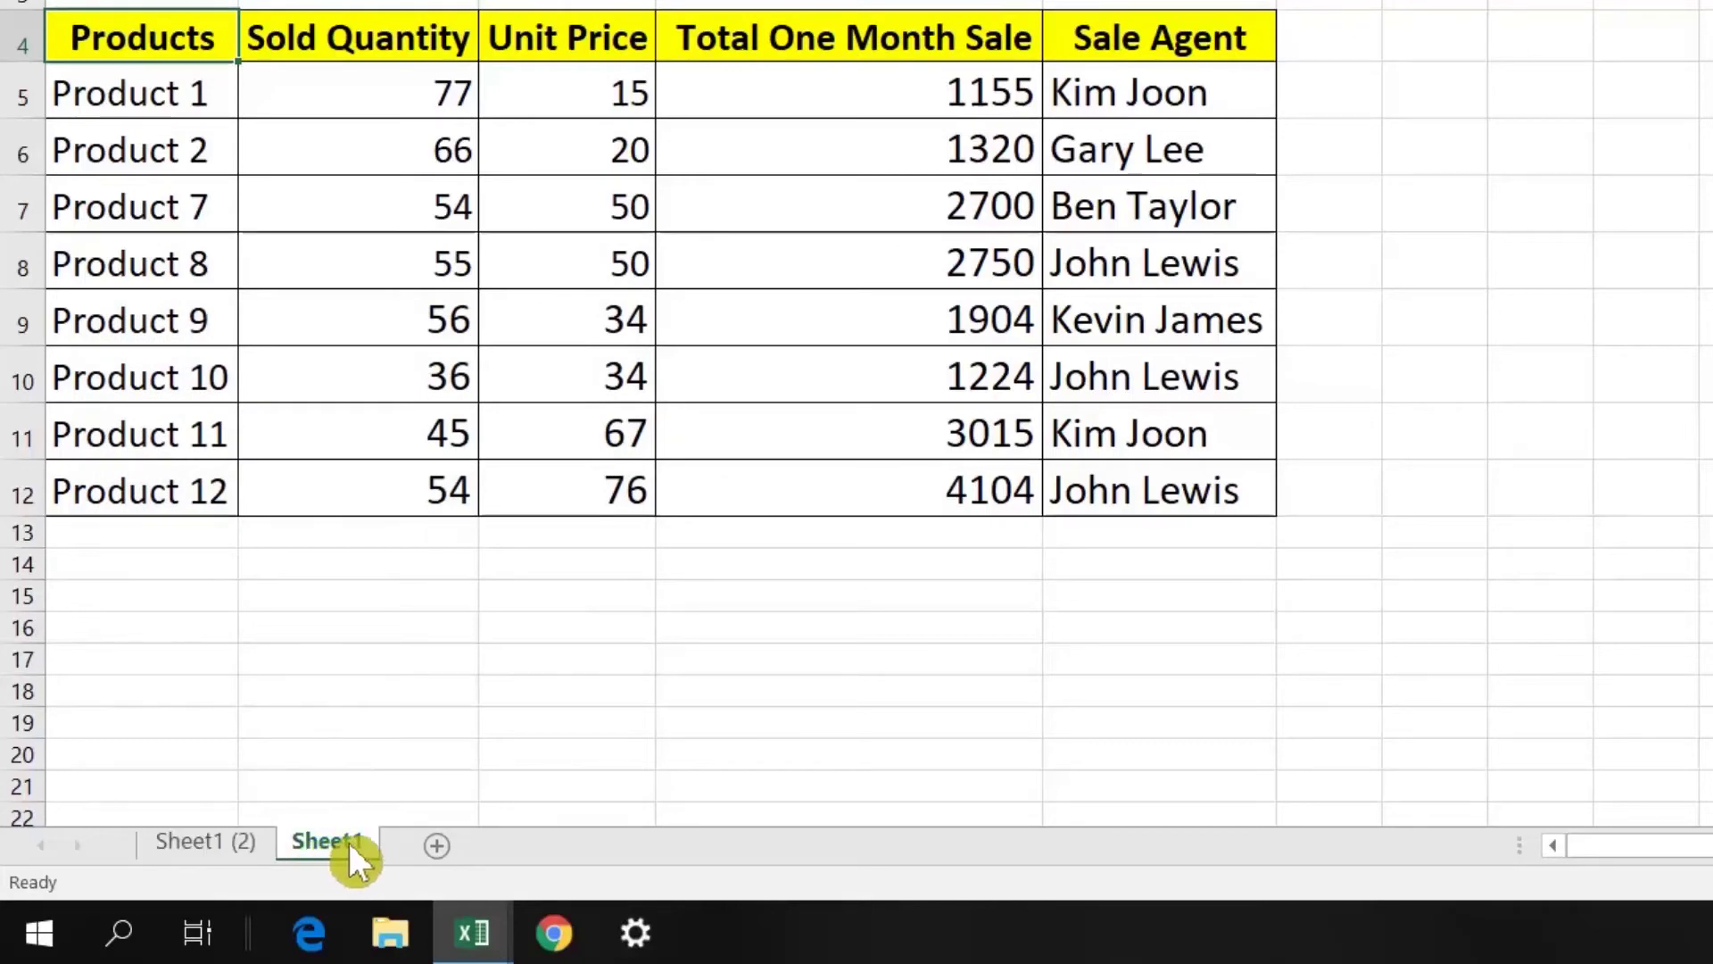
drag(350, 842, 191, 852)
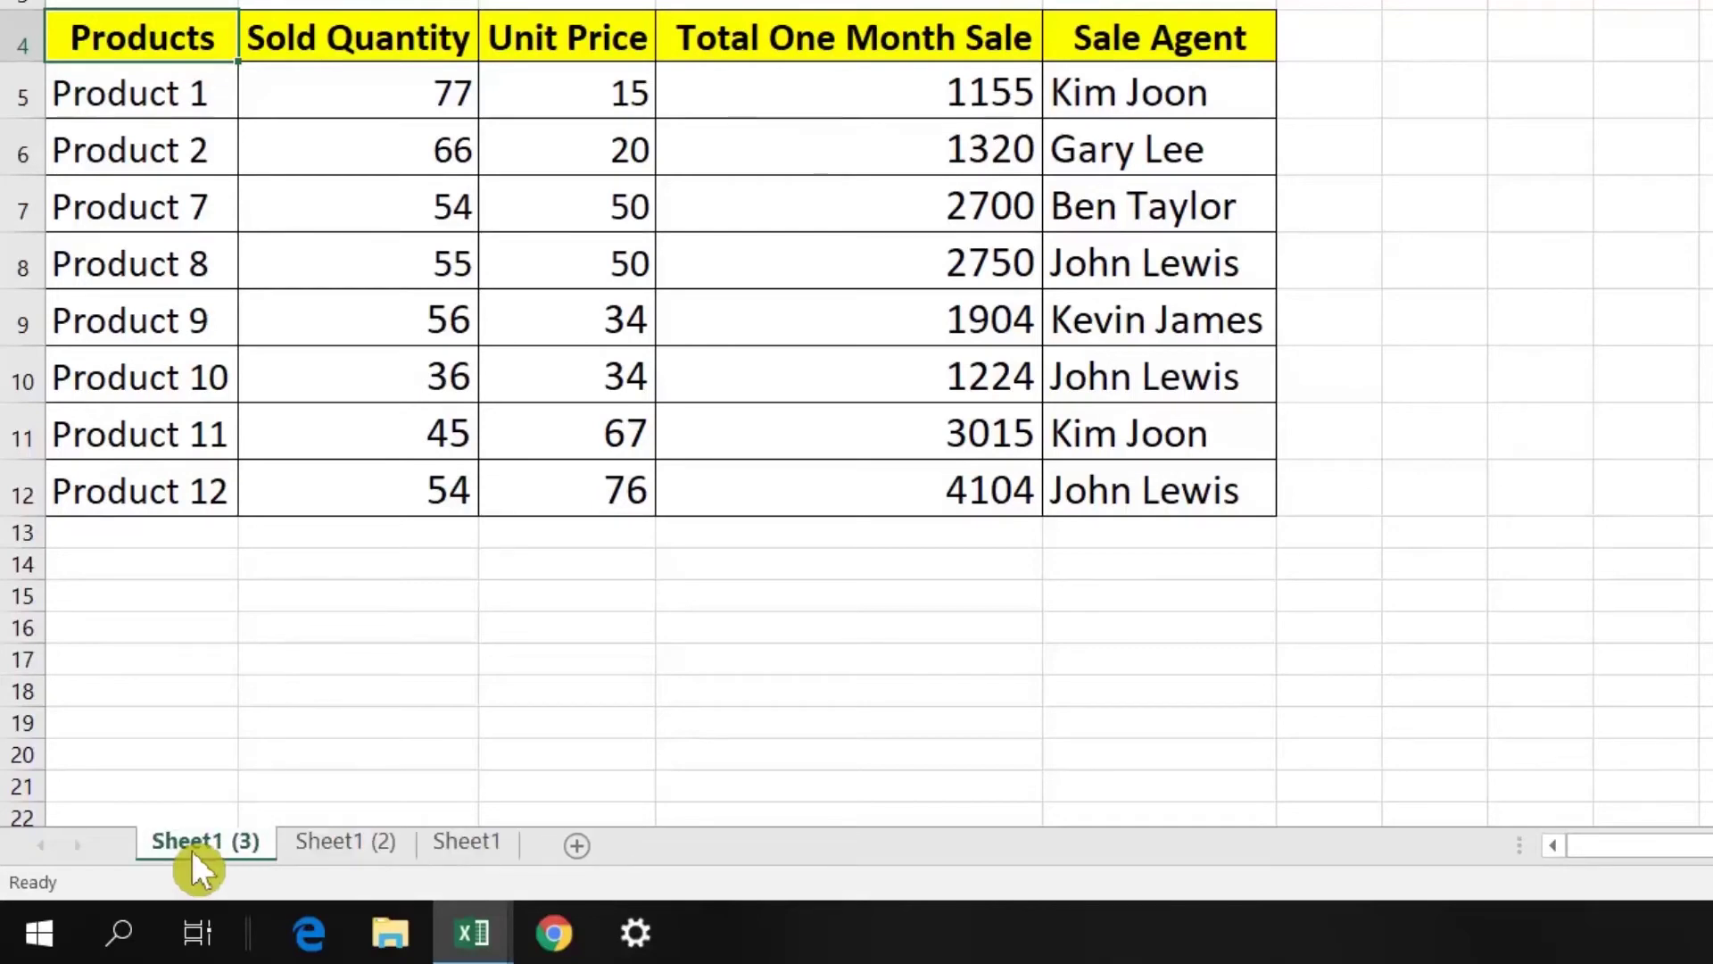
drag(397, 855, 791, 855)
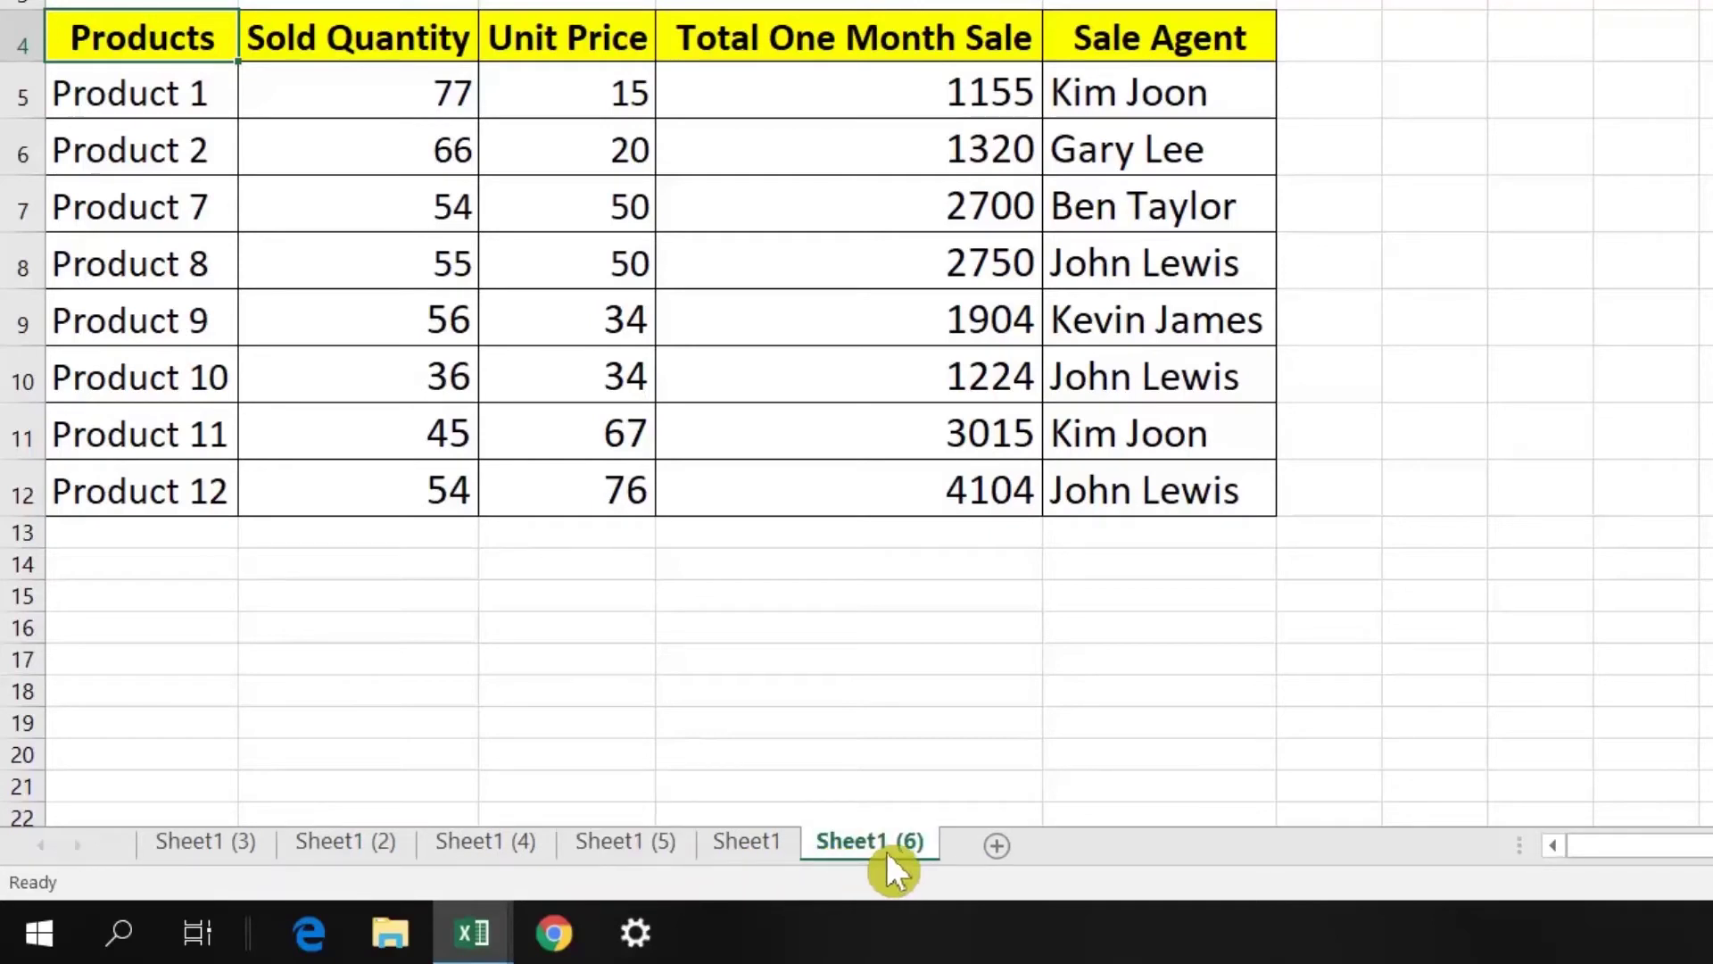
click(822, 418)
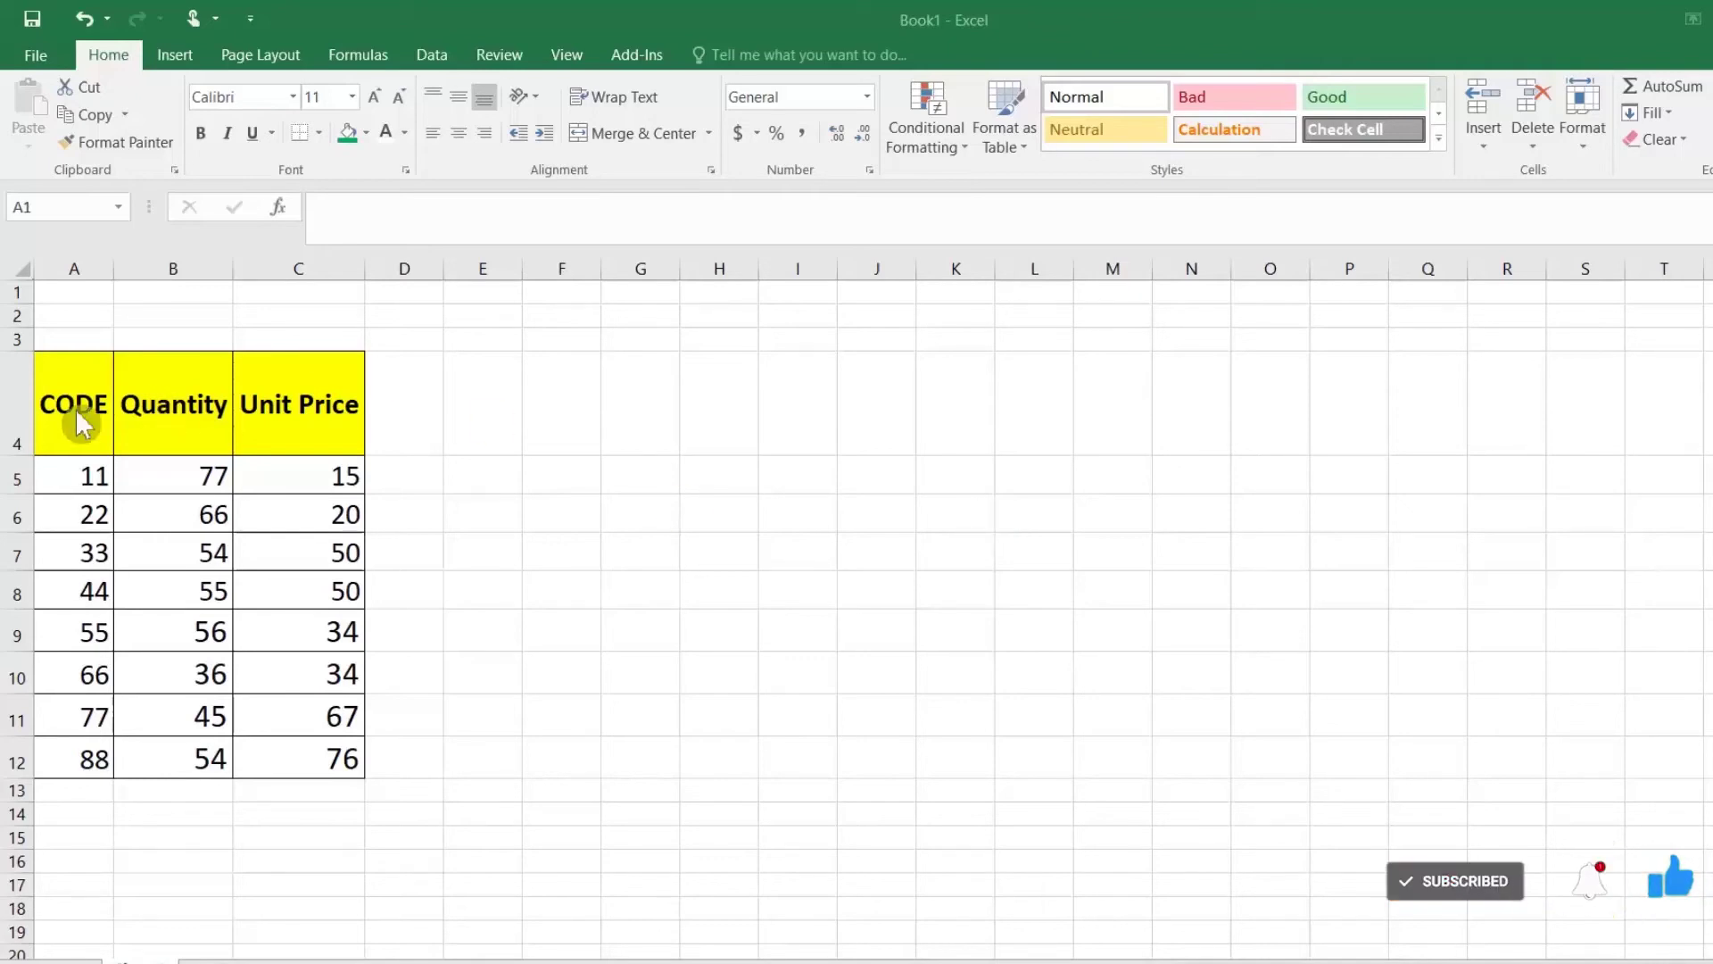
Step: Rotate the CODE through Unit Price header text to 90 degrees
drag(75, 398, 272, 405)
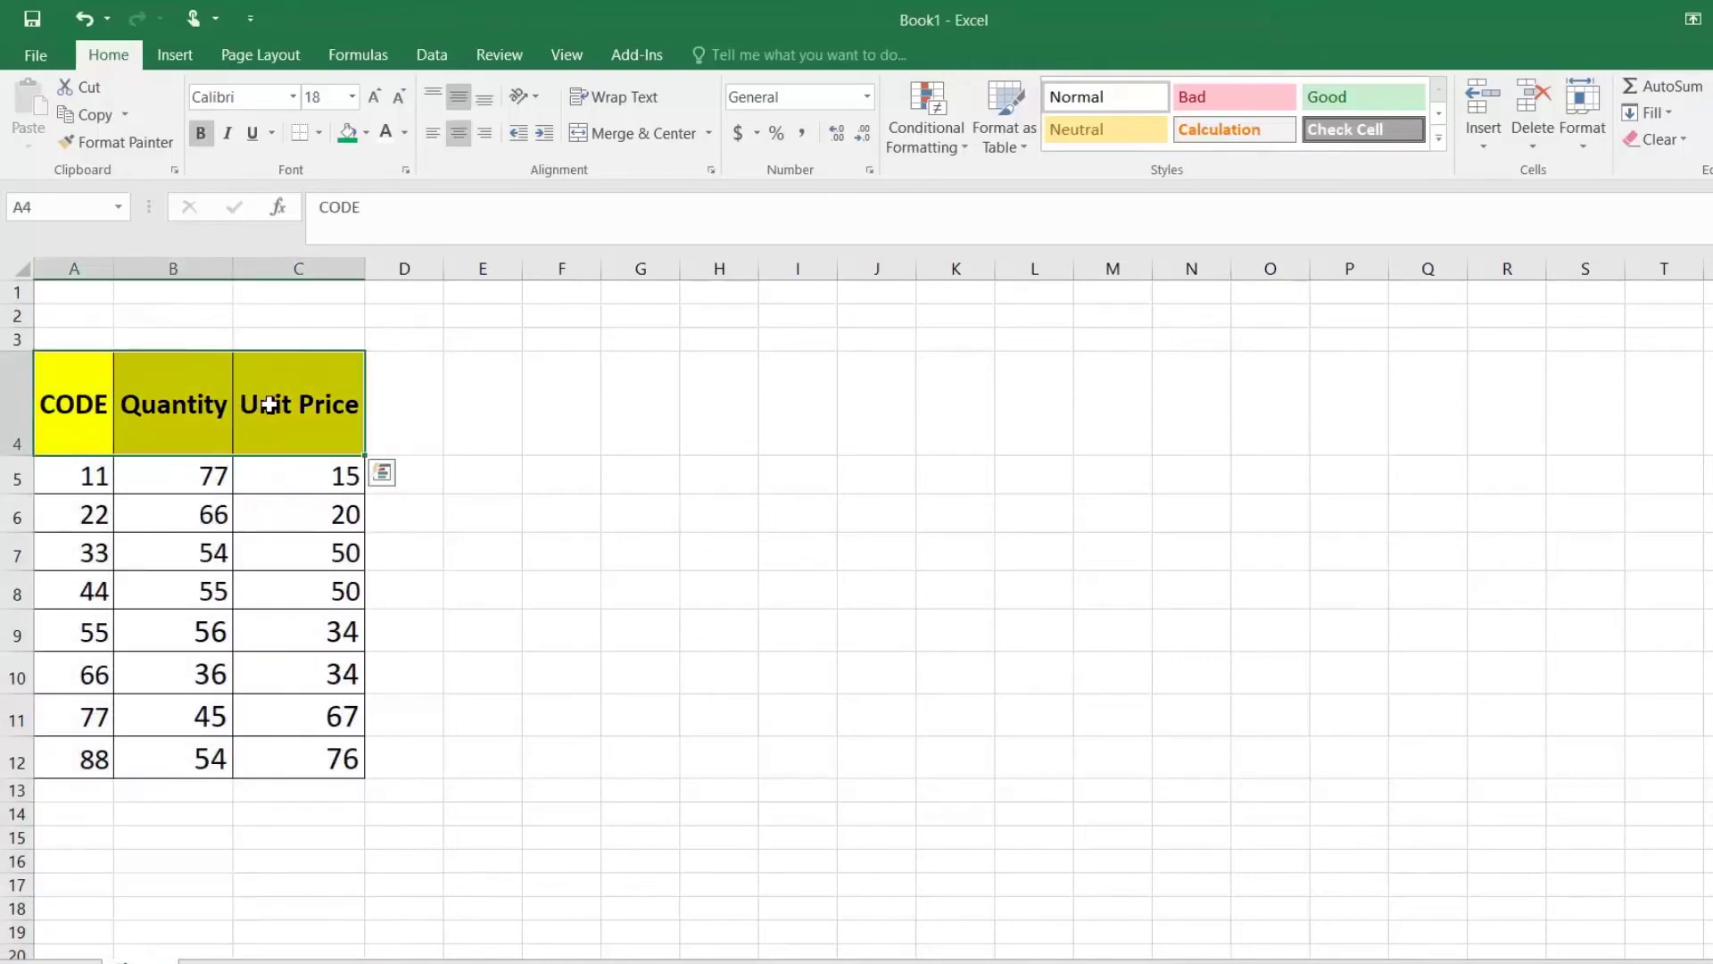
key(ctrl+1)
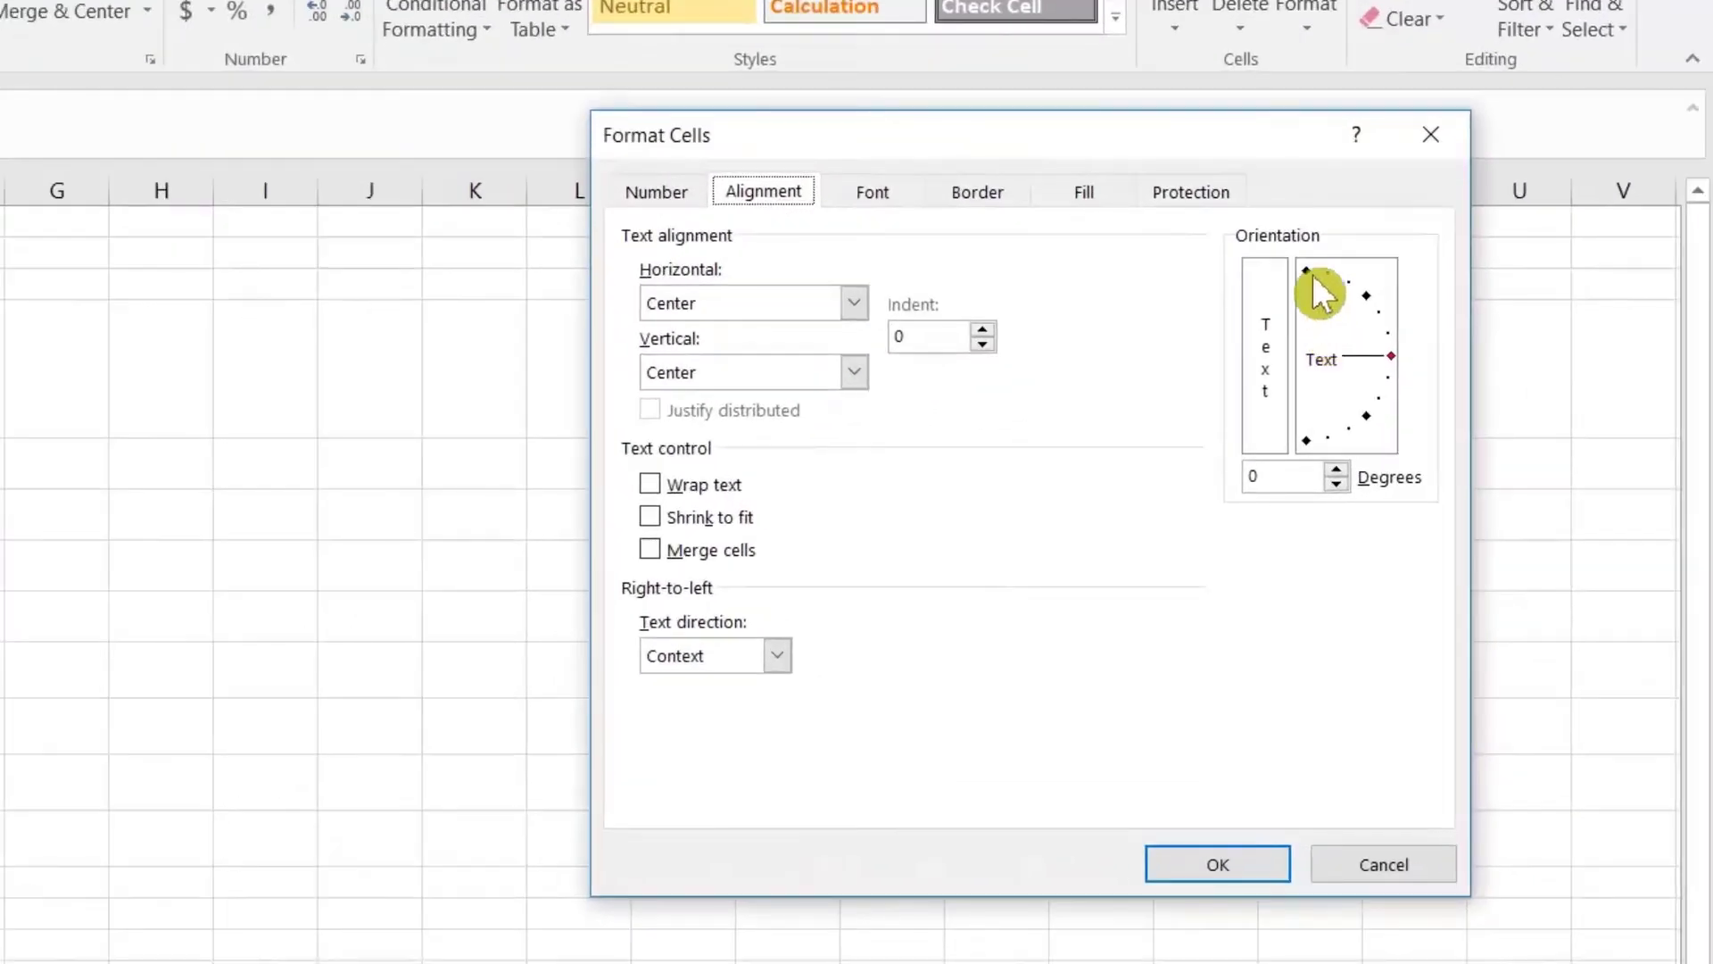
click(1308, 273)
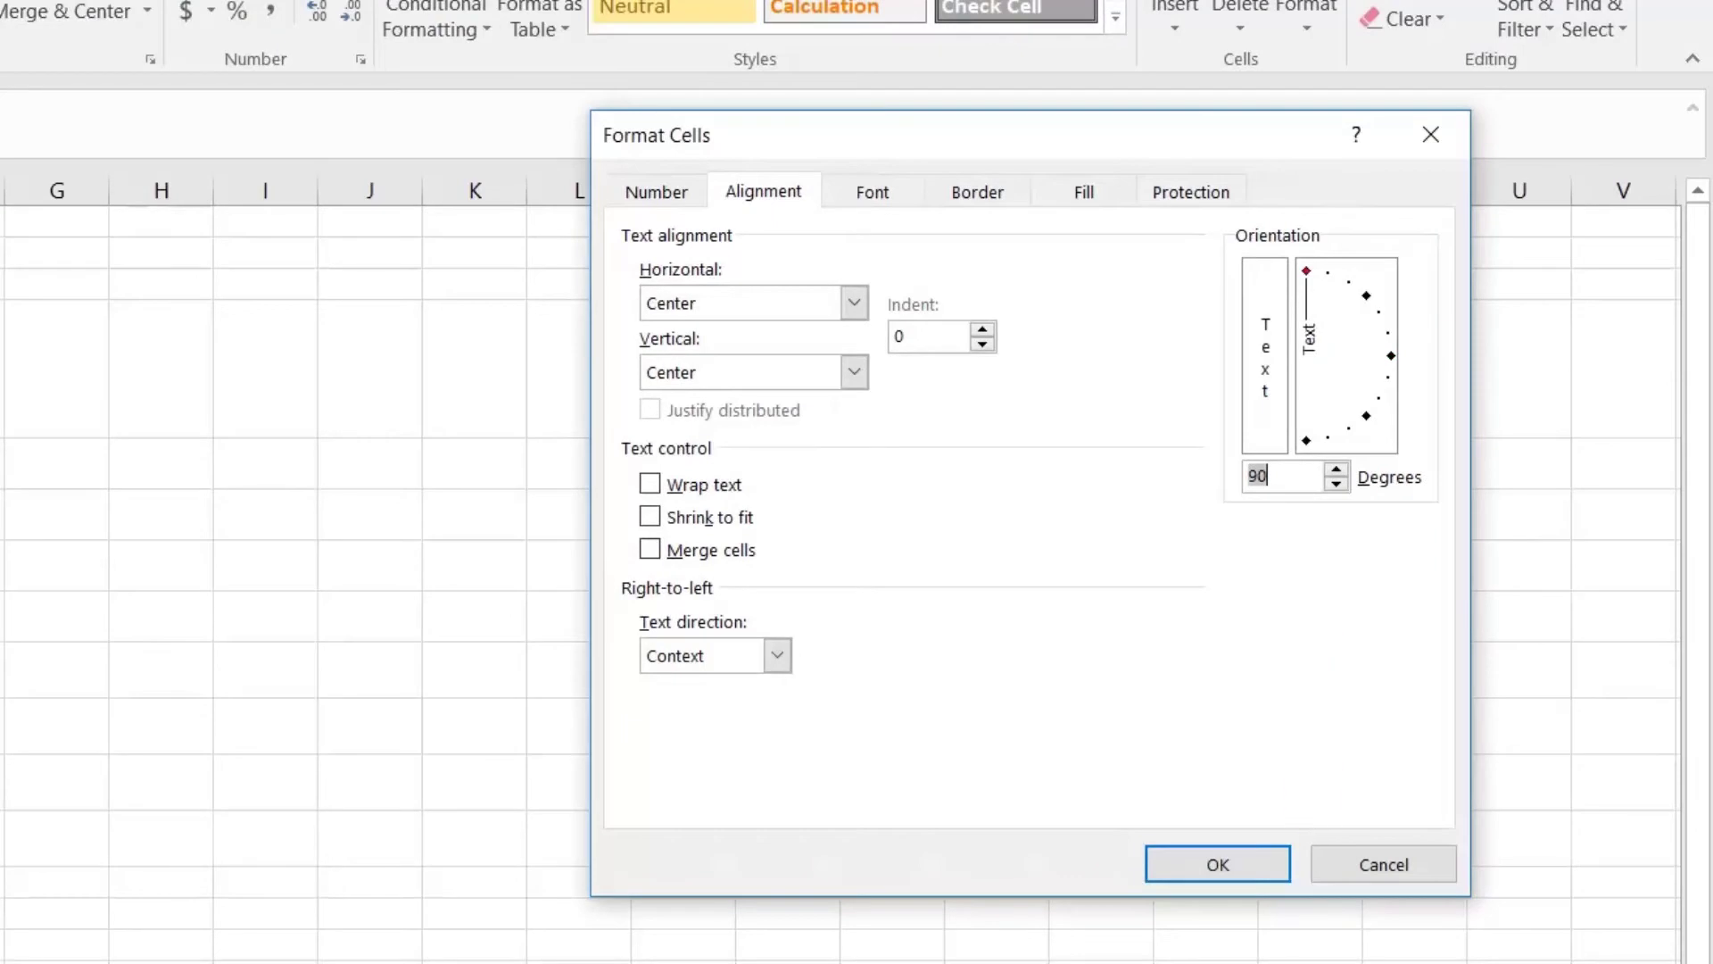
click(1215, 867)
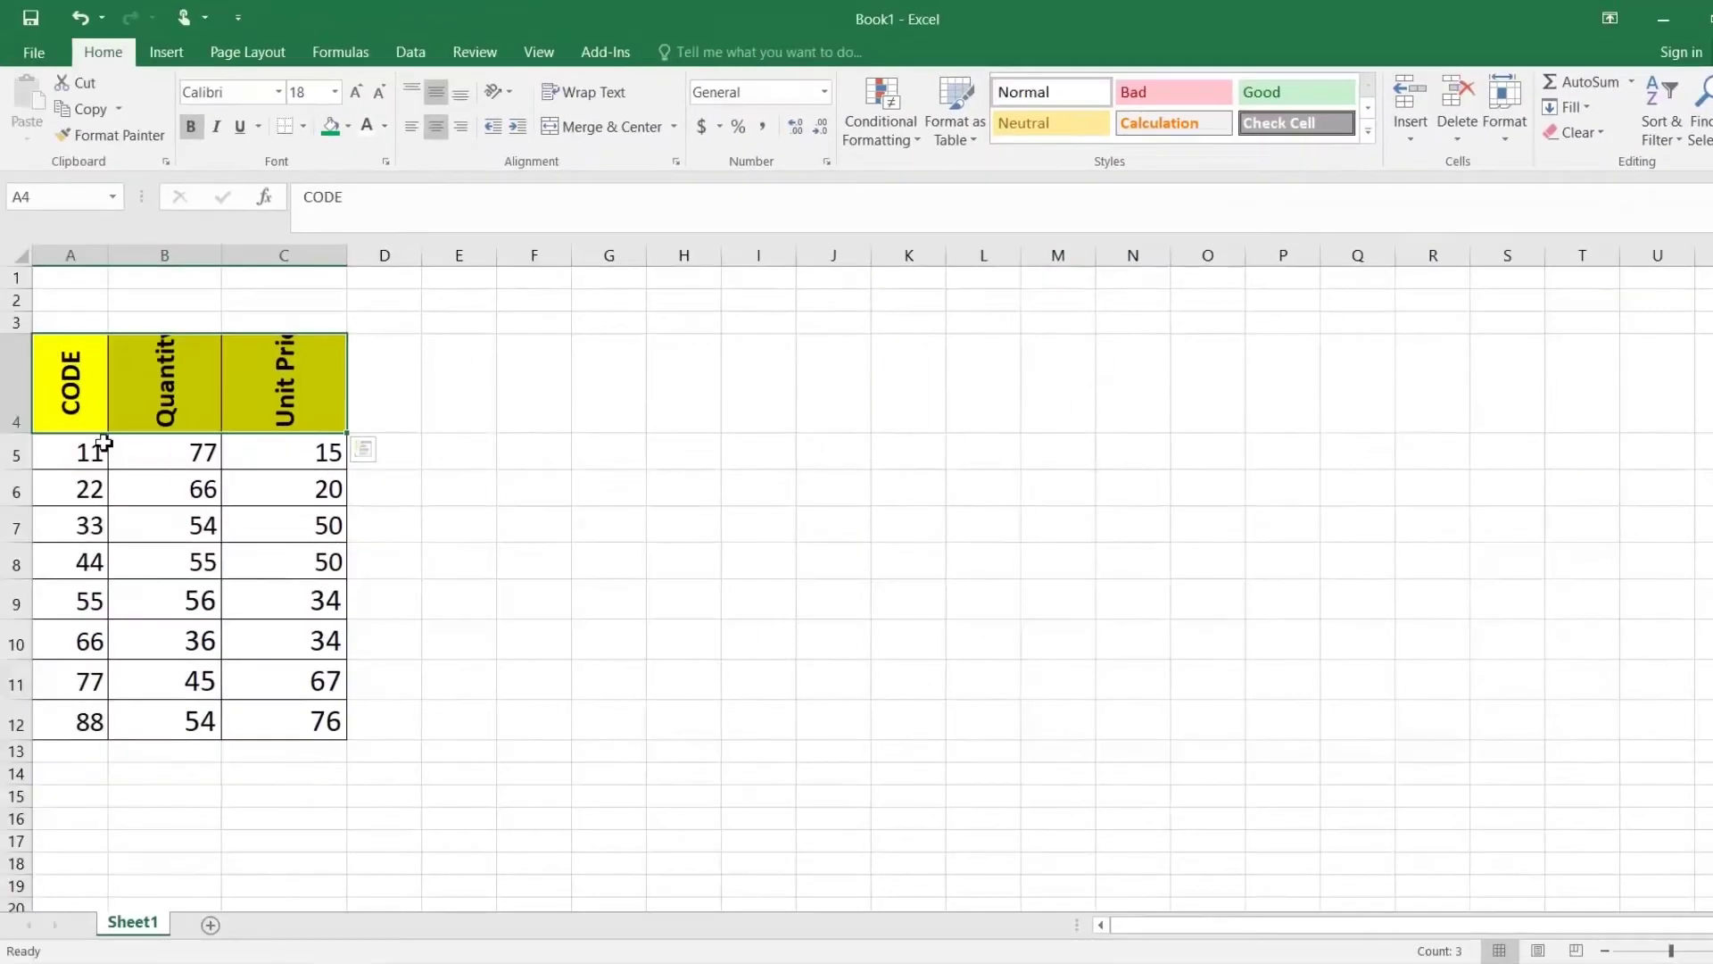
Step: Make row 4 taller and AutoFit columns A, B and C to the vertical headers
drag(18, 433, 18, 461)
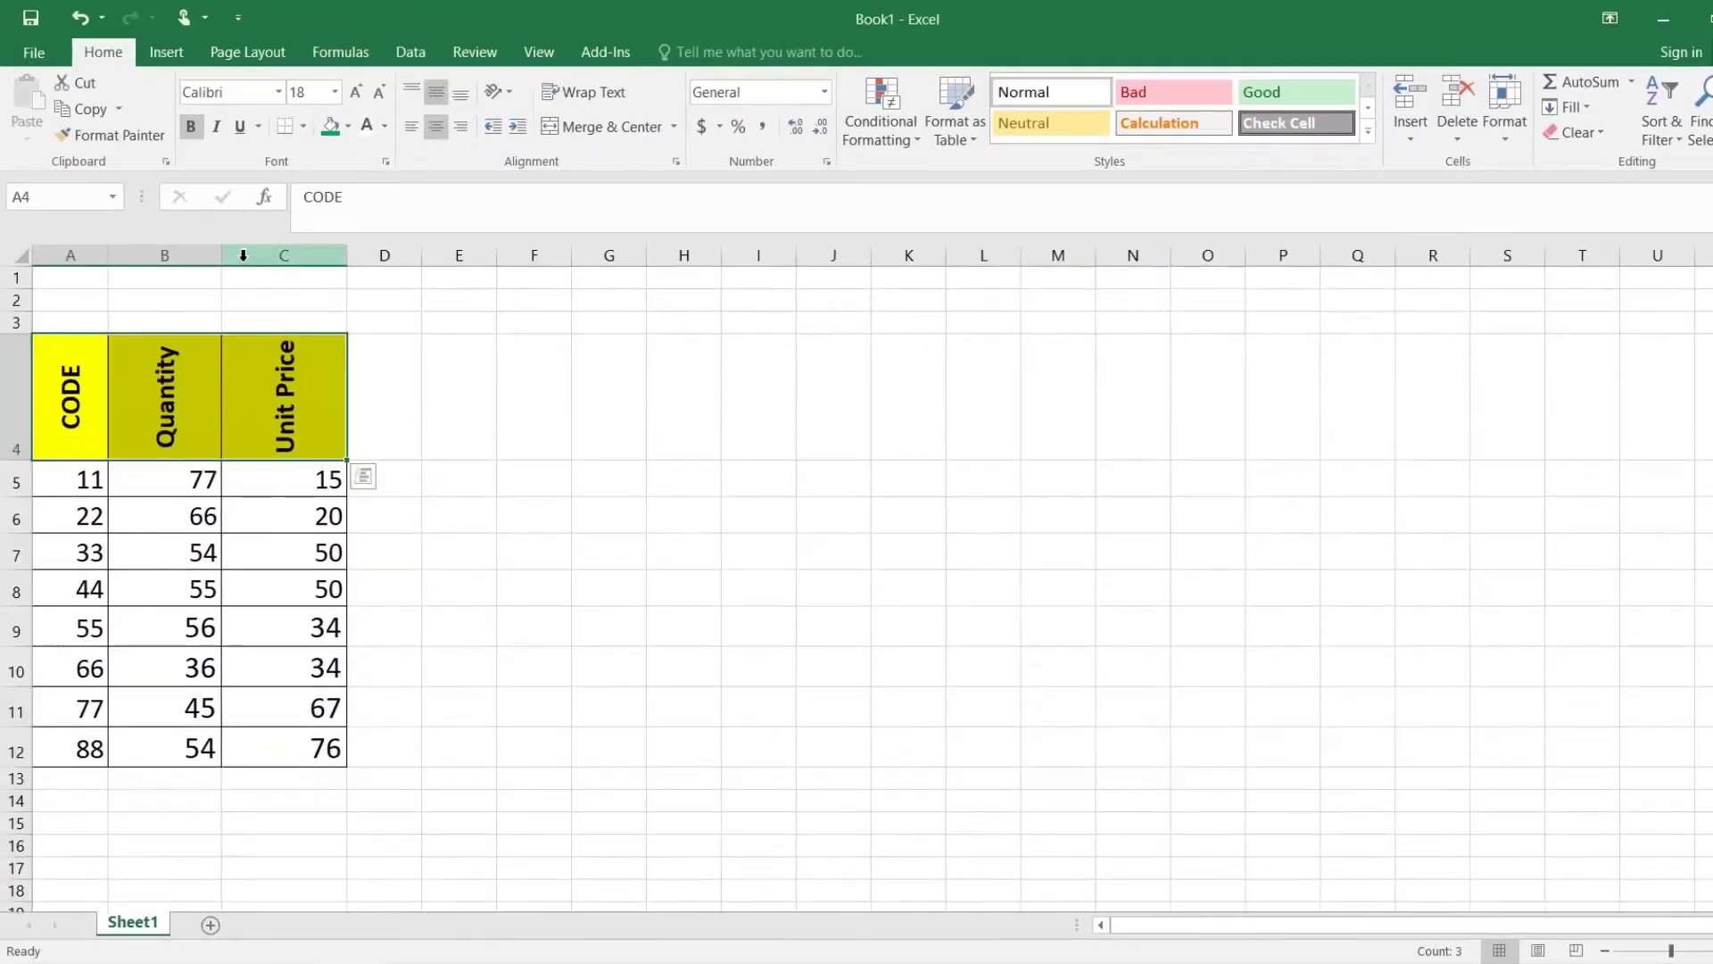
double_click(222, 255)
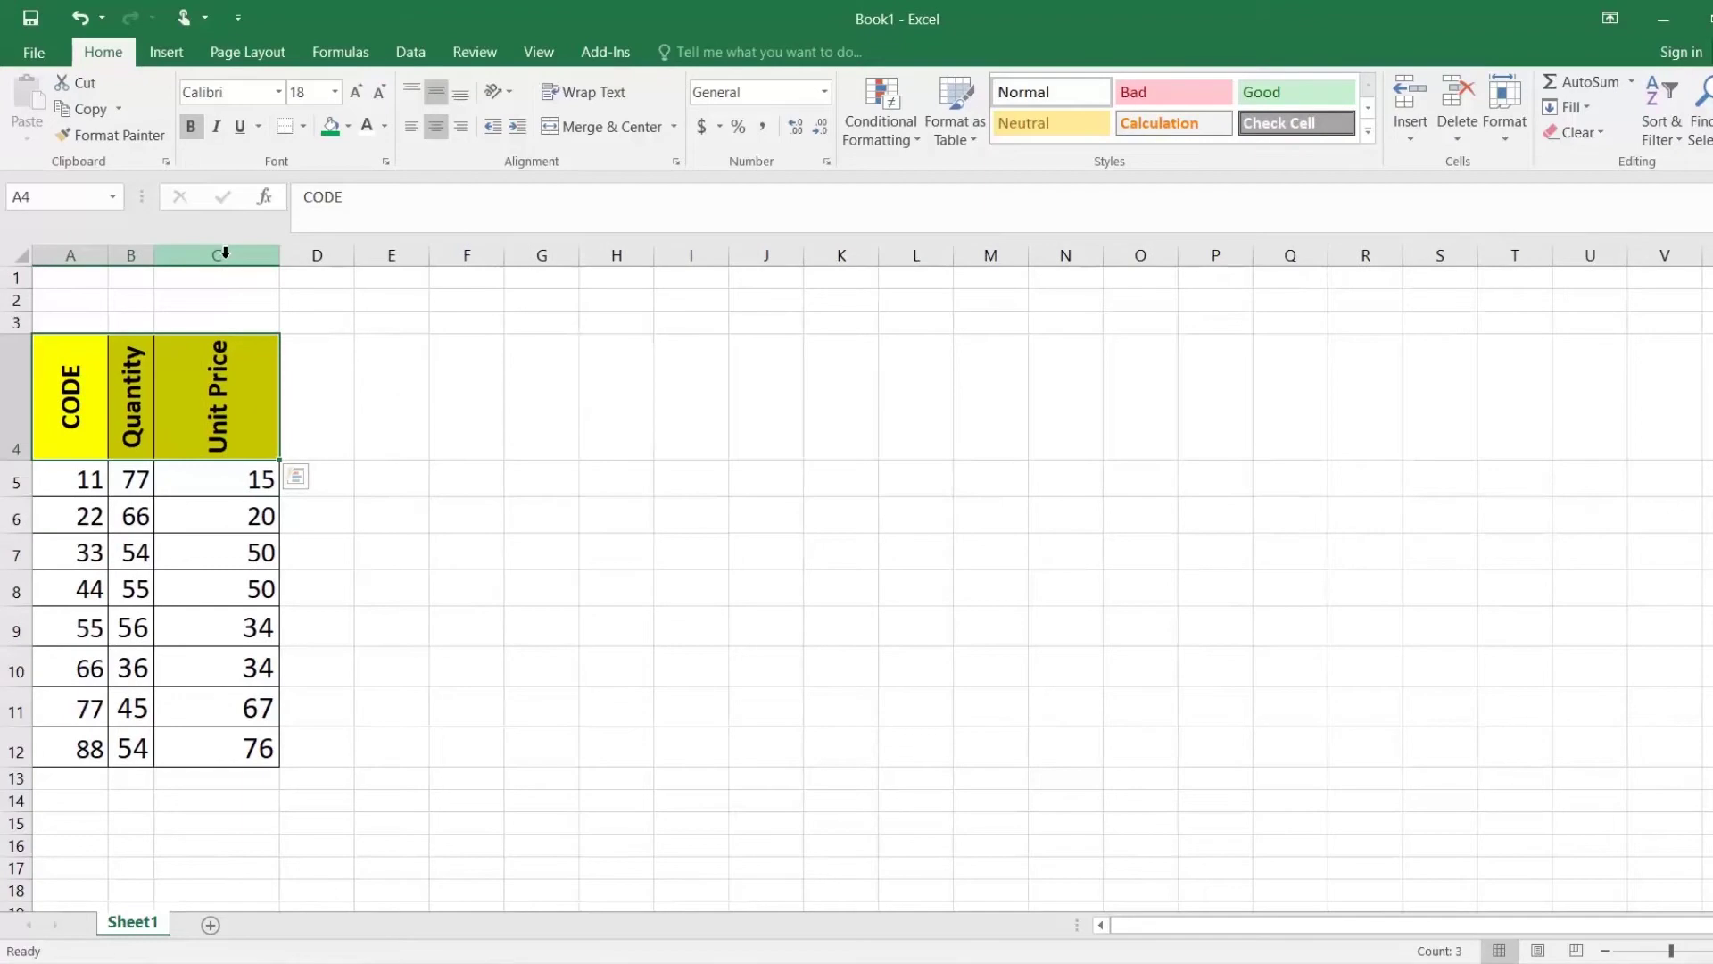
double_click(278, 258)
double_click(109, 257)
click(71, 386)
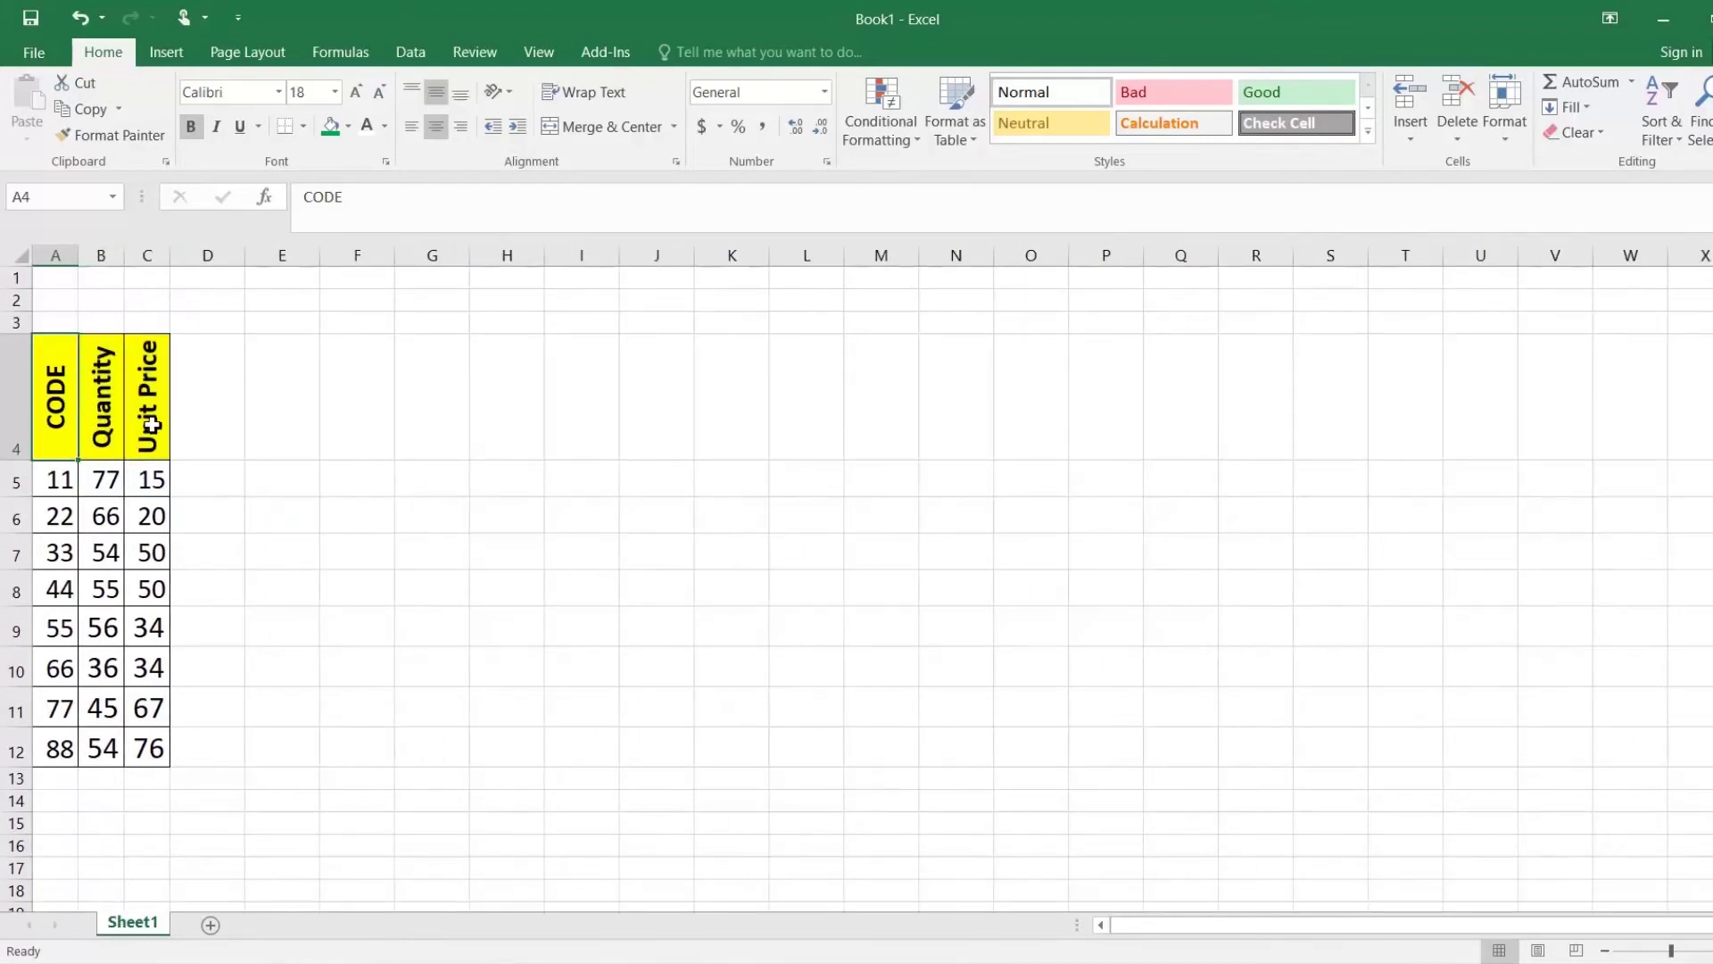
Step: Reopen Format Cells for headers A4:C4 and move the dialog aside
drag(55, 411, 137, 409)
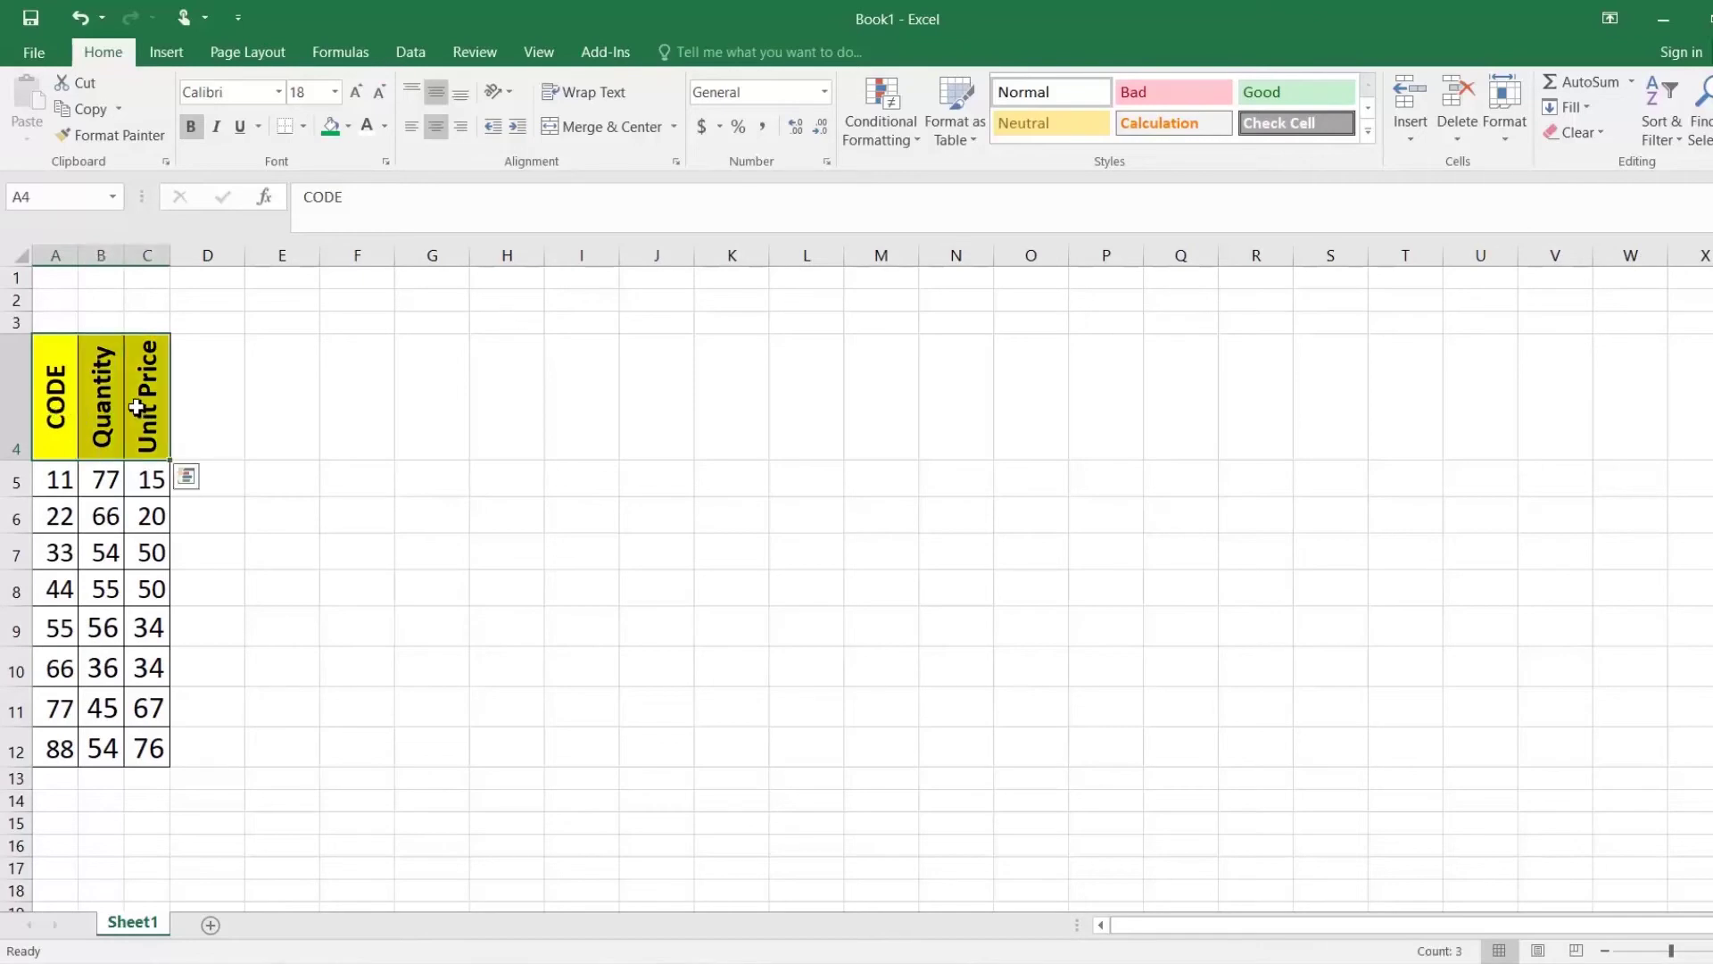
right_click(137, 407)
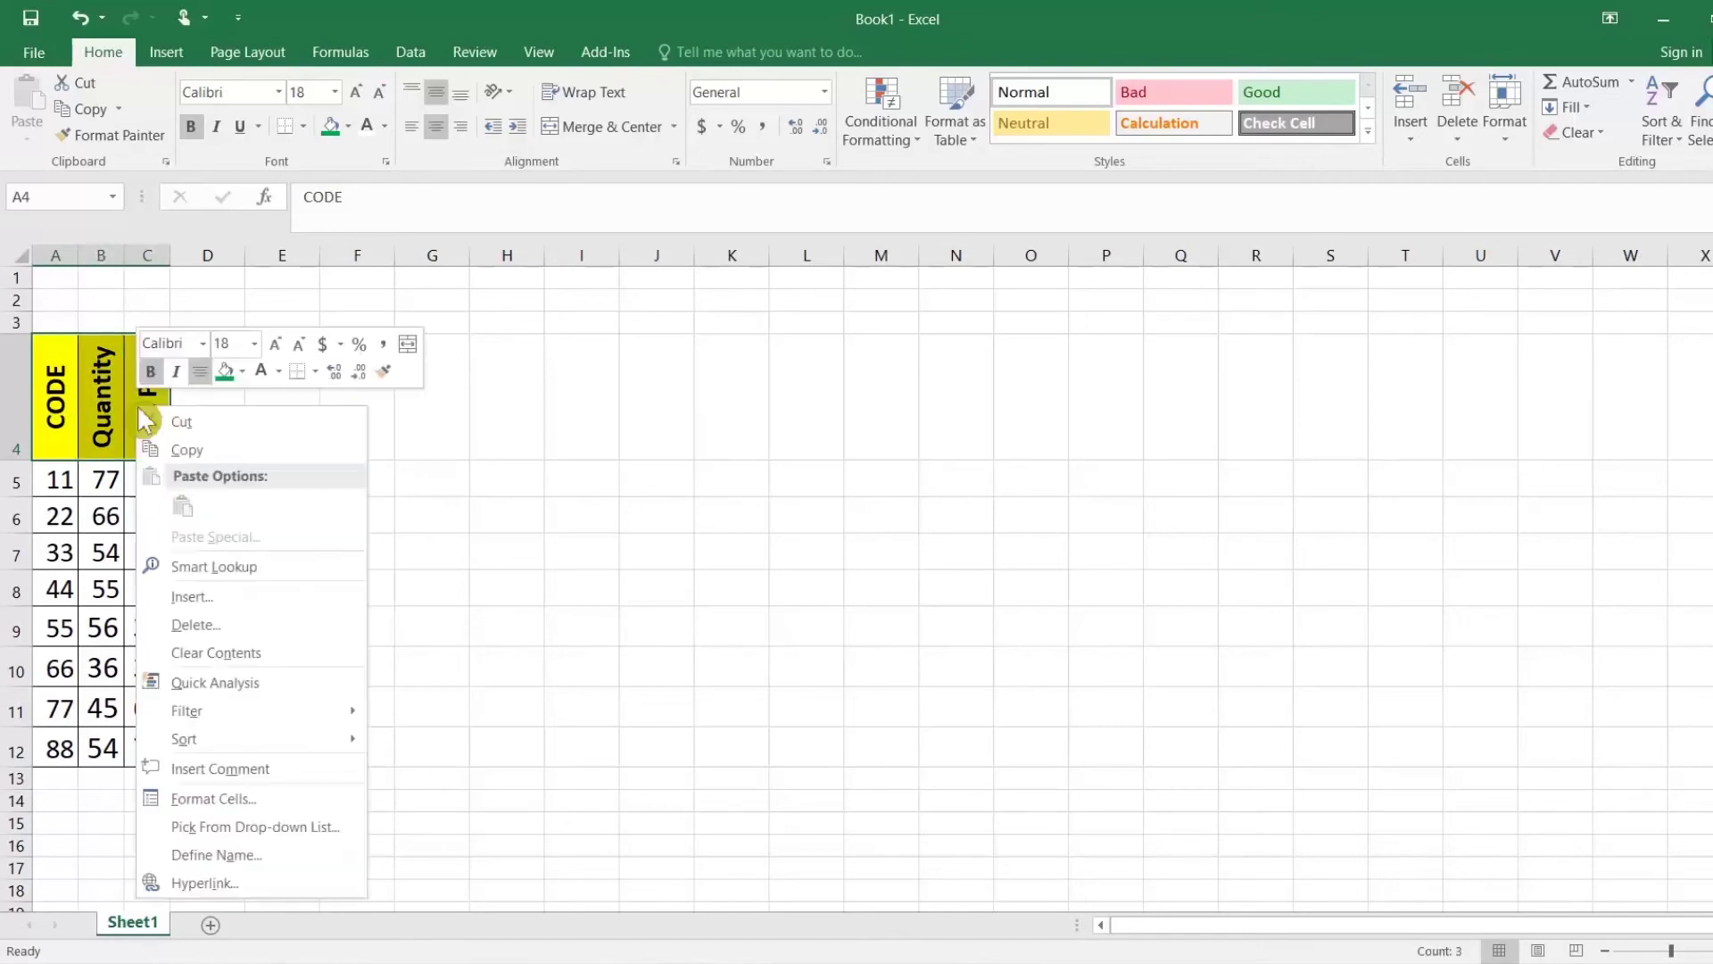
click(223, 803)
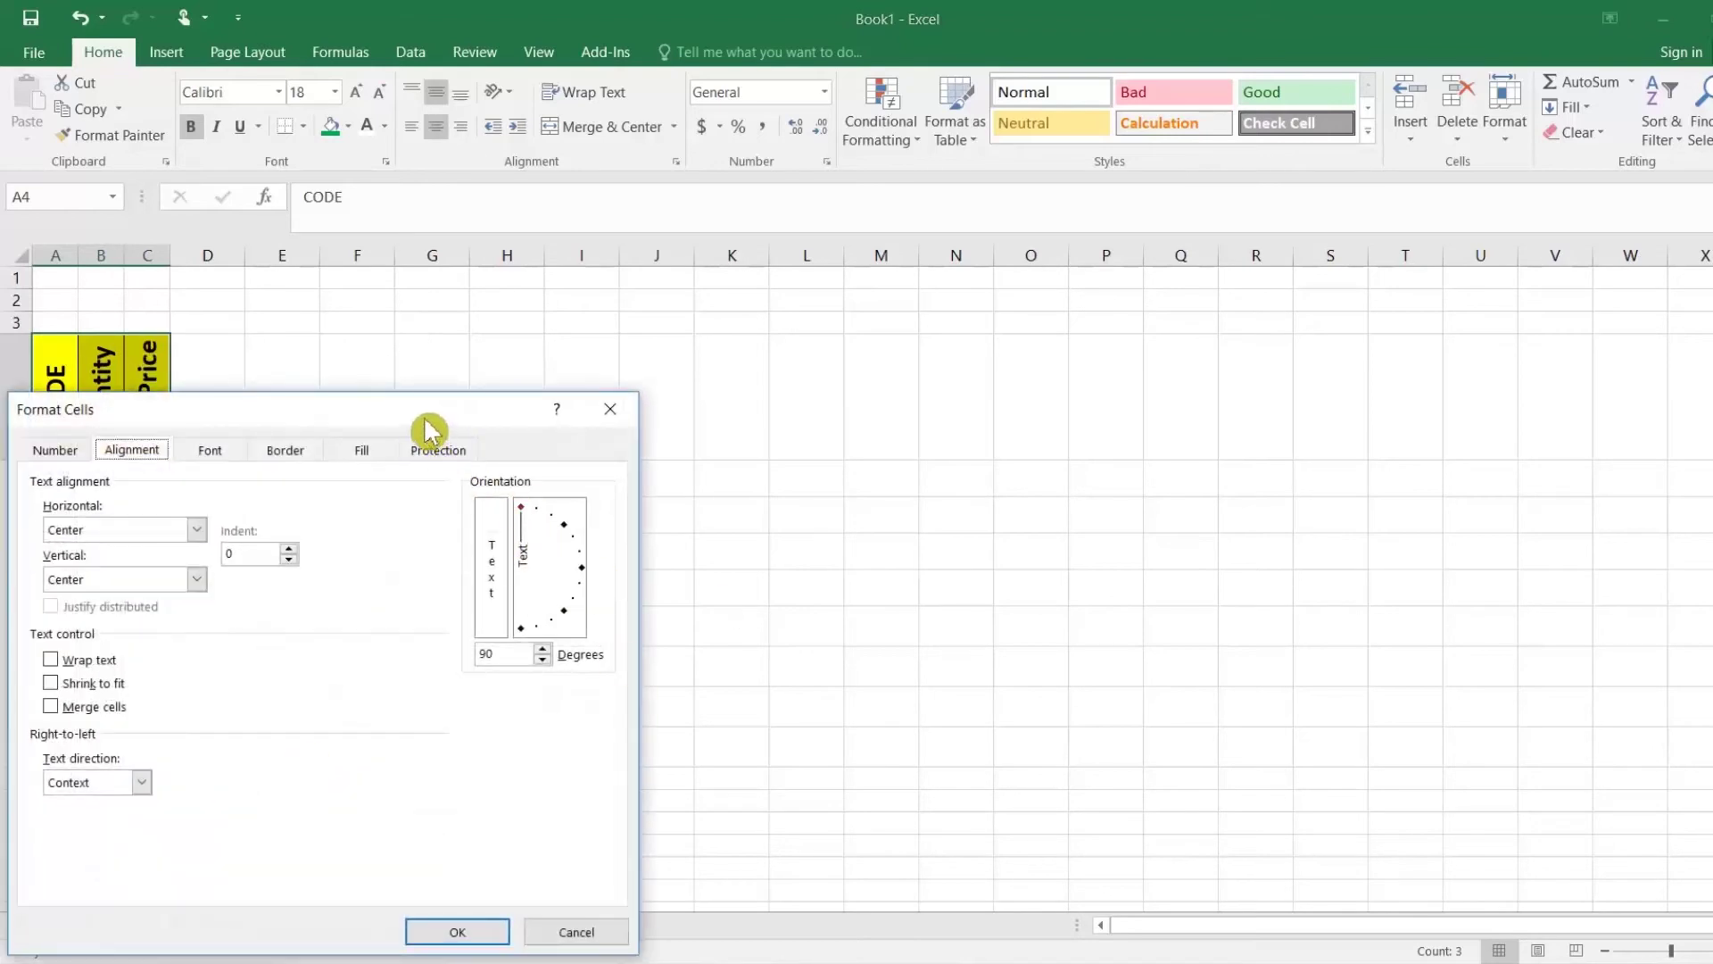
drag(424, 421, 562, 401)
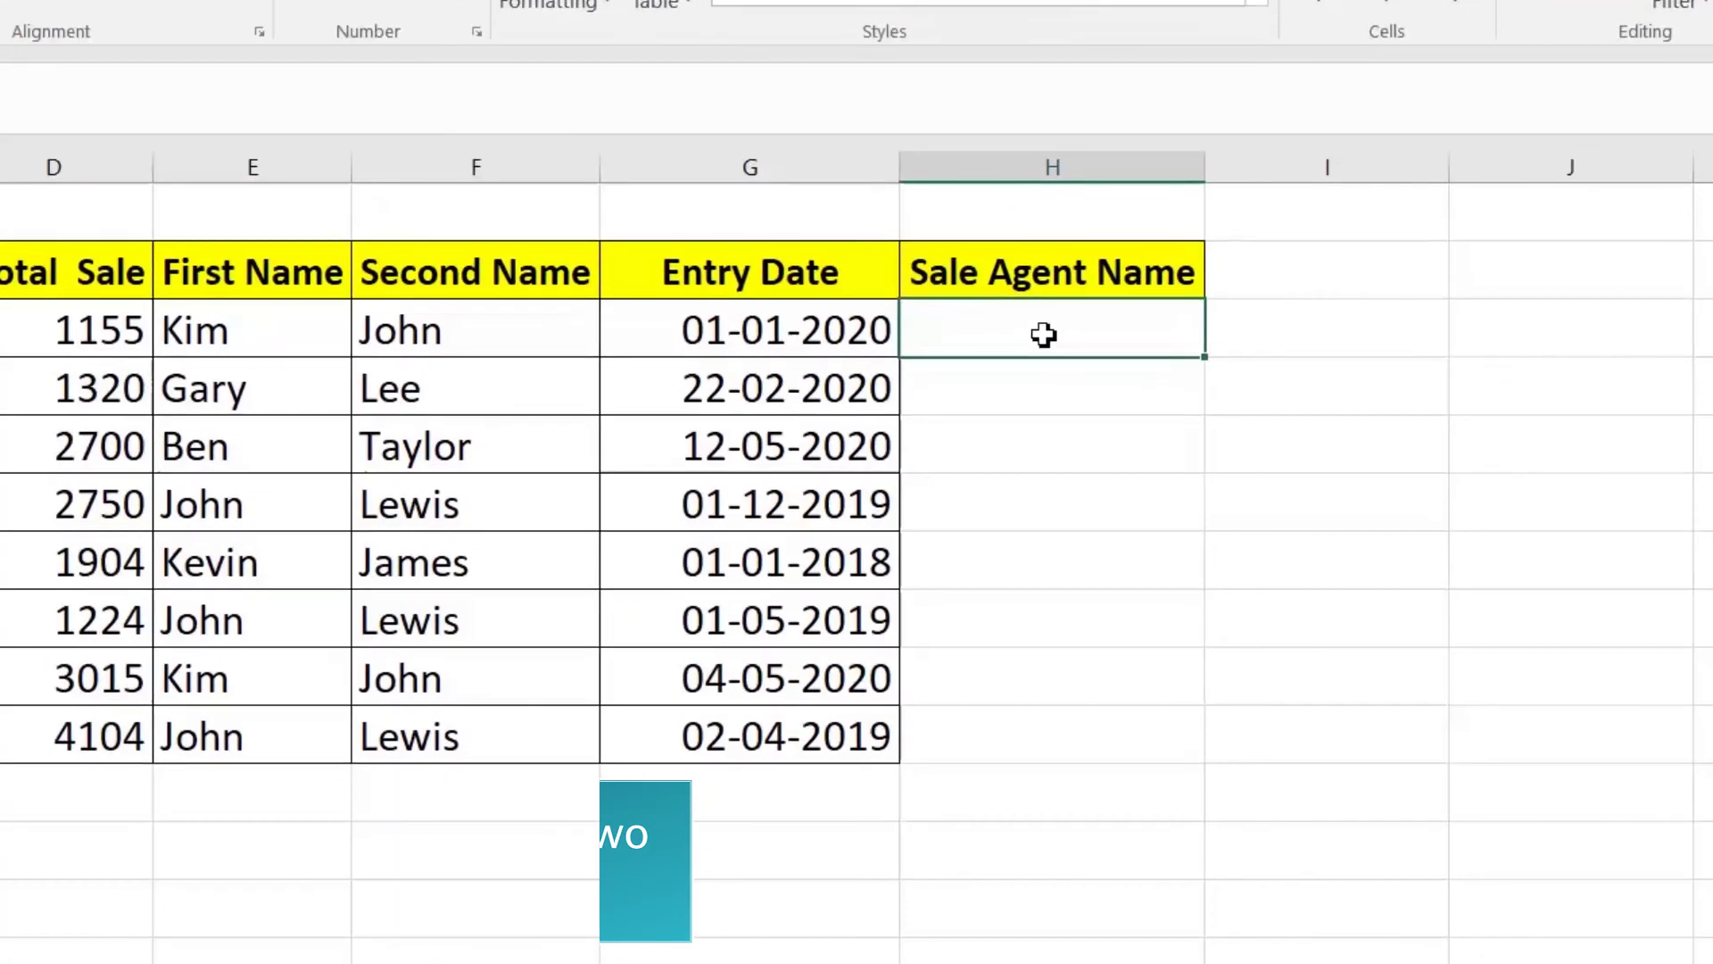
text(=)
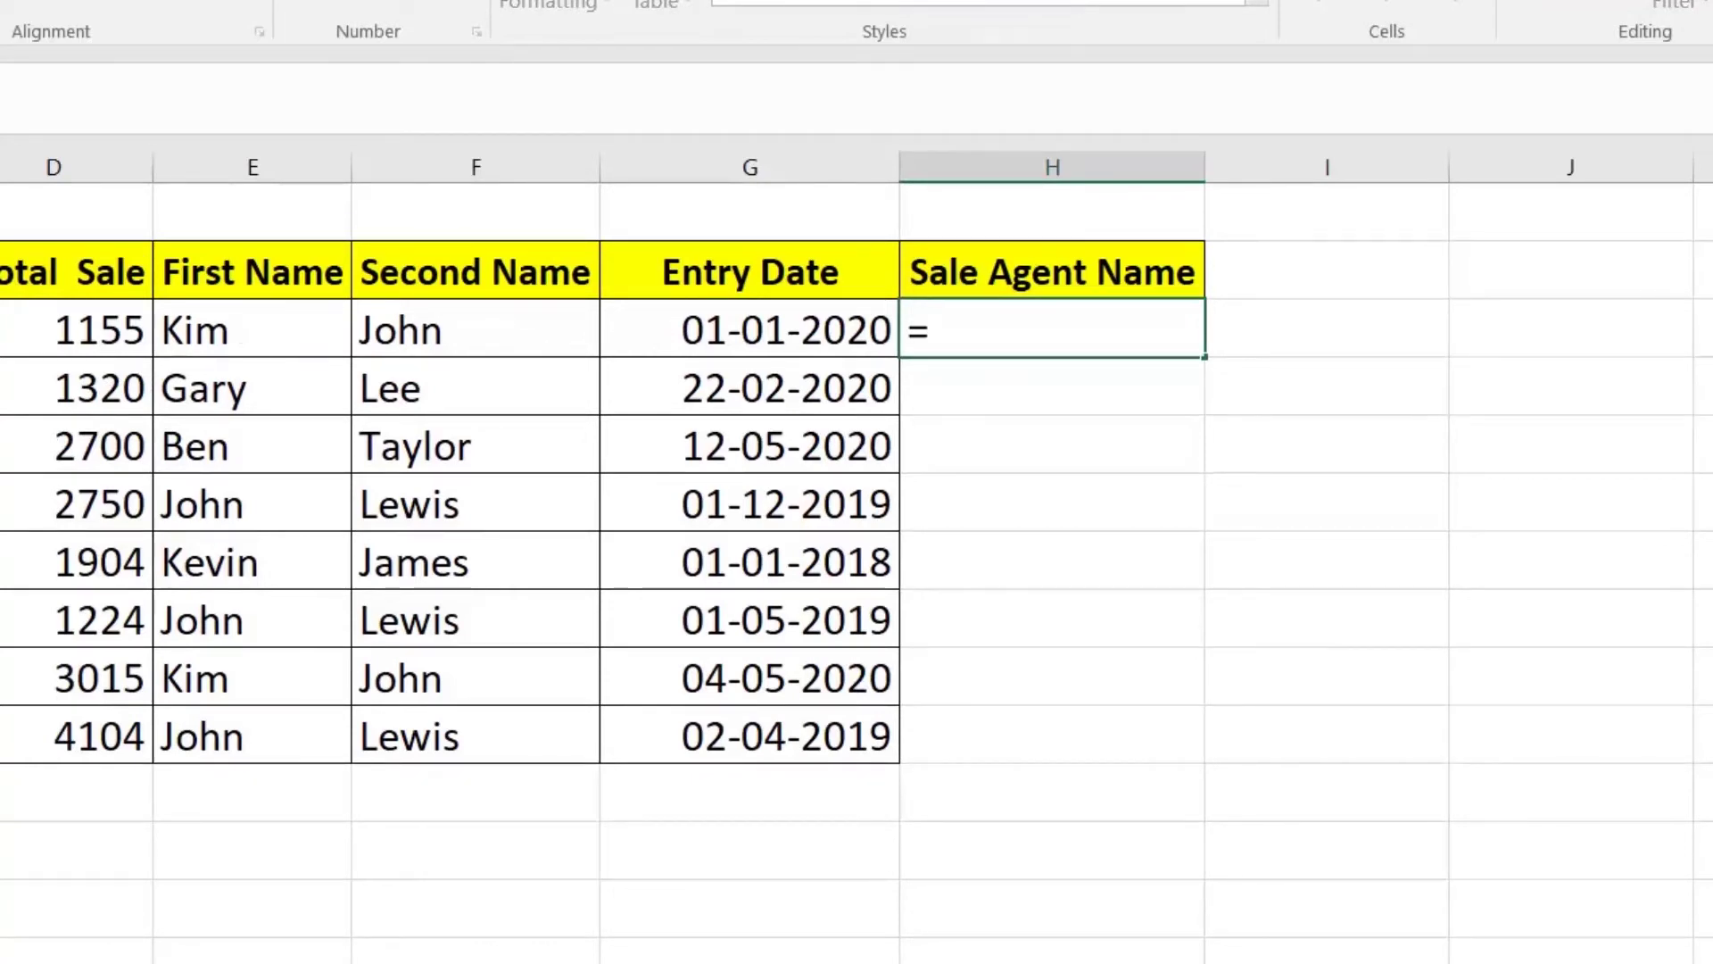
text(conc)
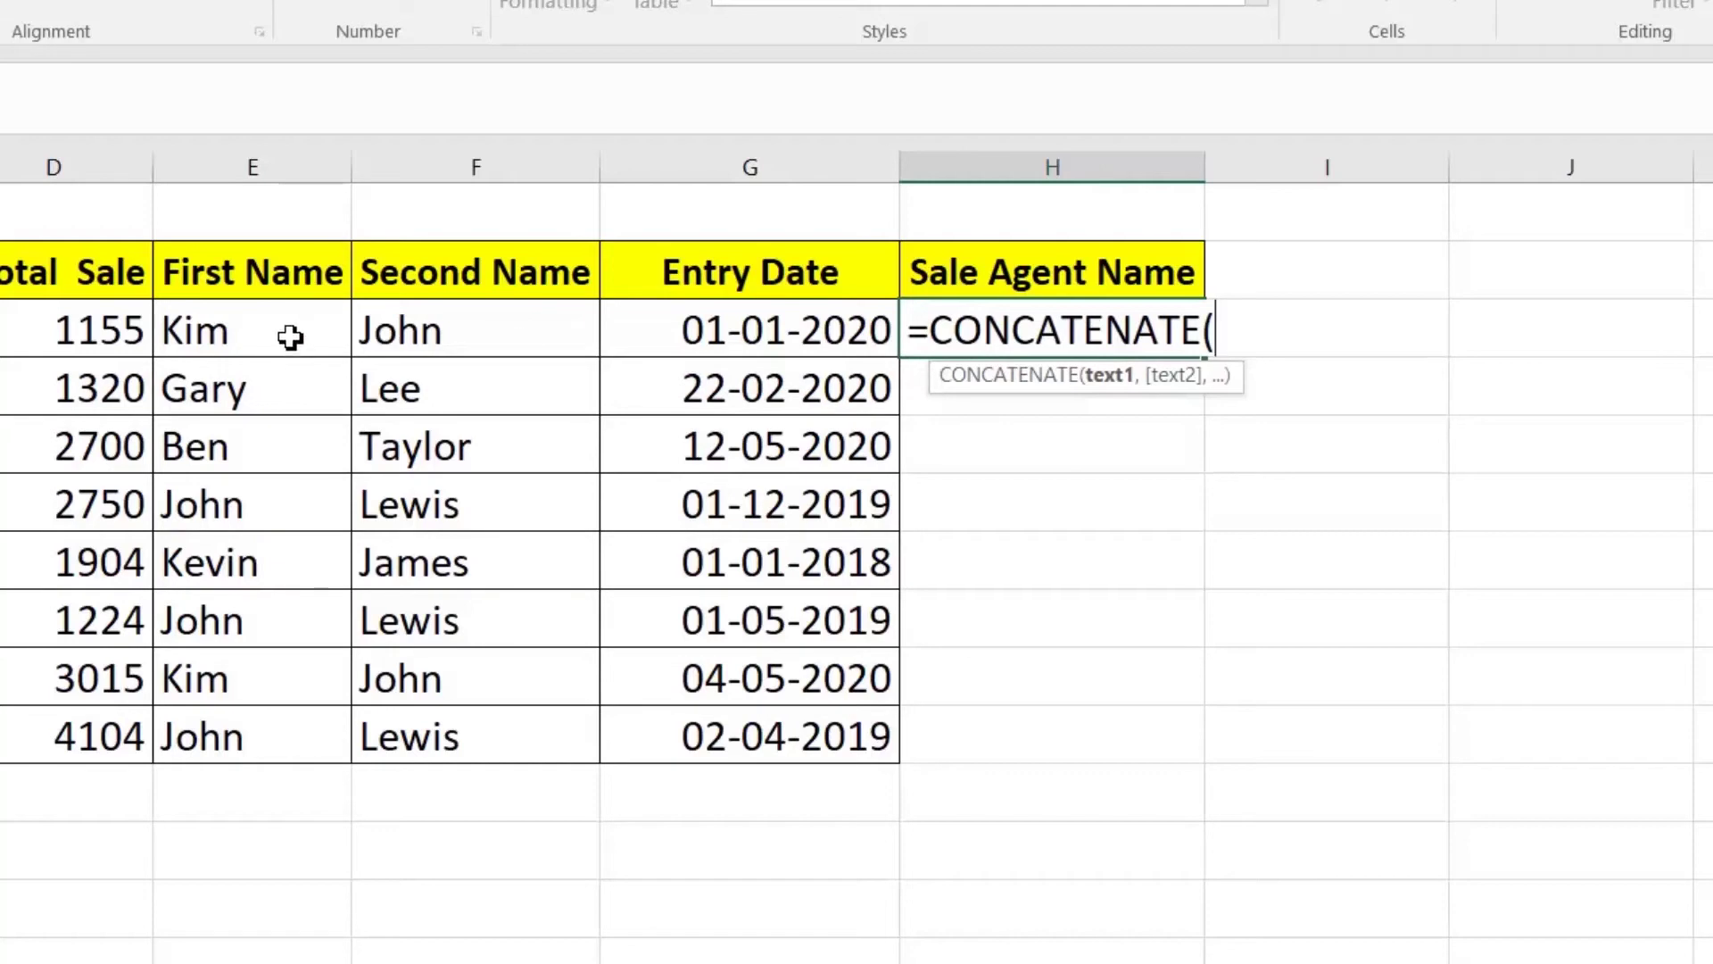
click(291, 337)
text(,)
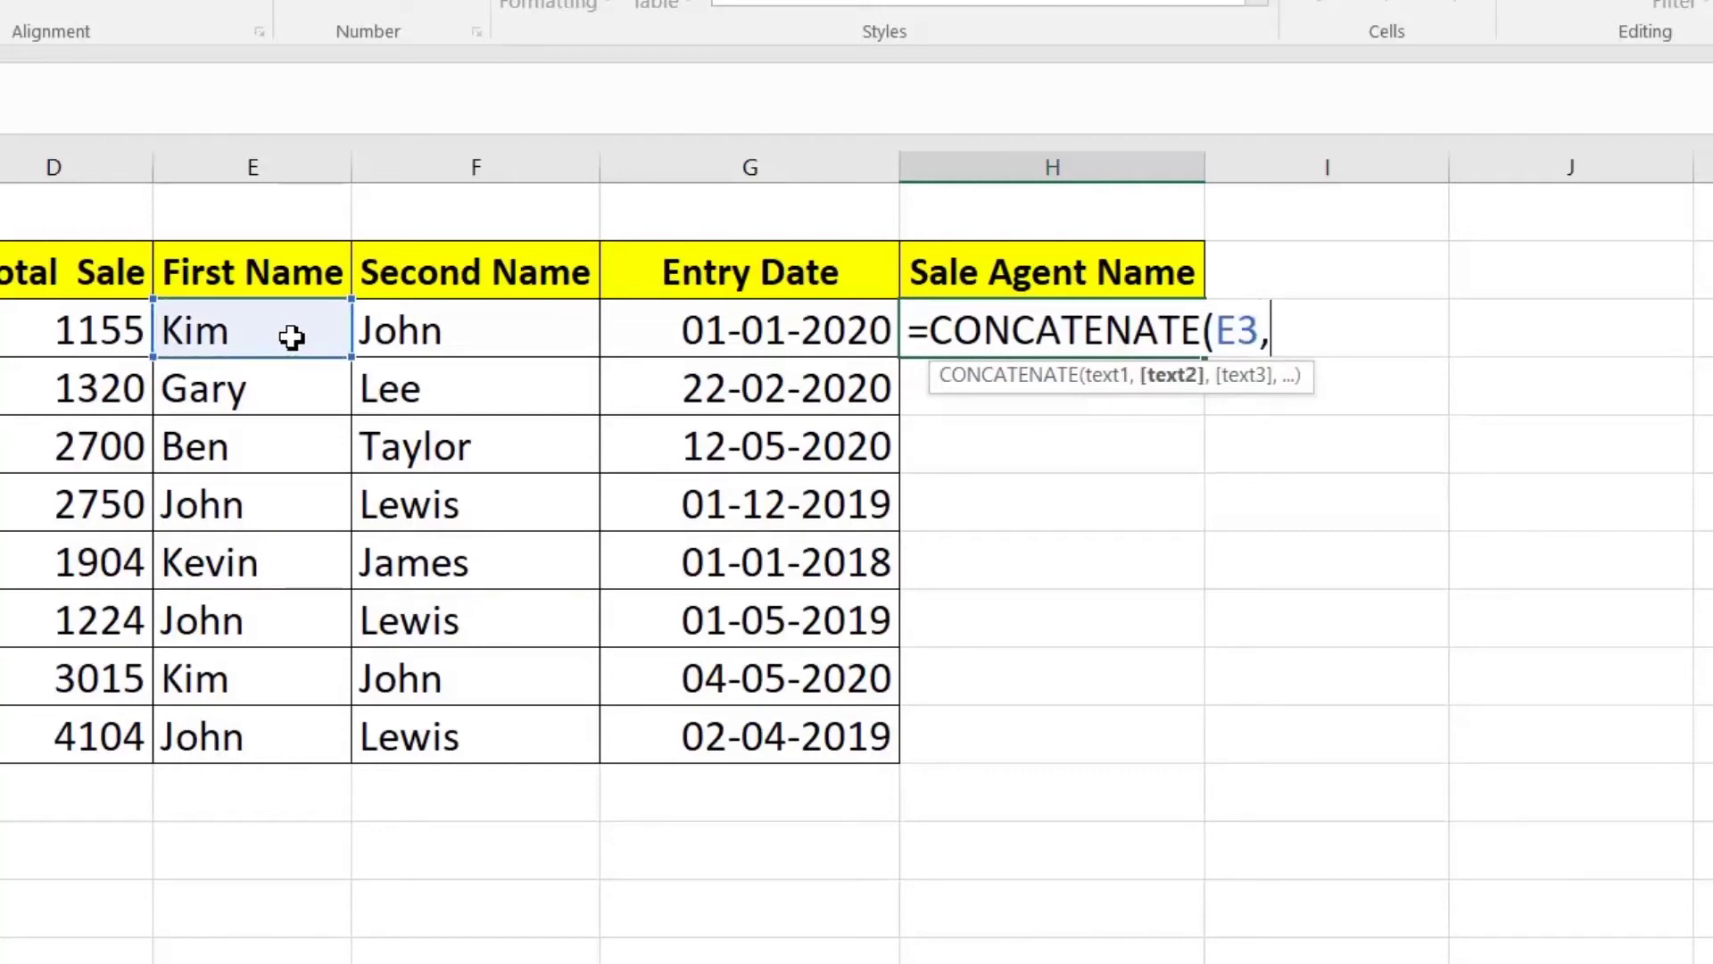
text(" ",)
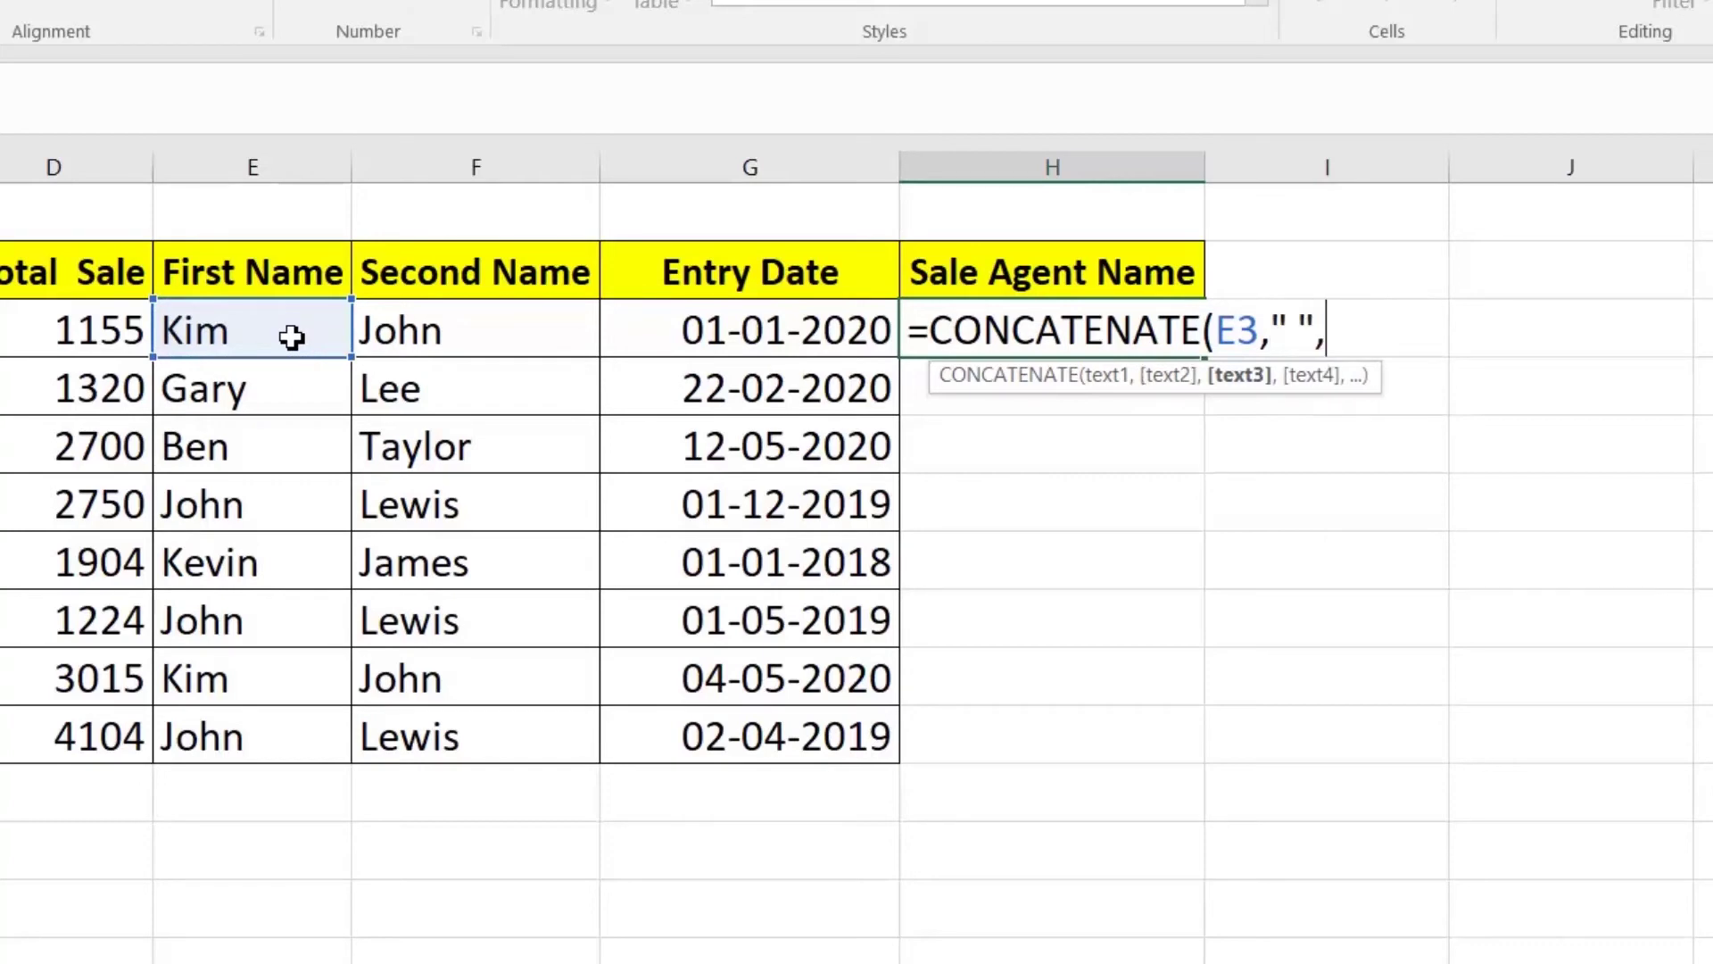
click(427, 335)
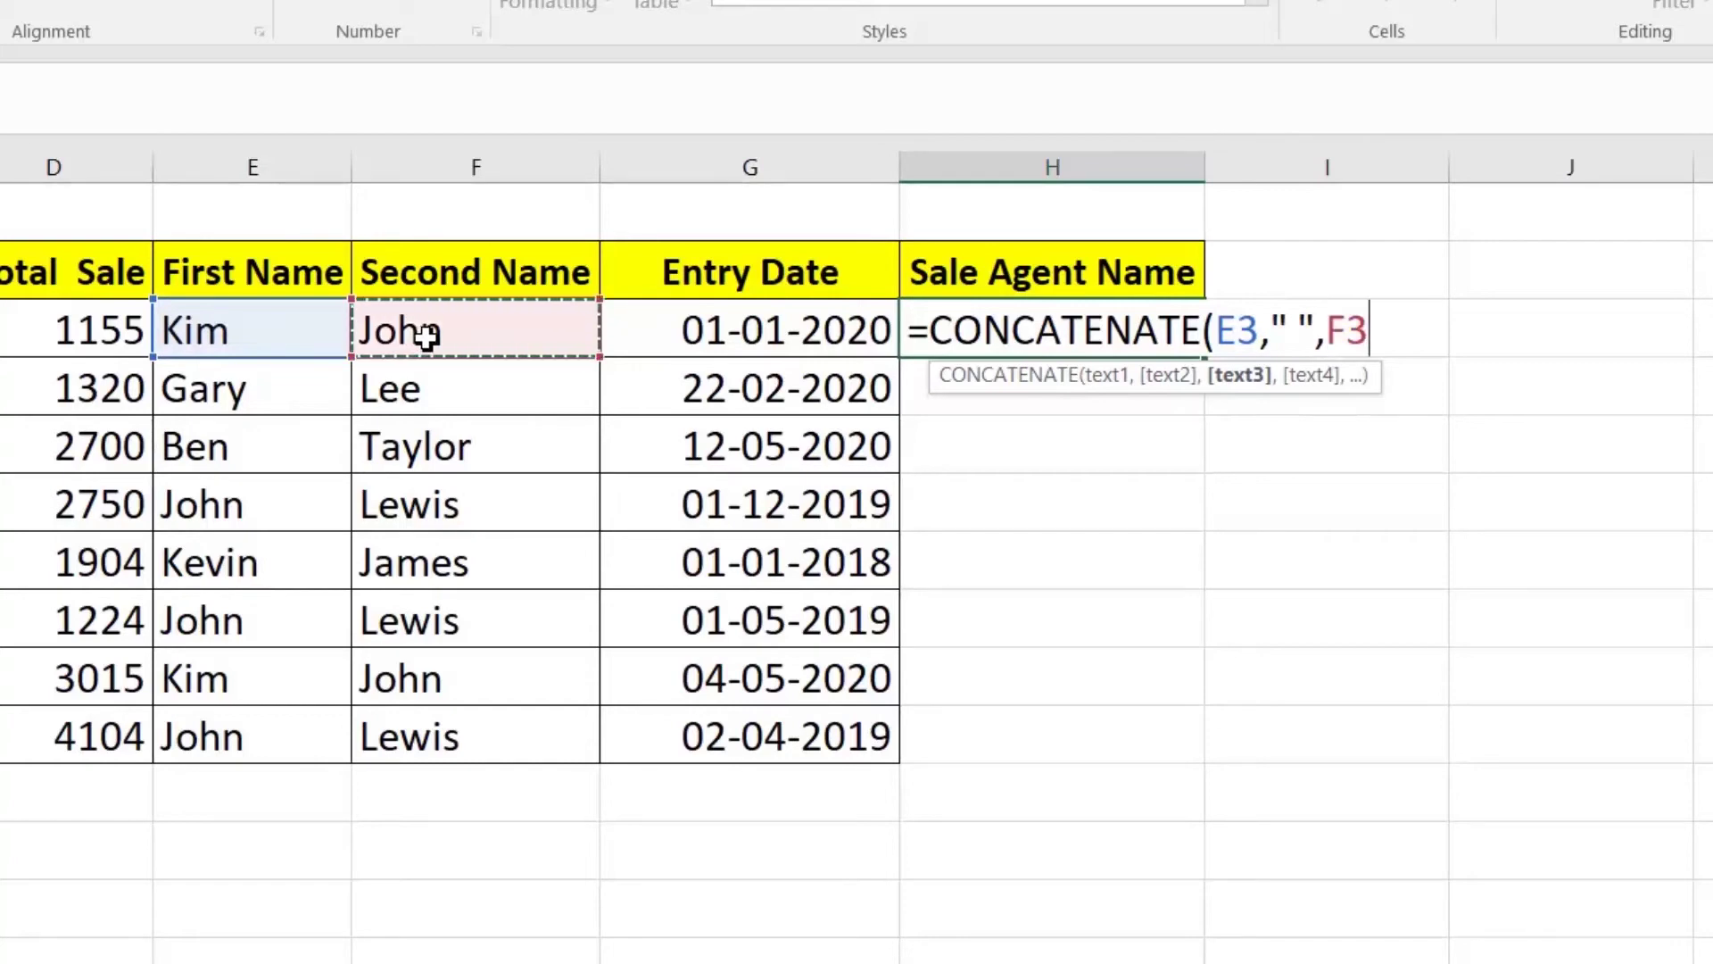
text())
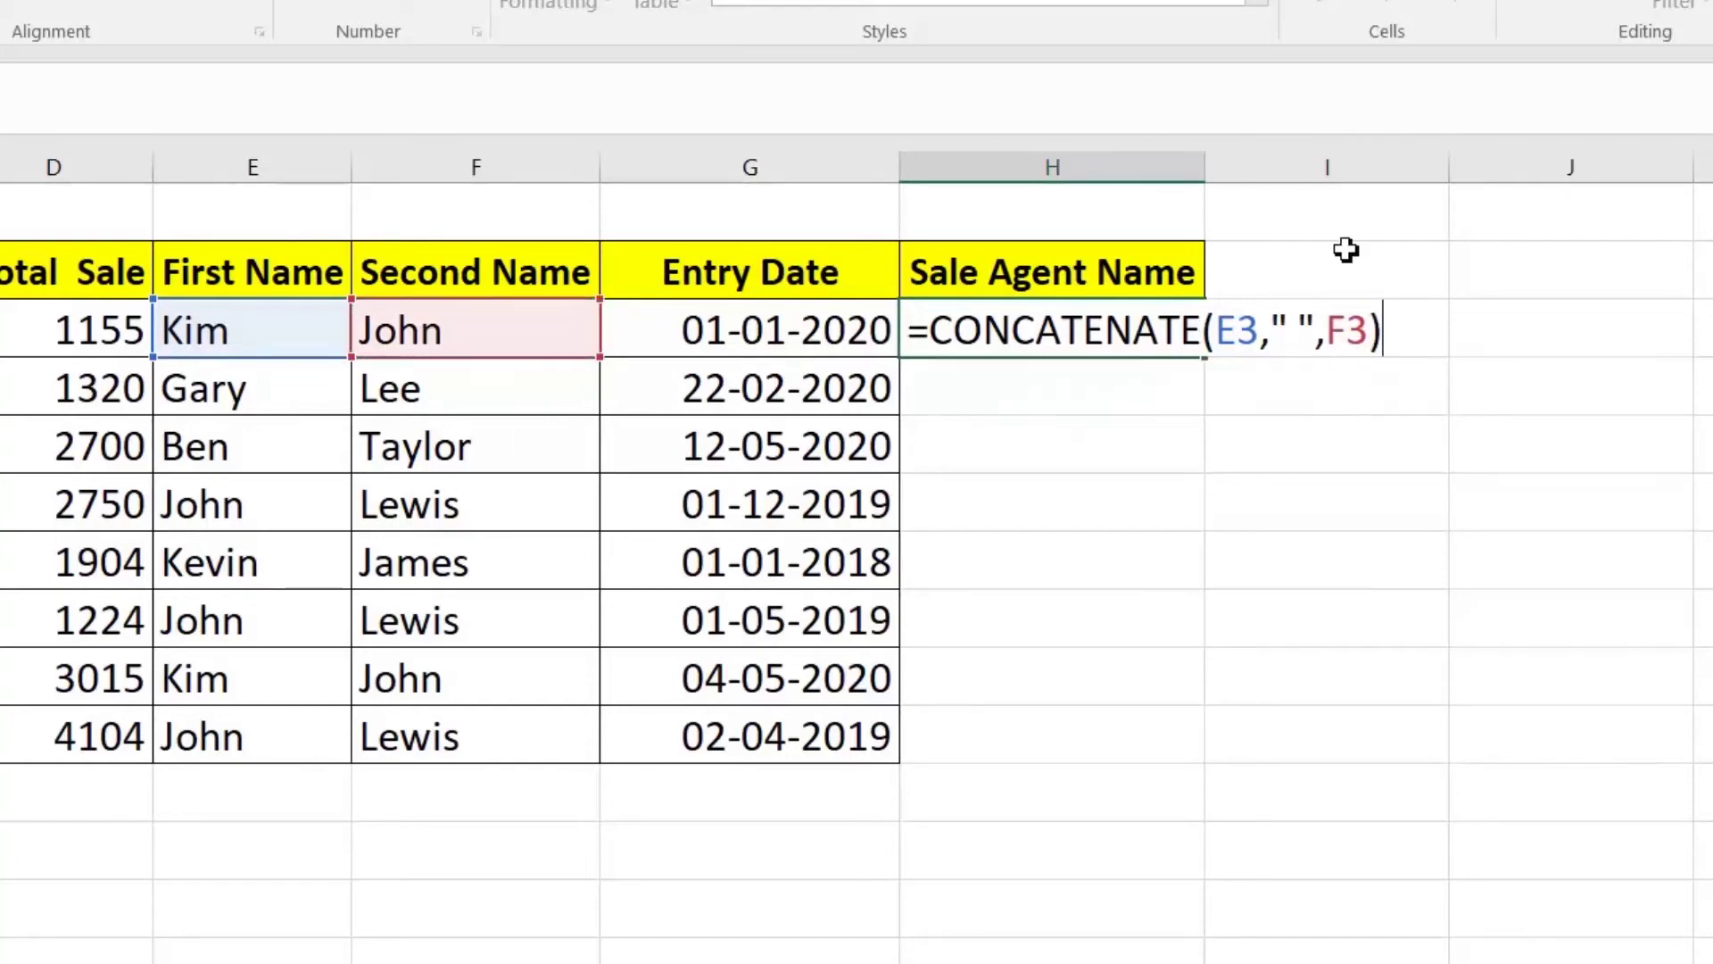
click(1294, 330)
key(Return)
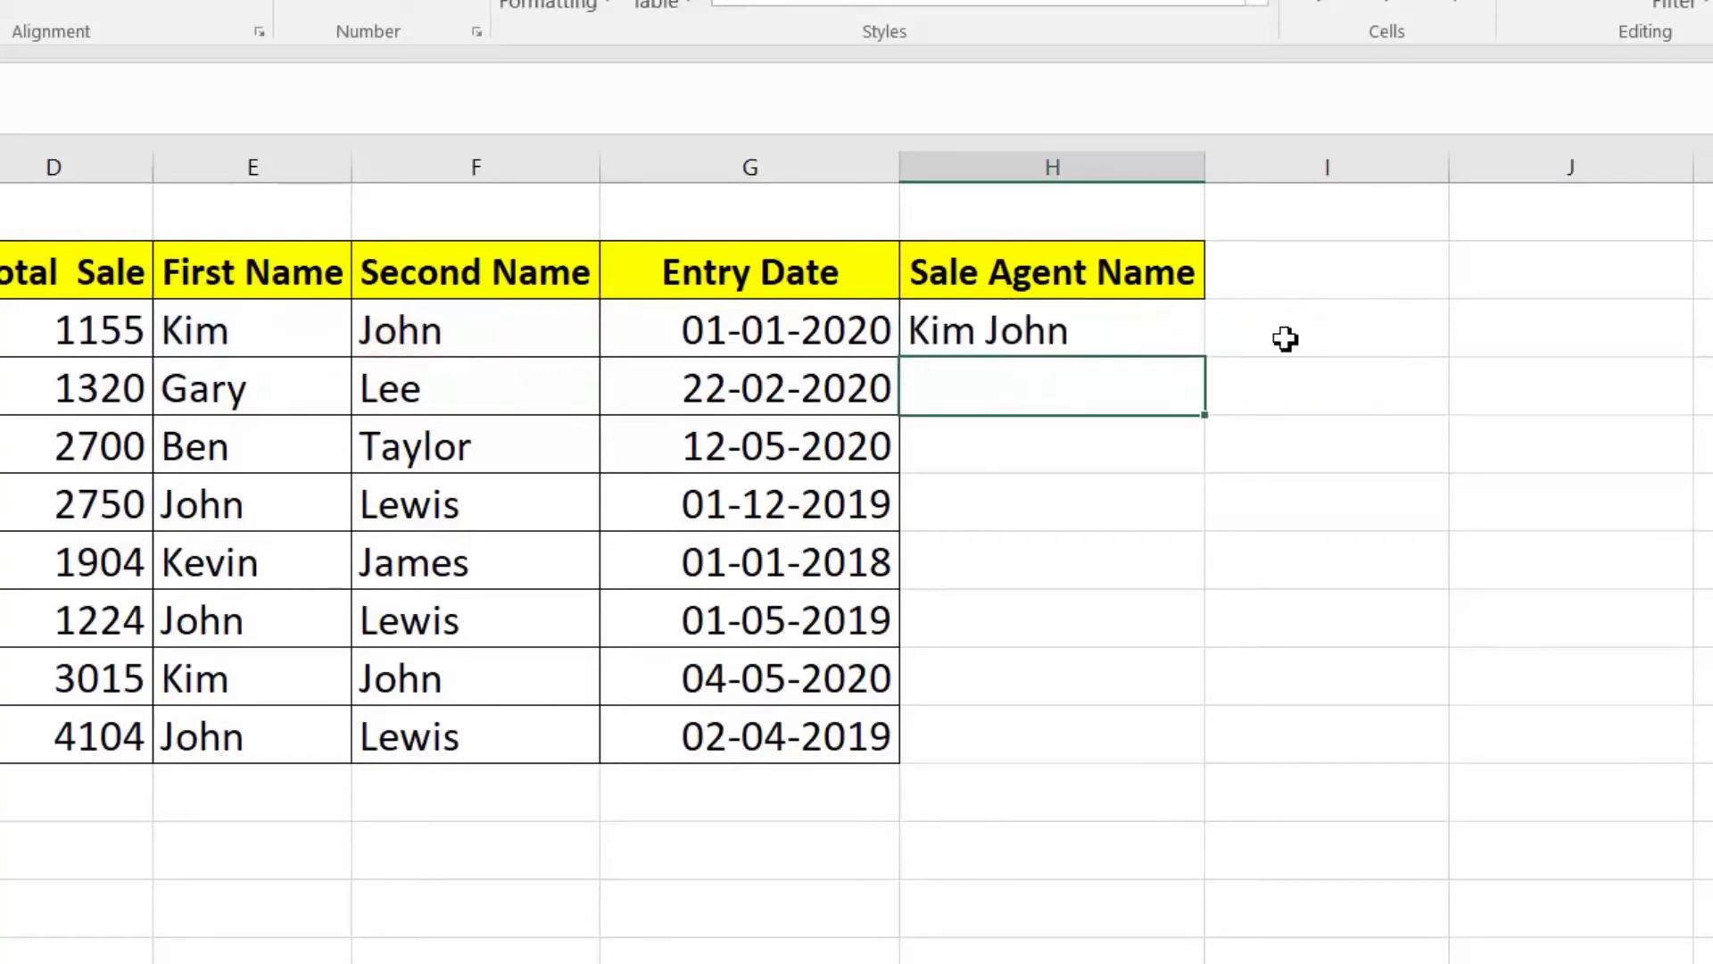
click(1125, 332)
drag(1204, 365, 1207, 769)
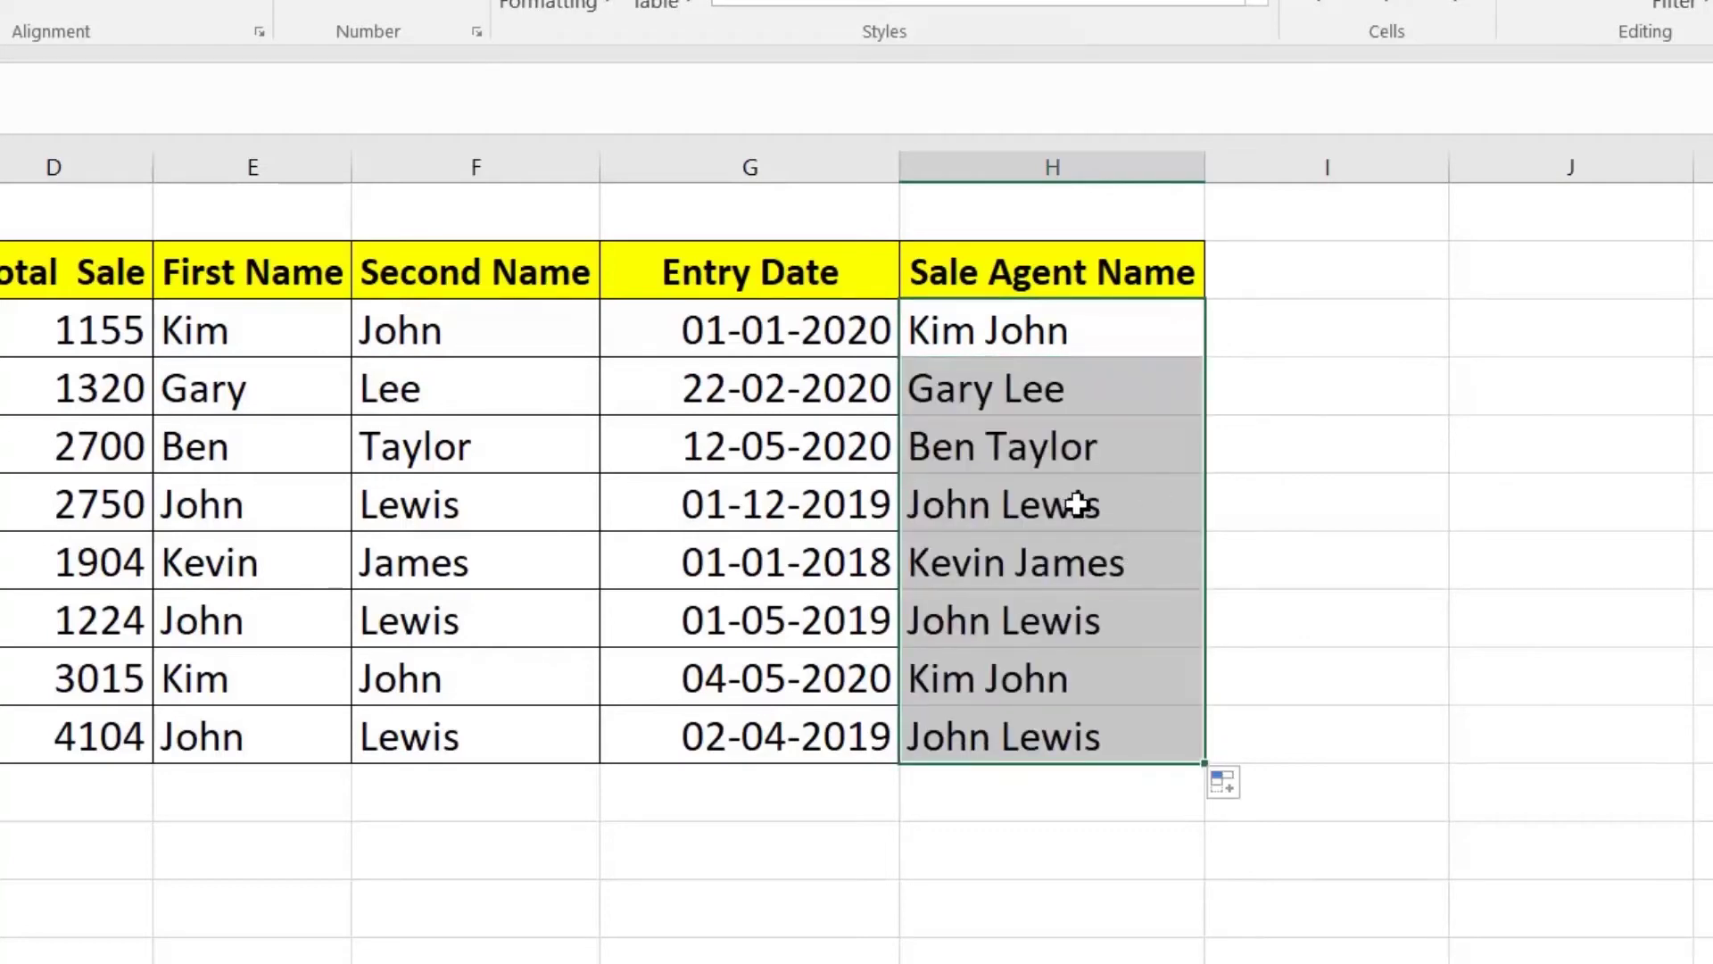
key(Delete)
click(981, 336)
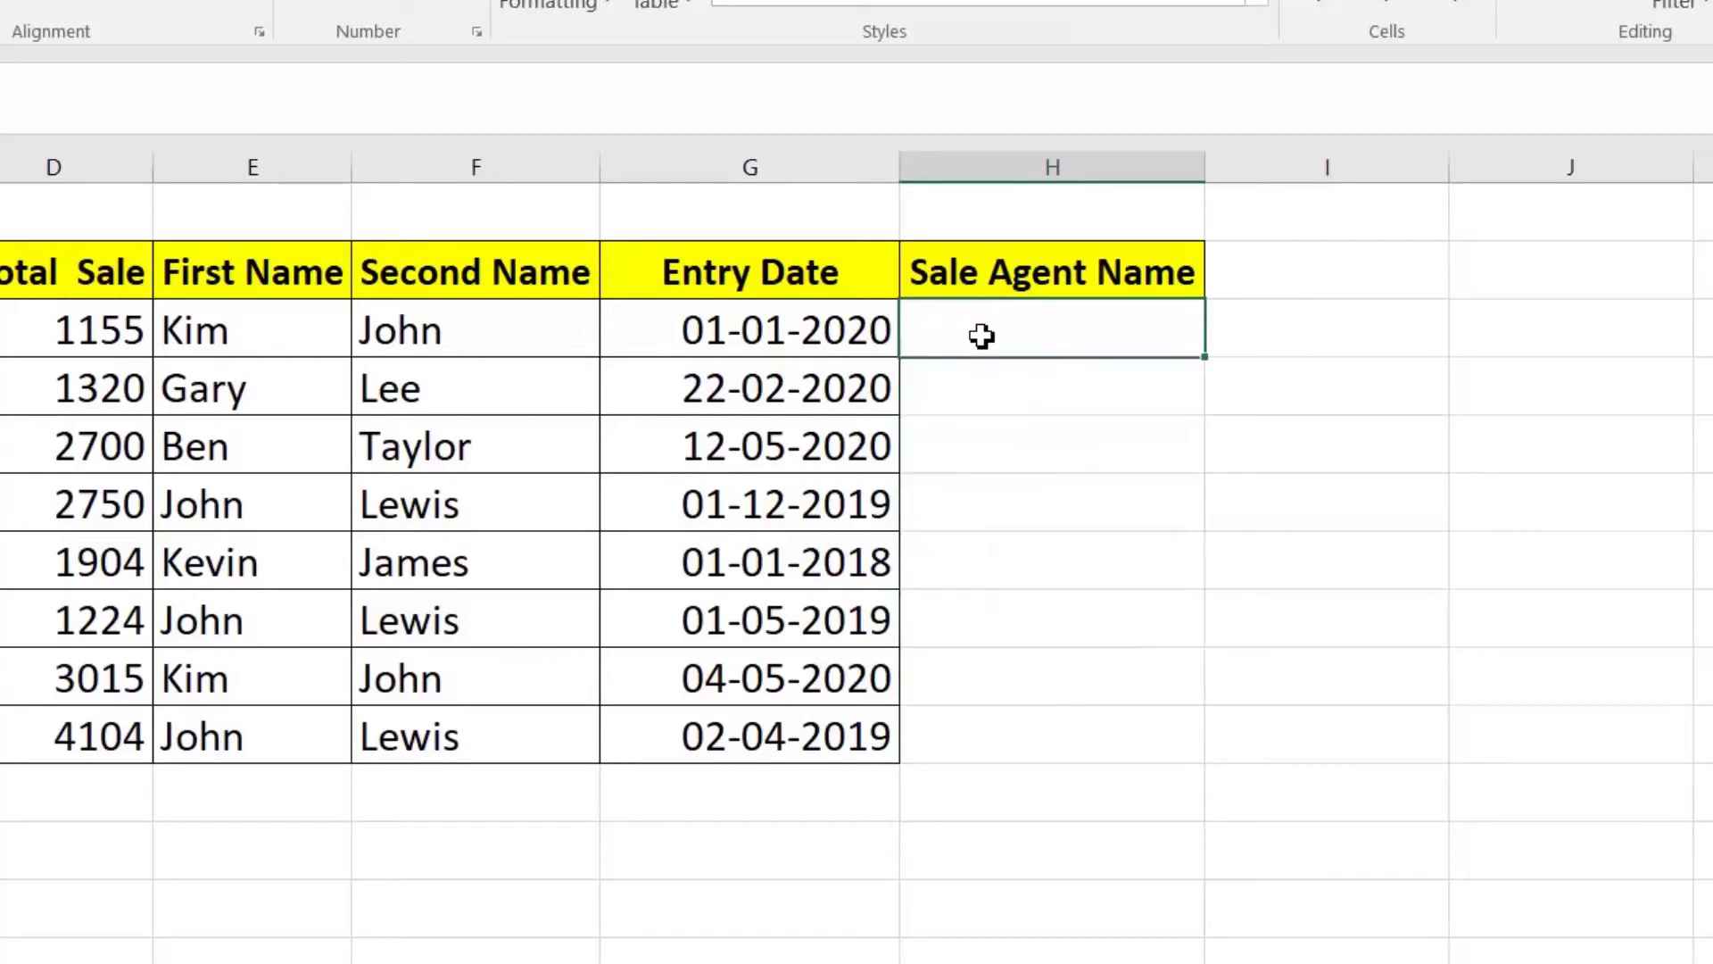
Step: Enter =E3&" "&F3 in H3 to combine the names and fill it down to H10
text(=)
click(226, 332)
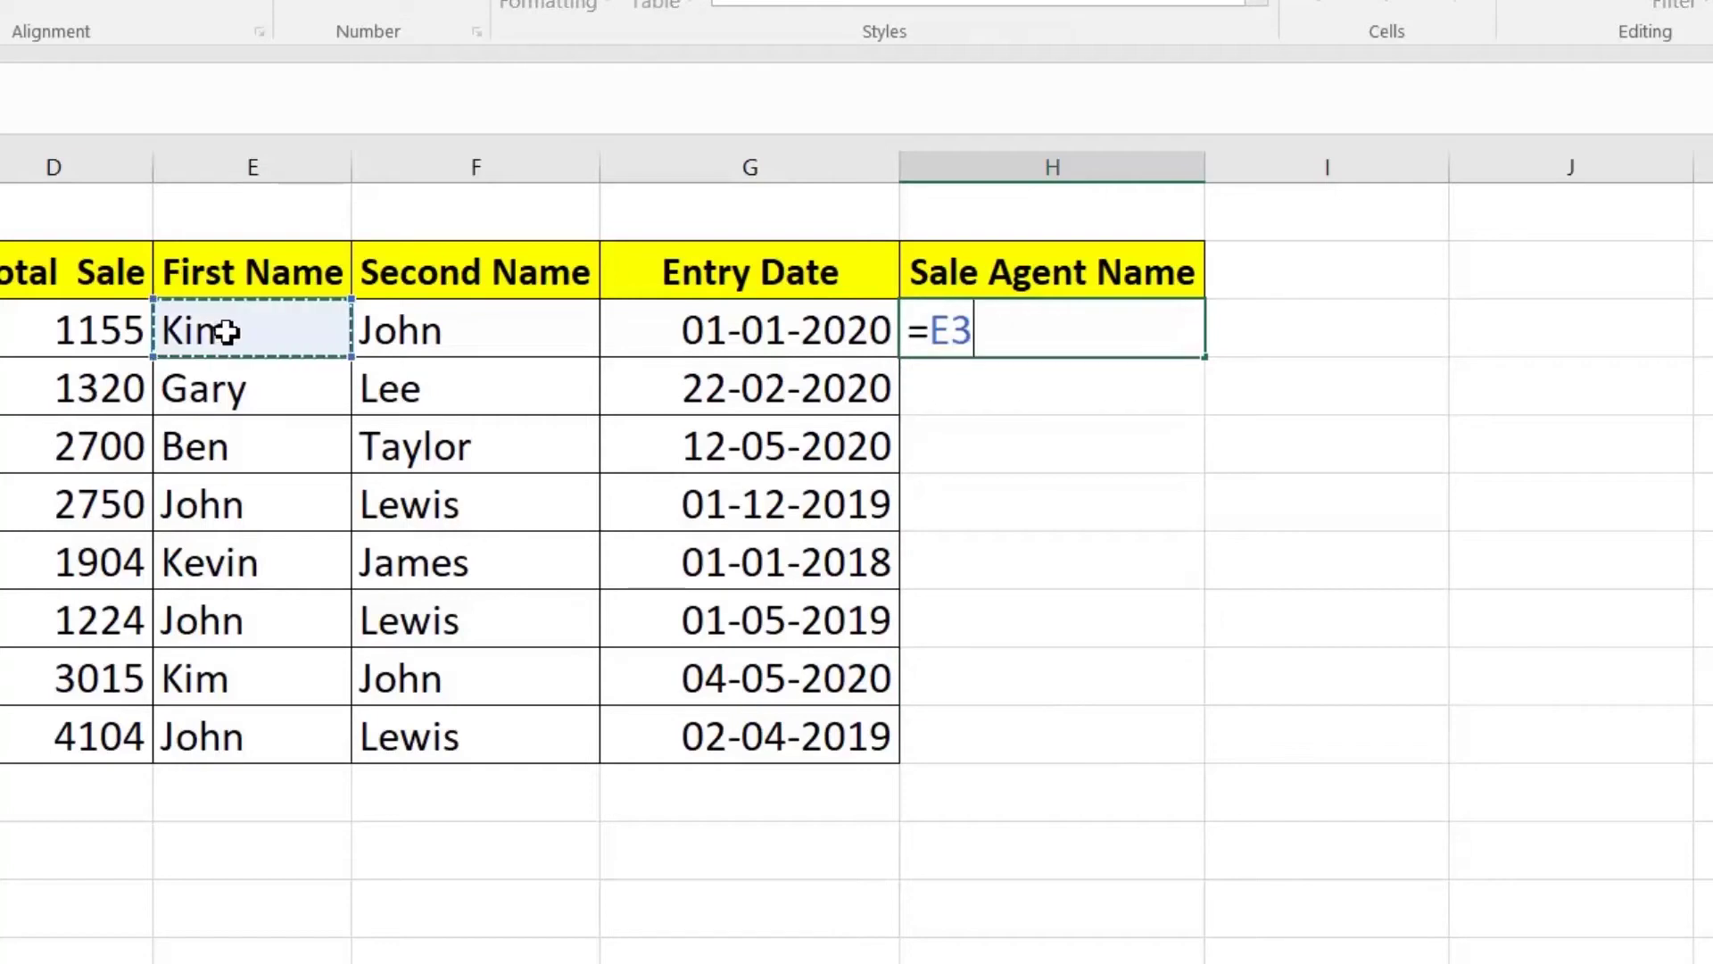
text(&)
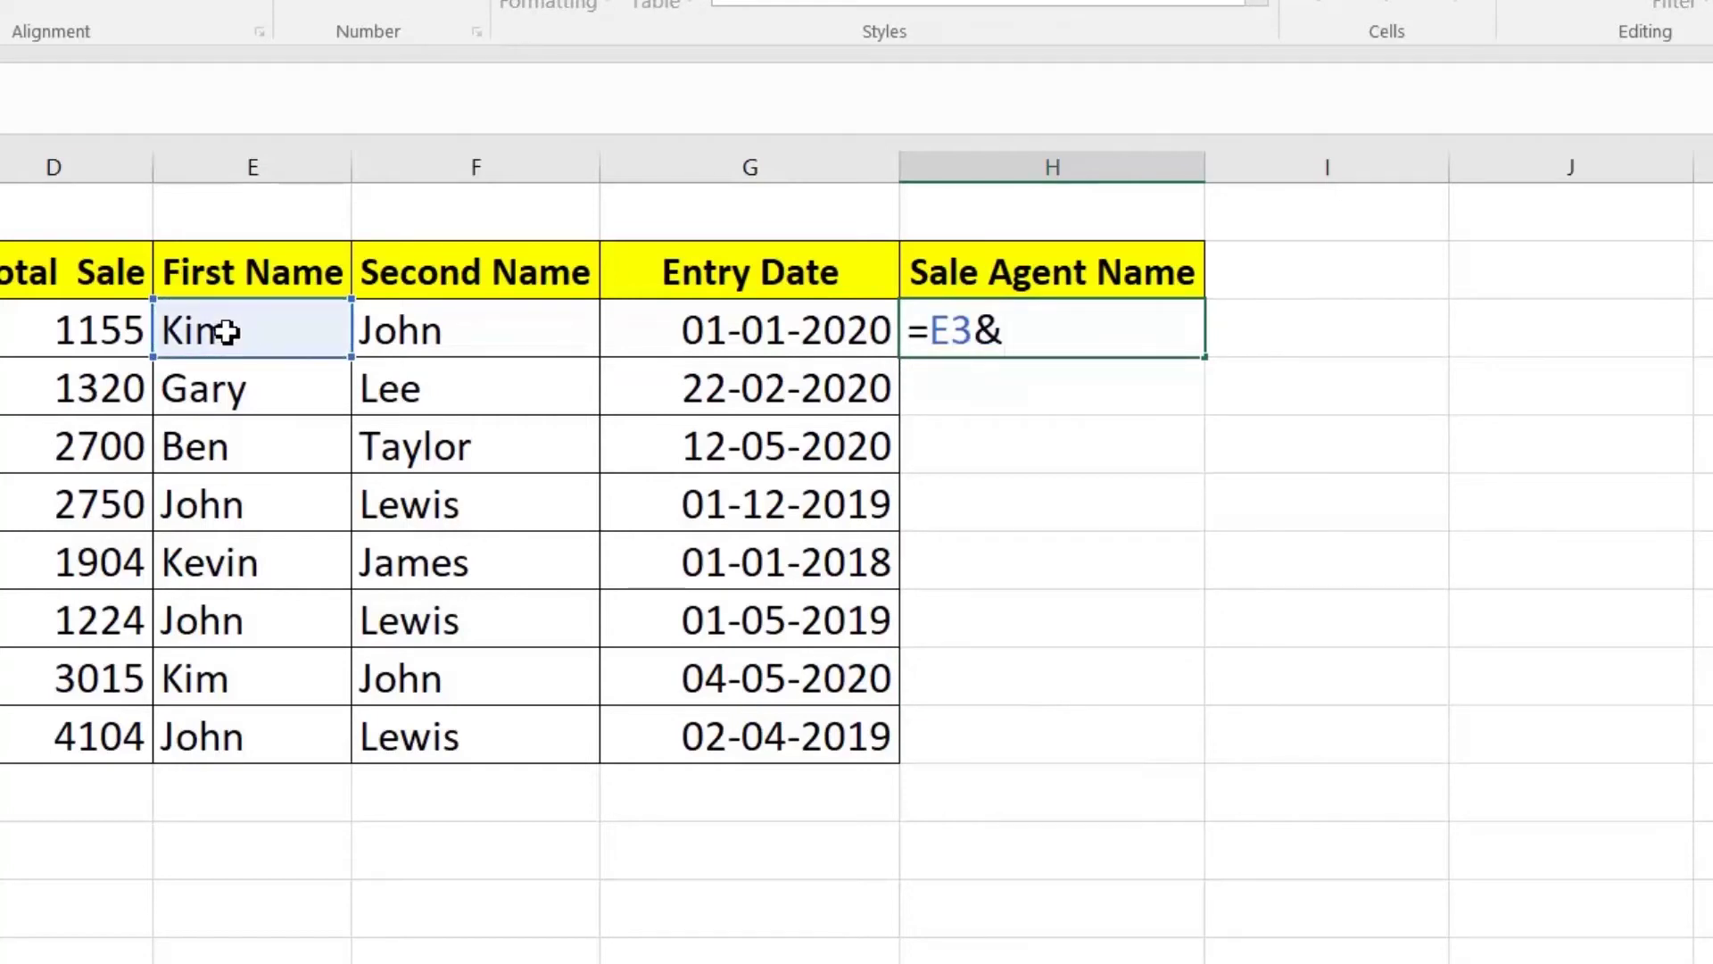
text(" "&)
click(494, 336)
key(Return)
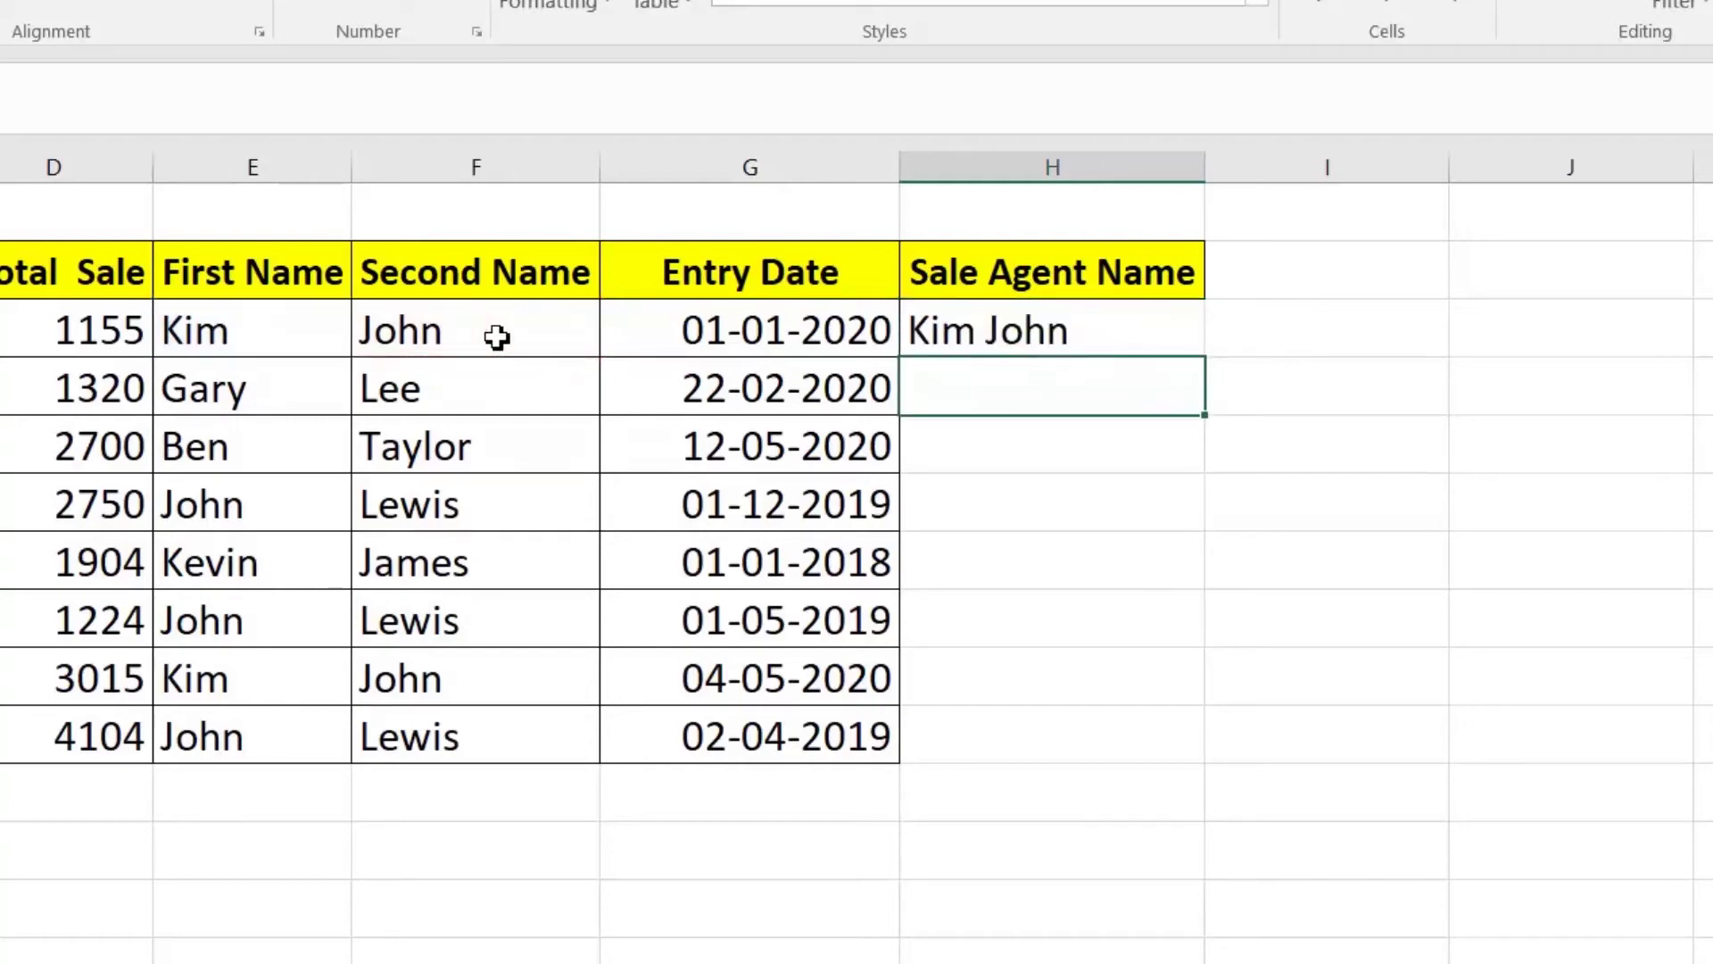
click(1032, 334)
double_click(1207, 357)
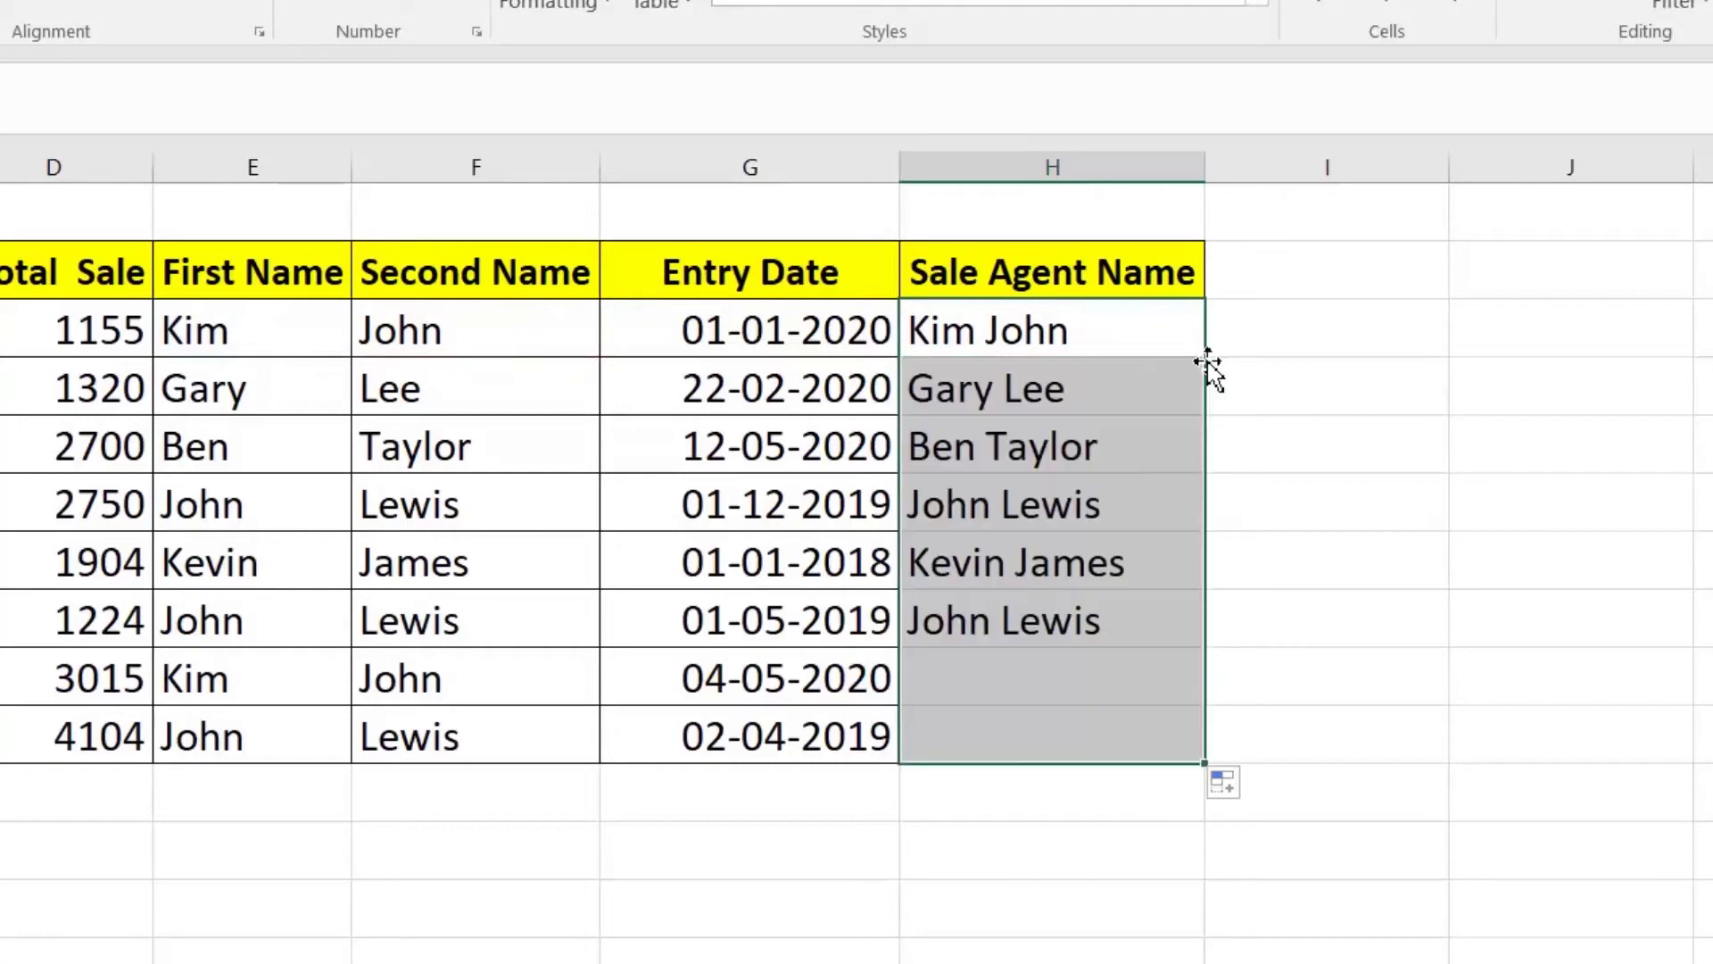
click(1057, 348)
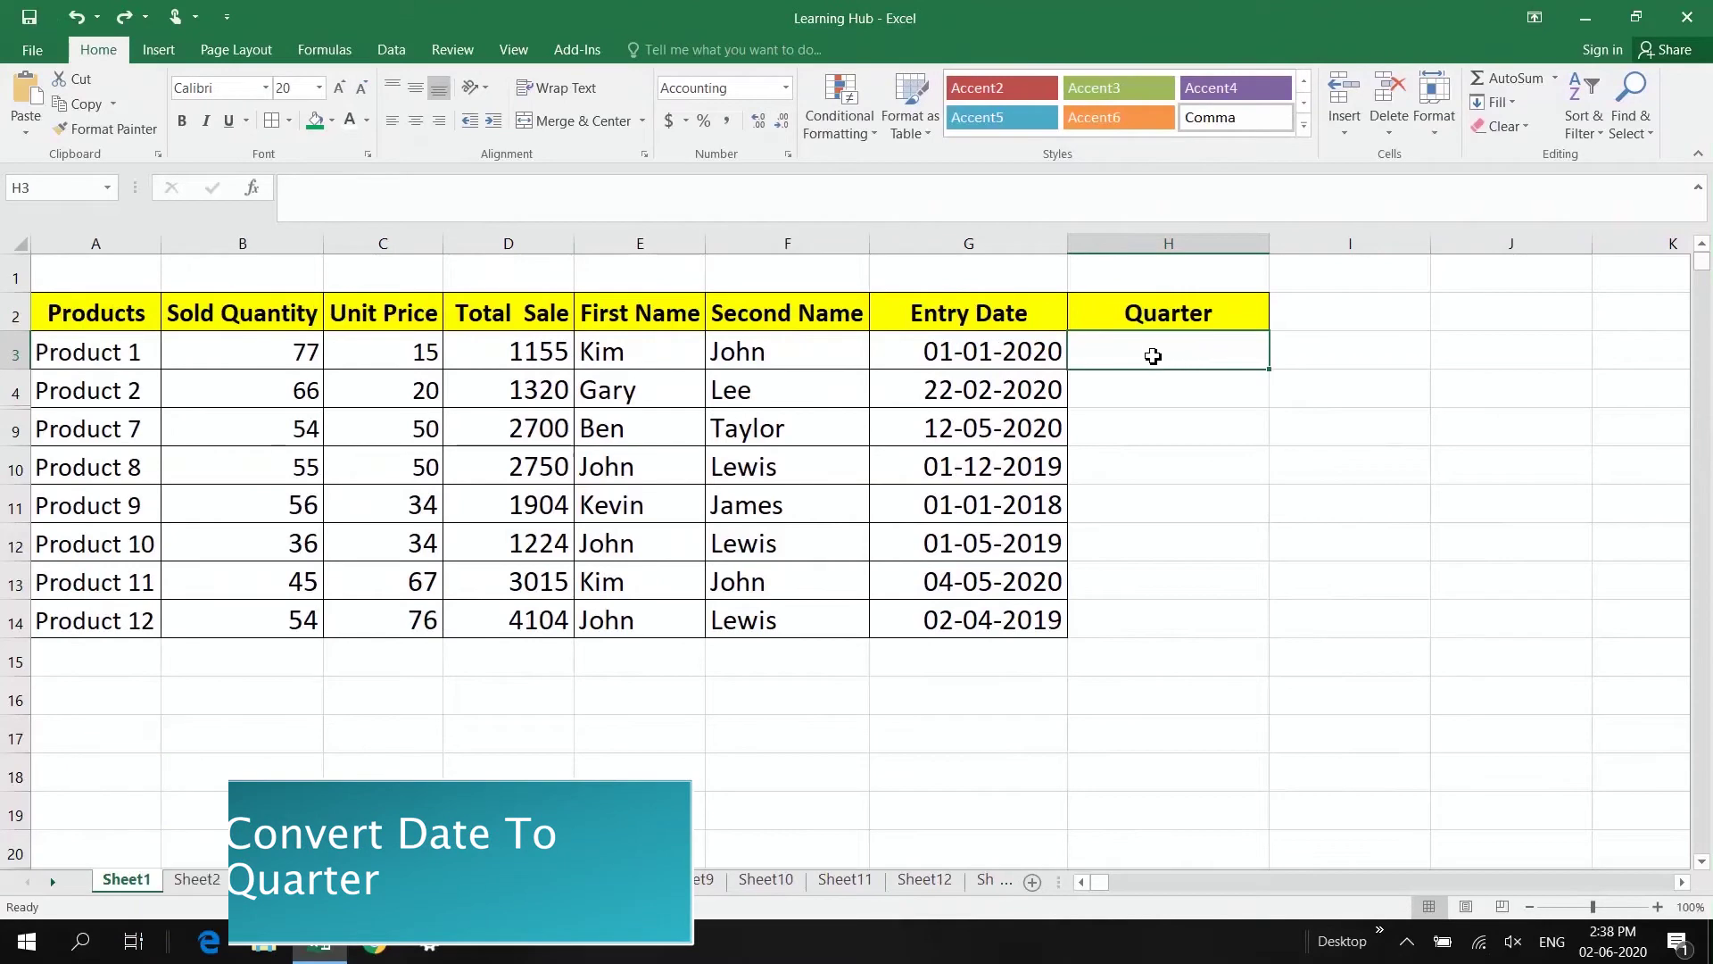
Step: Enter =MONTH(G3) in H3 and fill it down to H10
click(1013, 356)
click(1150, 358)
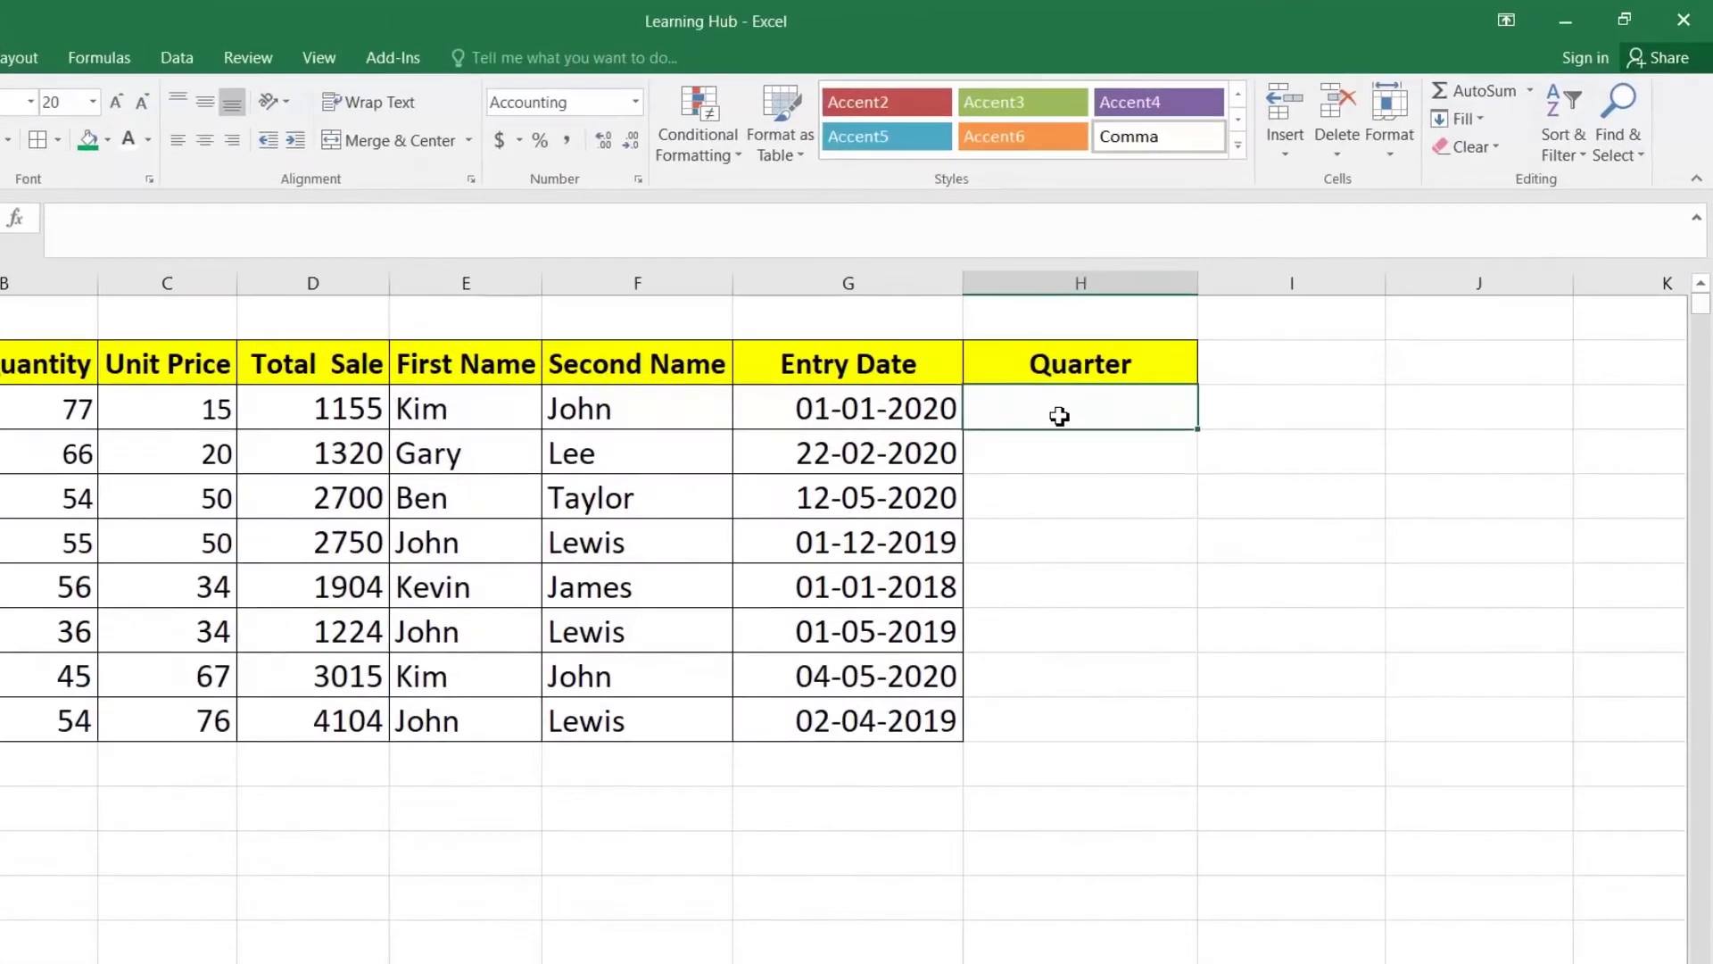
text(=mont)
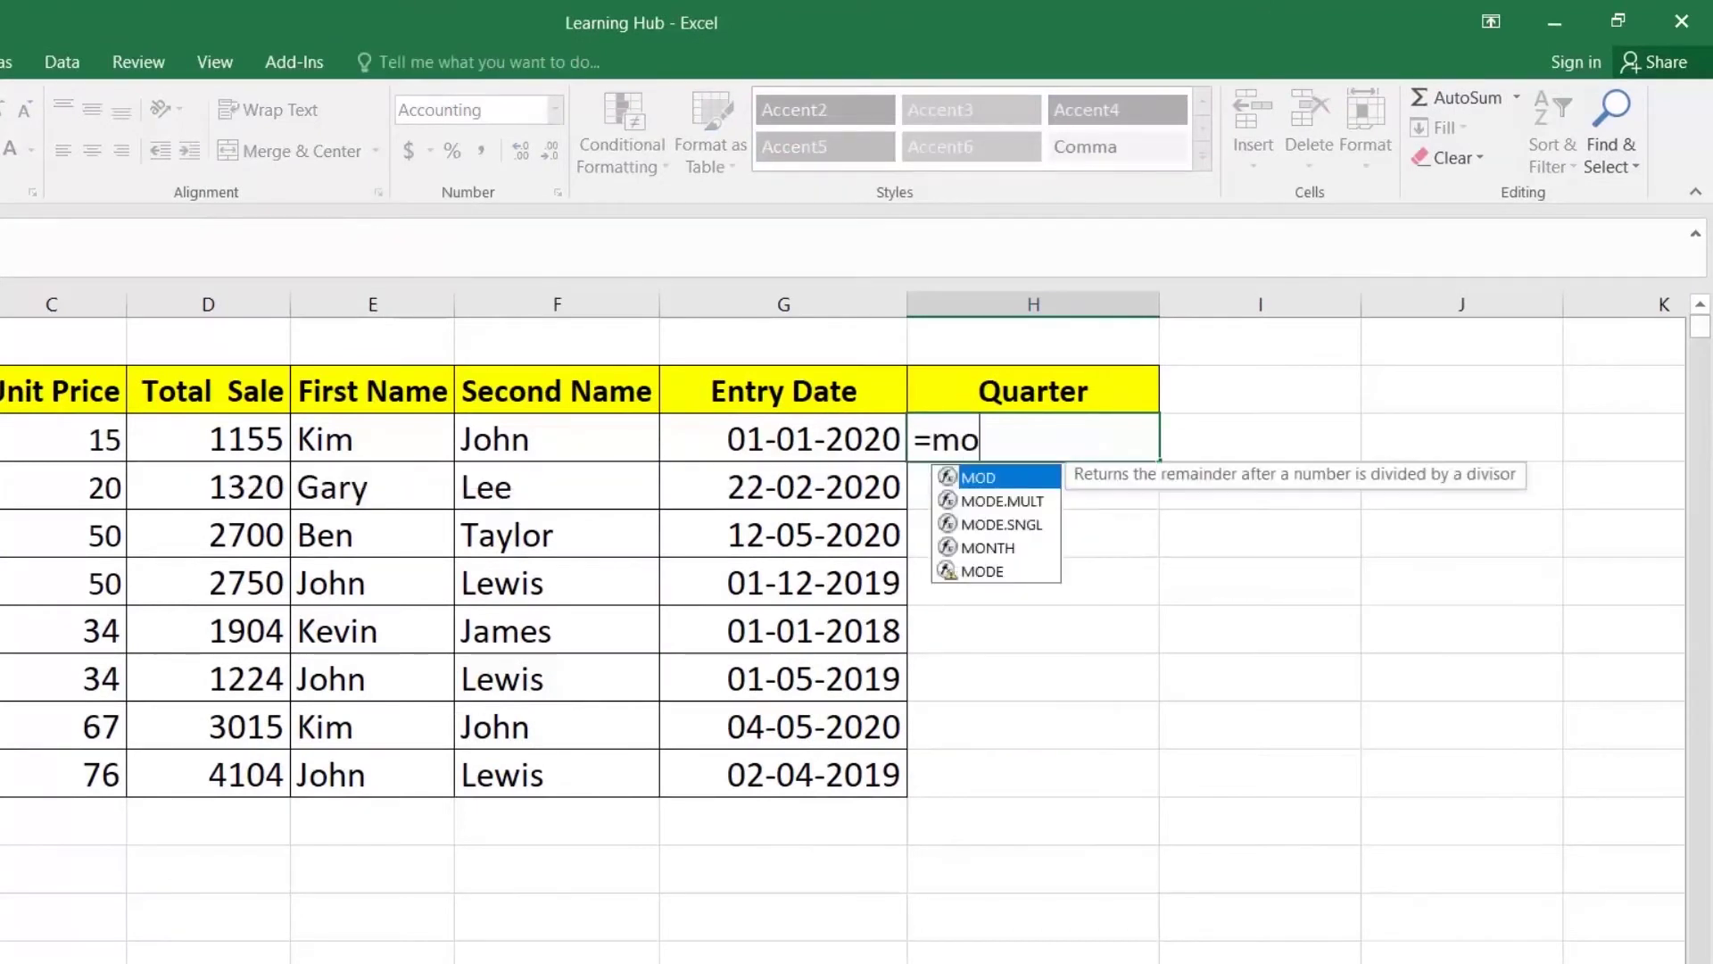
key(Tab)
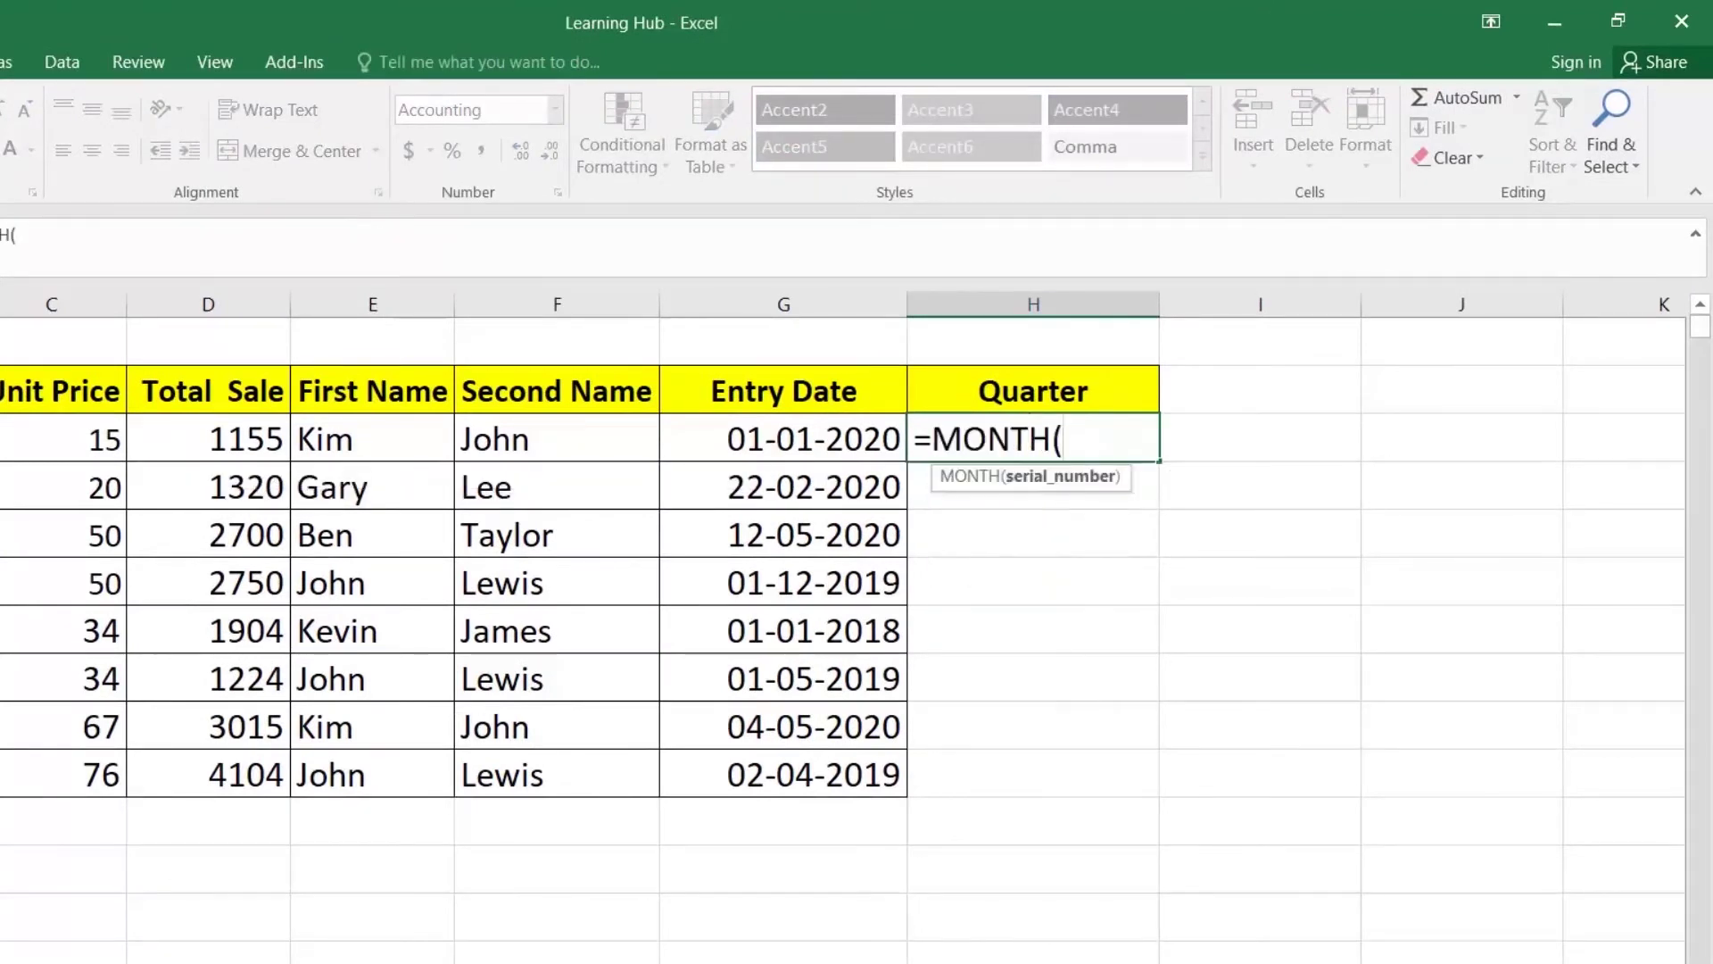
key(Left)
text())
key(Return)
click(1012, 447)
double_click(1159, 461)
Step: Change H3 to =MONTH(G3)/3 and fill it down the Quarter column
click(1069, 428)
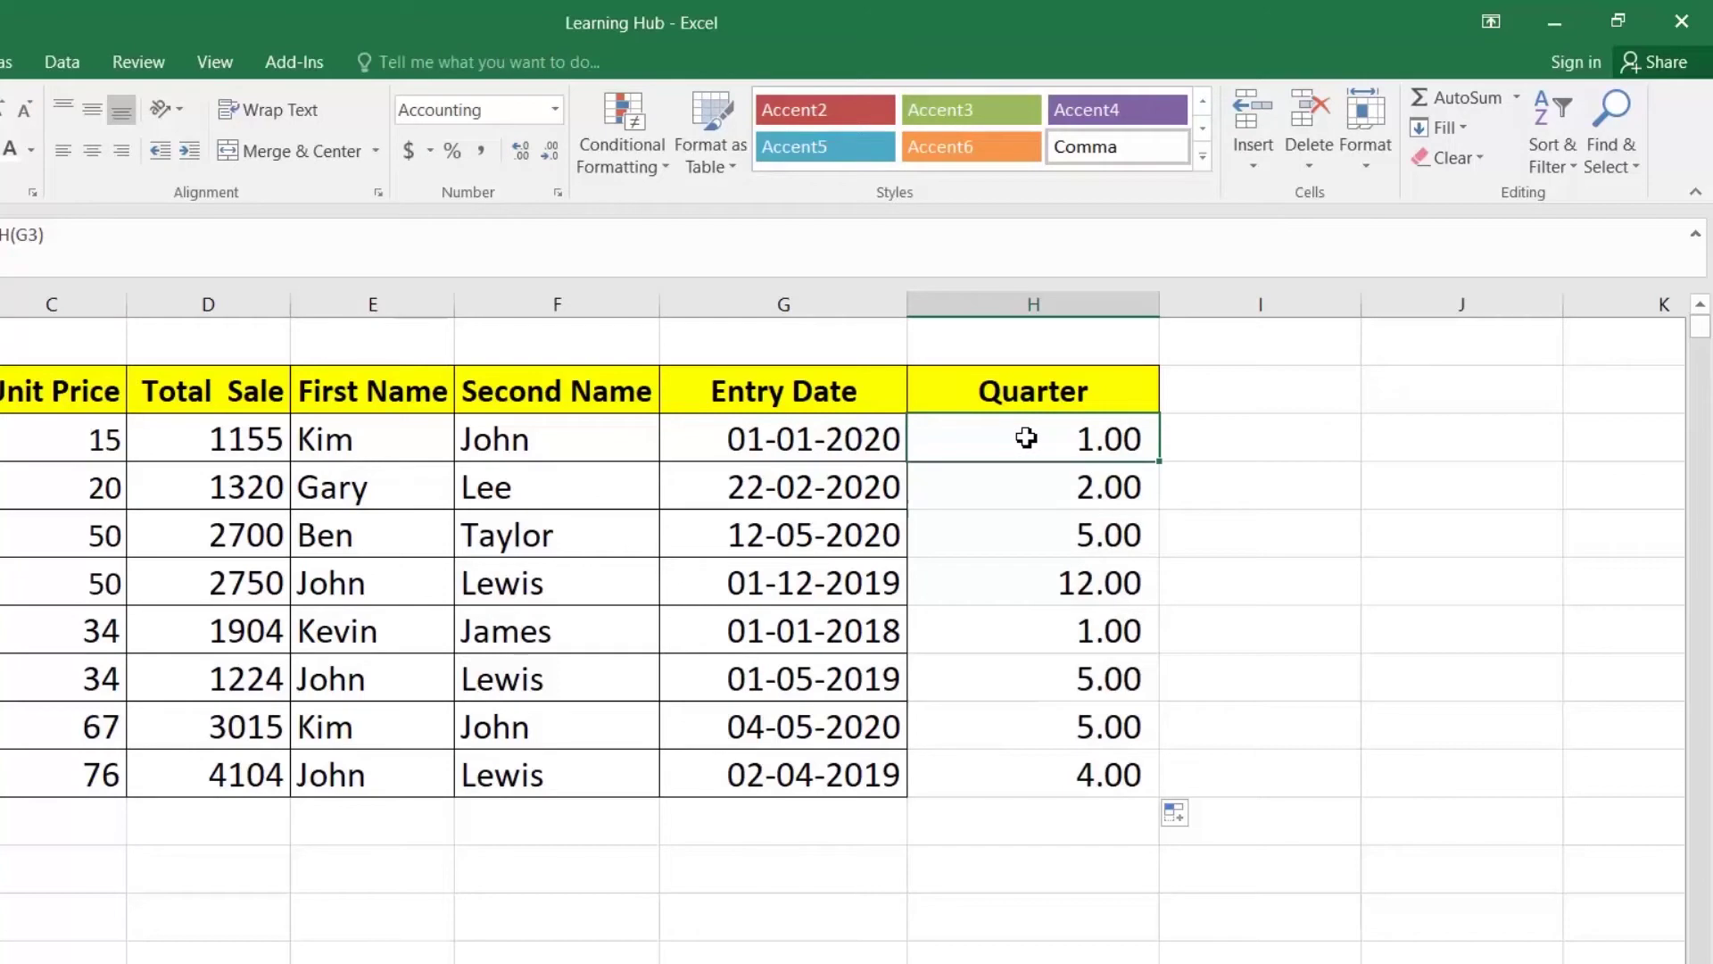
double_click(1013, 440)
click(931, 439)
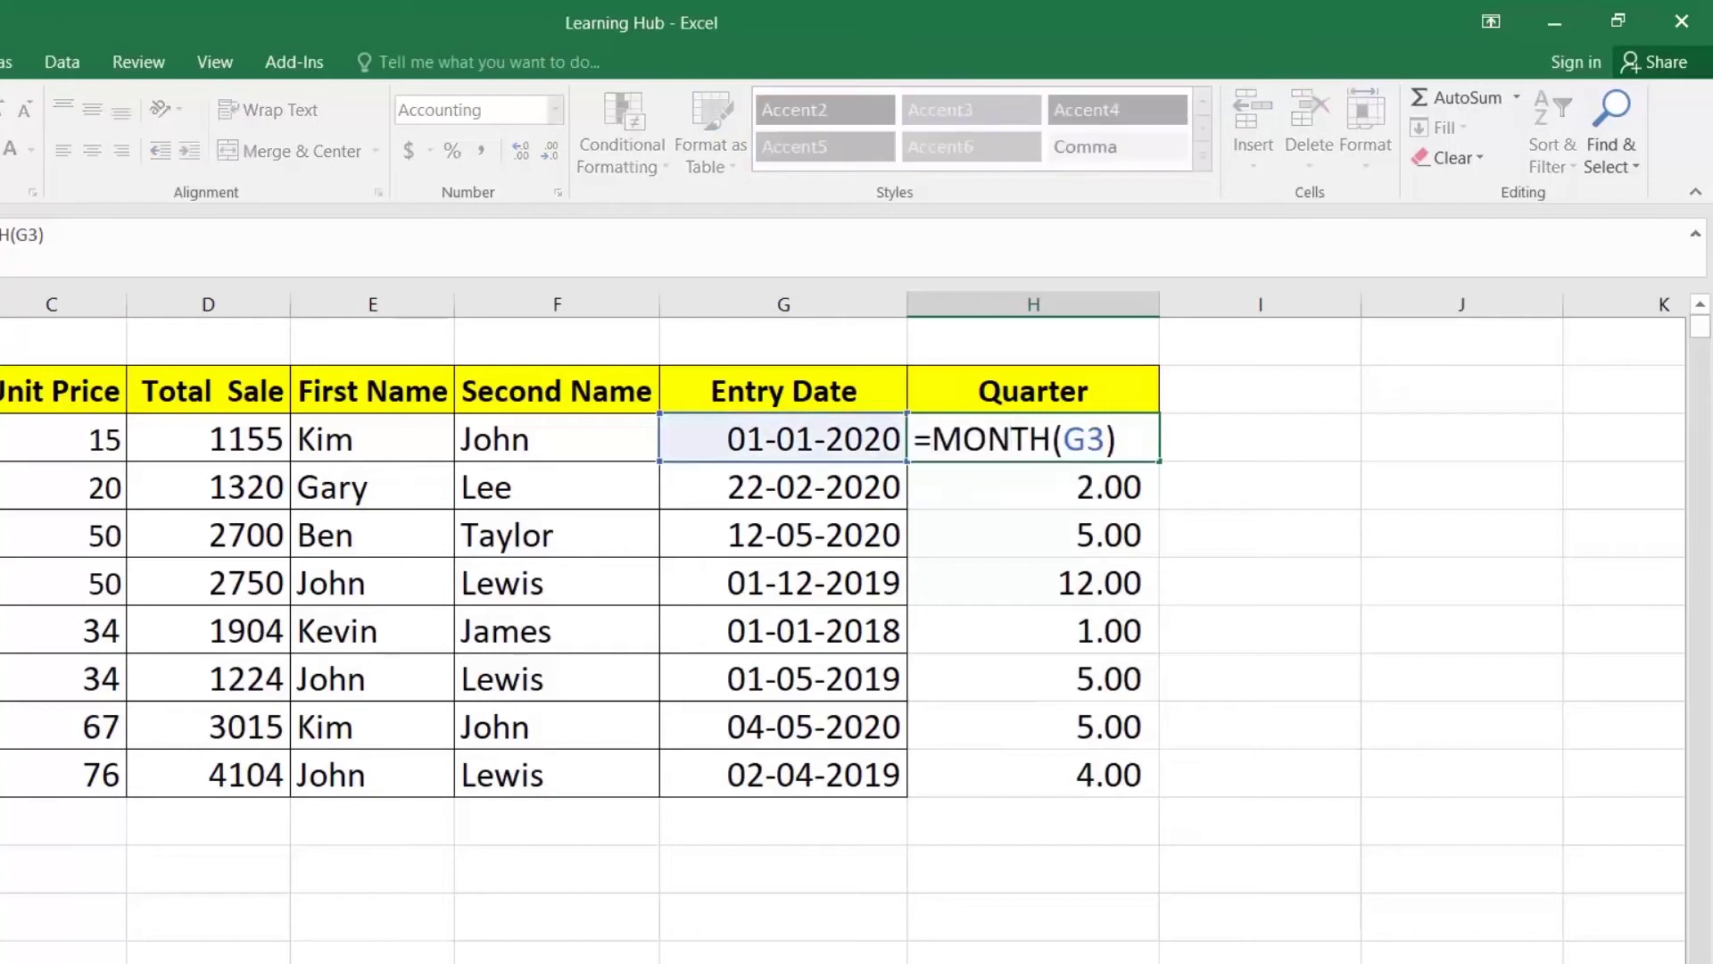
text(/3)
key(ctrl+Return)
double_click(1159, 463)
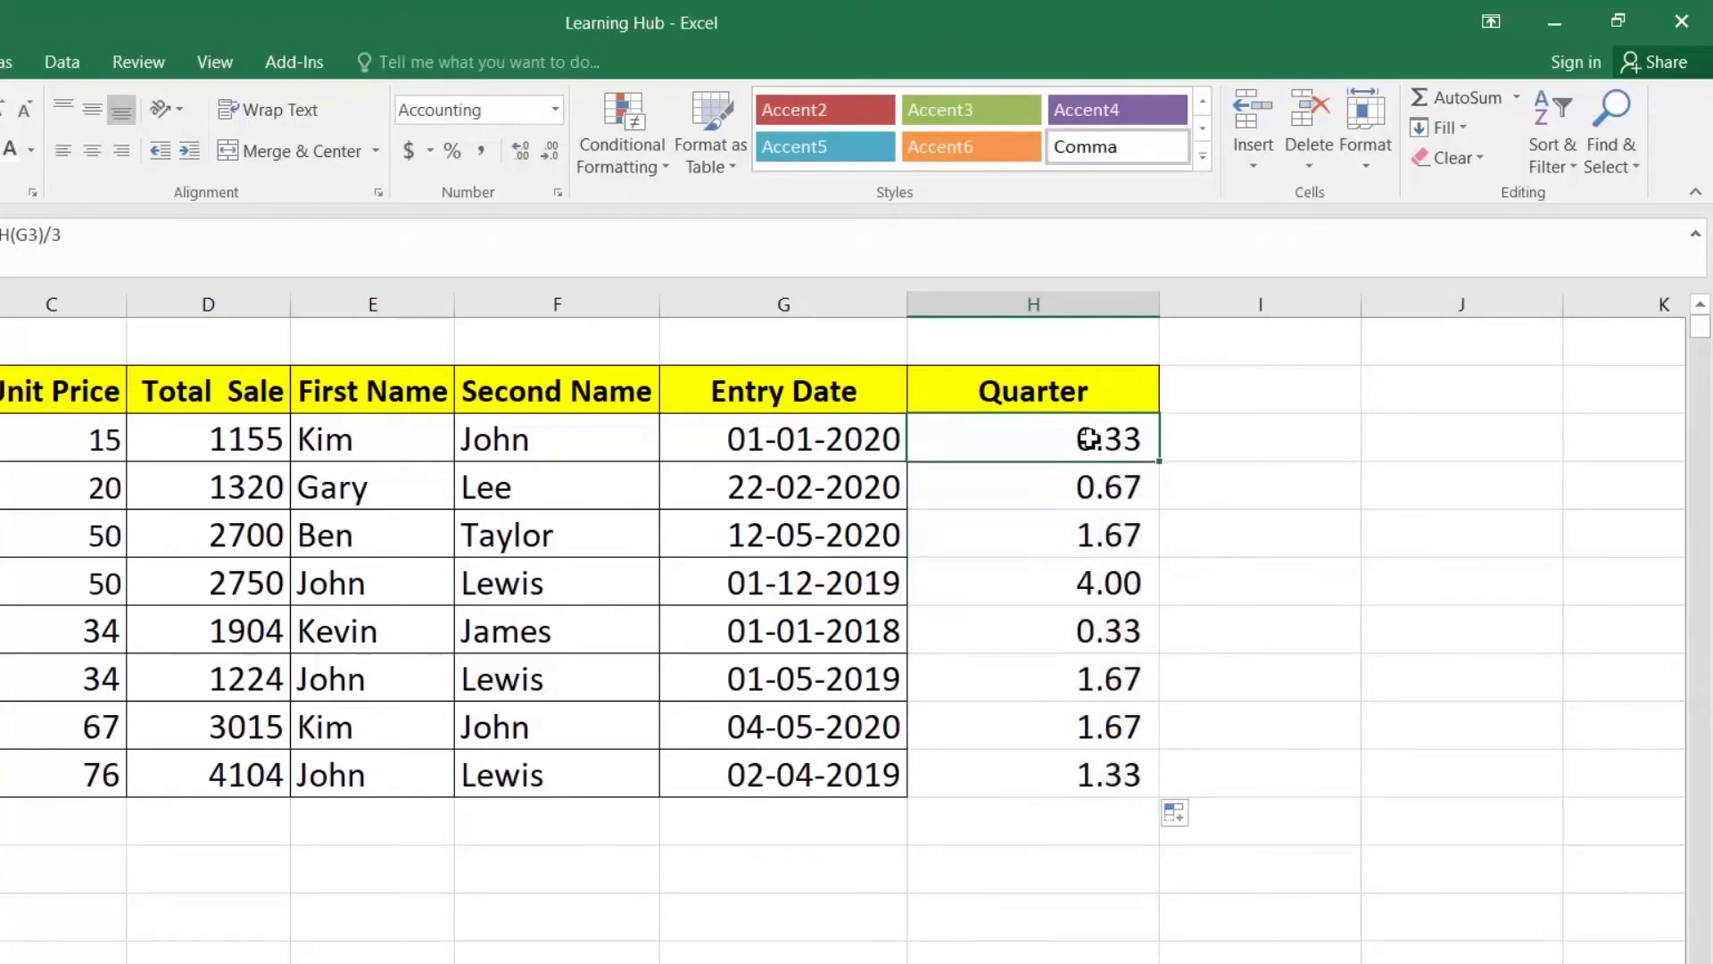
Step: Begin wrapping H3's formula in the ROUNDUP function
double_click(1048, 448)
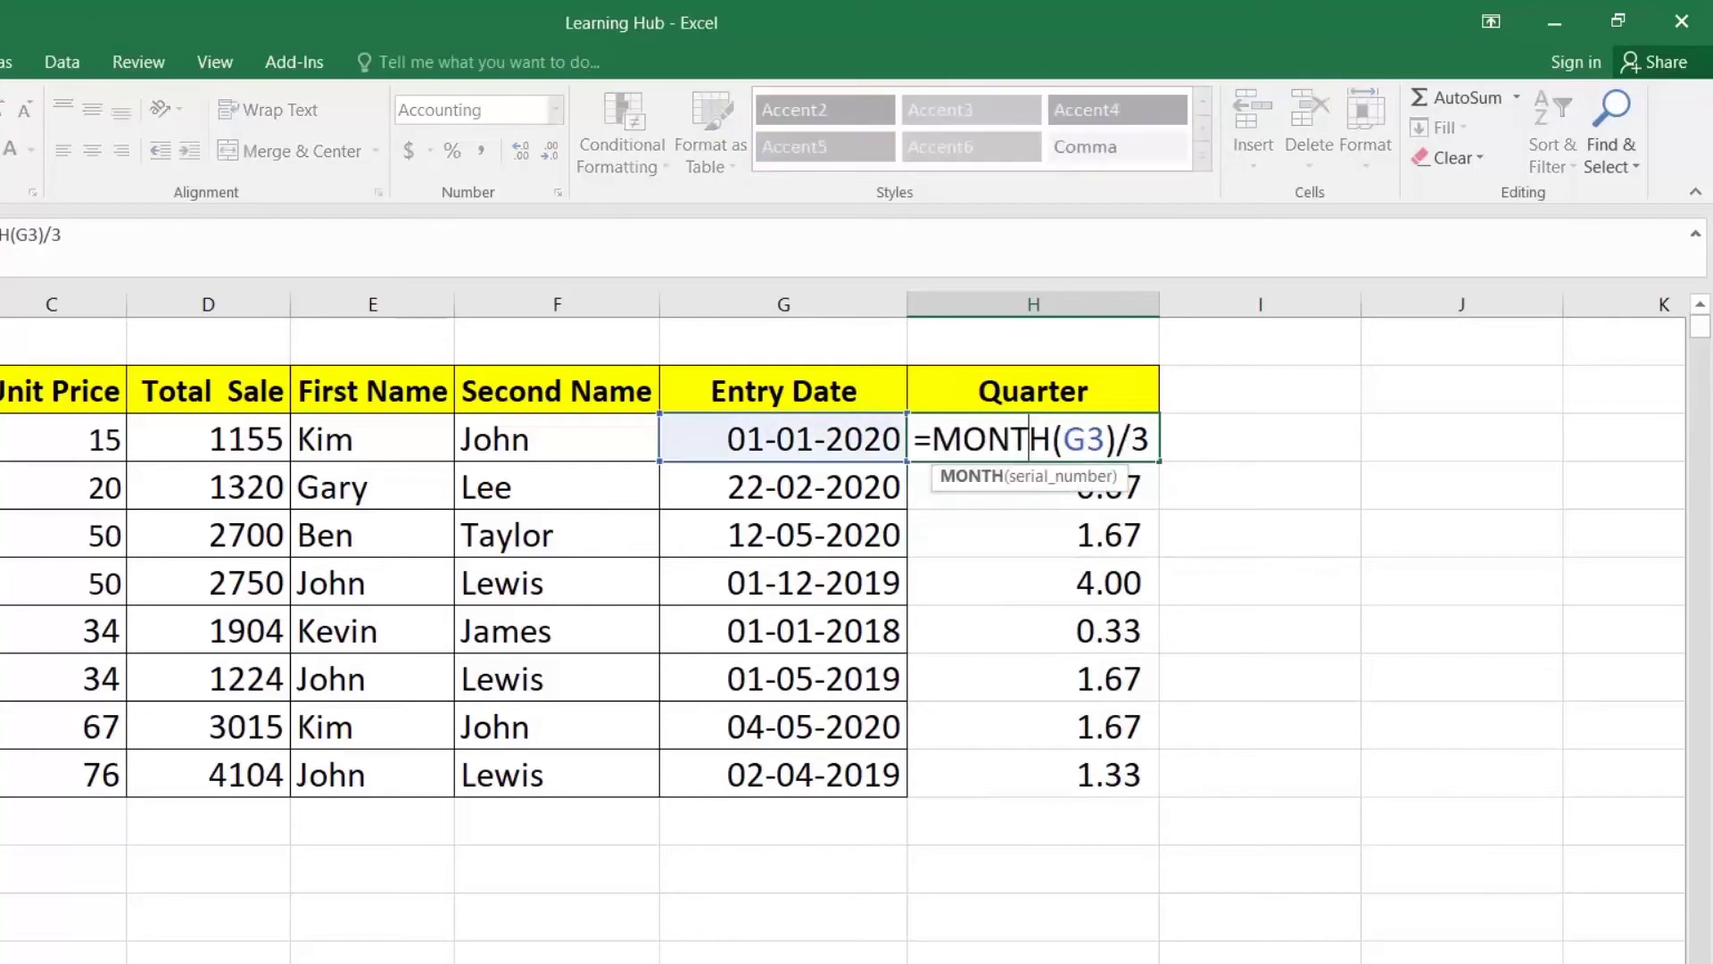
click(932, 439)
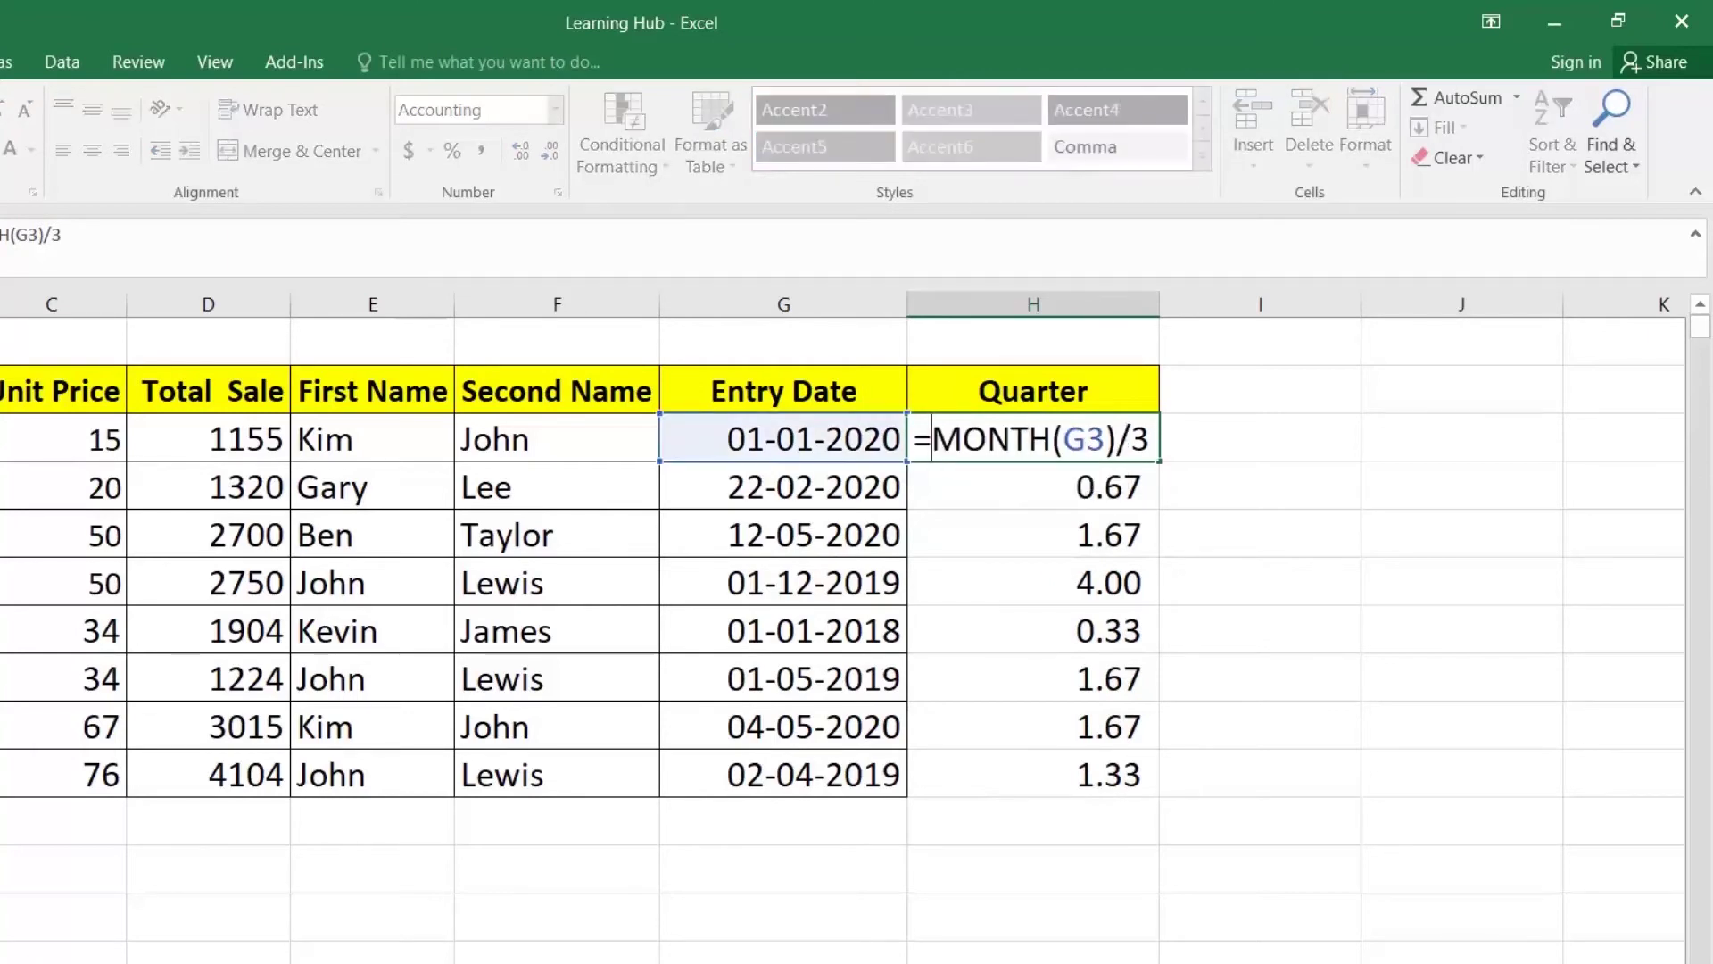
text(round)
key(Down)
key(Down)
key(Tab)
Step: Complete H3 as =ROUNDUP(MONTH(G3)/3,0) and fill it down to H10
key(Right)
key(Right)
key(Right)
key(Right)
key(Right)
key(Right)
key(Right)
key(Right)
key(Right)
key(Right)
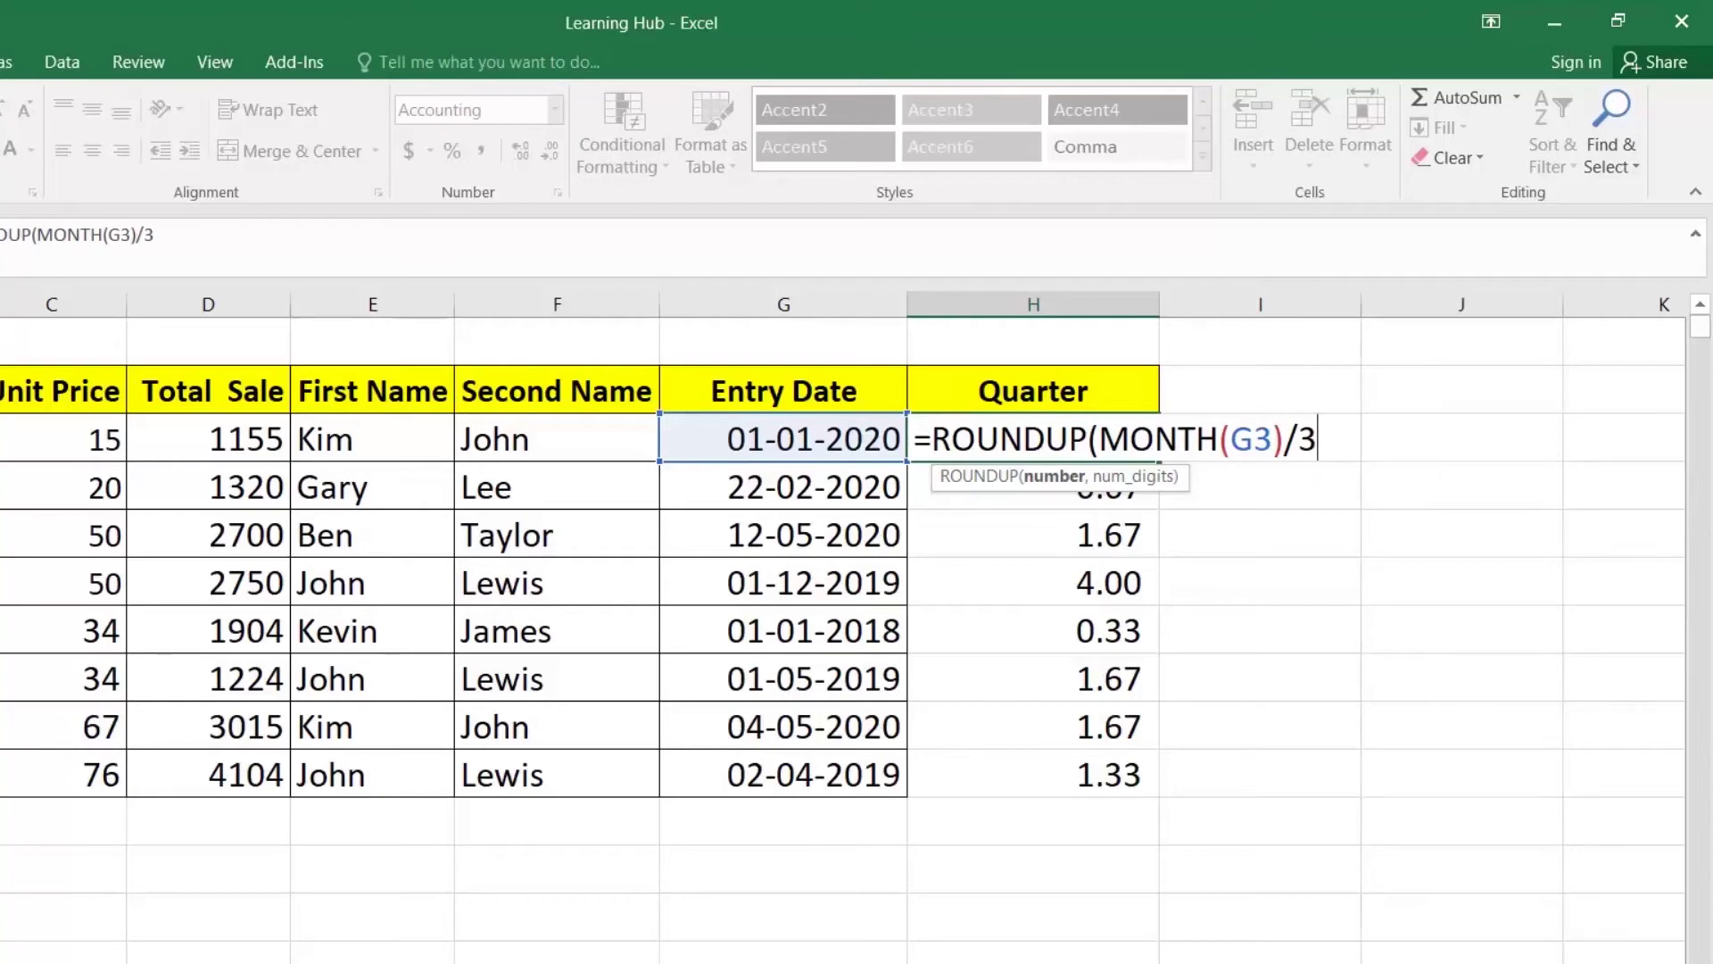
text(,0)
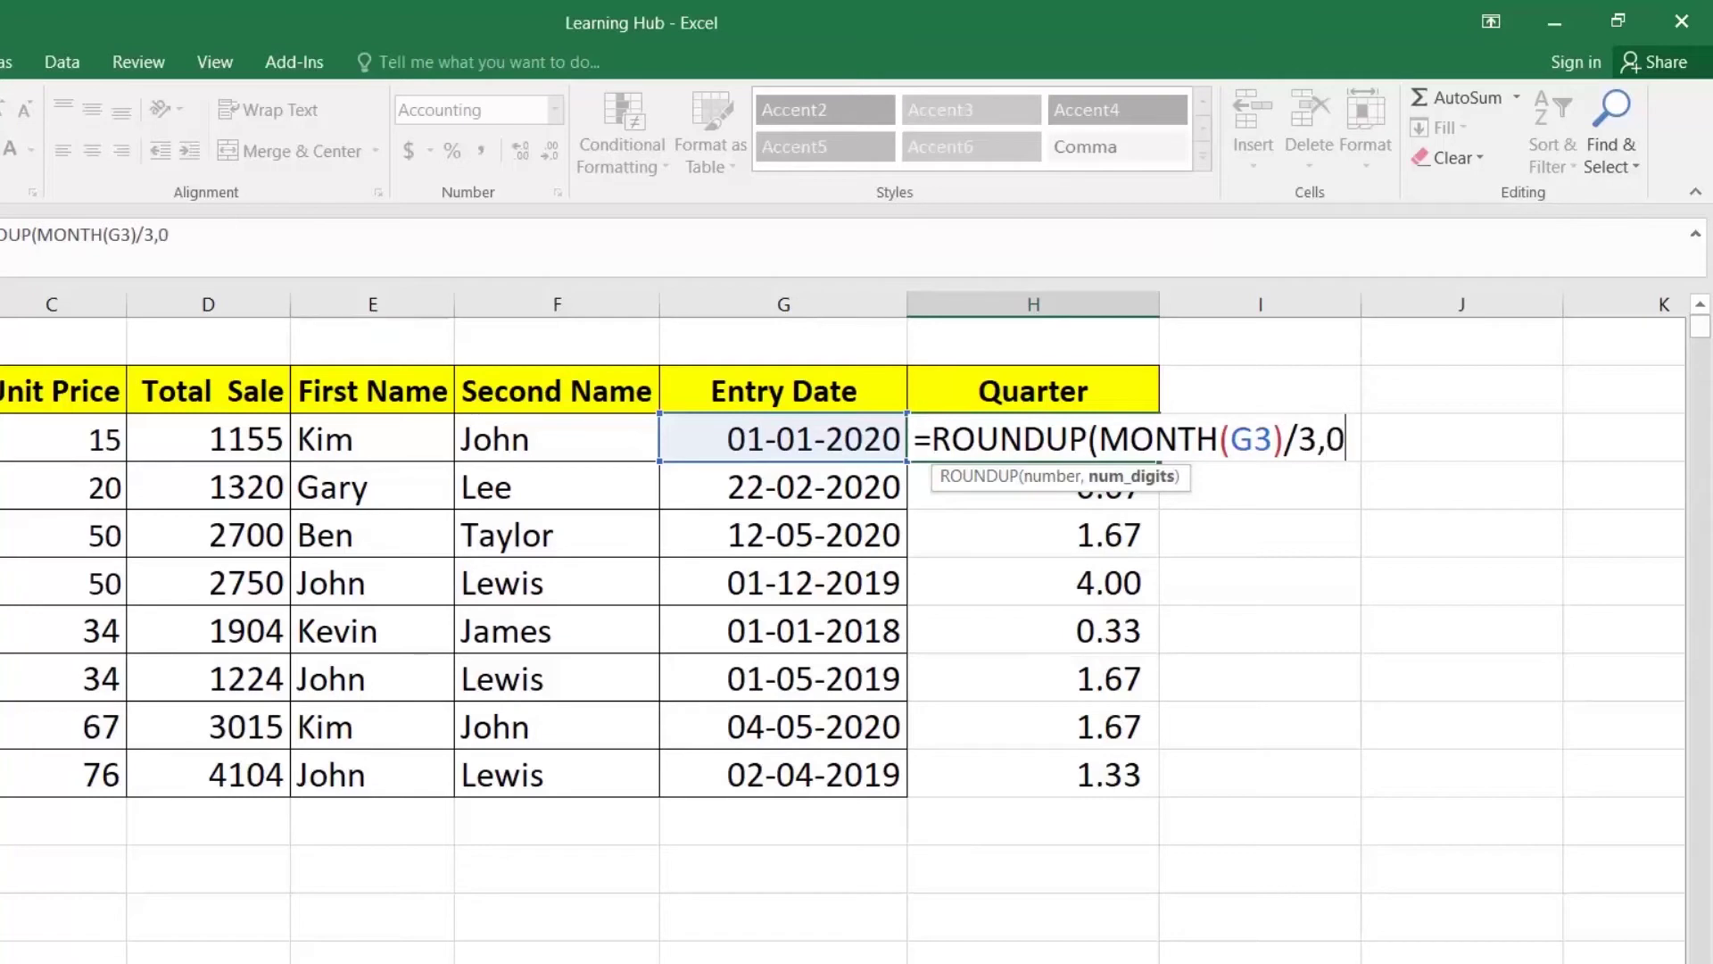
text())
key(Return)
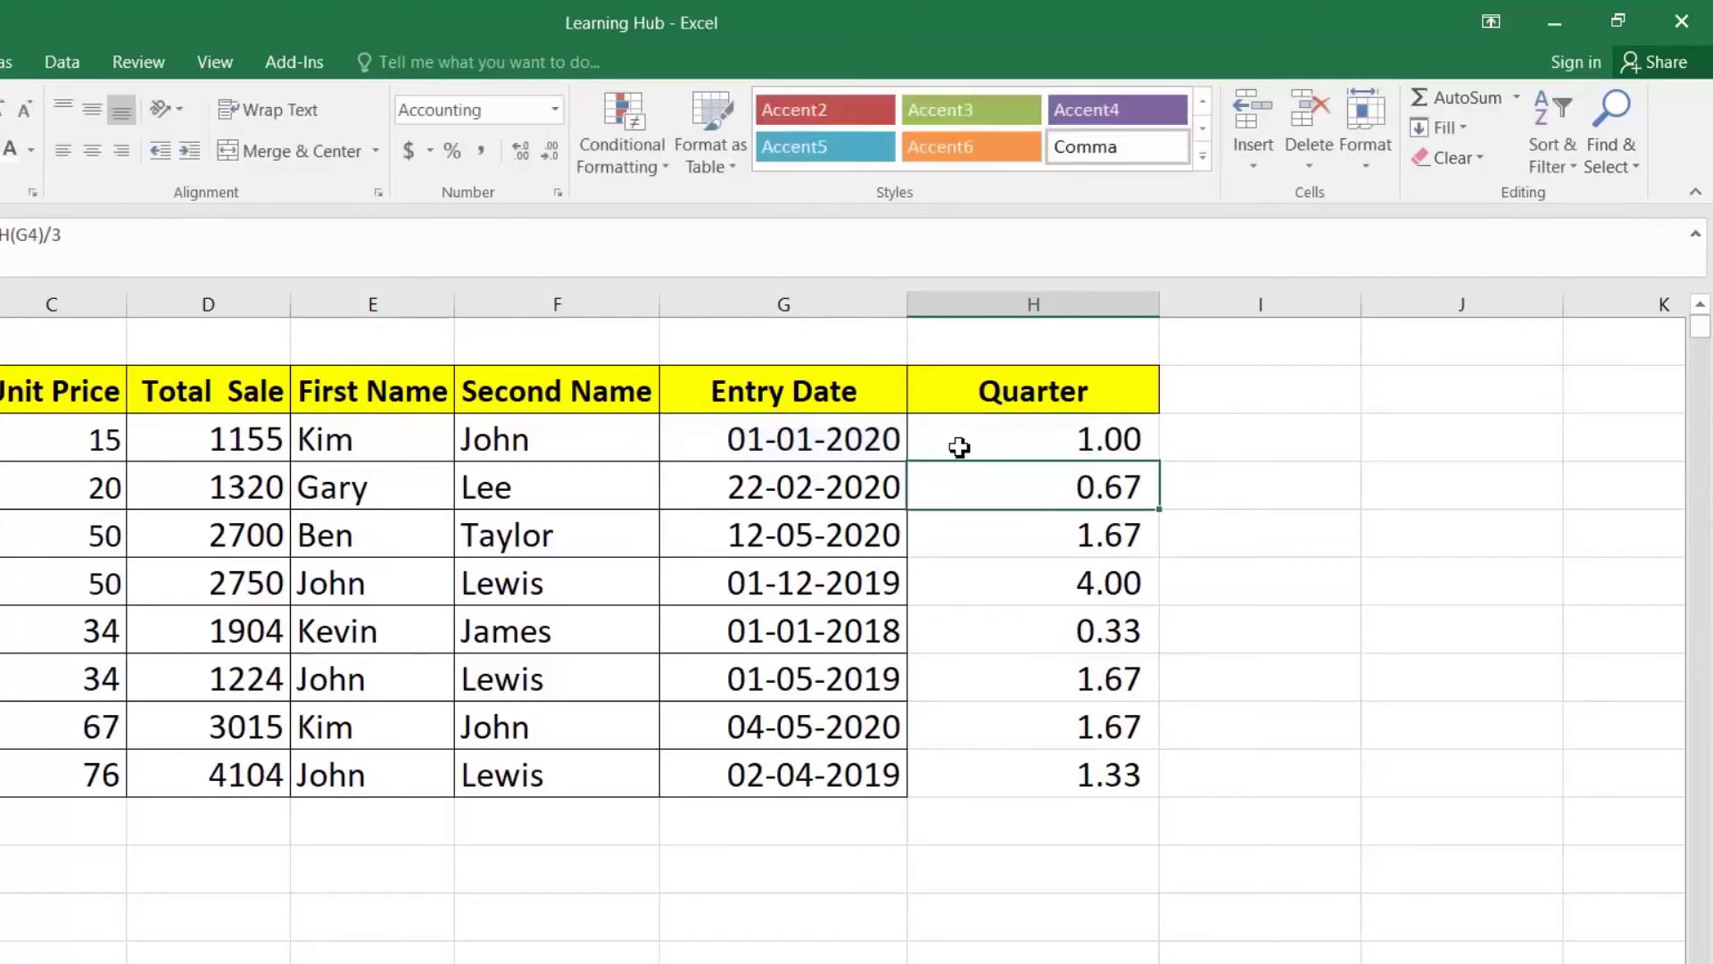
click(1093, 451)
double_click(1160, 462)
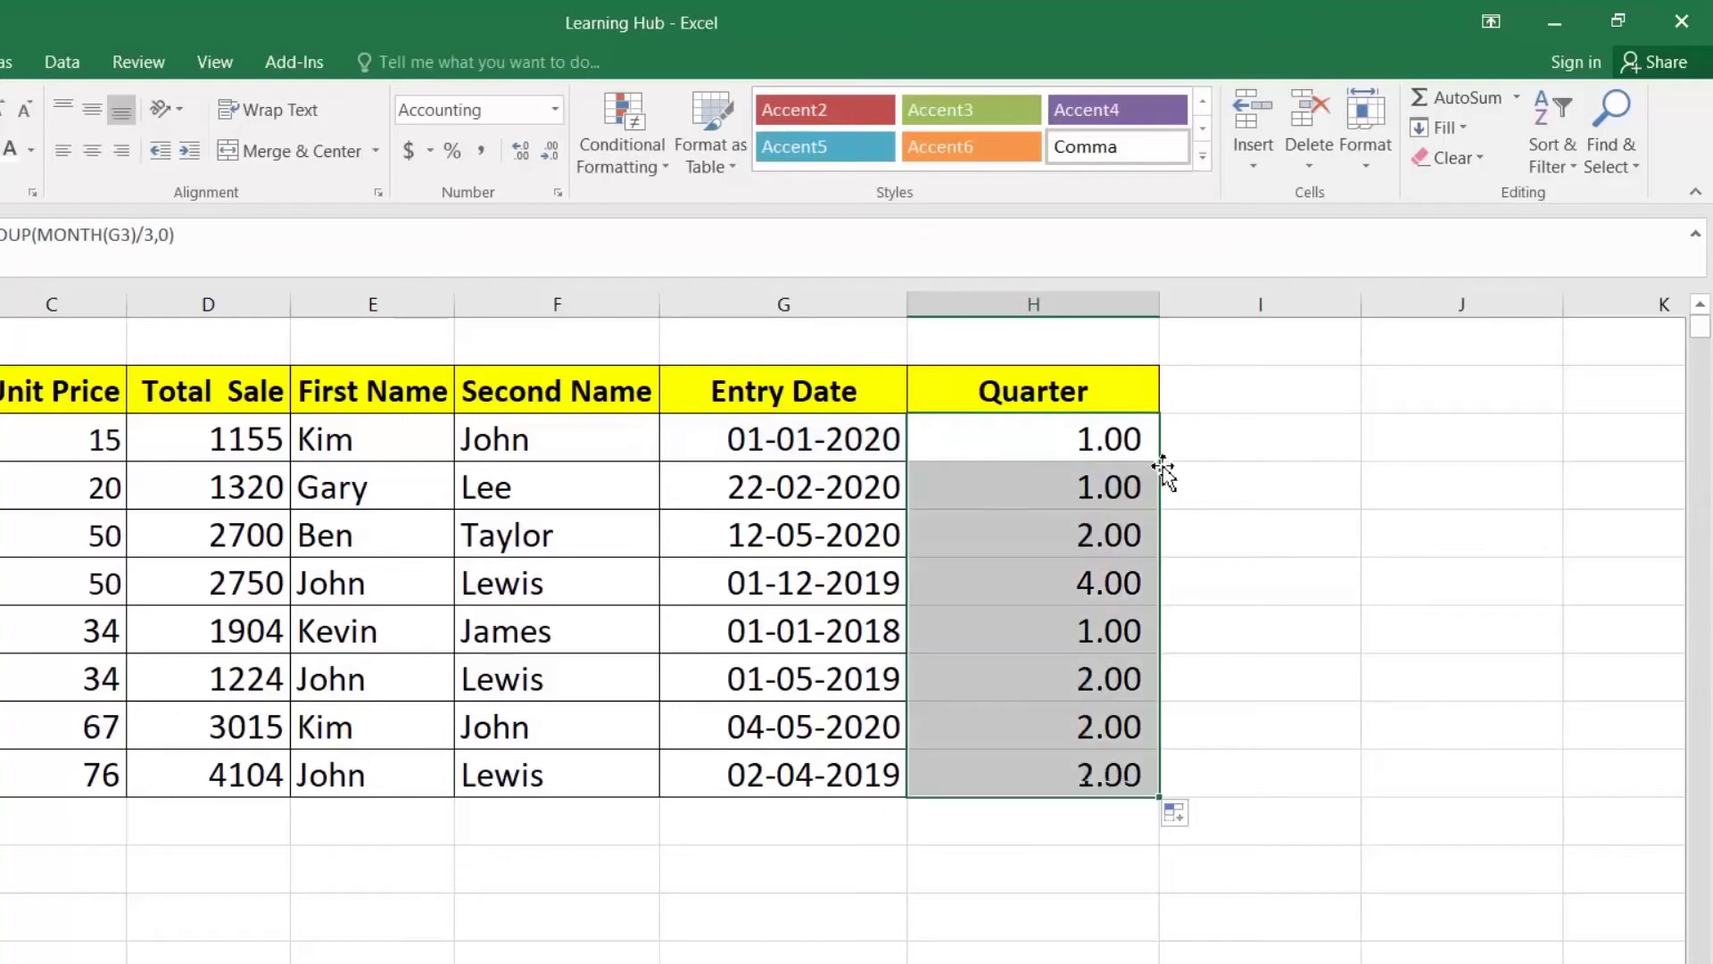
Step: Format the quarter numbers in comma style with no decimal places
click(486, 157)
click(551, 154)
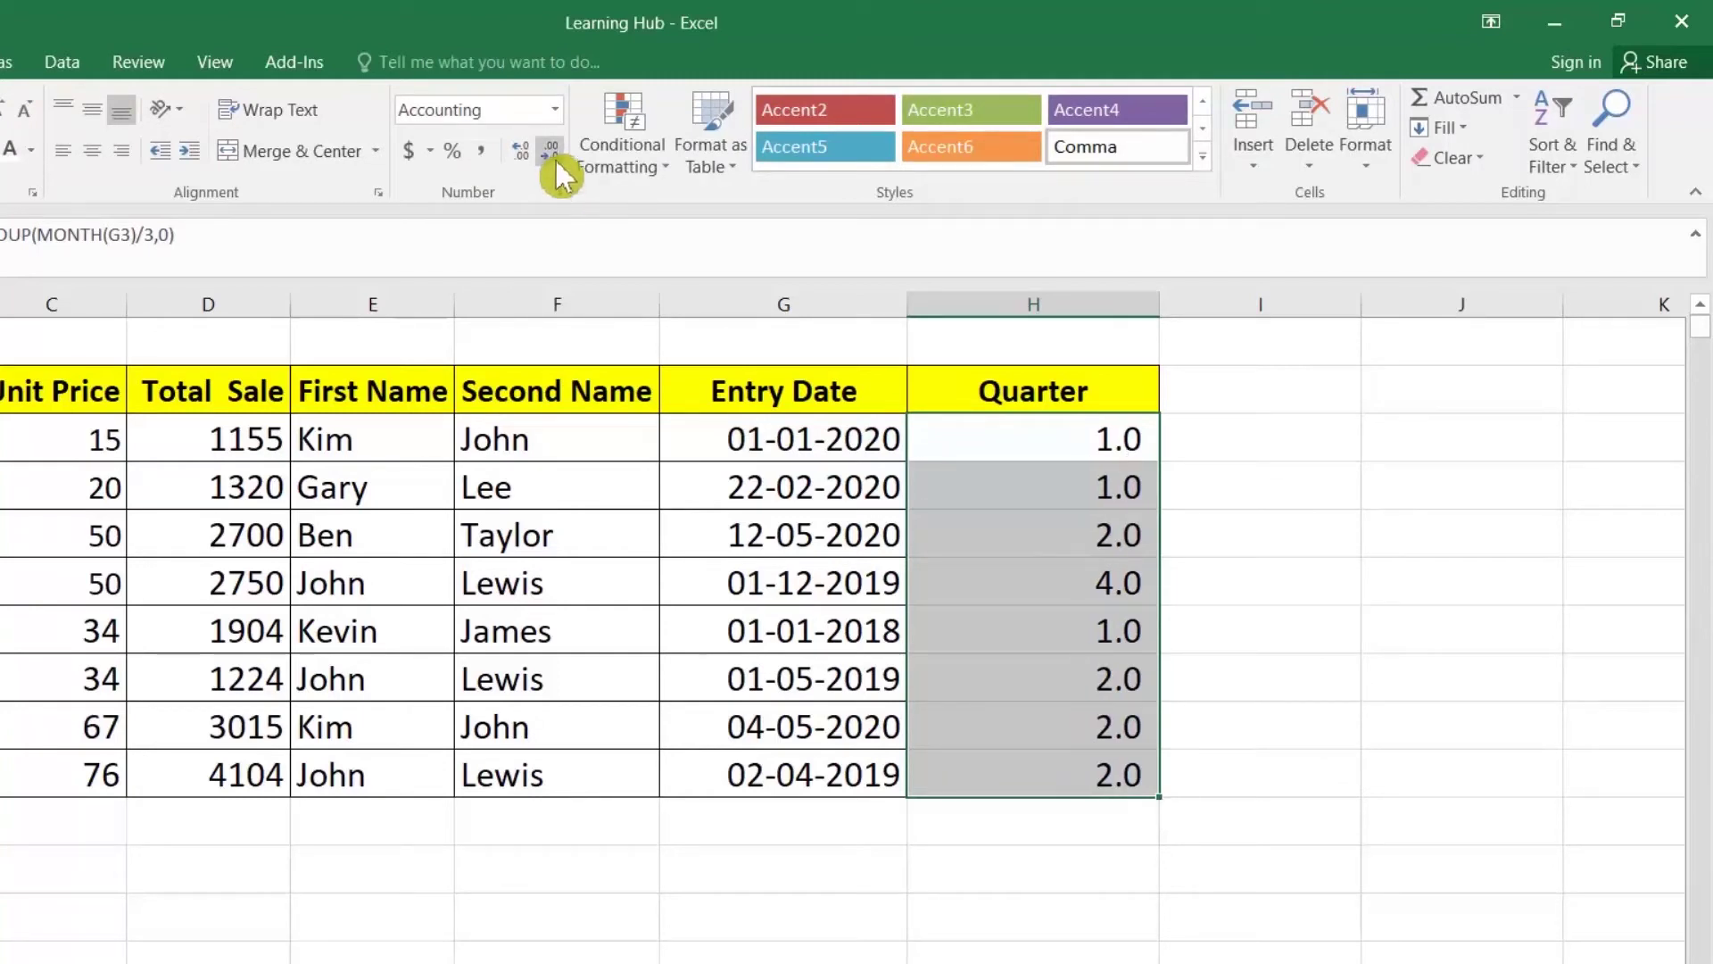
click(551, 154)
click(1104, 444)
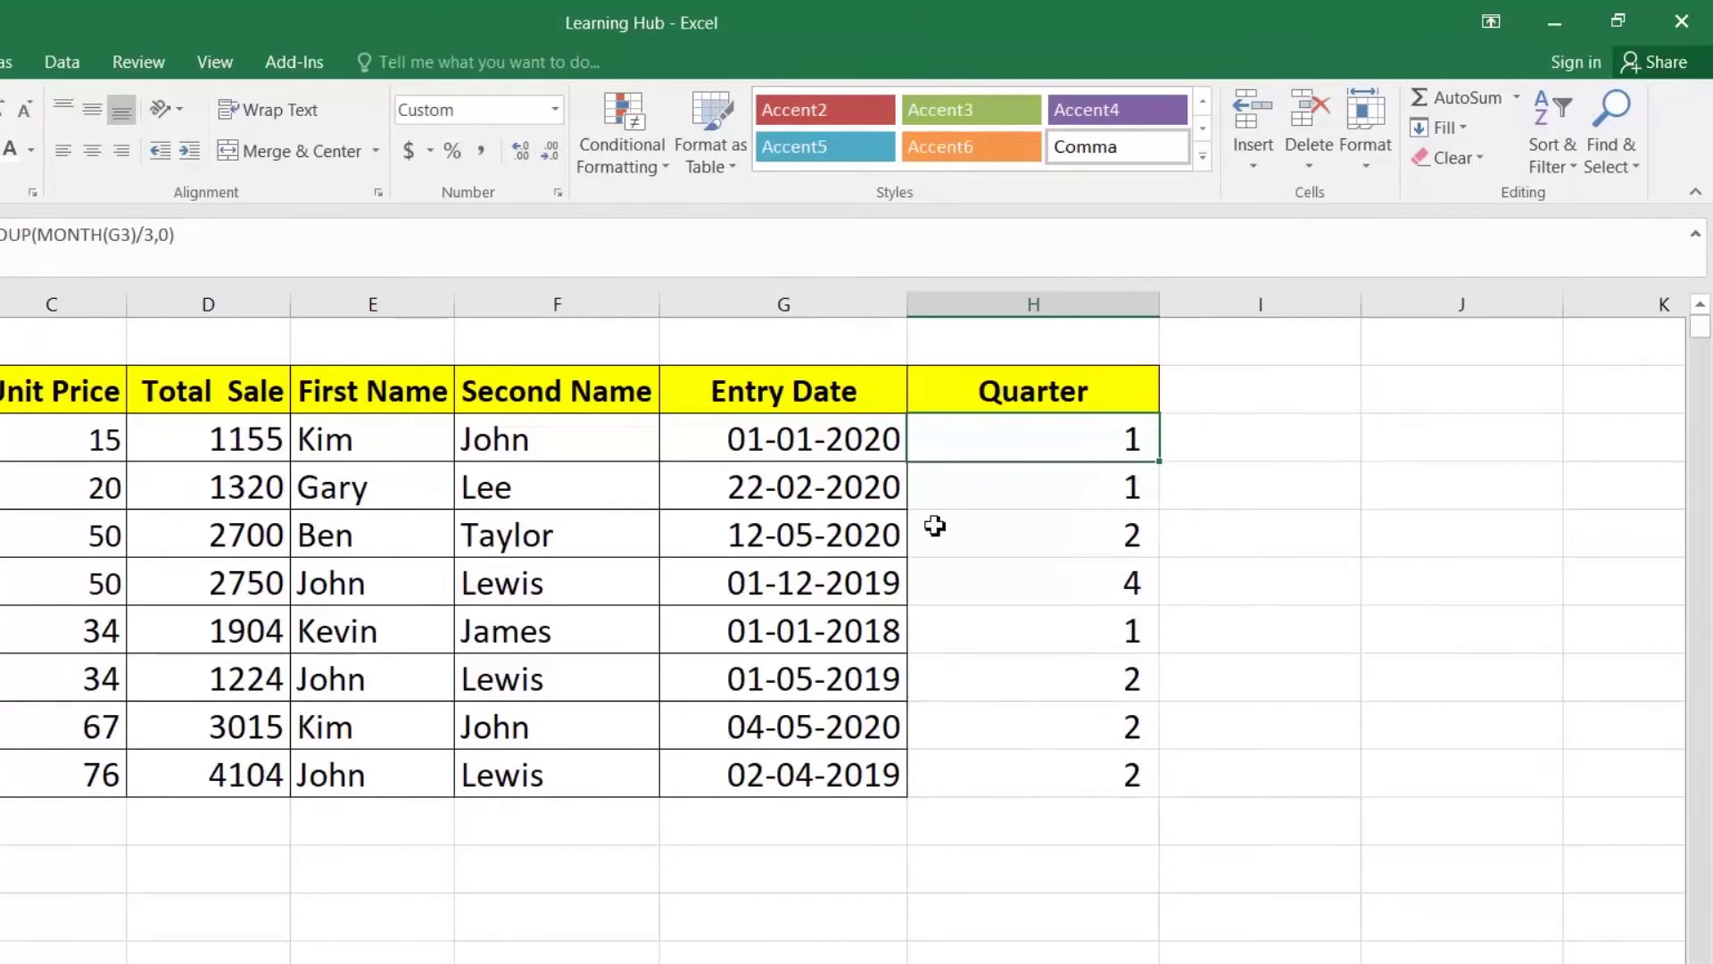
Step: Check the entry dates and quarter formulas in several rows, including G5 and H6
click(820, 541)
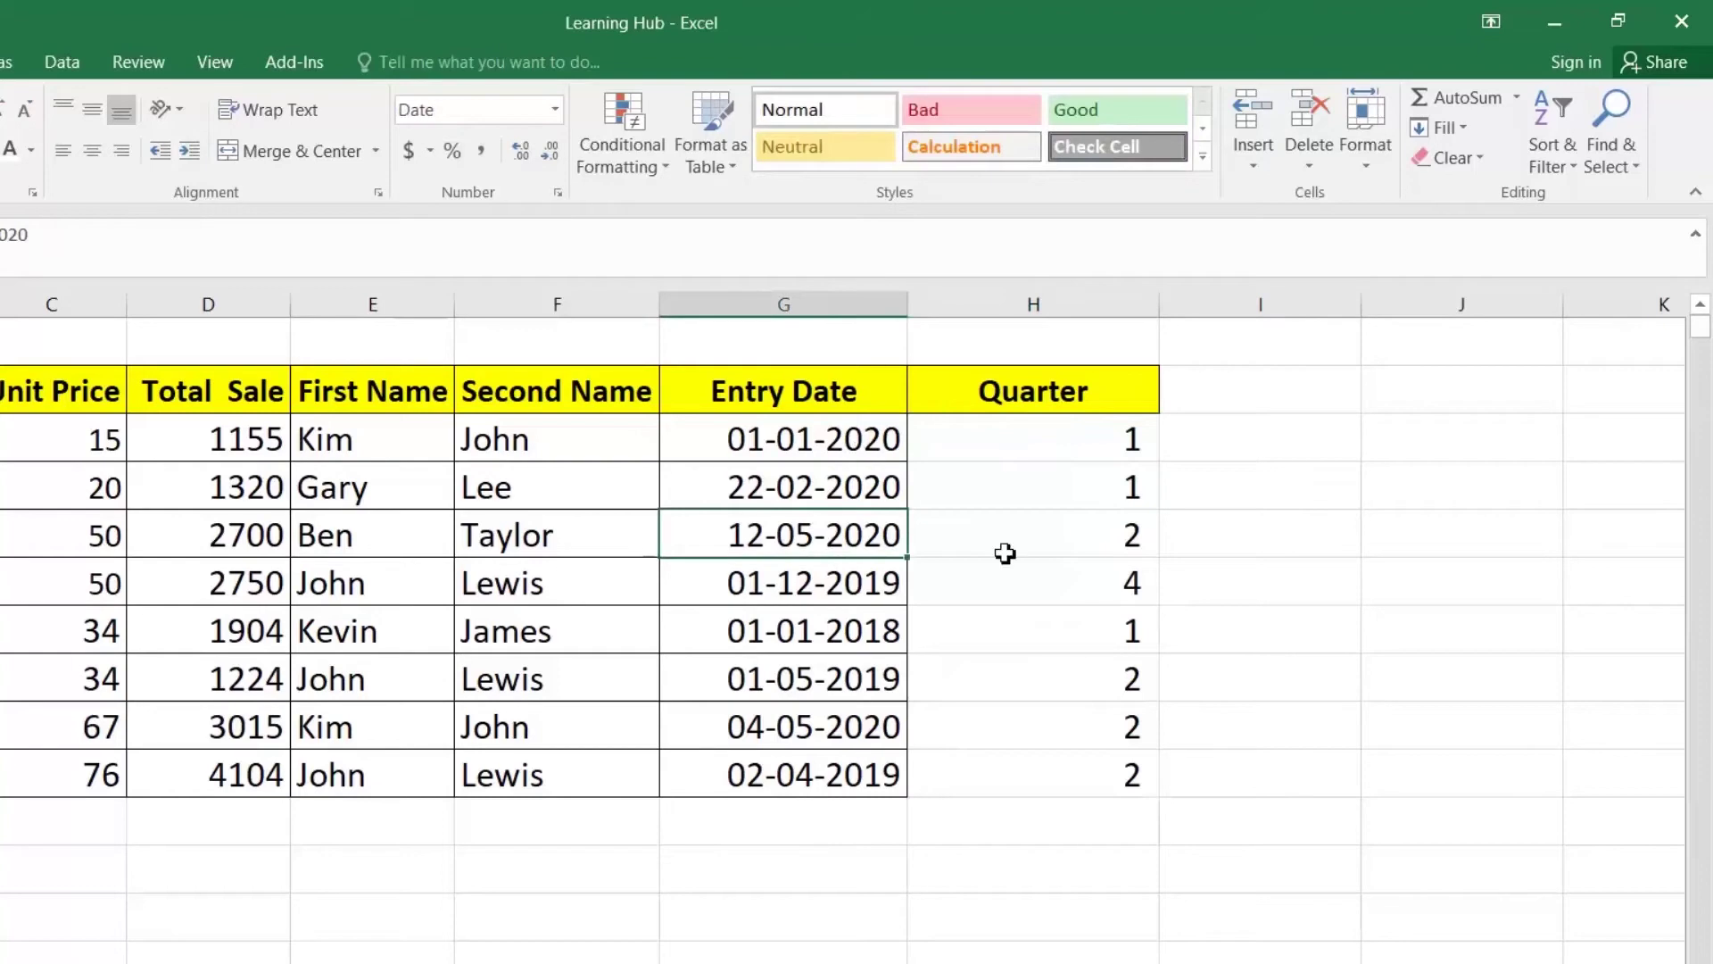
click(1122, 585)
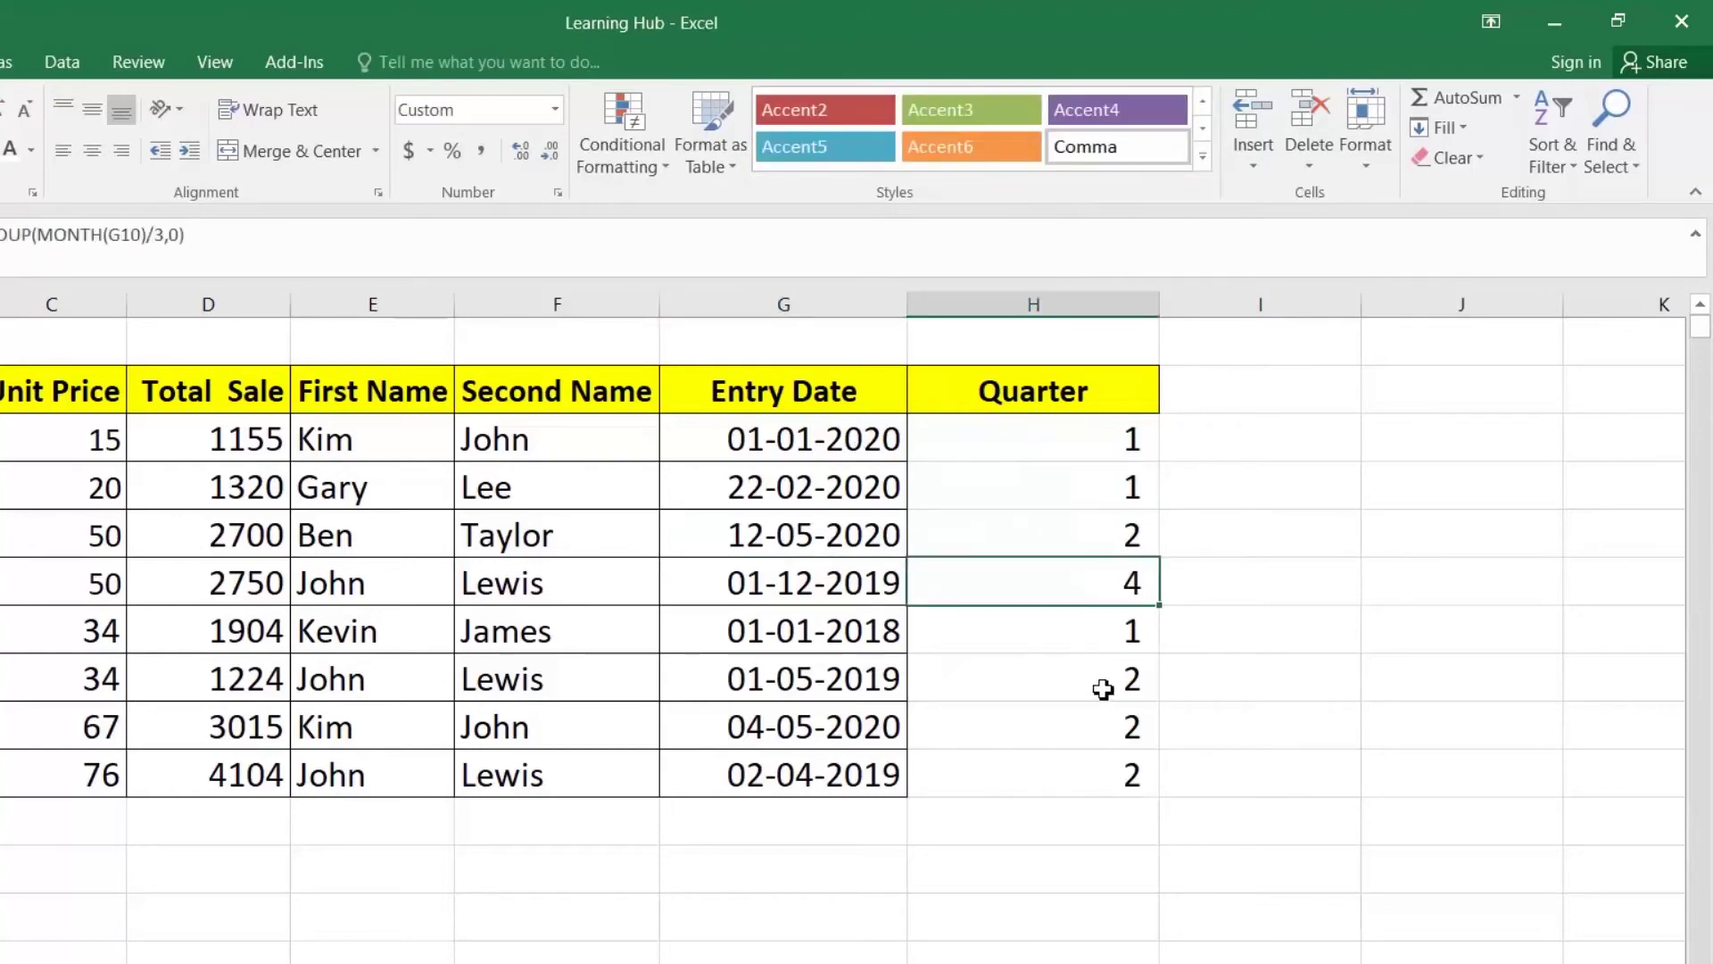
click(1141, 636)
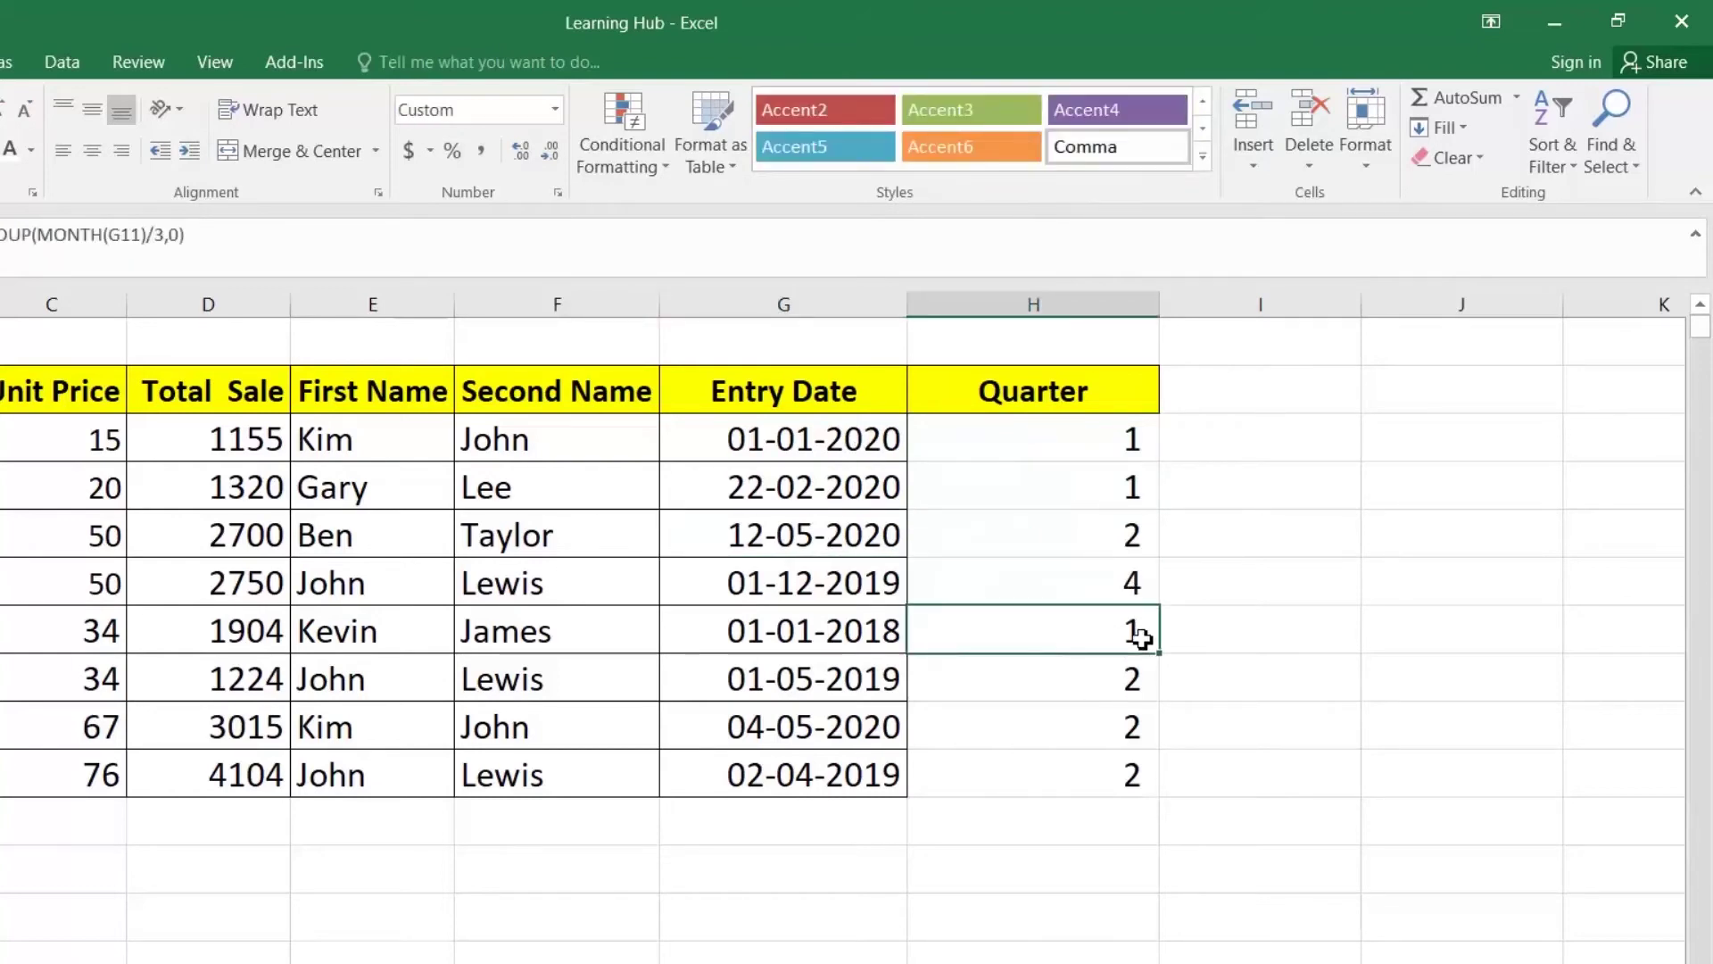
click(868, 641)
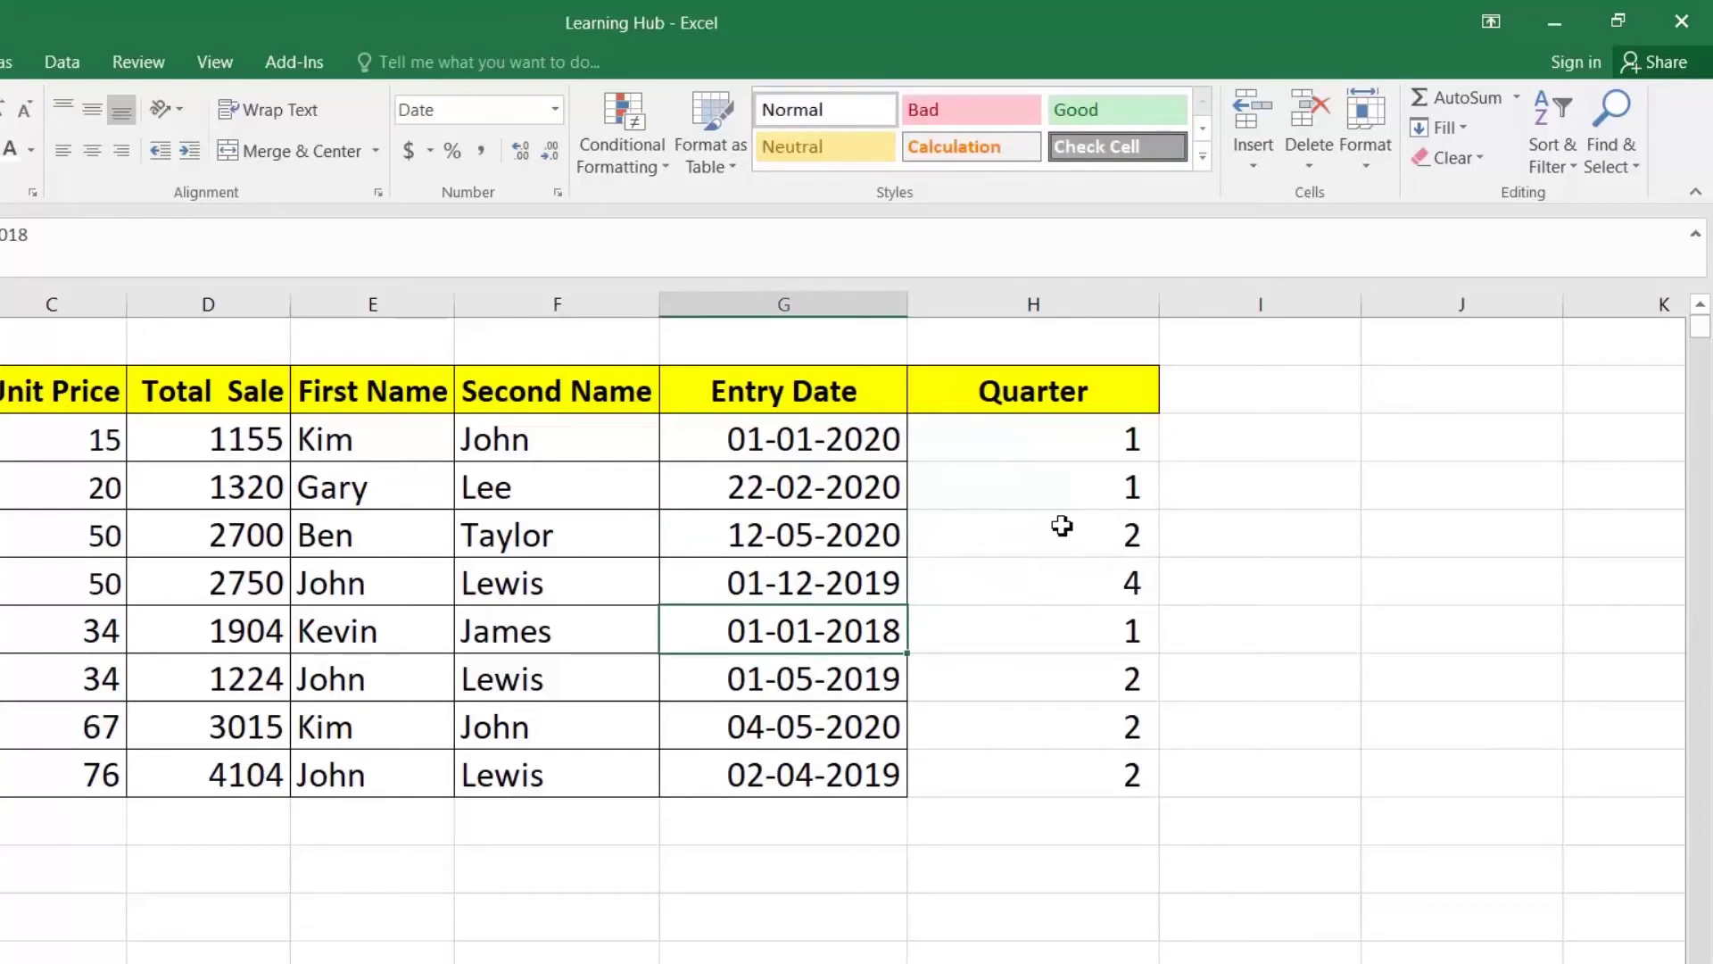
Step: Edit H3 to ="Q"&ROUNDUP(MONTH(G3)/3,0) to add a Q prefix
click(1063, 430)
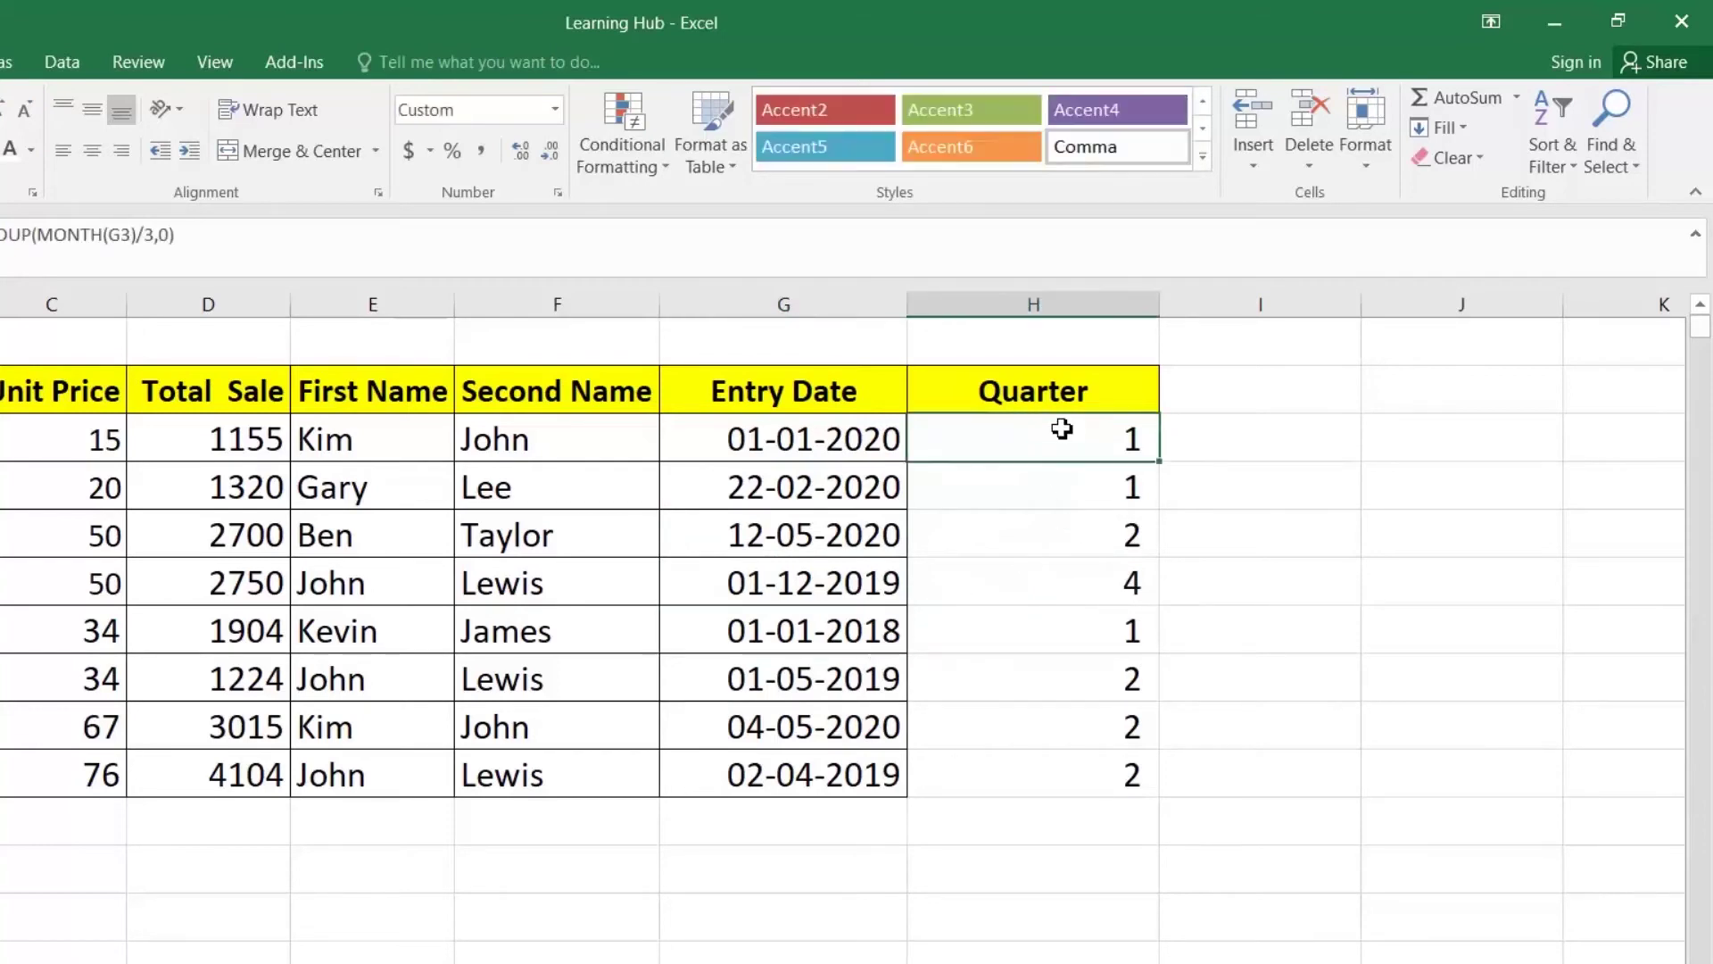
double_click(926, 430)
drag(950, 439, 1356, 439)
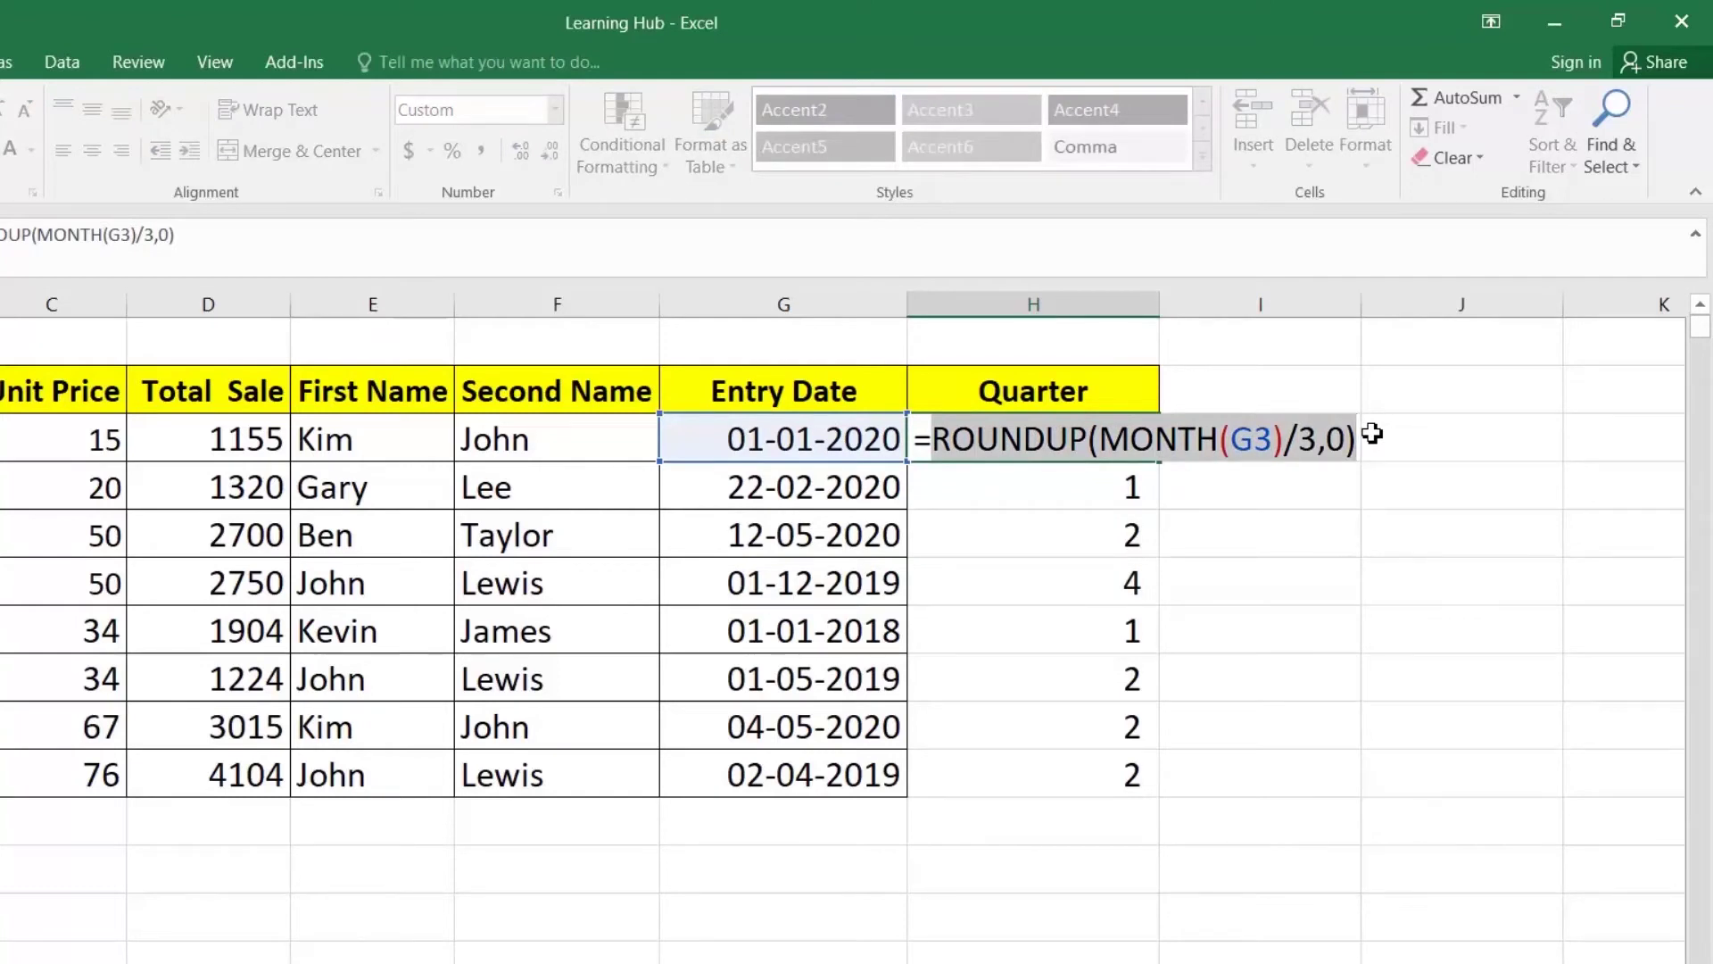
key(Left)
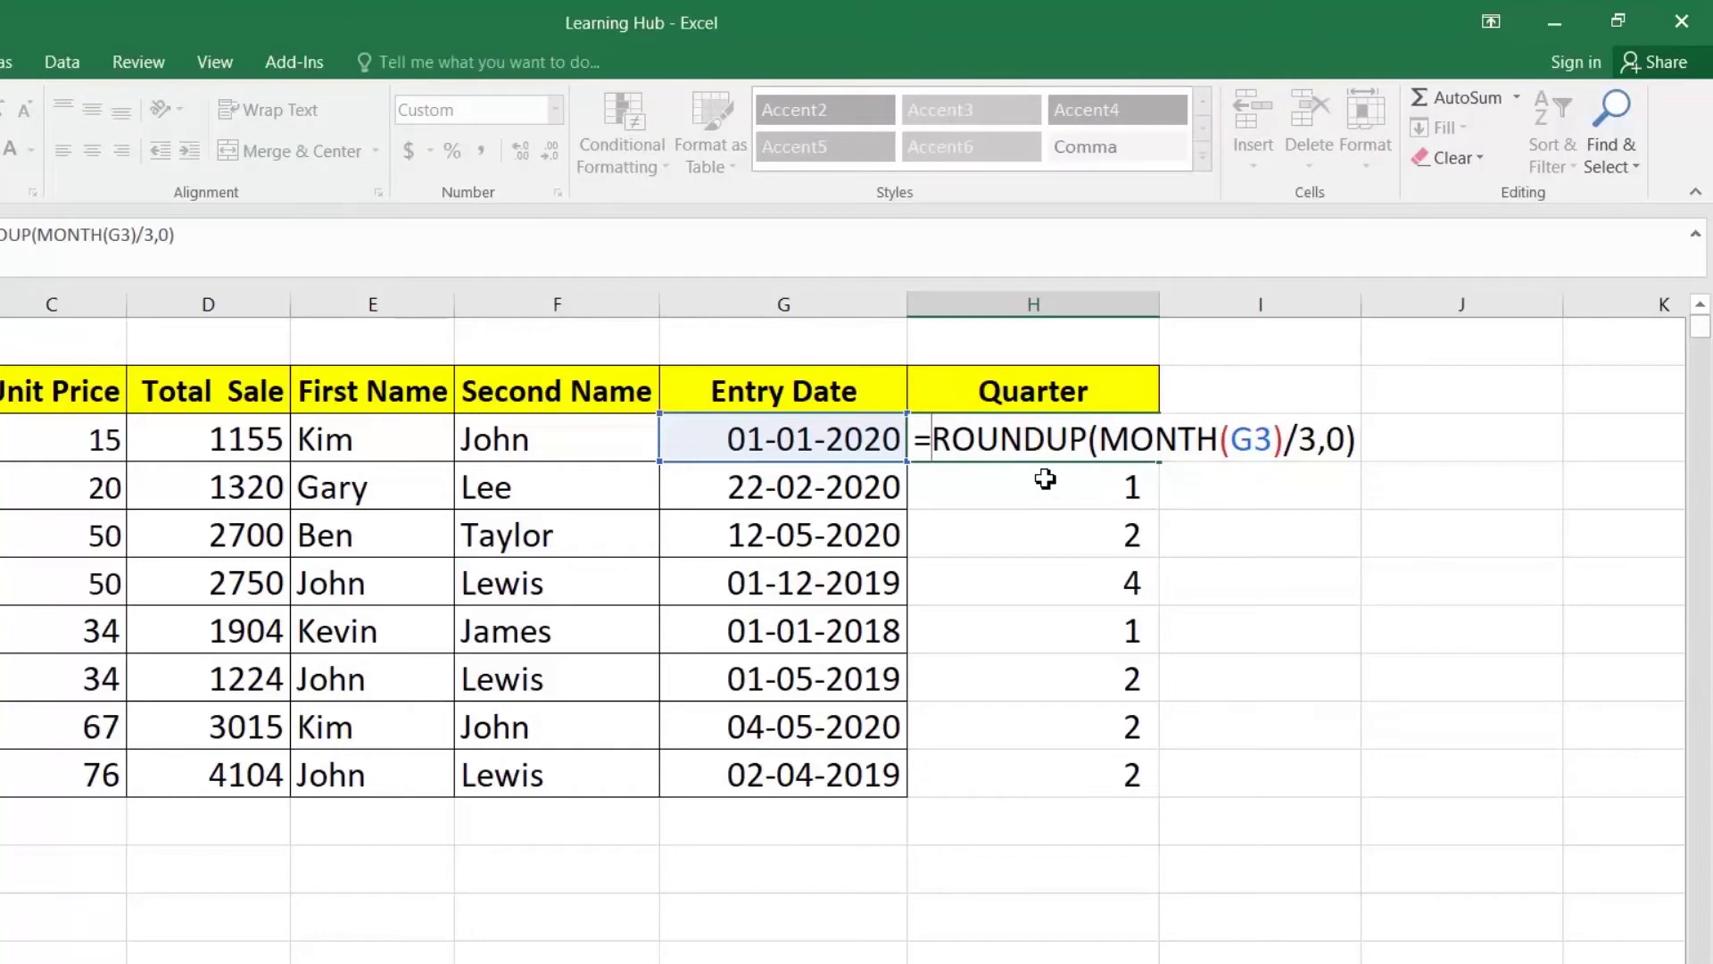
text(")
key(BackSpace)
text(Q")
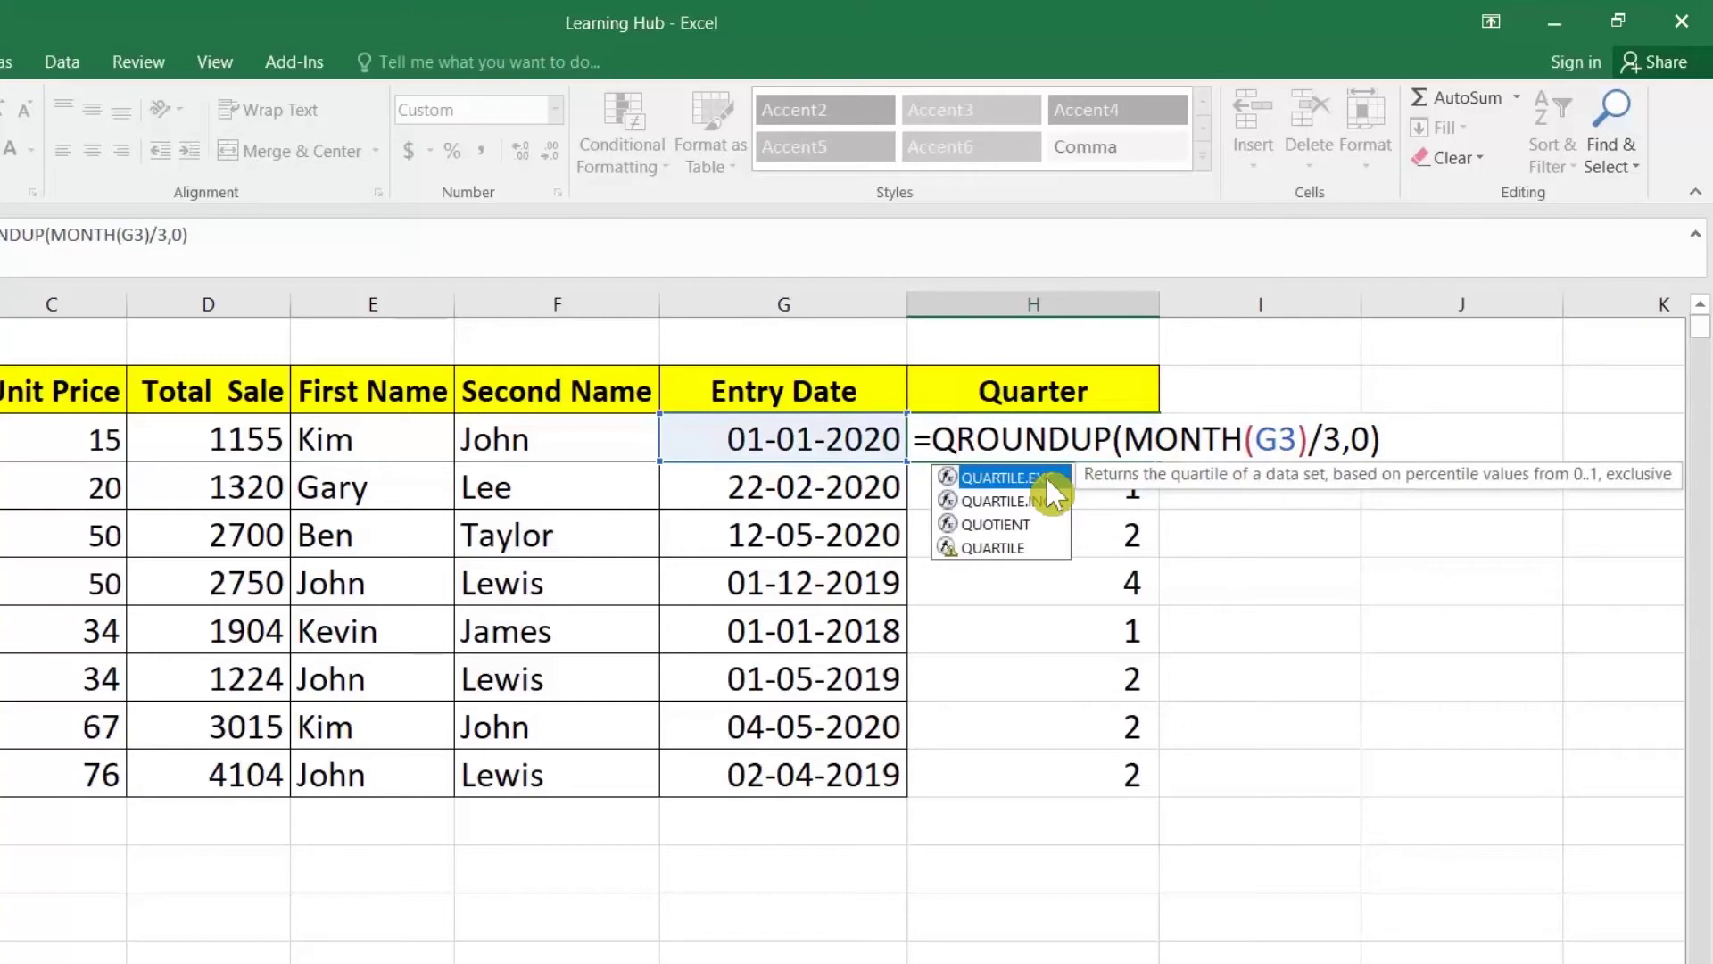
key(BackSpace)
key(BackSpace)
text("Q)
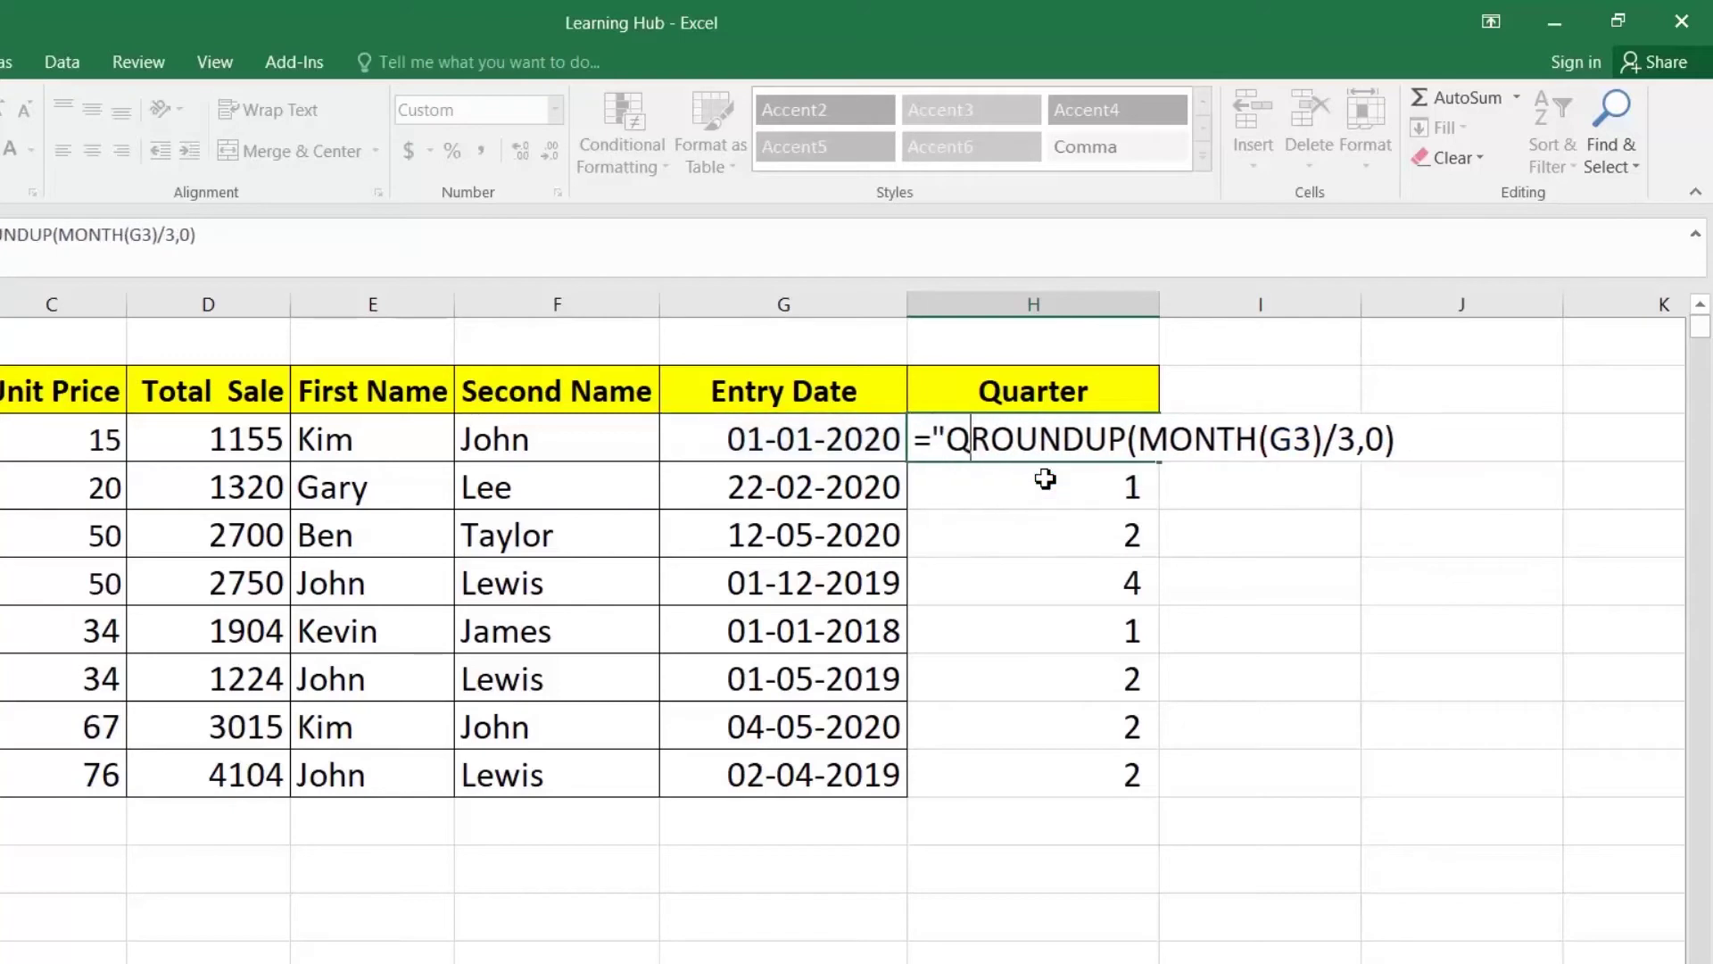
text("&)
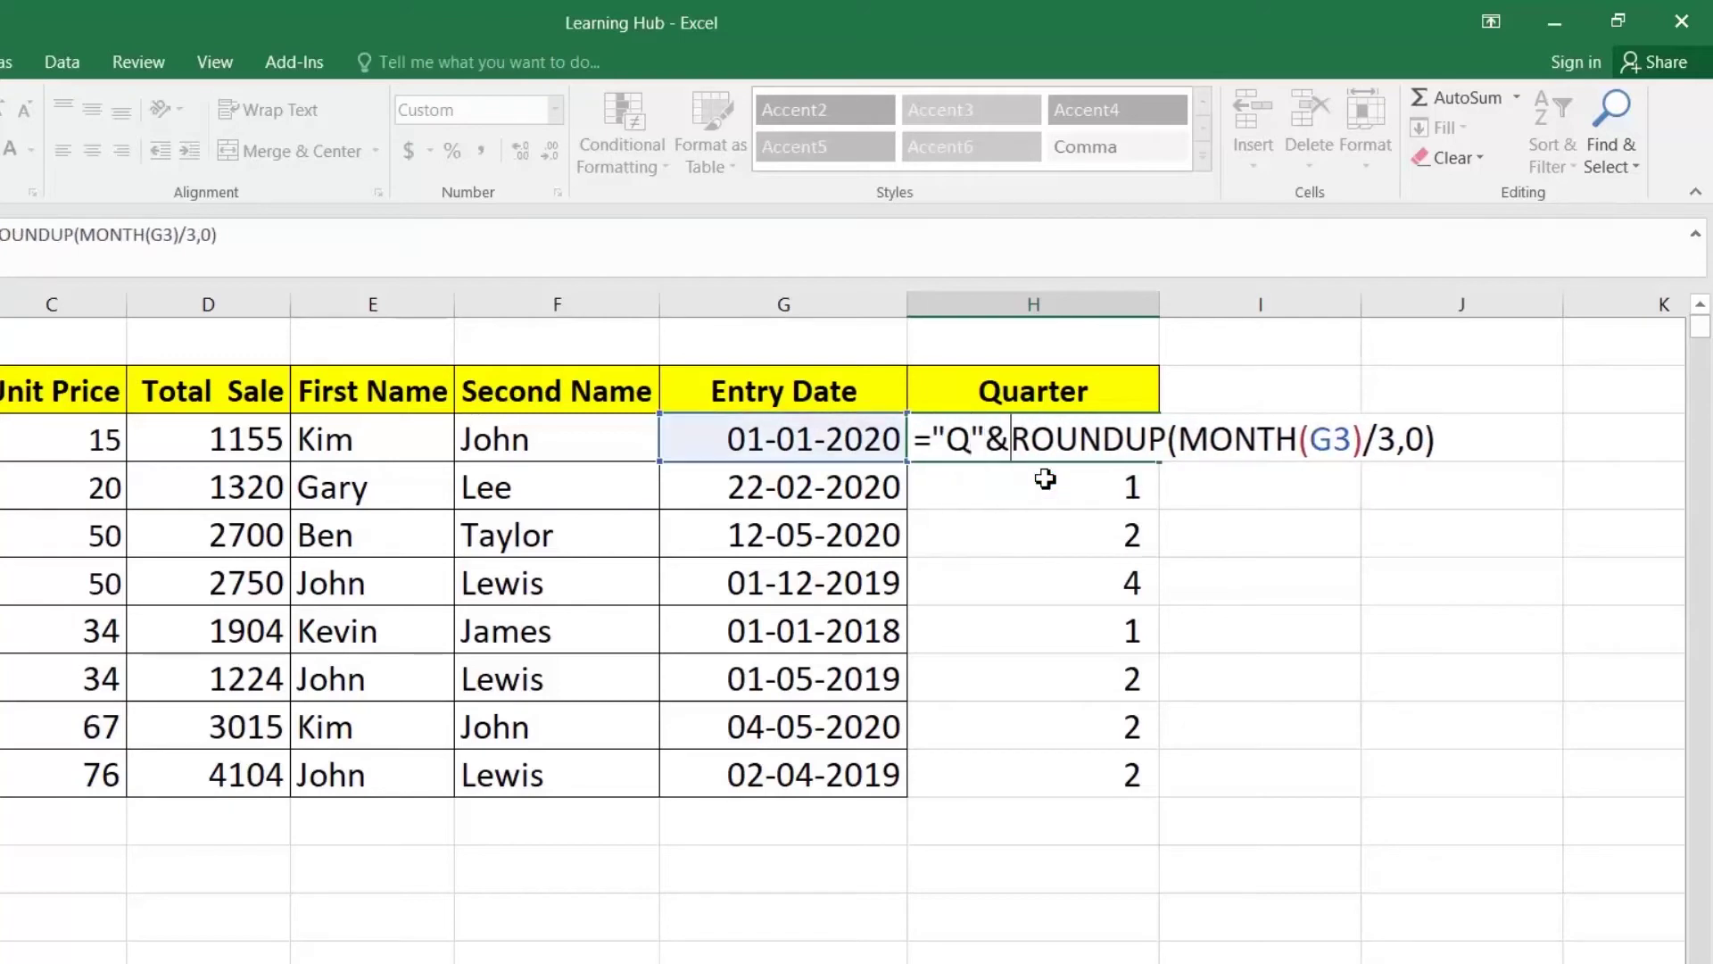
key(Return)
Step: Fill the Q-prefixed quarter formula down the column and reopen H3 for editing
click(1075, 445)
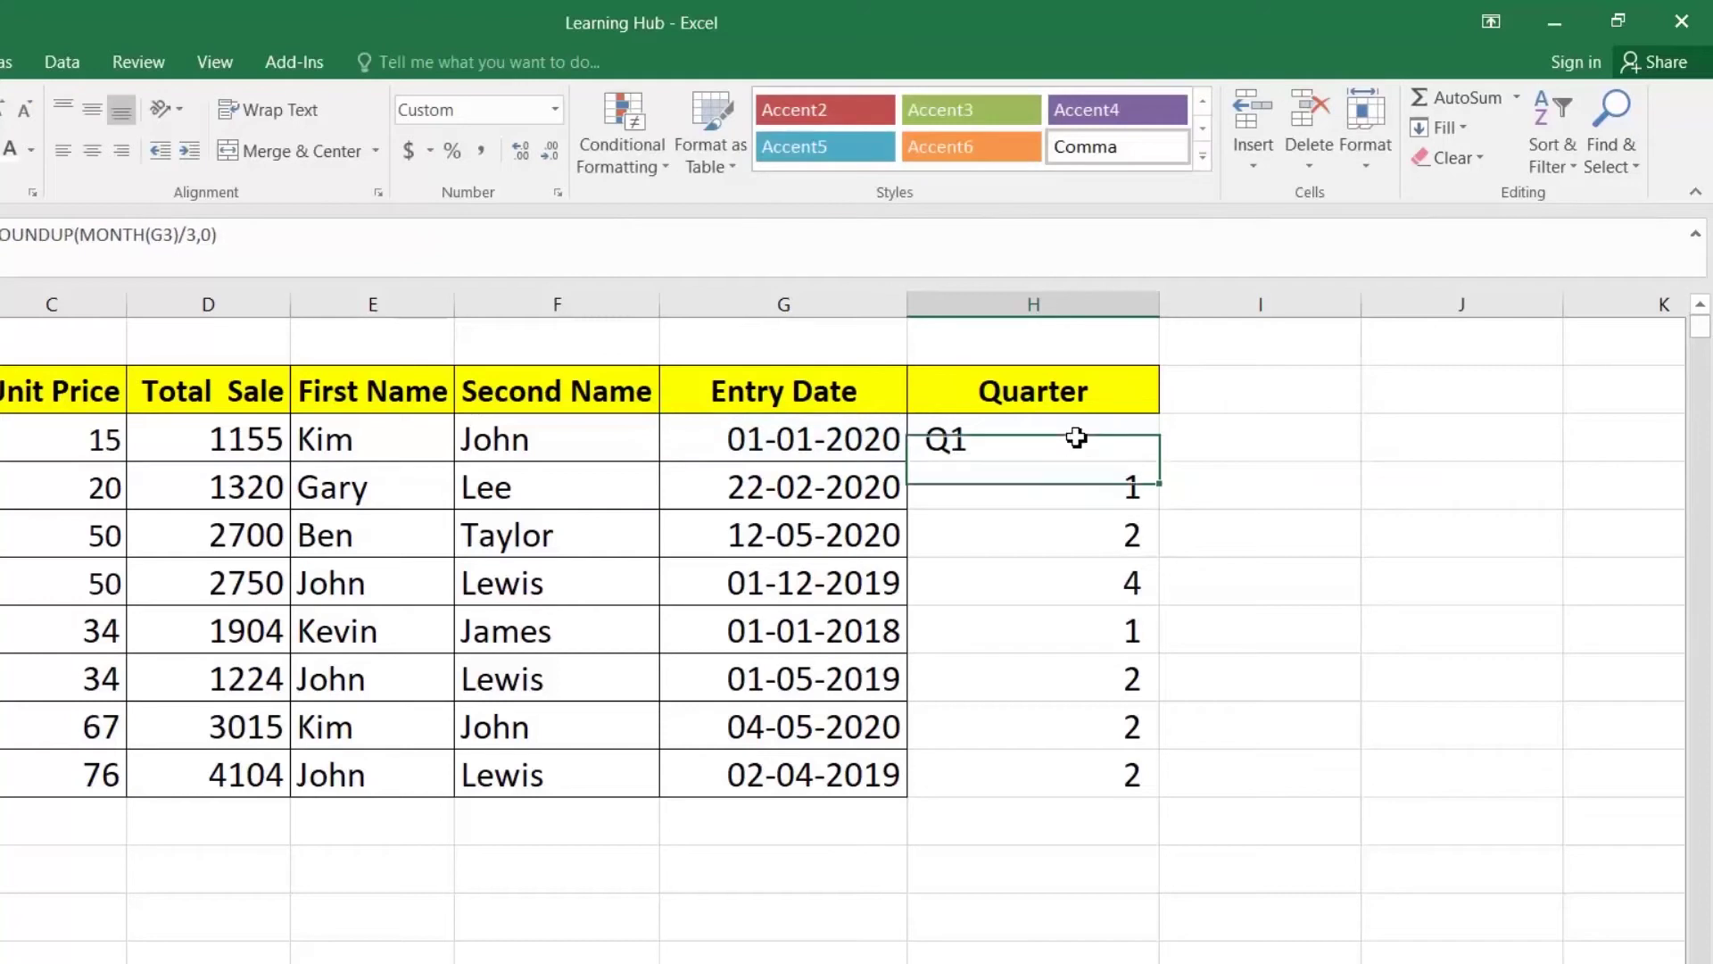
double_click(1158, 463)
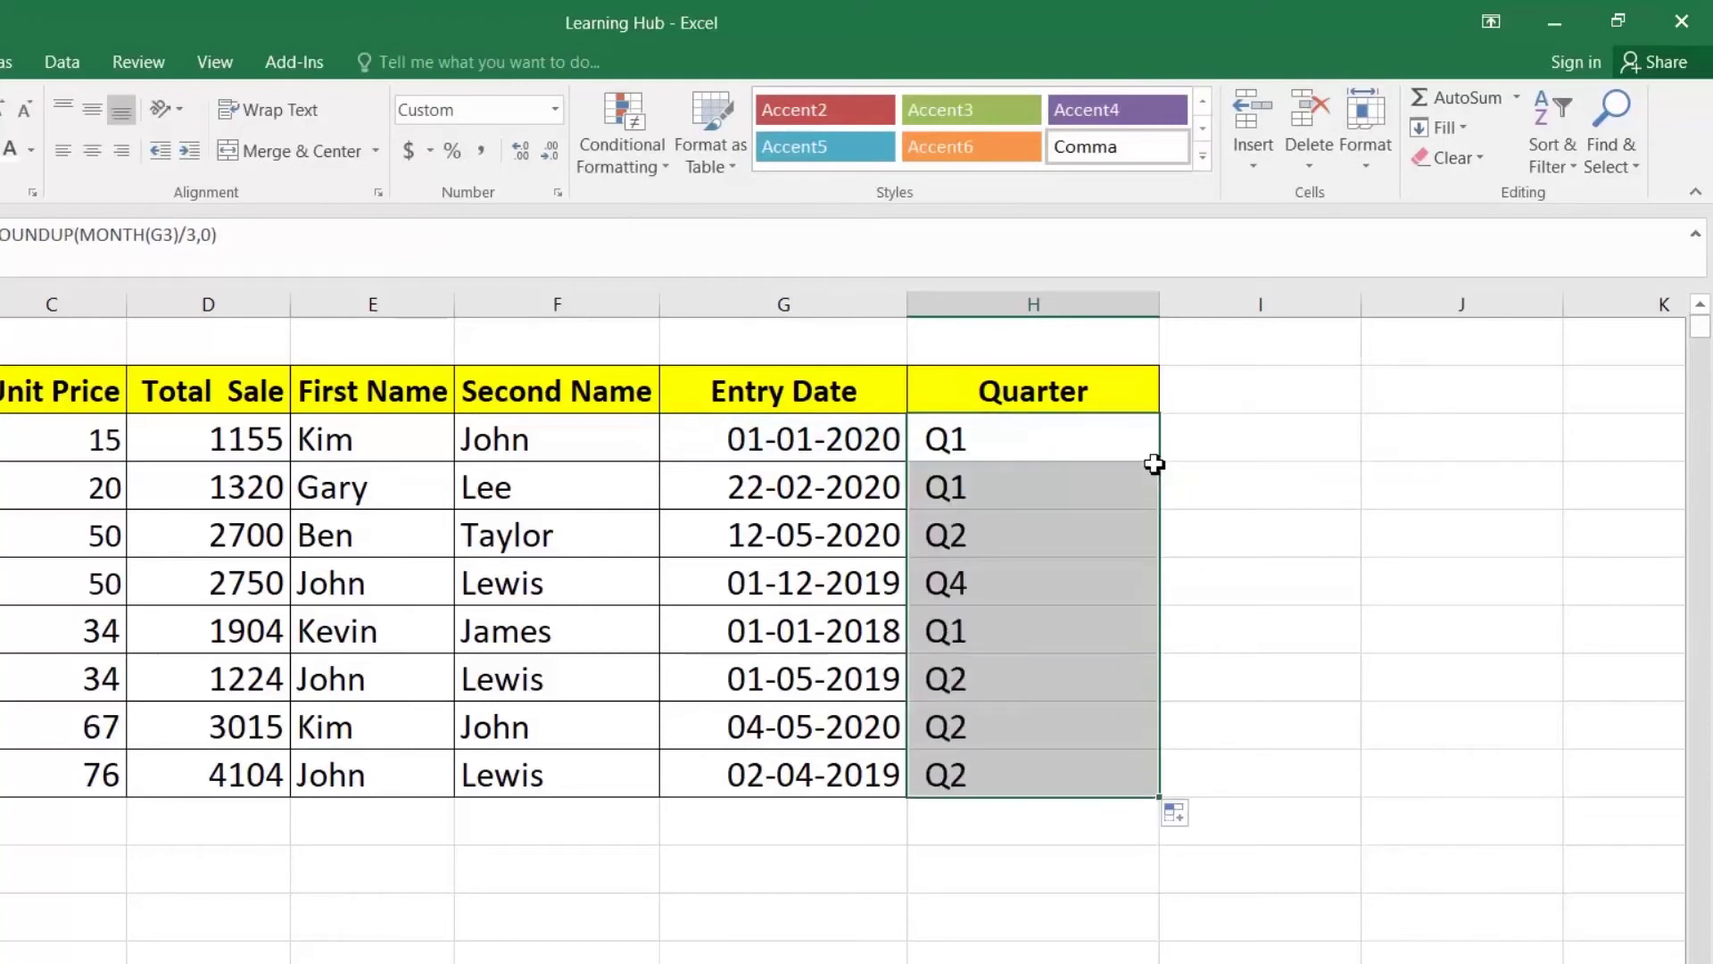
click(1073, 446)
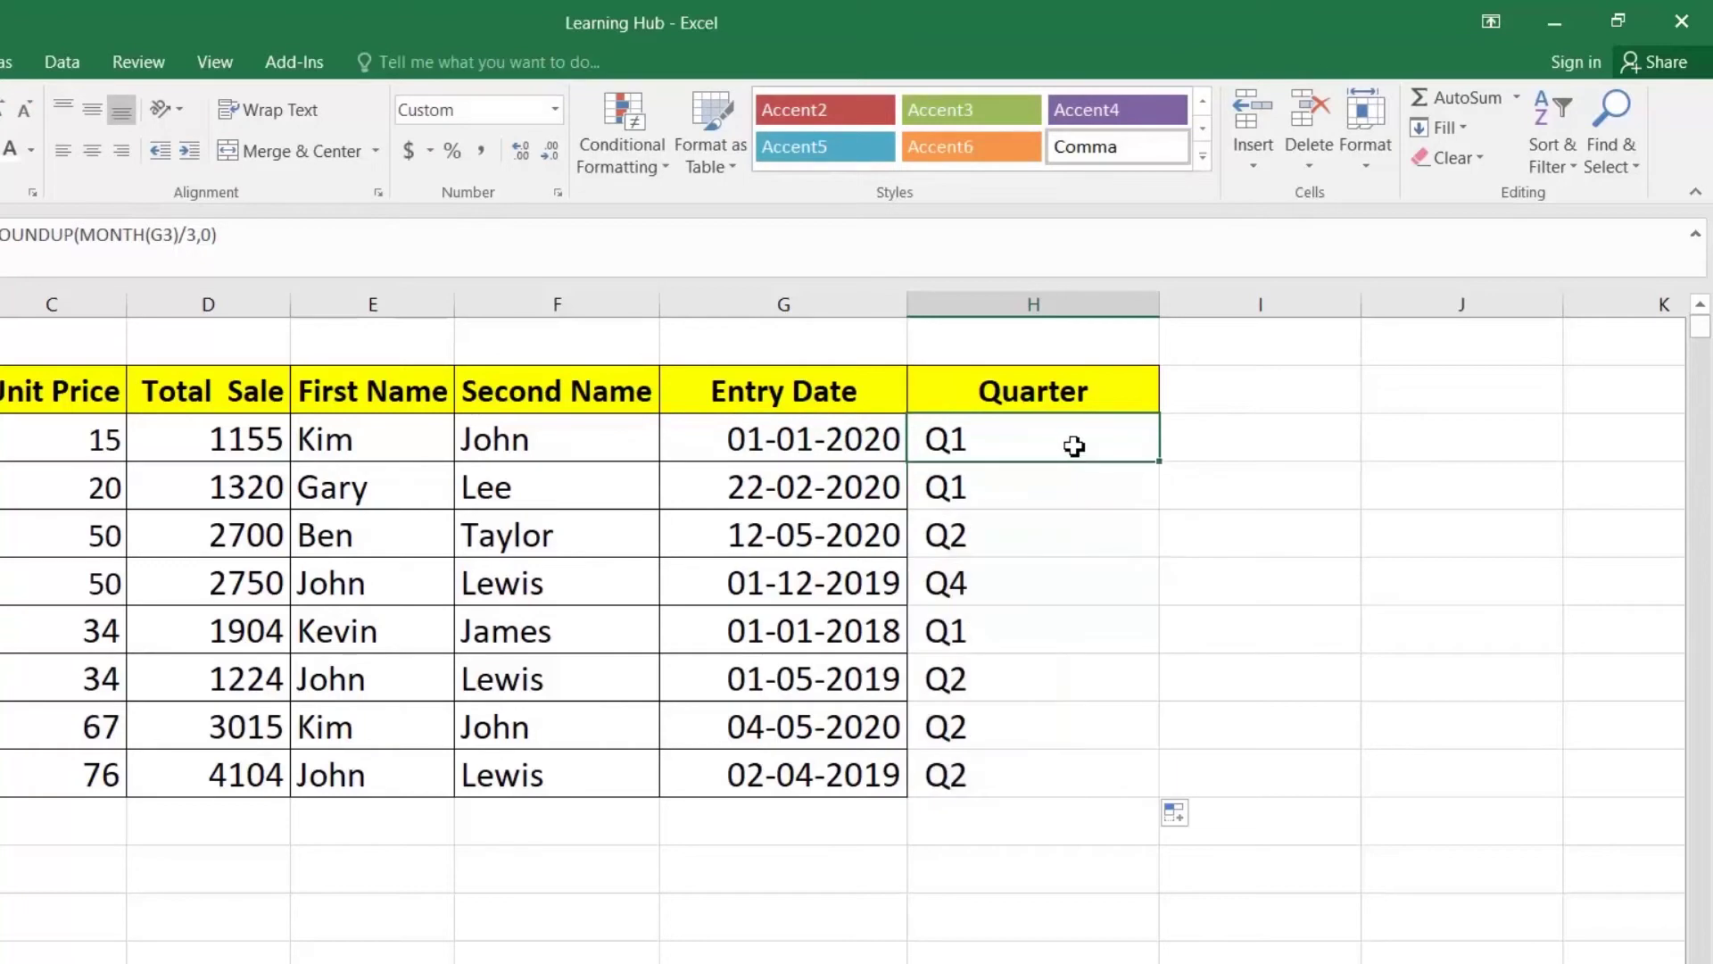
key(F2)
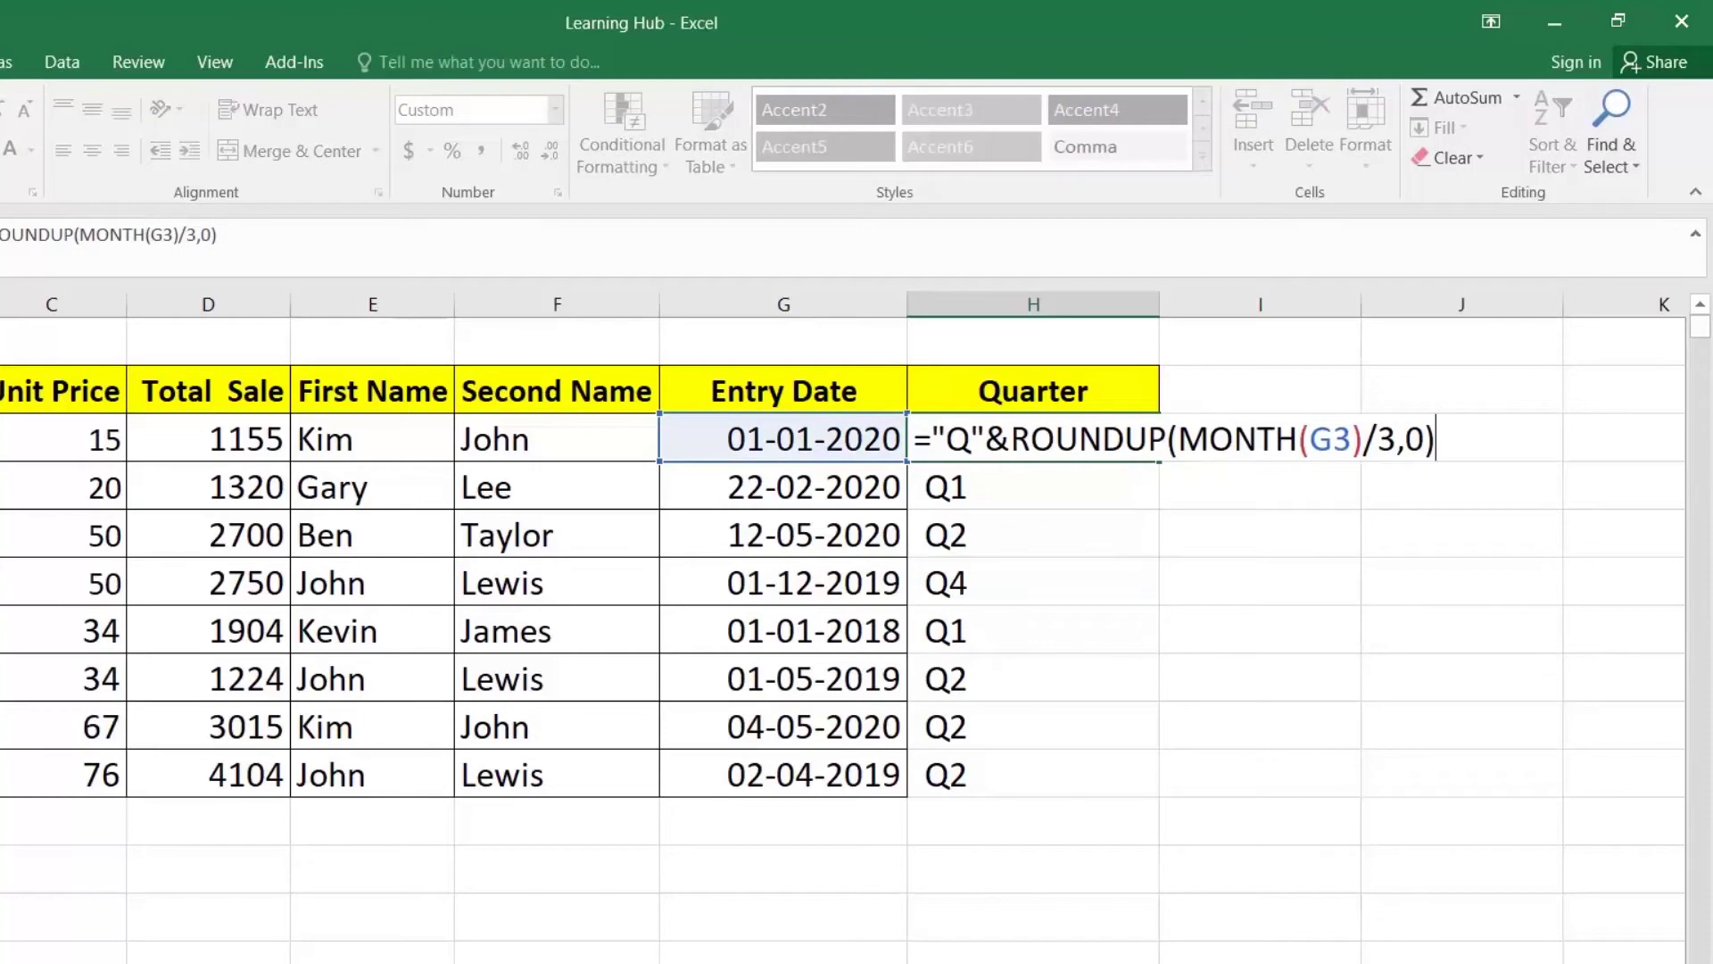
Step: Append &YEAR(G3) to H3's formula and fill down, giving labels like Q12020 and Q42019
text(&ye)
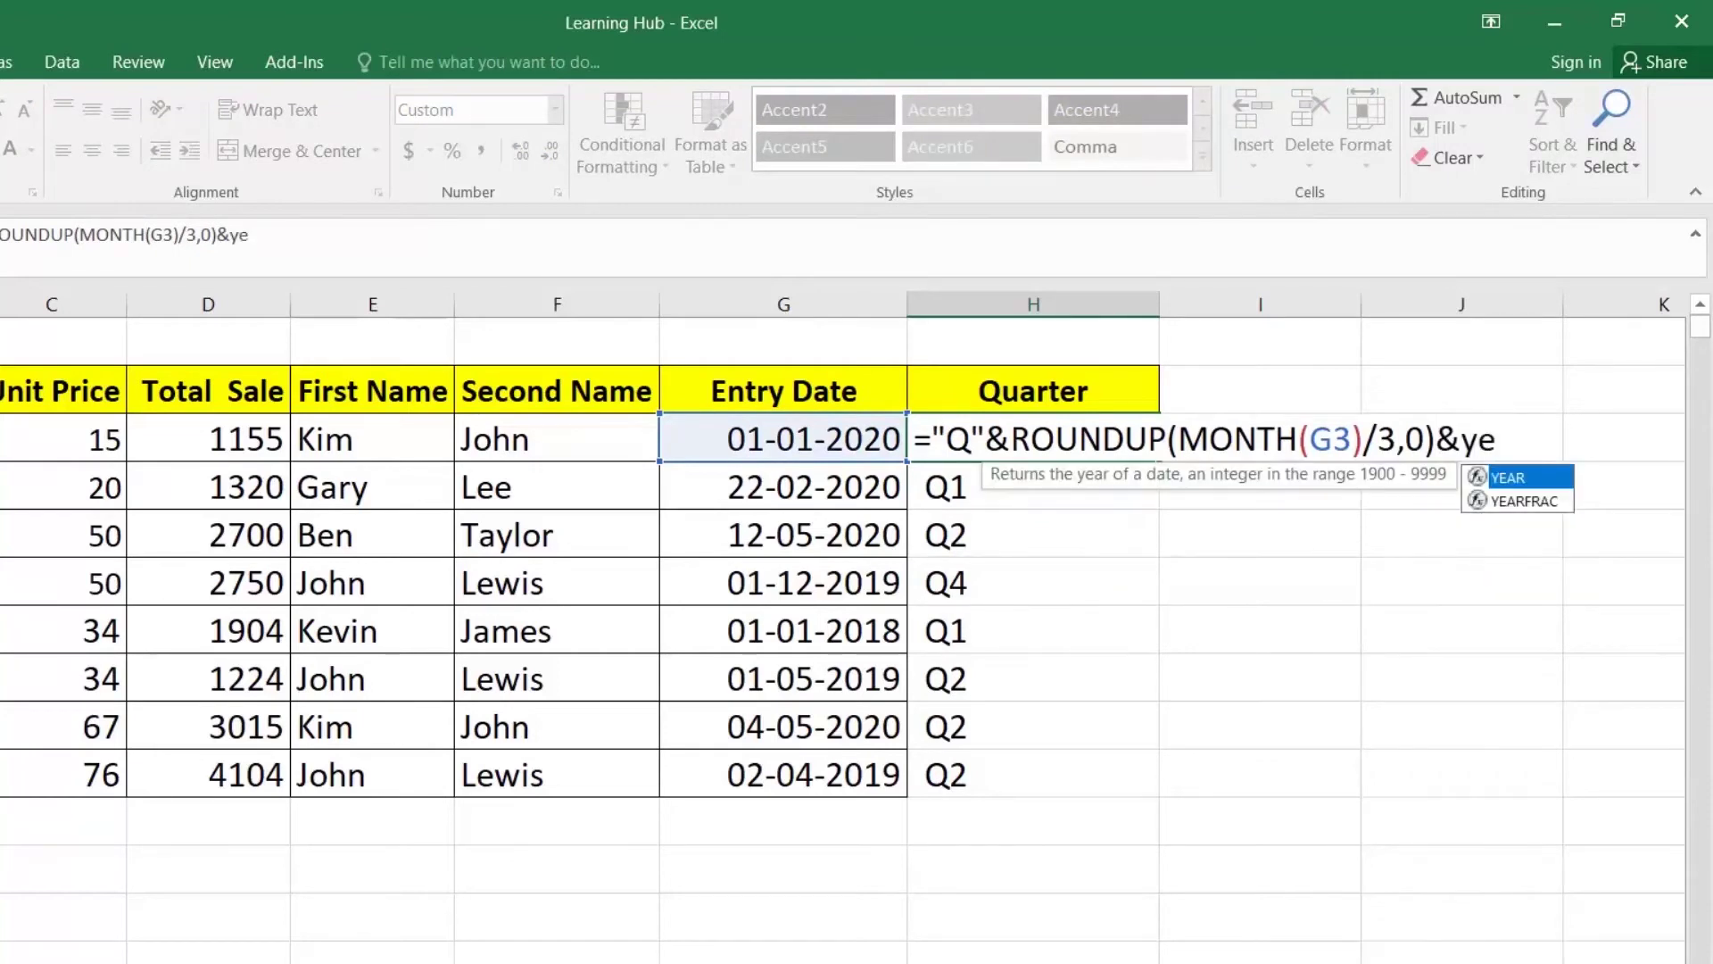
key(Tab)
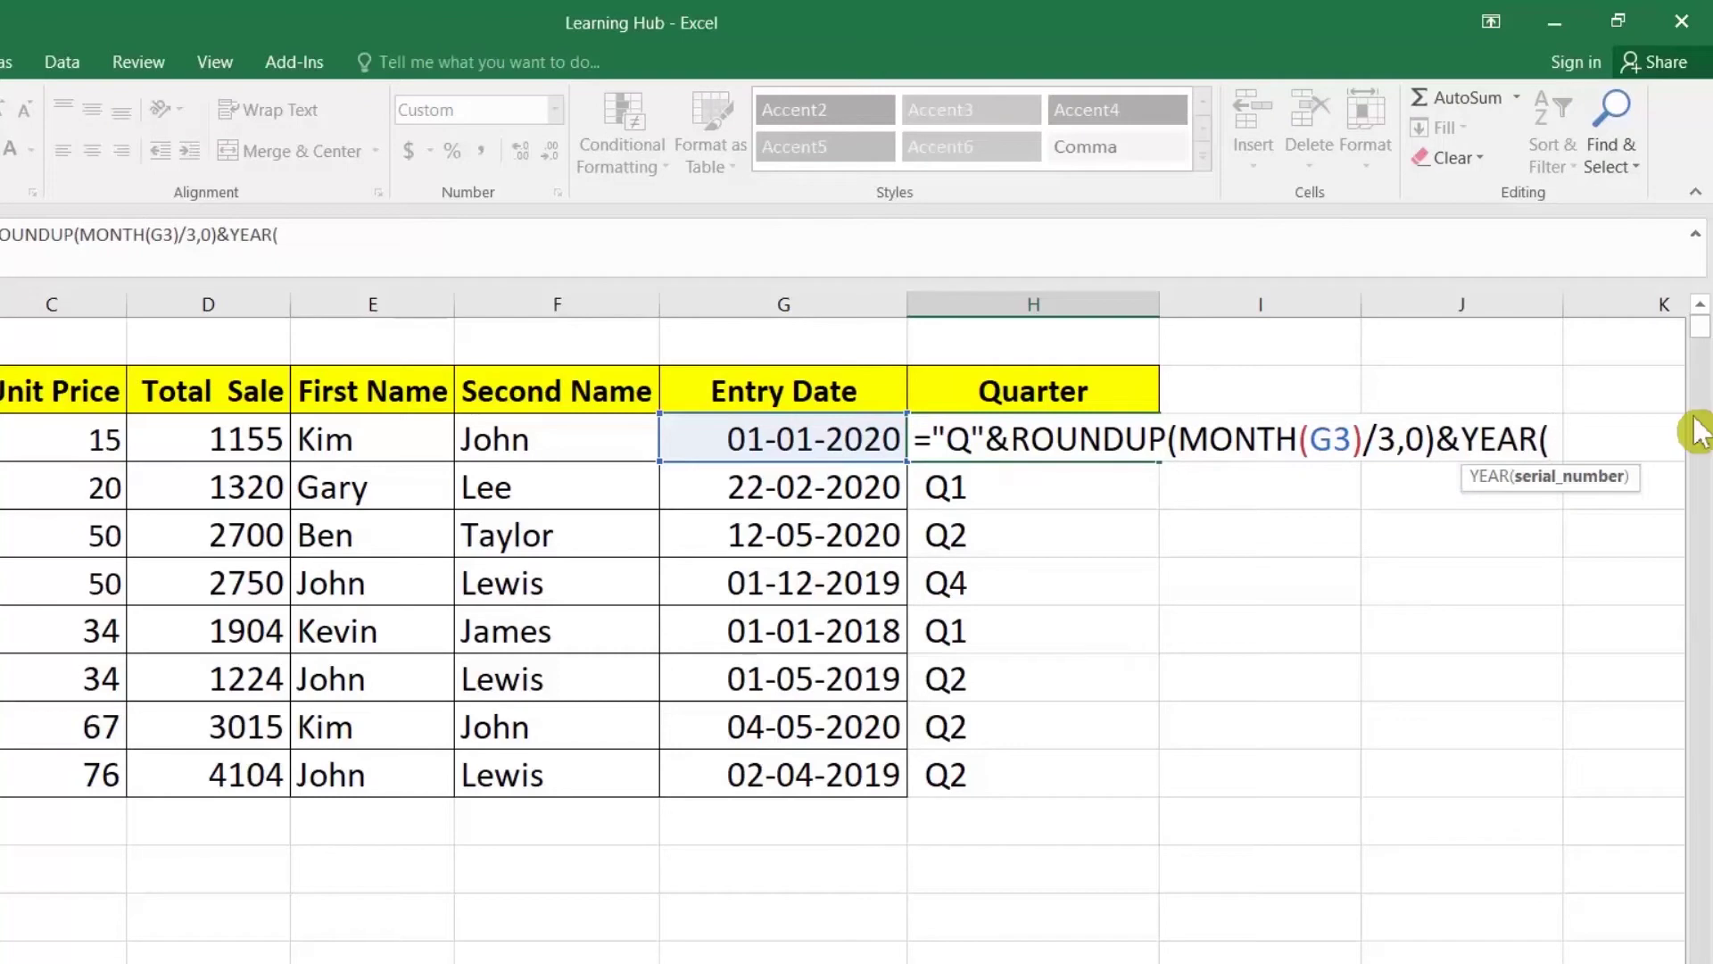
click(810, 438)
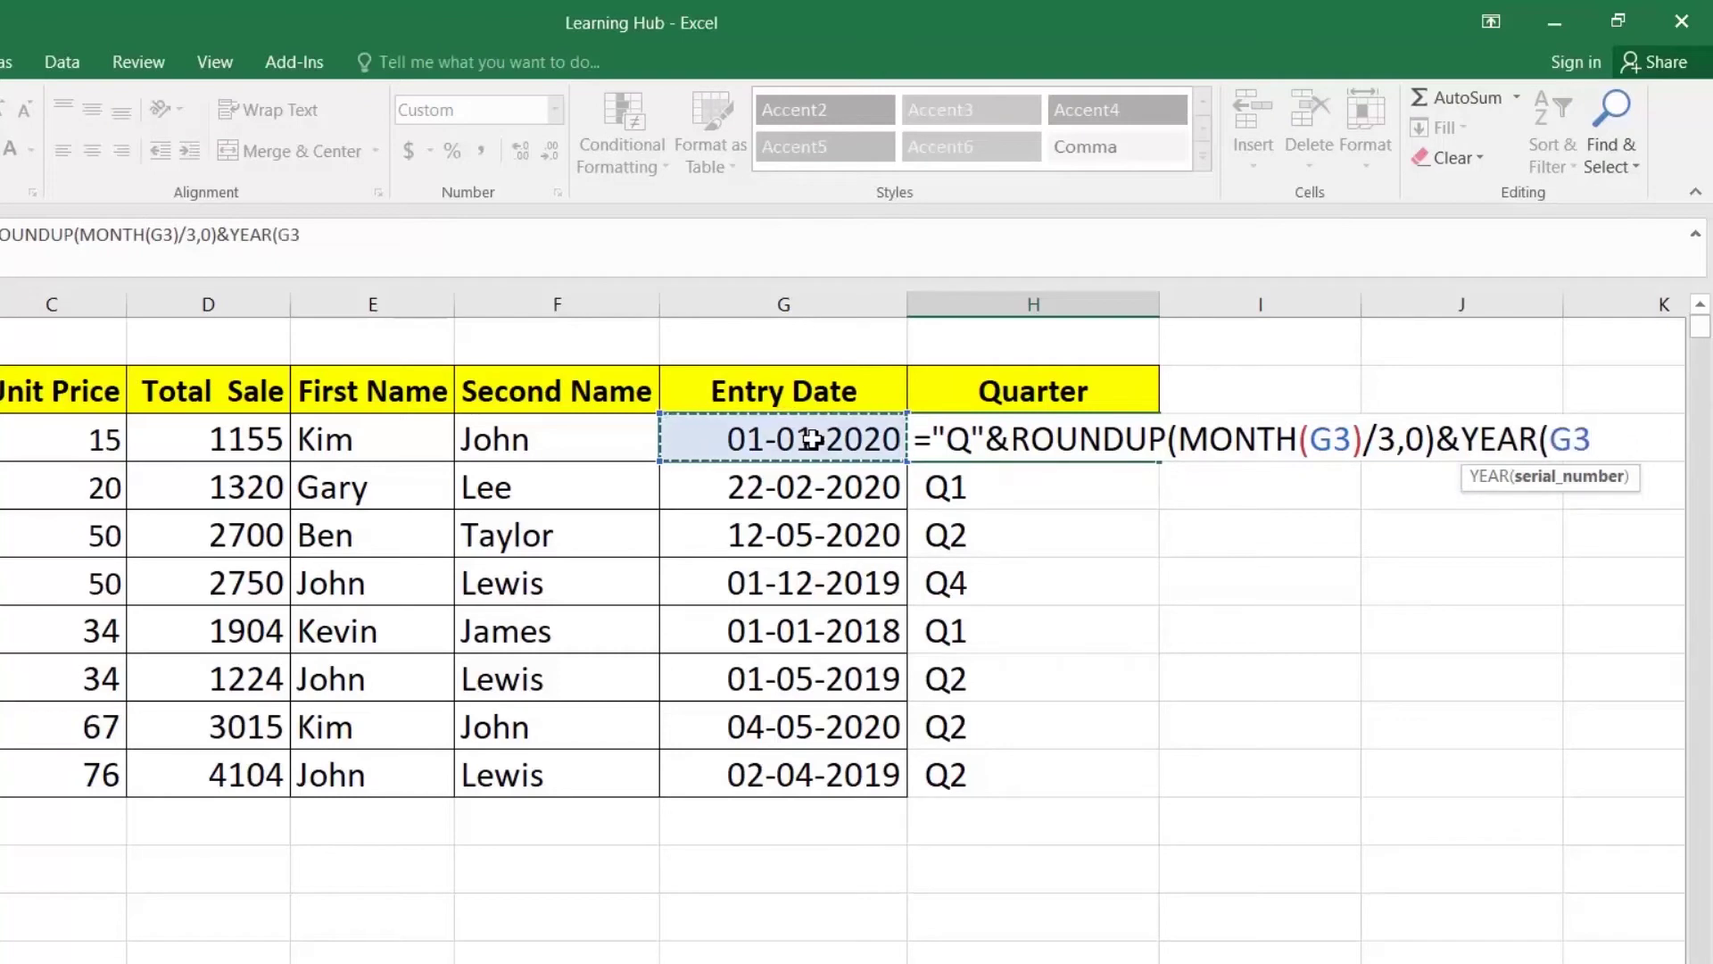
text())
key(Return)
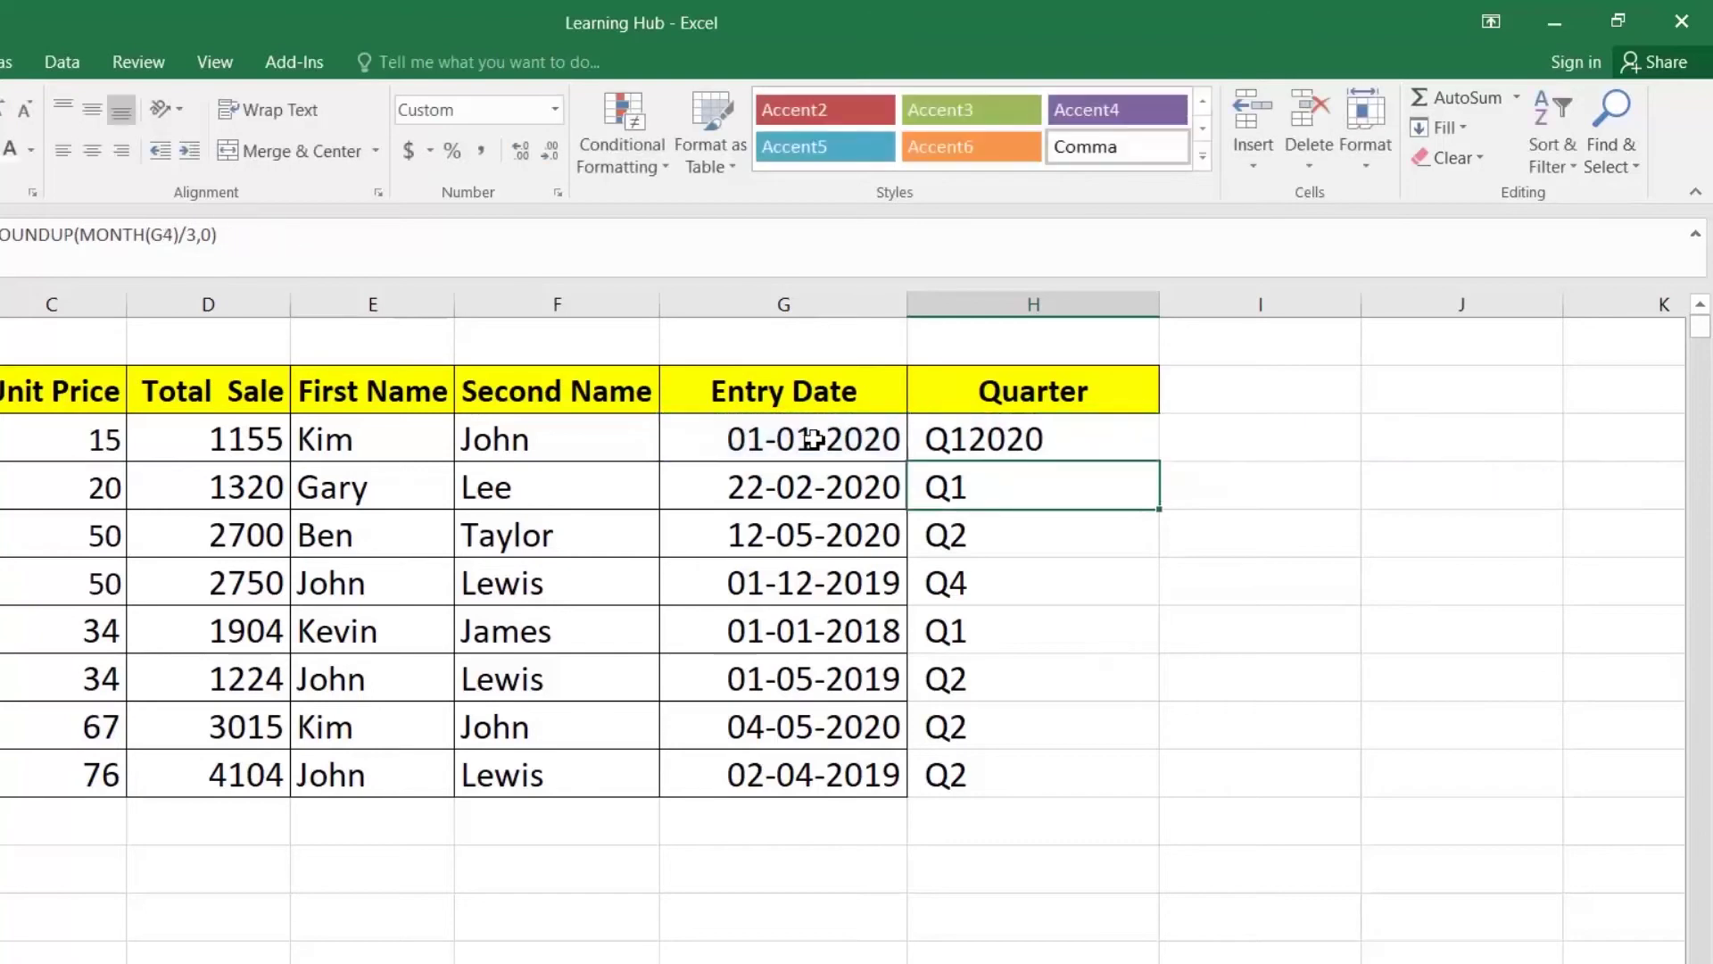
click(1087, 448)
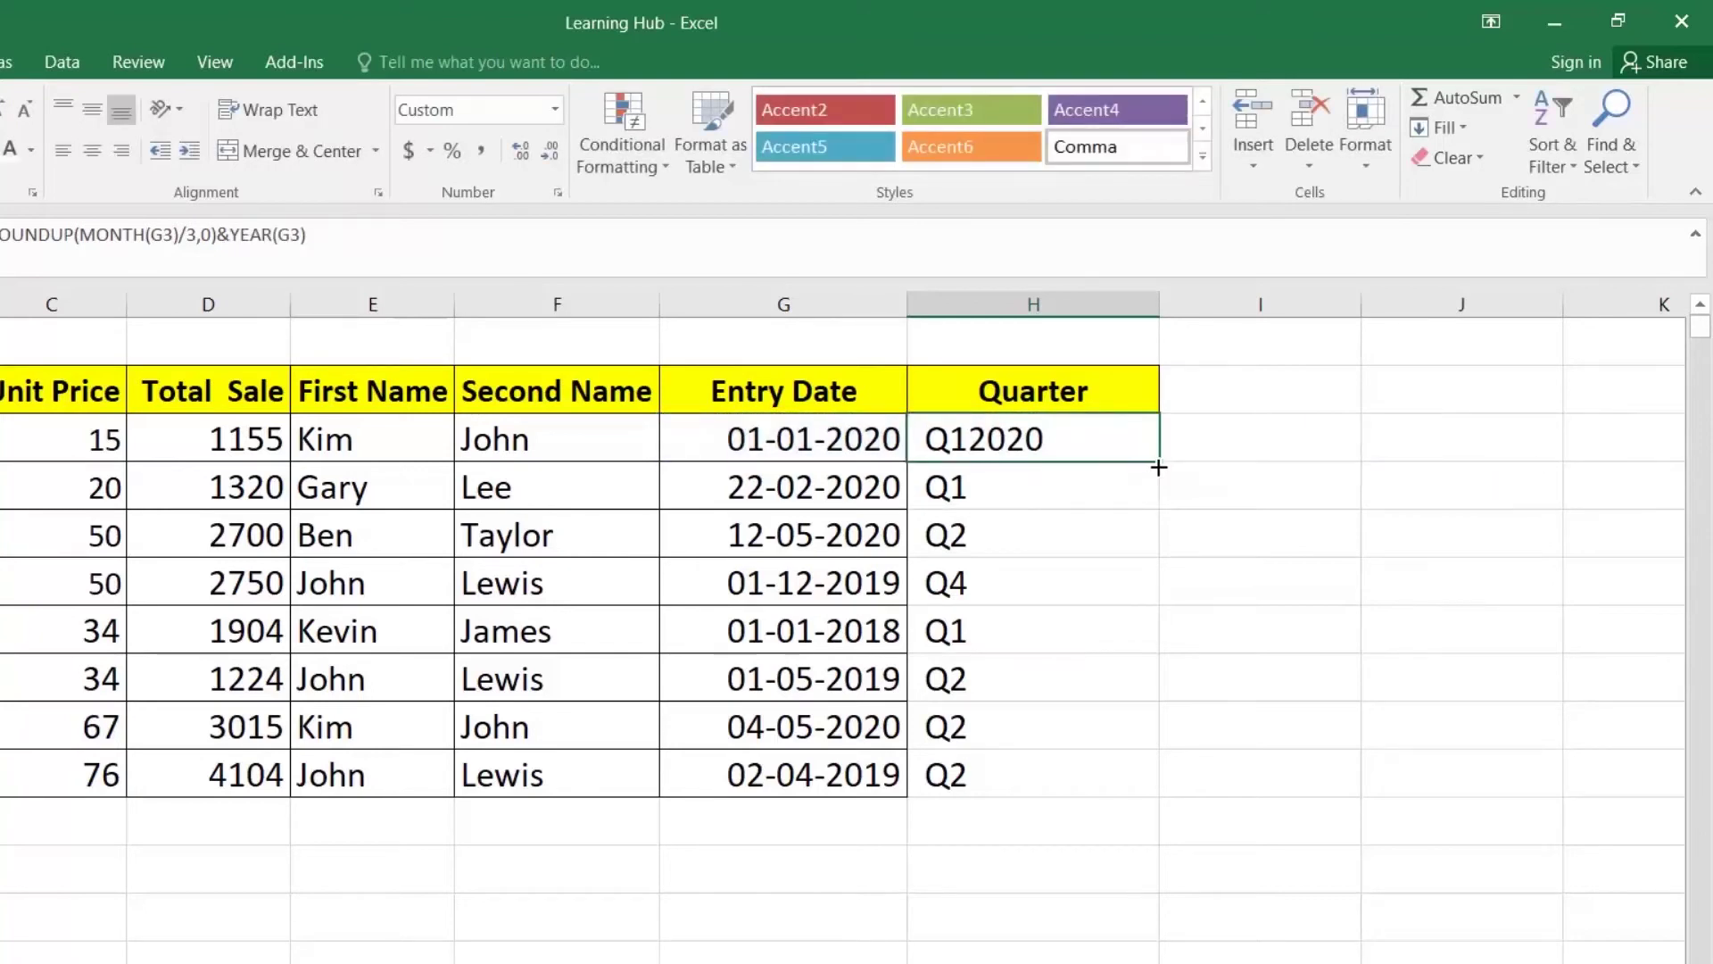
double_click(1159, 467)
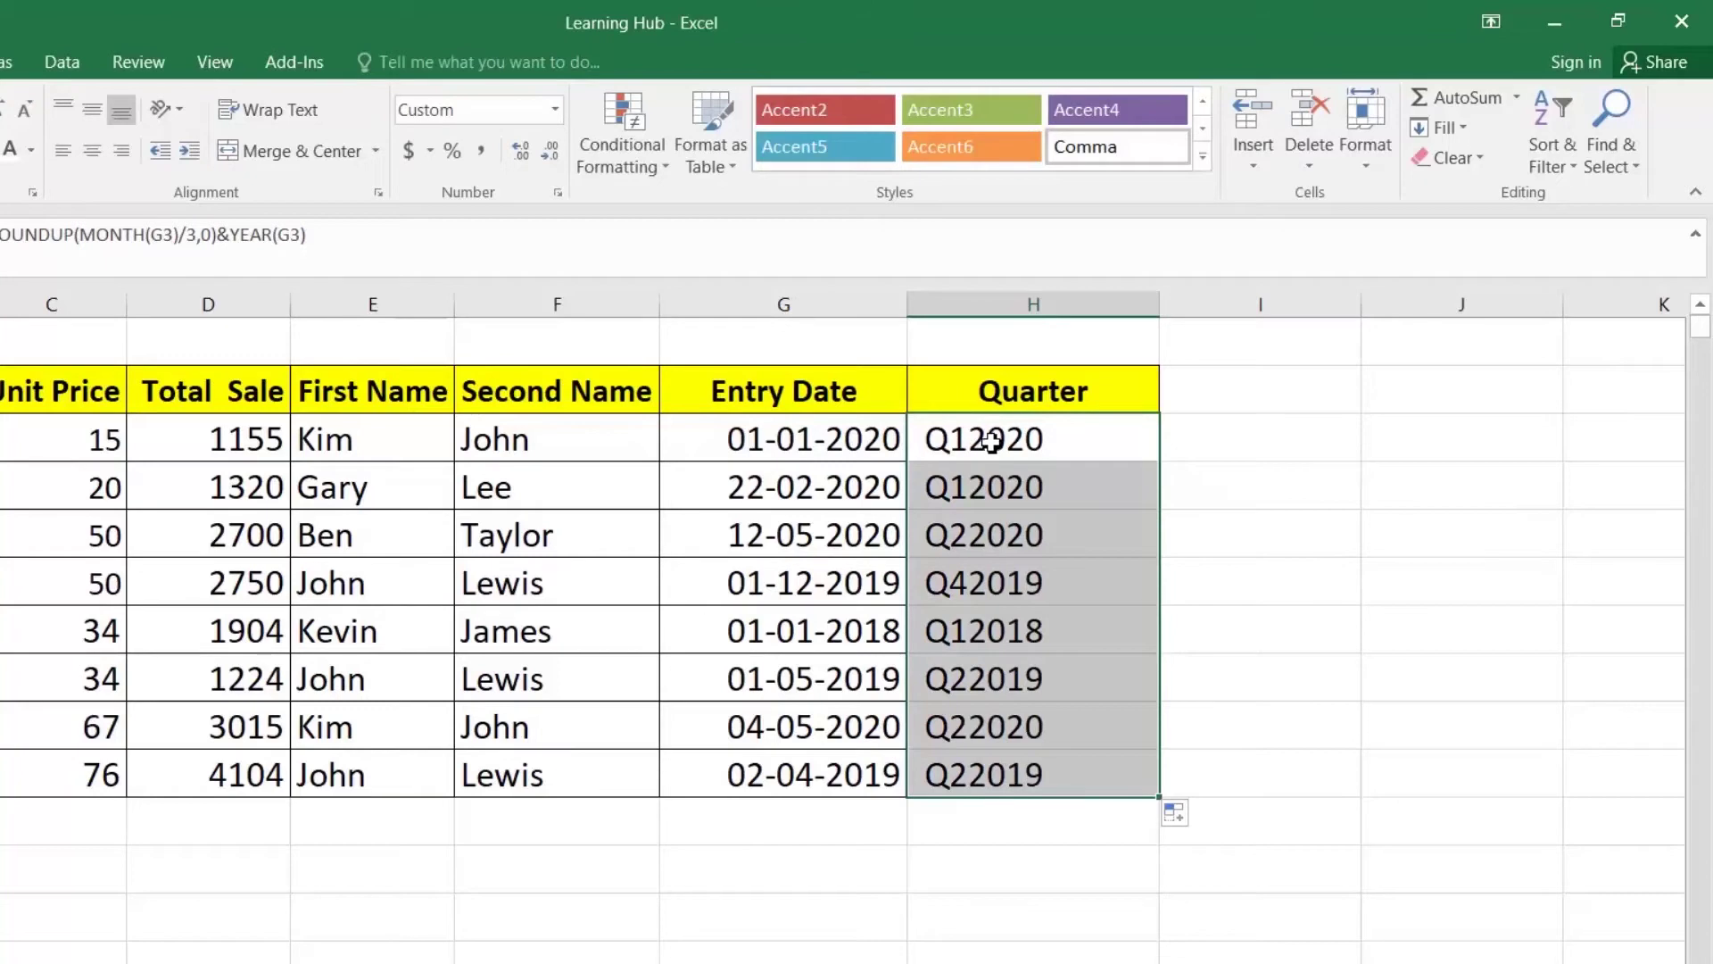
double_click(992, 441)
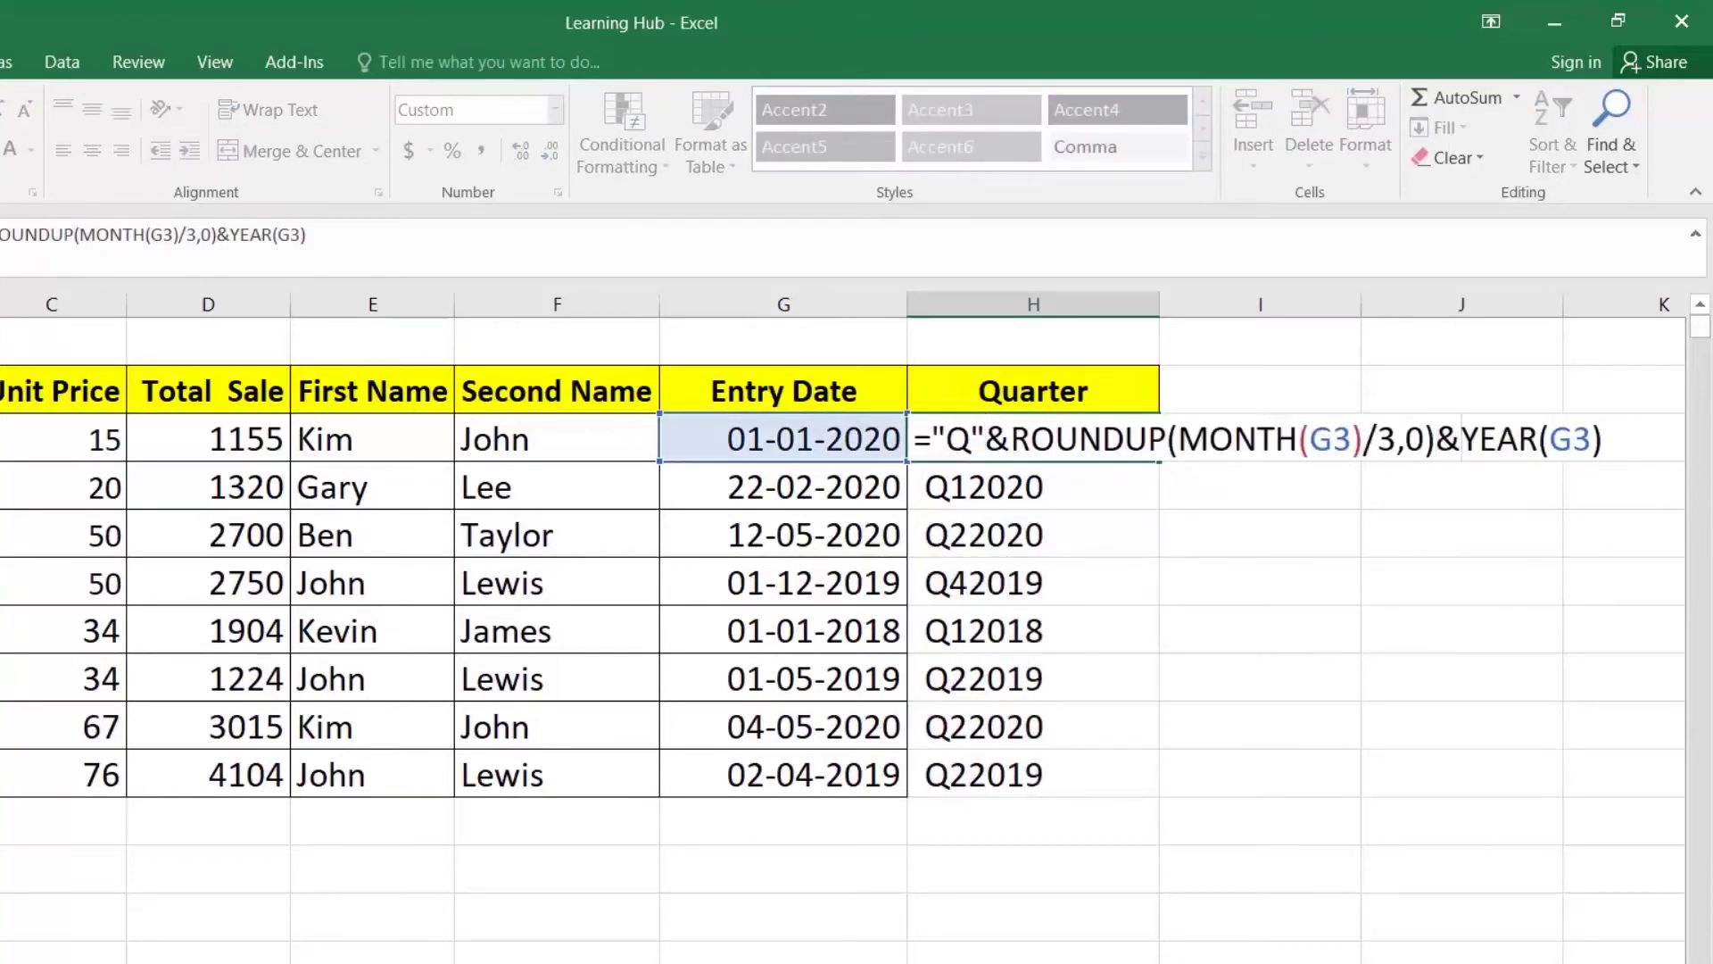
Step: Insert a "-" separator between quarter and year in H3 and fill it down
text(&)
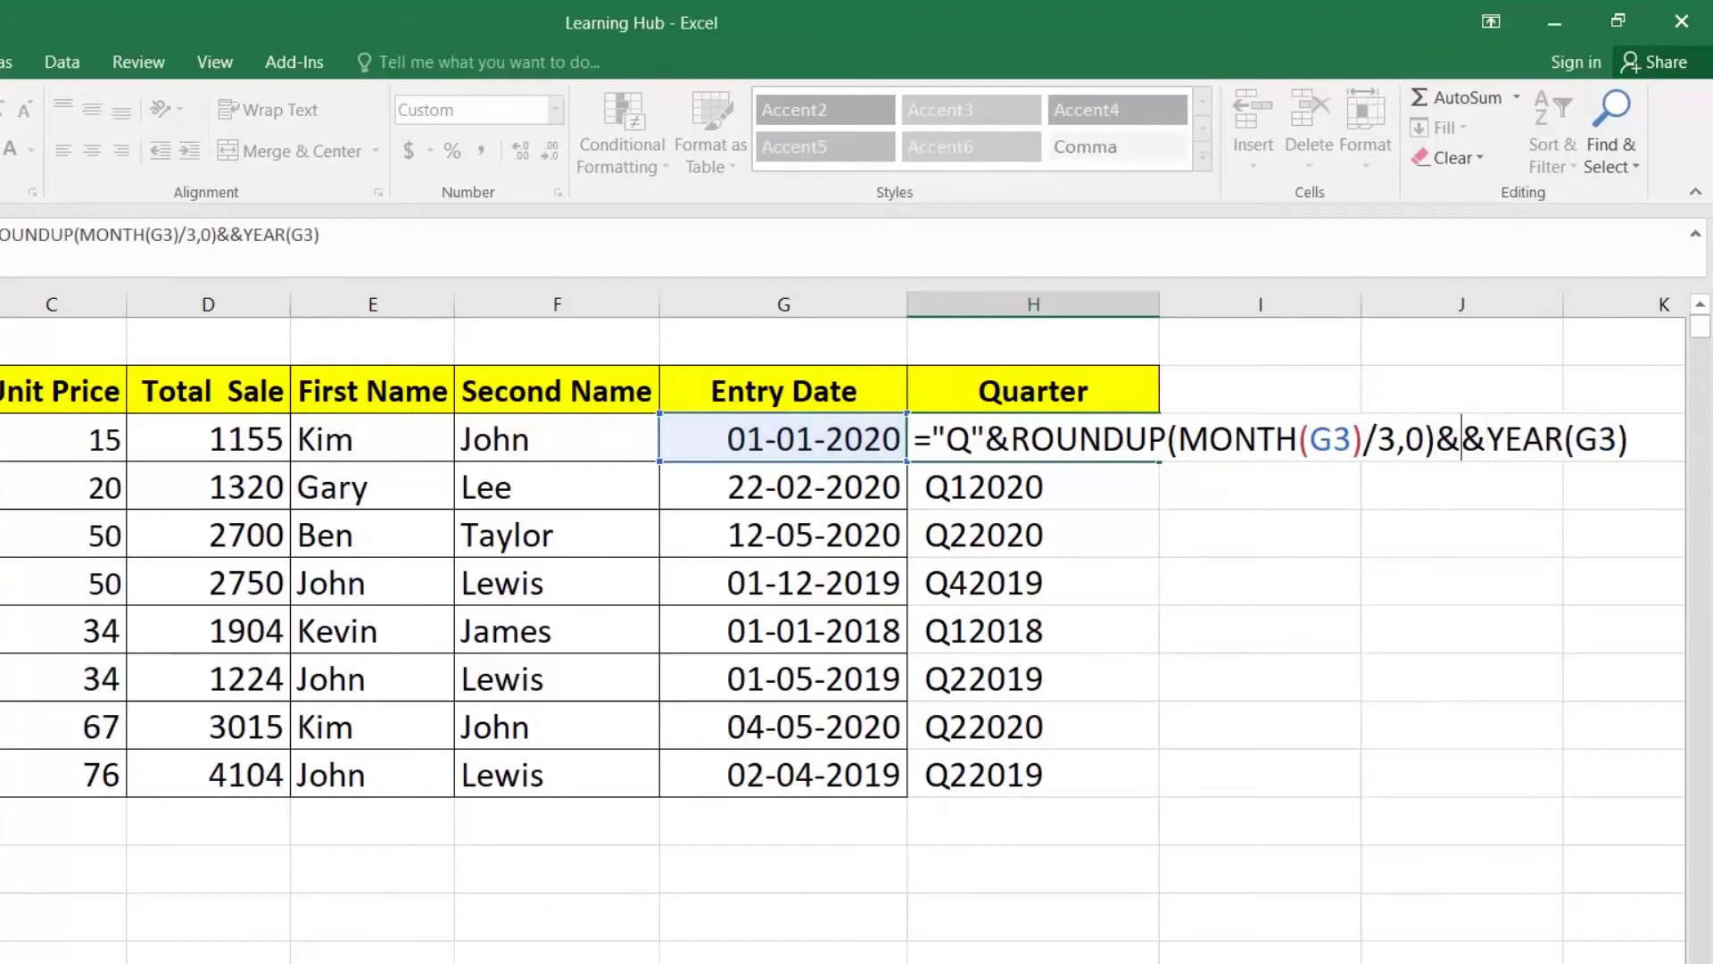
text(")
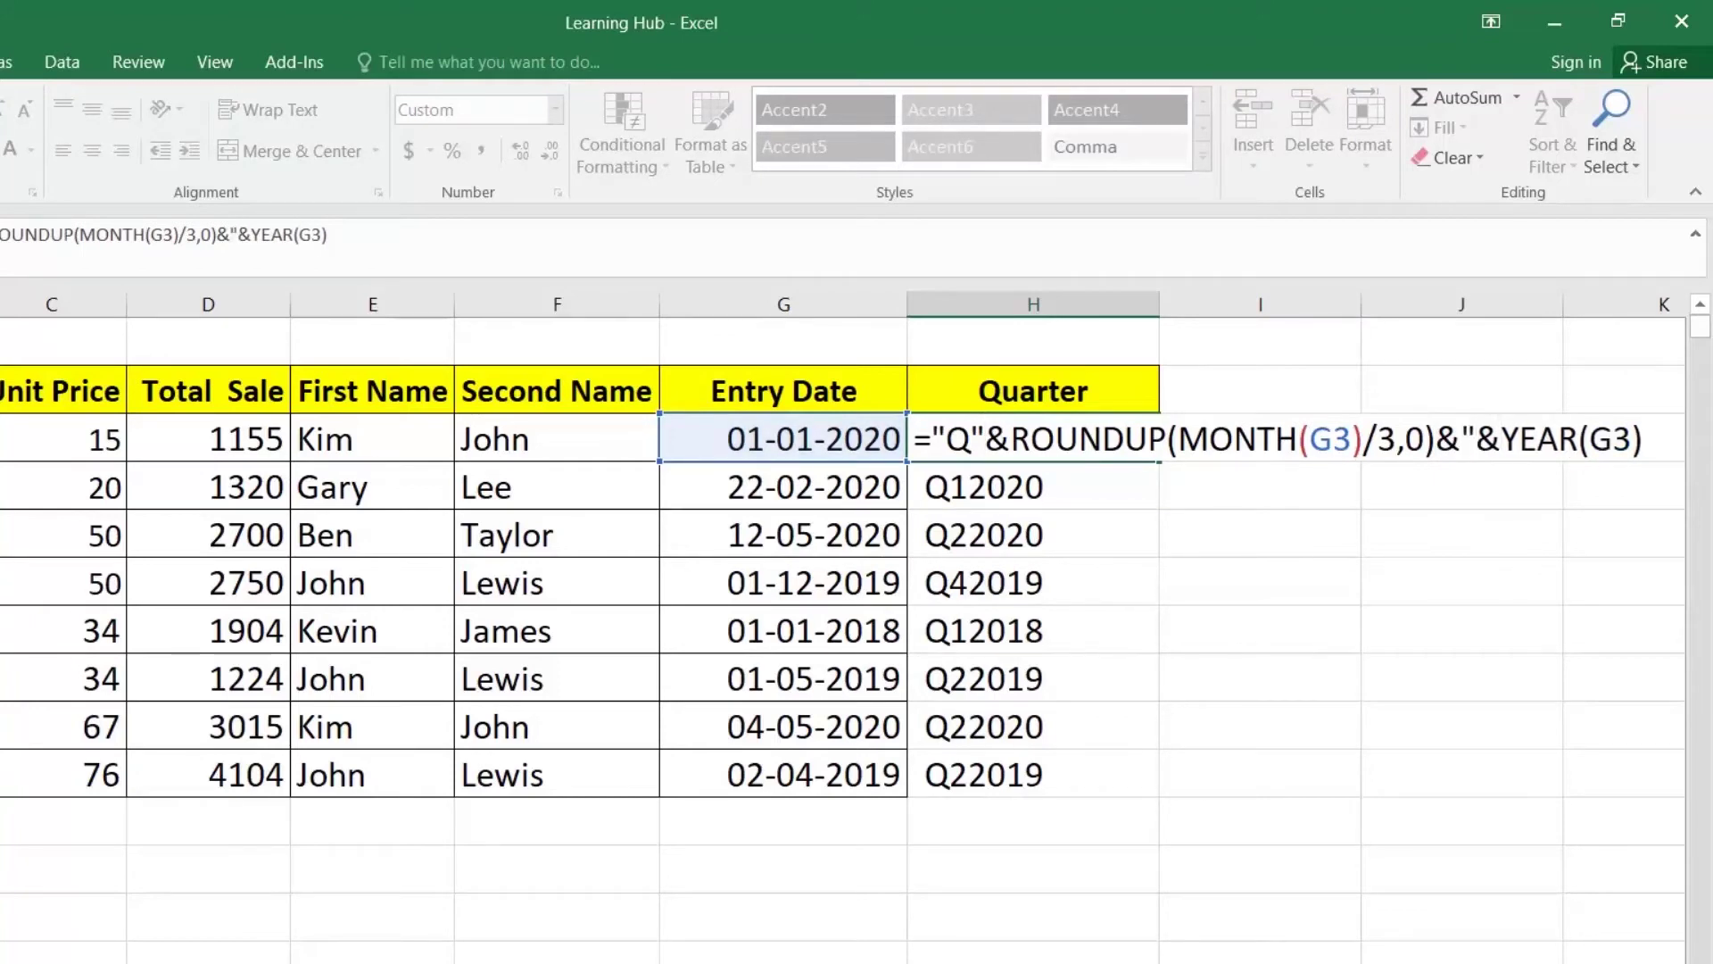
text(-0)
key(Return)
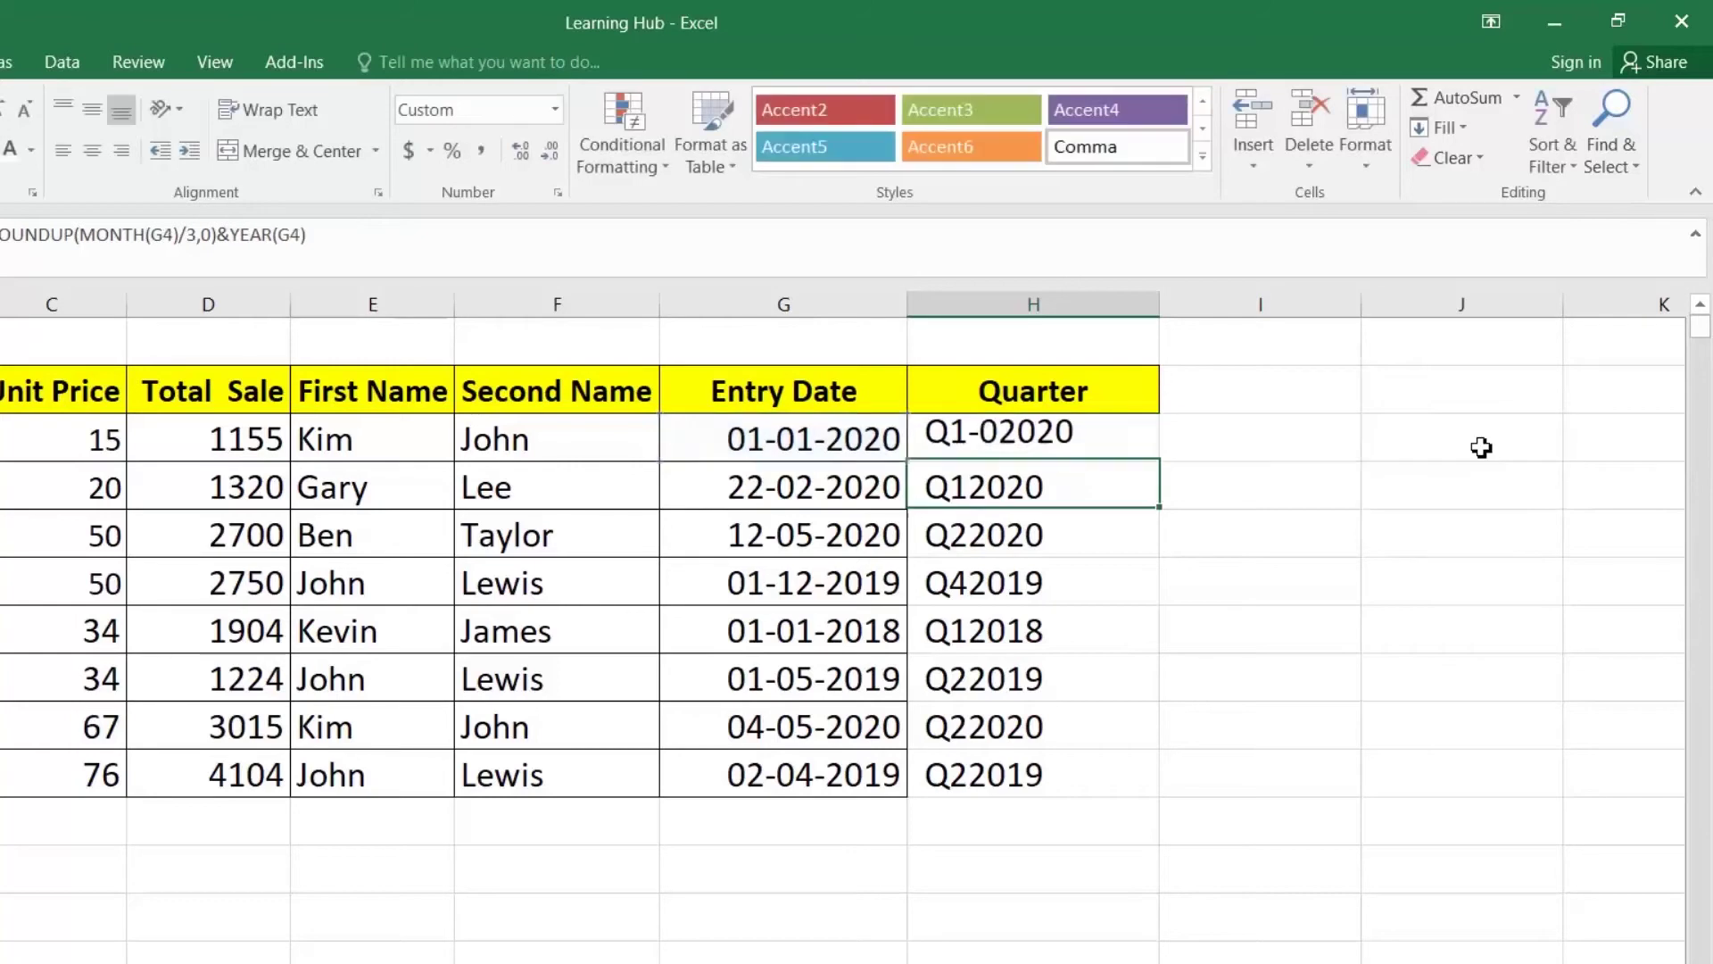
click(1125, 448)
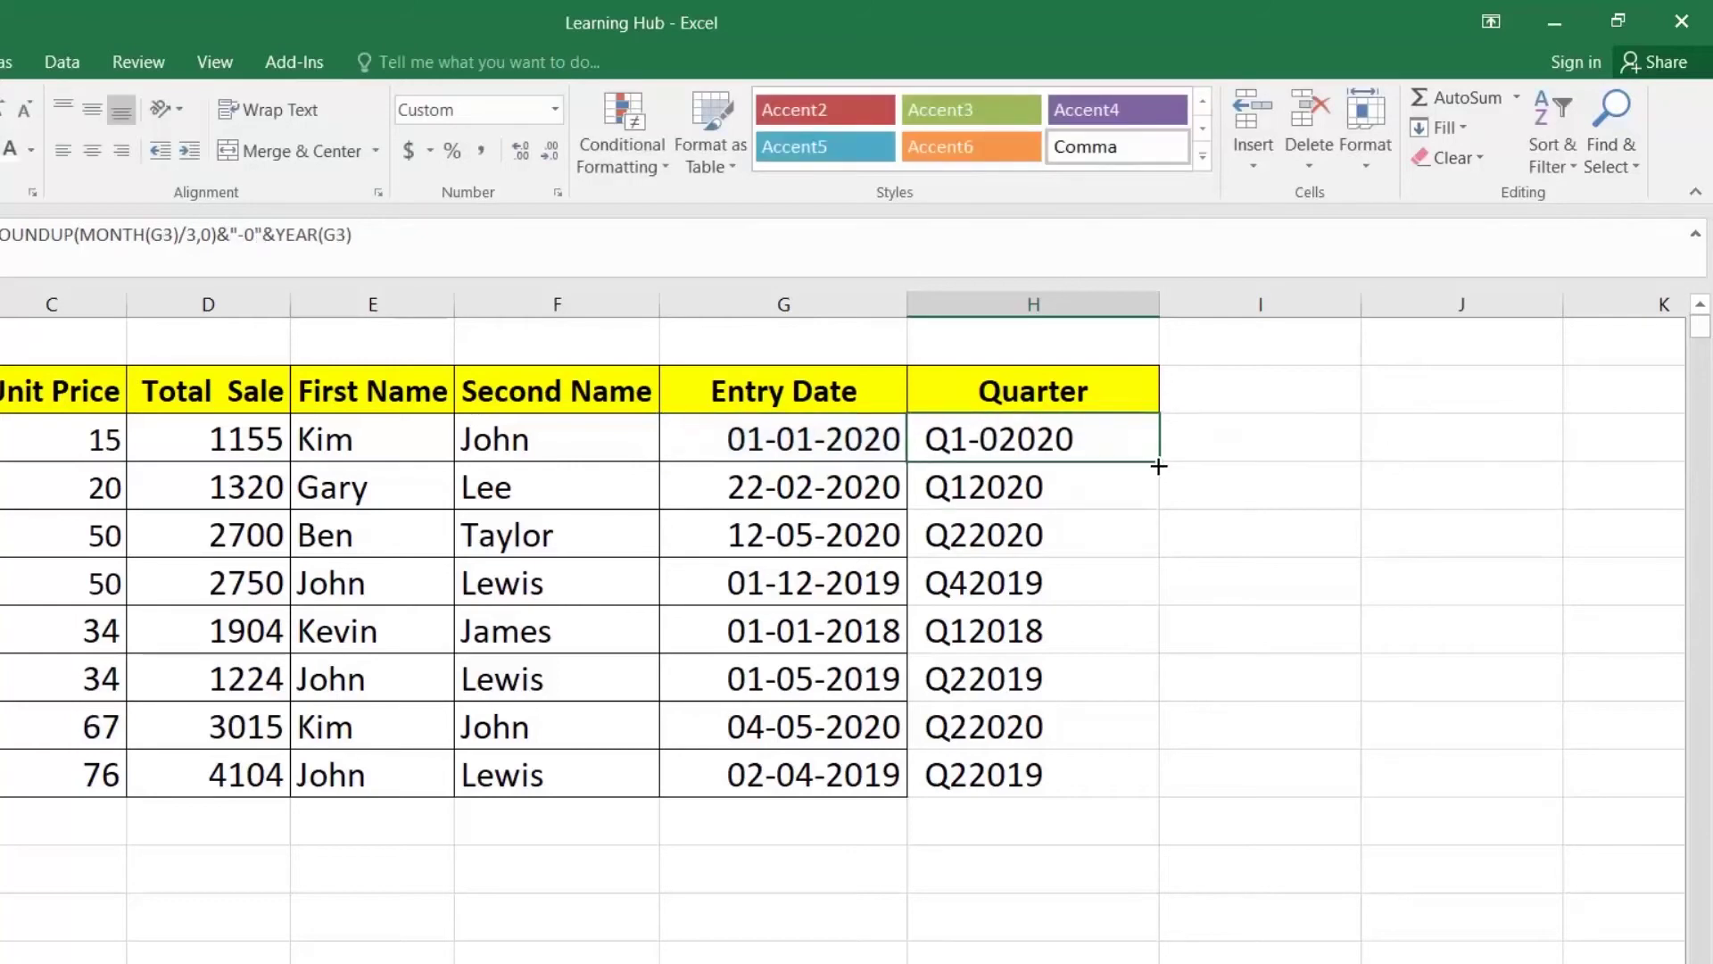
double_click(1158, 465)
click(1016, 484)
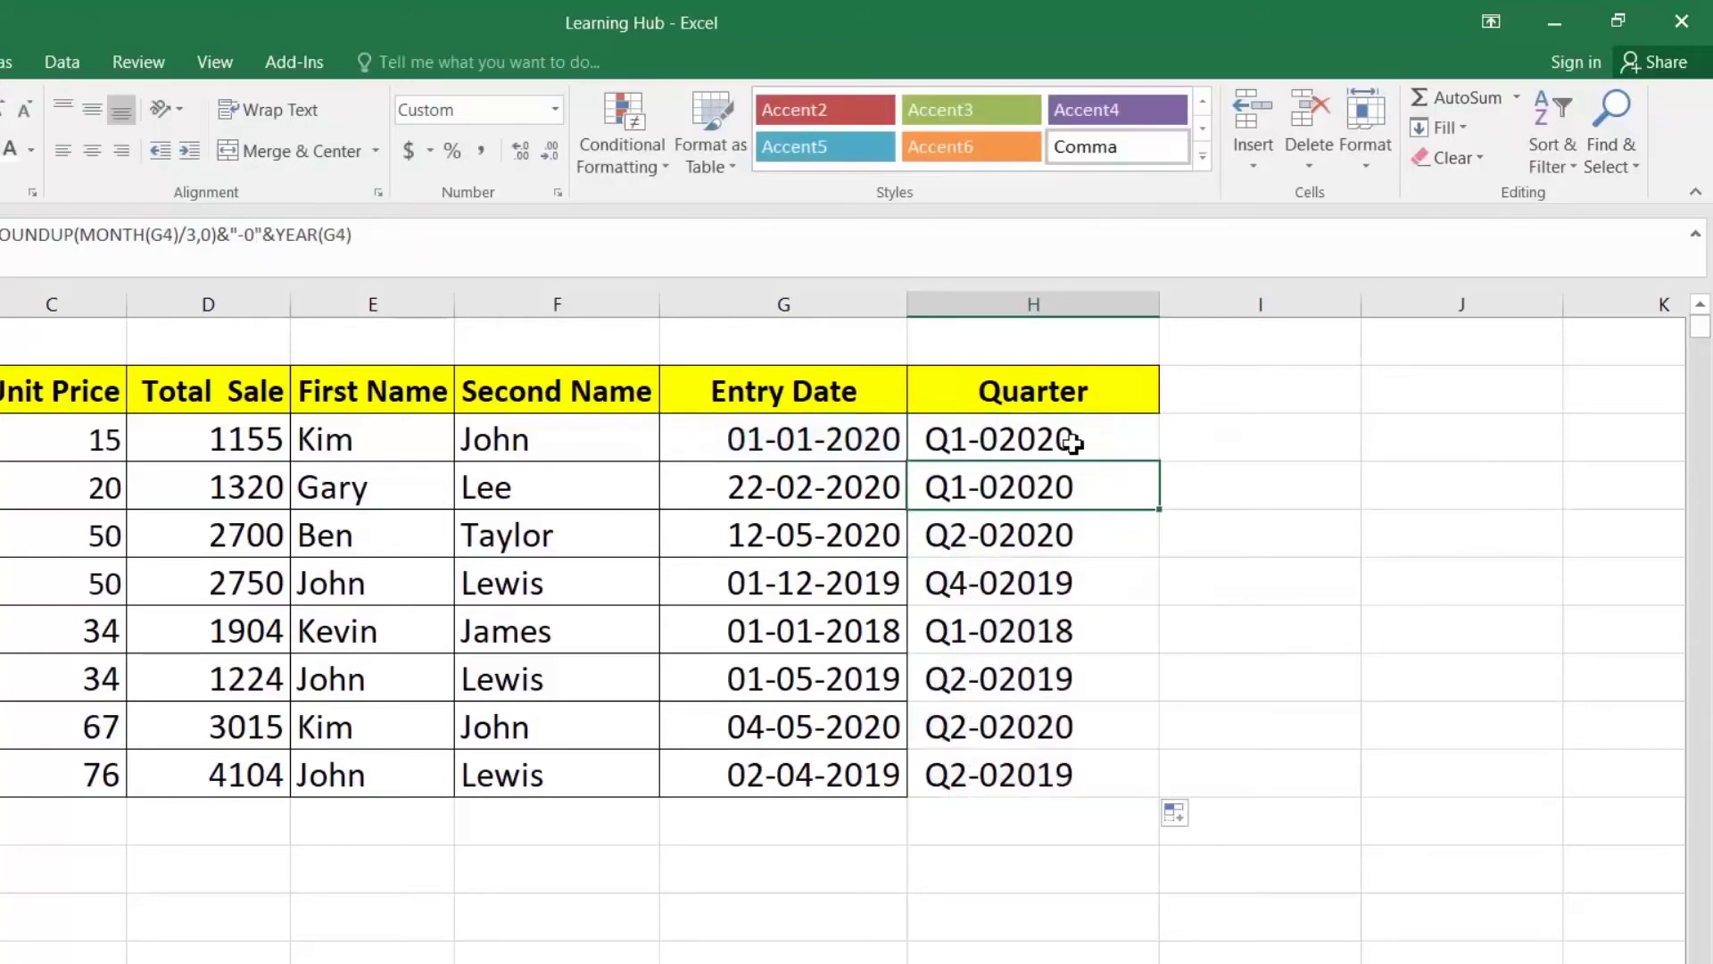
Step: Remove the extra 0 to get Q1-2020 labels, refill, and check the Q4-2019 and Q1-2018 rows
double_click(993, 439)
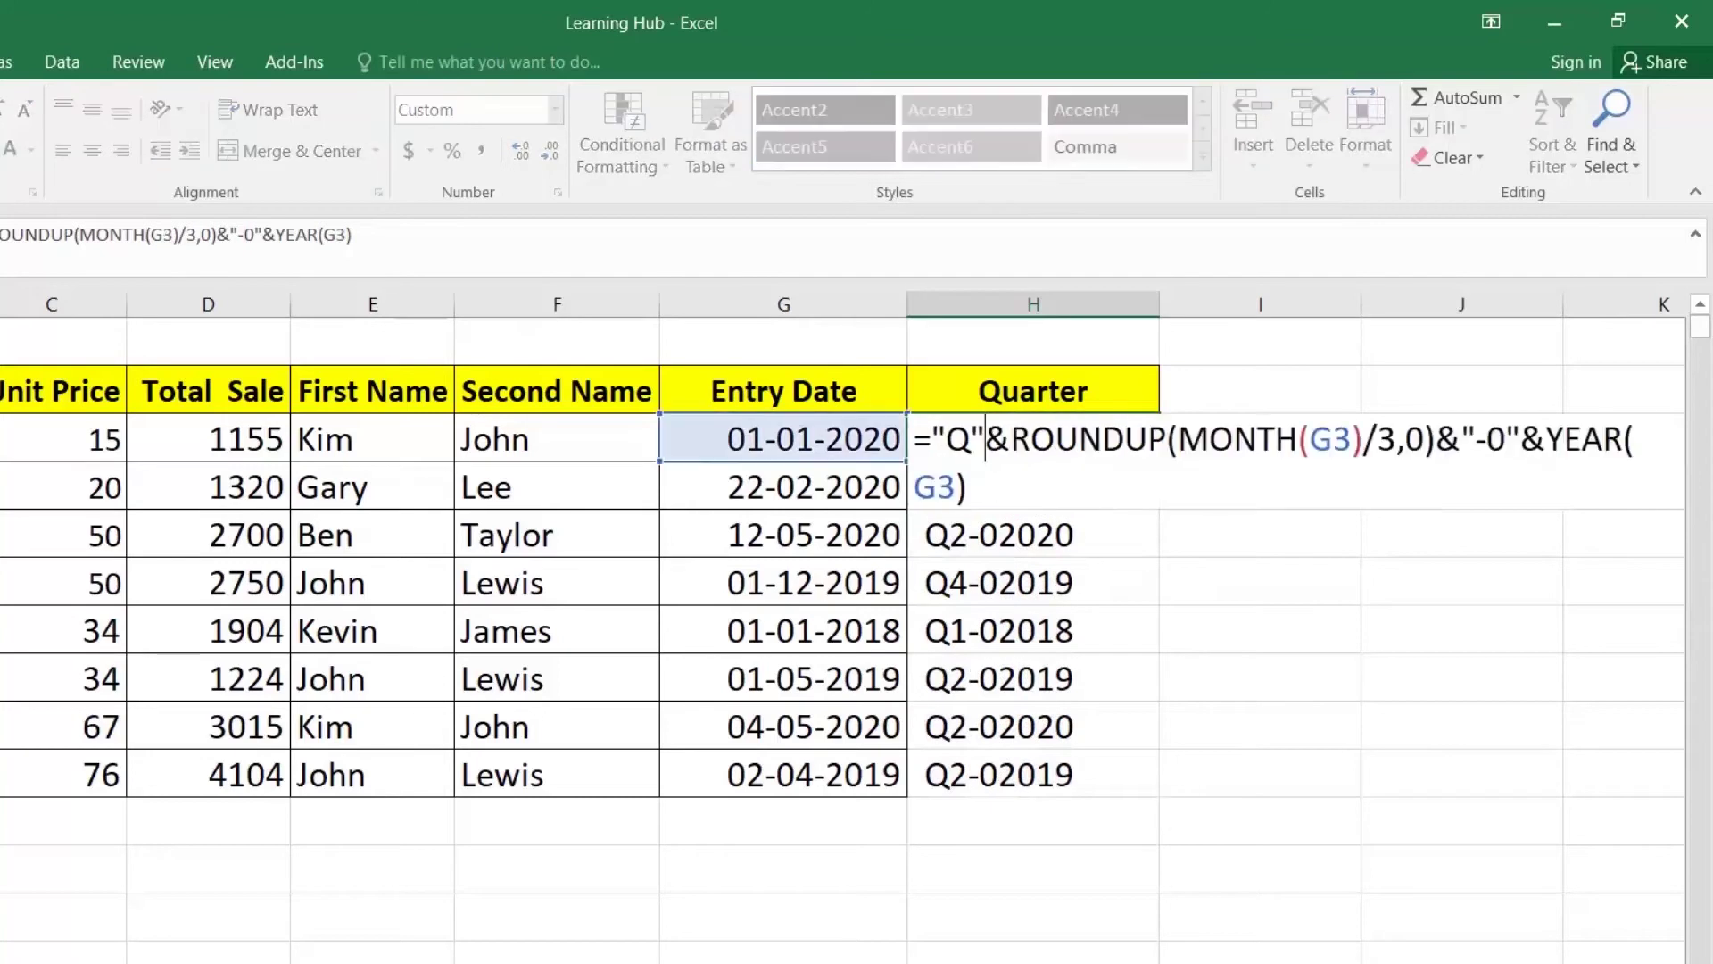
key(BackSpace)
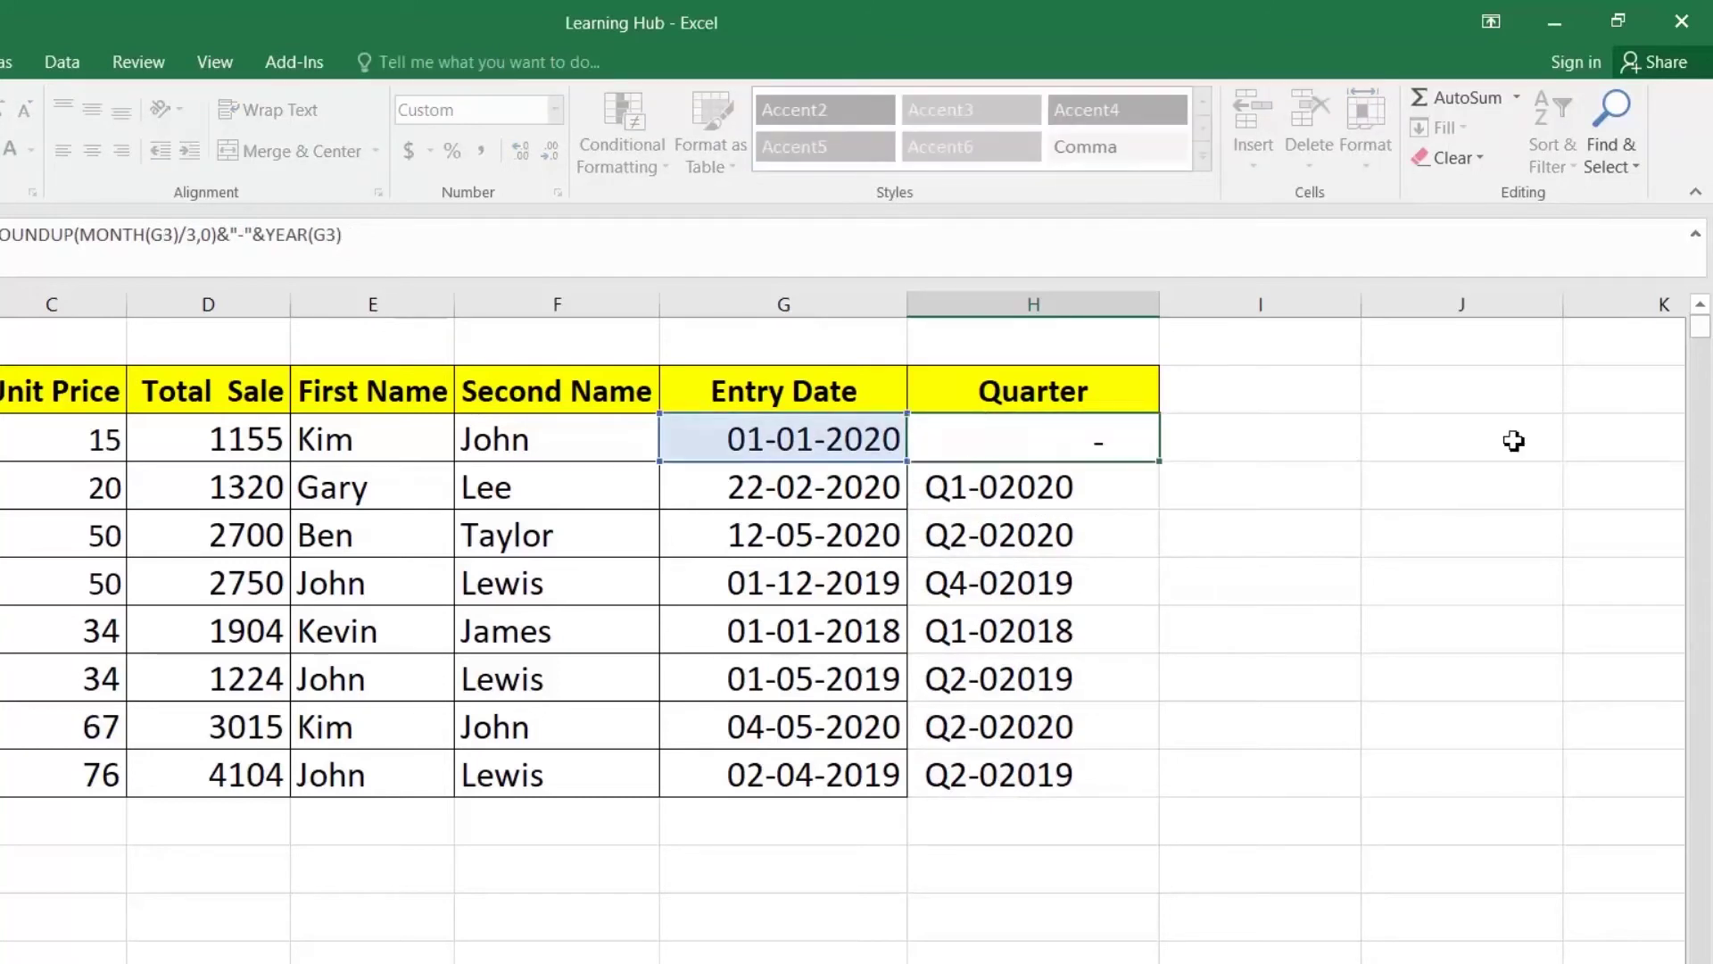
key(Return)
click(1135, 439)
double_click(1165, 460)
click(1036, 444)
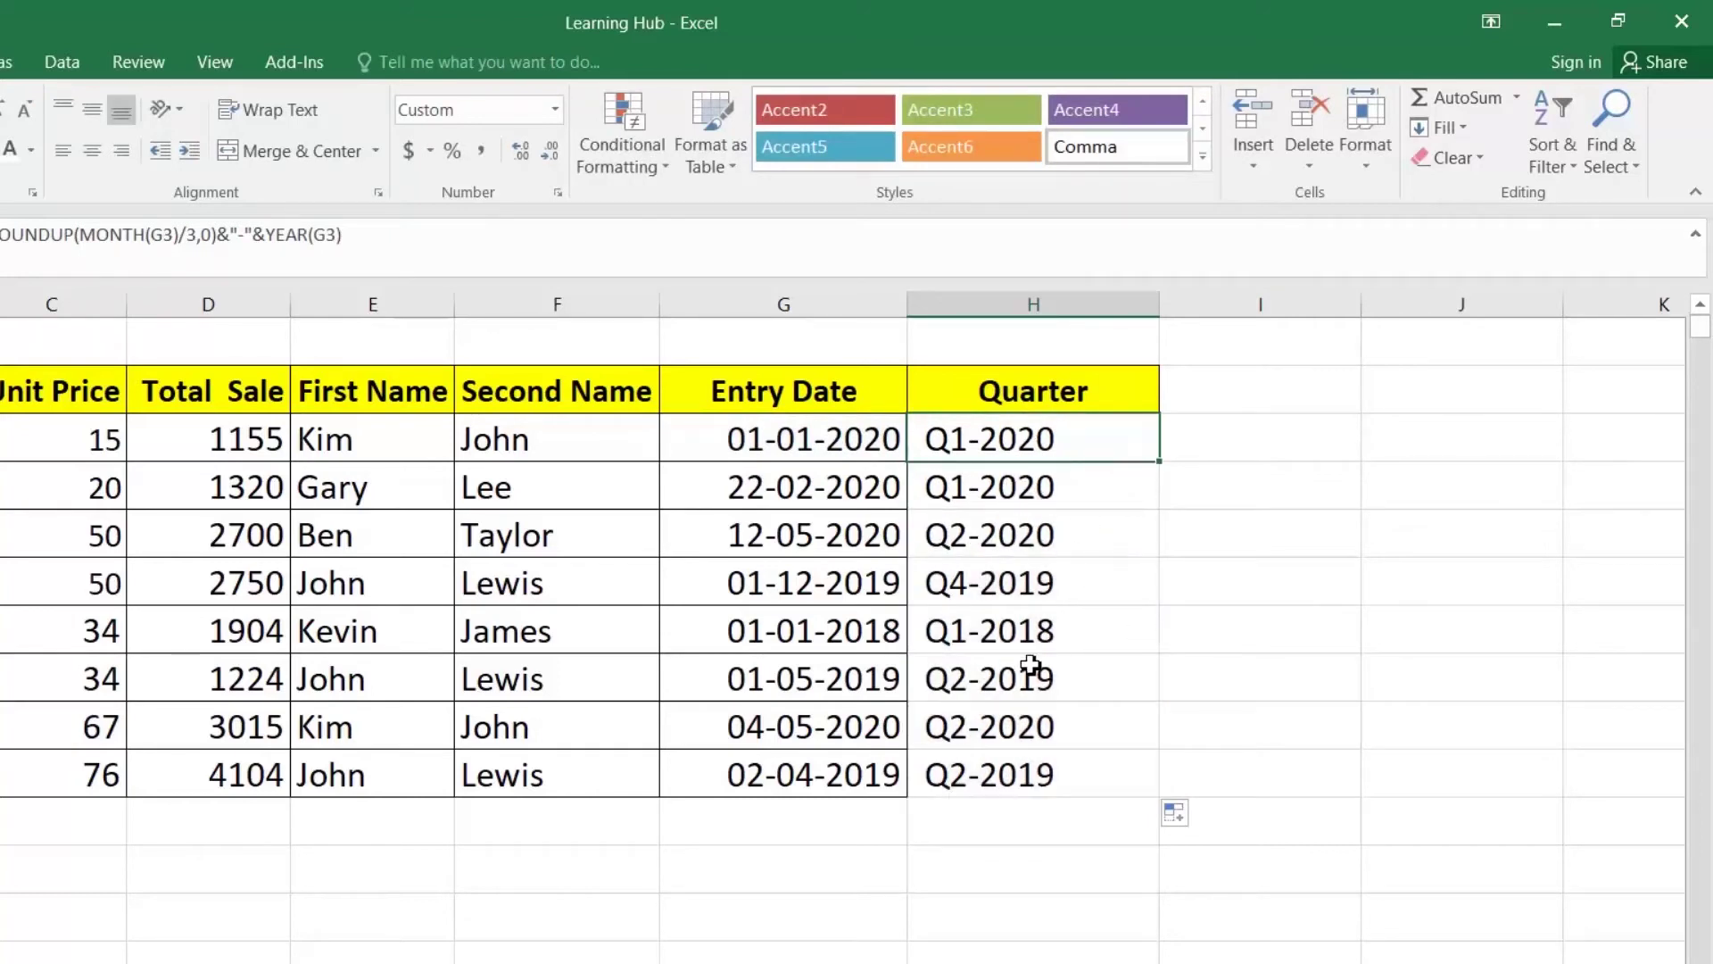
click(949, 599)
click(926, 632)
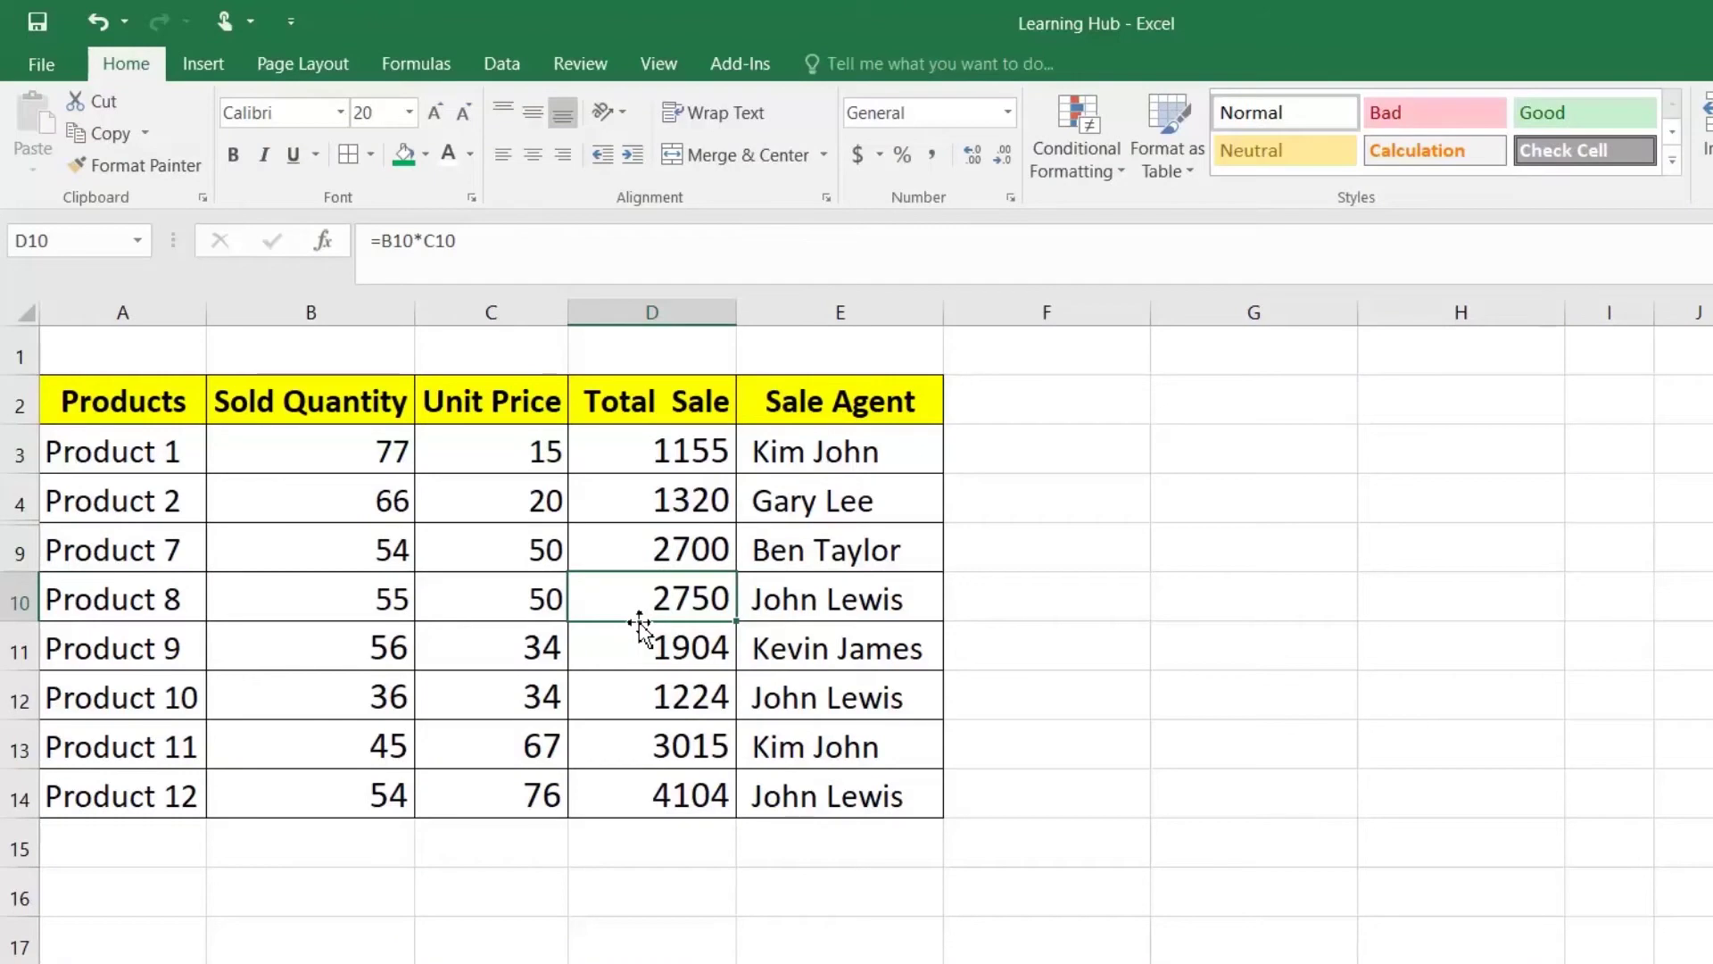
Step: Copy the Sold Quantity values B3:B14 across into G3:G14 with a right-drag Copy Here
click(665, 445)
drag(361, 447, 373, 808)
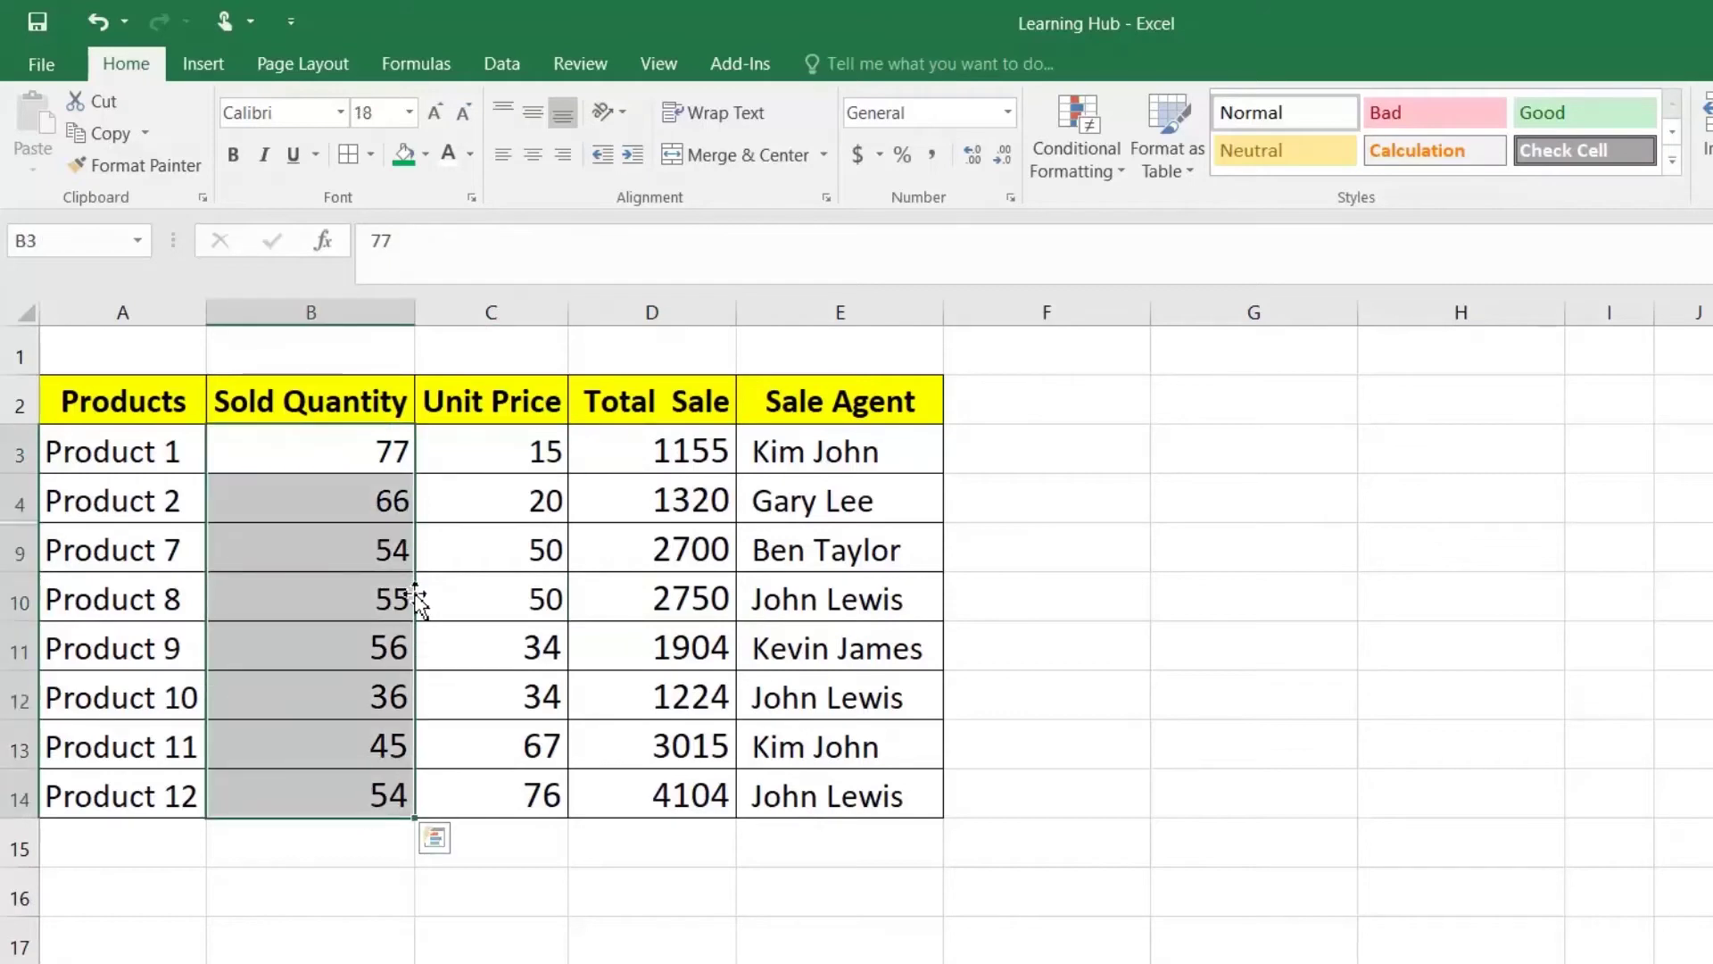
drag(415, 600, 1327, 594)
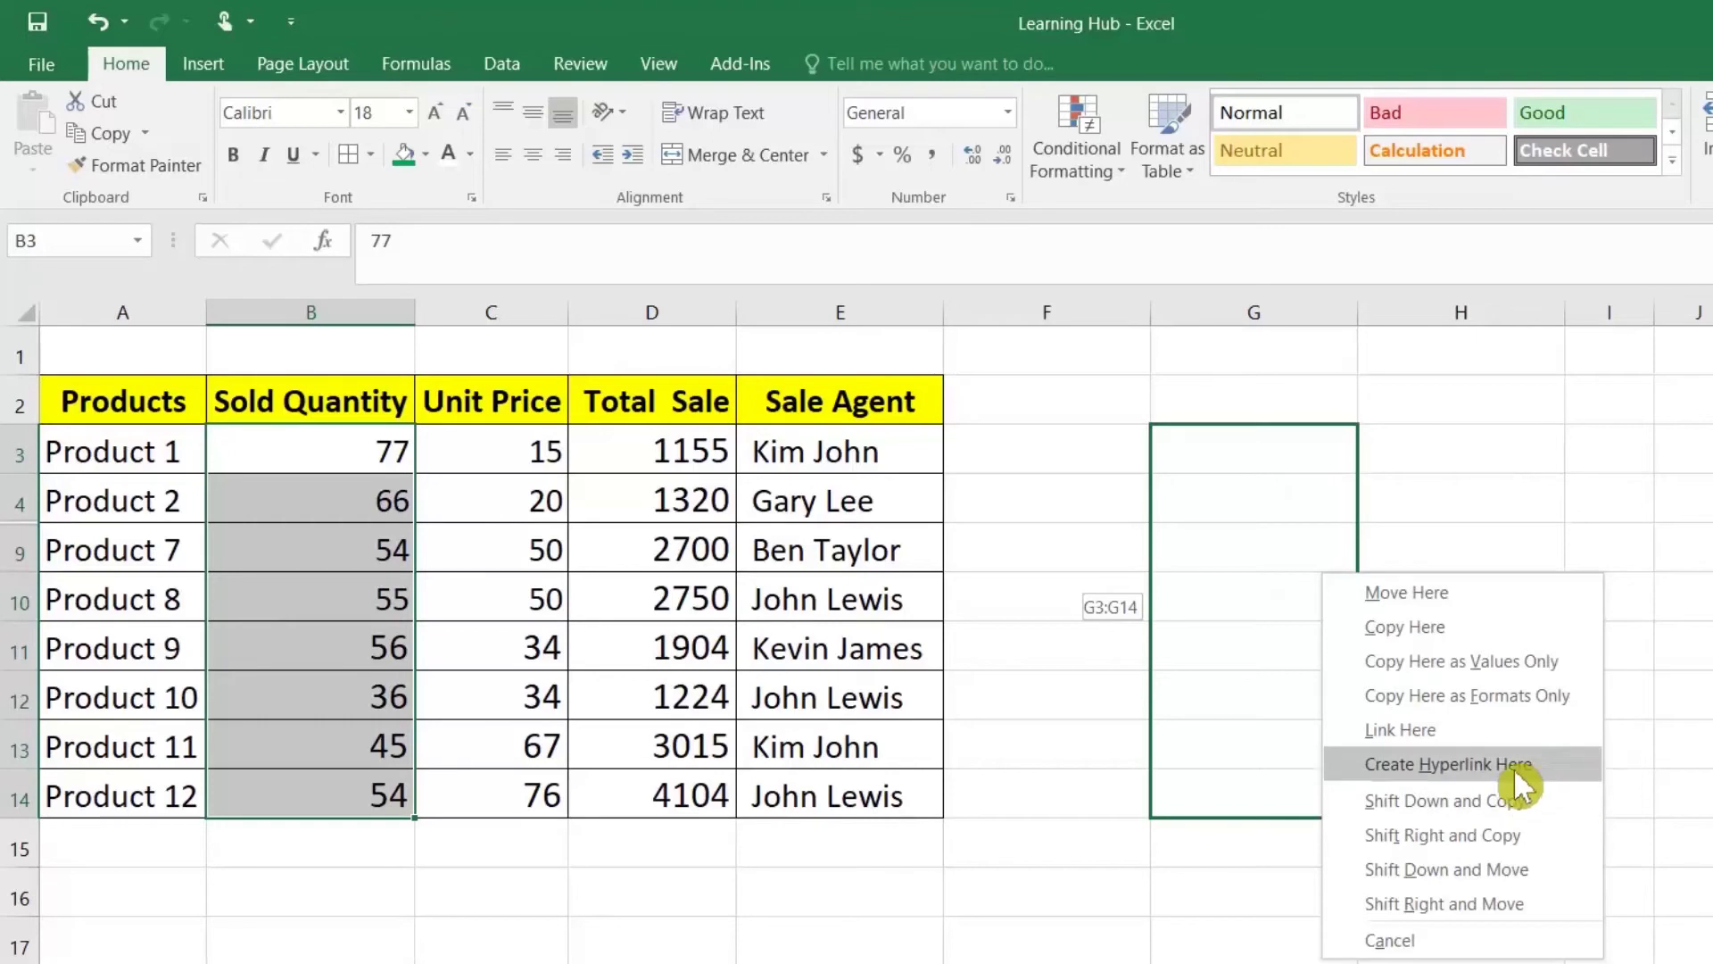
click(1426, 625)
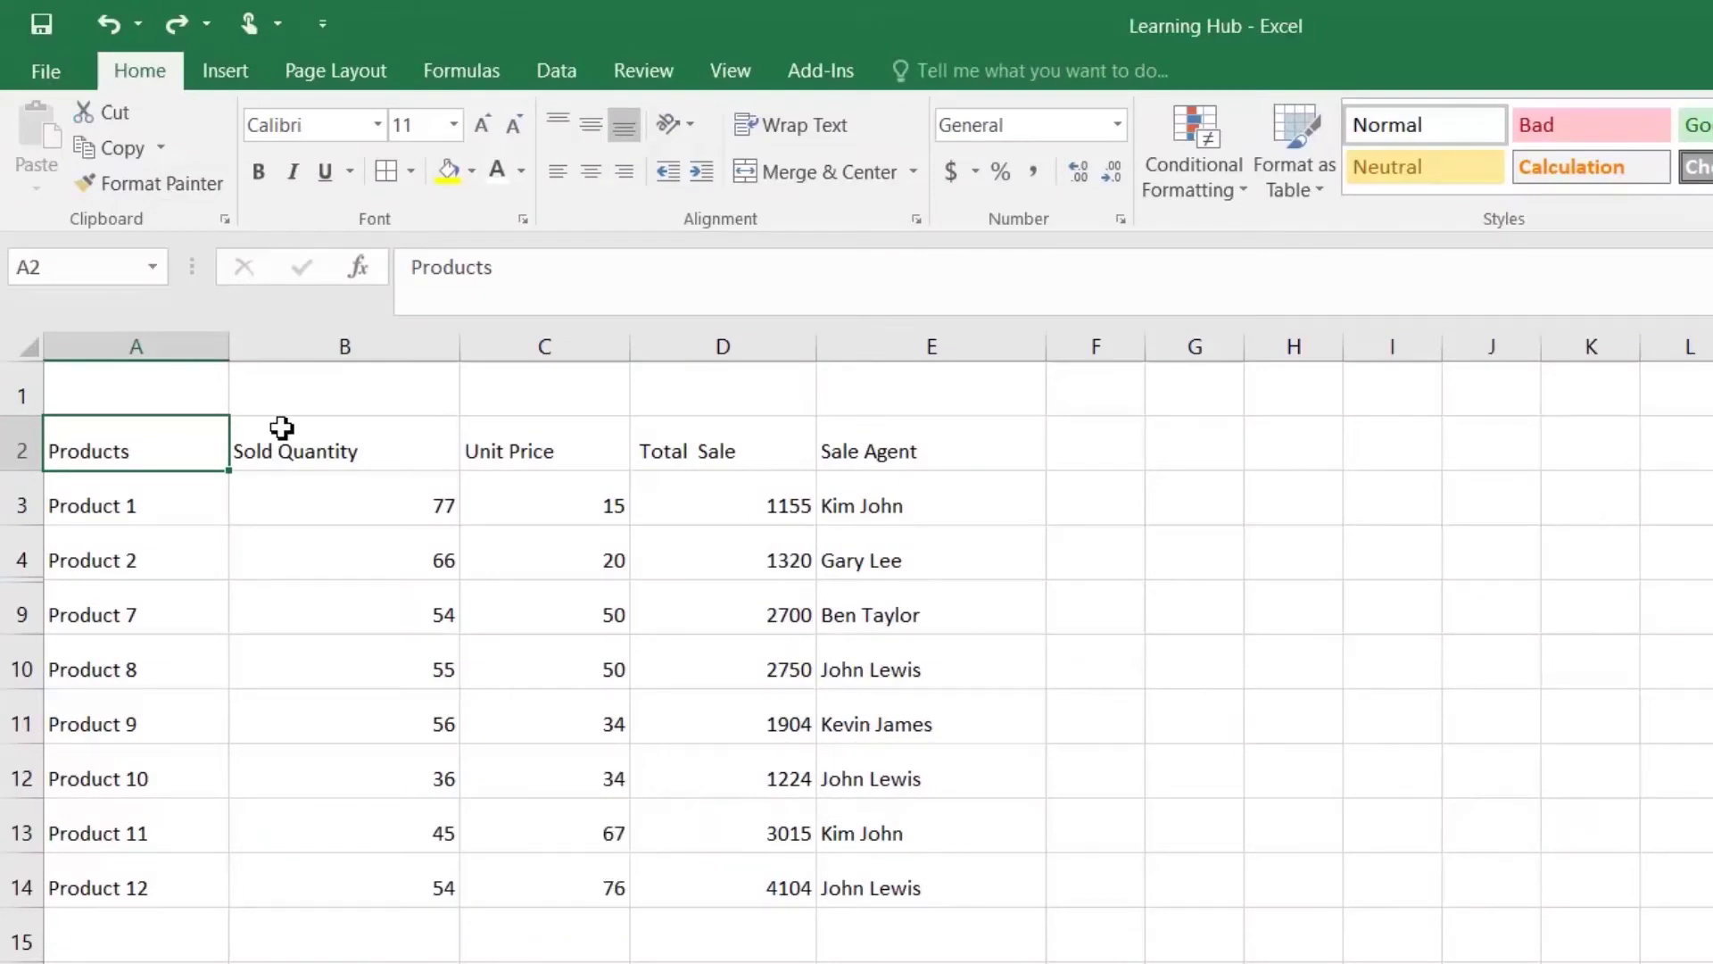
Step: Make the Products heading A2 yellow, bold, 18pt and paint that format onto headers B2:E2
click(461, 162)
click(254, 173)
click(454, 127)
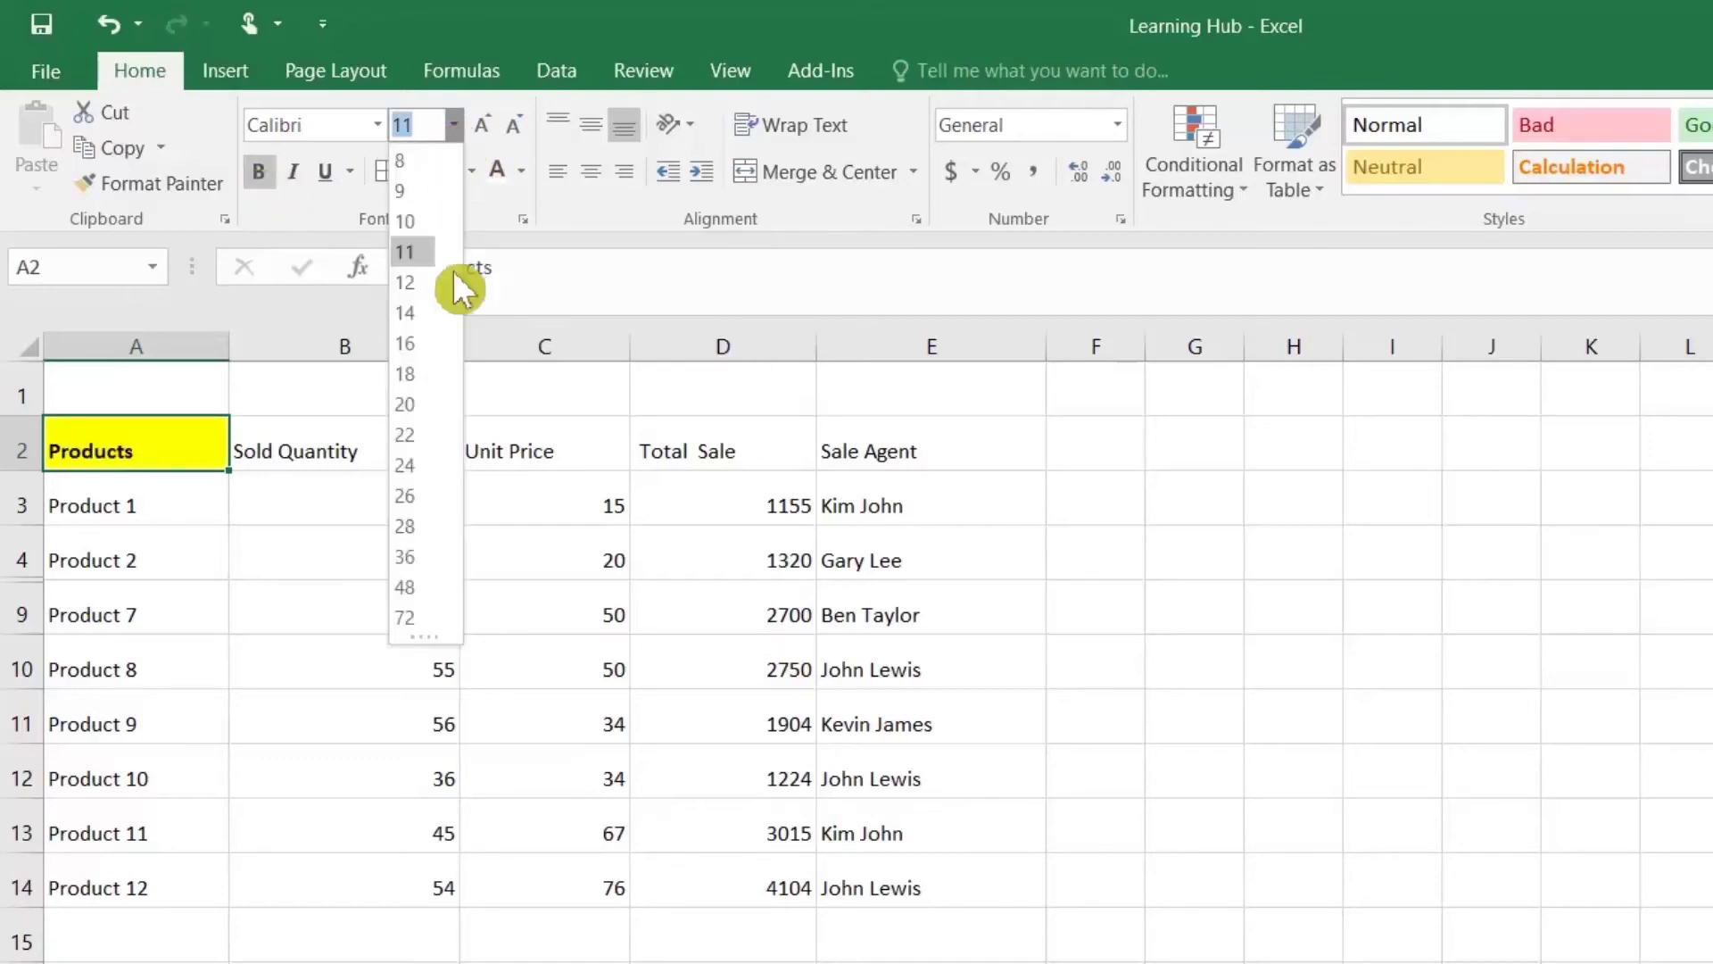
click(434, 372)
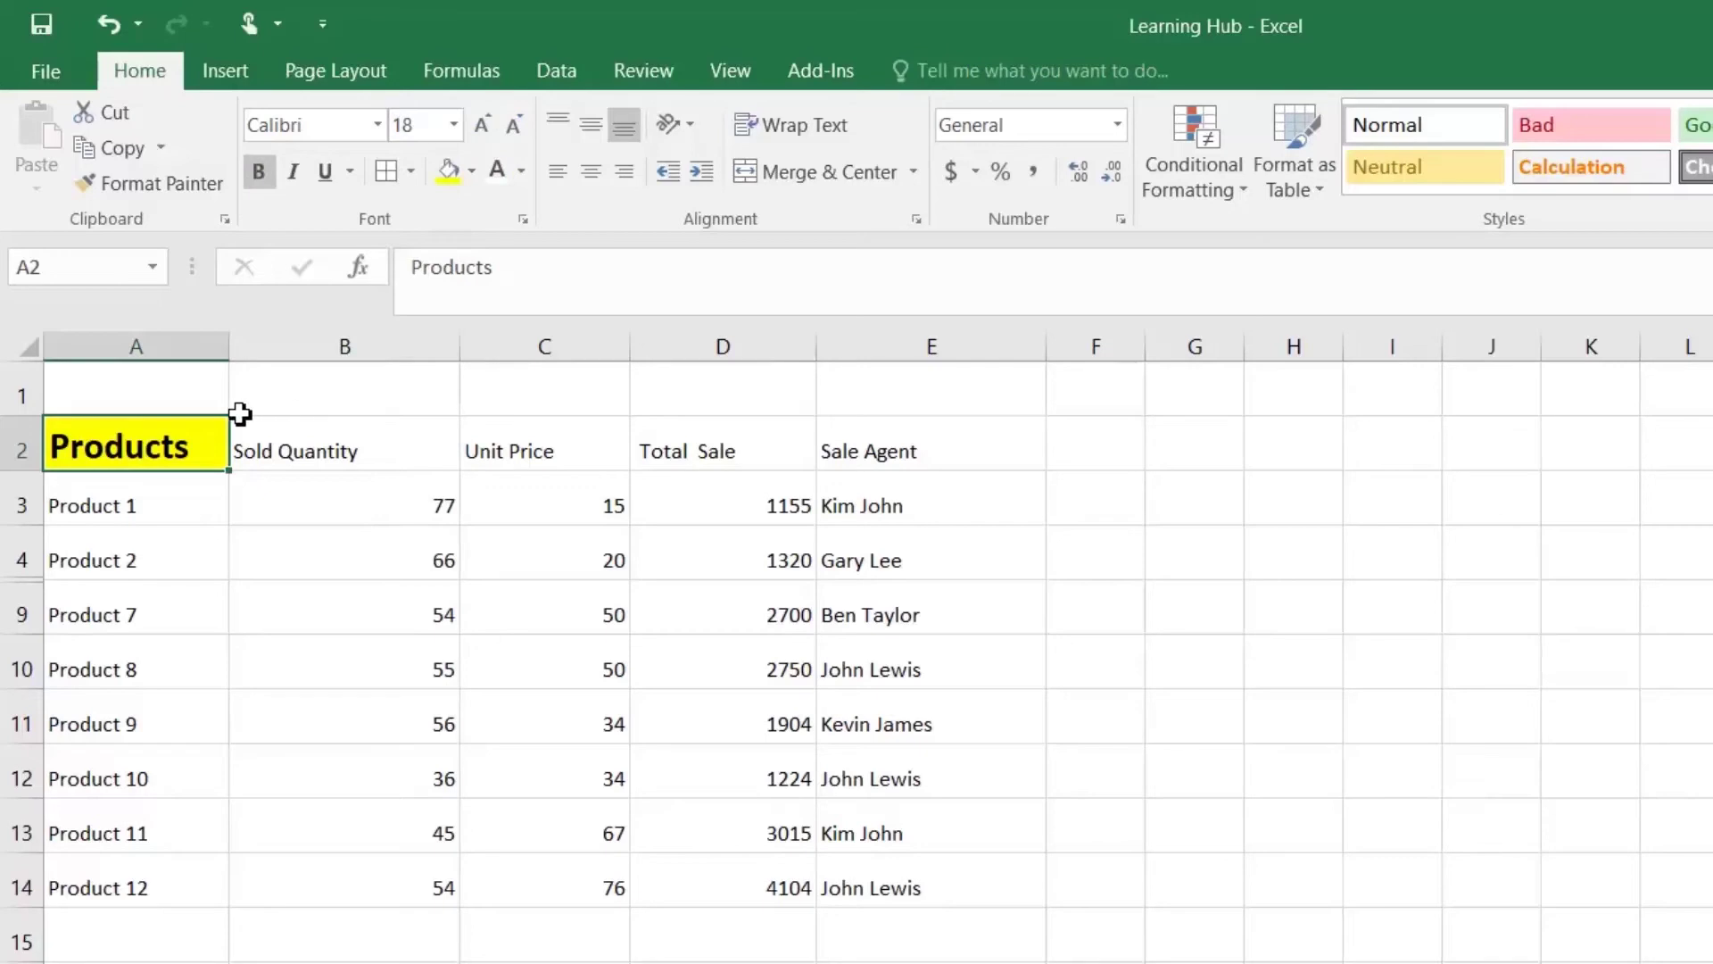
key(Down)
key(Down)
click(137, 444)
click(249, 444)
click(123, 441)
click(171, 180)
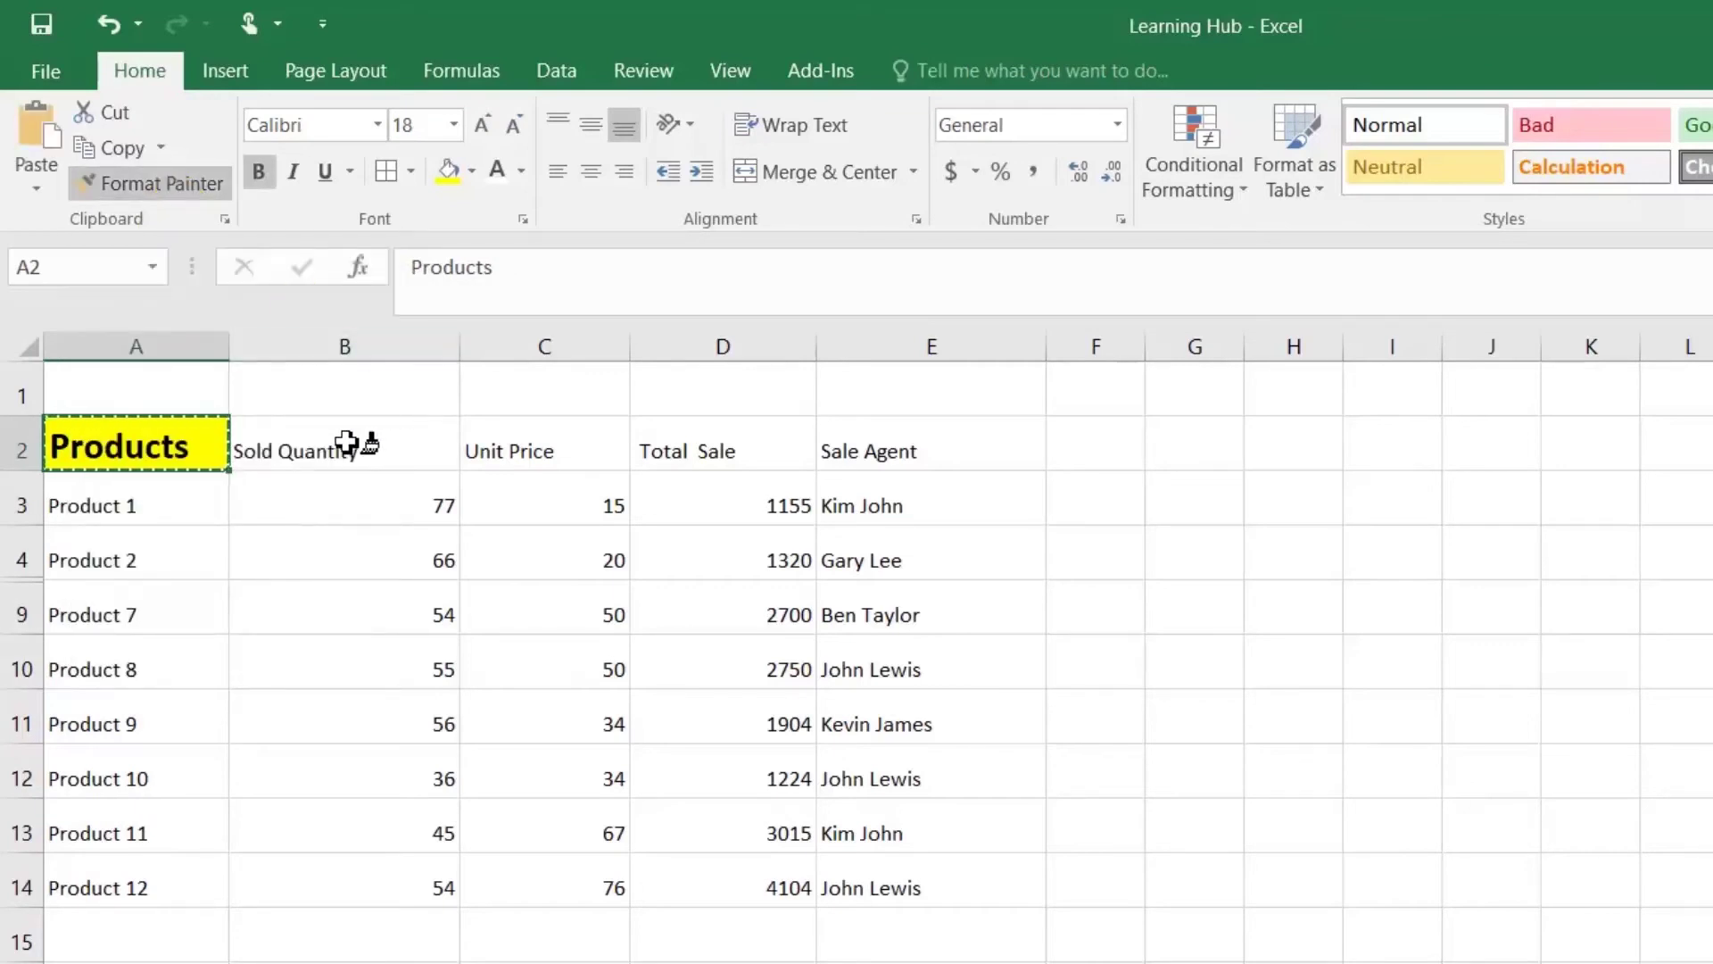
mouse_move(321, 444)
mouse_down()
mouse_move(868, 447)
mouse_move(830, 448)
mouse_up()
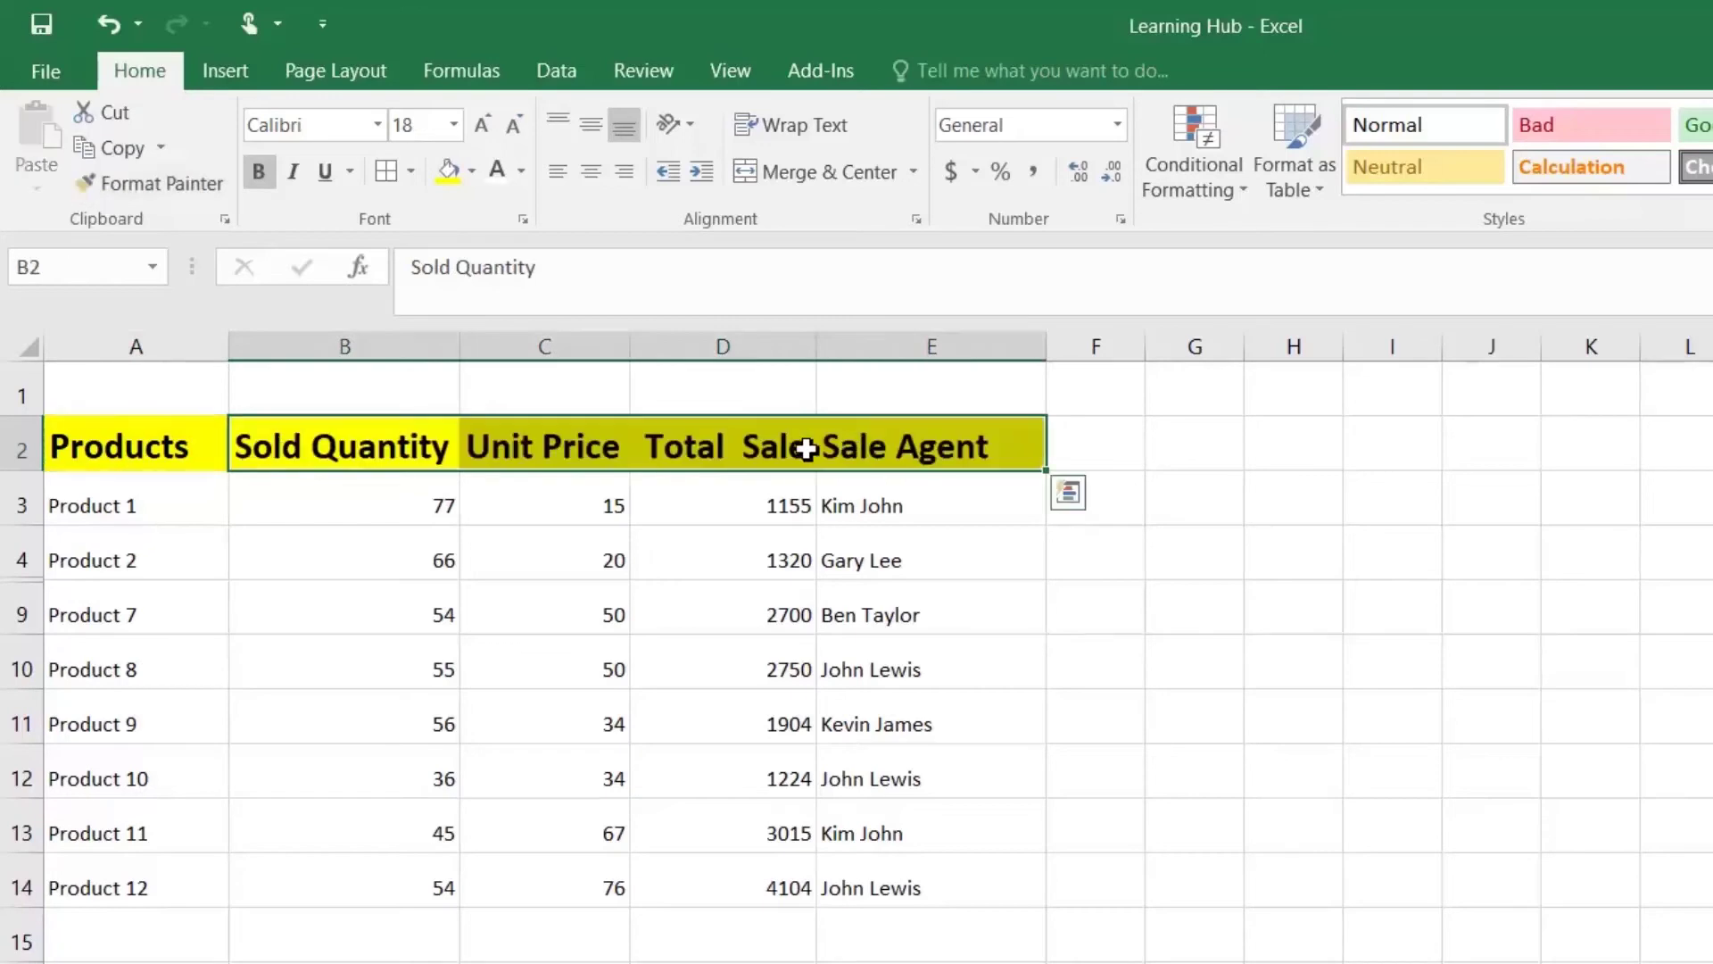
Step: Give product names A3:A14 all borders, bold and size 12, then paint that onto A3:E14
click(149, 505)
drag(149, 505, 150, 882)
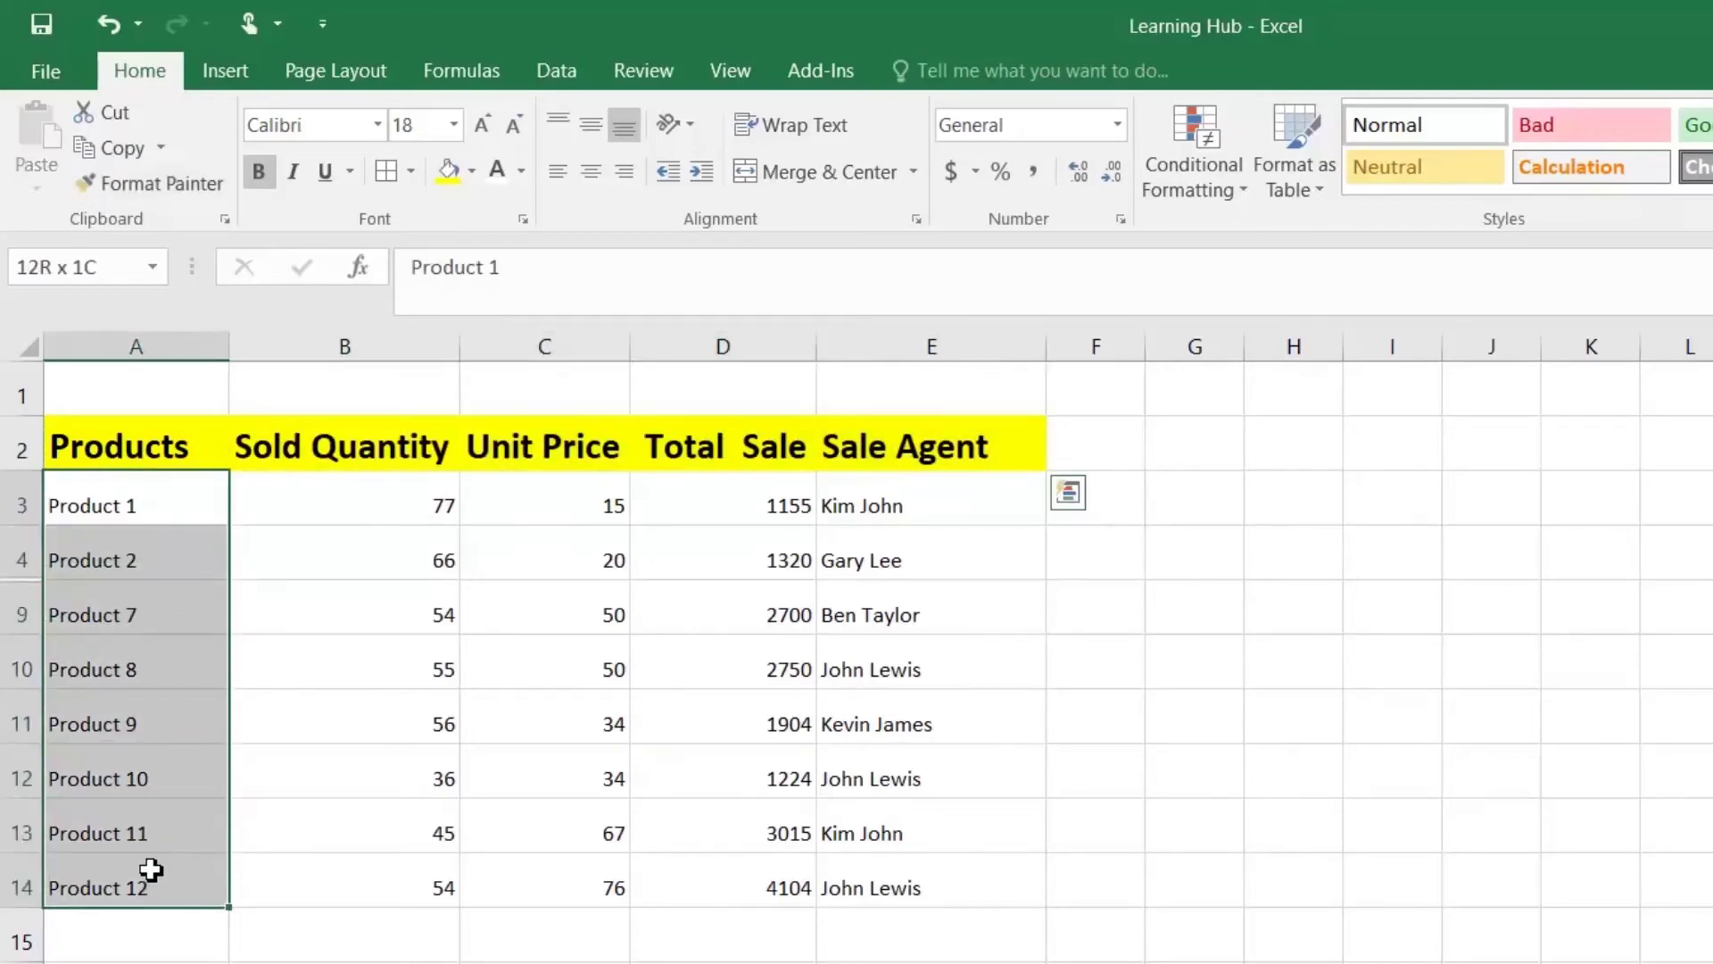
click(400, 173)
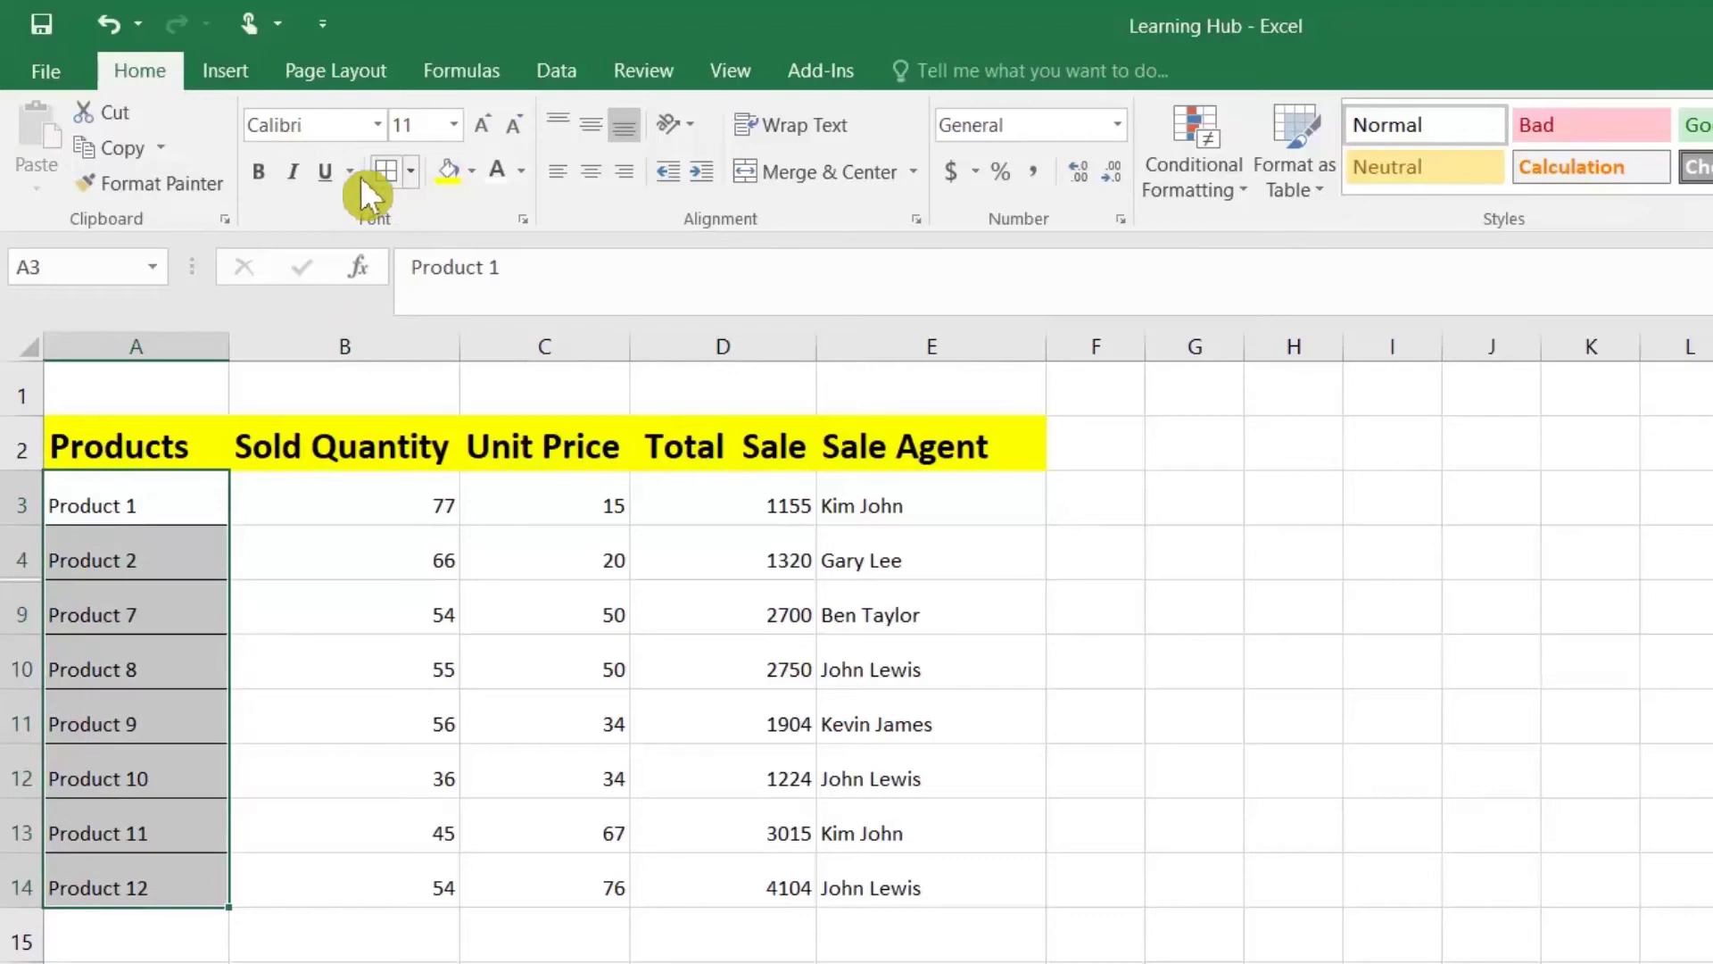
click(261, 175)
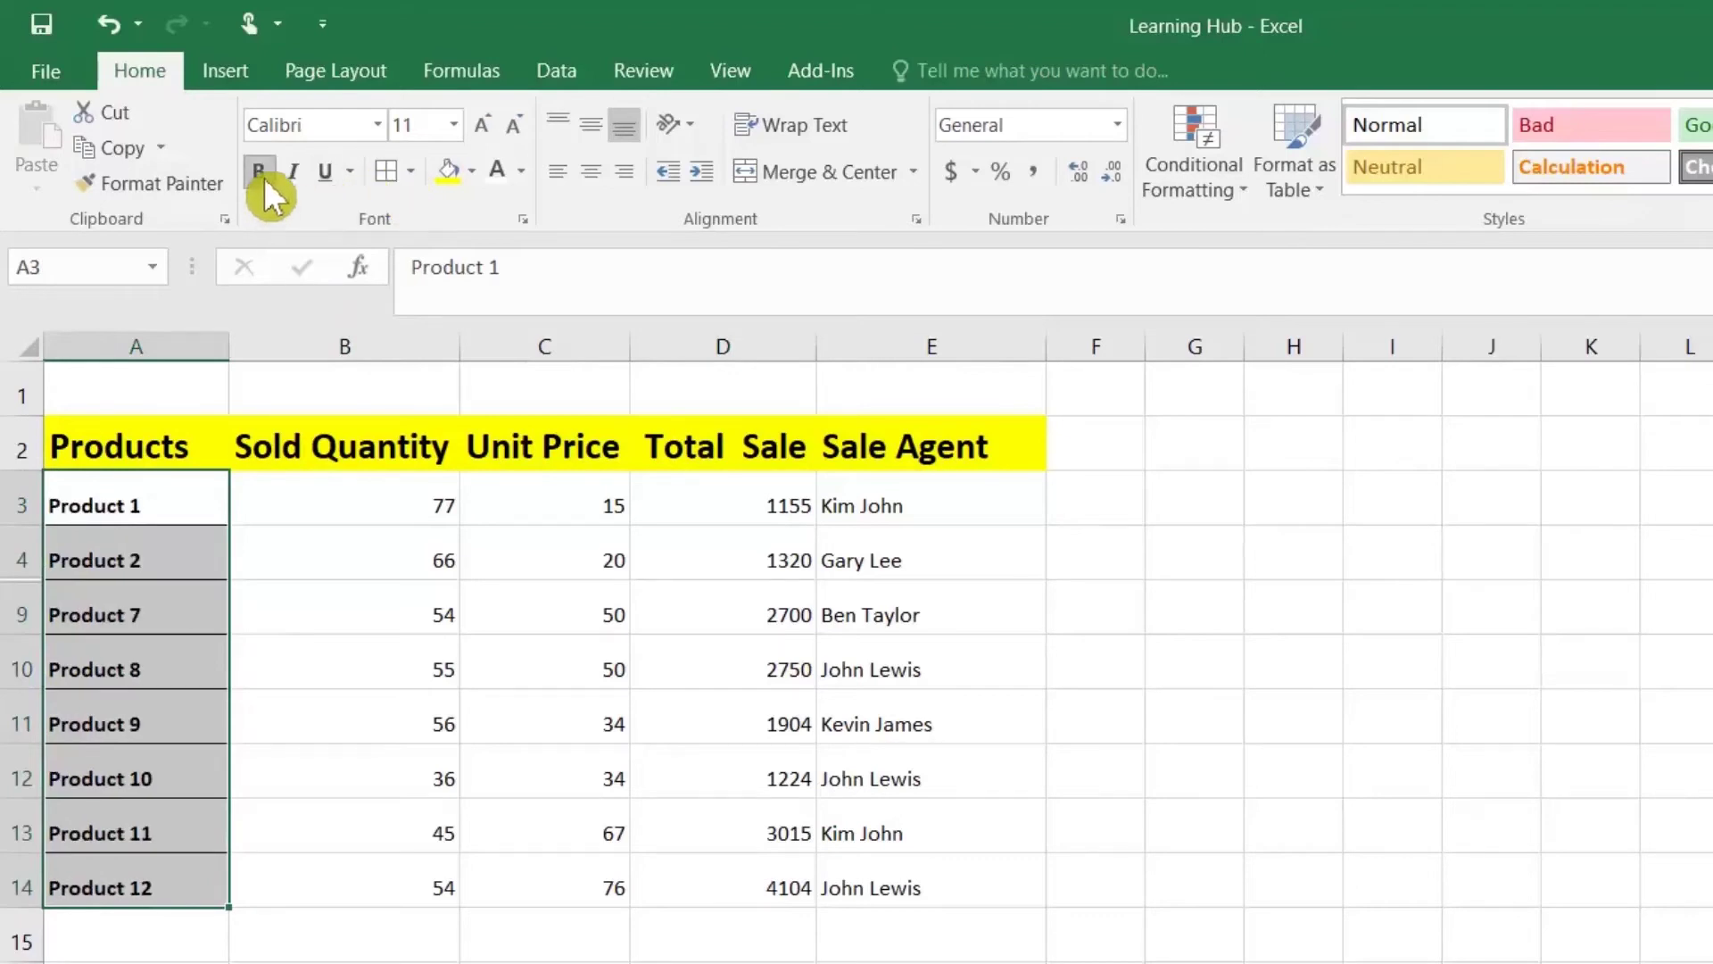
click(480, 123)
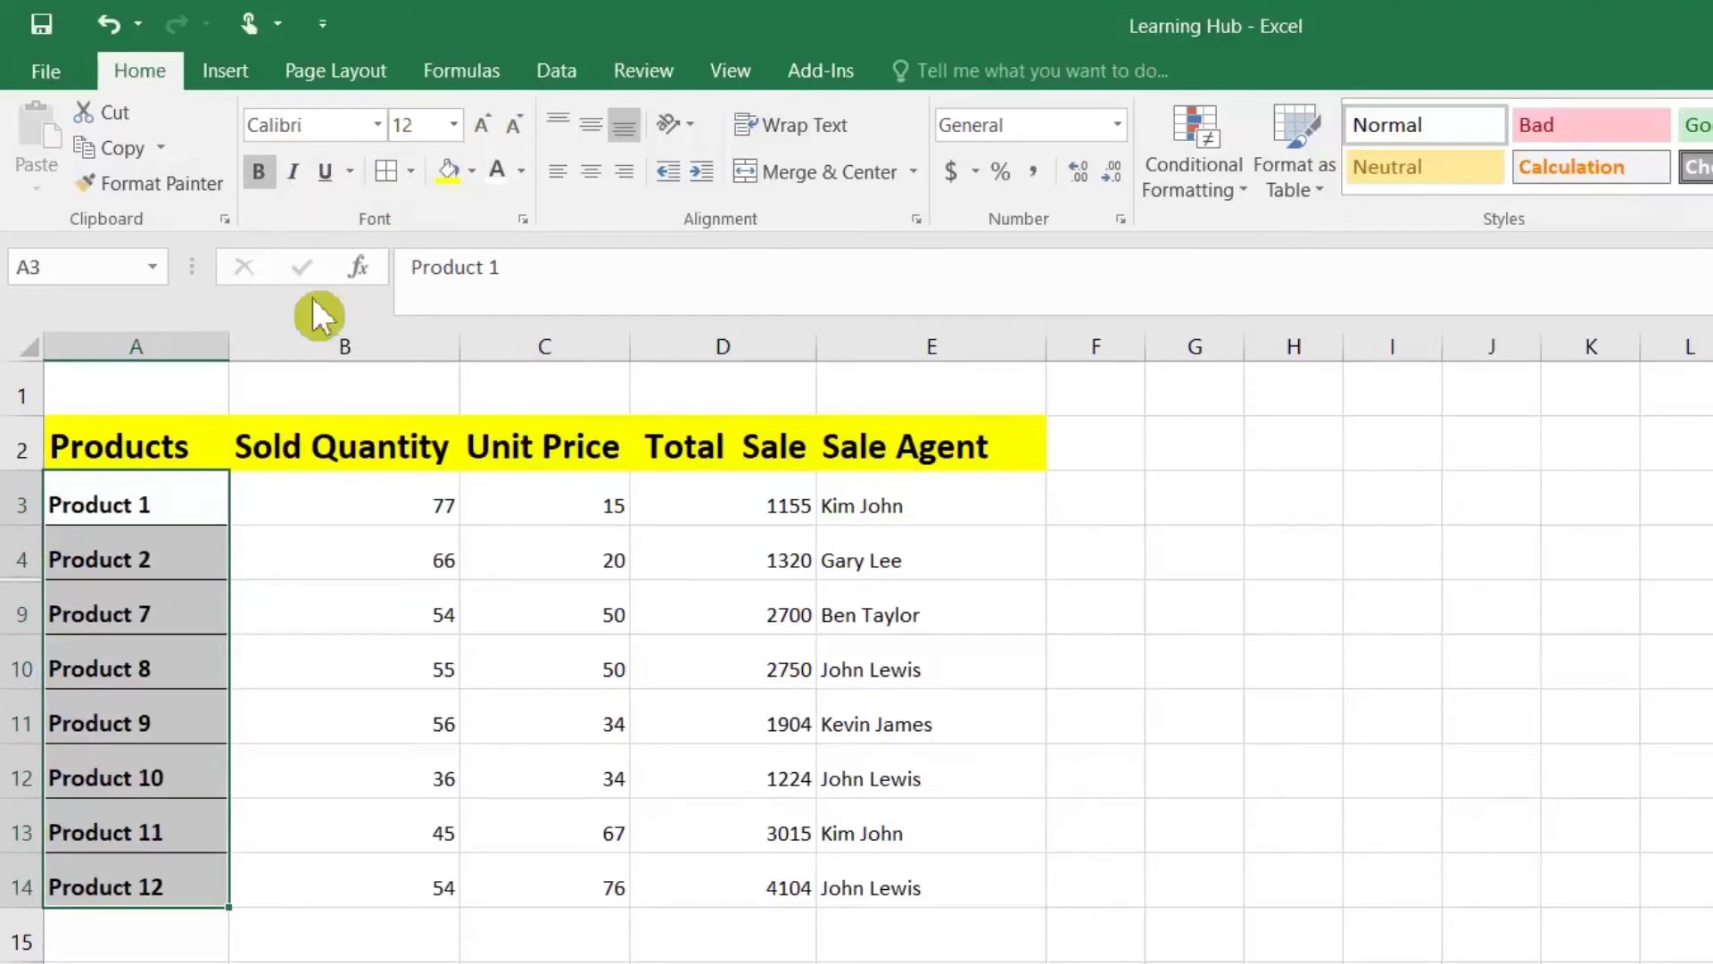
click(163, 187)
mouse_move(211, 503)
mouse_down()
mouse_move(753, 711)
mouse_move(914, 883)
mouse_up()
click(607, 679)
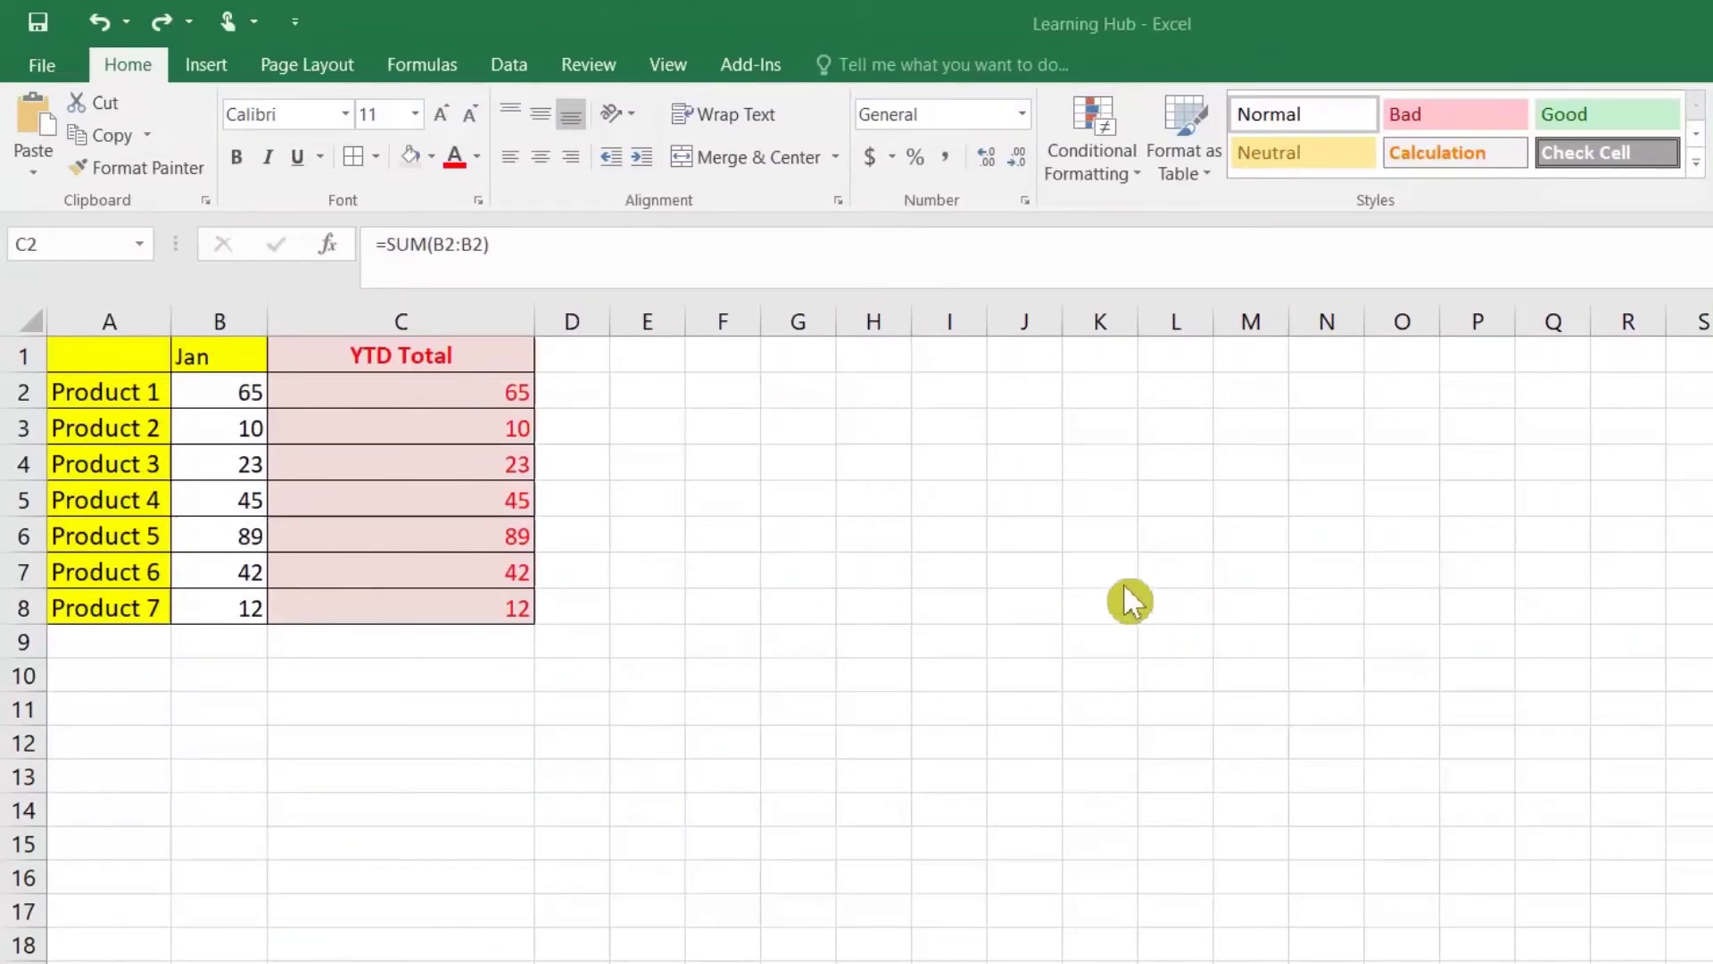
Step: Copy the Feb column from Book1 and insert it before the Jan column
drag(161, 362, 462, 596)
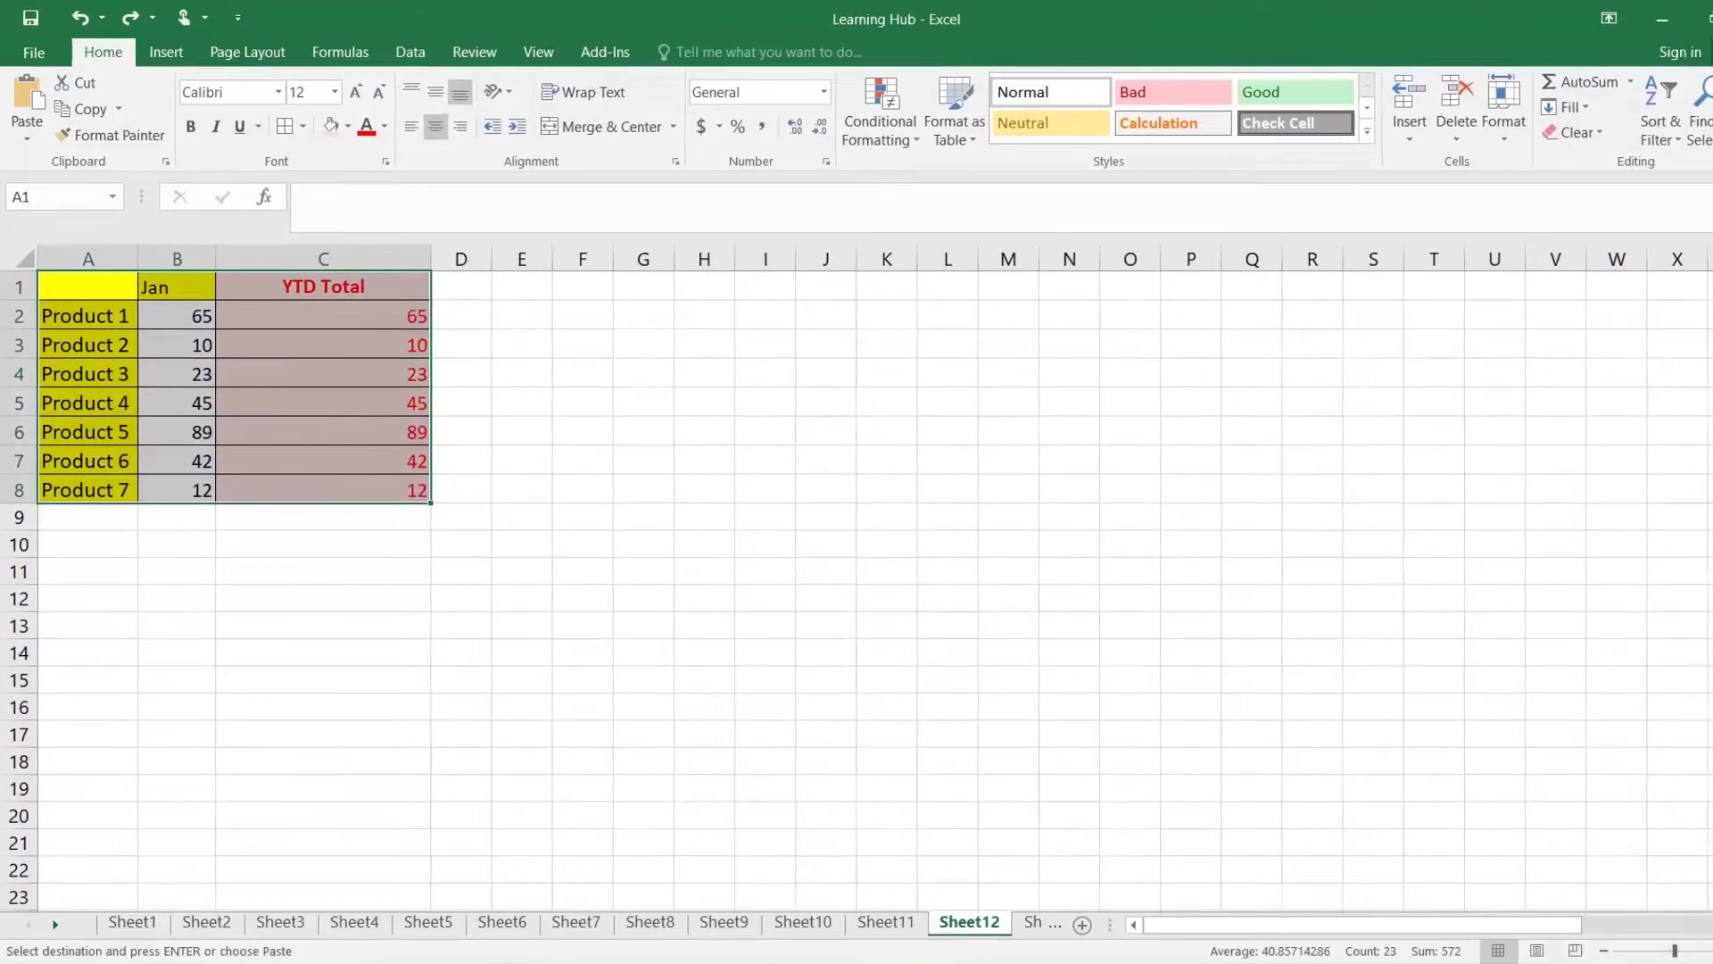
mouse_move(329, 929)
click(437, 839)
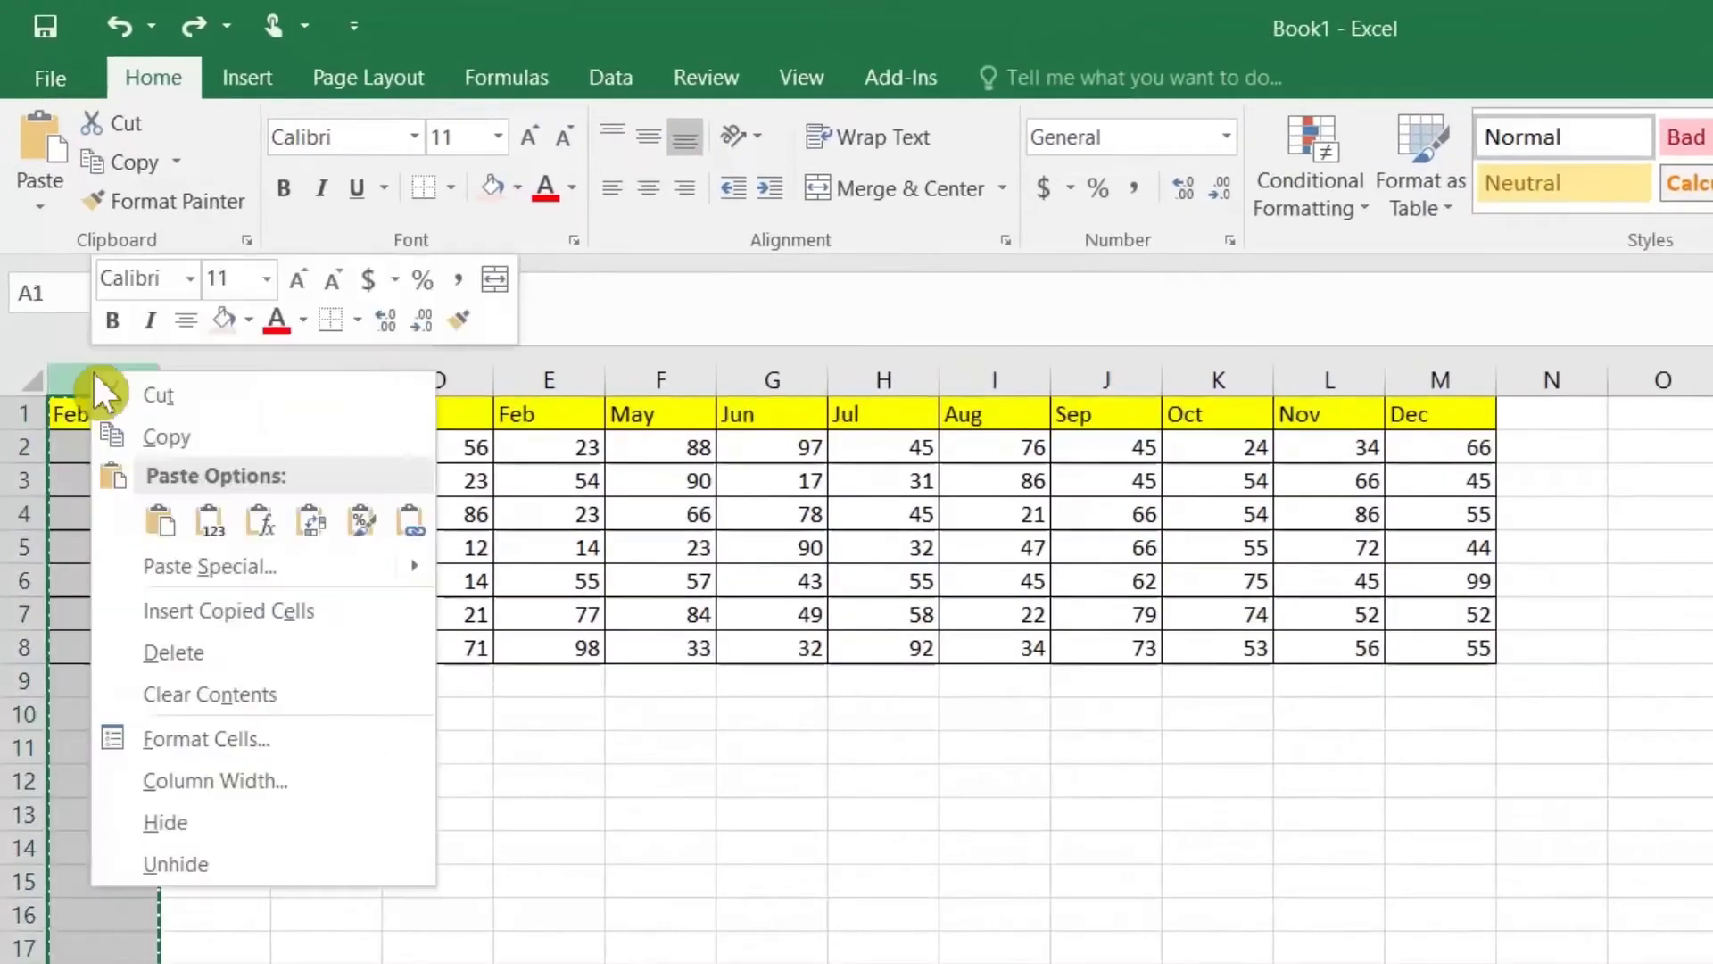
right_click(61, 246)
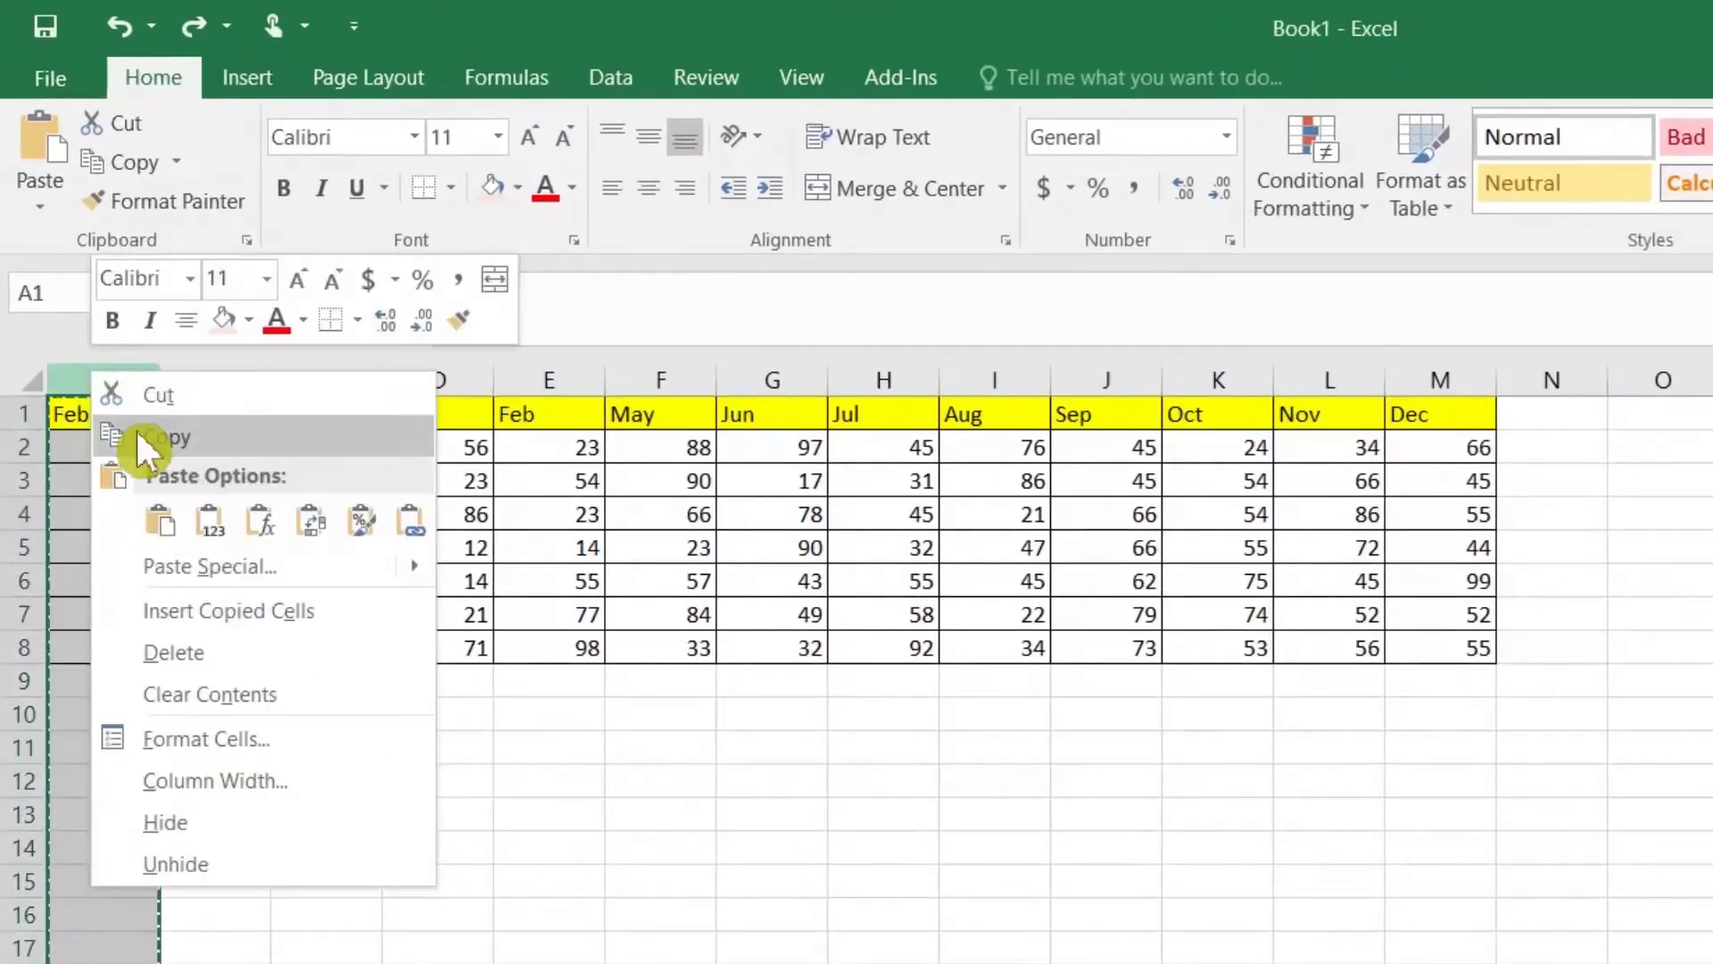
click(136, 437)
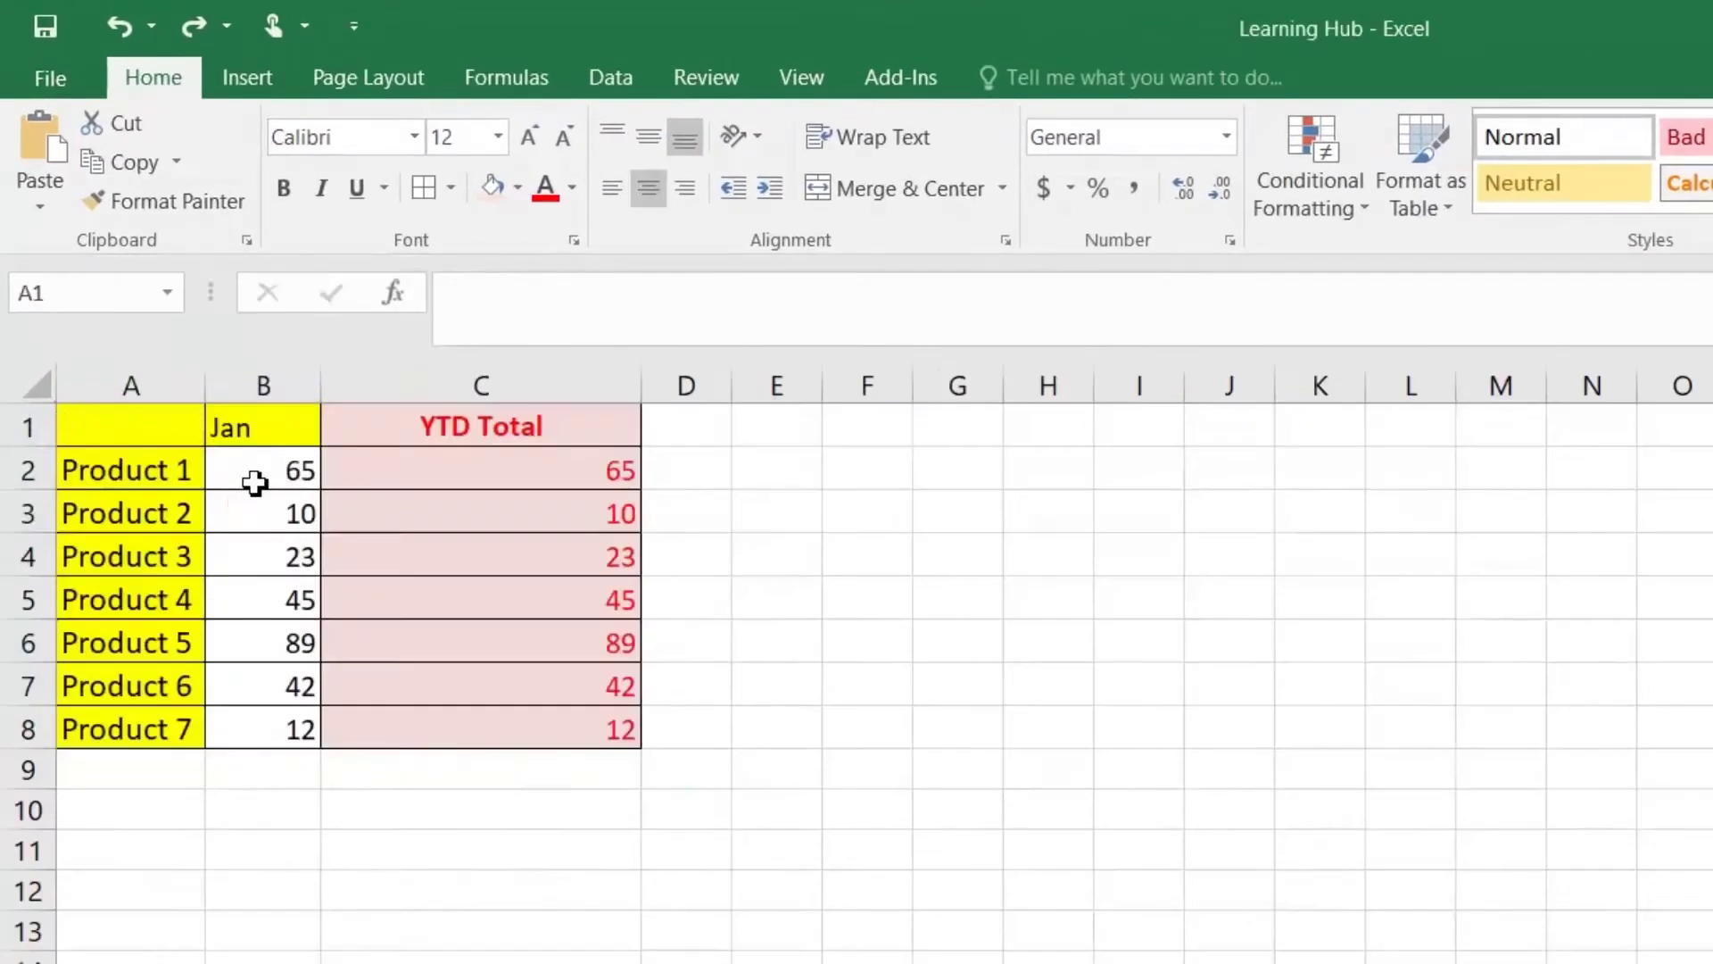
key(ctrl+v)
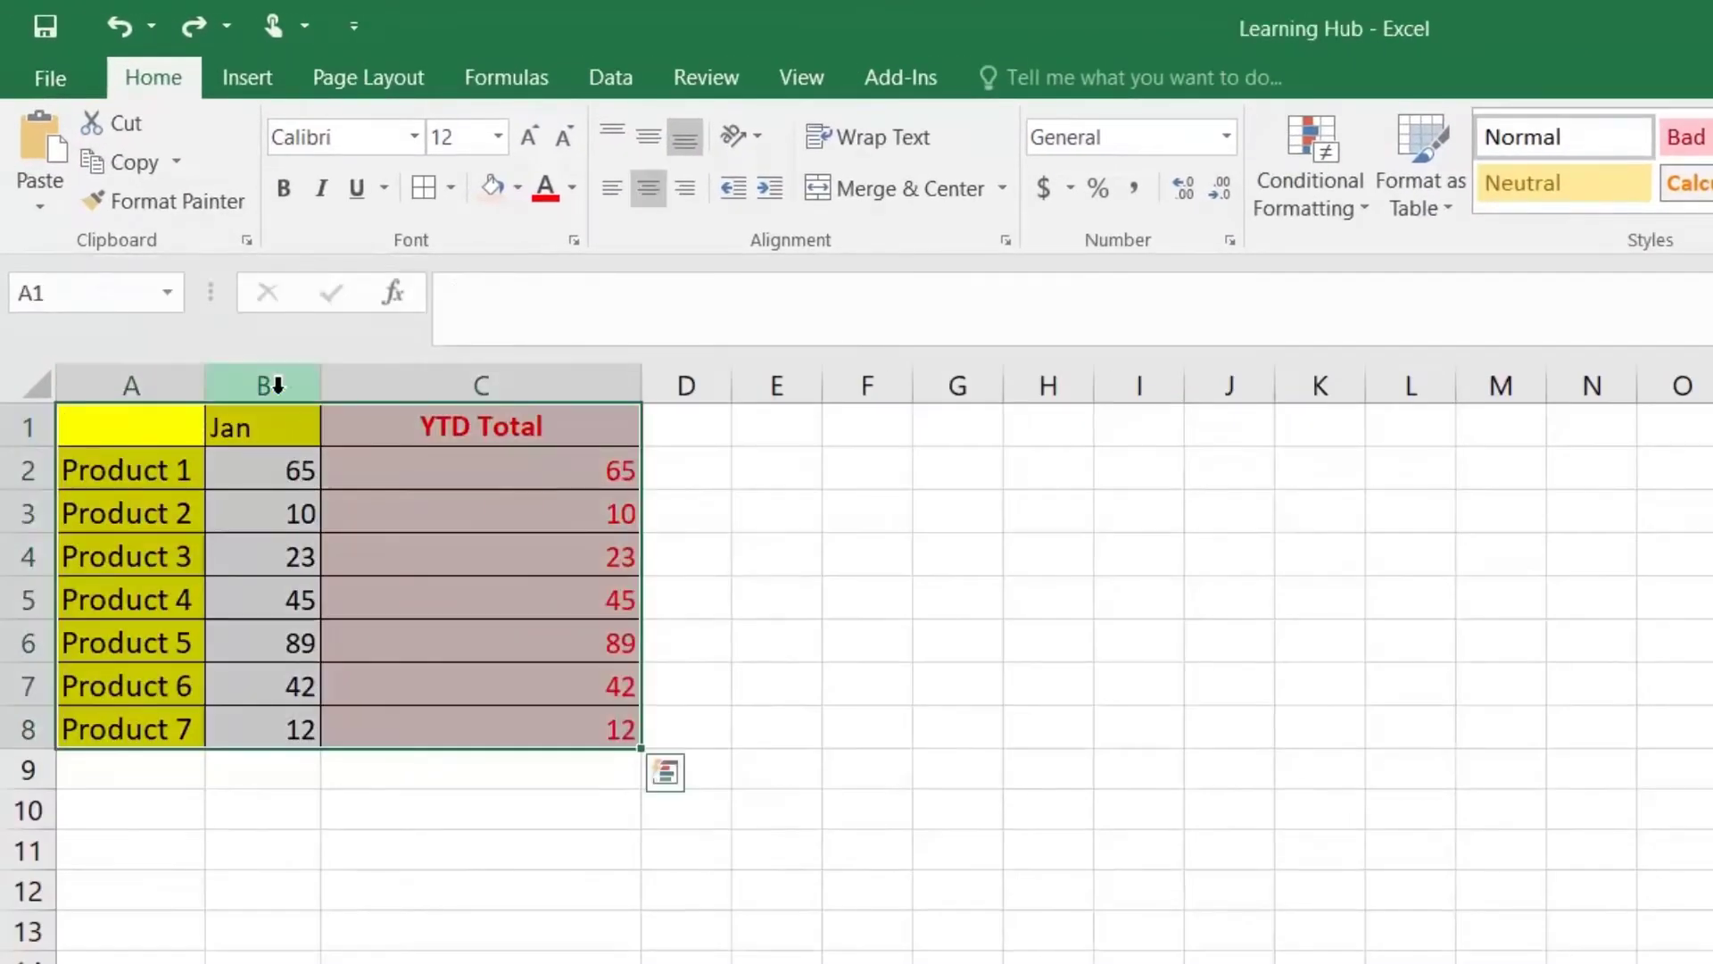
click(277, 385)
right_click(277, 380)
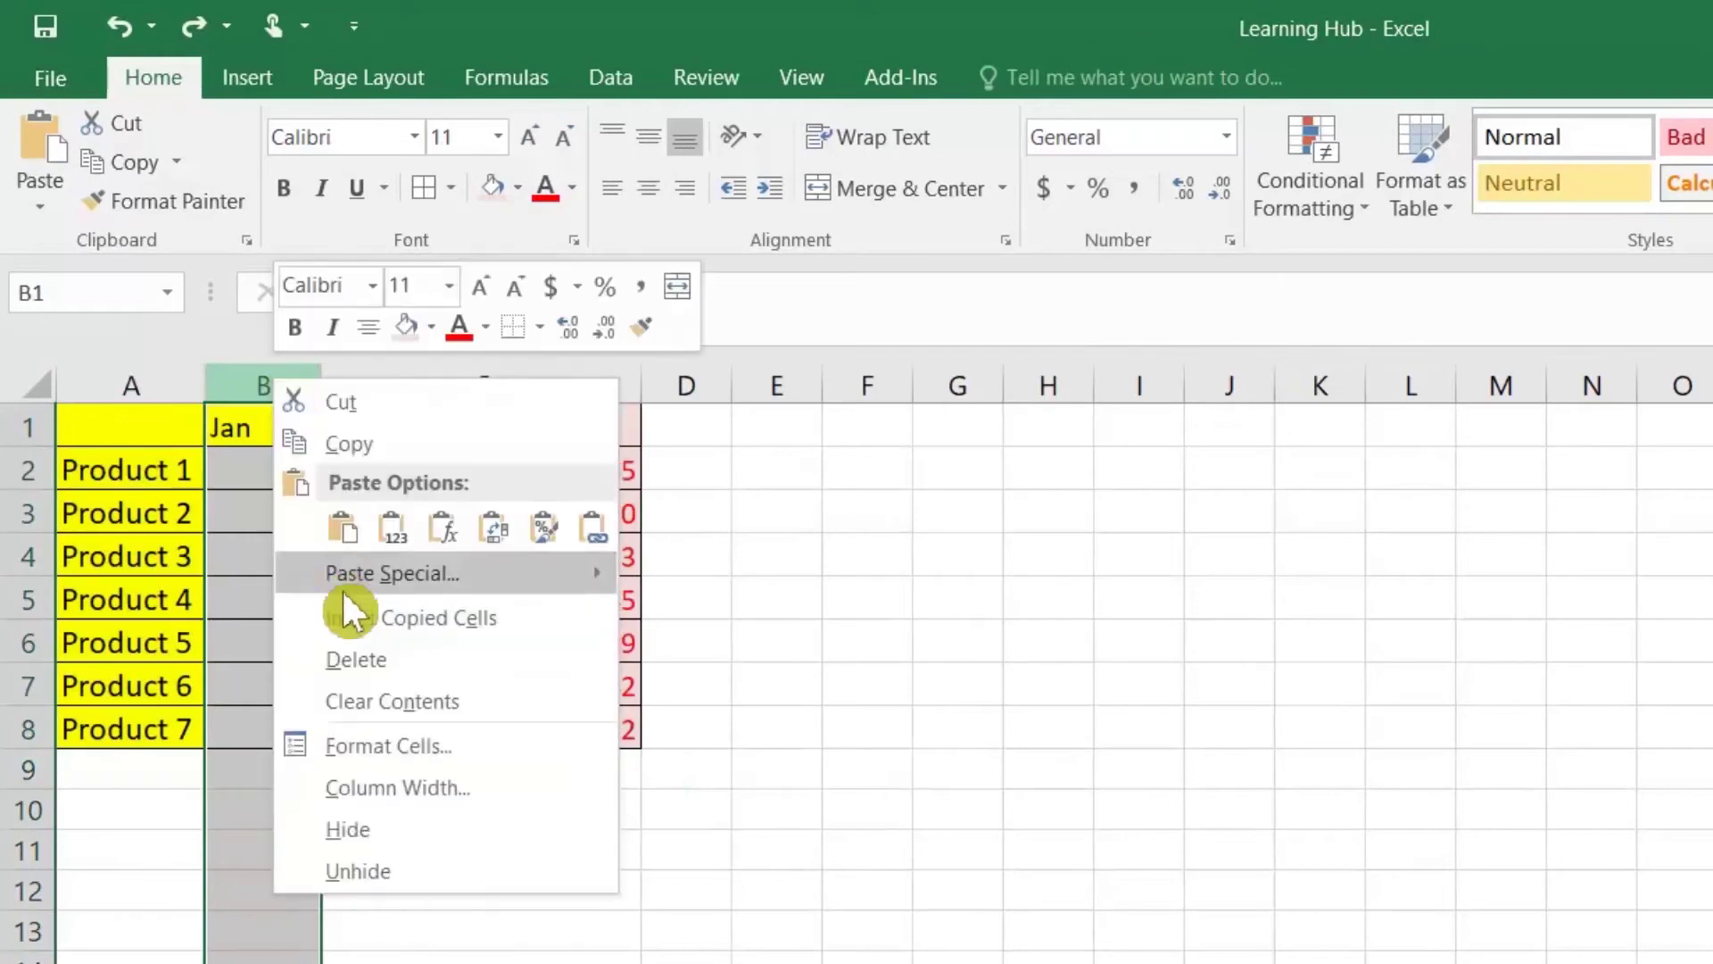
click(345, 614)
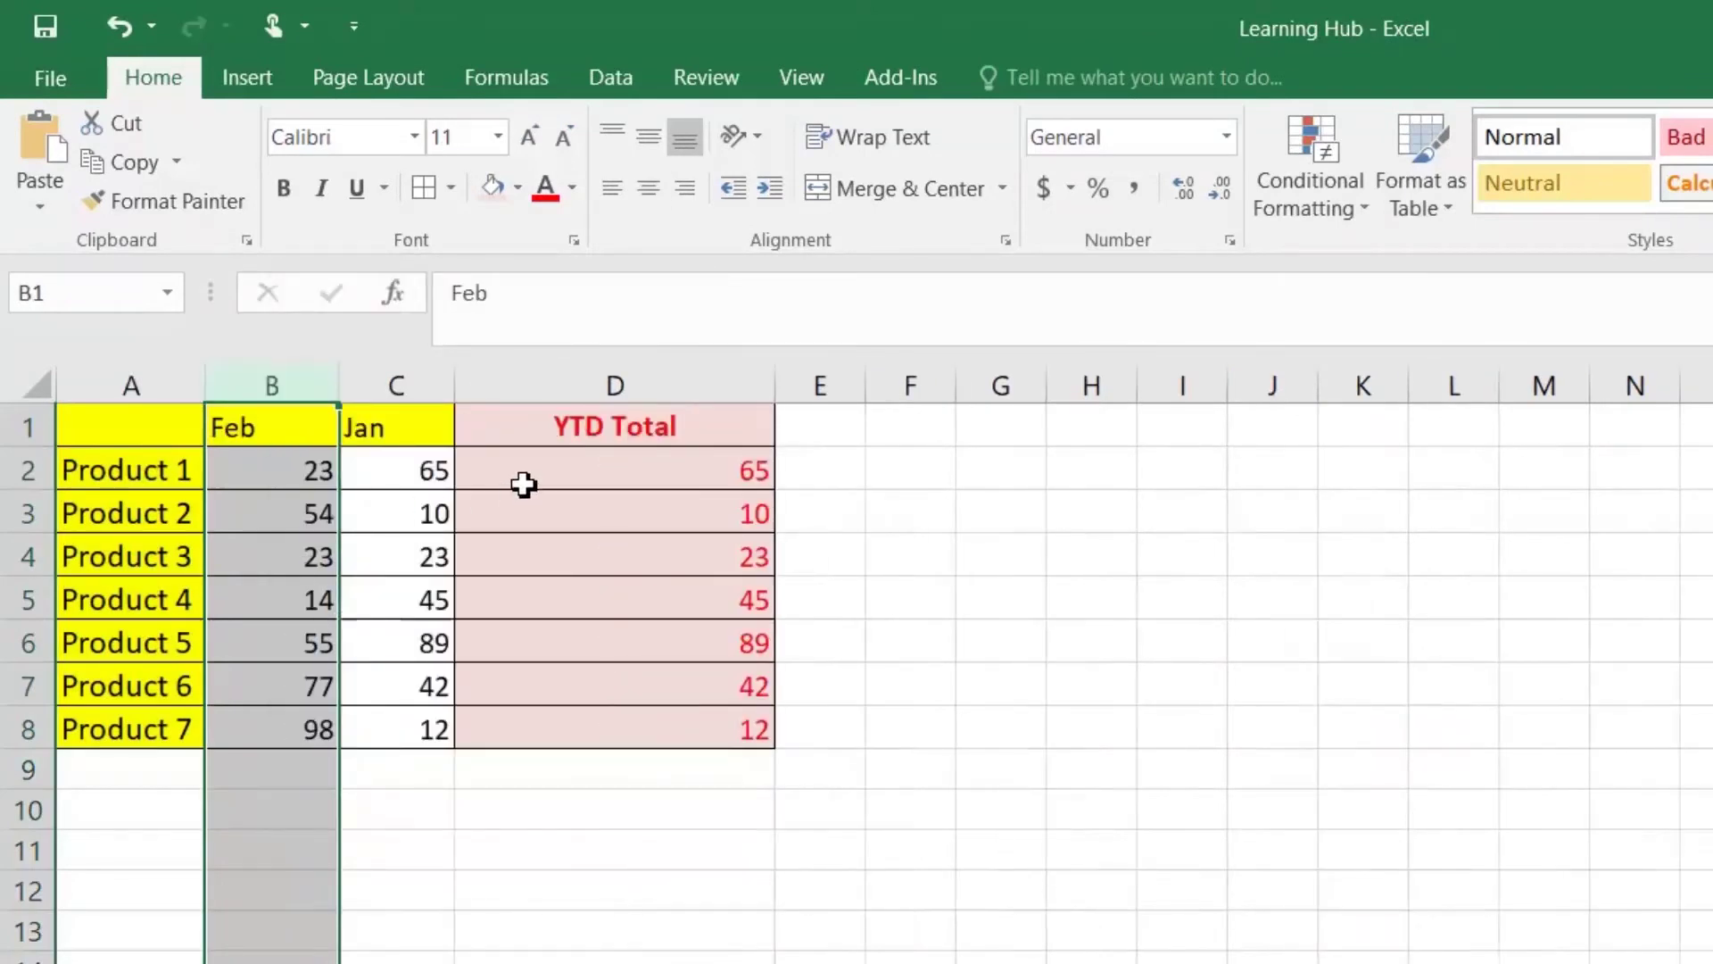
Step: Change the D2 total to =SUM(B2:C2) and fill it down to D8
click(524, 485)
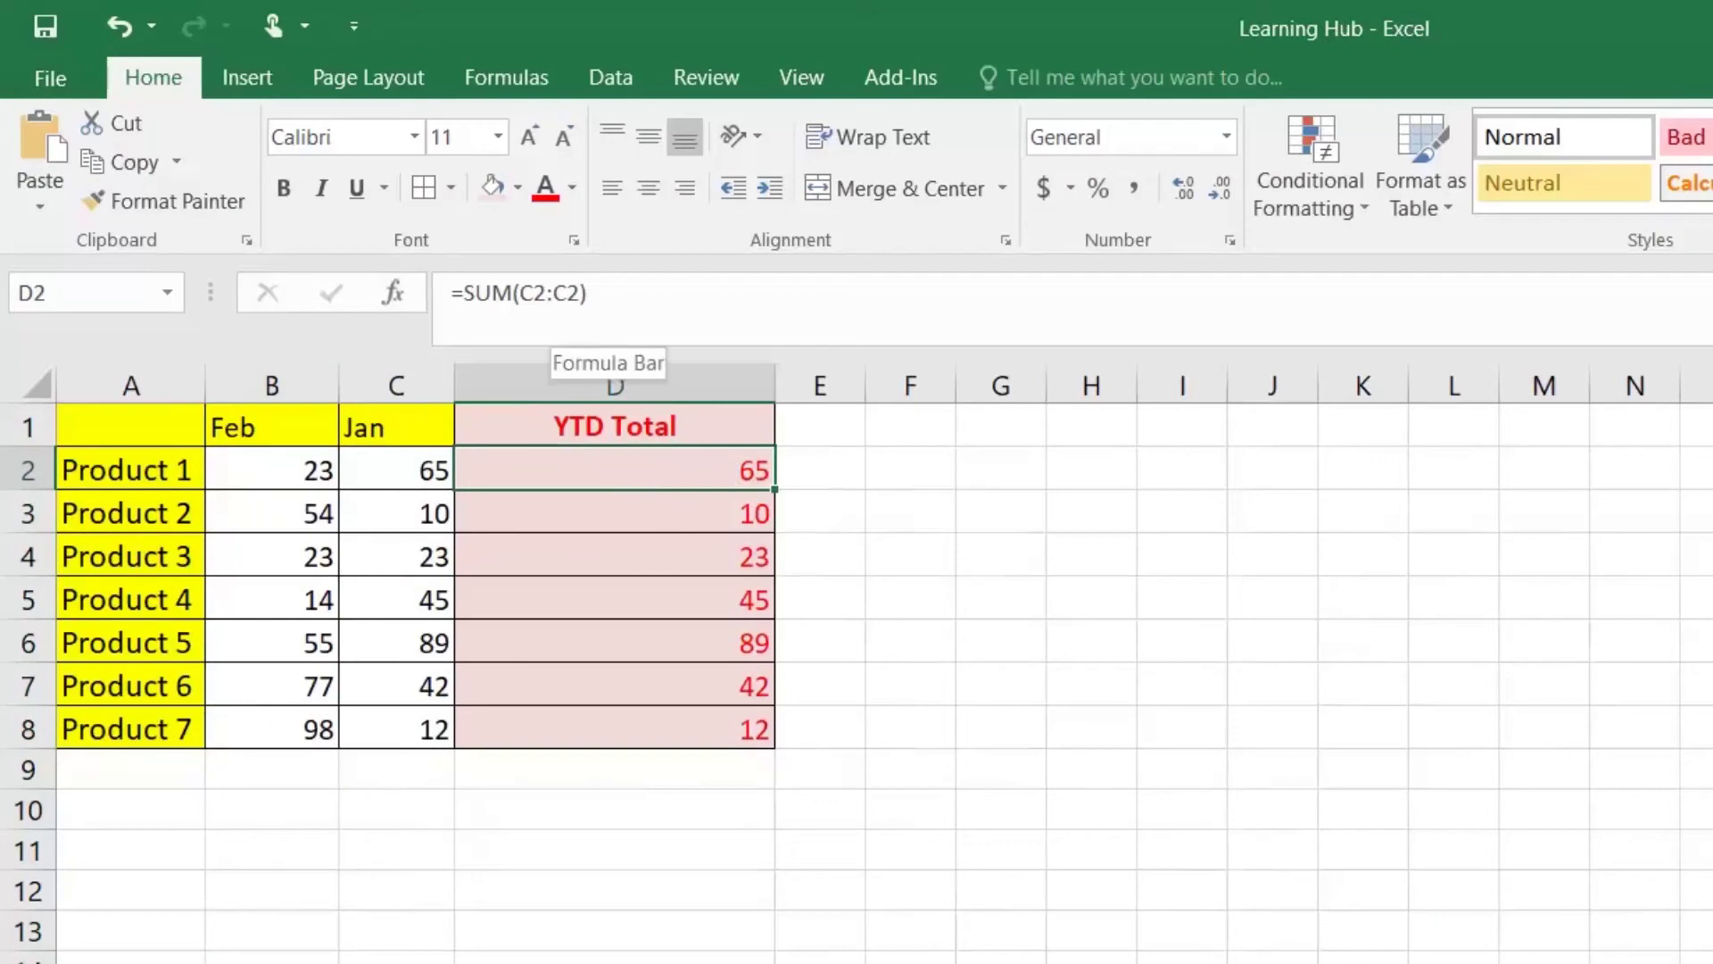
double_click(600, 470)
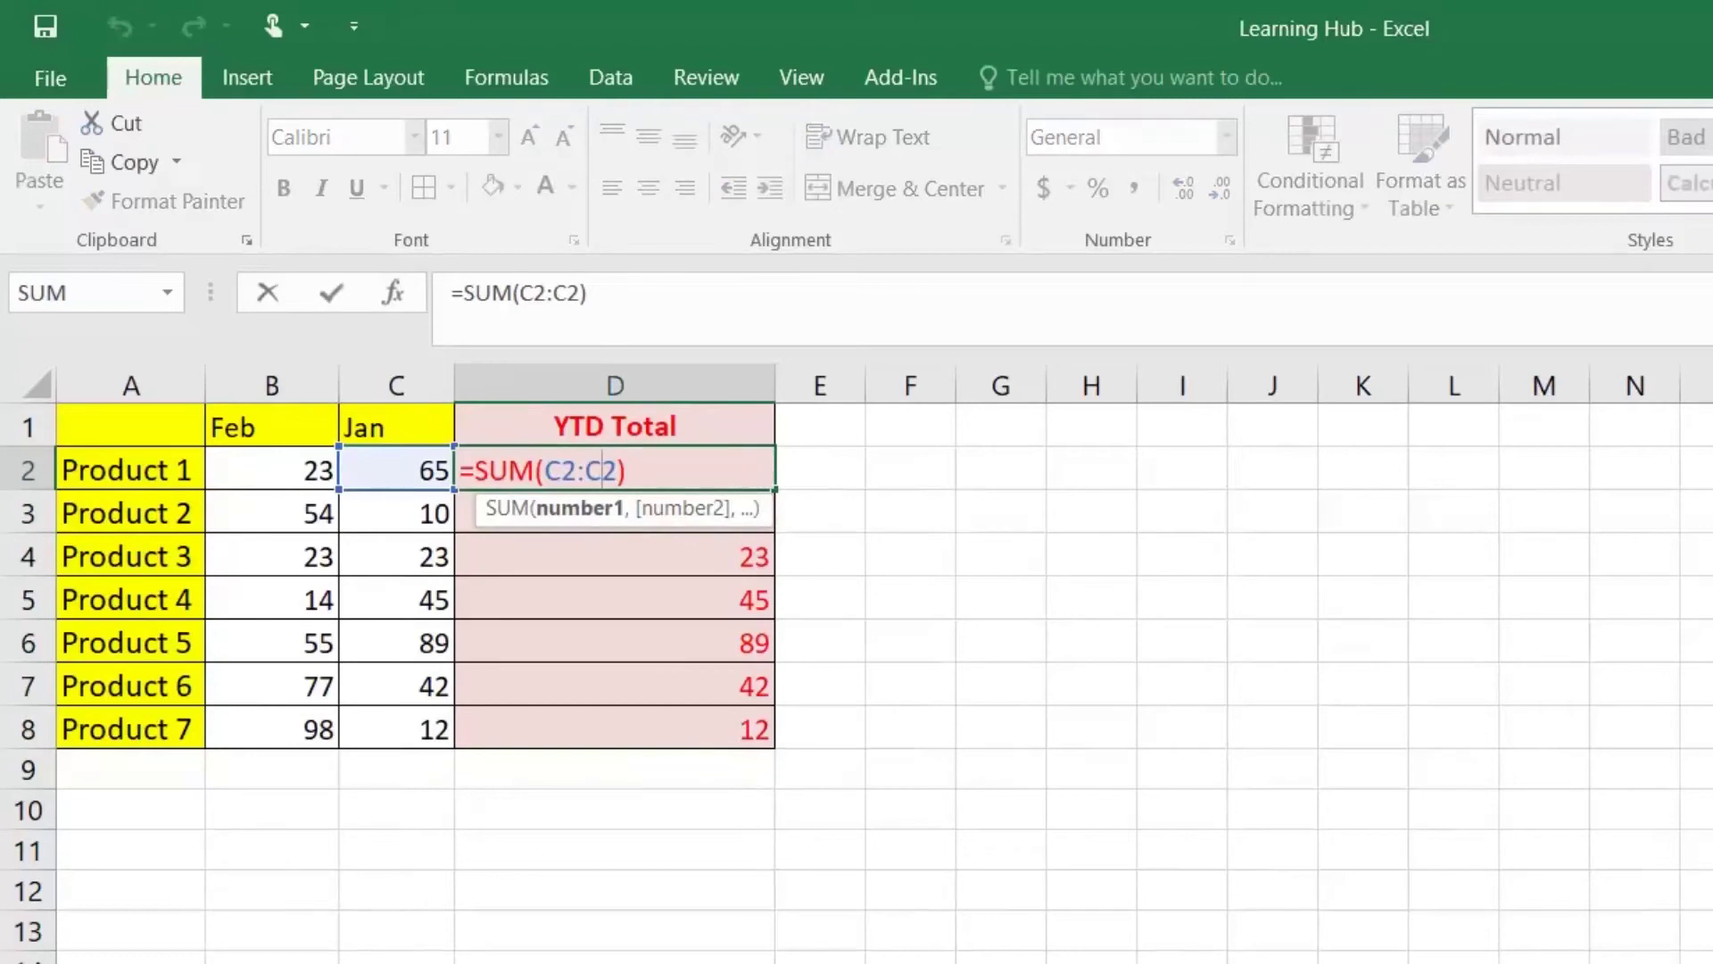
click(579, 471)
key(BackSpace)
text(B)
key(Return)
click(707, 473)
click(773, 507)
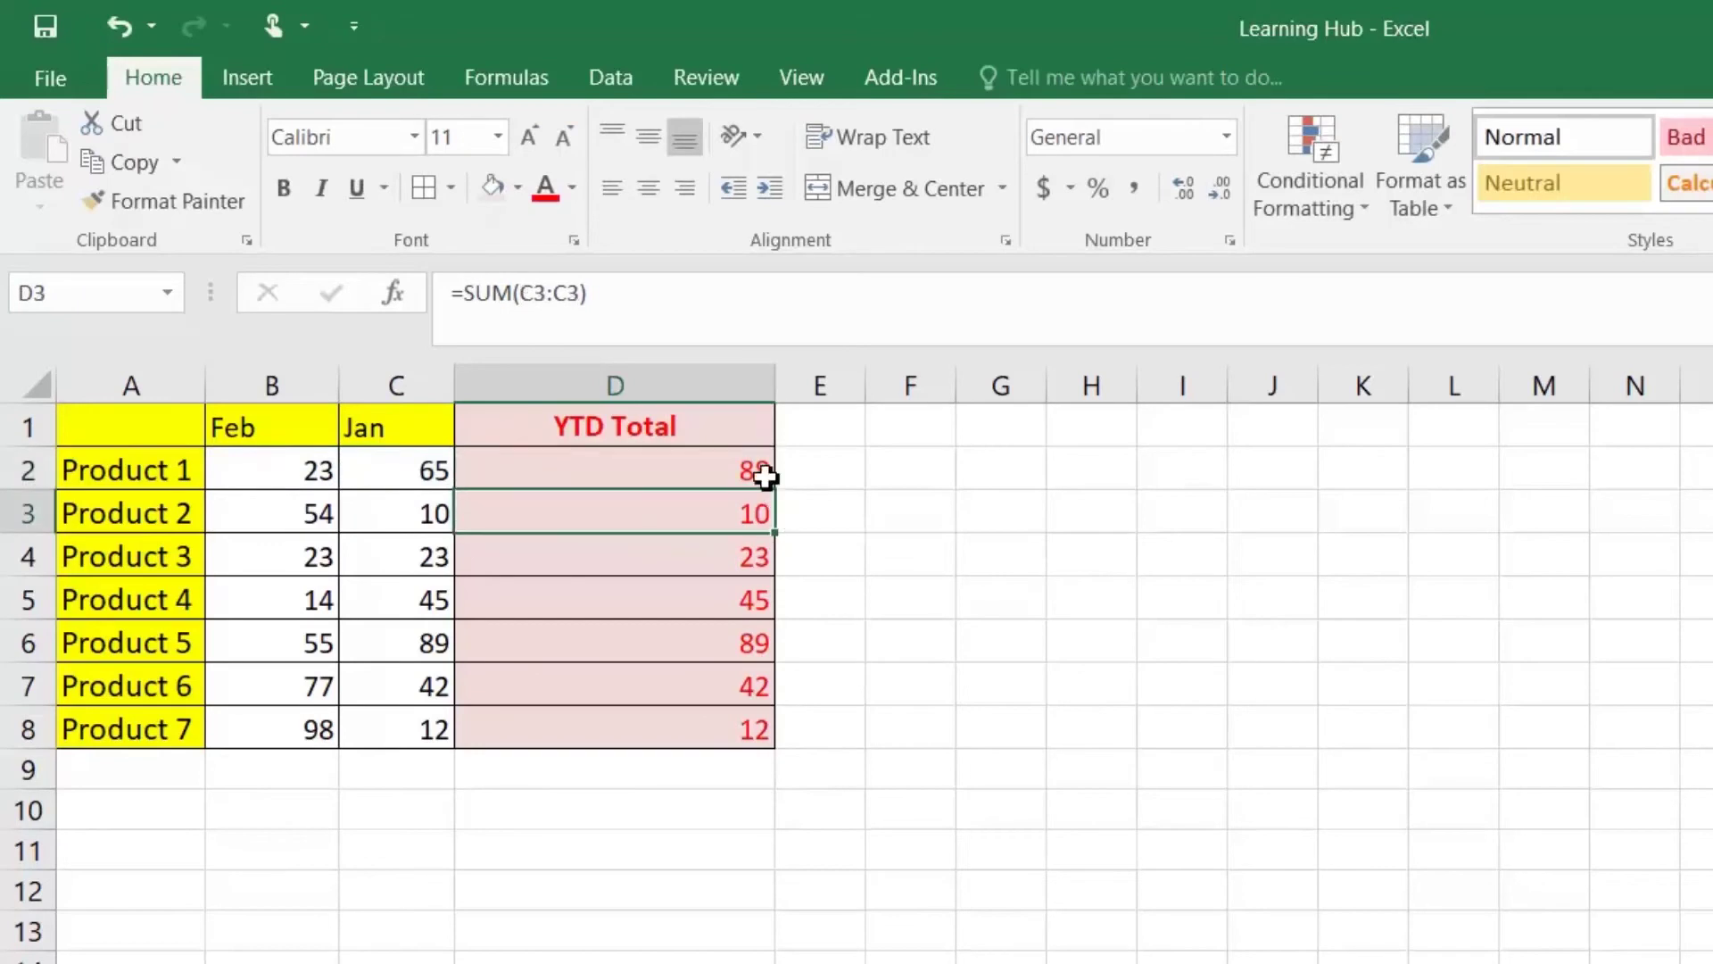
click(769, 474)
double_click(775, 489)
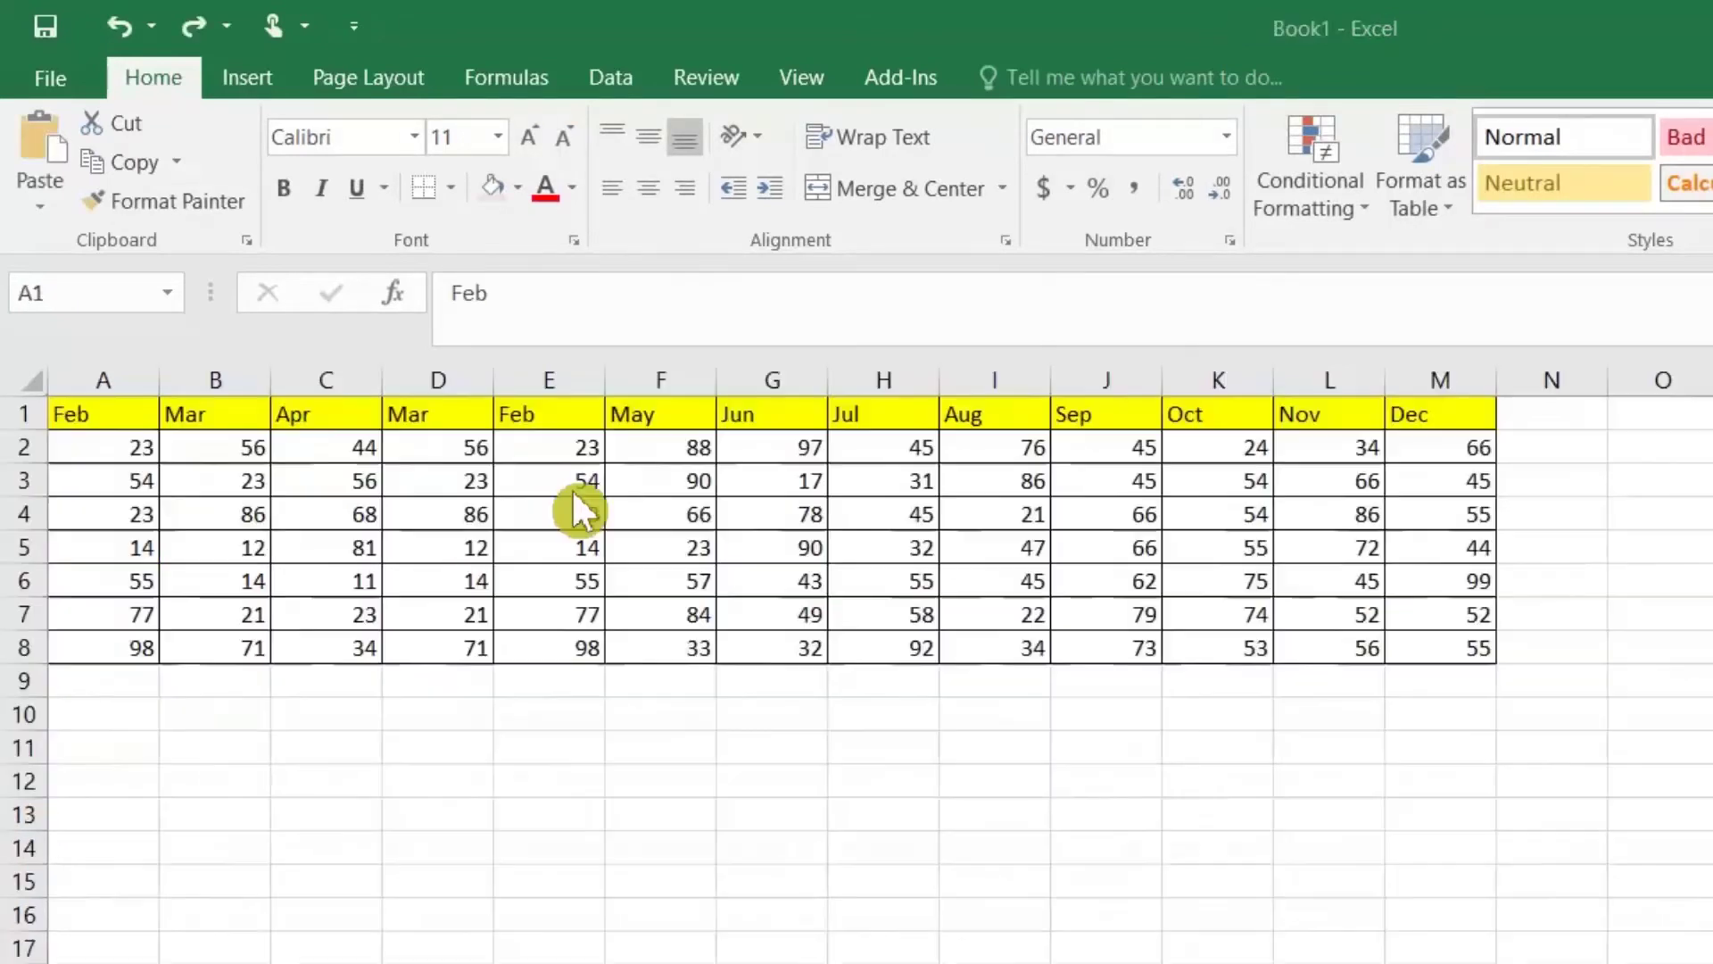
Step: Copy the Mar column from Book1 and insert it before the Feb column
key(ctrl+space)
right_click(221, 382)
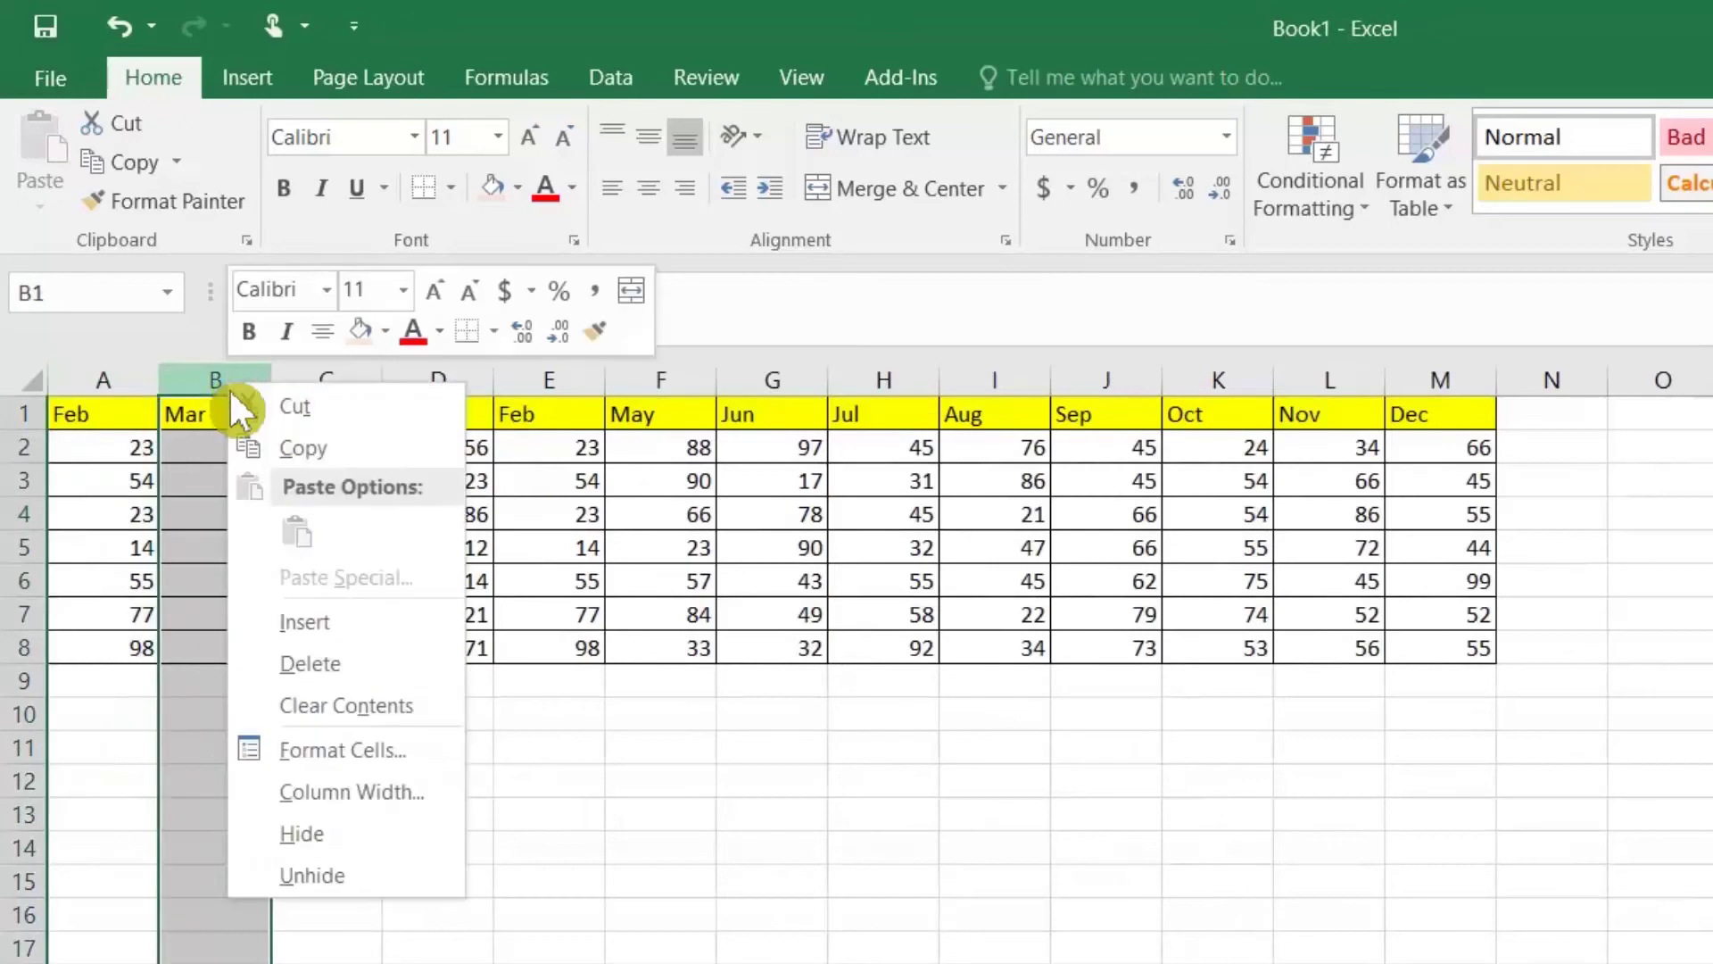
click(268, 447)
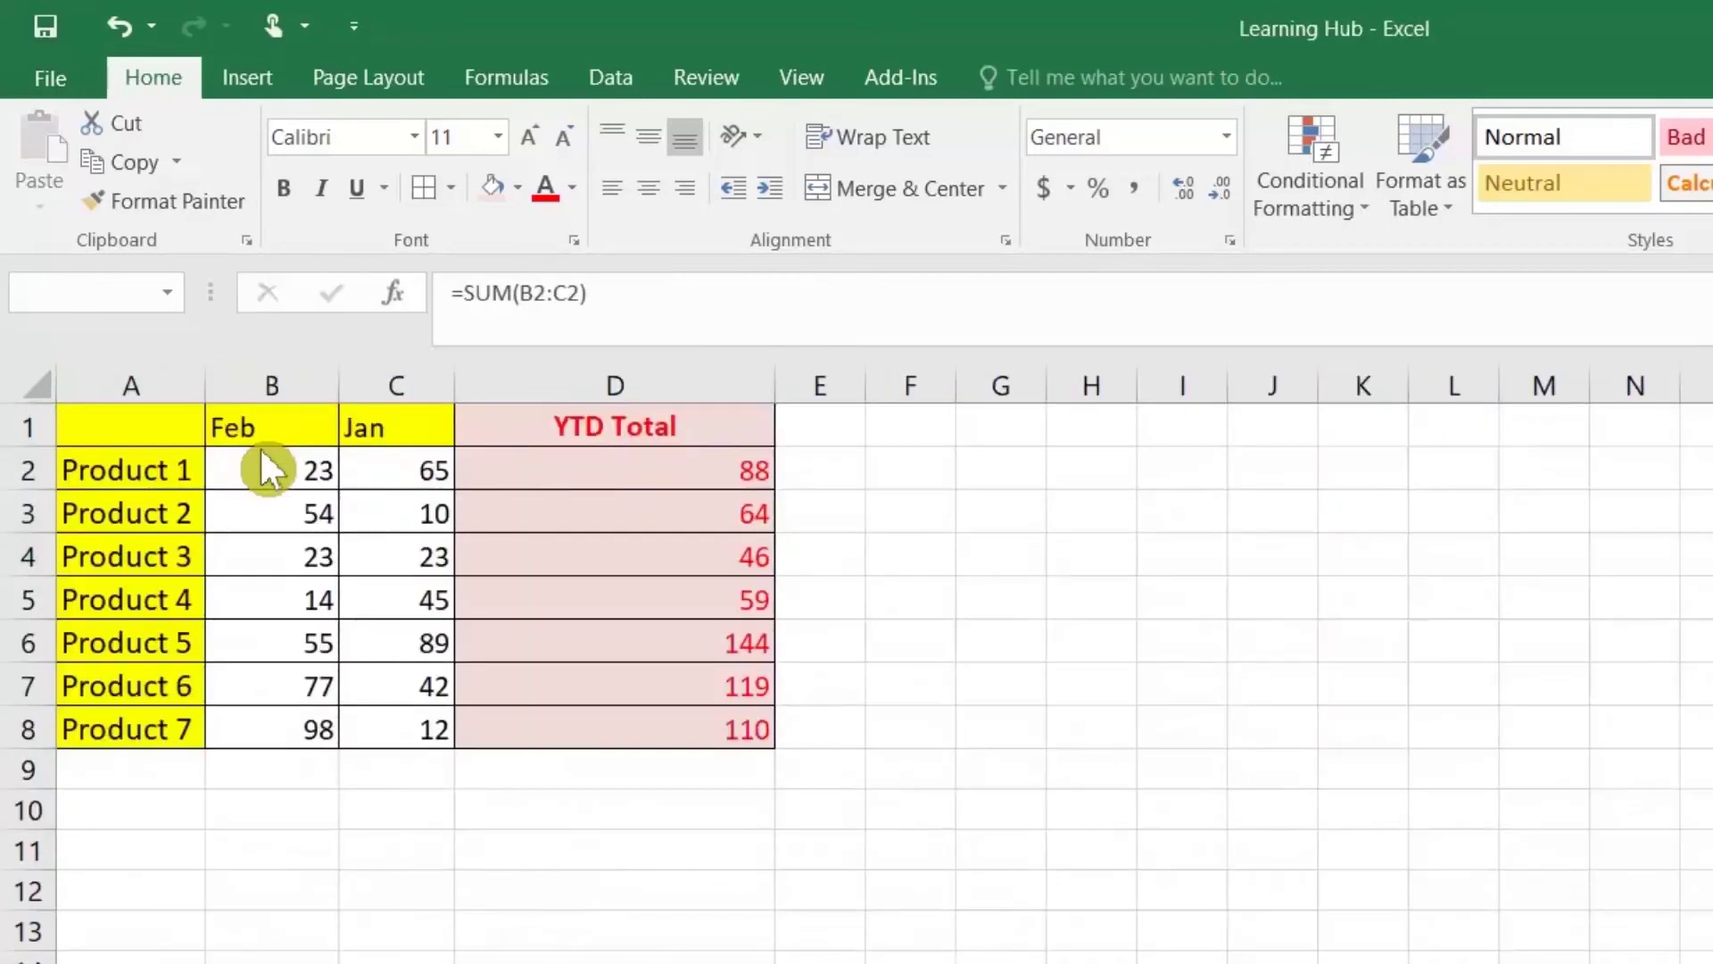
click(253, 383)
right_click(250, 383)
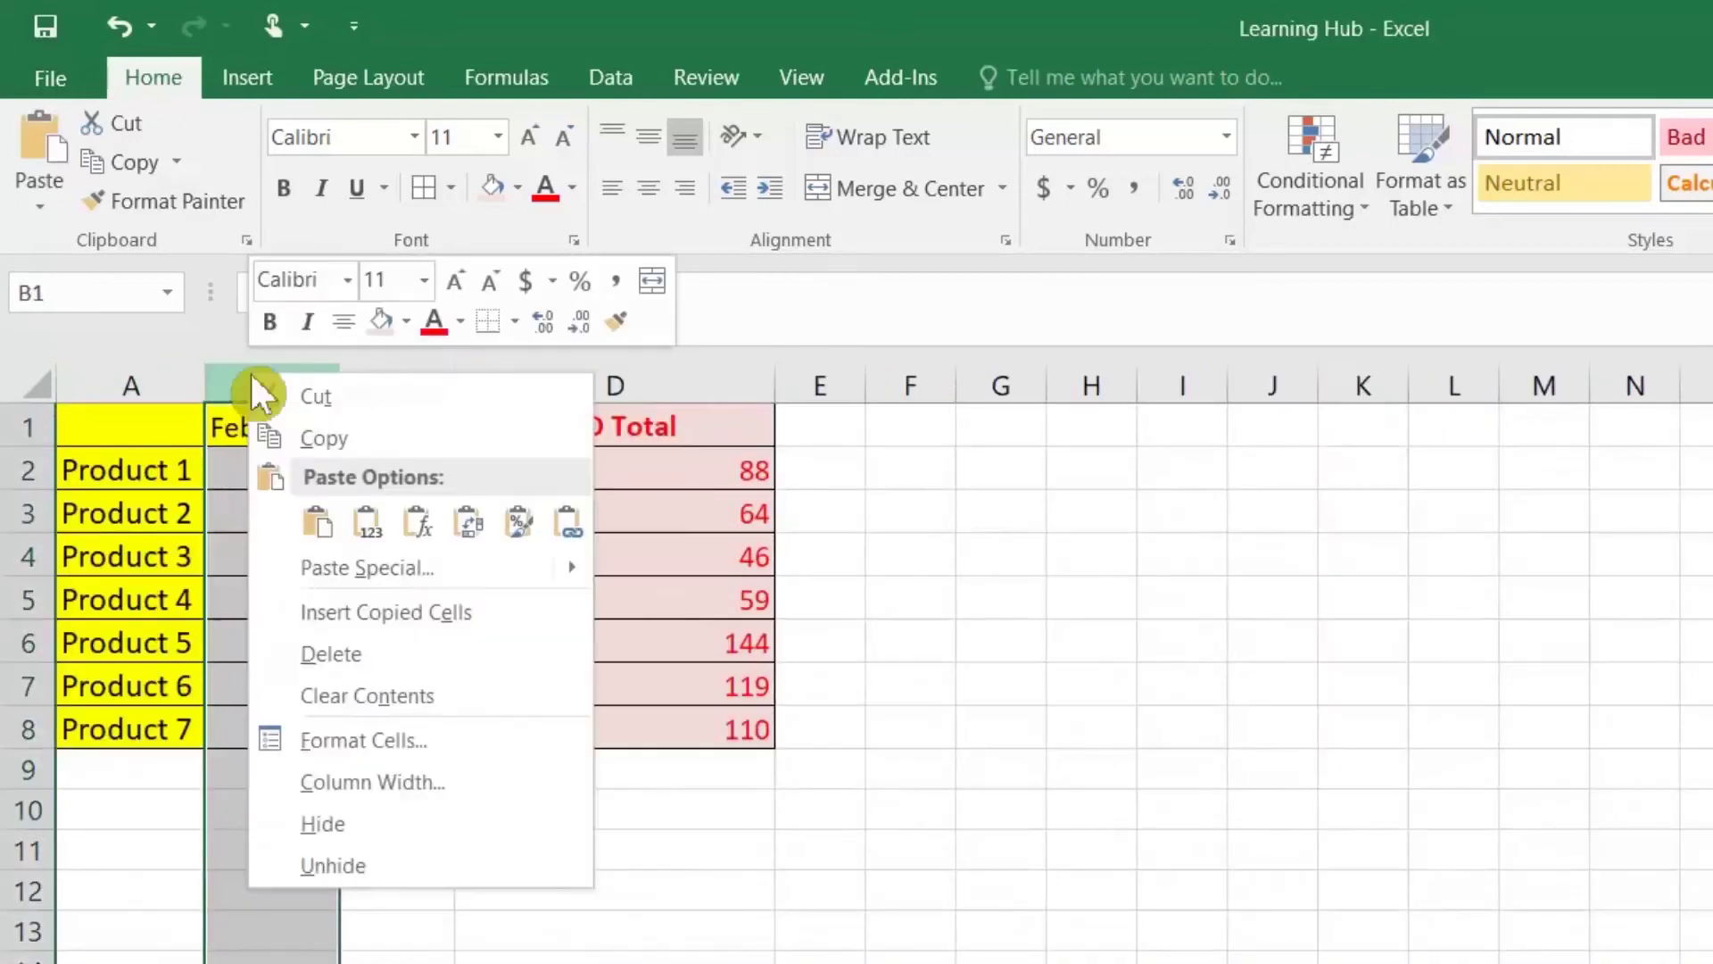
click(346, 609)
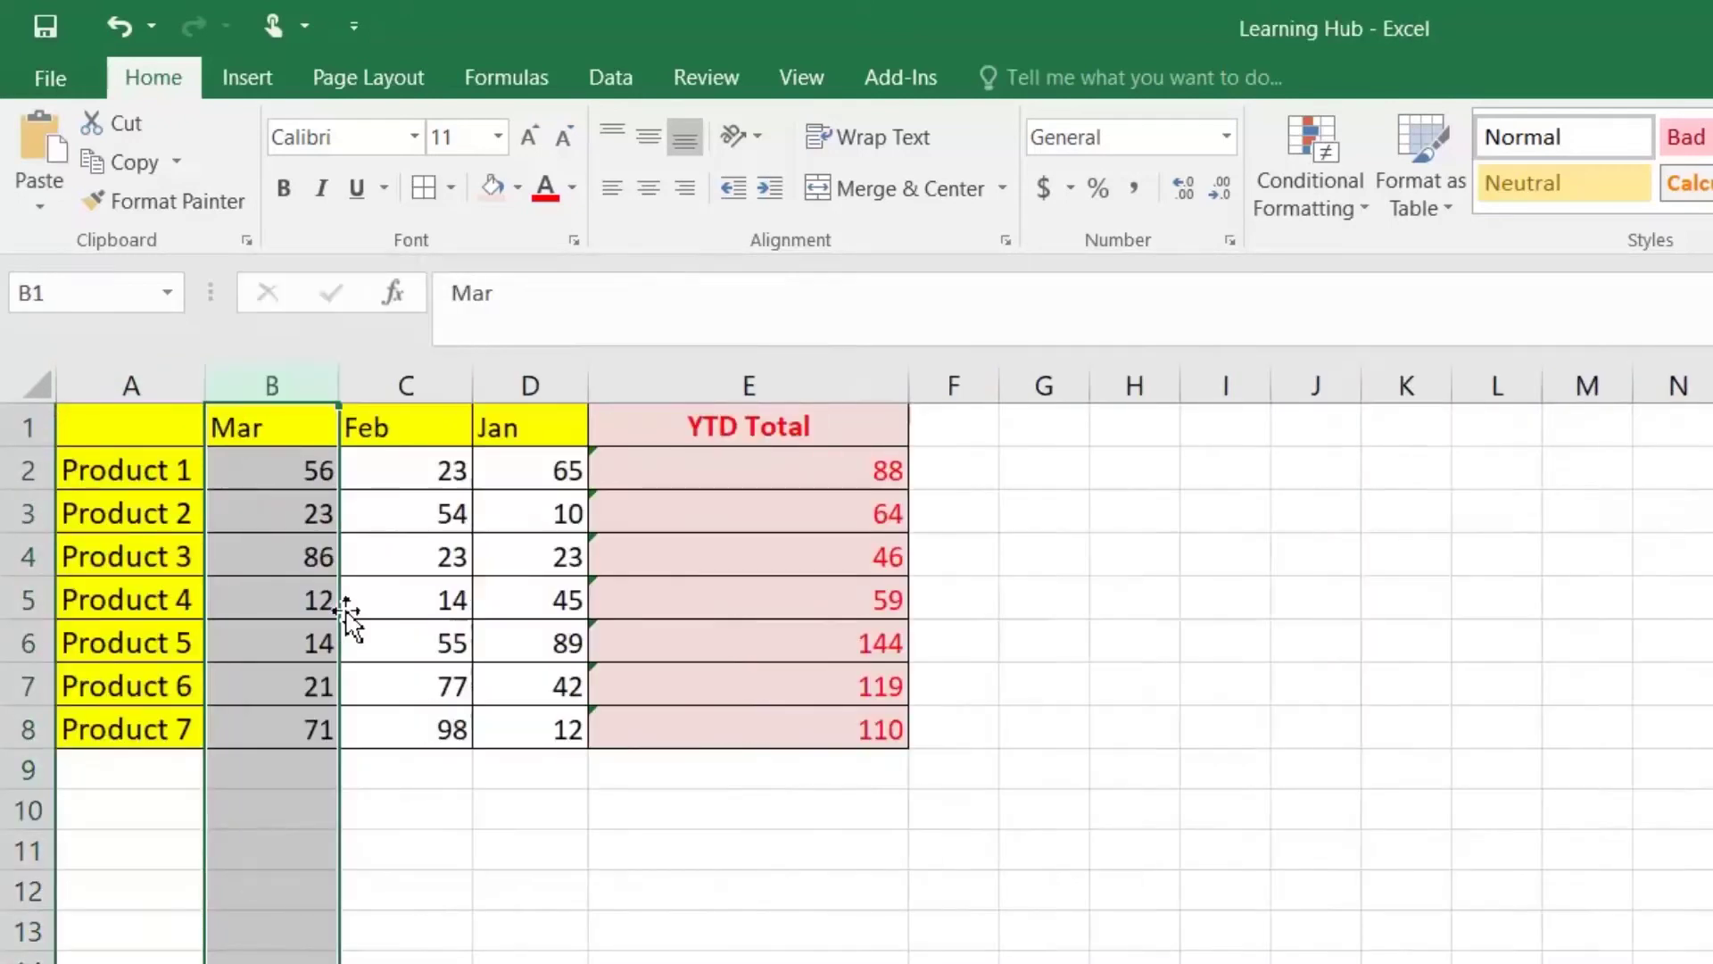
click(817, 472)
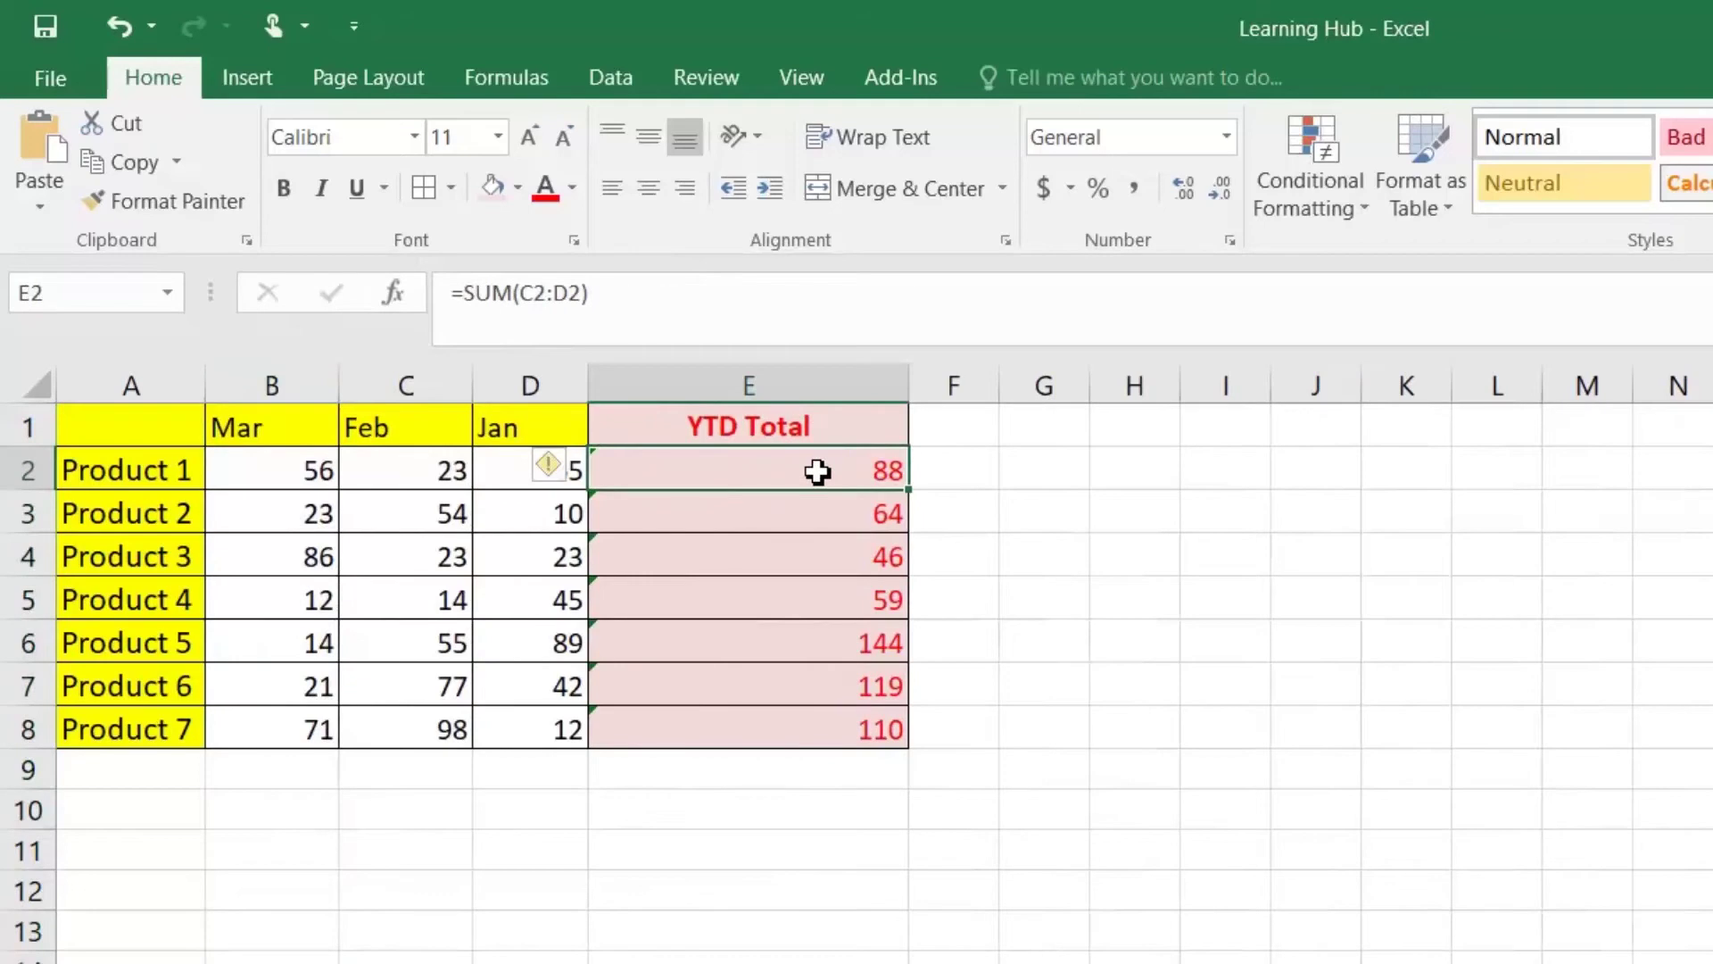
Step: Rewrite the E2 total as =SUM(INDIRECT("B2"):D2)
double_click(721, 471)
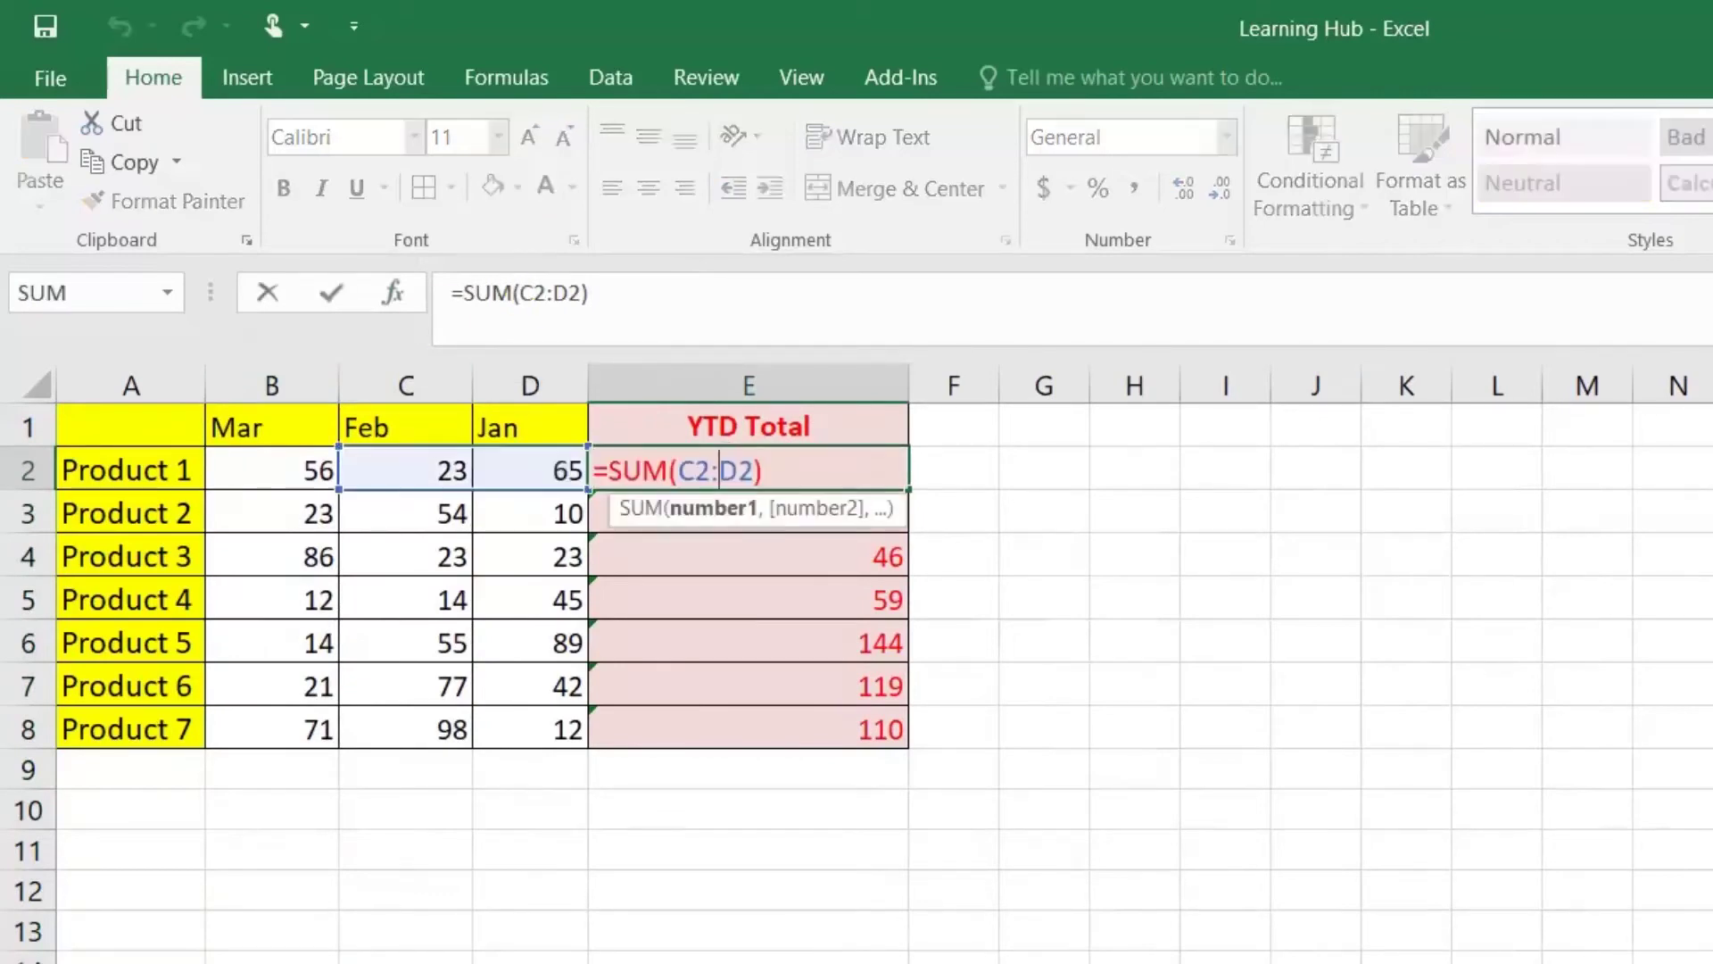
key(ctrl+Return)
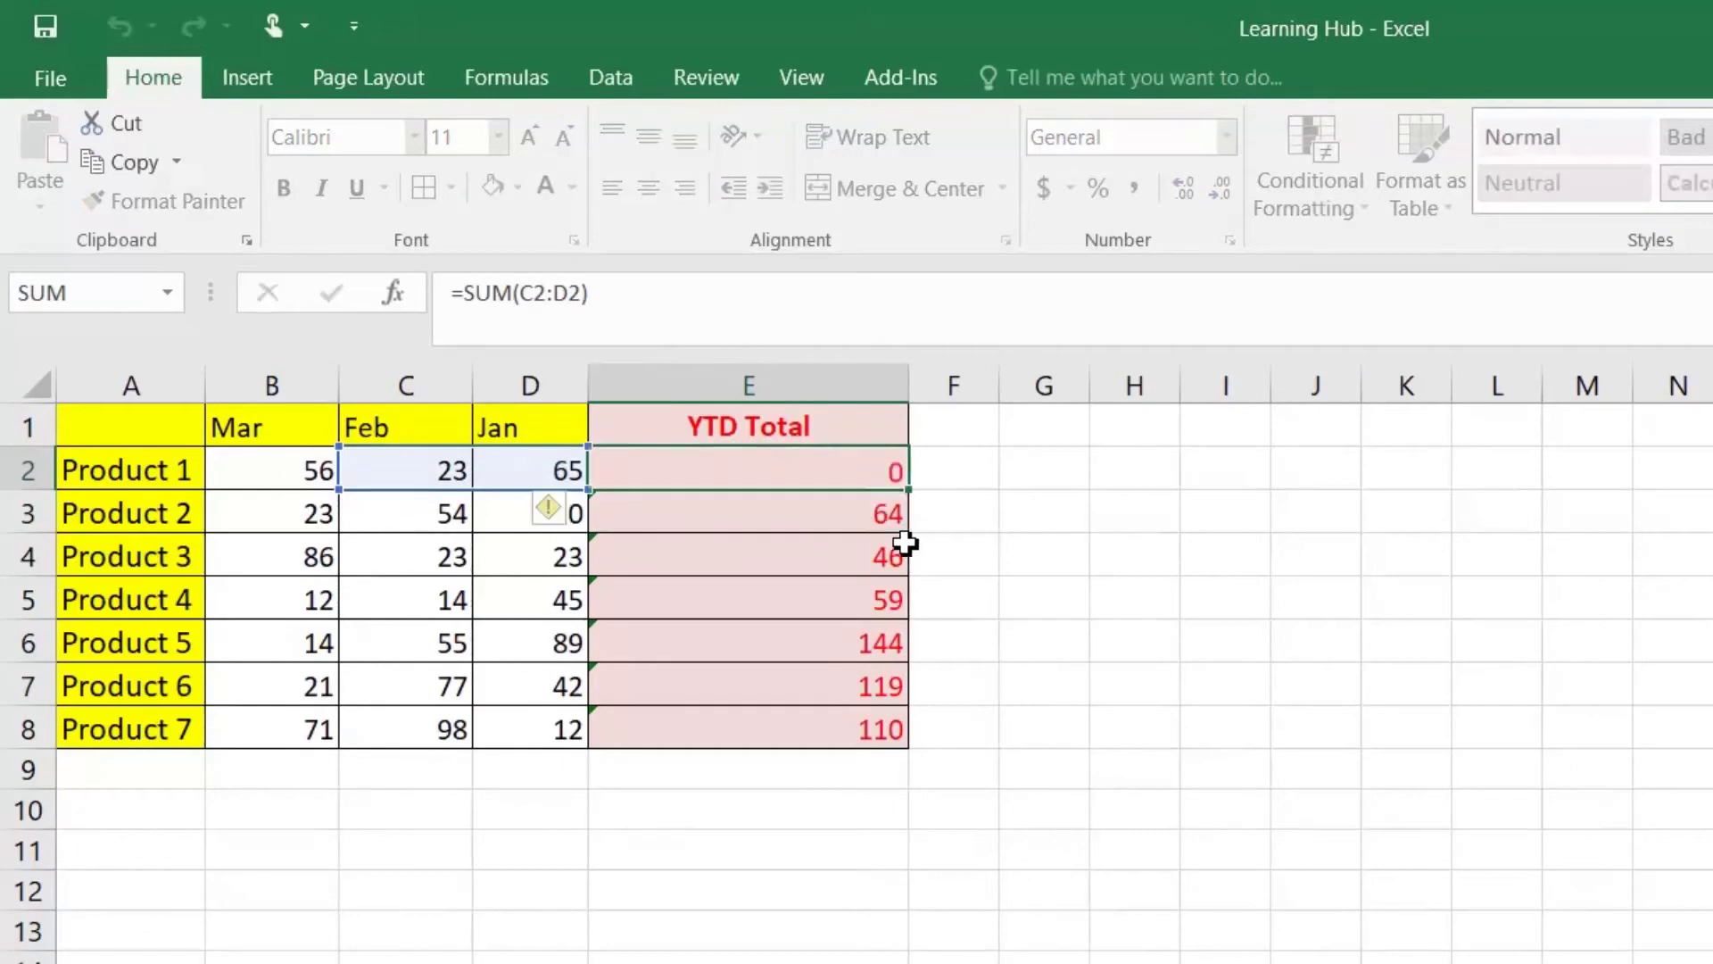
key(F2)
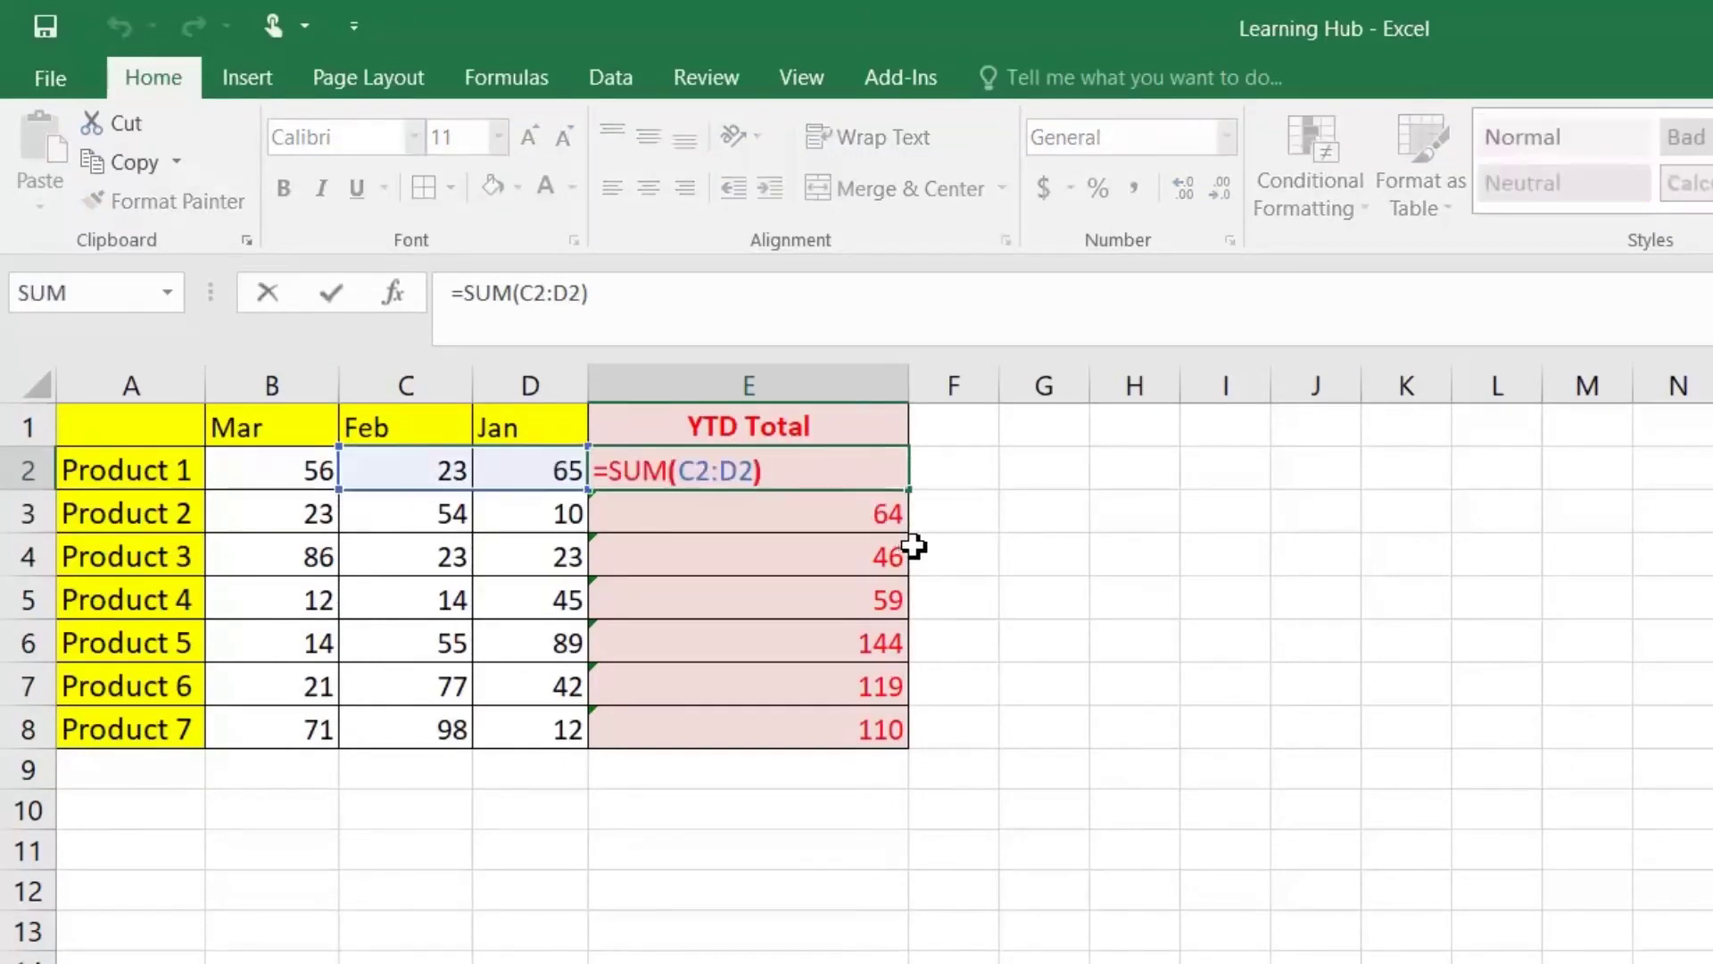
key(Left)
key(Left)
key(Left)
key(Left)
key(Left)
text(ind)
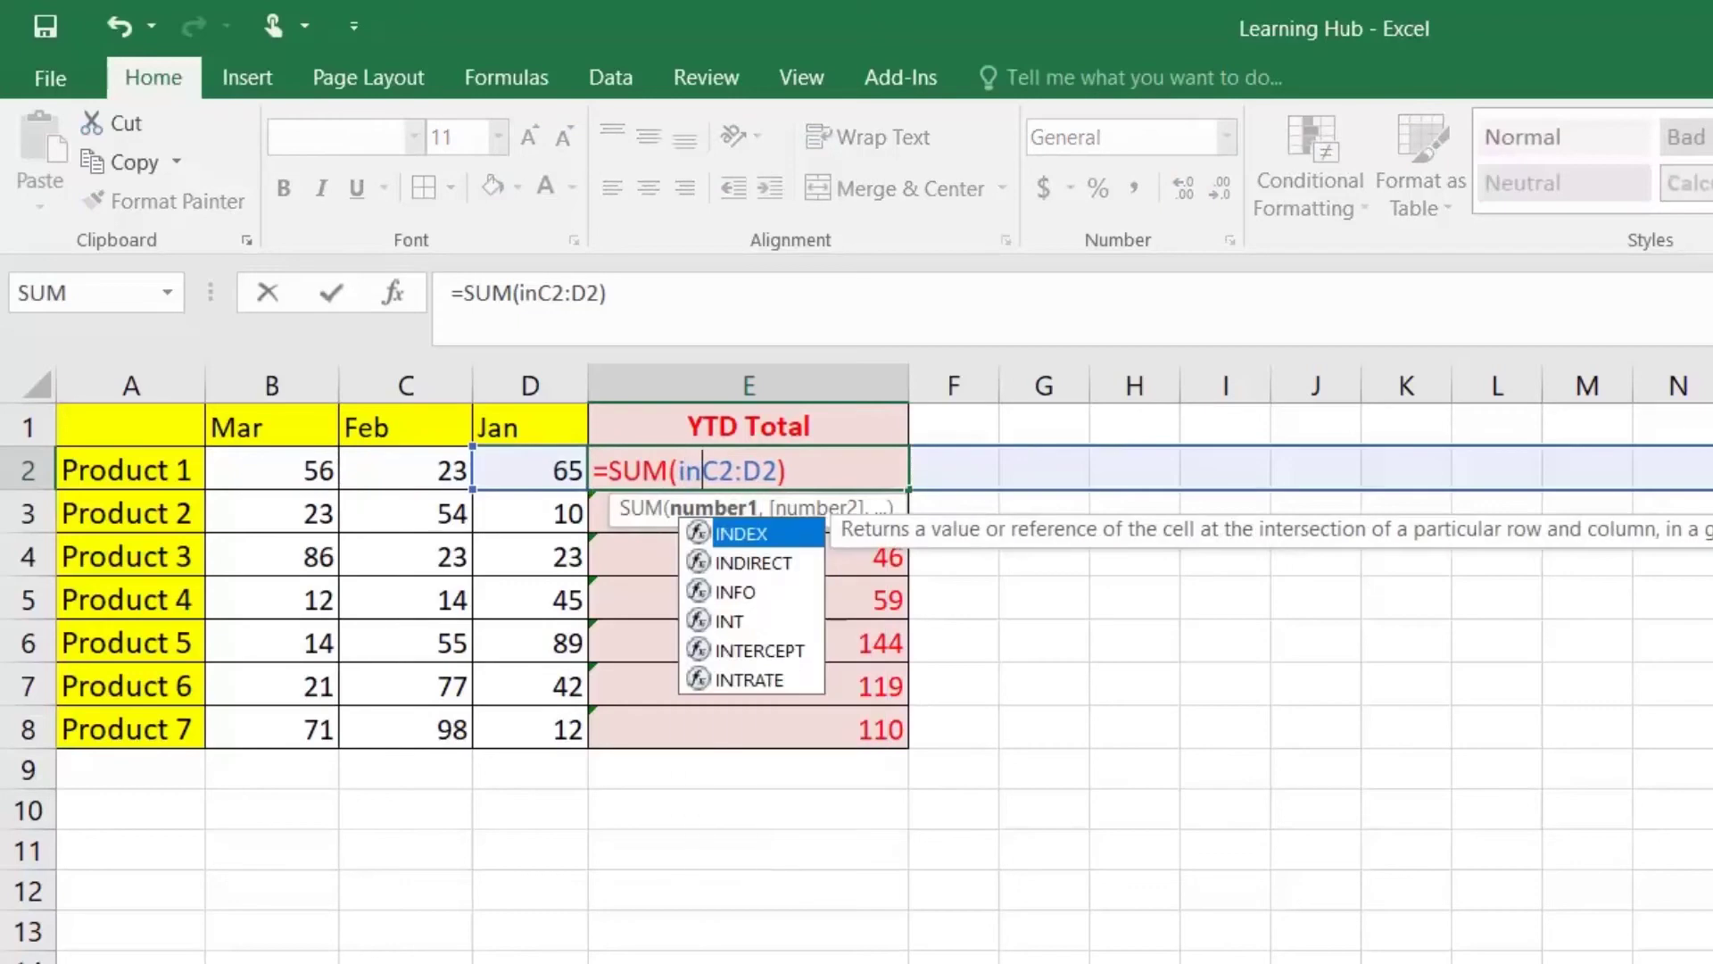
key(Down)
key(Tab)
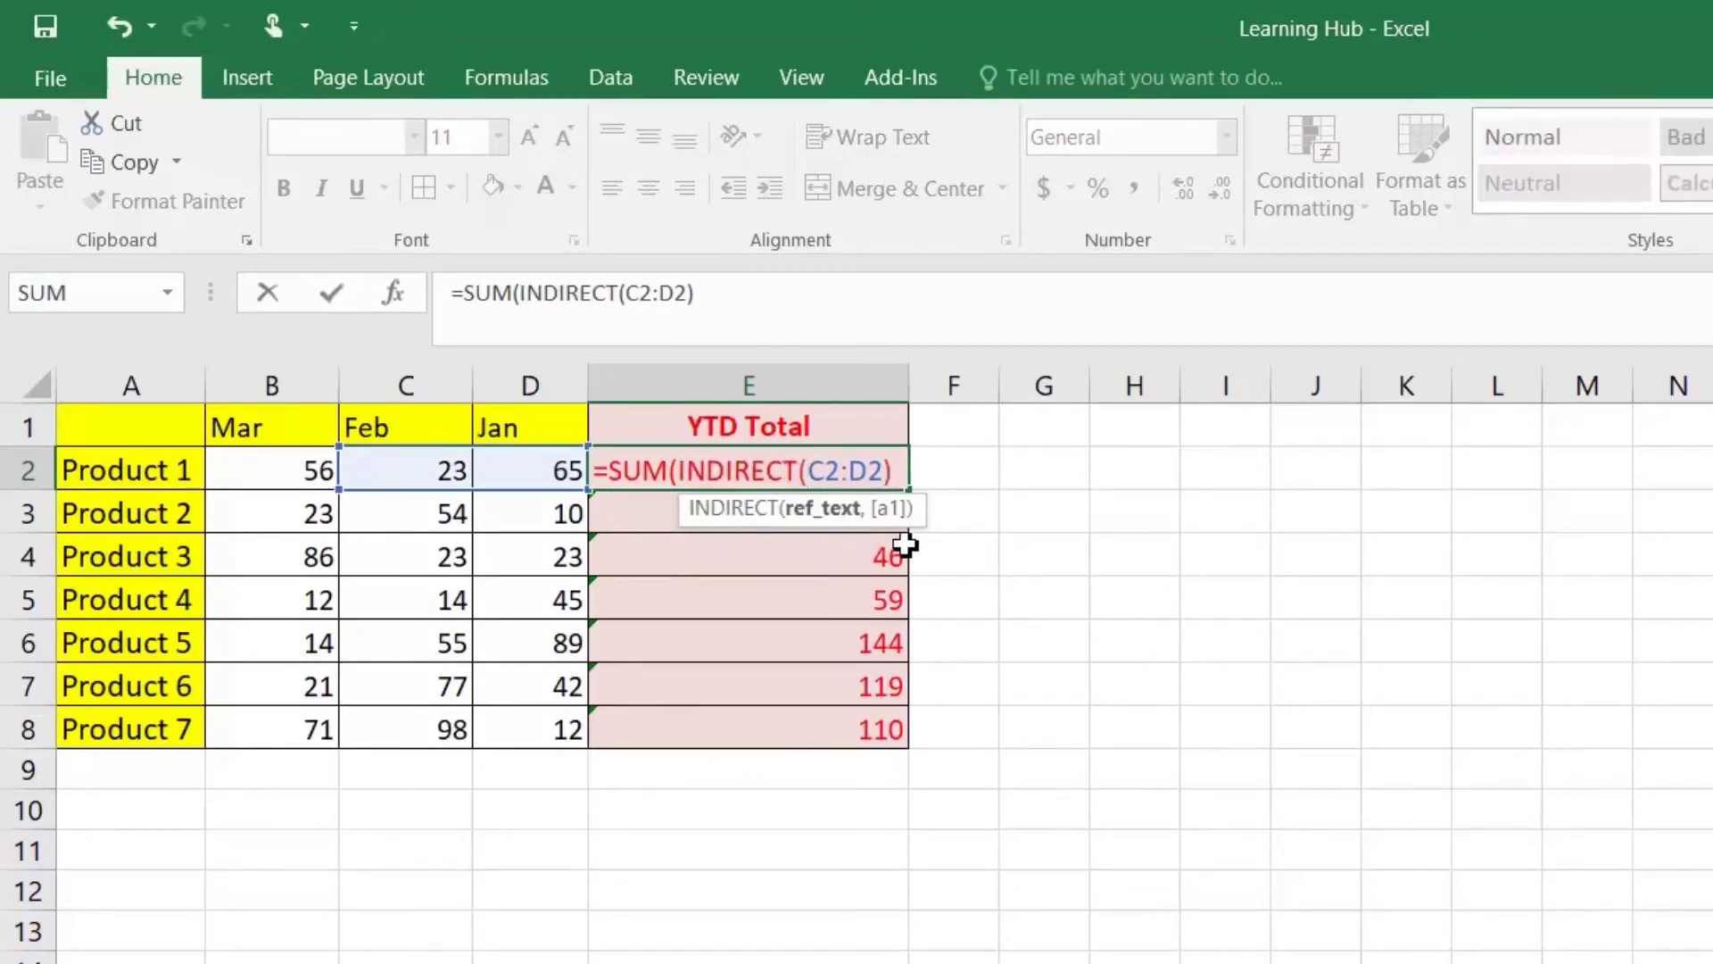
text(")
key(Delete)
text(b)
key(BackSpace)
text(B)
key(Right)
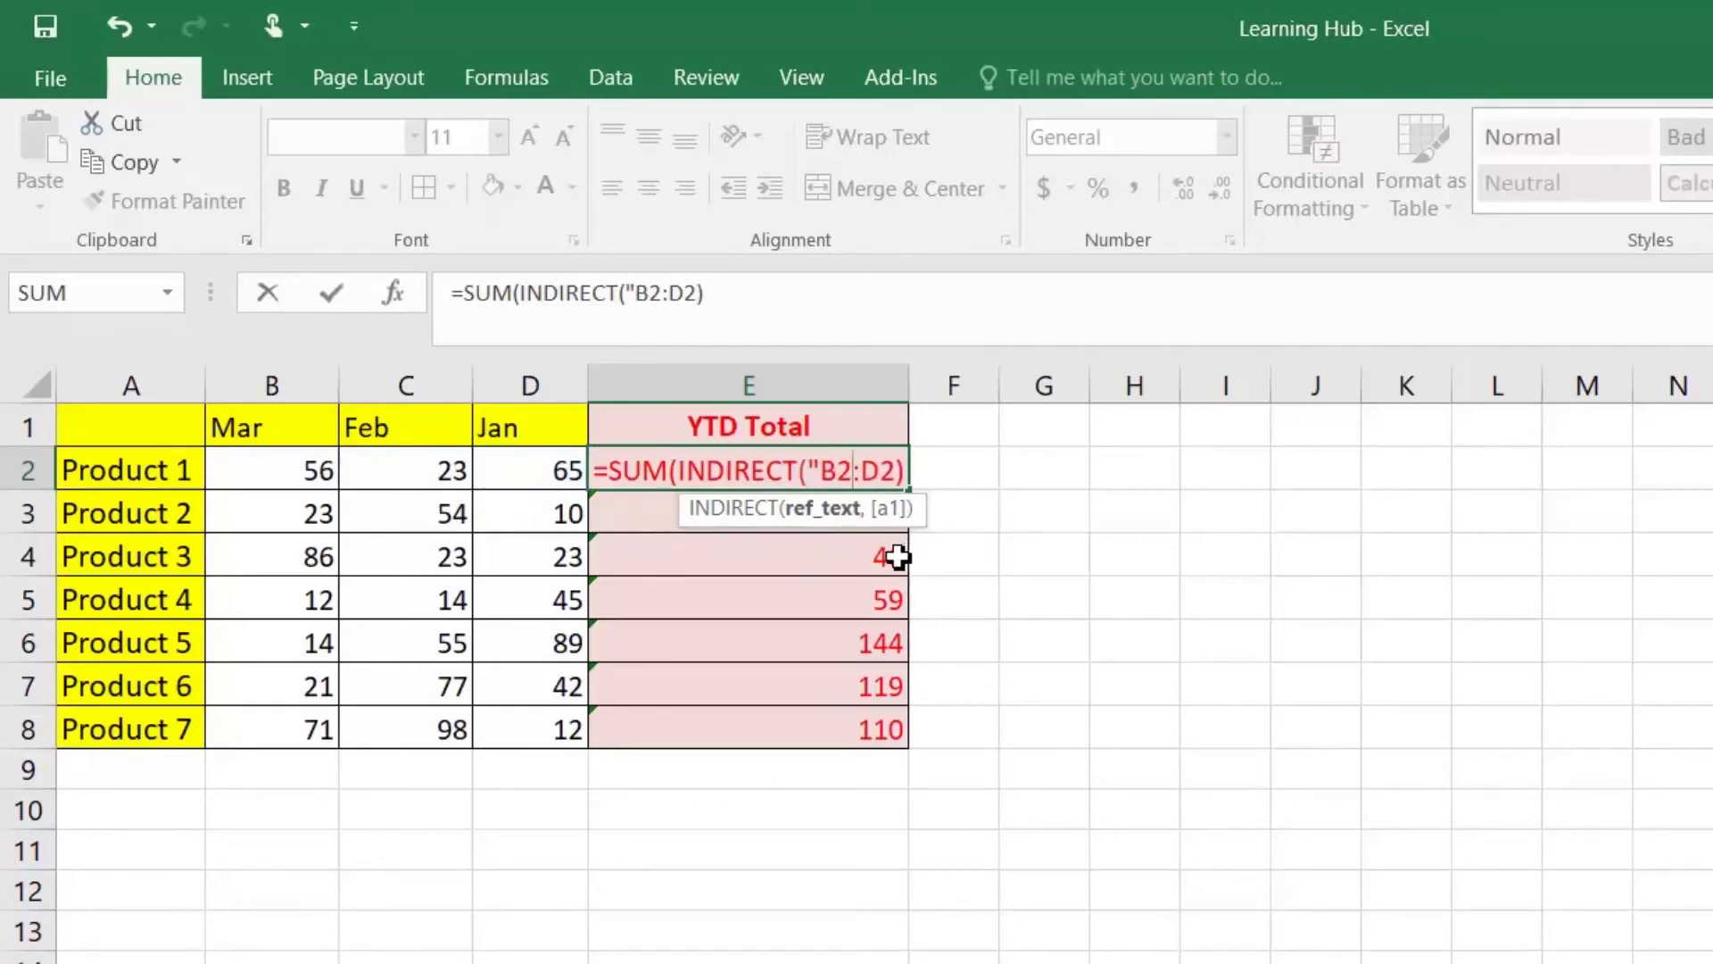
text(")
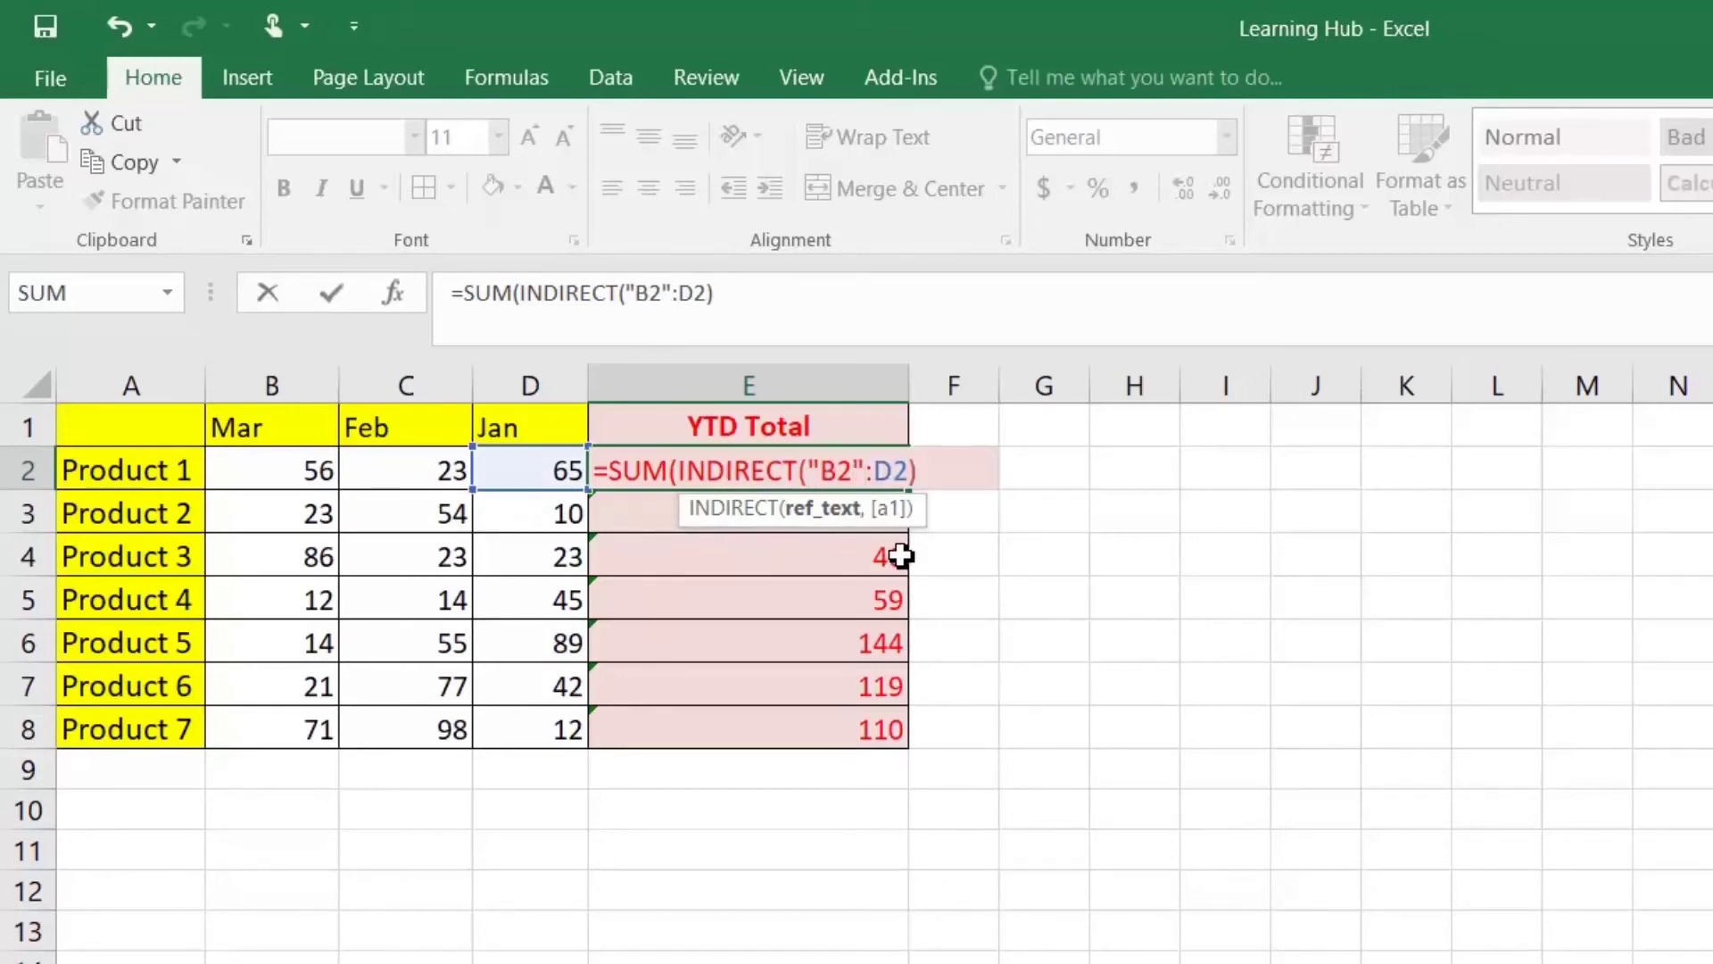
key(Return)
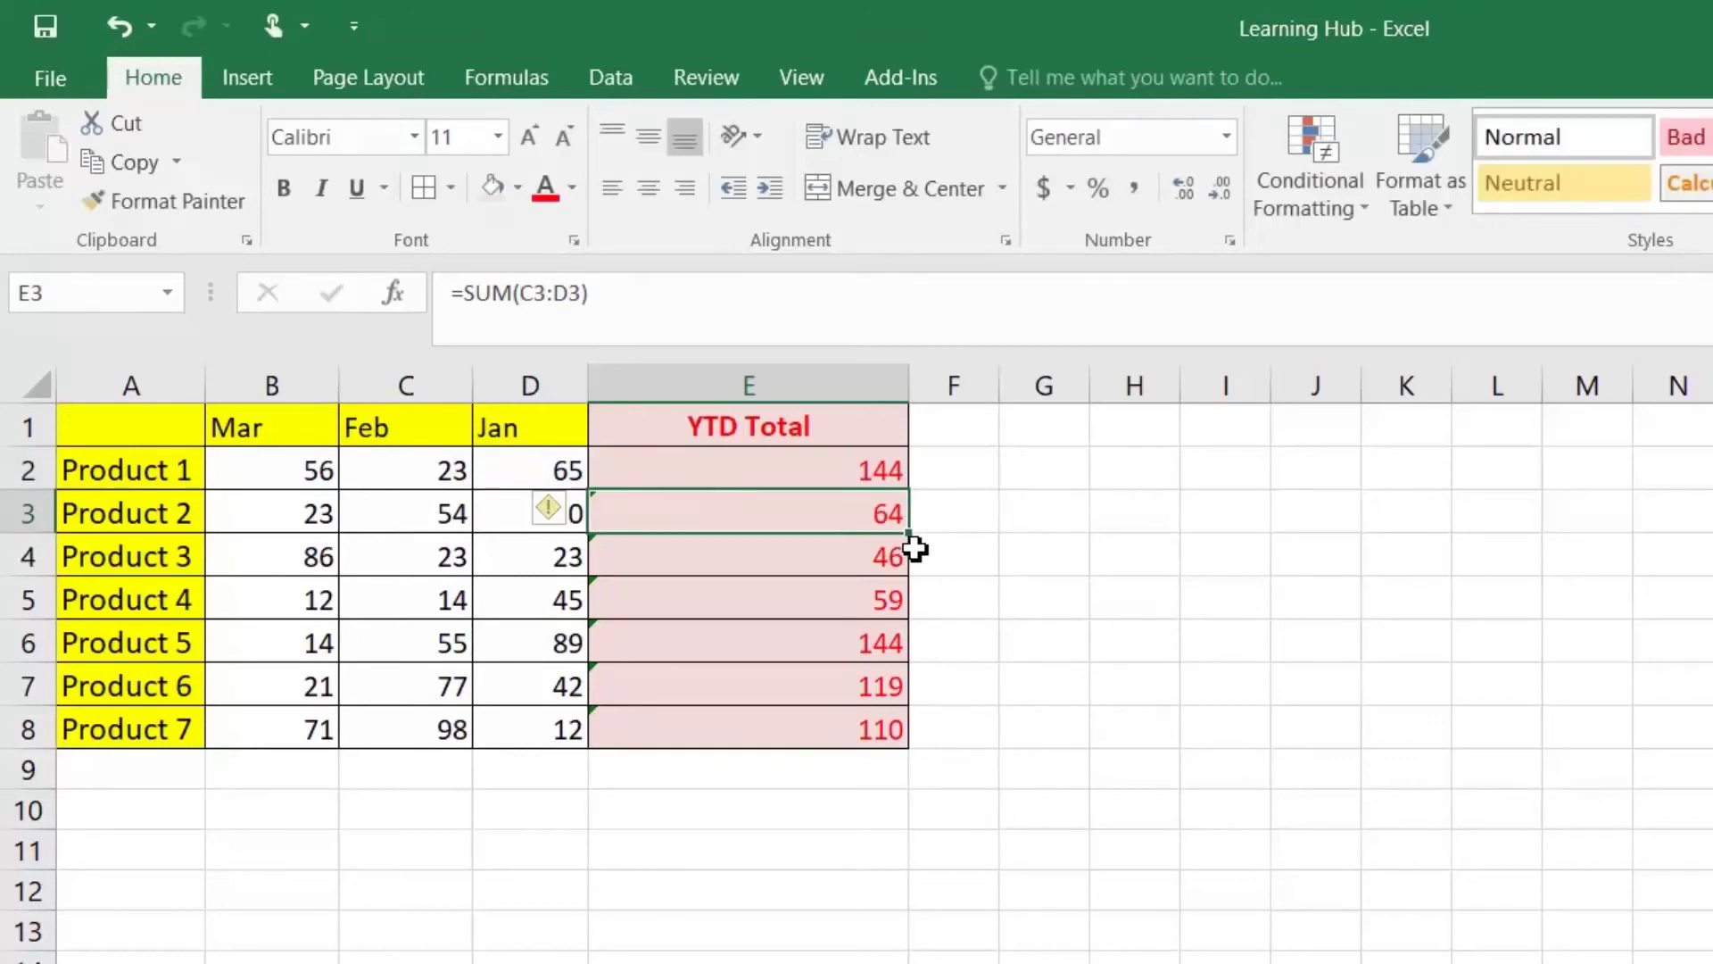
Step: Fill the INDIRECT total down to E8, inspect its INDIRECT("B2") reference, and return to Book1
click(899, 468)
double_click(908, 489)
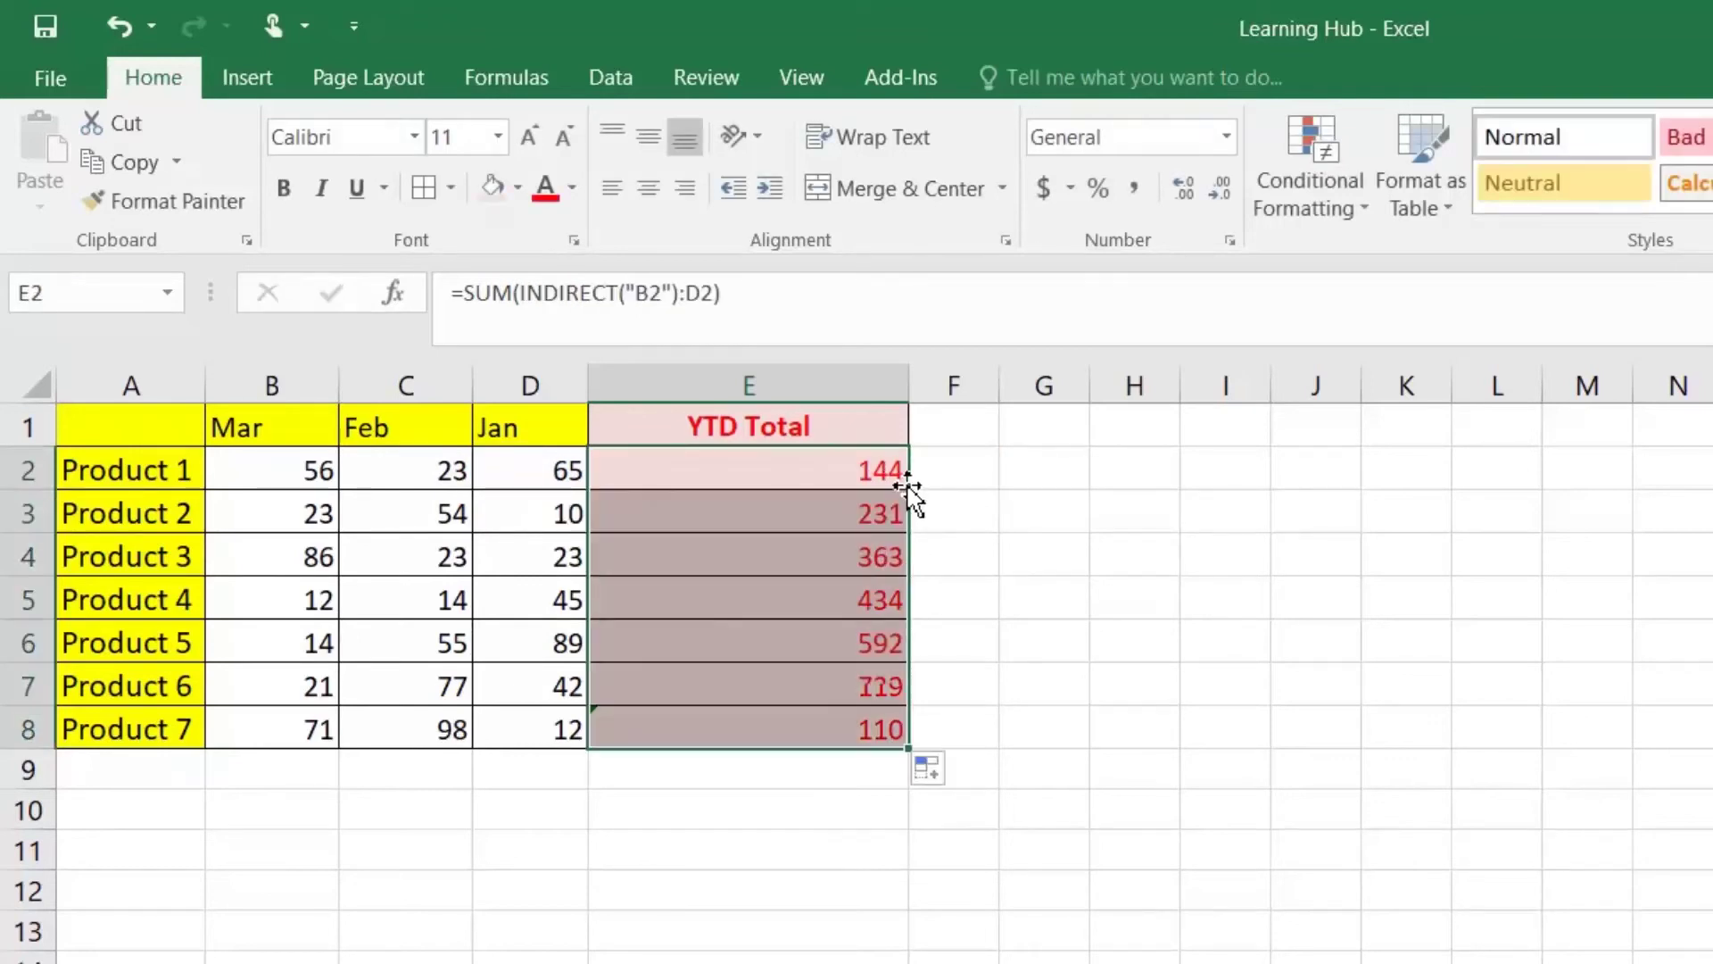
click(906, 470)
click(260, 480)
drag(260, 479, 526, 471)
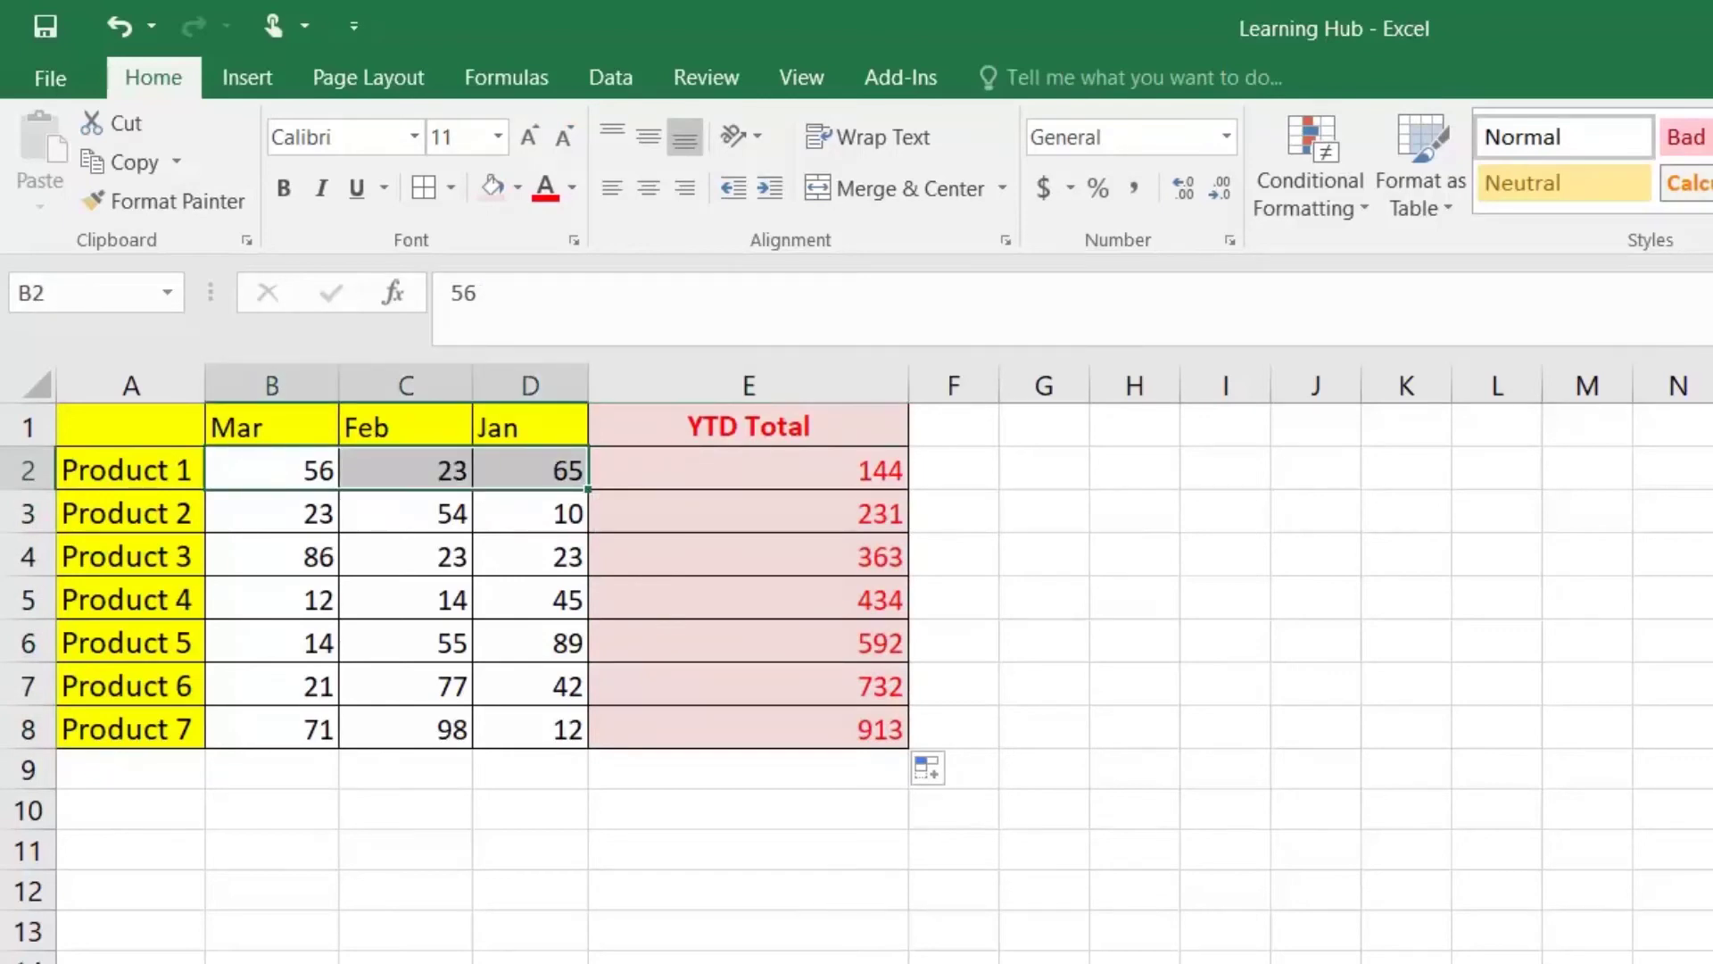
click(760, 468)
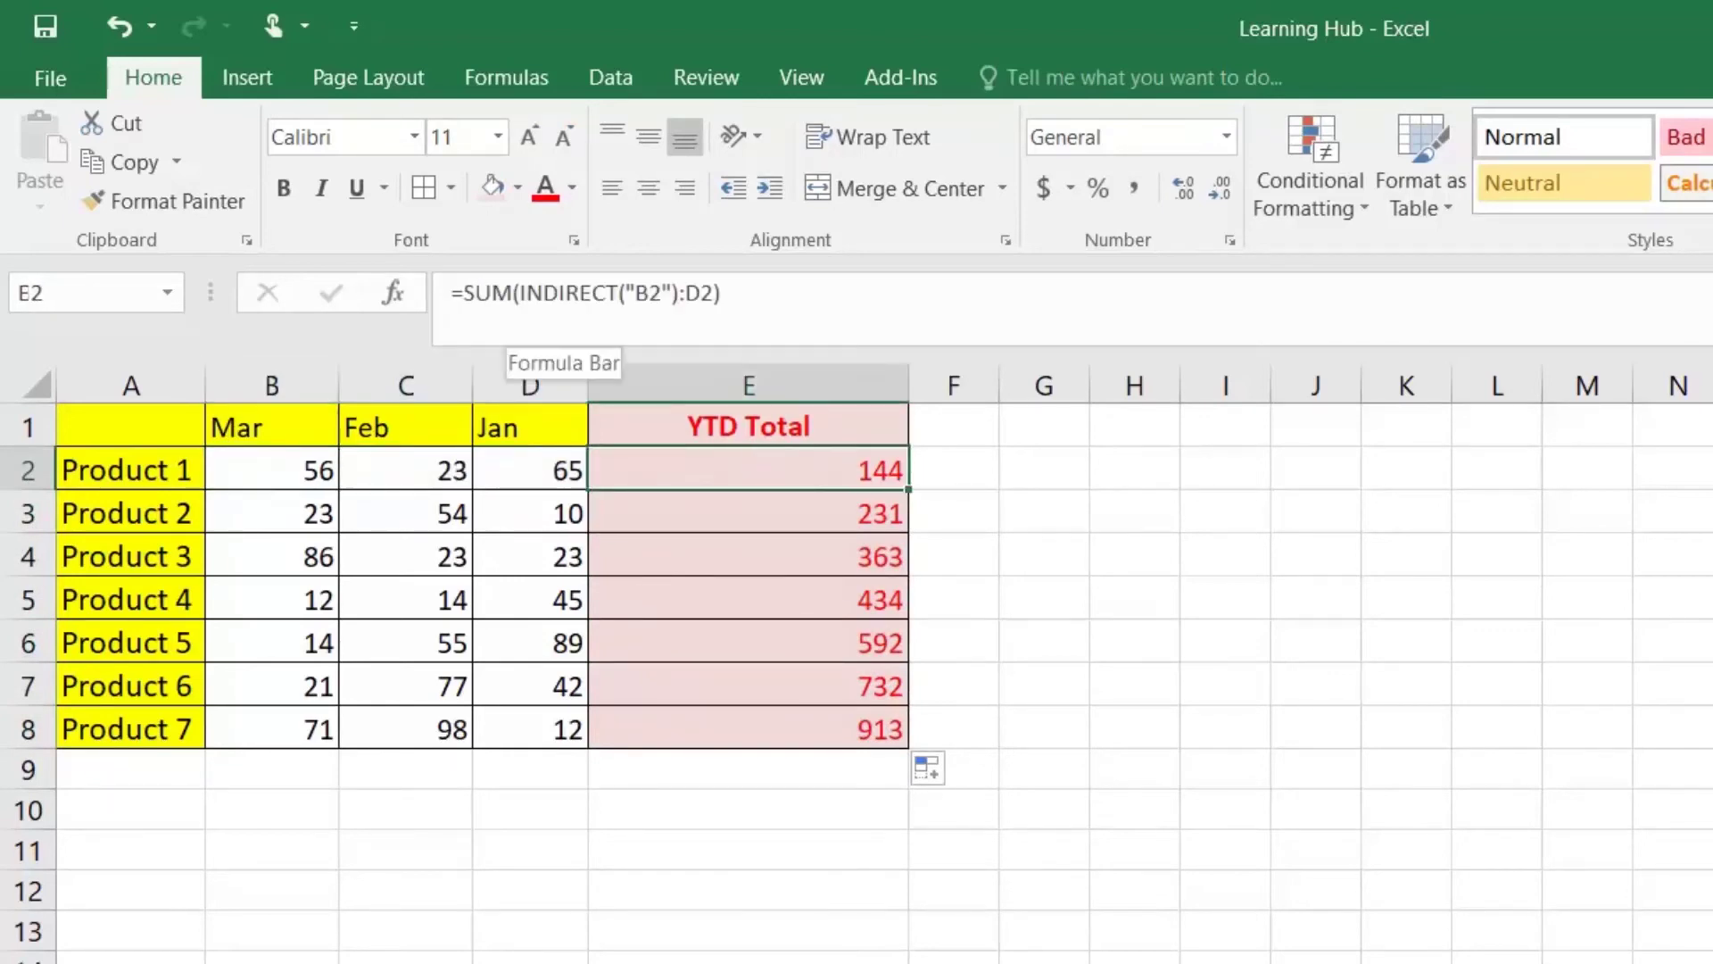
drag(527, 293, 678, 293)
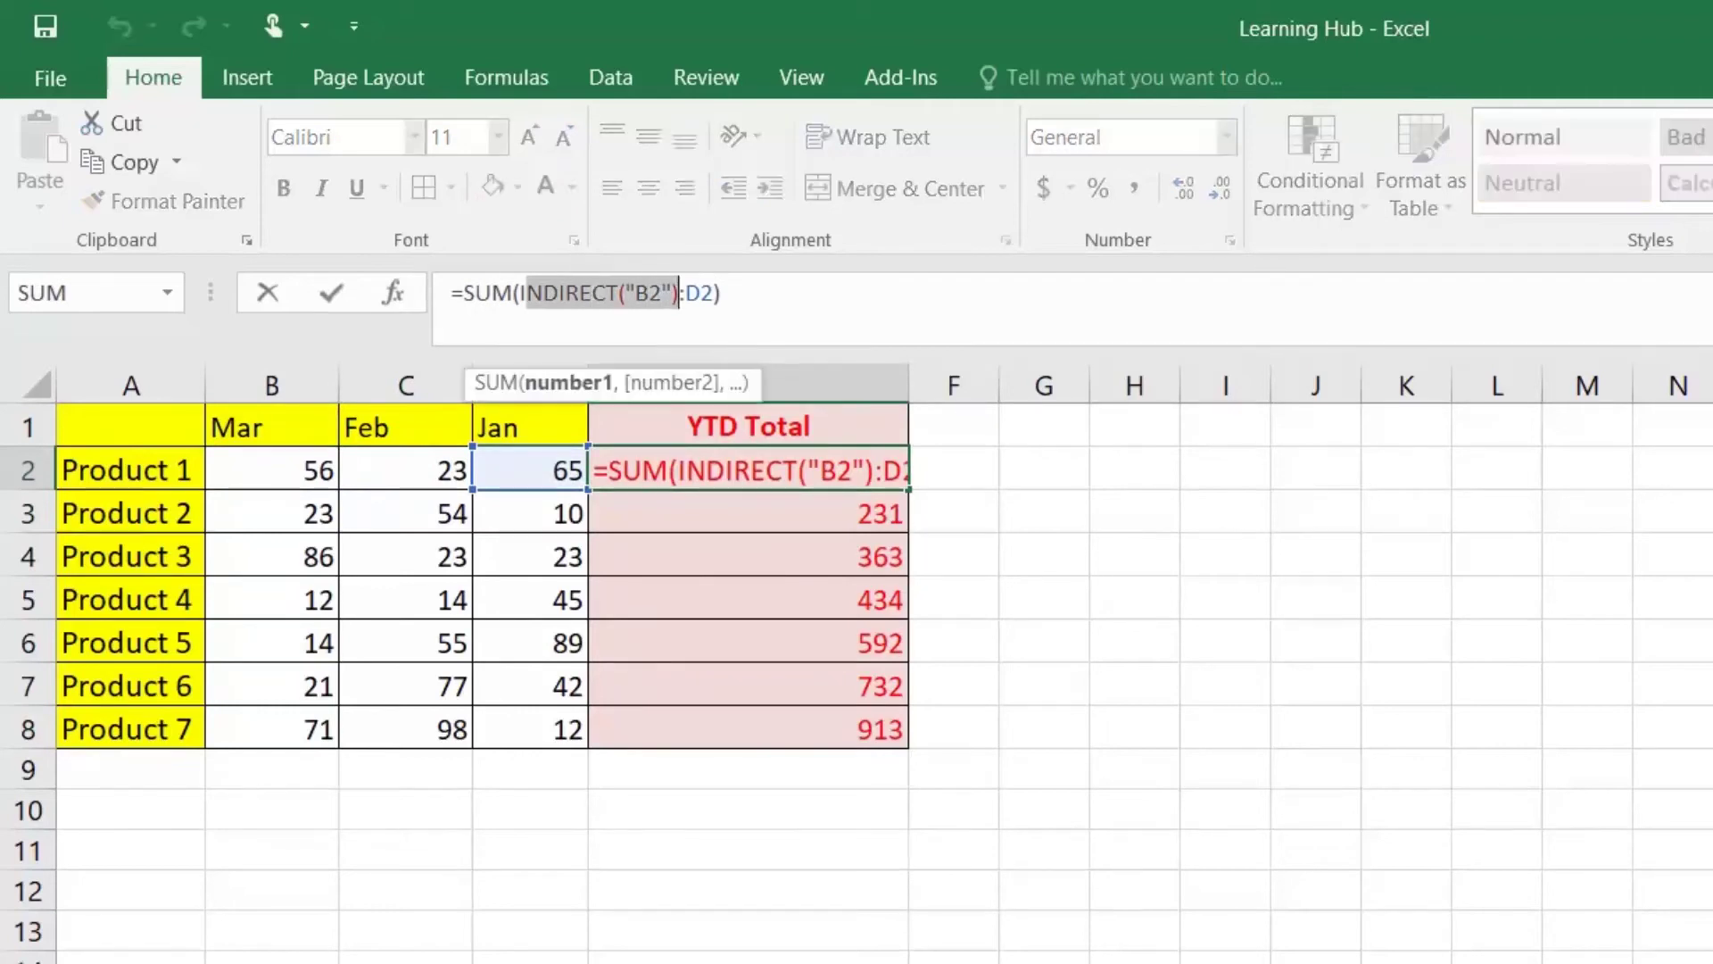
key(Escape)
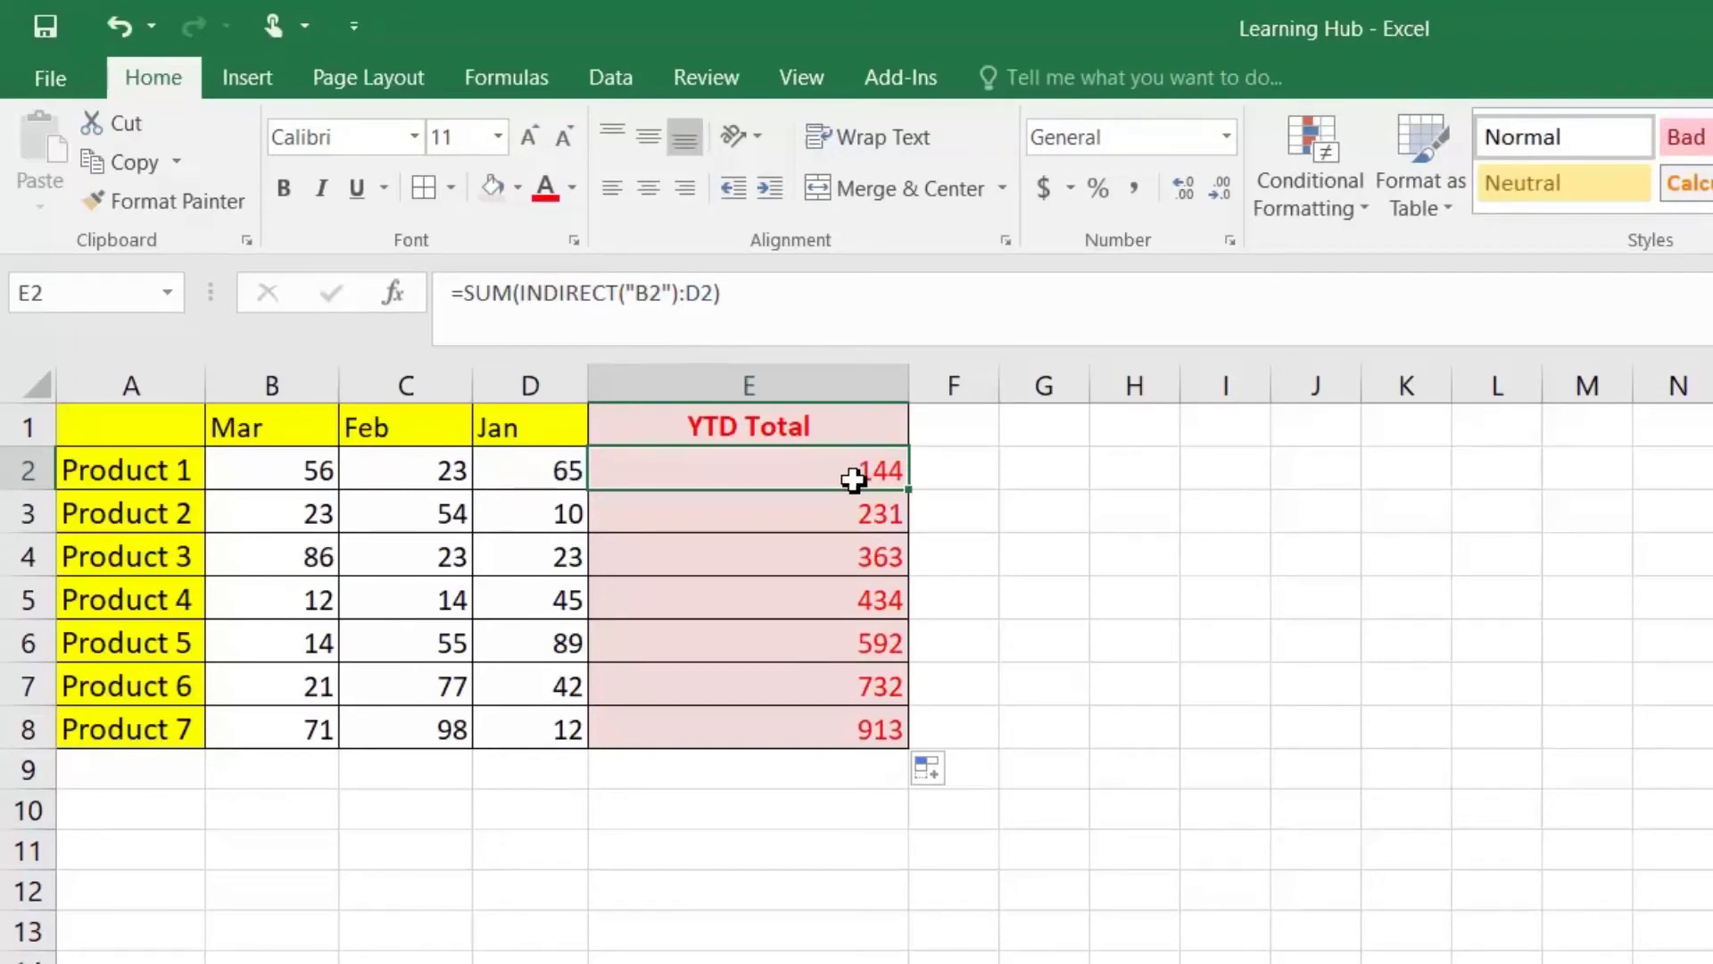
key(alt+Tab)
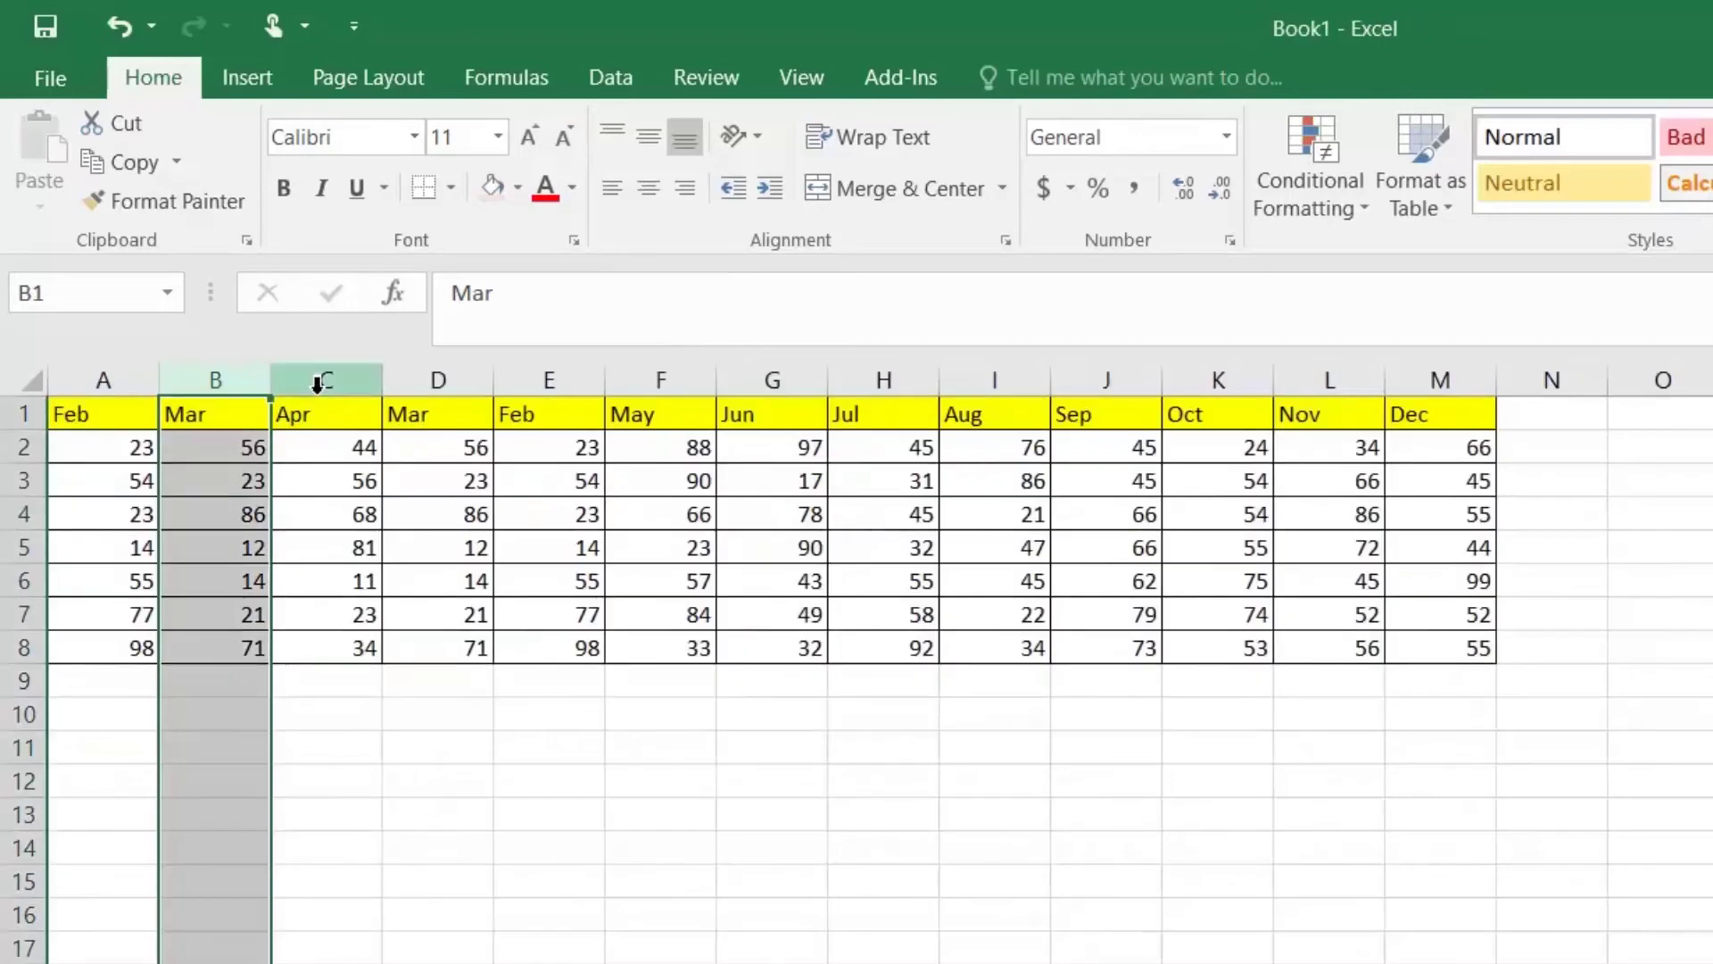
Step: Copy the Apr column from Book1 and insert it before the Mar column
right_click(317, 382)
click(386, 447)
key(alt+Tab)
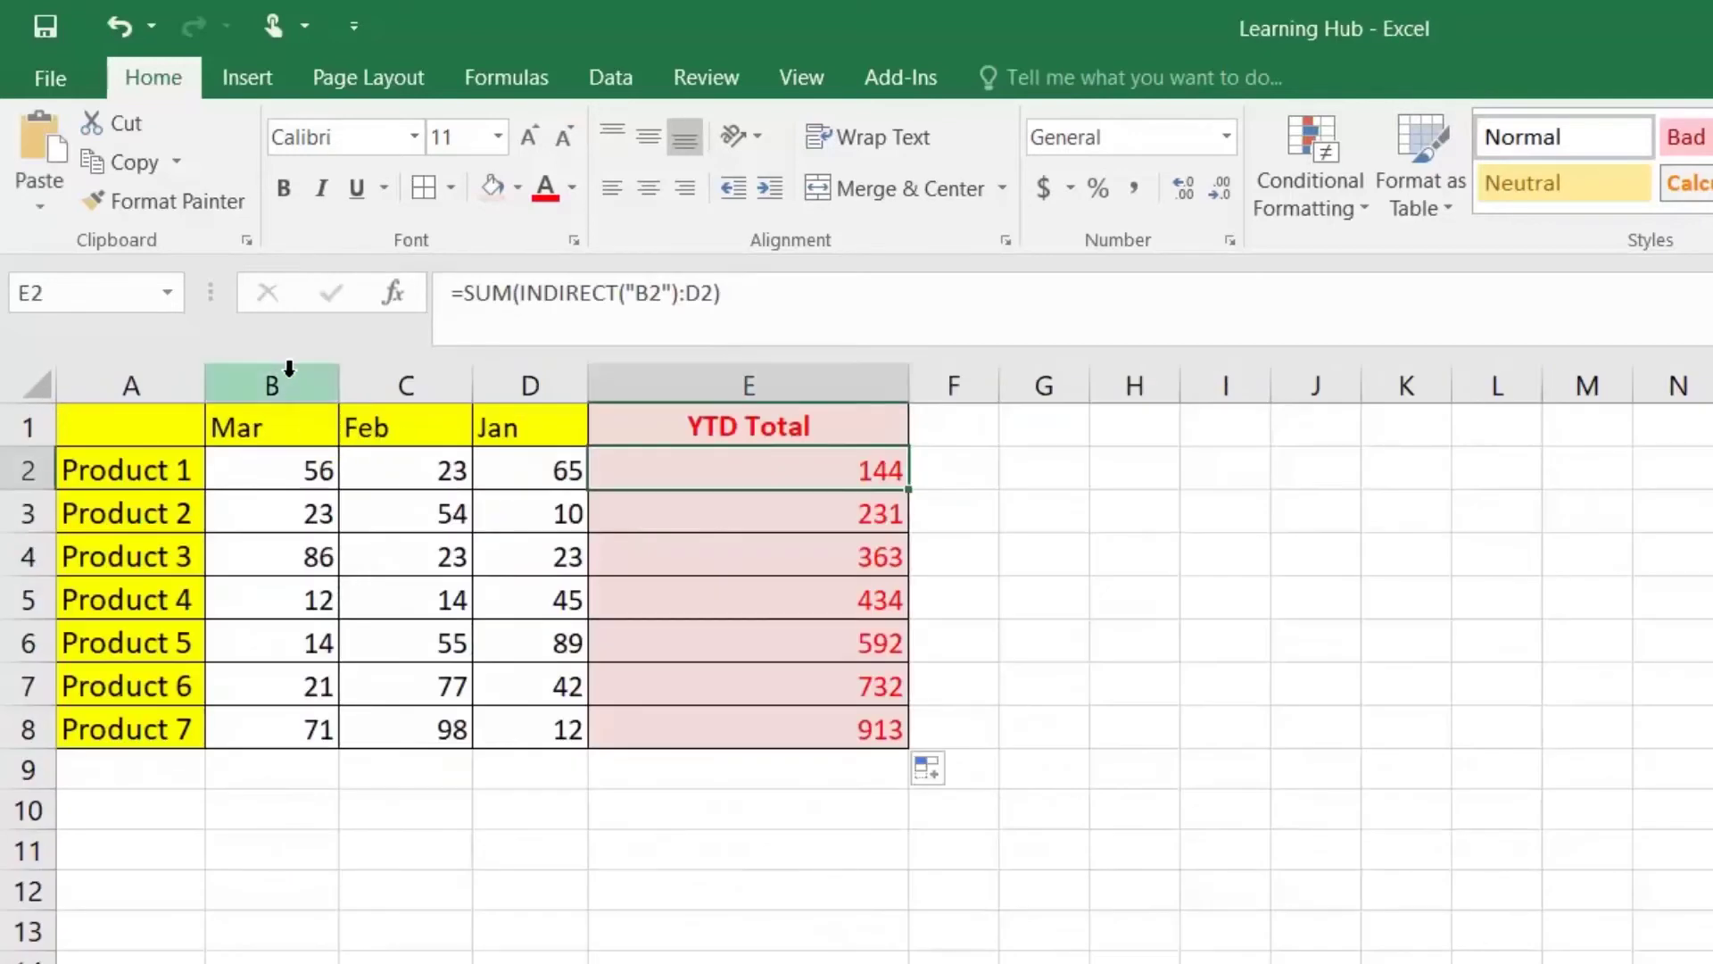
right_click(278, 373)
click(355, 604)
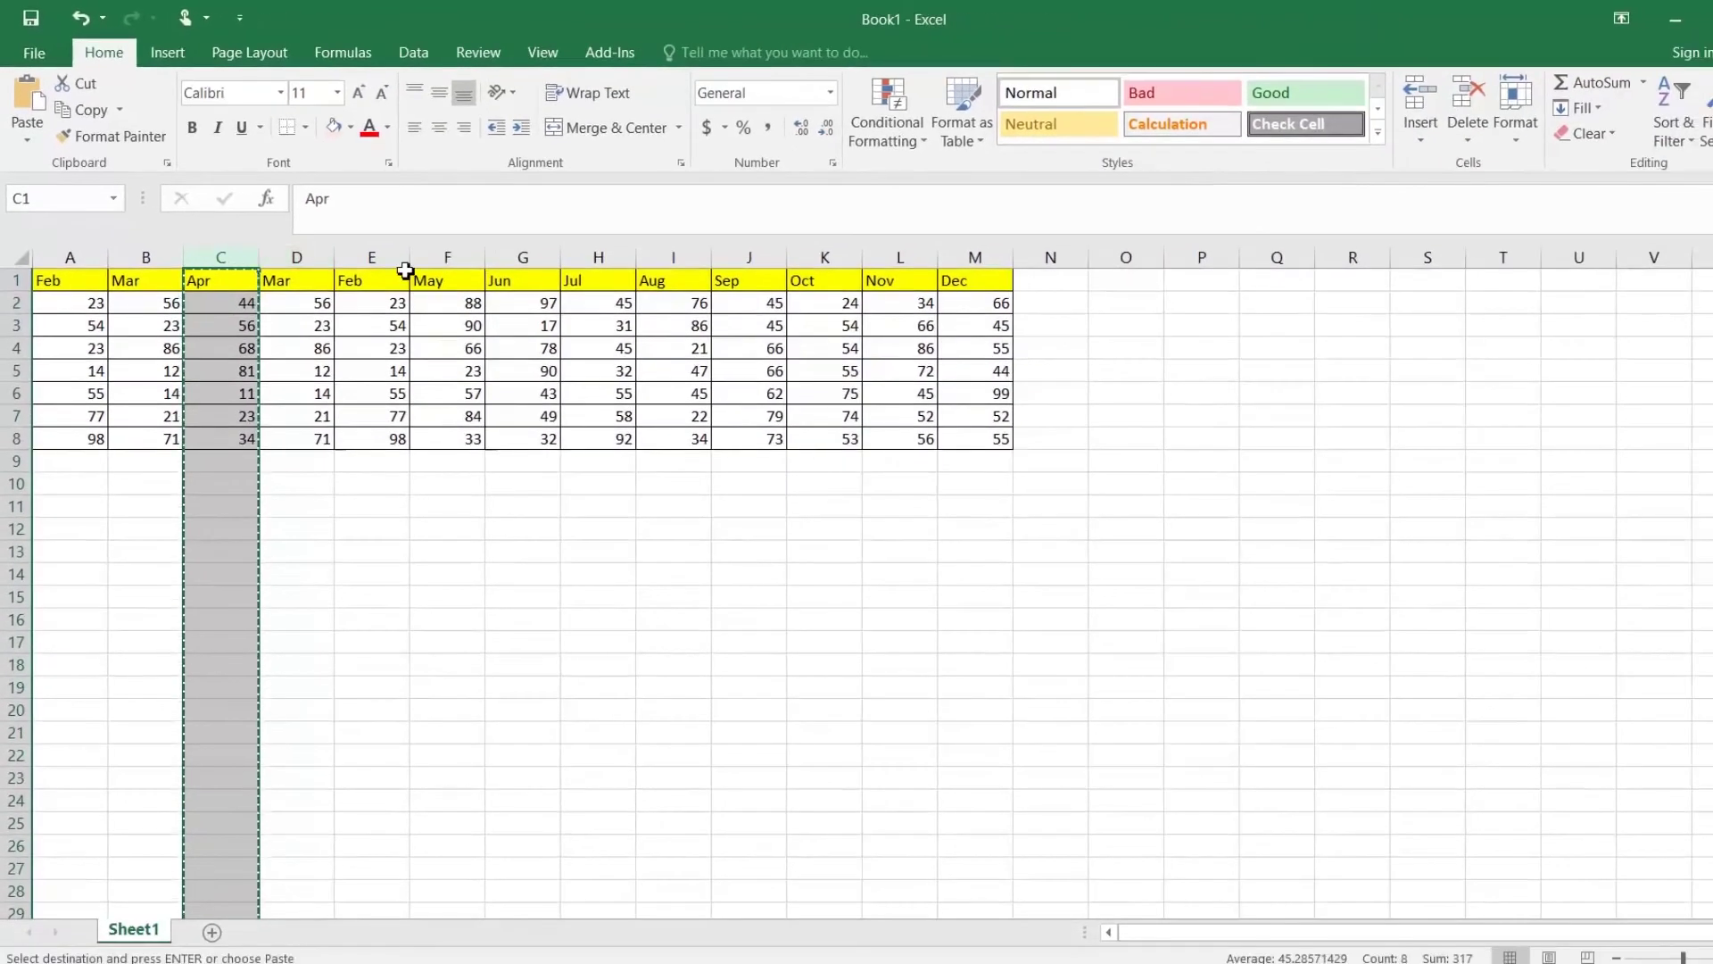
Step: Copy the May column and insert it before Apr, then check the G2 totals formula
right_click(455, 249)
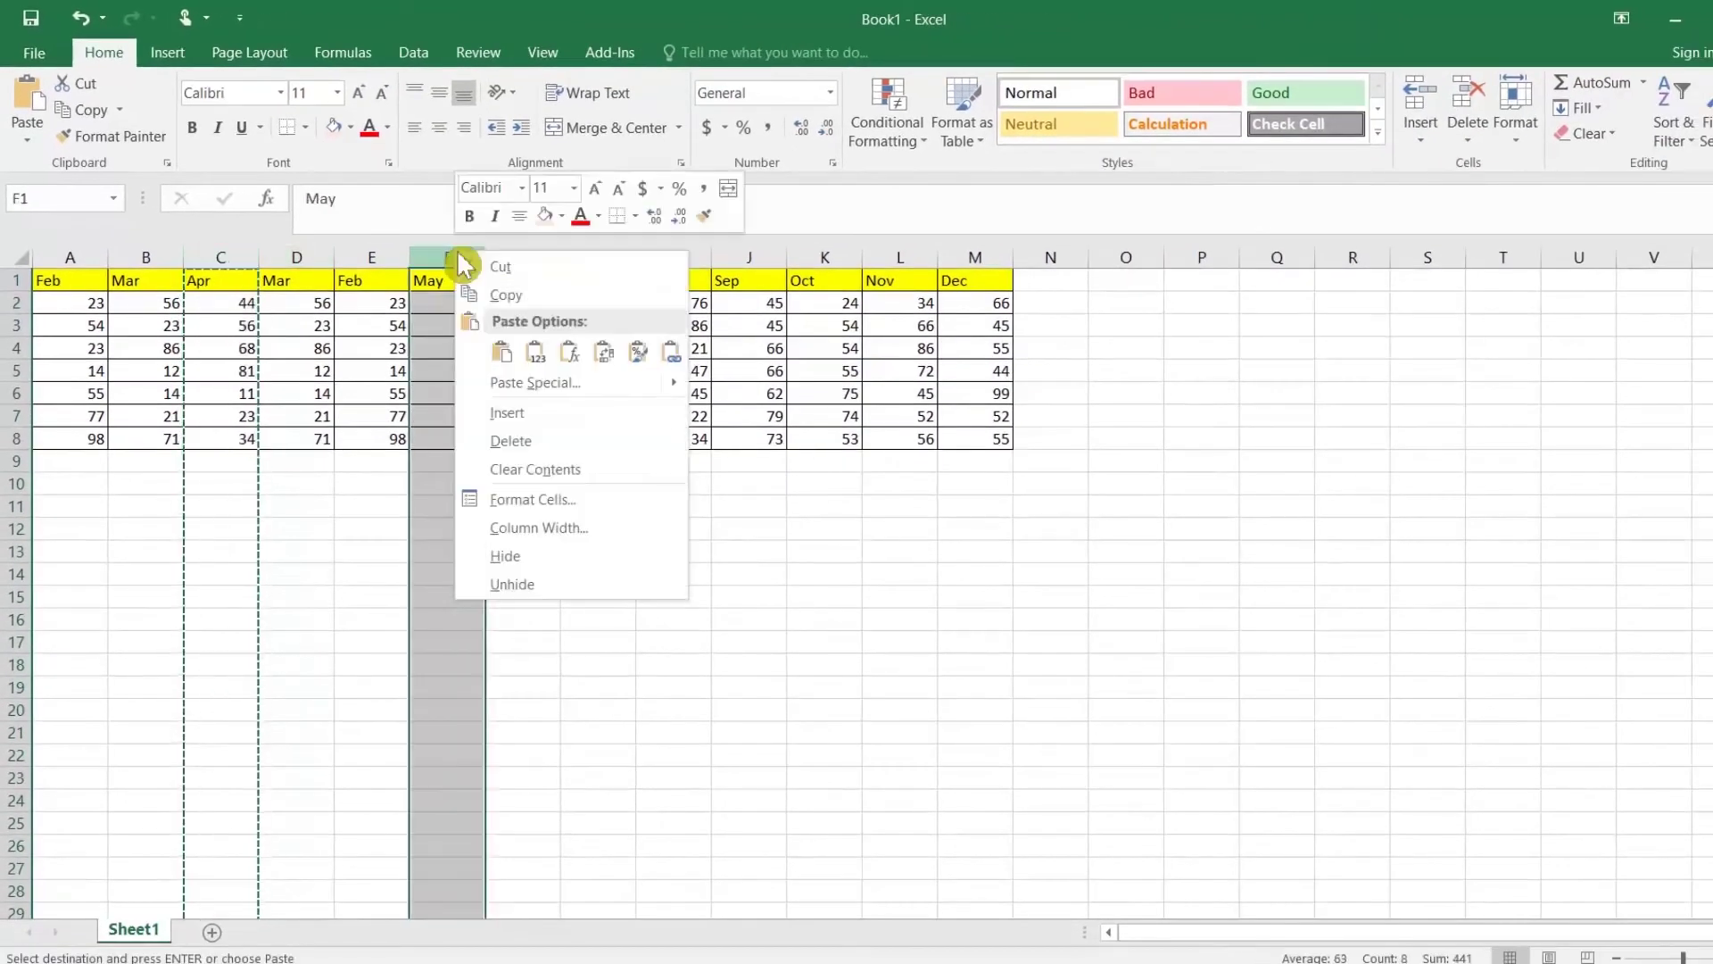
click(508, 321)
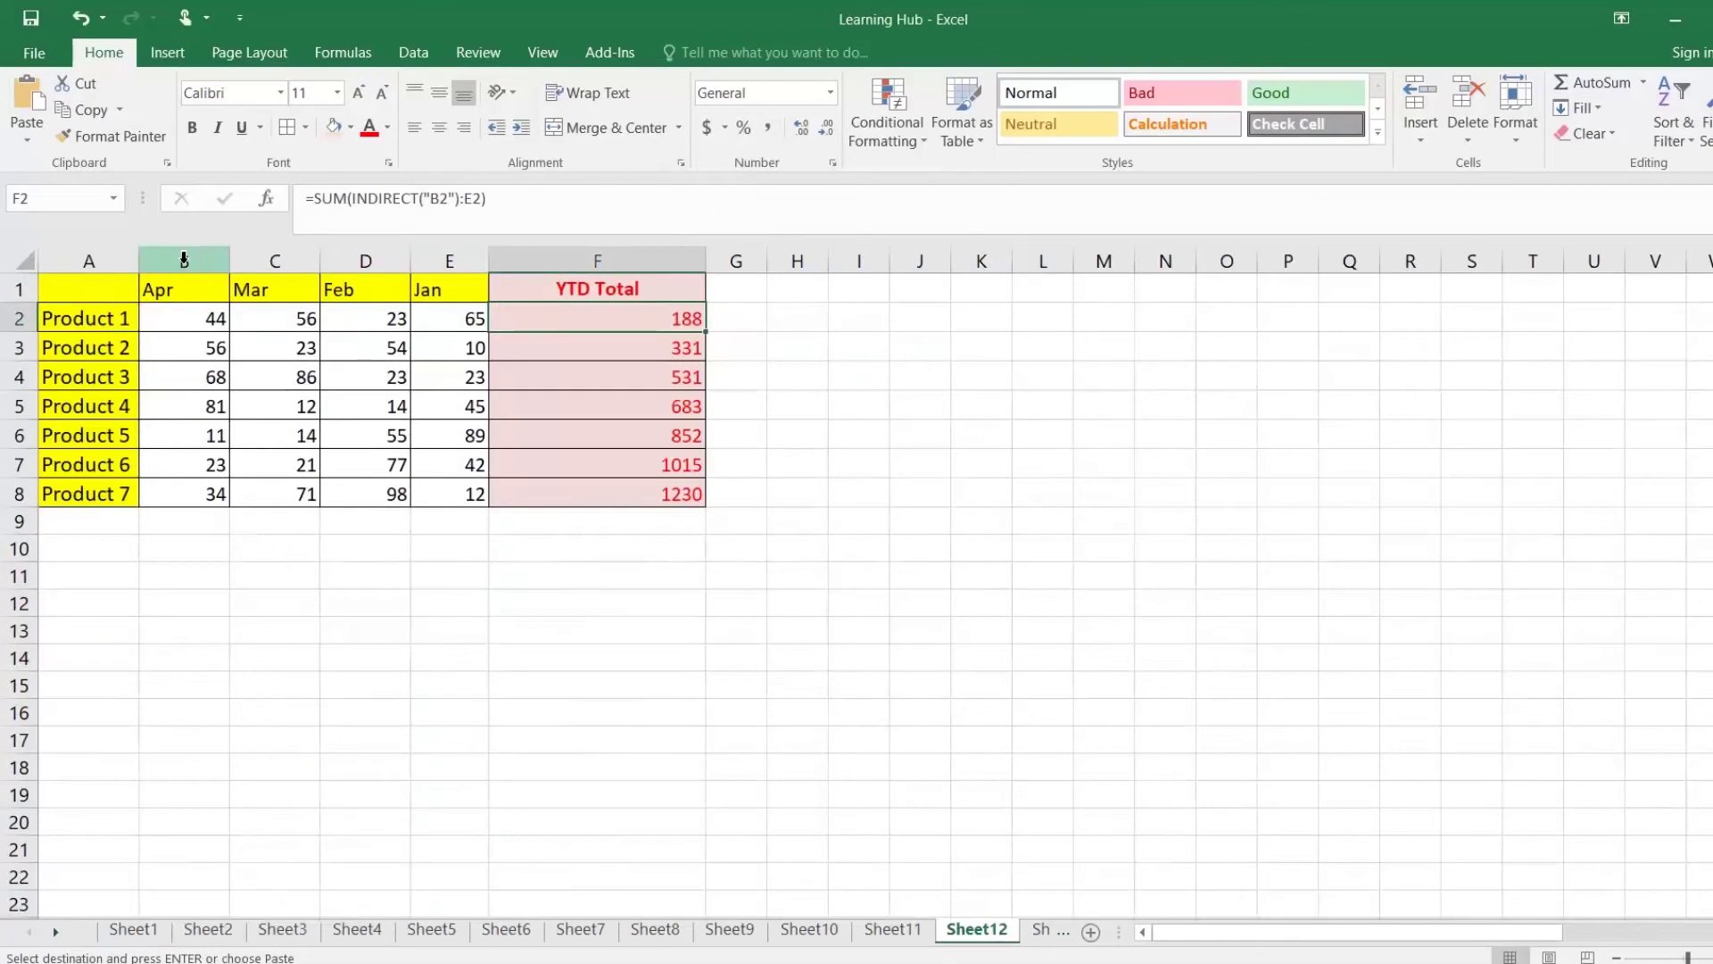
right_click(184, 259)
click(299, 425)
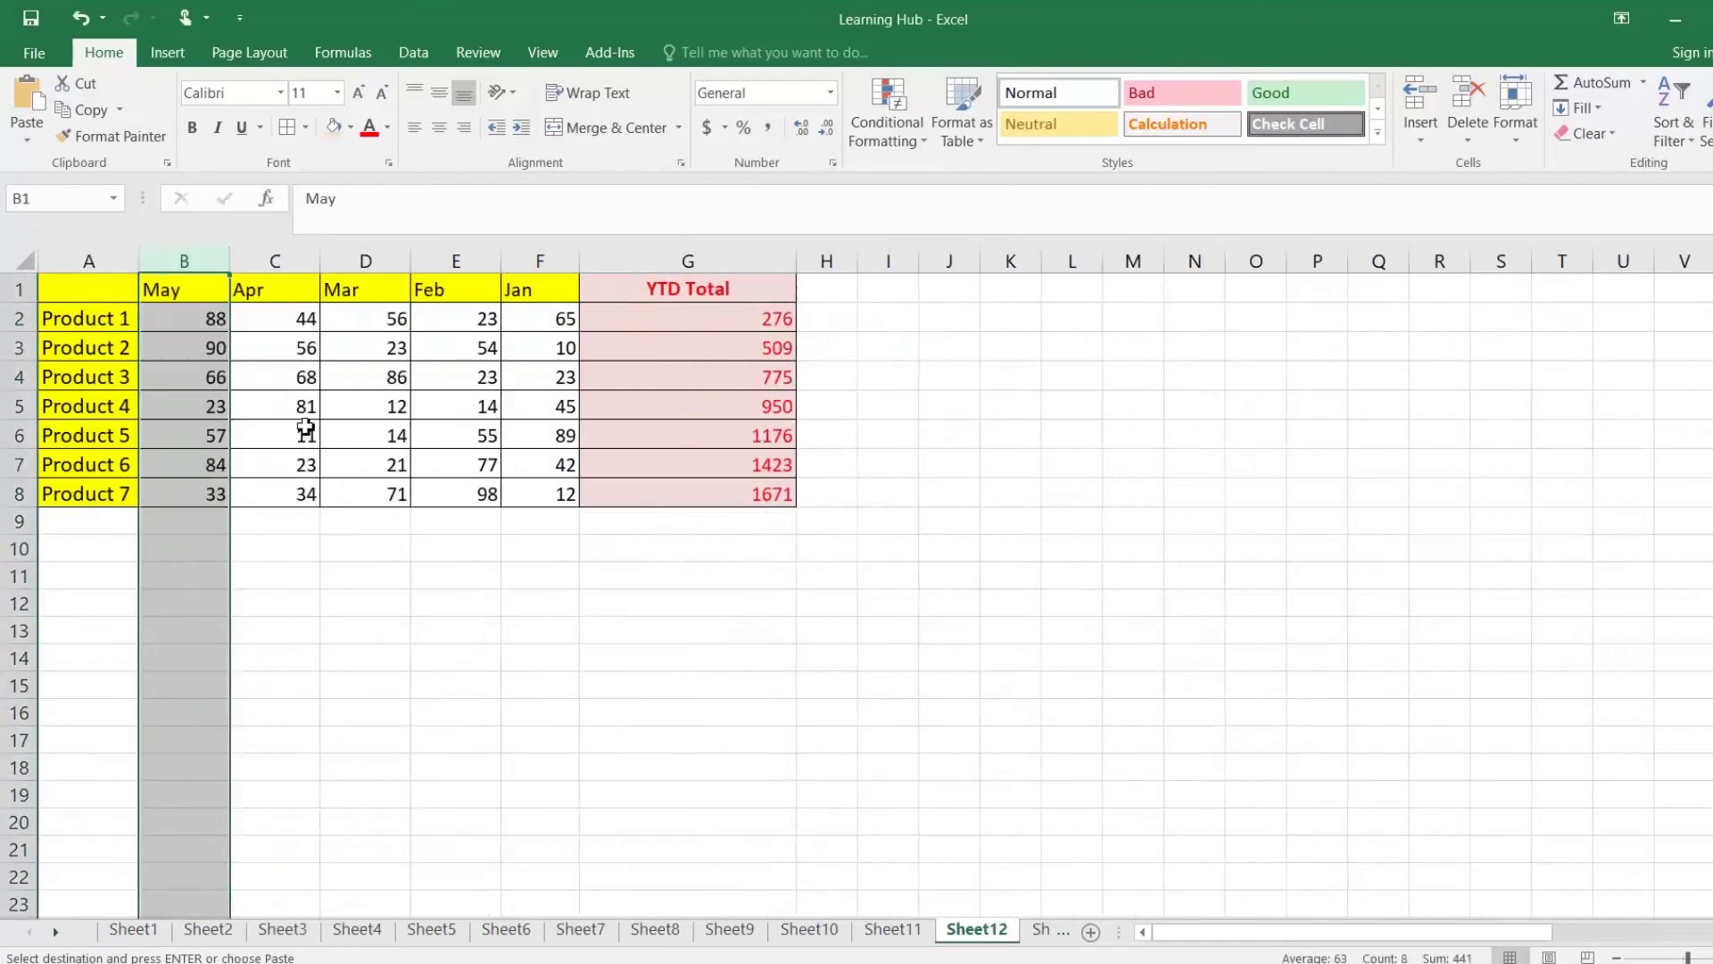
click(776, 320)
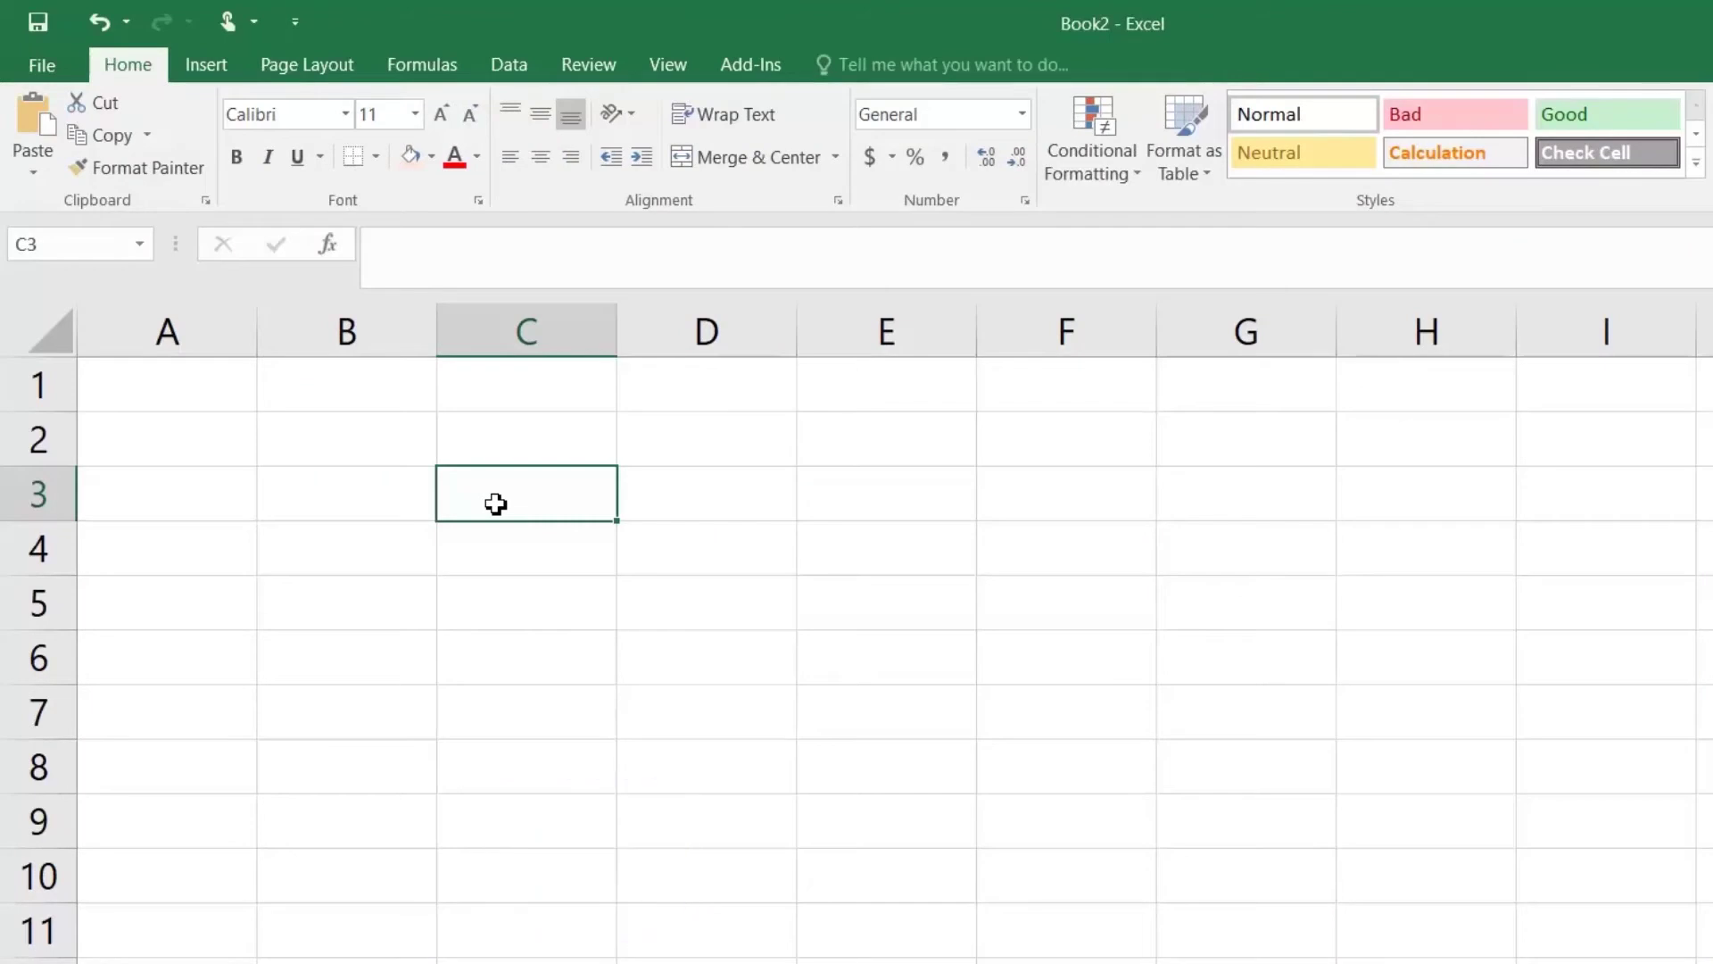
Step: Enter =TODAY() in C3 and =NOW() in C5
text(=)
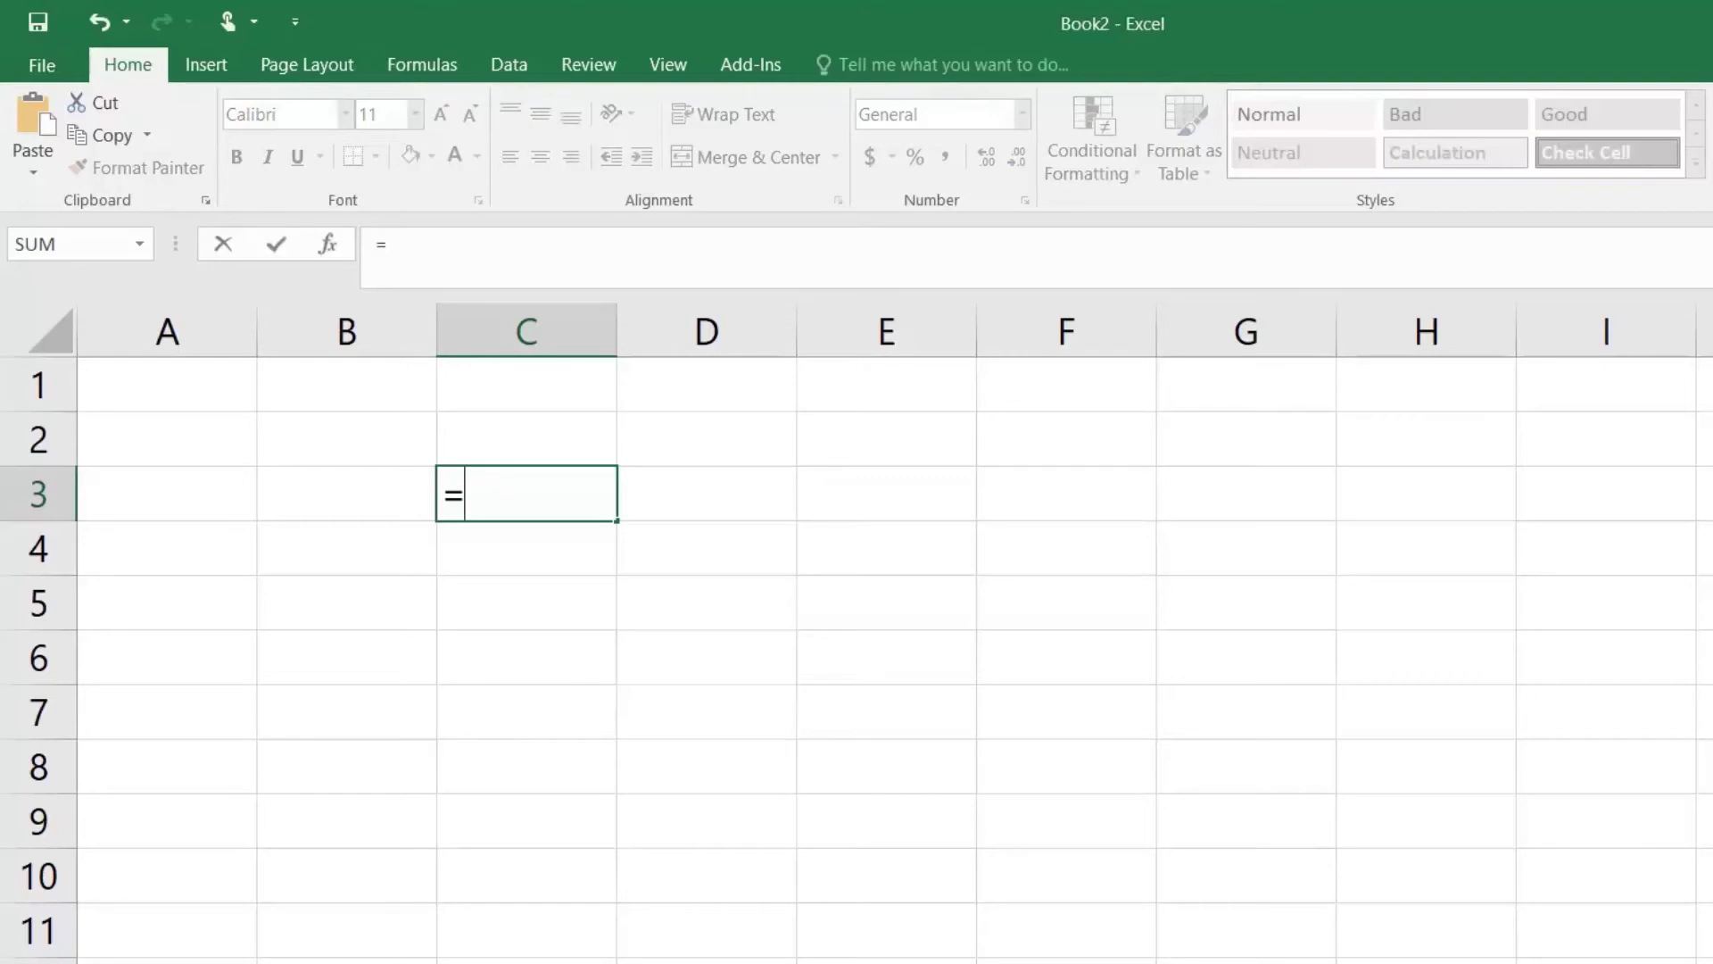
text(TODAY())
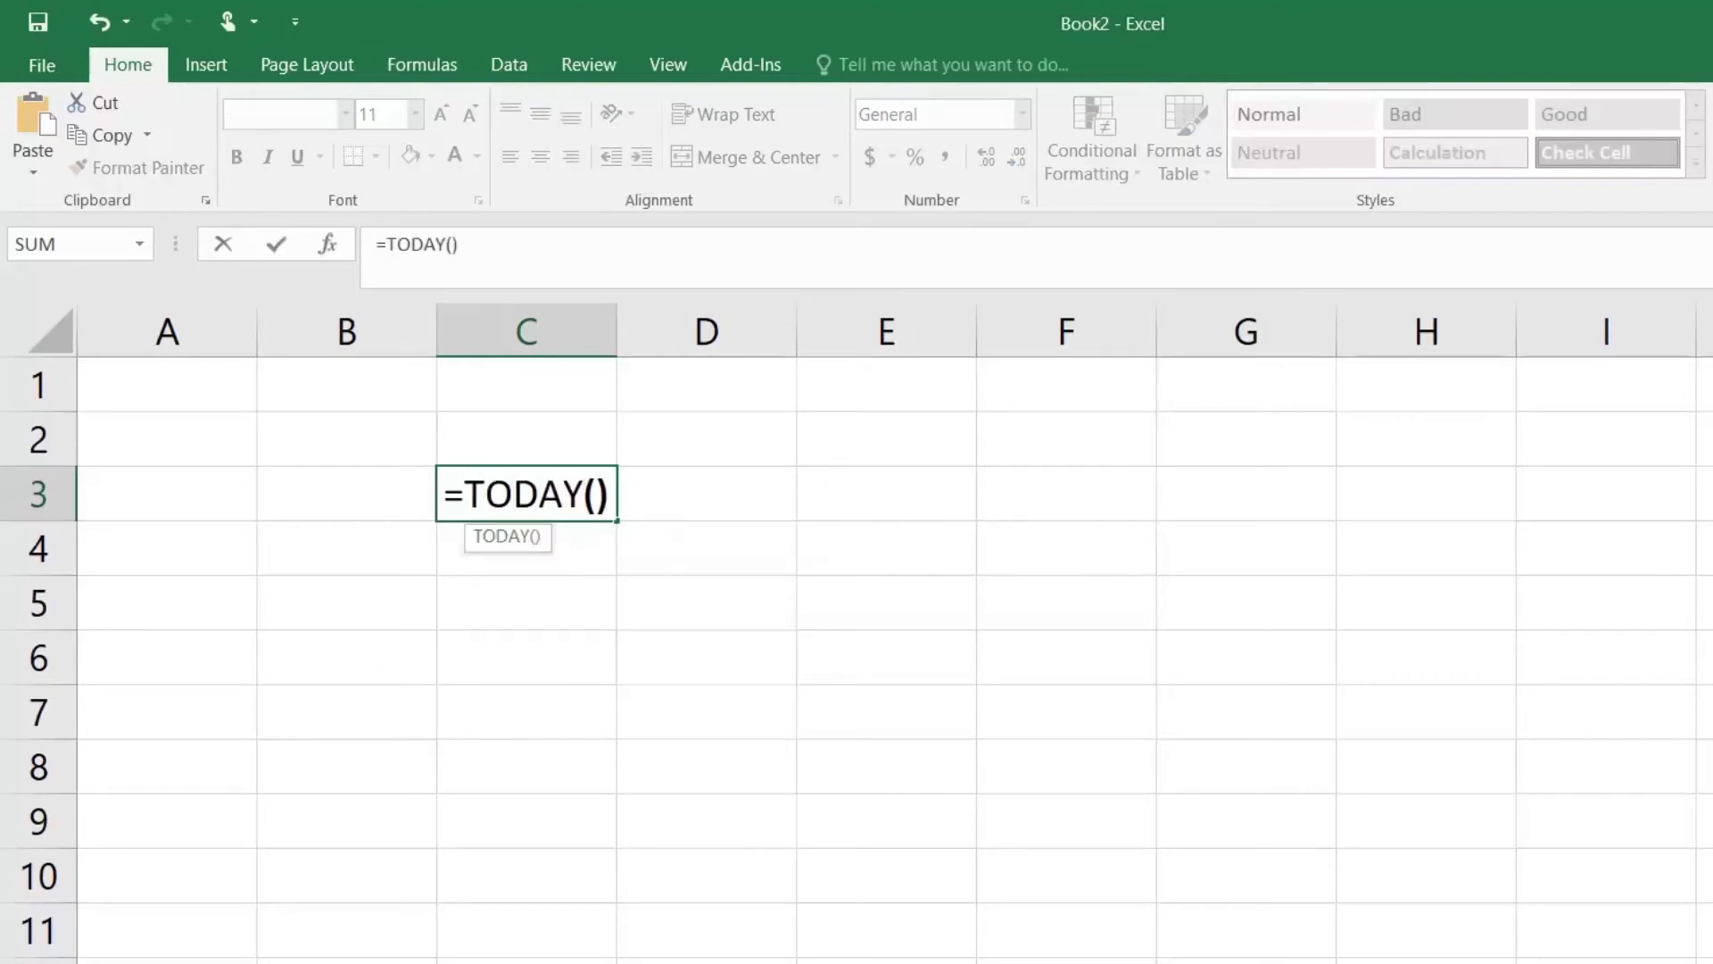
key(Return)
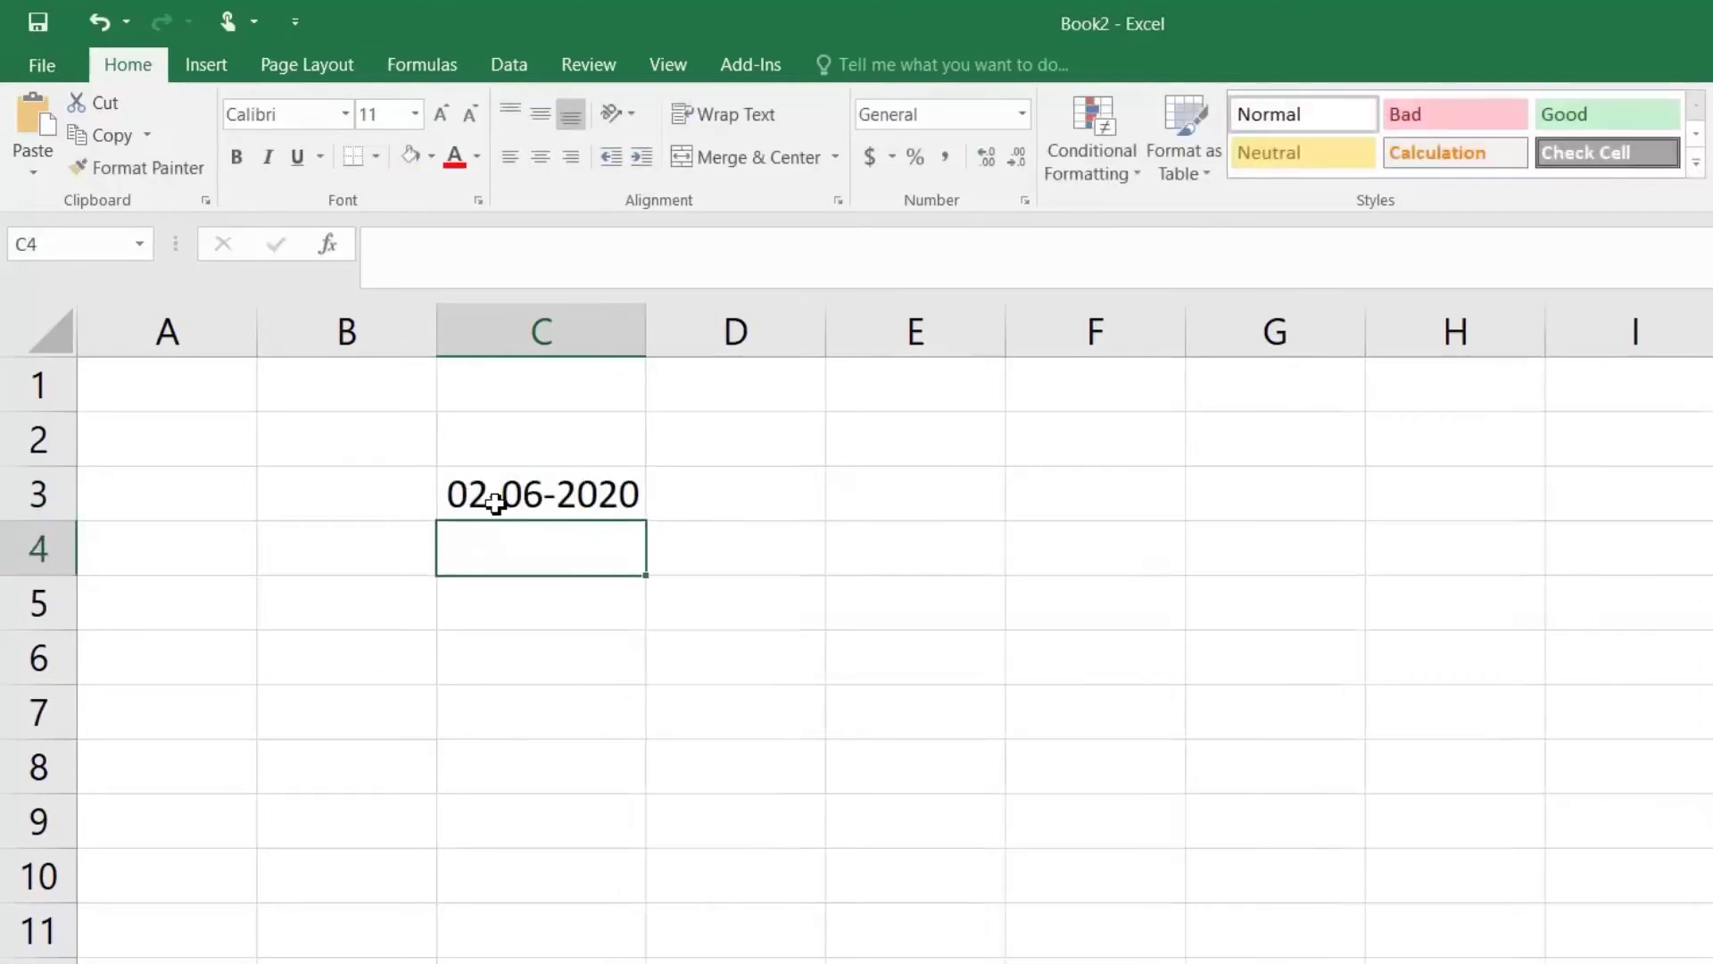
click(579, 589)
text(=)
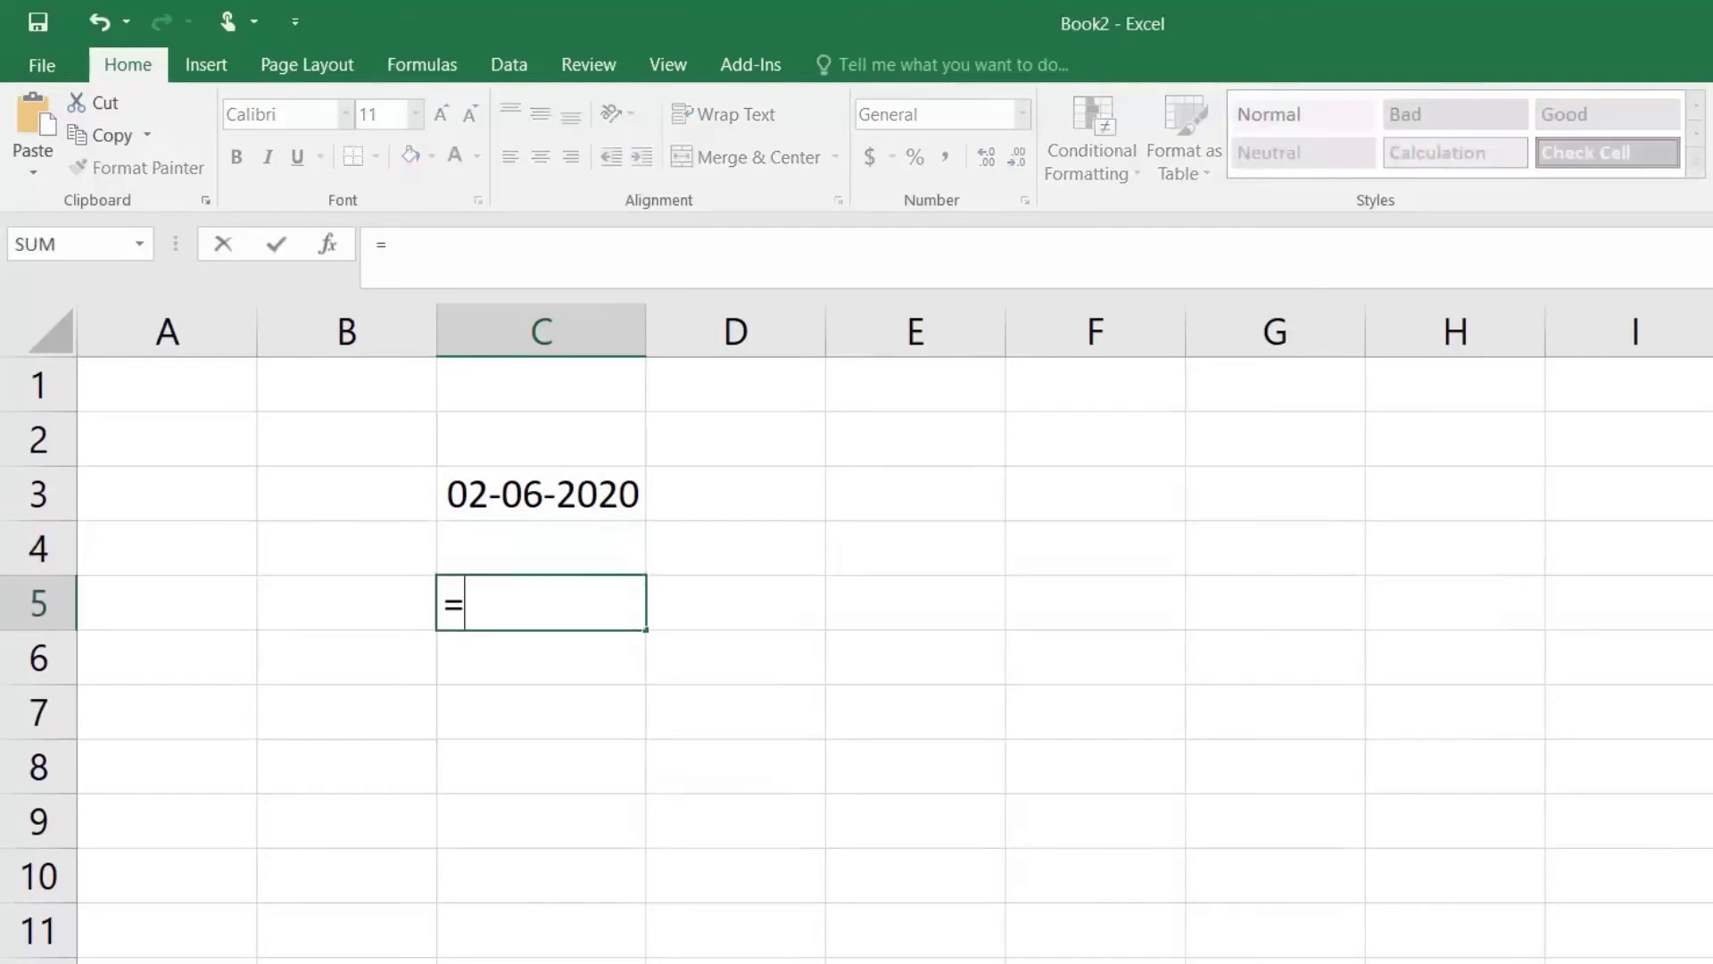
text(NOW)
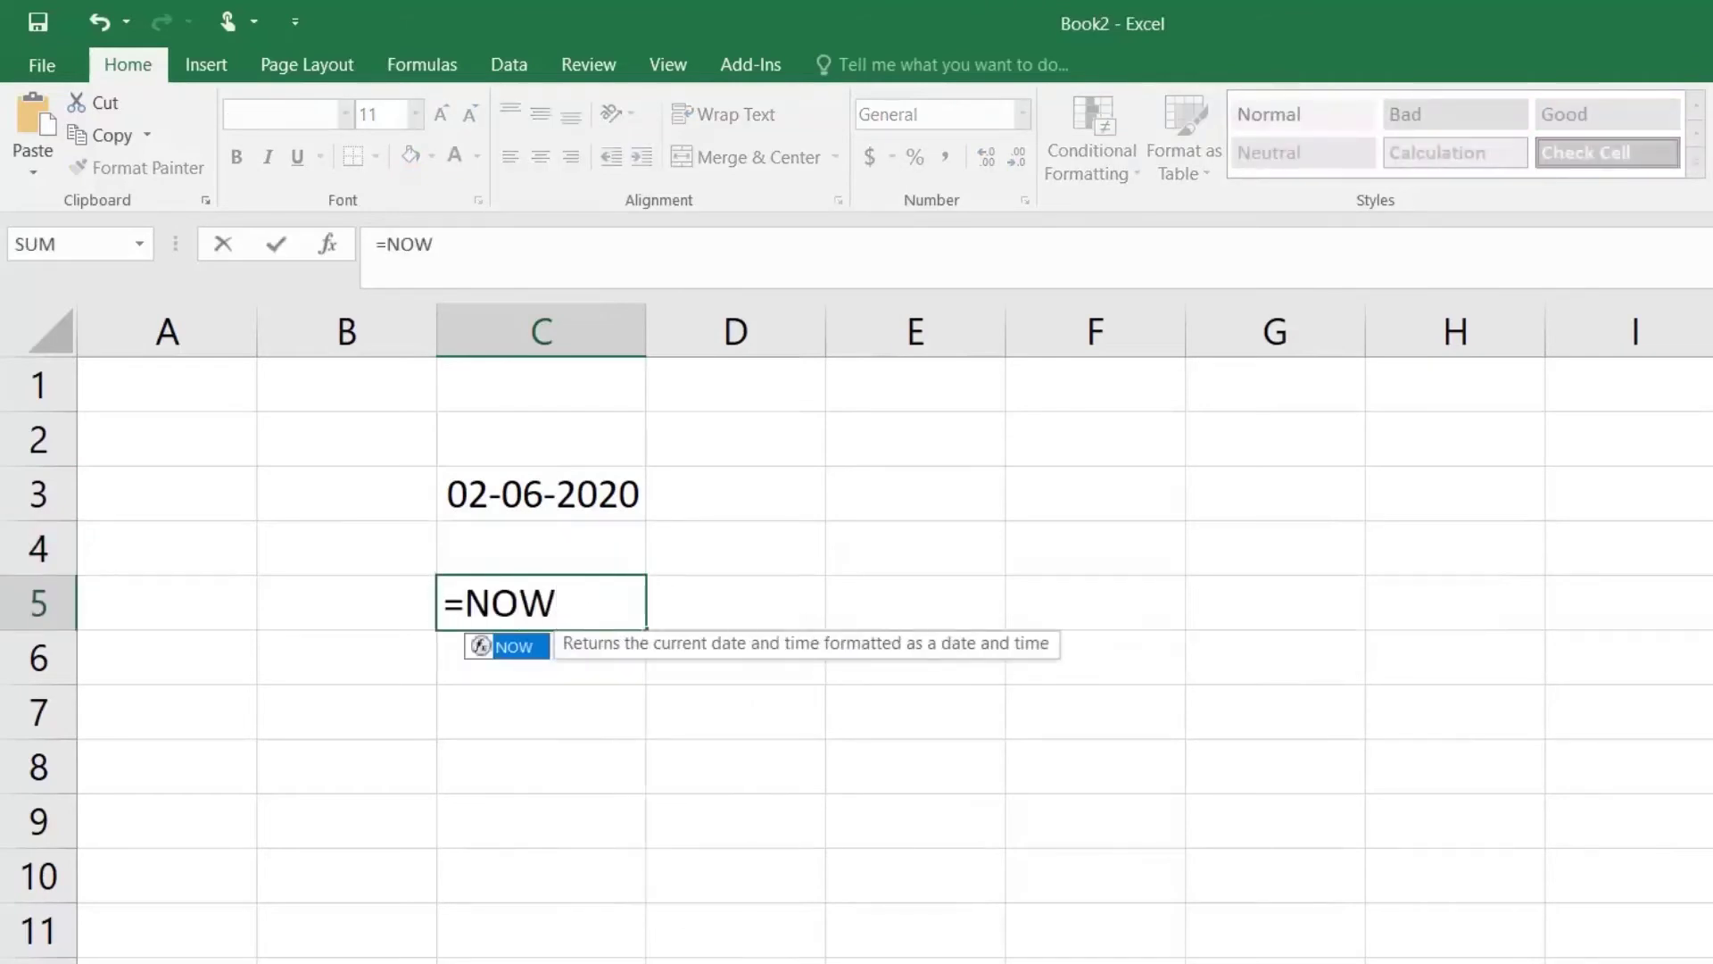
text(())
key(Return)
Step: Compare C3's Date format with C5's date-and-time Custom format
click(579, 591)
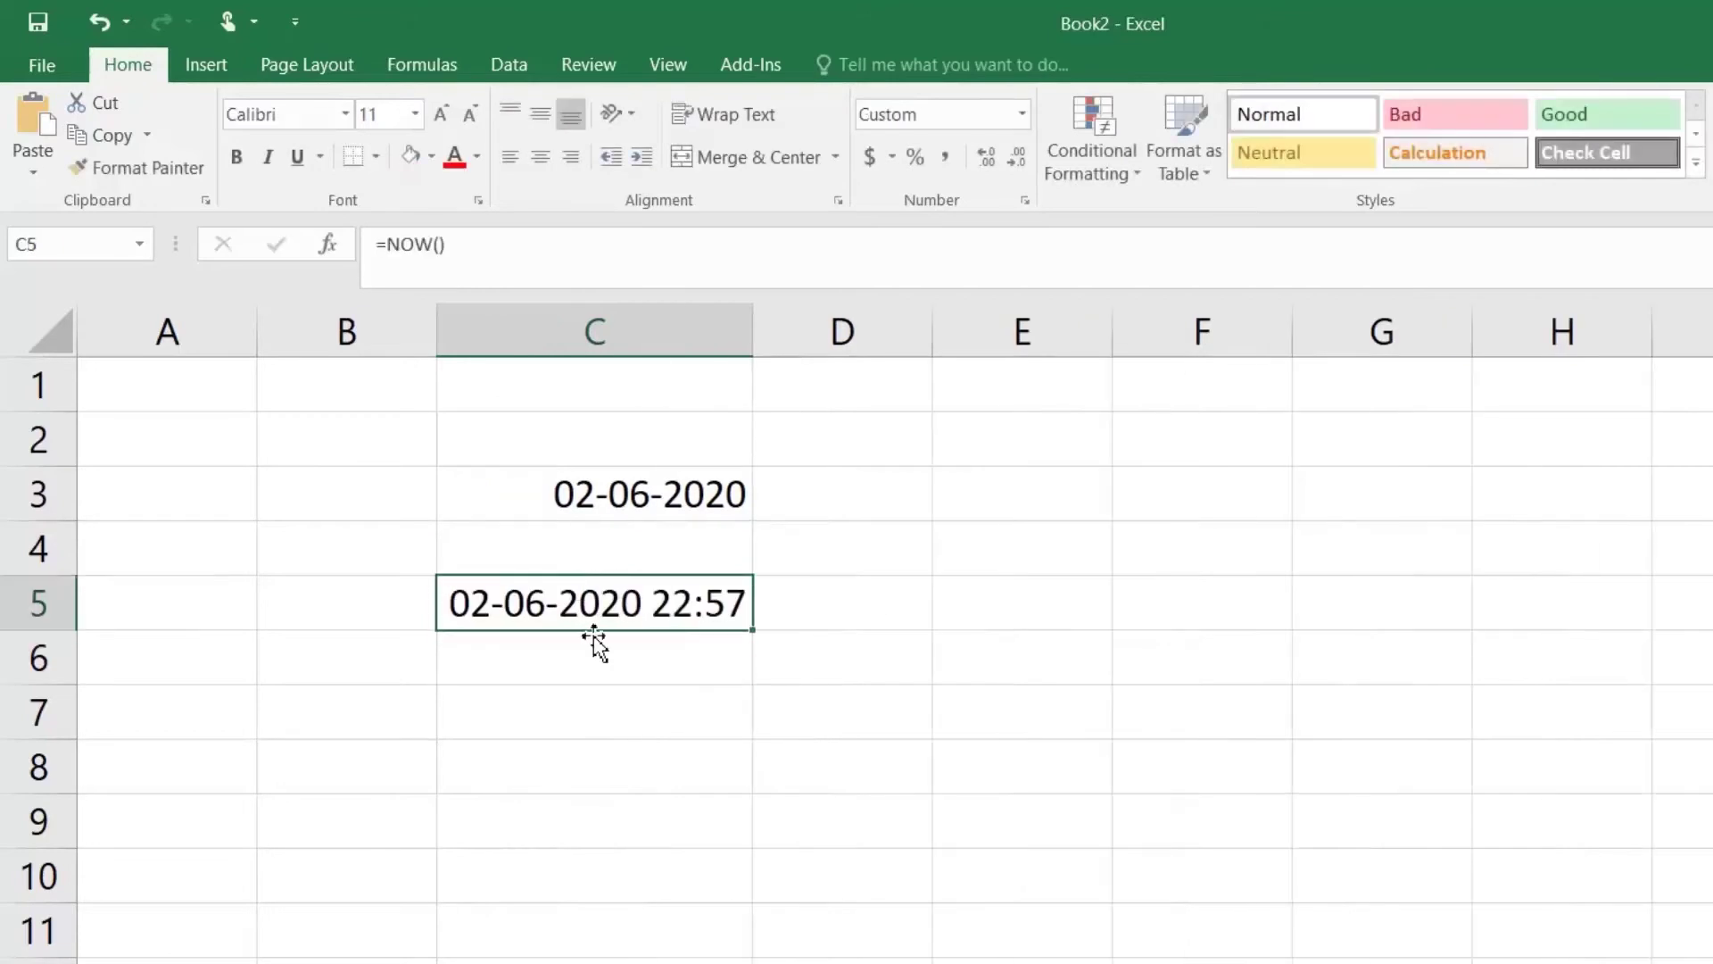
click(602, 498)
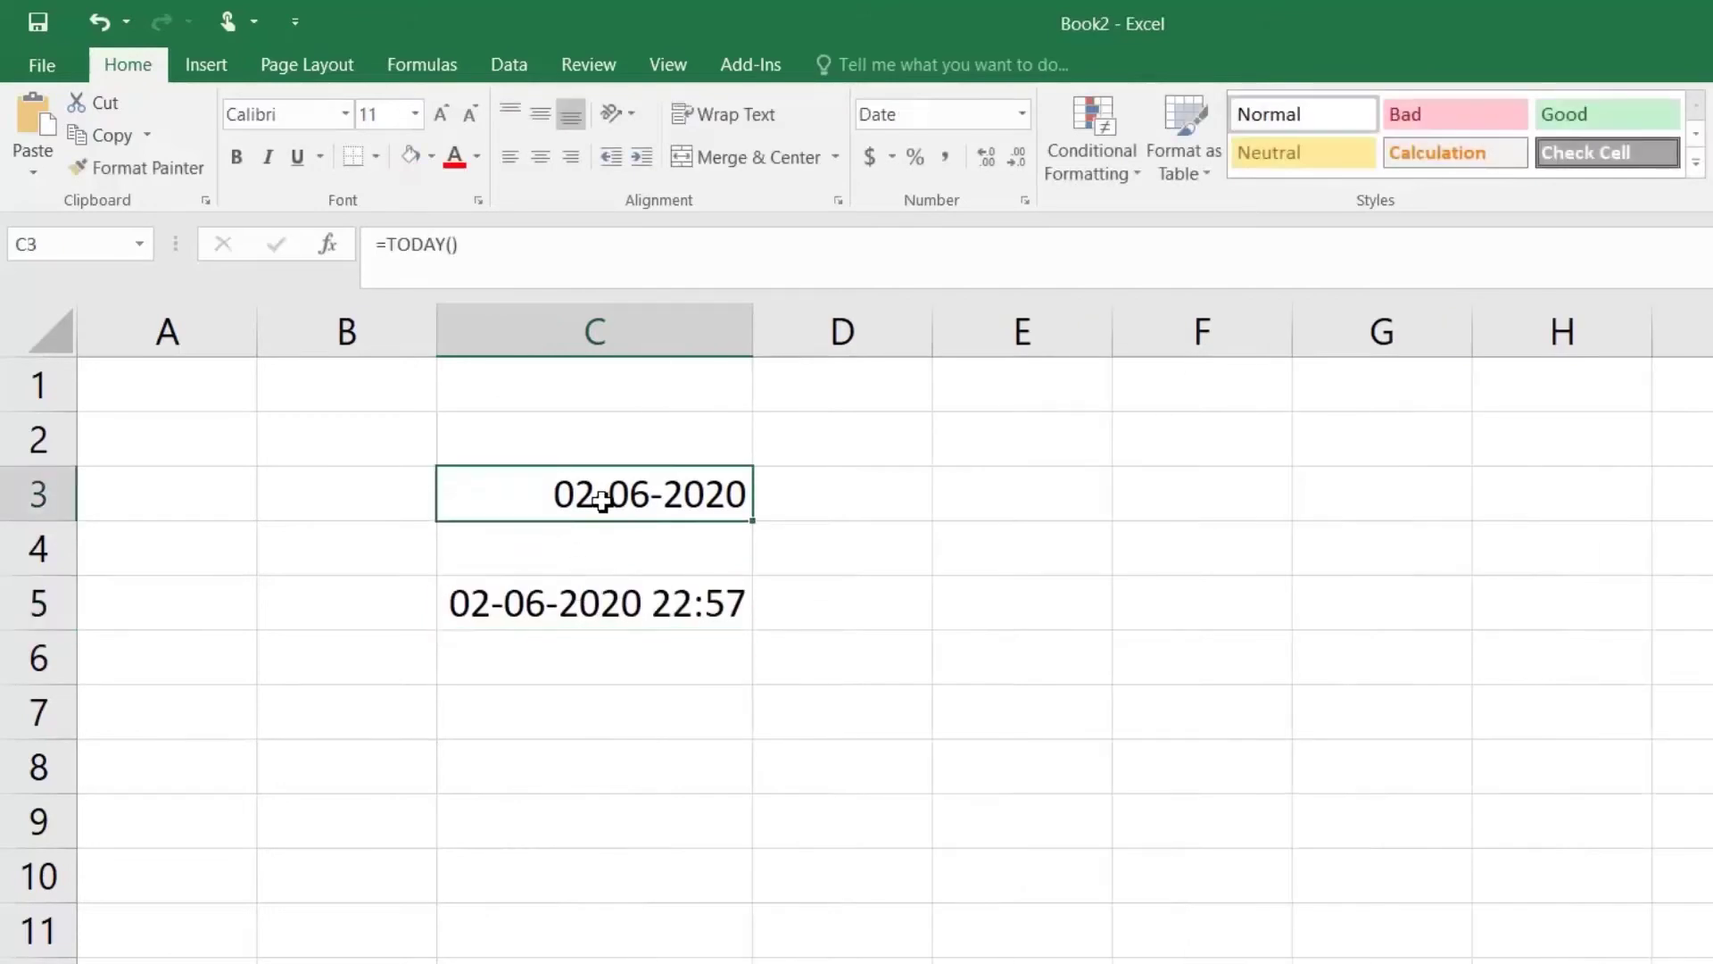
click(629, 614)
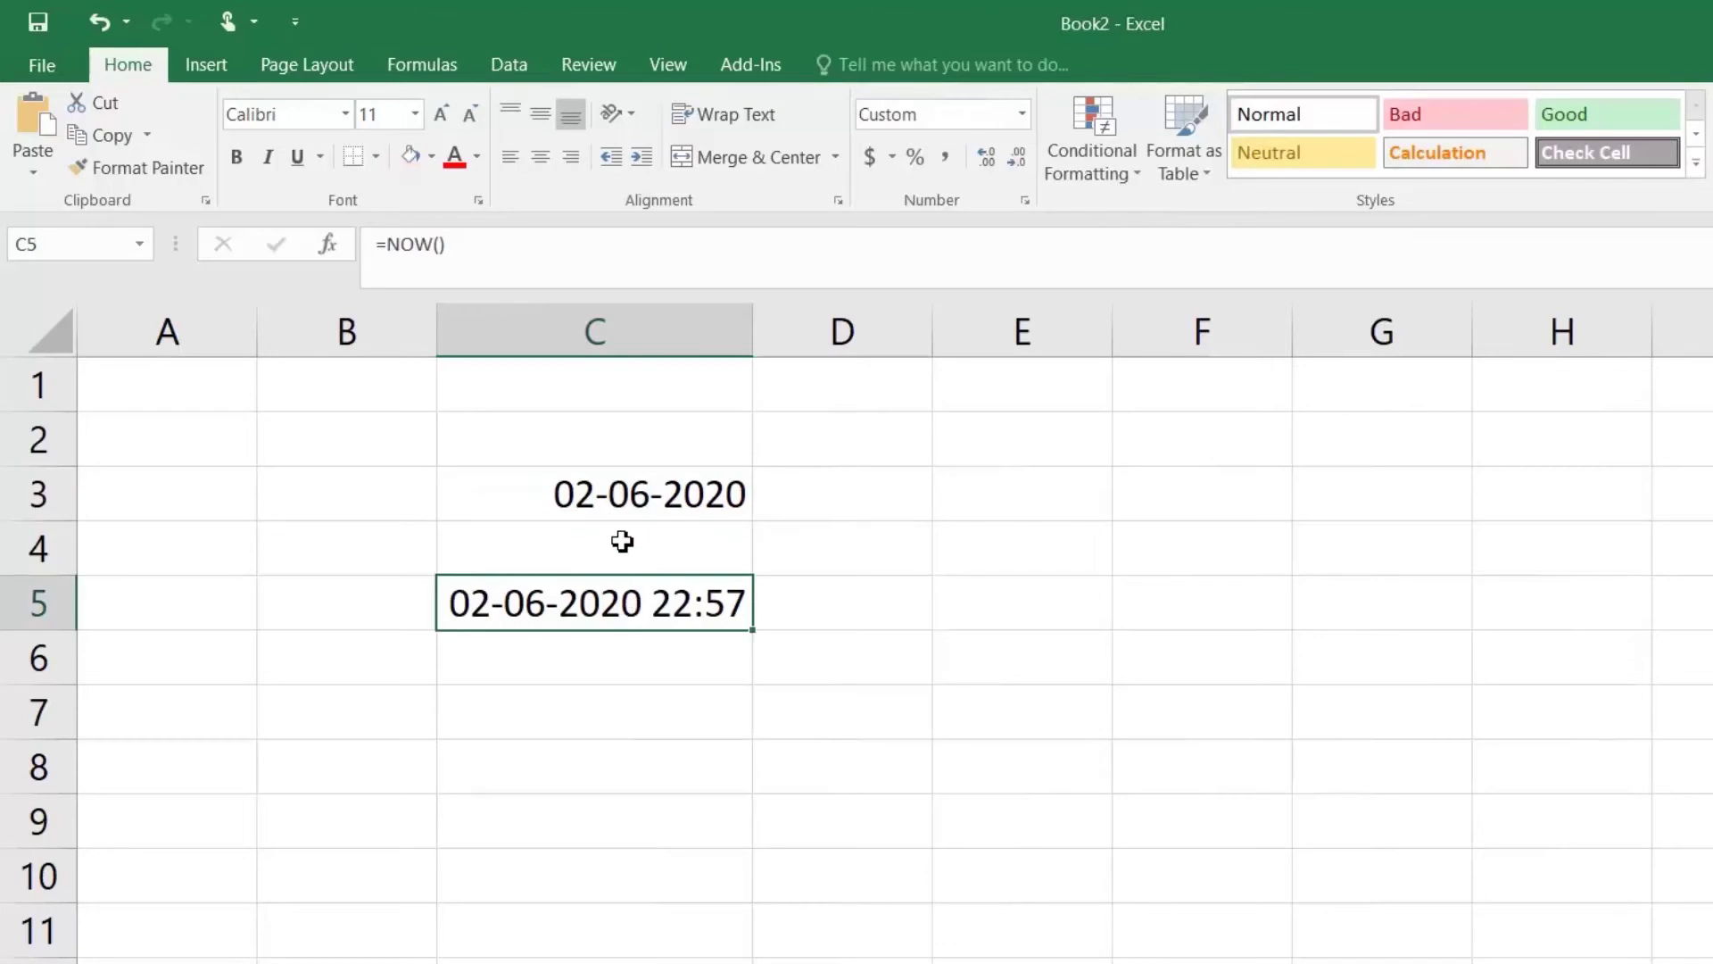
click(565, 496)
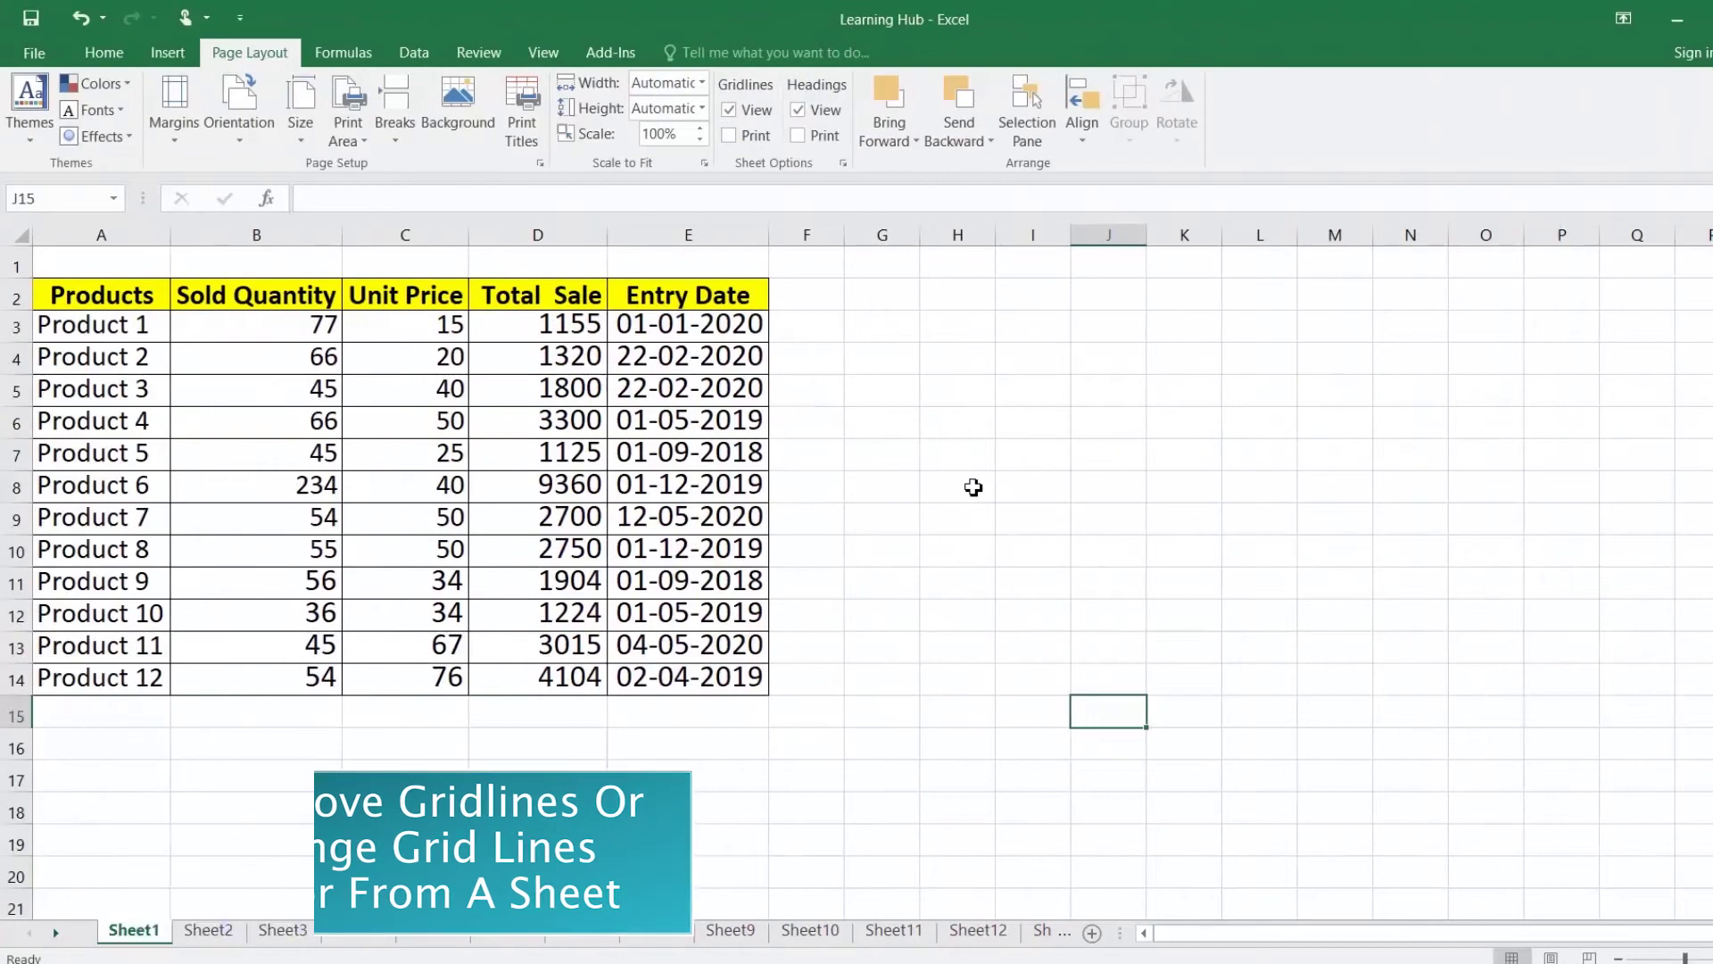
Step: Set the sheet gridline colour to green in Excel's Advanced options
click(903, 404)
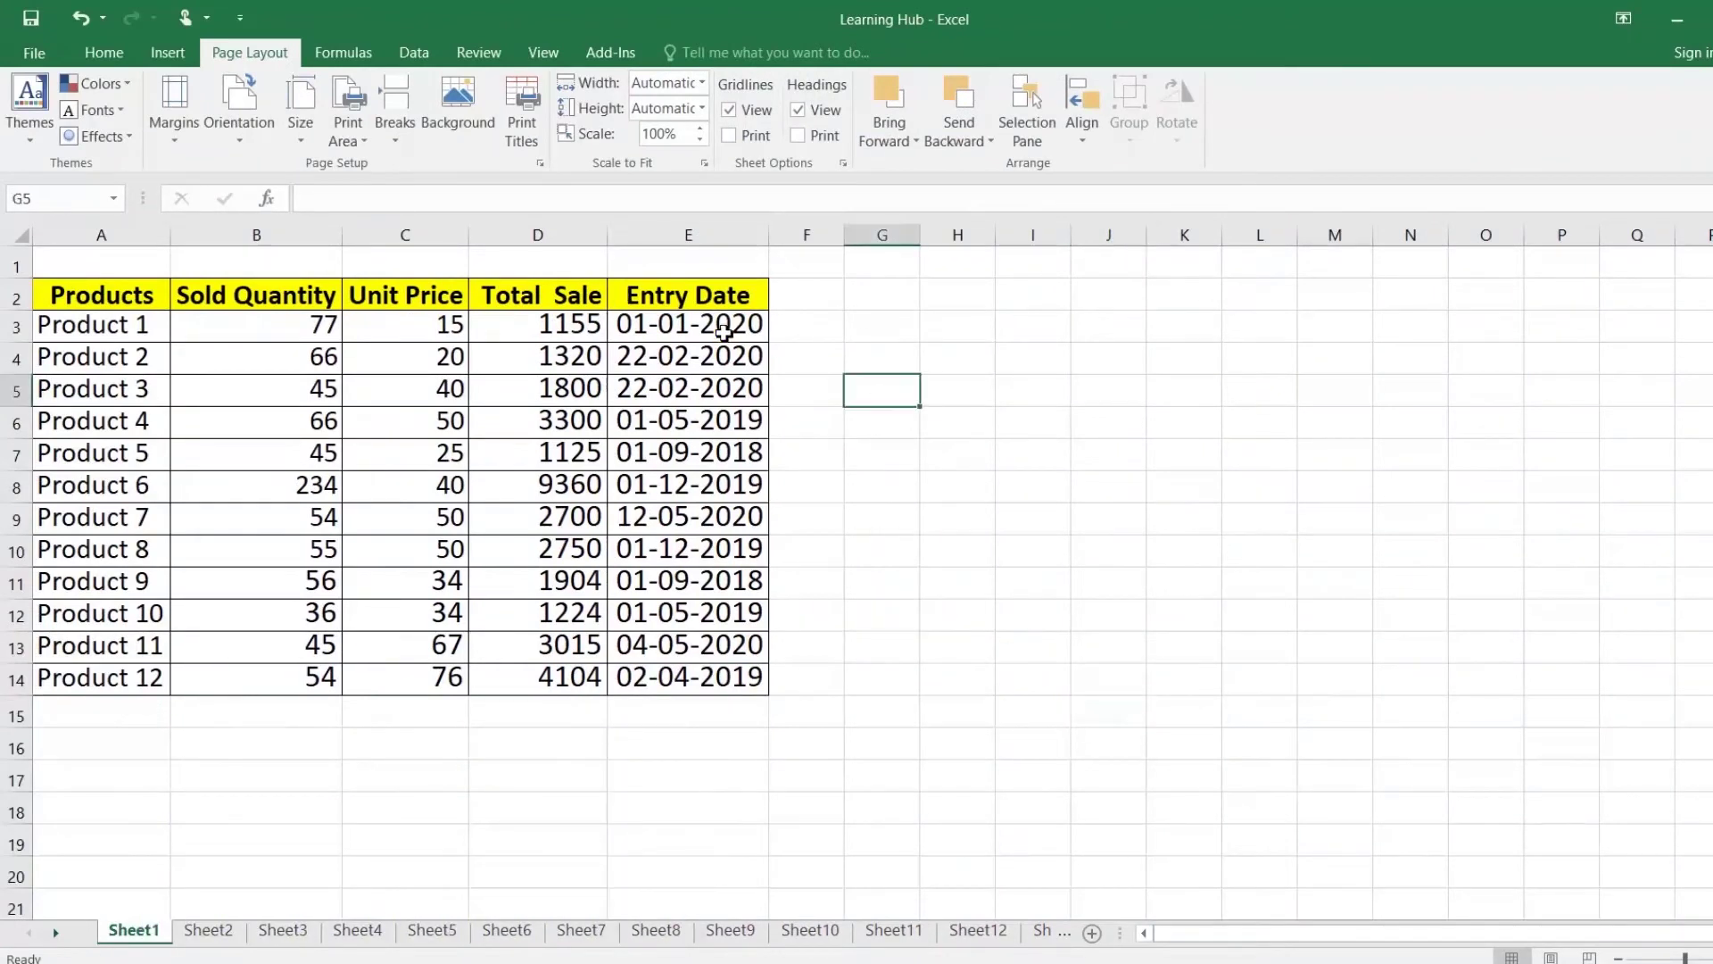
click(43, 50)
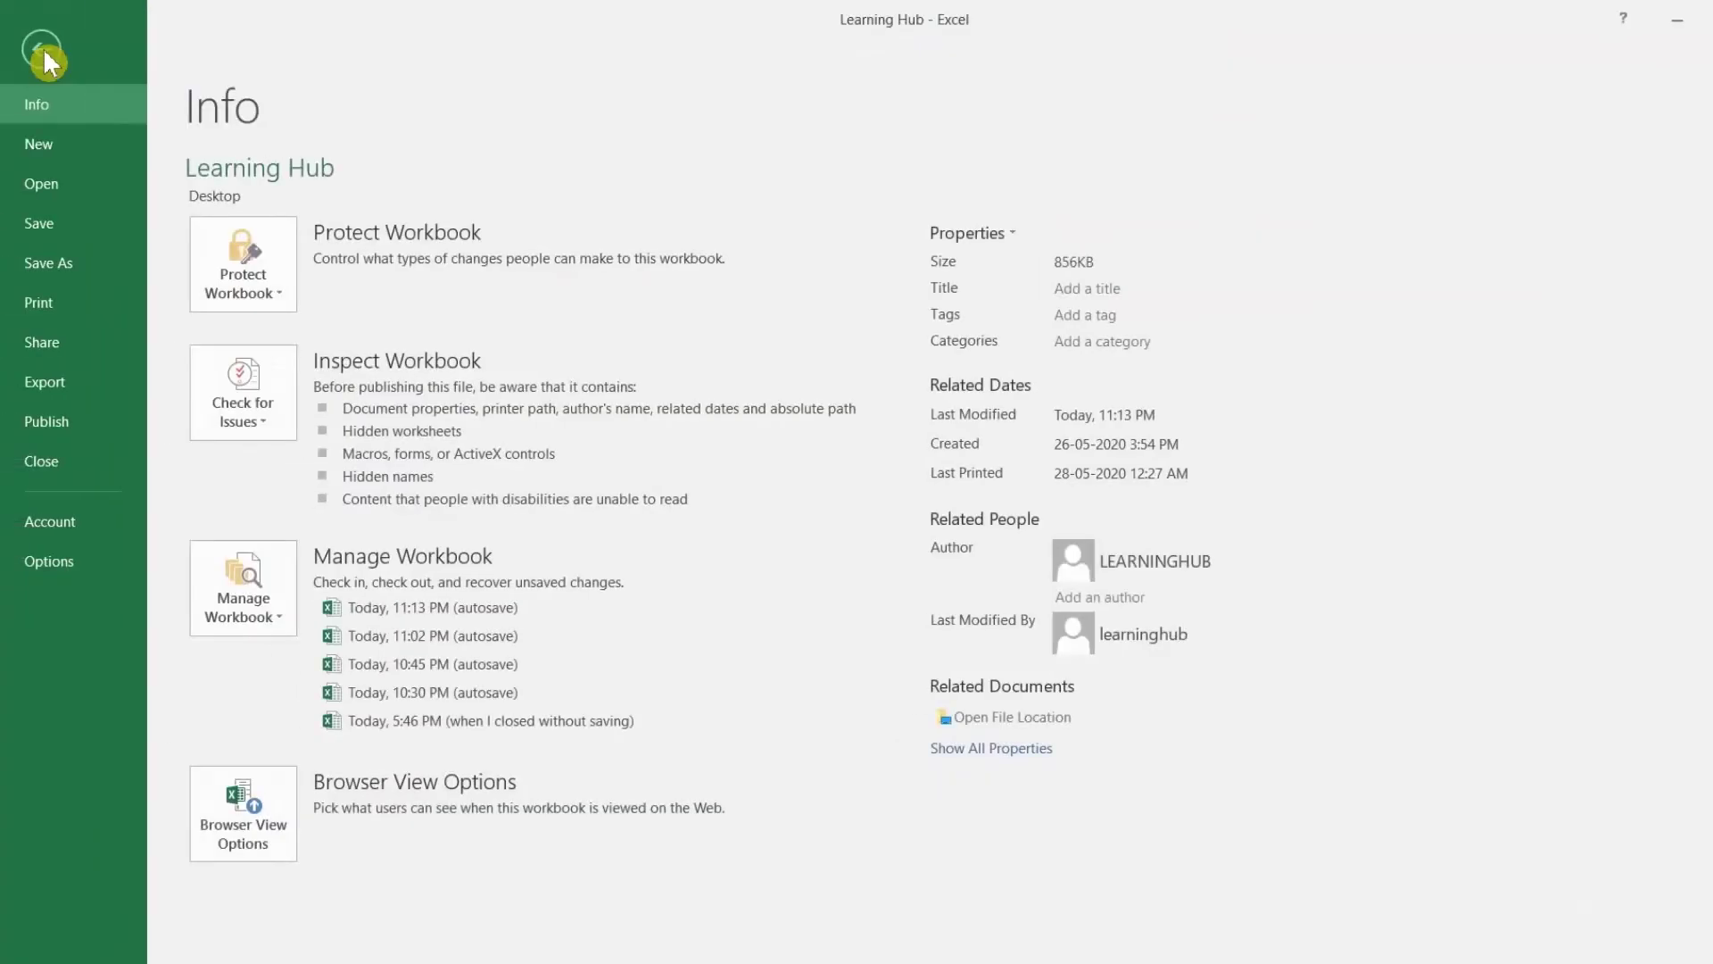
click(93, 561)
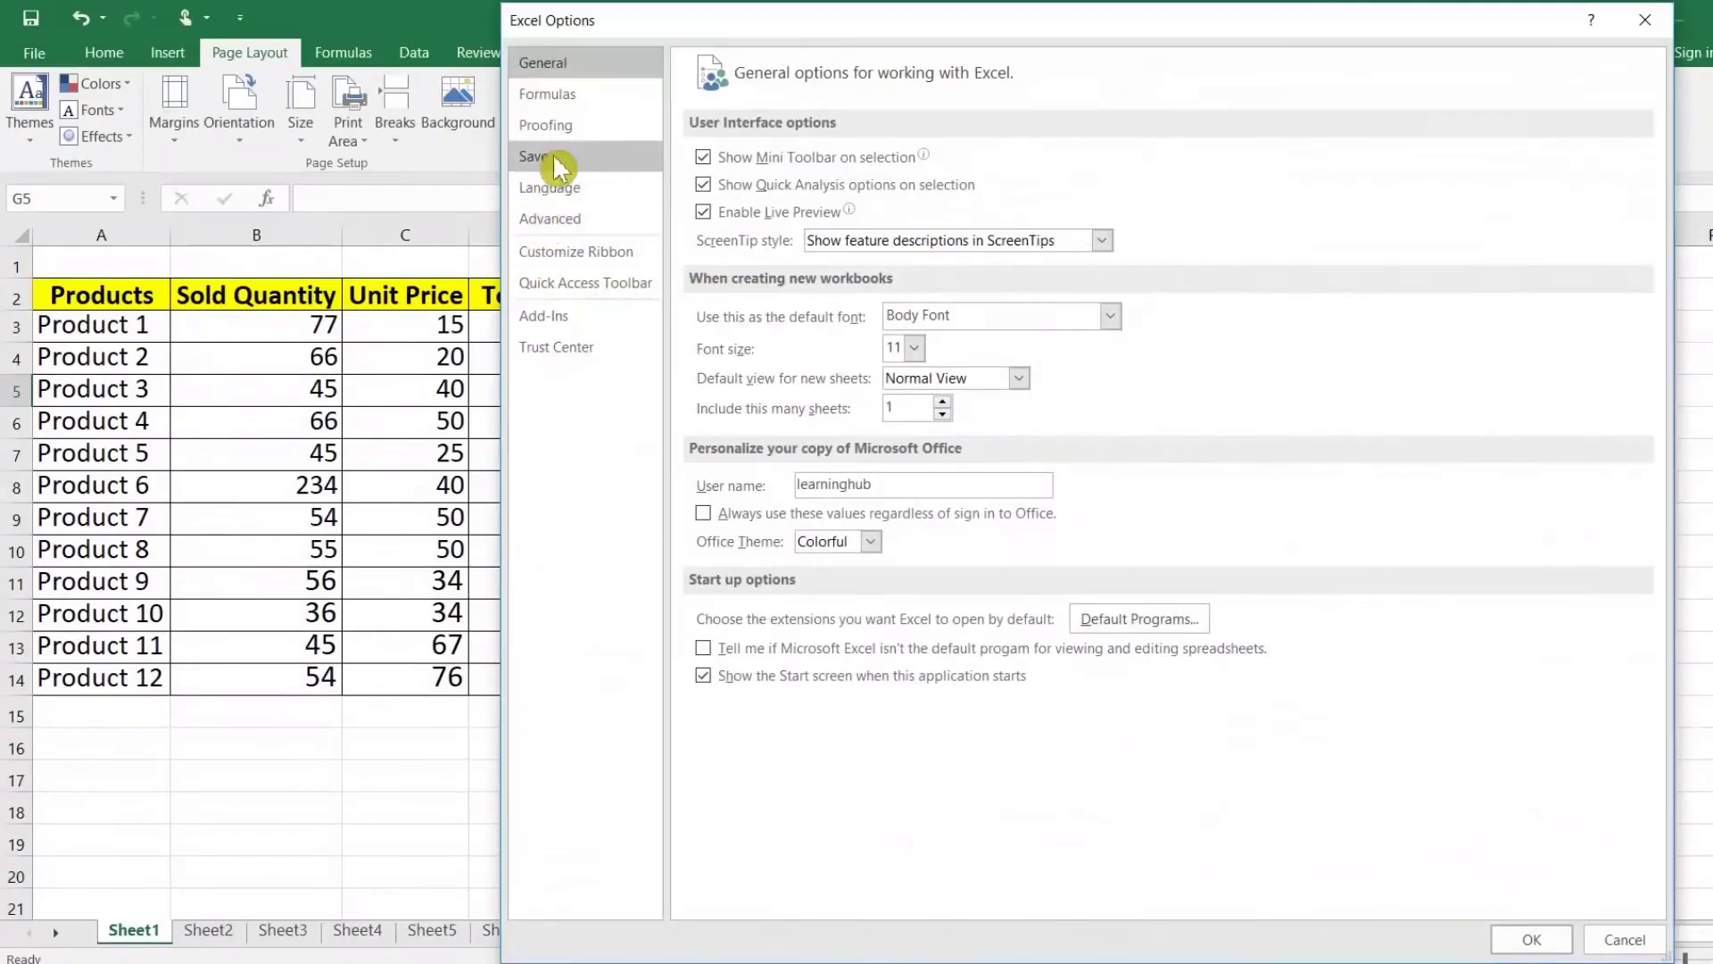
click(560, 218)
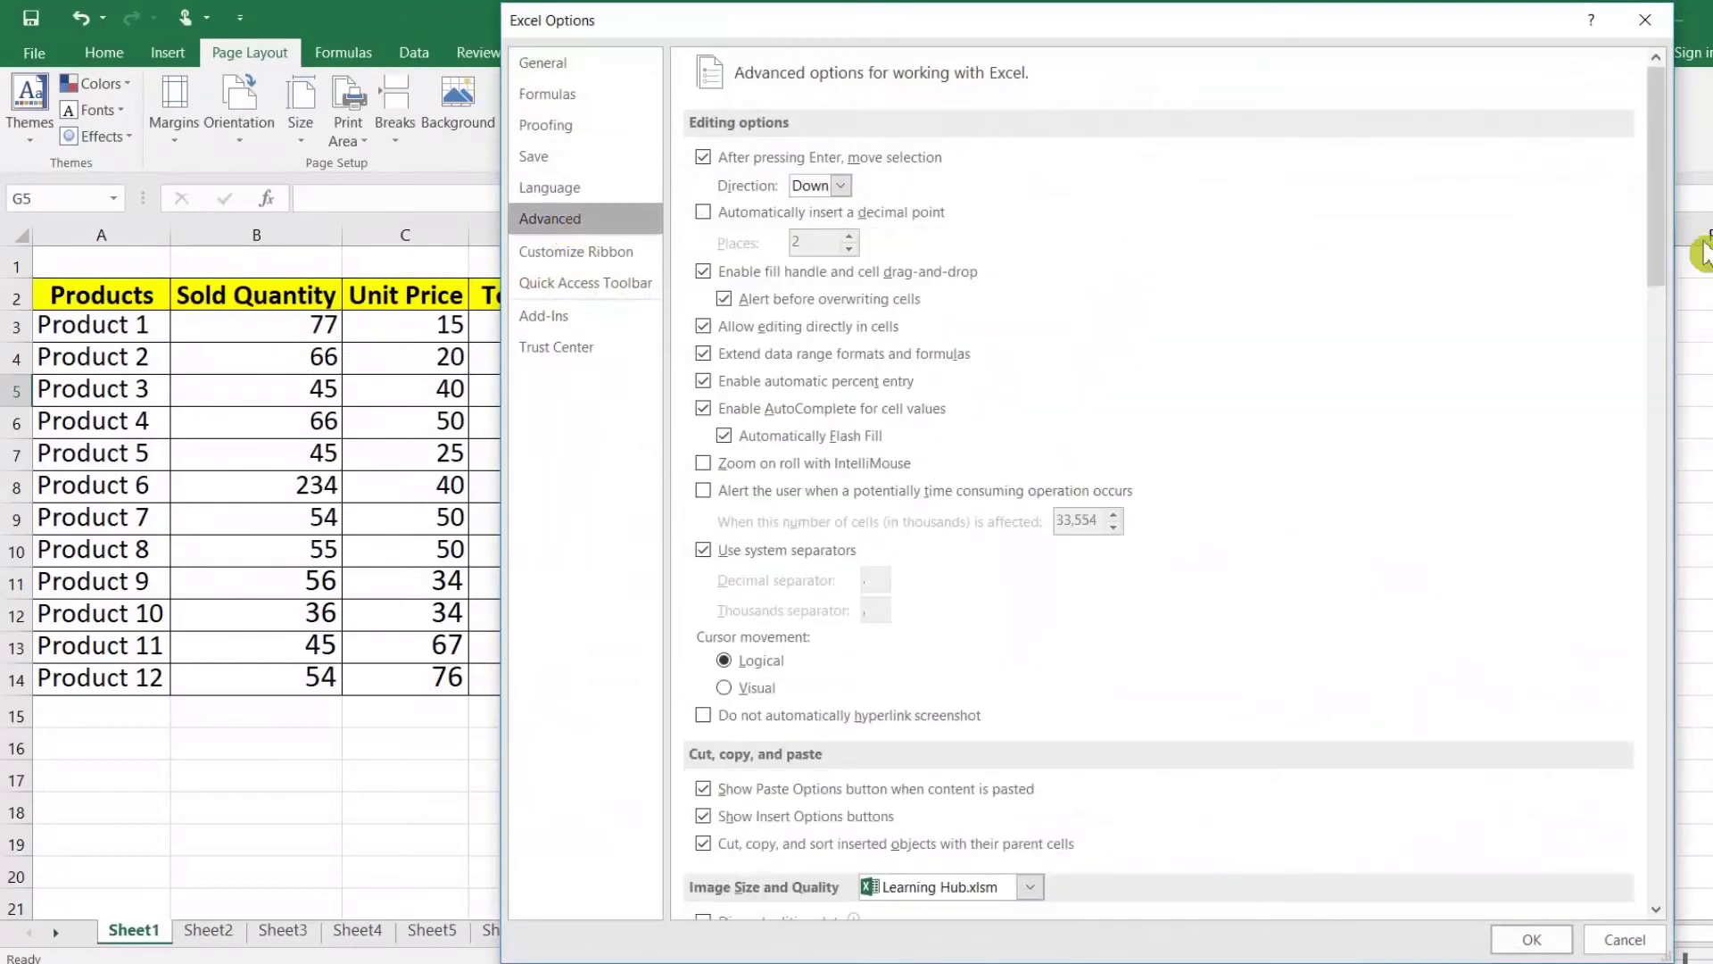
drag(1658, 218, 1661, 616)
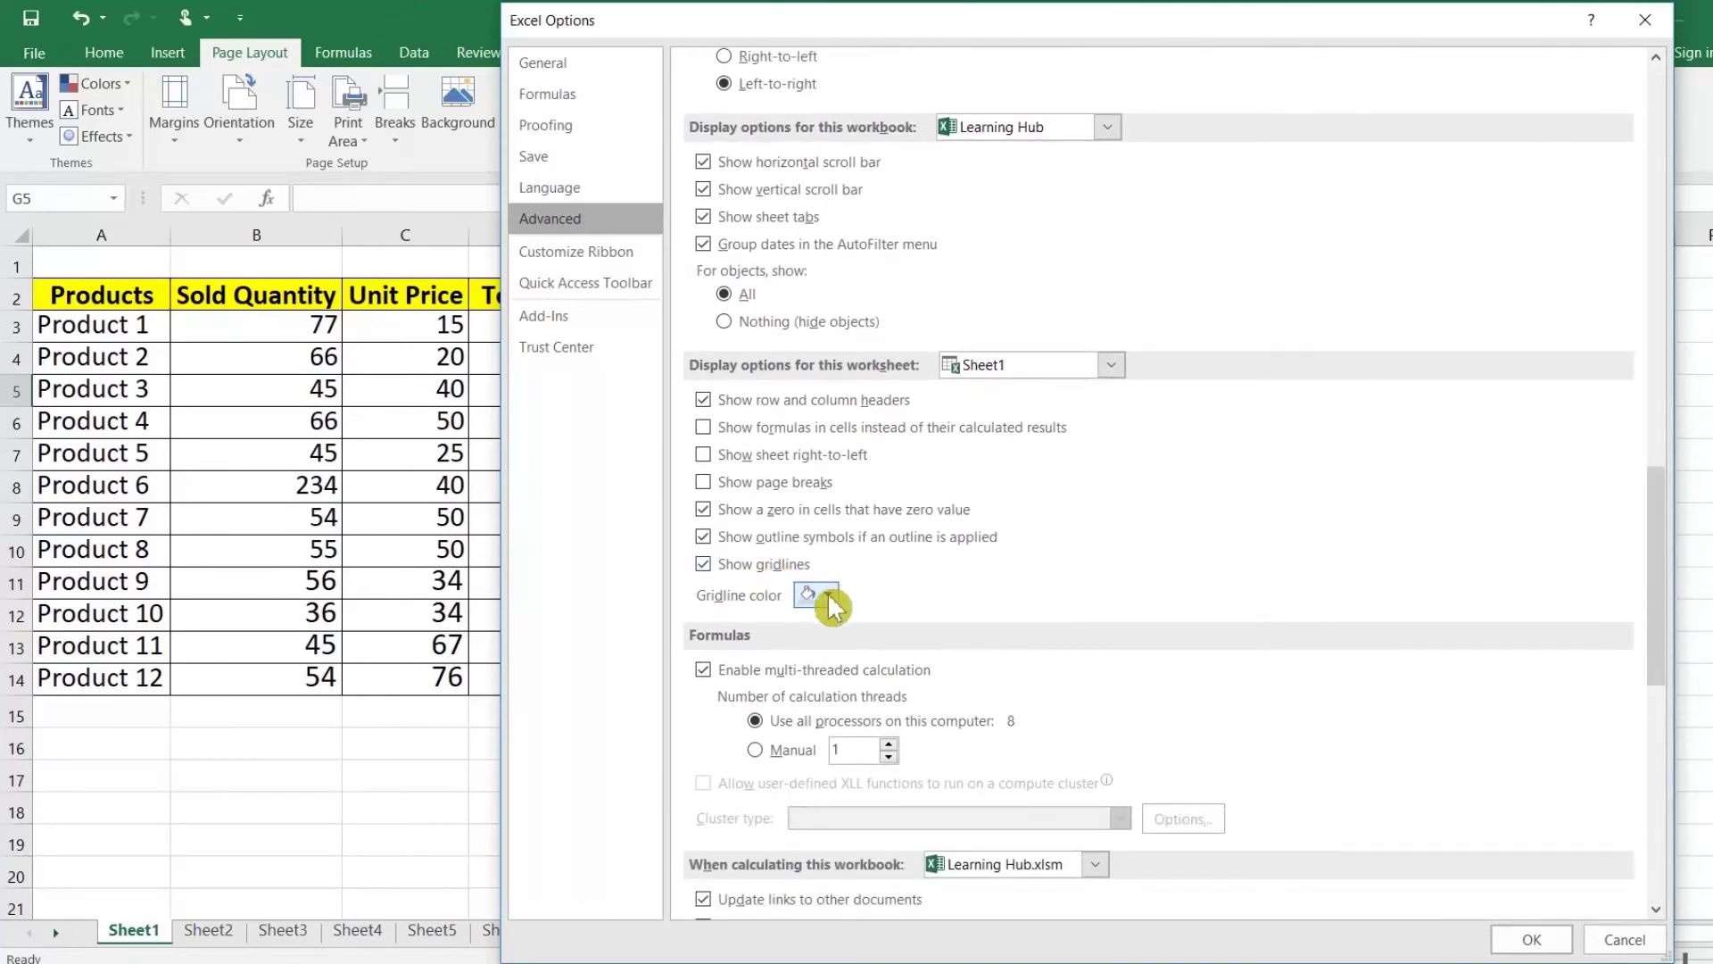
click(829, 598)
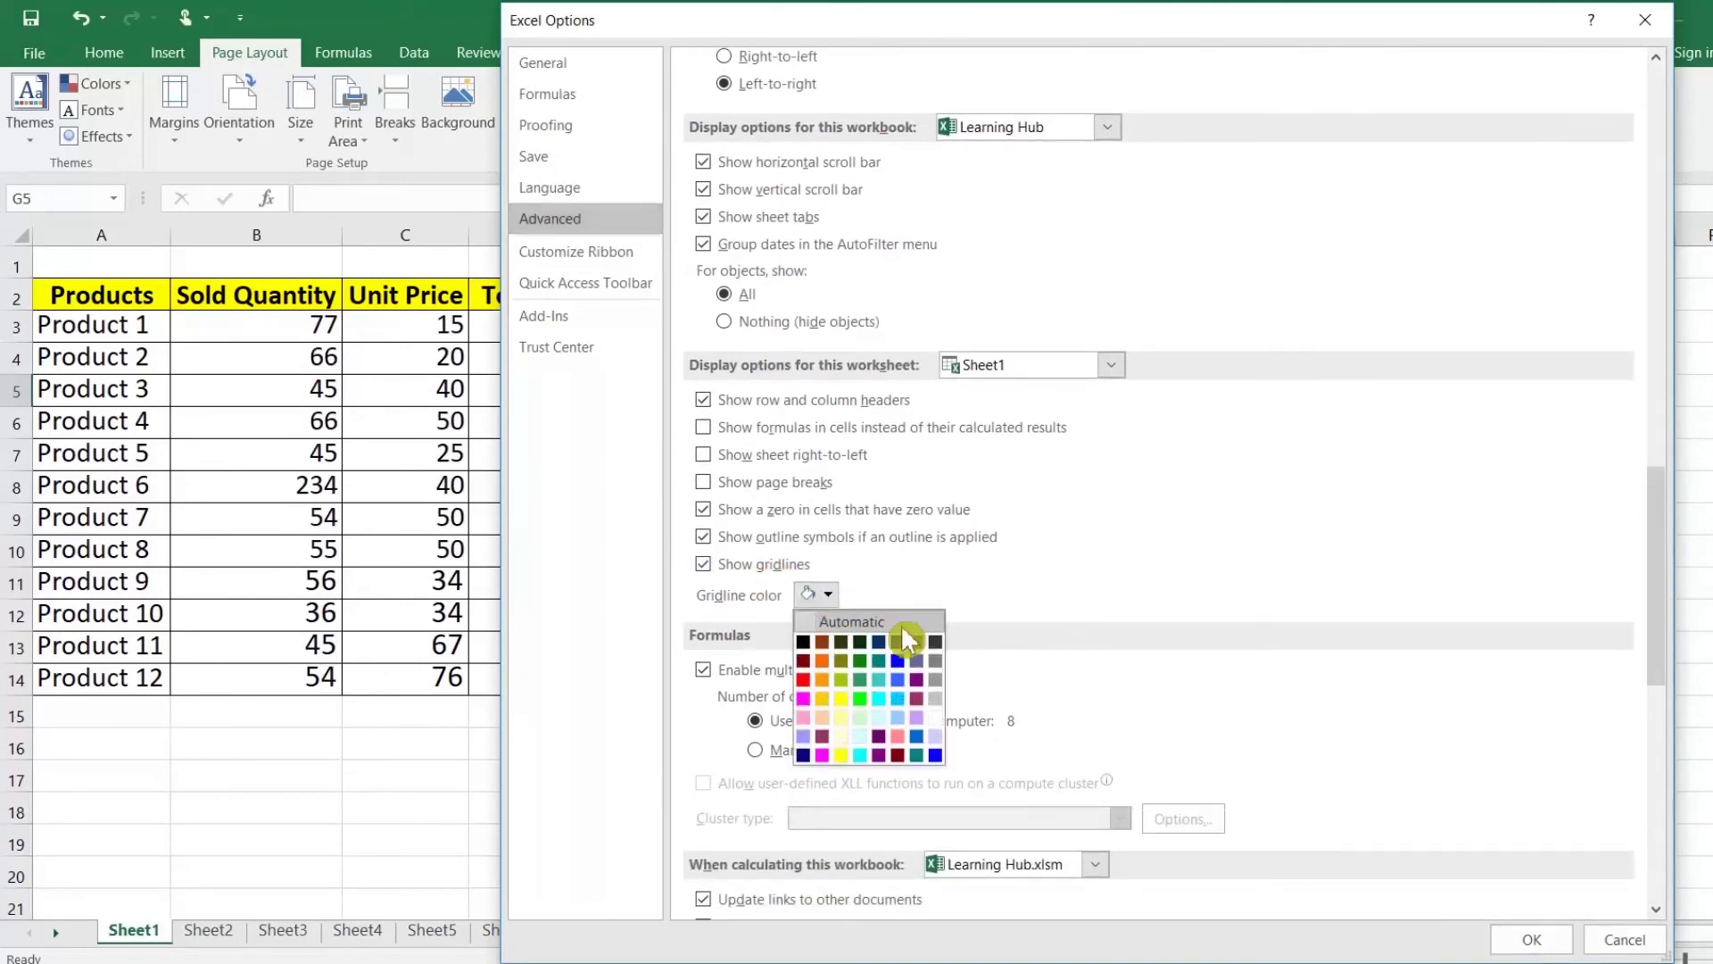
click(865, 697)
click(1524, 944)
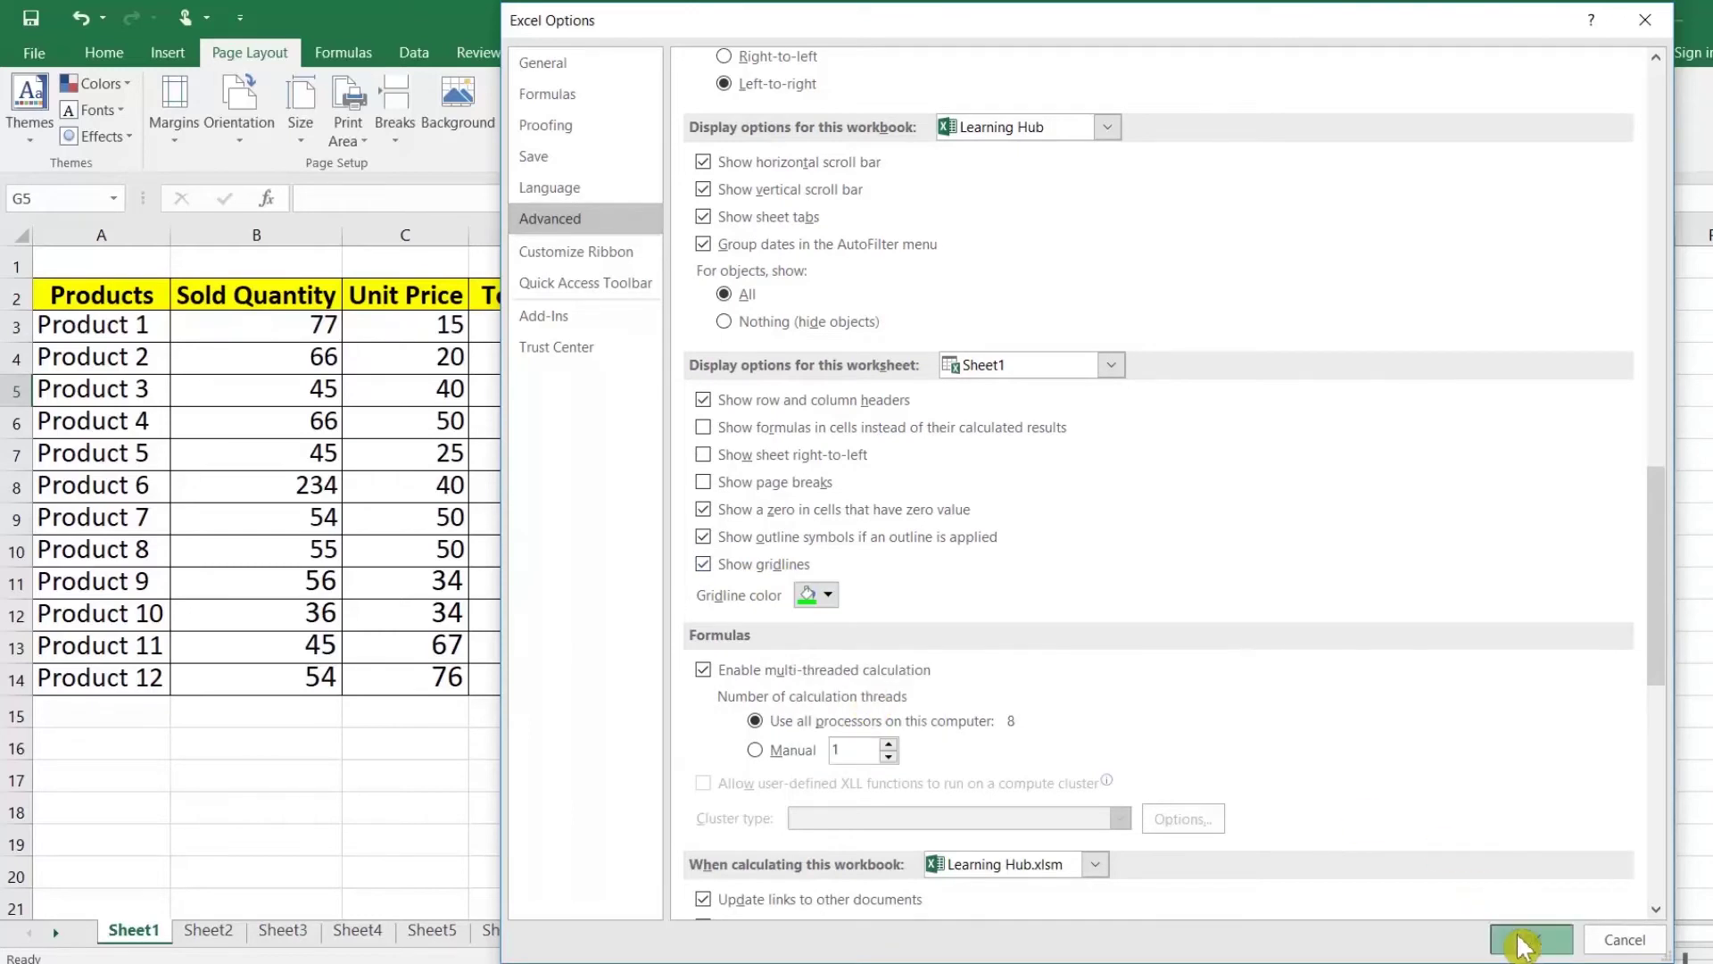
Step: Toggle the Gridlines View setting off and on several times
click(902, 348)
click(906, 337)
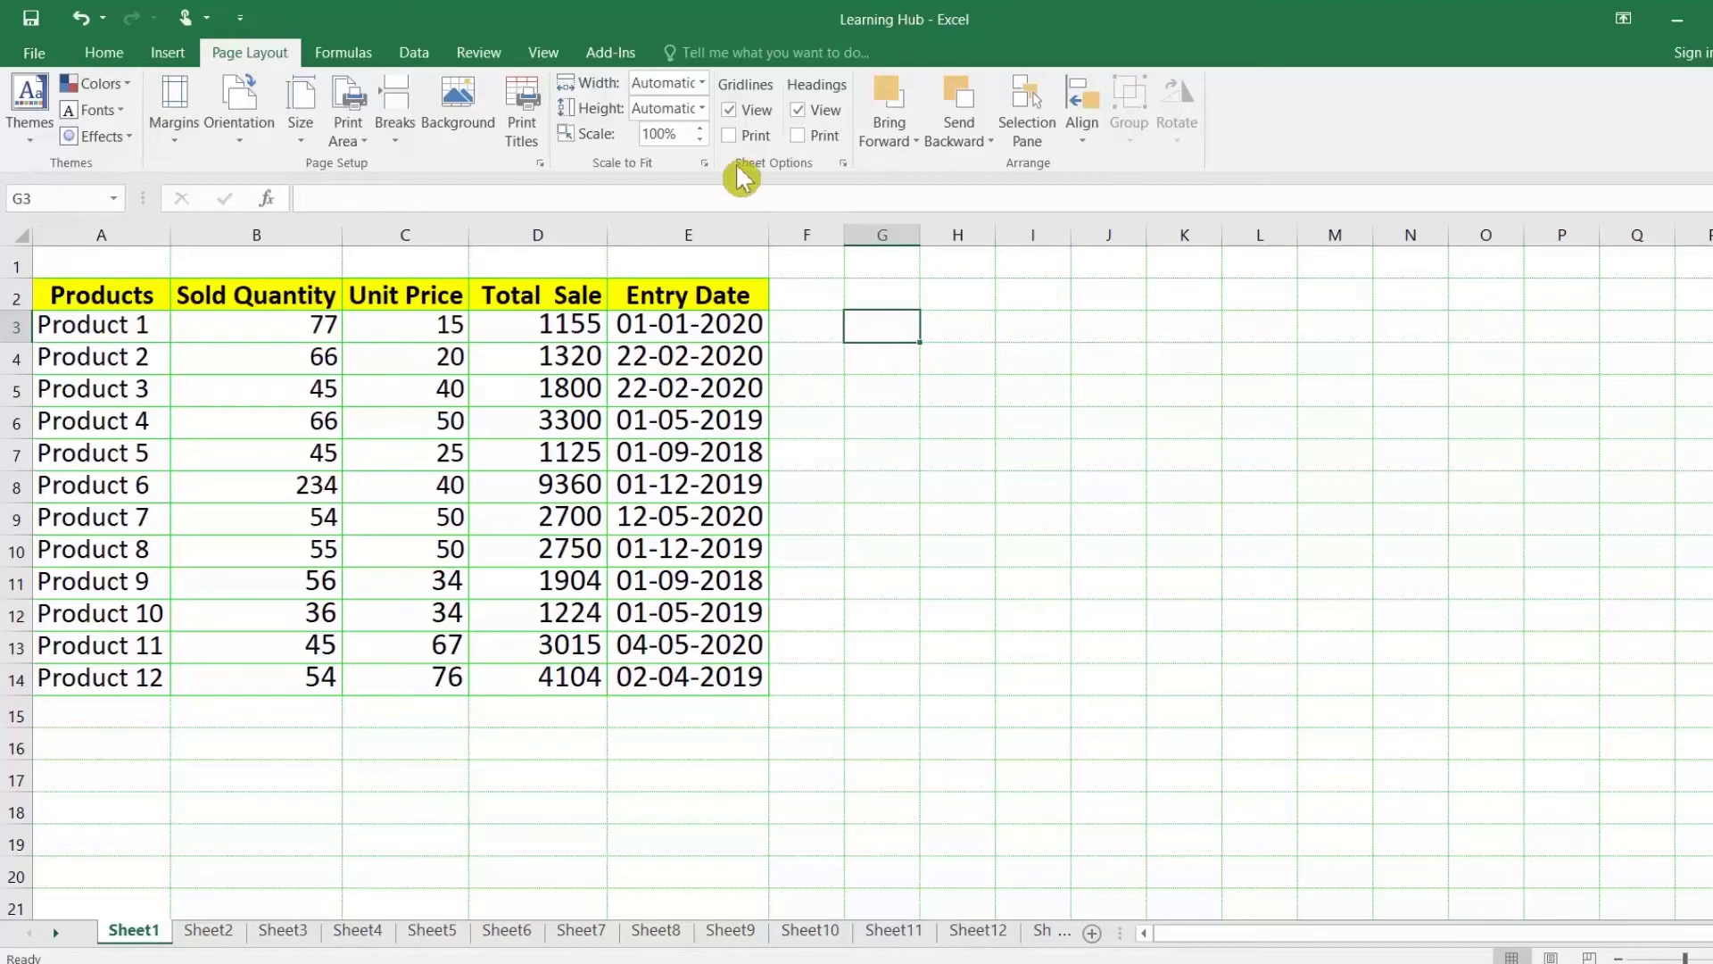
click(730, 110)
click(738, 116)
click(730, 110)
click(730, 110)
click(730, 110)
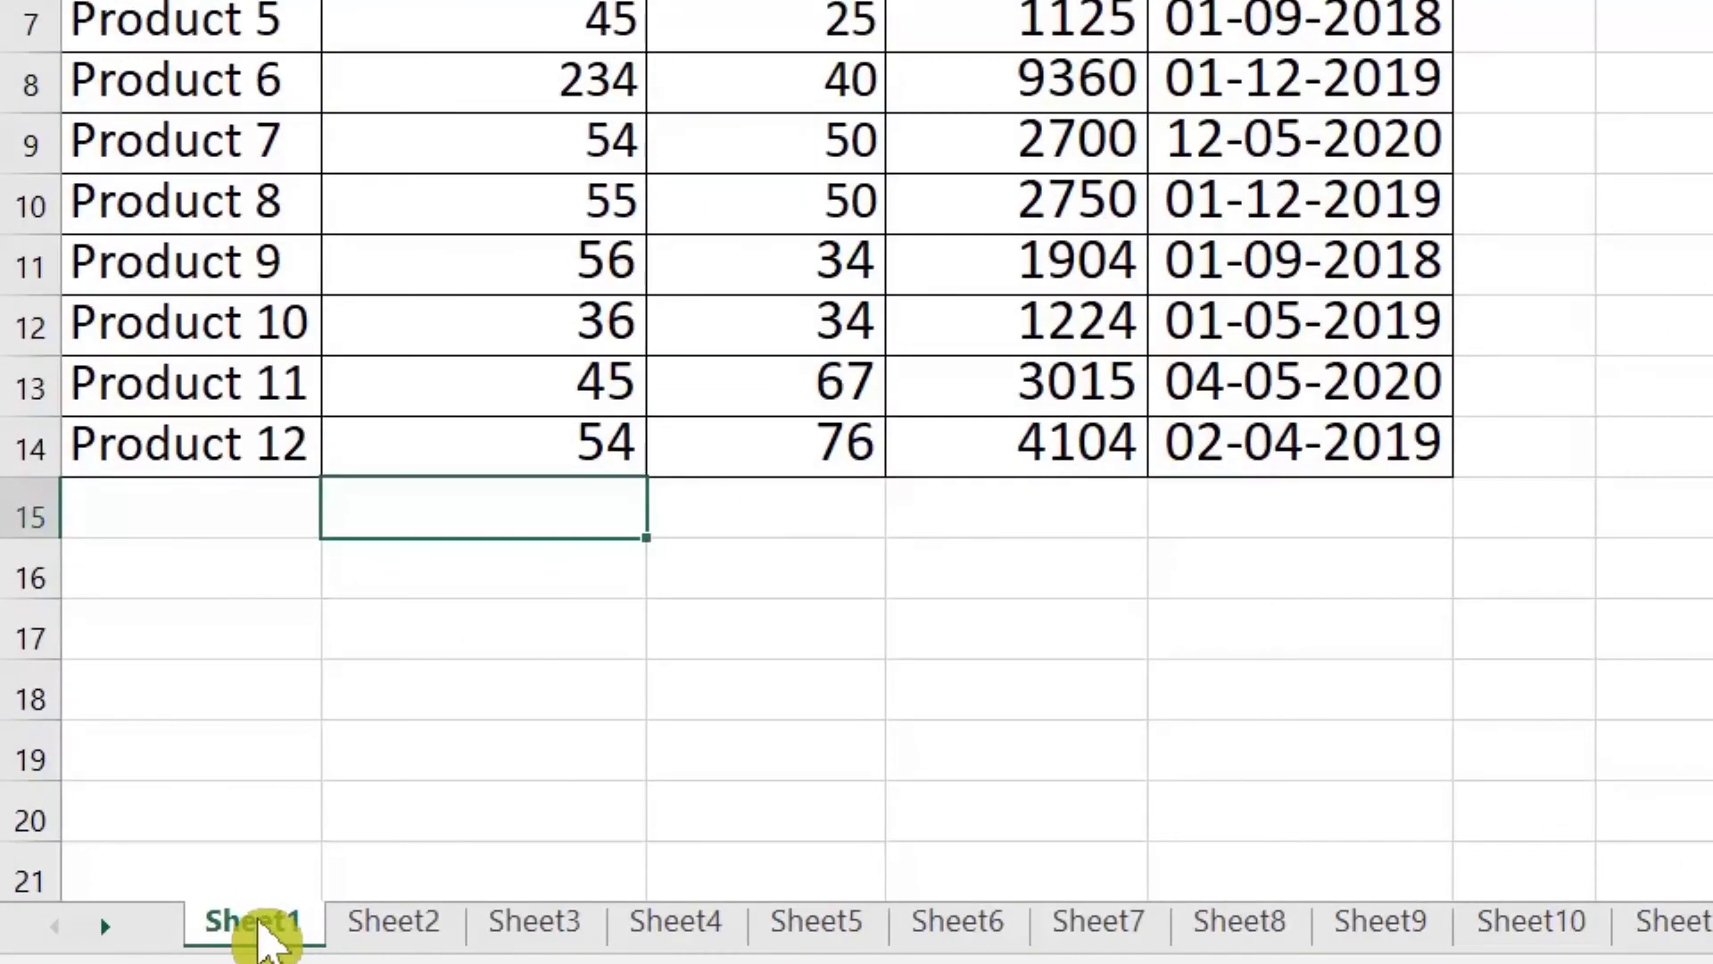
Step: Rename the Sheet1 tab to learning-hub
right_click(263, 932)
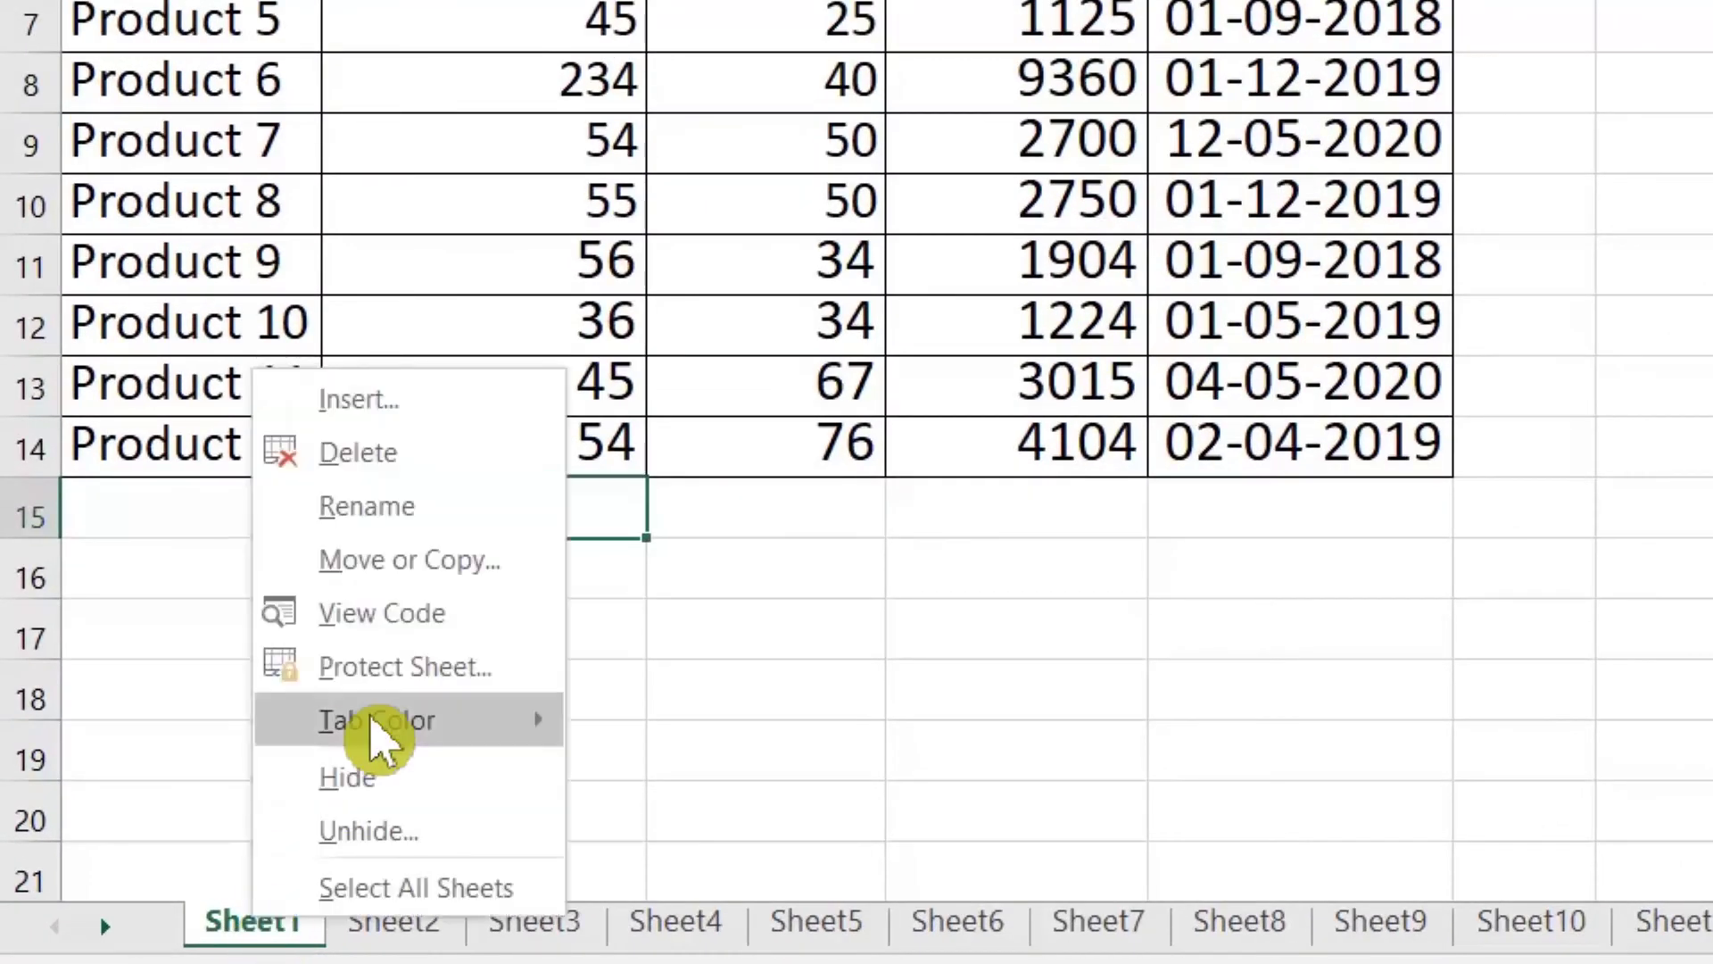
click(397, 508)
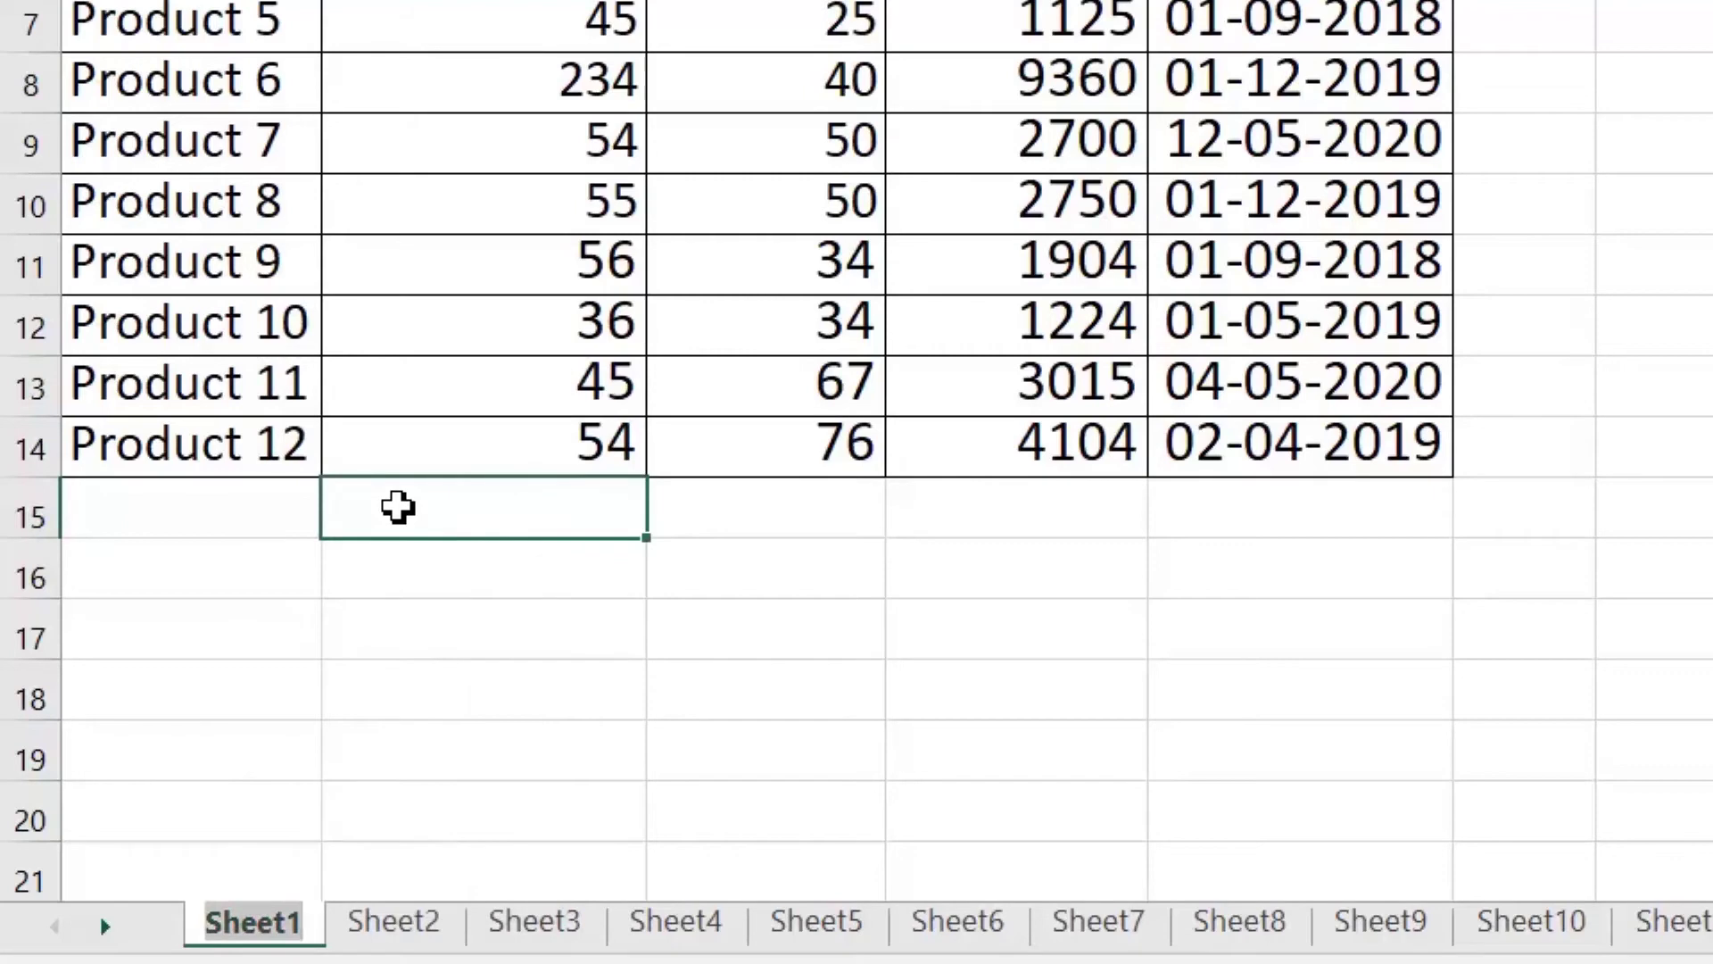
text(learning)
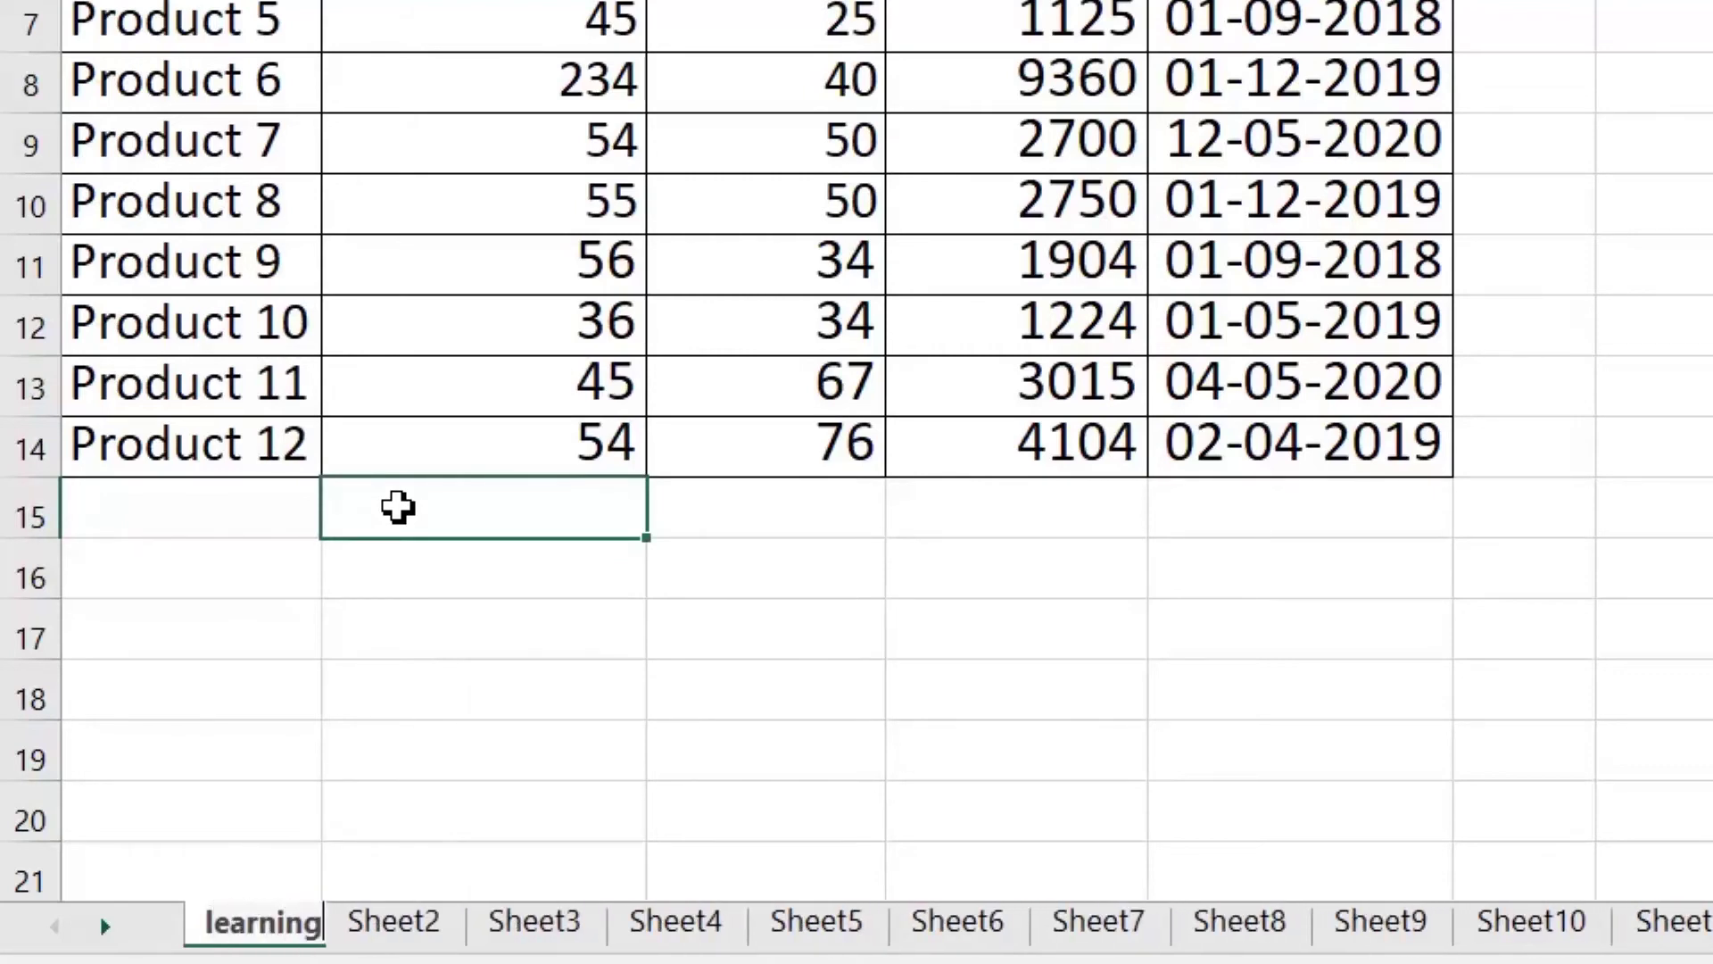
key(Return)
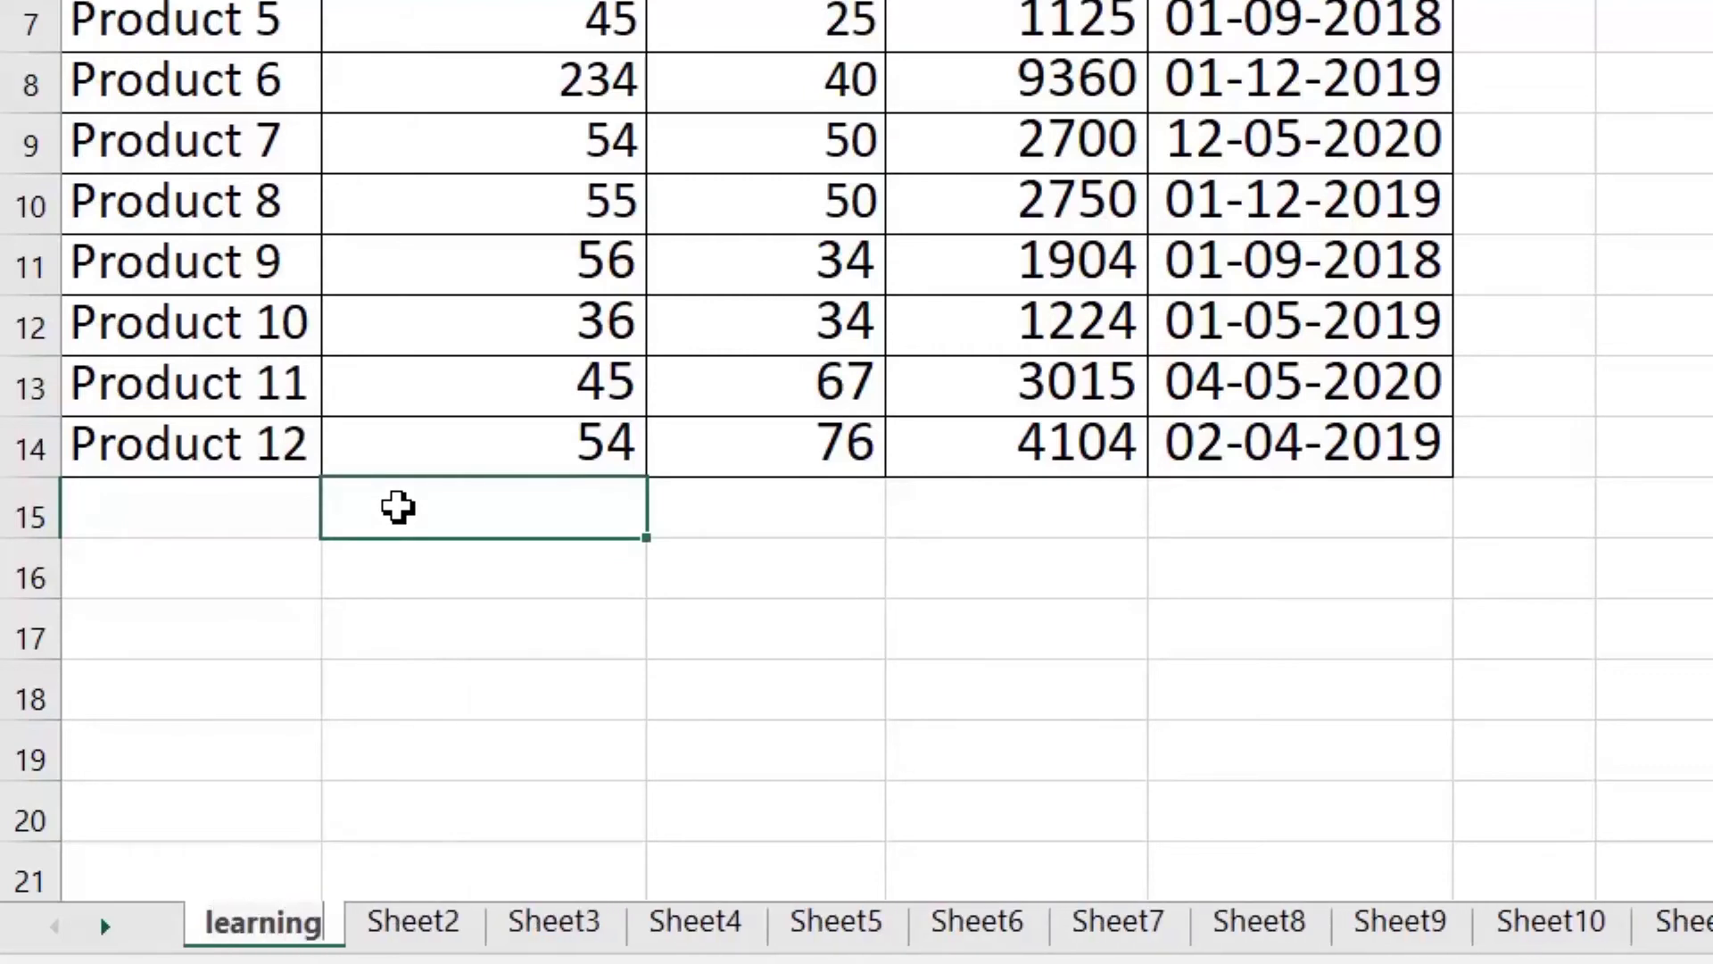
text(-hub)
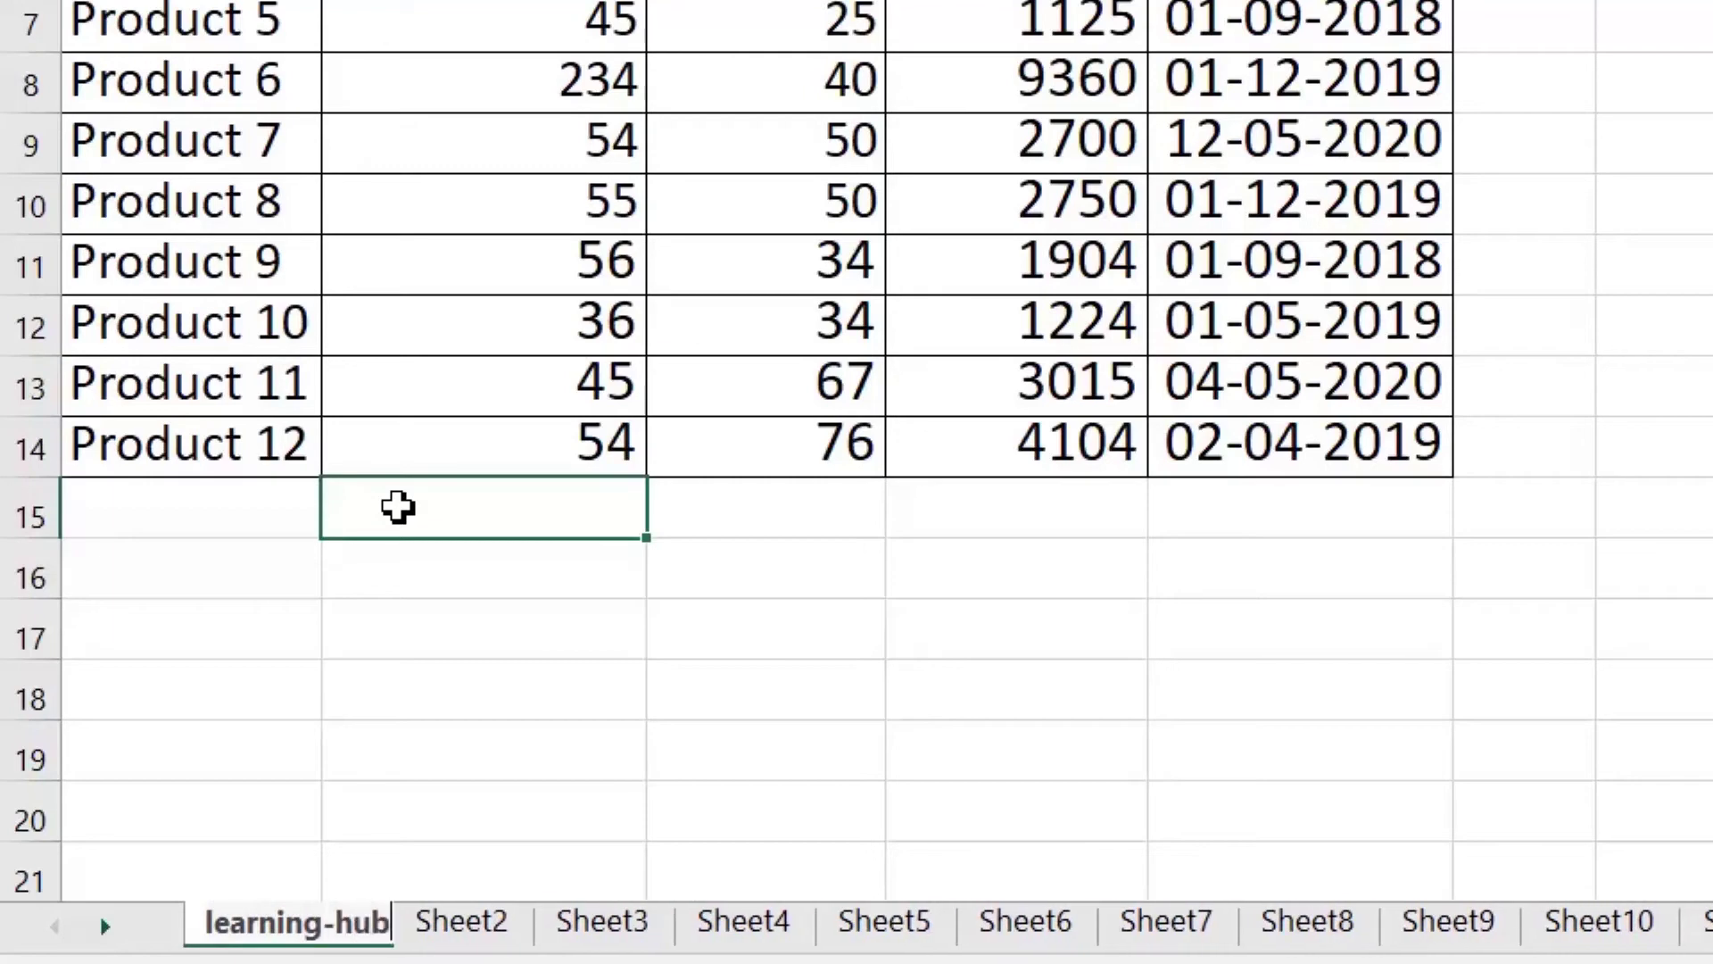
key(Return)
Step: Give the learning-hub tab a green tab colour
right_click(341, 932)
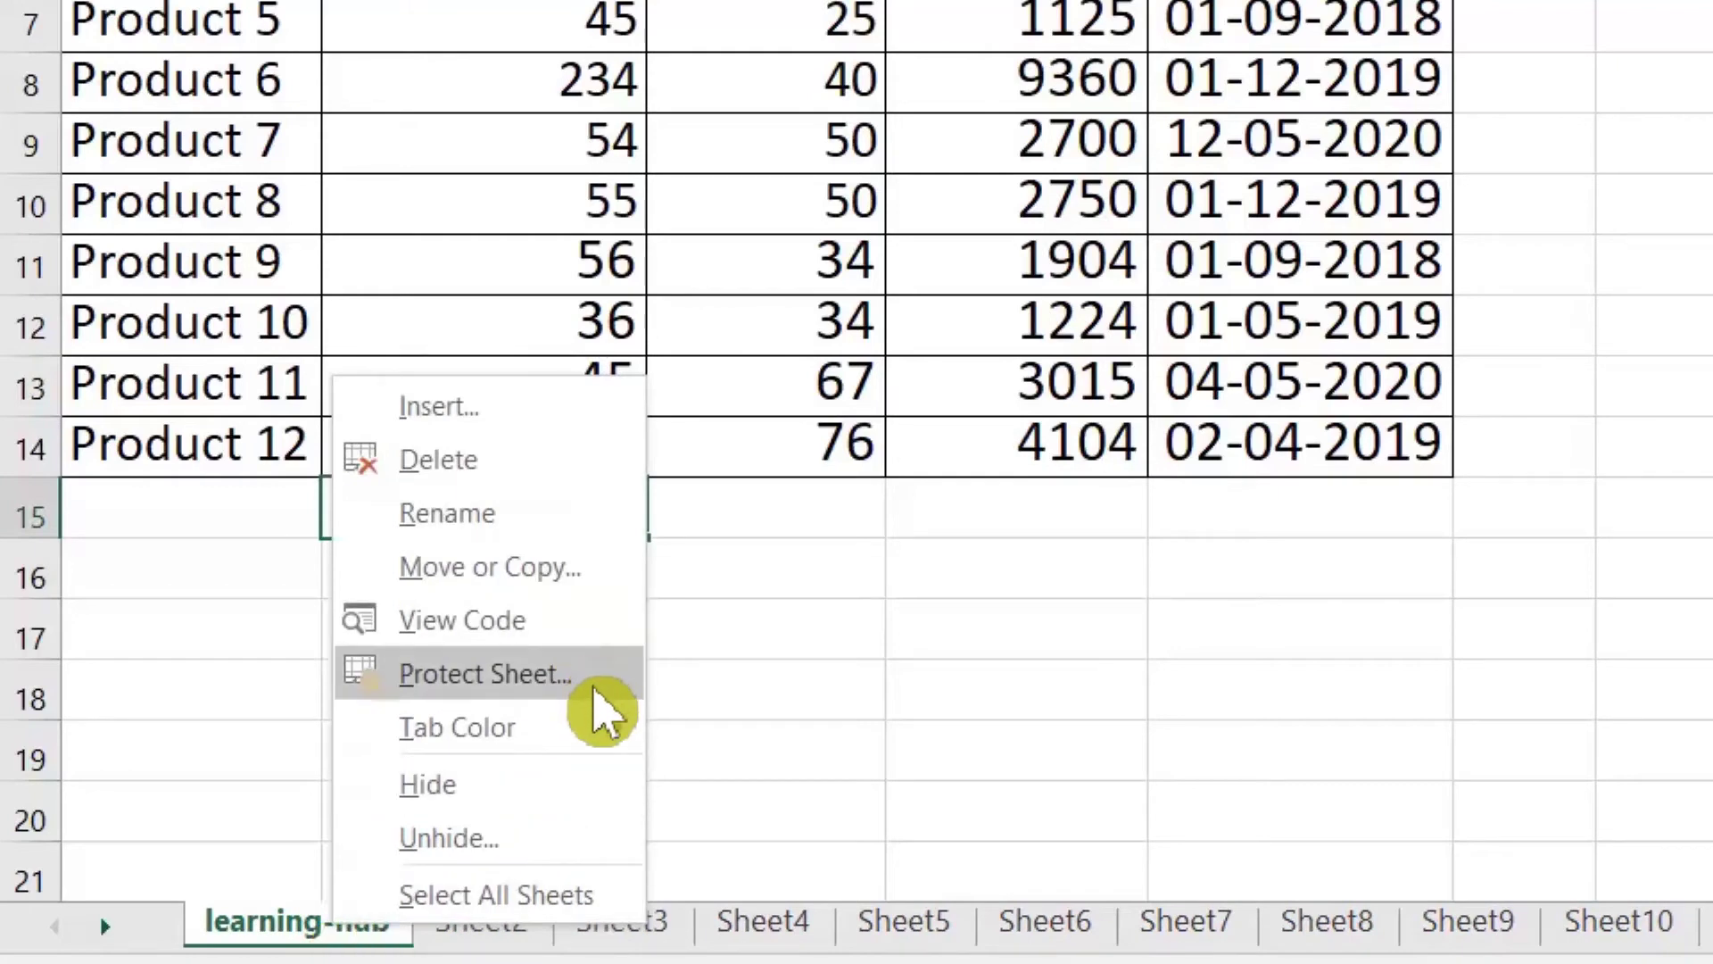
mouse_move(601, 725)
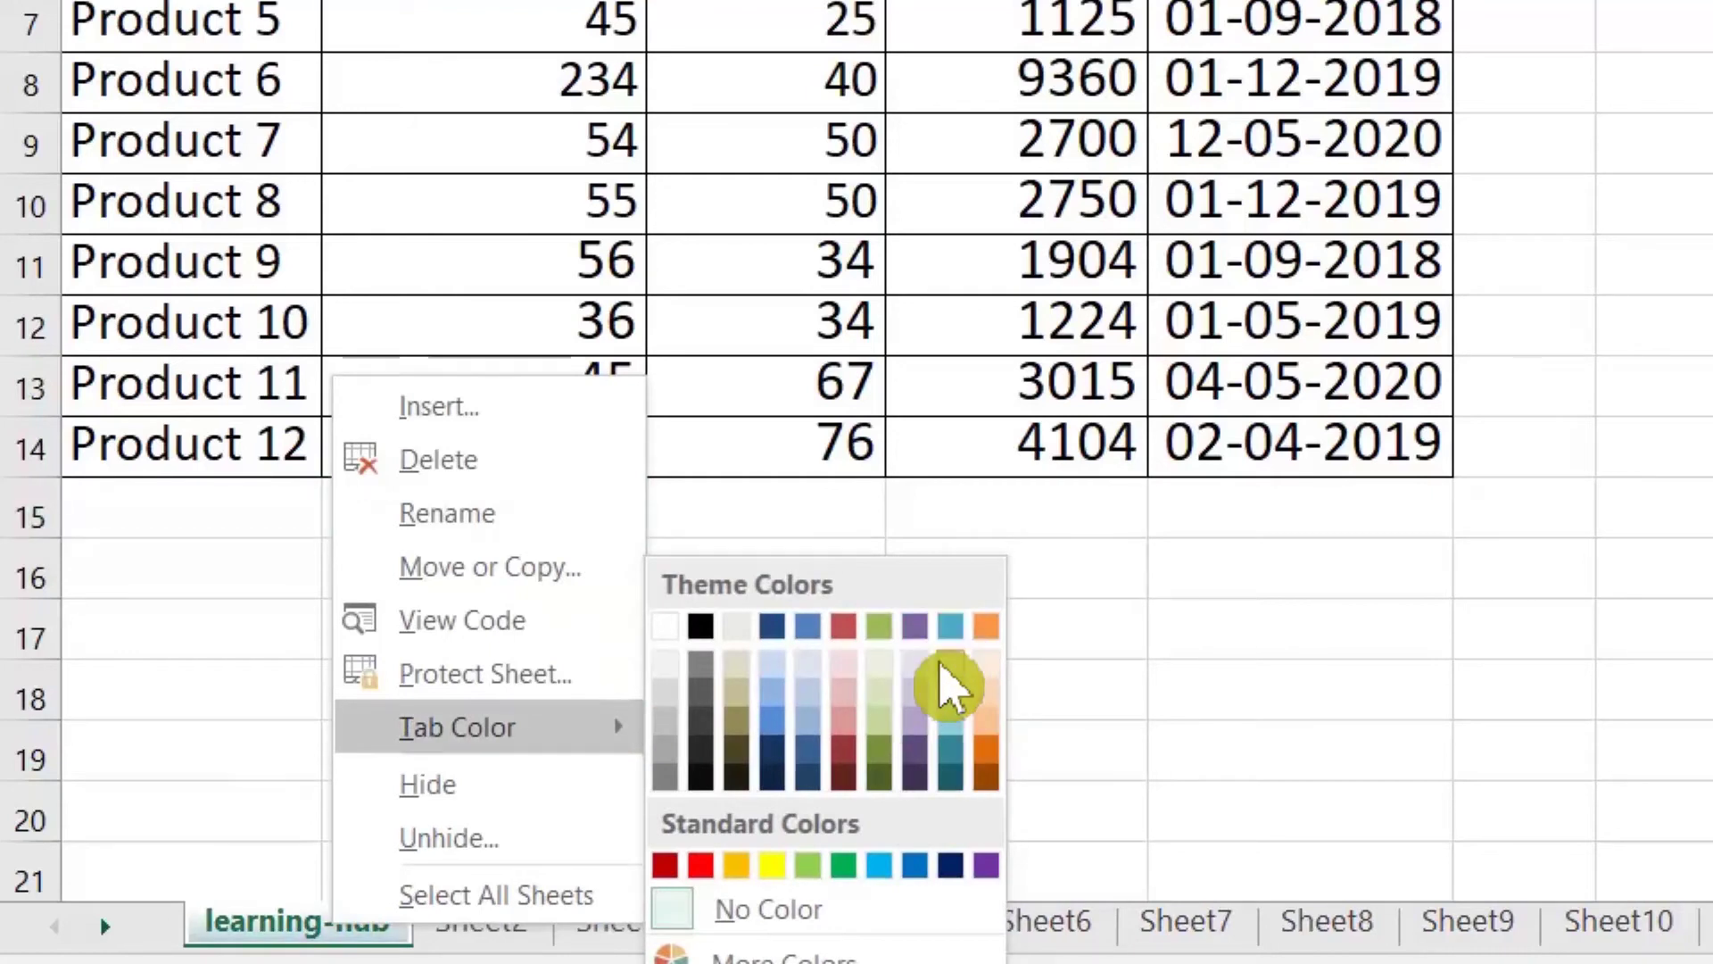
click(845, 867)
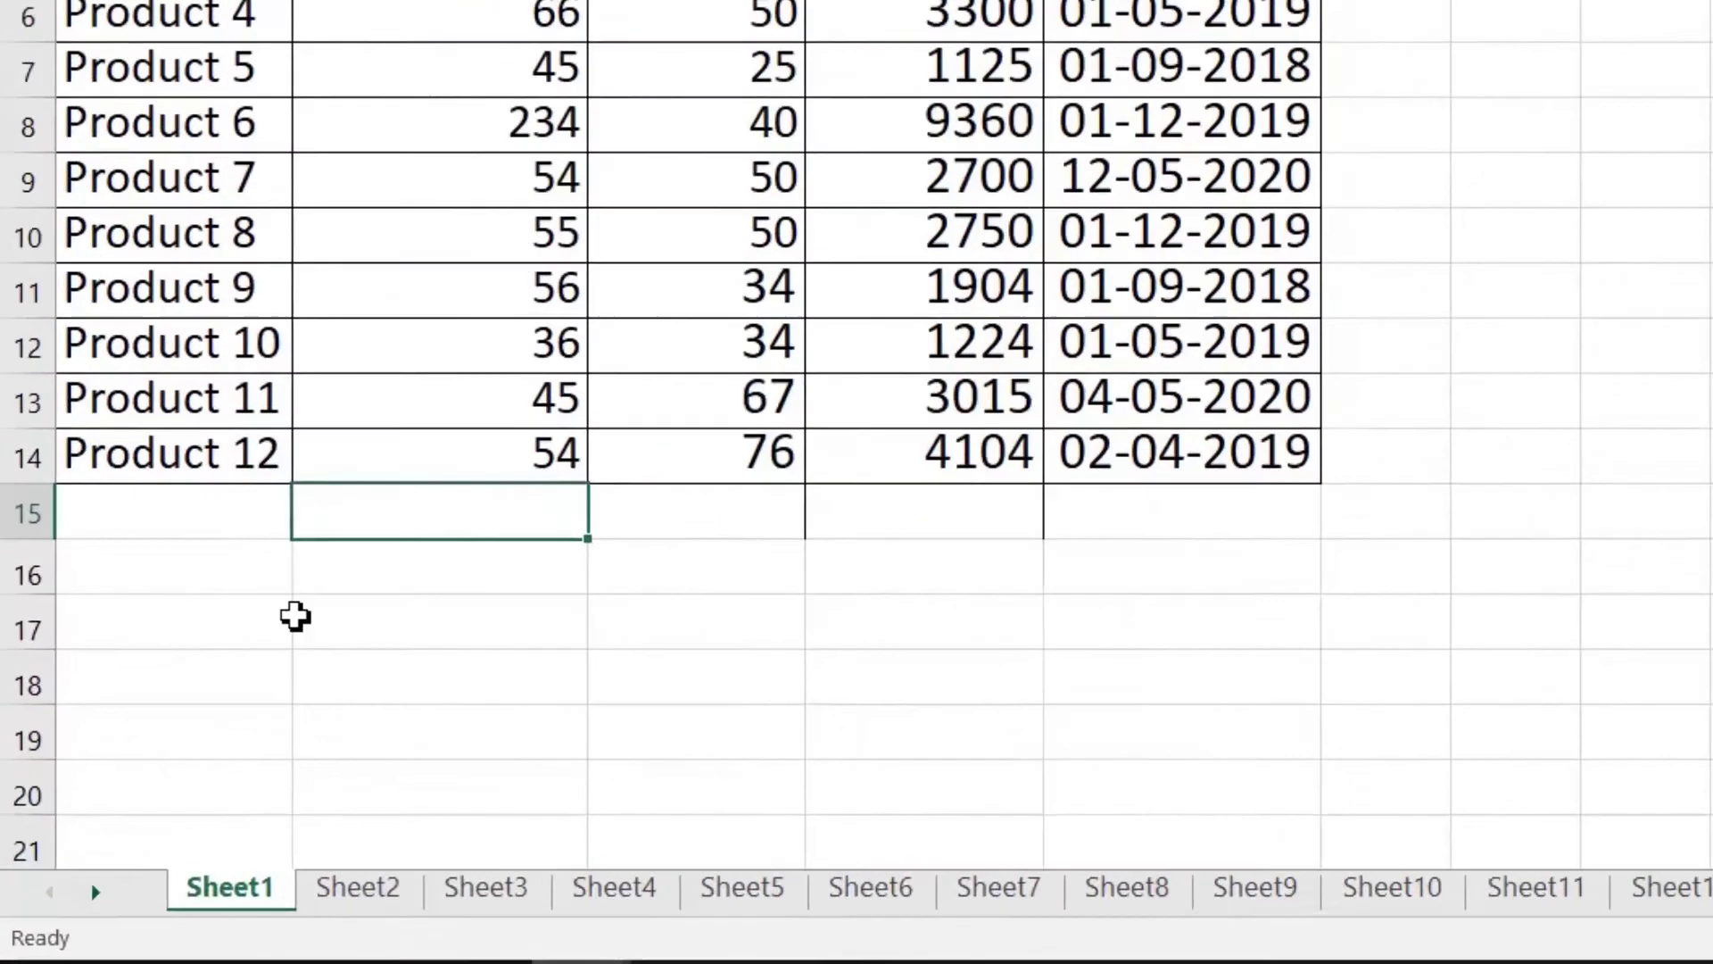
click(268, 921)
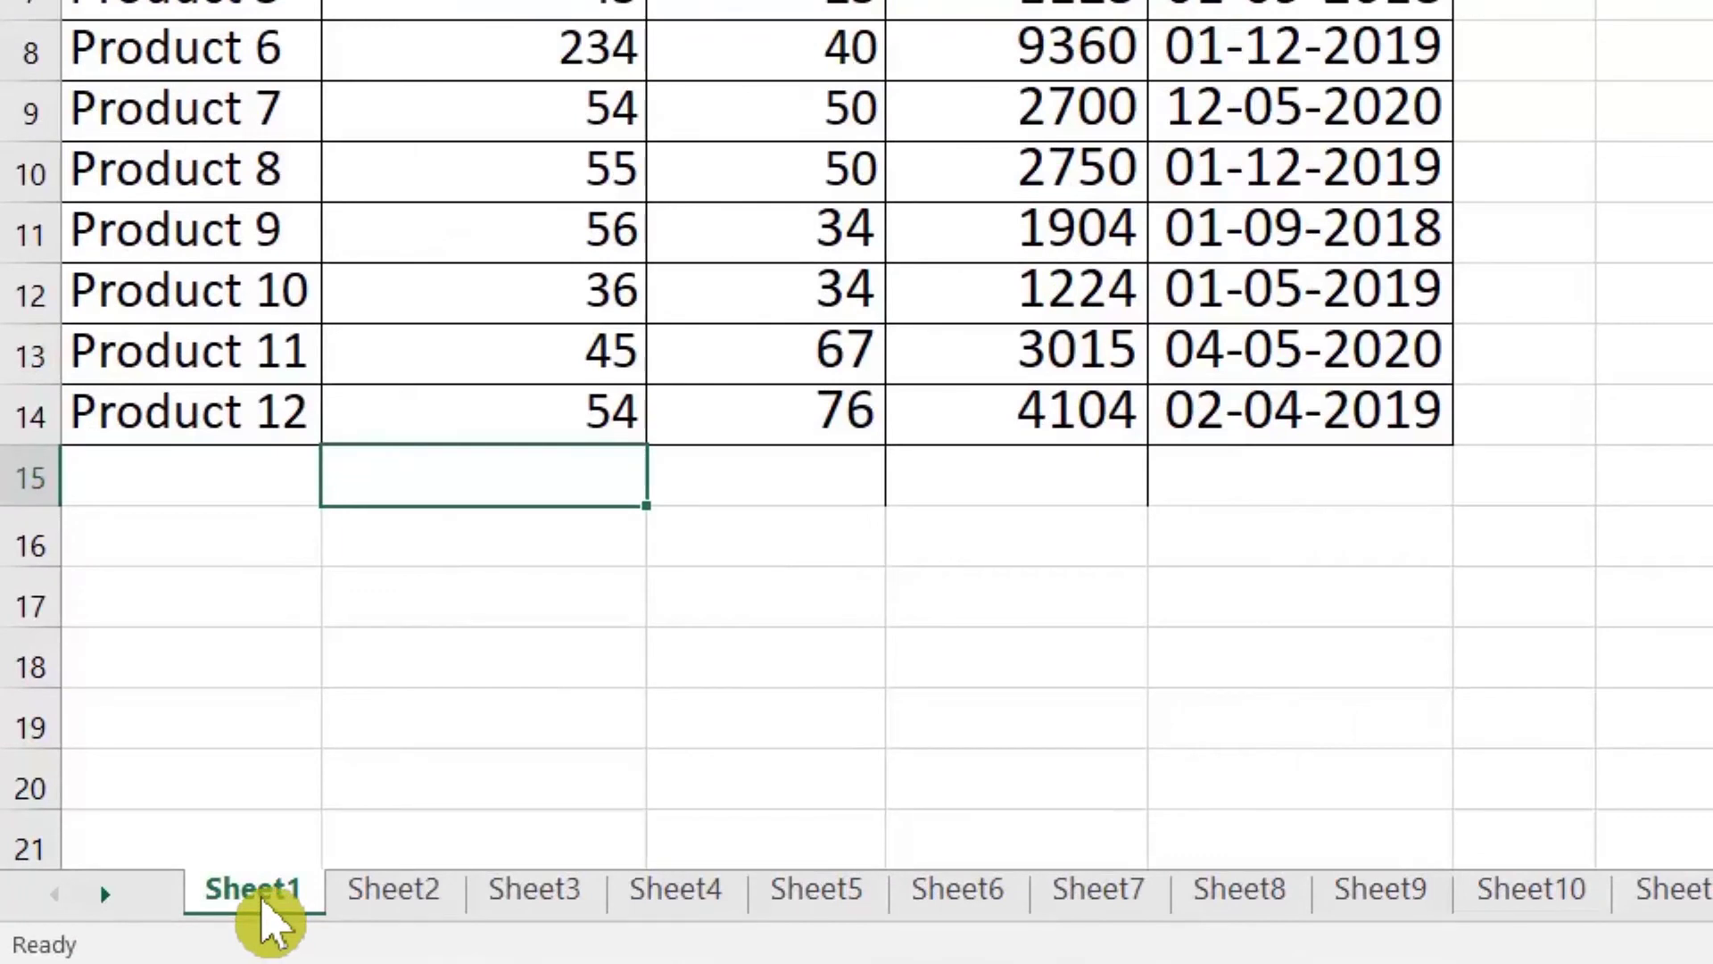
right_click(267, 921)
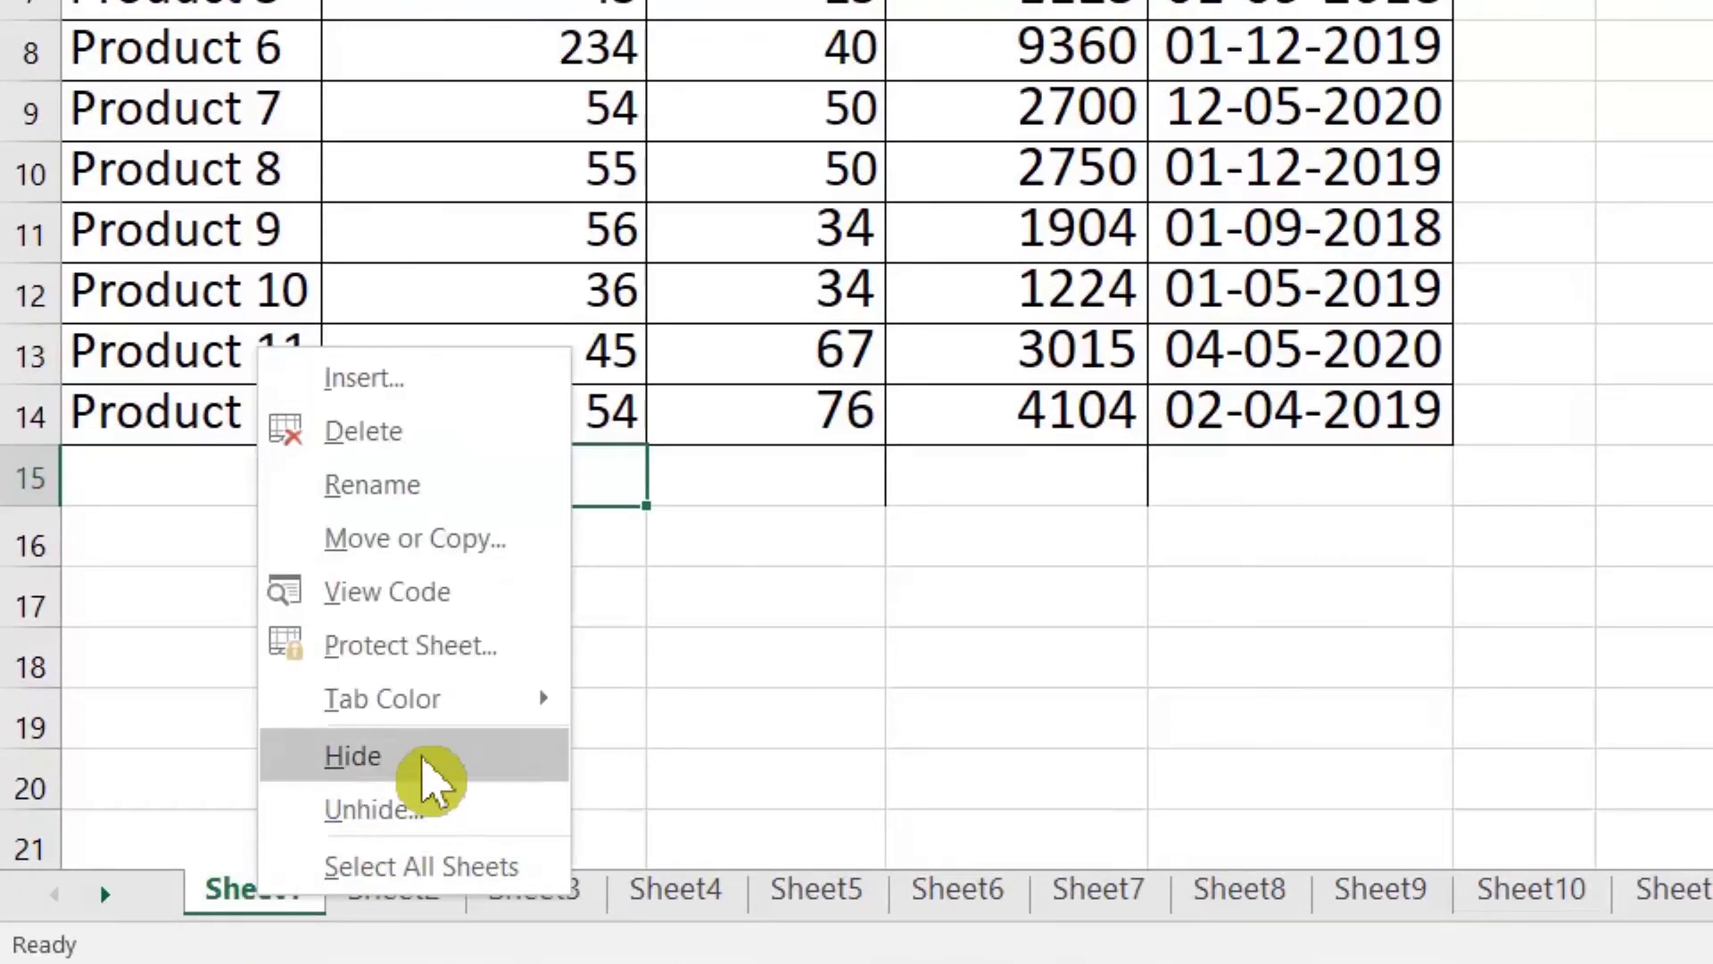
click(427, 763)
right_click(272, 897)
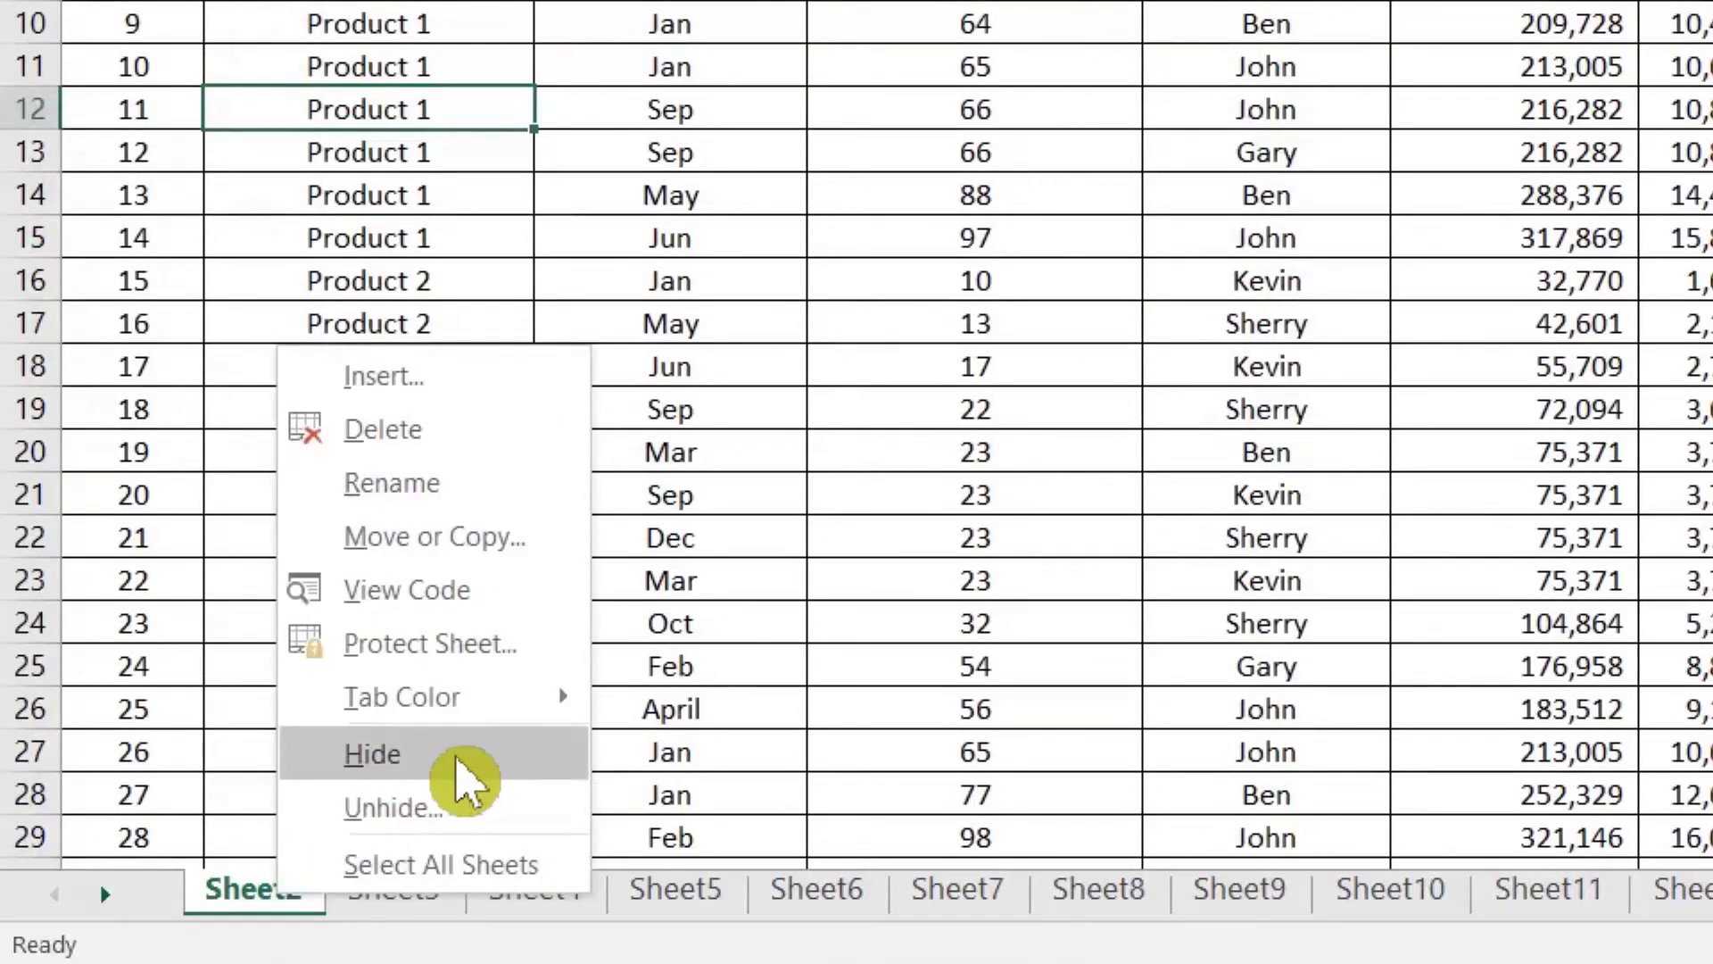
click(275, 910)
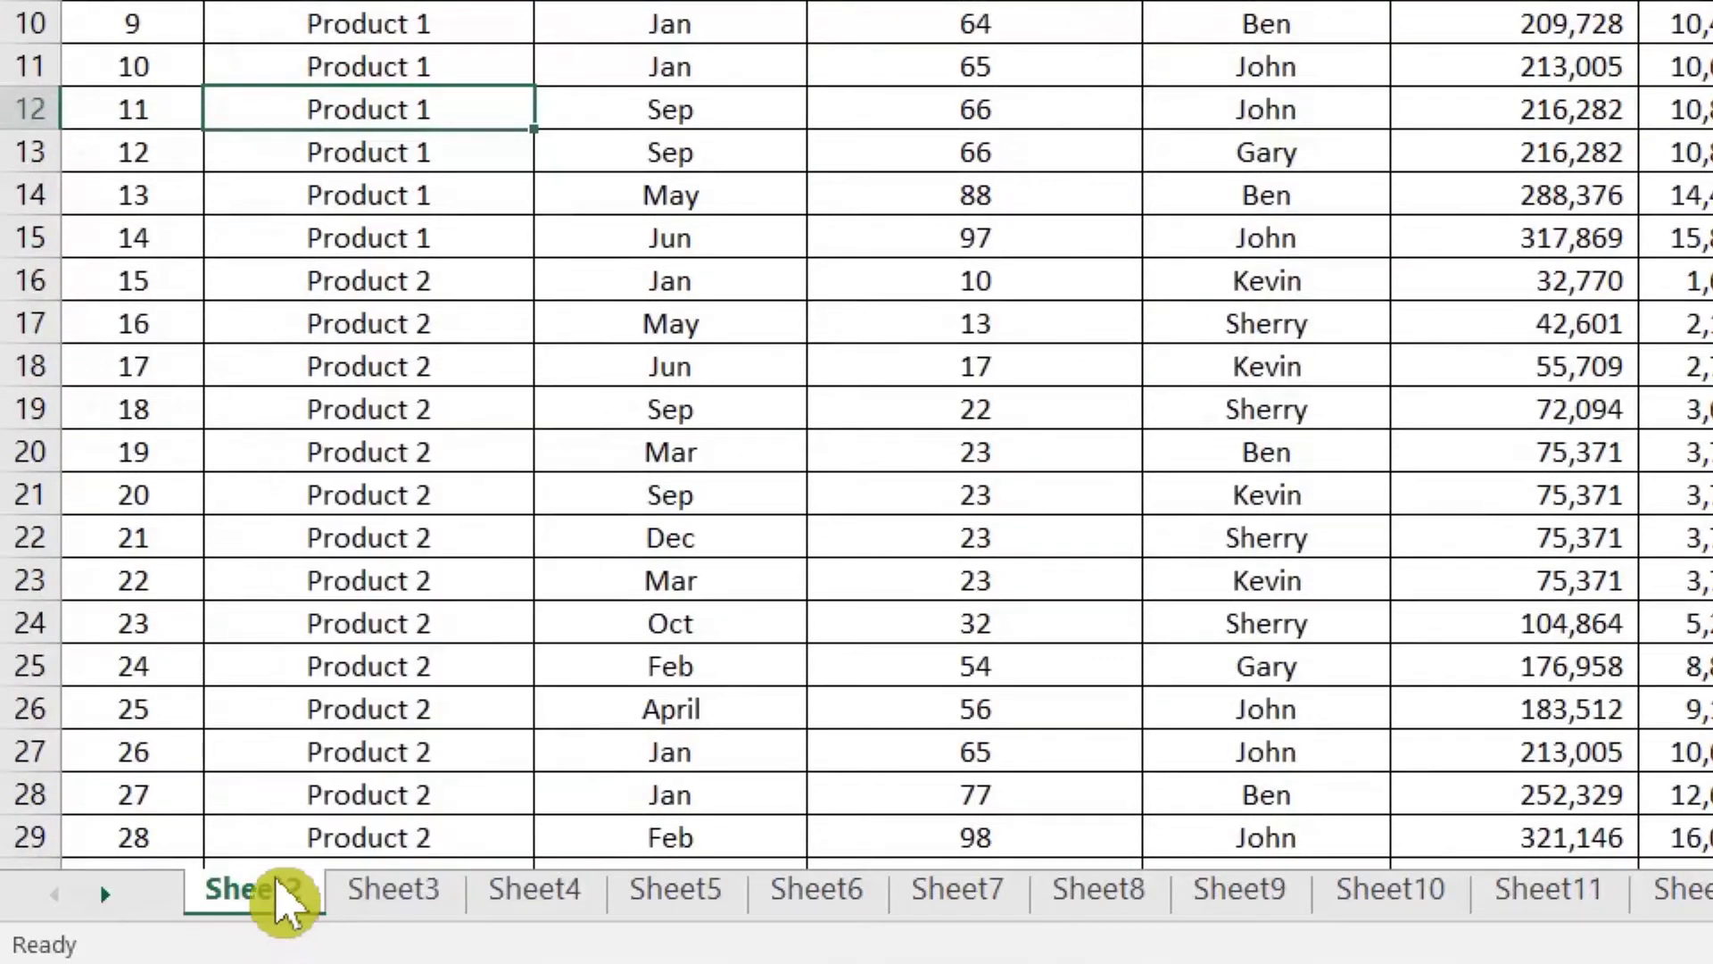
right_click(282, 910)
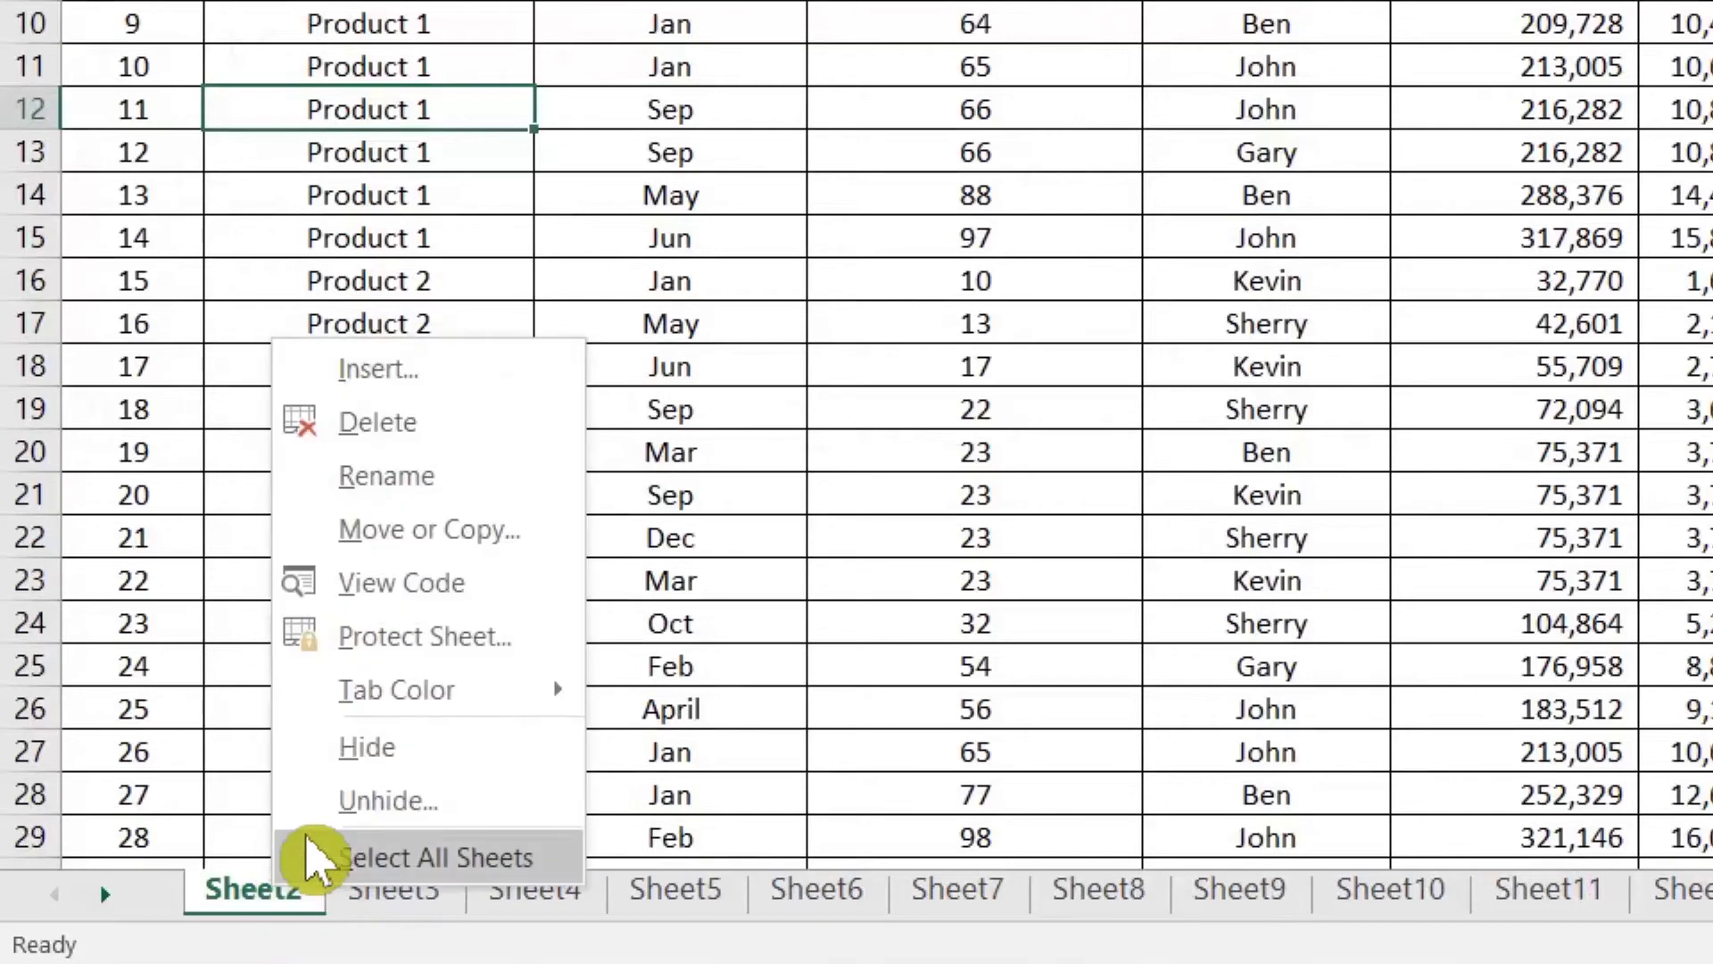
click(349, 820)
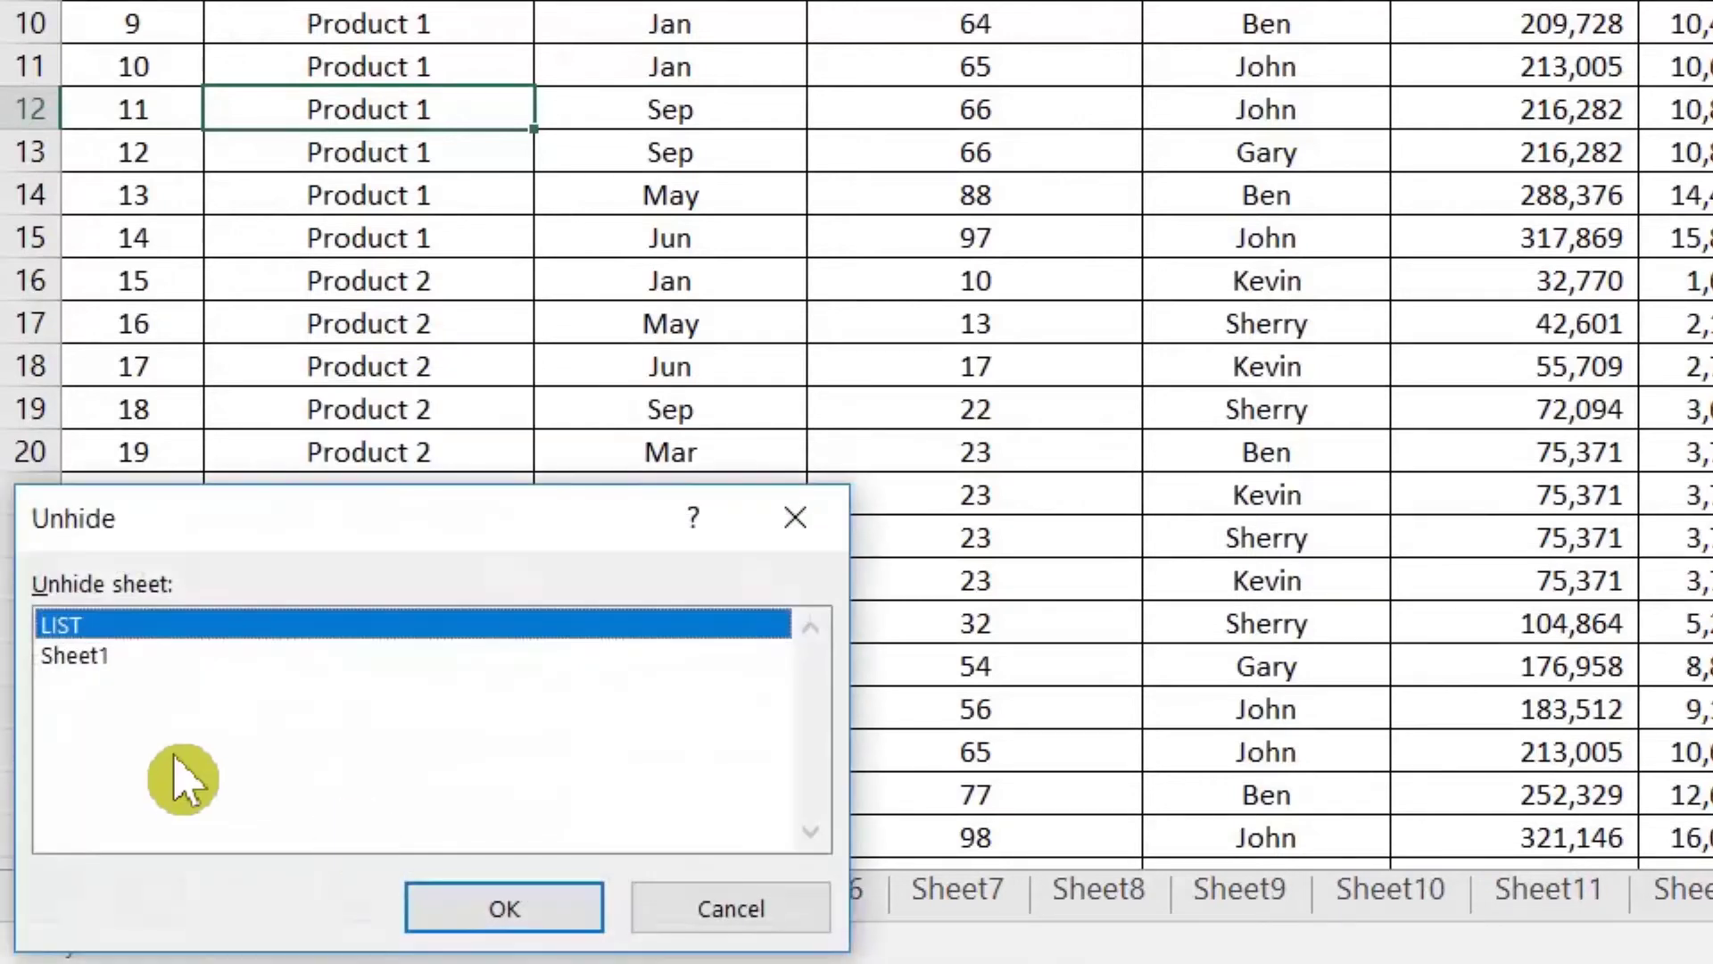
click(102, 668)
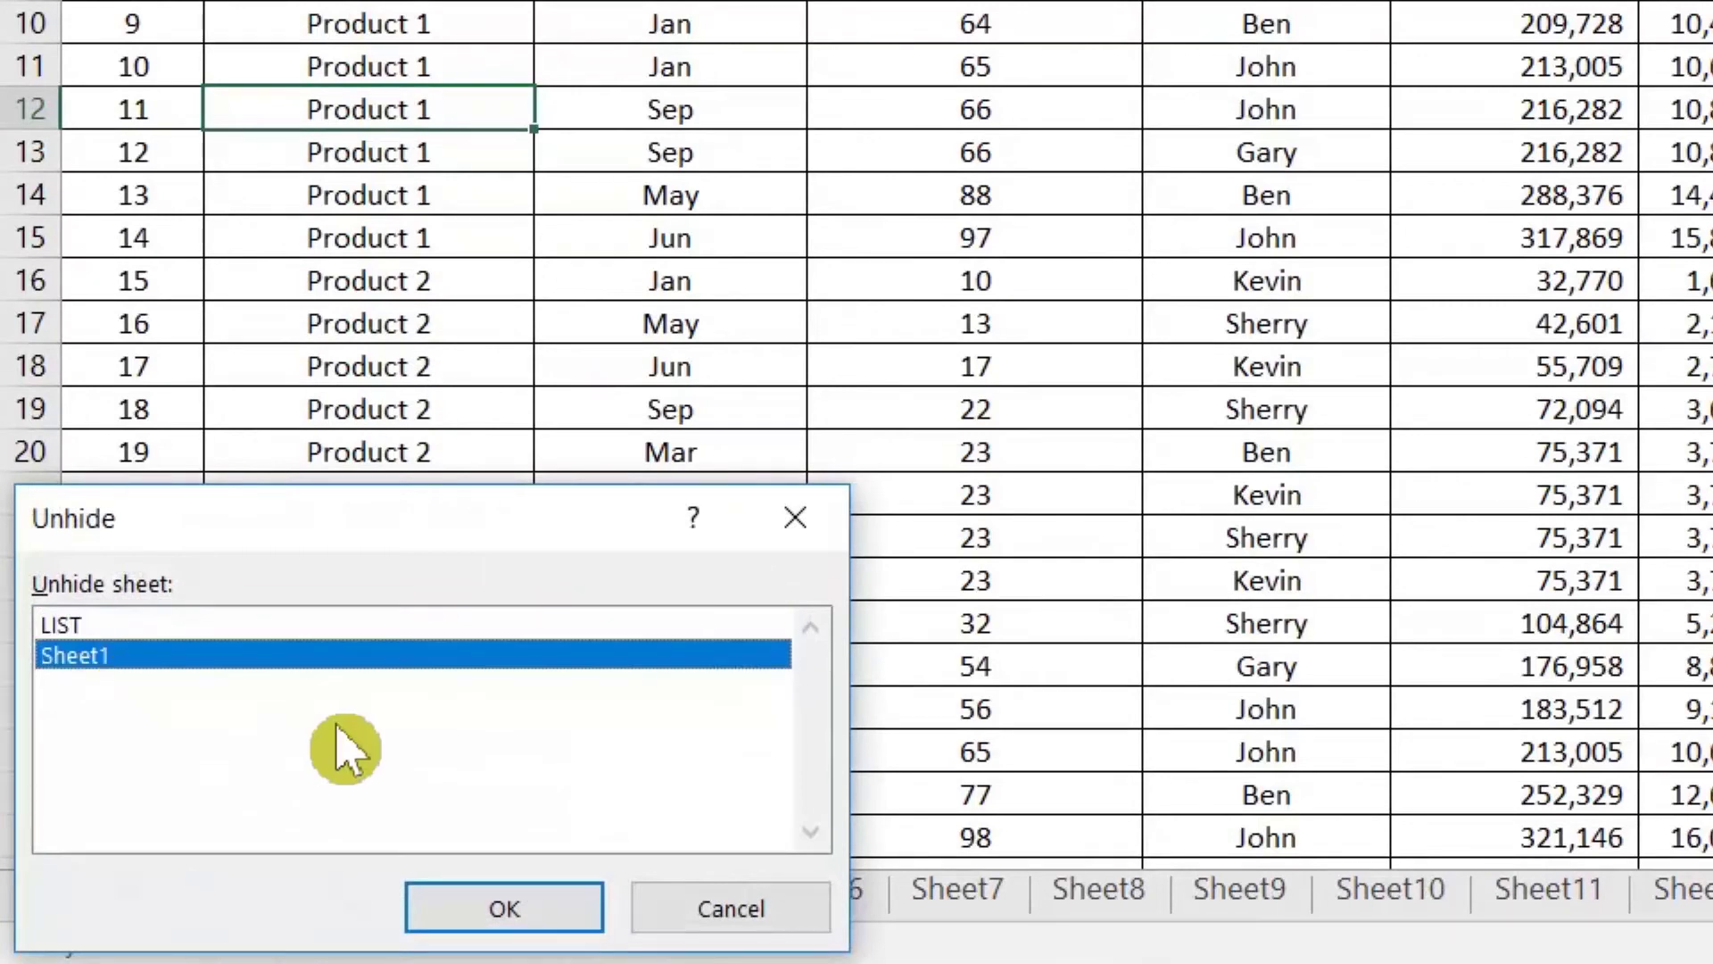
click(482, 911)
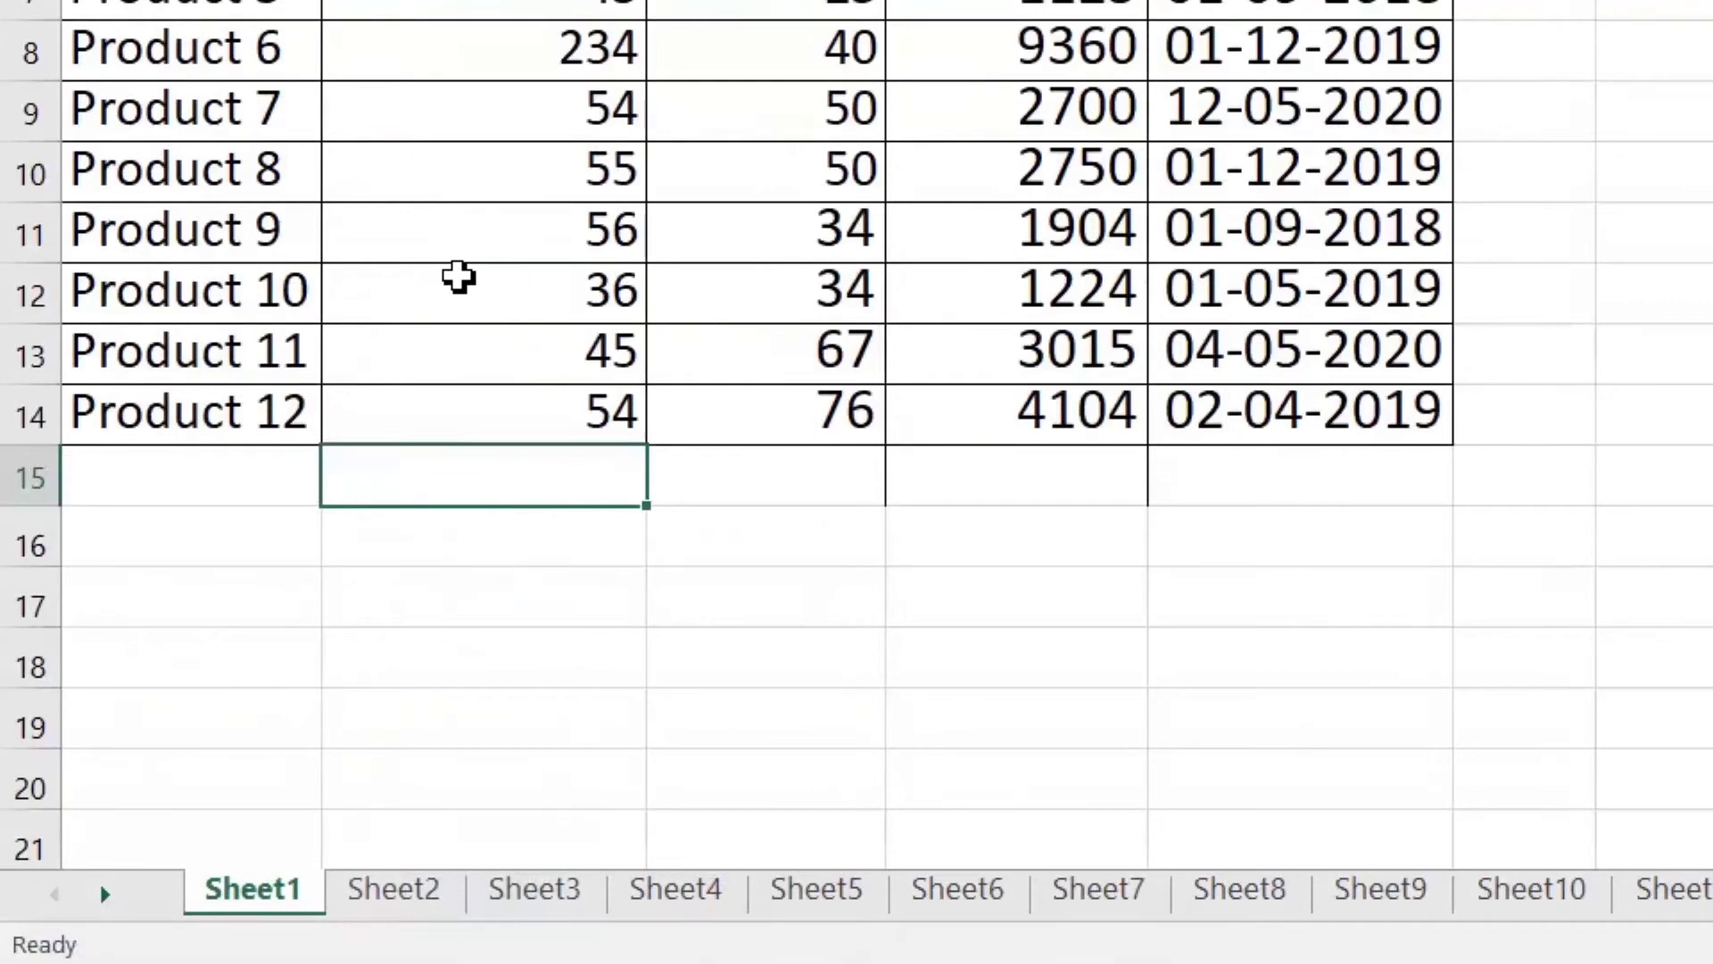
click(459, 278)
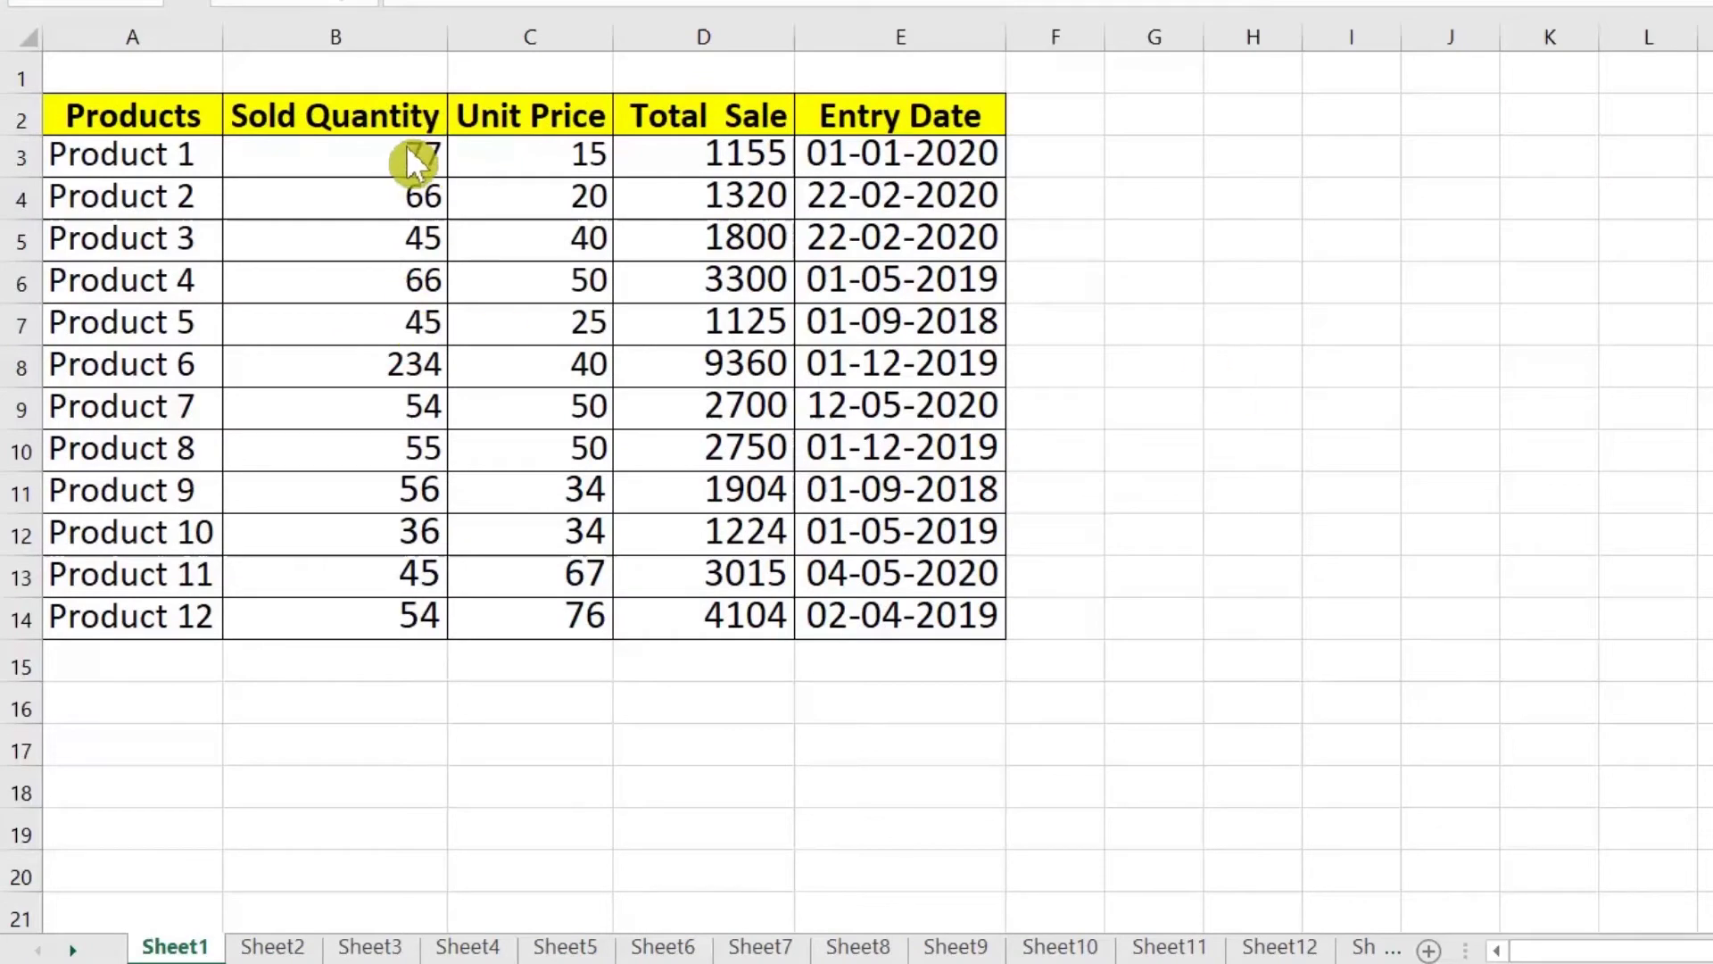
Step: Add Quick Analysis data bars to the Sold Quantity values B3:B14
drag(382, 155, 408, 622)
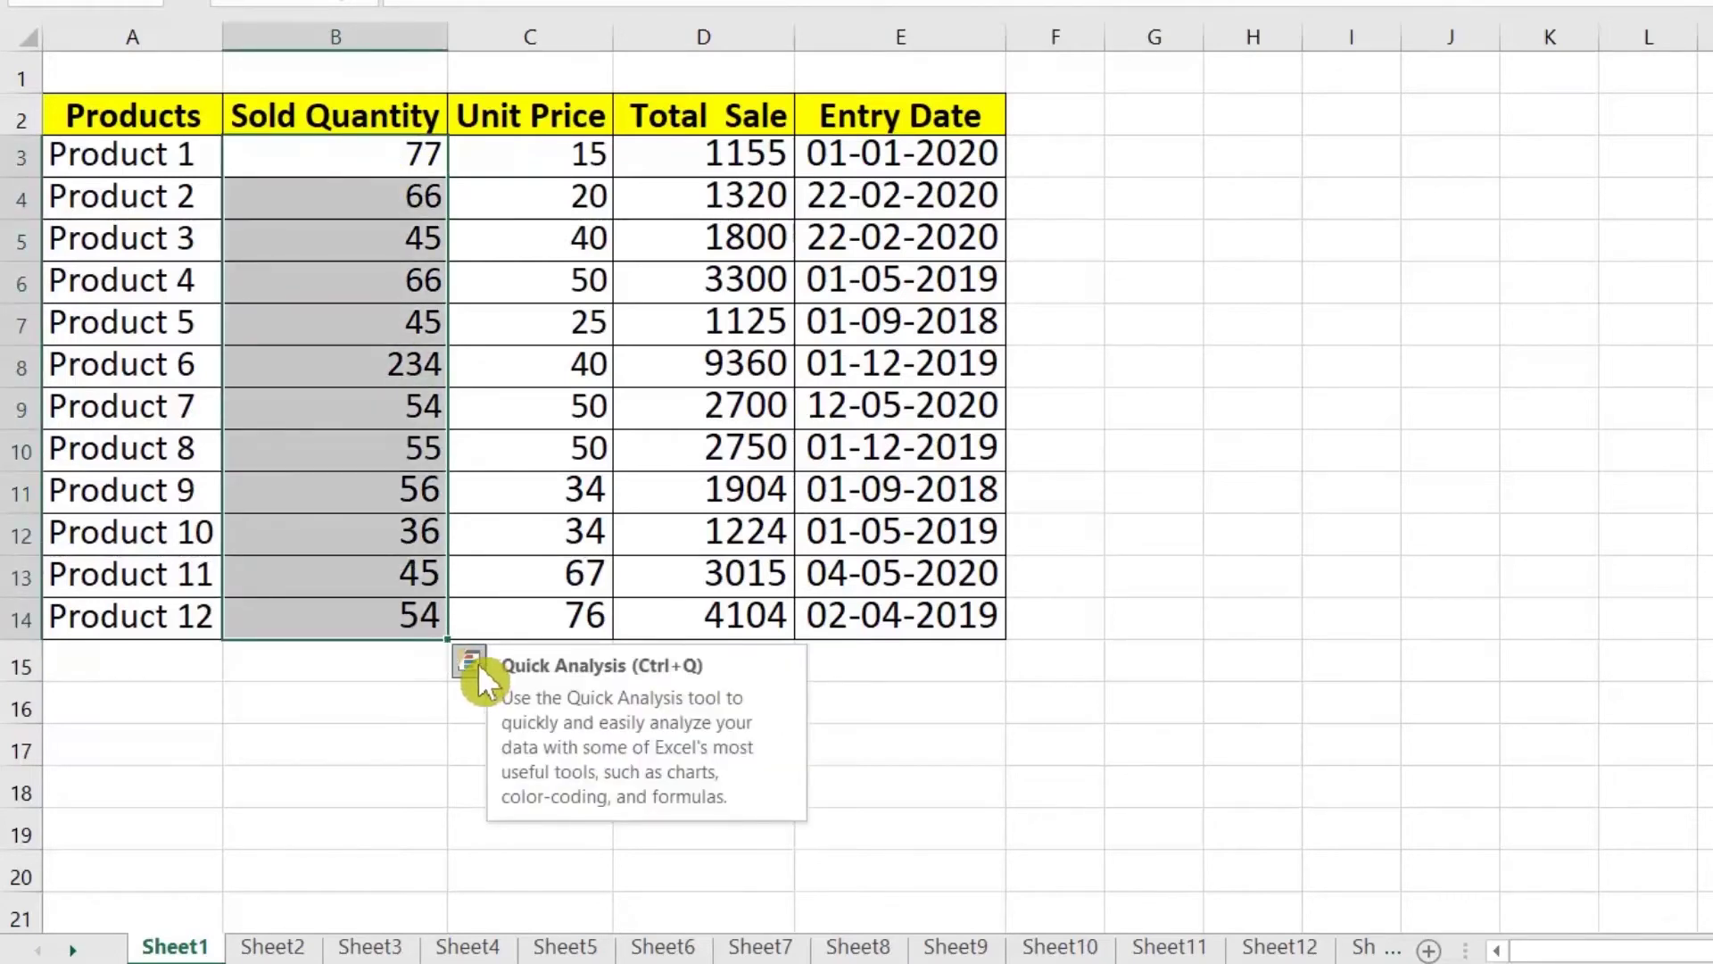
click(478, 665)
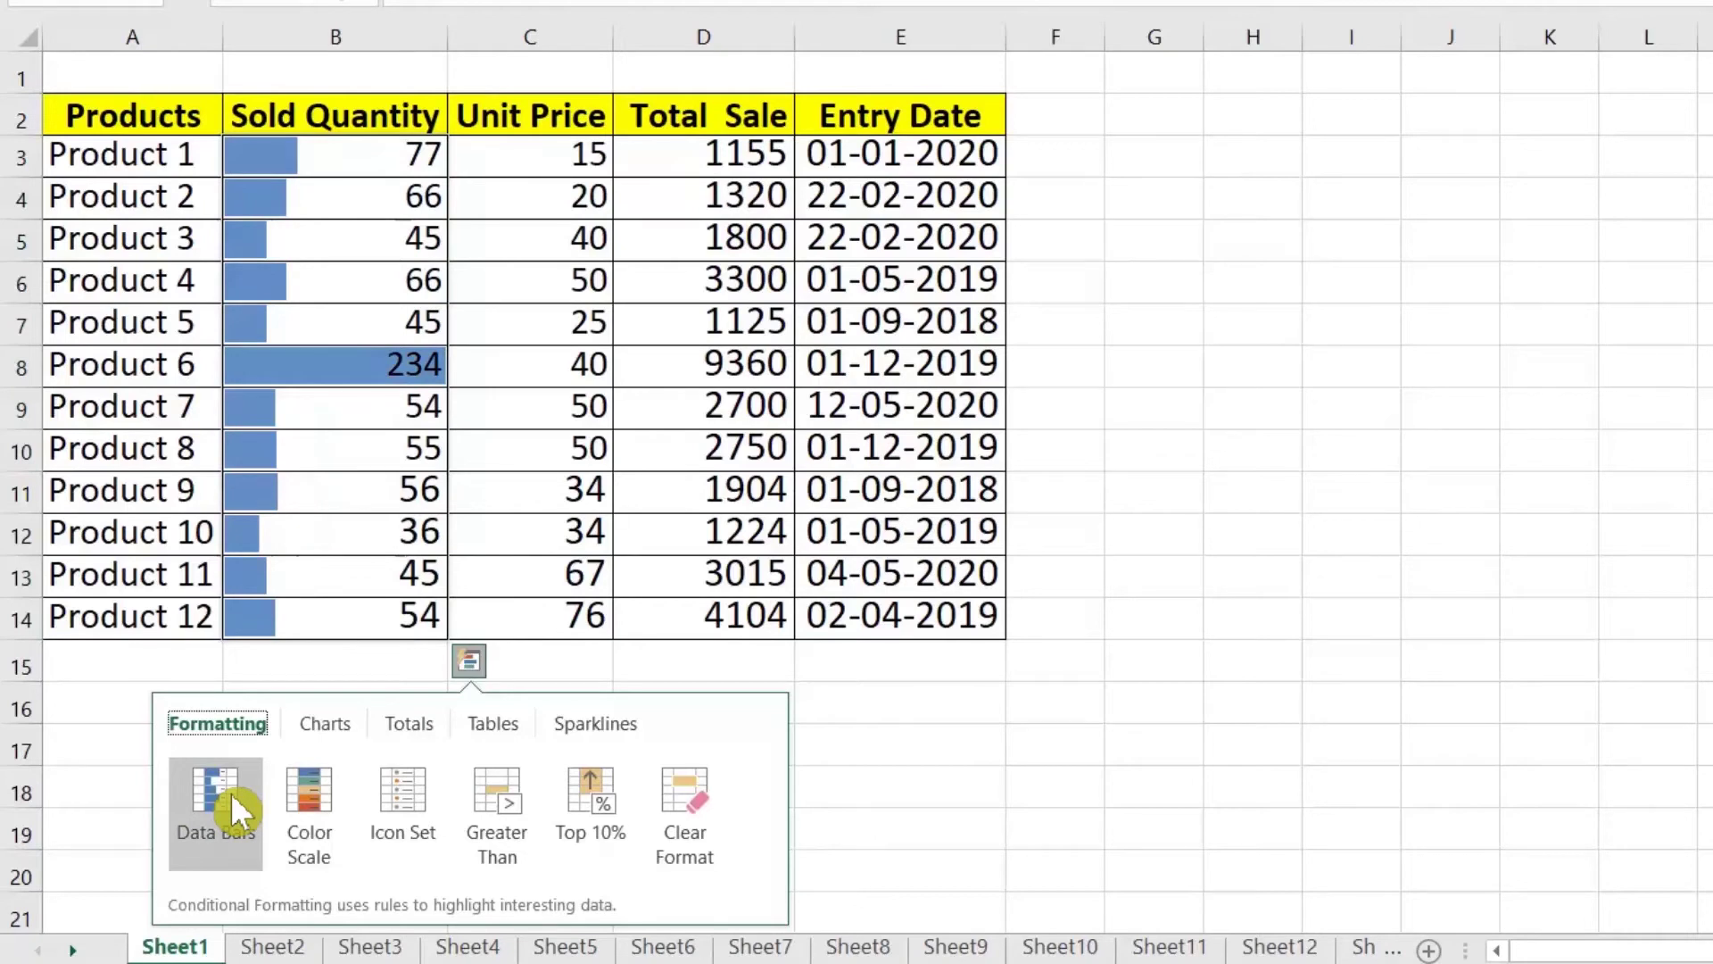
click(230, 793)
Step: Change Product 1's quantity in B3 to 200, then to 0
drag(404, 151, 411, 236)
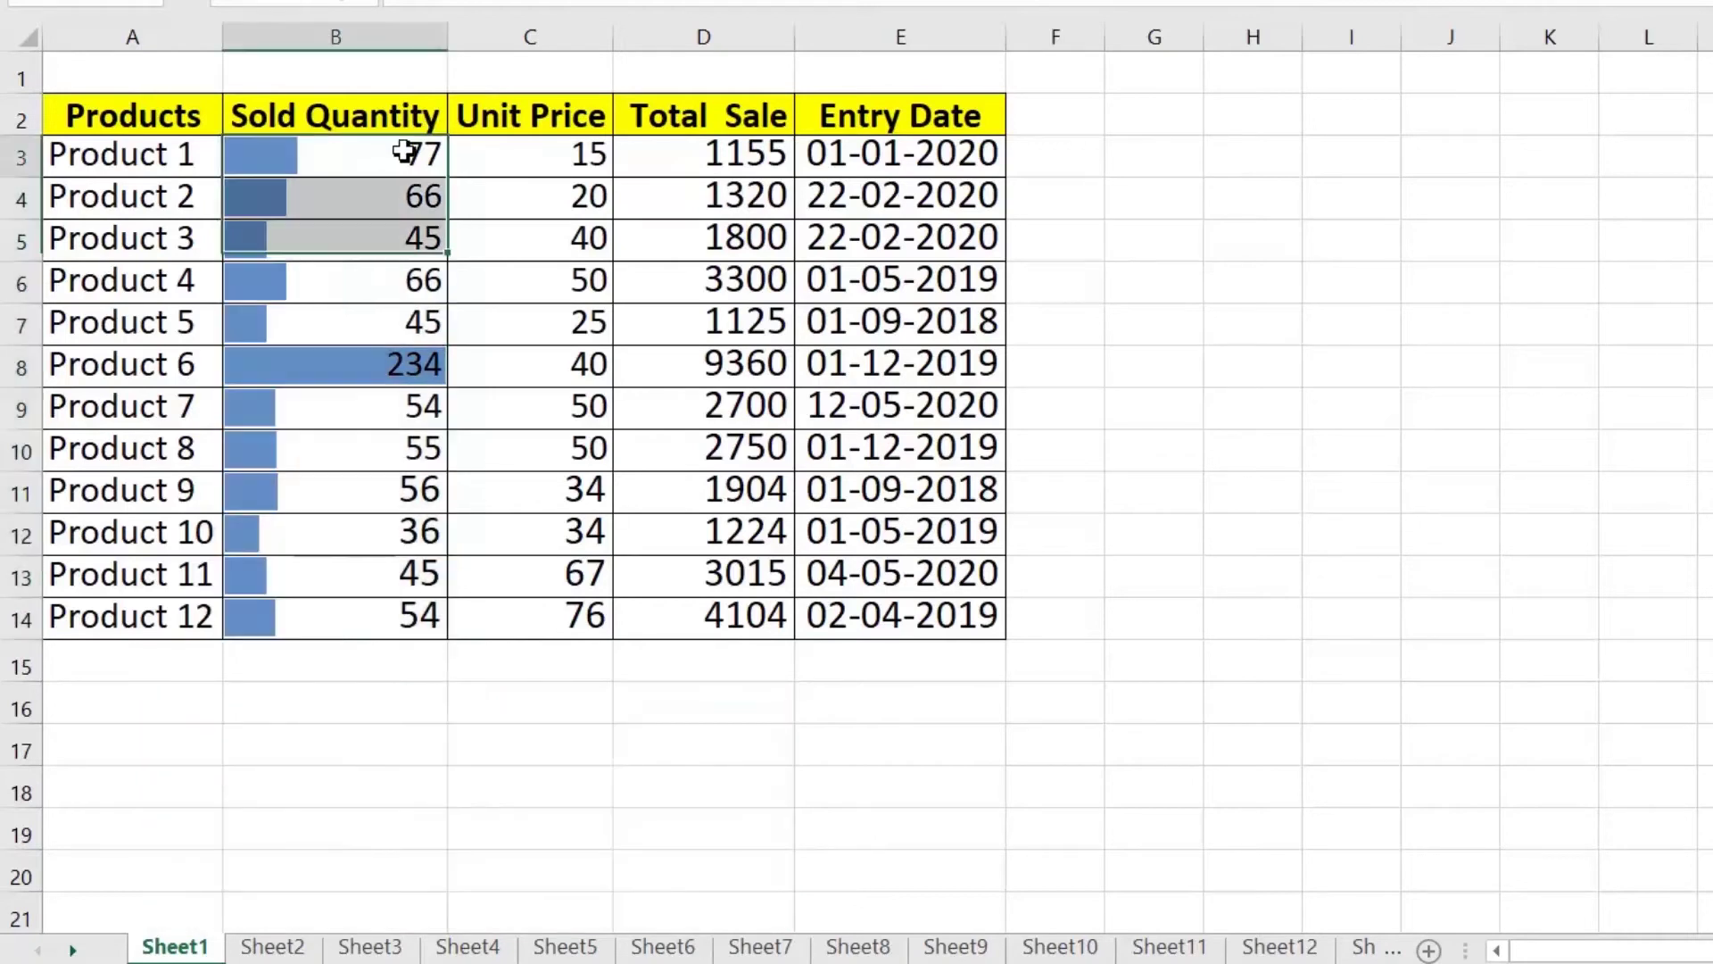
click(404, 151)
text(200)
key(Return)
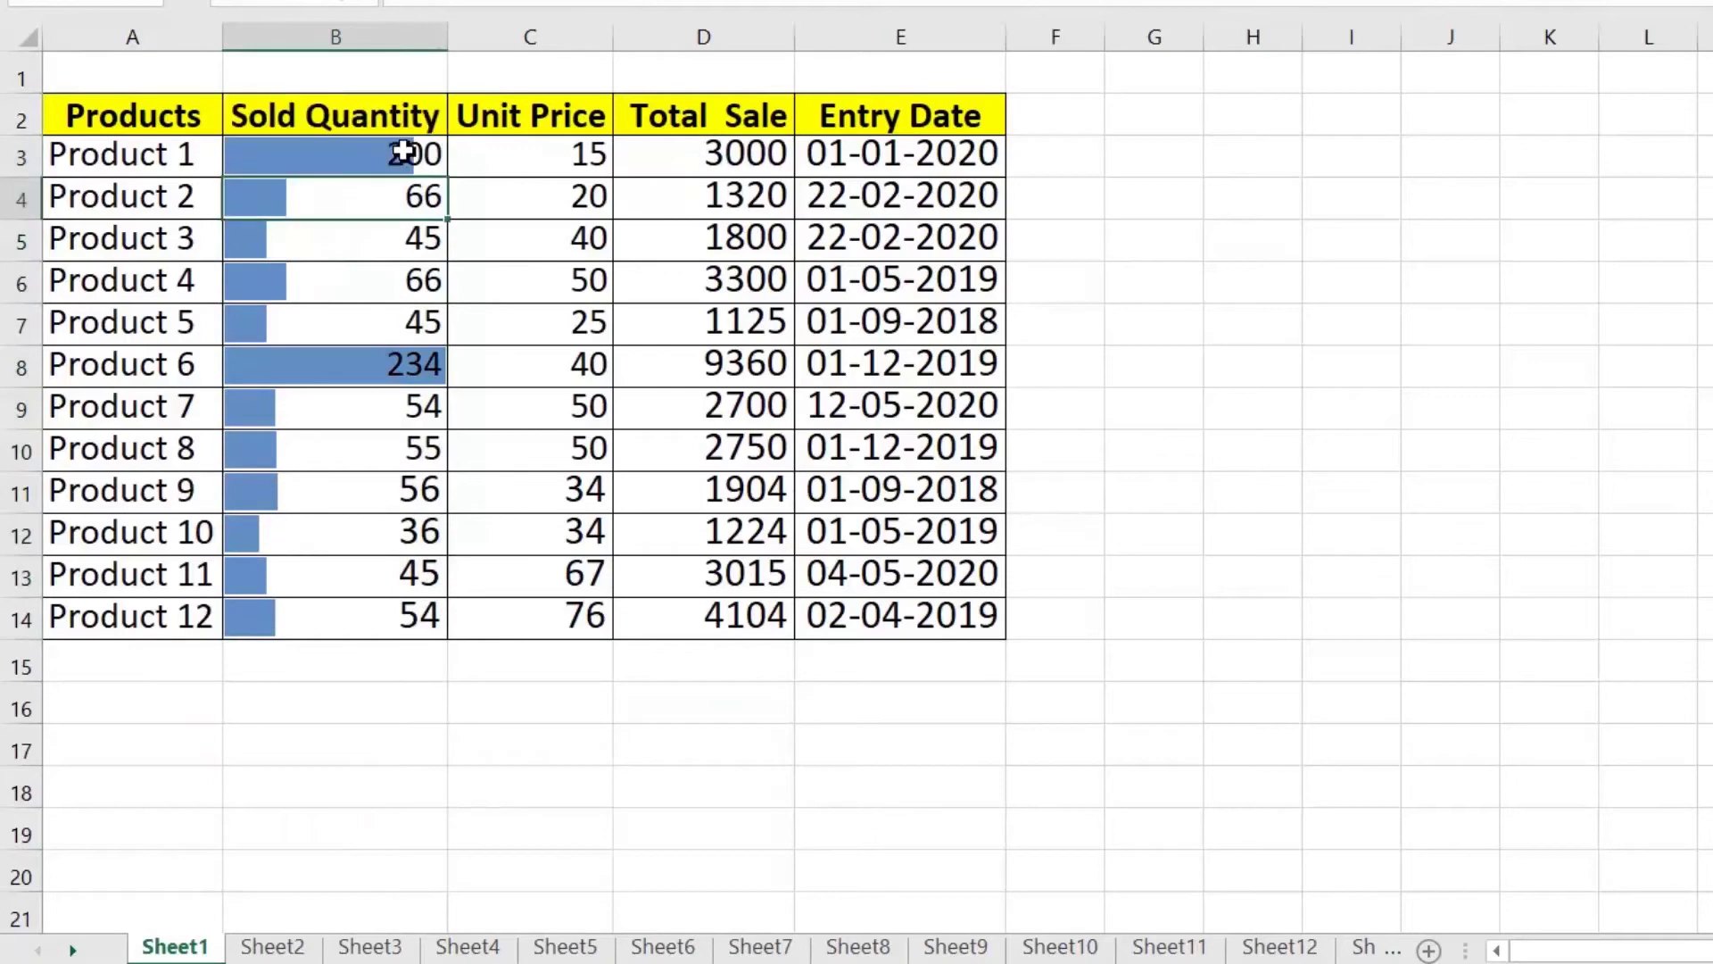
click(308, 153)
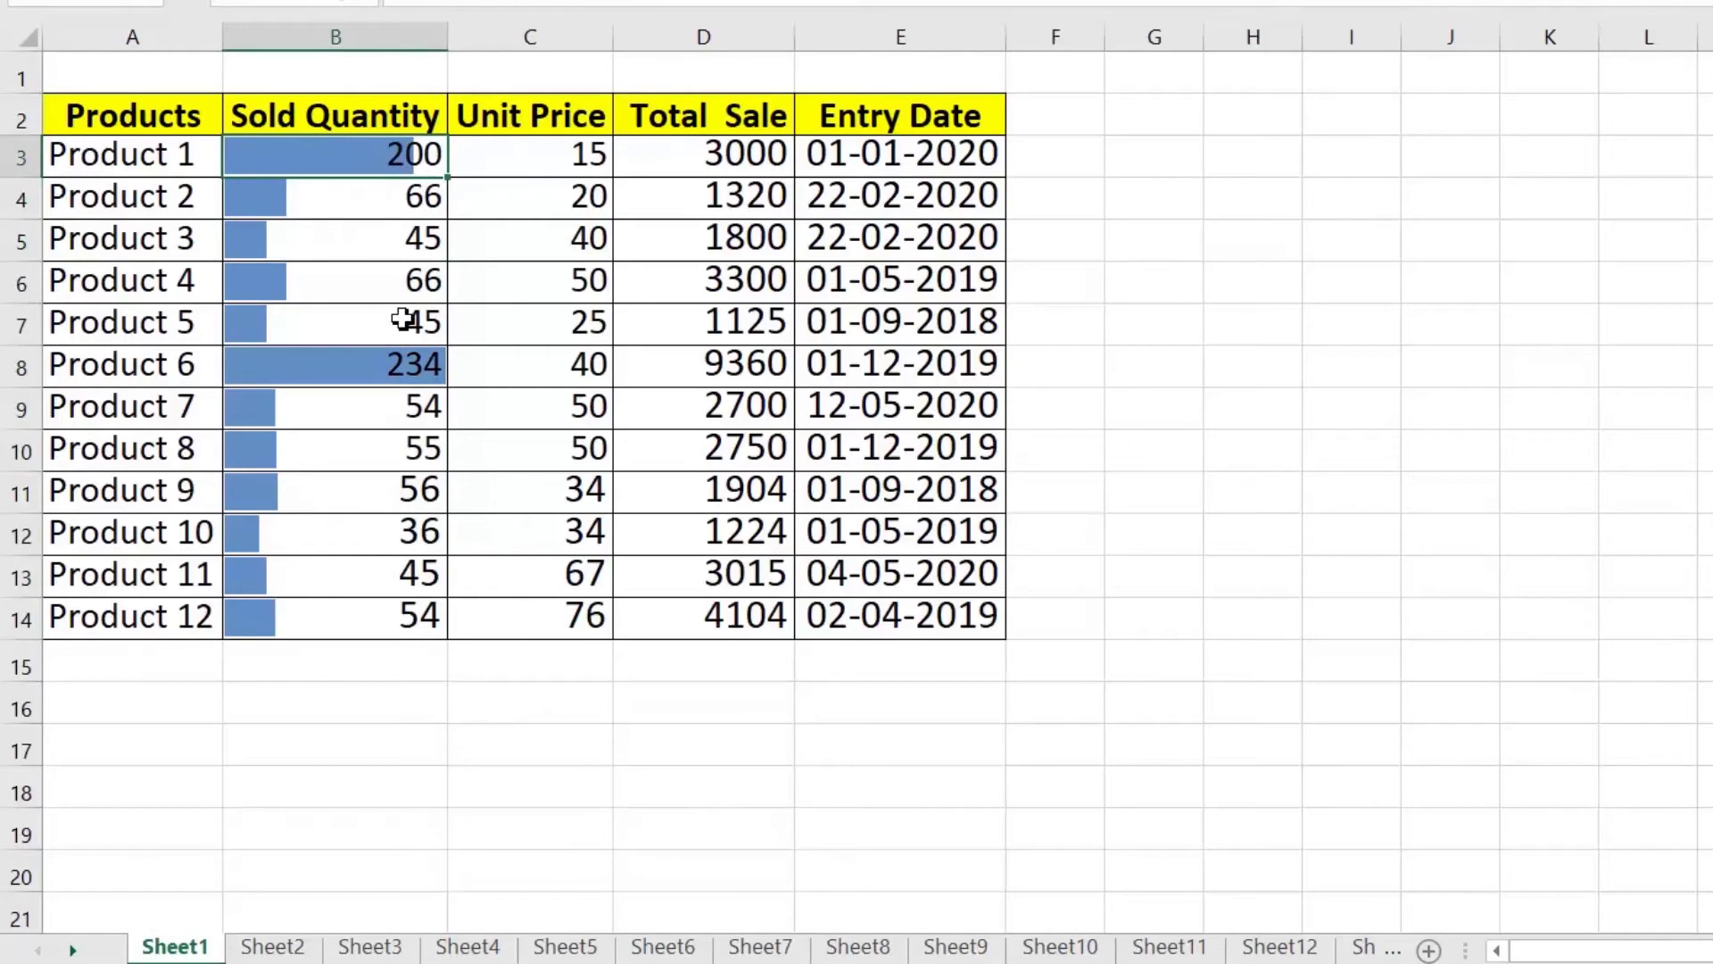
text(0)
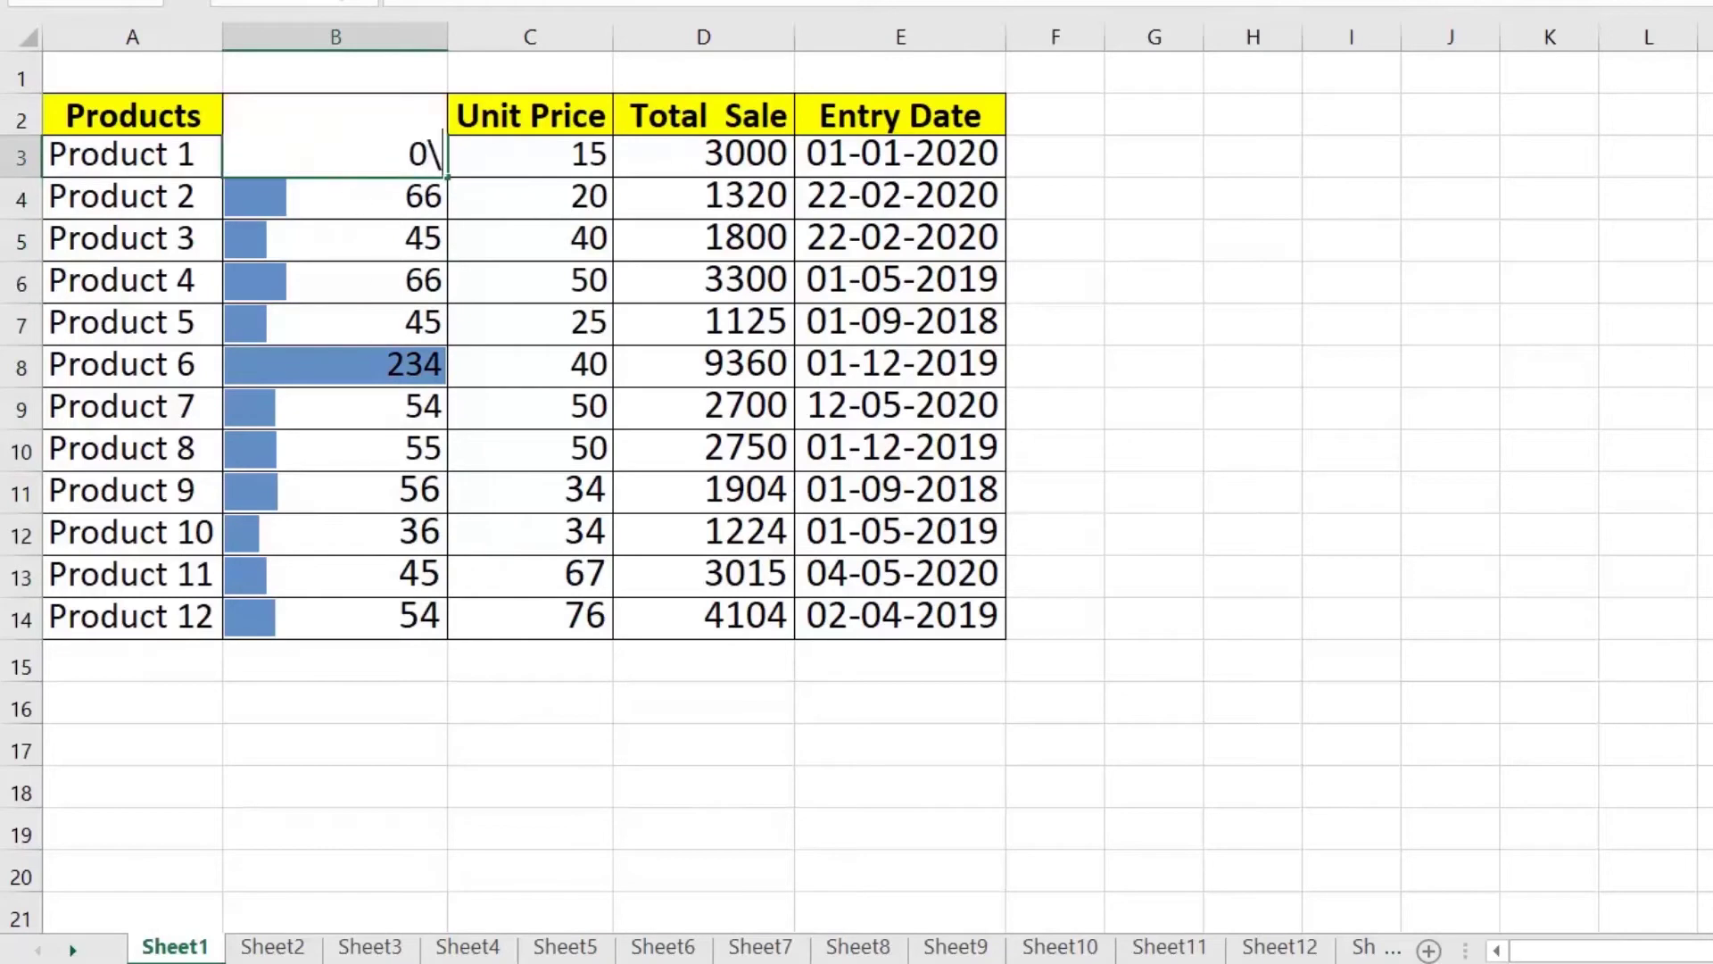
key(ctrl+Return)
drag(345, 197, 375, 625)
Step: Add a Quick Analysis sum under Sold Quantity, then replace it with a count of 12 in B15
click(470, 657)
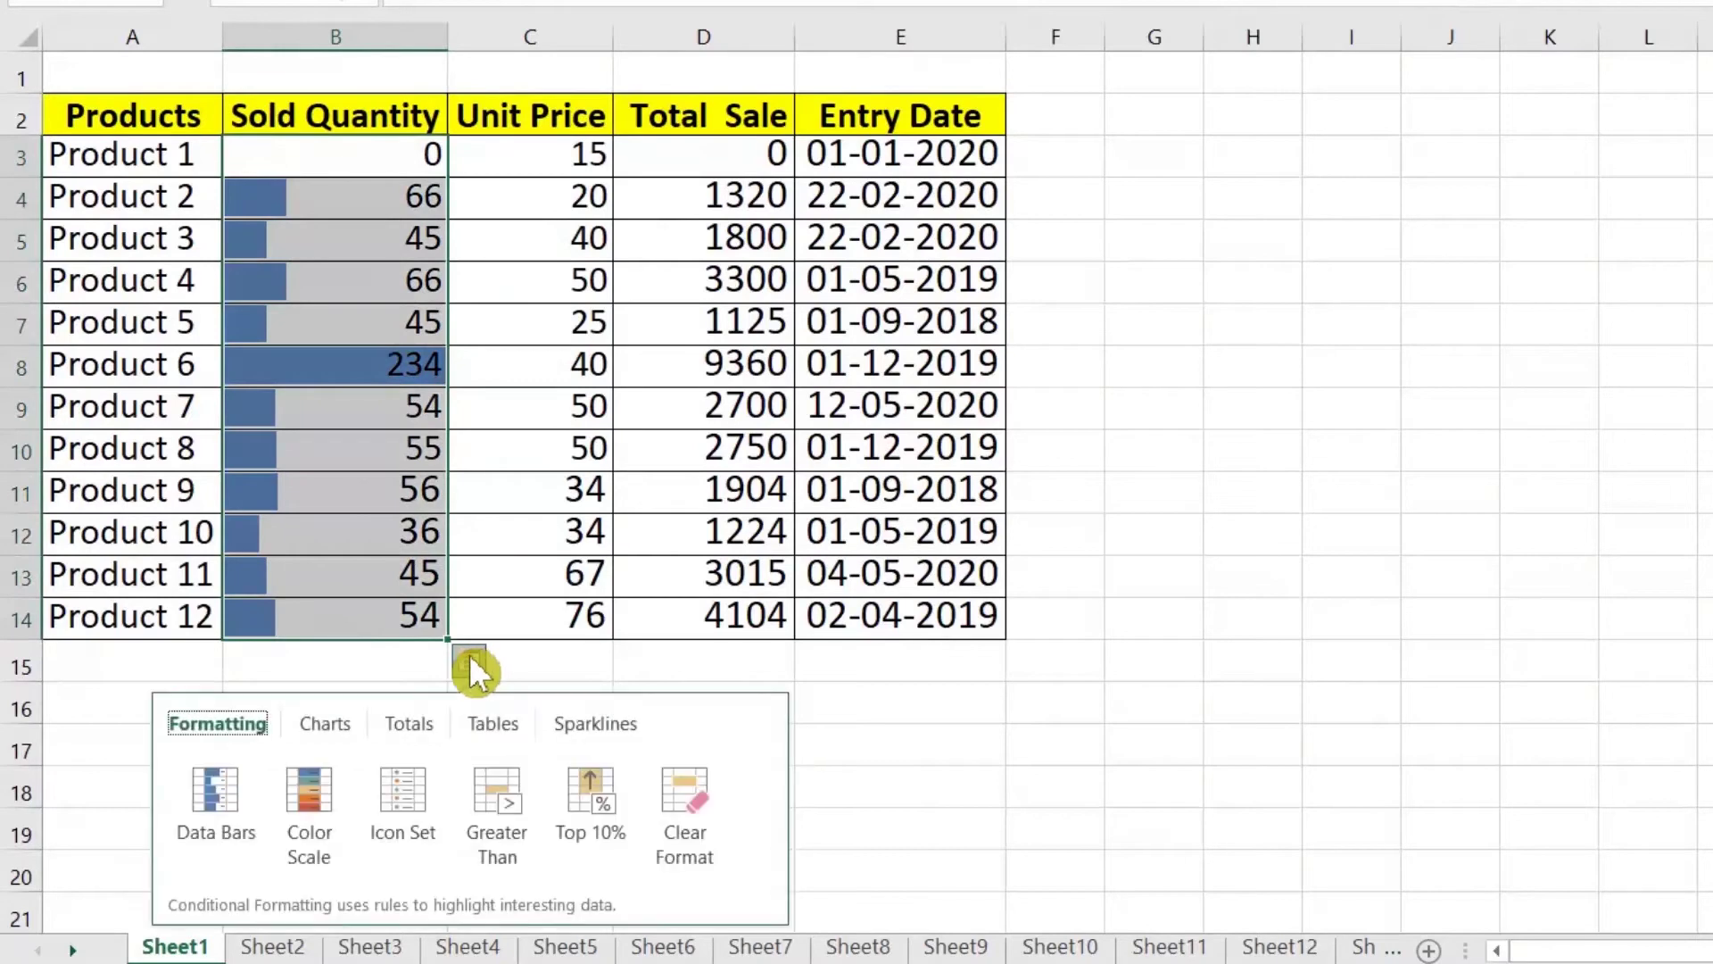
click(398, 727)
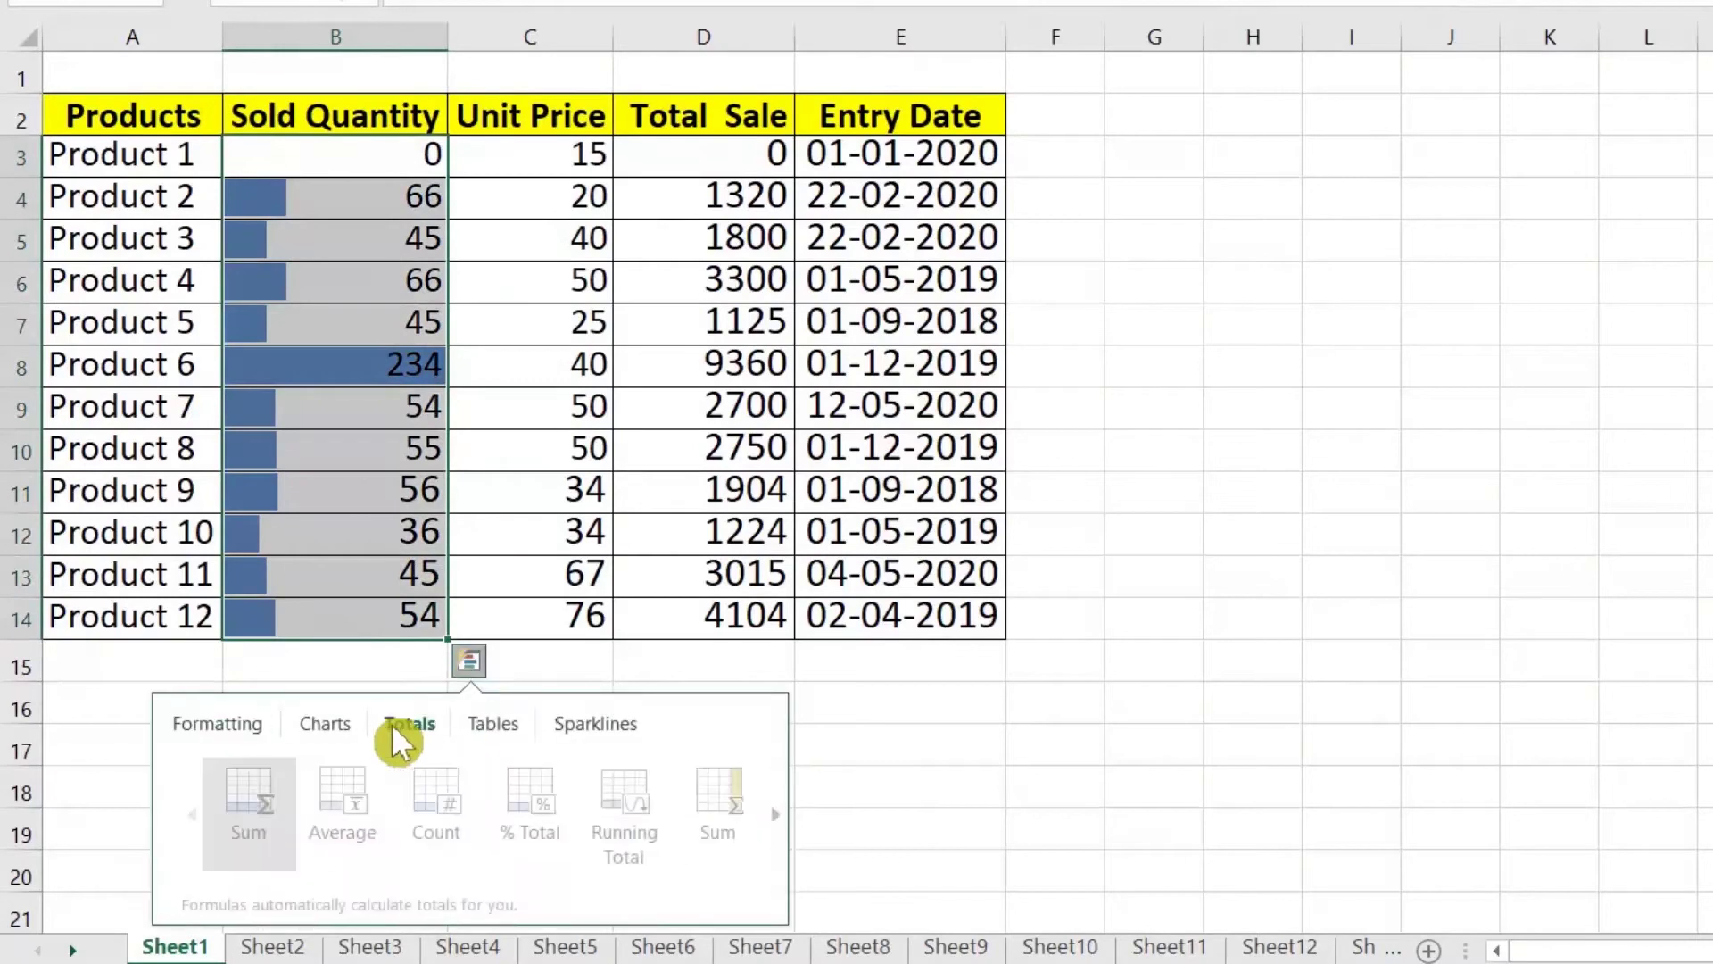
click(255, 789)
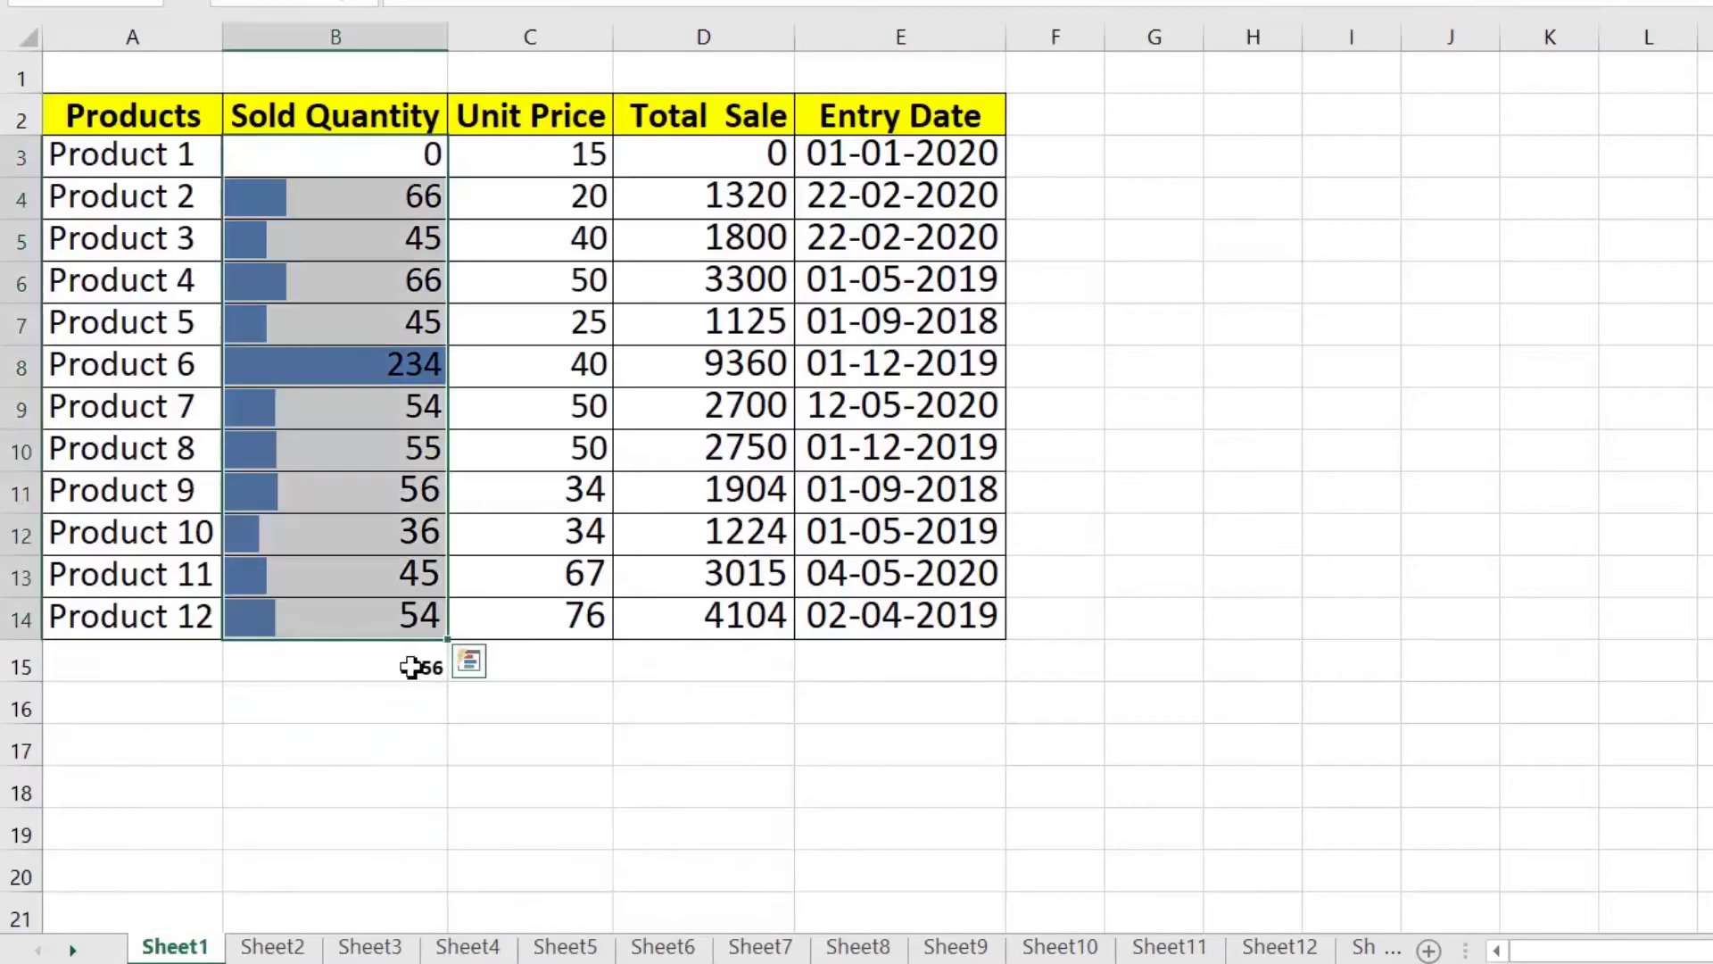
click(421, 665)
drag(419, 160, 432, 610)
click(468, 664)
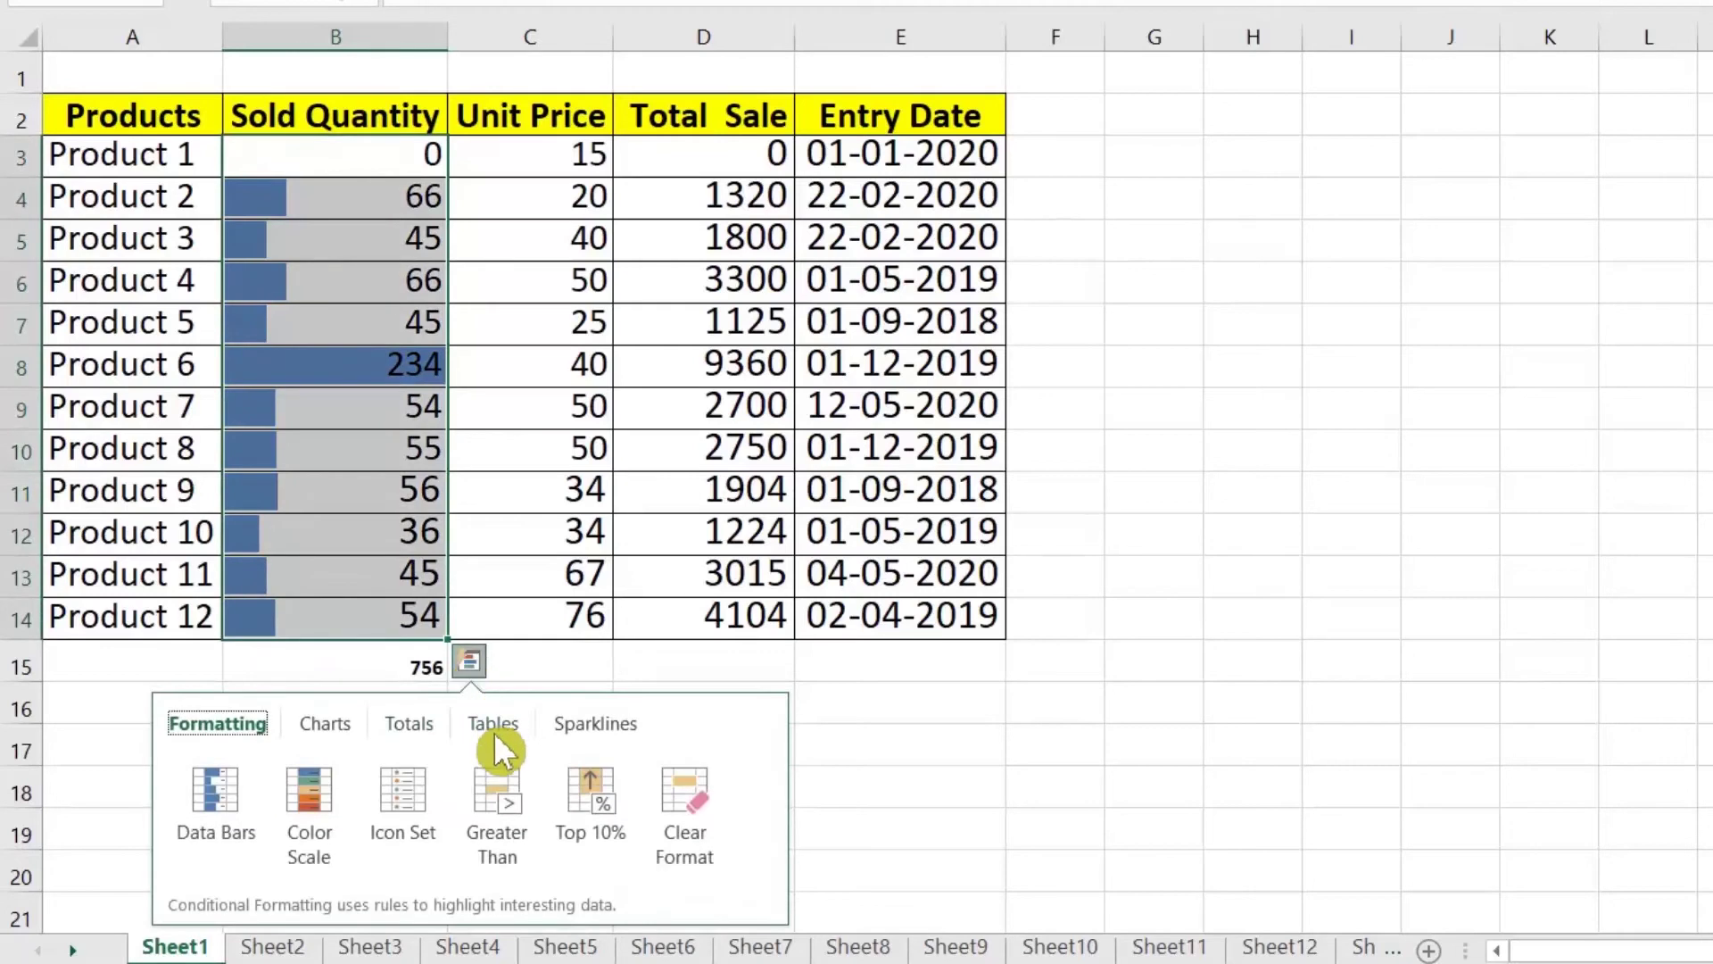
click(400, 725)
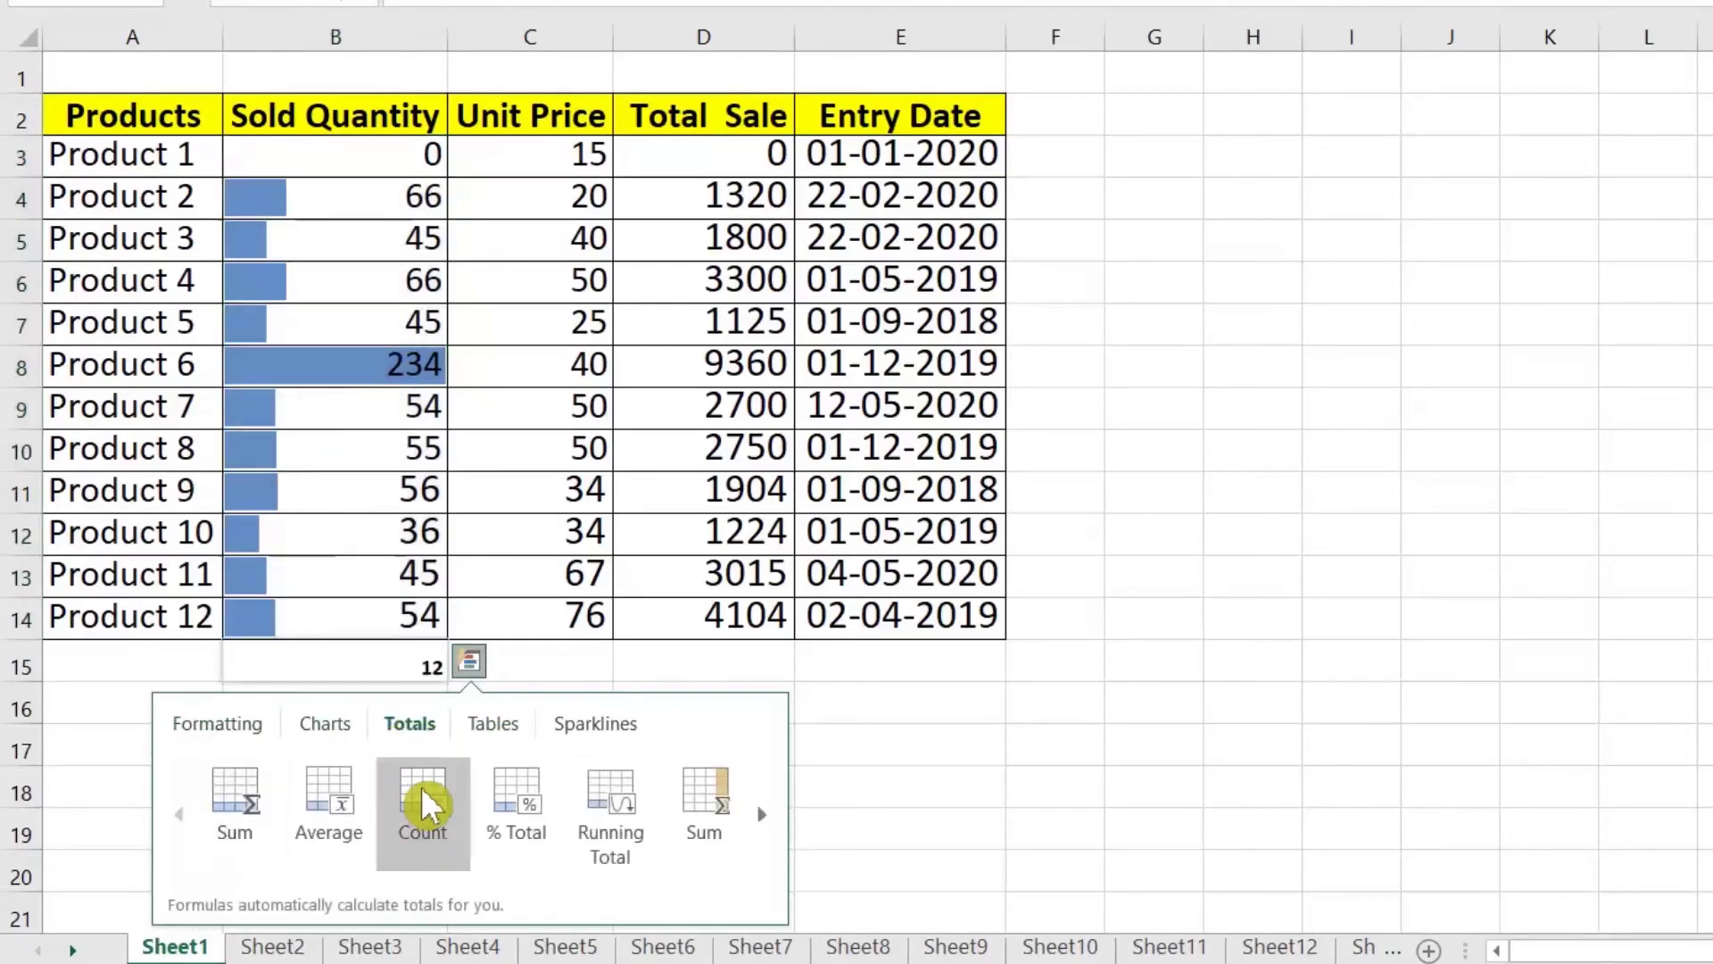
click(421, 787)
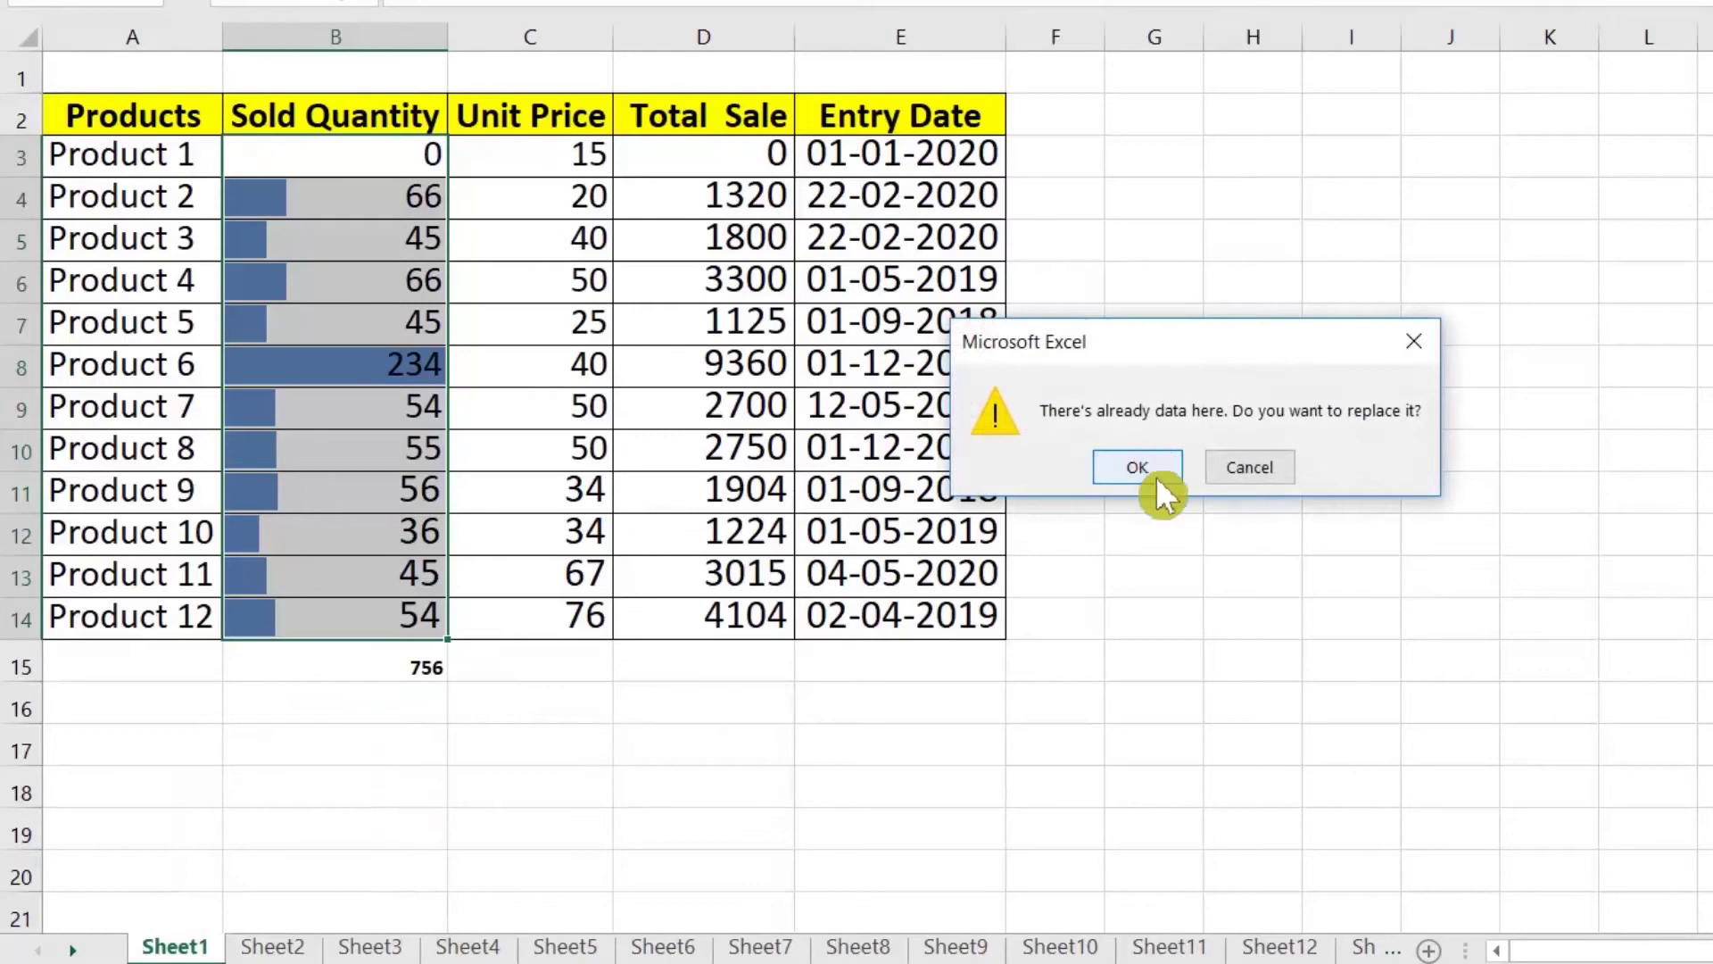
click(1155, 475)
click(428, 666)
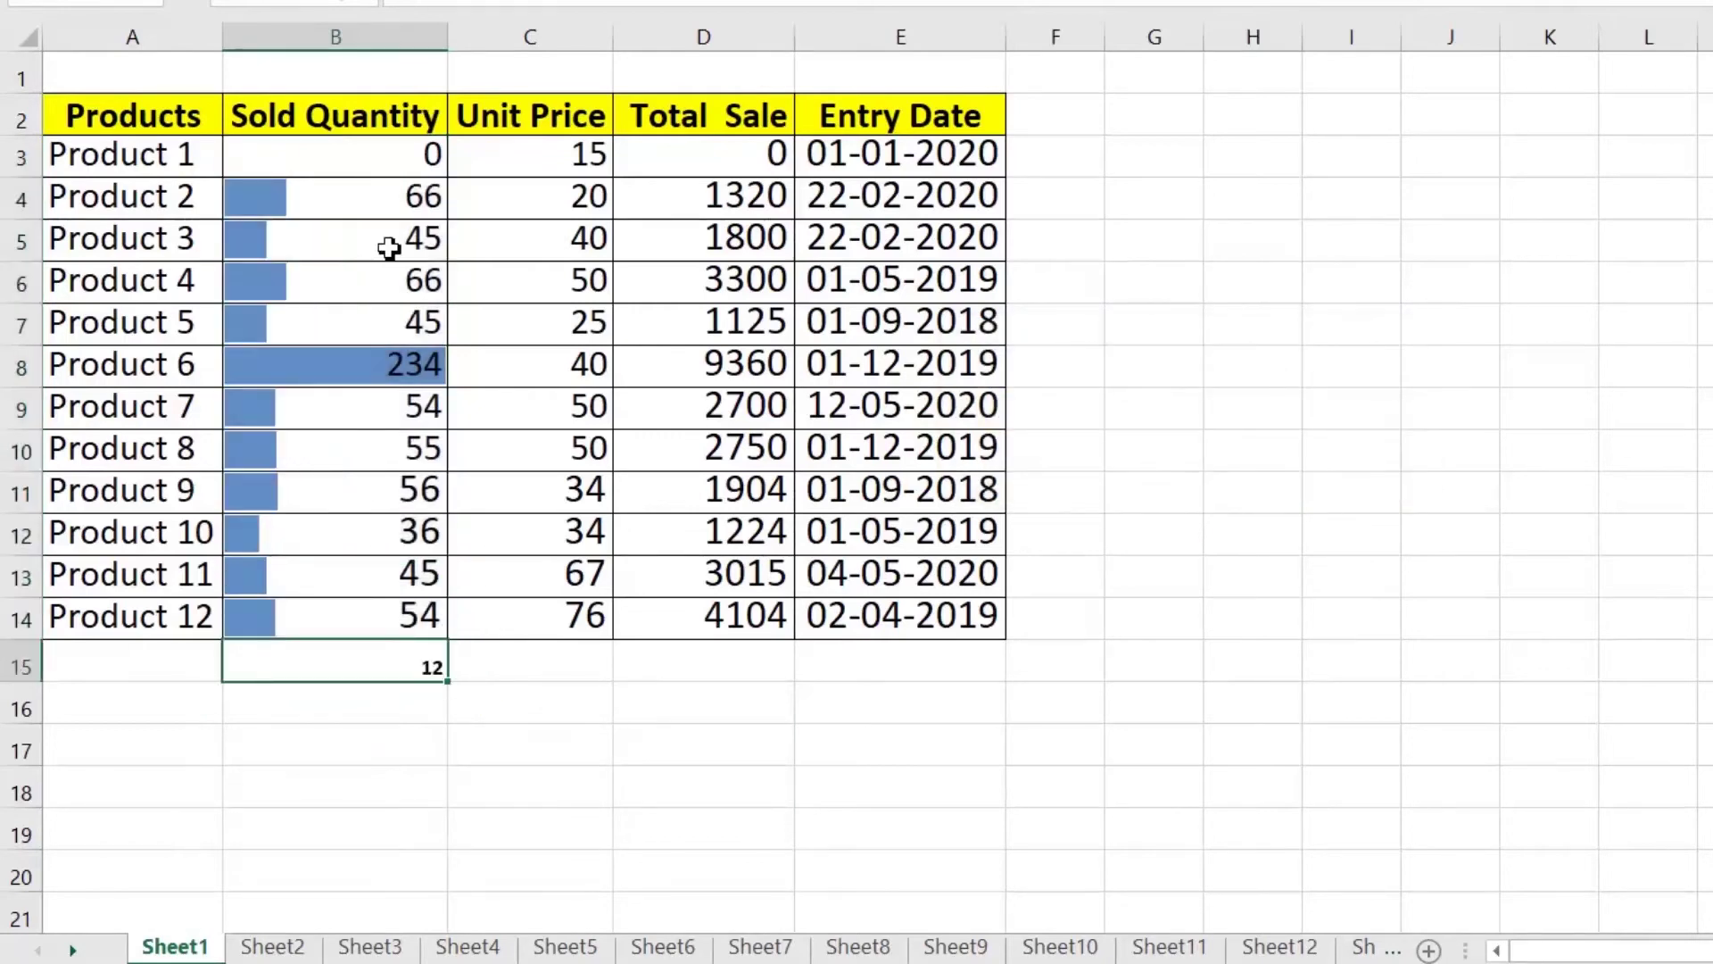
Step: Sum the Total Sale values D3:D14 with Quick Analysis, giving 32602 in D15
click(726, 167)
drag(733, 359, 765, 616)
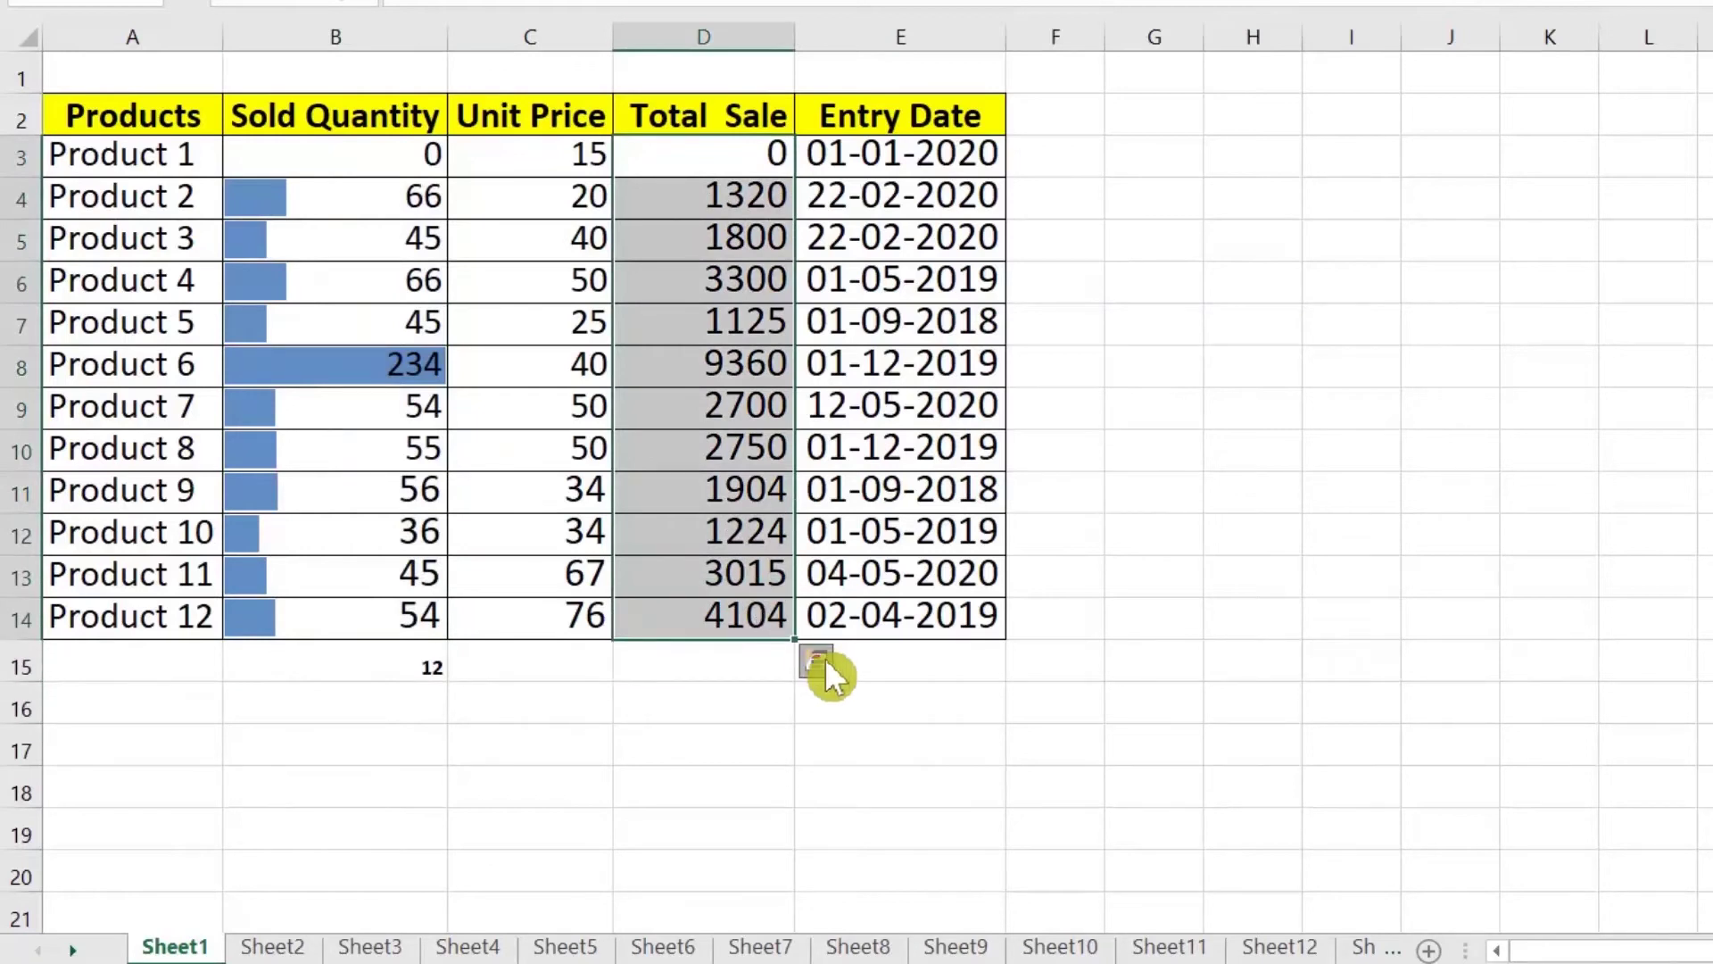
click(825, 659)
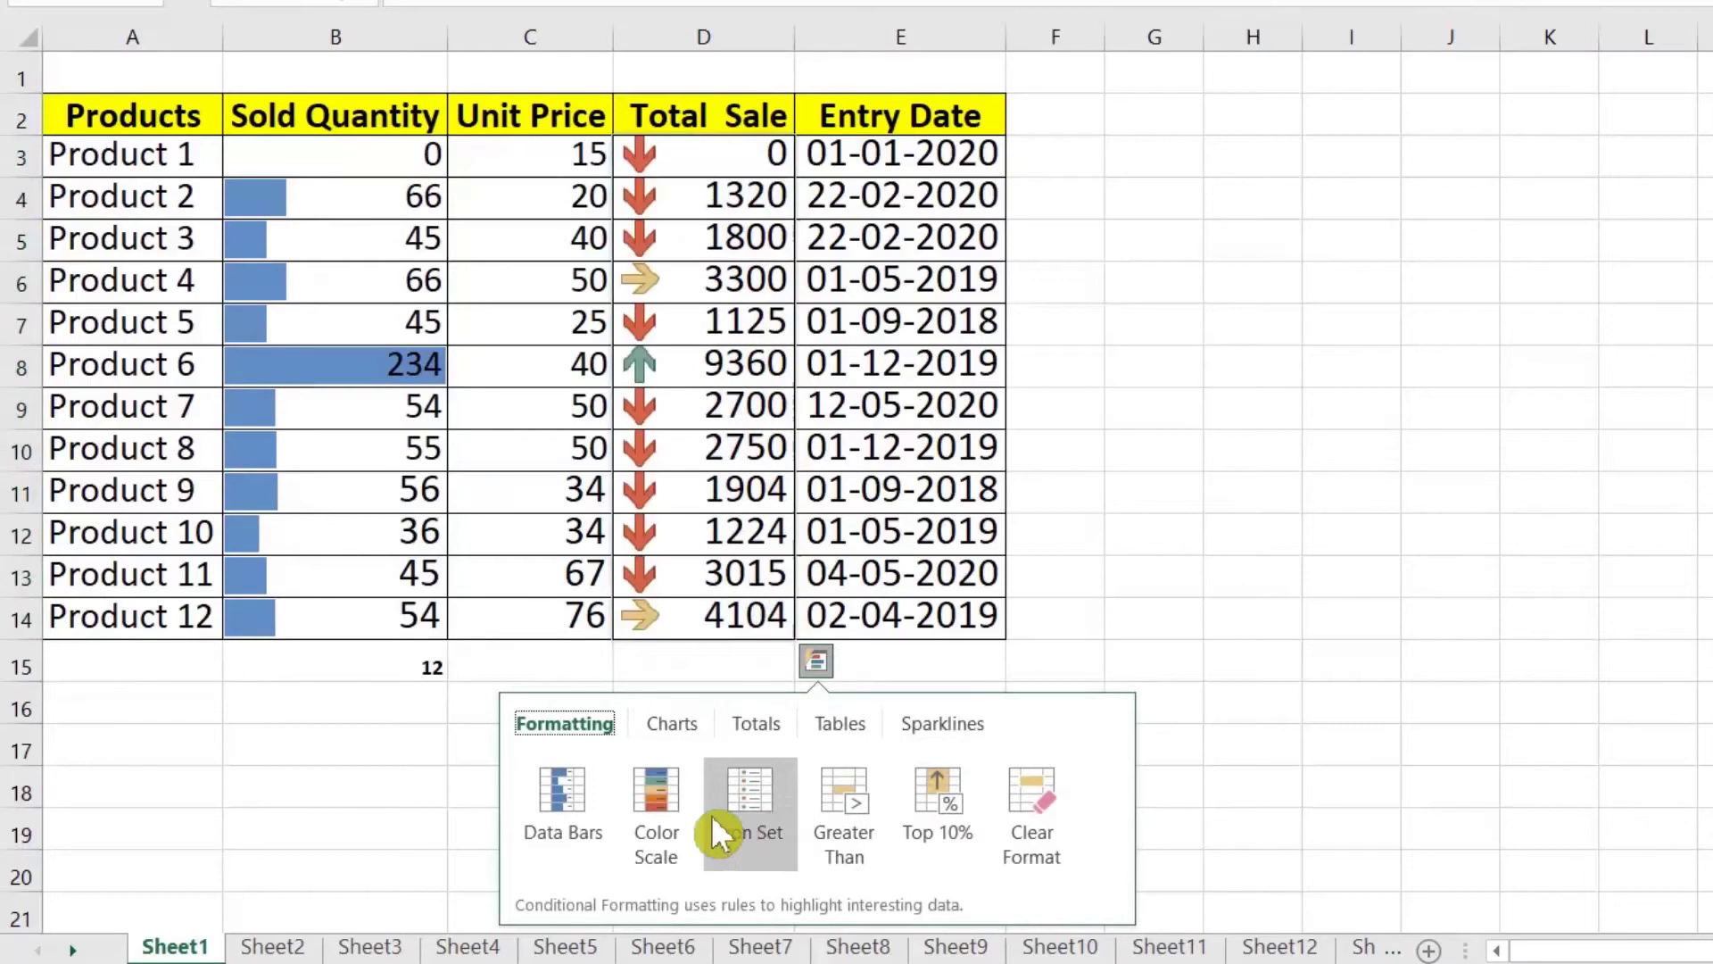
click(757, 720)
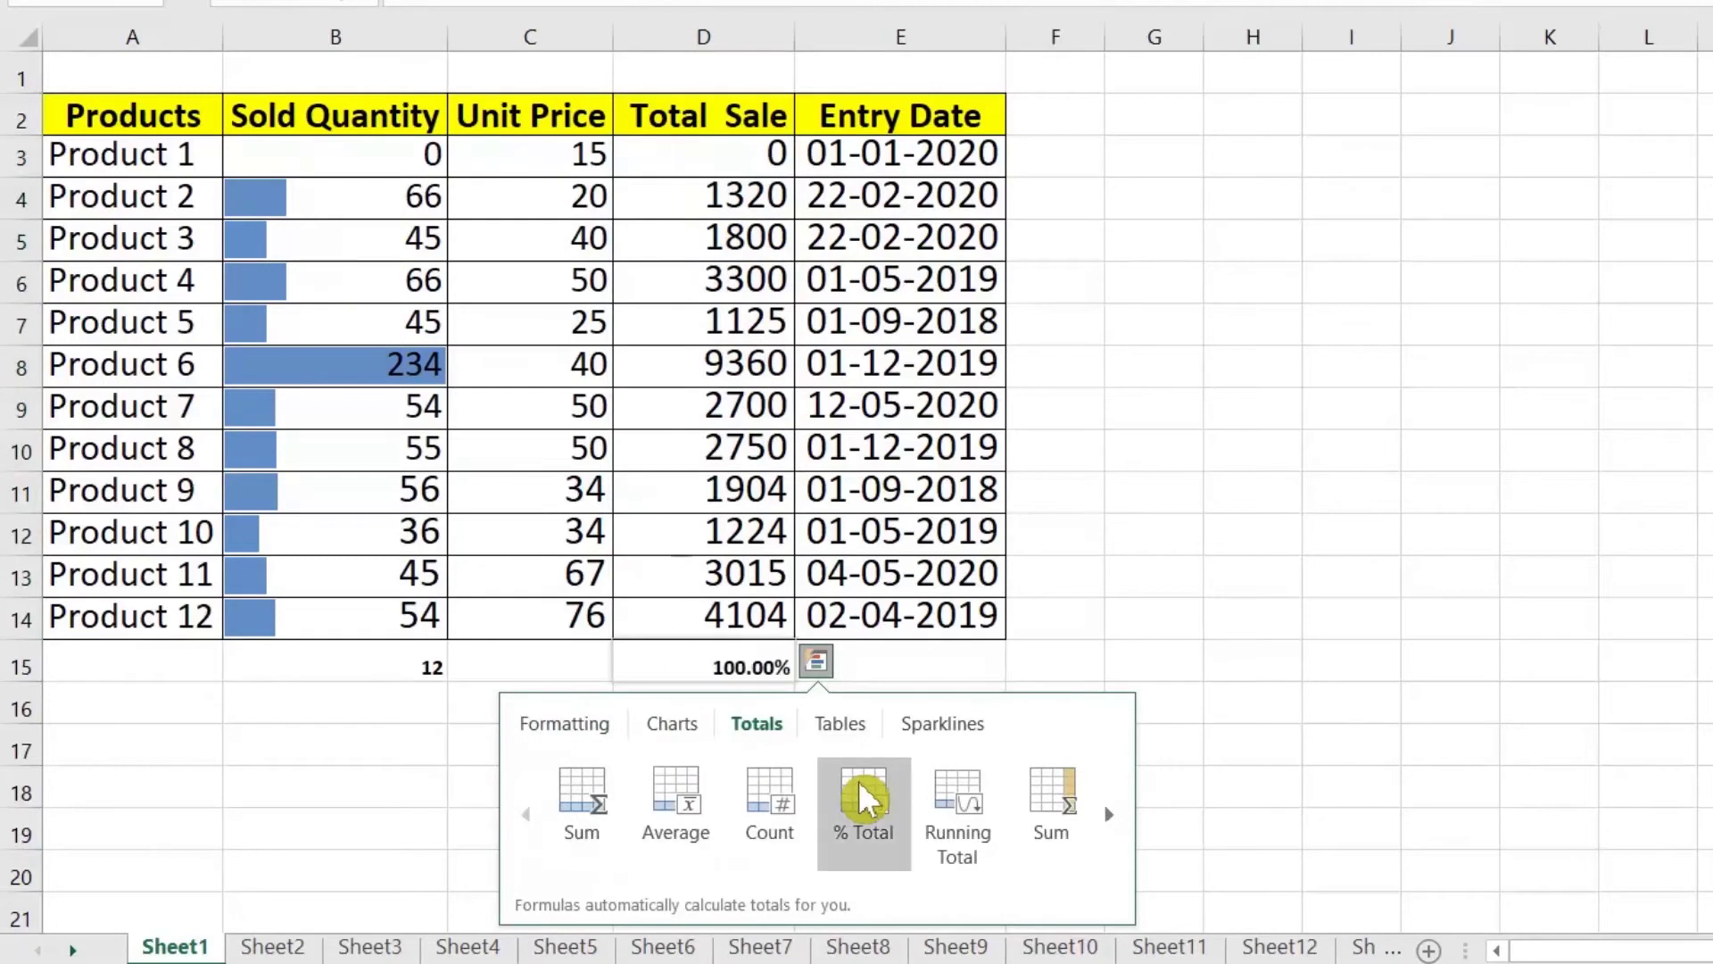
click(574, 779)
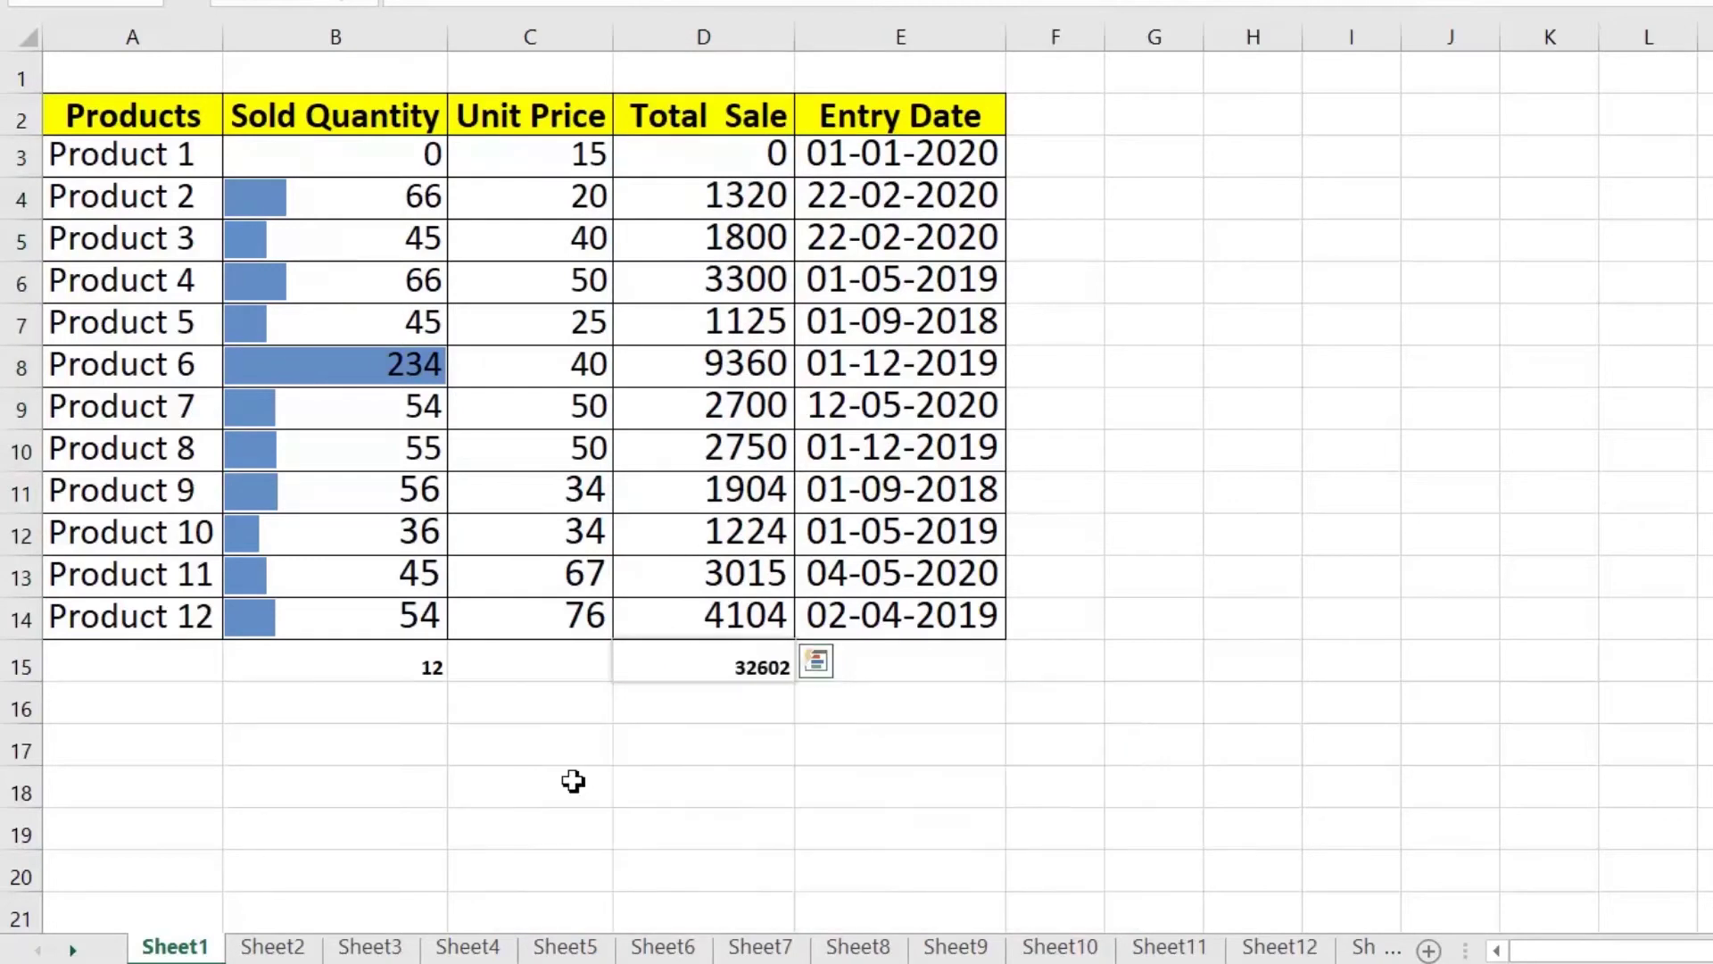
click(724, 661)
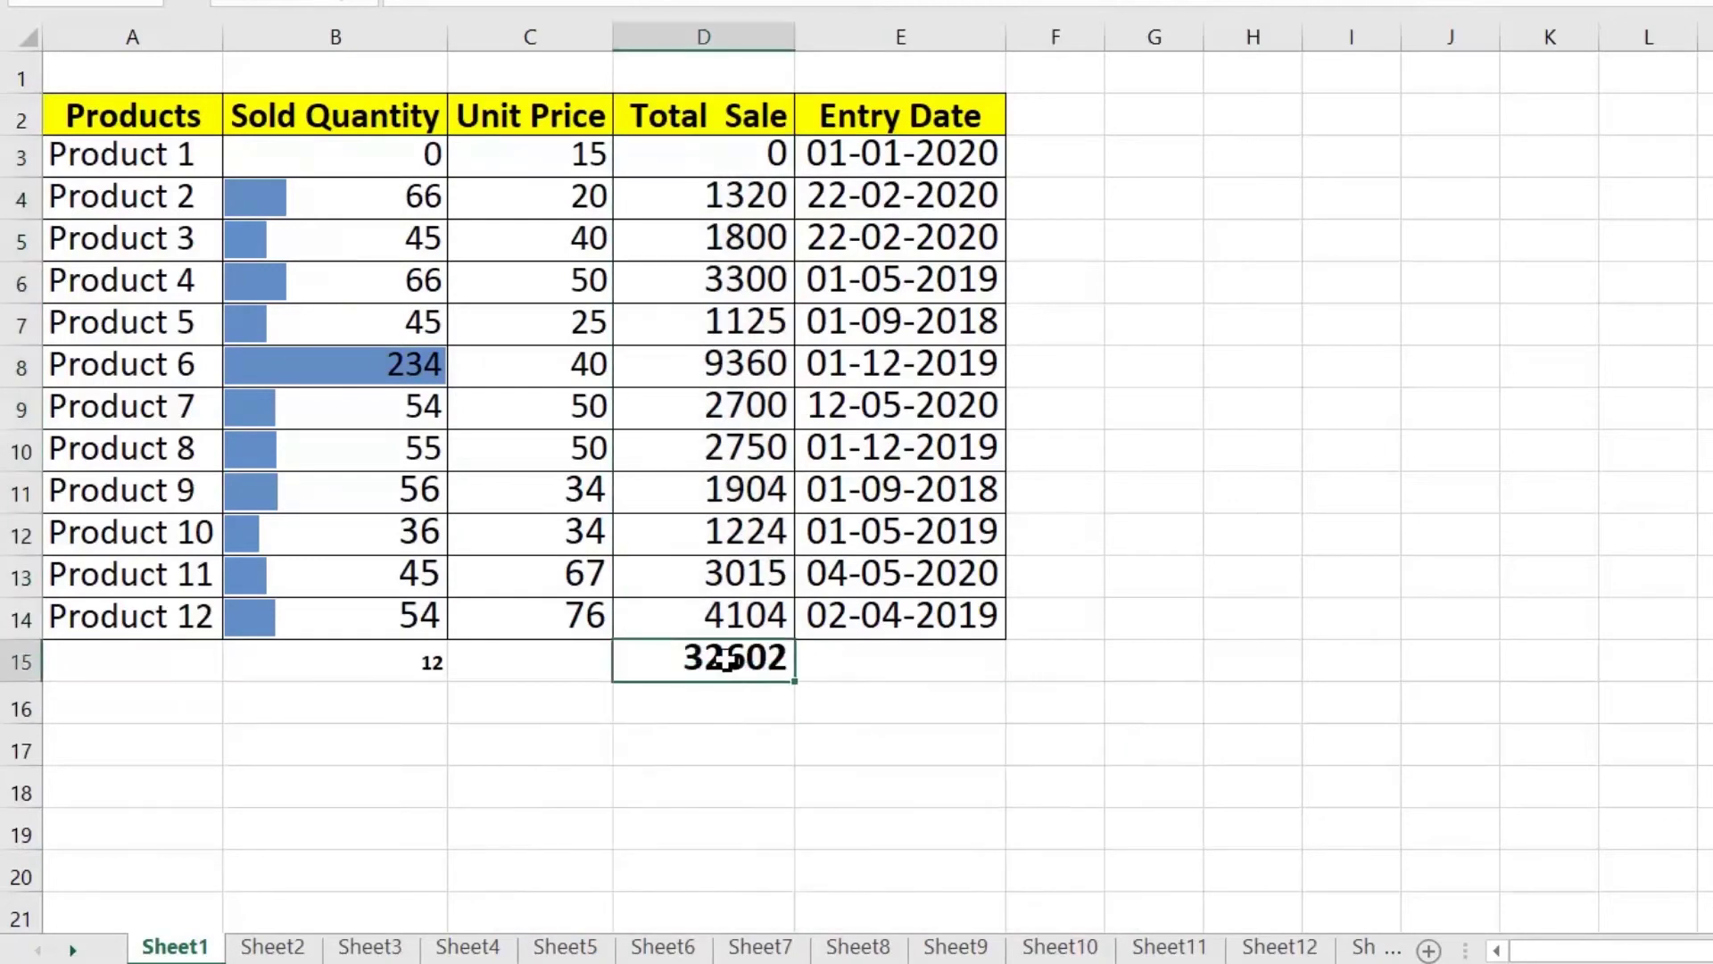
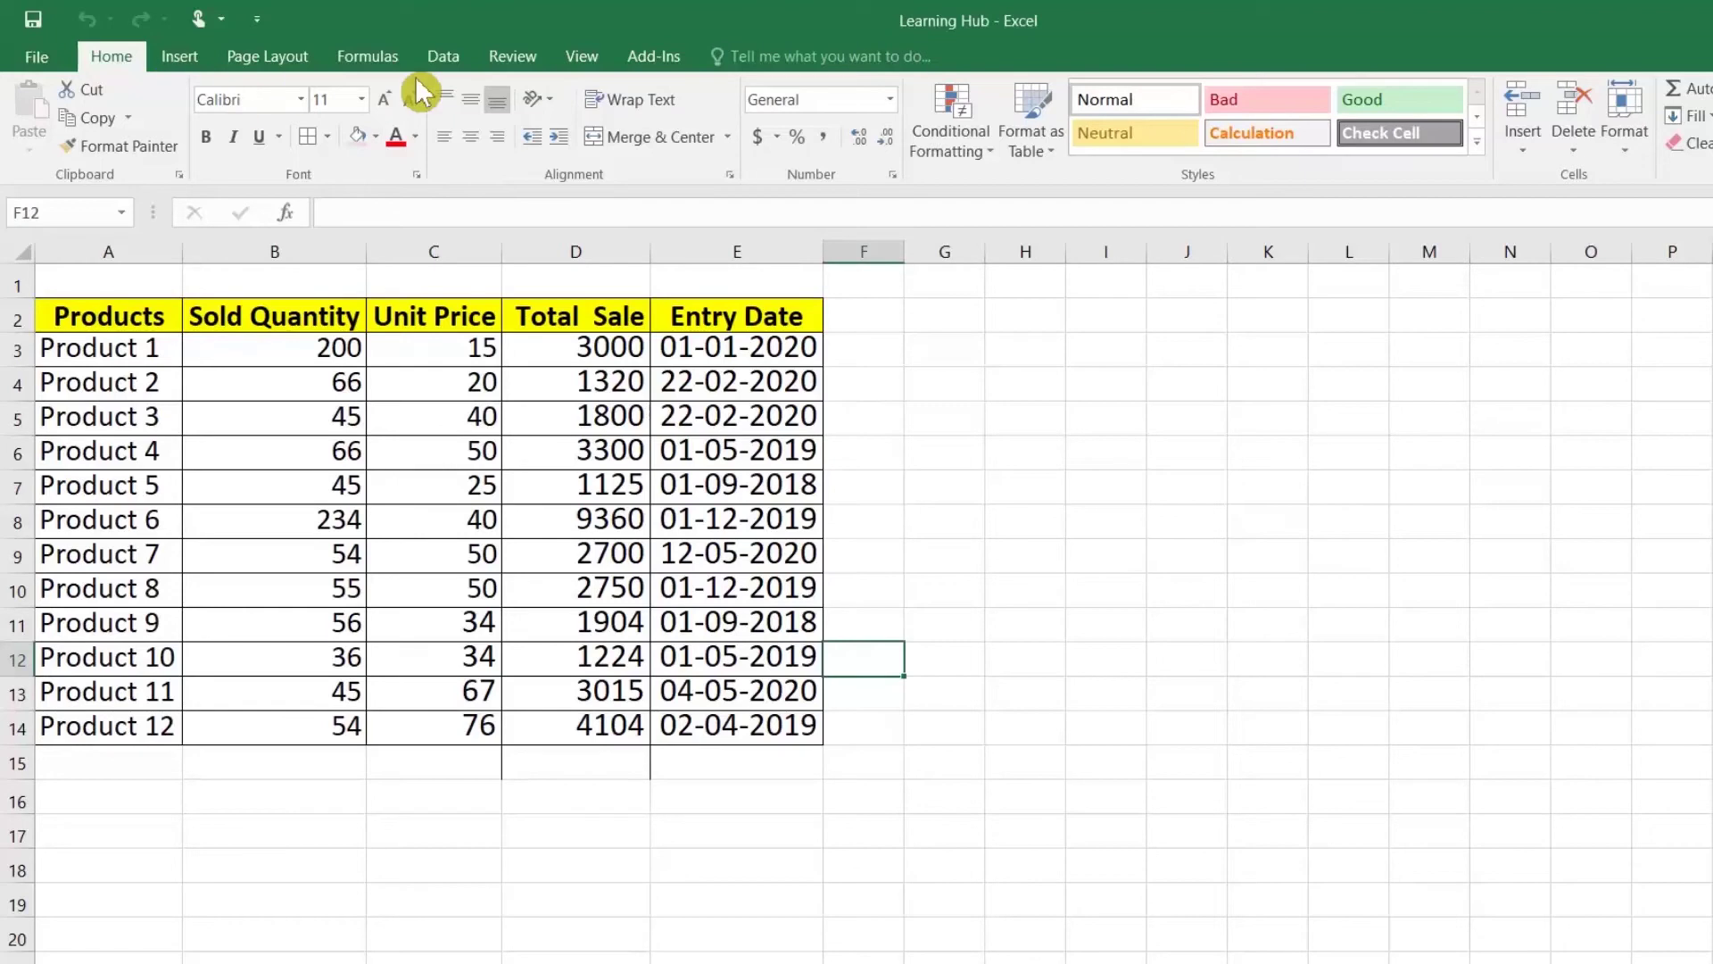
Step: Open two more windows of the Learning Hub workbook and maximize each
click(581, 61)
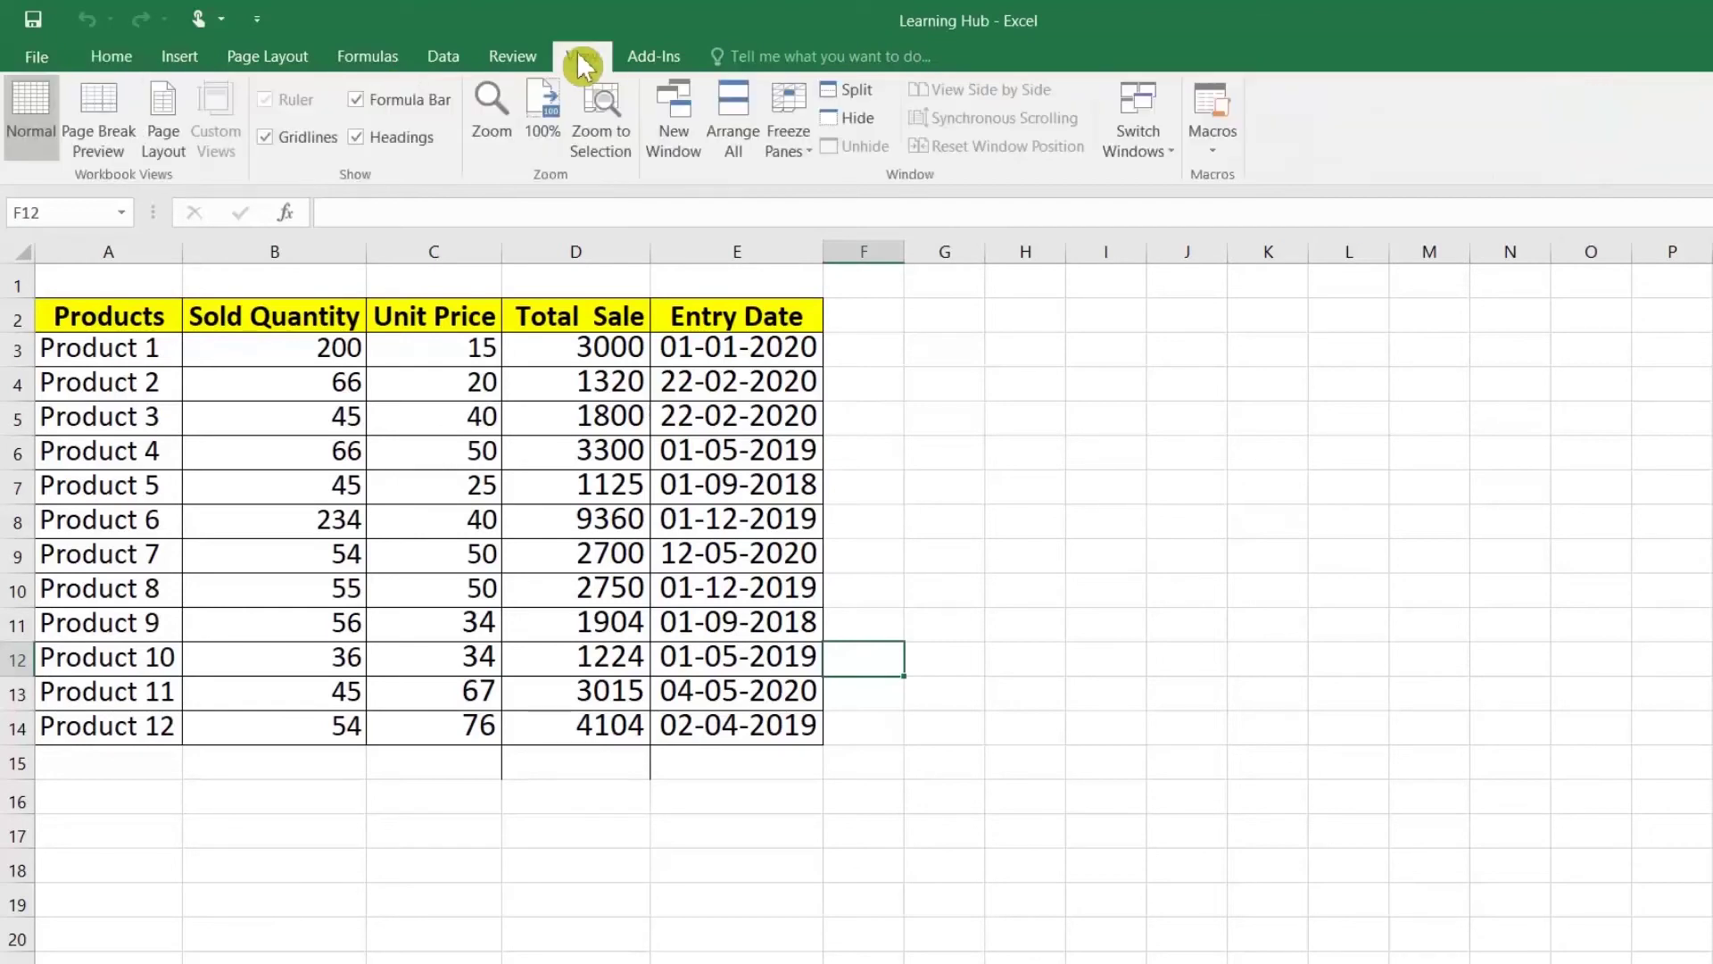
click(692, 143)
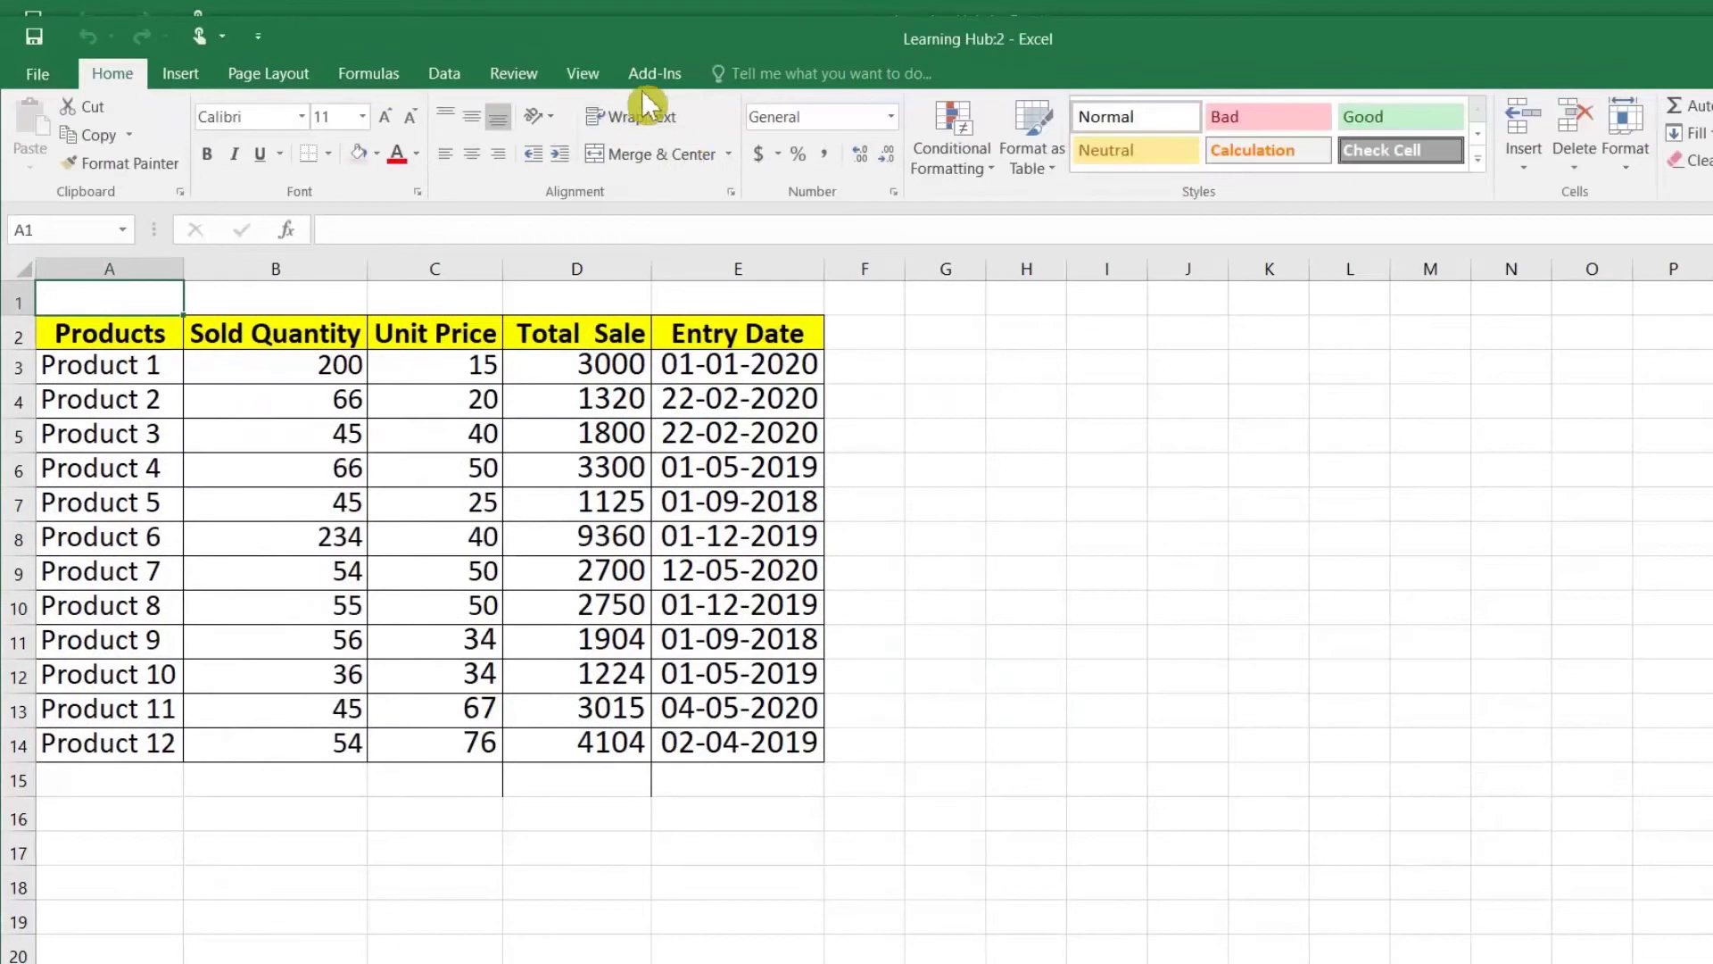
double_click(653, 38)
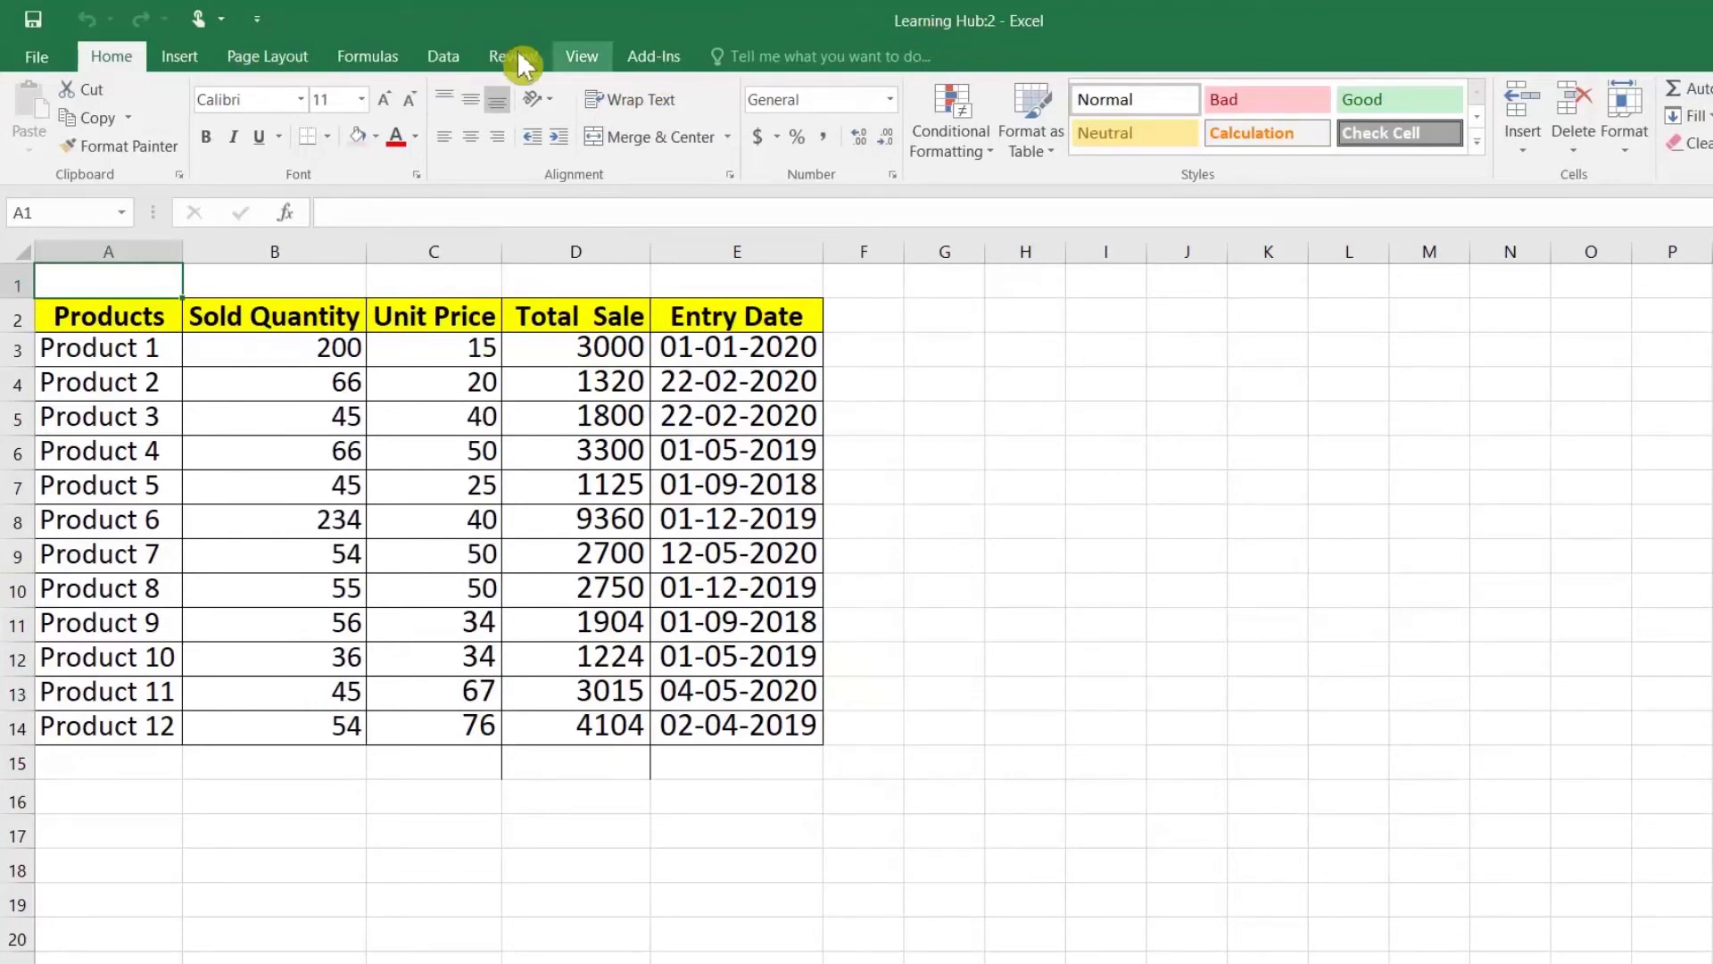
click(578, 55)
click(675, 149)
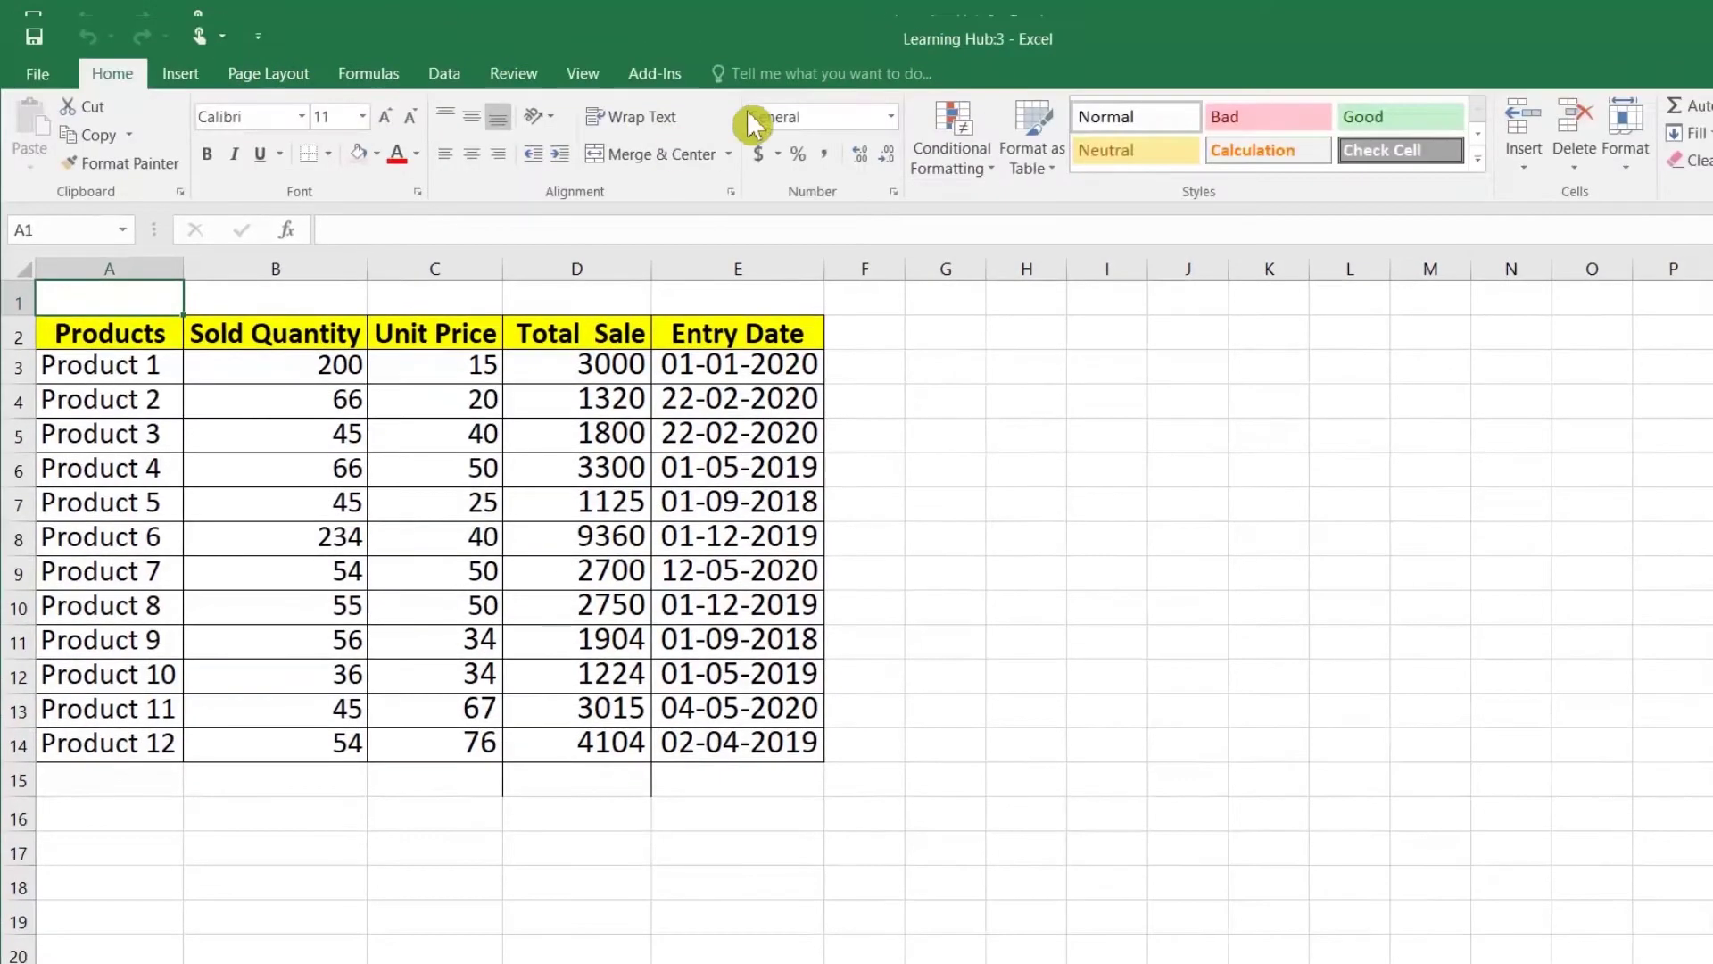
double_click(1007, 36)
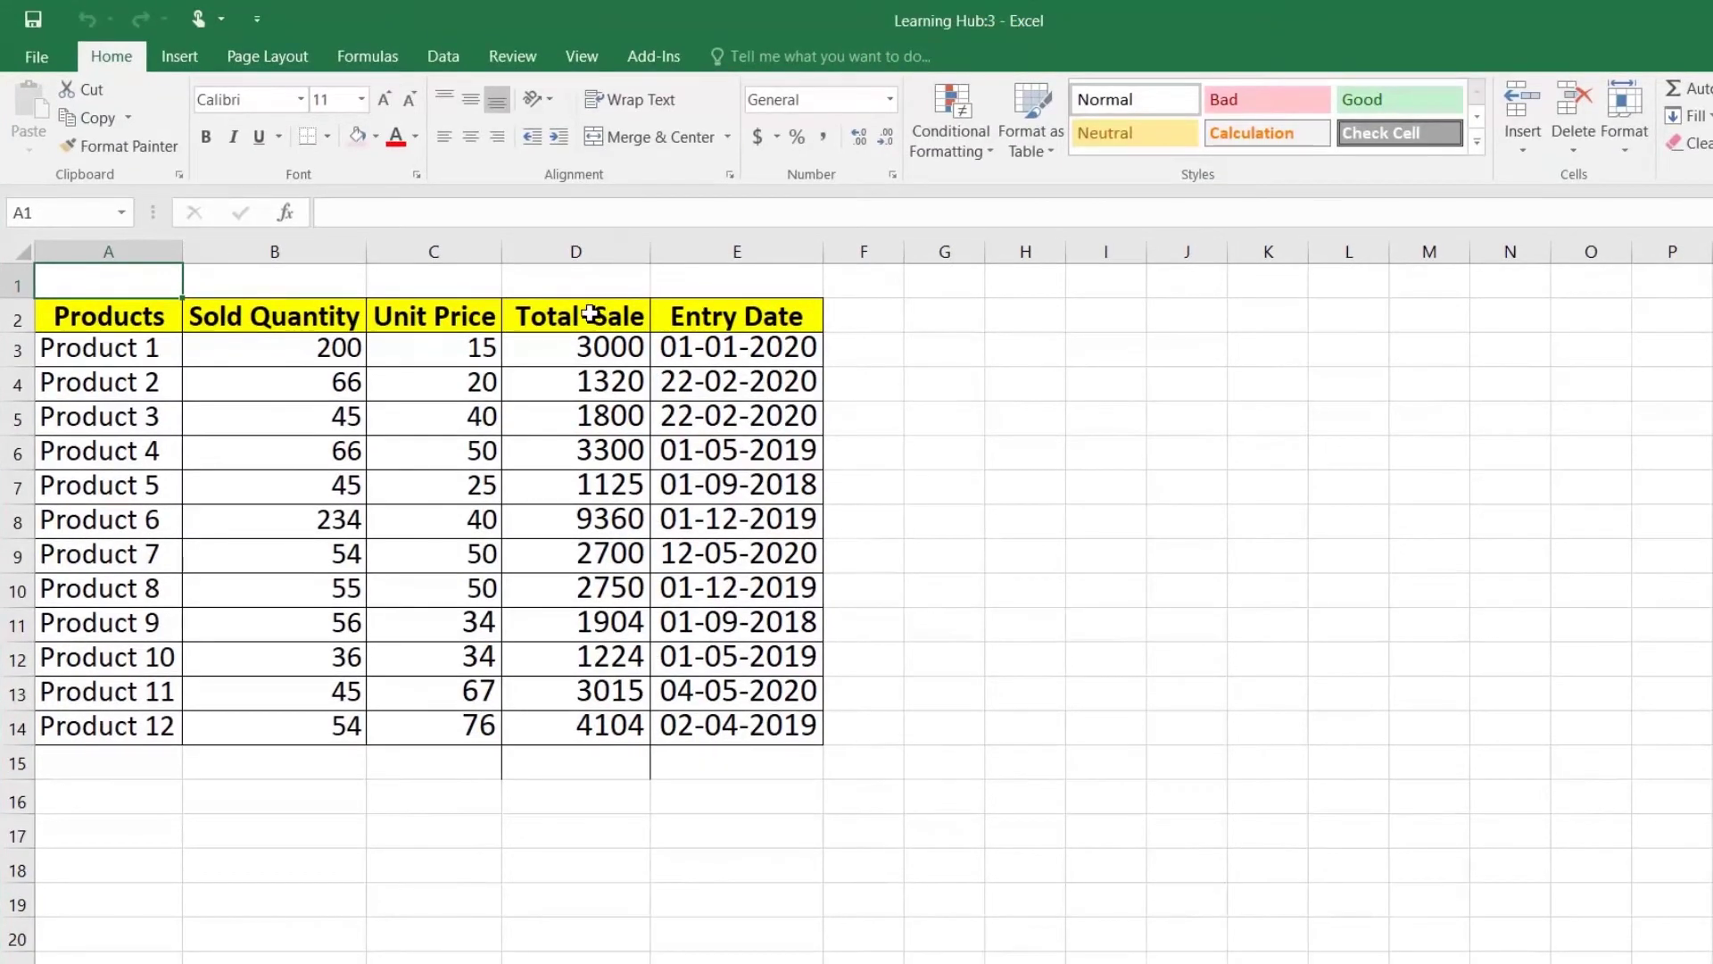
Step: Cycle through the windows with Alt+Tab and stop on Learning Hub:3
key(alt+Tab)
key(Tab)
key(Tab)
key(Tab)
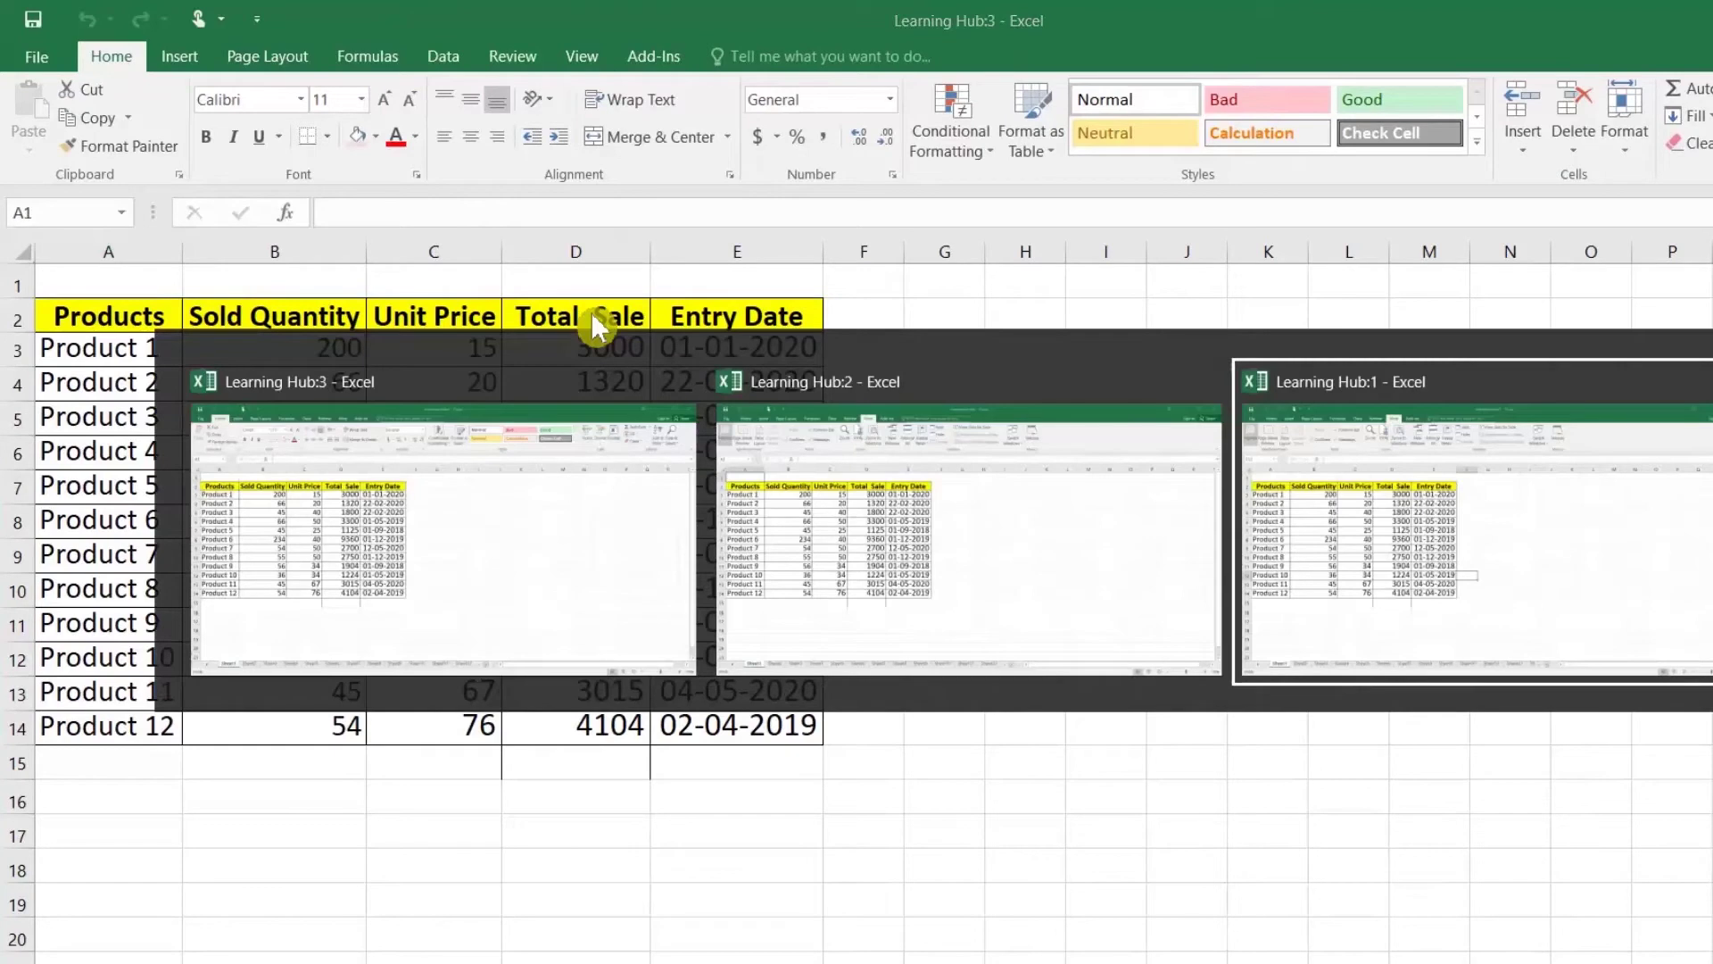
key(Tab)
key(Tab)
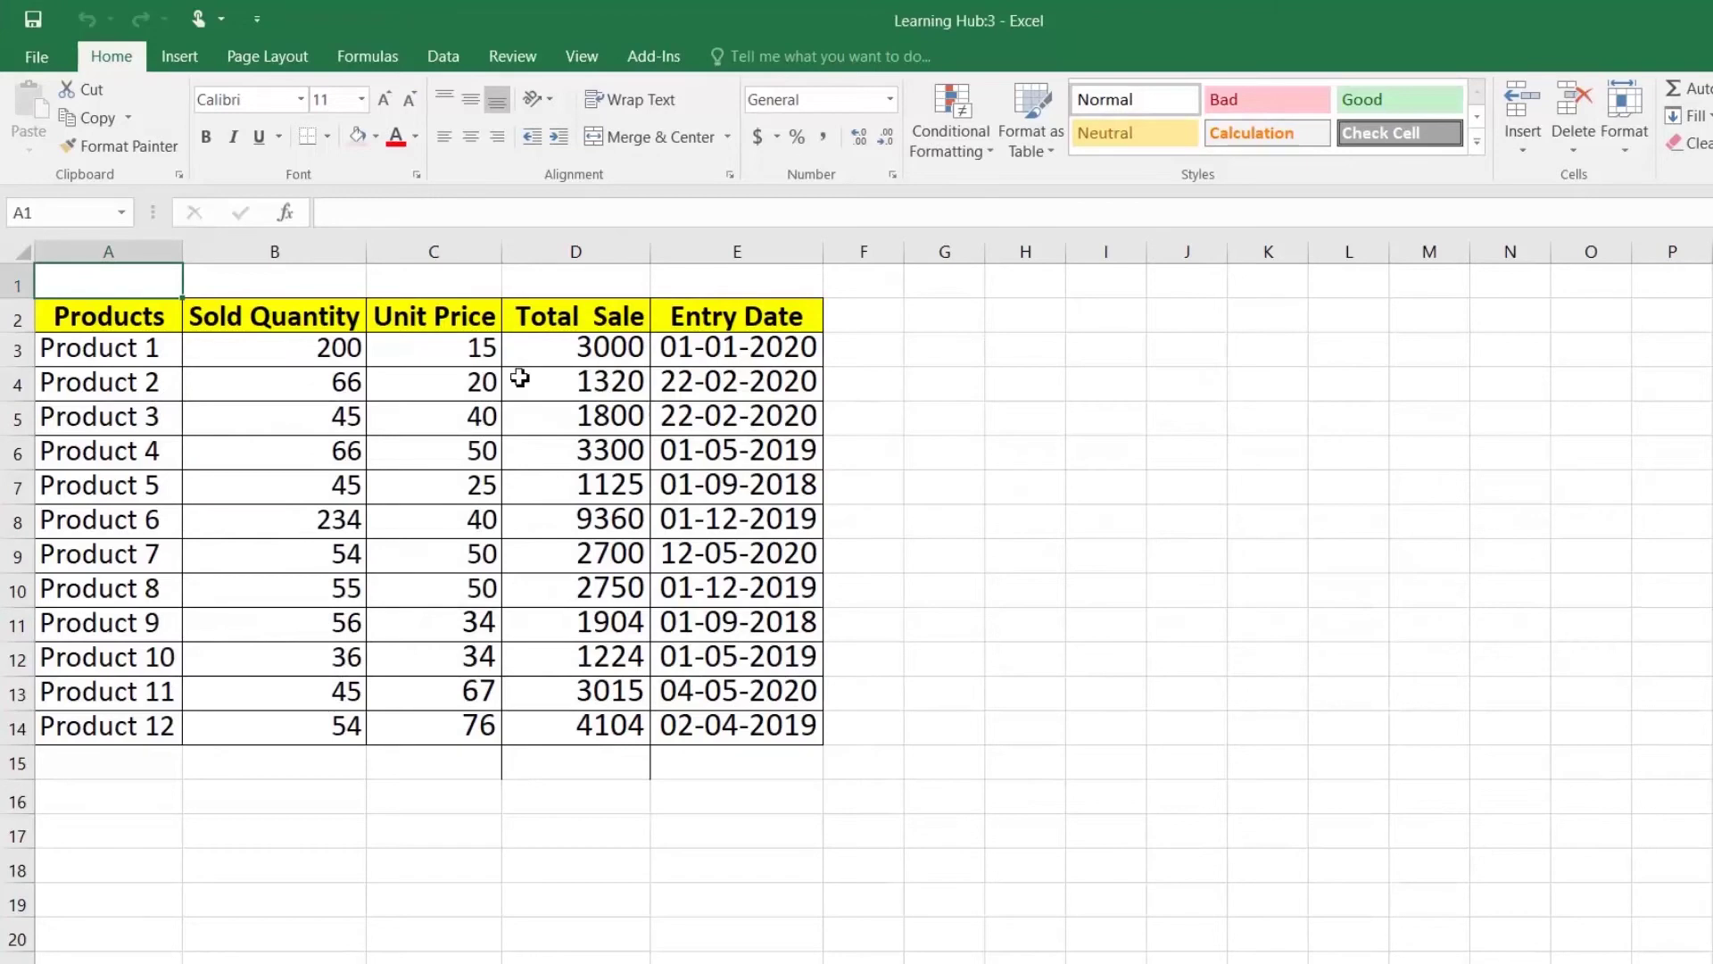
Step: AutoSum the Total Sale column into D15, giving 35602
click(589, 763)
click(1682, 103)
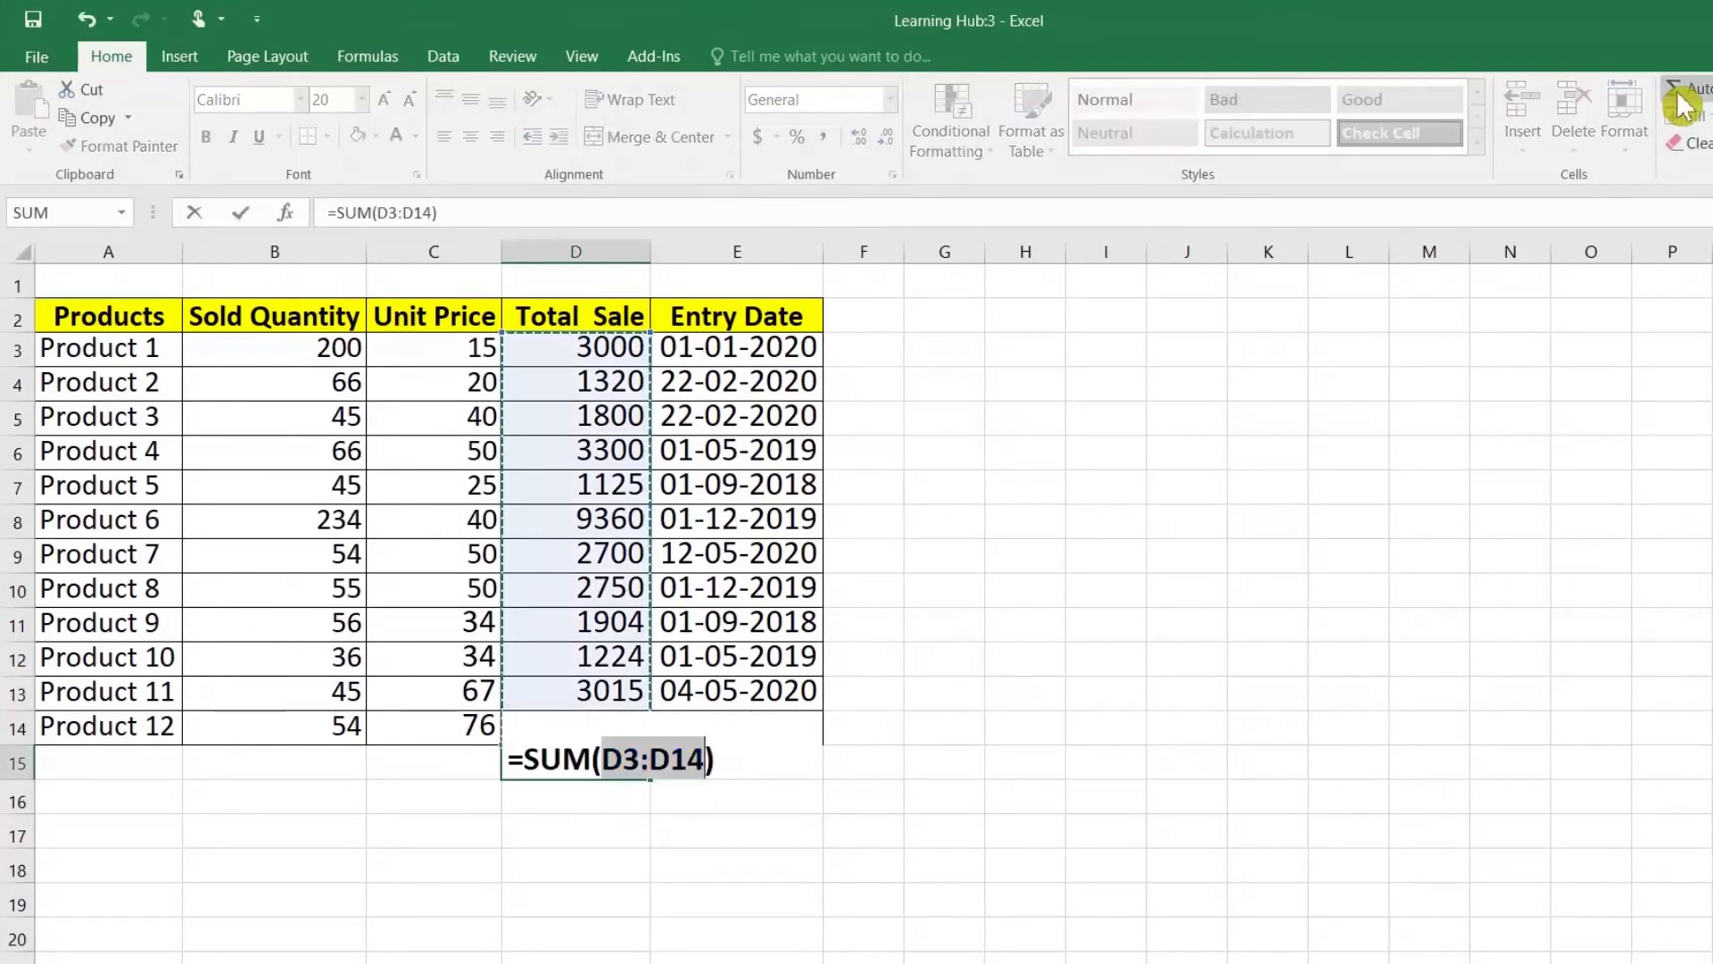
key(Return)
Step: Shade the product rows A3:E14 with a tan fill
drag(120, 357, 808, 727)
click(376, 136)
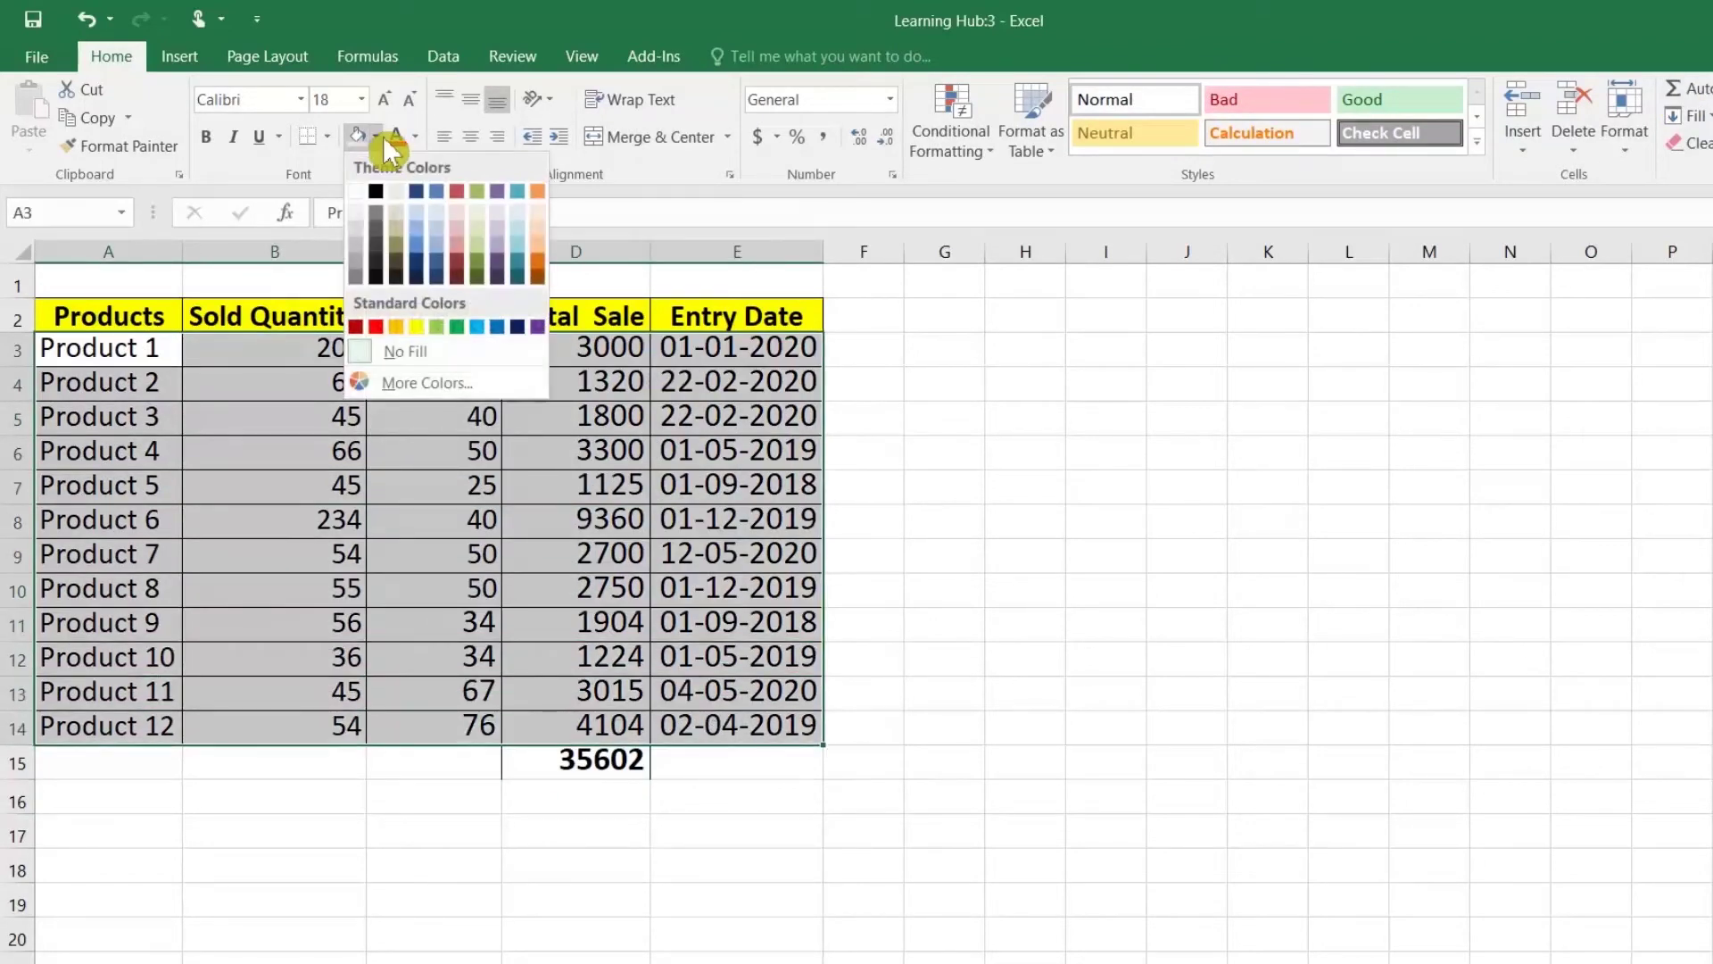
click(401, 217)
Step: Switch to Learning Hub:2 from the taskbar previews, then back to Learning Hub:3
click(407, 962)
click(419, 957)
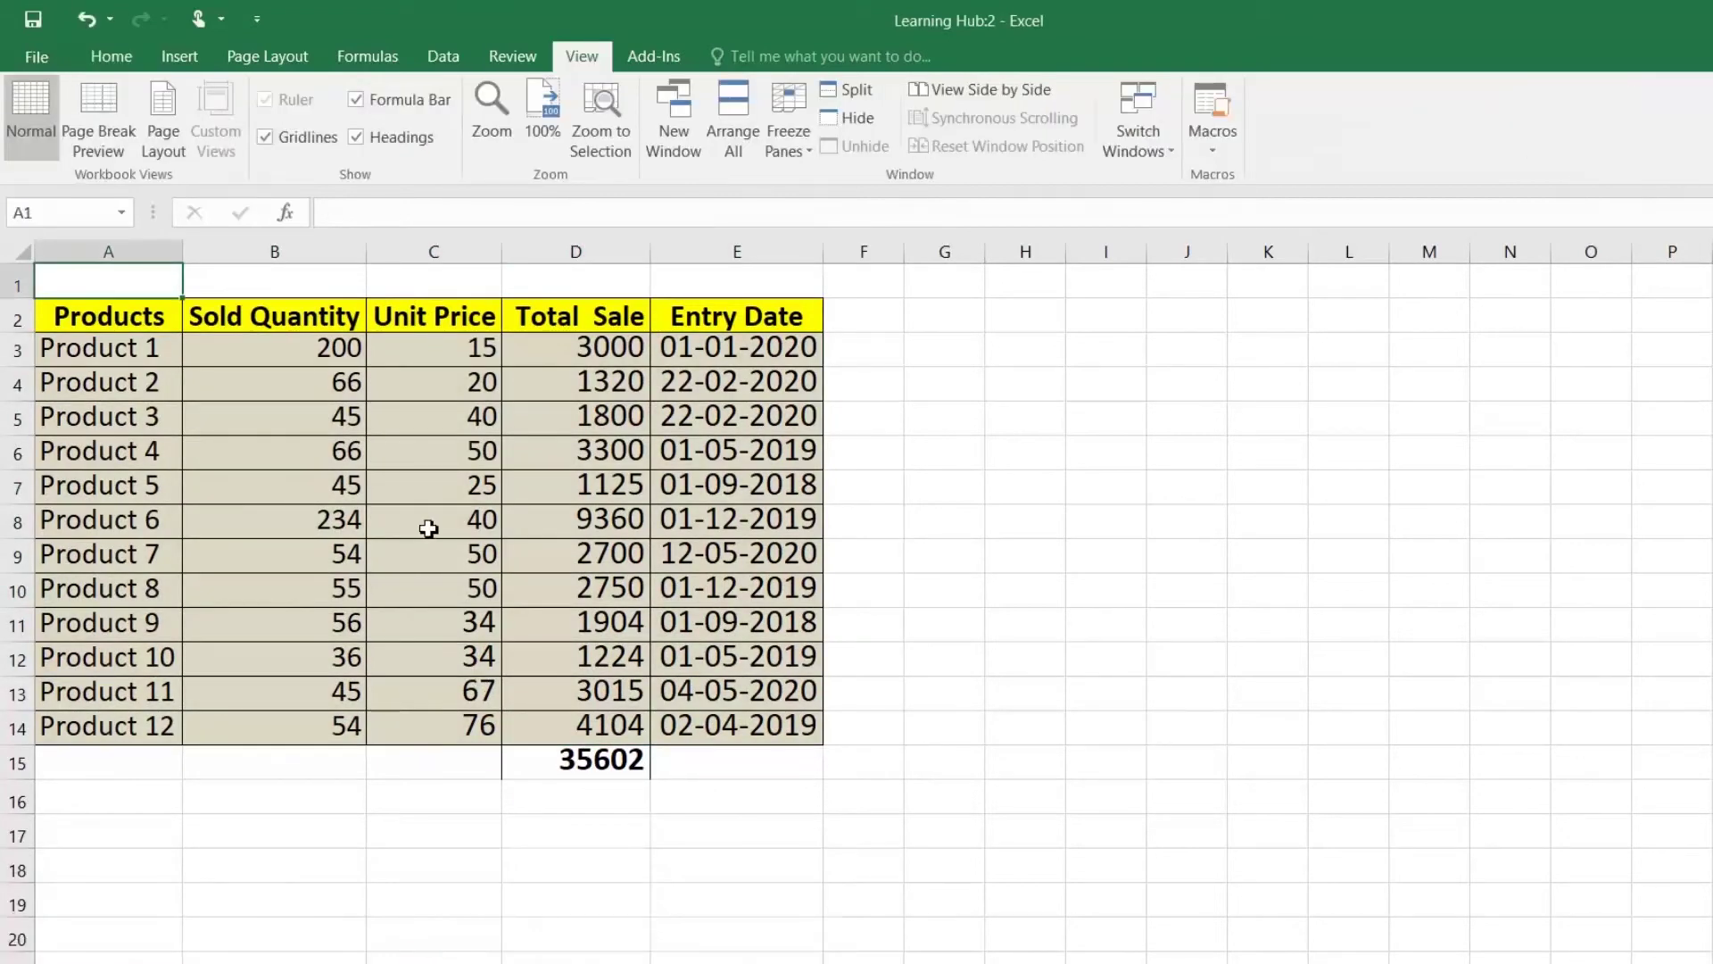
click(428, 529)
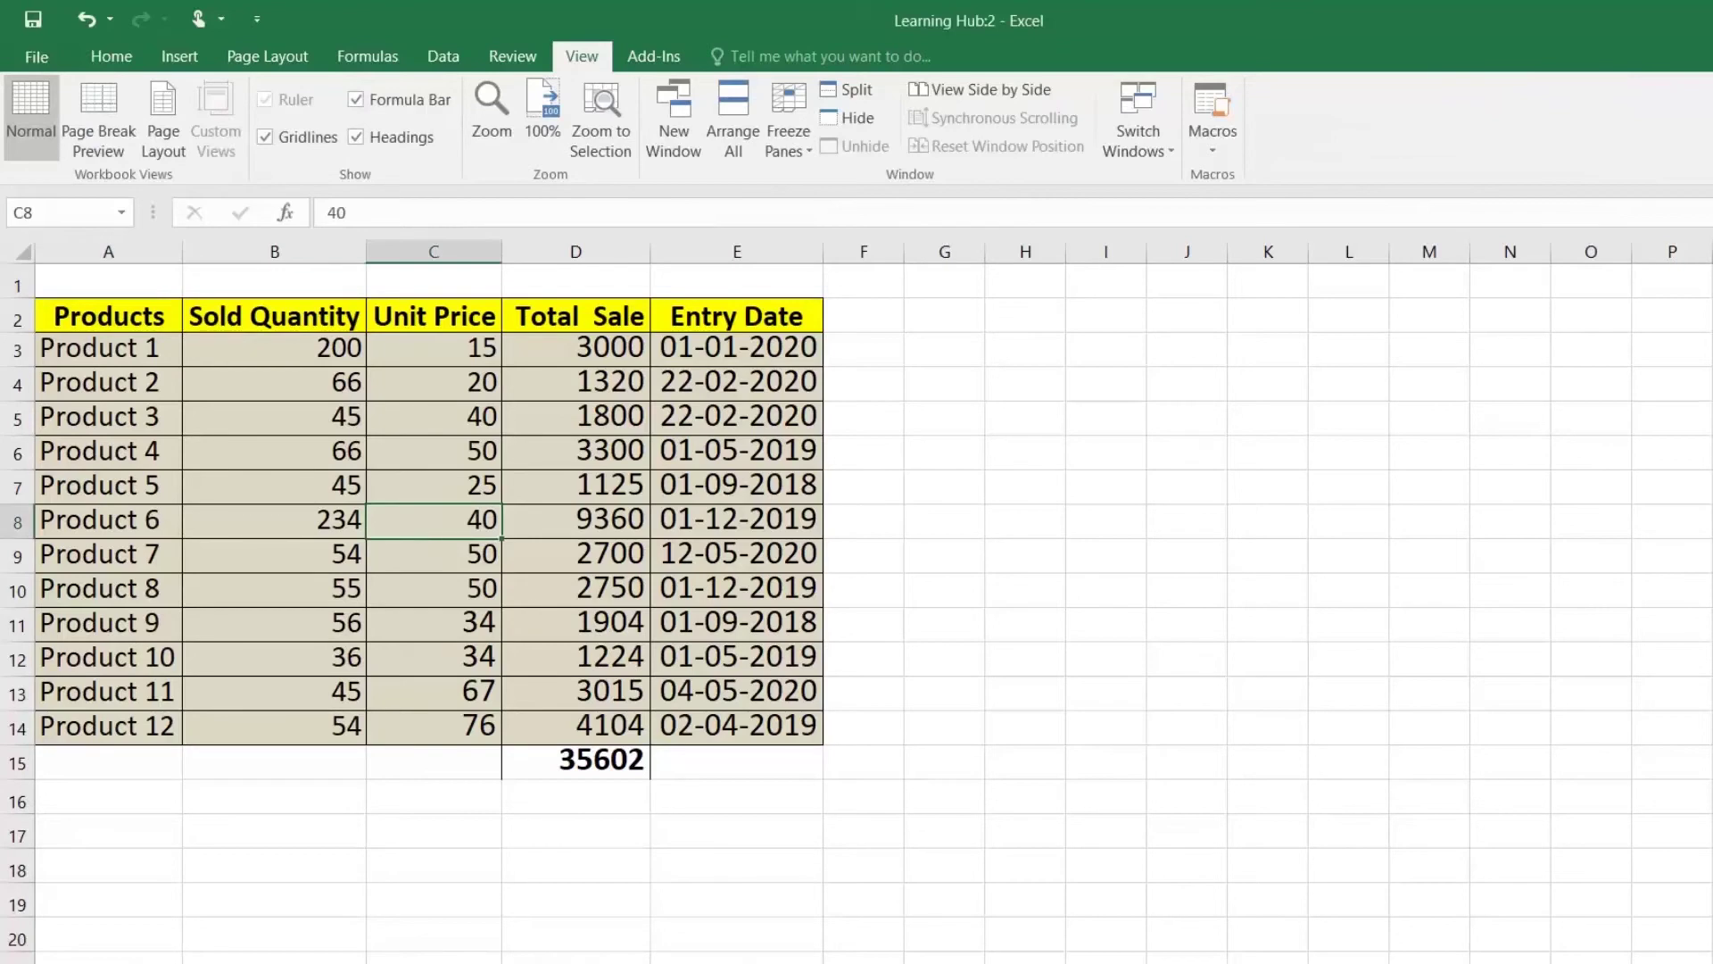
click(410, 962)
click(681, 952)
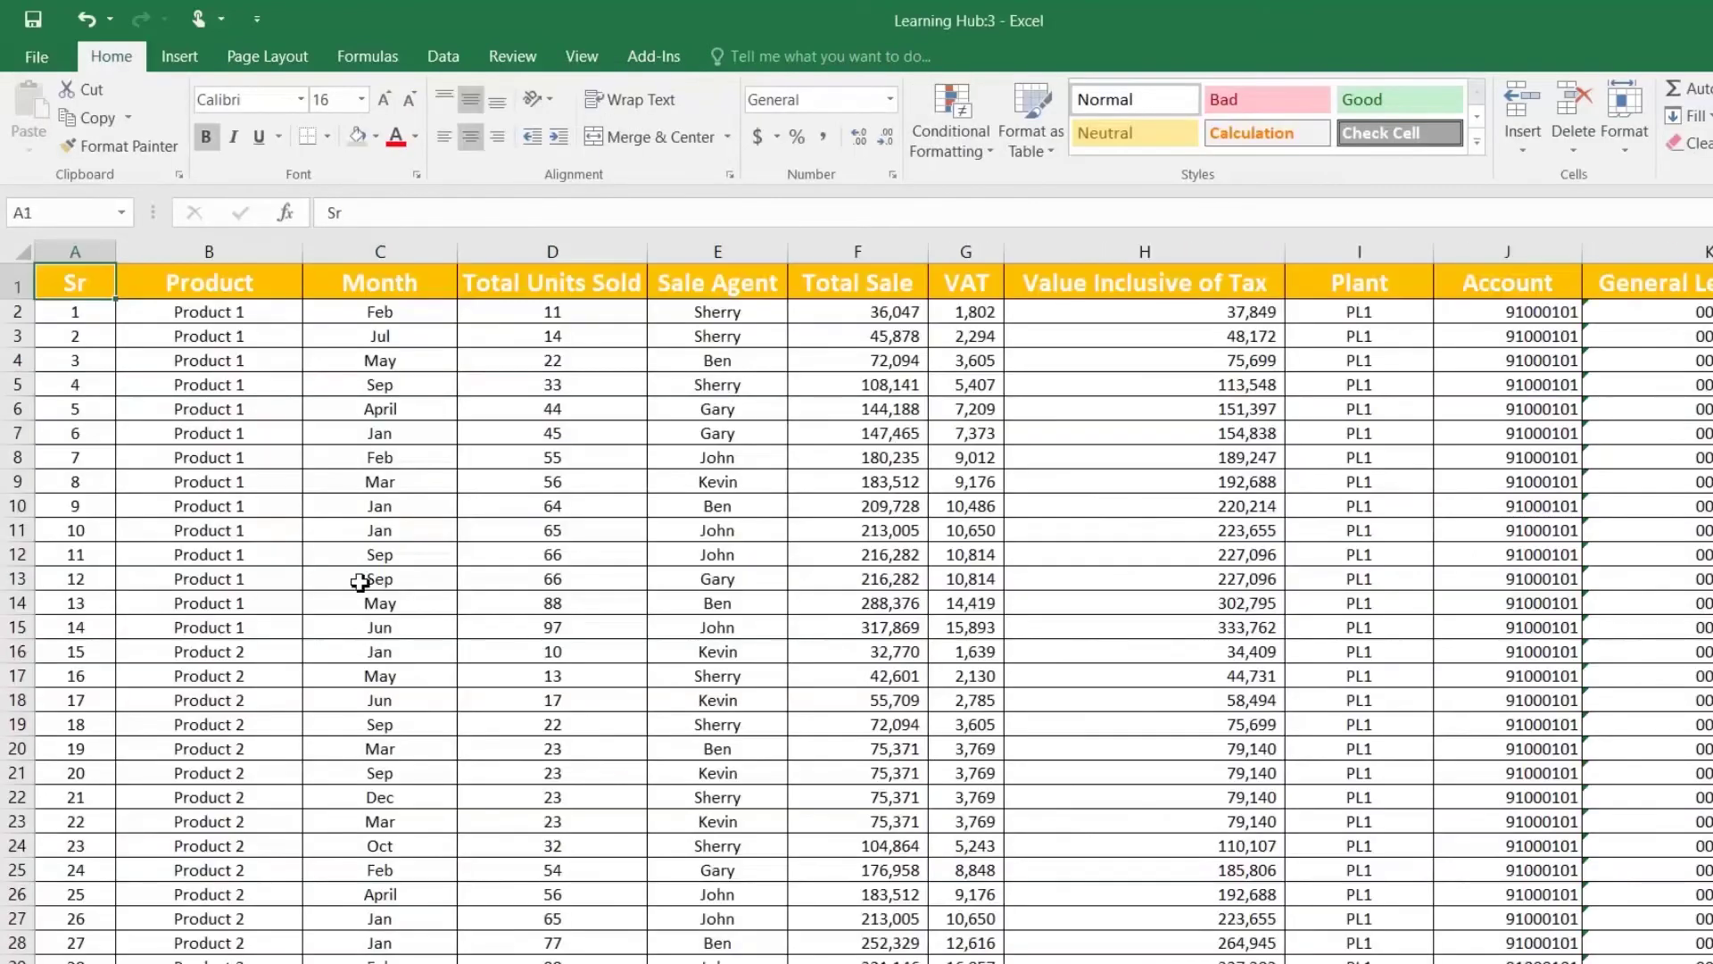
Step: On the sales data sheet, select Month entries and the Product cells
click(361, 584)
drag(353, 355, 394, 523)
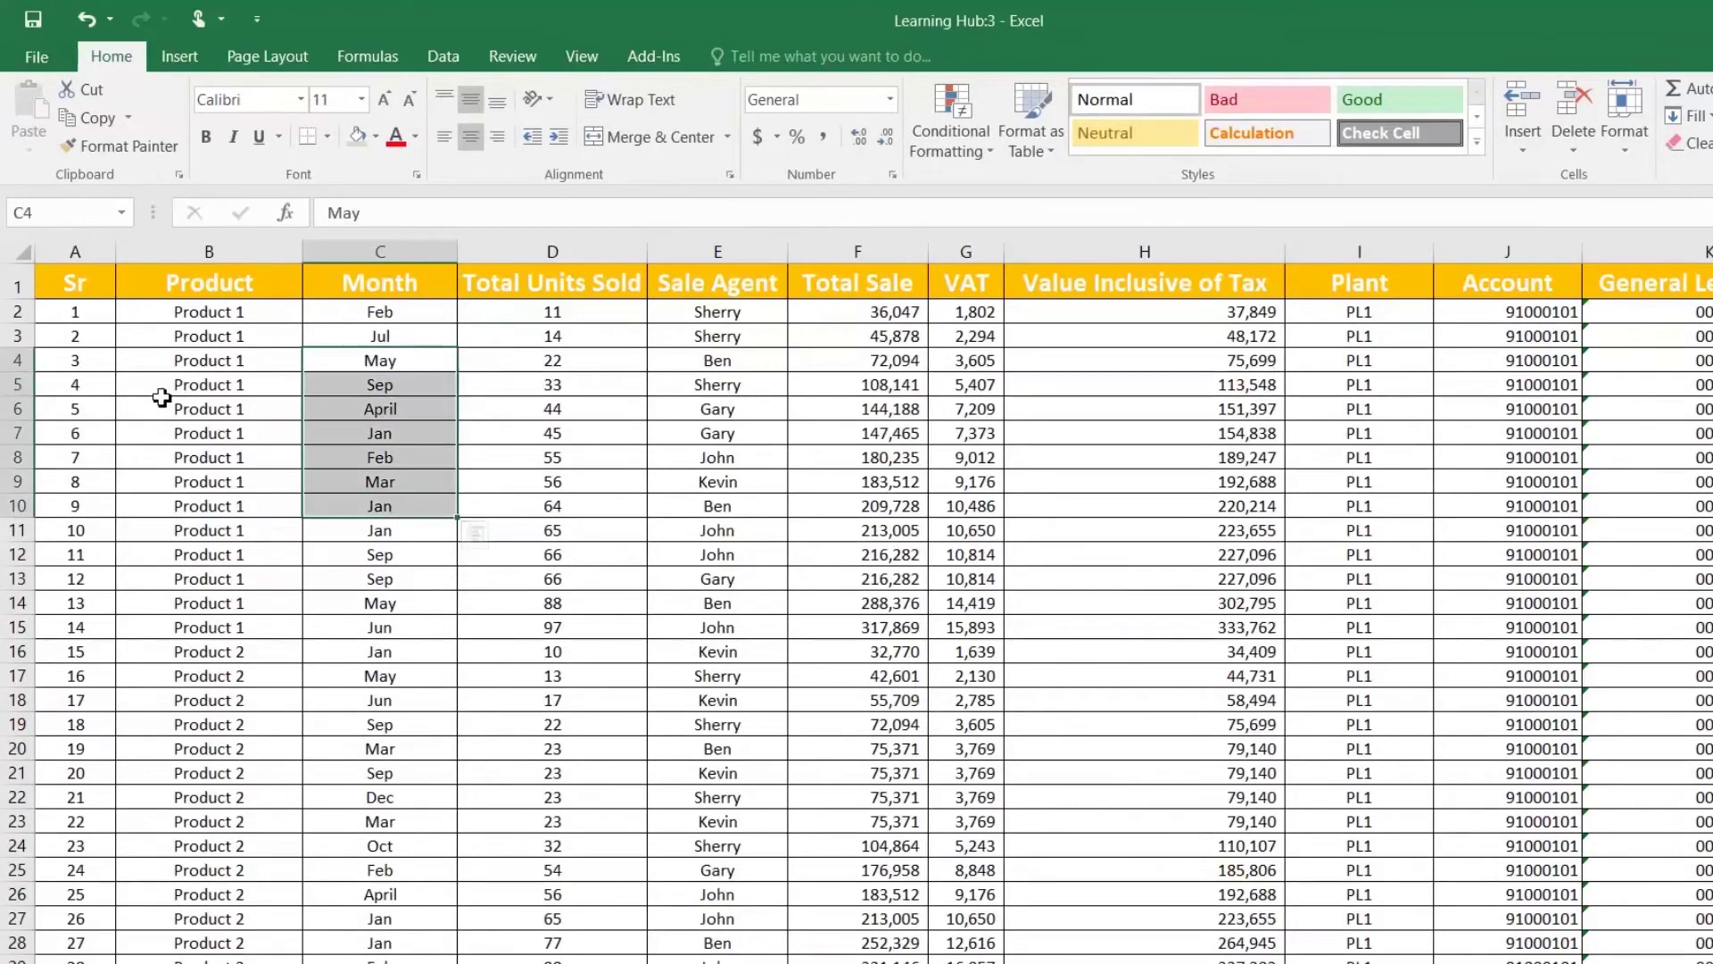
click(229, 391)
click(231, 285)
click(246, 363)
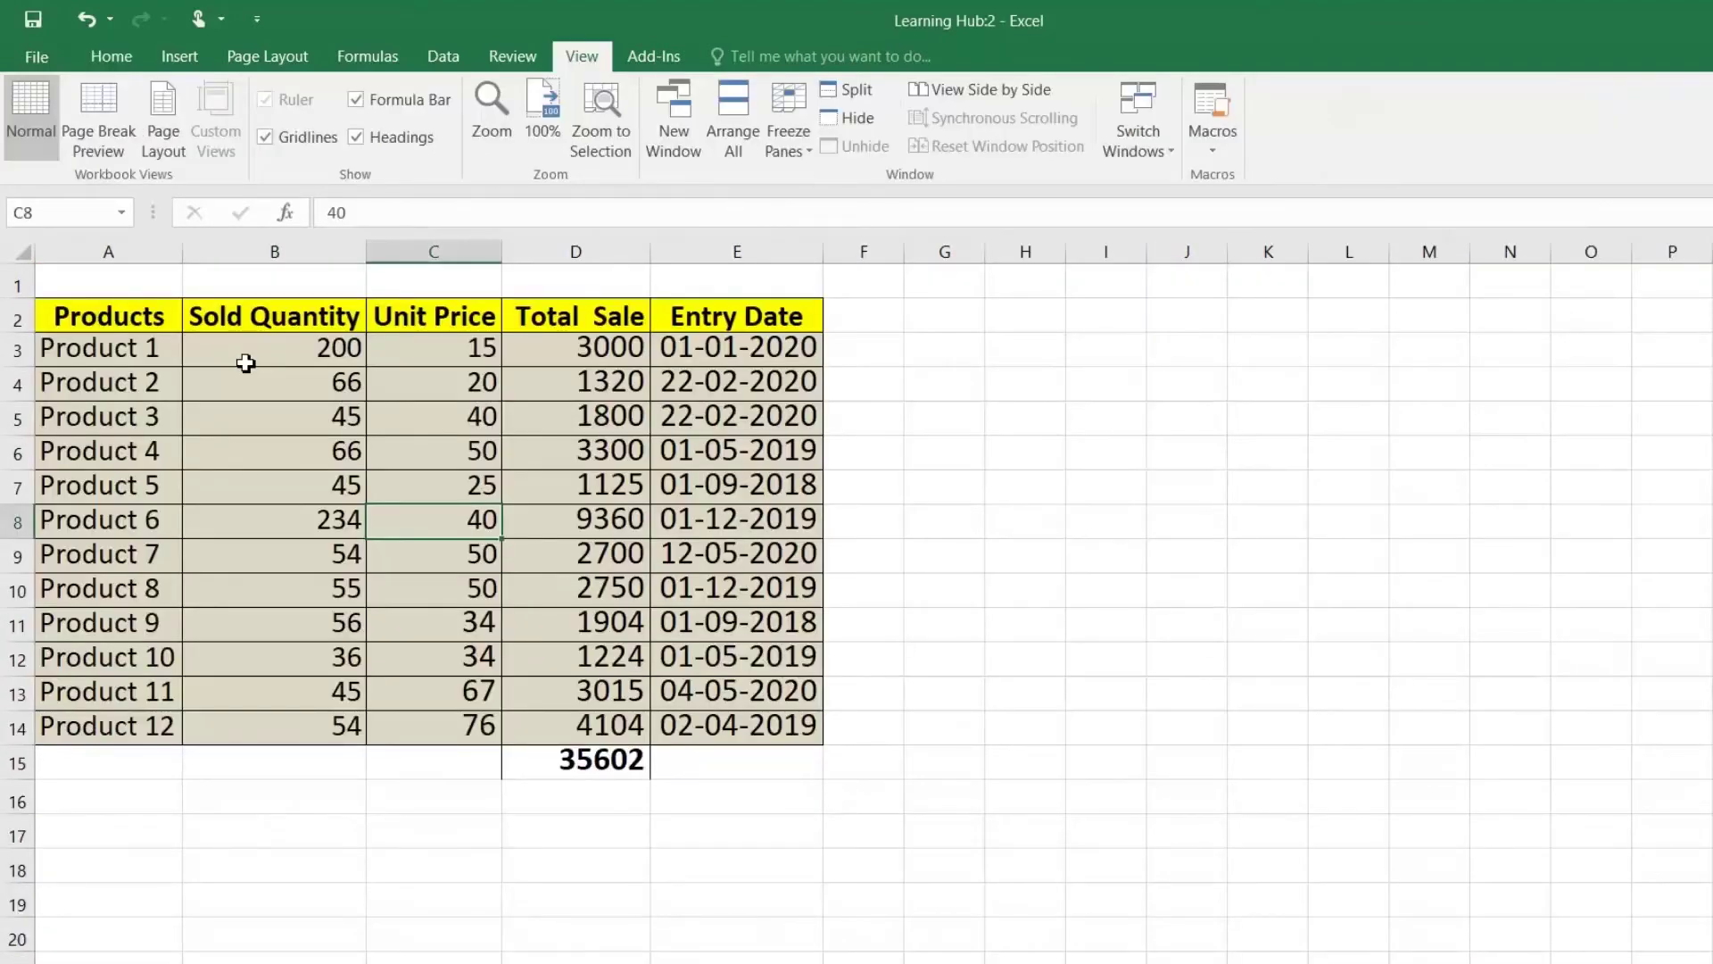
click(132, 340)
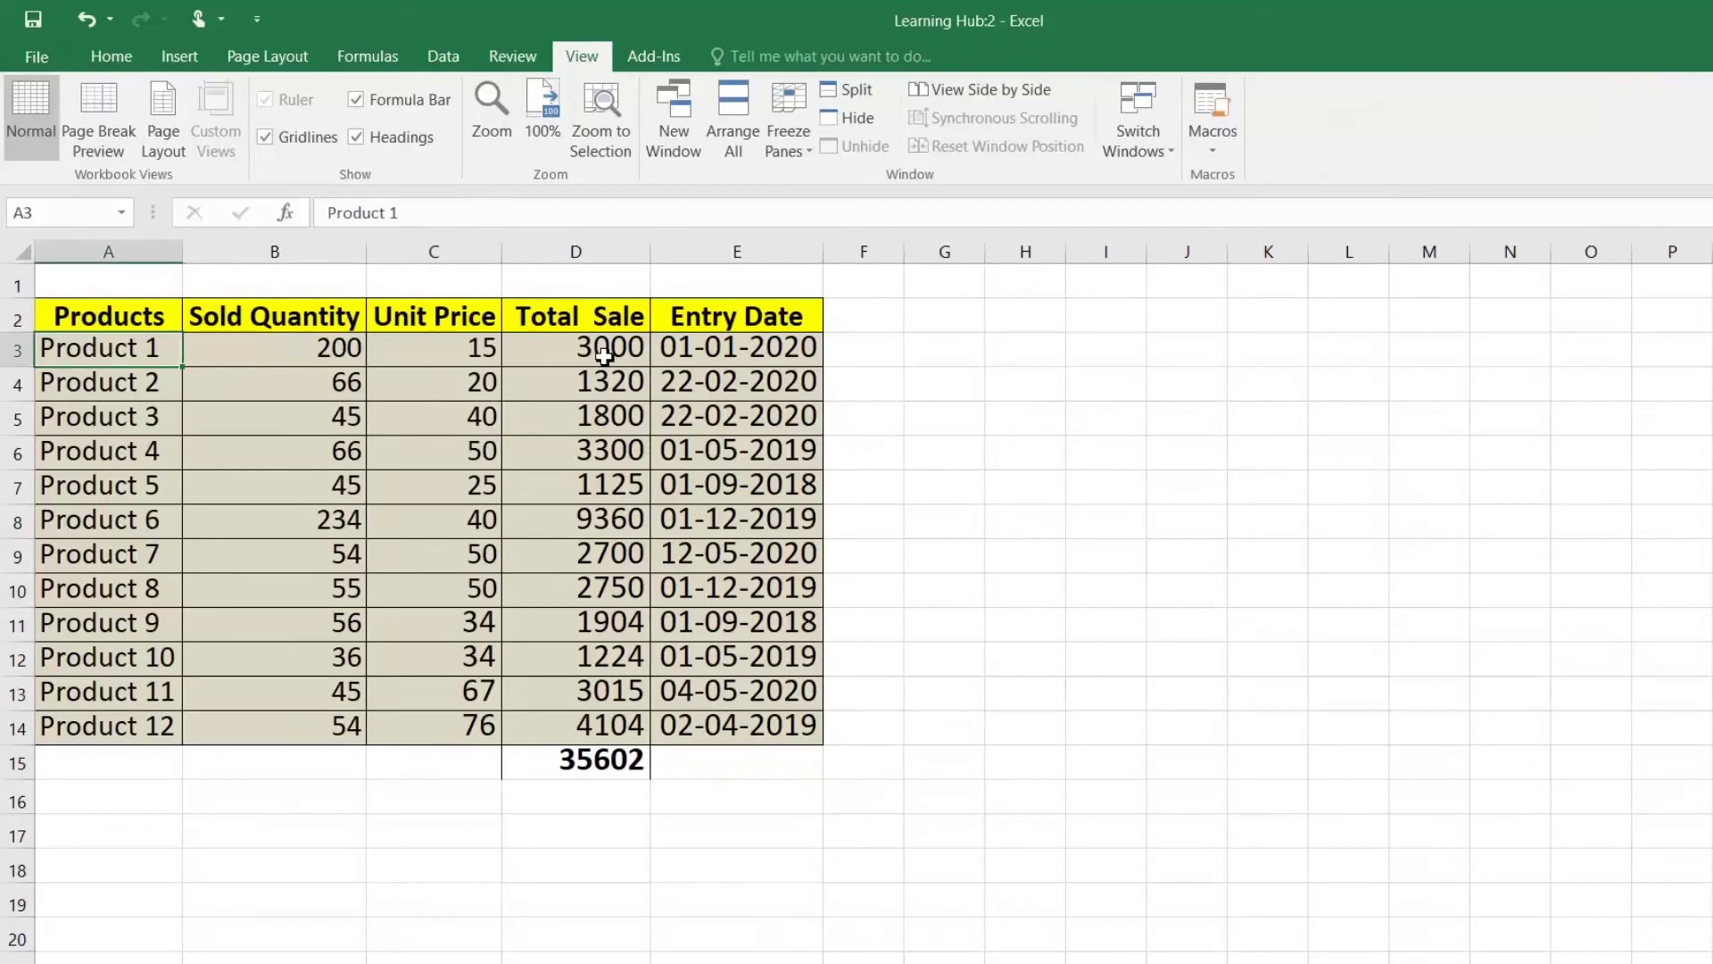
Step: Move between windows with Ctrl+Tab, Ctrl+F6 and Ctrl+W until the original Learning Hub window shows
key(ctrl+Tab)
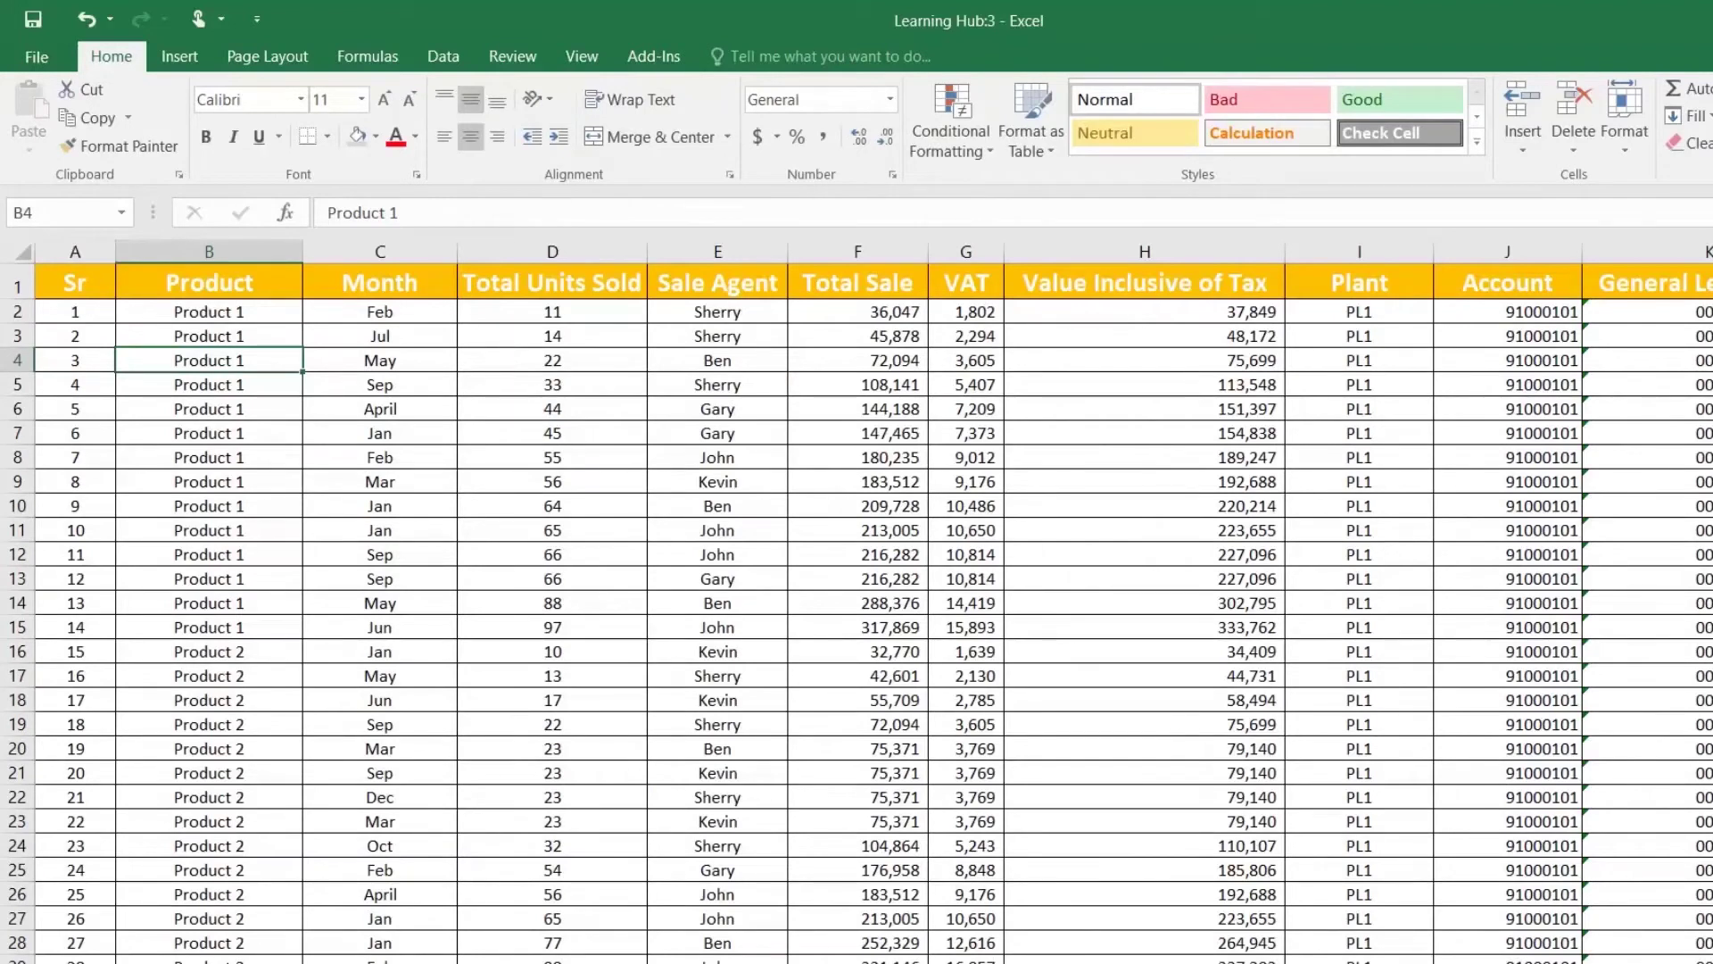
key(ctrl+Page_Down)
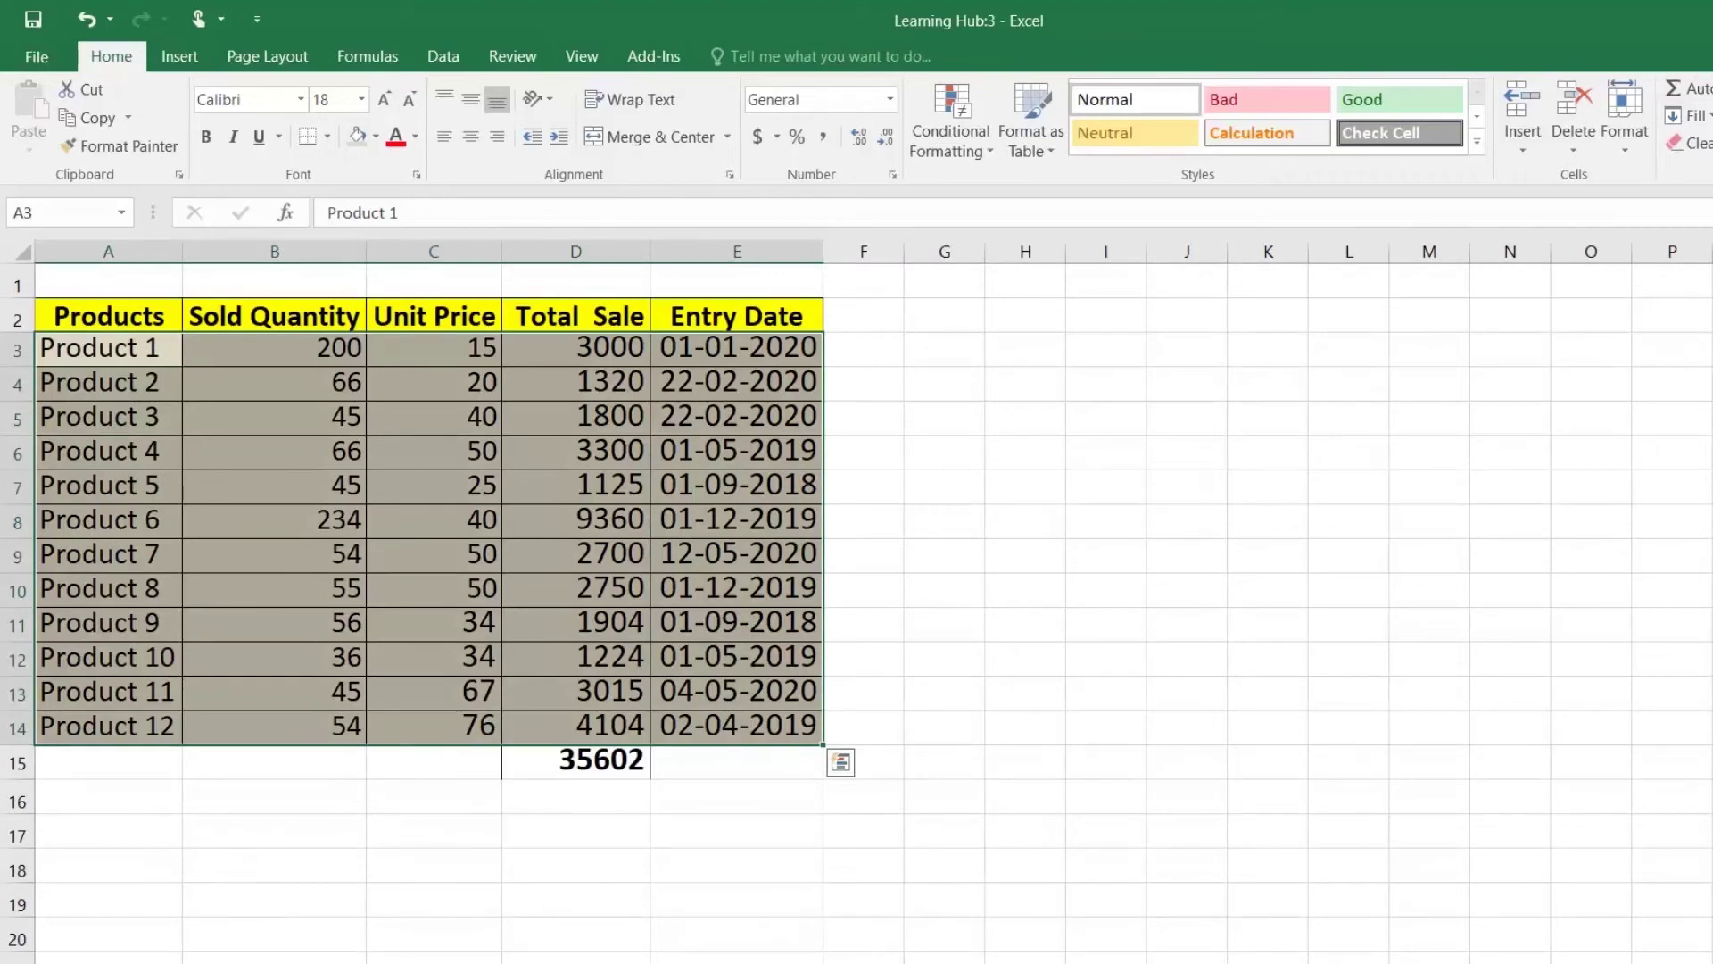
key(ctrl+F6)
key(ctrl+w)
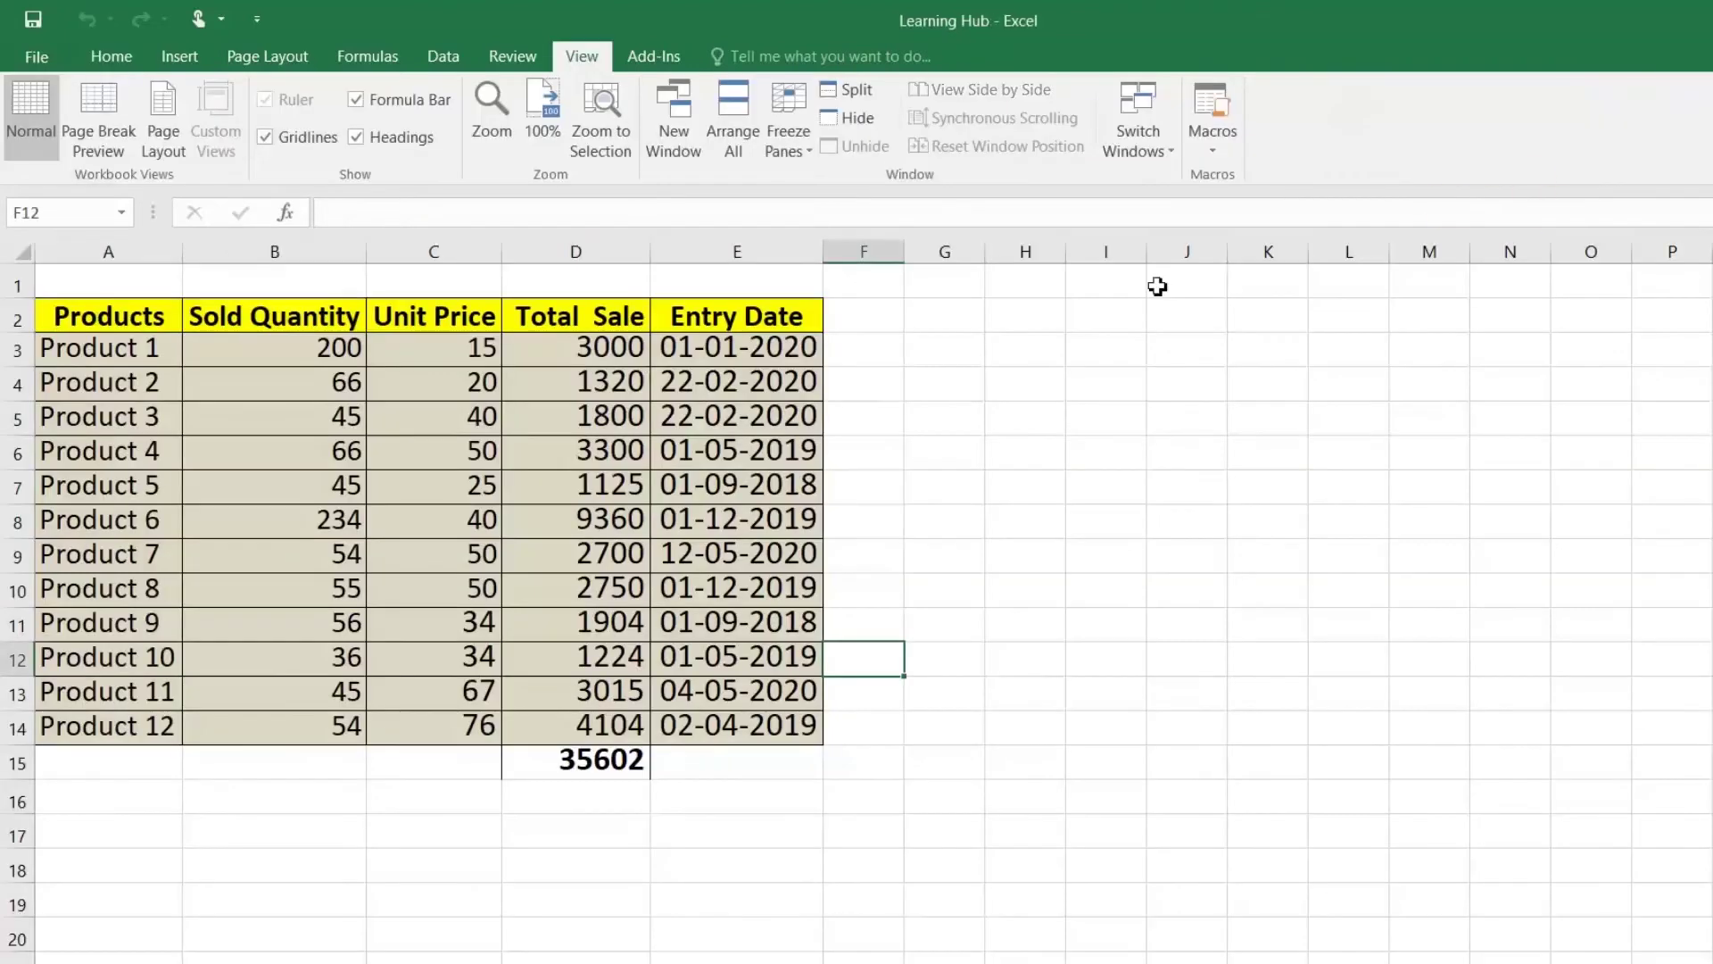
click(699, 382)
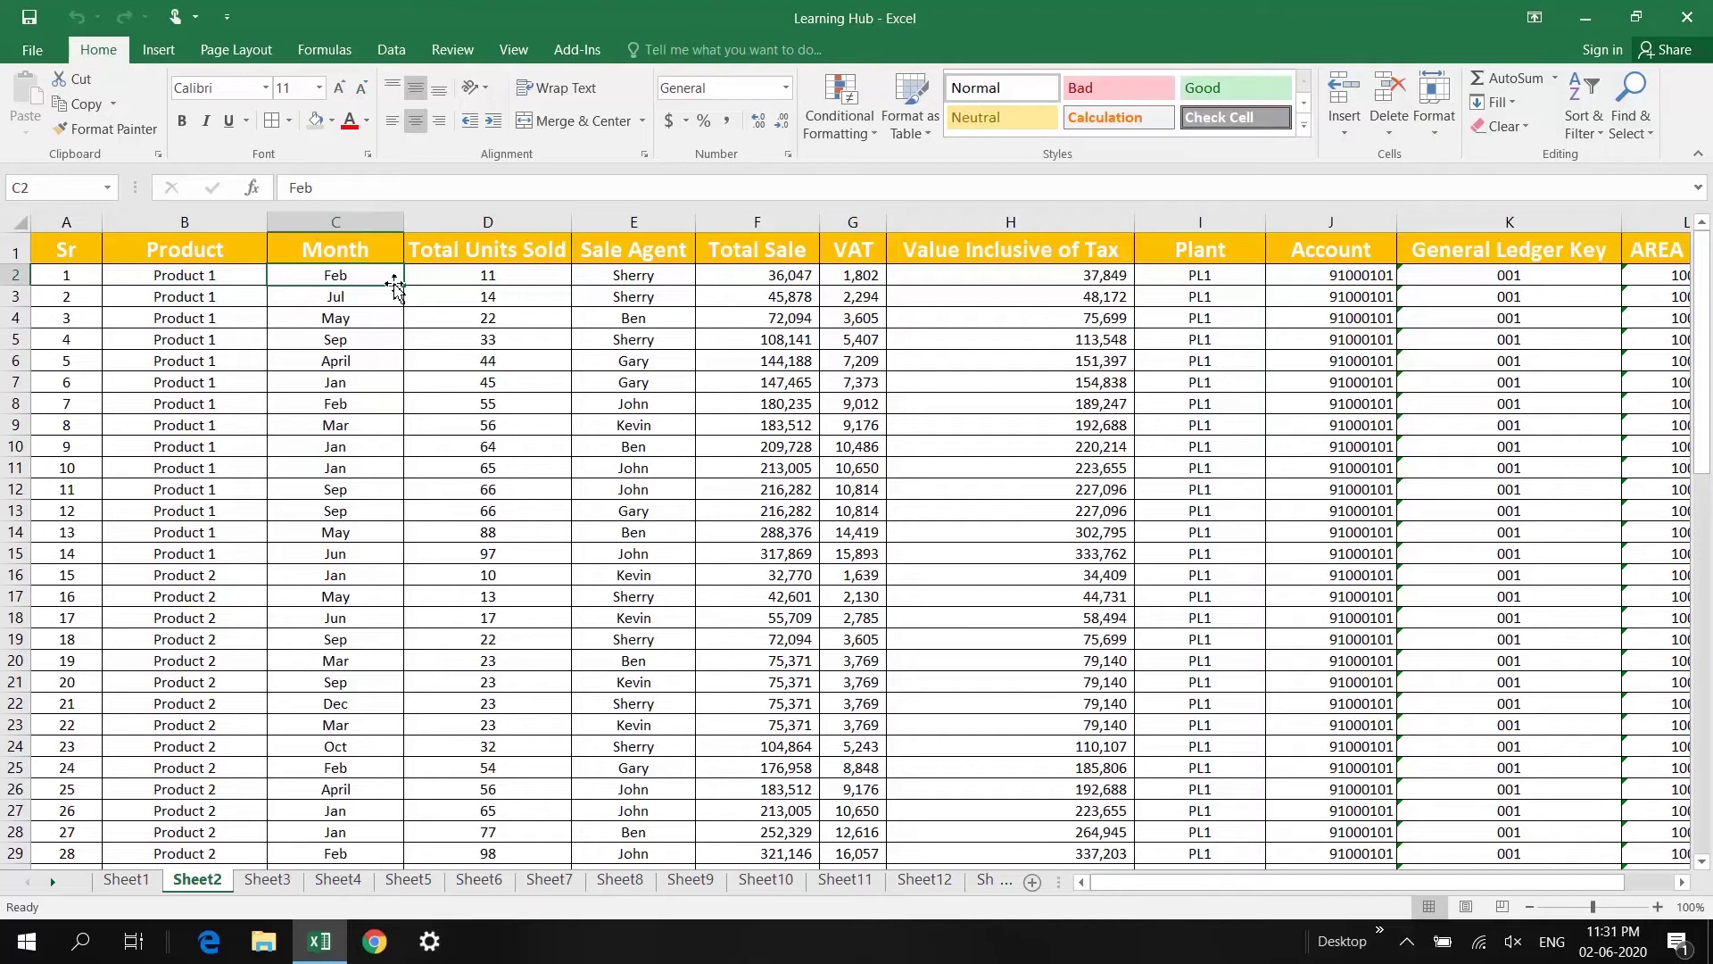
Step: Navigate from the Total Sale column up to the Sr header in A1 and select header cells
click(699, 384)
key(Up)
key(Up)
key(Up)
key(Up)
key(Up)
key(Up)
key(Left)
key(Left)
key(Left)
key(Left)
key(Left)
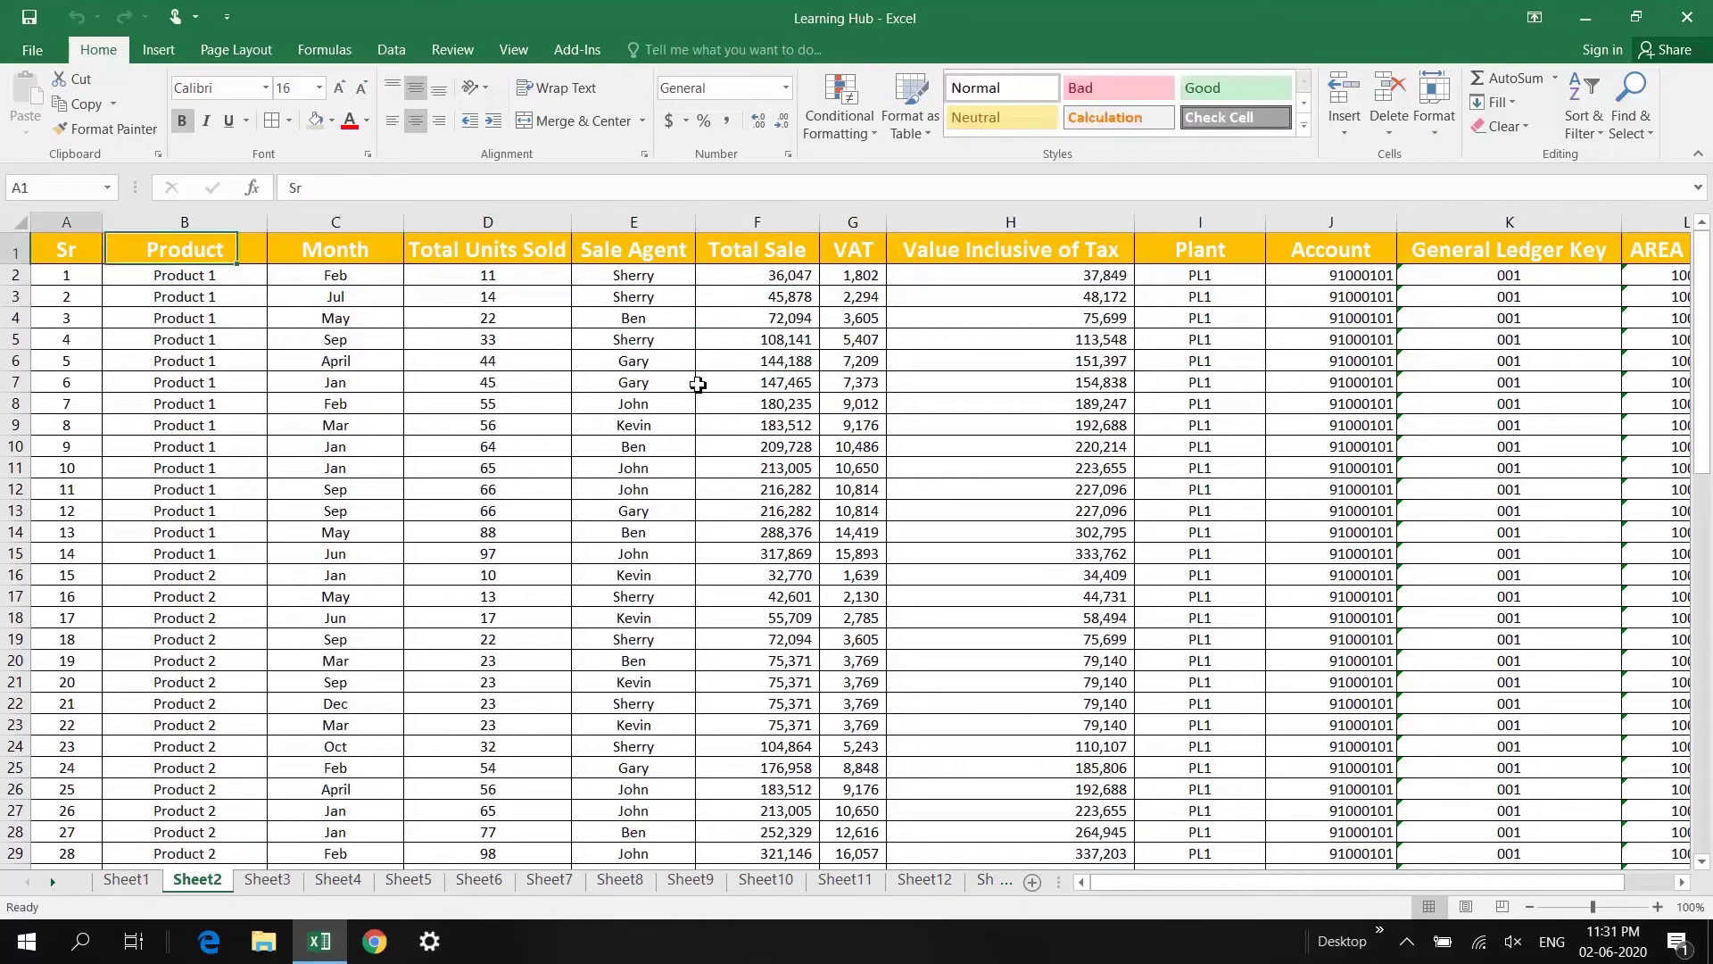
key(shift+Right)
key(shift+Right)
key(shift+Right)
key(shift+Right)
key(shift+Right)
key(shift+Right)
key(shift+Right)
key(shift+Right)
key(shift+Right)
key(shift+Right)
key(shift+Right)
key(shift+Right)
key(shift+Right)
key(shift+Right)
key(shift+Right)
key(shift+Right)
key(shift+Right)
key(shift+Left)
key(shift+Left)
key(shift+Left)
key(shift+Left)
key(shift+Left)
key(shift+Left)
key(shift+Left)
key(shift+Left)
key(shift+Left)
key(shift+Left)
key(shift+Left)
key(shift+Left)
key(shift+Left)
key(shift+Left)
key(shift+Left)
key(shift+Left)
key(shift+Left)
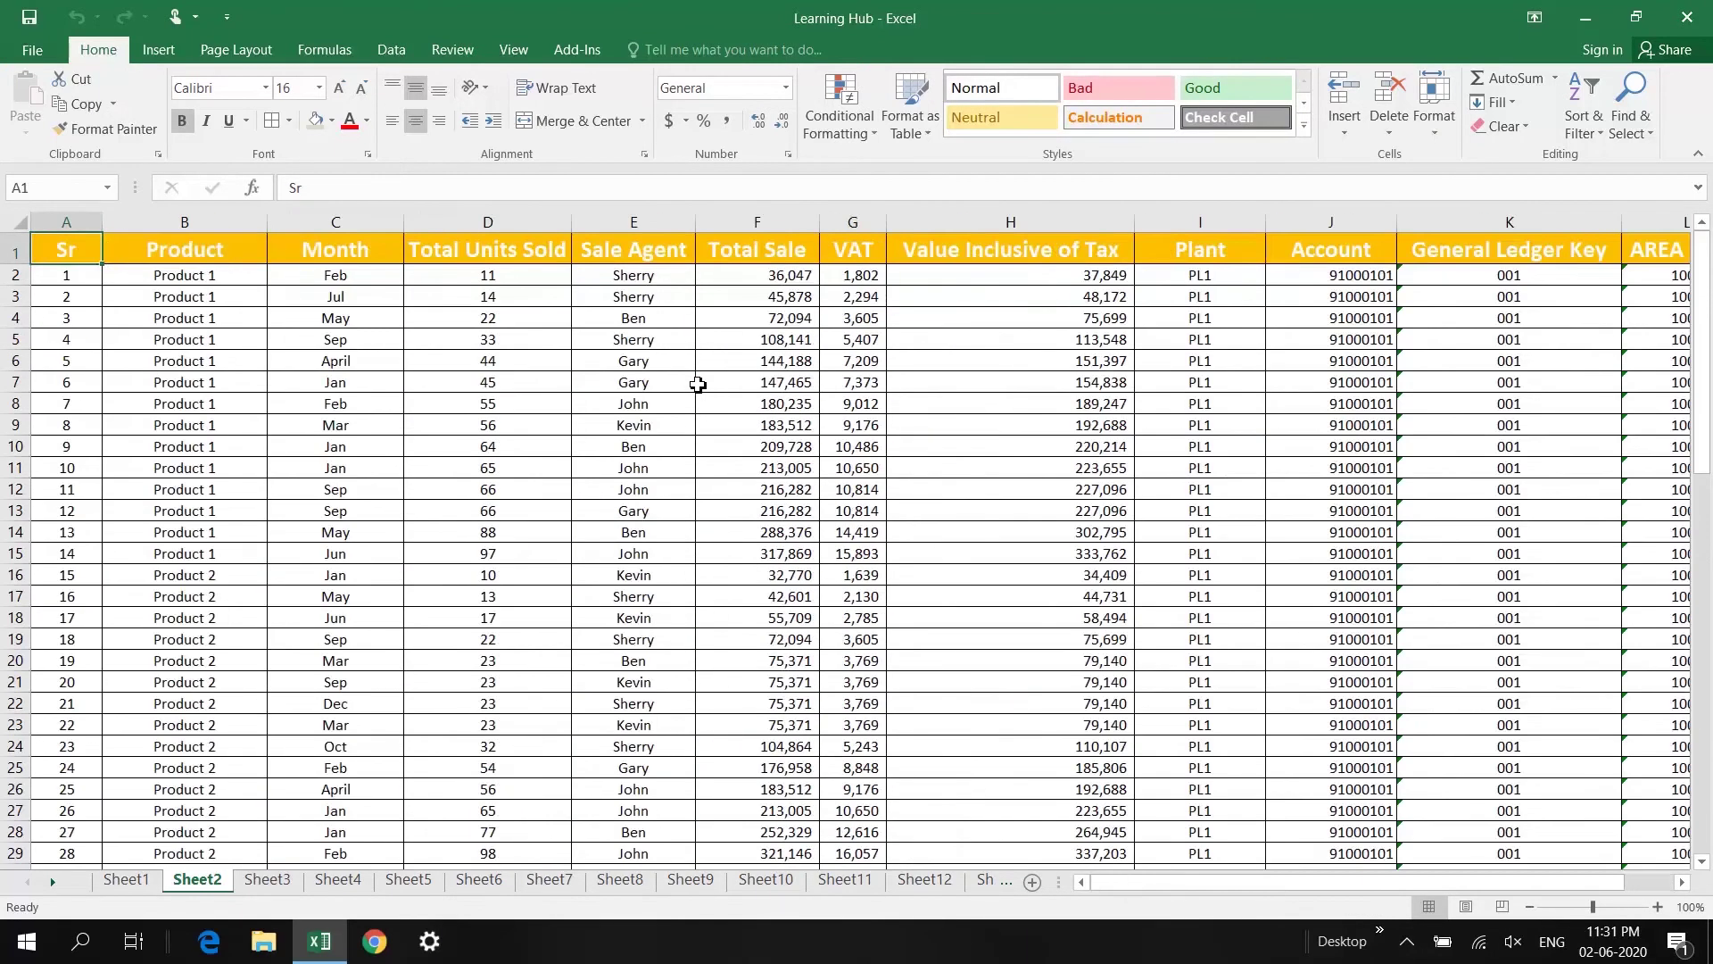
click(371, 248)
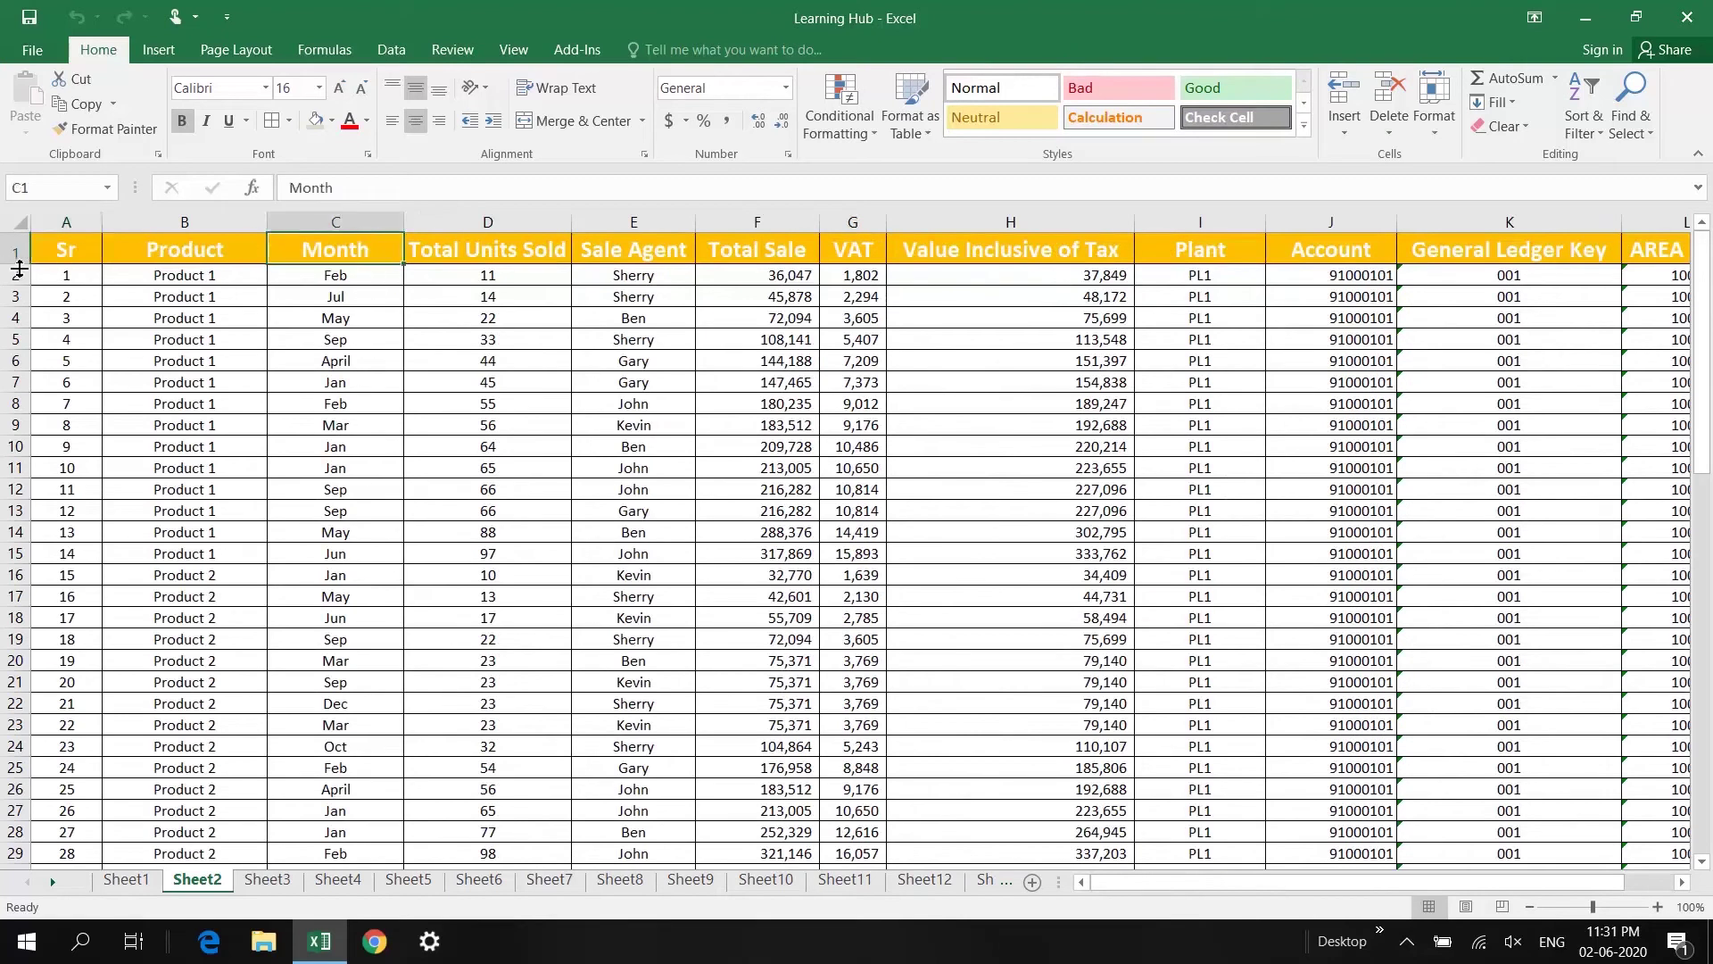
click(53, 251)
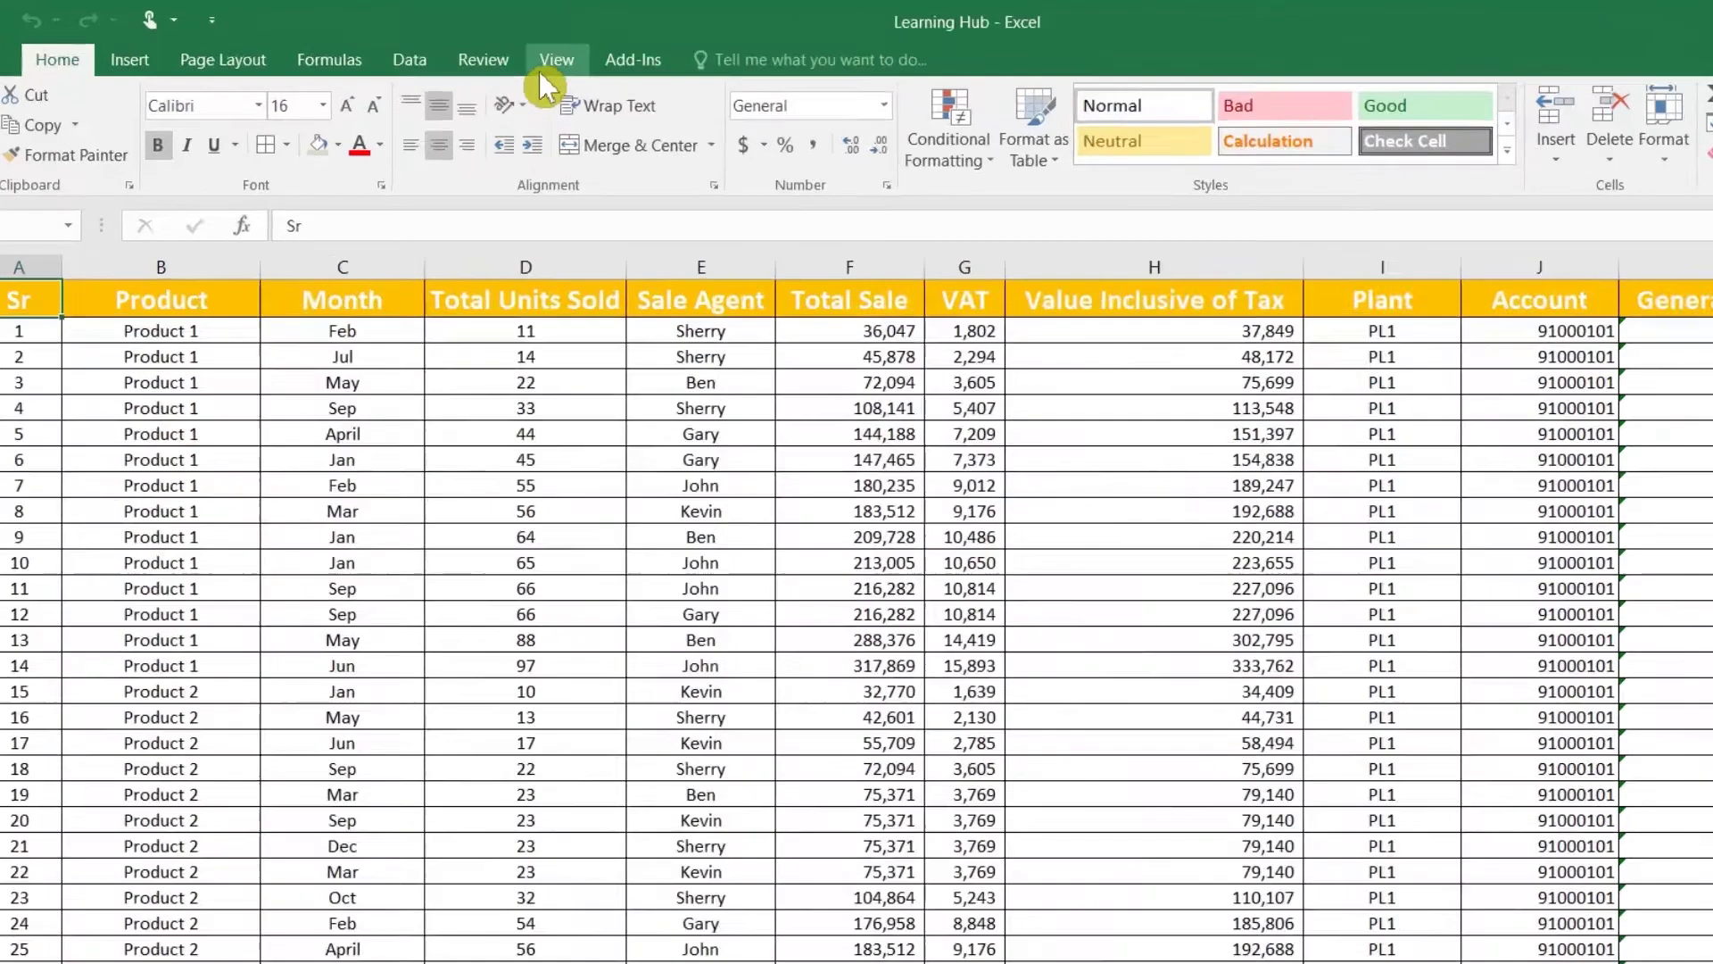
click(513, 49)
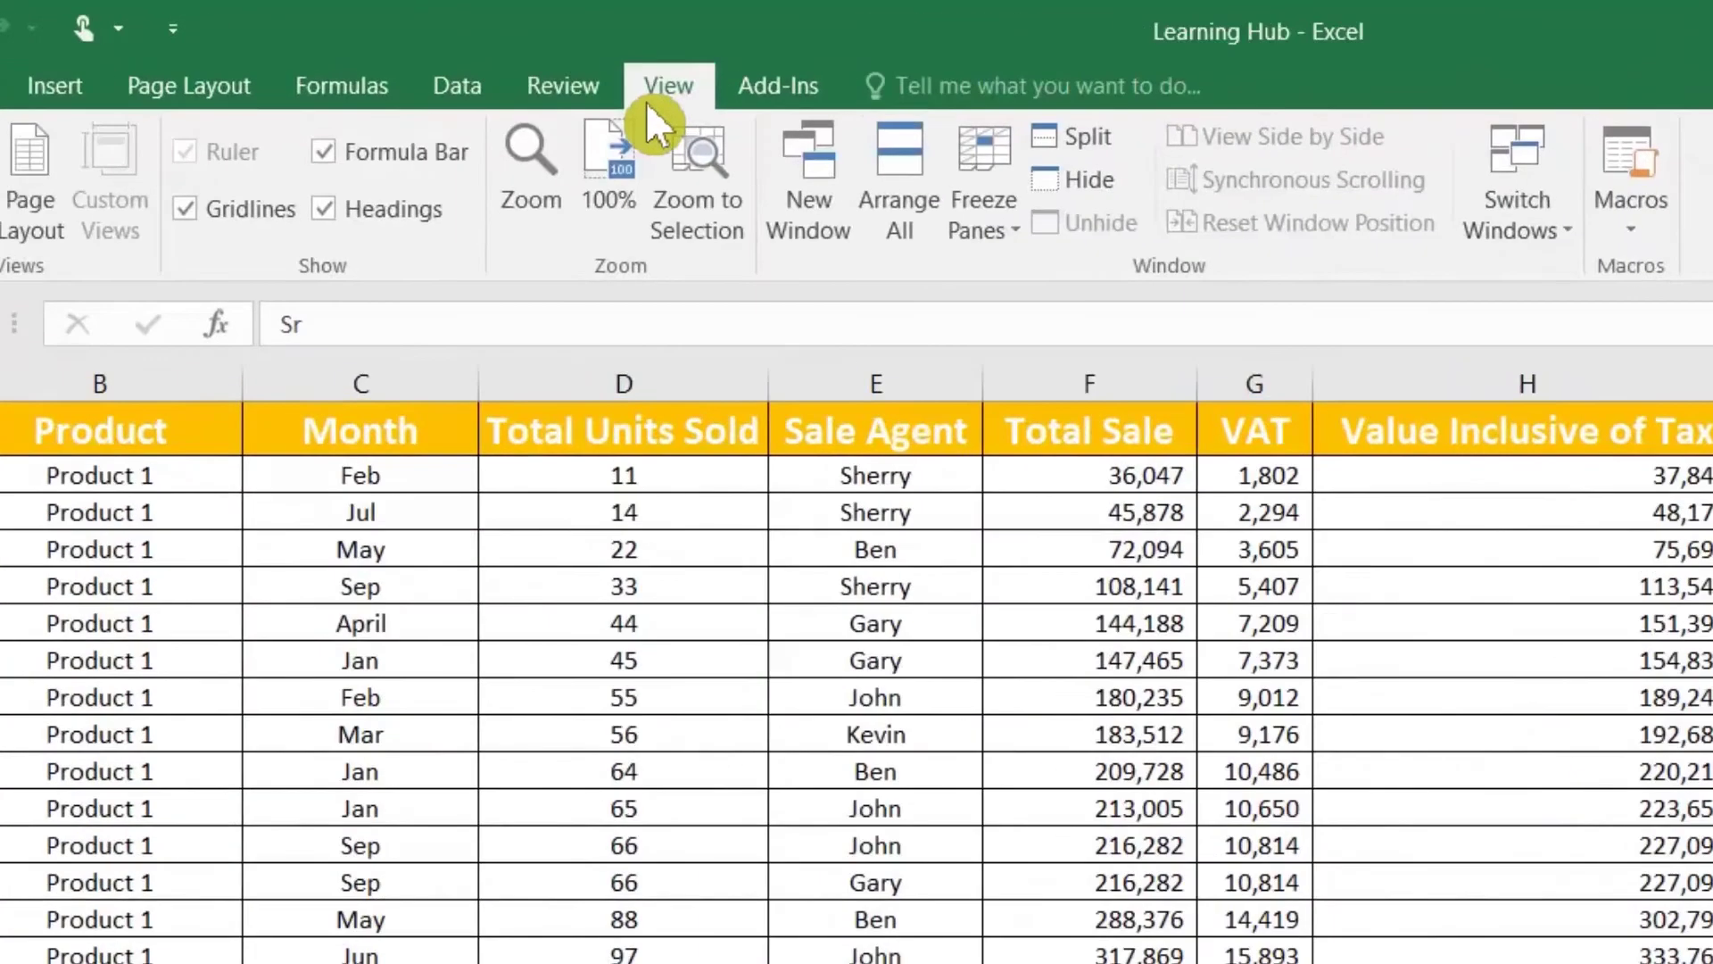
click(988, 218)
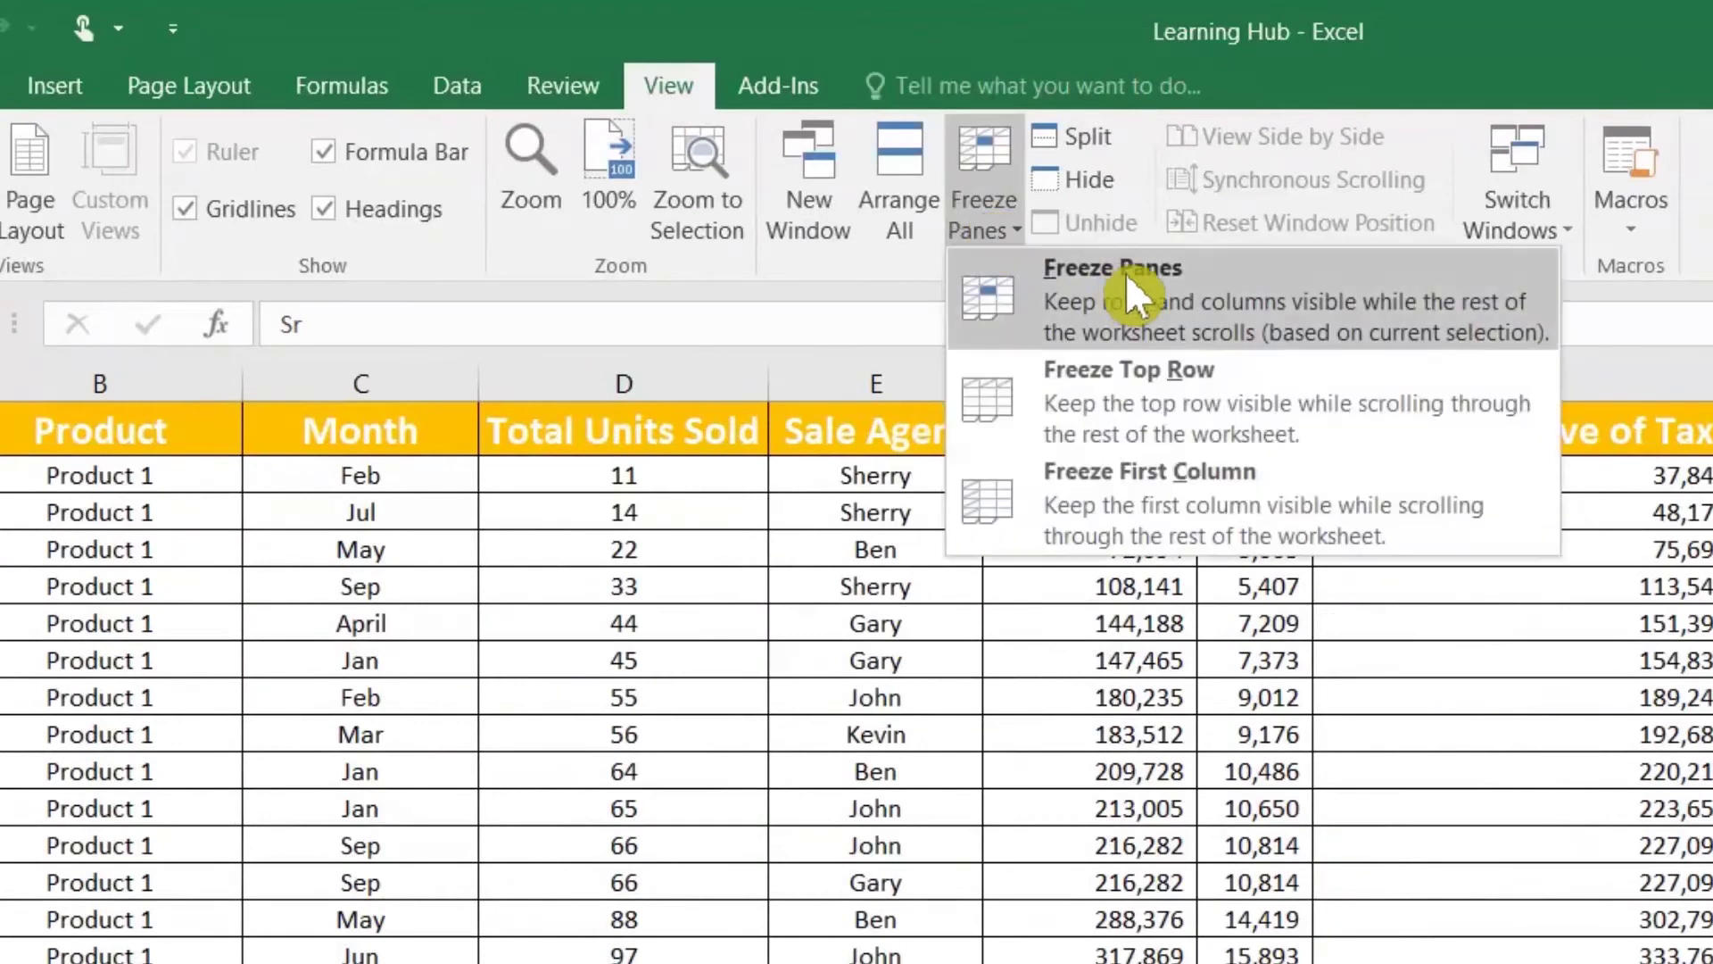
click(1147, 399)
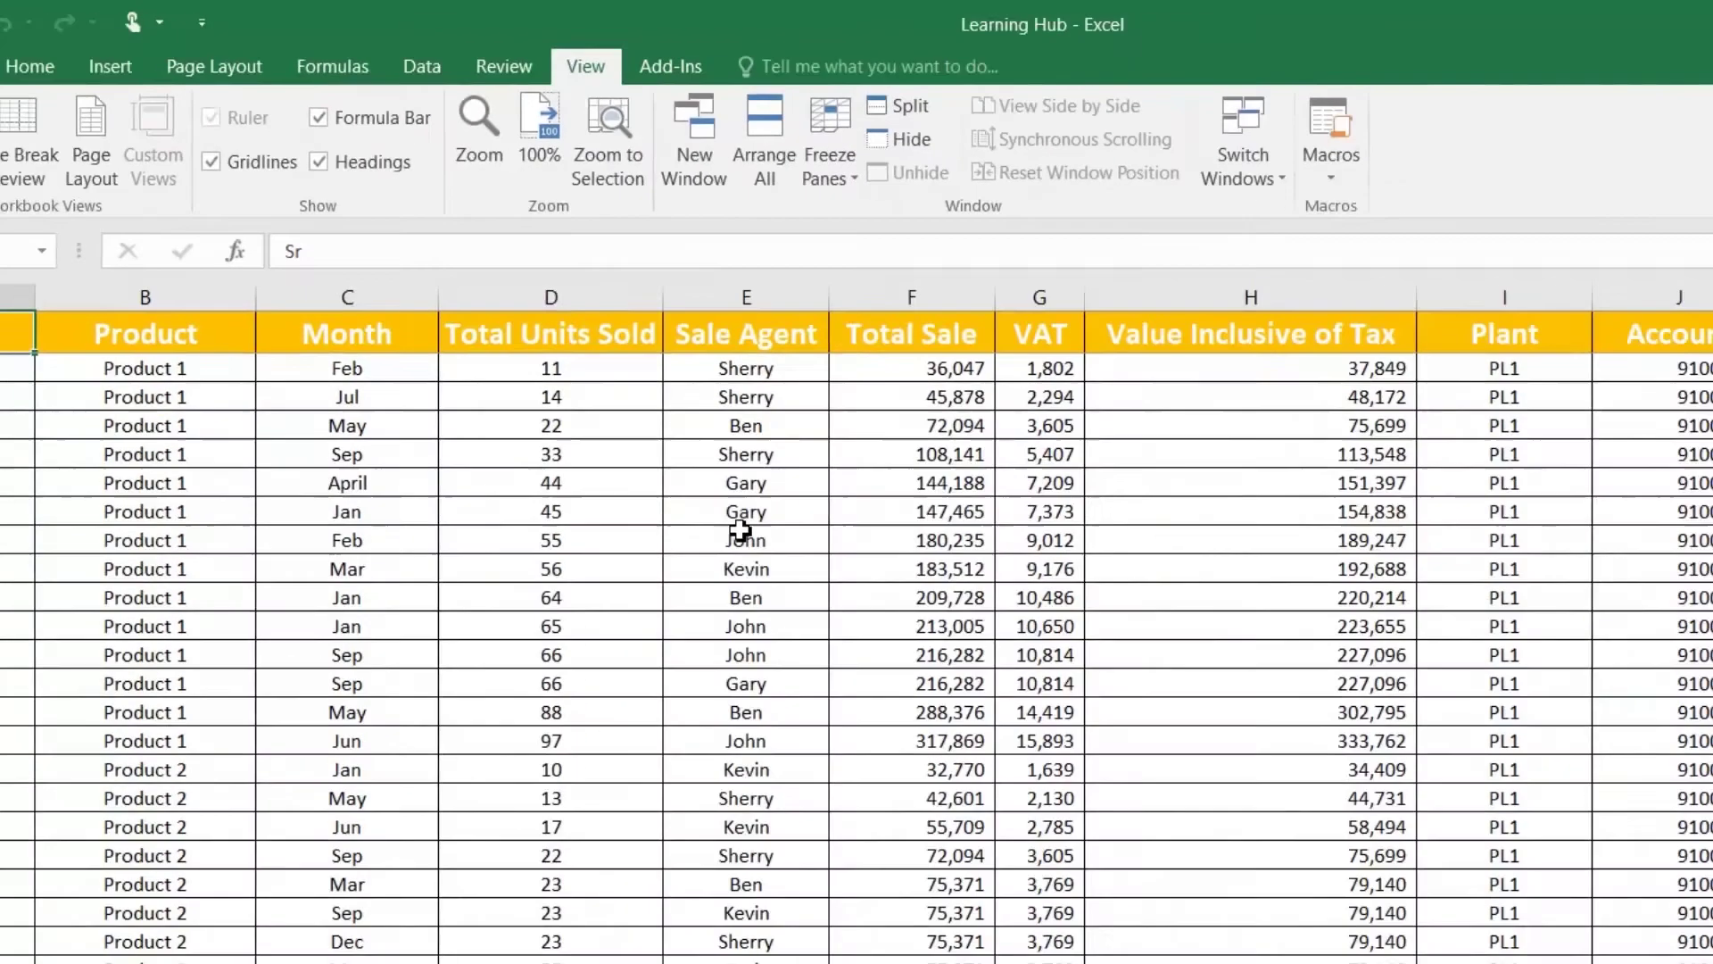
click(780, 635)
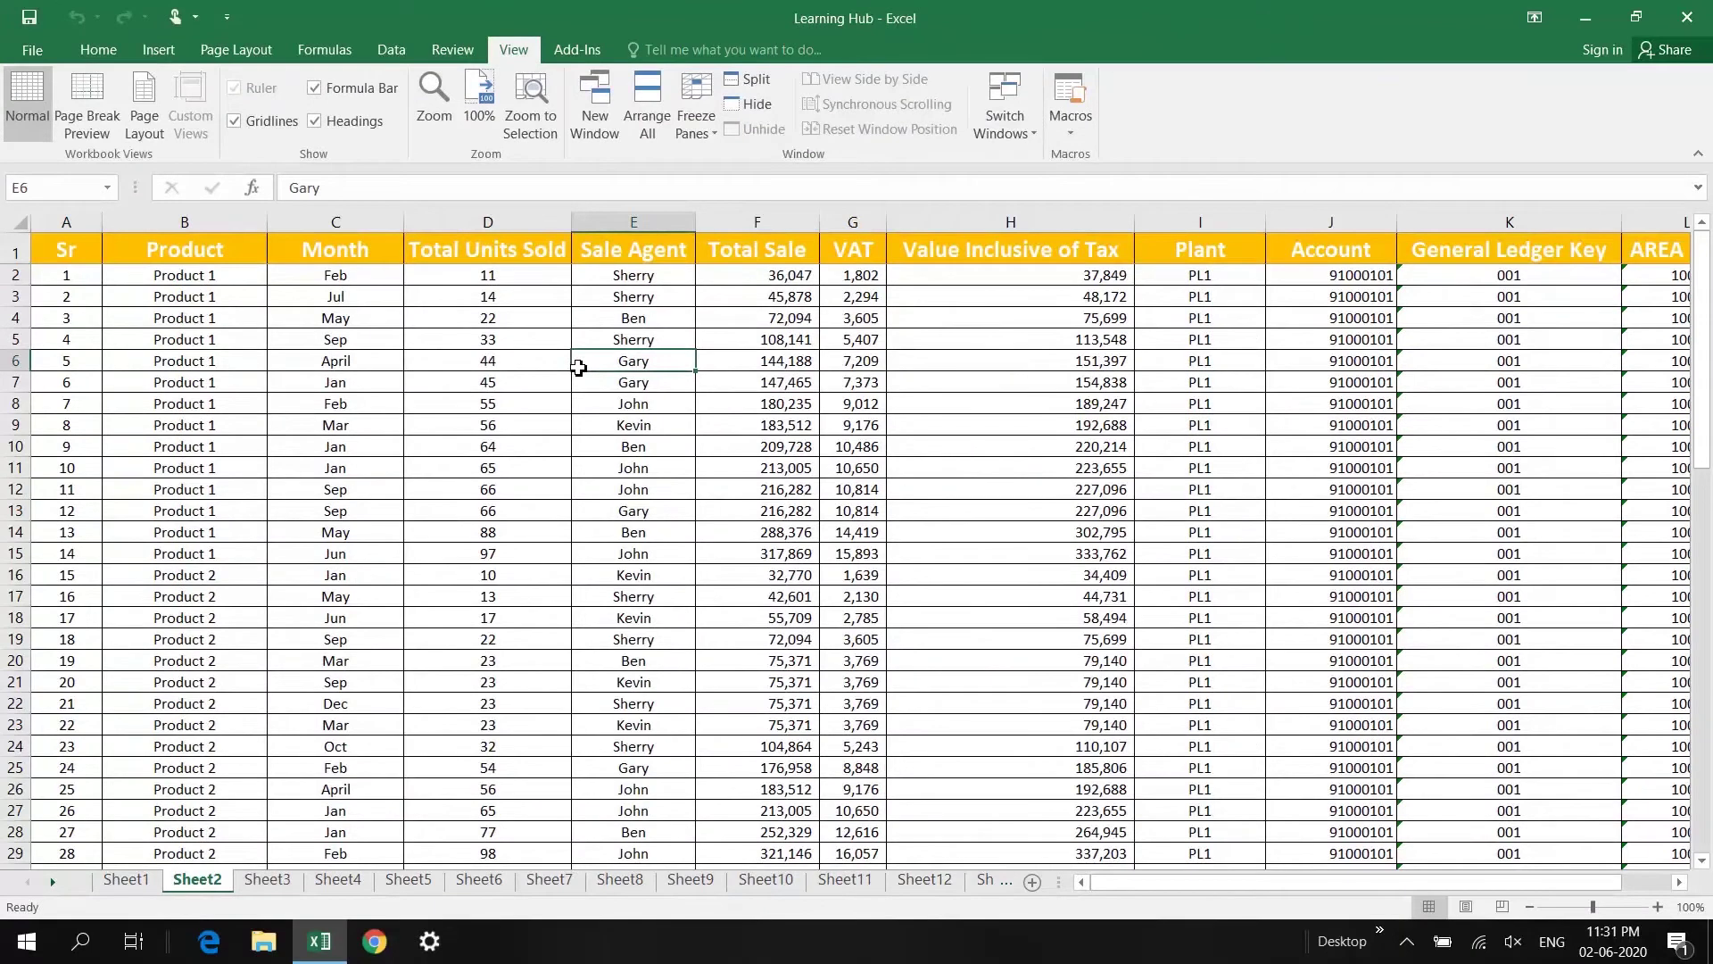
scroll(578, 367, down, 18)
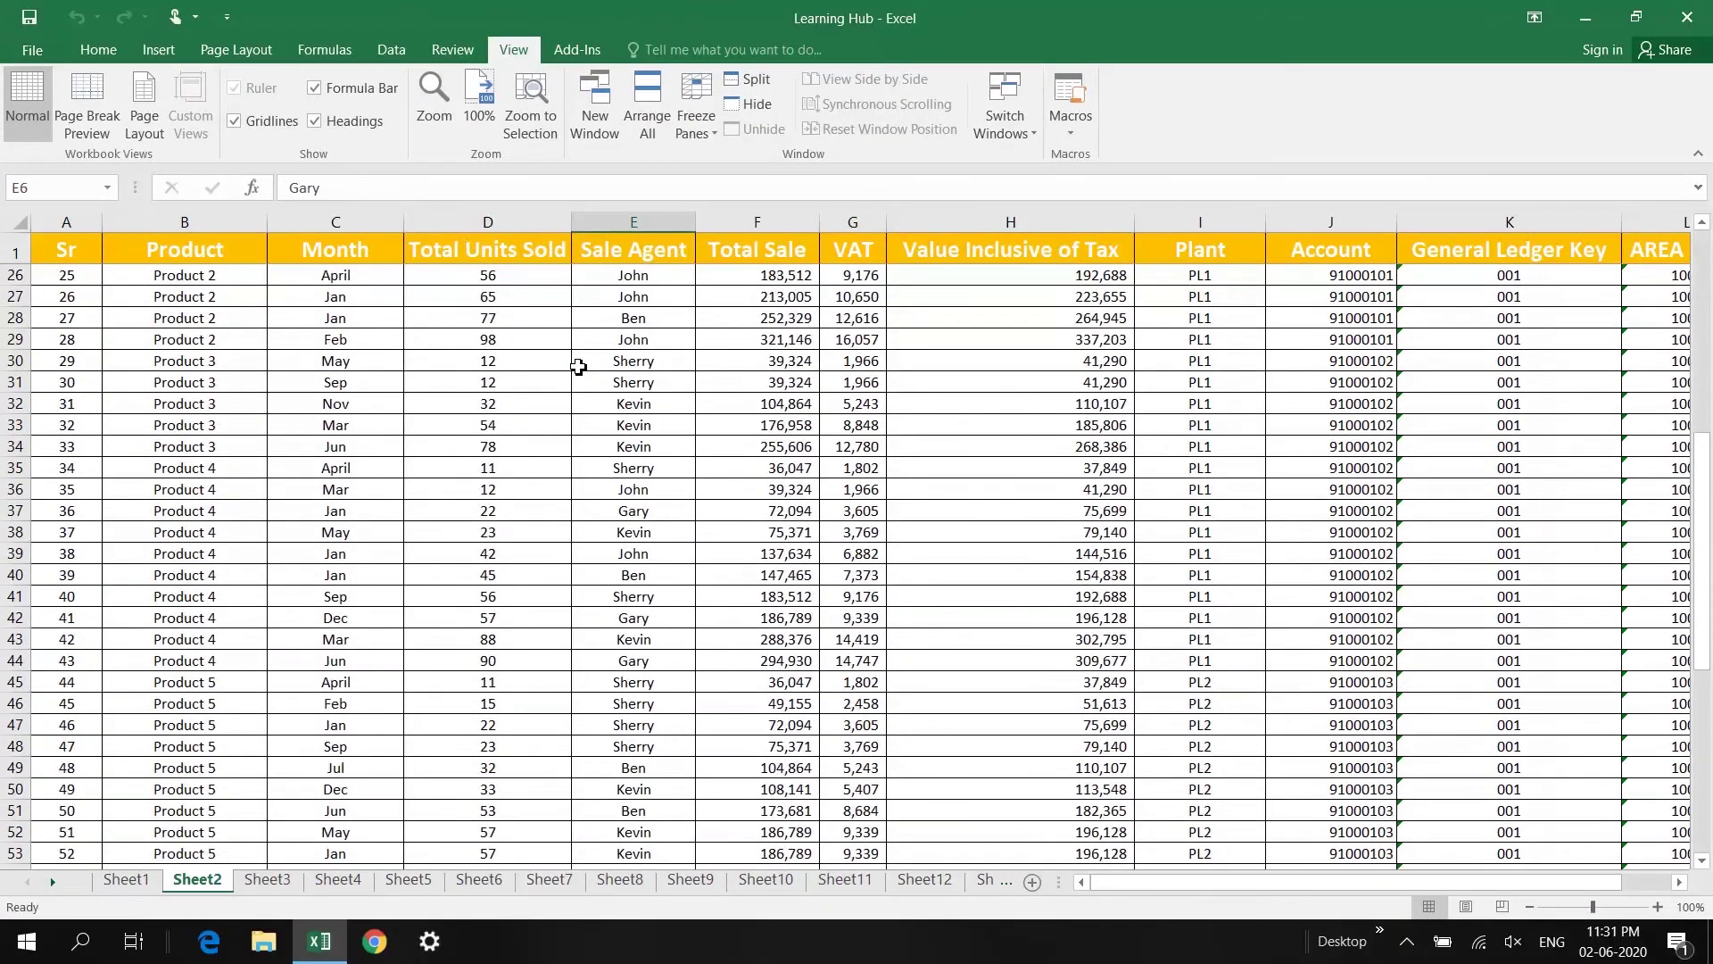
scroll(579, 367, down, 4)
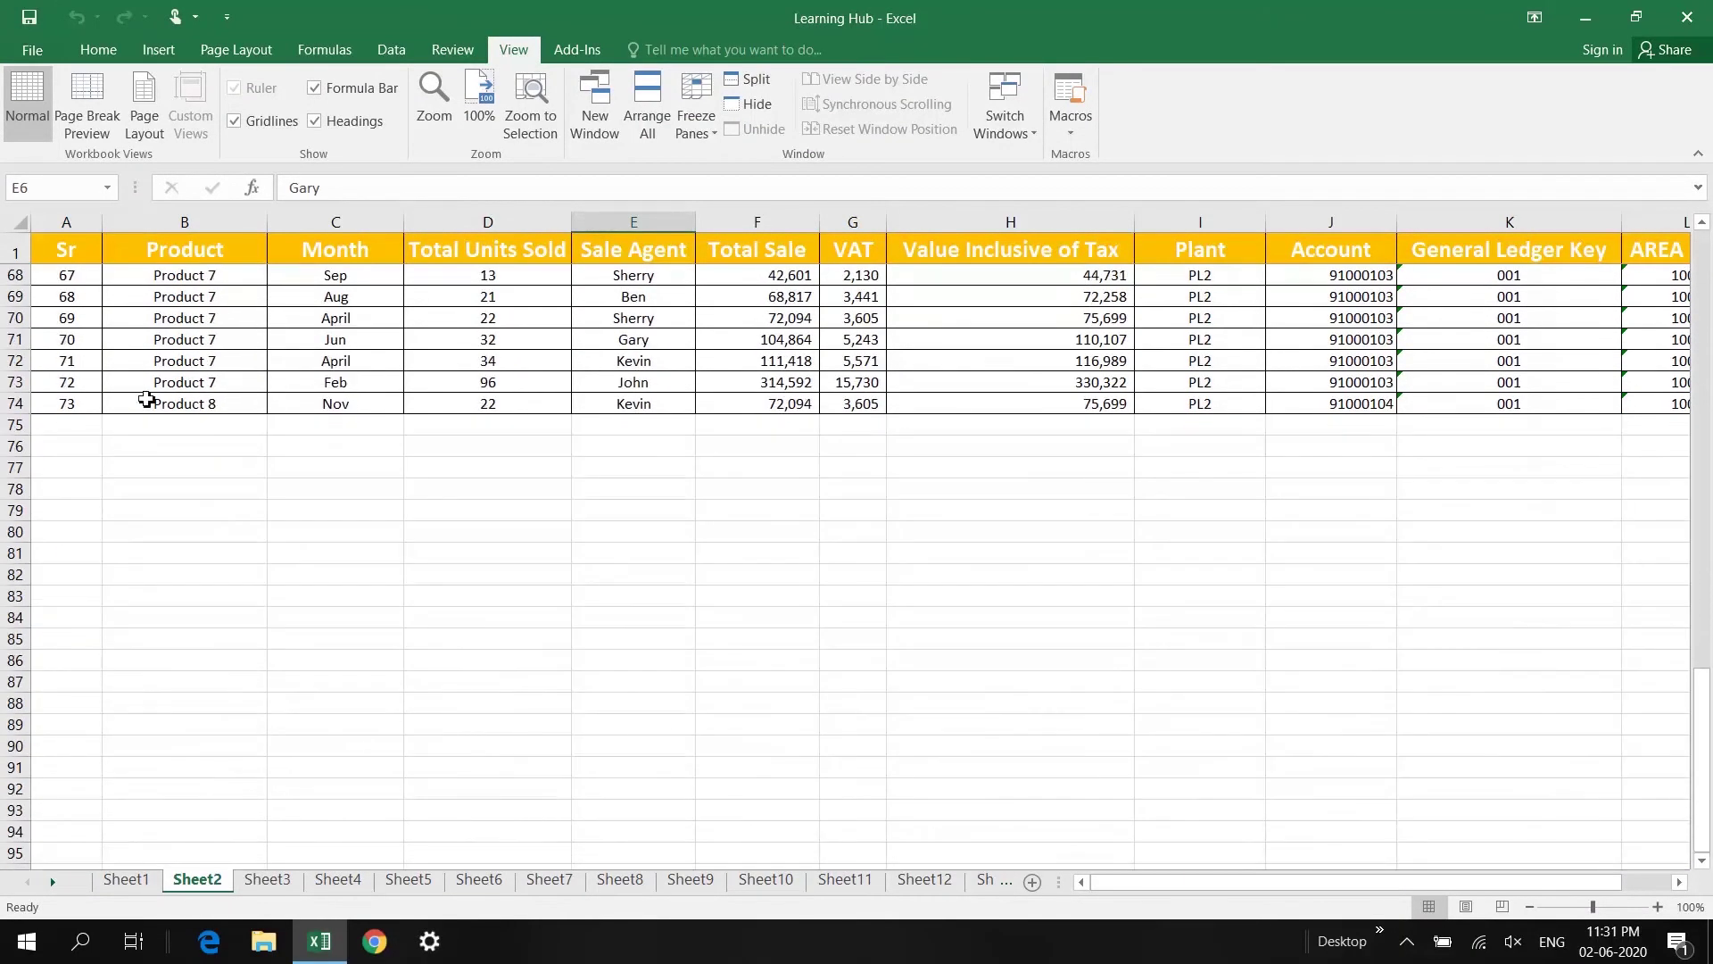
scroll(92, 409, down, 1)
click(71, 339)
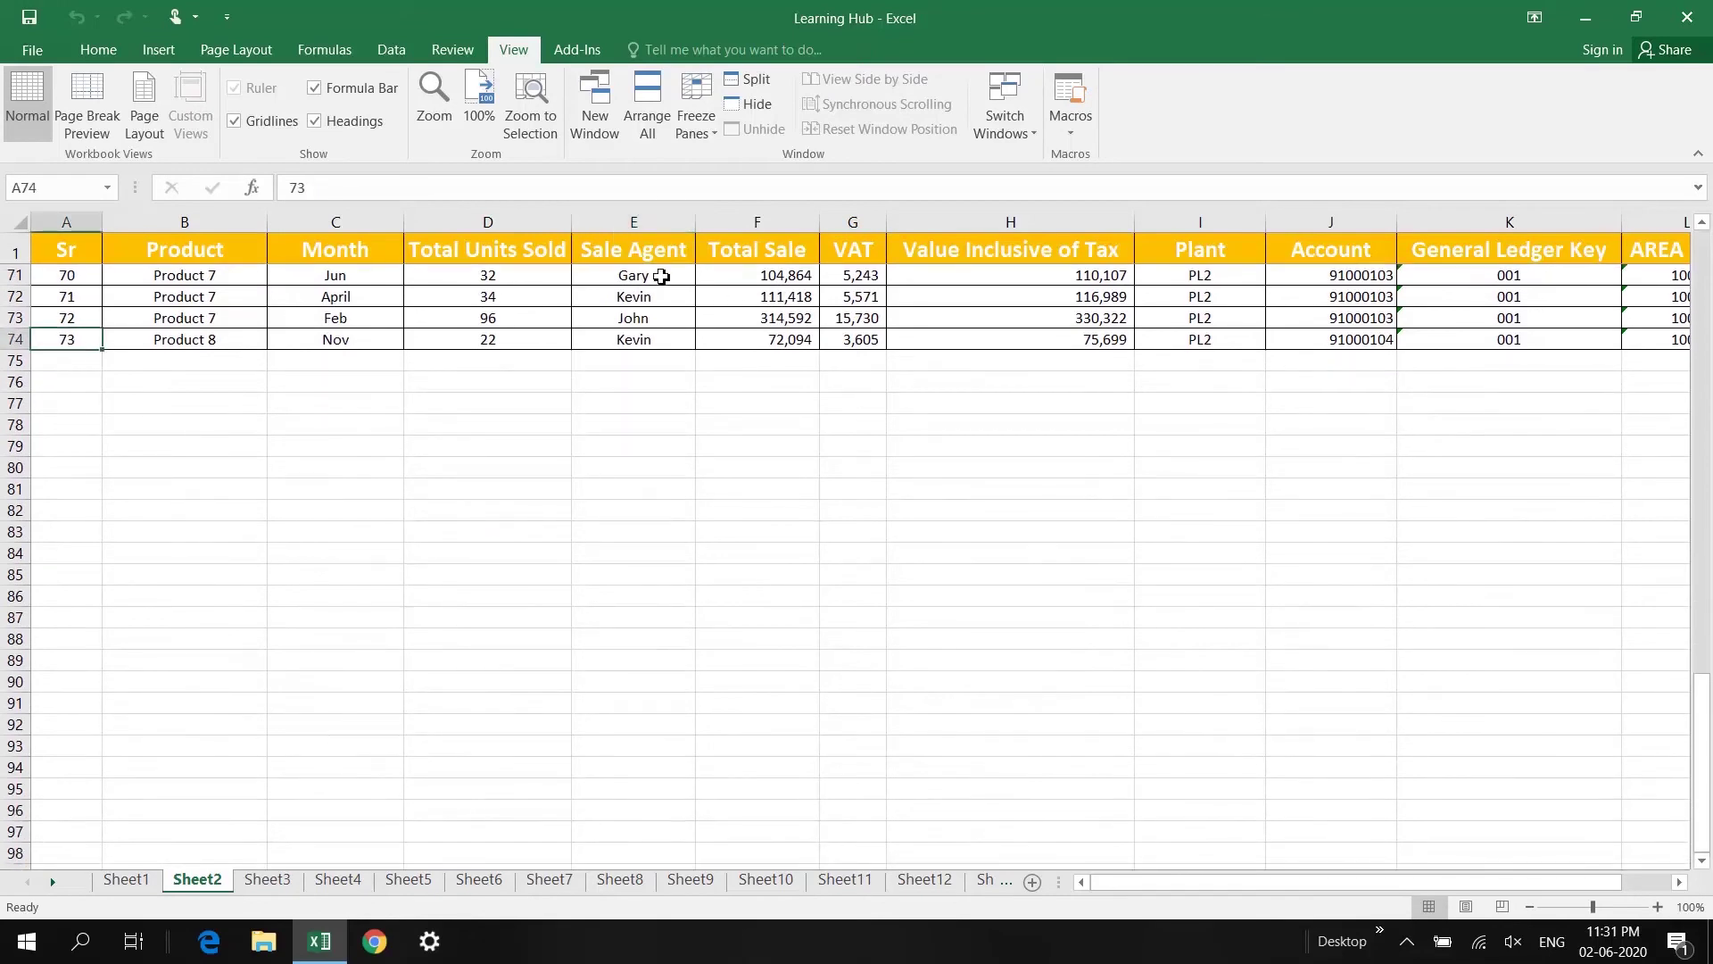
scroll(719, 393, down, 5)
scroll(721, 415, up, 15)
scroll(721, 416, up, 13)
click(595, 301)
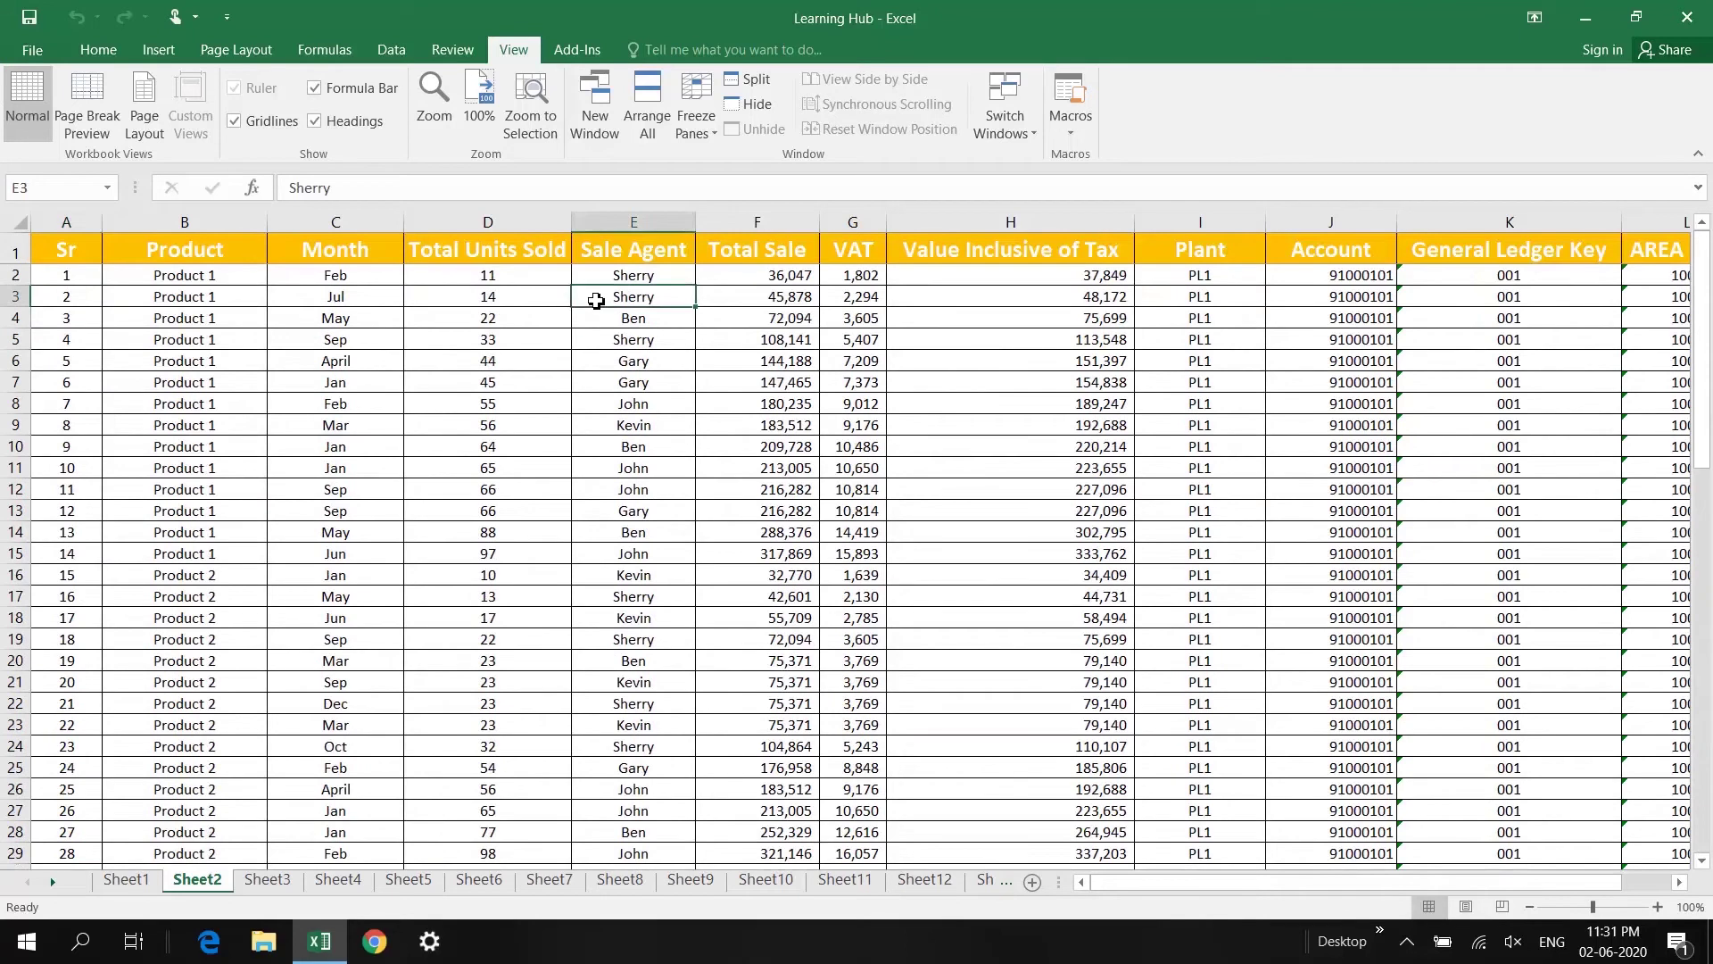
key(Right)
key(Right)
key(Right)
key(Right)
key(Right)
key(Right)
key(Right)
key(Right)
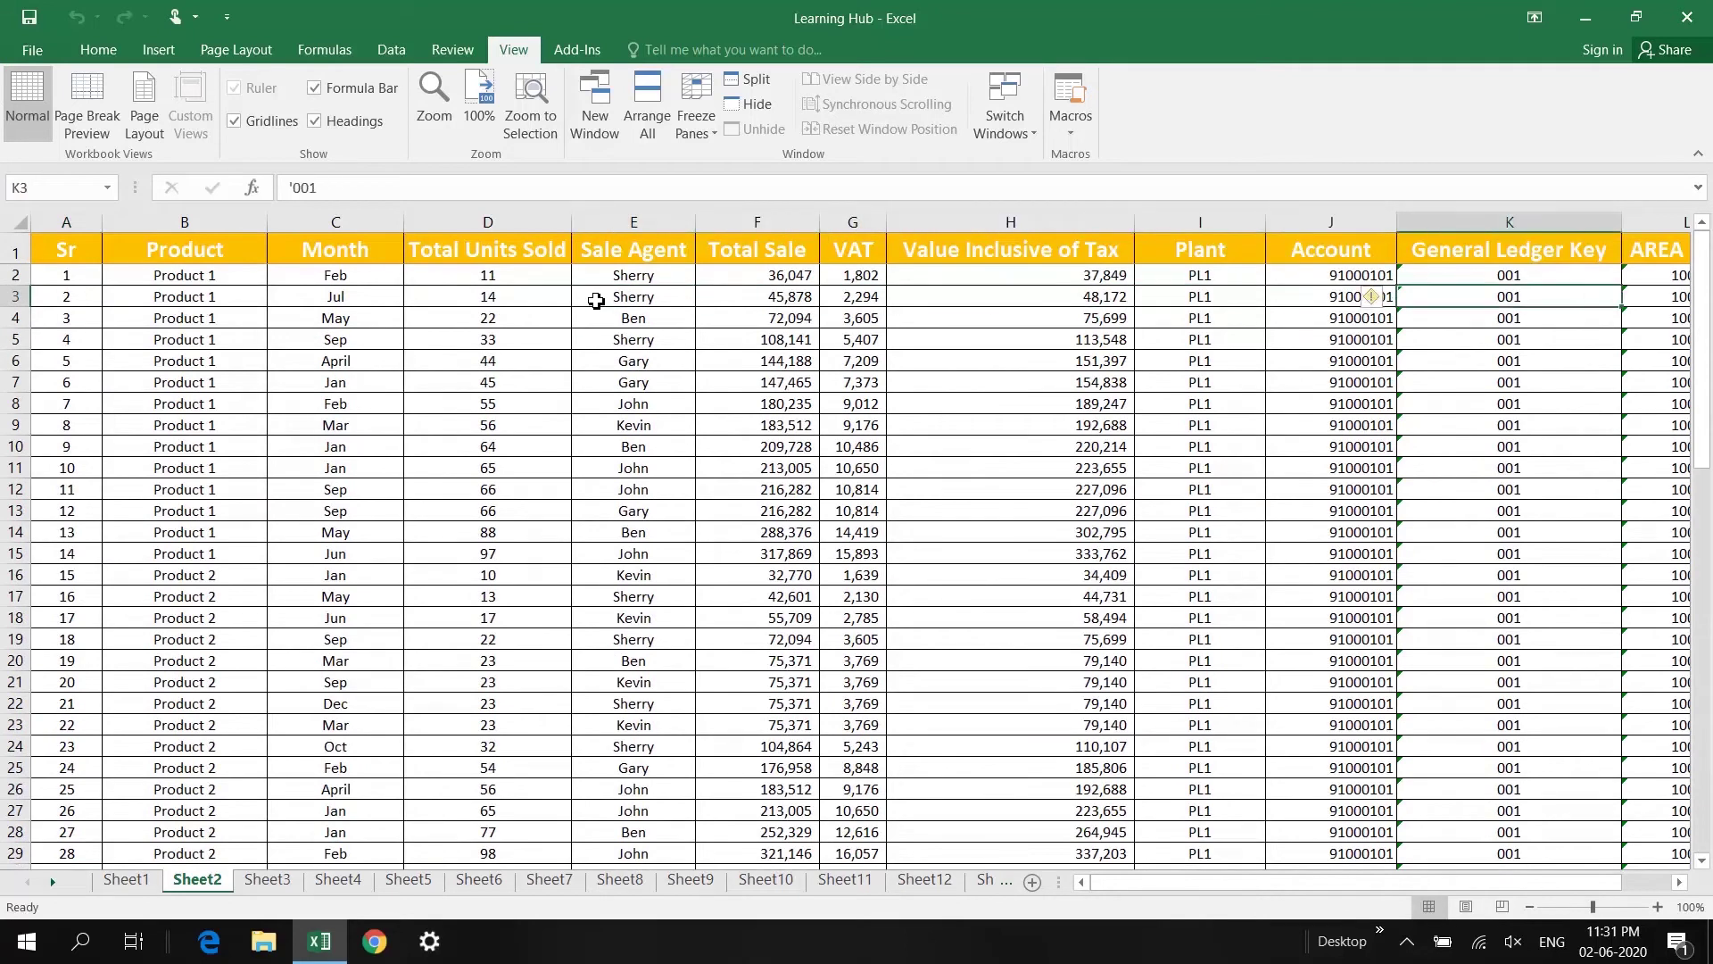
key(Right)
key(Right)
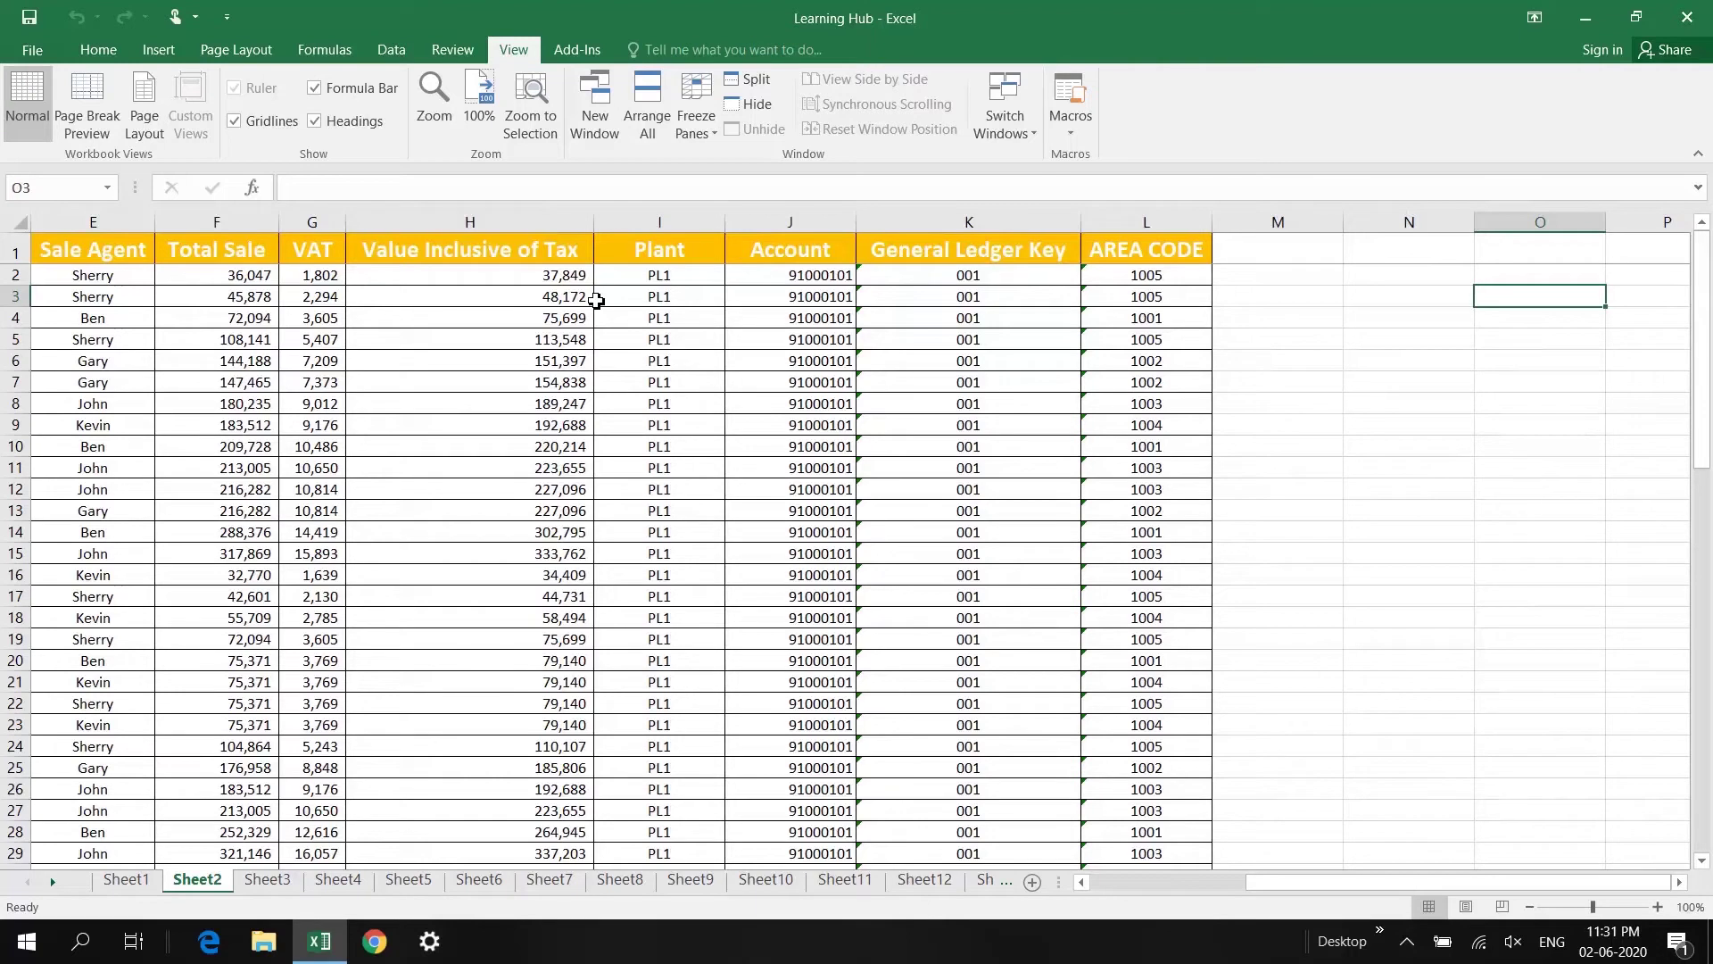
key(Home)
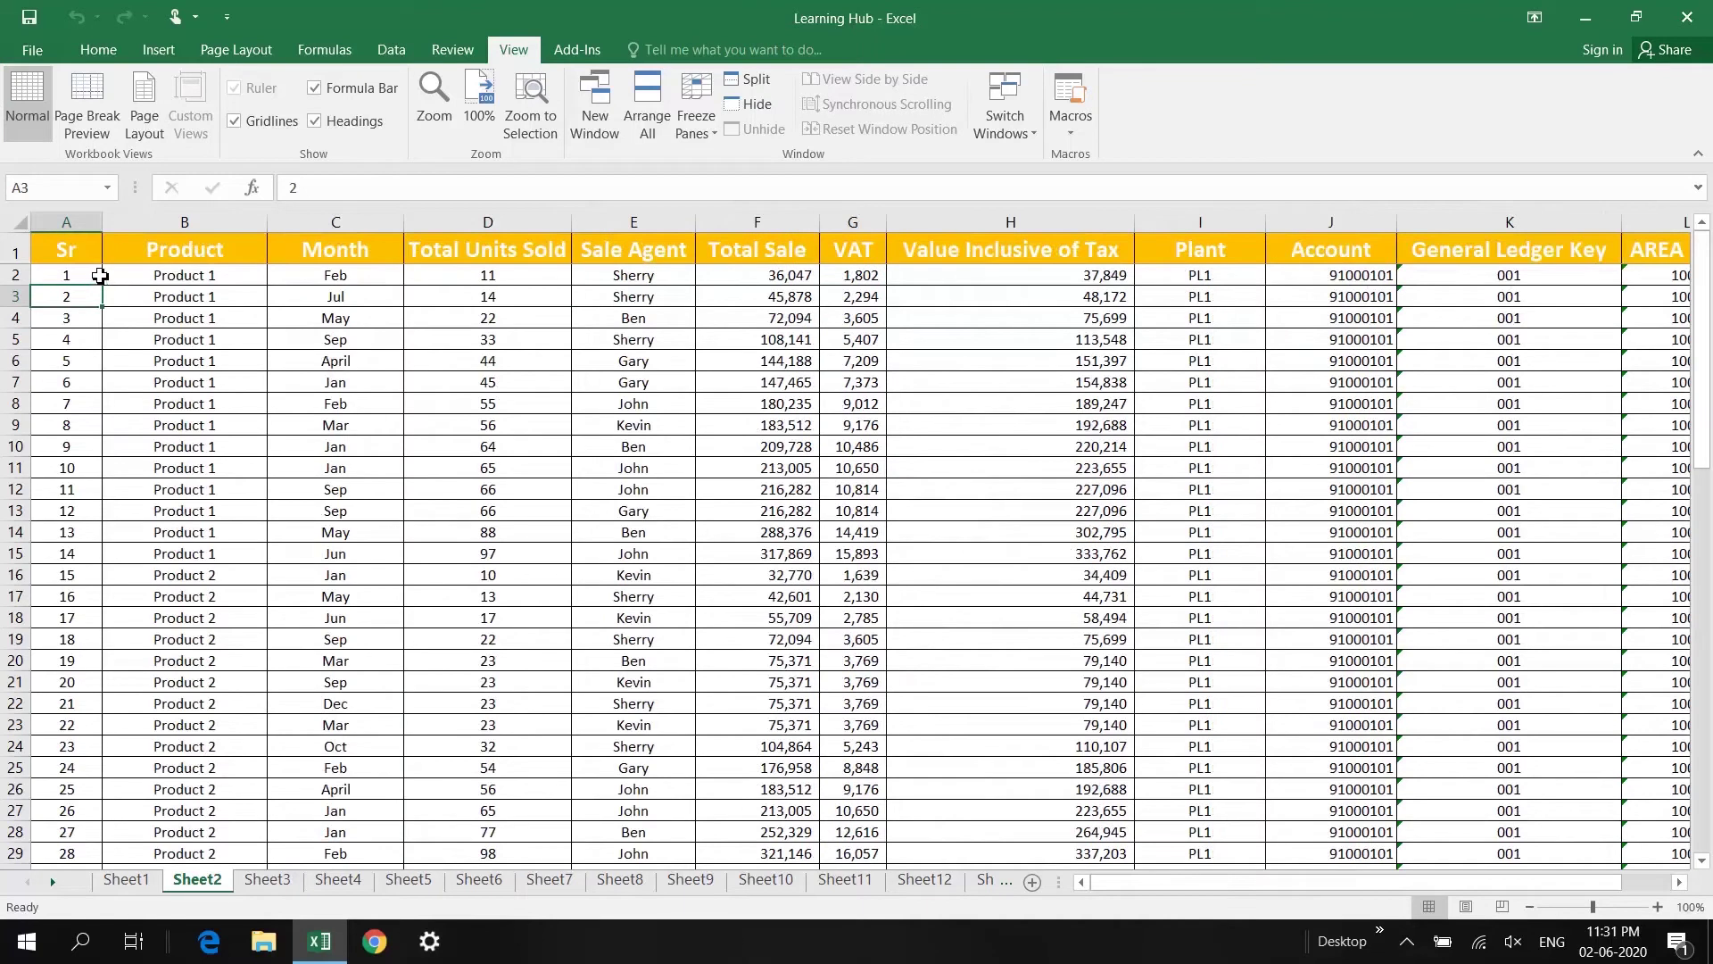
Step: Unfreeze the header row, then freeze panes at B2 to fix row 1 and column A
click(162, 280)
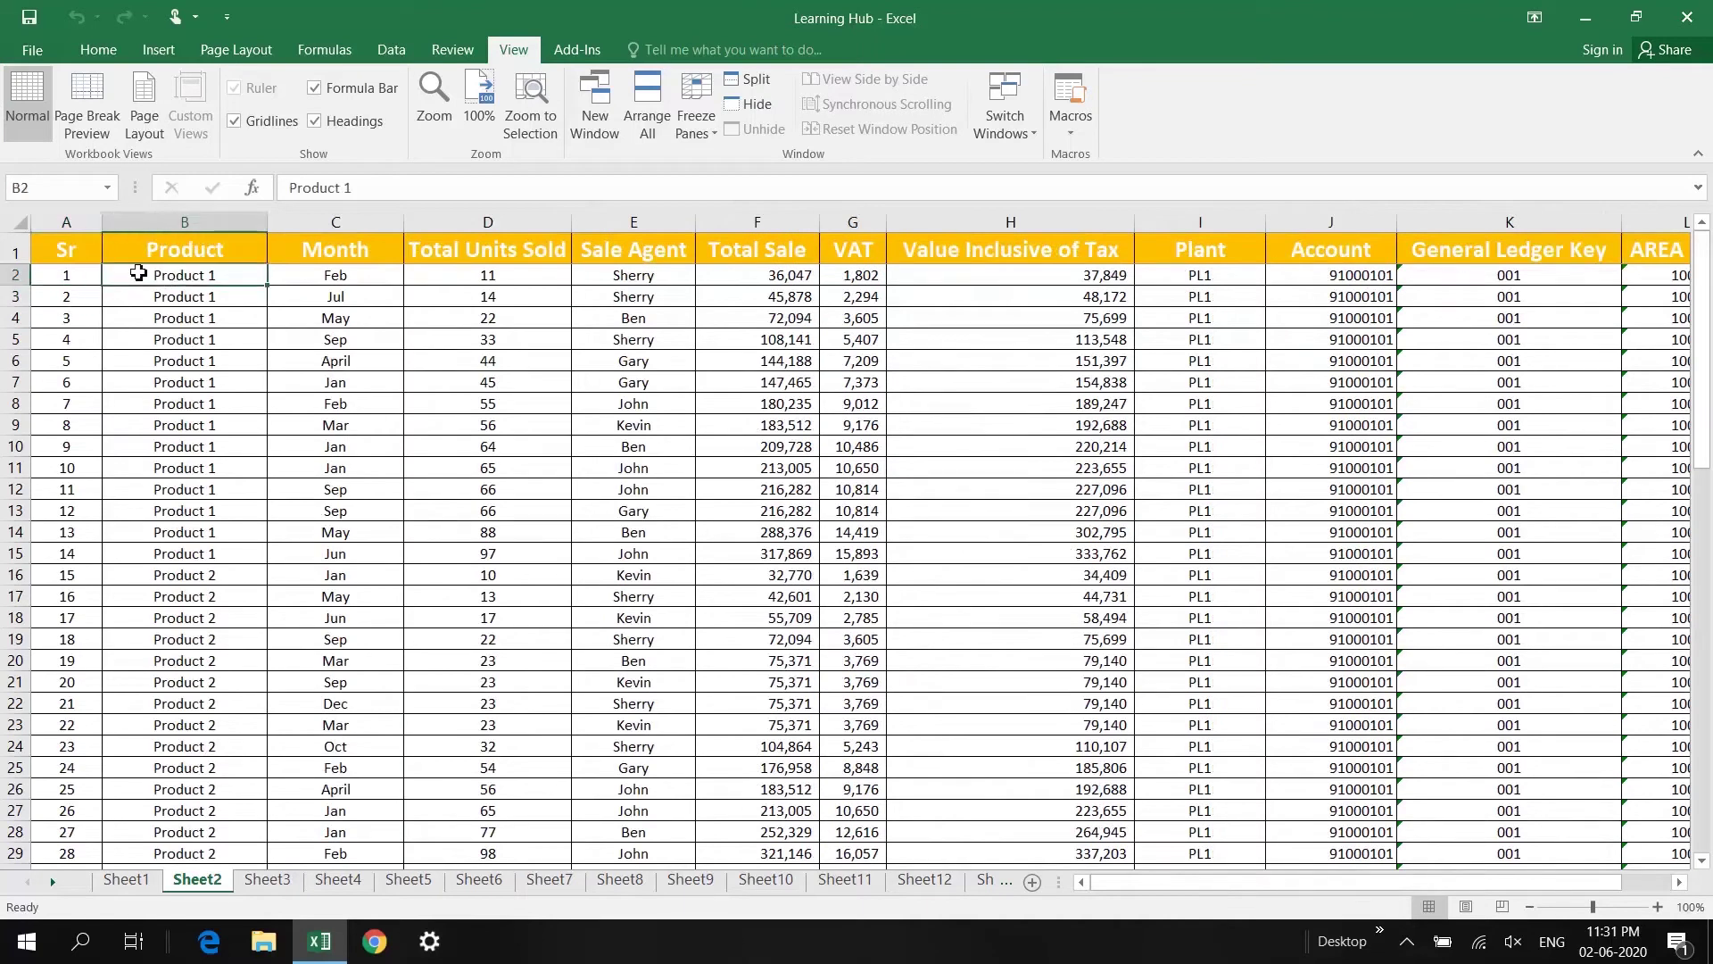
click(75, 259)
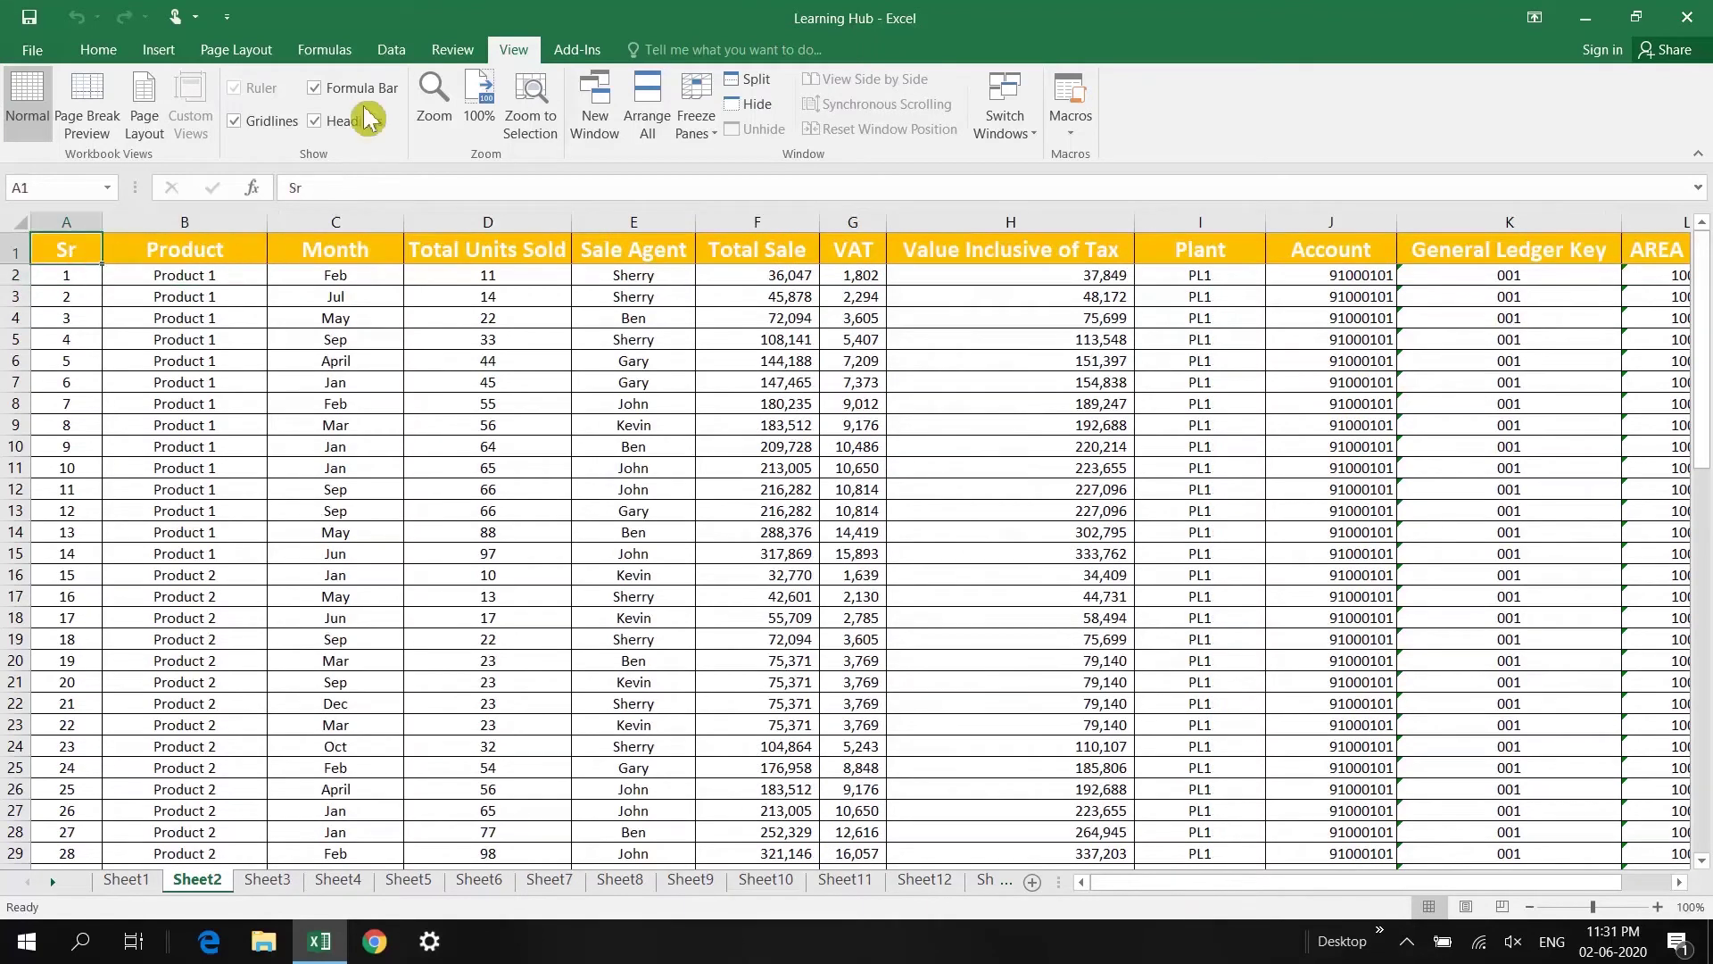
click(695, 115)
click(814, 187)
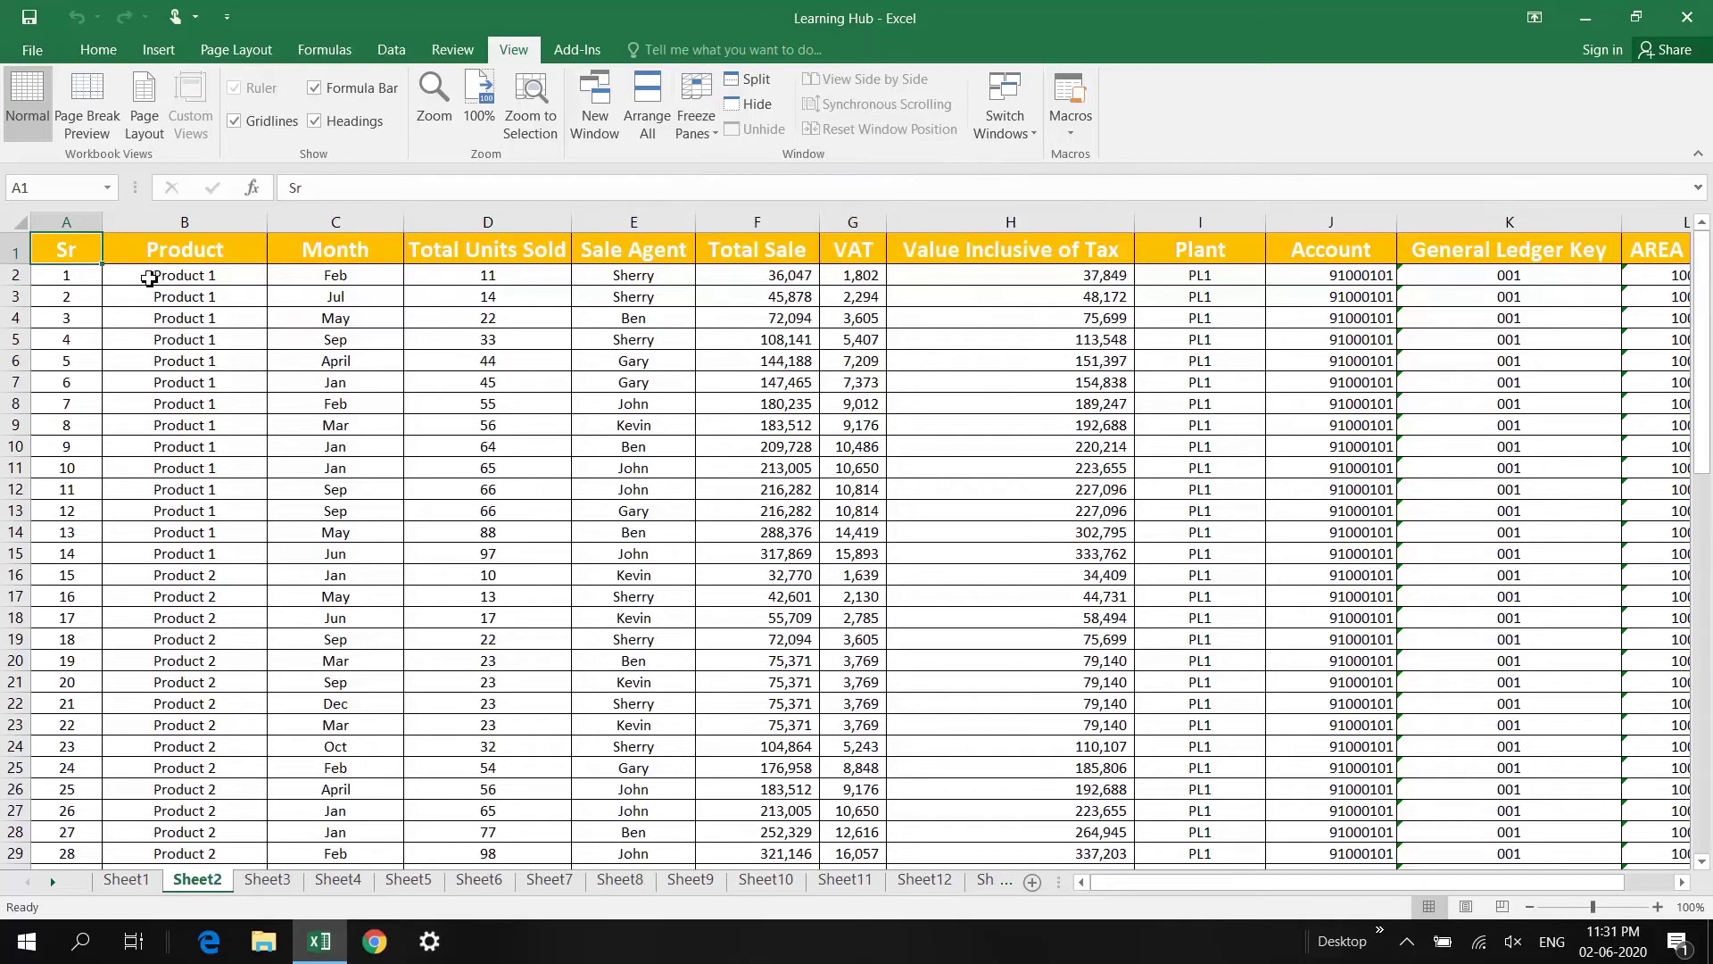
click(149, 279)
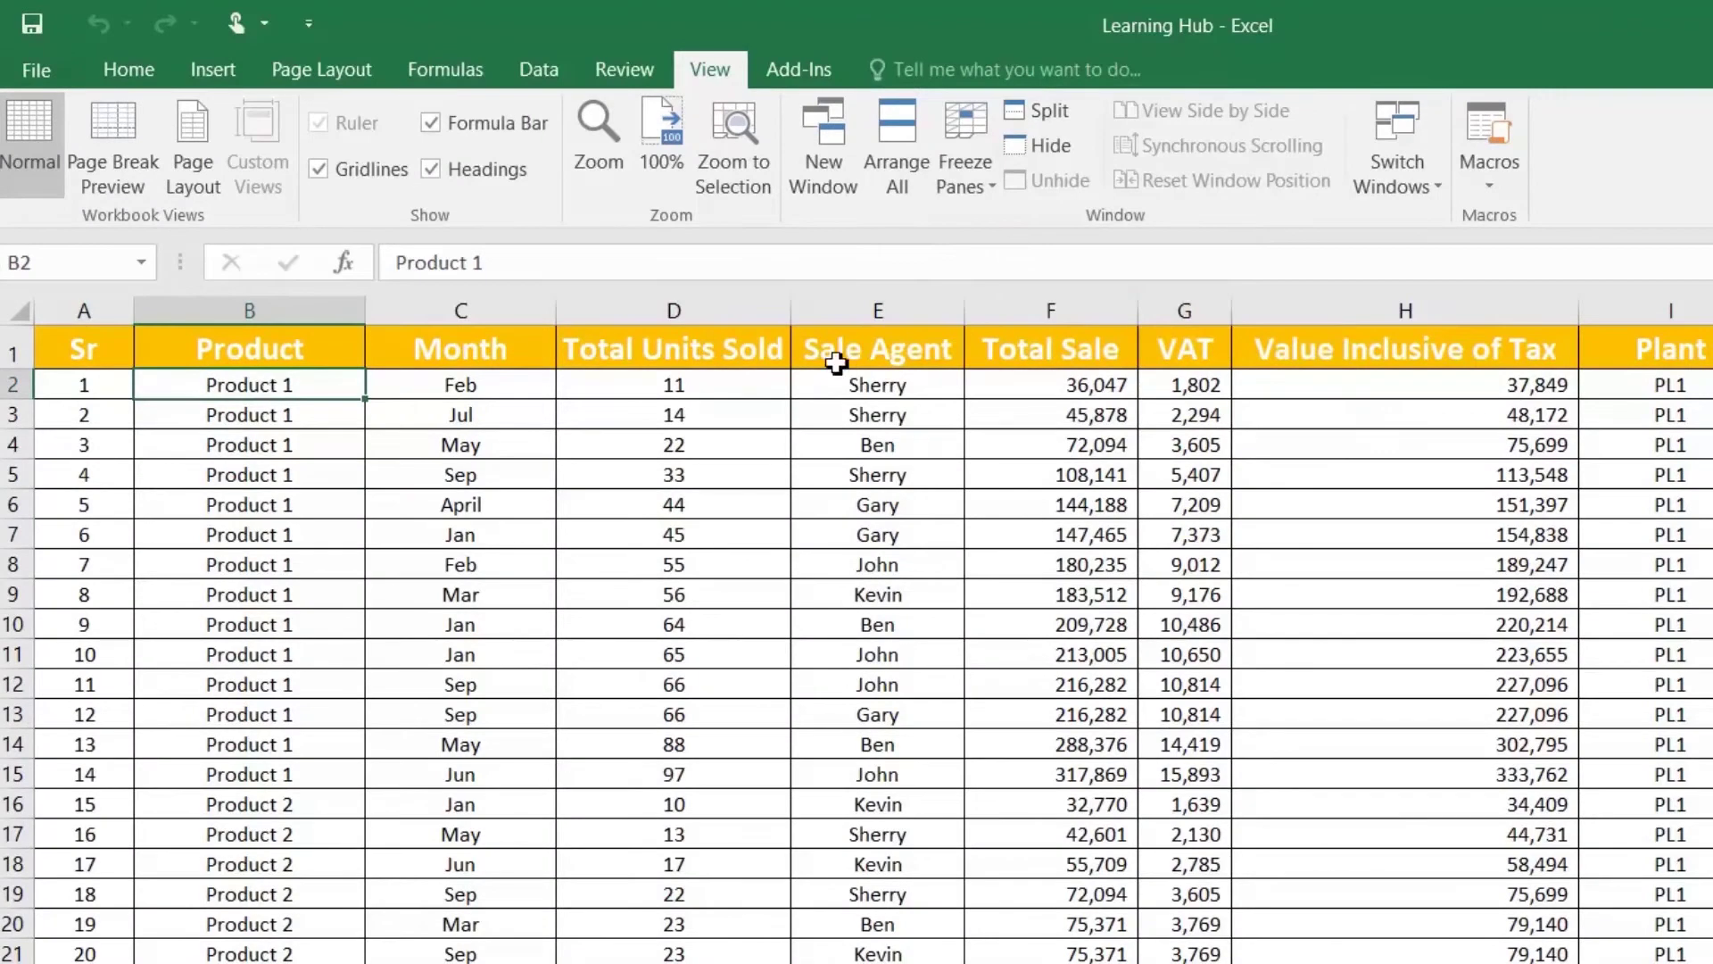
click(978, 177)
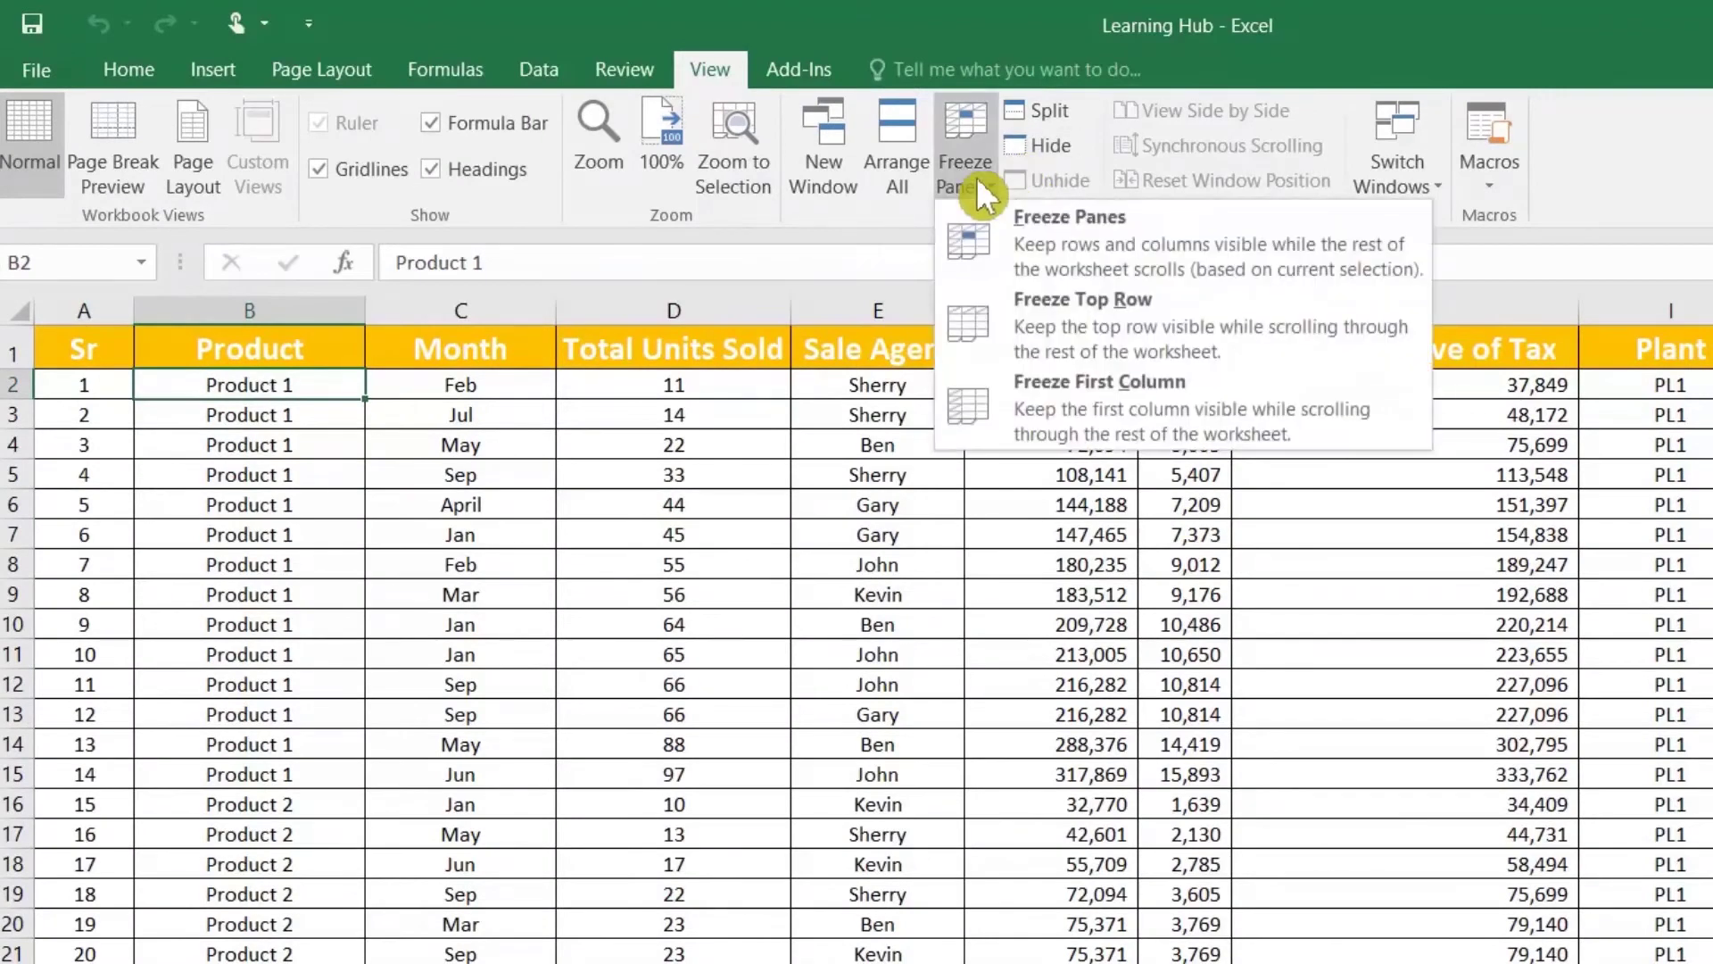
click(1083, 232)
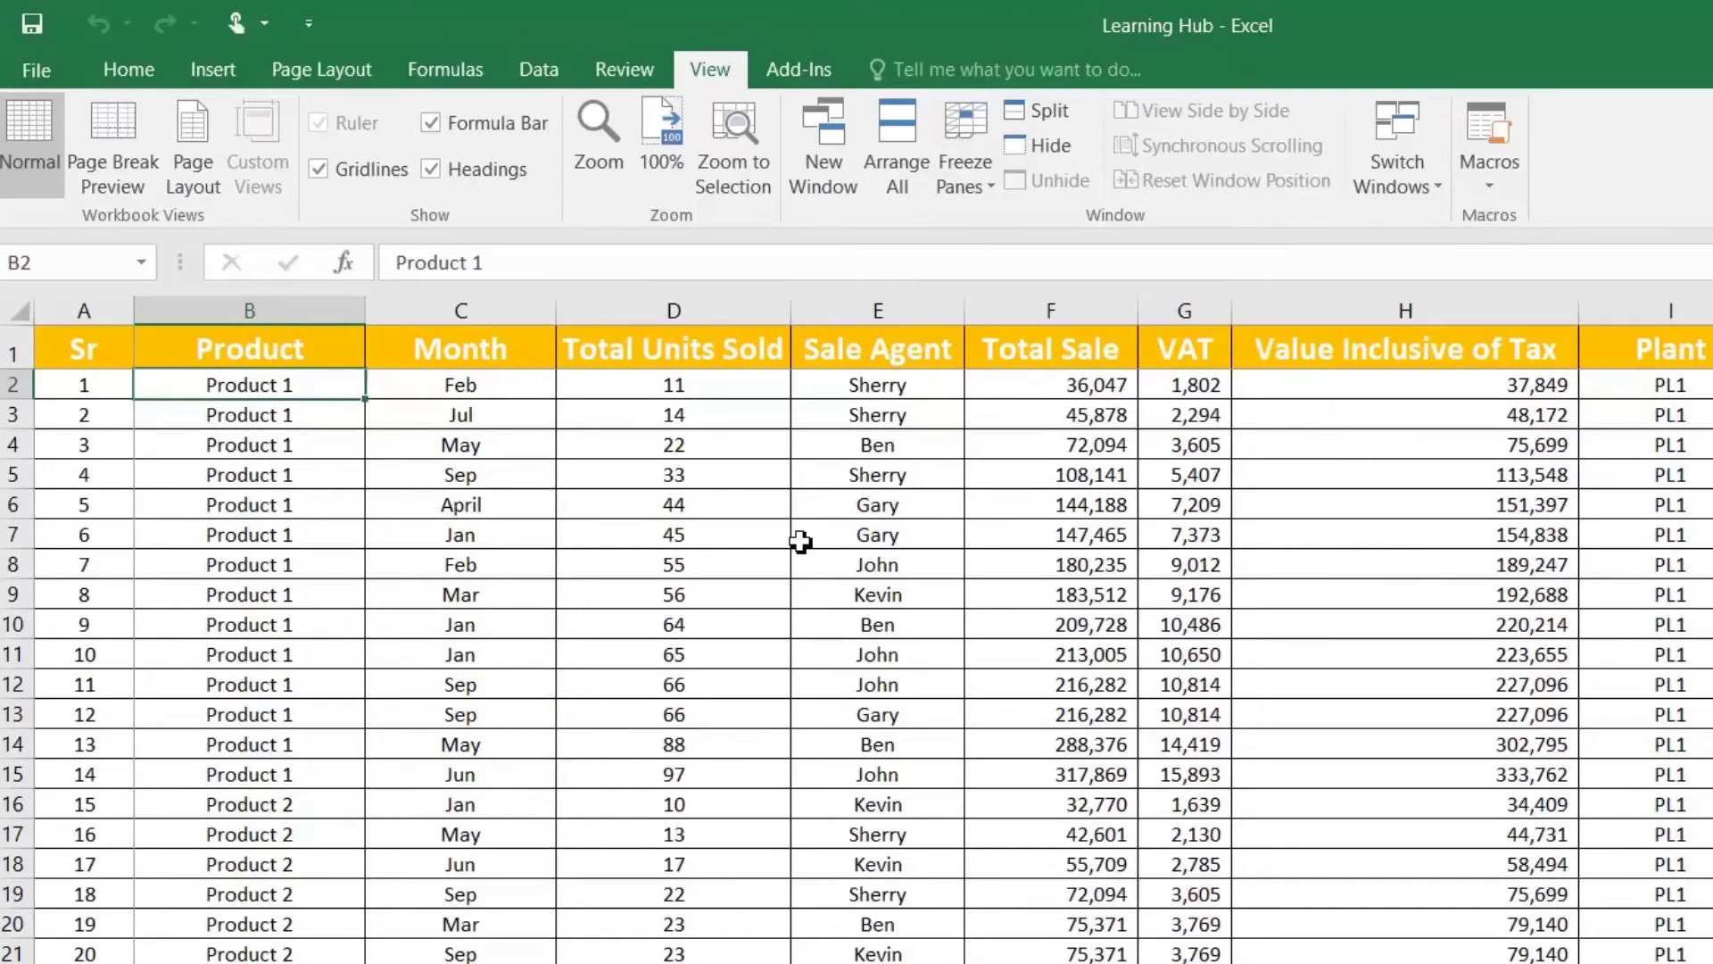
Step: Check the frozen header row and Sr column by arrowing across and down the table
key(Right)
key(Right)
key(Right)
key(Right)
key(Right)
key(Right)
key(Right)
key(Right)
key(Right)
key(Right)
key(Right)
key(Right)
key(Right)
key(Right)
key(Right)
key(Right)
key(Right)
key(Right)
key(Right)
key(Right)
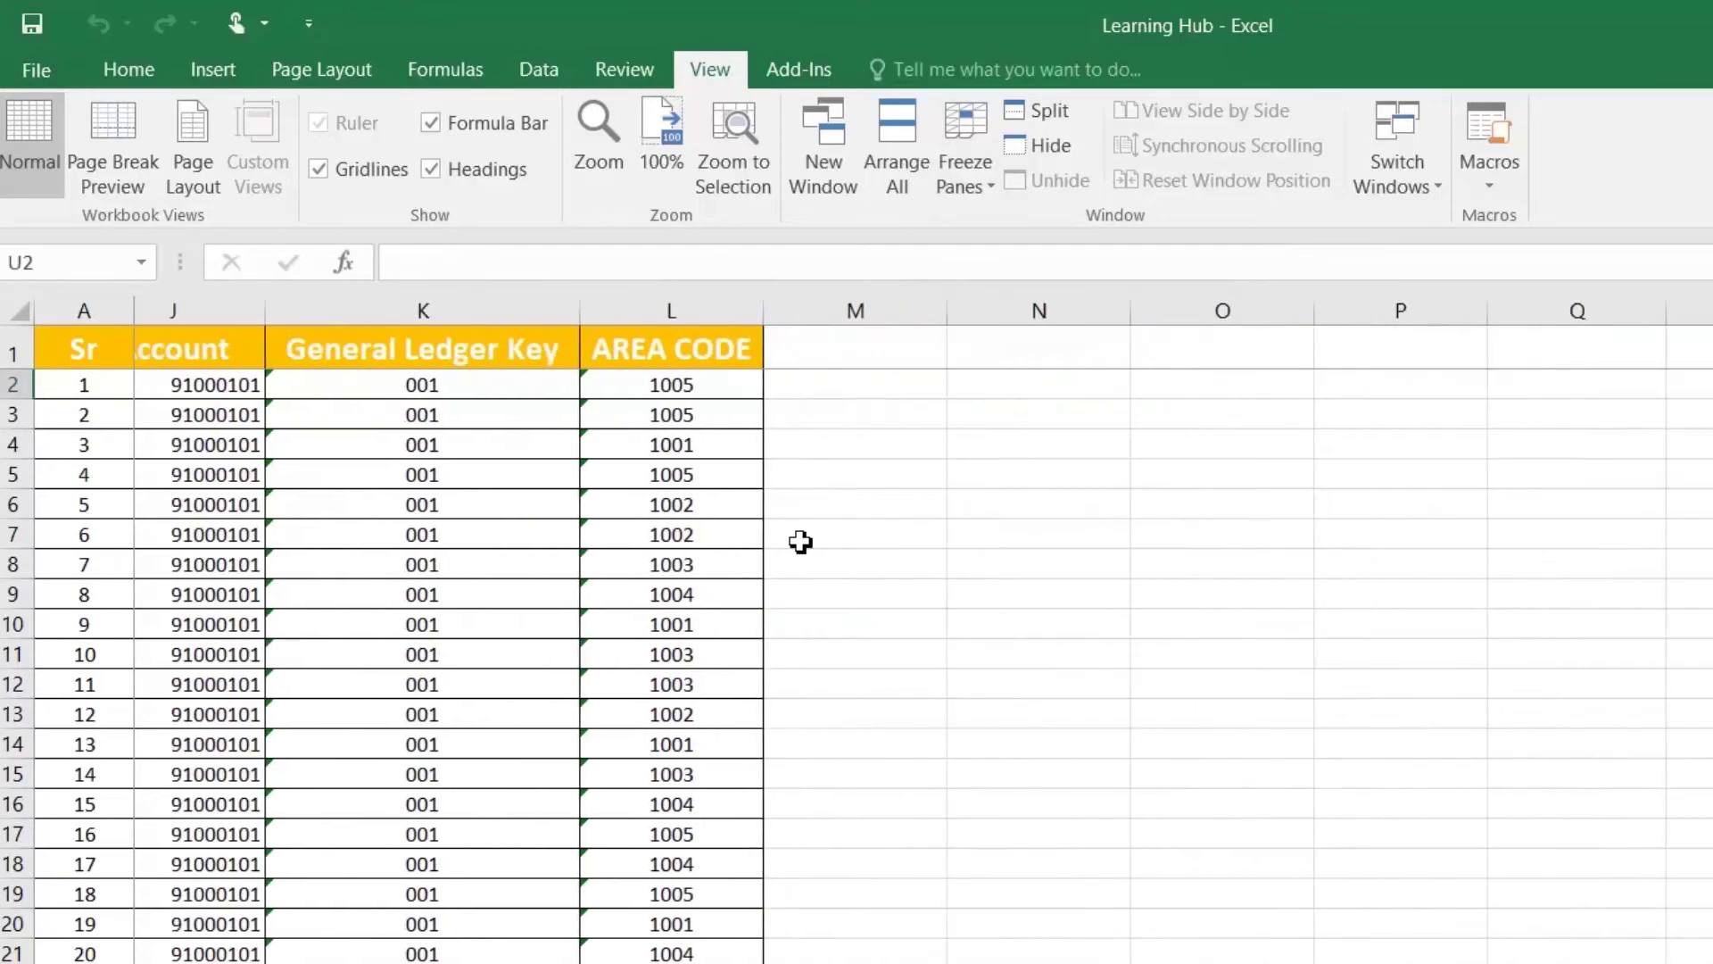
key(Right)
key(Right)
key(Left)
key(Left)
key(Left)
key(Left)
key(Left)
key(Left)
key(Left)
key(Left)
key(Left)
key(Left)
key(Left)
key(Left)
key(Left)
key(Left)
key(Left)
key(Left)
key(Left)
key(Left)
key(Left)
key(Left)
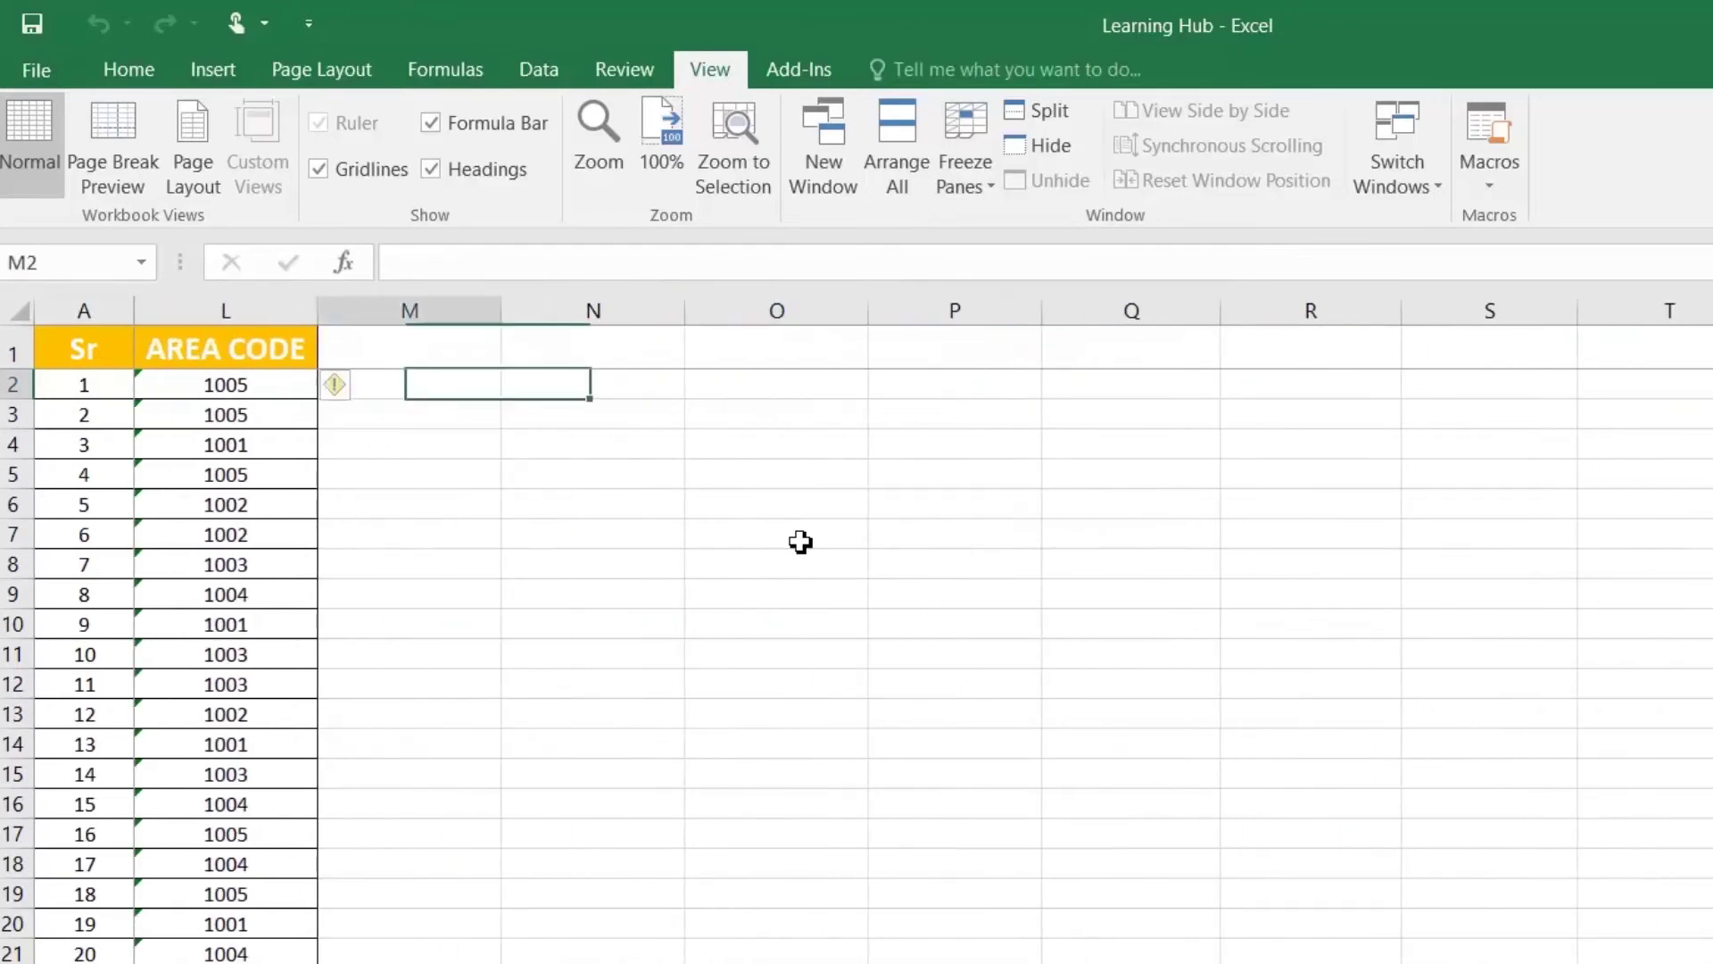
key(Right)
key(Right)
key(Right)
key(Right)
key(Right)
key(Right)
key(Right)
key(Right)
key(Right)
key(Right)
key(Right)
key(Right)
key(Right)
key(Right)
key(Right)
key(Right)
key(Right)
key(Right)
key(Right)
key(Right)
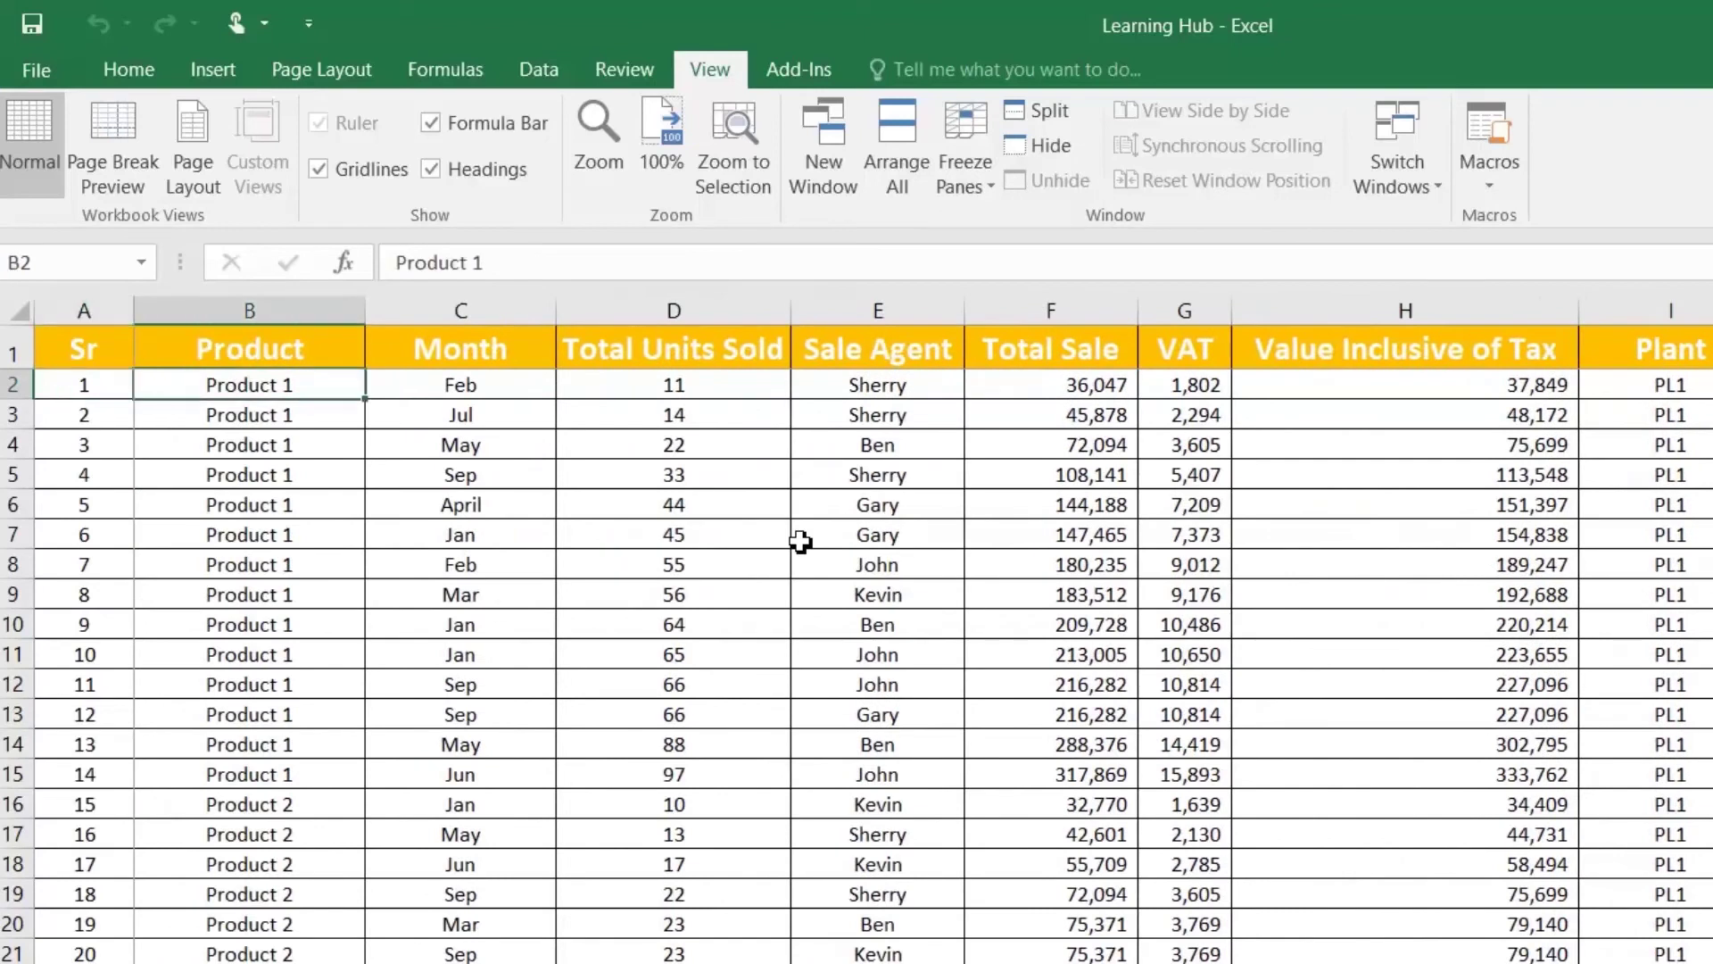
key(ctrl+Left)
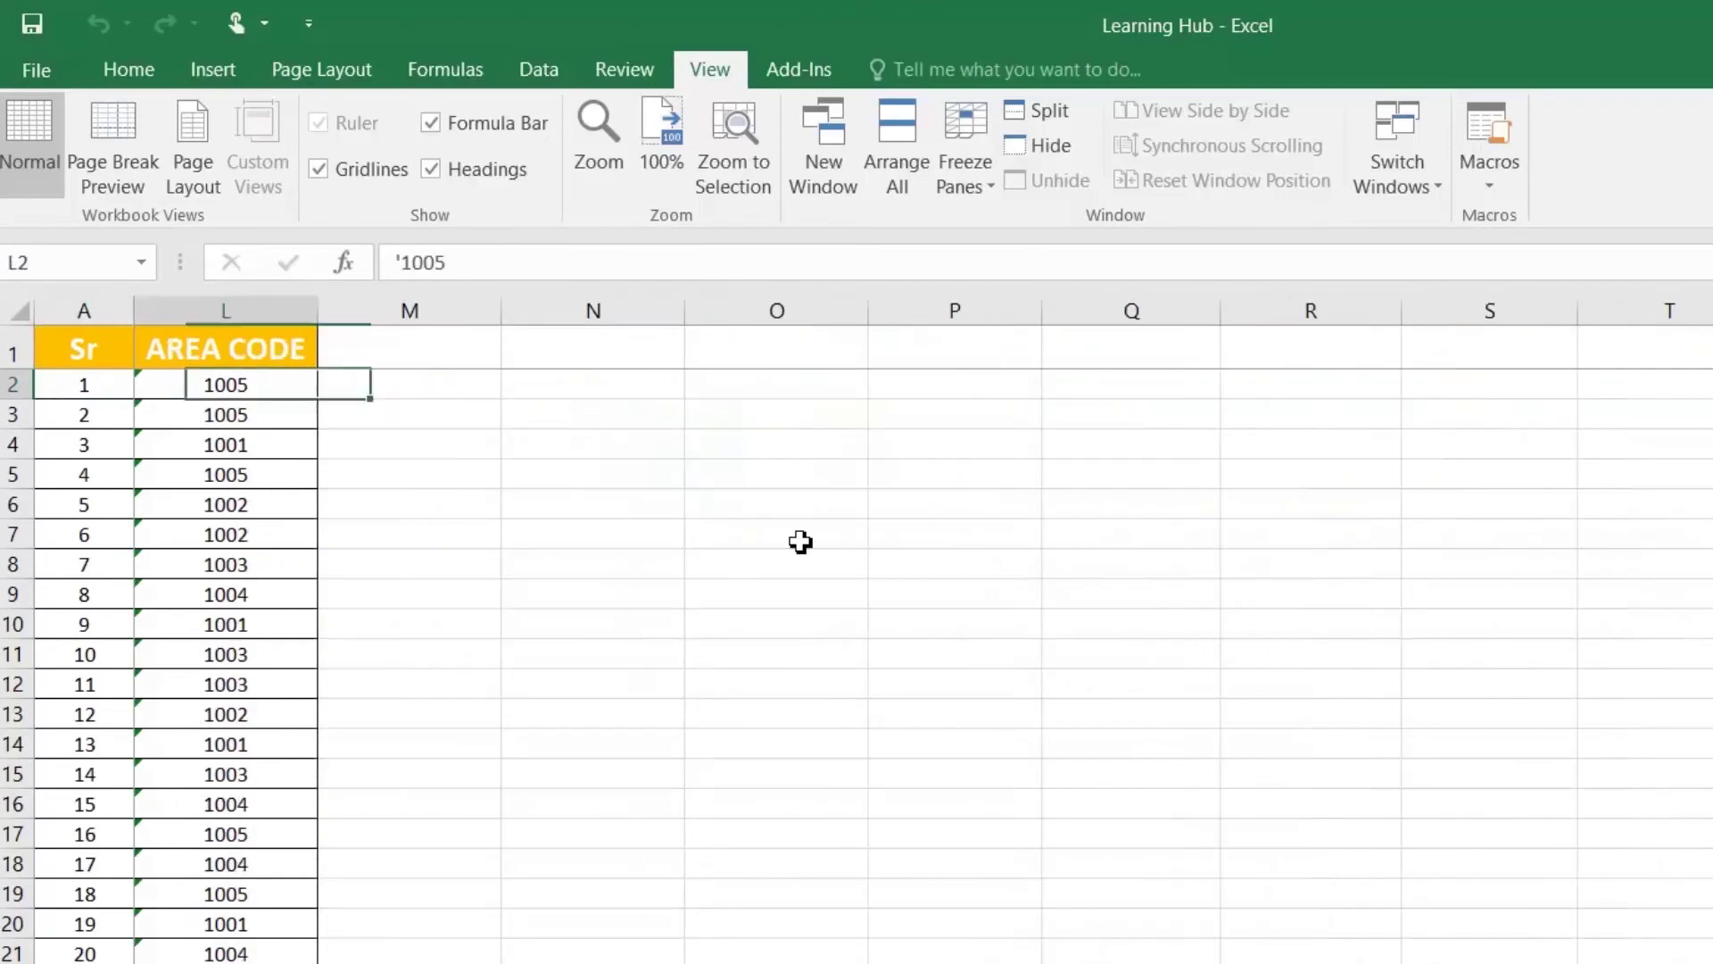
key(ctrl+Left)
key(Up)
key(Right)
key(Down)
key(Down)
key(Down)
key(Down)
key(Down)
key(Down)
key(Down)
key(Down)
key(Down)
key(Down)
key(Down)
key(Down)
key(Down)
key(Down)
key(Down)
key(Down)
key(Down)
key(Down)
key(Down)
key(Down)
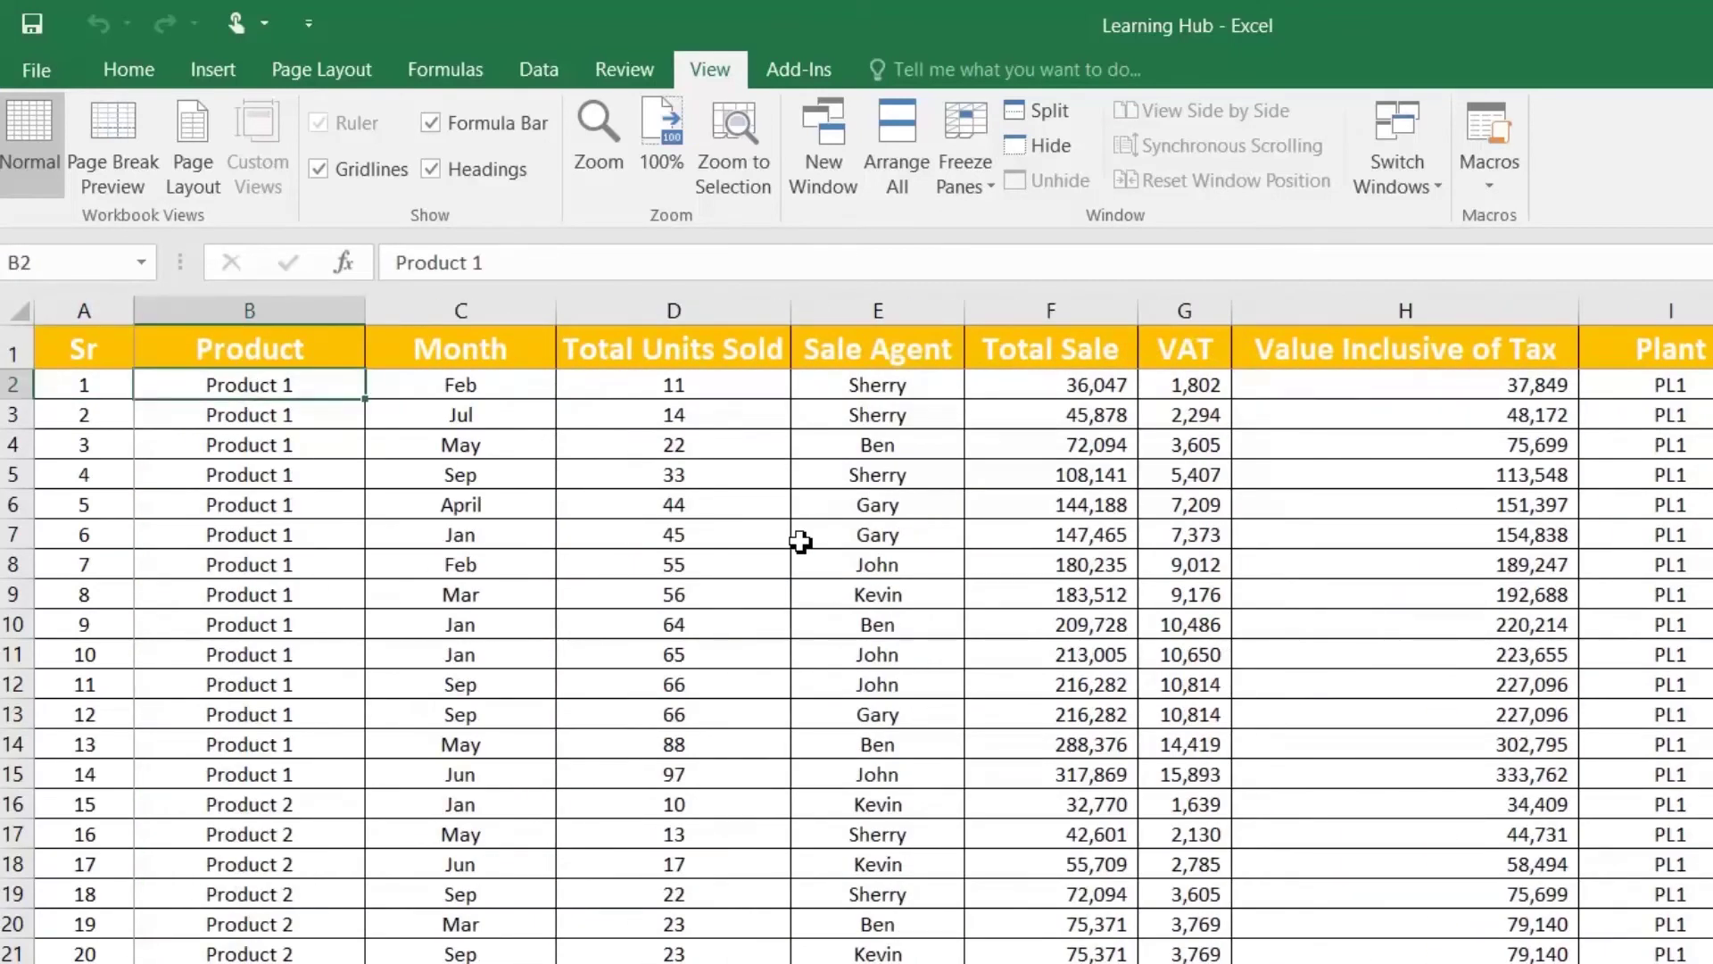
key(Down)
key(Down)
key(Down)
key(Down)
key(Down)
key(Down)
key(Down)
key(Down)
key(Down)
key(Down)
key(Down)
key(Down)
key(Down)
key(Down)
key(Down)
key(Down)
key(Down)
key(Down)
key(Down)
key(Down)
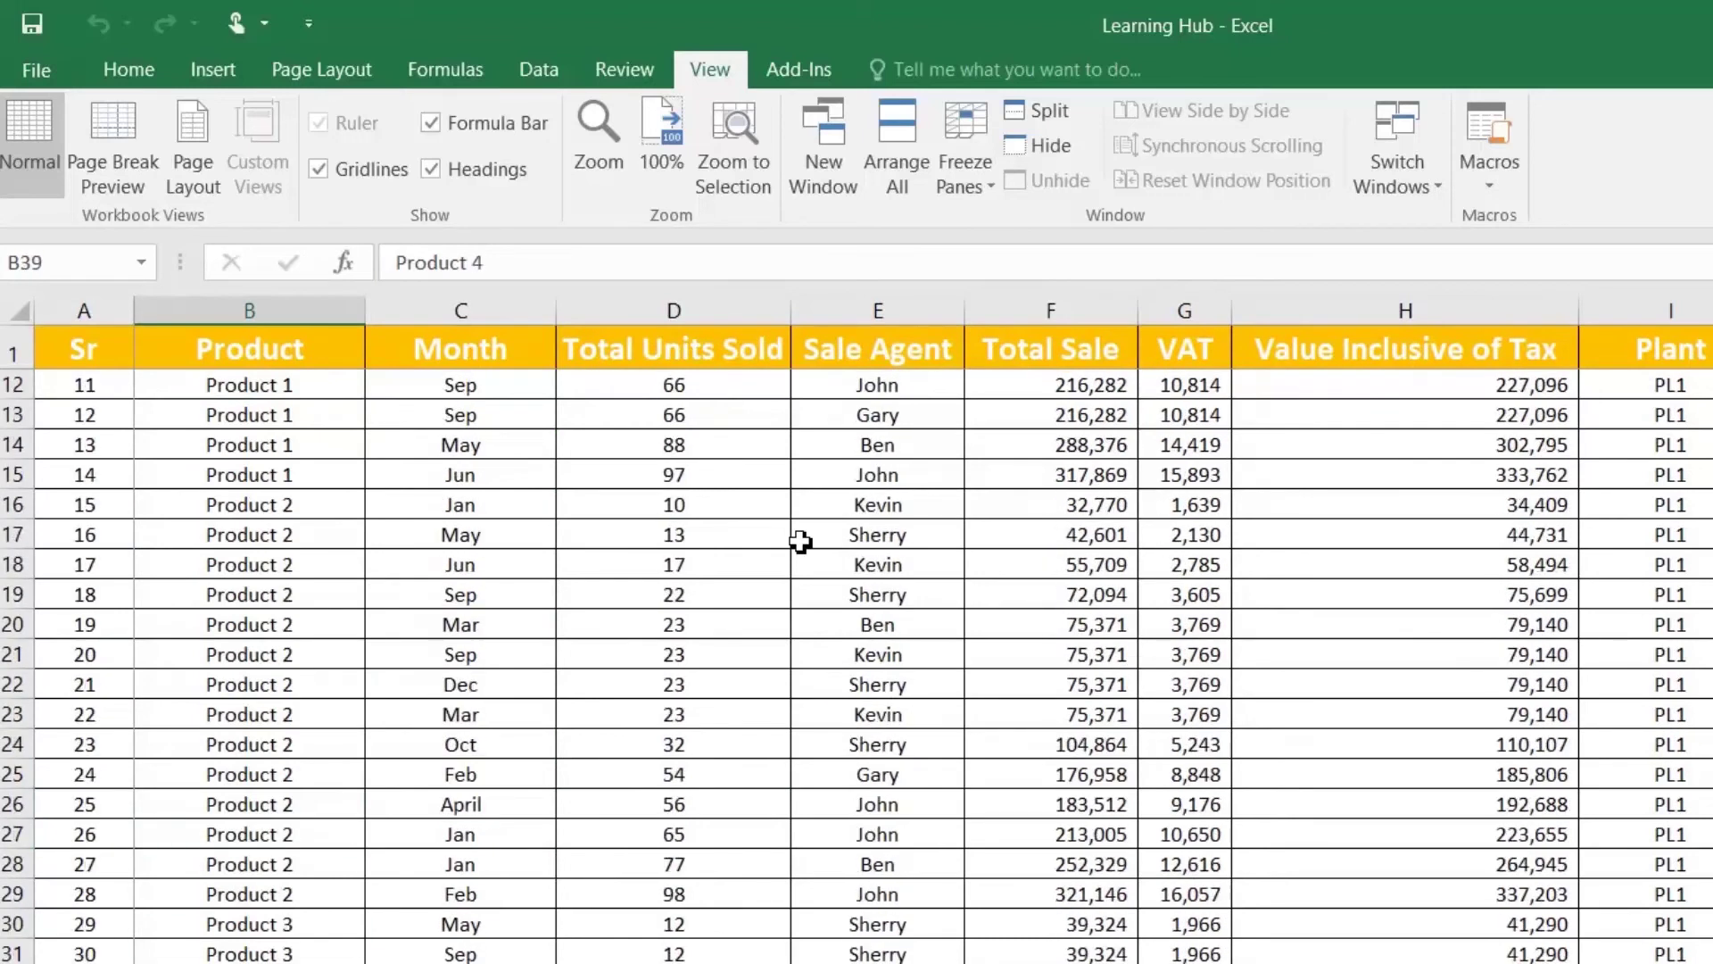
key(Down)
key(Down)
key(Down)
key(Down)
key(Down)
key(Down)
key(Down)
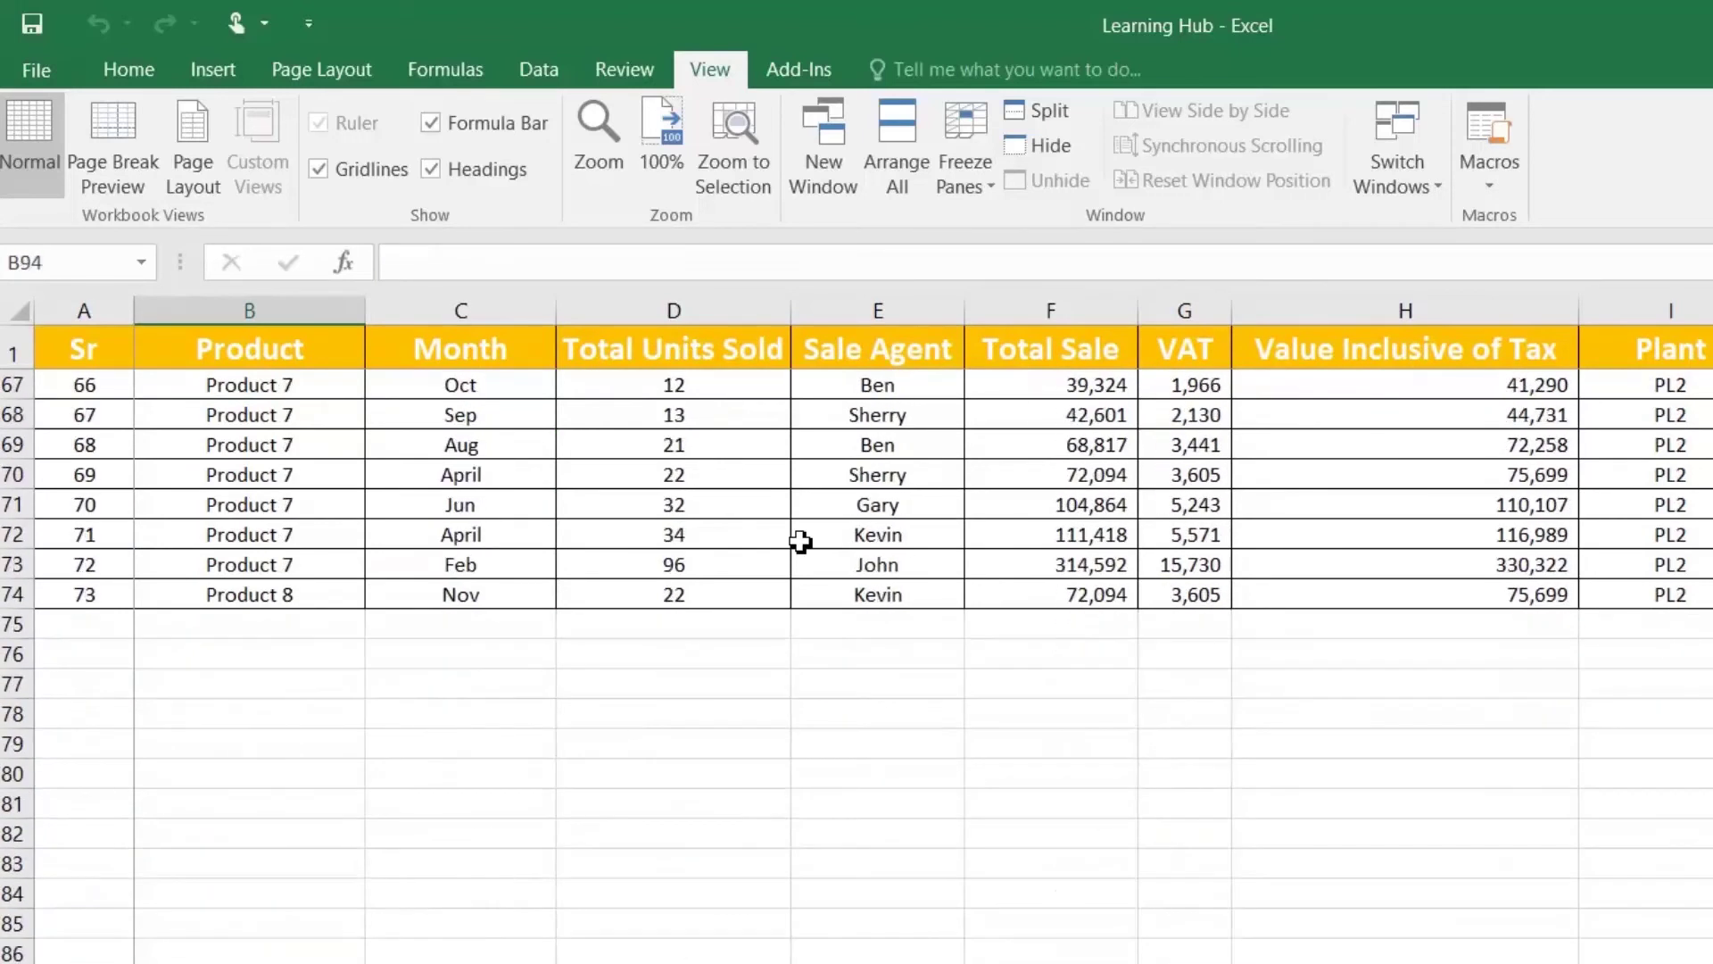
key(Up)
key(Up)
key(Up)
key(Up)
key(Up)
key(Up)
key(Up)
key(Up)
key(Up)
key(Up)
key(Up)
key(Up)
key(Up)
key(Up)
key(Up)
key(Up)
key(Up)
key(Up)
key(Up)
key(Up)
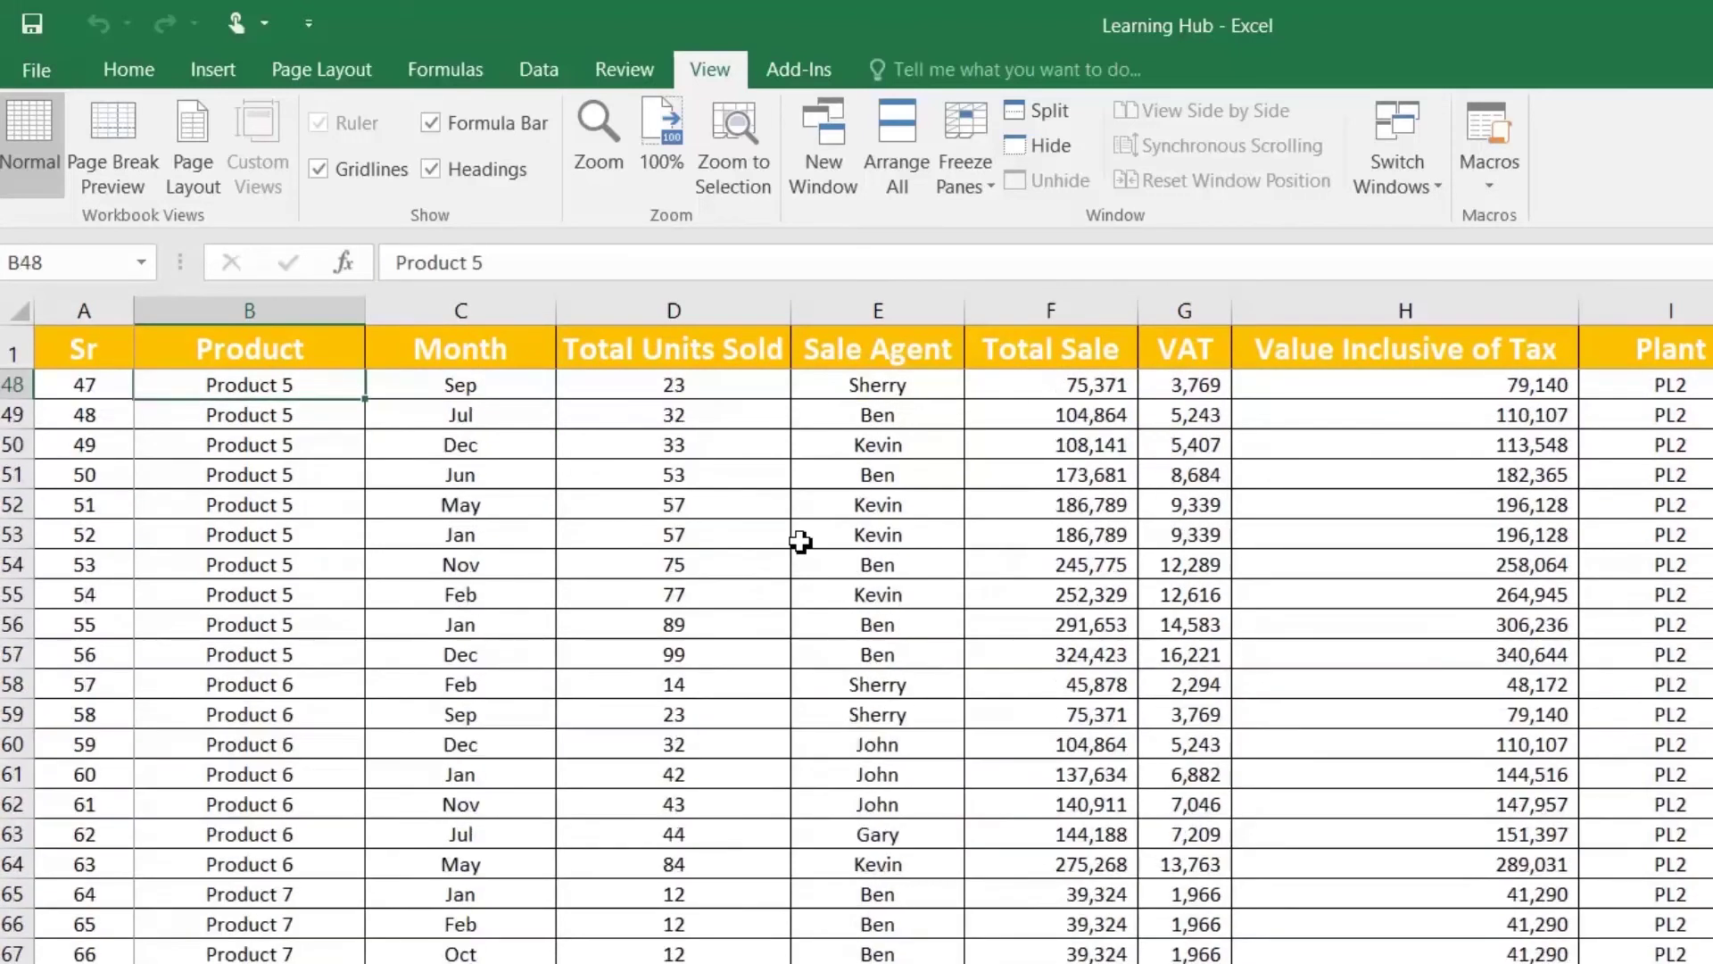
key(Up)
key(Up)
key(Up)
key(Up)
key(Up)
key(Up)
key(Up)
key(Up)
key(Up)
key(Up)
key(Up)
key(Up)
key(Up)
key(Up)
key(Up)
key(Up)
key(Up)
key(Up)
key(Up)
key(Up)
key(Down)
Step: Unfreeze panes and refreeze at C2, fixing row 1 plus columns A and B
click(967, 175)
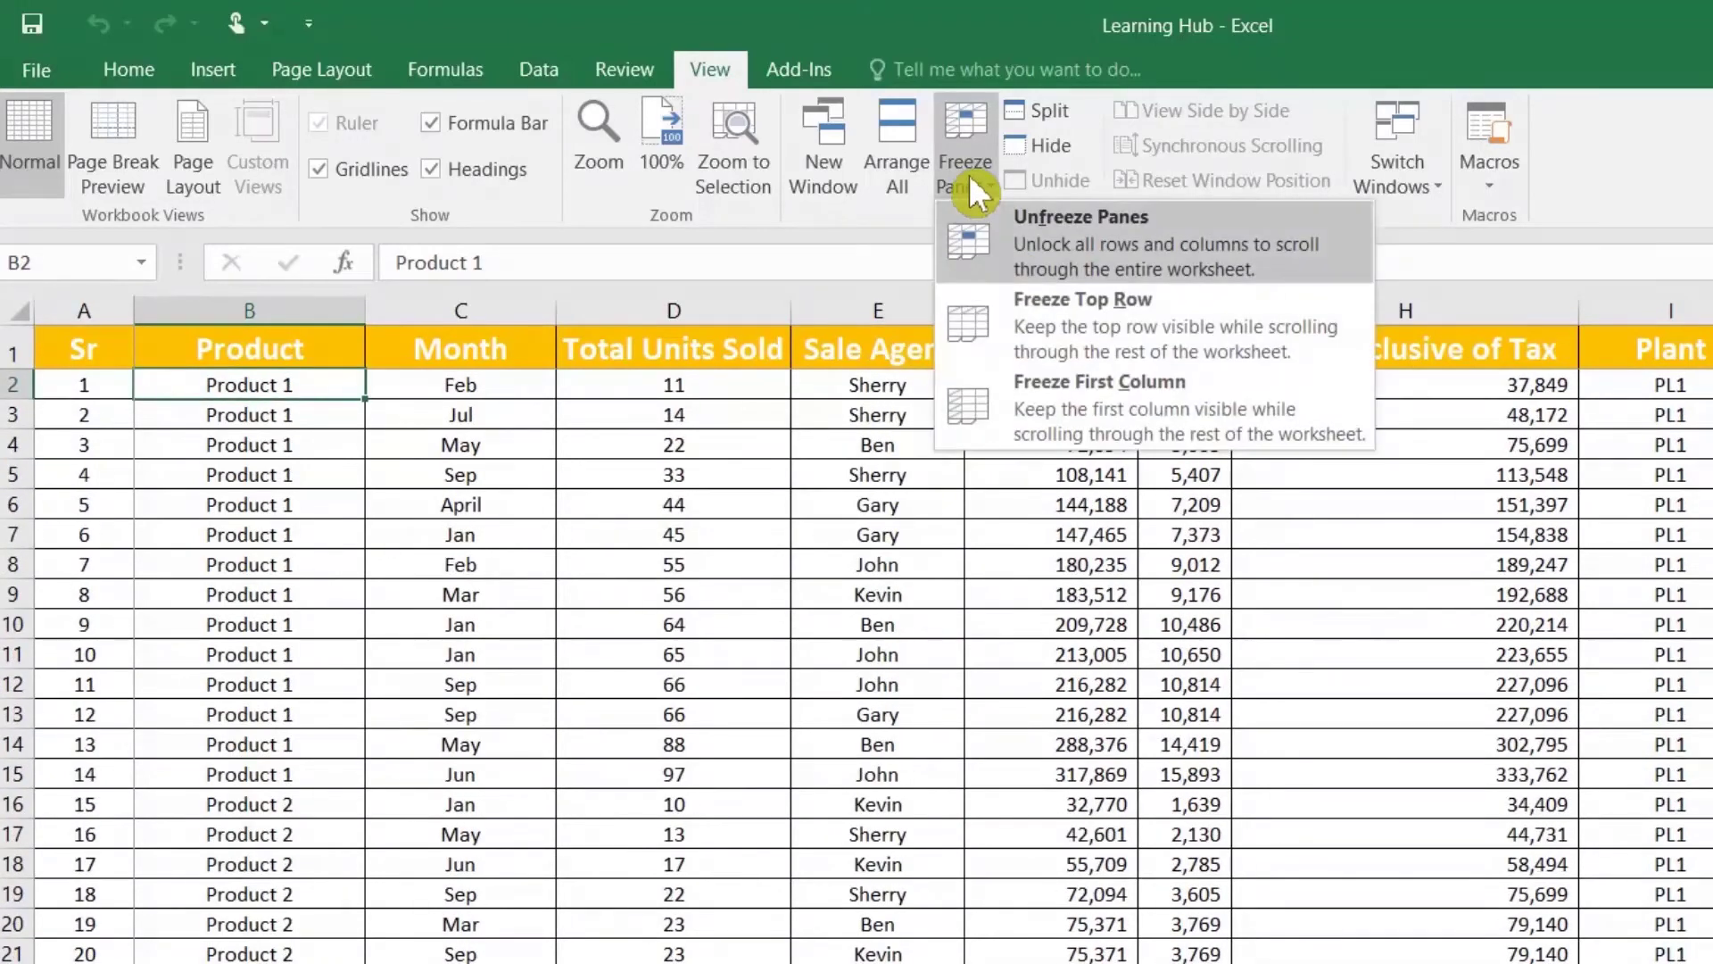
click(1030, 255)
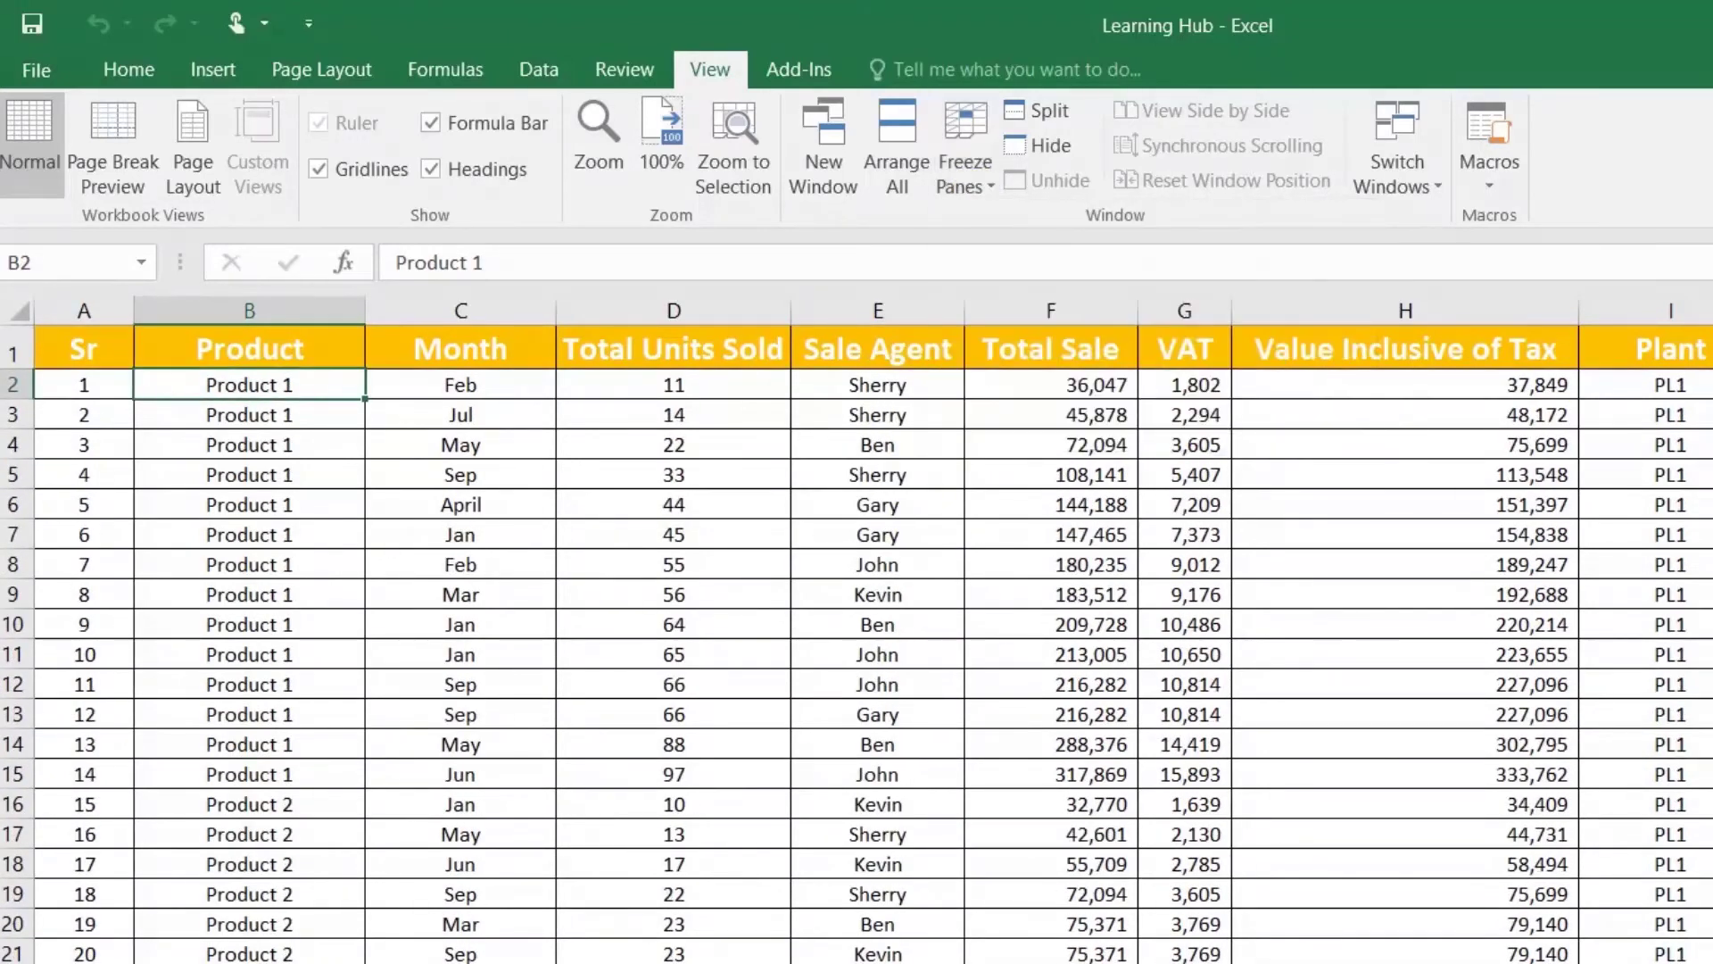
click(412, 393)
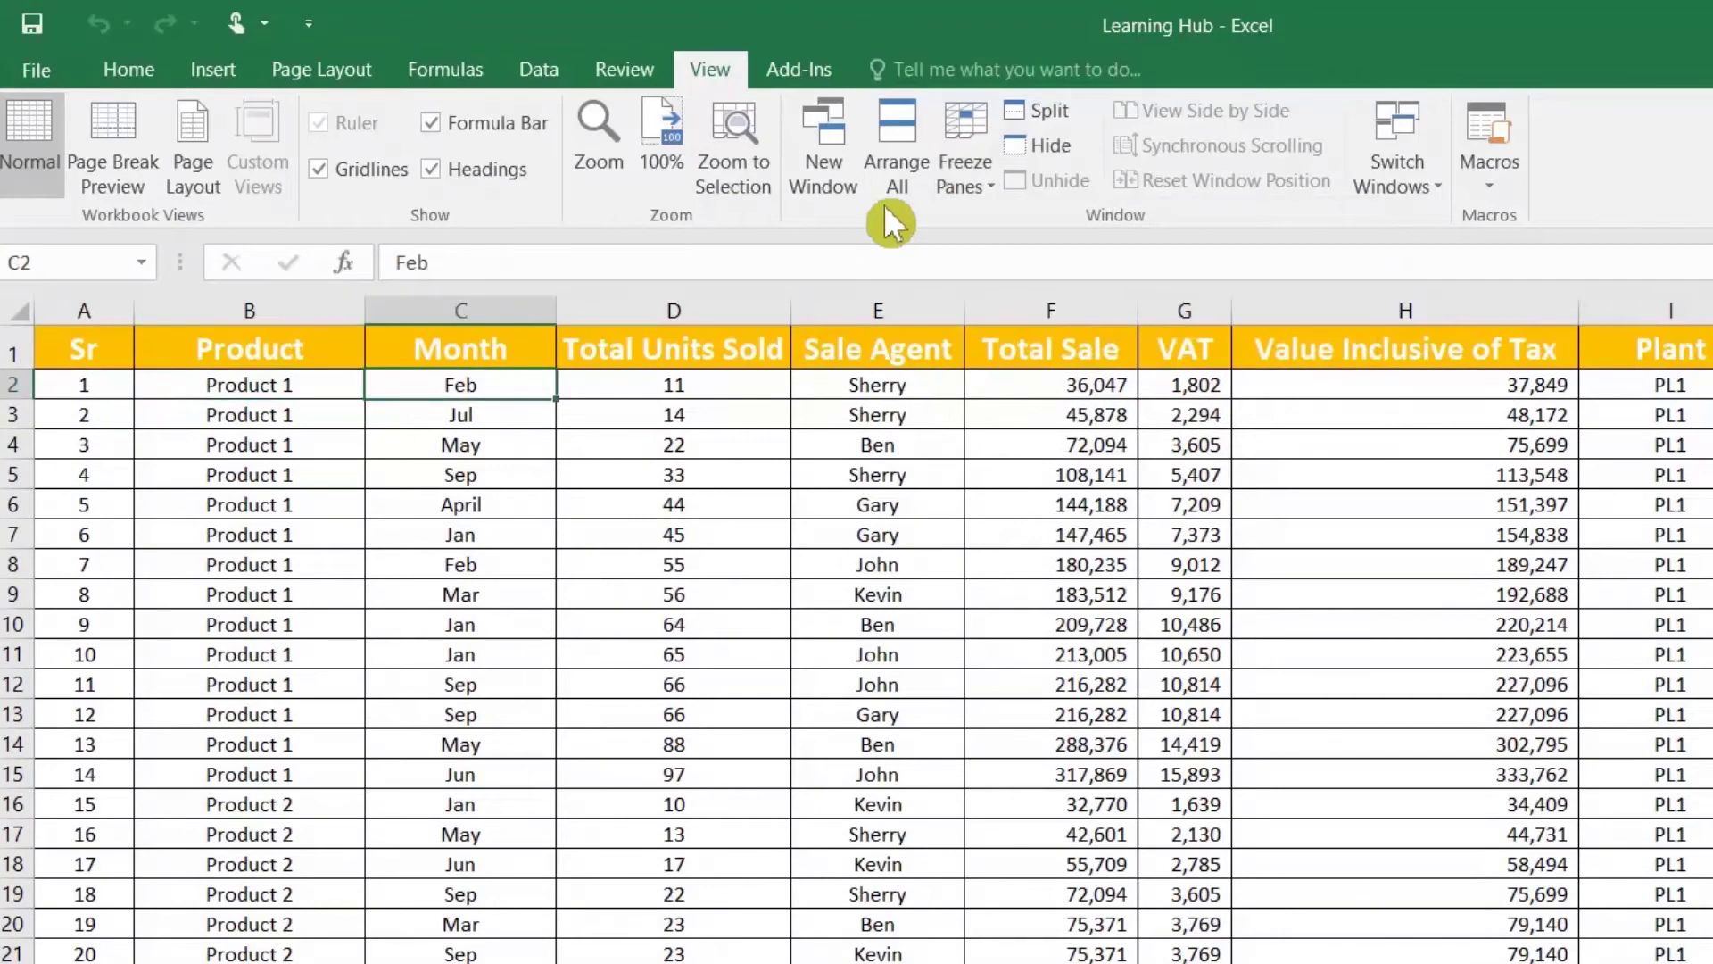
click(967, 158)
click(1022, 222)
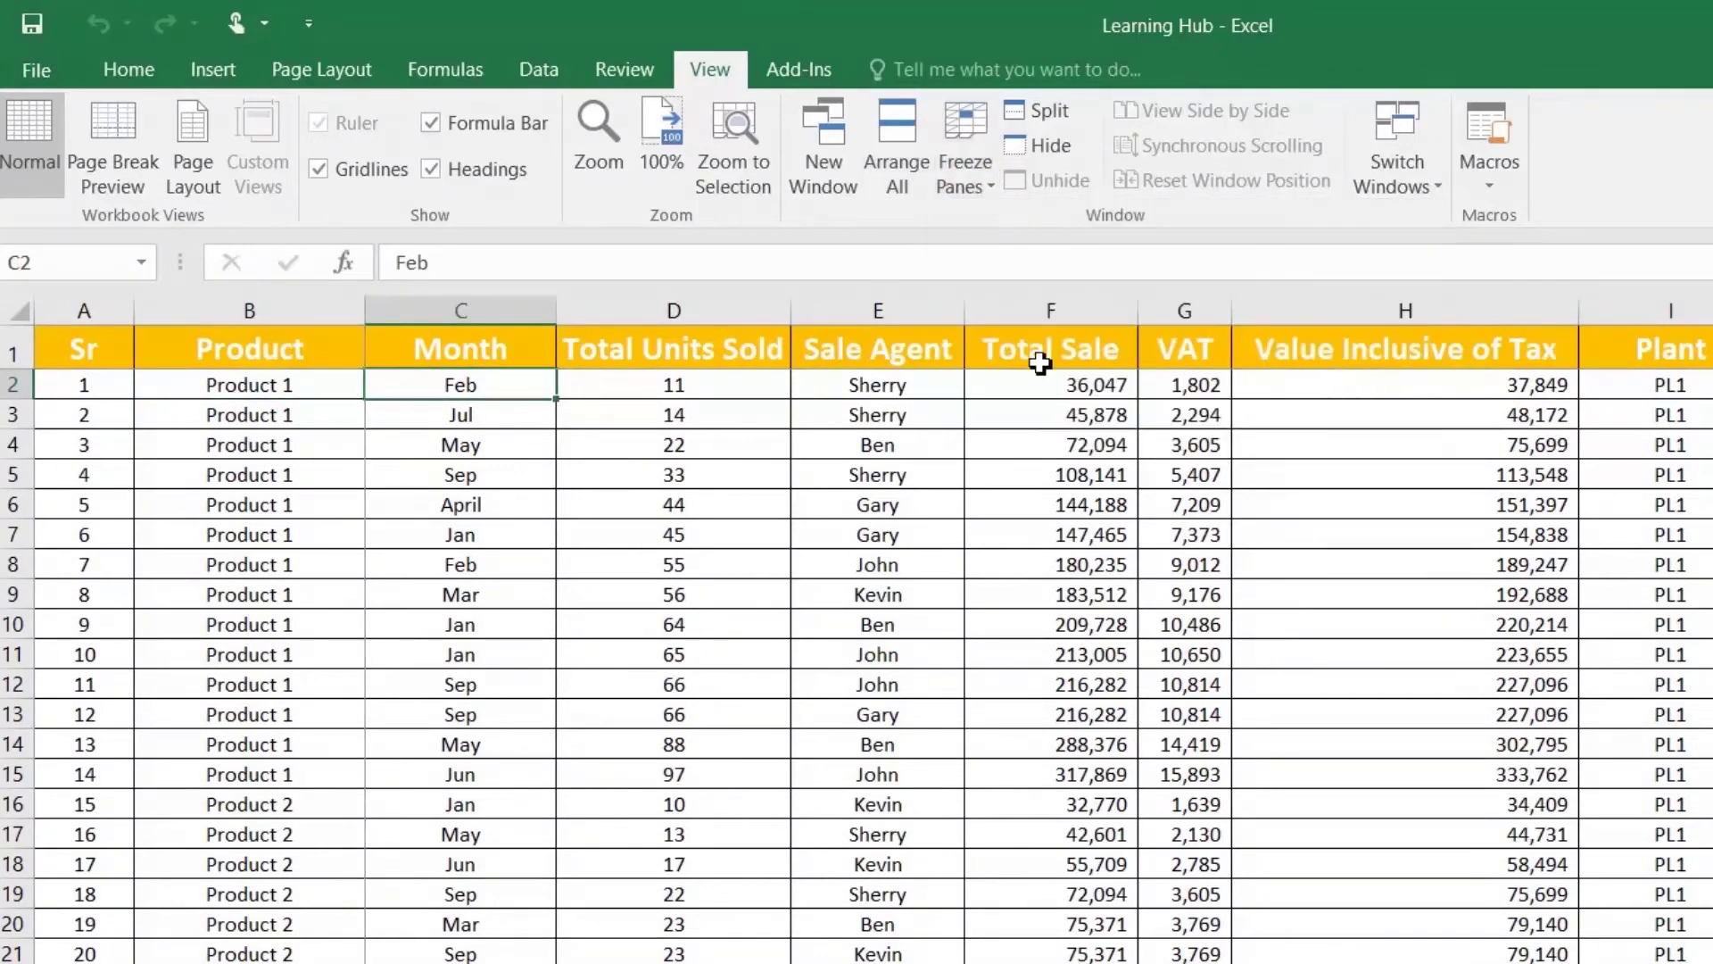
Step: Scroll and arrow along row 4 to confirm the Sr and Product columns stay fixed
scroll(1000, 527, down, 18)
scroll(999, 526, up, 13)
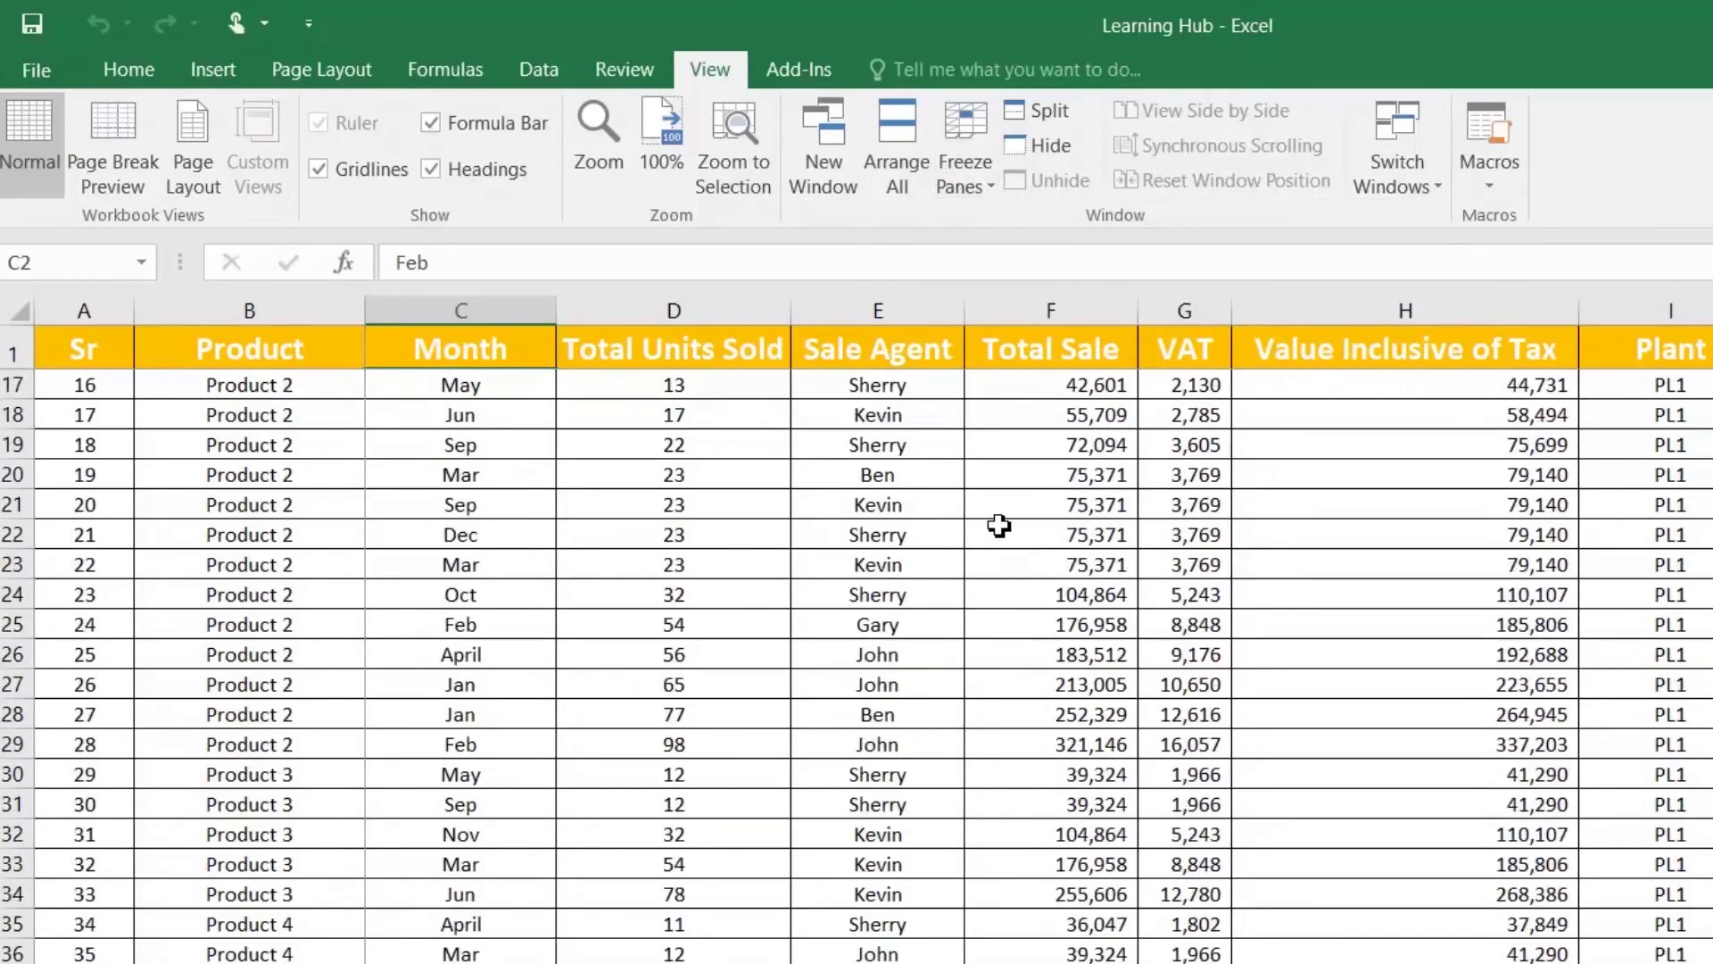
scroll(999, 526, up, 5)
click(789, 439)
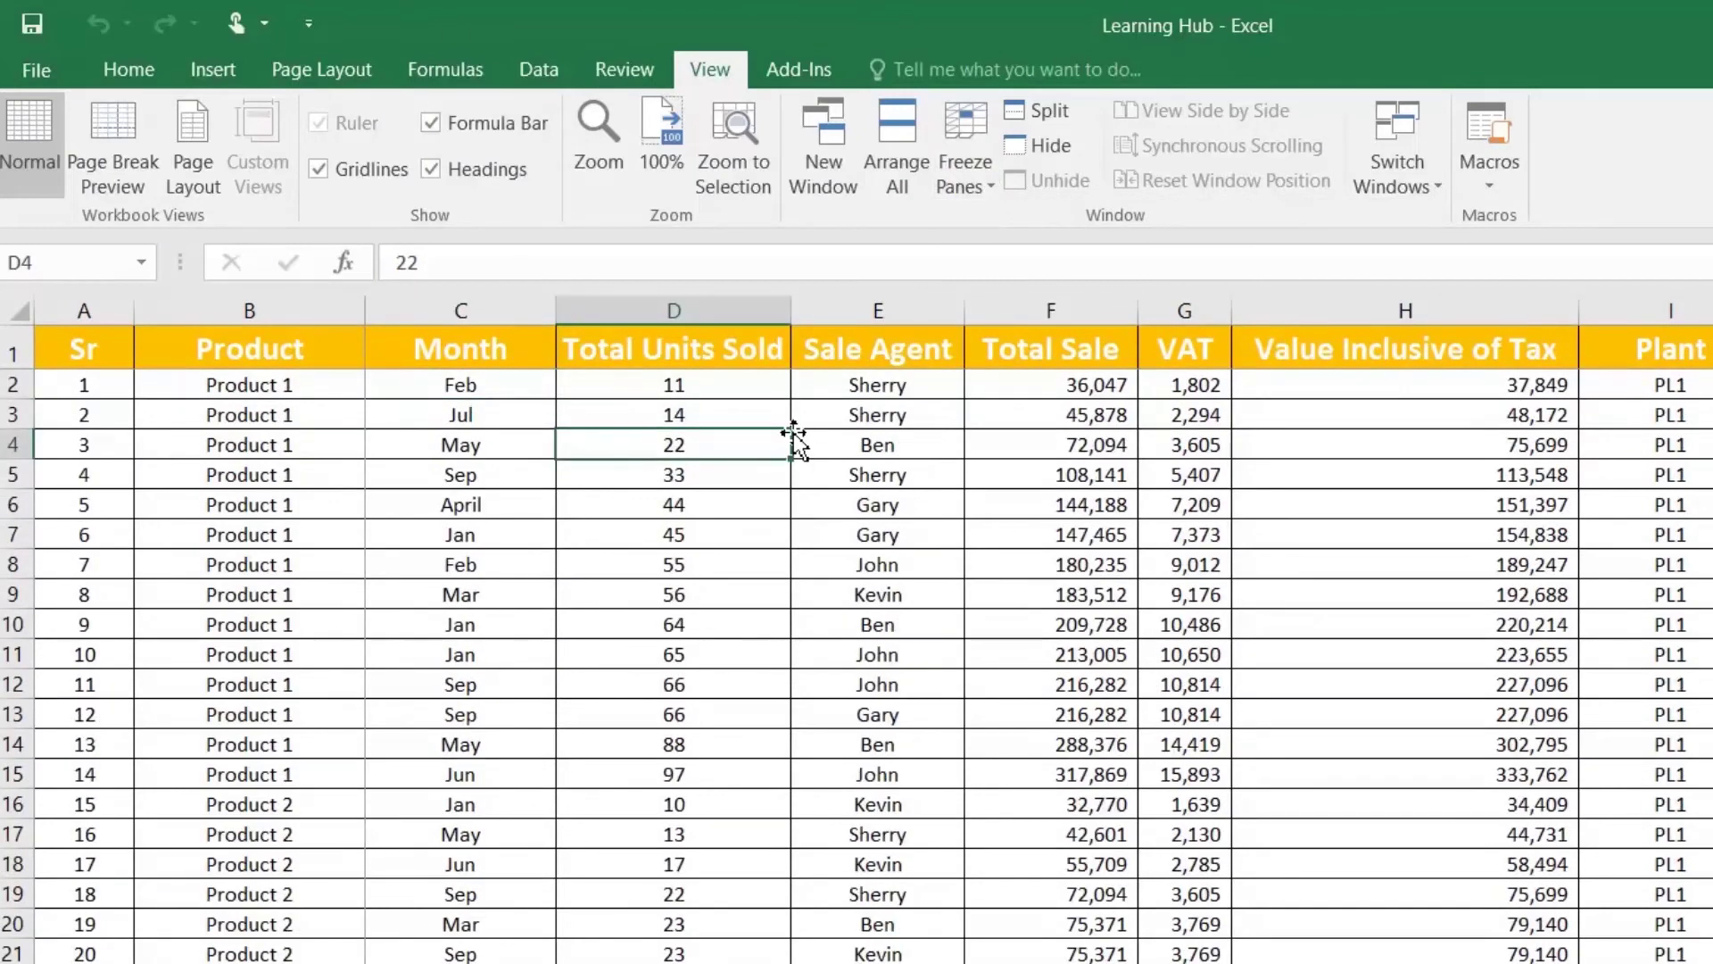
key(Right)
key(Right)
key(Right)
key(Right)
key(Right)
key(Right)
key(Right)
key(Right)
key(Right)
key(Right)
key(Right)
key(Right)
key(Right)
key(Right)
key(Right)
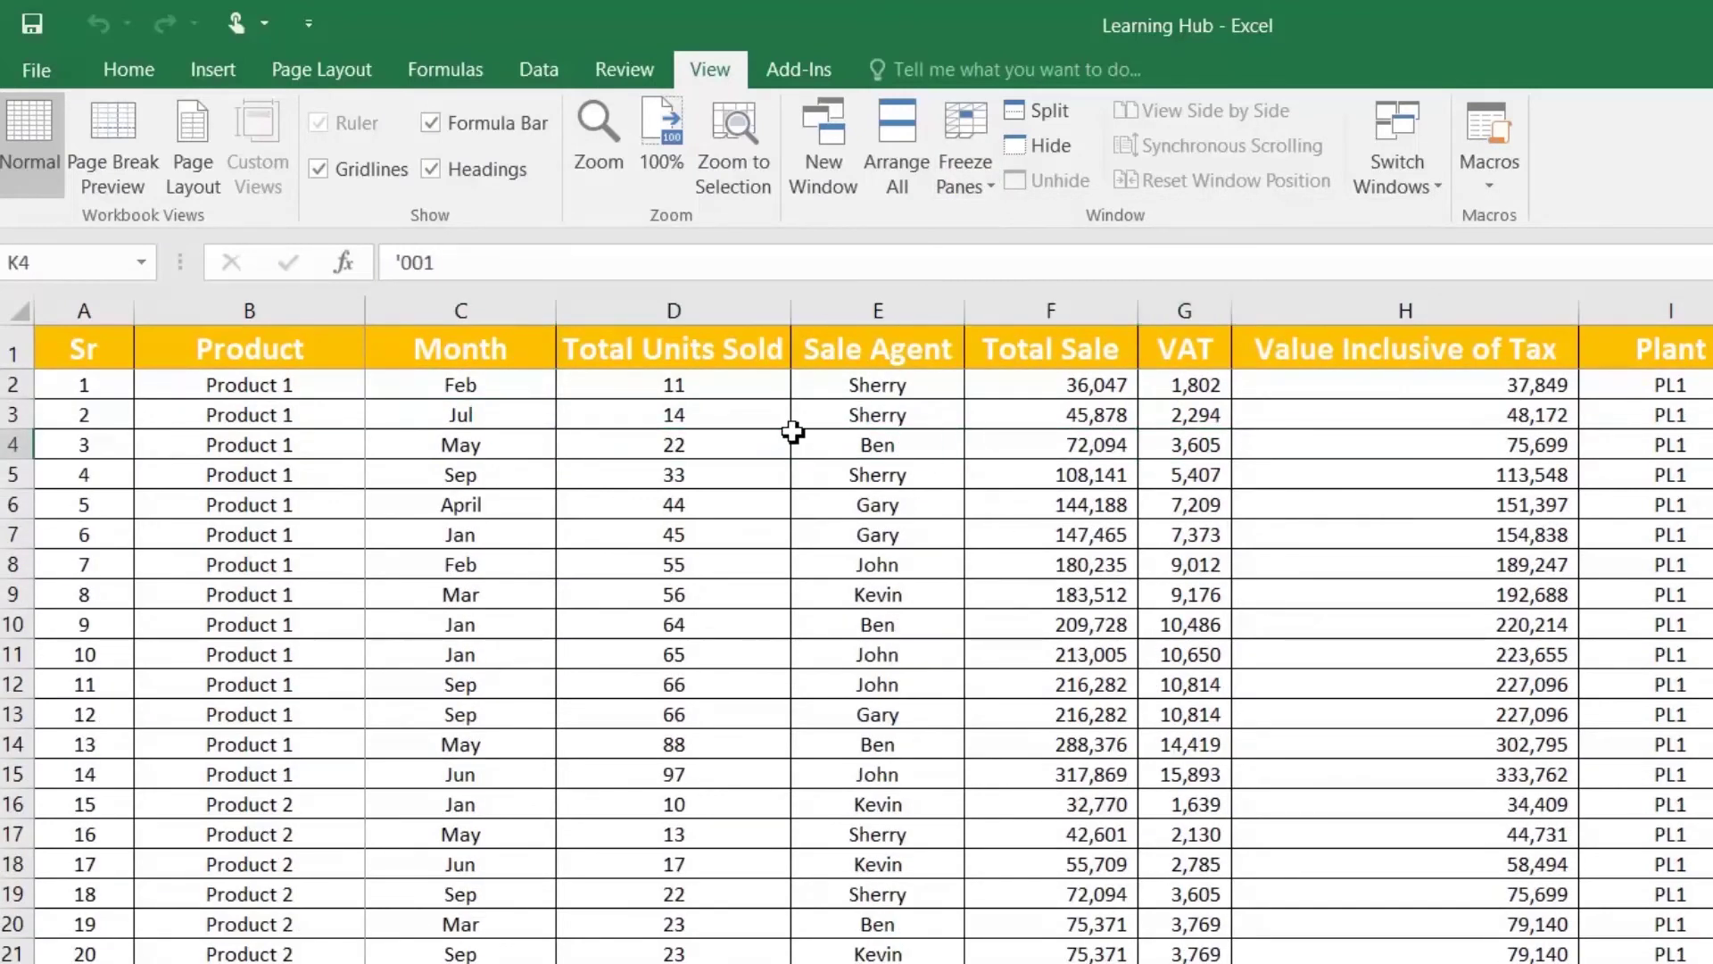
key(Right)
key(Right)
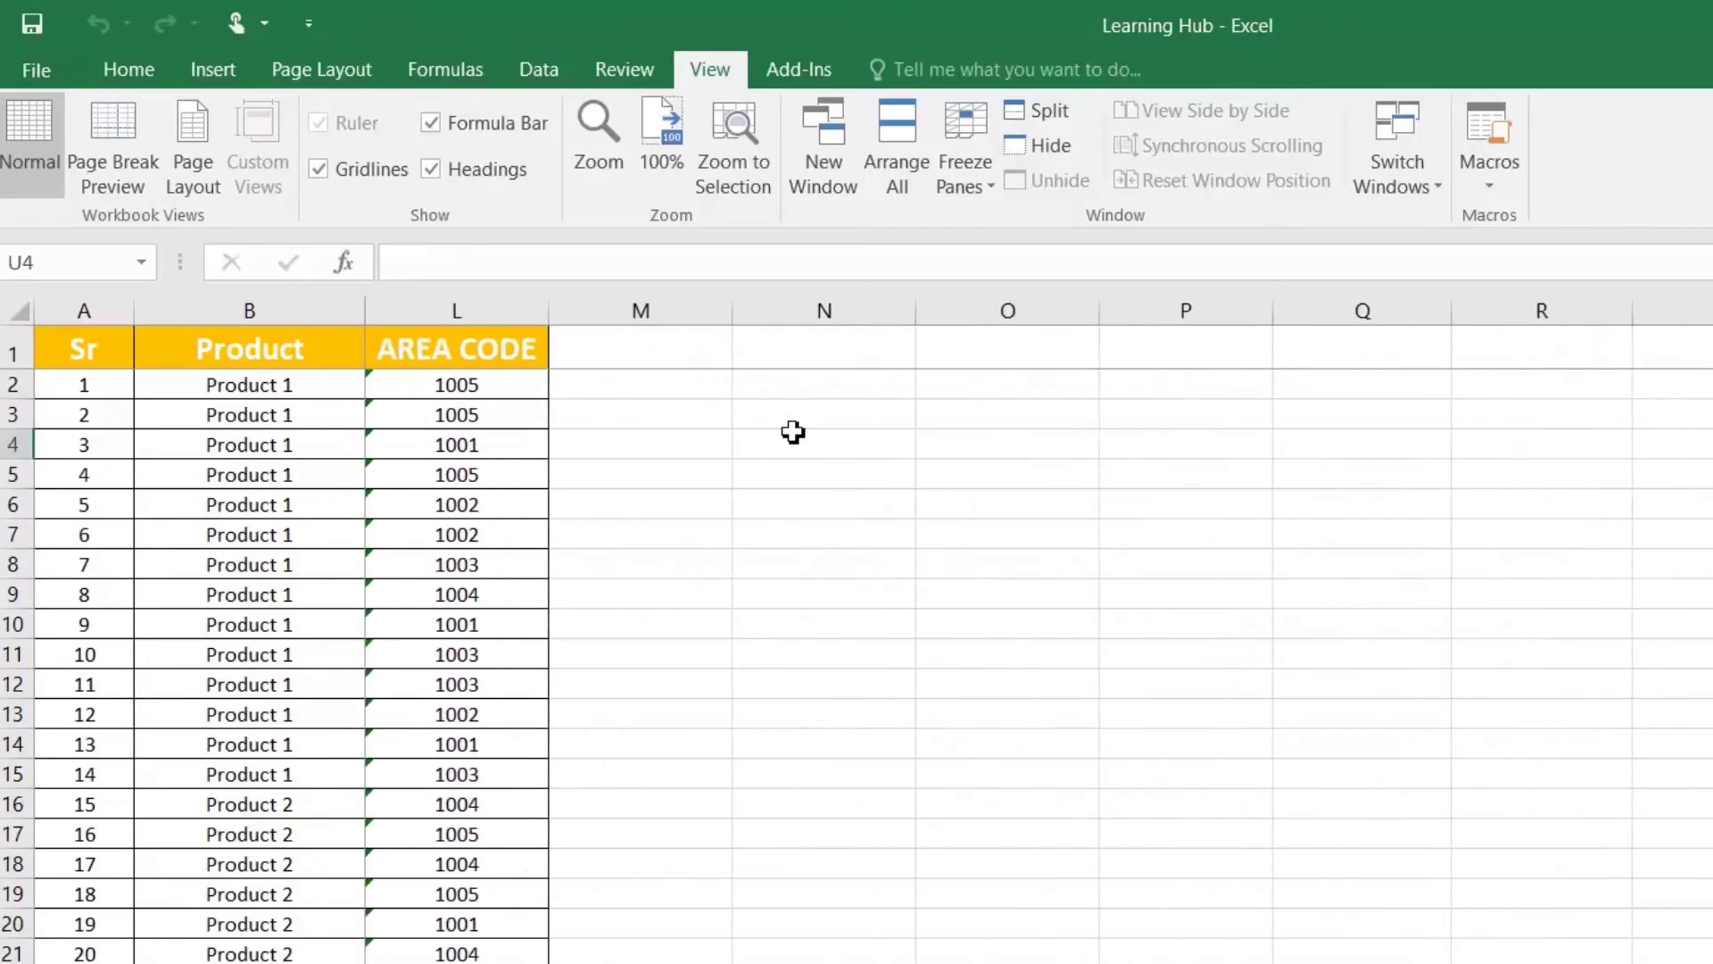
key(Left)
key(Left)
key(Left)
key(Left)
key(Left)
key(Left)
key(Left)
key(Left)
key(Left)
key(Left)
key(Left)
key(Left)
key(Left)
key(Left)
key(Left)
key(Left)
key(Left)
key(Left)
key(Left)
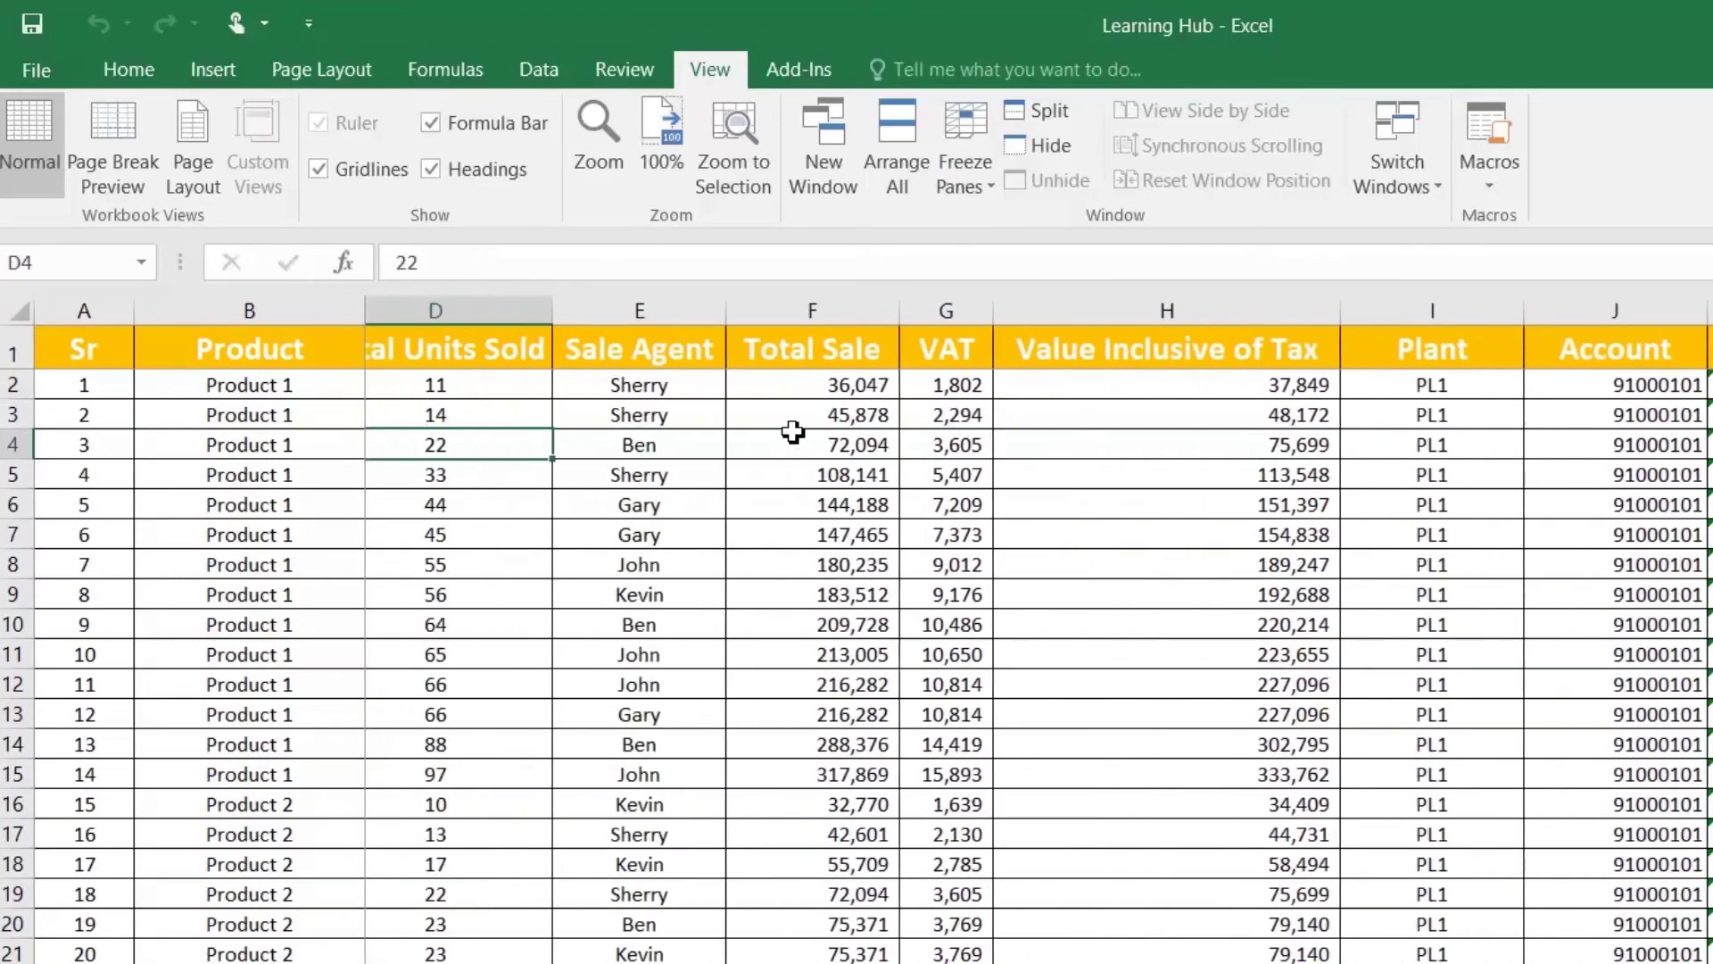
key(Right)
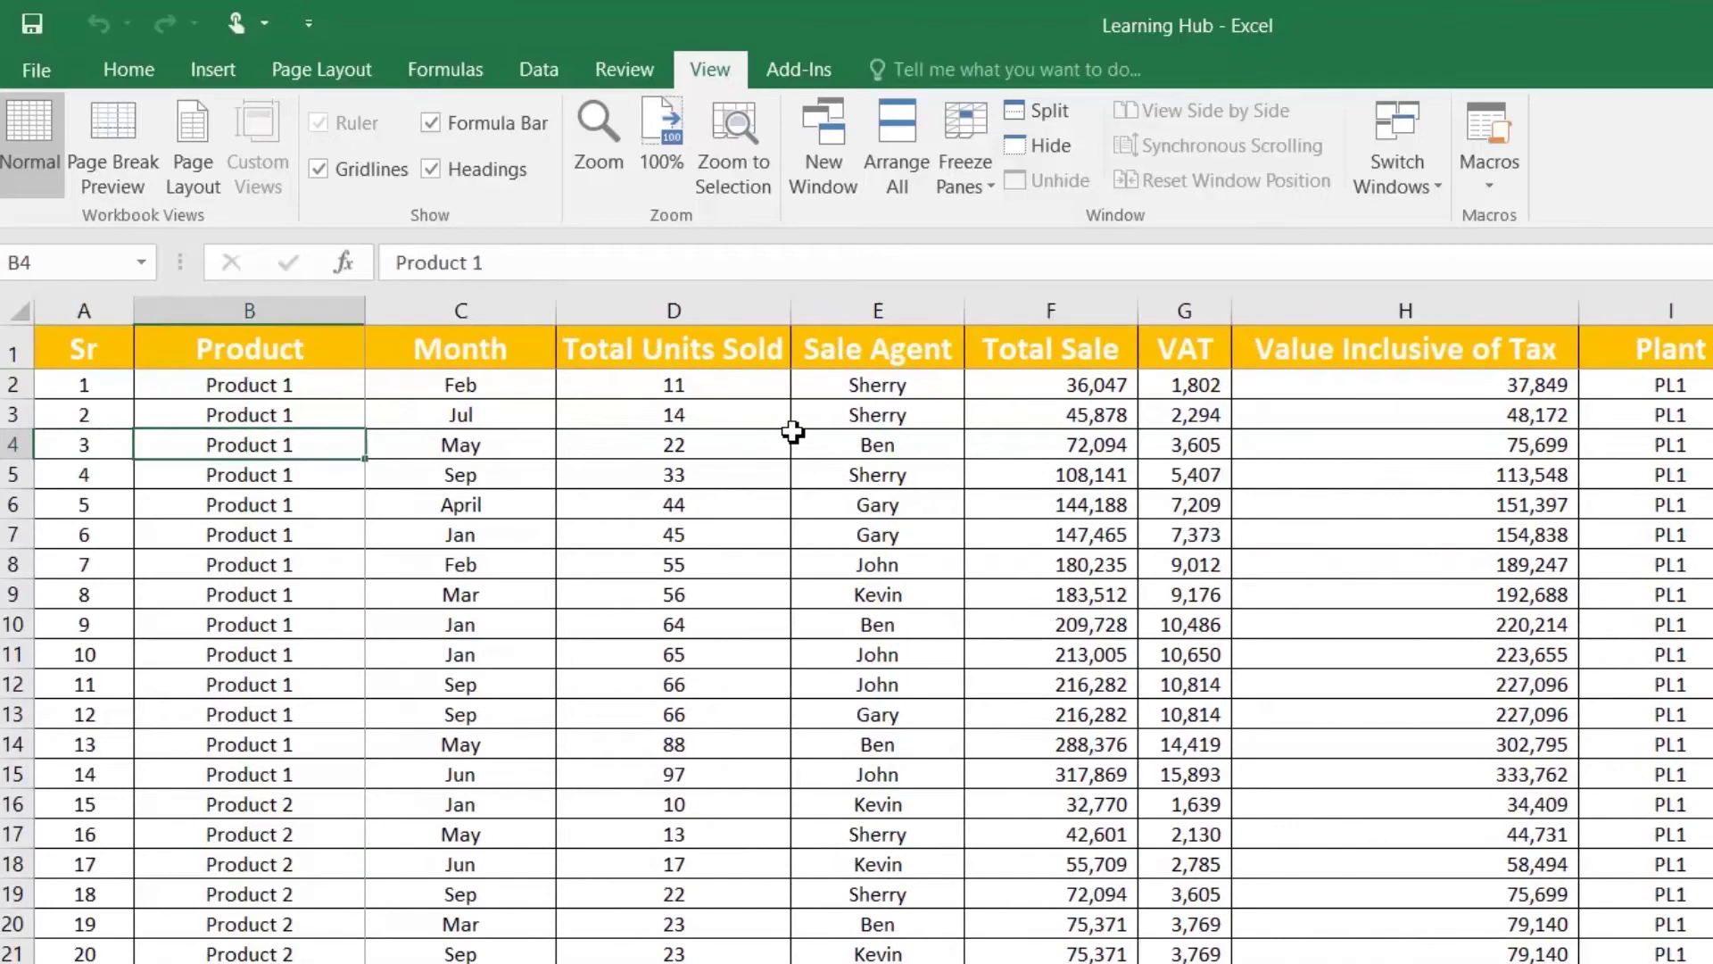
key(Right)
key(Right)
key(Right)
key(Right)
key(Right)
key(Right)
key(Right)
key(Right)
key(Right)
key(Right)
key(Right)
key(Right)
key(Right)
key(Right)
key(Right)
key(Right)
key(Right)
key(Right)
key(Right)
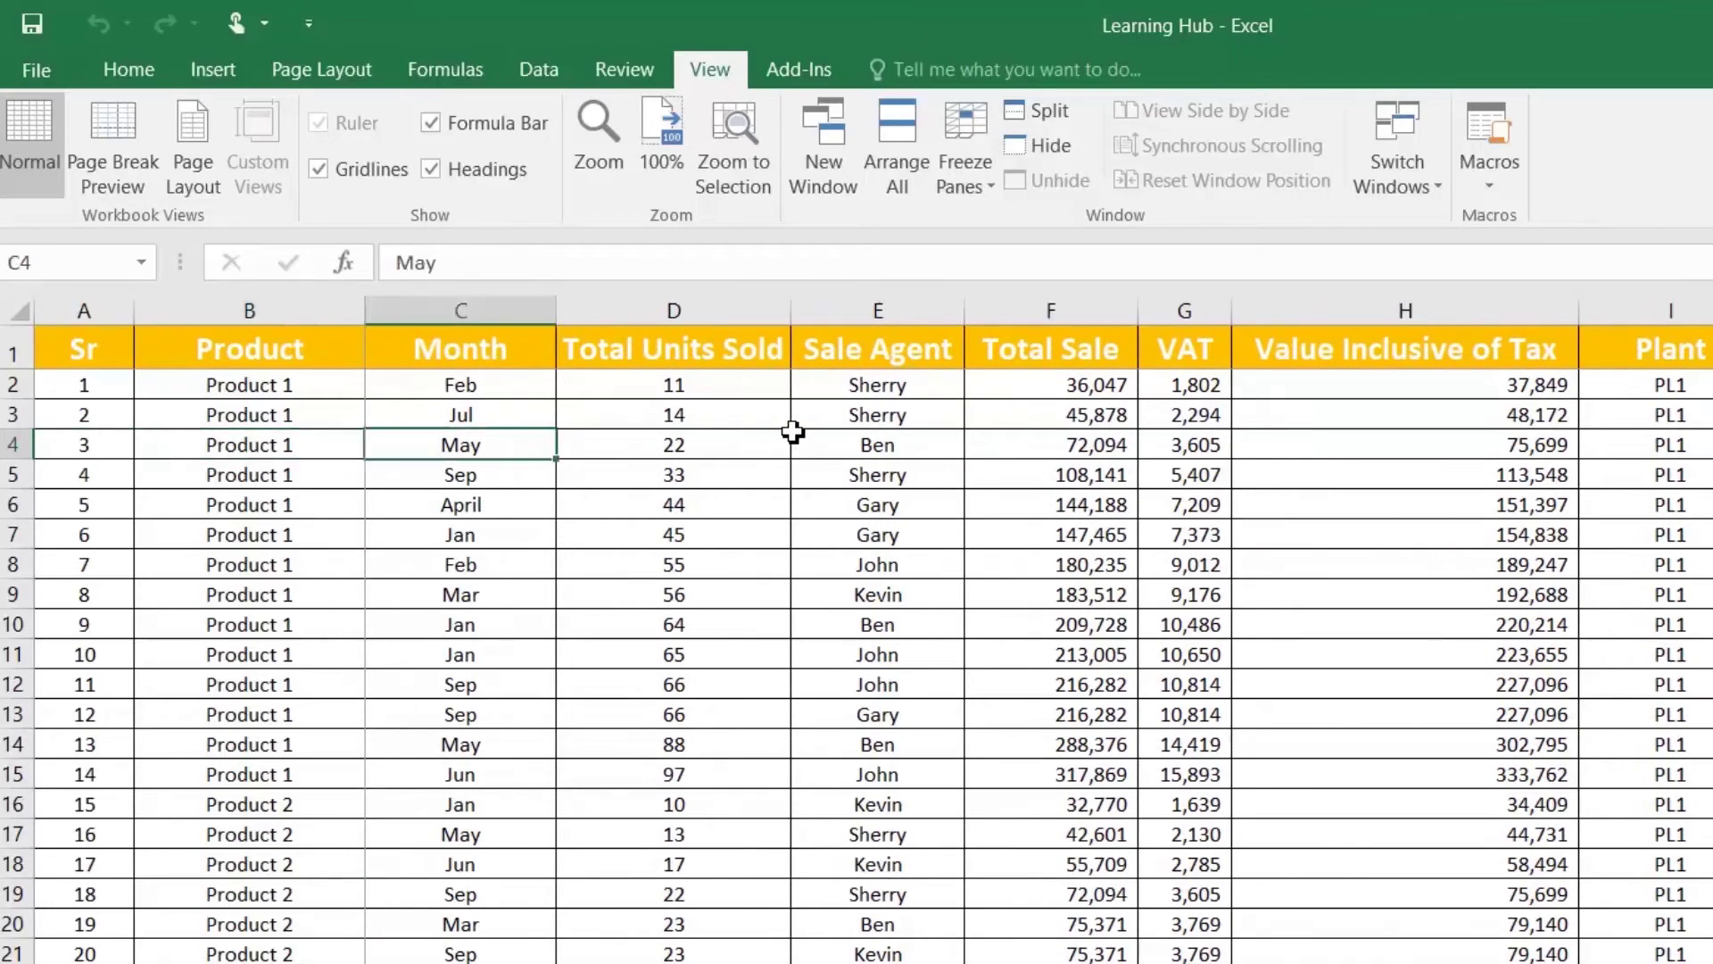
key(Left)
key(Left)
key(Left)
key(Left)
key(Left)
key(Left)
key(Left)
key(Left)
key(Left)
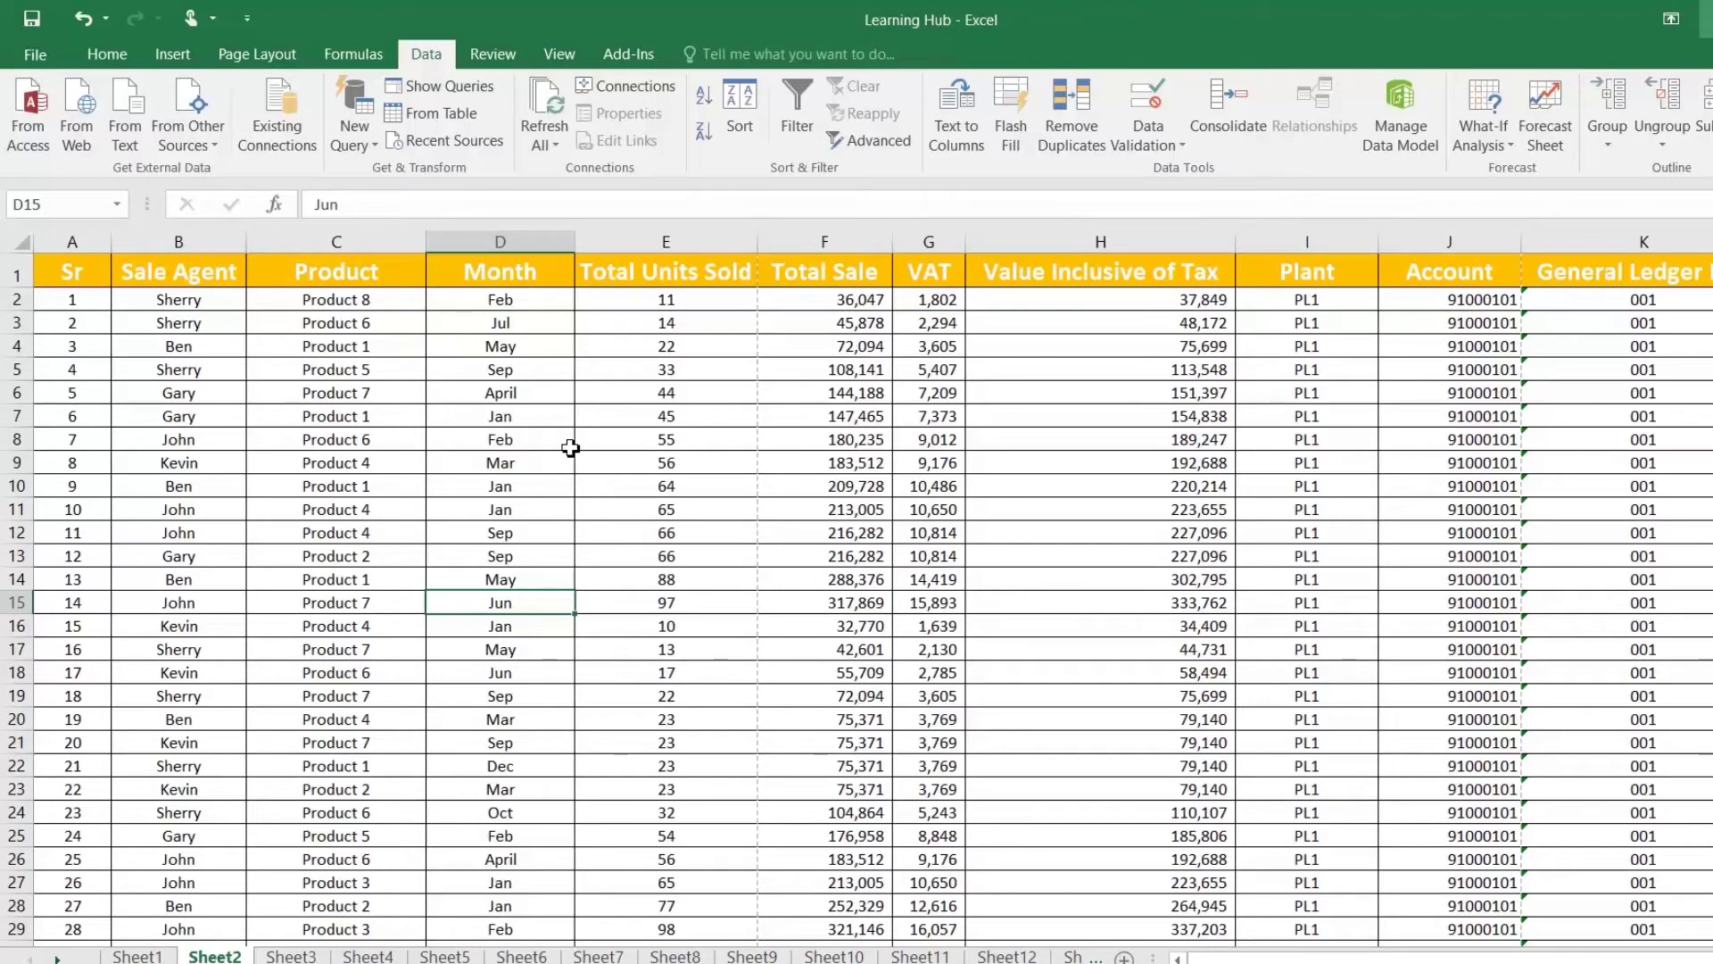
Step: Split Sheet2 into panes, then remove the vertical split and keep the horizontal one
click(558, 56)
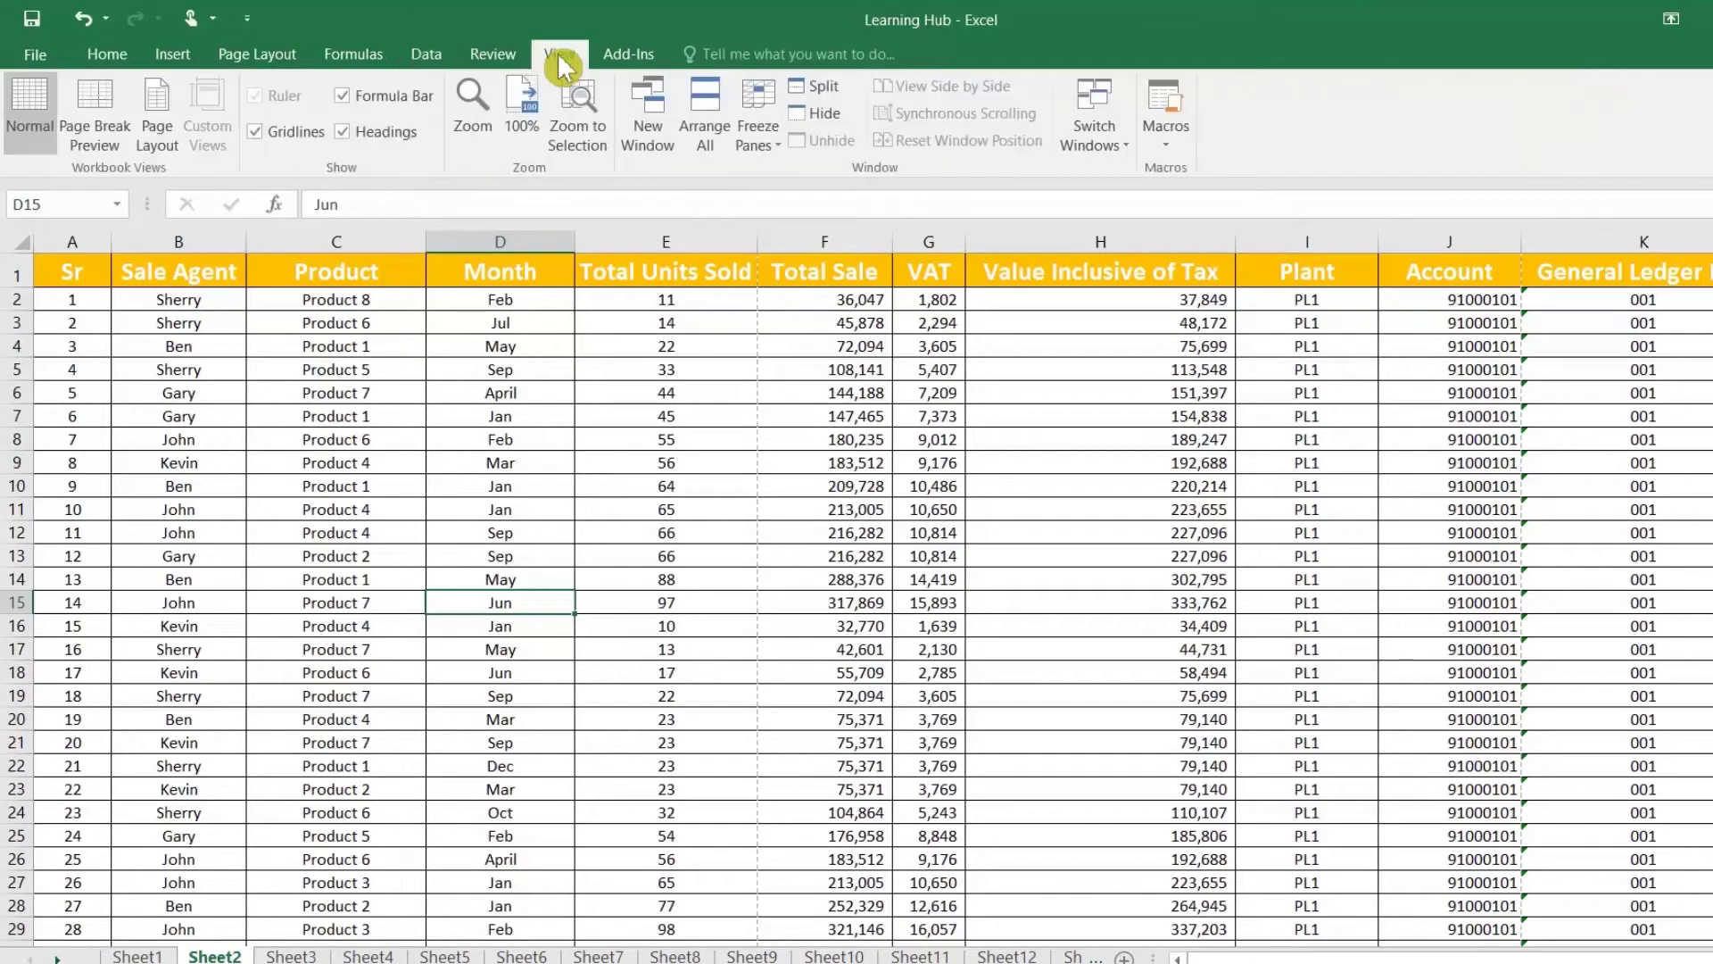
click(837, 104)
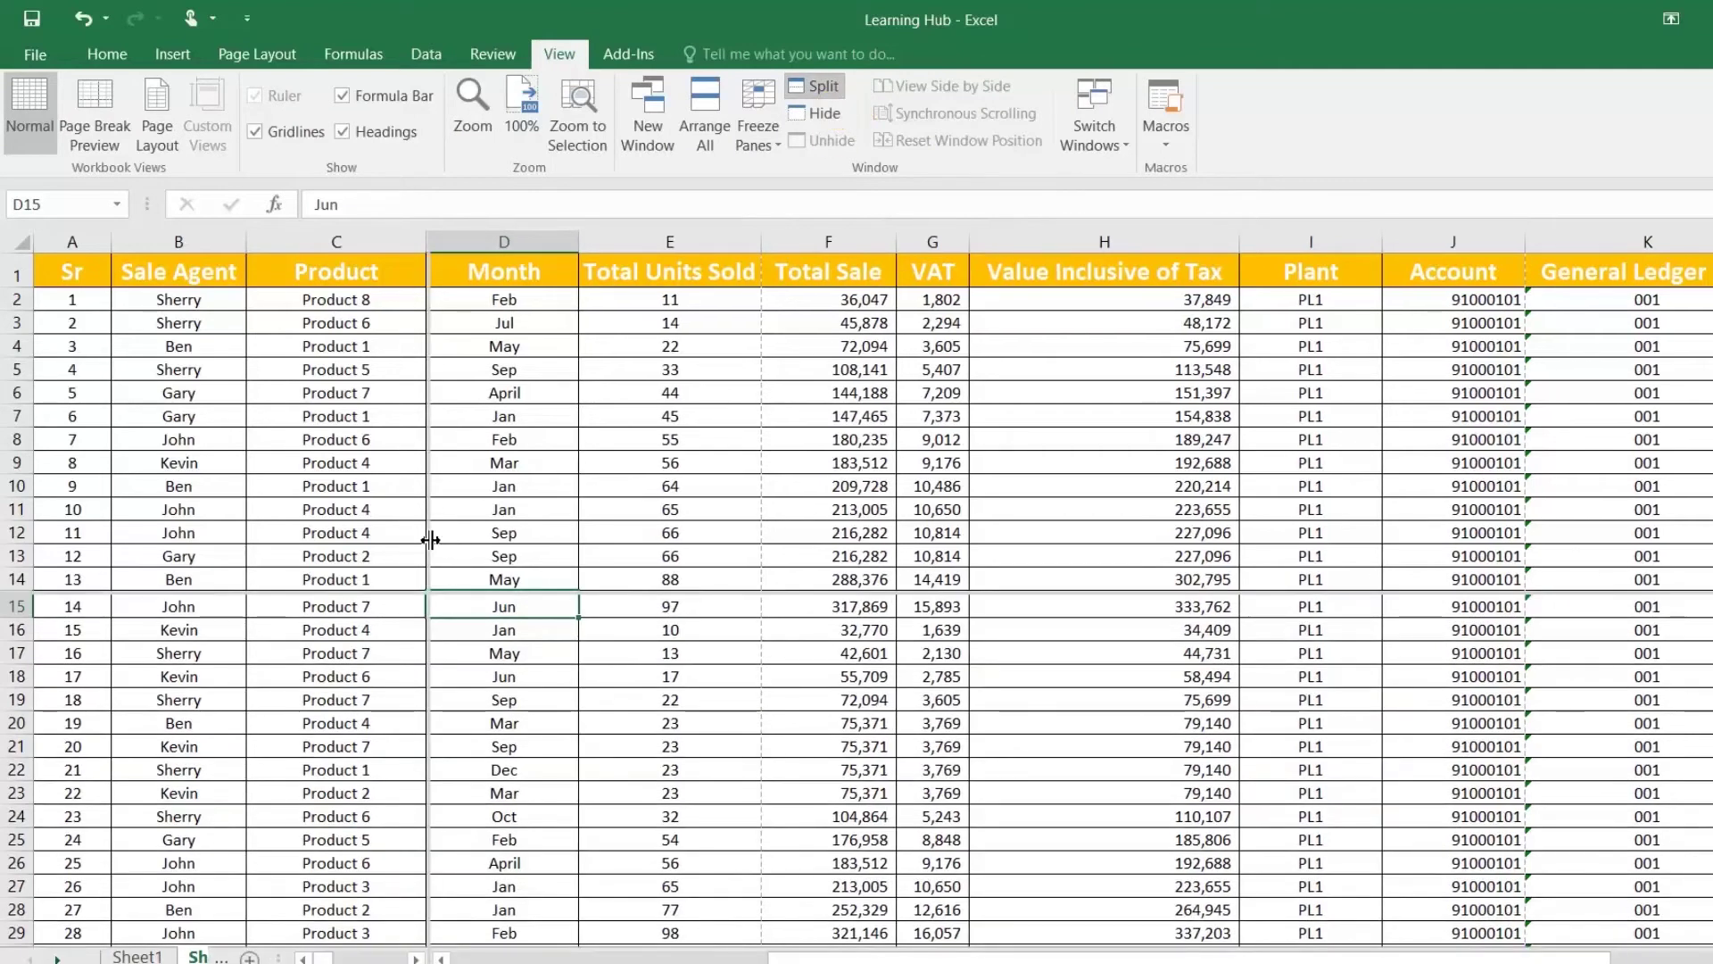
drag(430, 540, 893, 536)
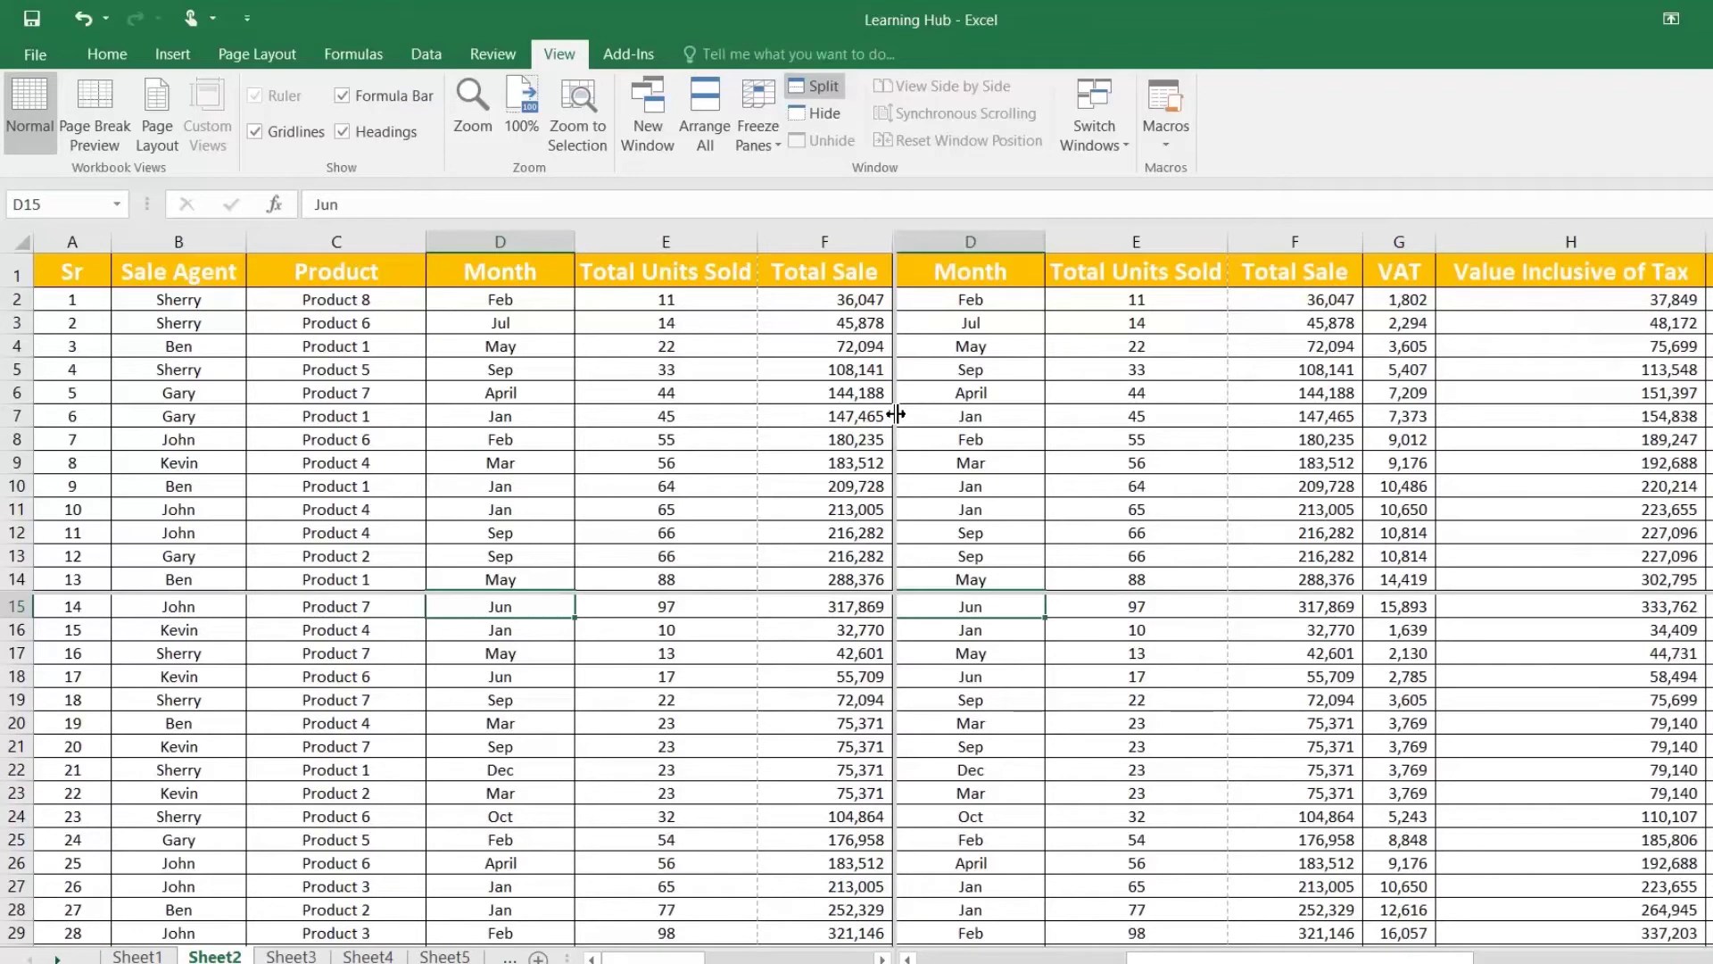
double_click(896, 413)
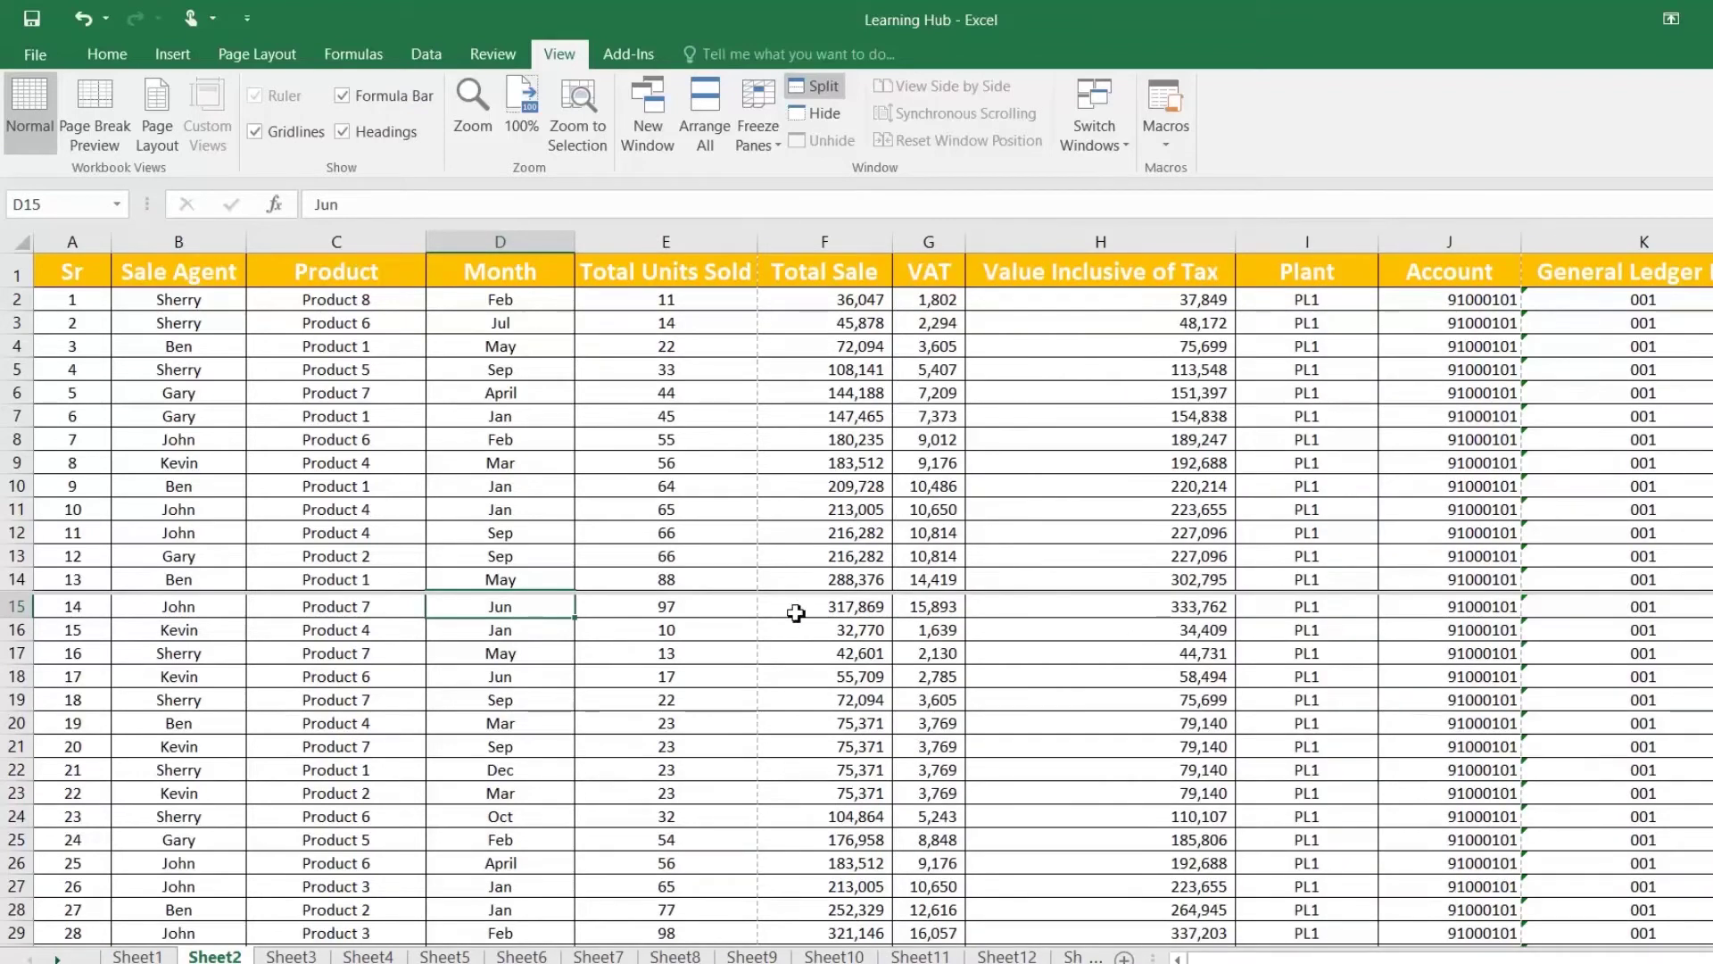
Step: Select cells in each pane, scroll the upper pane, and select rows 21–27
click(250, 535)
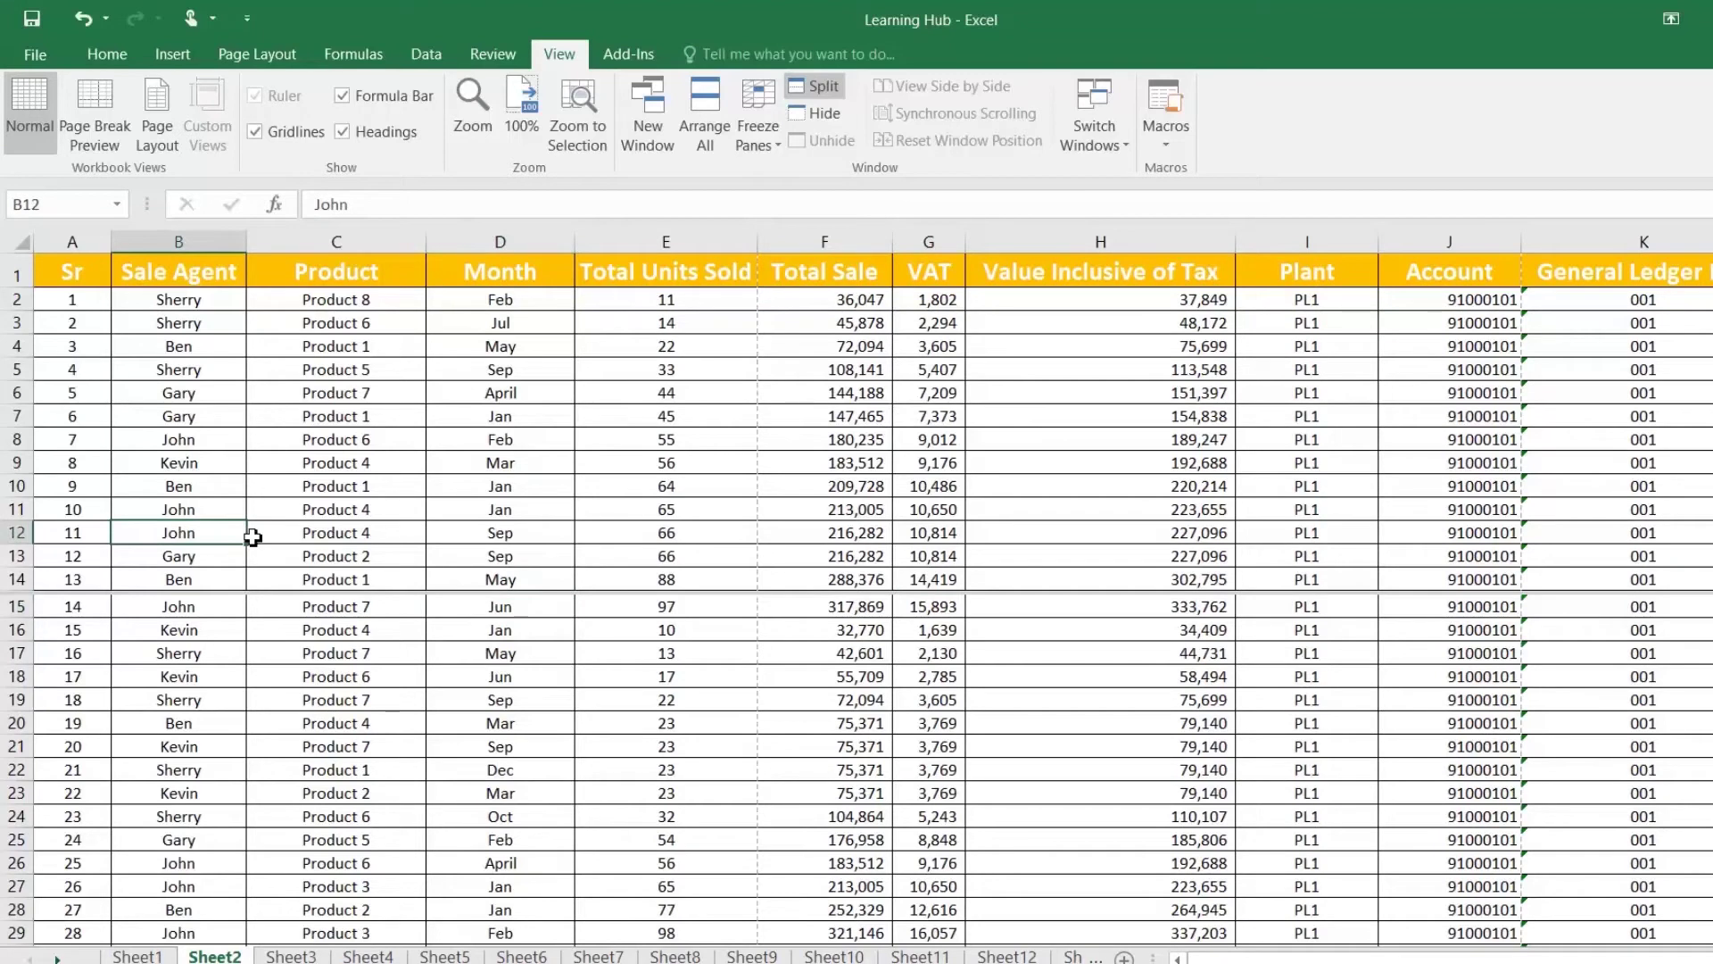
click(290, 682)
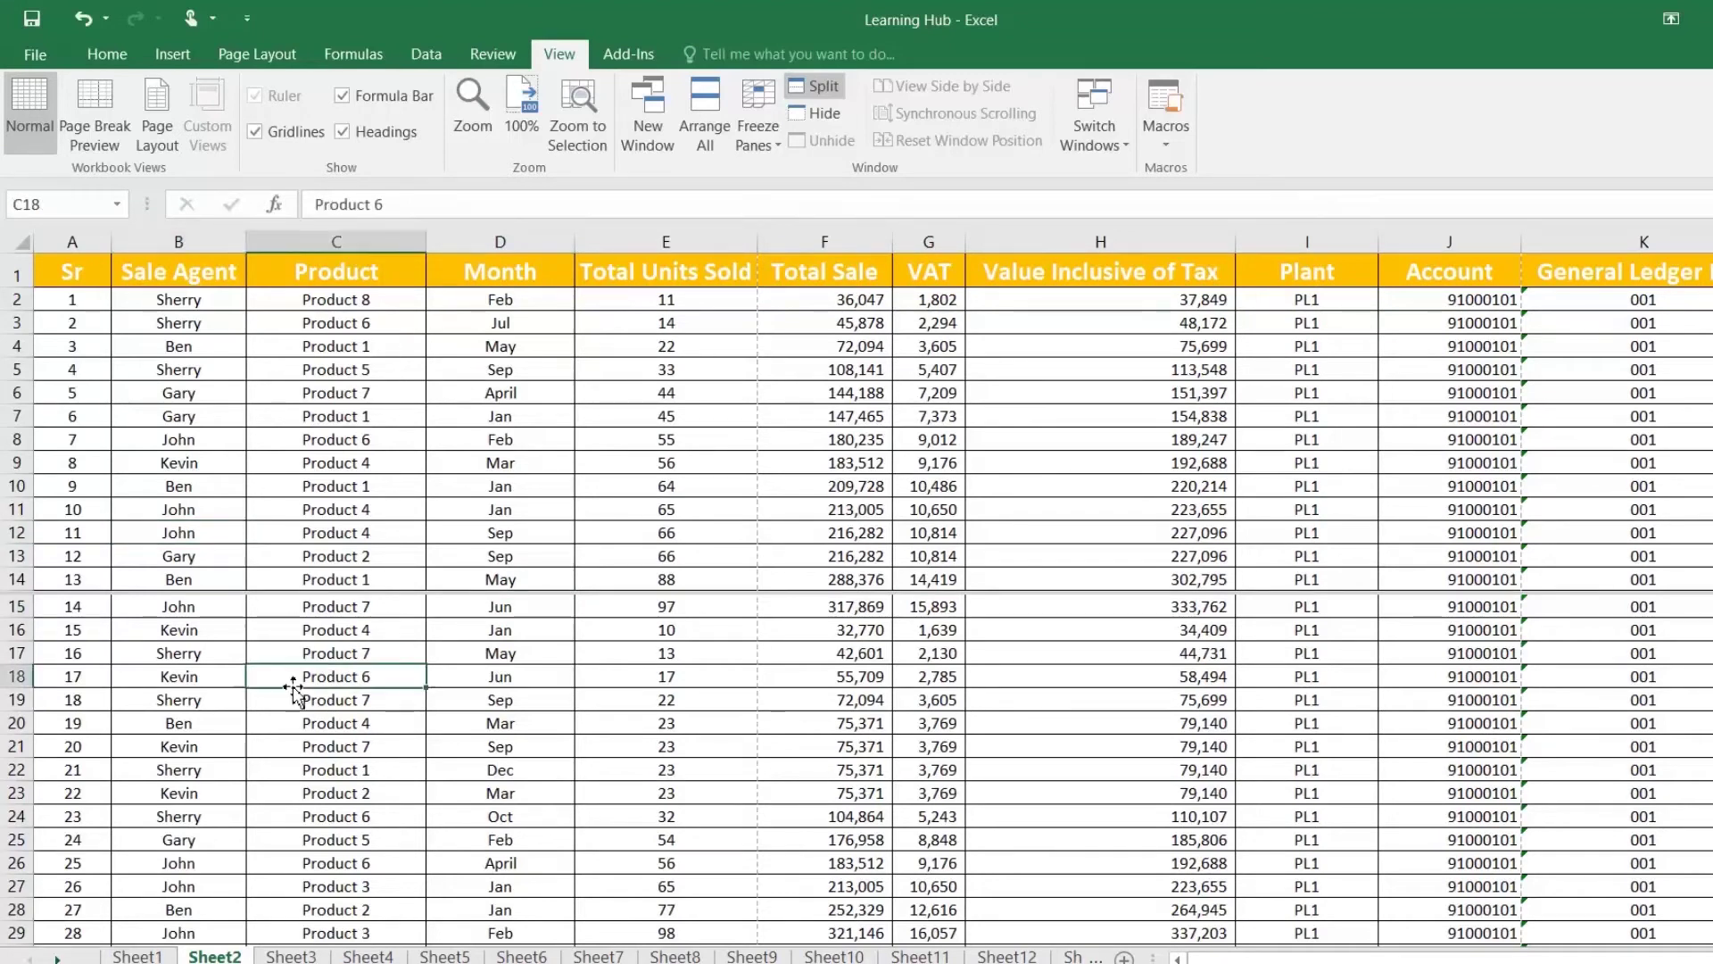
click(227, 488)
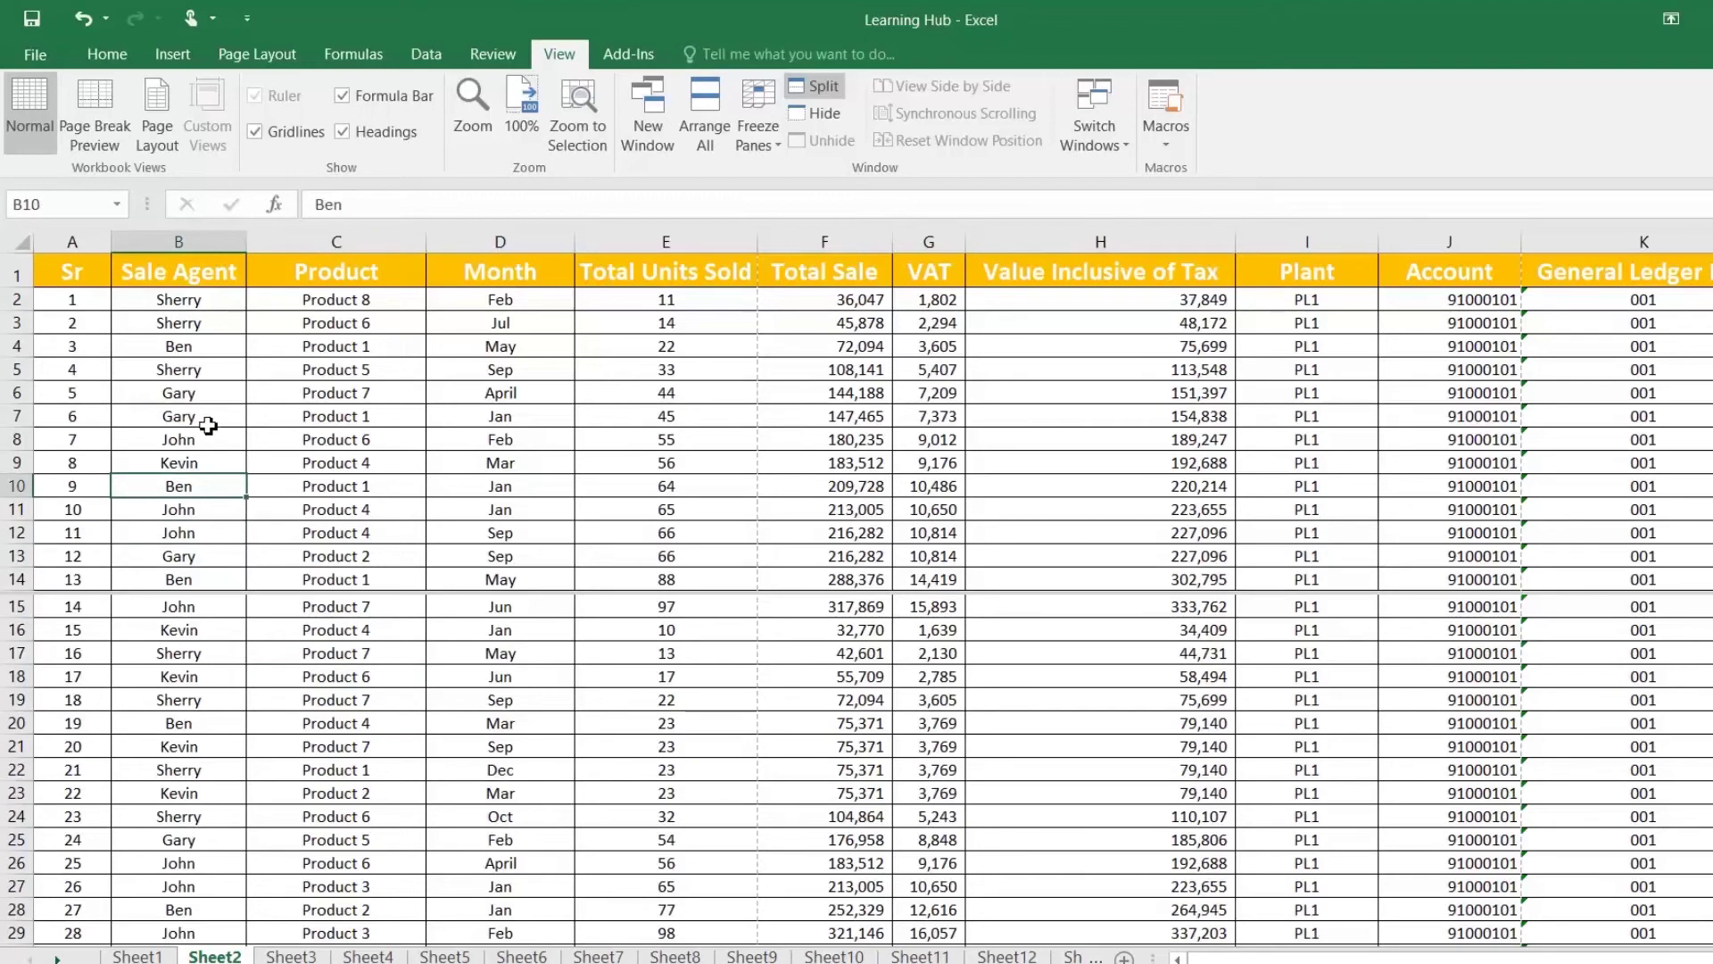
scroll(208, 426, down, 3)
scroll(208, 426, down, 2)
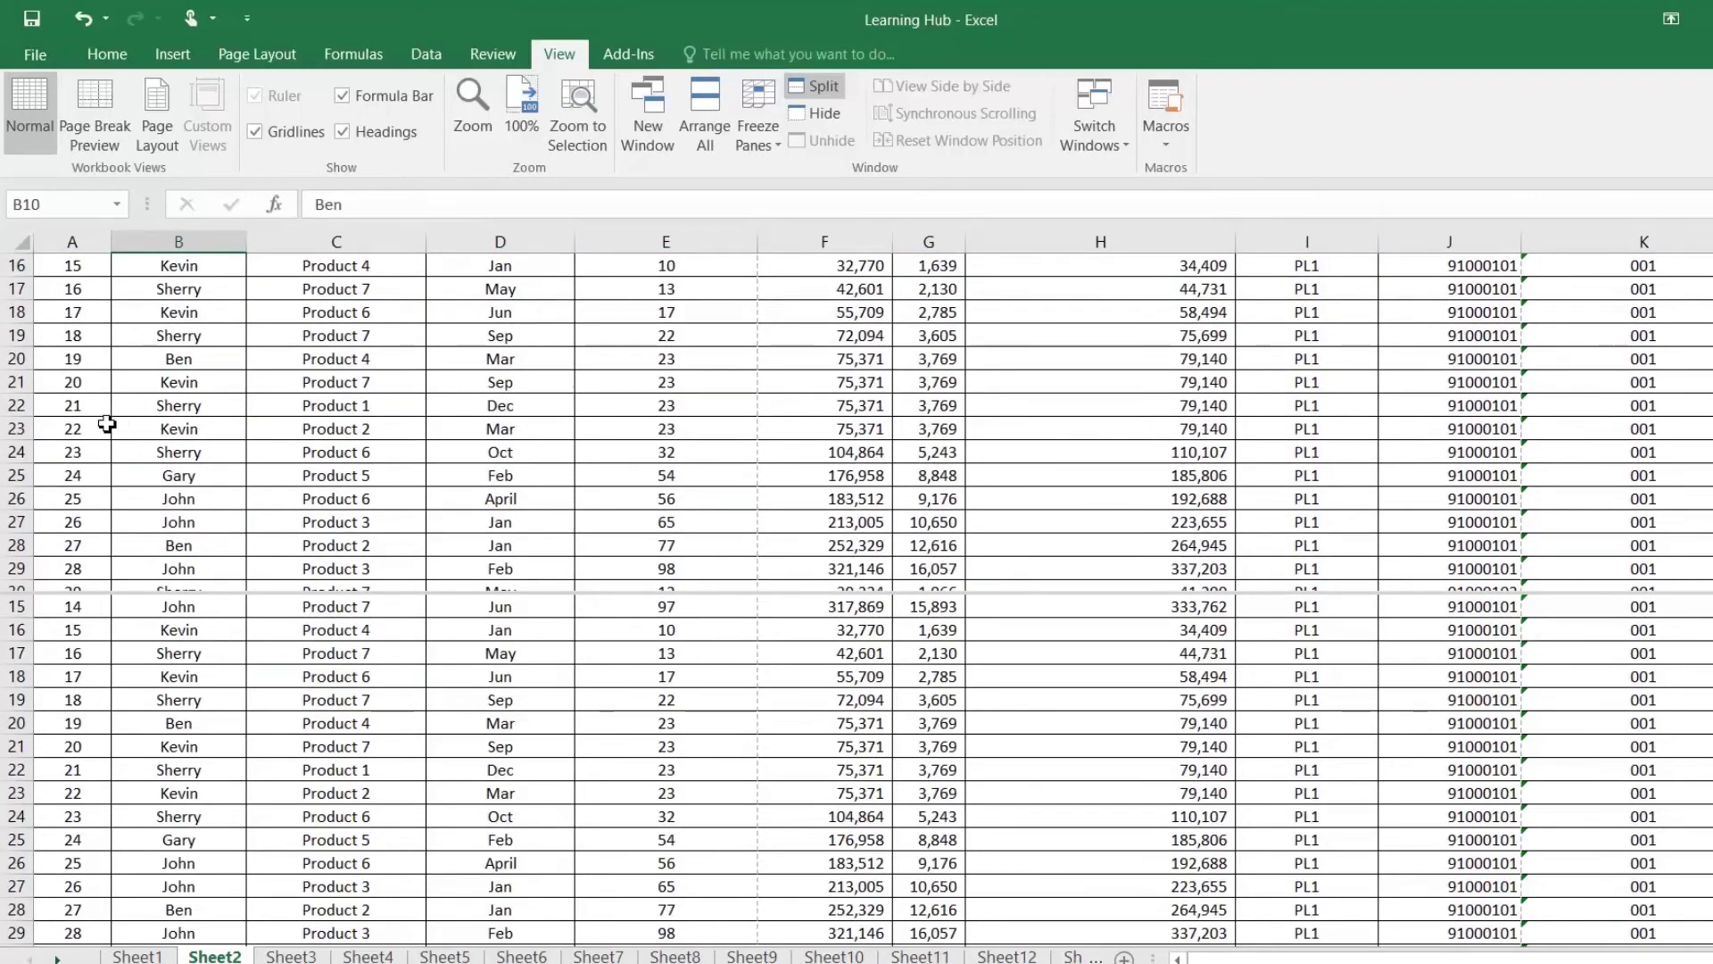
drag(11, 381, 11, 522)
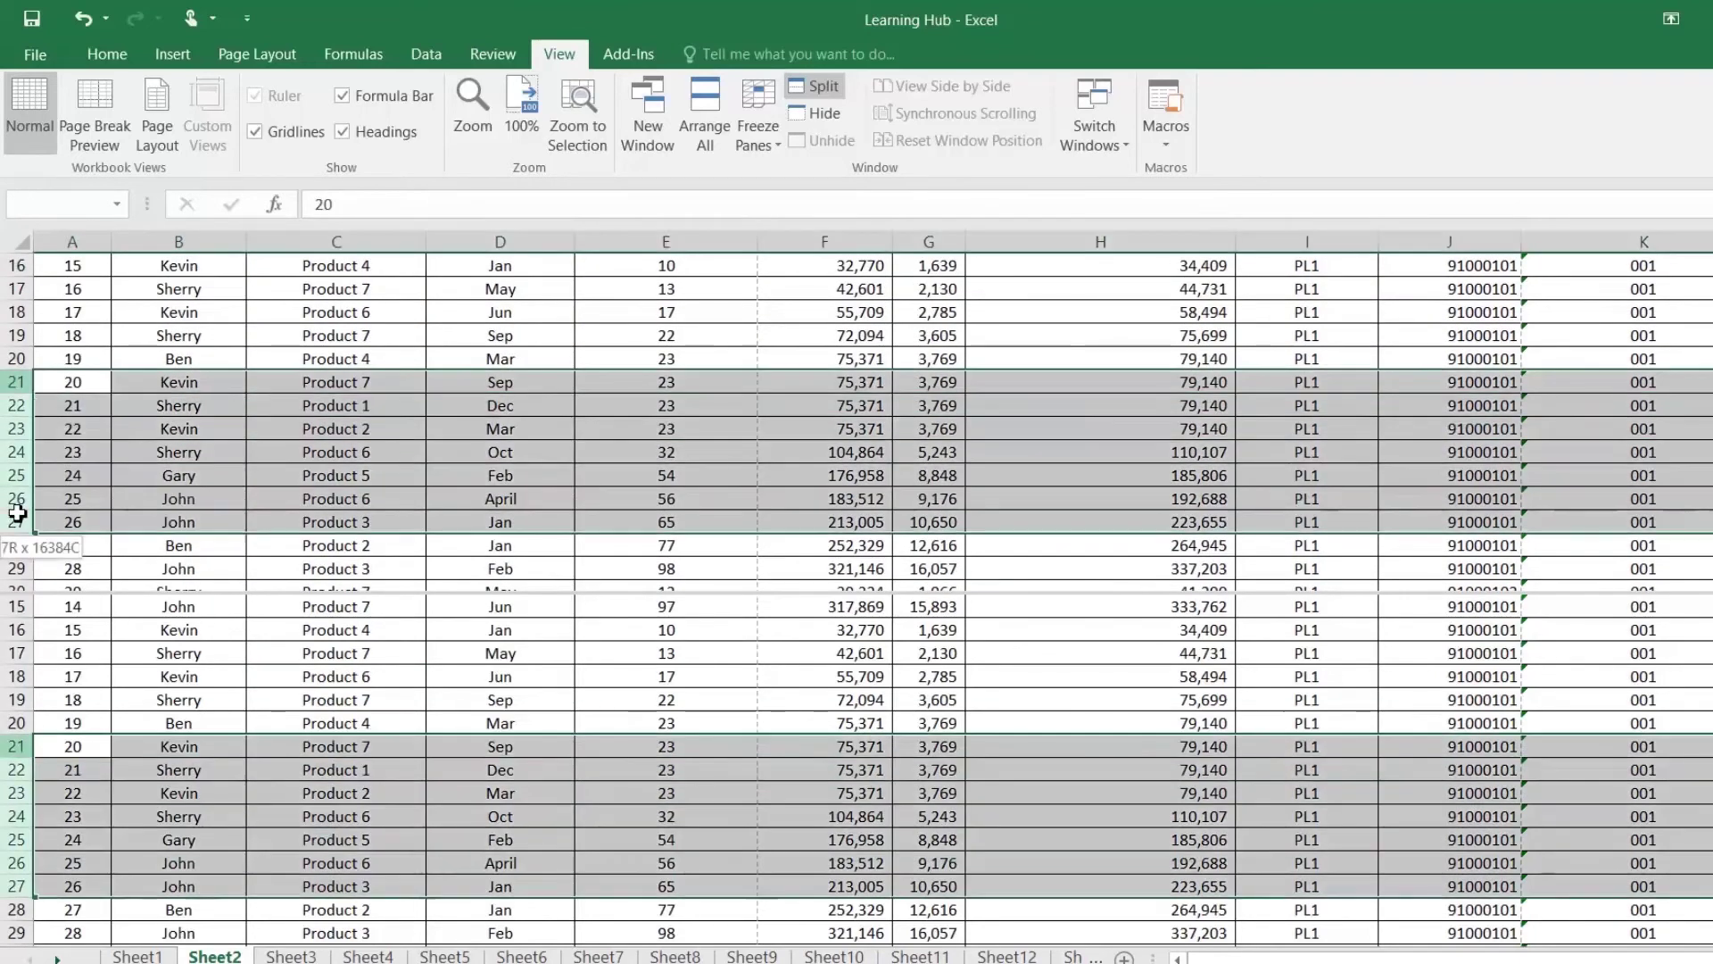
Step: Fill rows 21–27 with light blue
click(107, 55)
click(344, 131)
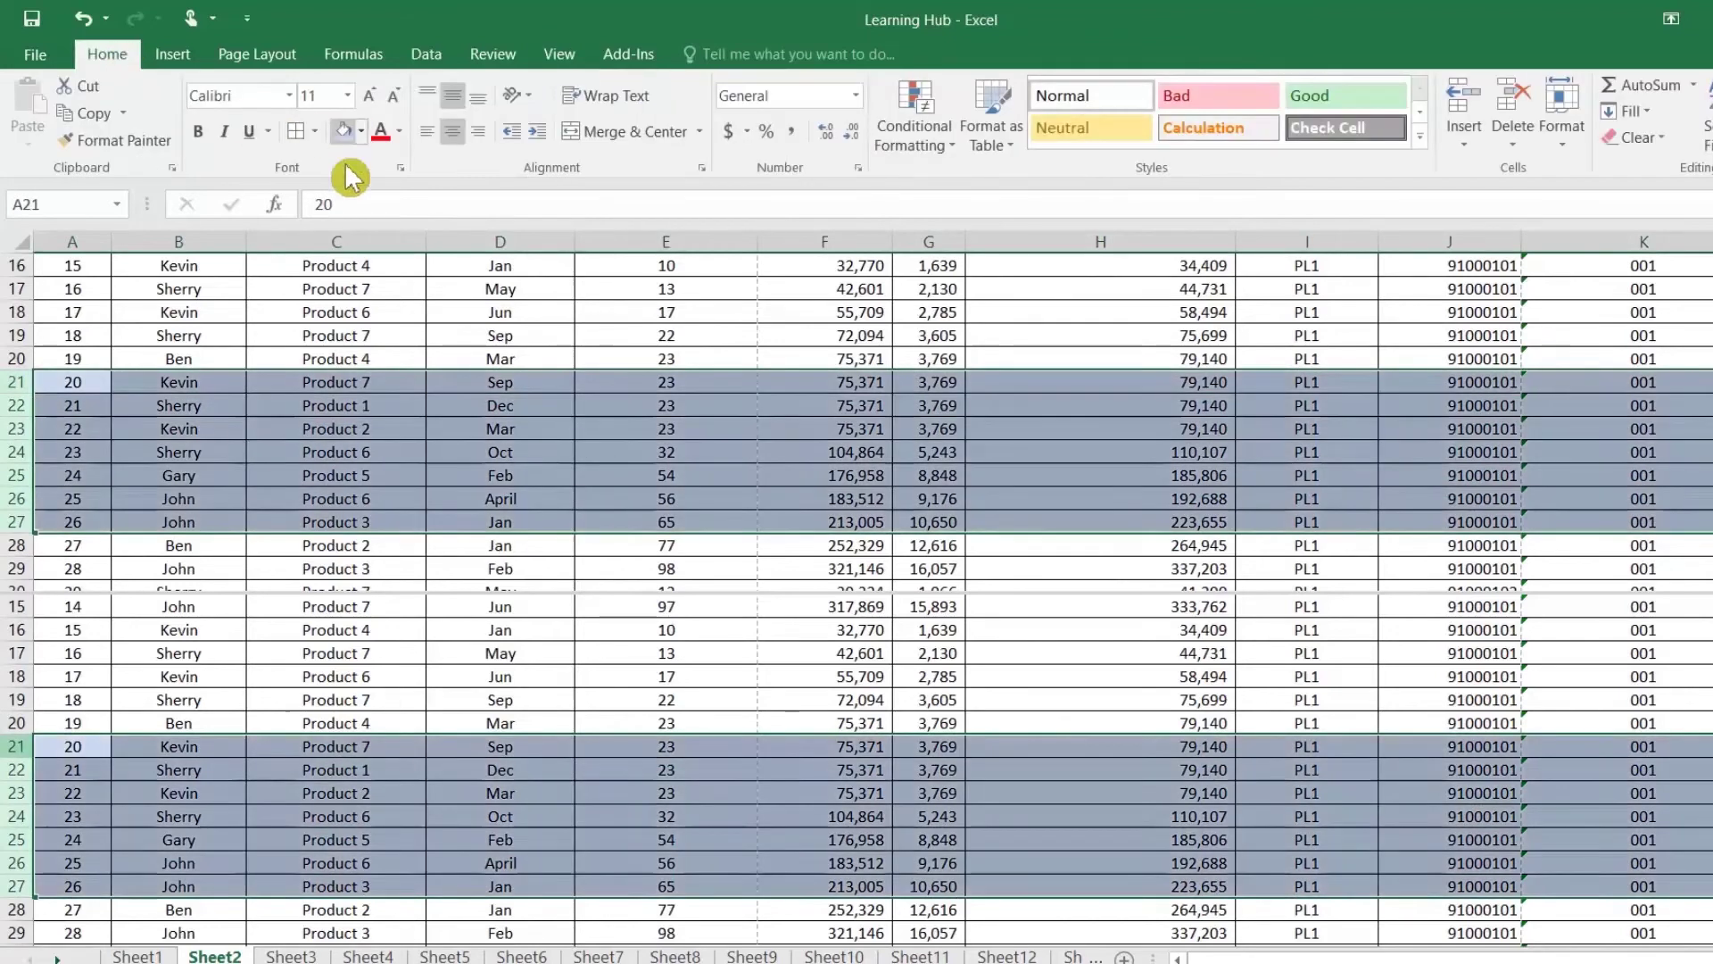
click(177, 719)
Step: Select rows 61–67 and fill them pale red, then select cells H62 and I60
scroll(176, 718, down, 12)
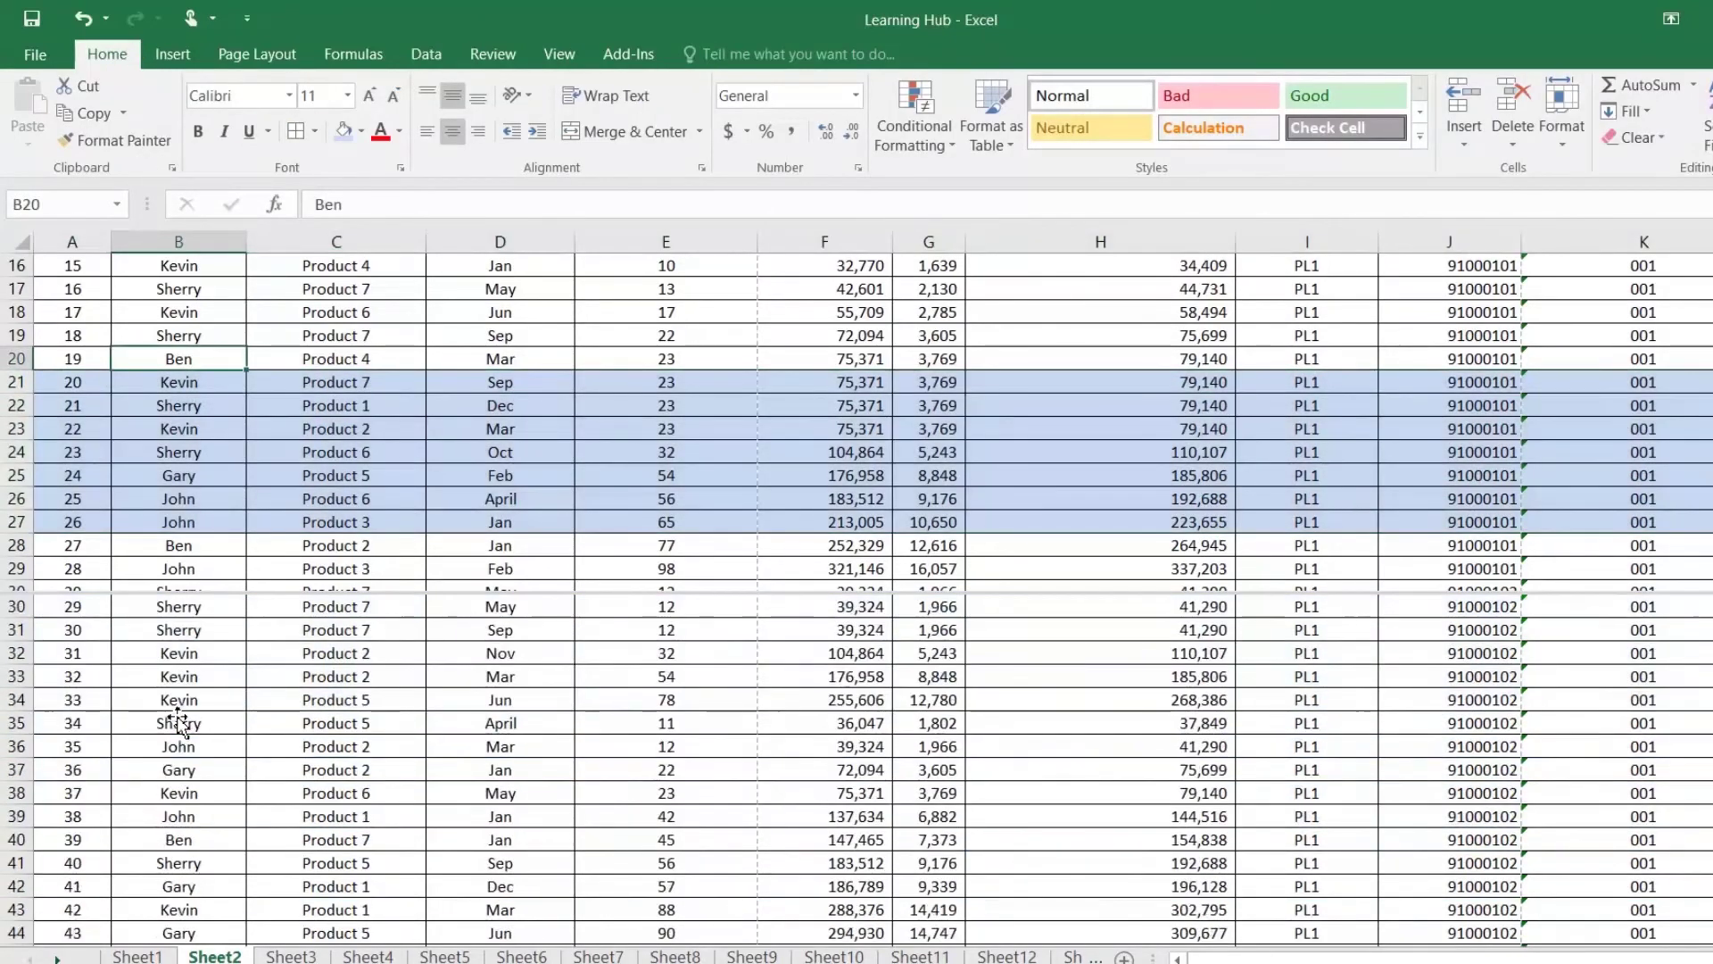
scroll(178, 722, down, 1)
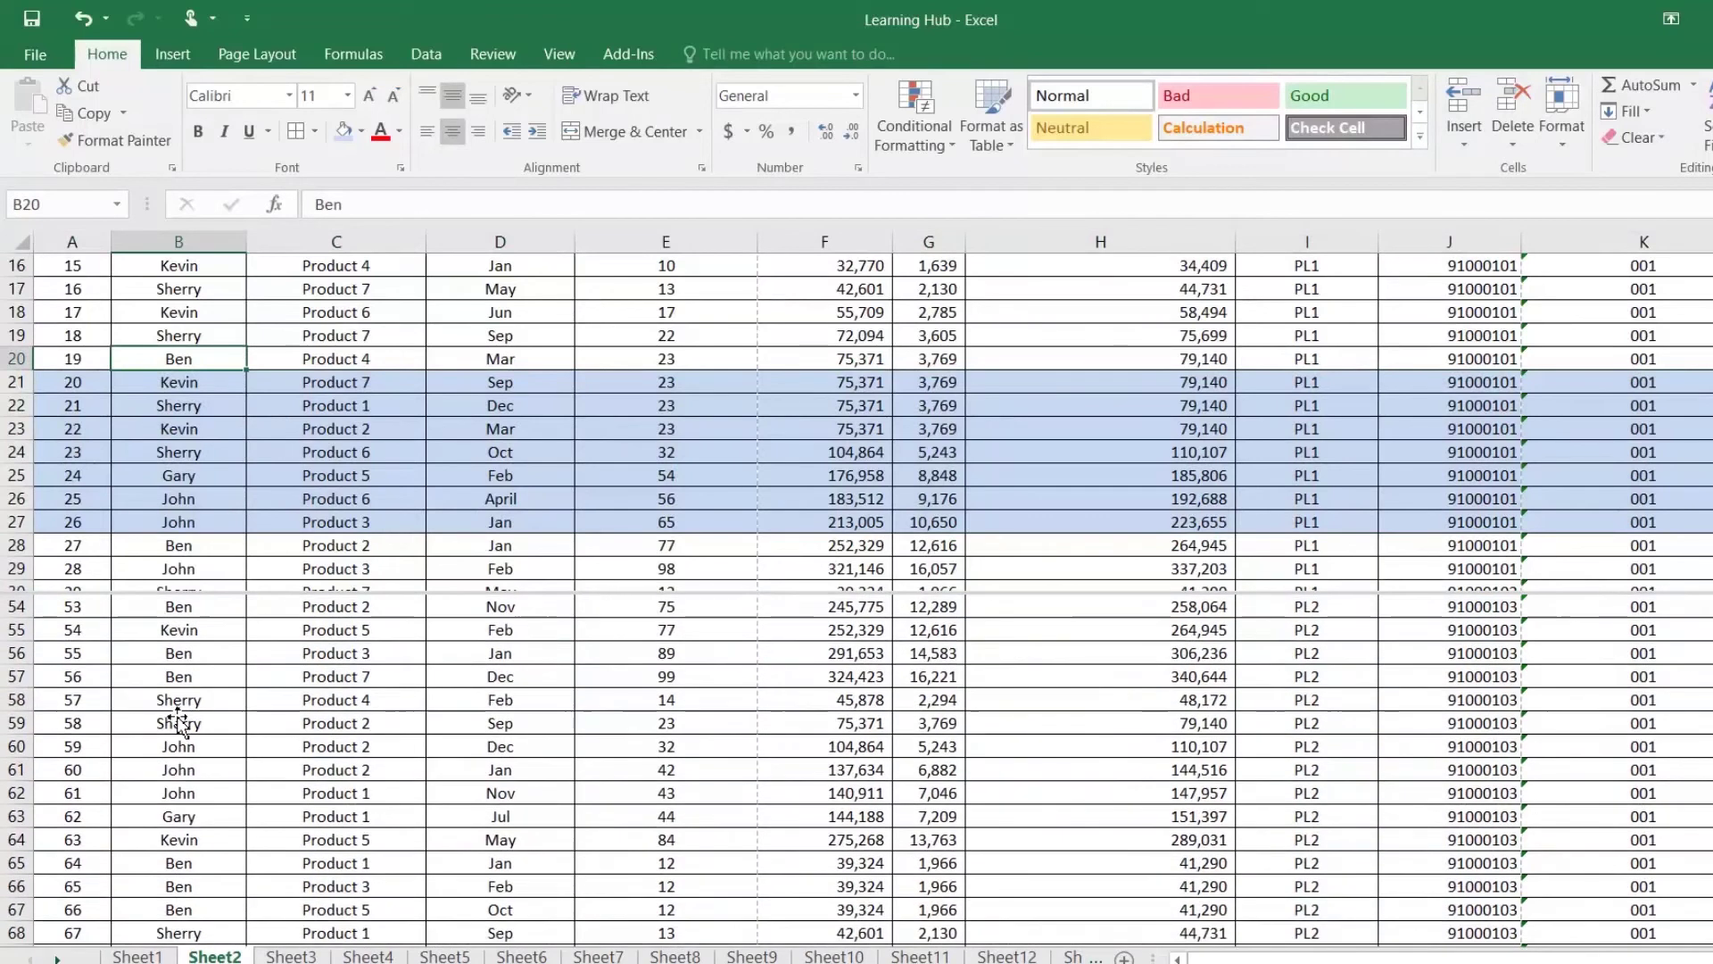
drag(18, 769, 16, 910)
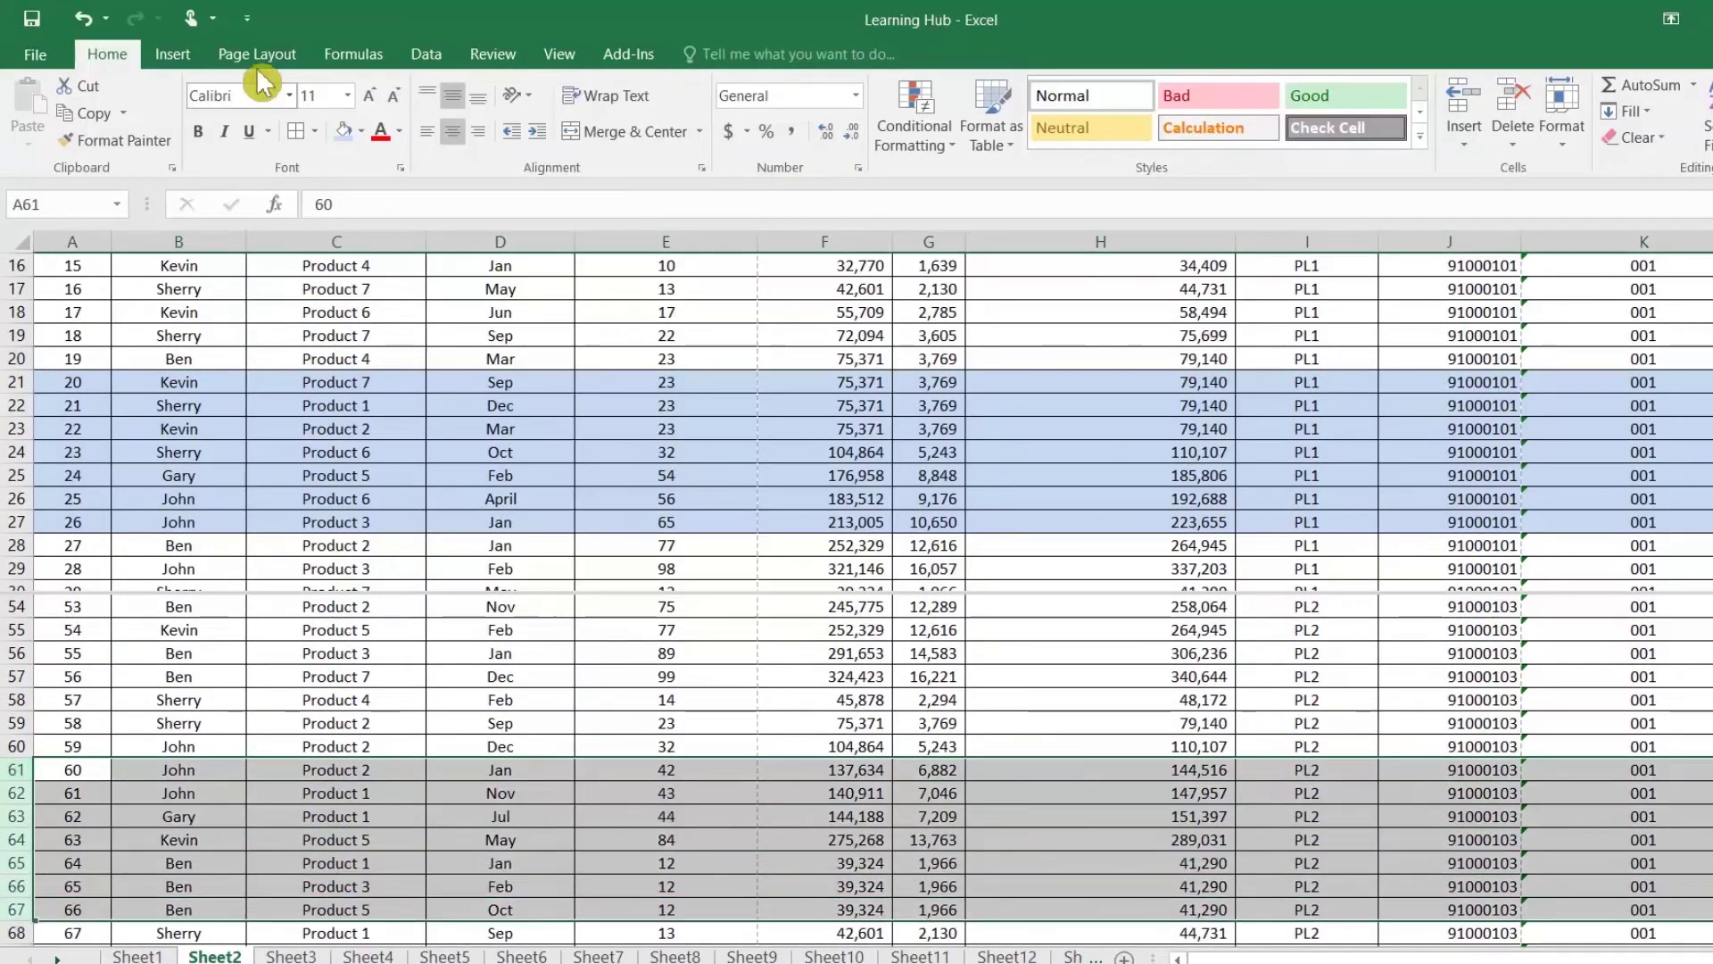
click(361, 132)
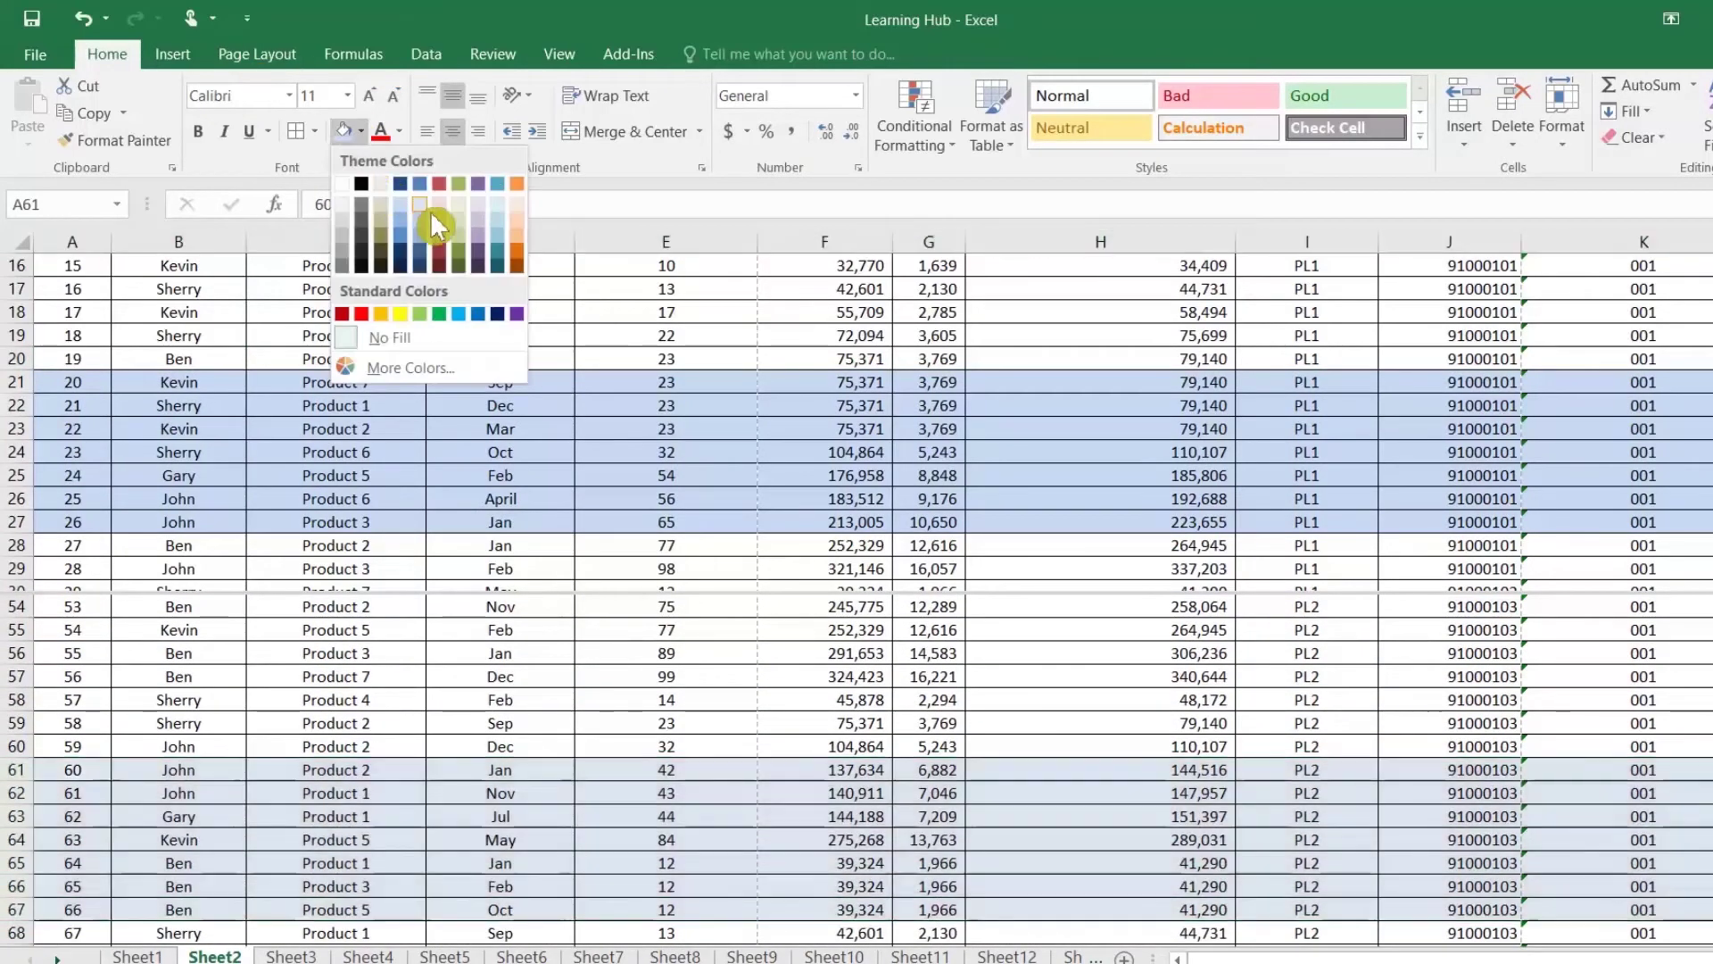
click(439, 223)
click(437, 771)
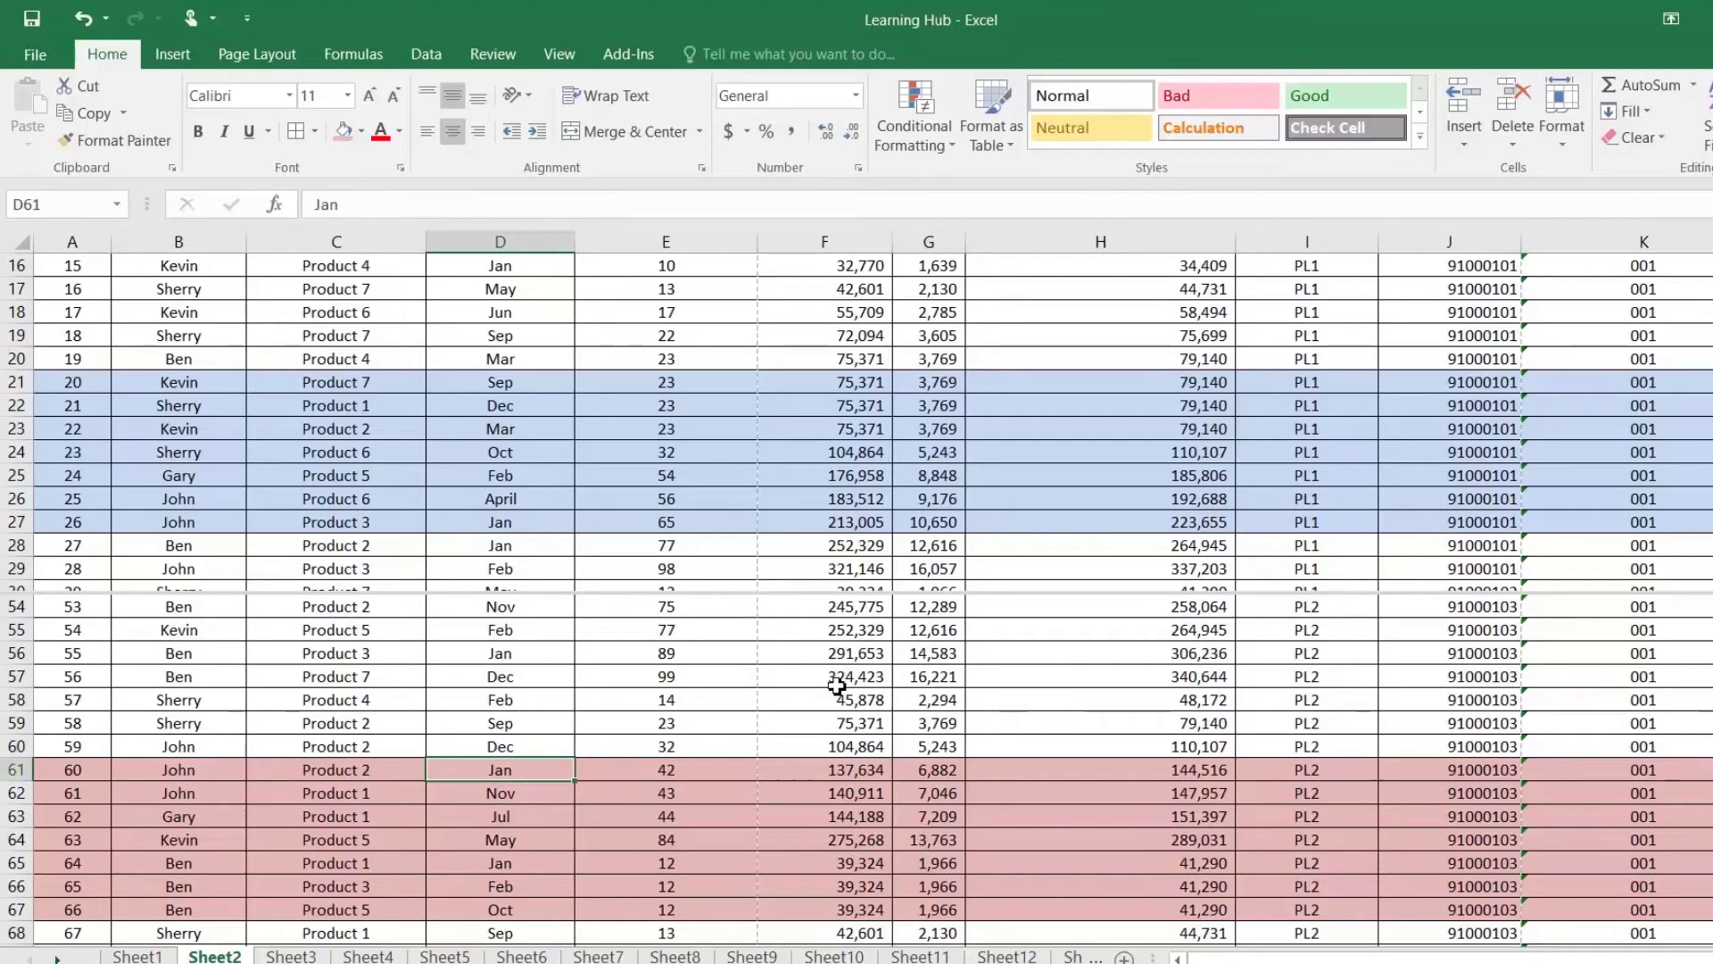
click(1027, 793)
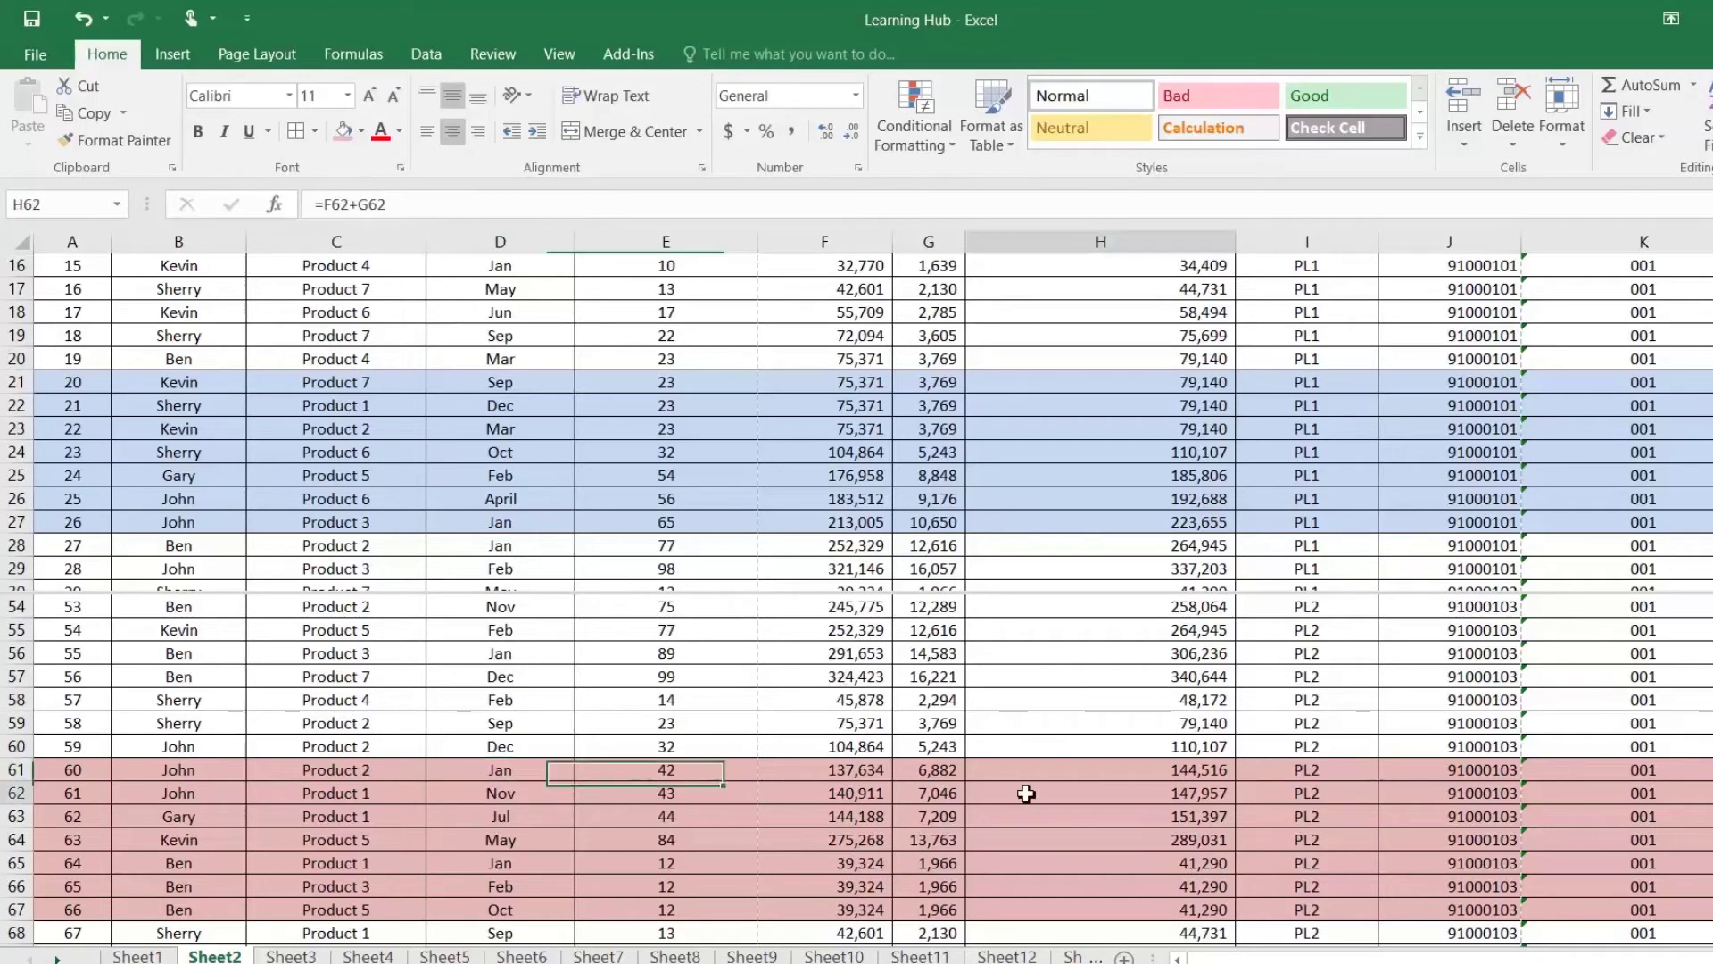
click(1320, 755)
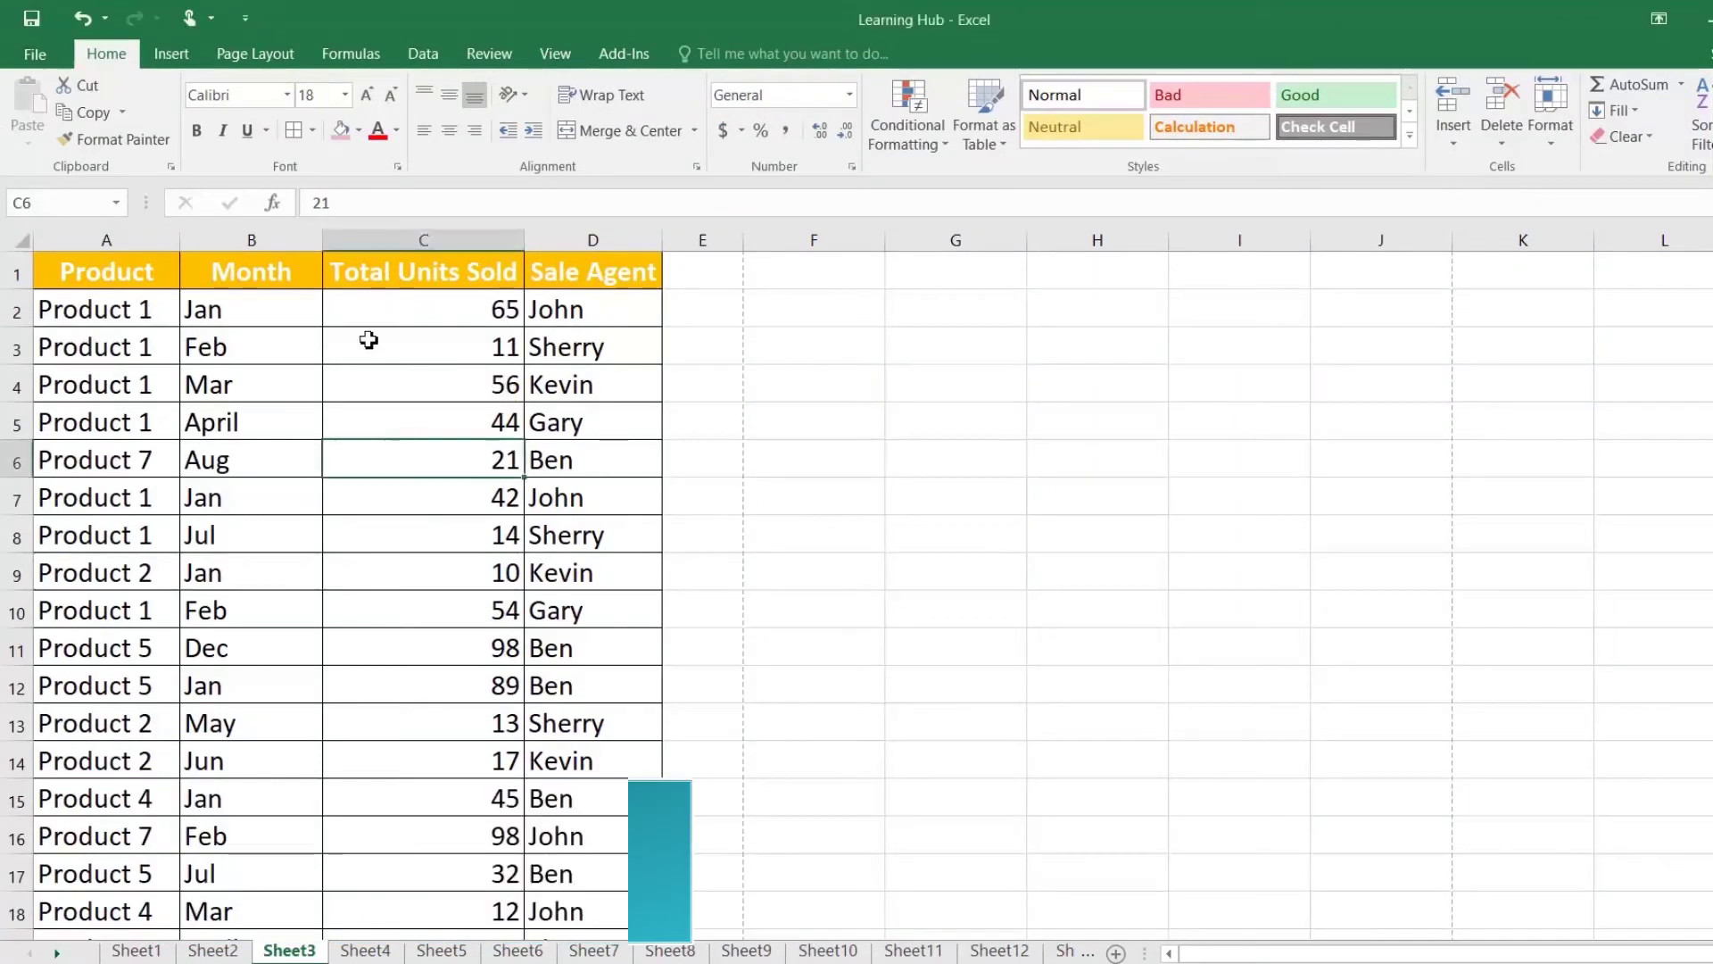
click(31, 55)
click(52, 305)
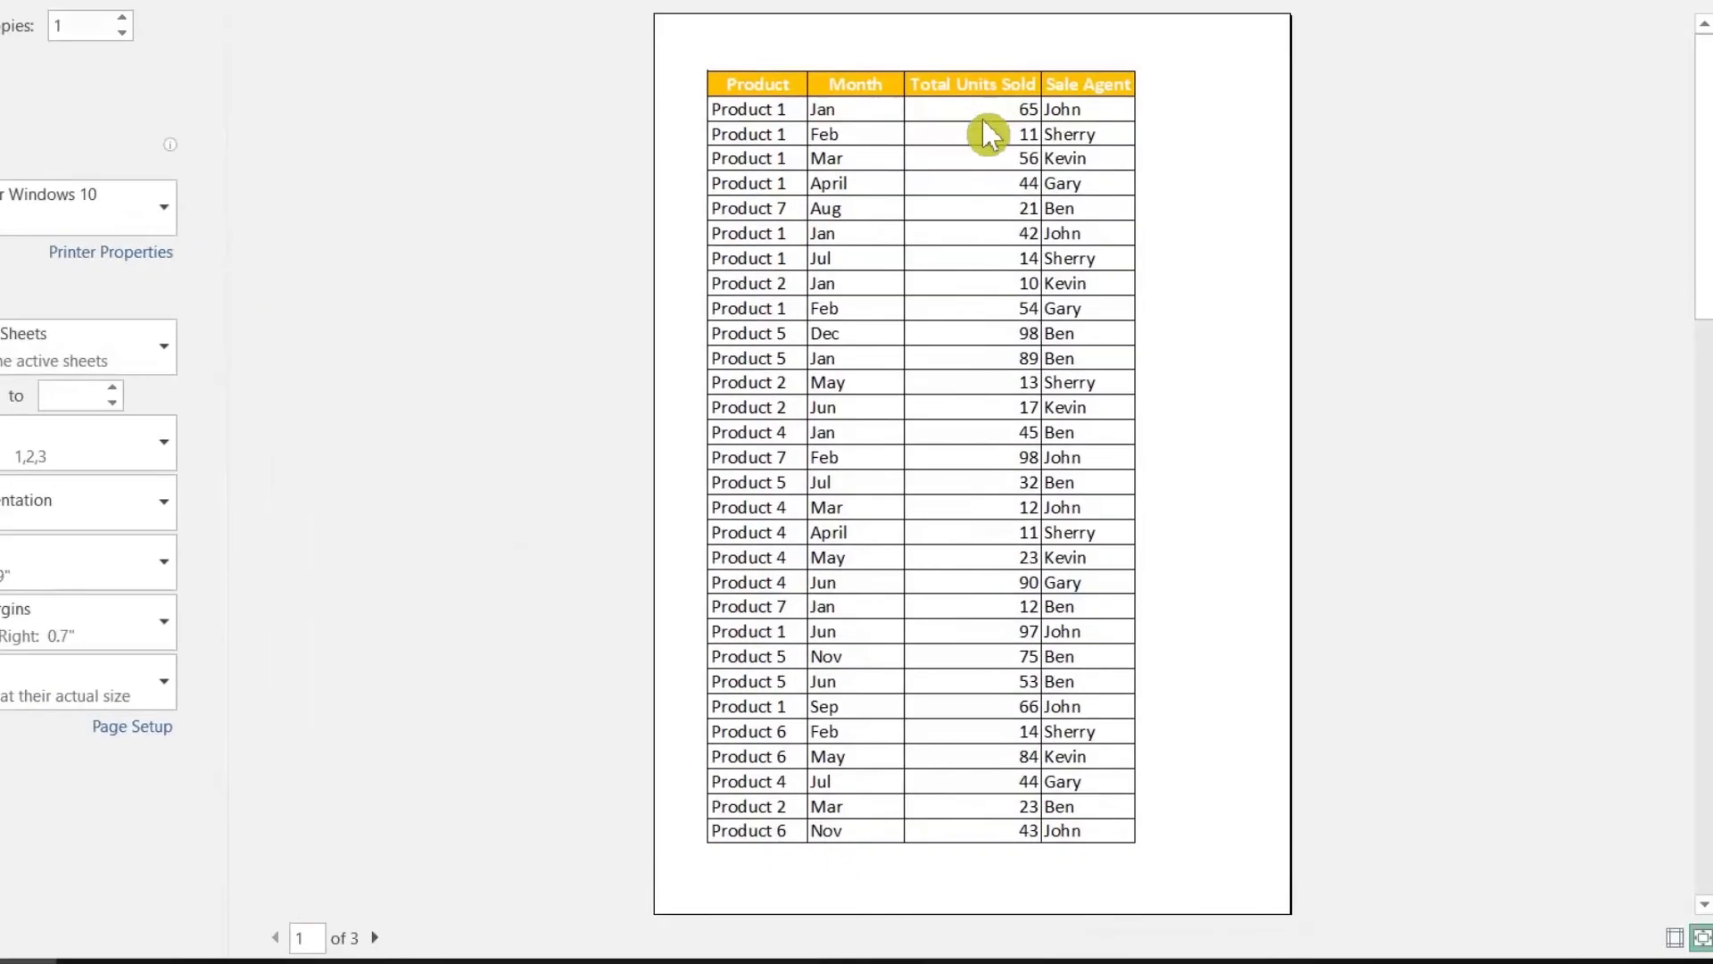
click(382, 937)
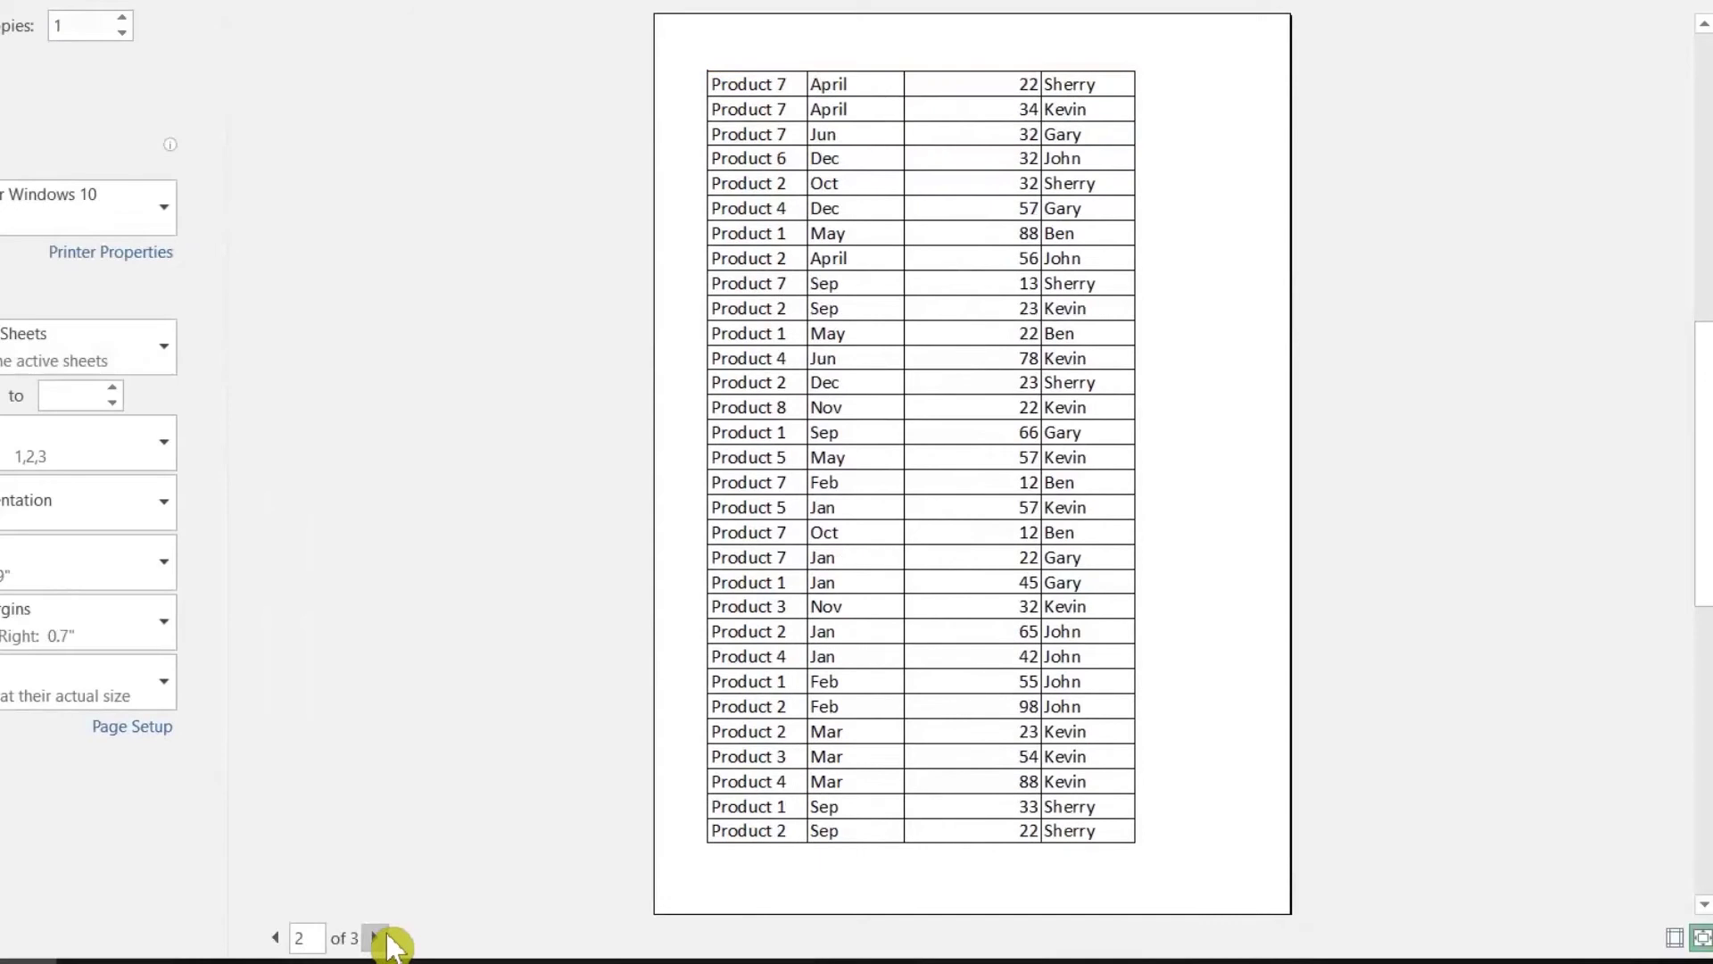
click(382, 938)
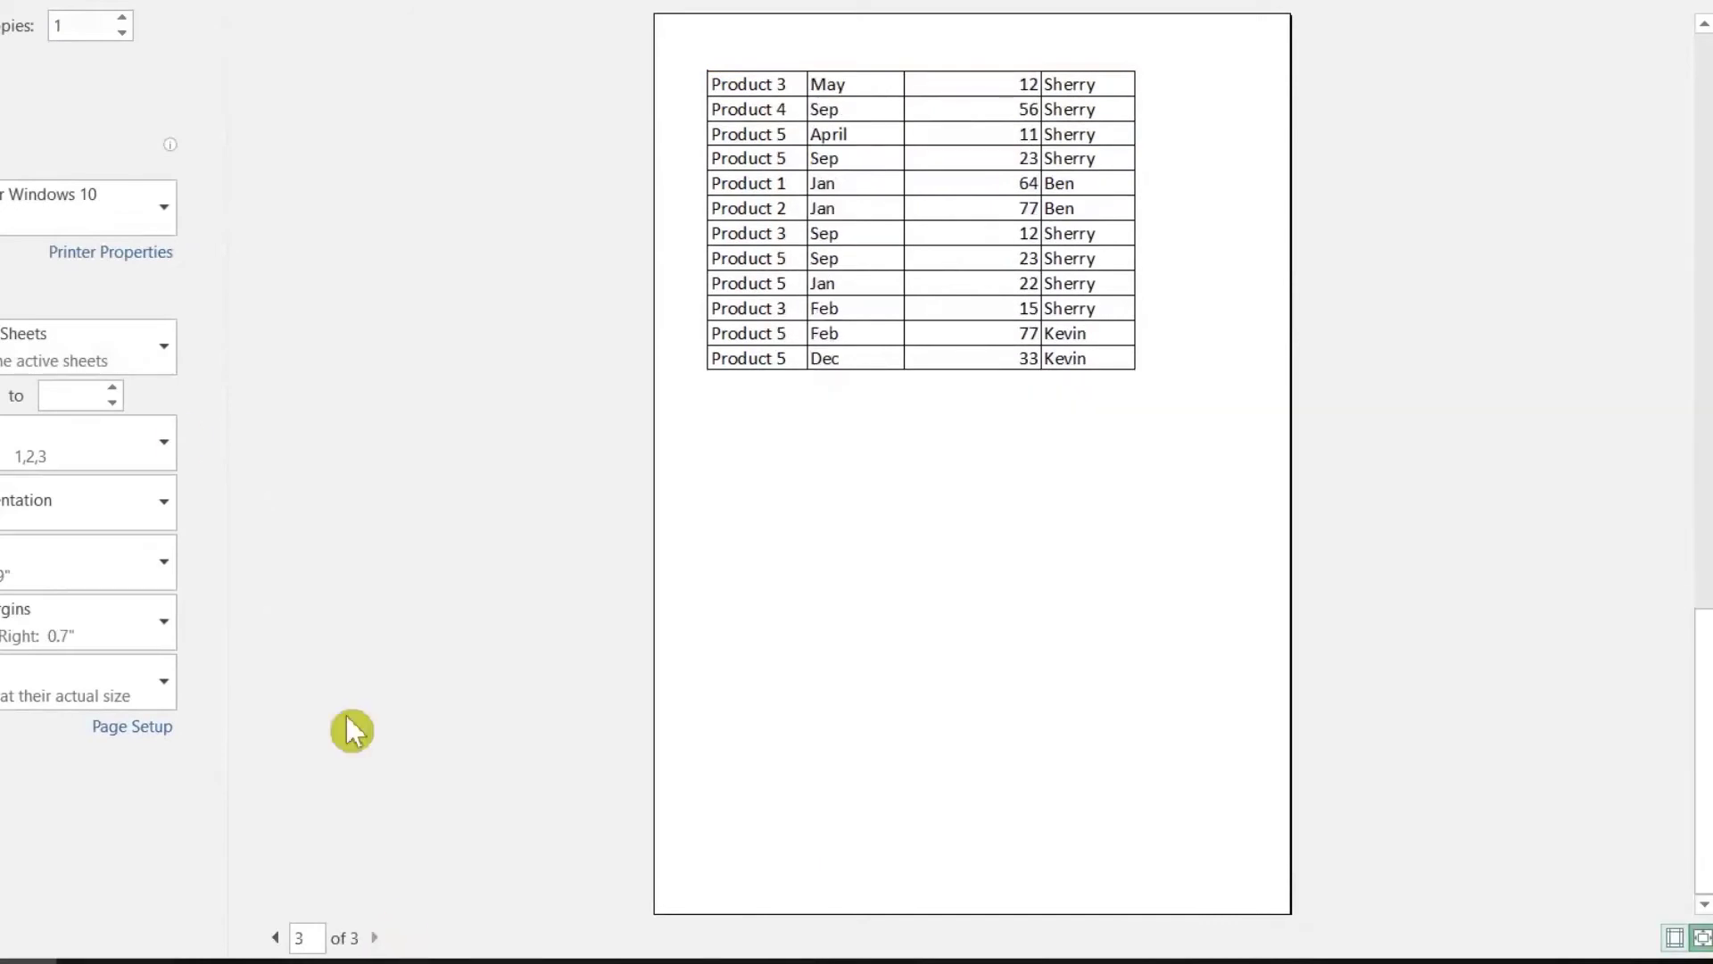
click(31, 30)
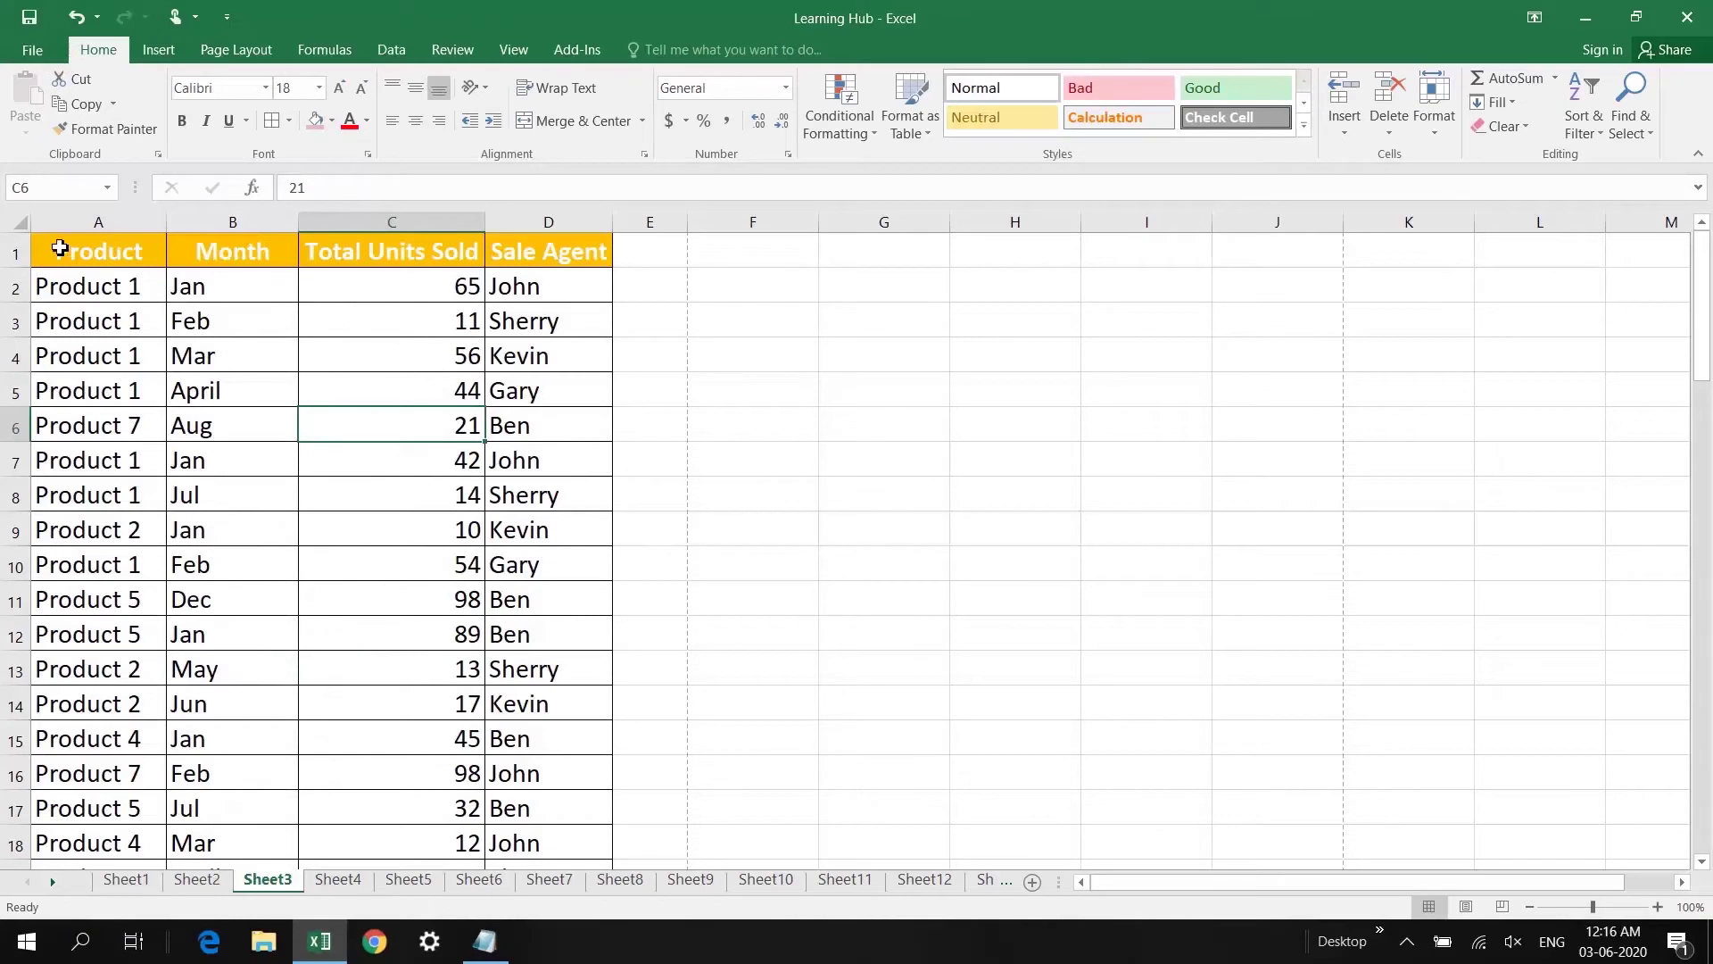
Step: In Page Setup, set Rows to repeat at top to $1:$1 for Sheet3
drag(60, 249, 545, 250)
click(467, 321)
click(223, 54)
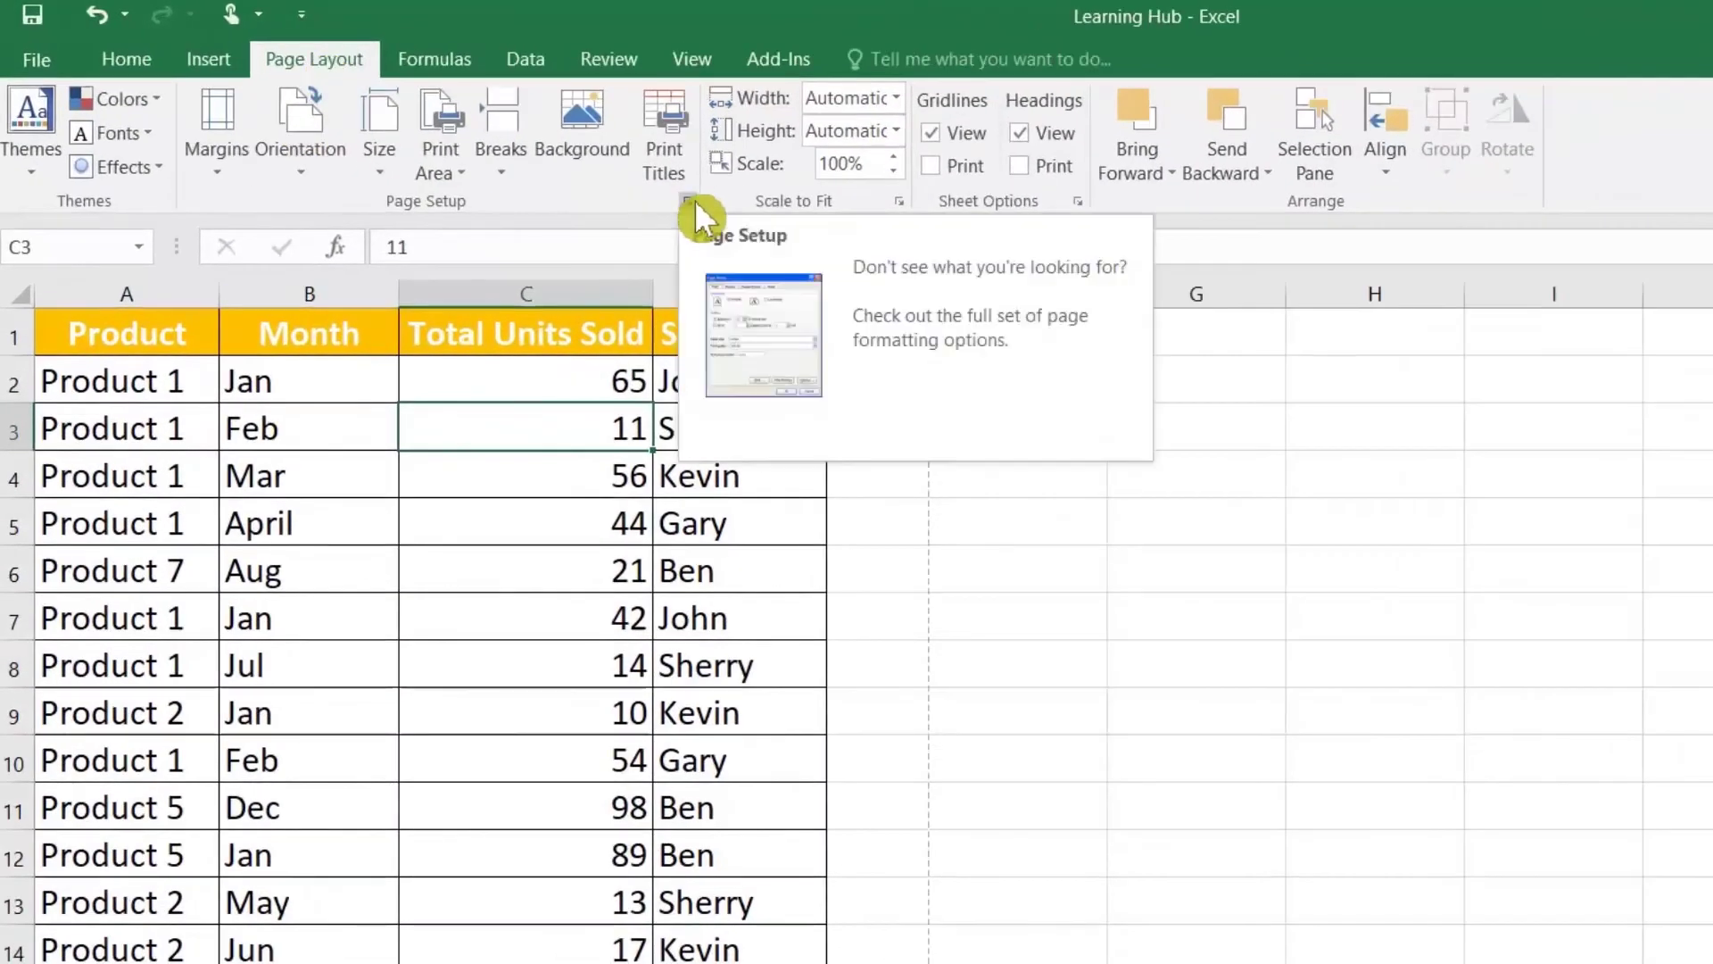
click(695, 202)
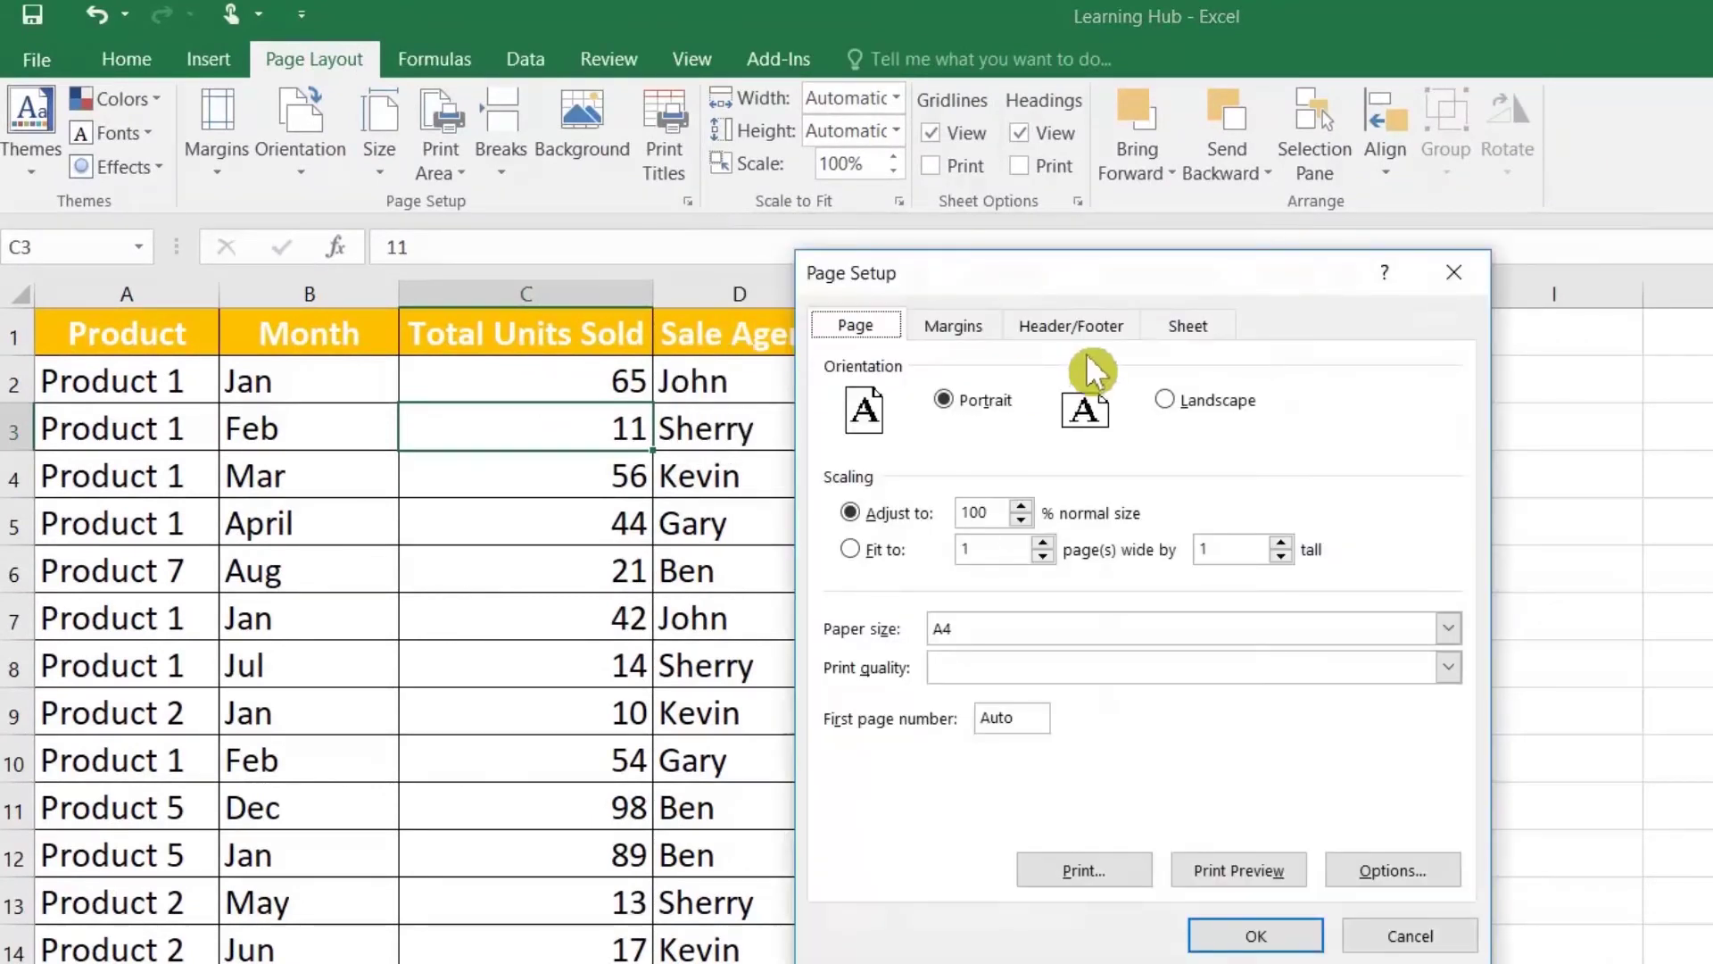
click(1195, 325)
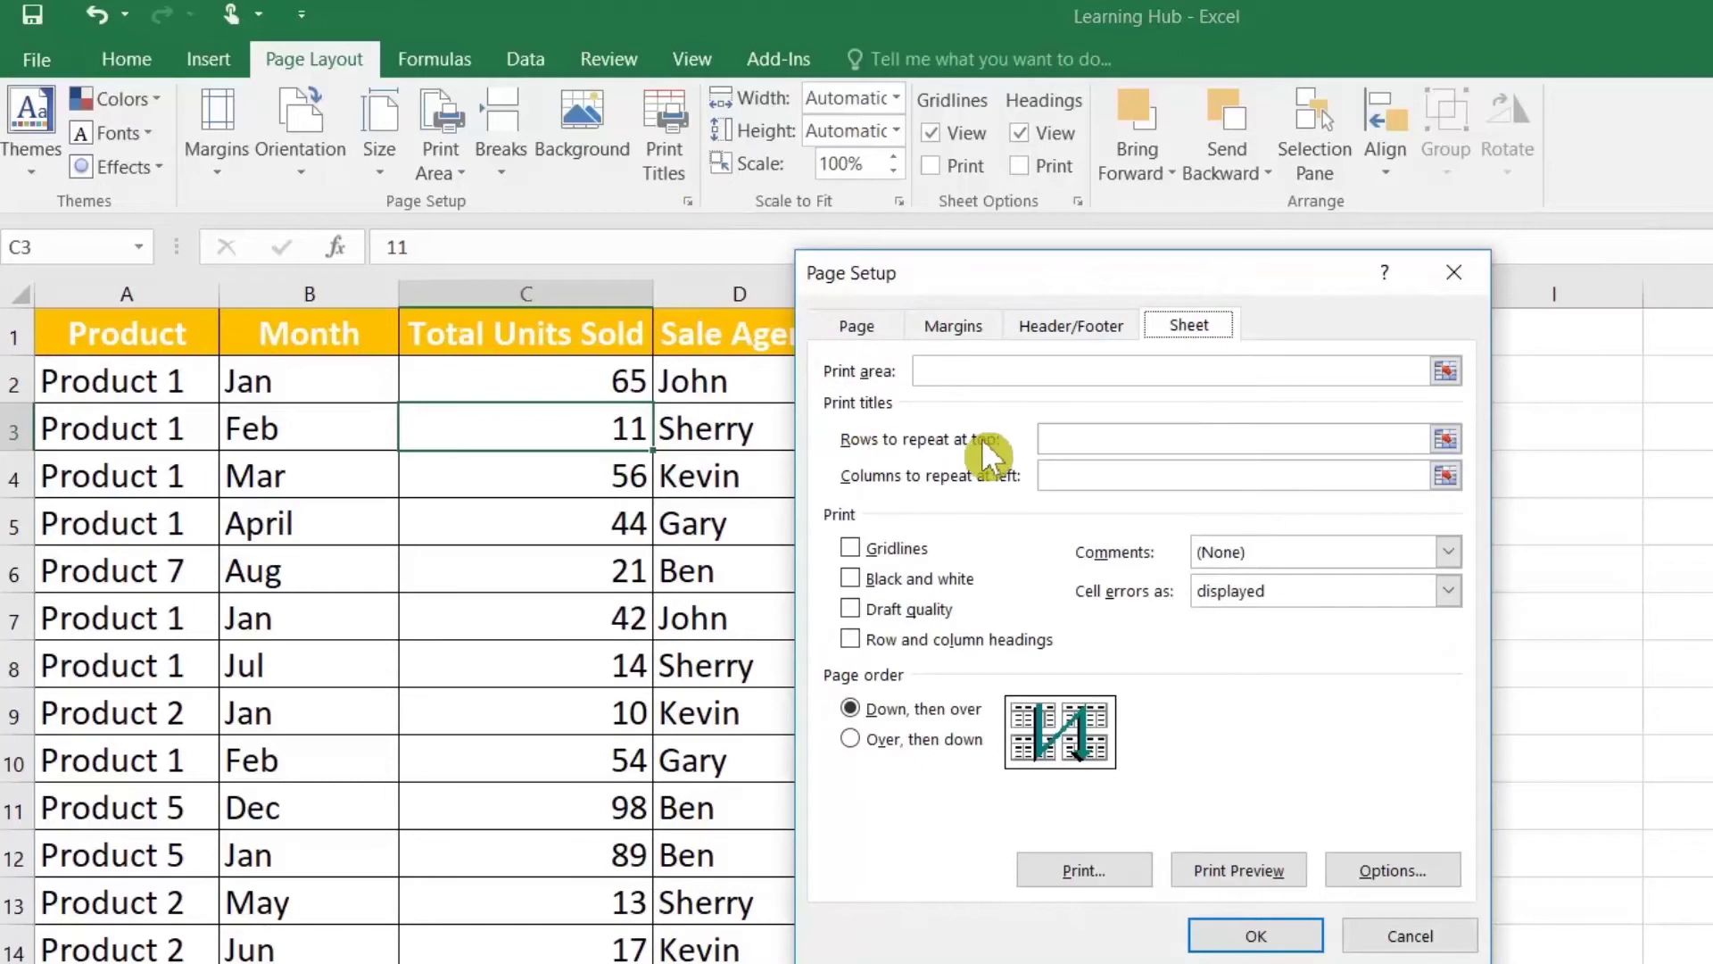
click(1446, 438)
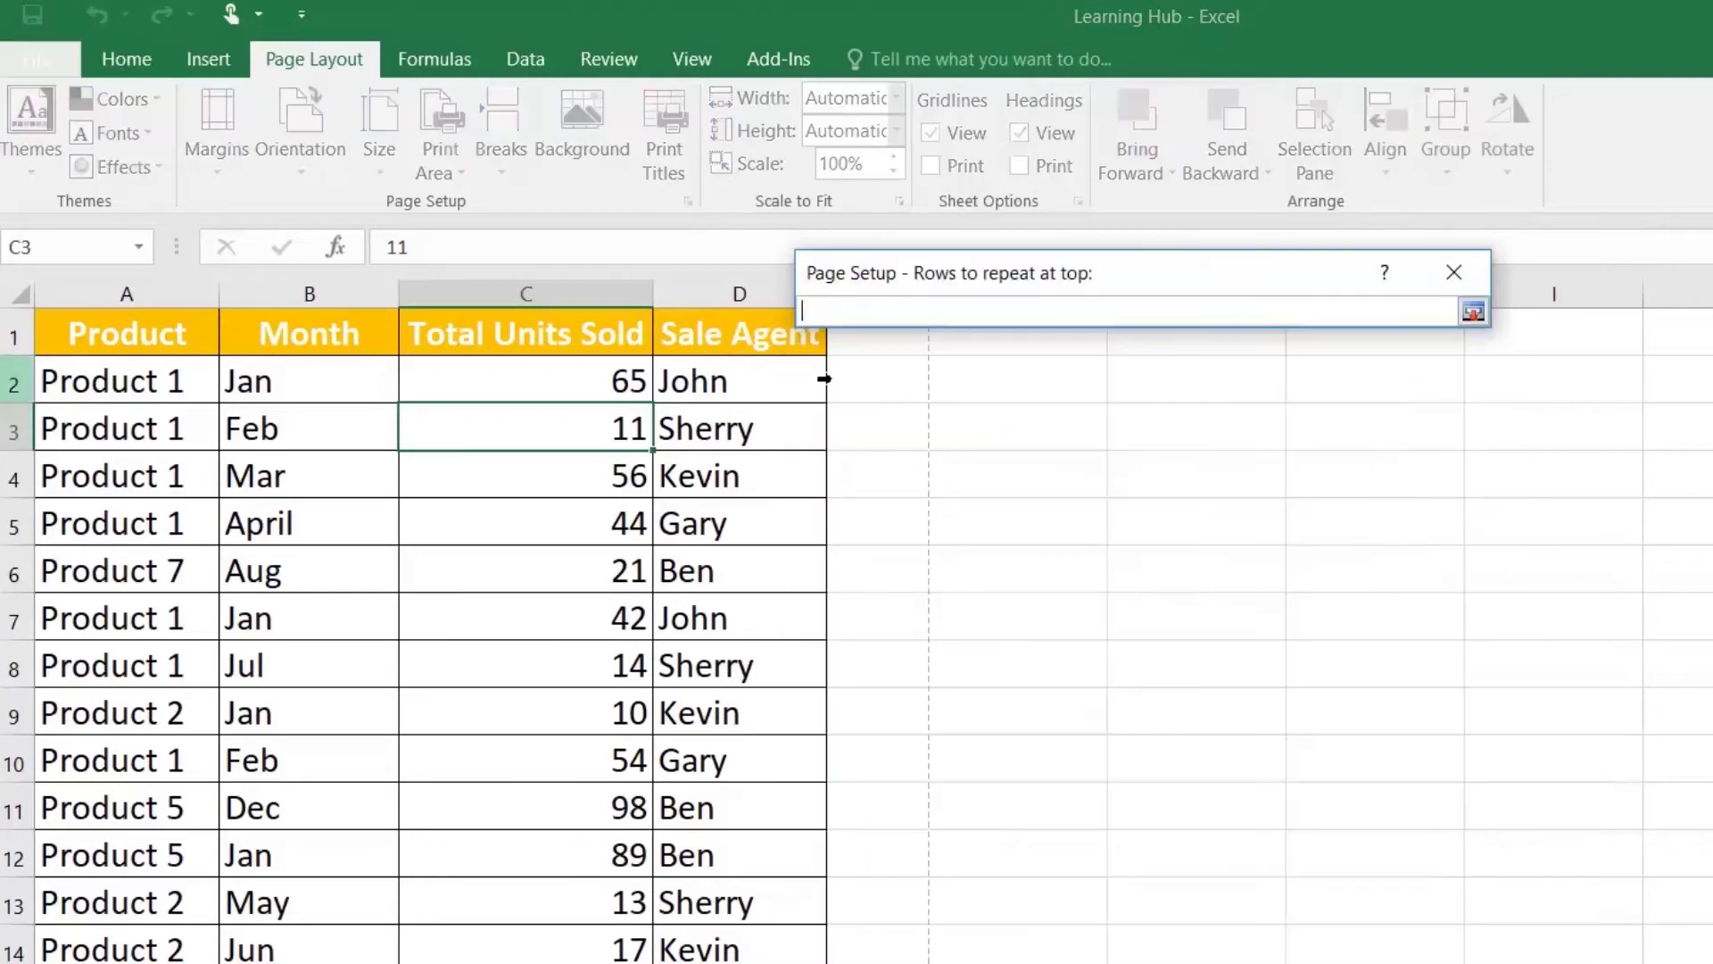
click(22, 332)
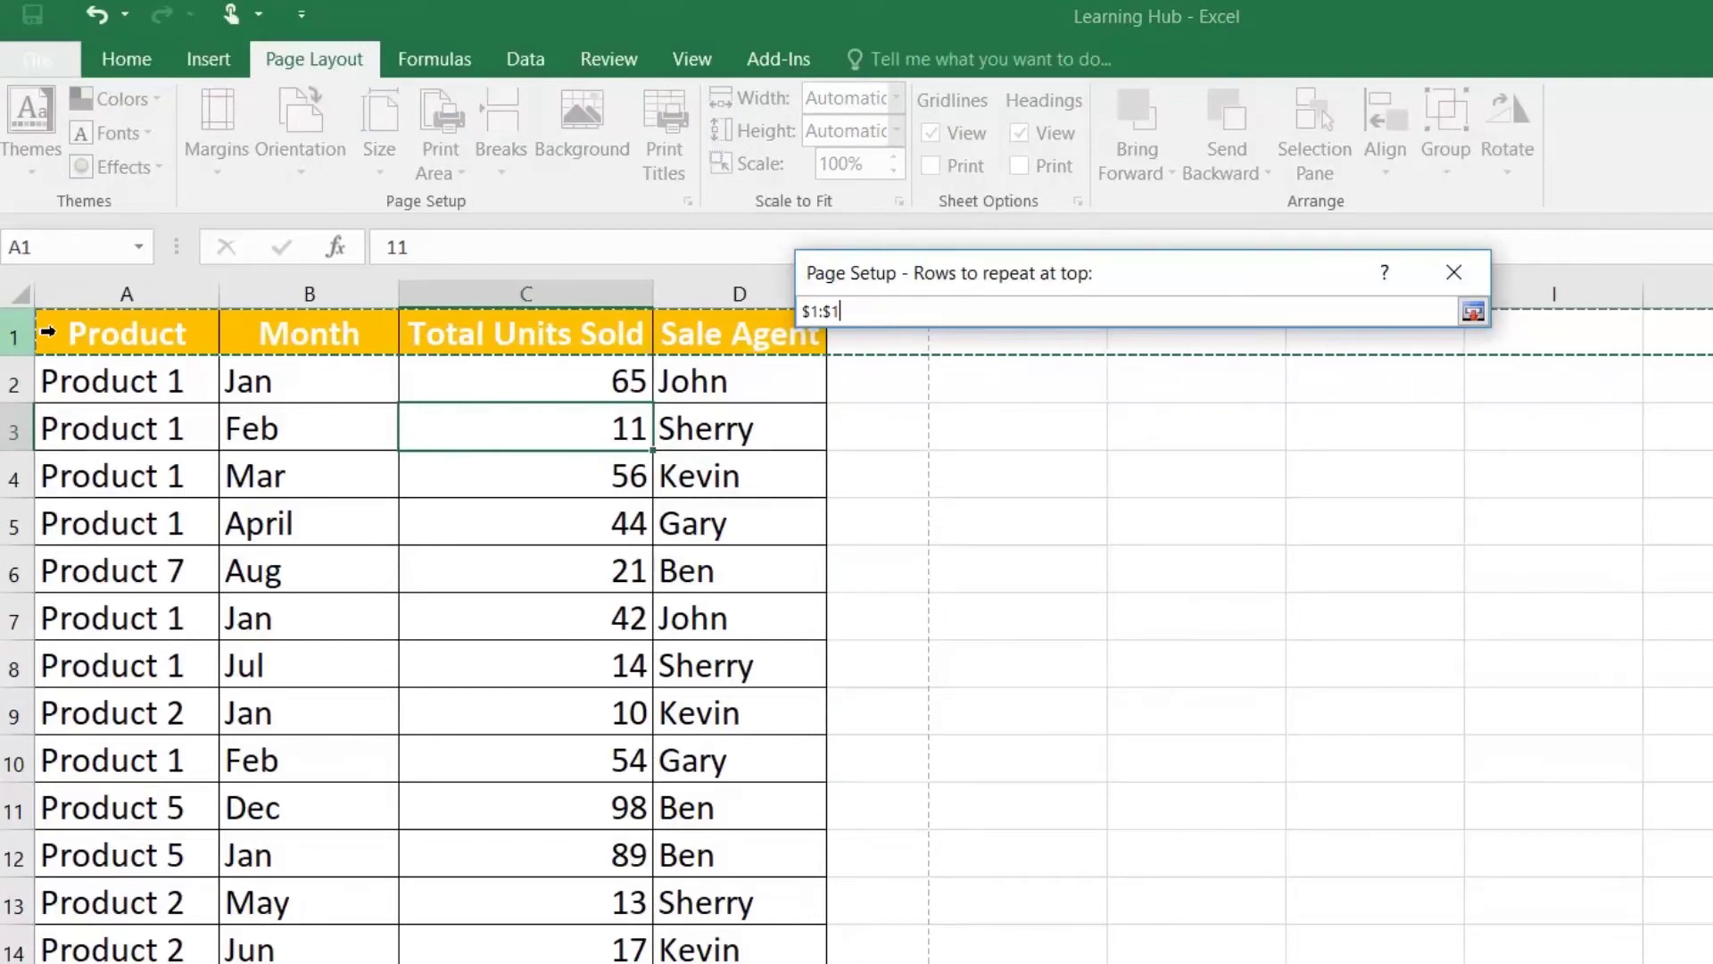
click(1471, 311)
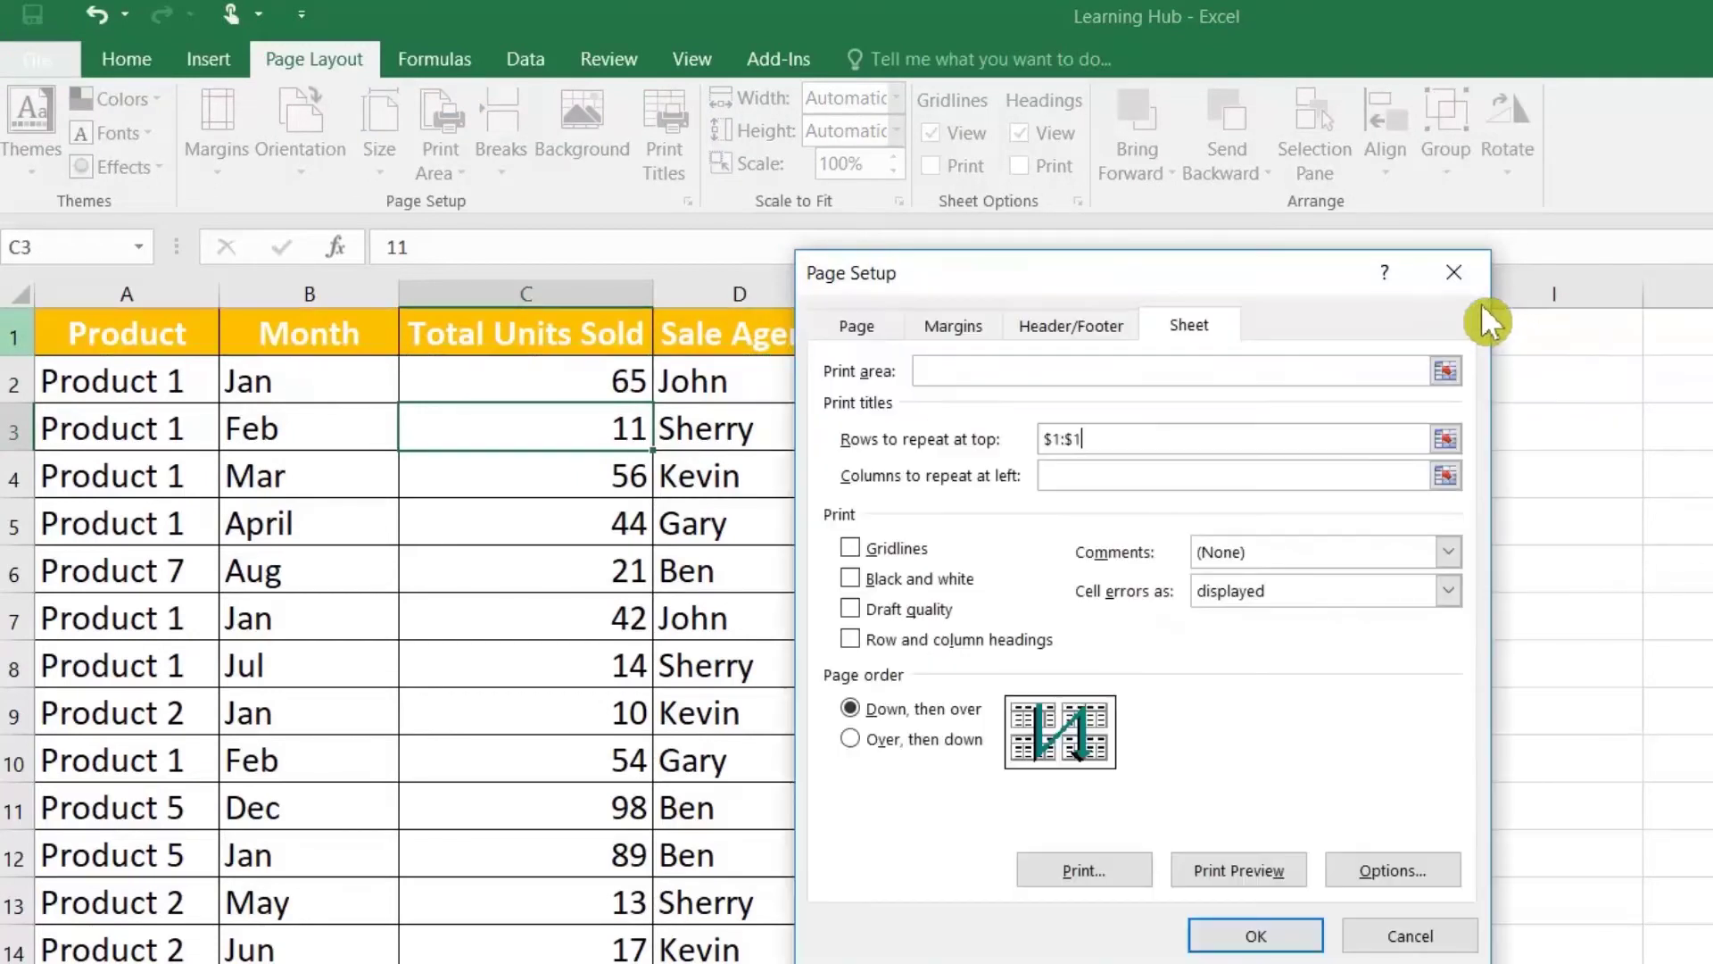
click(1258, 934)
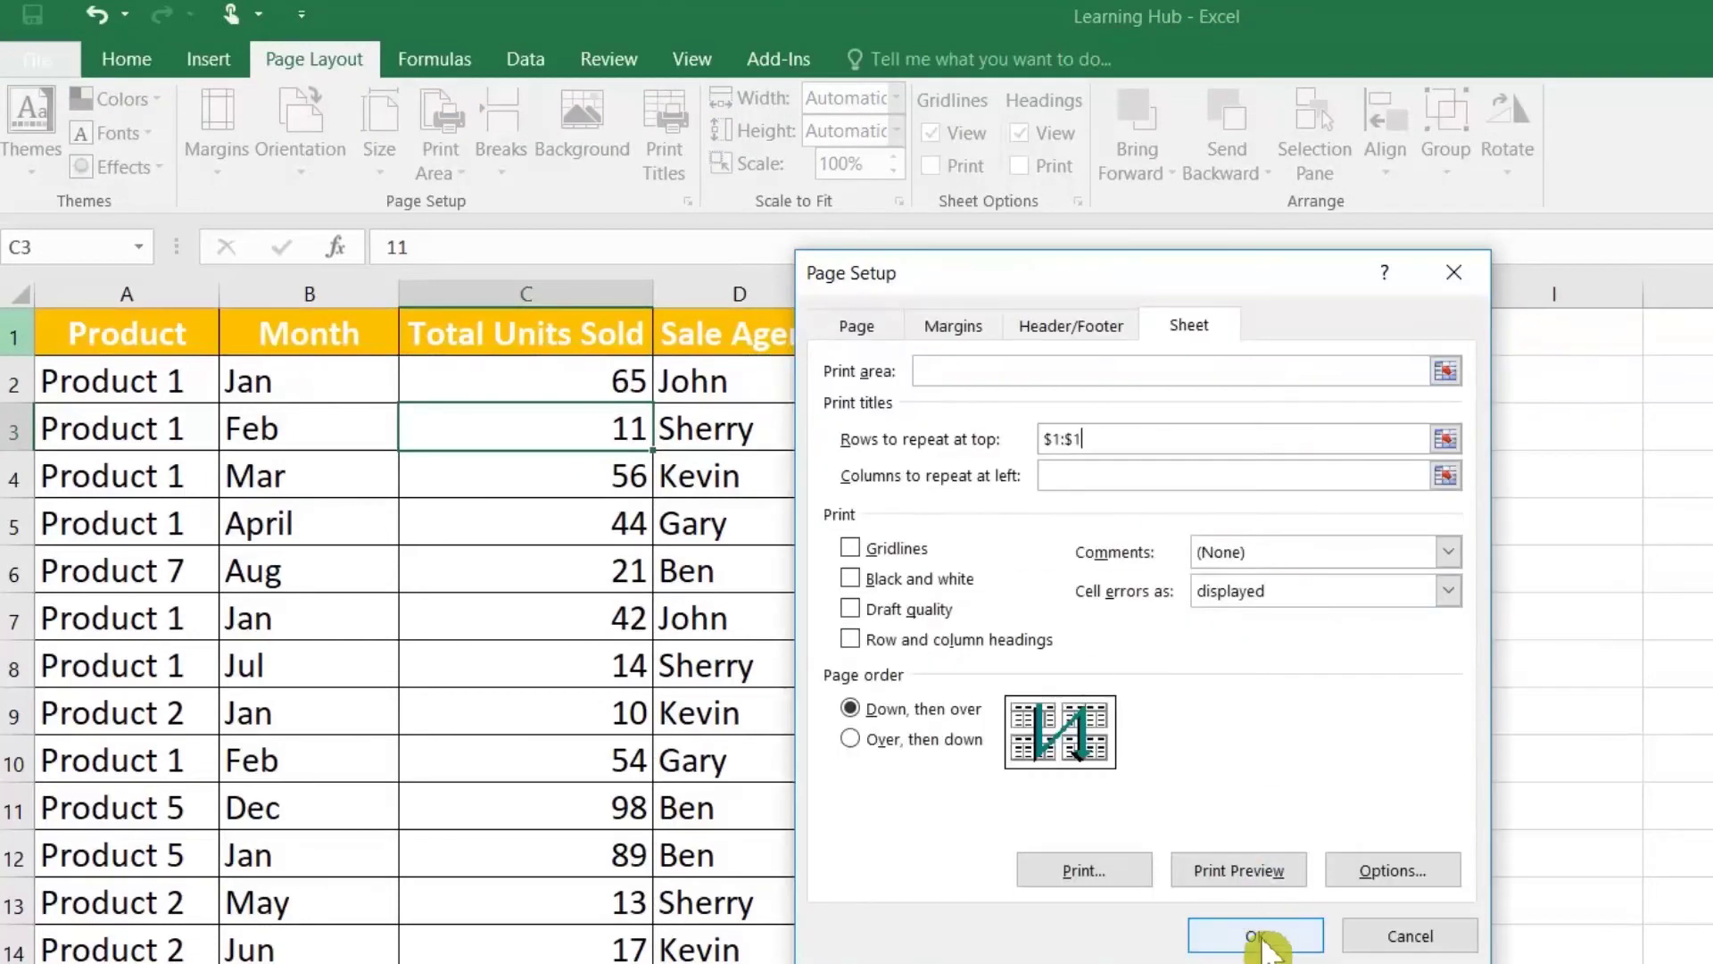
click(130, 399)
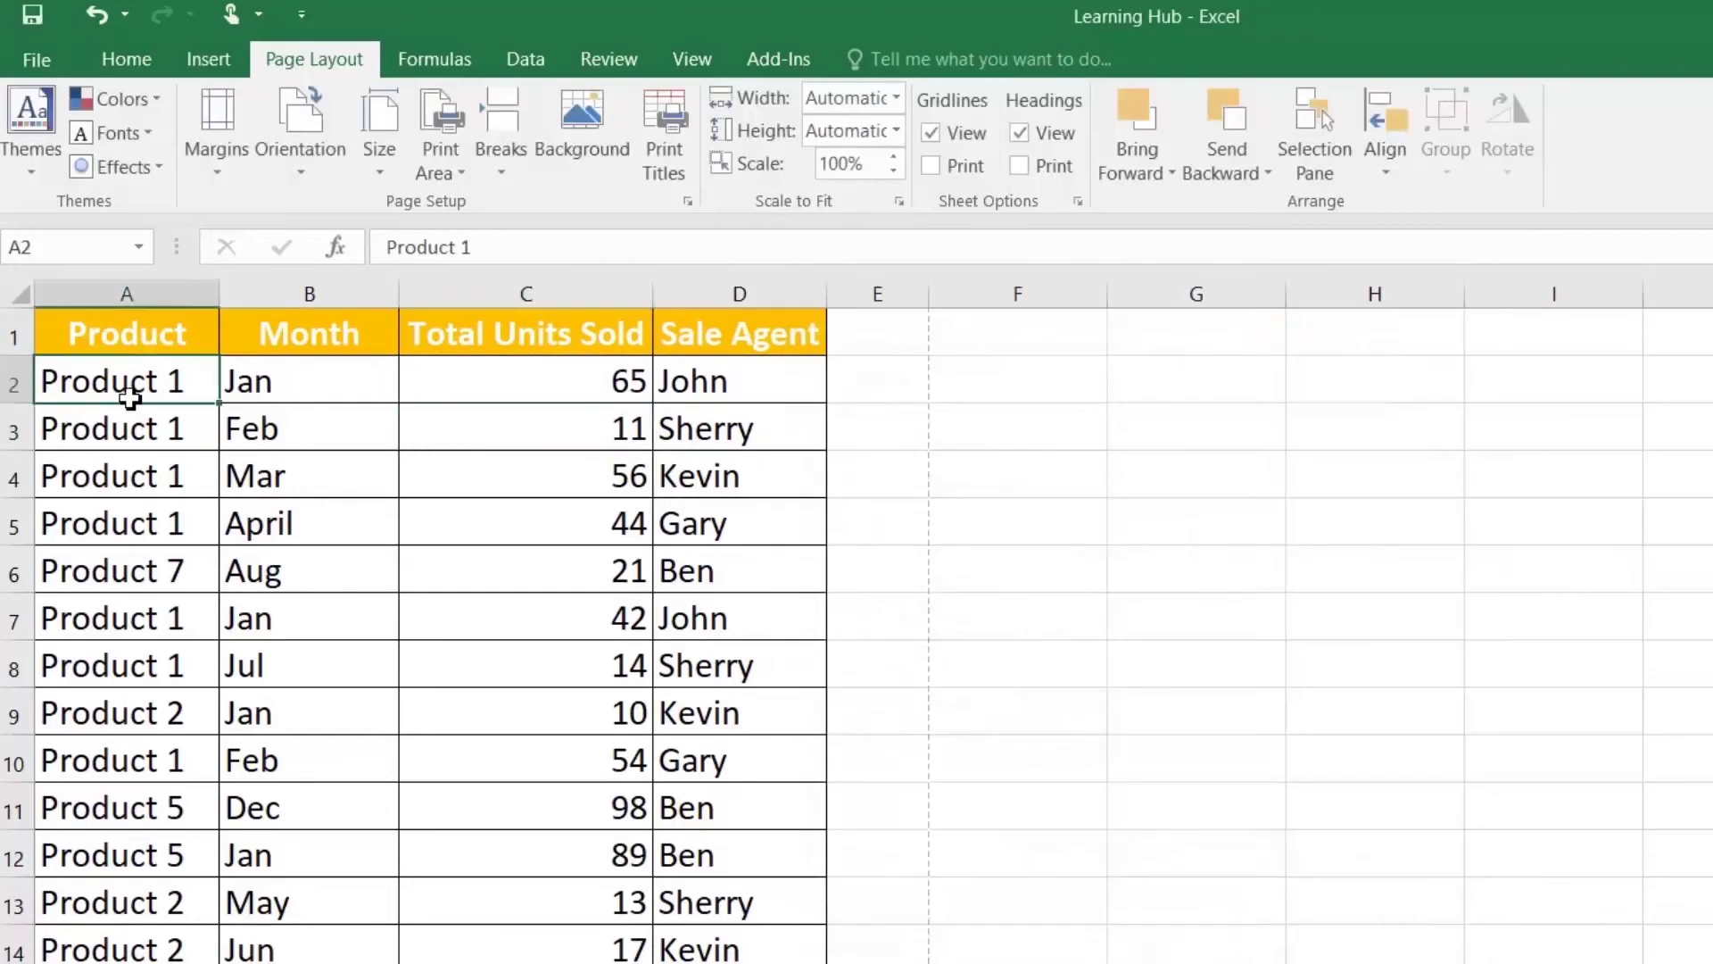
click(32, 70)
Step: Preview the printout and advance to the next page to check the repeated header
click(64, 381)
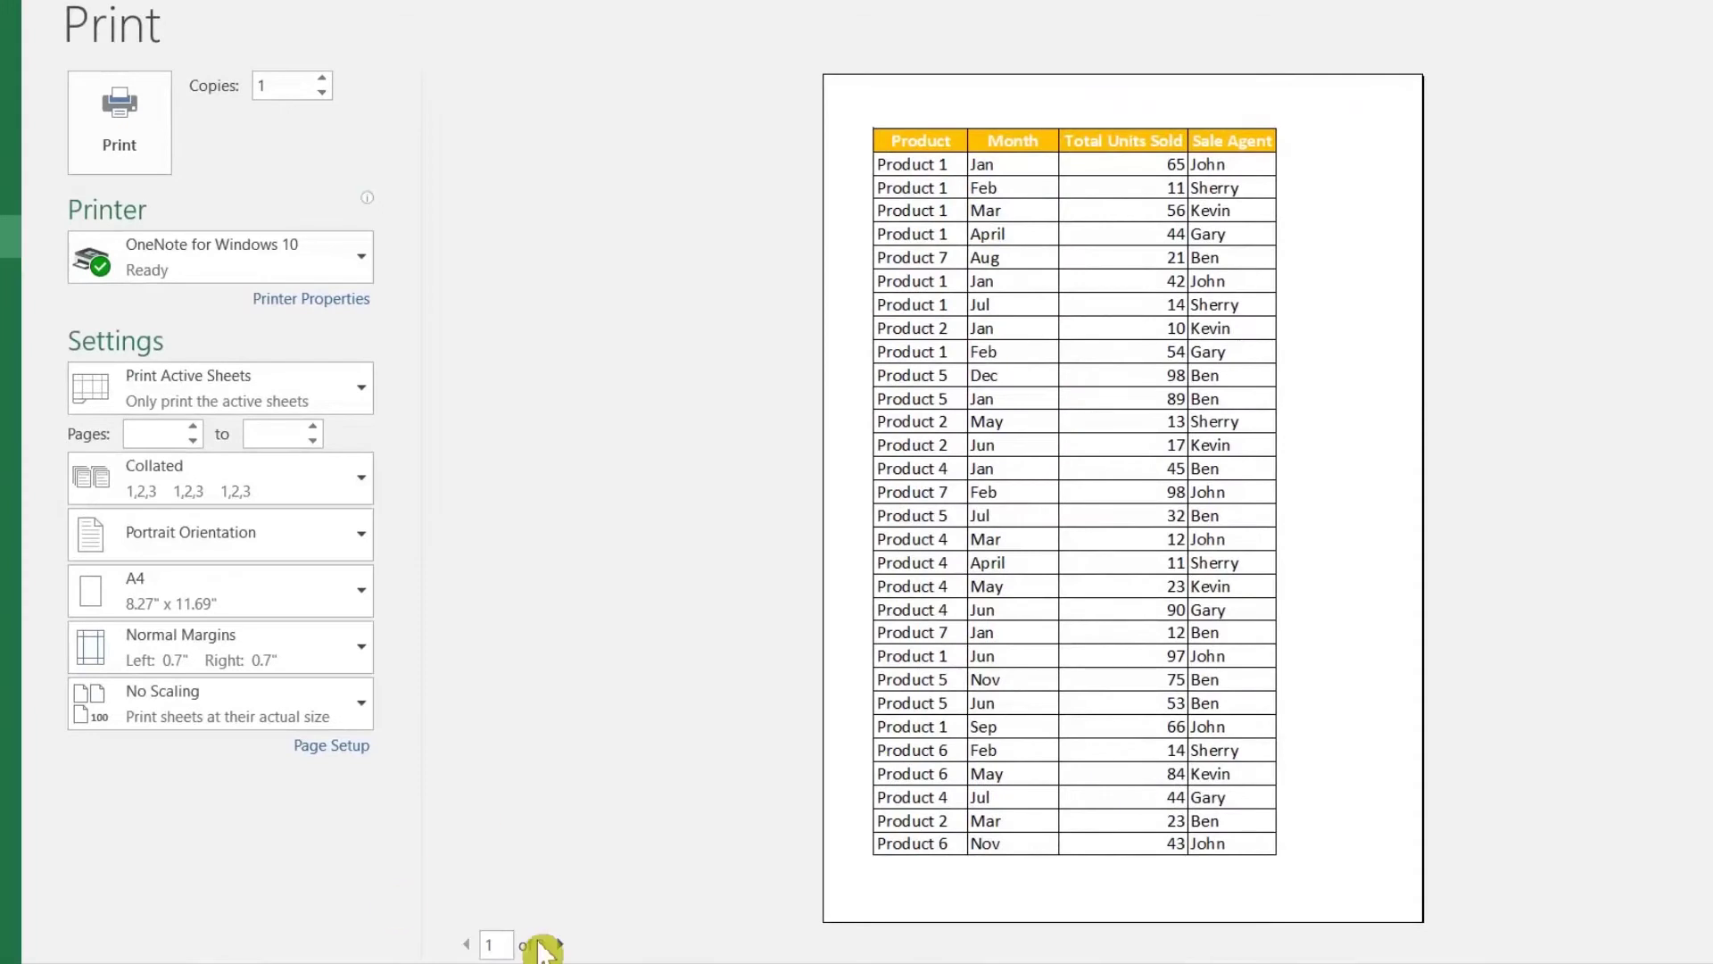
click(560, 944)
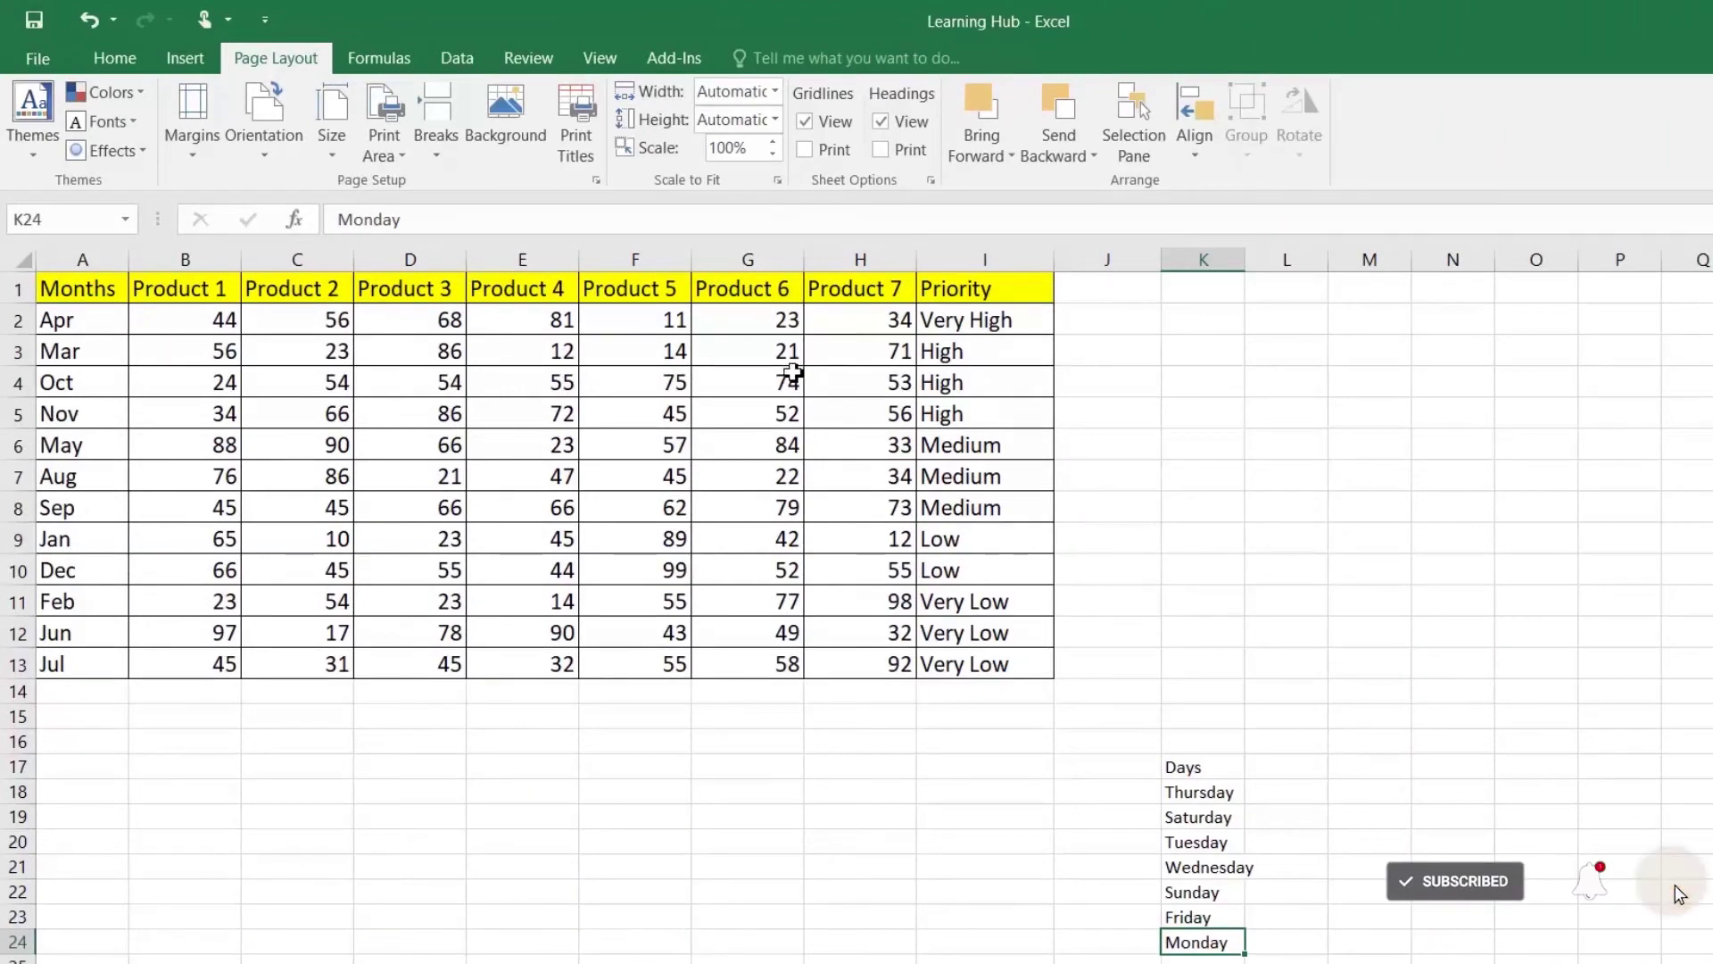
Step: Sort the Months table A to Z so rows run Apr, Aug, Dec…
click(99, 287)
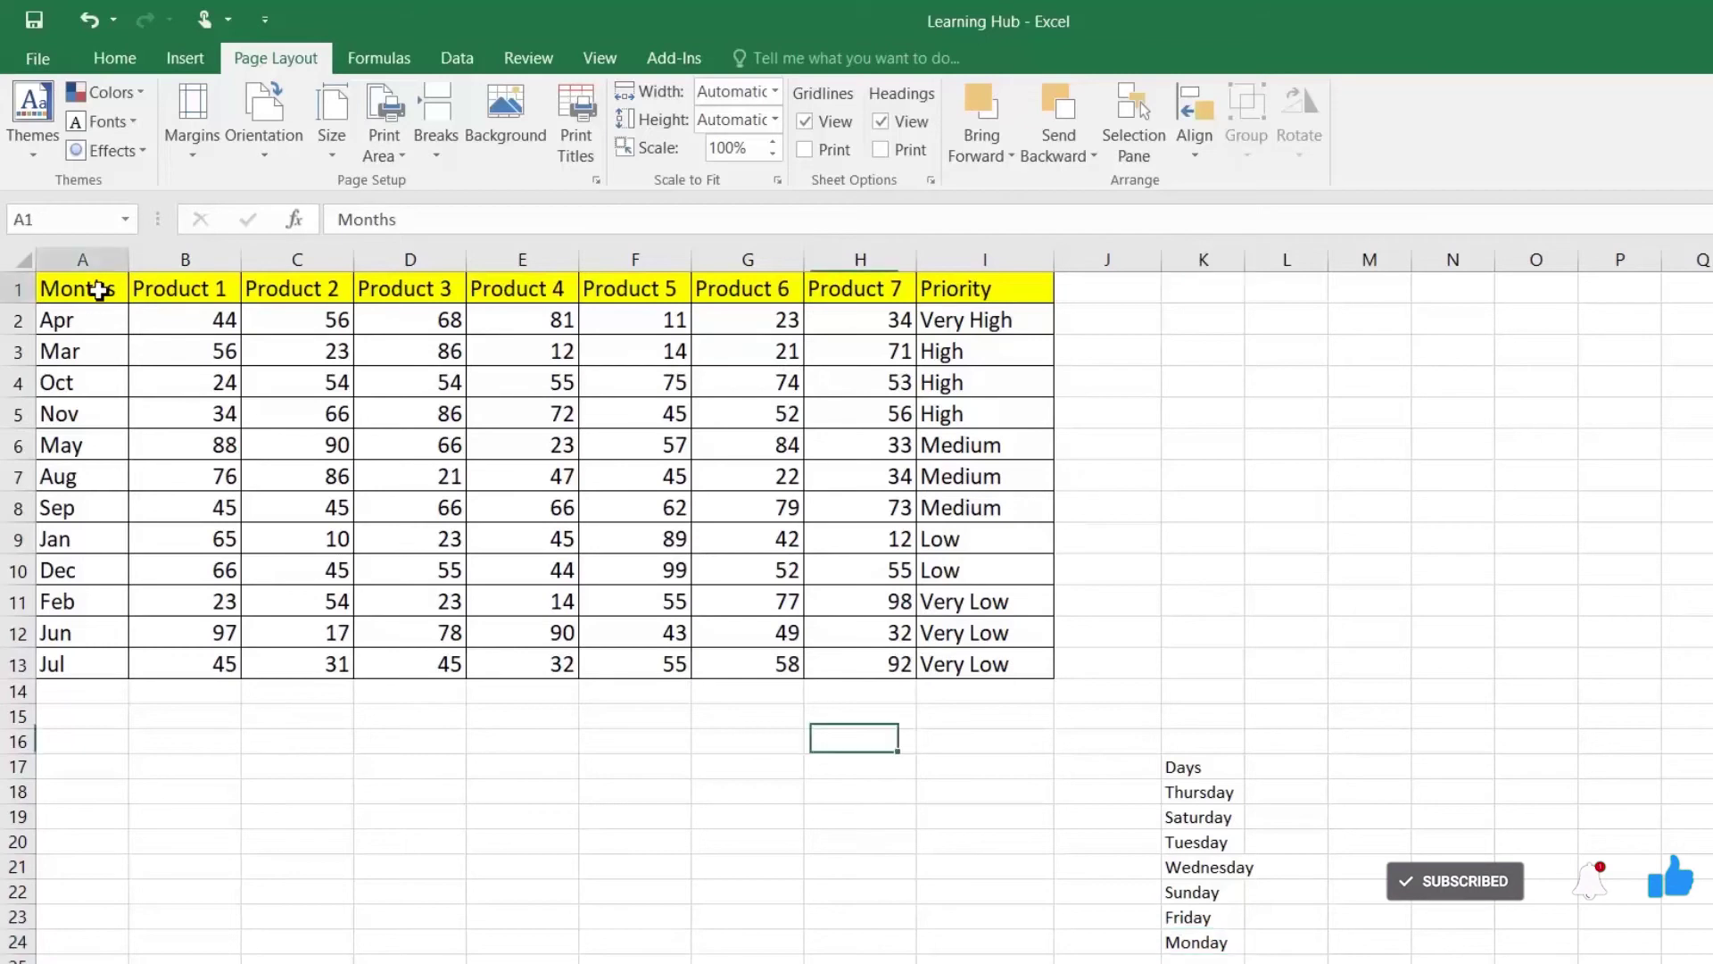
click(458, 61)
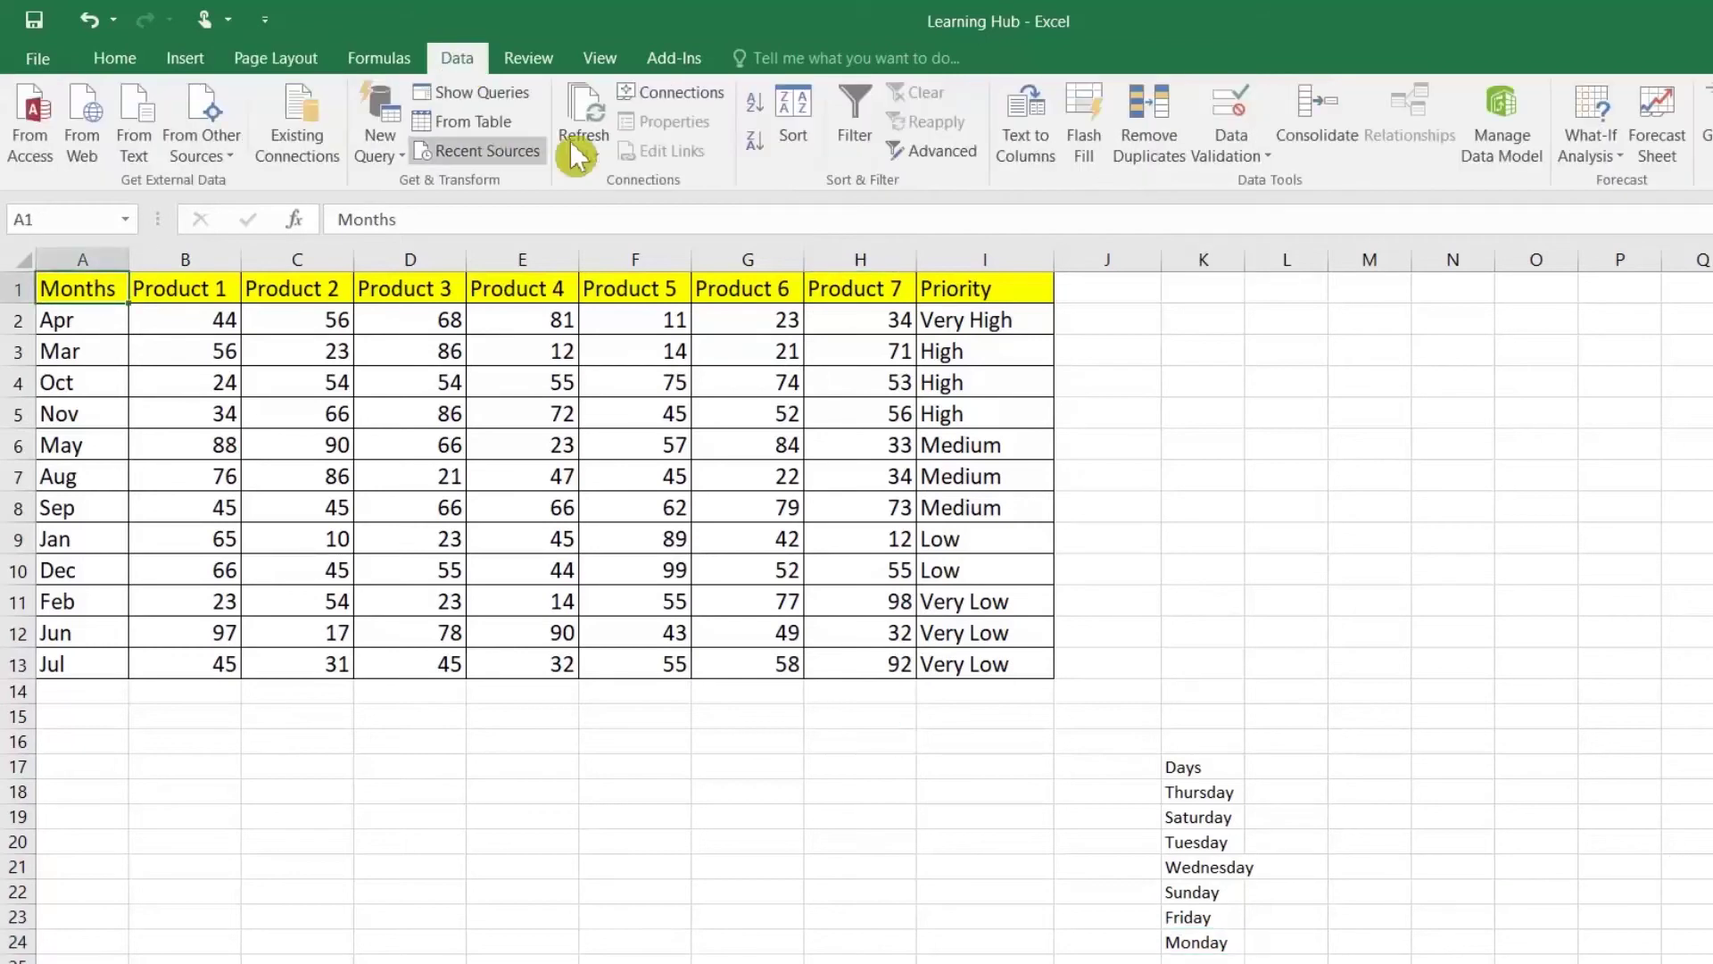
click(755, 101)
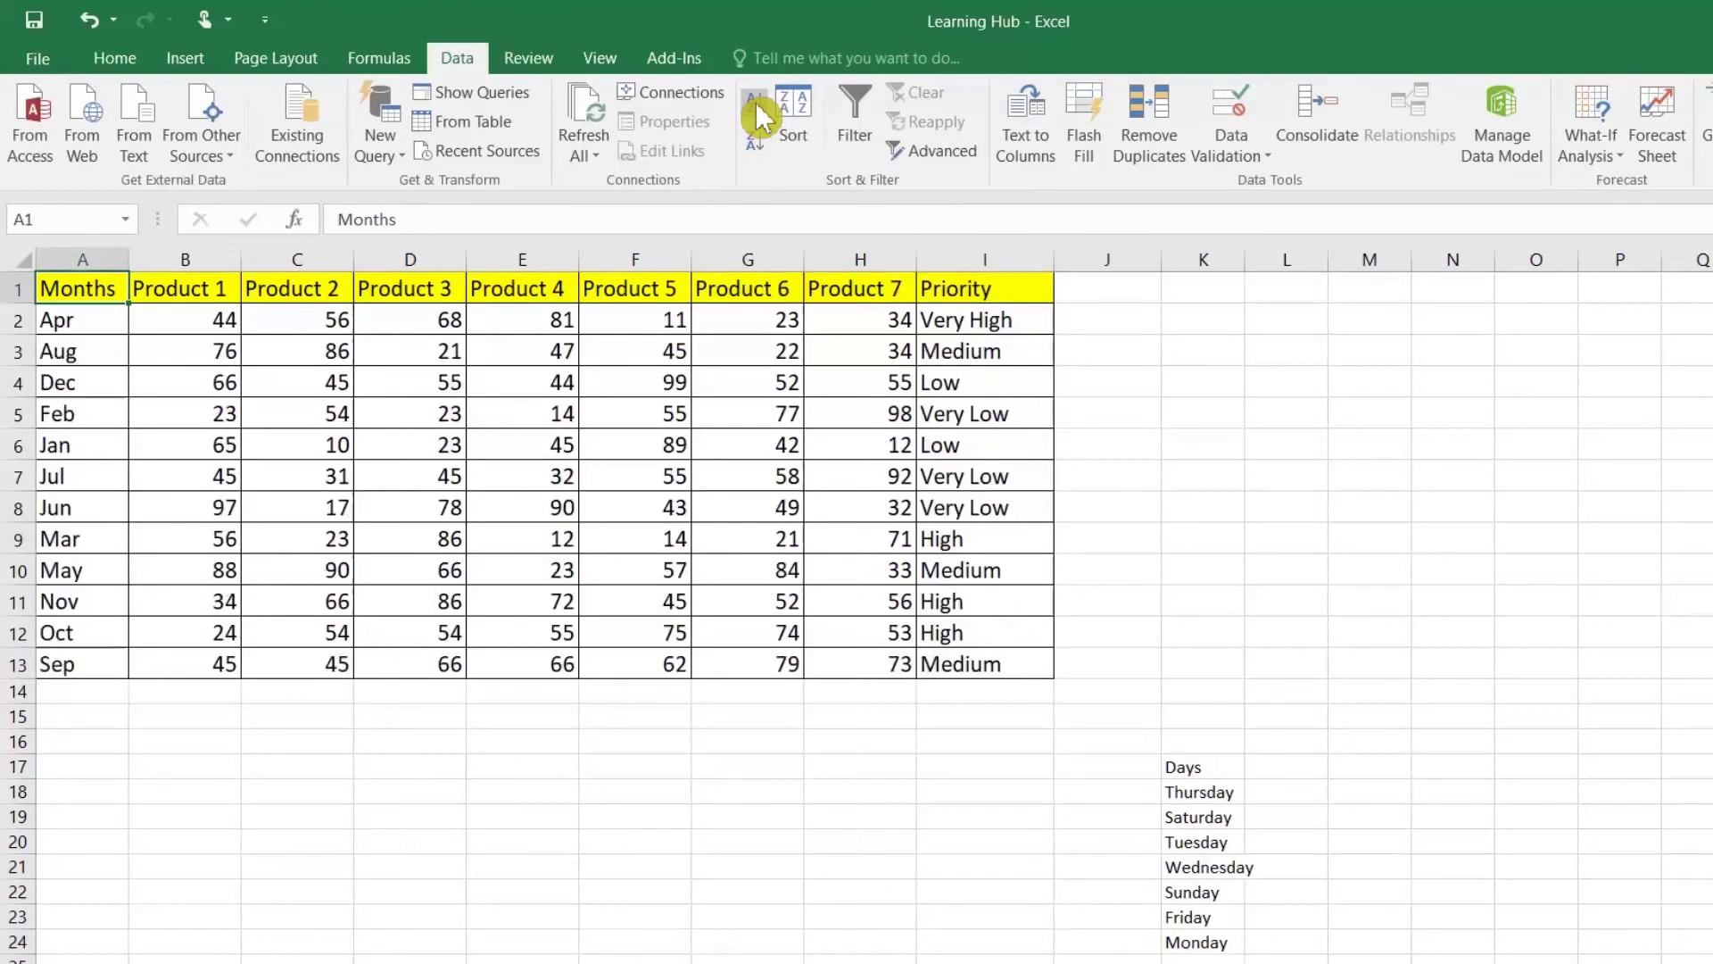
click(108, 325)
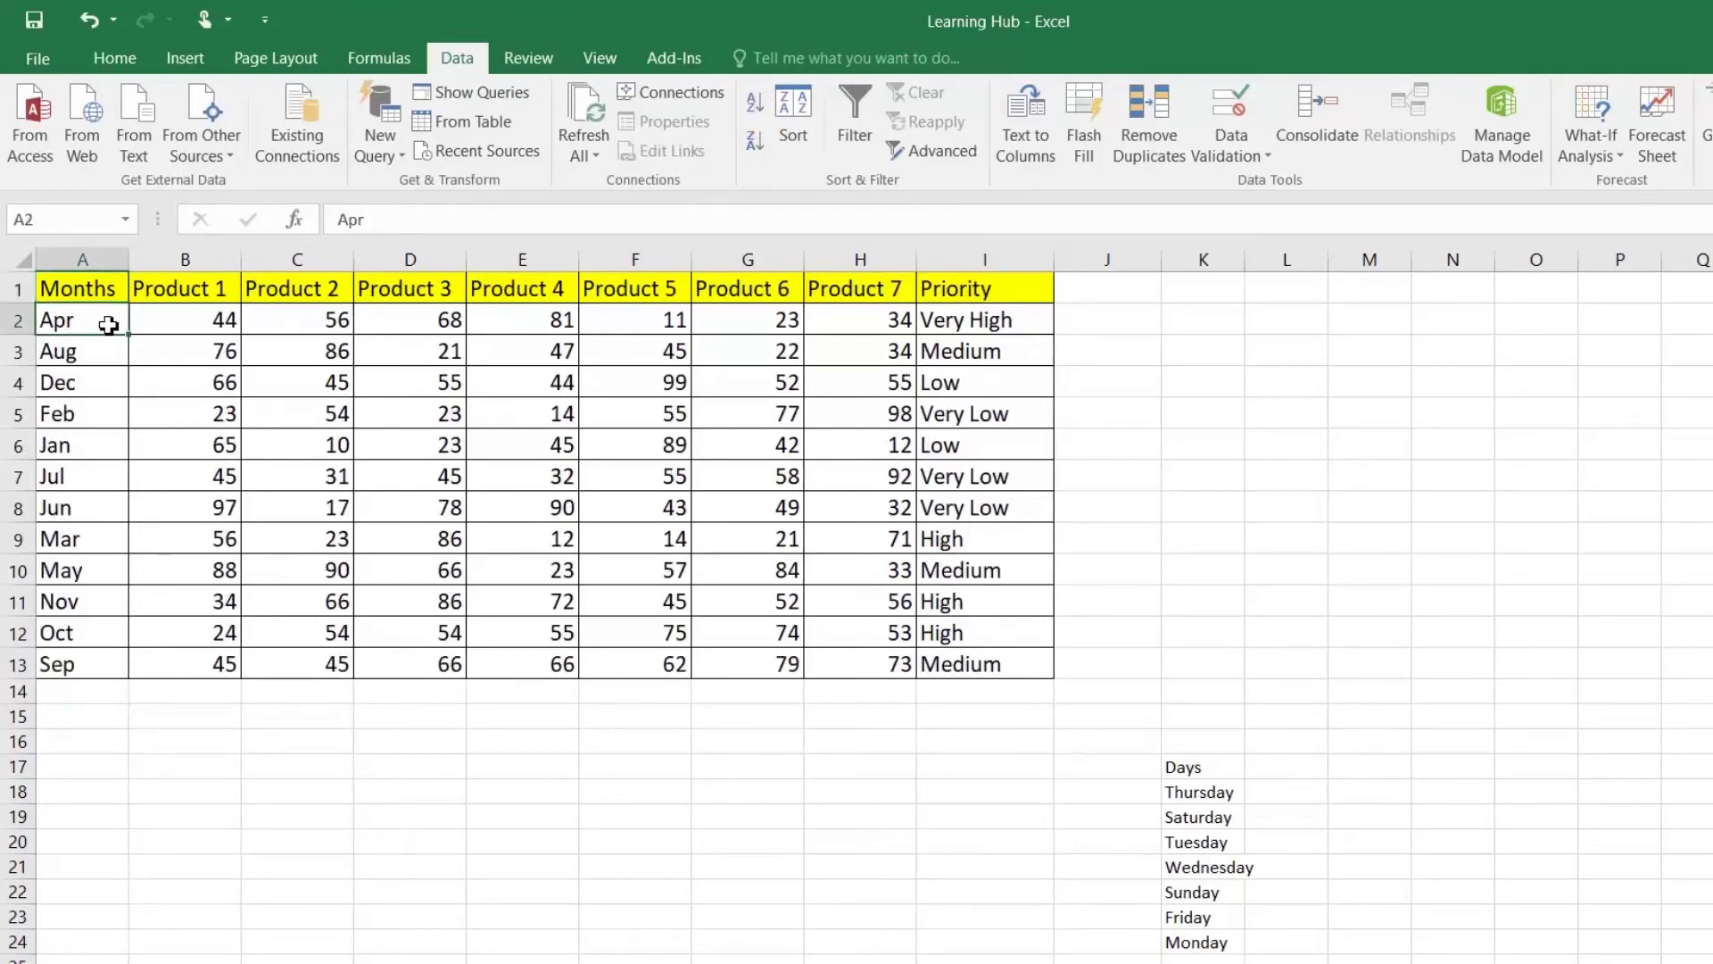
Step: Sort the Days list in column K A to Z, Friday through Wednesday
drag(1216, 775, 1218, 937)
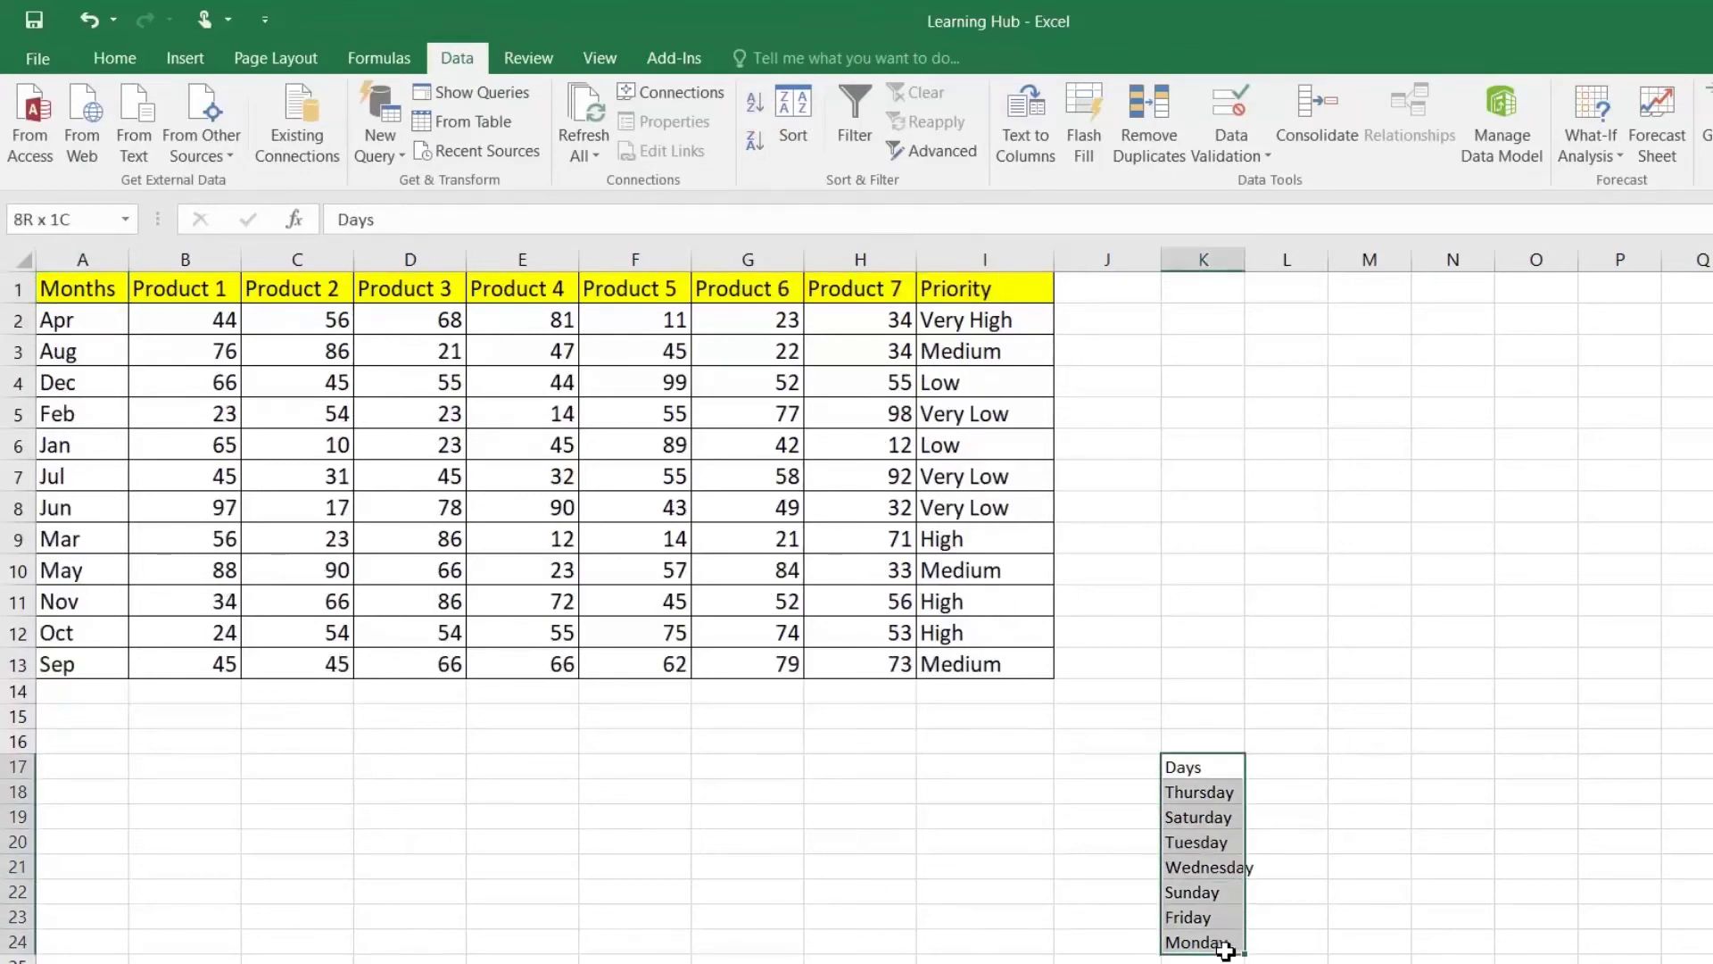
click(755, 102)
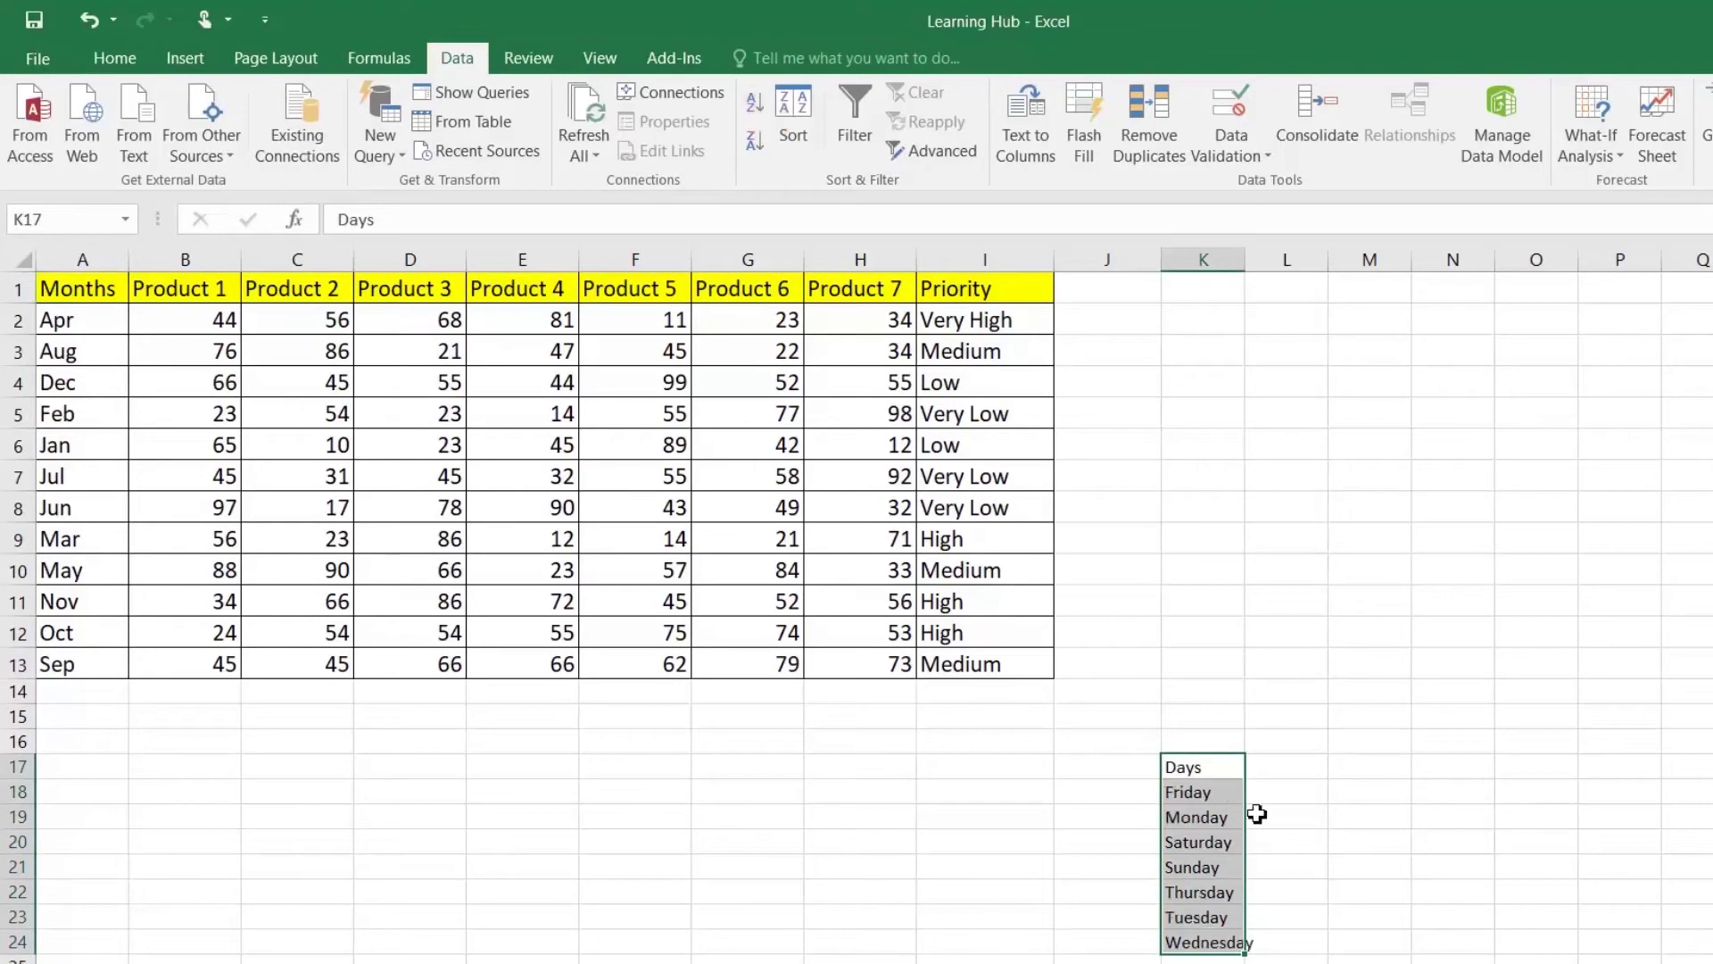
click(1200, 795)
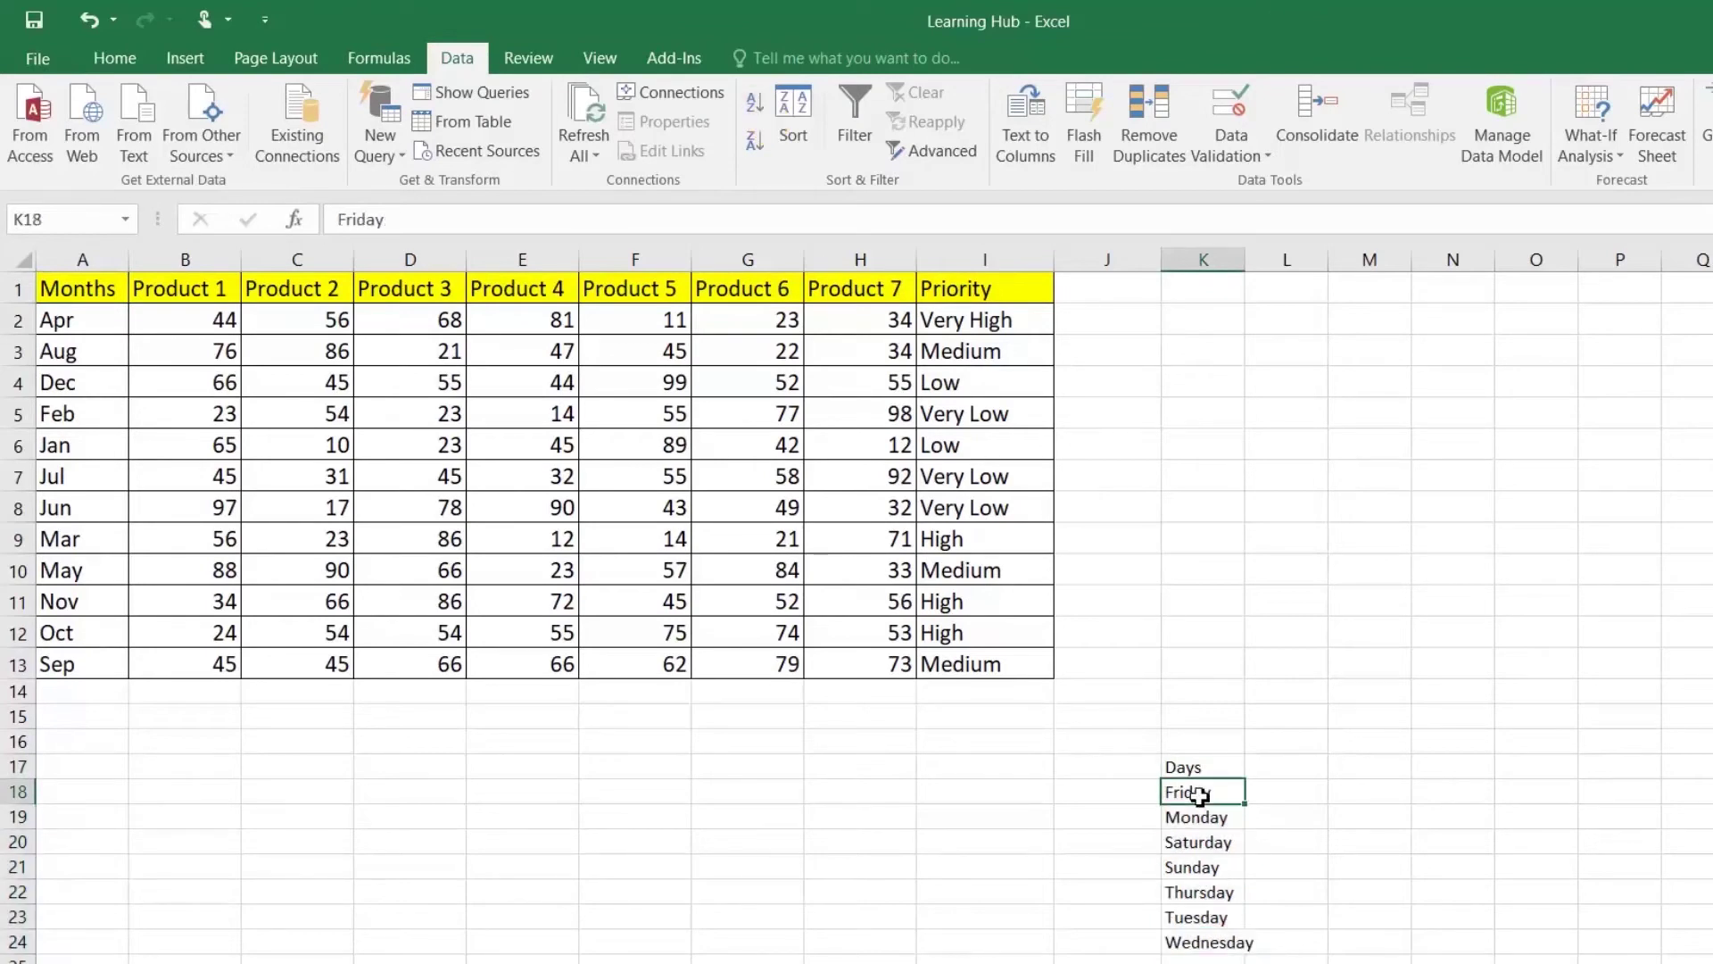
click(1202, 944)
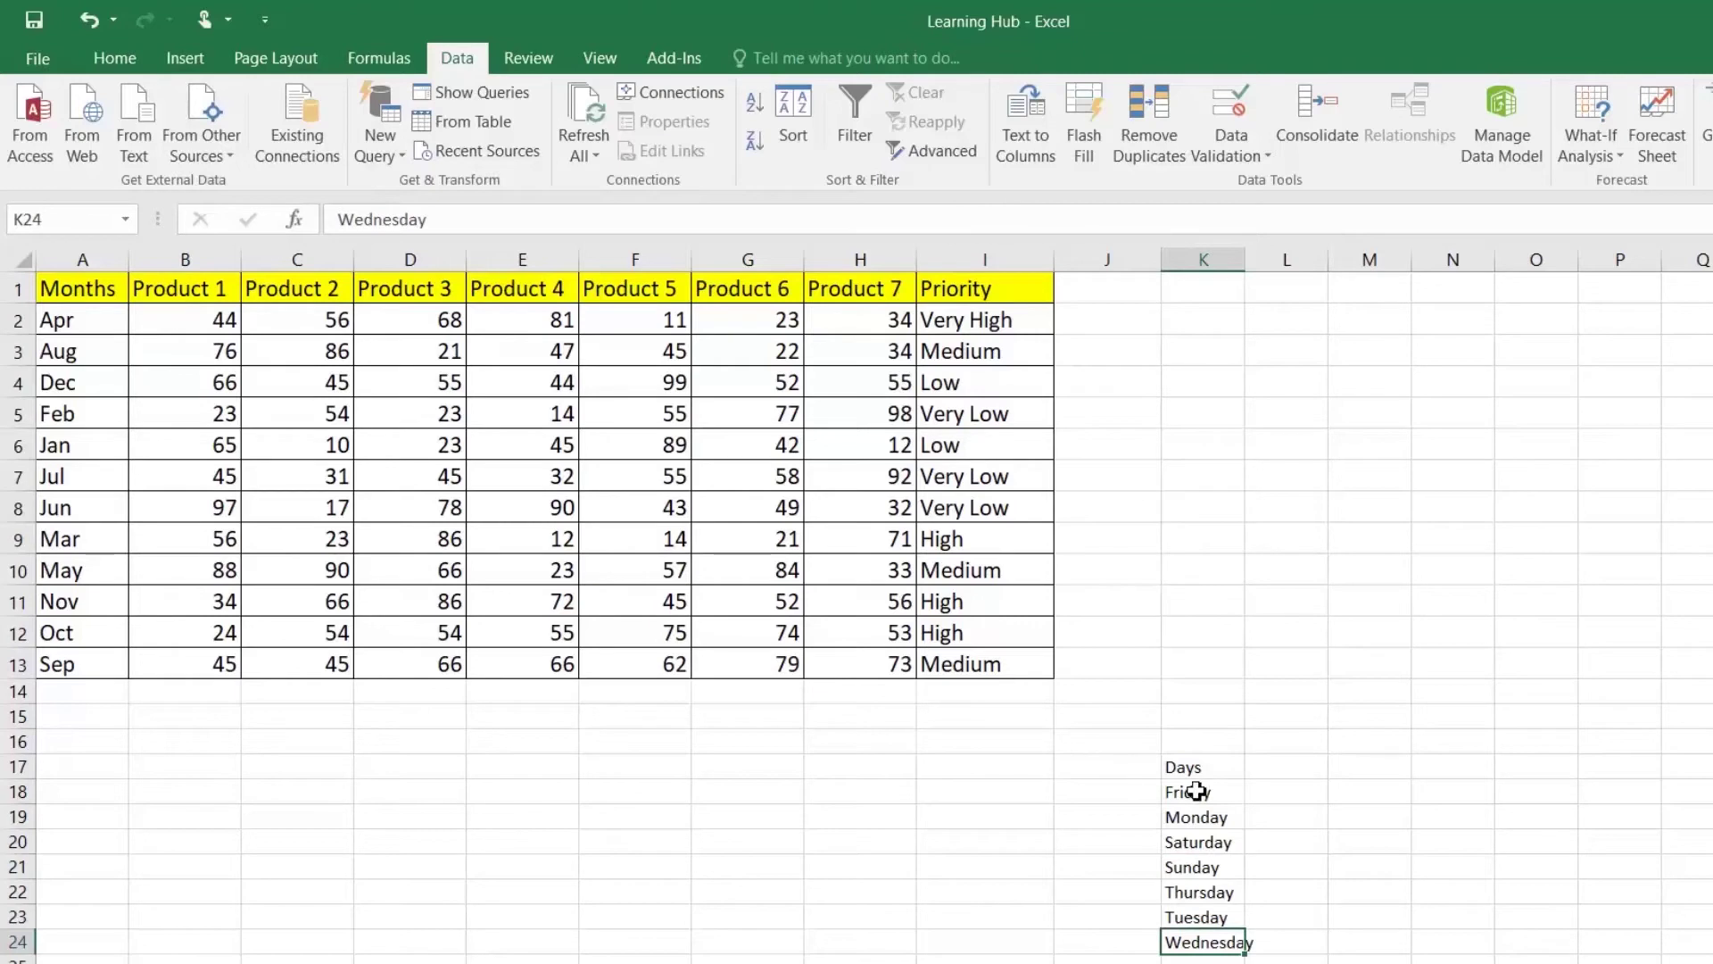
Step: Sort the table by the Months column using the Jan, Feb, Mar custom list
click(94, 289)
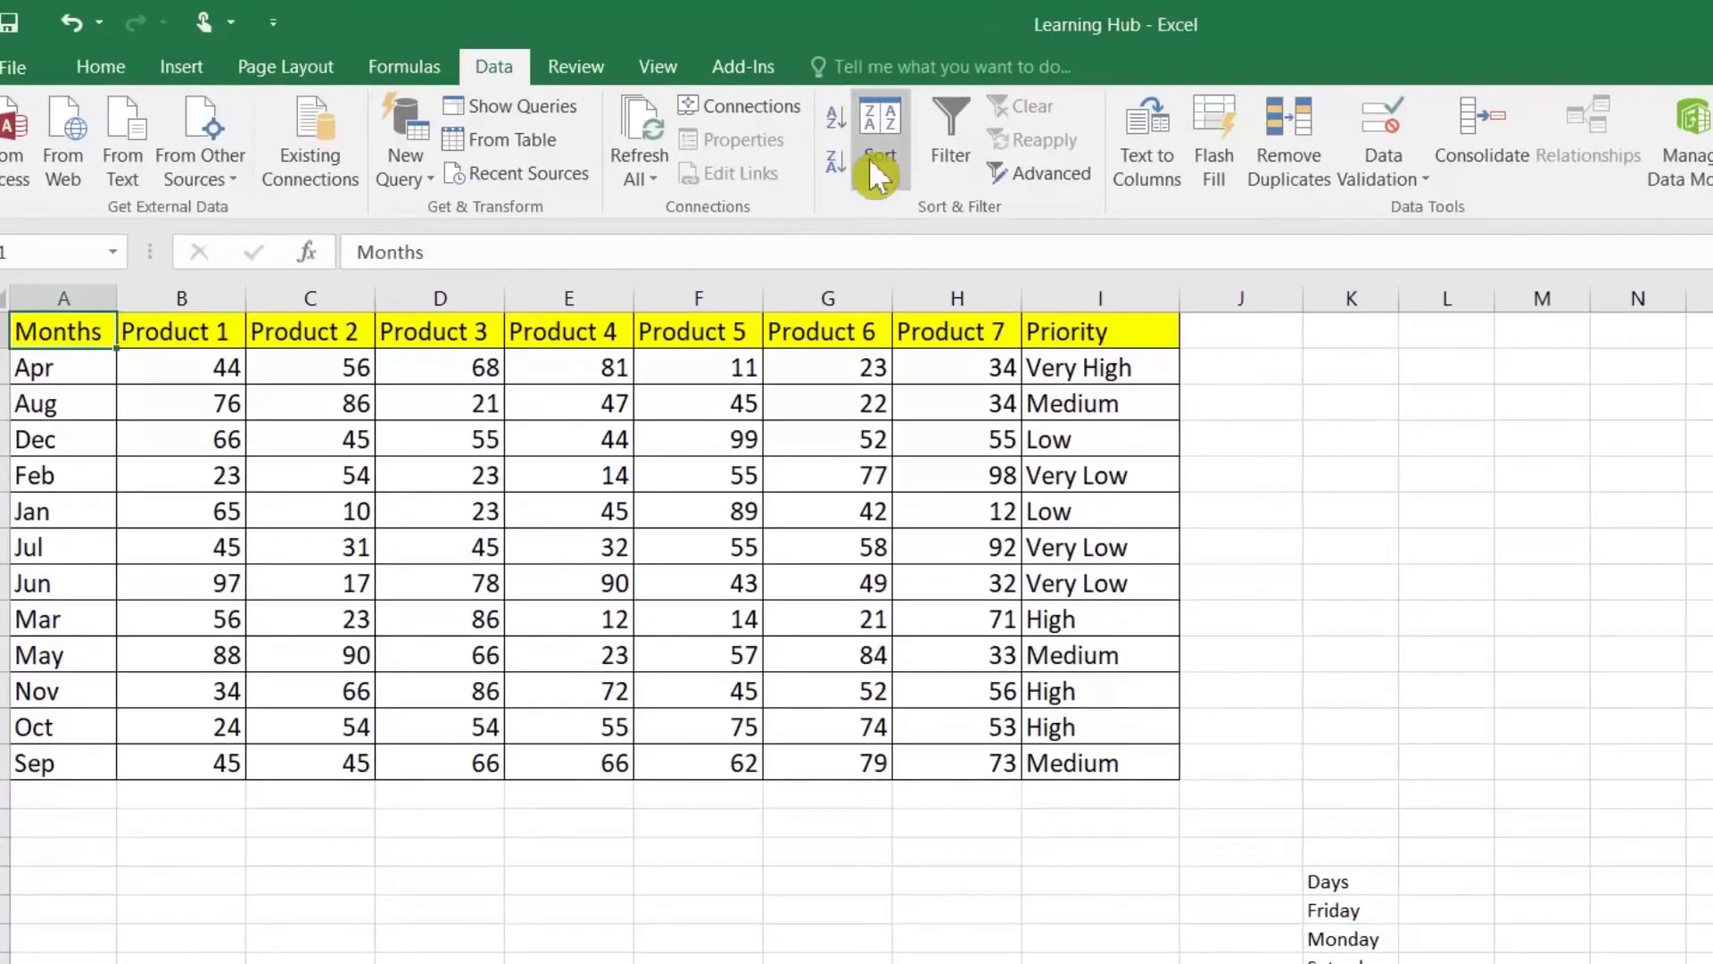
click(787, 143)
click(934, 571)
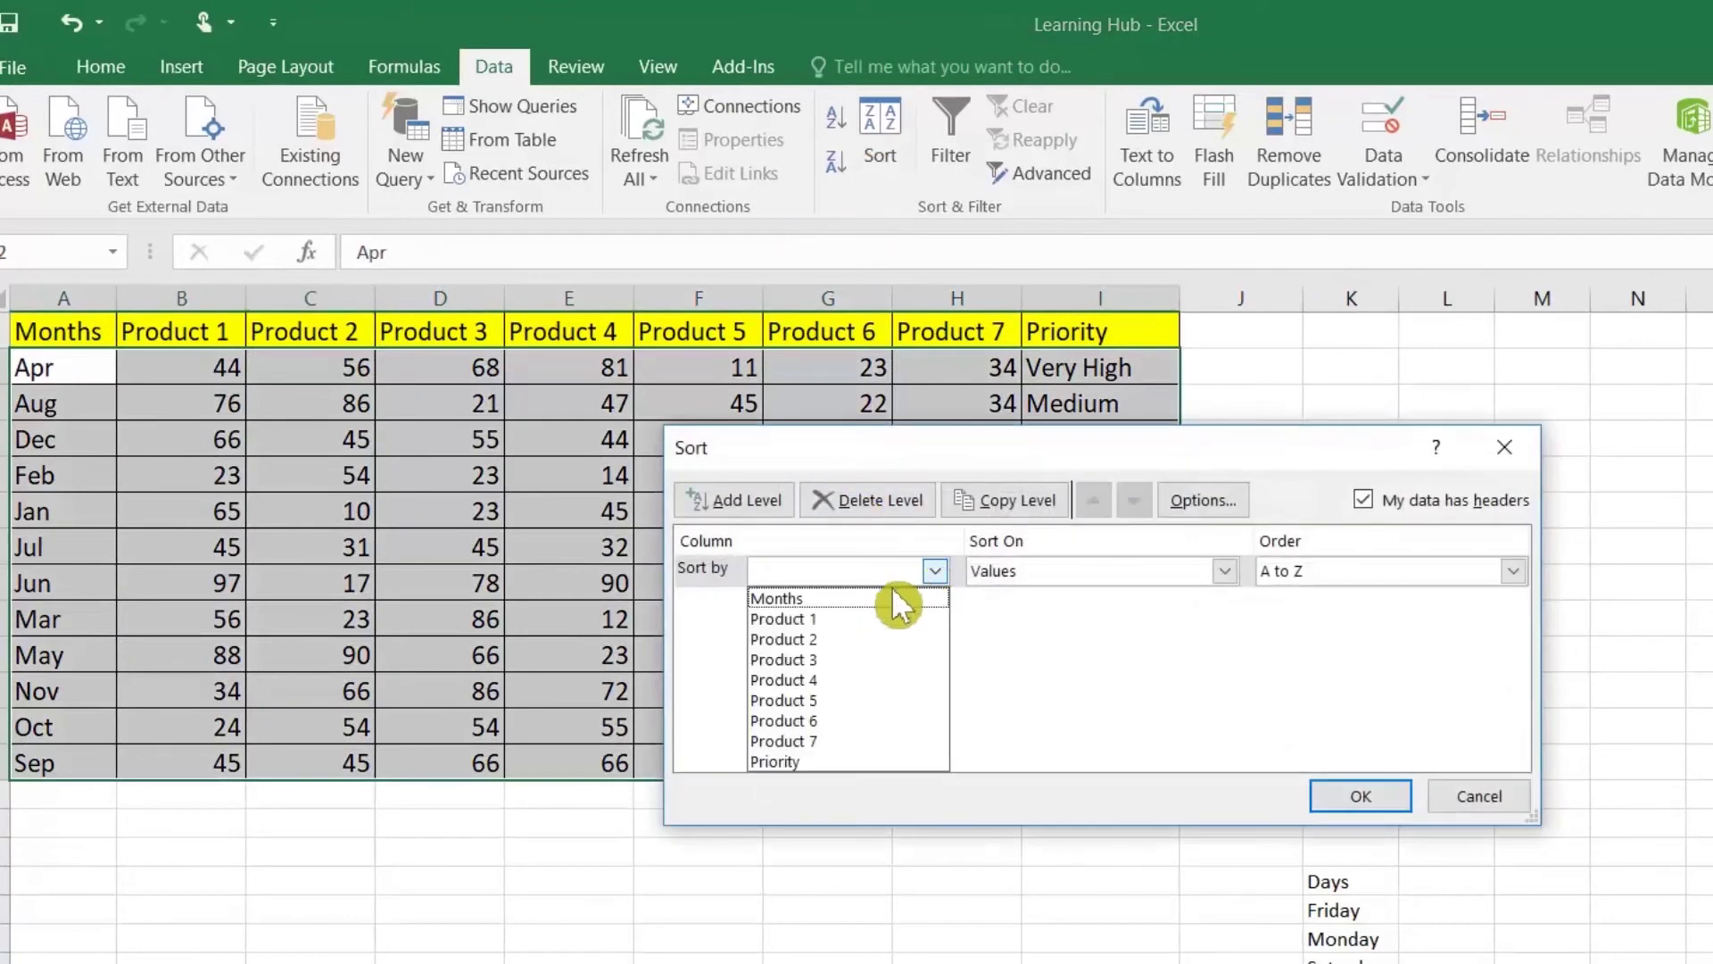
click(823, 601)
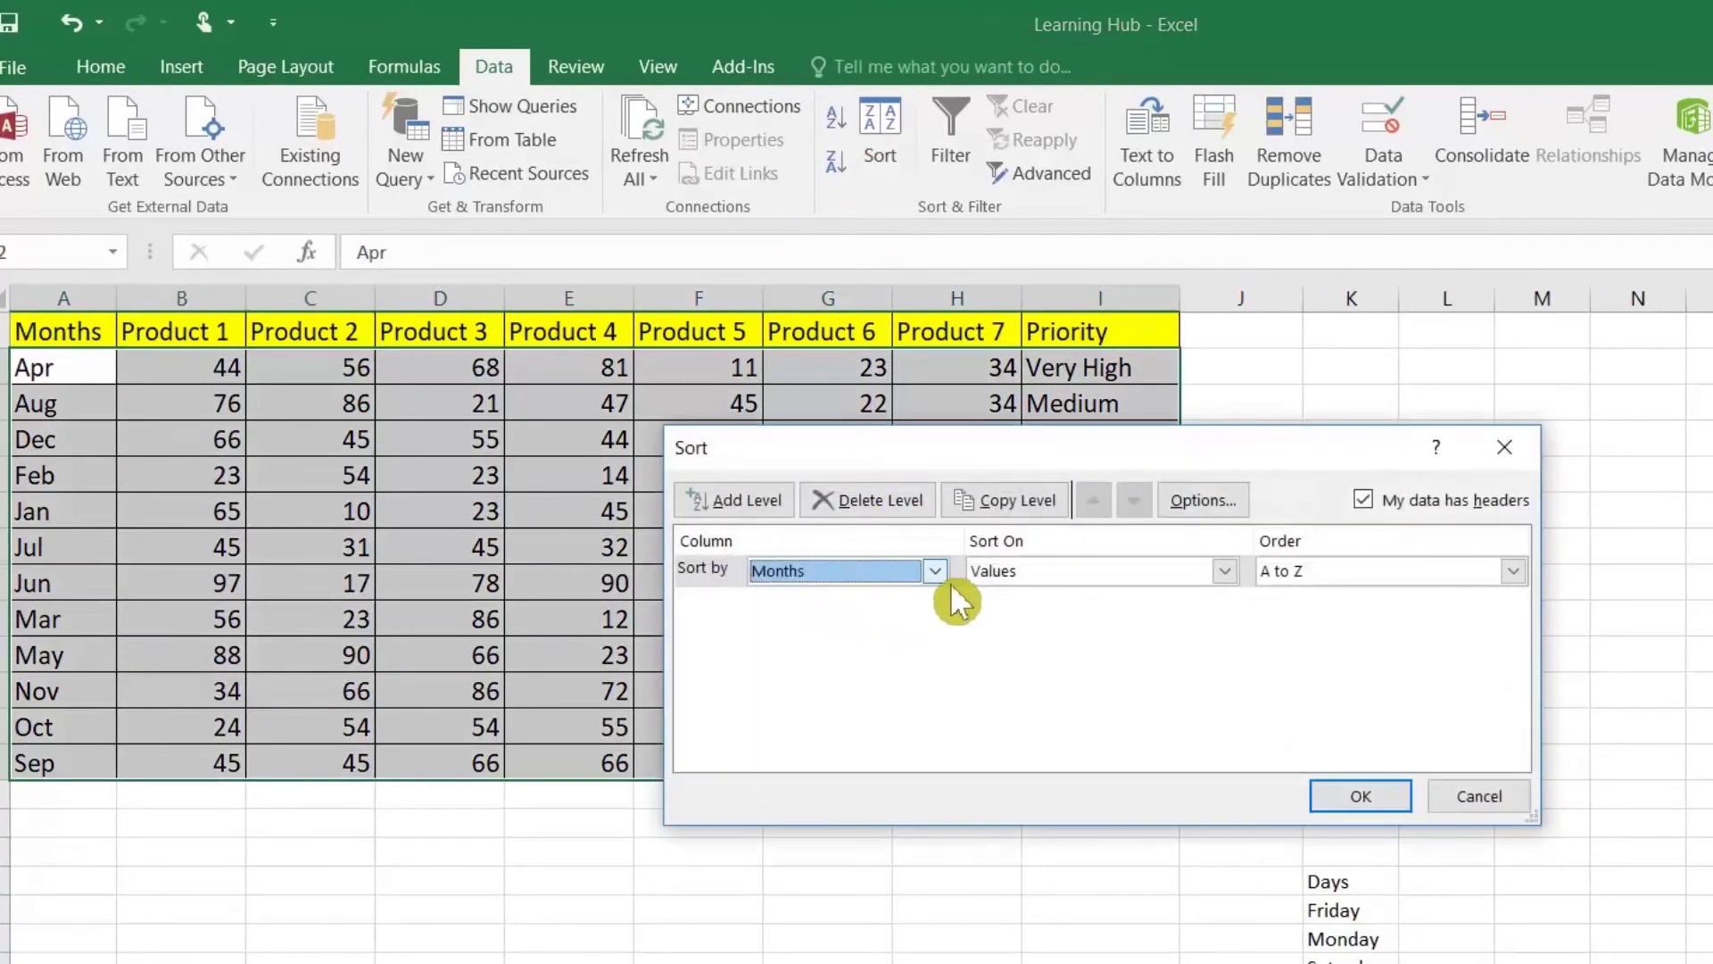
click(1405, 575)
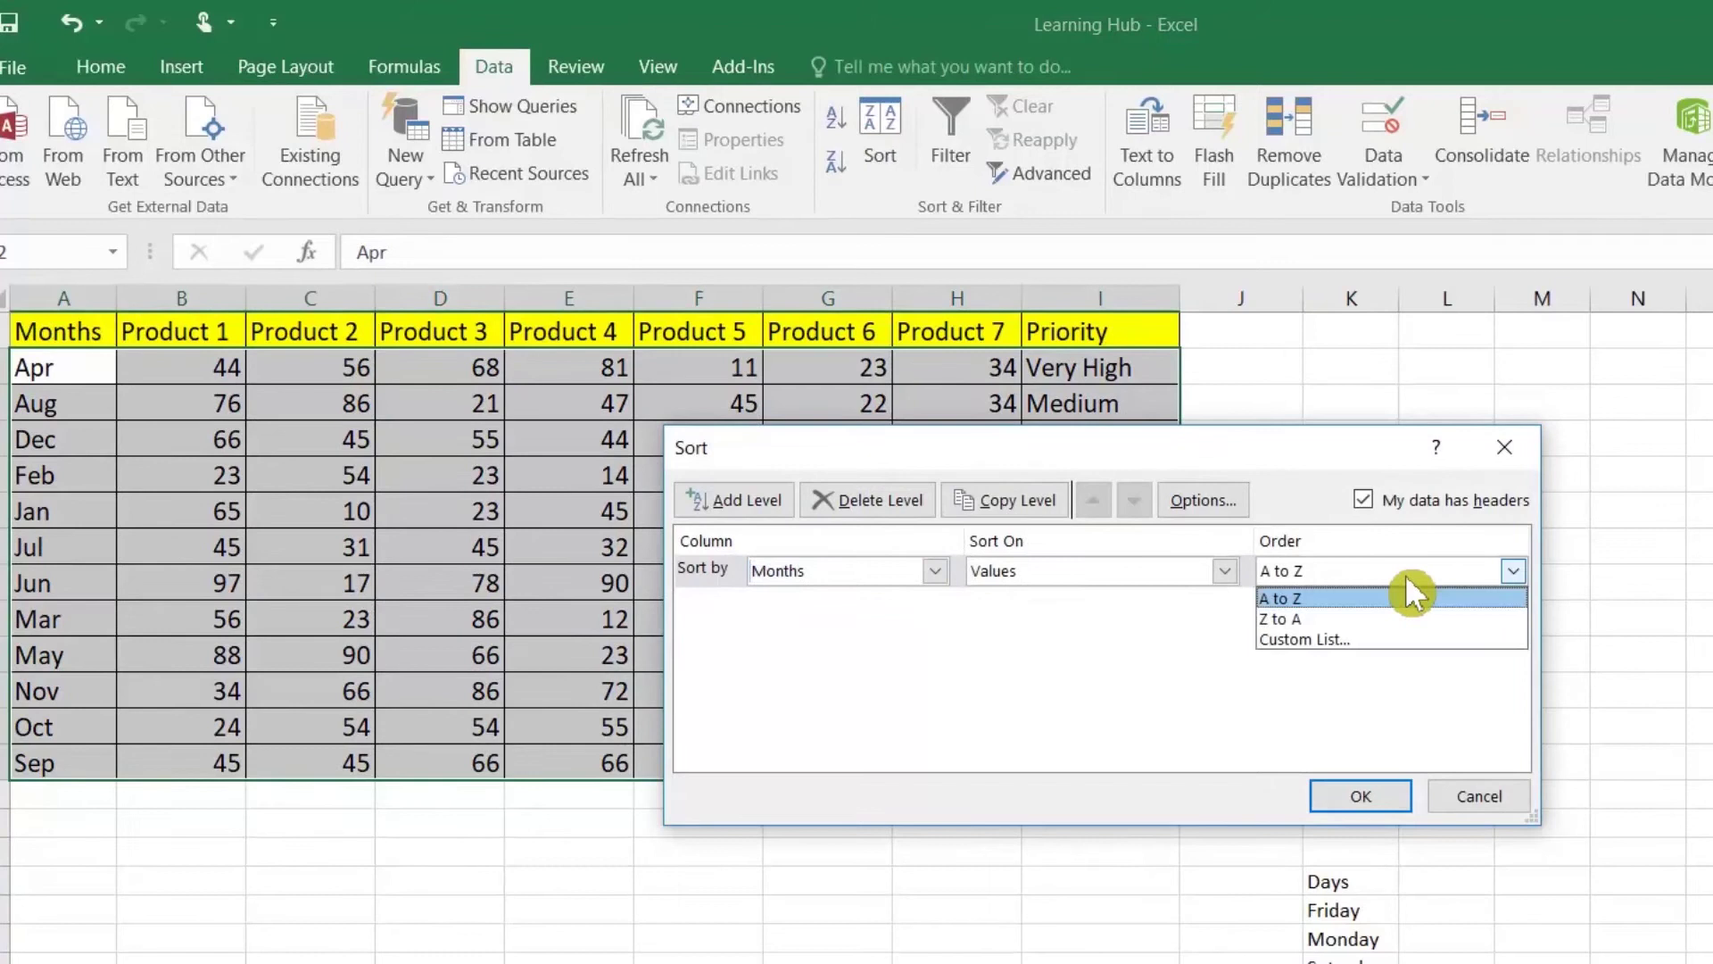
click(1367, 637)
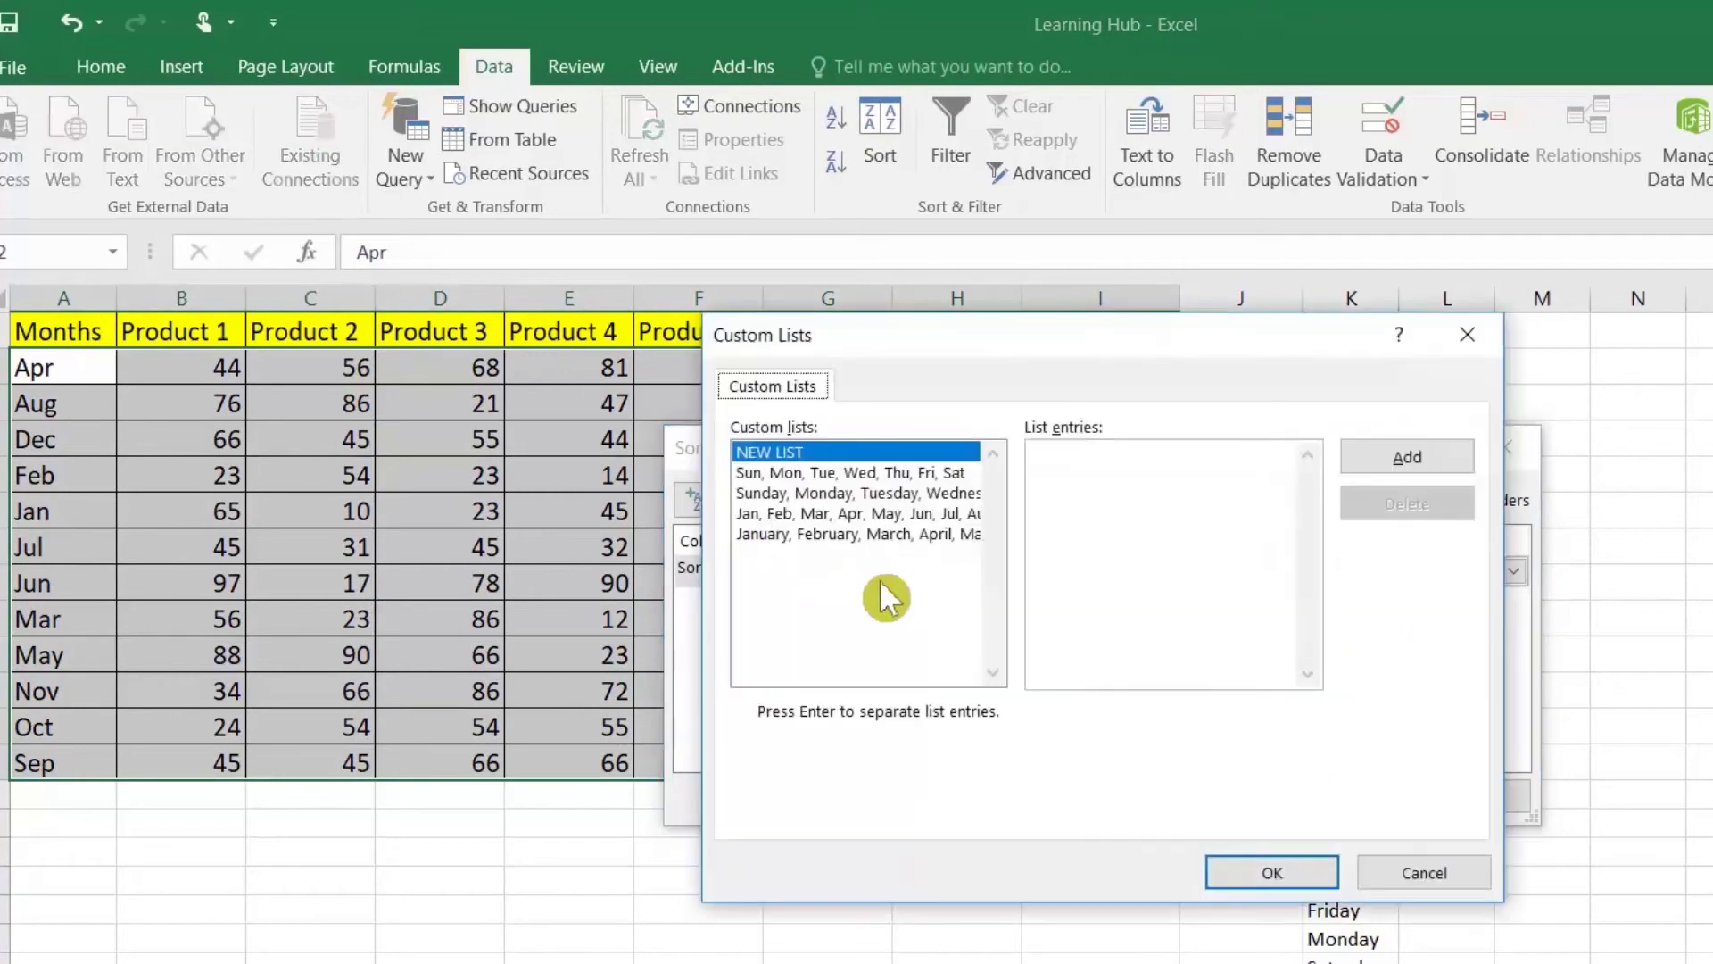
click(782, 515)
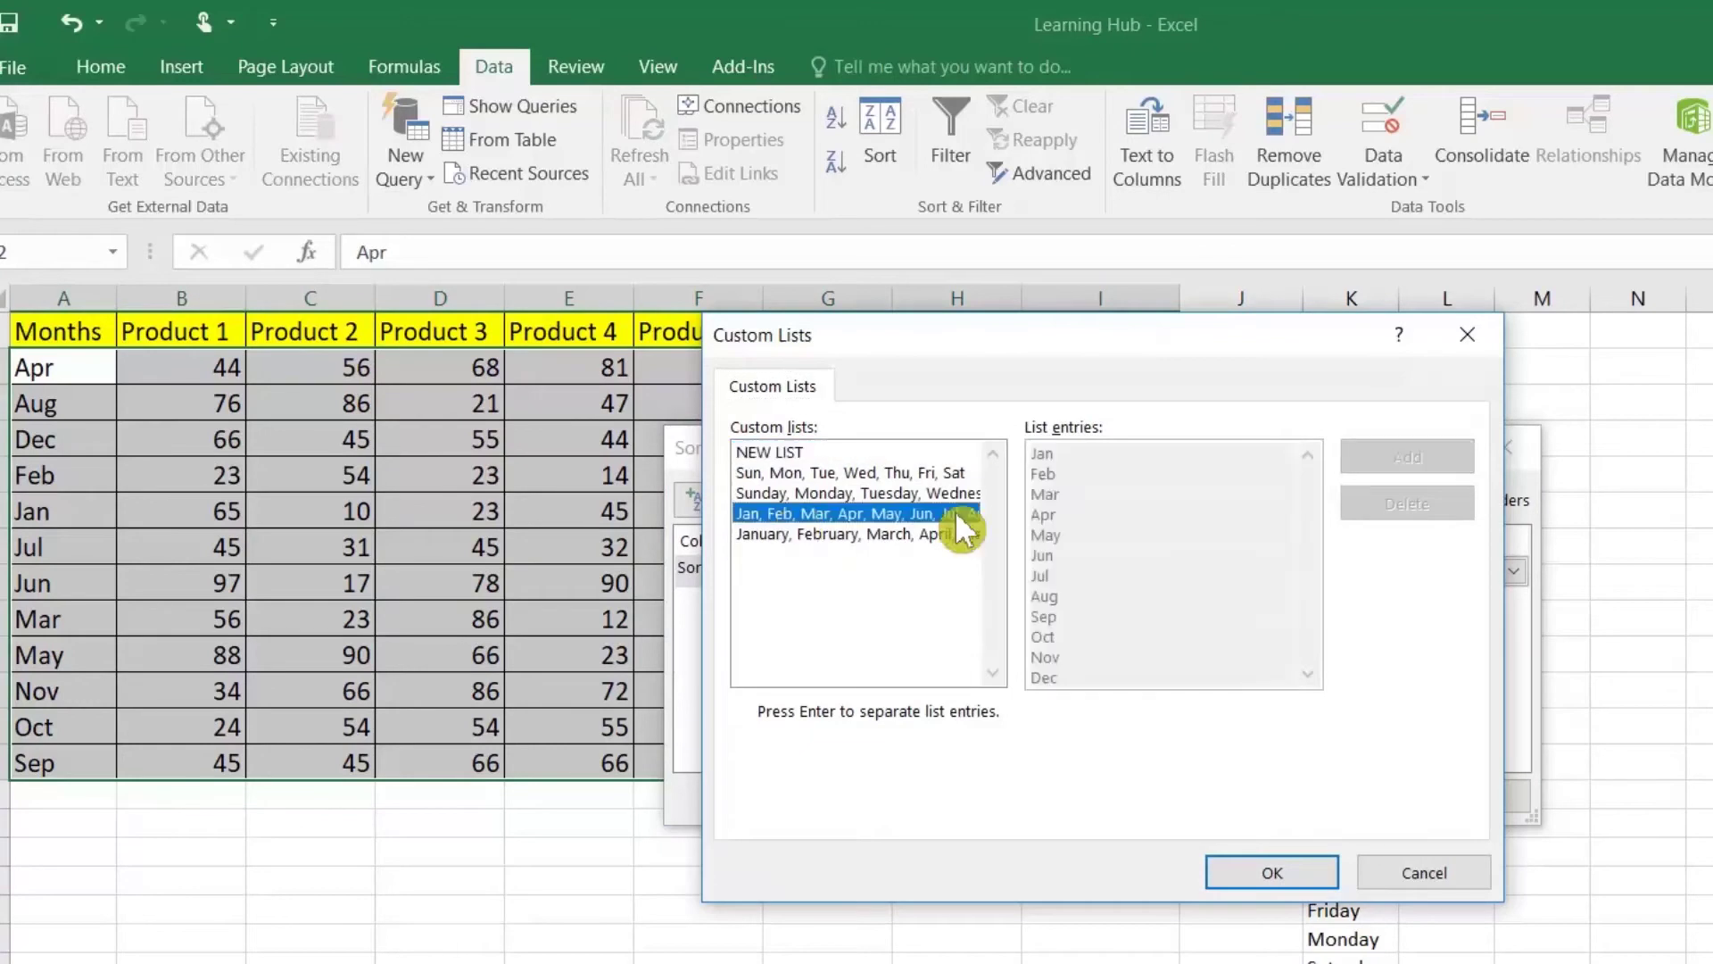
click(1272, 873)
click(1346, 807)
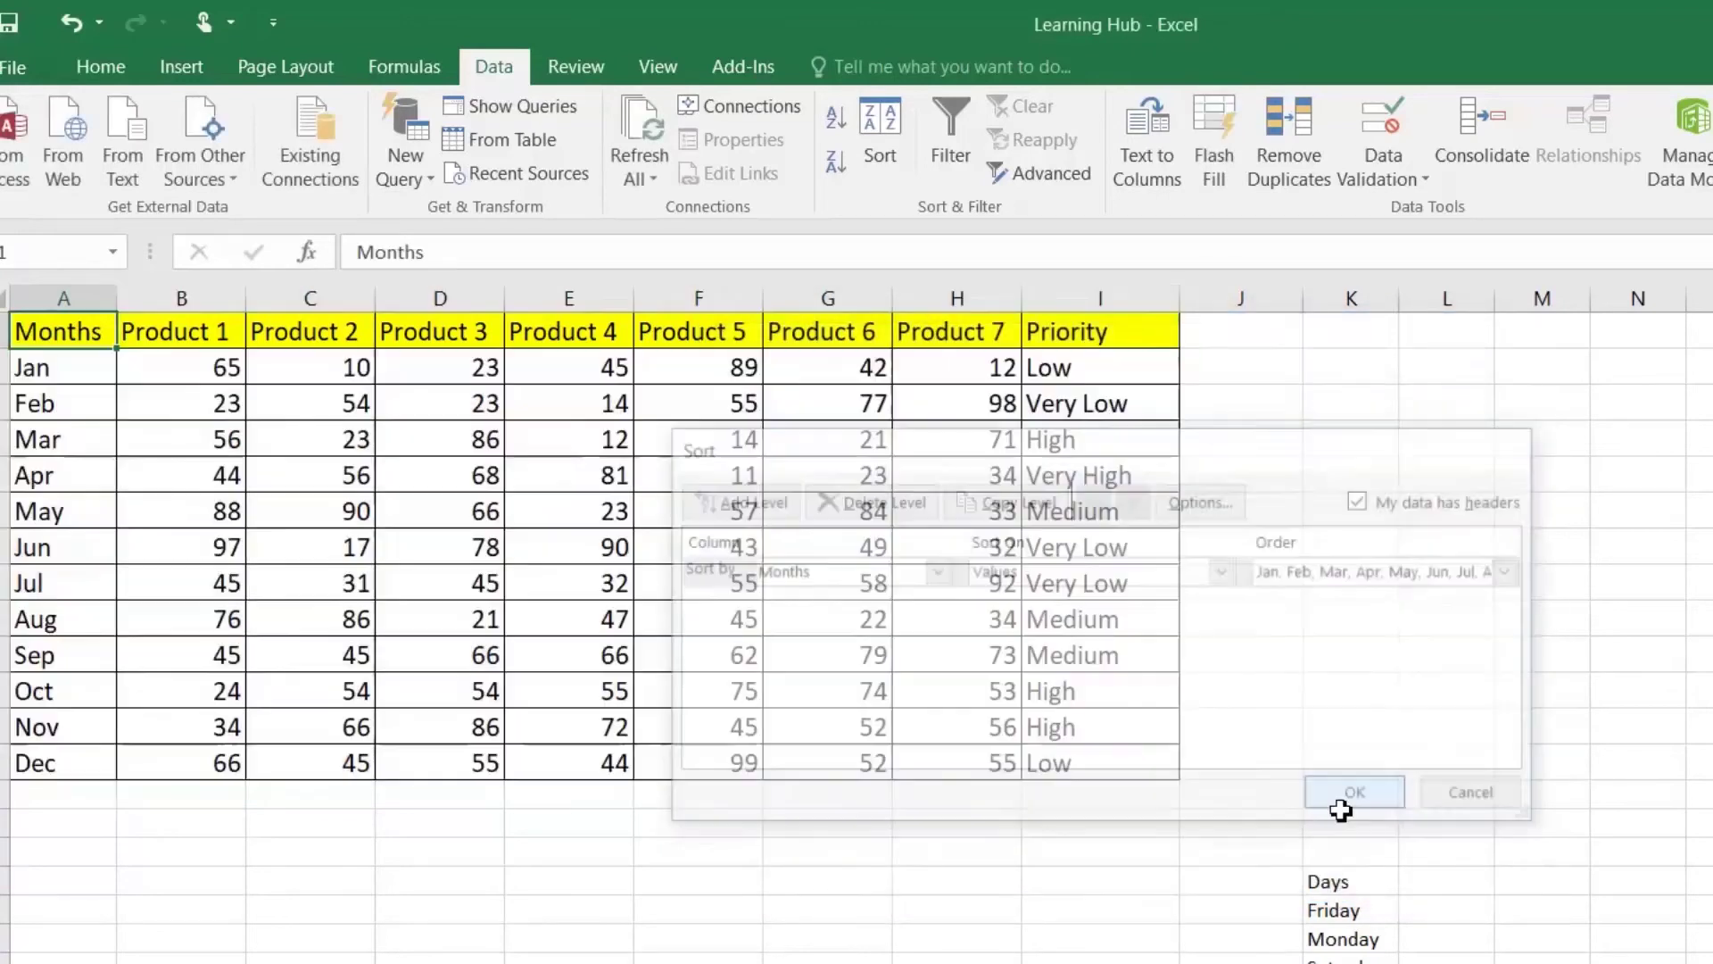
click(71, 373)
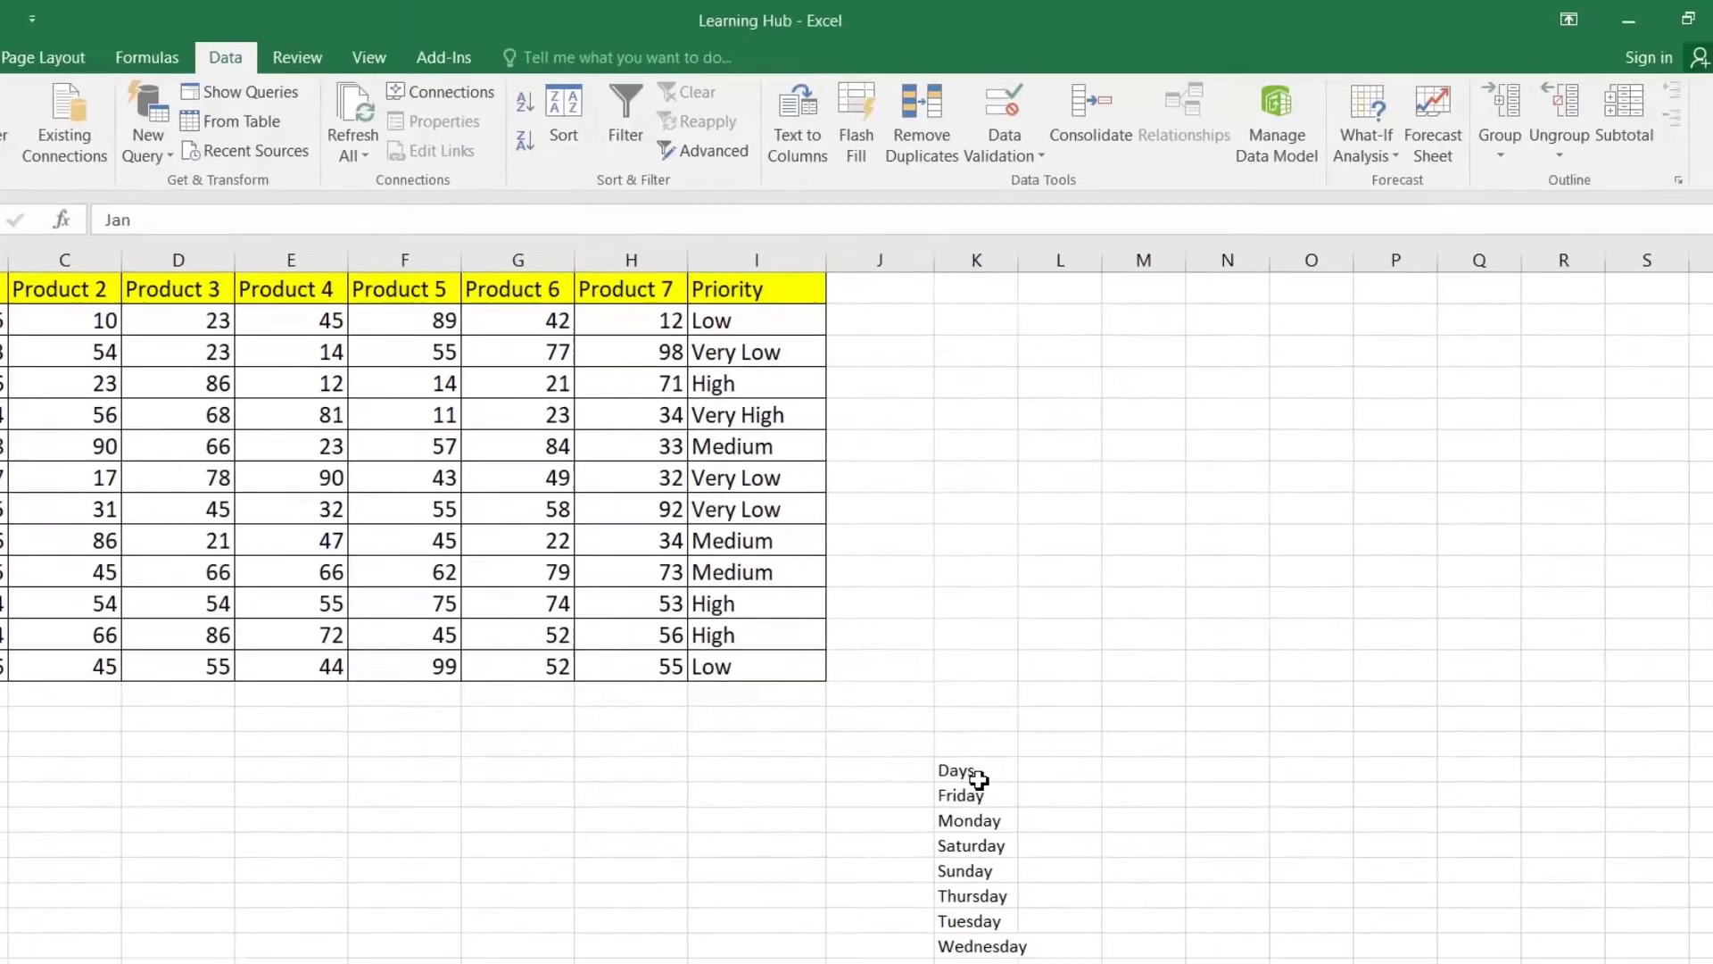
Step: Sort the Days list in K17:K24 using the Sunday, Monday, Tuesday custom list
drag(1334, 883, 1379, 963)
drag(950, 917, 953, 937)
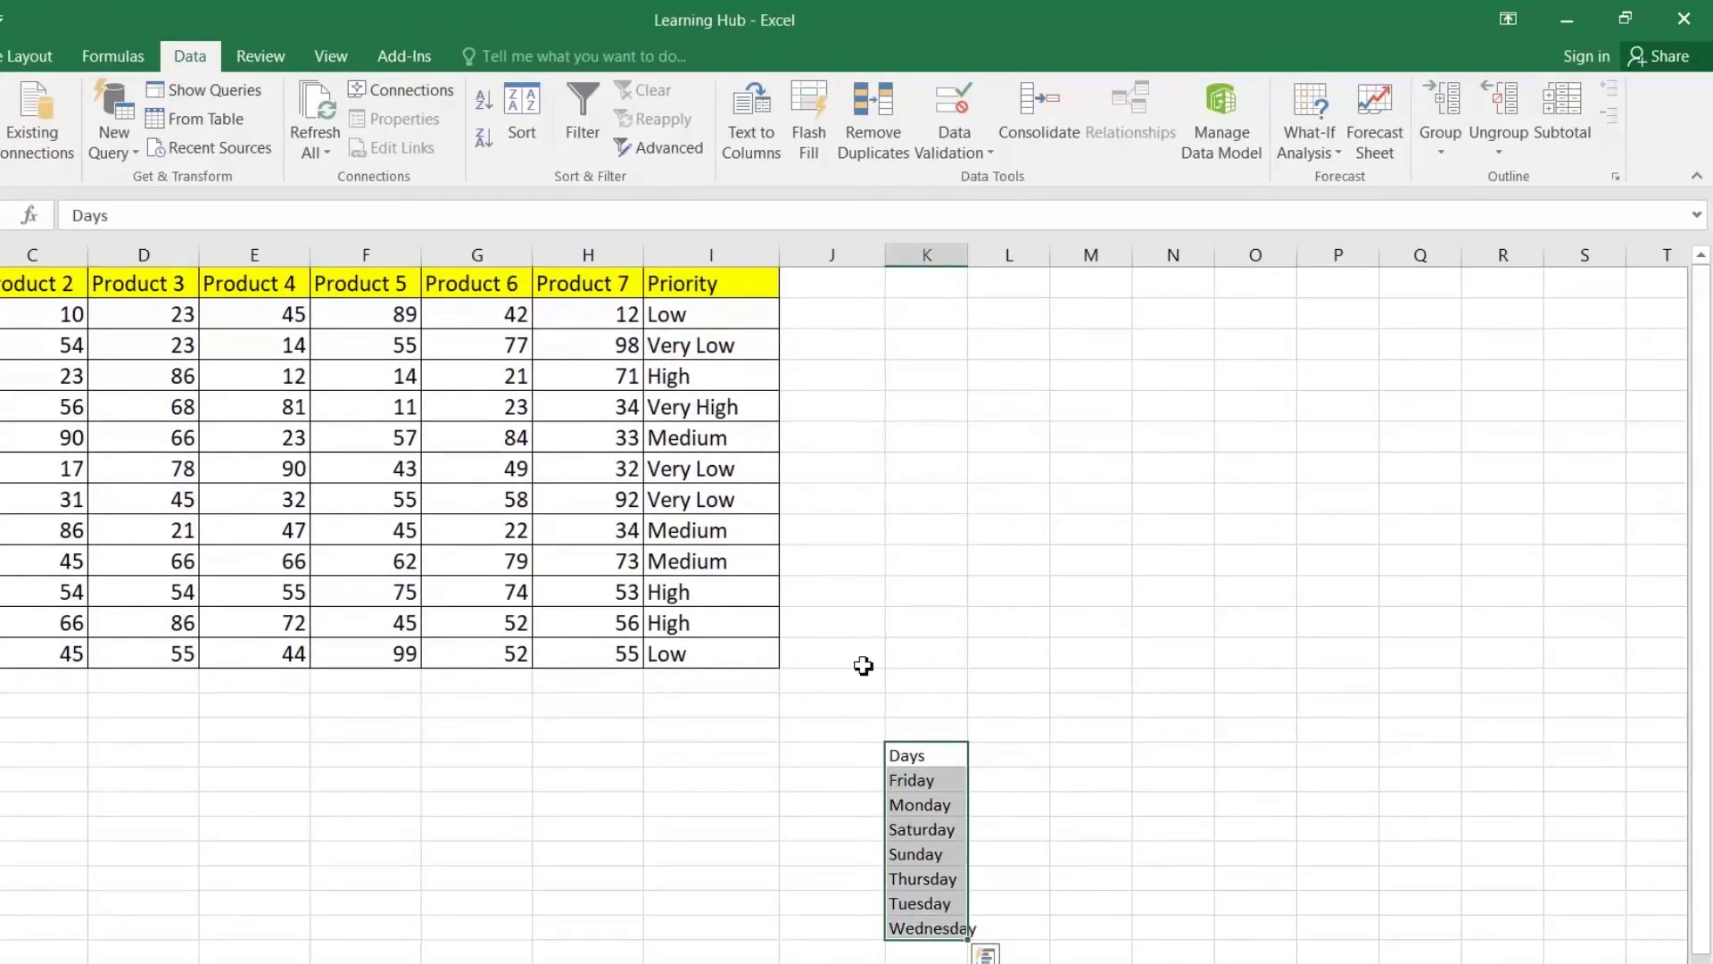
click(522, 116)
click(900, 491)
click(902, 553)
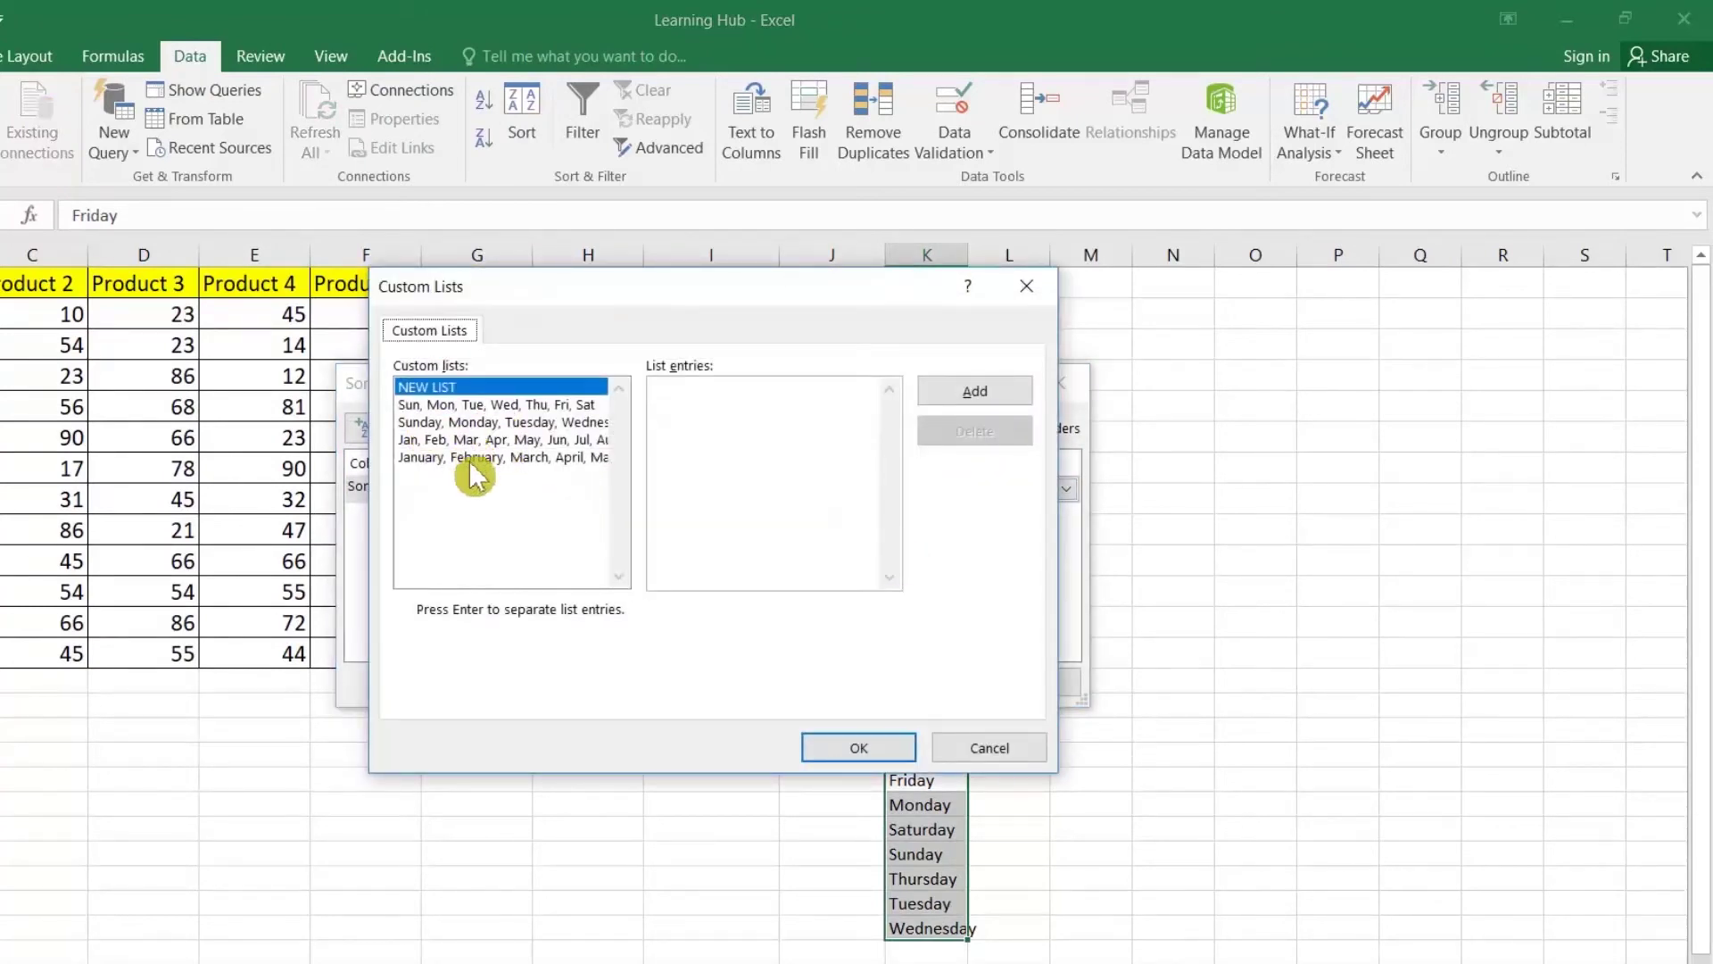
click(476, 406)
click(477, 421)
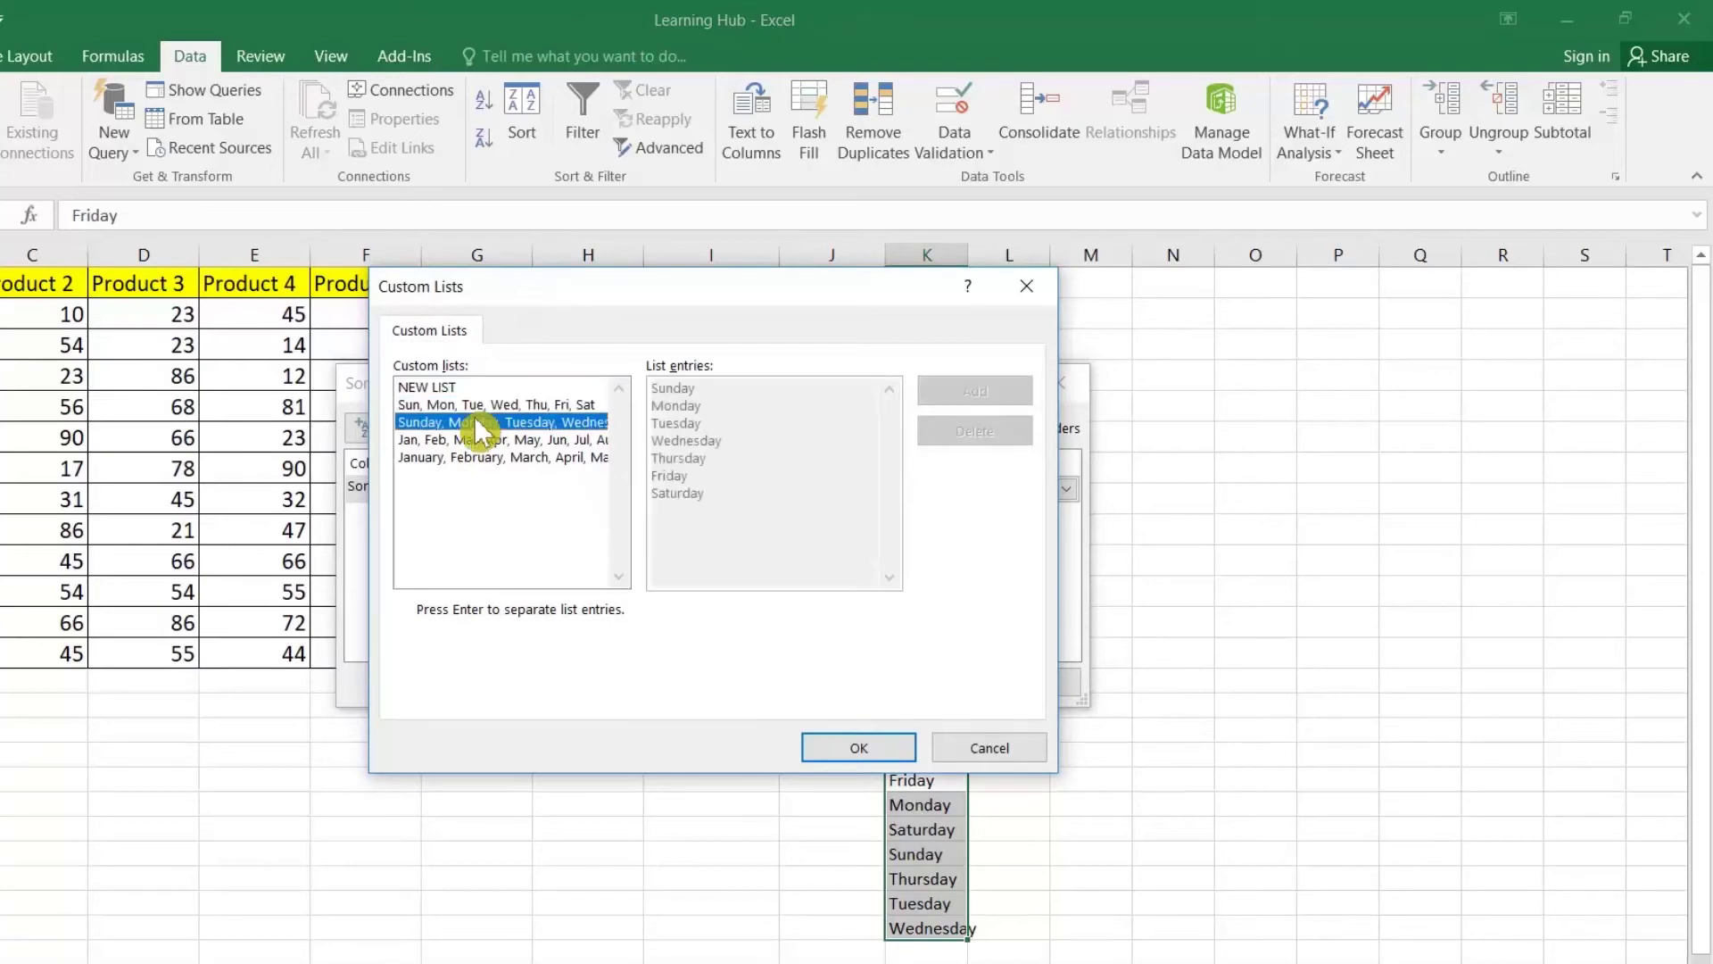
click(870, 748)
click(932, 685)
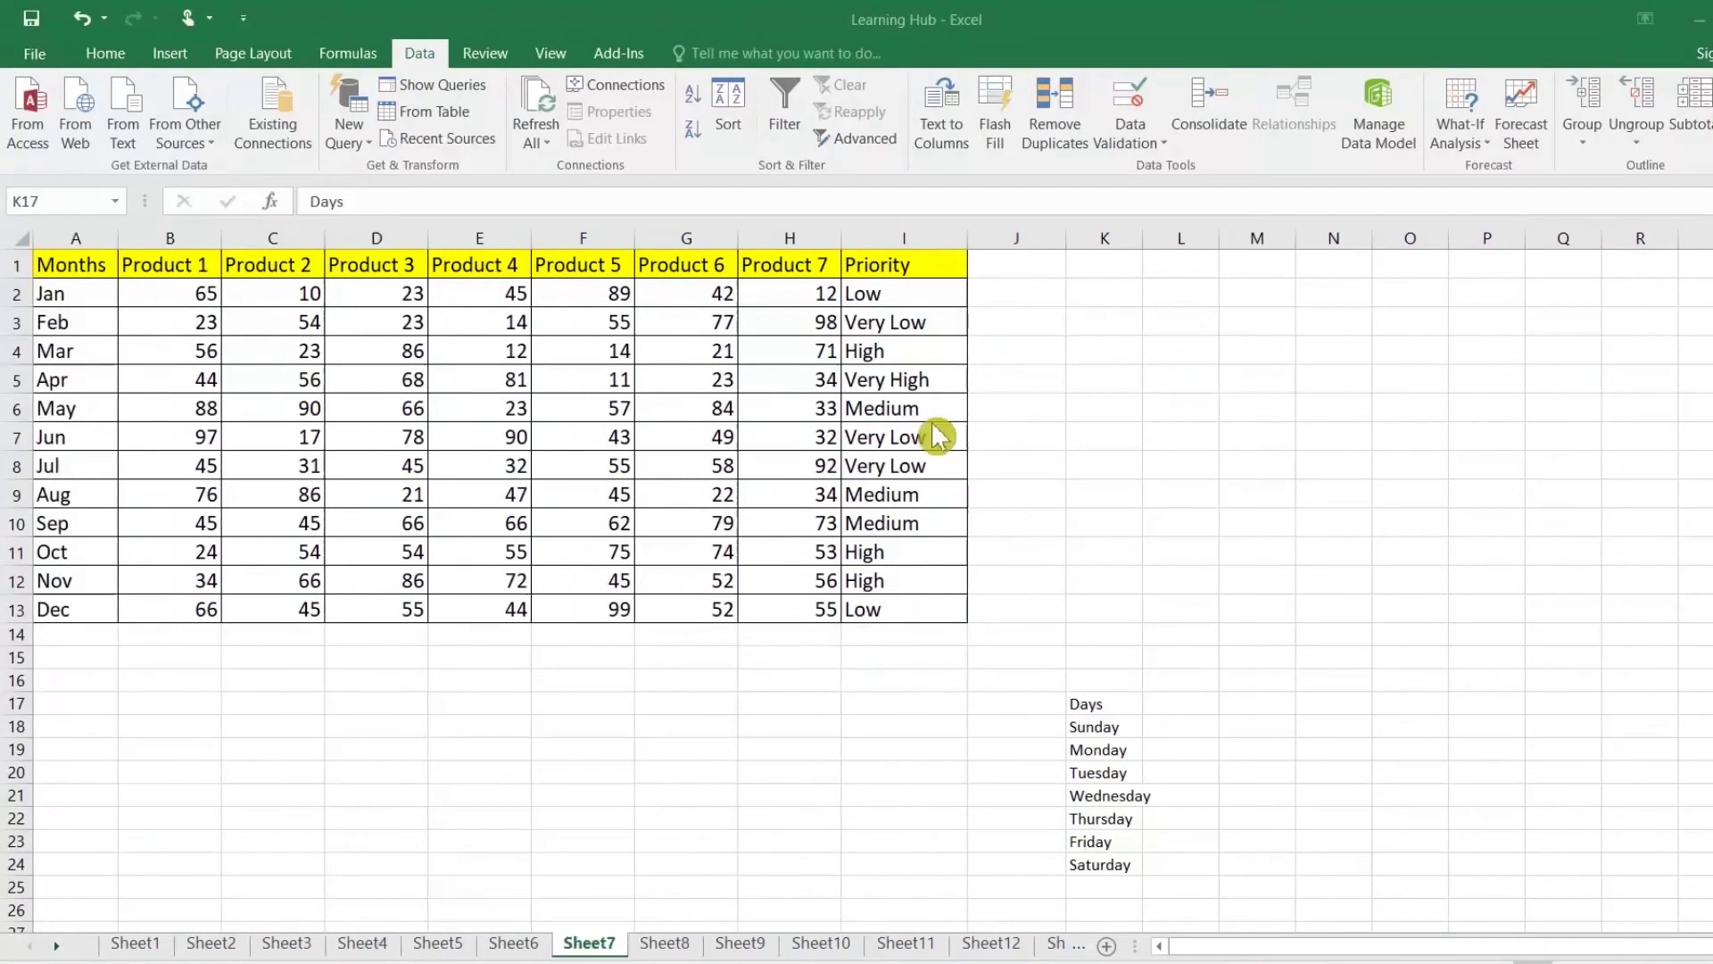
Step: Sort the table A to Z on the Priority column, from High to Very Low
key(ctrl+a)
click(883, 260)
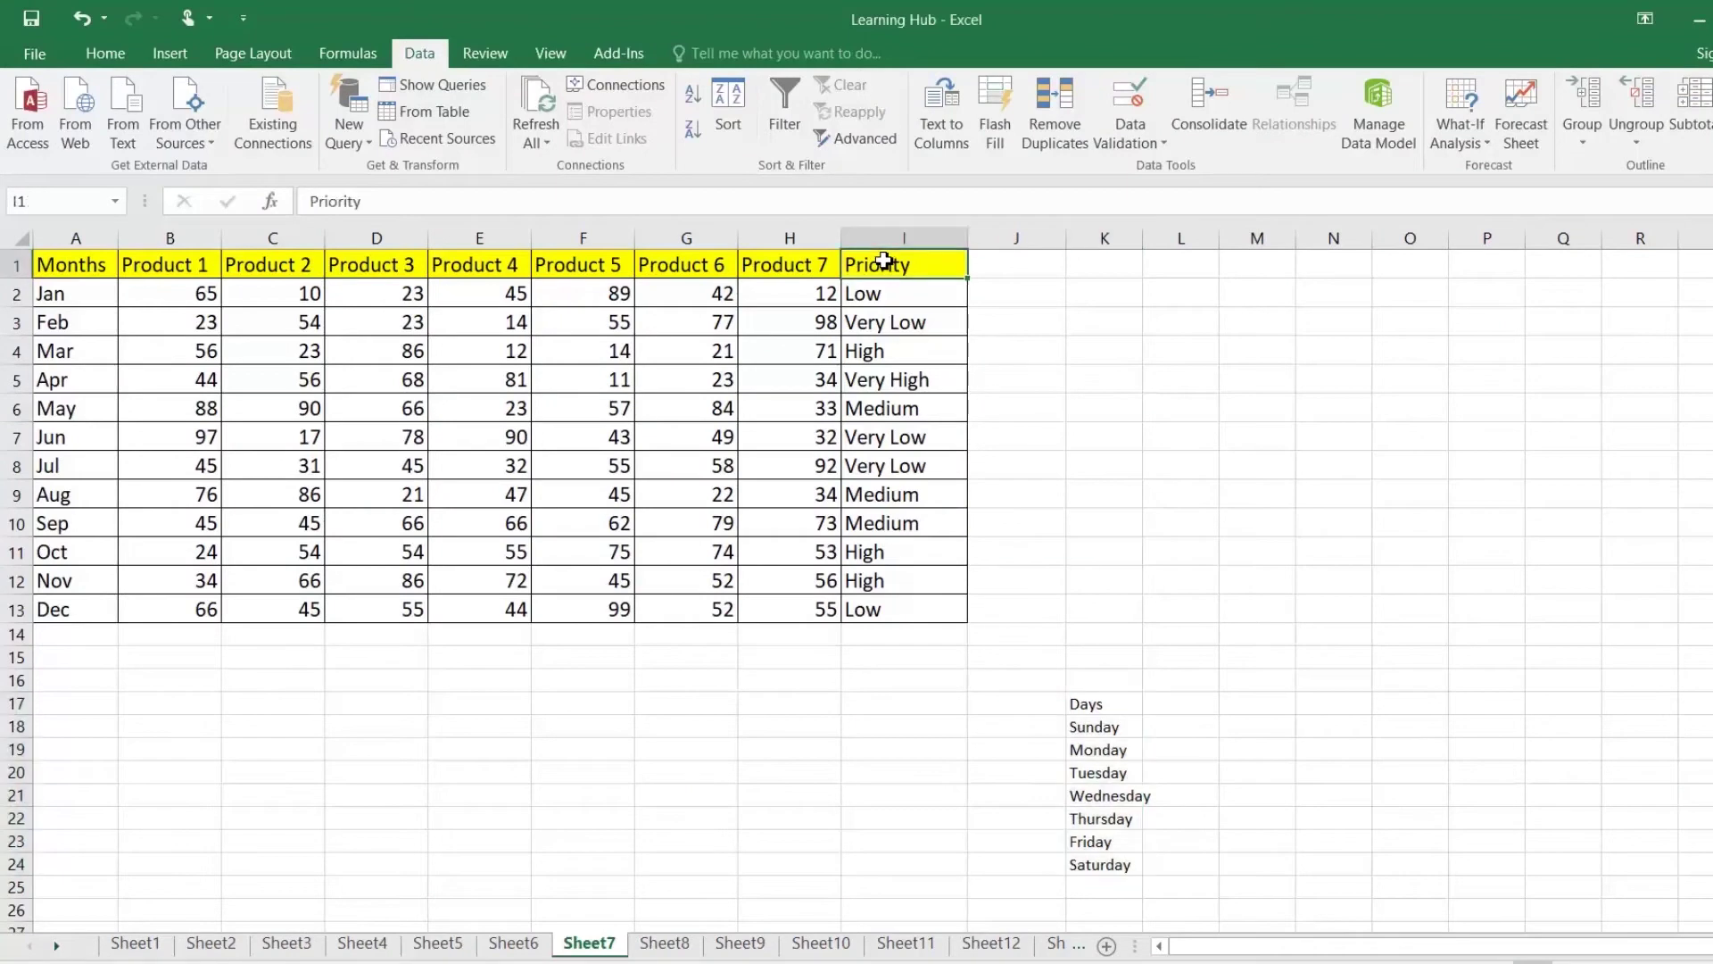
click(693, 93)
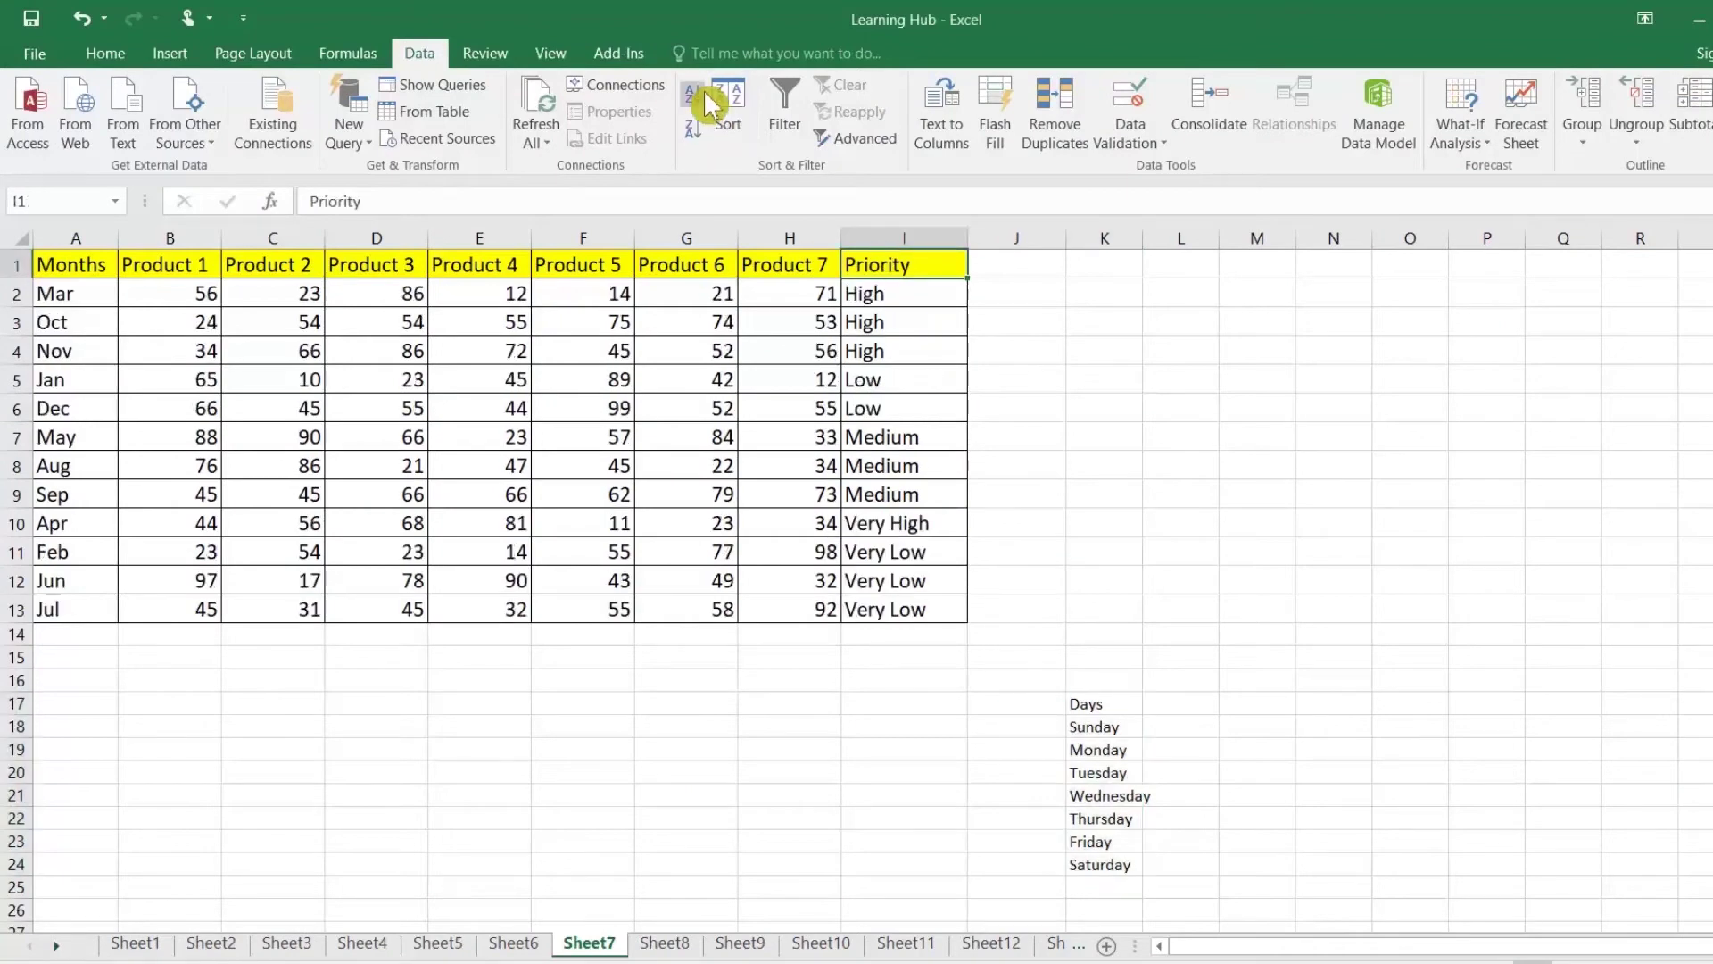
click(914, 607)
click(903, 523)
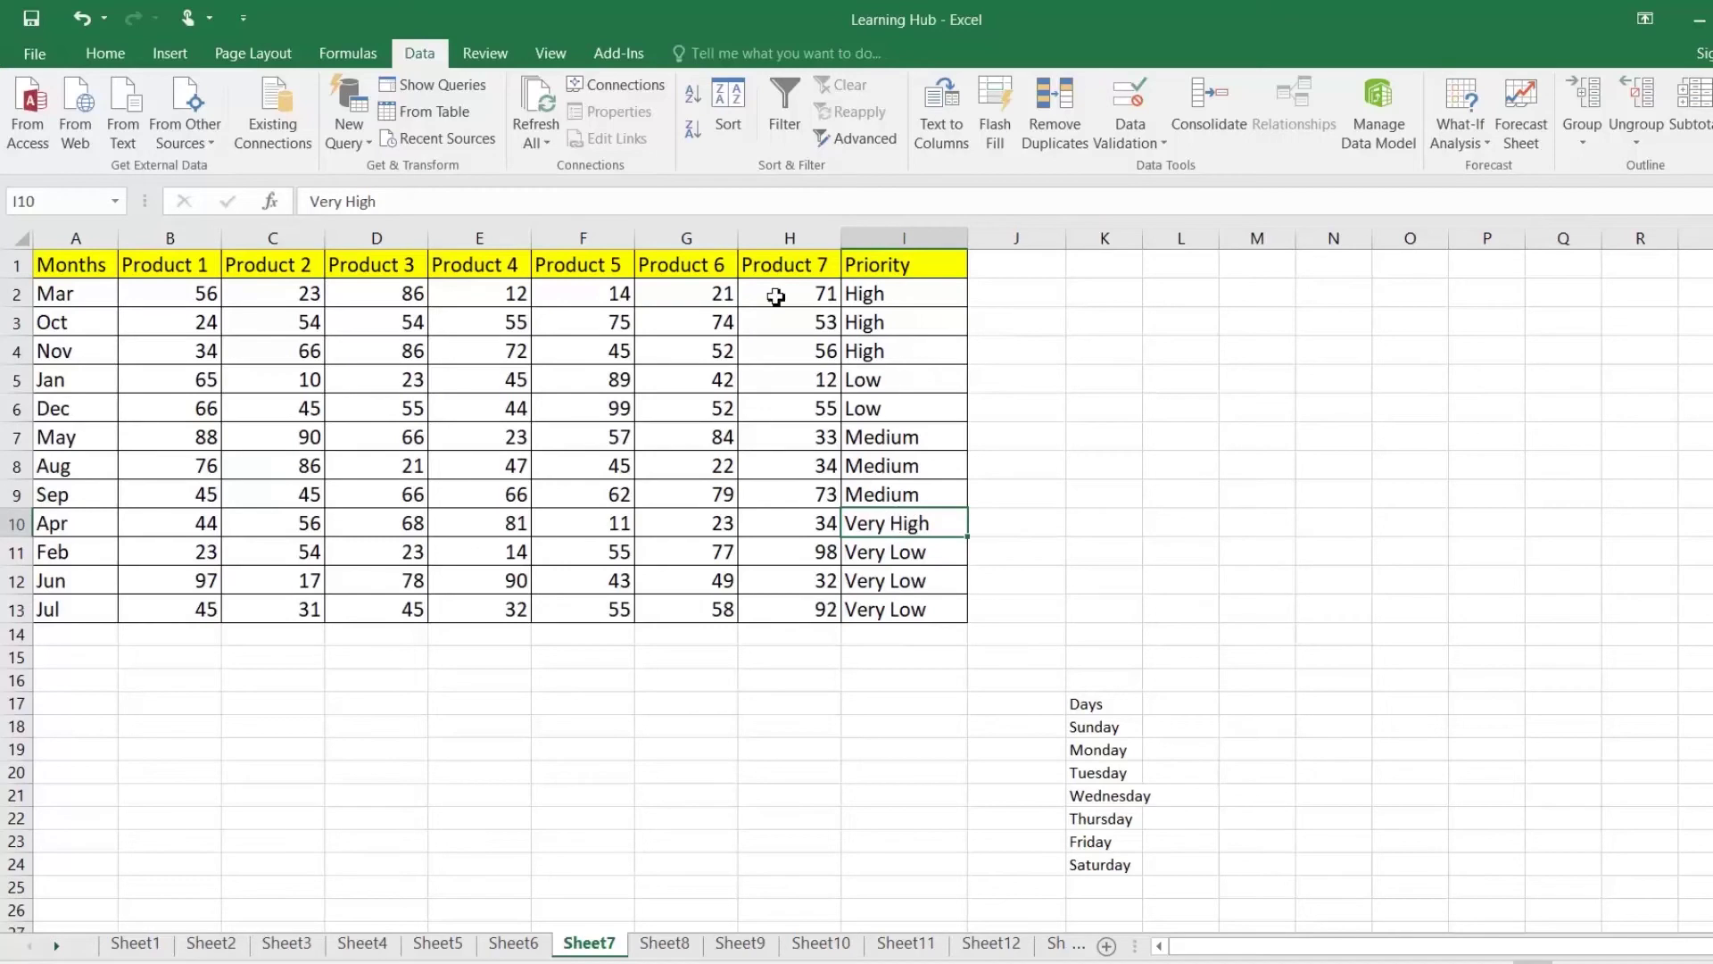
Step: In Excel Options' Advanced settings, add the custom list Very High, High, Medium, Low, Very Low
click(33, 57)
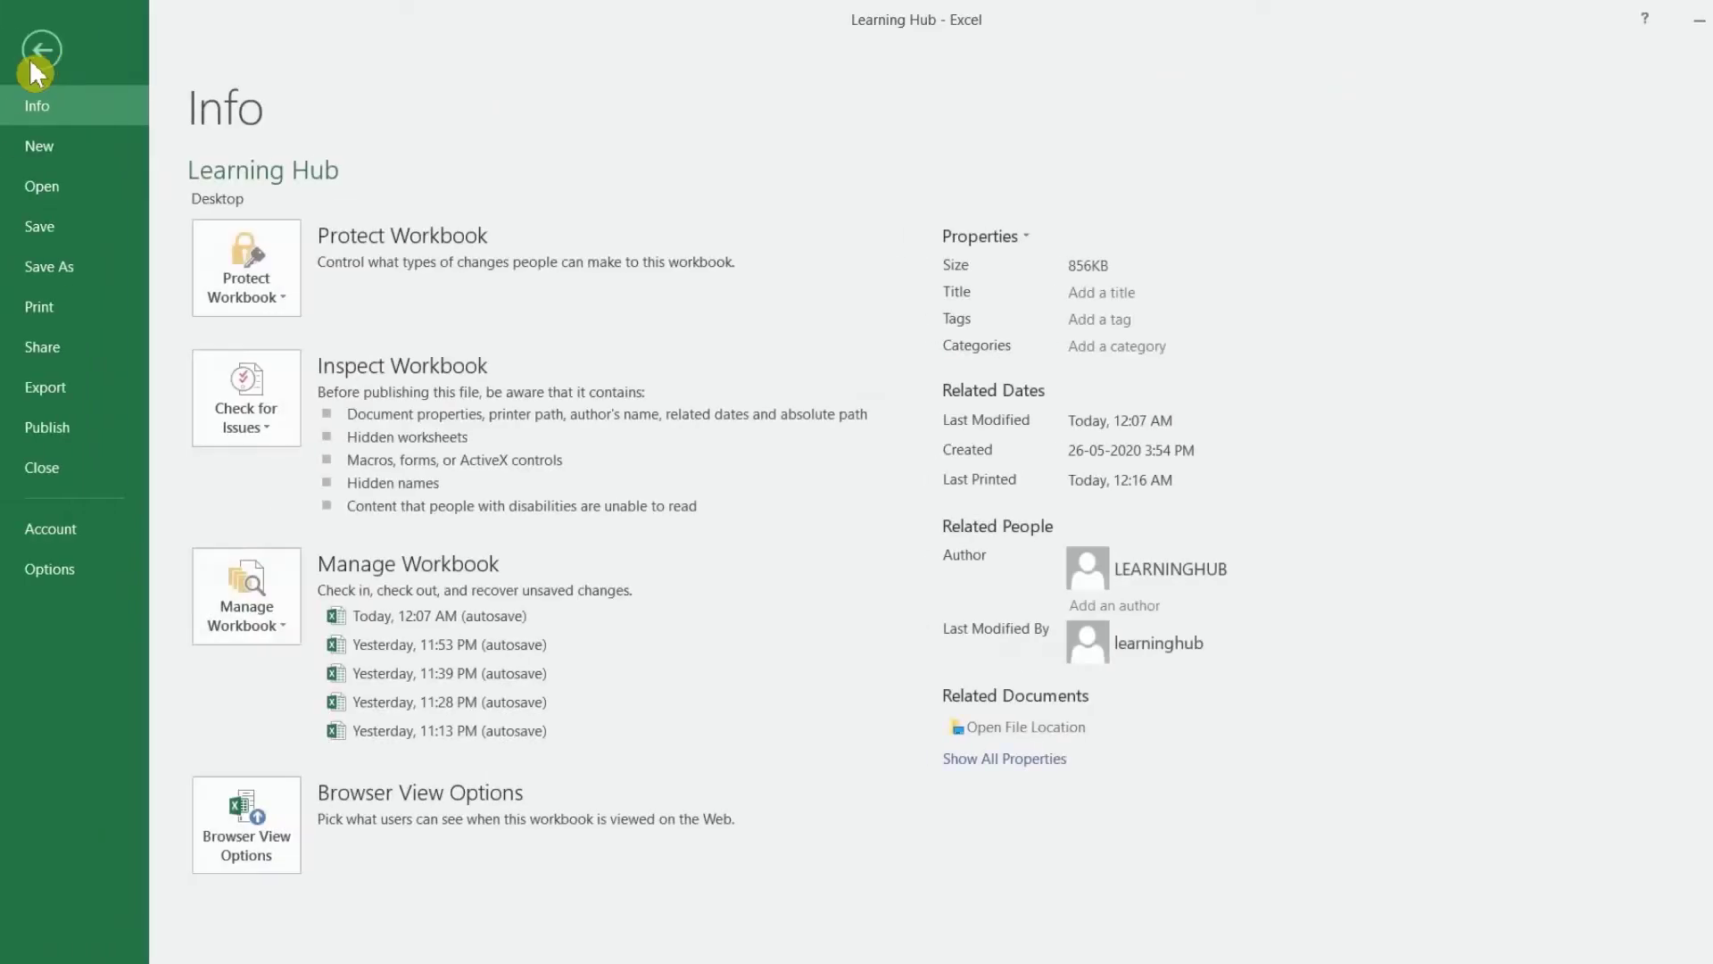
click(89, 571)
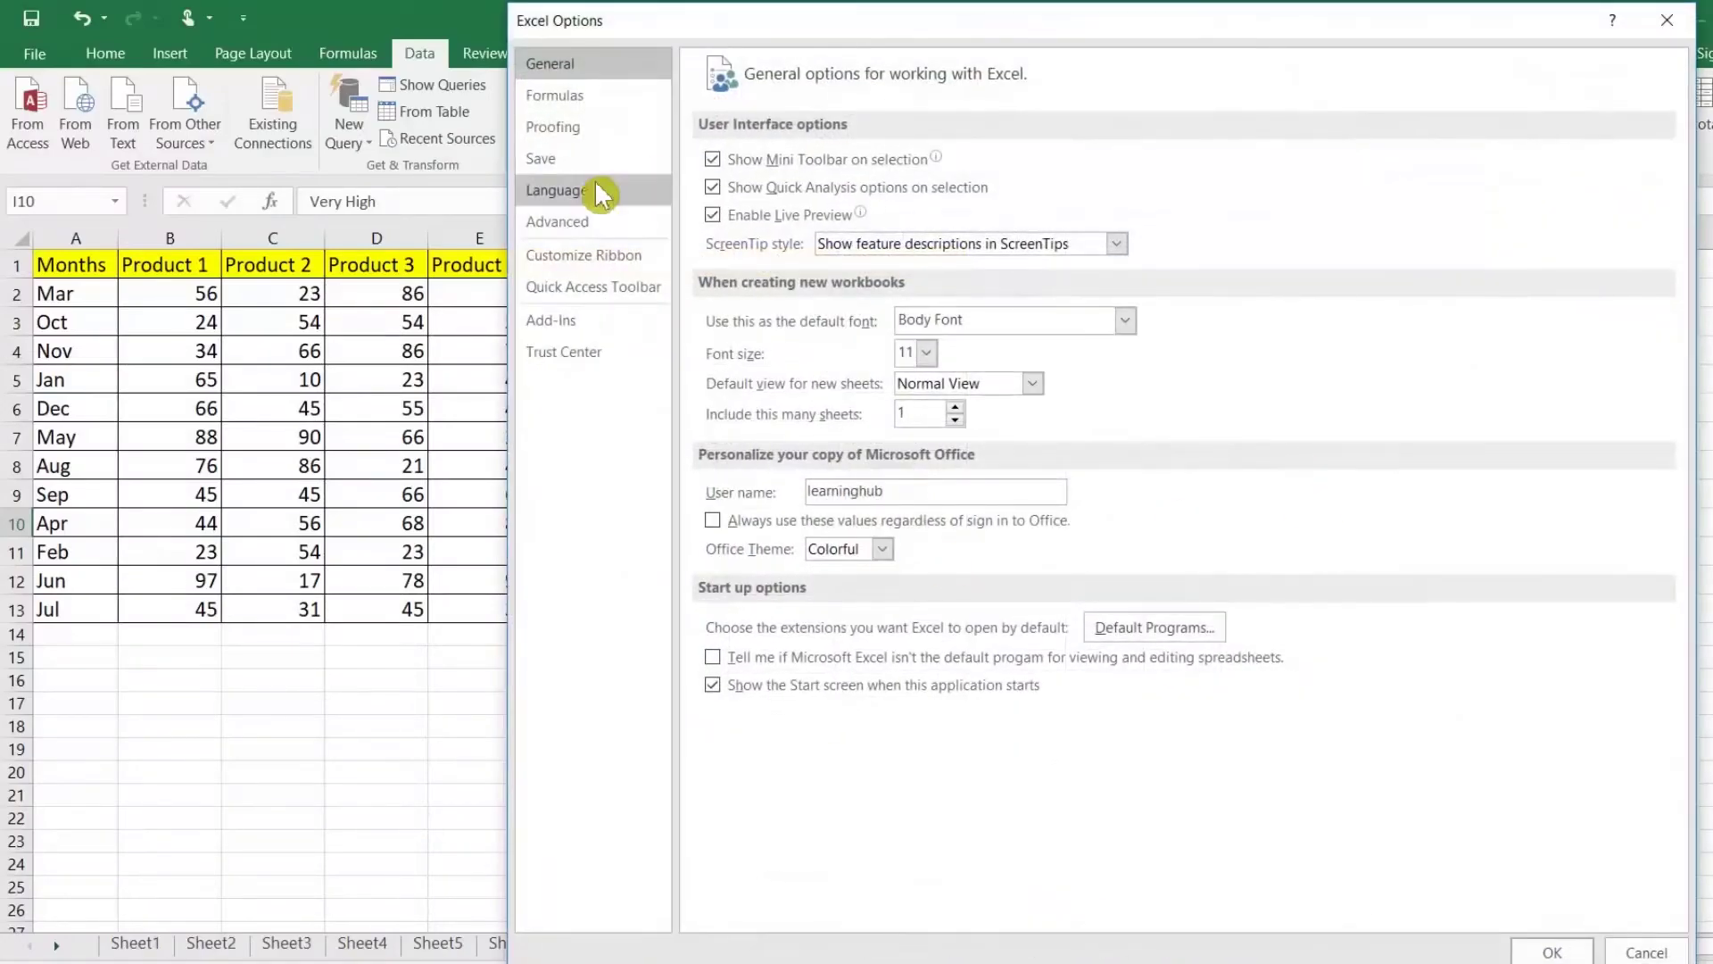
click(557, 221)
scroll(1374, 536, down, 12)
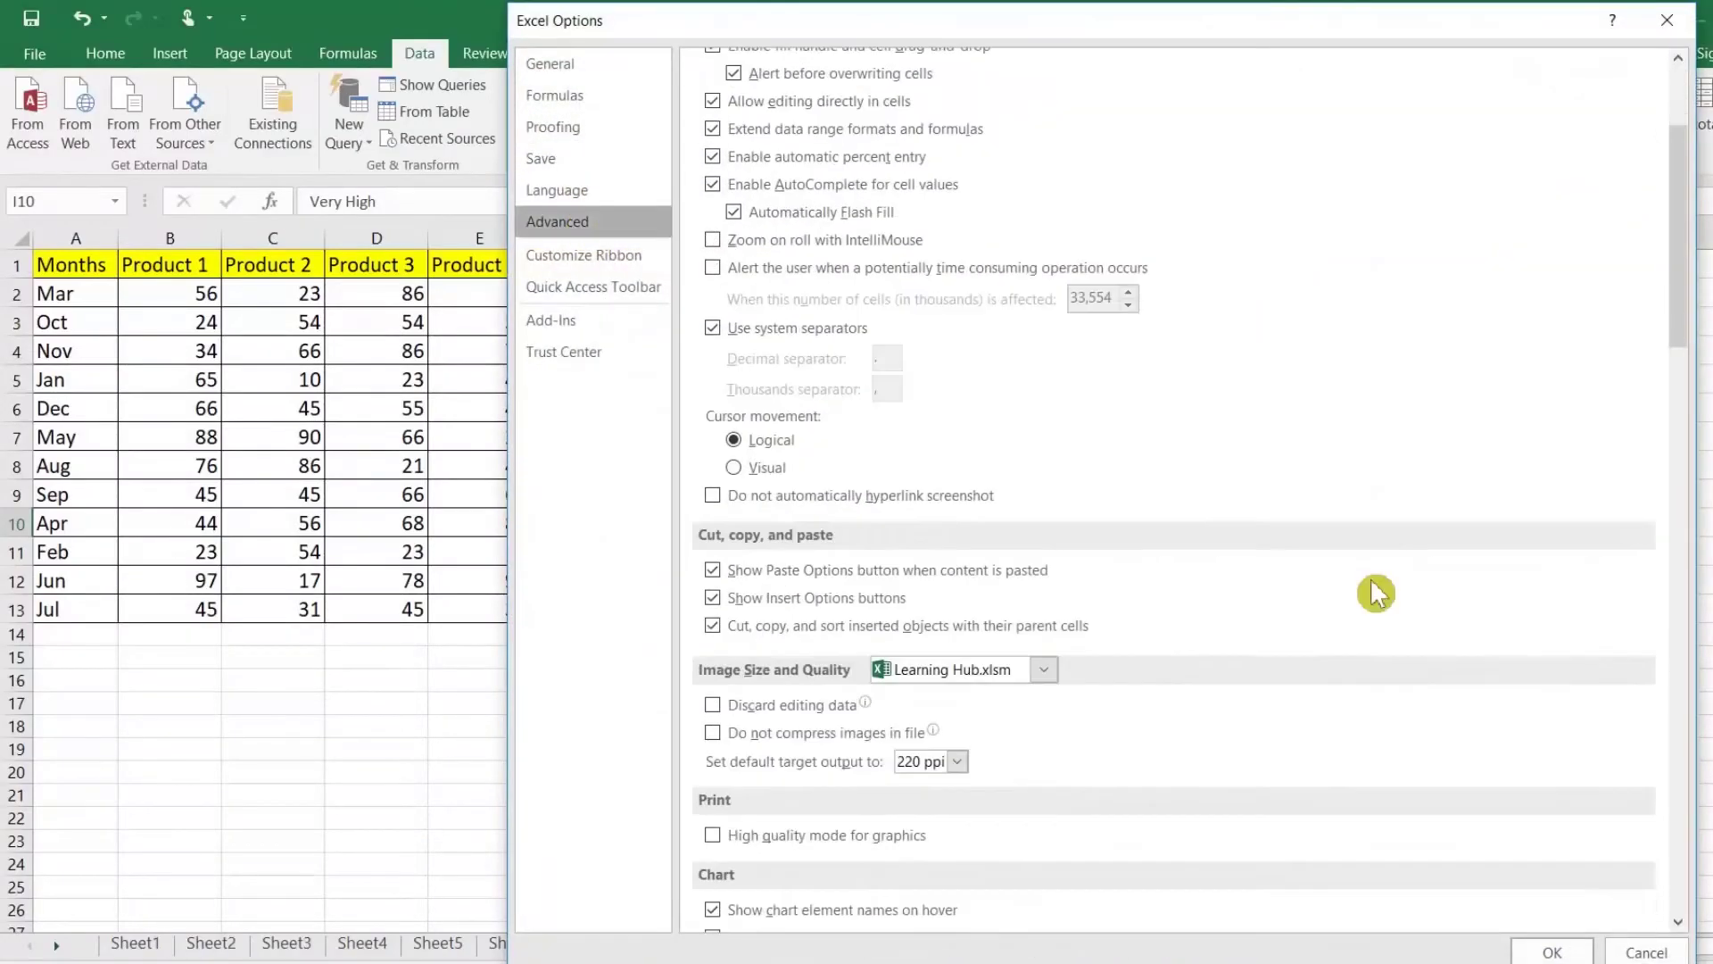
scroll(1374, 593, down, 20)
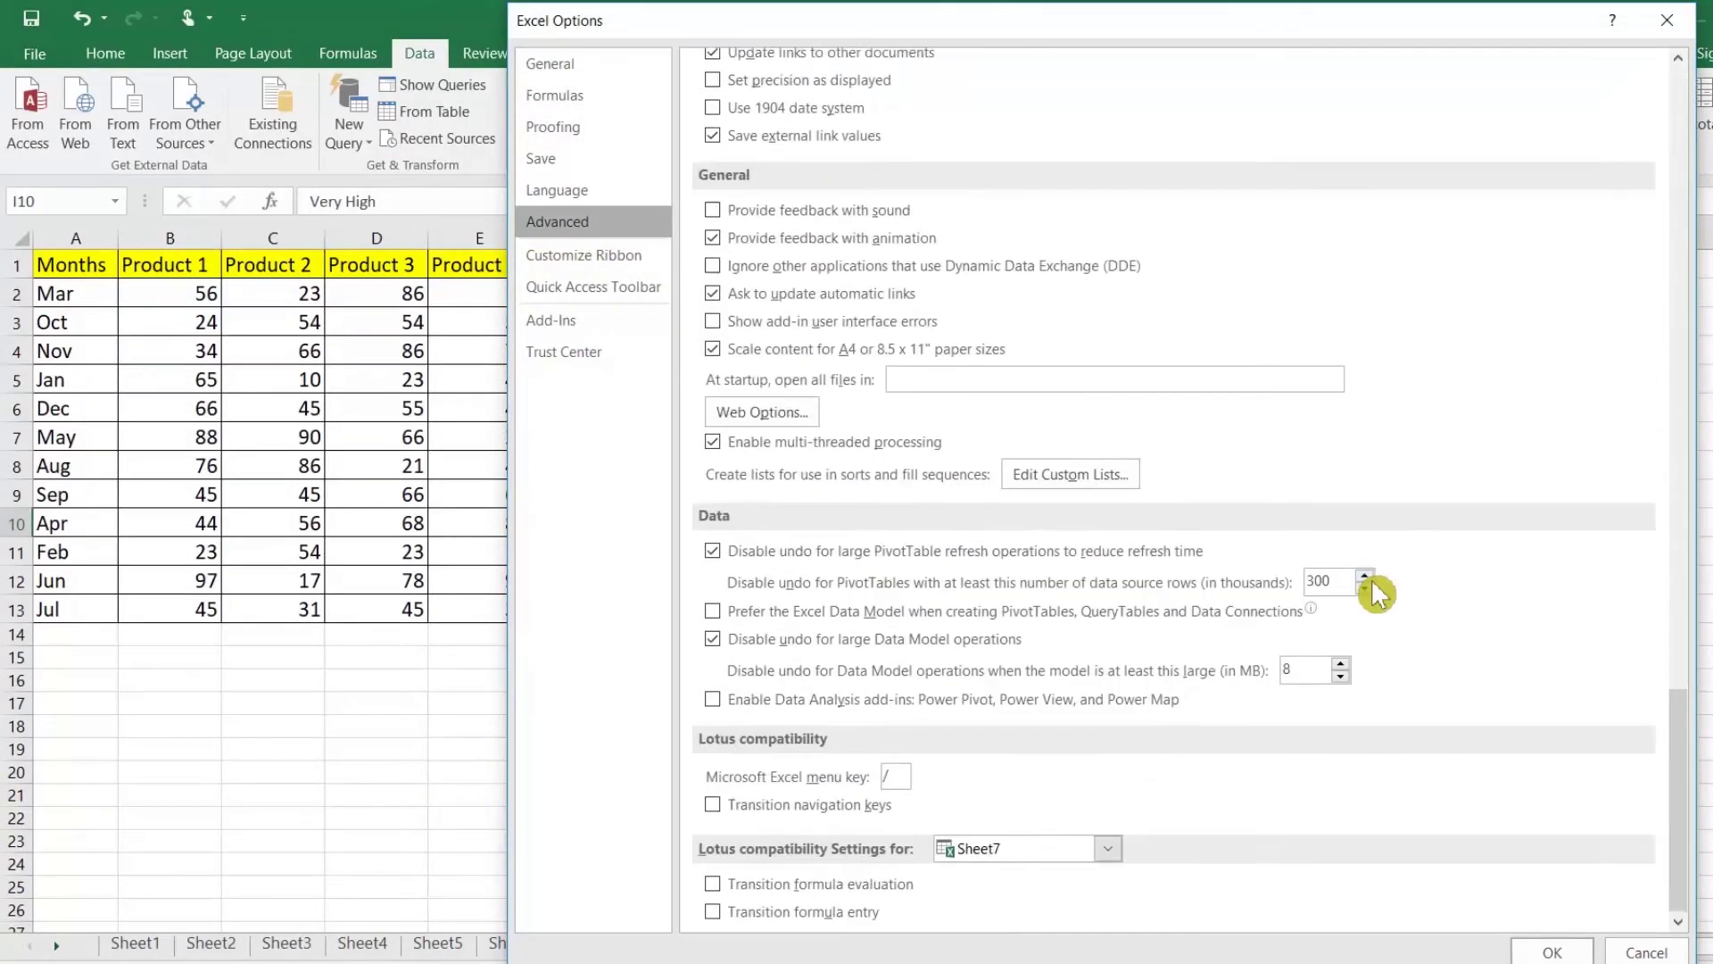
click(1086, 467)
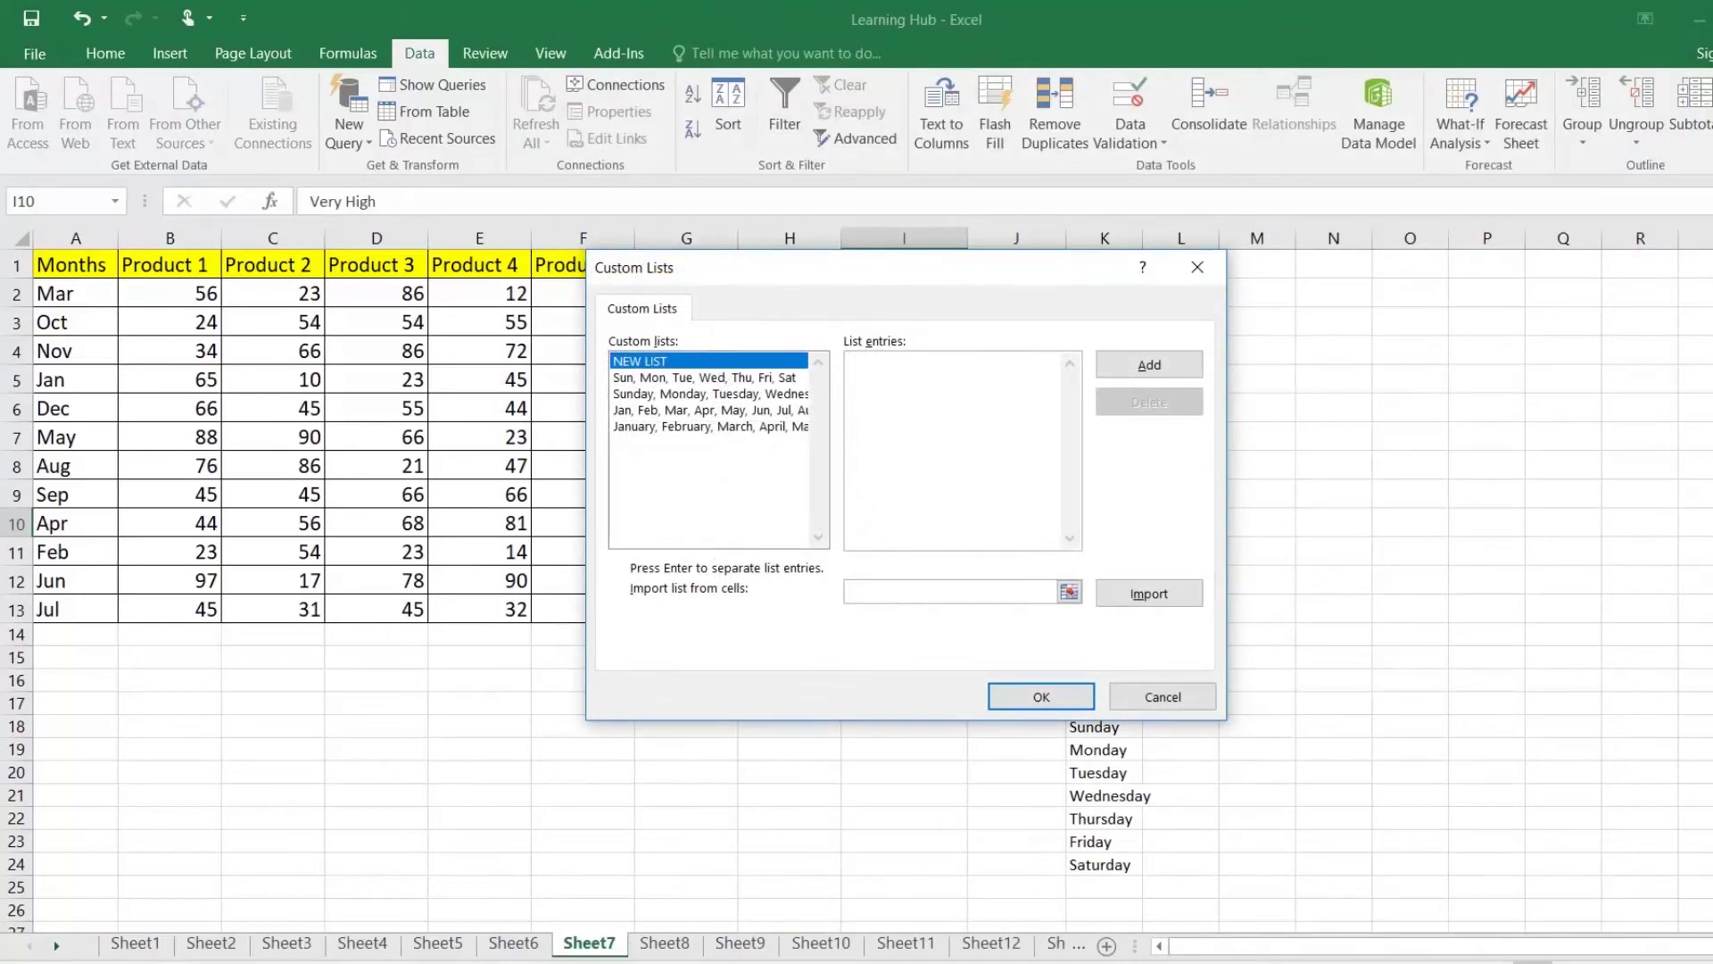
text(Very High)
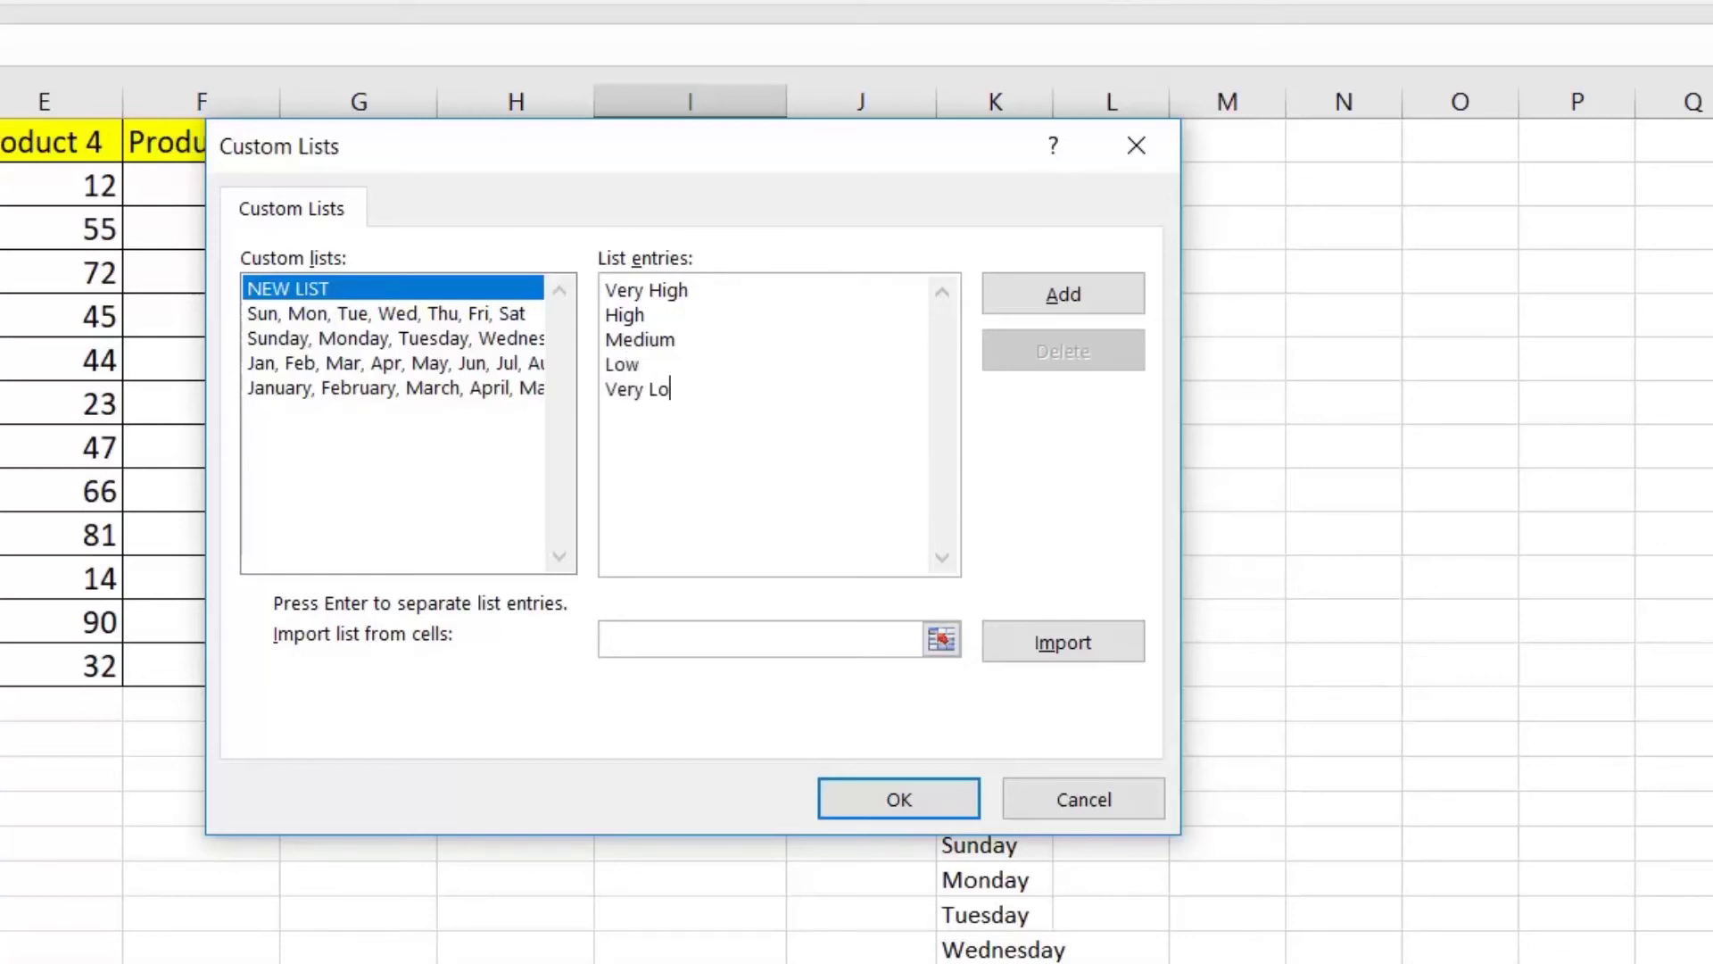
click(1057, 291)
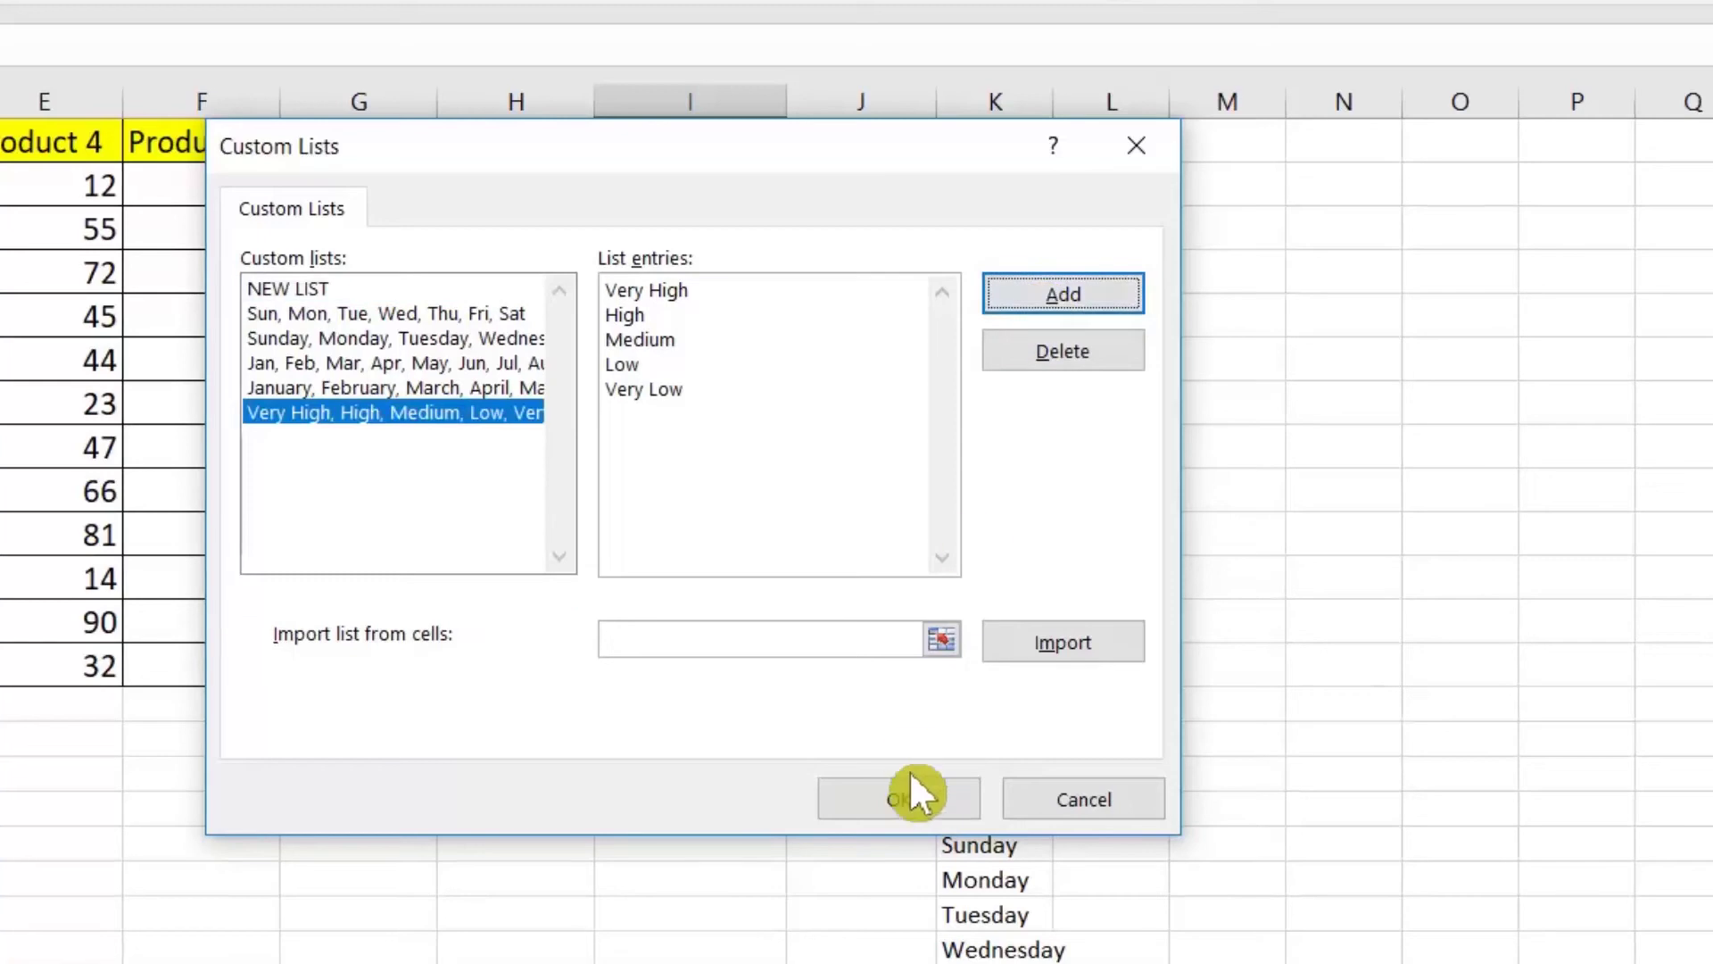
click(903, 794)
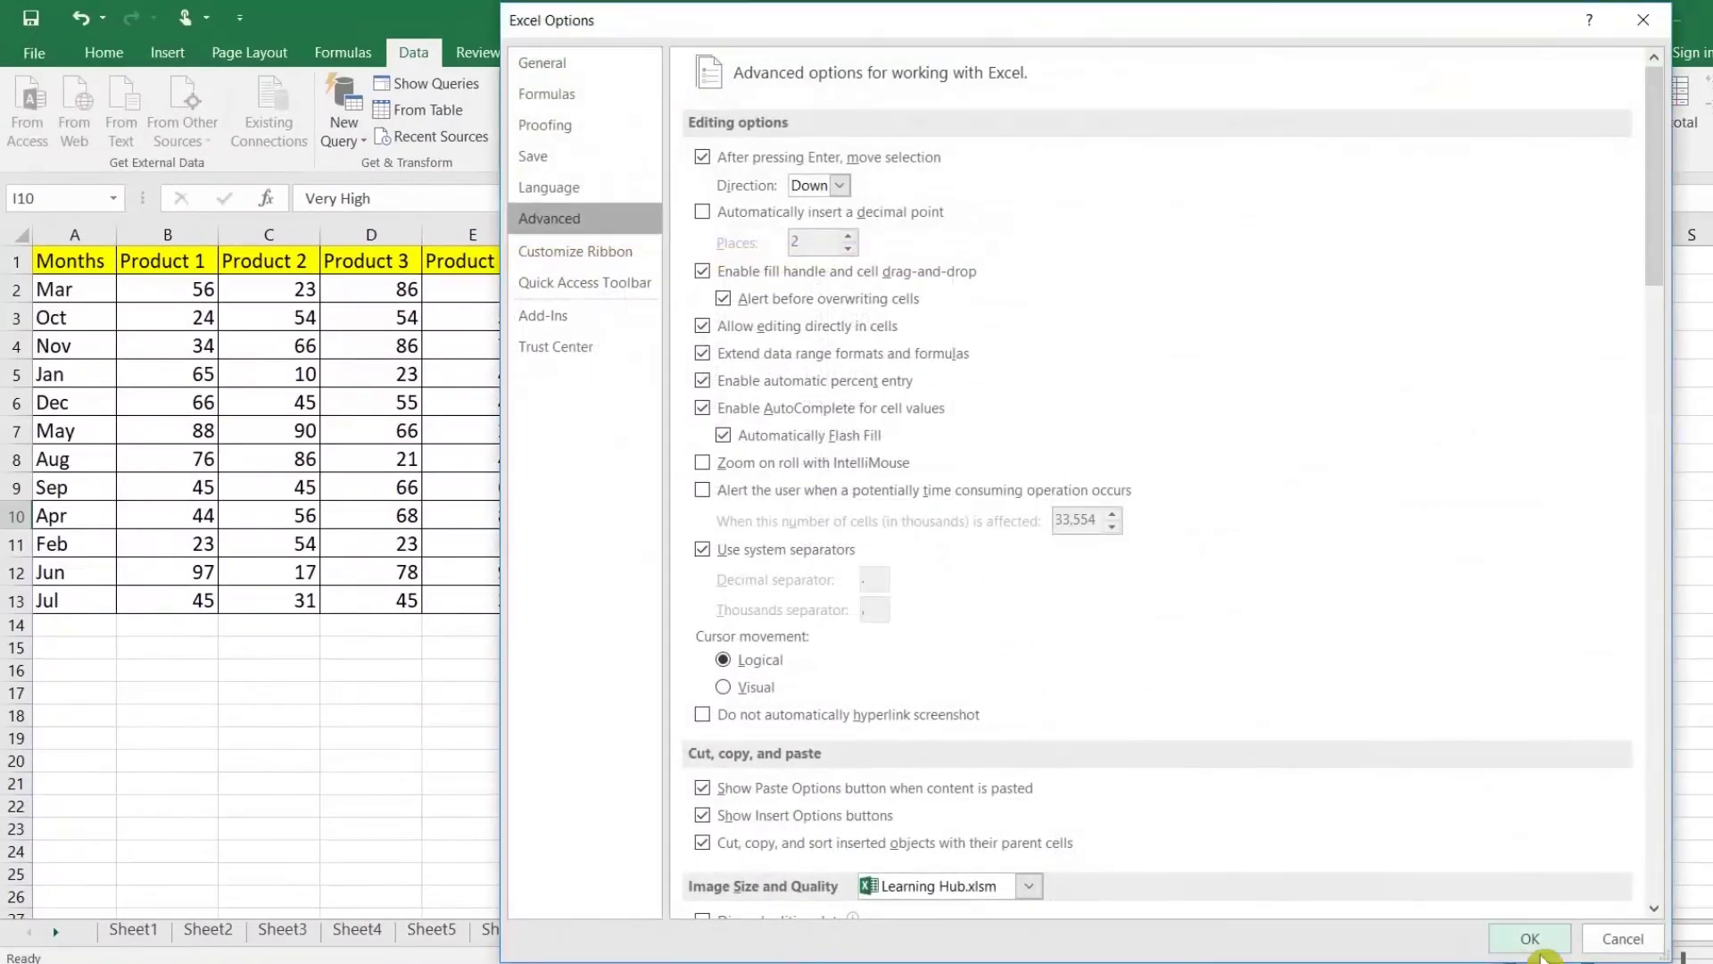
click(1529, 938)
click(855, 266)
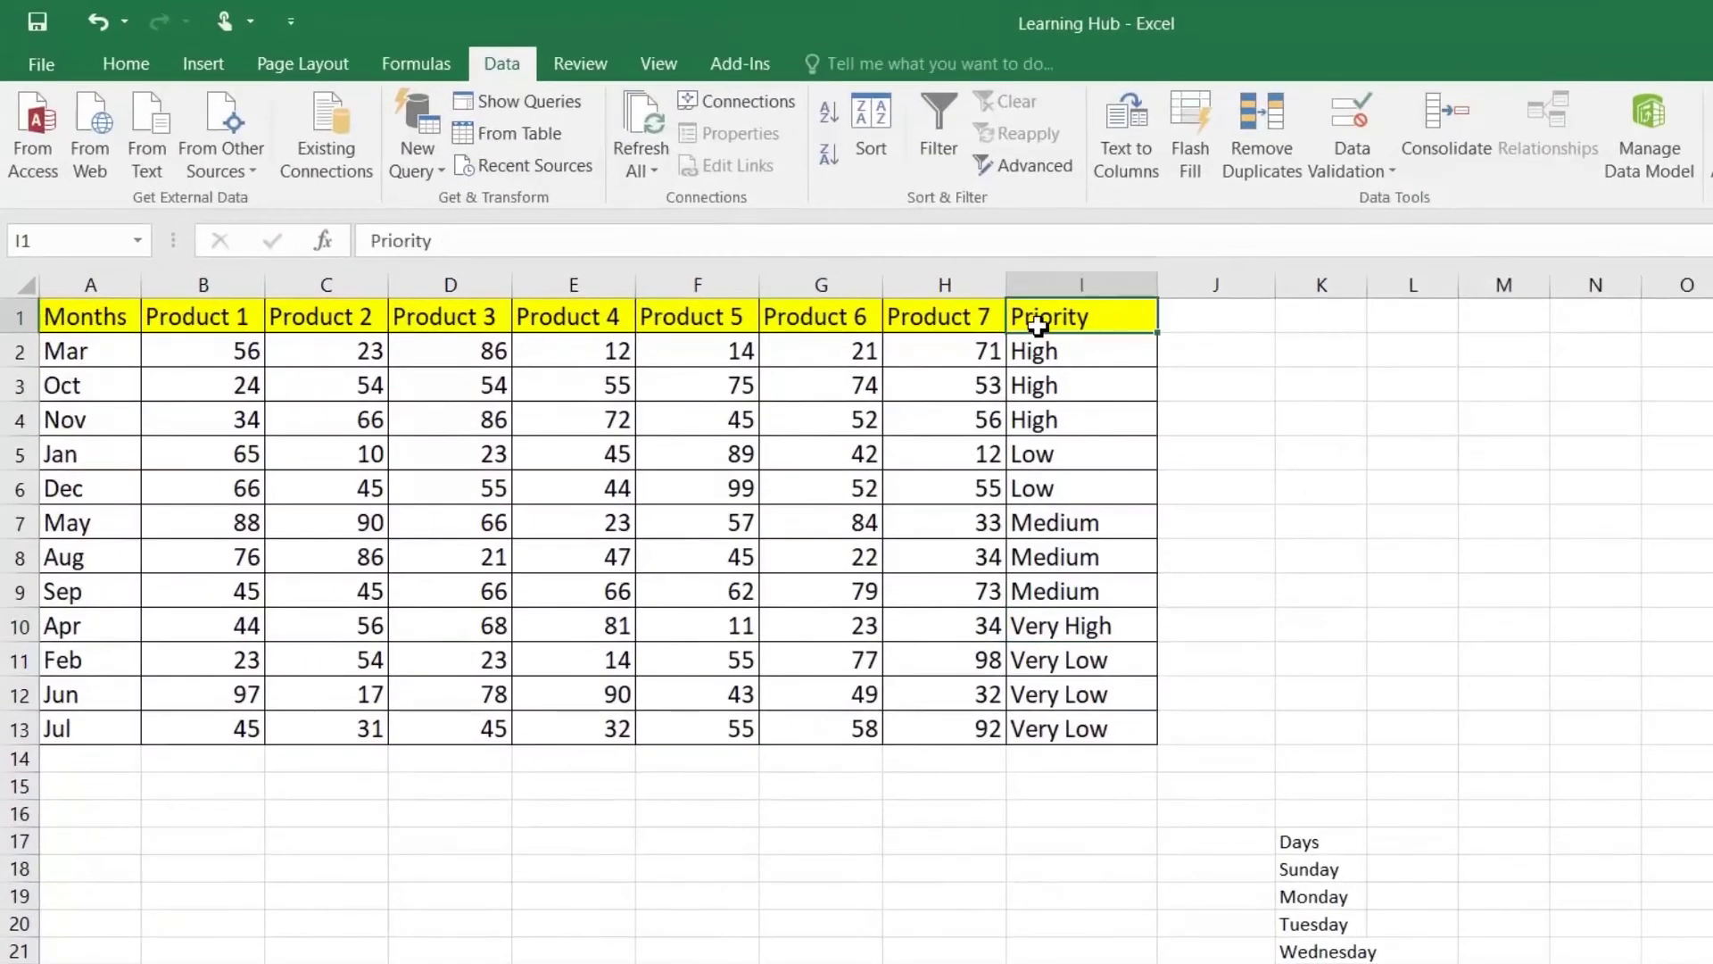
Step: Sort the Priority table by the Very High to Very Low custom list, then show Sheet2
click(879, 134)
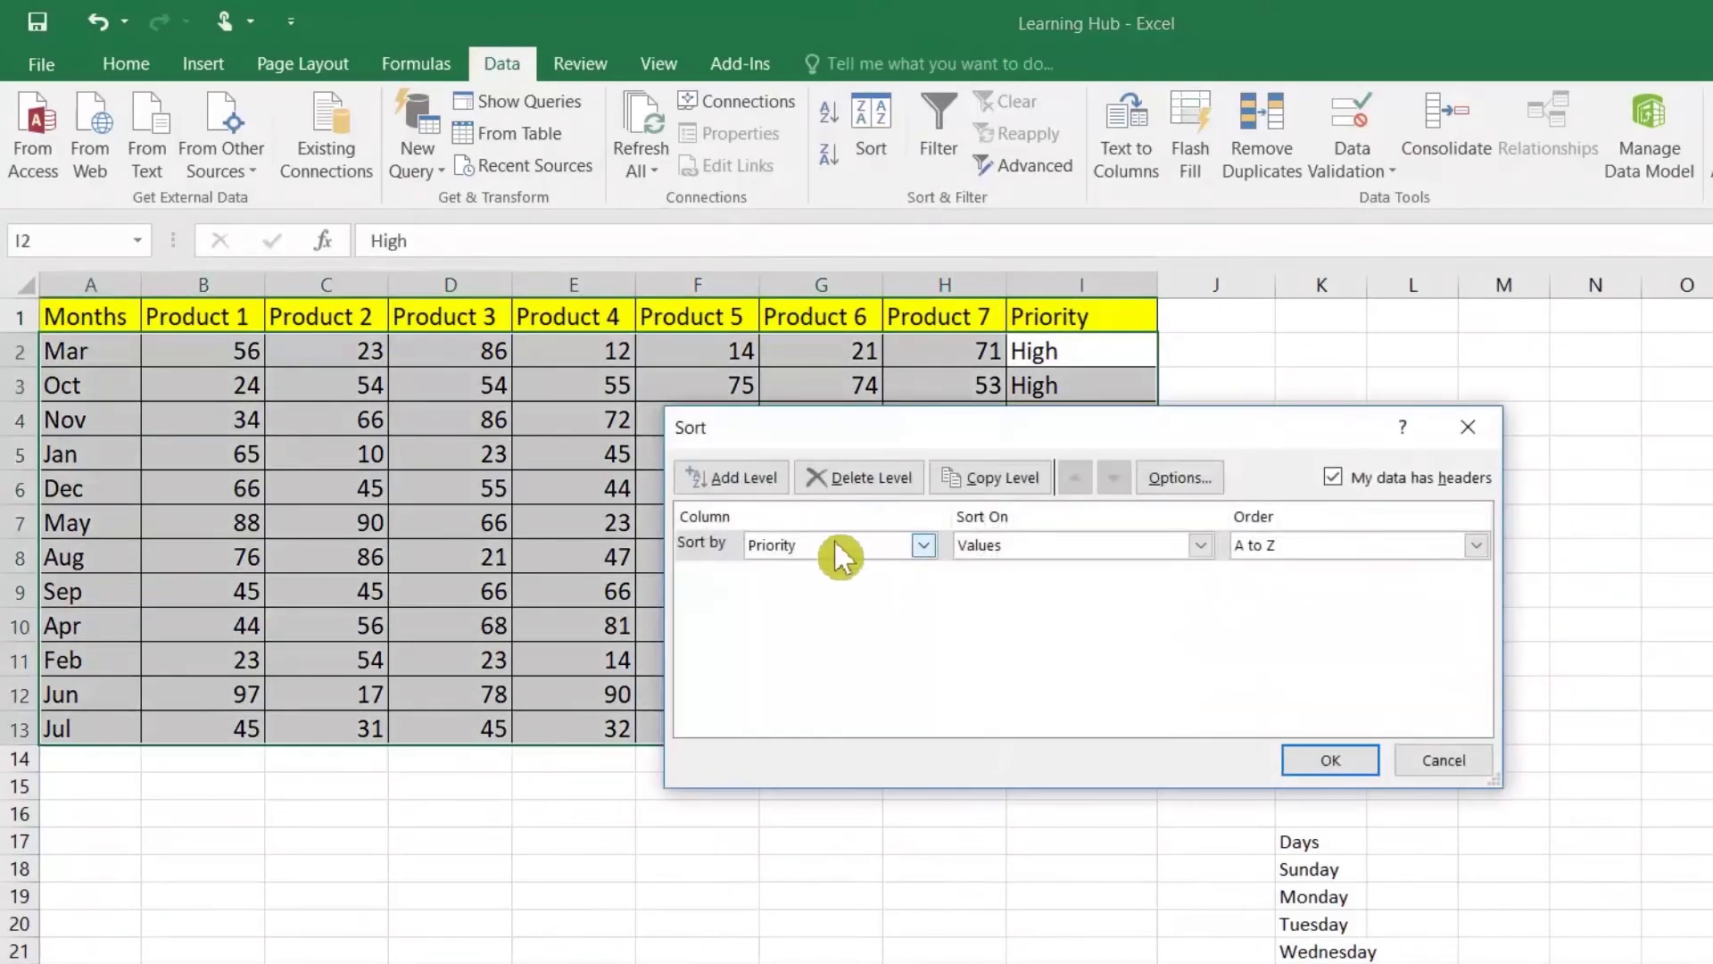
click(1264, 546)
click(1278, 611)
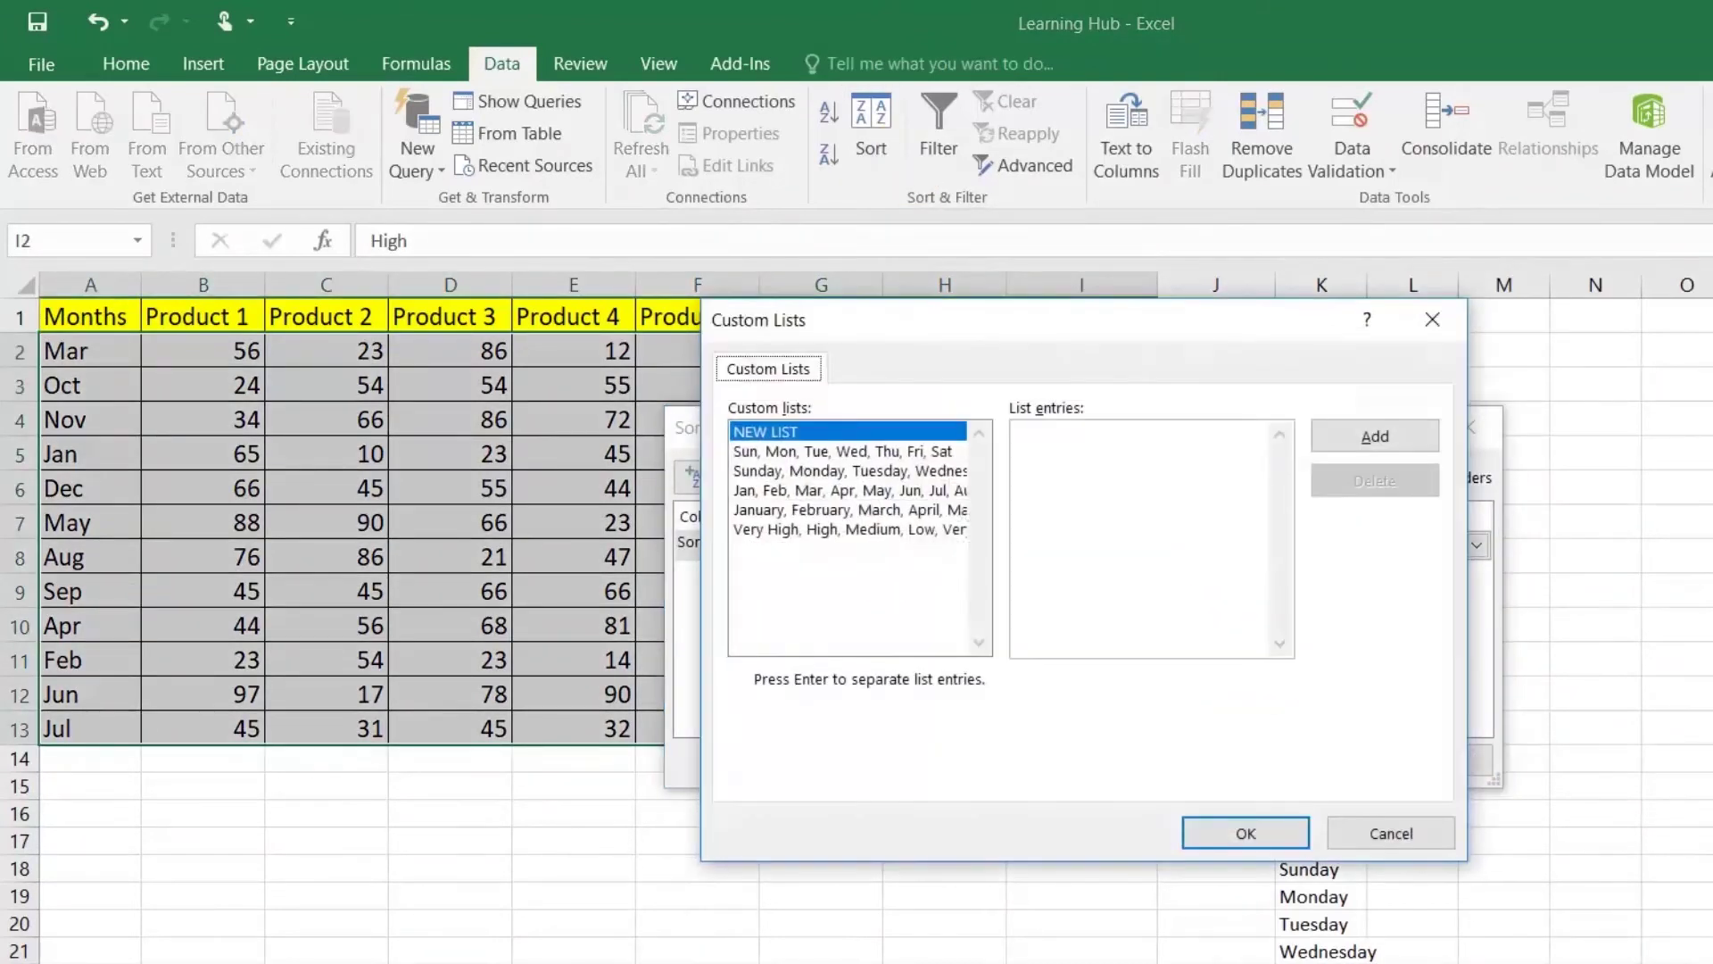
click(814, 531)
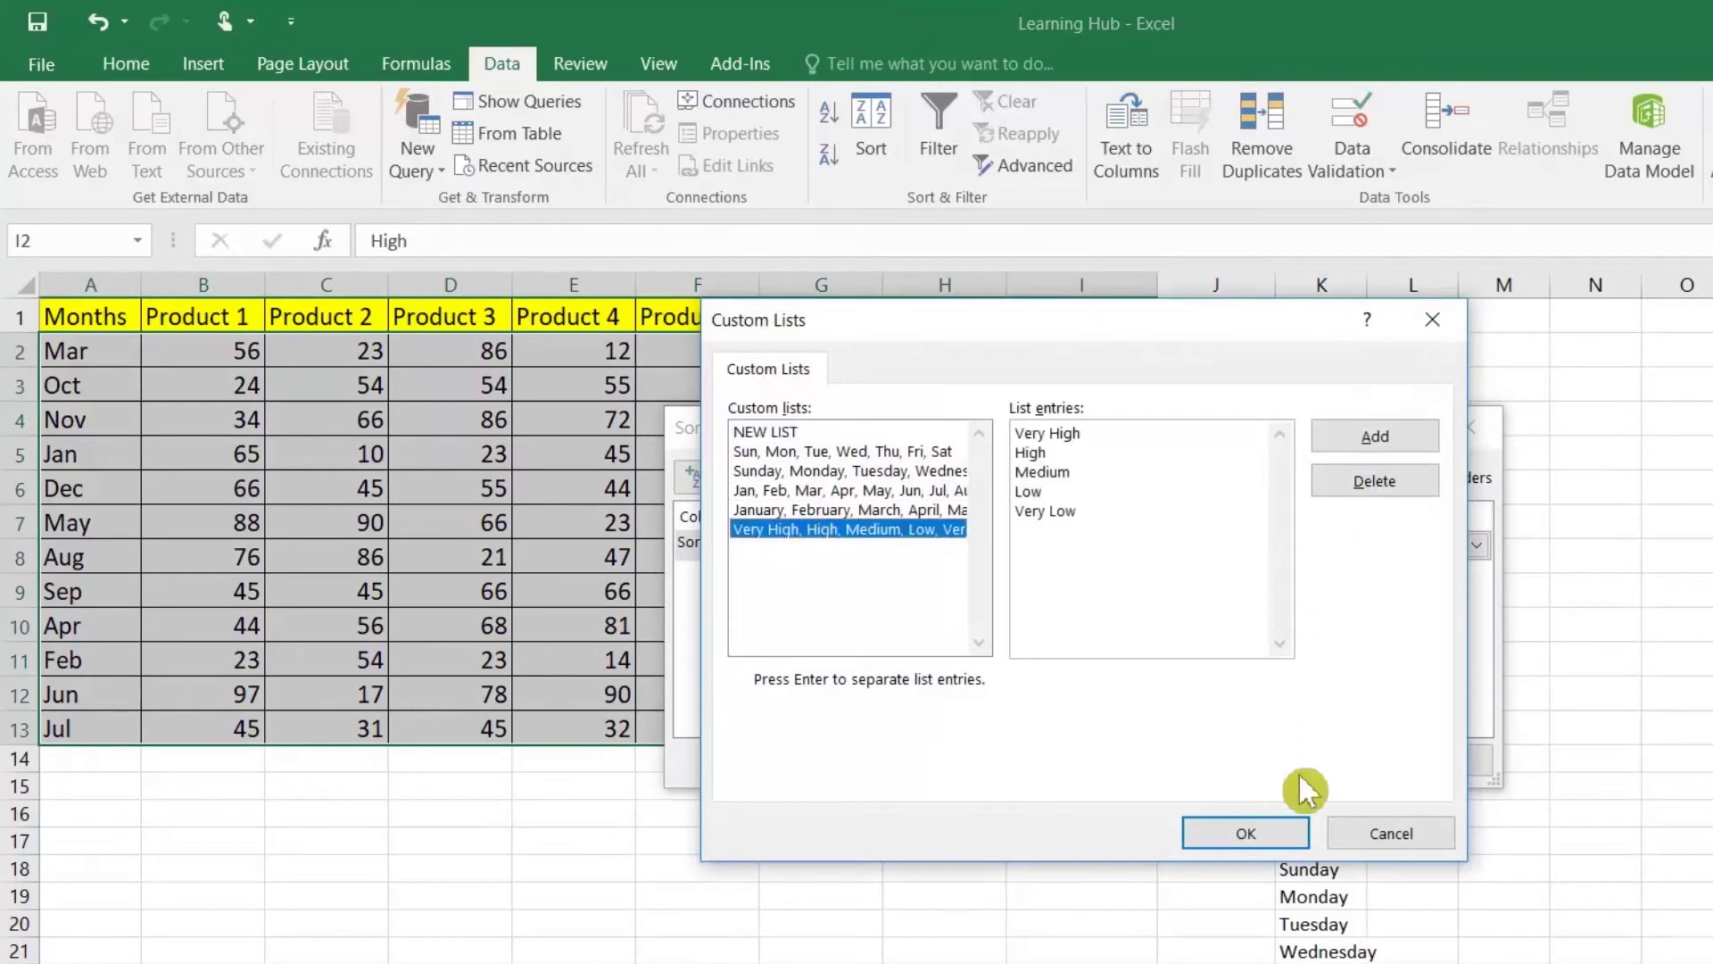
click(1251, 832)
click(1315, 763)
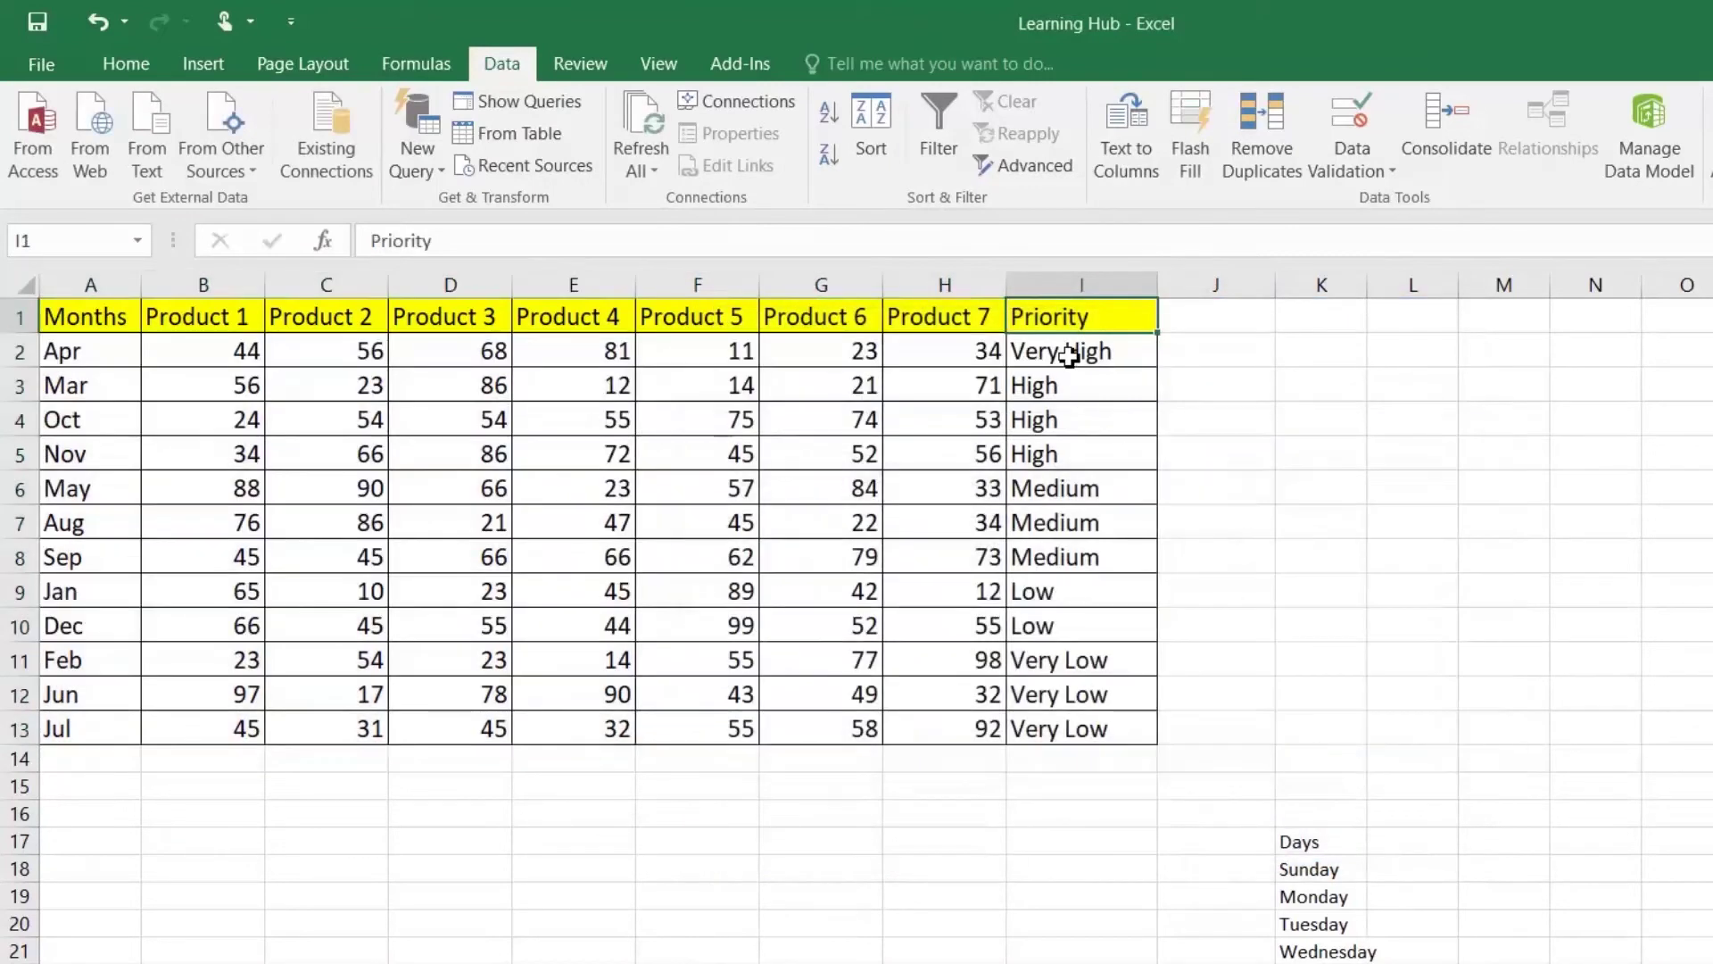
click(1117, 735)
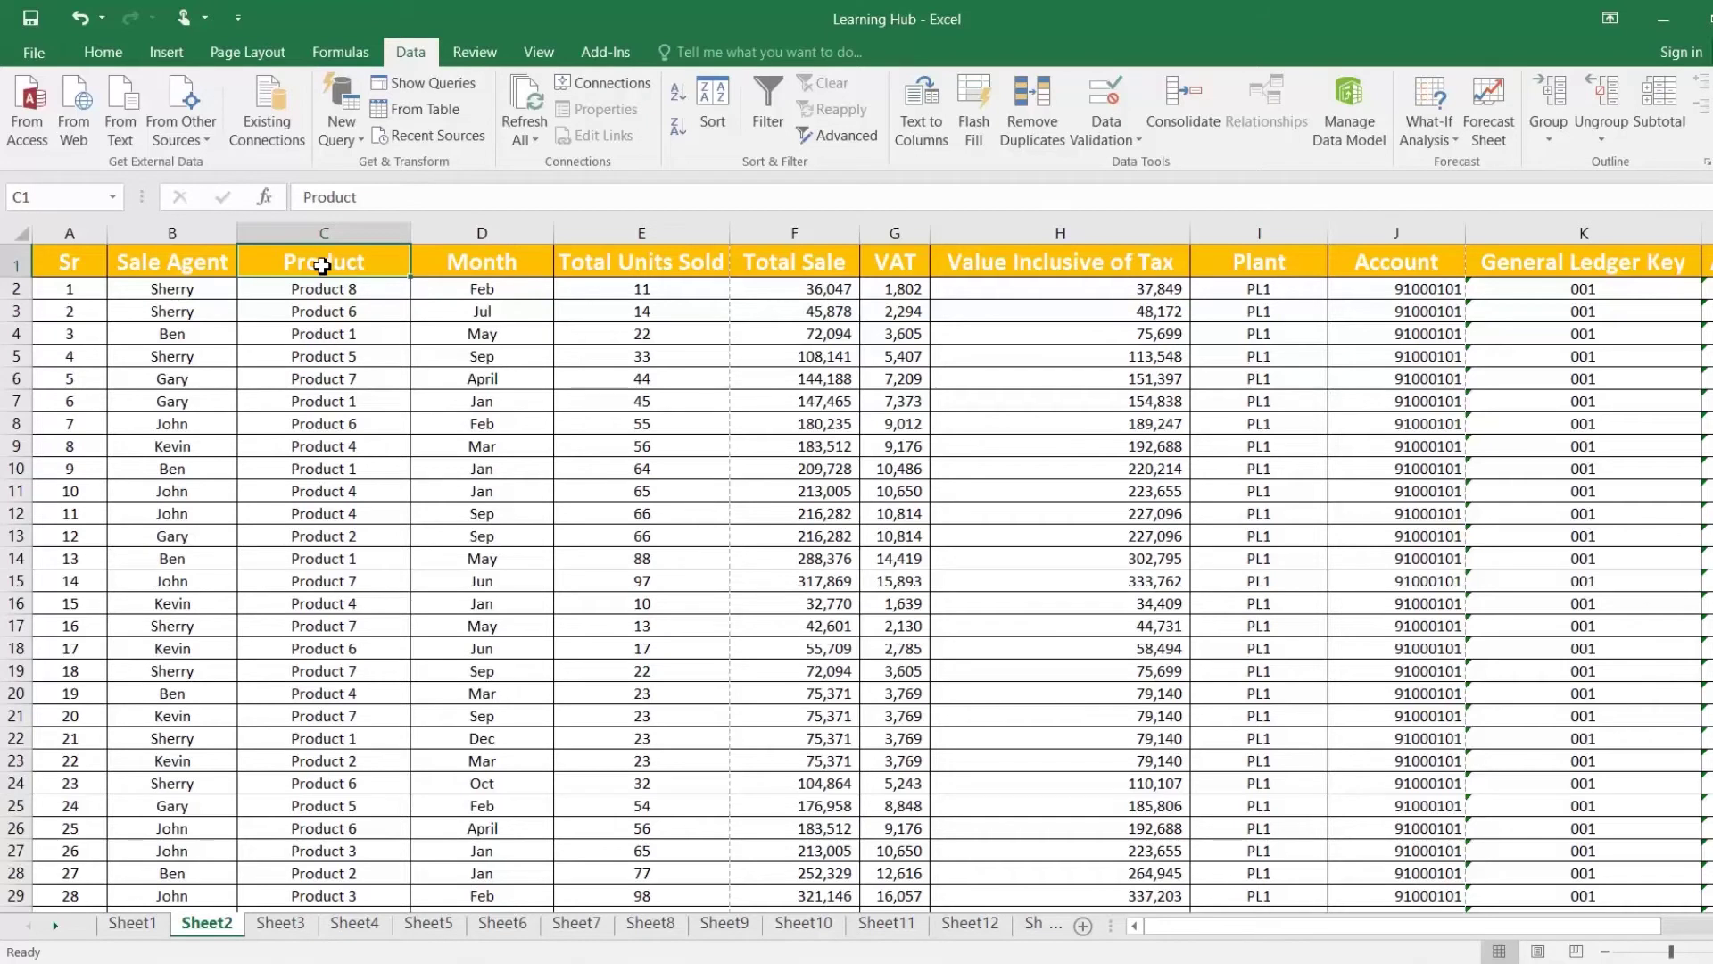
Step: Sort the sales data by Product A to Z, then by Month using the Jan, Feb, Mar list
click(486, 265)
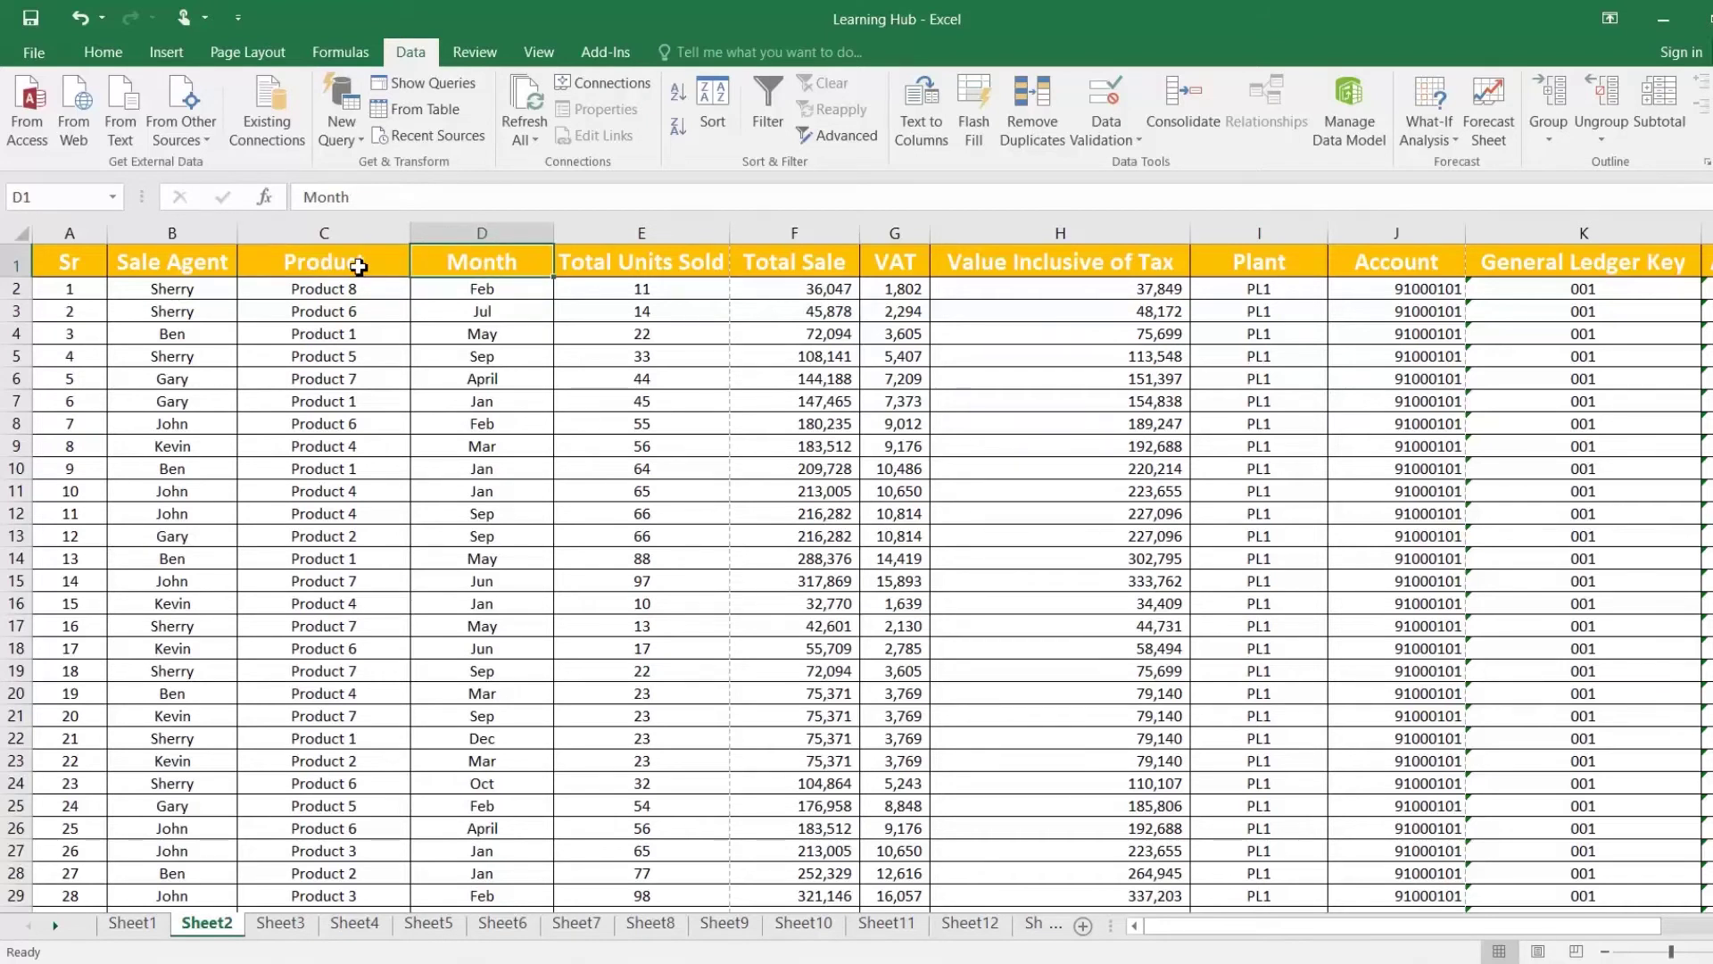
click(348, 261)
click(459, 260)
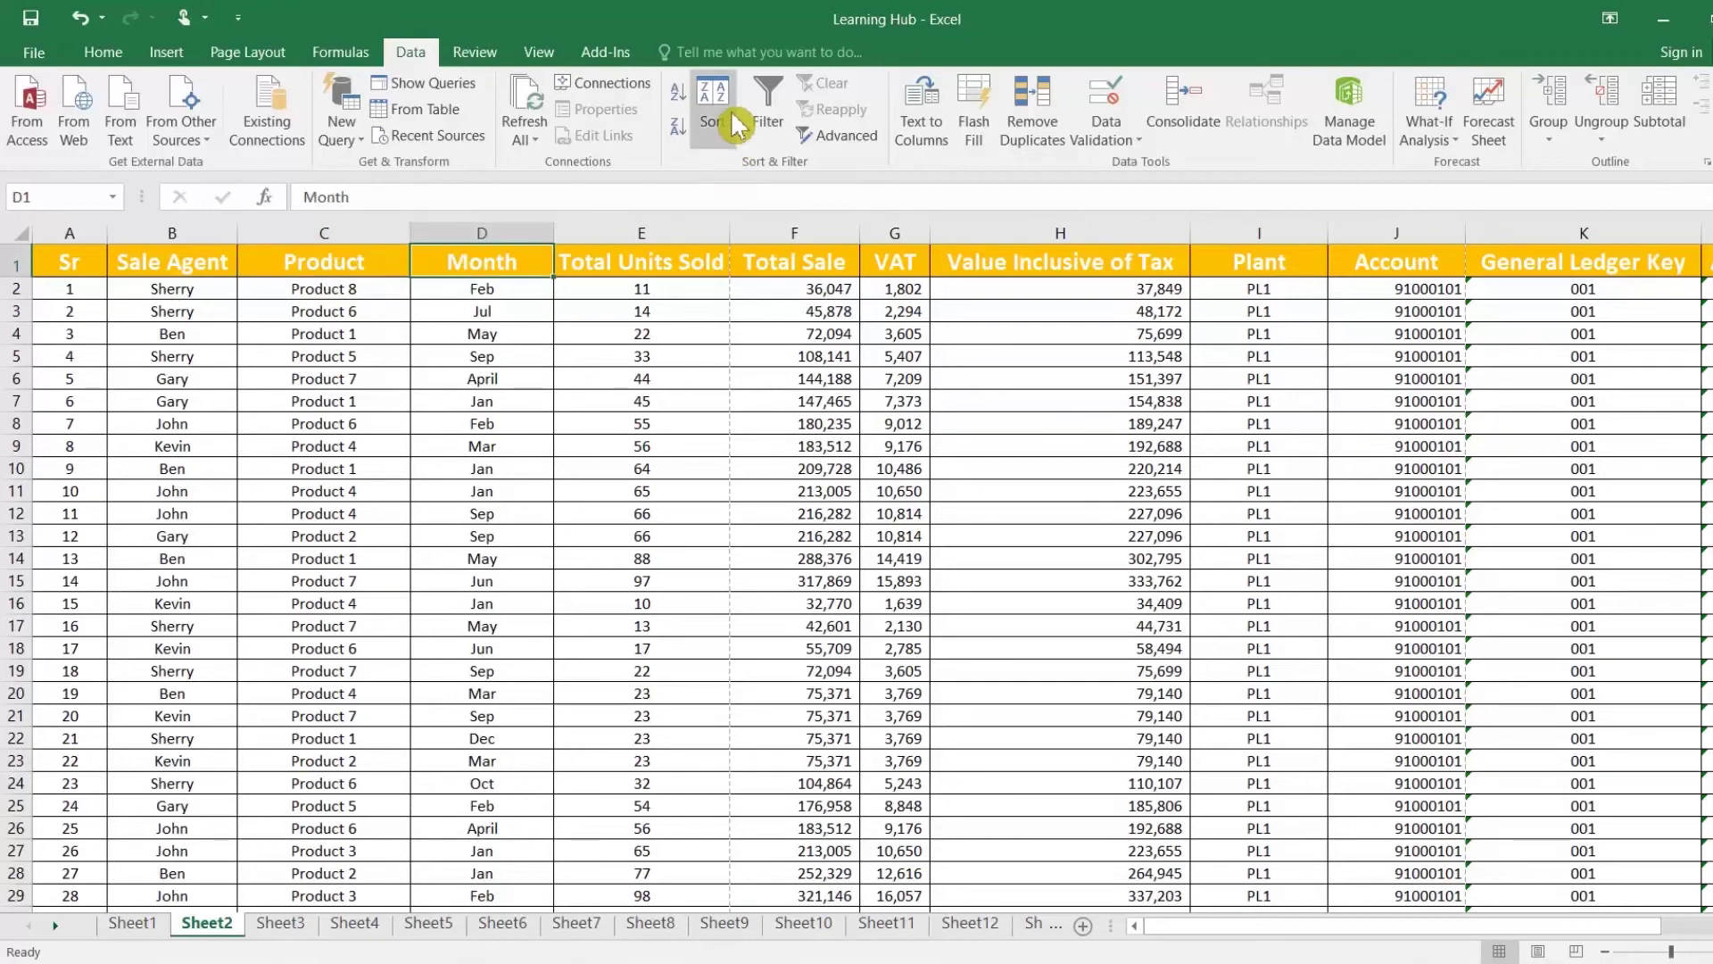
click(719, 115)
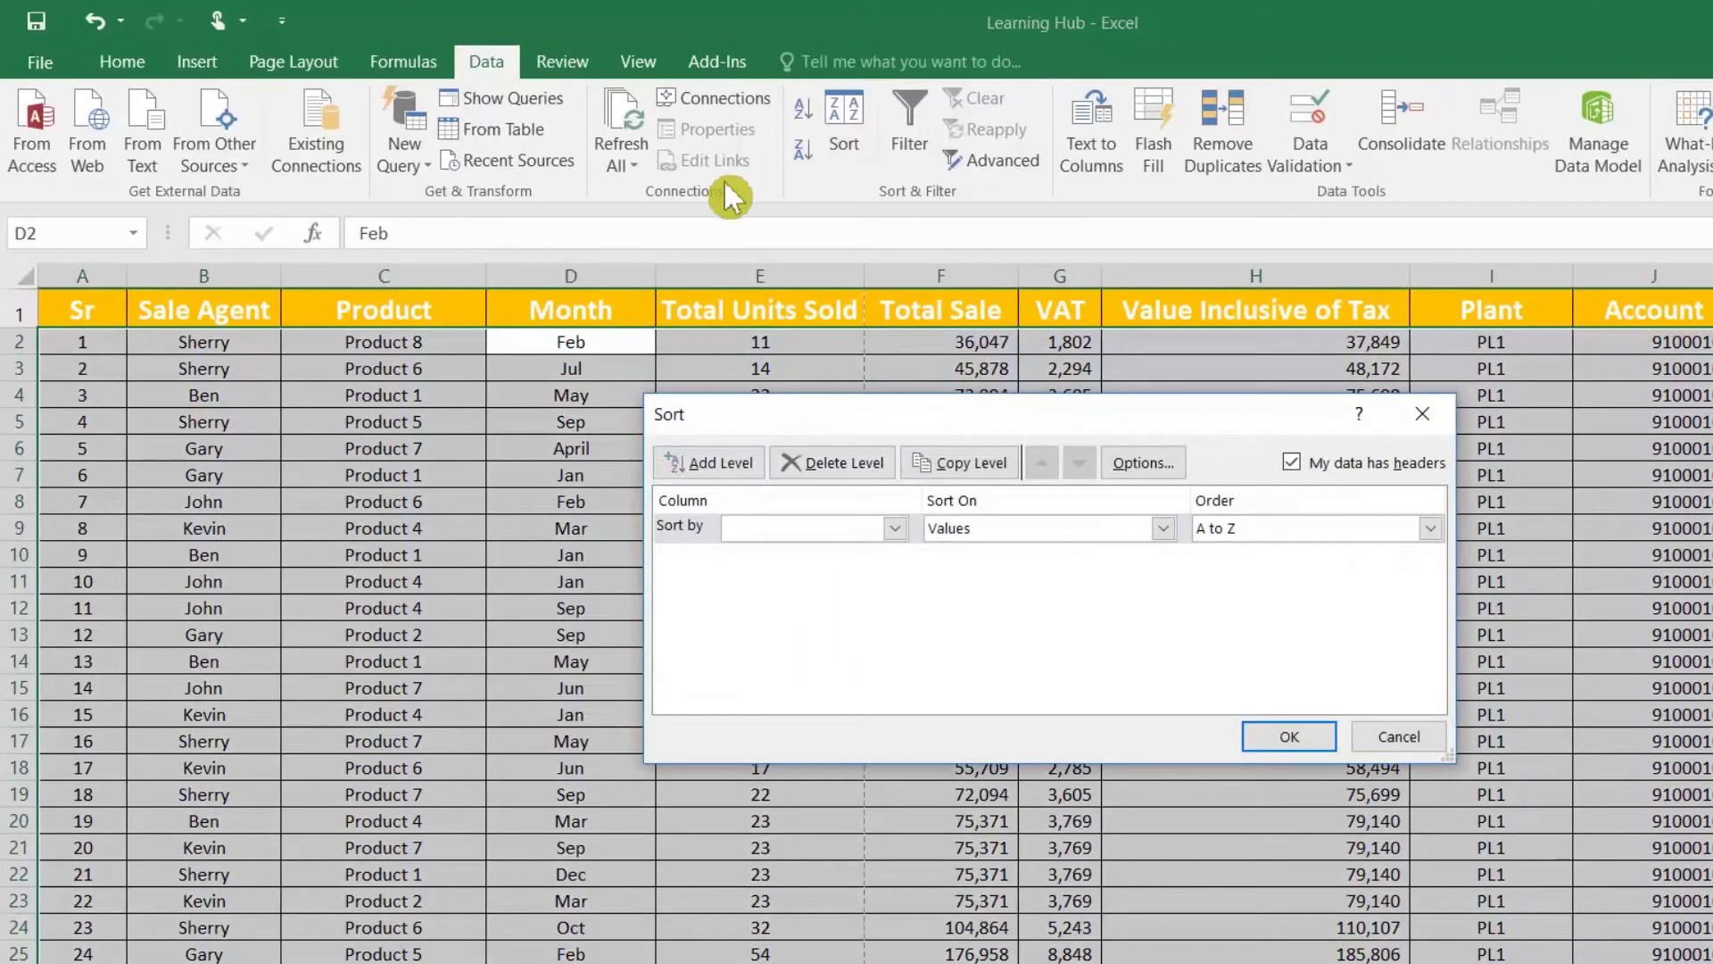
click(893, 529)
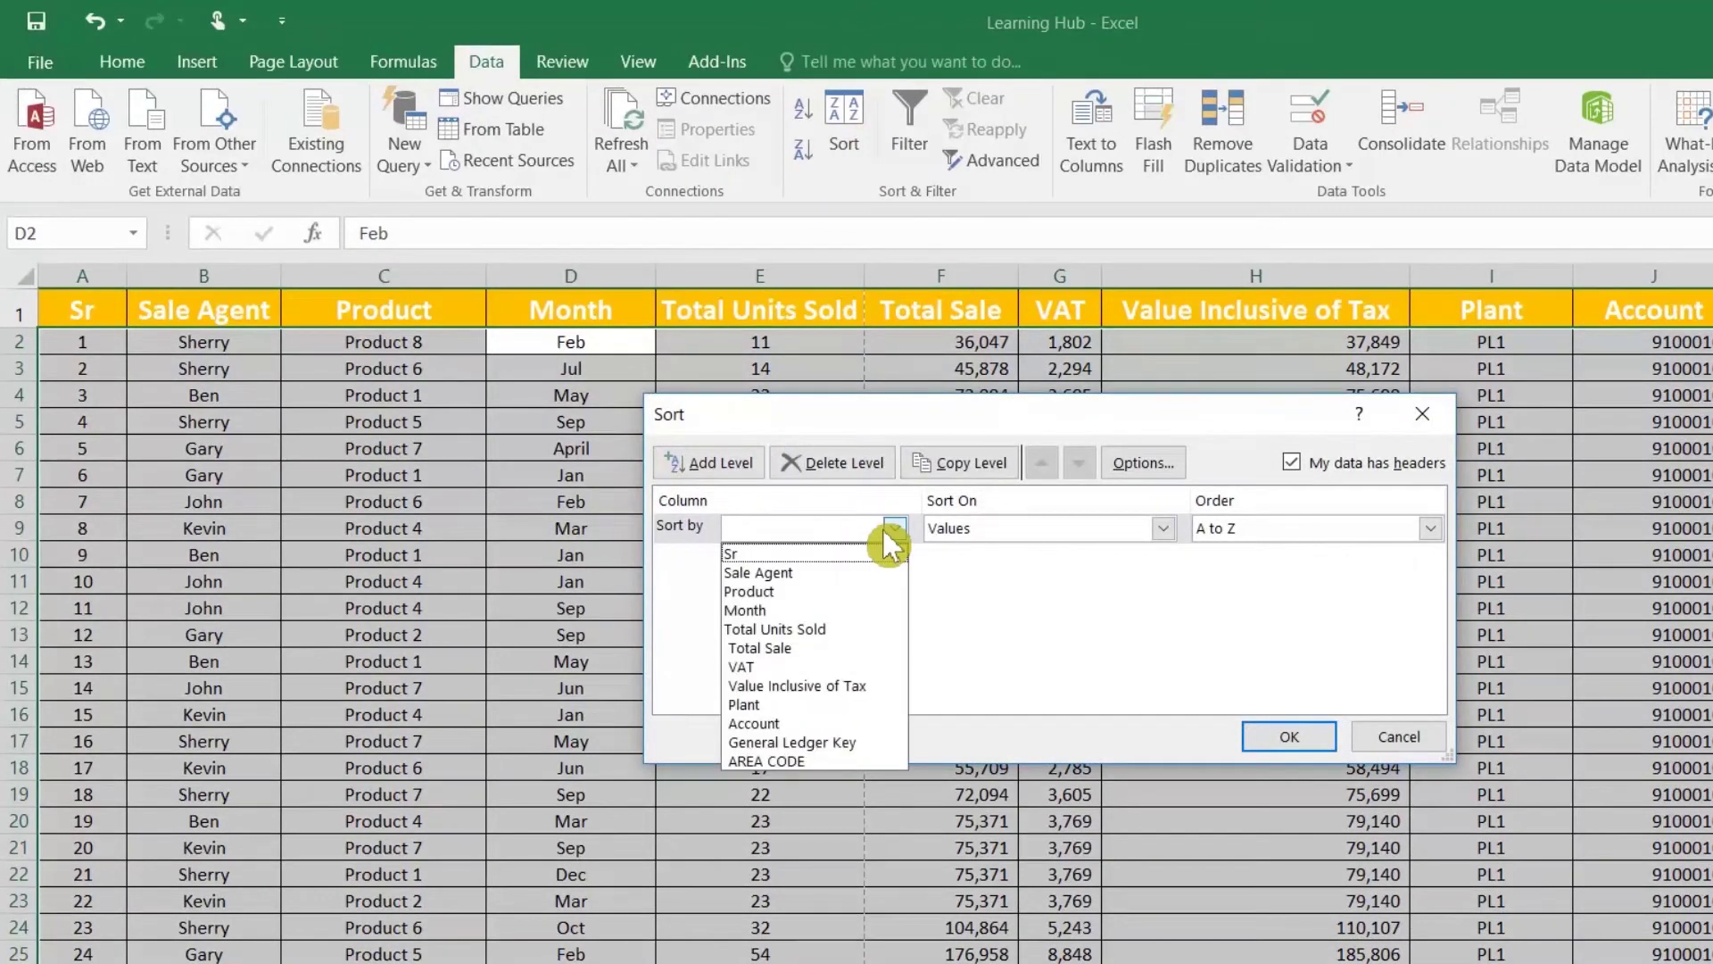
click(792, 592)
click(752, 464)
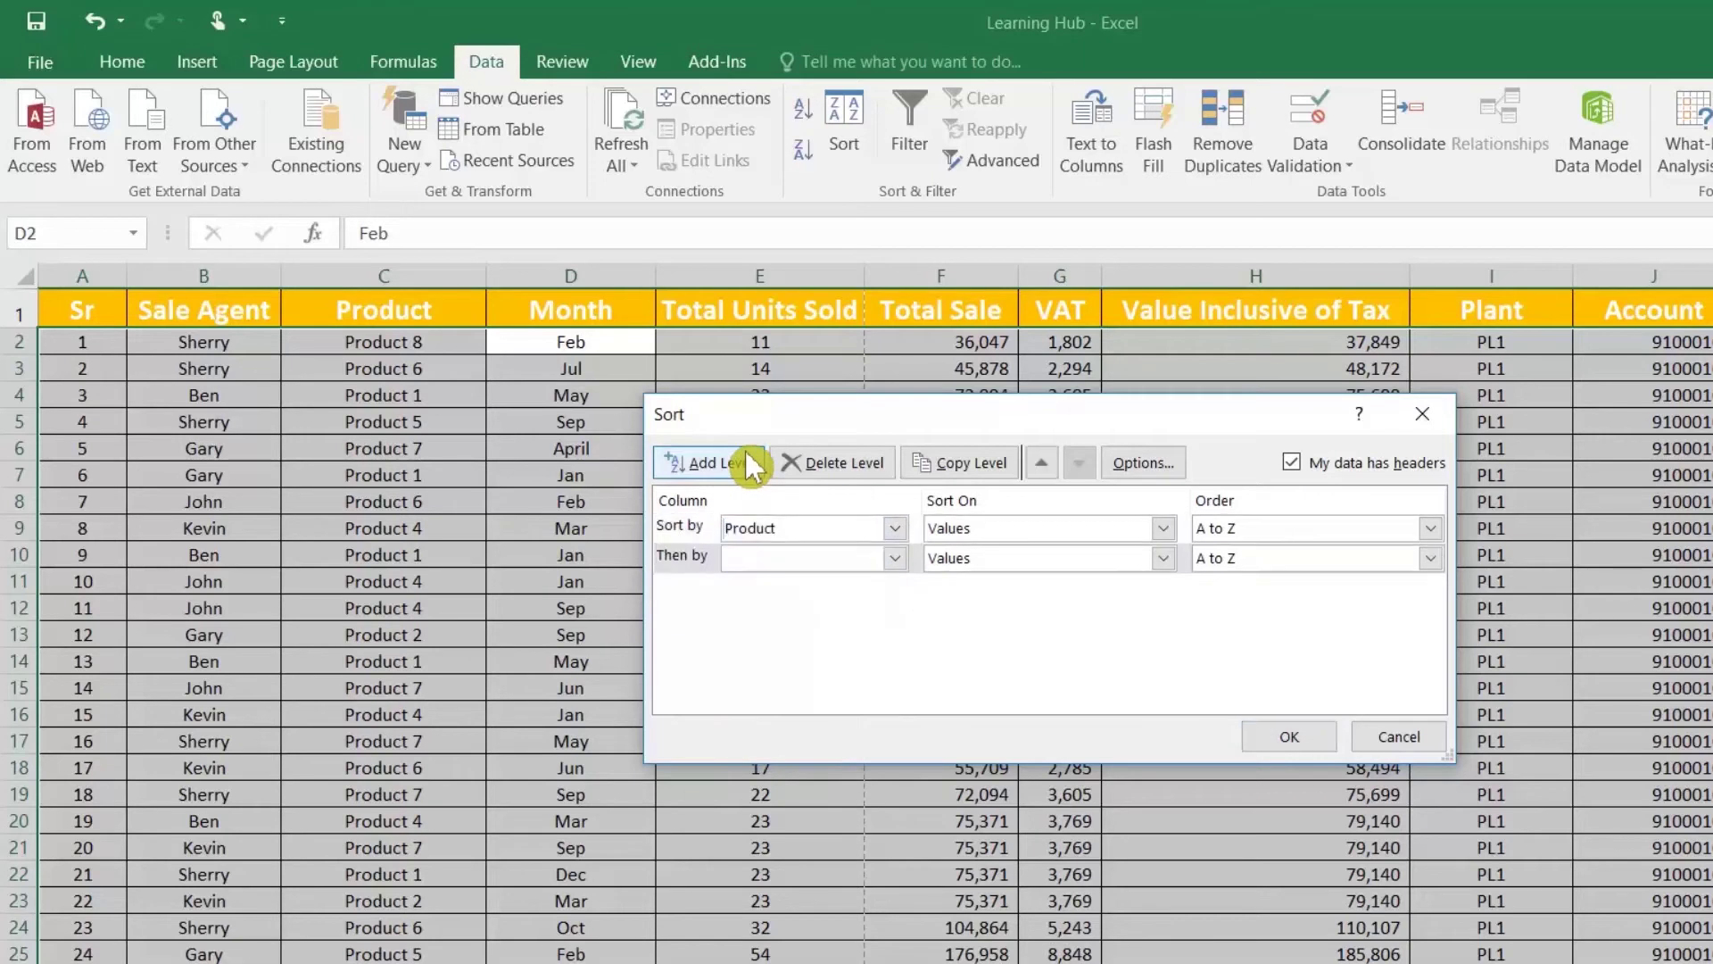
click(899, 559)
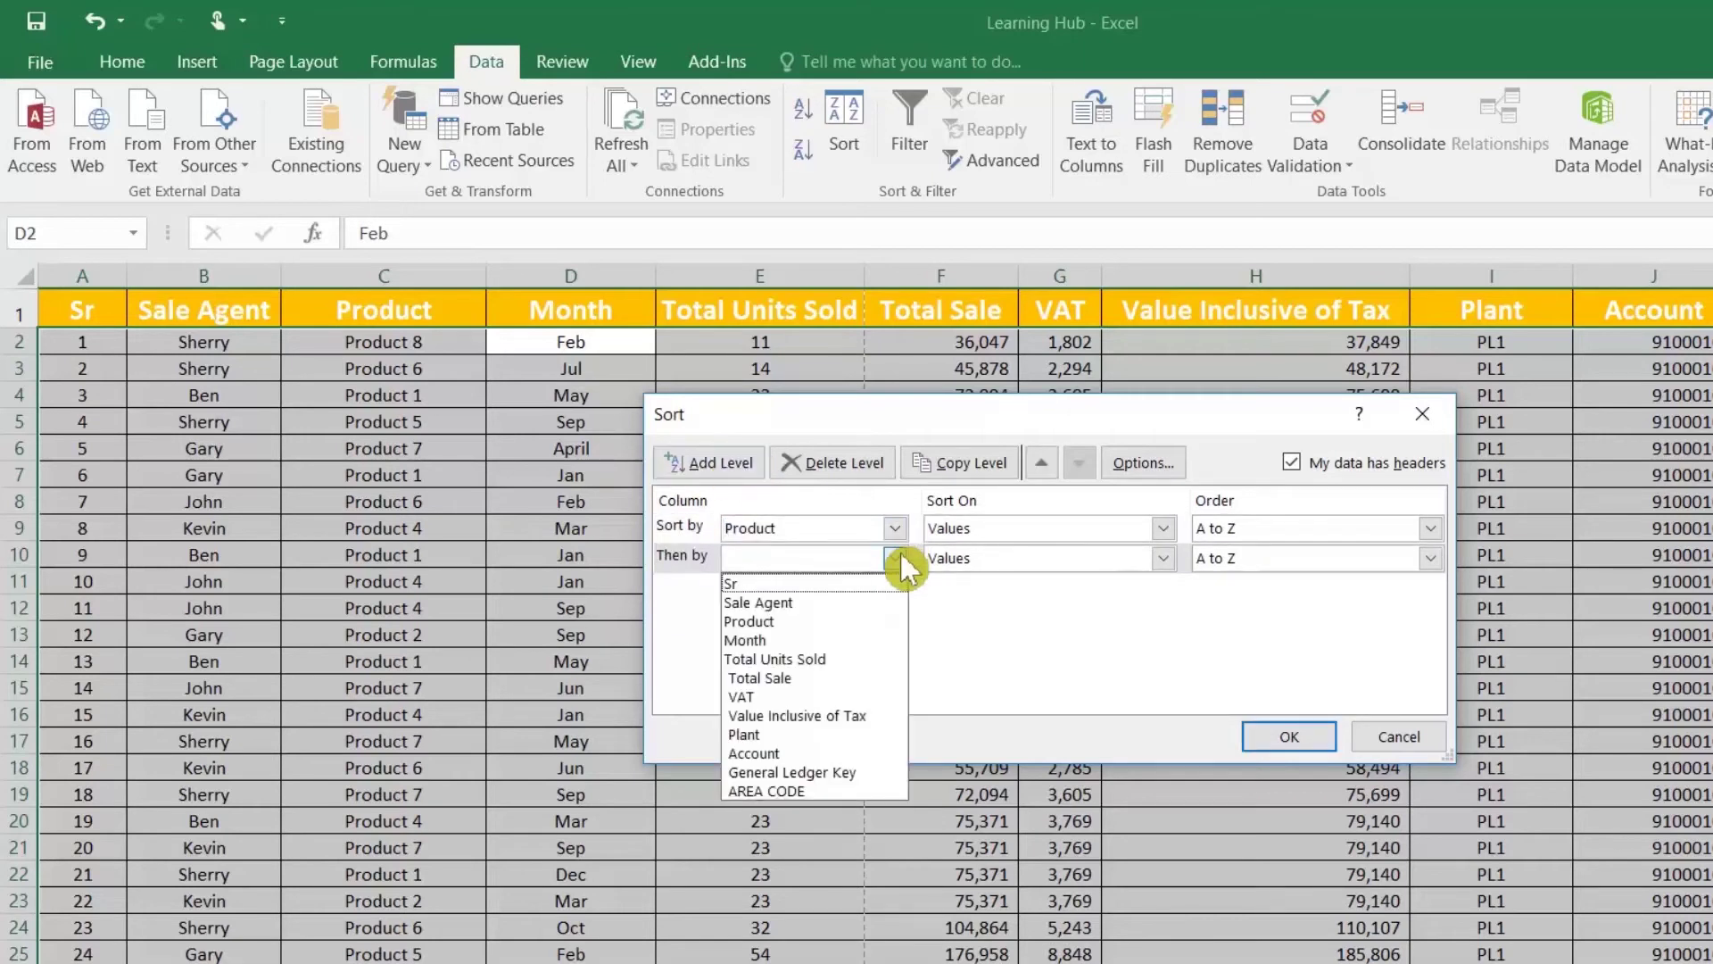
click(826, 639)
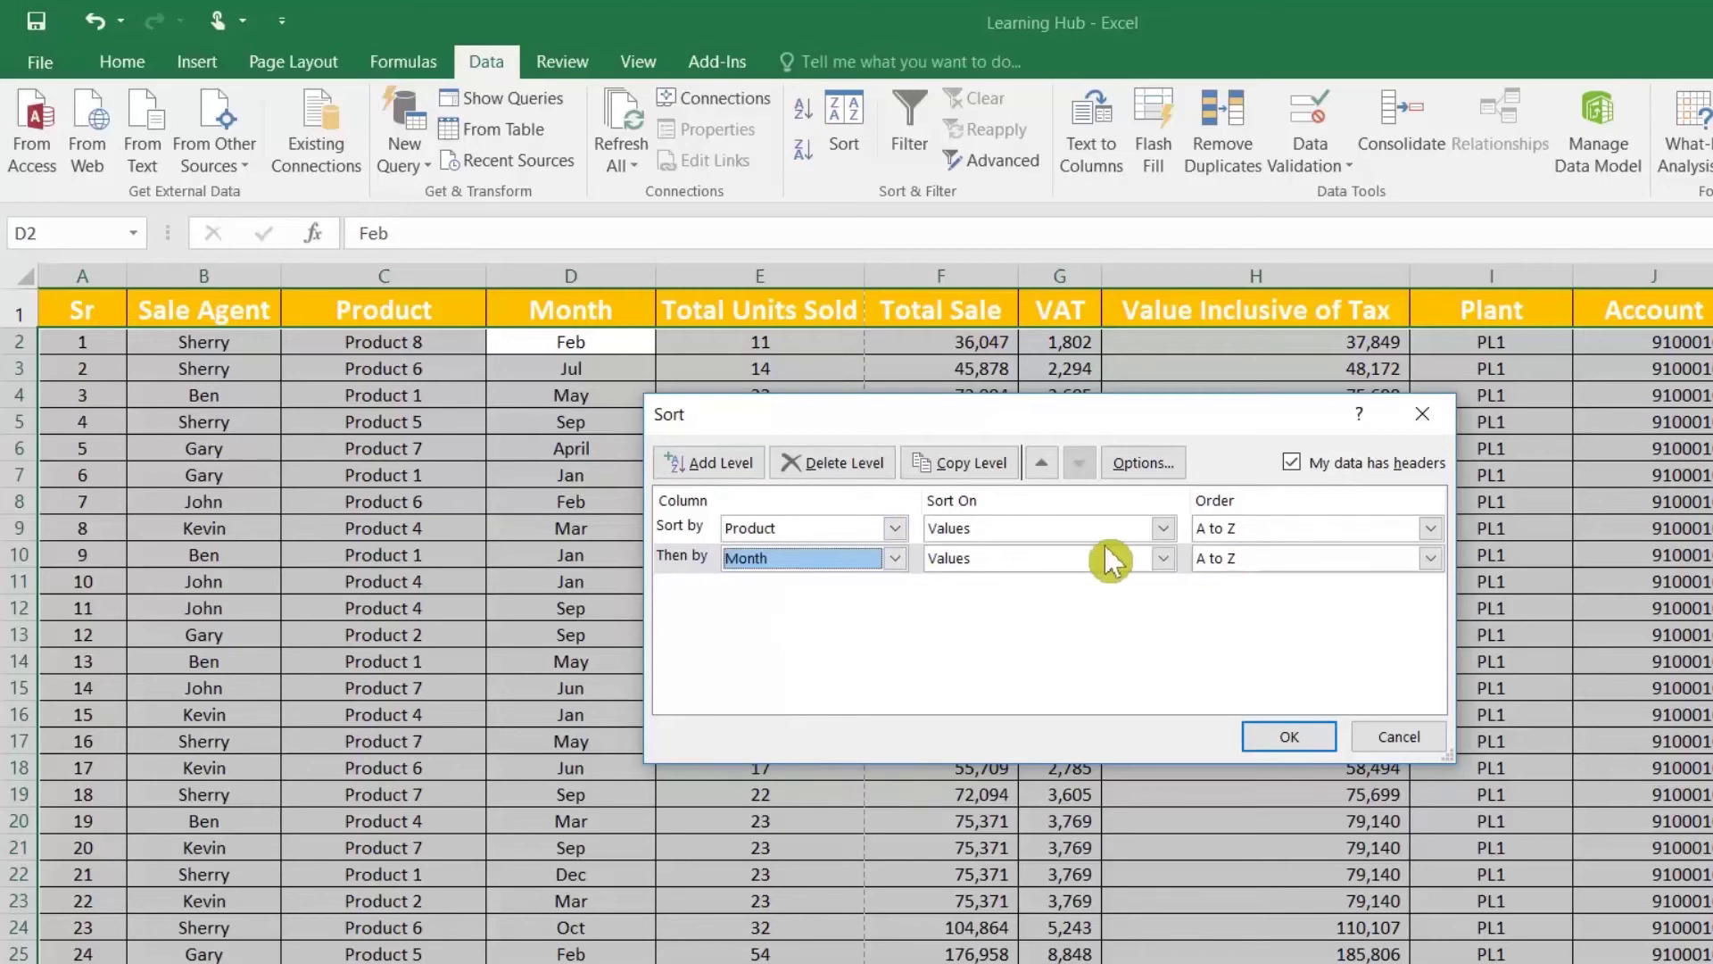
click(1236, 560)
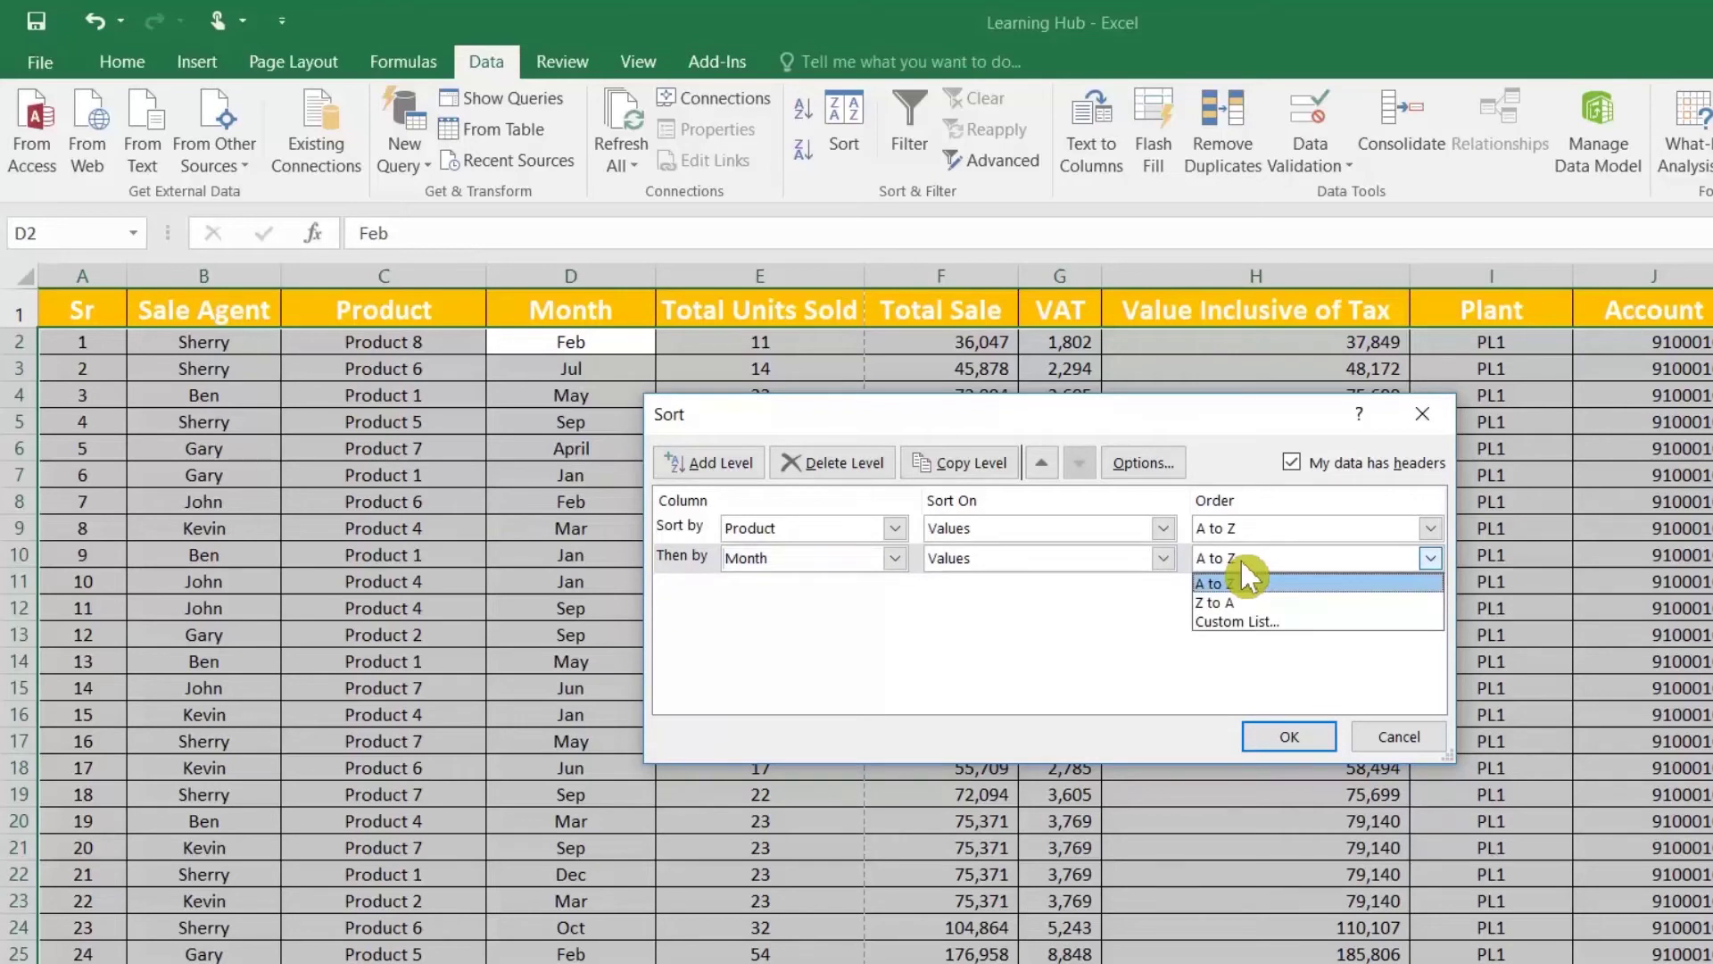
click(1245, 622)
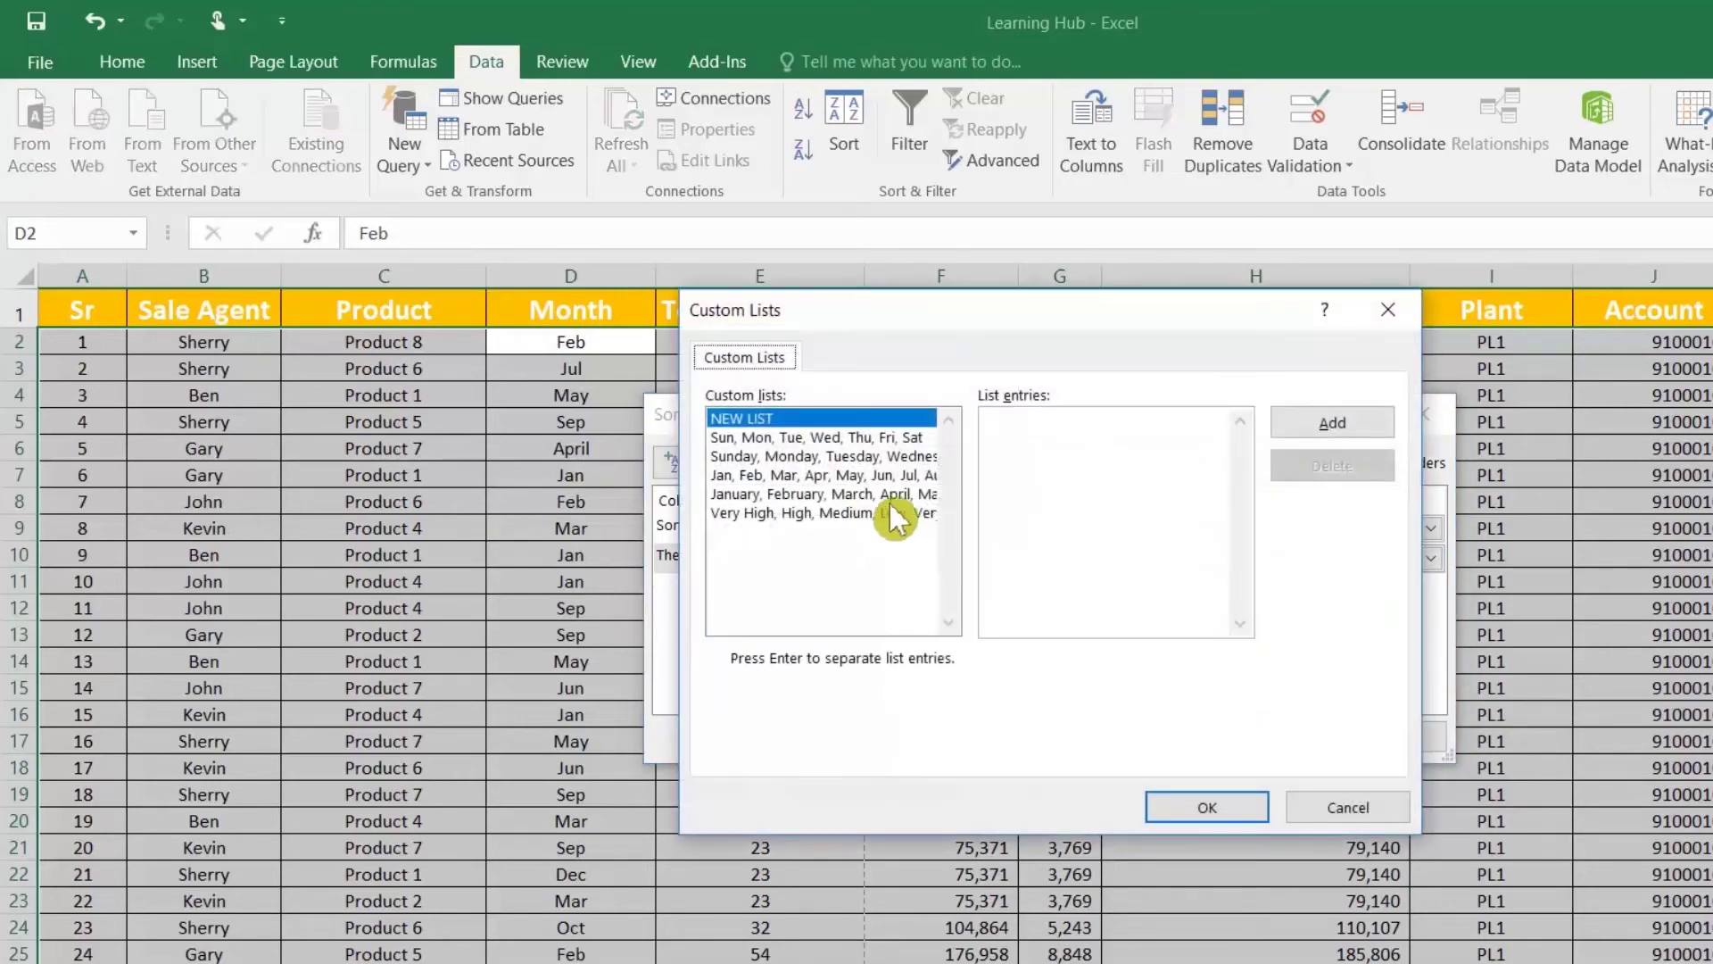
click(785, 476)
click(1206, 808)
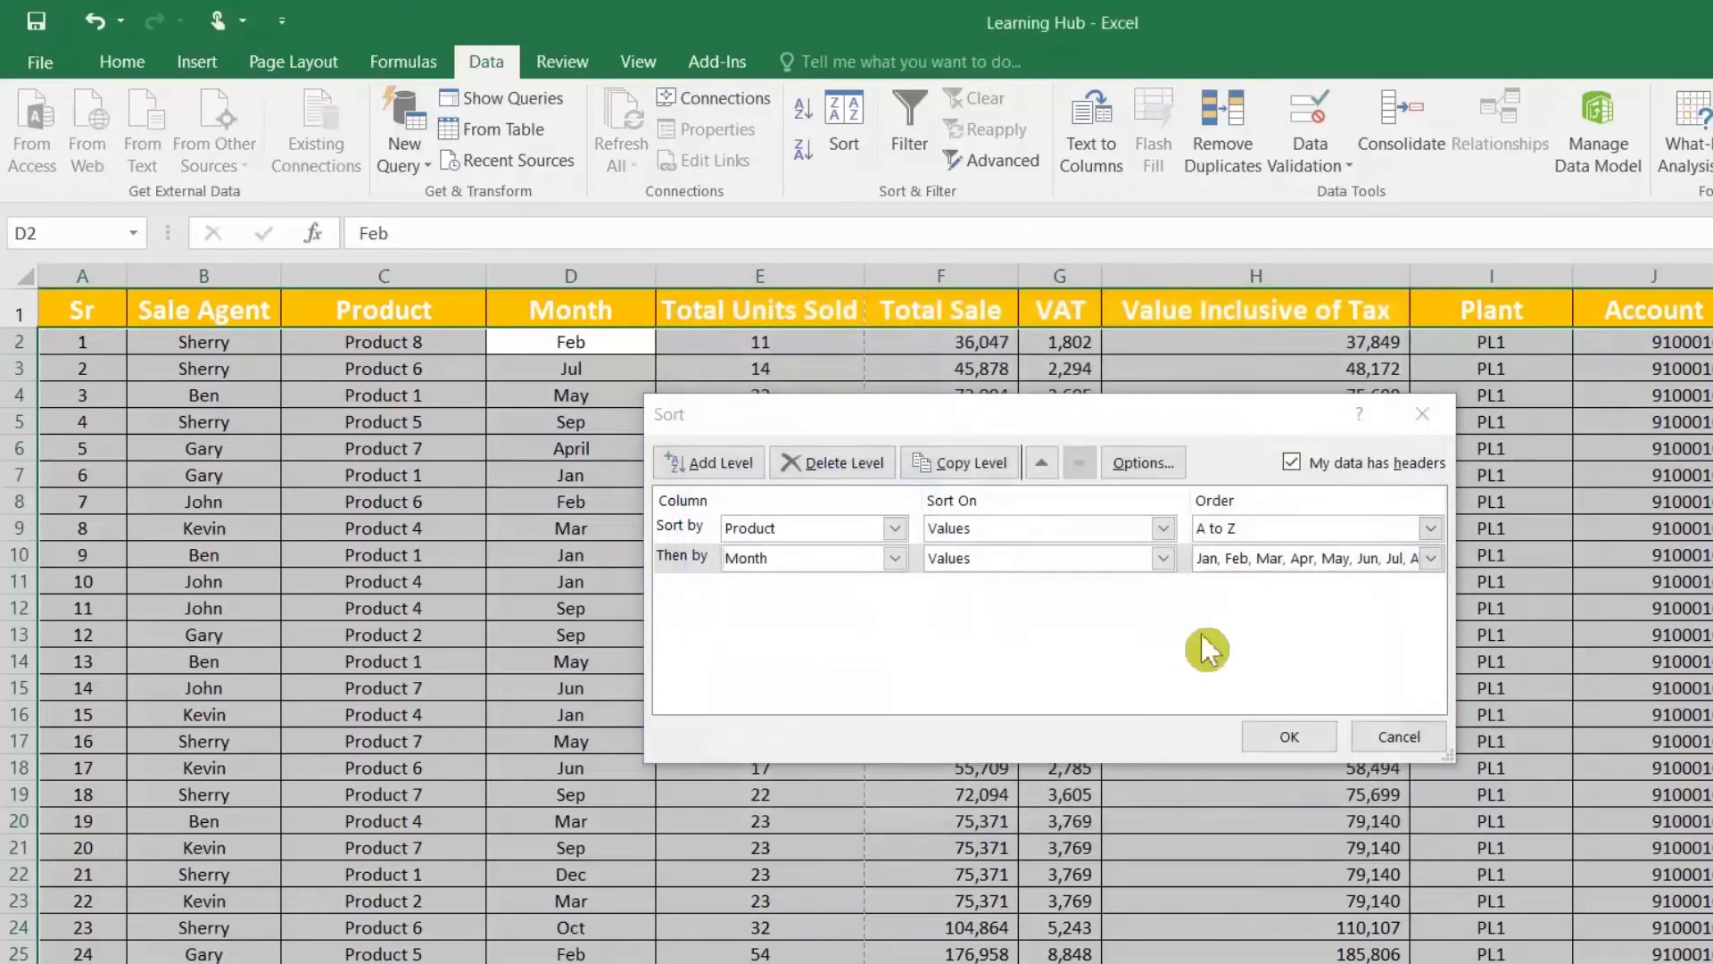
click(1292, 738)
Step: Check that Product 1's months run in calendar order and Product 2 restarts at Jan
drag(408, 343, 437, 418)
drag(576, 346, 581, 428)
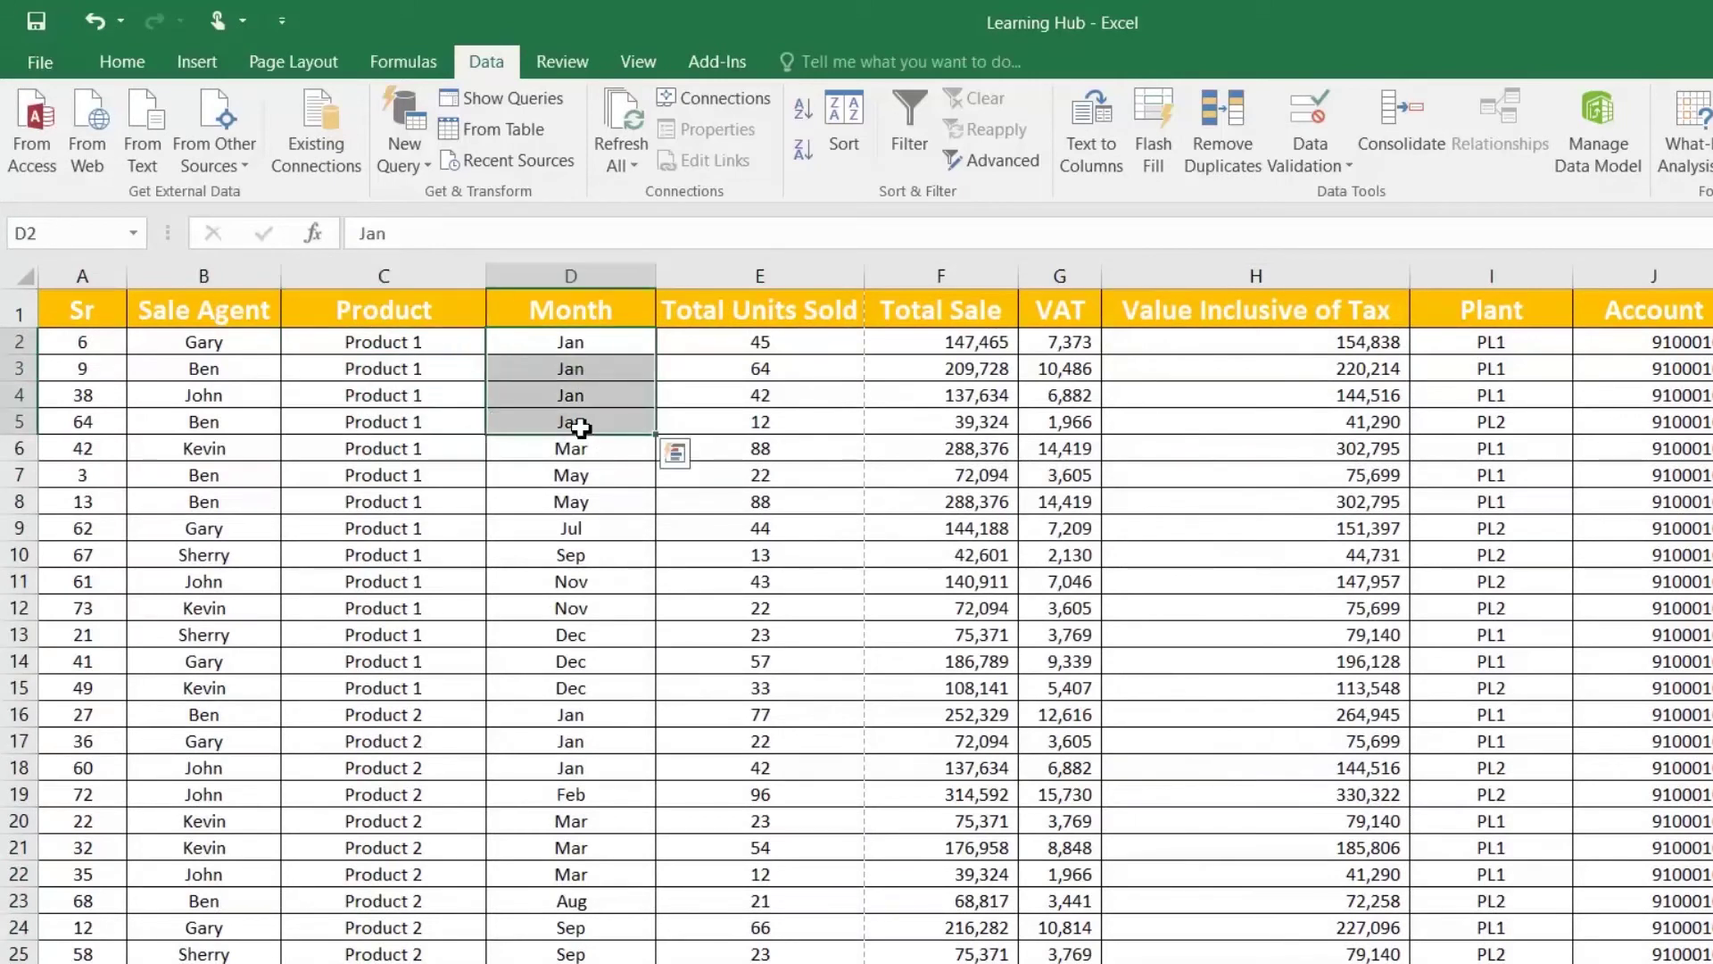
drag(428, 456, 430, 487)
click(566, 477)
click(580, 556)
key(Down)
key(Down)
key(Down)
key(Down)
key(Down)
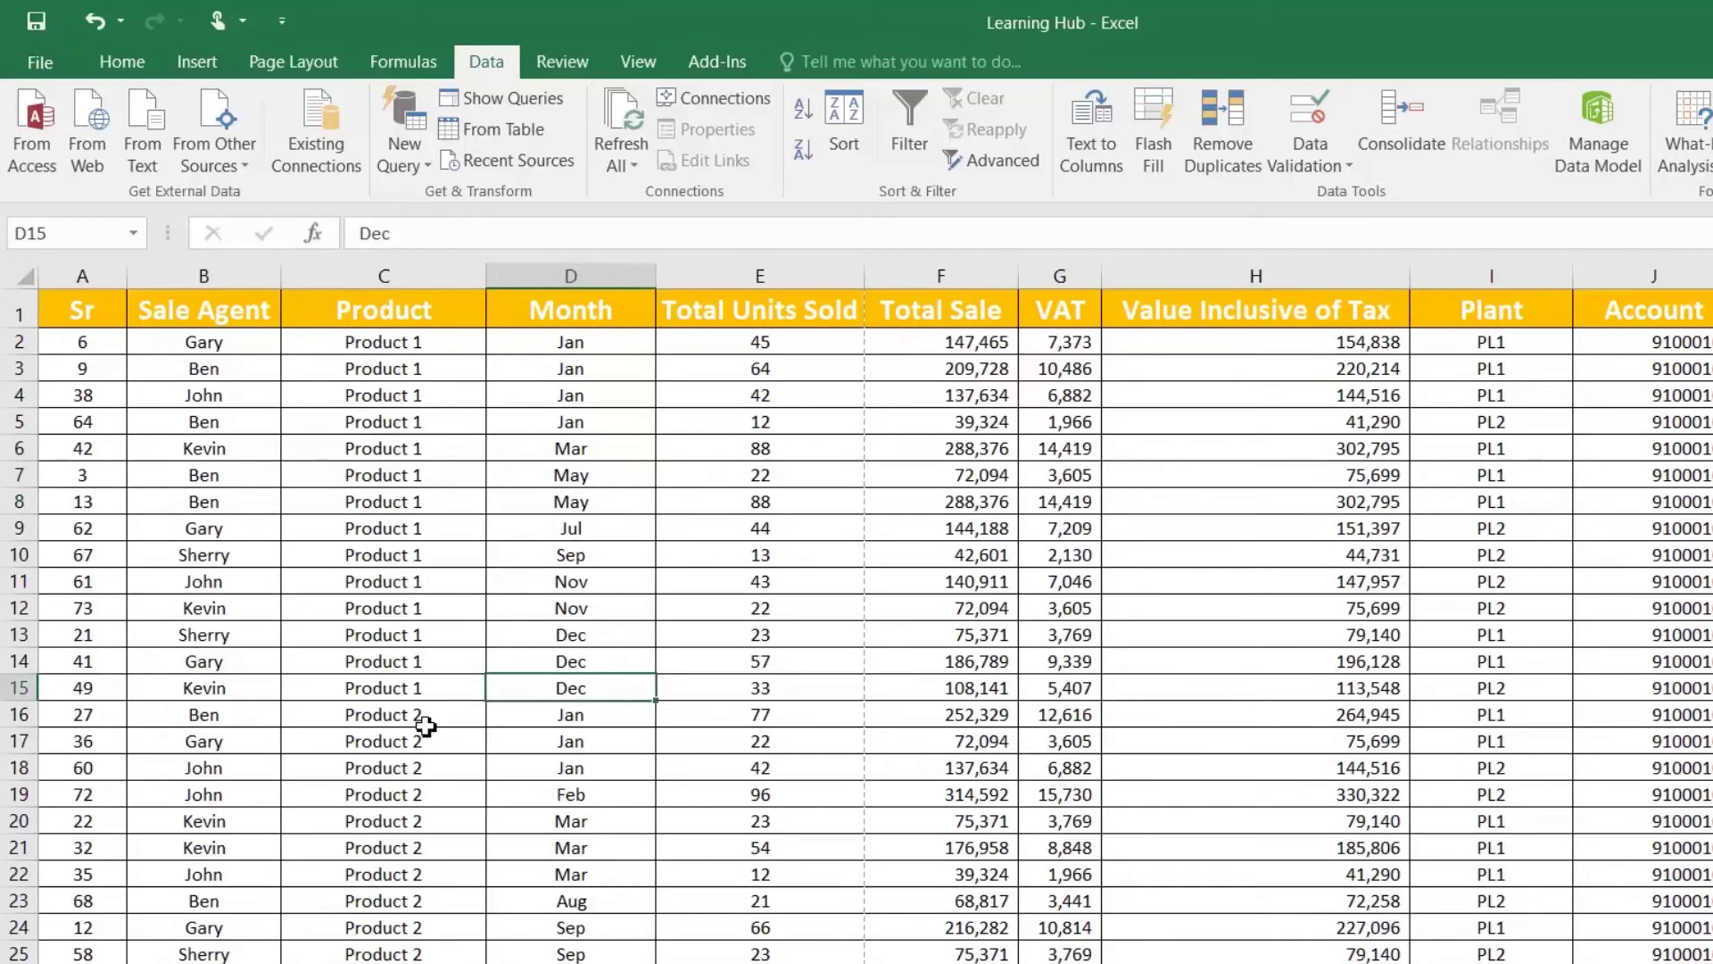
click(571, 725)
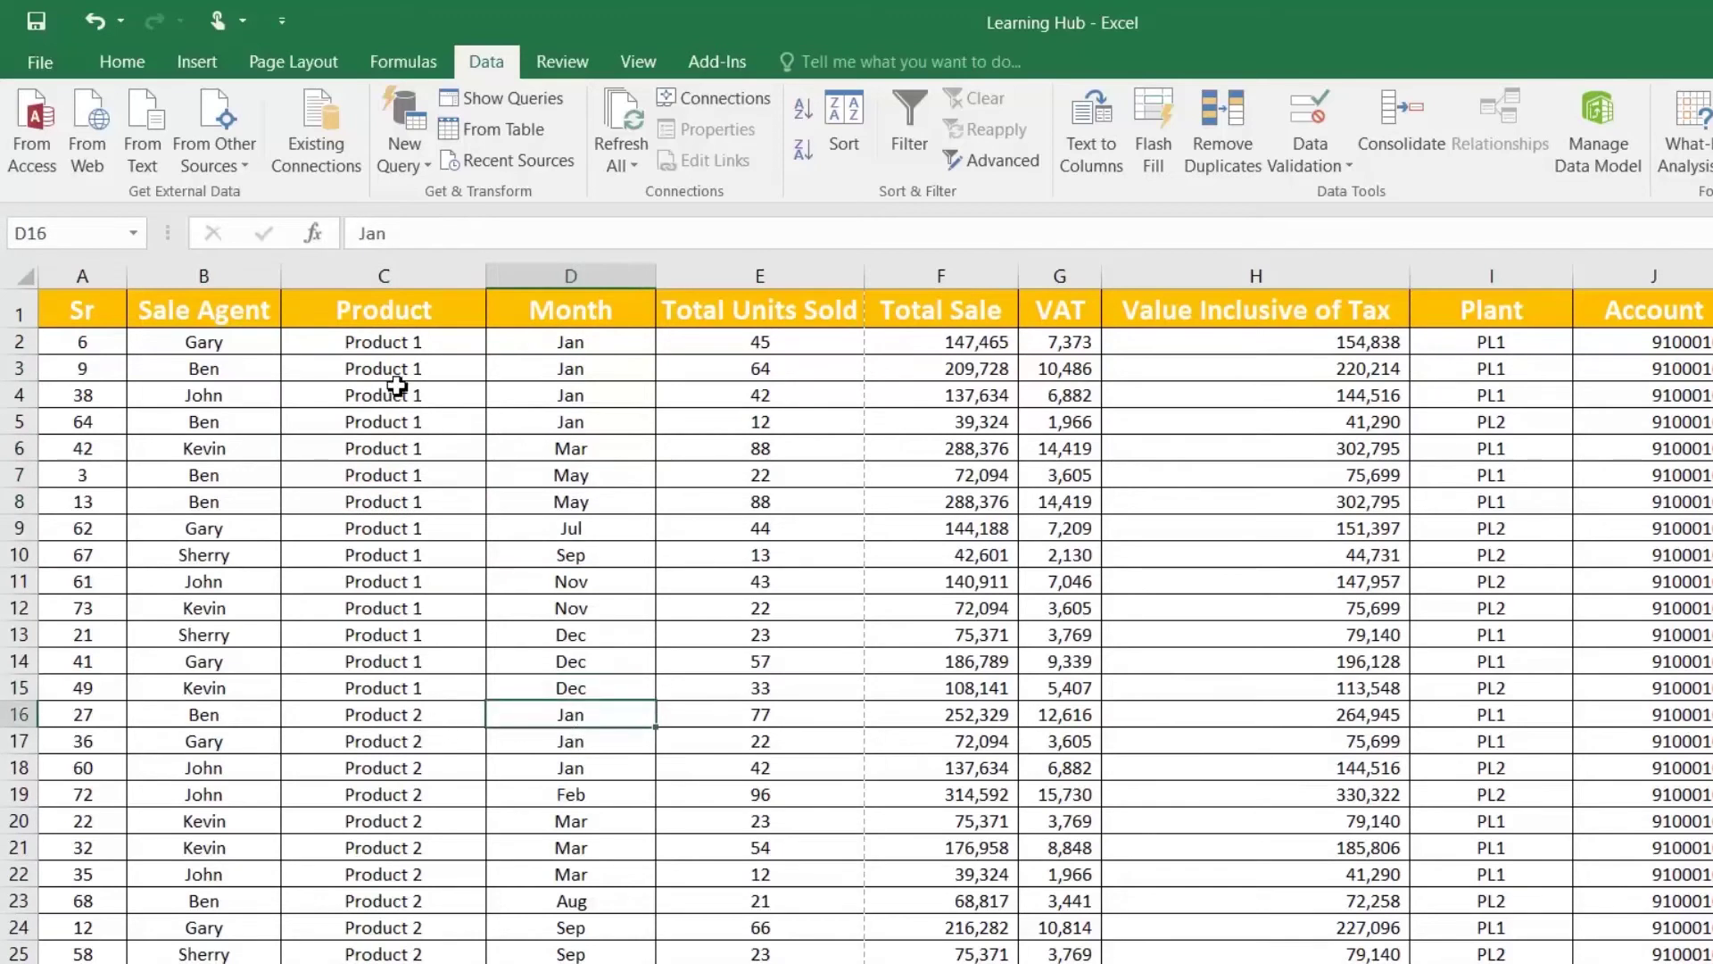
click(463, 309)
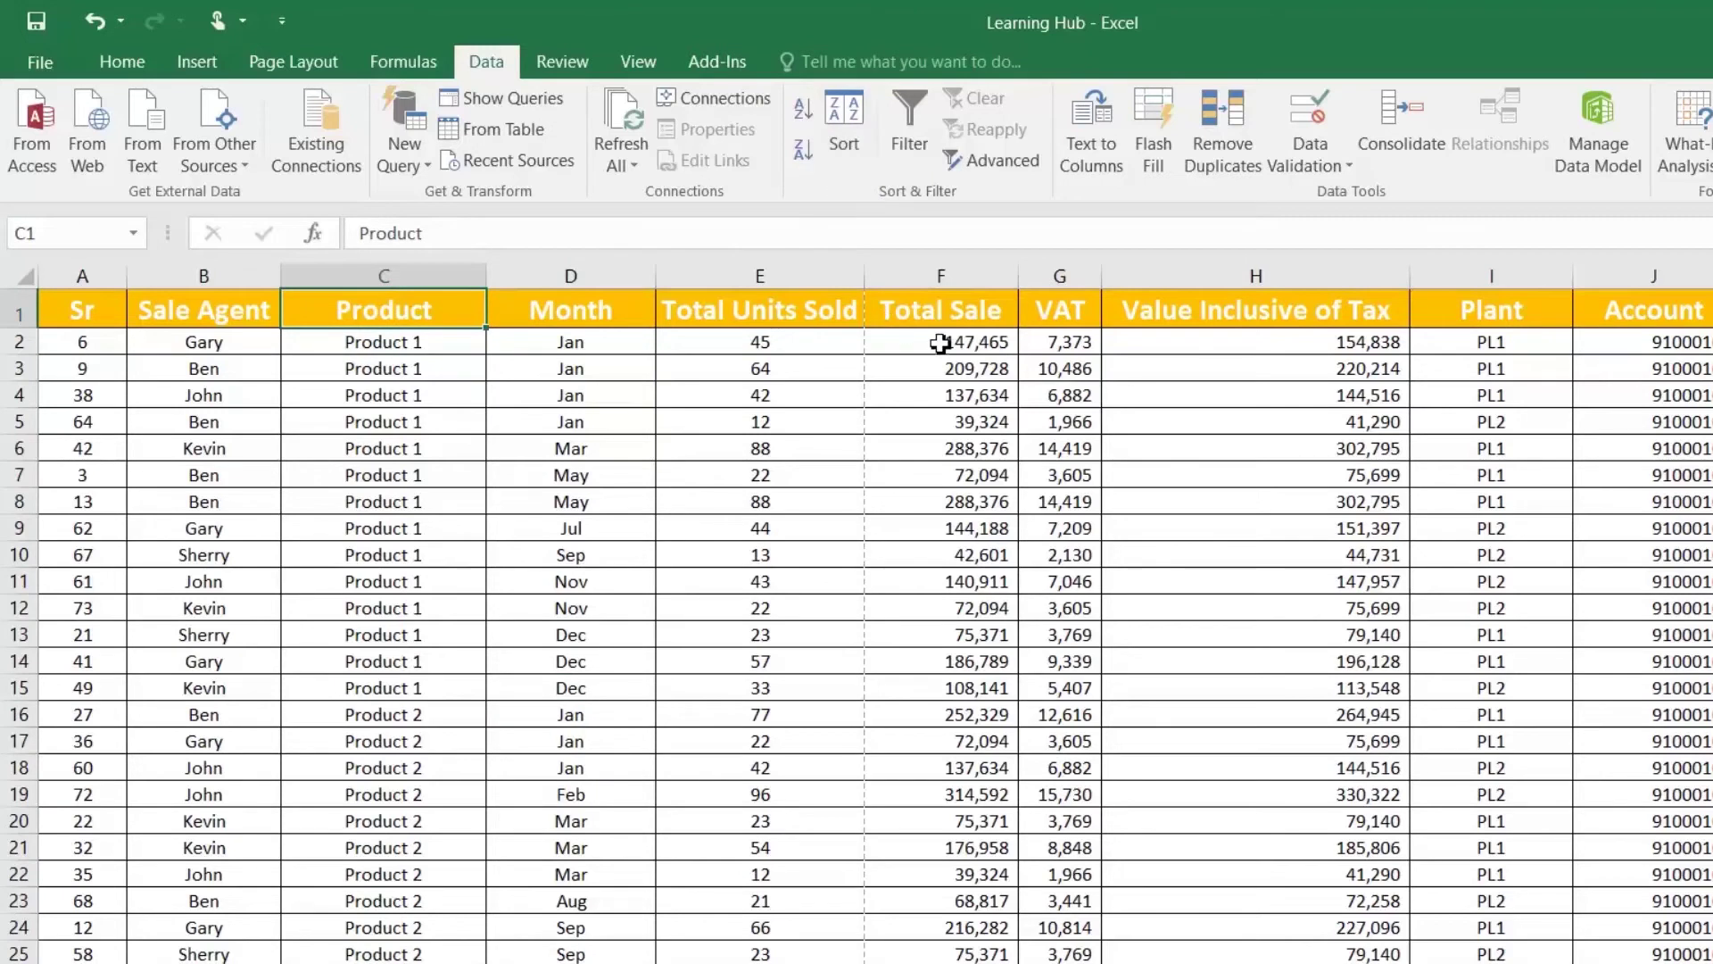
click(846, 138)
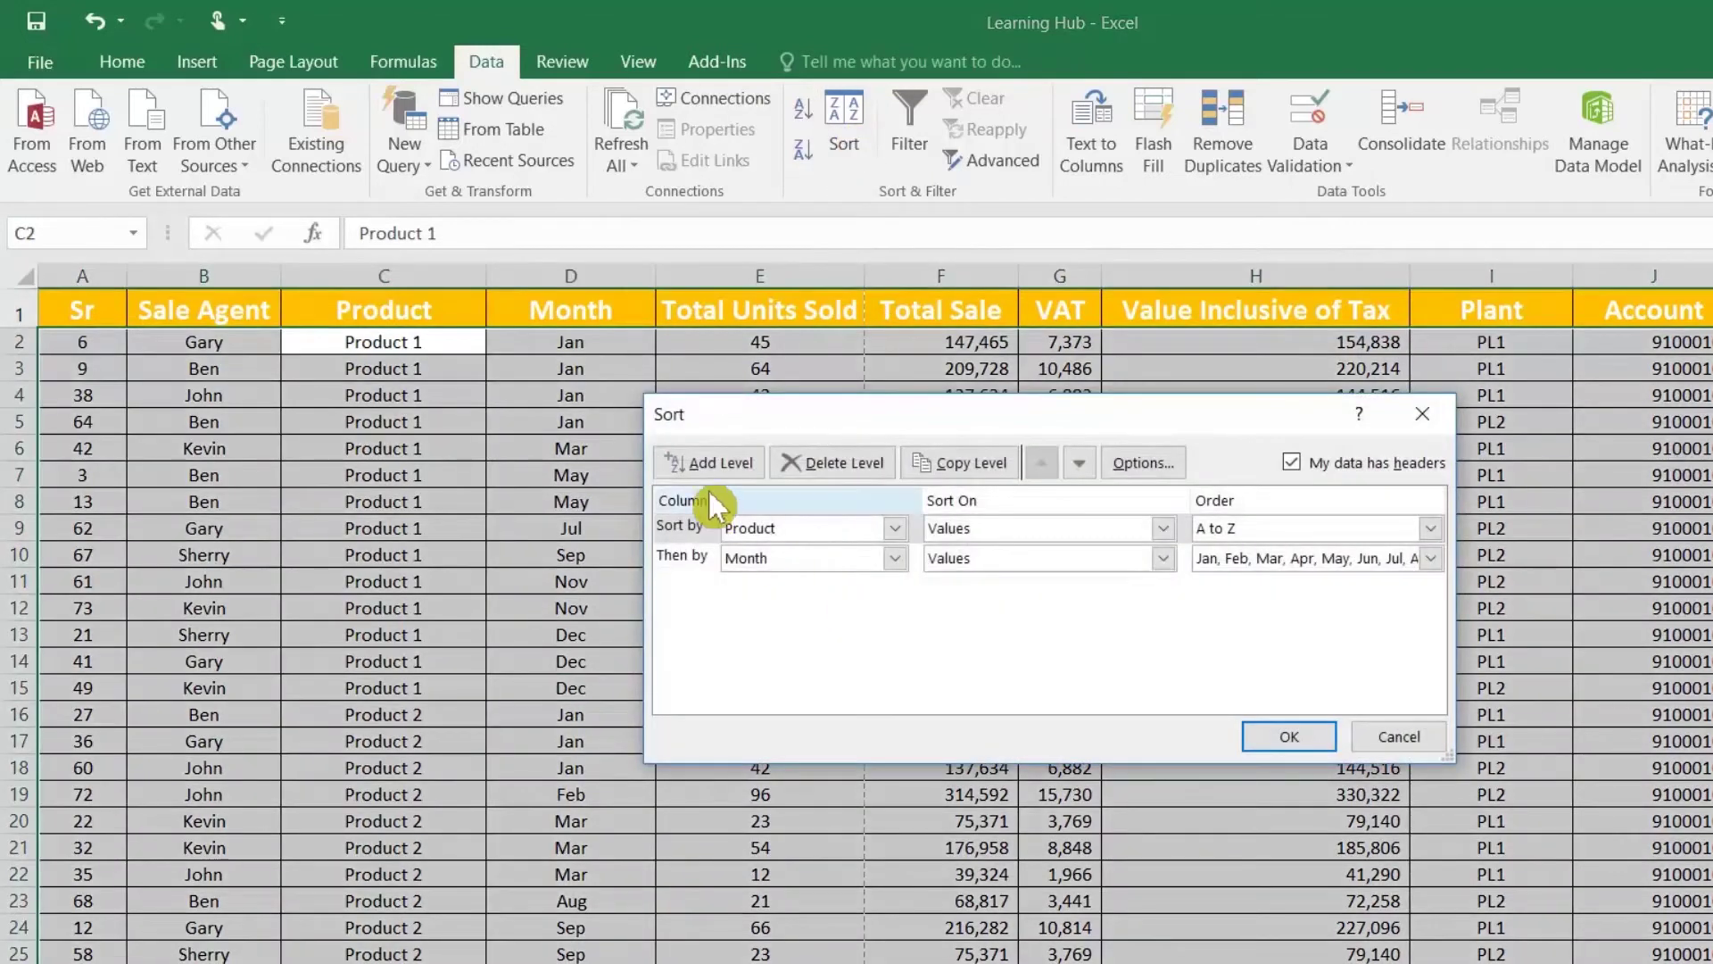
click(708, 462)
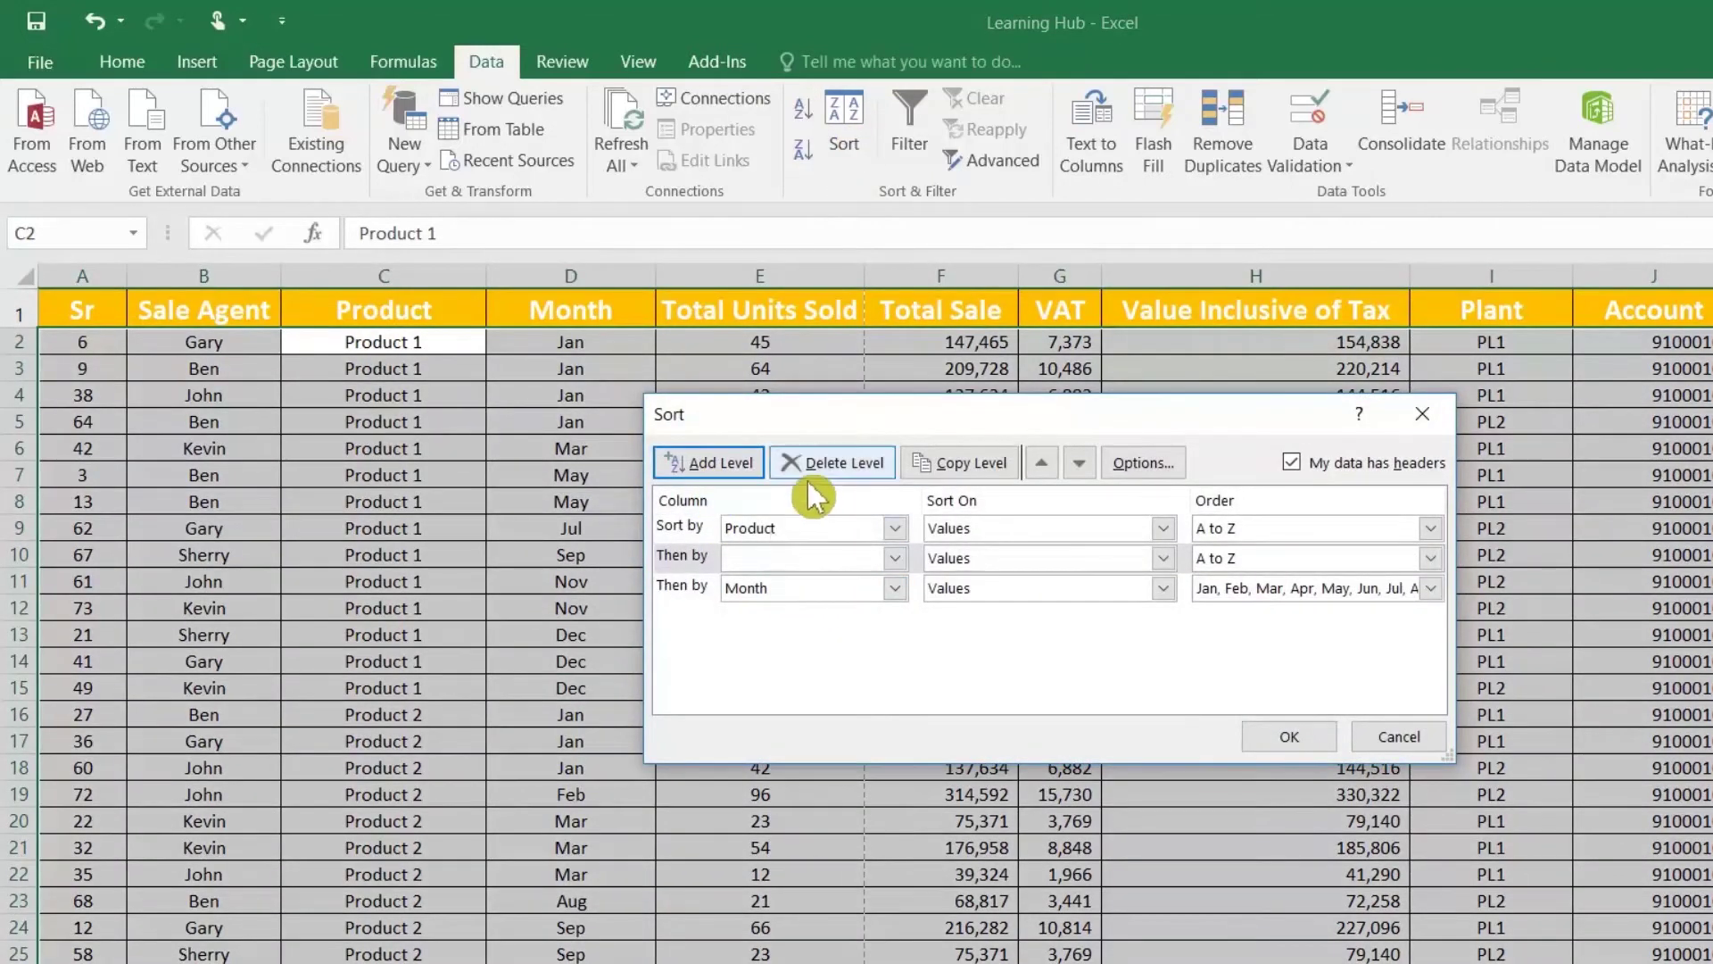
click(790, 558)
click(836, 478)
click(848, 462)
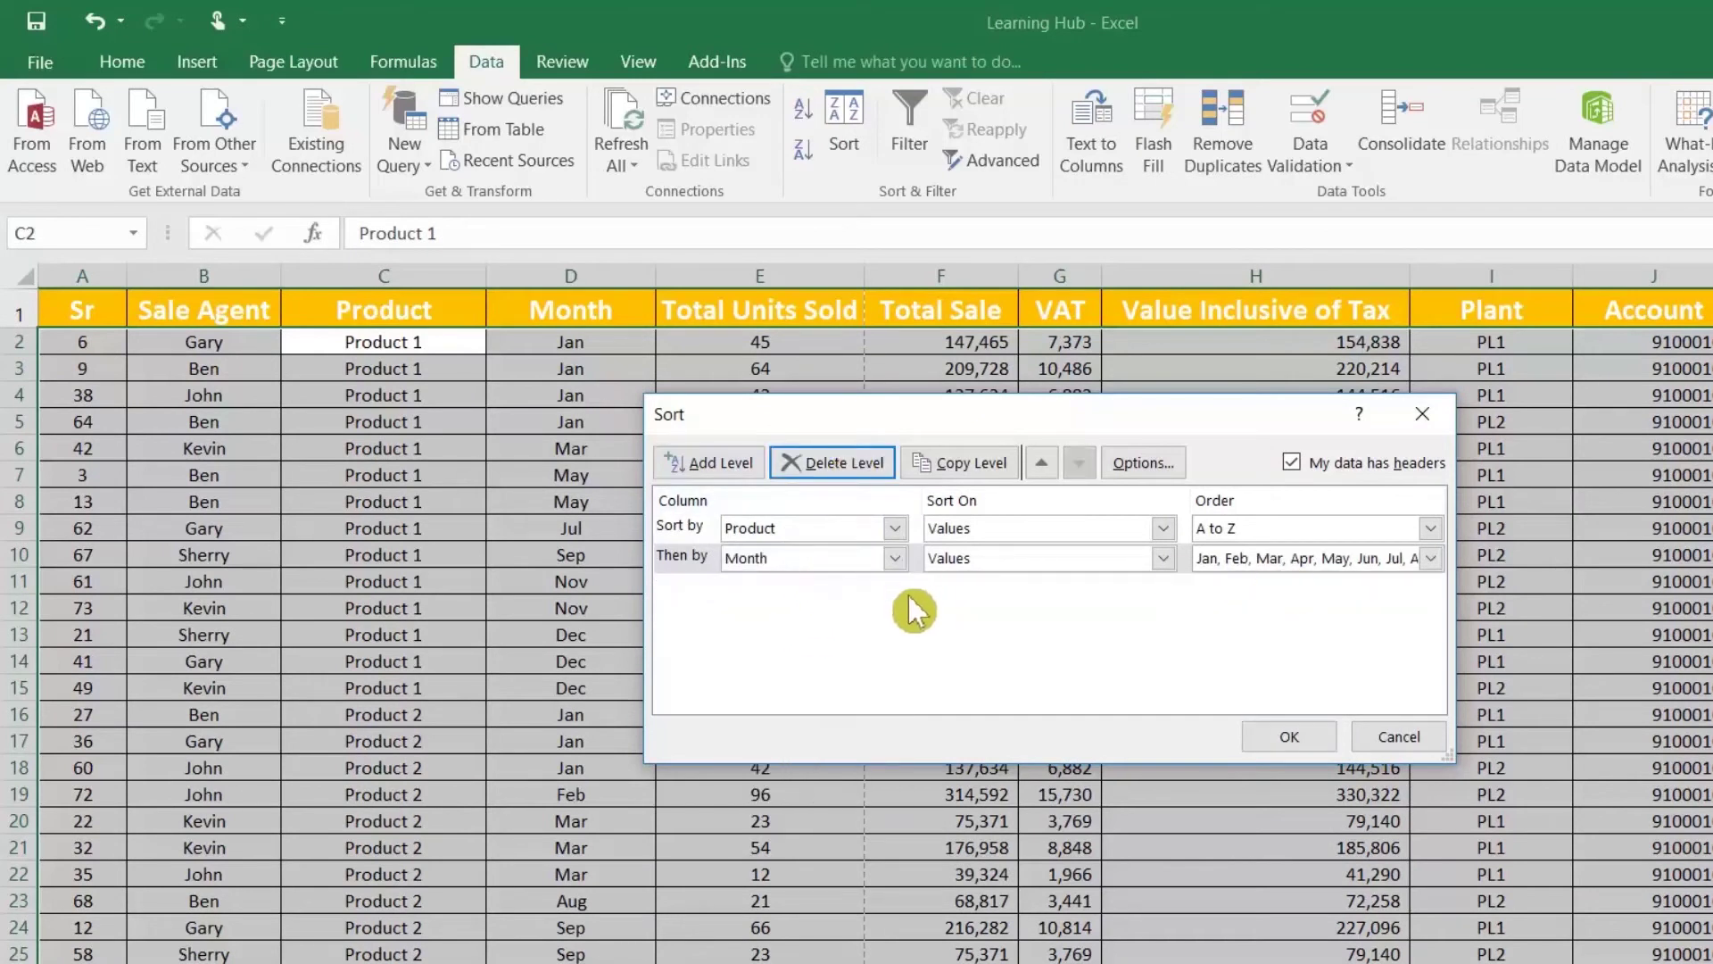
click(758, 463)
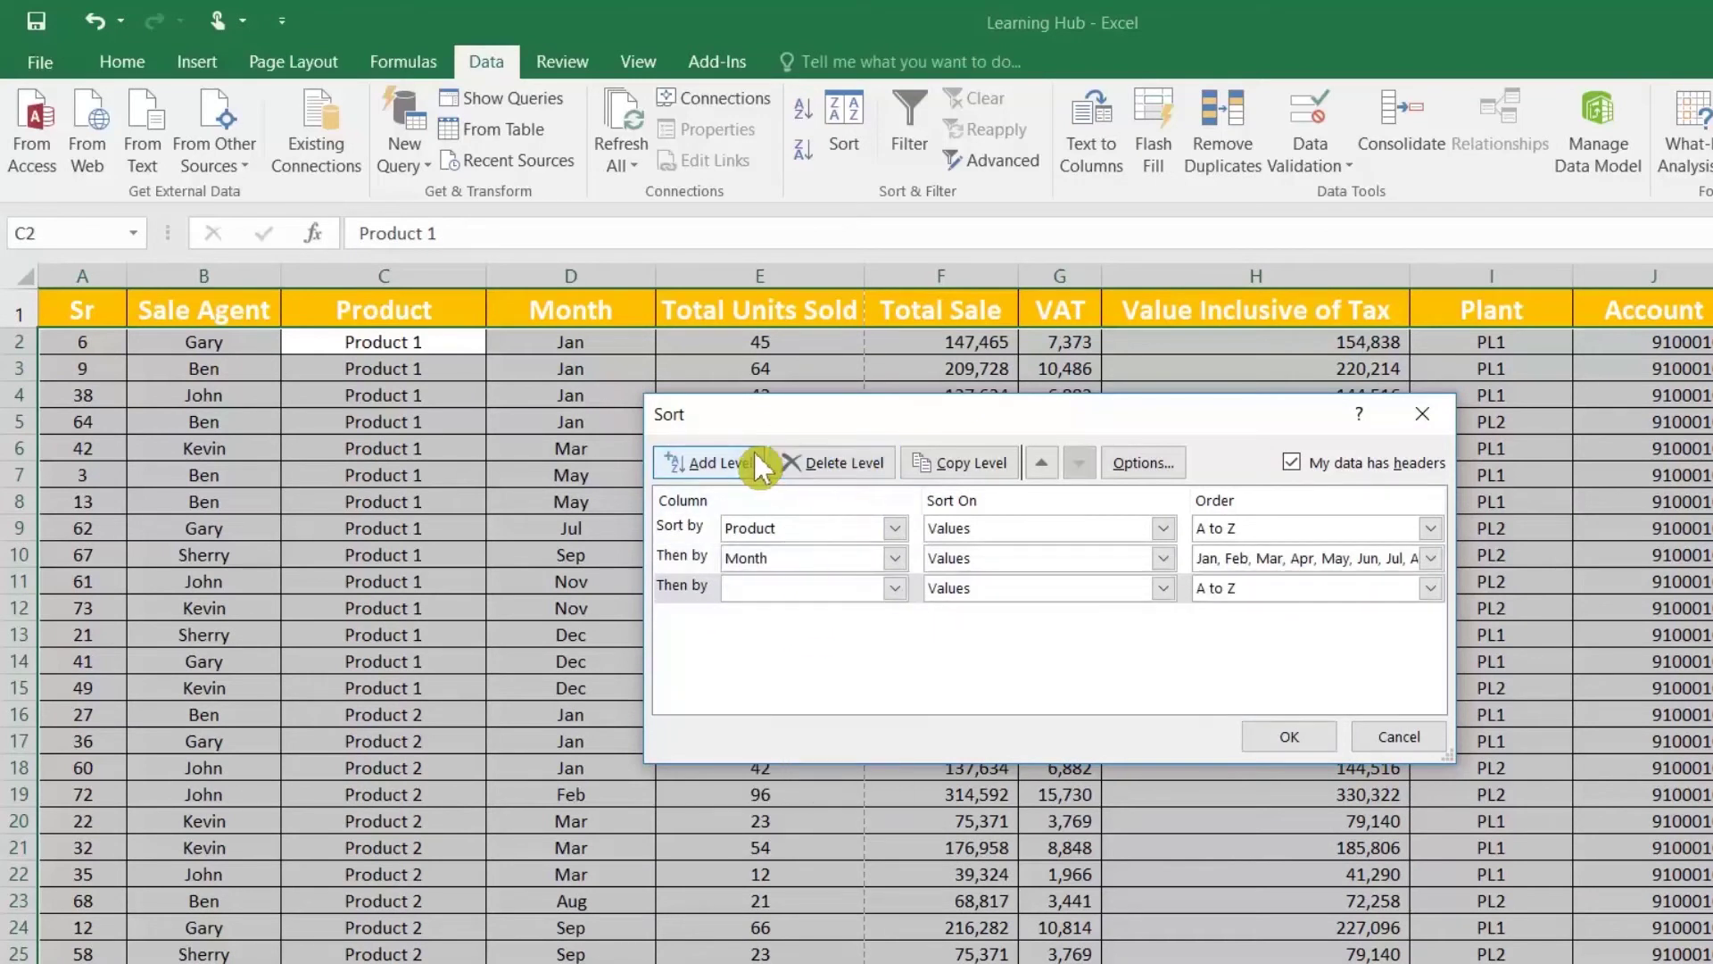
click(799, 587)
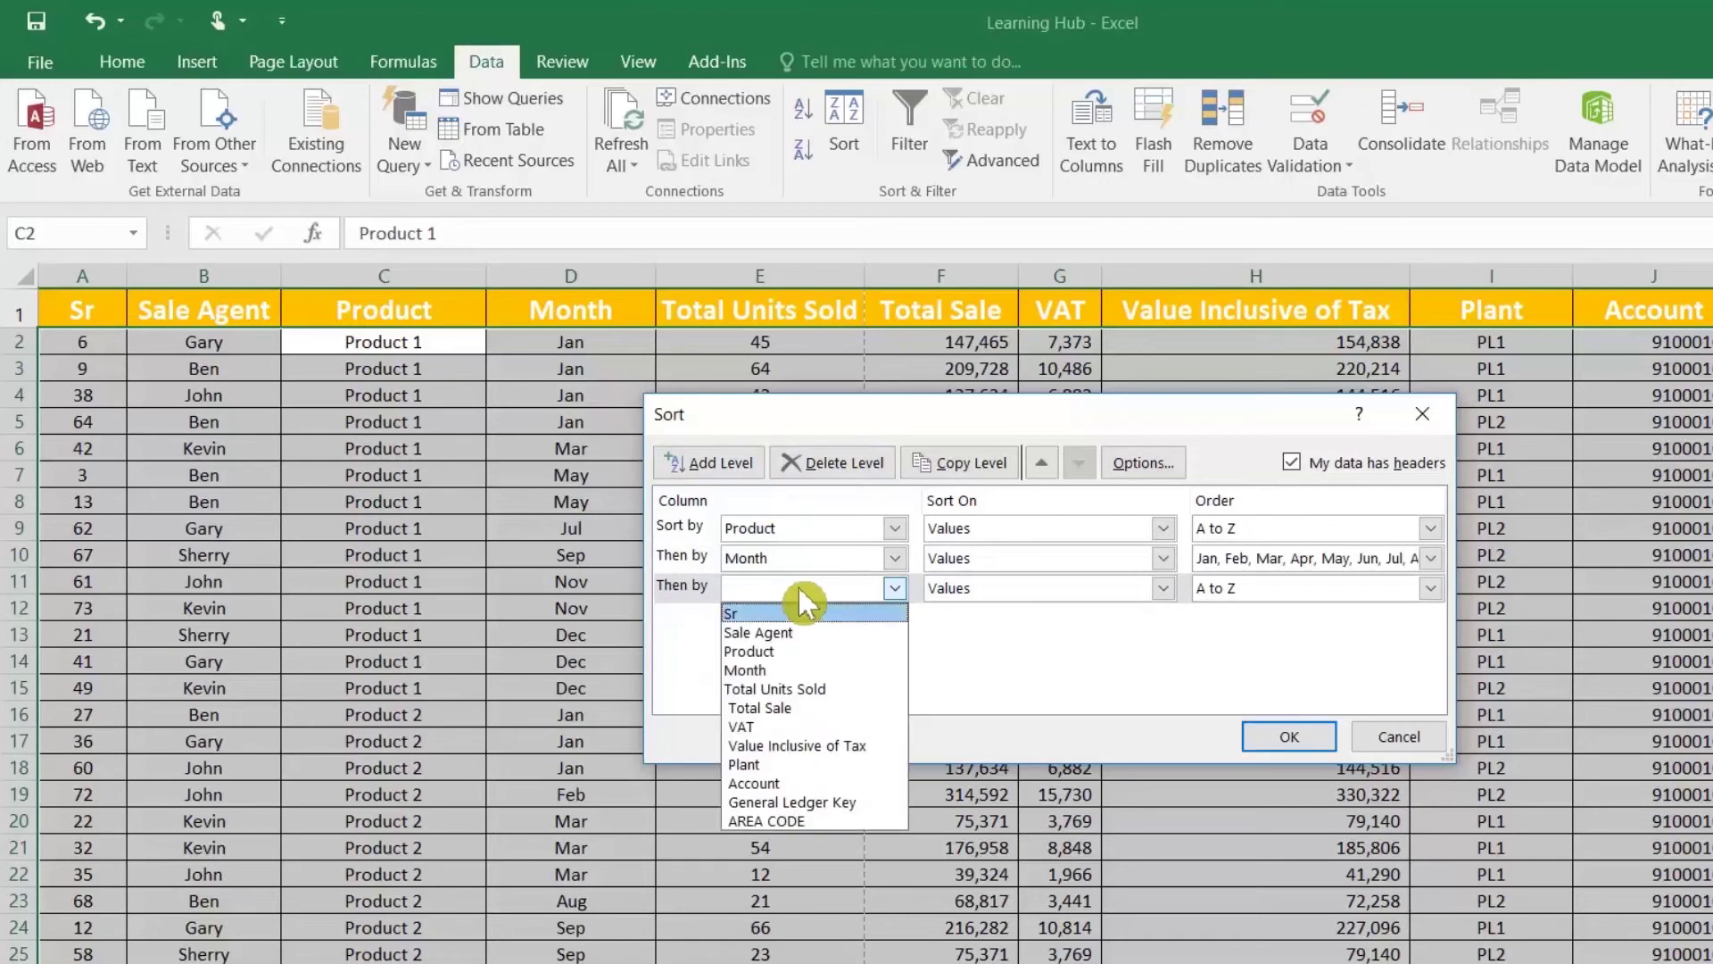
click(786, 707)
click(1250, 594)
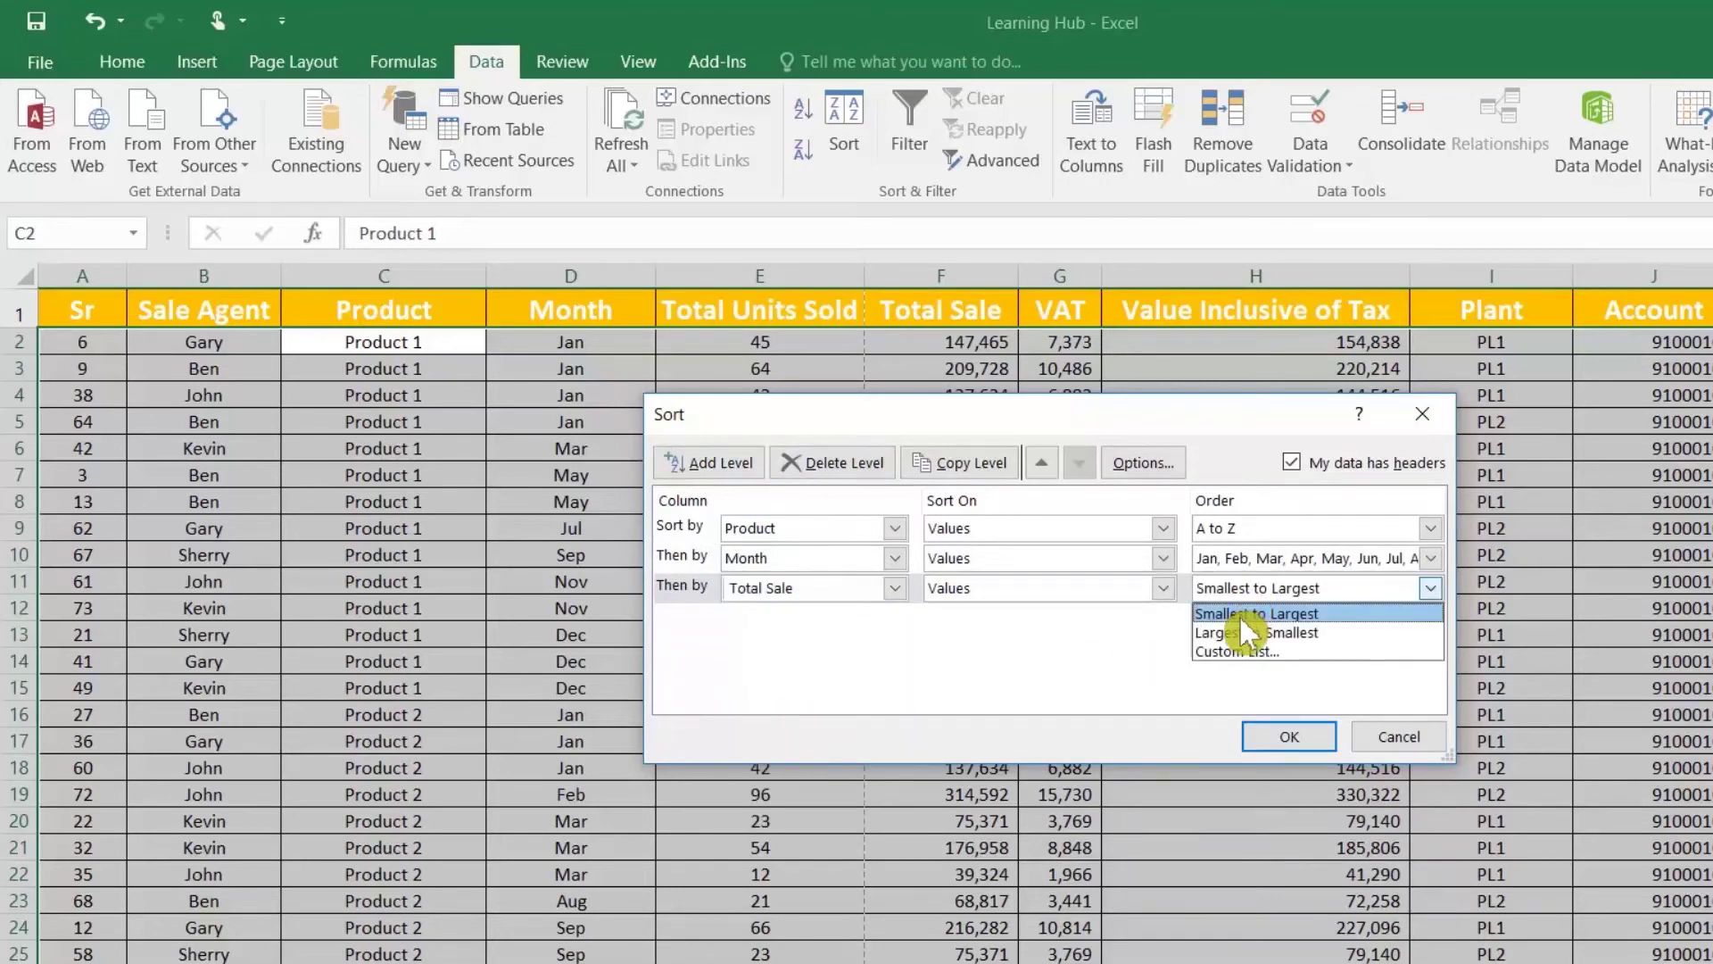
click(1263, 632)
click(1310, 723)
key(Up)
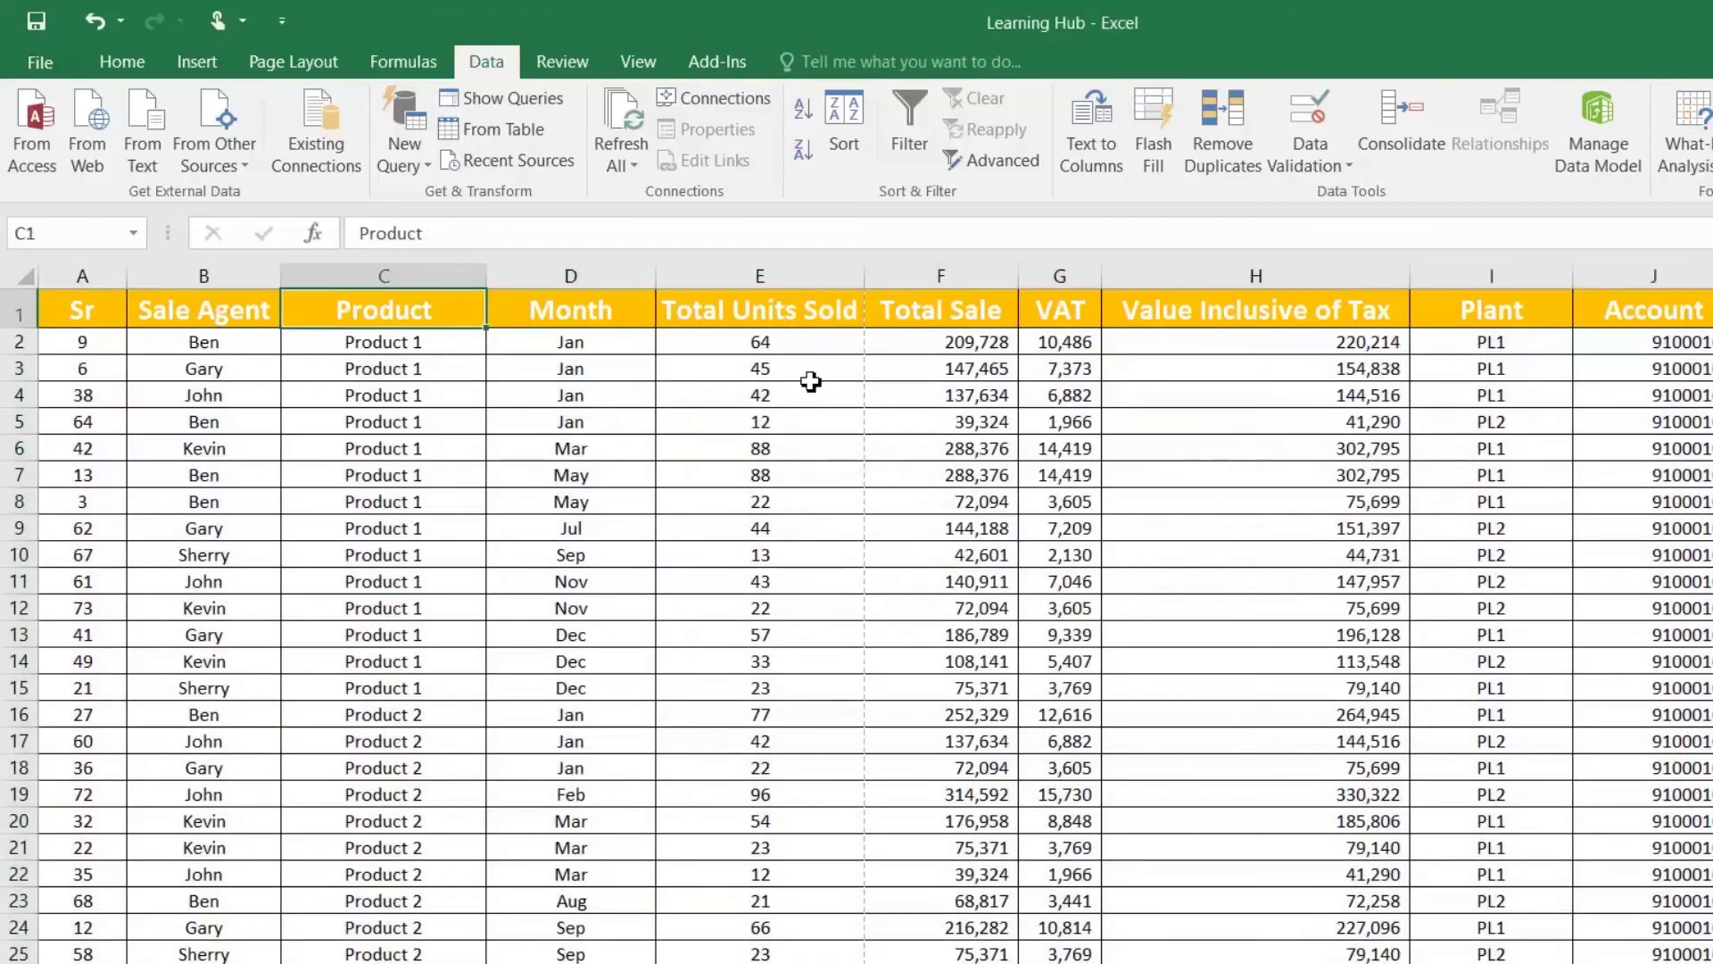
drag(546, 345, 555, 389)
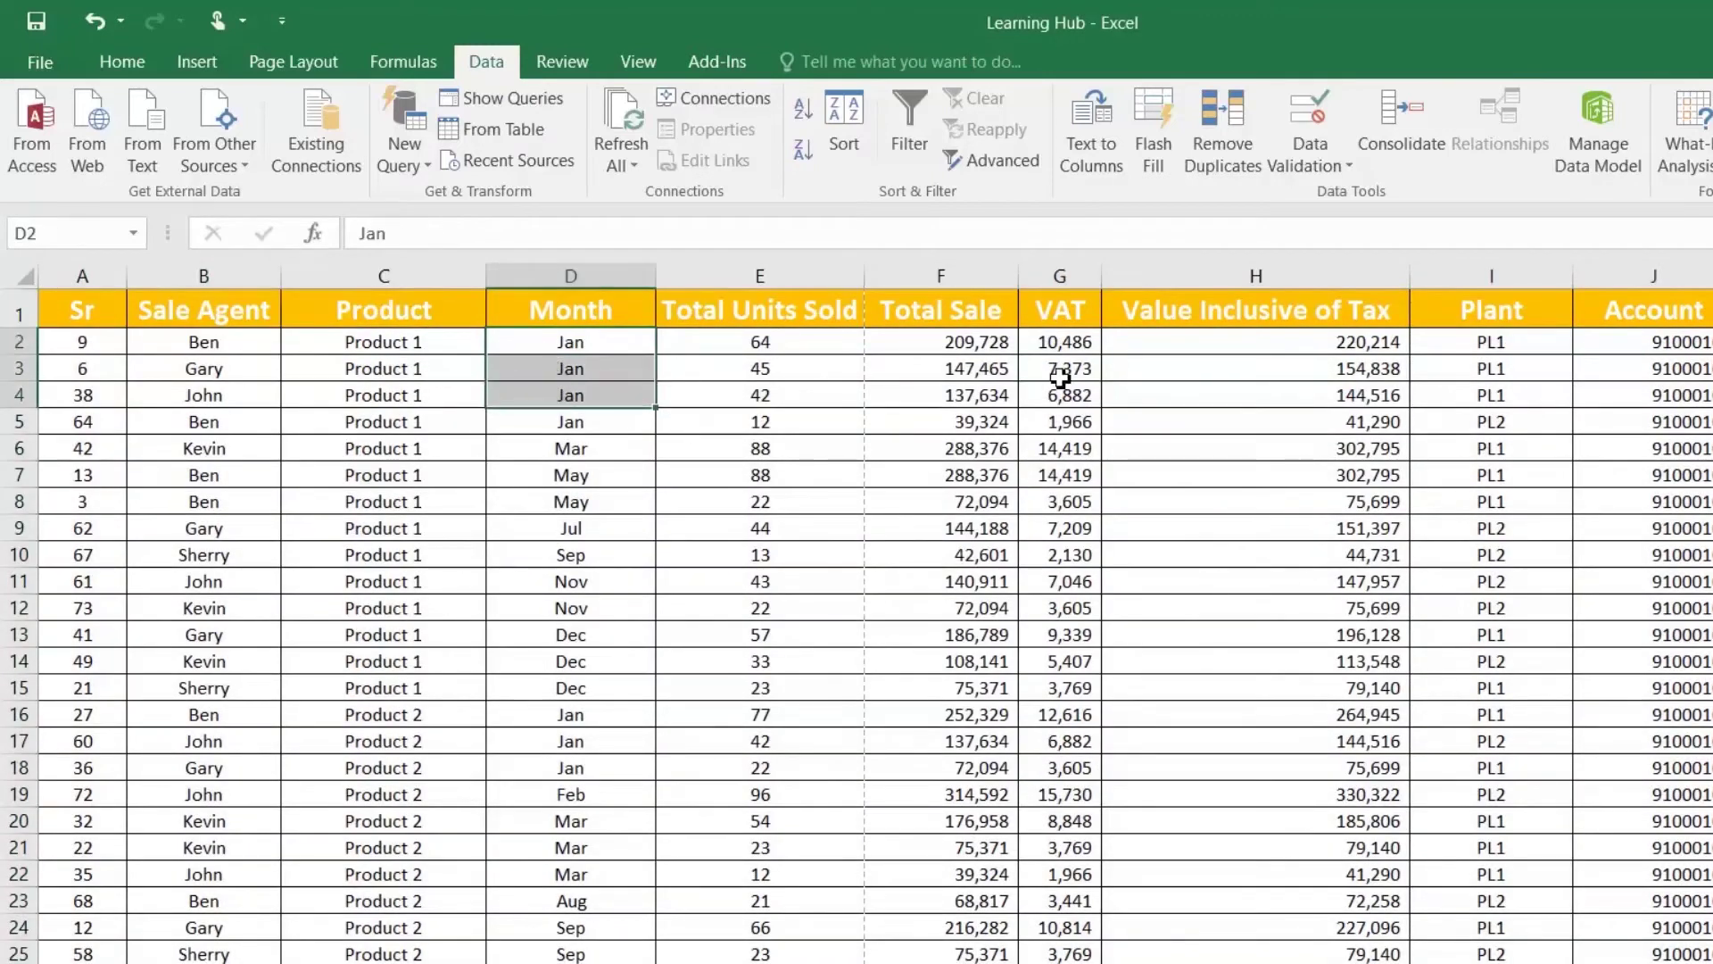
click(985, 346)
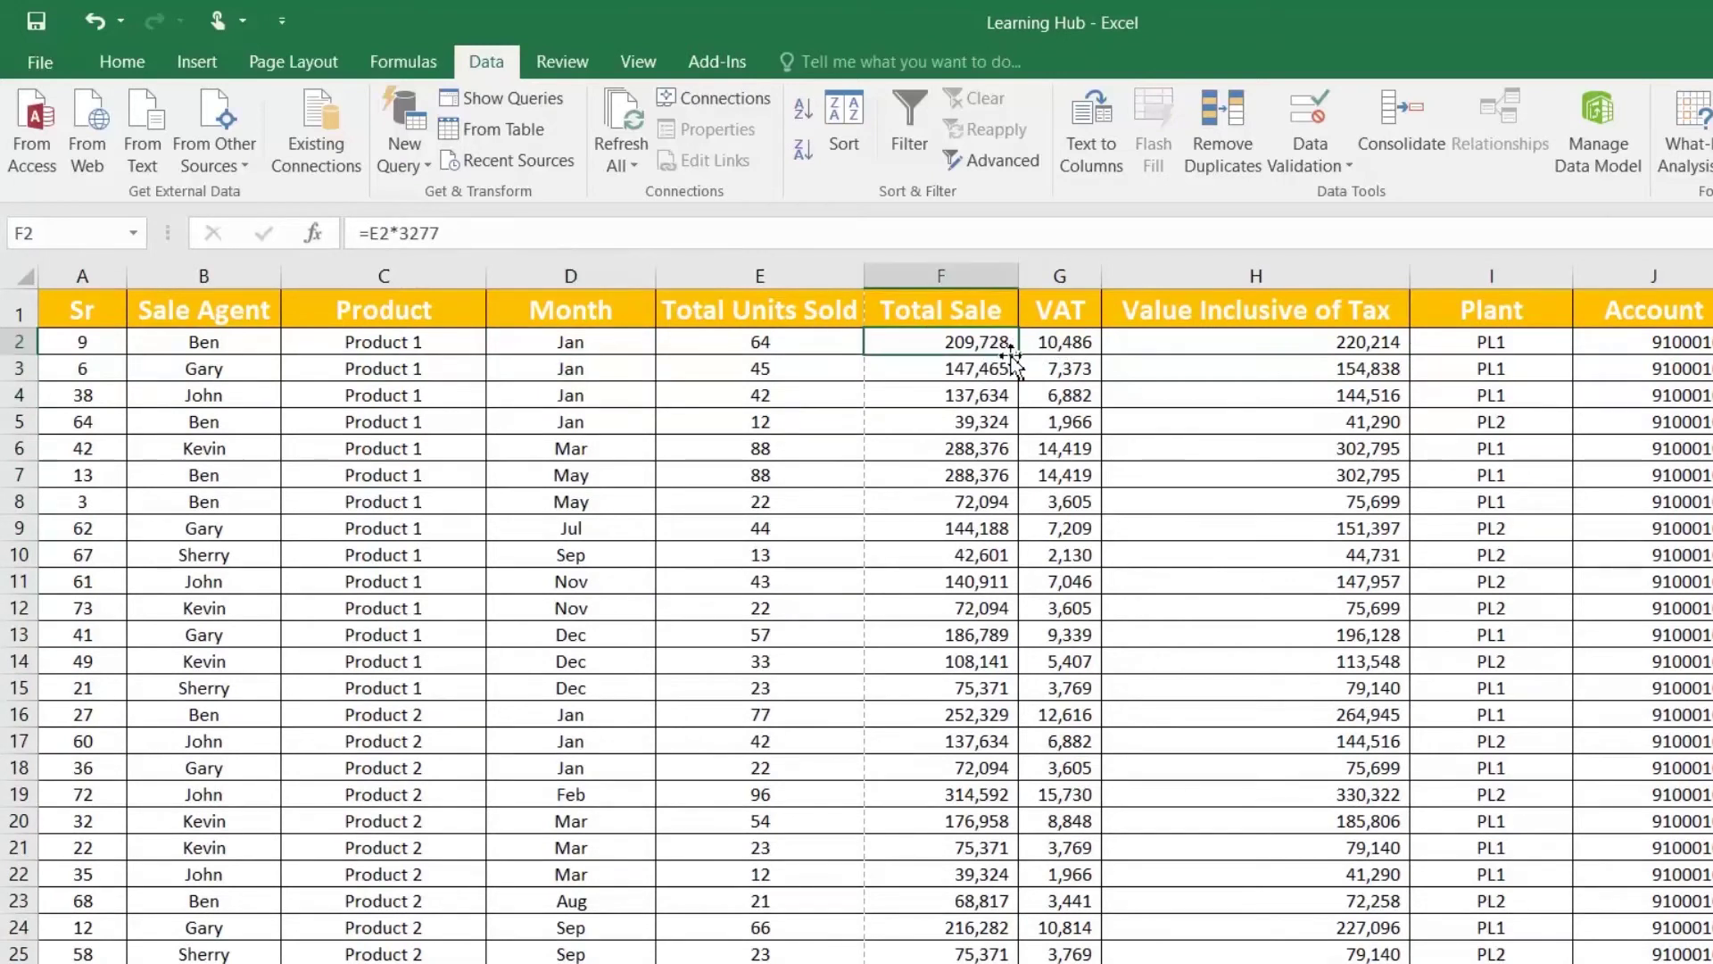
click(957, 377)
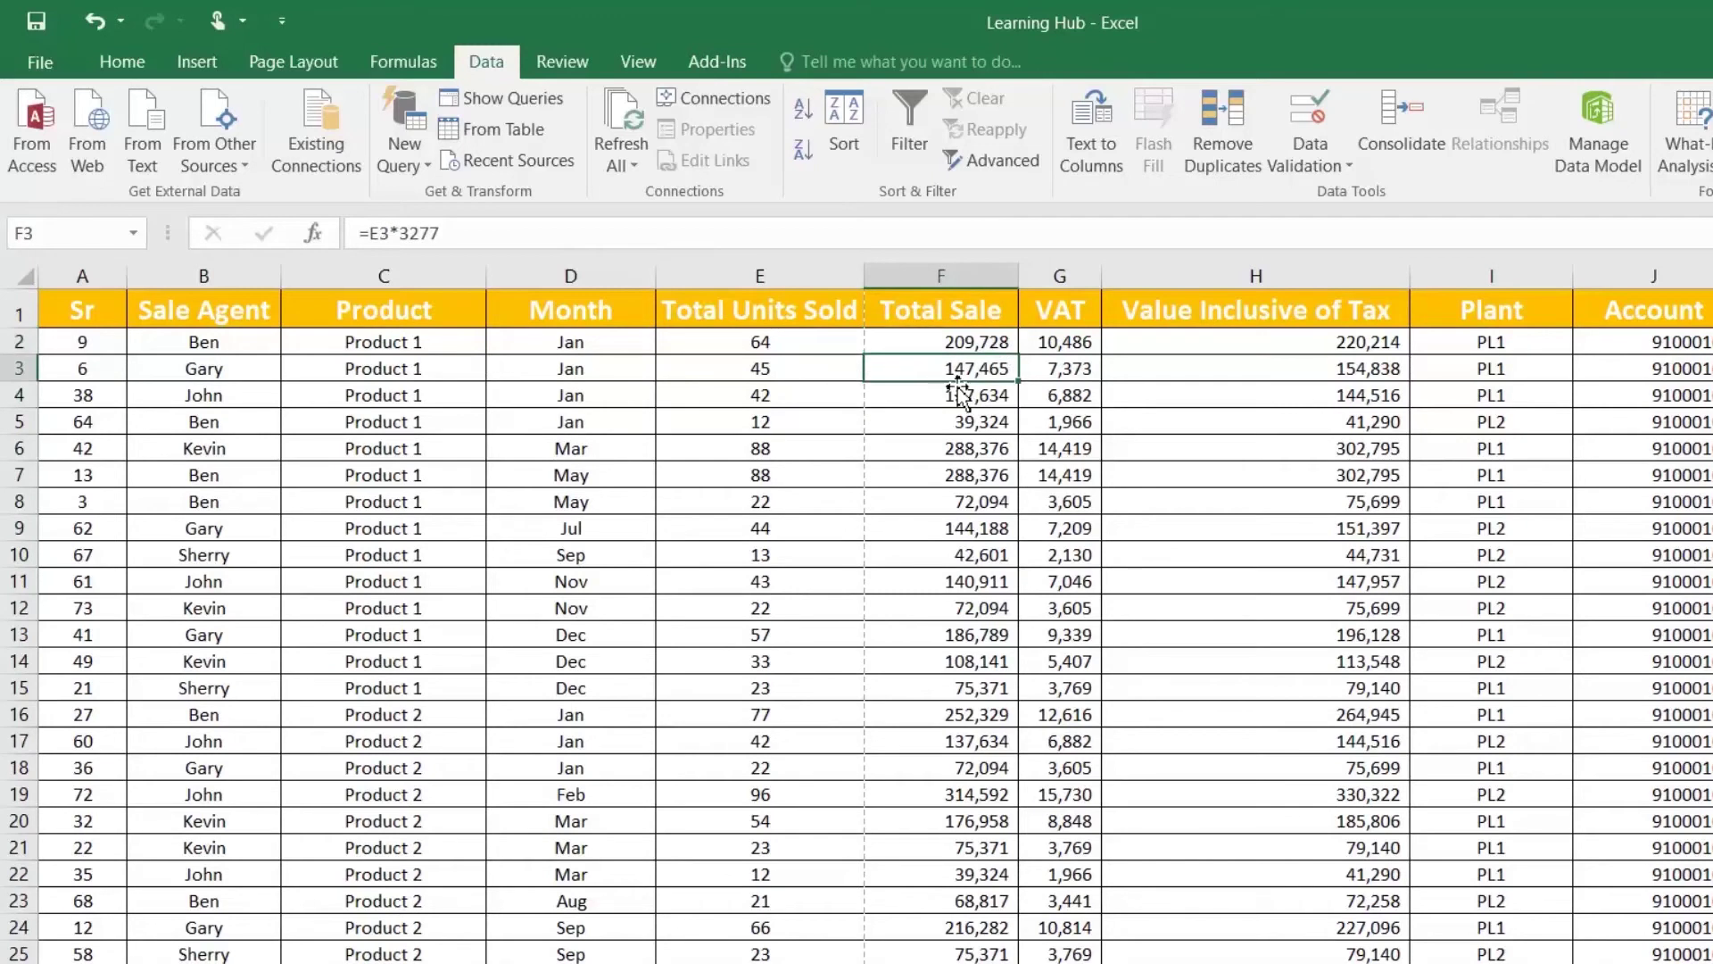
click(973, 402)
drag(956, 337, 968, 394)
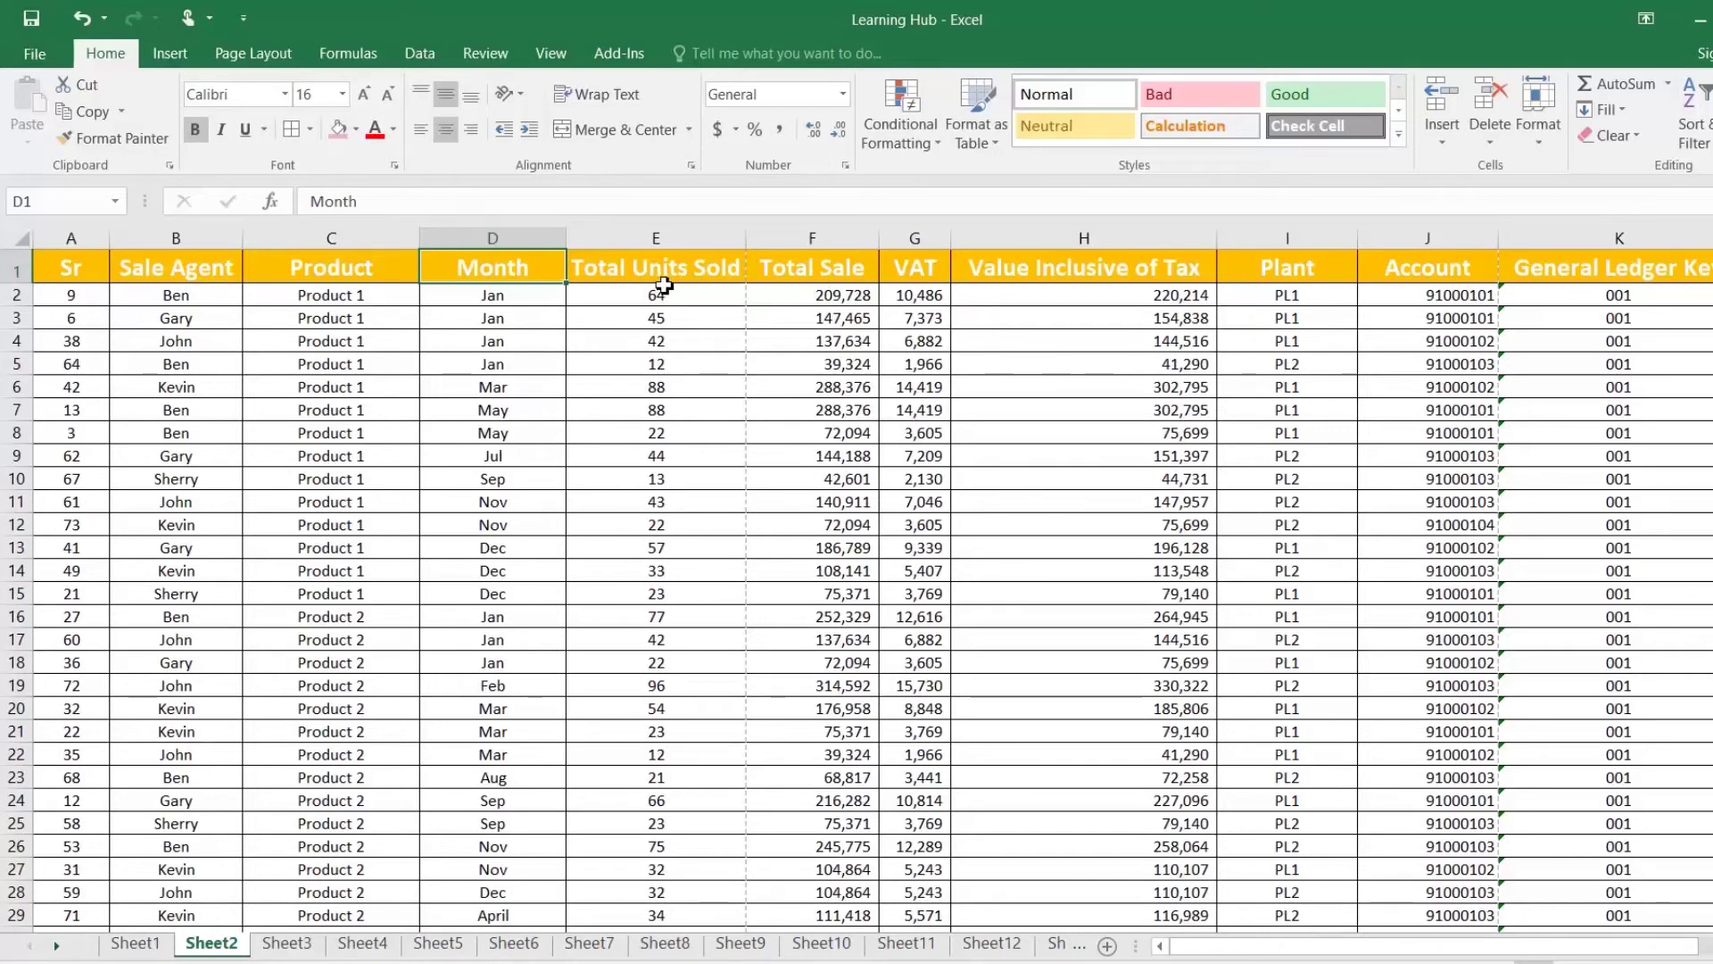
Step: Filter the Total Sale column to its Top 10 values and review the resulting rows
click(785, 268)
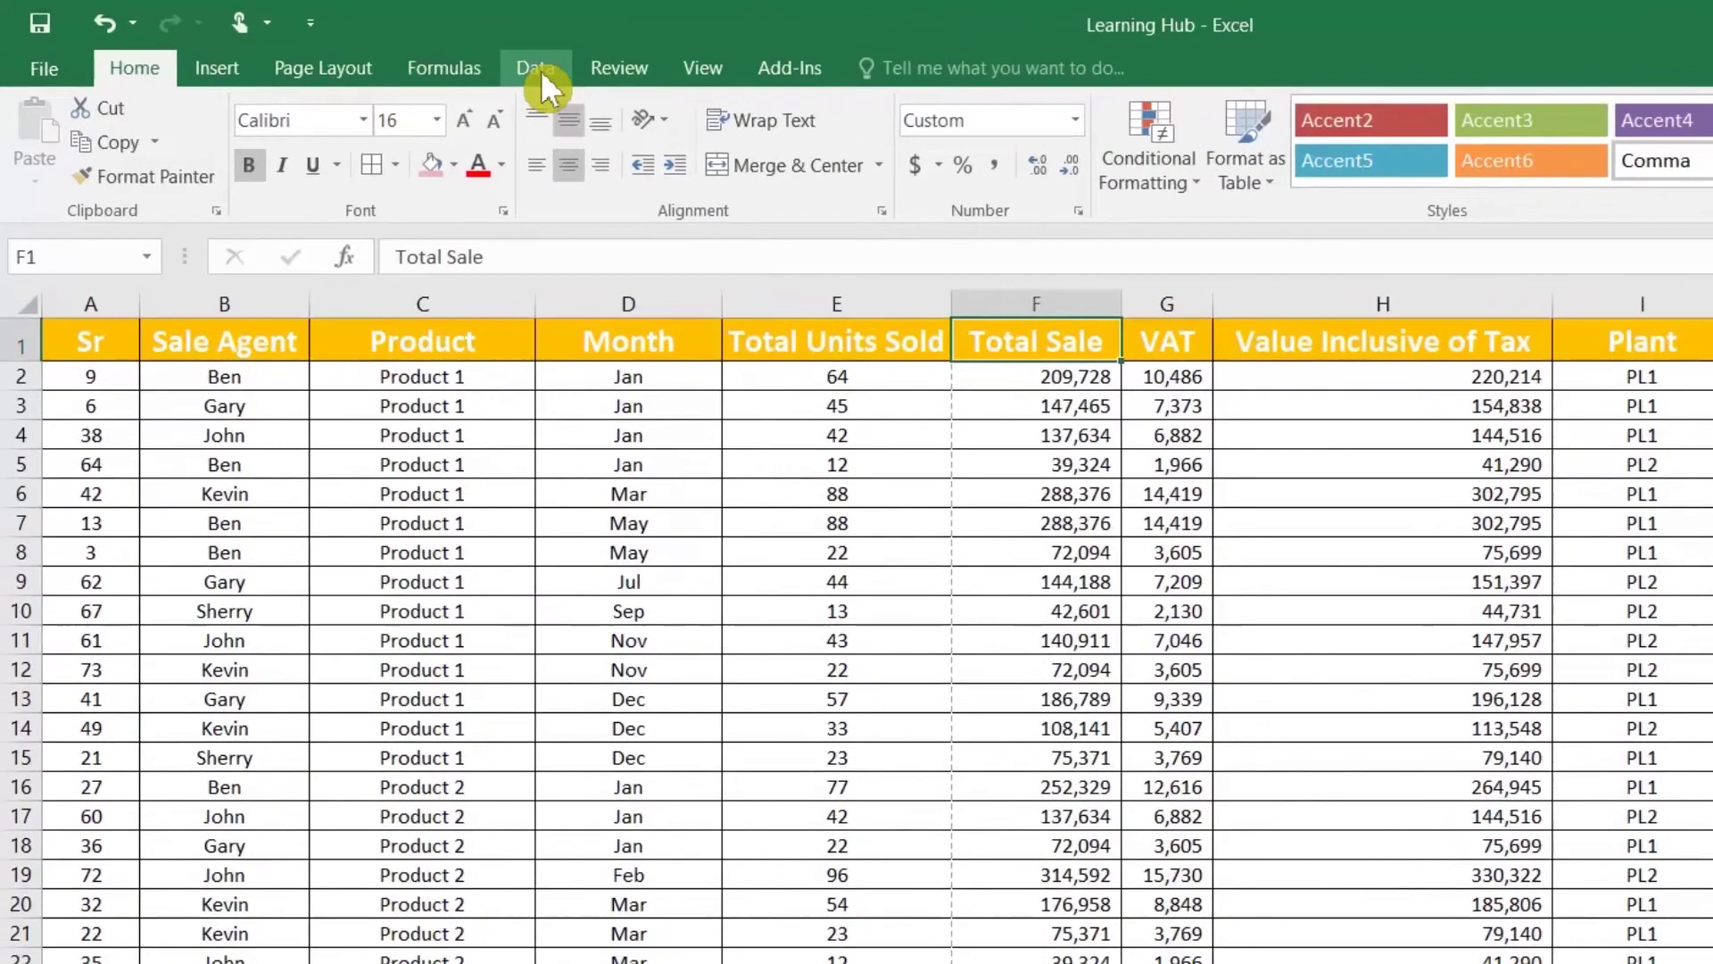
click(541, 71)
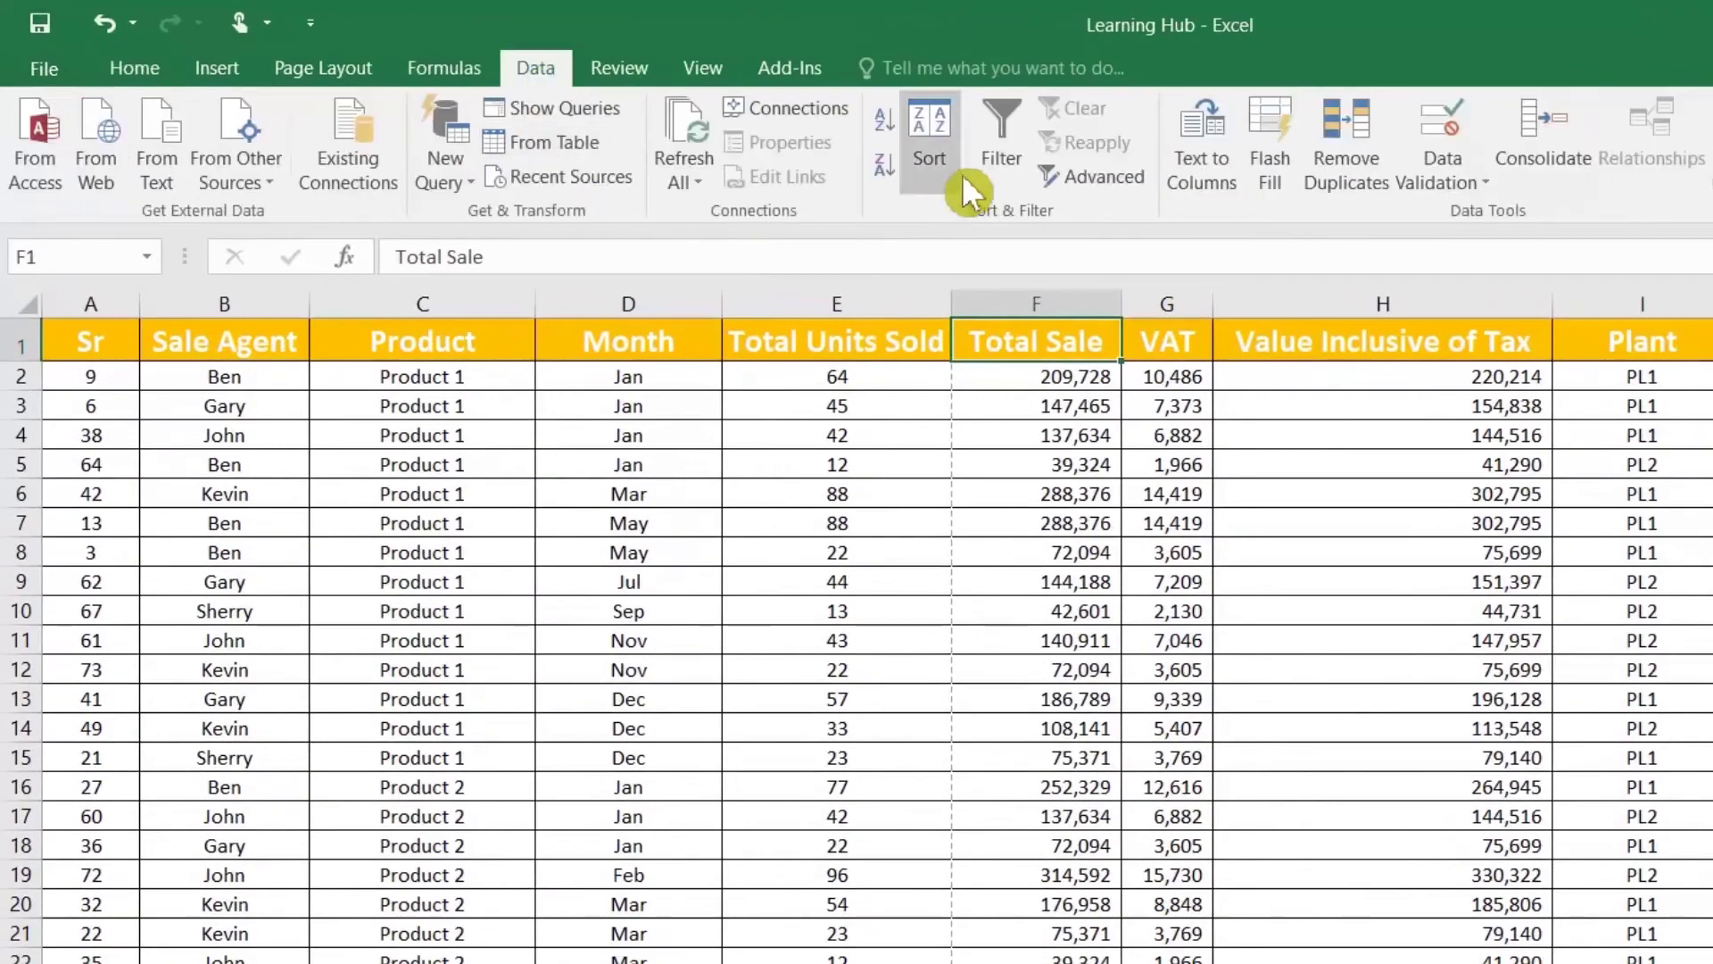
click(1001, 152)
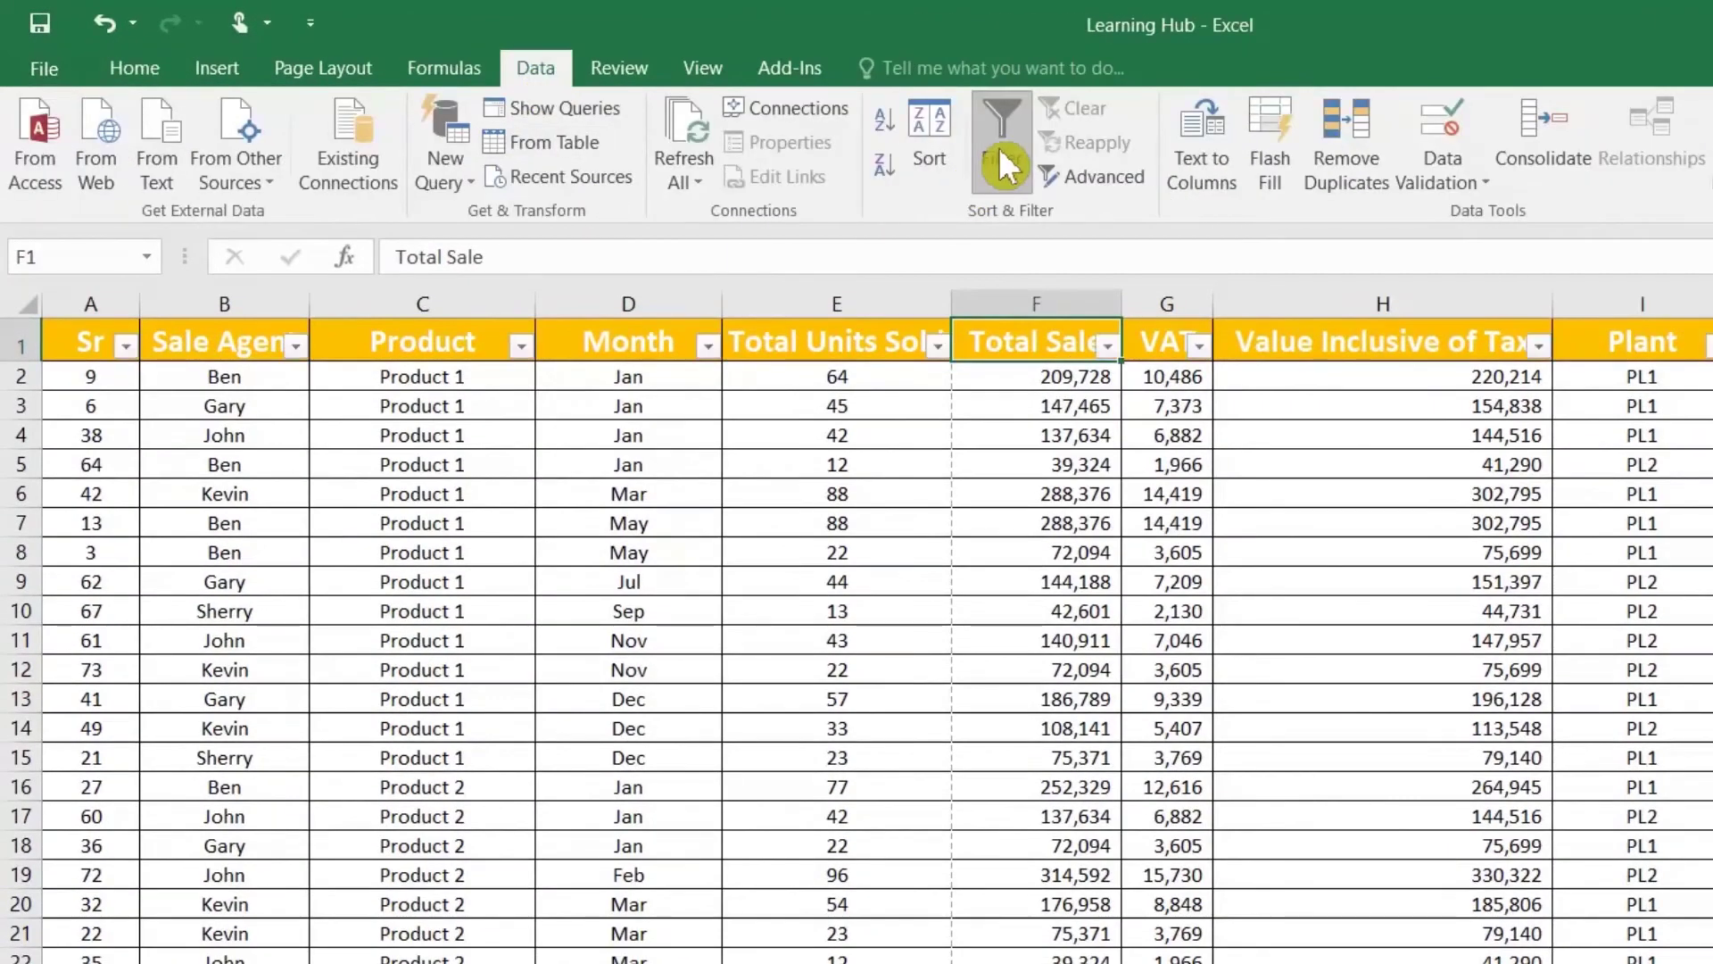
click(1106, 348)
mouse_move(1057, 566)
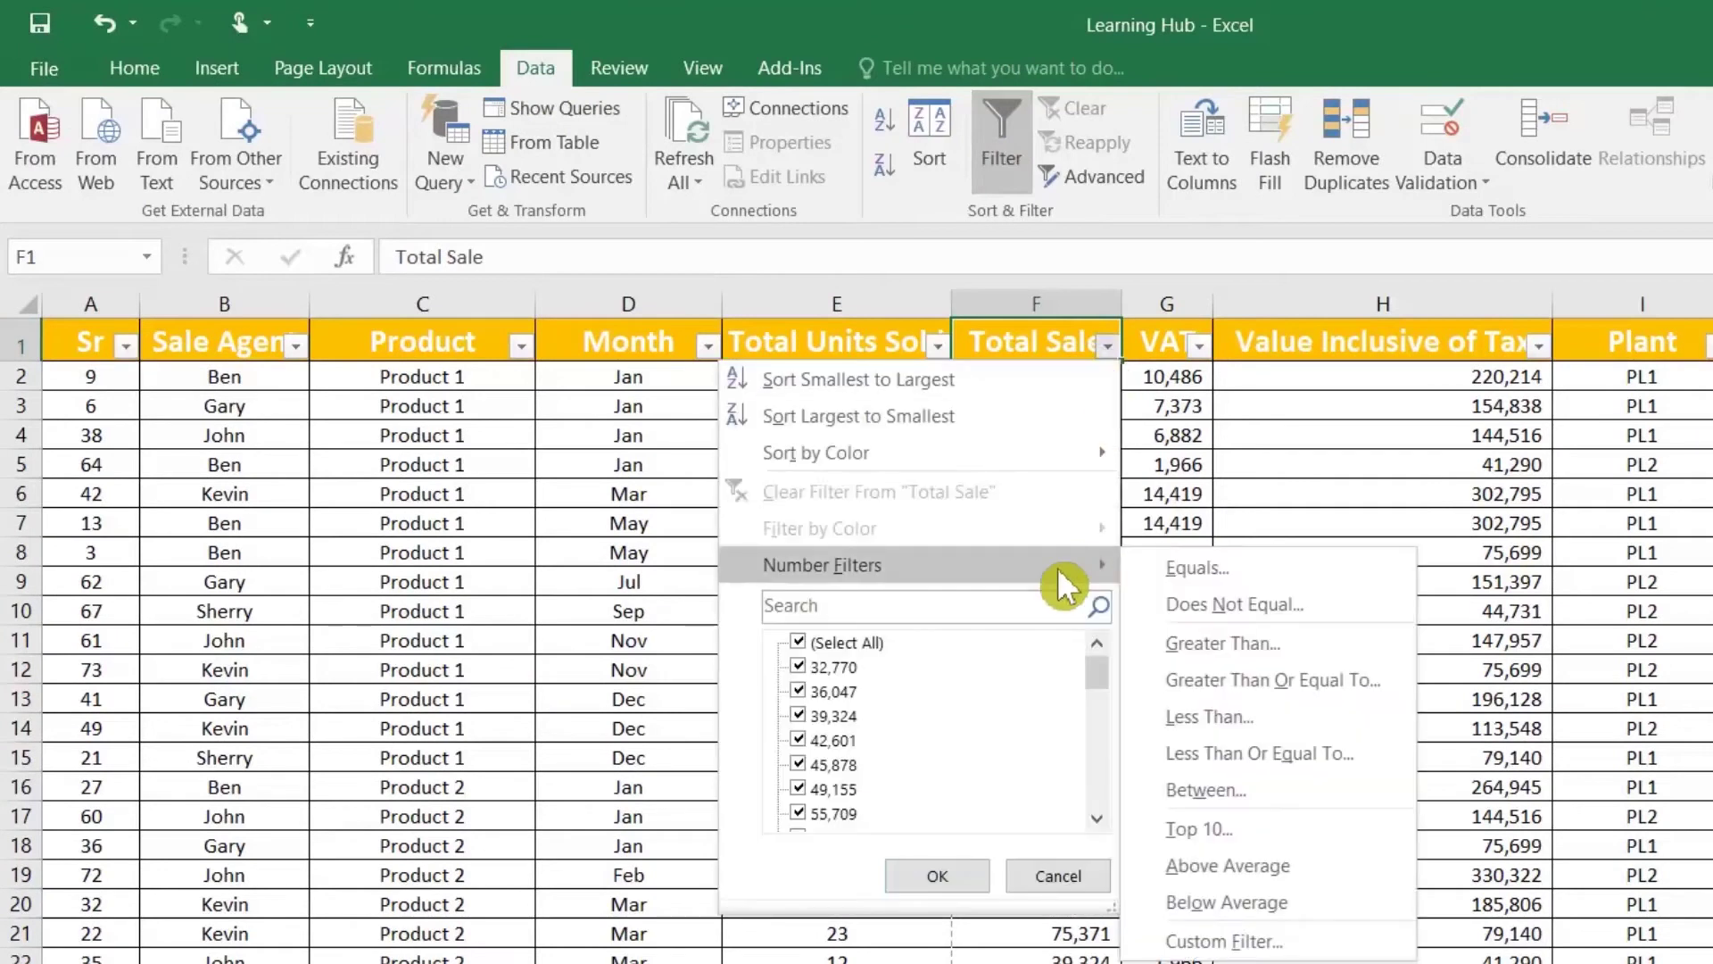
click(1212, 826)
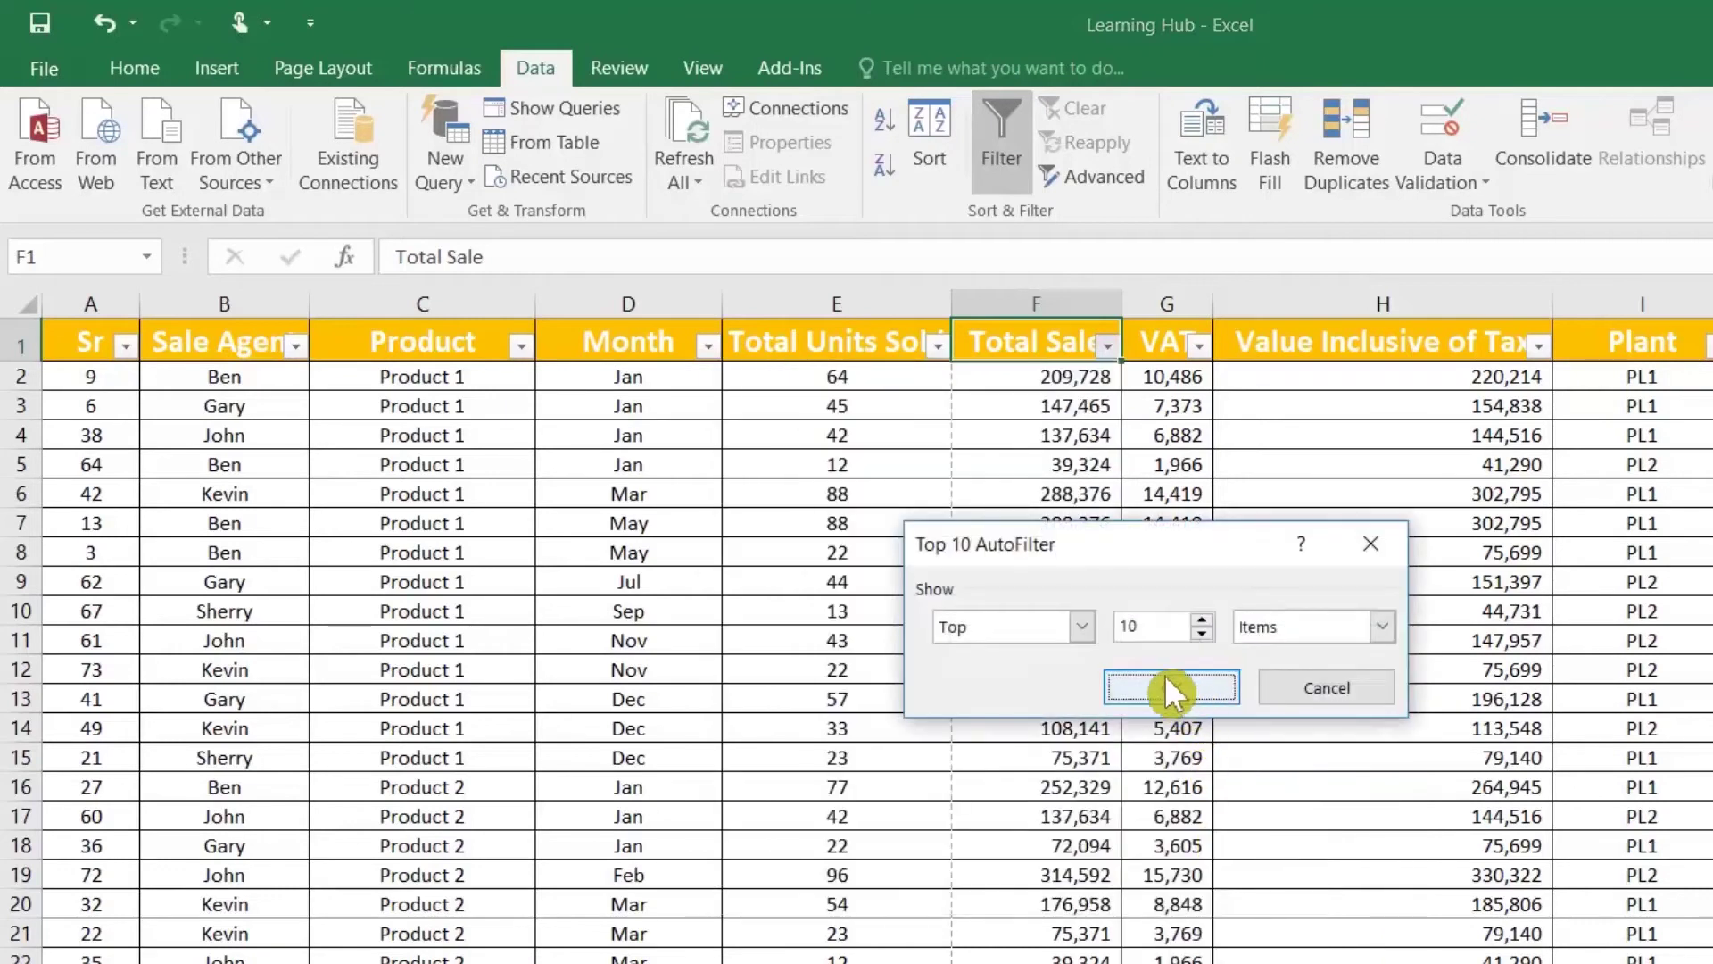
click(1169, 684)
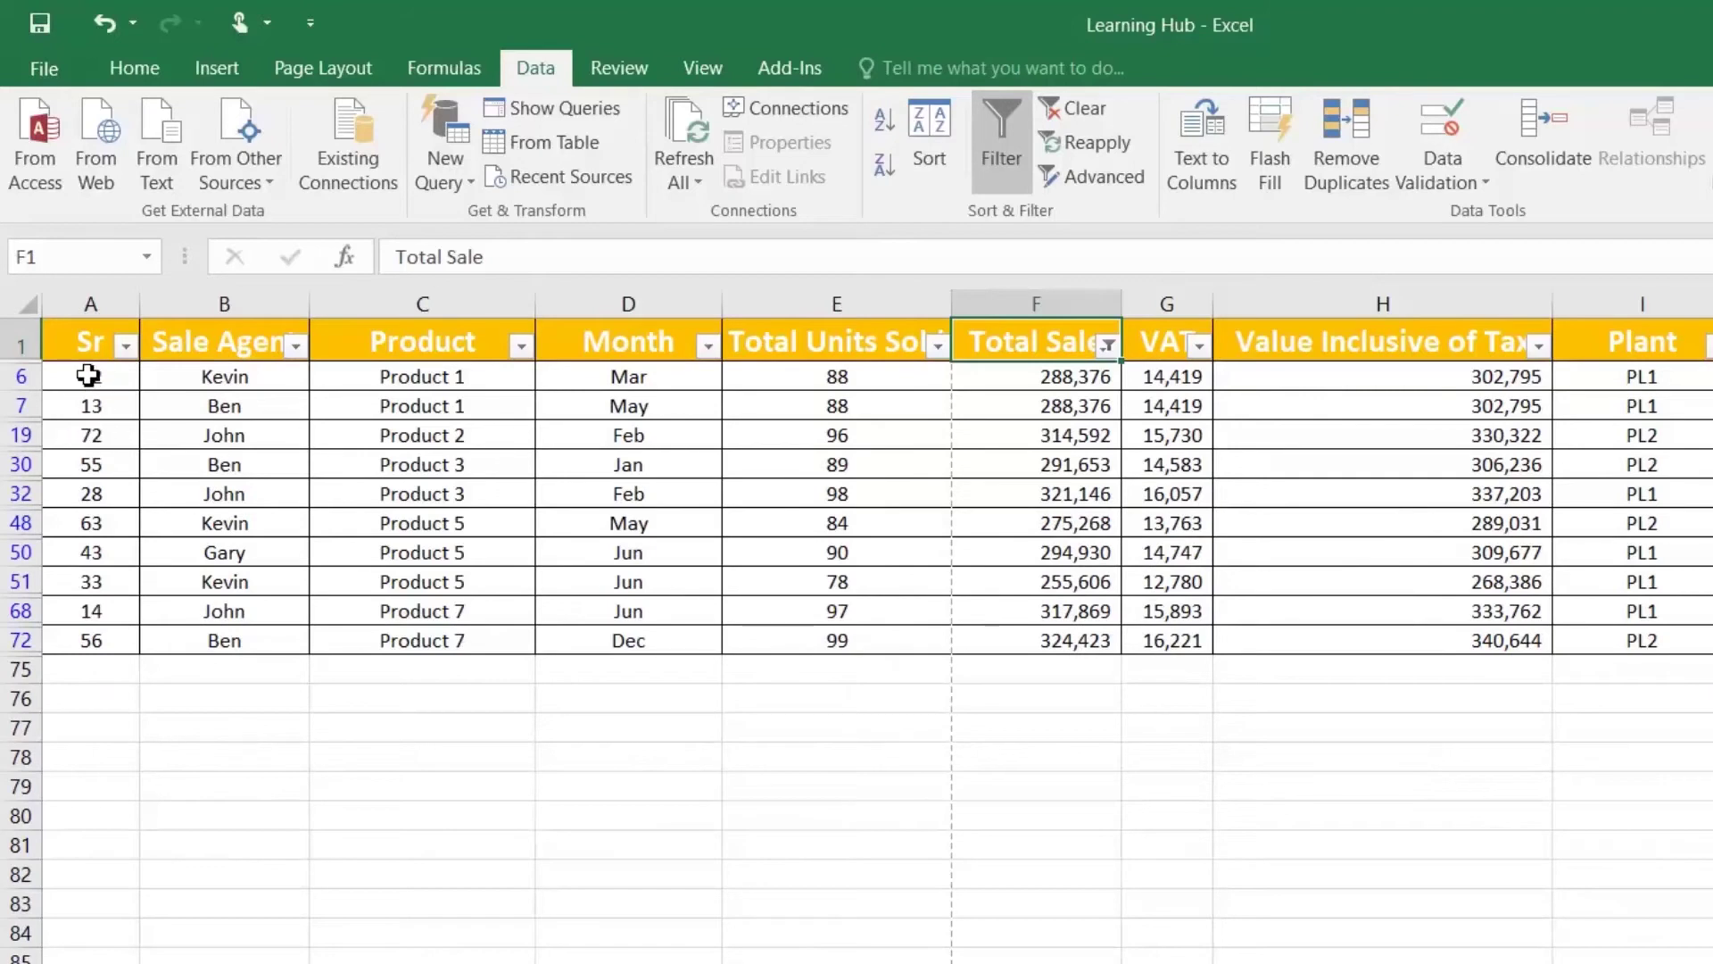
drag(84, 340, 1097, 639)
drag(1031, 384, 1040, 640)
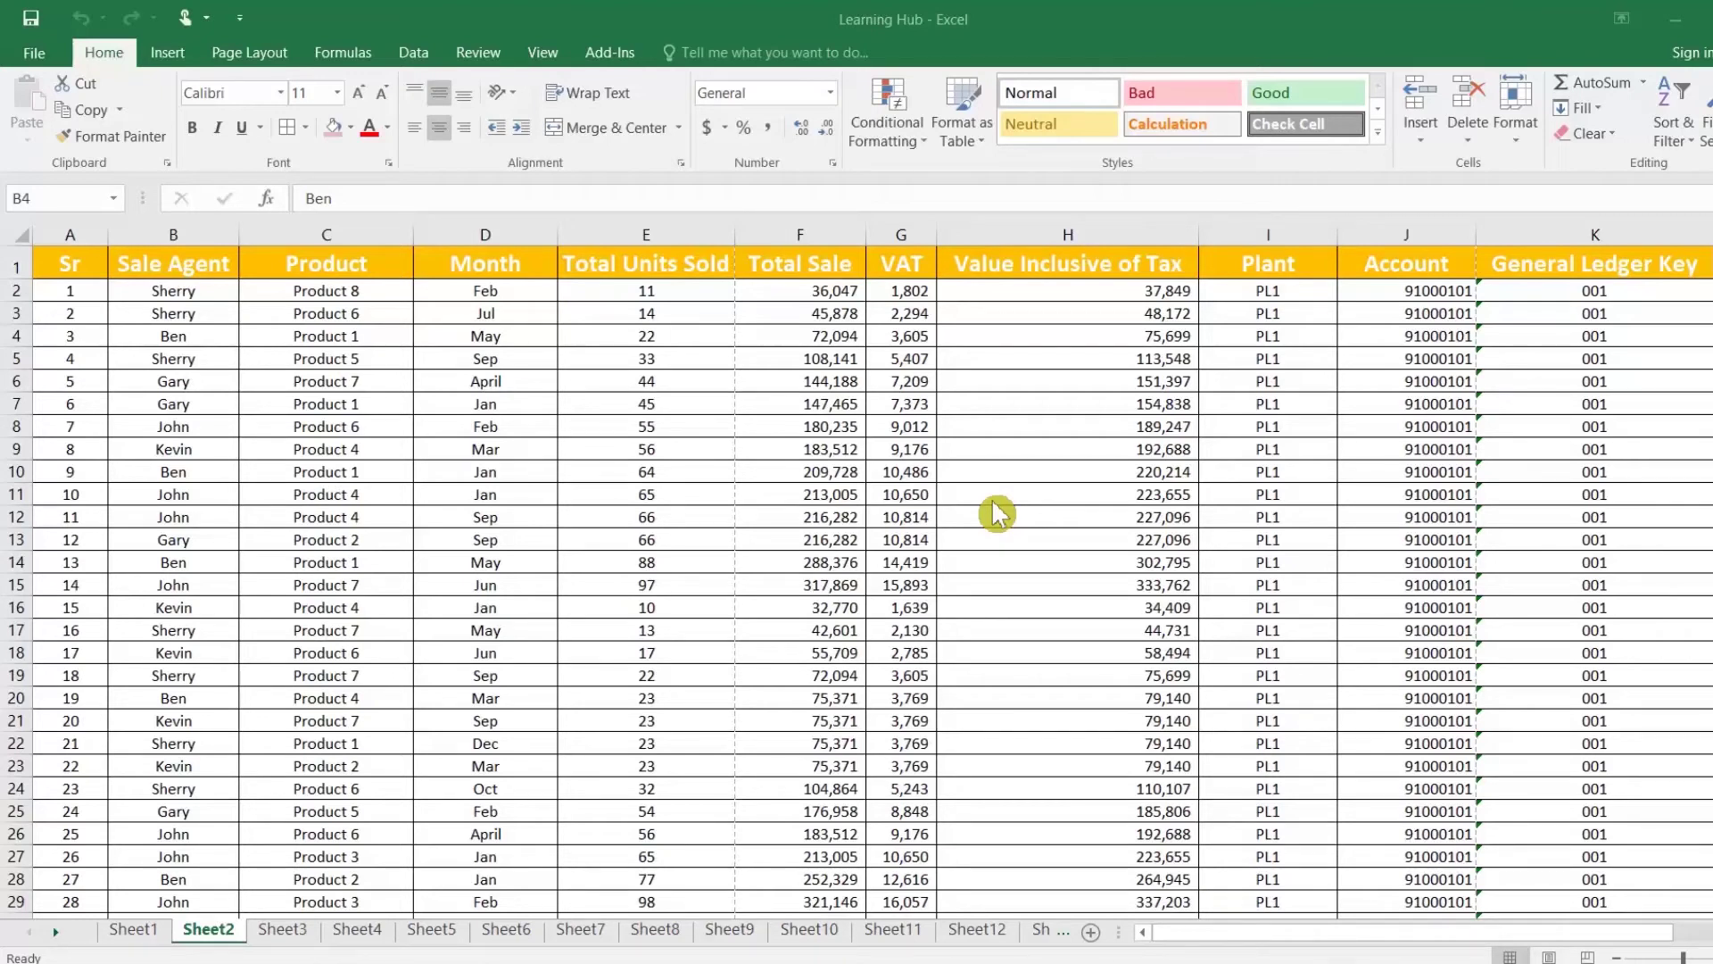
Step: Start a PivotTable from Sheet2!$A$1:$L$74, placed on a new worksheet
click(96, 270)
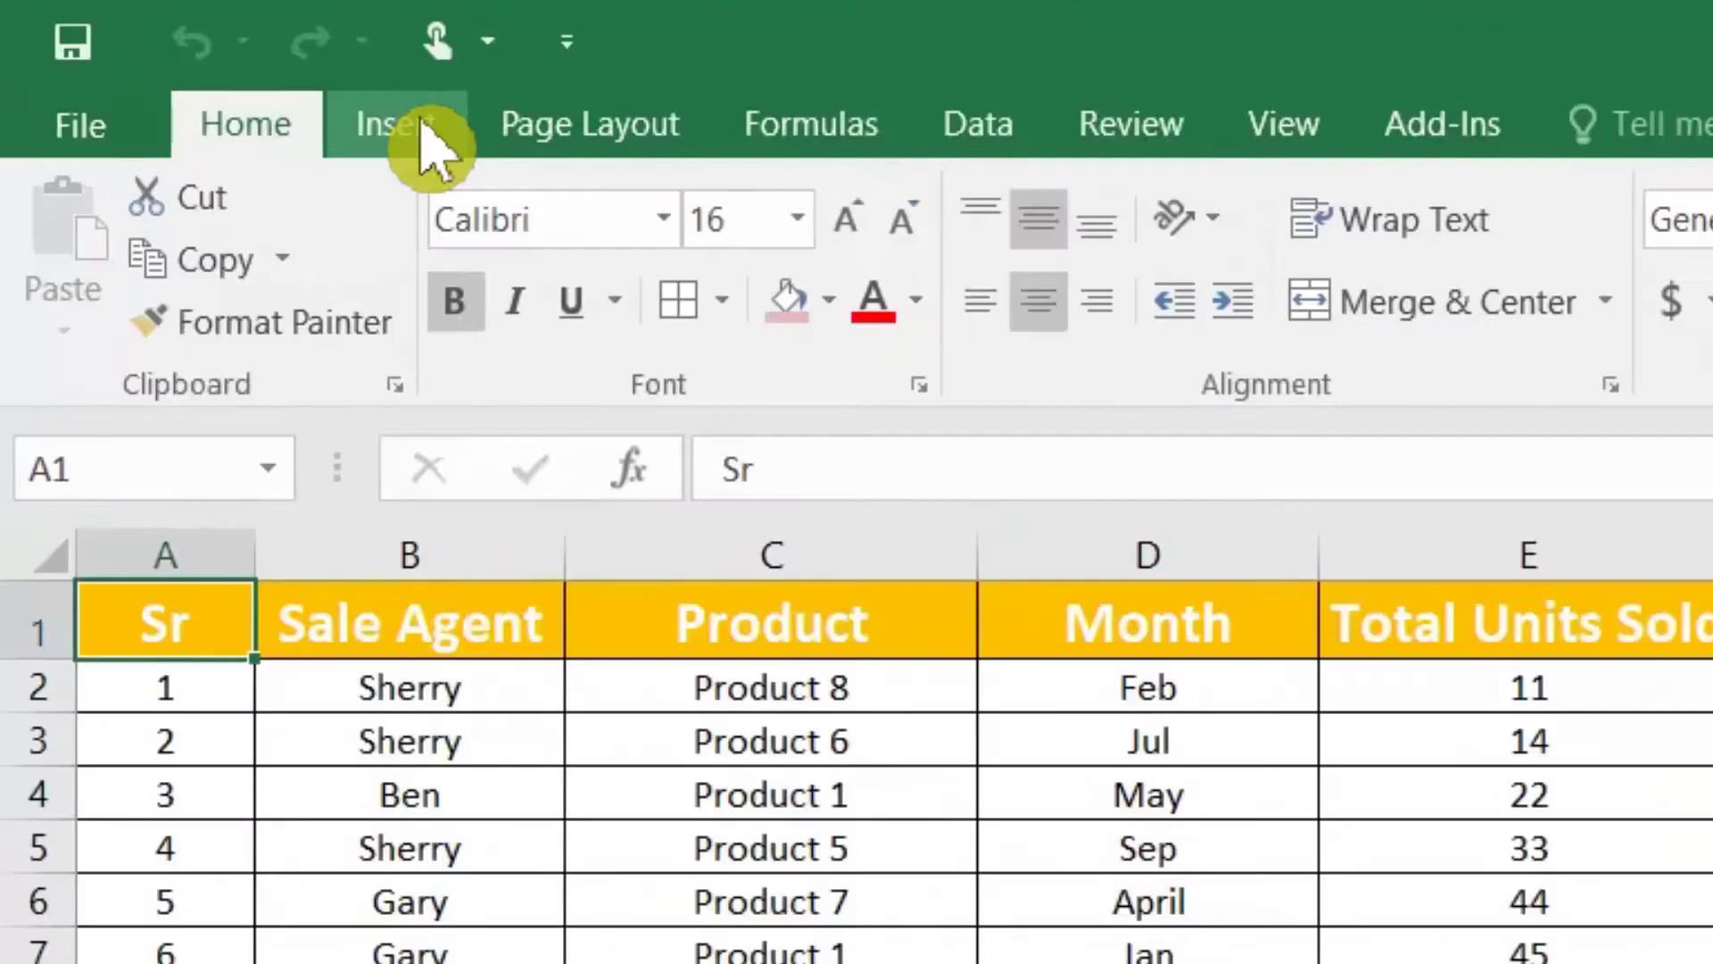
click(423, 124)
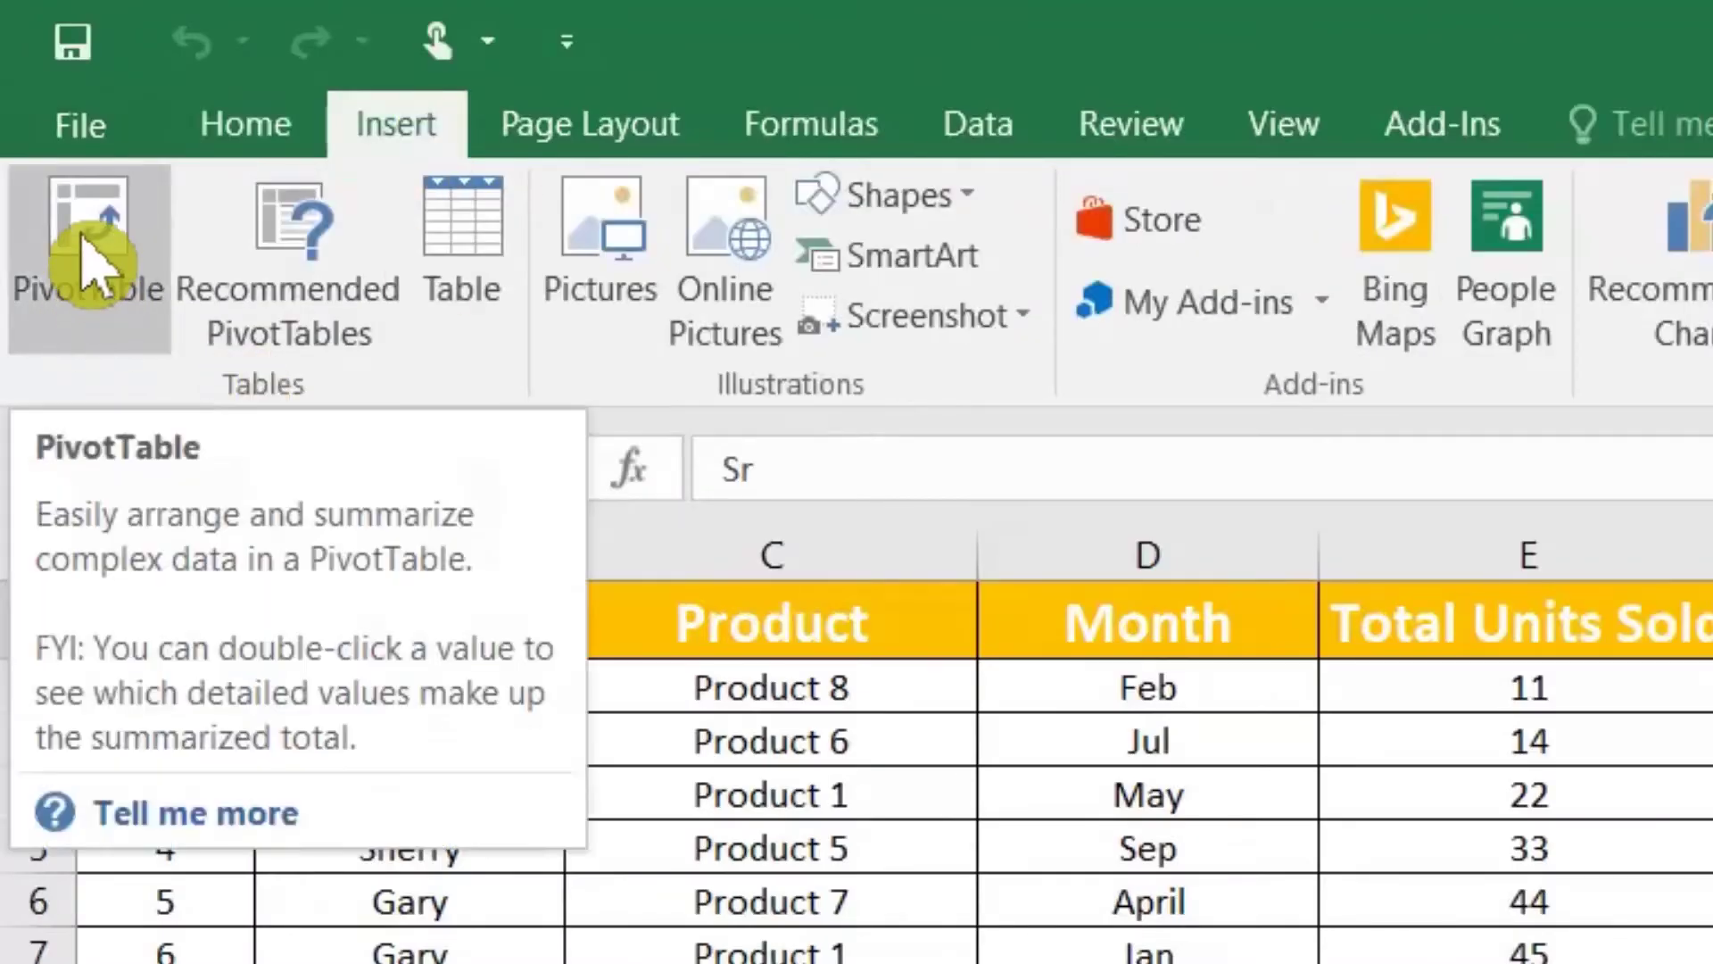
click(90, 259)
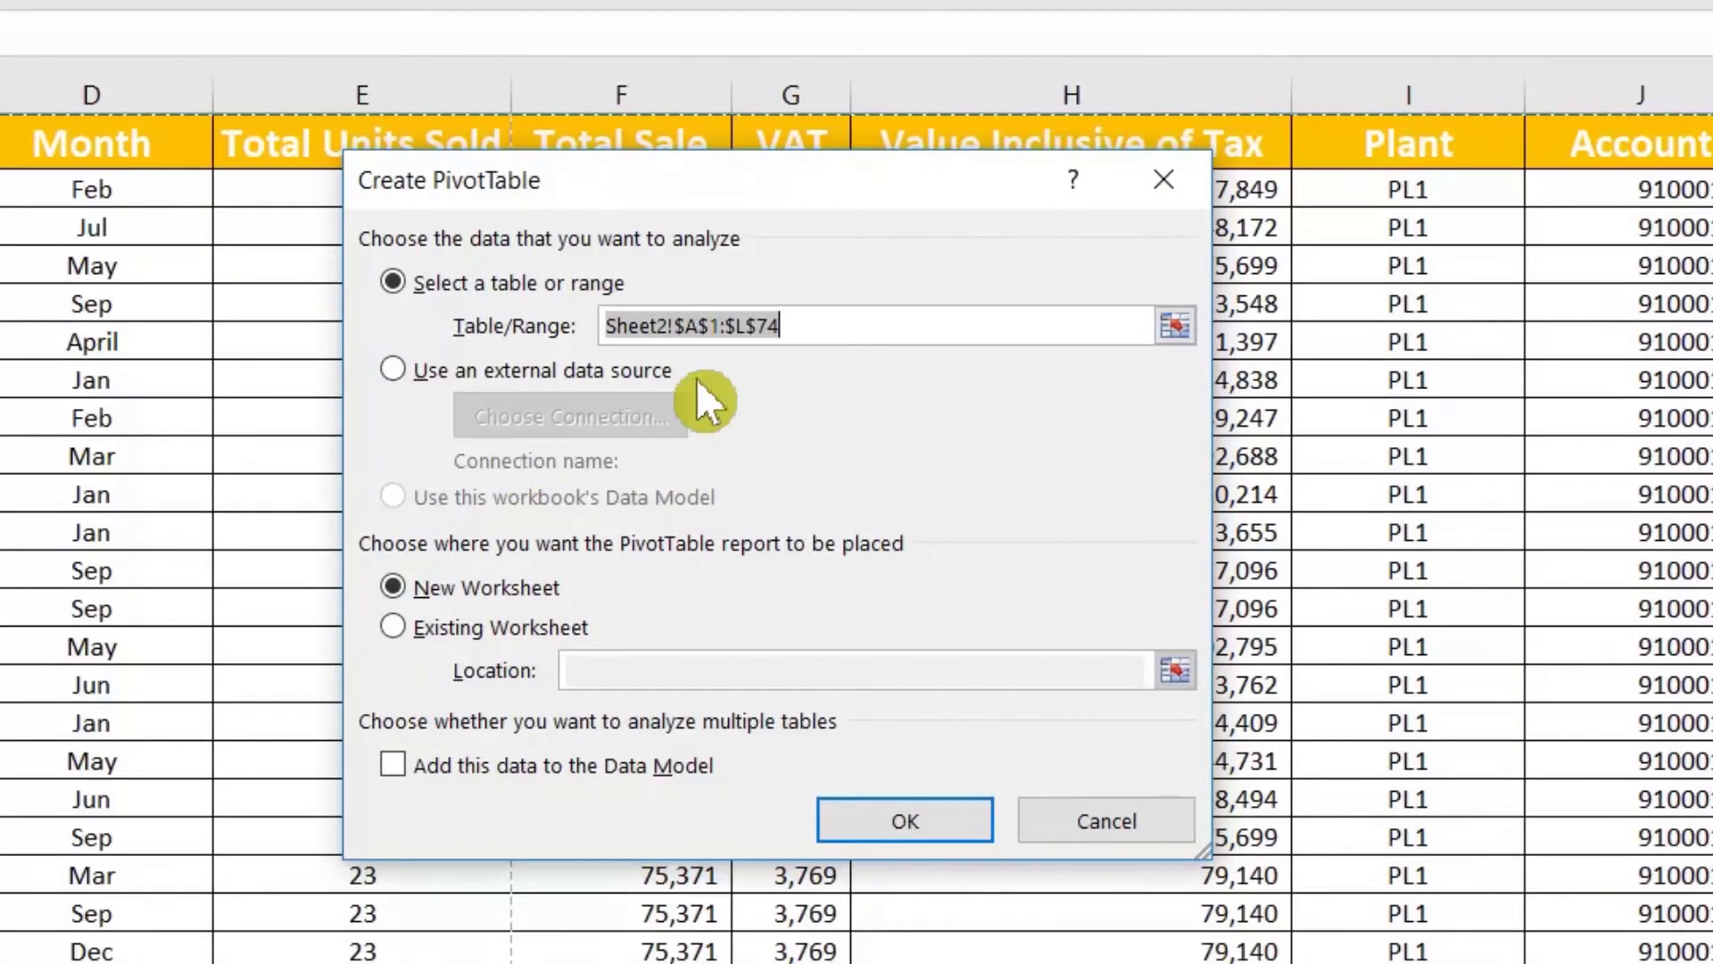
key(End)
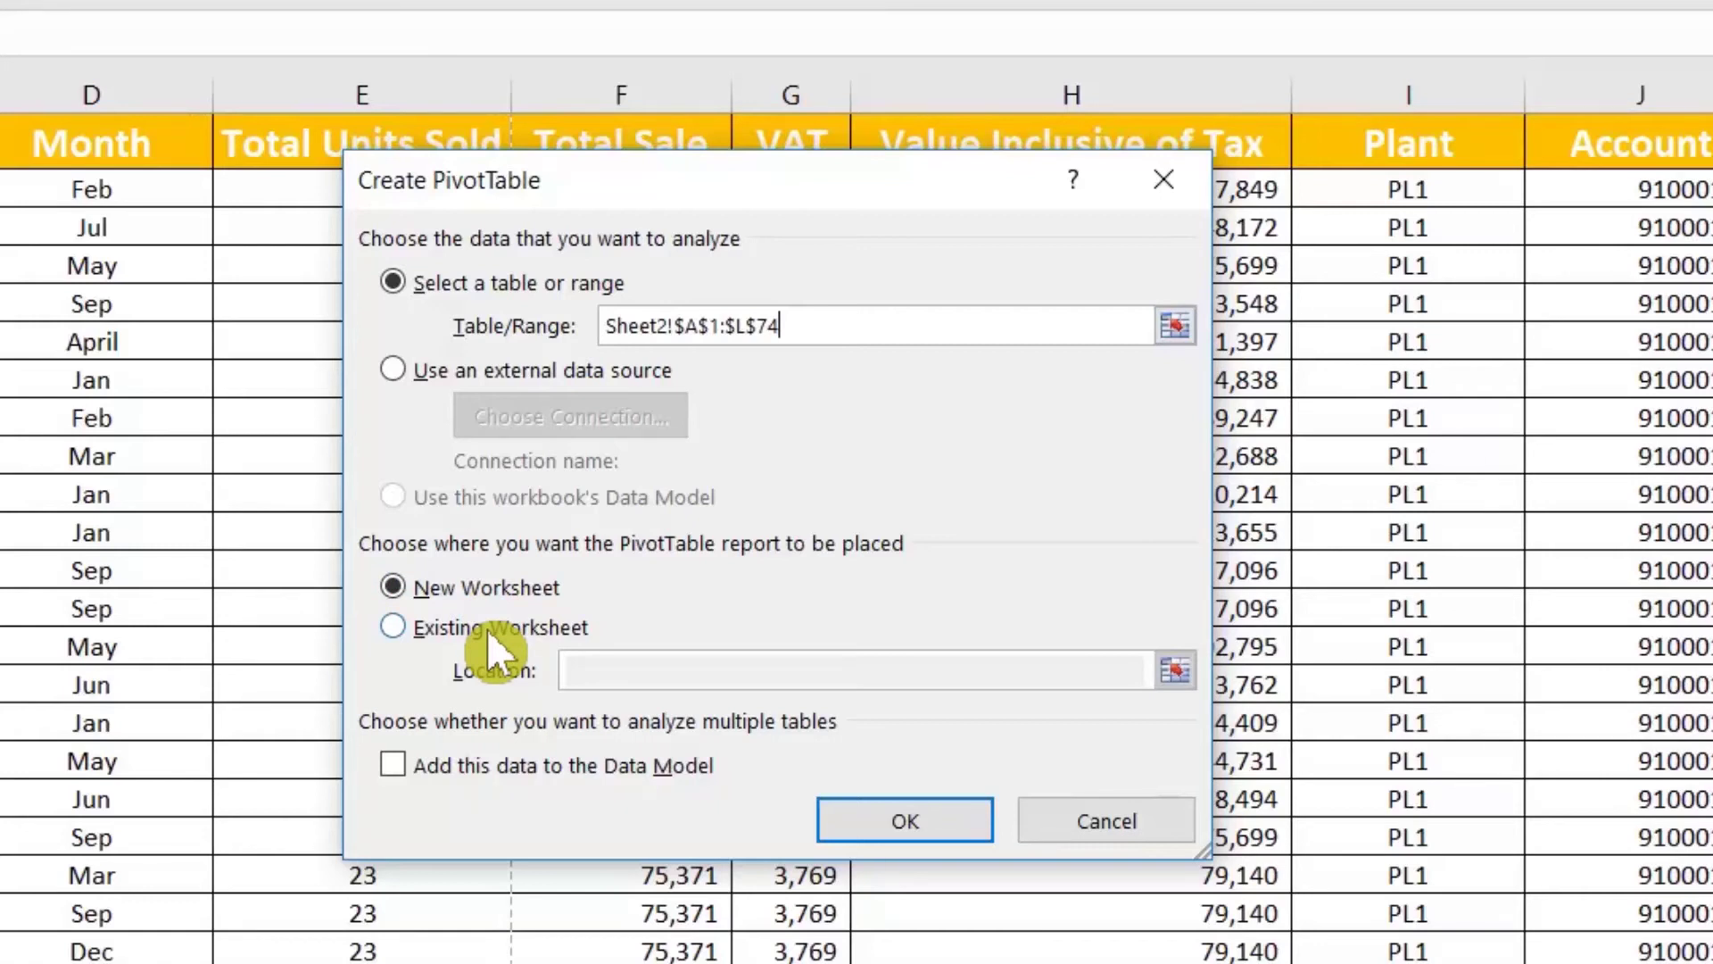
click(486, 630)
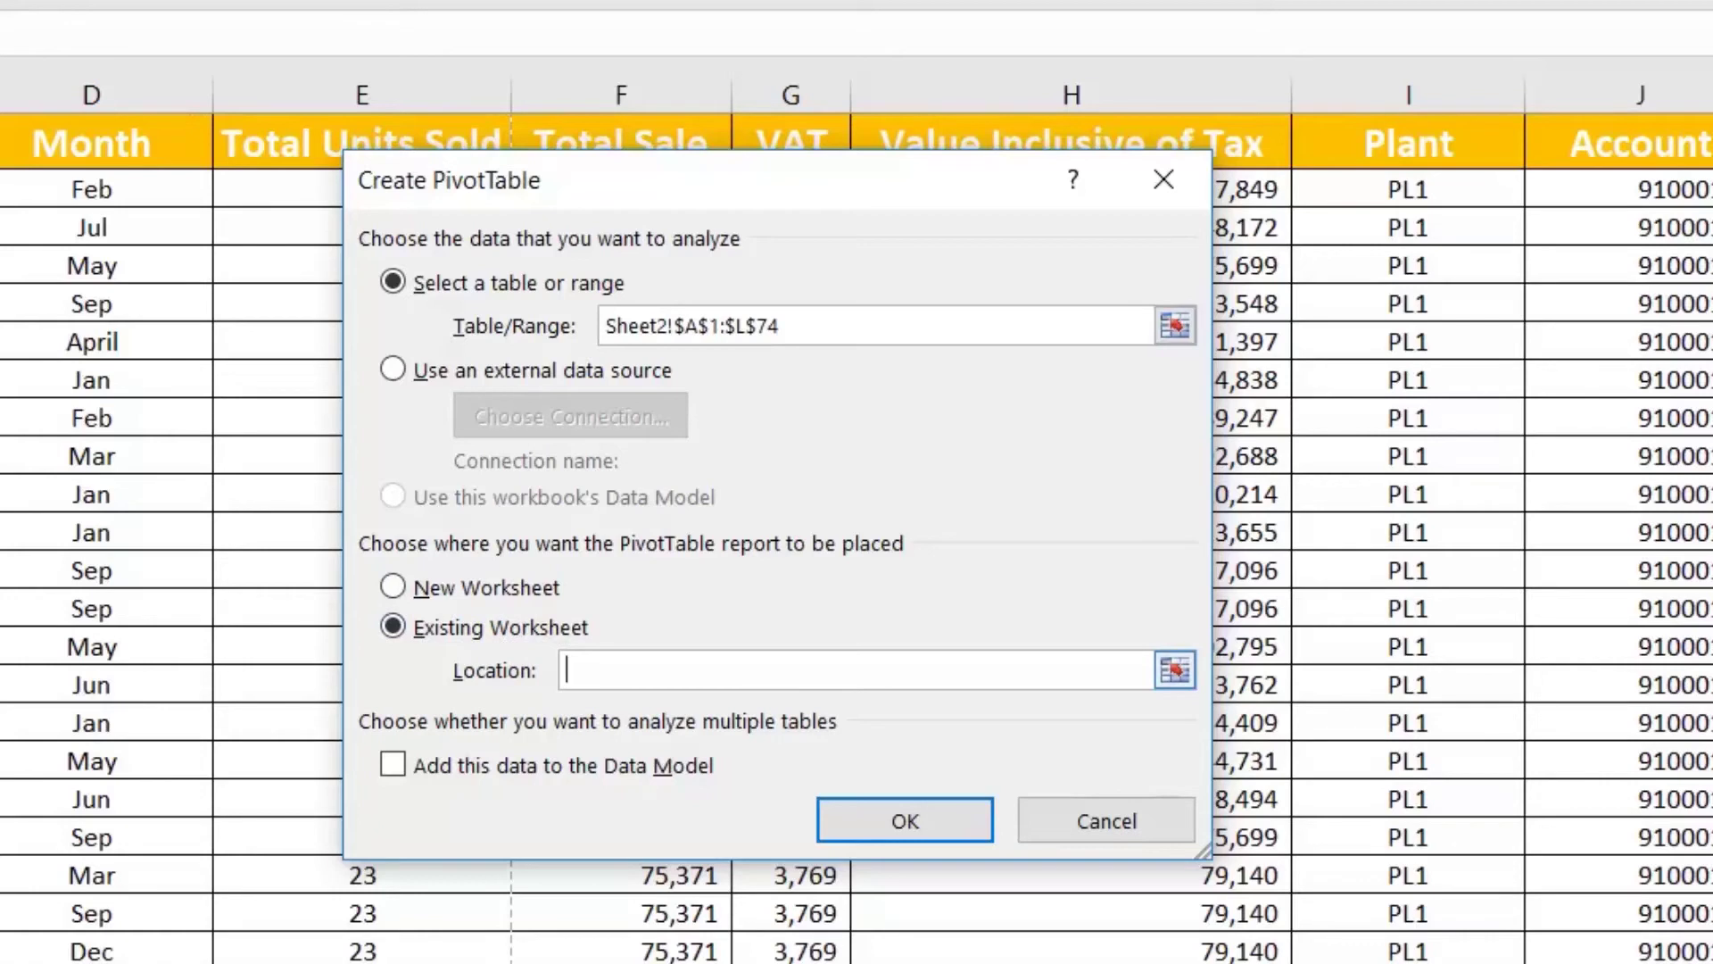
click(483, 590)
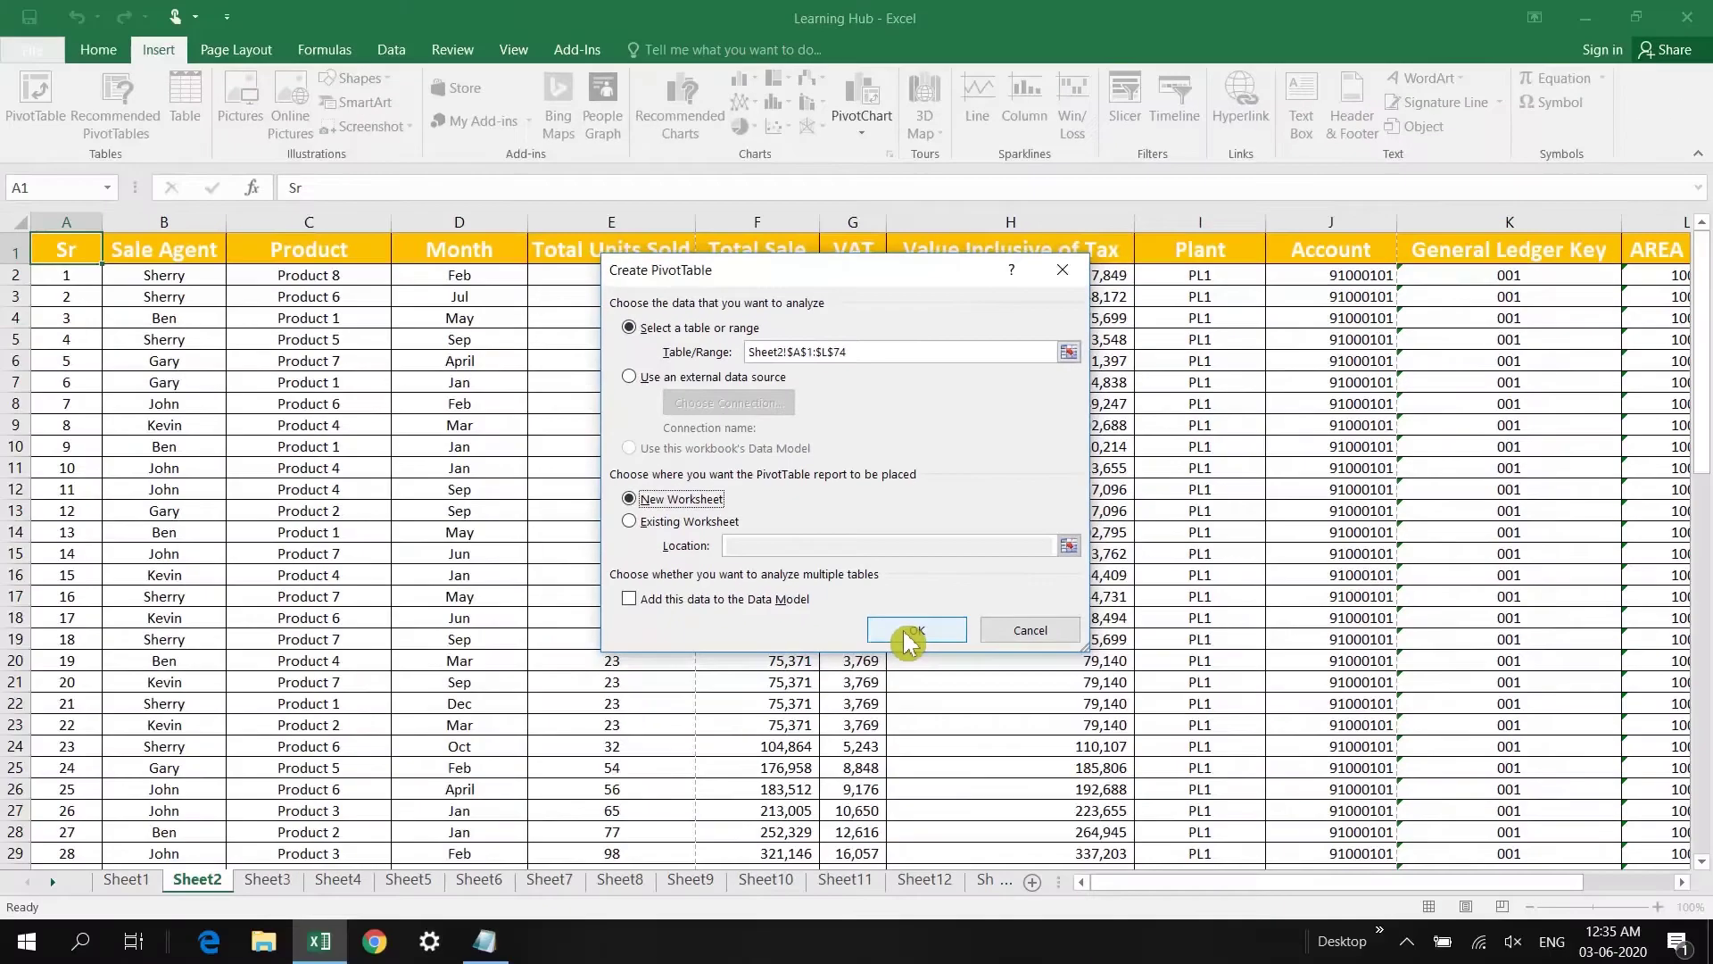
Step: Create the PivotTable with Product as rows and Sum of Total Sale and Total Units Sold values
click(914, 630)
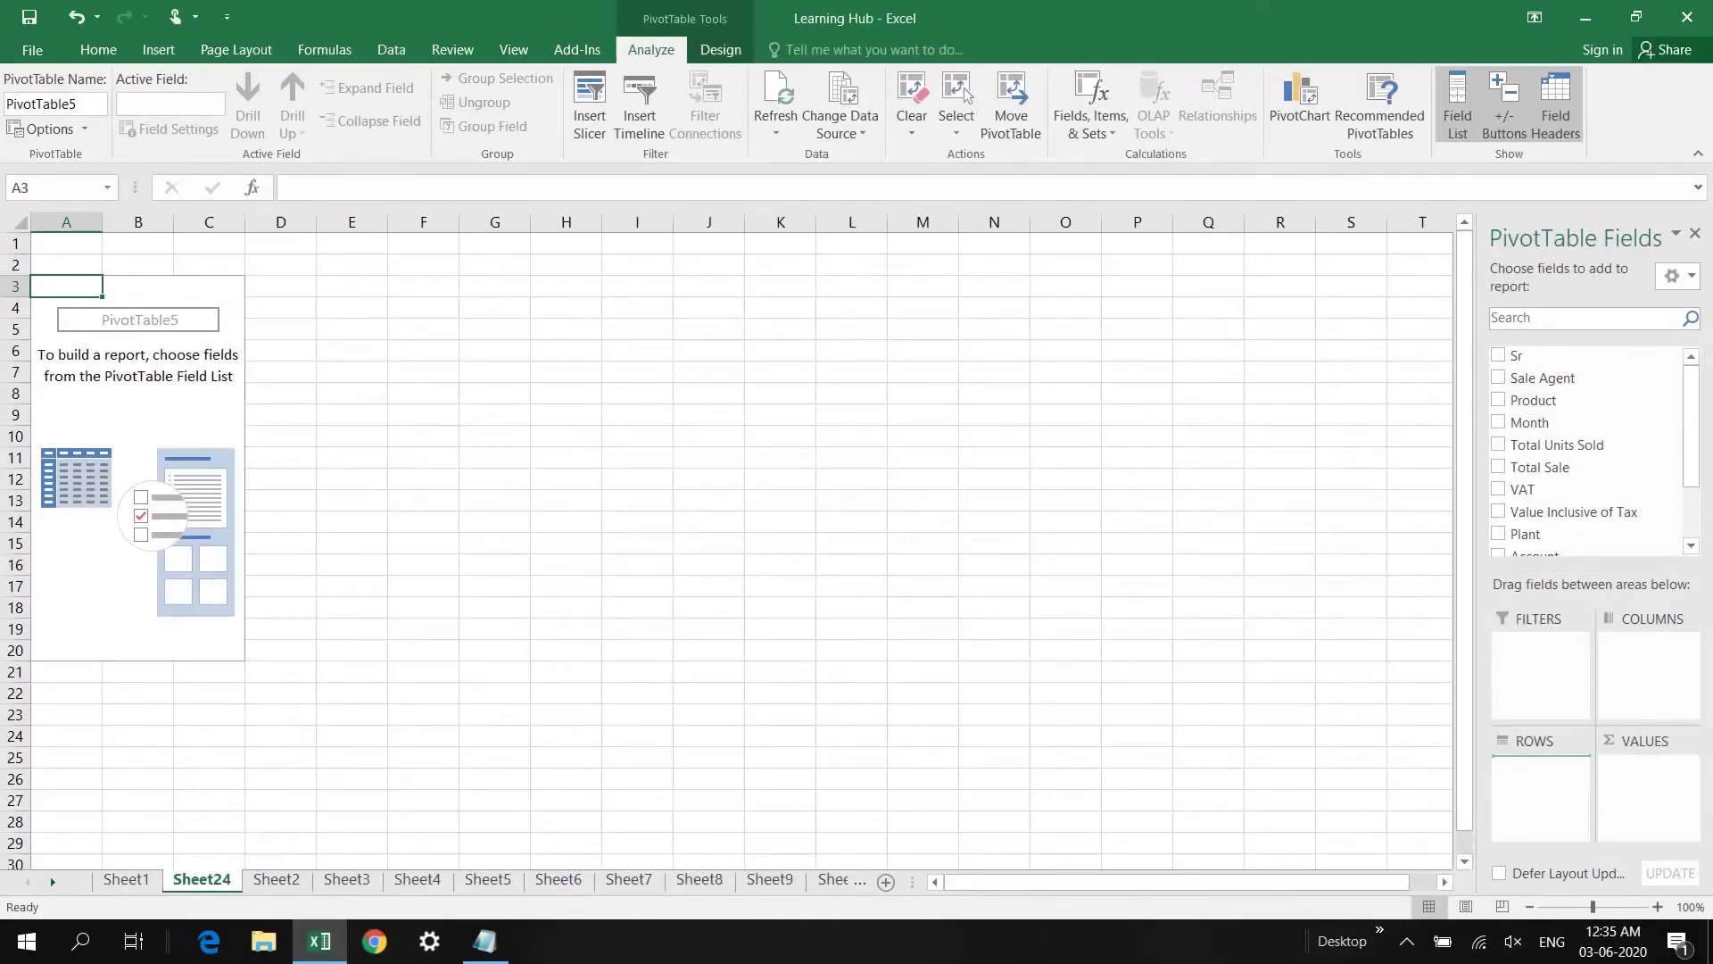
drag(1535, 400, 1549, 799)
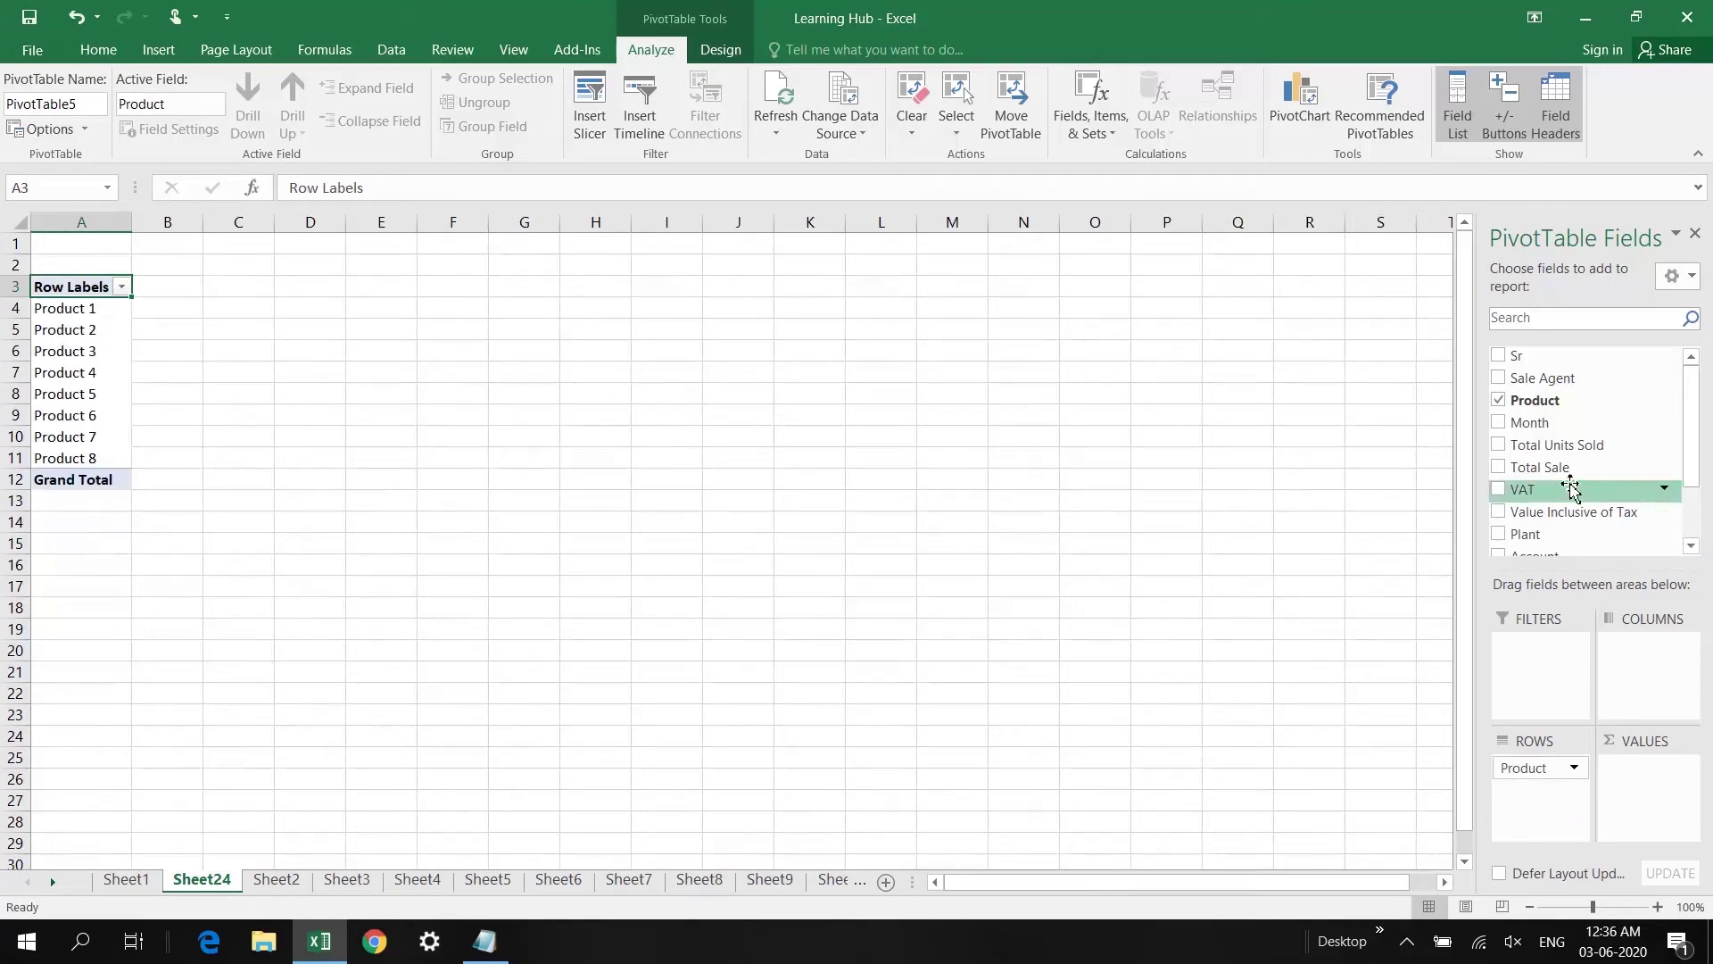
scroll(1546, 480, down, 3)
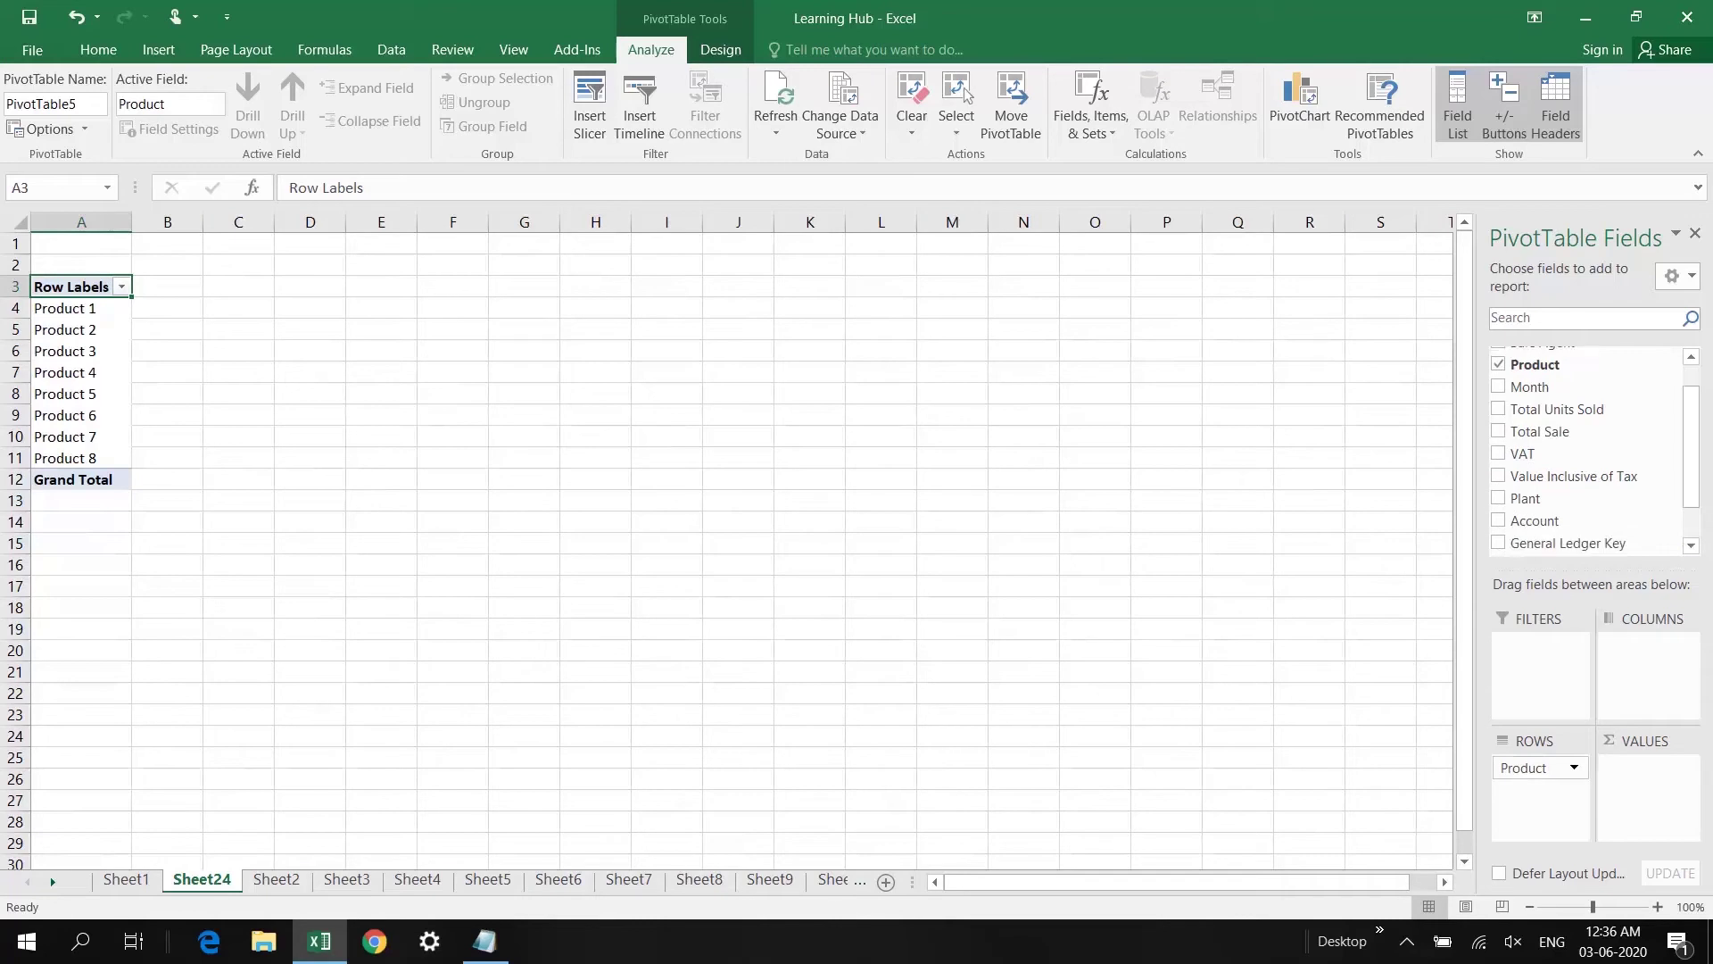
scroll(1545, 480, down, 1)
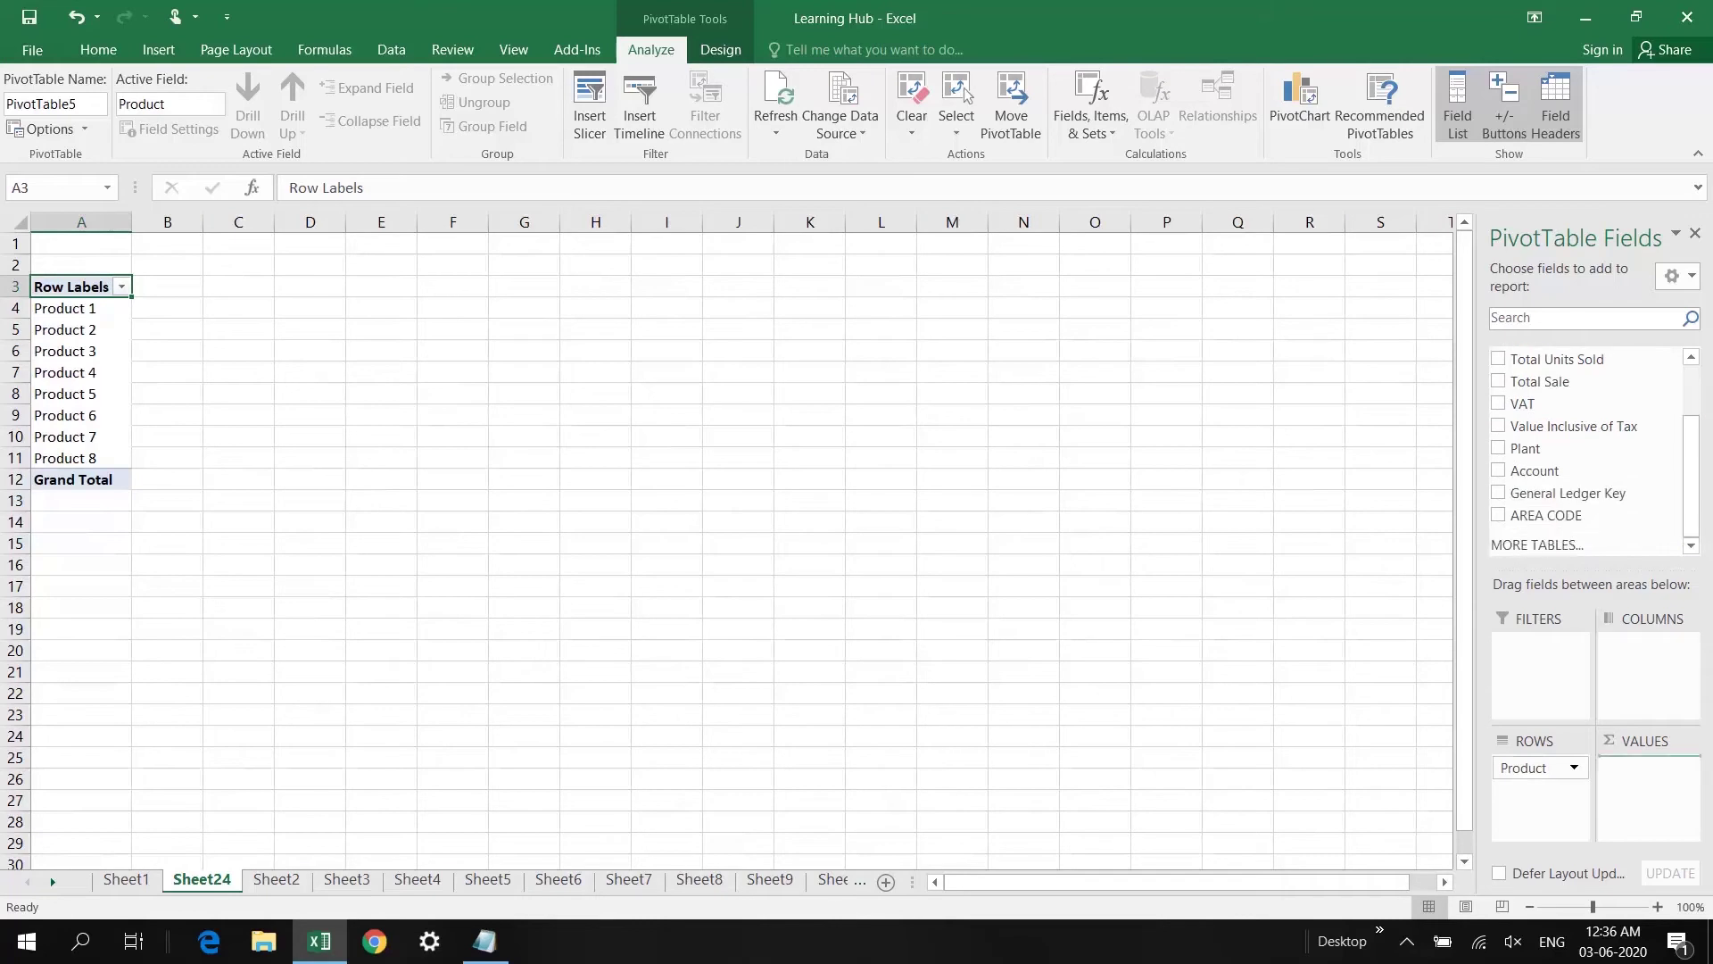
drag(1539, 381, 1647, 775)
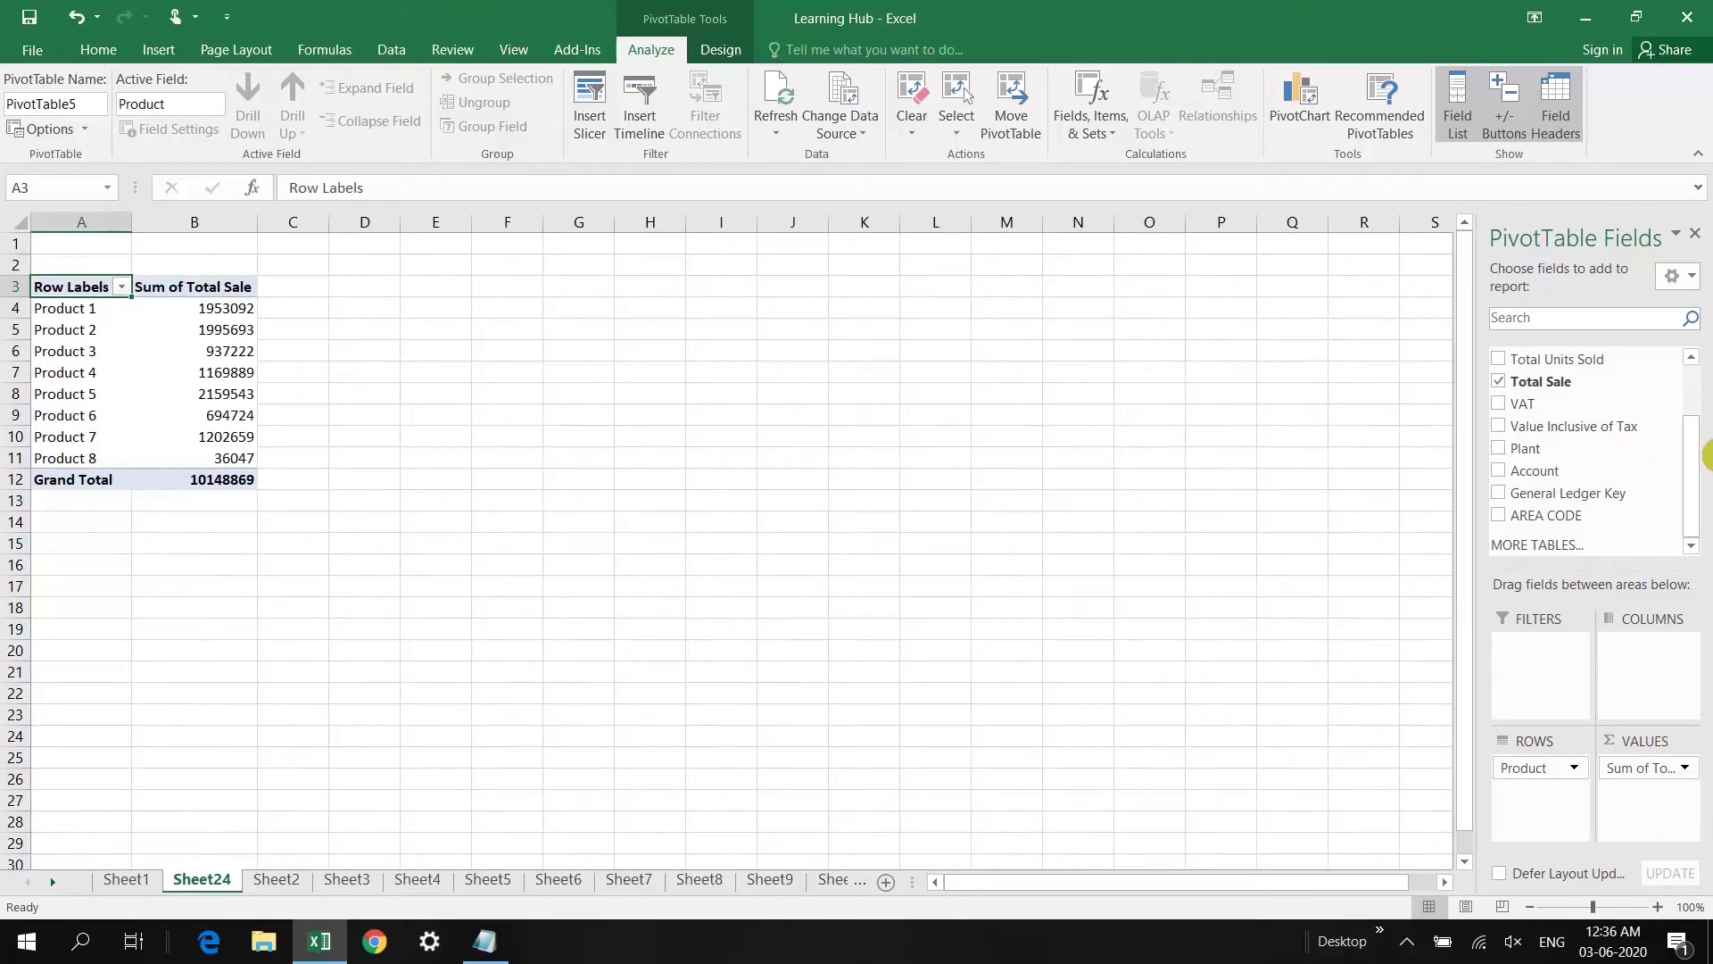
drag(1694, 484, 1693, 415)
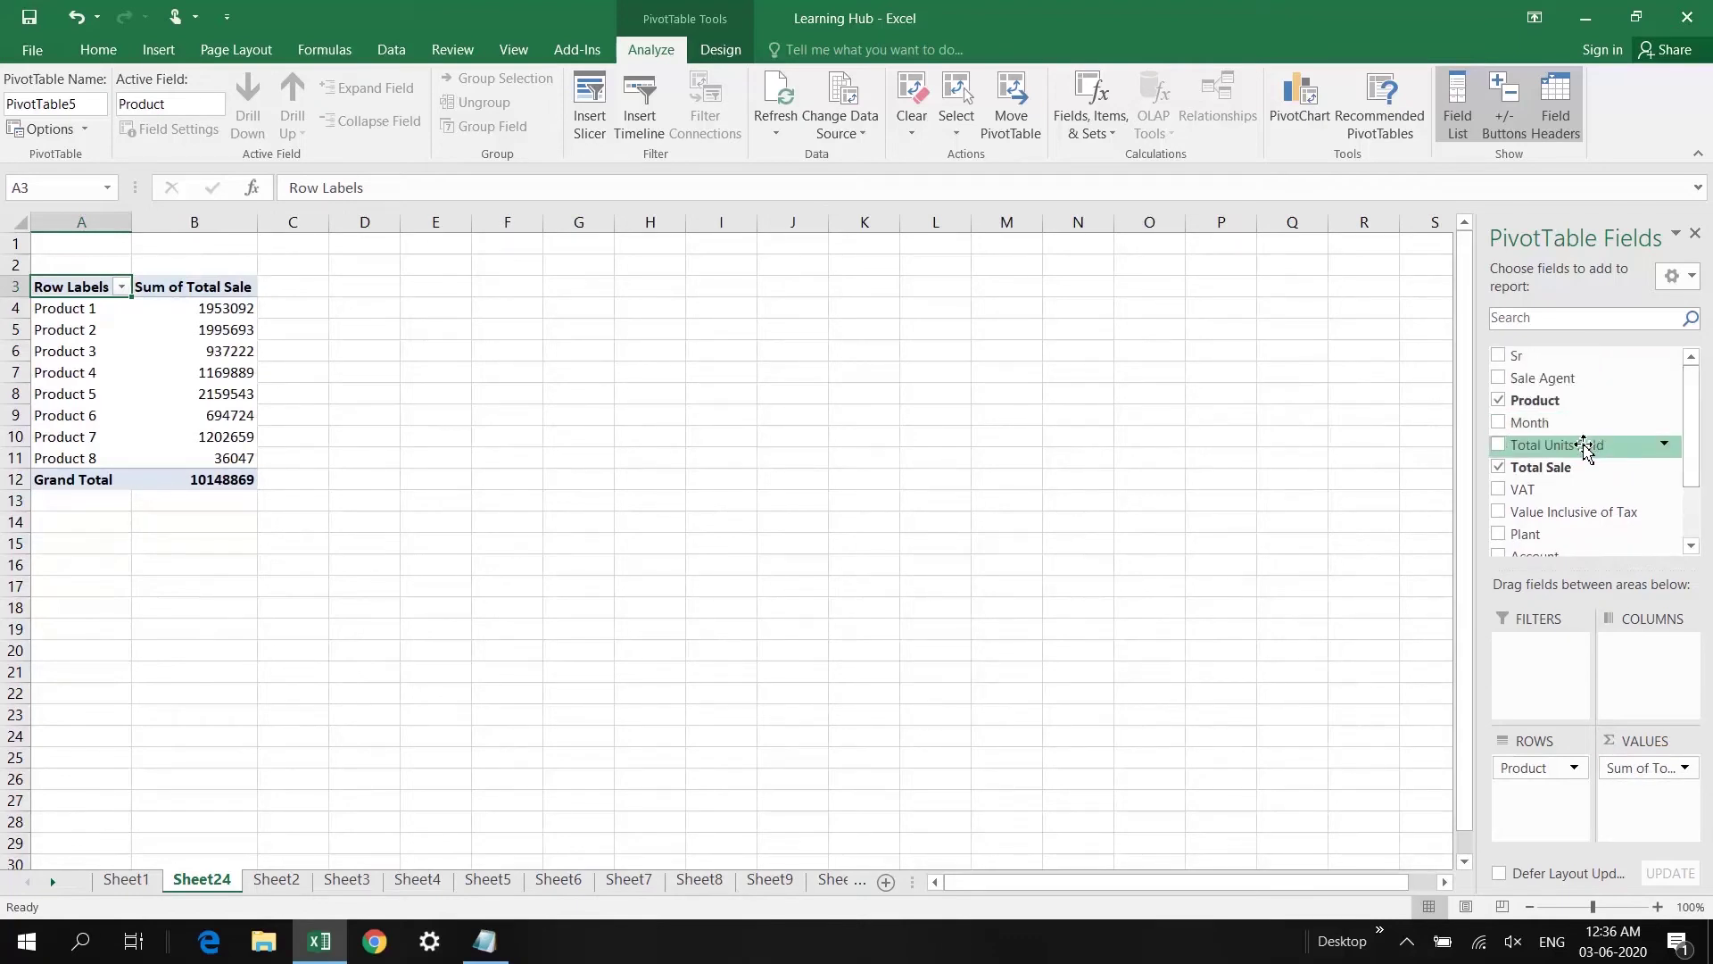
drag(1519, 451, 1649, 660)
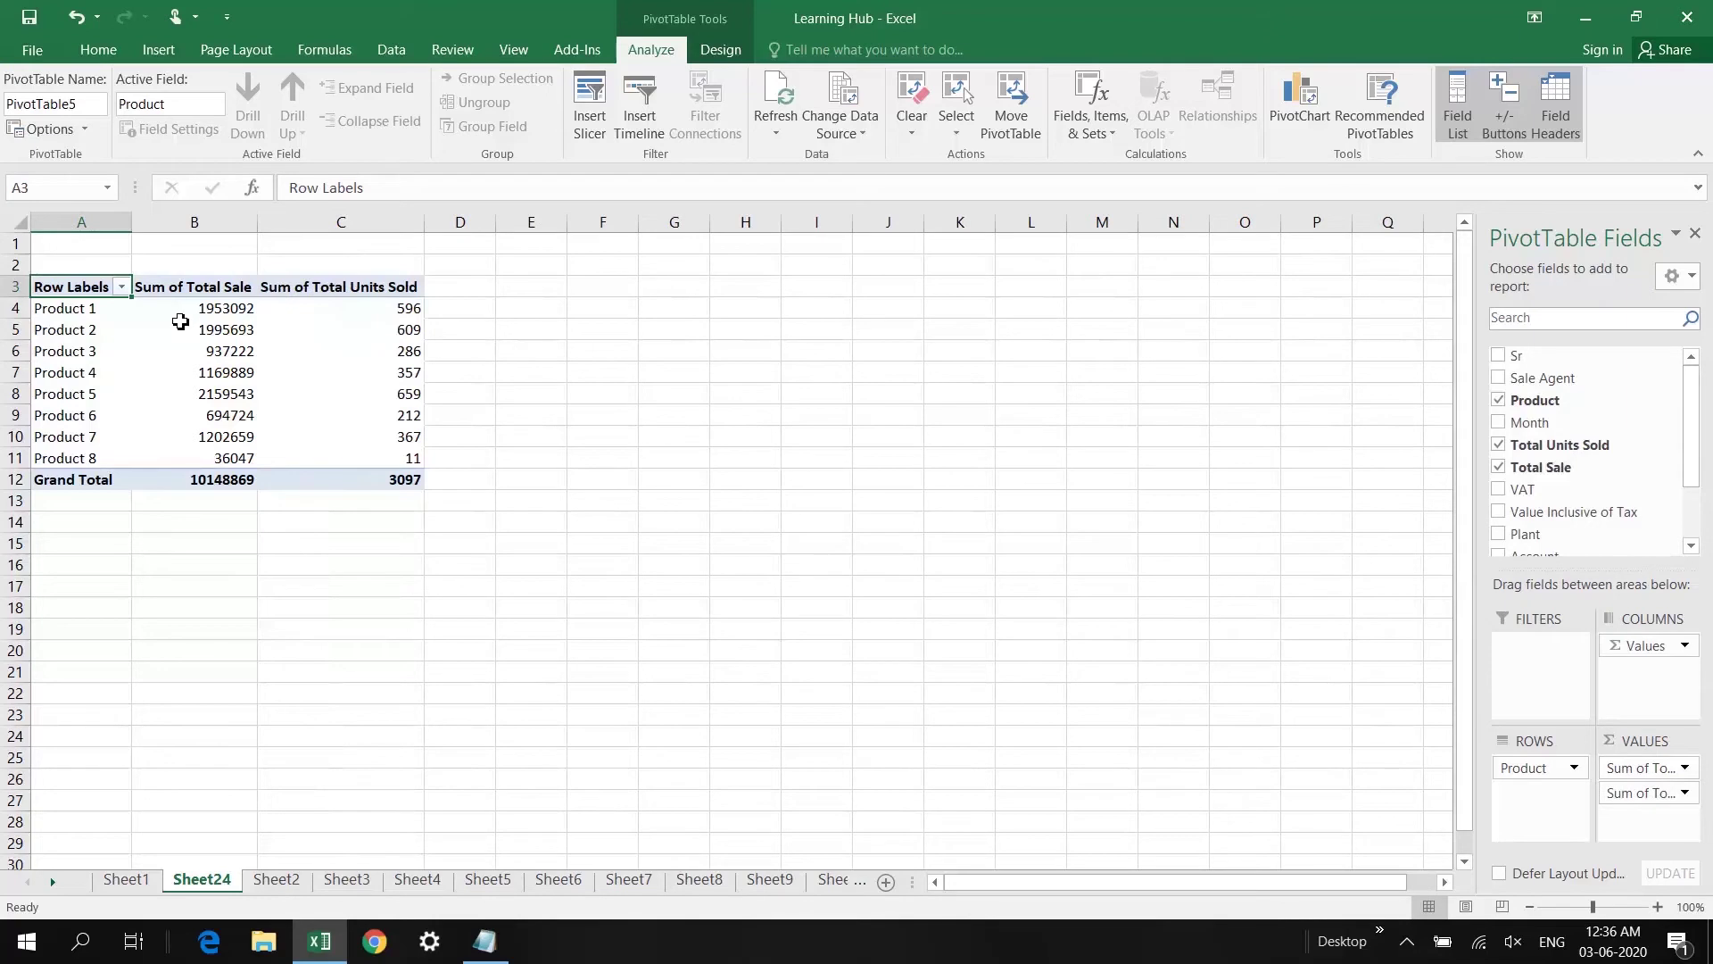
click(398, 314)
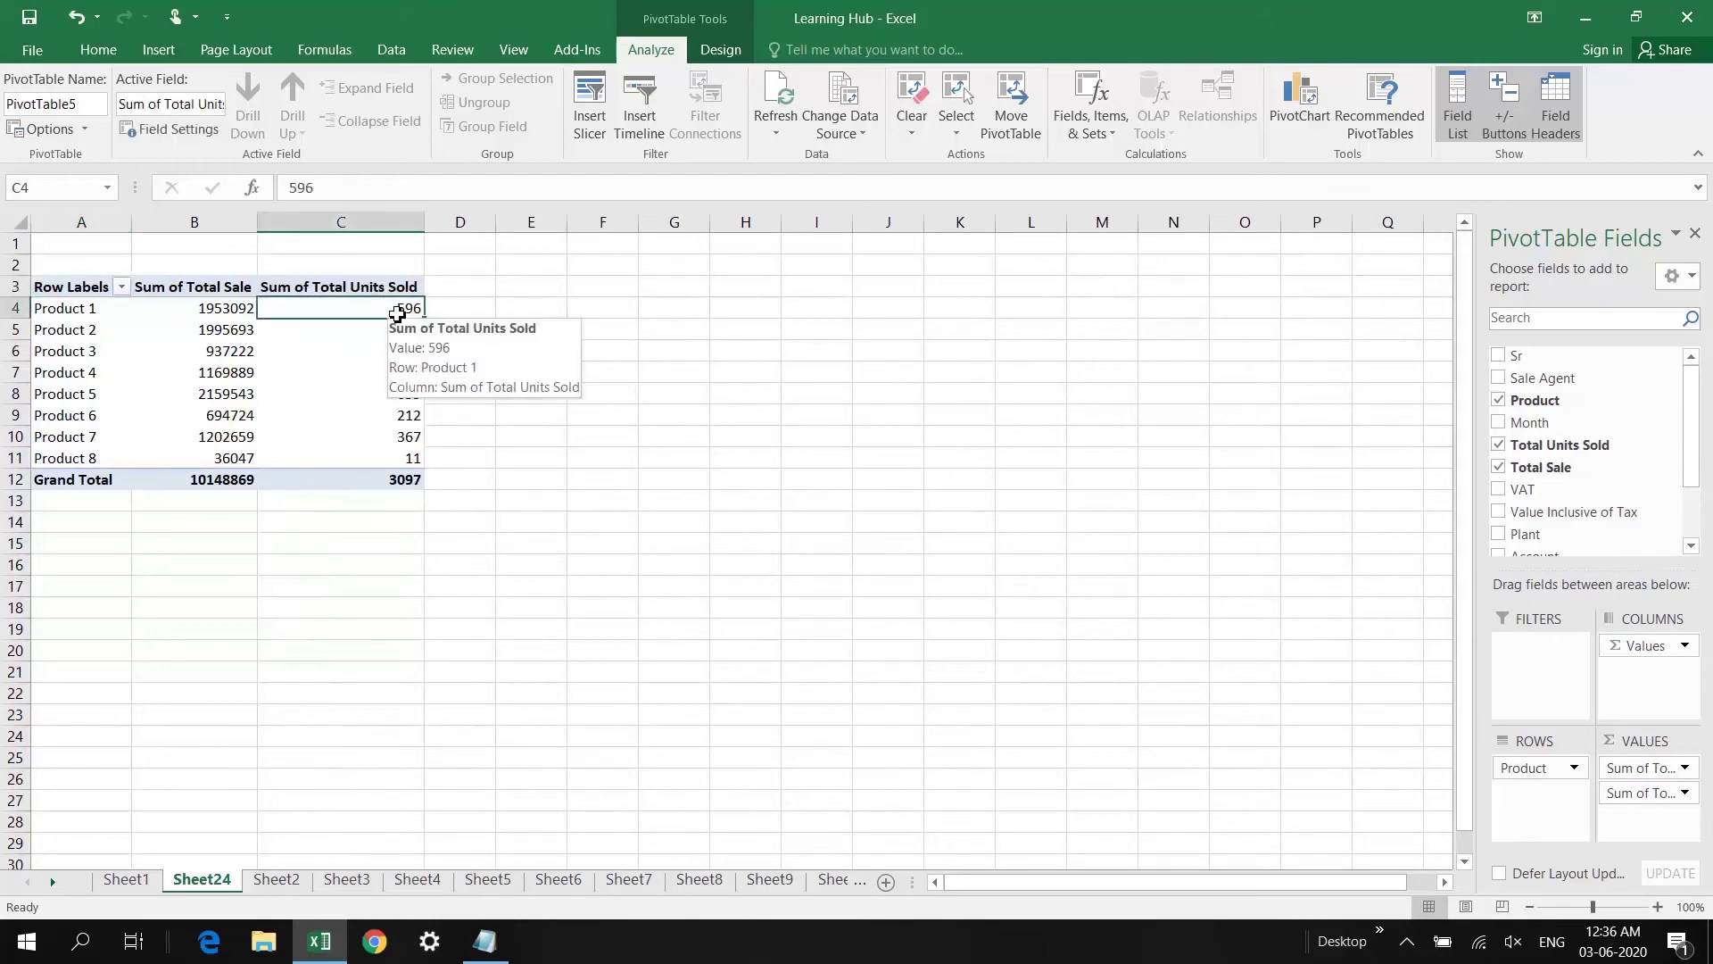
click(237, 310)
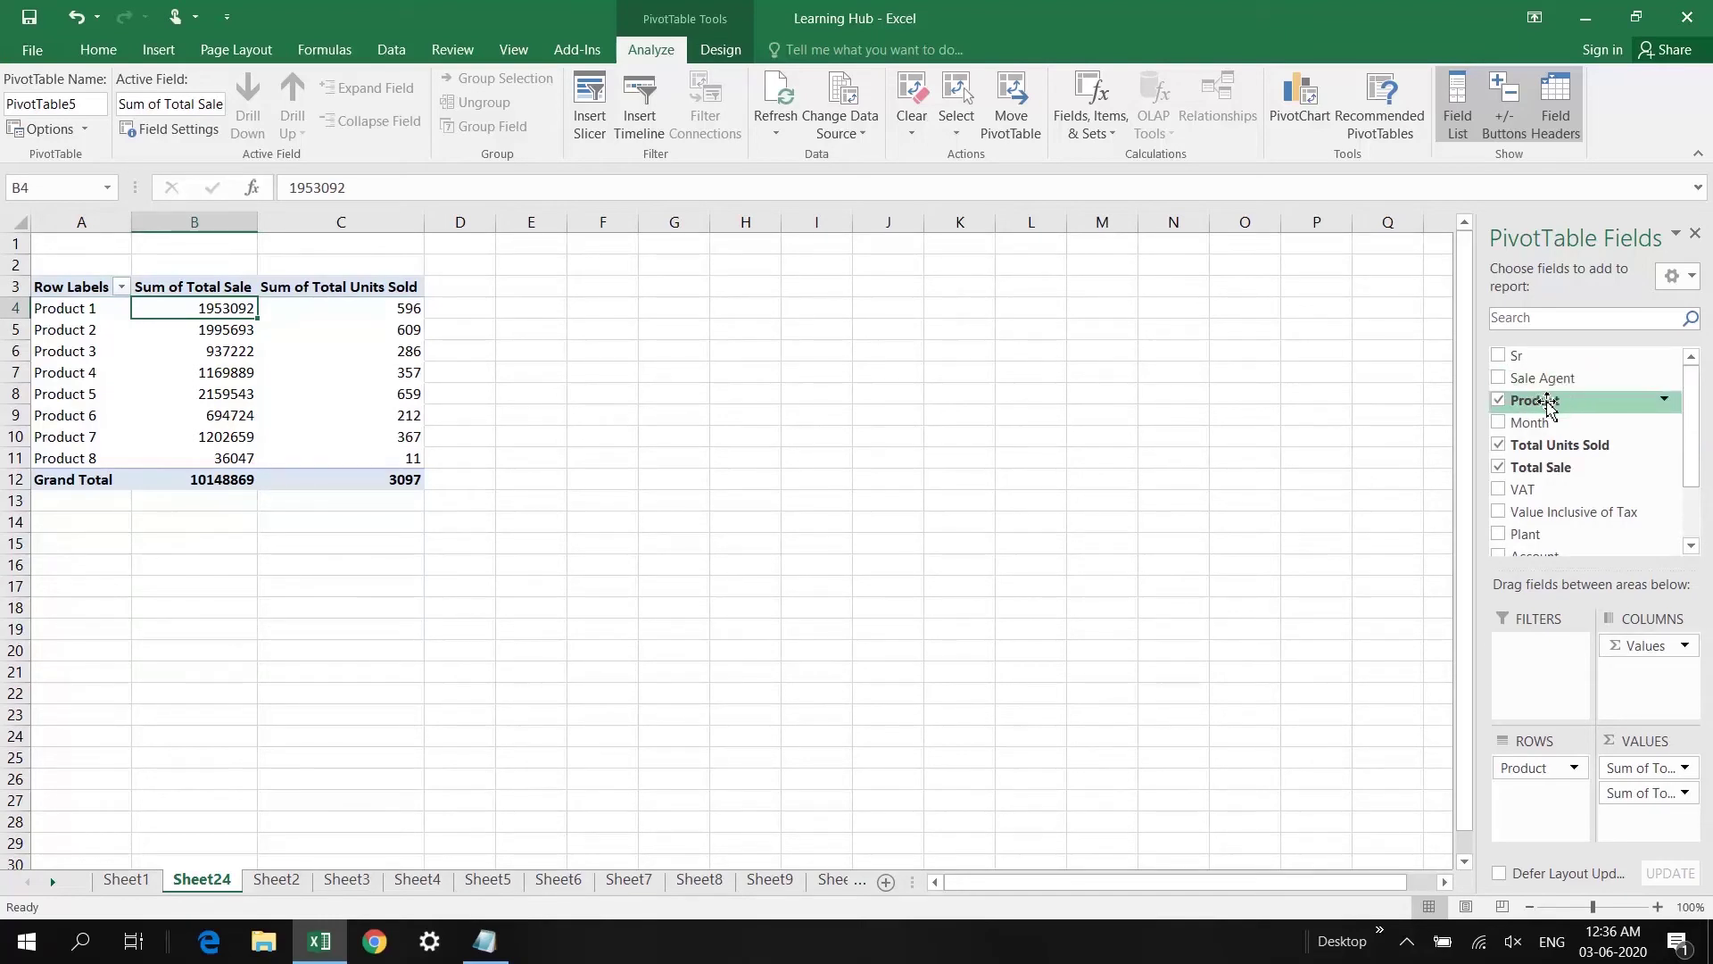
Step: Add Count of Product to the values and move Sum of Total Units Sold lower
drag(1547, 404, 1642, 821)
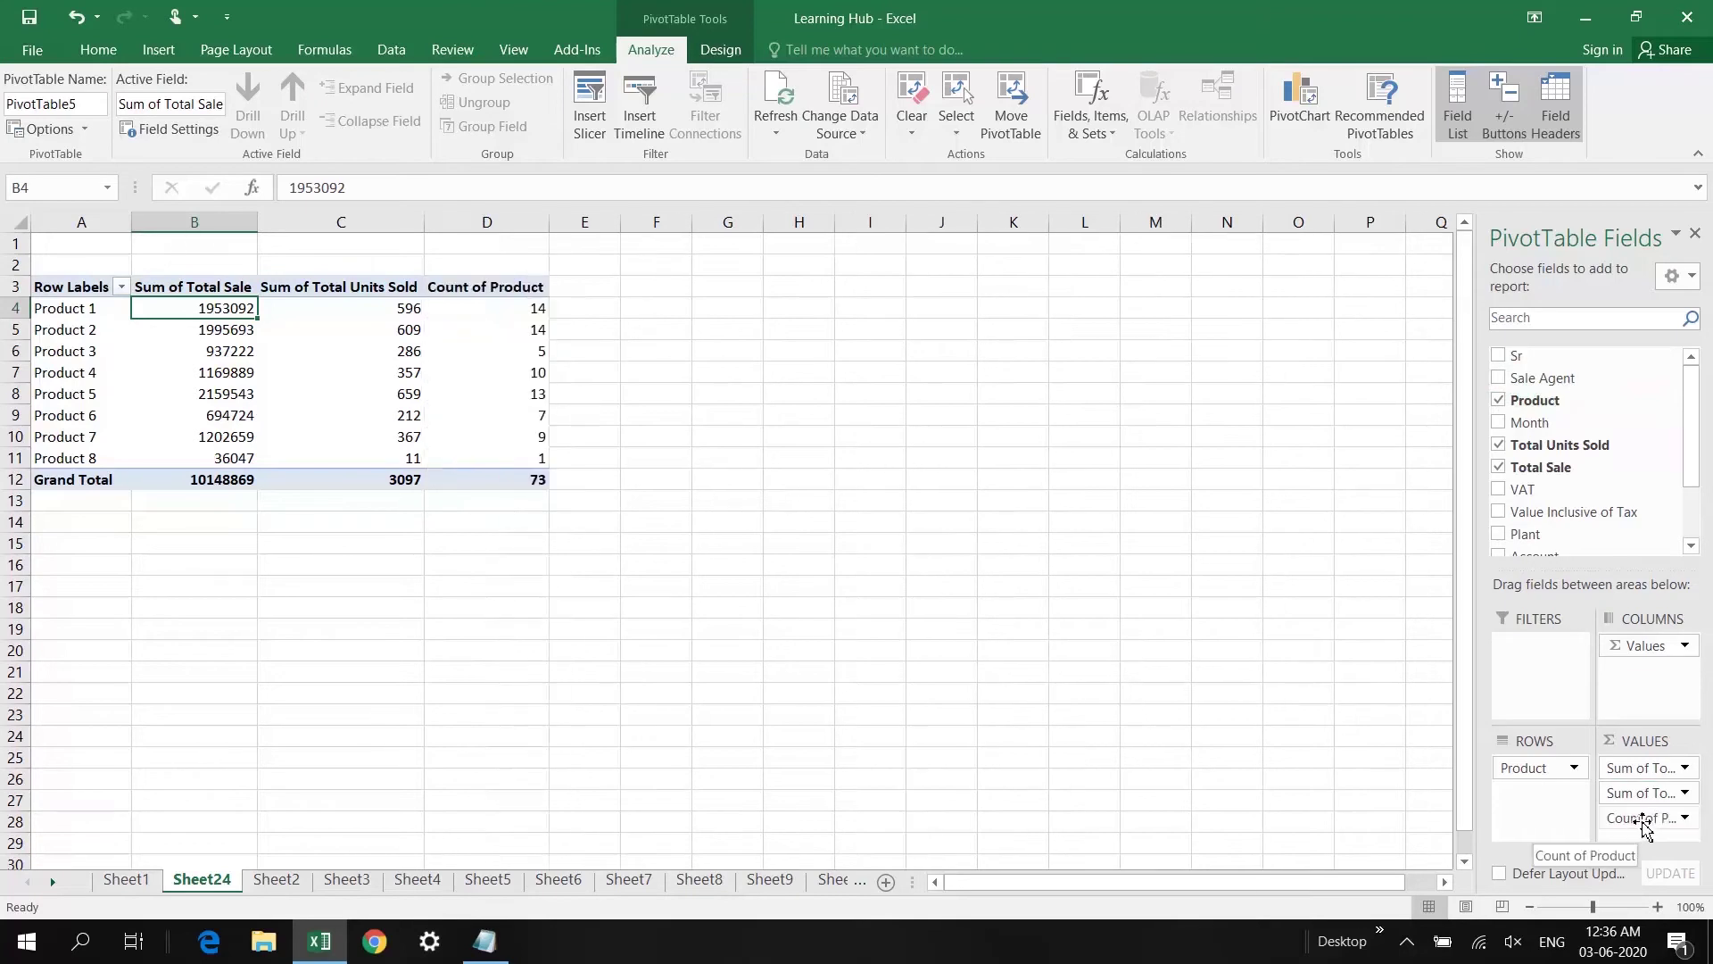
click(525, 312)
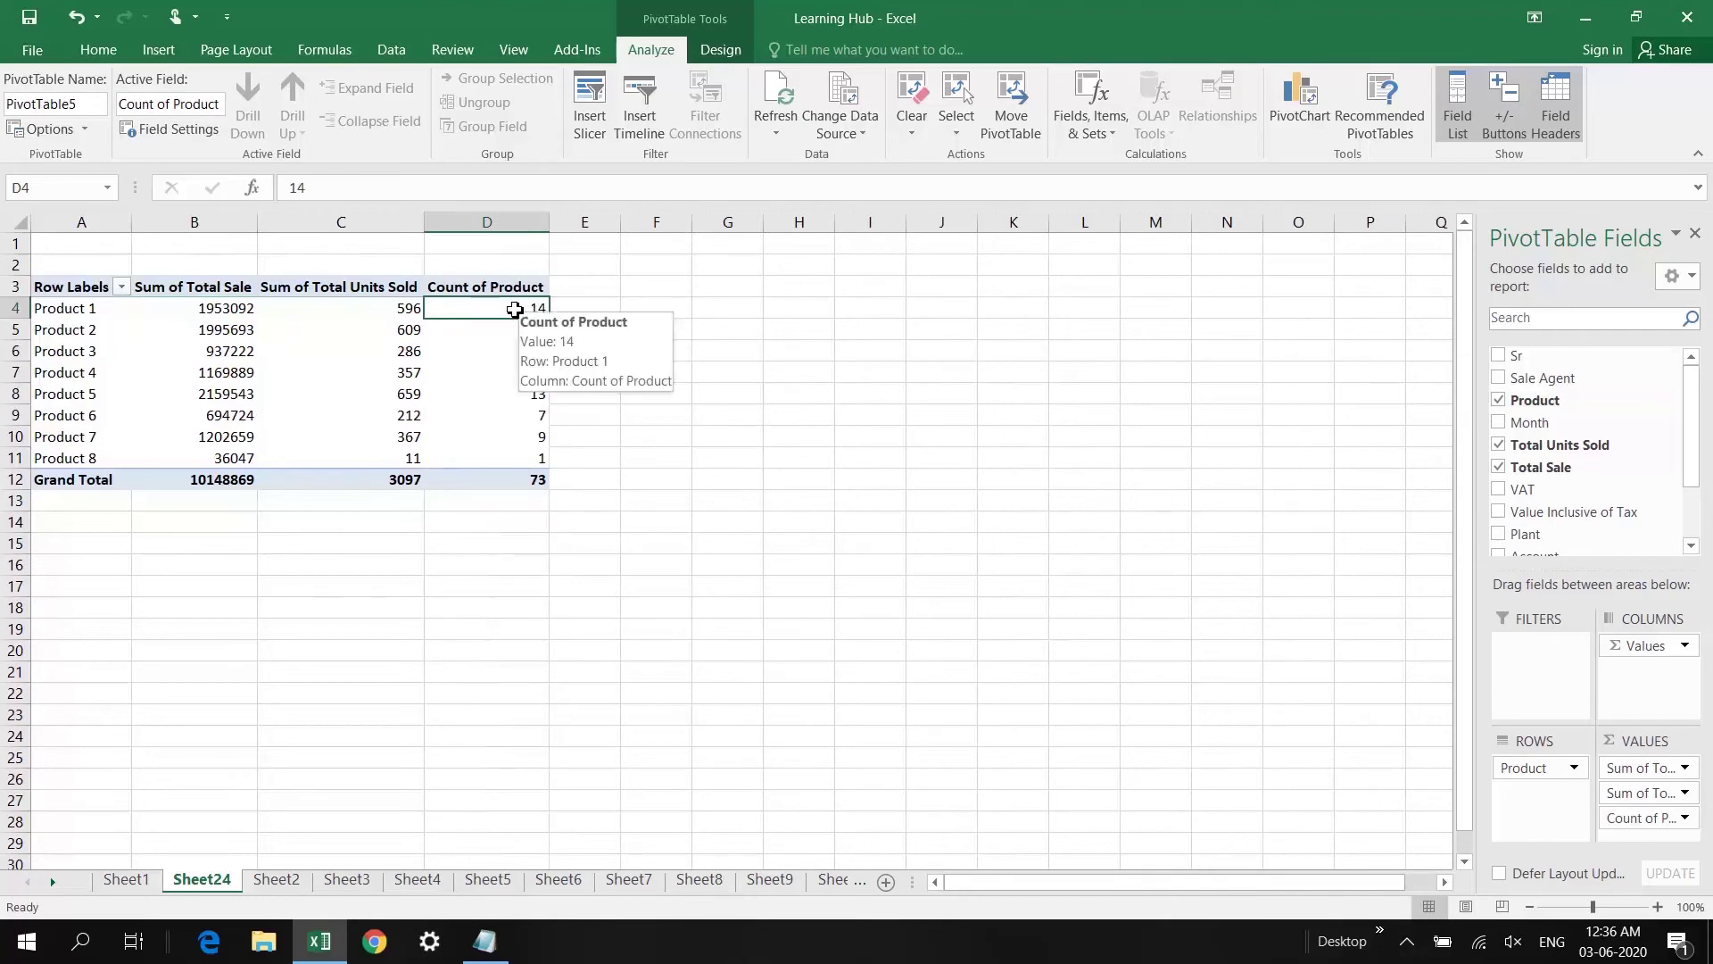
click(536, 377)
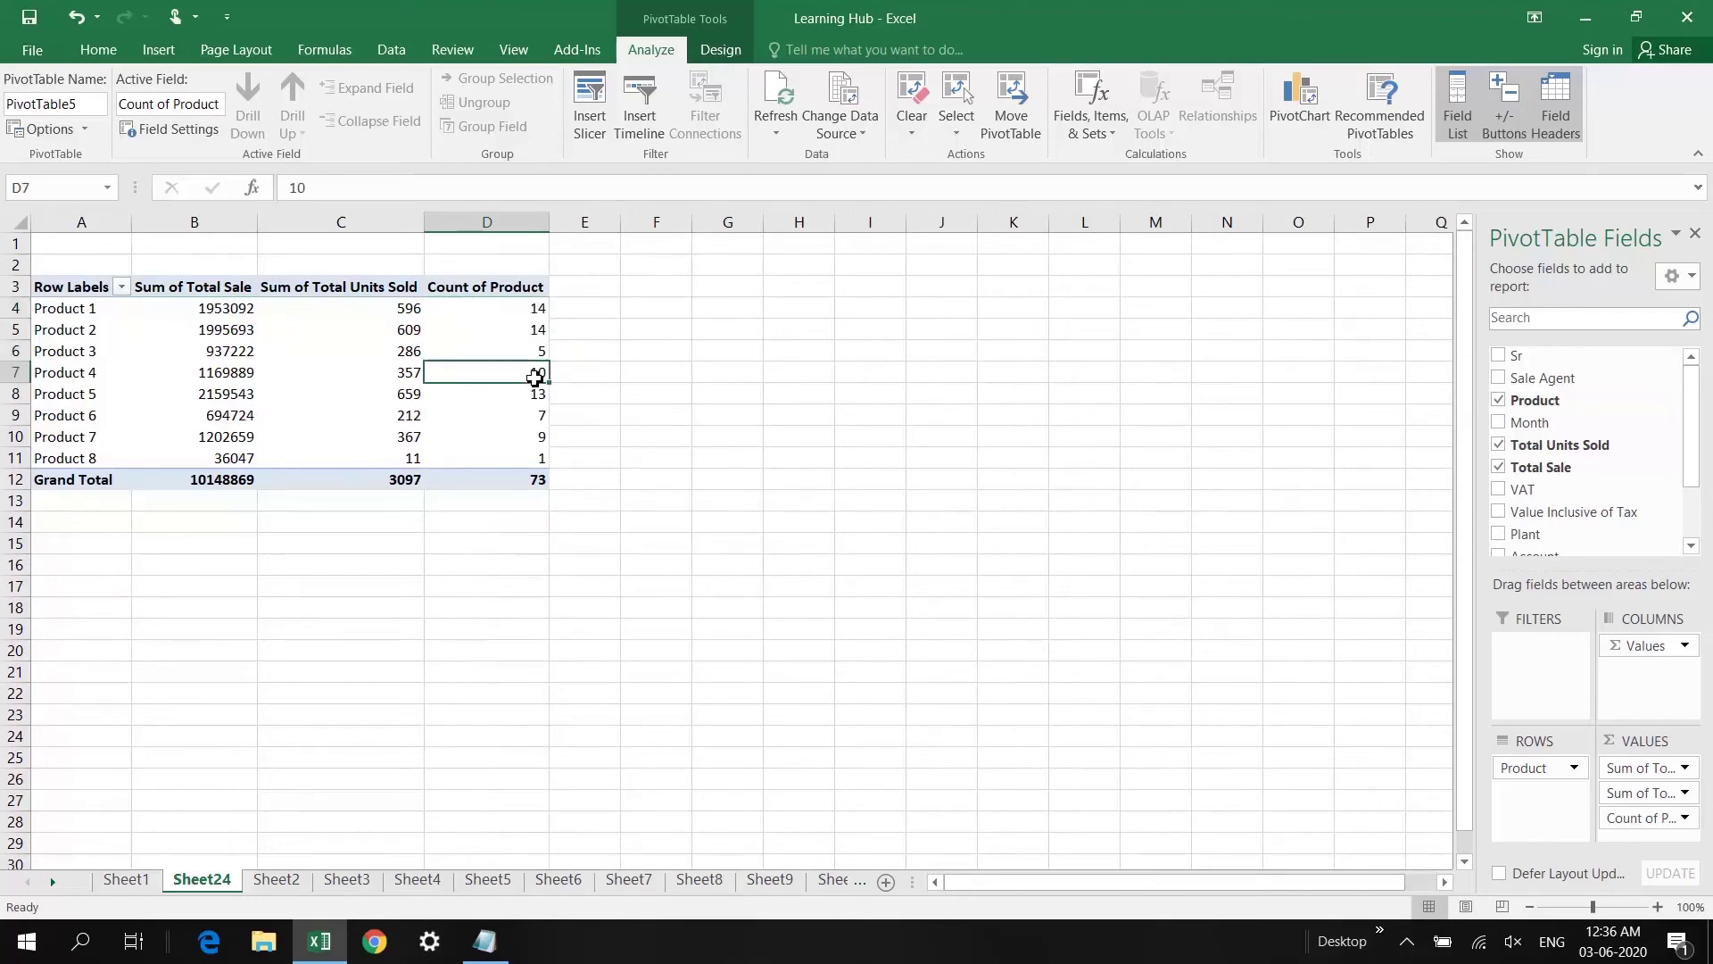
drag(1640, 793, 1645, 828)
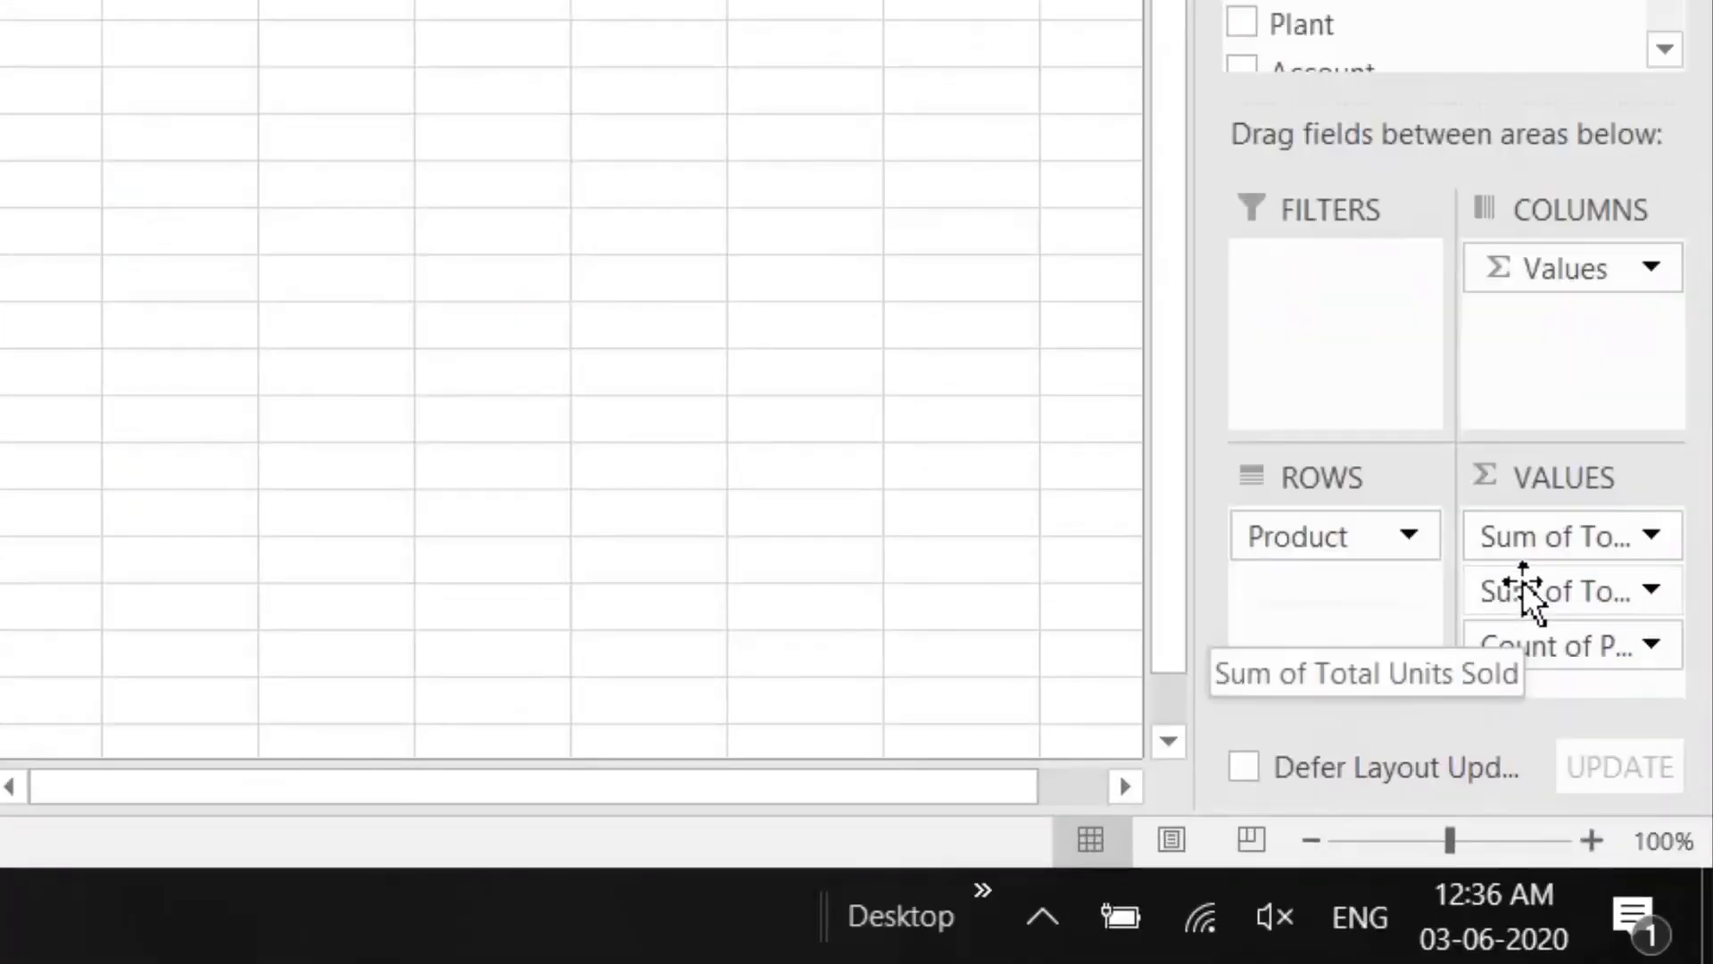
Step: Try Max and Min for Count of Product, then cancel, leaving it as a count
click(1590, 652)
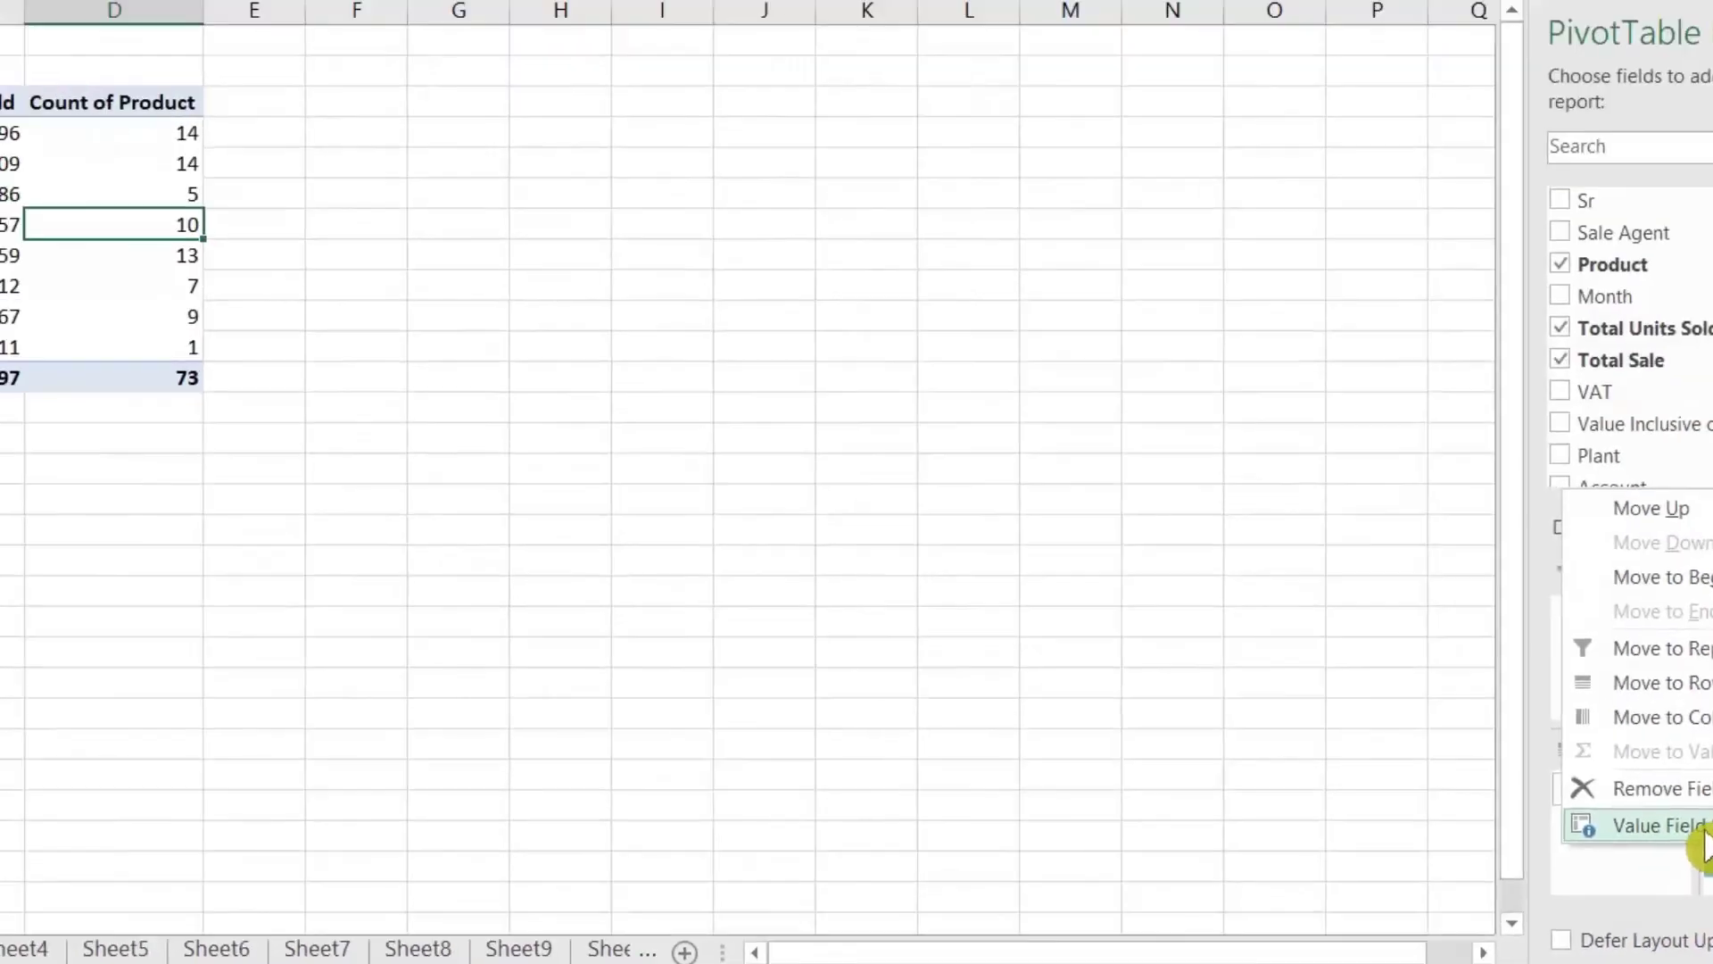
click(1450, 597)
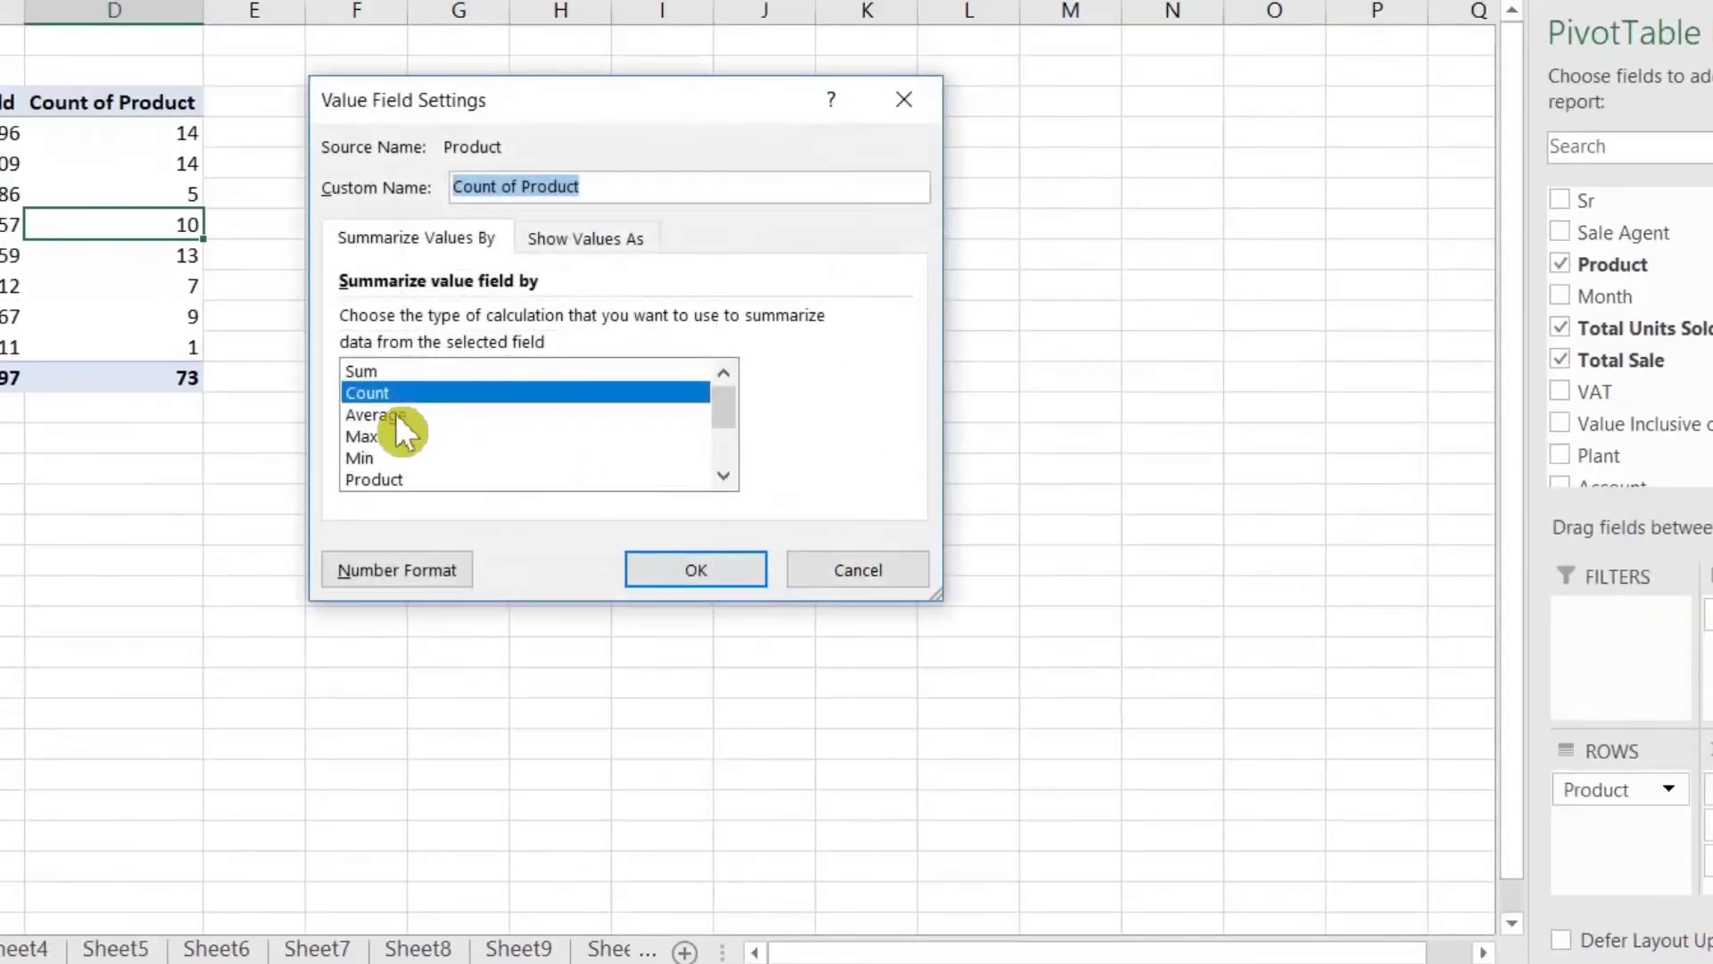
click(393, 436)
click(397, 455)
click(414, 435)
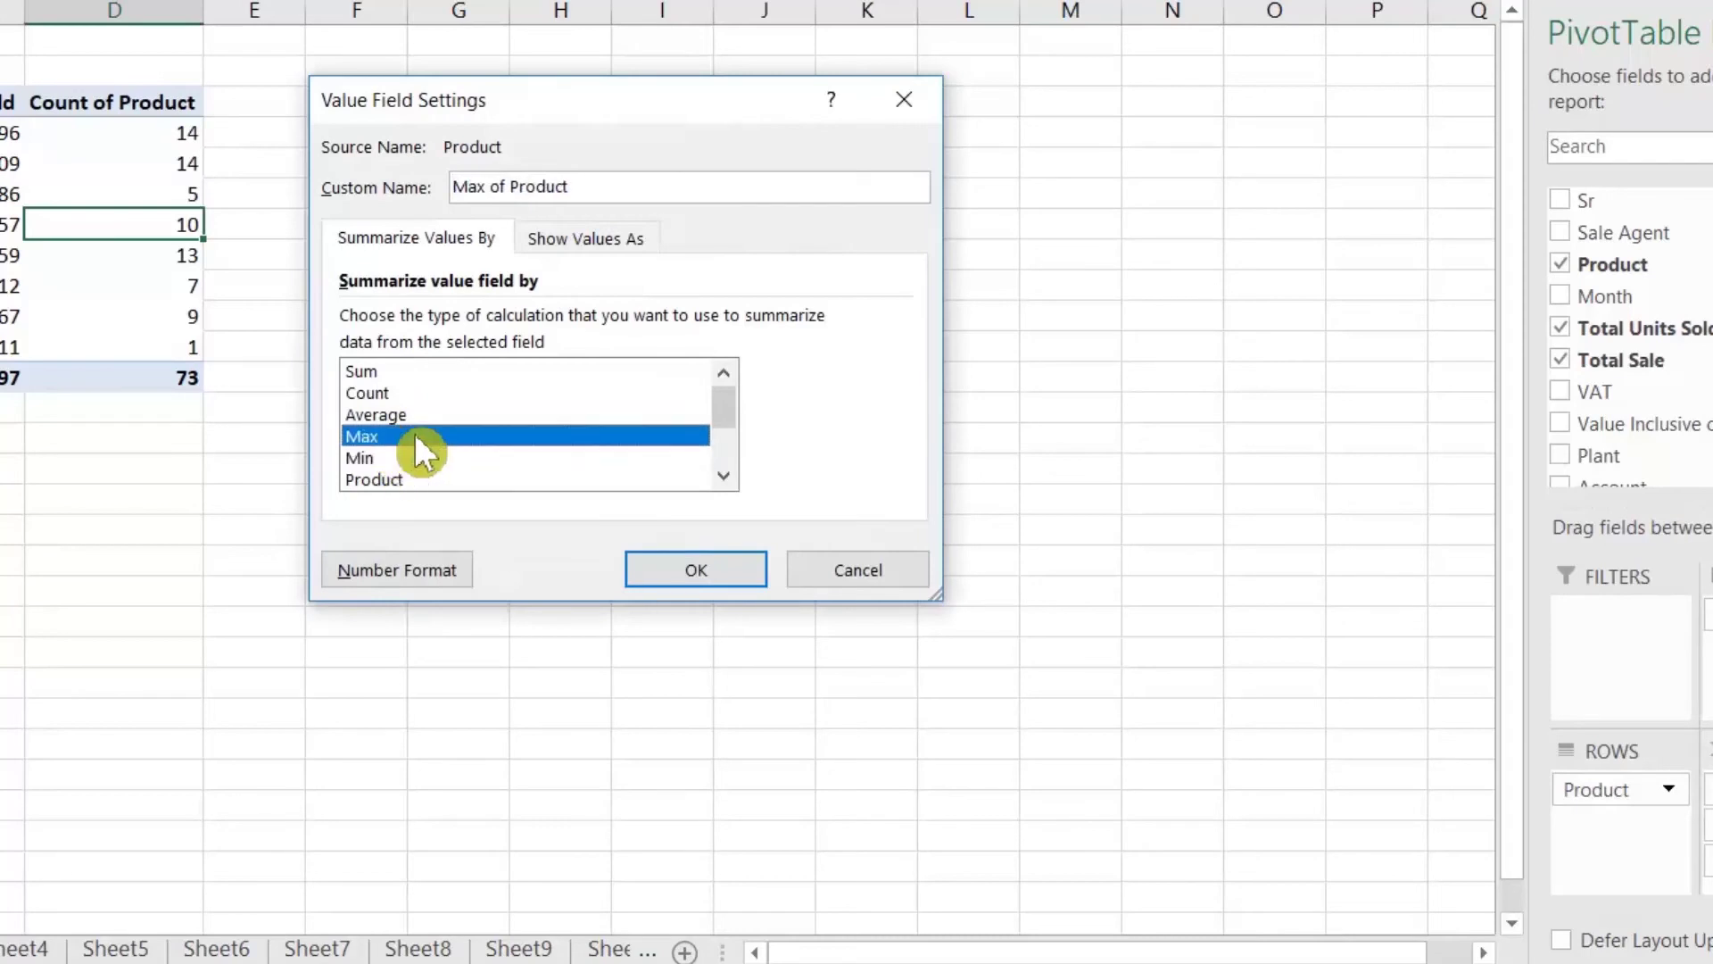
scroll(746, 442, down, 2)
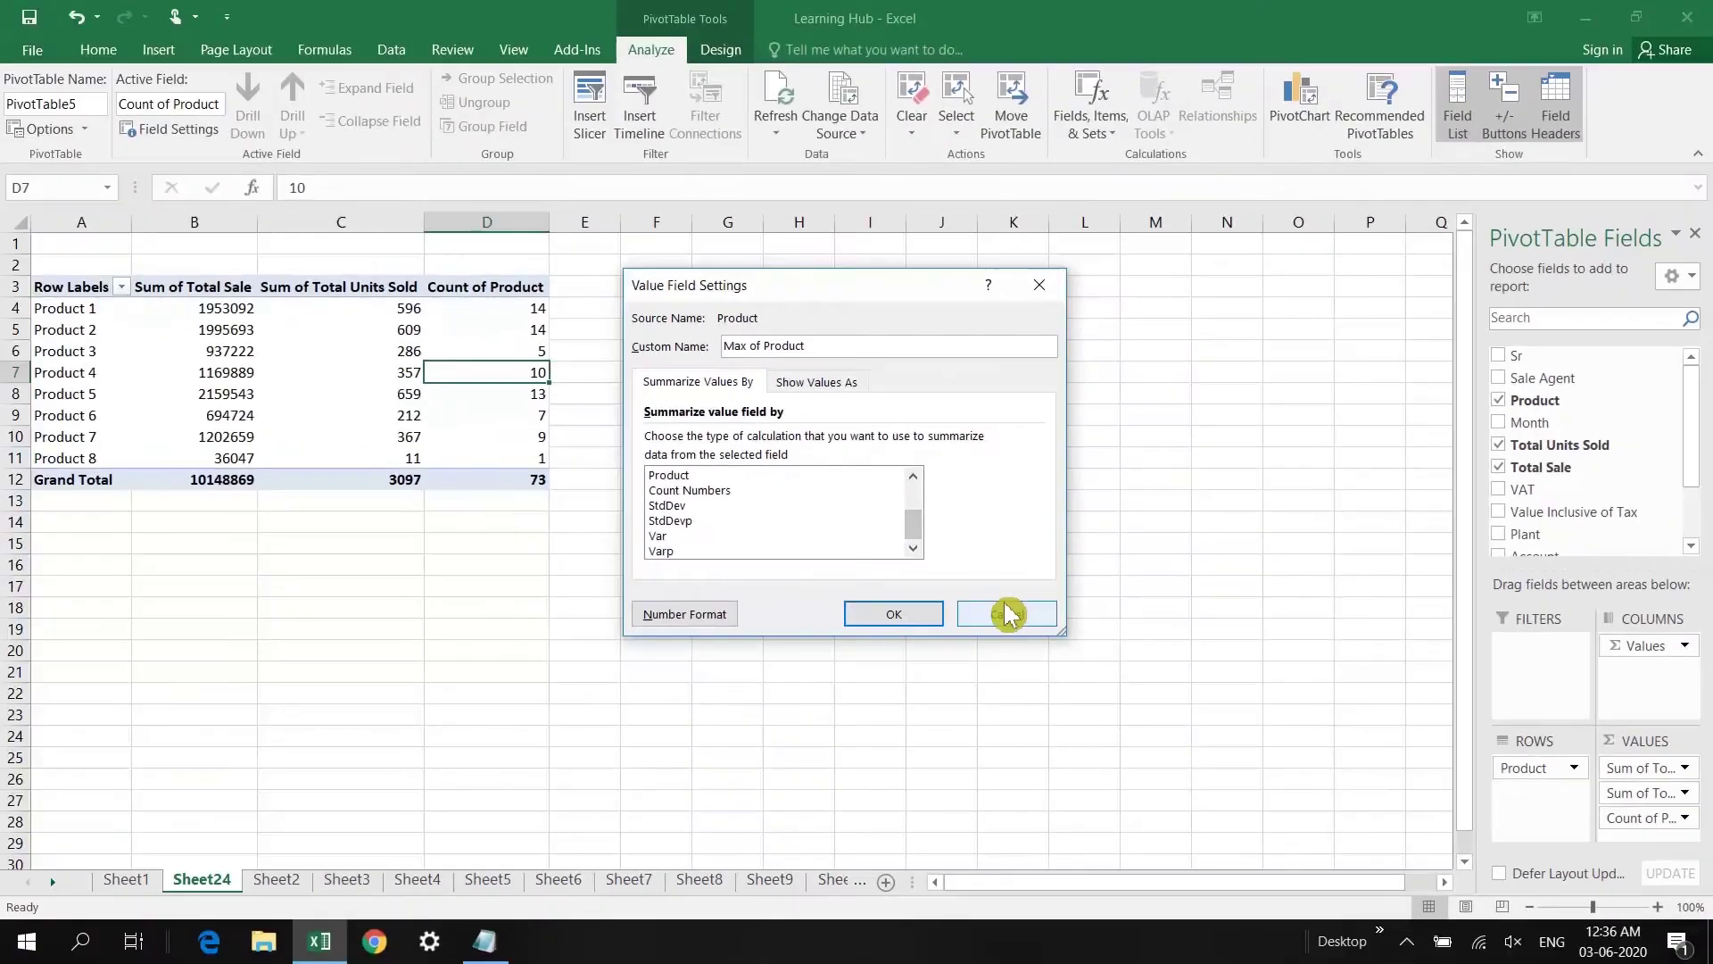
click(696, 569)
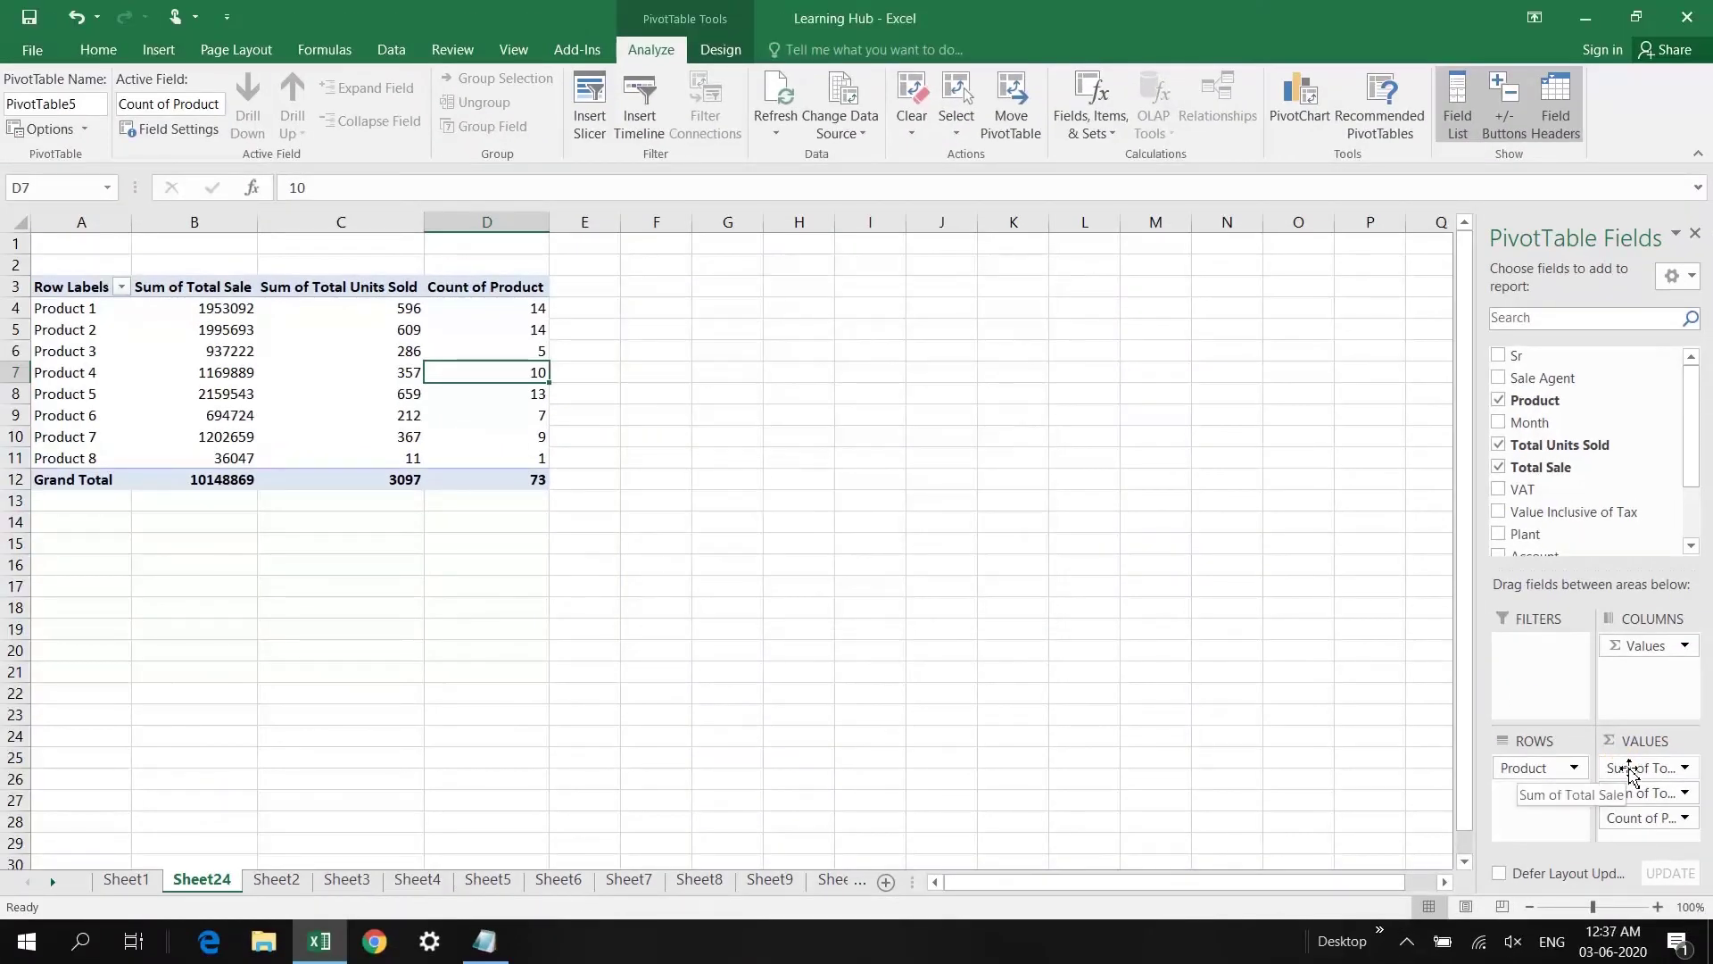
click(326, 315)
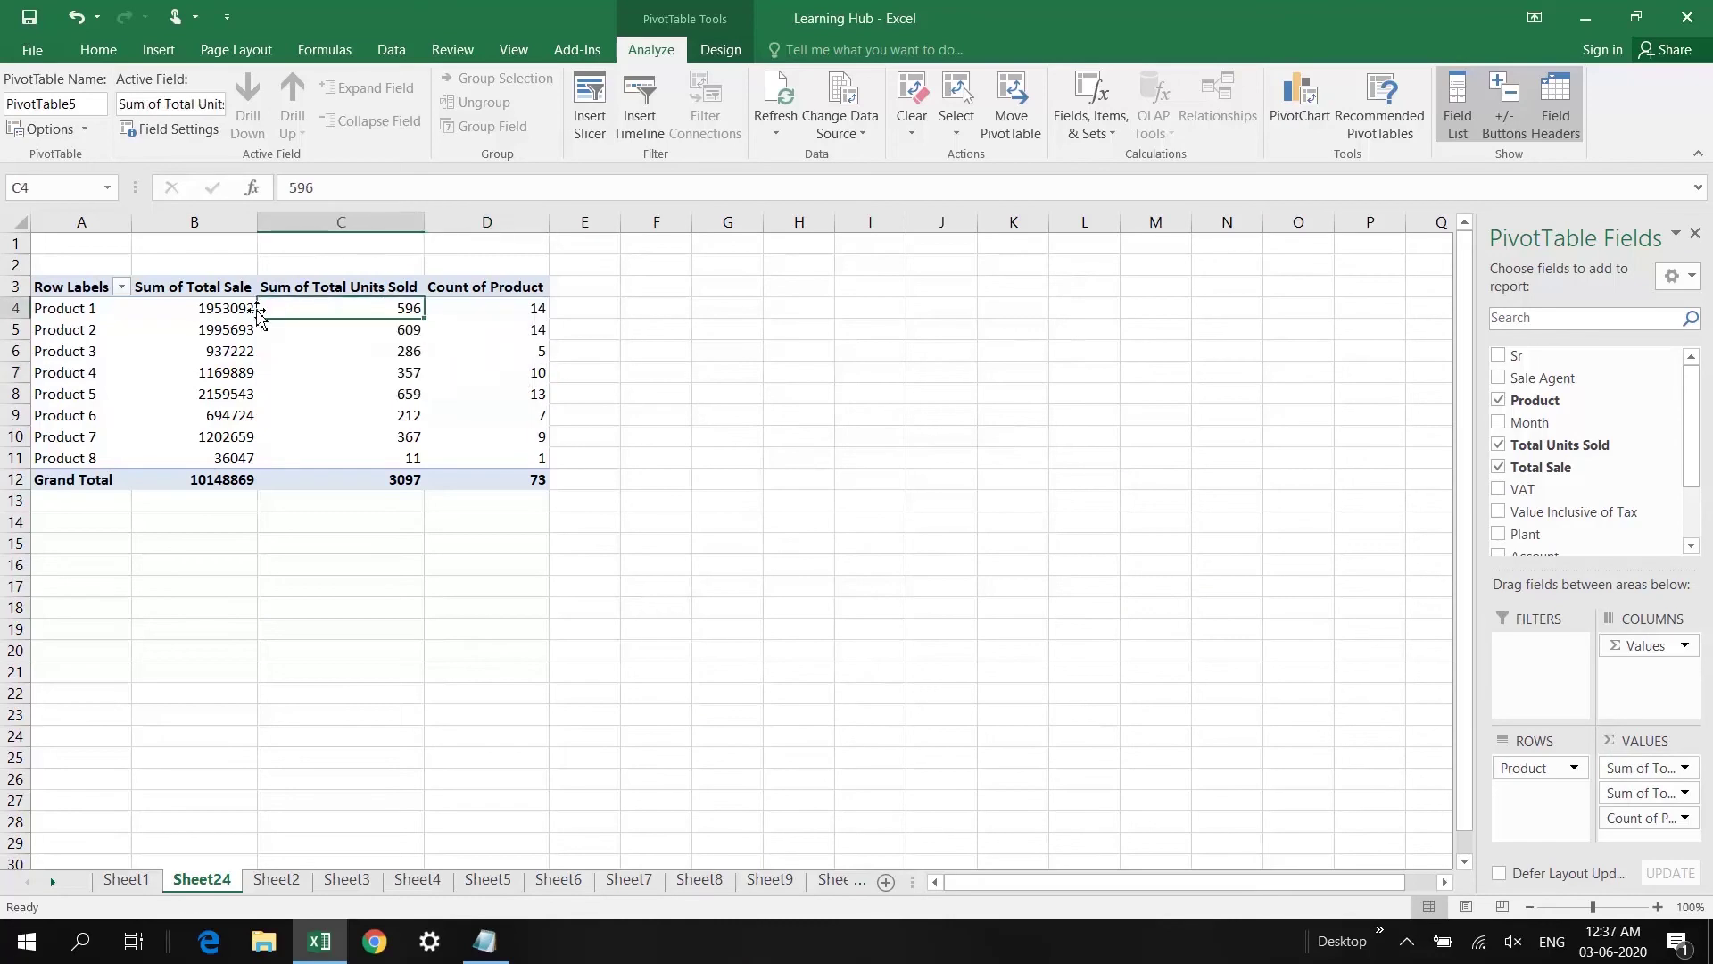
click(232, 309)
click(352, 308)
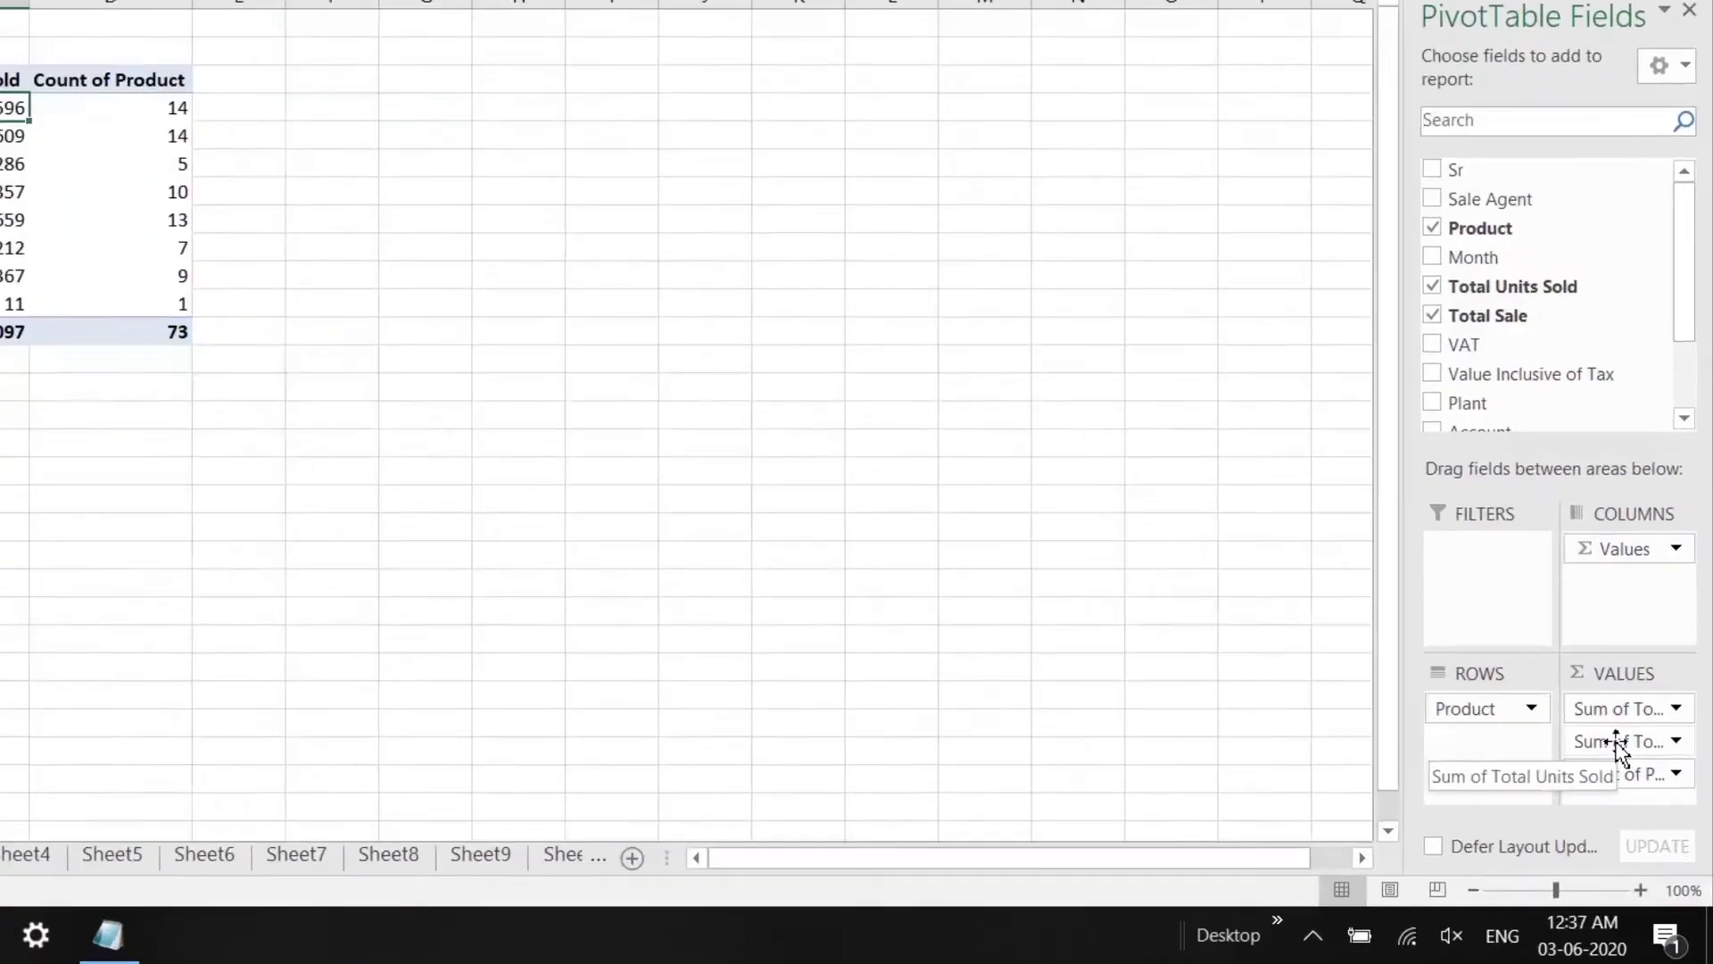
Step: Change Total Units Sold to Max, showing each product's maximum units sold
click(1649, 793)
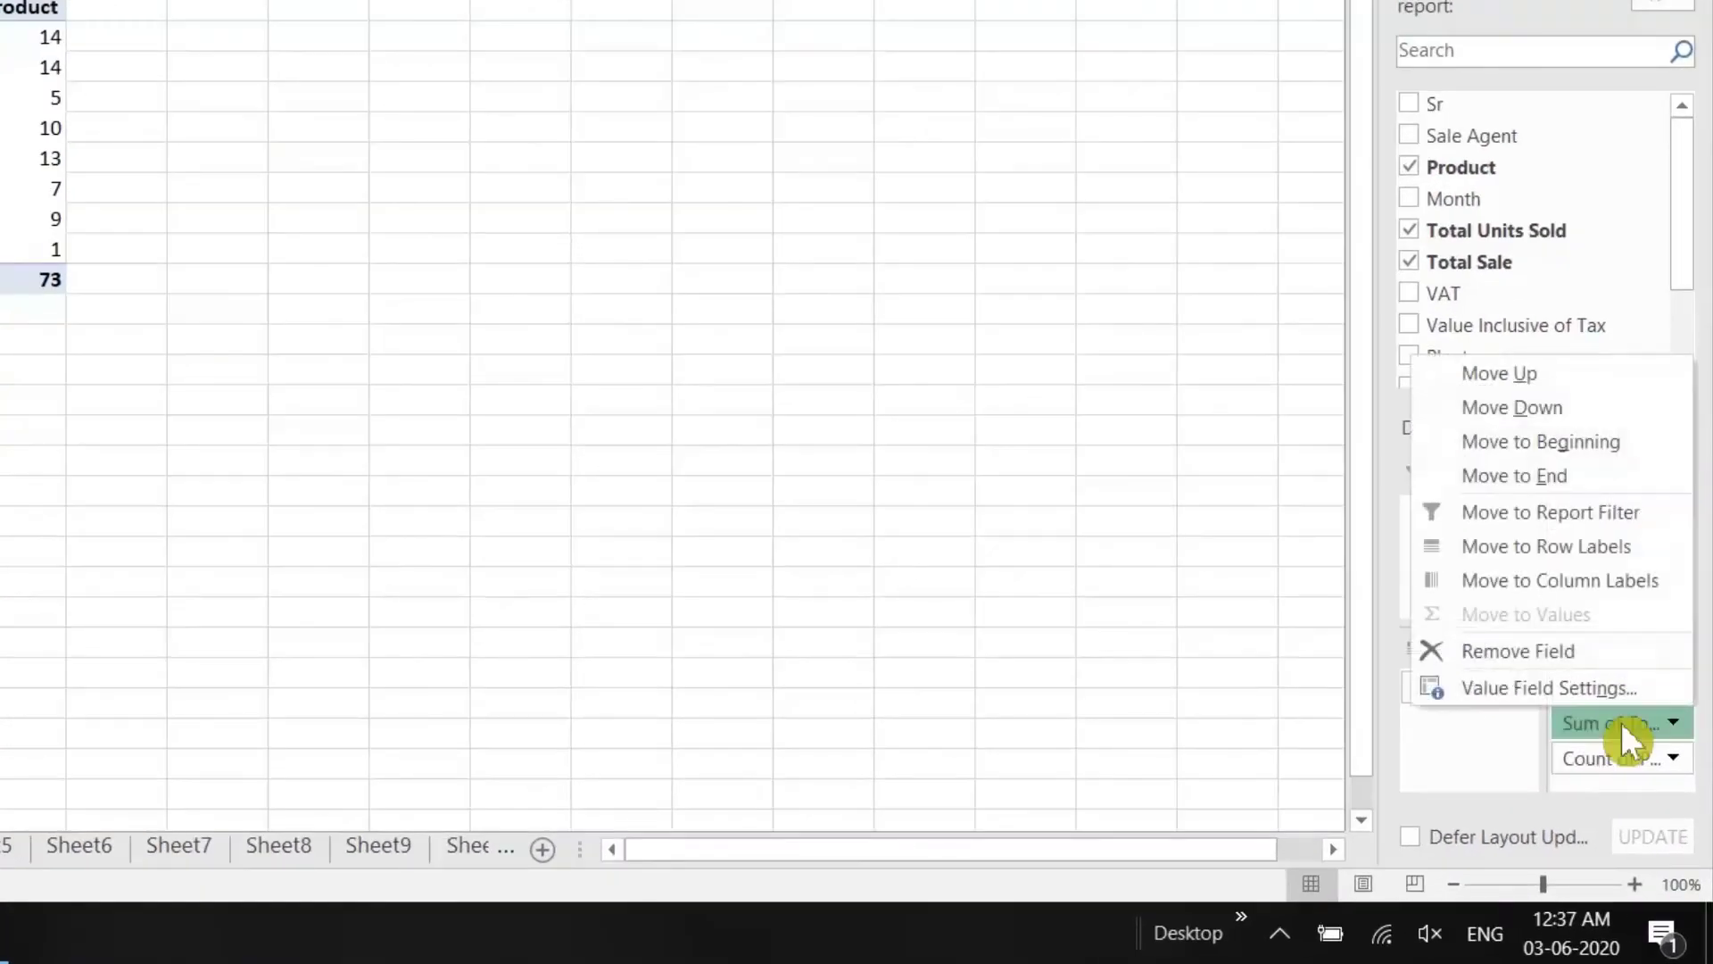
click(1572, 688)
click(244, 336)
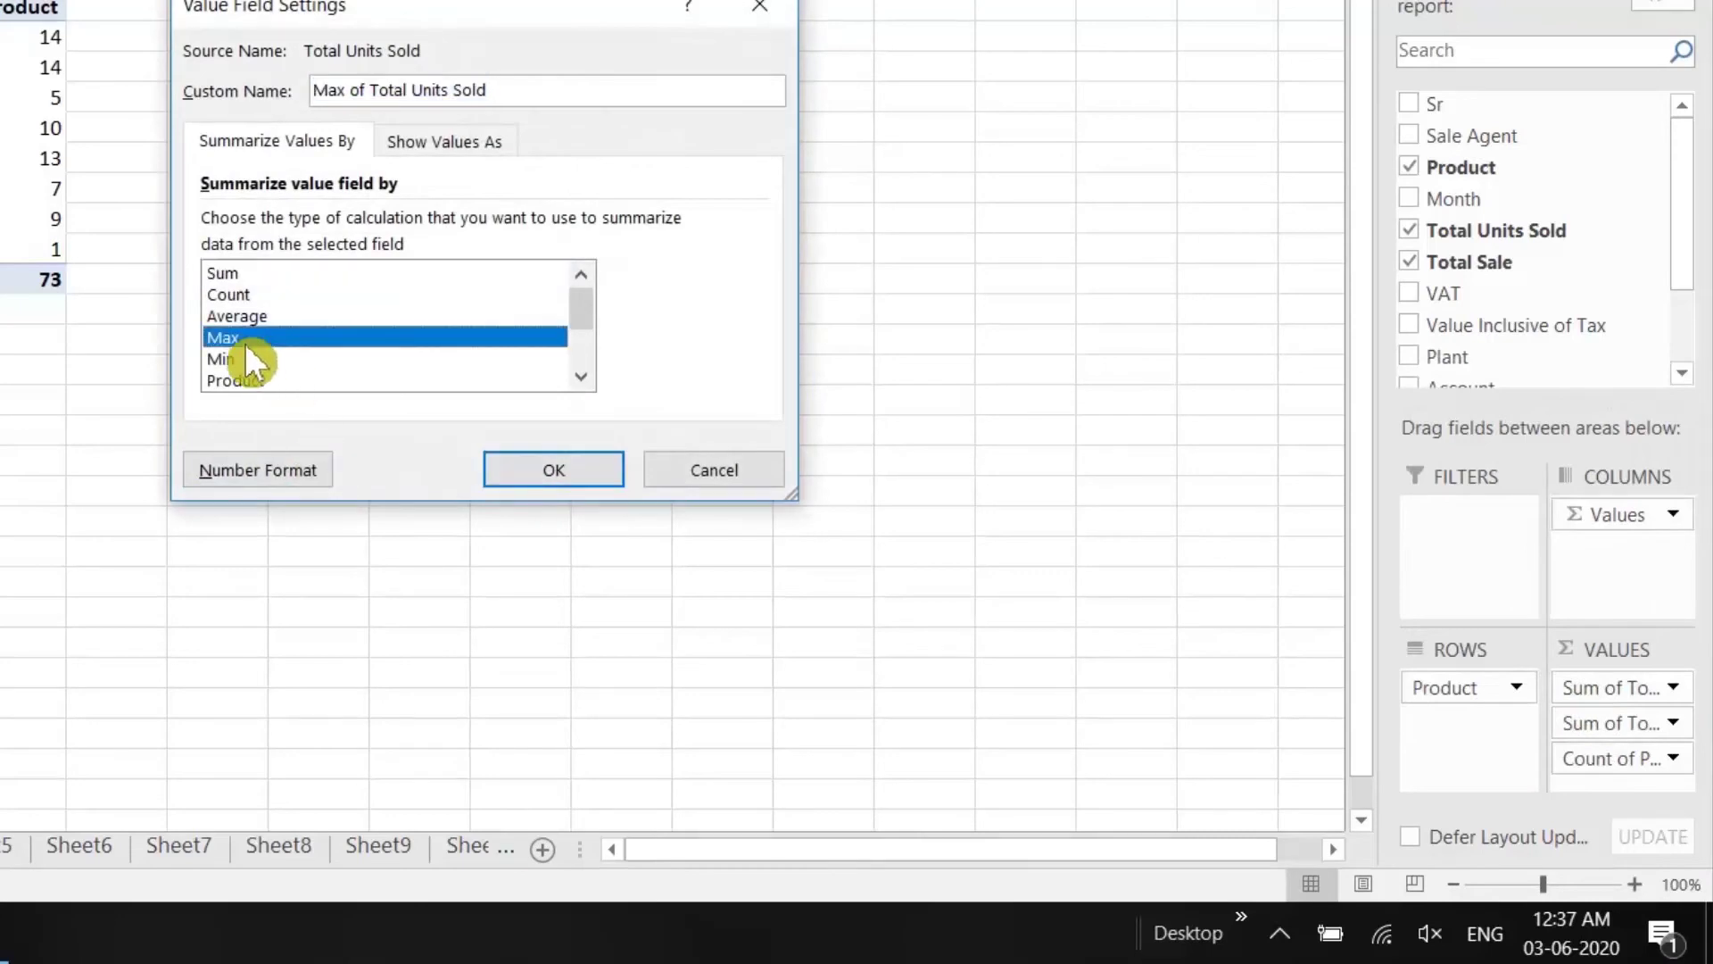
click(244, 337)
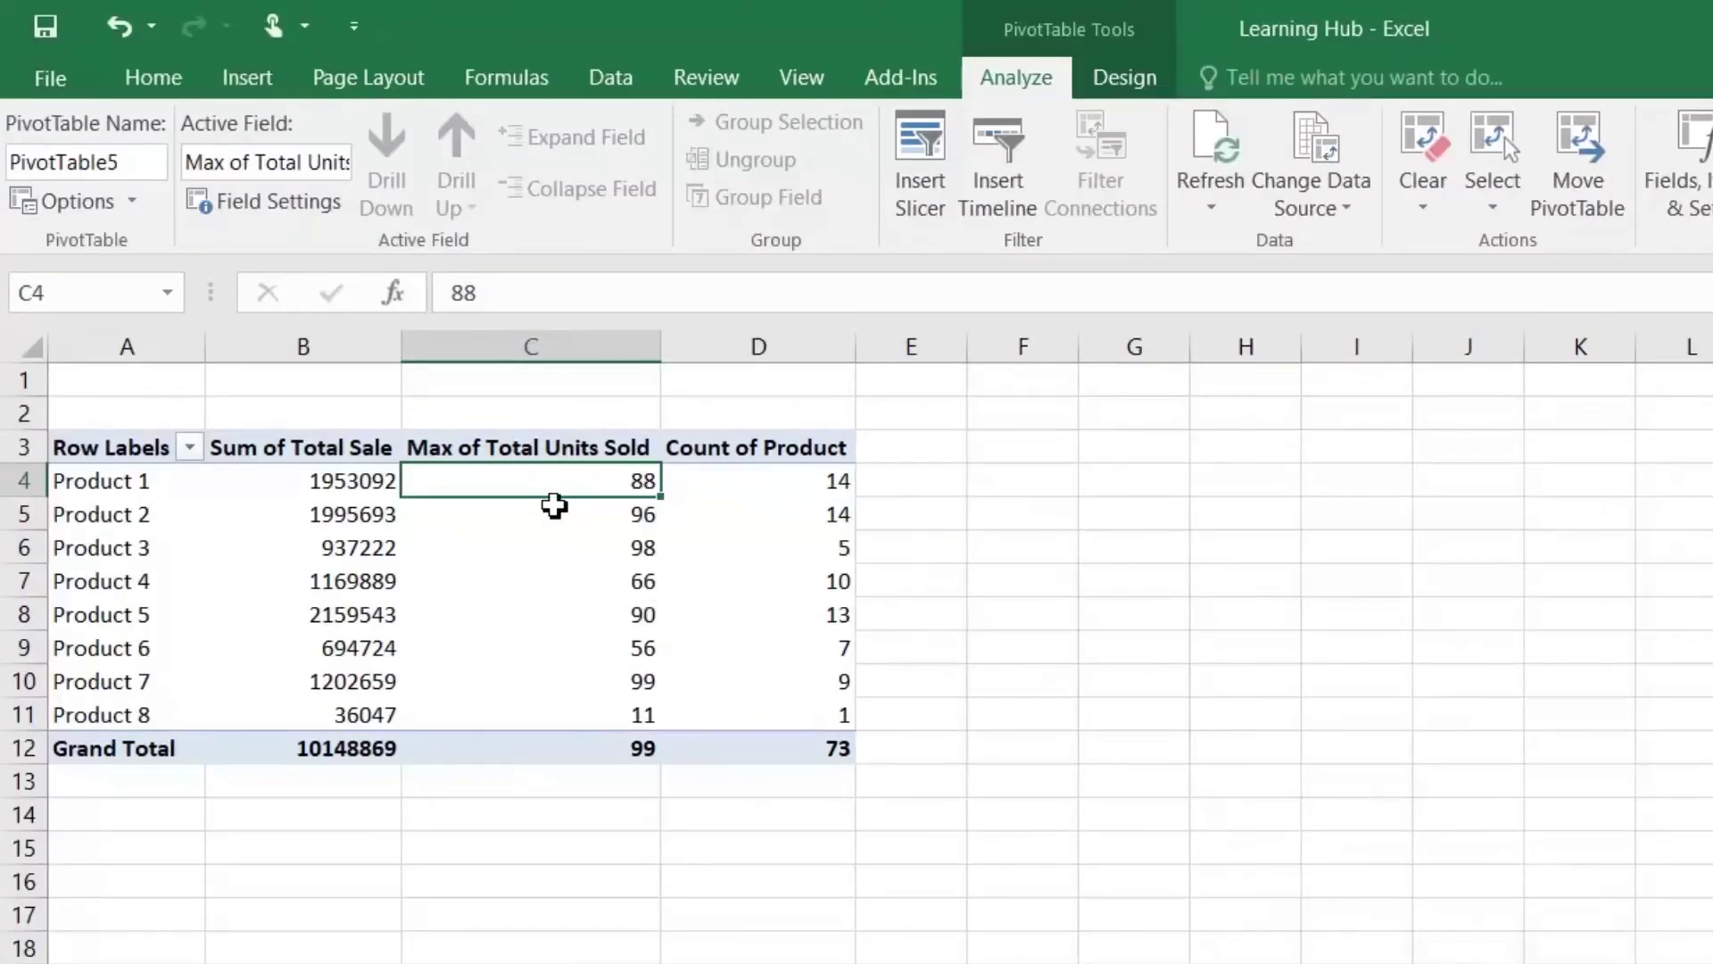
click(612, 527)
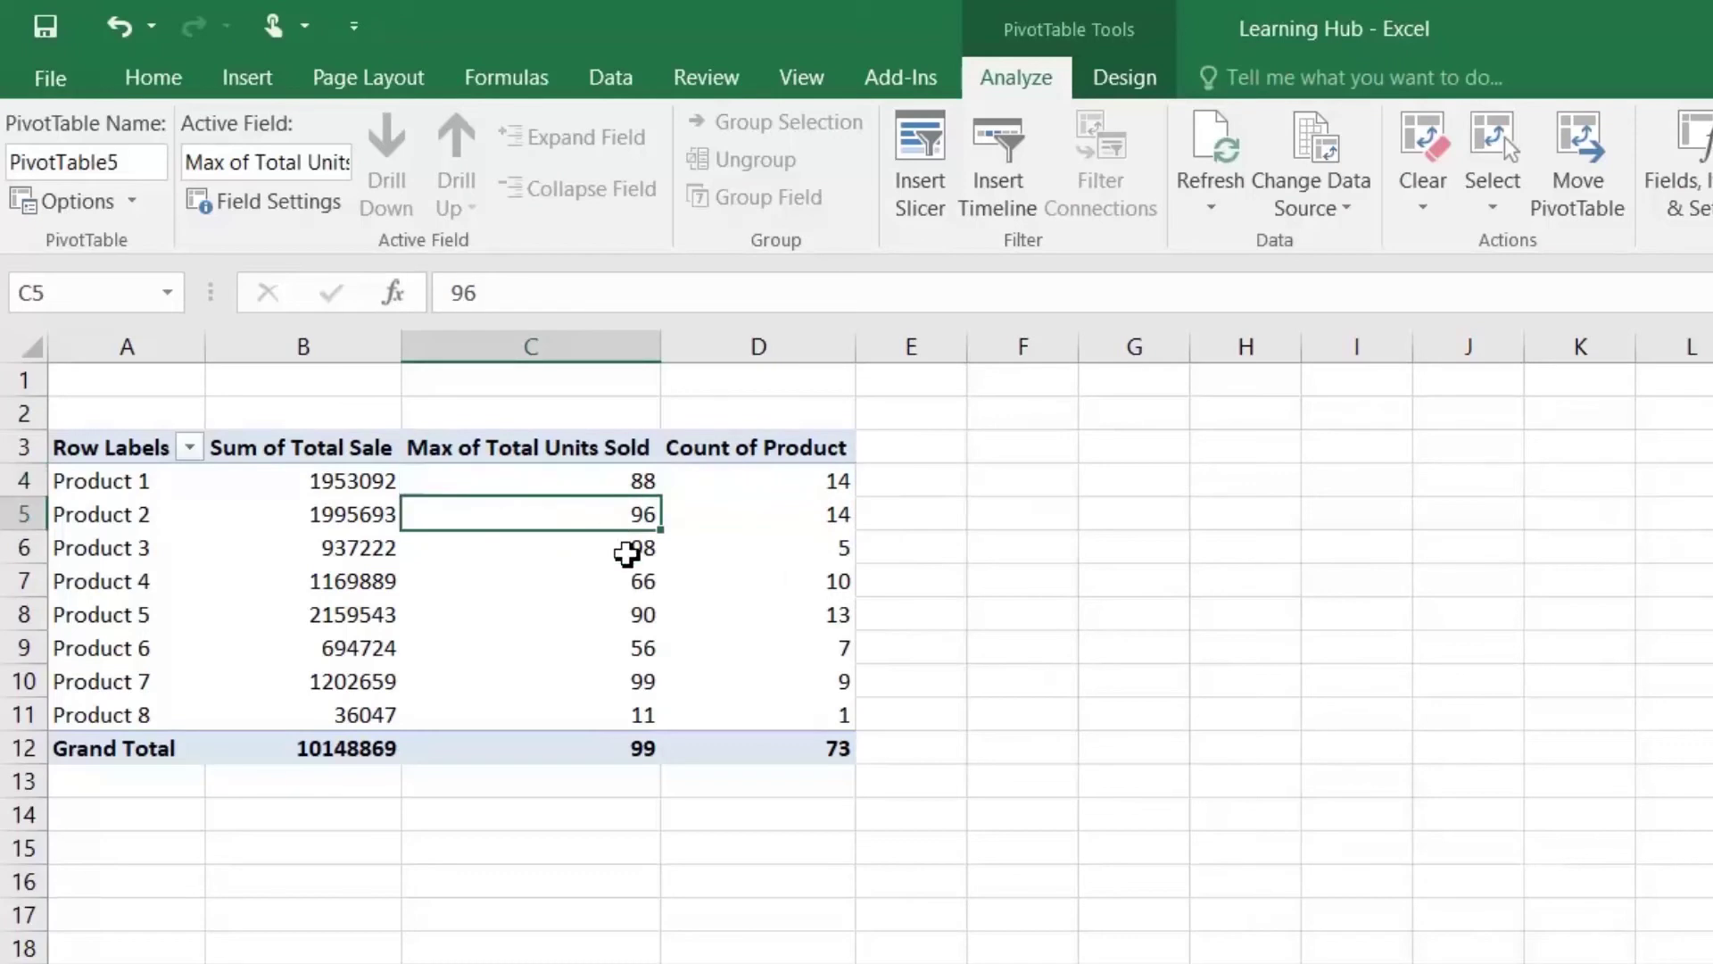
click(627, 554)
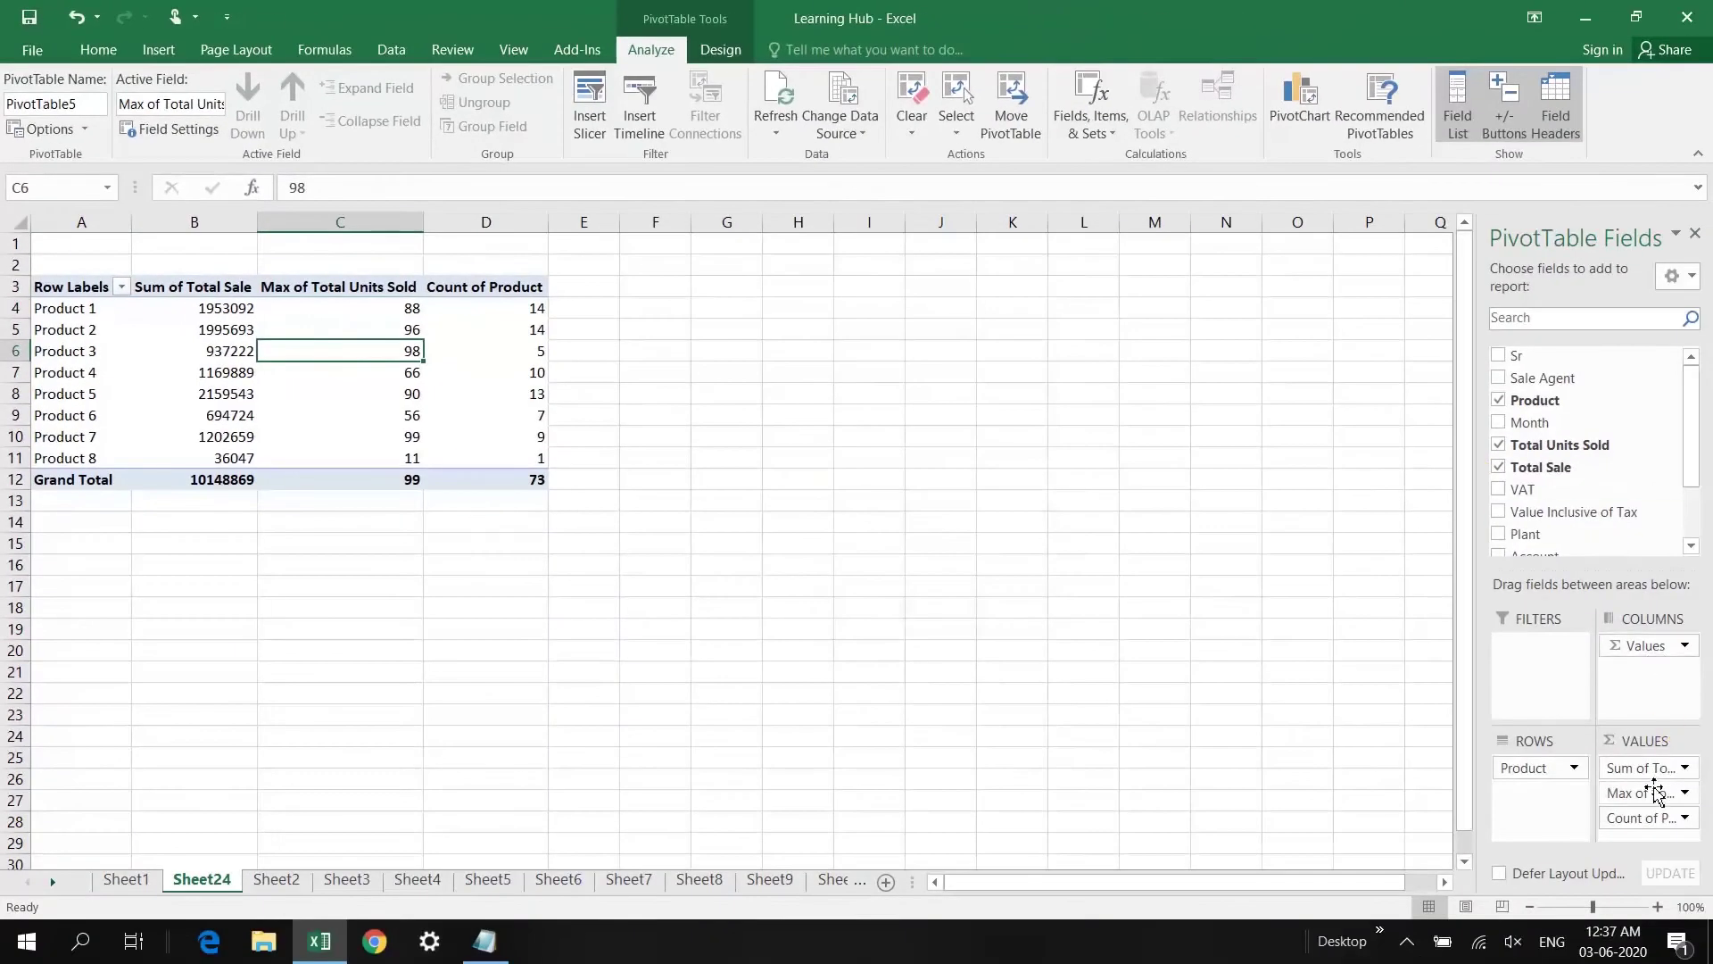
Step: Remove Max of Total Units Sold and Count of Product from Values, and put Sale Agent in Columns
drag(1653, 792, 1528, 803)
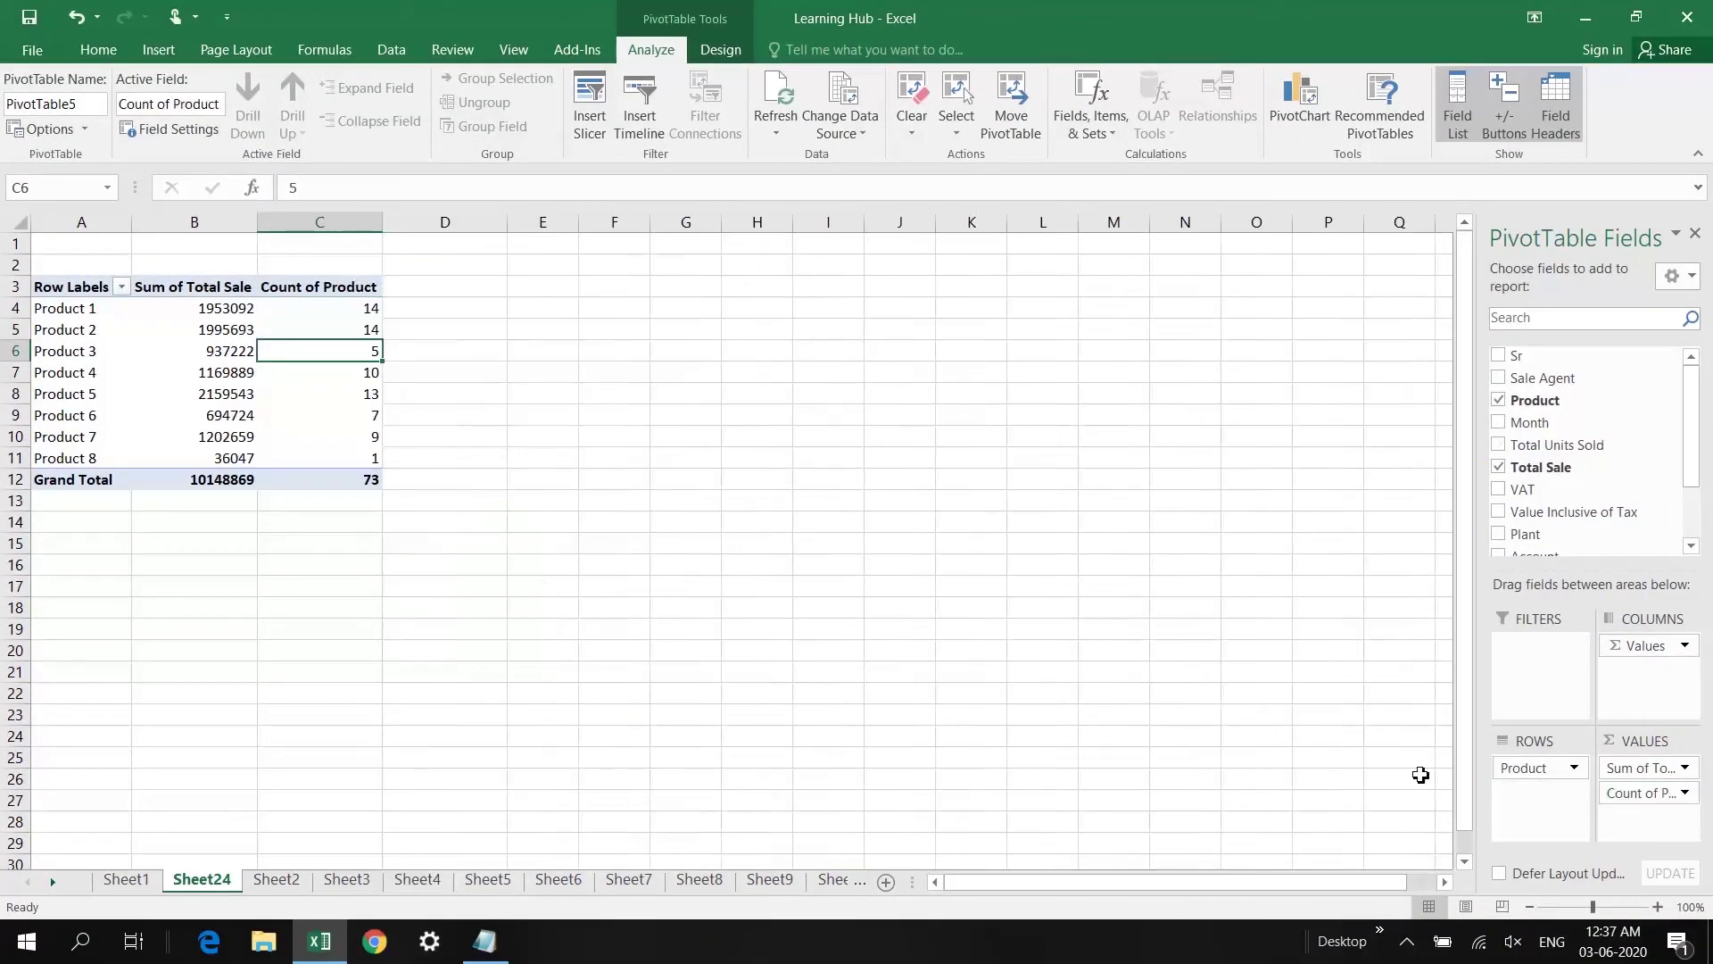
drag(1642, 792, 1392, 592)
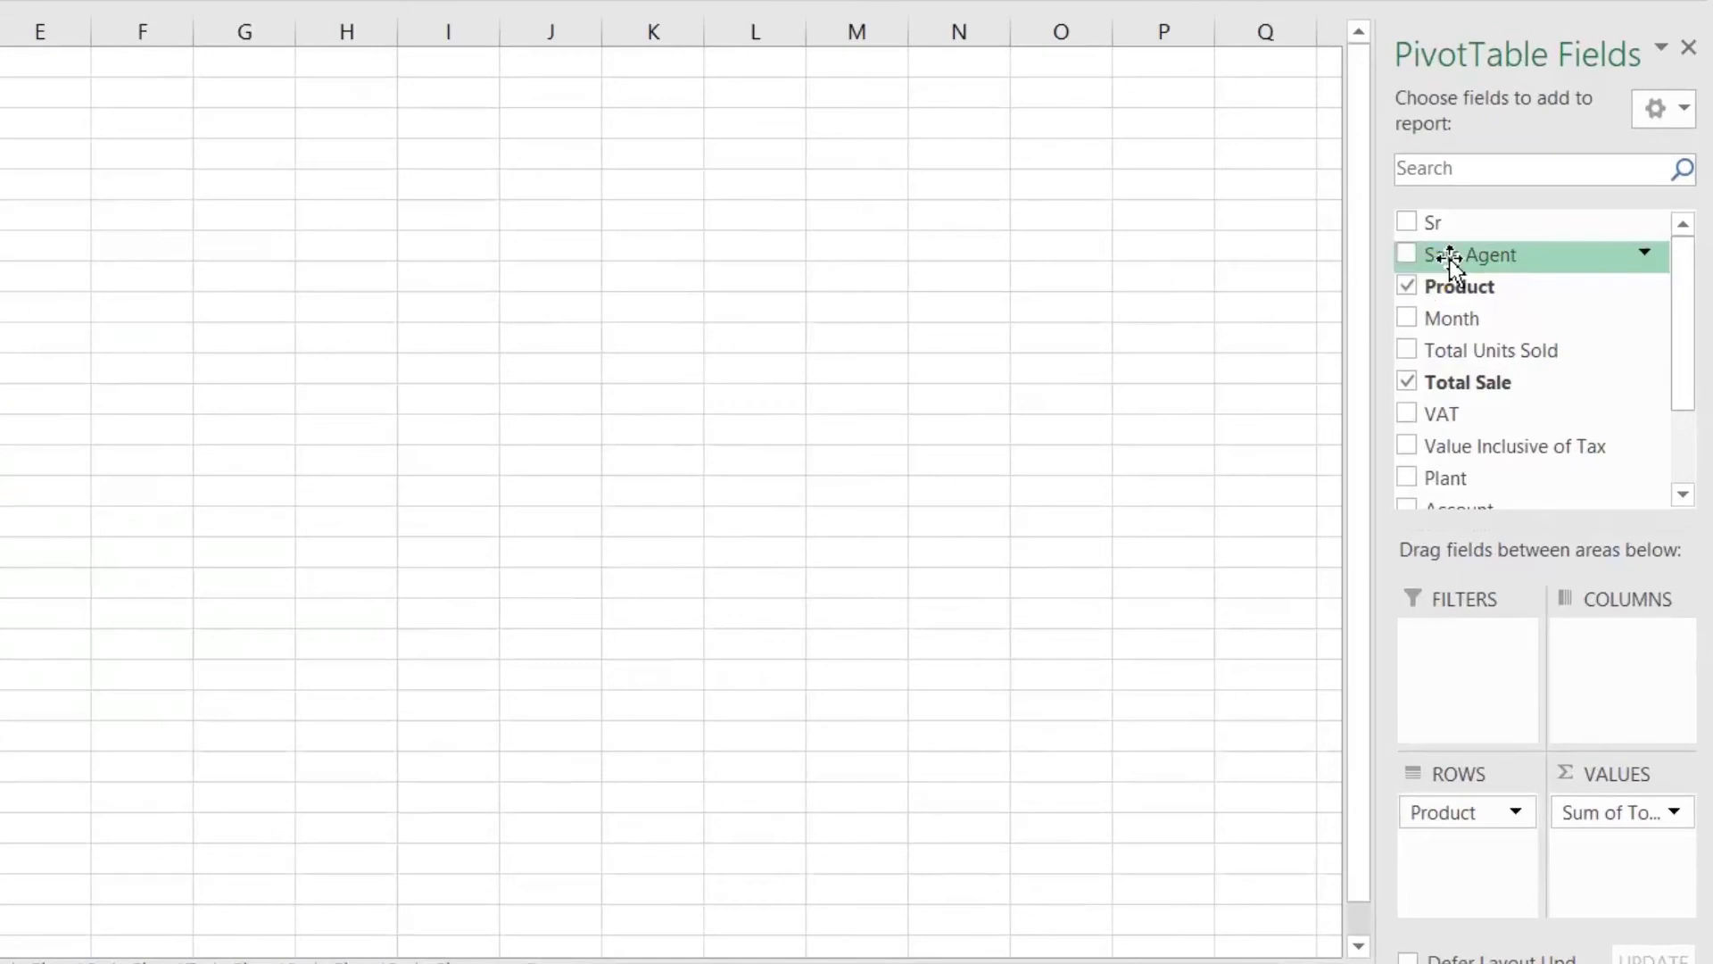
scroll(1450, 259, down, 1)
drag(1471, 228, 1593, 657)
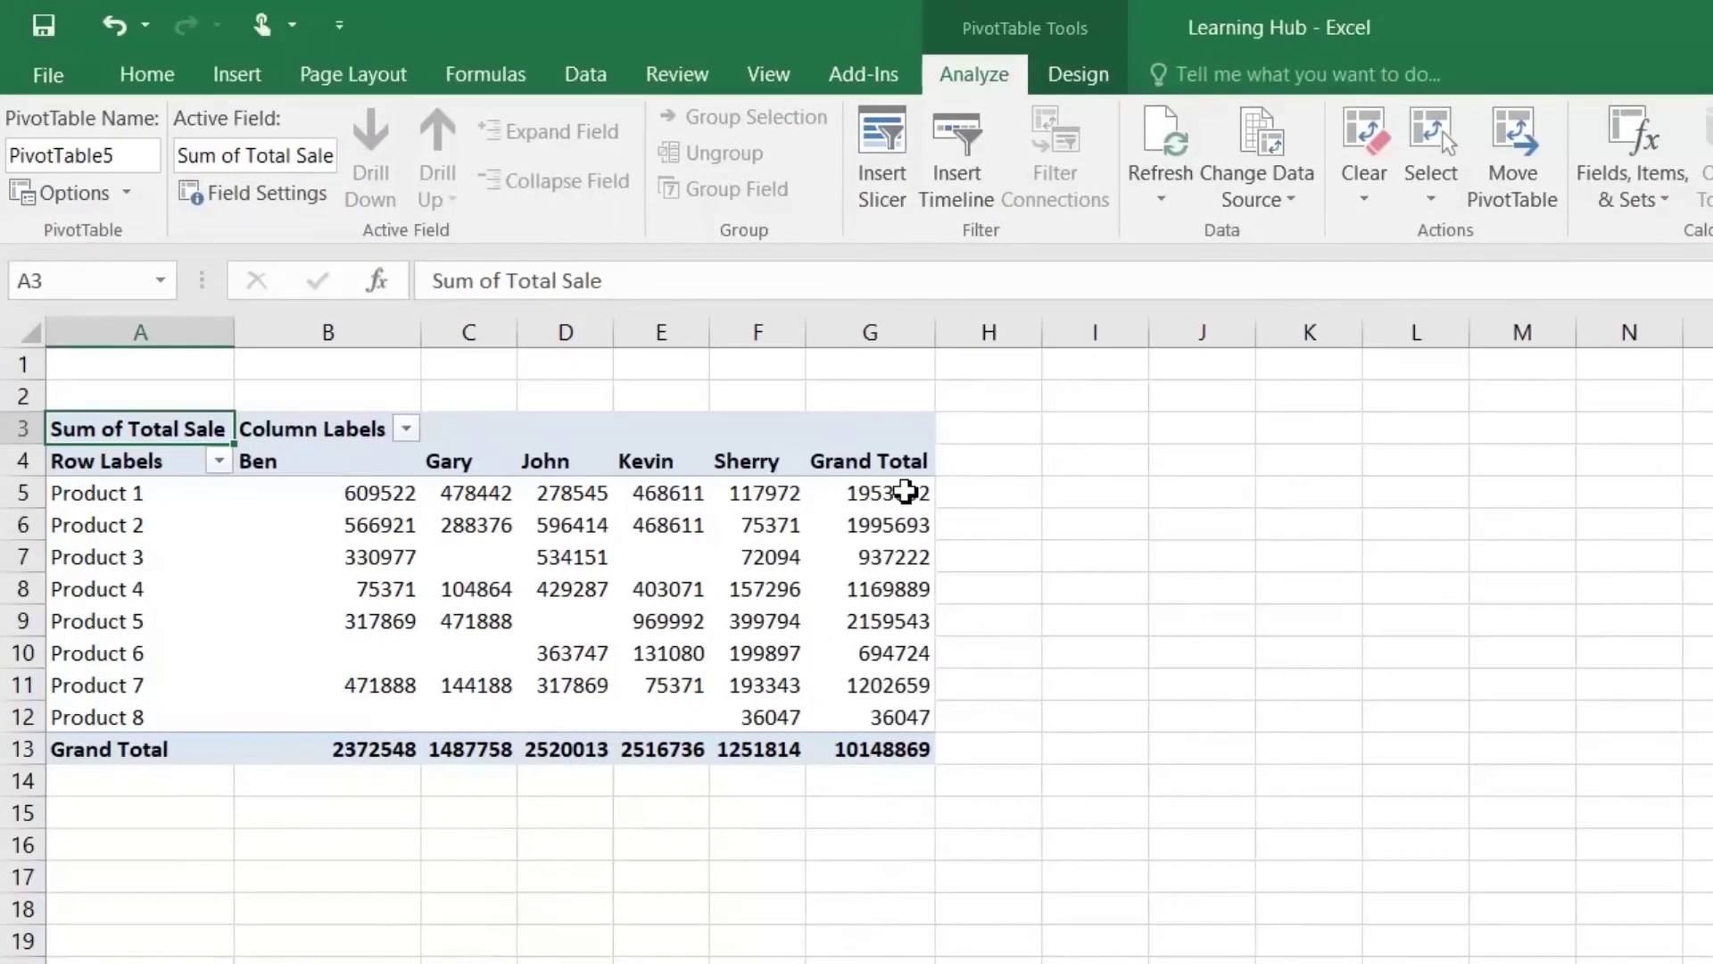
Step: Check Product 1's grand total and Ben's and Gary's sales, then select the agent values B5:G11
click(889, 497)
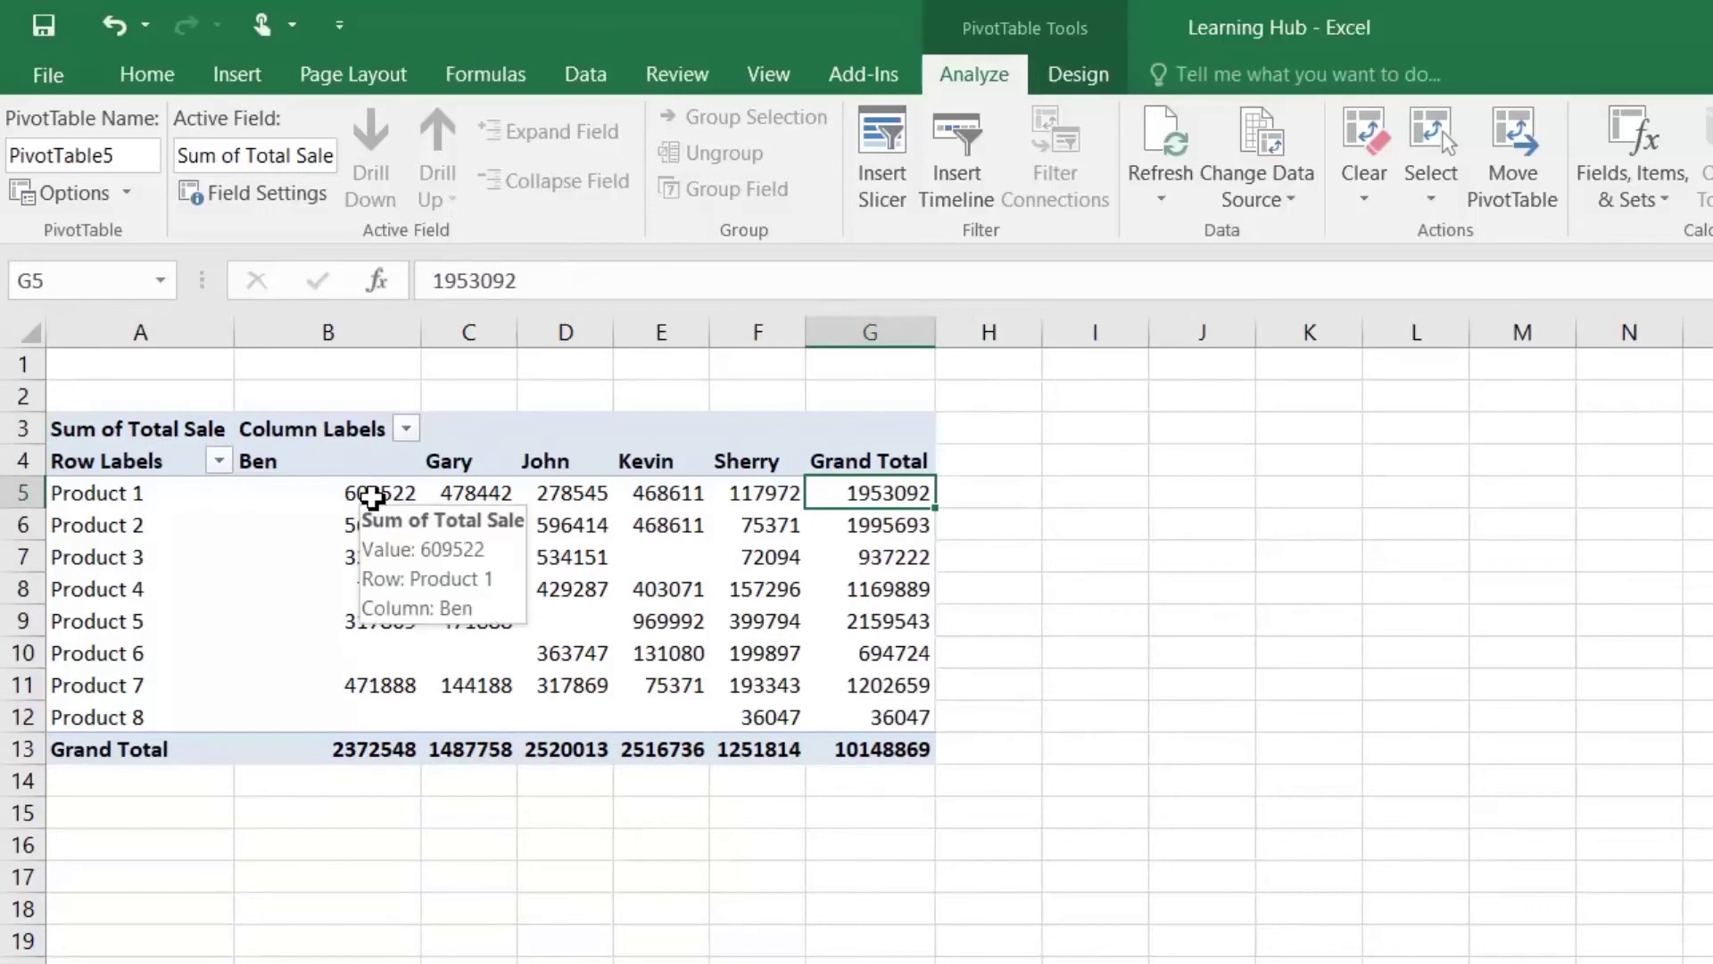
click(373, 497)
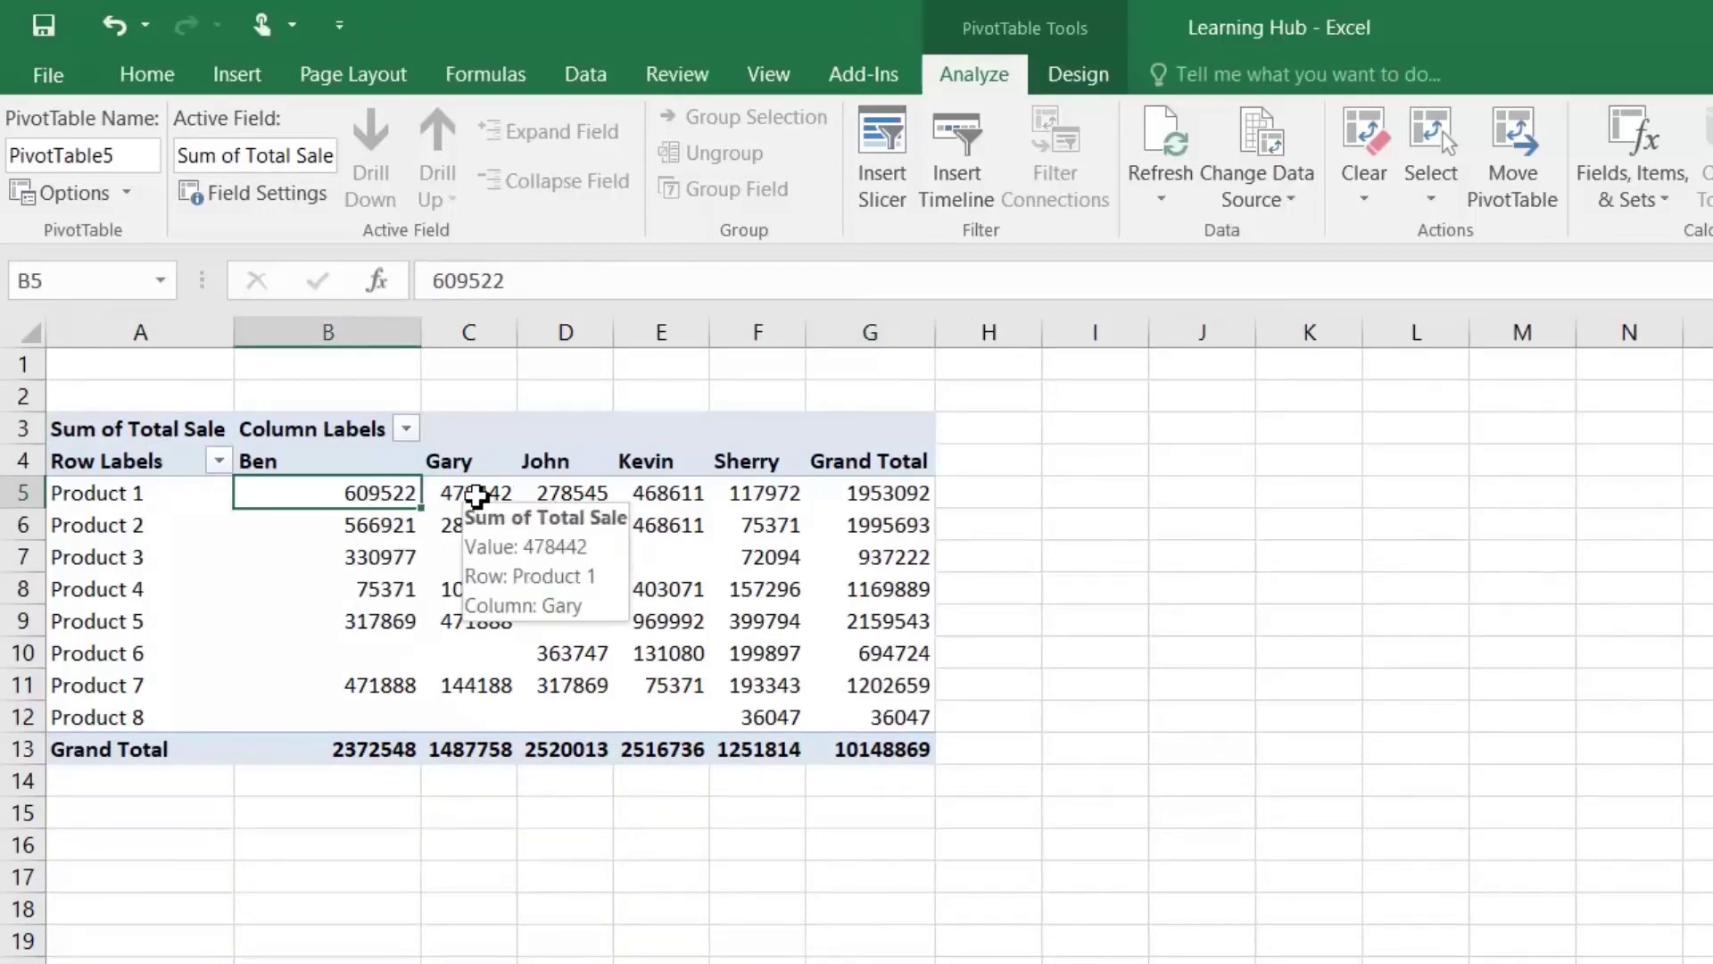
click(495, 496)
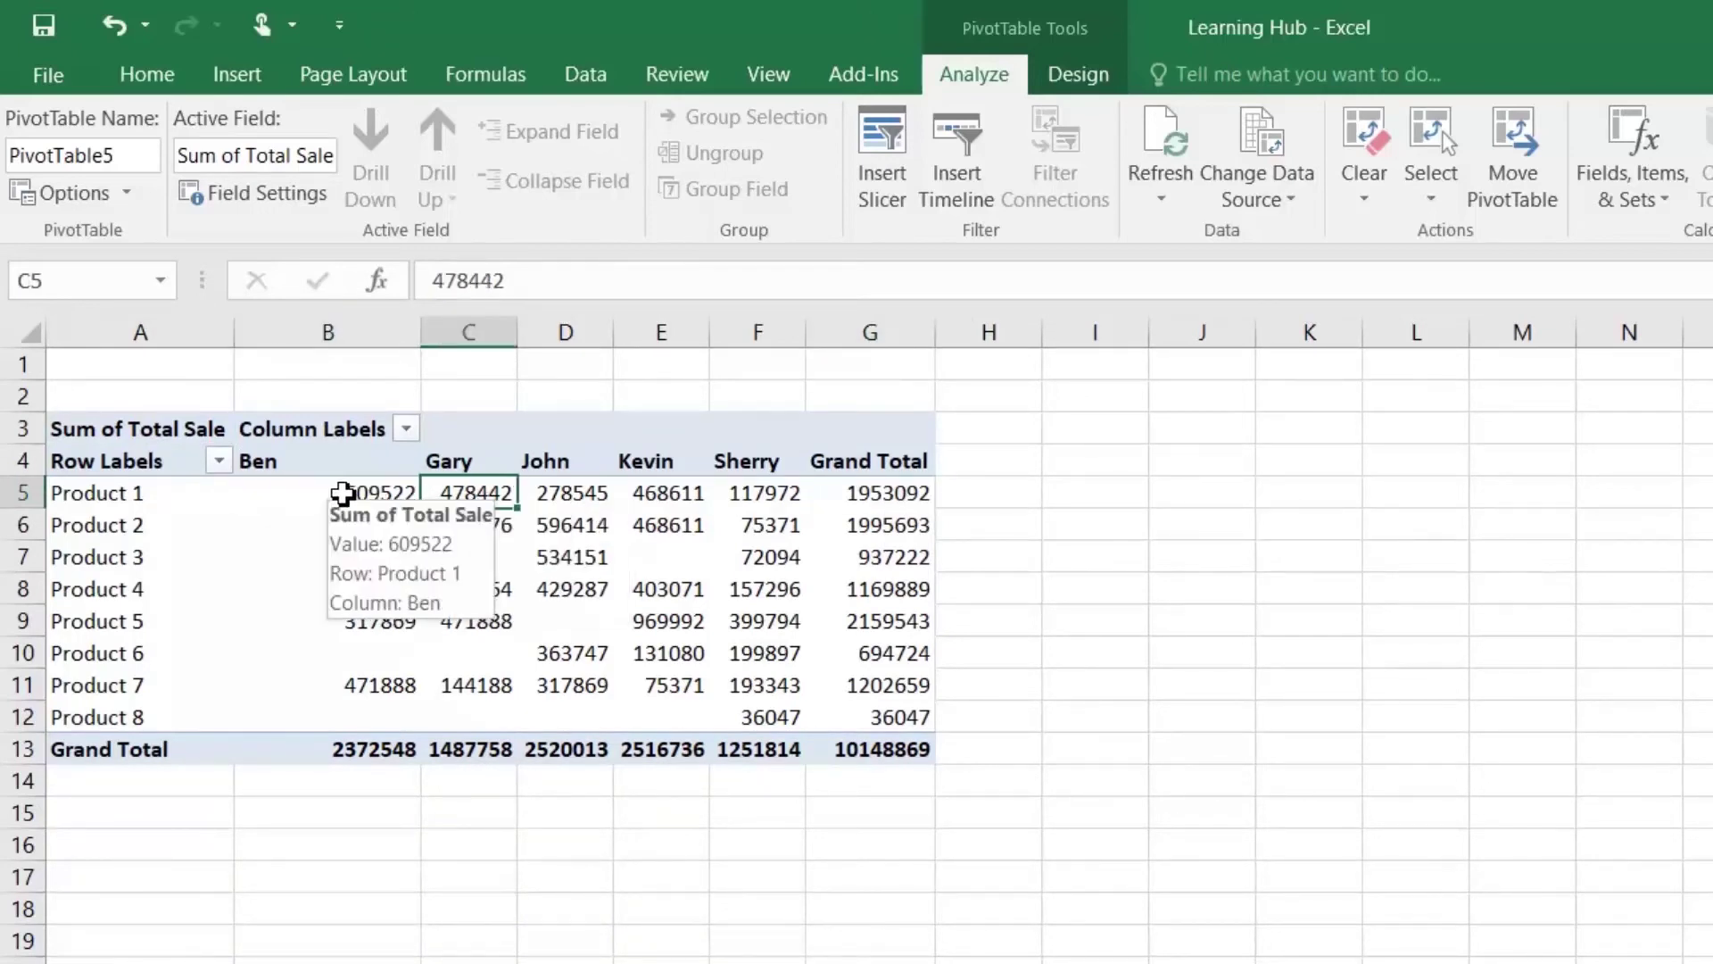
mouse_move(371, 525)
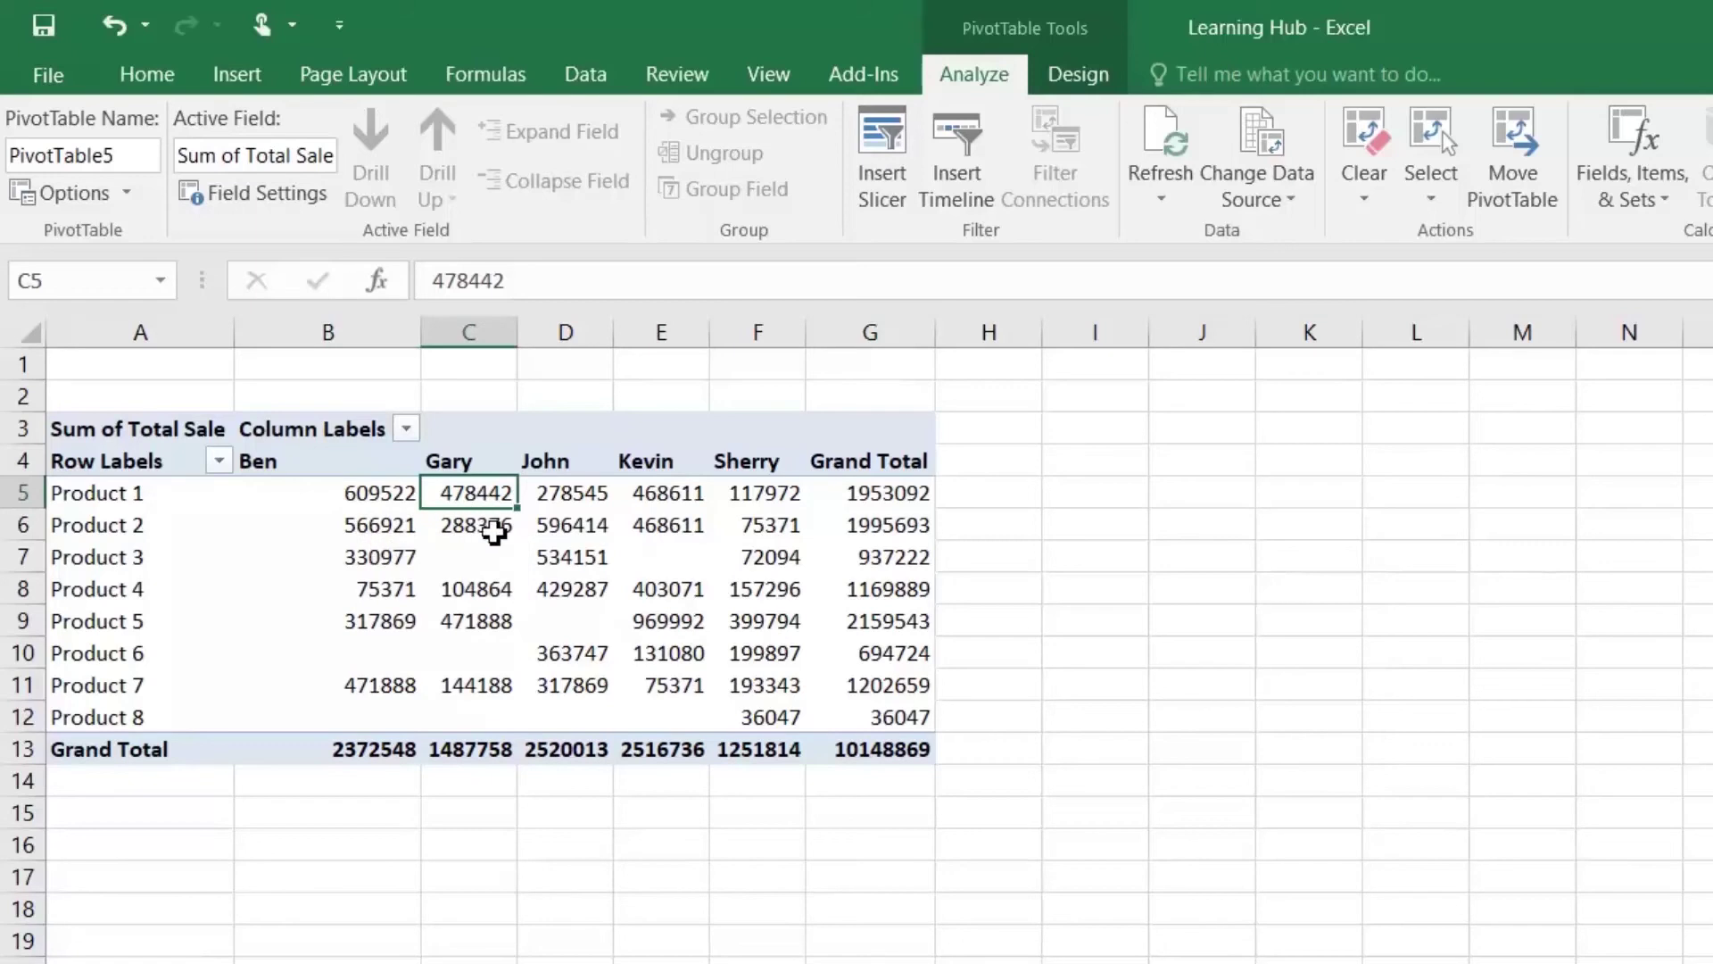
mouse_move(494, 533)
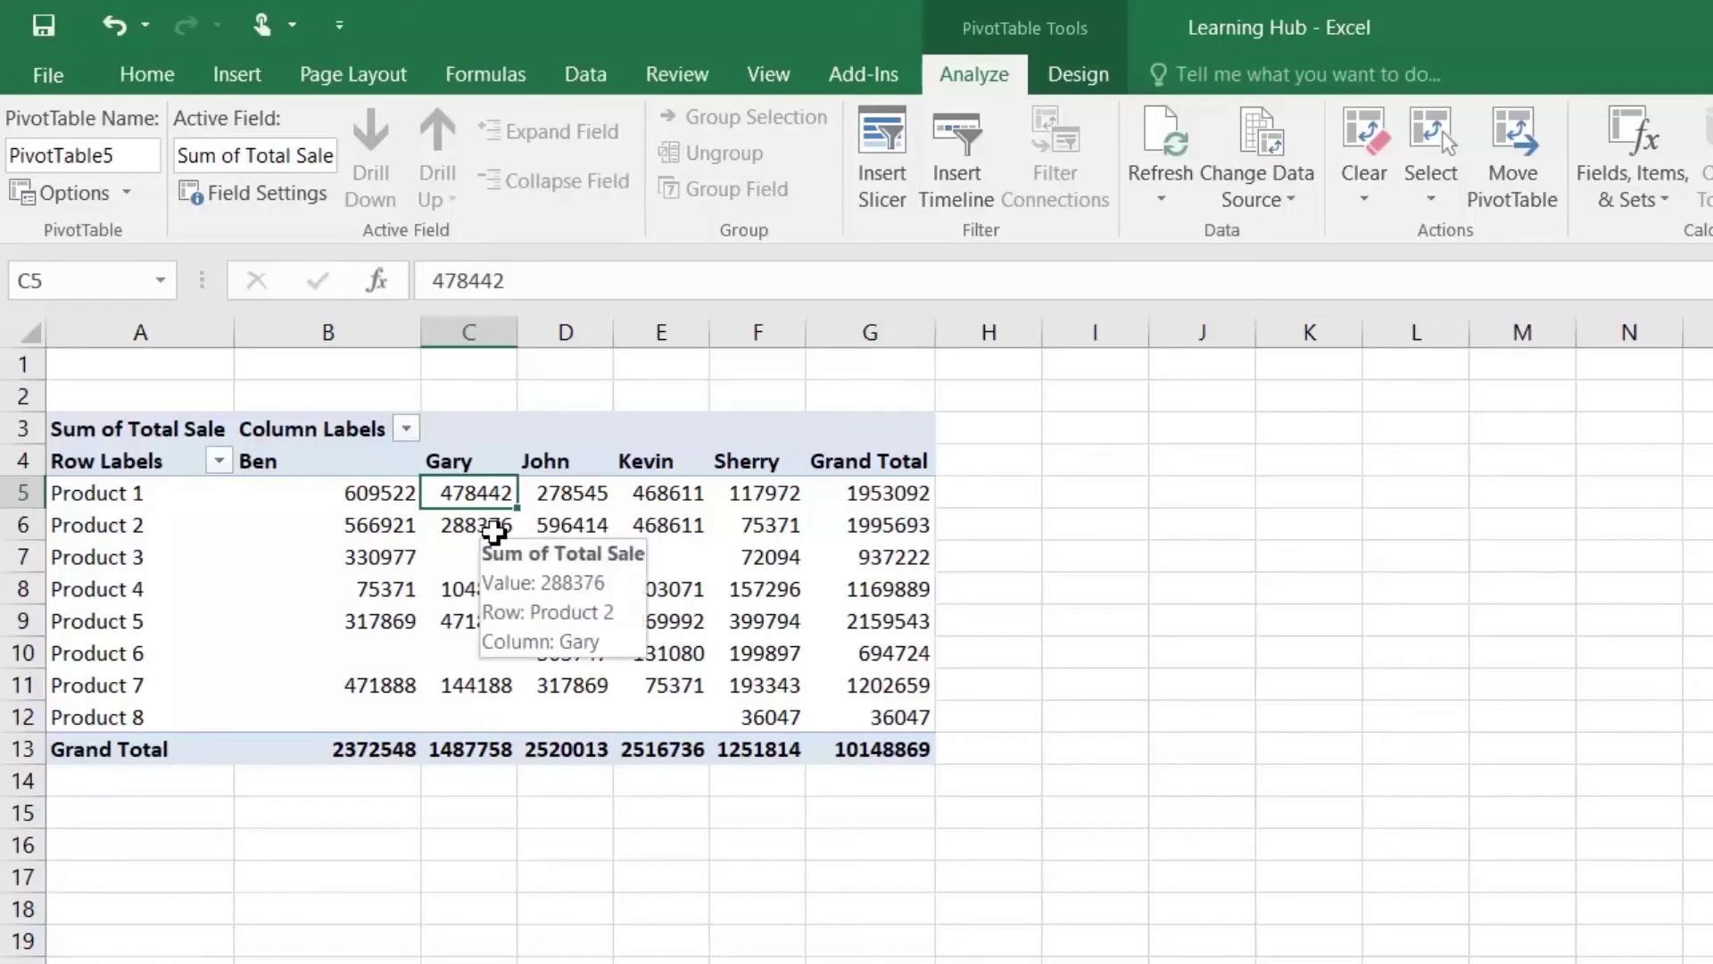
mouse_move(595, 517)
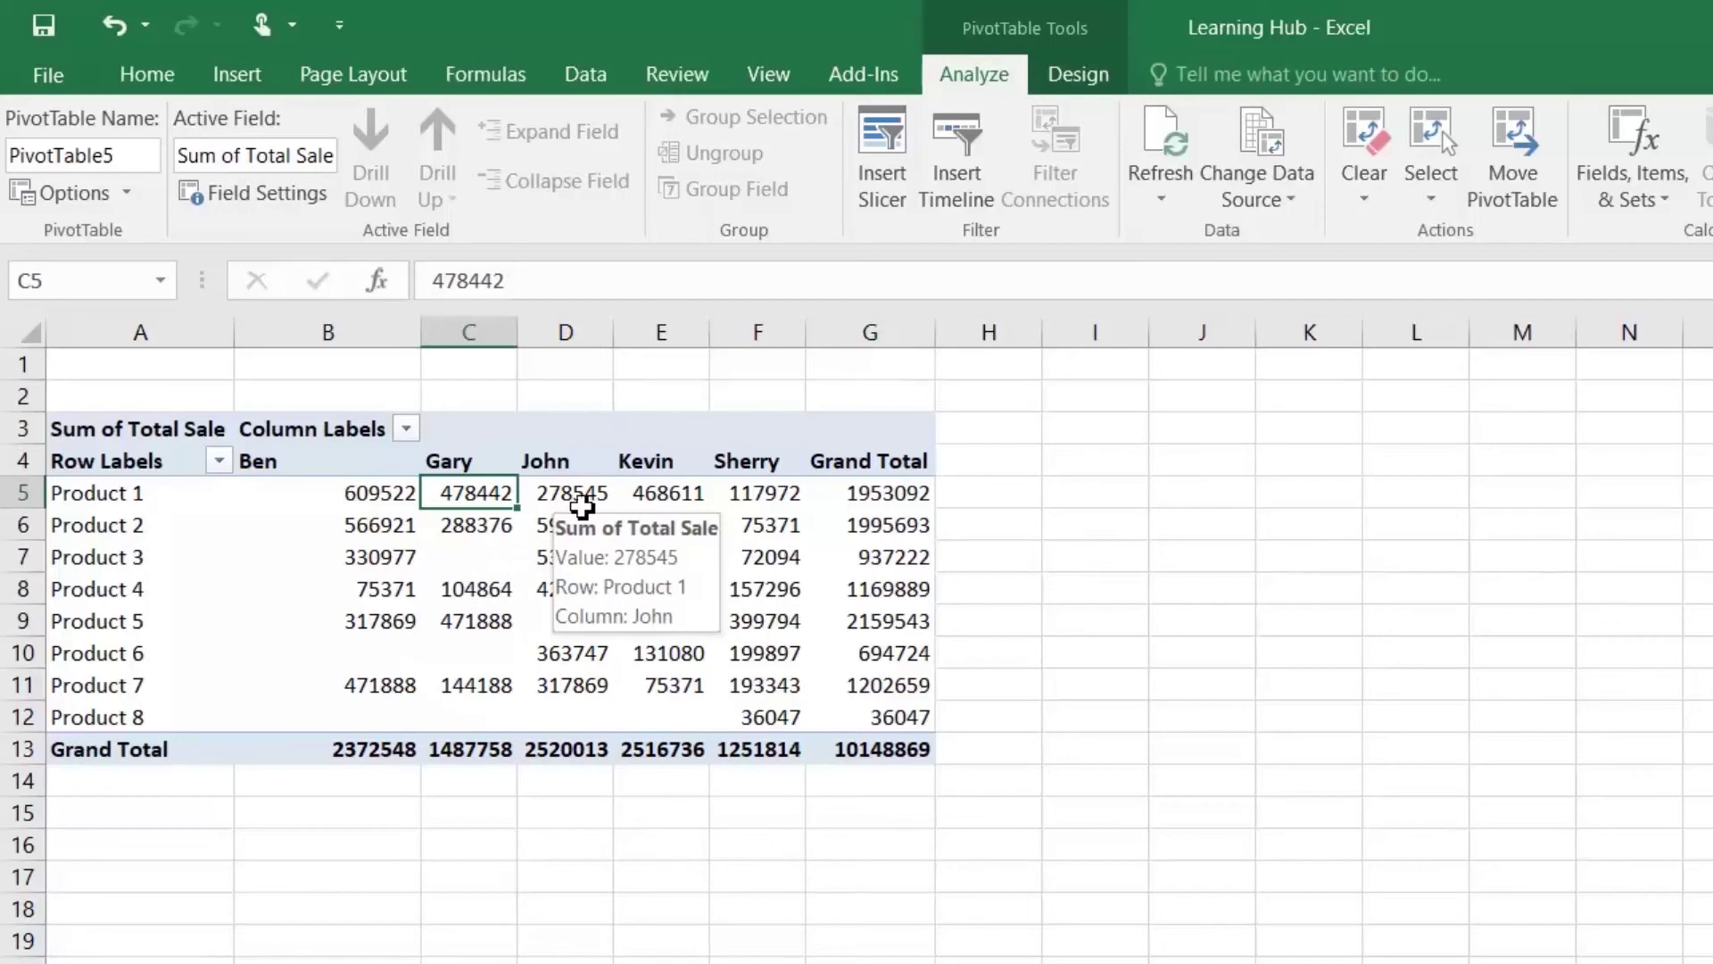
mouse_move(827, 507)
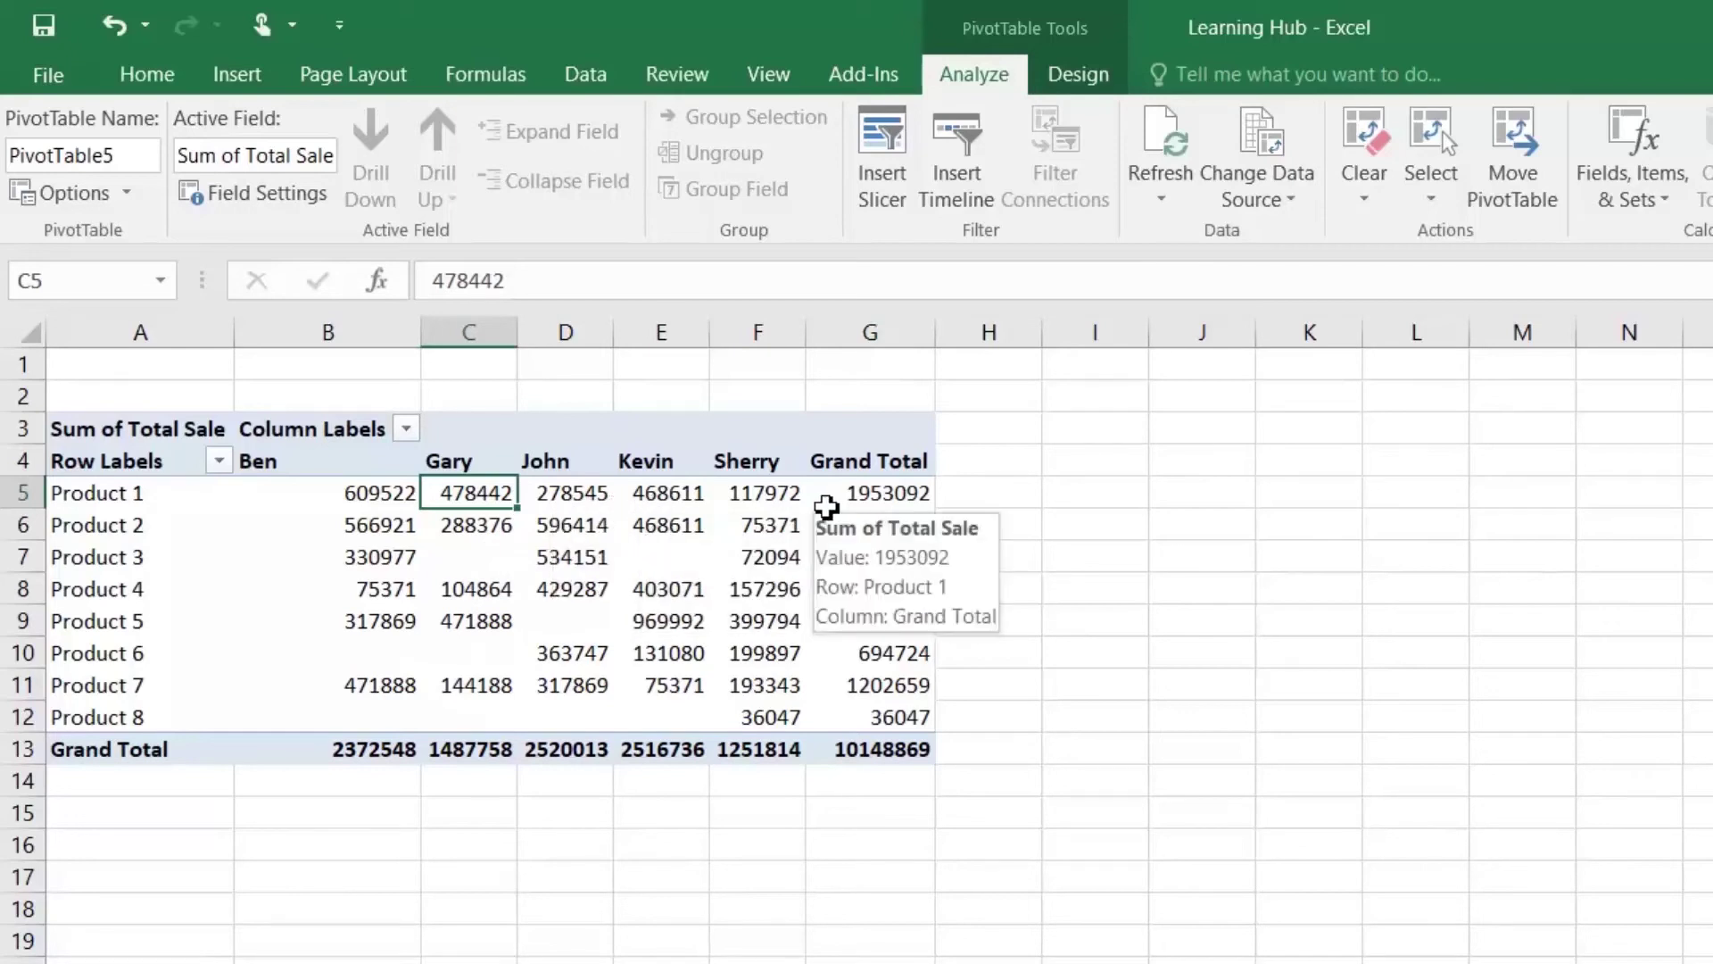
drag(321, 490, 870, 719)
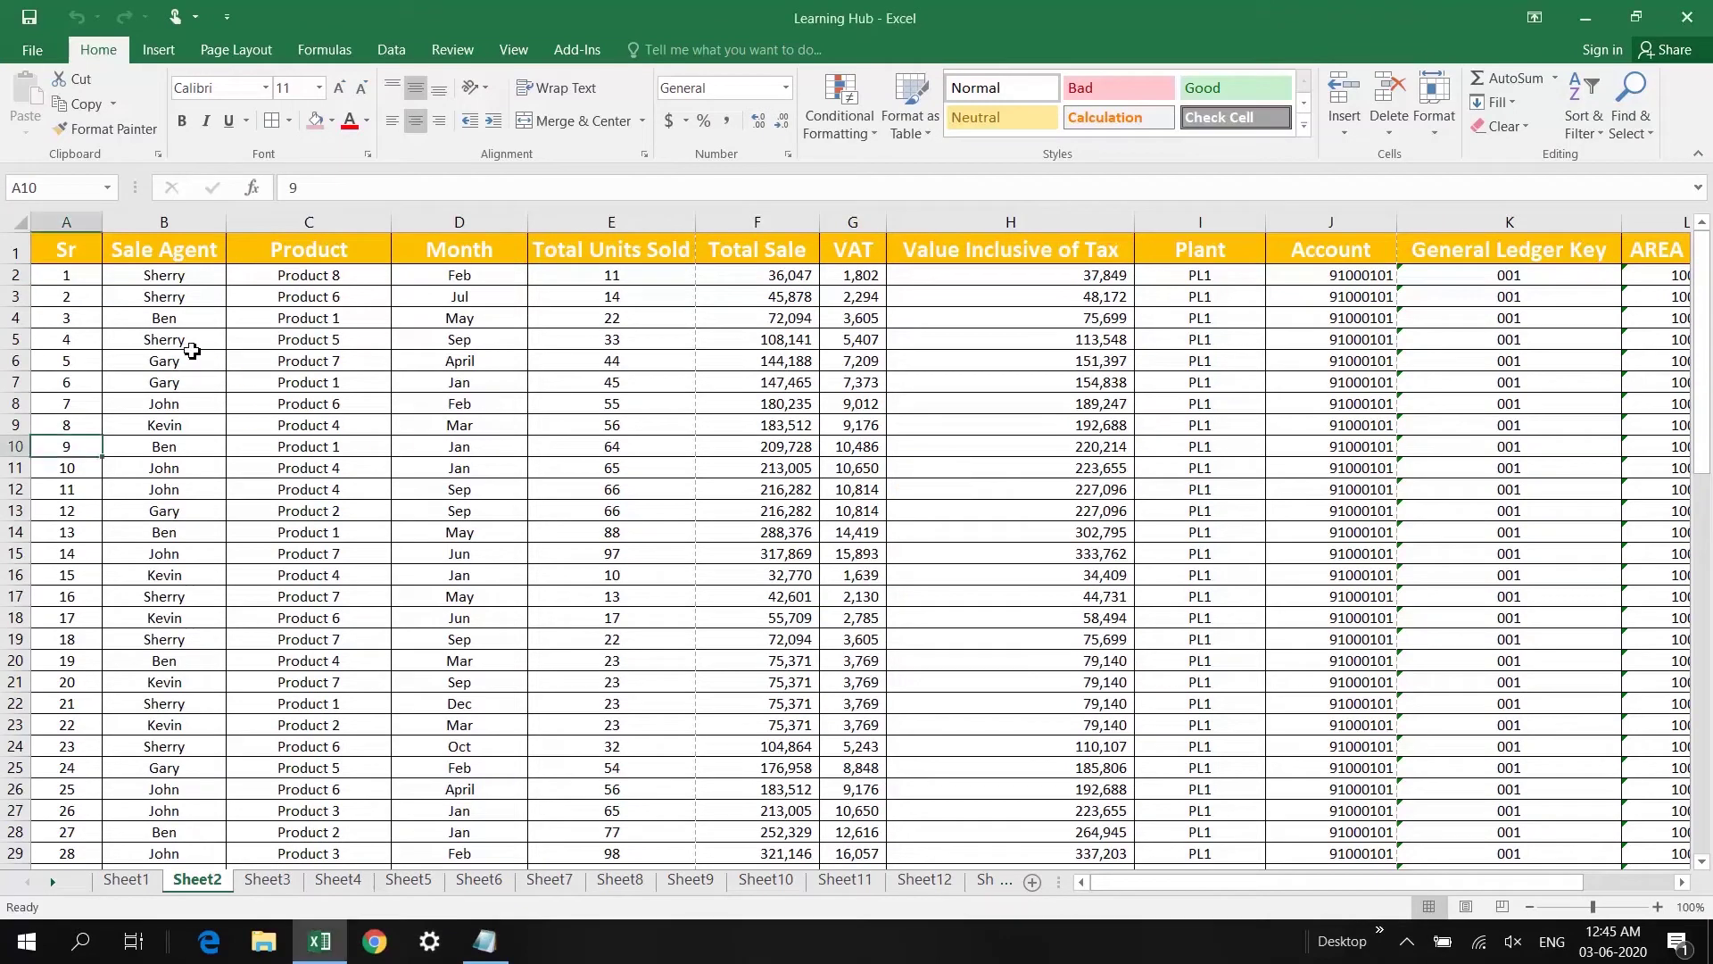
Step: Create a new PivotTable from Sheet2's A1:L74 data on a new sheet, adding it to the Data Model
key(Up)
key(Up)
key(Up)
key(Up)
key(Up)
key(Up)
key(Up)
key(Up)
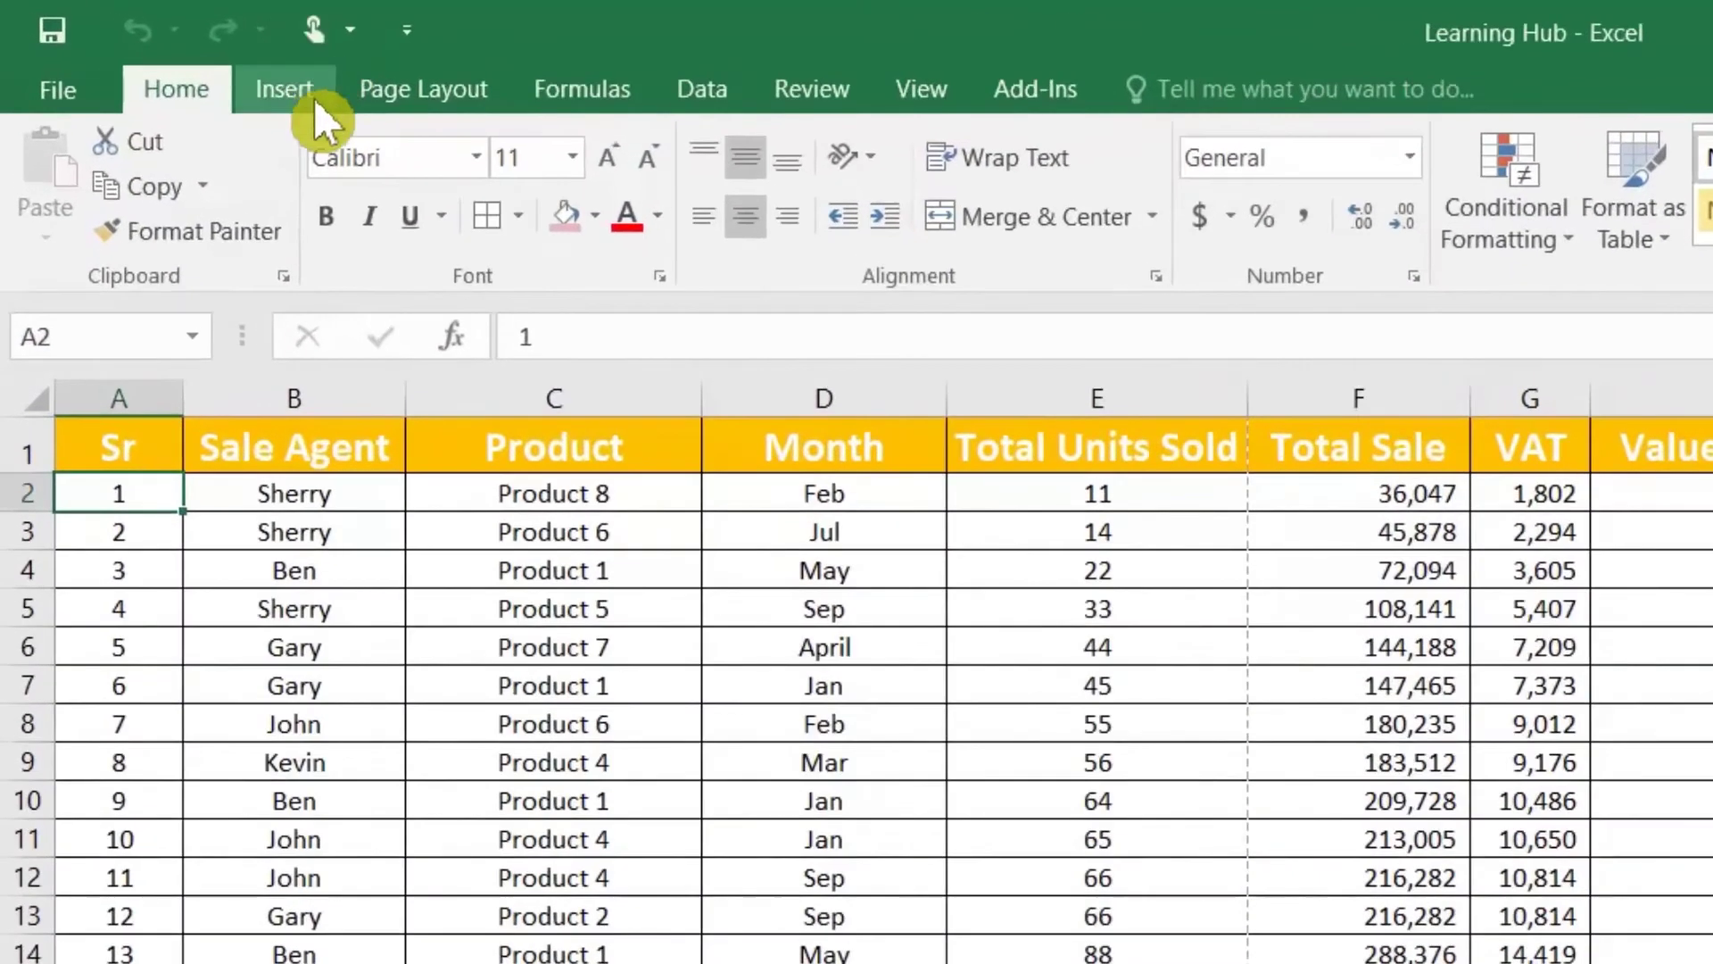
click(193, 60)
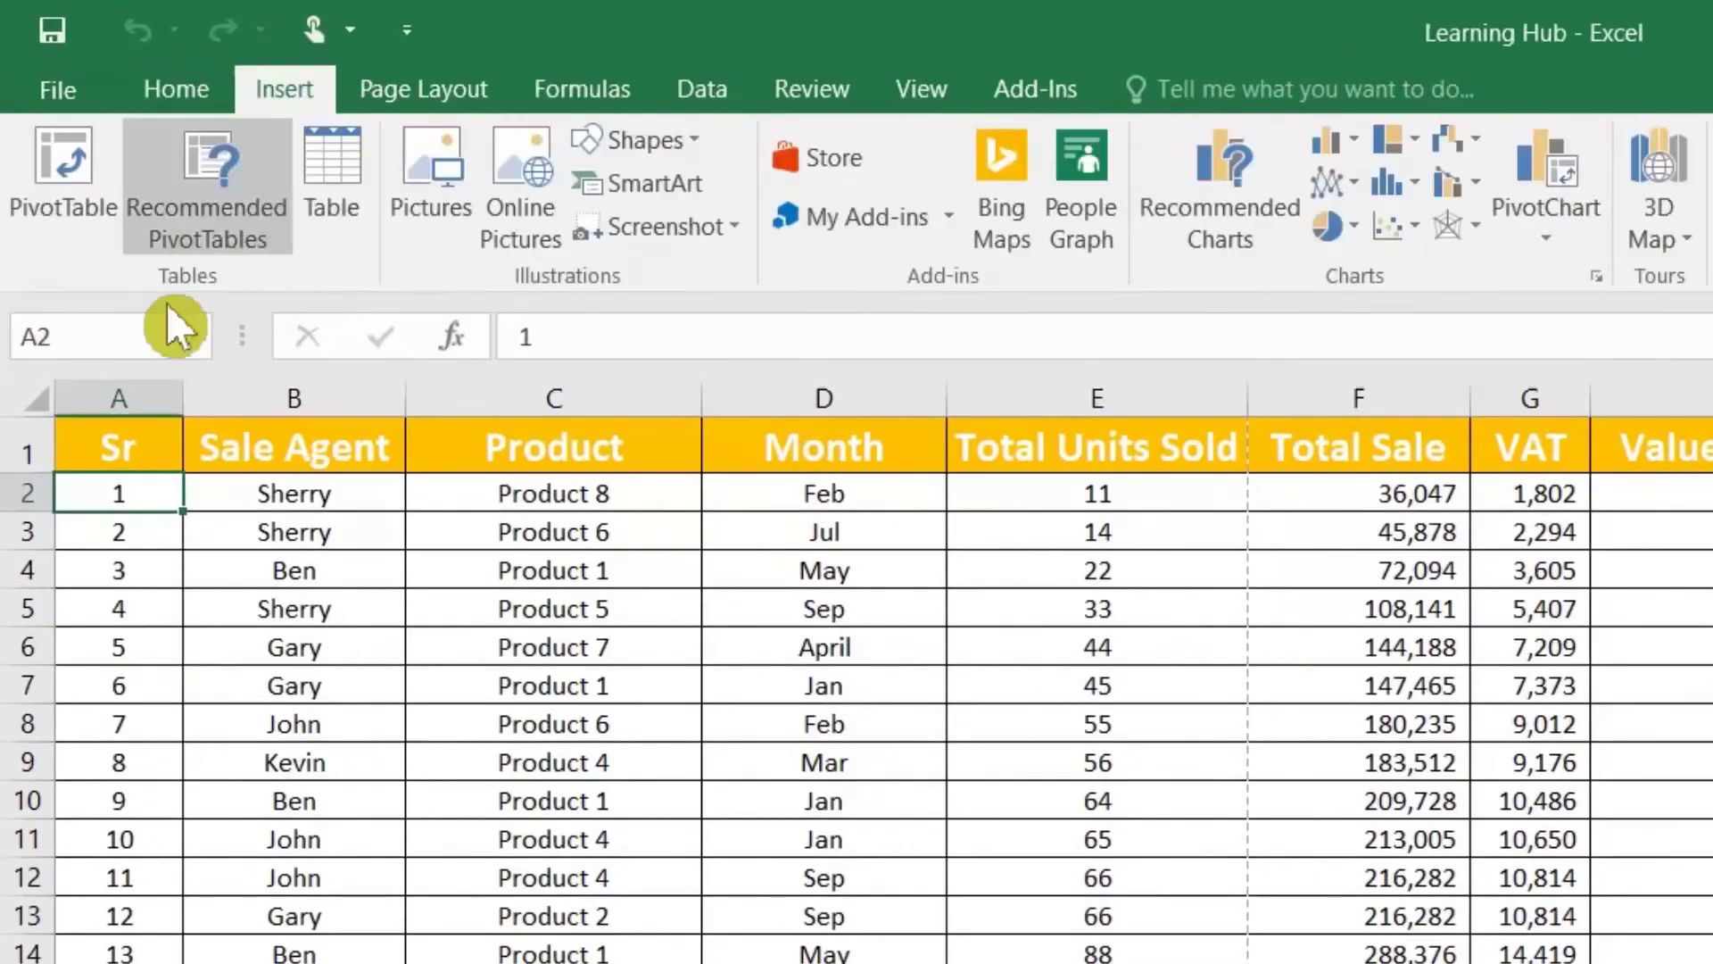
click(78, 161)
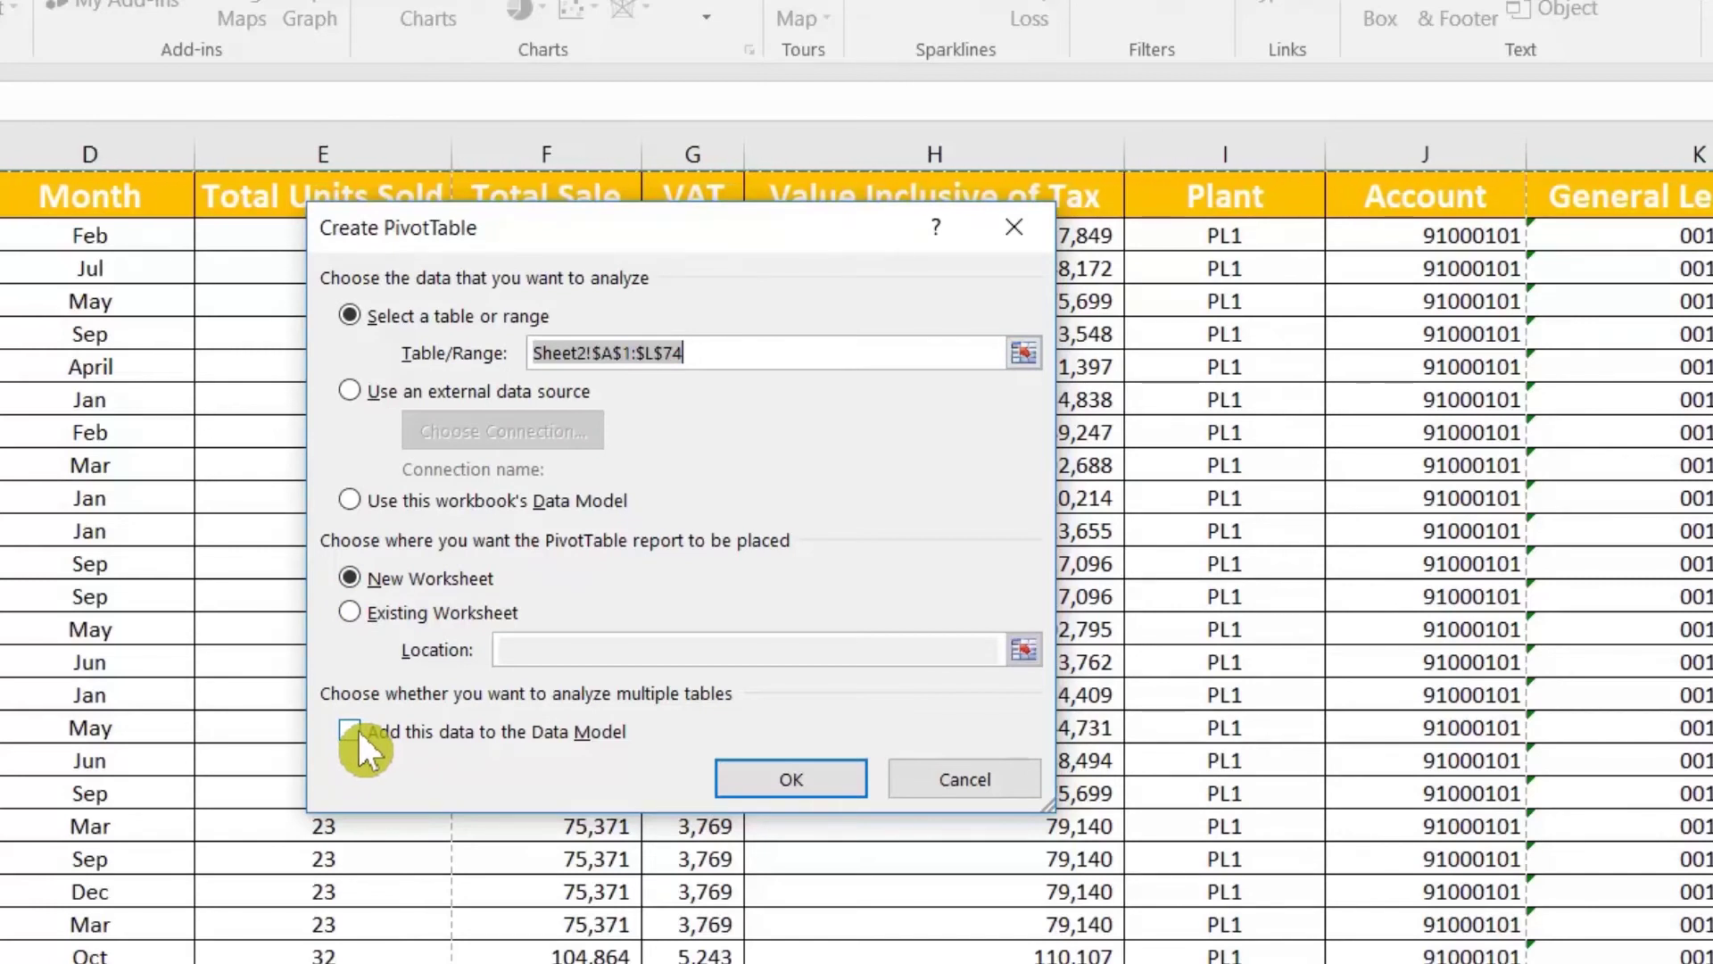
click(357, 728)
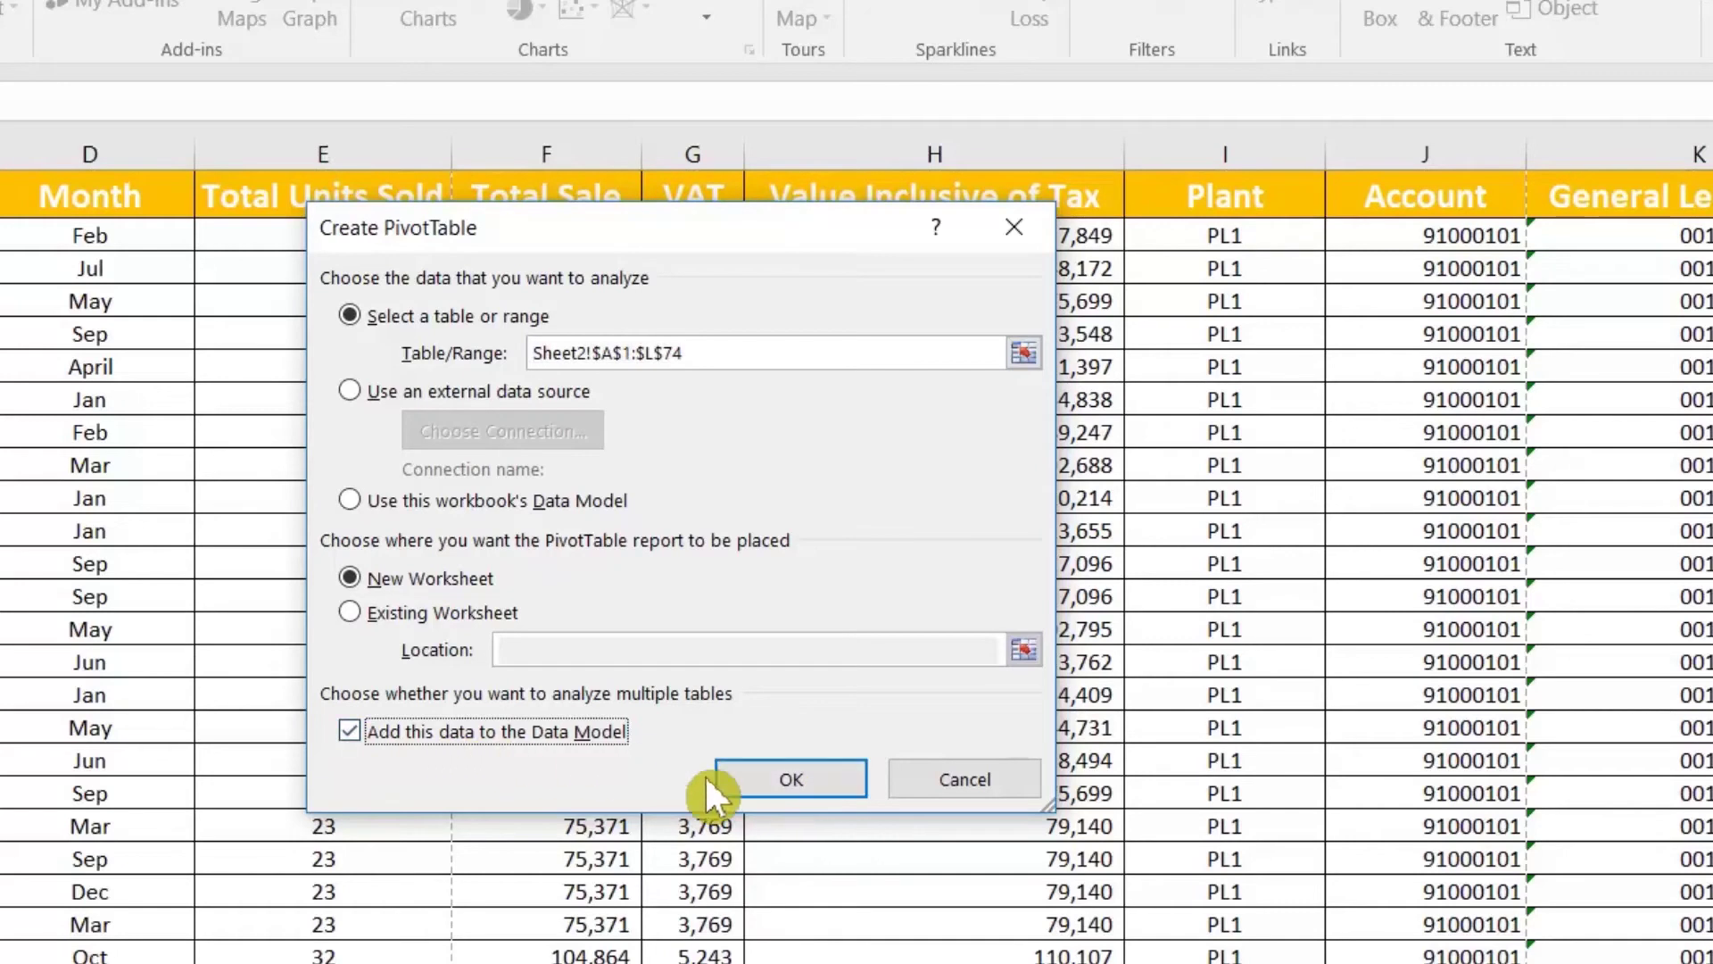
click(775, 780)
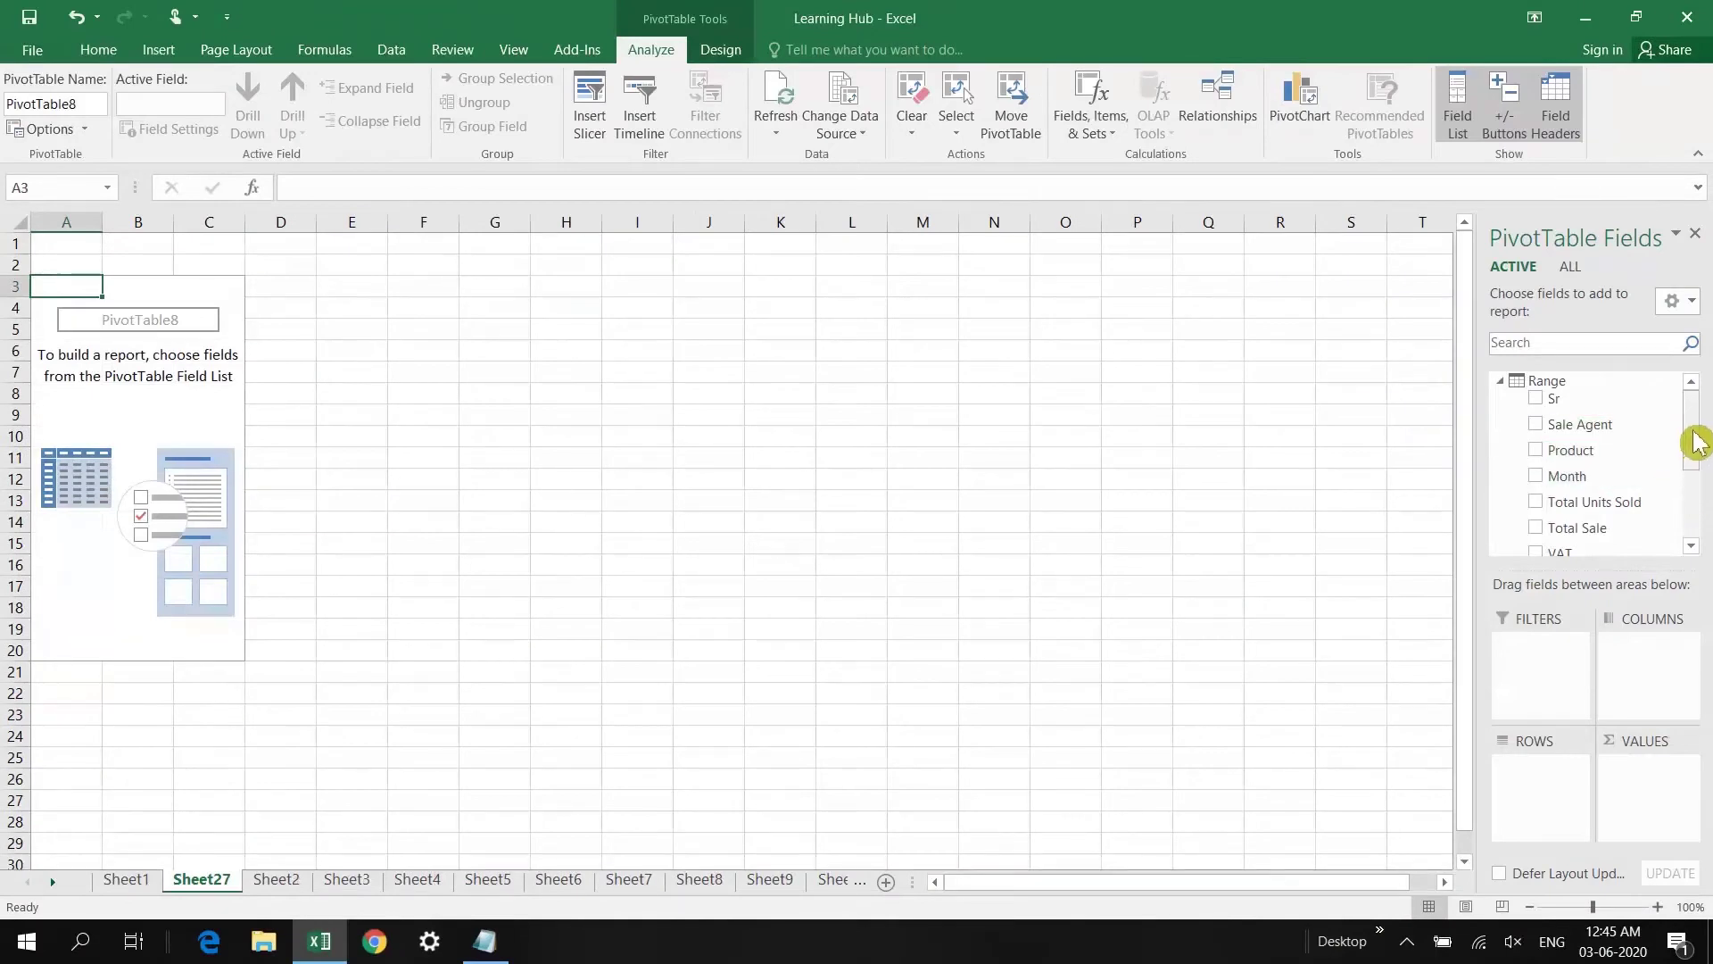
Step: Replace Product with Account in Rows so Count of Product is listed per account
click(1557, 453)
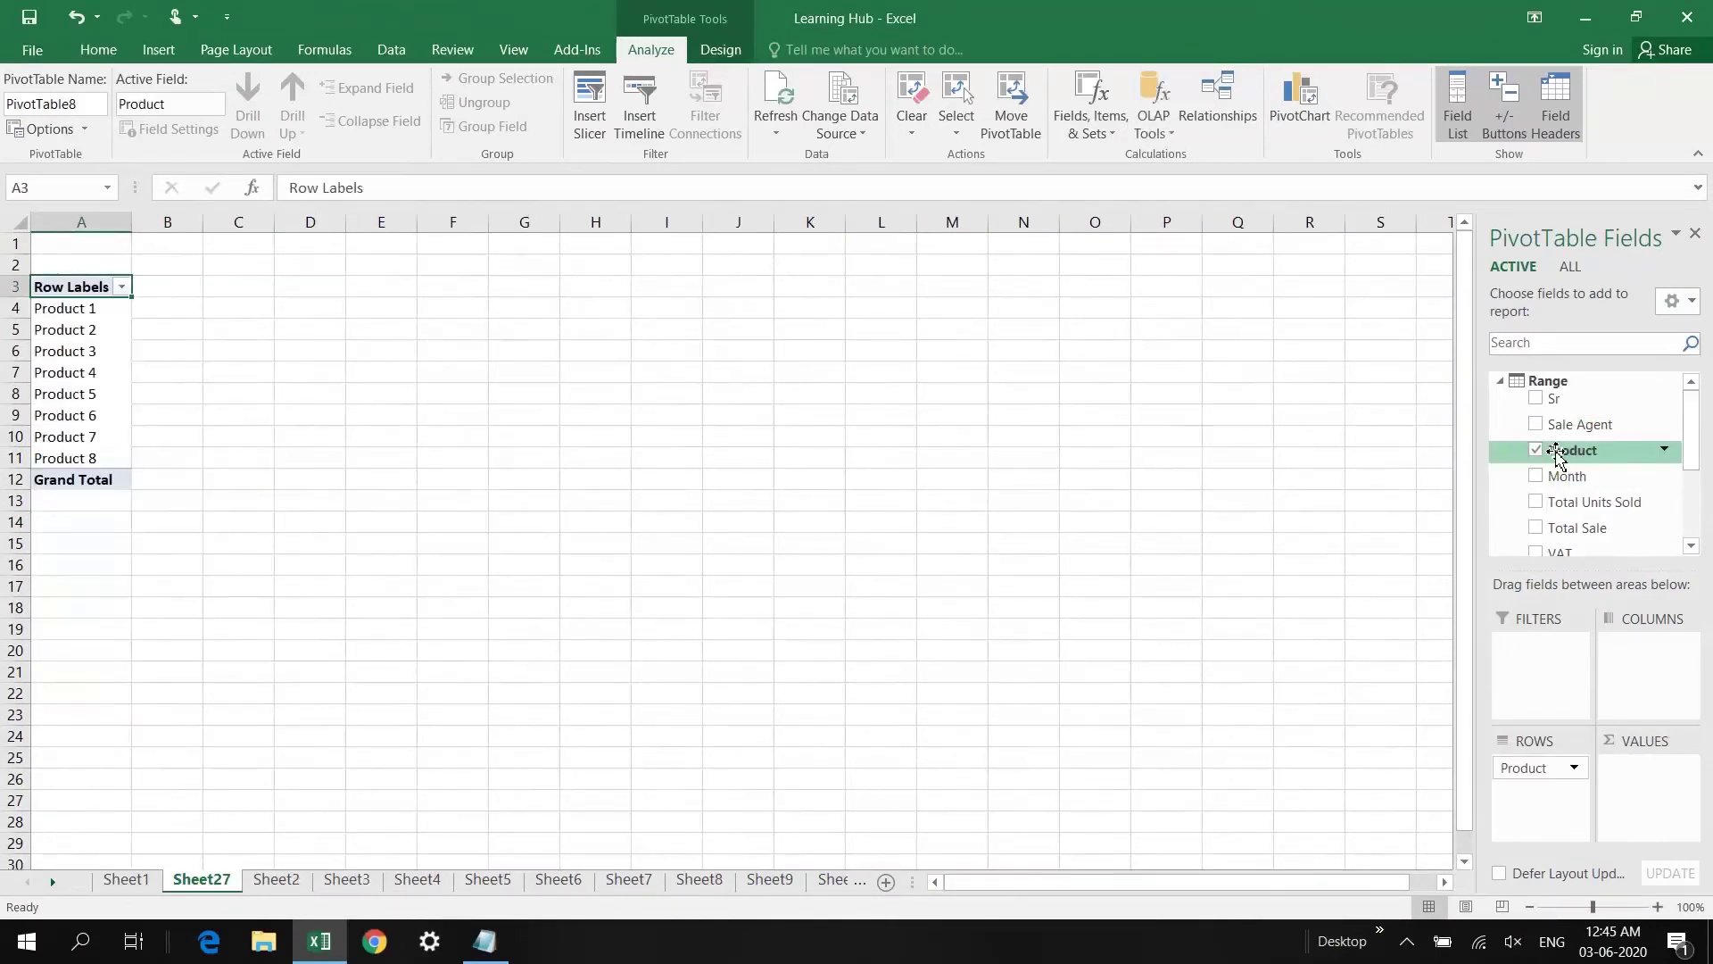
drag(1558, 455, 1658, 782)
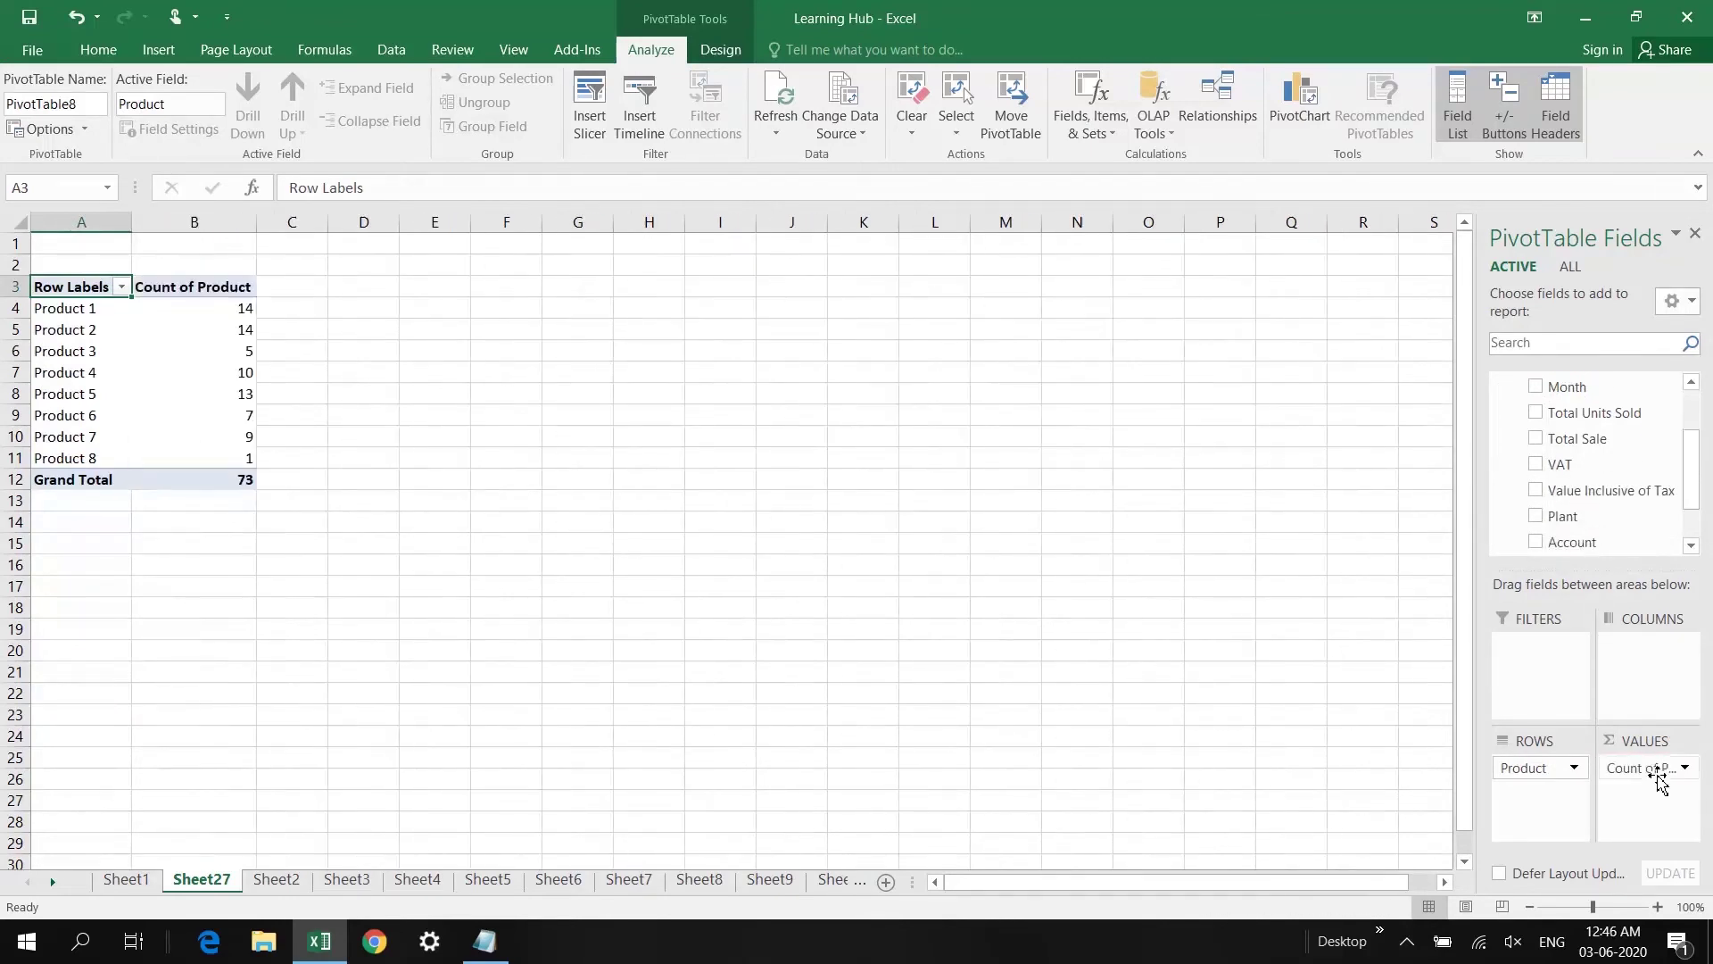
click(246, 350)
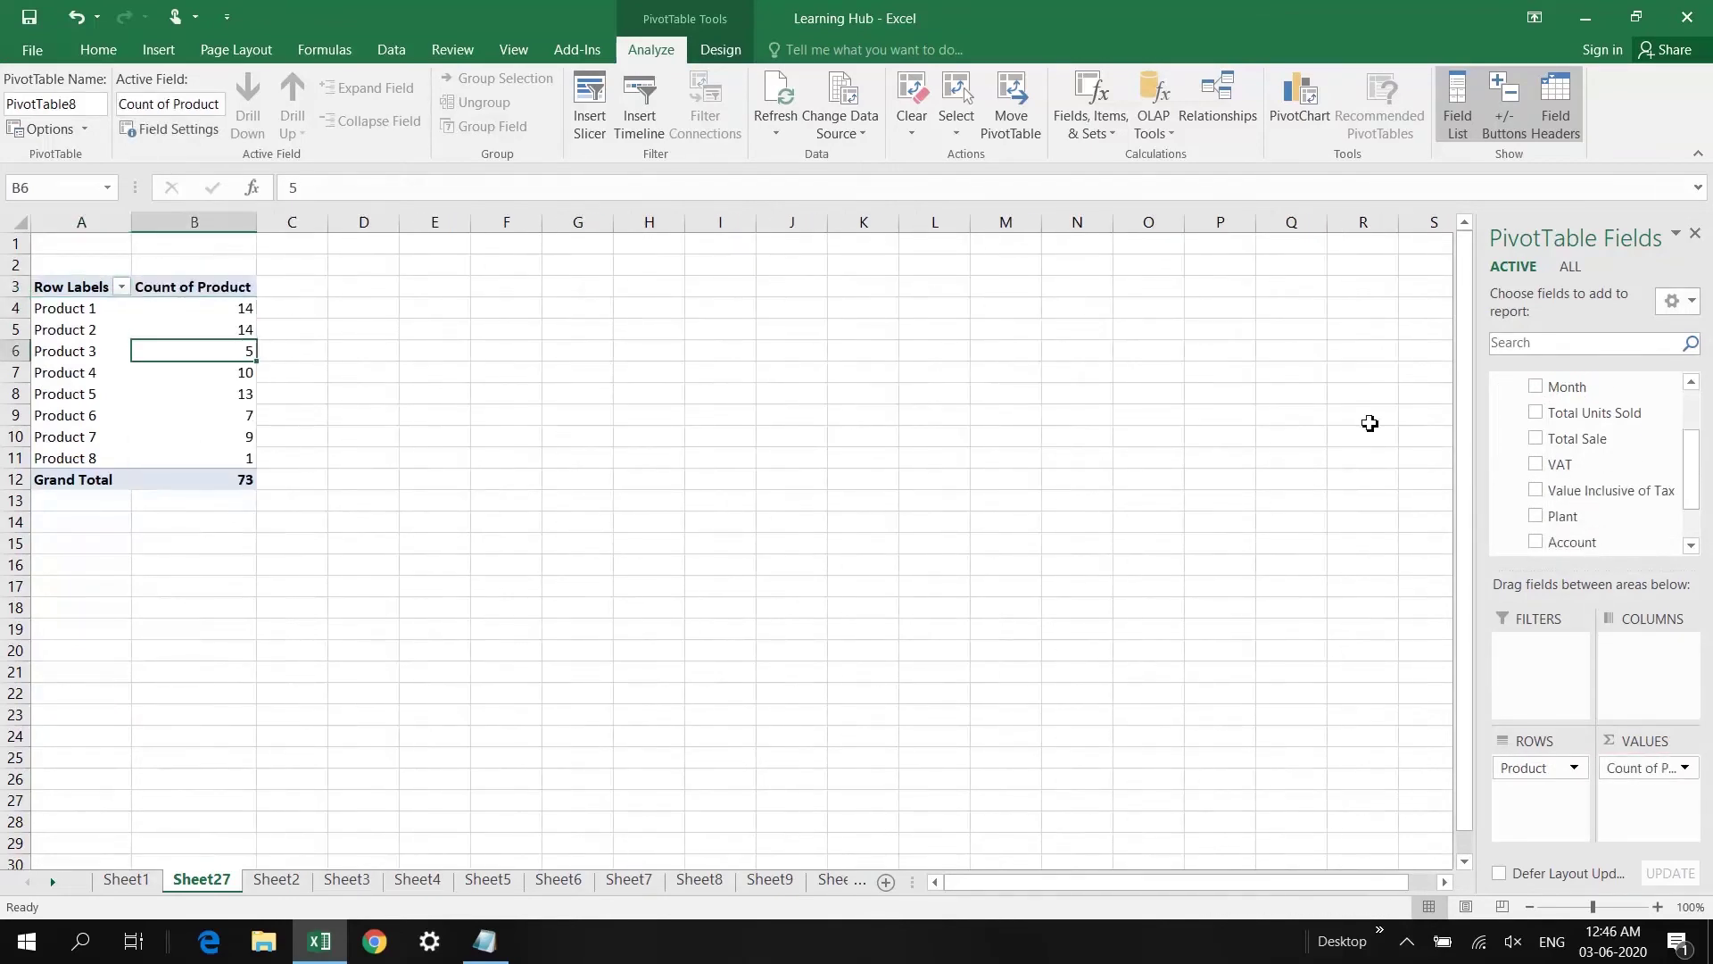
drag(1700, 495, 1694, 457)
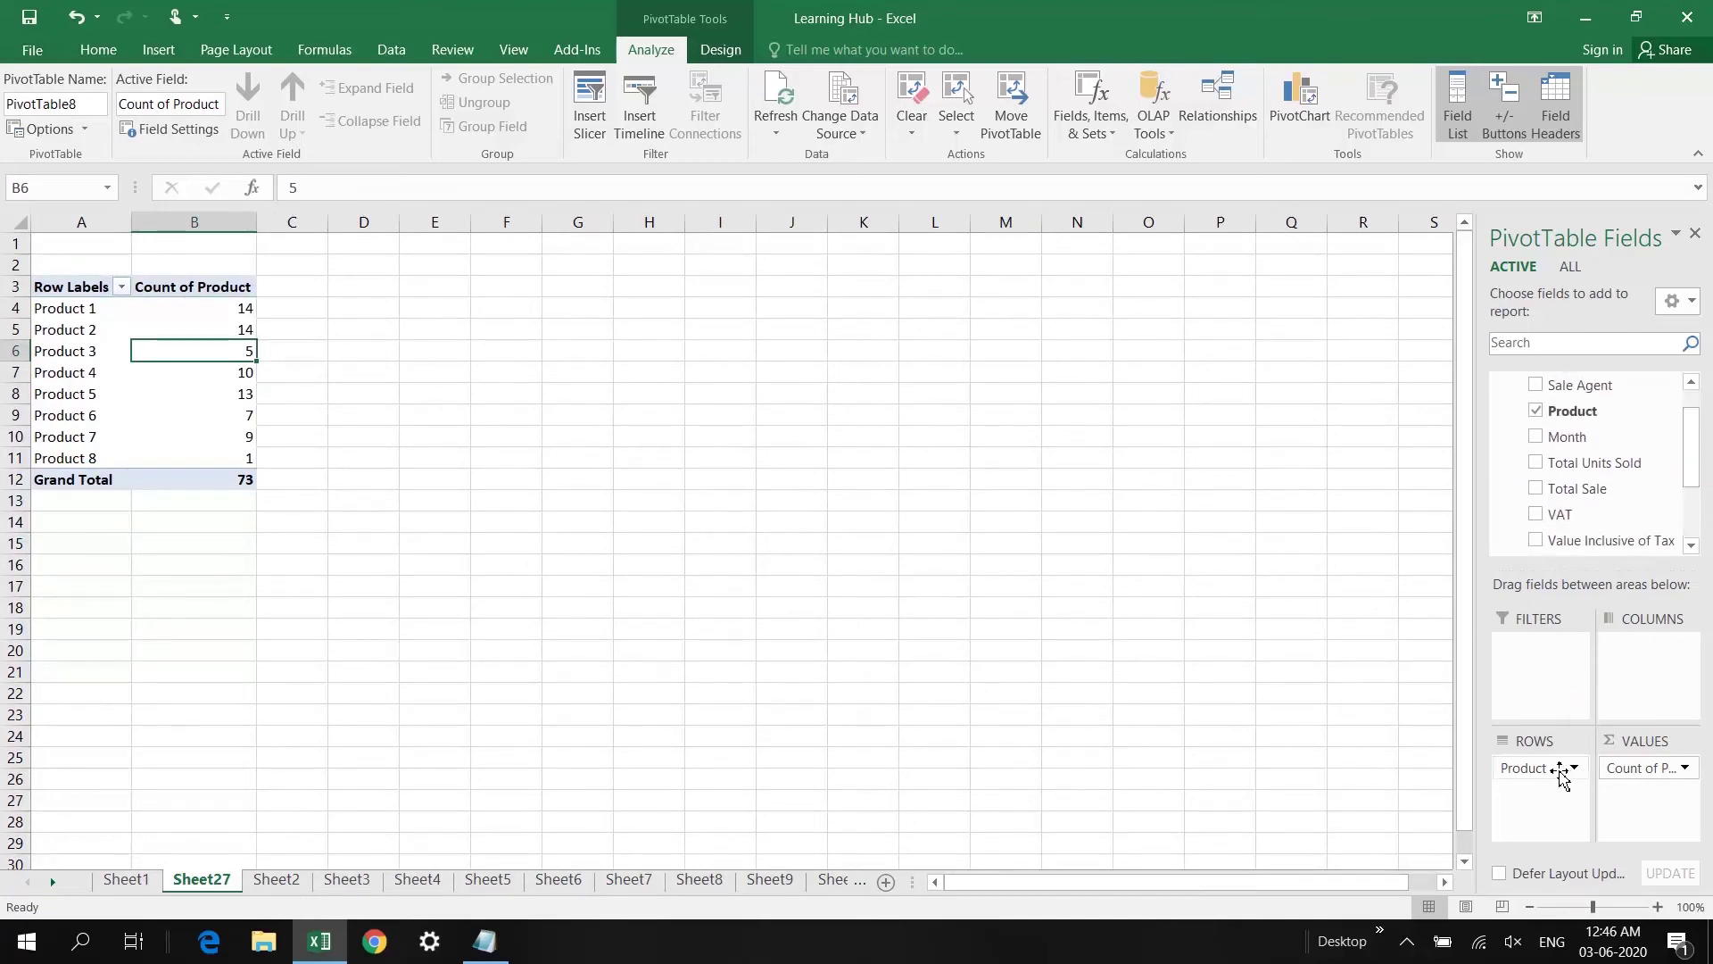
drag(1561, 774, 1637, 581)
drag(1695, 464, 1701, 505)
drag(1576, 500, 1553, 797)
Step: Check the per-account counts 28, 15, 29 and 1, starting with 91000101's count of 28
click(90, 311)
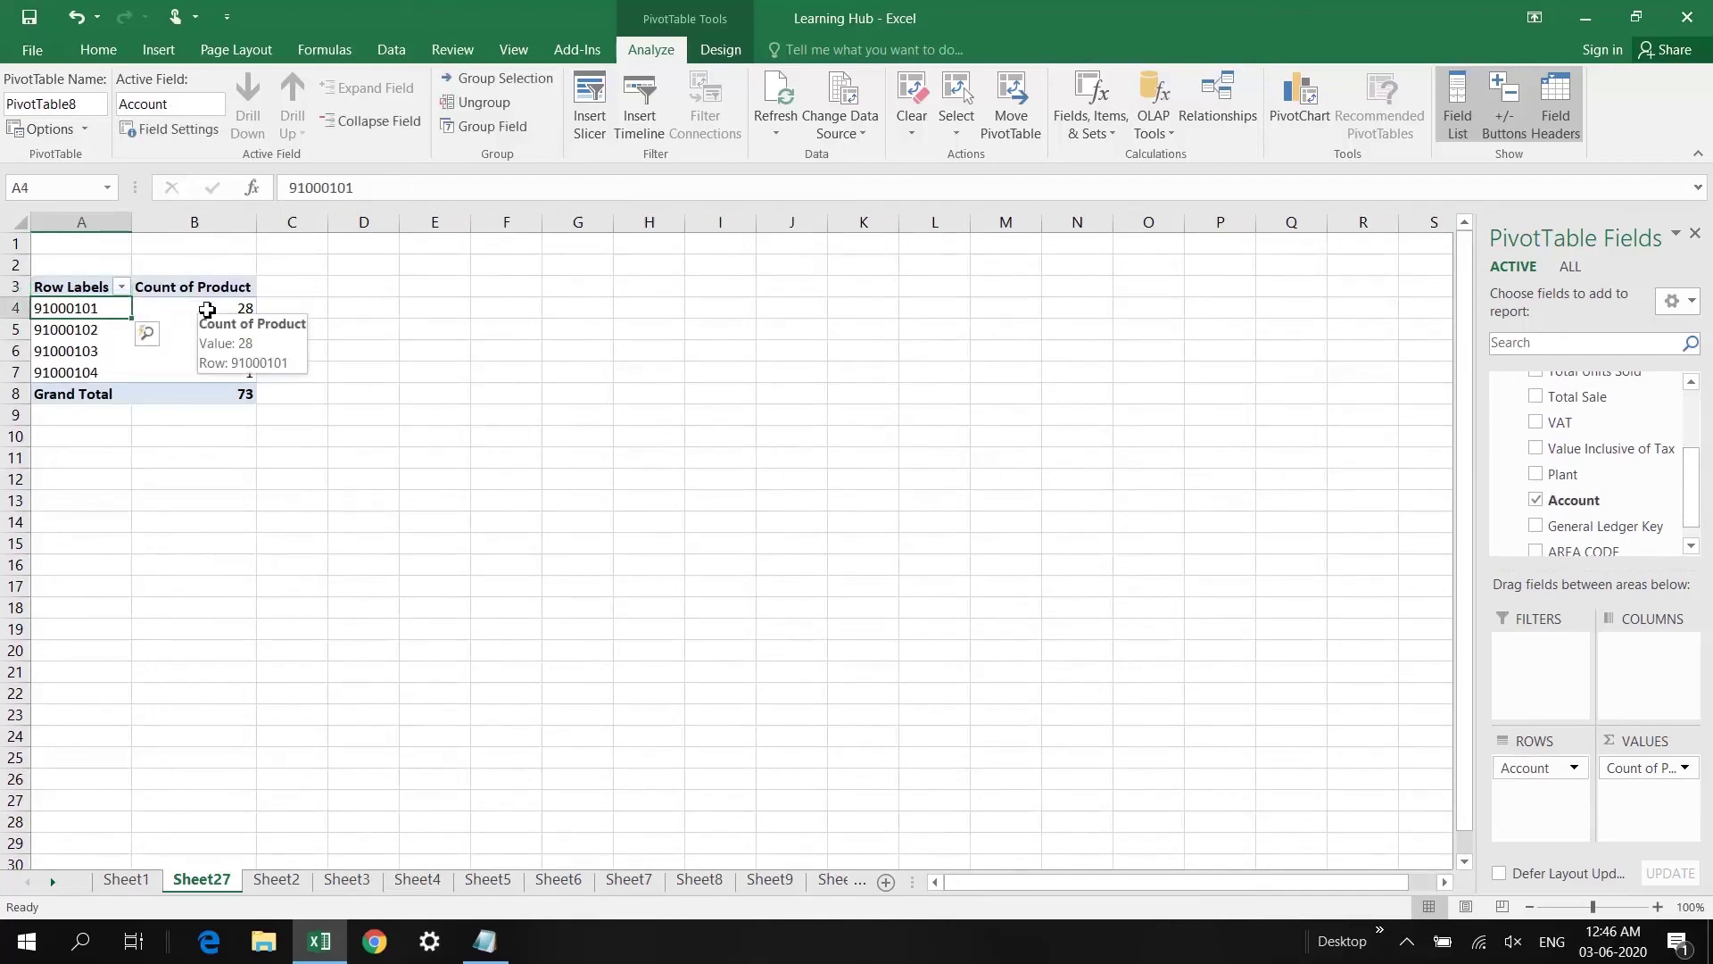
click(206, 310)
click(212, 332)
click(215, 349)
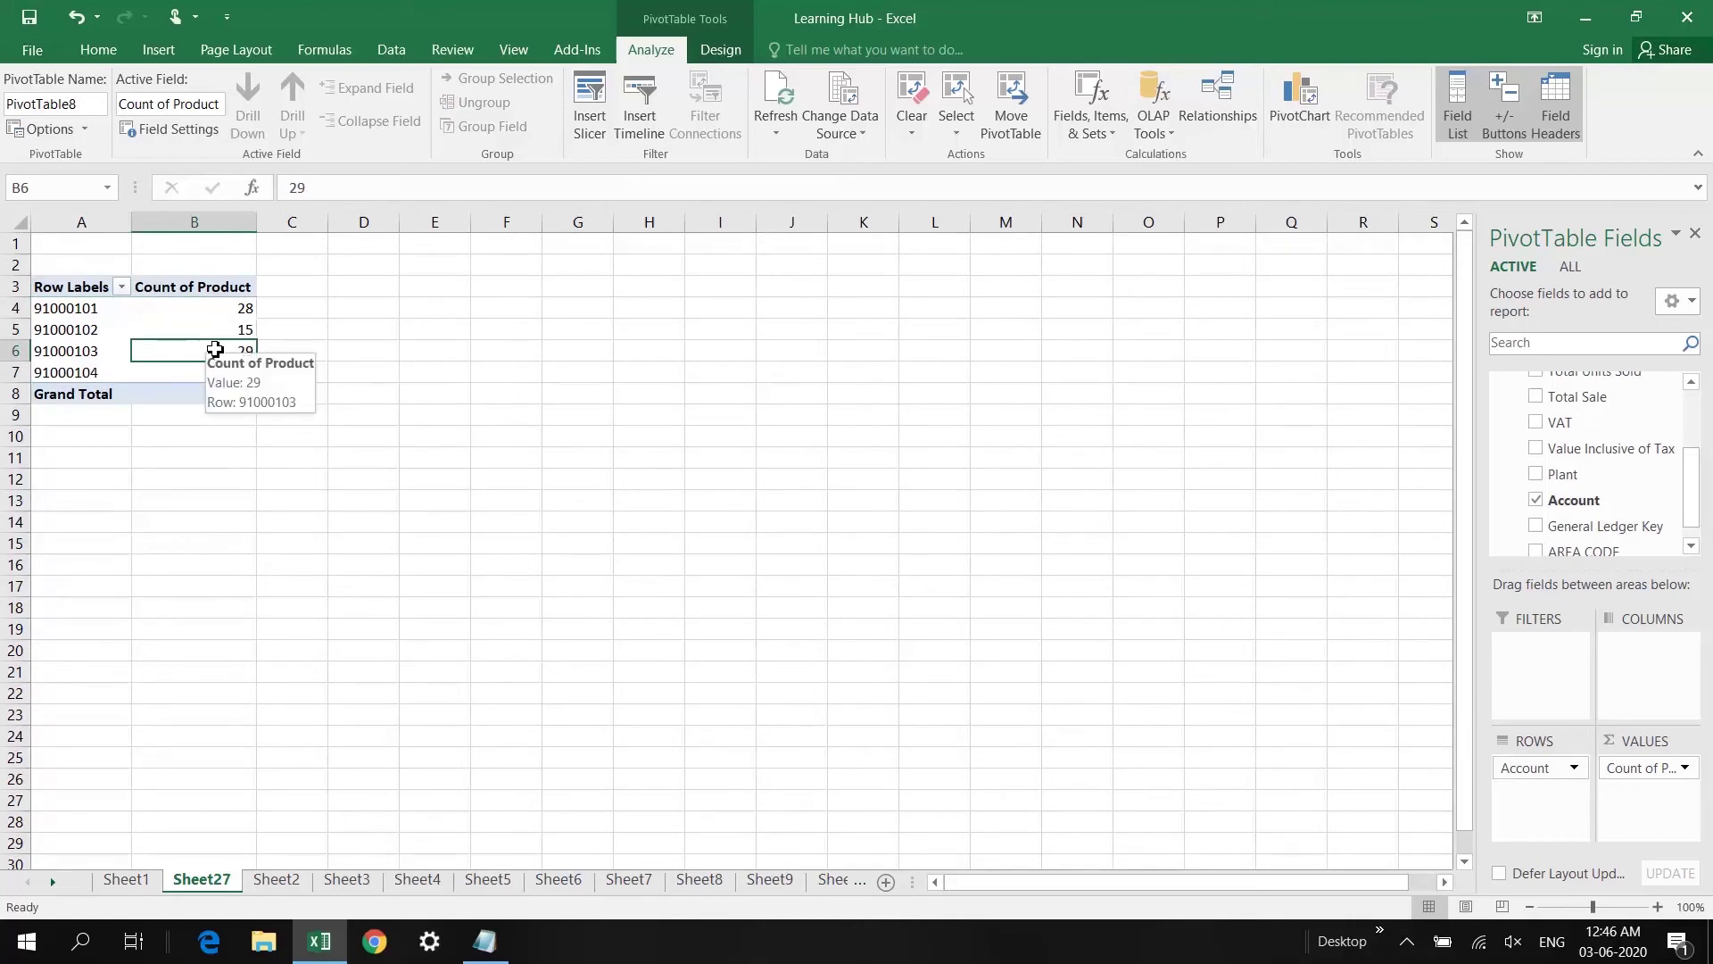
click(86, 308)
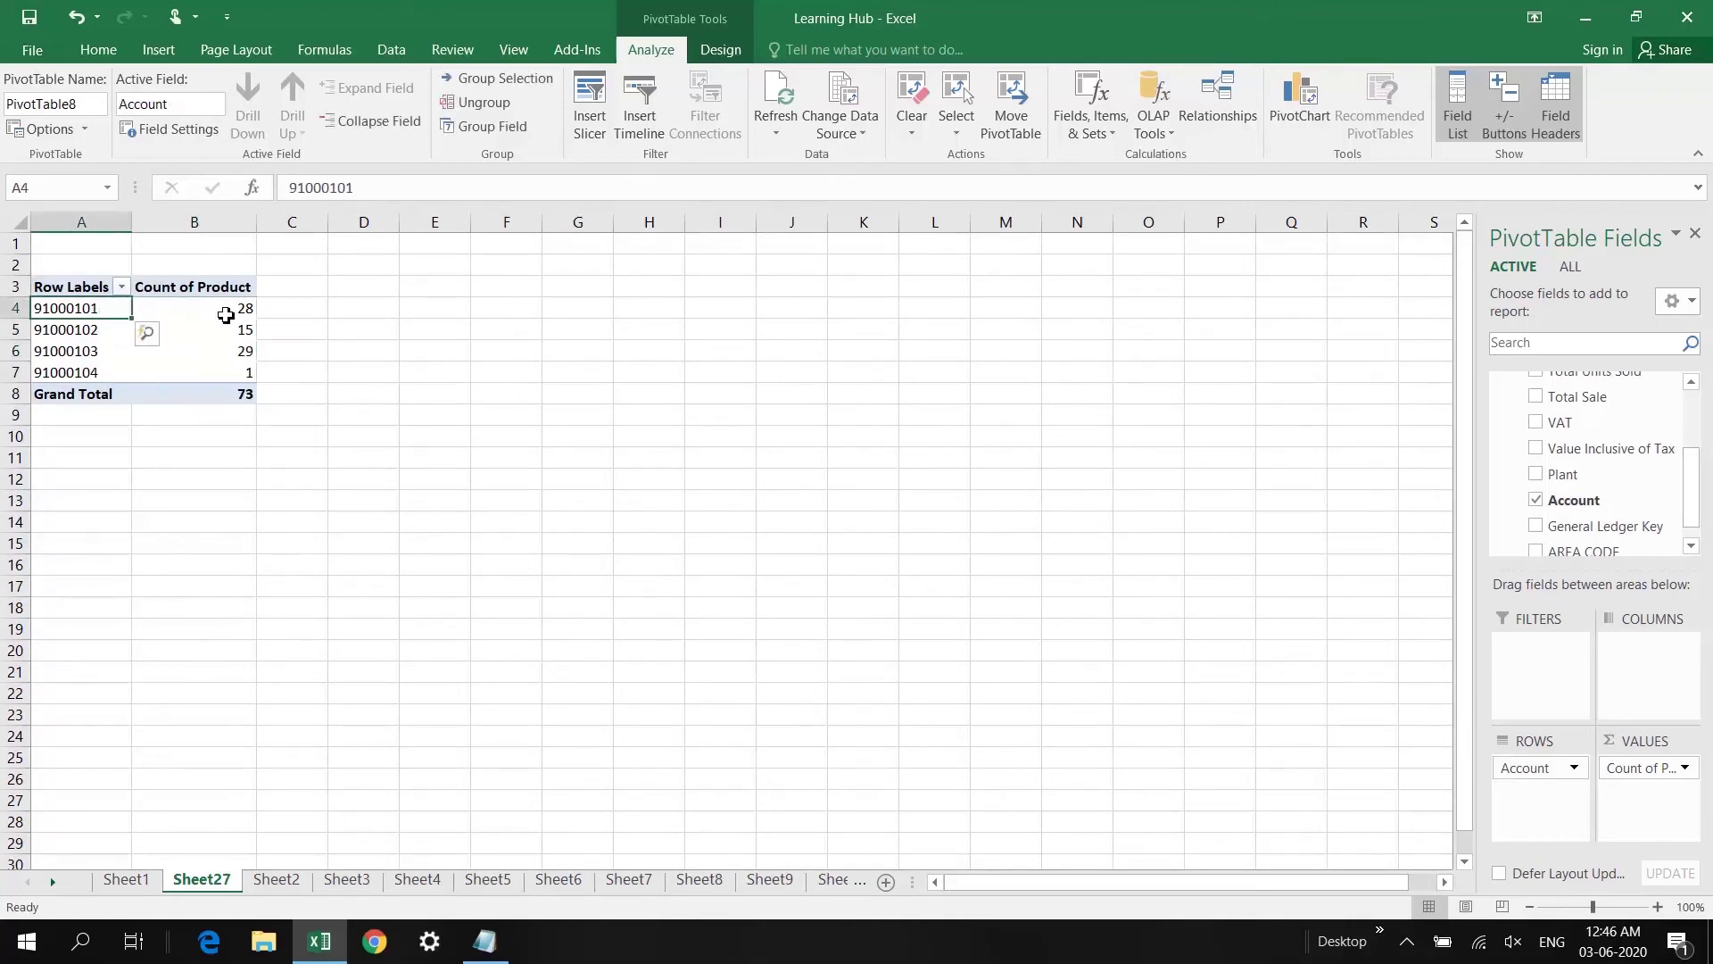
mouse_move(227, 315)
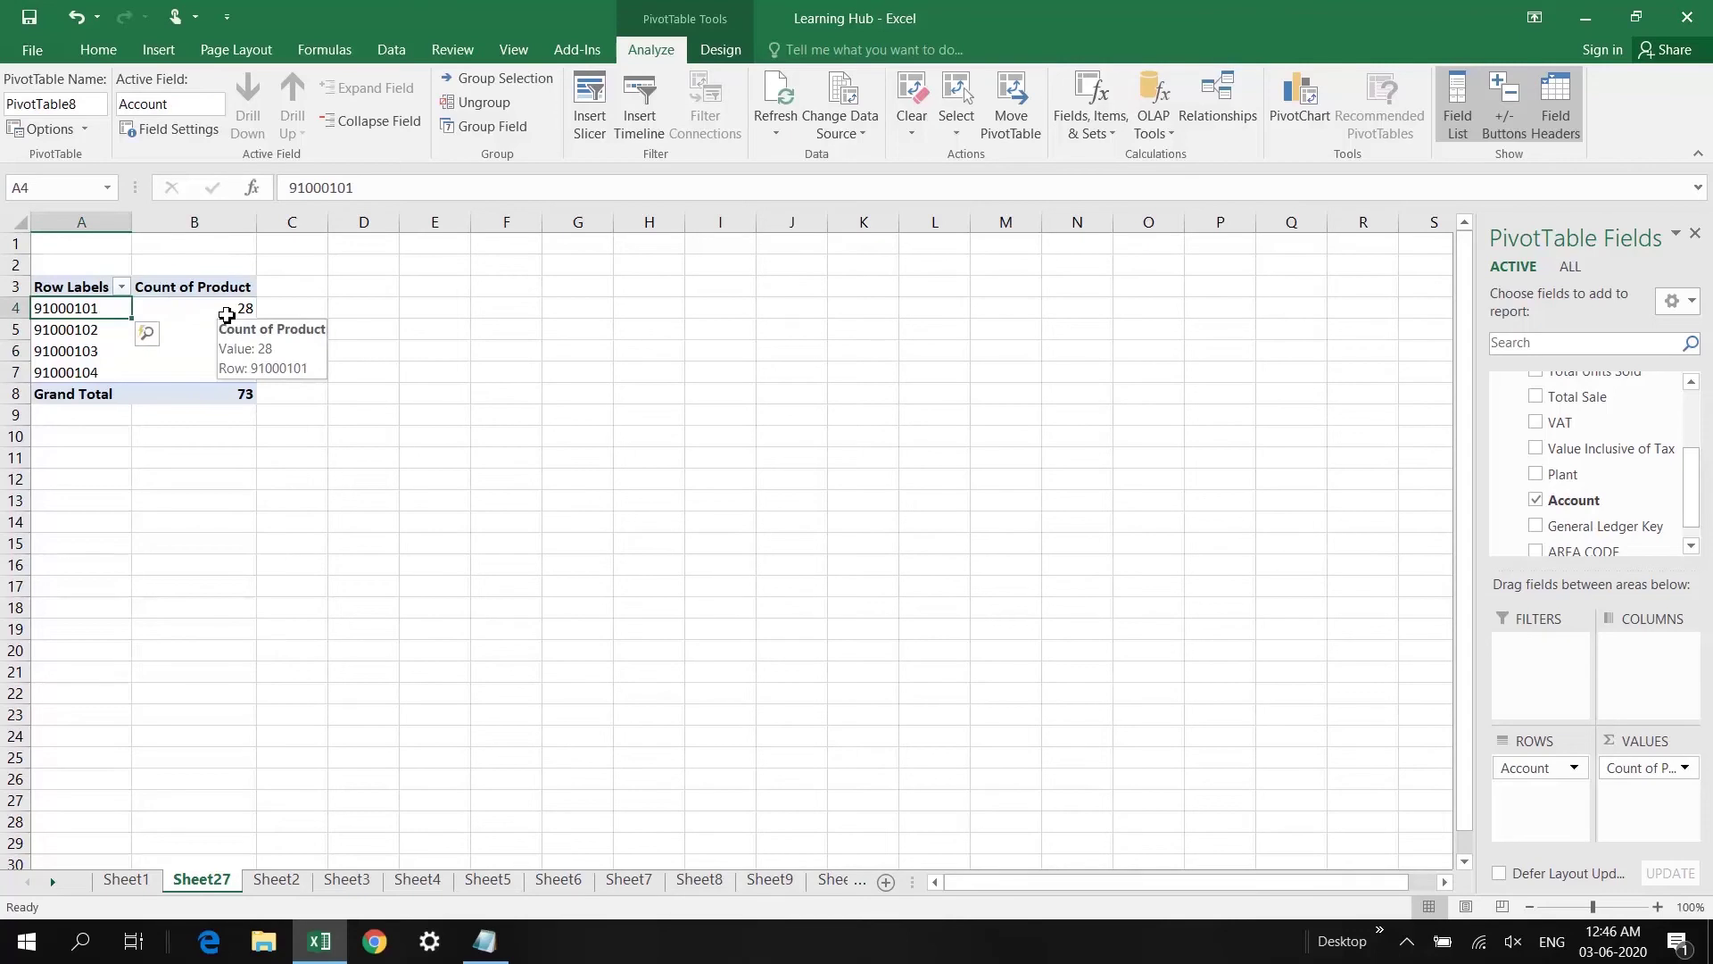
click(227, 315)
mouse_move(227, 315)
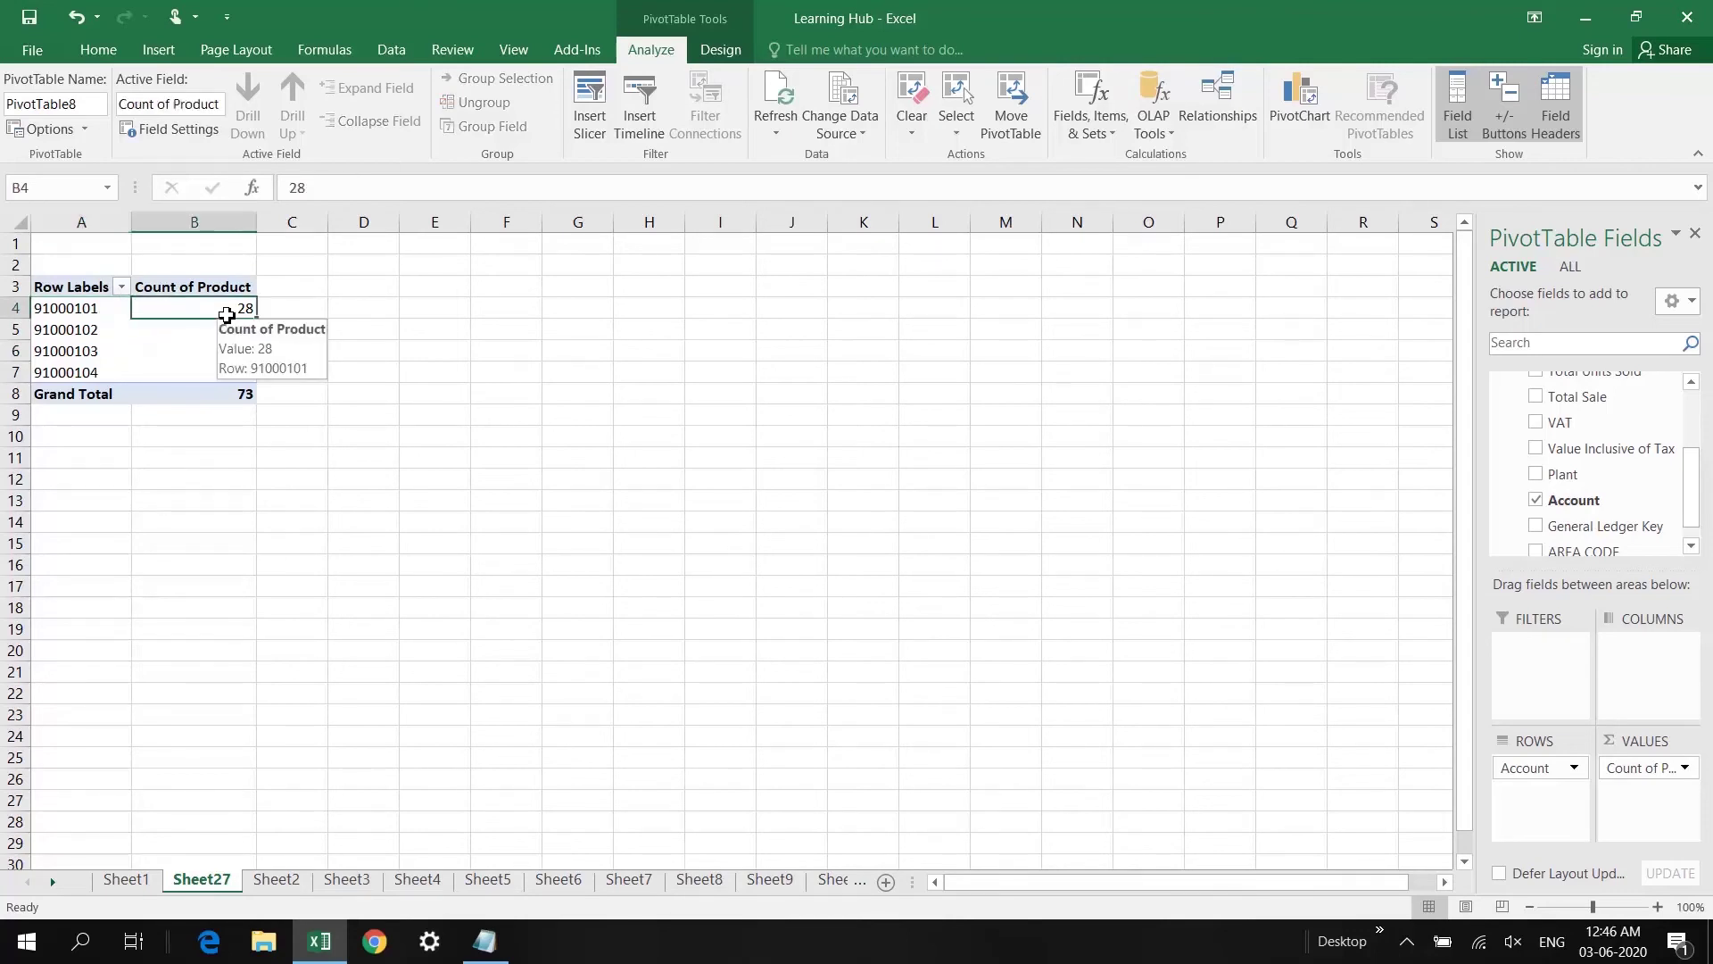
click(94, 309)
mouse_move(204, 308)
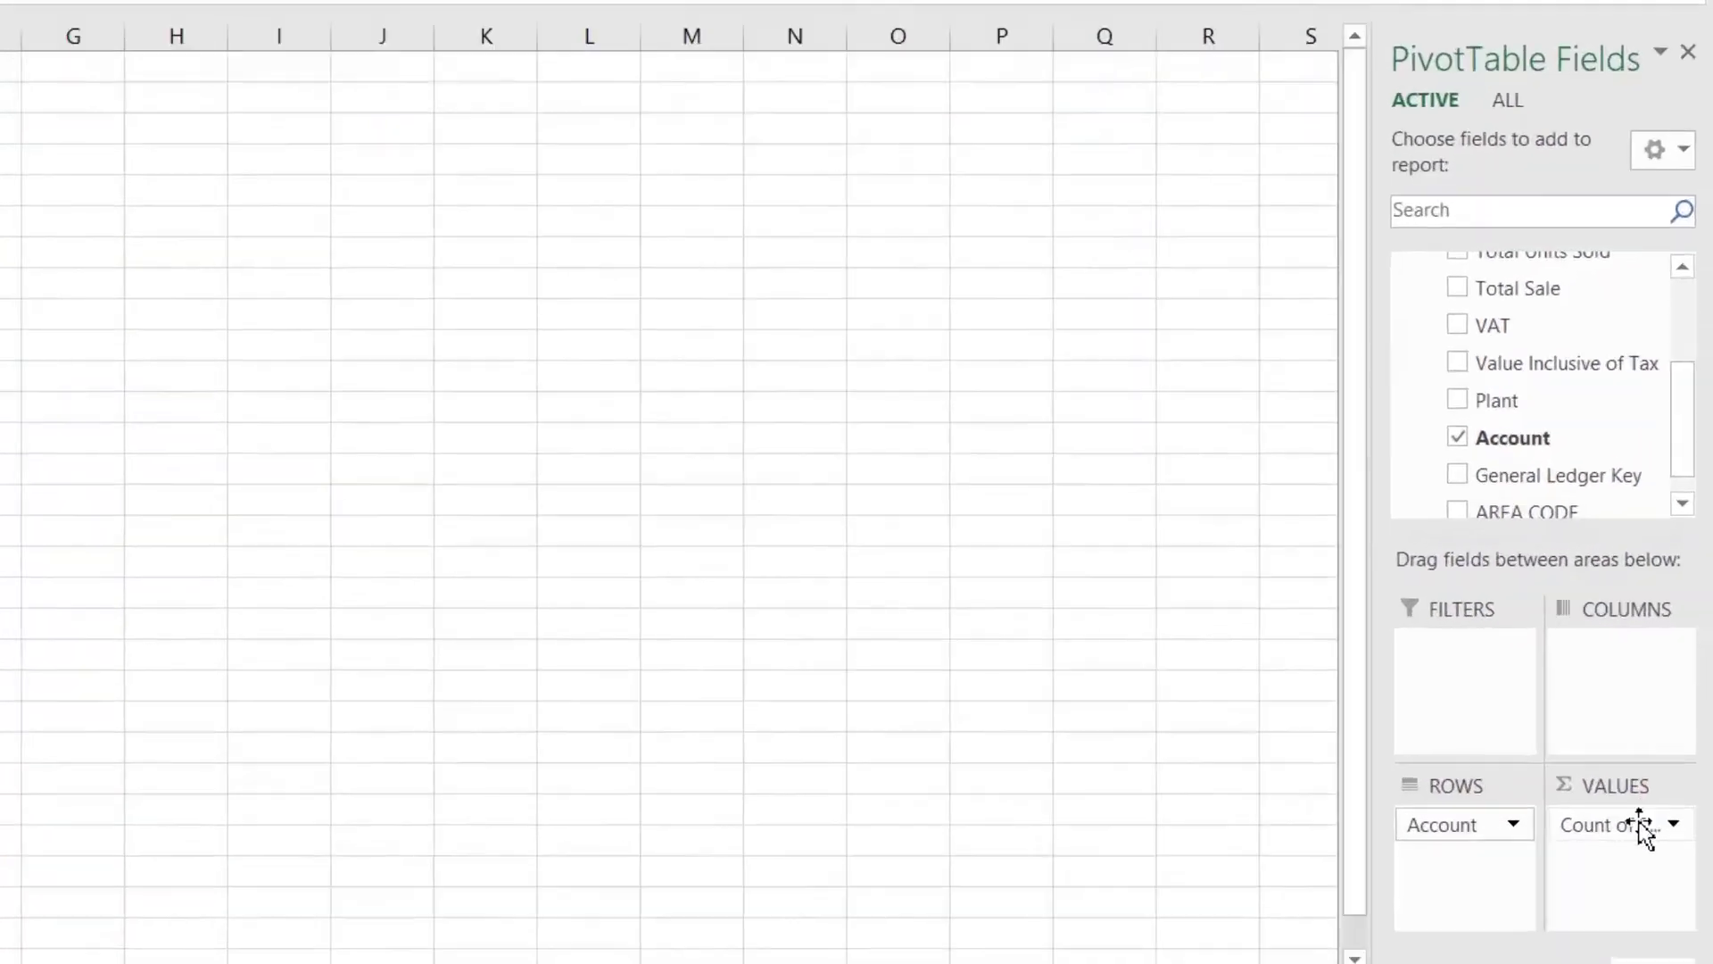
Step: Summarize Count of Product as a Distinct Count in Value Field Settings
click(1658, 767)
click(1517, 801)
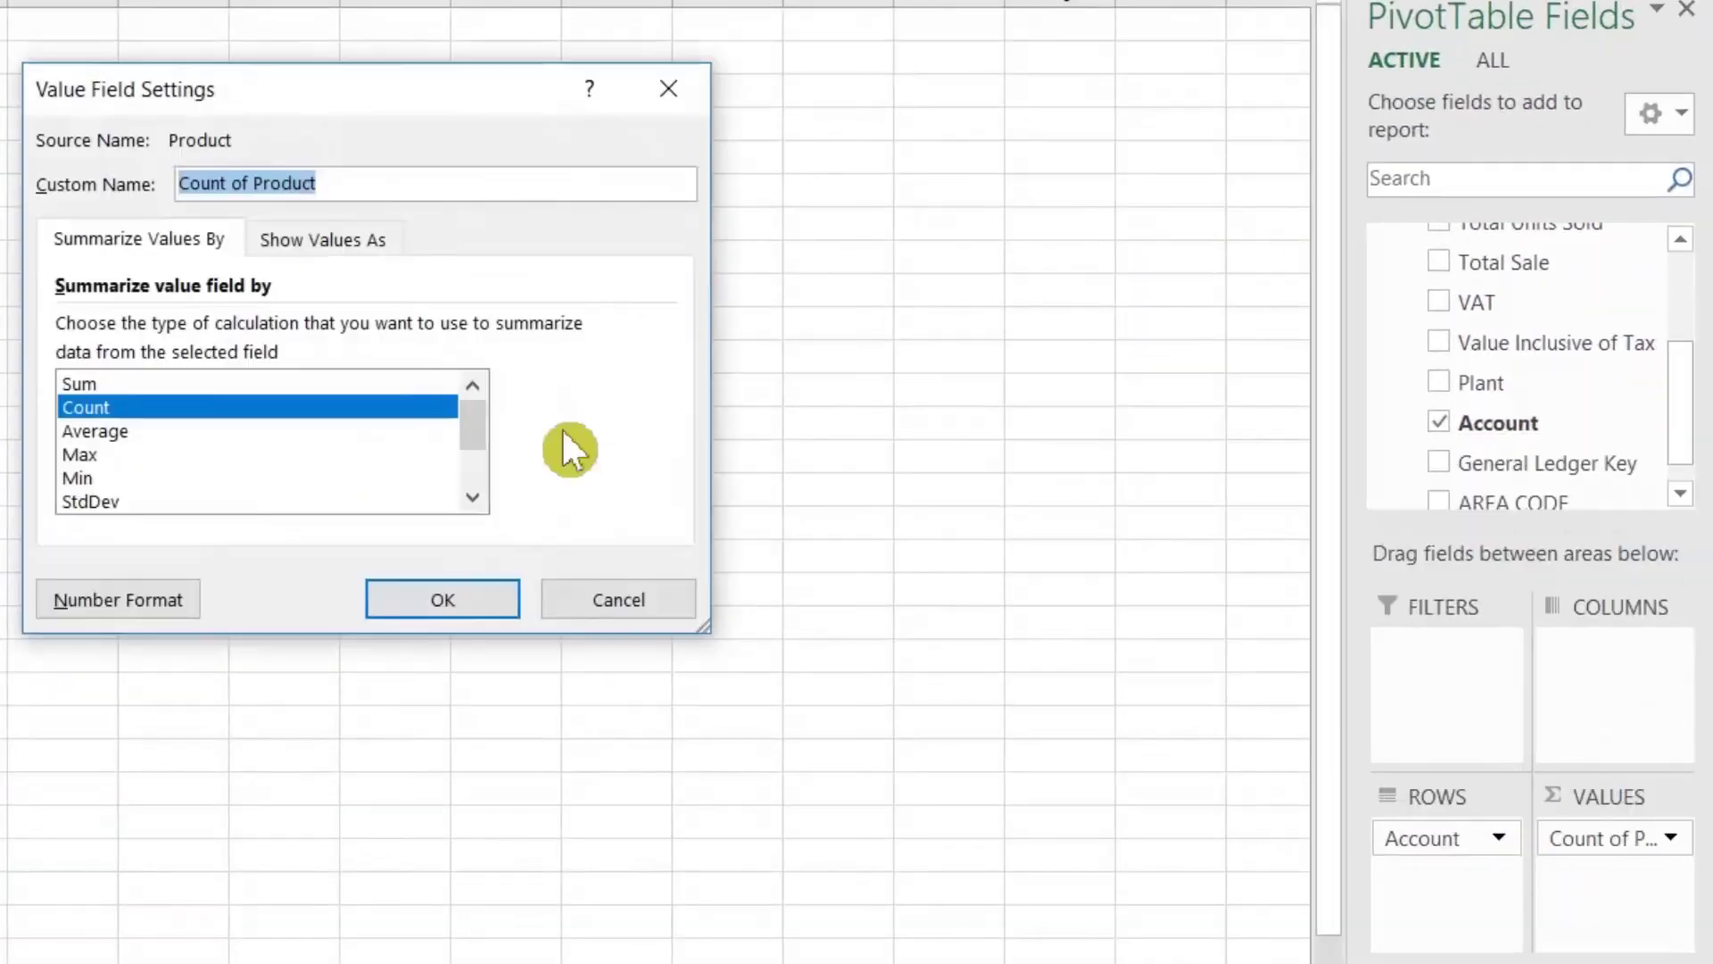
drag(486, 425, 482, 445)
drag(858, 536, 851, 554)
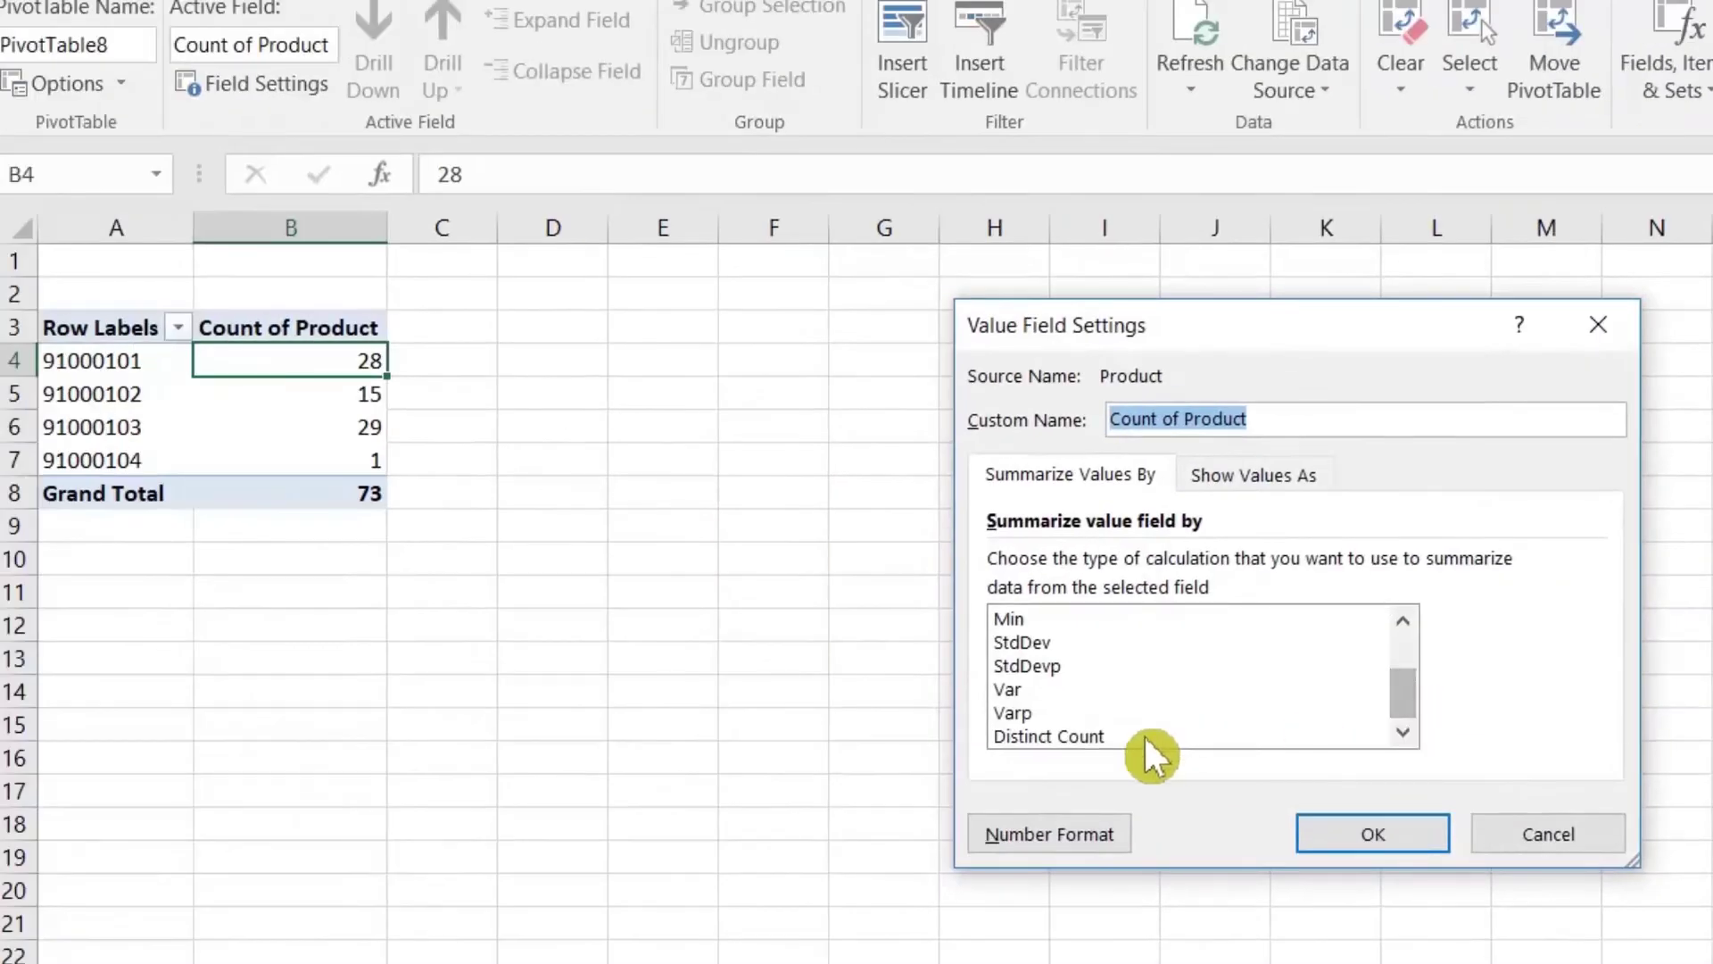
click(524, 595)
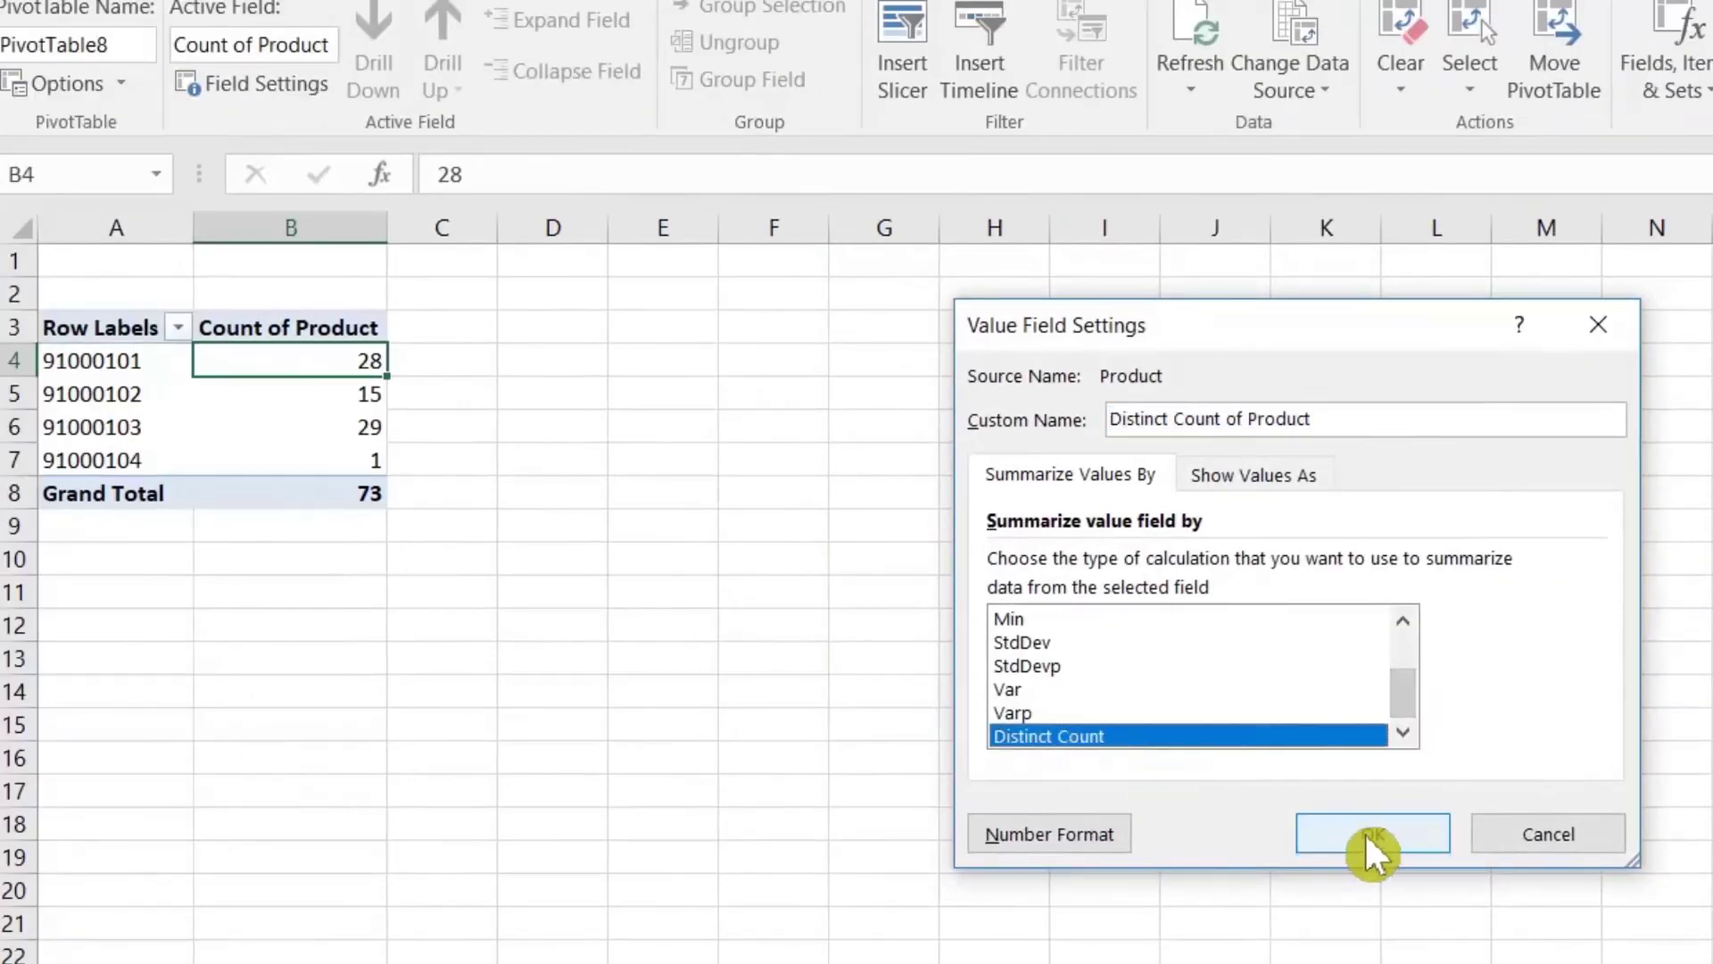
click(1369, 836)
Step: Check the distinct counts for accounts 91000101–91000104: 8, 5, 7 and 1
click(130, 366)
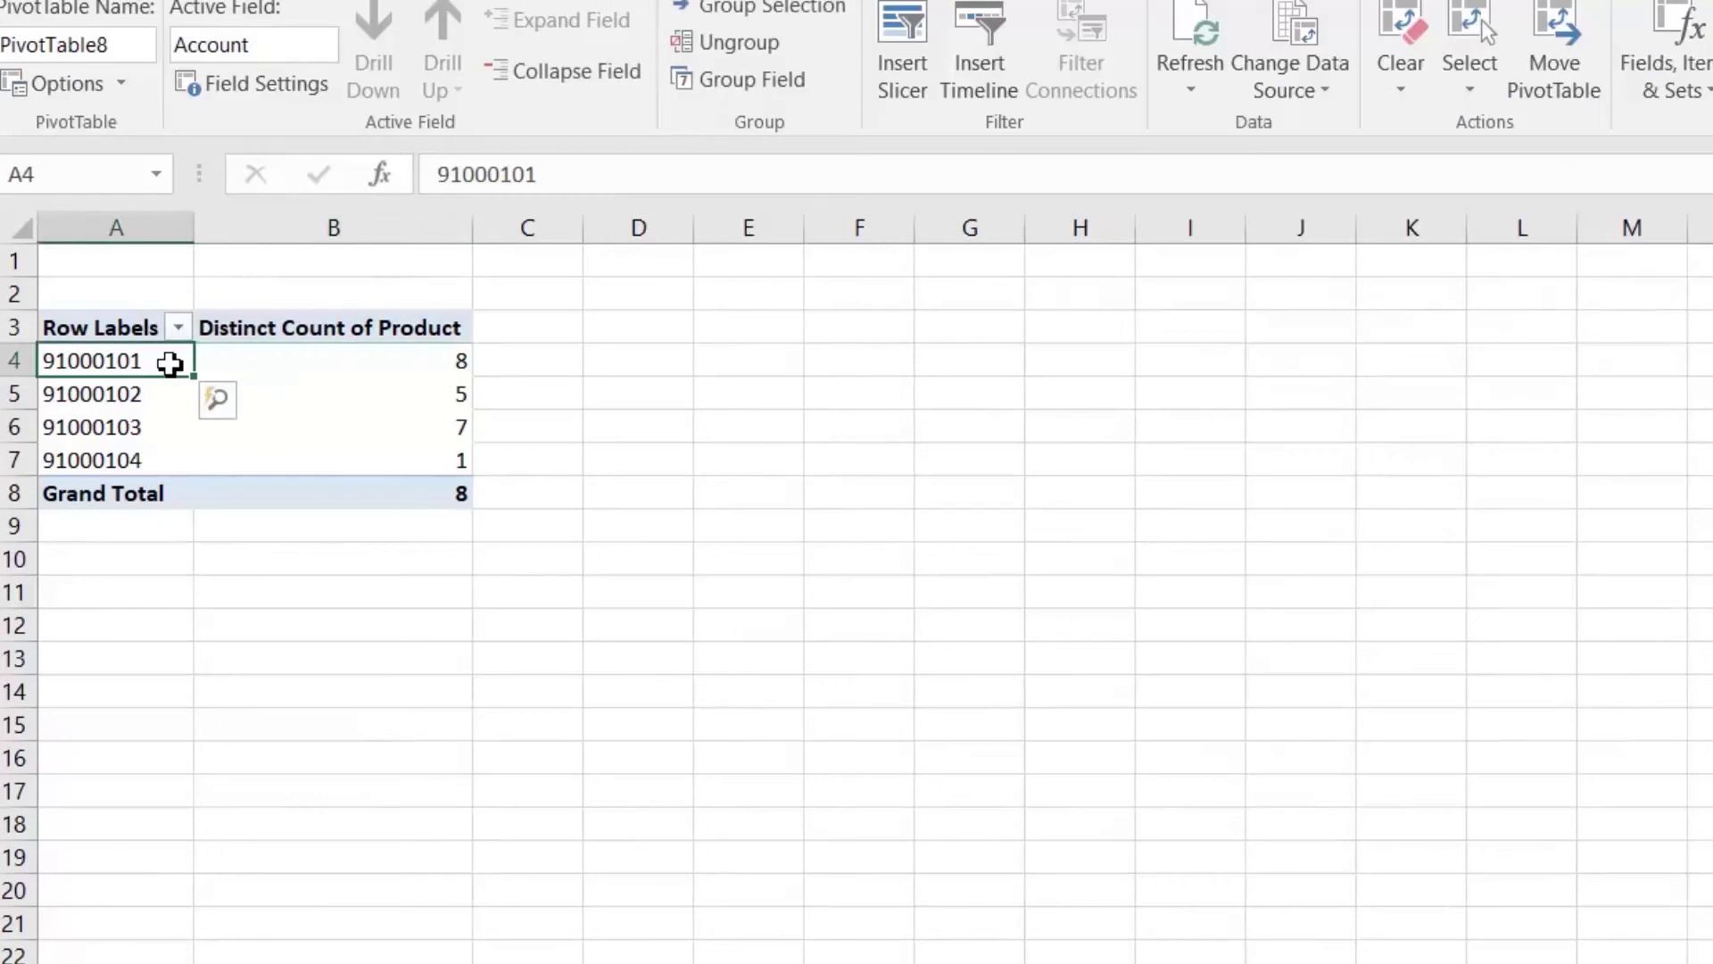
click(404, 362)
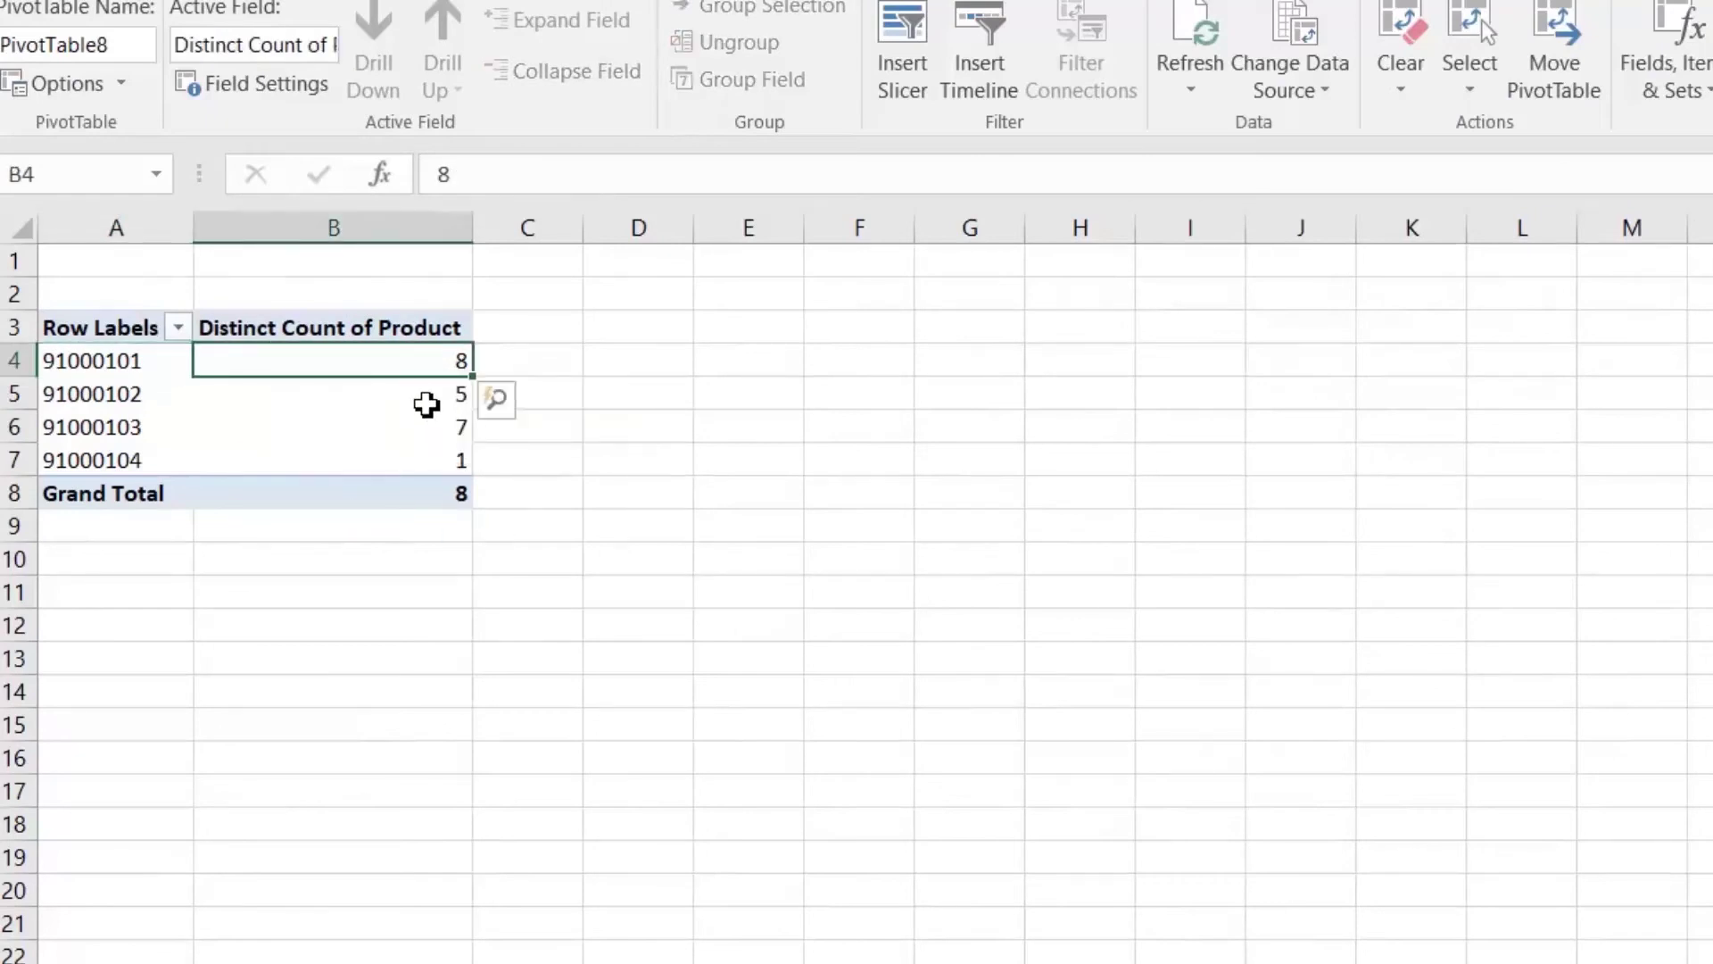
click(424, 402)
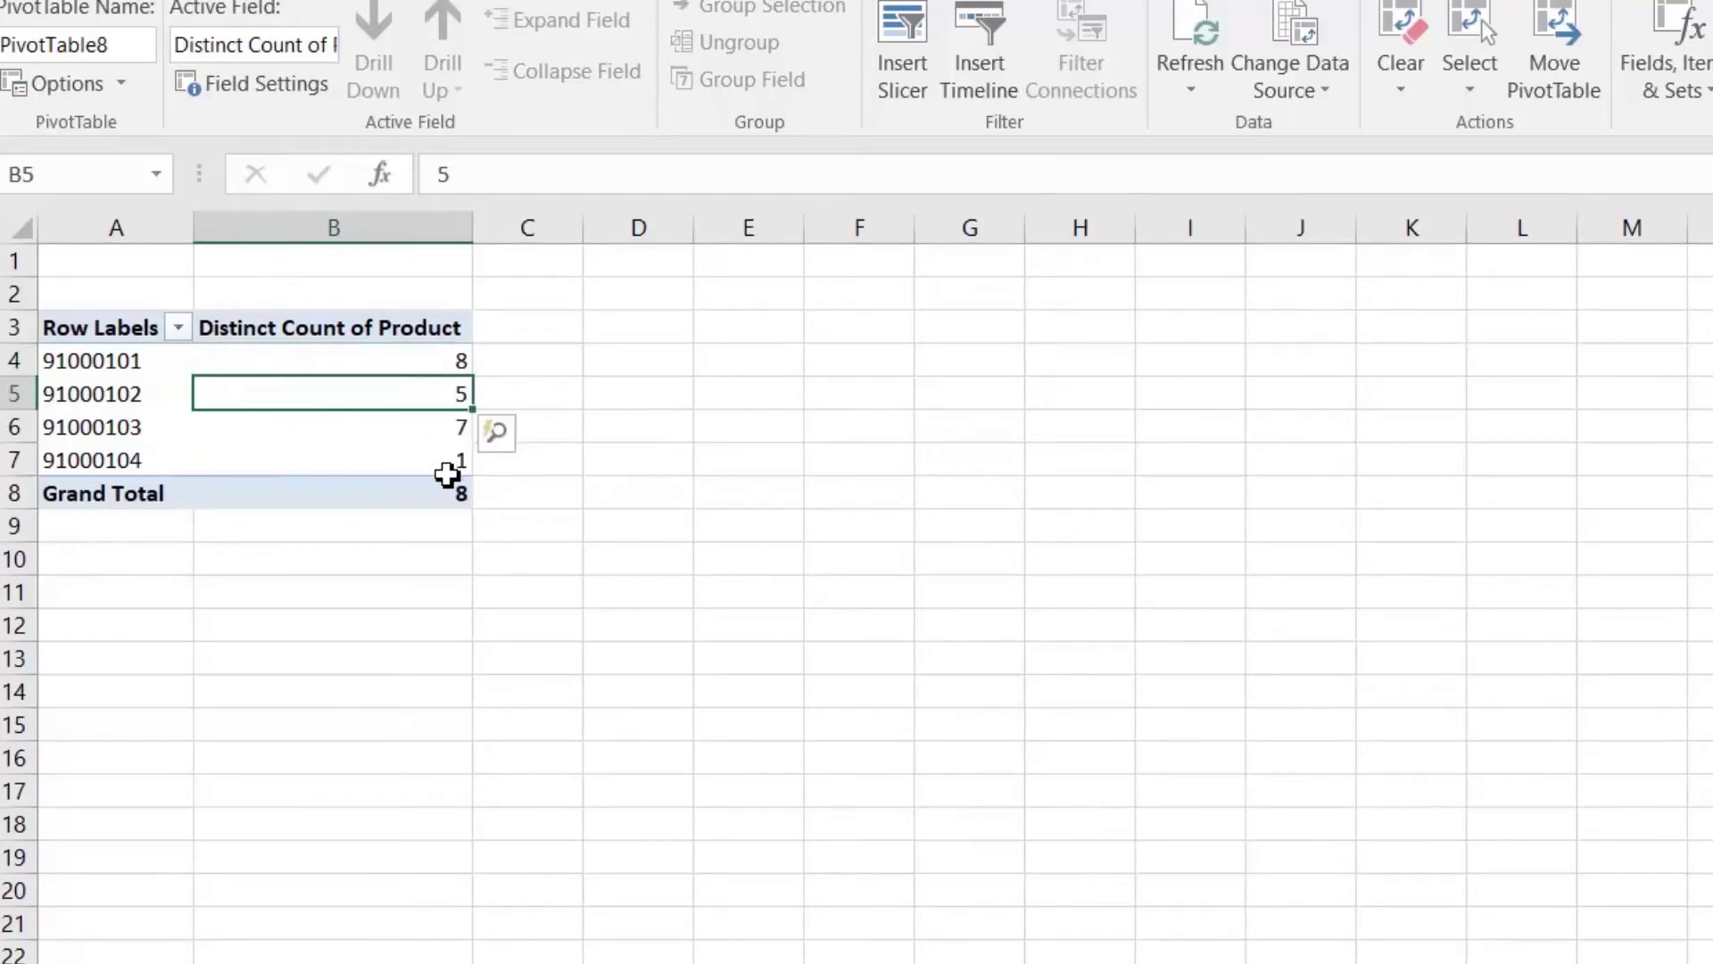
click(425, 435)
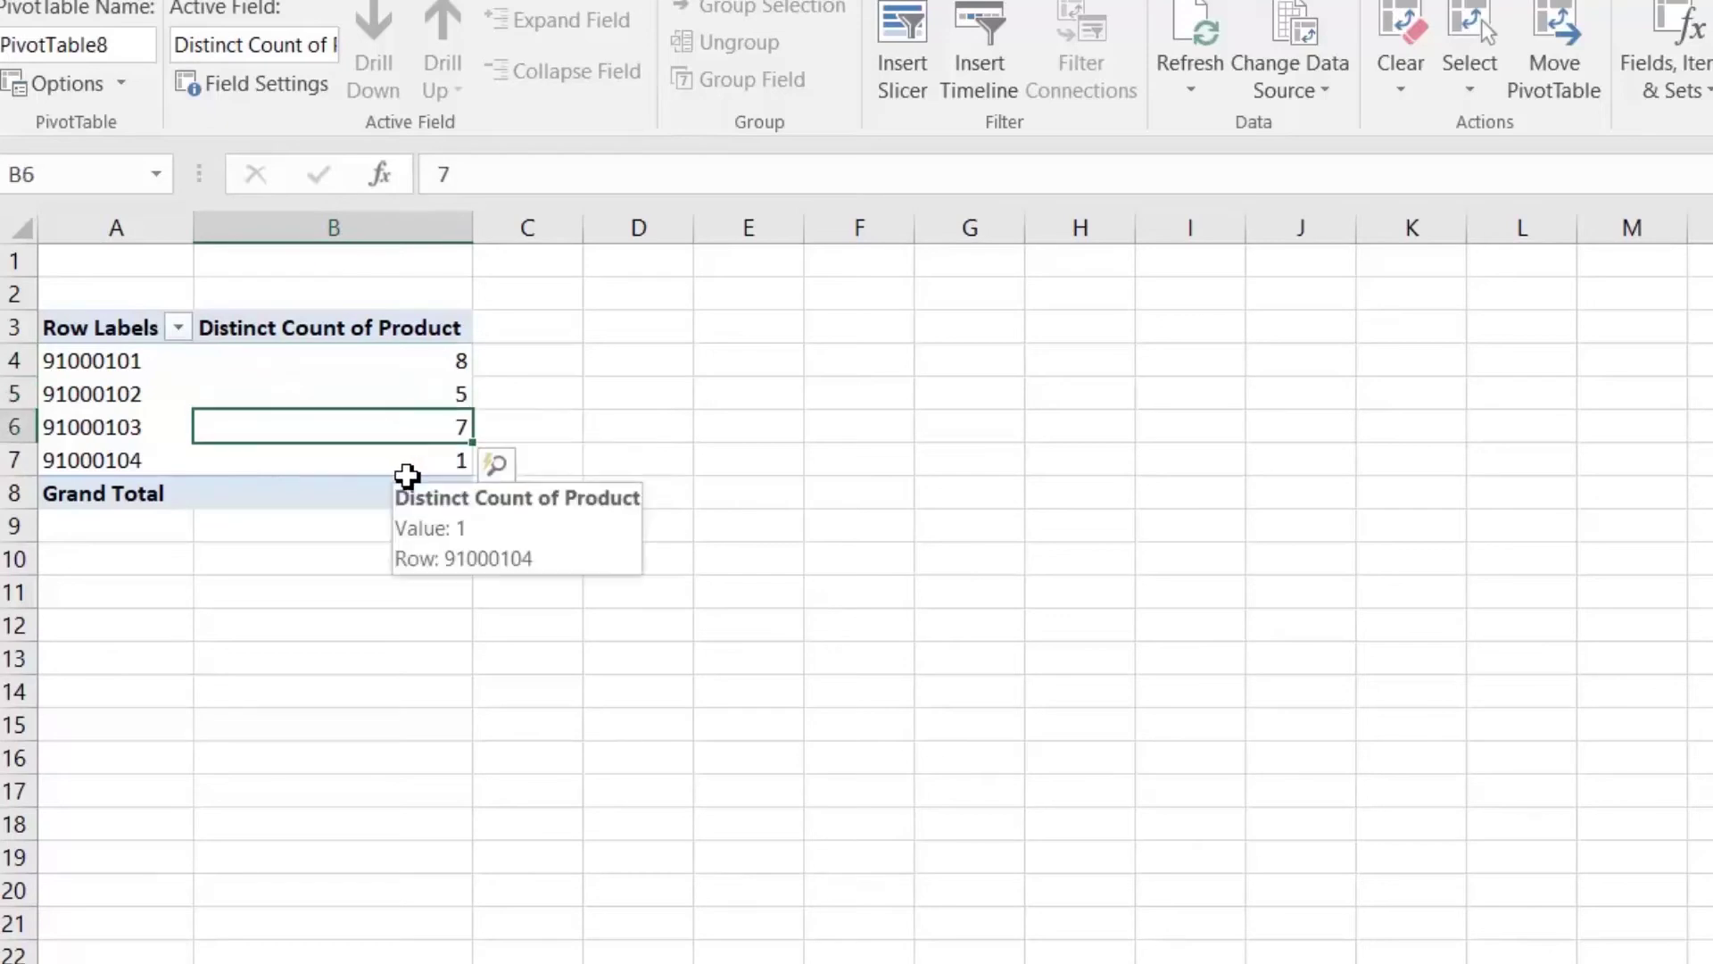
click(432, 461)
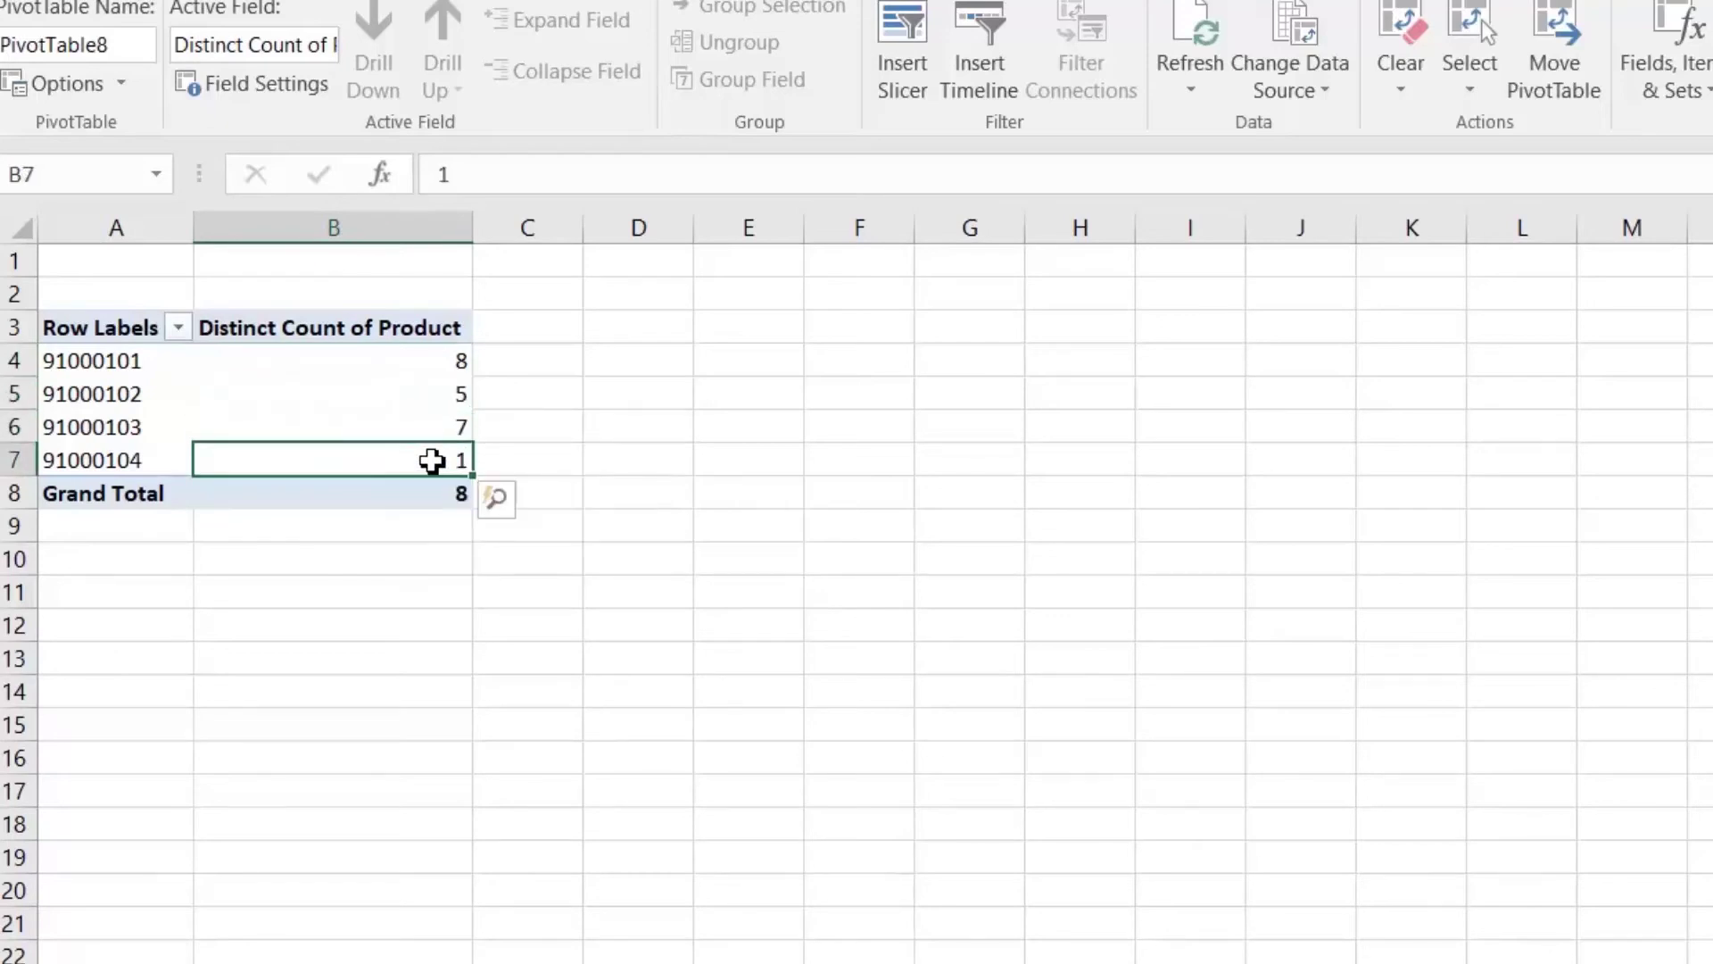
mouse_move(432, 461)
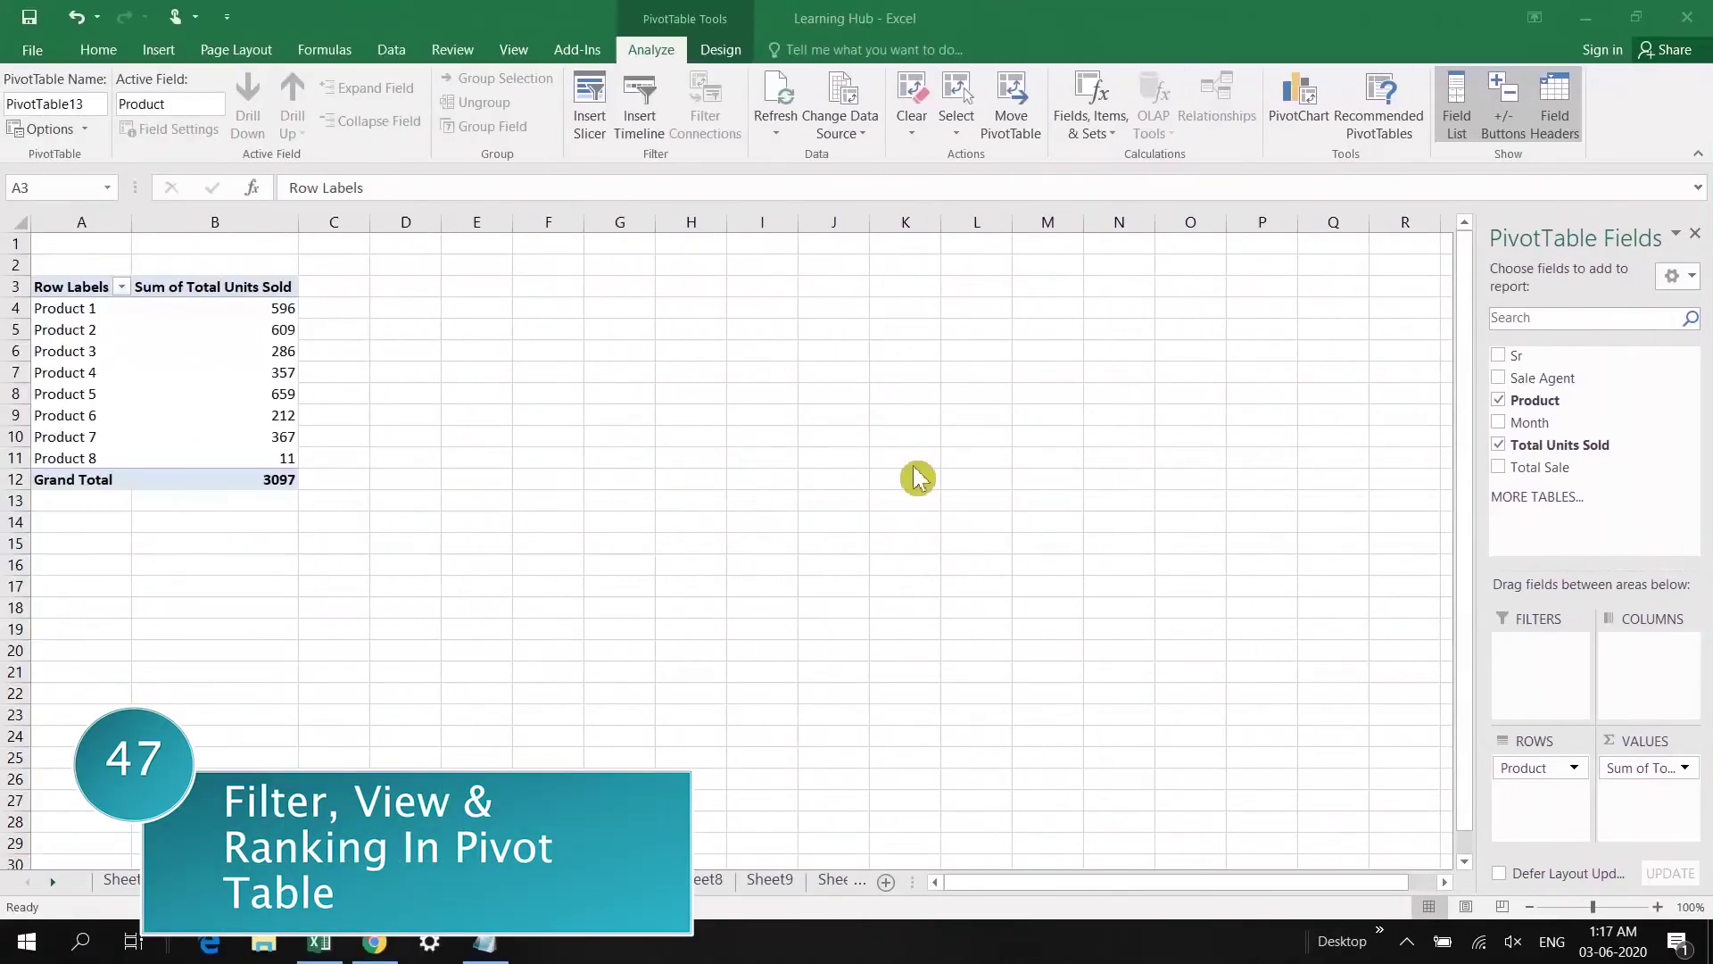
Step: Add Sale Agent to the pivot's Filters area
click(132, 308)
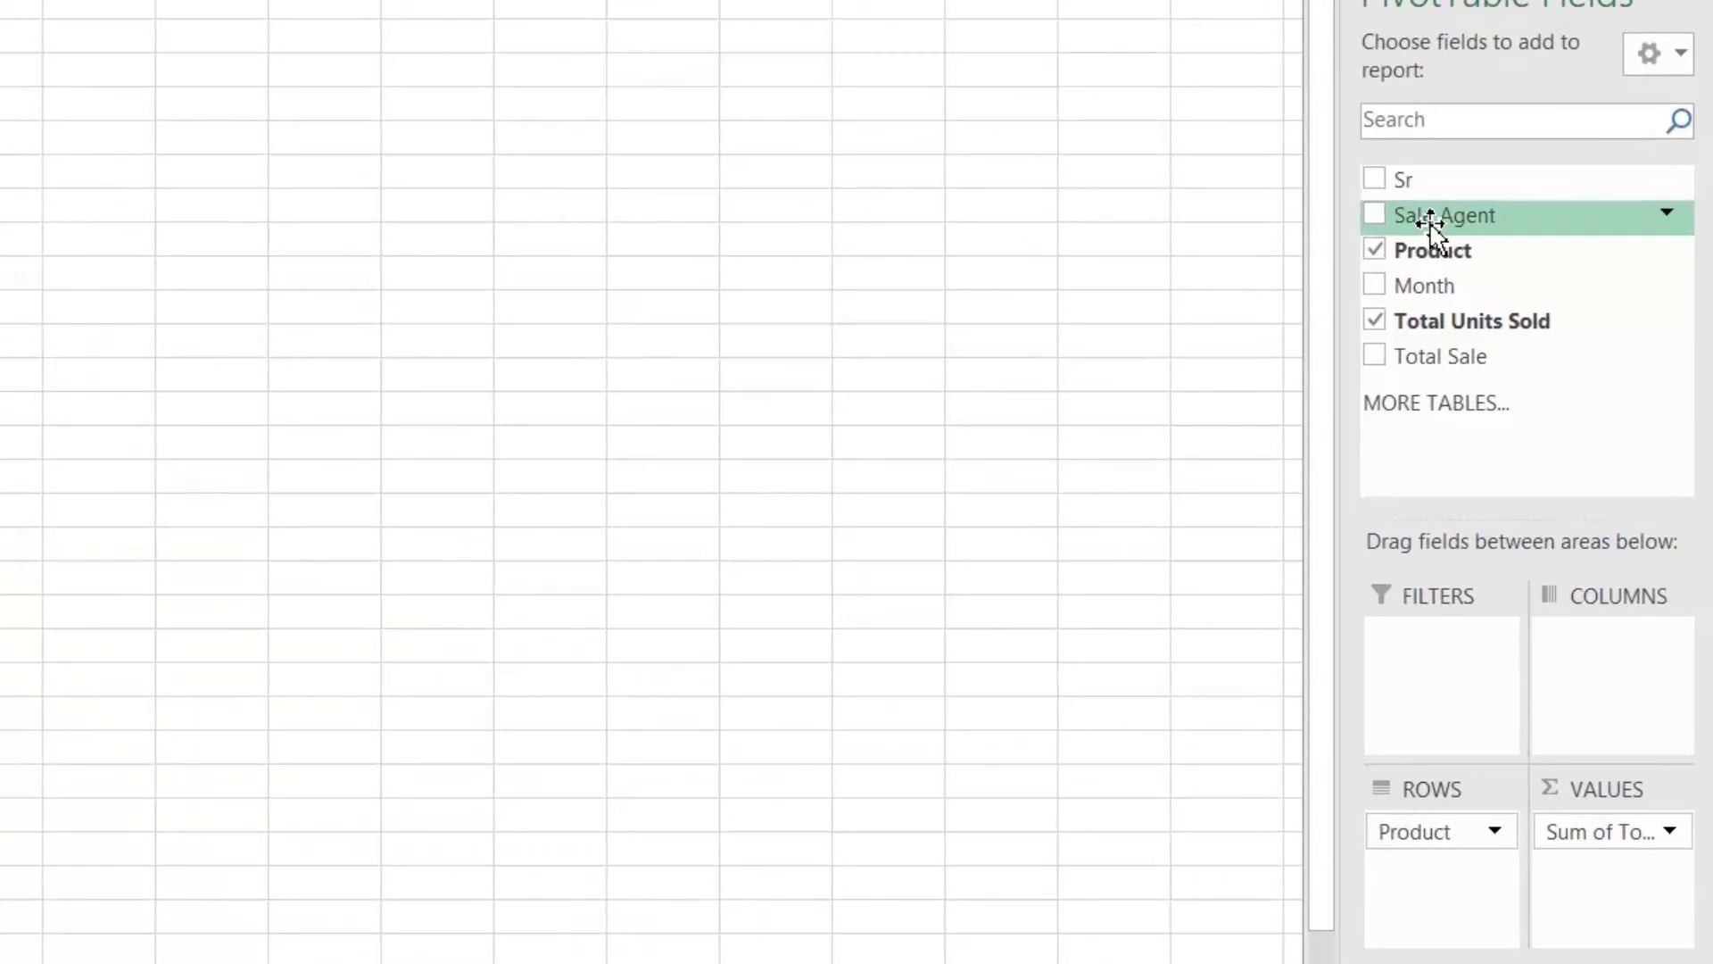
drag(1429, 219, 1446, 696)
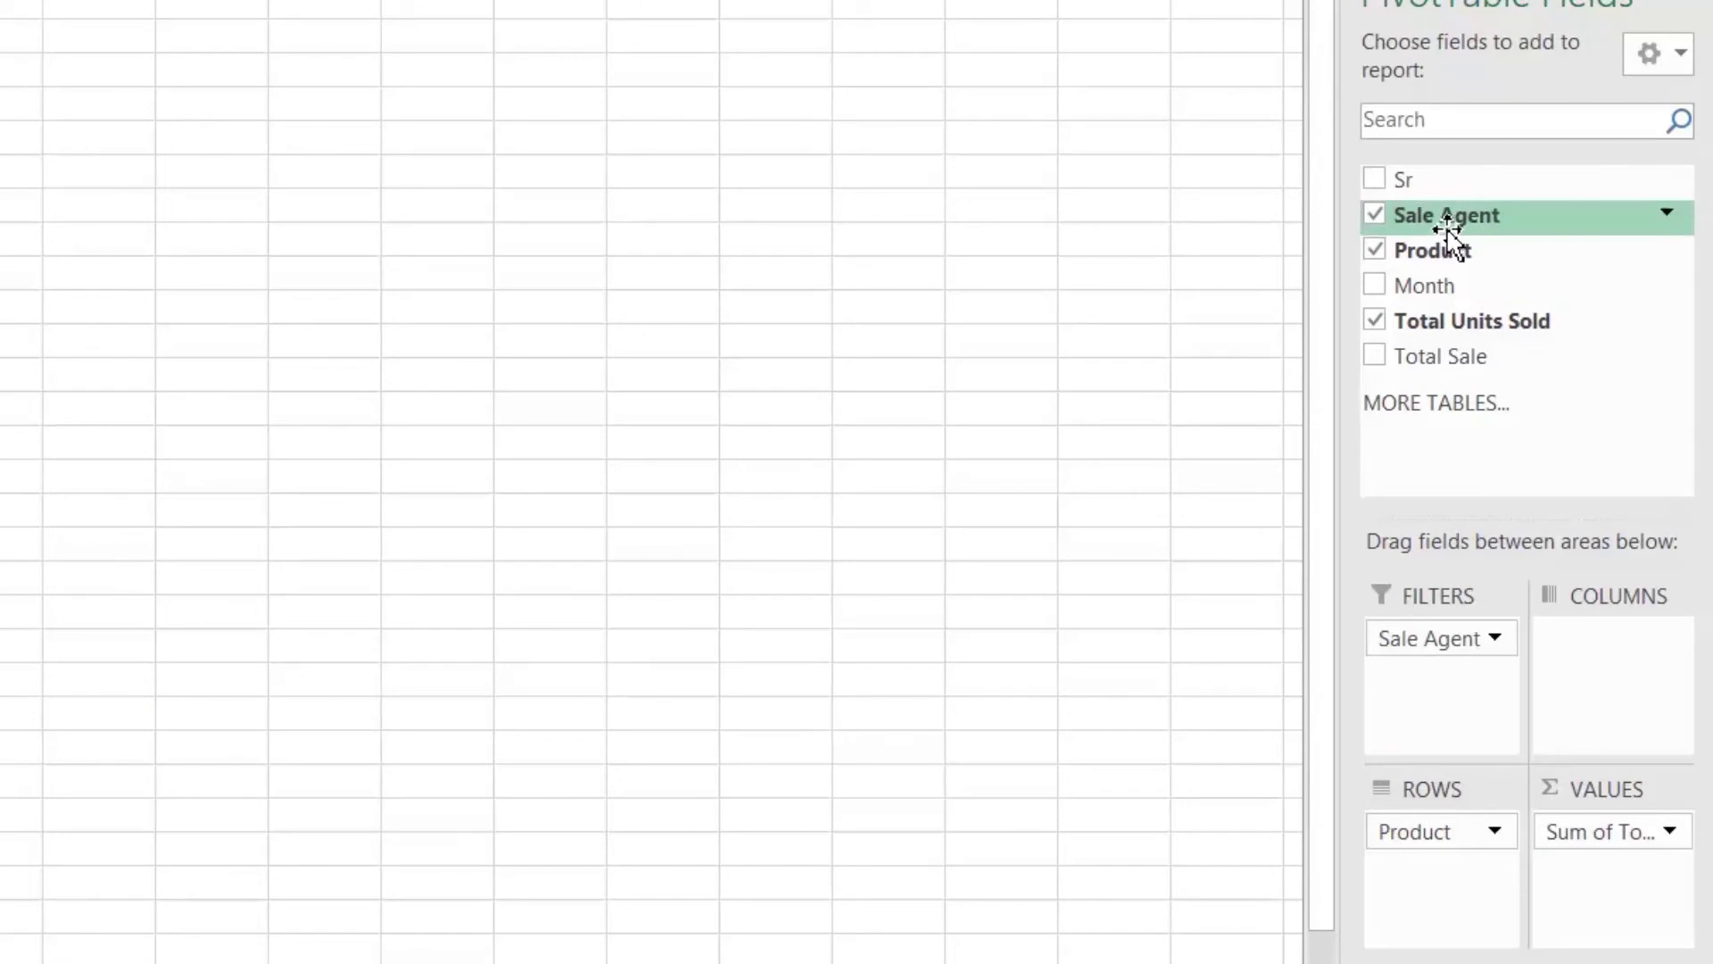
click(1438, 711)
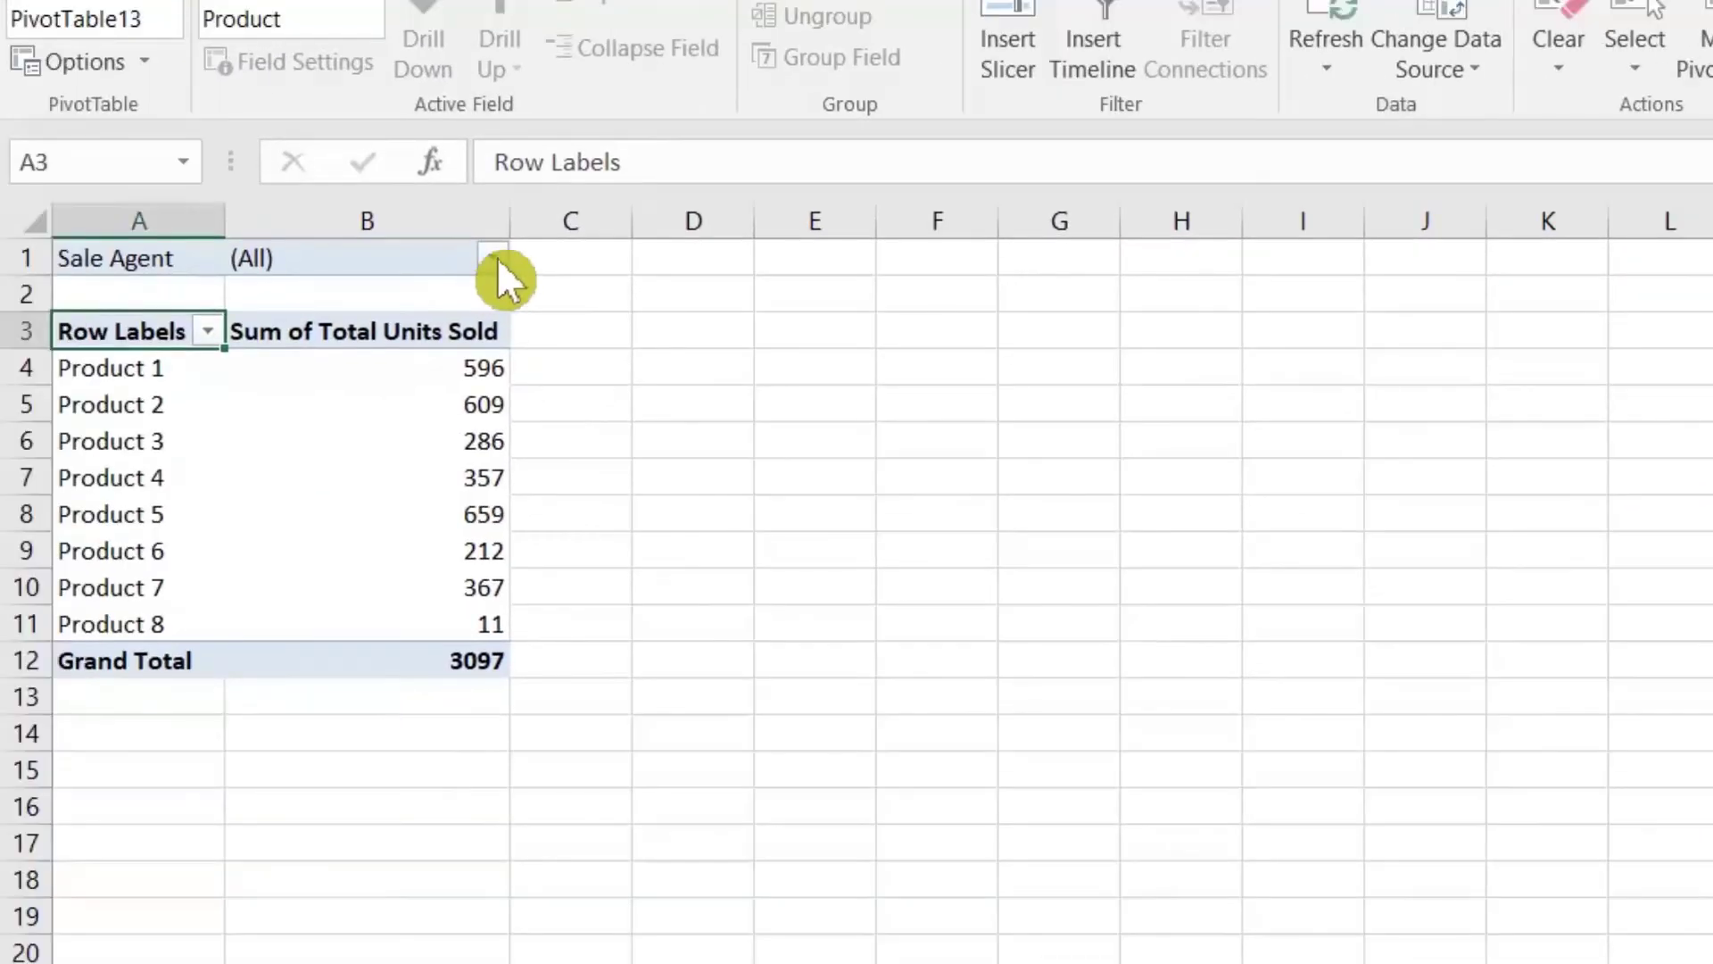
Step: Filter Sale Agent to the first three agents, giving a units Grand Total of 1947
click(493, 258)
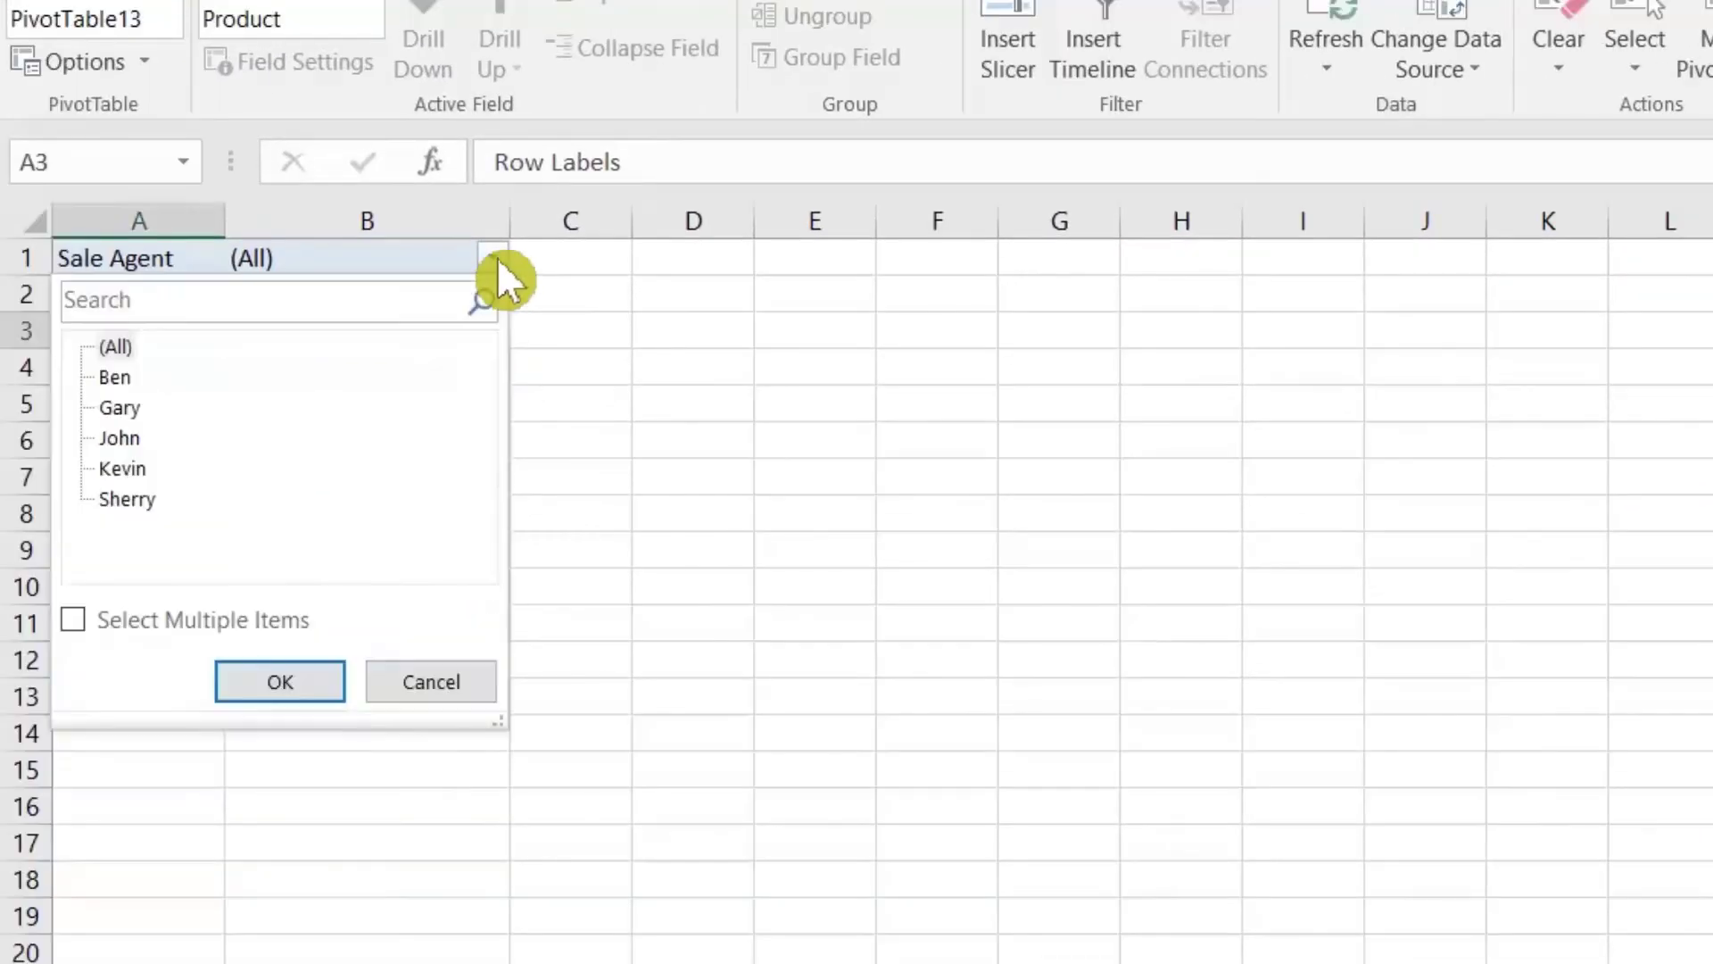
click(175, 616)
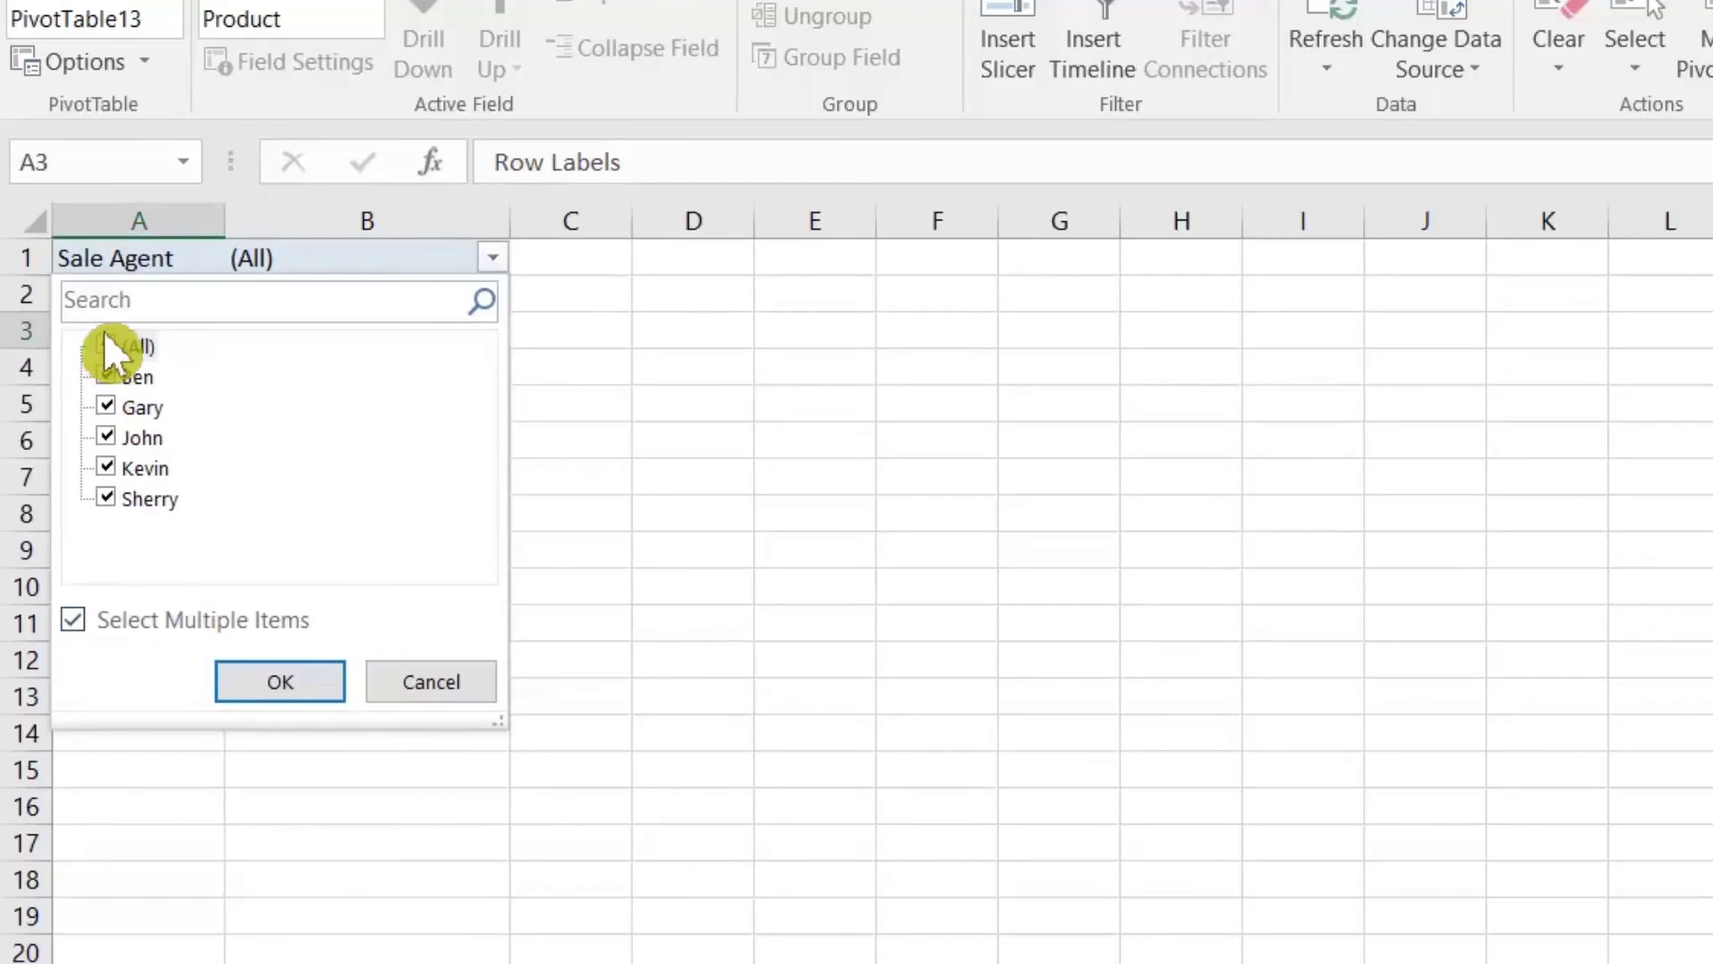
click(107, 344)
click(109, 376)
click(109, 409)
click(109, 437)
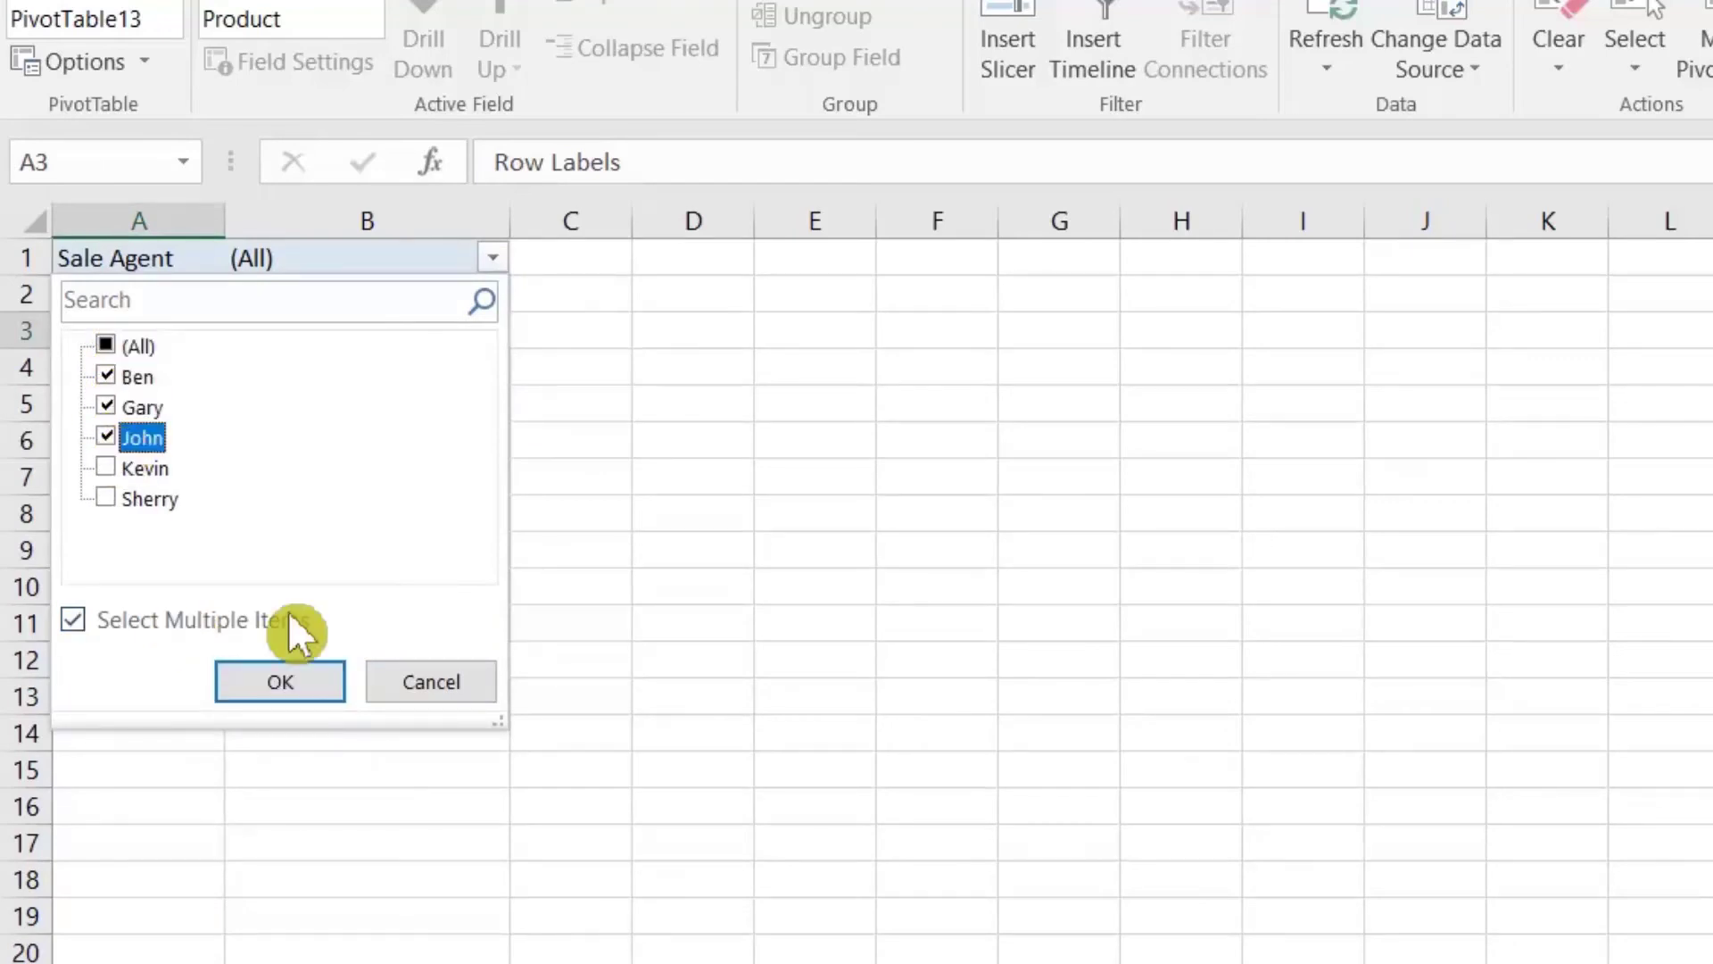
click(285, 689)
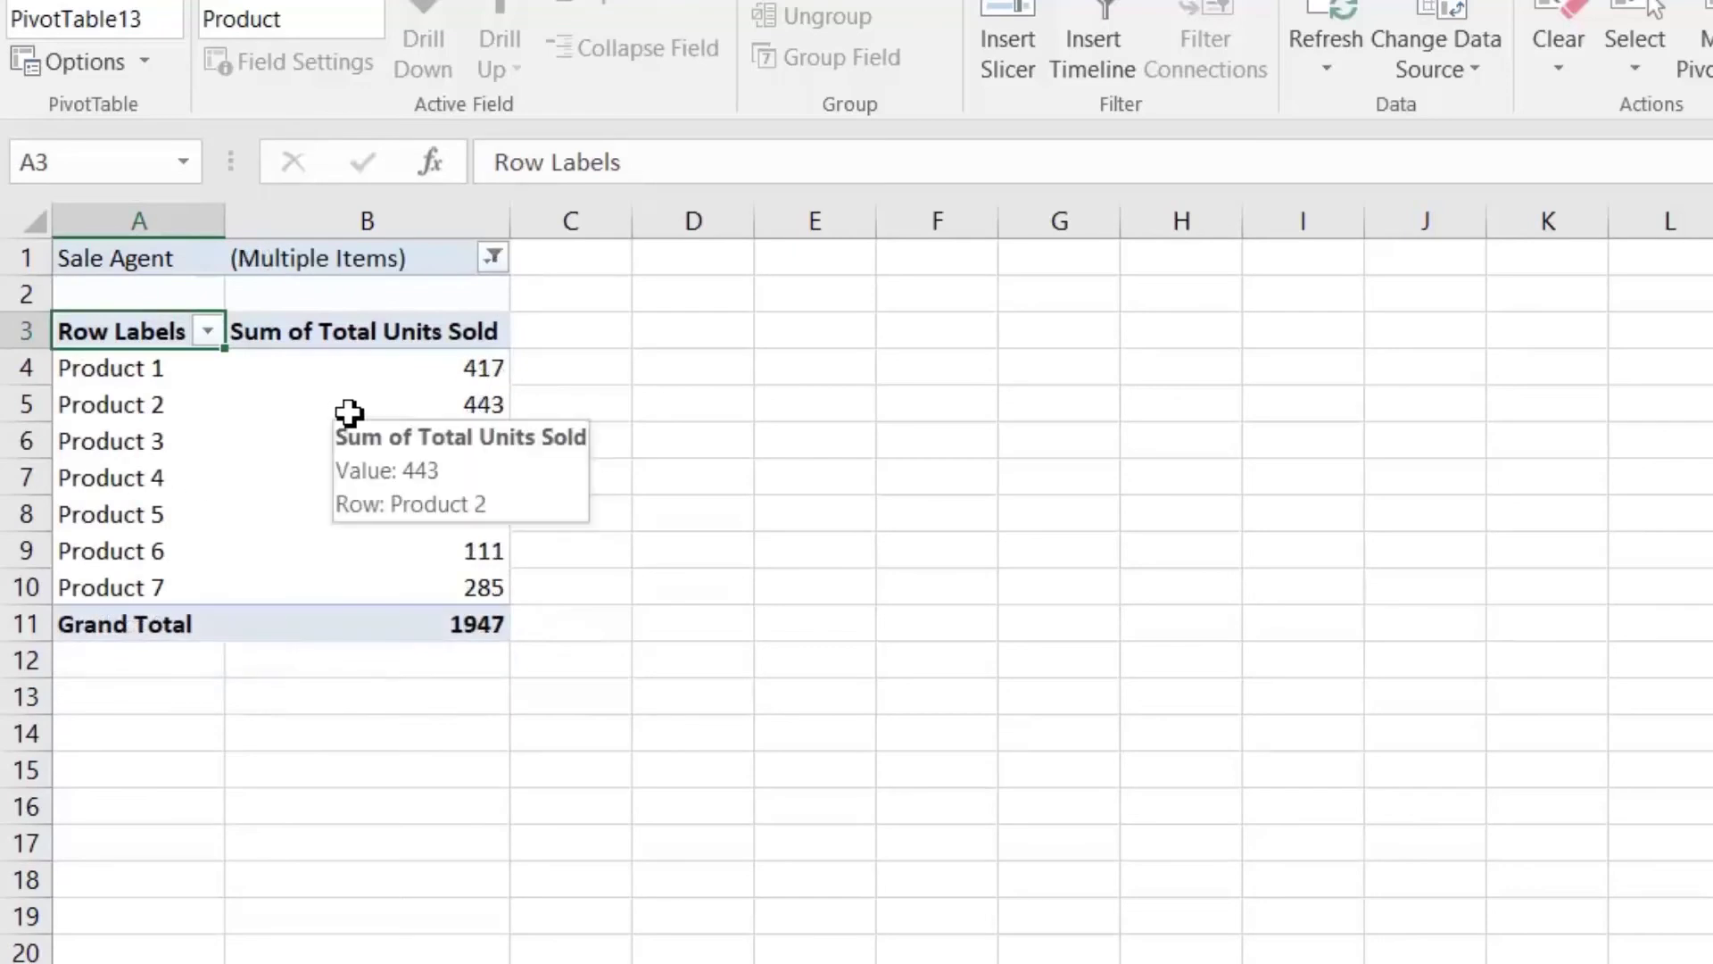
click(457, 366)
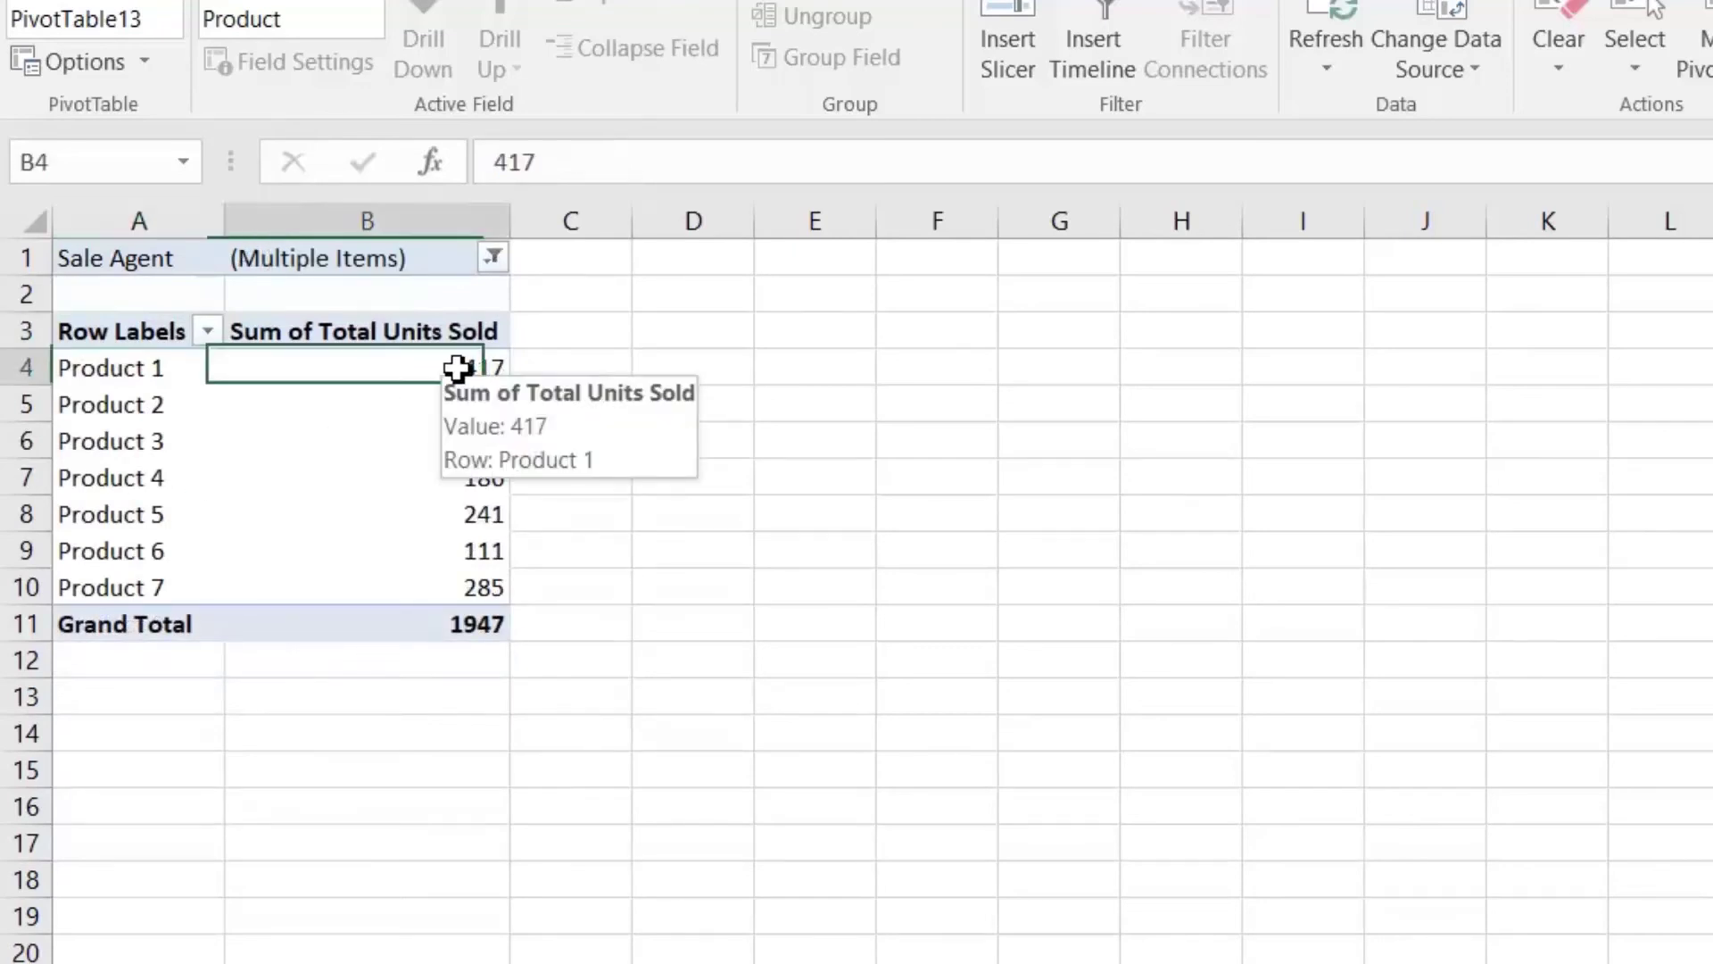
click(452, 633)
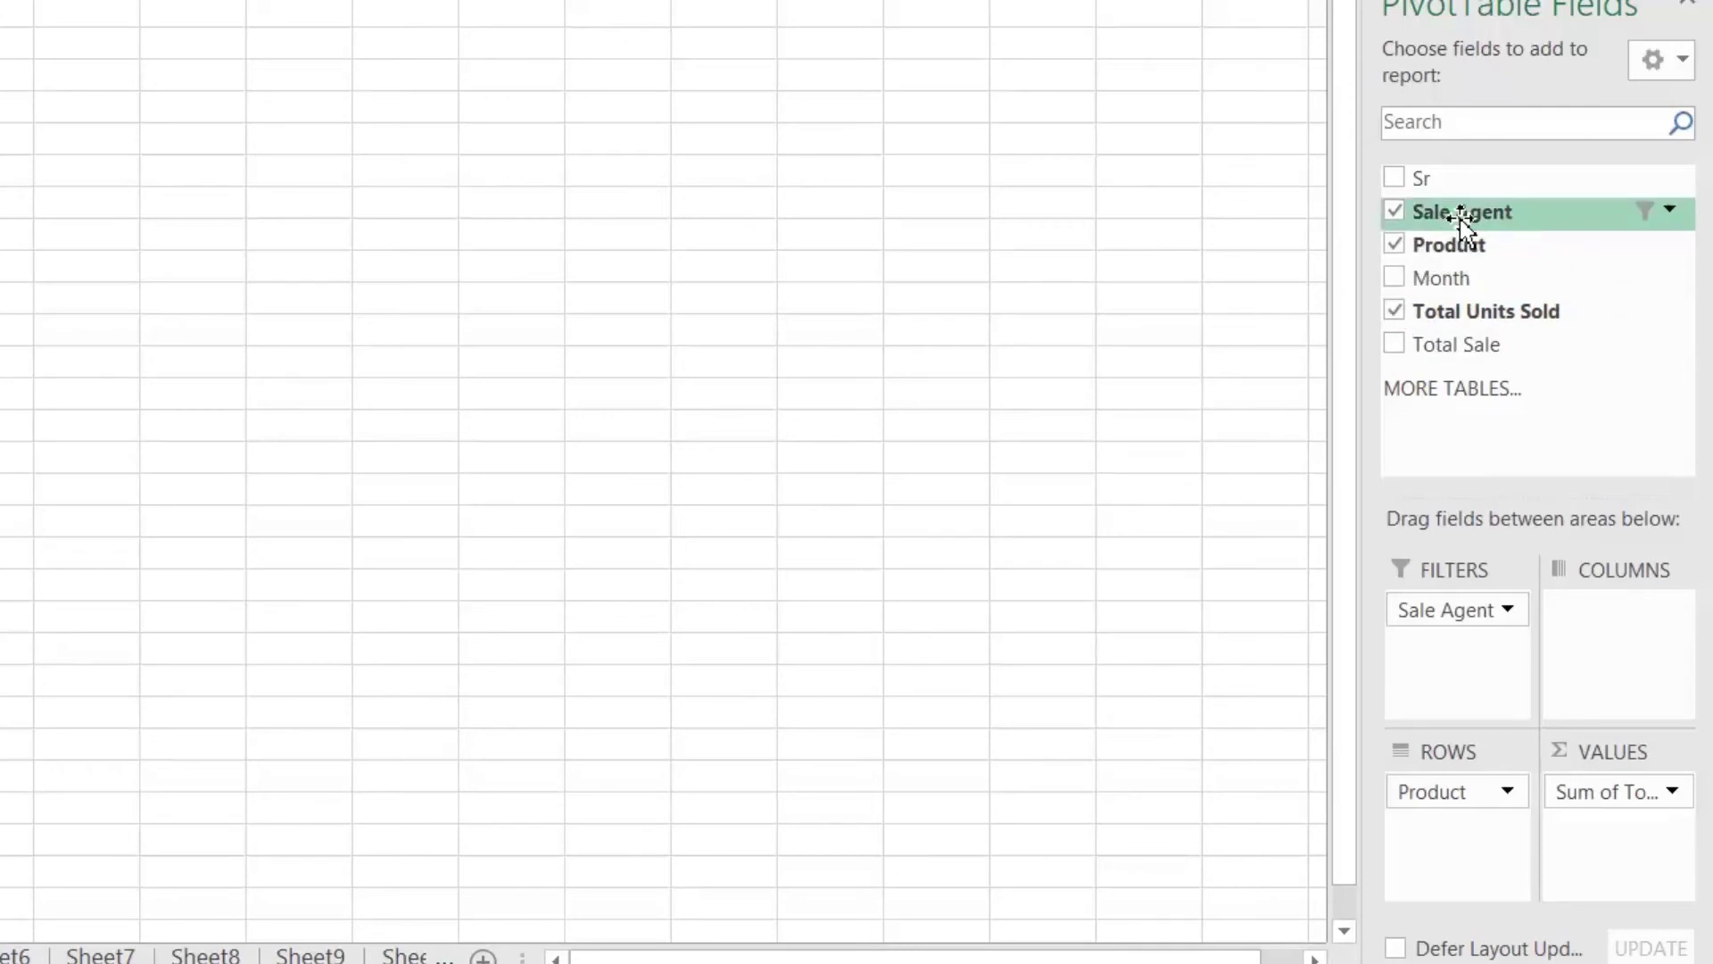
Step: Nest products under each agent by placing Sale Agent above Product in Rows (subtotals 724, 454, 769)
drag(1463, 218, 1476, 789)
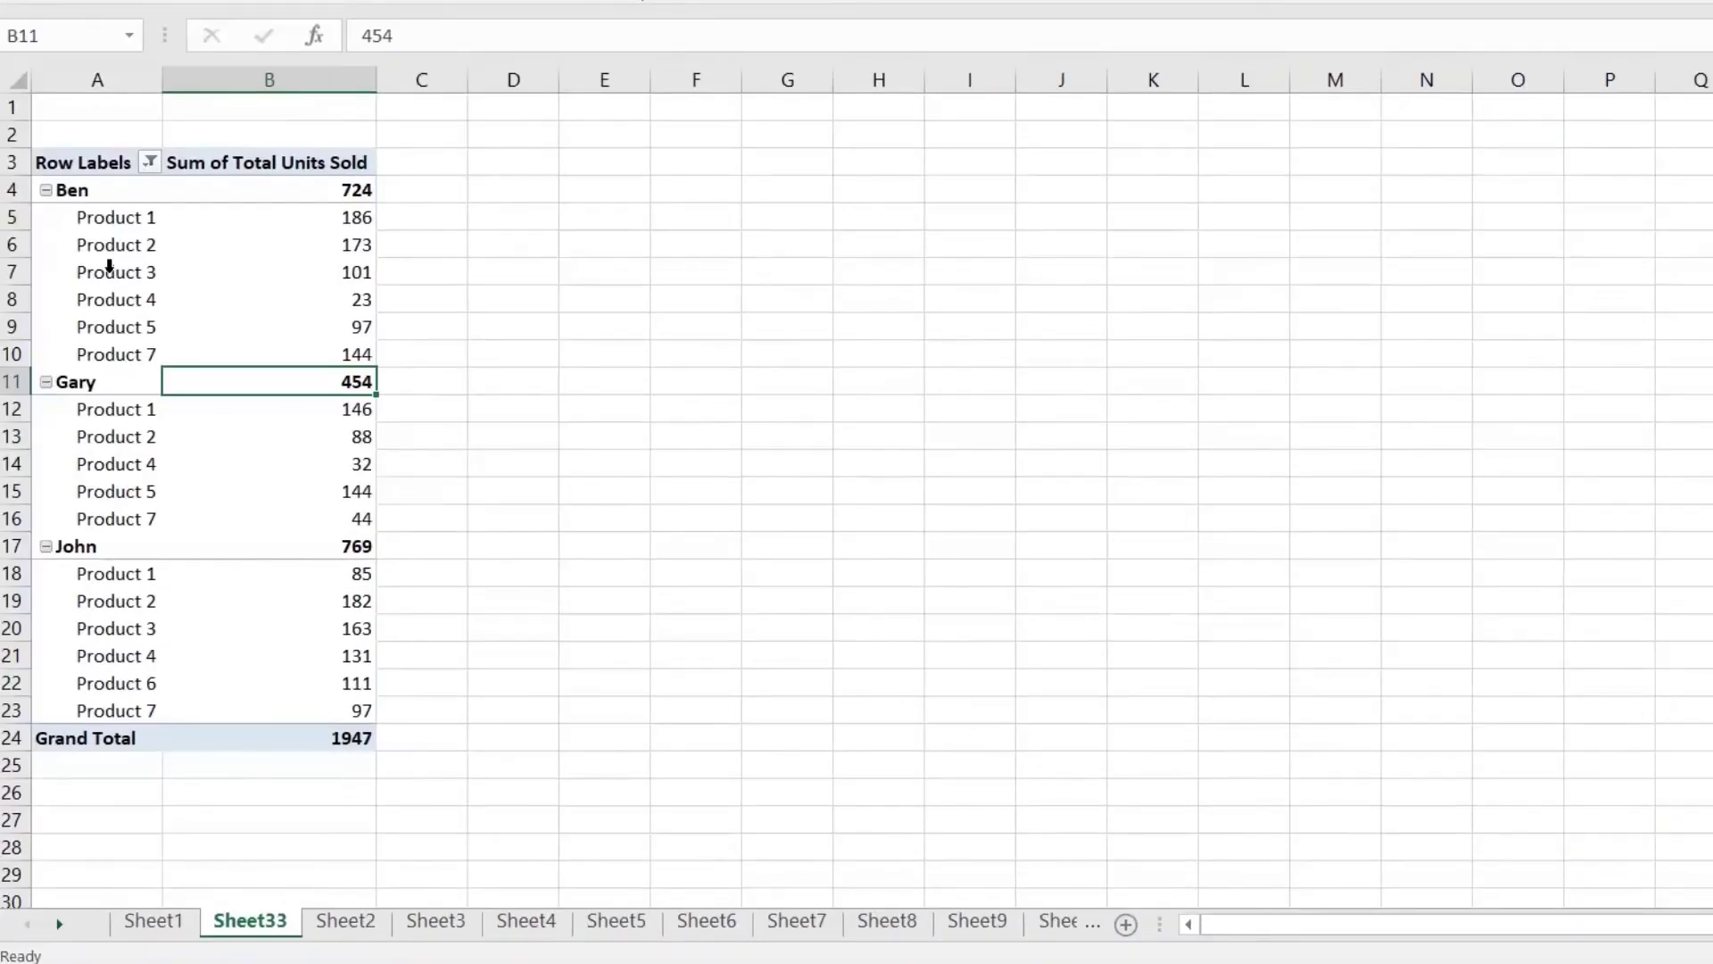
click(109, 265)
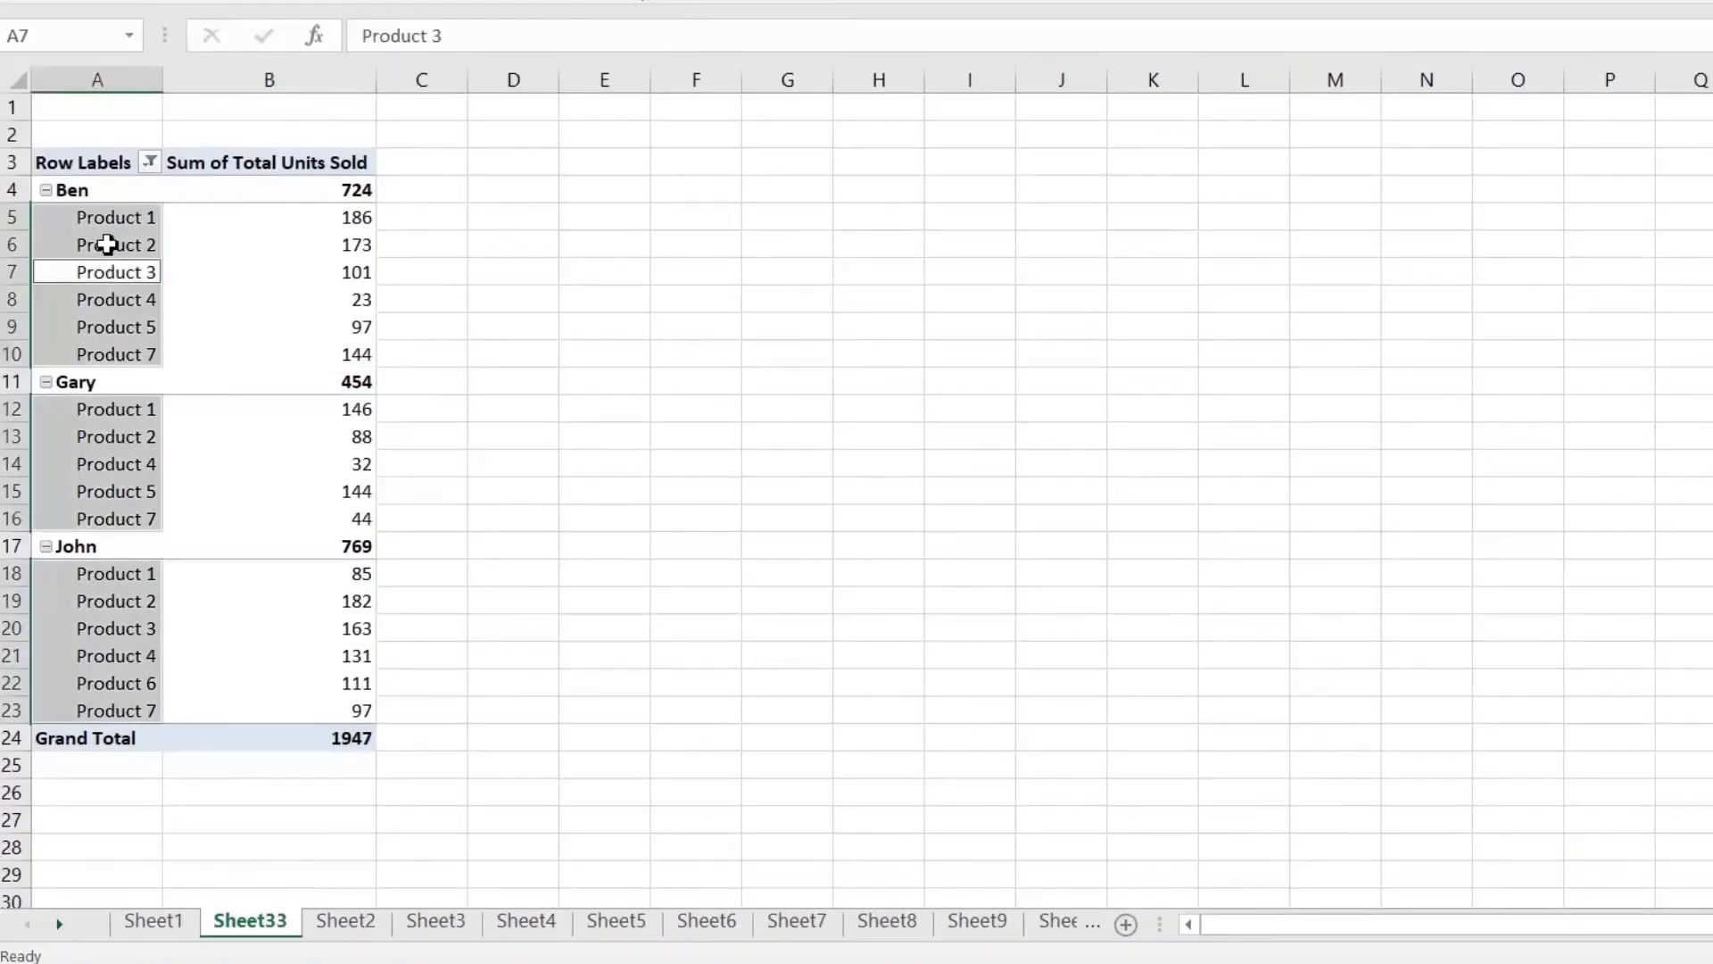
click(119, 233)
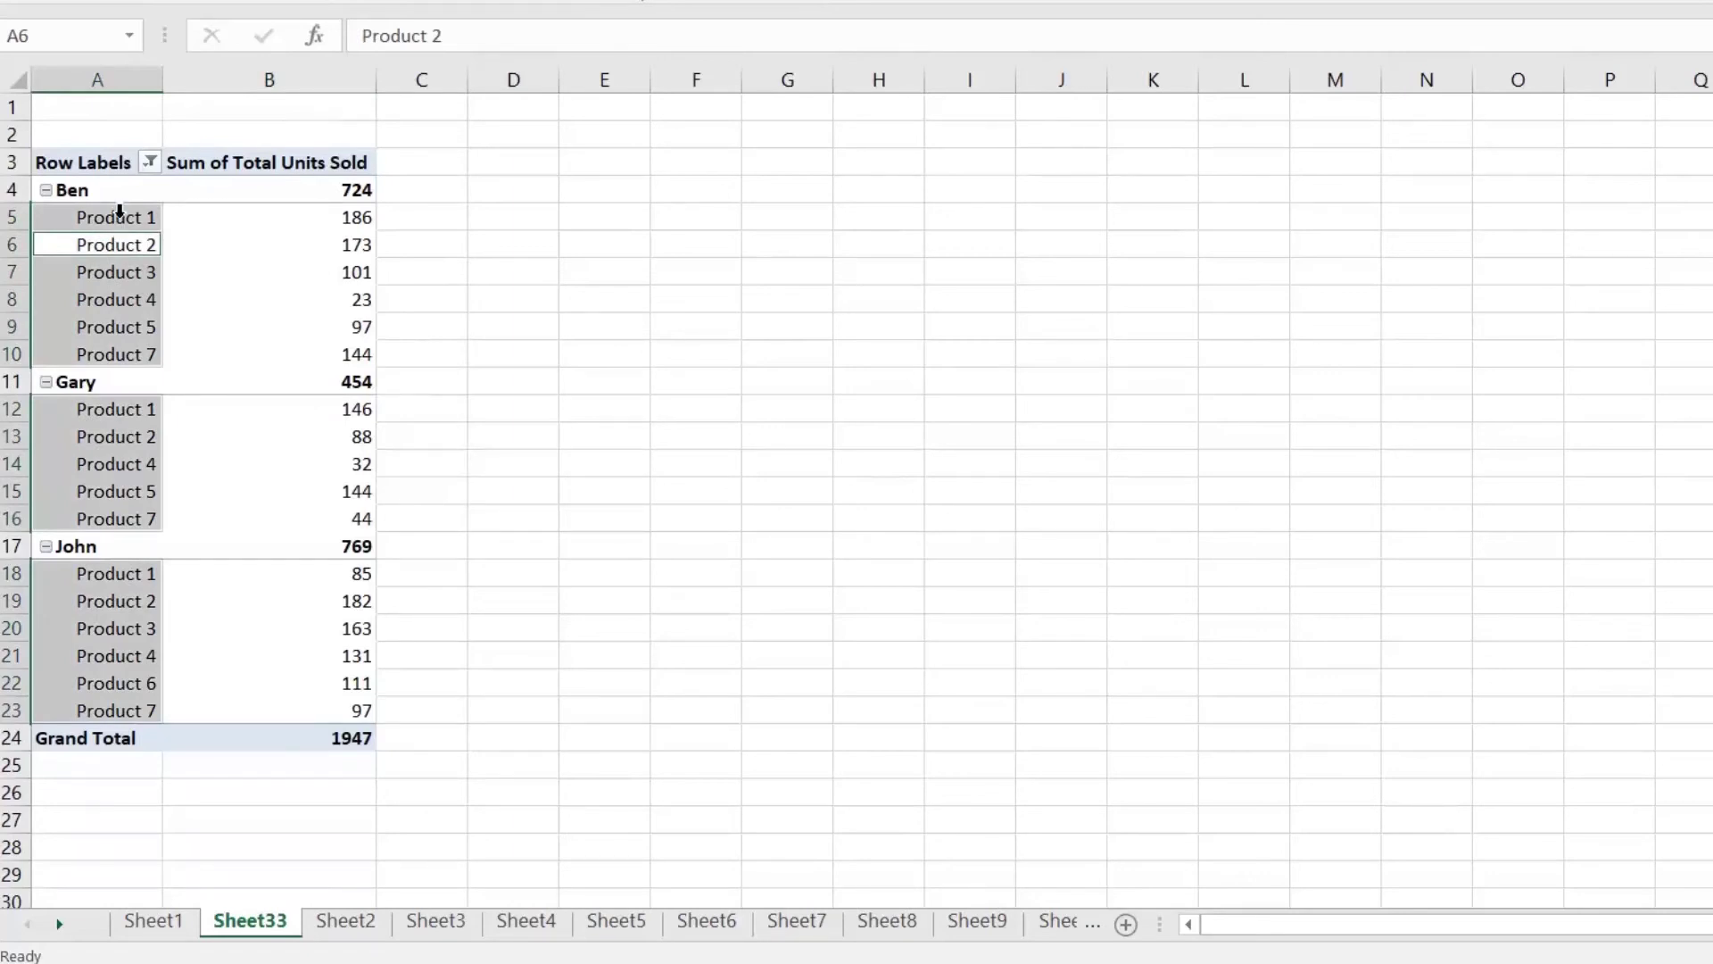
click(119, 214)
click(271, 254)
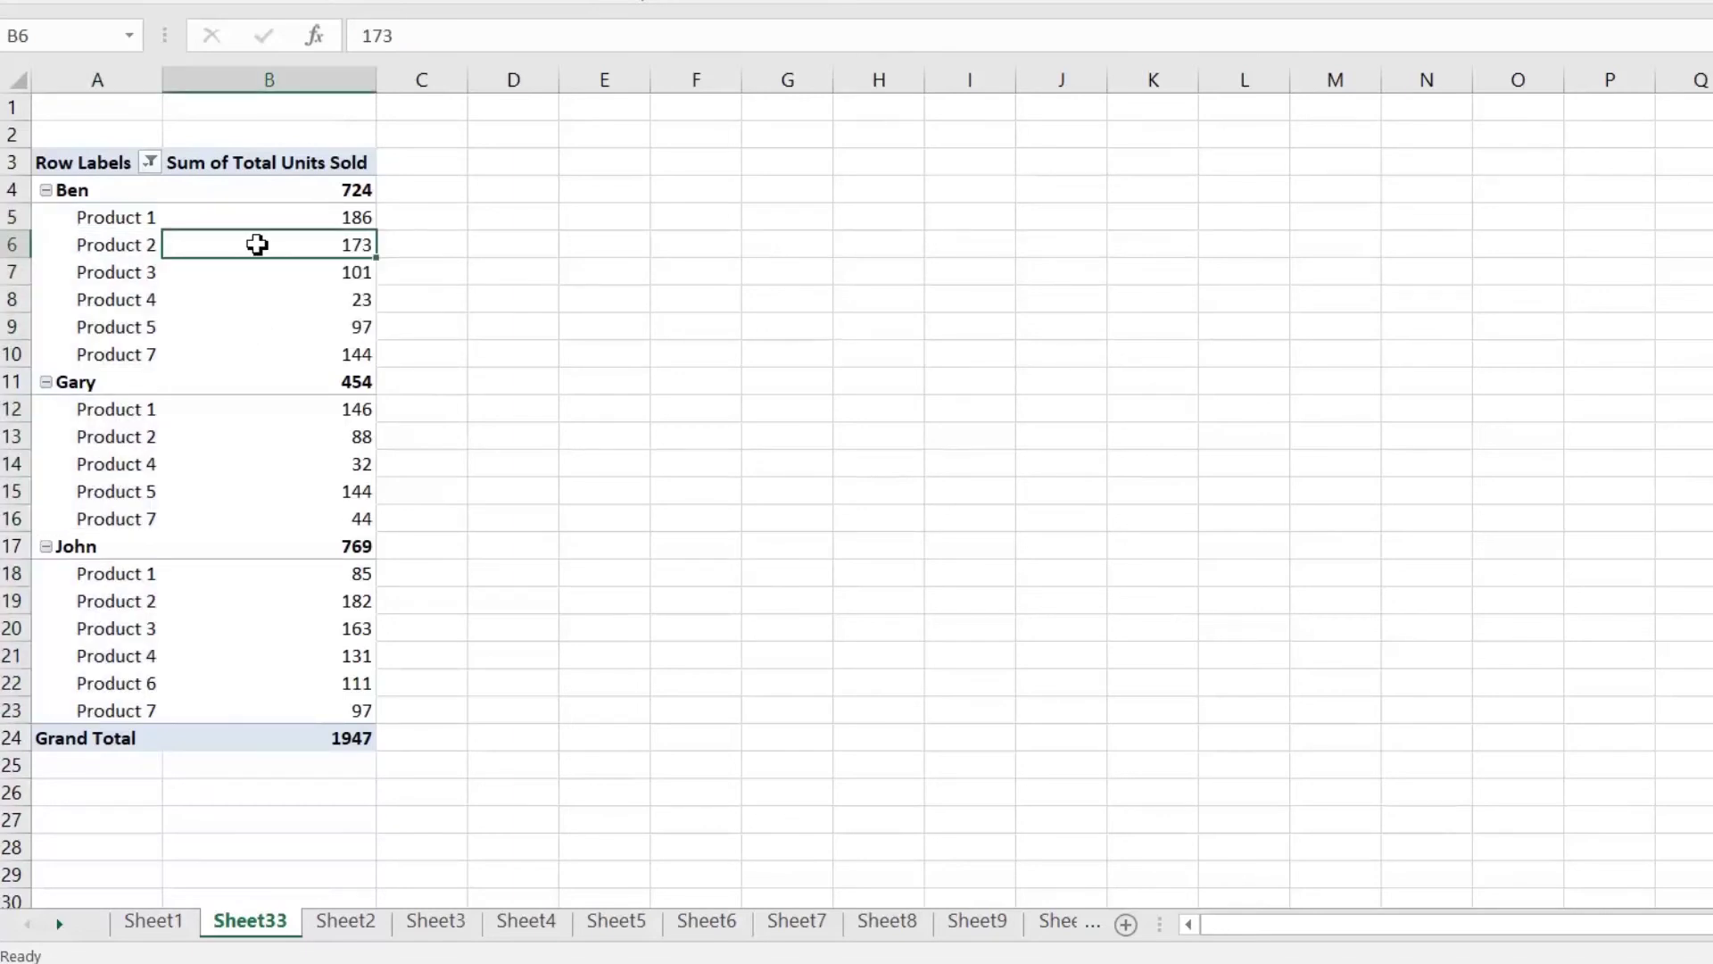
Step: Turn on Classic PivotTable layout in the PivotTable Options Display settings
right_click(256, 247)
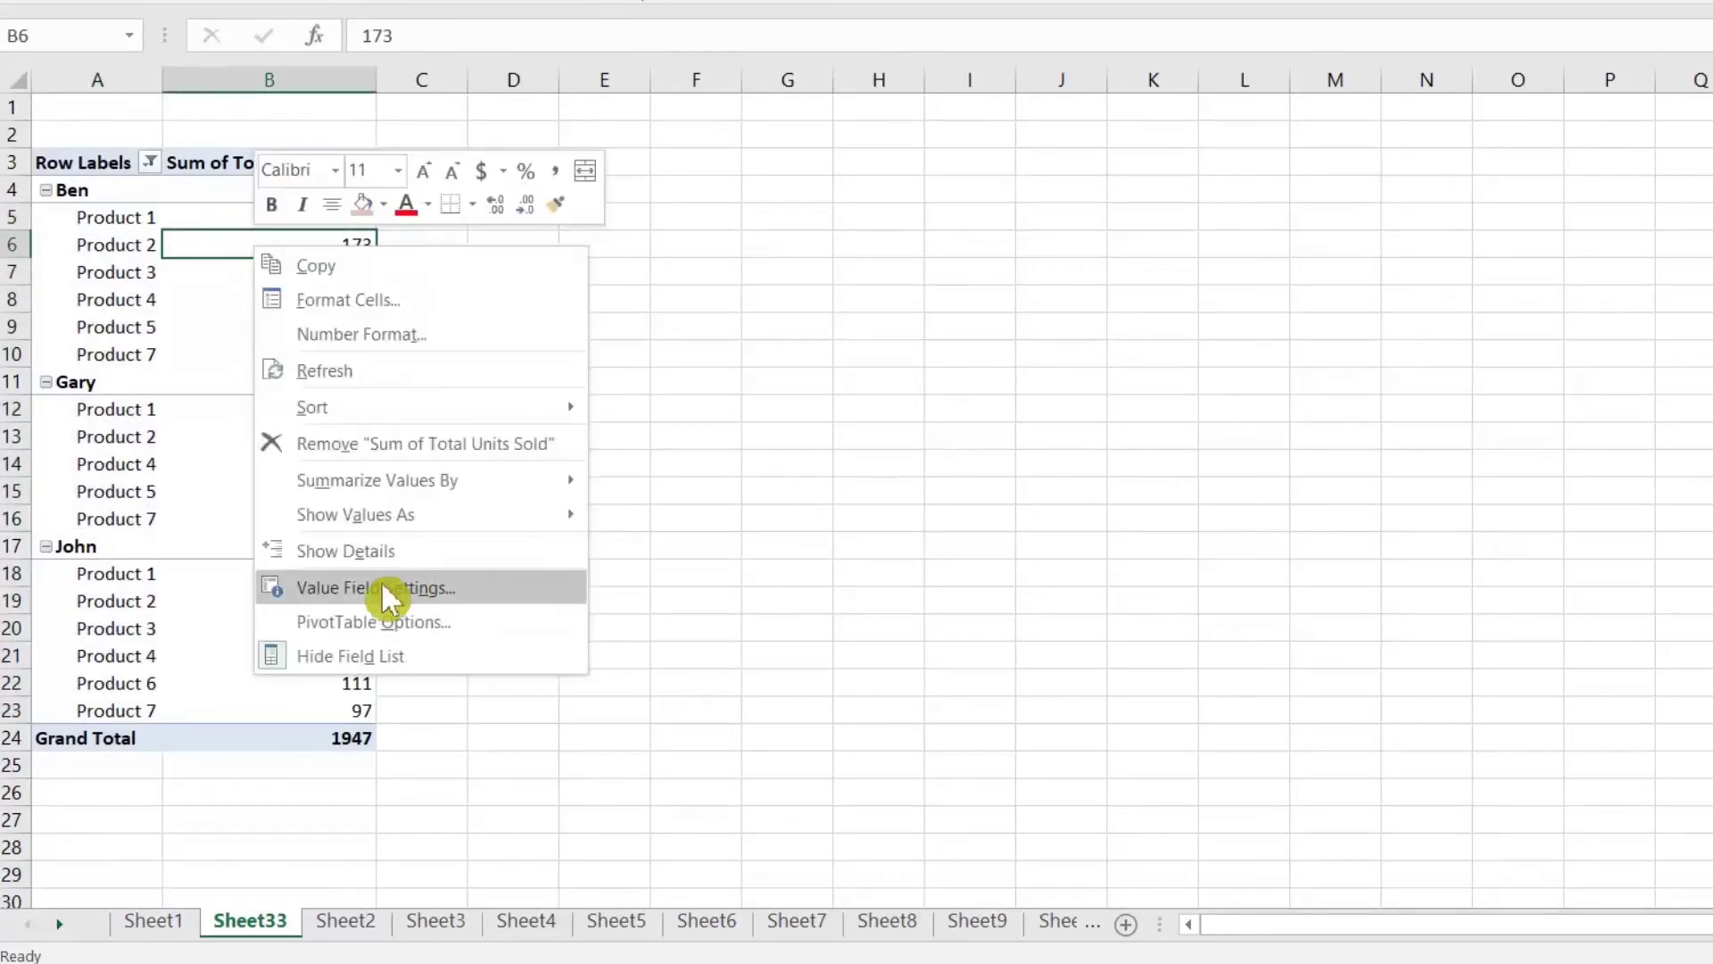
click(428, 631)
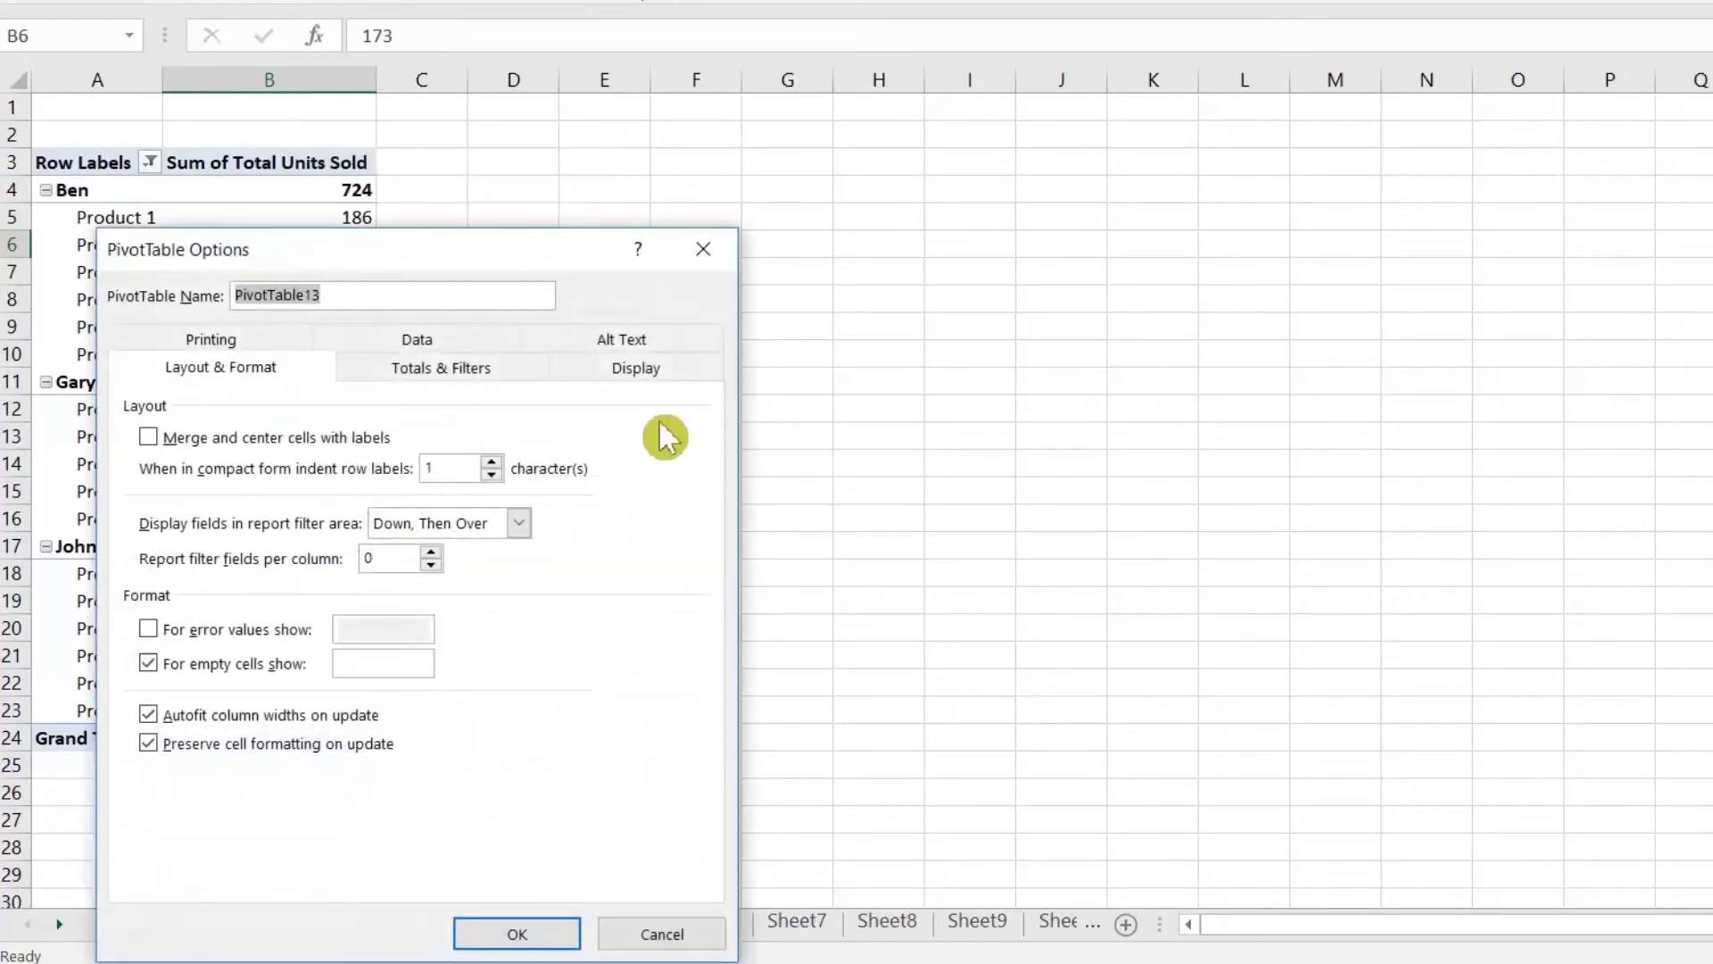
click(630, 373)
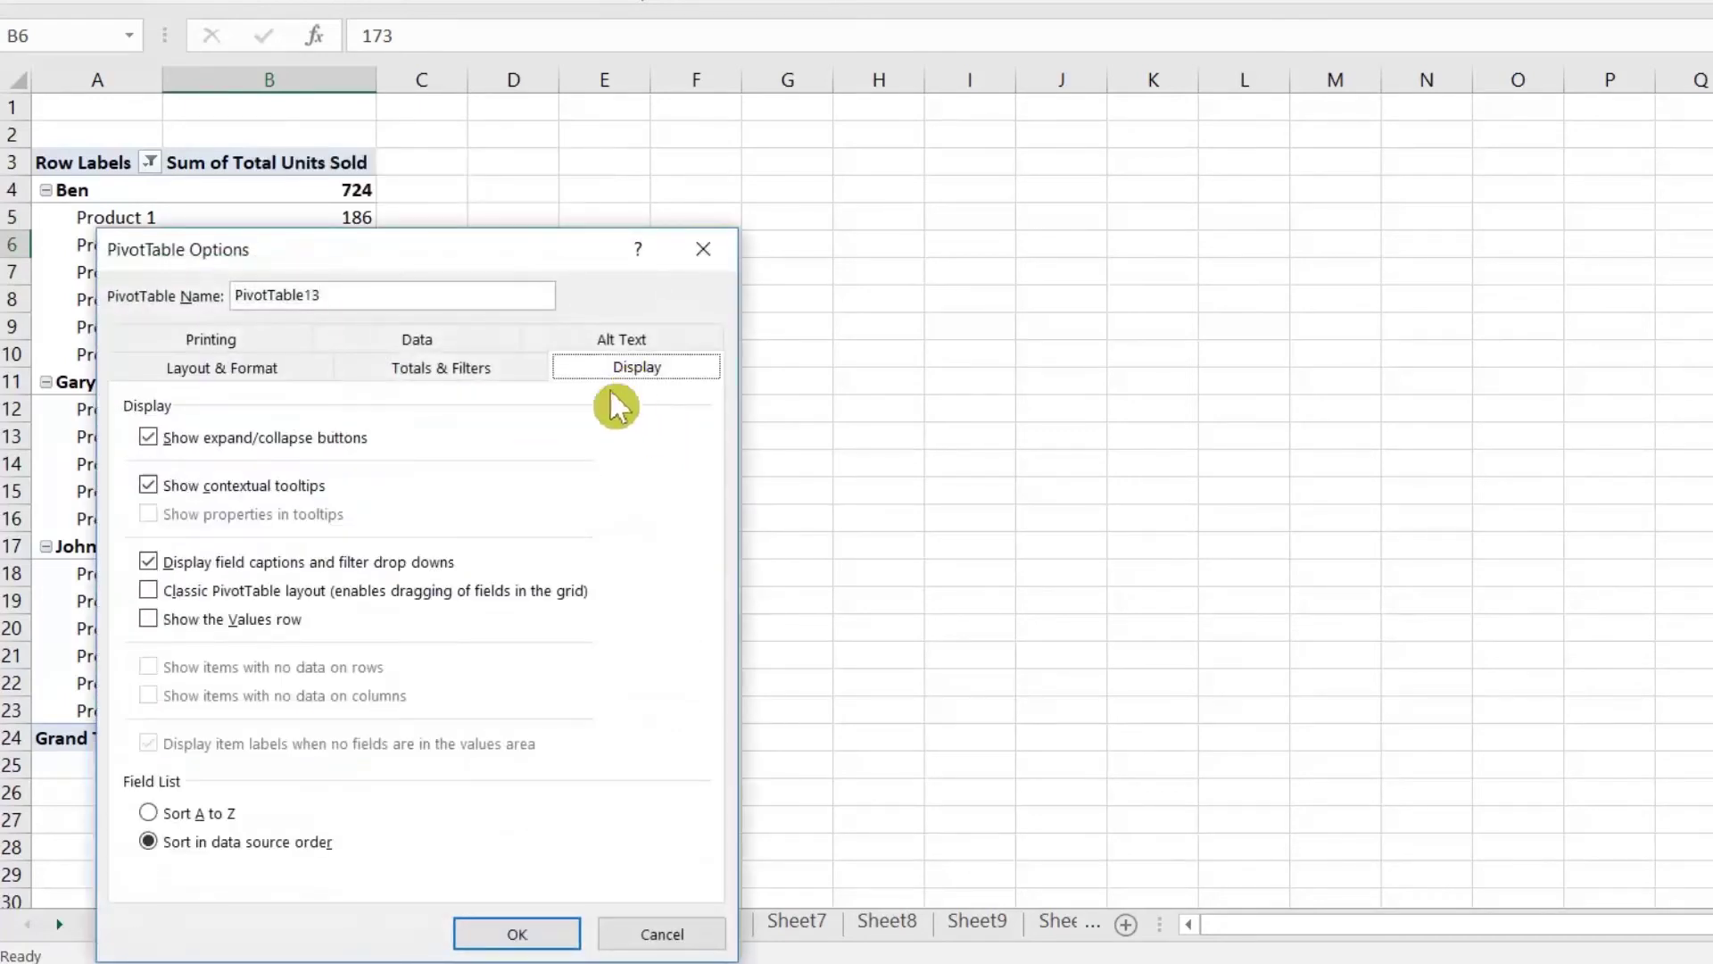
click(237, 593)
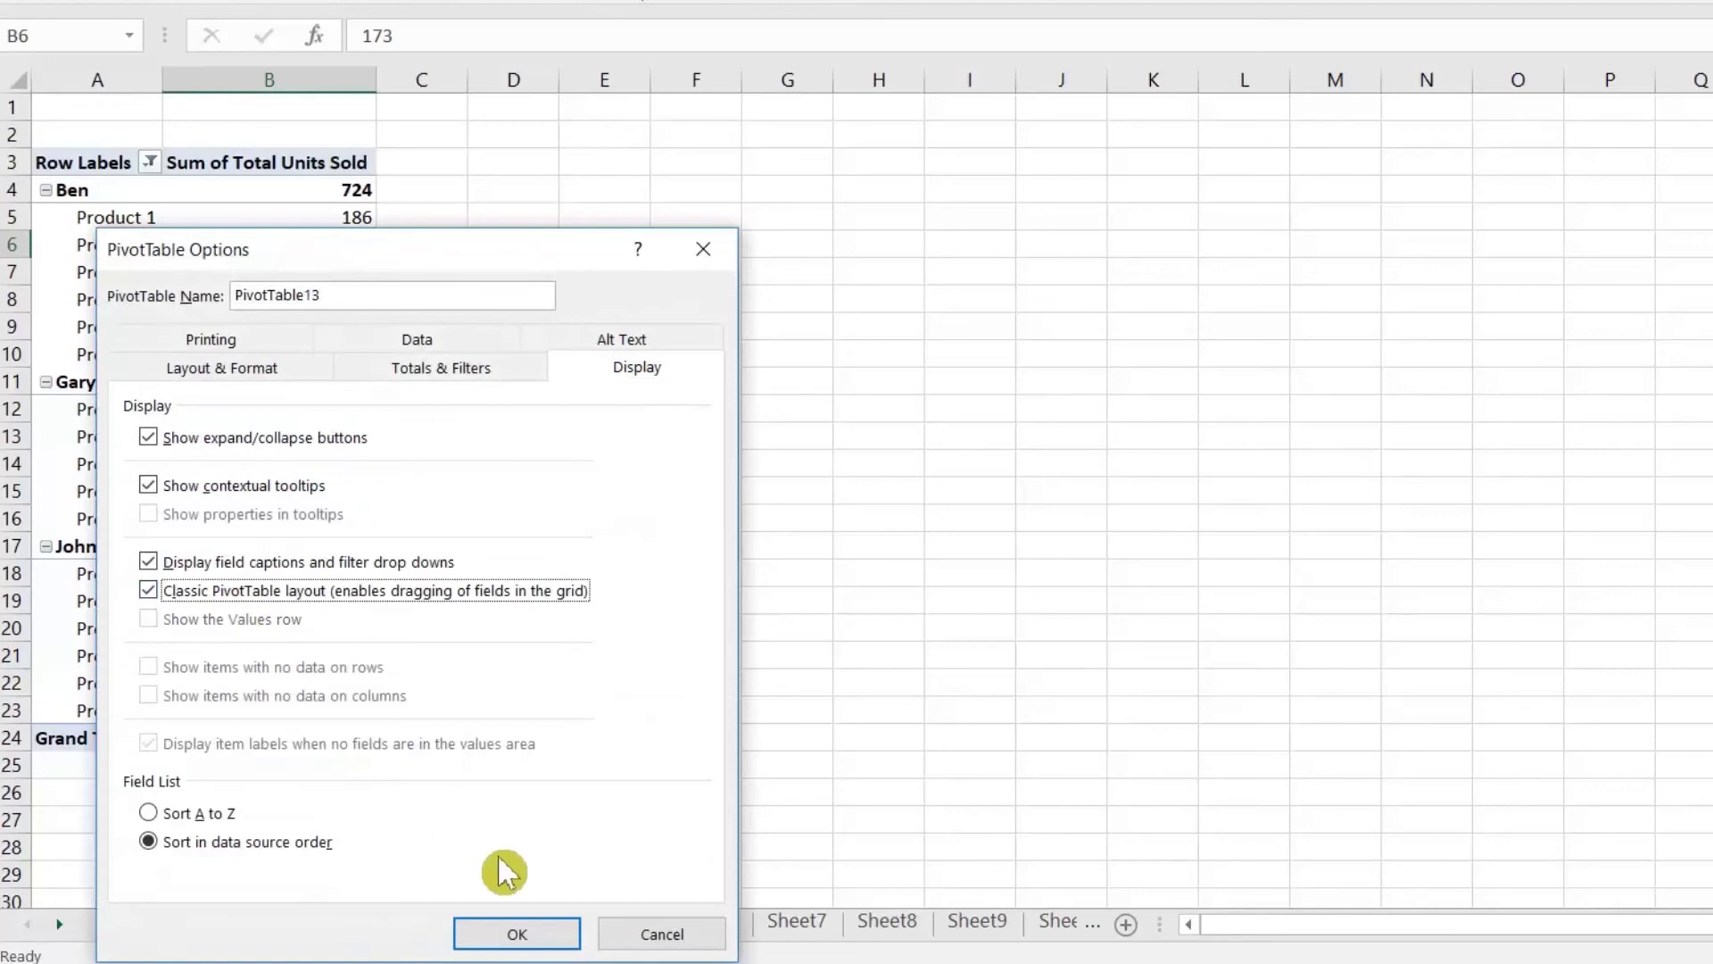
click(516, 935)
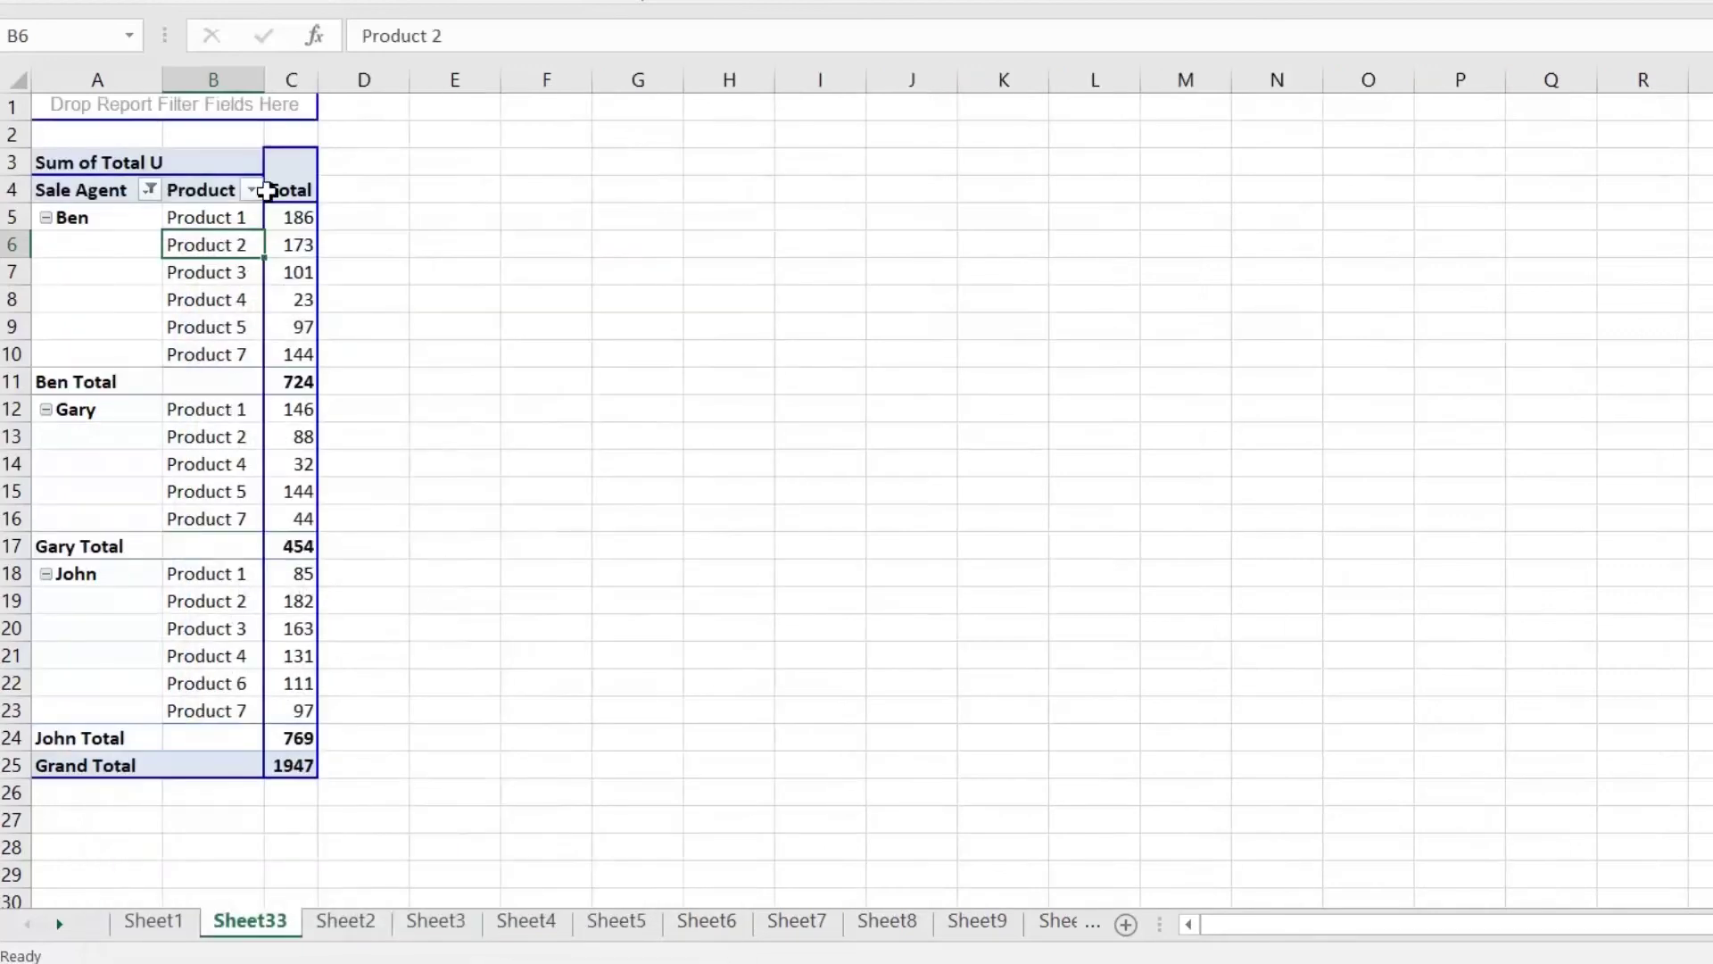
Step: Widen columns A and C to fit the agent and product labels, then check the 186 value
drag(317, 82, 561, 117)
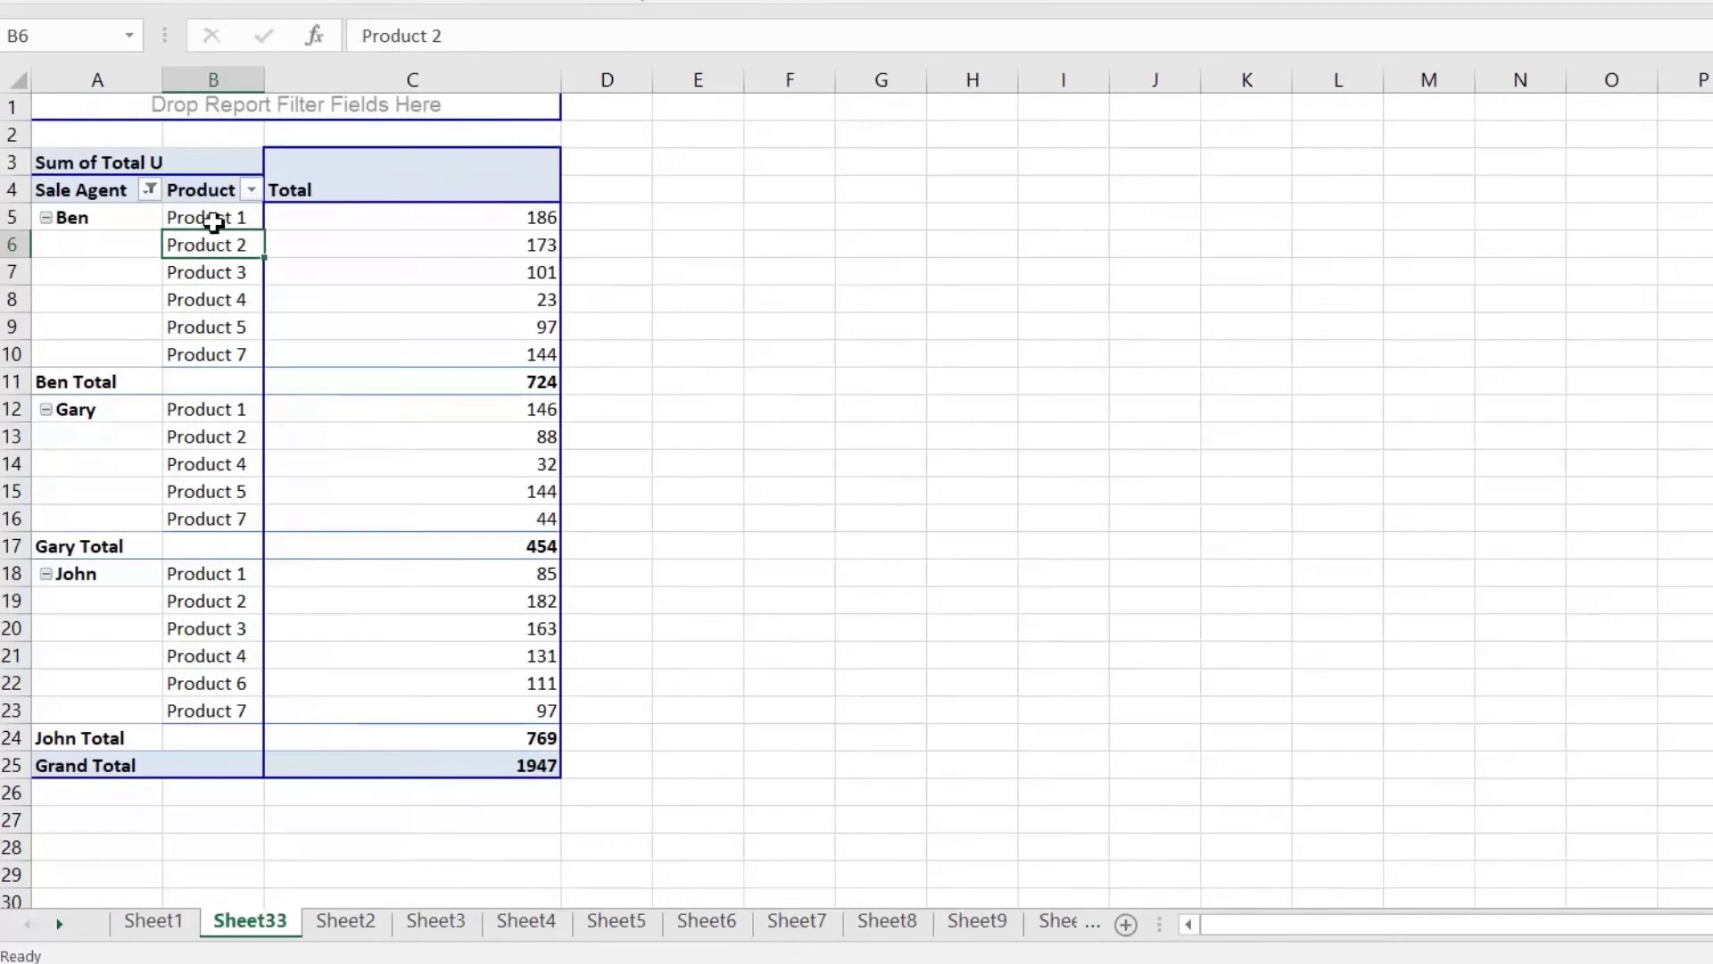
drag(163, 80, 436, 103)
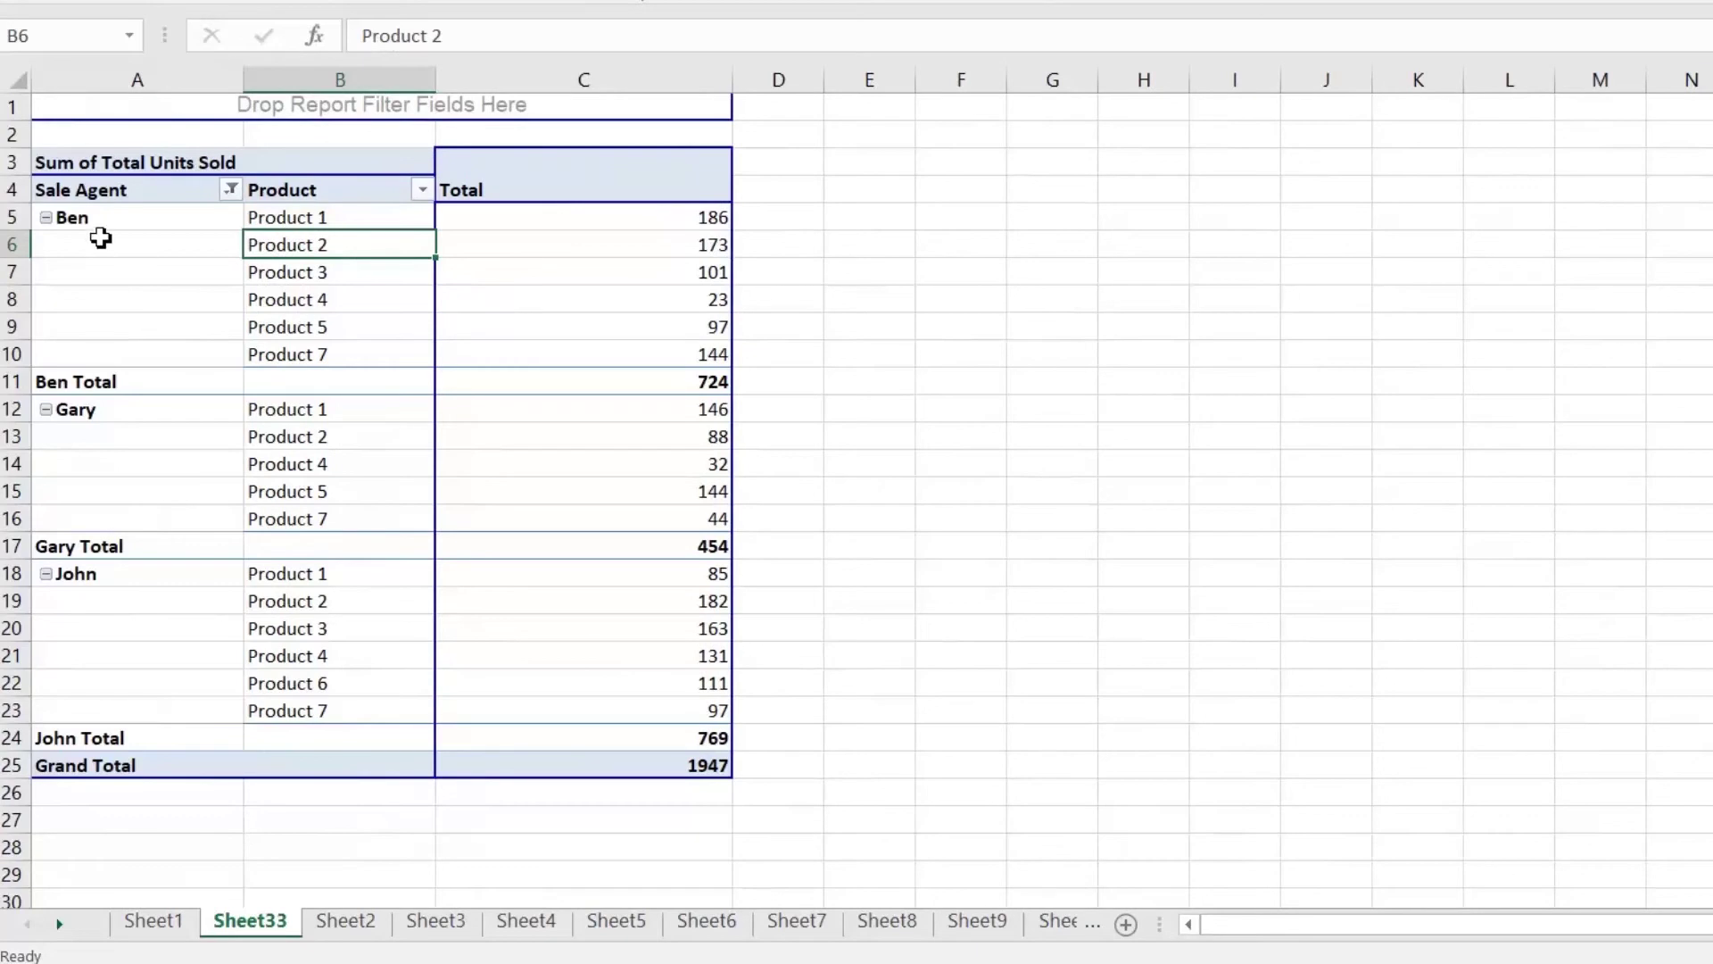
drag(141, 224, 143, 355)
click(158, 301)
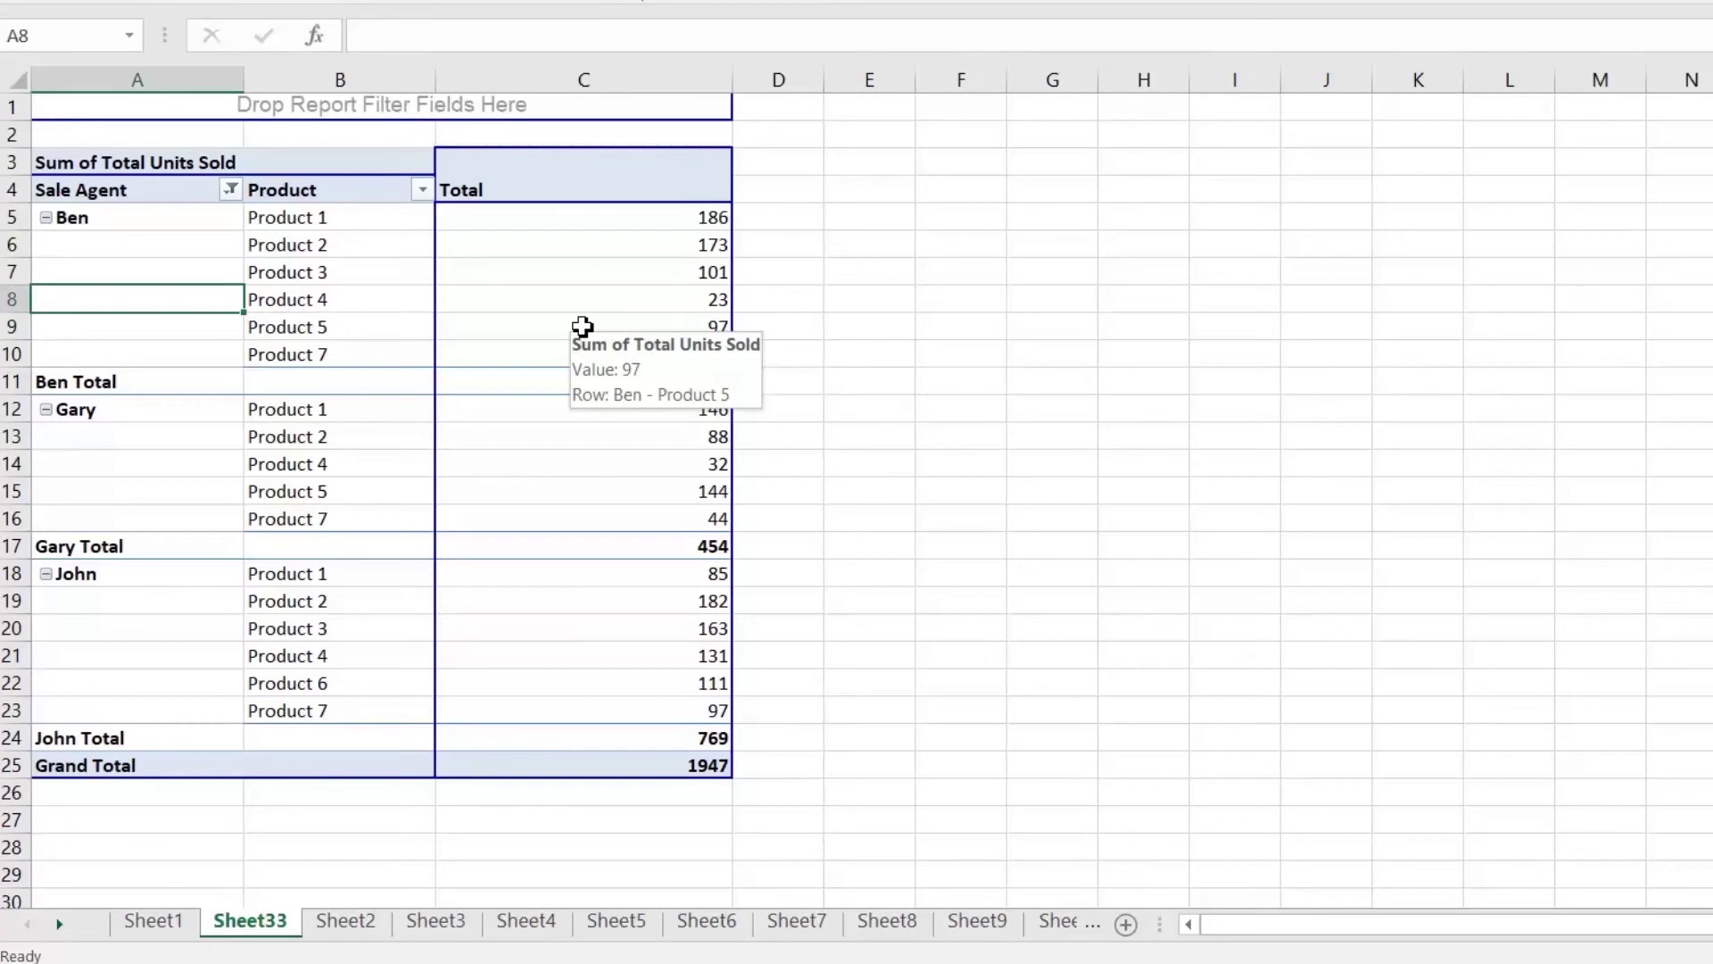
click(368, 250)
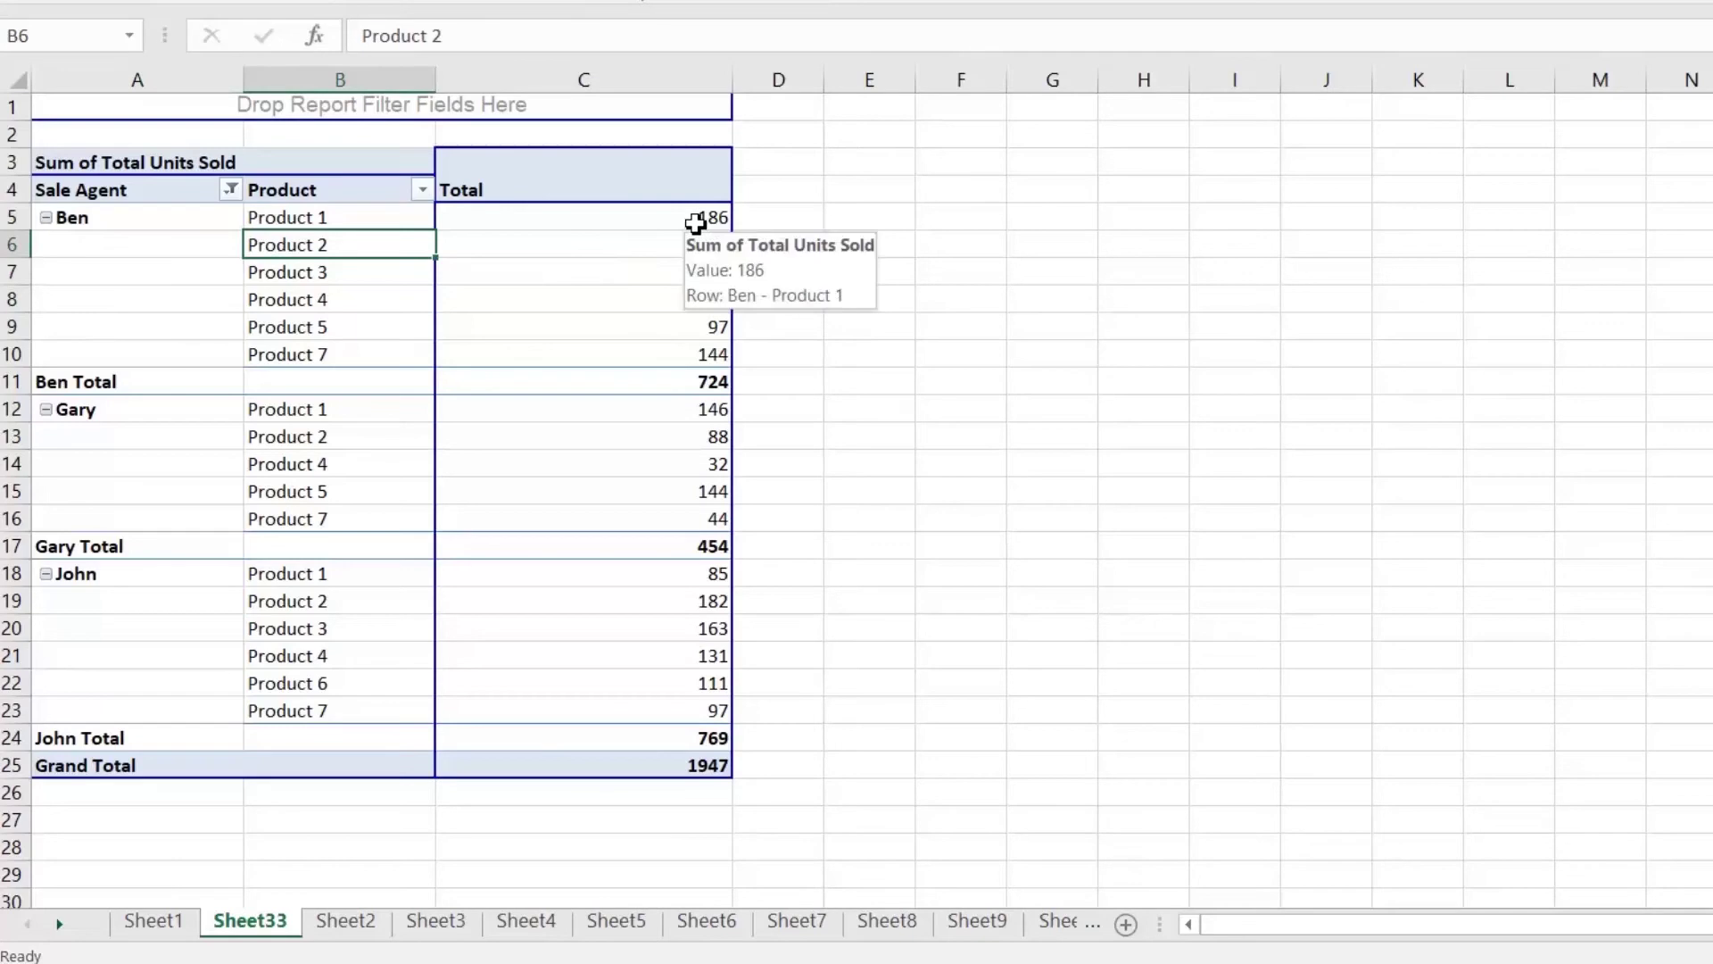
click(697, 222)
Step: Show units sold as Rank Largest to Smallest with Product as the base field
right_click(703, 234)
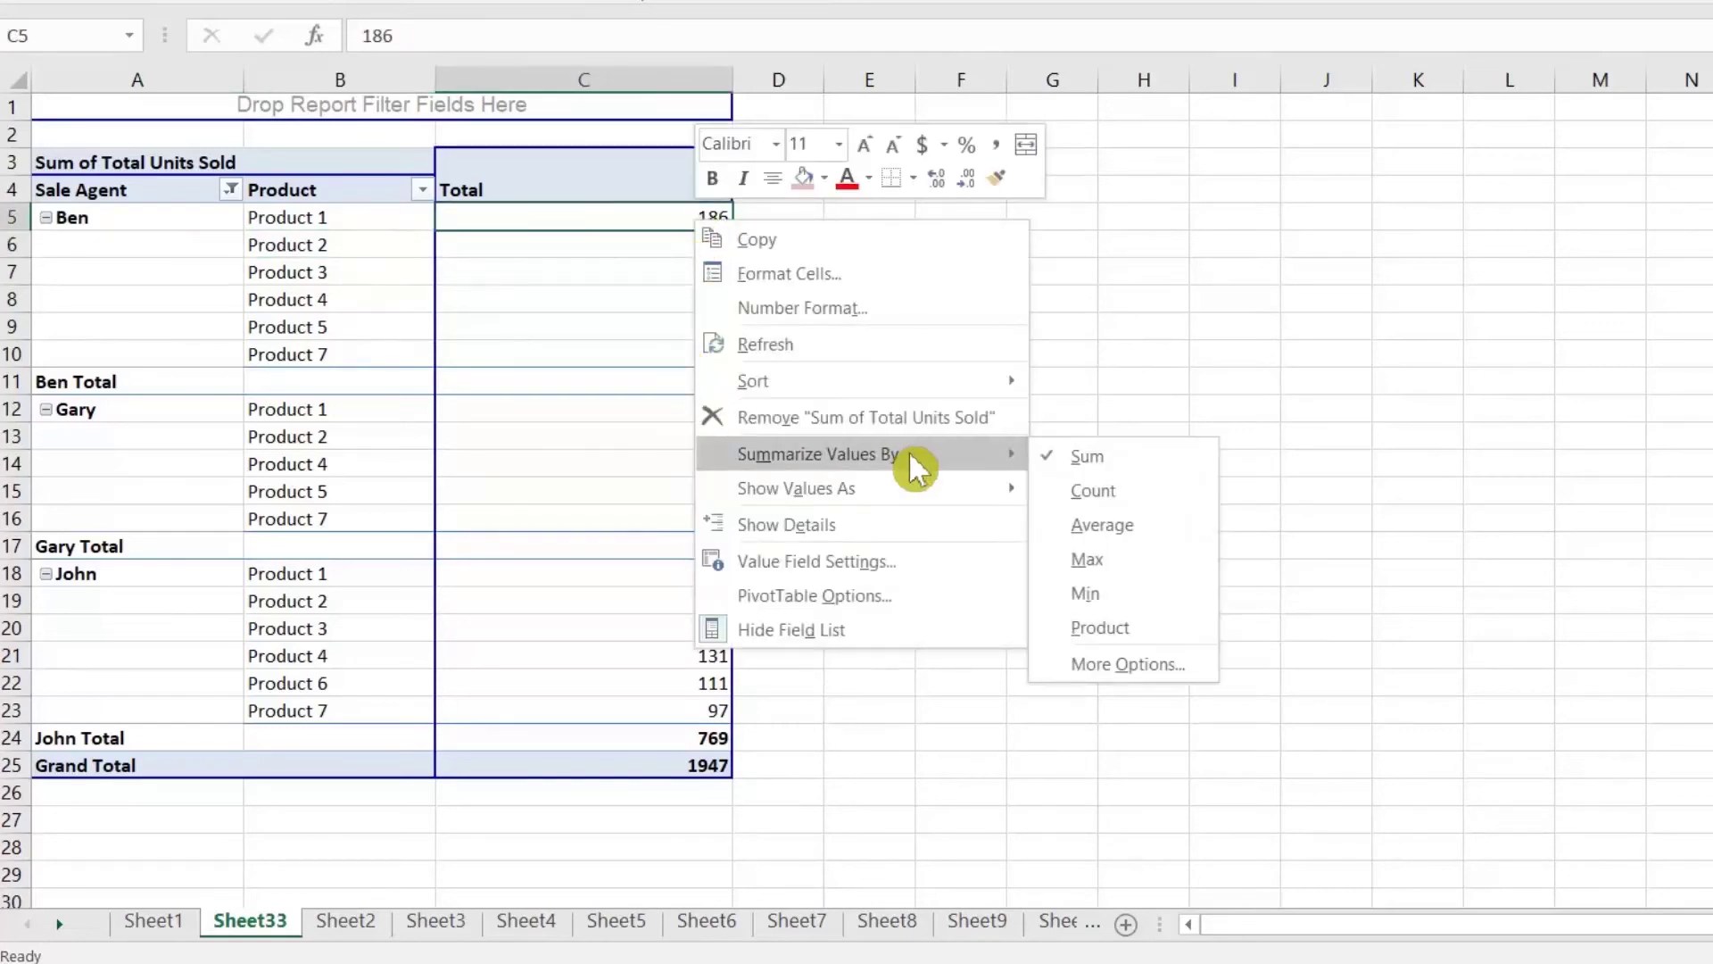
mouse_move(928, 498)
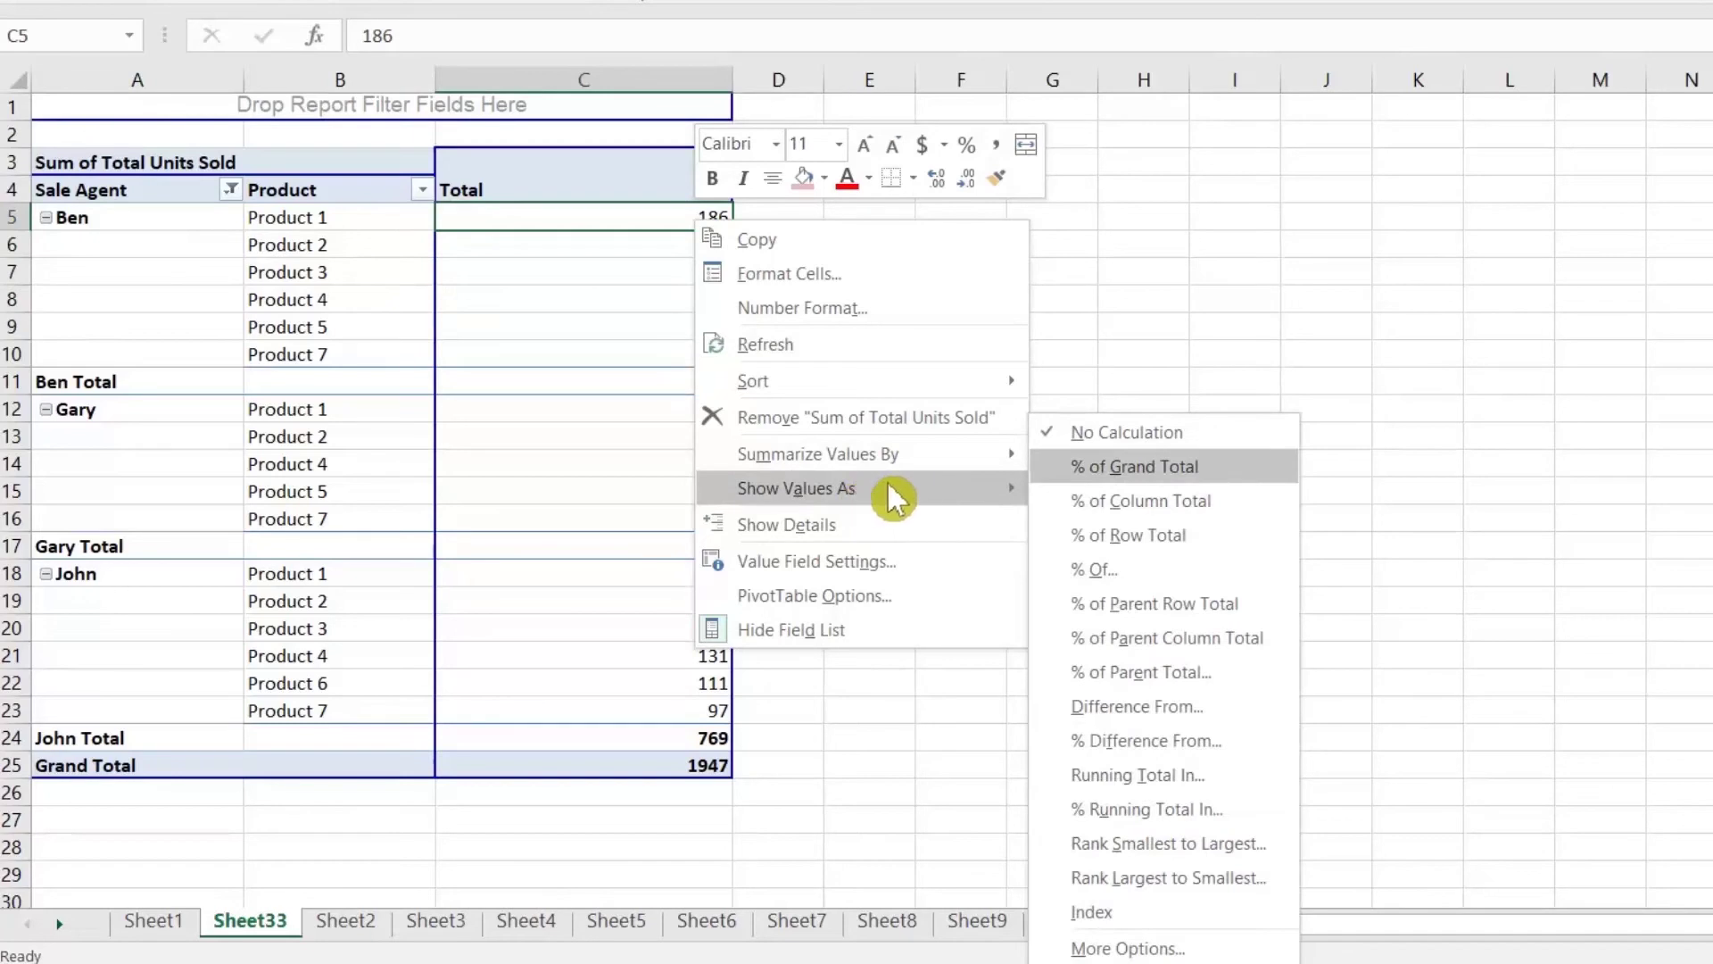
click(1180, 879)
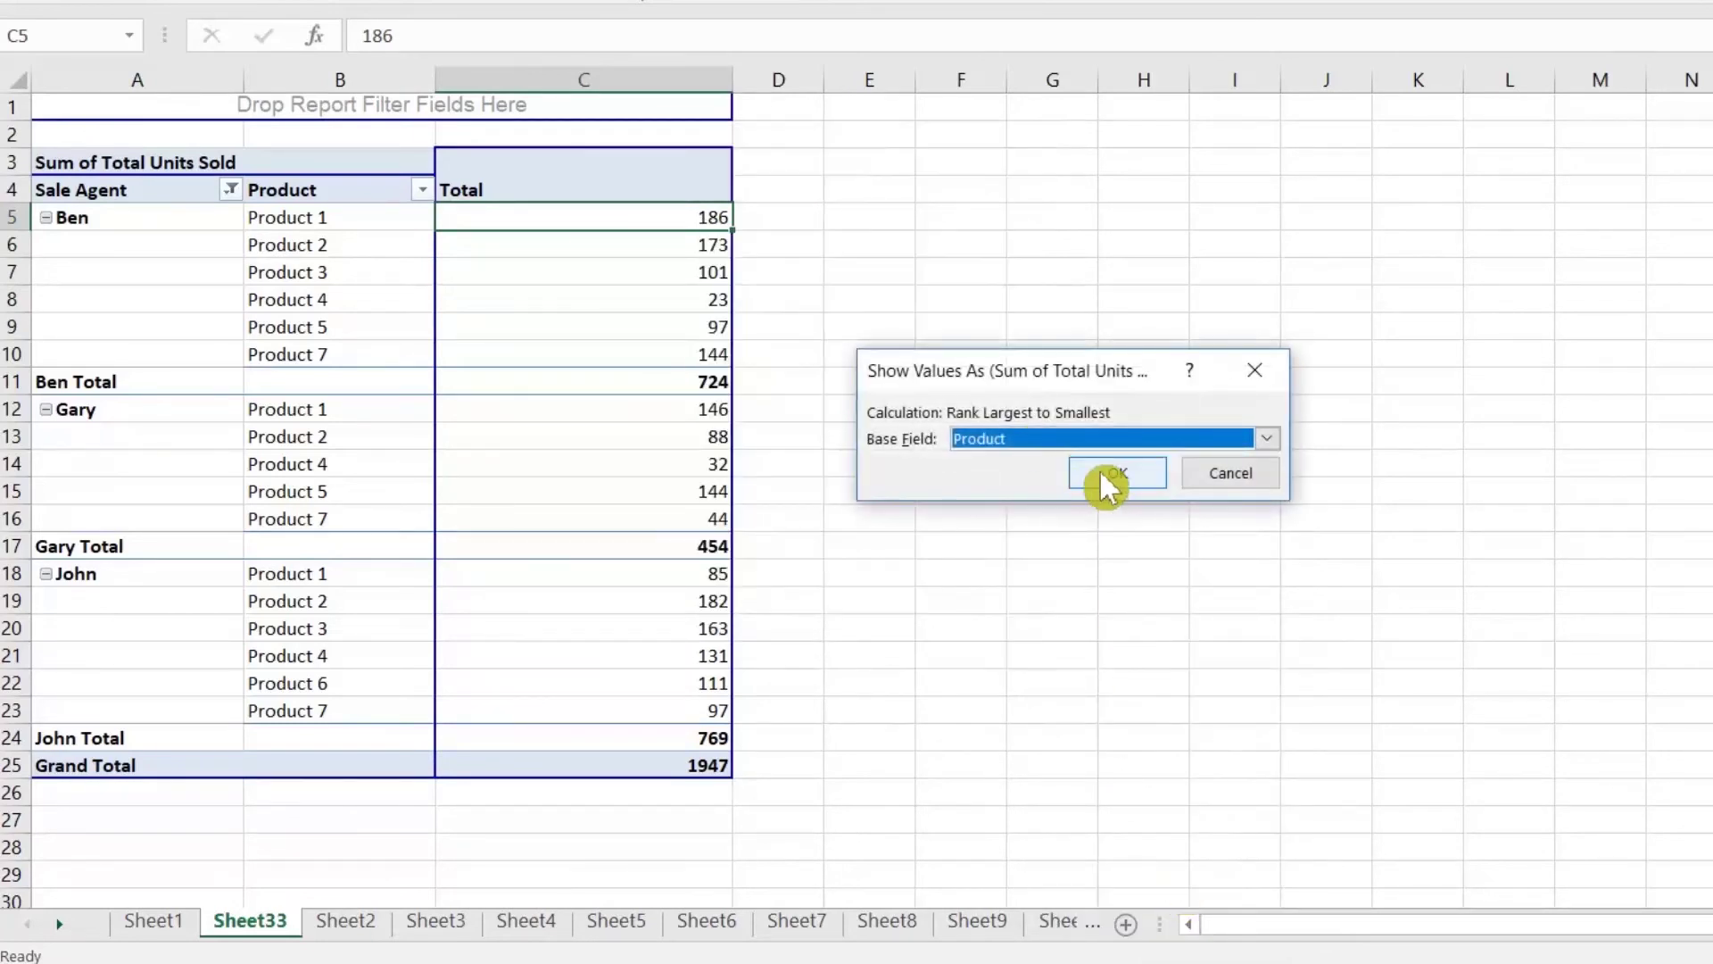
click(1101, 475)
mouse_move(385, 223)
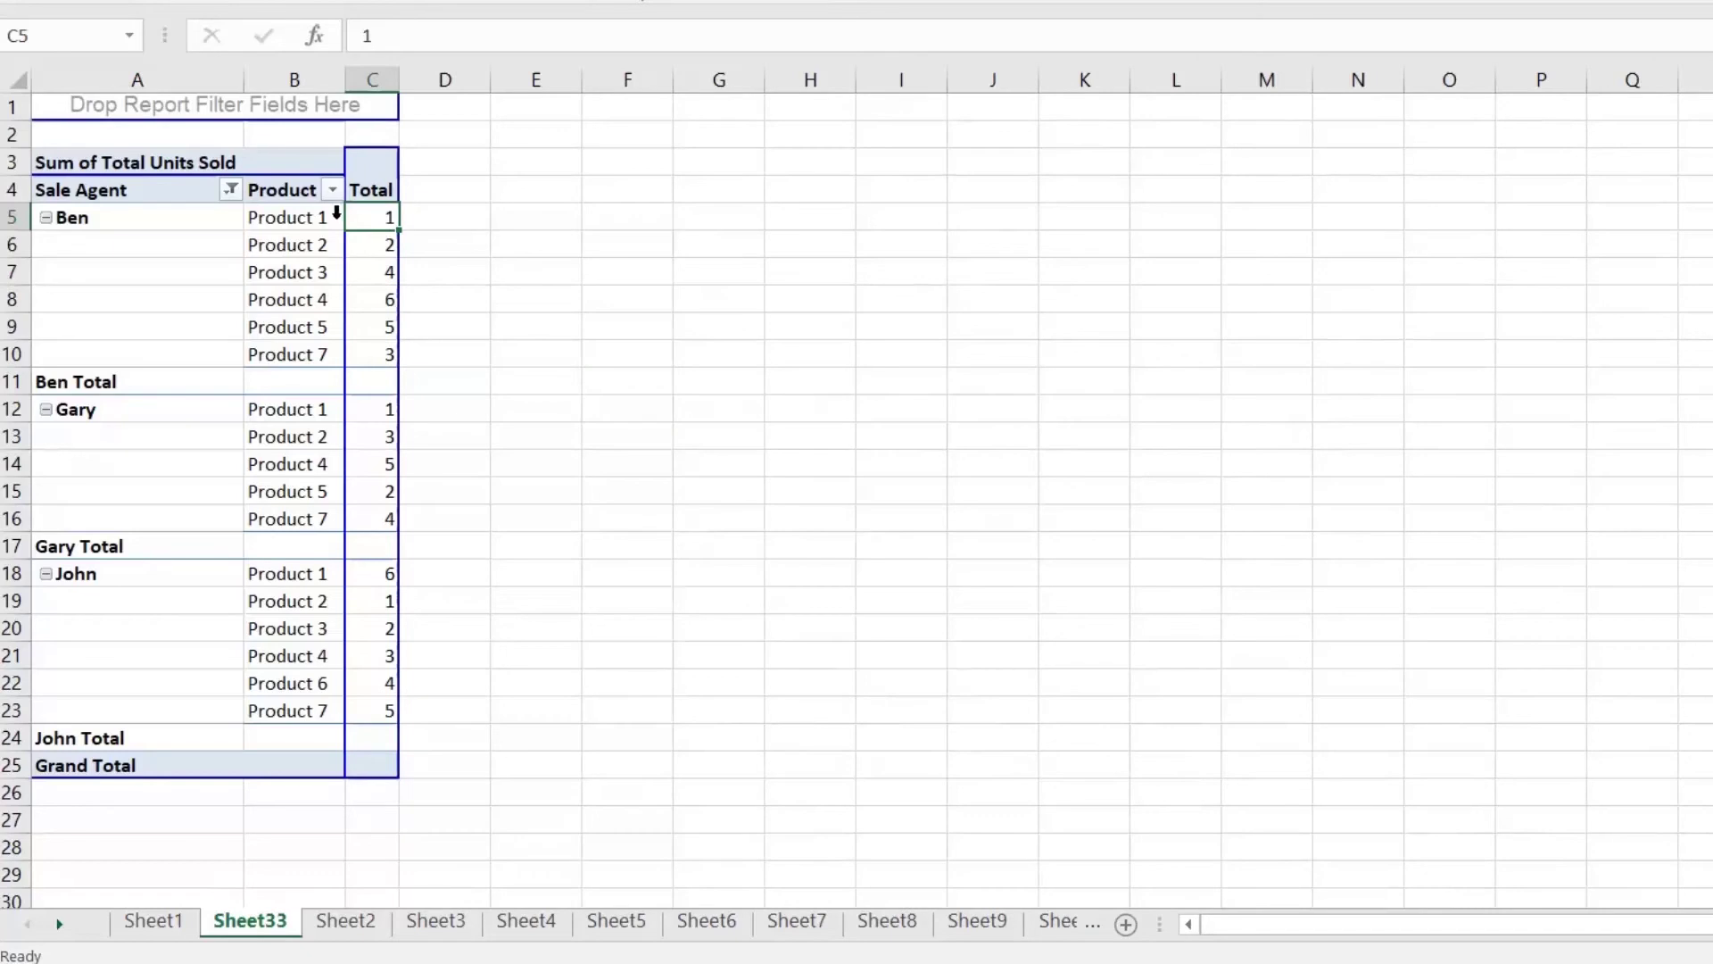
click(311, 217)
click(371, 218)
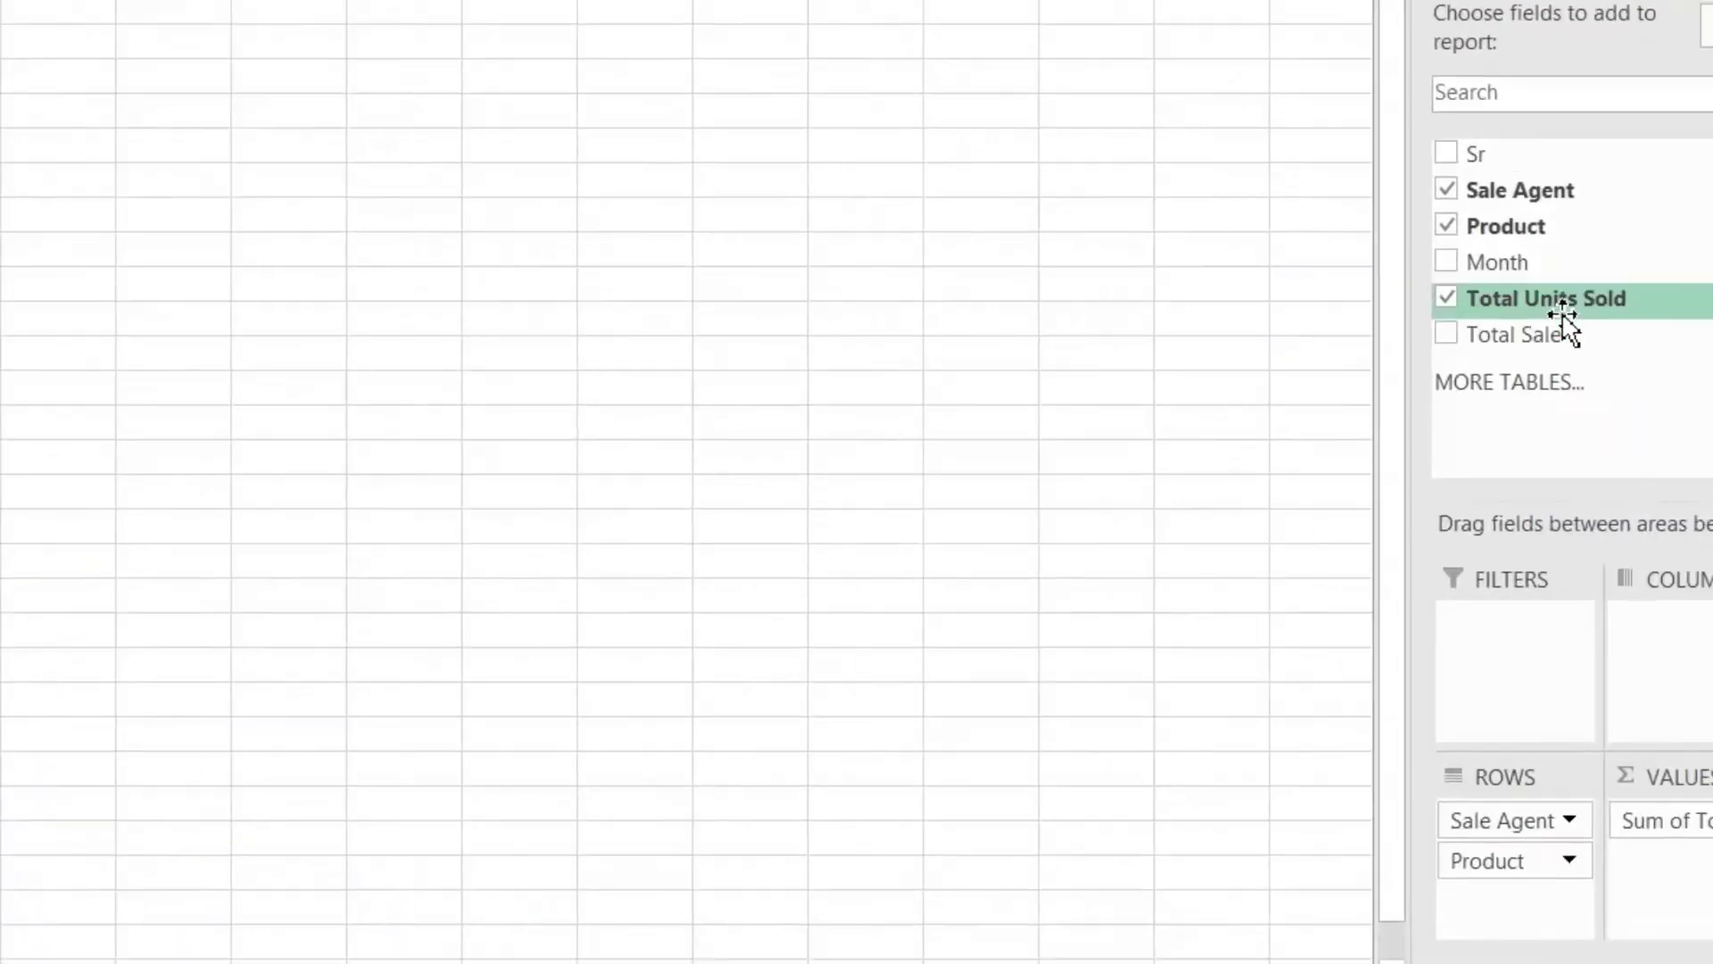
Step: Add Total Units Sold to Values again and sort the rank column ascending
drag(1484, 326, 1611, 857)
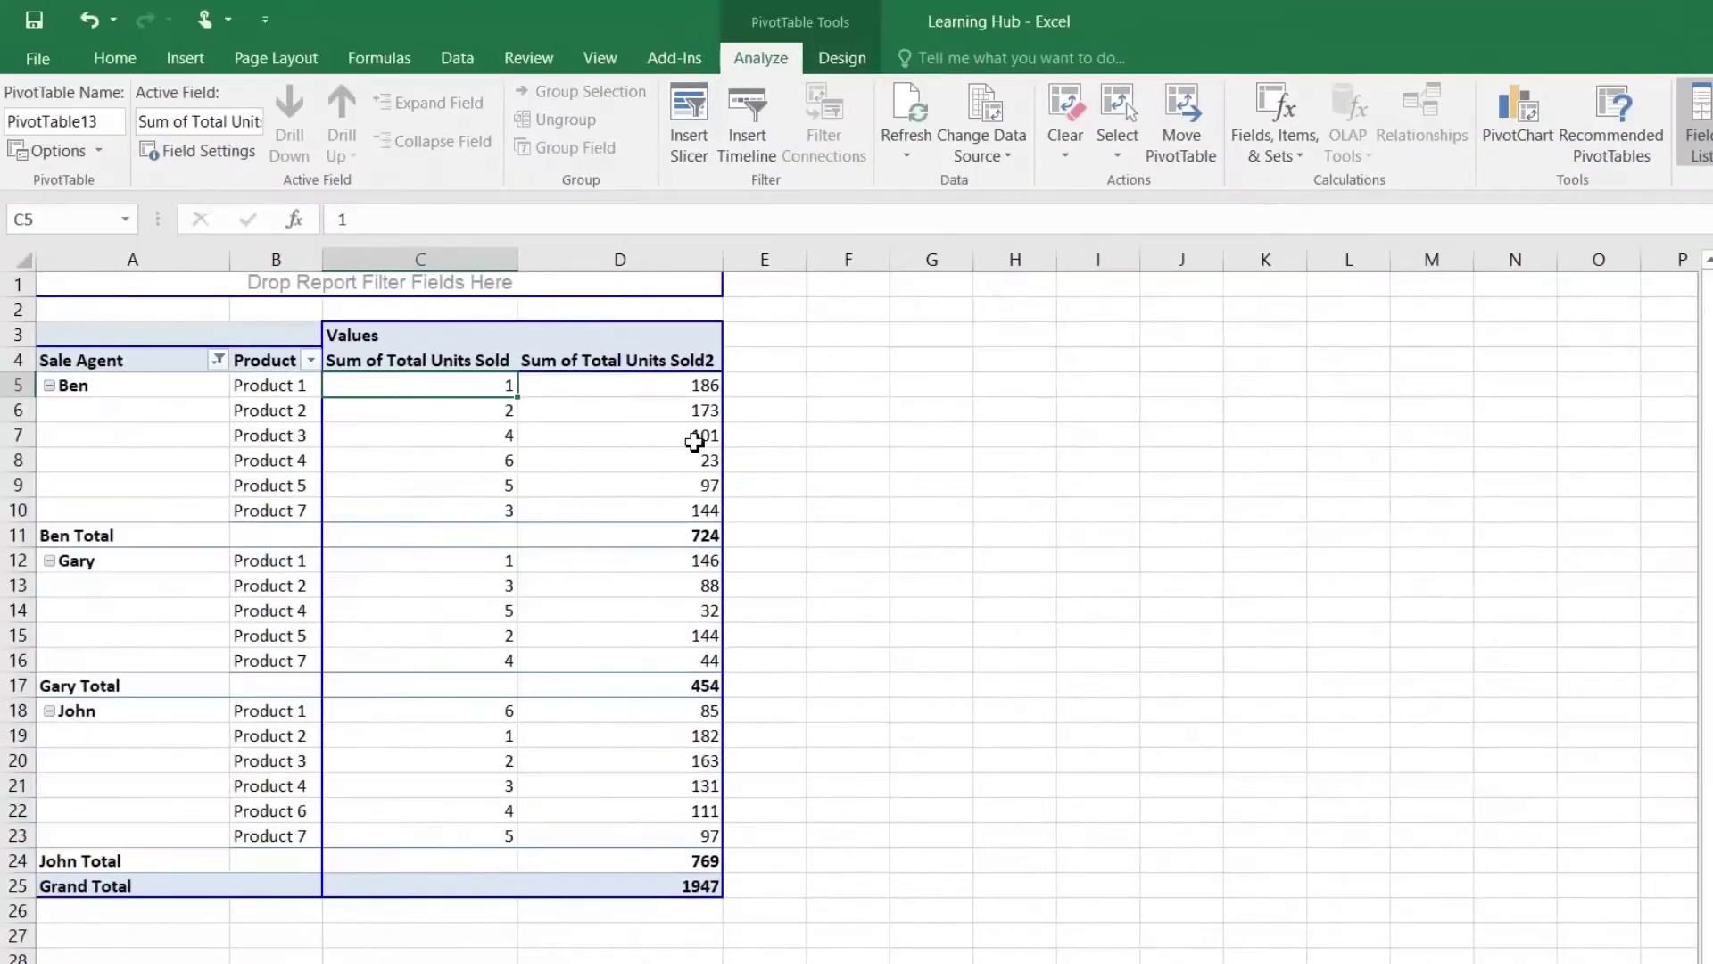
click(675, 390)
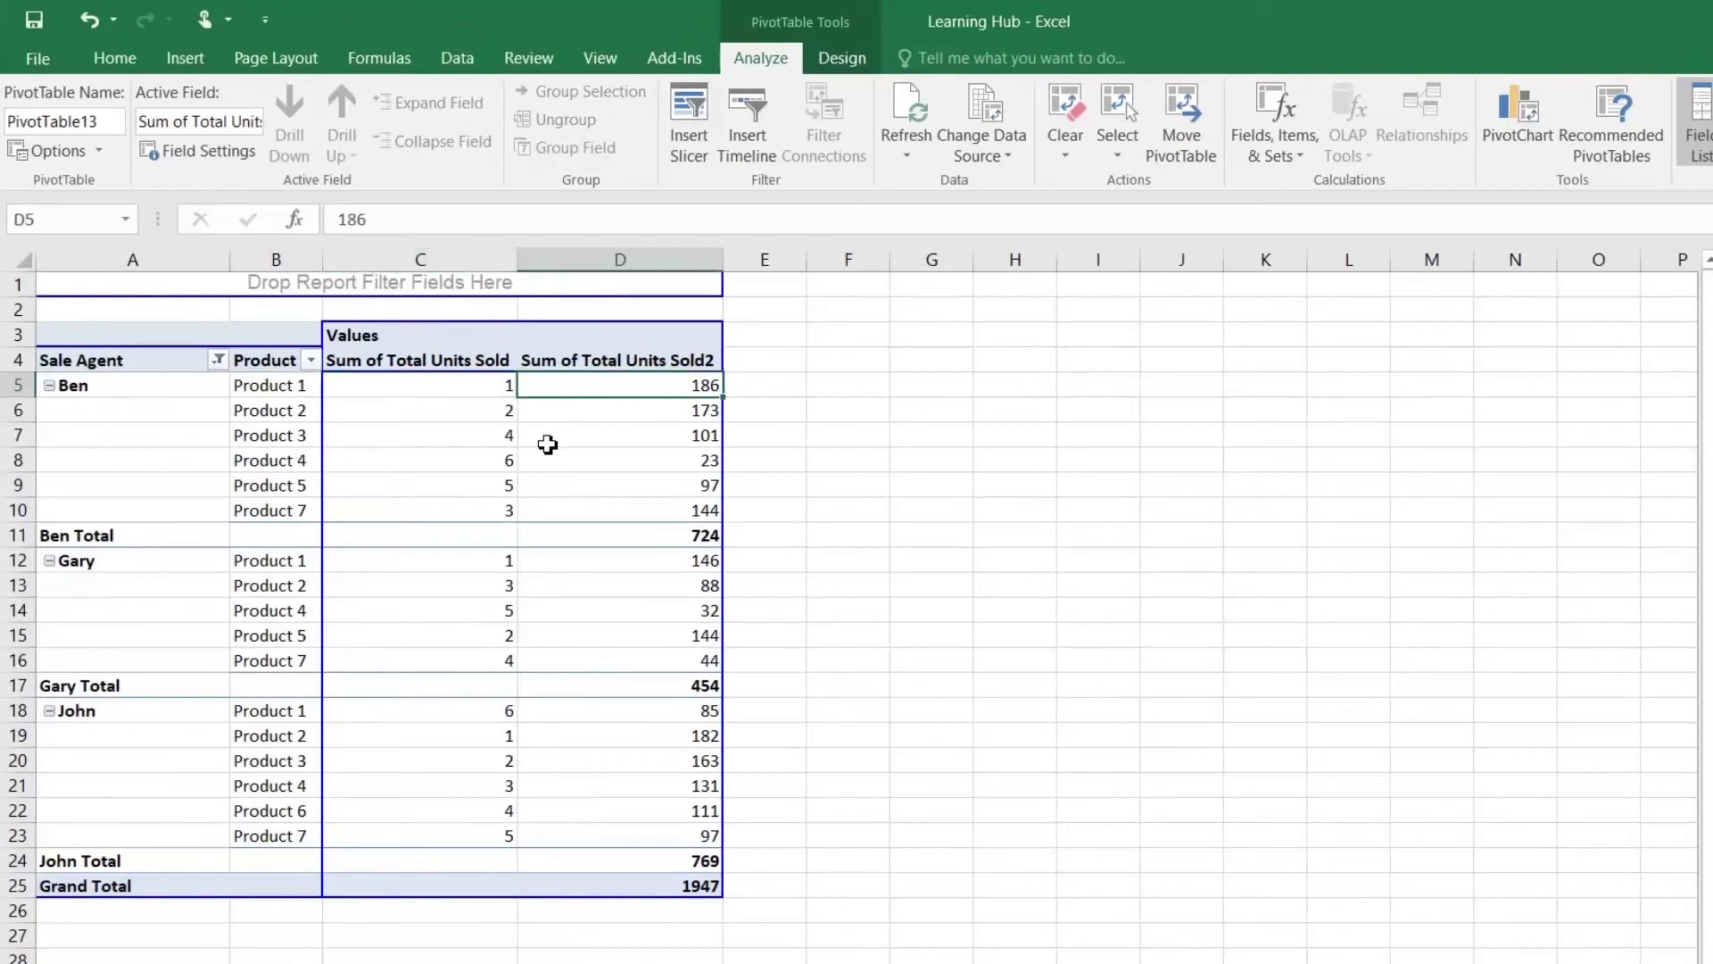
click(490, 389)
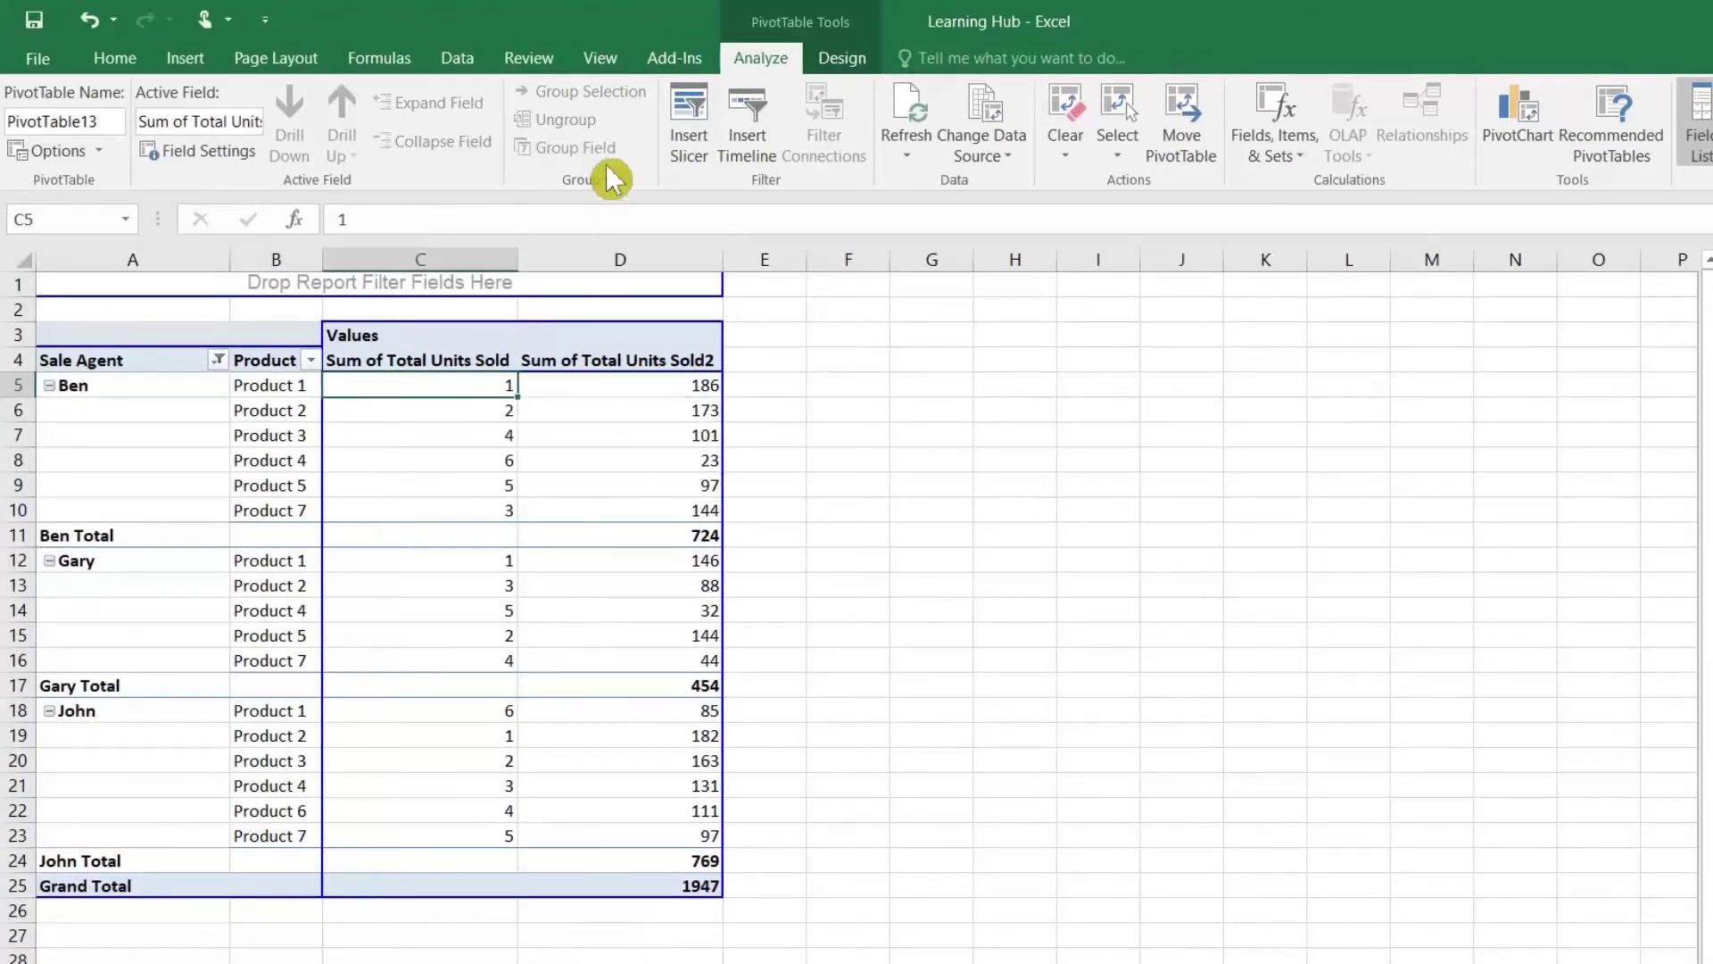
click(464, 63)
click(756, 140)
click(756, 103)
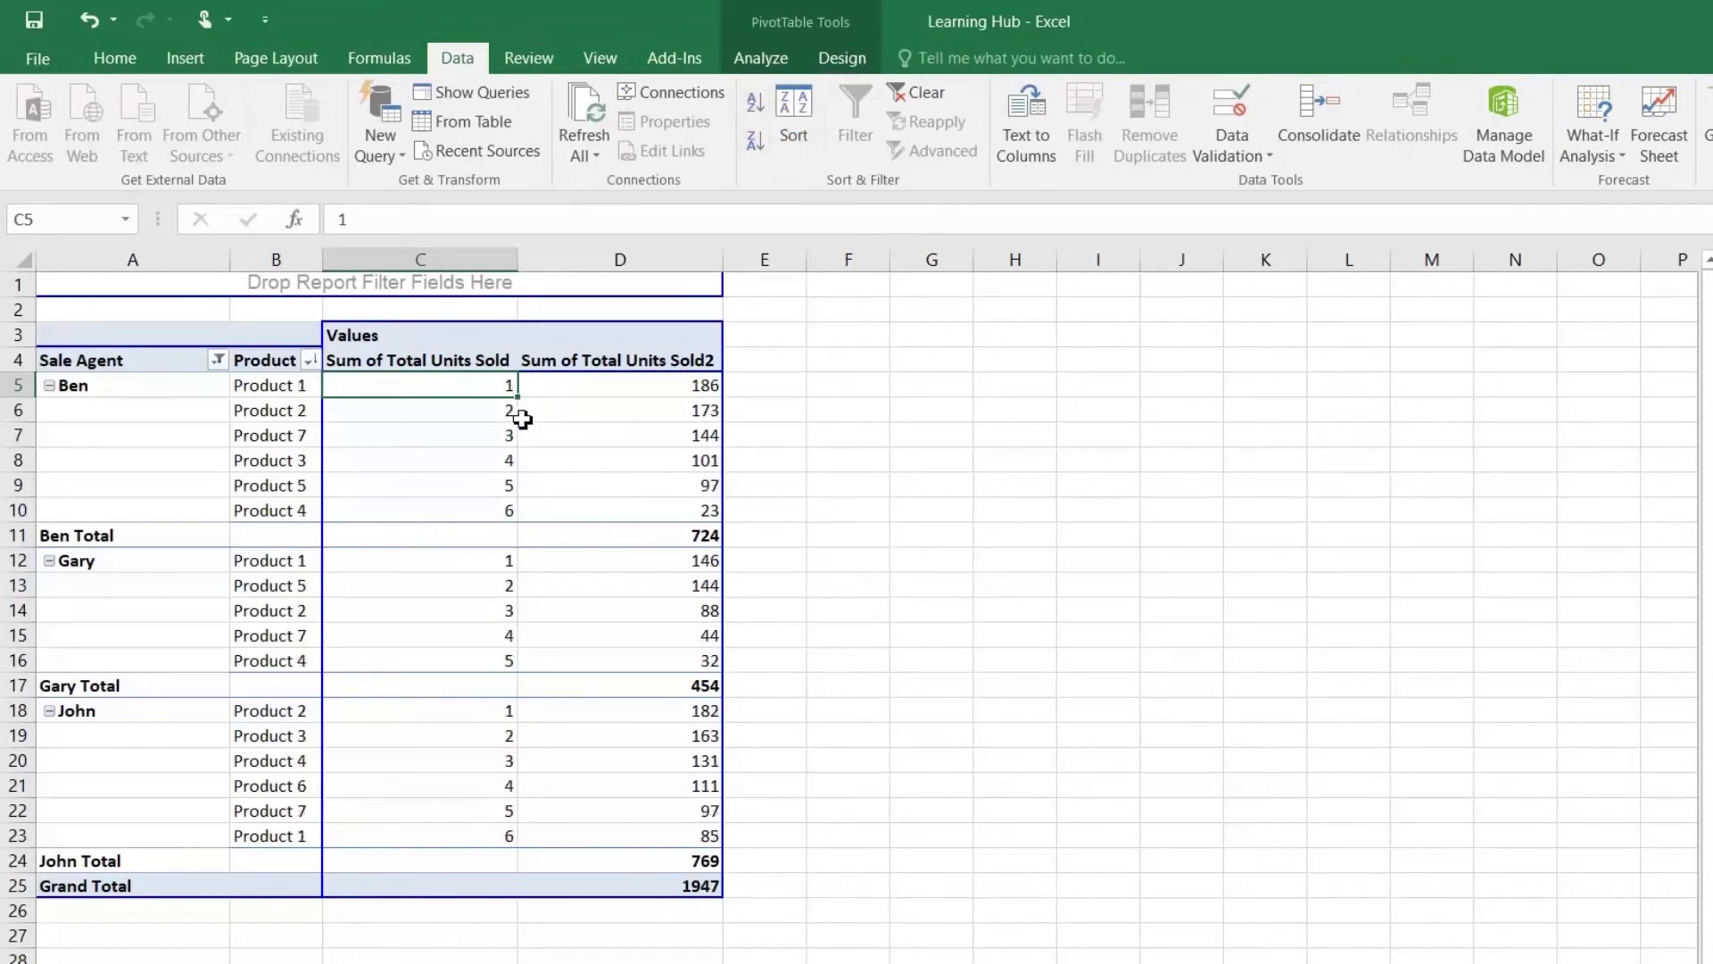
Step: Review ranks beside unit totals: Product 2 at 173, Product 7 at 144, Product 3 at 101
click(493, 416)
click(674, 415)
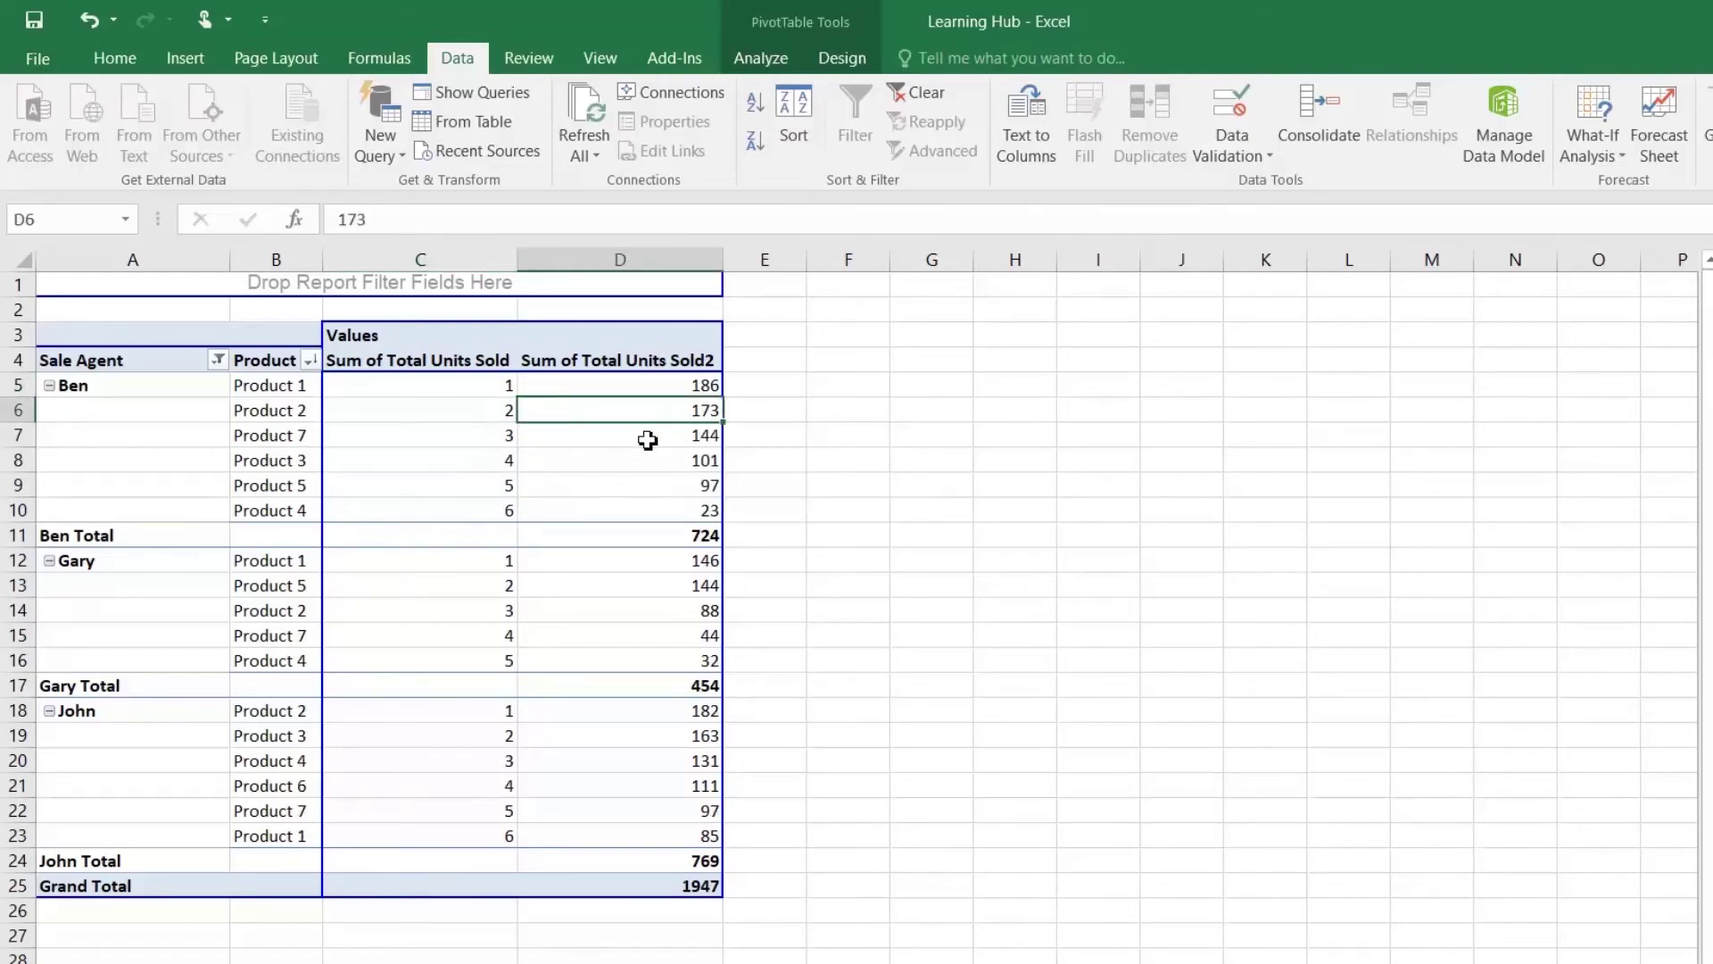
click(648, 439)
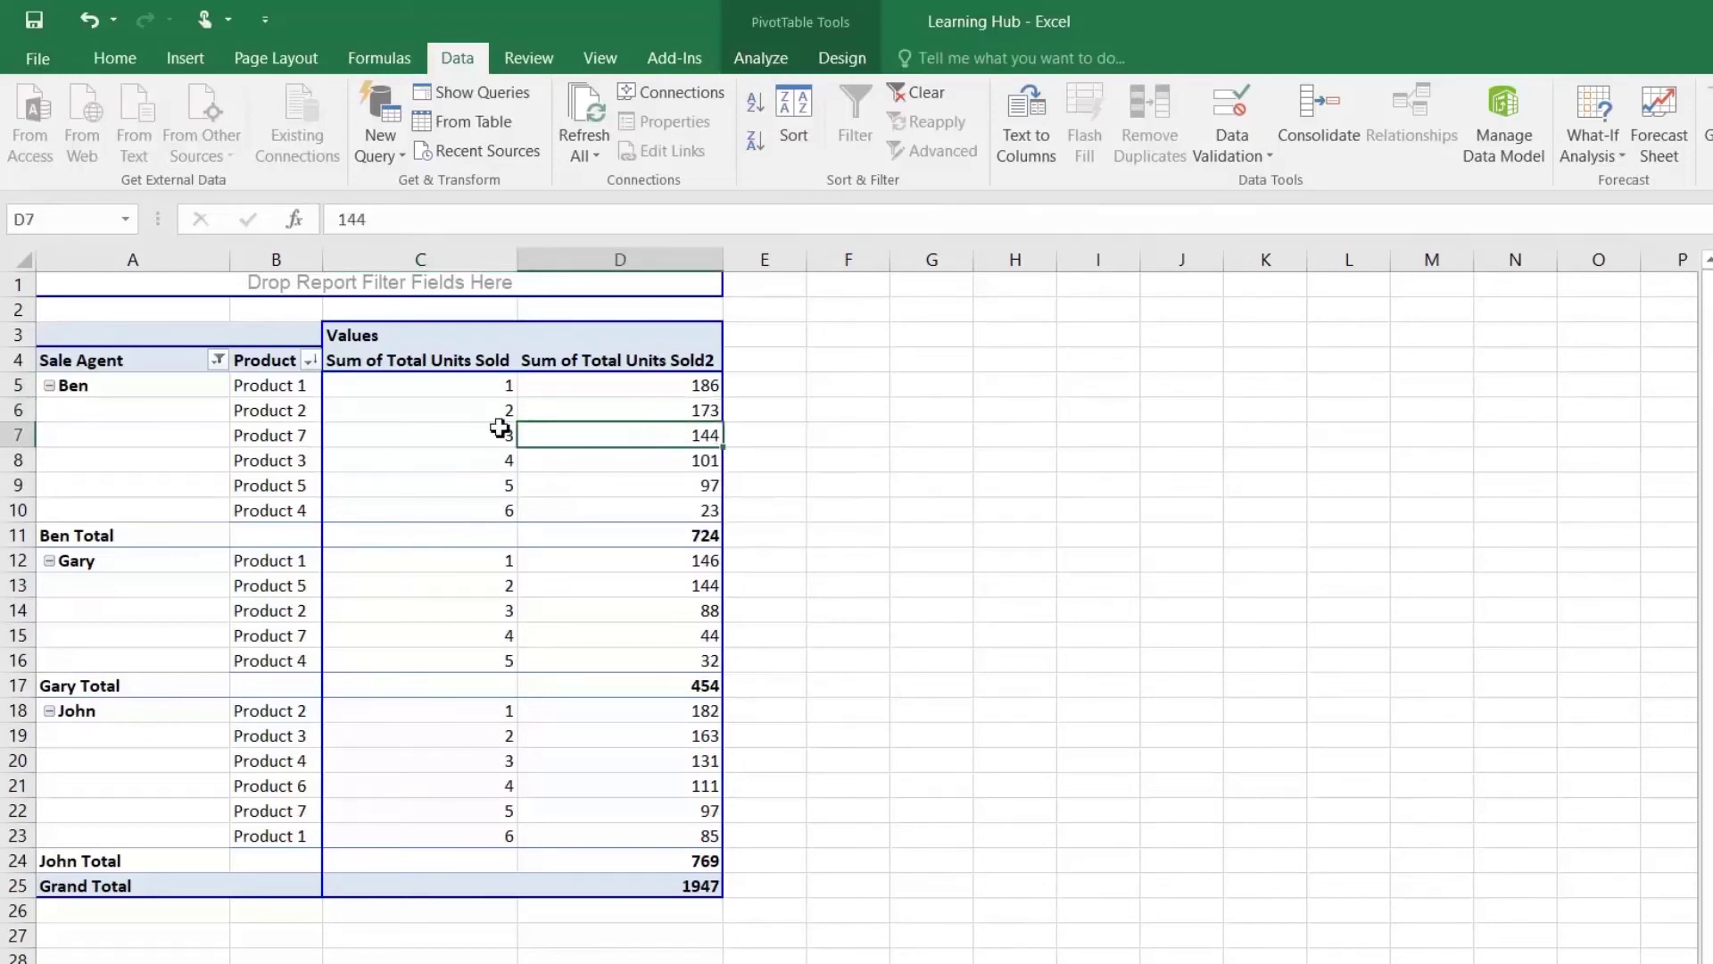
click(287, 441)
click(505, 461)
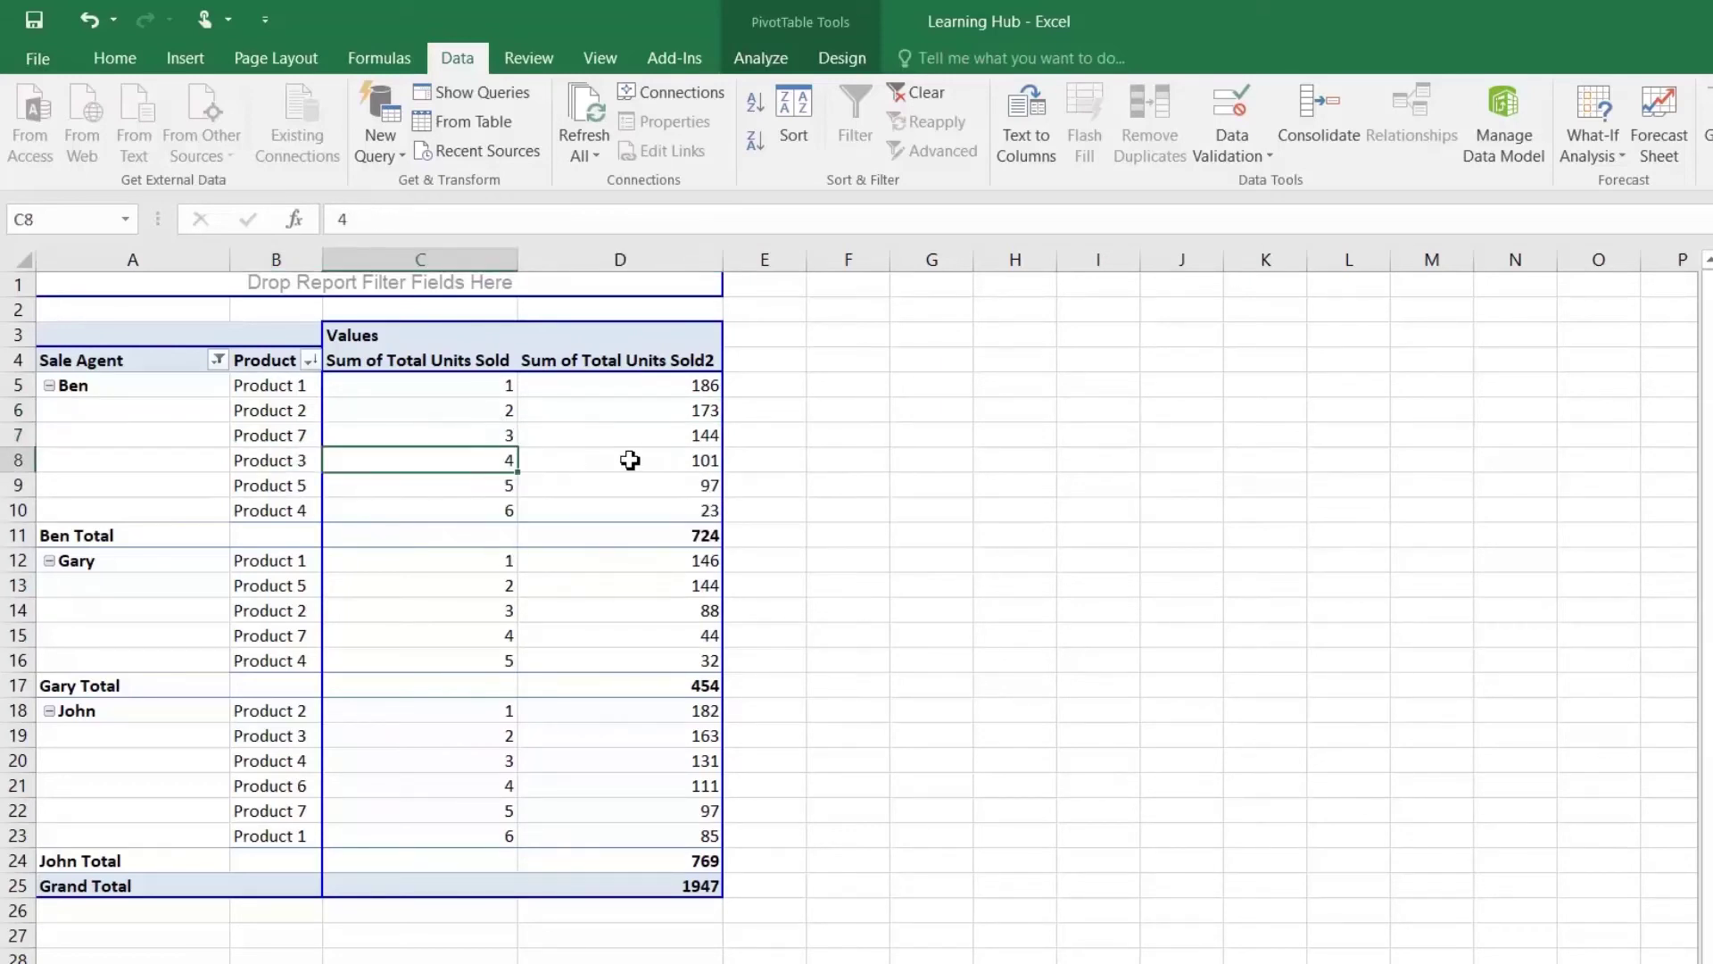
click(631, 460)
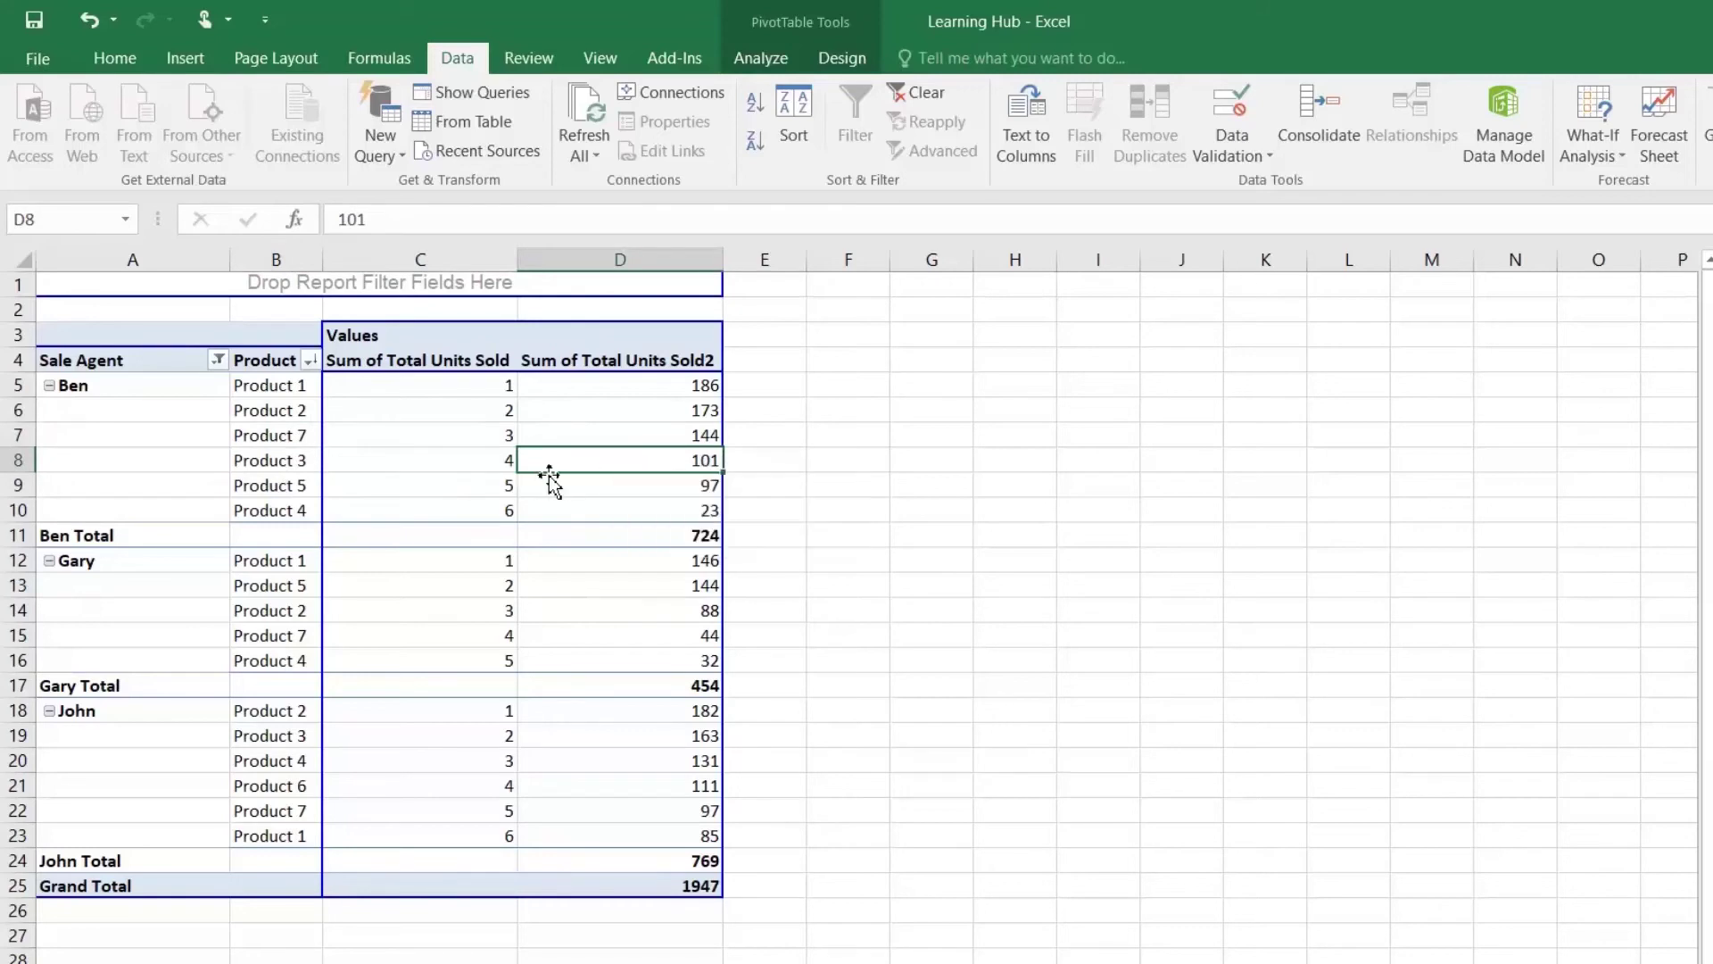
mouse_move(691, 467)
mouse_move(476, 577)
mouse_move(431, 706)
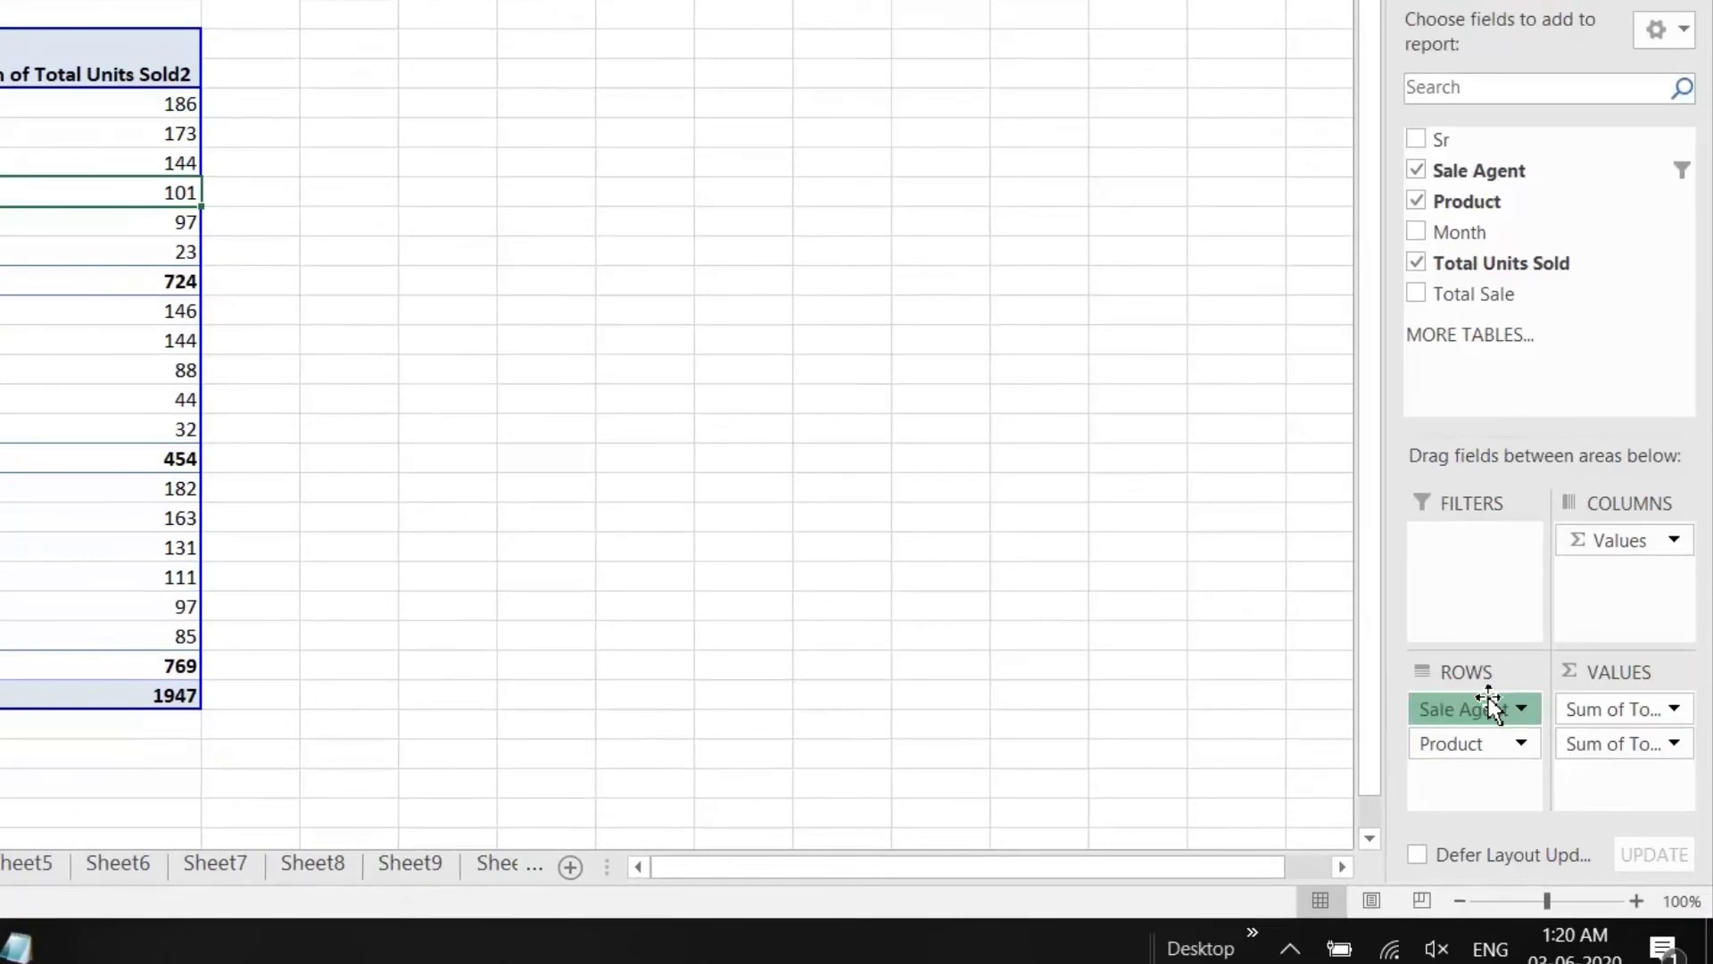
Step: Remove Sale Agent from Rows so products rank overall, e.g. Product 5 at 659, Product 2 at 609
drag(1488, 698, 1079, 586)
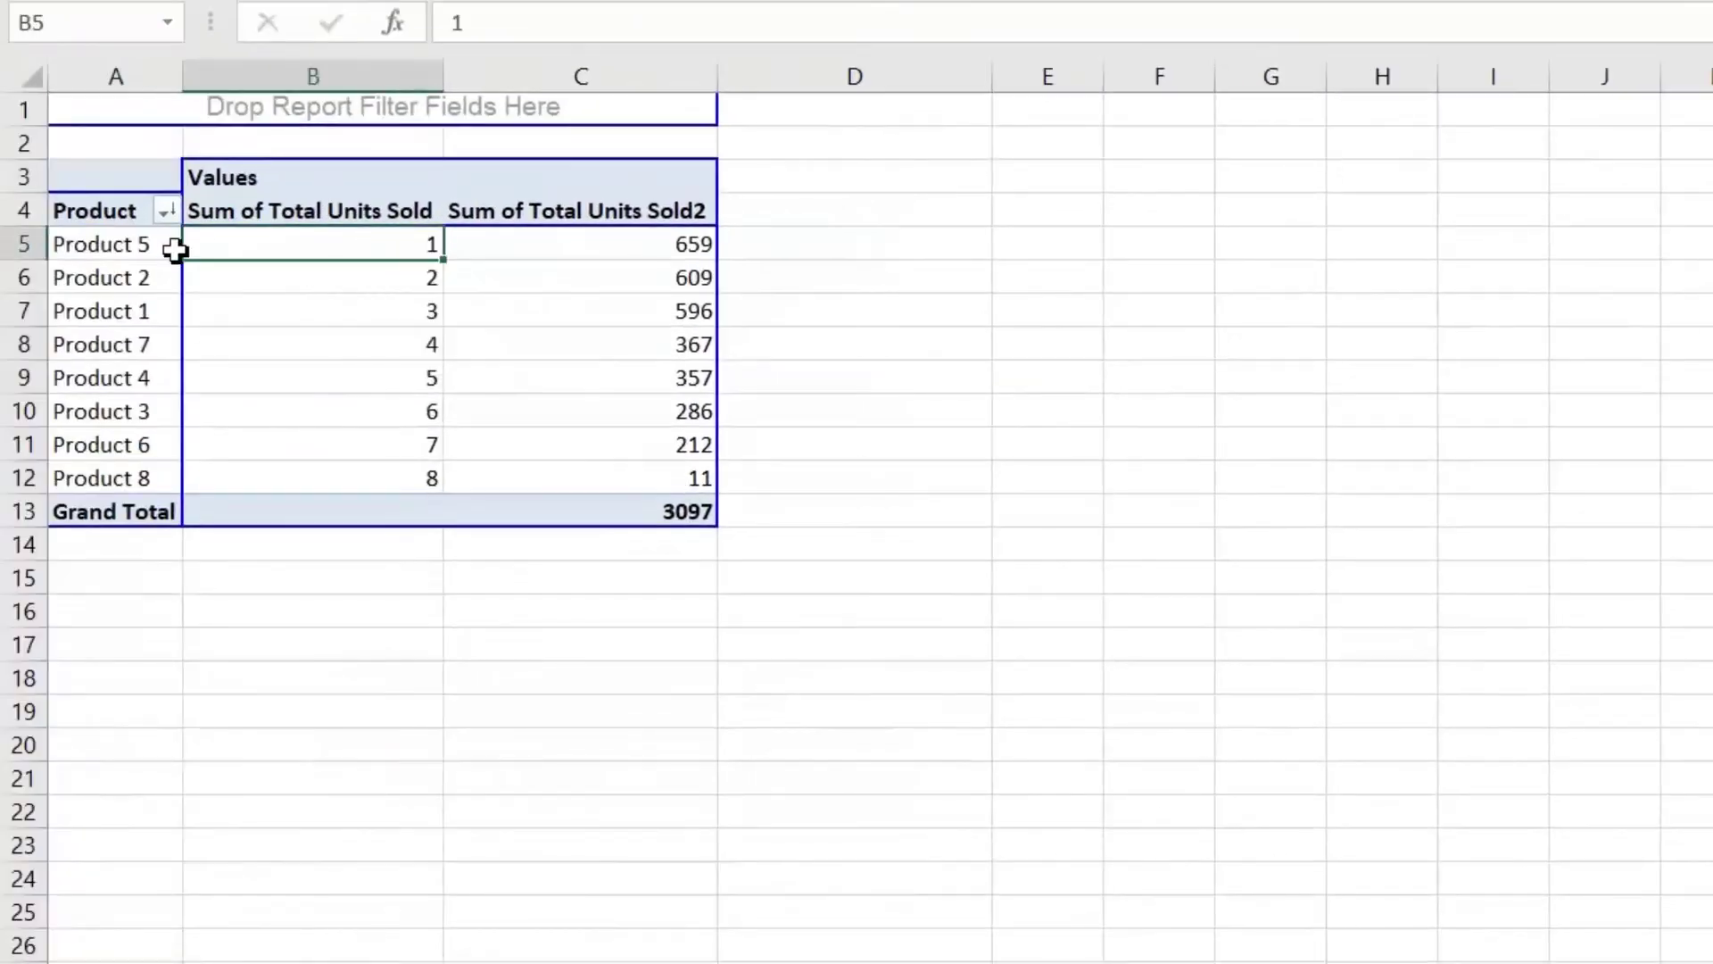
click(571, 248)
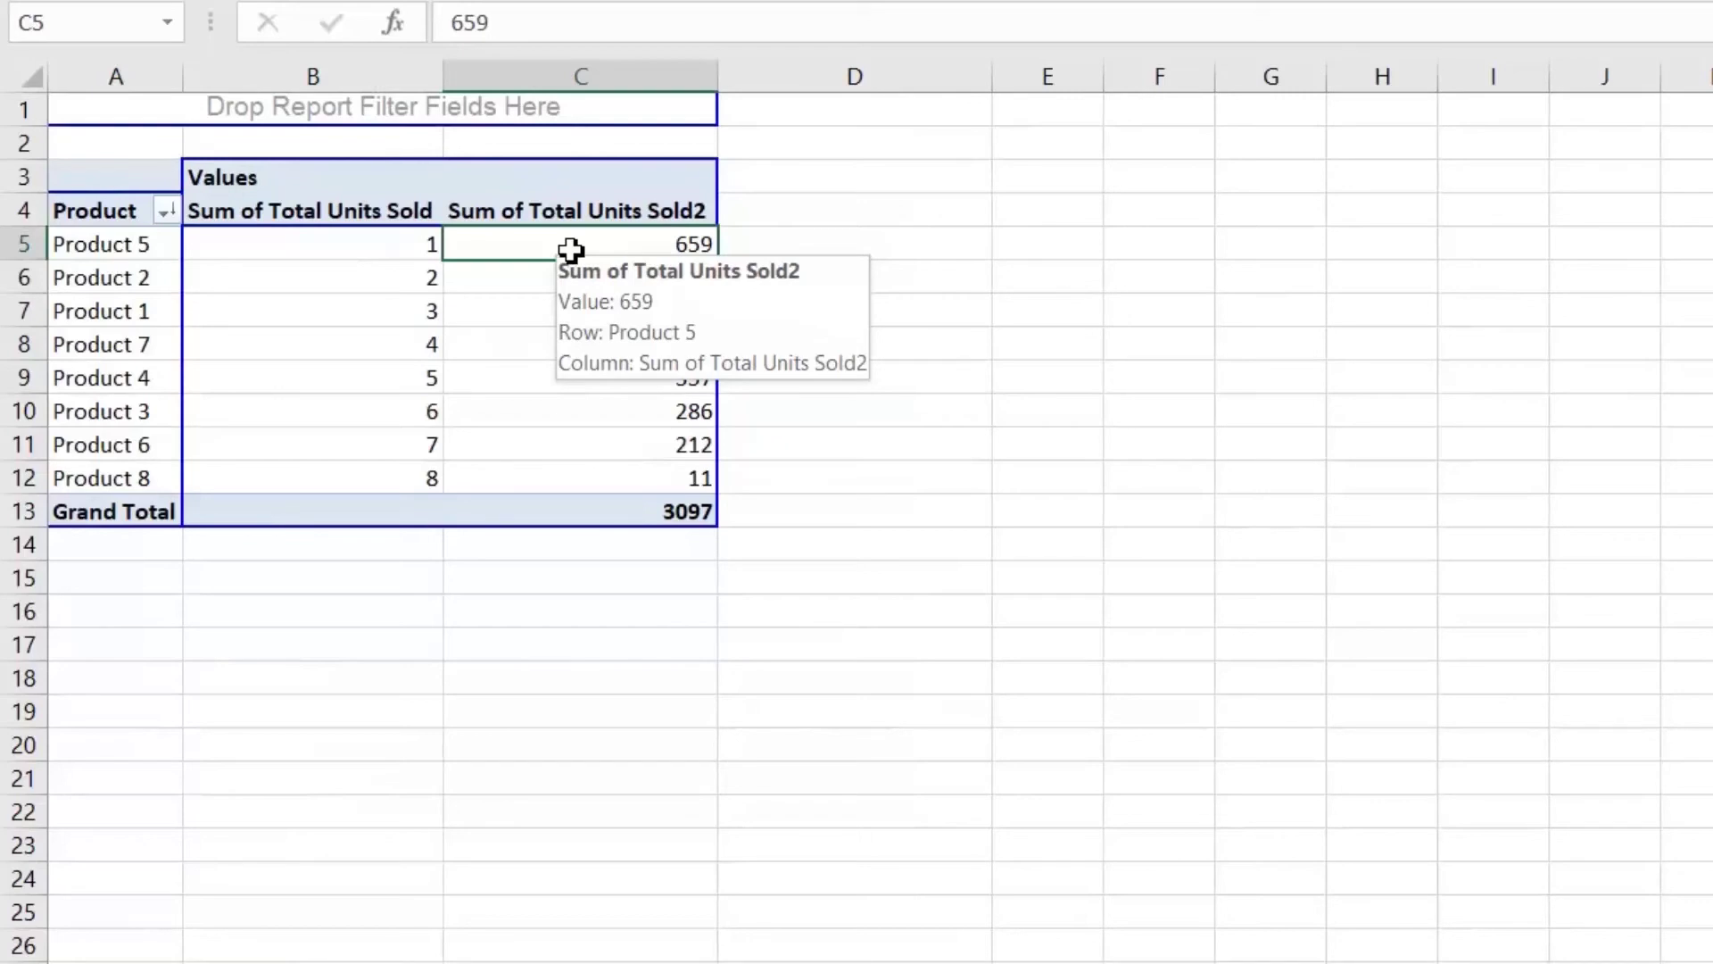
click(507, 282)
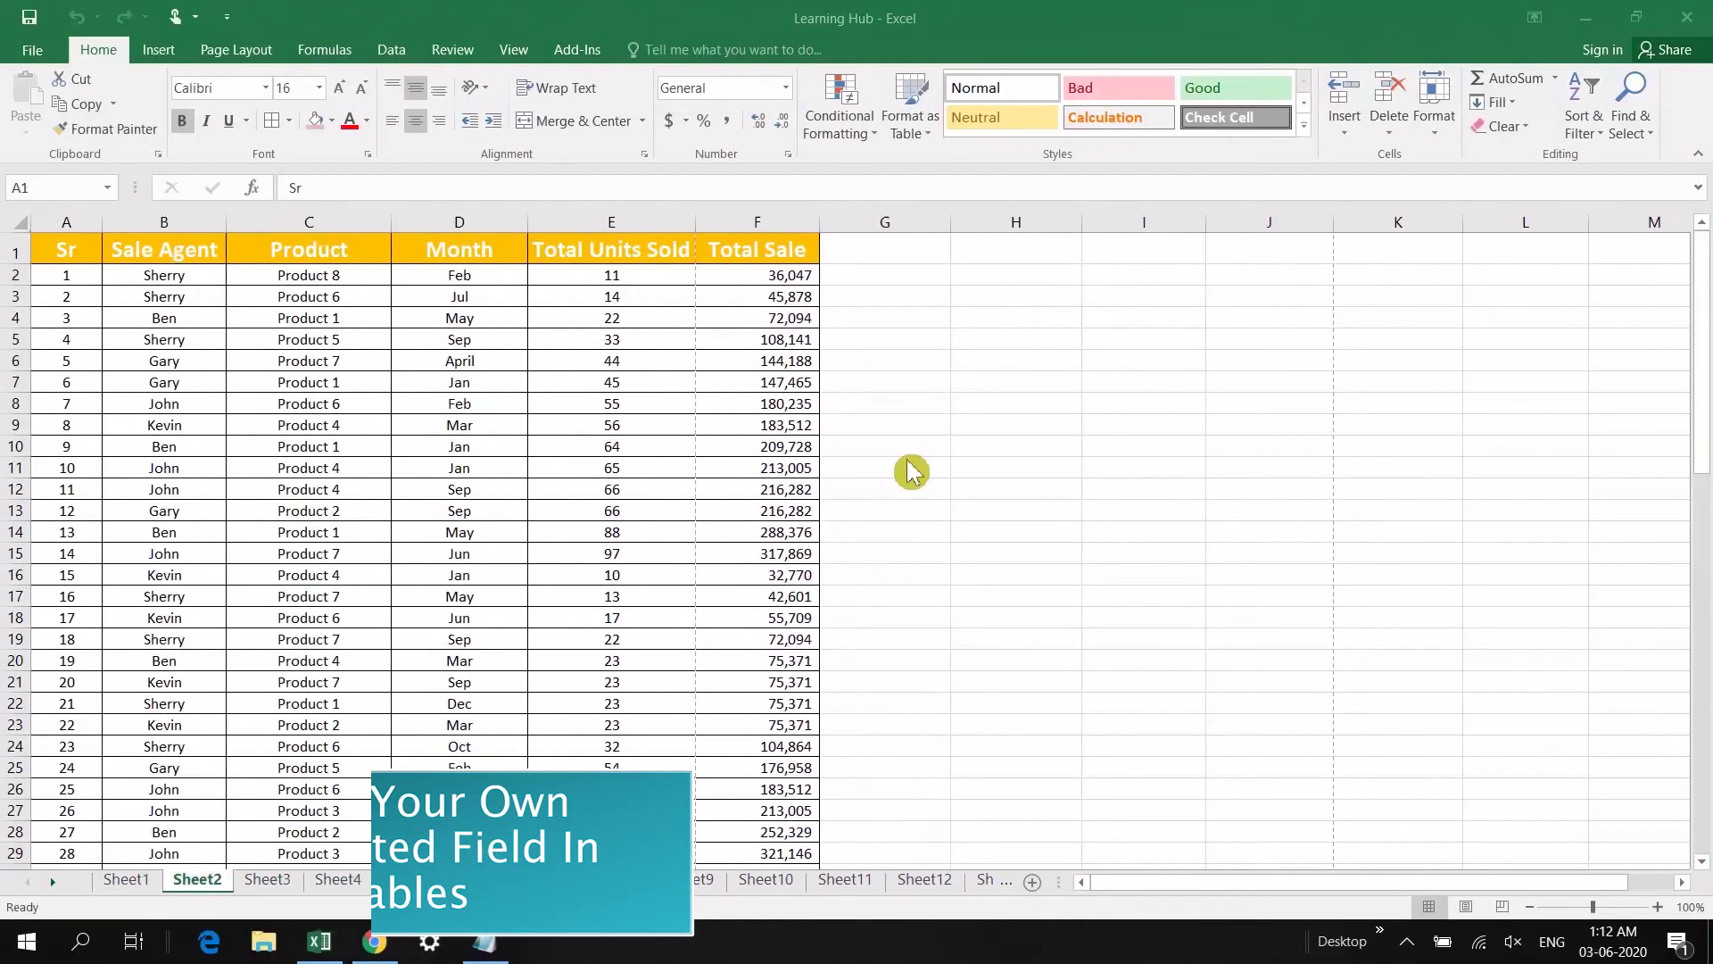
Step: Create a PivotTable on a new sheet with Product as rows and Sum of Total Units Sold as values
click(72, 252)
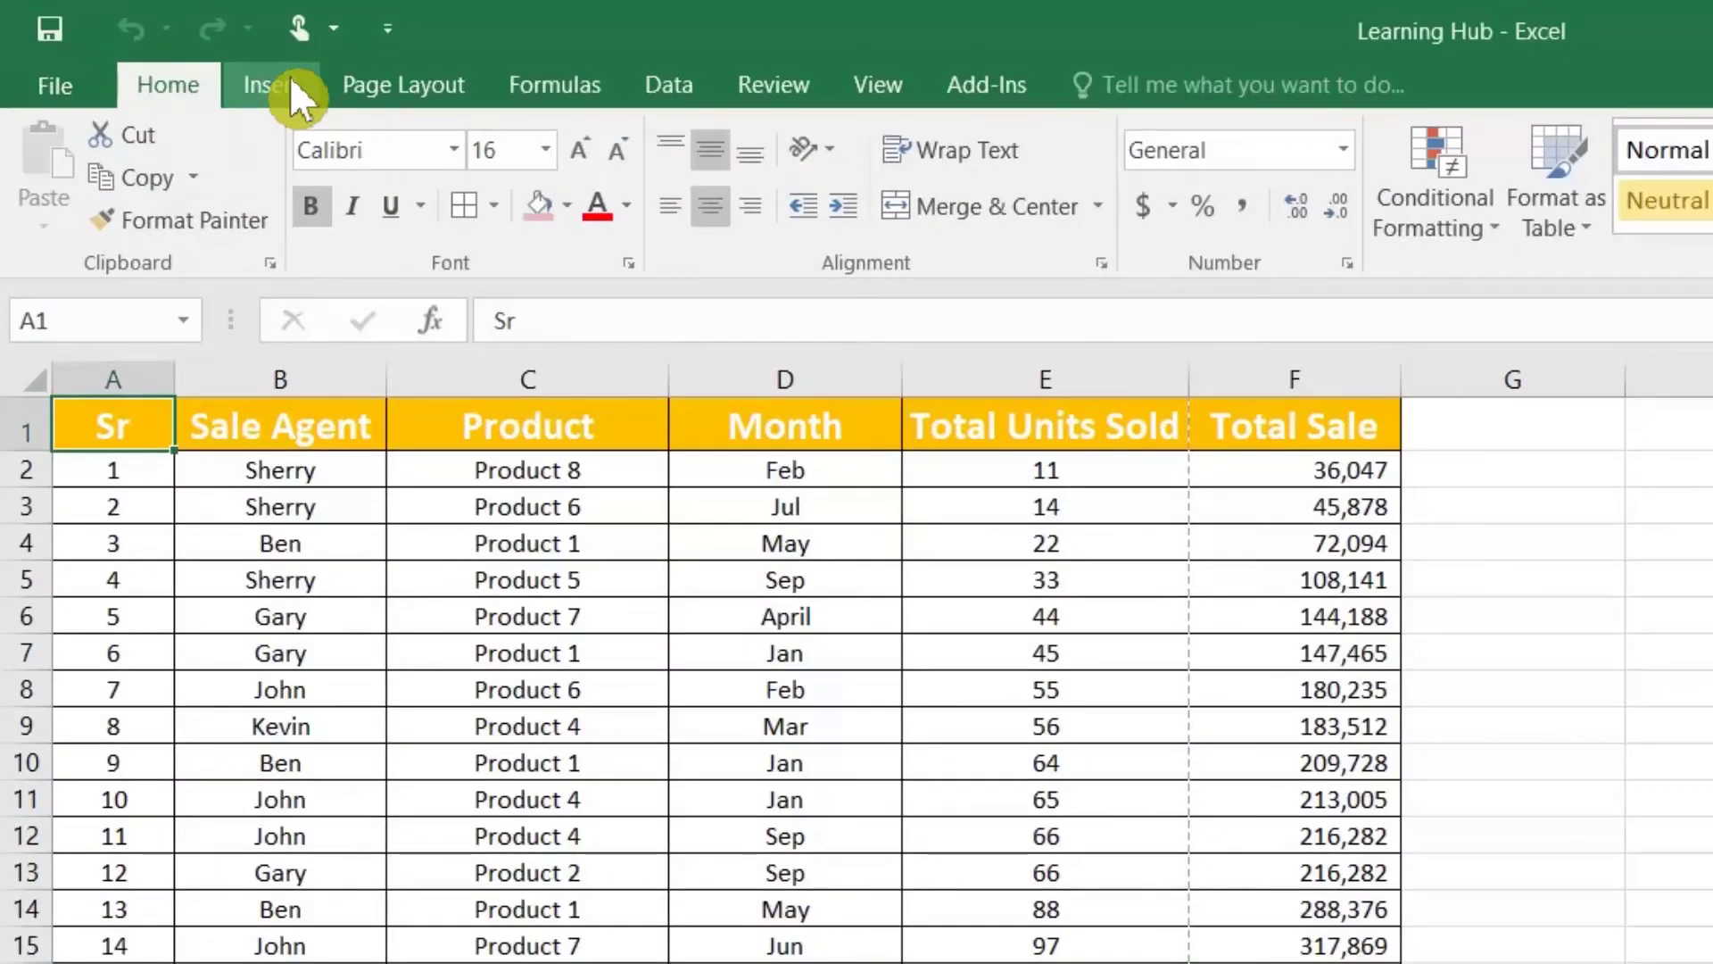
click(291, 80)
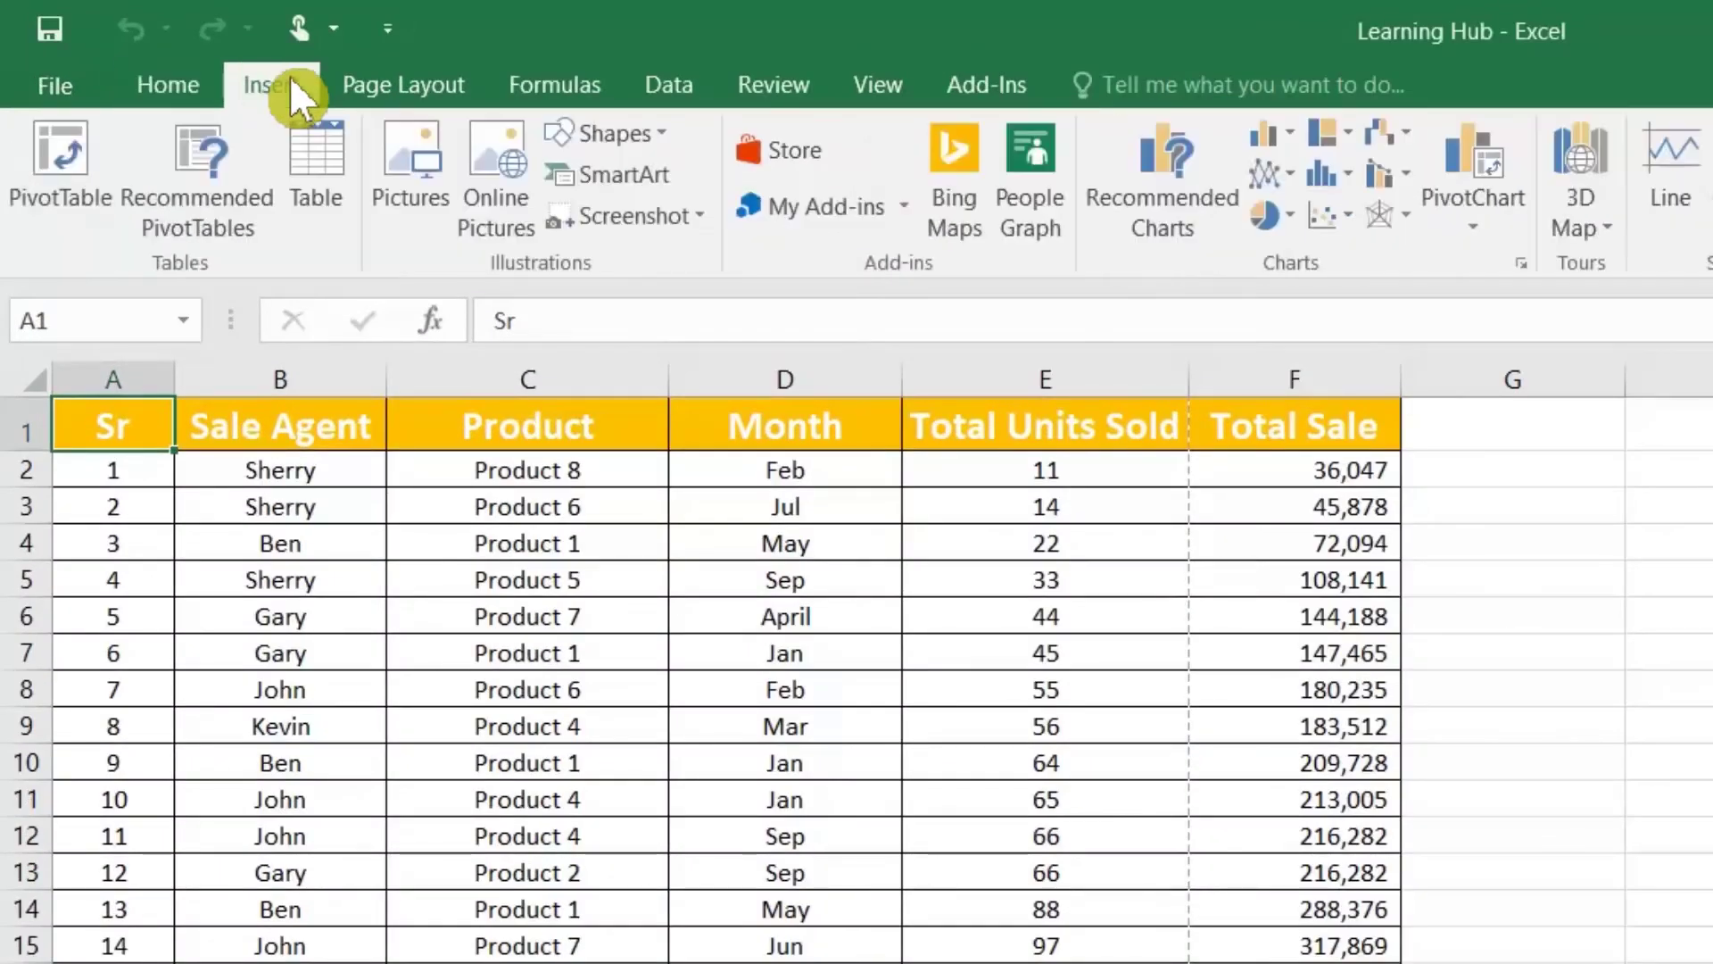
click(52, 156)
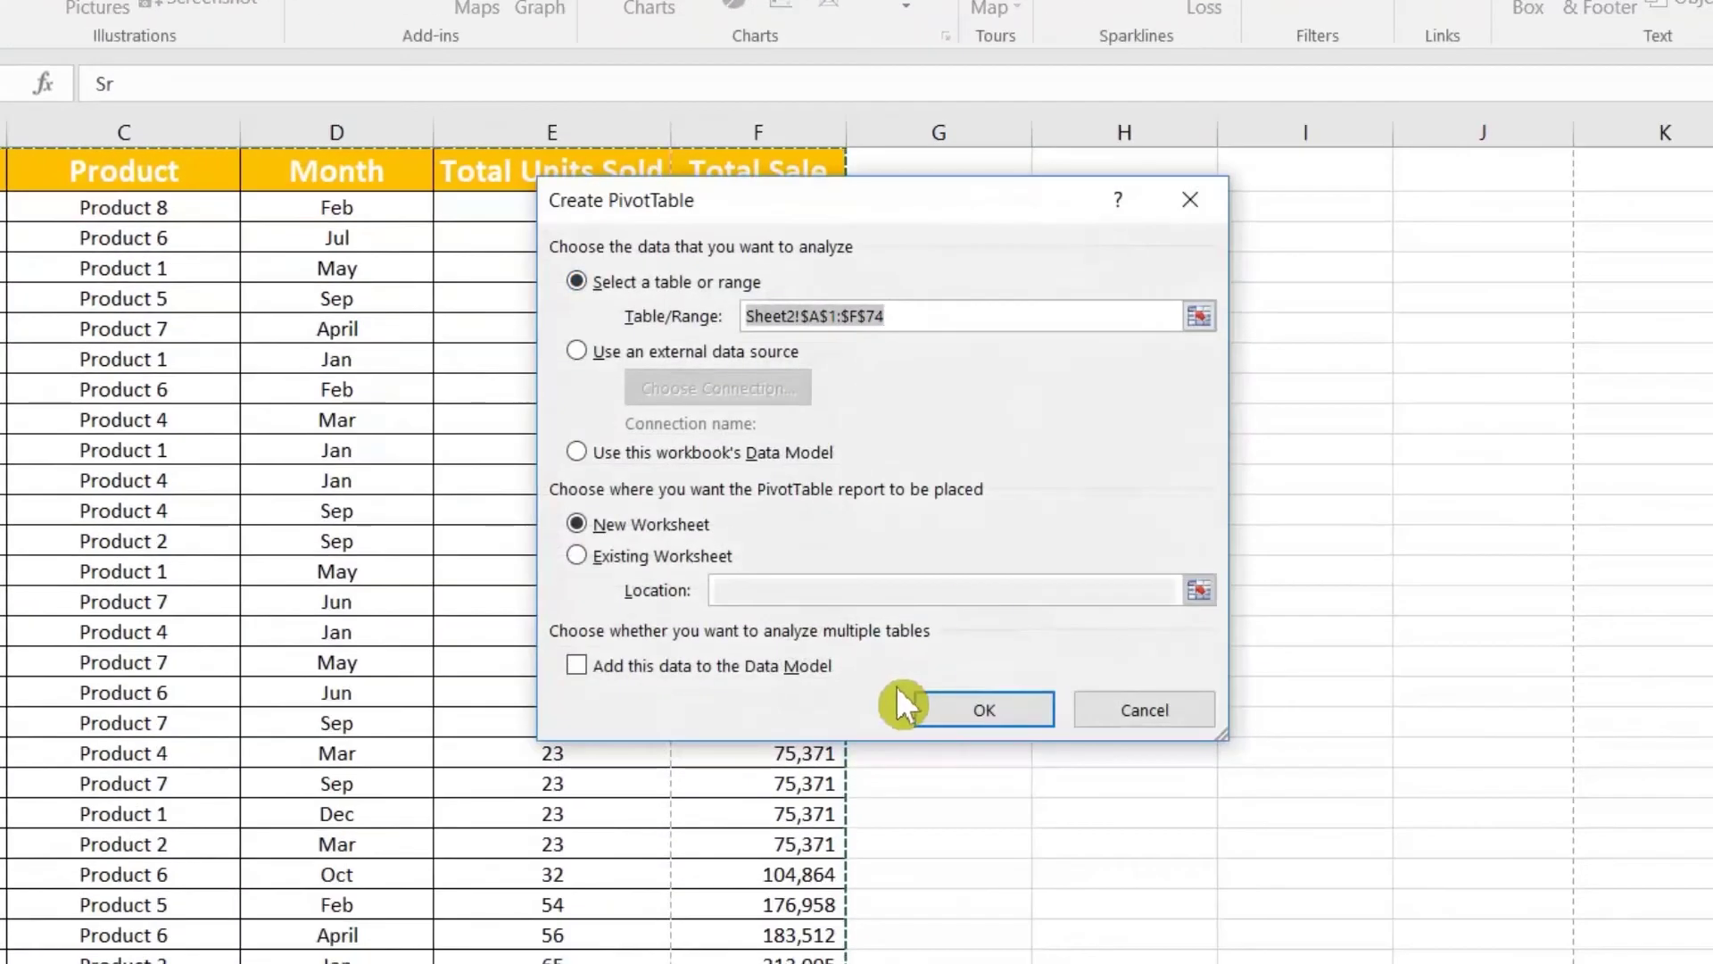
click(1044, 709)
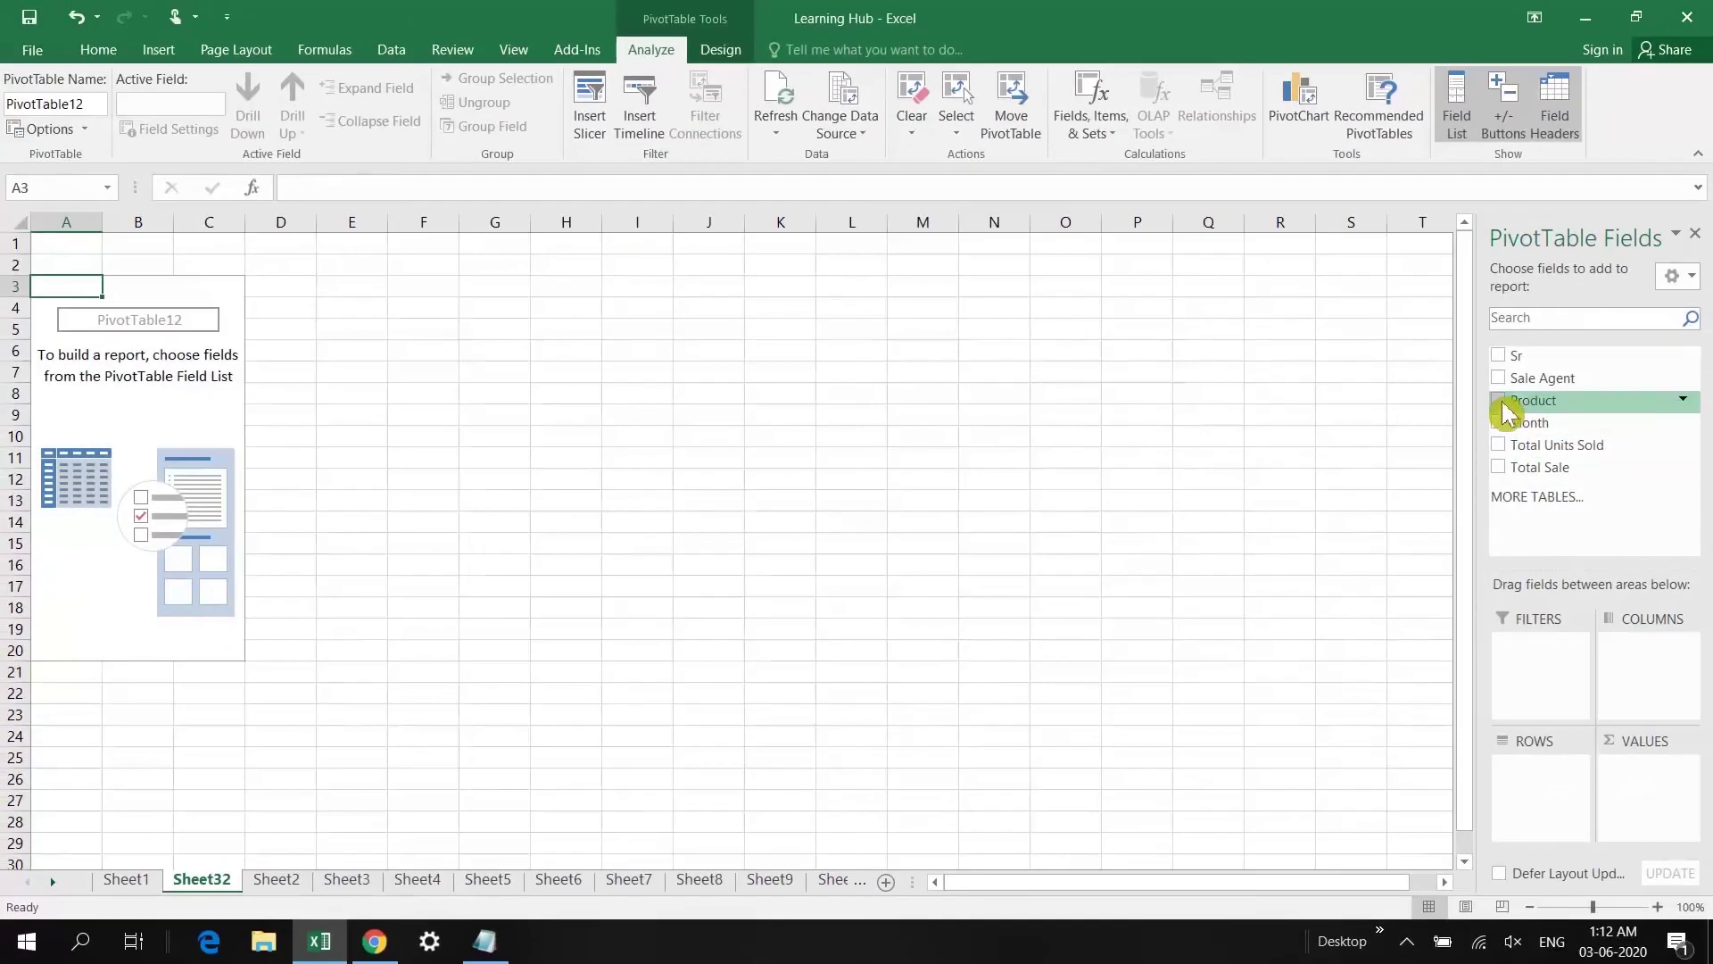
click(1503, 403)
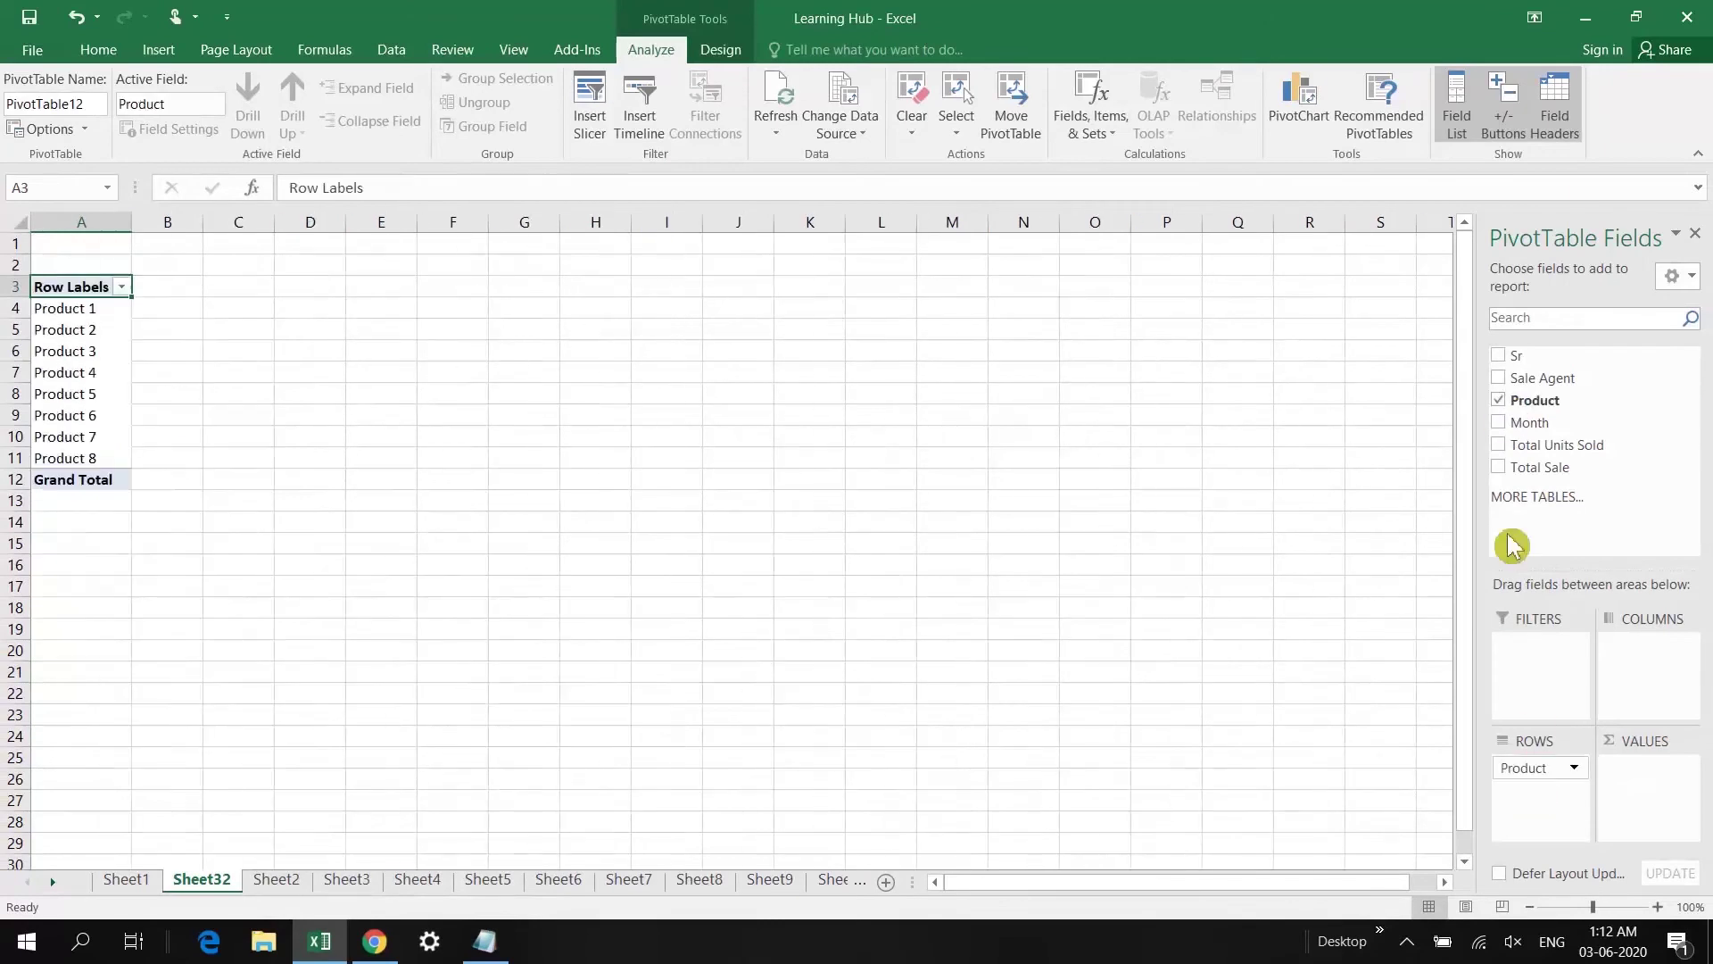
drag(1500, 447, 1647, 764)
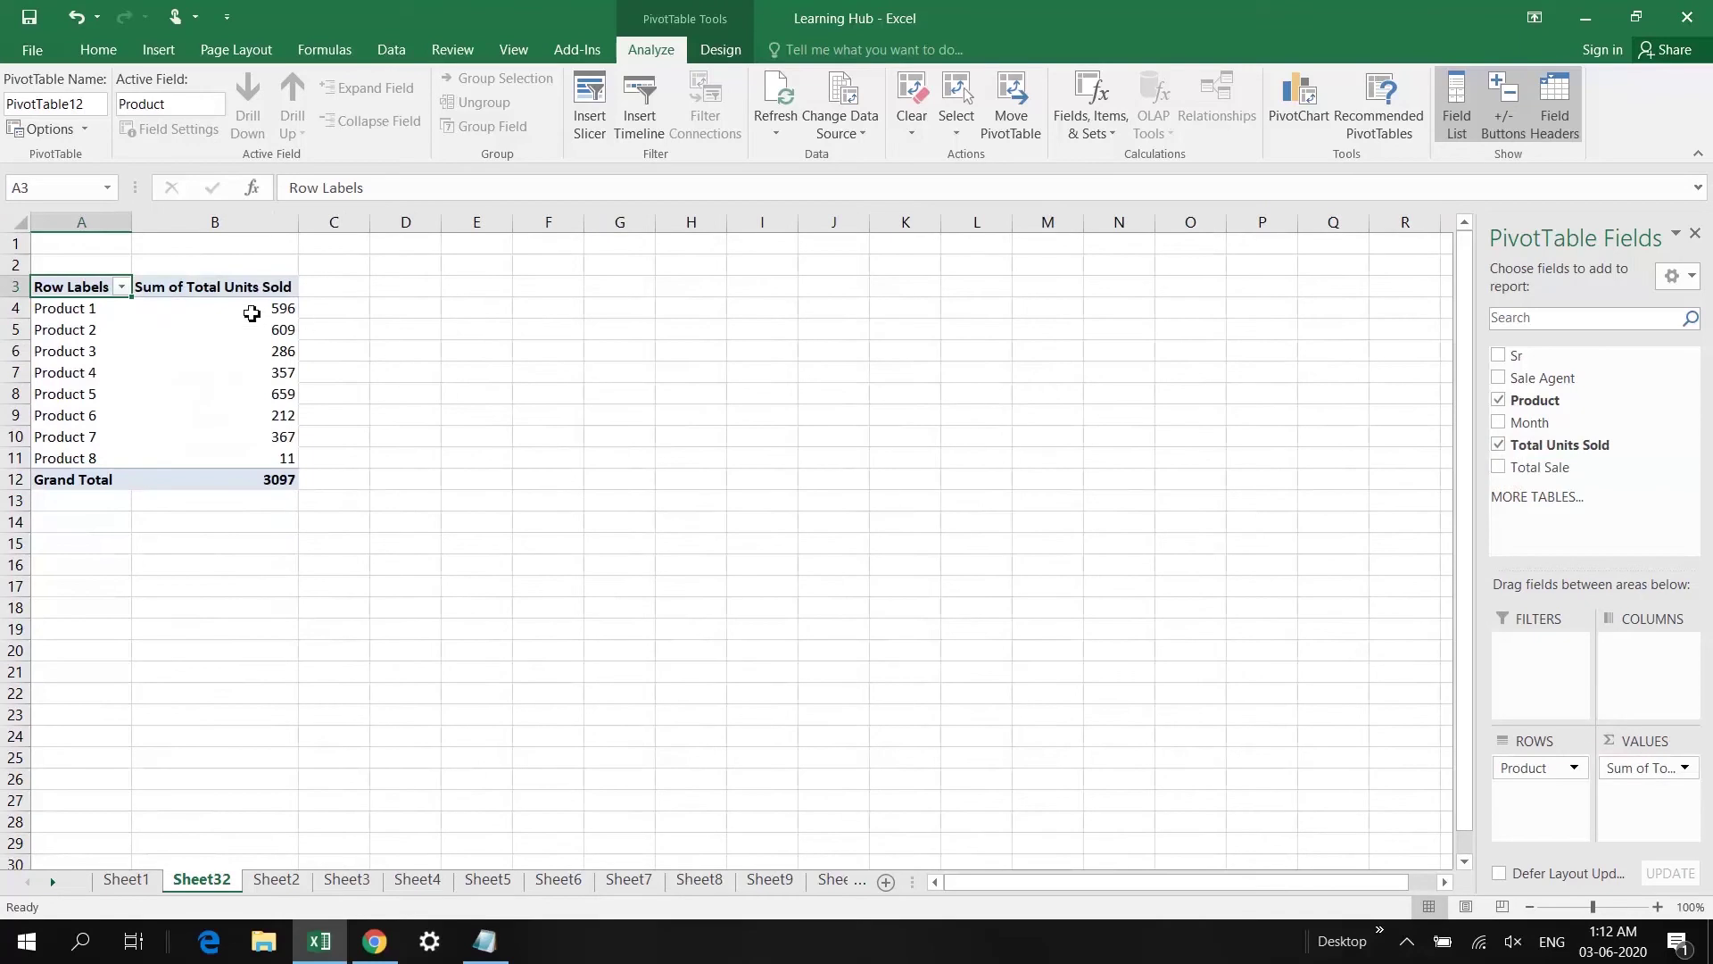
click(89, 315)
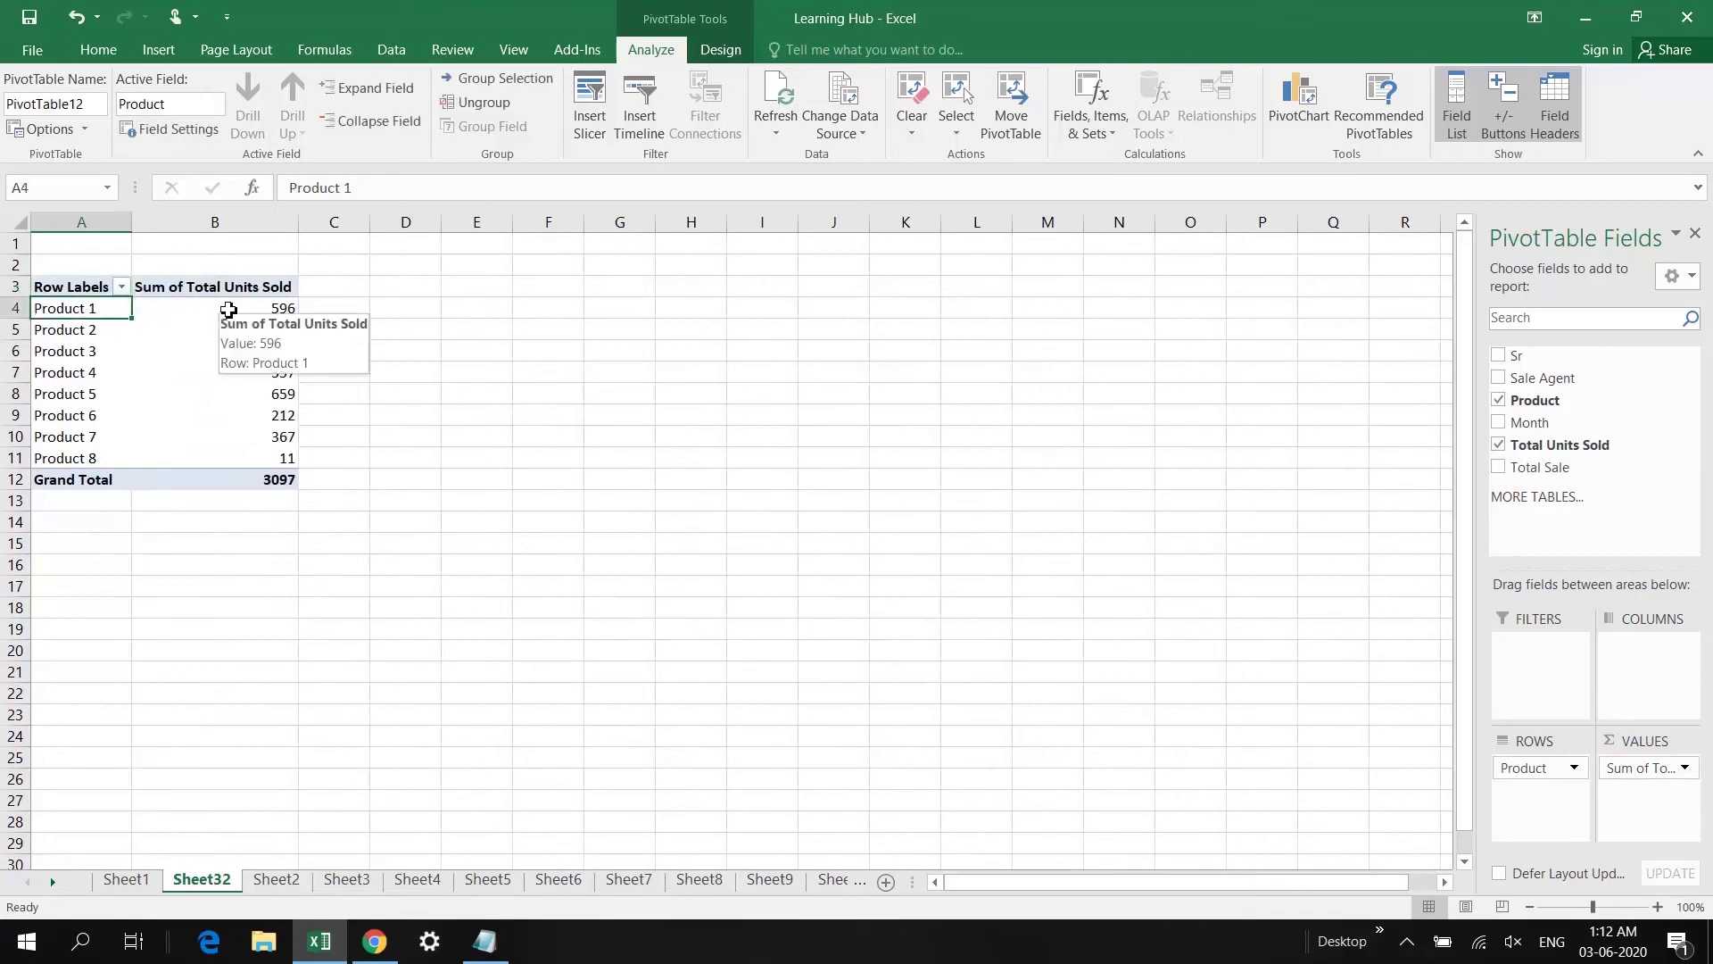
Step: Check the Product 1 (596) and Product 2 (609) unit totals in the pivot
mouse_move(223, 312)
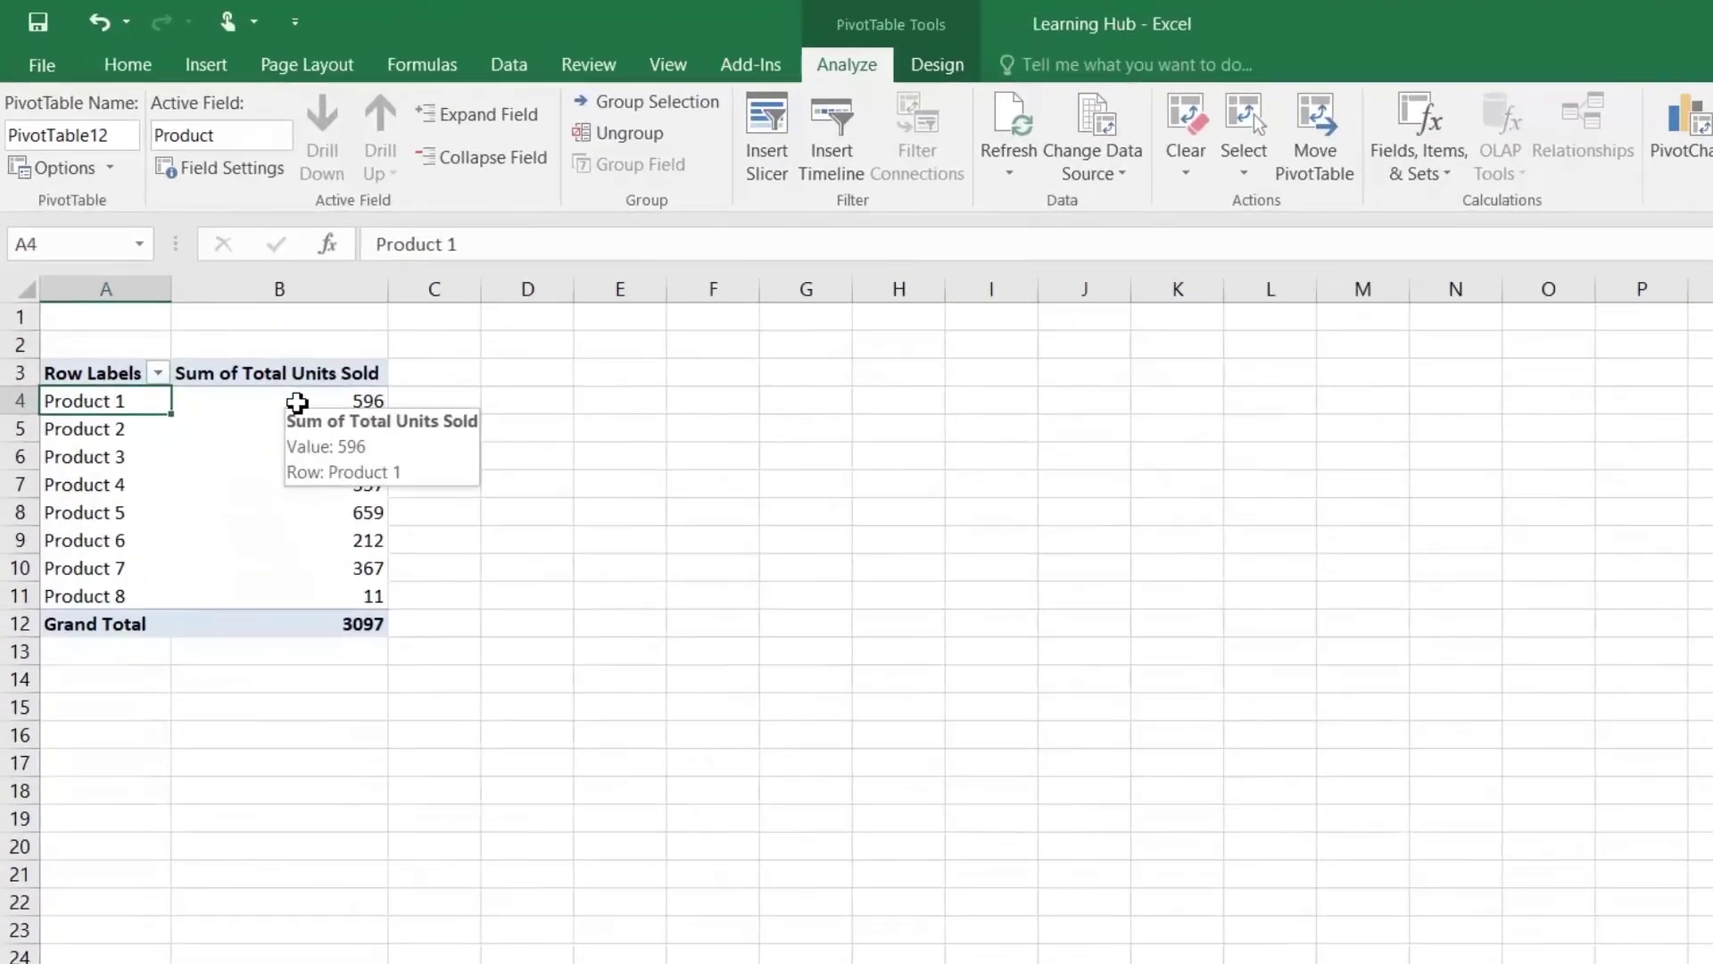
click(297, 401)
click(152, 438)
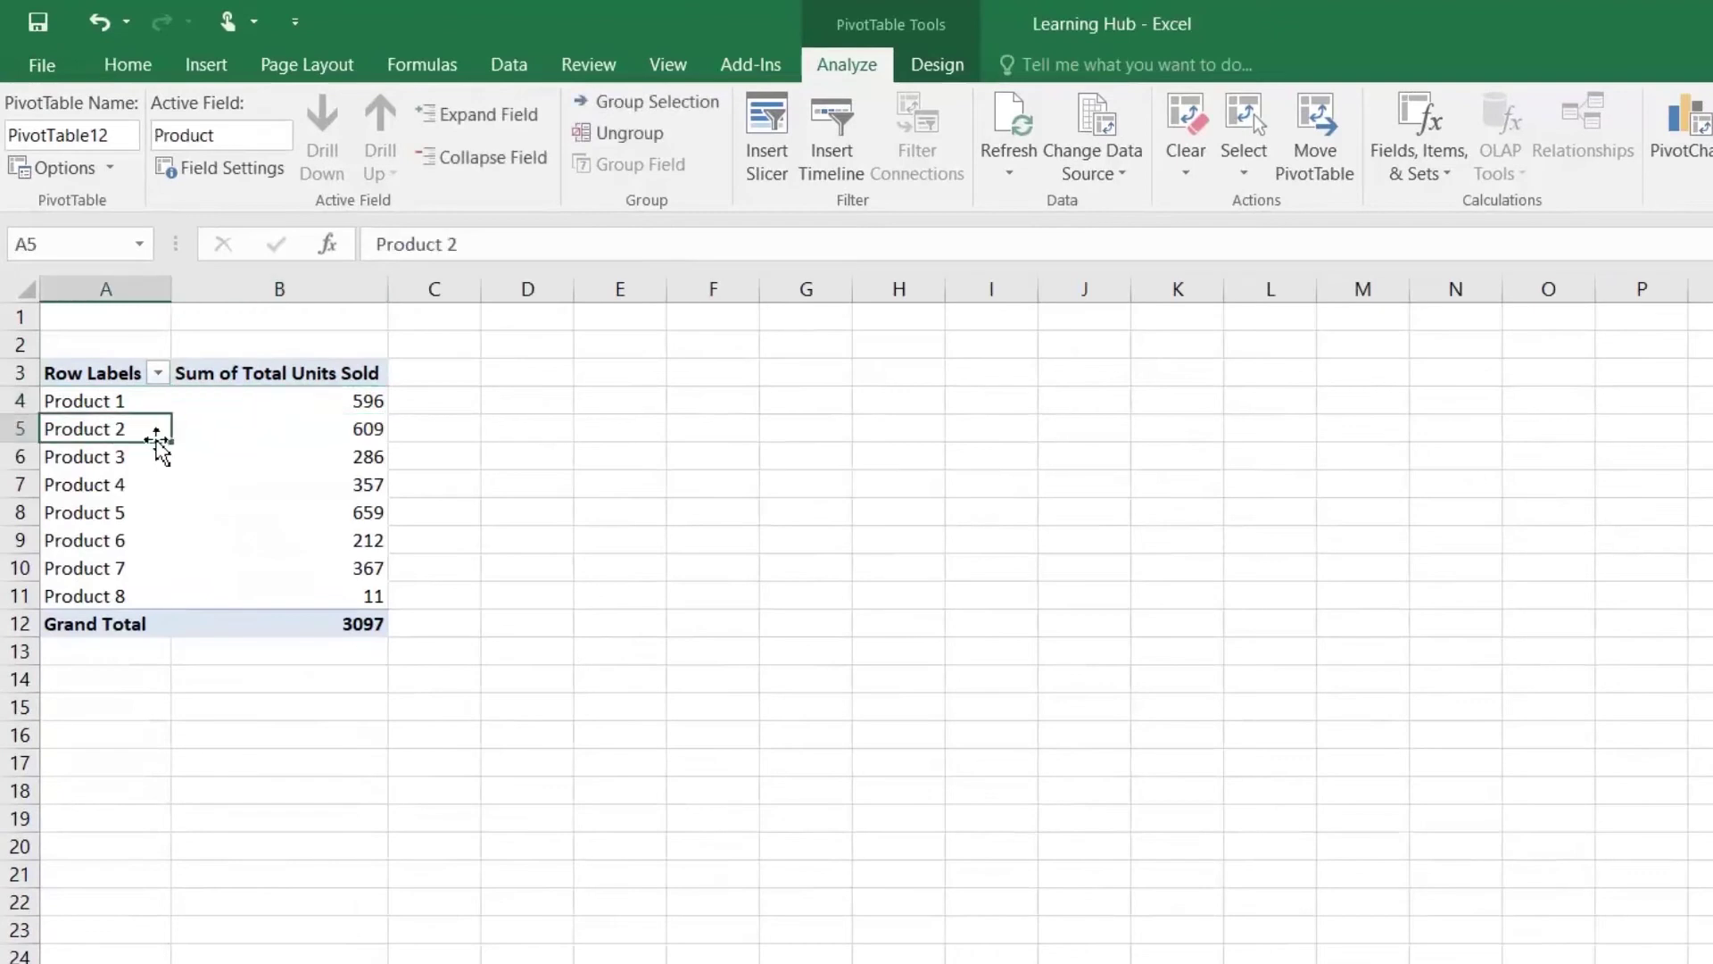
click(343, 433)
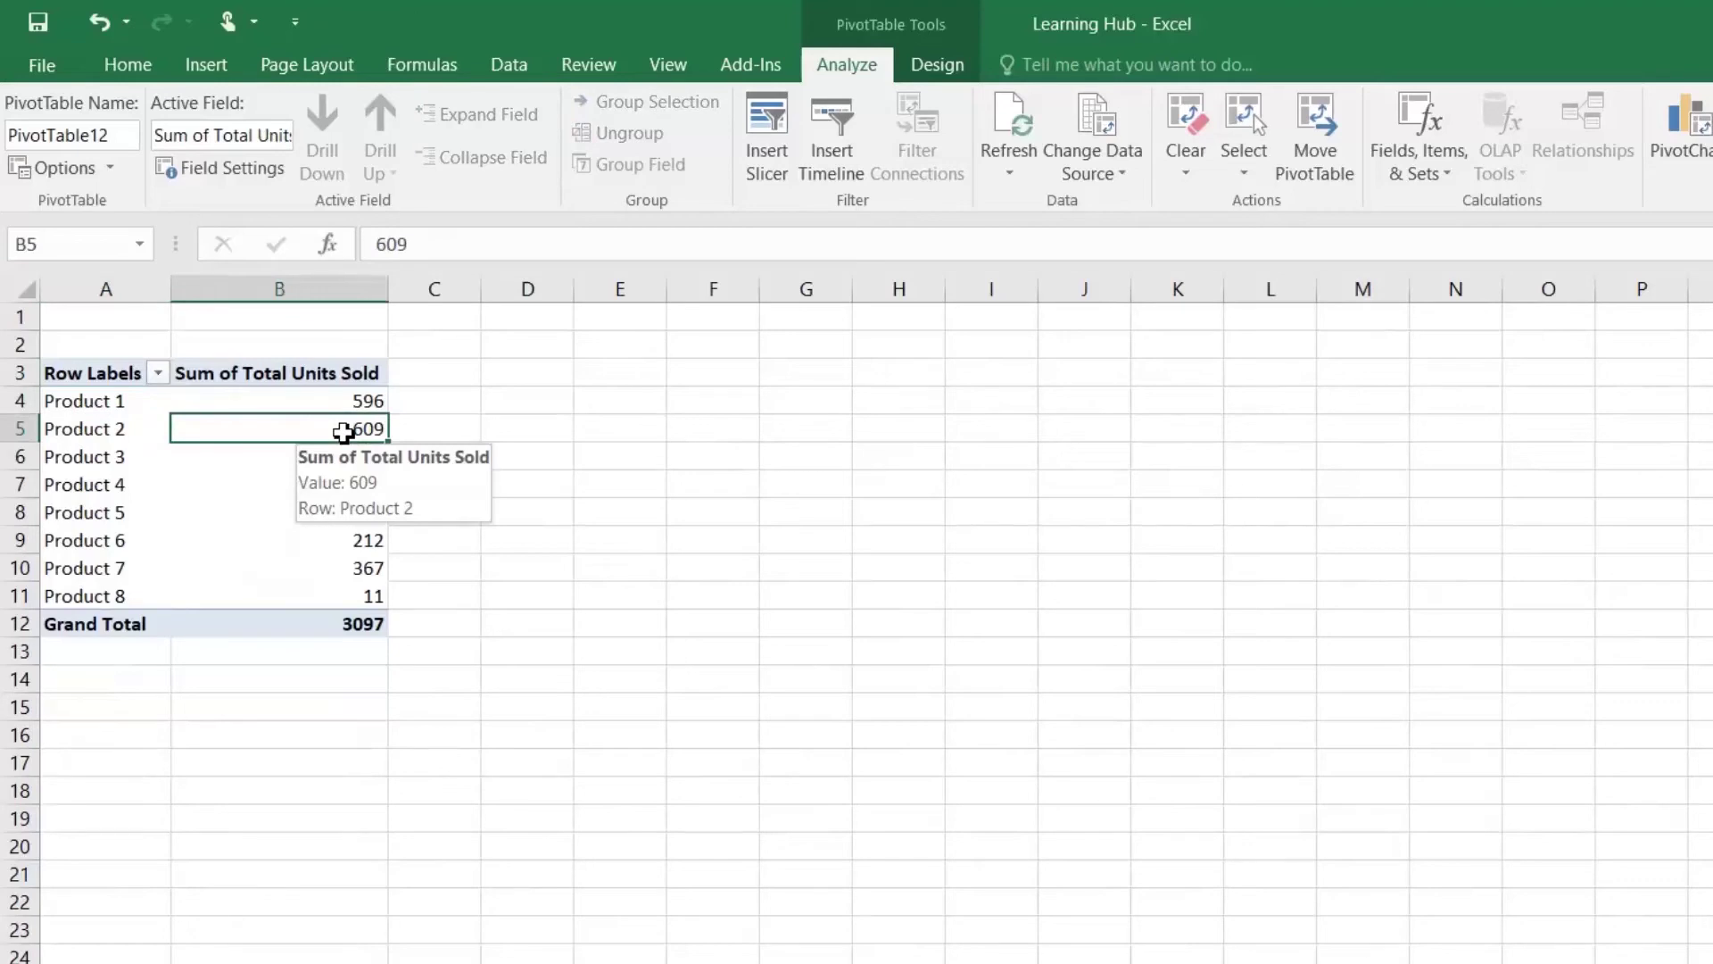
click(344, 400)
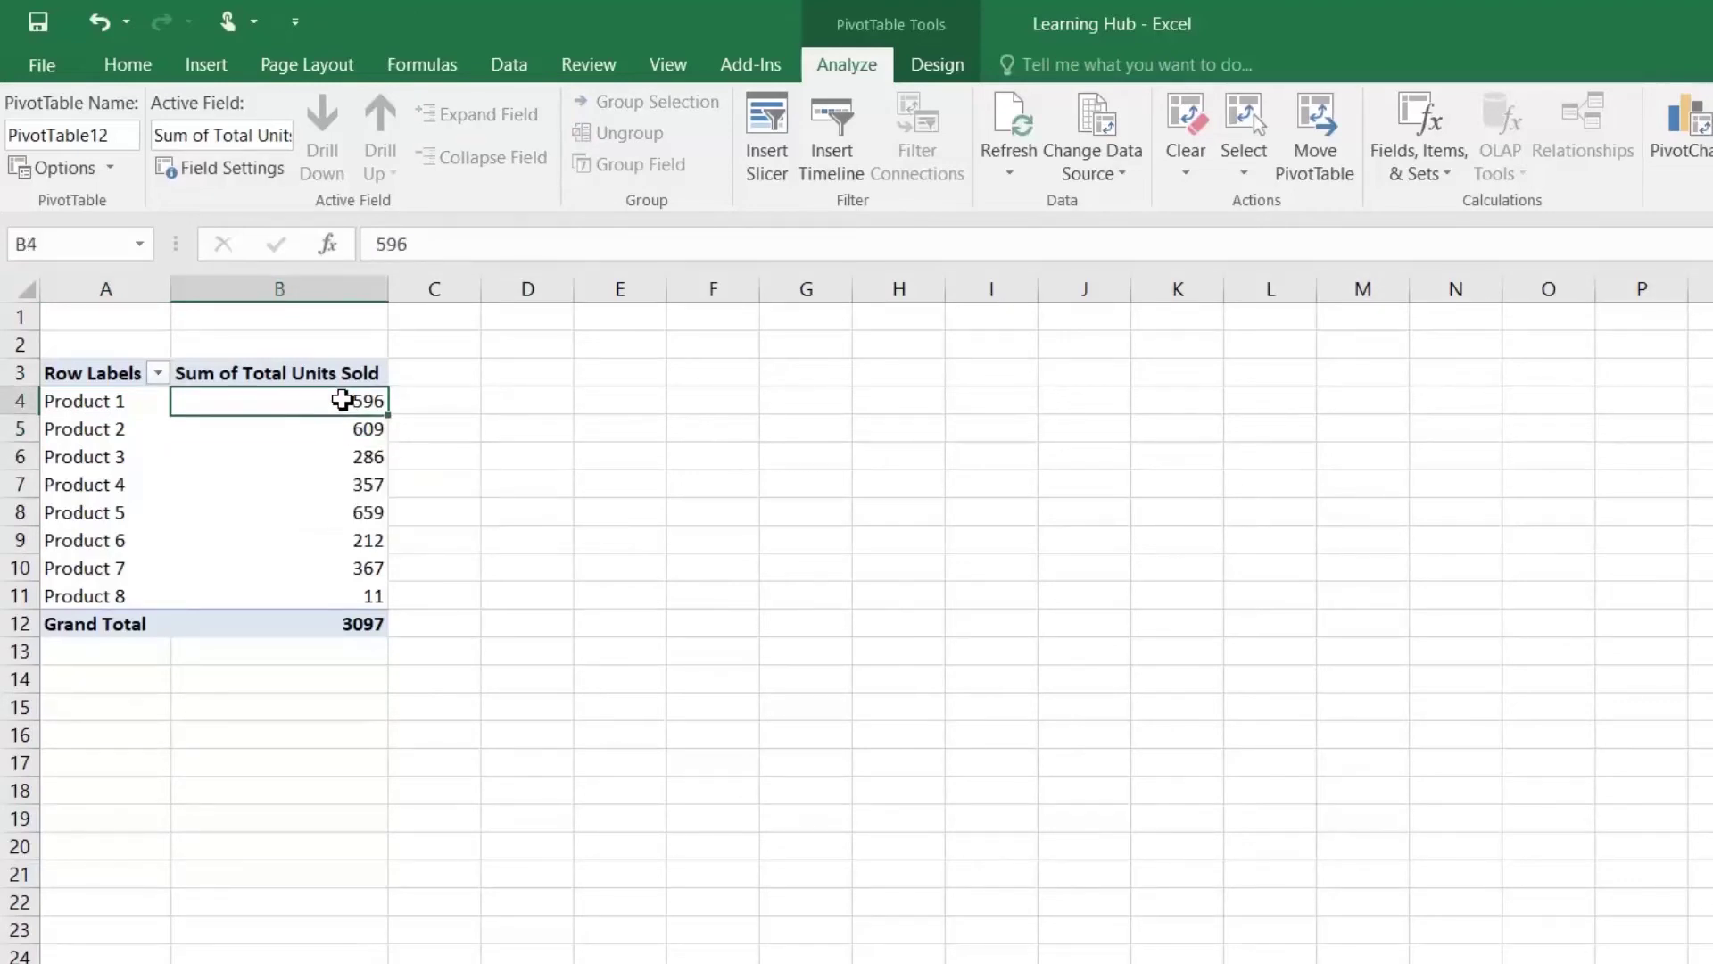
mouse_move(342, 400)
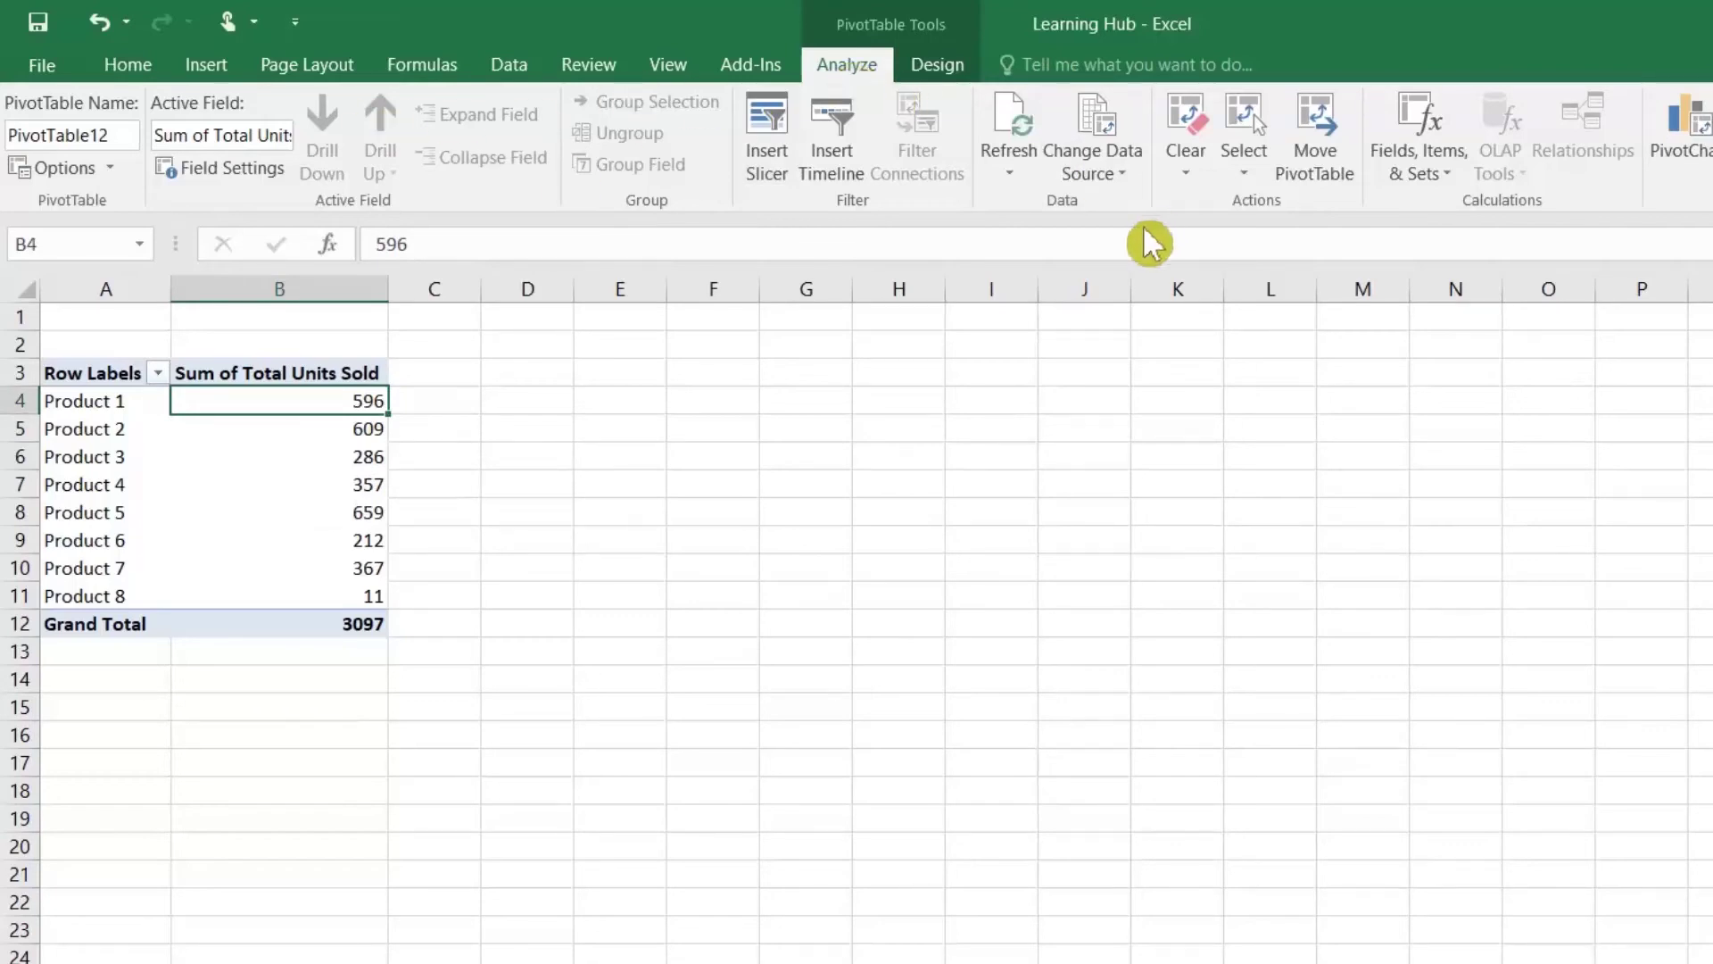
Step: Add a calculated field 'Unit Sold Per Month' with formula ='Total Units Sold'/12
click(1450, 183)
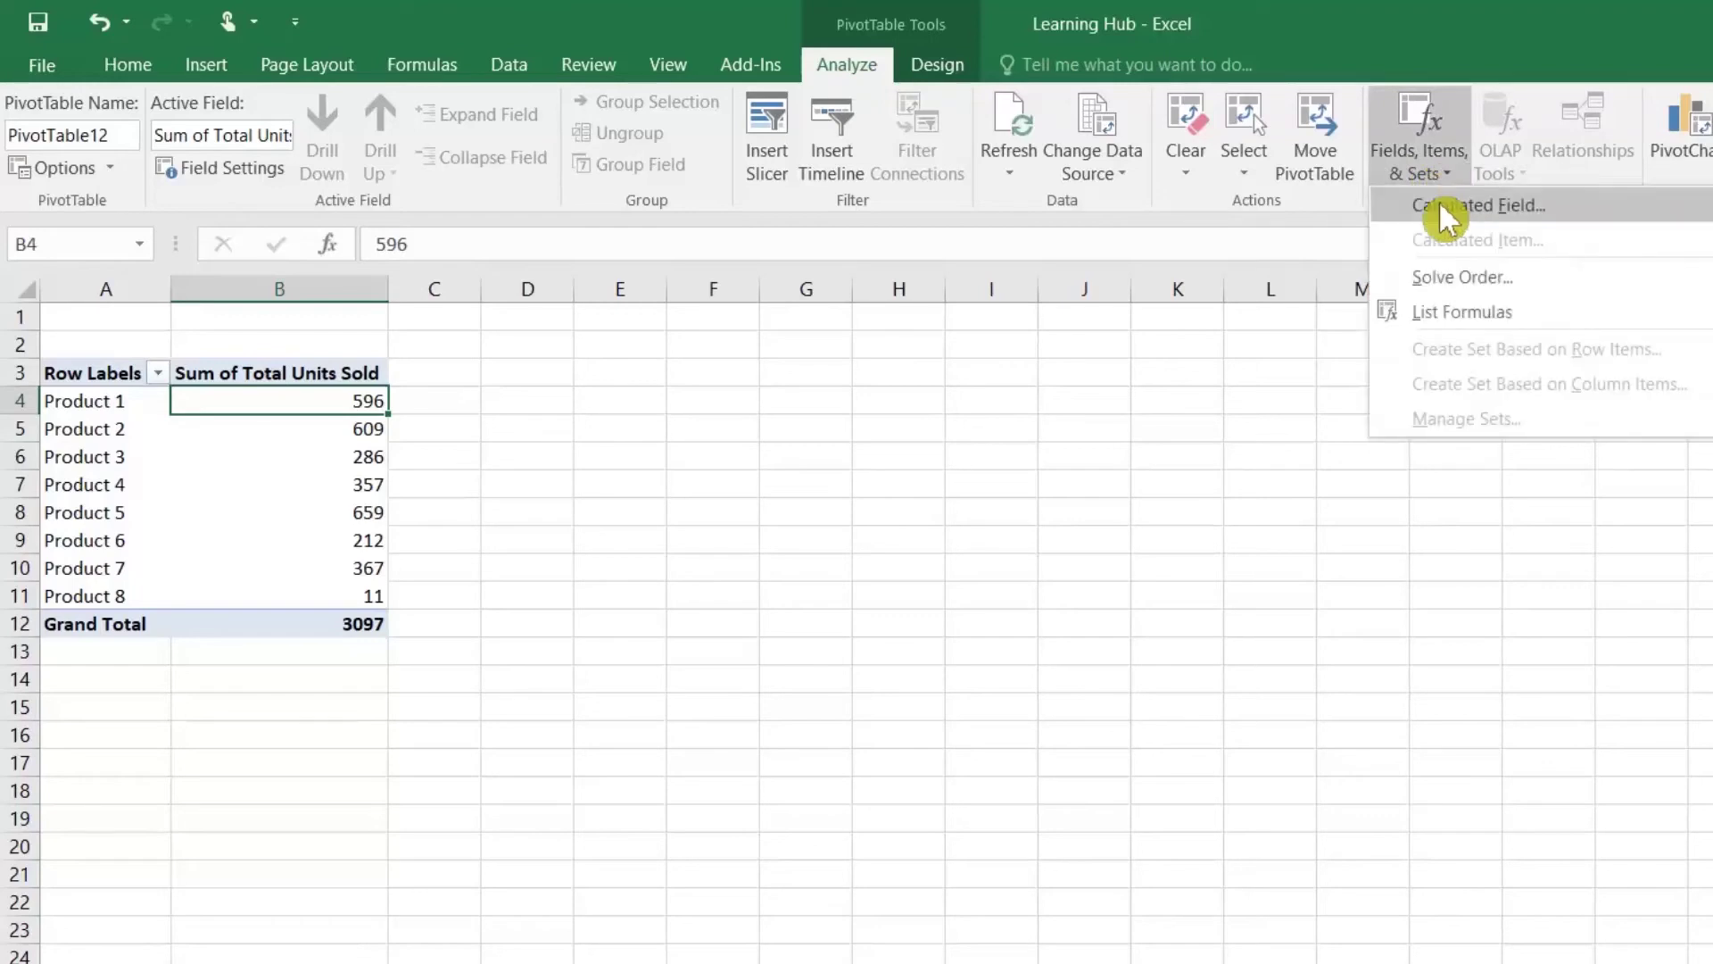
click(1486, 214)
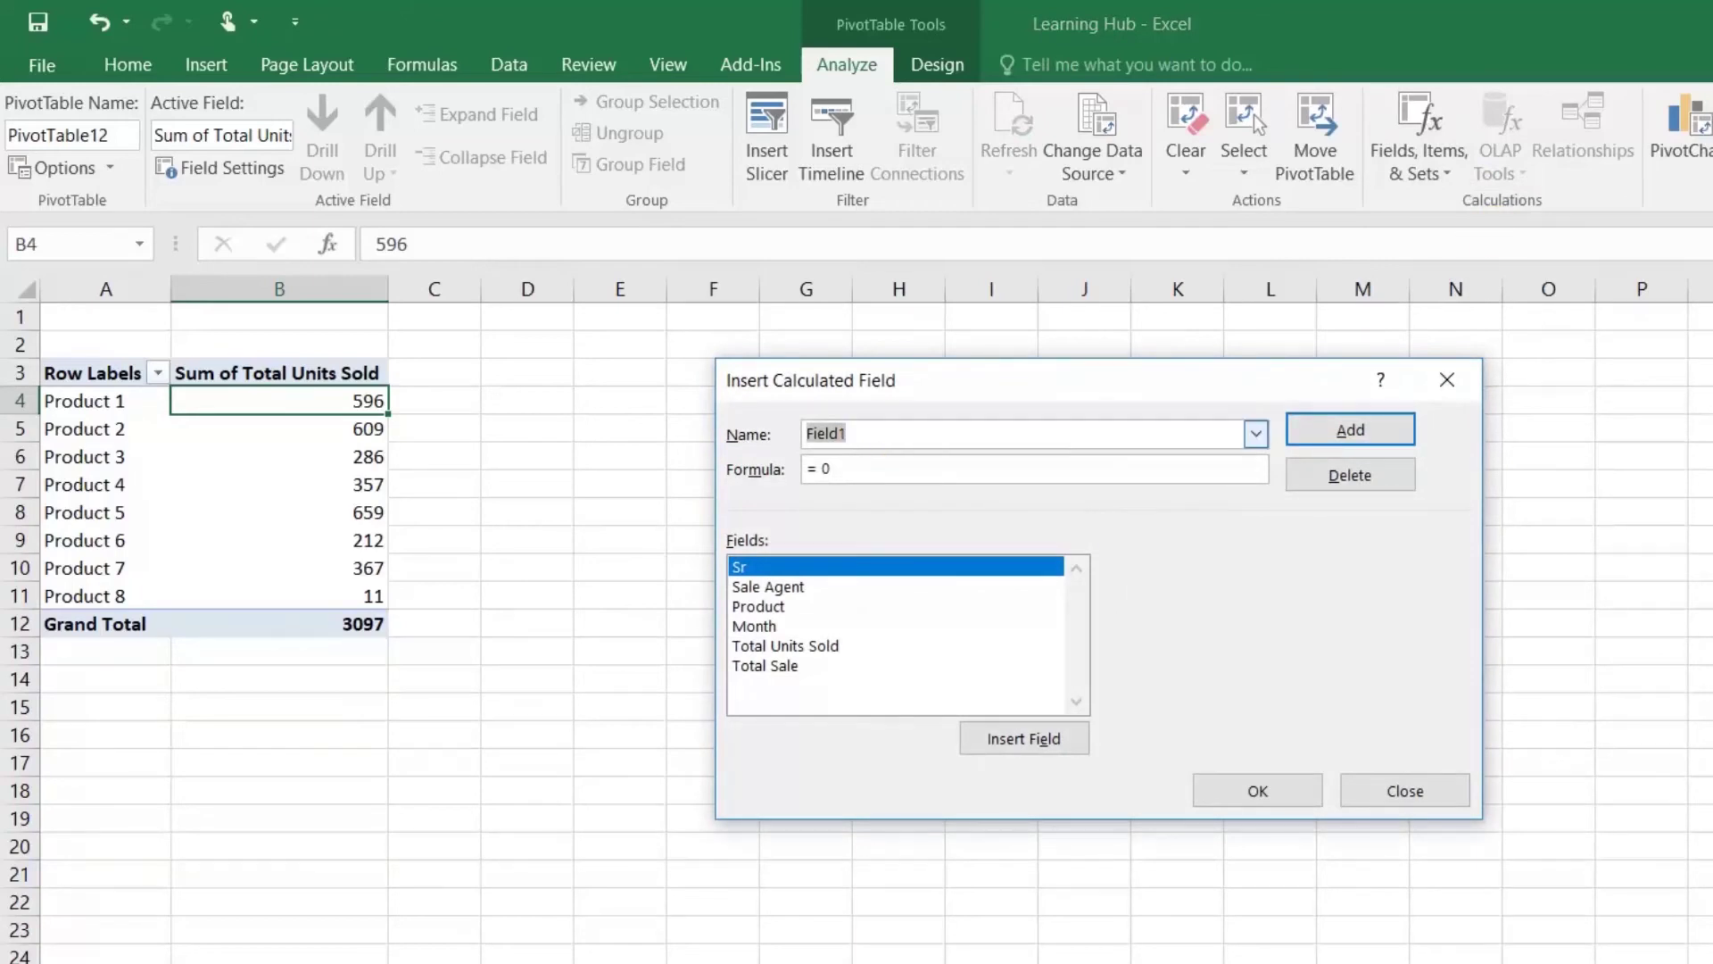
text(Unit)
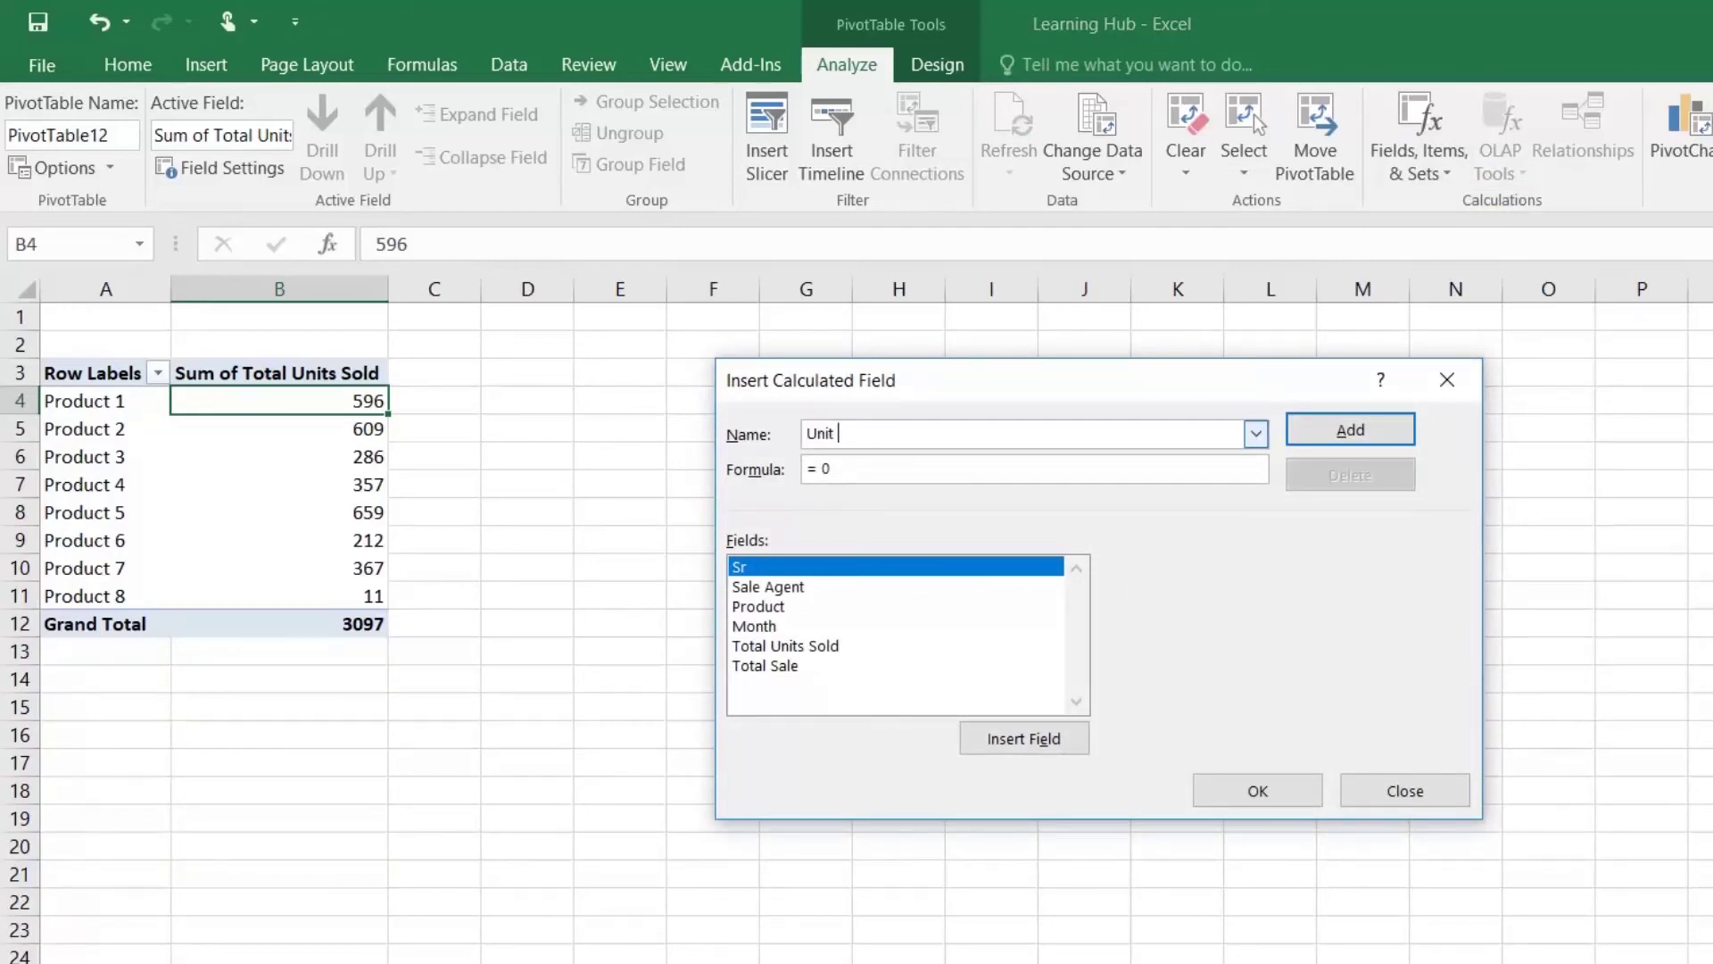
text( Sold Per Month)
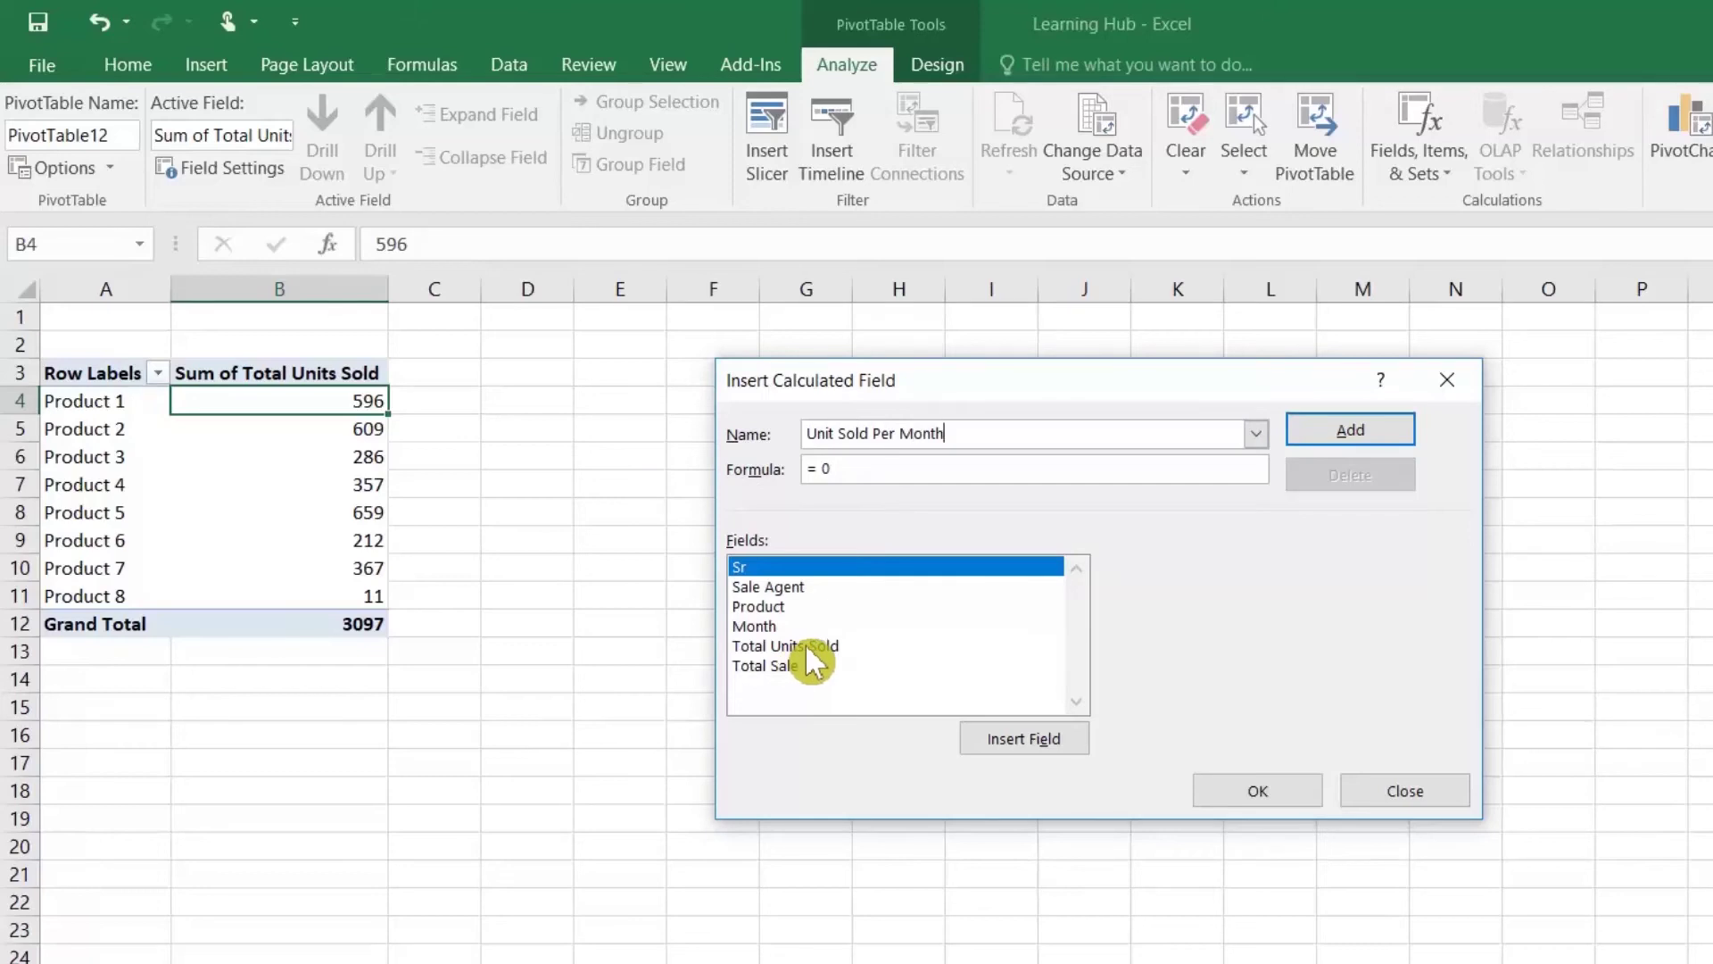
double_click(823, 649)
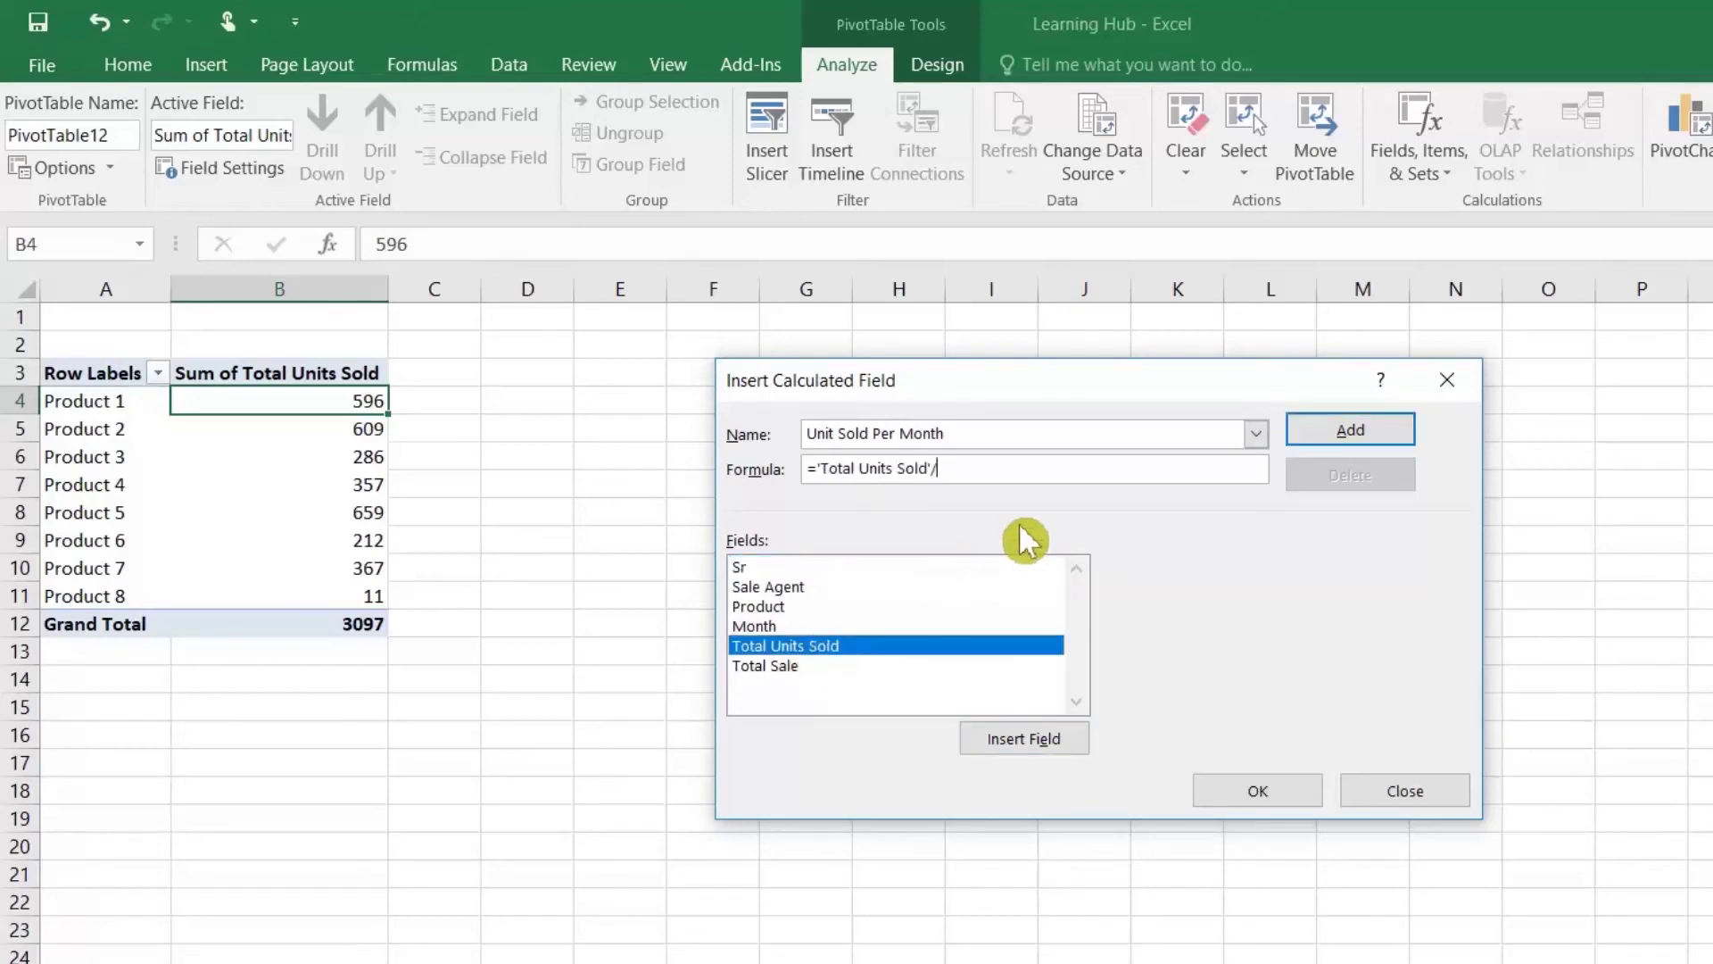
click(1352, 436)
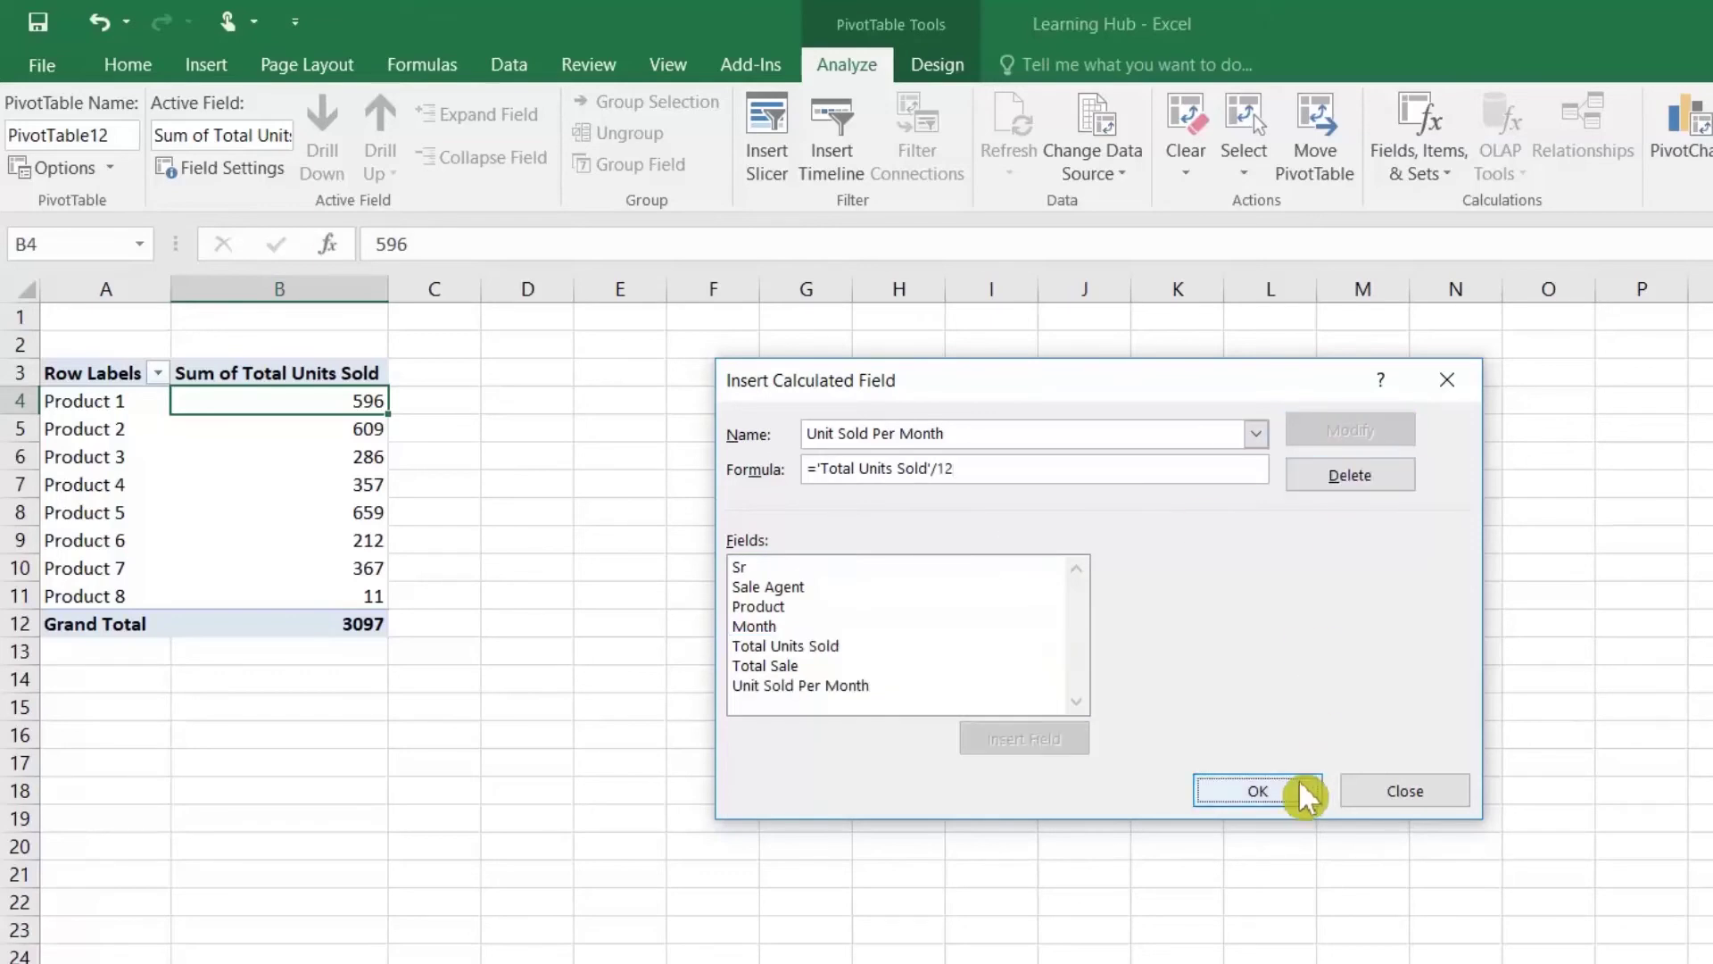
click(1258, 790)
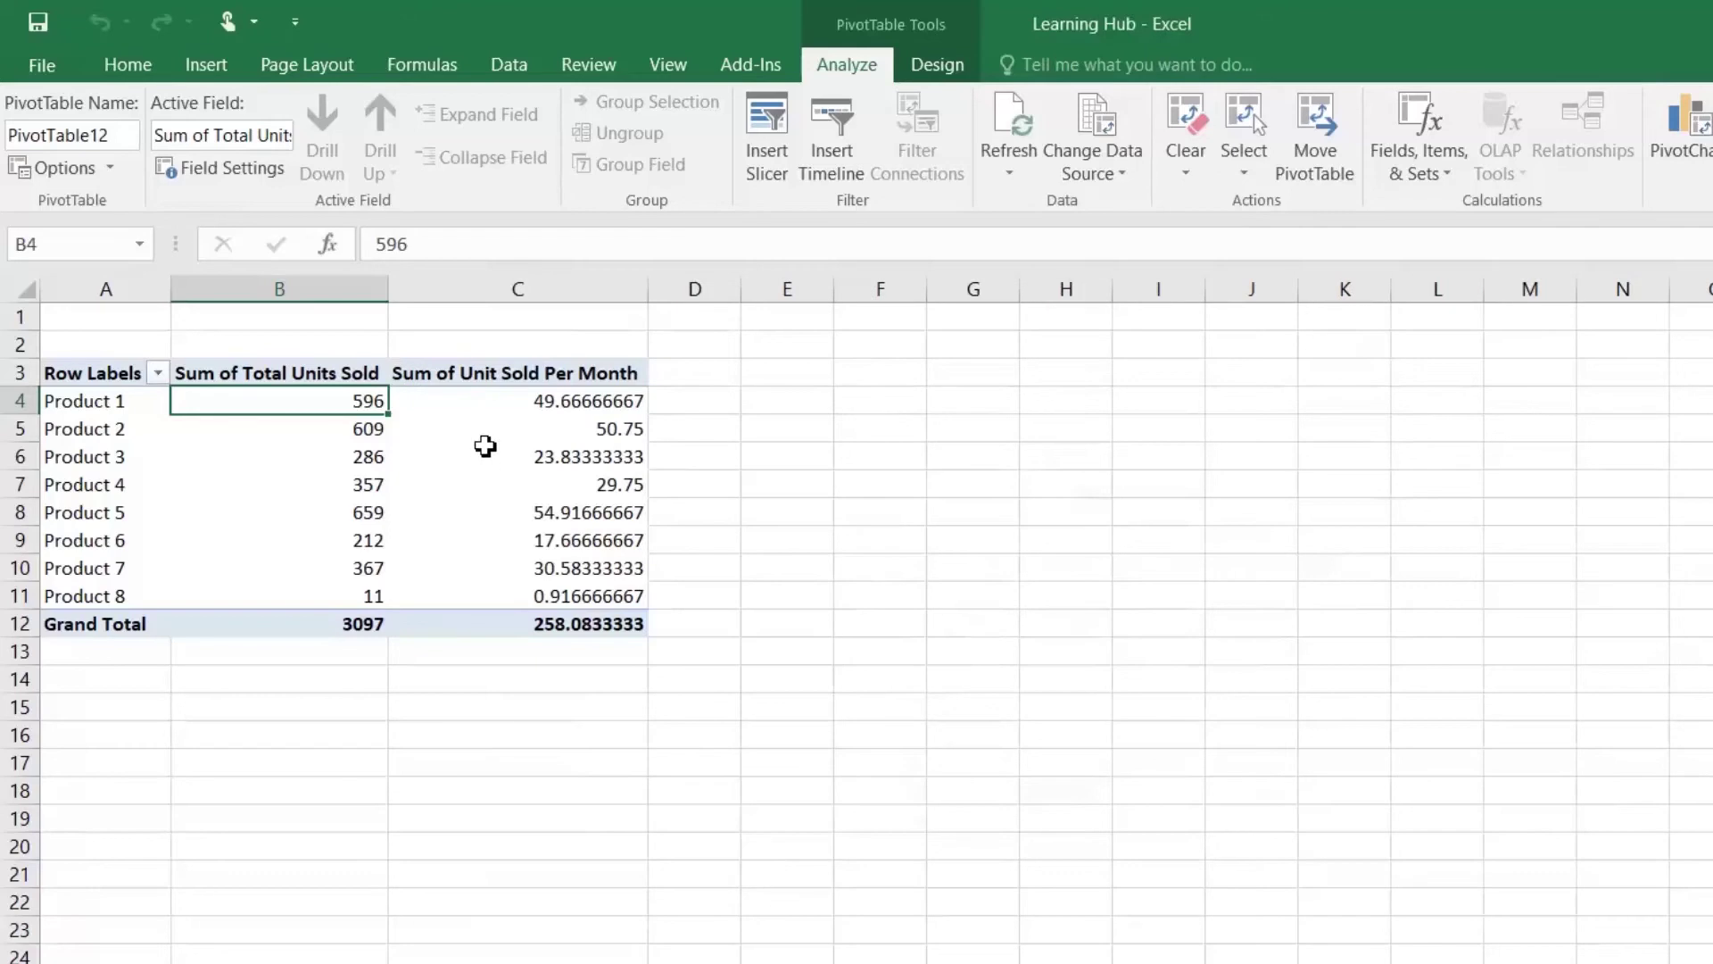
Step: Format Unit Sold Per Month values C4:C12 in Comma Style with no decimals, then review them
drag(547, 402, 558, 623)
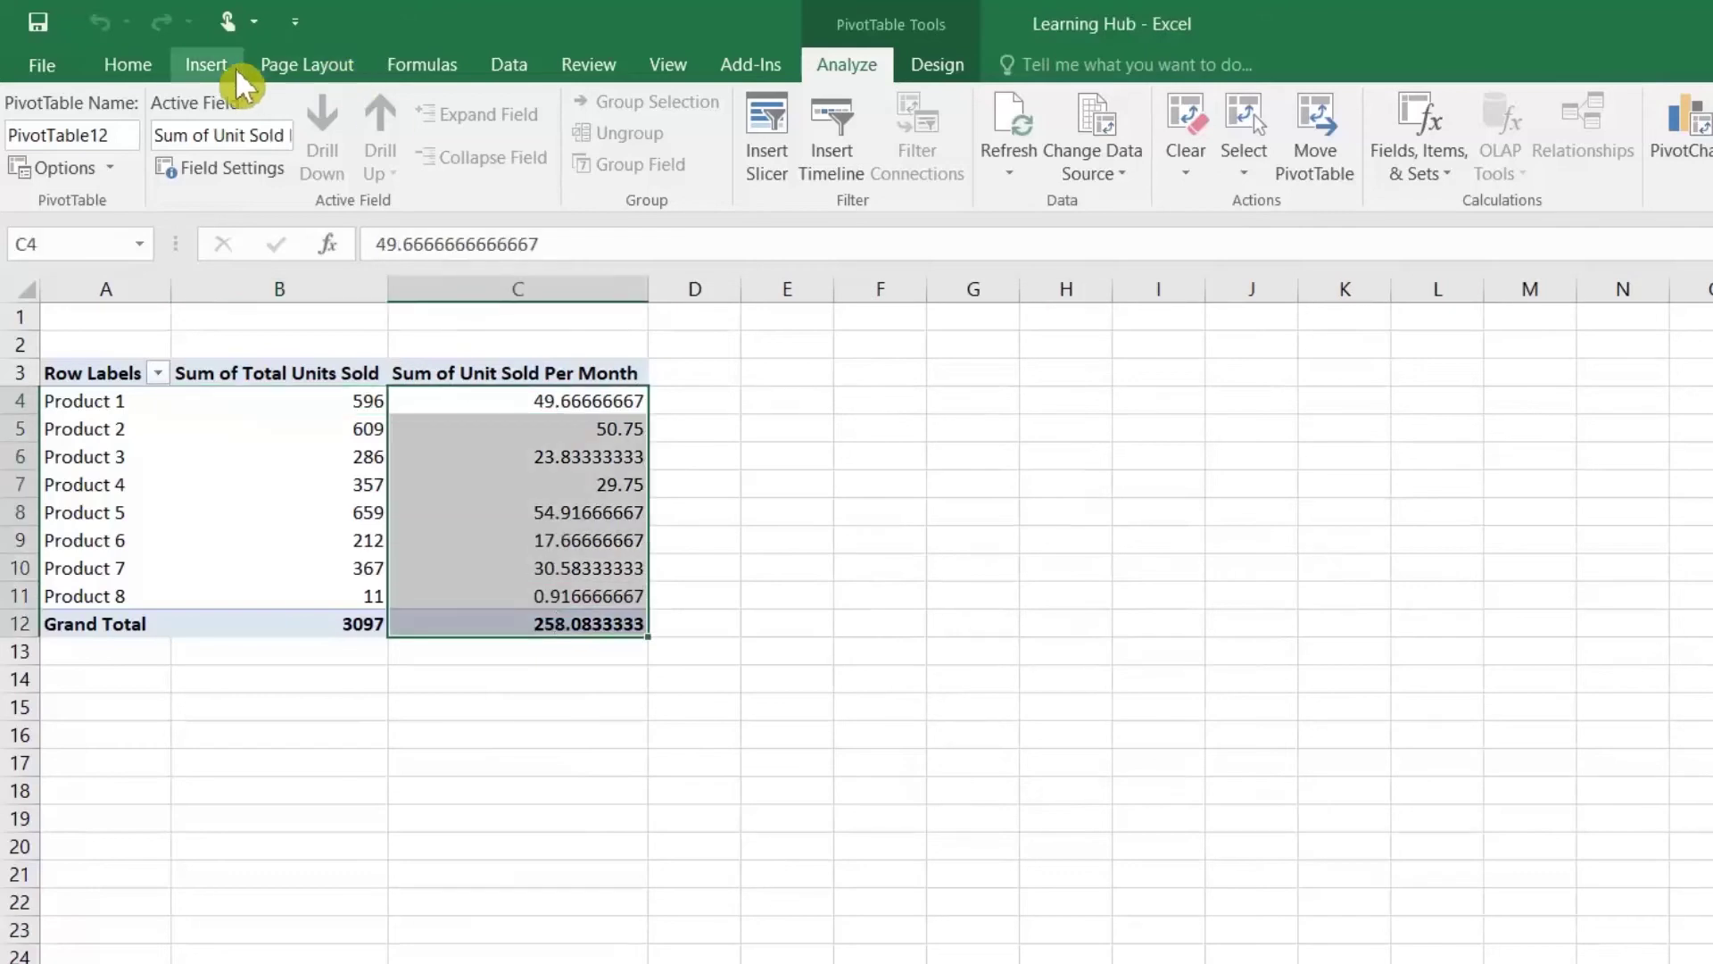
click(132, 67)
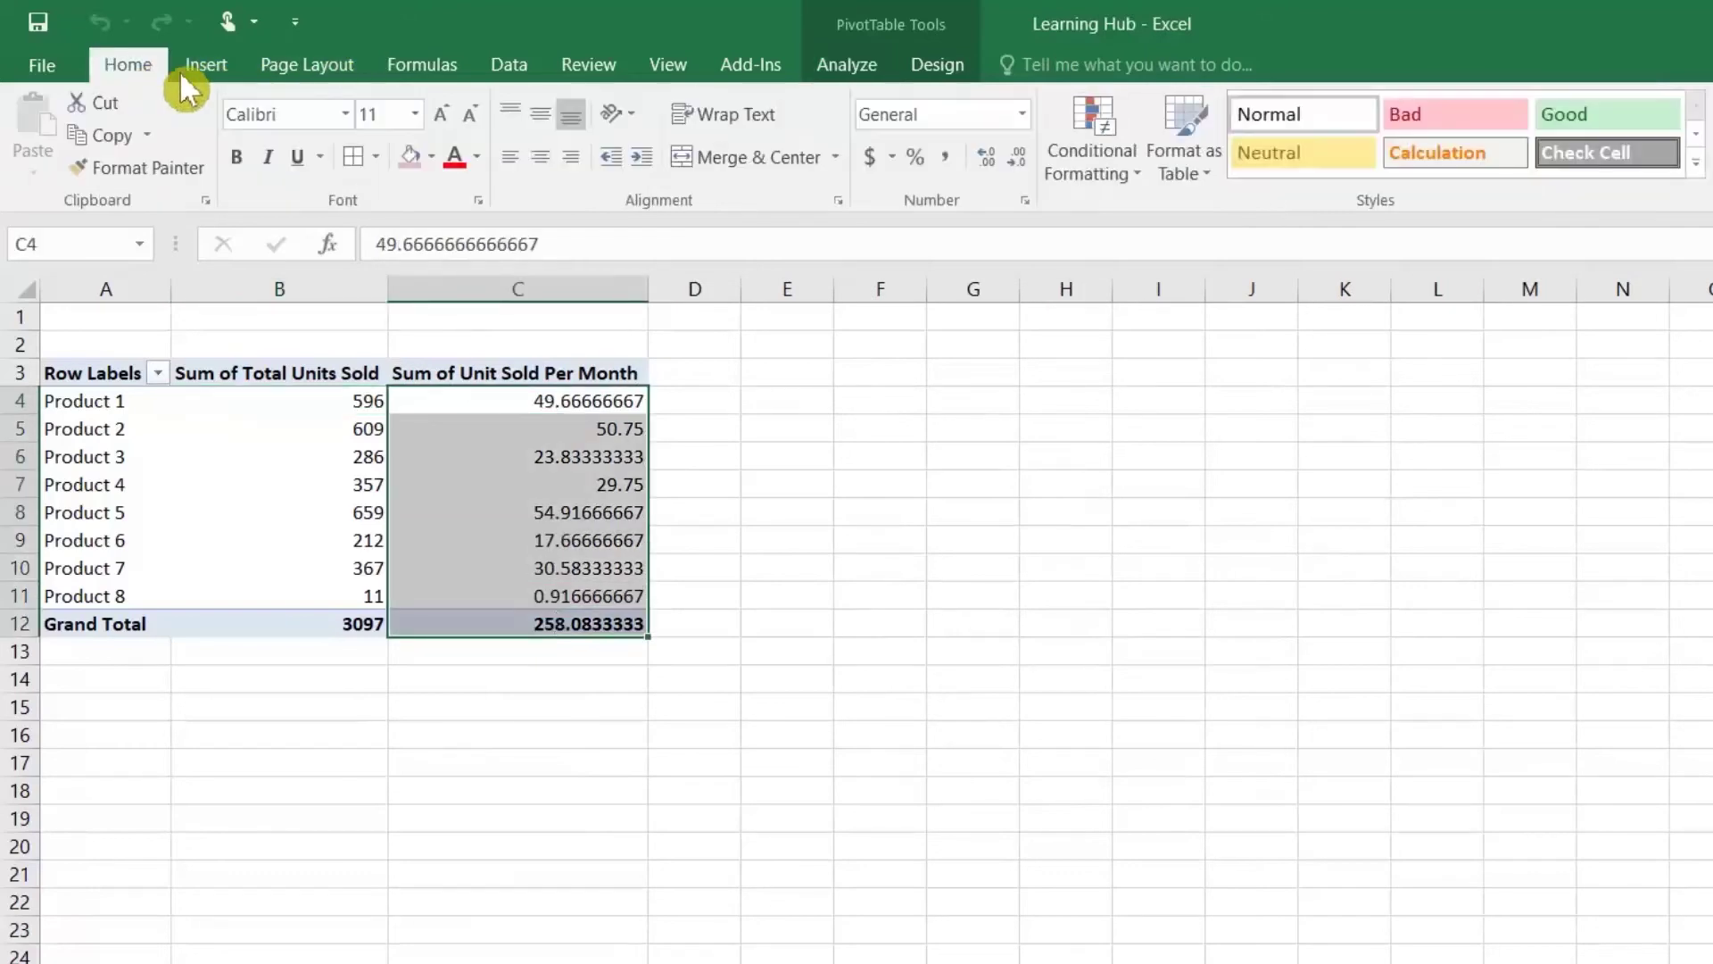
click(955, 162)
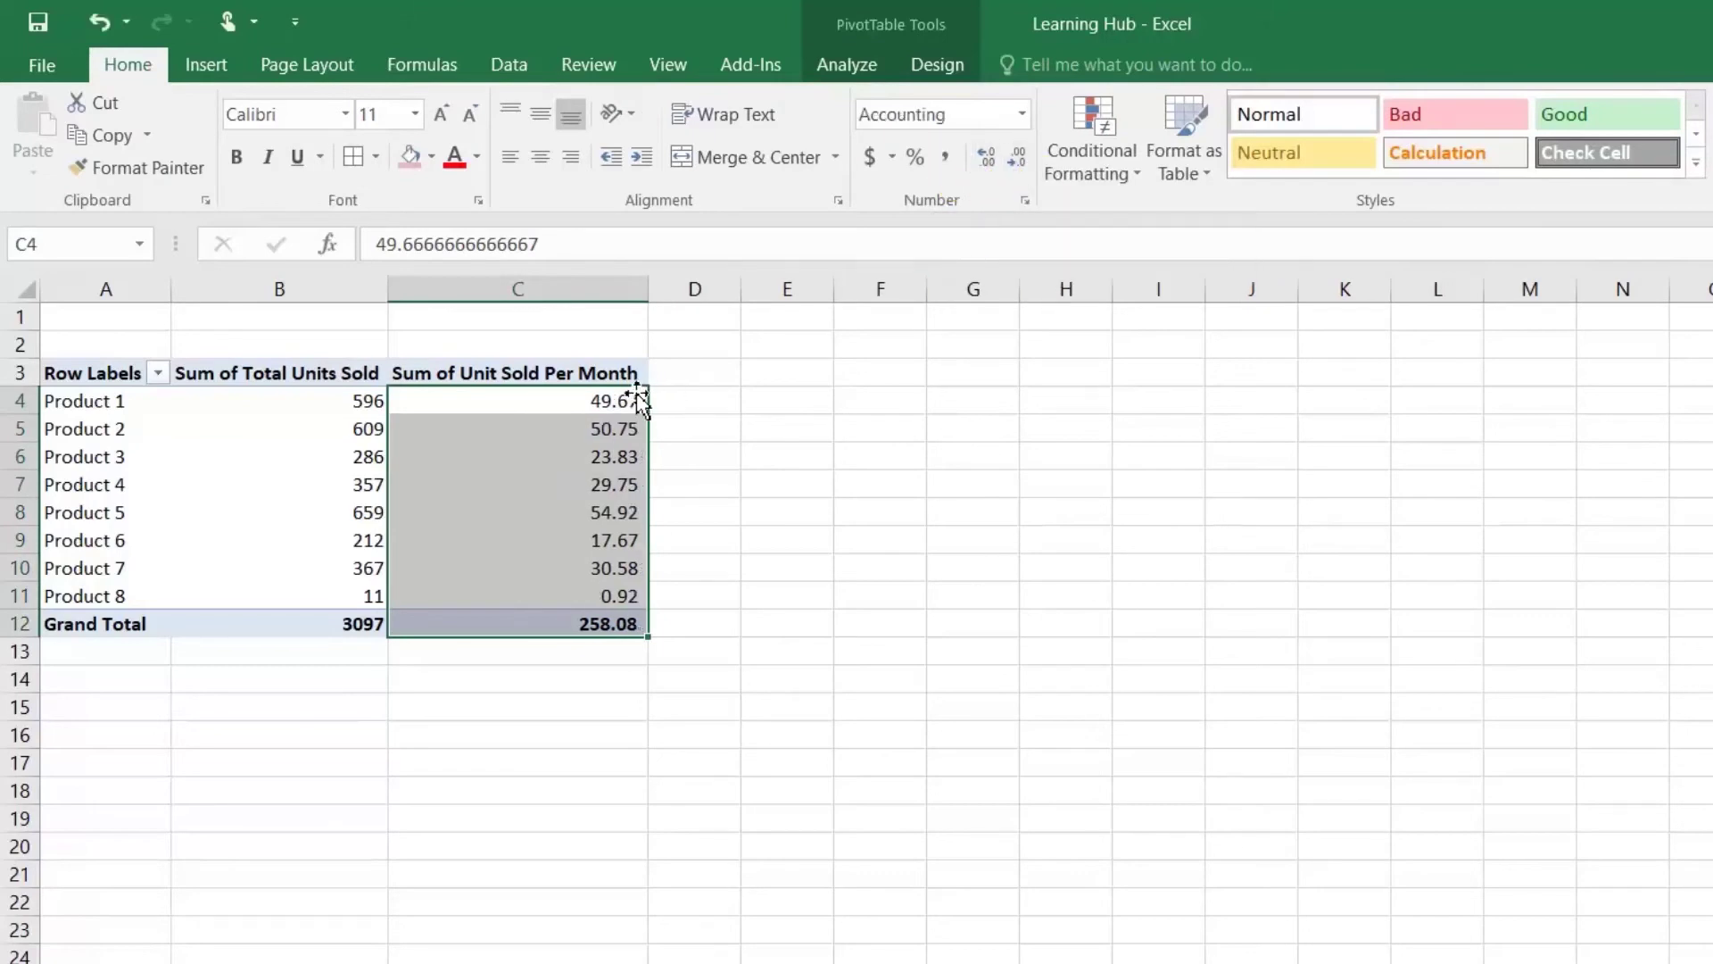
click(593, 406)
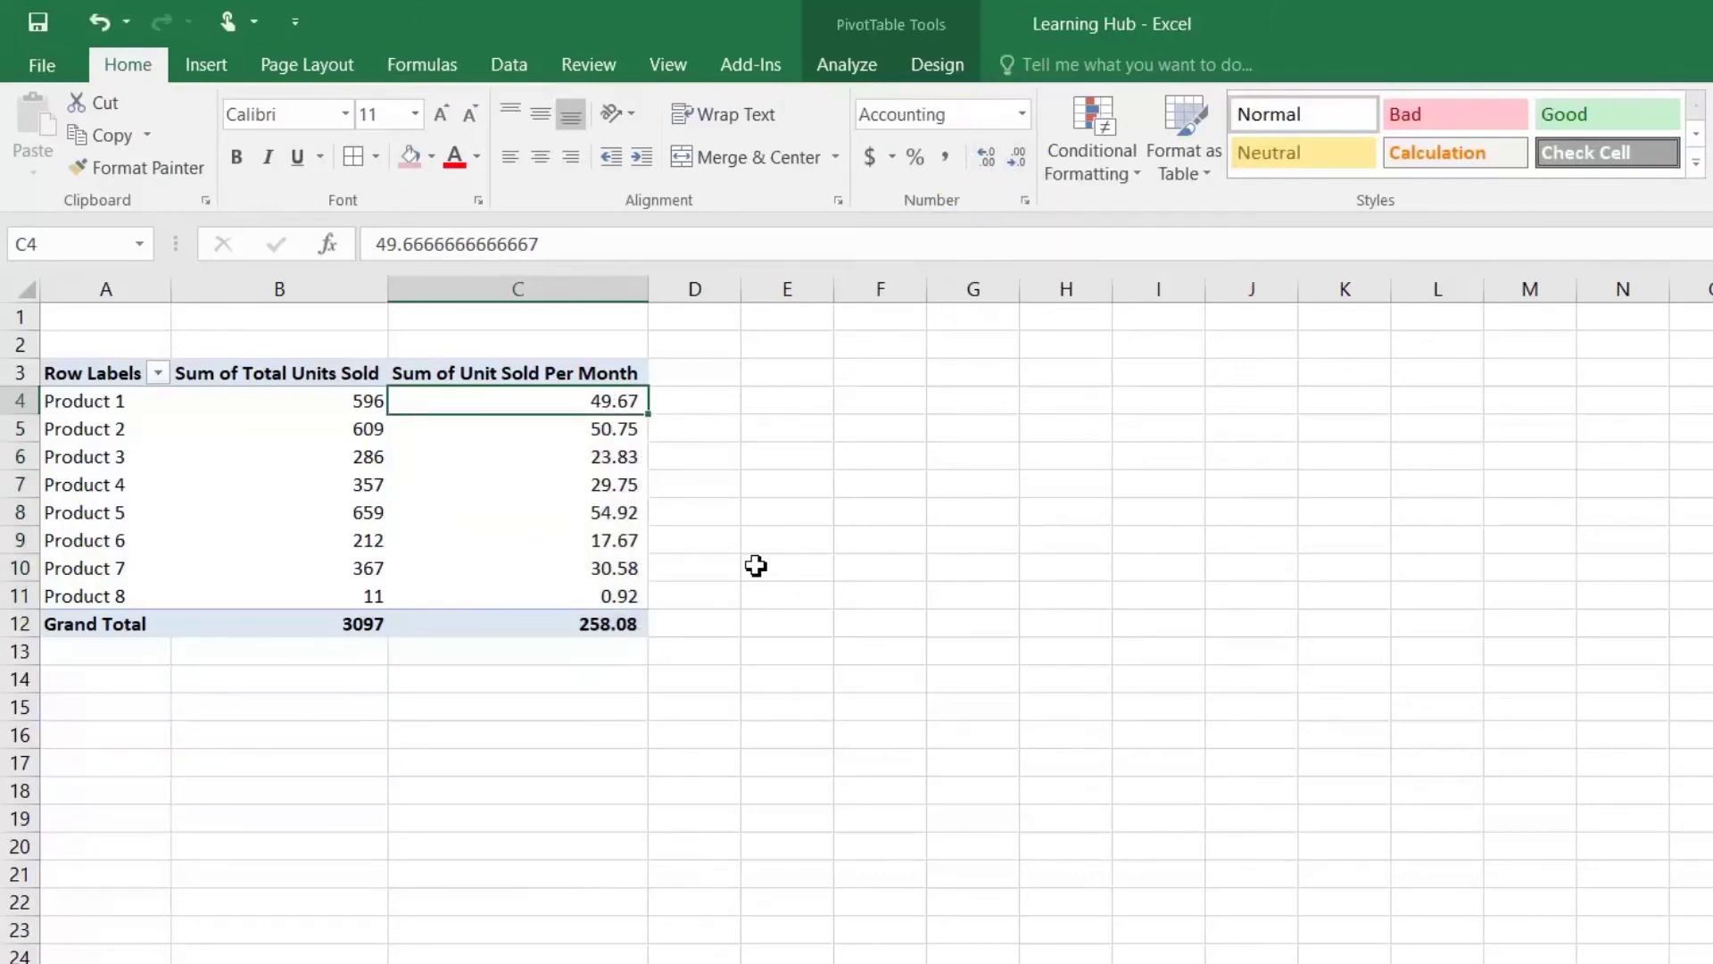
drag(619, 406, 619, 622)
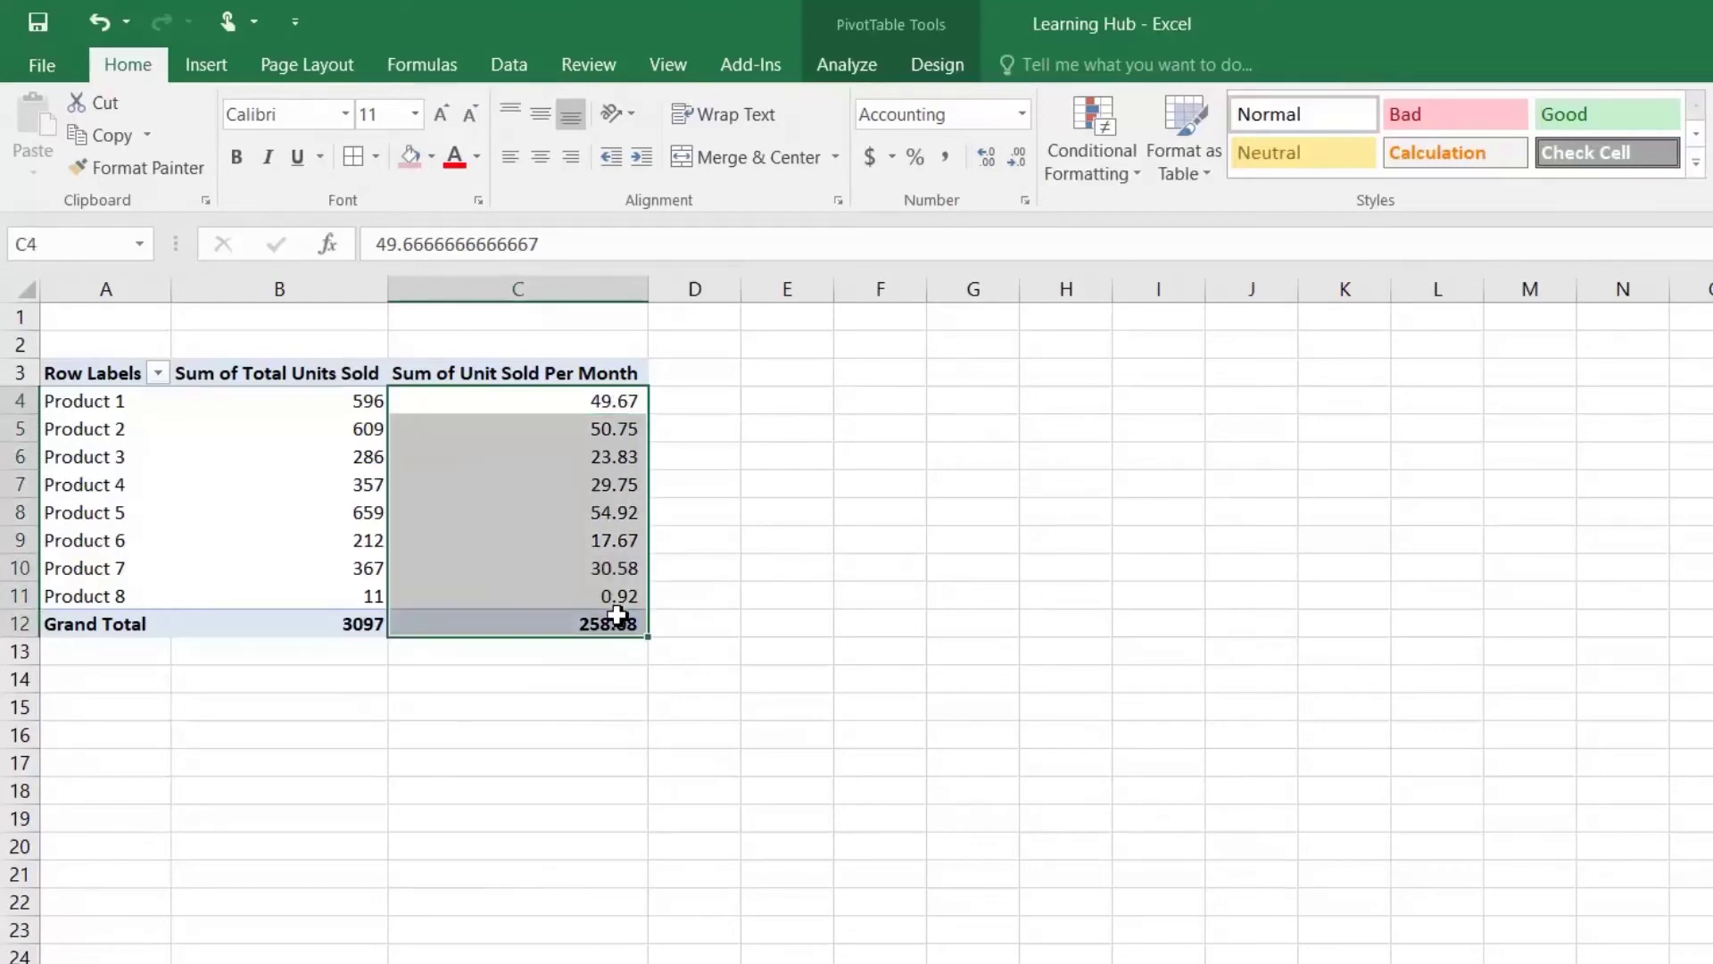
click(1020, 159)
click(1020, 158)
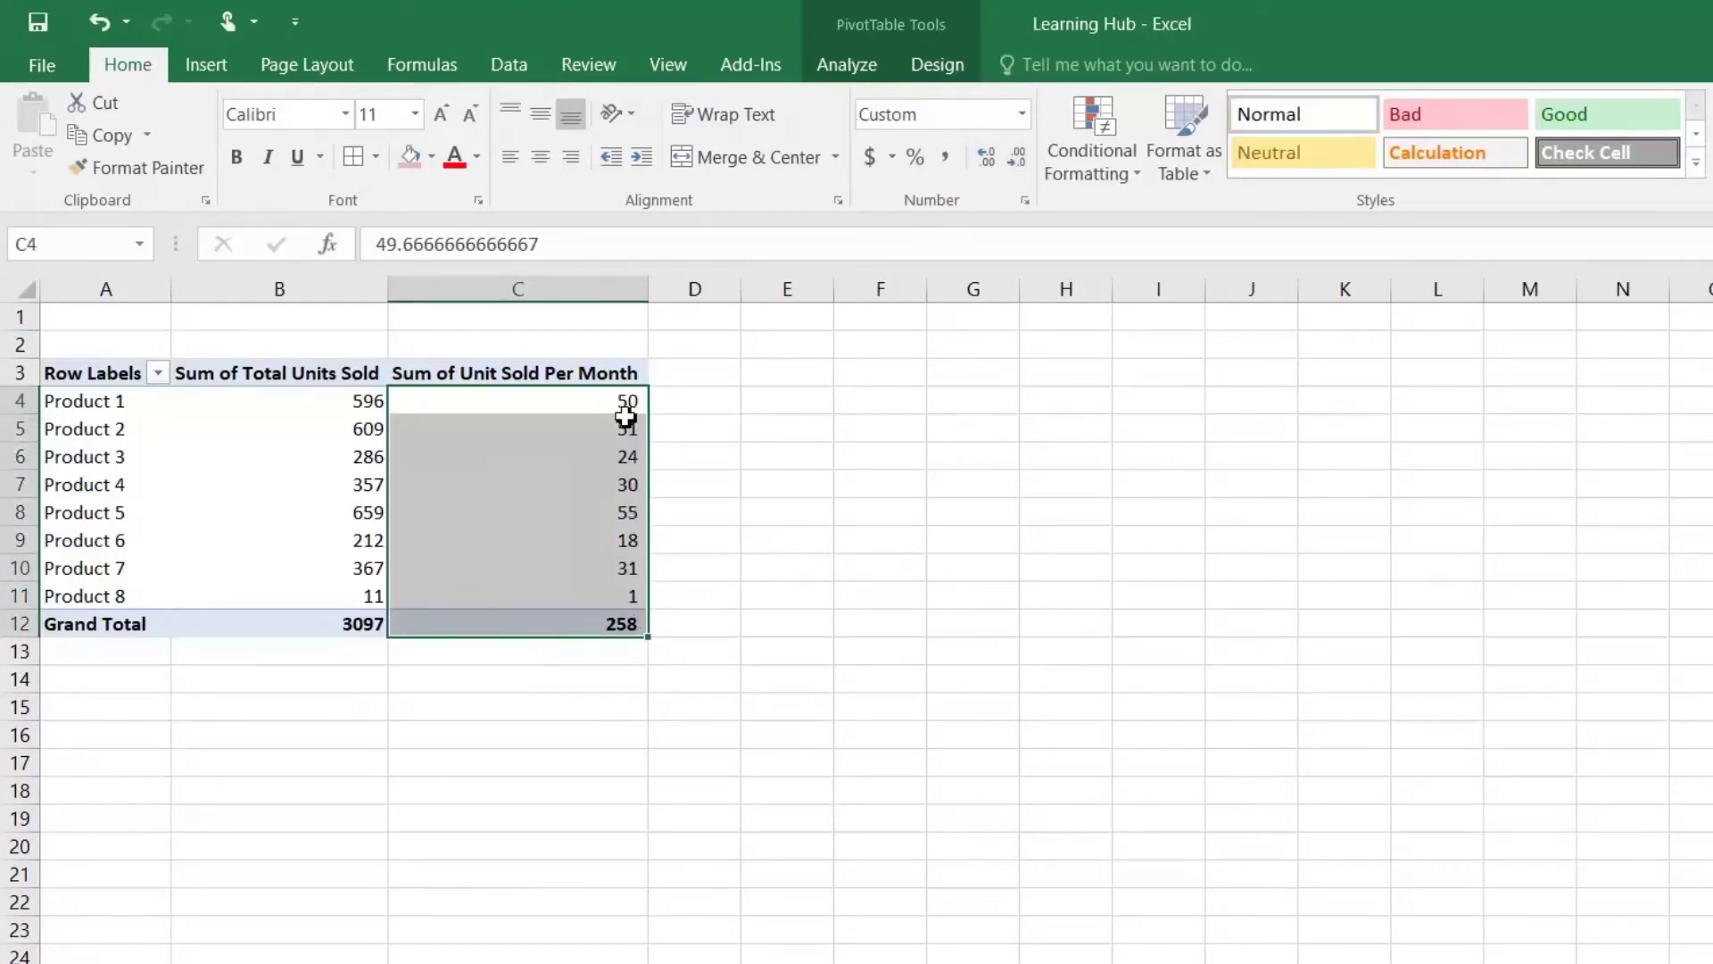
click(616, 400)
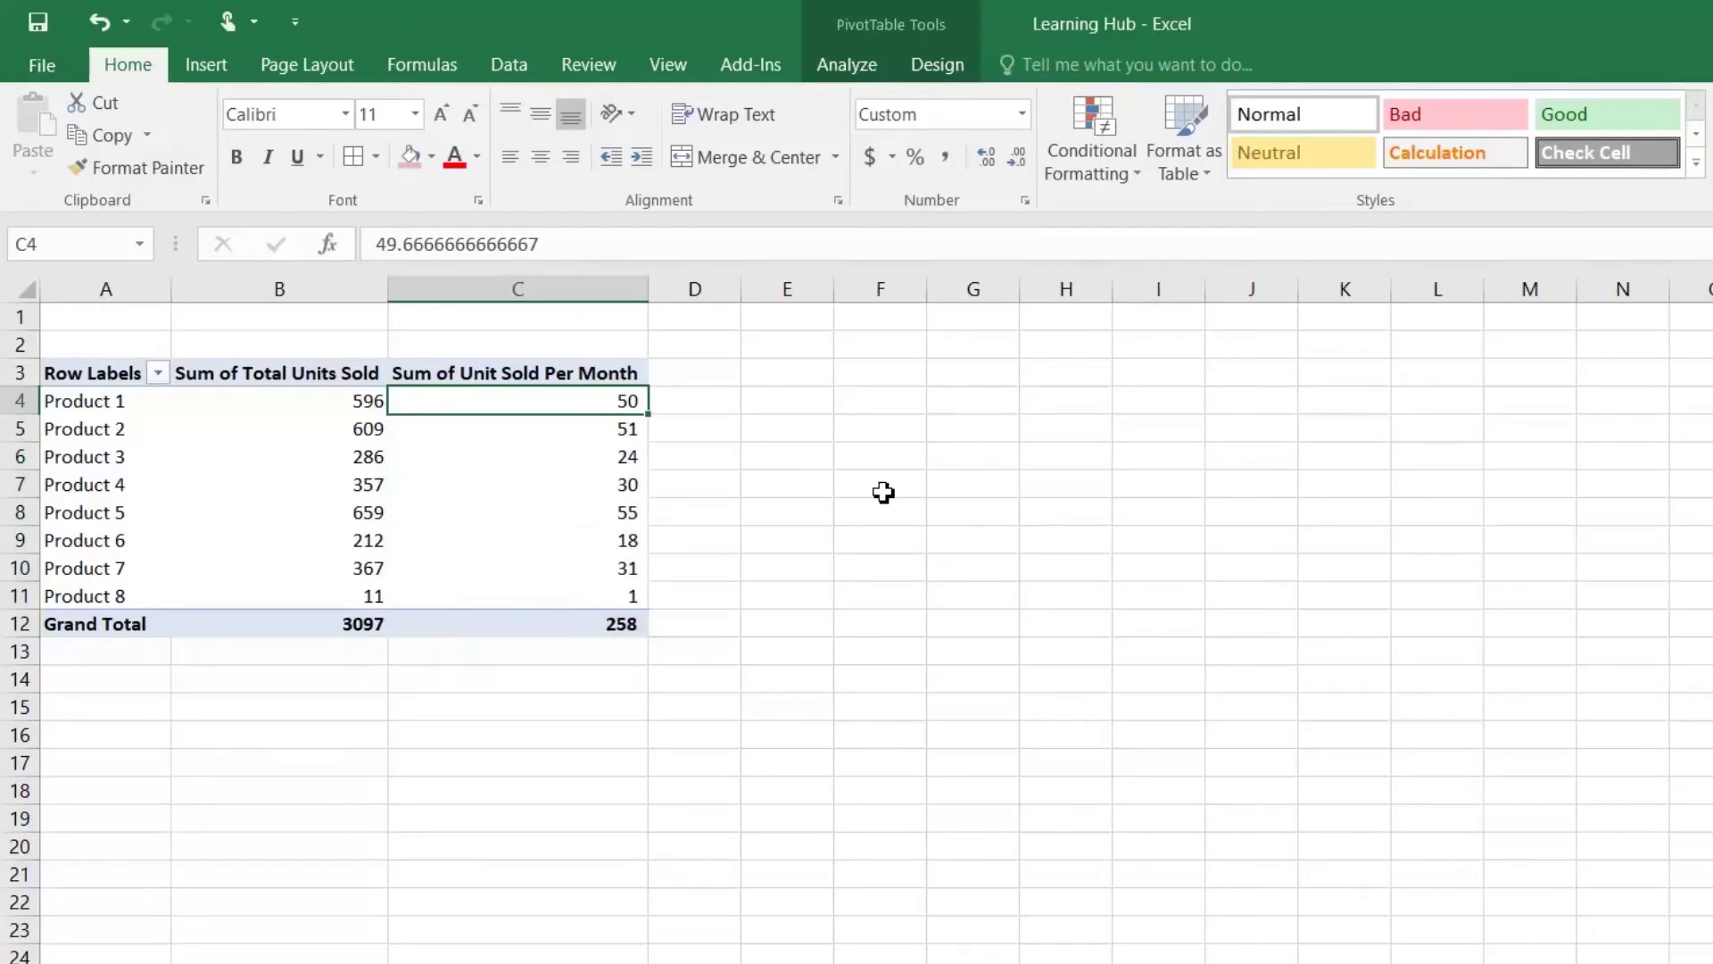
key(Down)
key(Down)
key(Down)
key(Down)
key(Down)
key(Down)
key(Down)
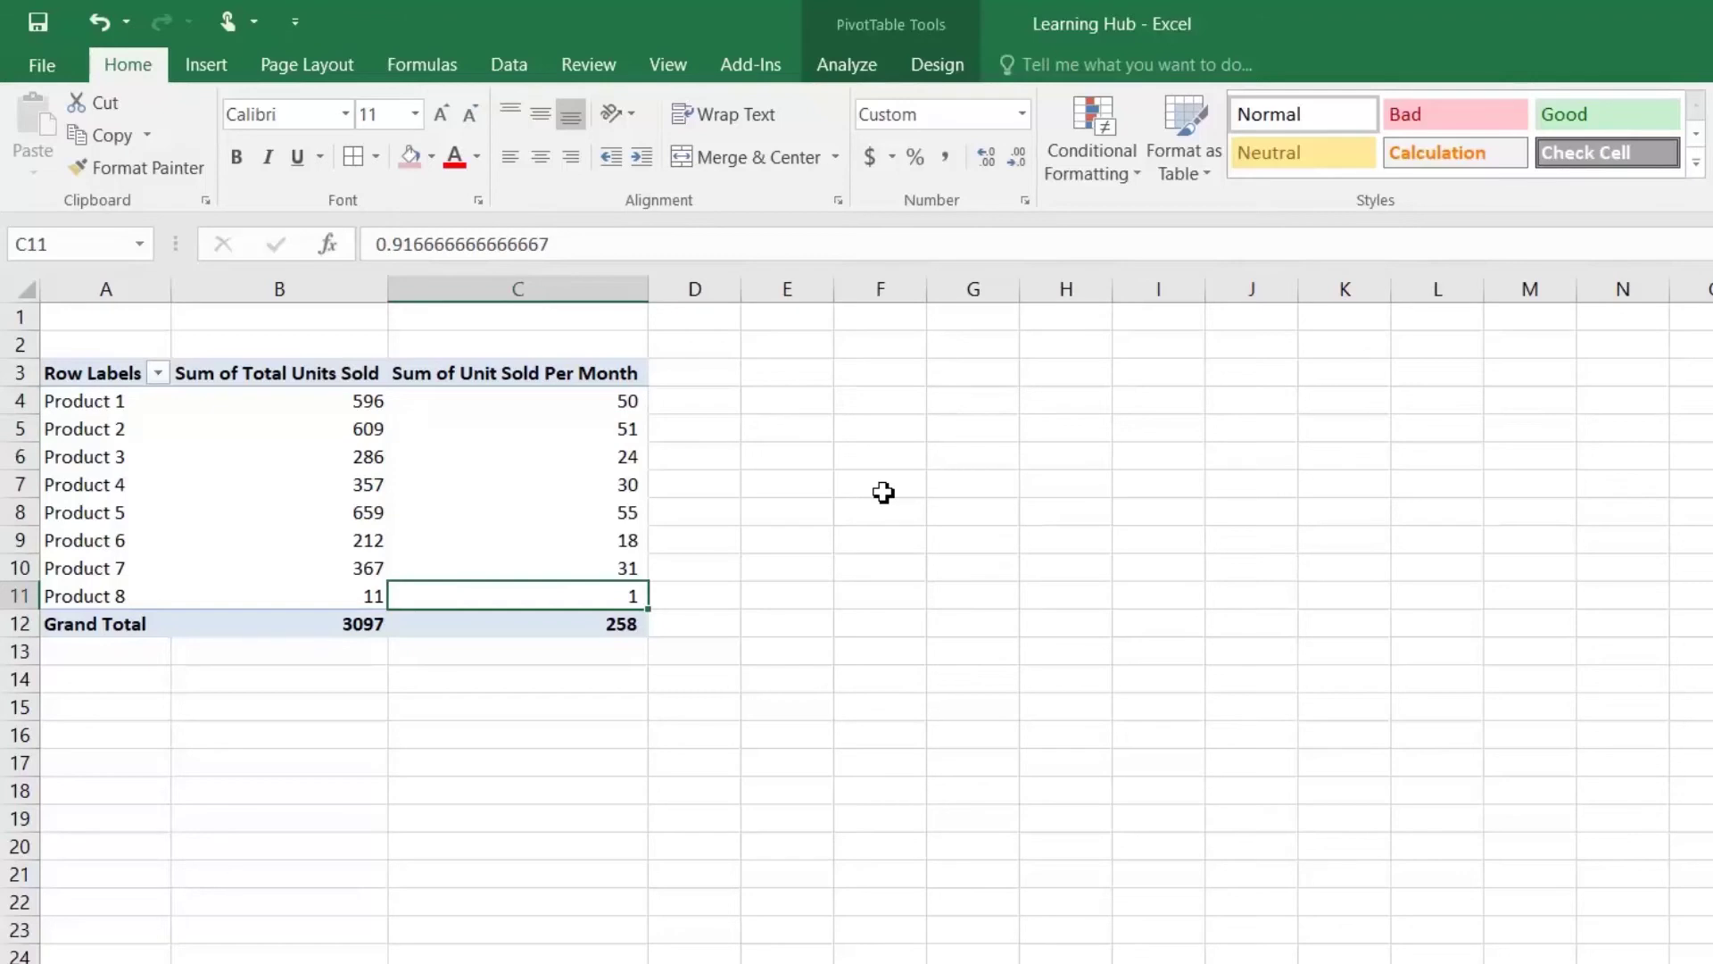
key(Up)
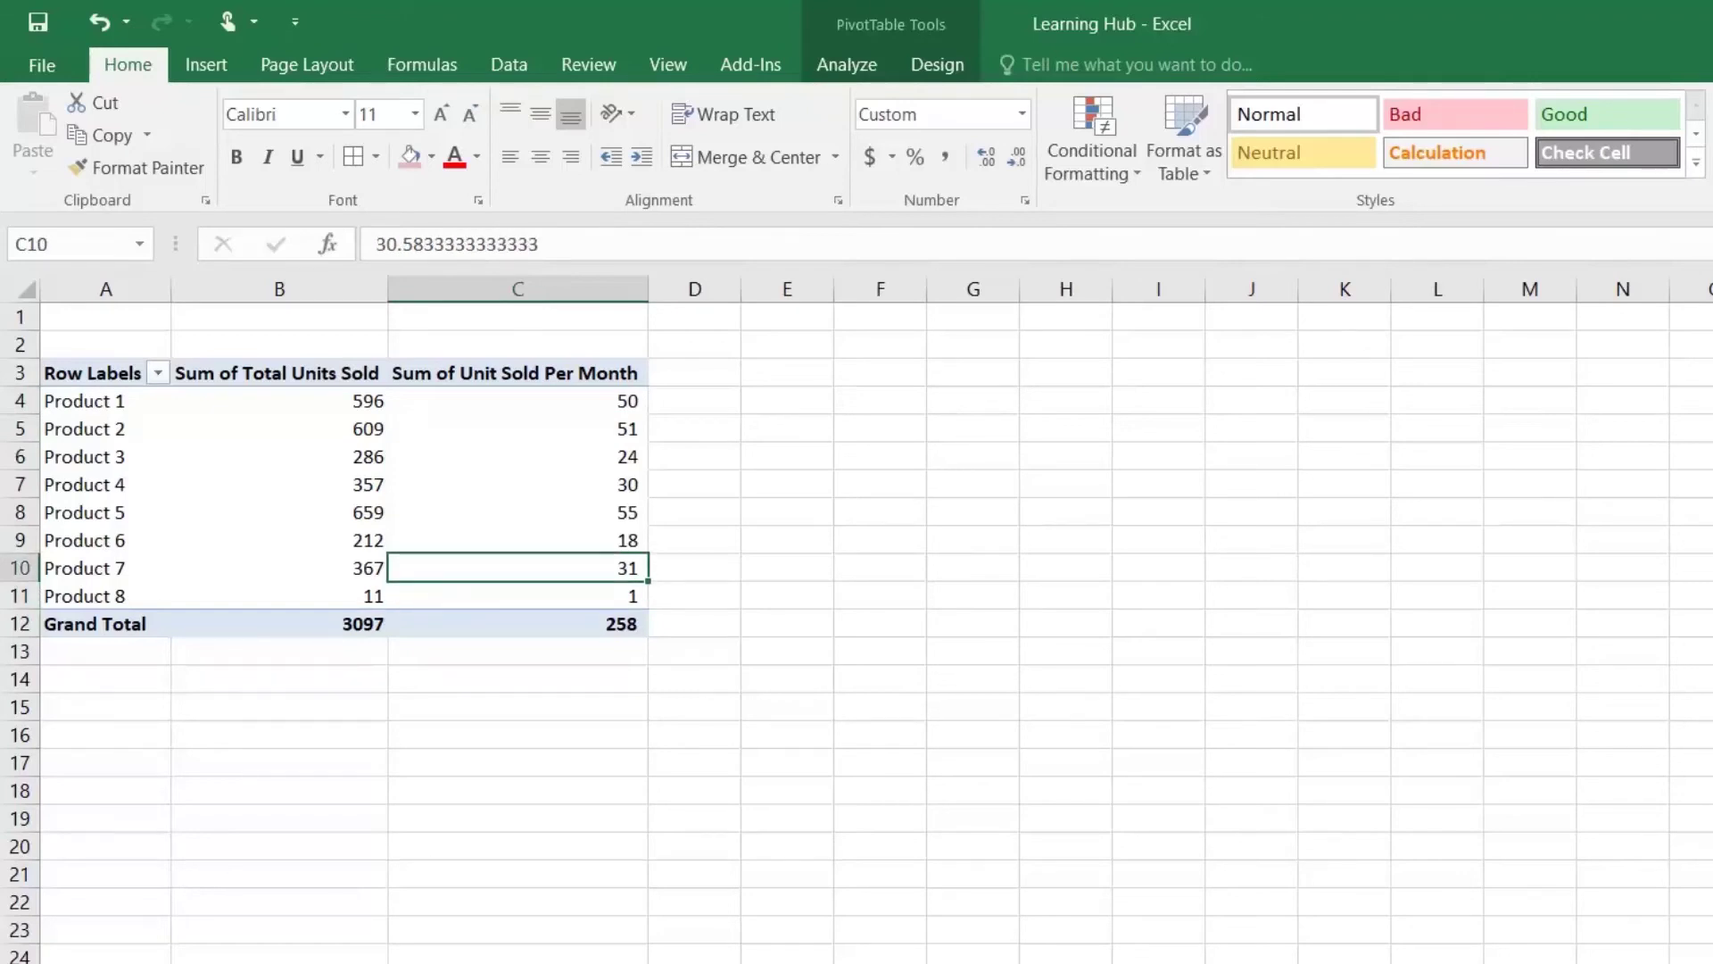
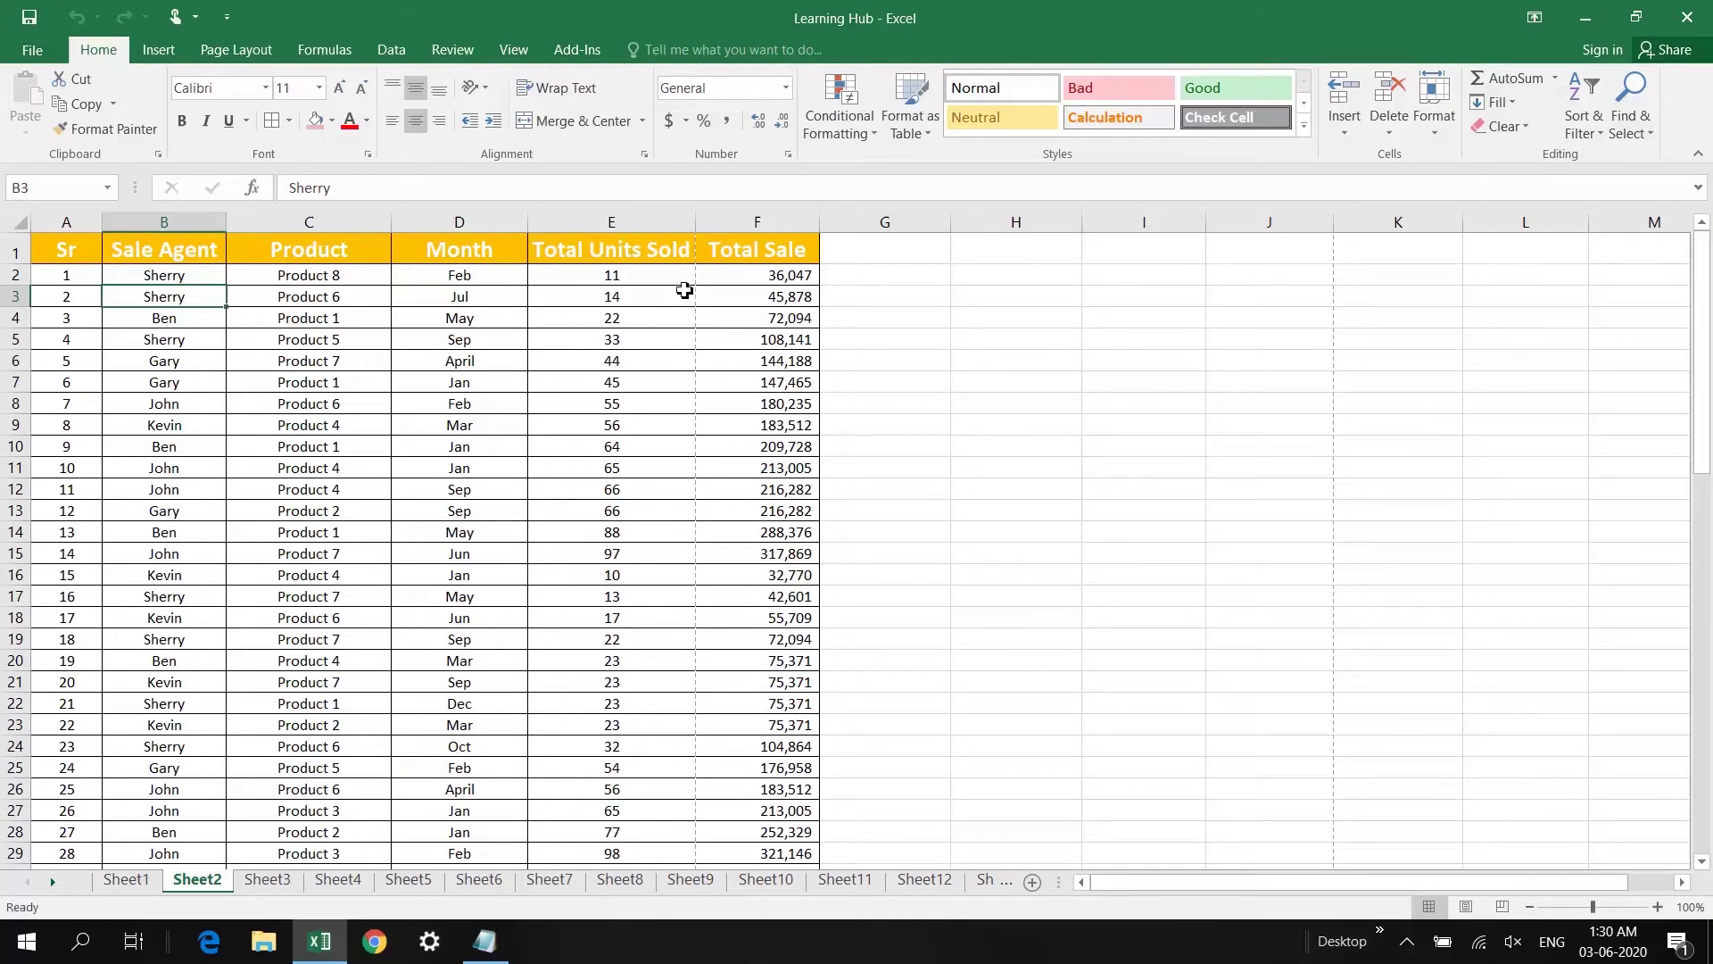
Step: Create a PivotTable of the Sheet2 sales data on a new worksheet
click(460, 243)
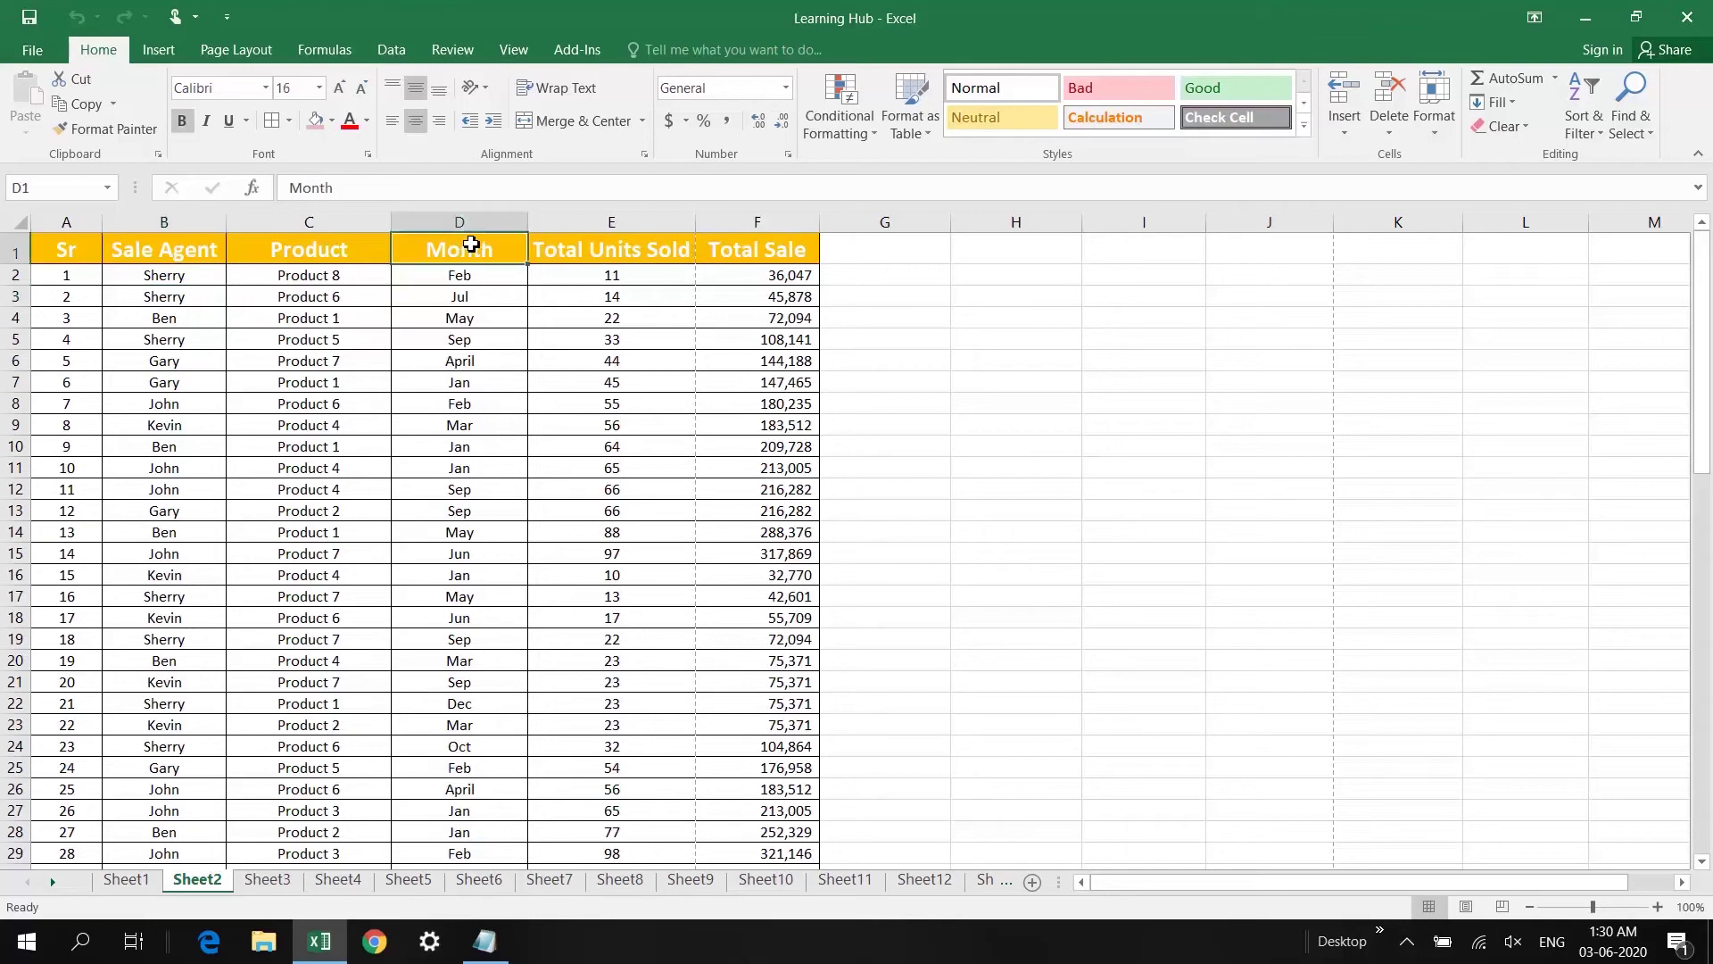
click(157, 55)
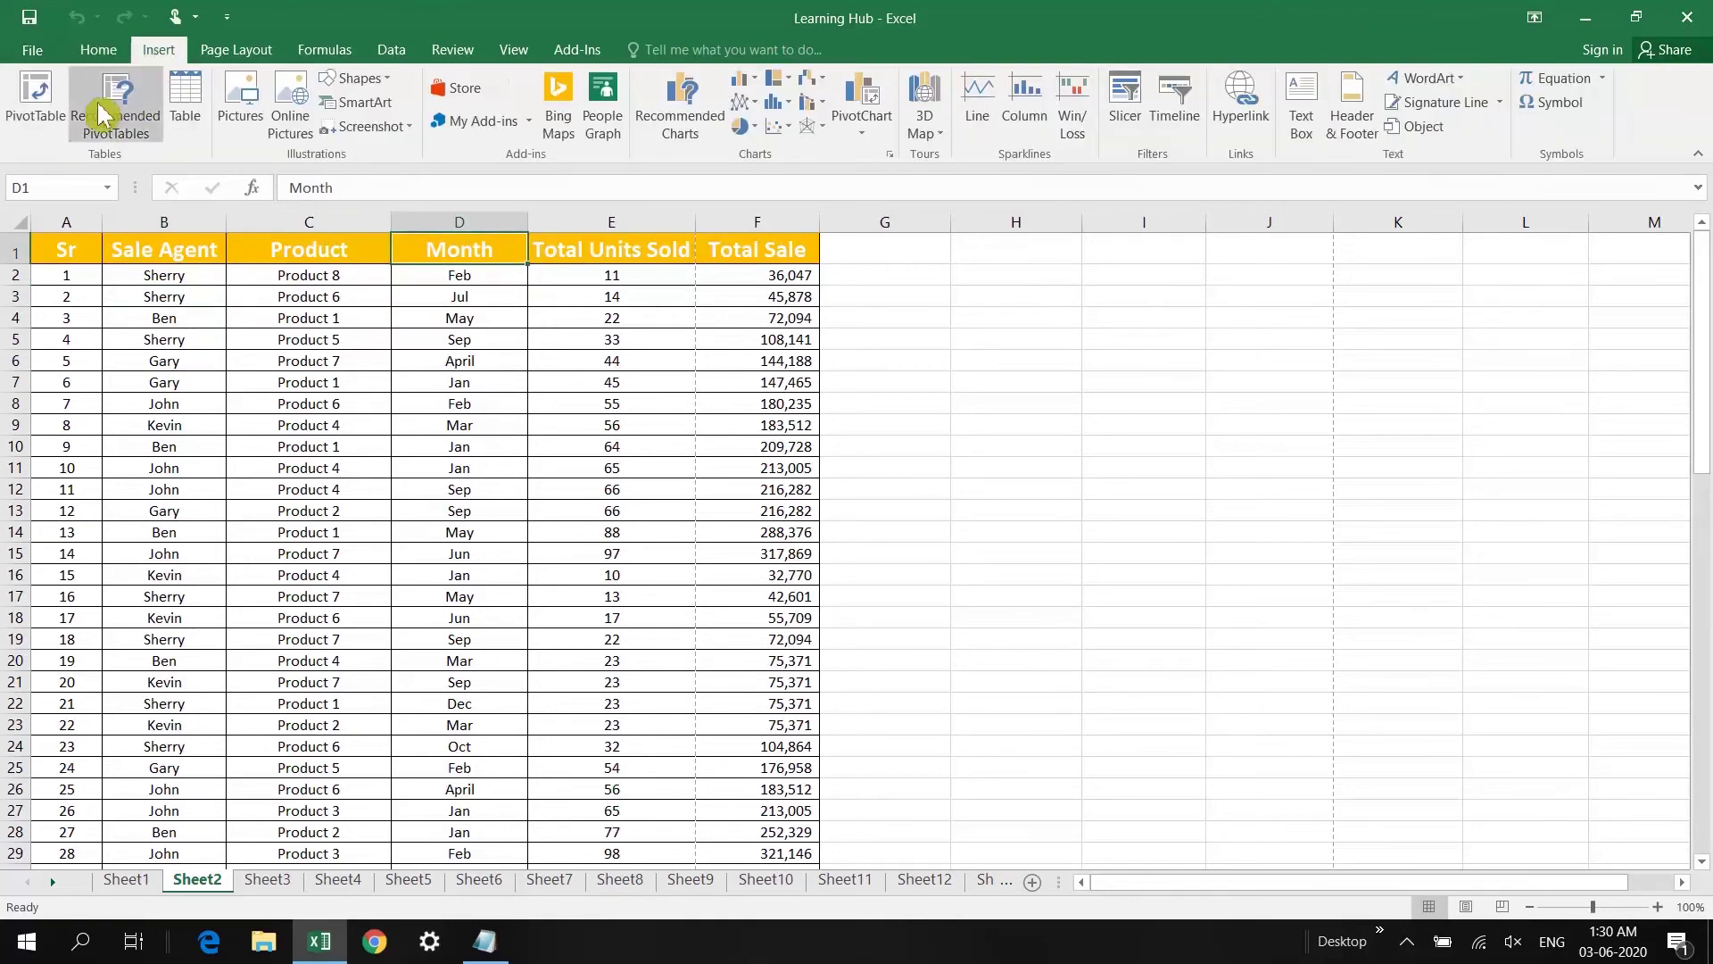
click(46, 98)
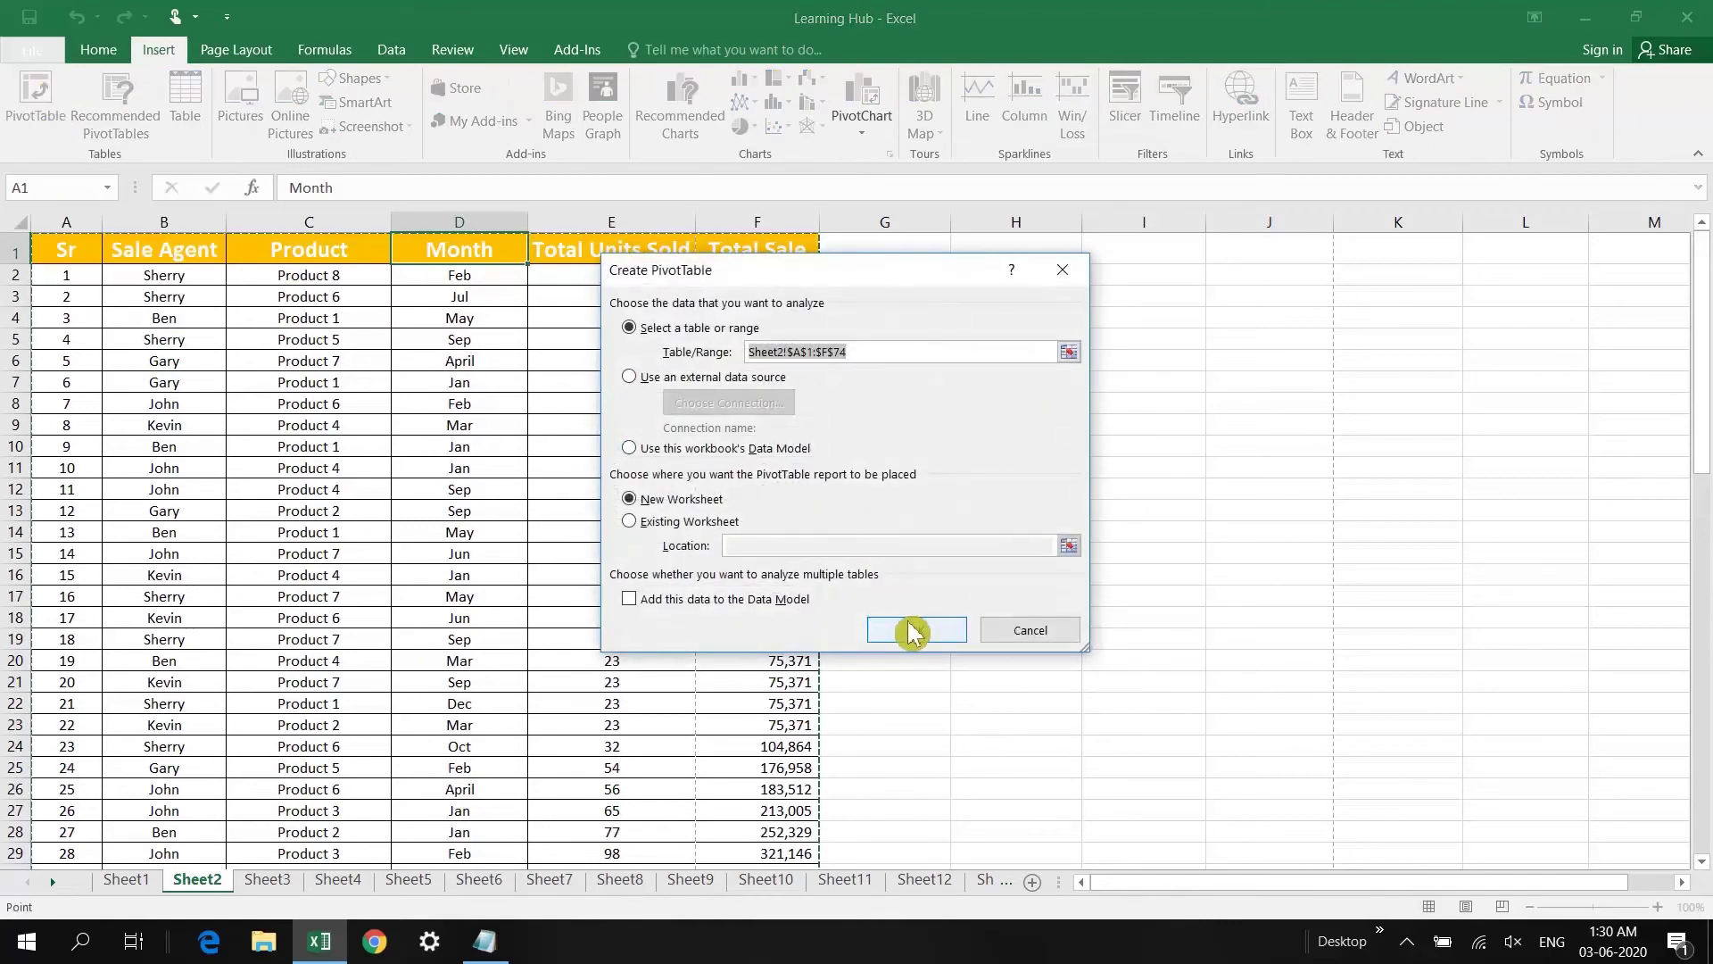
click(935, 632)
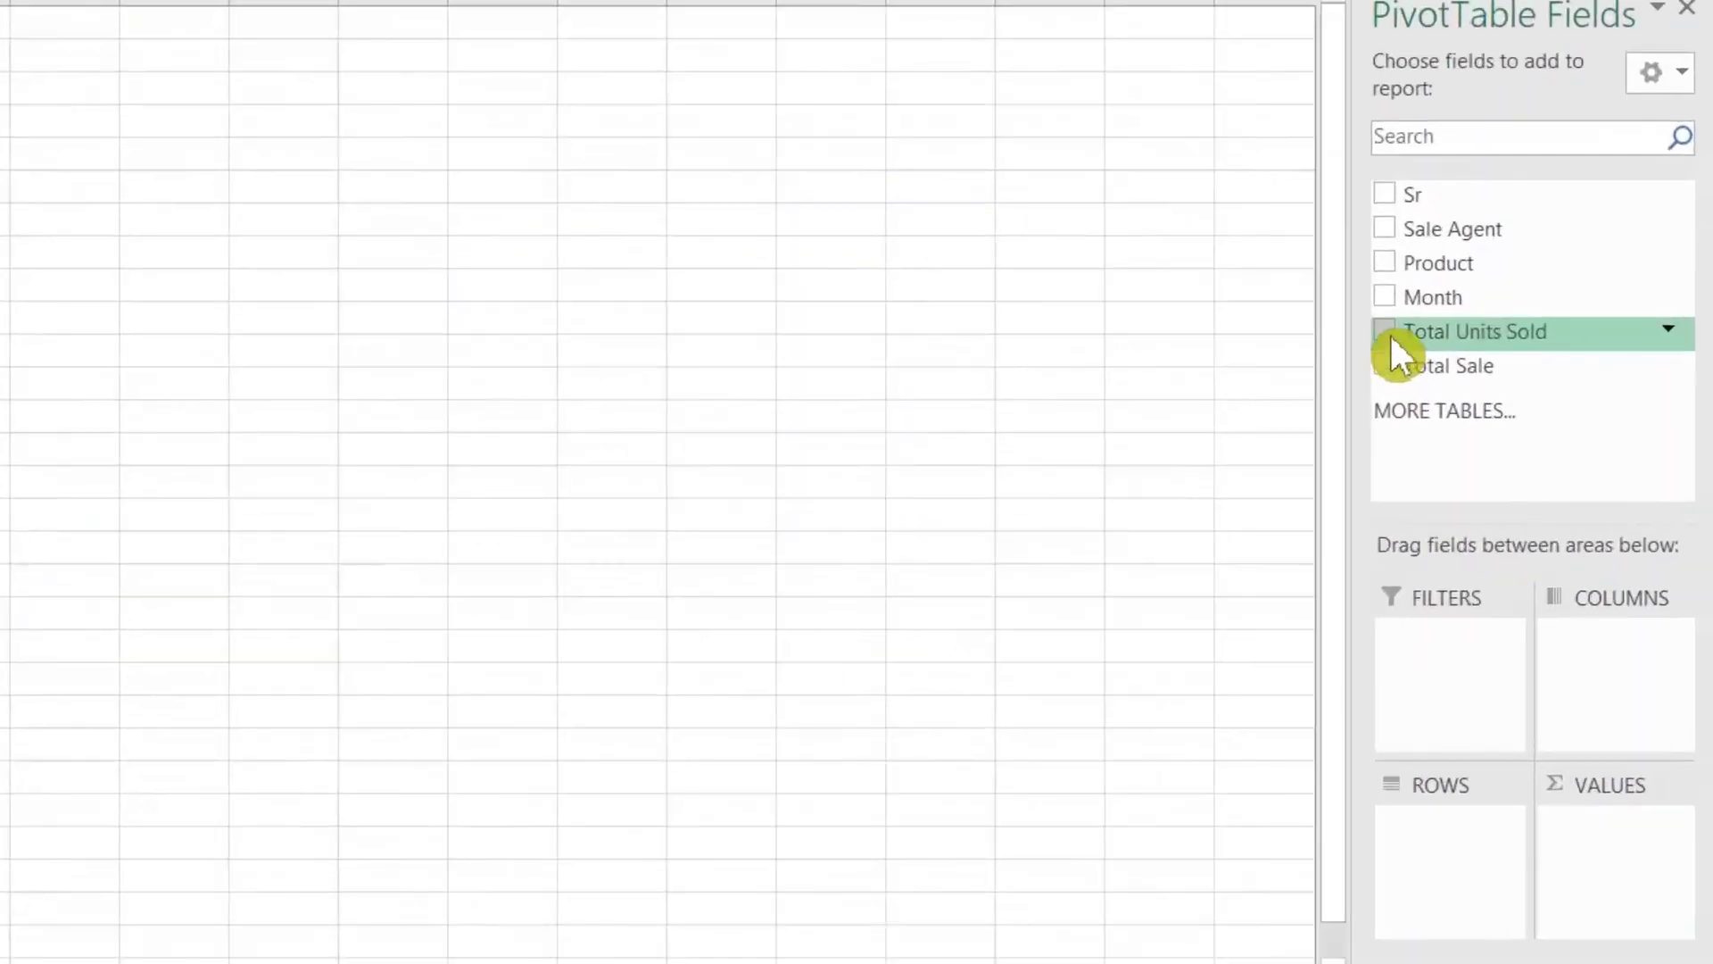
Step: Put Total Units Sold in Rows and summarize its values by Count
click(1384, 332)
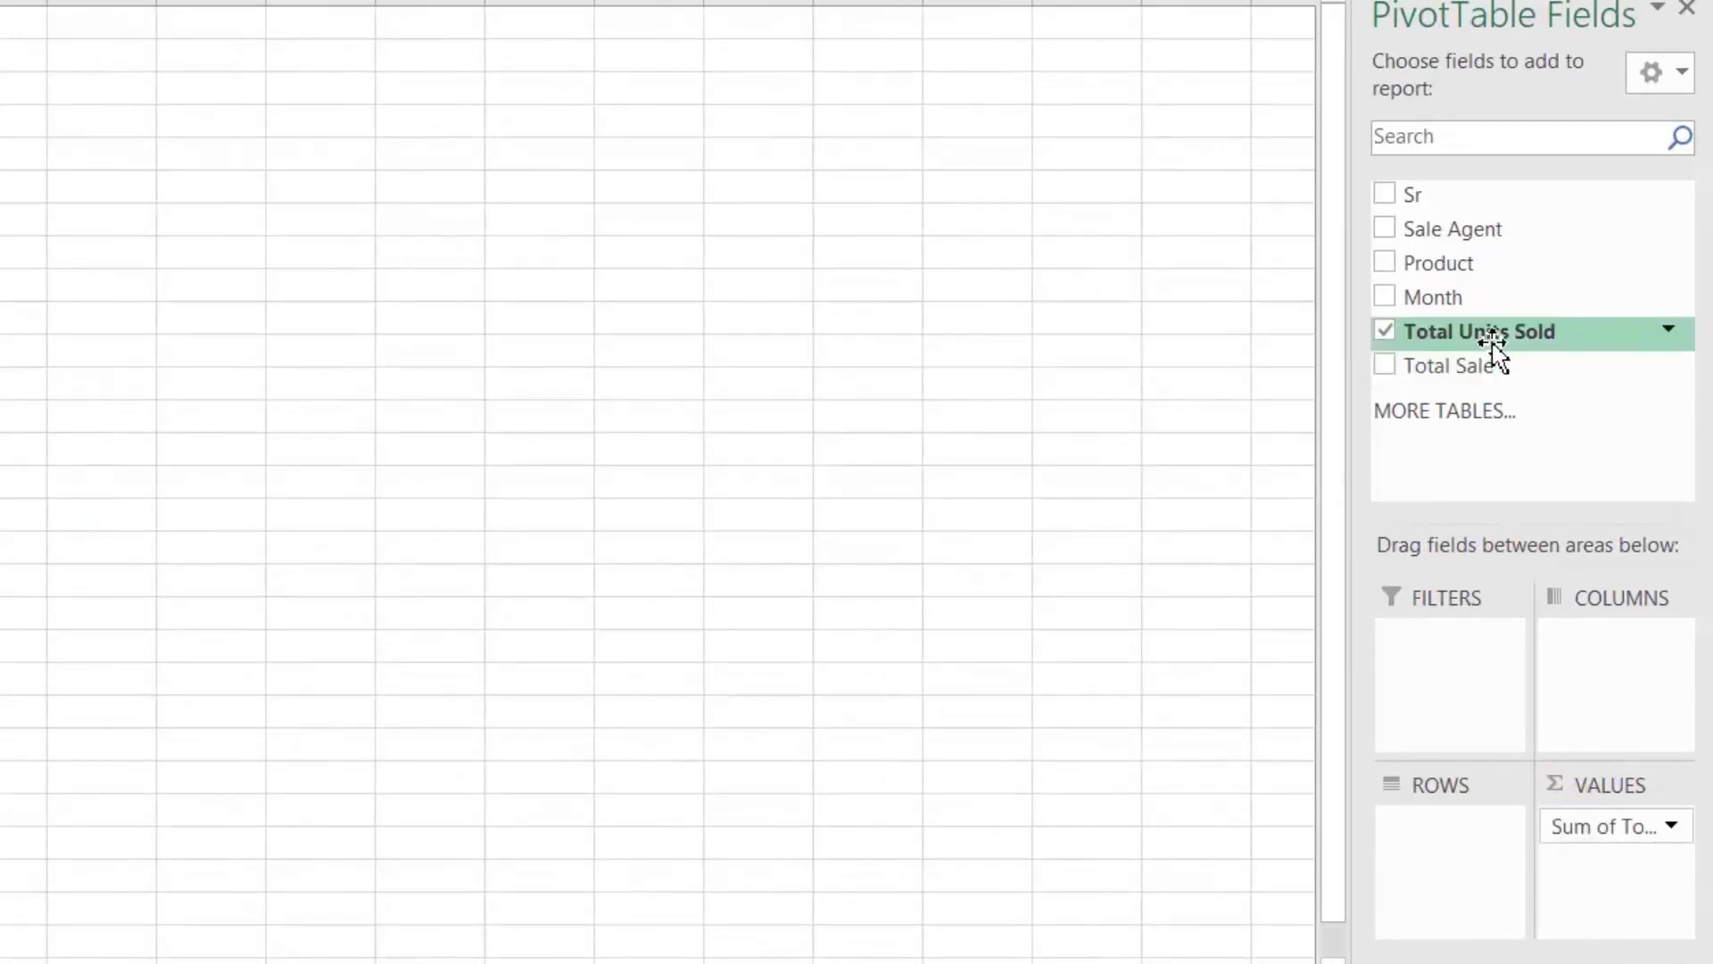
drag(1495, 338, 1461, 848)
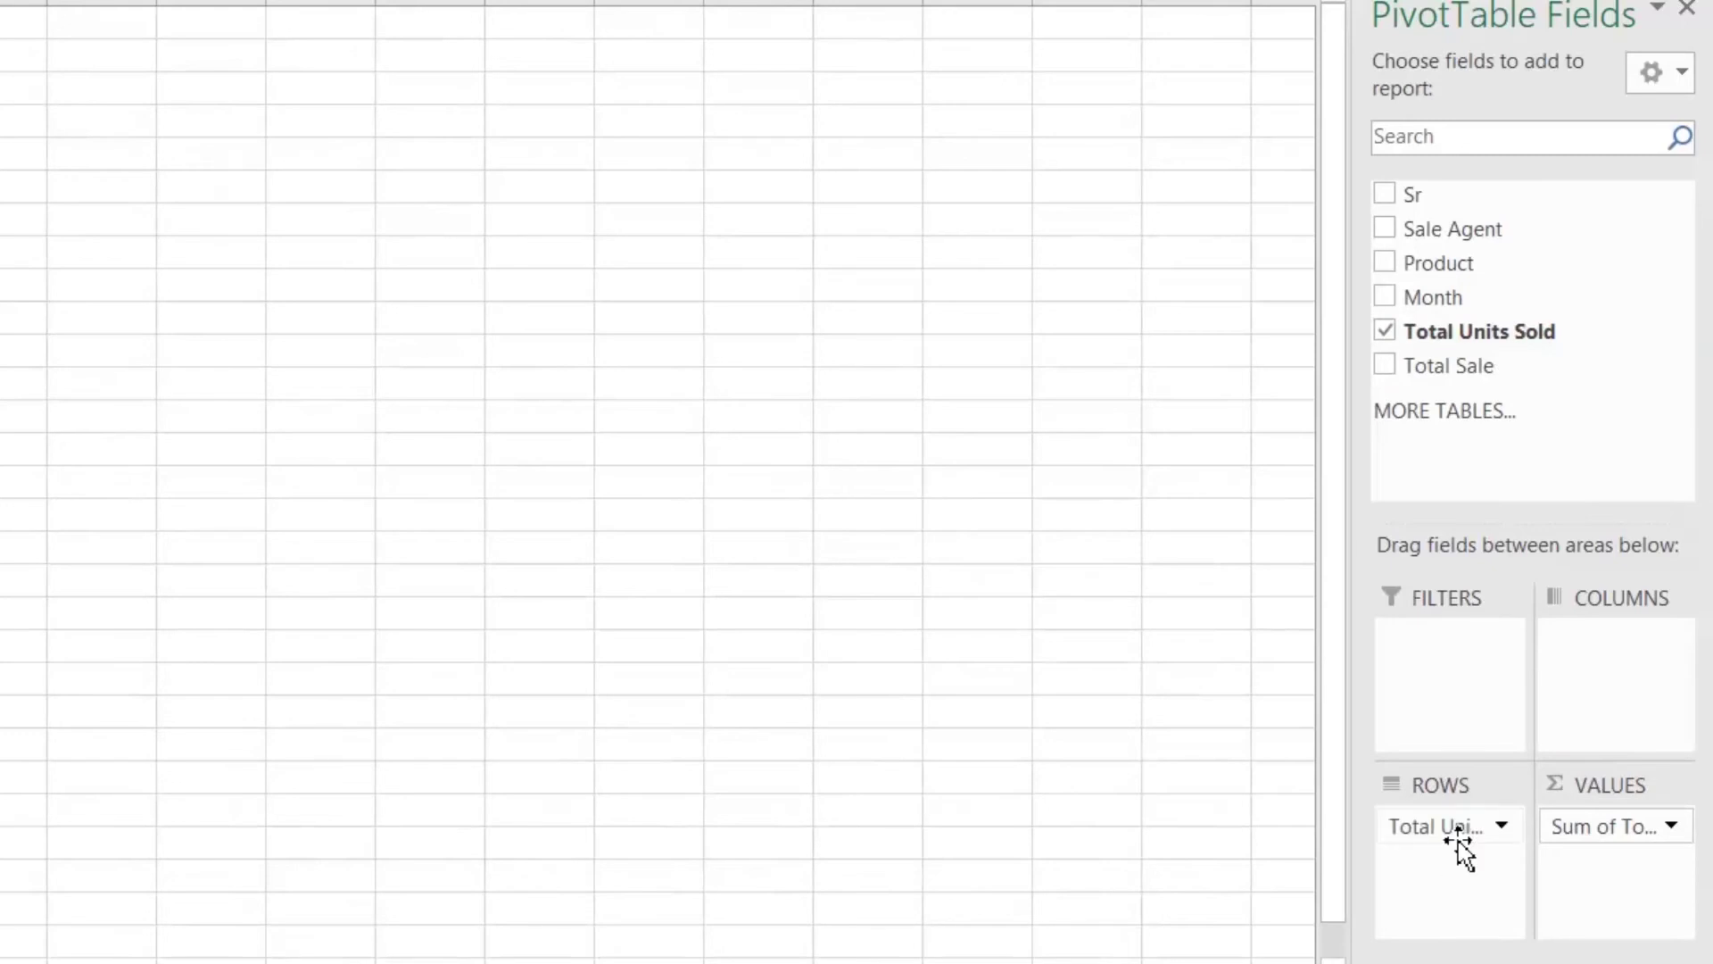
click(1630, 826)
click(1583, 789)
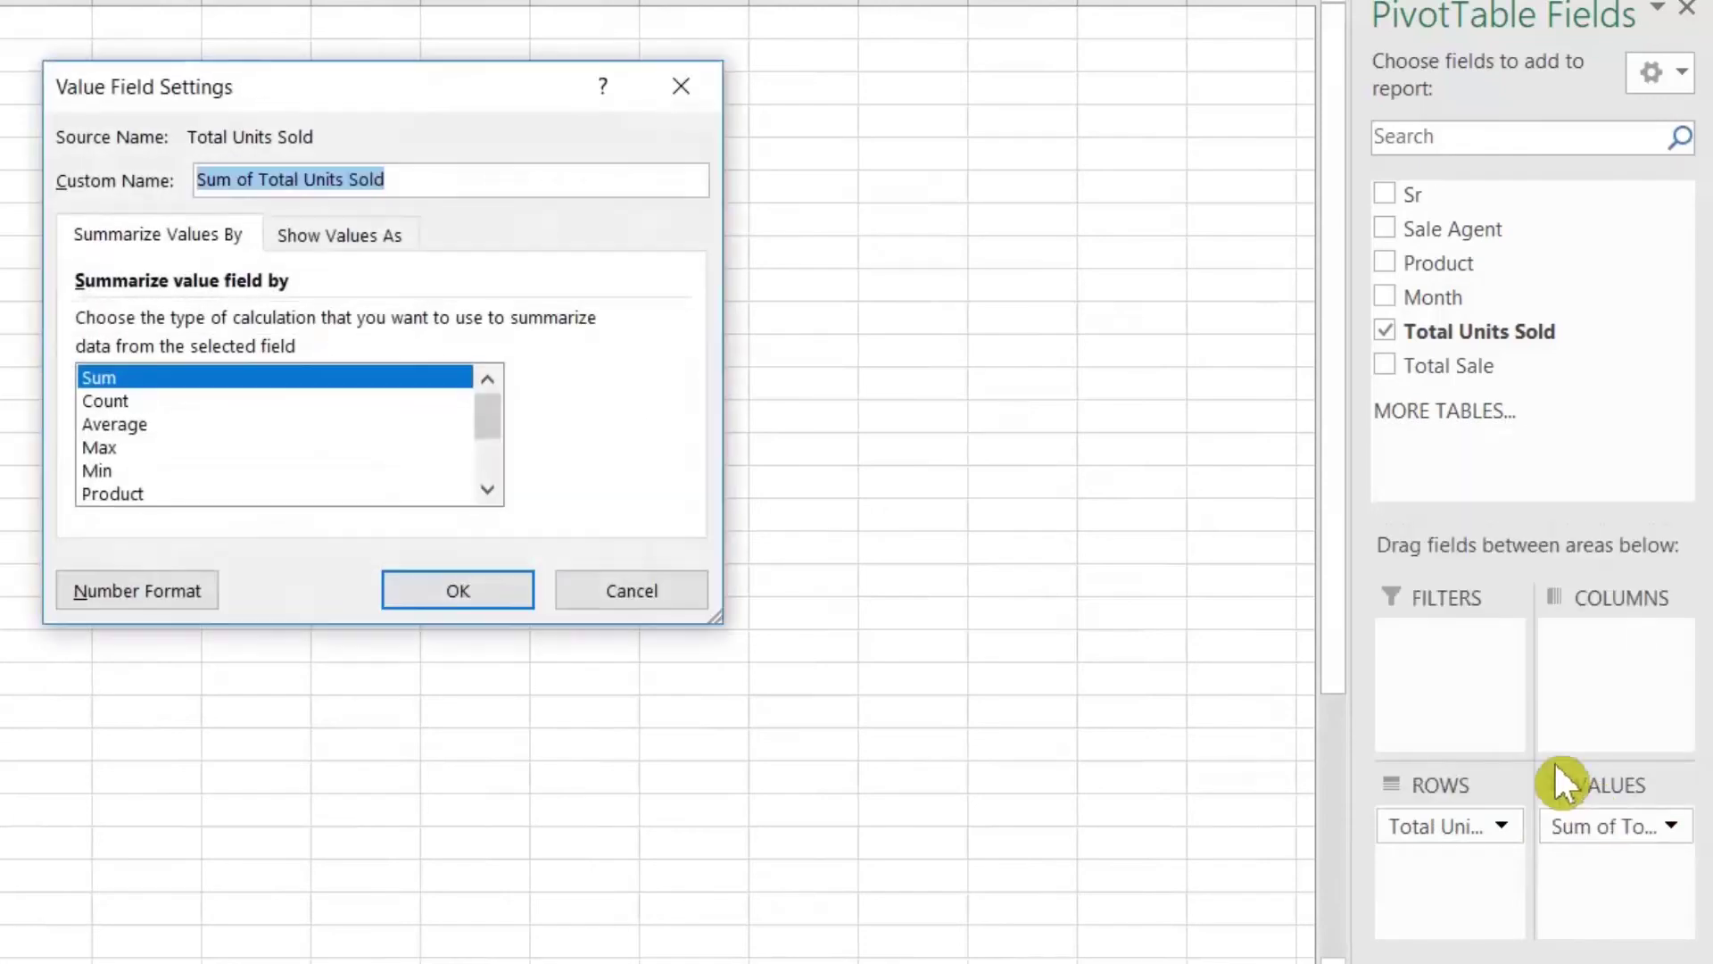
click(124, 402)
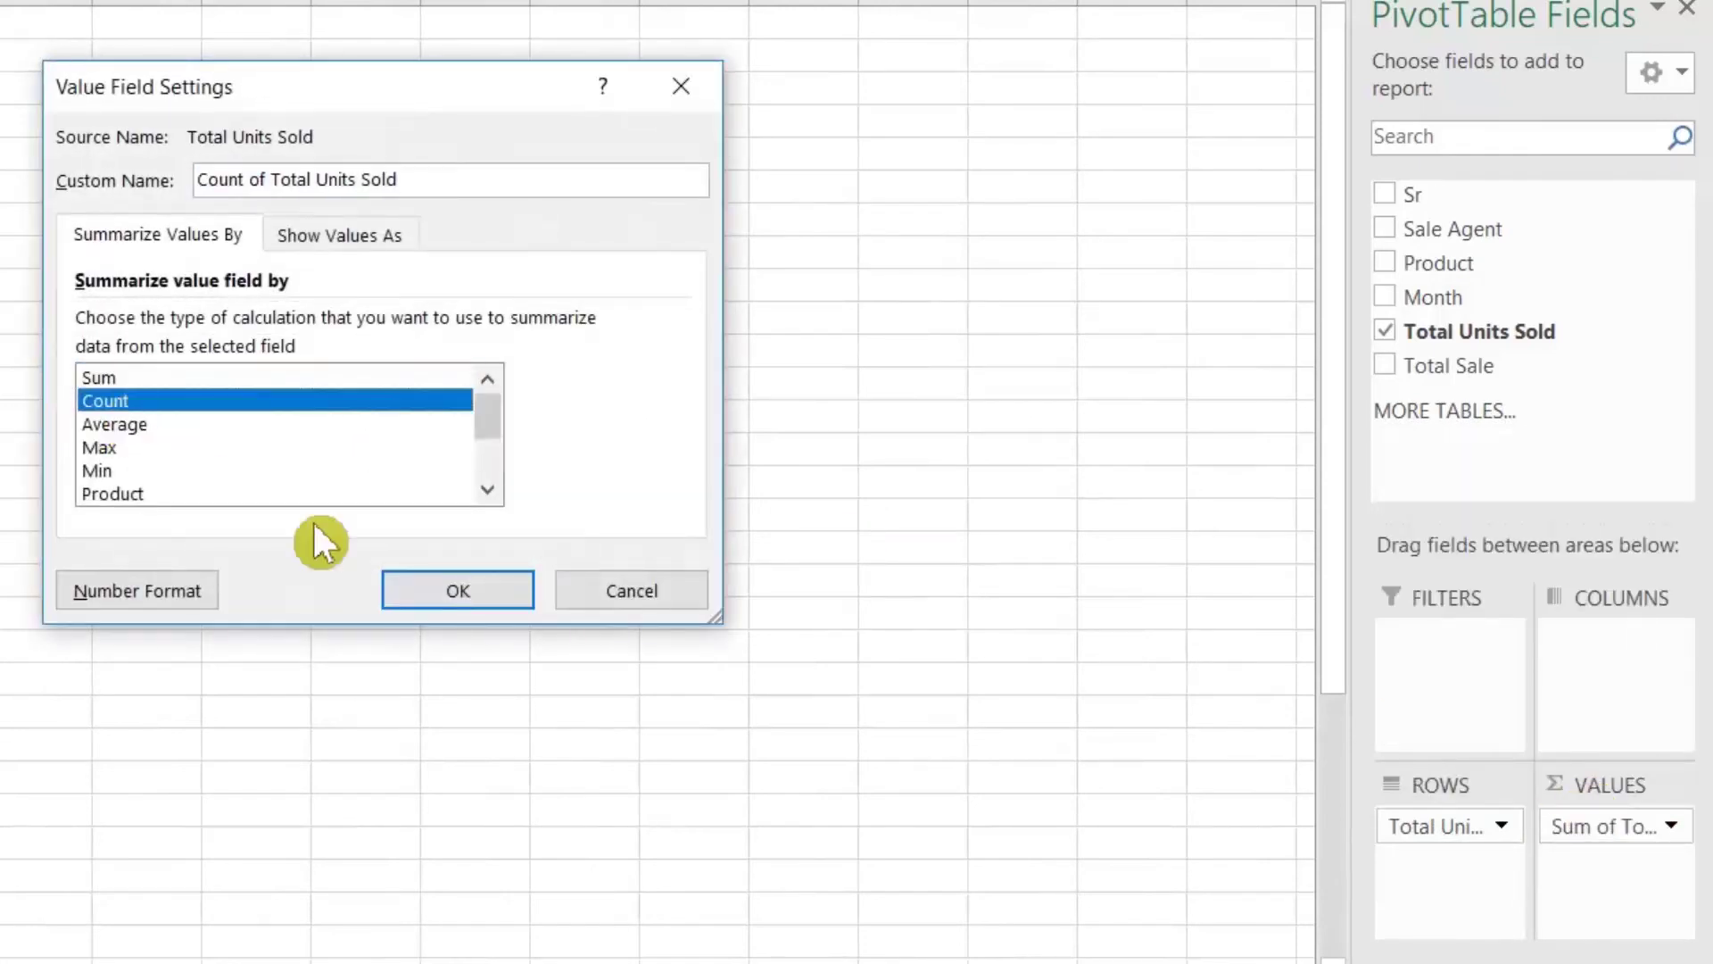
click(458, 590)
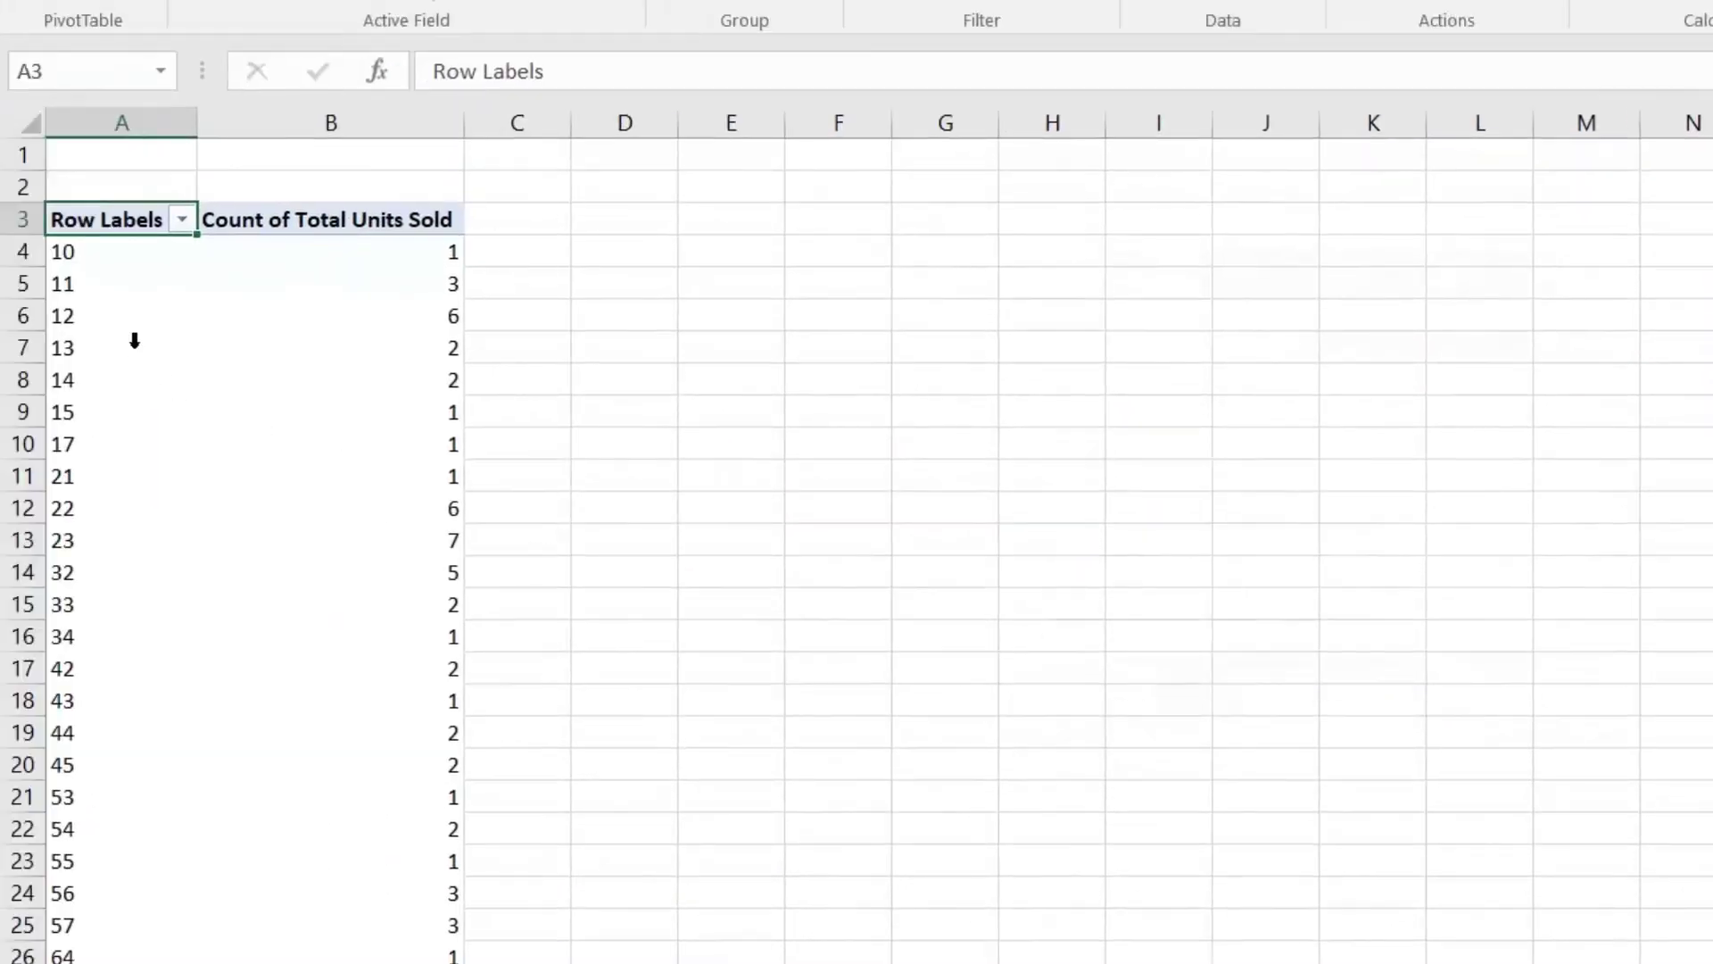
Step: Group the Total Units Sold row labels starting at 0 in bands of 15
click(98, 327)
click(118, 317)
right_click(113, 317)
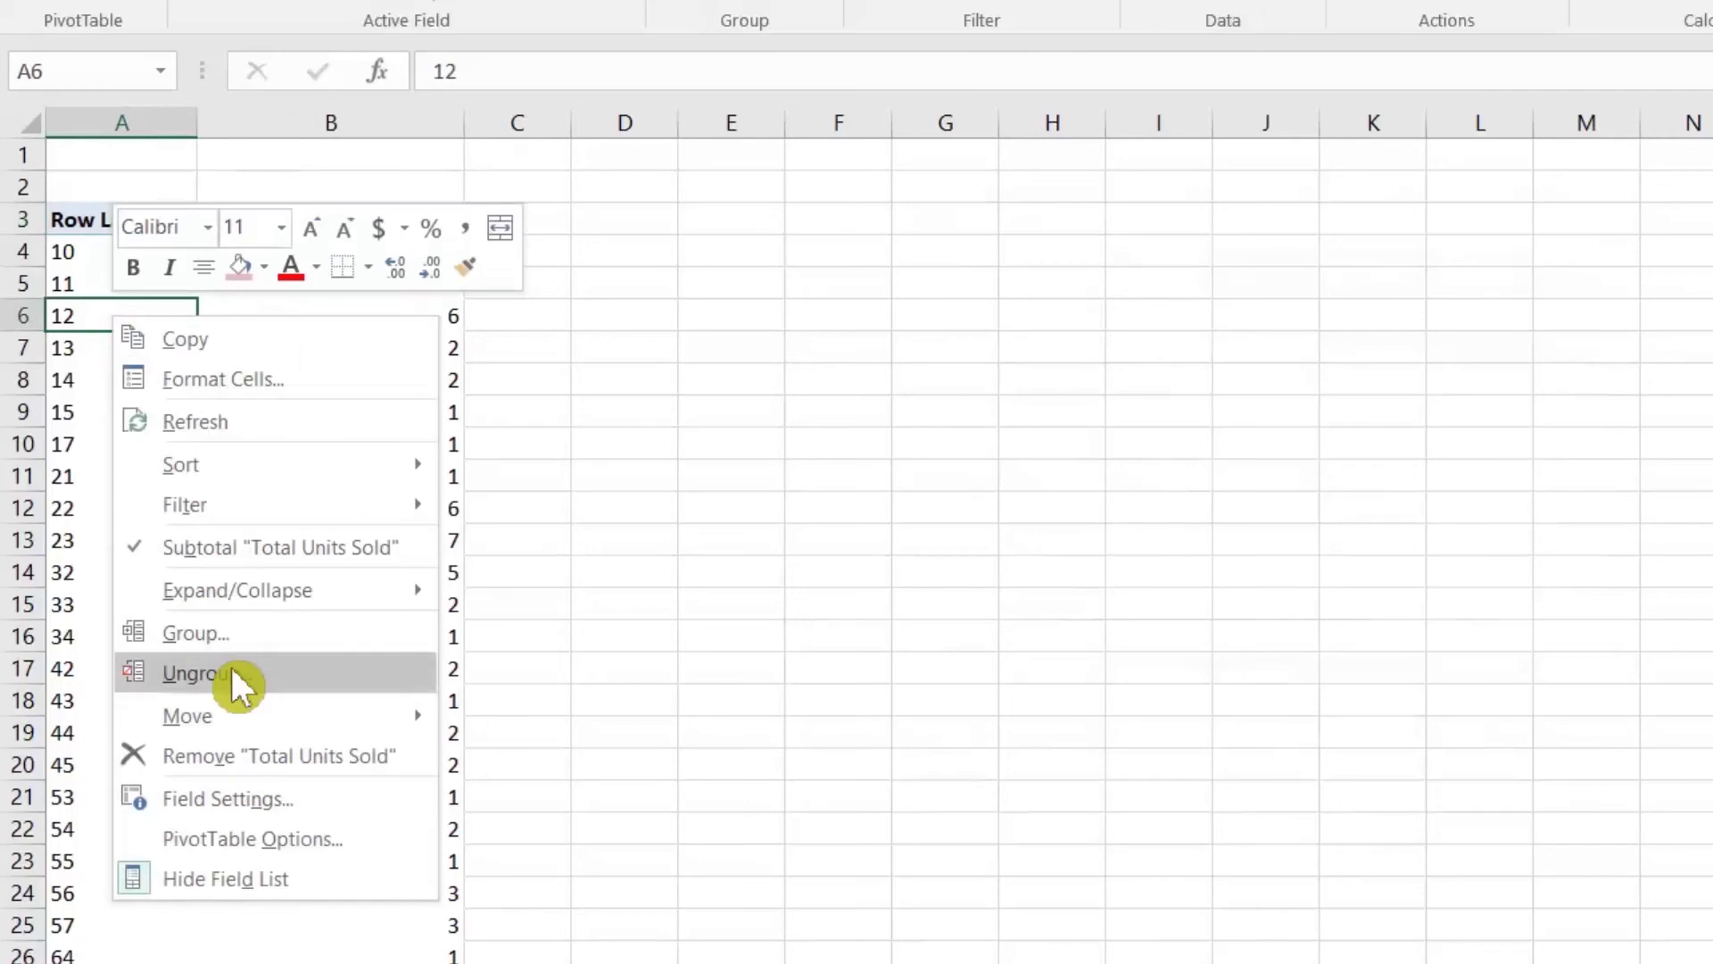
click(220, 630)
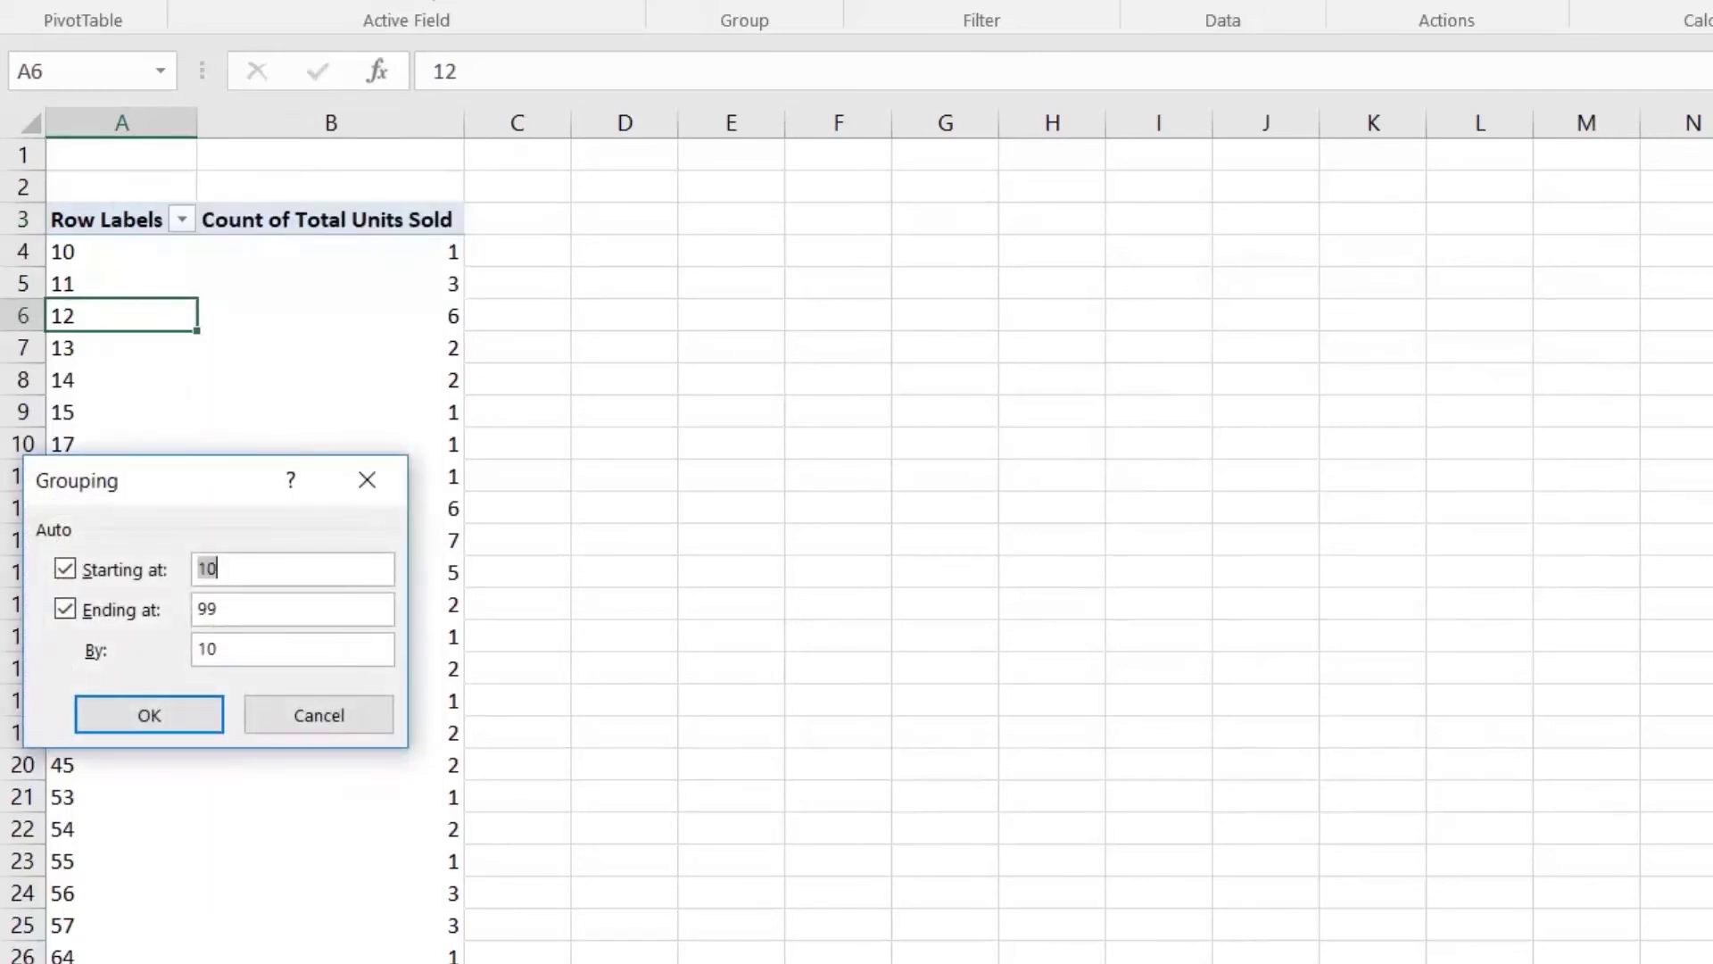
text(0)
key(Tab)
key(Tab)
text(10)
key(shift+Home)
text(15)
click(205, 709)
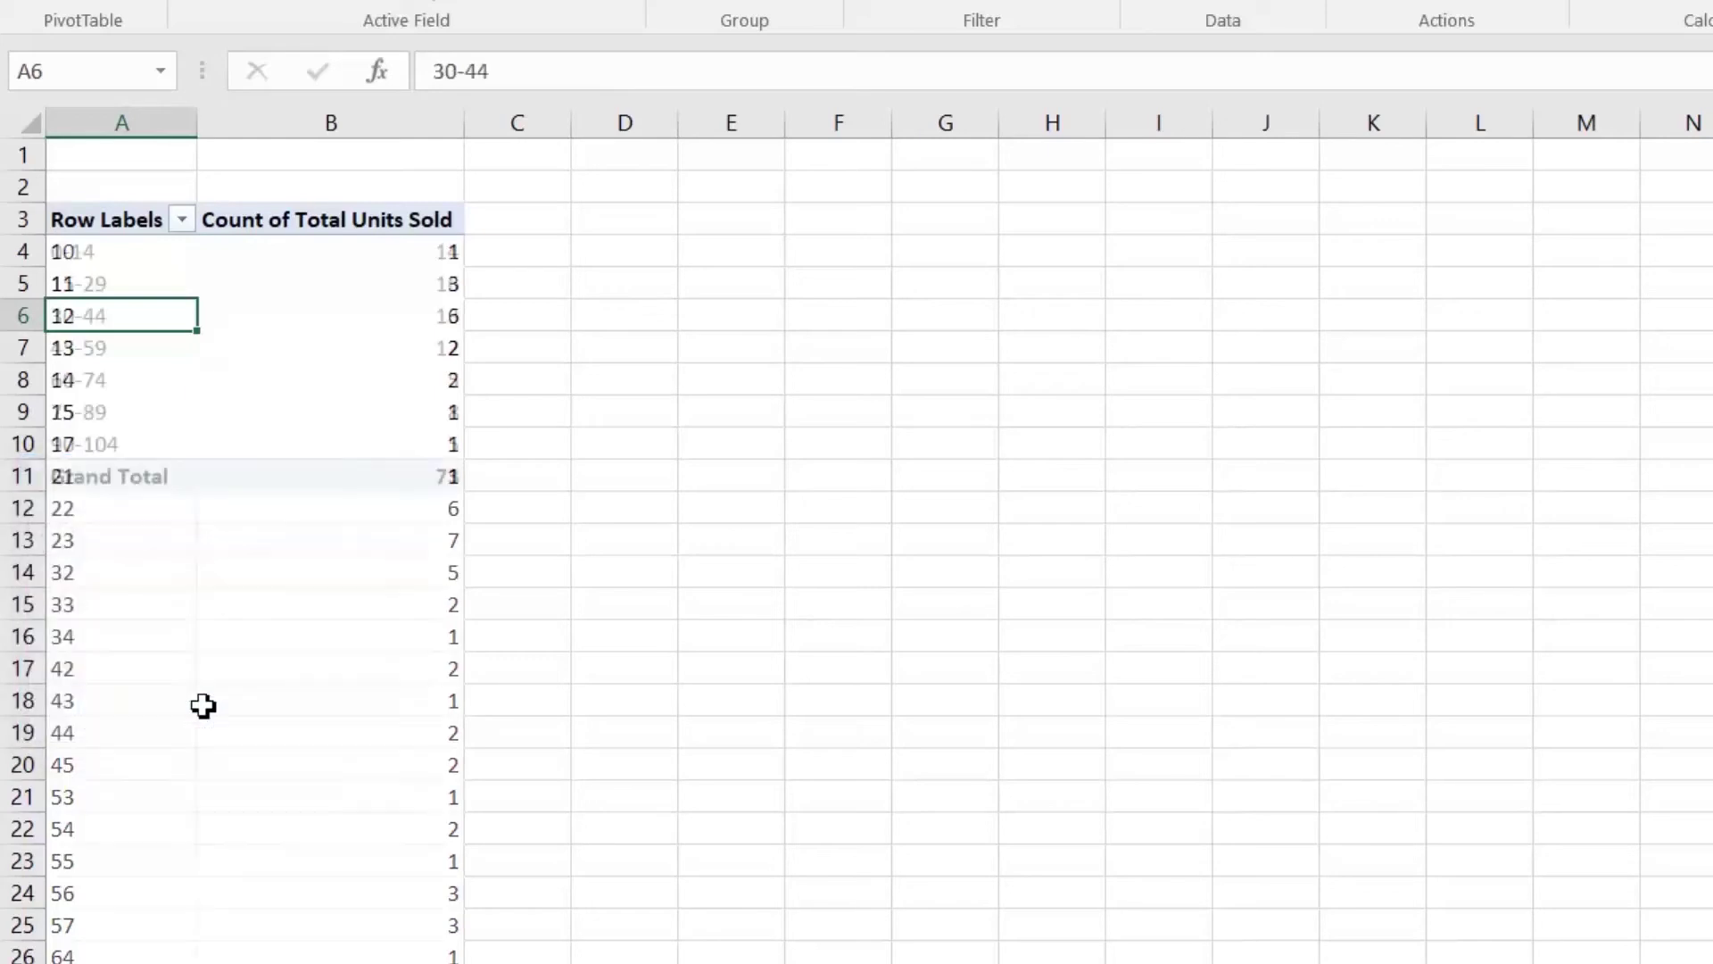
Step: Review the band counts: 13 for 30-44, 5 for 60-74, and a Grand Total of 73
click(128, 254)
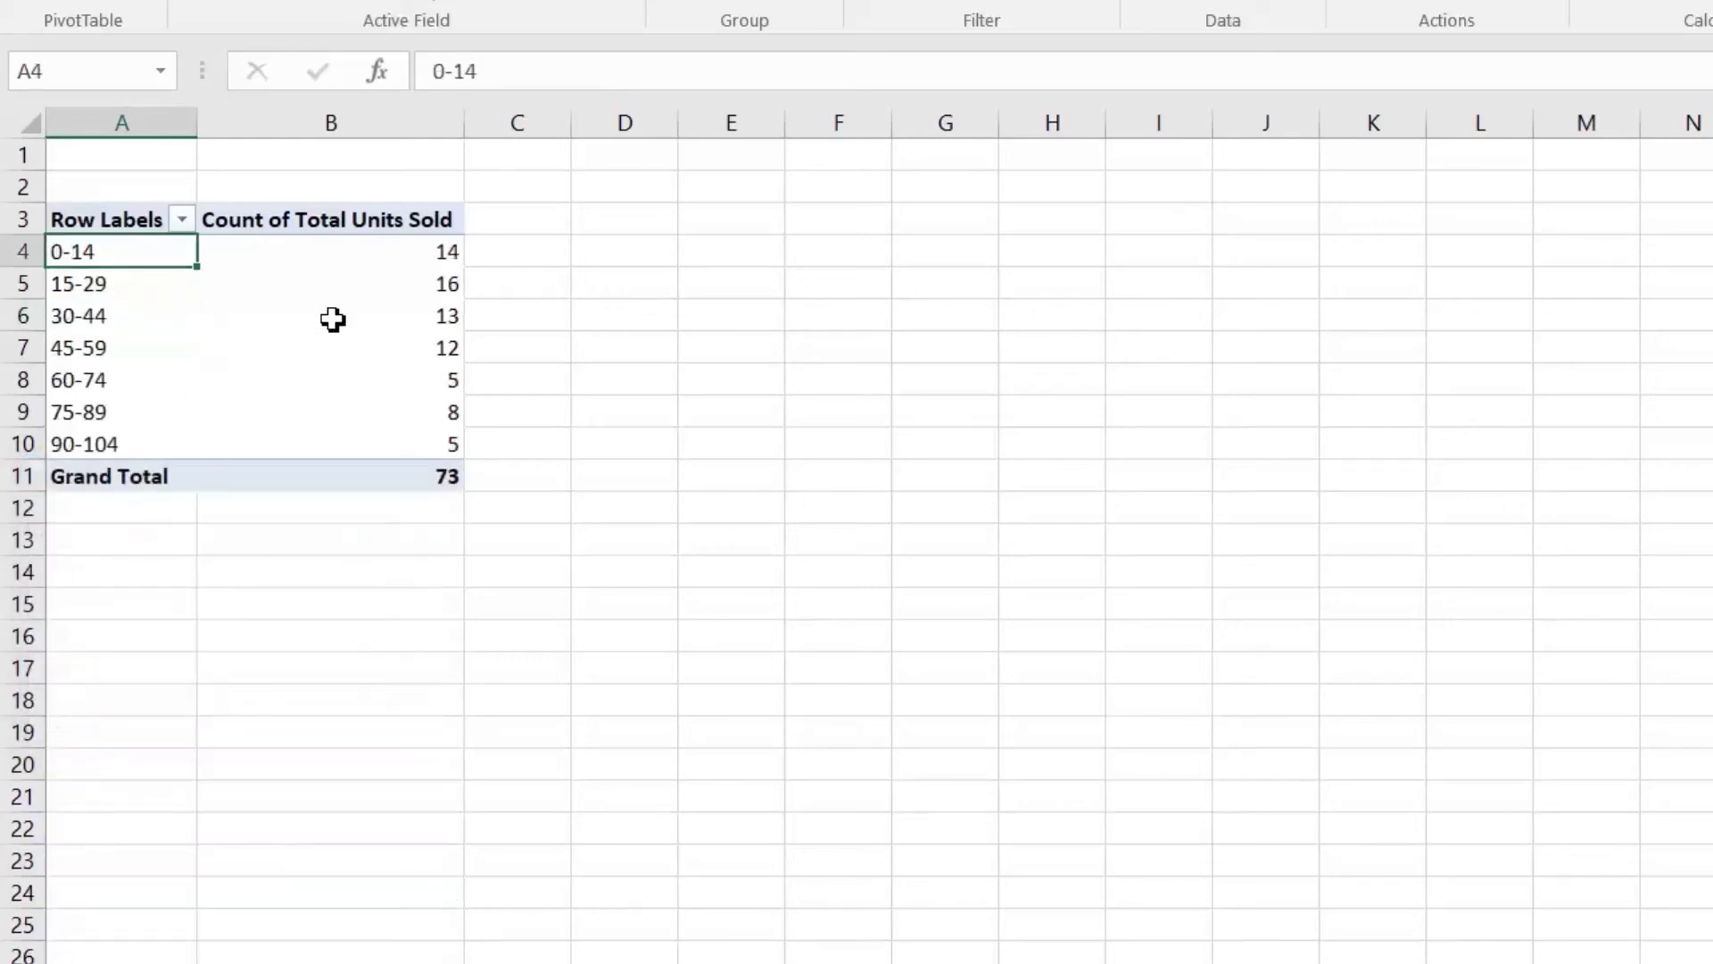
mouse_move(332, 320)
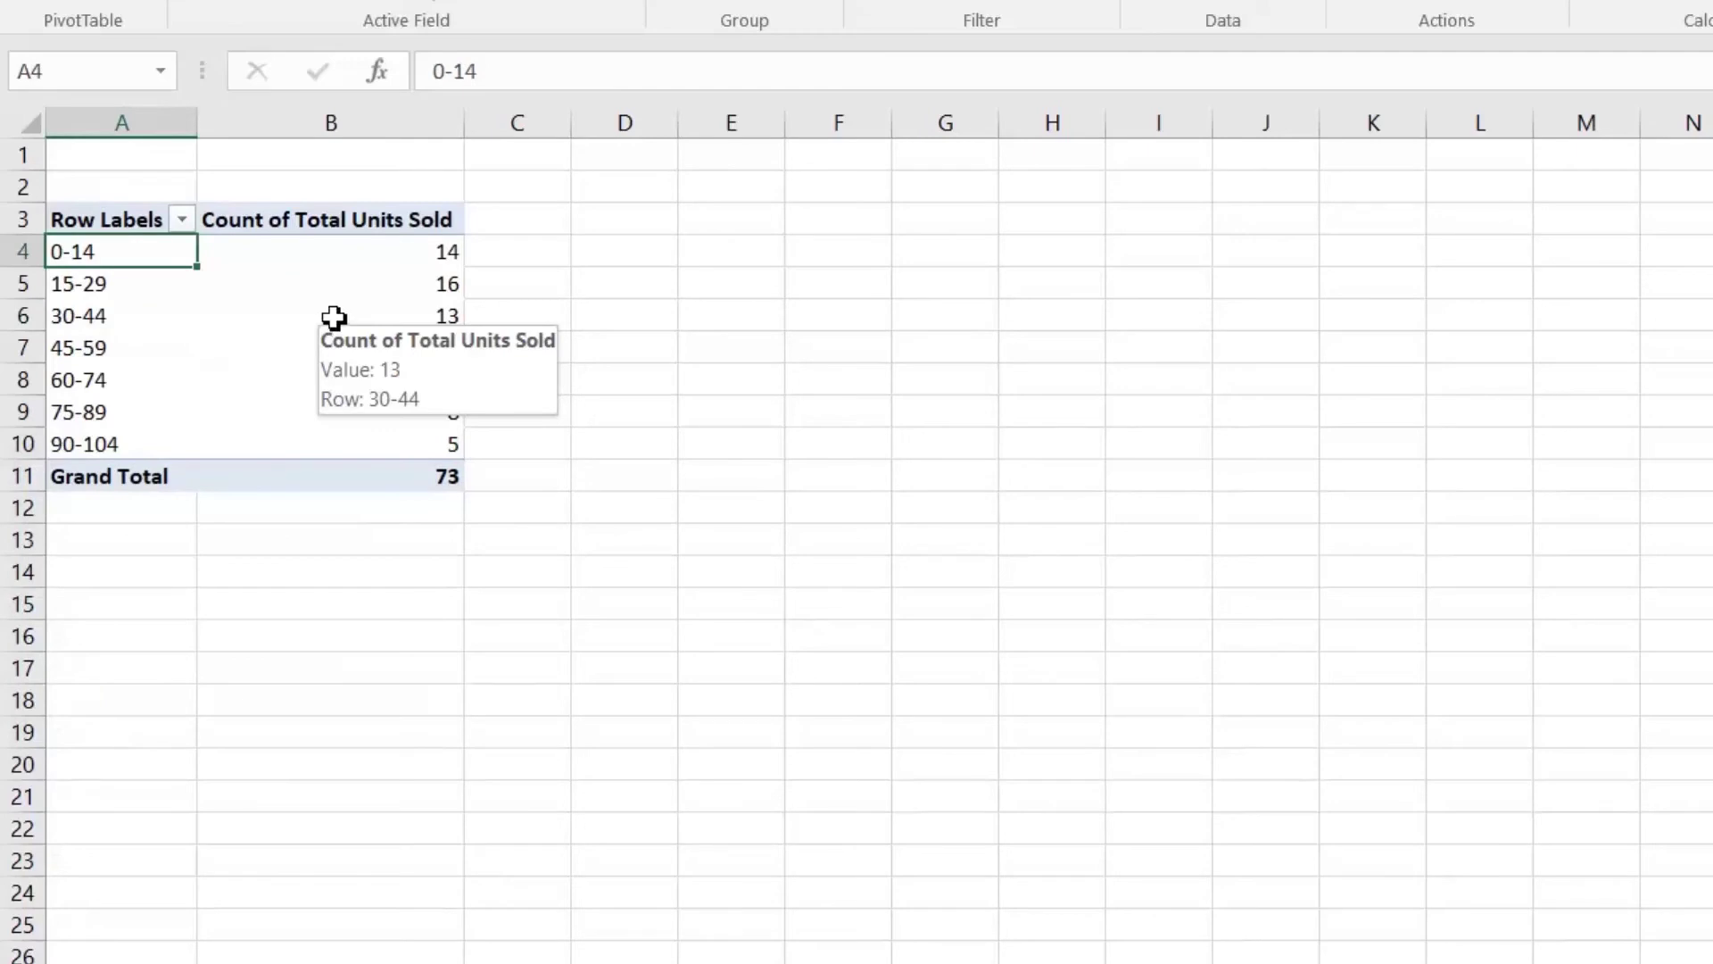
click(356, 239)
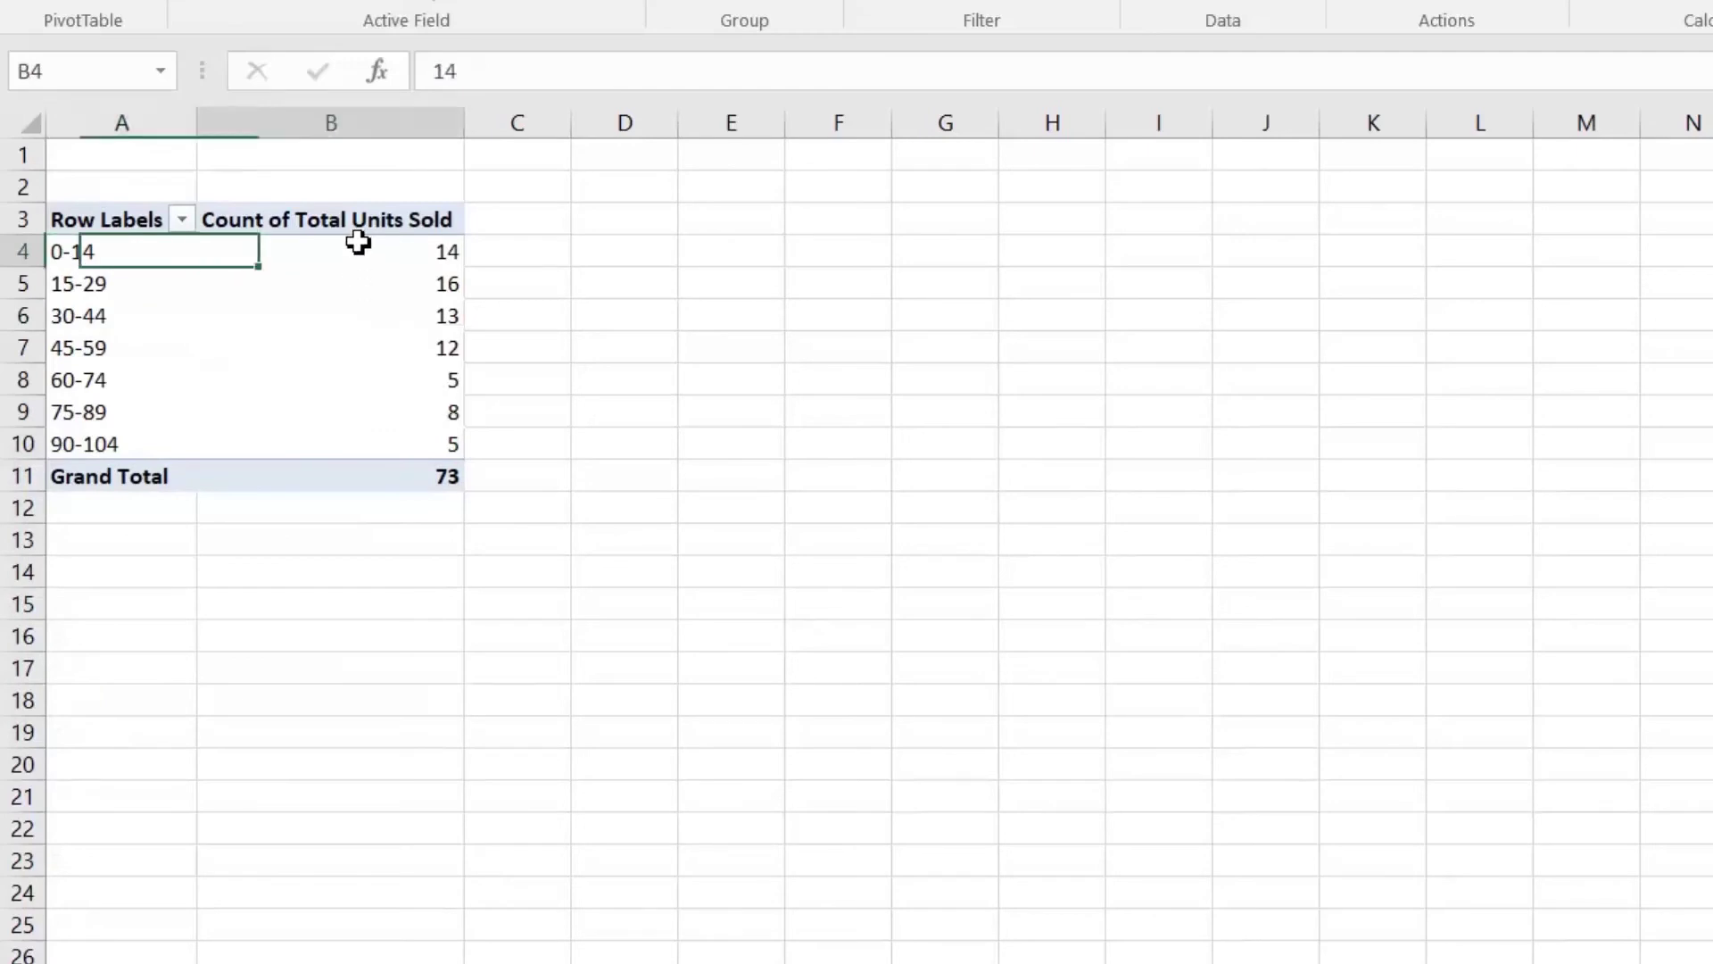
click(92, 323)
click(405, 317)
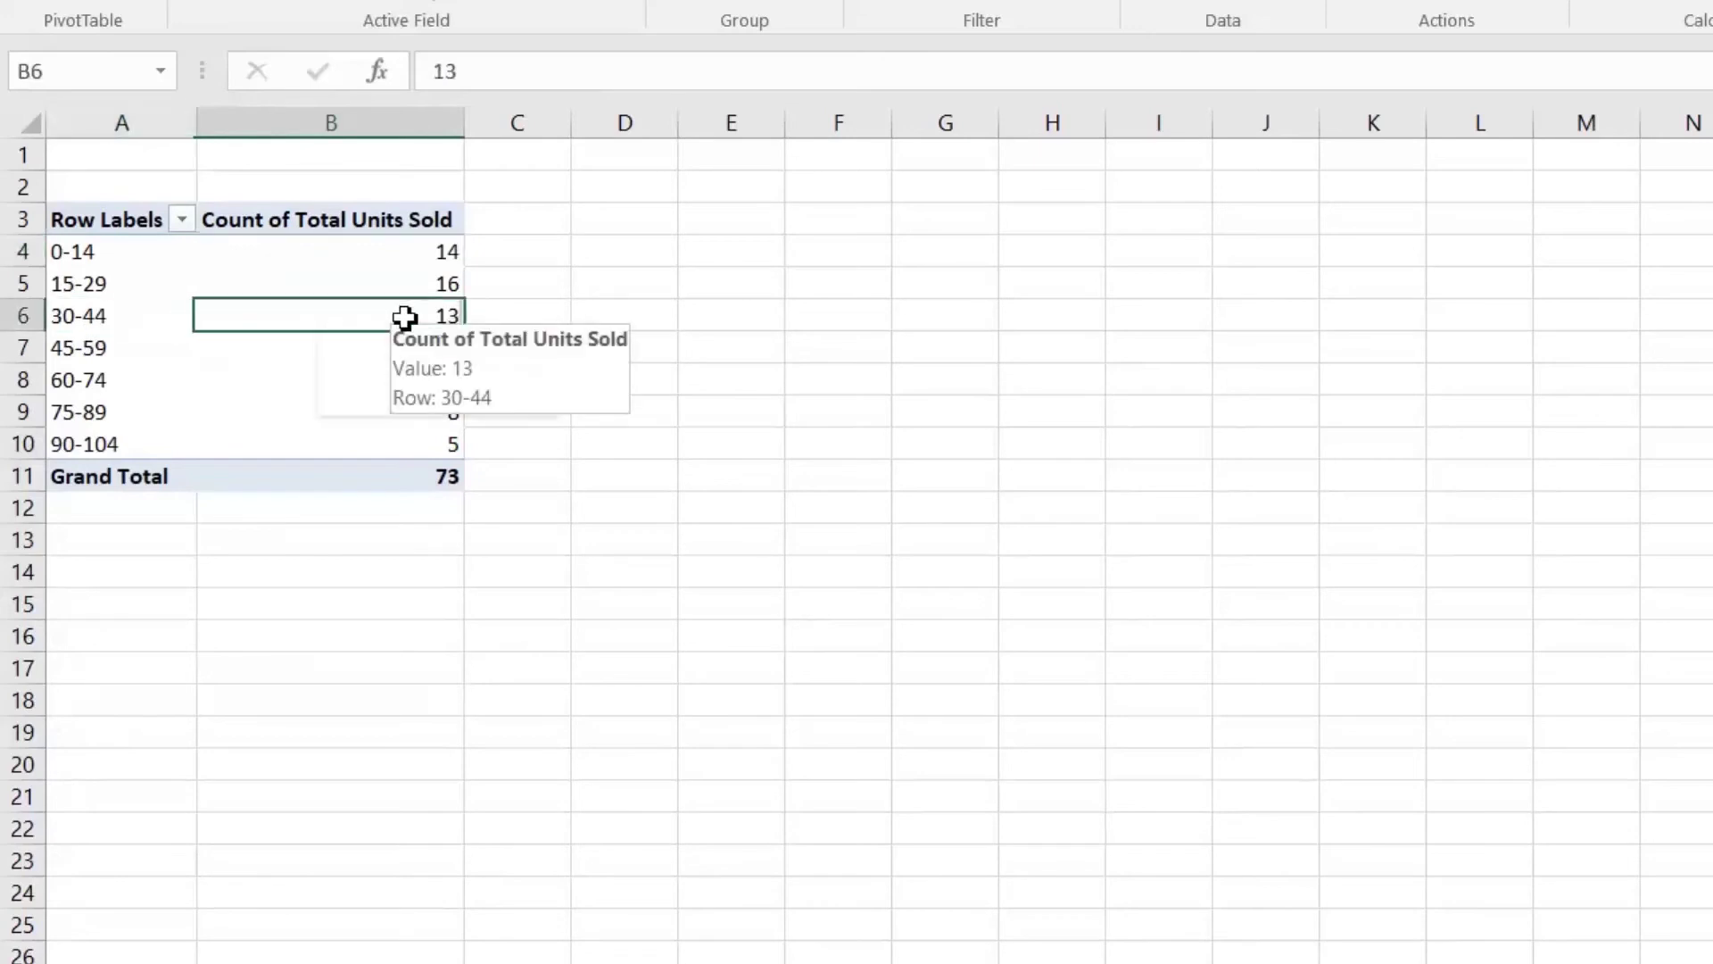
click(92, 385)
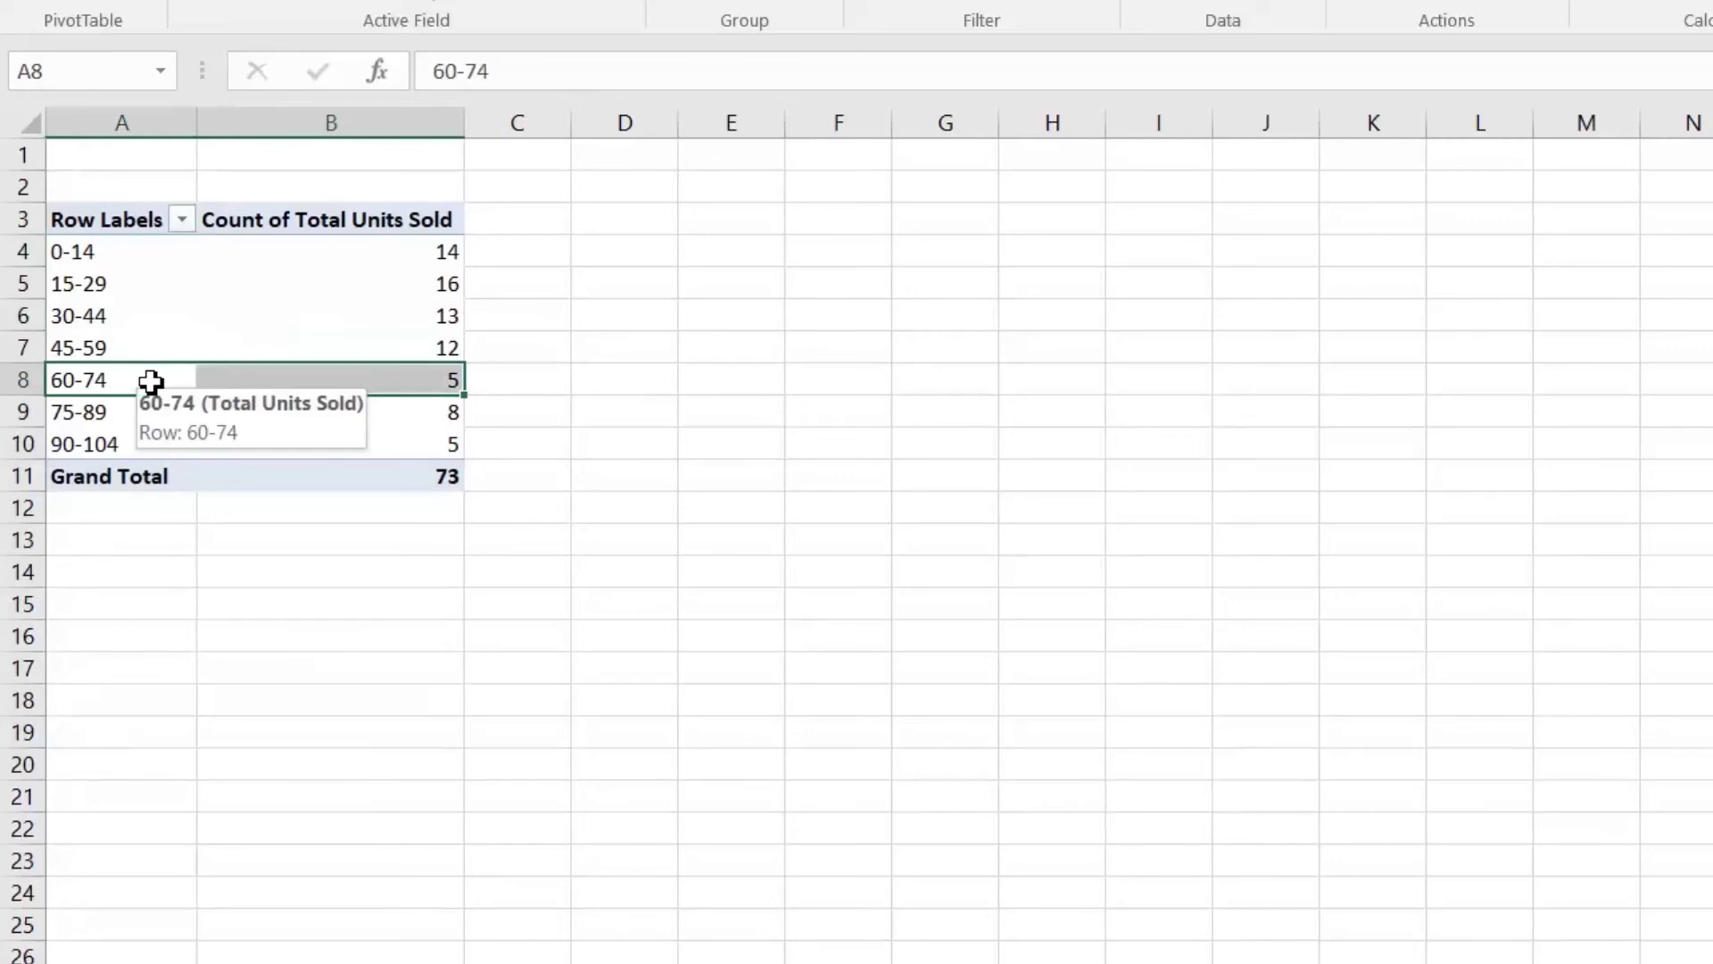
click(364, 381)
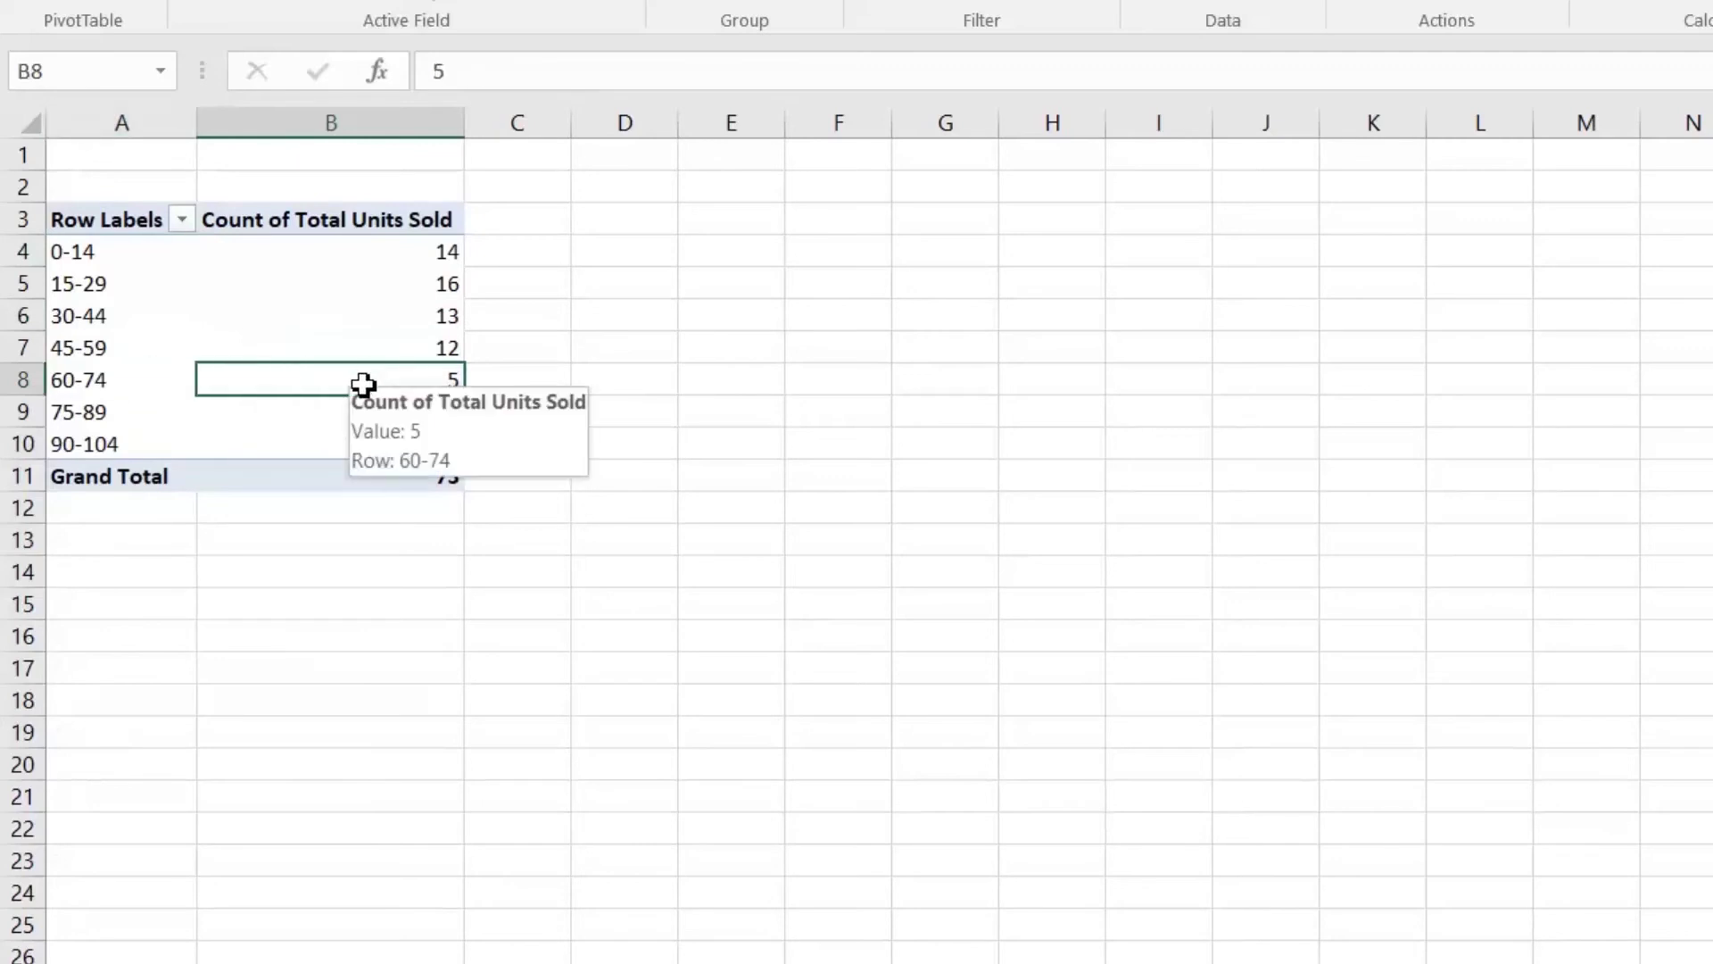
click(111, 452)
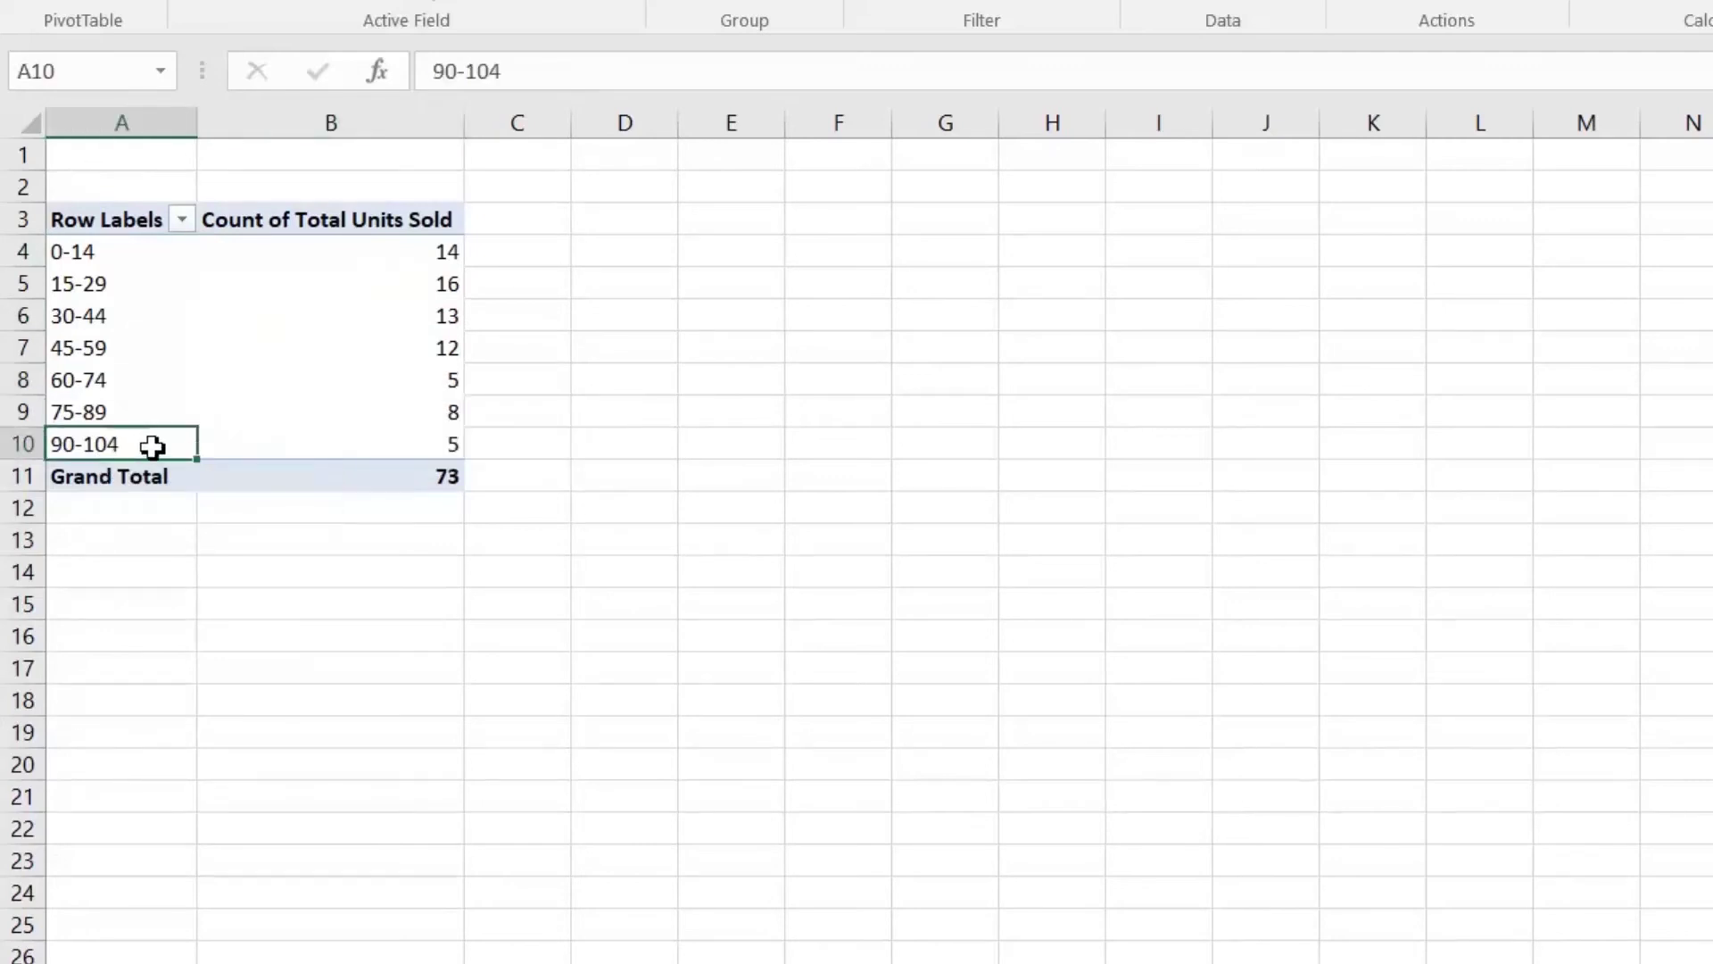
click(389, 448)
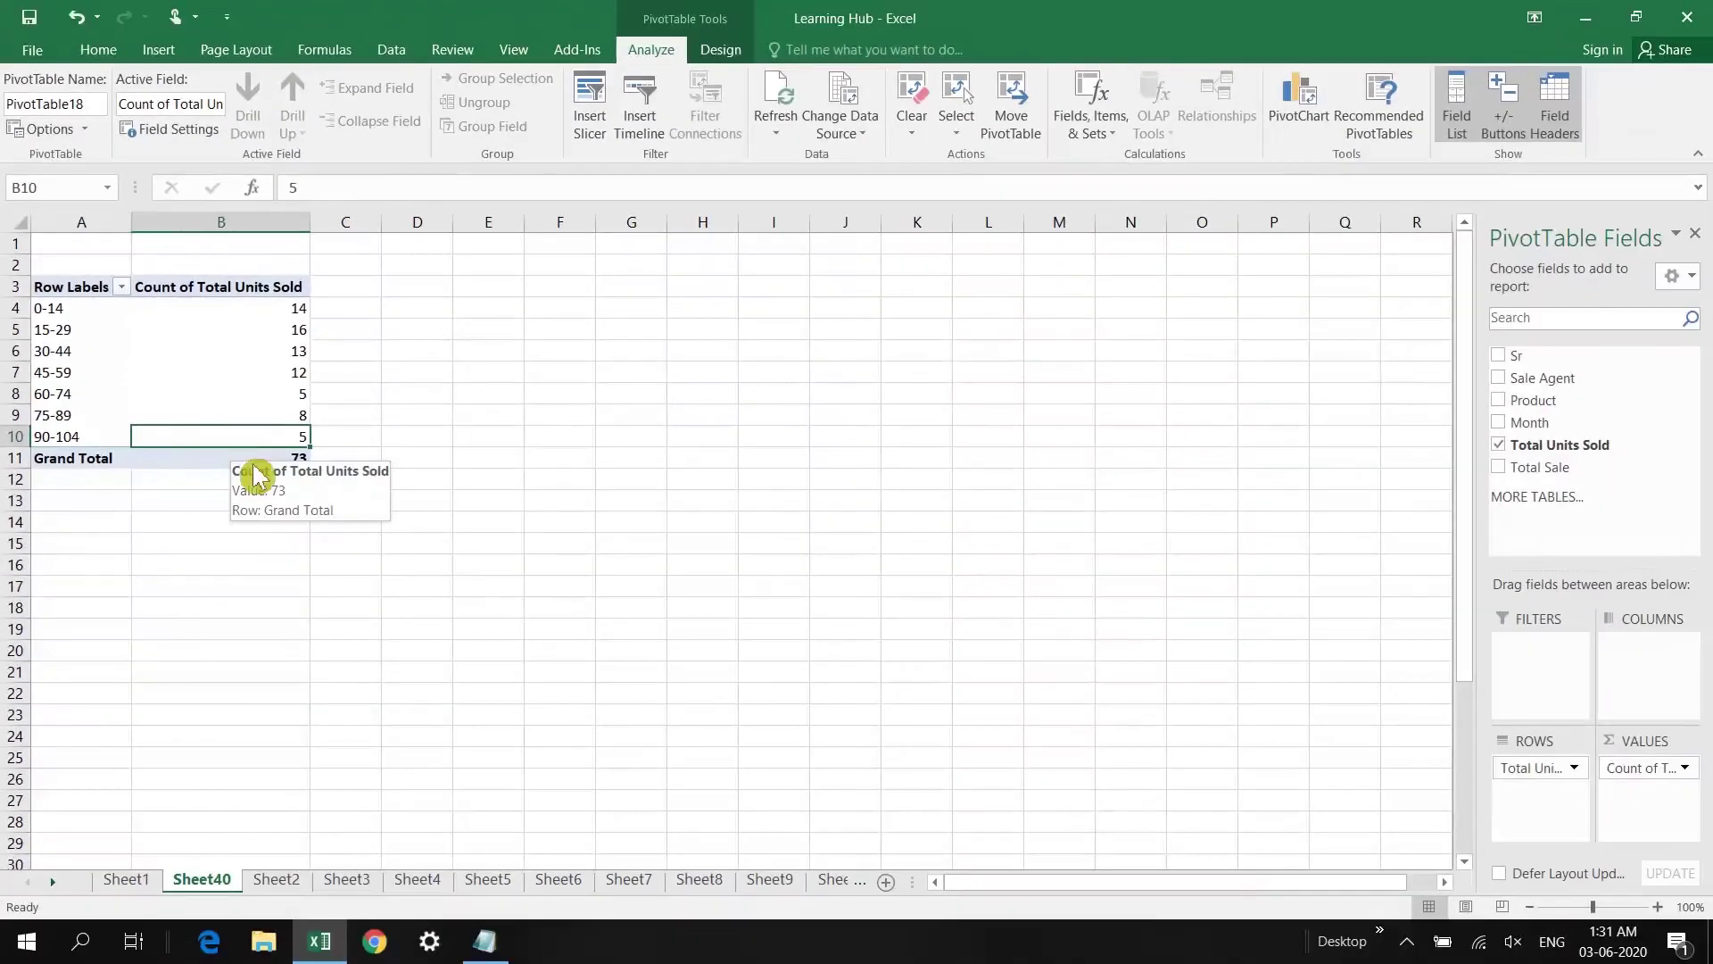
click(199, 459)
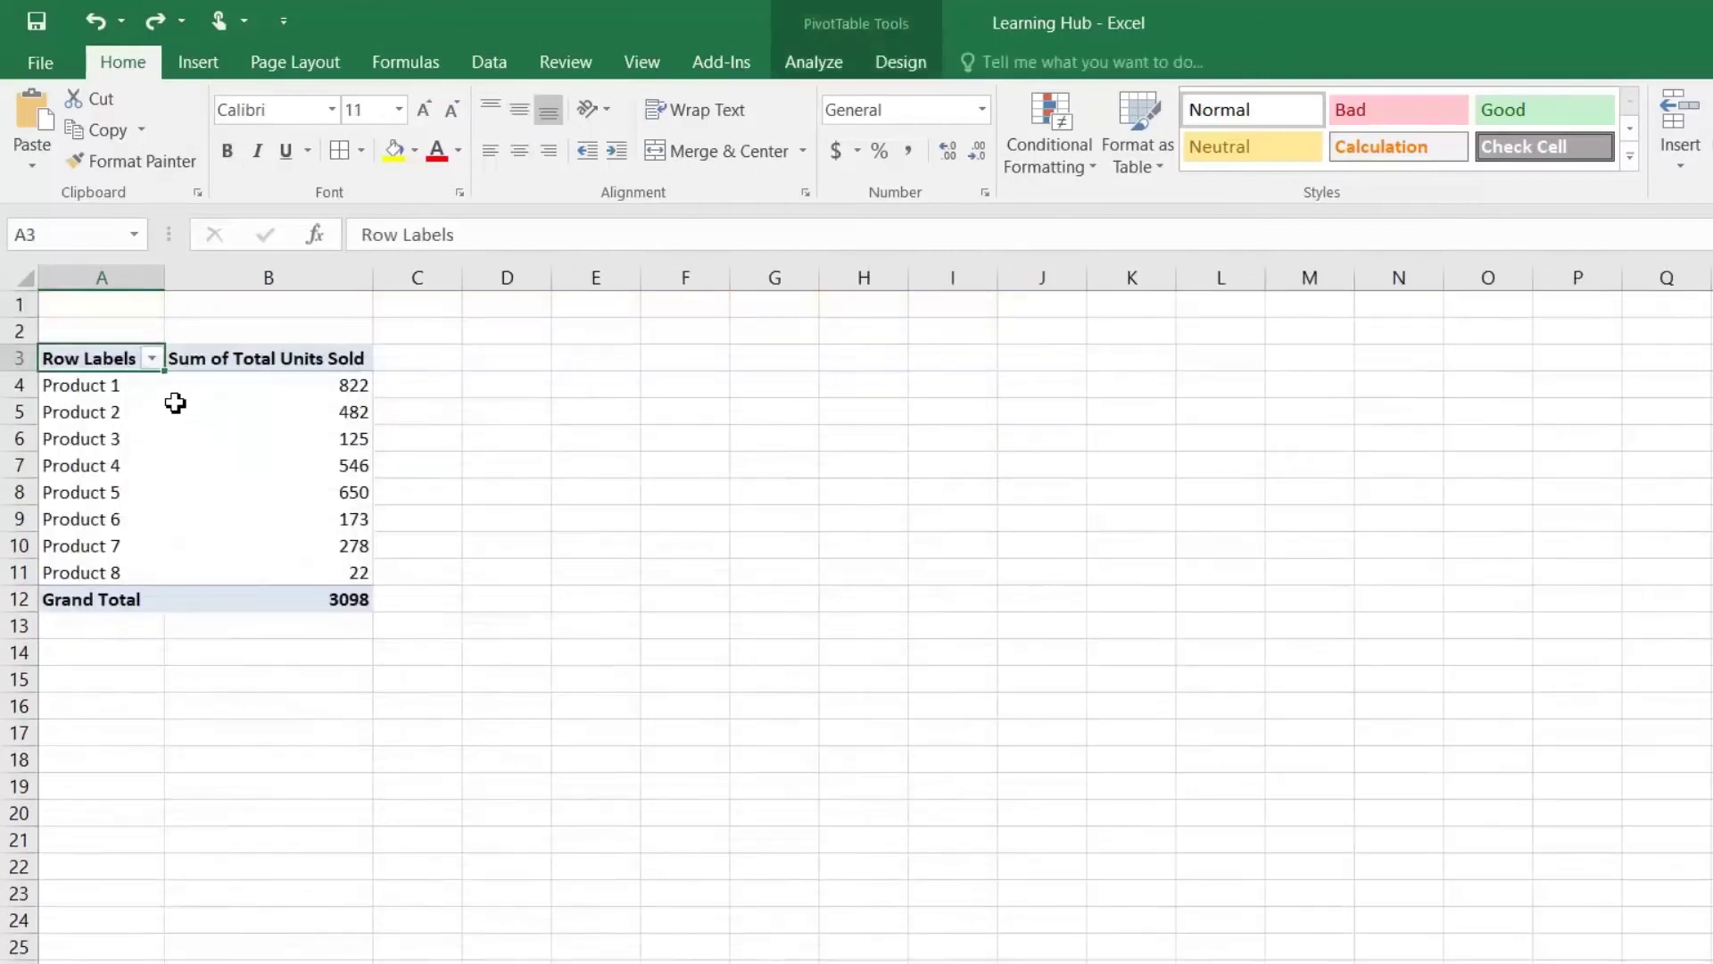
Step: Rename the pivot headers to 'Product Name' and 'Total Units Sold in Year'
mouse_move(175, 404)
text(Product)
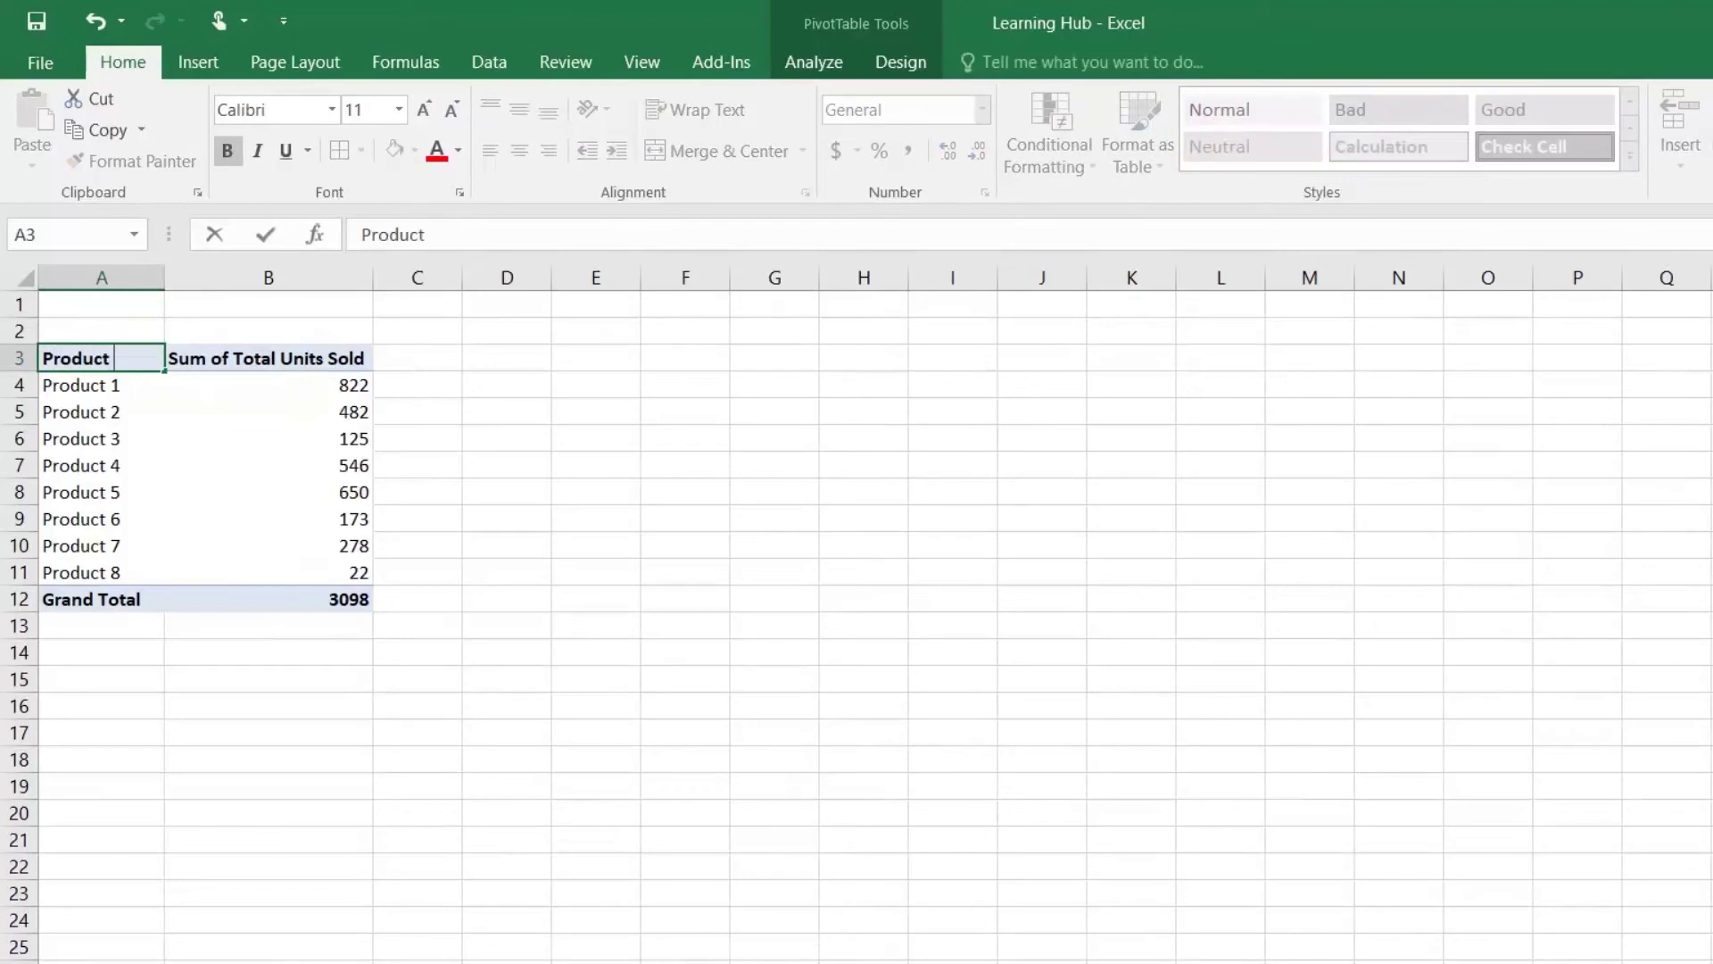
text( NAm)
key(BackSpace)
key(BackSpace)
text(ame)
key(Return)
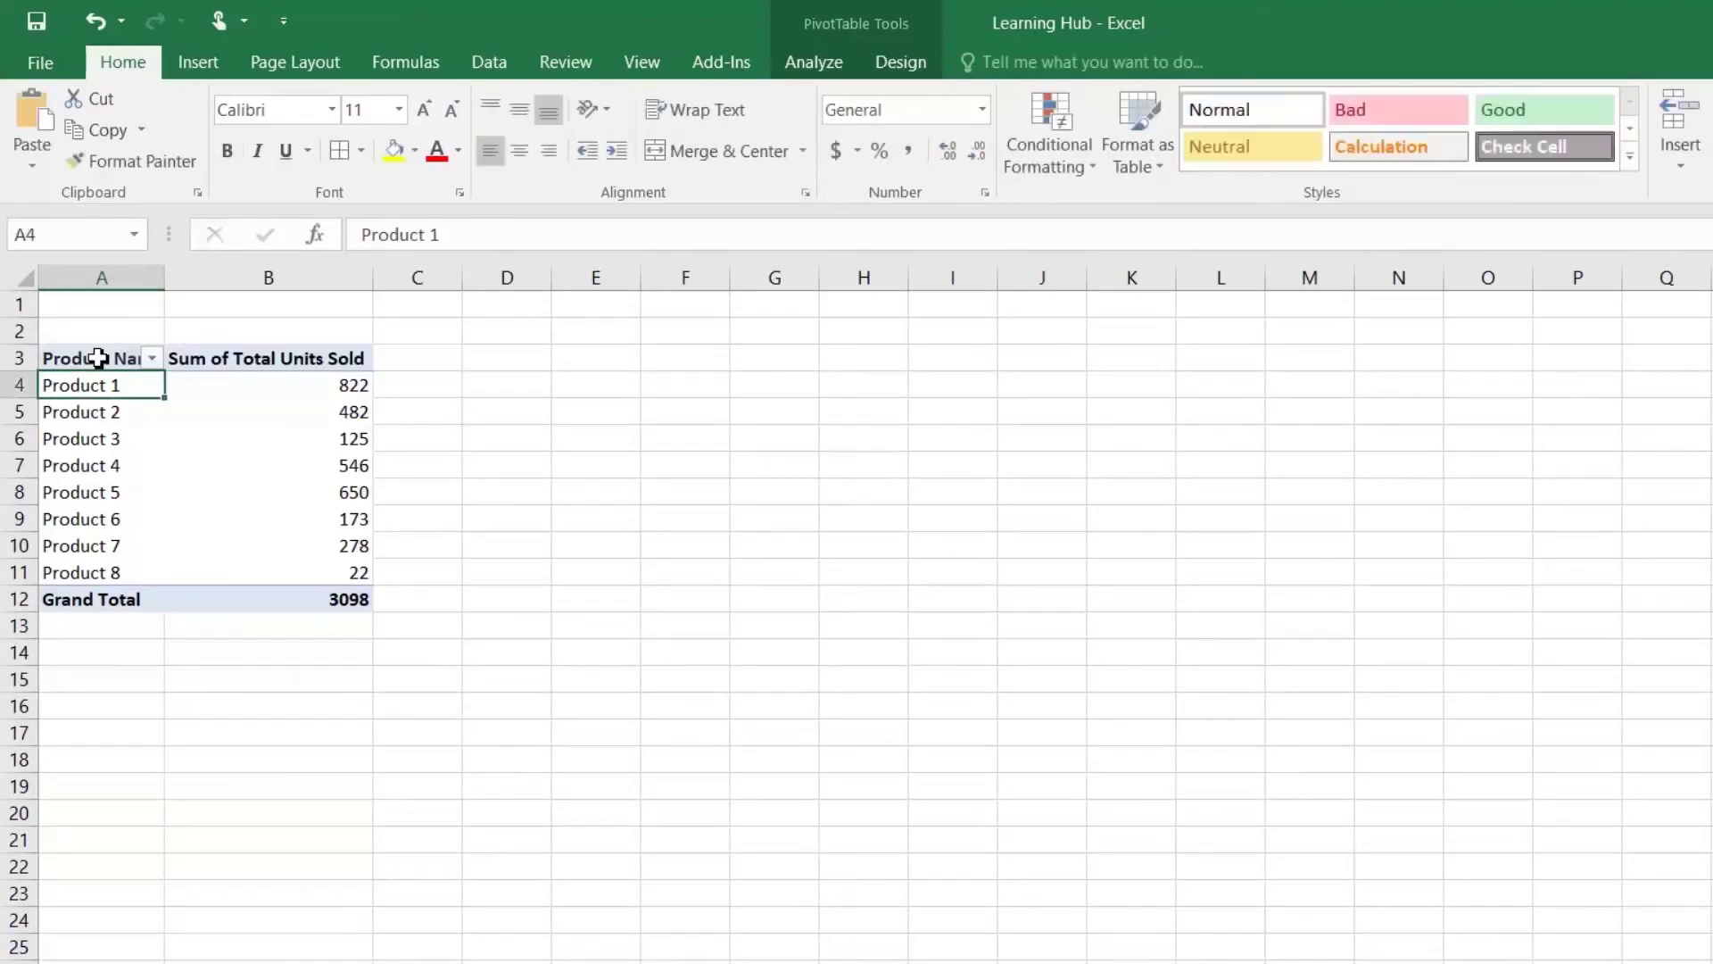
click(98, 358)
key(Right)
text(Tot)
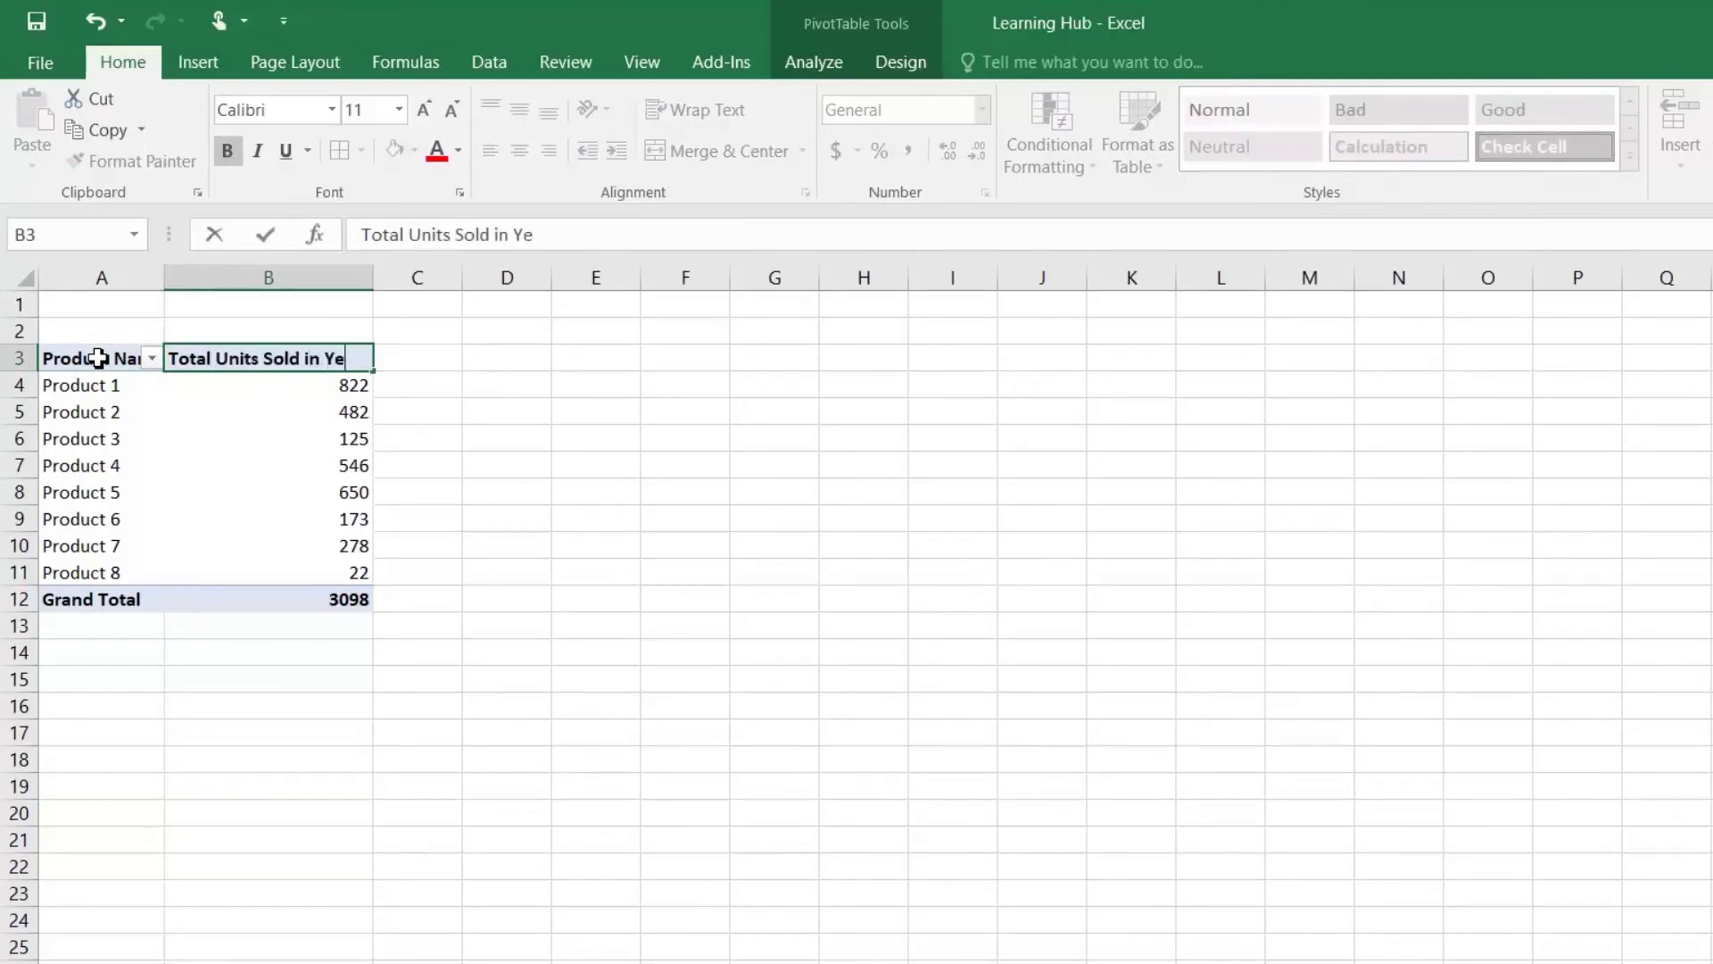
key(Return)
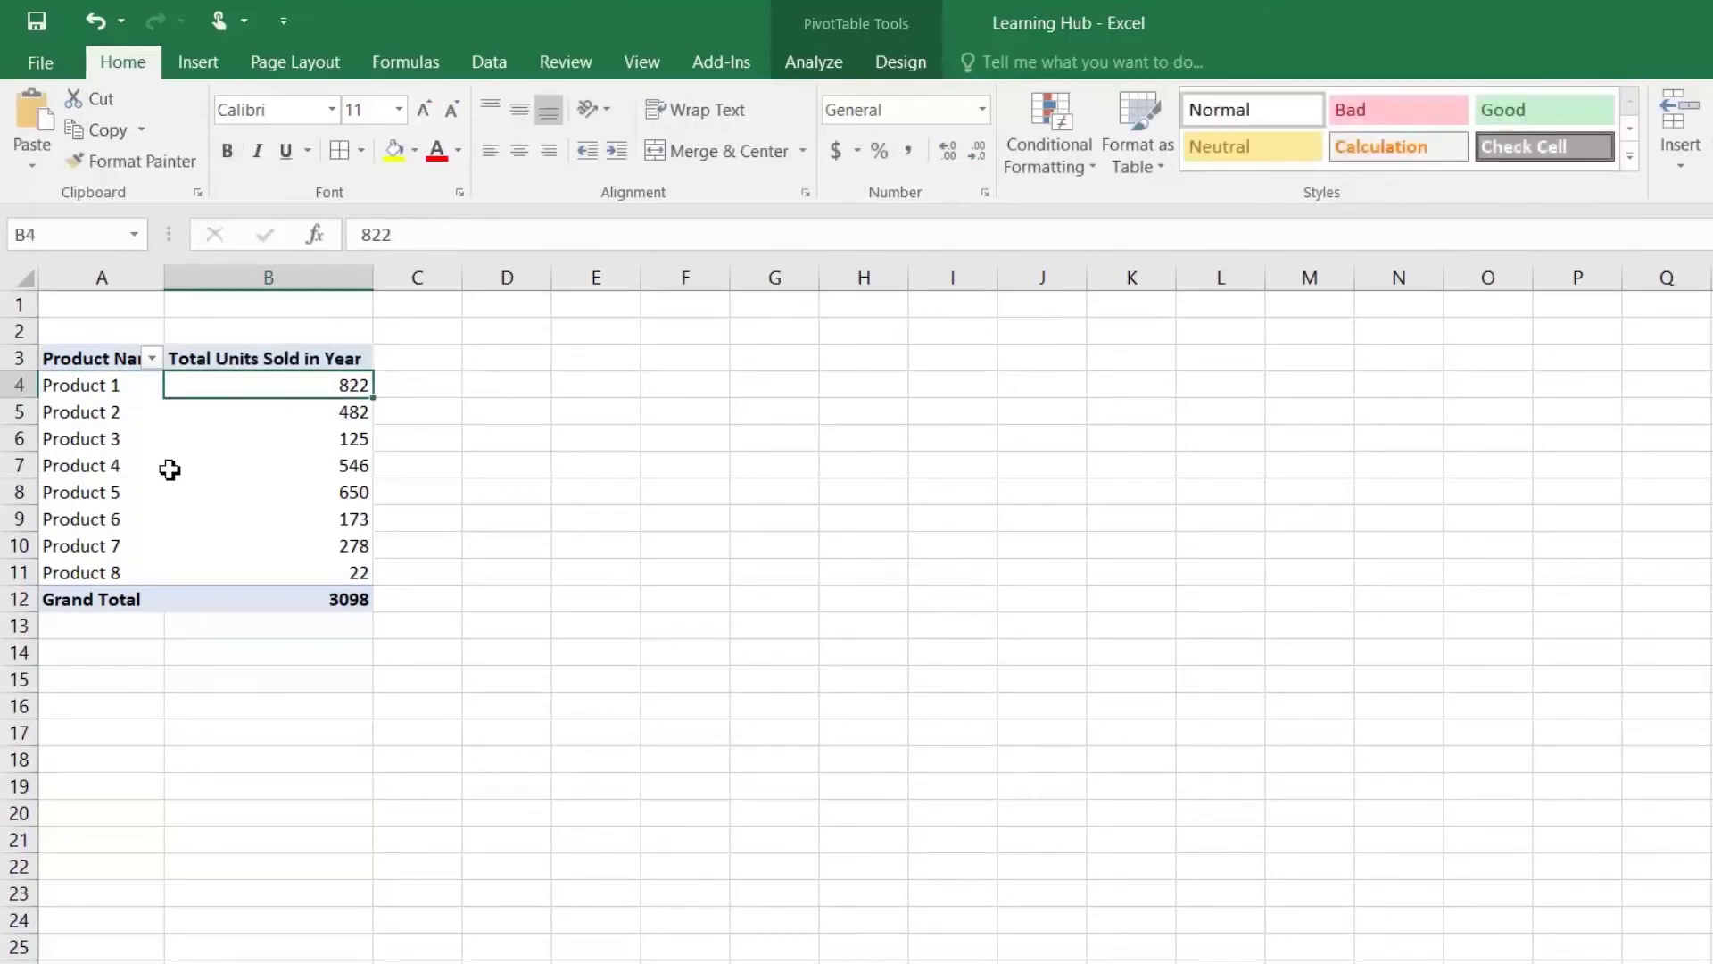
Step: Select the Product 1 cell in the pivot and switch to the Insert ribbon
click(201, 446)
click(121, 389)
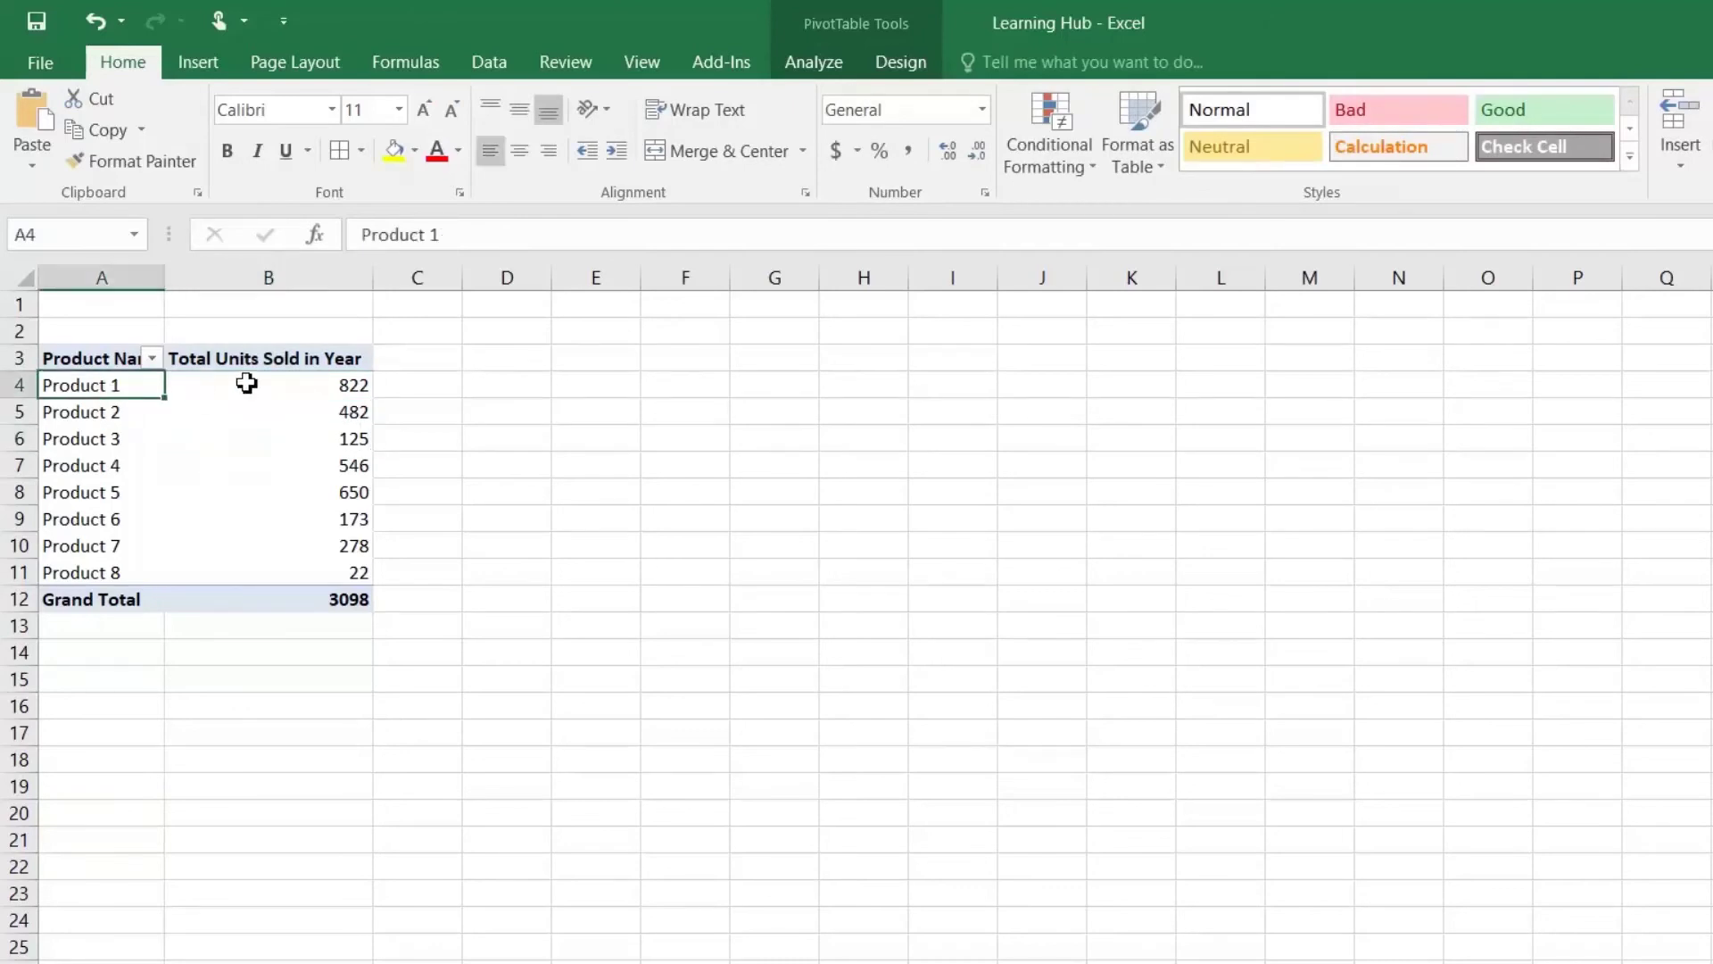
click(203, 64)
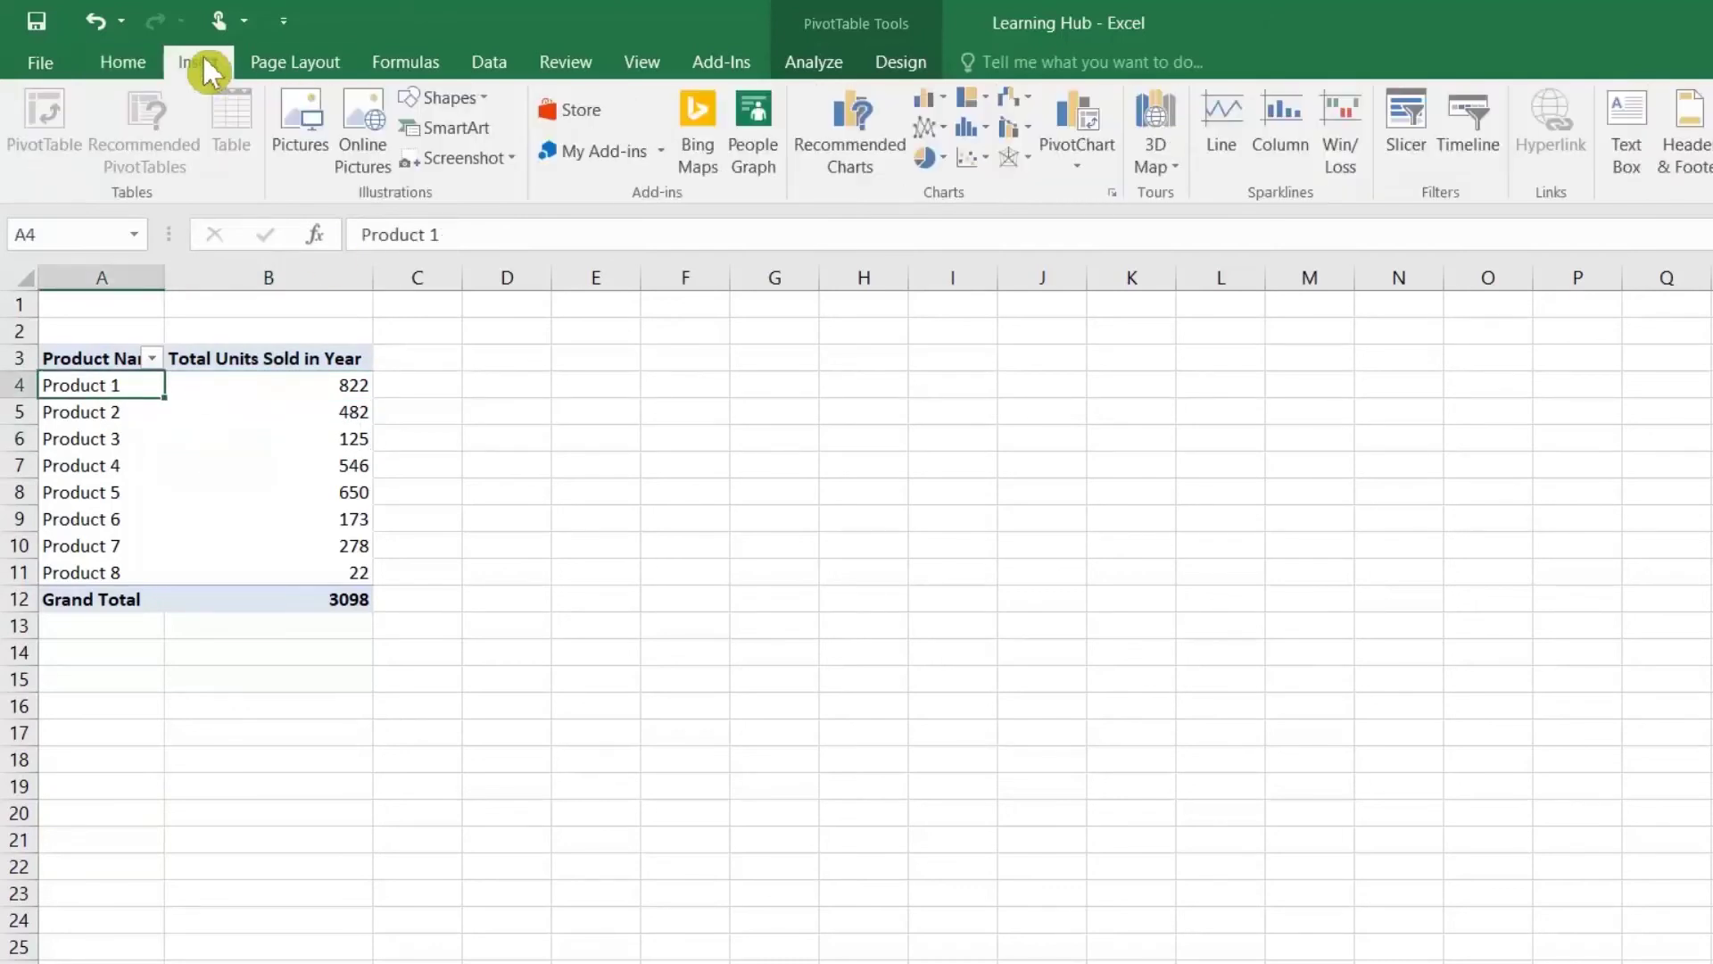
Step: Insert a clustered column PivotChart and enlarge it wider and taller
click(855, 156)
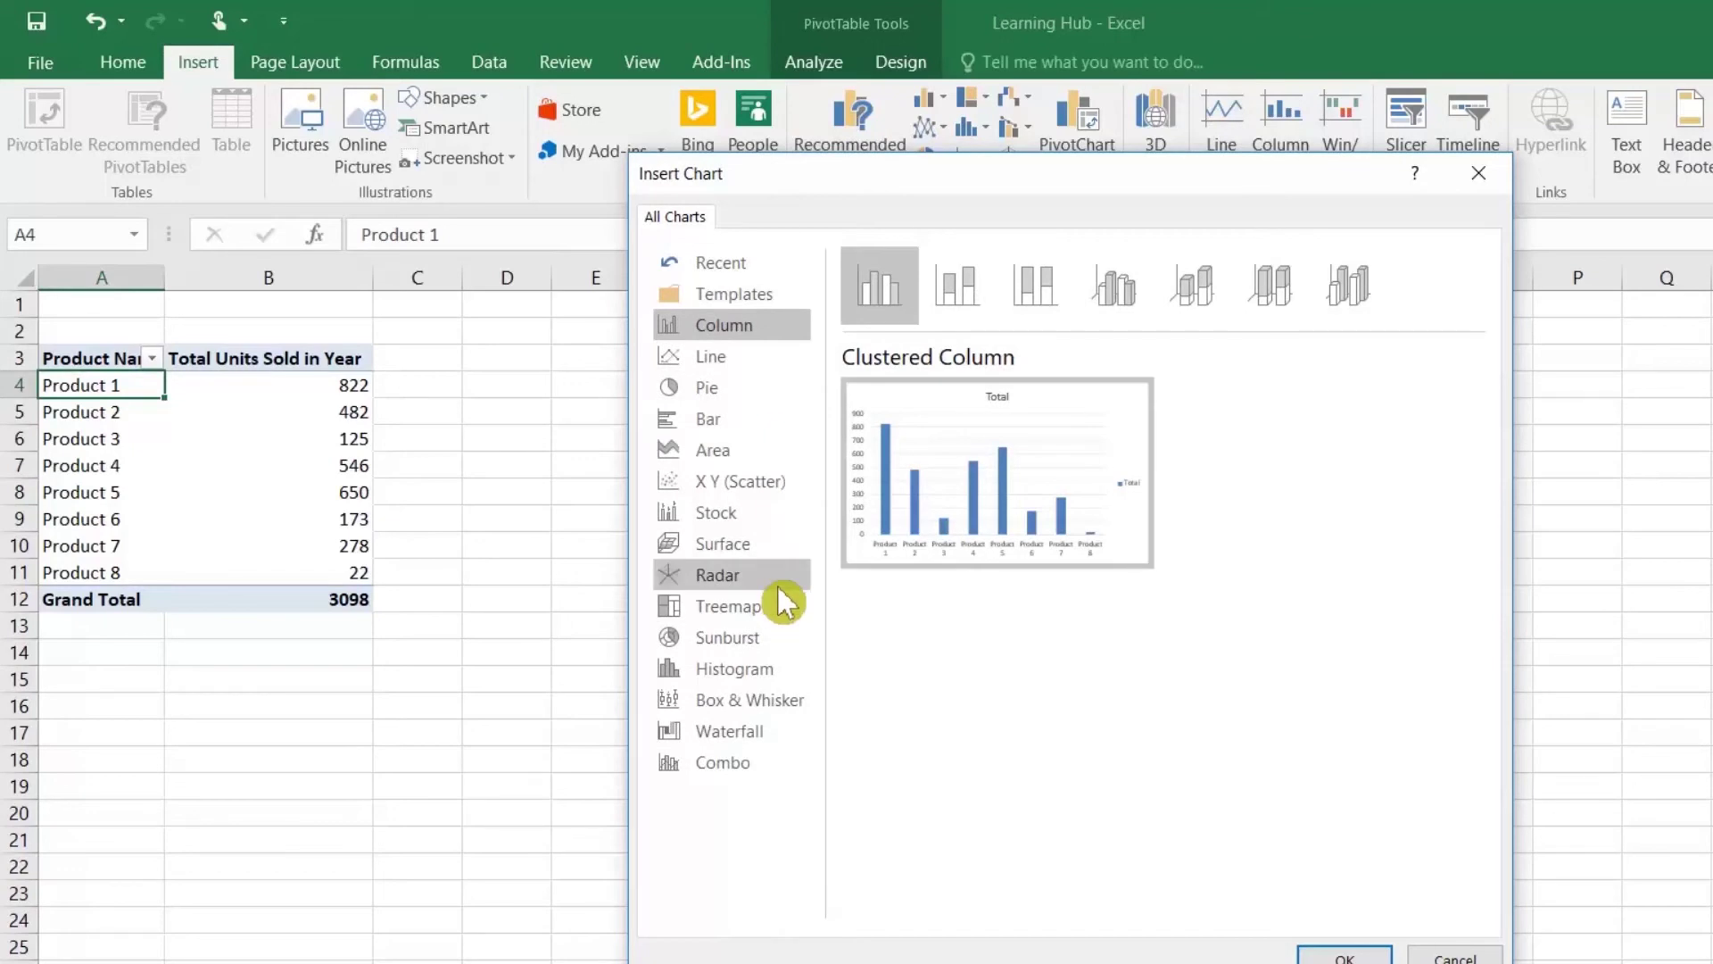
mouse_move(1101, 463)
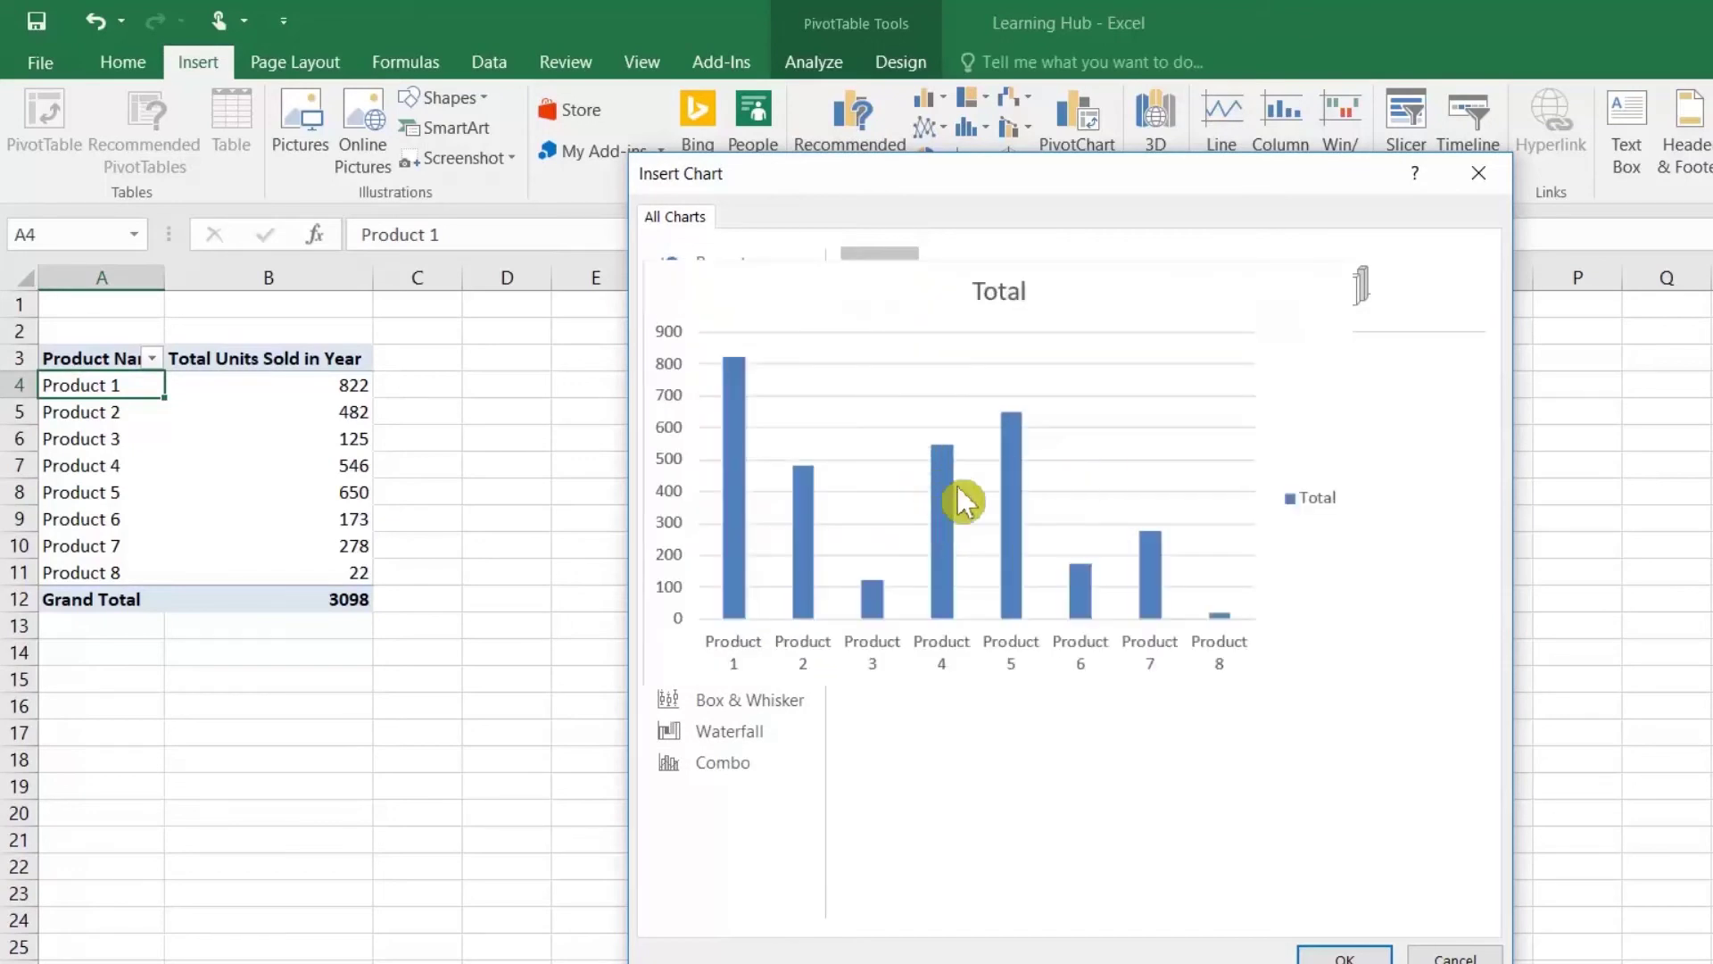
double_click(1053, 470)
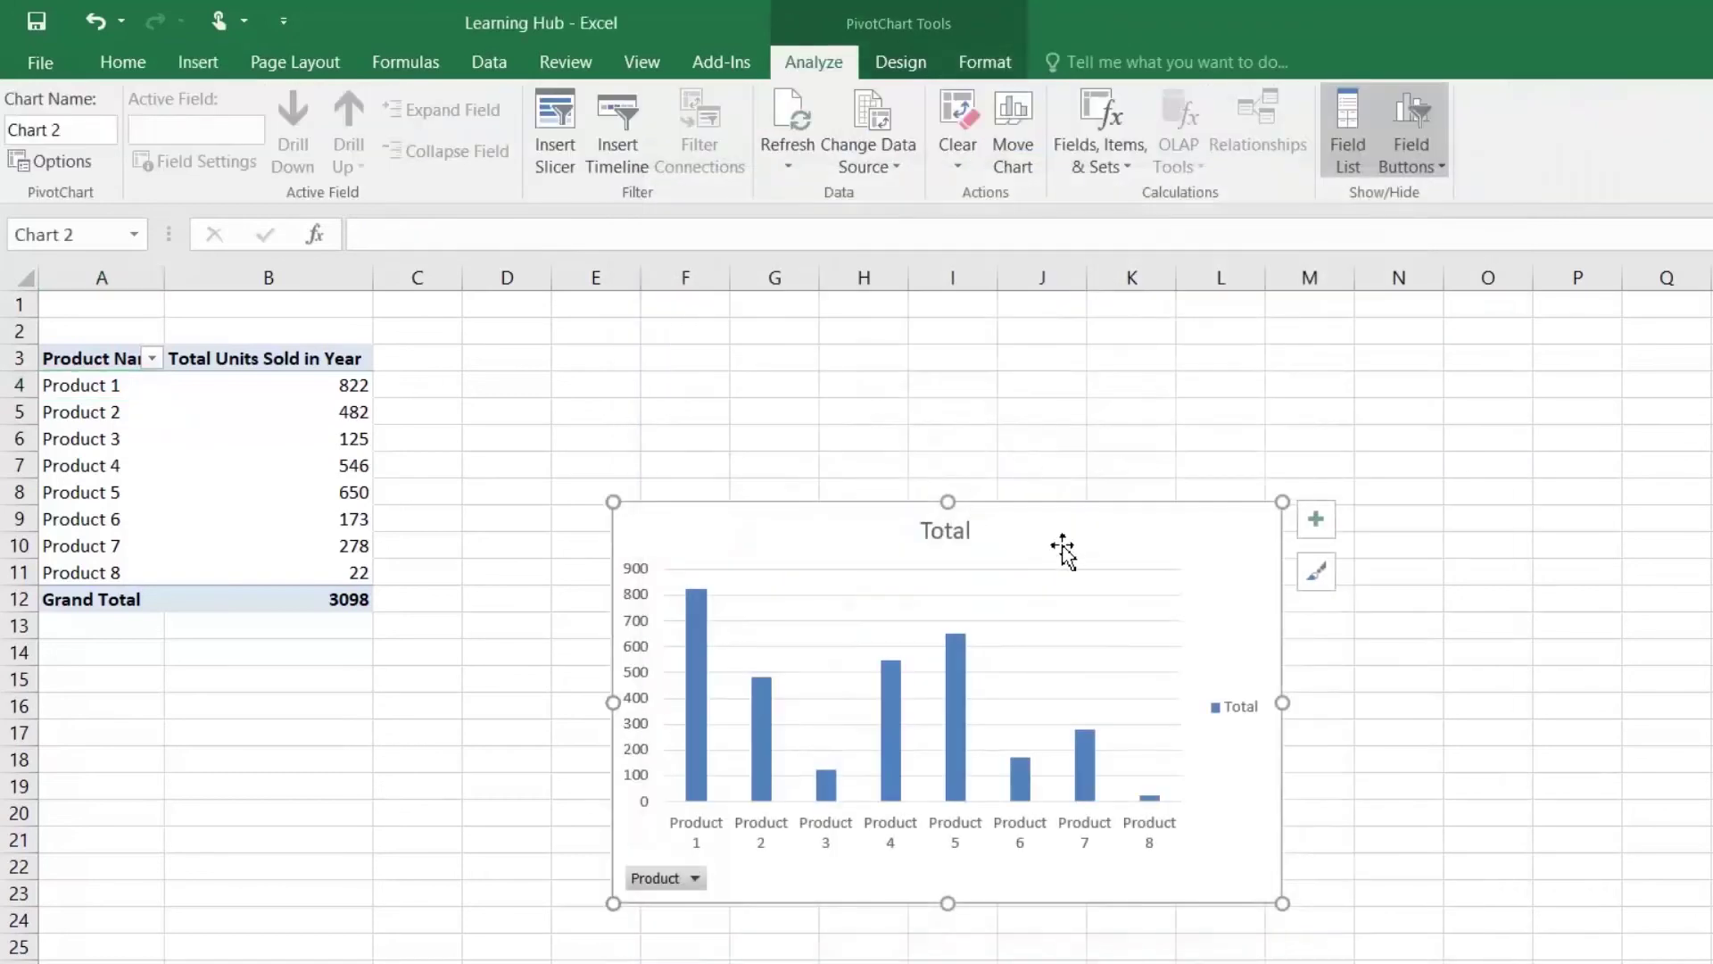
drag(1282, 702, 1513, 702)
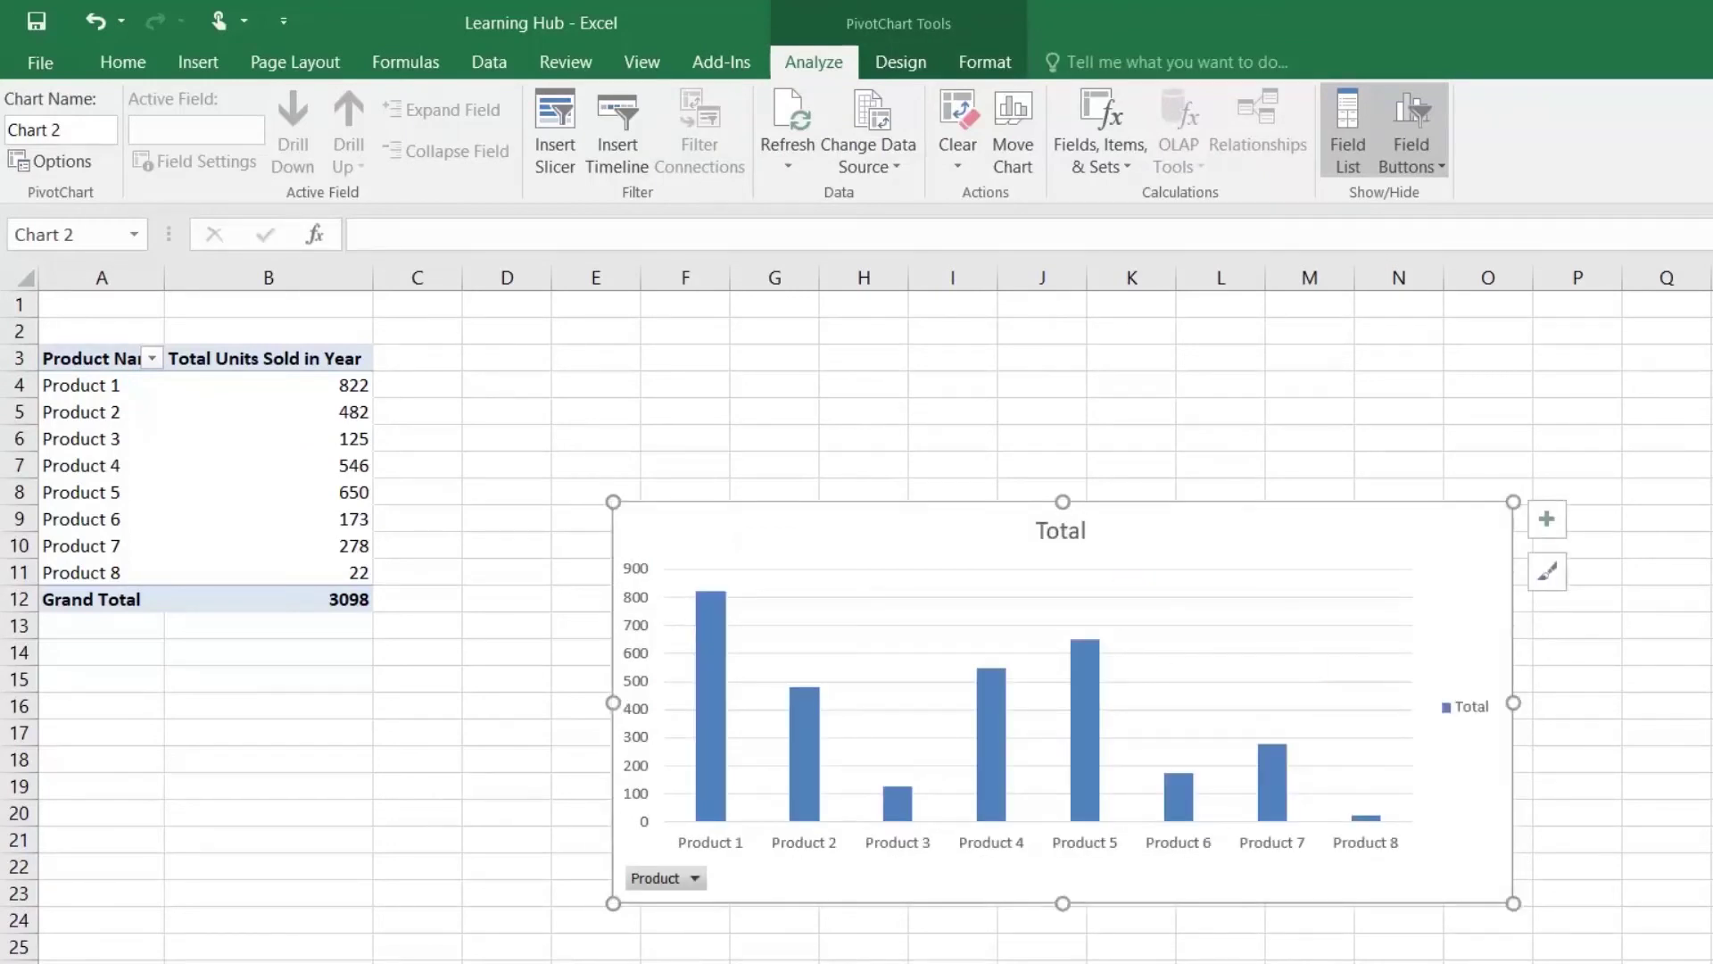
drag(1062, 501, 1062, 411)
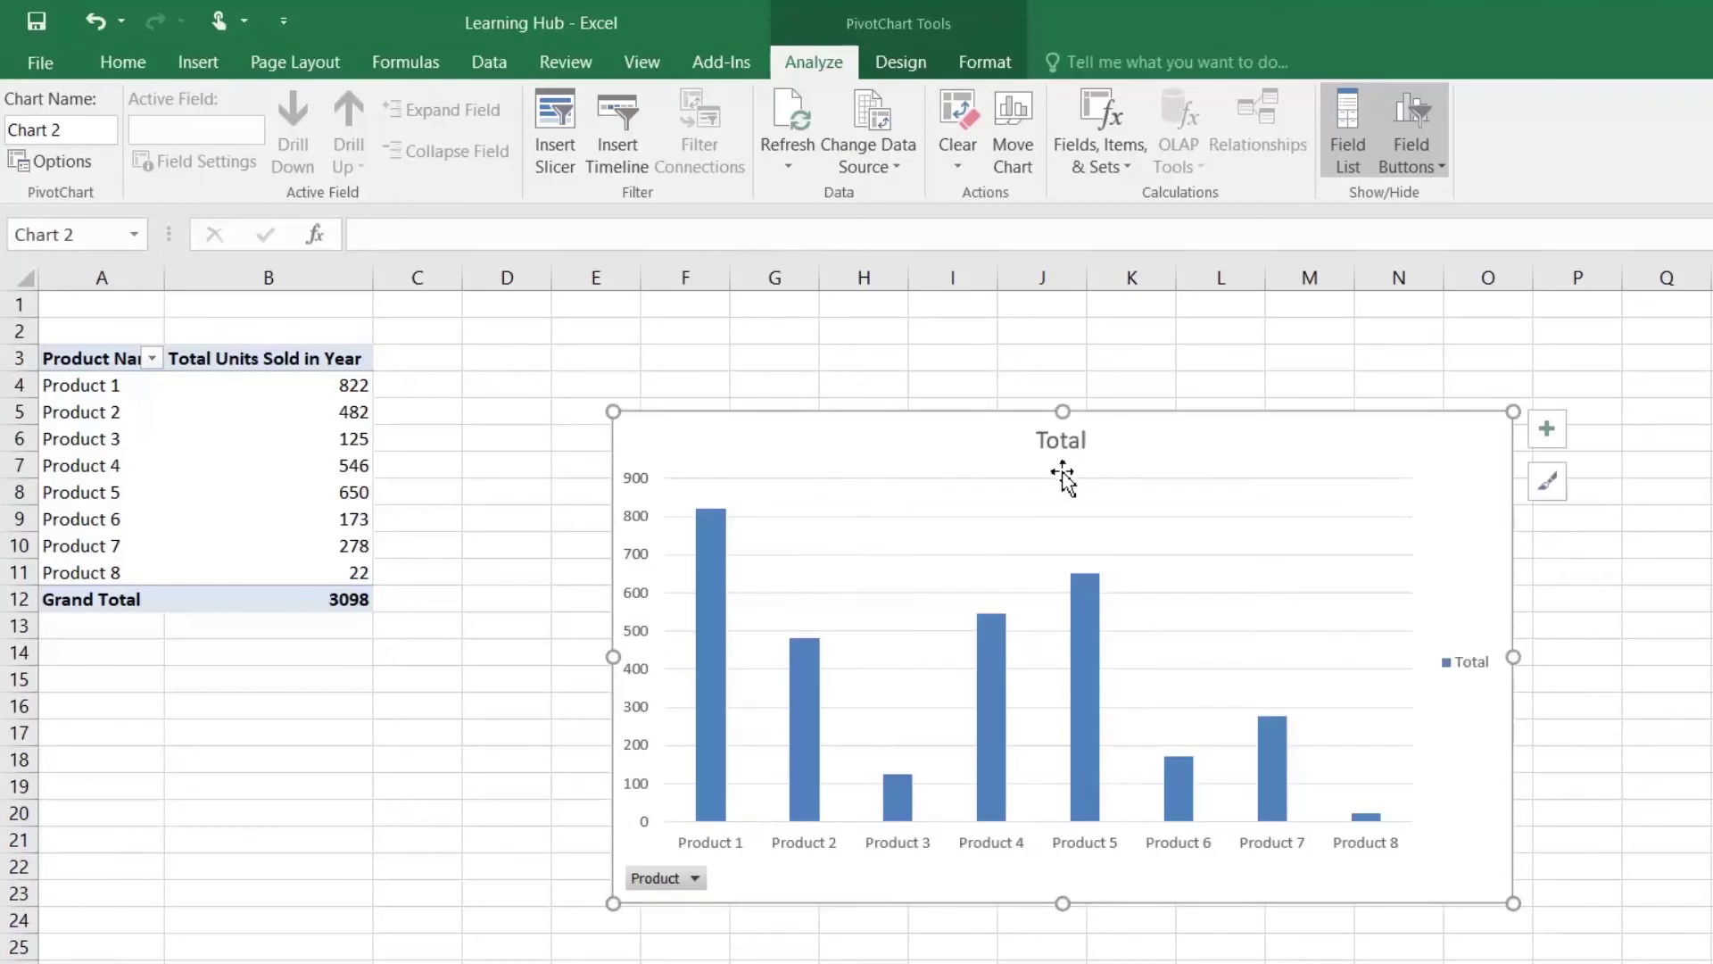
Step: Add data labels above each bar and begin editing the chart title
mouse_move(718, 578)
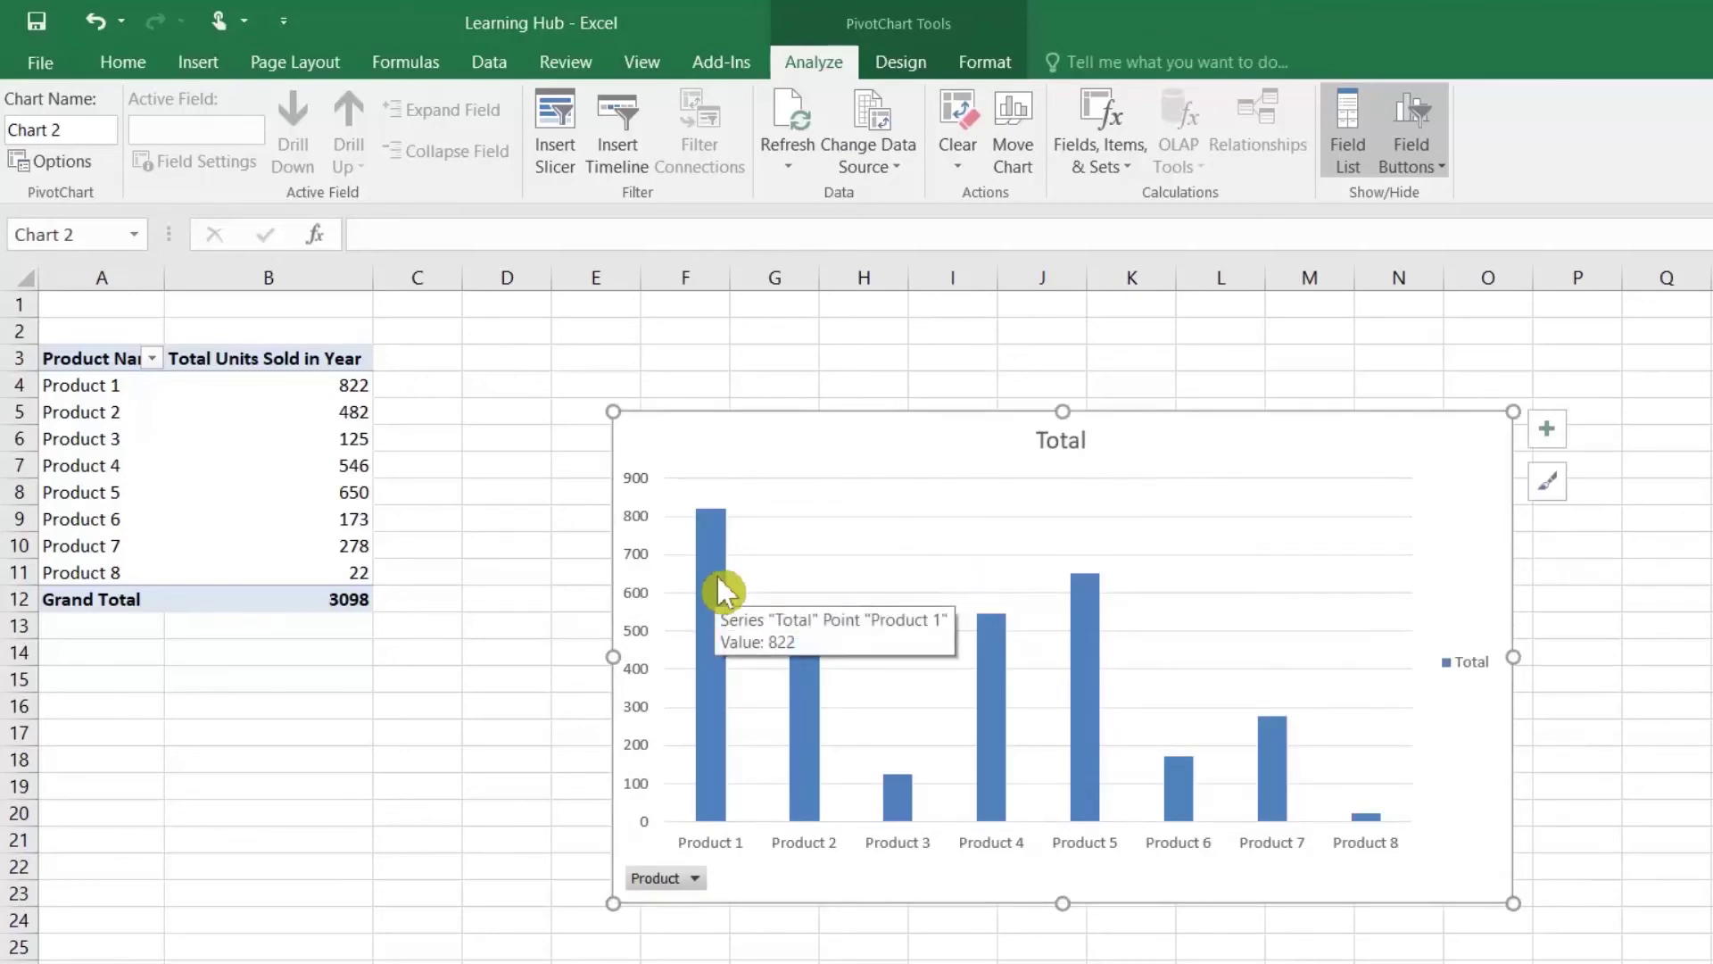
right_click(718, 589)
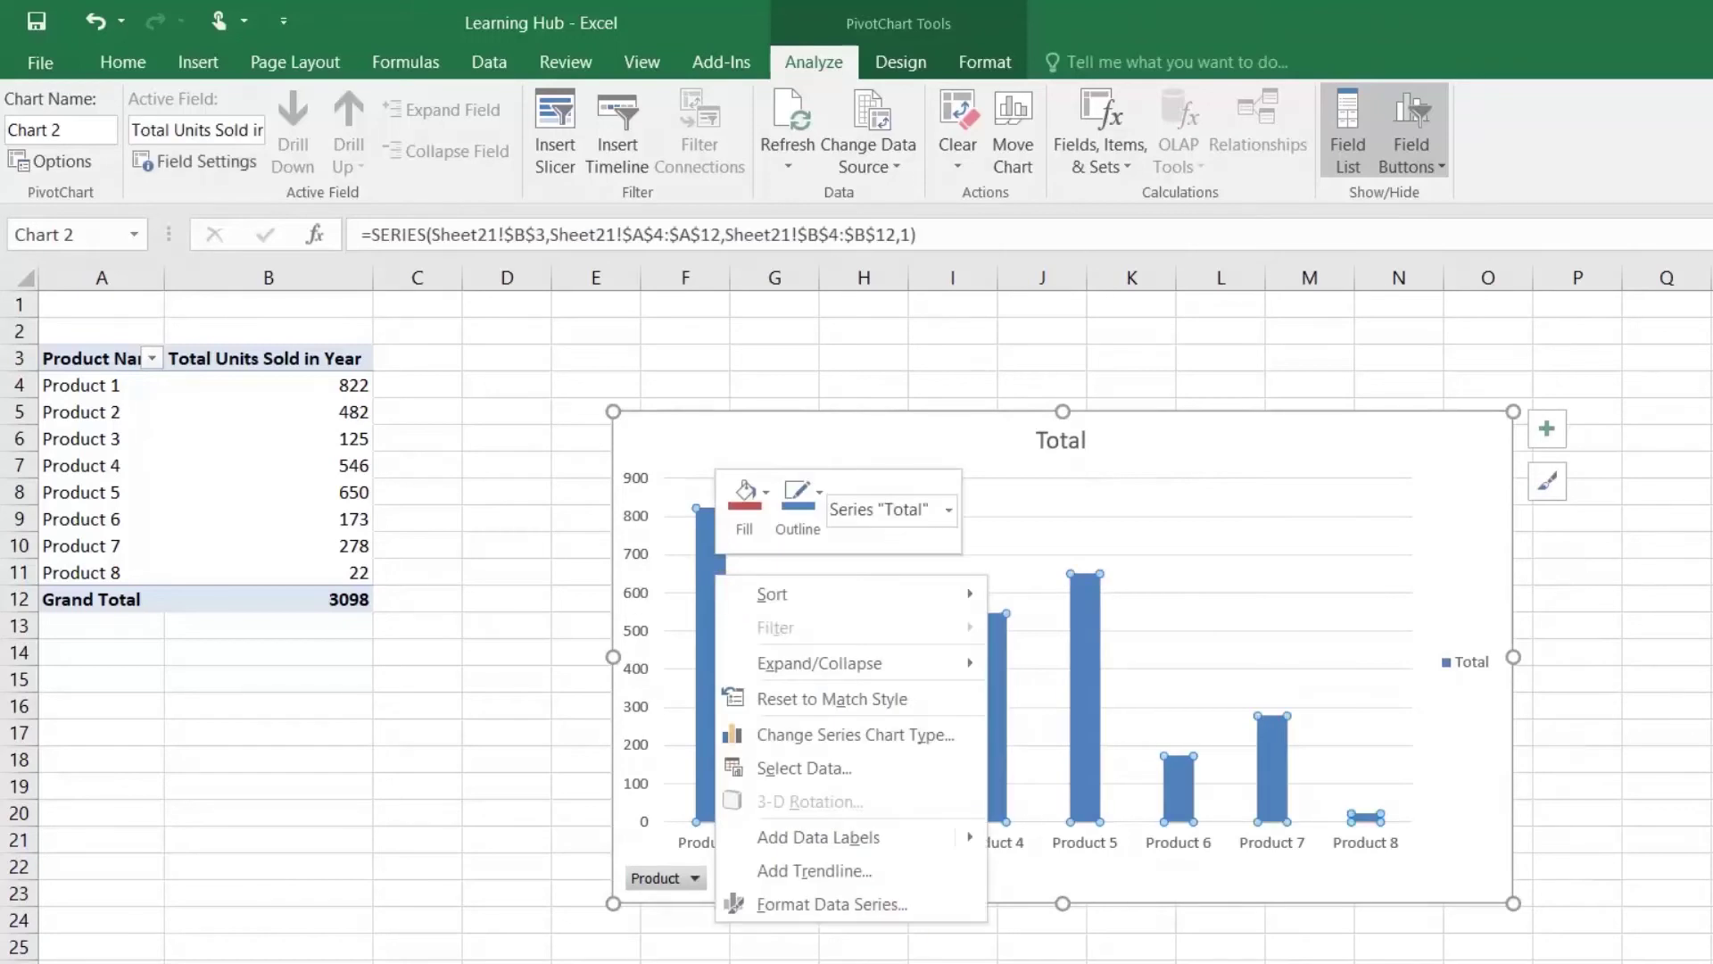
mouse_move(973, 837)
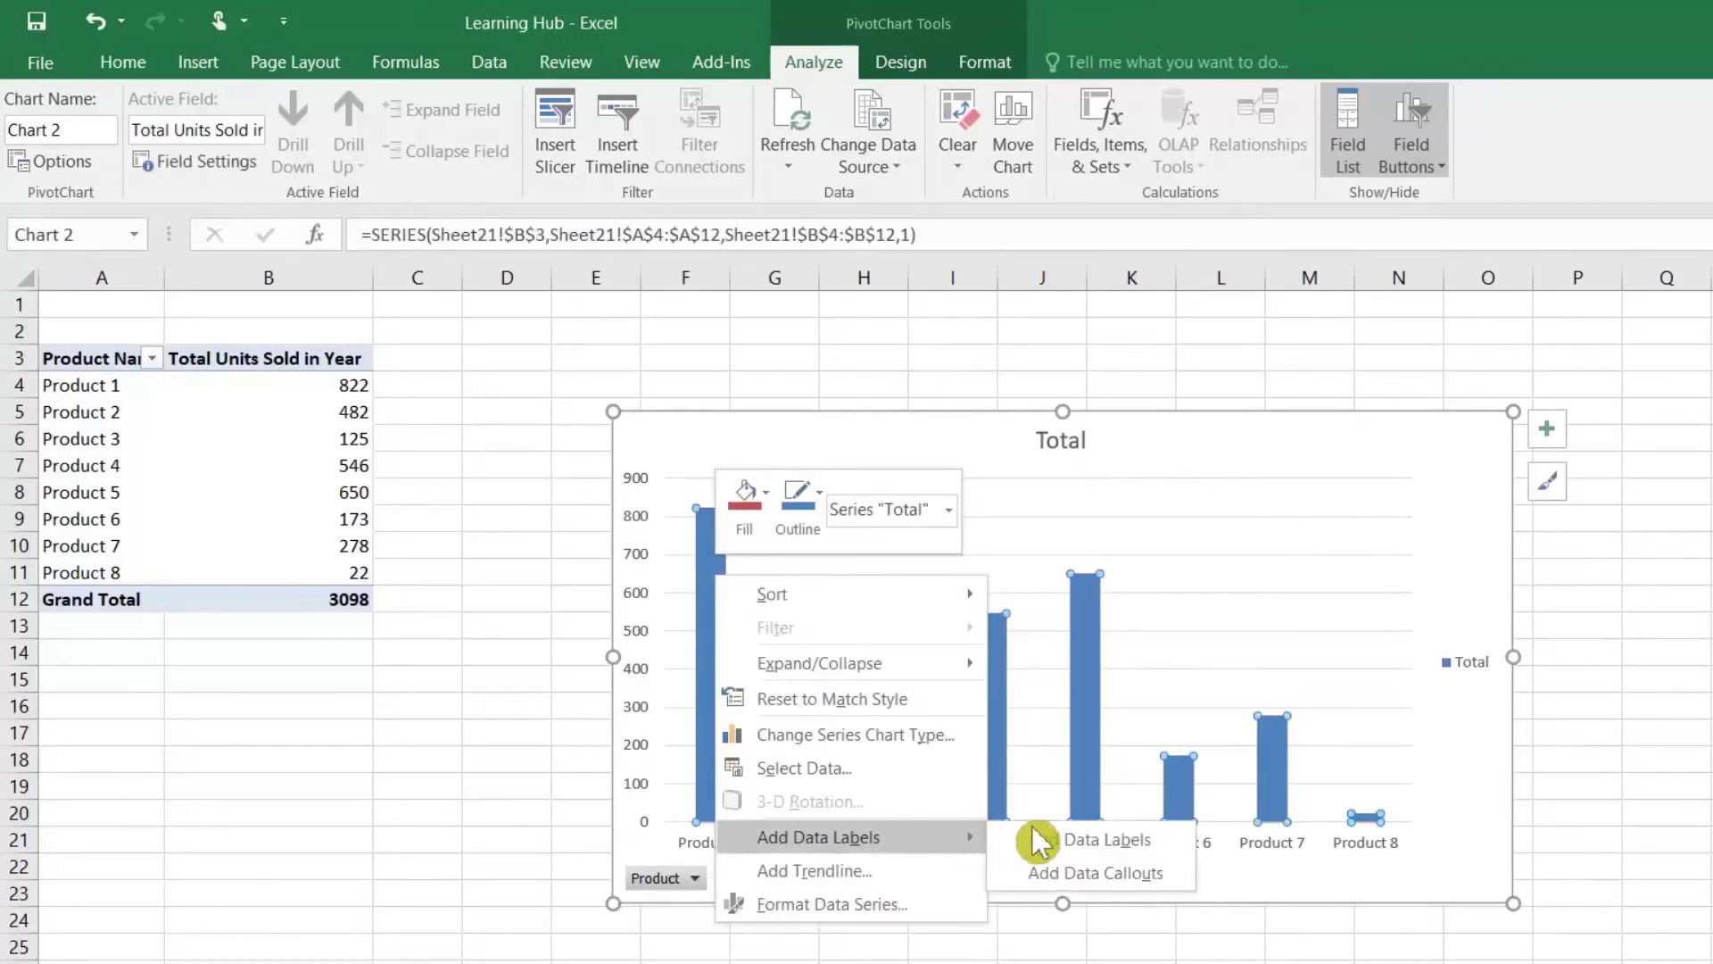
click(1078, 848)
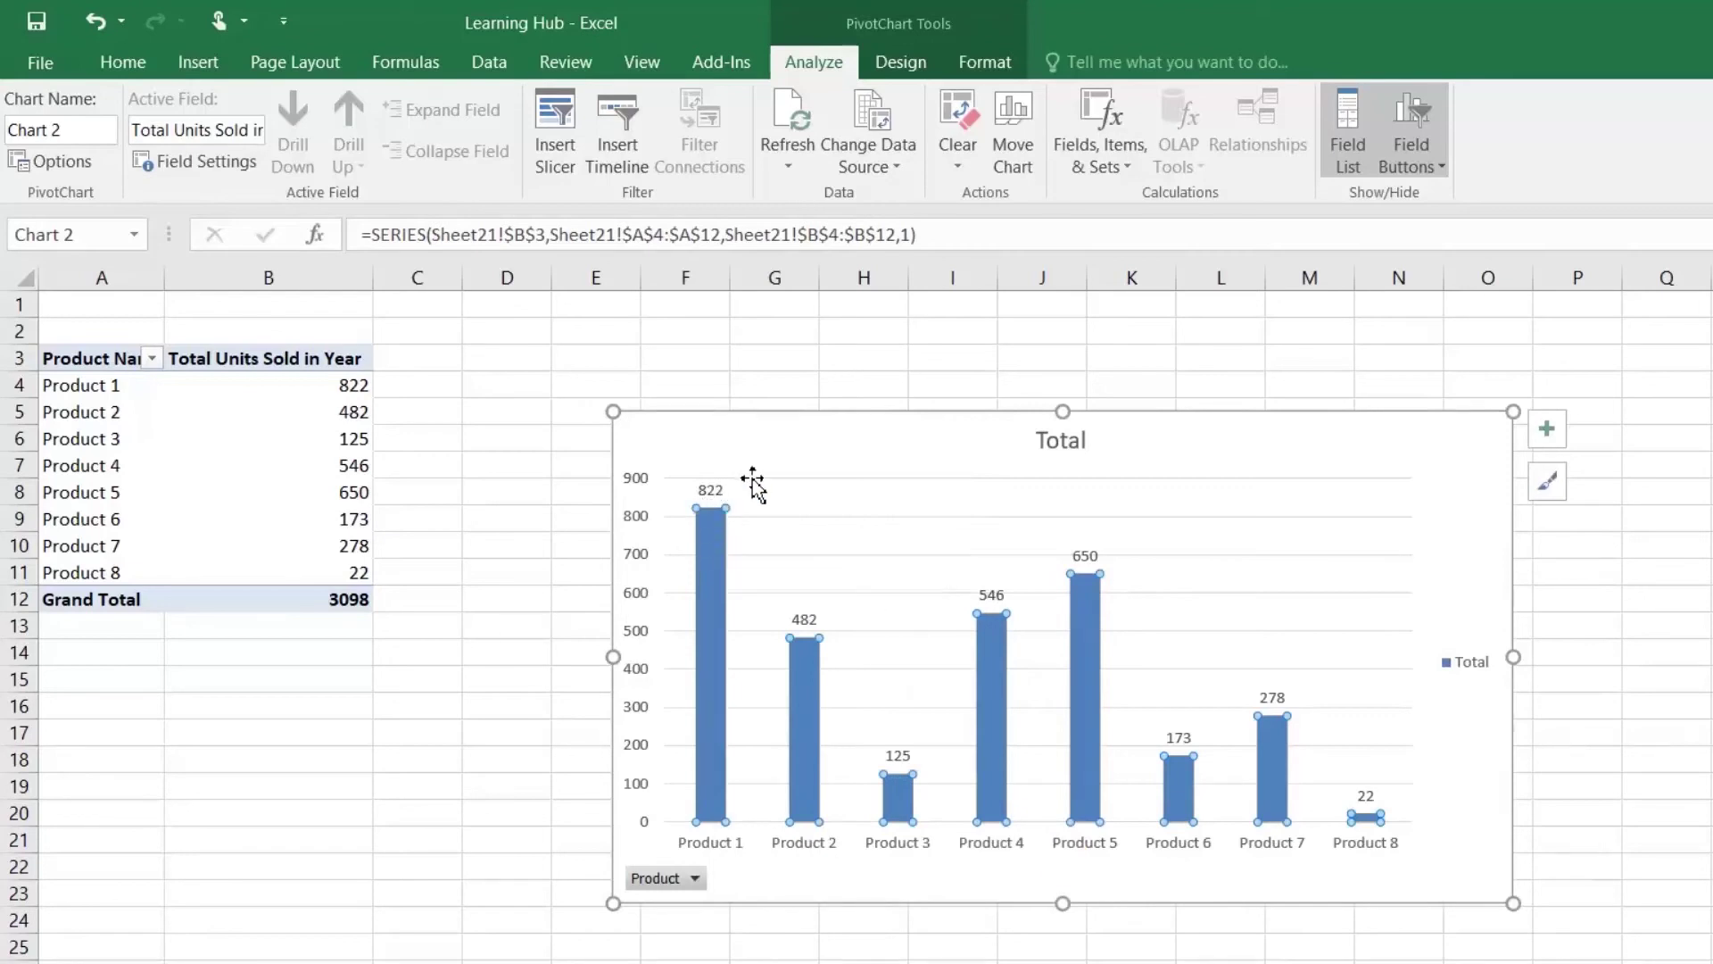
click(1091, 452)
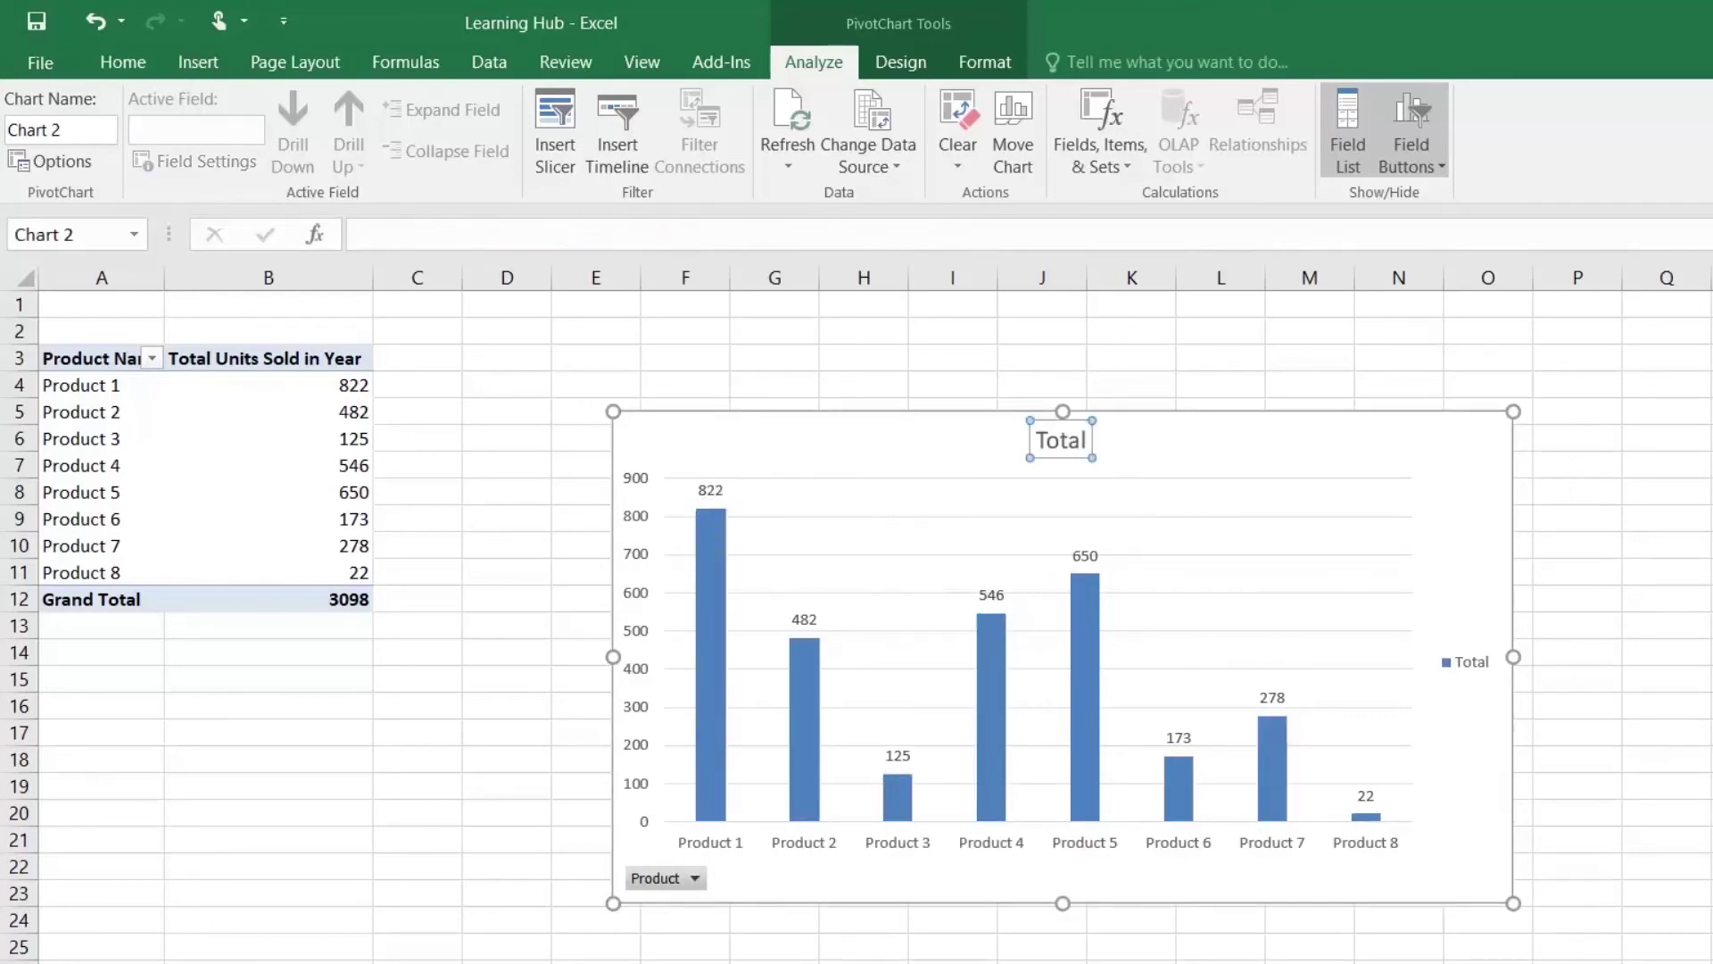
double_click(1079, 449)
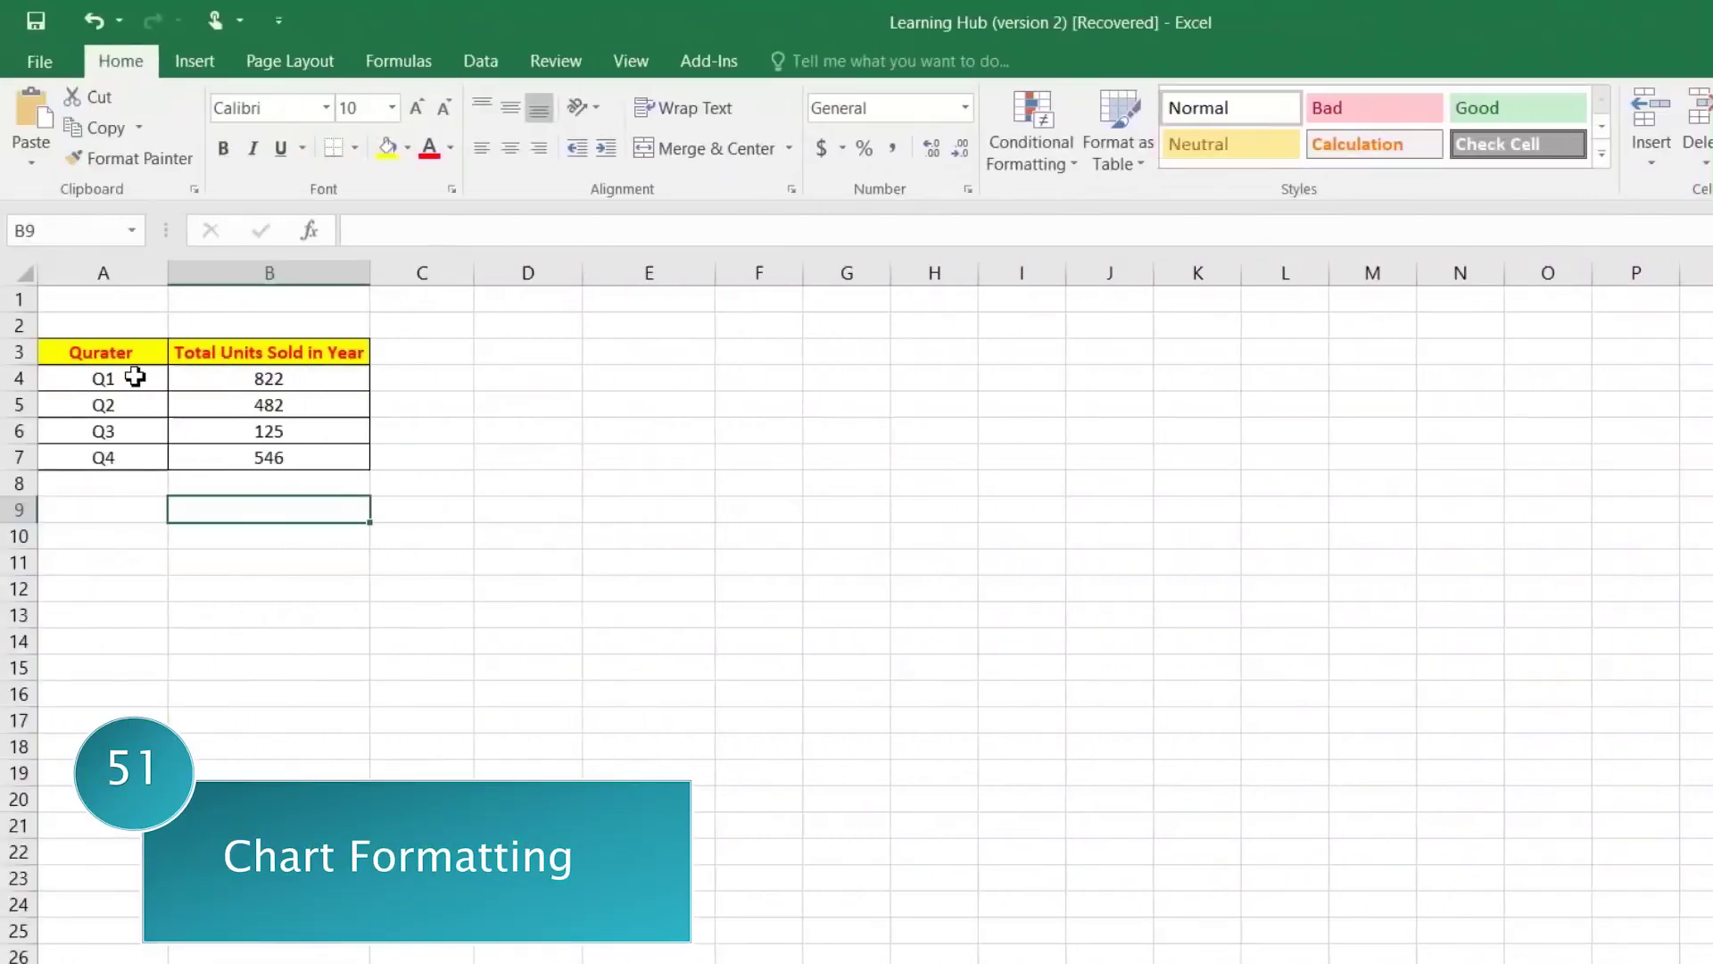
Step: Insert a clustered column chart from the quarterly table A3:B7 and widen it
drag(115, 352, 250, 457)
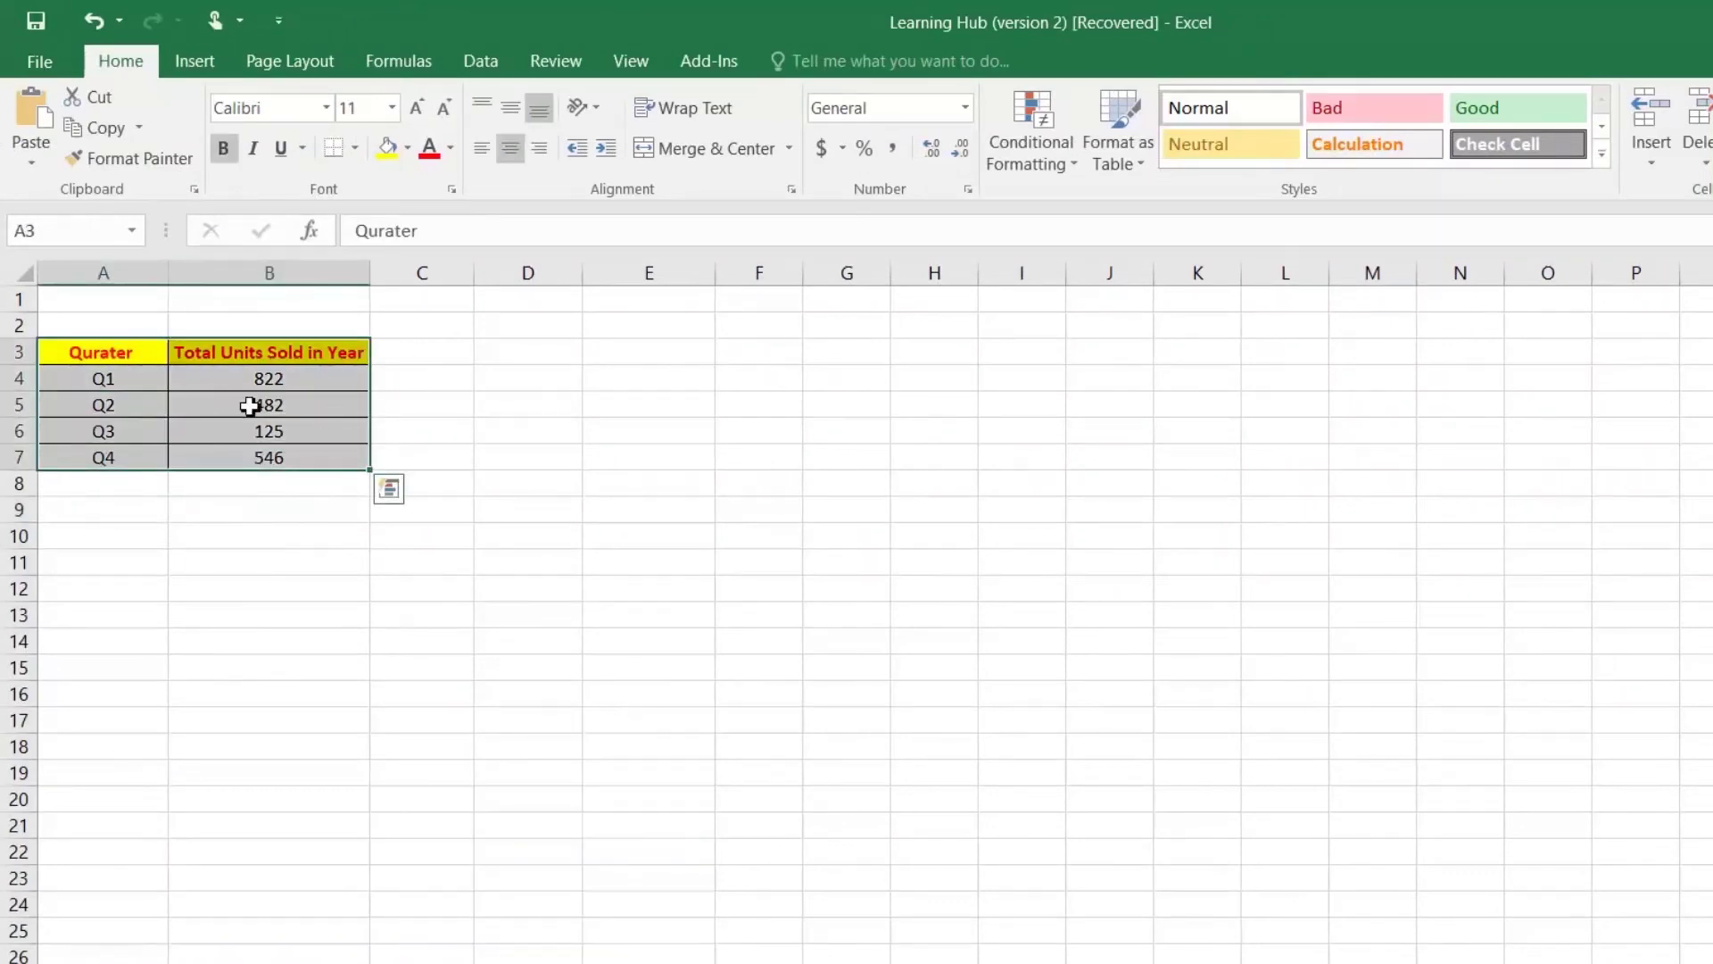
click(217, 61)
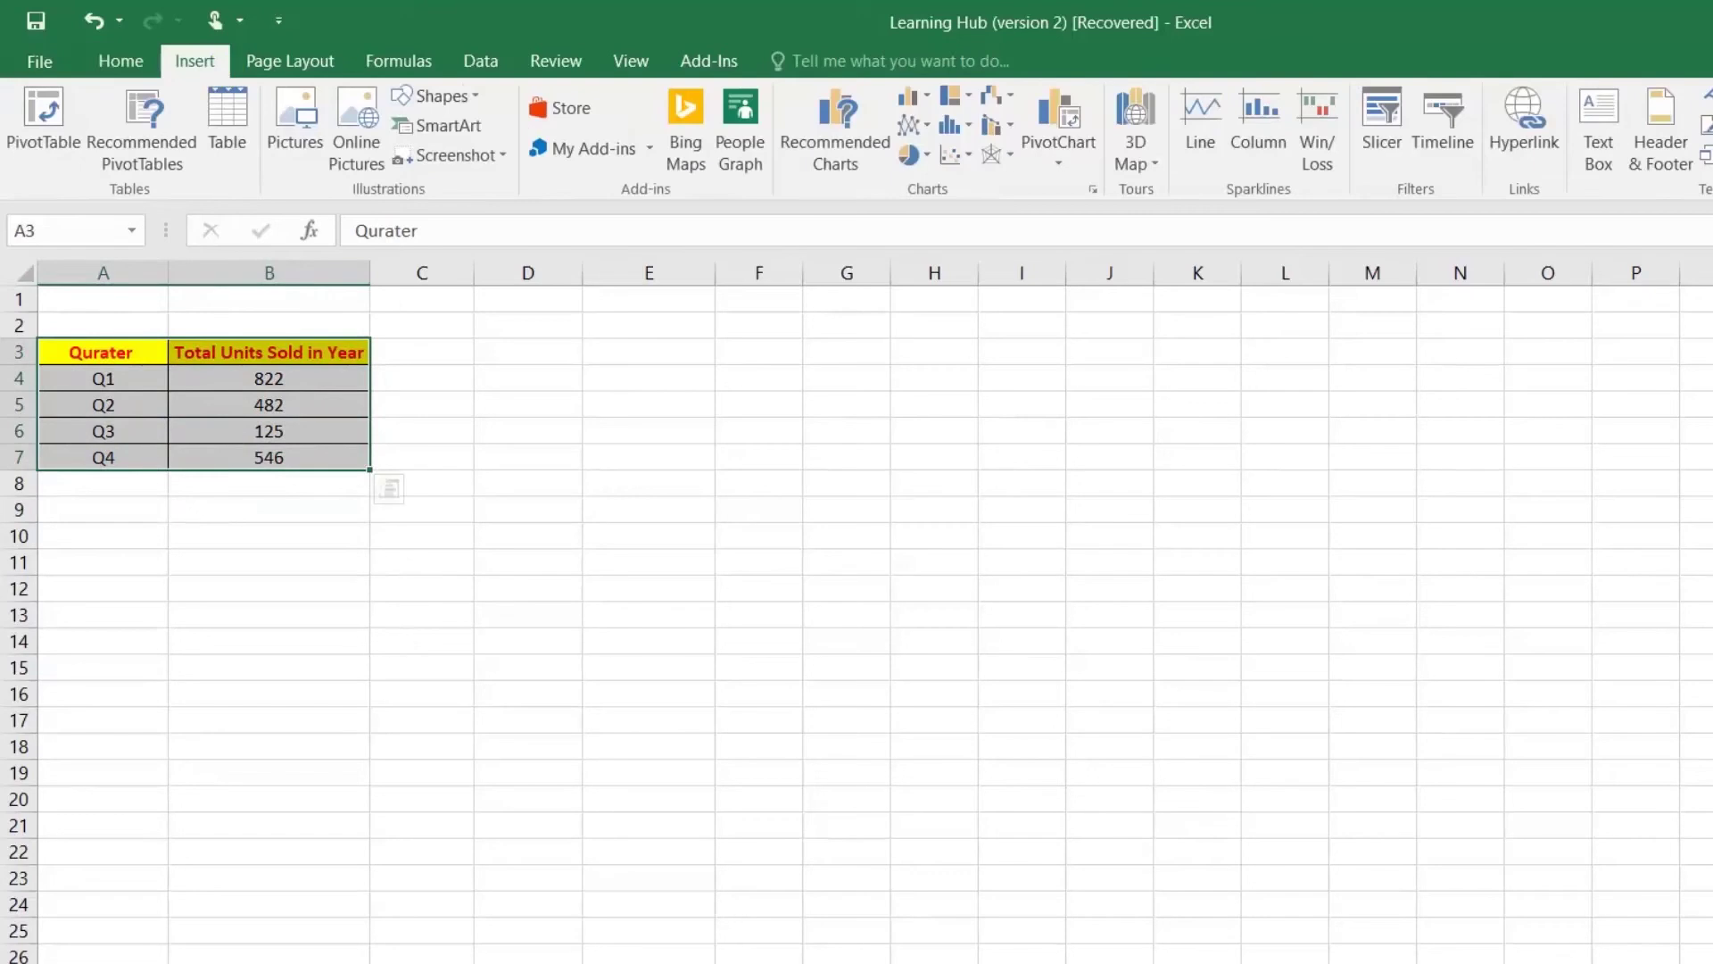
click(864, 147)
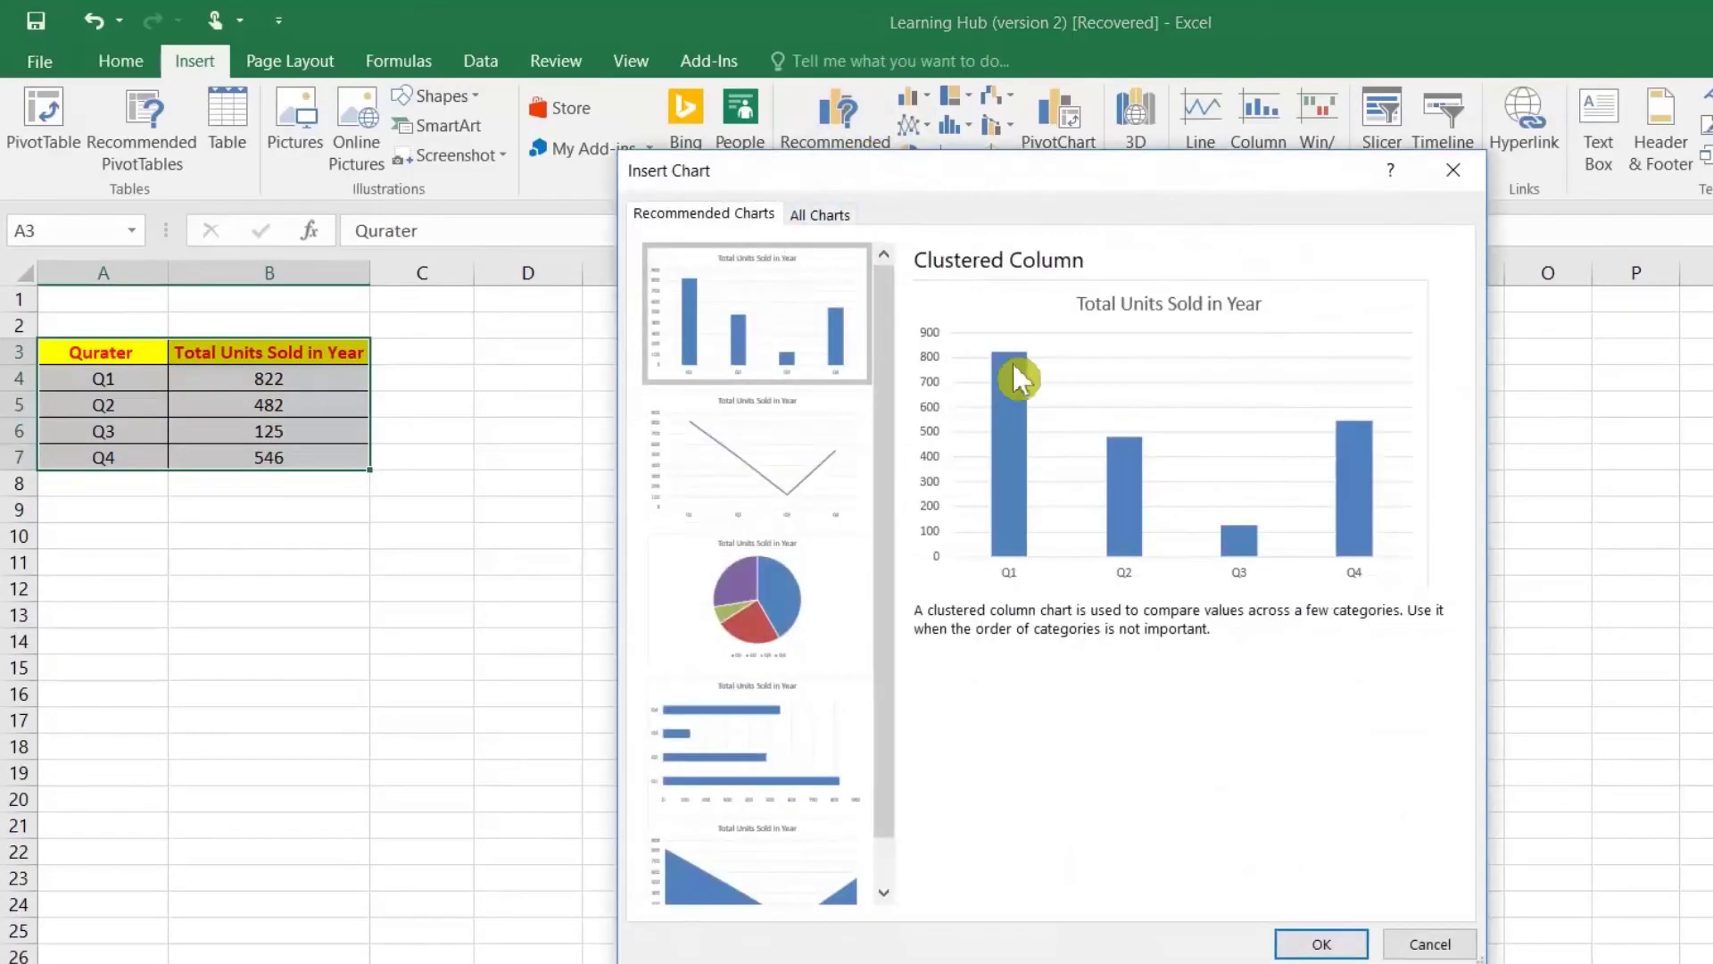
click(820, 215)
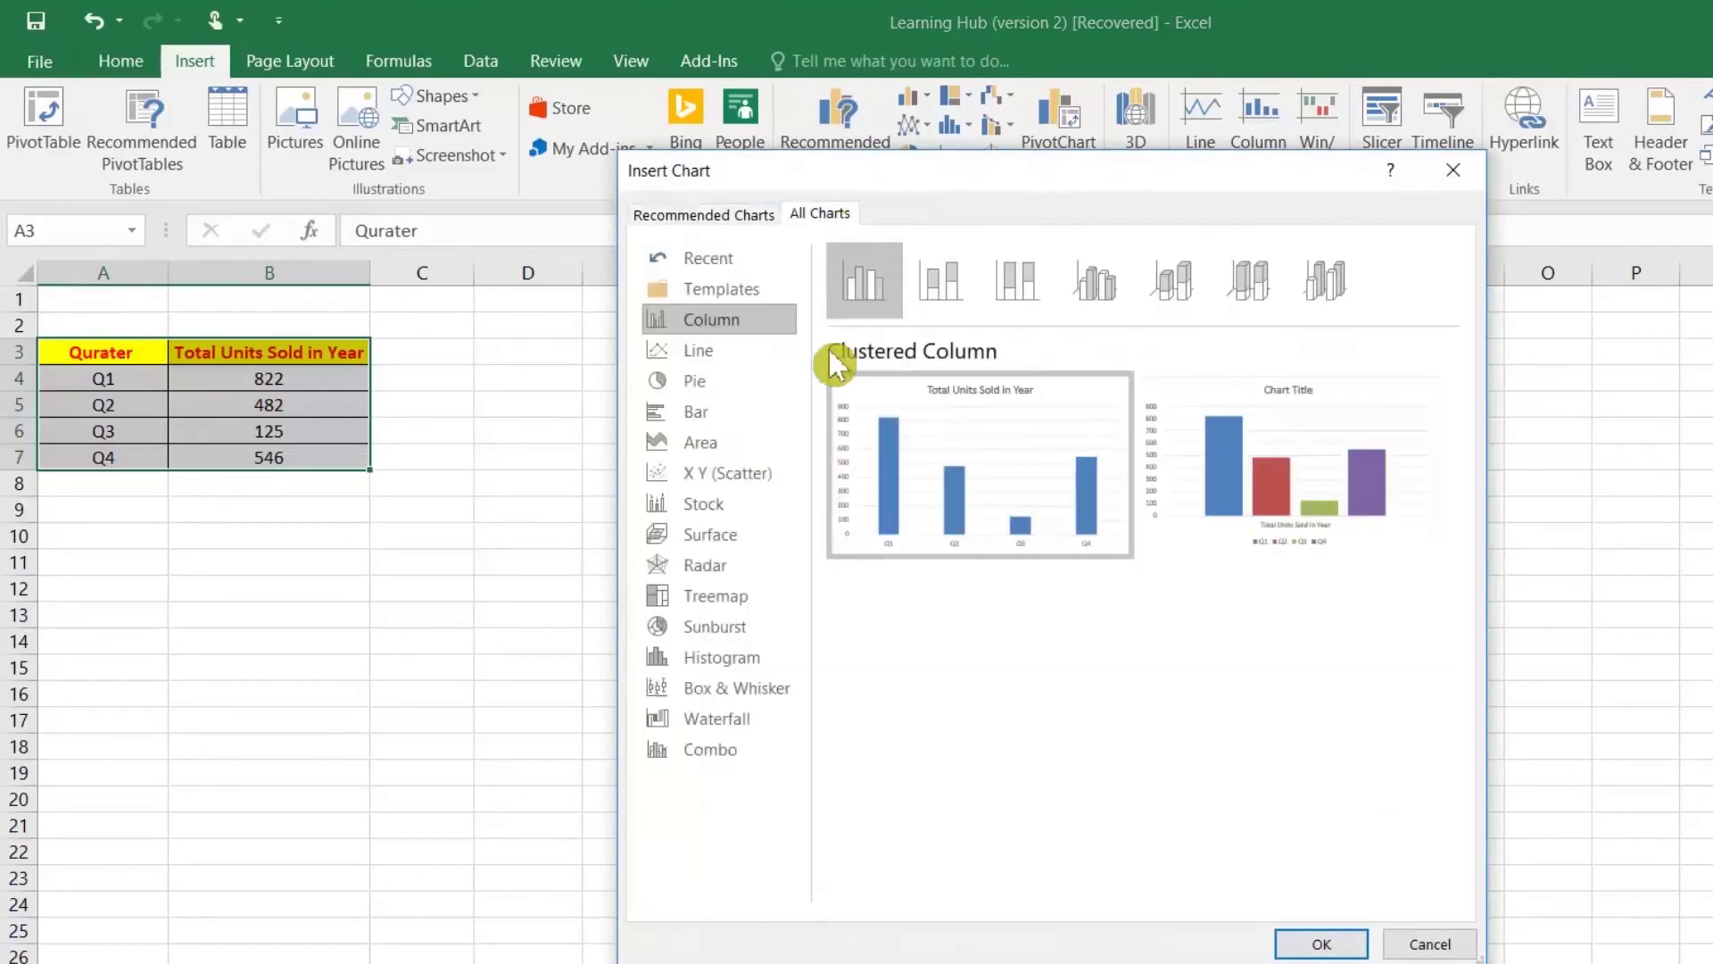
click(1319, 946)
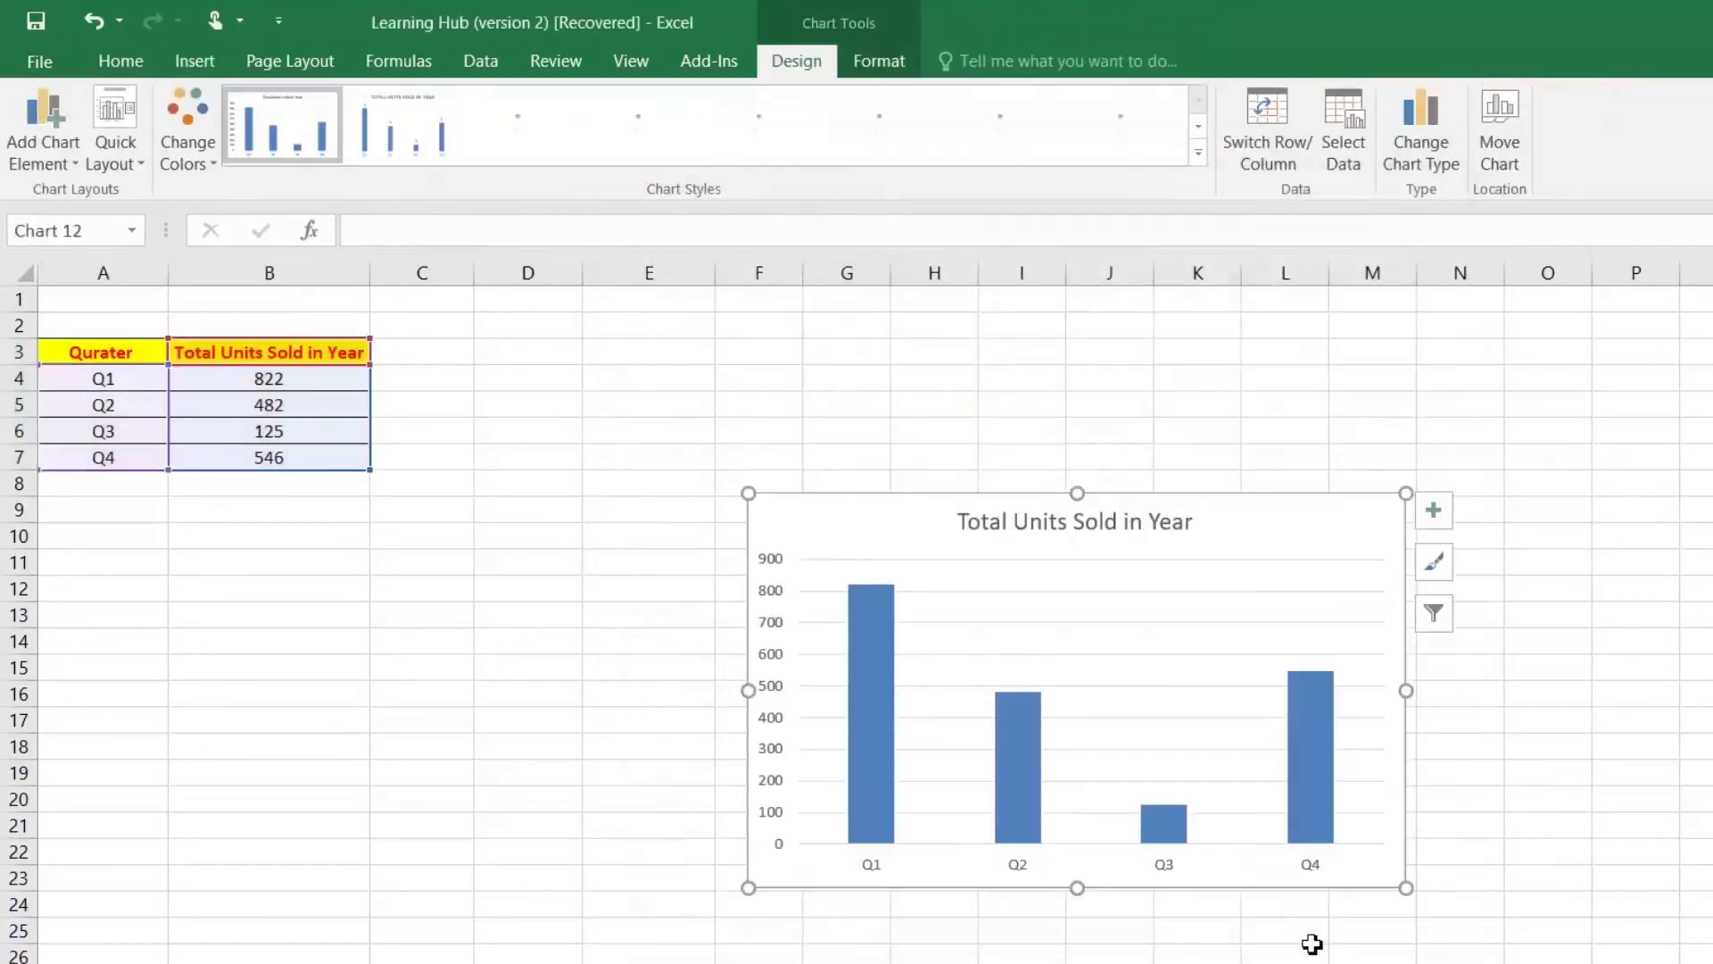
drag(748, 690, 556, 690)
Step: Give the bar series a solid red fill
click(710, 659)
mouse_move(704, 643)
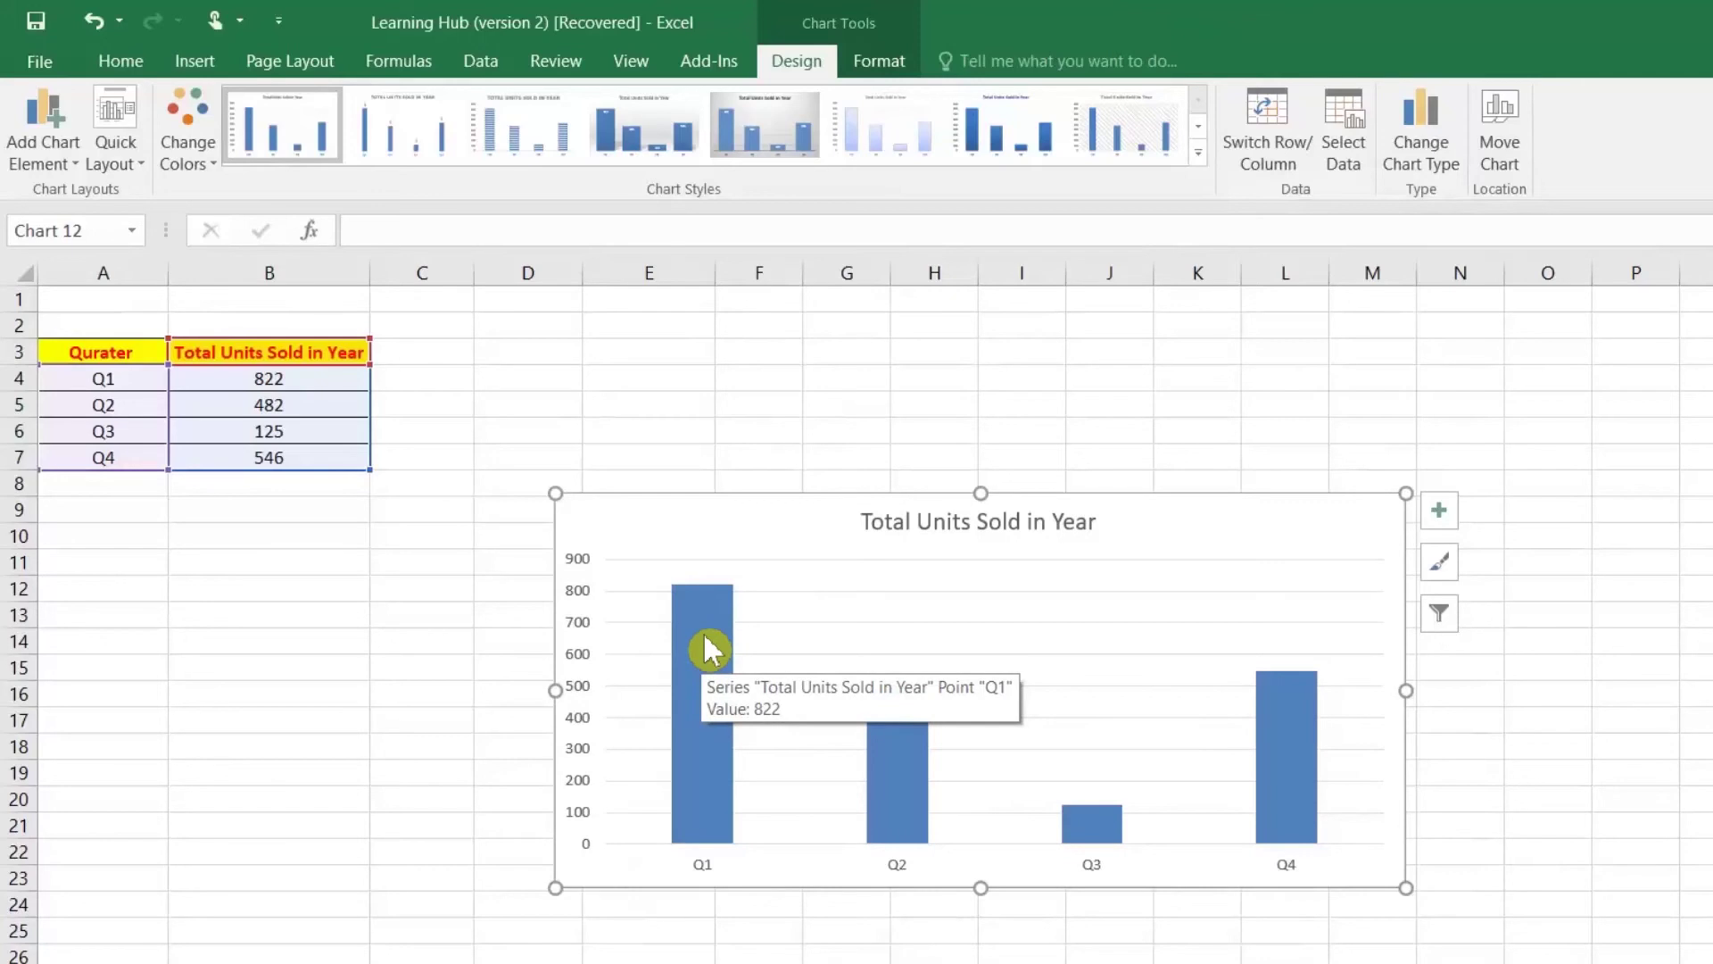
double_click(703, 632)
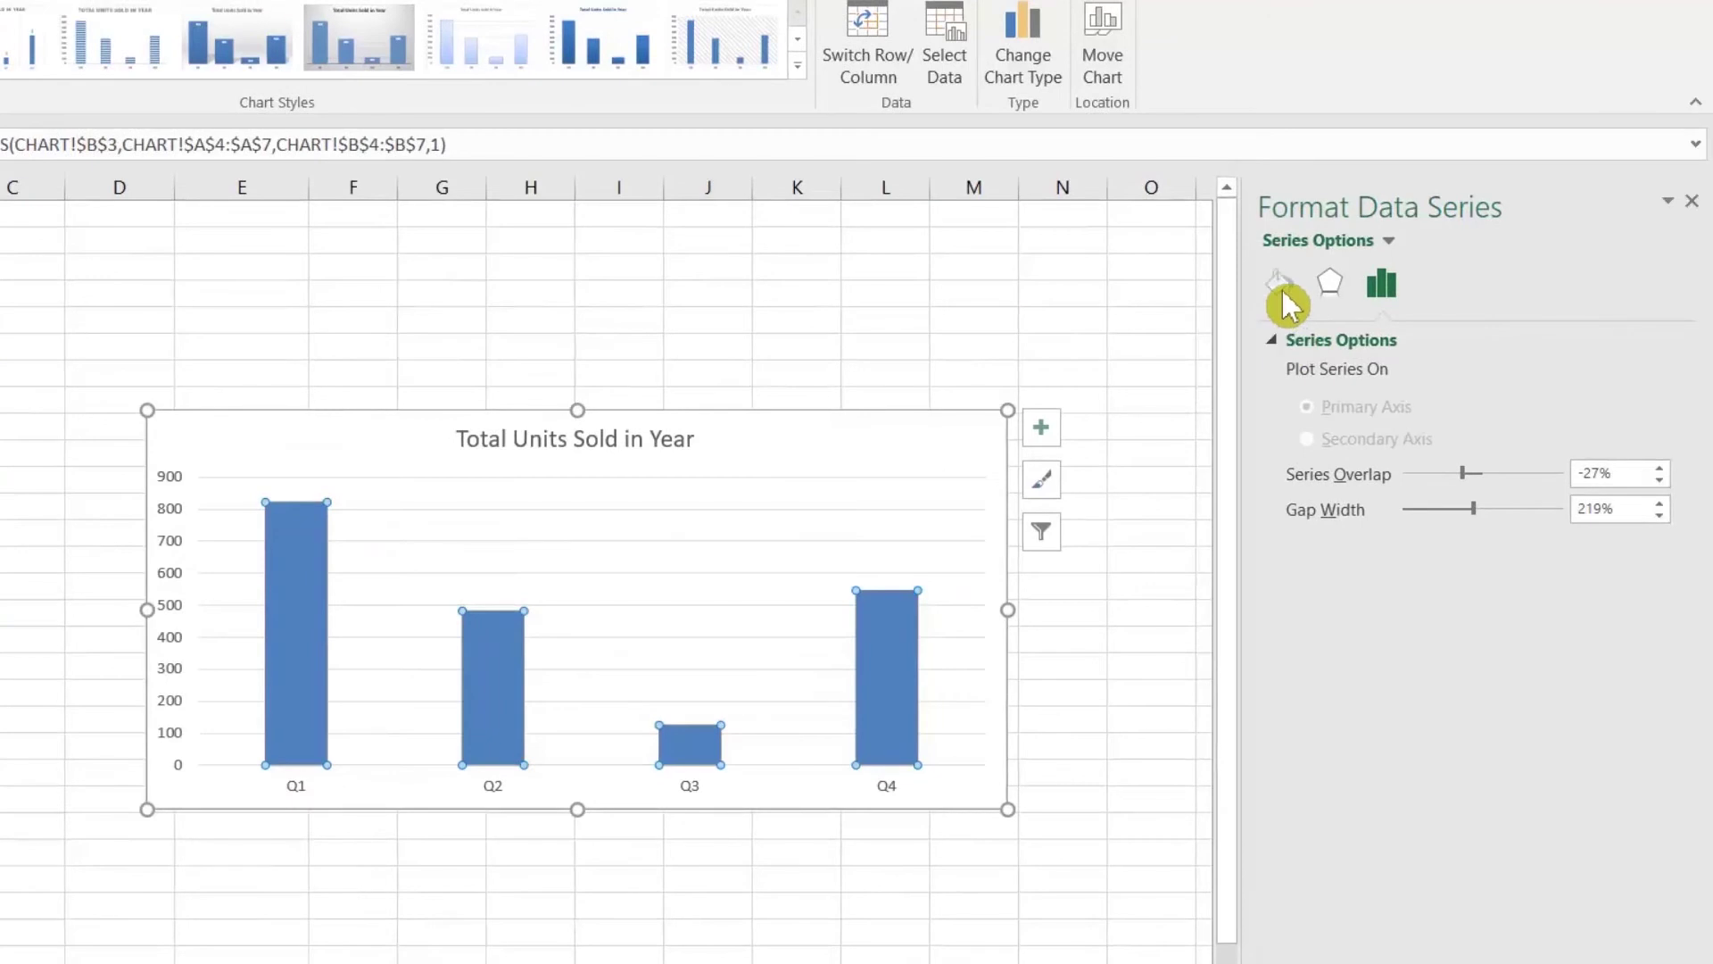
click(1600, 353)
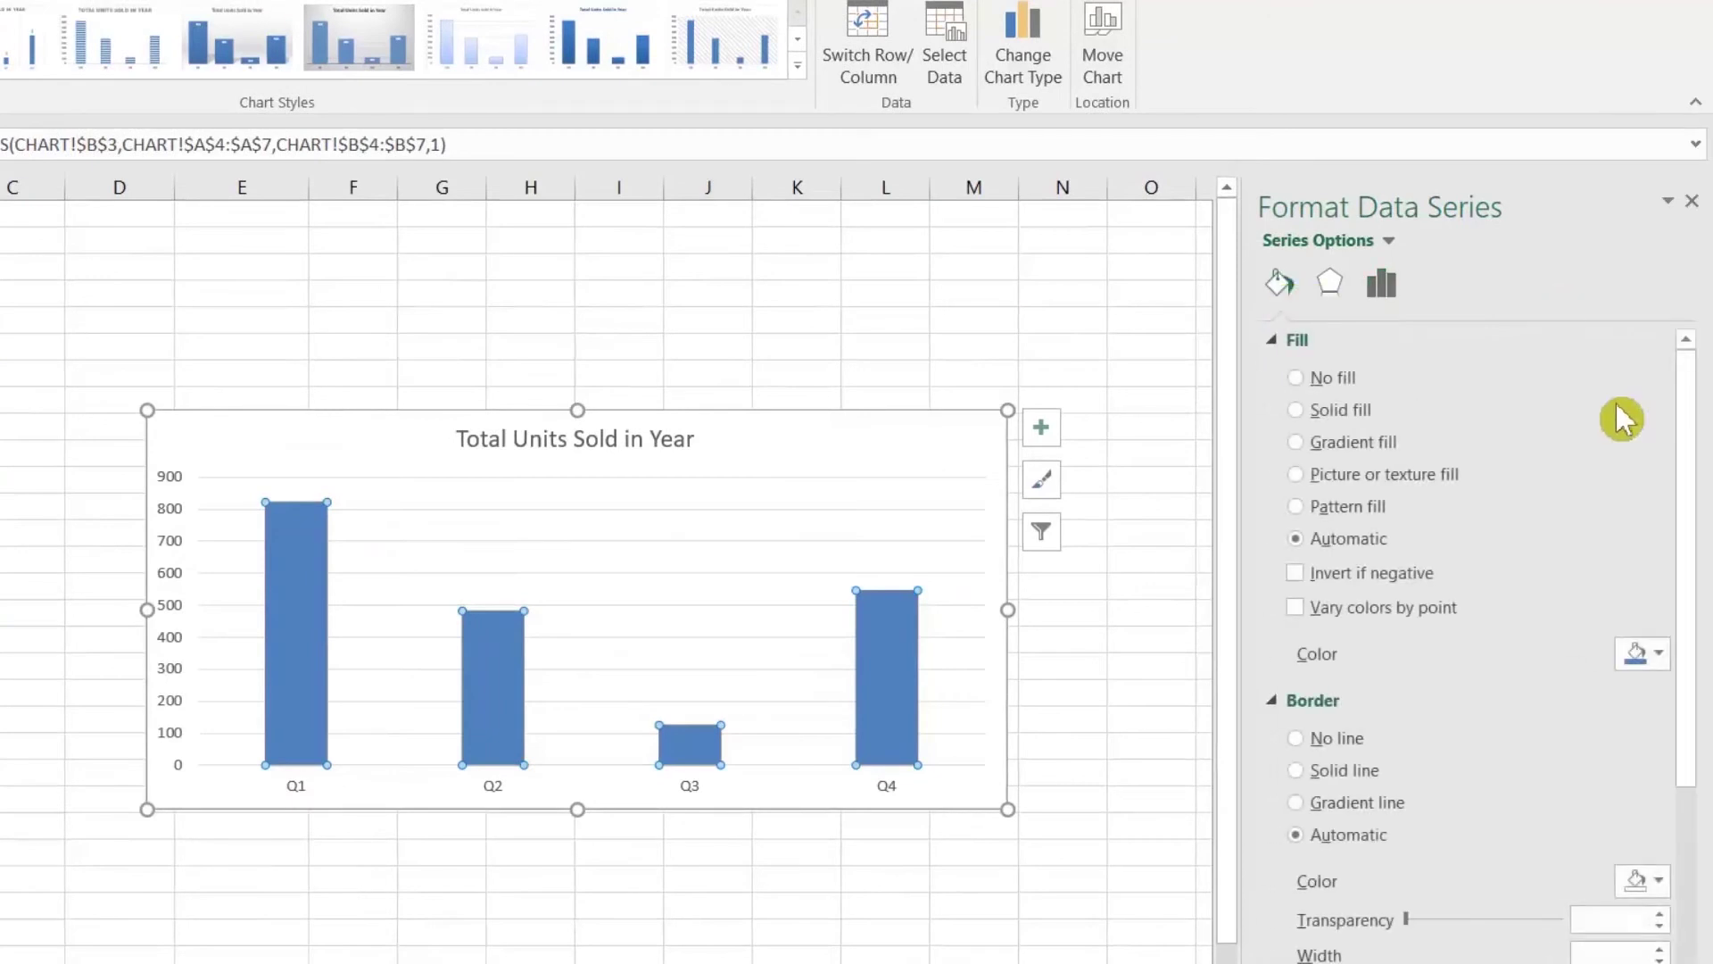
click(1301, 411)
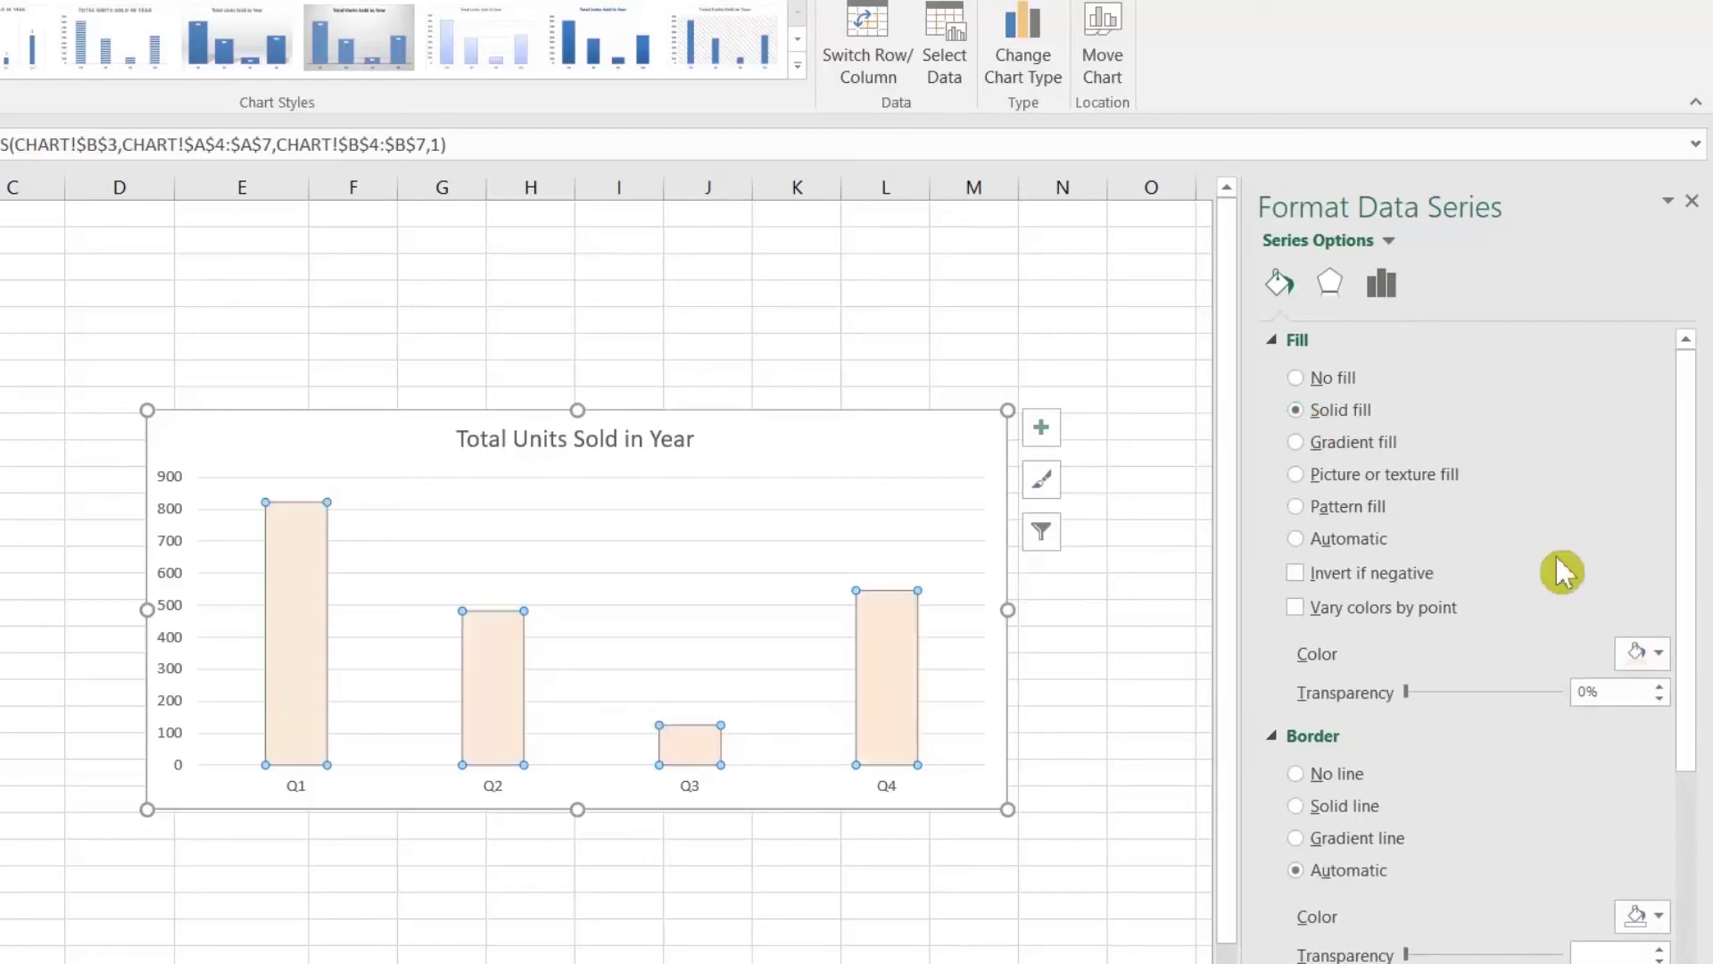
click(1660, 660)
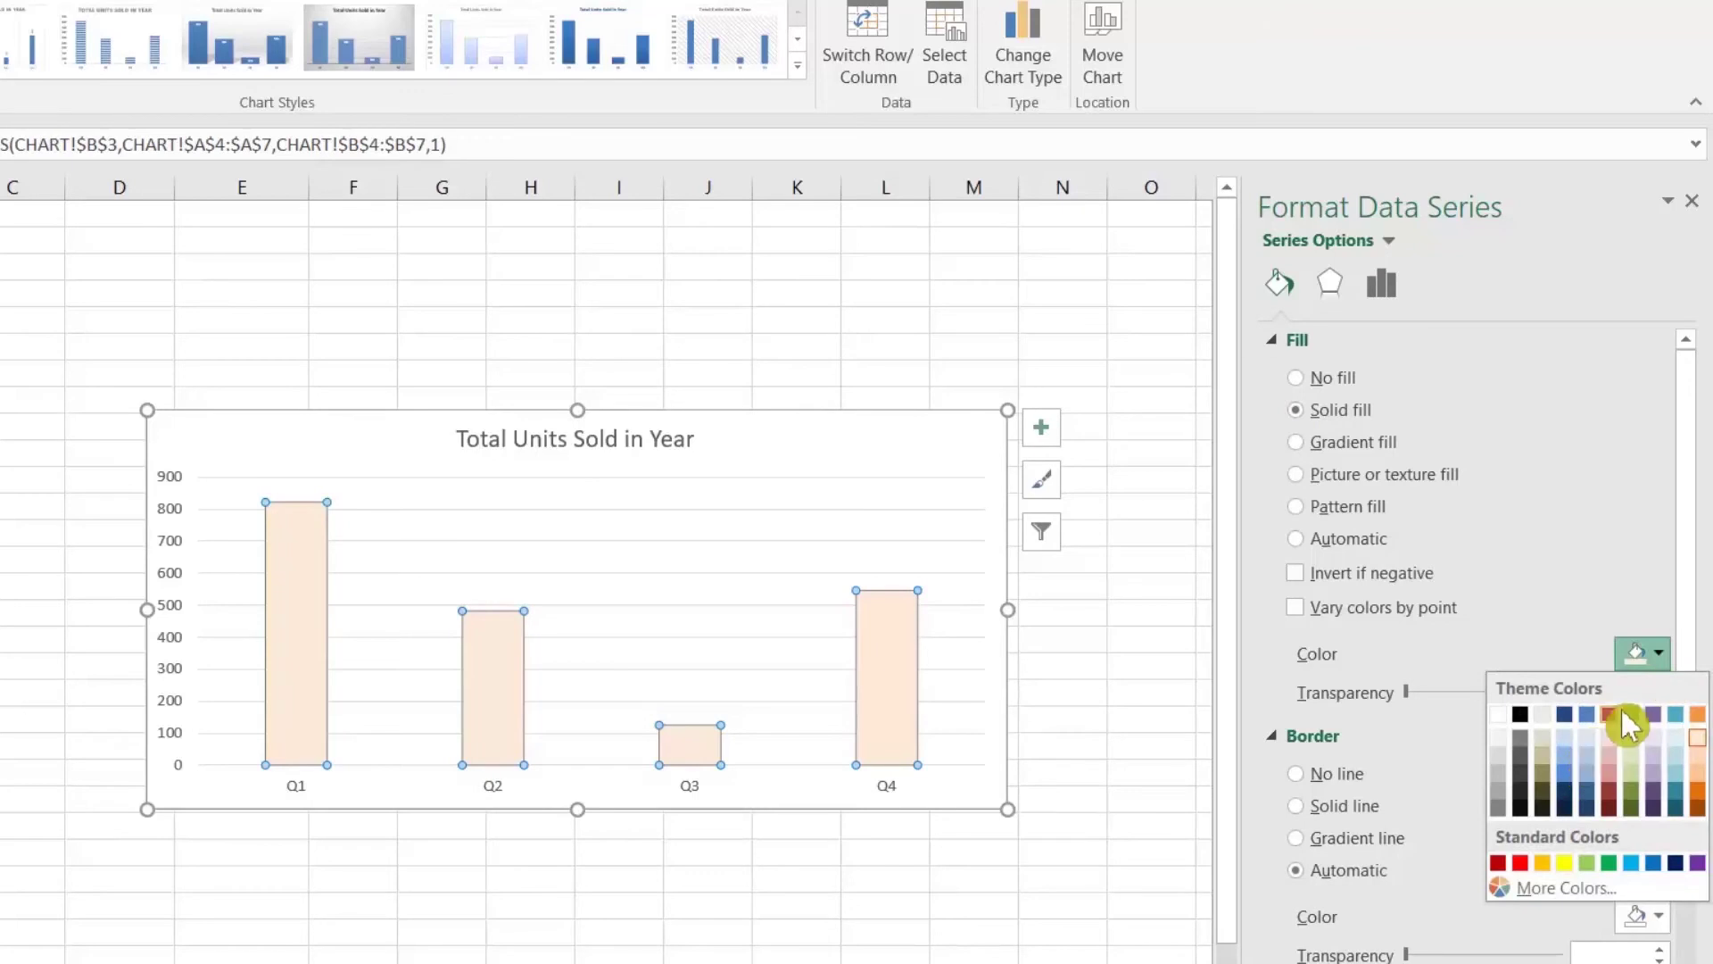
click(1615, 716)
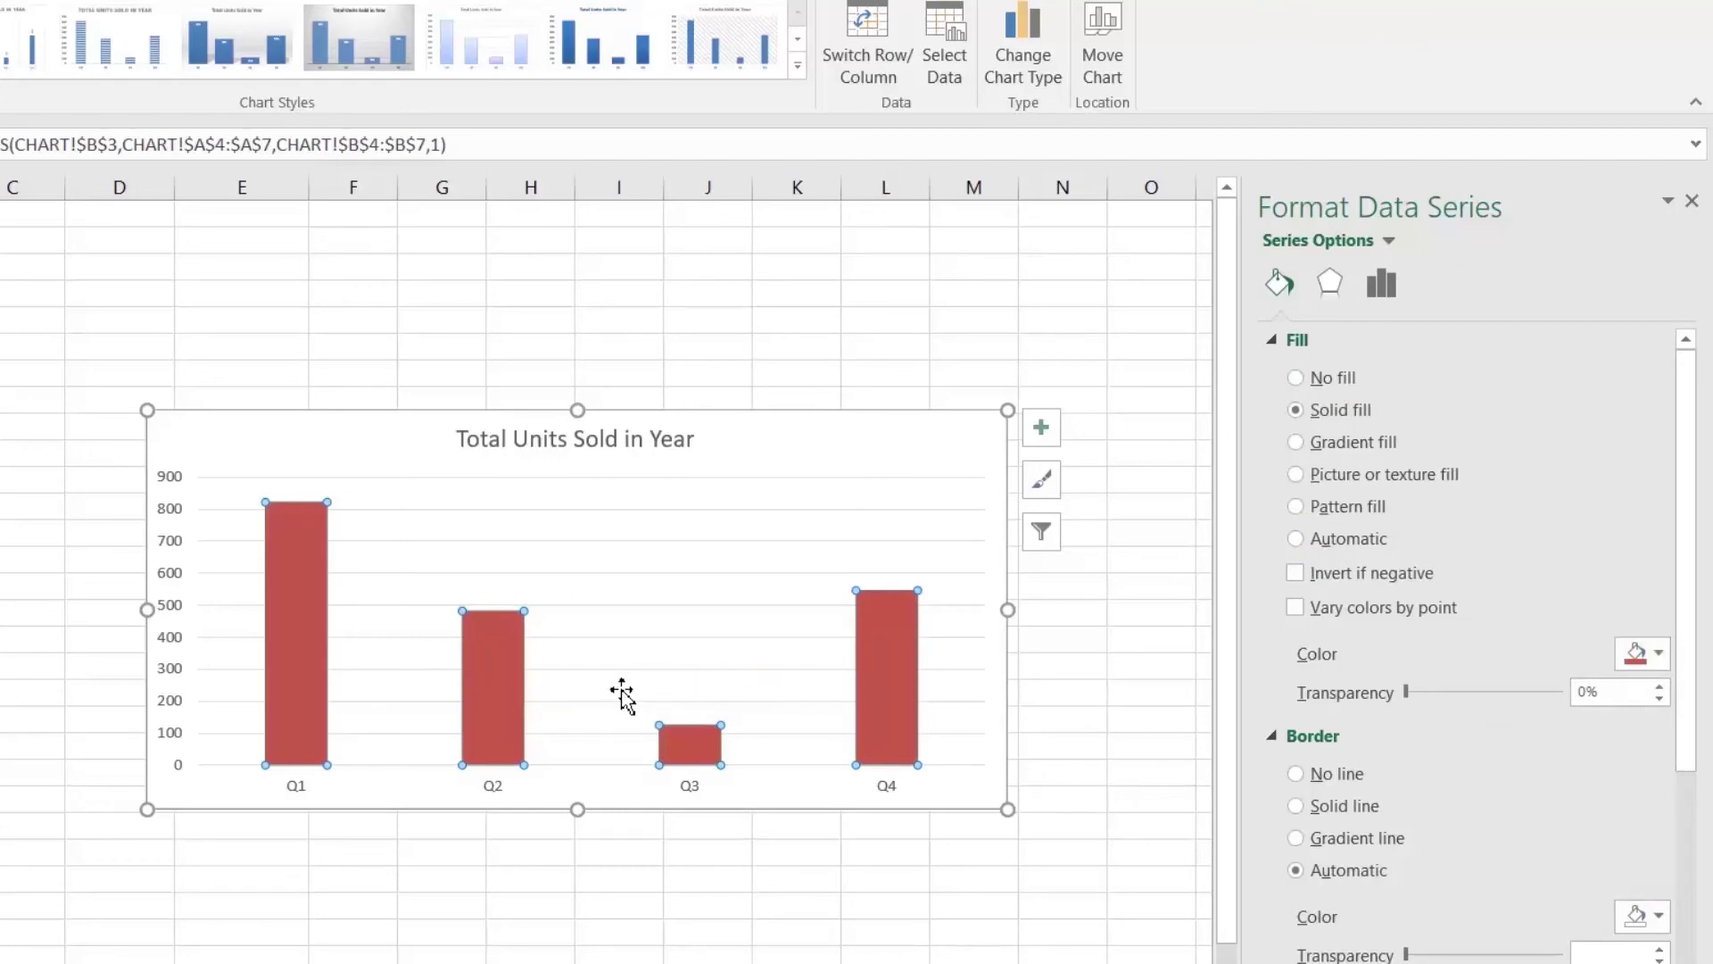
Step: Set the bar series gap width to 50%
click(1379, 286)
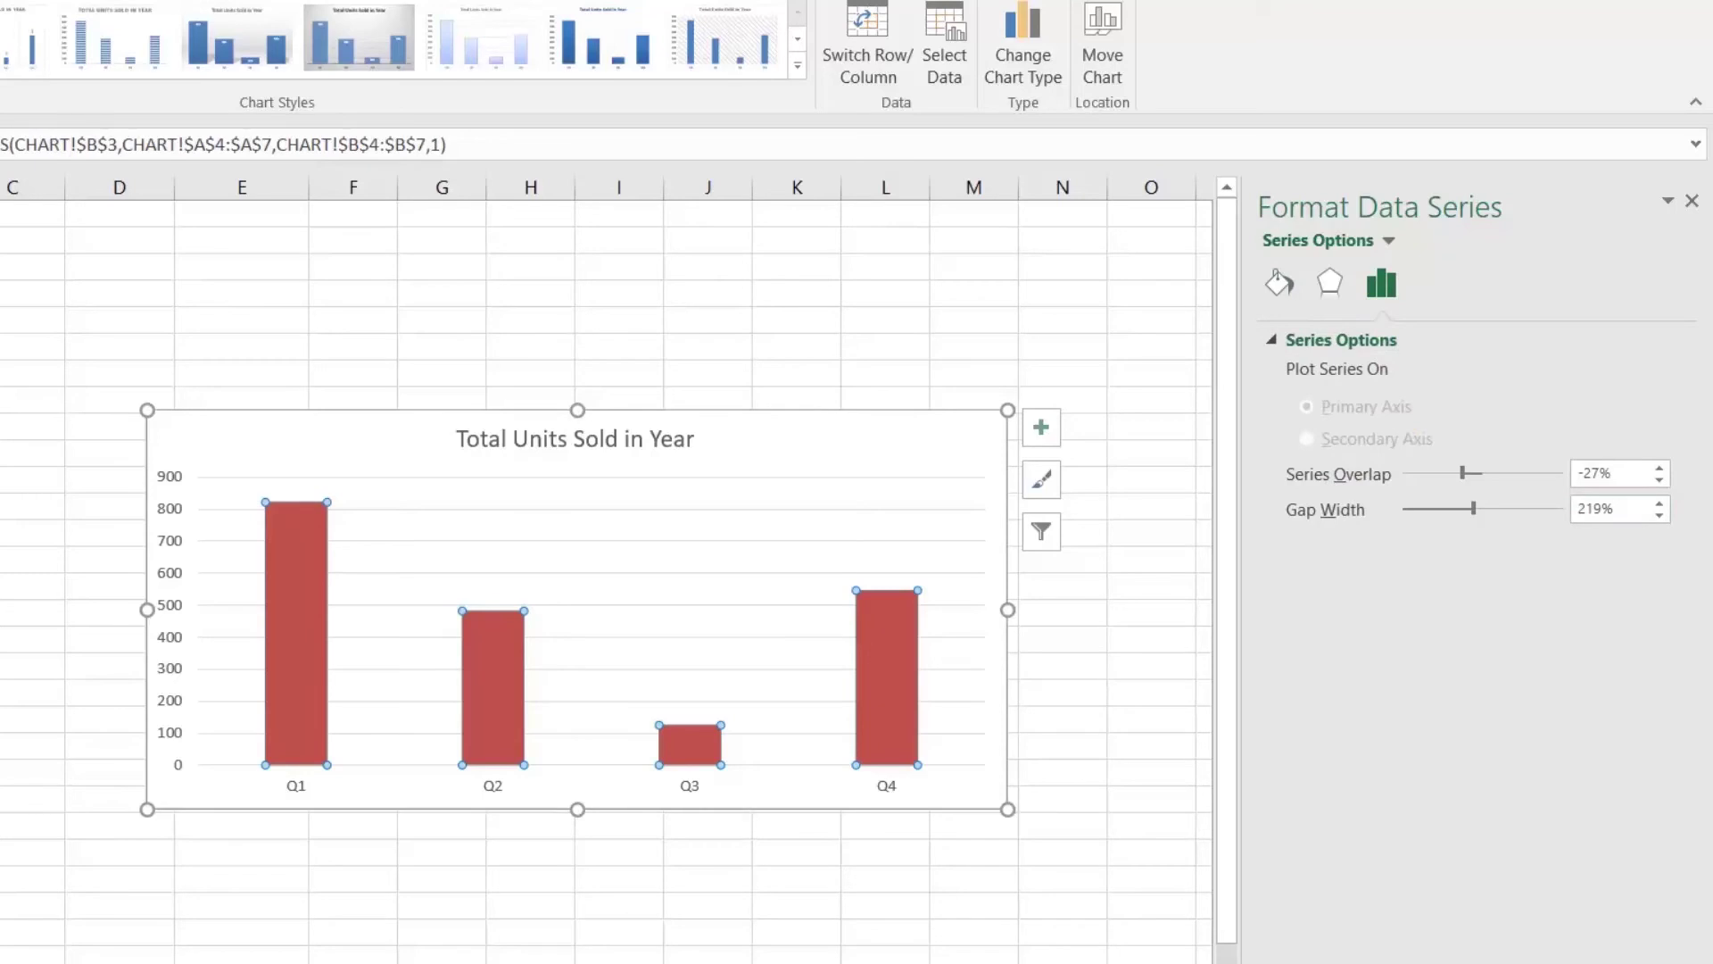
double_click(1593, 514)
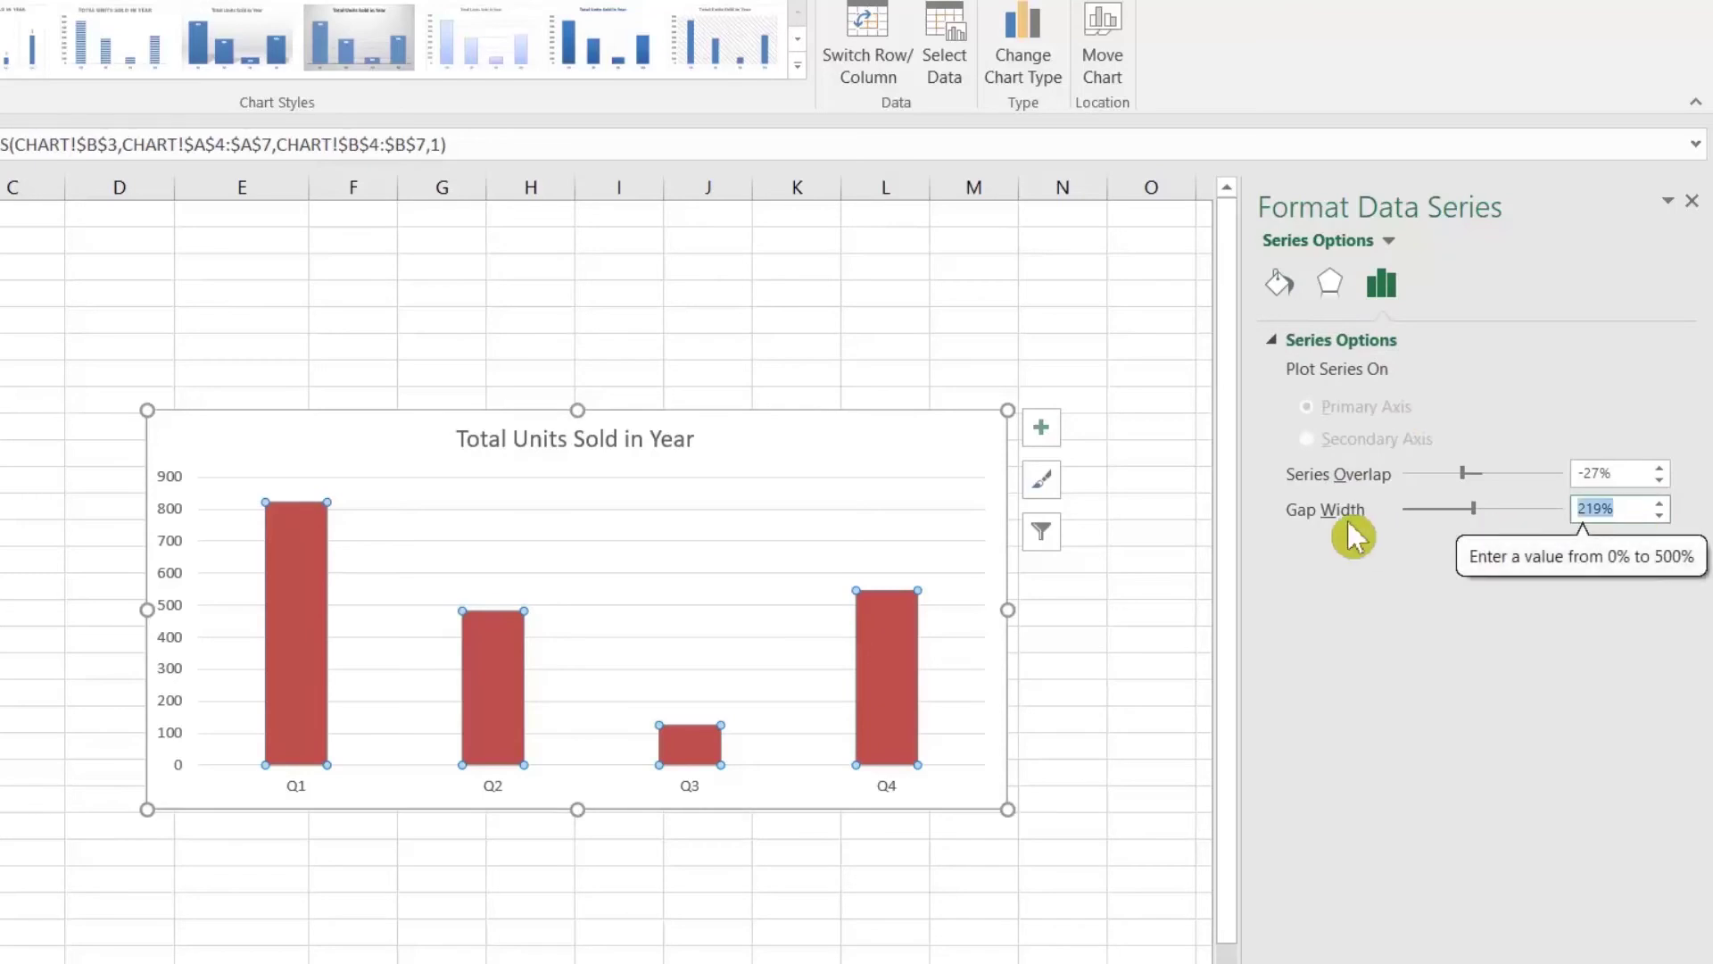
text(0)
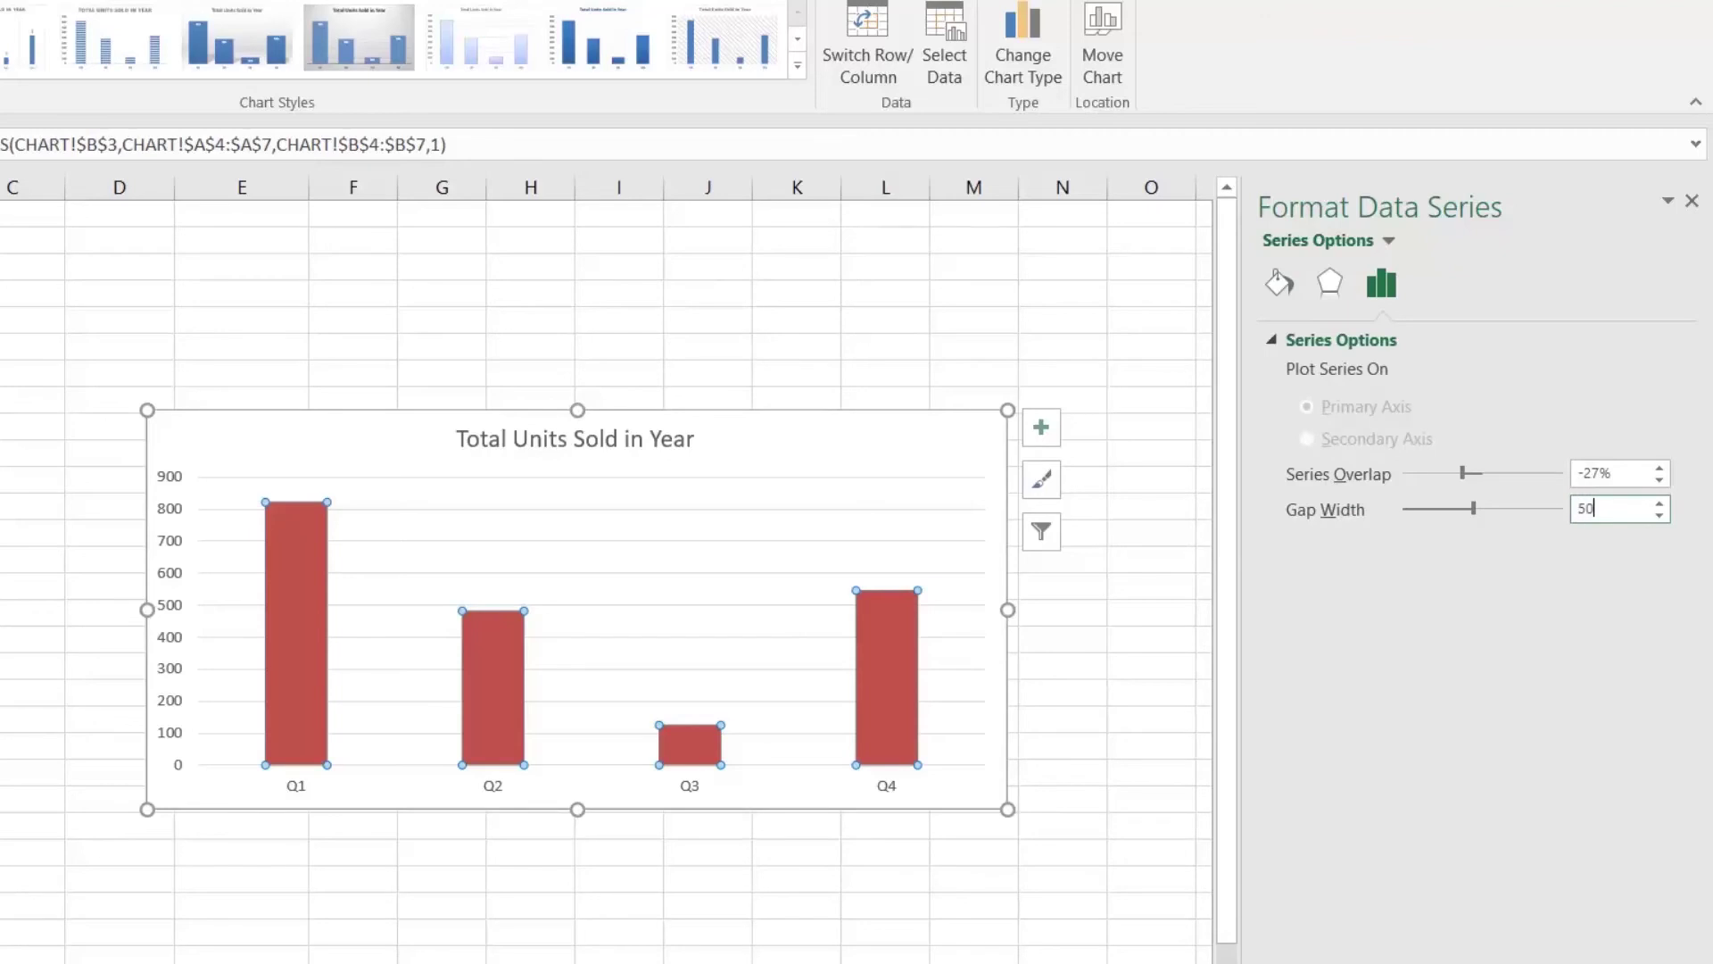
key(Return)
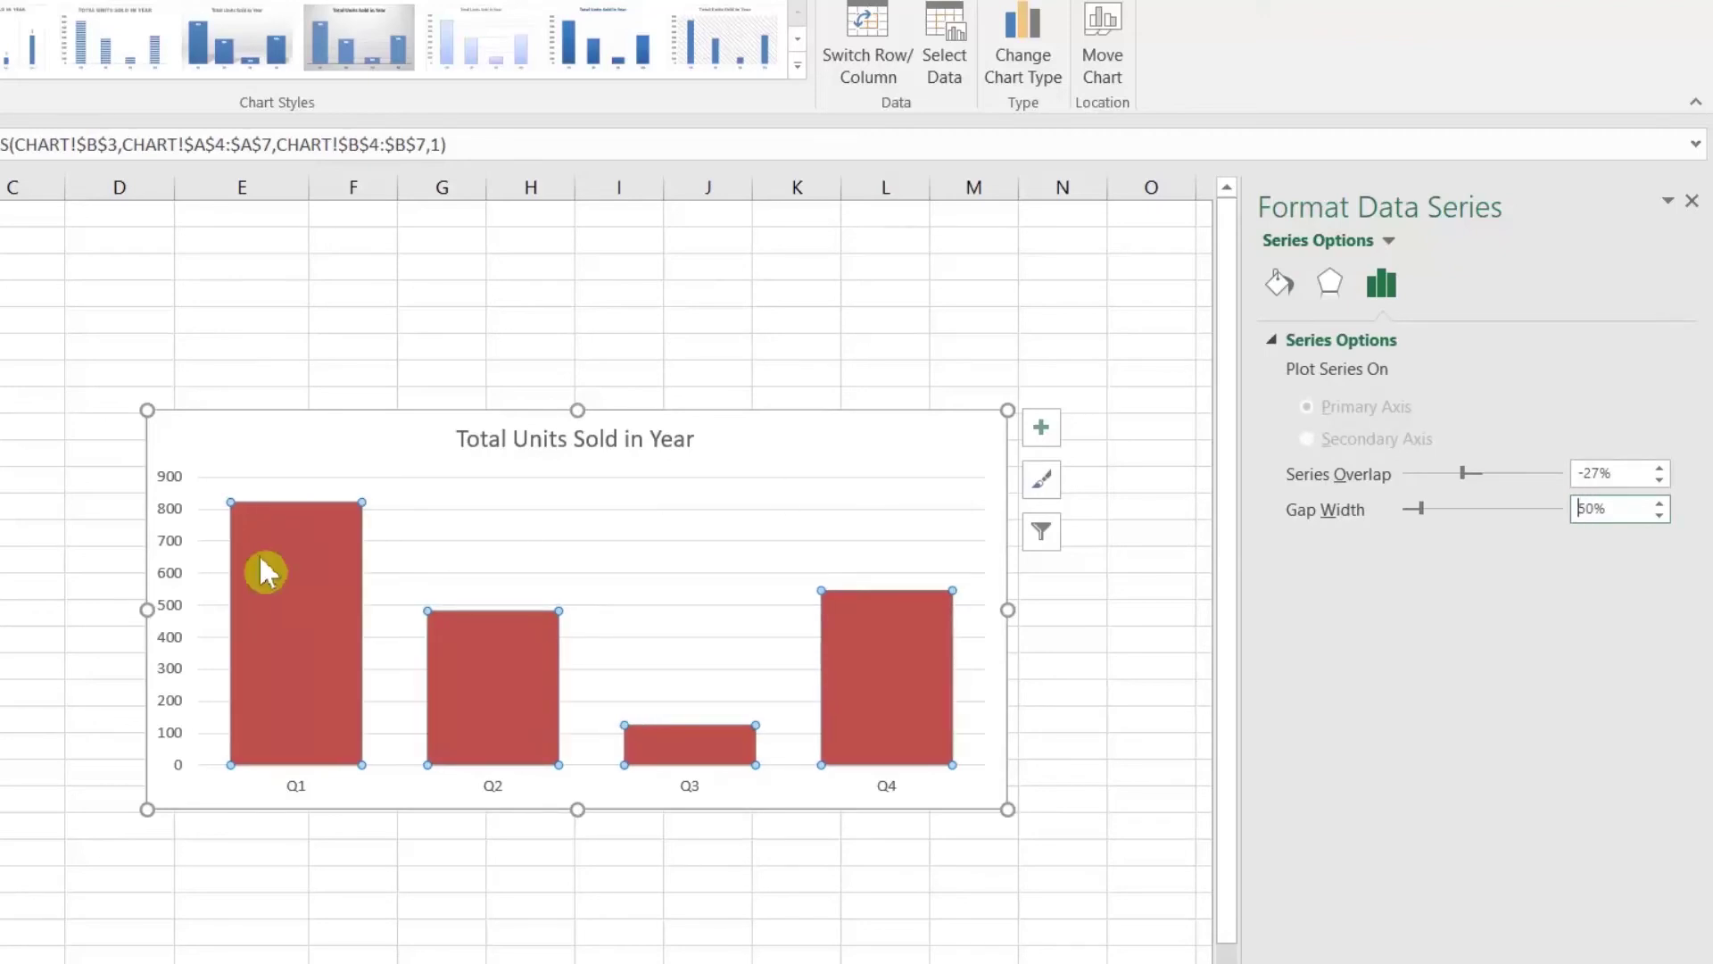
click(230, 447)
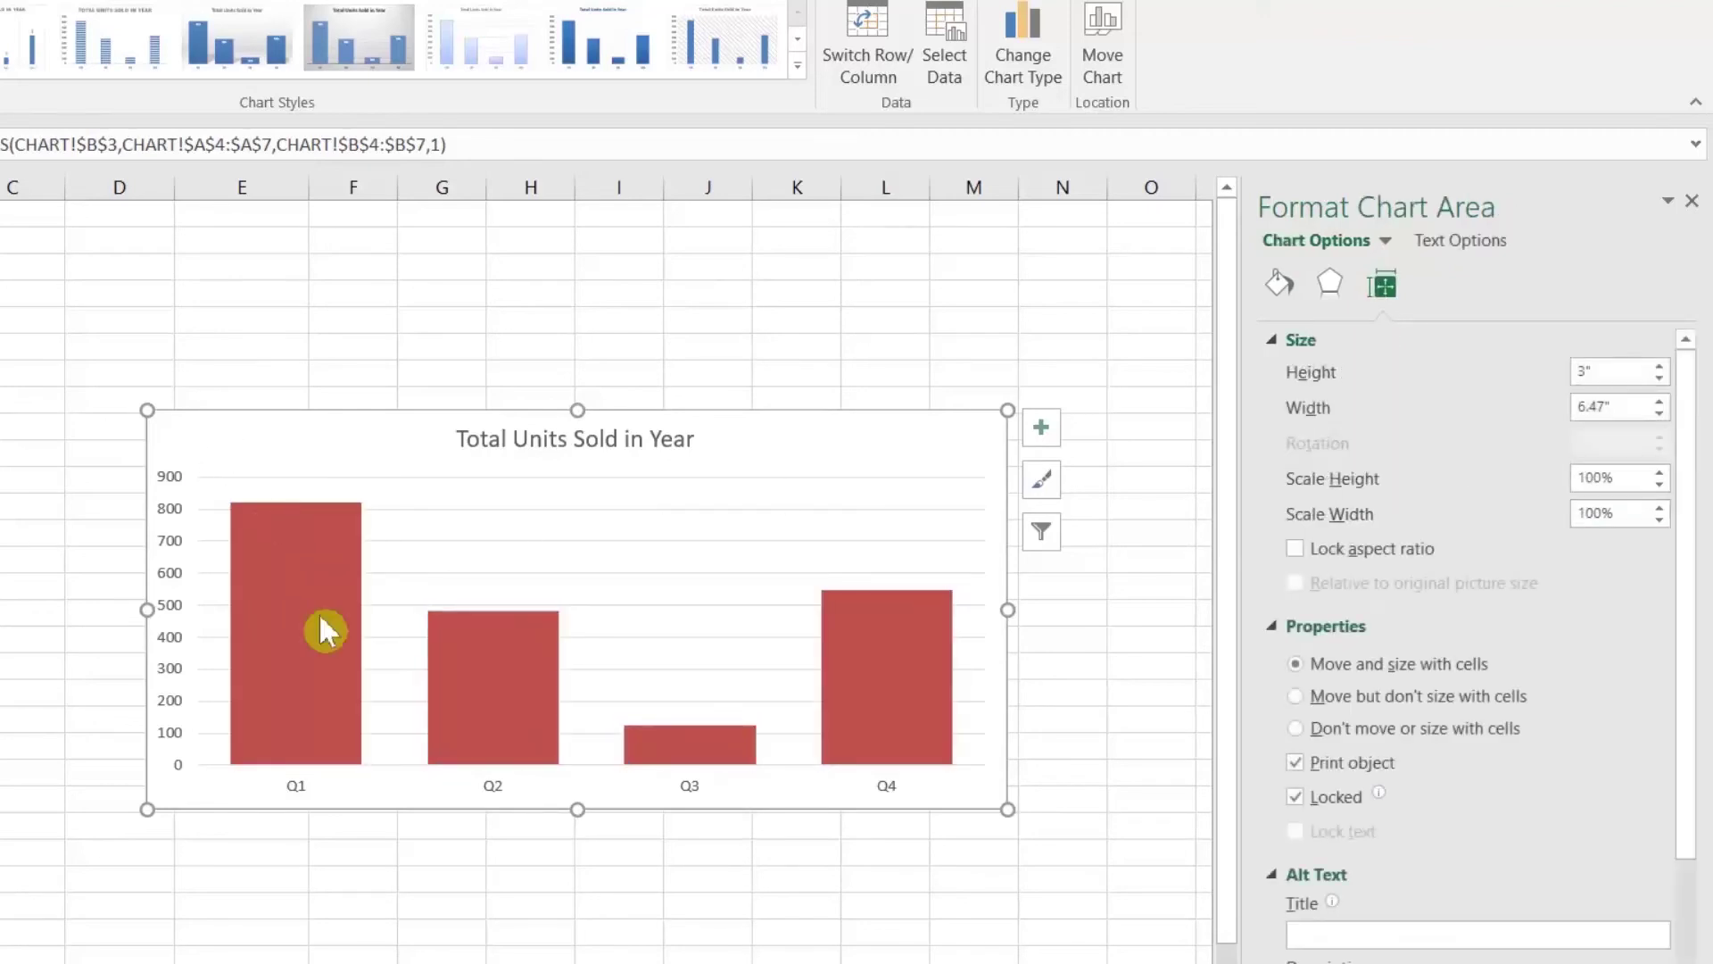
click(319, 613)
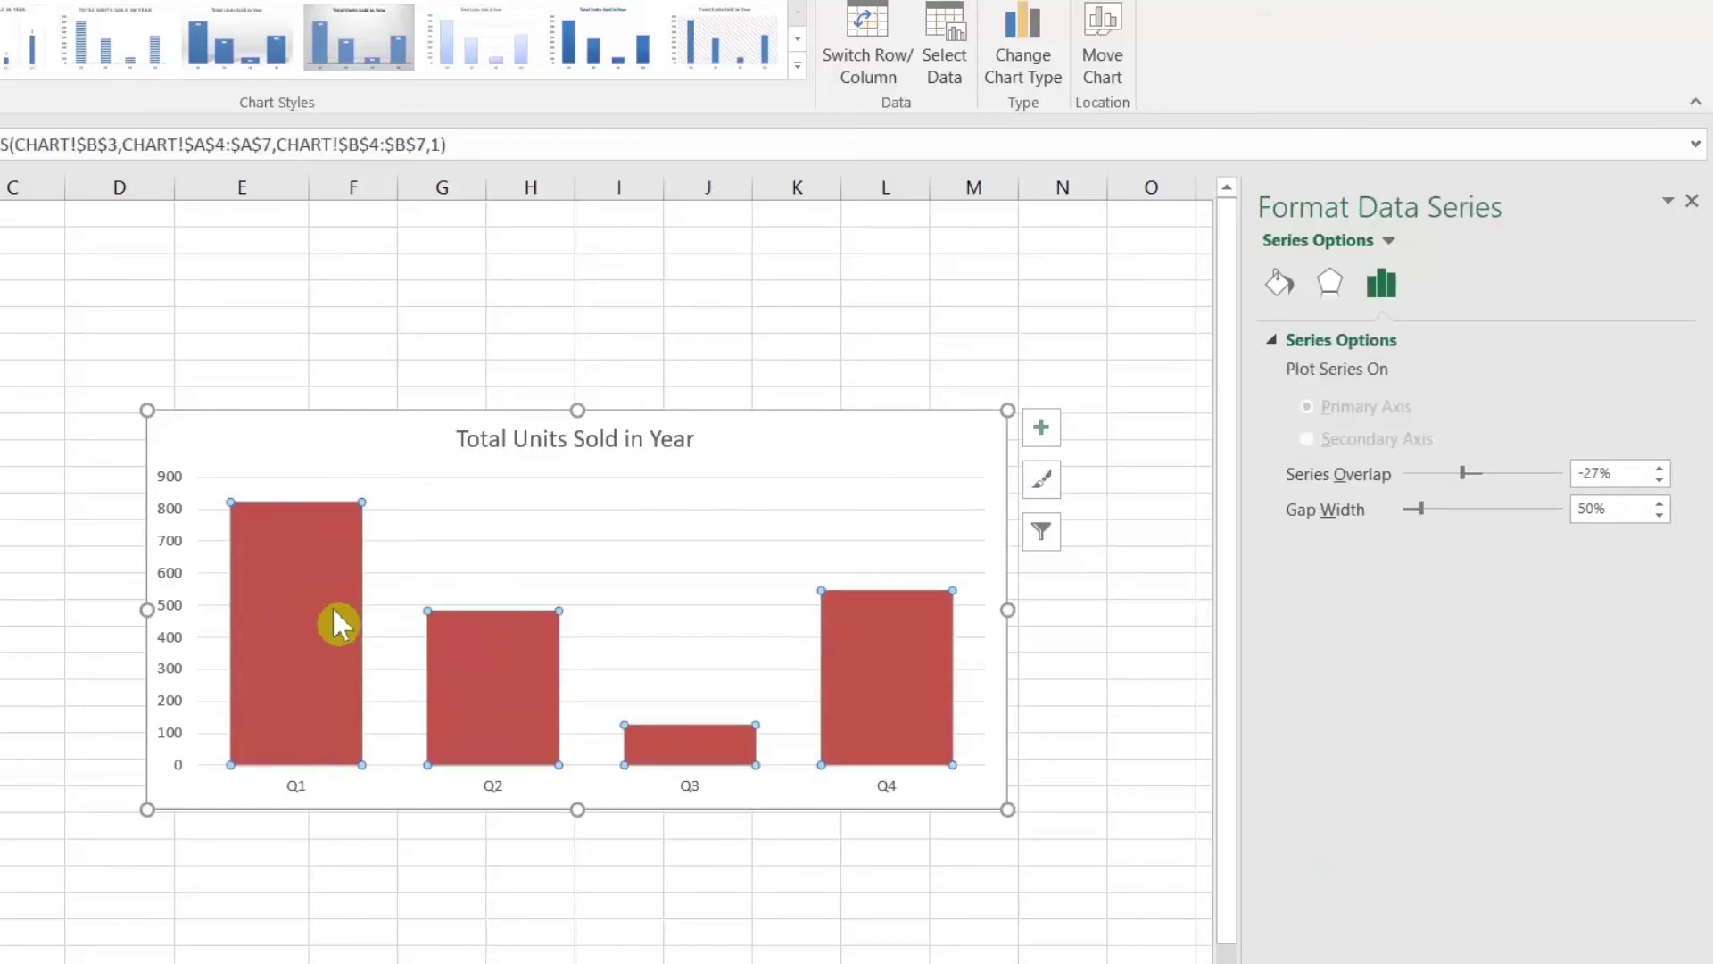
Step: Add data labels 822, 482, 125 and 546 above the quarterly bars
right_click(335, 625)
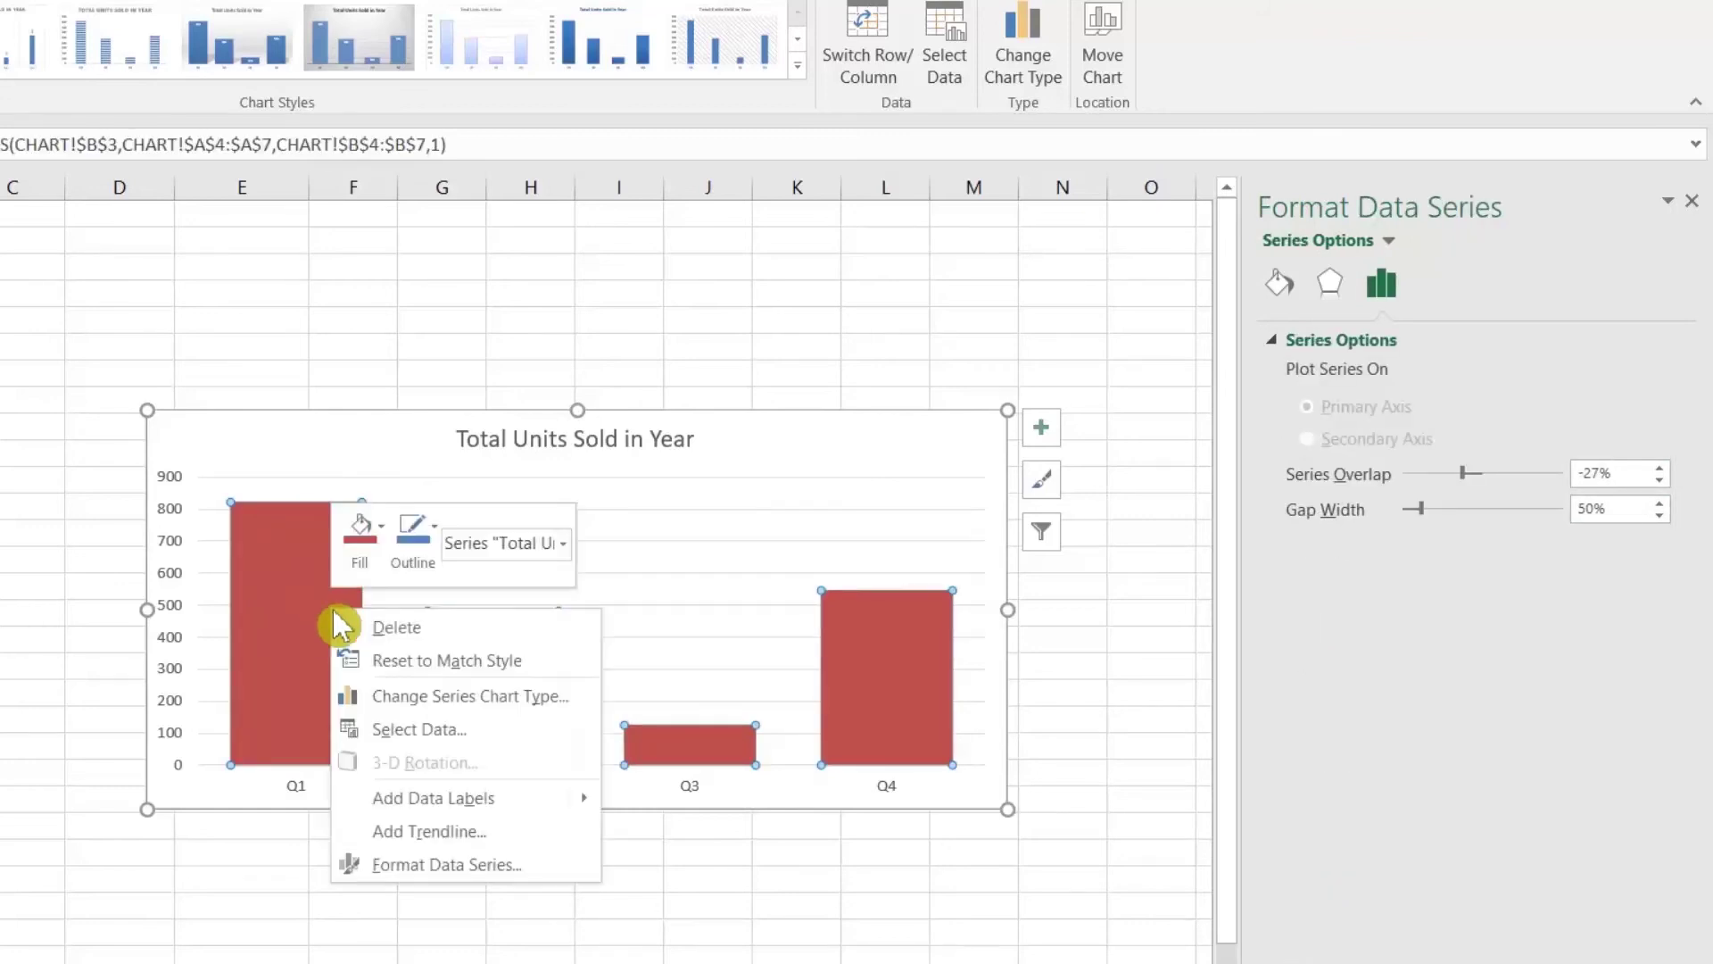
mouse_move(574, 804)
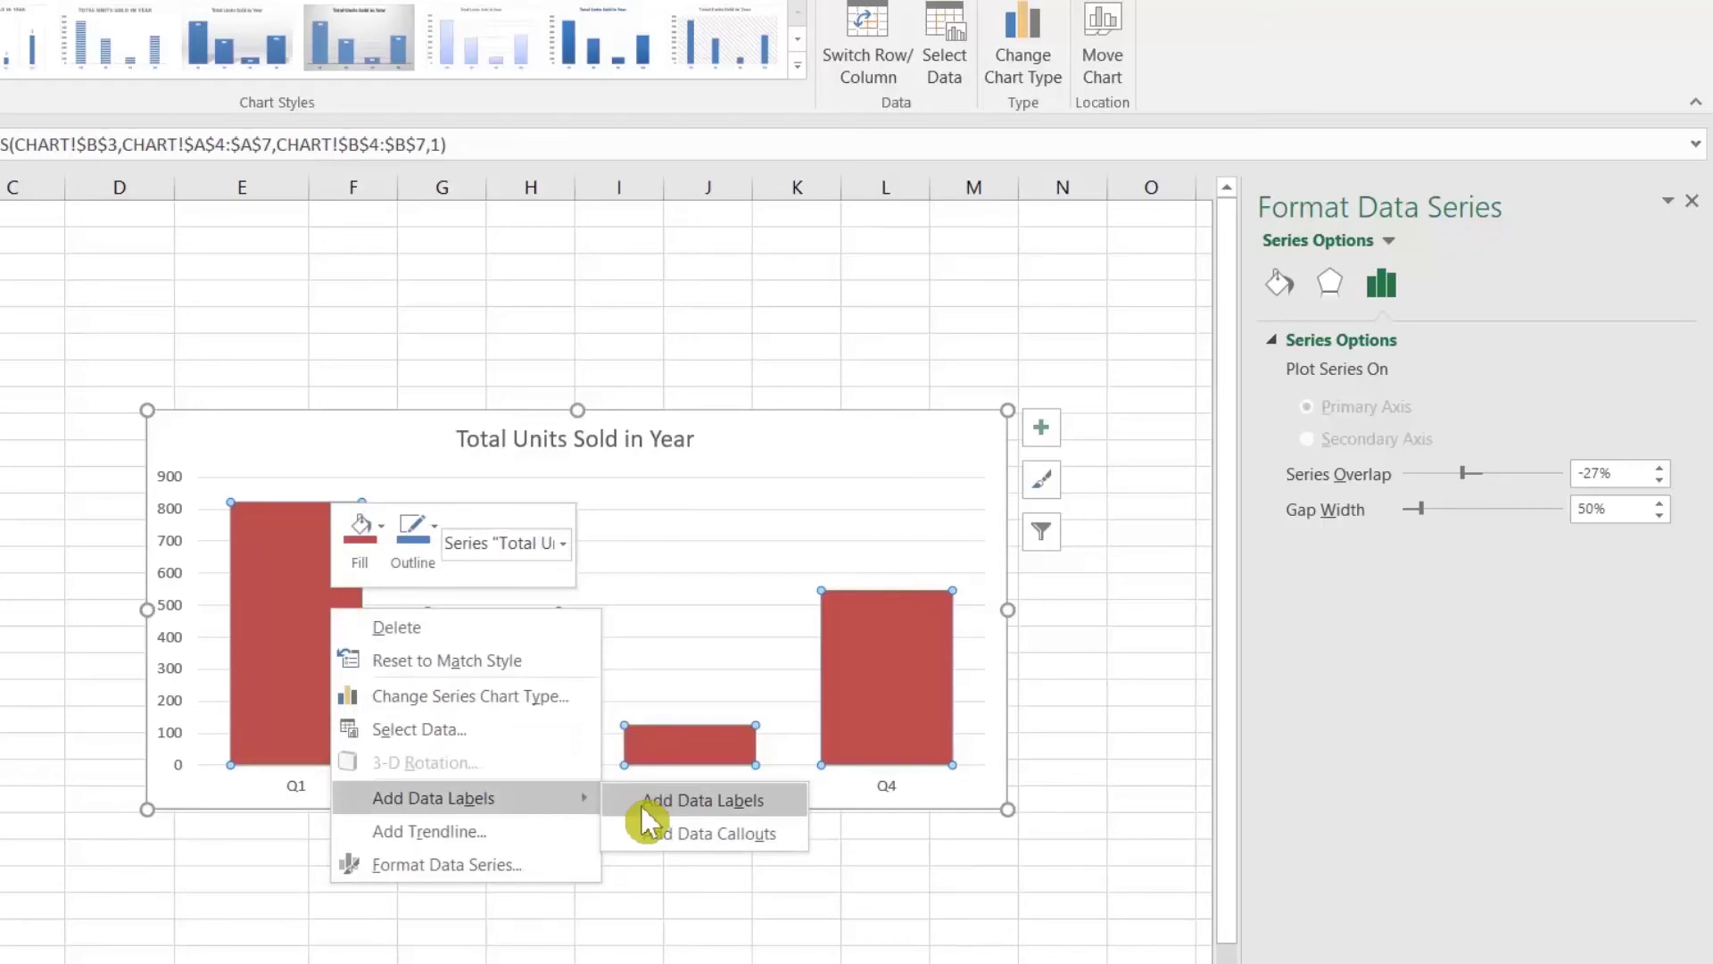
click(644, 806)
click(32, 584)
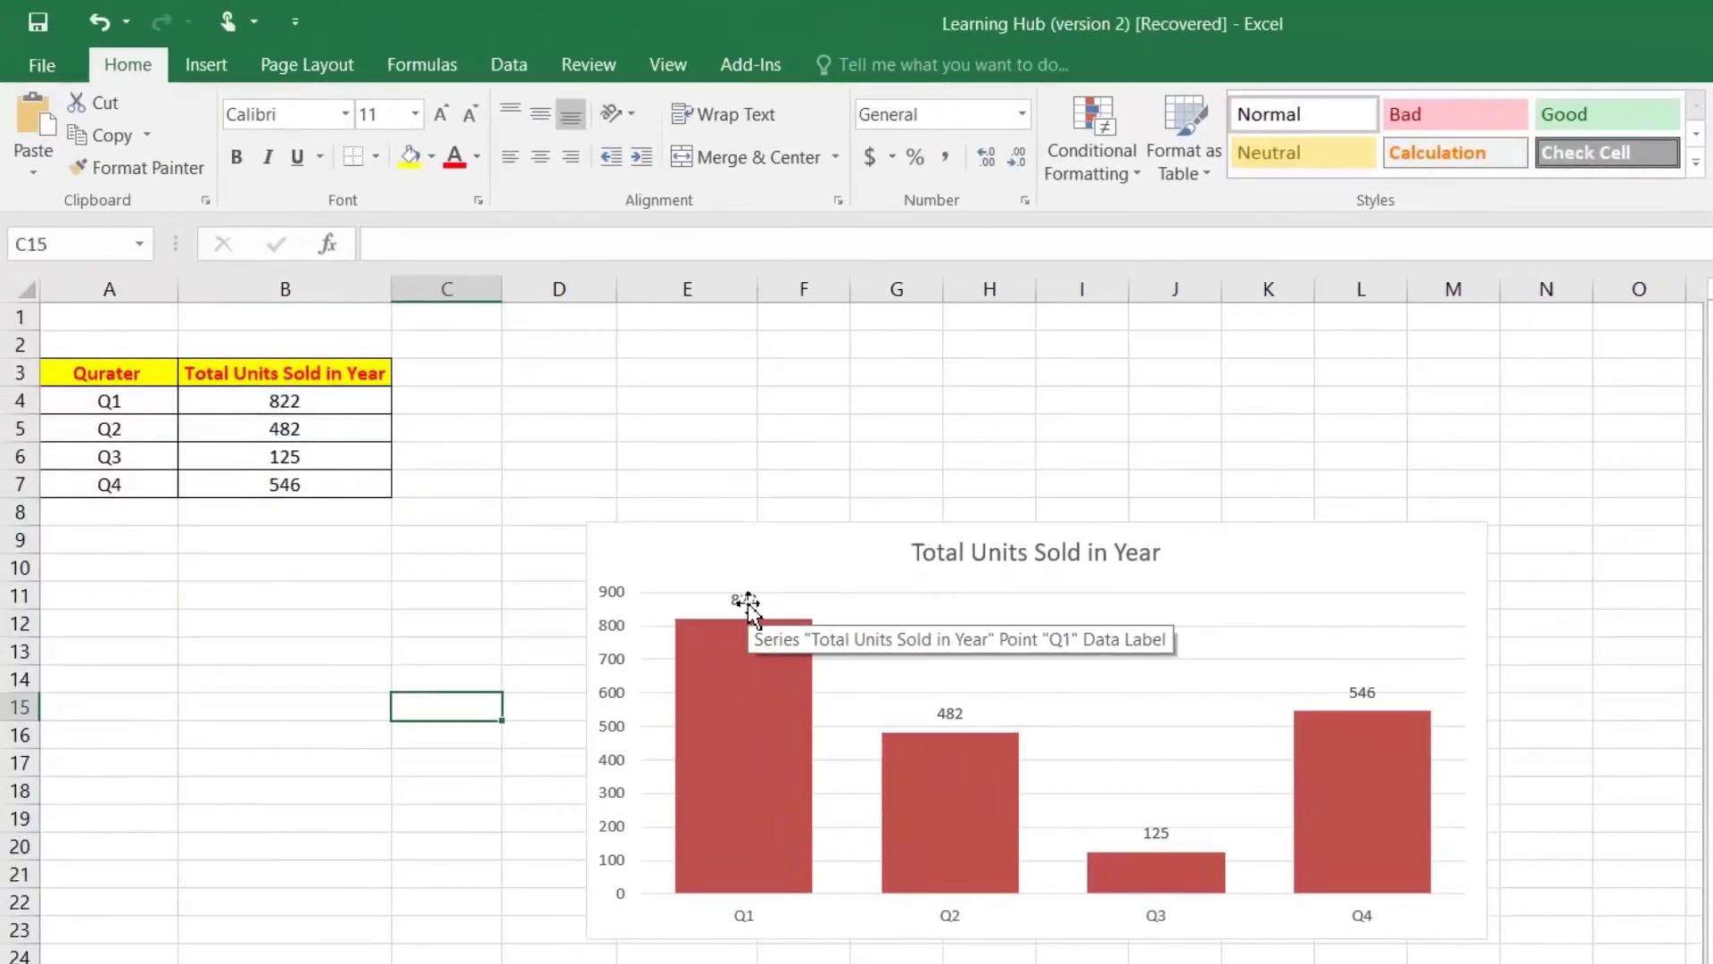
Step: Resize the data label text to 14 pt
click(581, 559)
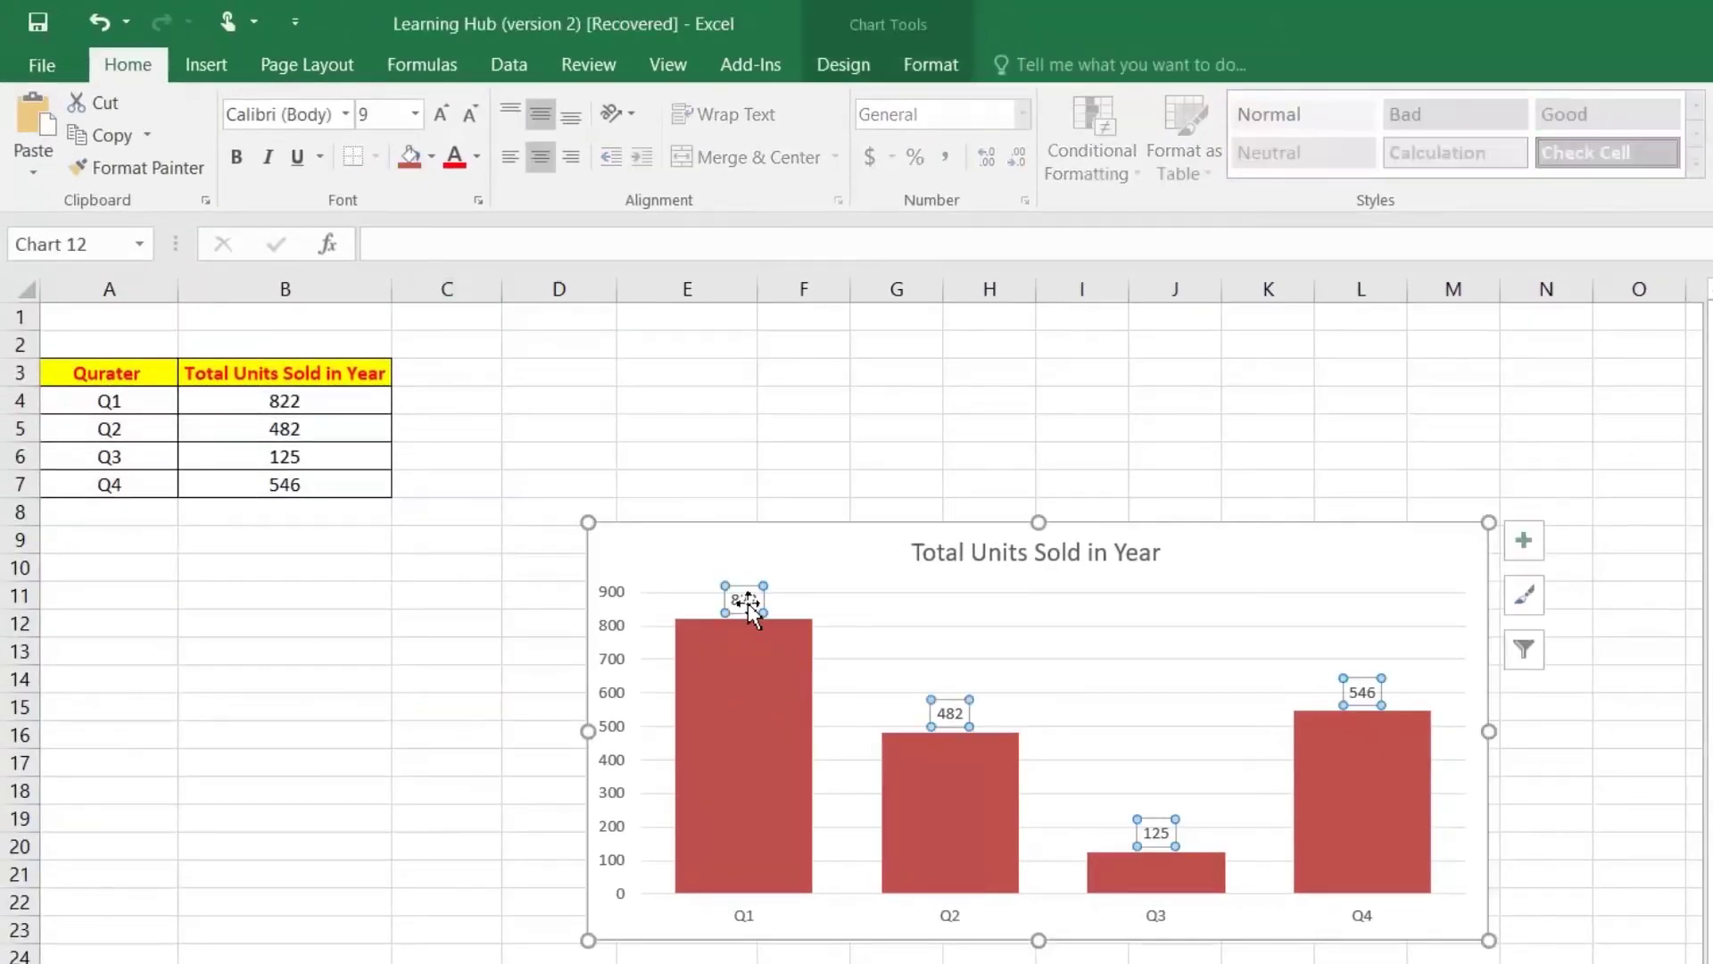
click(442, 110)
click(443, 111)
click(443, 110)
click(443, 111)
click(442, 111)
click(443, 111)
click(443, 111)
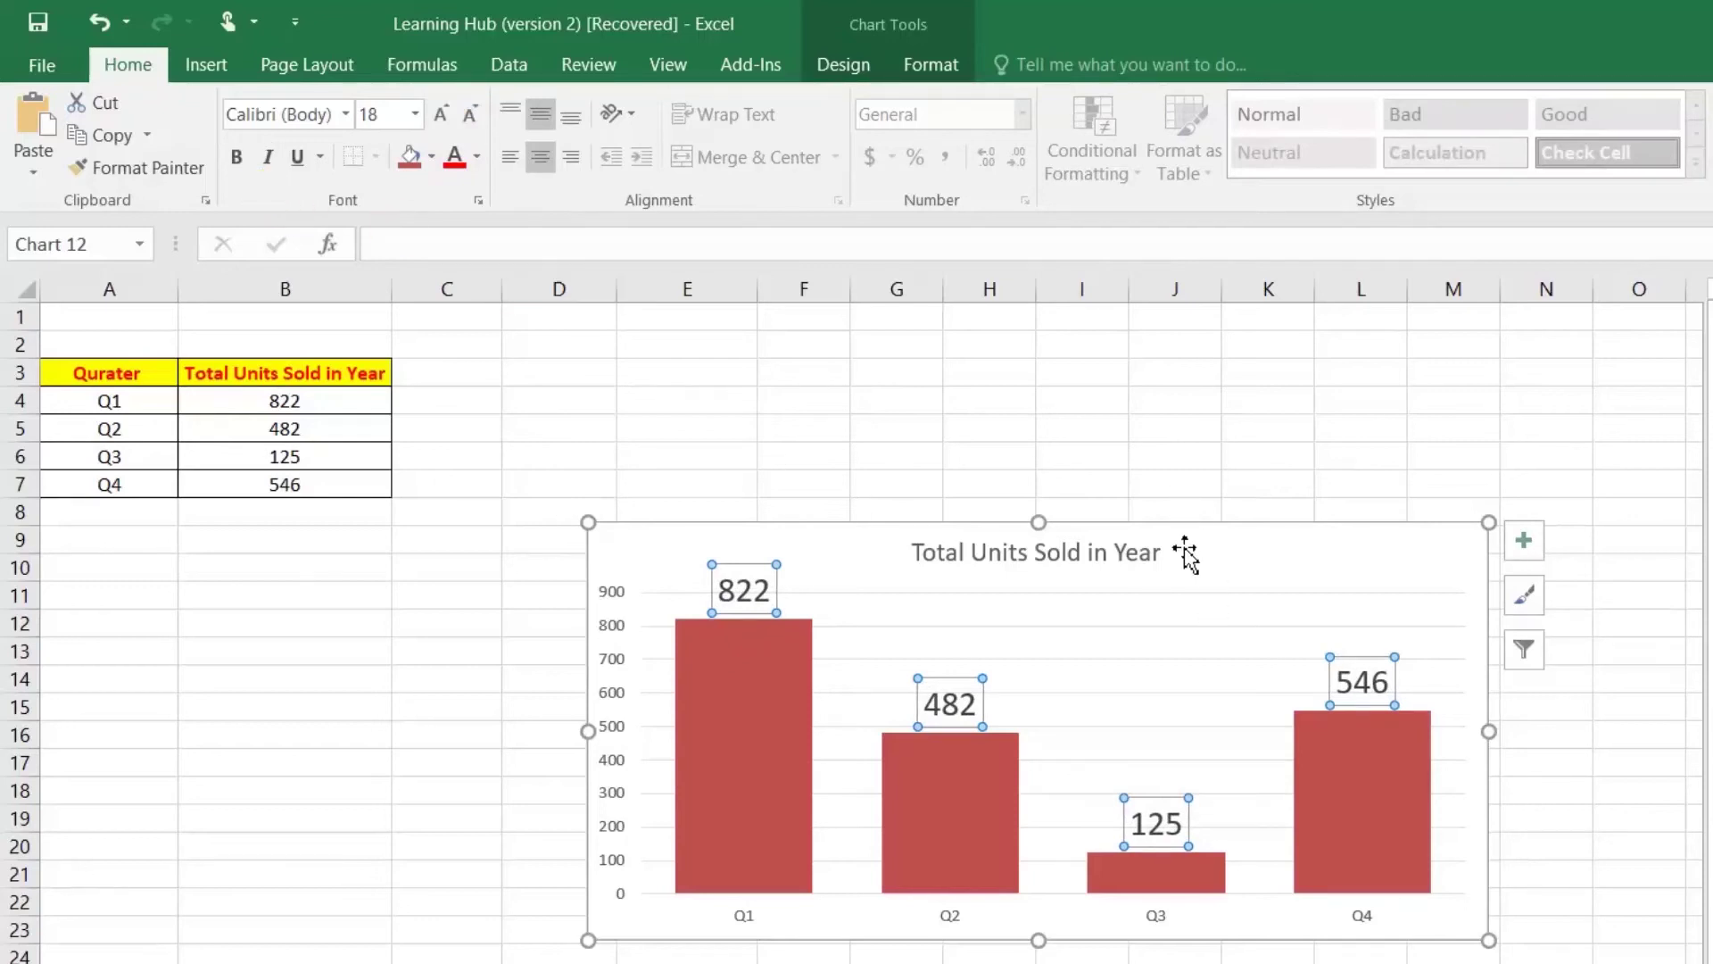
click(475, 159)
click(473, 120)
click(473, 120)
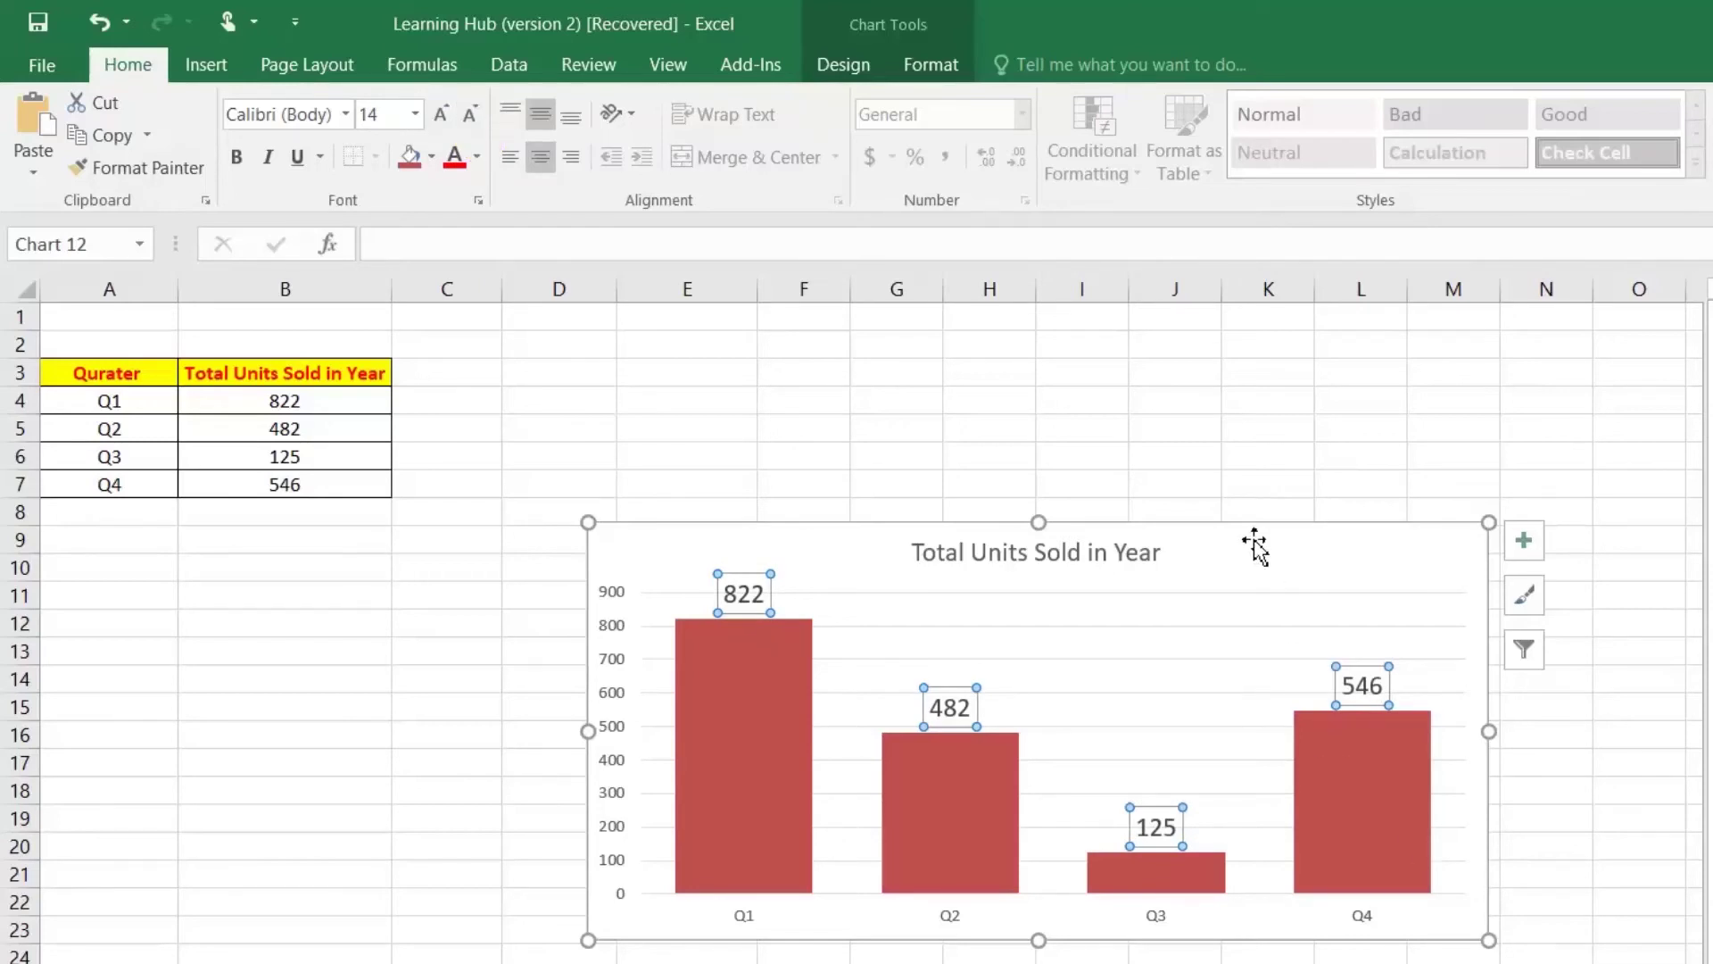
click(1252, 423)
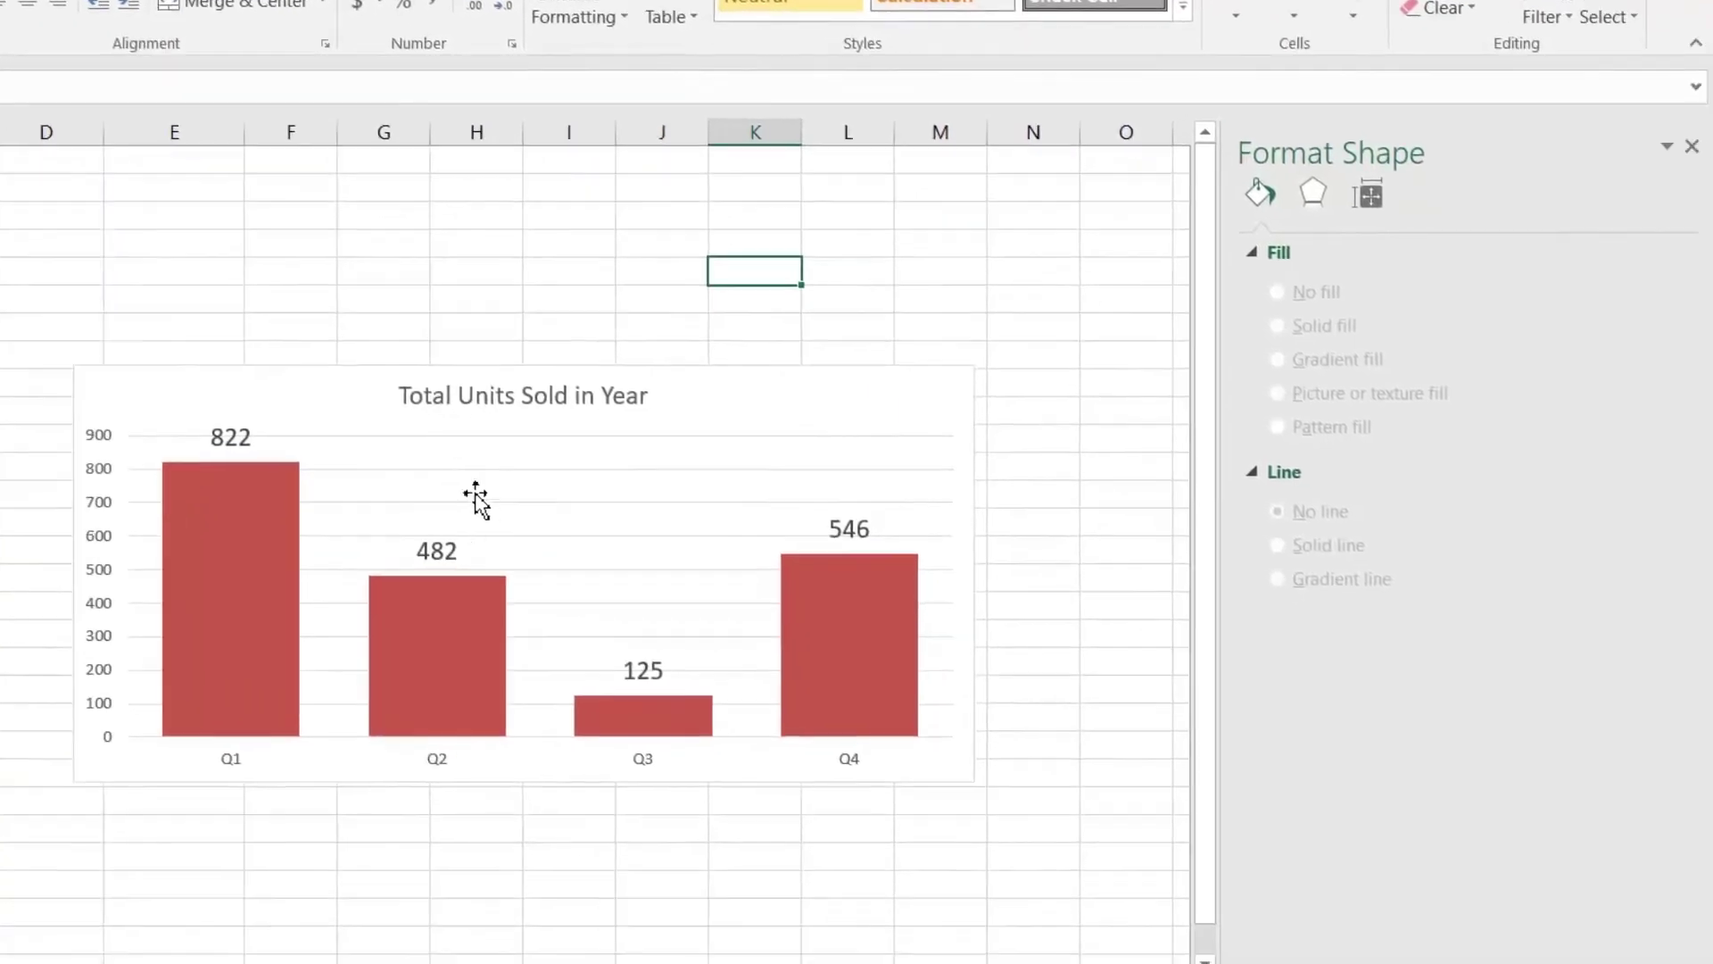
Step: Remove the chart's horizontal major gridlines
click(954, 623)
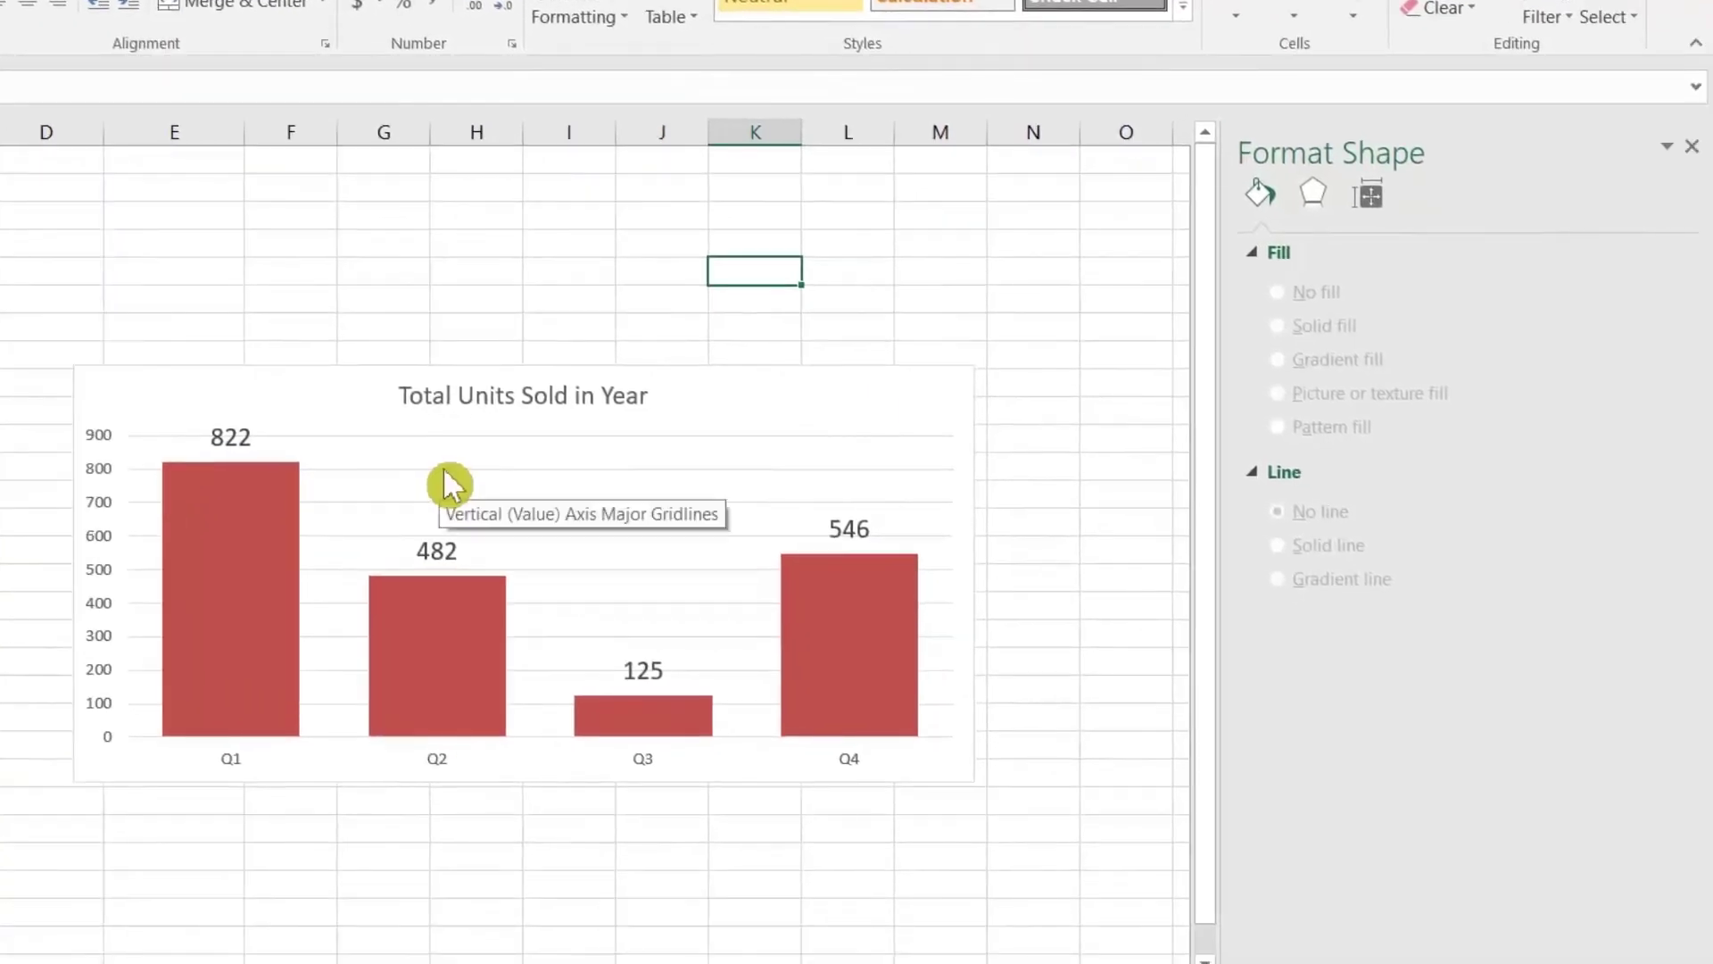
click(444, 469)
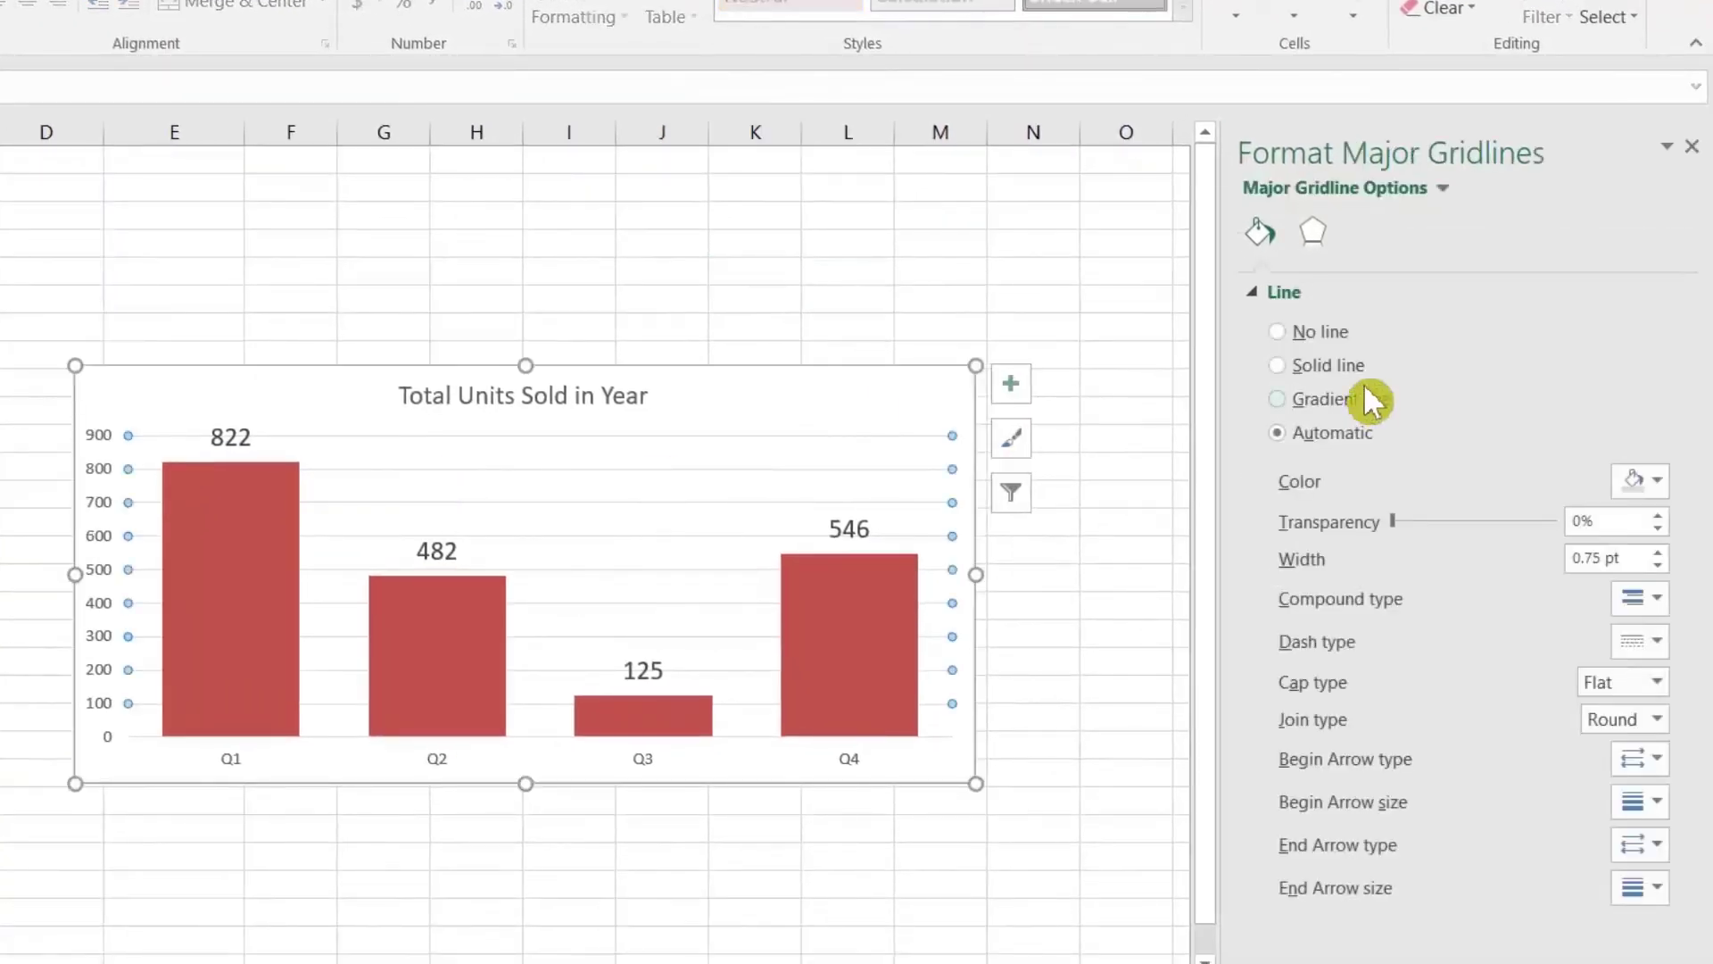
click(1290, 332)
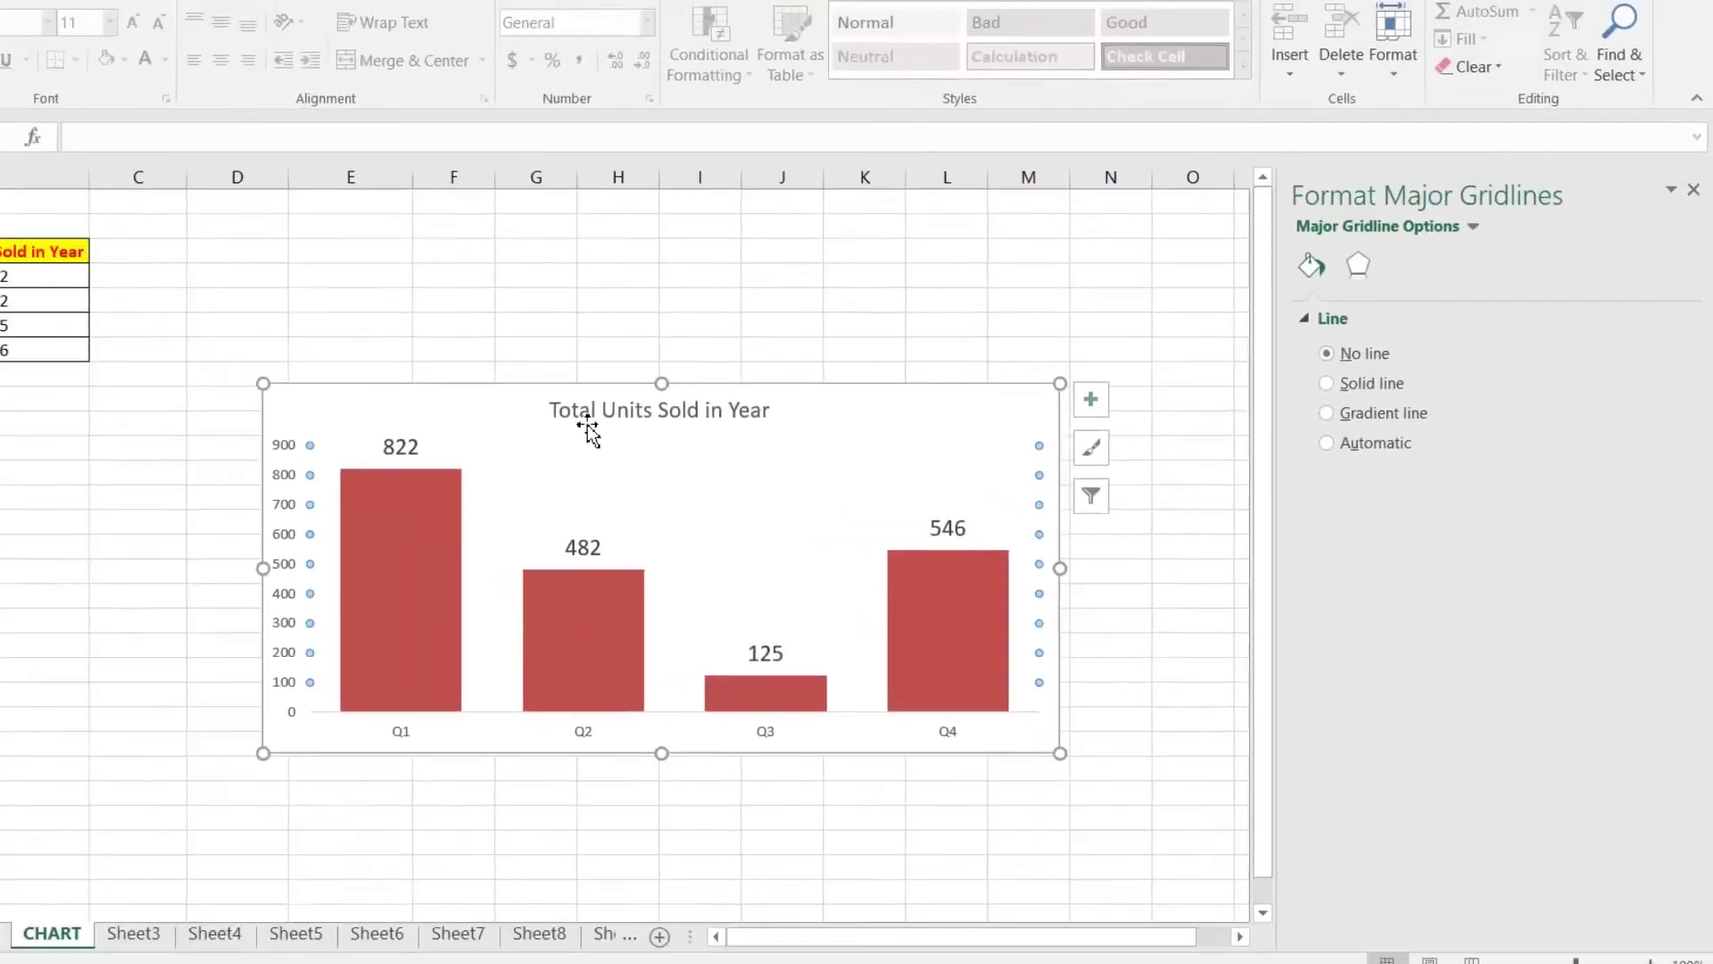
Step: Enlarge the Total Units Sold in Year chart title to 20 pt
click(441, 418)
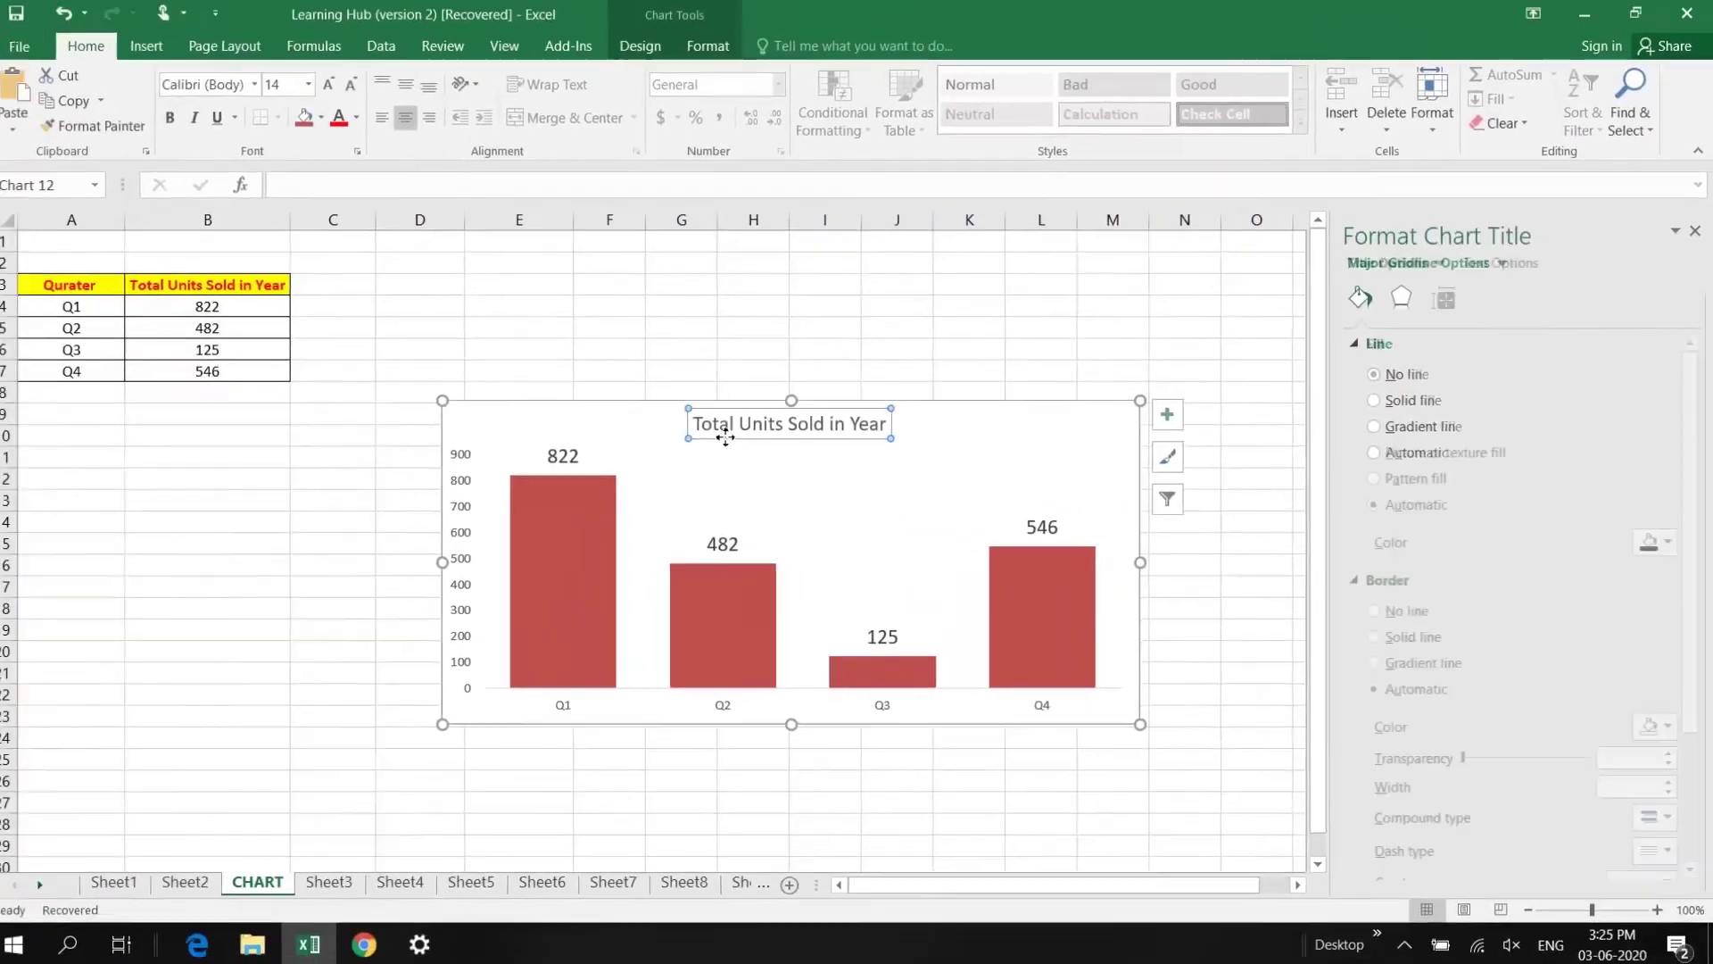
click(342, 93)
click(342, 92)
click(342, 92)
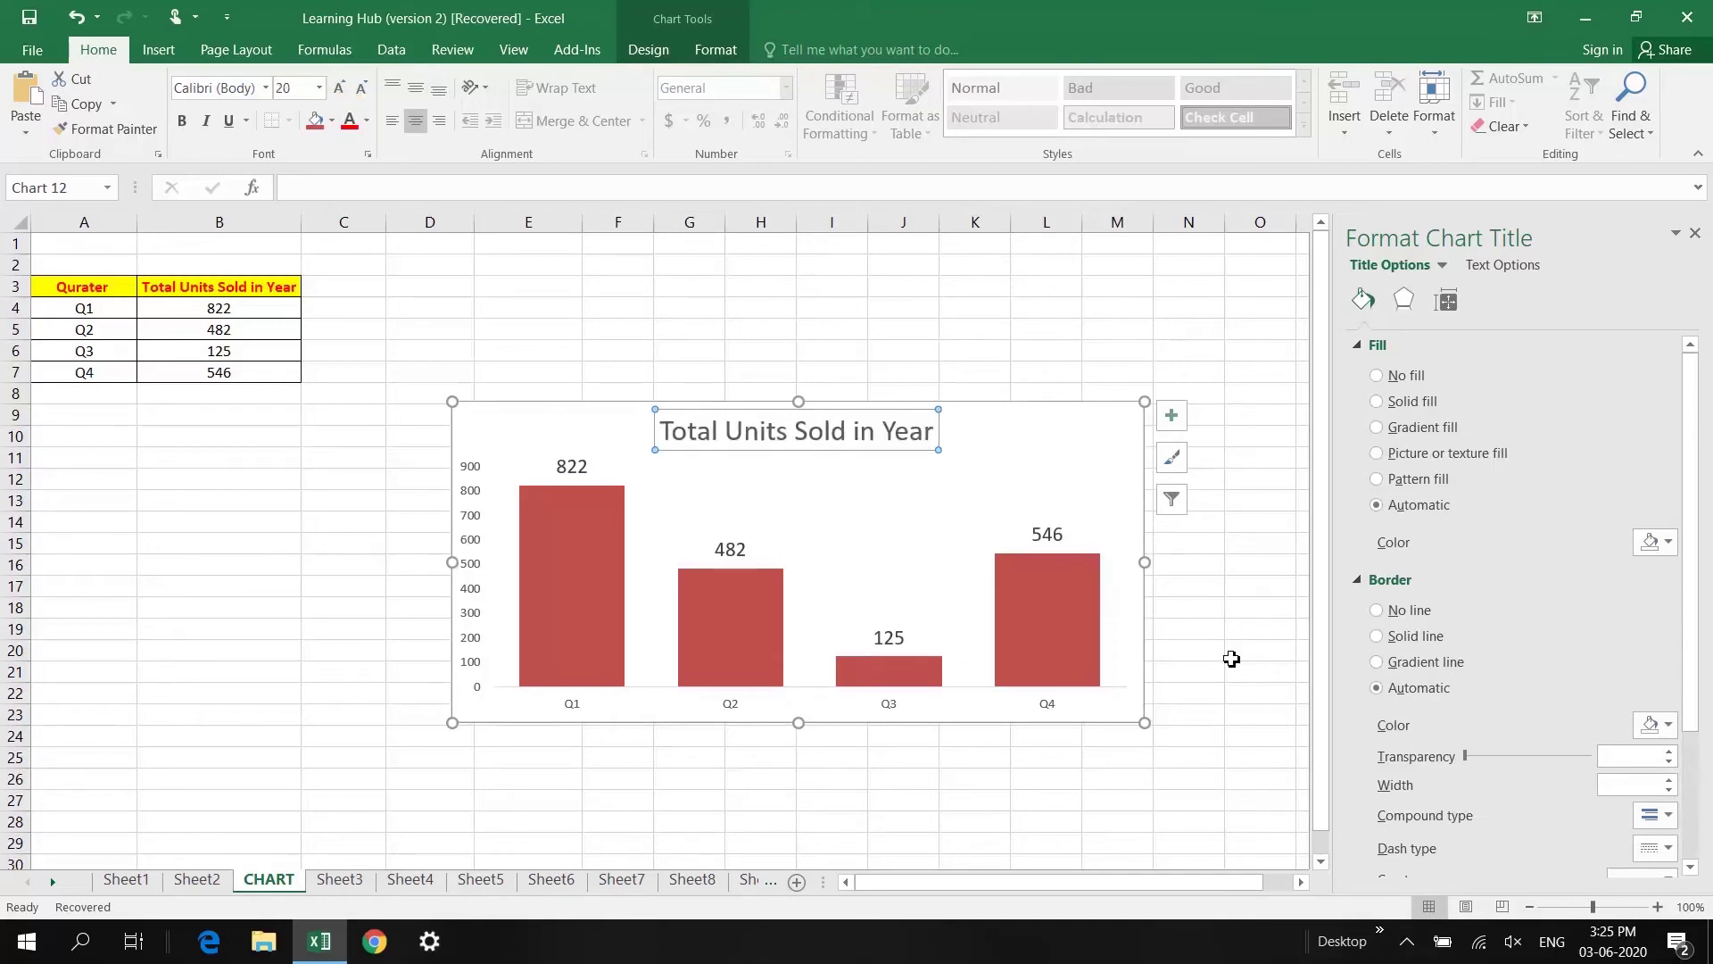
click(989, 492)
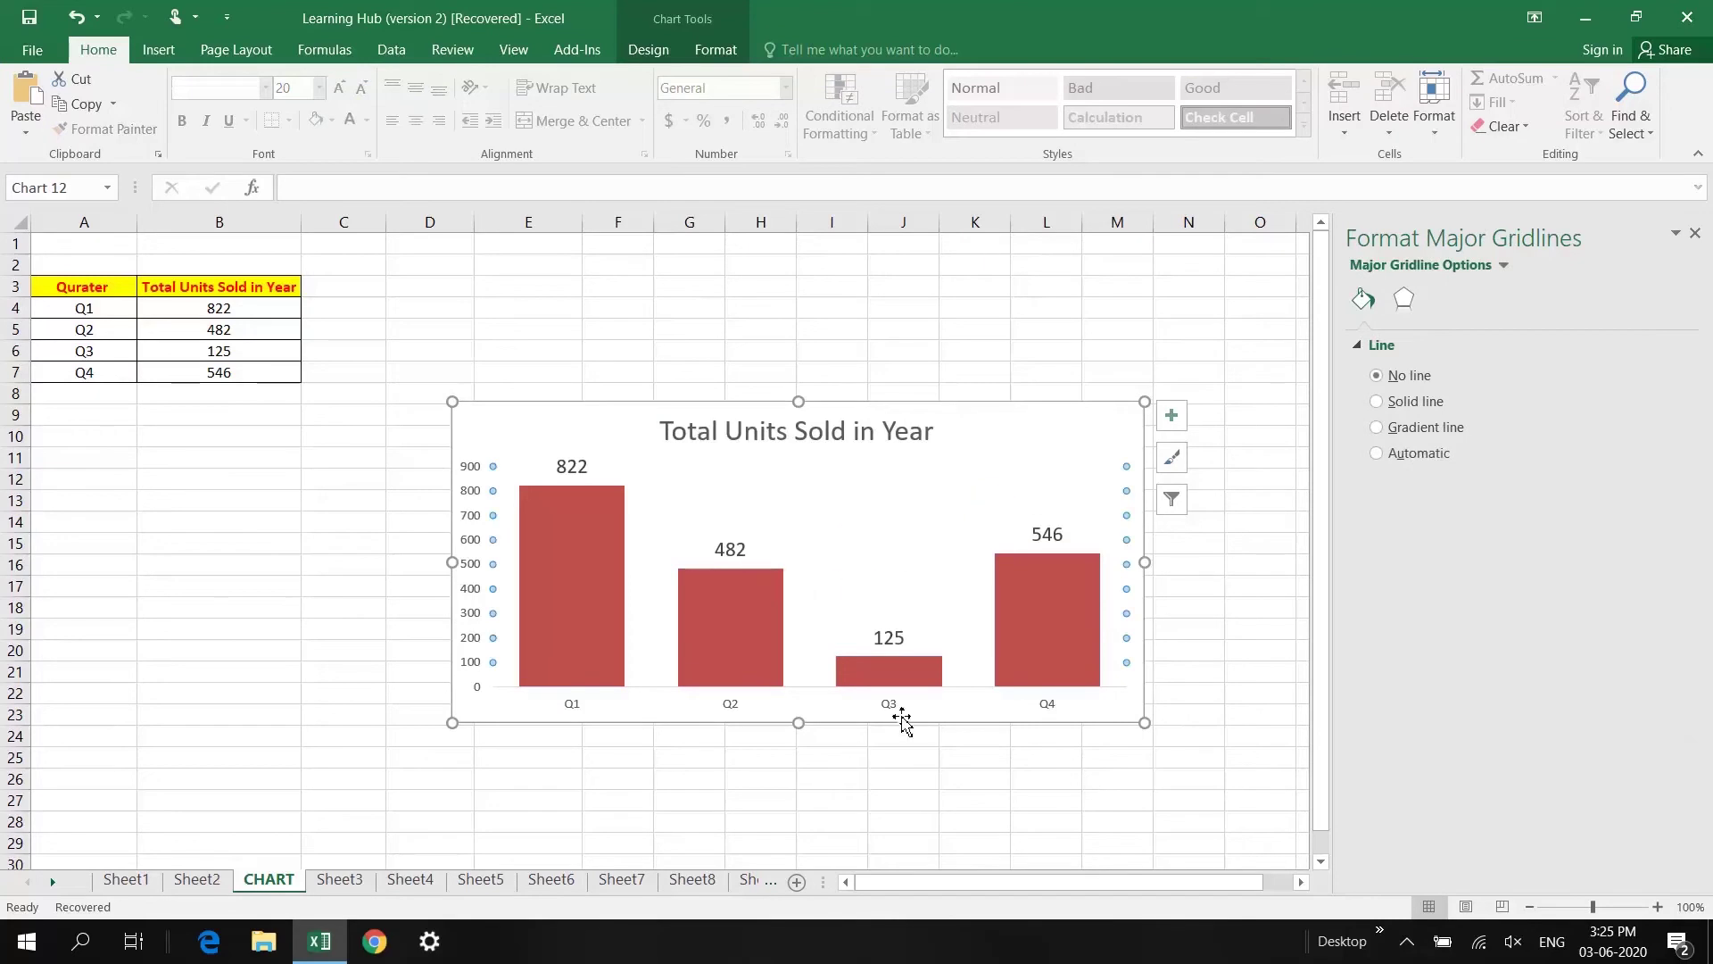
Step: Change the Q1–Q4 horizontal axis fill from automatic to solid fill
click(890, 710)
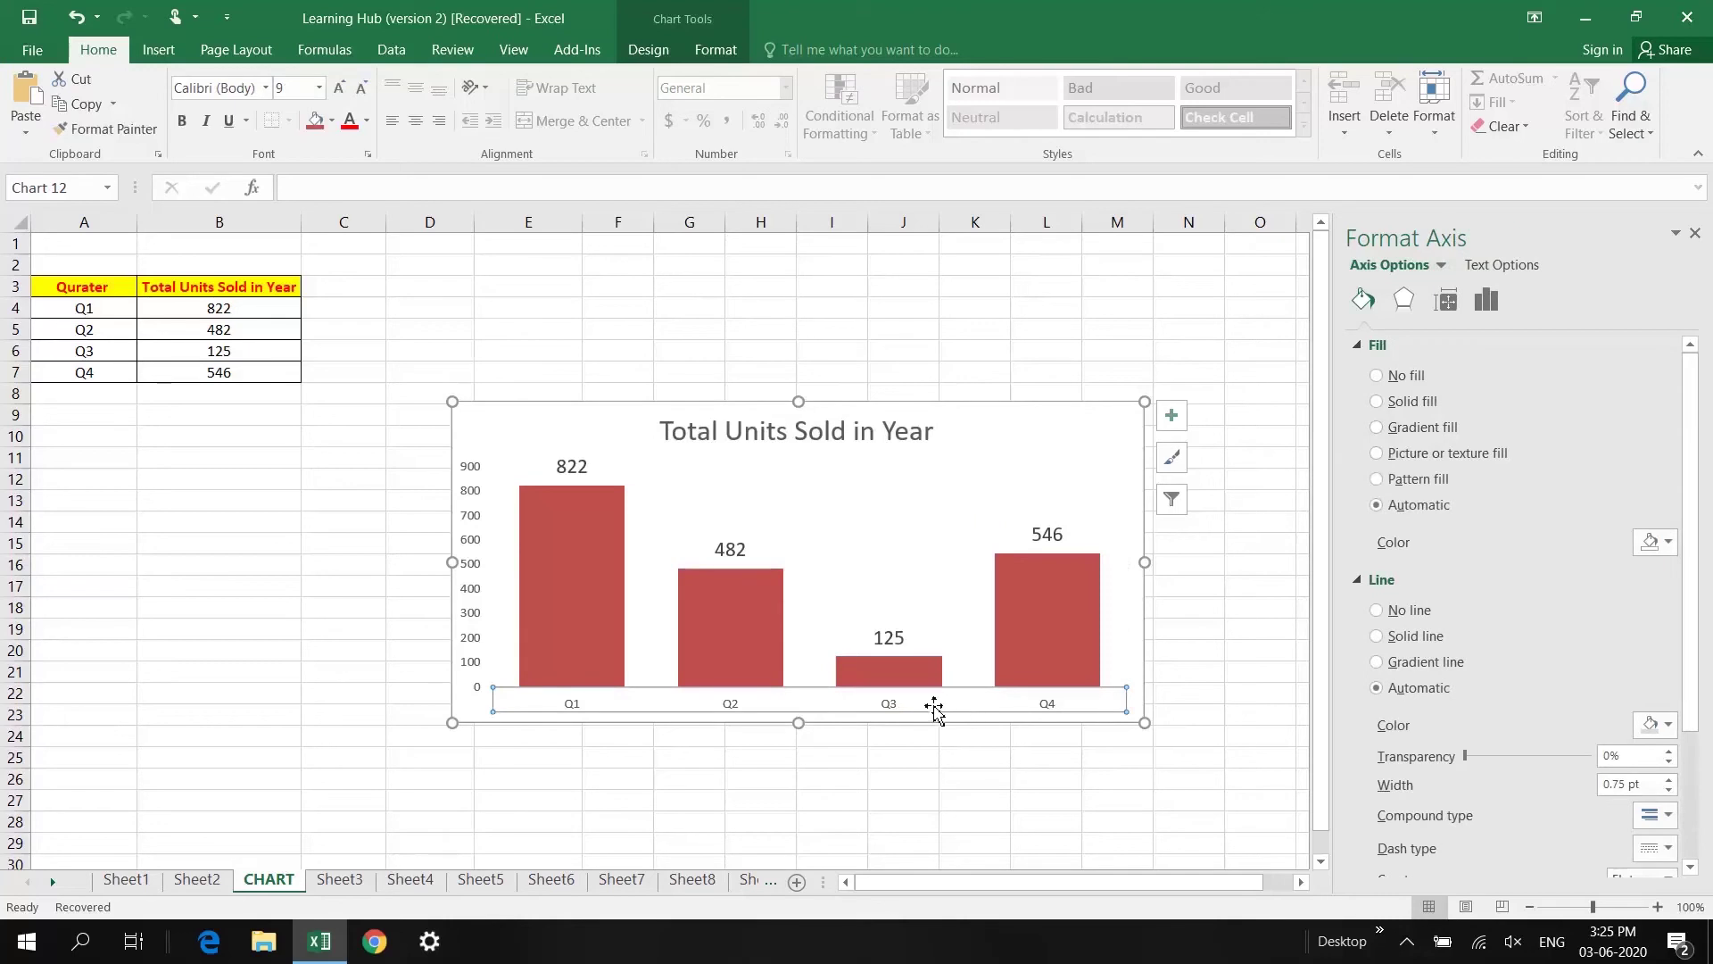
click(1657, 545)
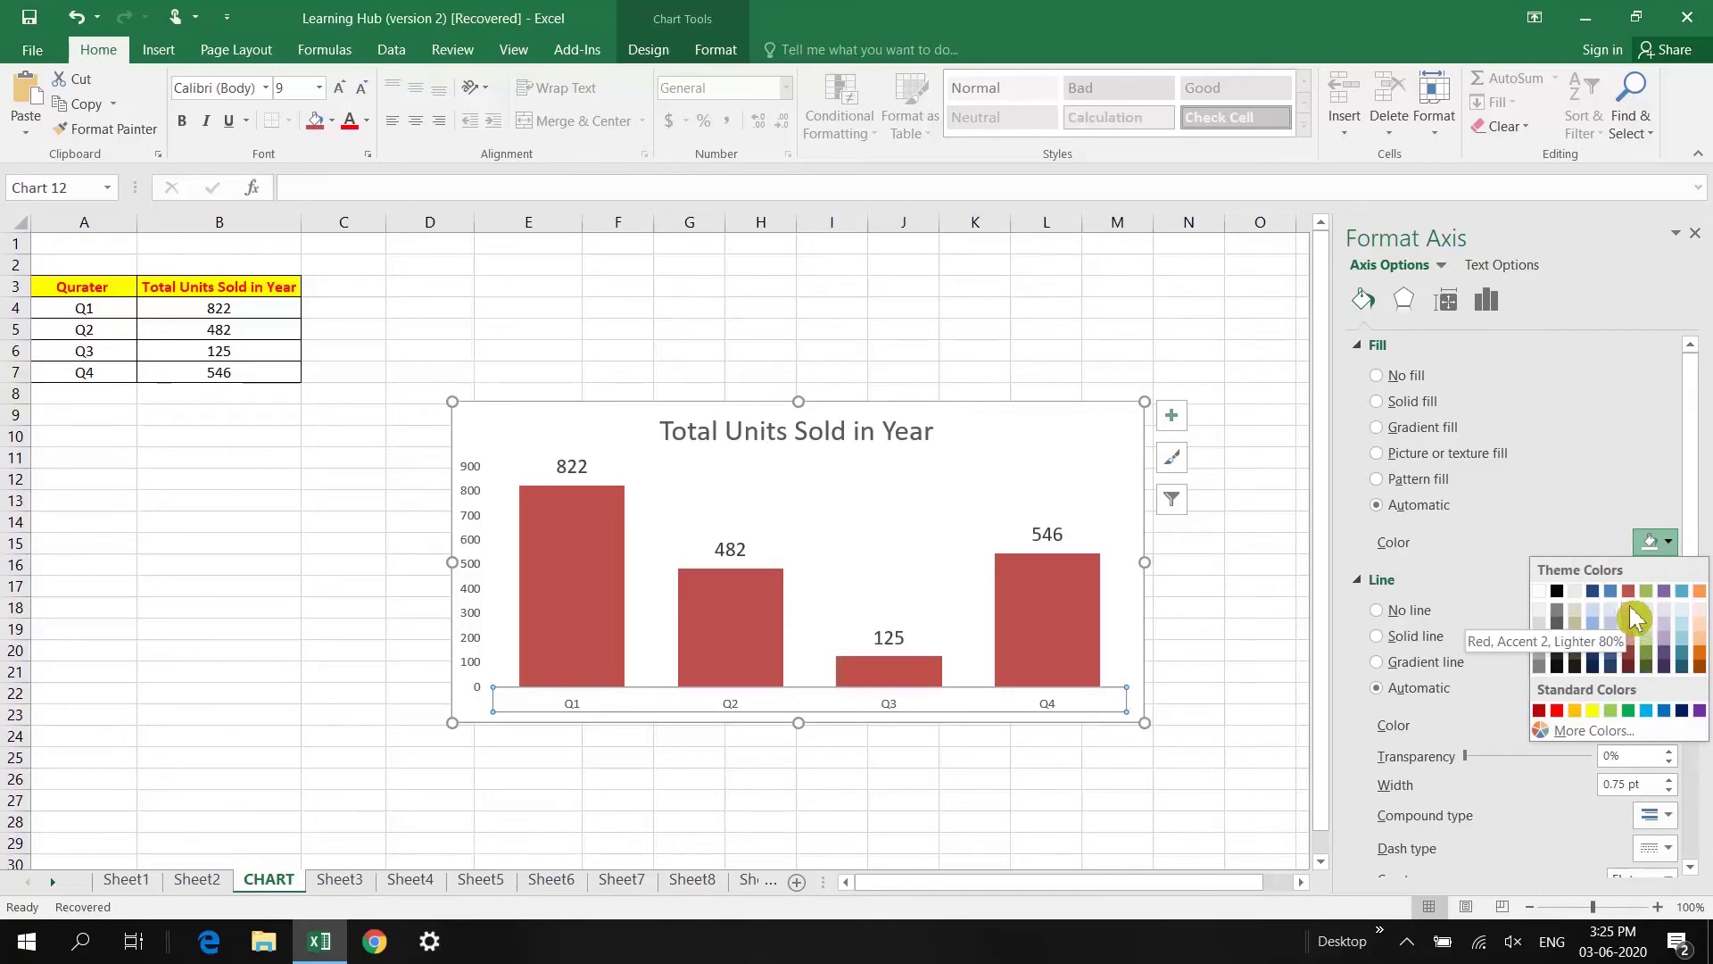
key(Escape)
click(1633, 617)
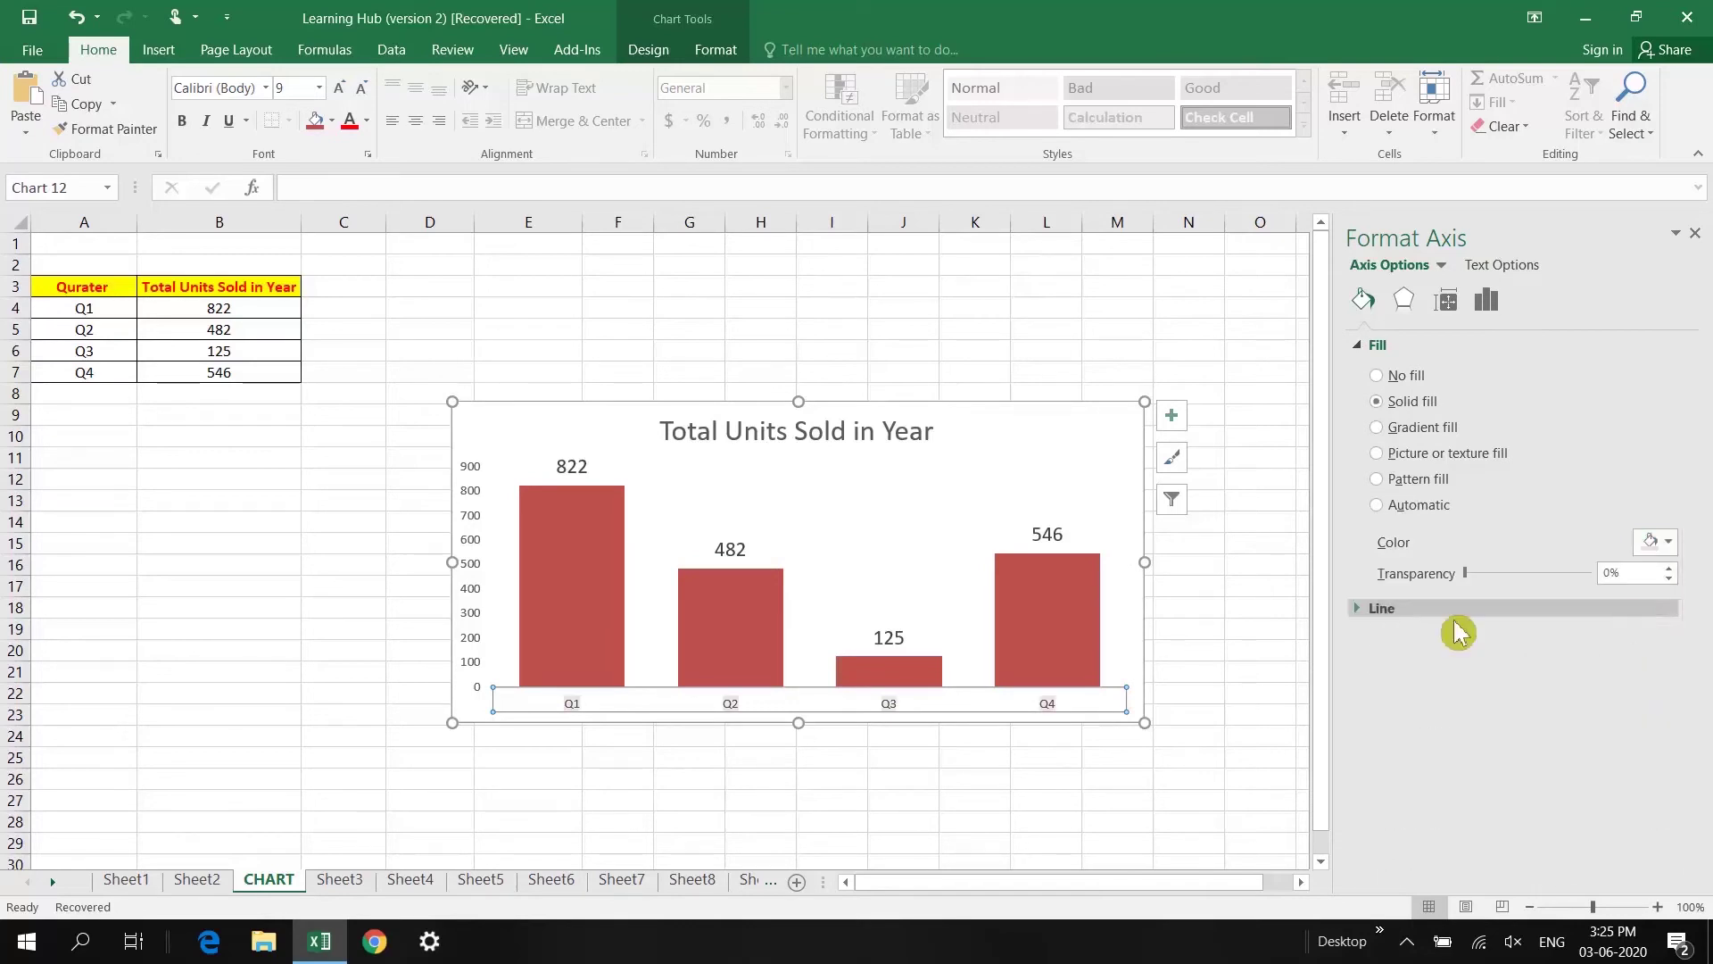
click(1014, 433)
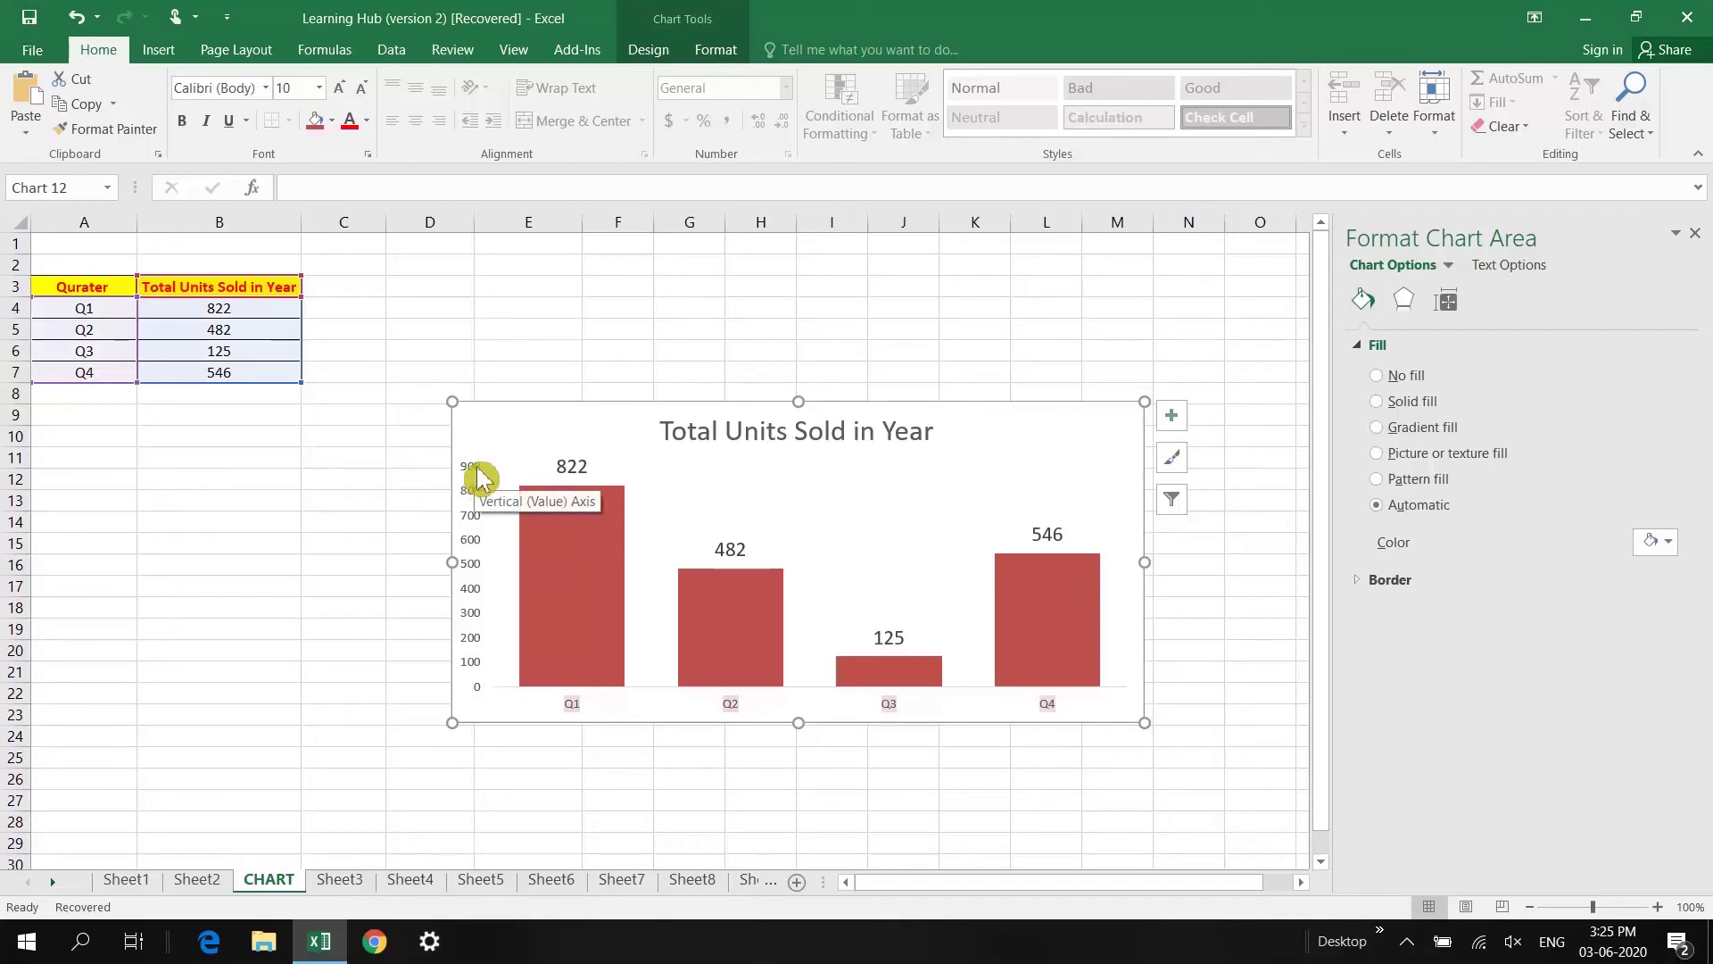
Step: Set the vertical axis maximum bound to 1000 so it runs 0–1000
click(477, 477)
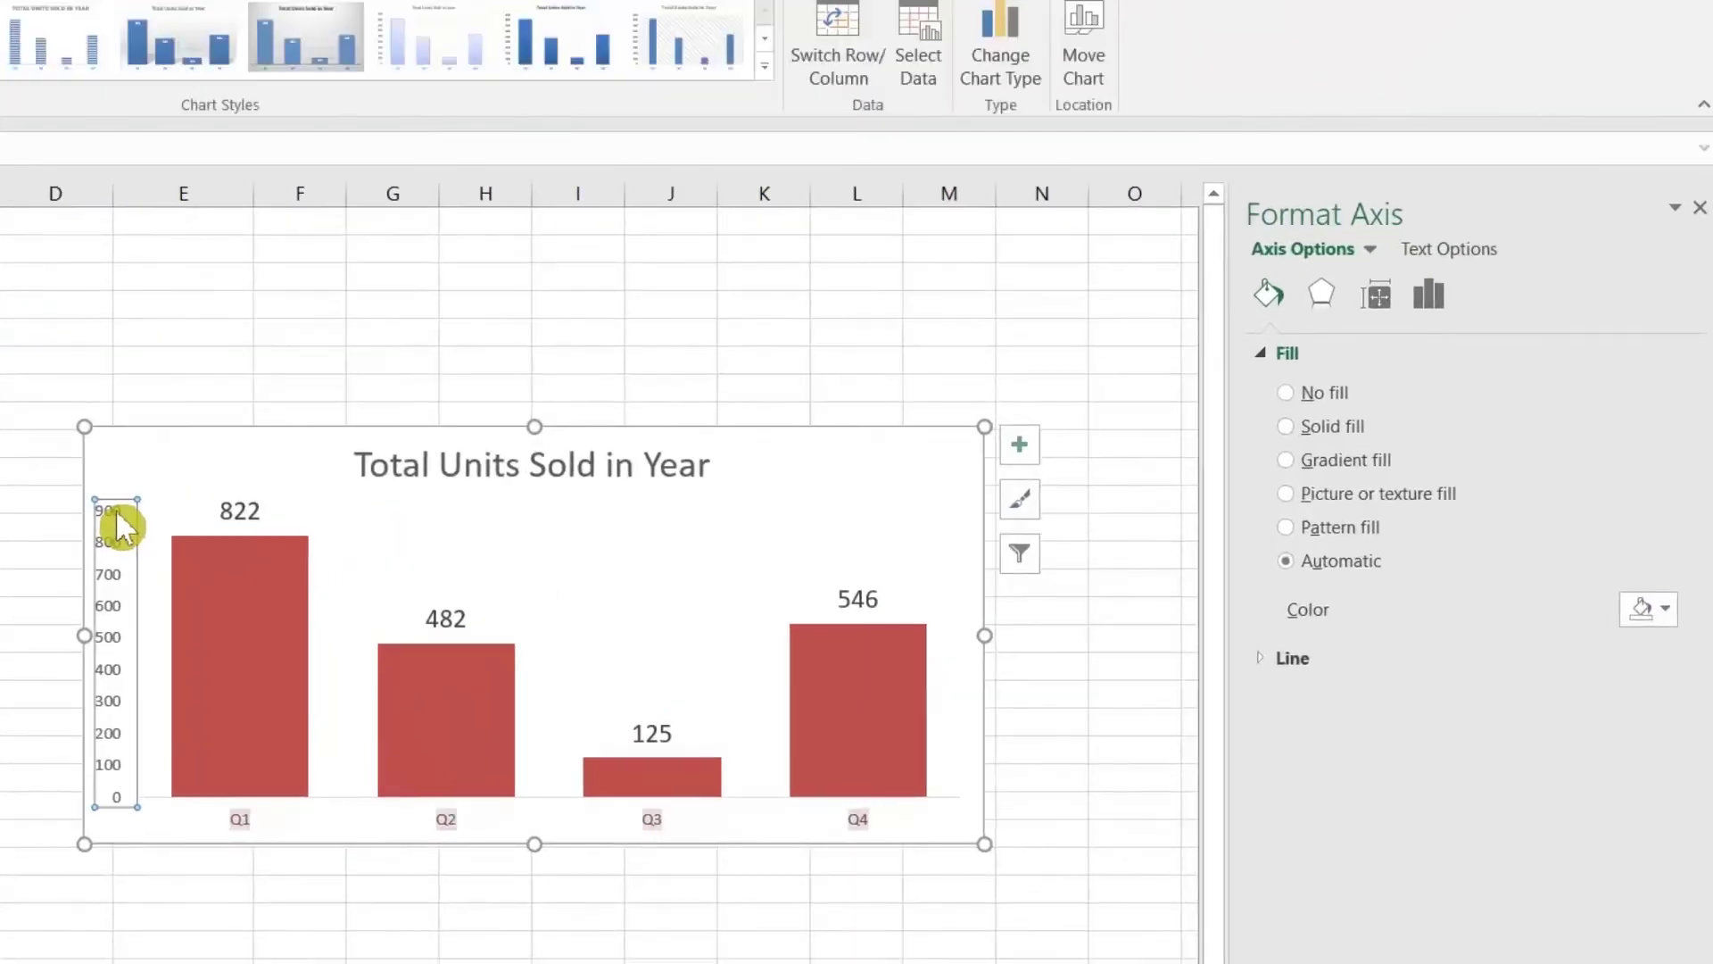
click(1442, 295)
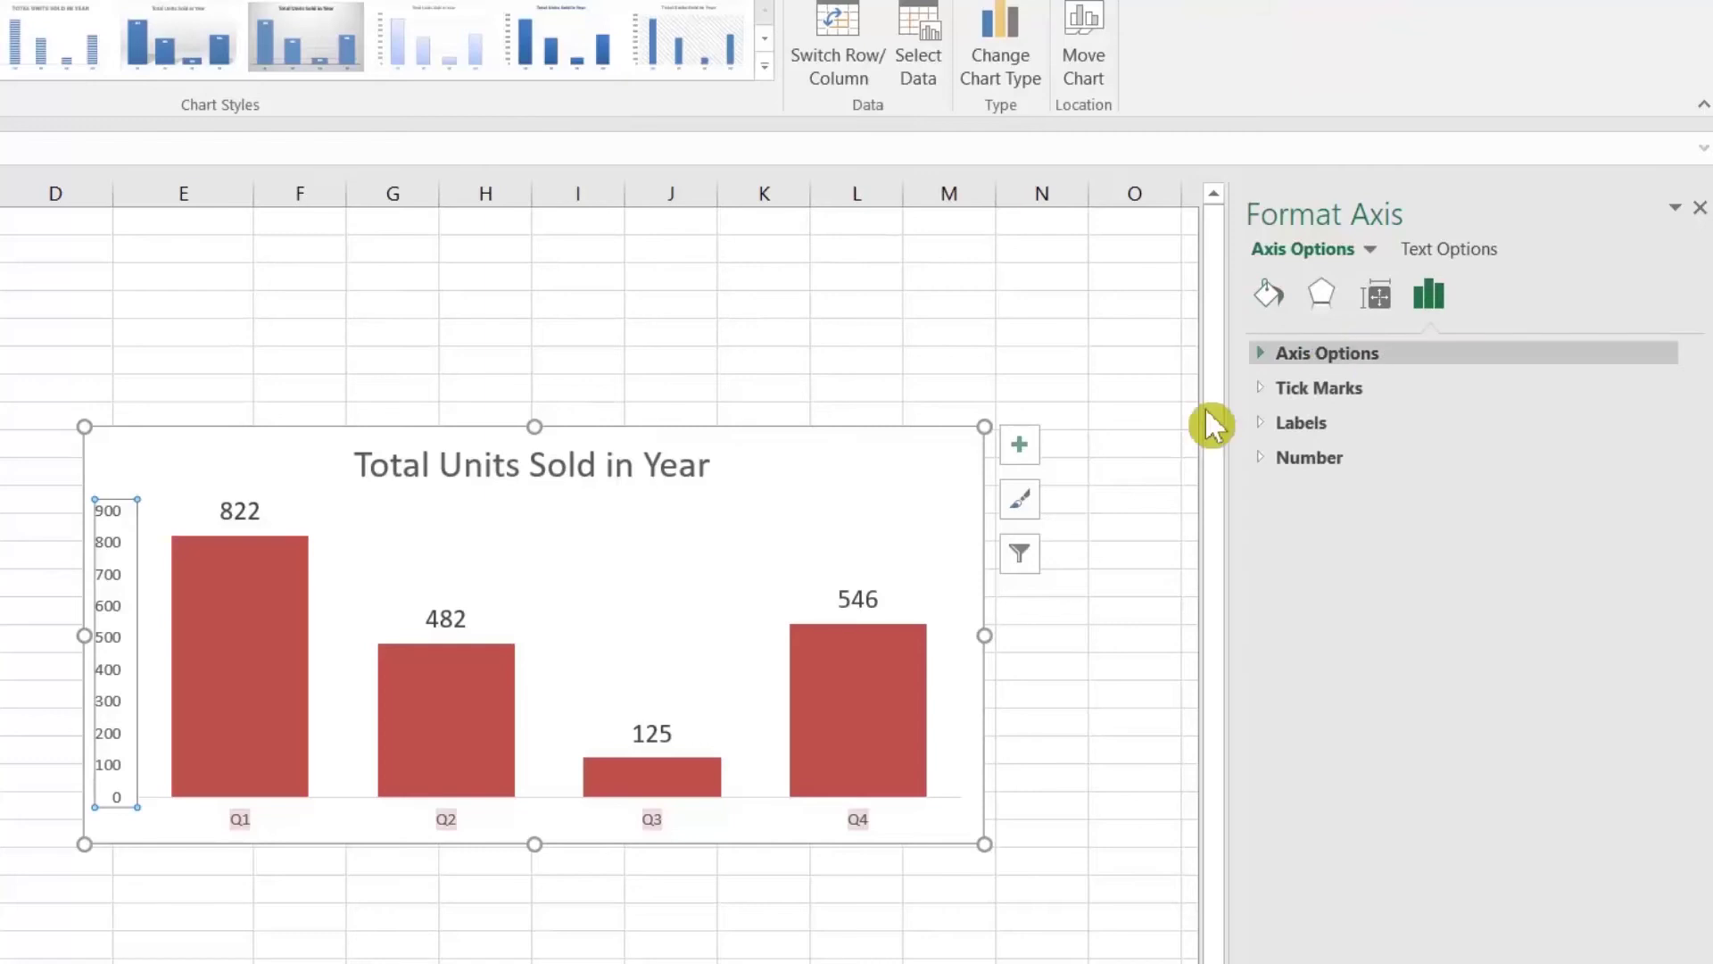
click(1258, 353)
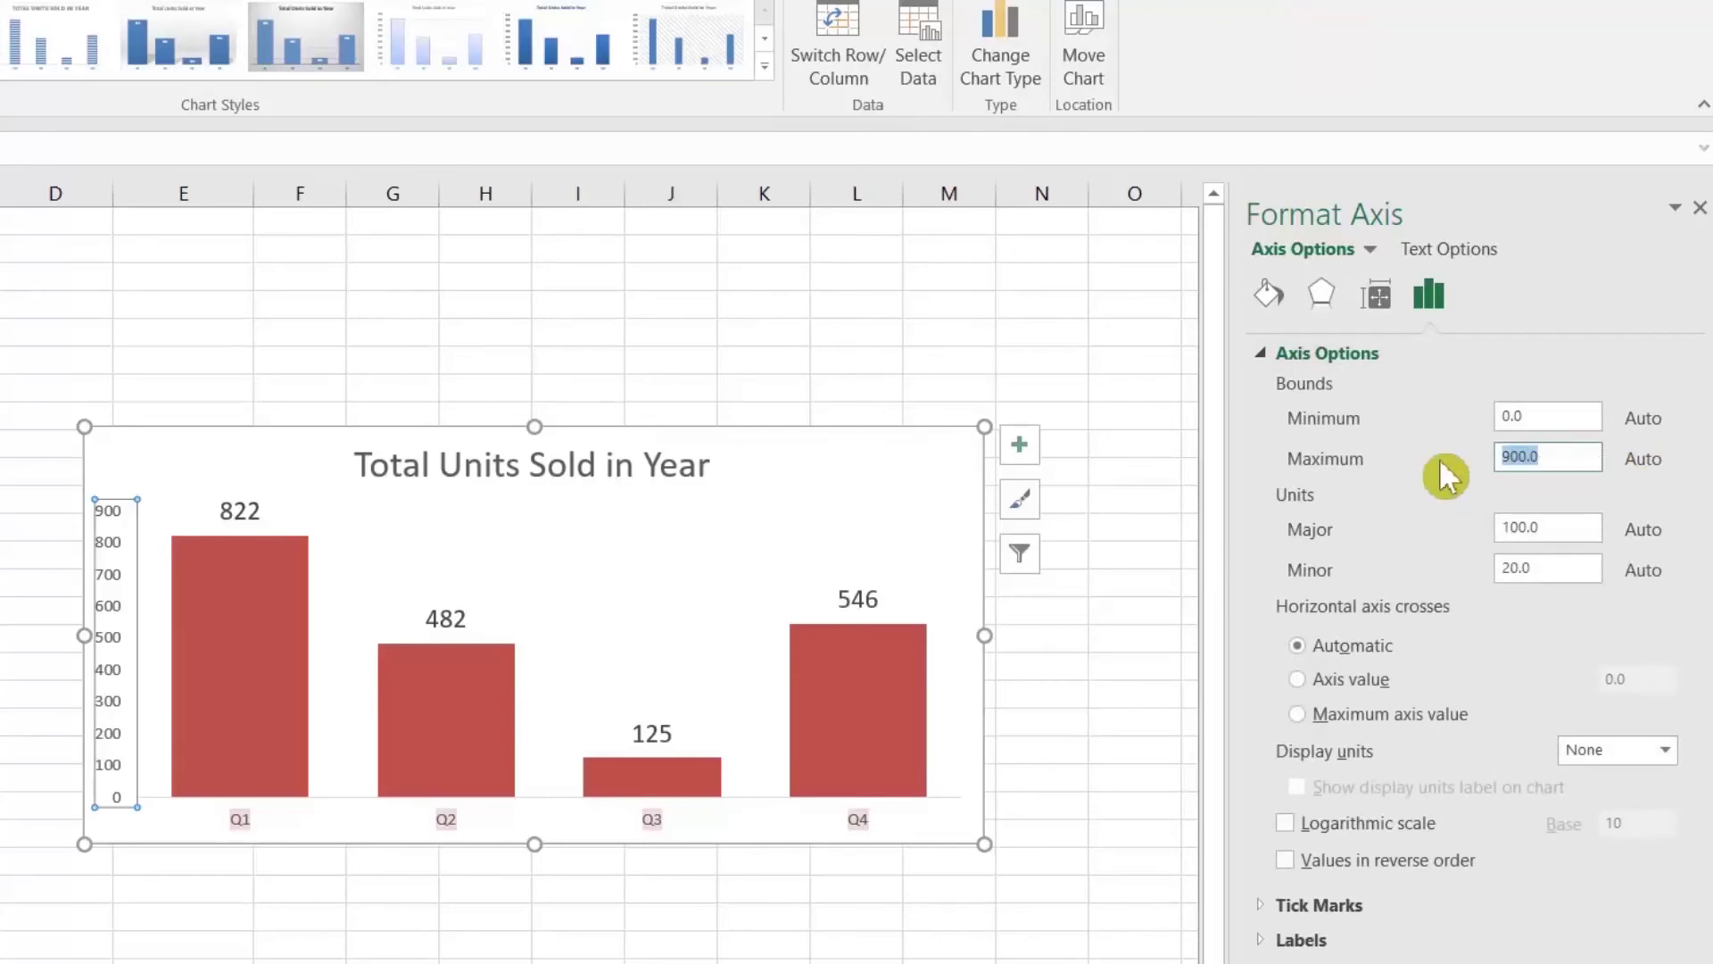
text(1000)
key(Return)
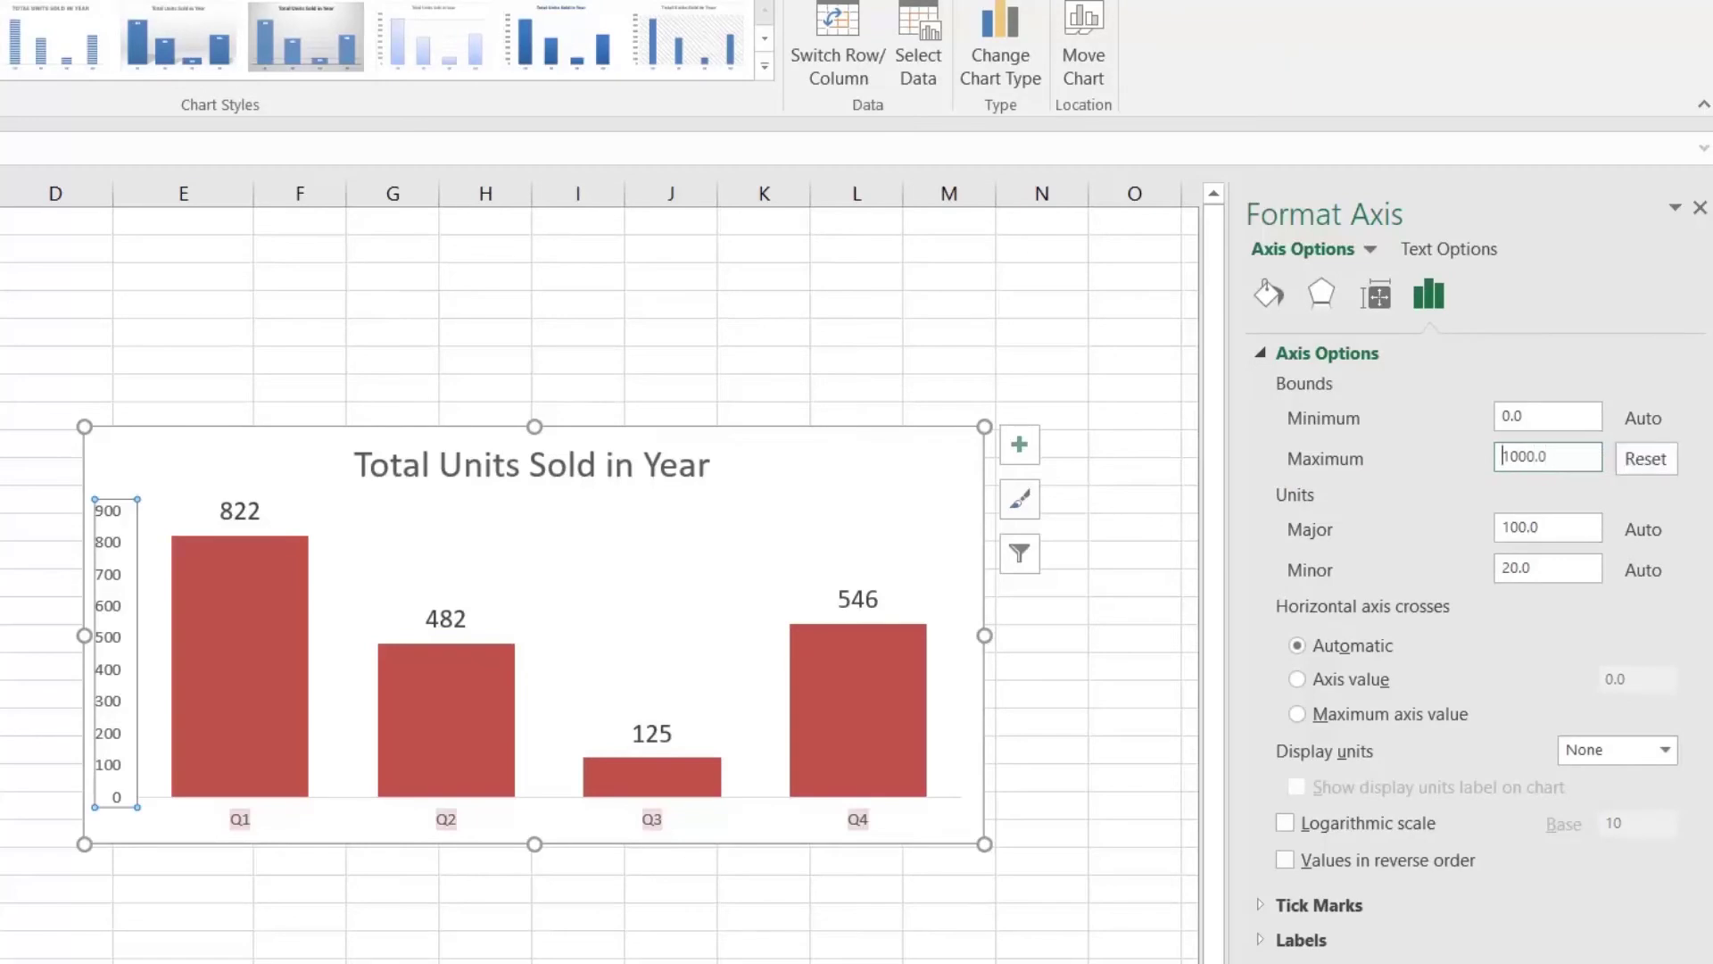
click(109, 469)
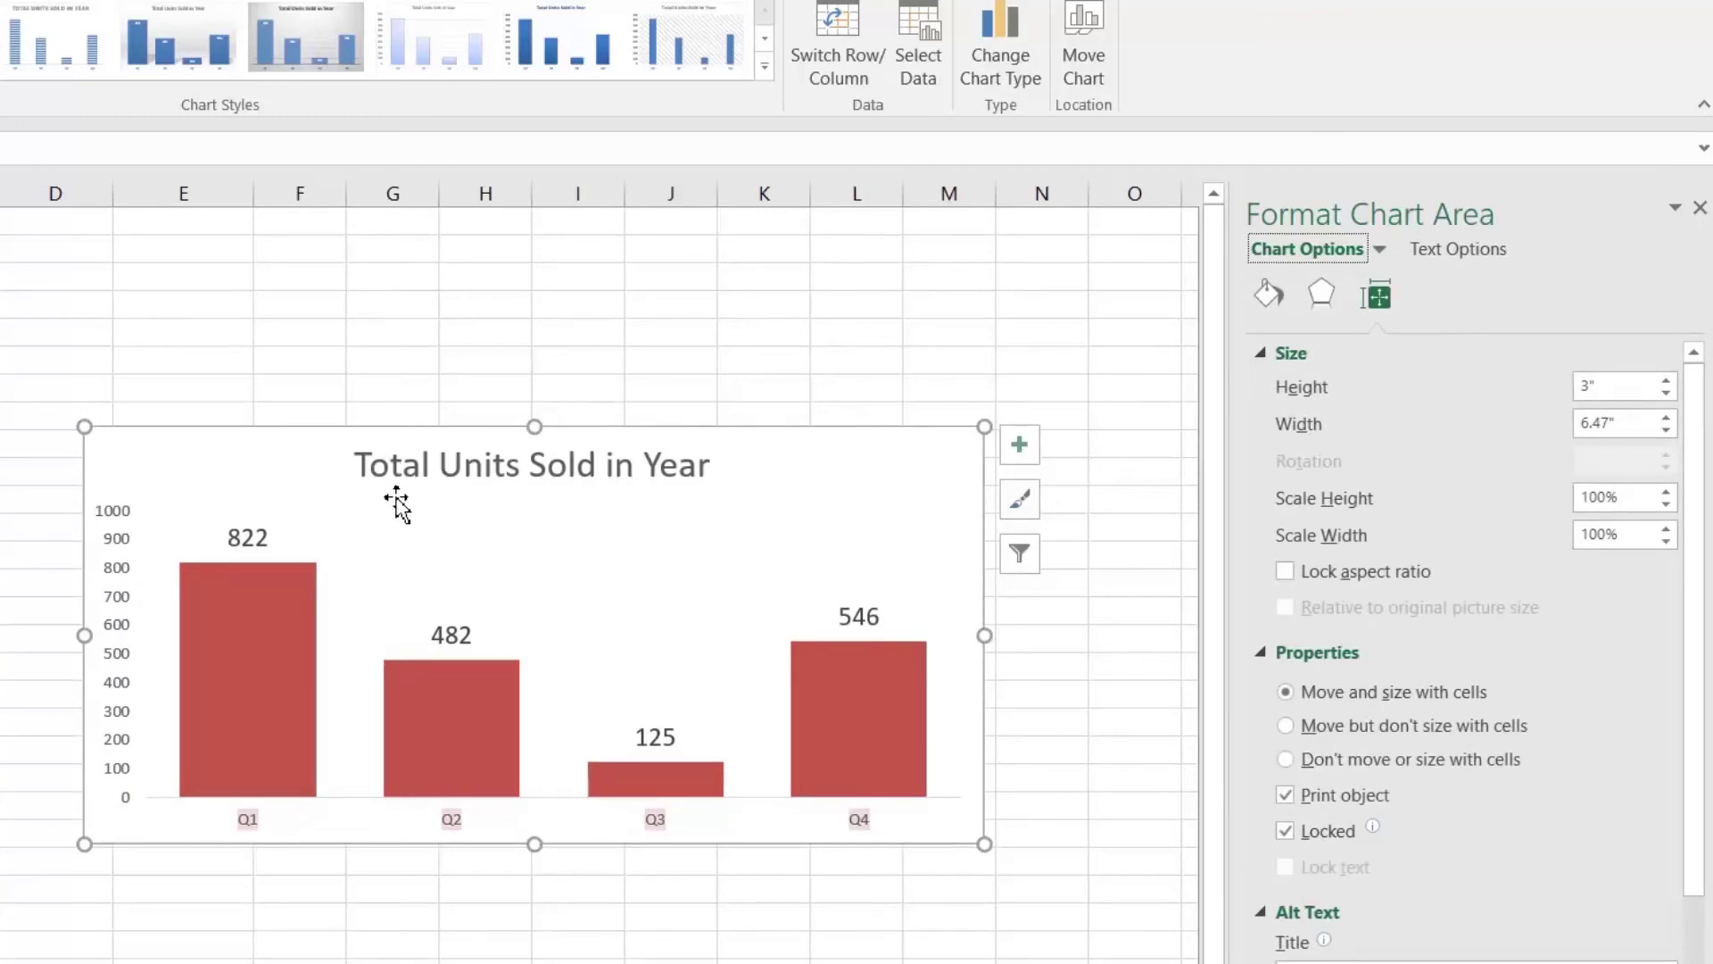
click(223, 437)
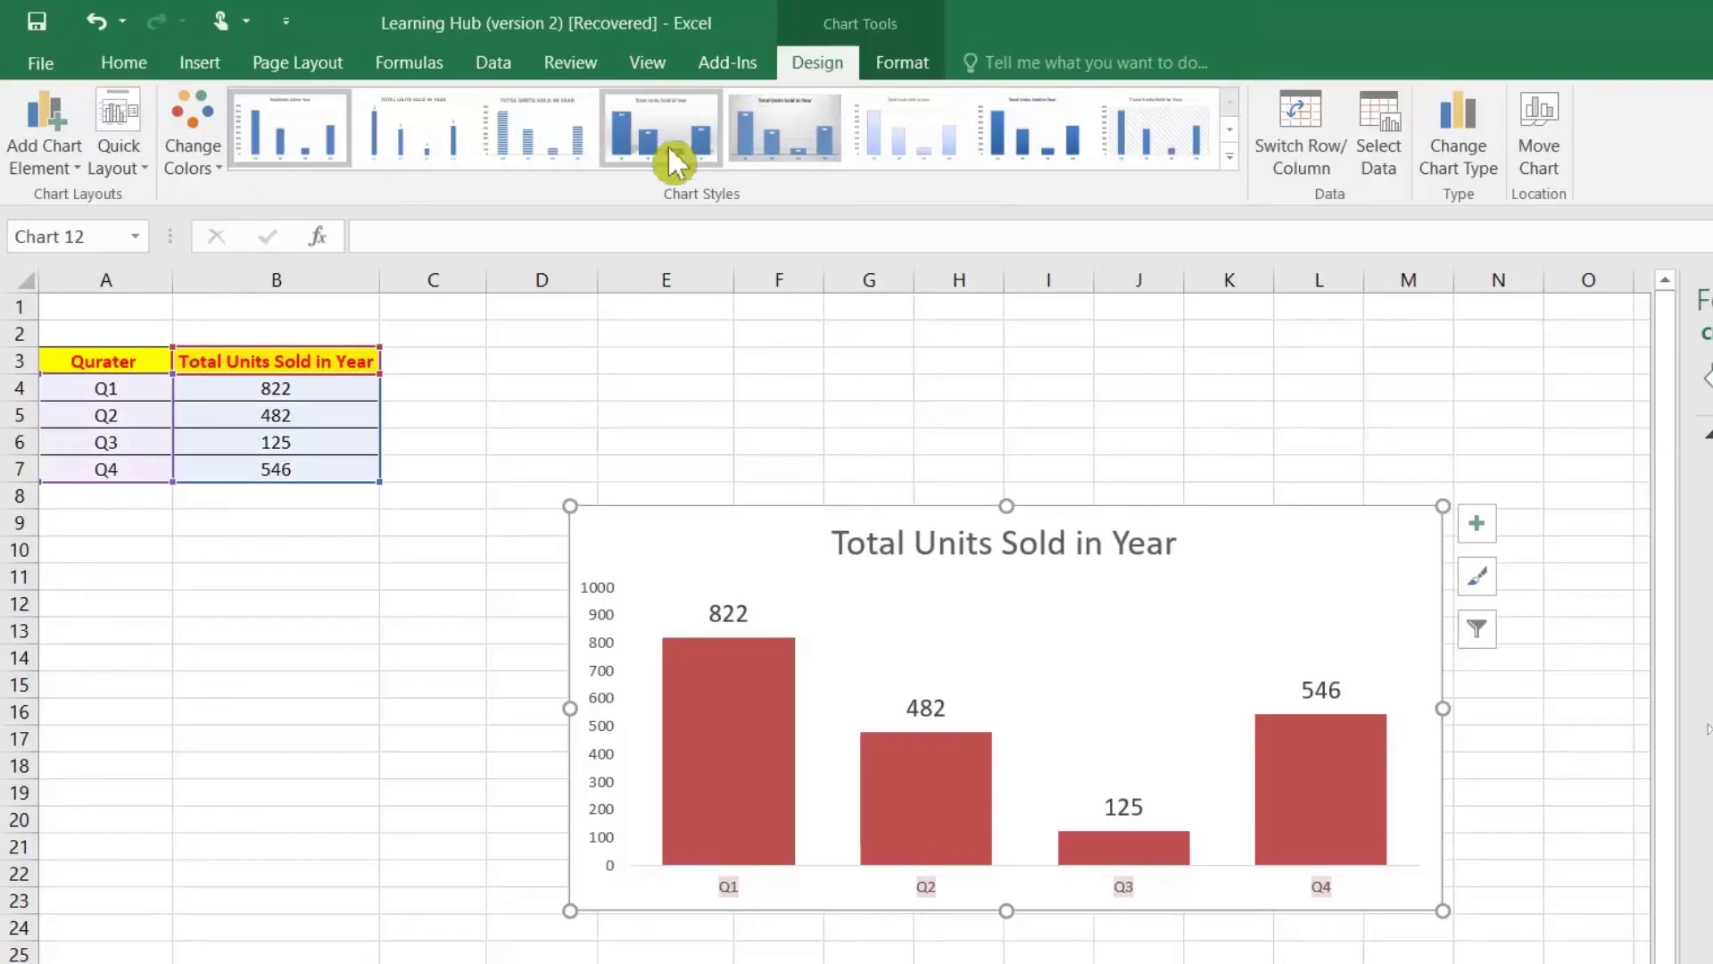
Step: Apply the dark chart style and Quick Layout 5 with axis title and data table
click(1231, 156)
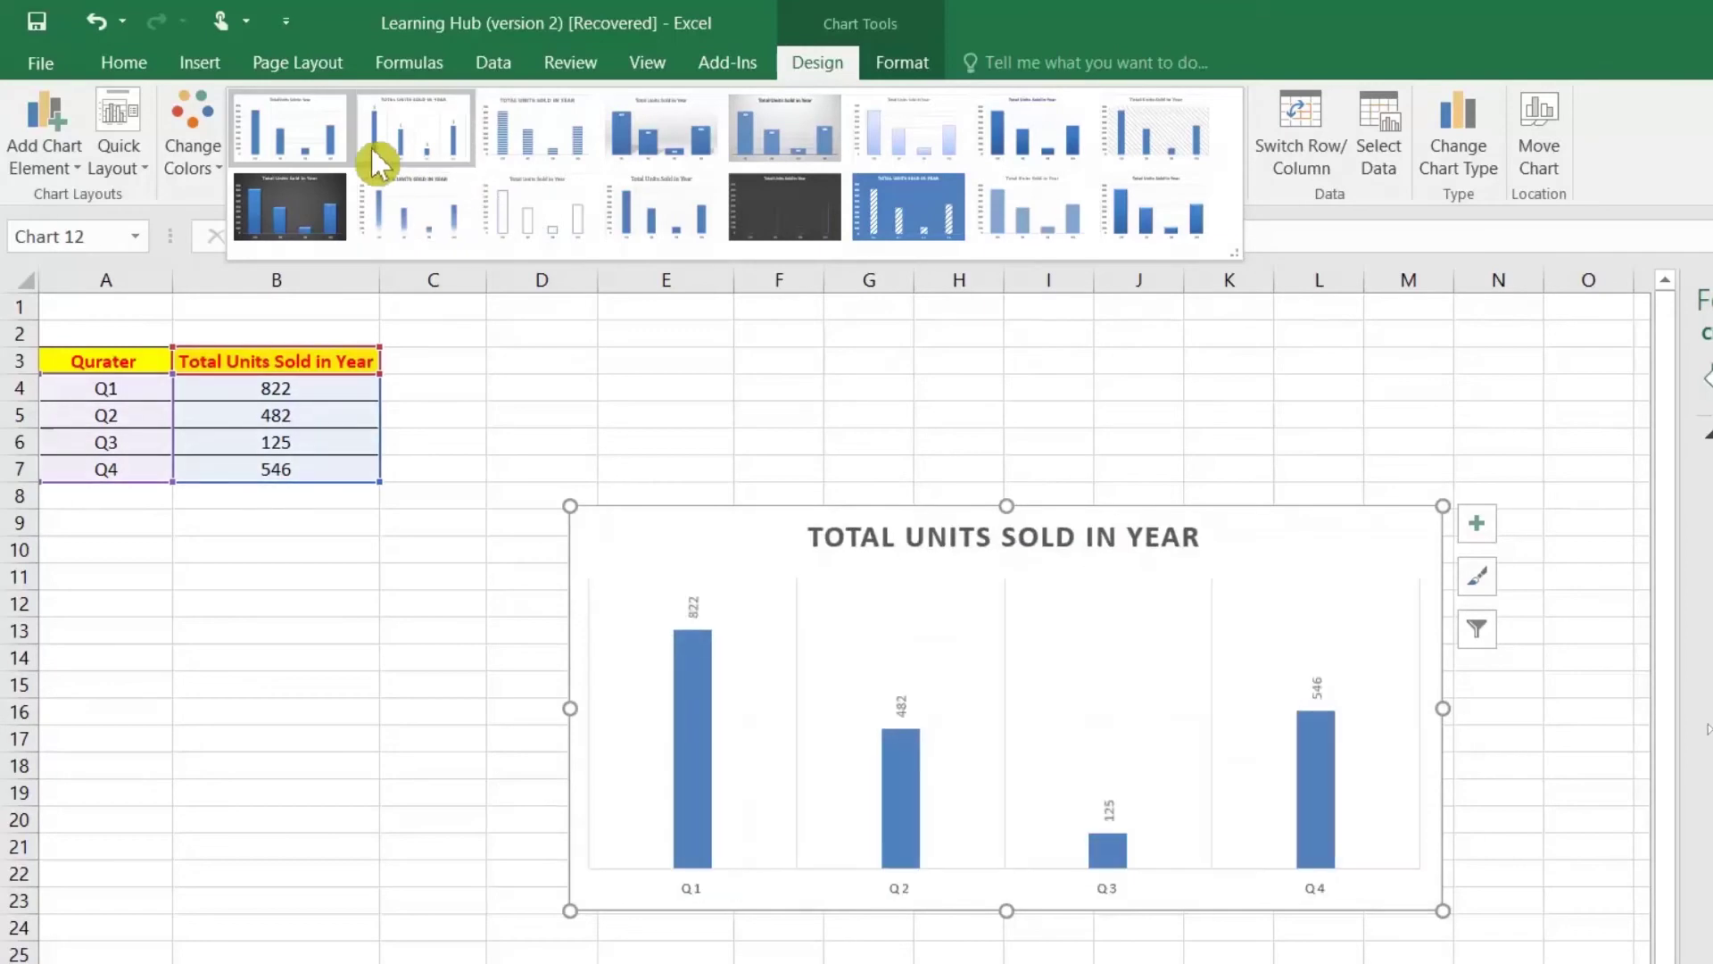
click(320, 217)
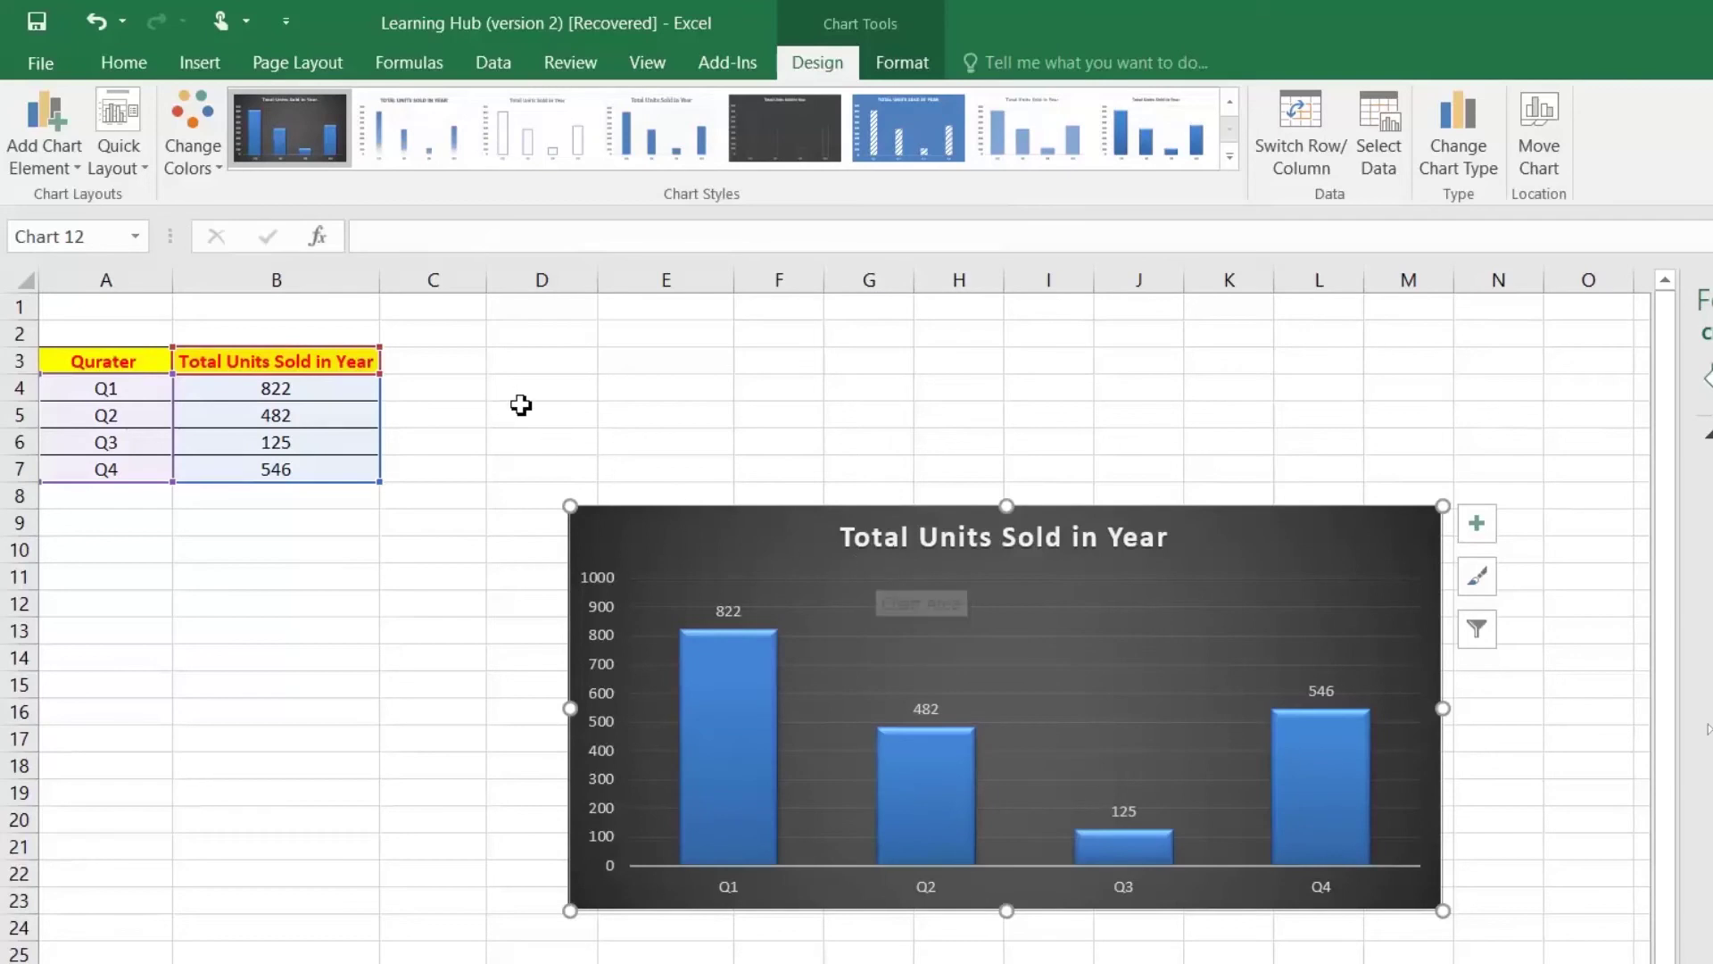
click(147, 171)
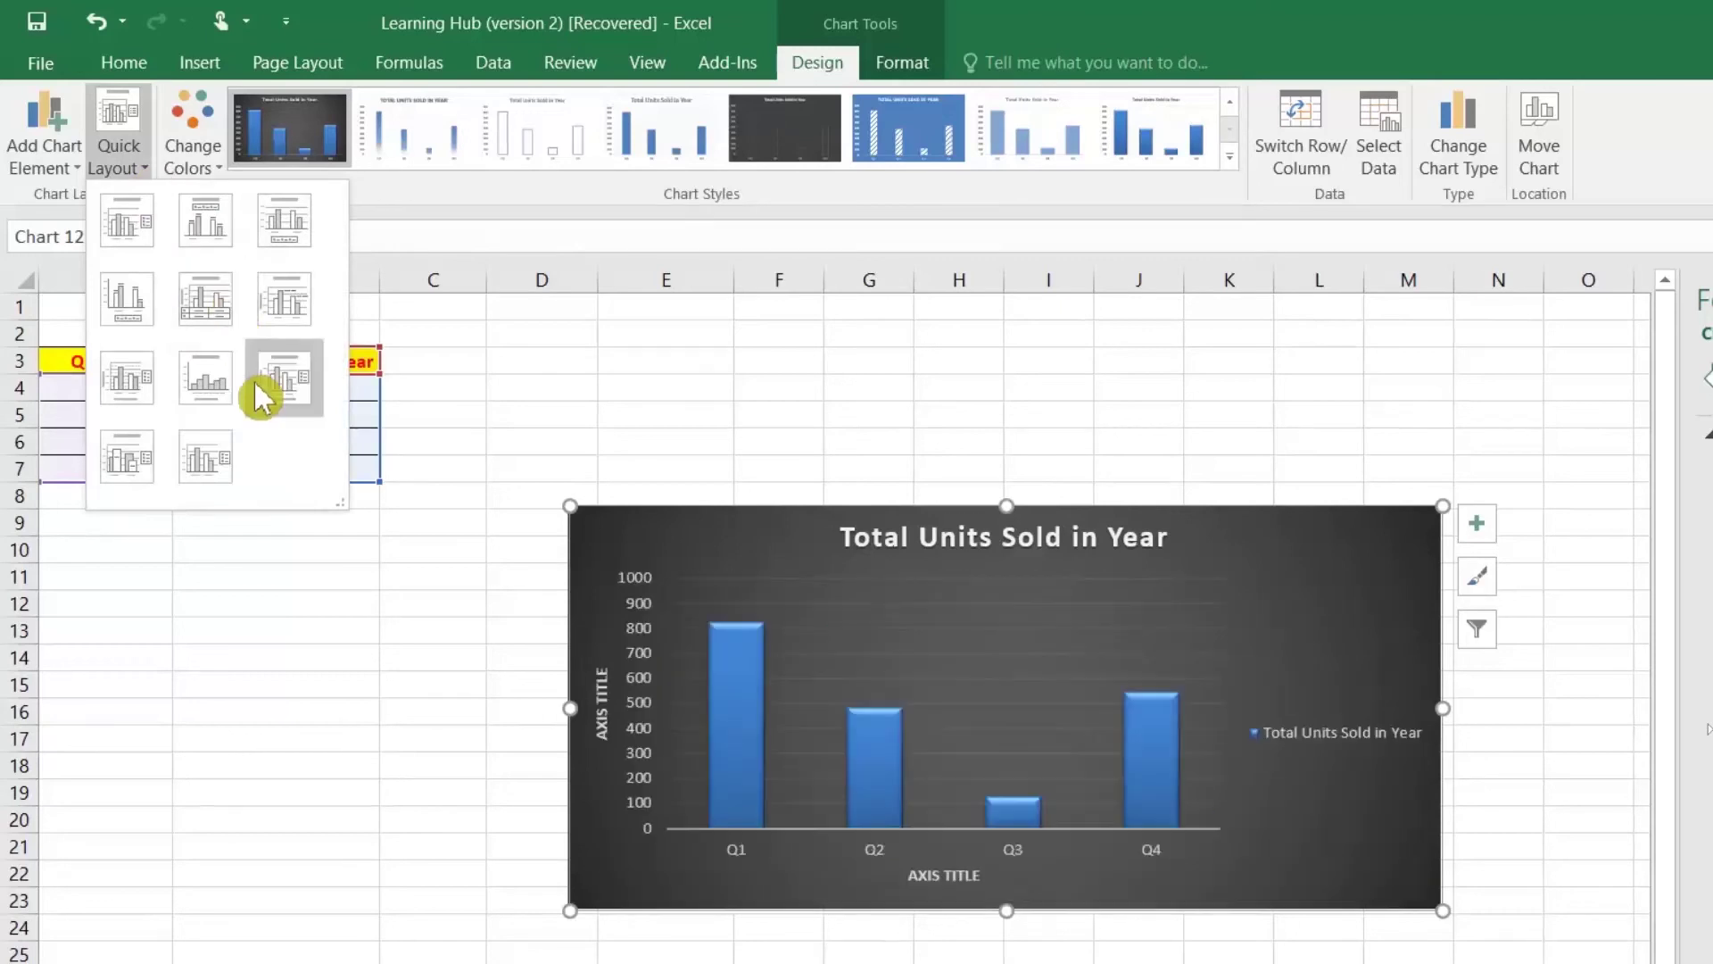
click(225, 327)
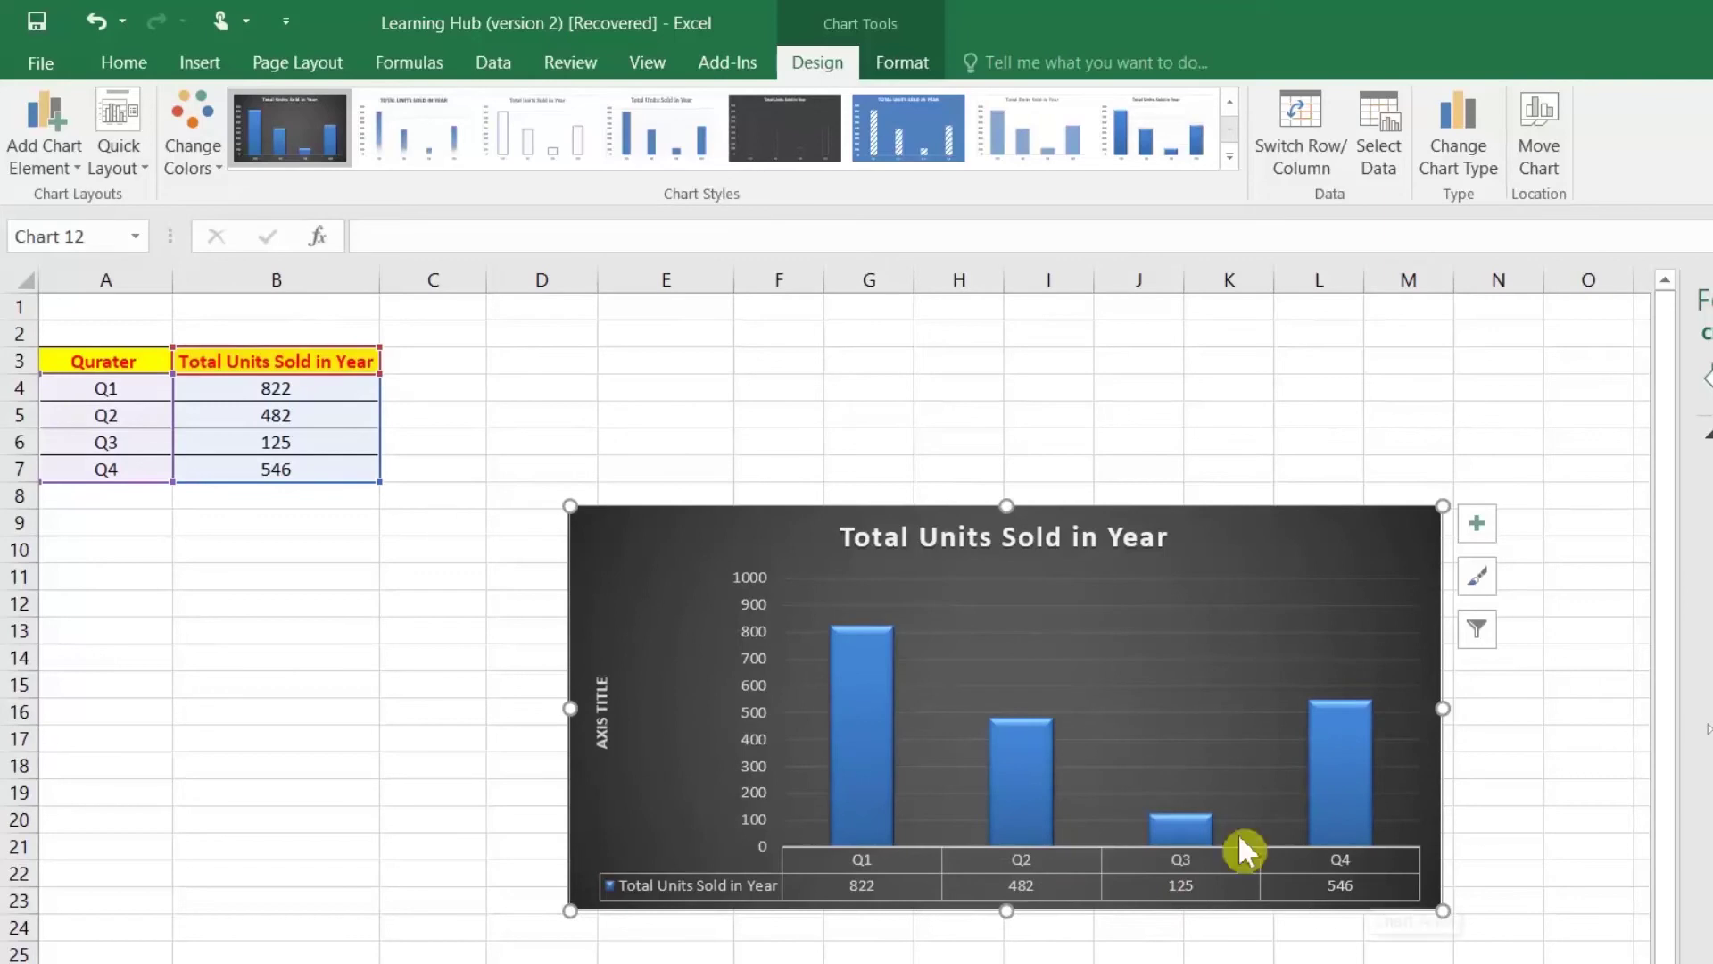
click(905, 682)
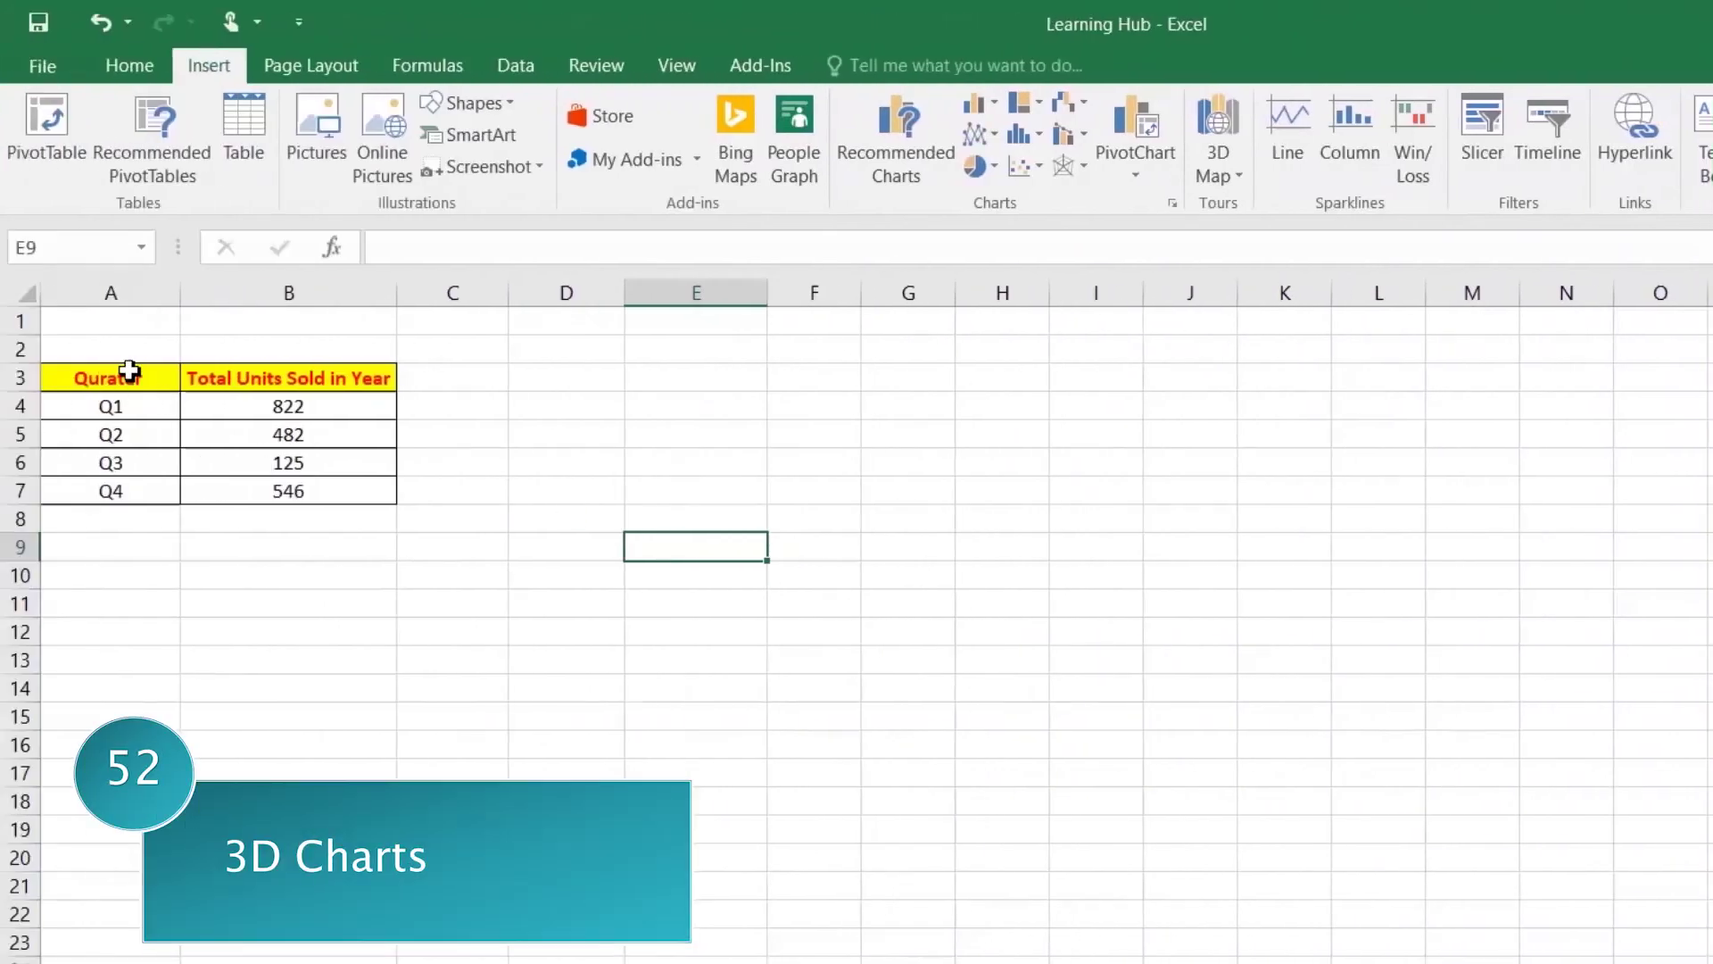
Step: Select the quarterly table A3:B7 and compare the 3-D pie and 3-D clustered column charts
drag(130, 377, 296, 485)
click(593, 512)
drag(134, 375, 283, 493)
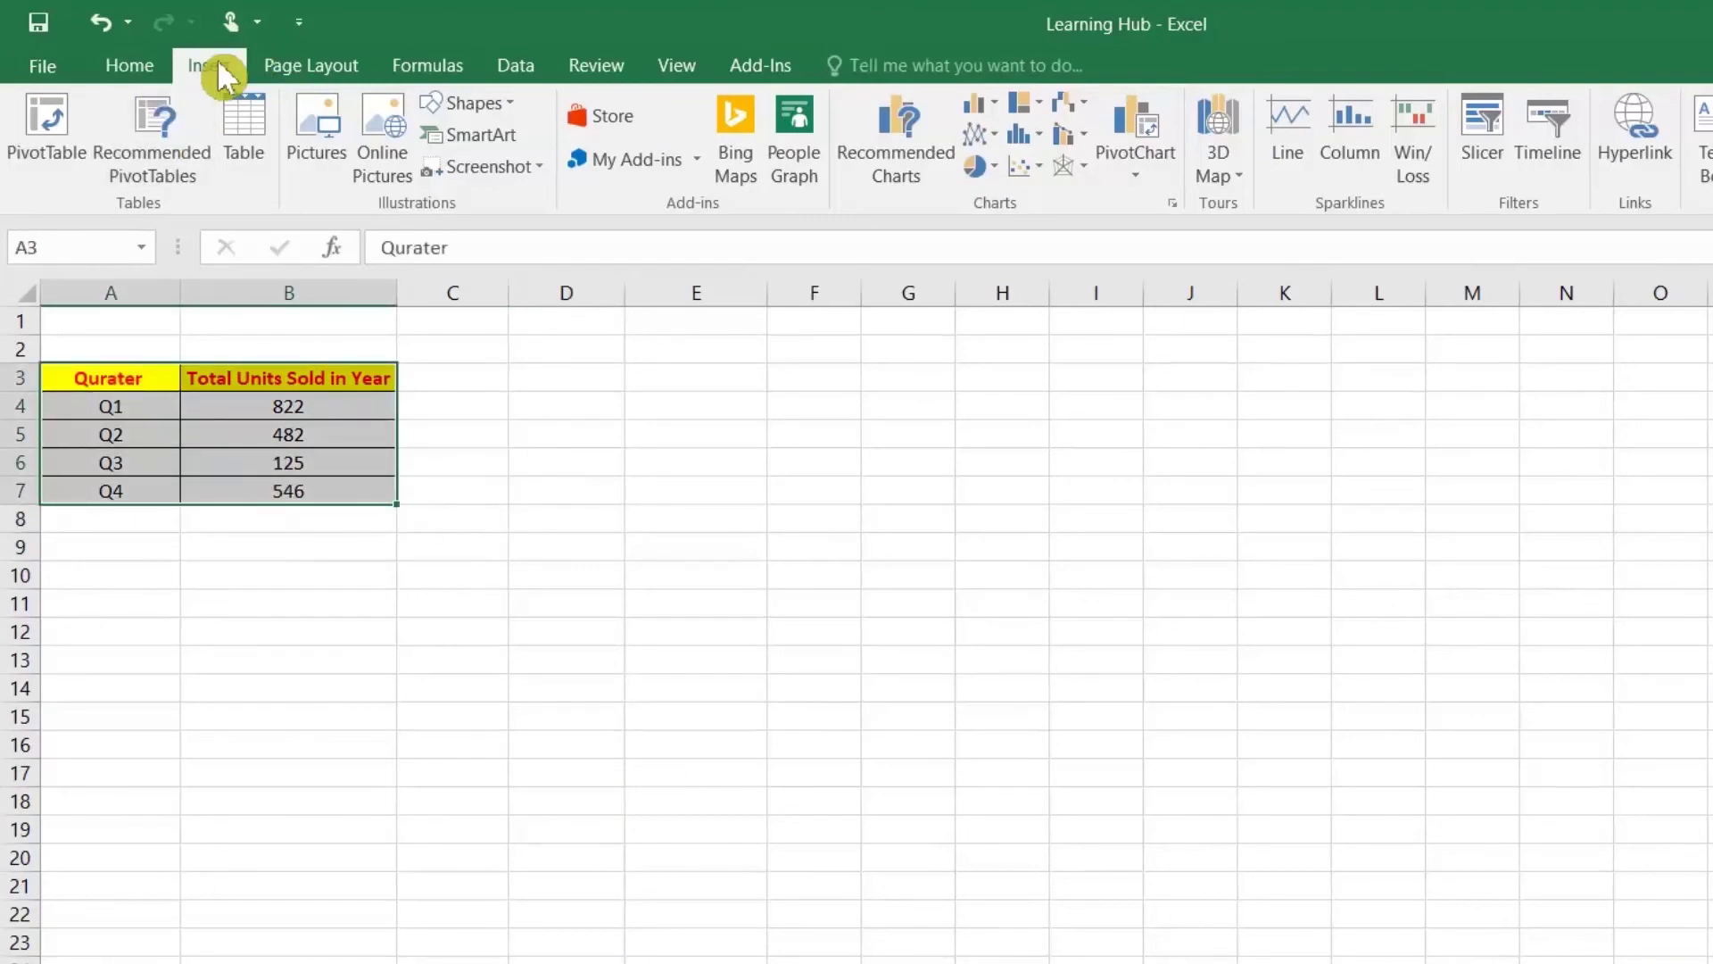
click(891, 159)
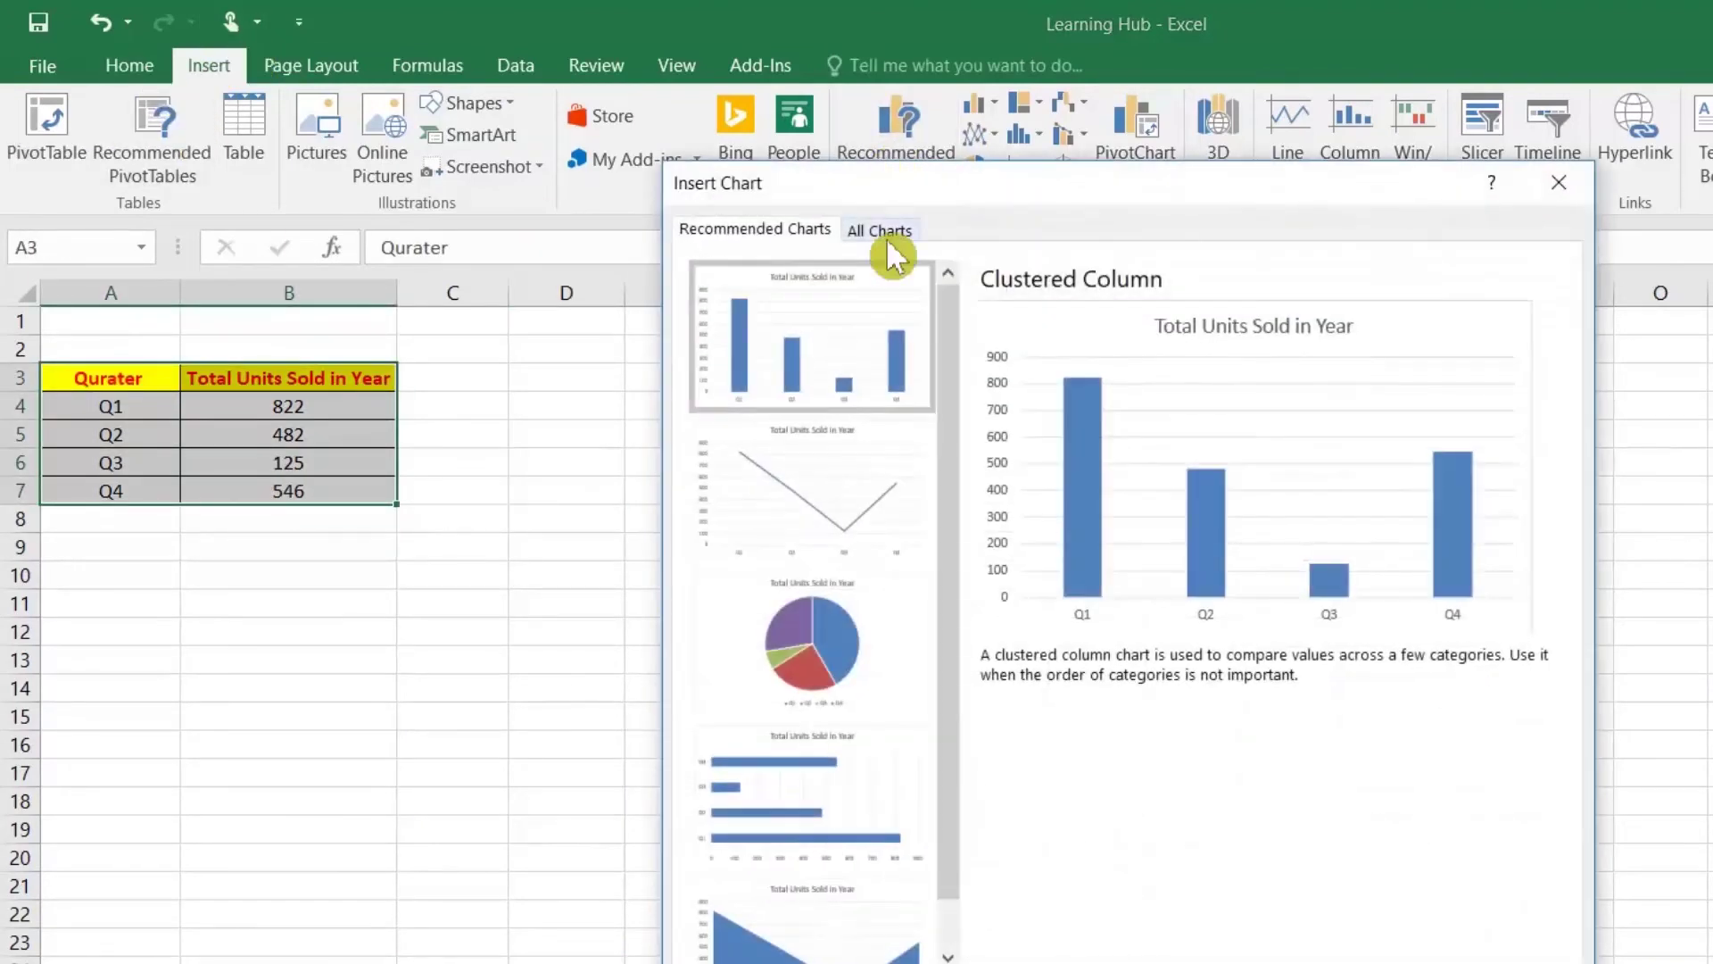
click(886, 234)
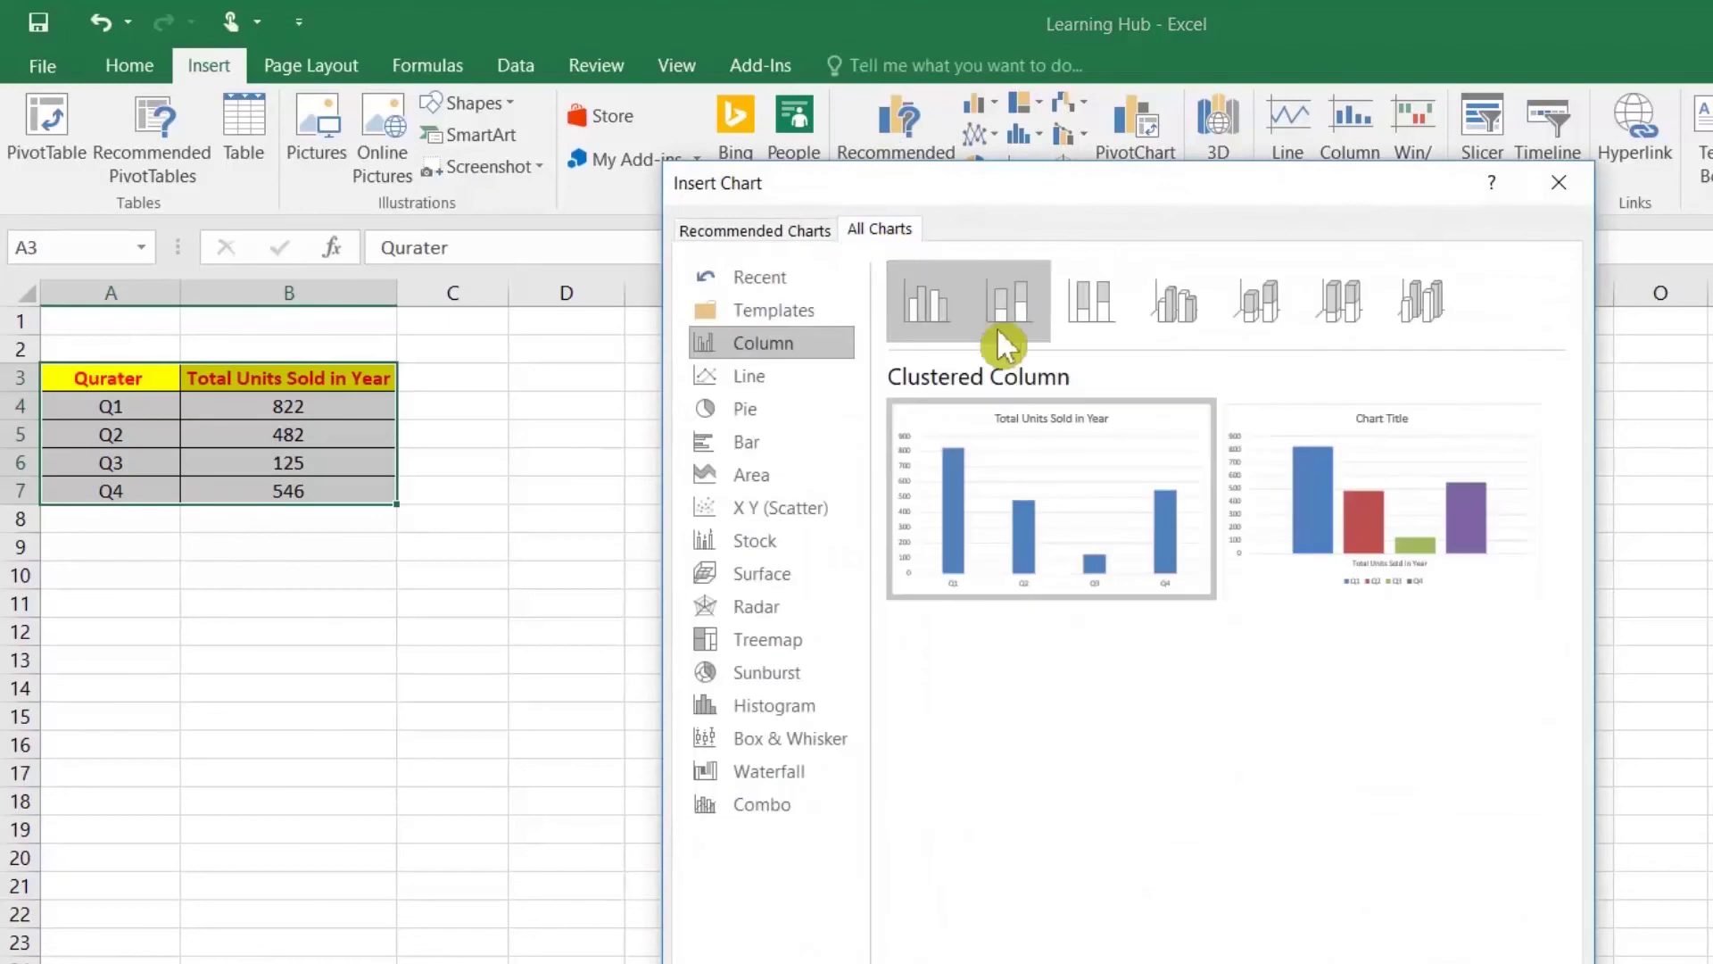
click(1173, 308)
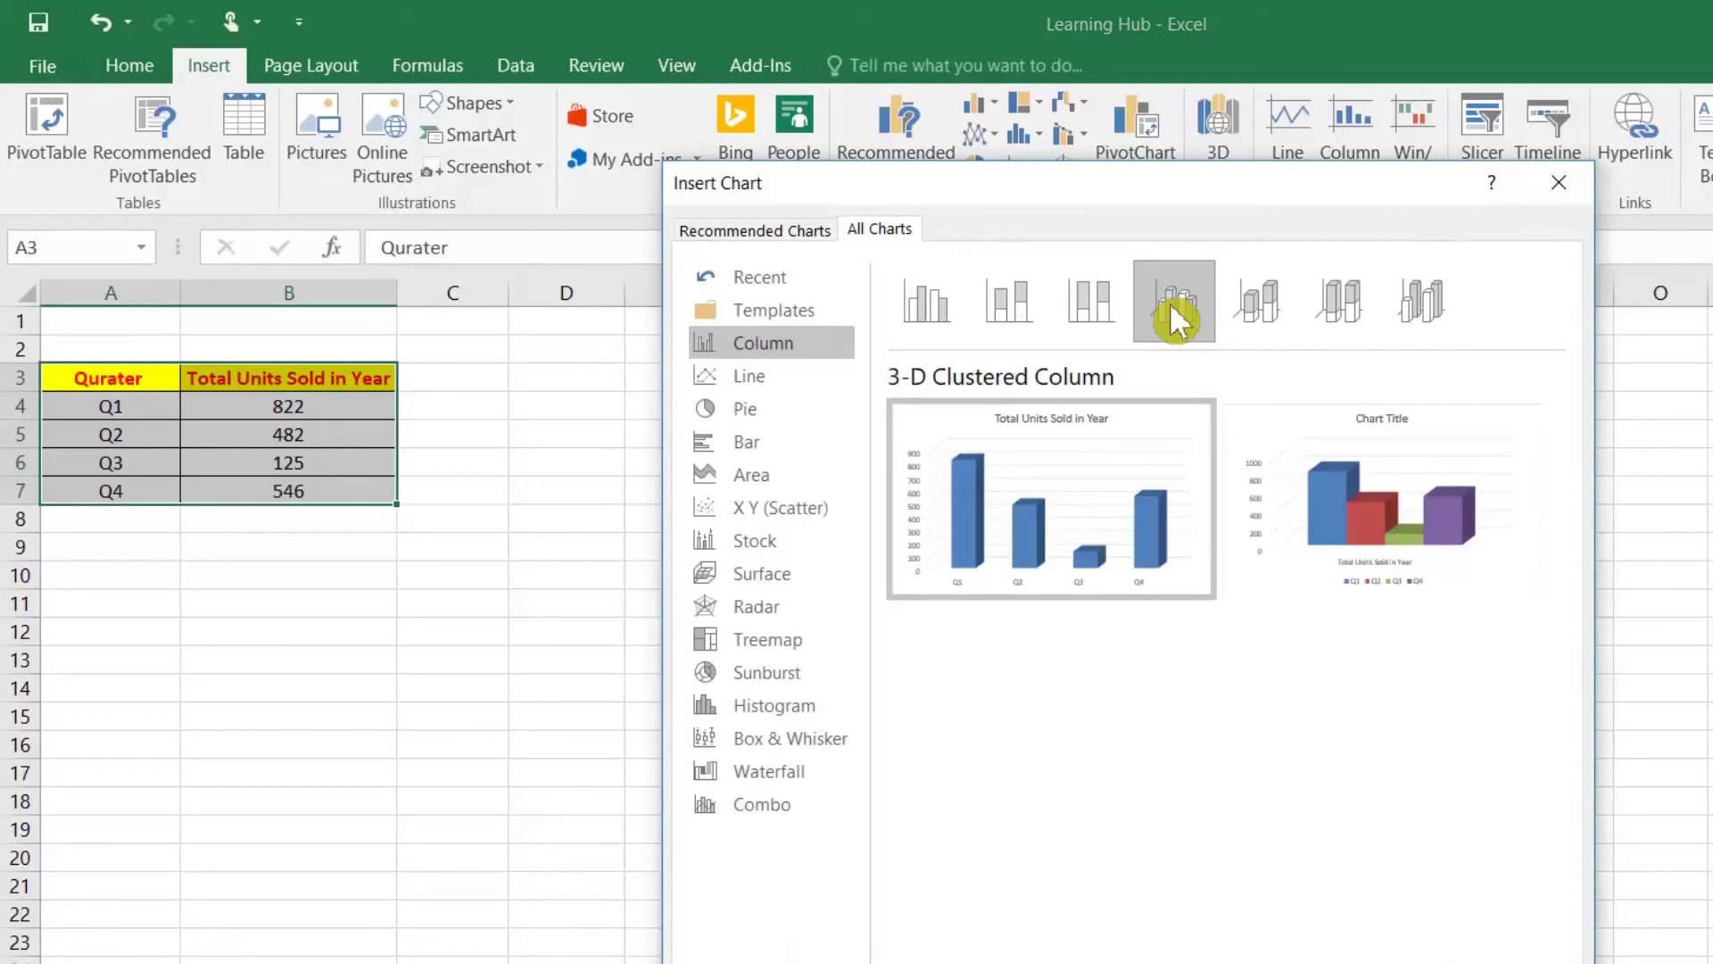
click(746, 415)
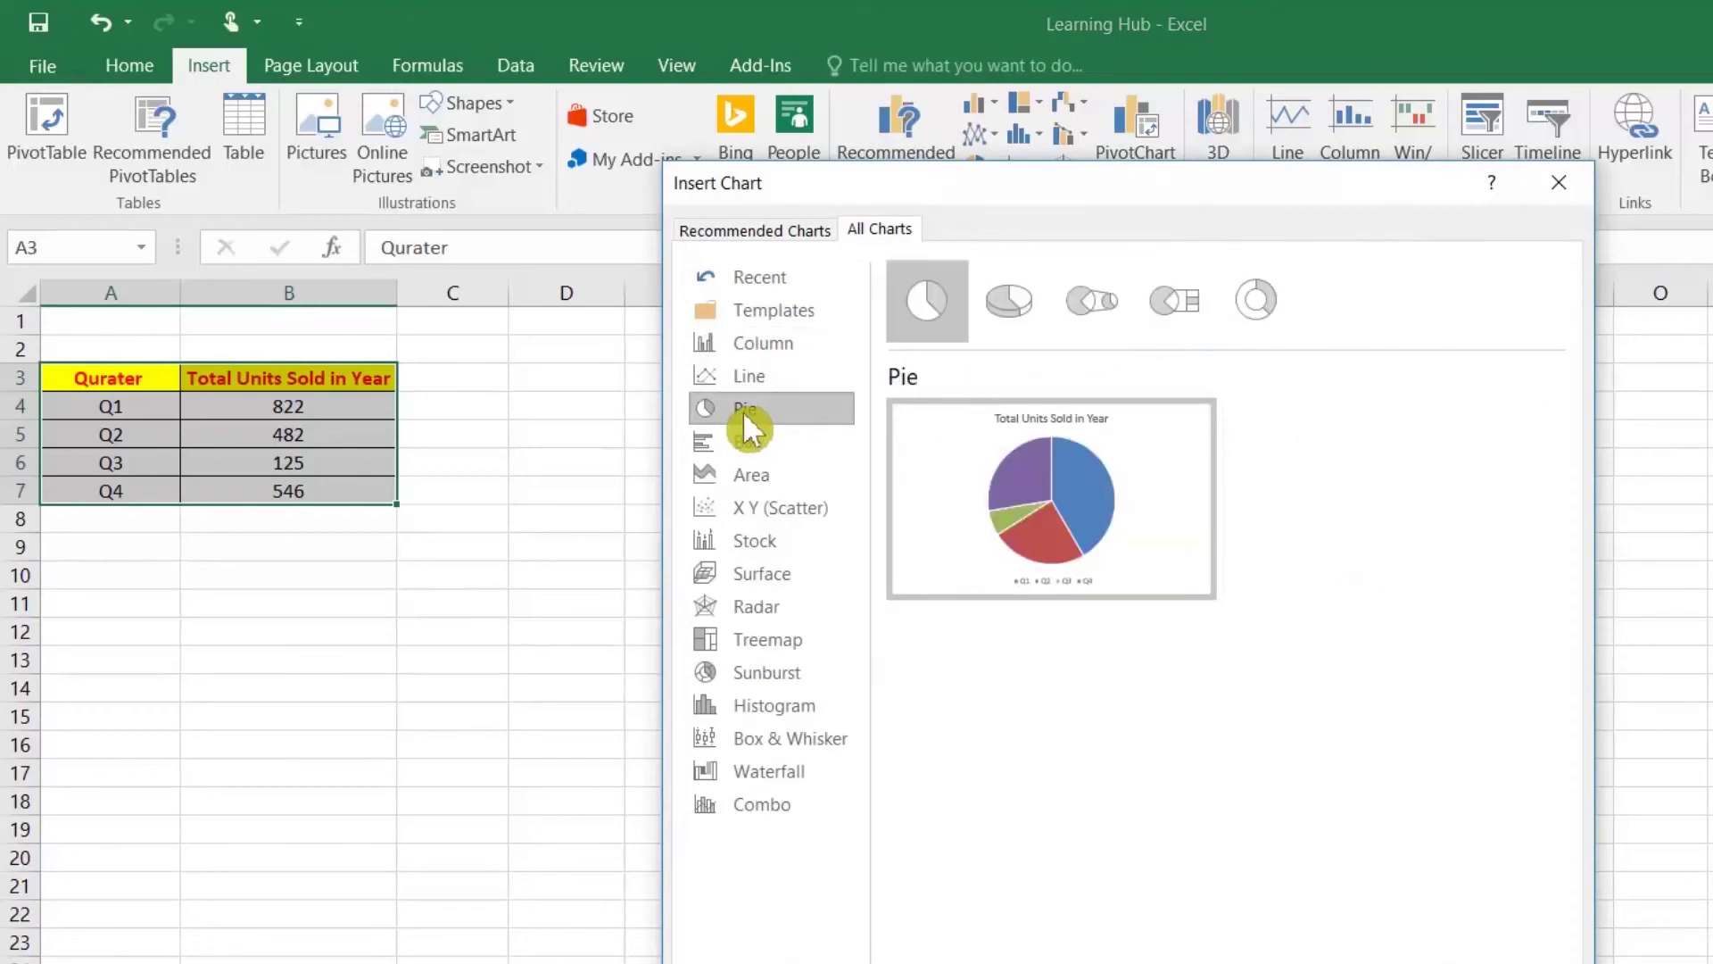
click(1015, 304)
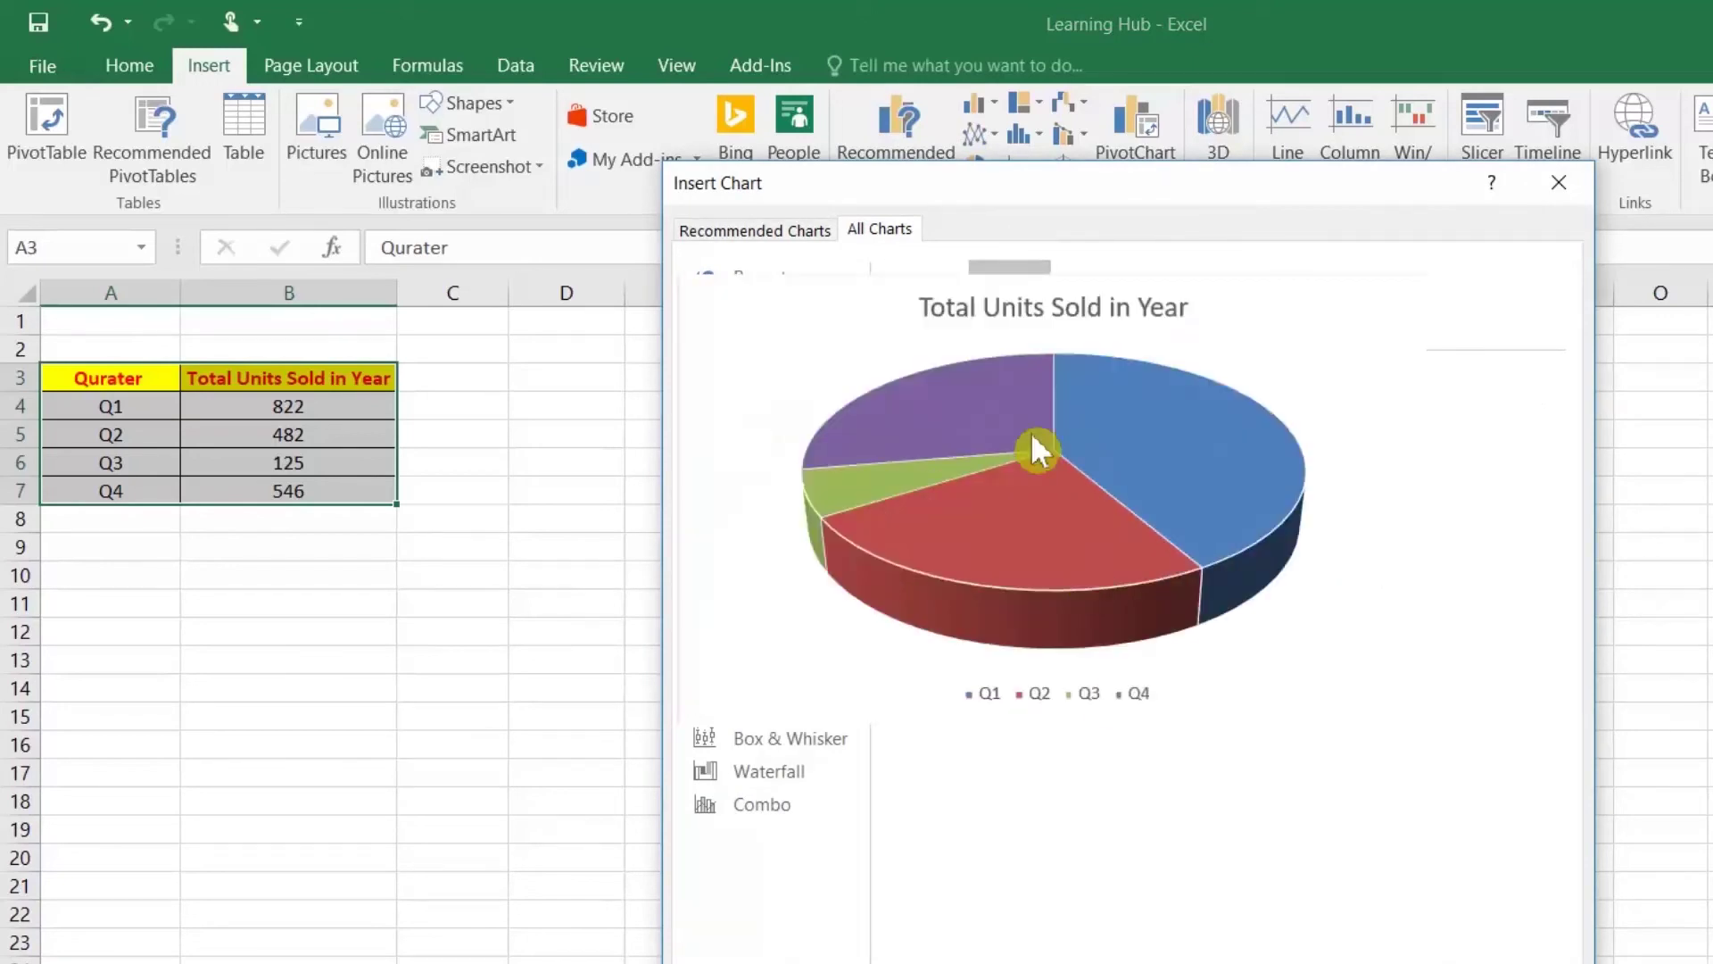
click(785, 340)
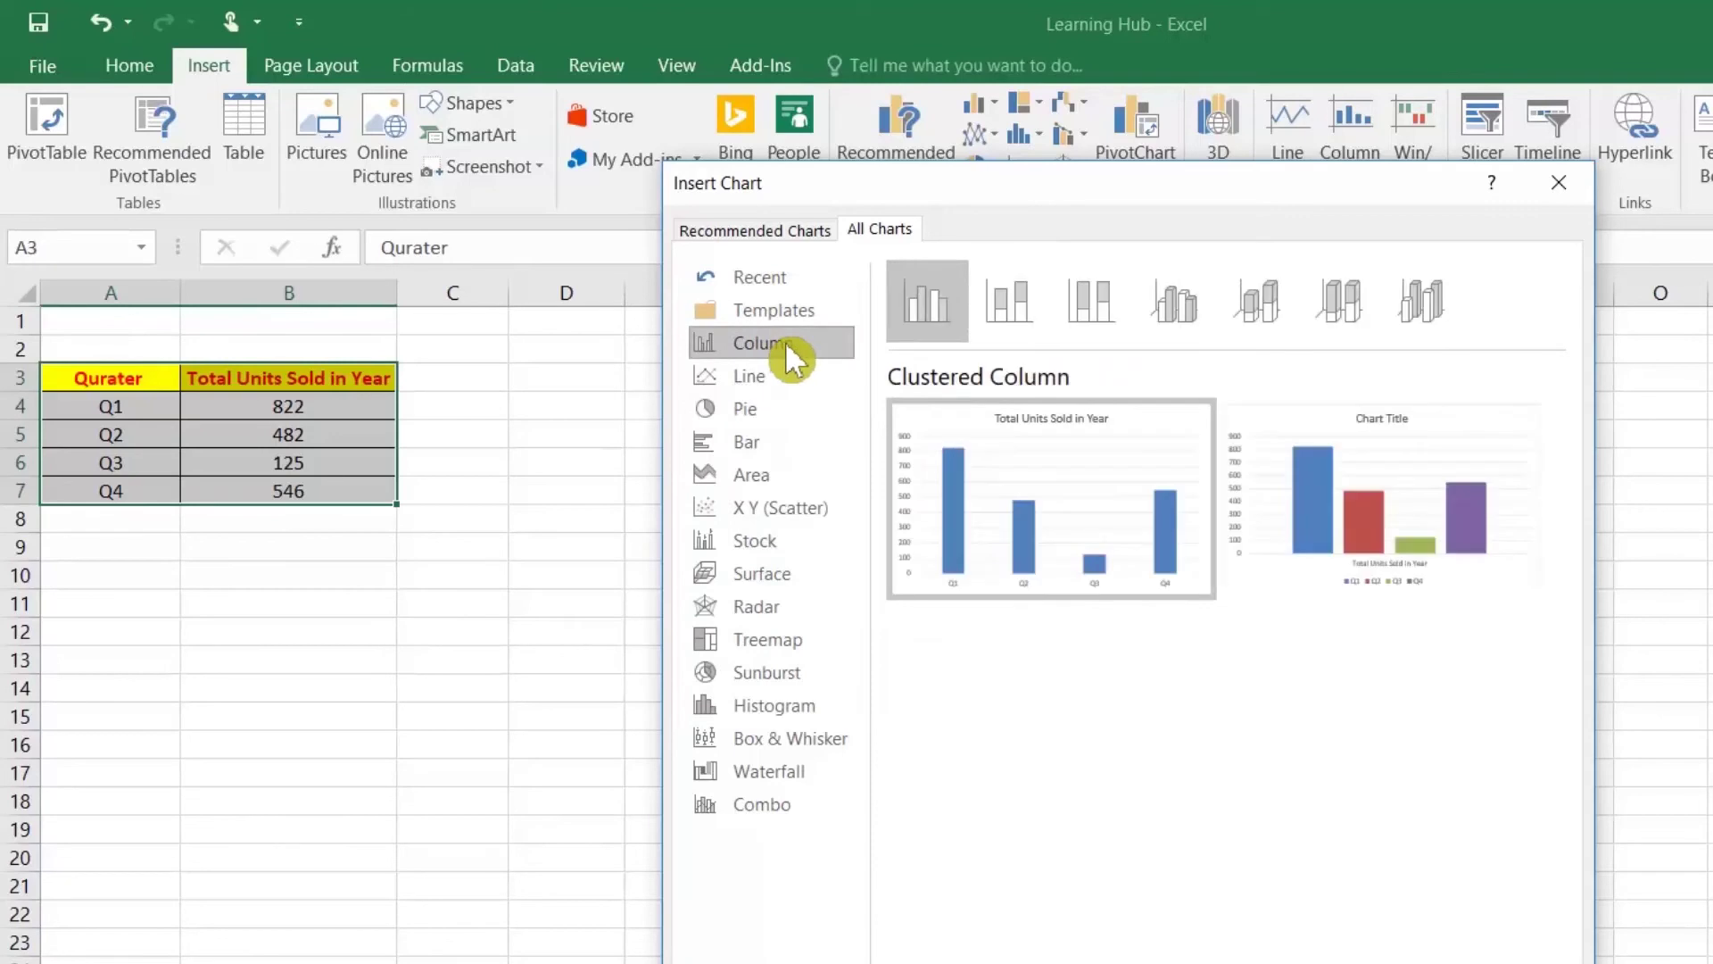
click(1192, 308)
Step: Insert a 3-D Clustered Column chart, move it beside the table, and apply a new chart style
mouse_move(1362, 514)
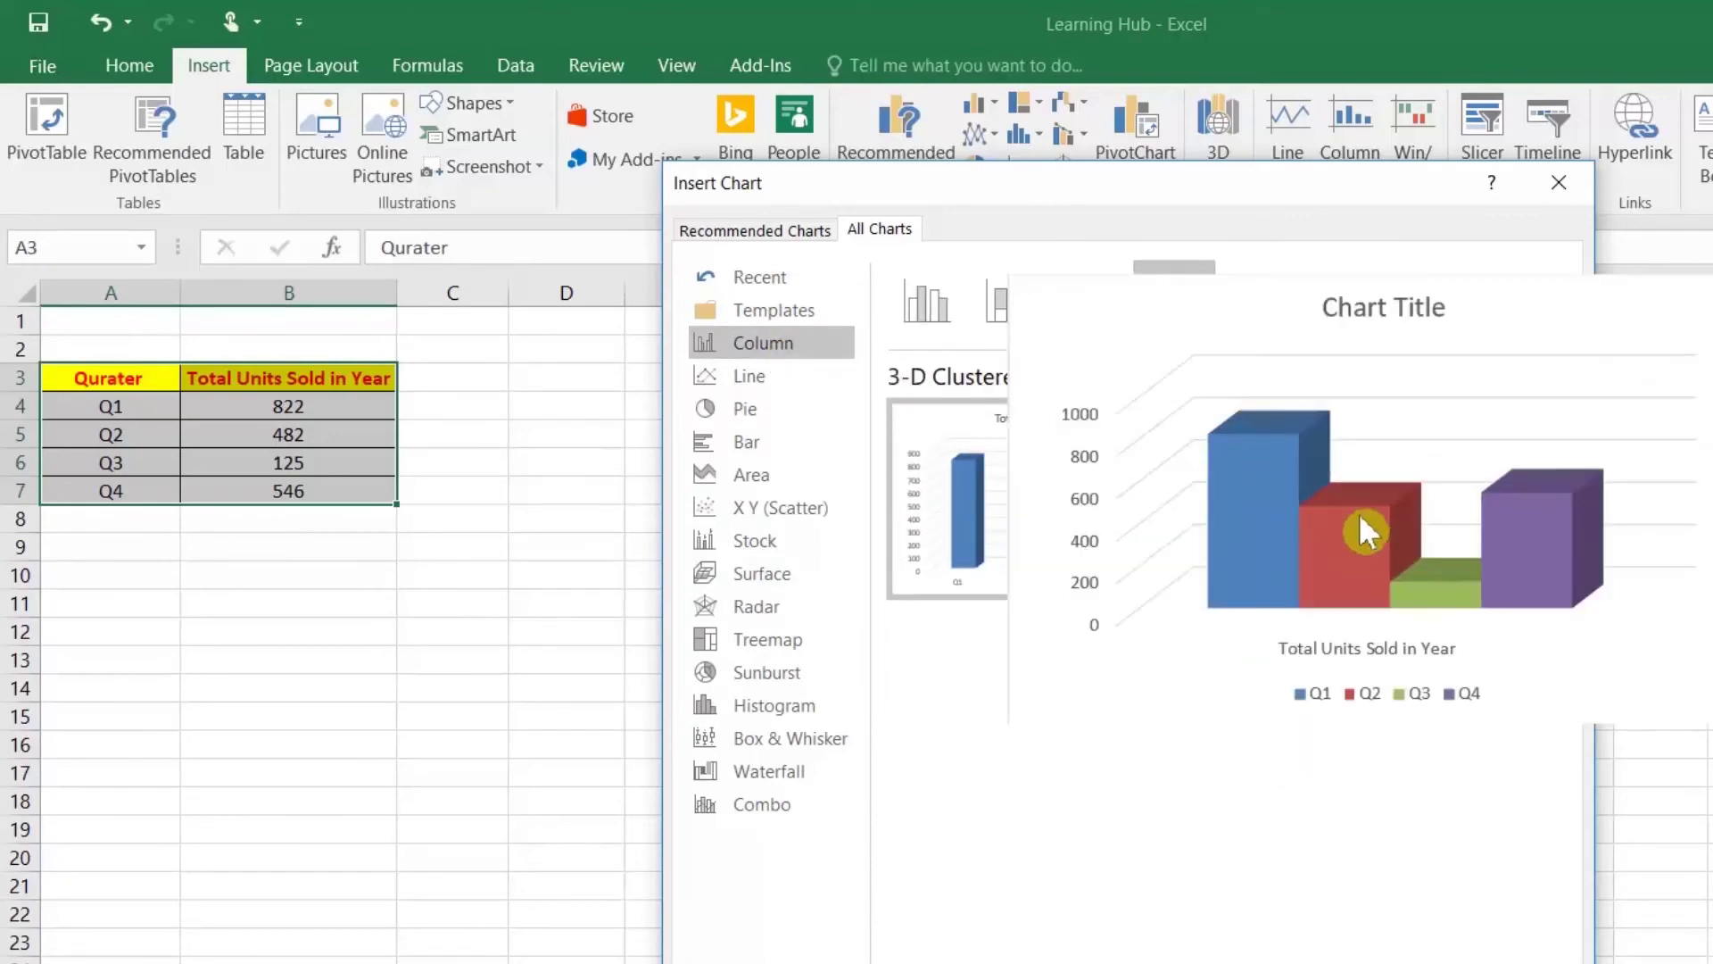
mouse_move(1035, 506)
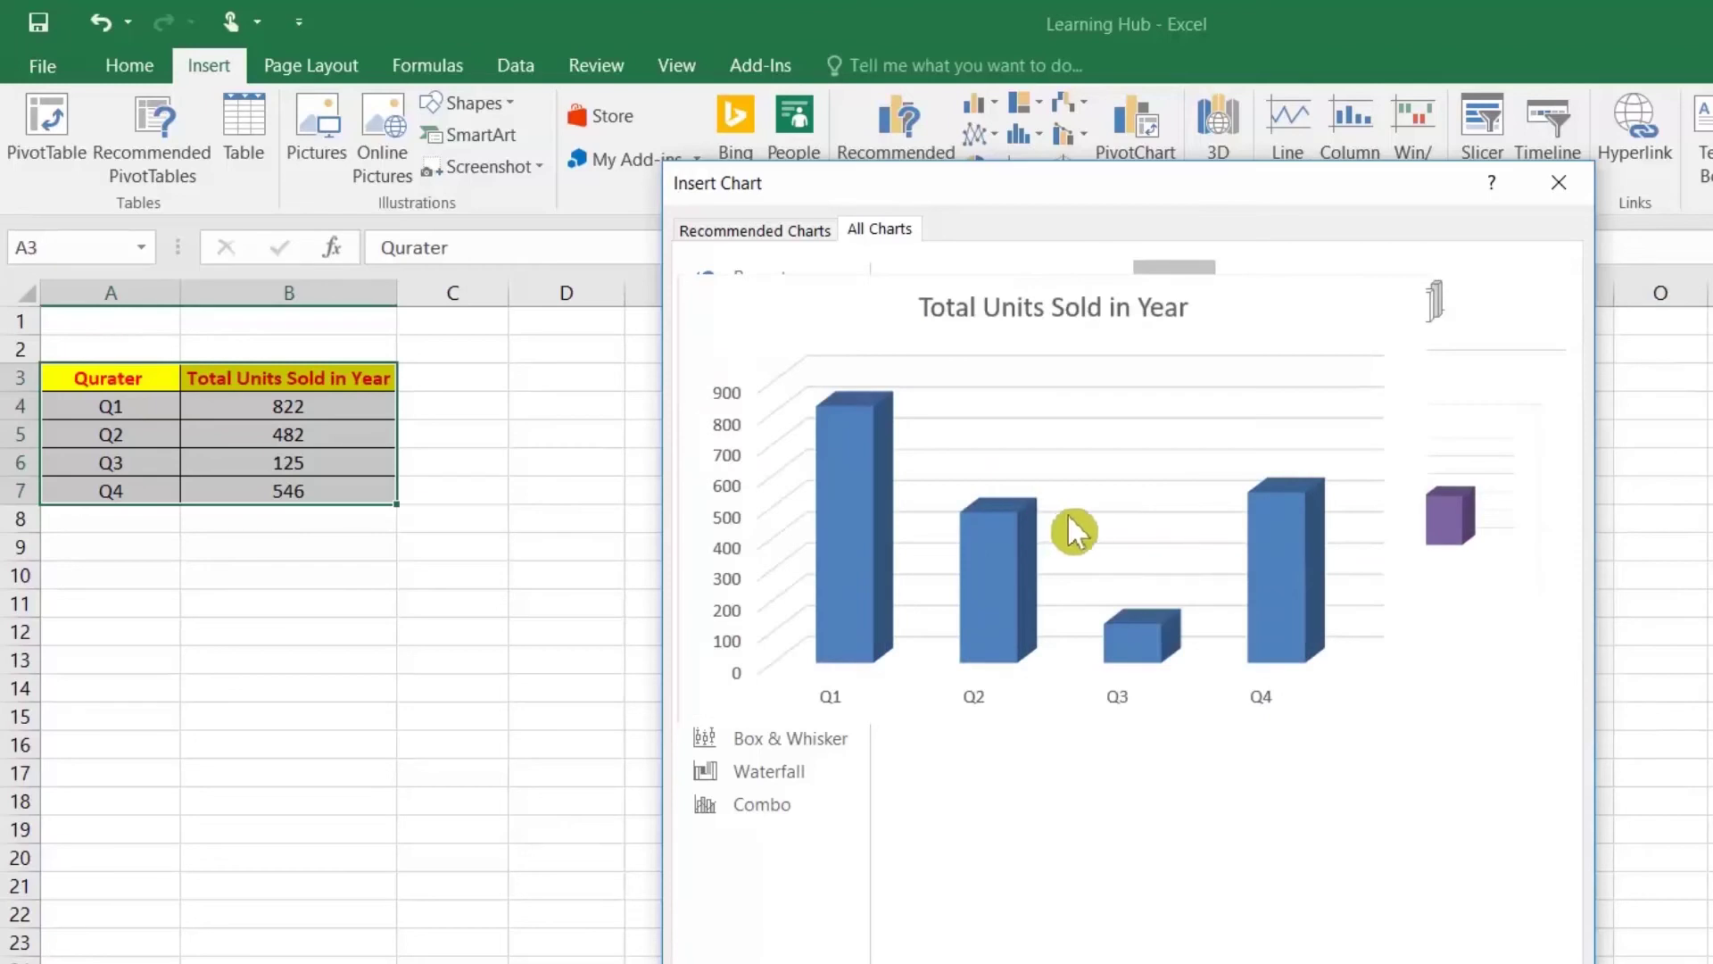
double_click(1061, 505)
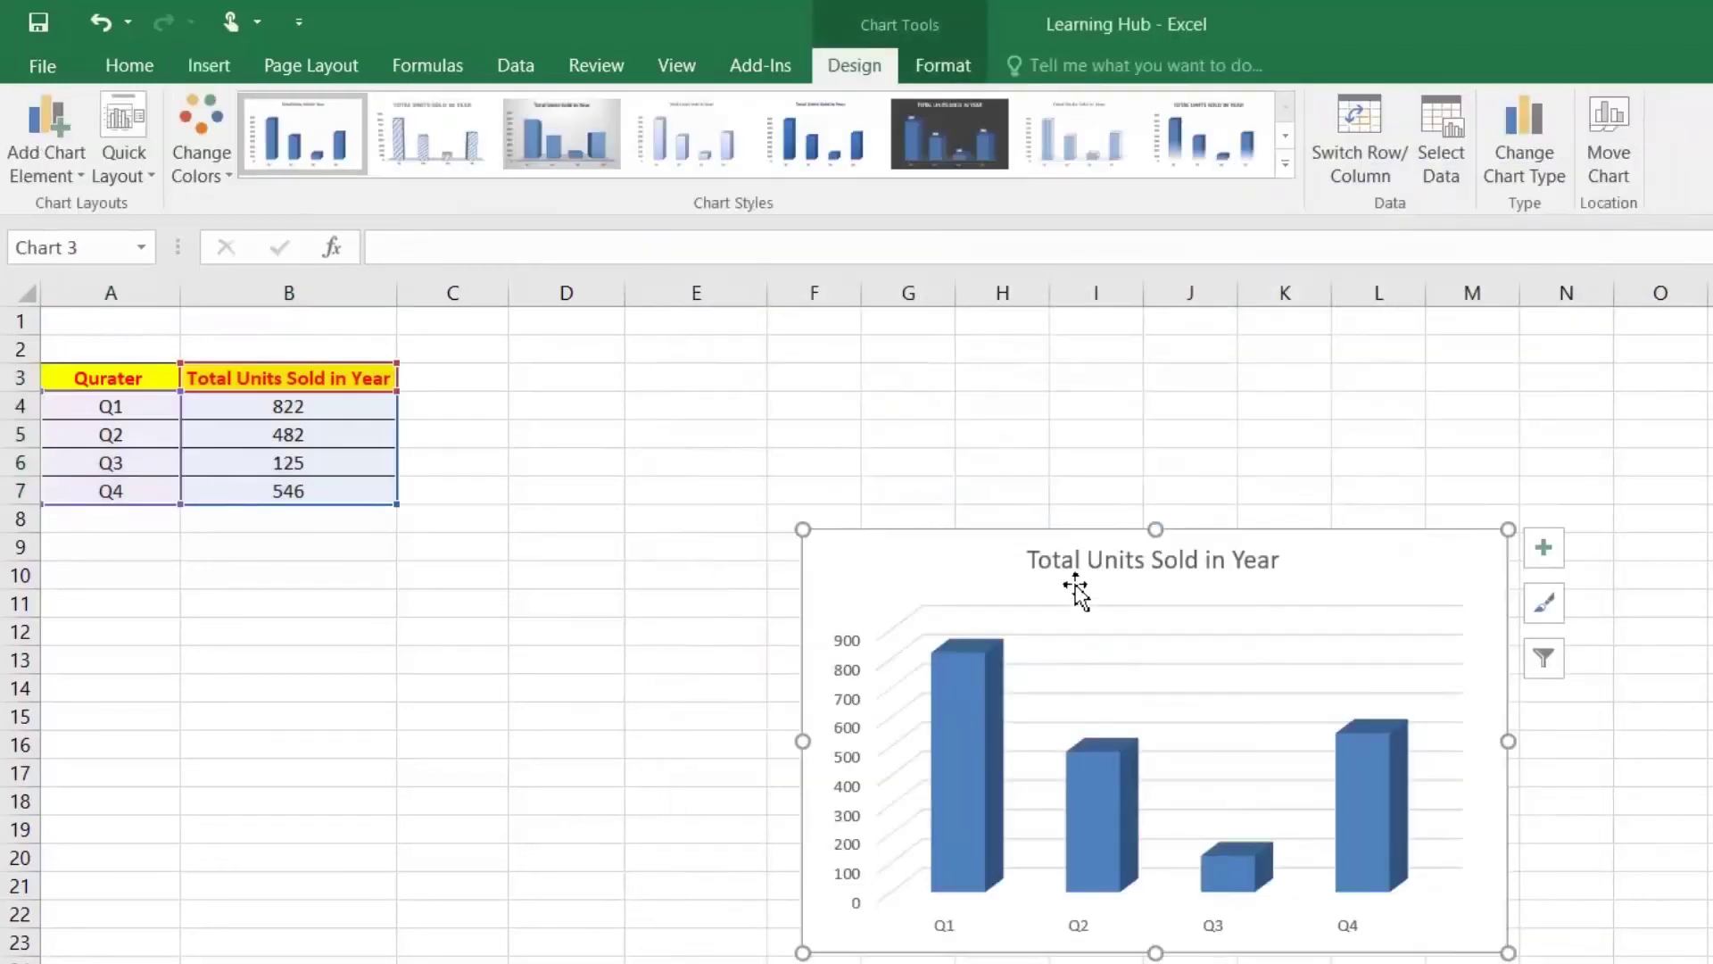
drag(971, 553, 634, 464)
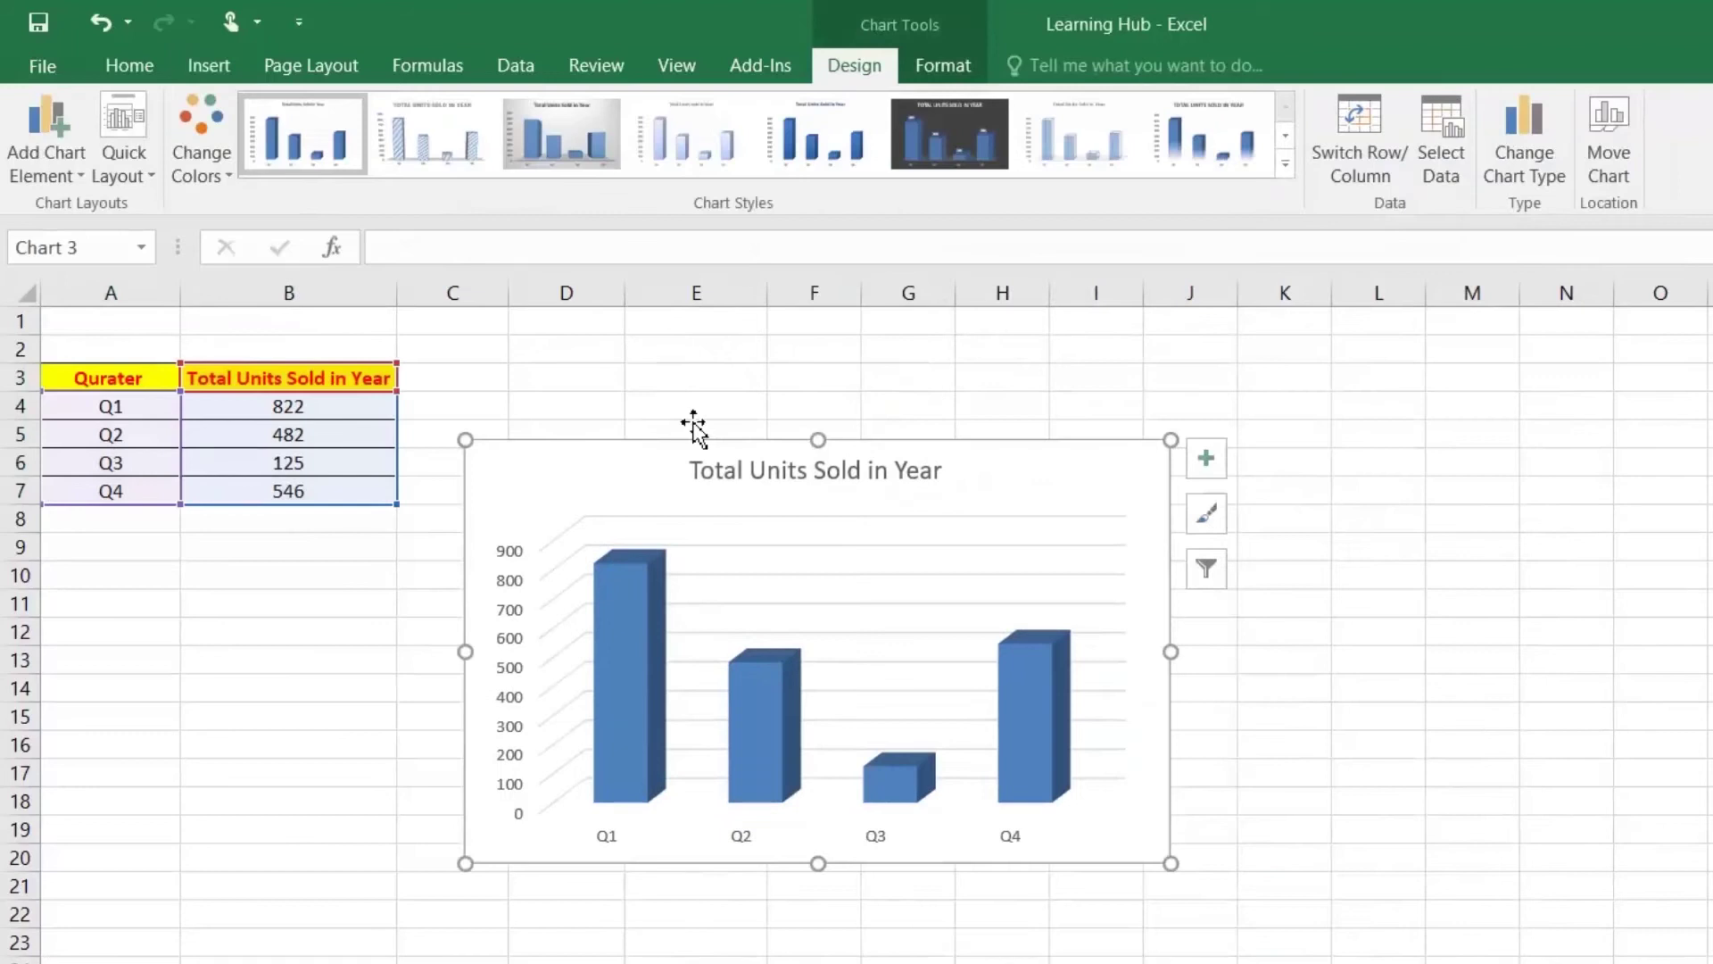
click(1286, 163)
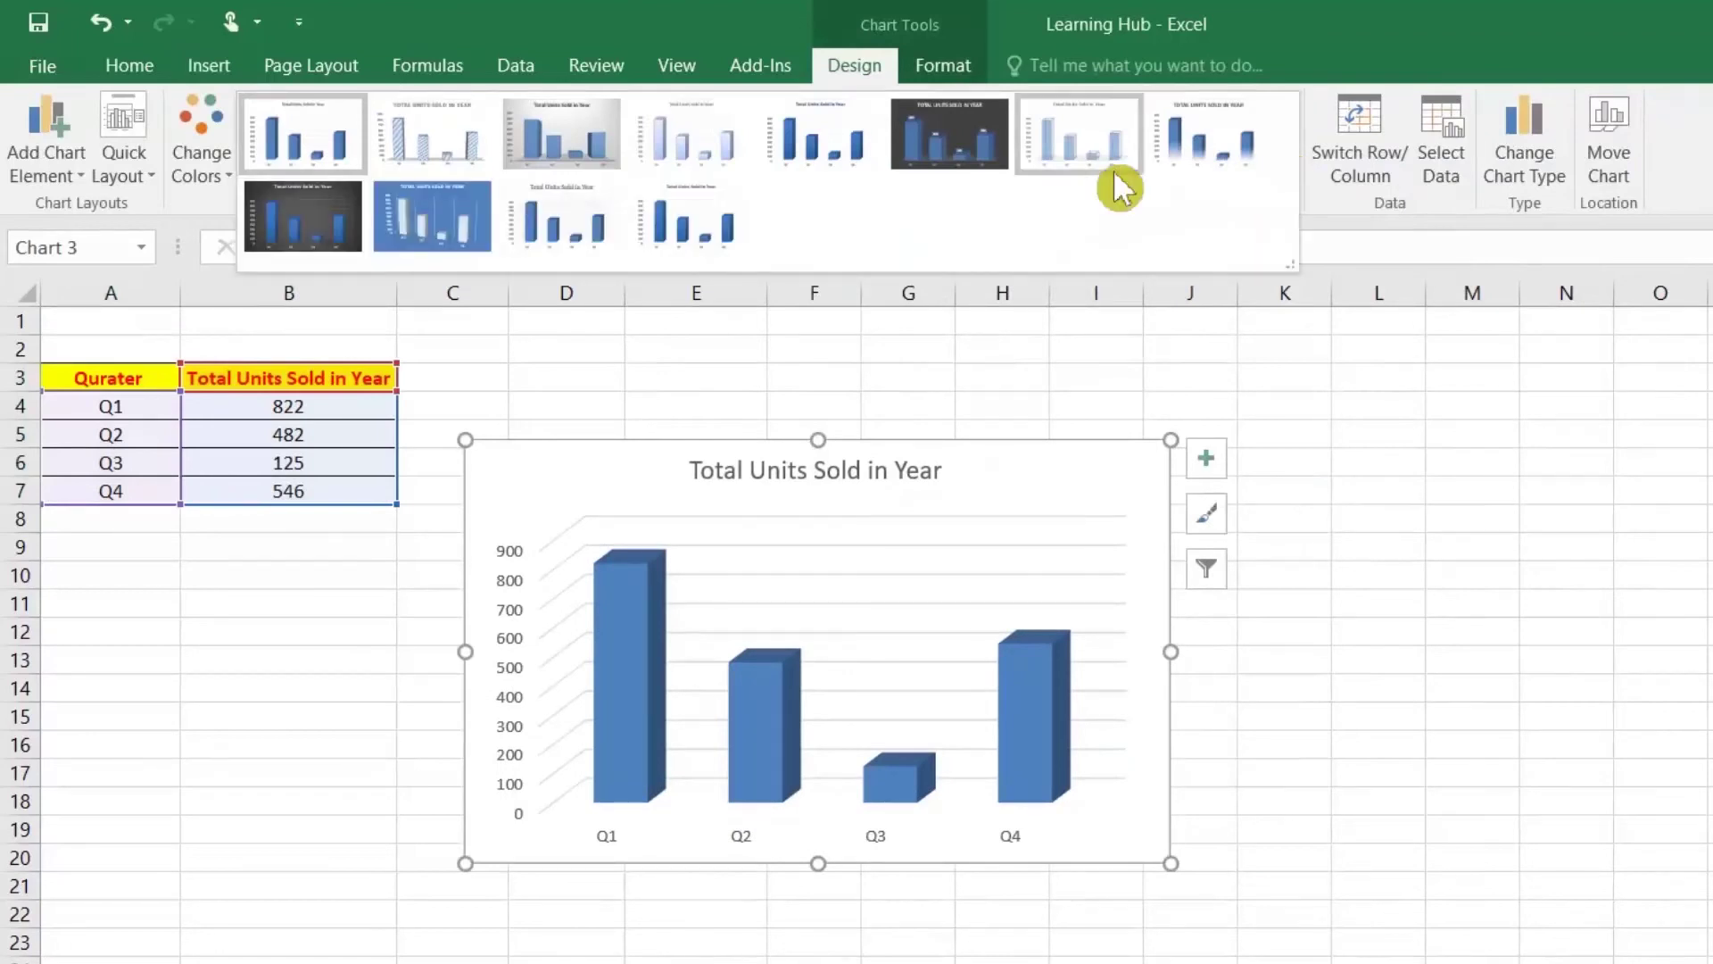
click(607, 249)
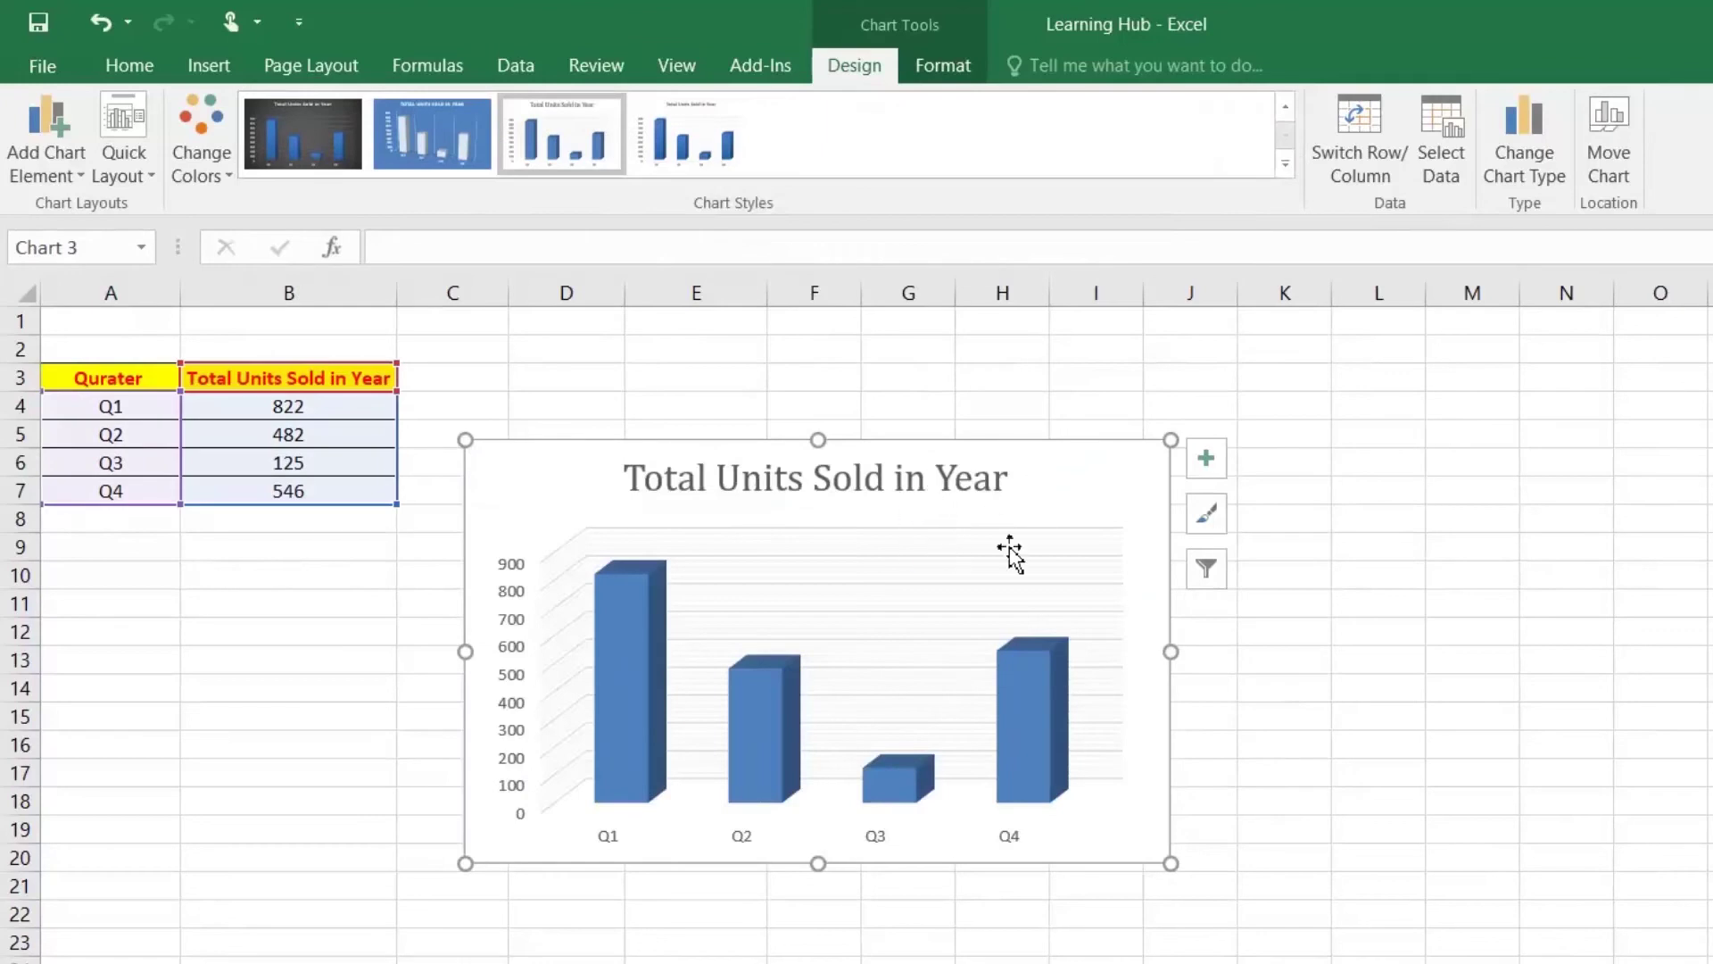
right_click(912, 573)
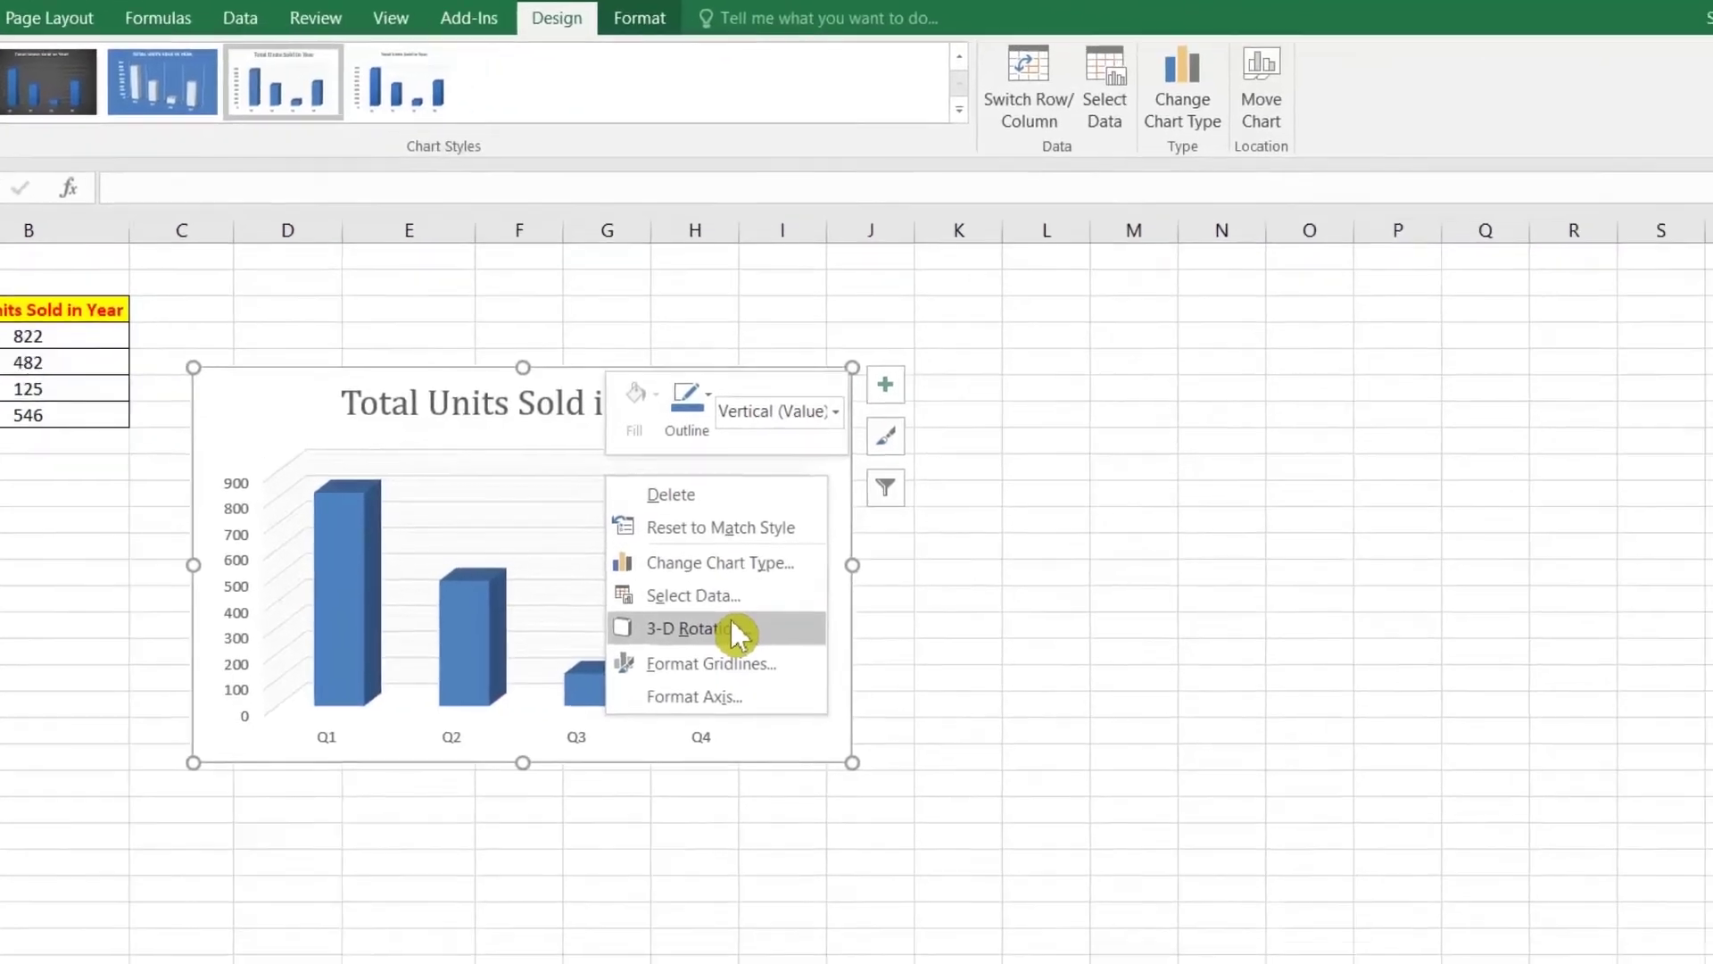
Step: In 3-D Rotation, raise the column depth to about 280%
click(730, 624)
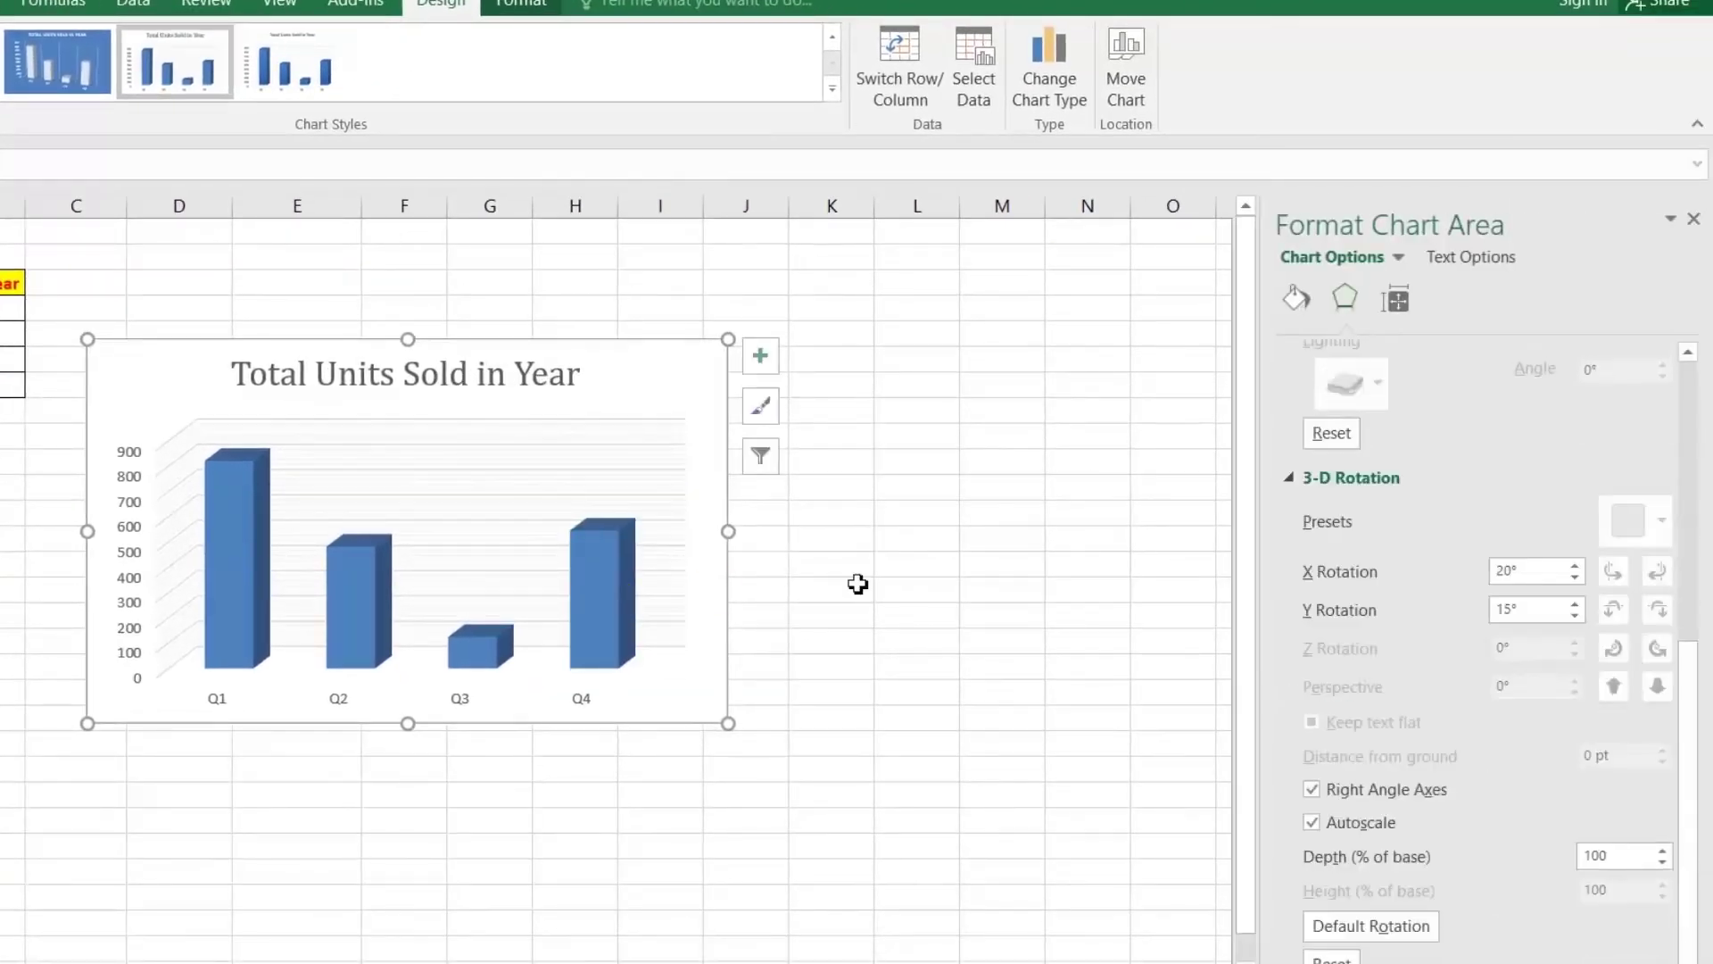
click(1662, 863)
click(1662, 863)
click(1661, 863)
click(1661, 863)
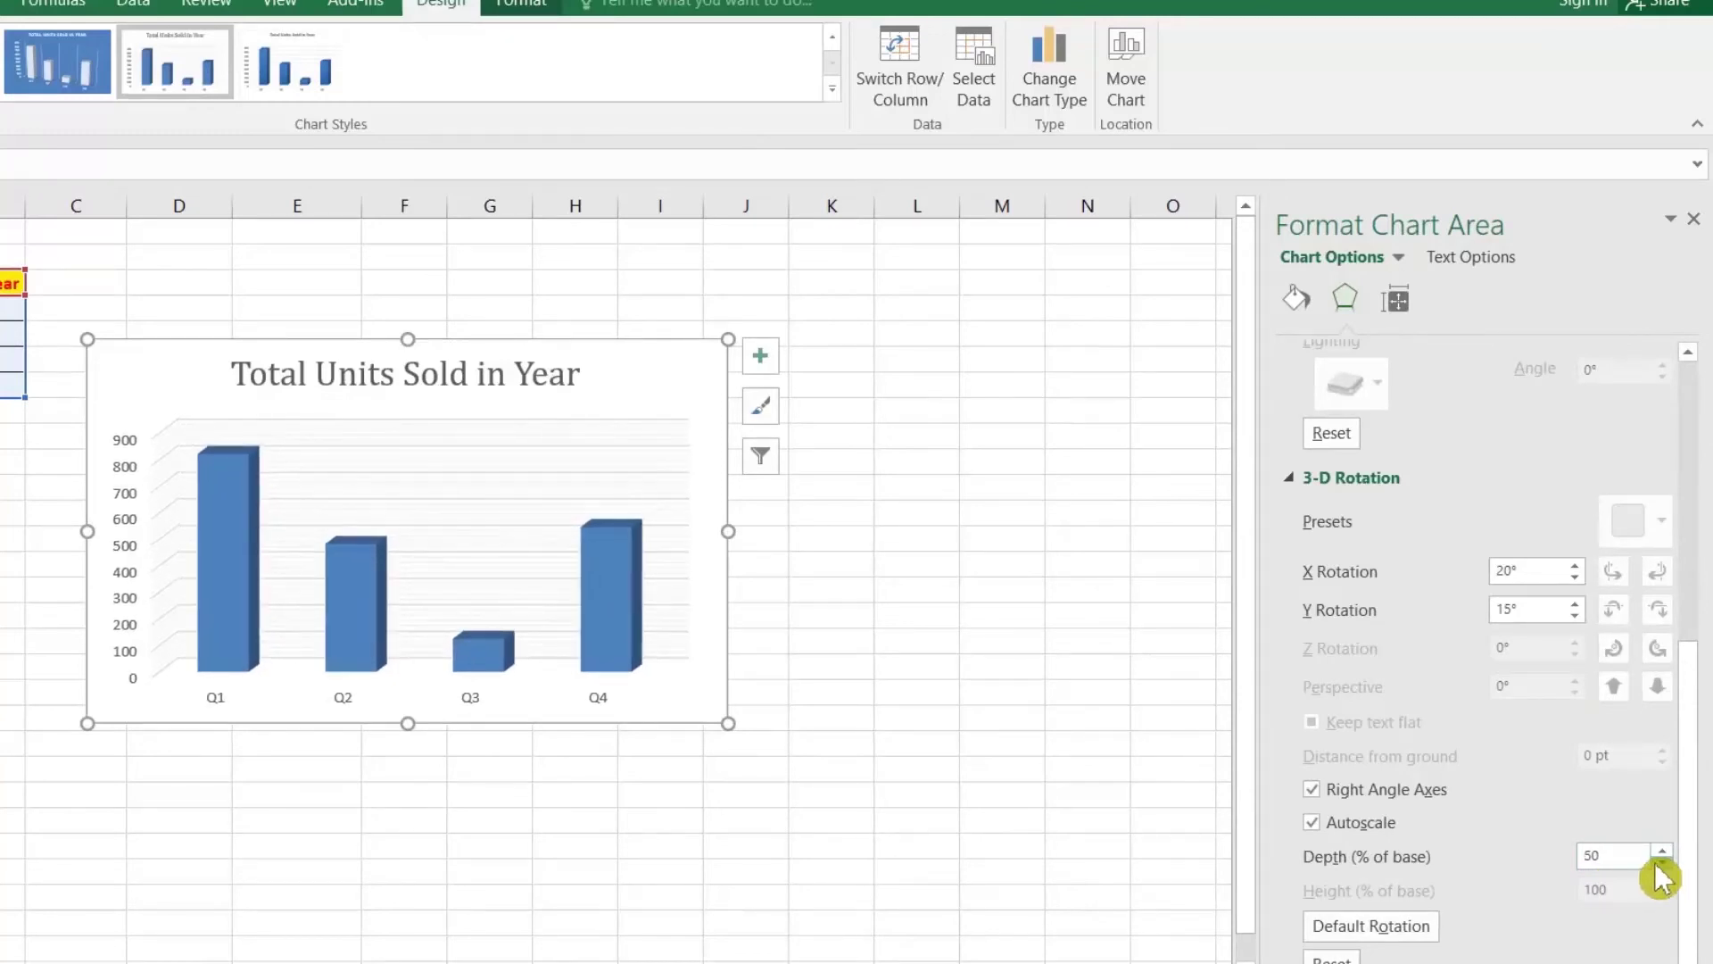
click(1662, 863)
click(1662, 863)
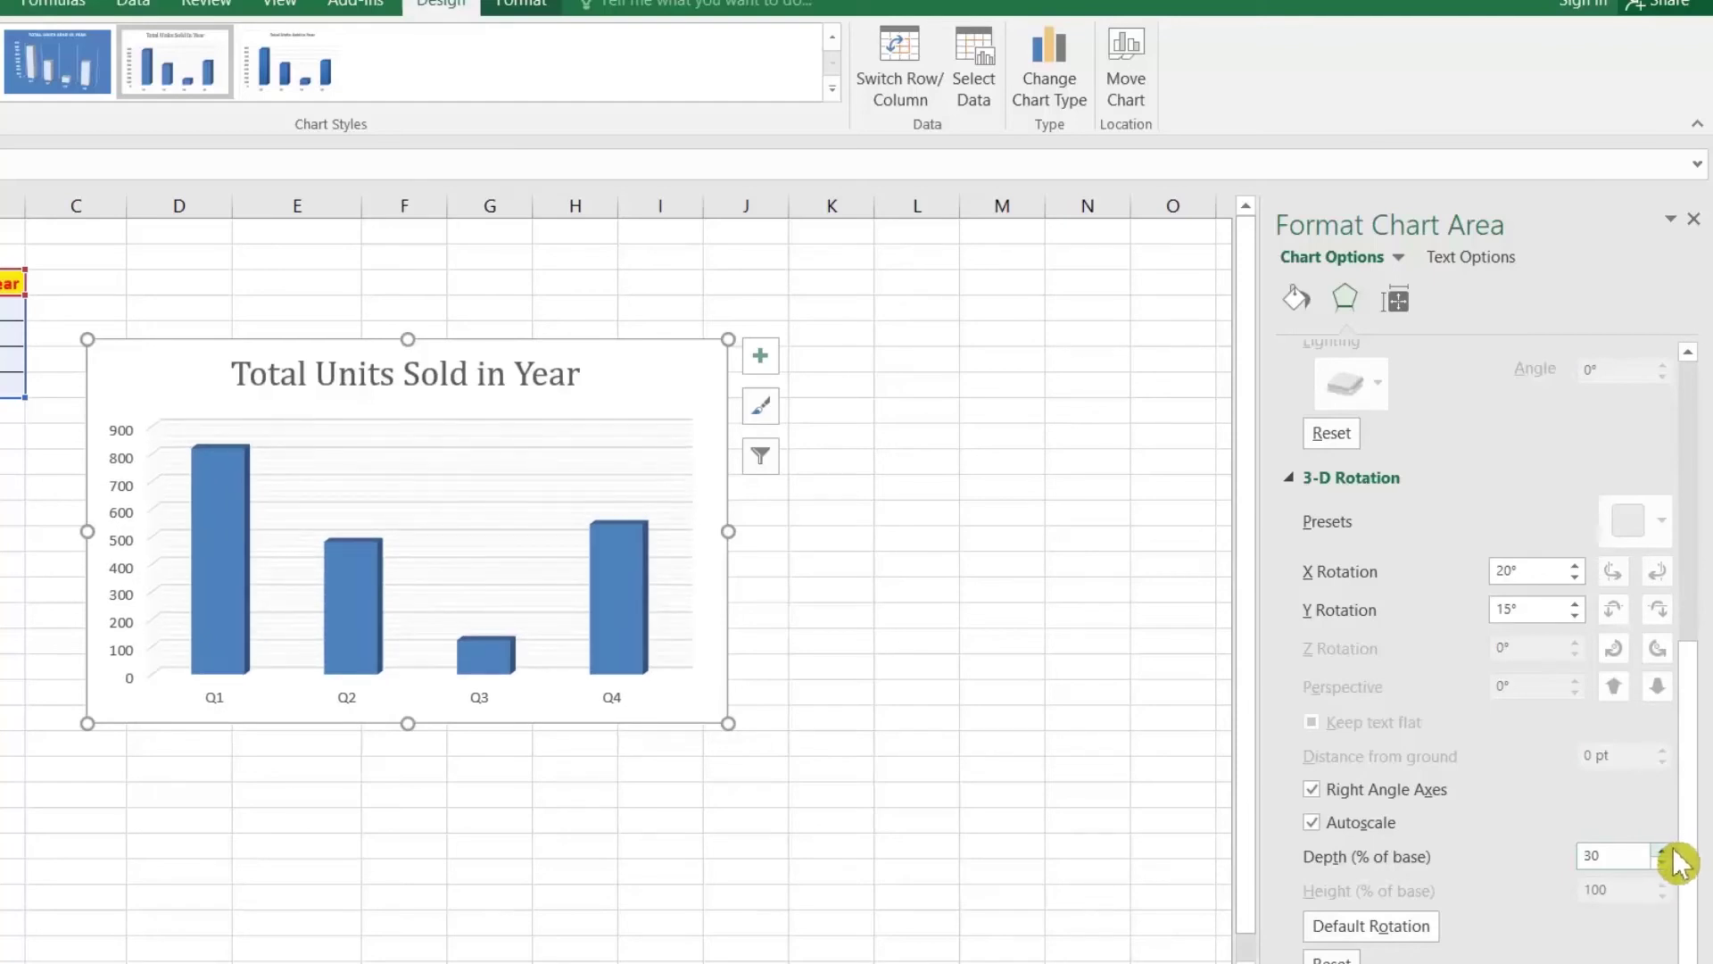
click(1672, 851)
click(1672, 851)
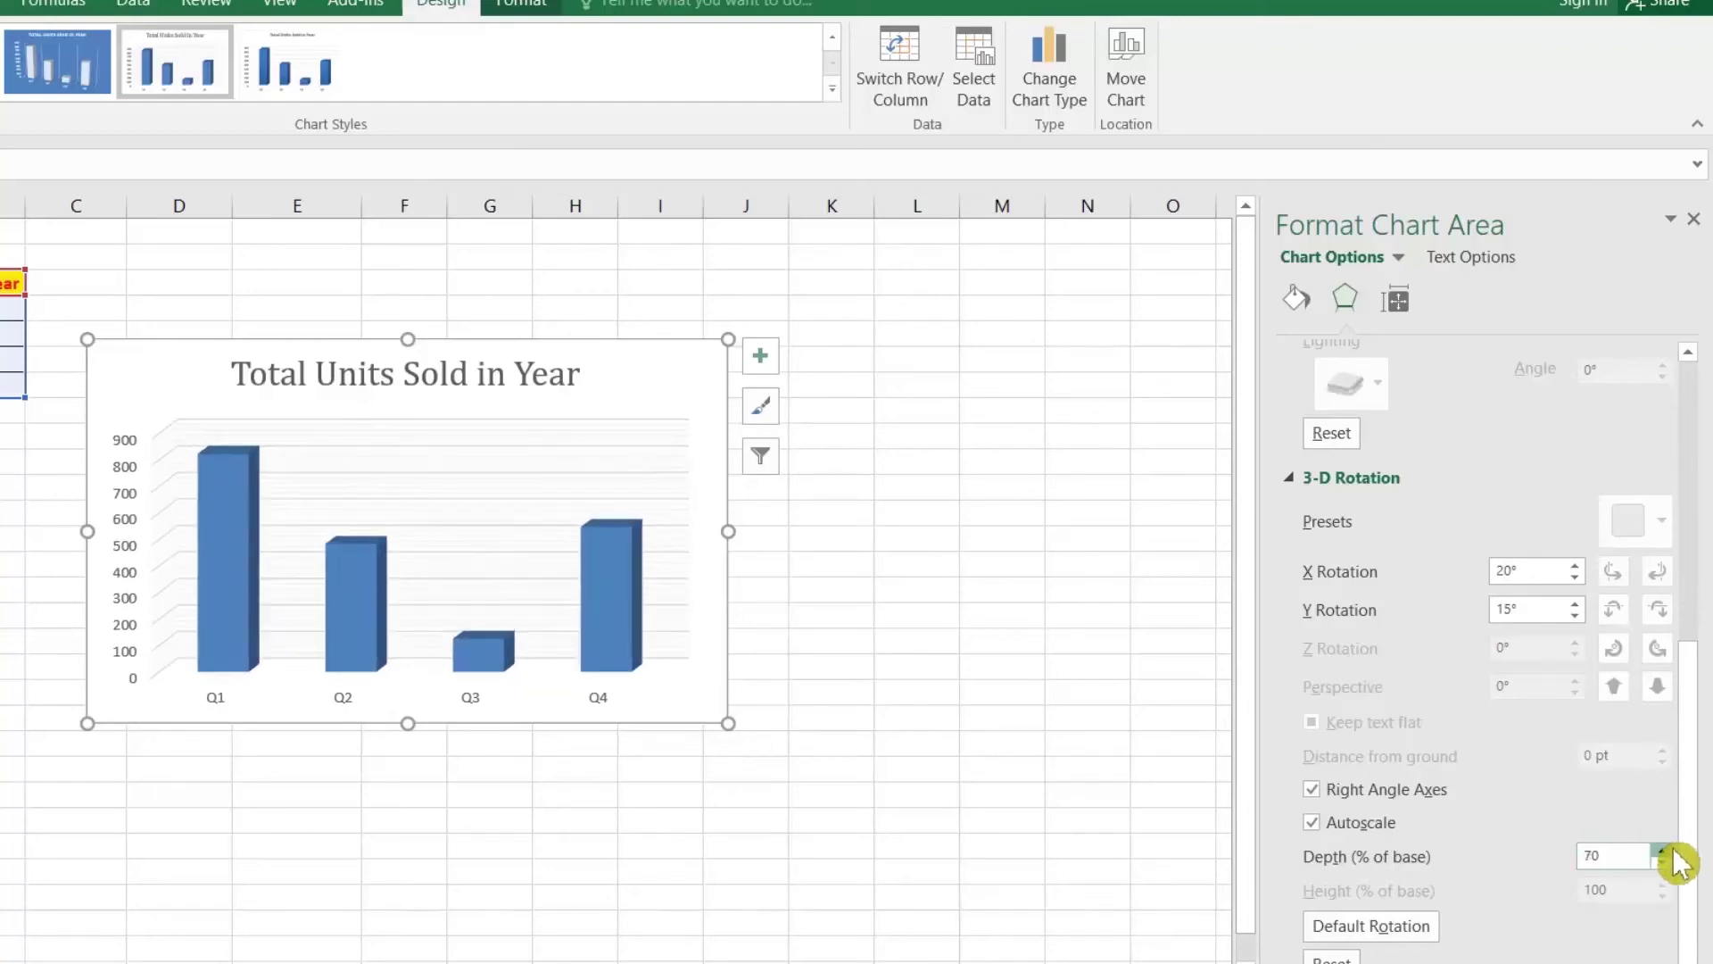
click(1673, 850)
click(1672, 851)
click(1672, 850)
click(1672, 851)
click(1667, 862)
click(1667, 862)
click(1667, 851)
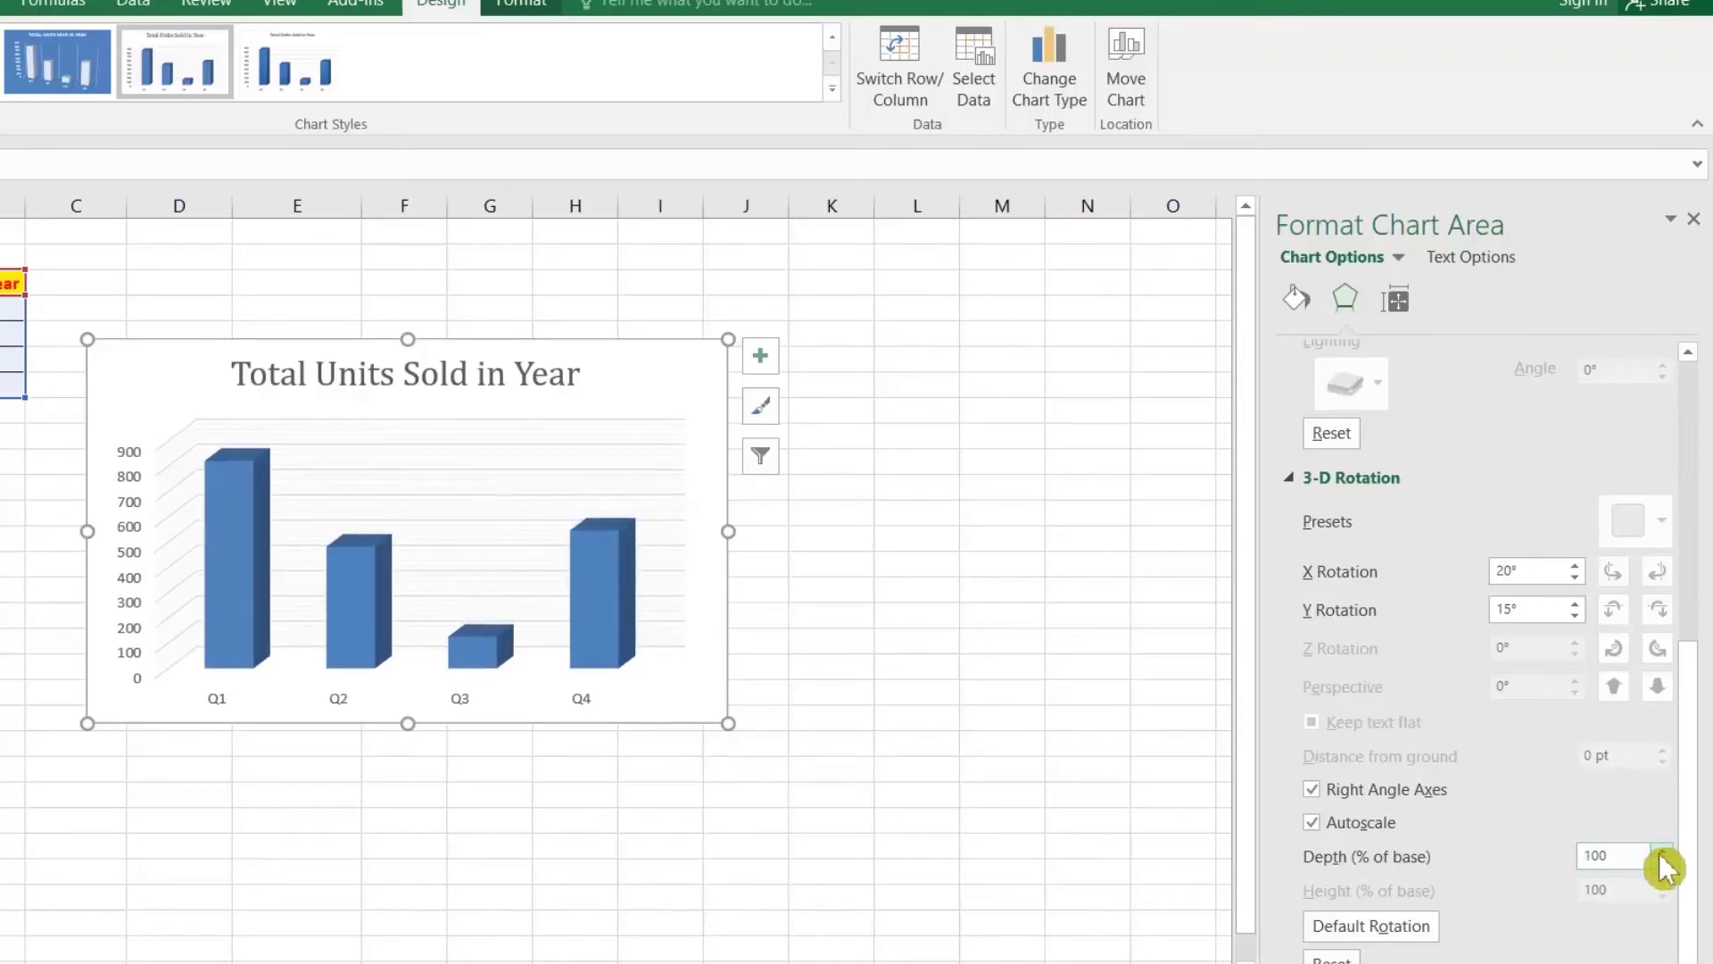
click(1665, 851)
click(1665, 850)
click(1665, 850)
click(1666, 851)
click(1665, 851)
click(1665, 851)
click(1665, 851)
click(1665, 850)
click(1665, 851)
click(1666, 851)
click(1665, 851)
click(1665, 850)
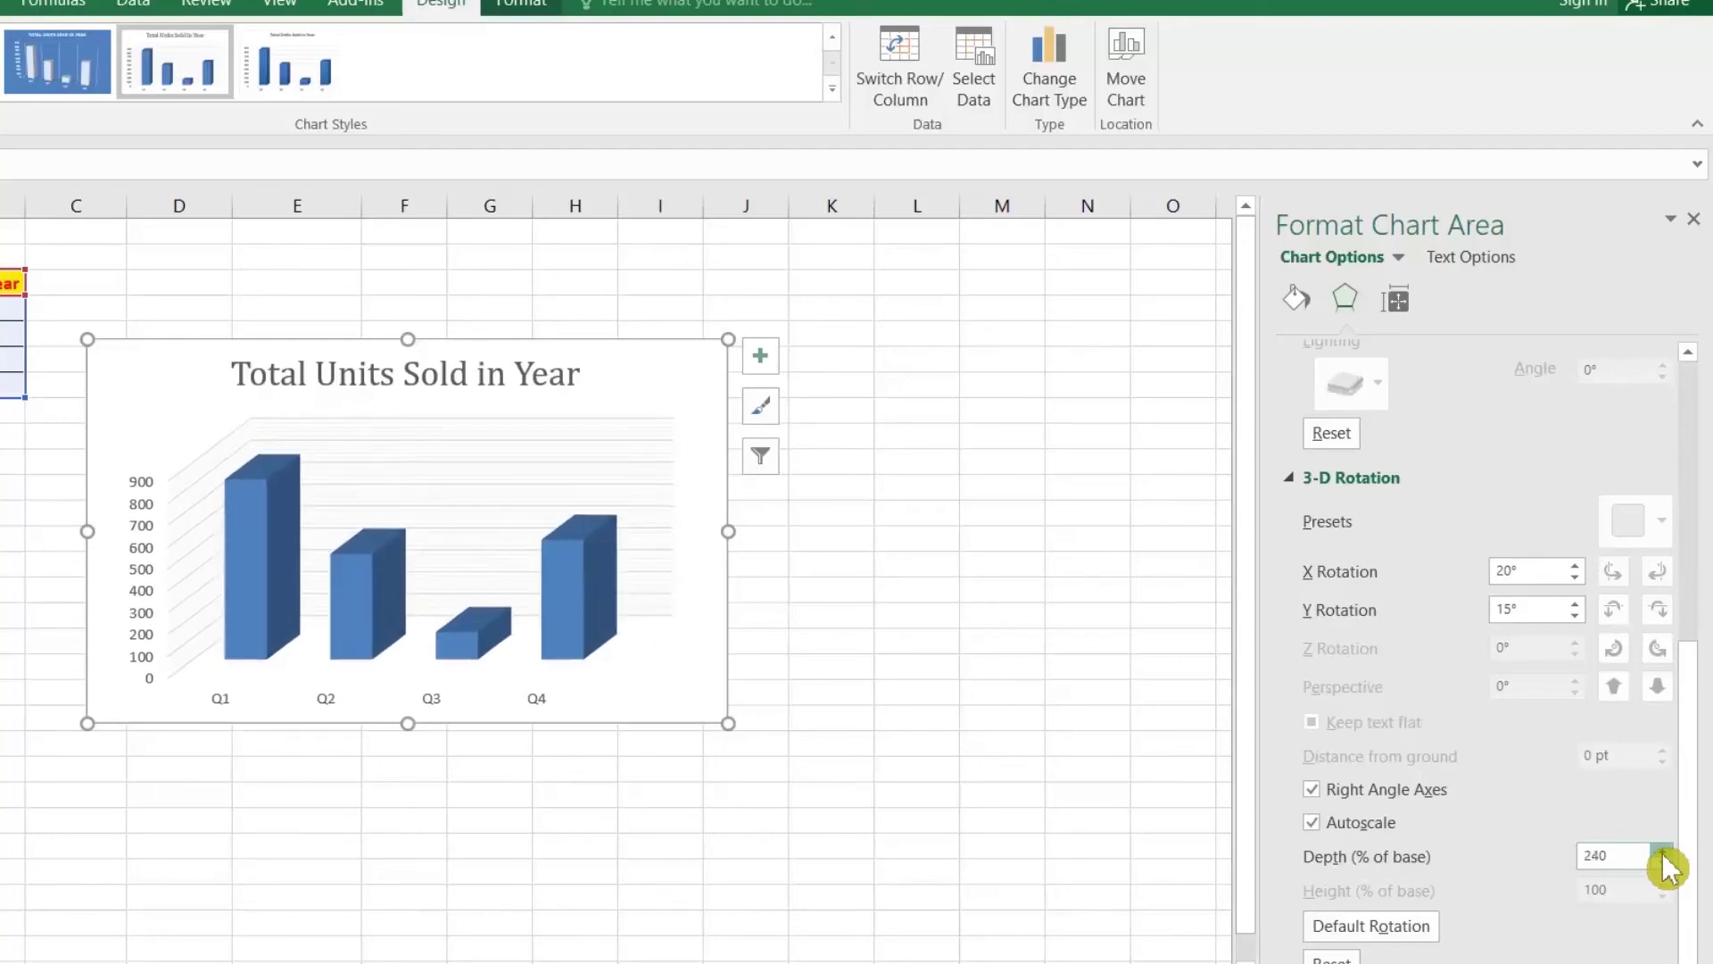
click(1666, 850)
click(1665, 851)
click(1665, 851)
click(1665, 851)
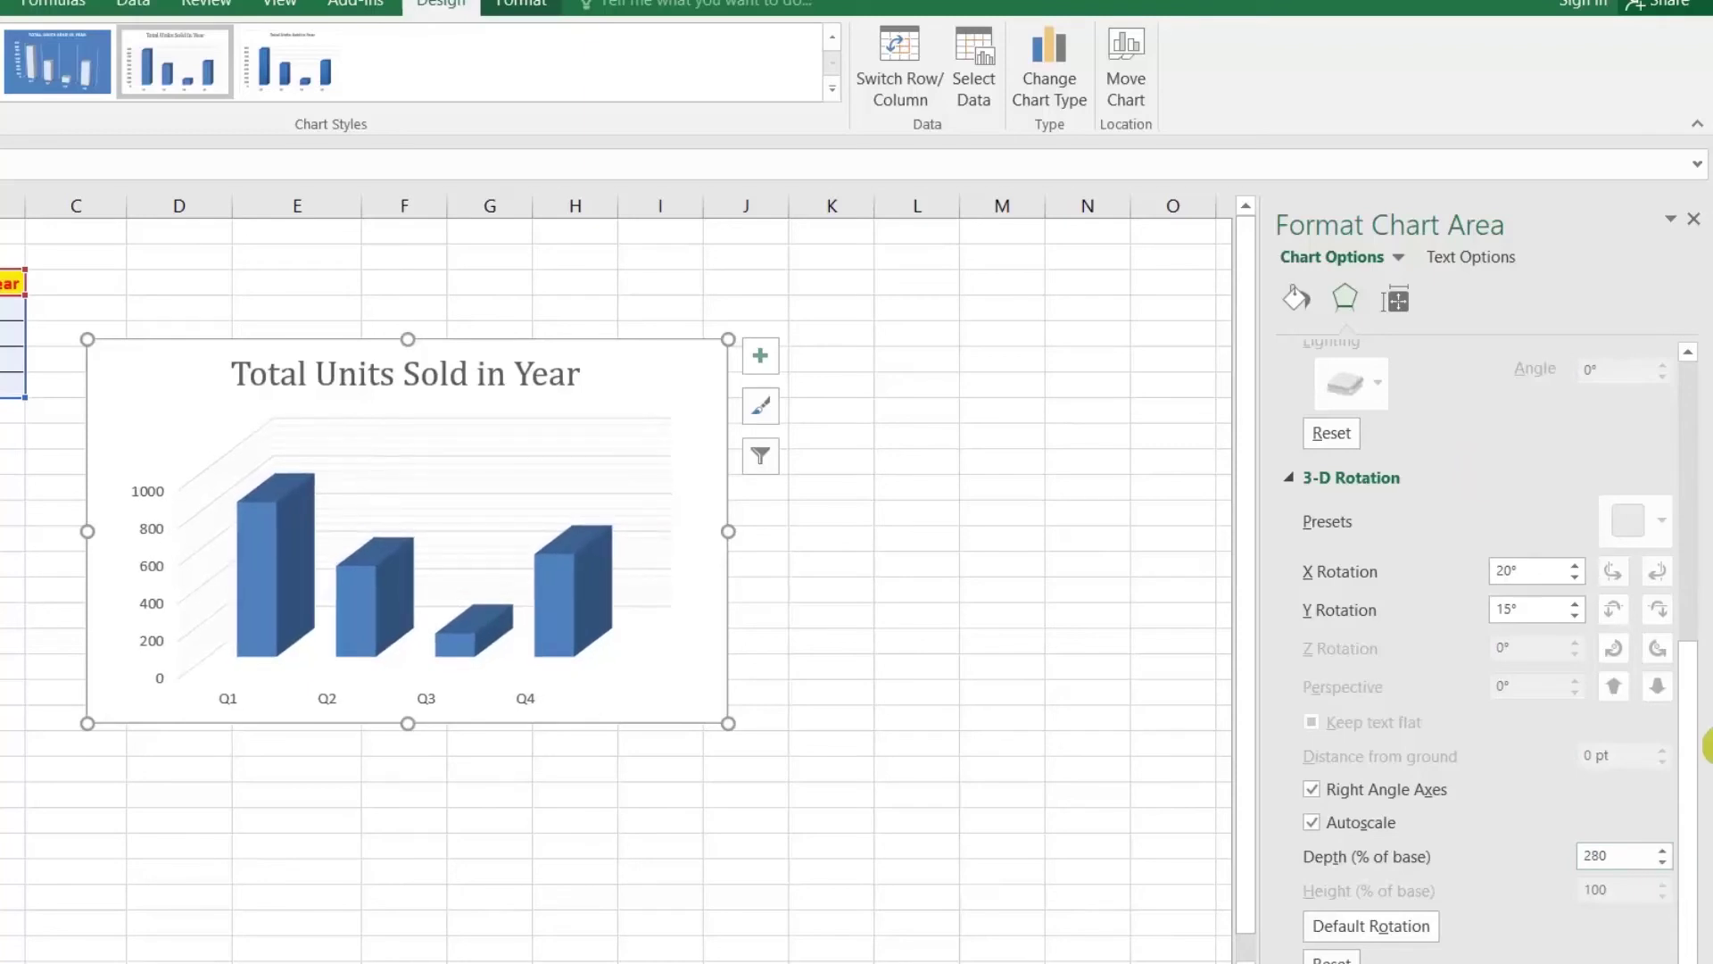
Step: Set the chart's Y rotation to 20° and X rotation to 40°
click(1576, 604)
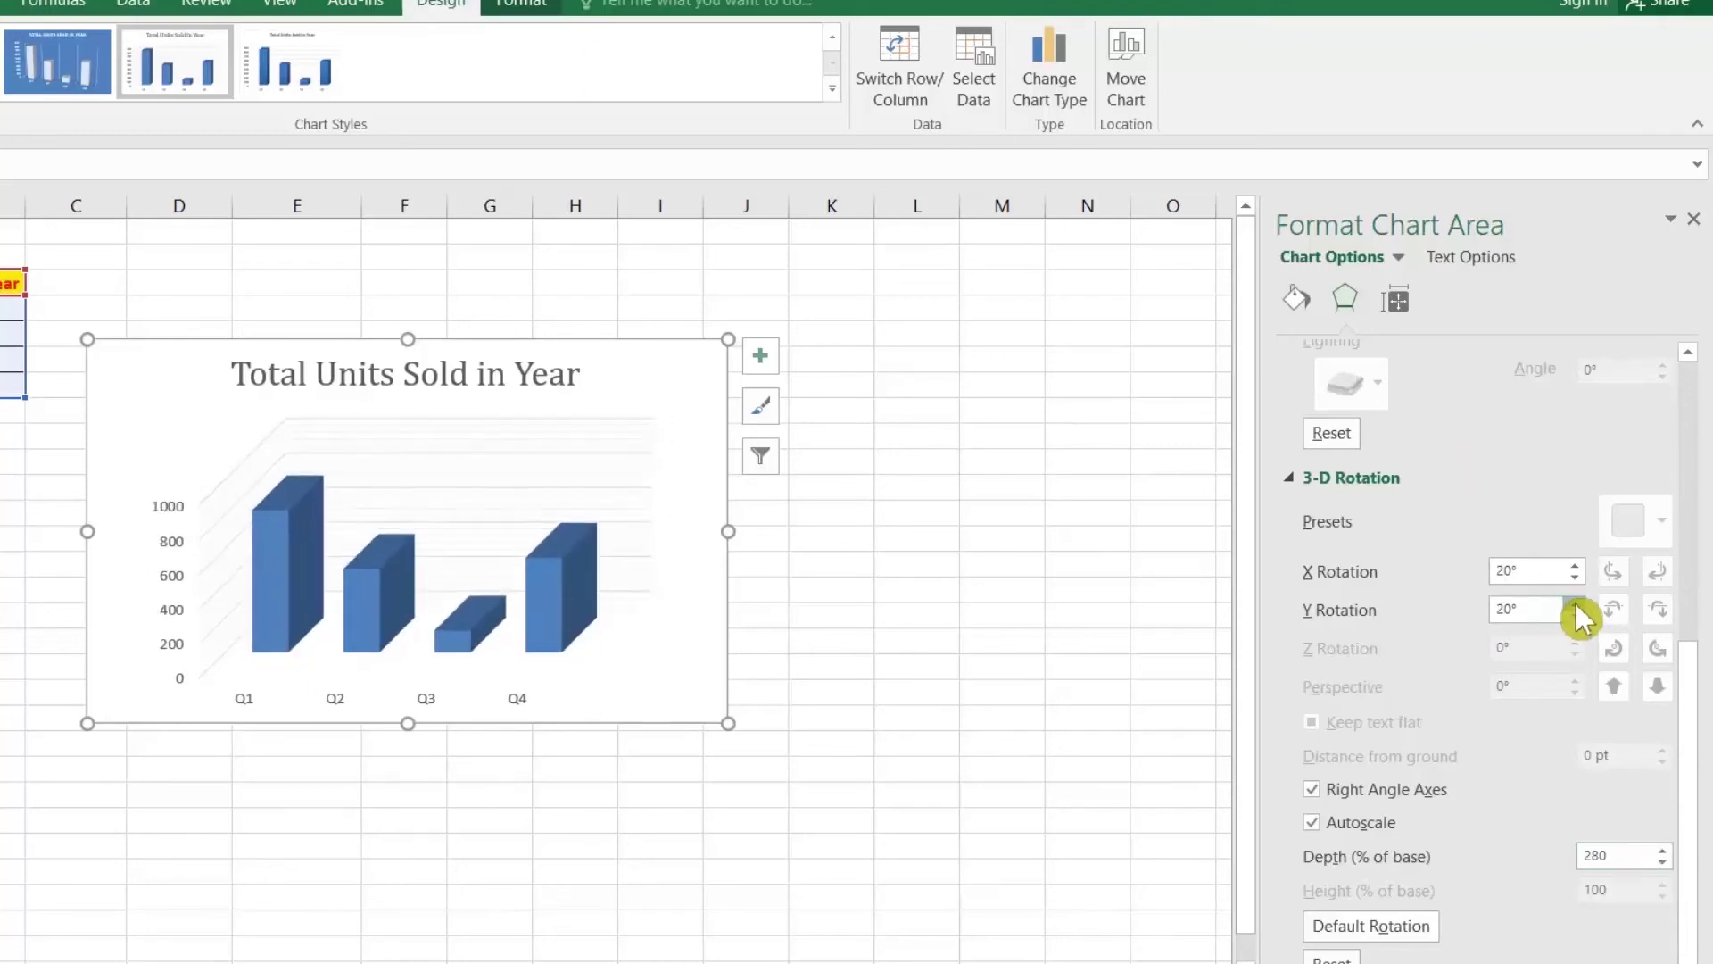
click(1576, 604)
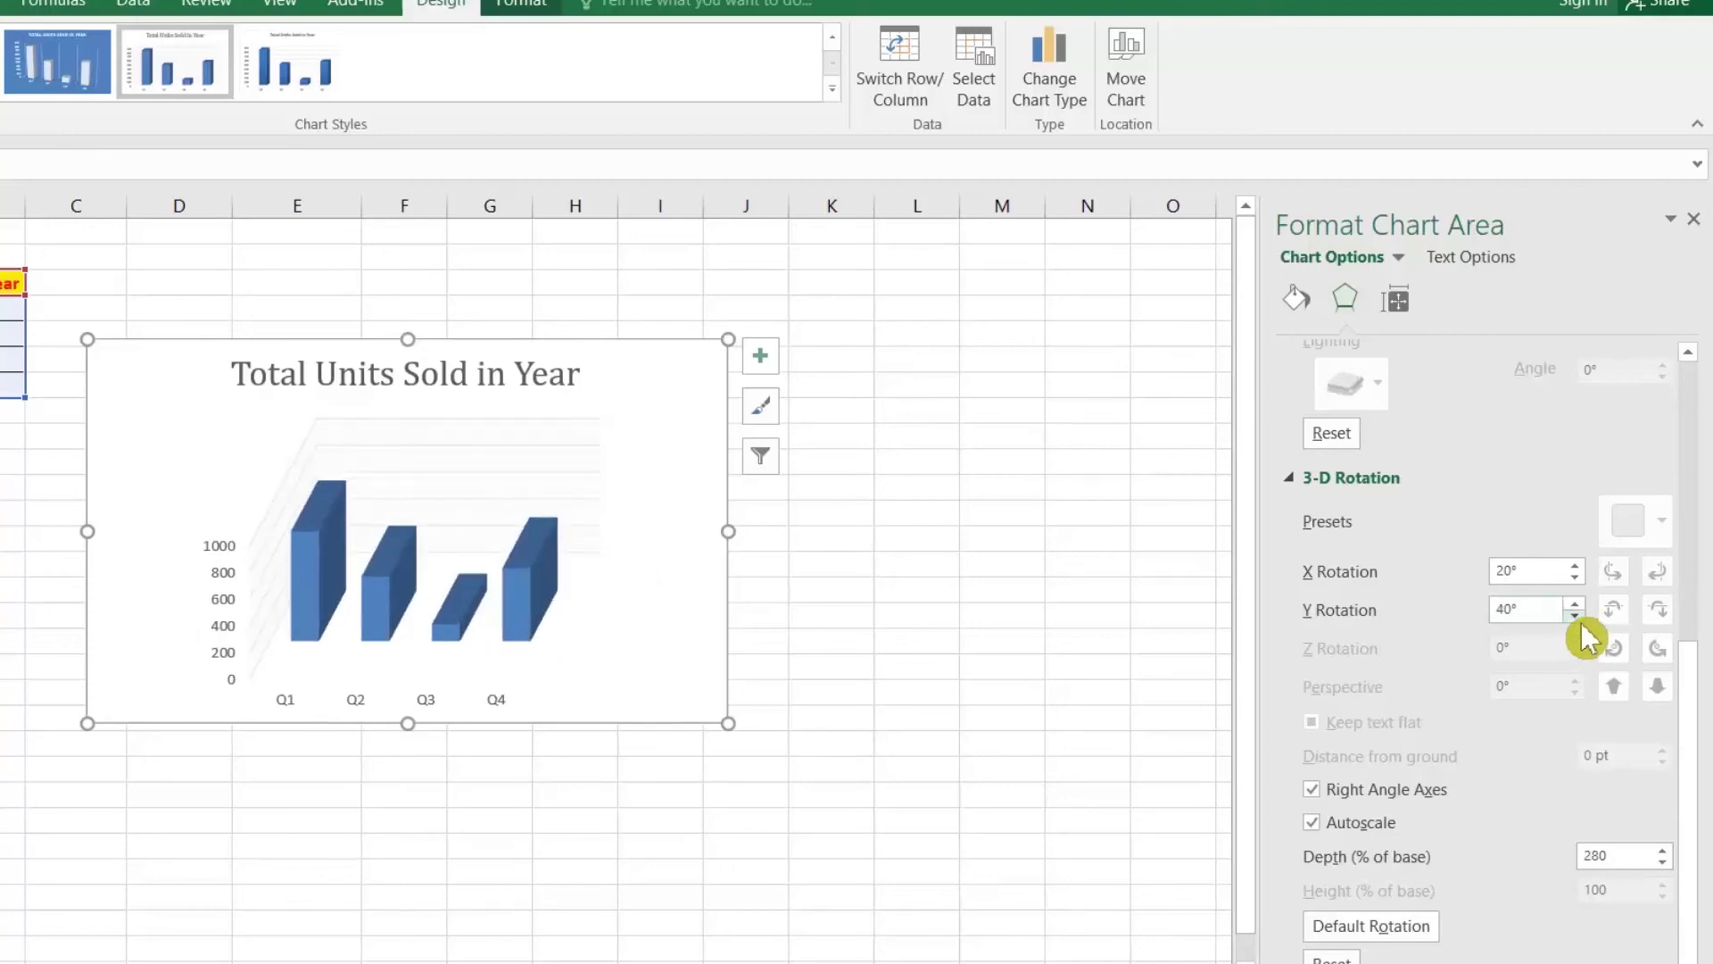
click(1576, 614)
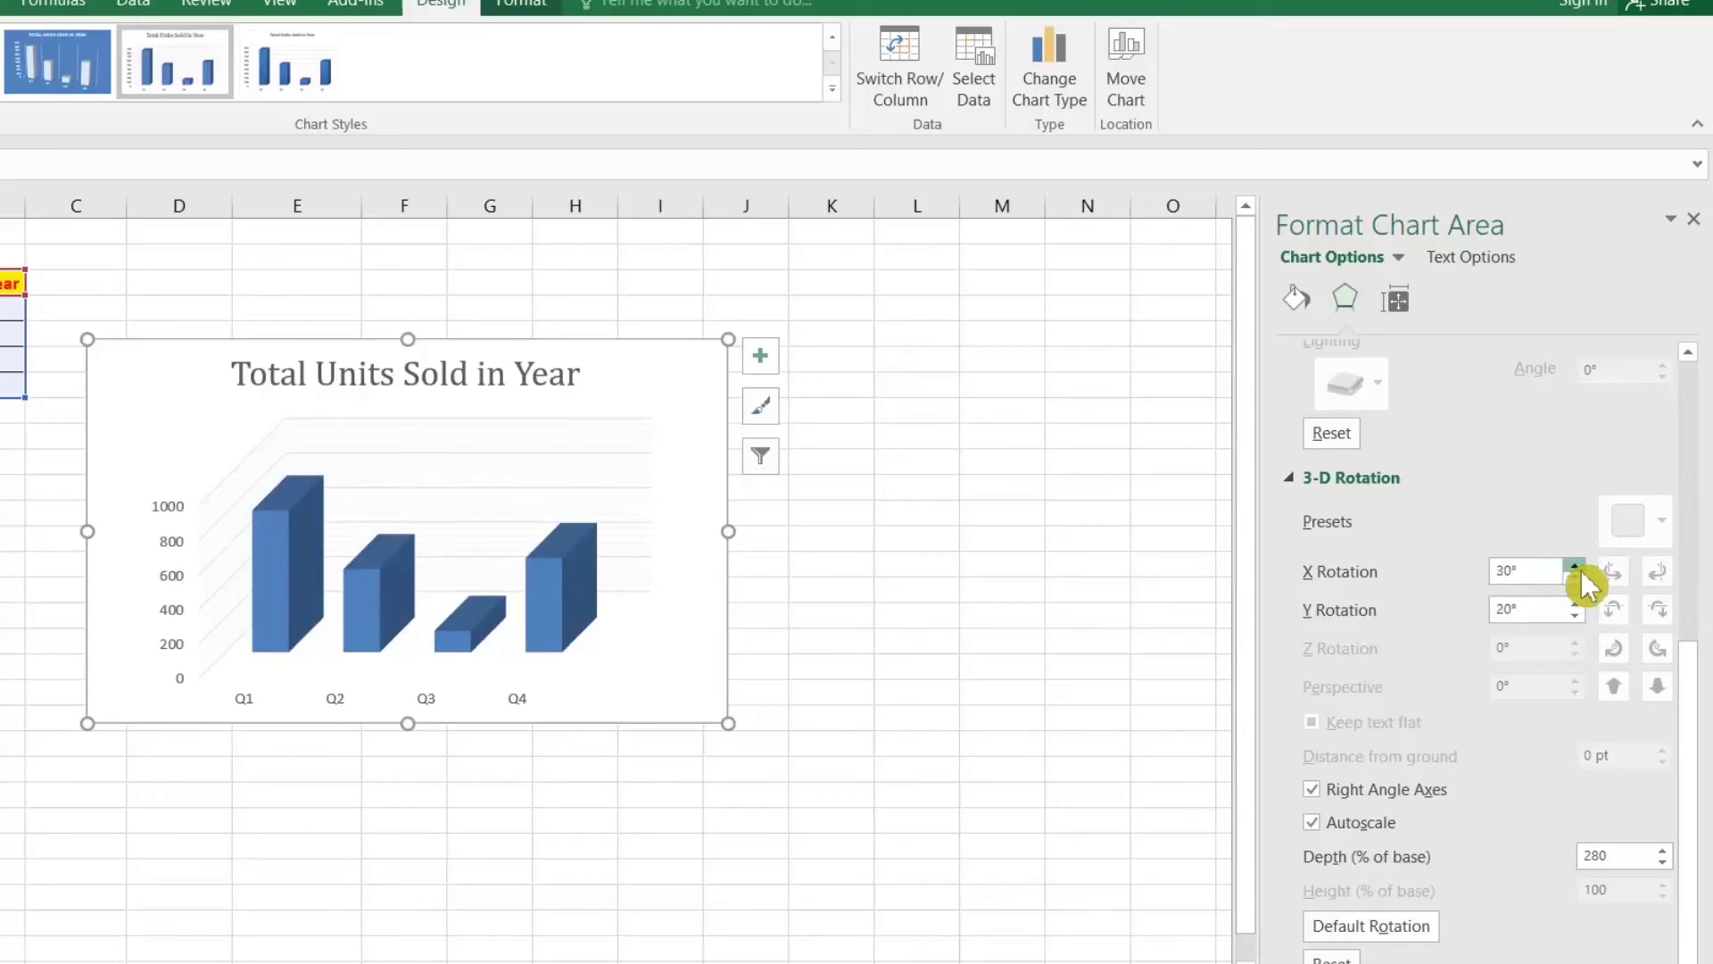
click(1577, 566)
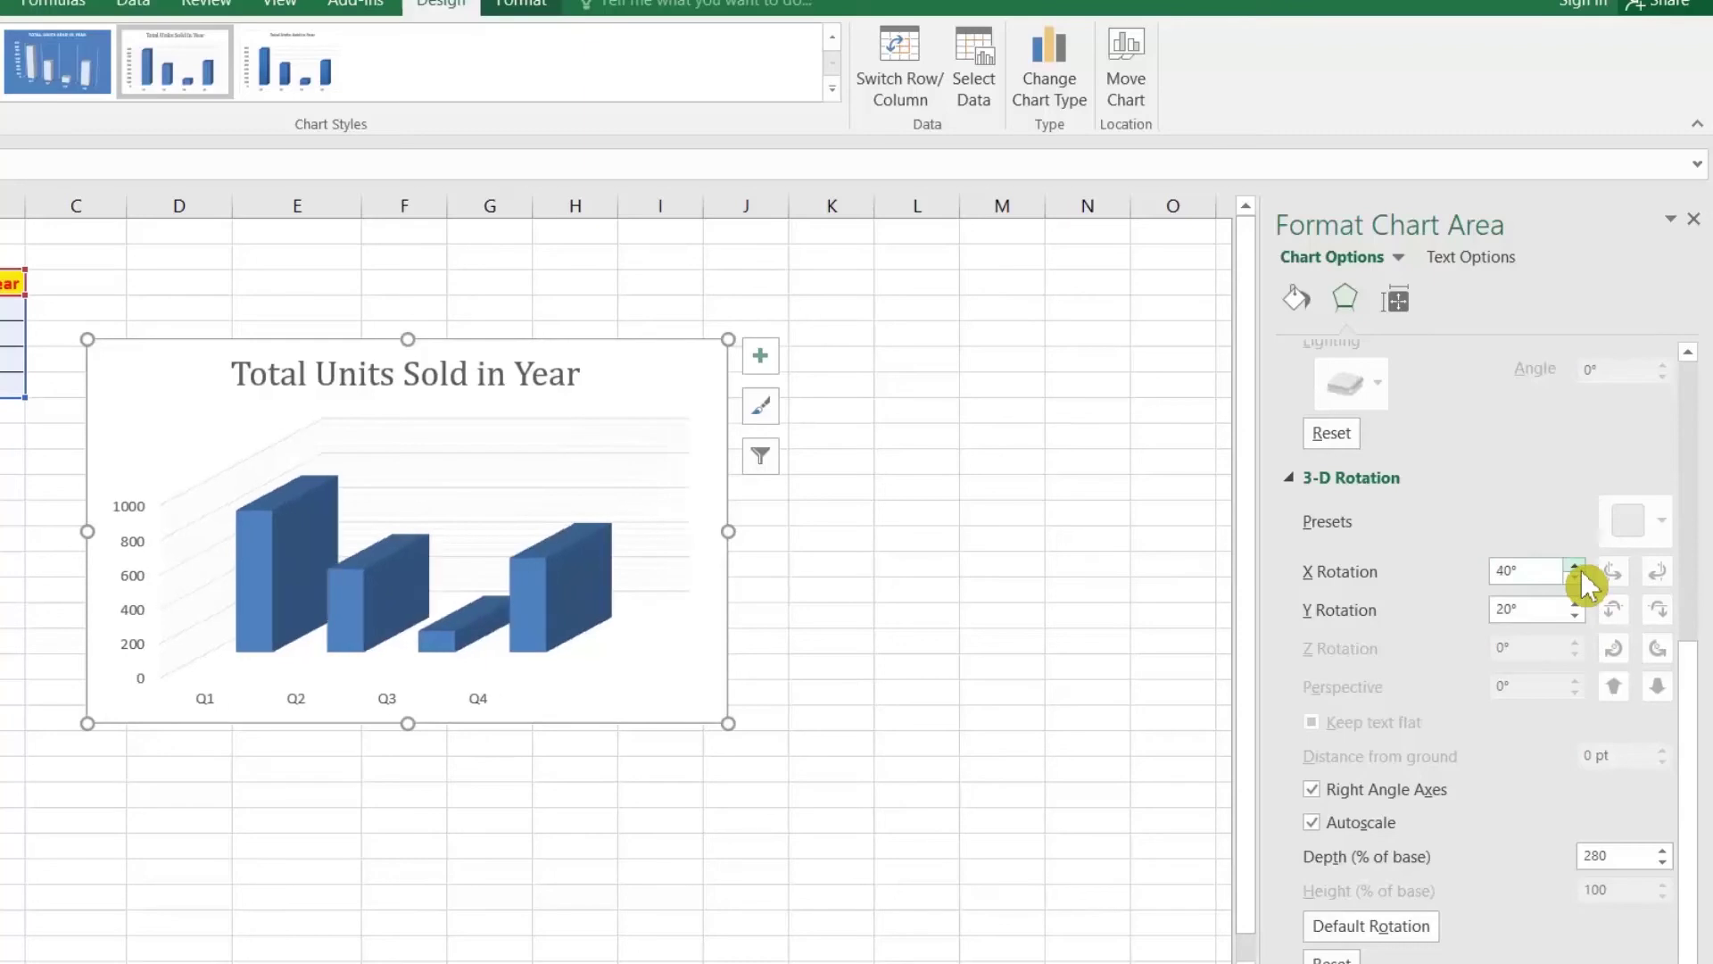
Step: Add data labels (822, 482, 125, 546) to the Total Units series
right_click(564, 602)
mouse_move(736, 792)
click(881, 792)
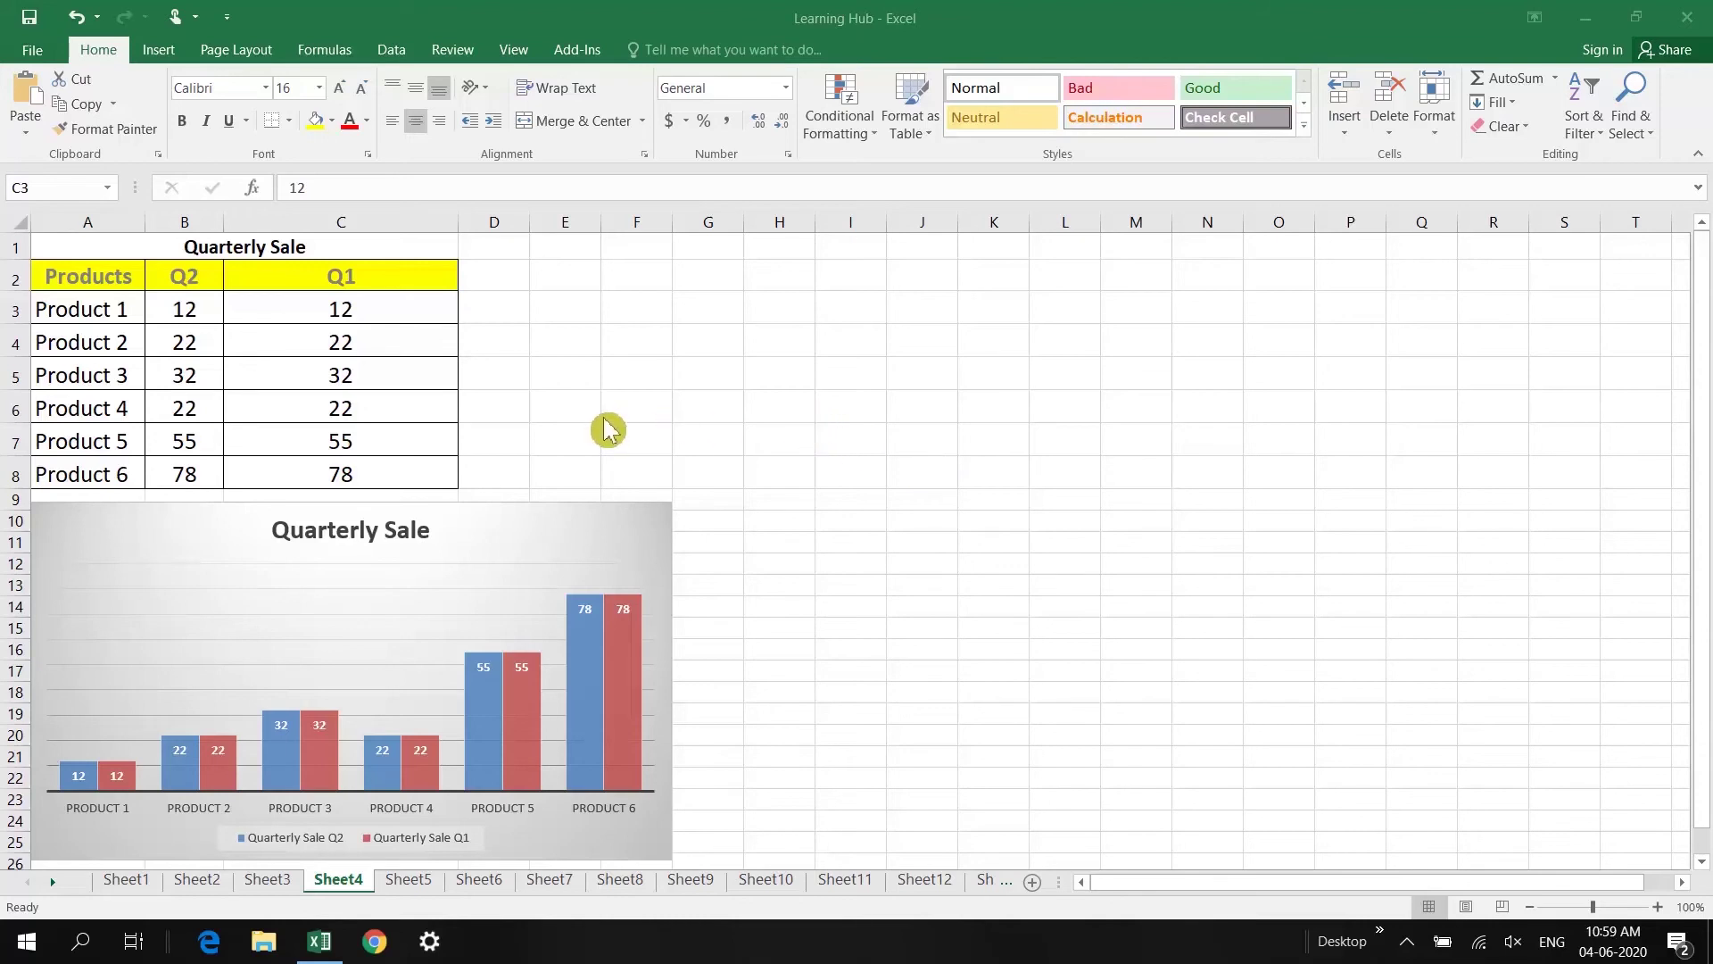
Step: Widen Sheet4's Q2 column B and Q1 column C
click(312, 329)
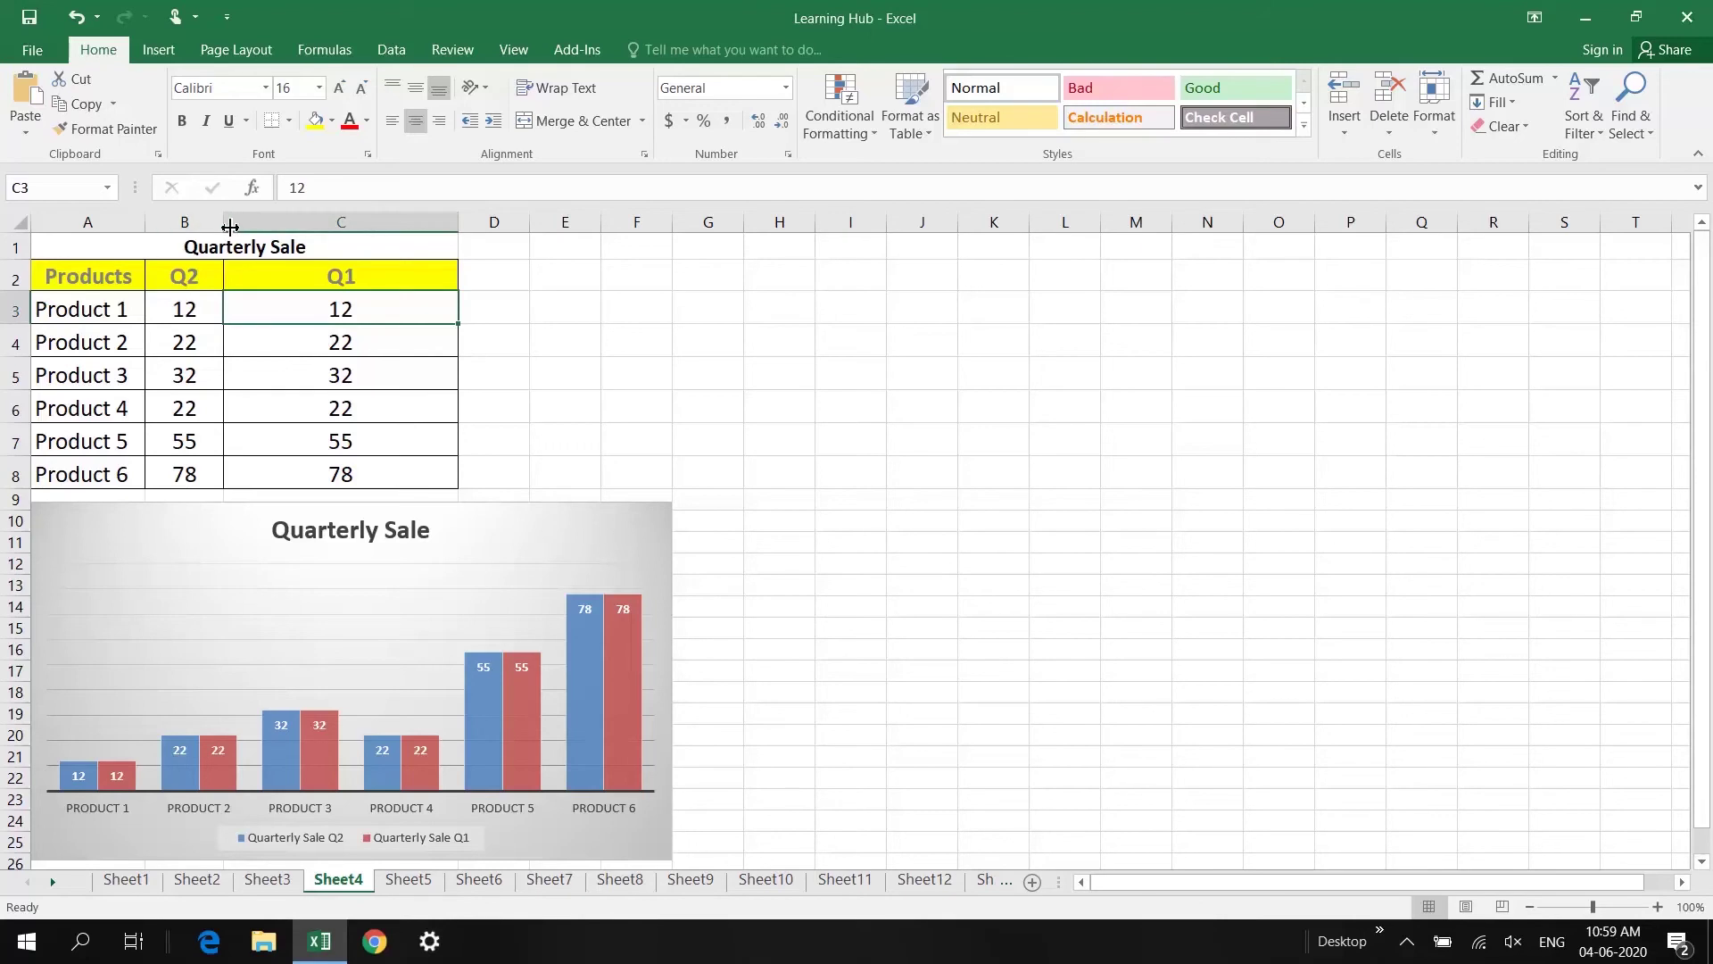
drag(228, 225, 432, 225)
drag(670, 232, 892, 230)
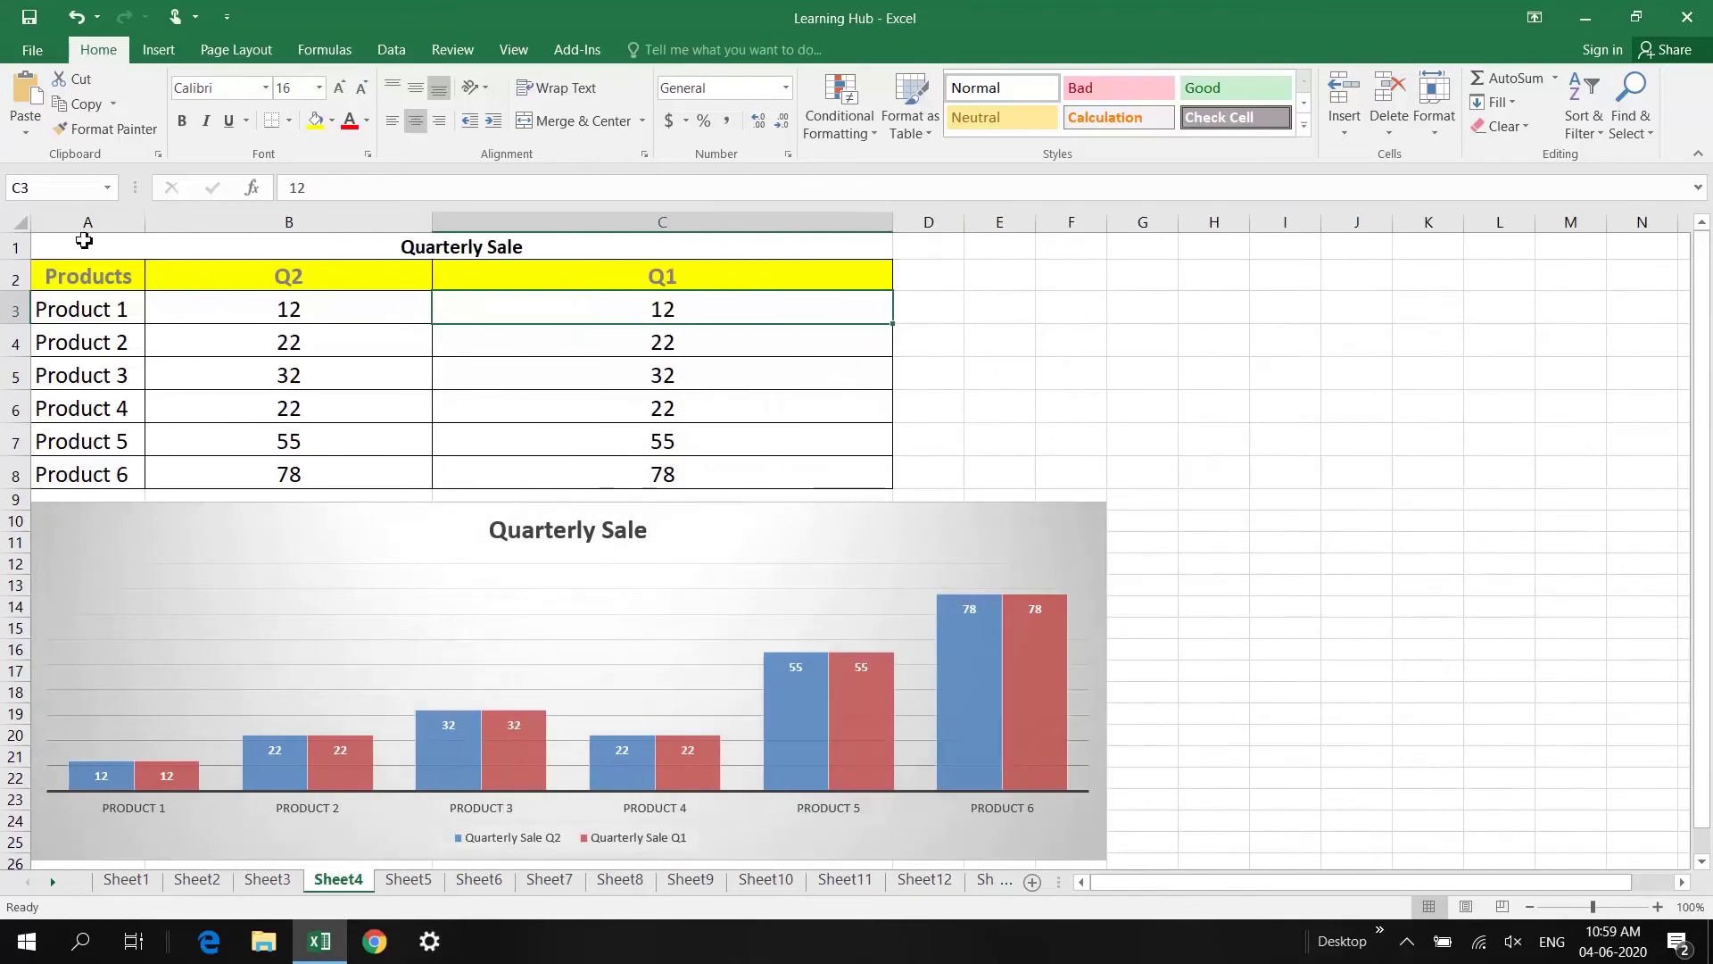
Step: Insert a blank column A before the table and narrow the Q2 column C
click(88, 225)
right_click(90, 230)
click(135, 378)
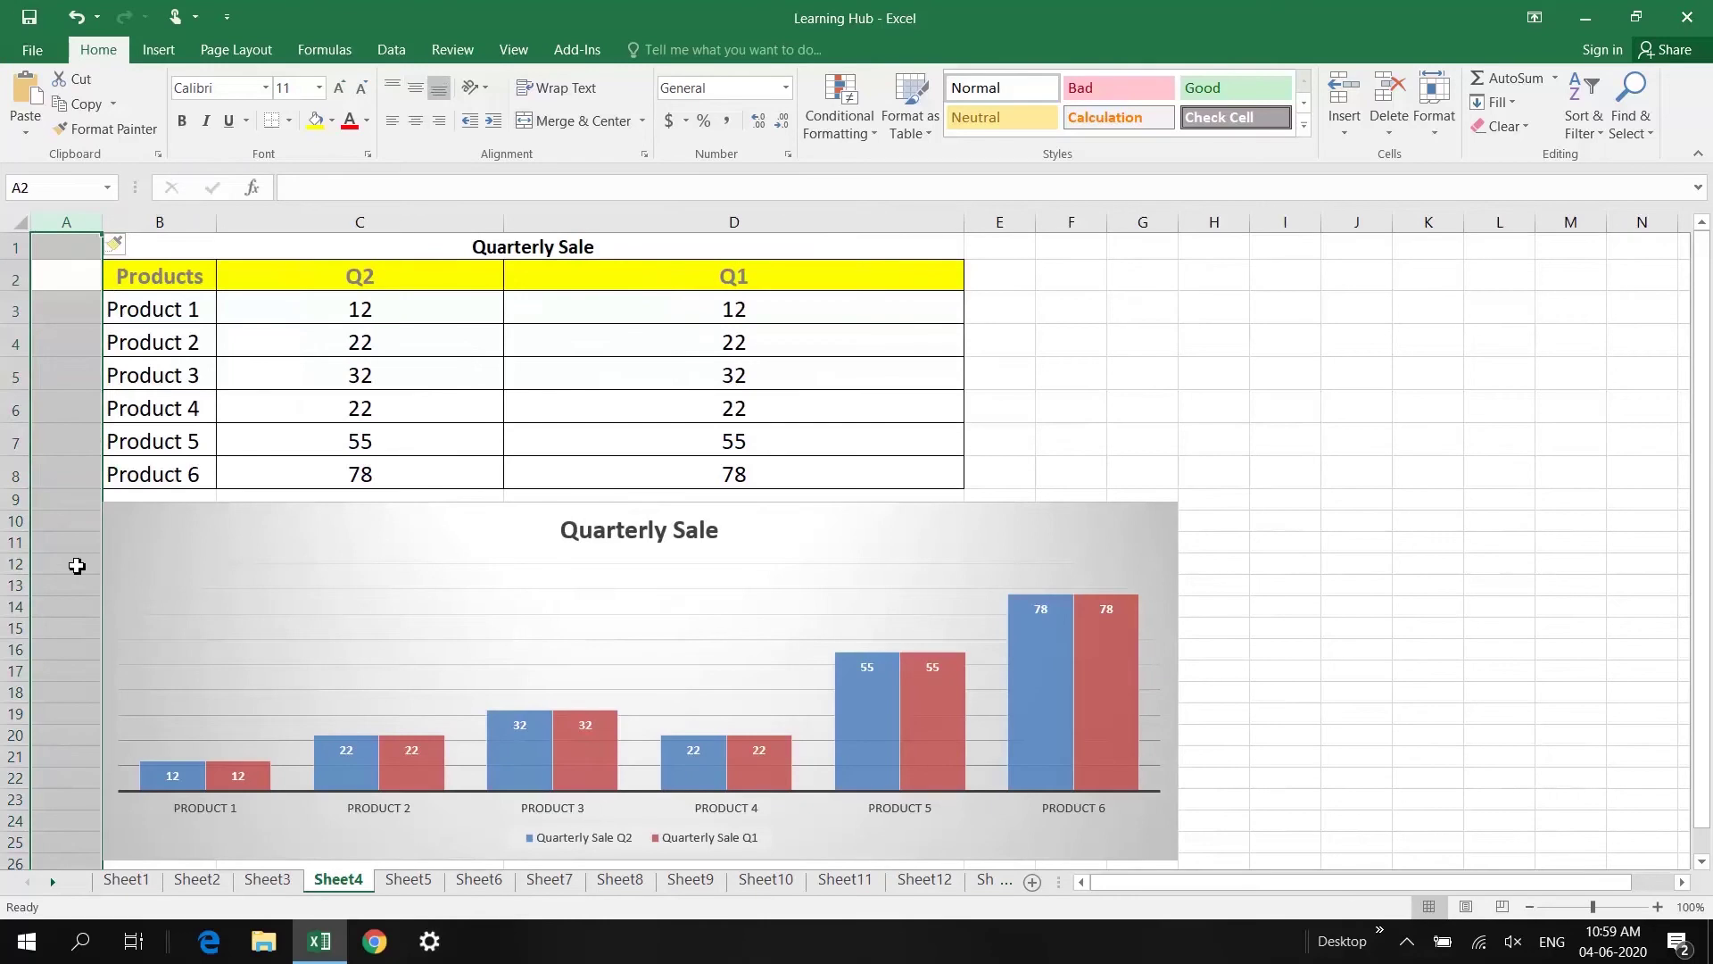
click(76, 565)
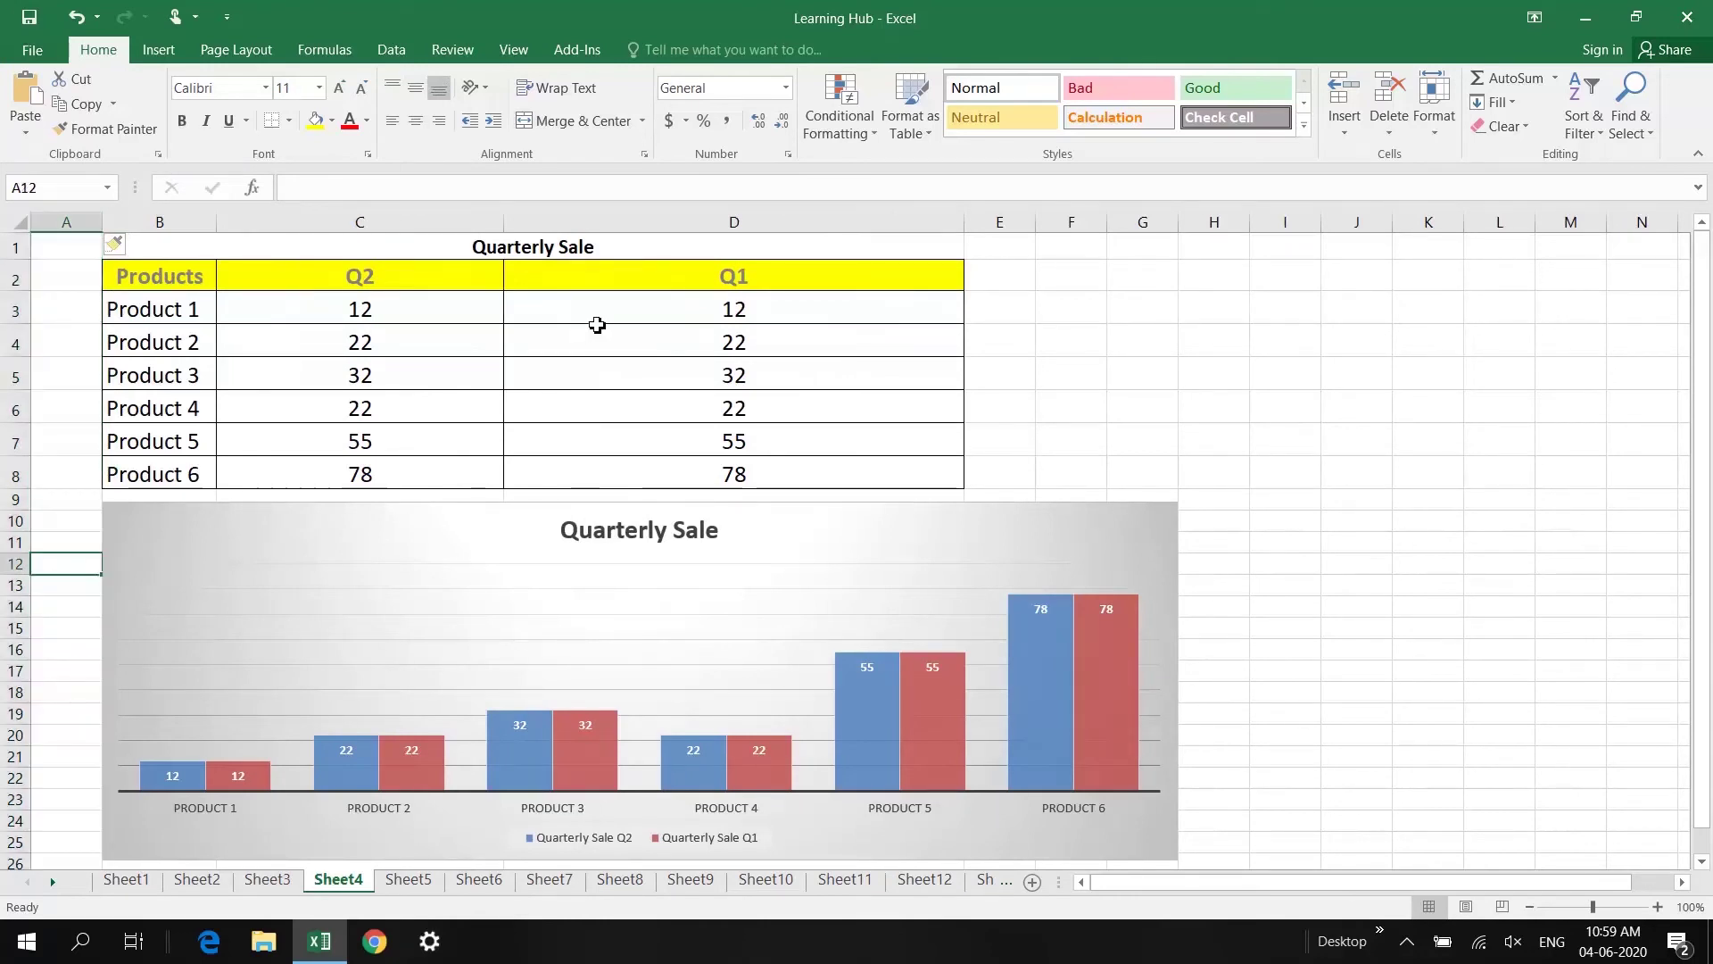
drag(504, 231, 408, 232)
click(1023, 524)
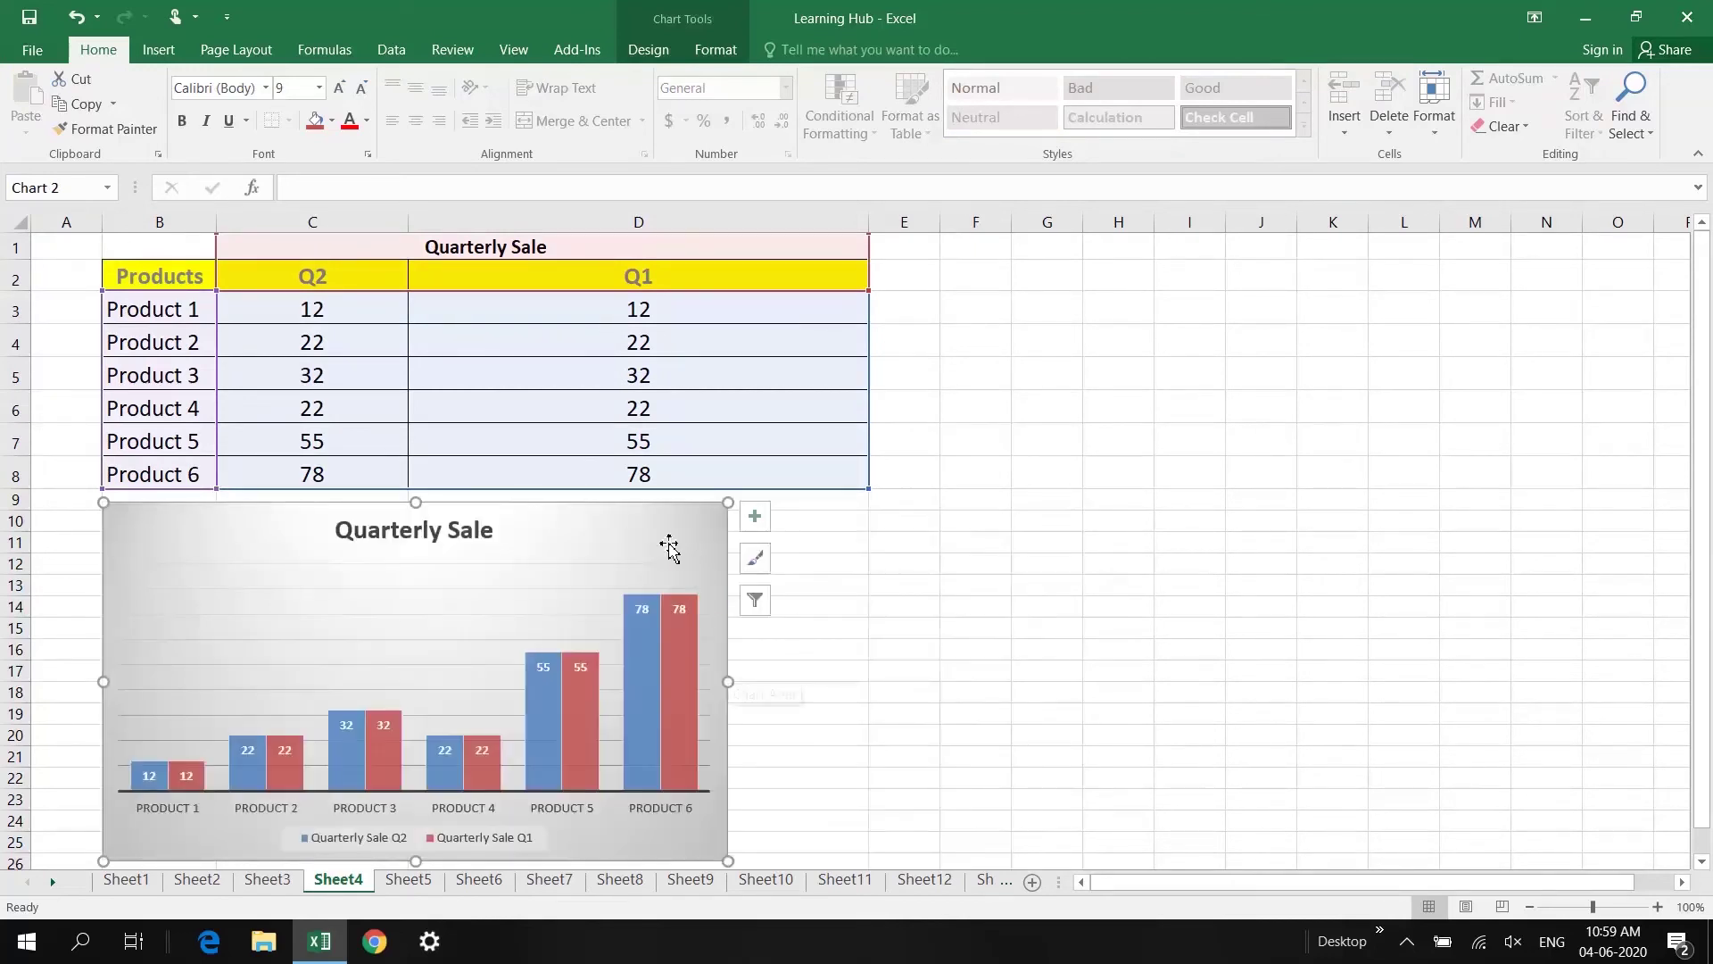
Step: Set the Quarterly Sale chart's properties to 'Don't move or size with cells'
double_click(629, 529)
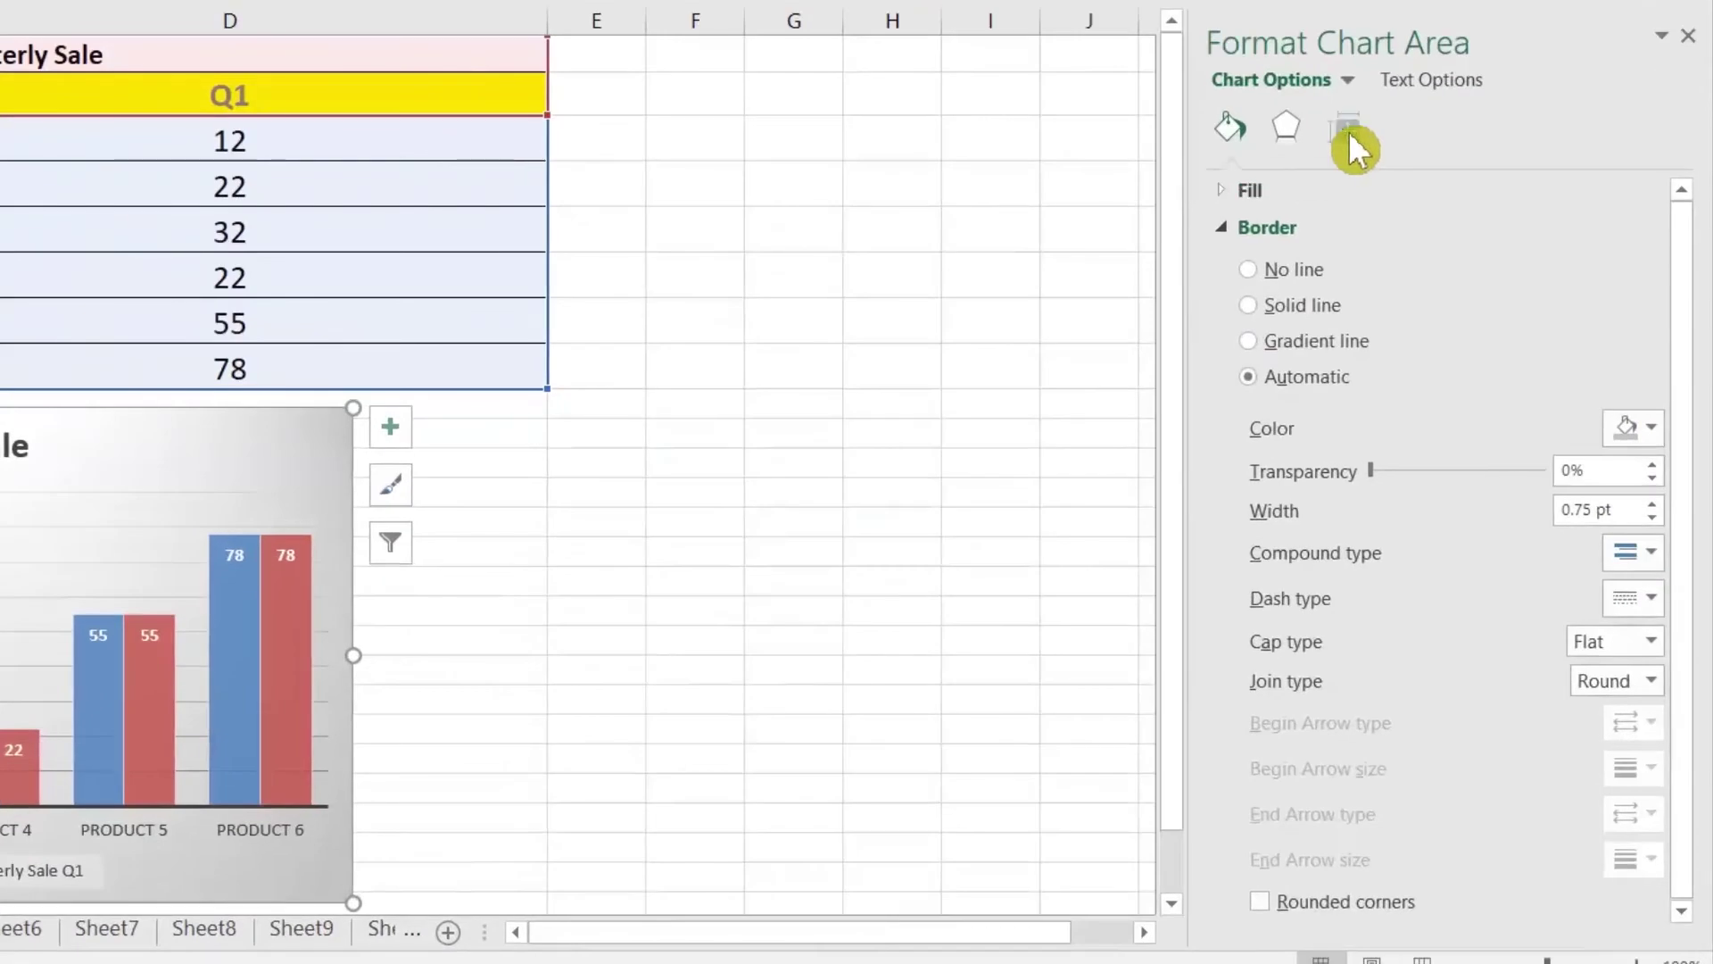
click(1347, 131)
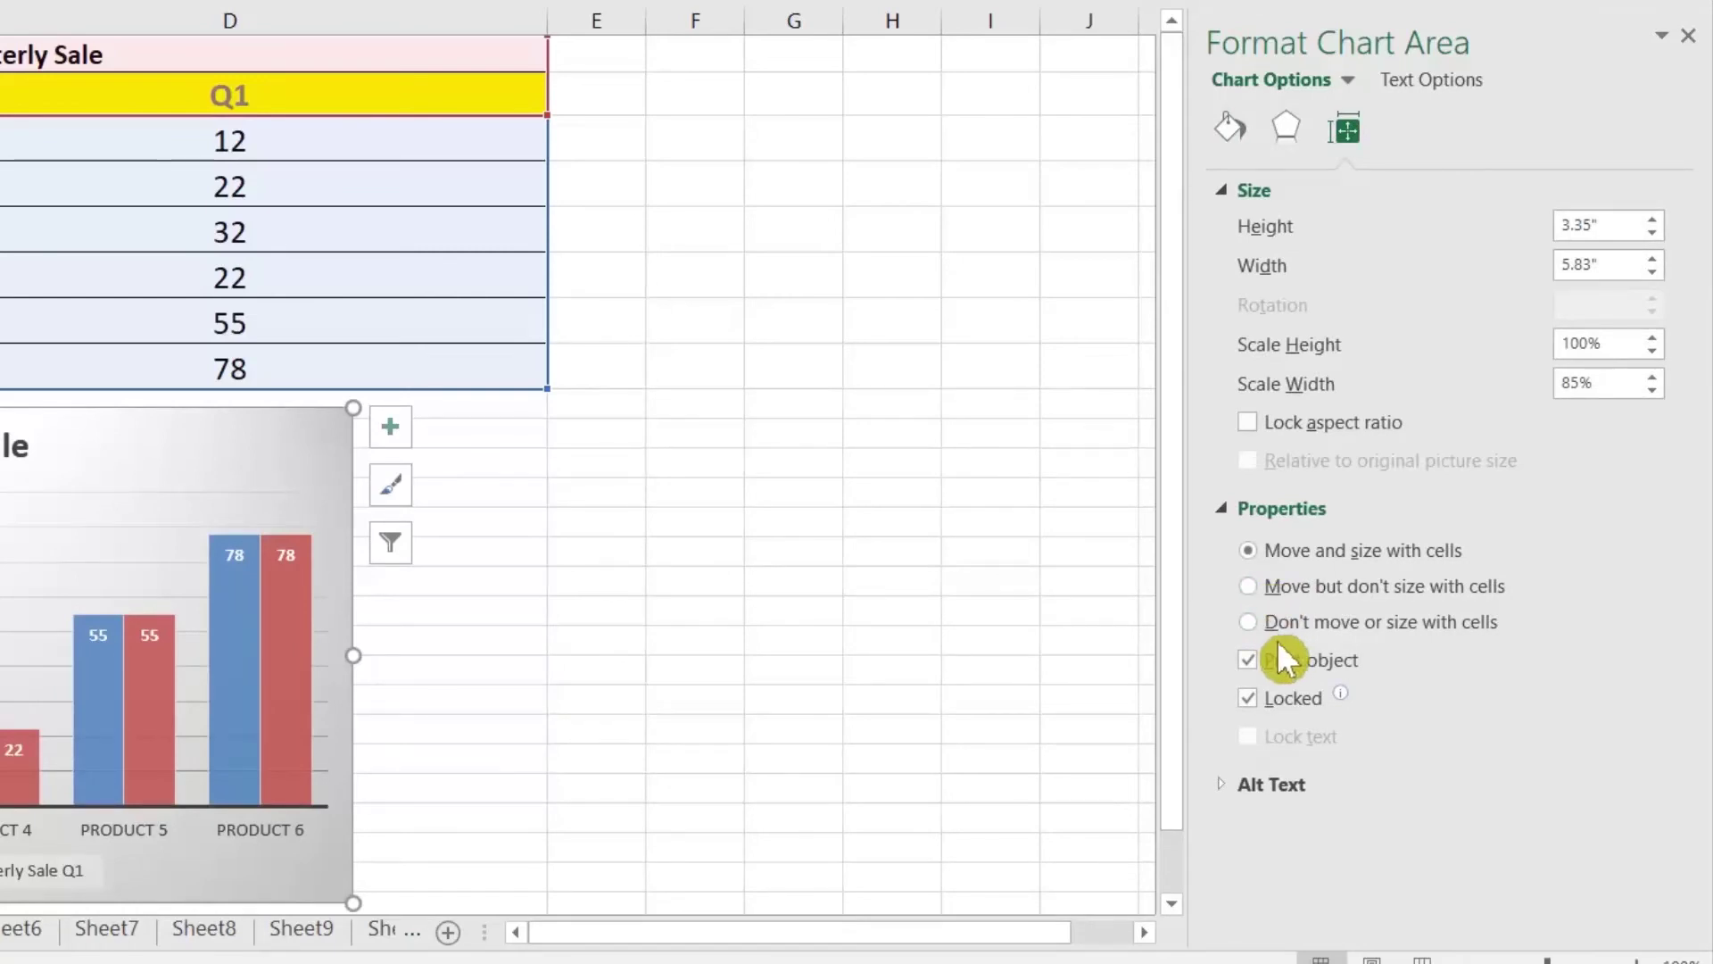
click(1257, 626)
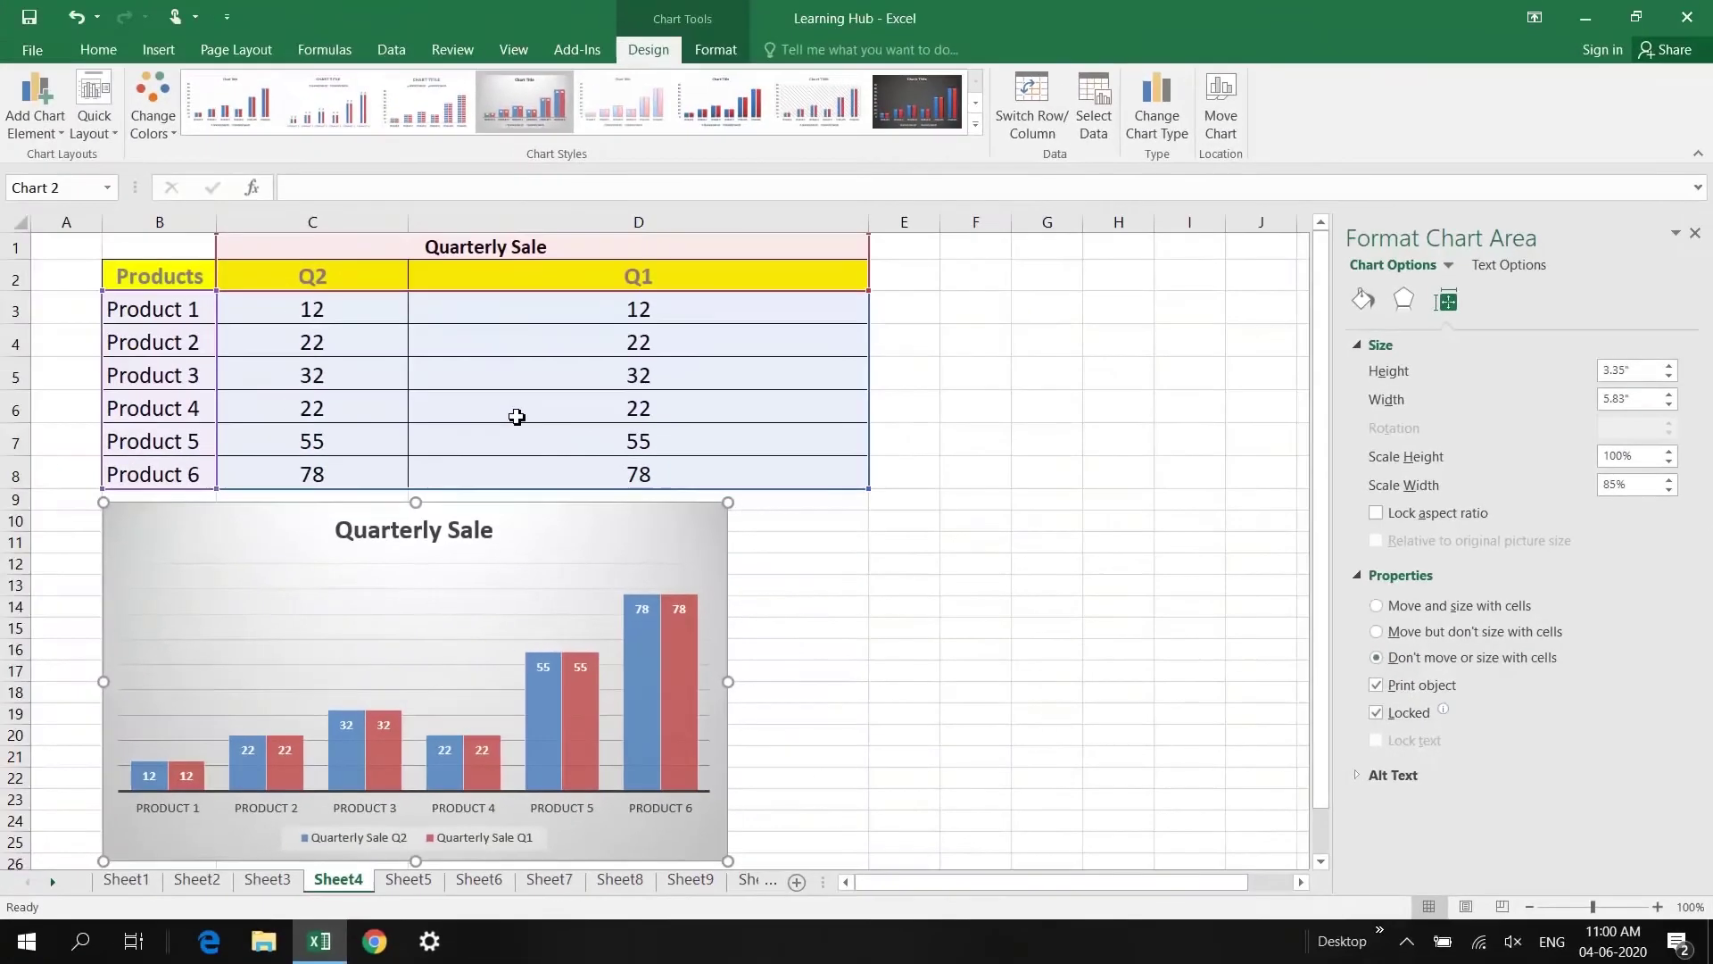
click(57, 278)
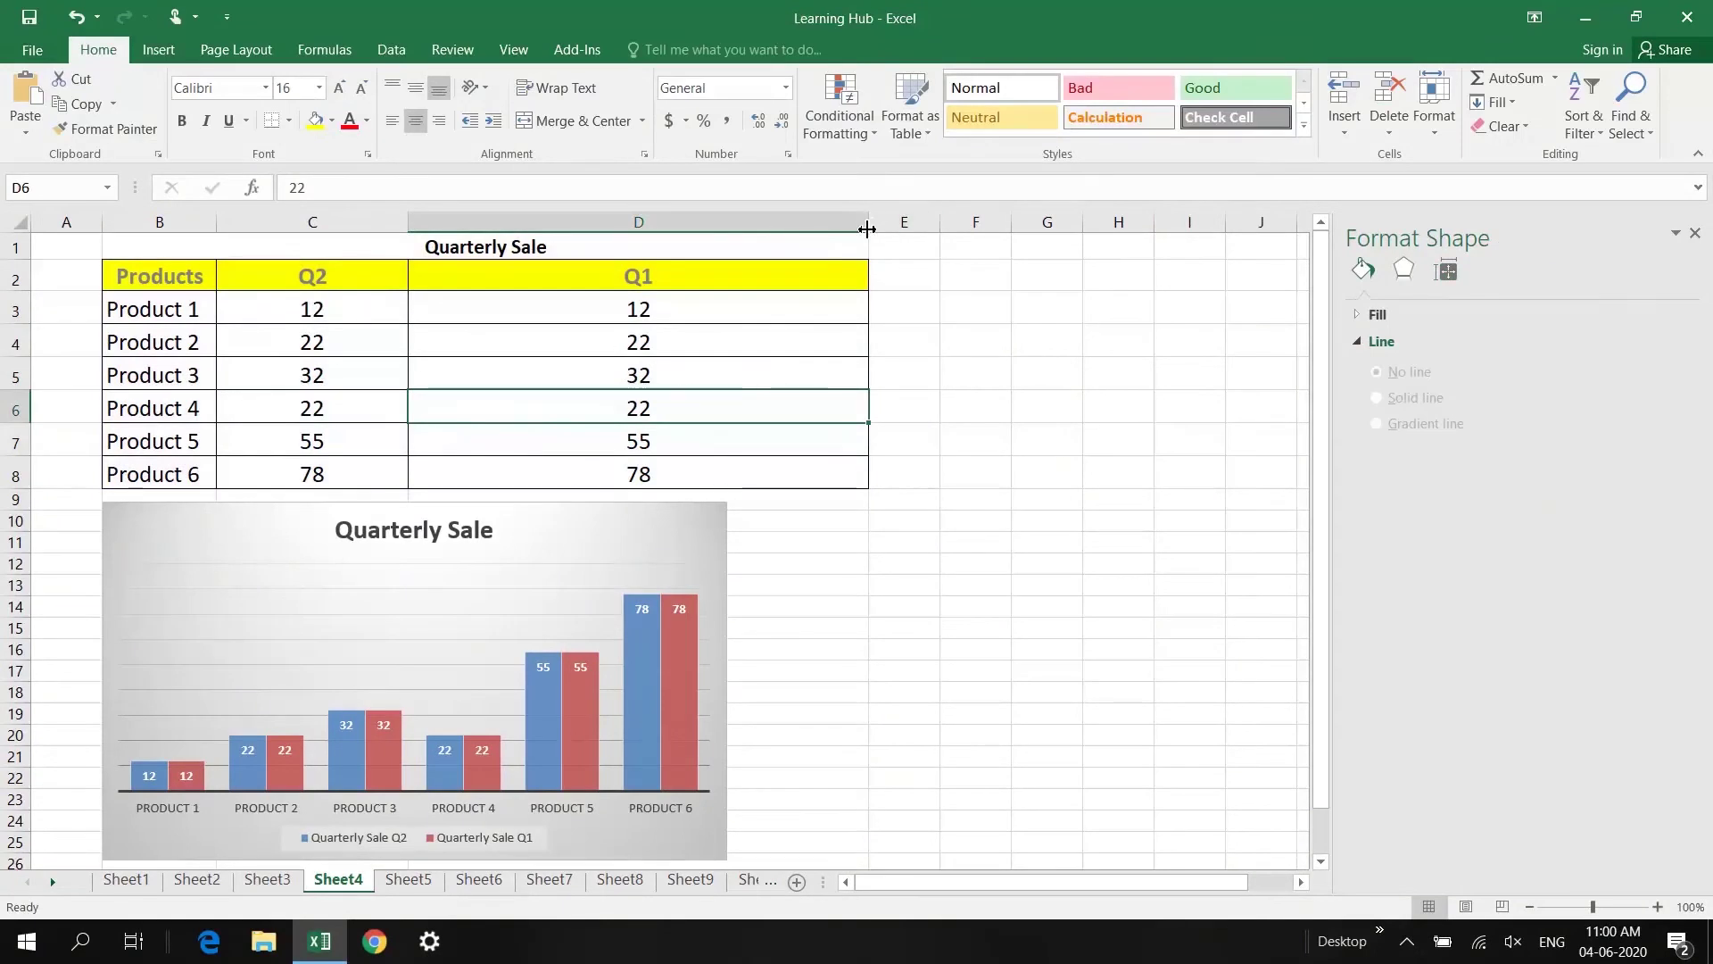
Step: Resize columns D and Q1, and insert an empty column before Q1
double_click(869, 229)
drag(410, 229, 621, 227)
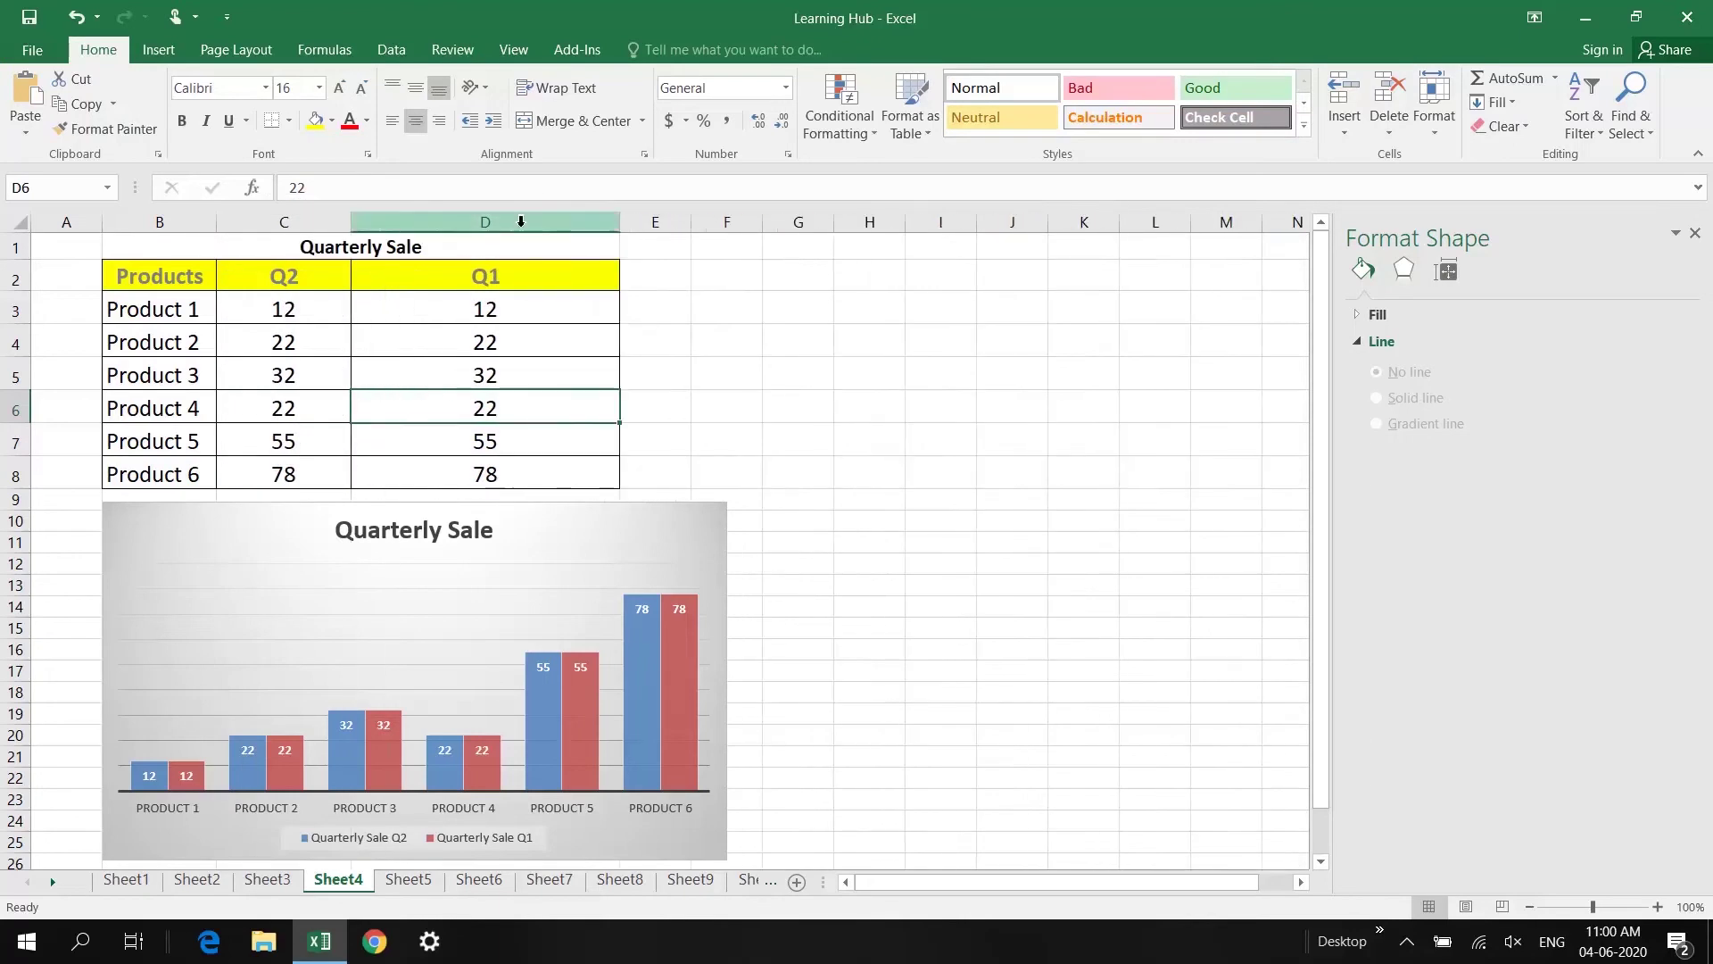
right_click(520, 225)
click(566, 375)
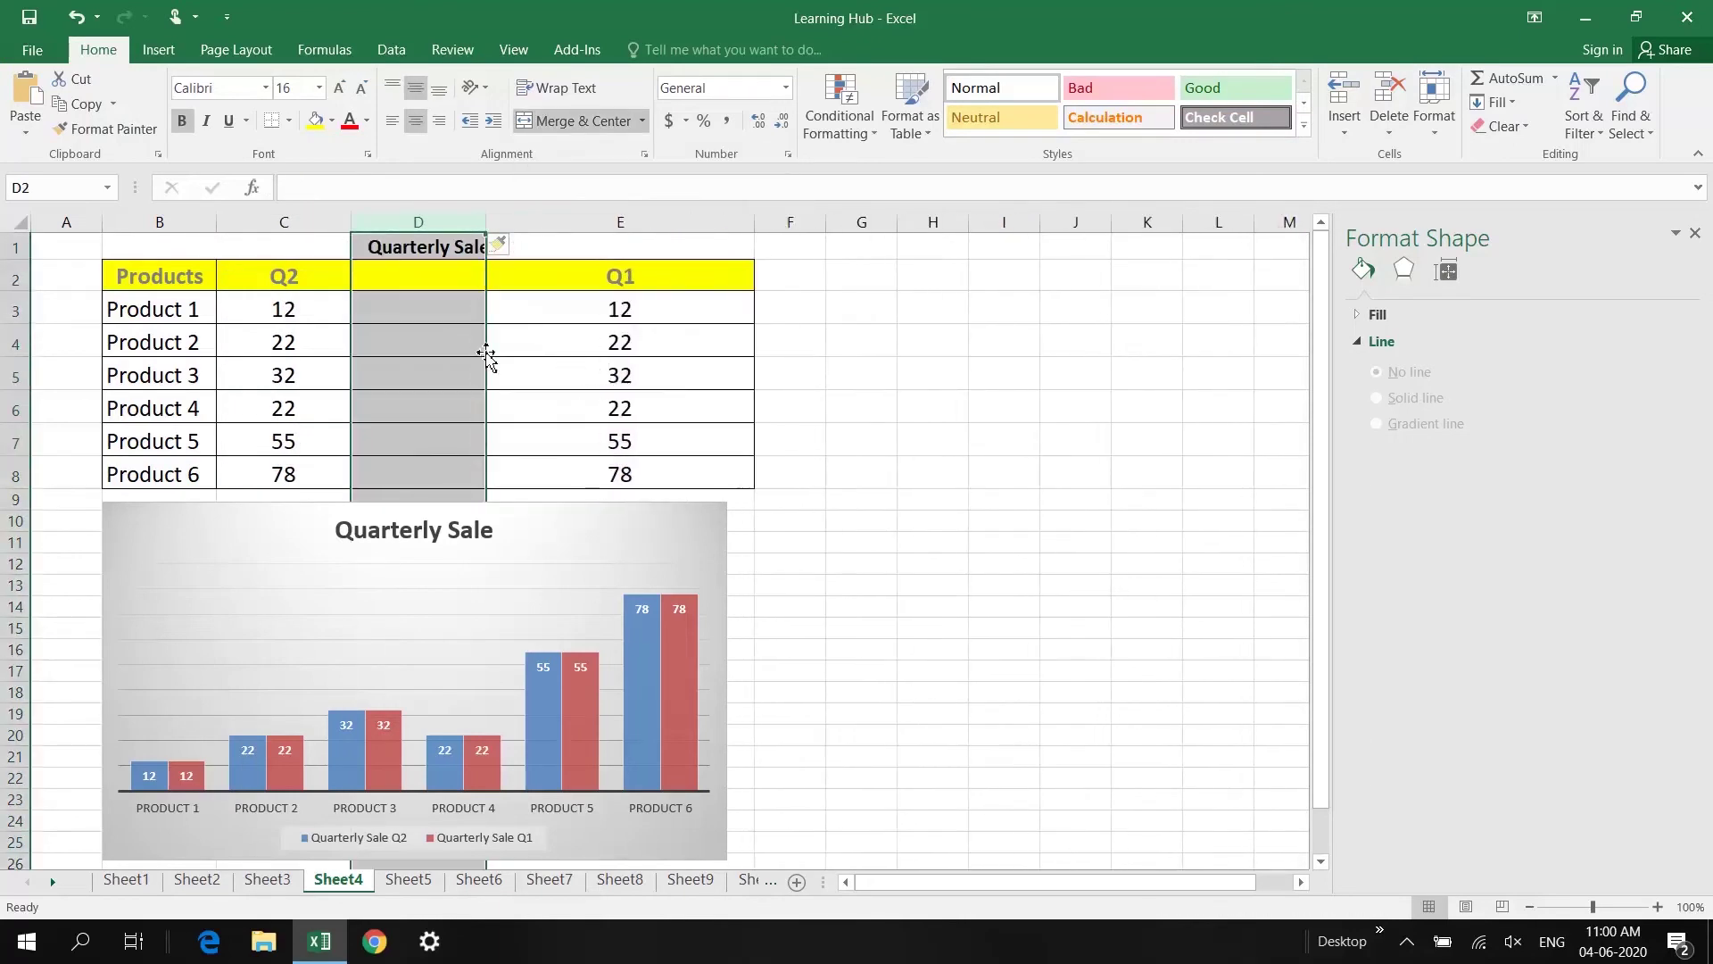
Step: Insert an empty column B before the Products column
right_click(146, 223)
click(218, 375)
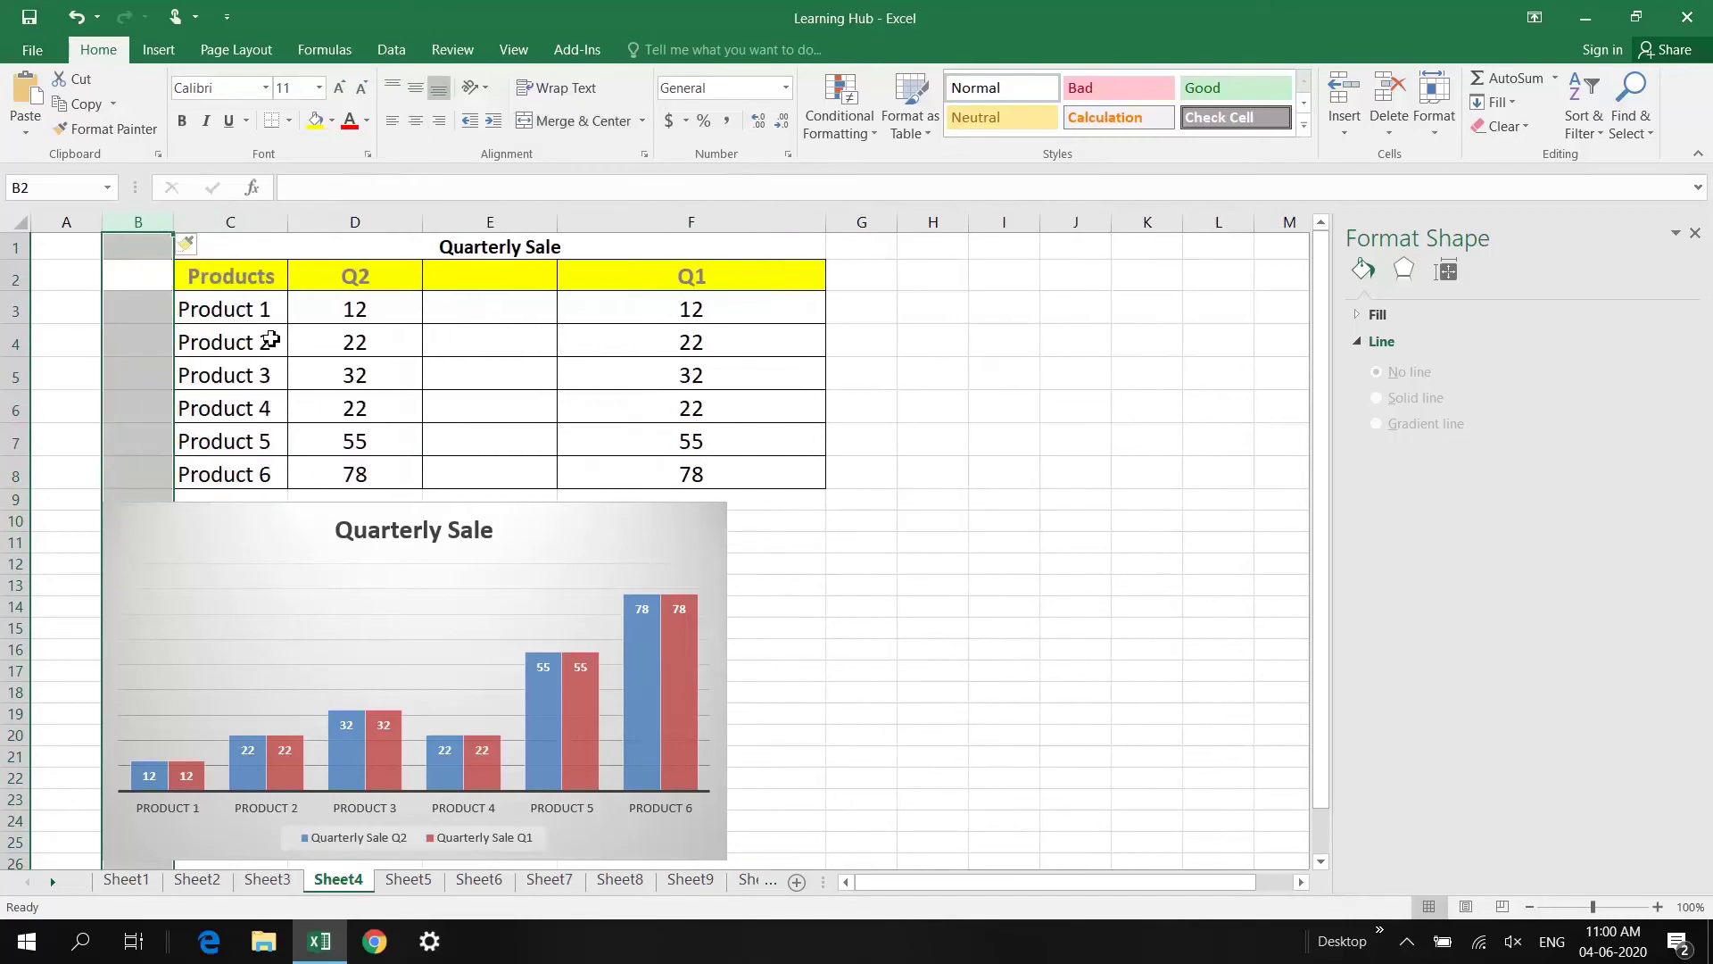
click(270, 340)
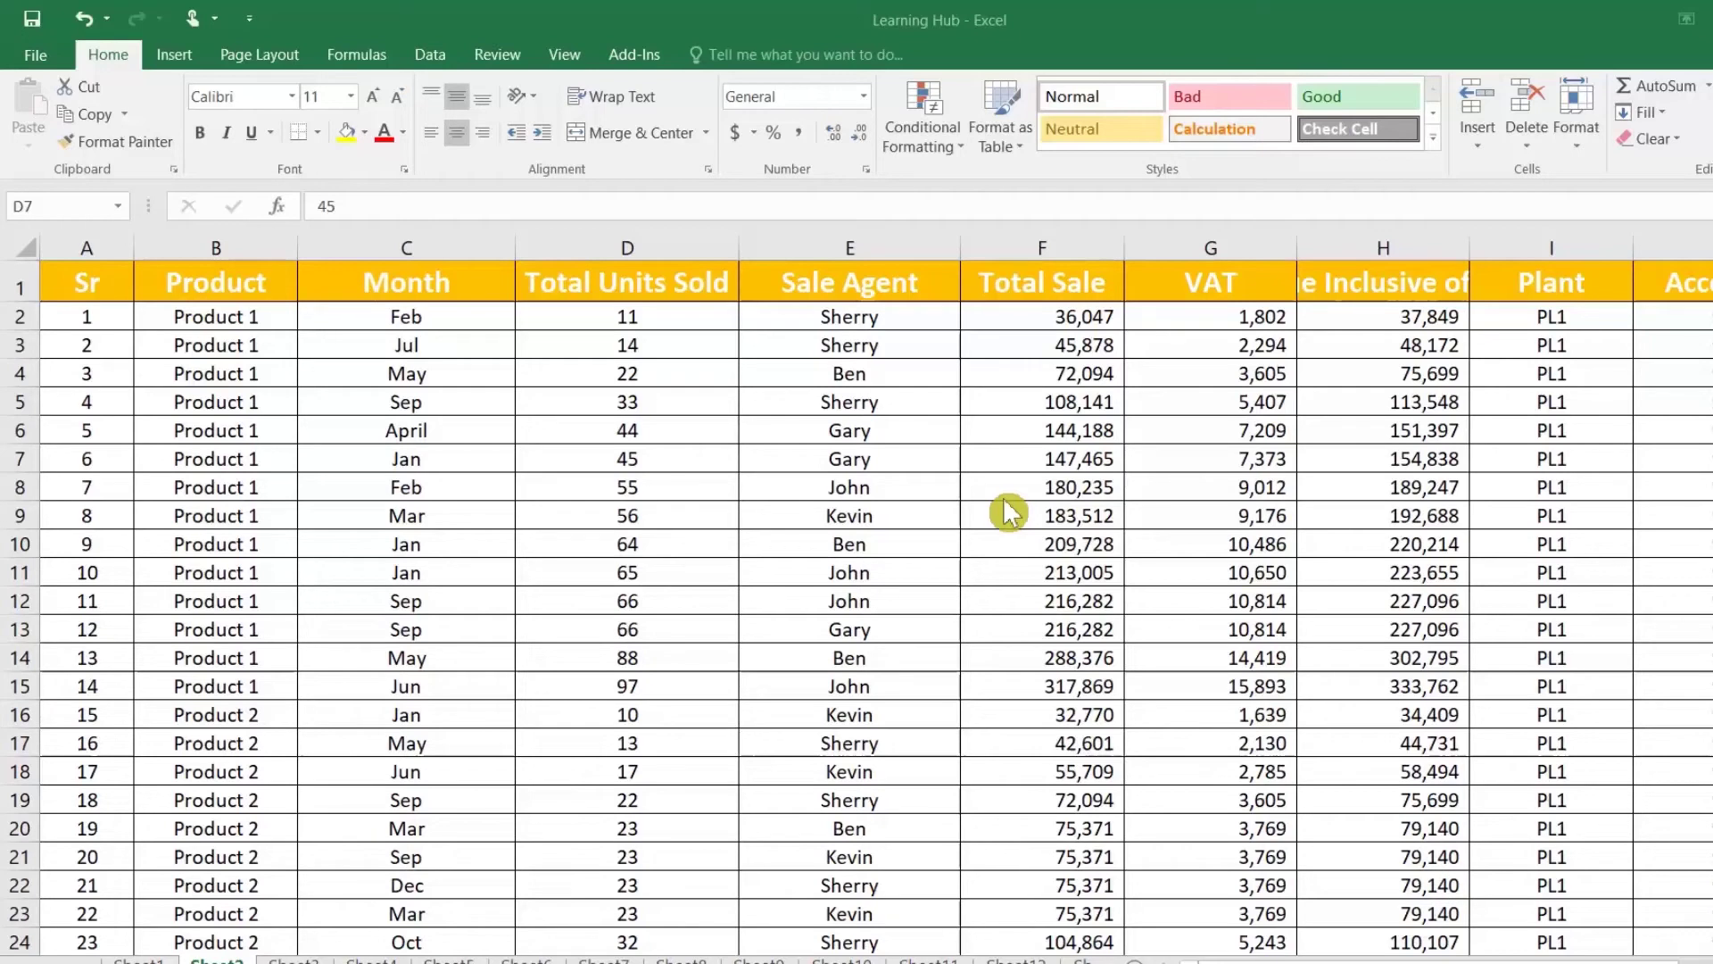
click(879, 520)
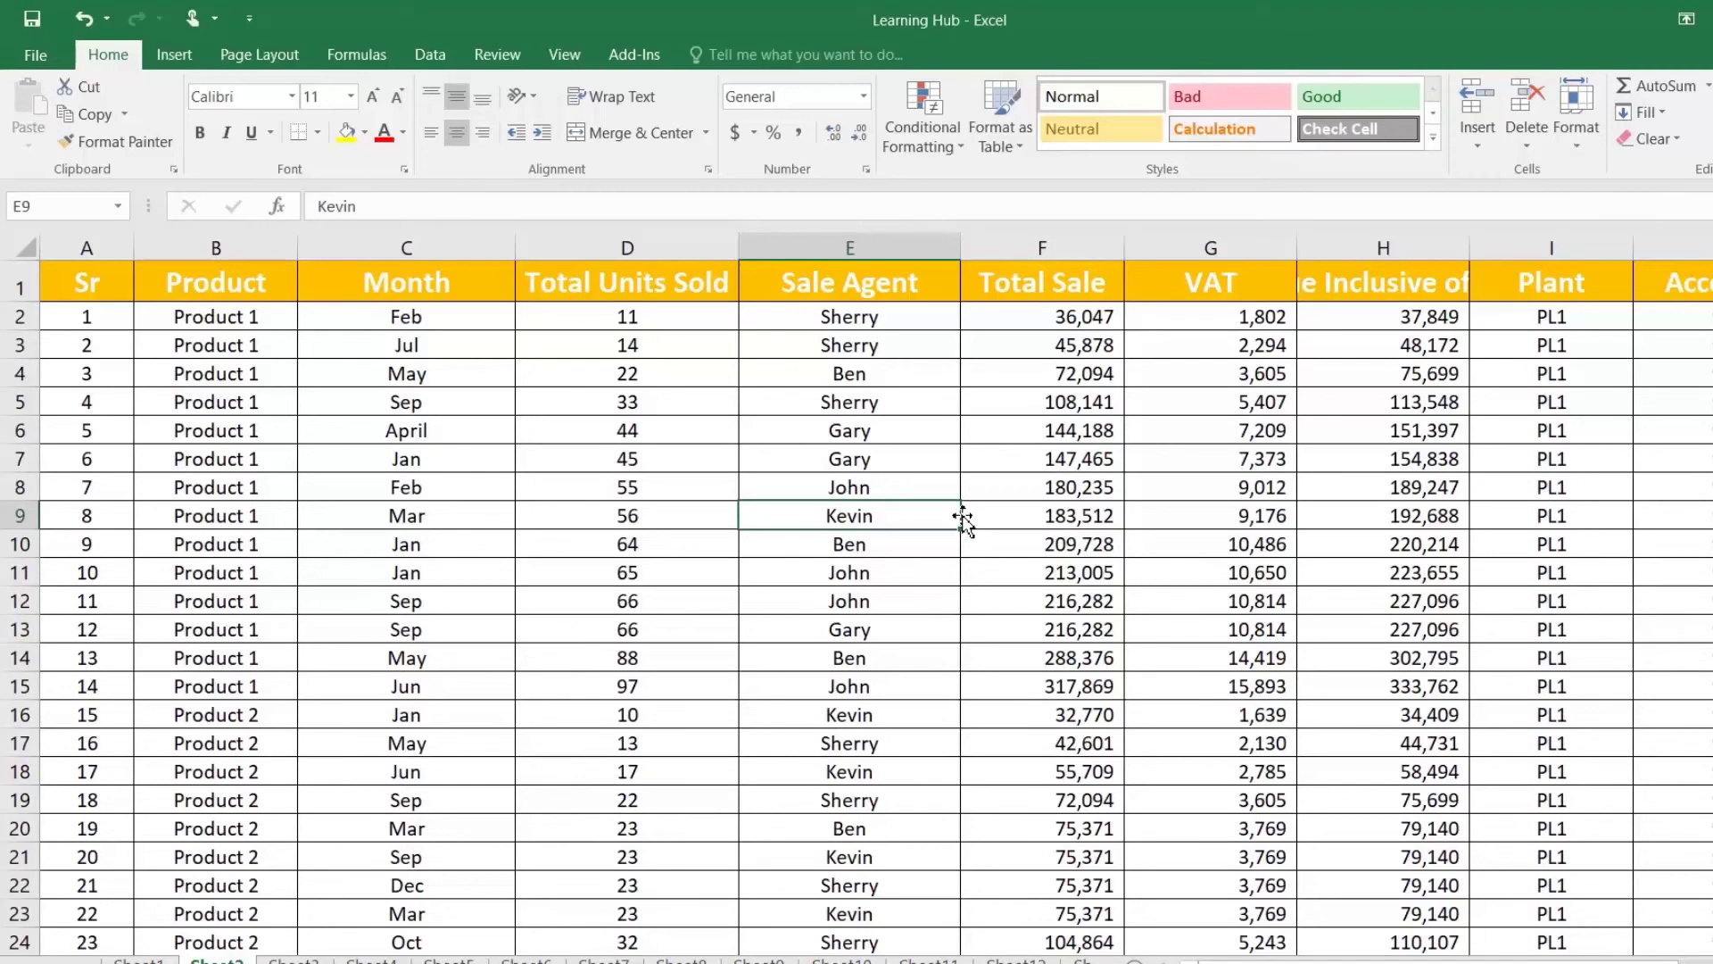
double_click(962, 518)
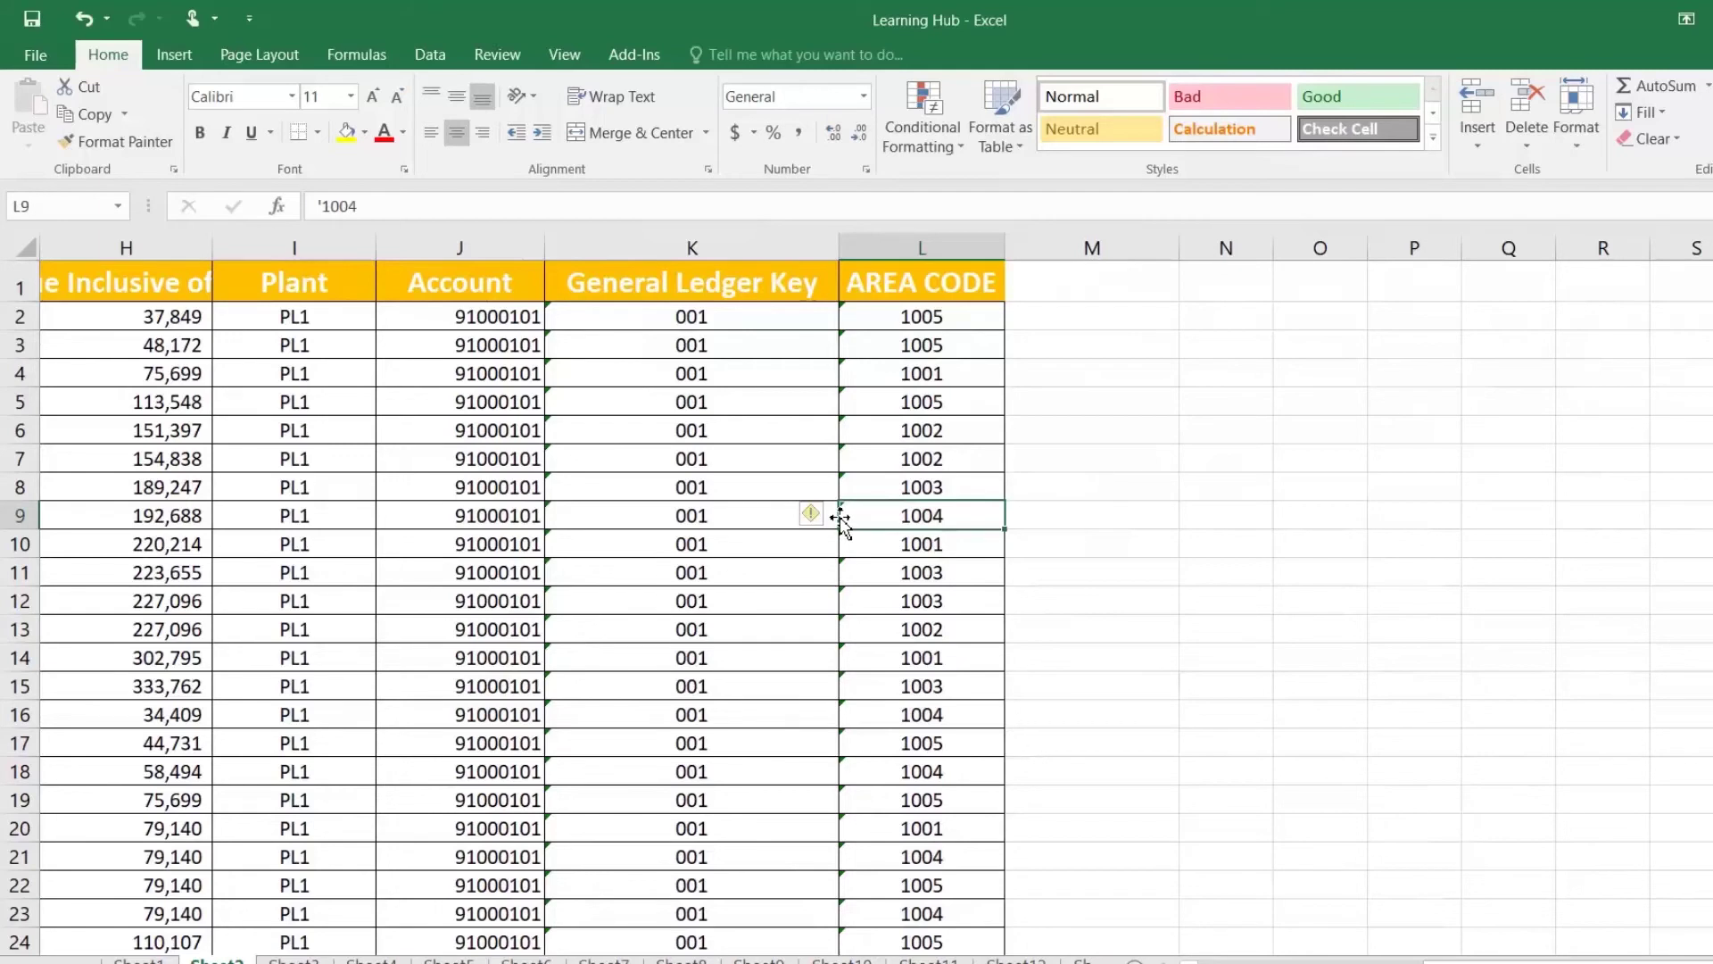
key(Home)
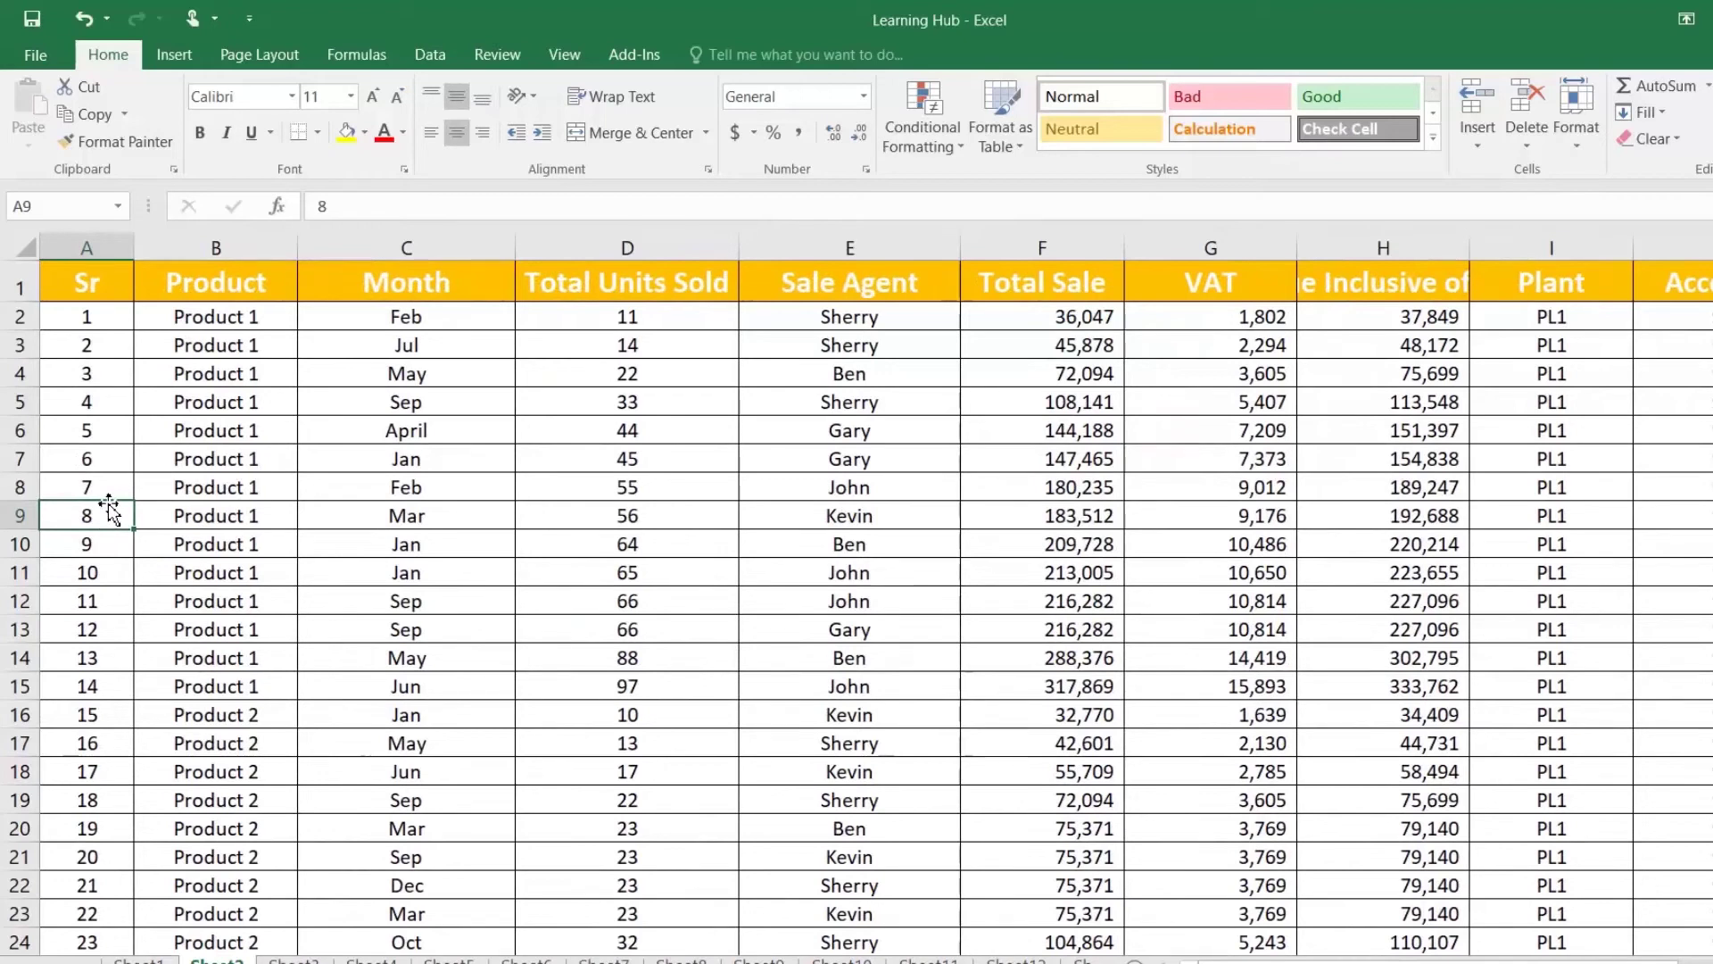
key(ctrl+Home)
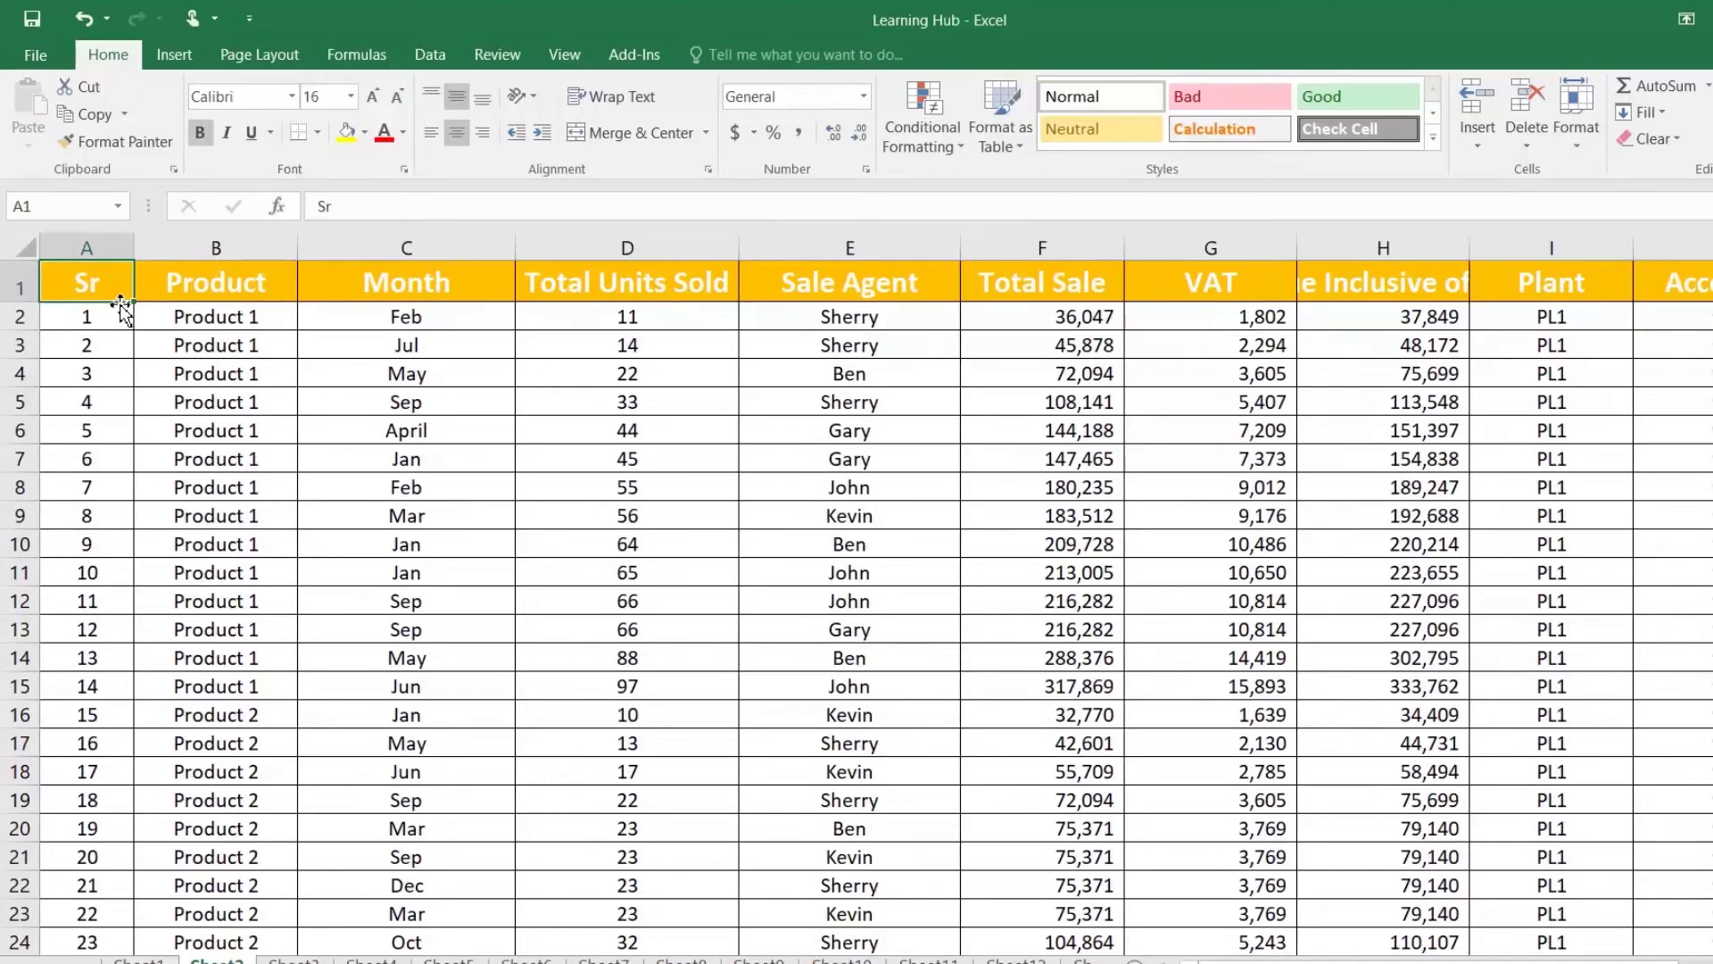
double_click(121, 306)
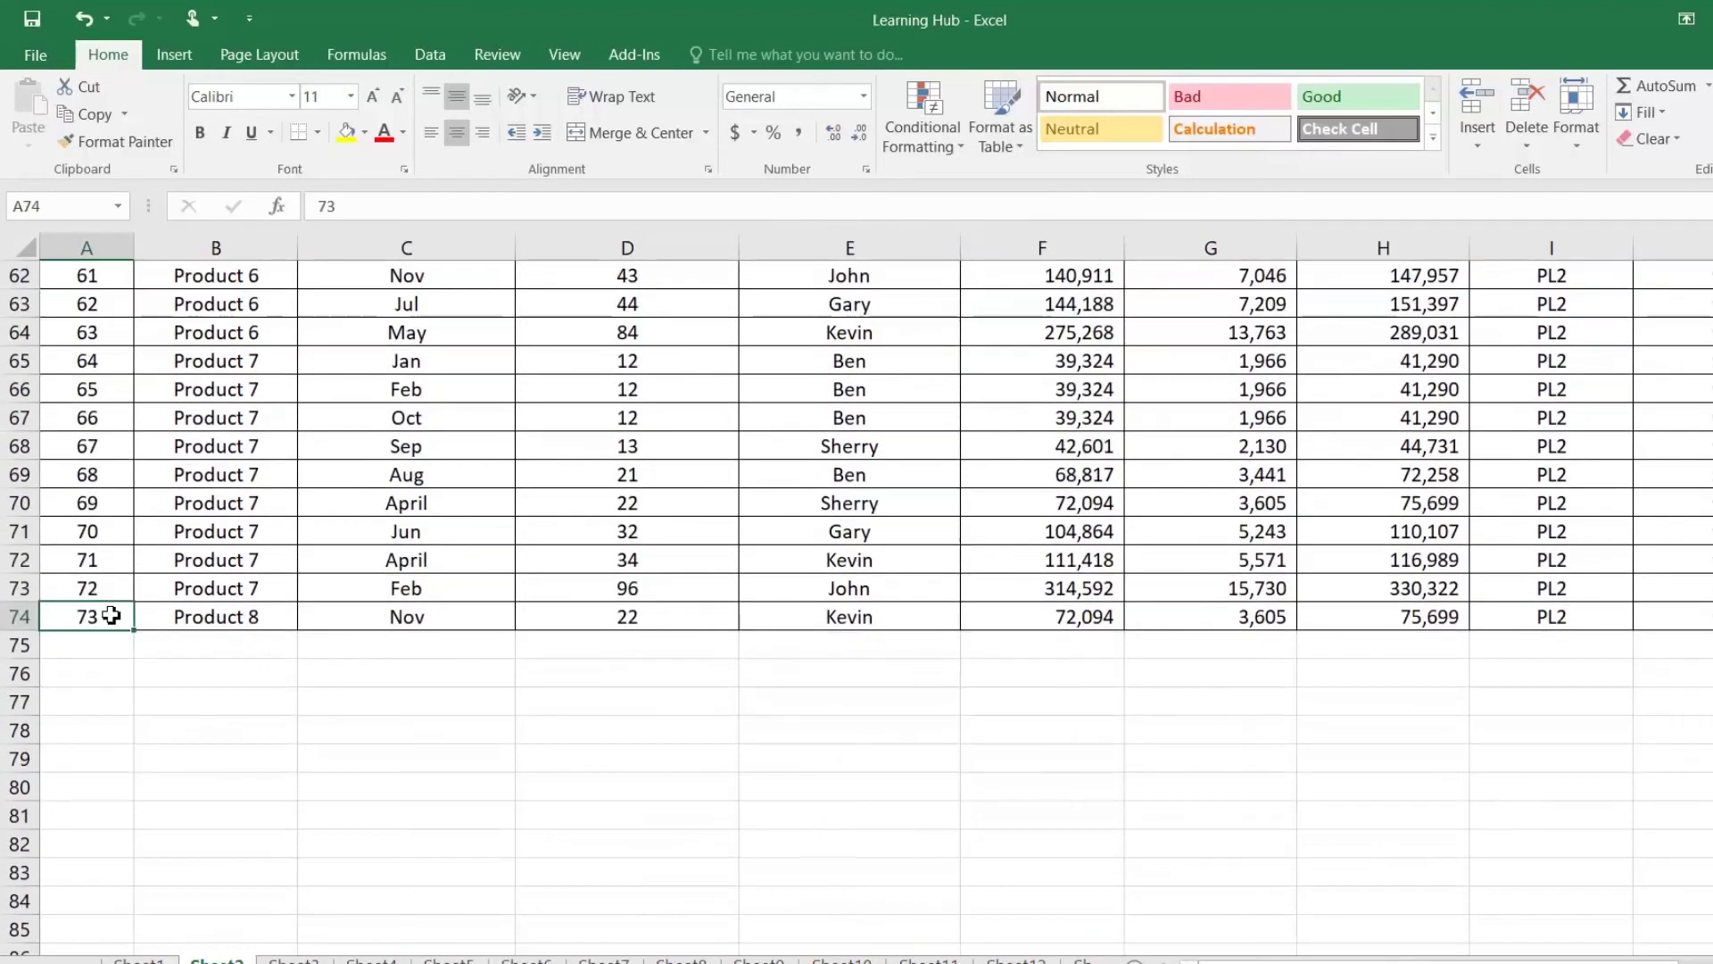
click(345, 482)
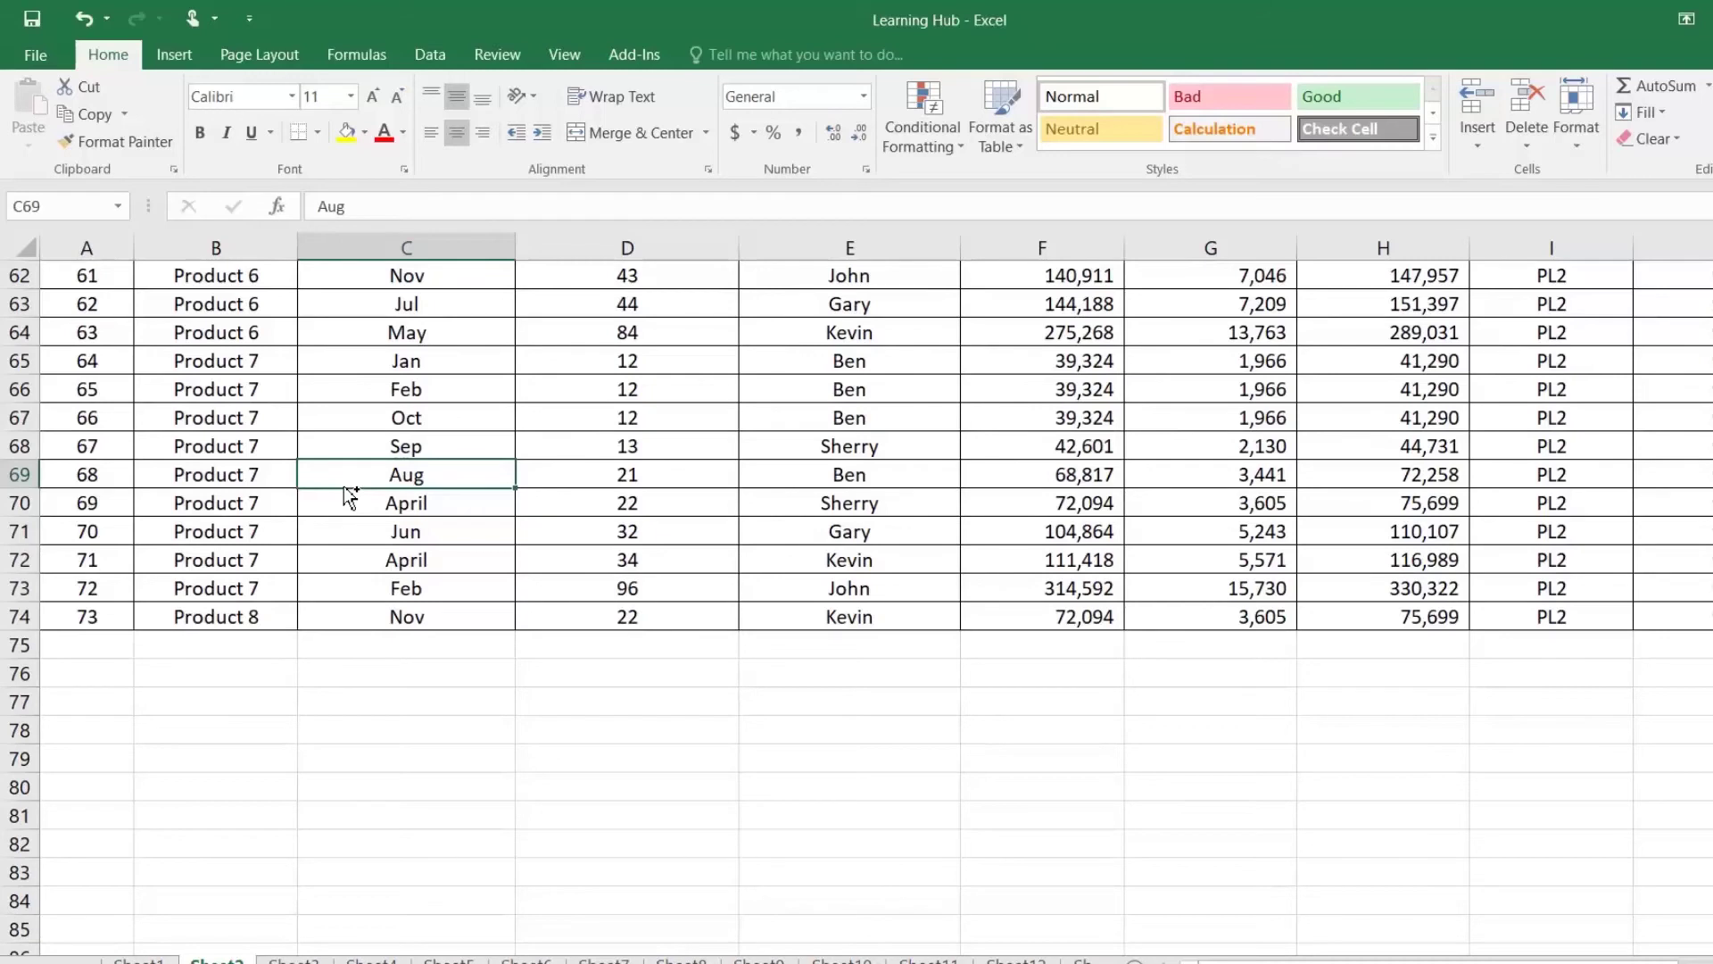
key(ctrl+Up)
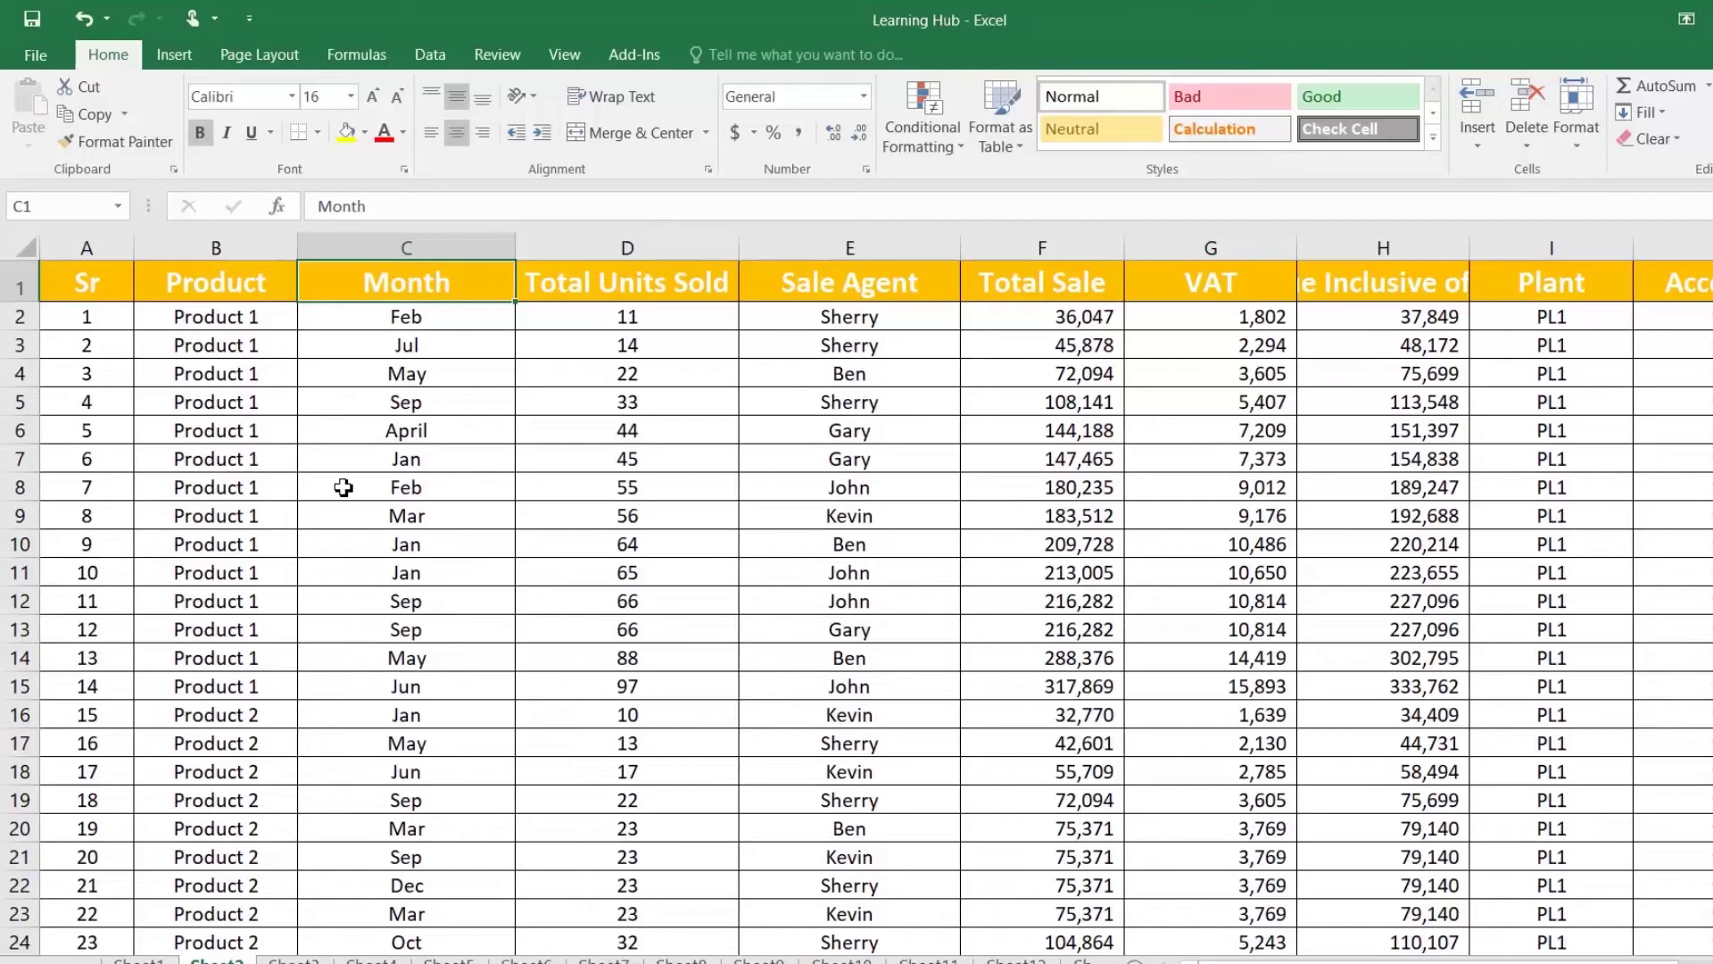
key(ctrl+Down)
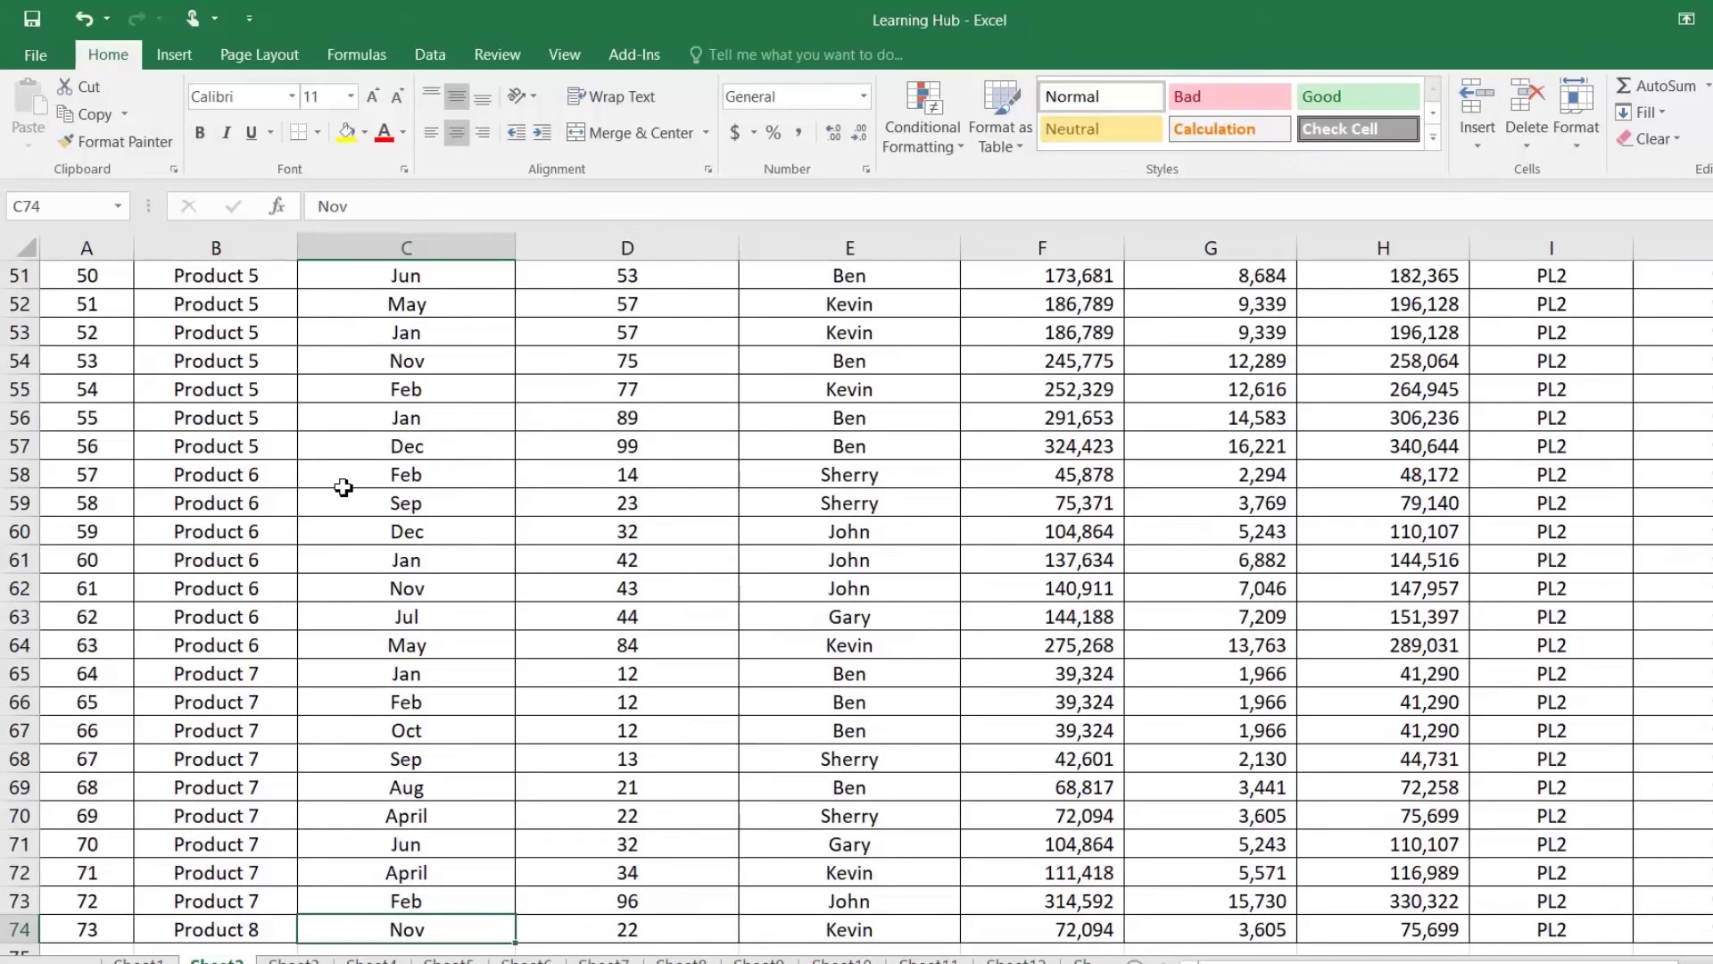
key(Right)
key(Right)
key(Right)
key(Right)
key(Right)
key(Right)
key(Right)
key(Right)
key(Right)
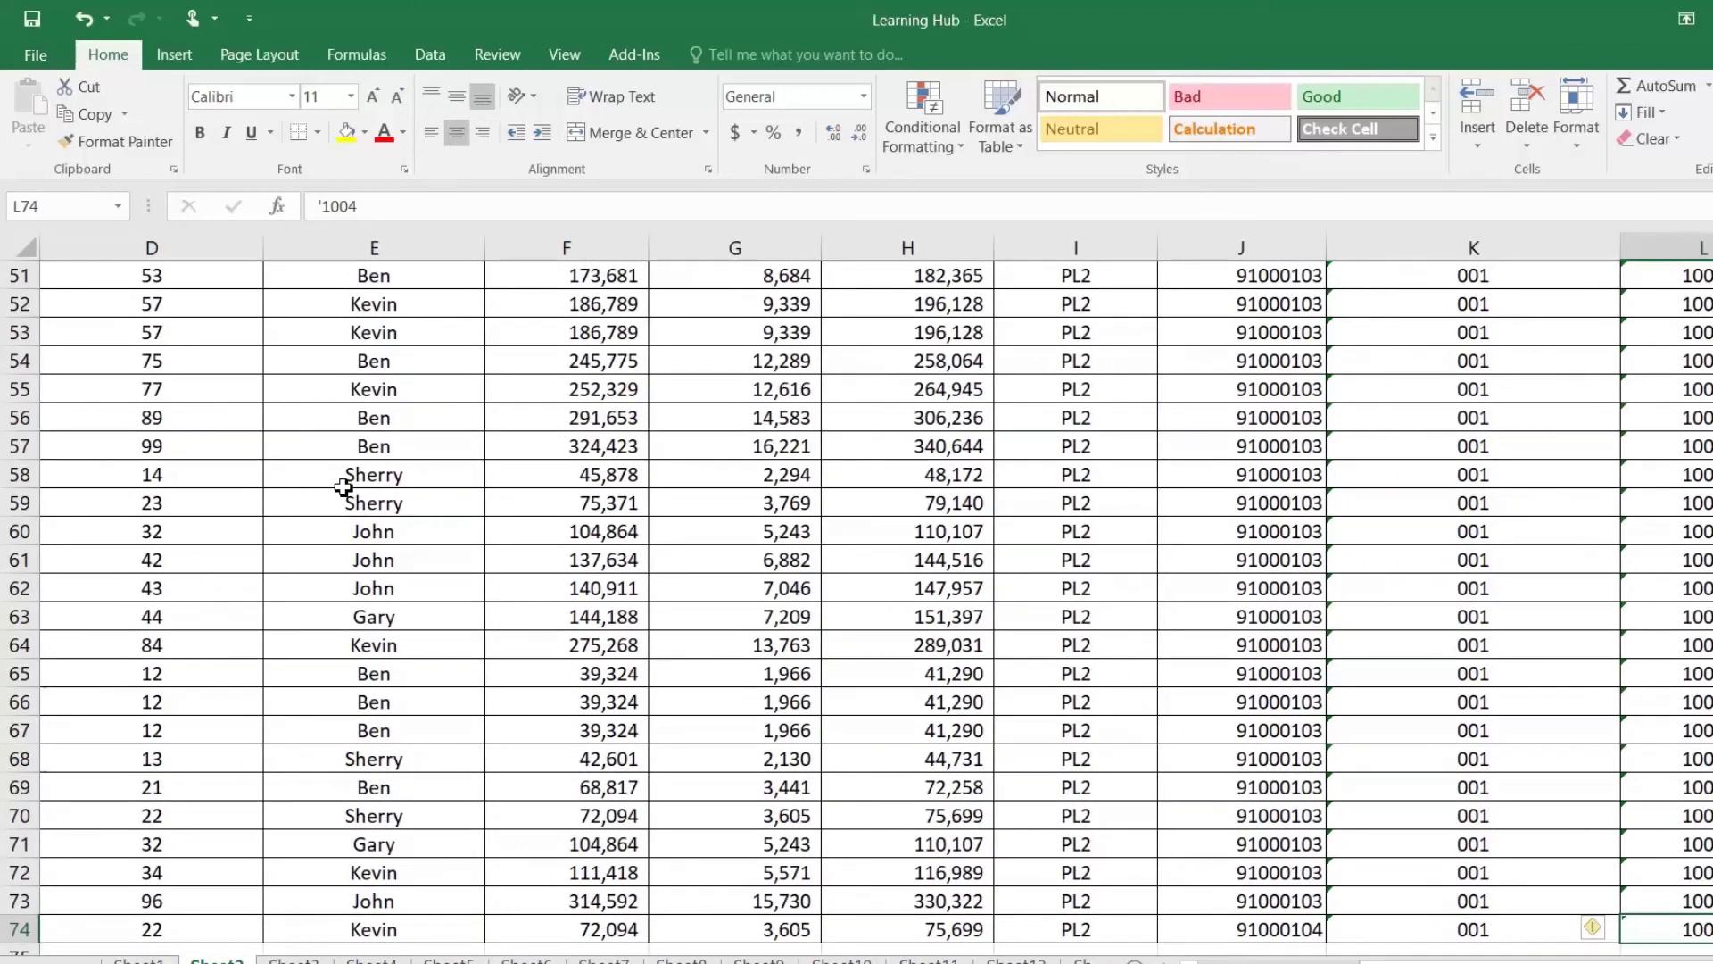
key(ctrl+Left)
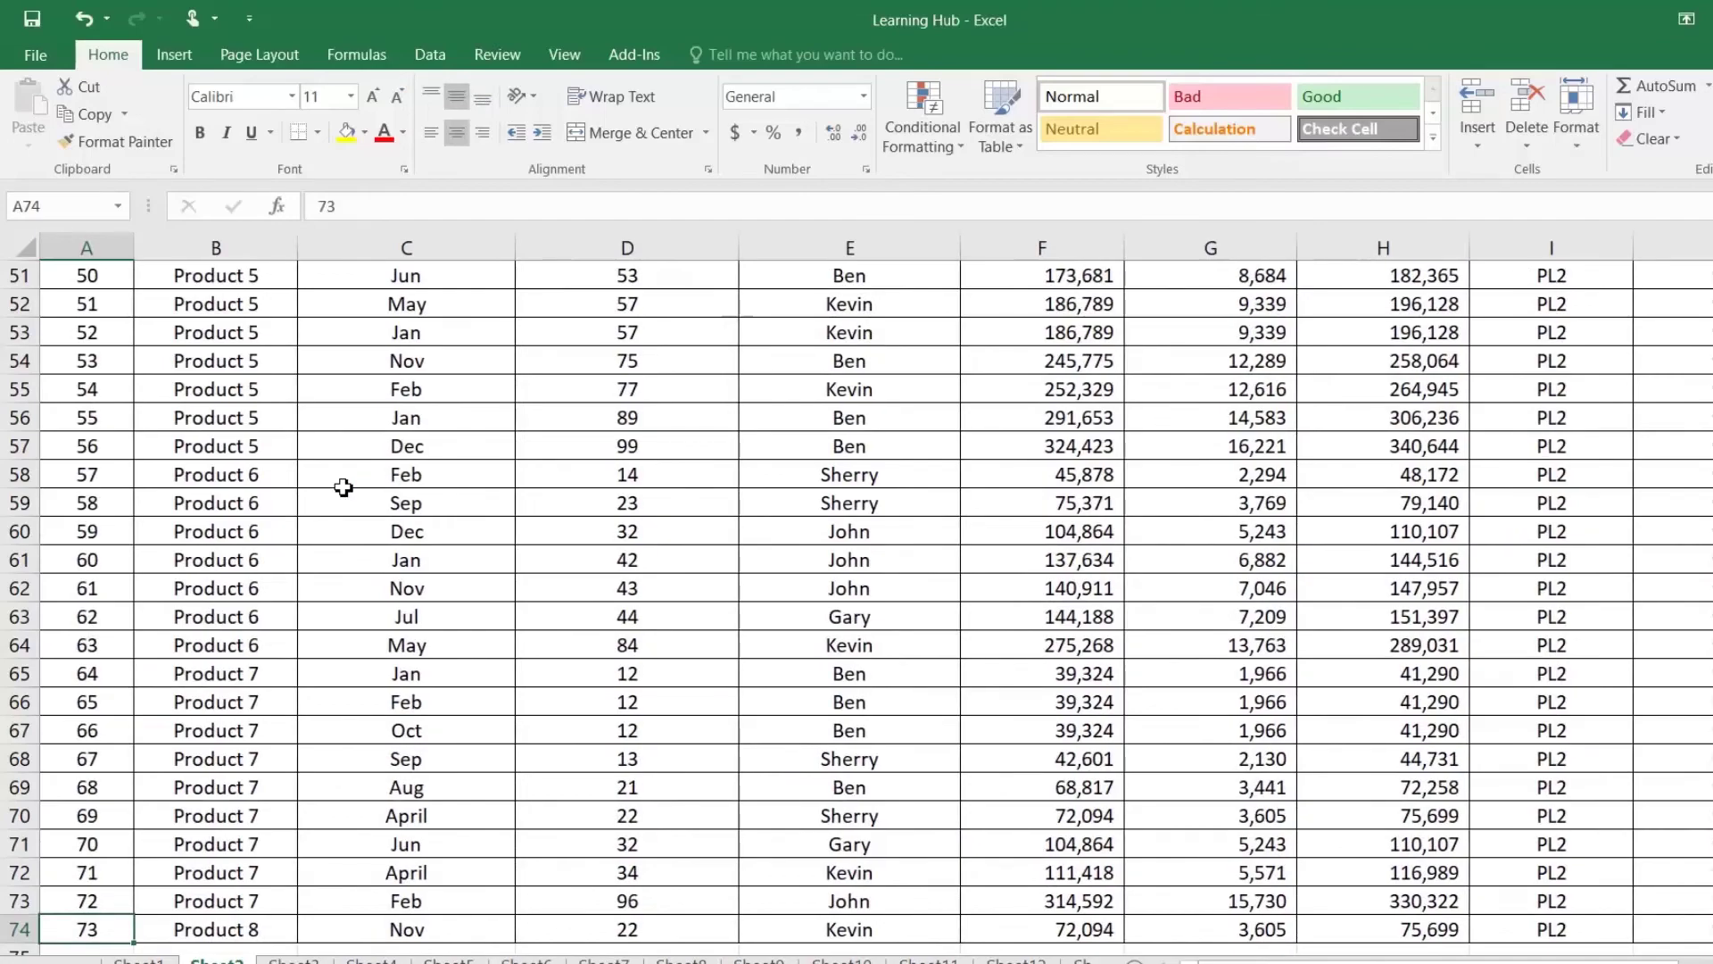
key(ctrl+Up)
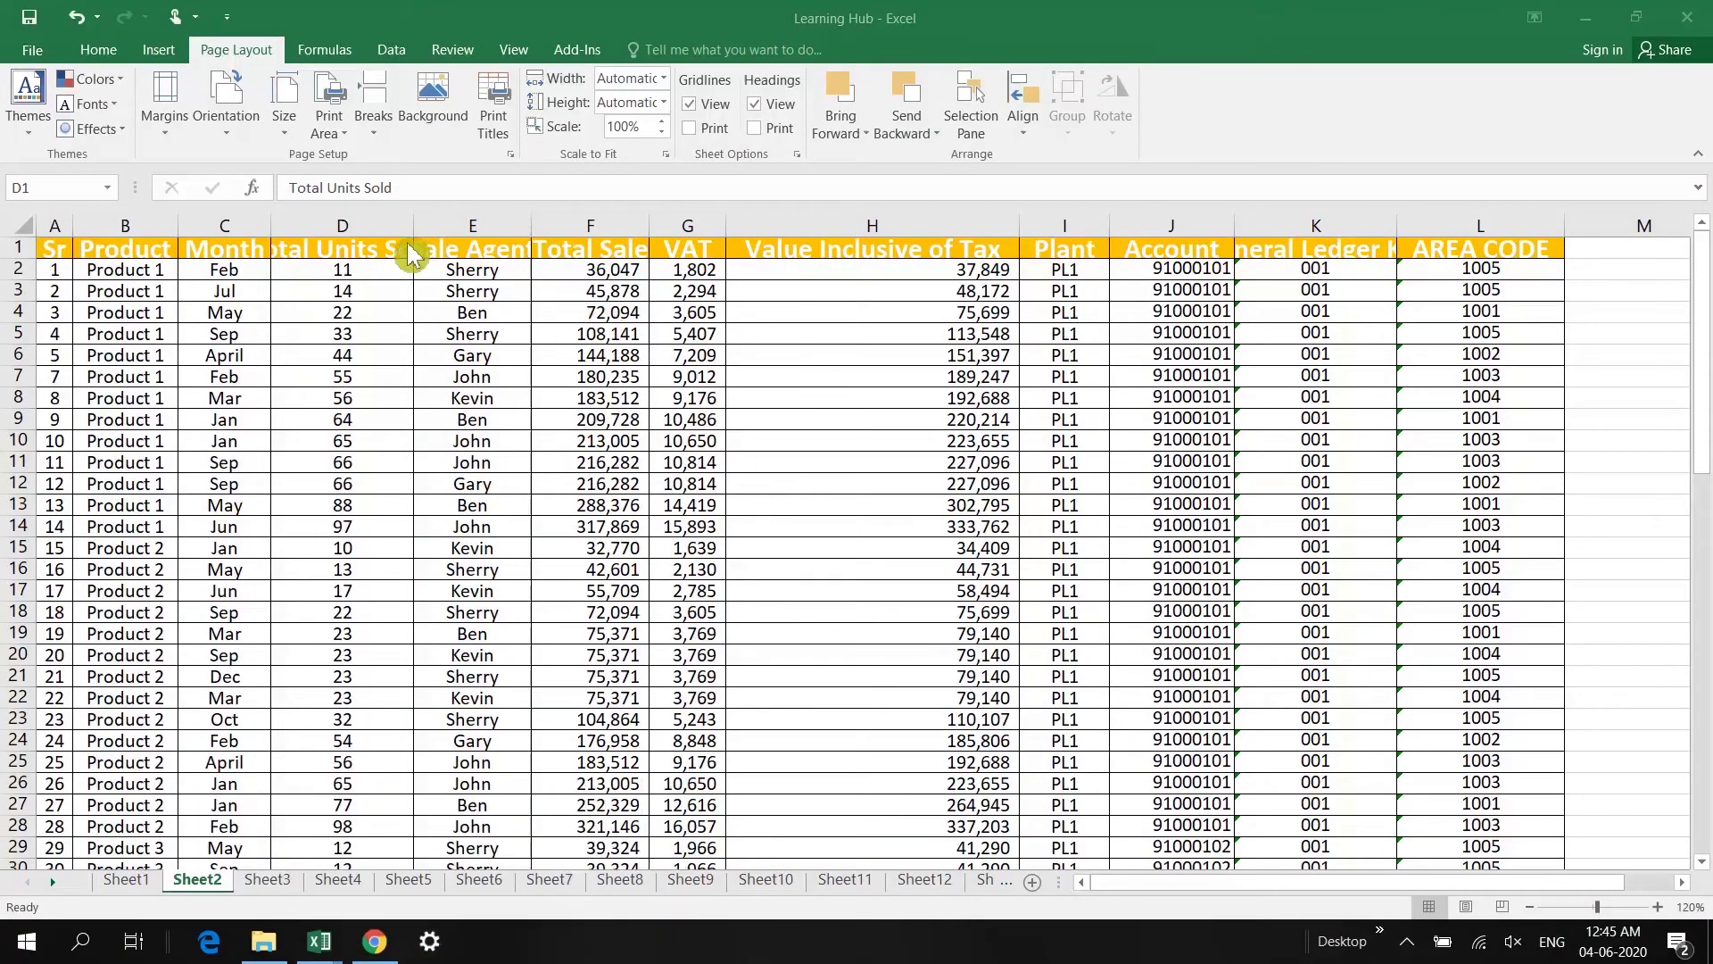
Step: AutoFit columns A through L on Sheet2, then narrow the Sale Agent column
click(451, 255)
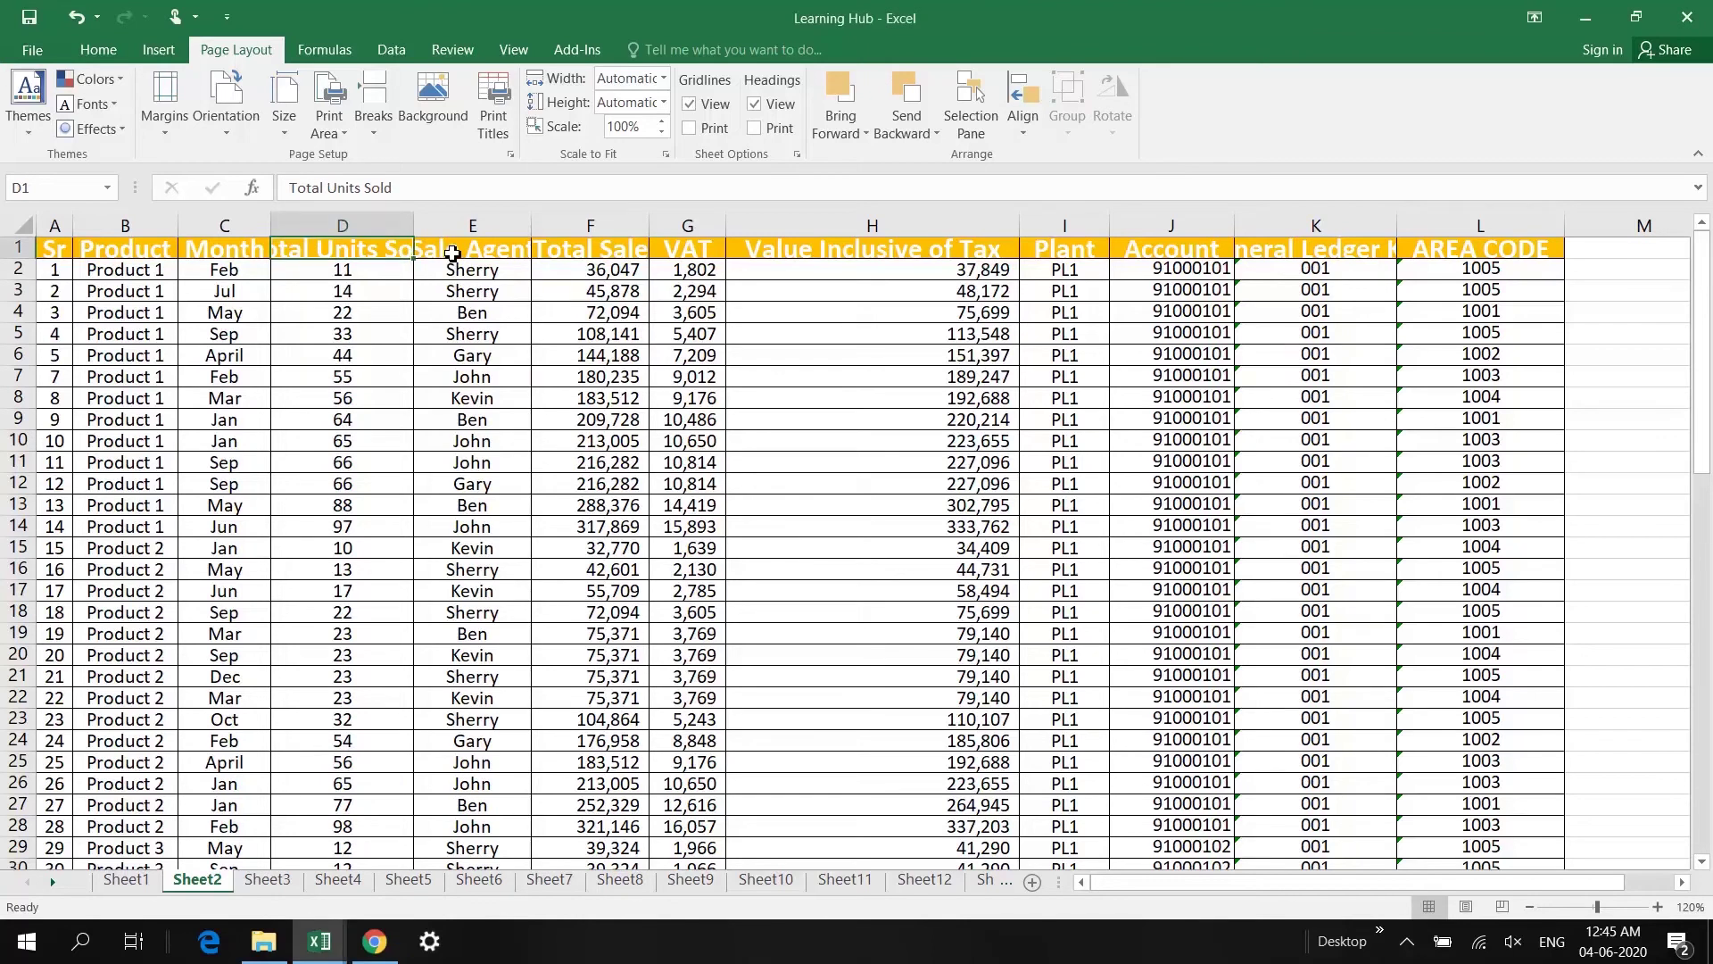
click(453, 252)
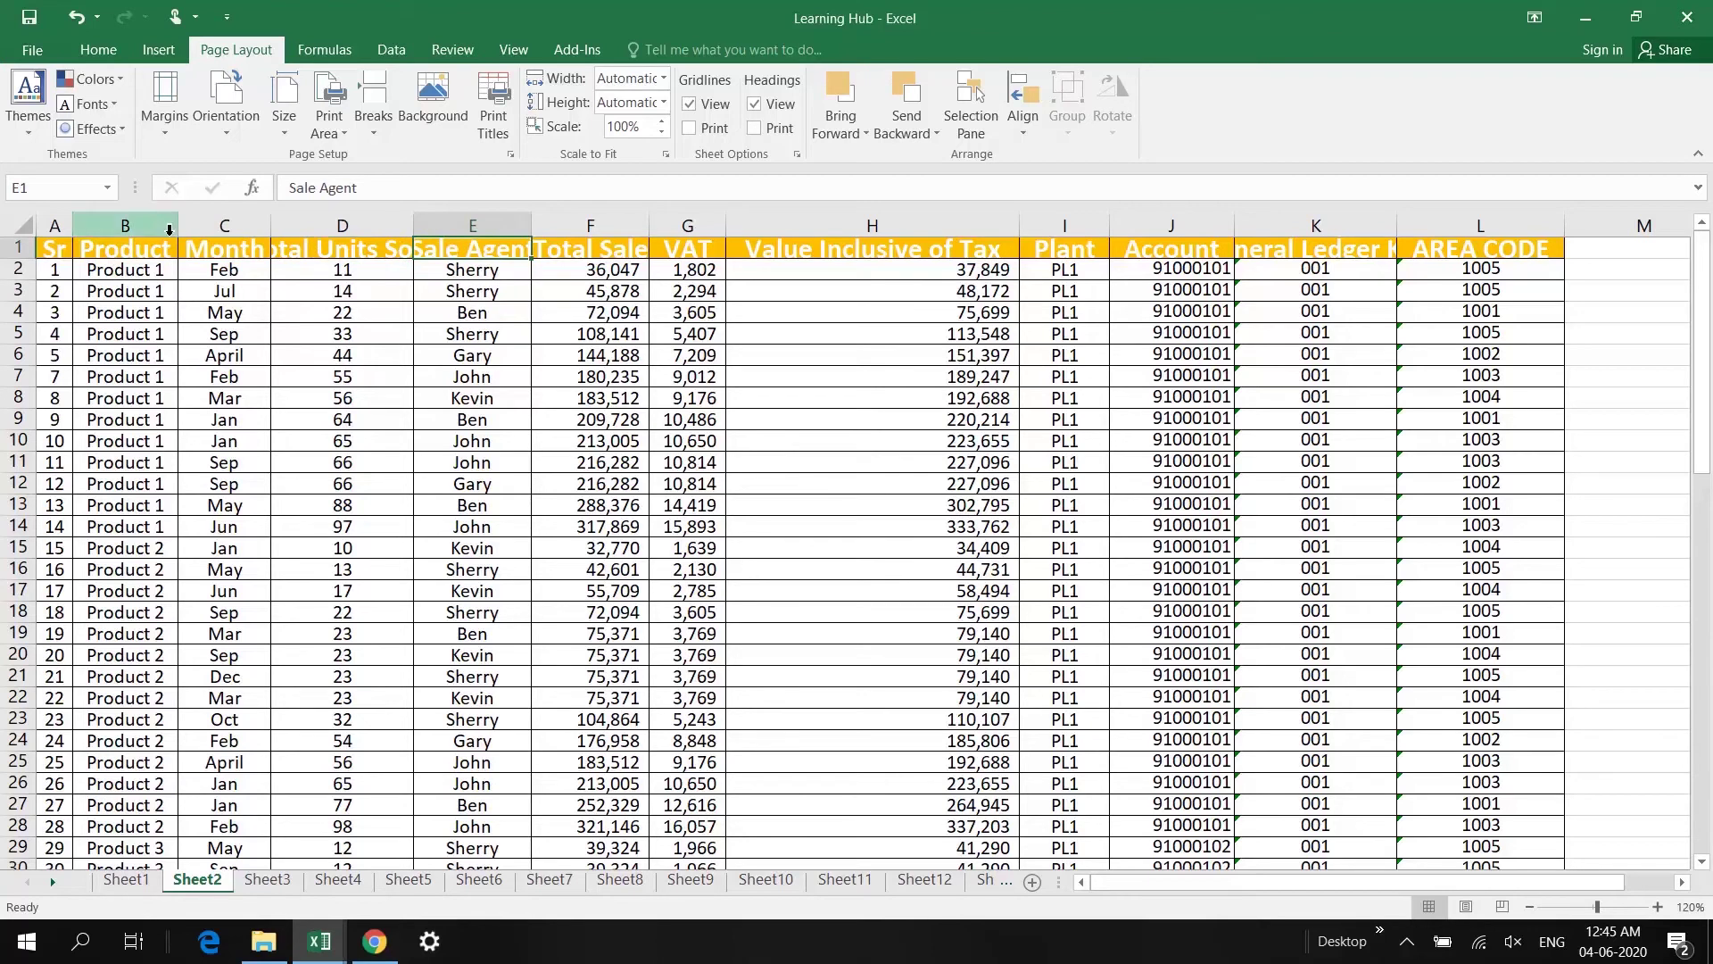
drag(56, 225, 1484, 234)
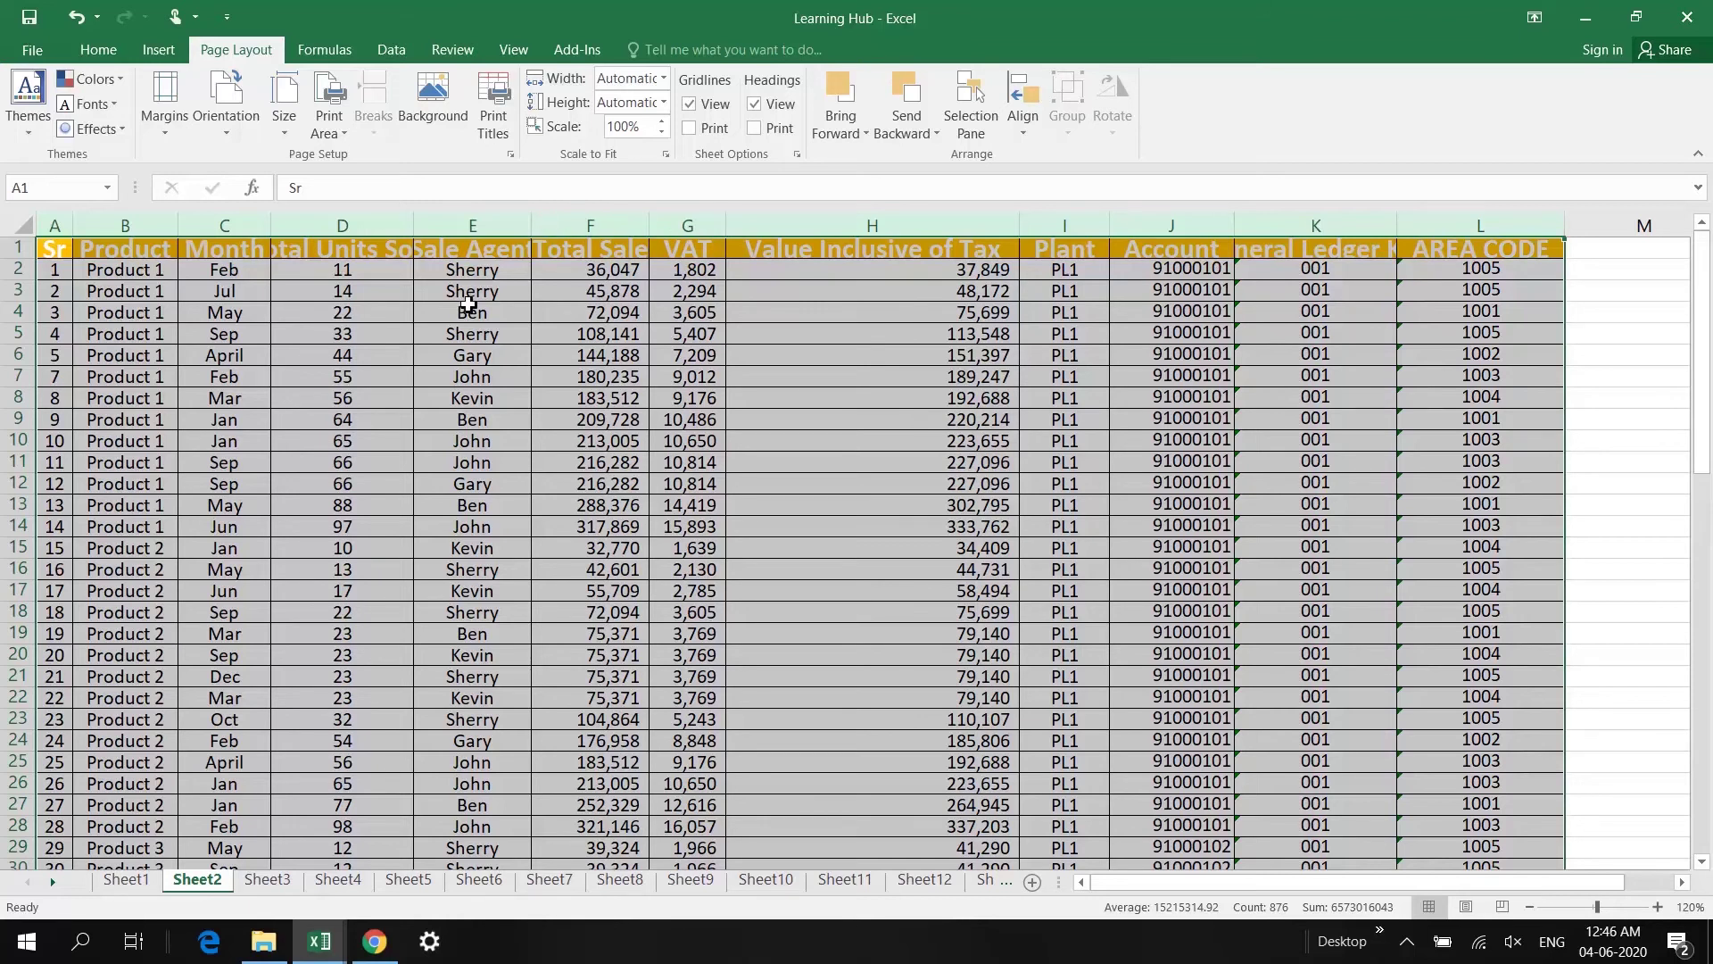
double_click(531, 226)
click(554, 284)
drag(615, 228, 705, 235)
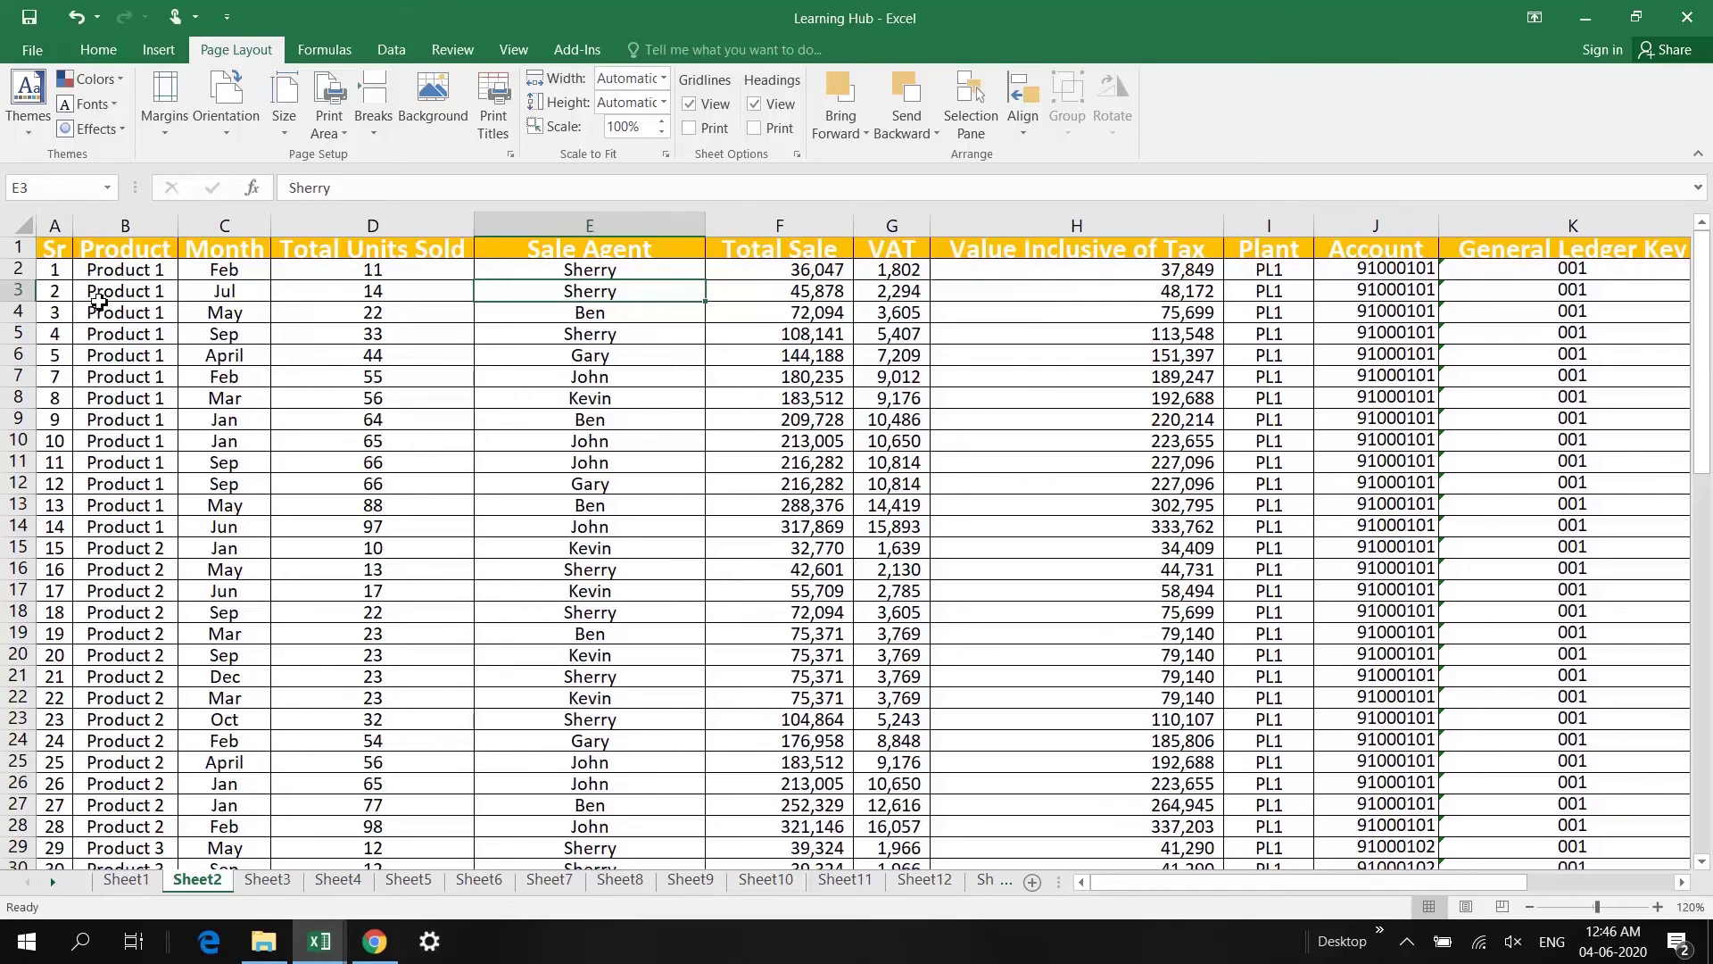
Step: Make the header row taller and adjust row heights across the sheet
drag(25, 259, 27, 274)
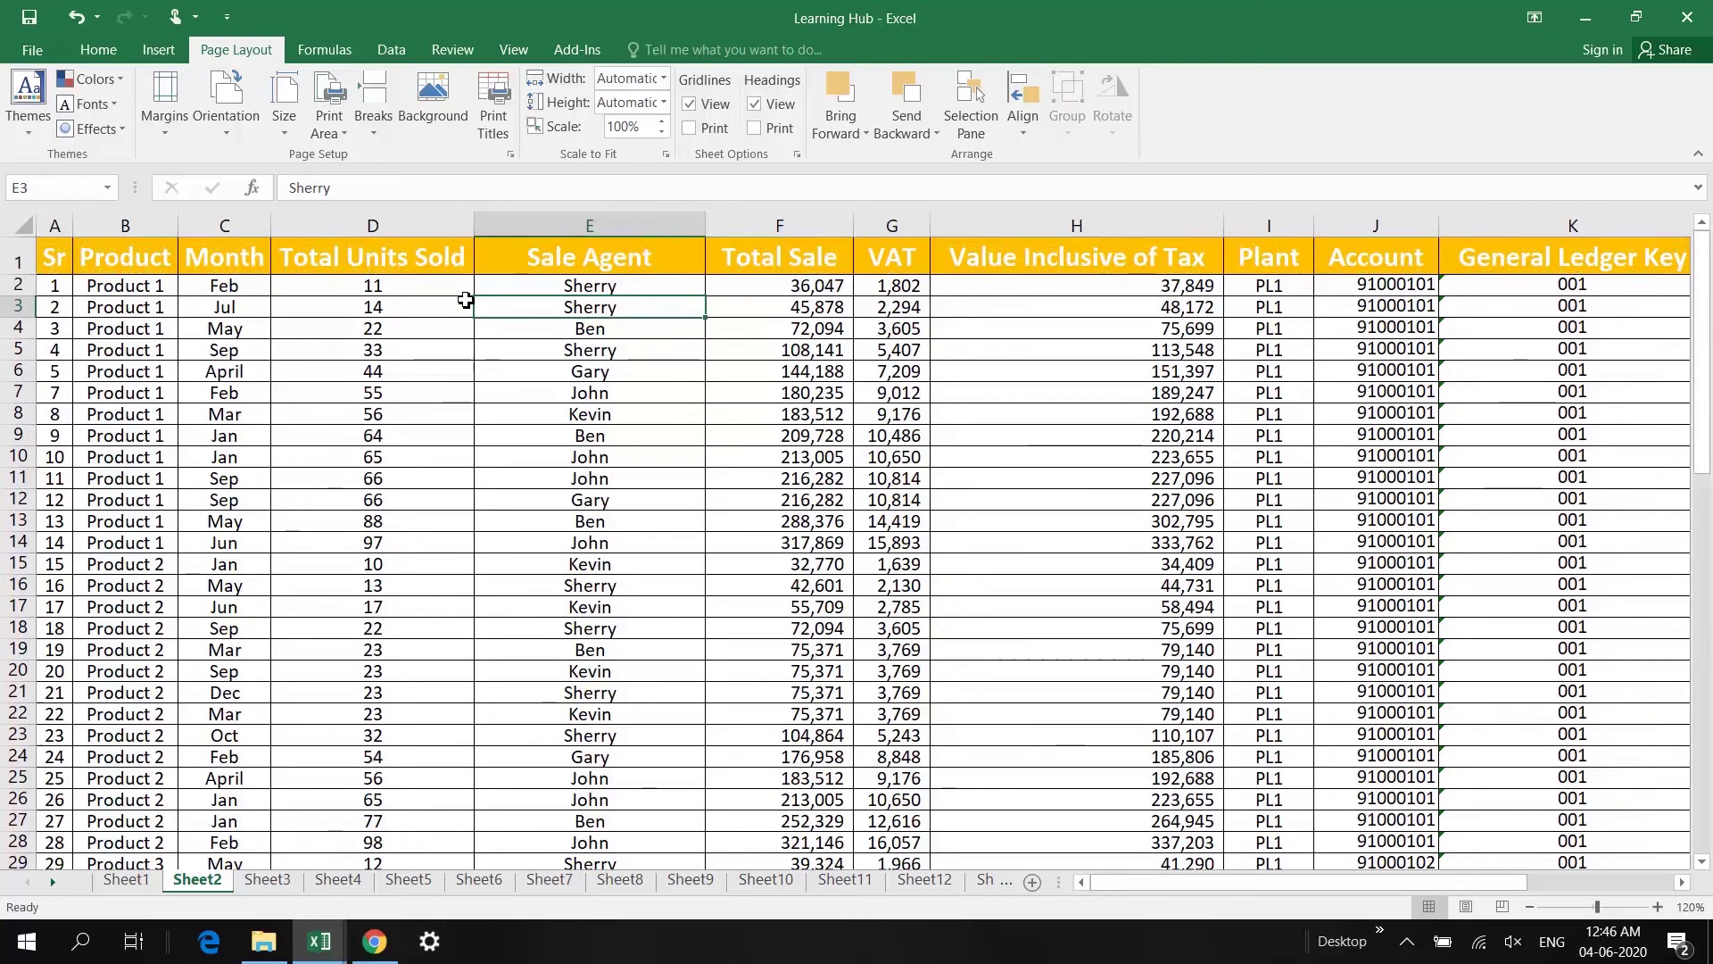
drag(25, 258, 49, 830)
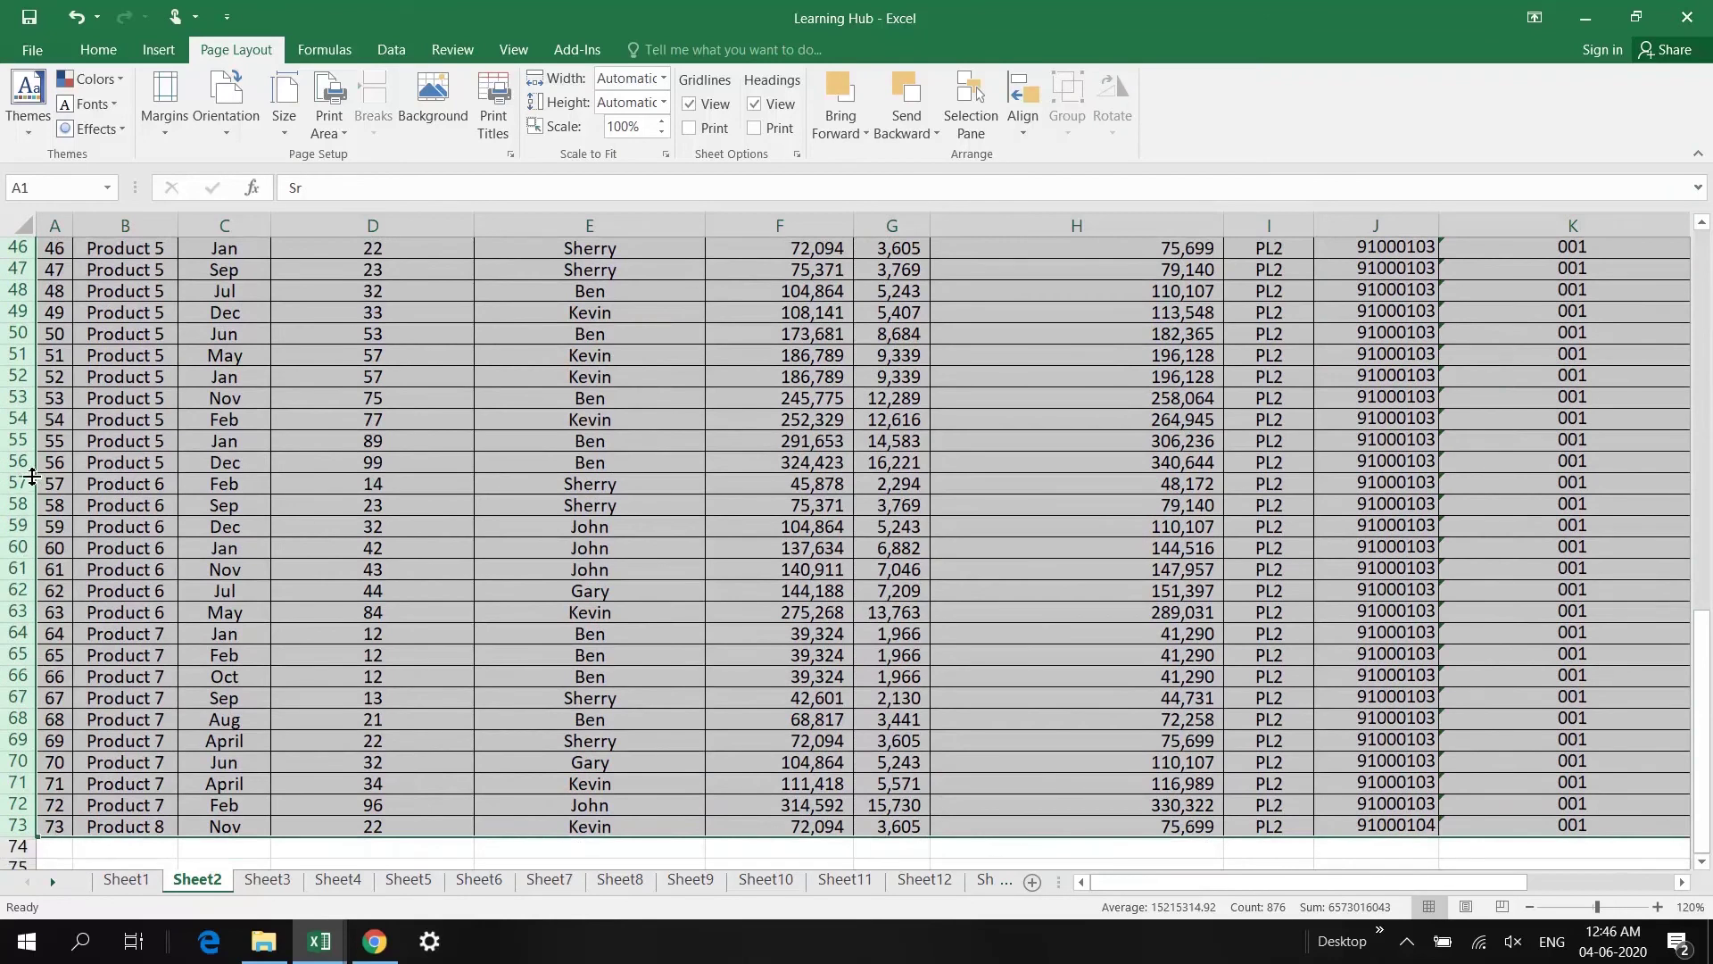
drag(24, 474, 24, 478)
click(86, 480)
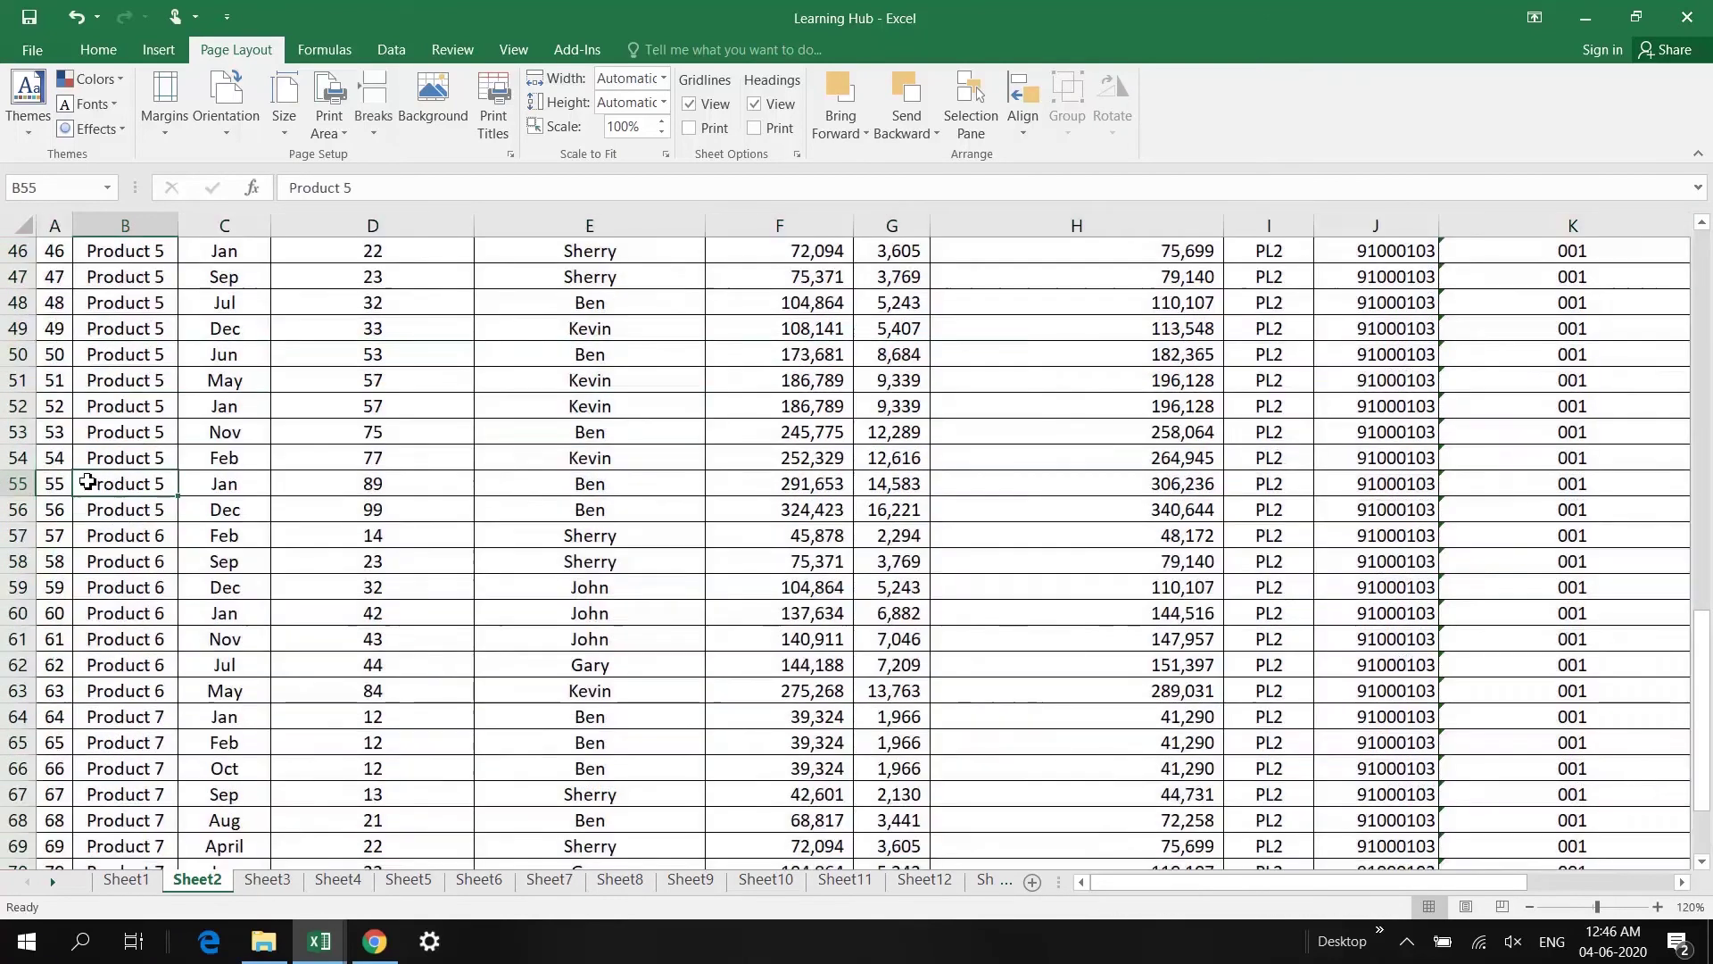
scroll(87, 482, down, 6)
scroll(88, 482, up, 20)
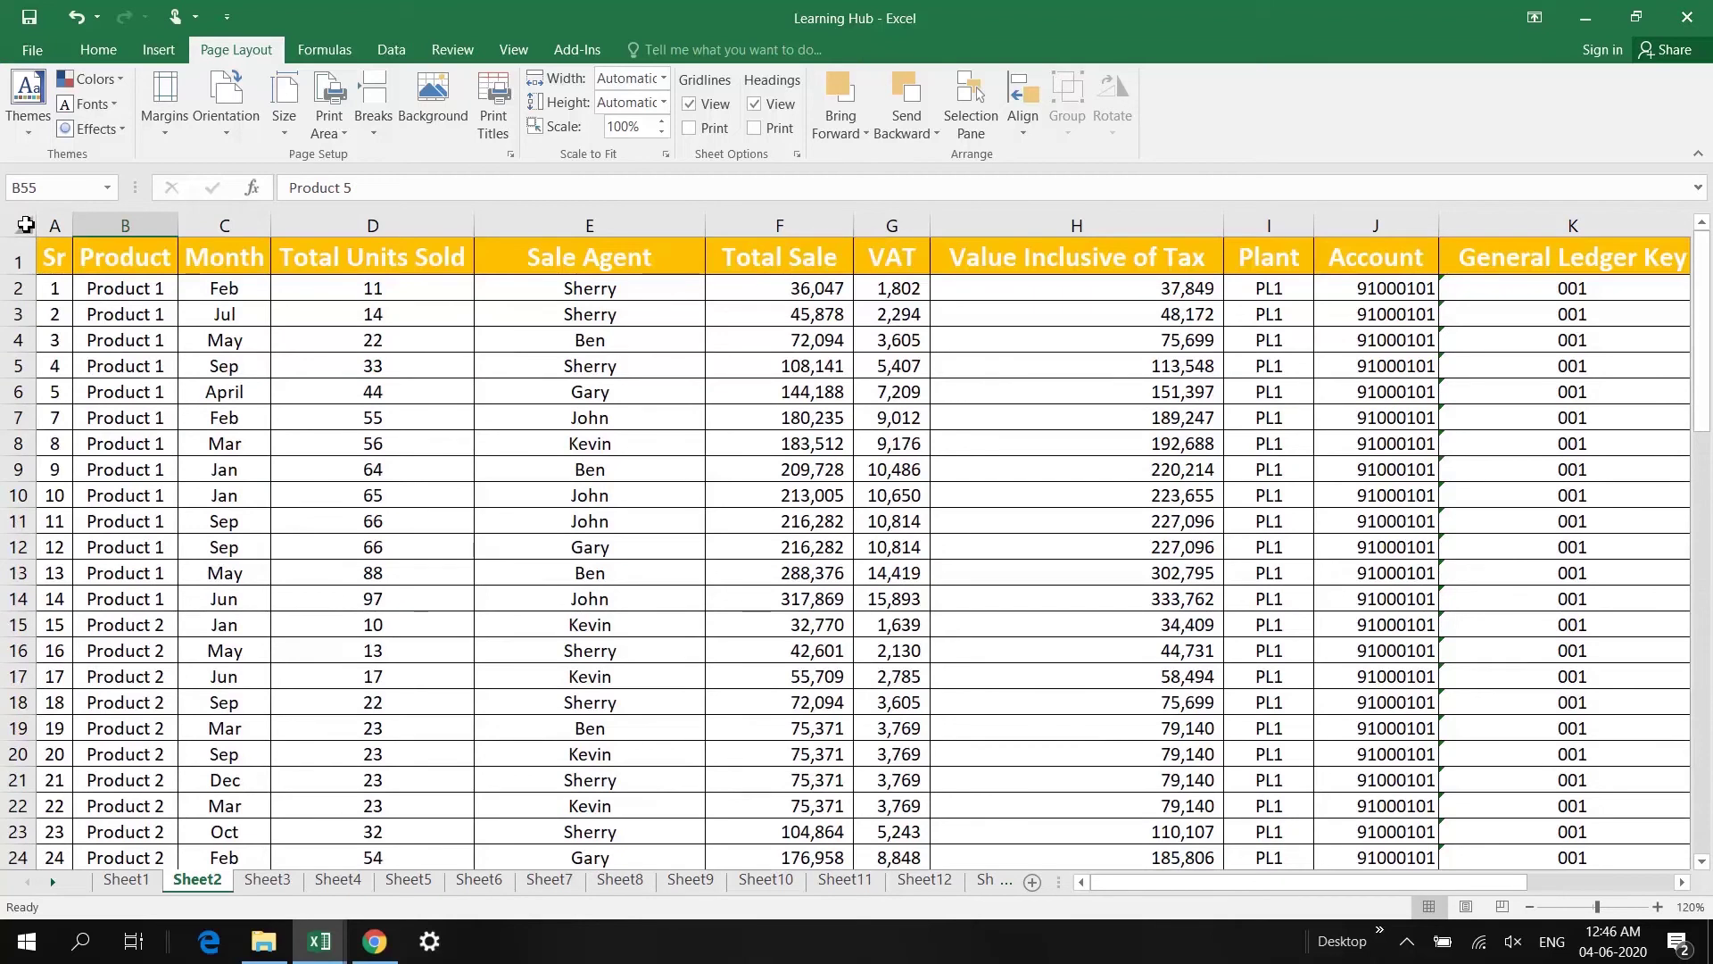
click(25, 224)
drag(24, 275, 24, 294)
click(55, 251)
Step: Give every column a uniform wider width, then fit column D to 'Total Units Sold'
click(30, 226)
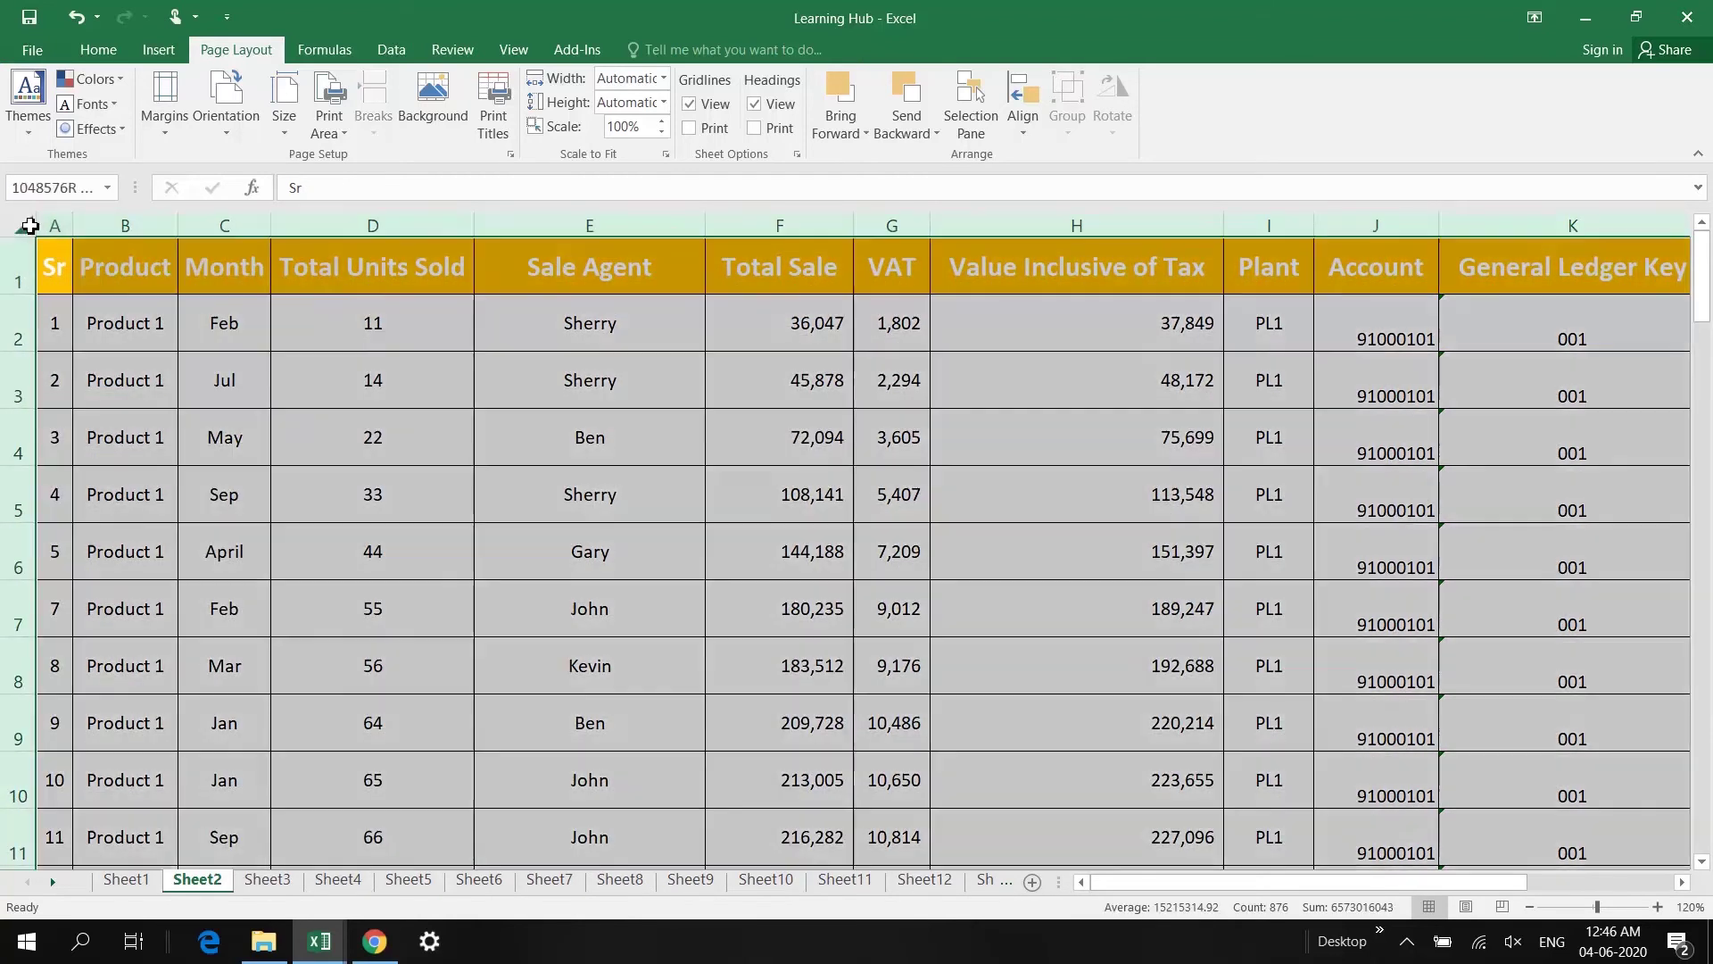
drag(179, 226, 224, 226)
click(547, 254)
double_click(636, 221)
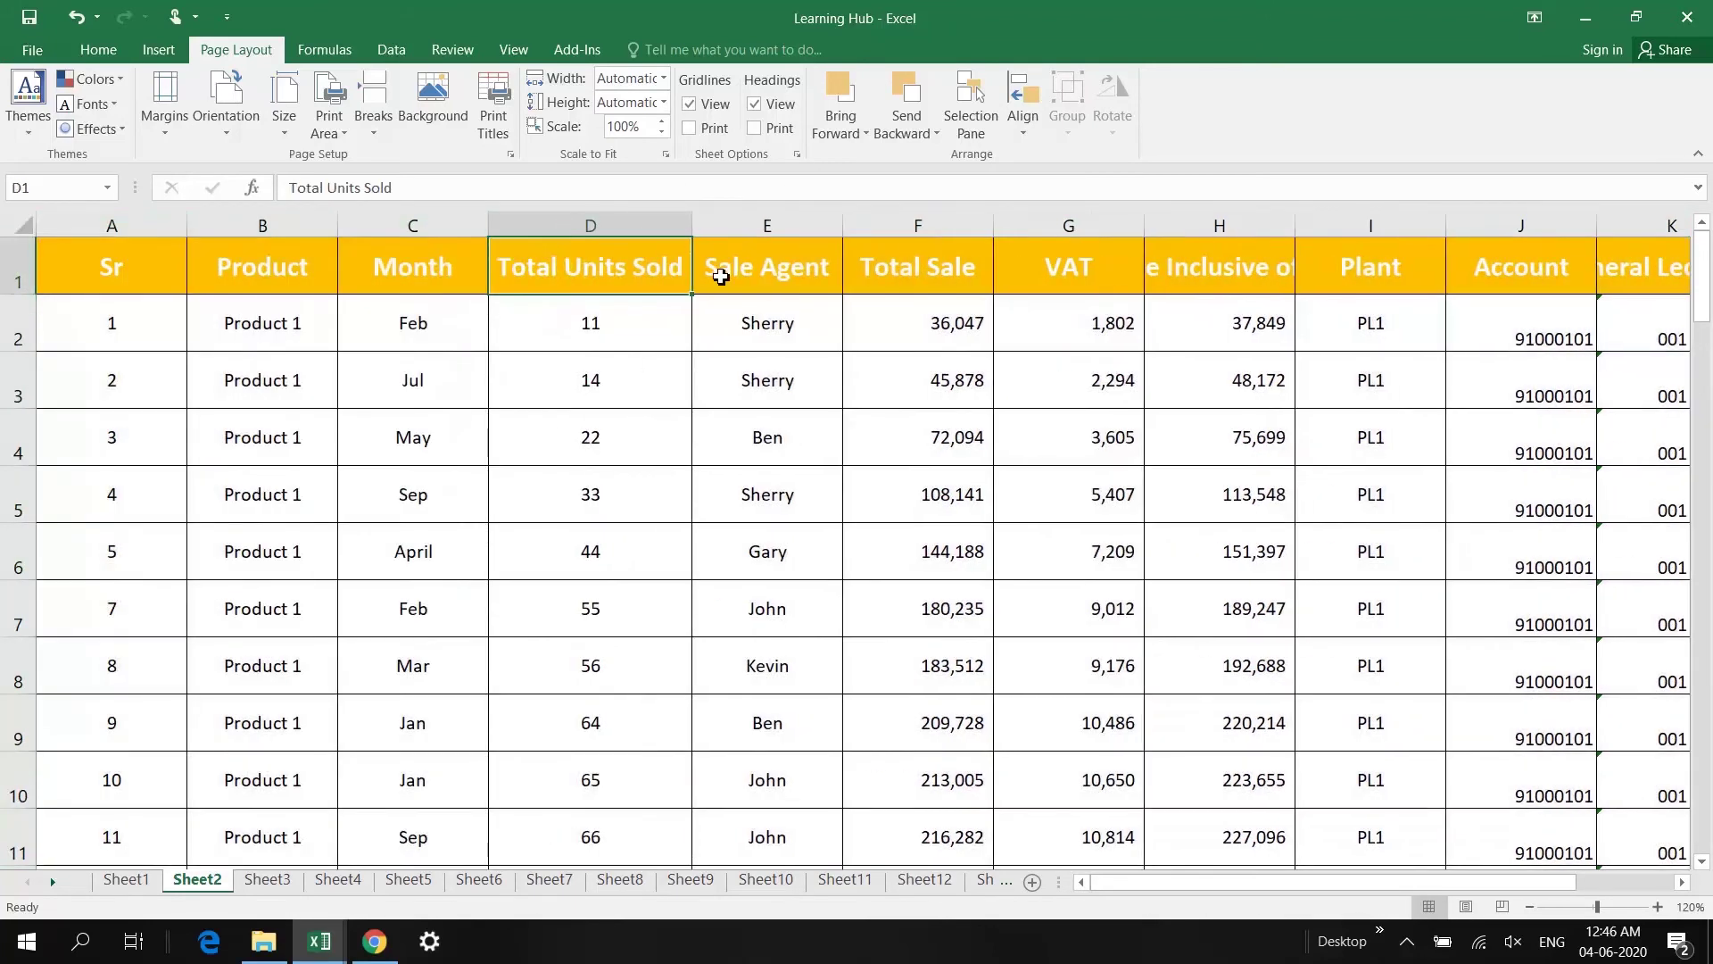
click(721, 277)
key(ctrl+Right)
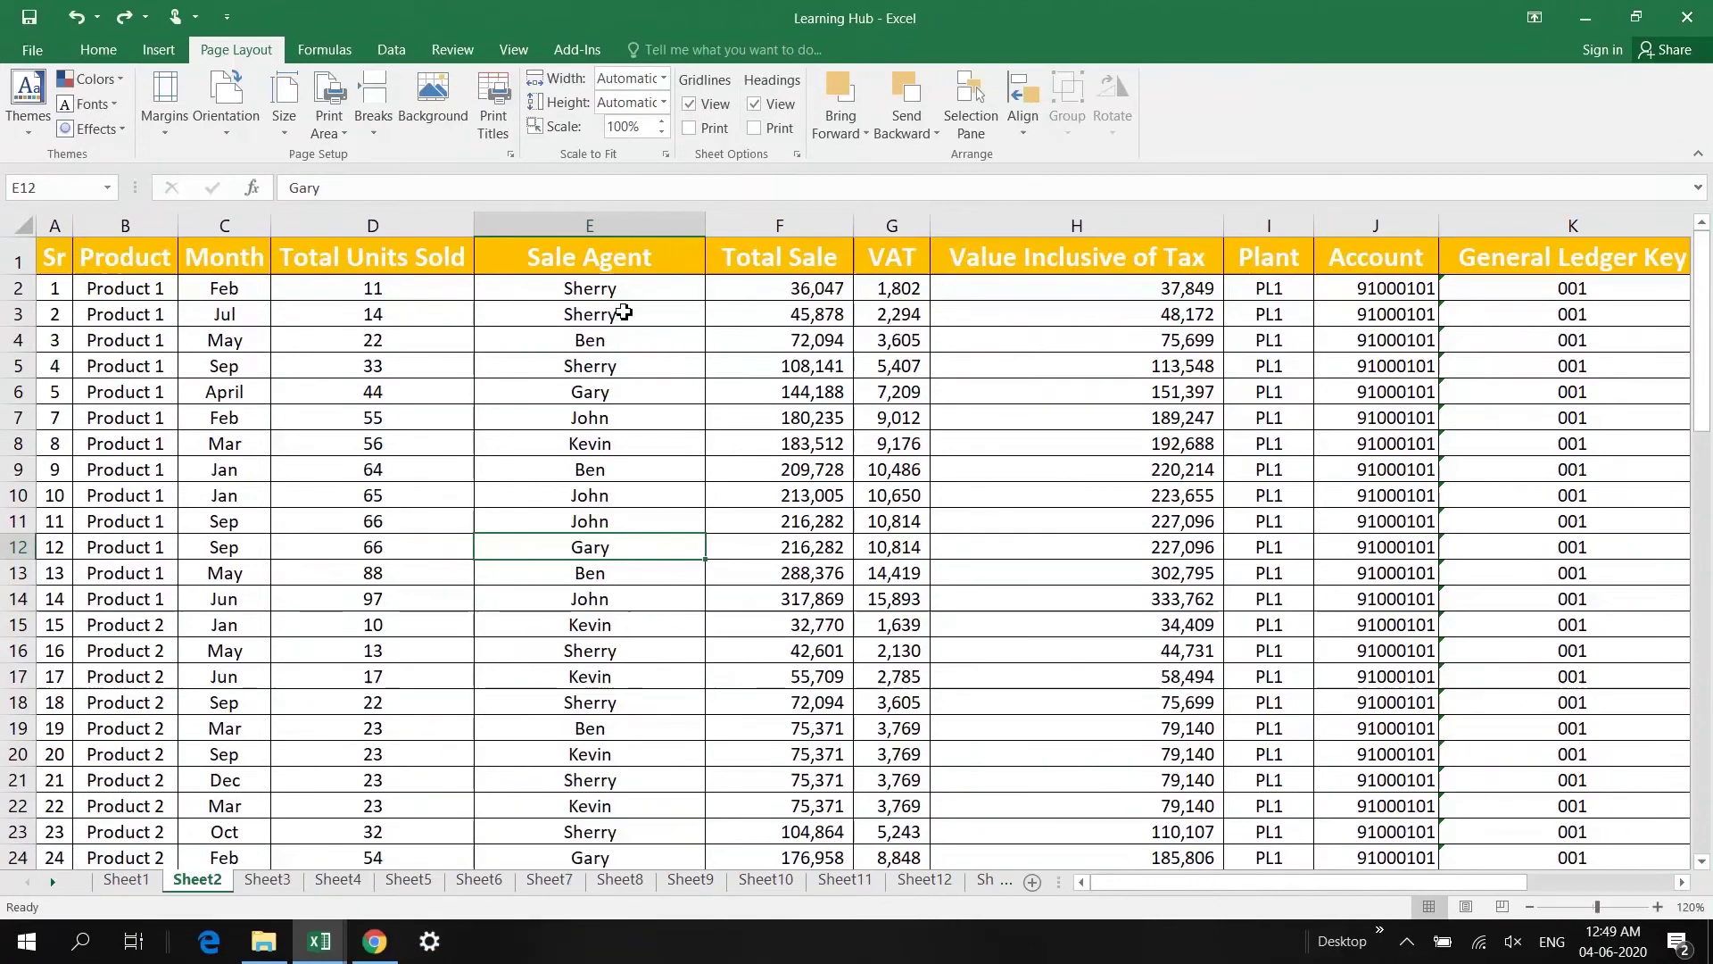
click(575, 226)
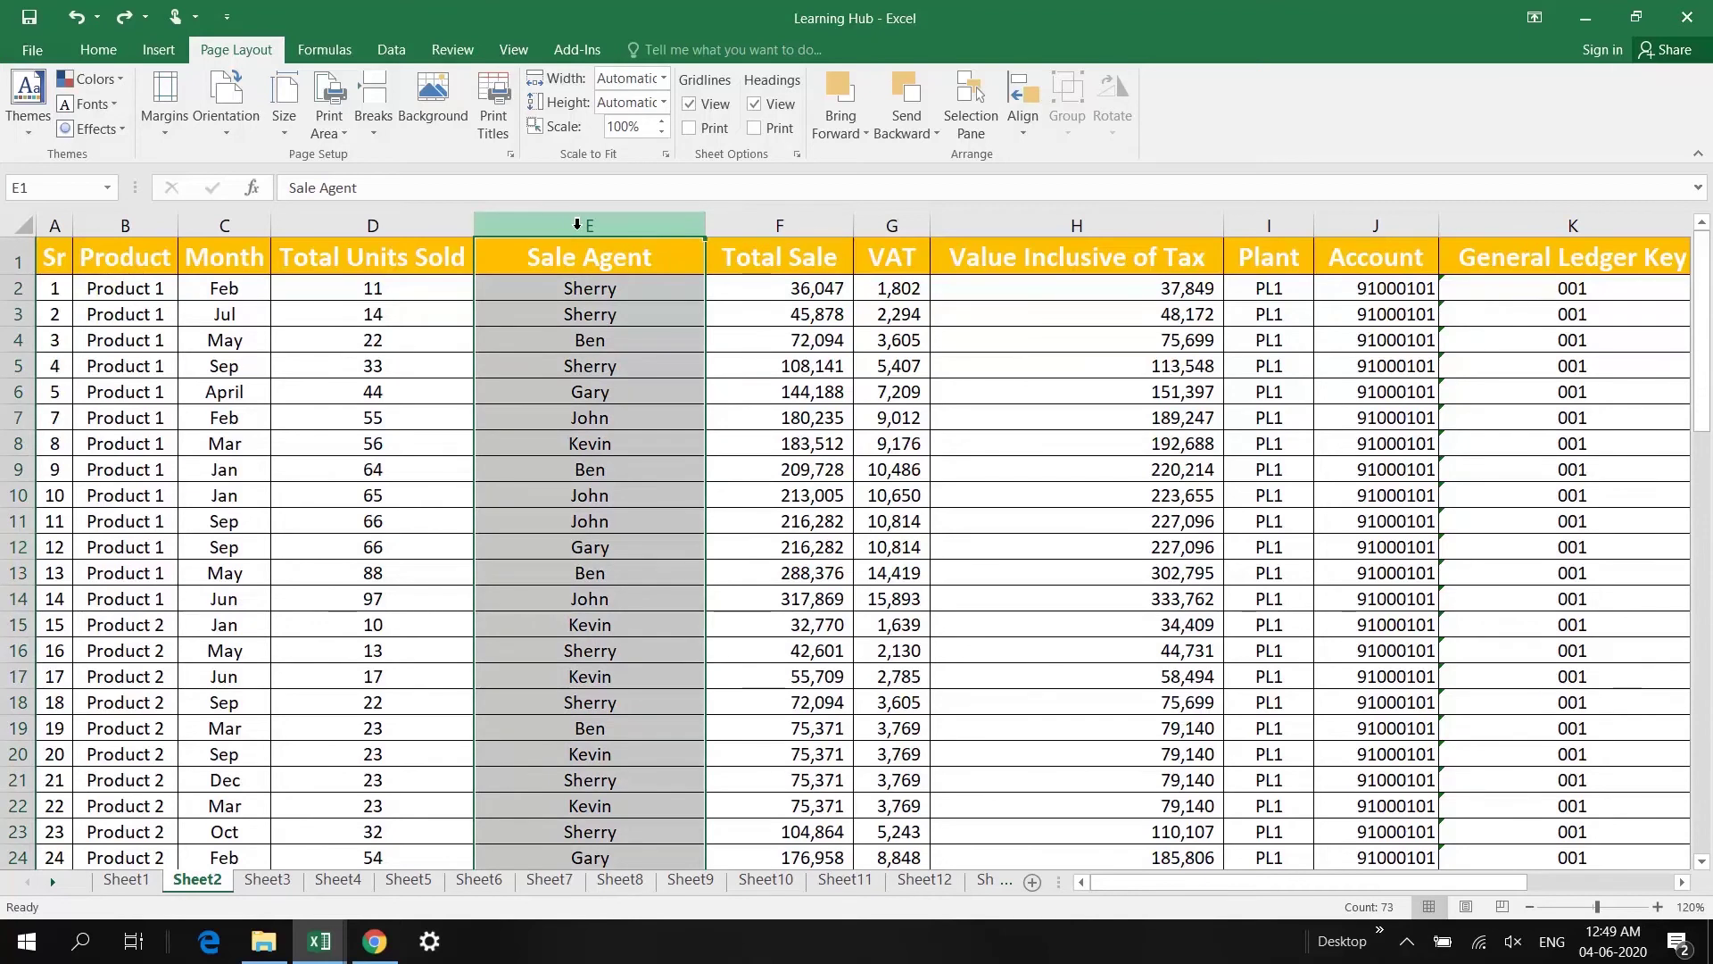
click(18, 497)
click(633, 525)
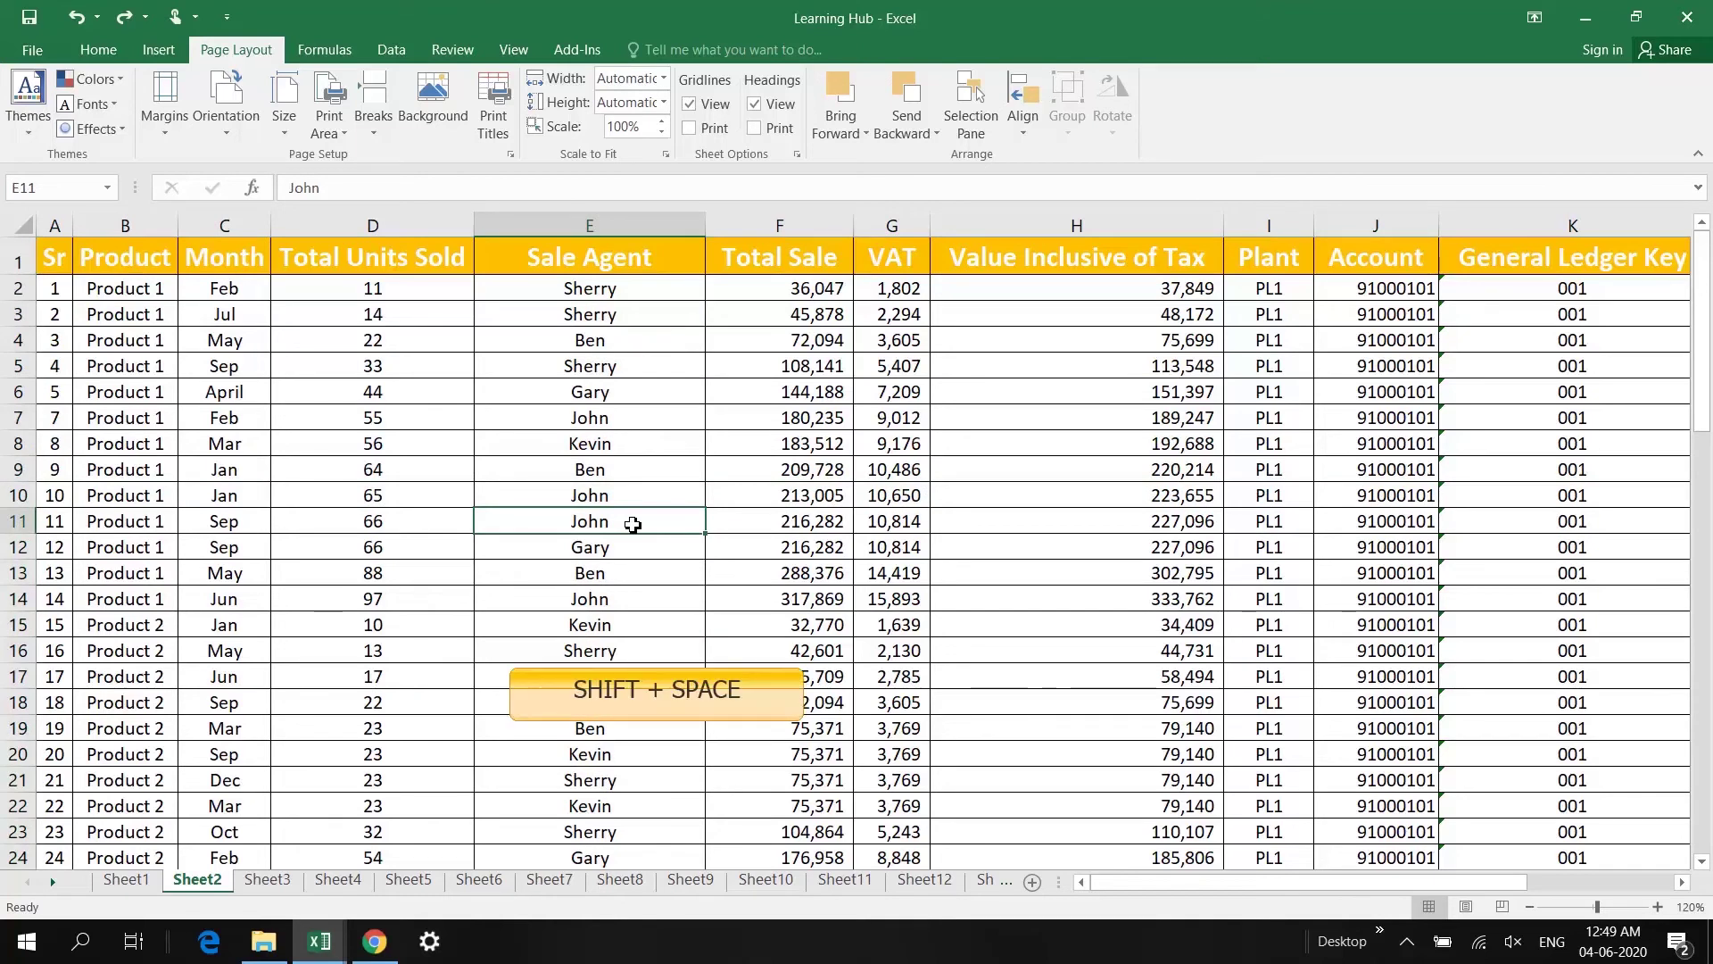
key(shift+space)
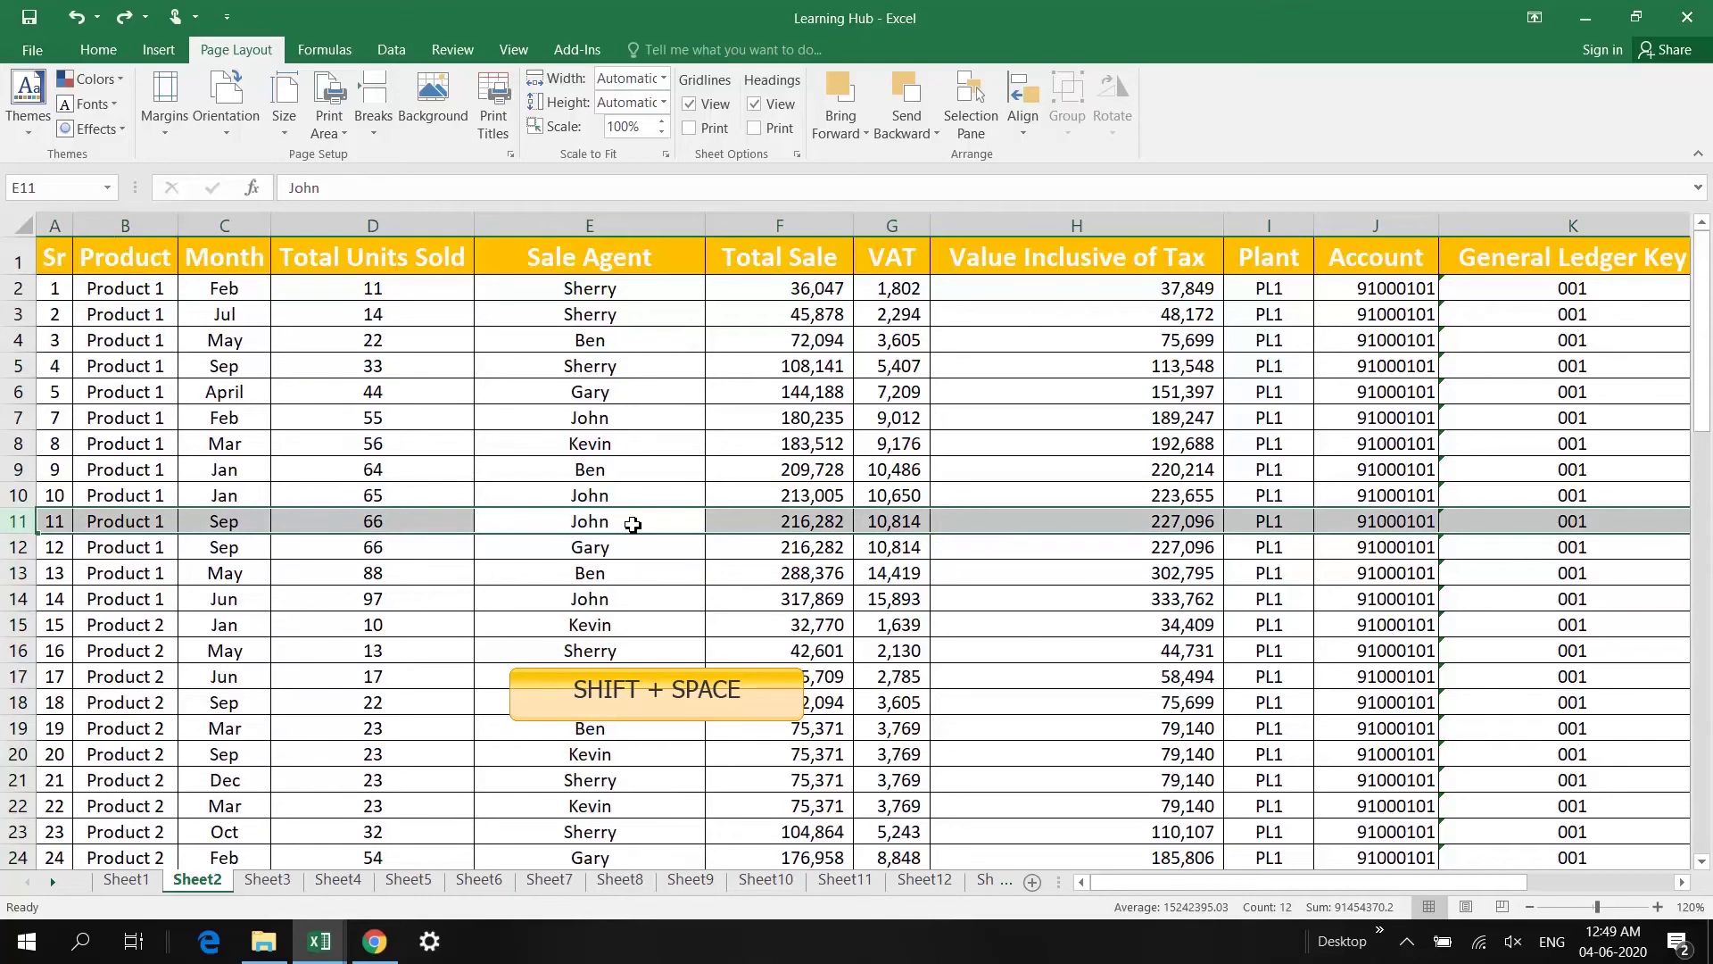
key(Up)
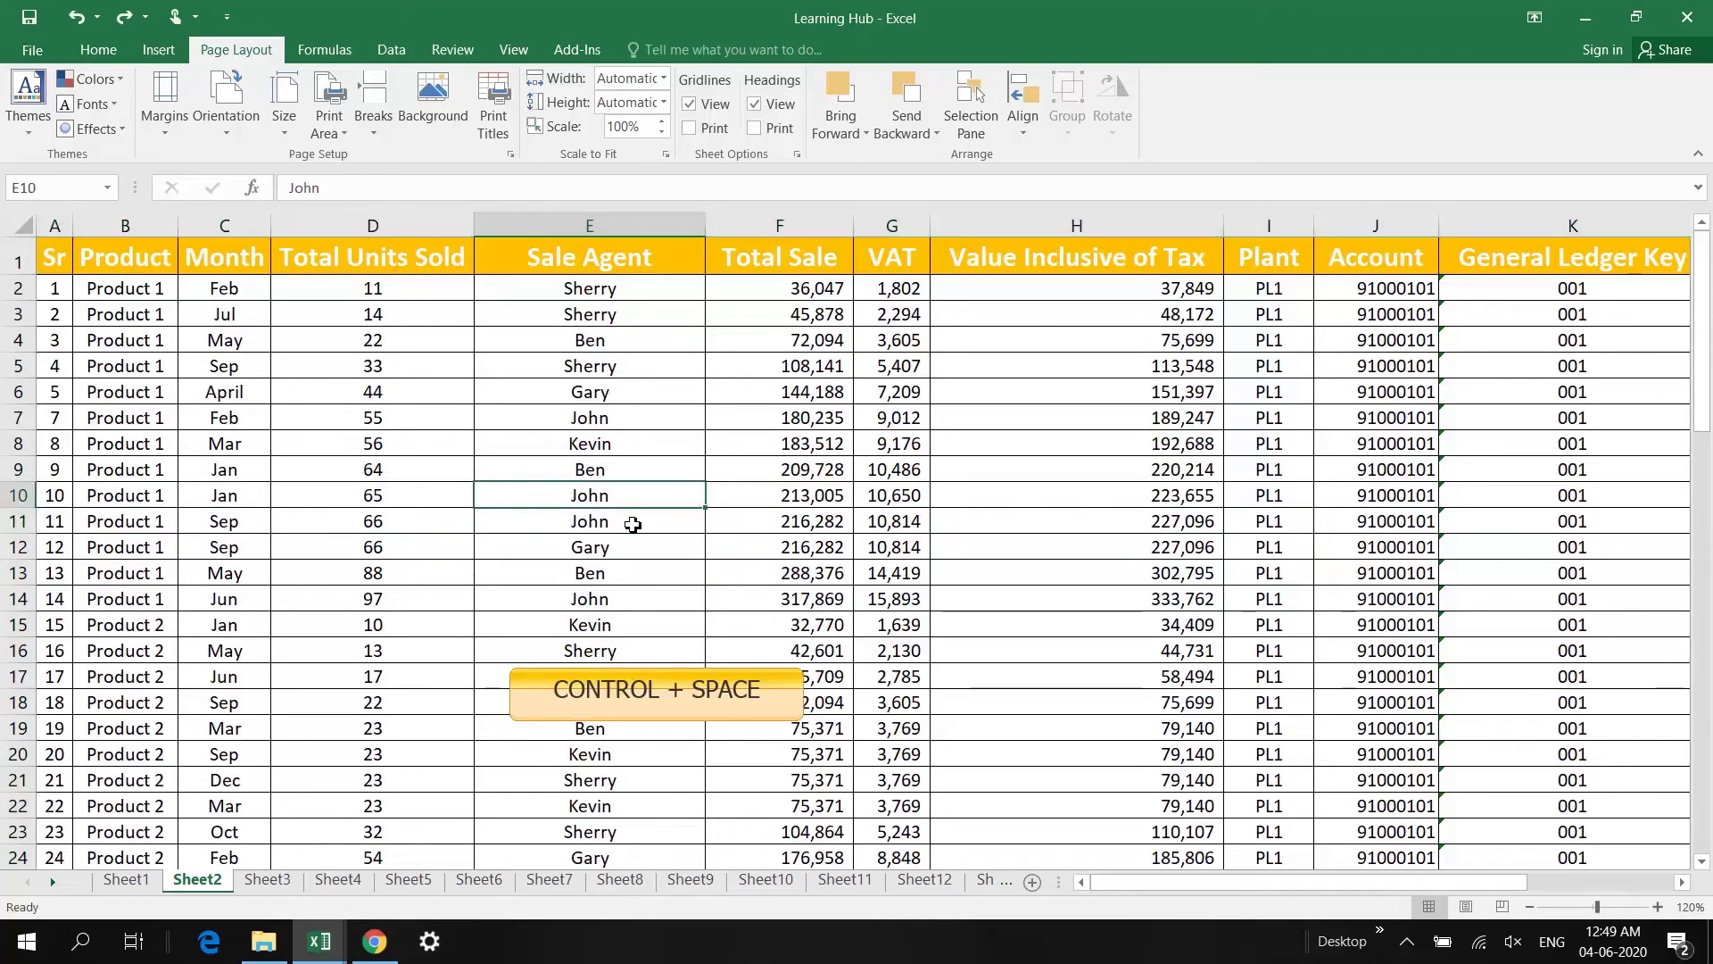
key(ctrl+space)
key(Right)
key(Right)
key(Right)
key(Right)
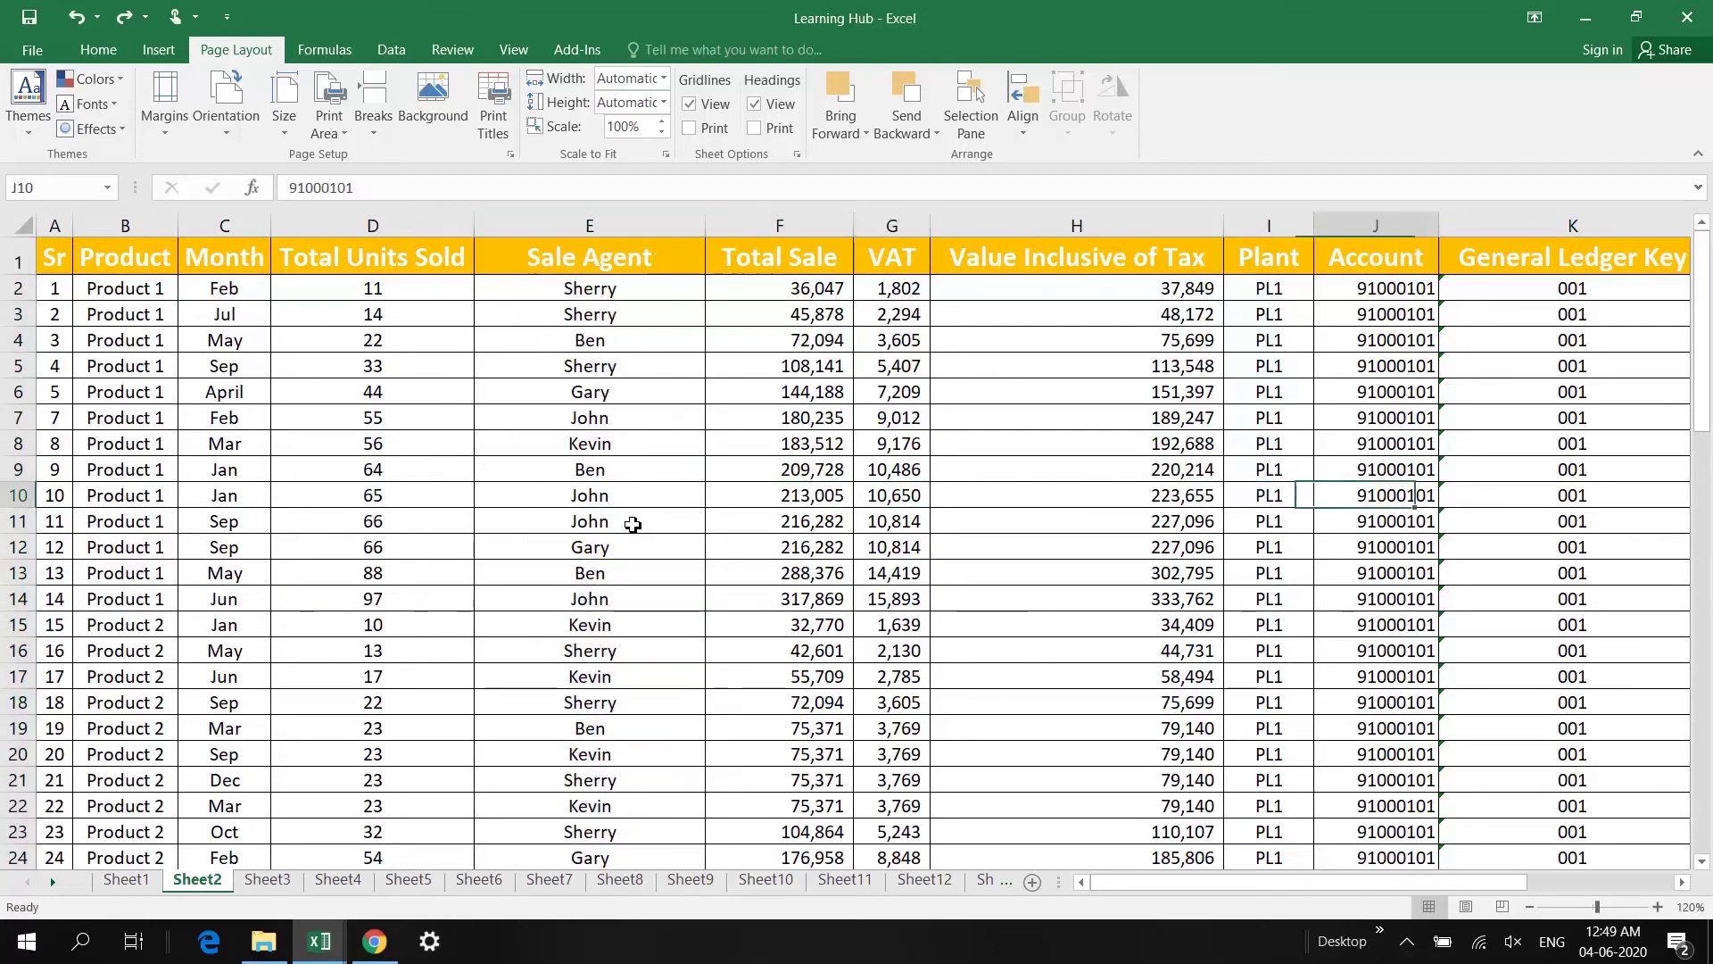
key(Right)
key(Right)
key(Right)
key(Right)
key(Left)
key(Left)
key(Left)
key(Left)
key(Left)
key(Left)
key(Left)
key(Left)
key(Left)
key(Left)
key(Left)
key(Right)
key(Right)
key(Right)
key(Right)
key(Left)
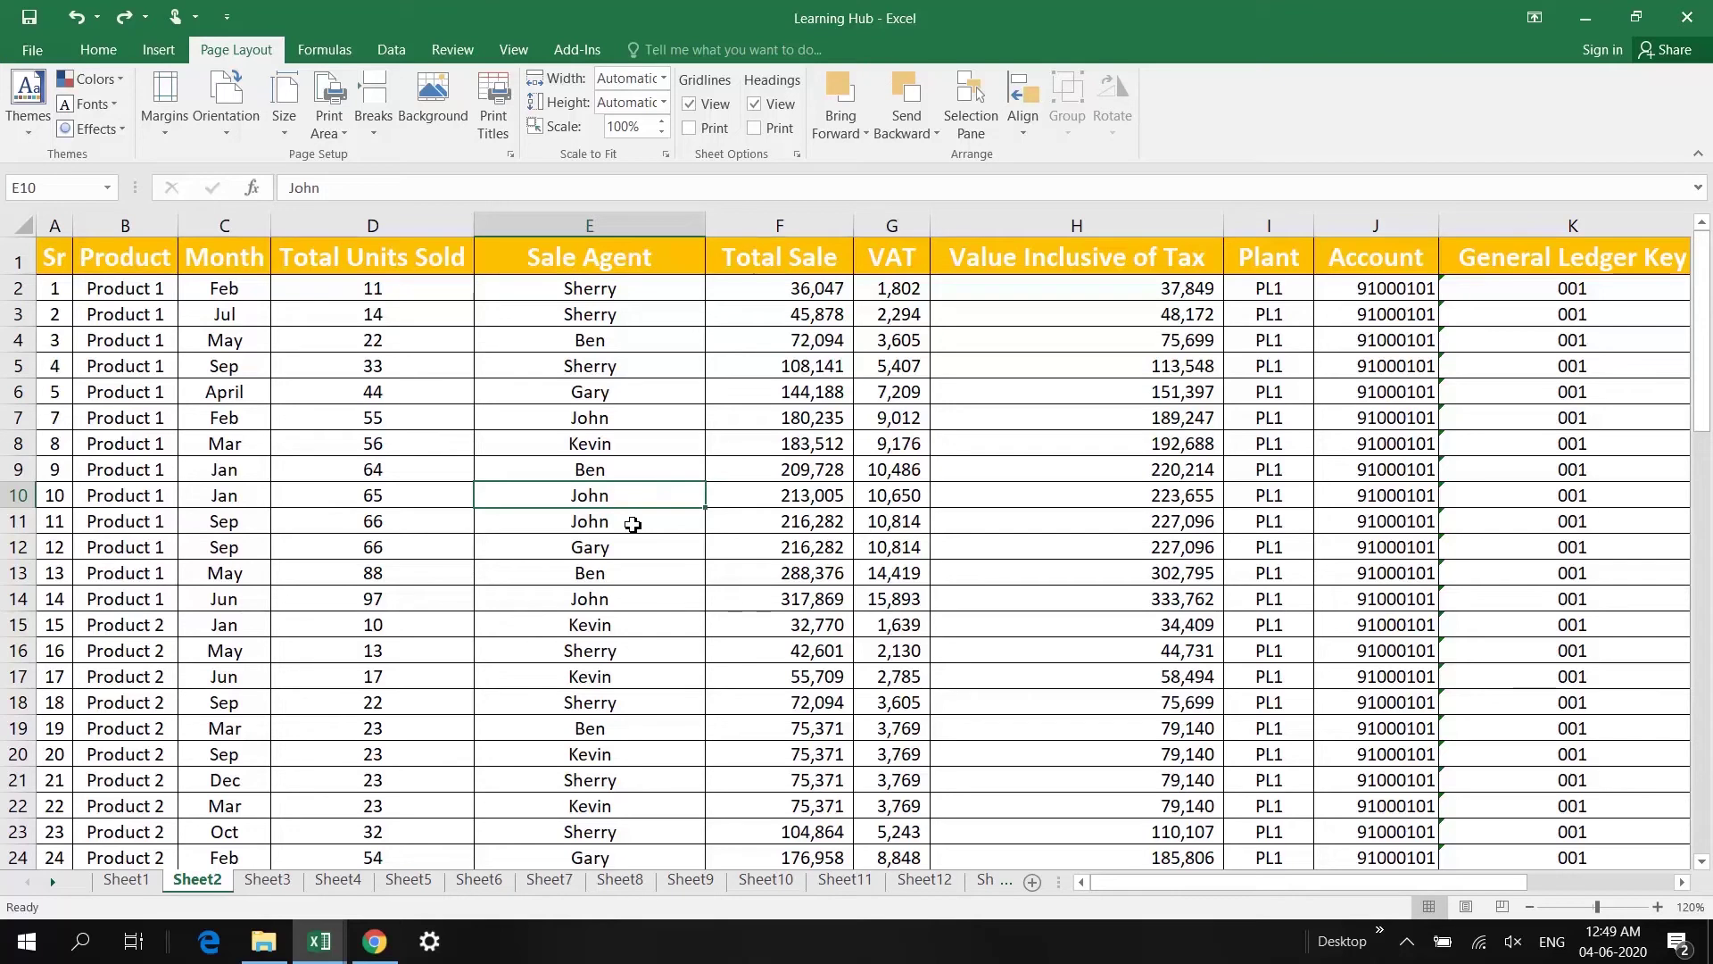
key(shift+space)
key(ctrl+c)
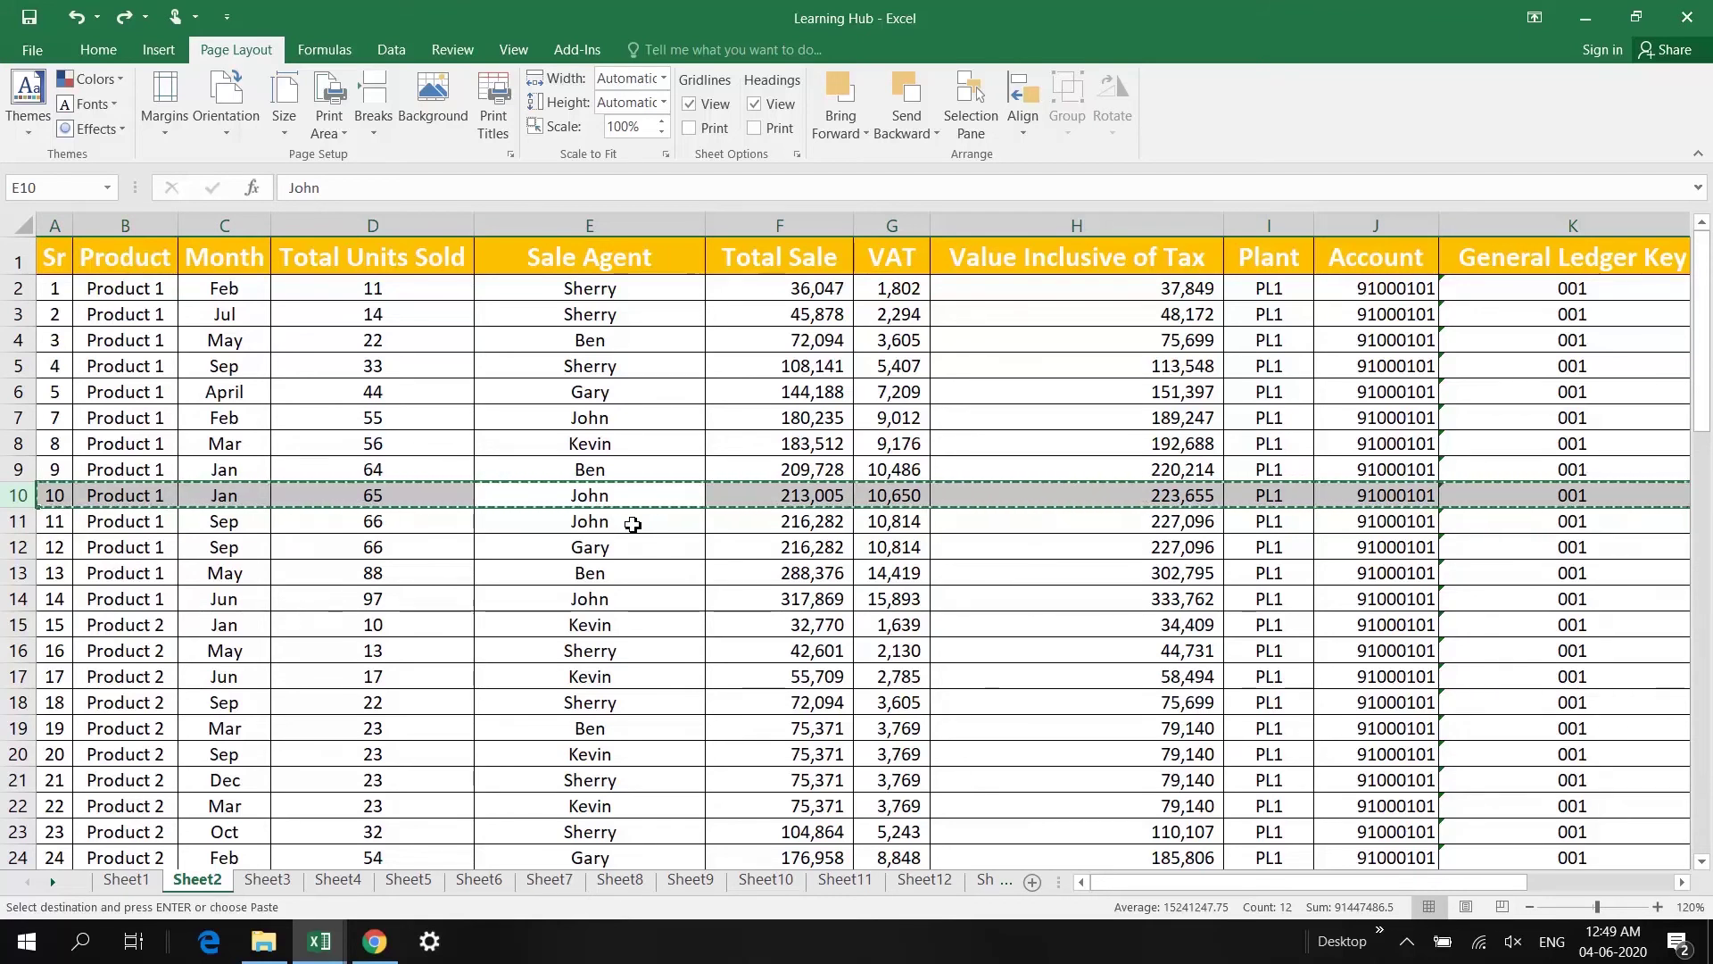
key(ctrl+a)
key(Escape)
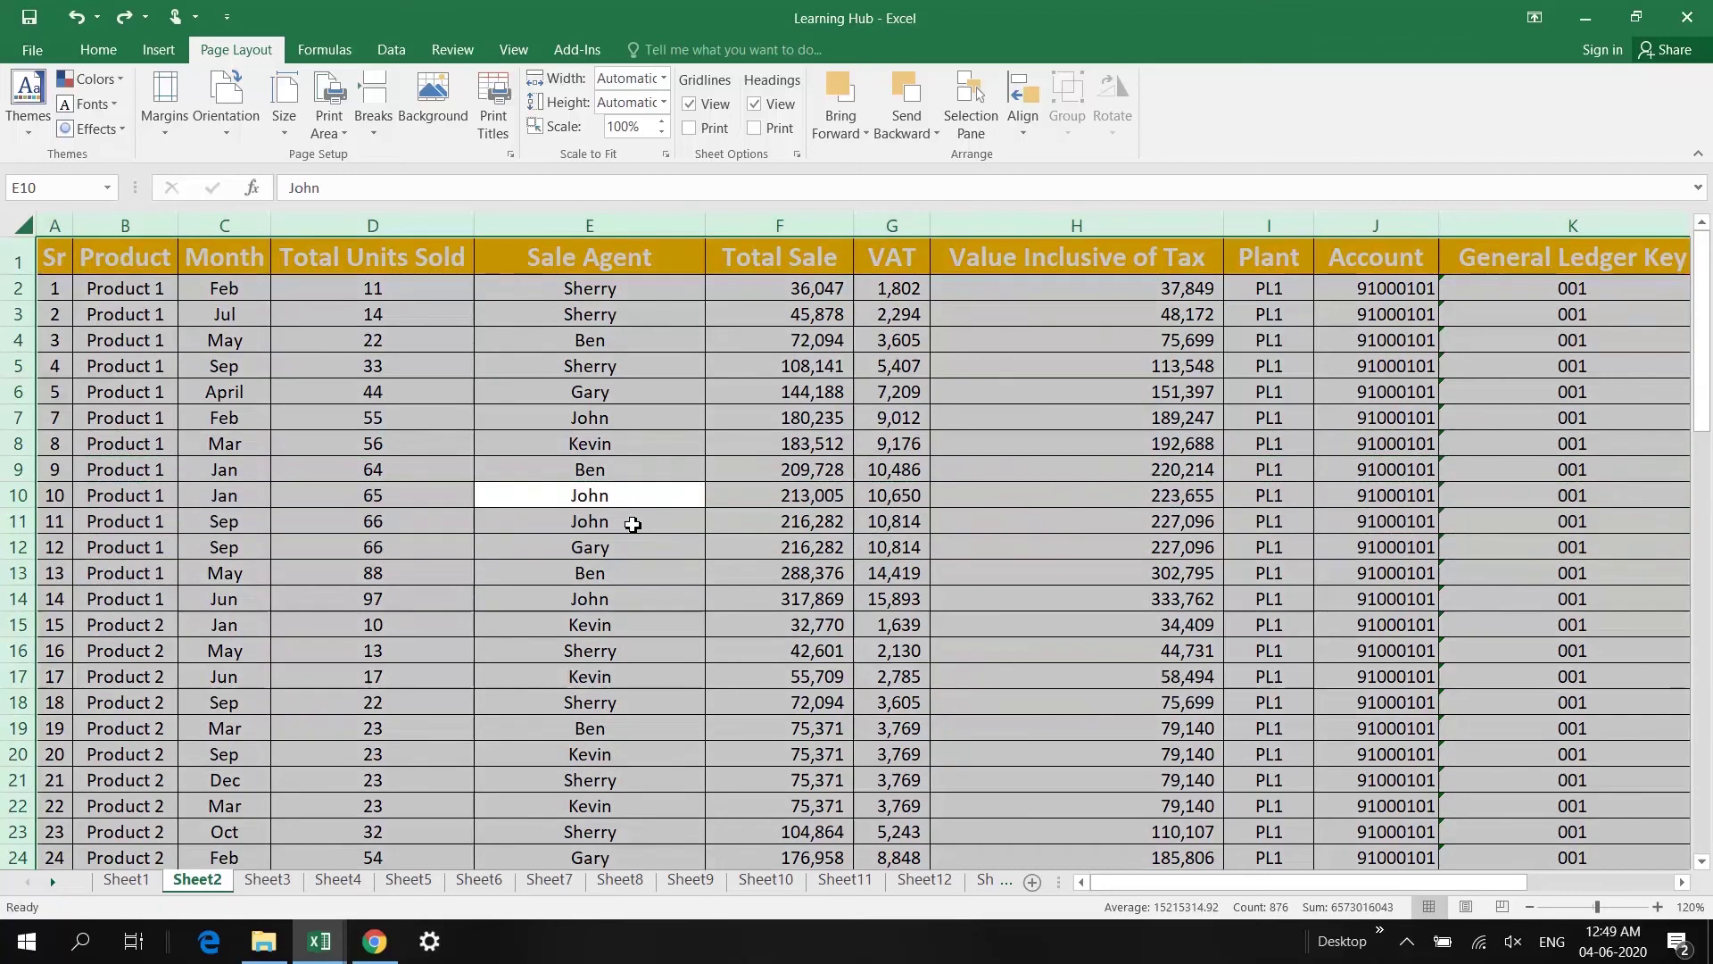
click(633, 525)
key(Up)
key(ctrl+space)
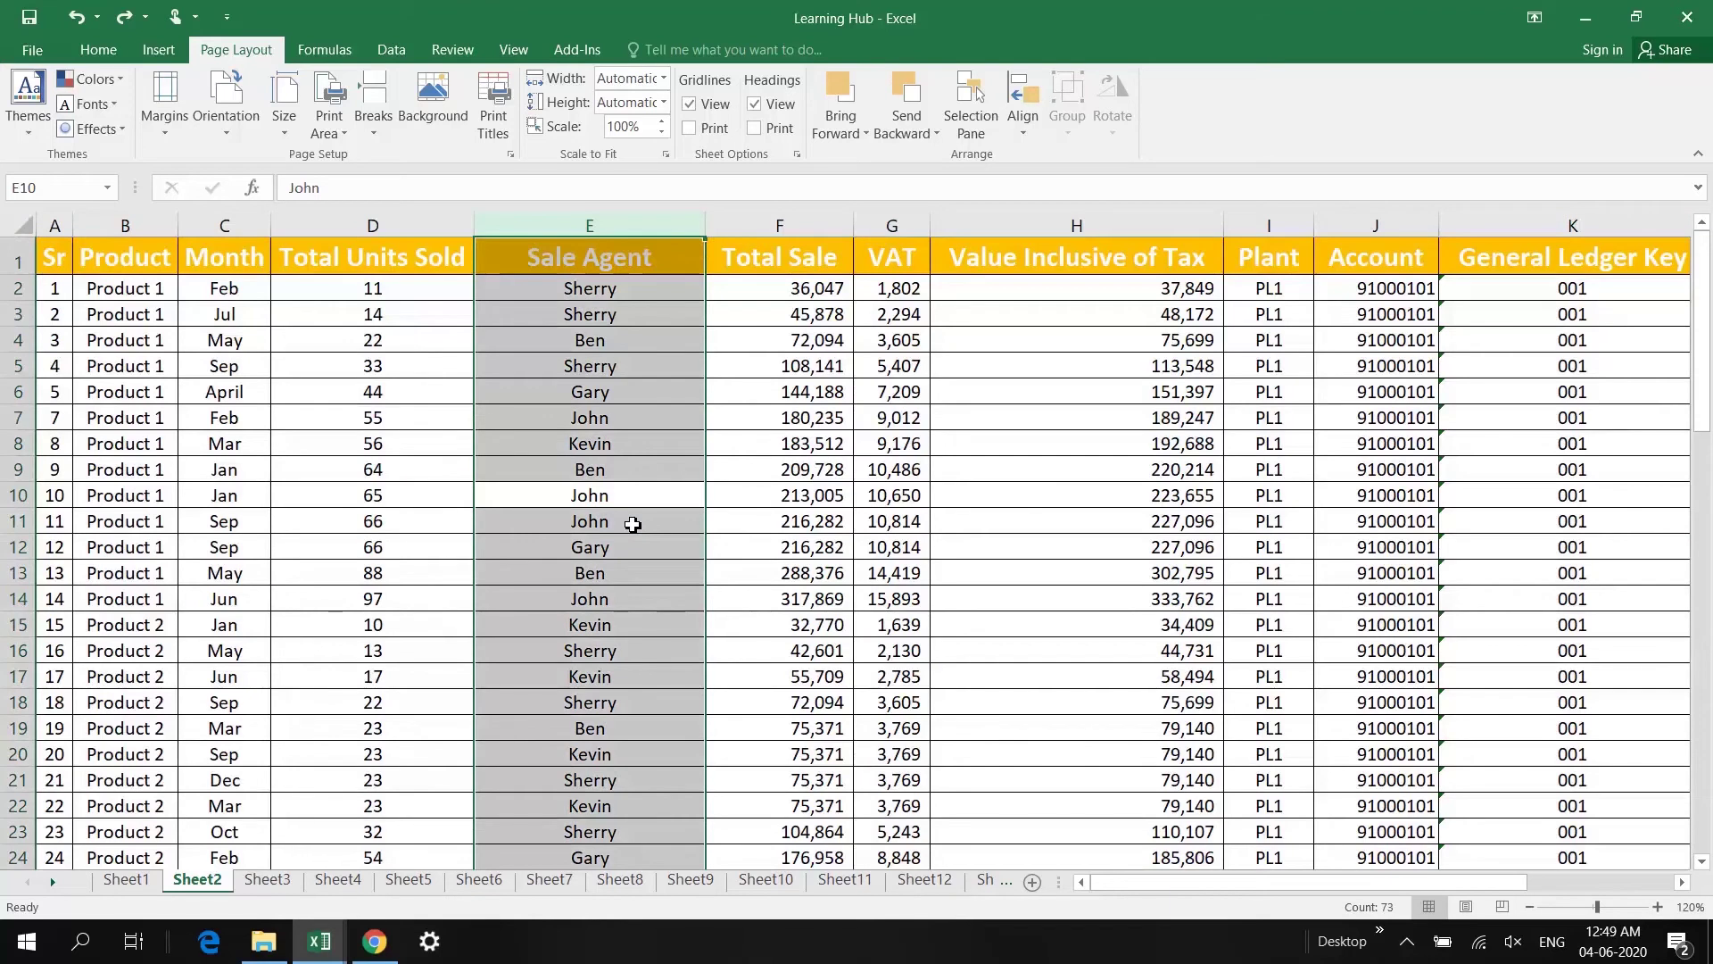
key(shift+BackSpace)
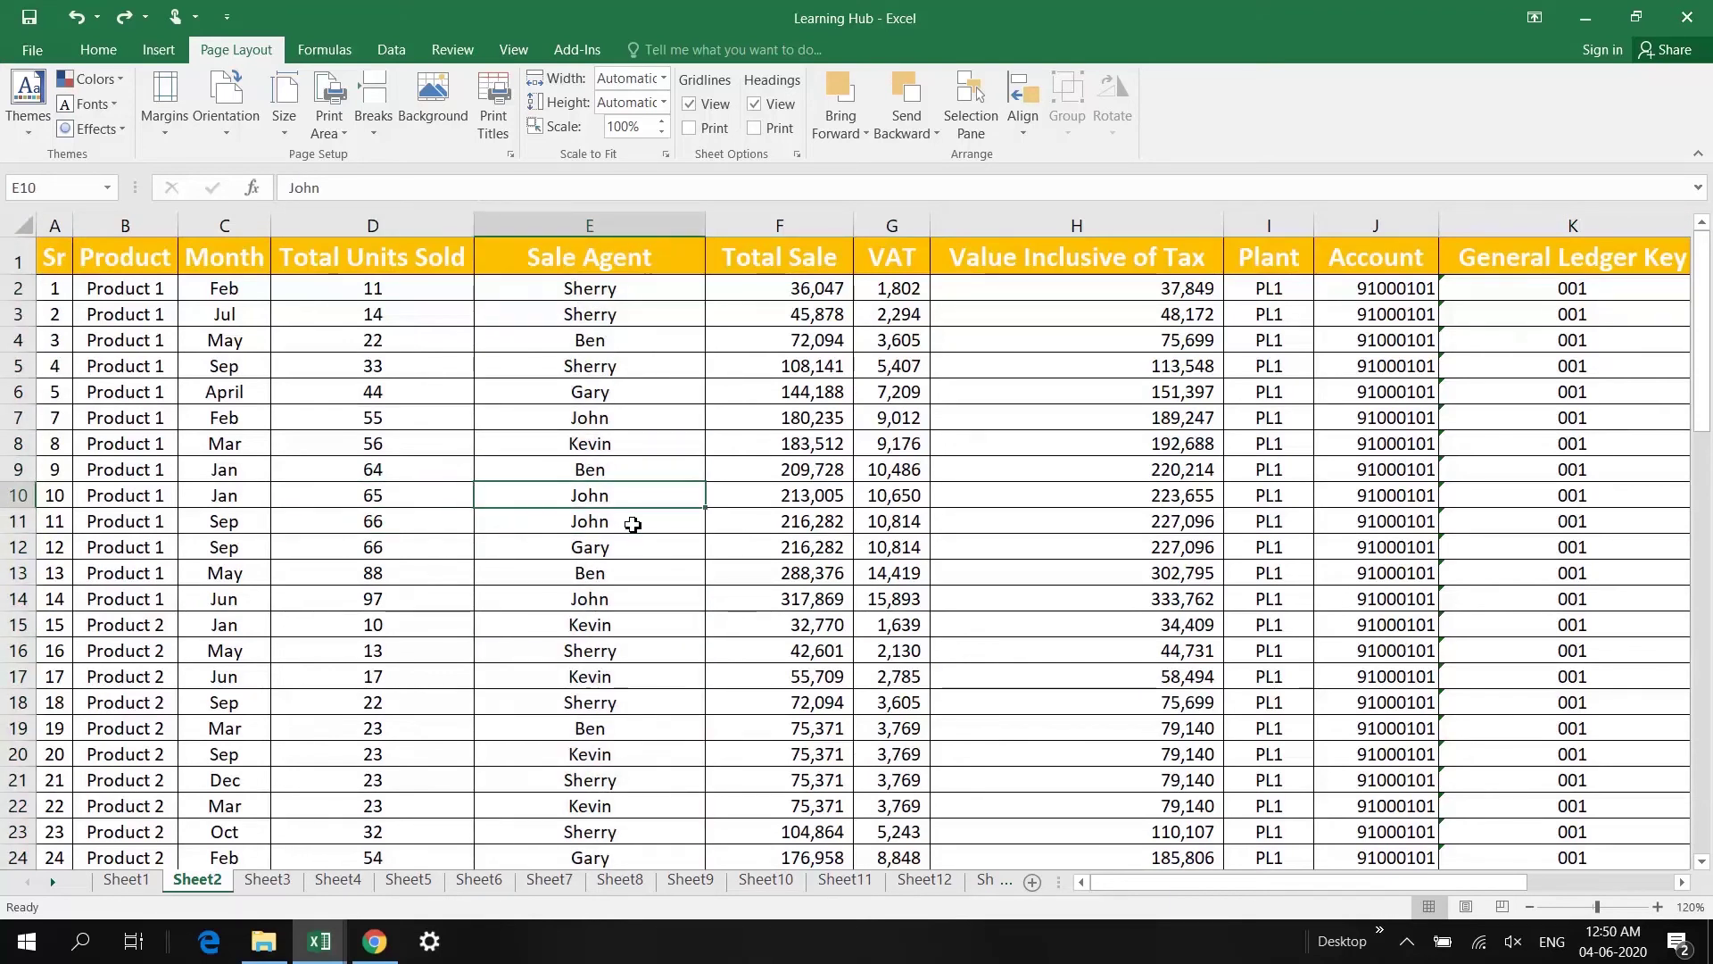
key(ctrl+a)
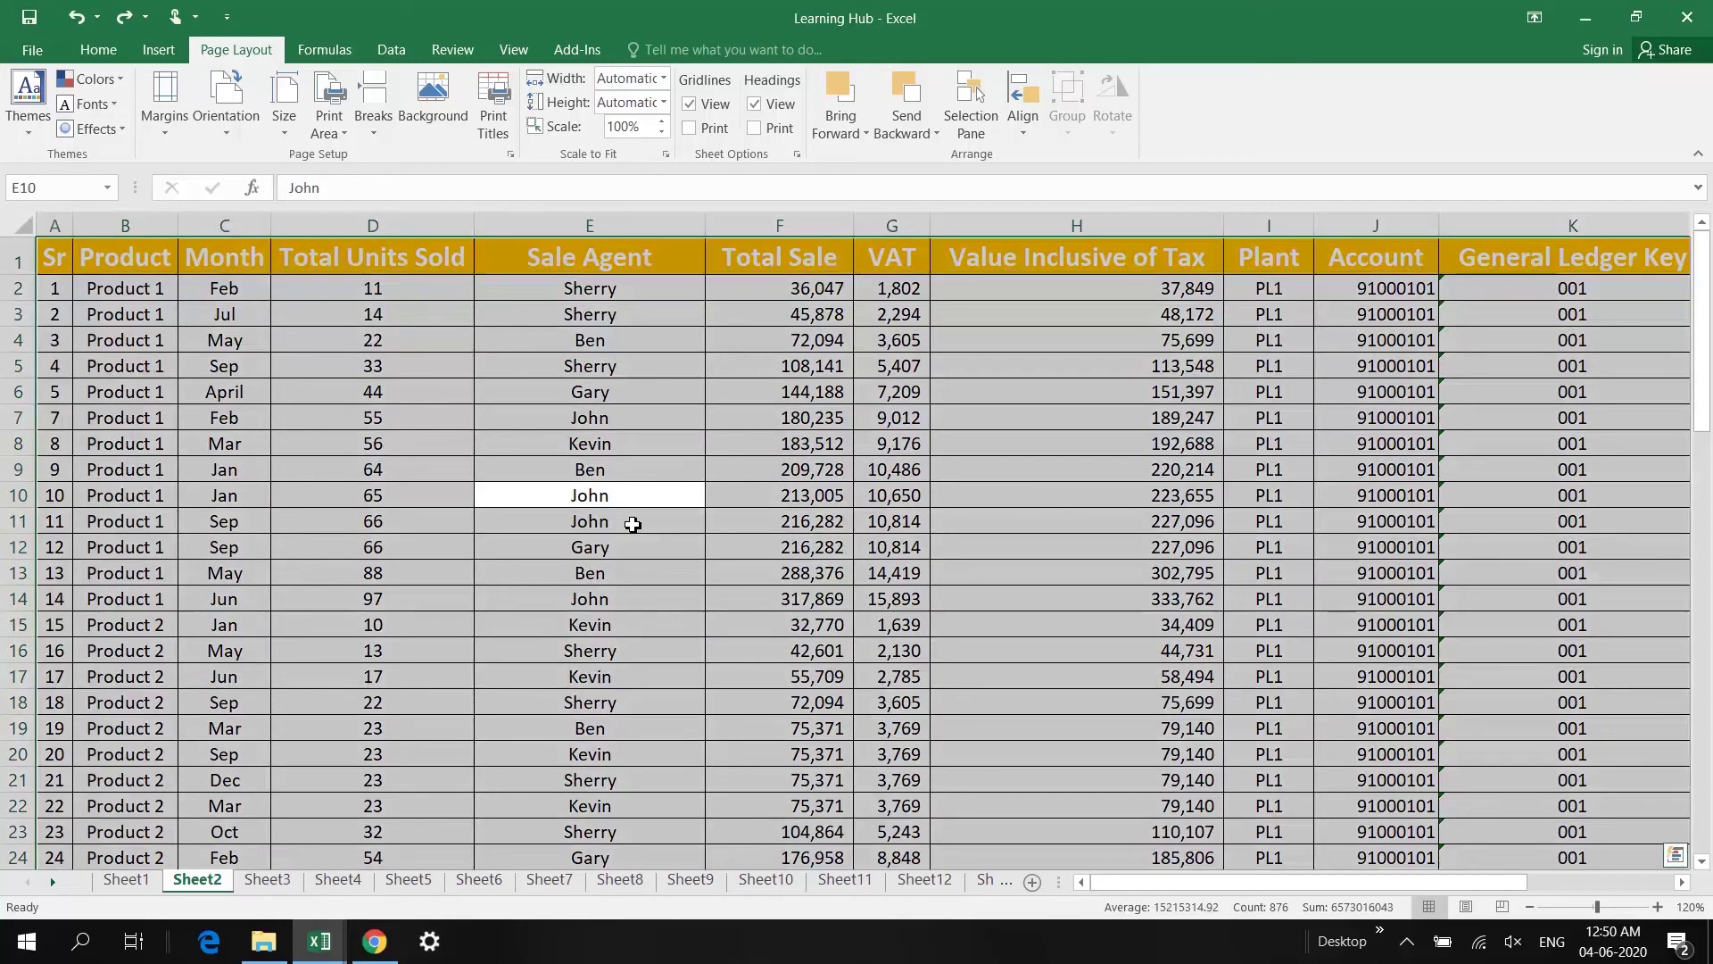
key(Up)
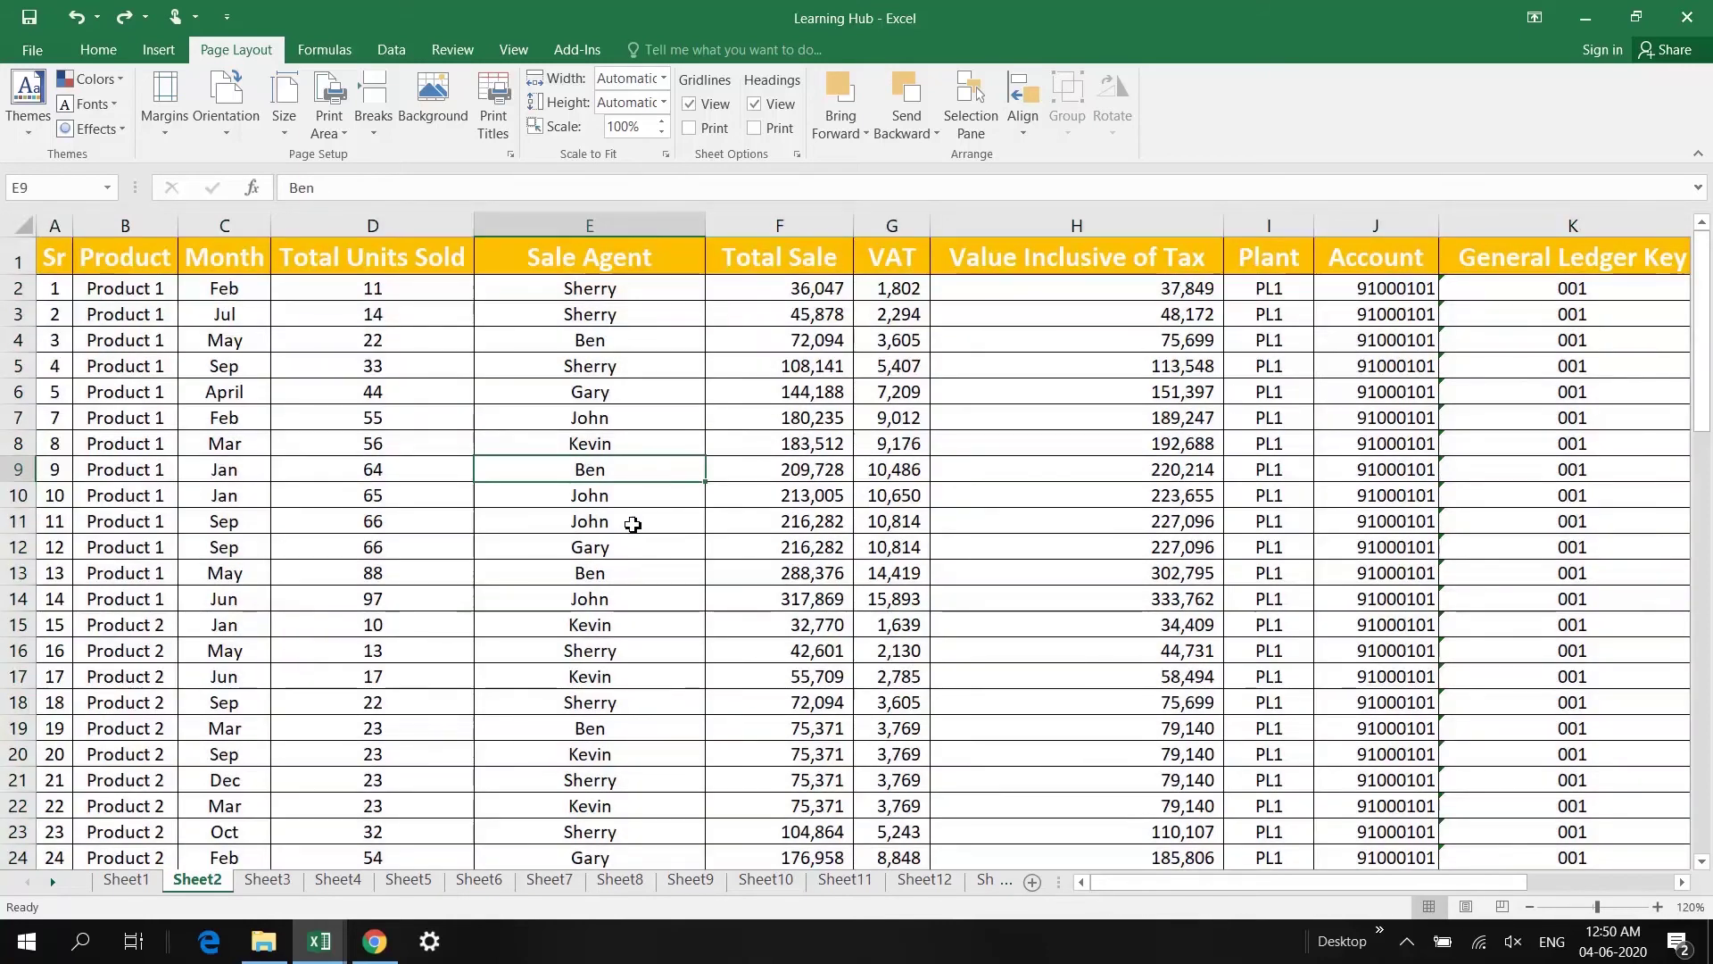
click(659, 540)
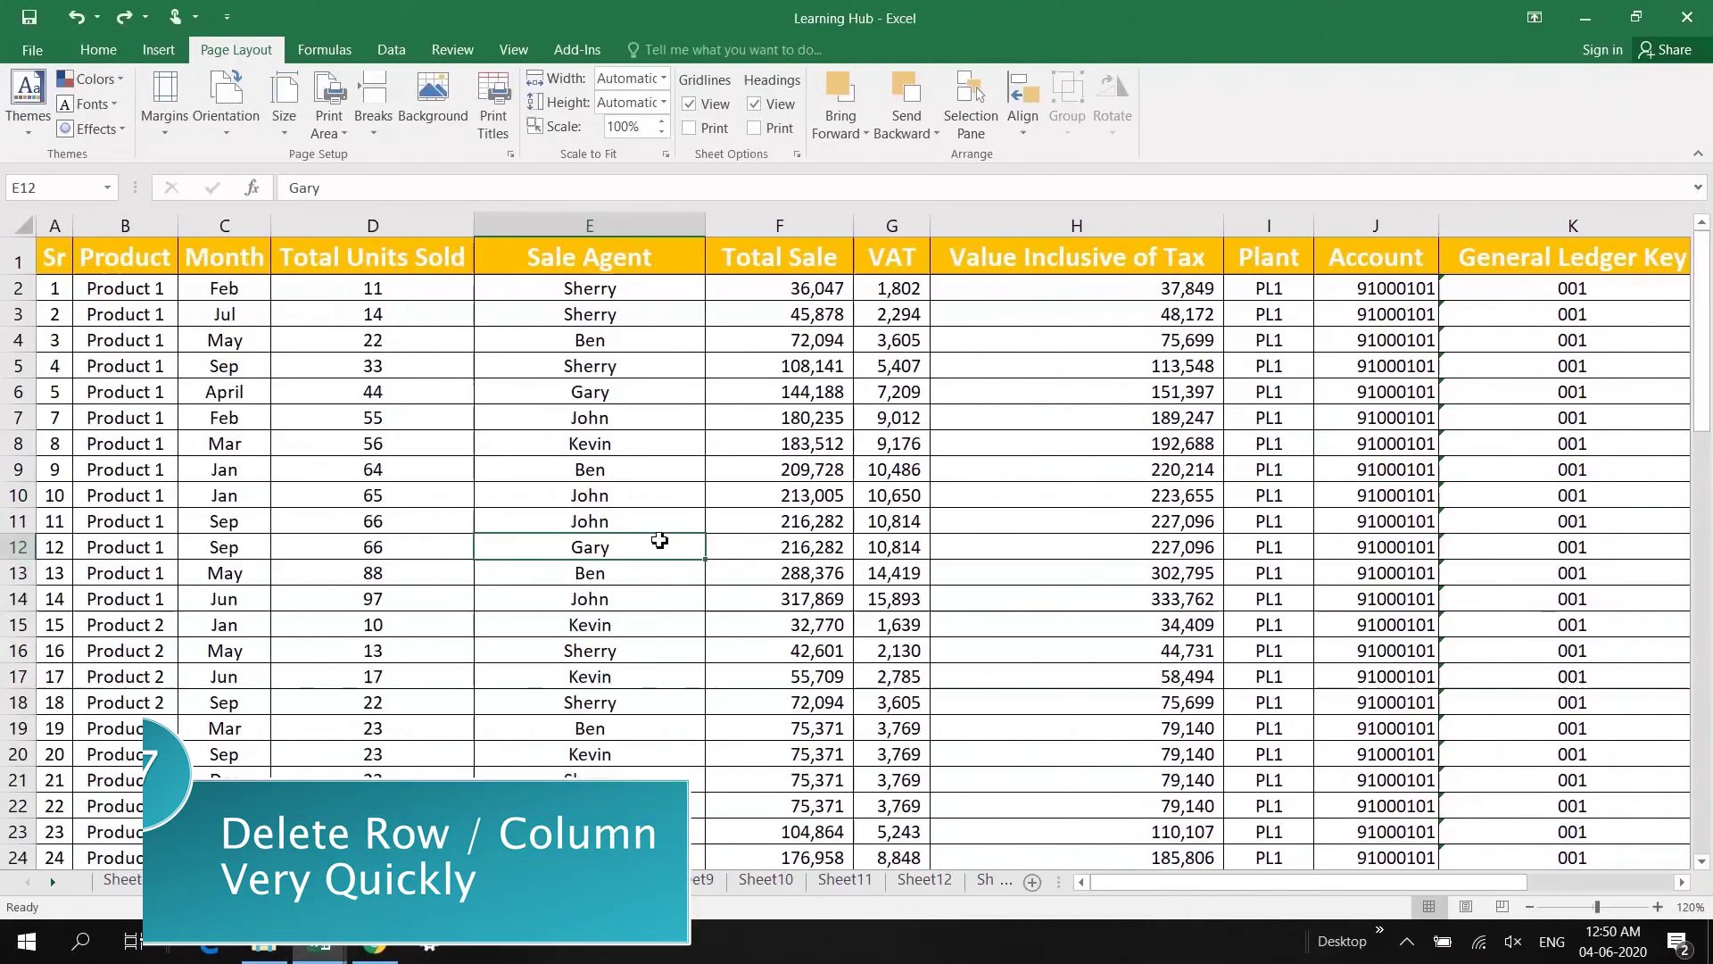
Step: Delete the Sr 13, 14 and 15 rows from Sheet2's table
key(Right)
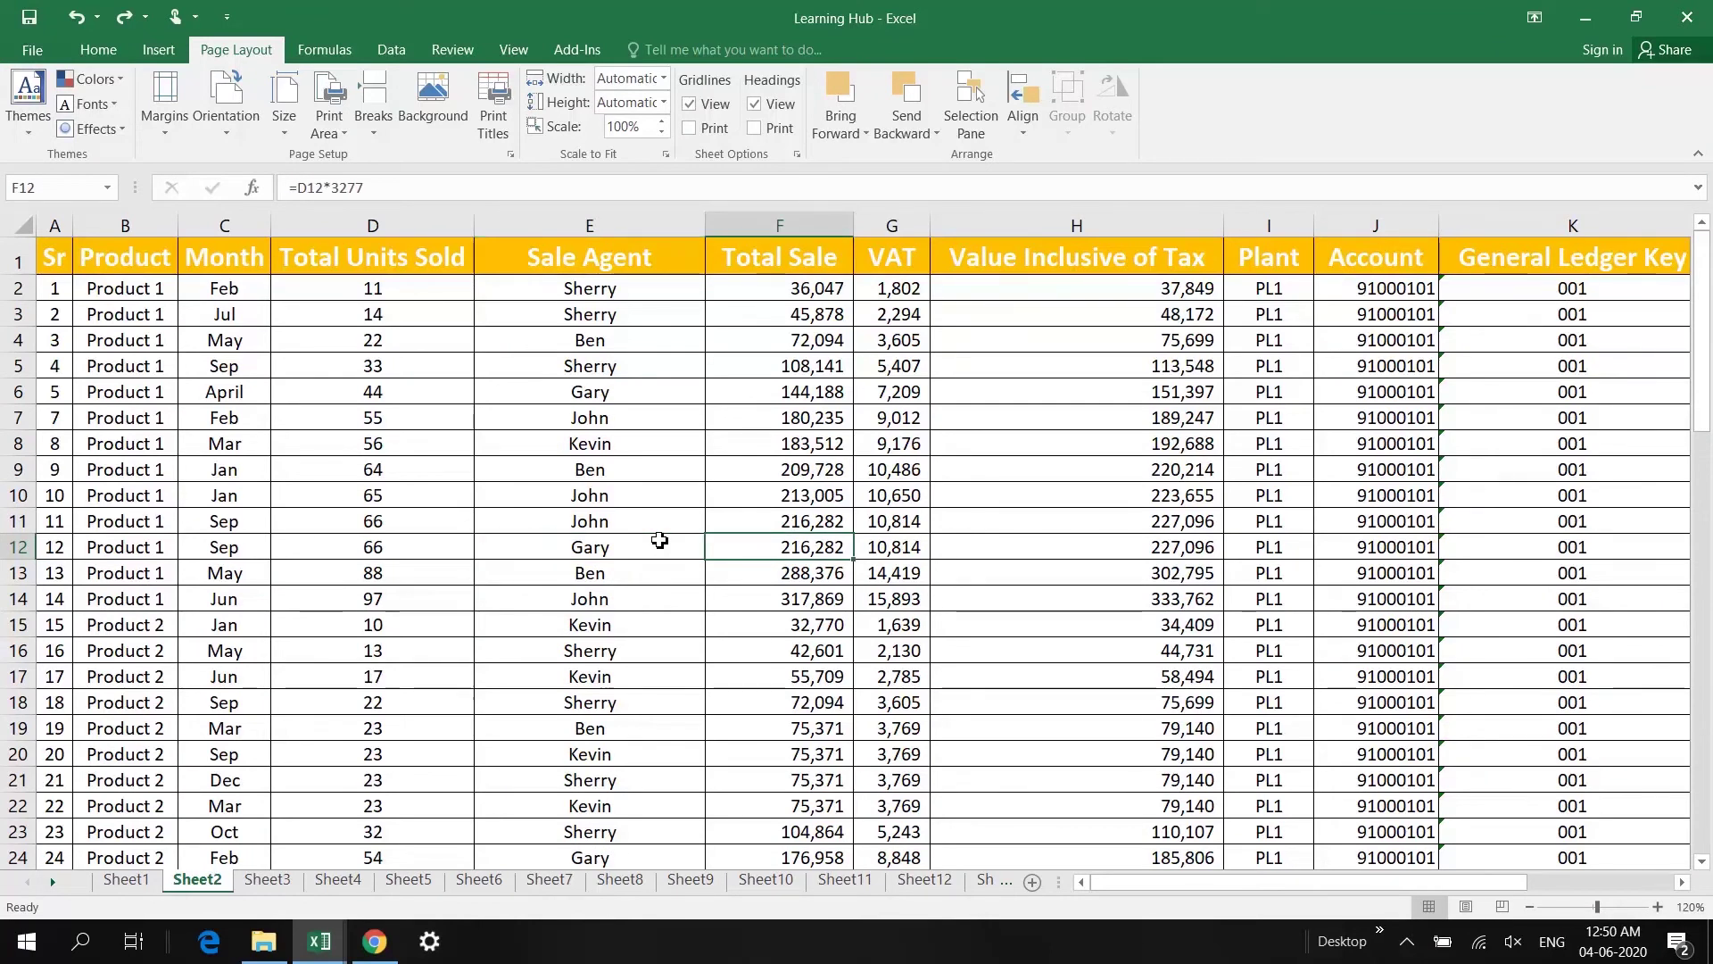
key(Left)
key(Left)
key(Left)
key(Right)
key(Right)
key(Right)
key(Left)
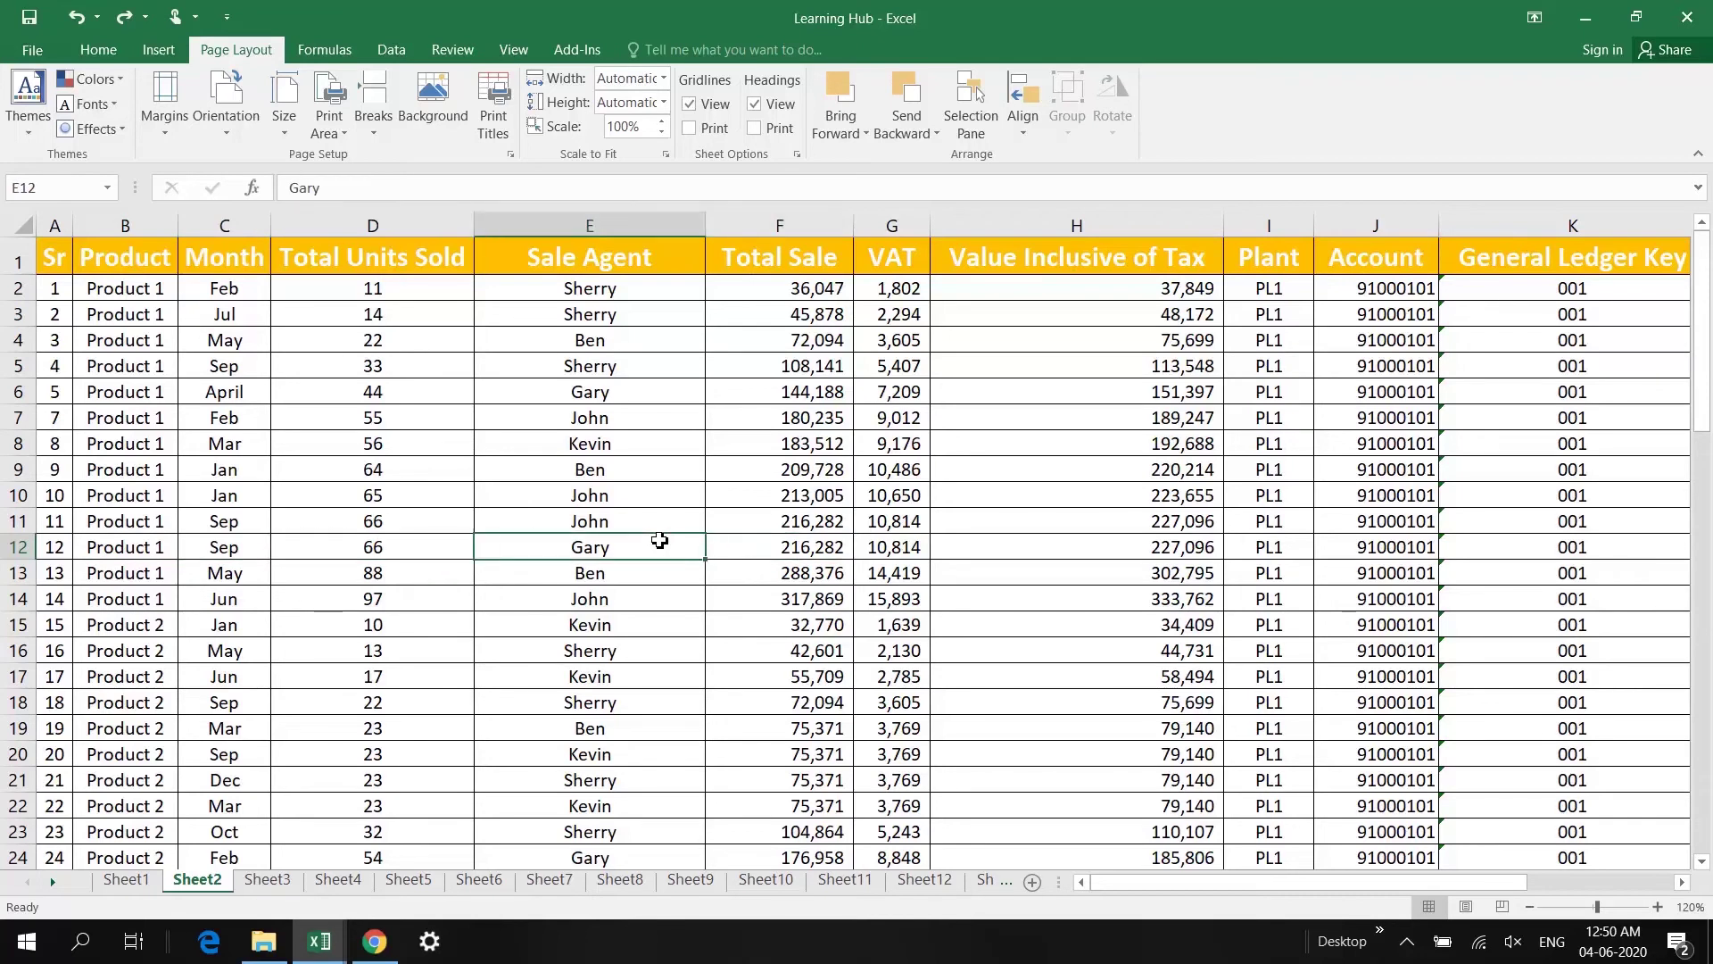
click(18, 573)
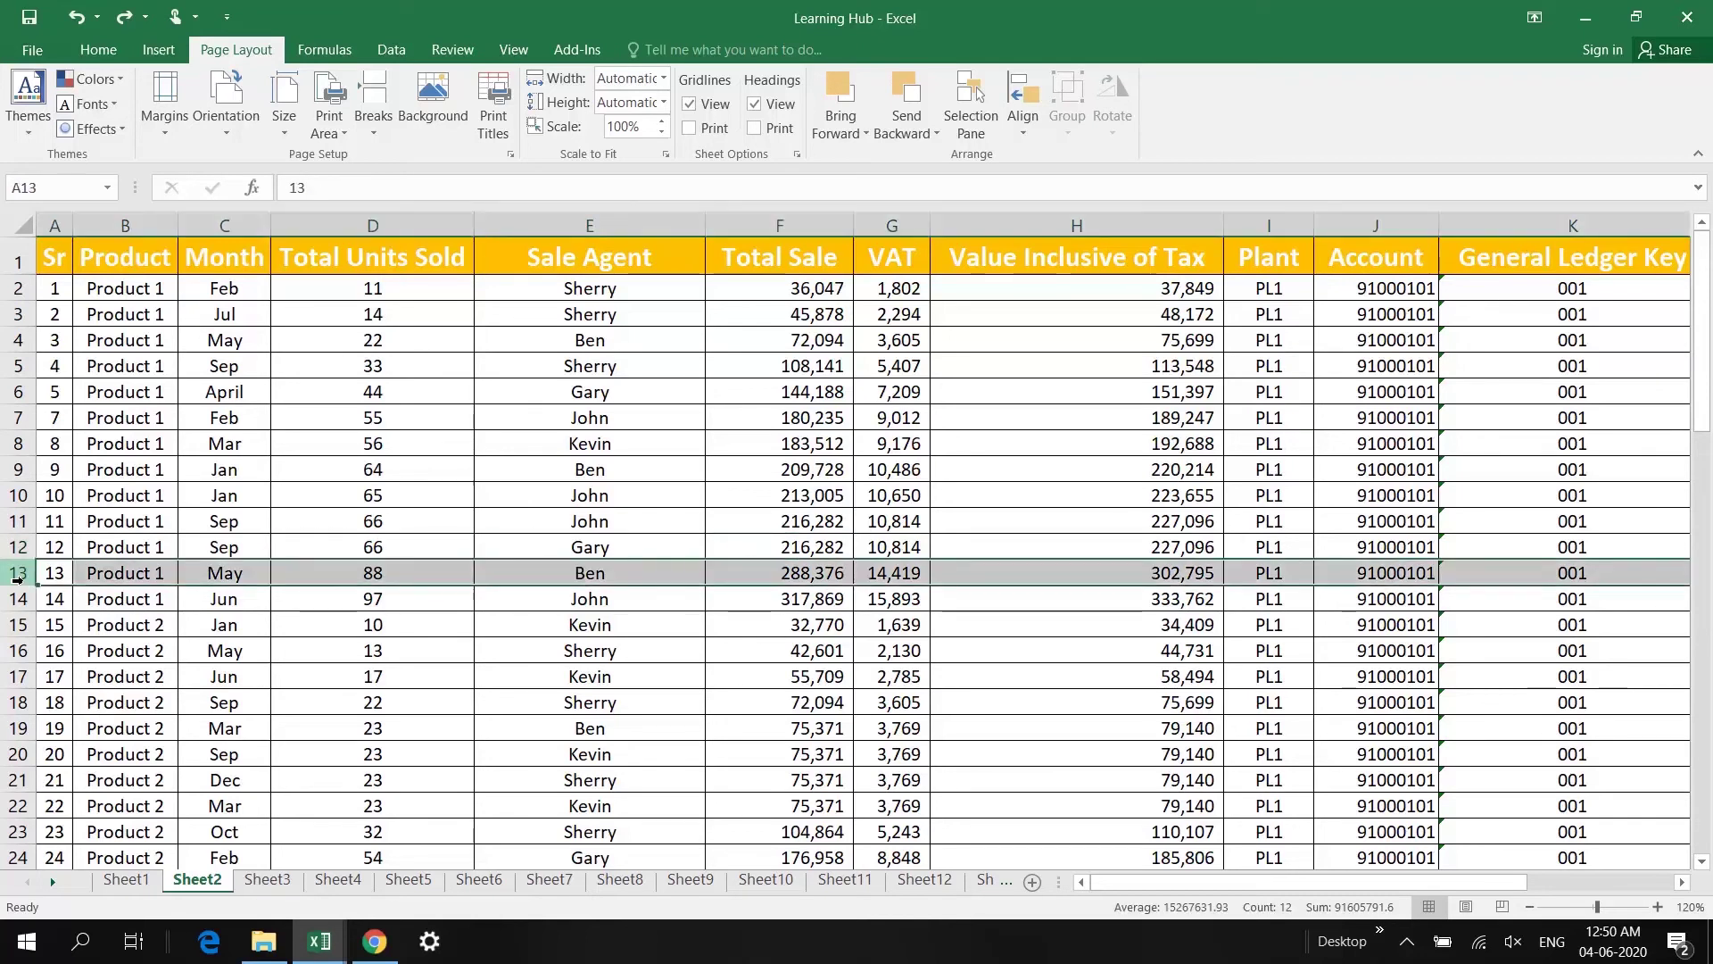
right_click(18, 573)
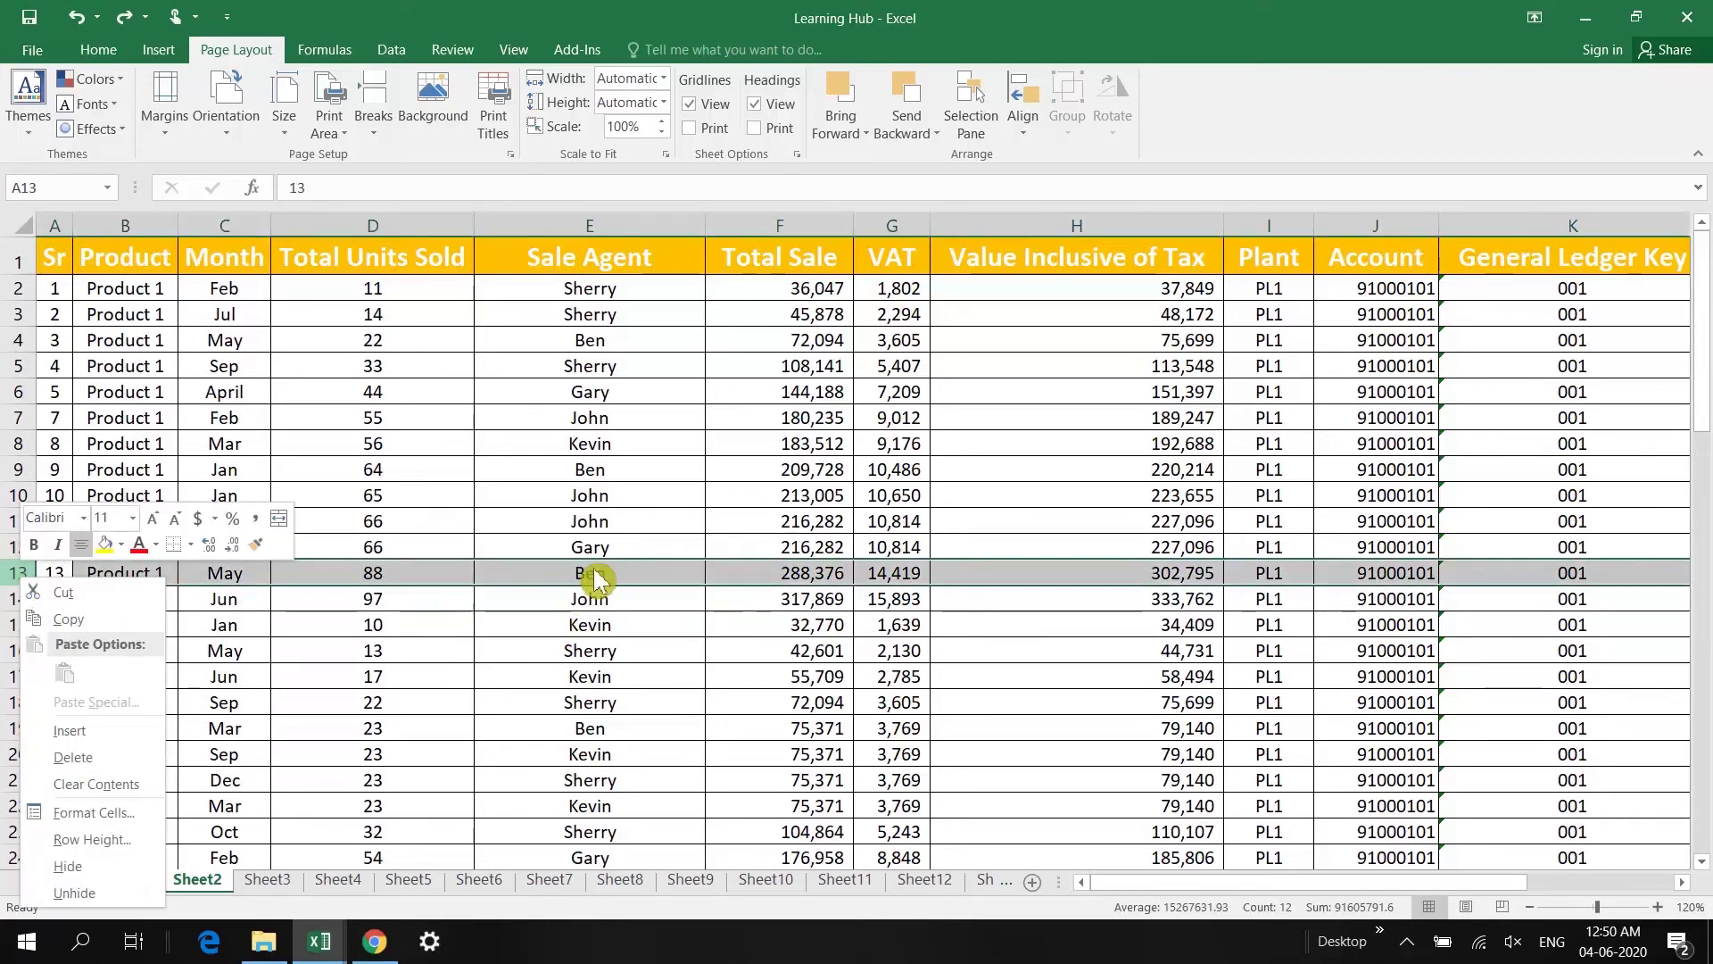
key(Escape)
key(Down)
key(Up)
key(Right)
key(Right)
key(Right)
key(Right)
key(Right)
key(Left)
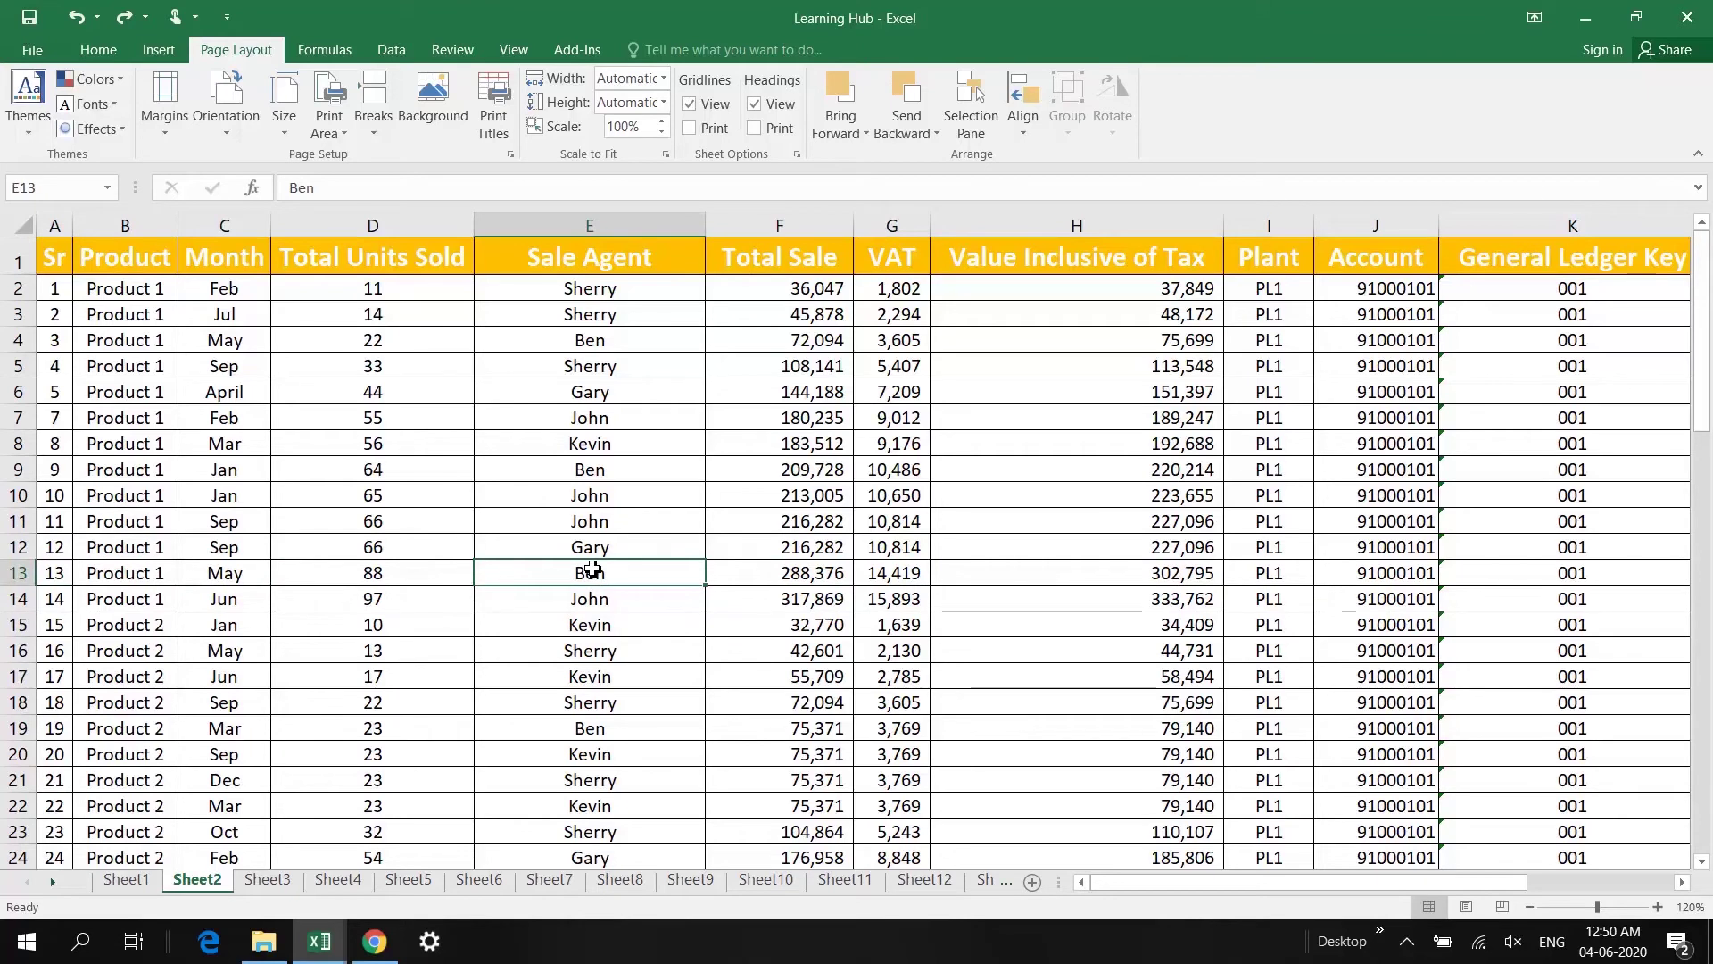
key(shift+space)
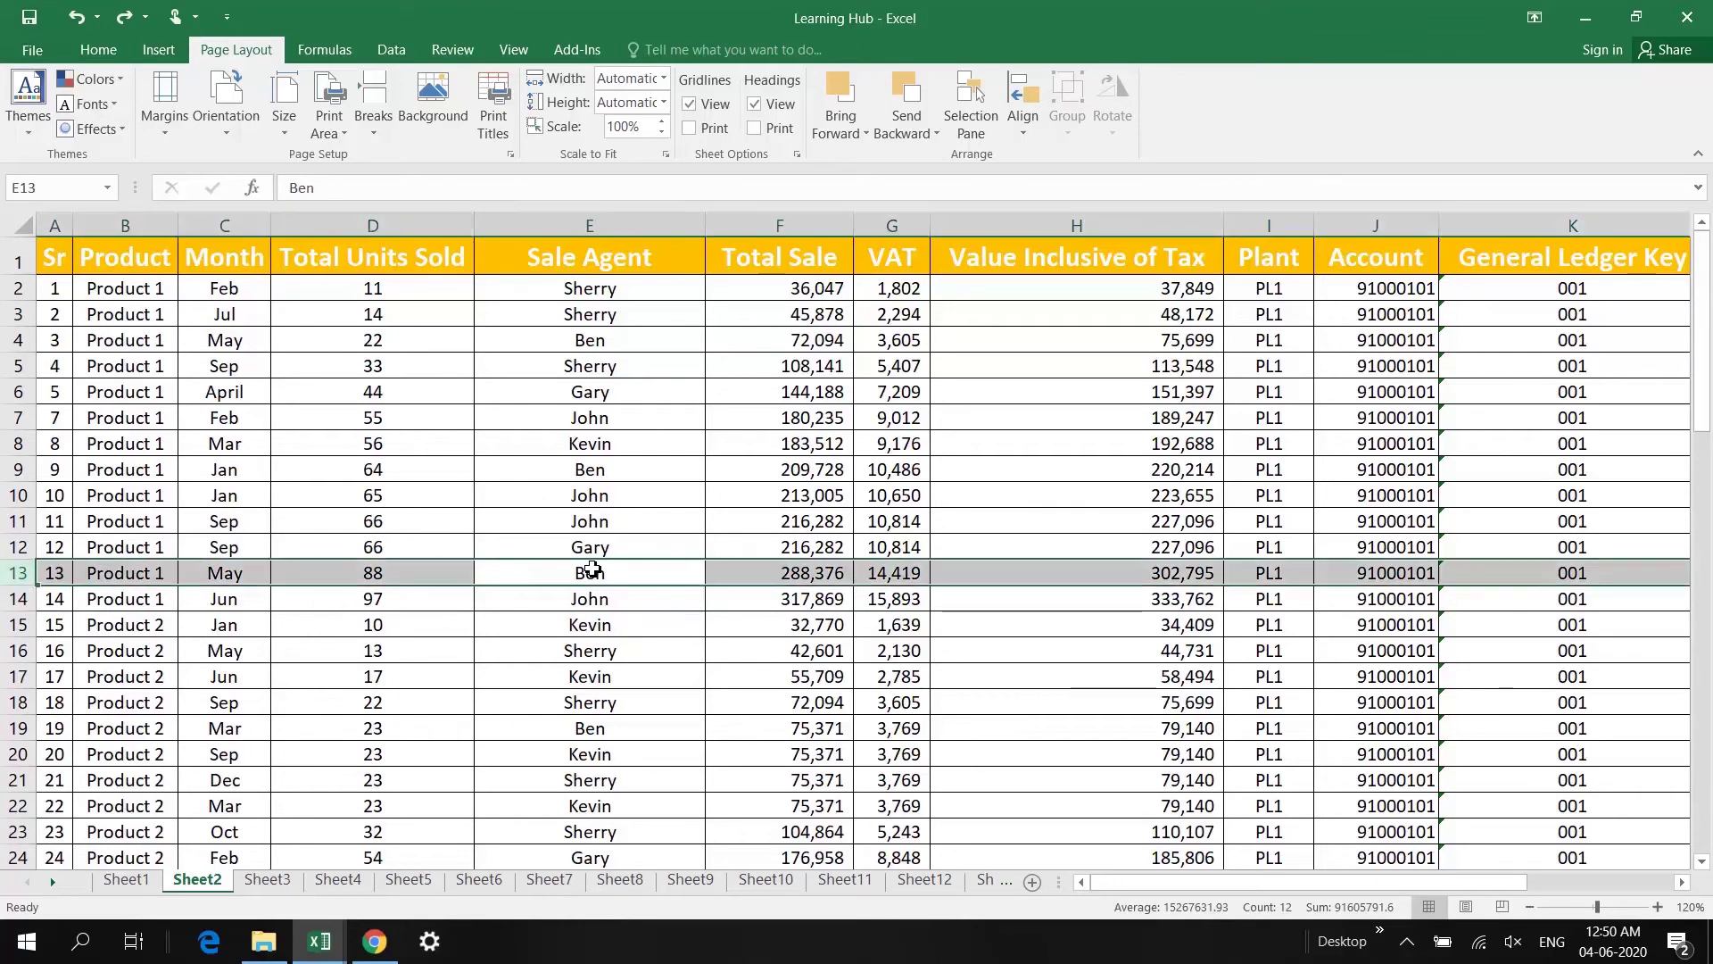
key(ctrl+minus)
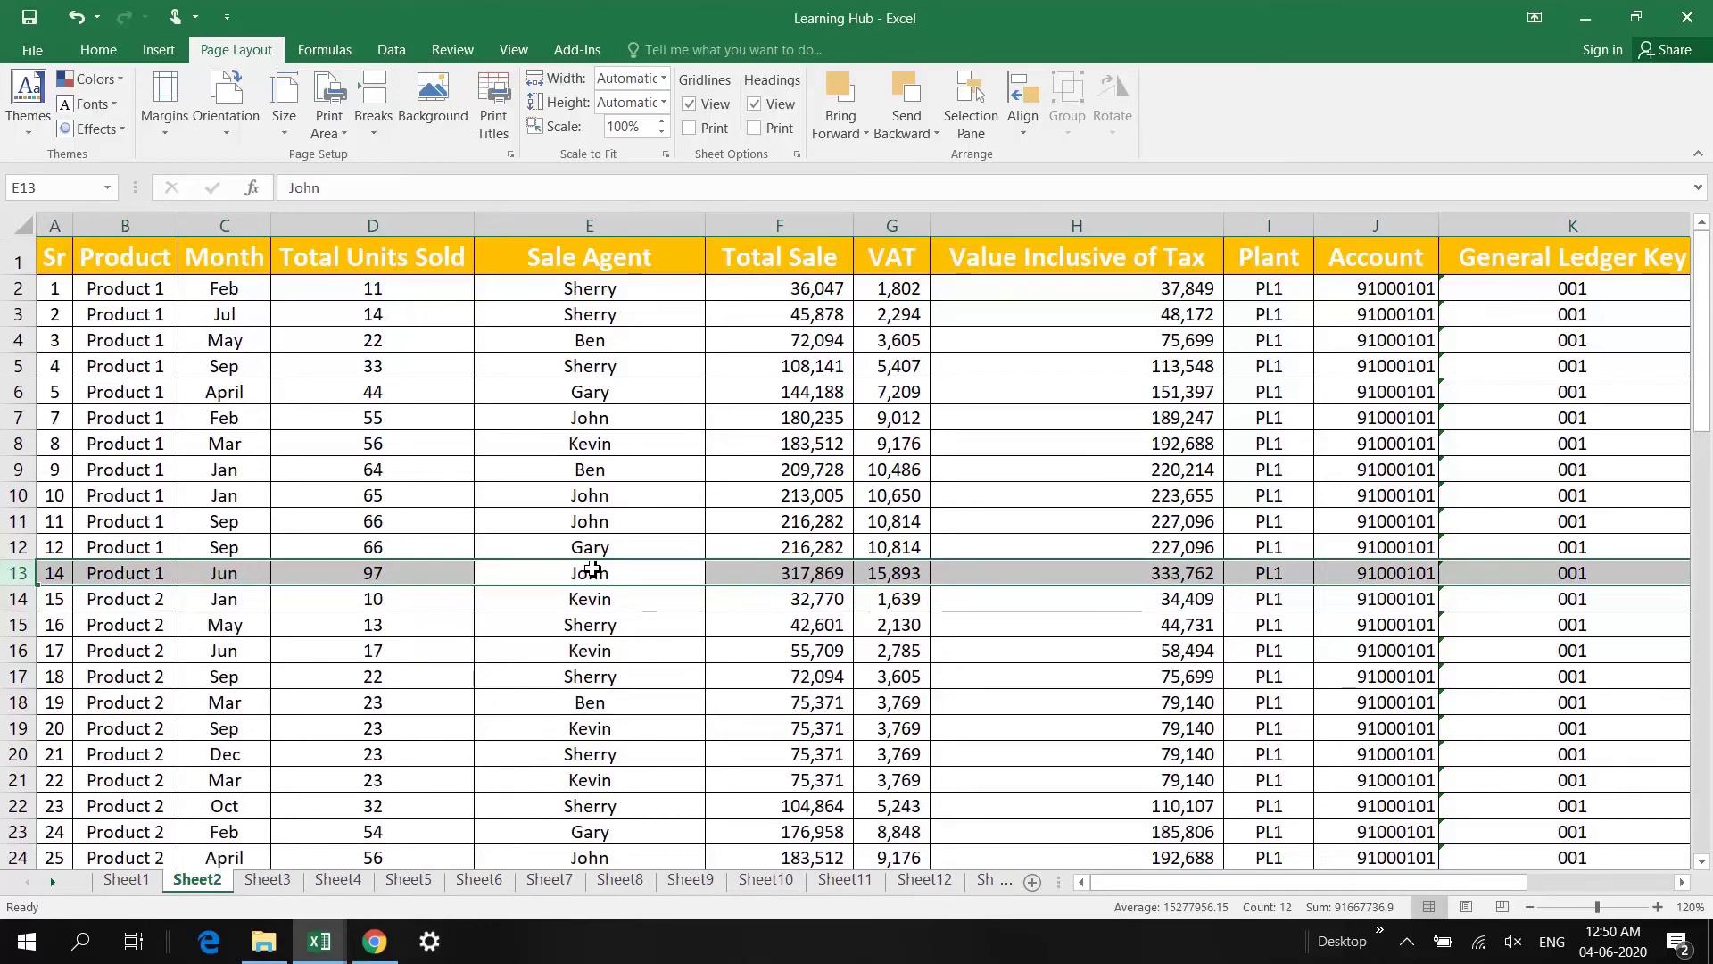
key(ctrl+minus)
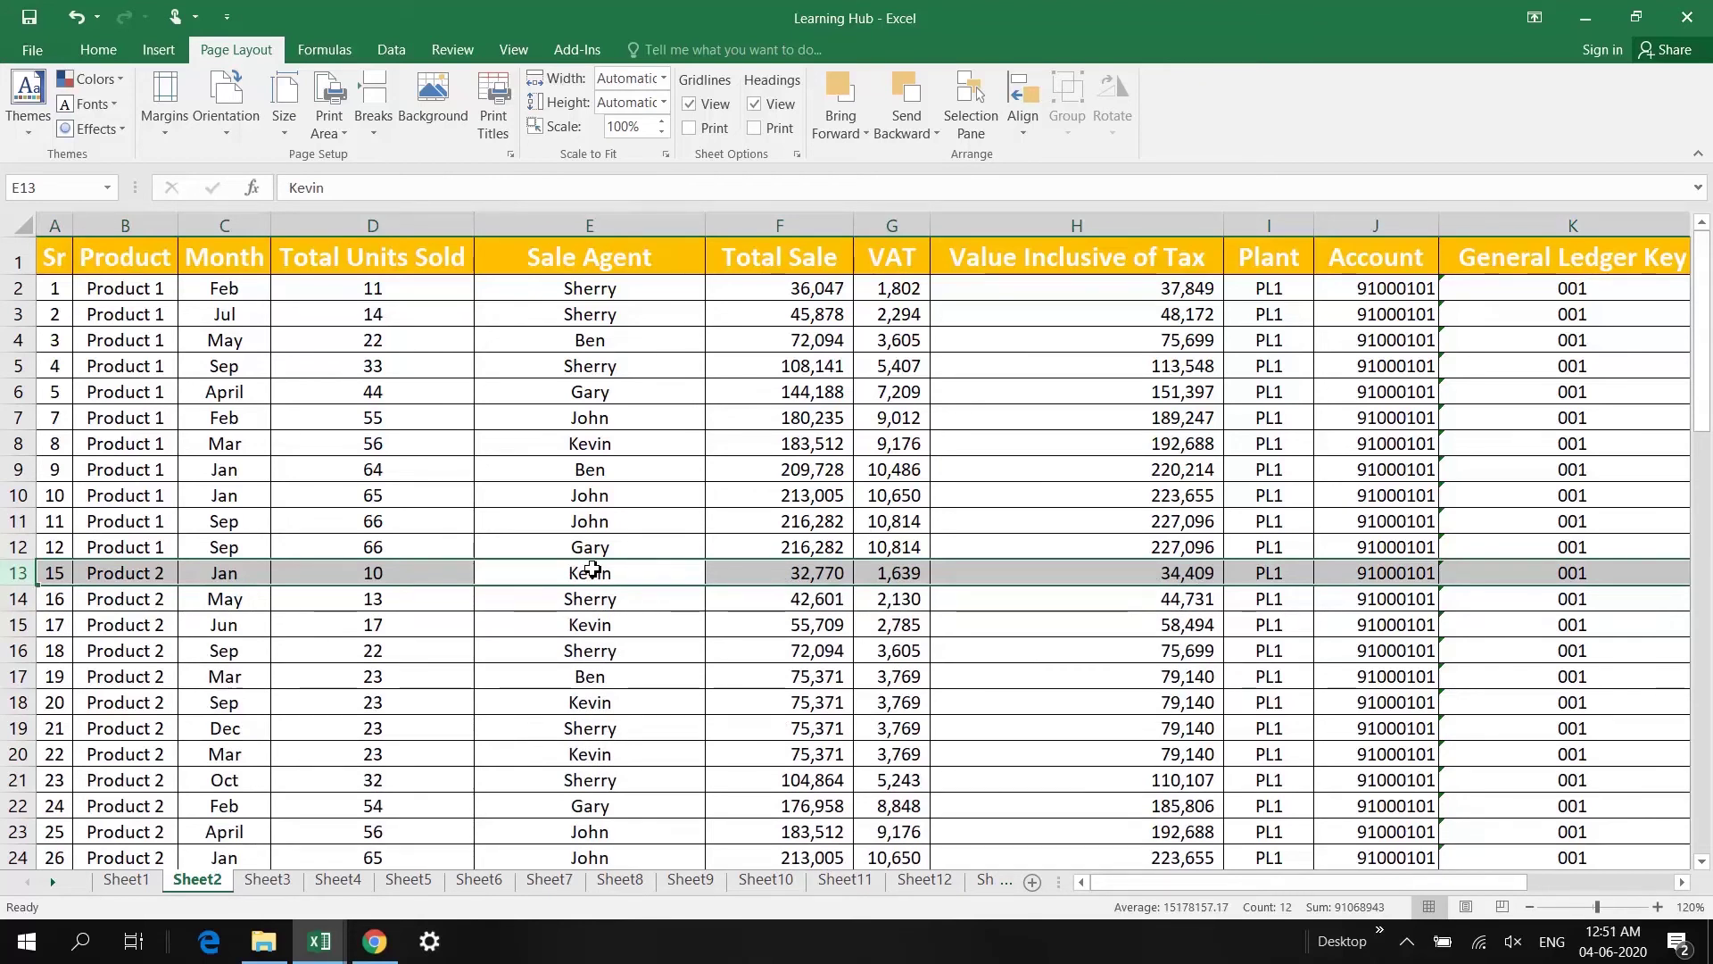
key(ctrl+minus)
Step: Delete the Sale Agent and Month columns
key(Up)
key(Left)
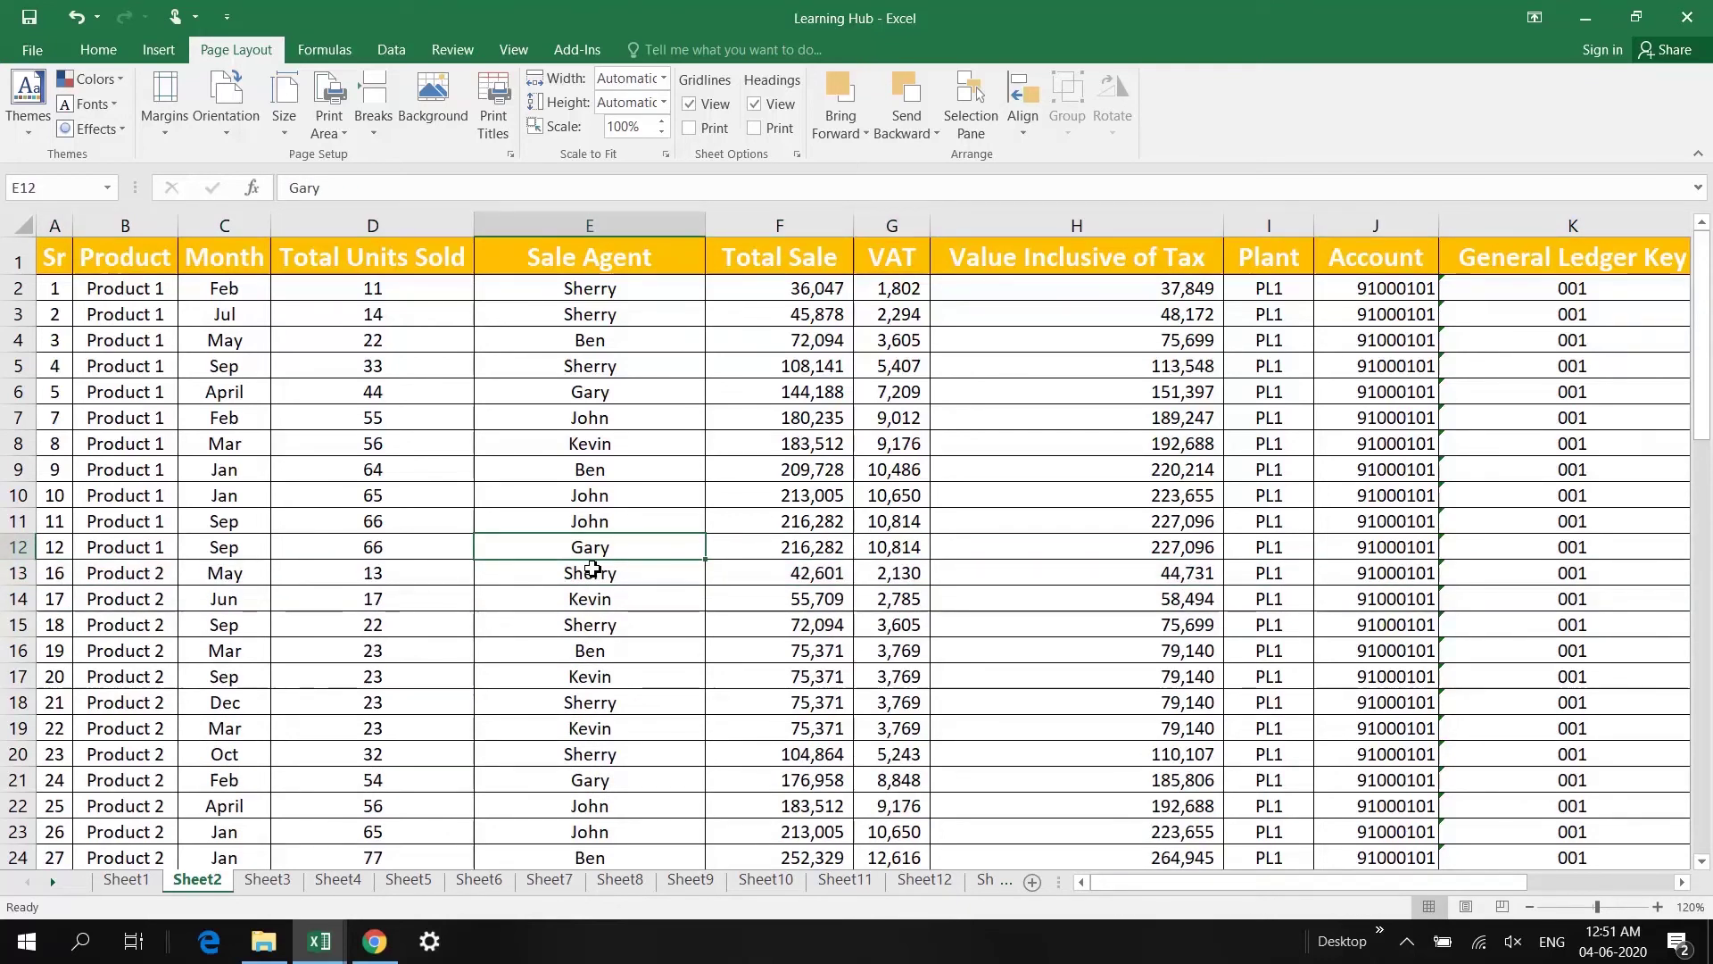
key(ctrl+space)
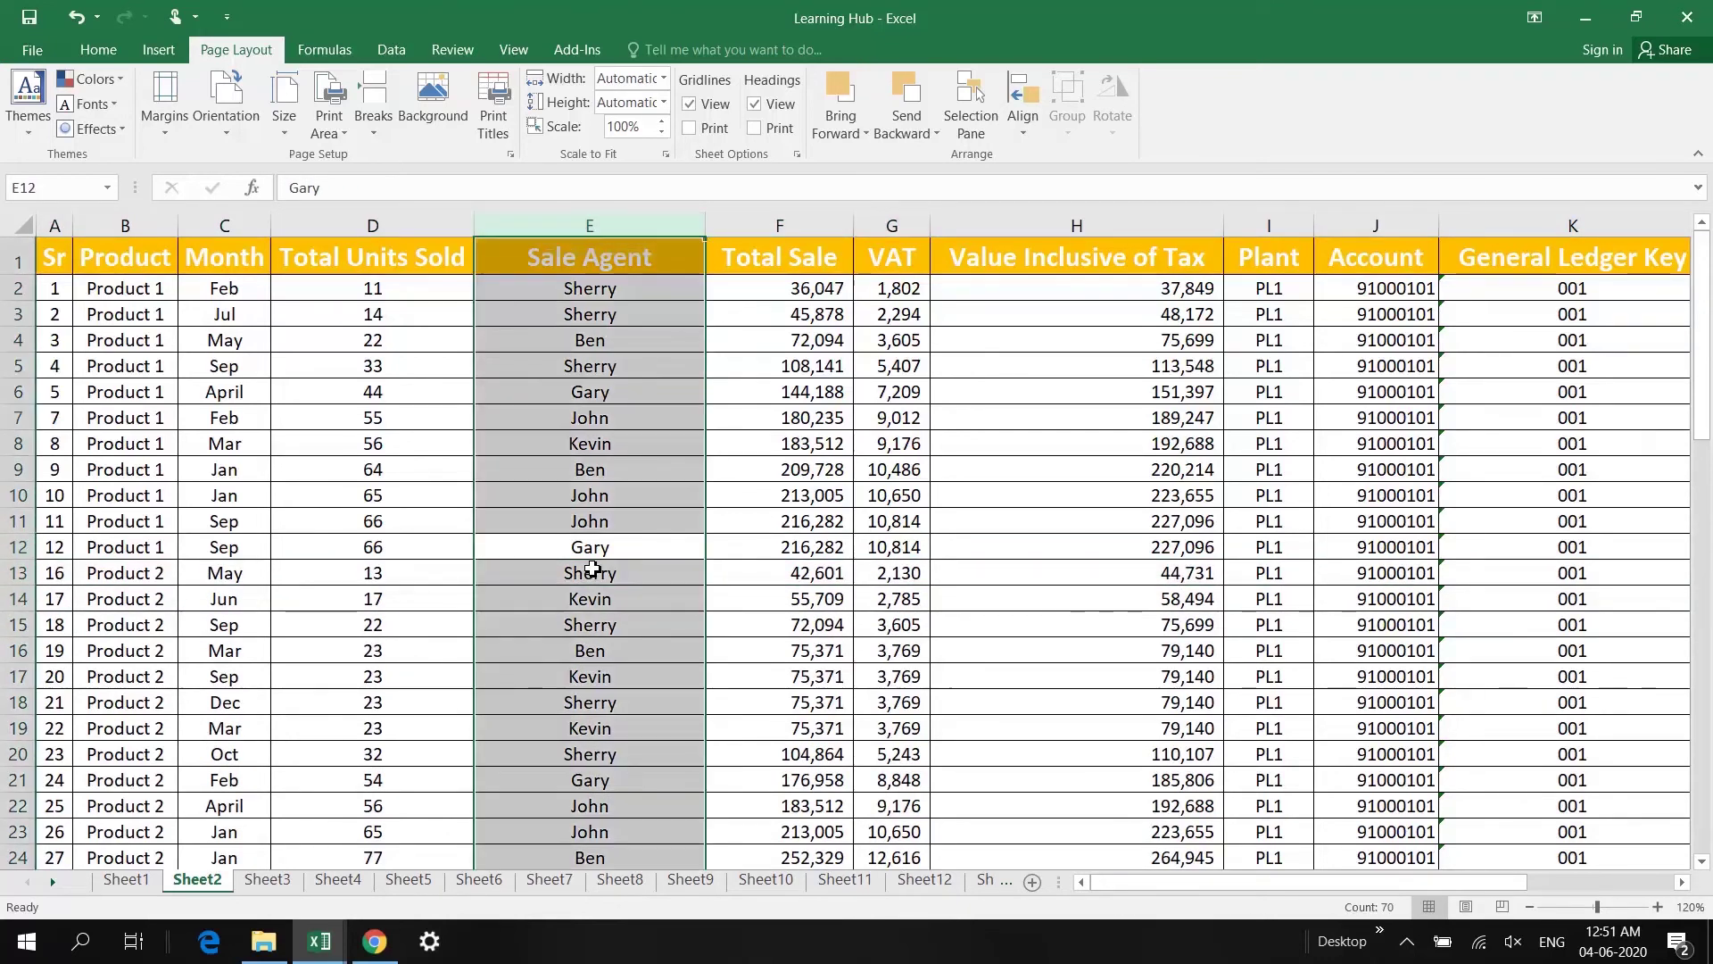
key(ctrl+minus)
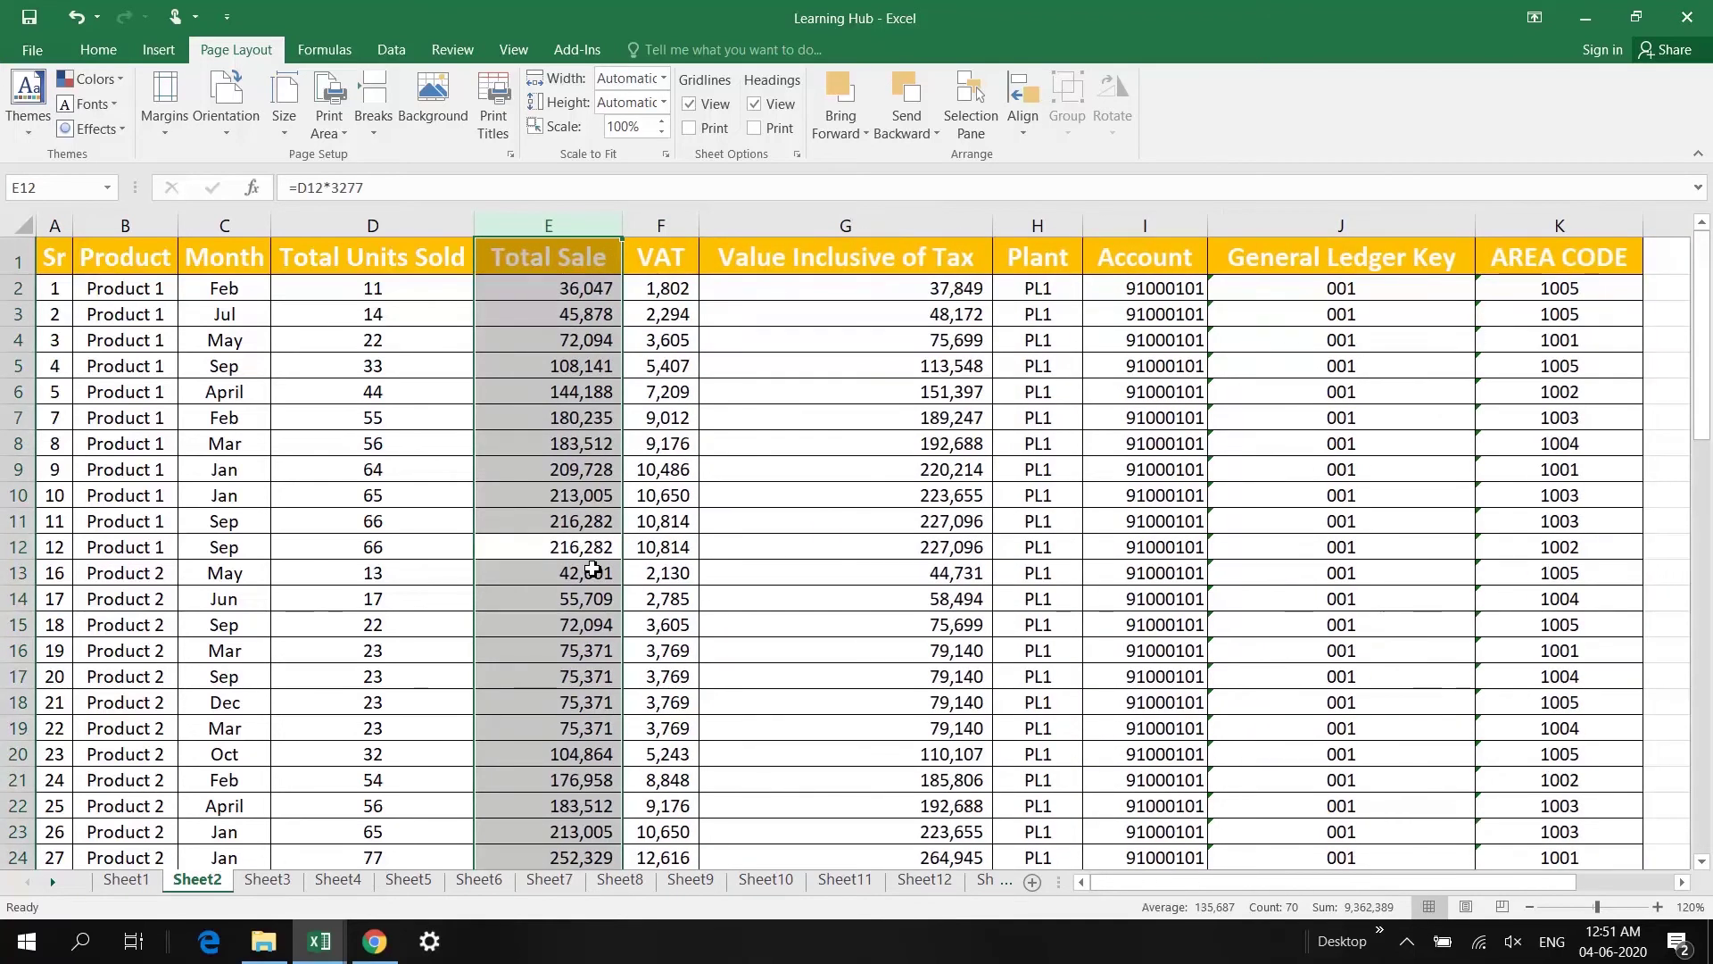
key(Left)
key(Left)
key(Up)
key(Up)
key(Up)
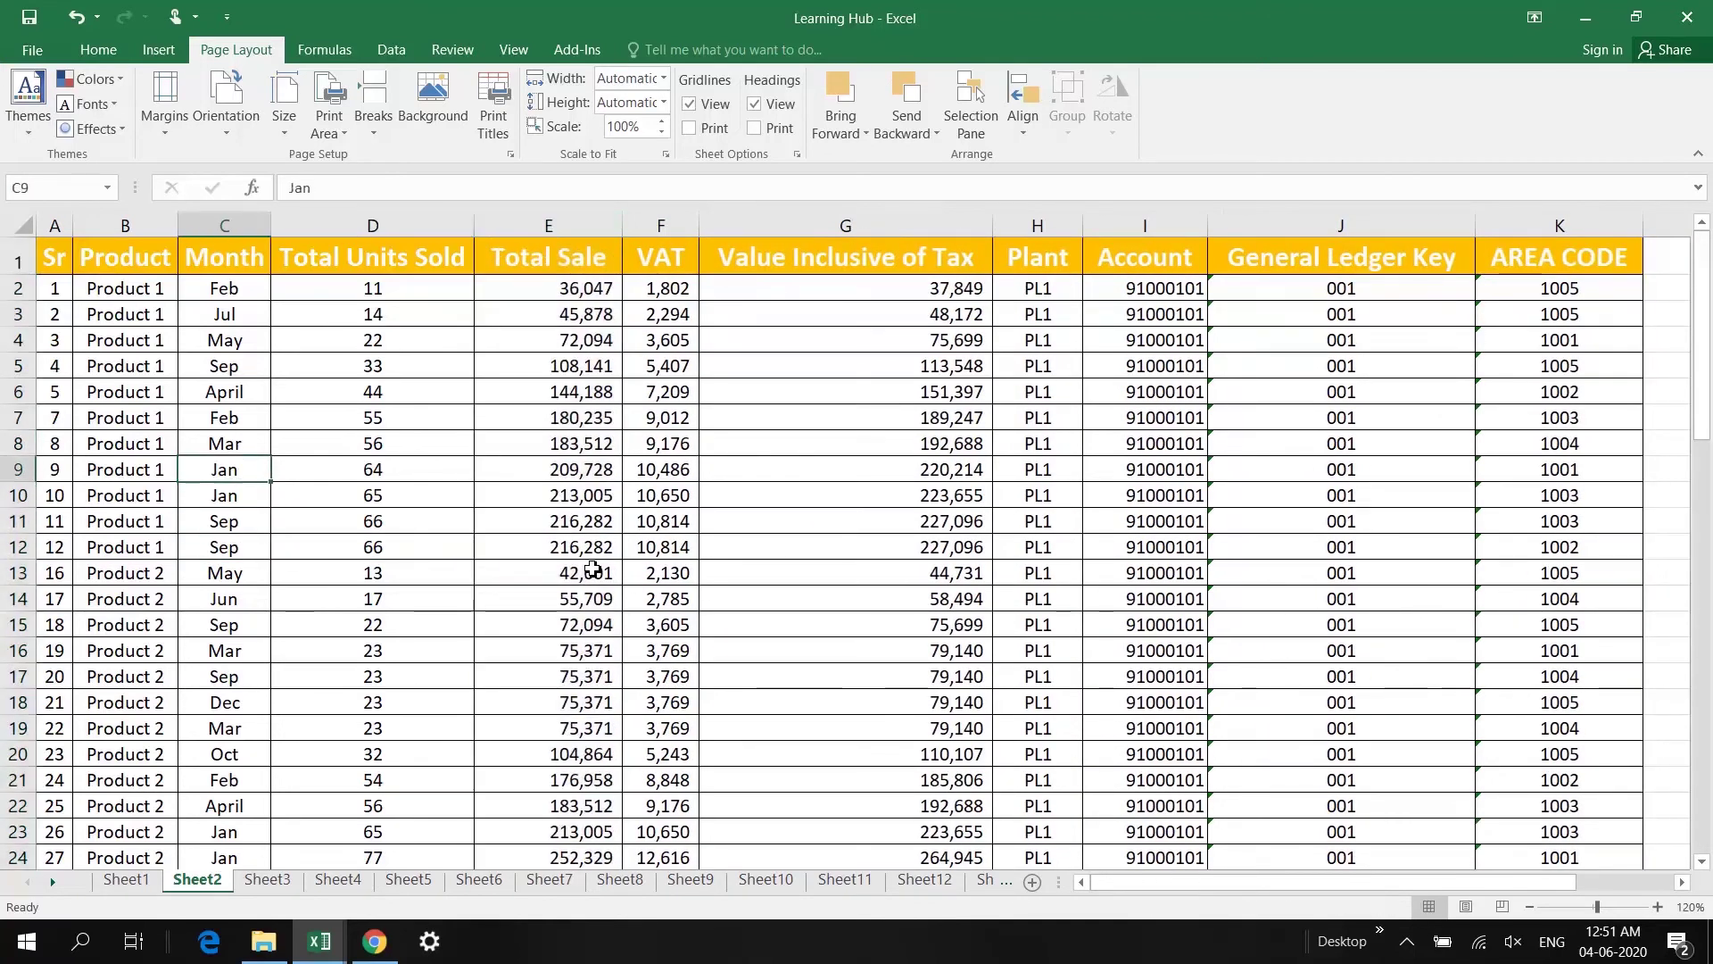
key(ctrl+space)
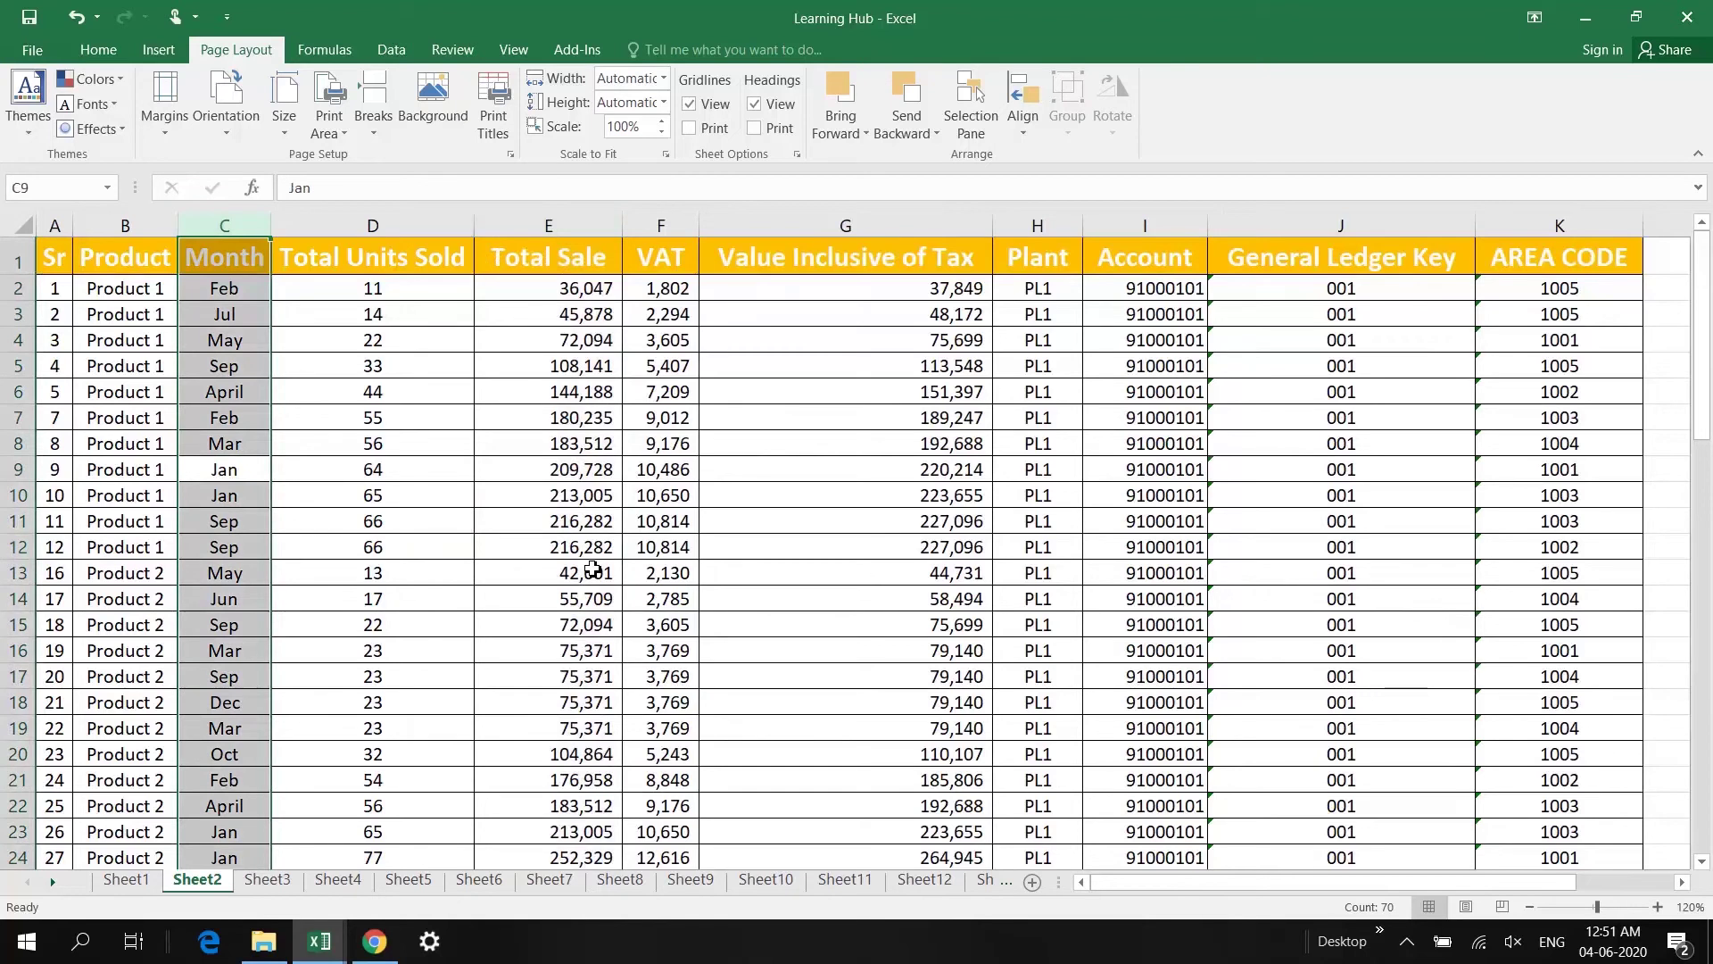
key(ctrl+minus)
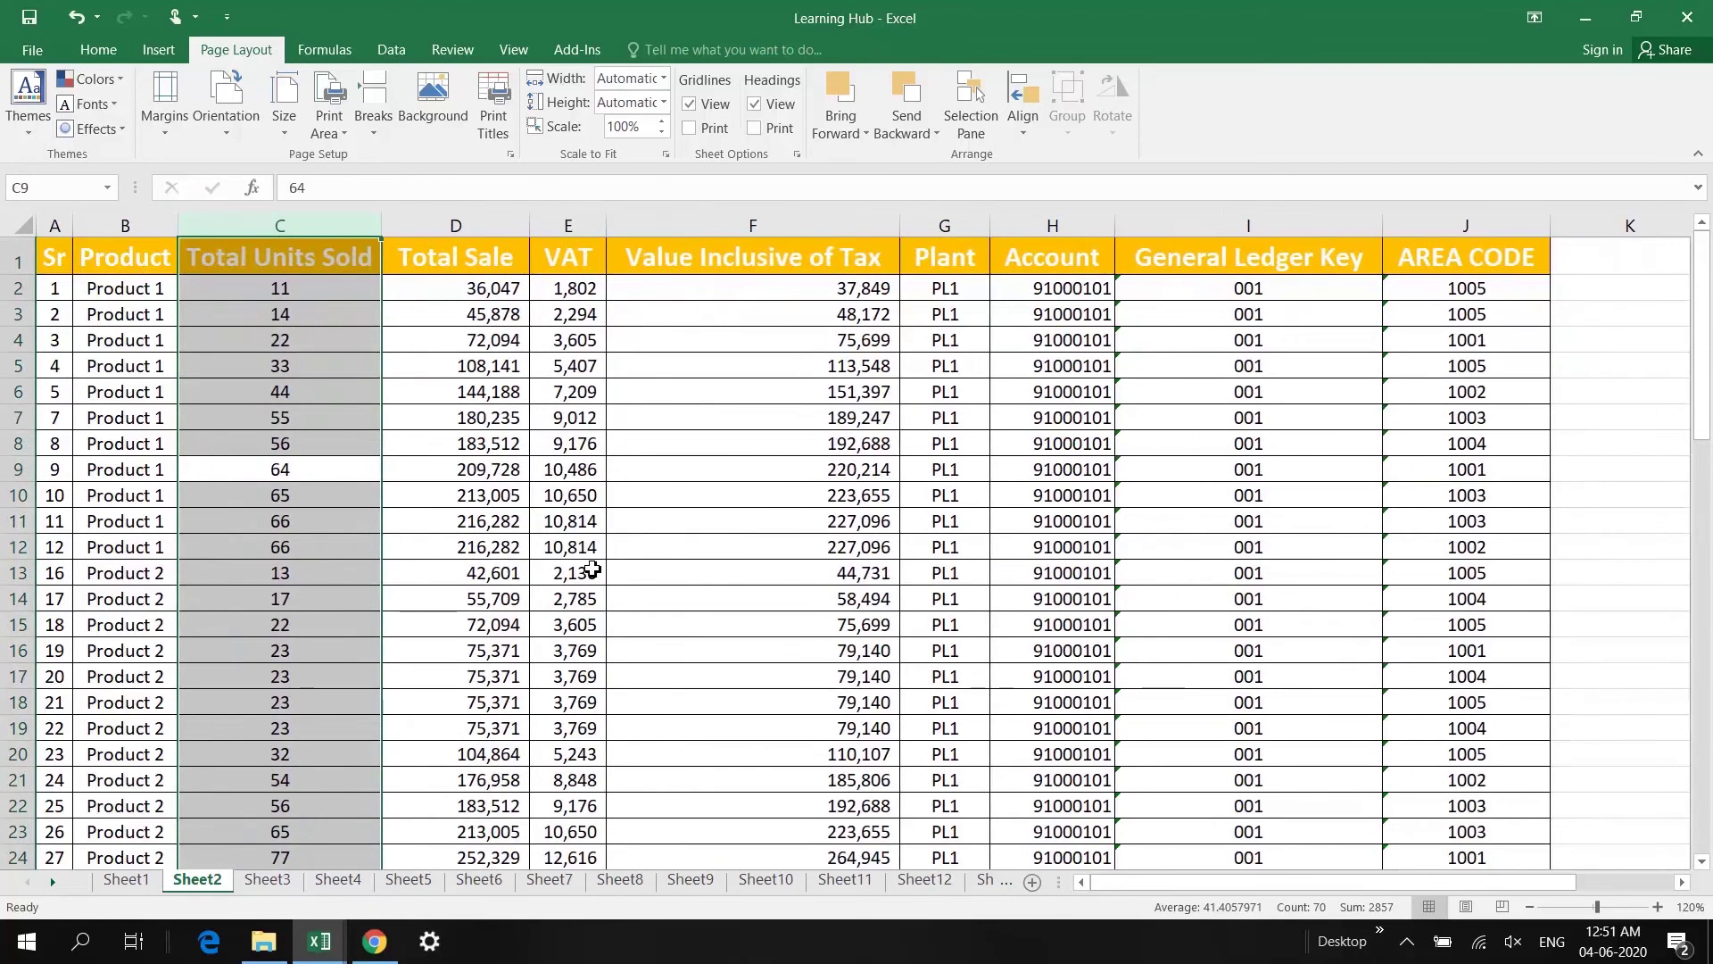
key(Right)
key(Right)
key(Right)
key(Right)
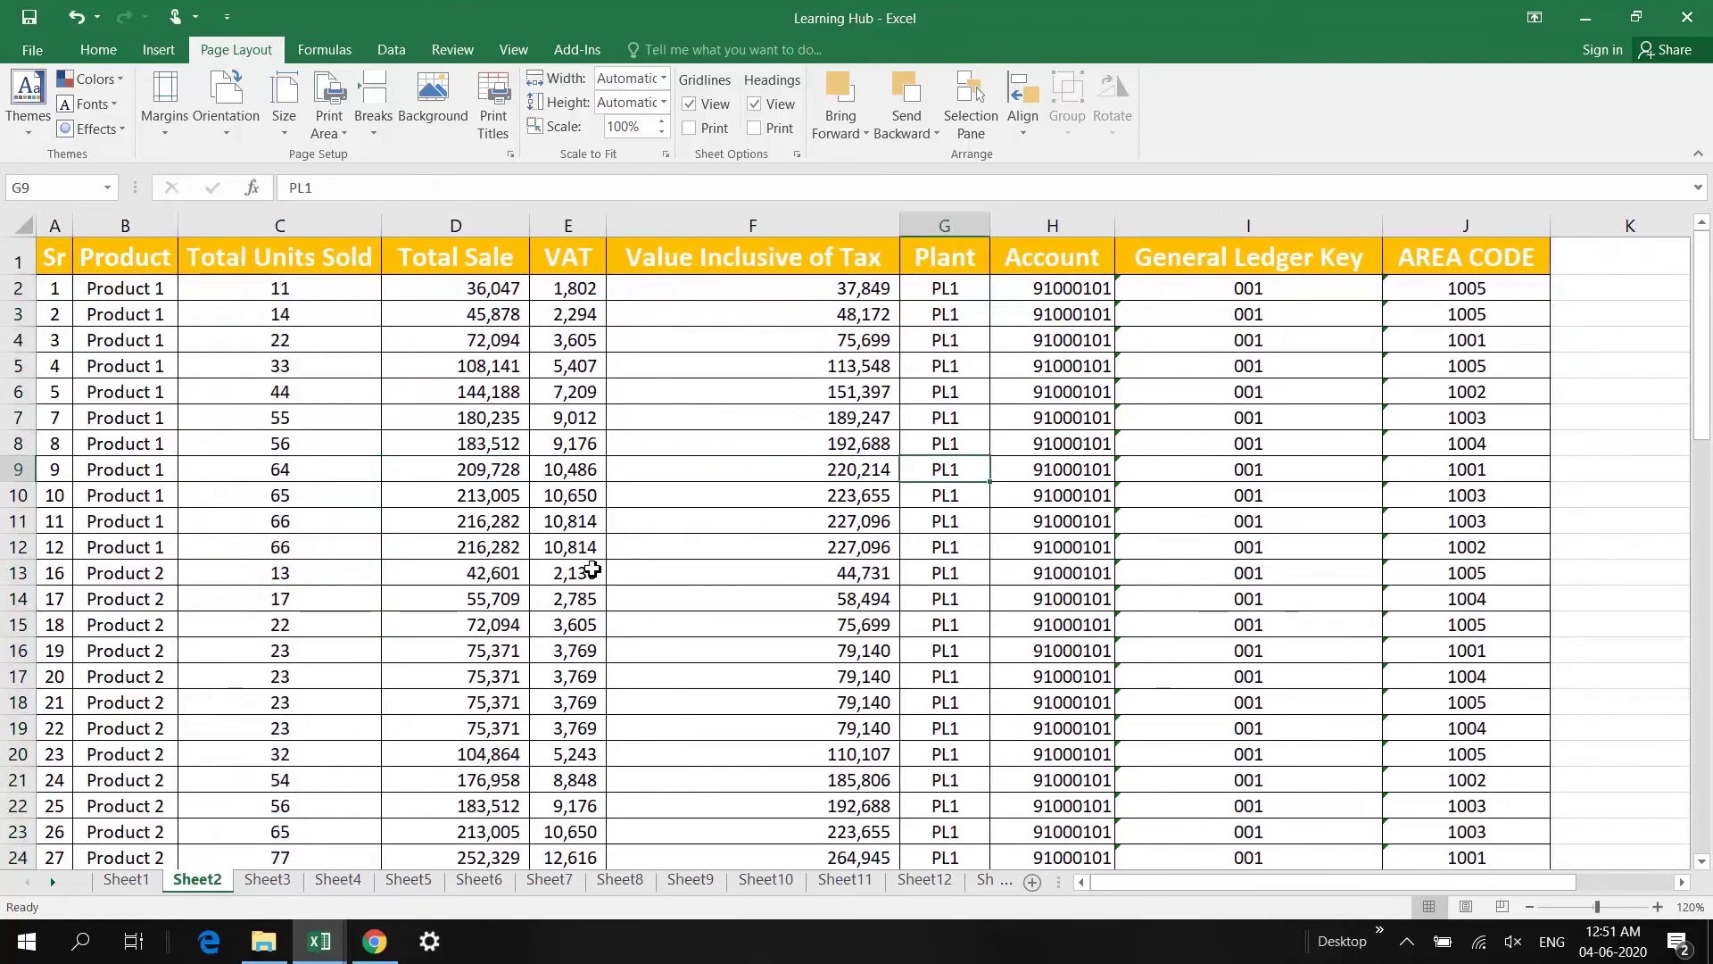
key(Right)
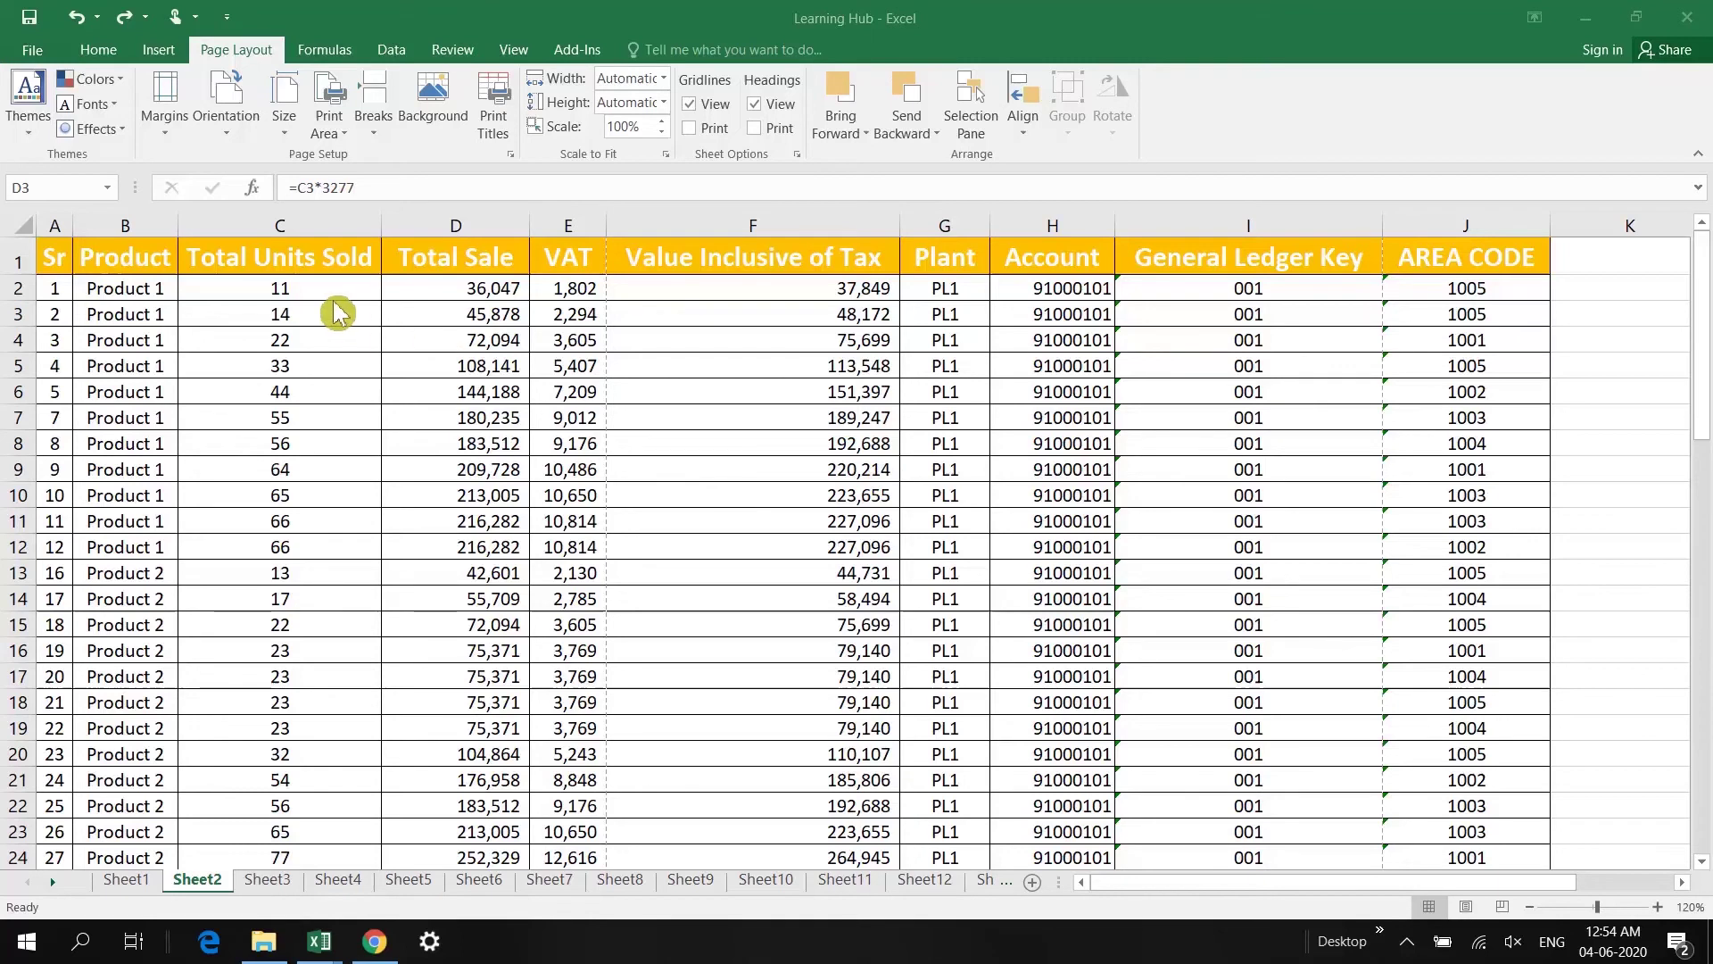
Step: Preview Sheet2's printout, paging through to page 4
click(383, 311)
key(Left)
key(Left)
key(Left)
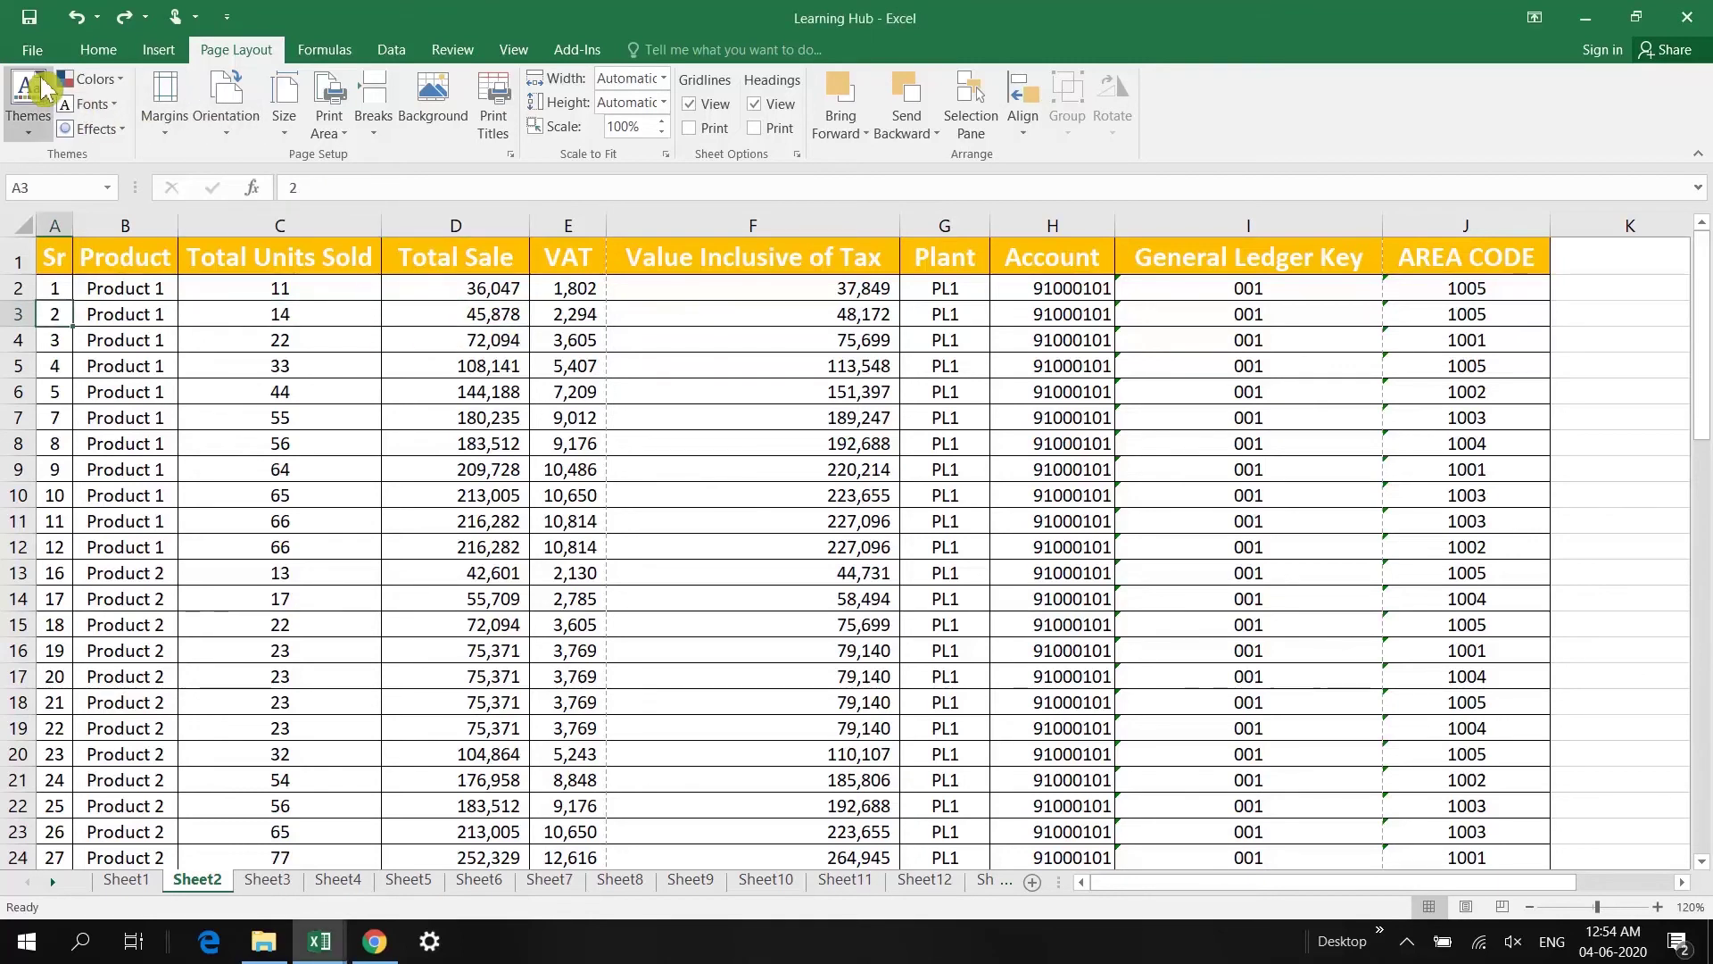
click(32, 49)
click(75, 297)
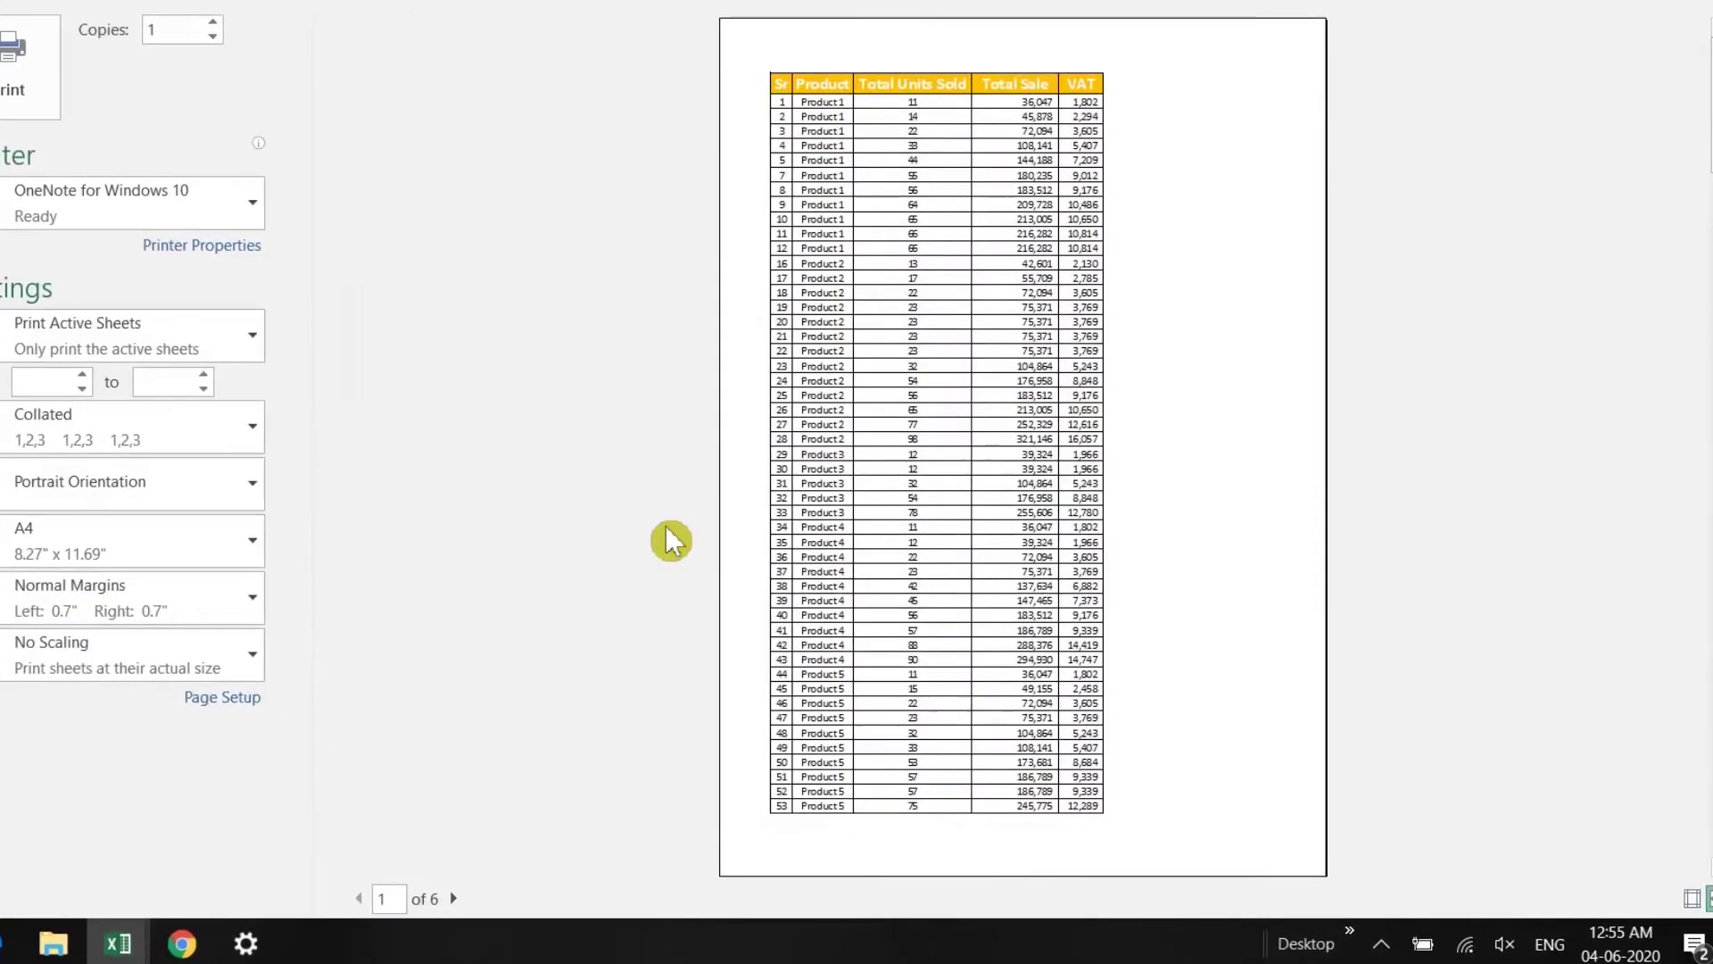
click(455, 898)
click(455, 898)
click(455, 897)
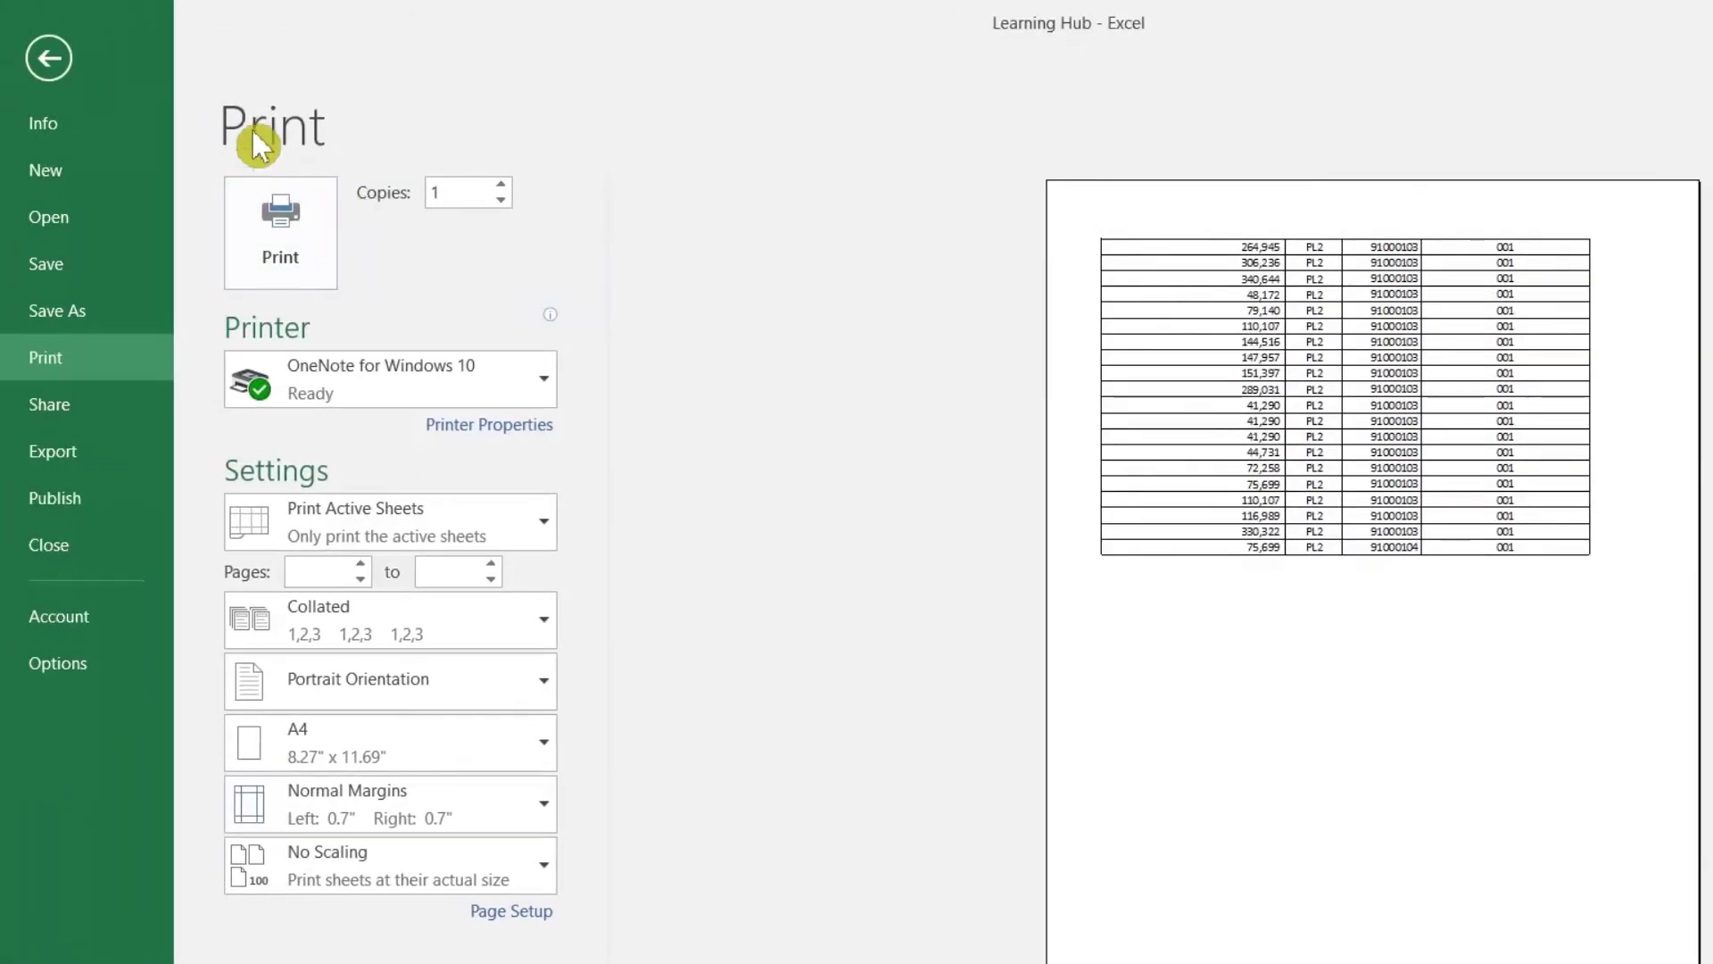
click(49, 57)
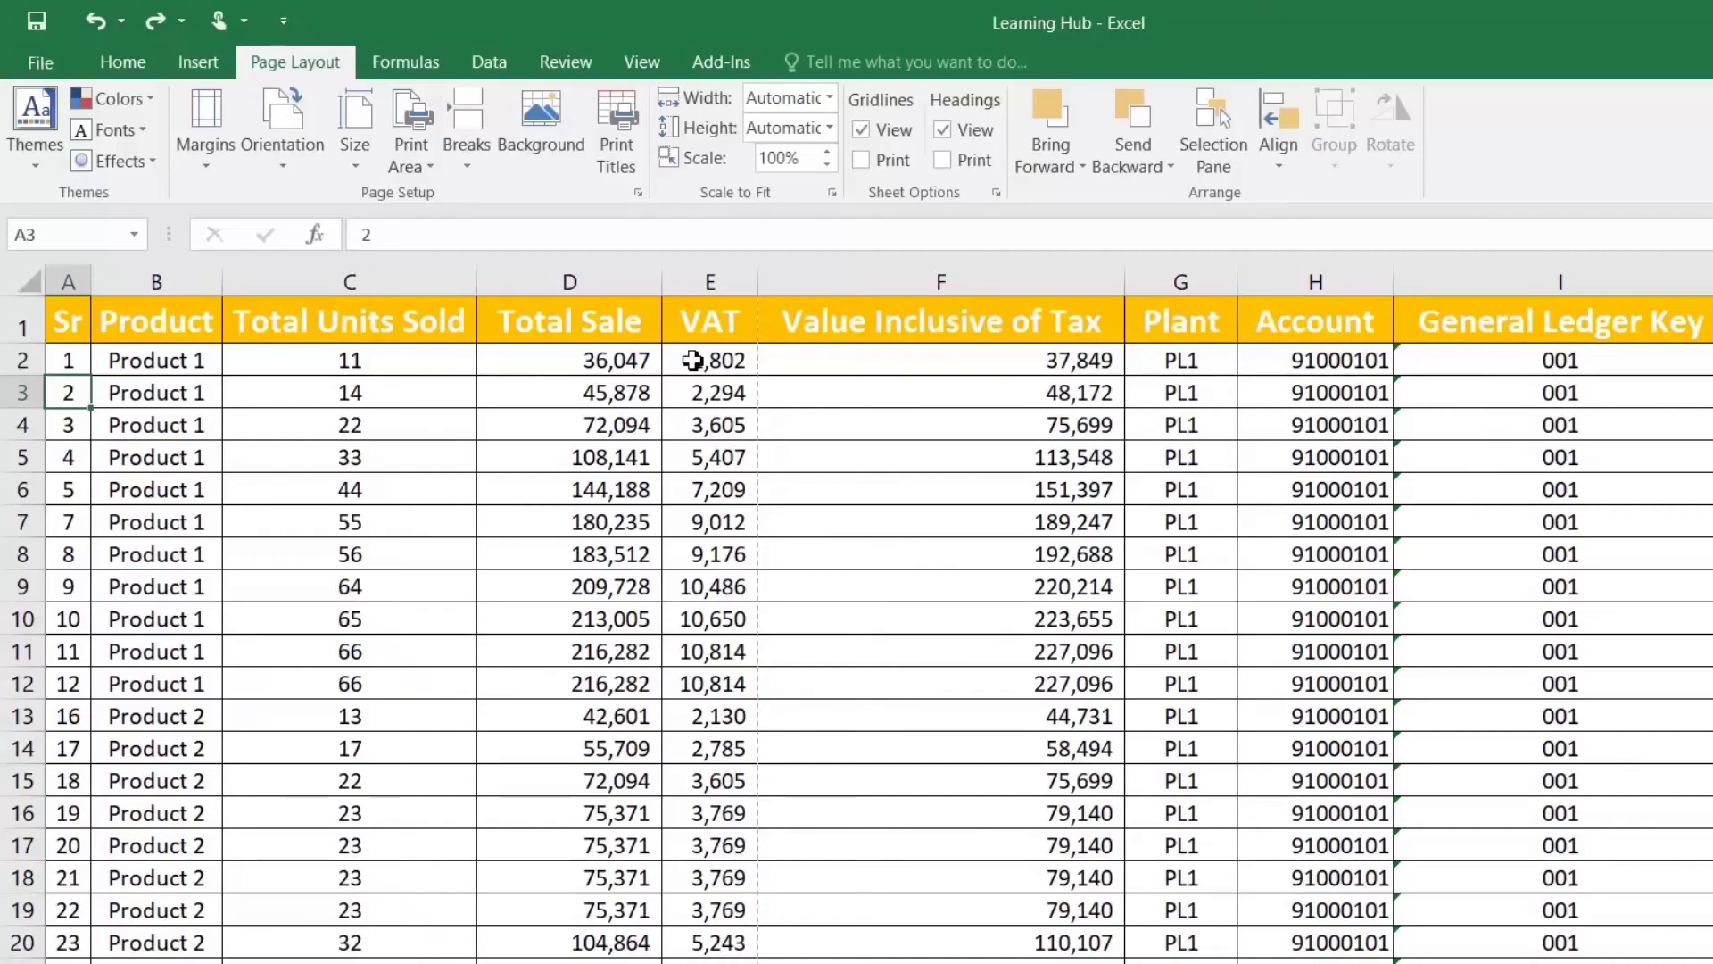
Step: Switch Page Setup to Landscape orientation and preview the printout again
click(639, 193)
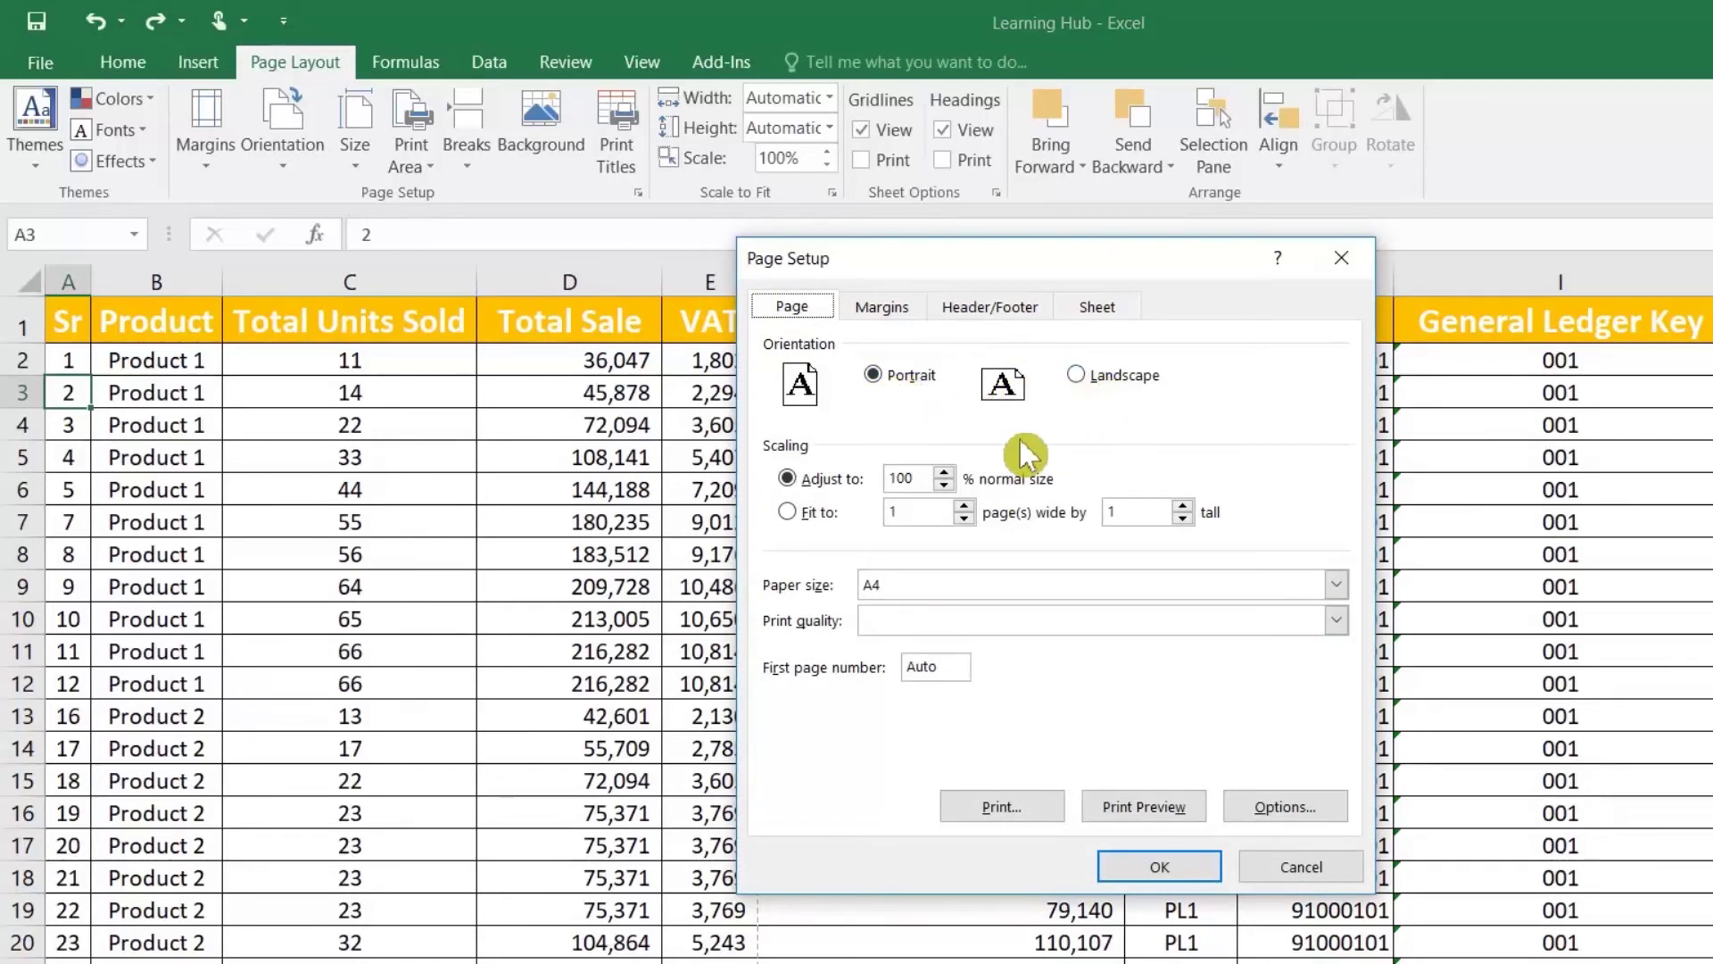
click(1084, 373)
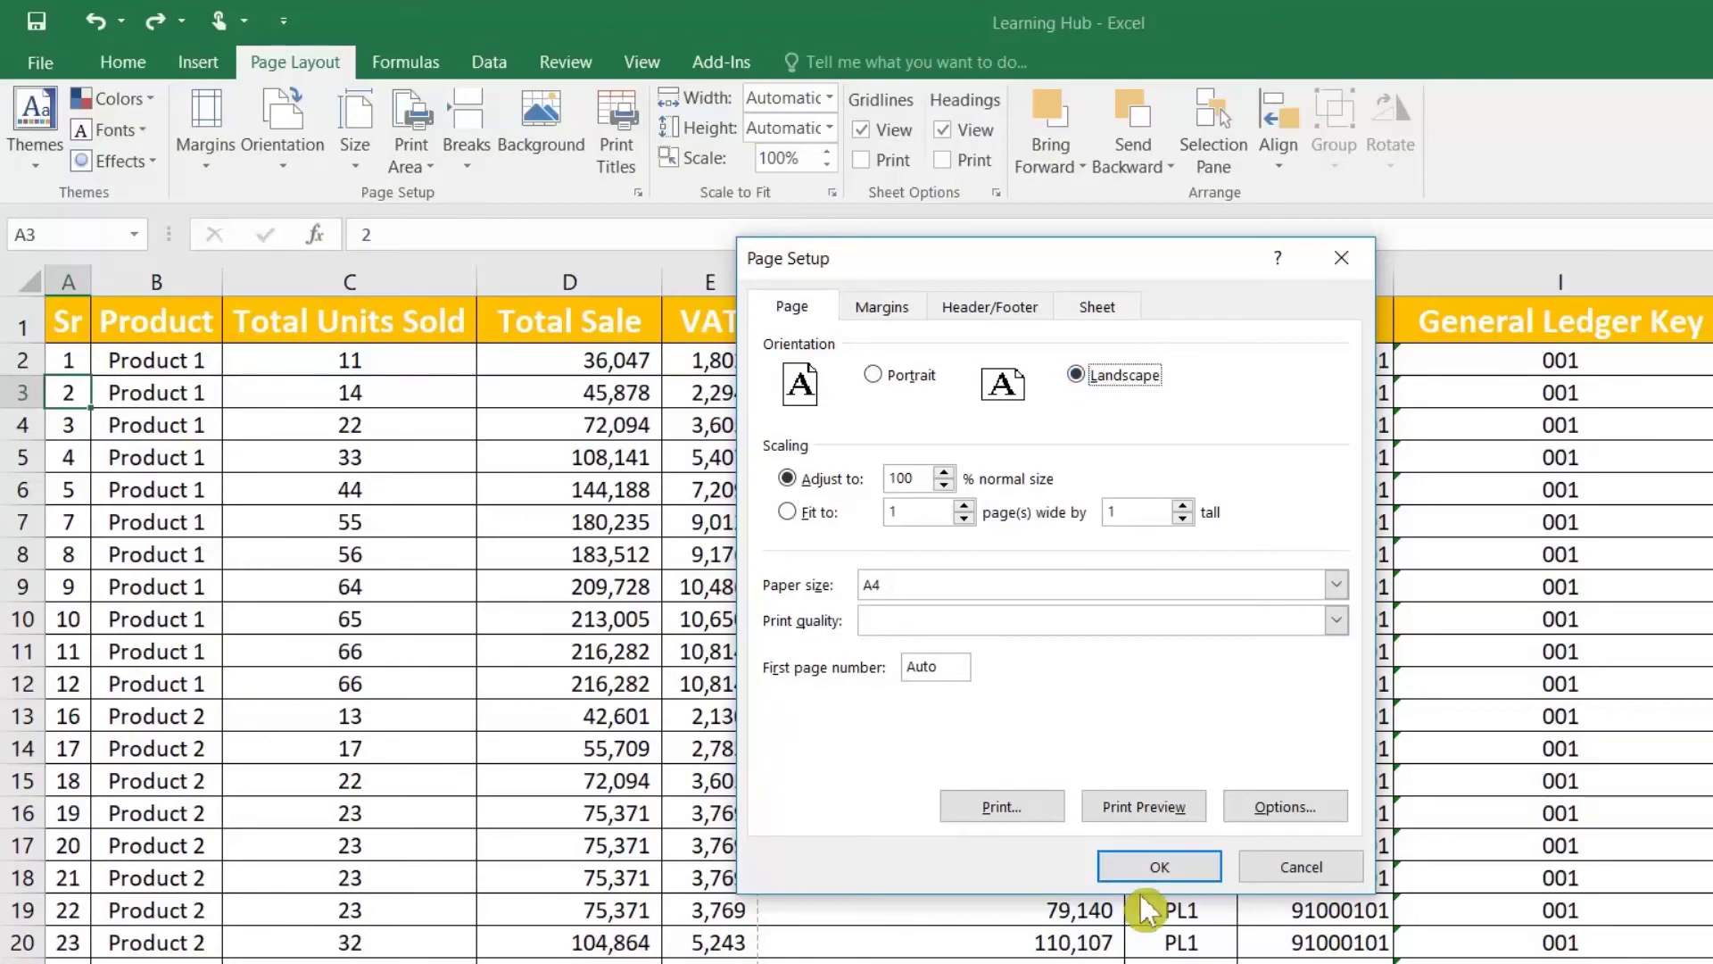
click(1151, 867)
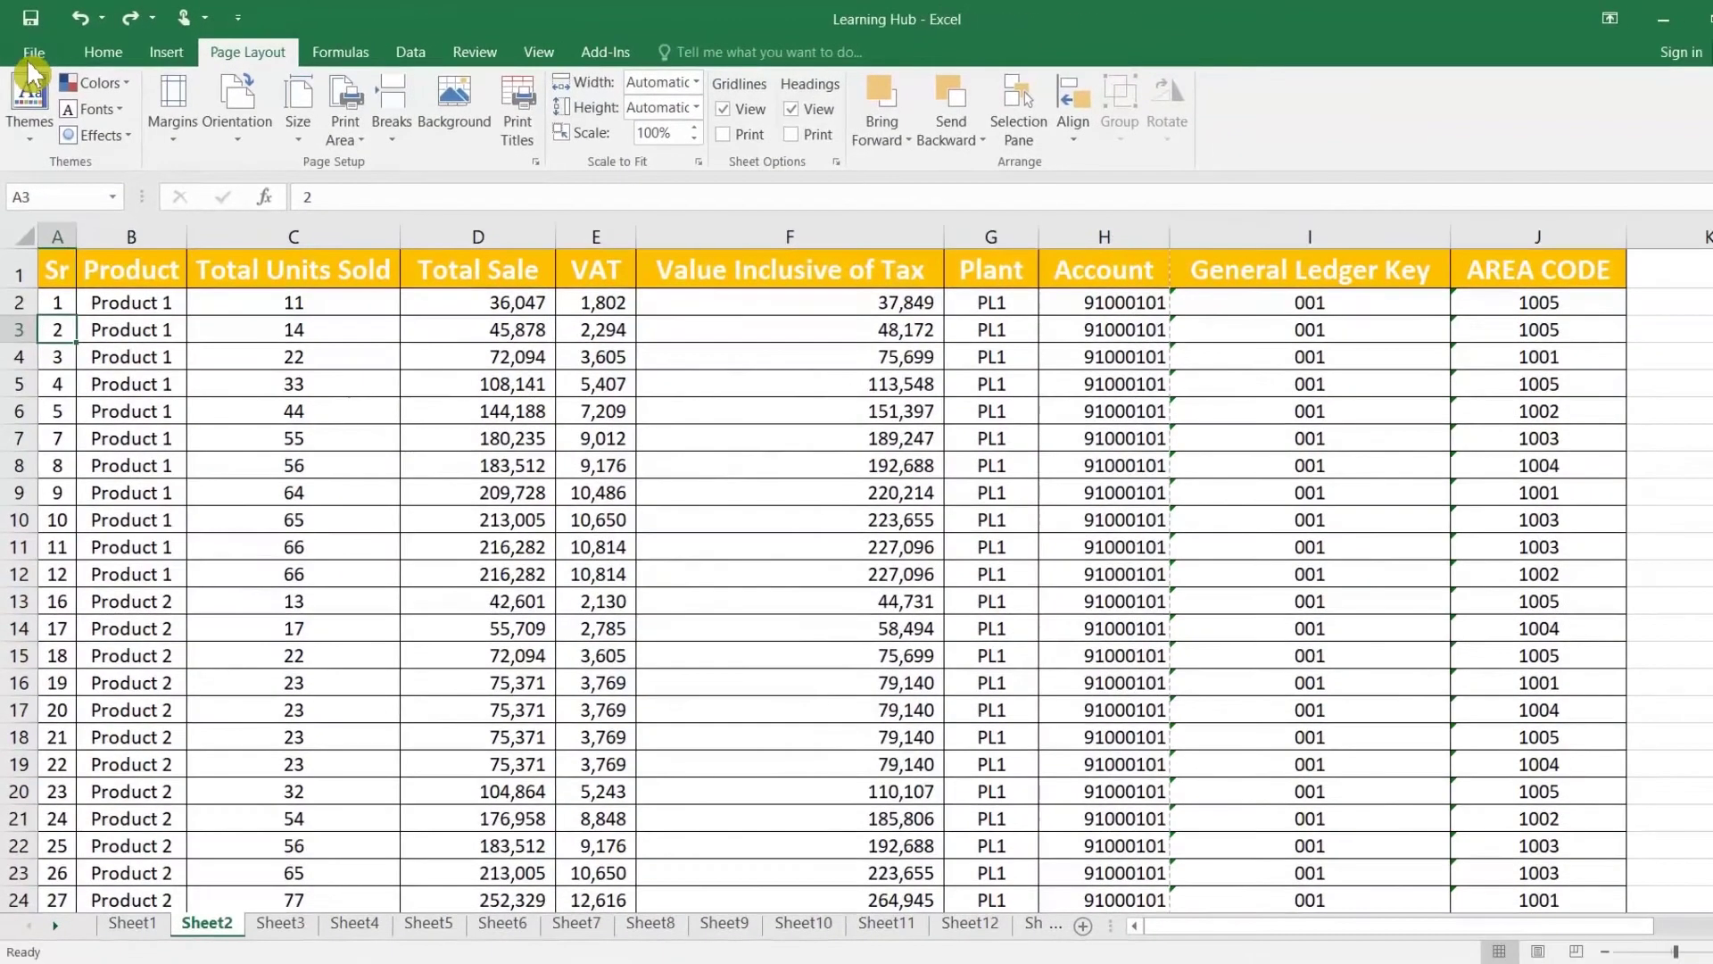
click(31, 63)
Step: Page through the landscape print preview to page 4, then go back to the worksheet
click(57, 301)
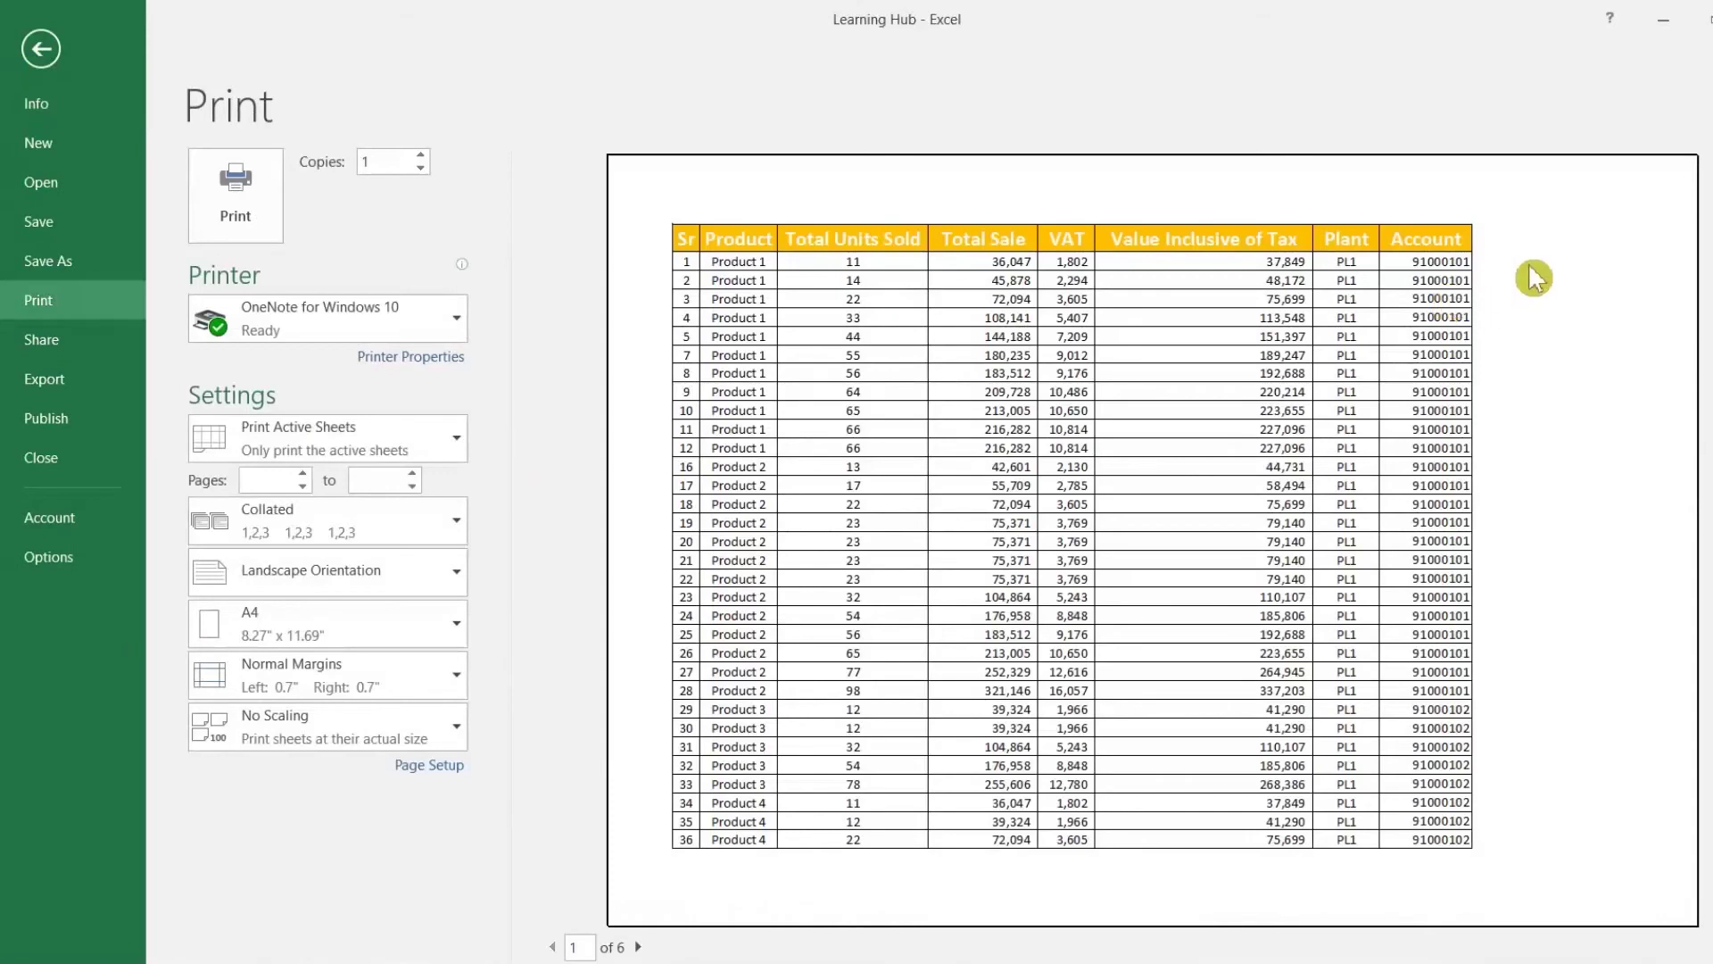
click(638, 947)
click(638, 947)
click(638, 947)
scroll(593, 819, down, 1)
click(41, 49)
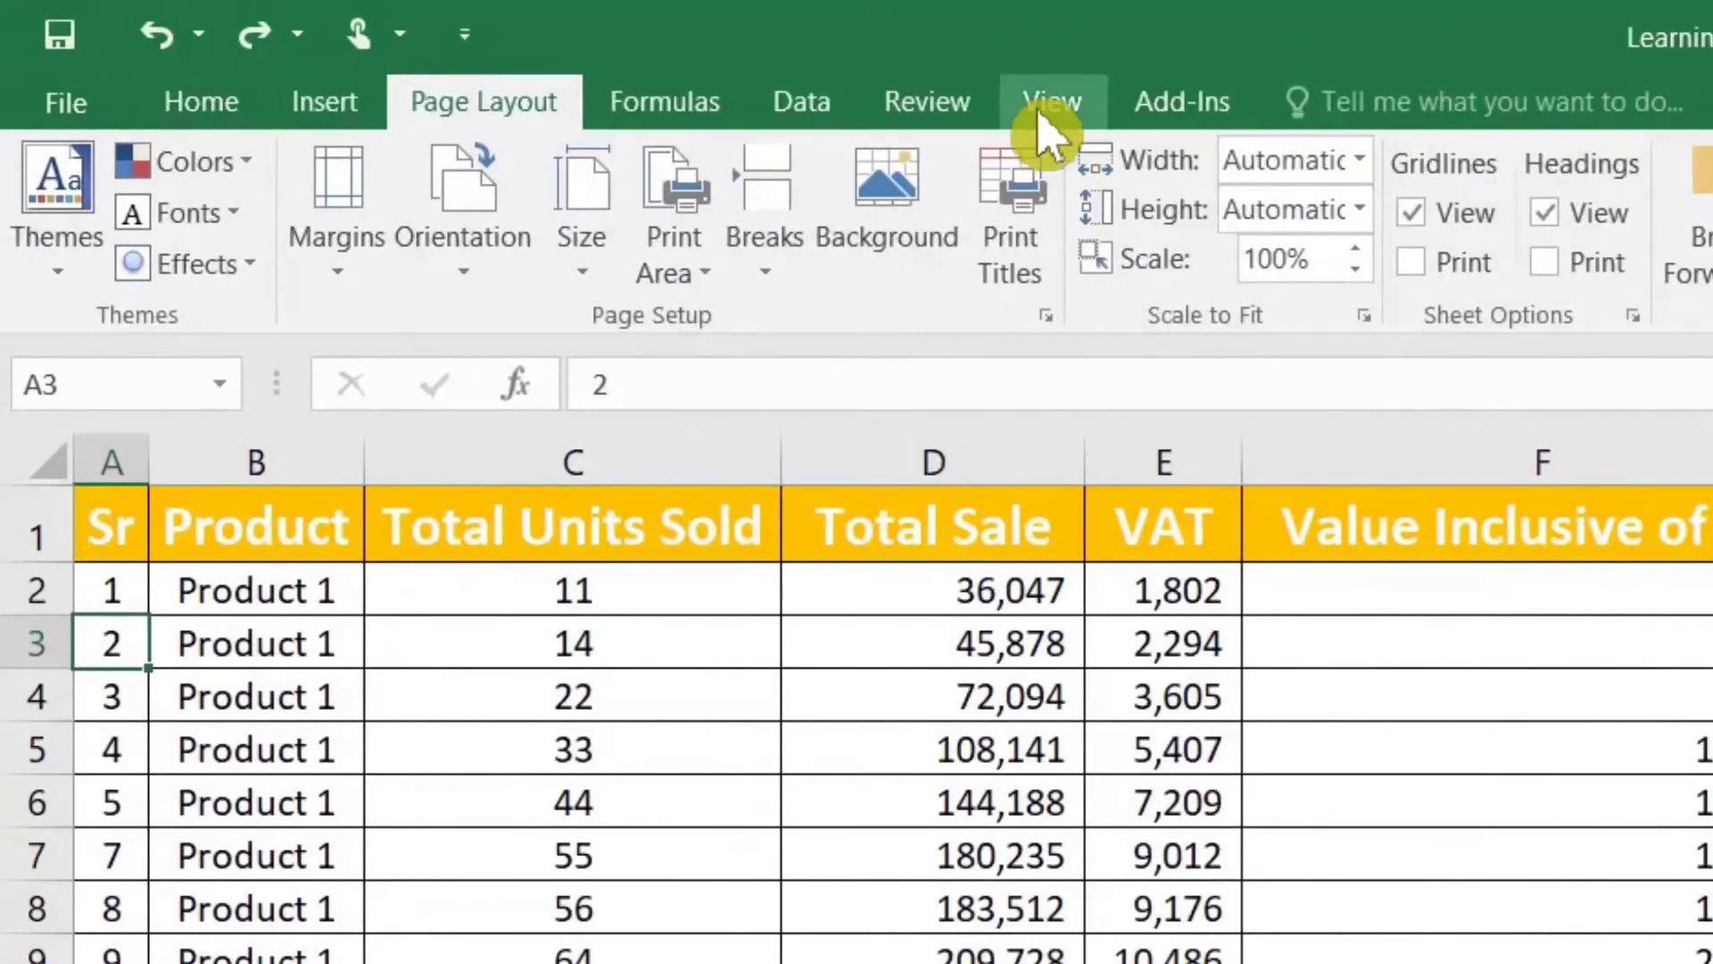
Step: In Page Break Preview, extend page 1's vertical break to include columns I and J
click(1040, 112)
click(215, 252)
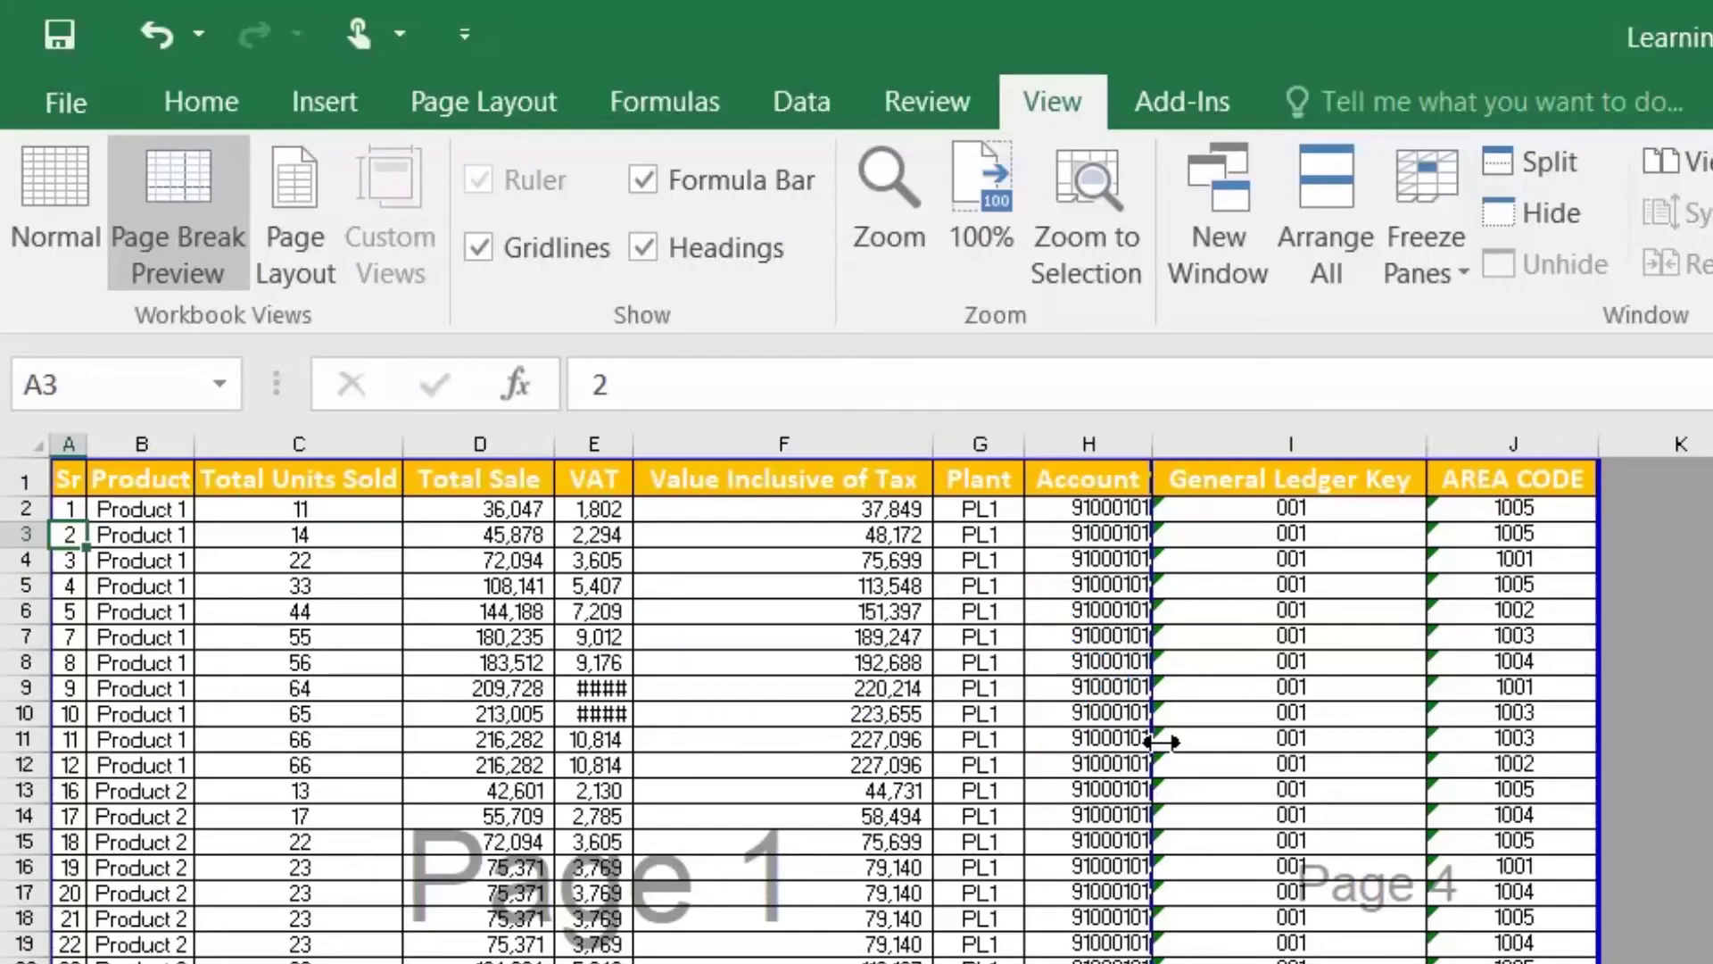
drag(1160, 741, 1593, 731)
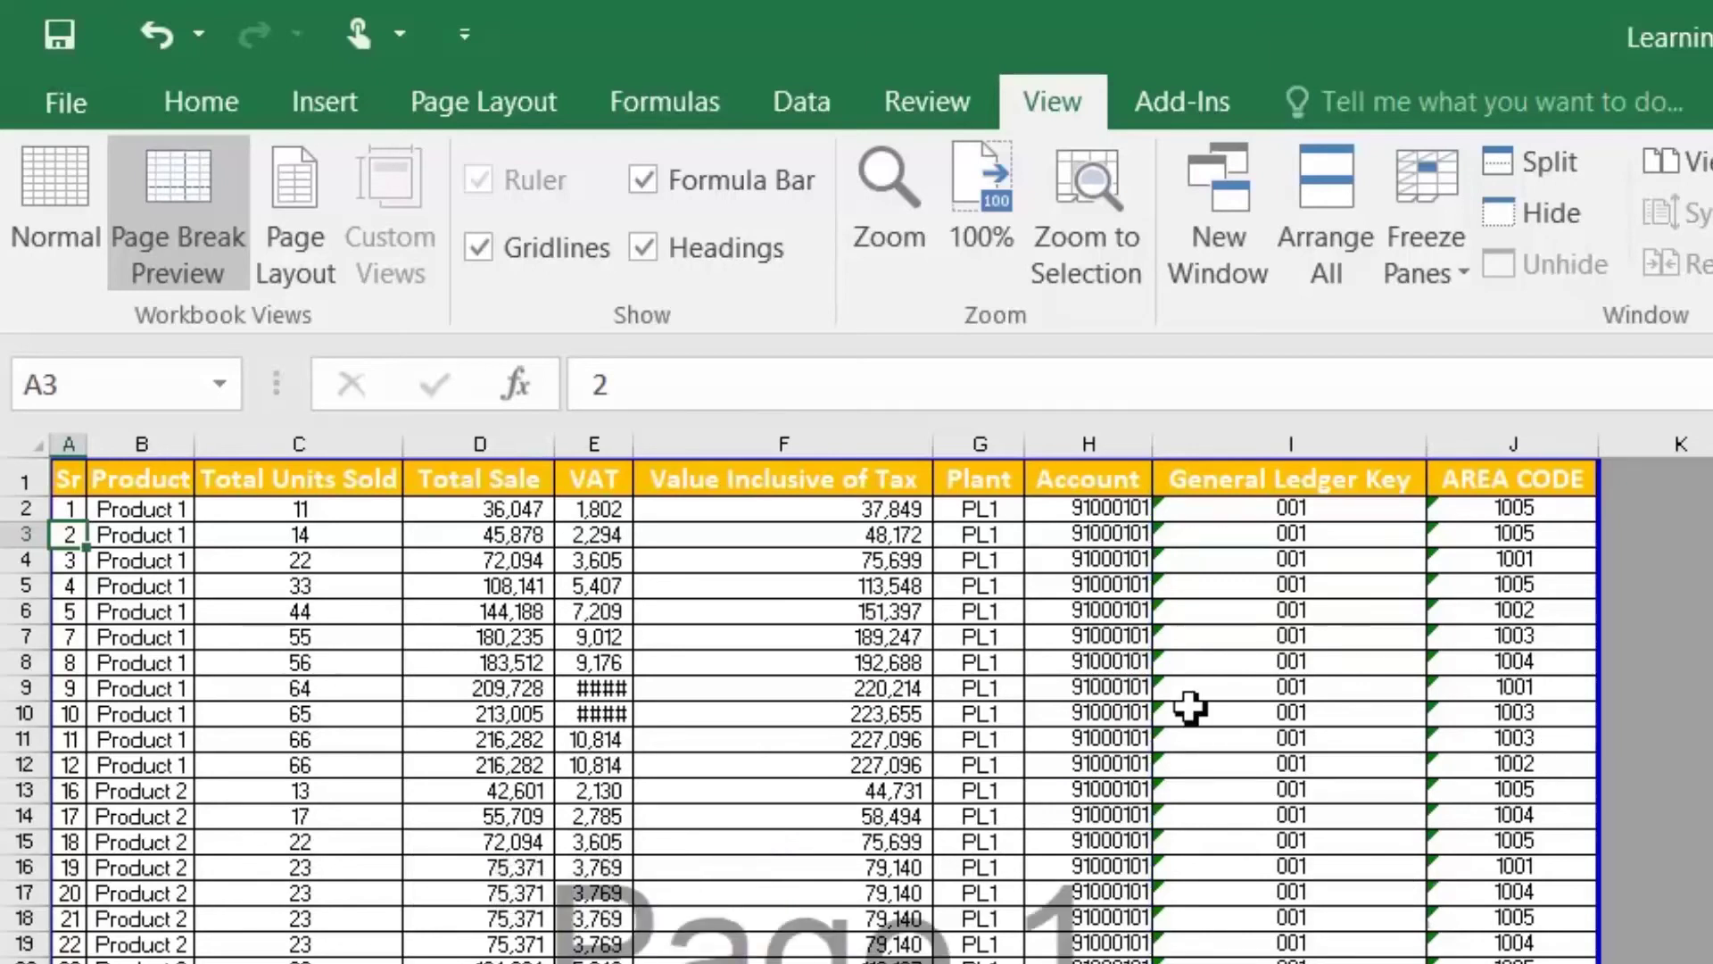
scroll(974, 694, down, 7)
scroll(604, 833, down, 4)
scroll(612, 821, up, 11)
click(49, 161)
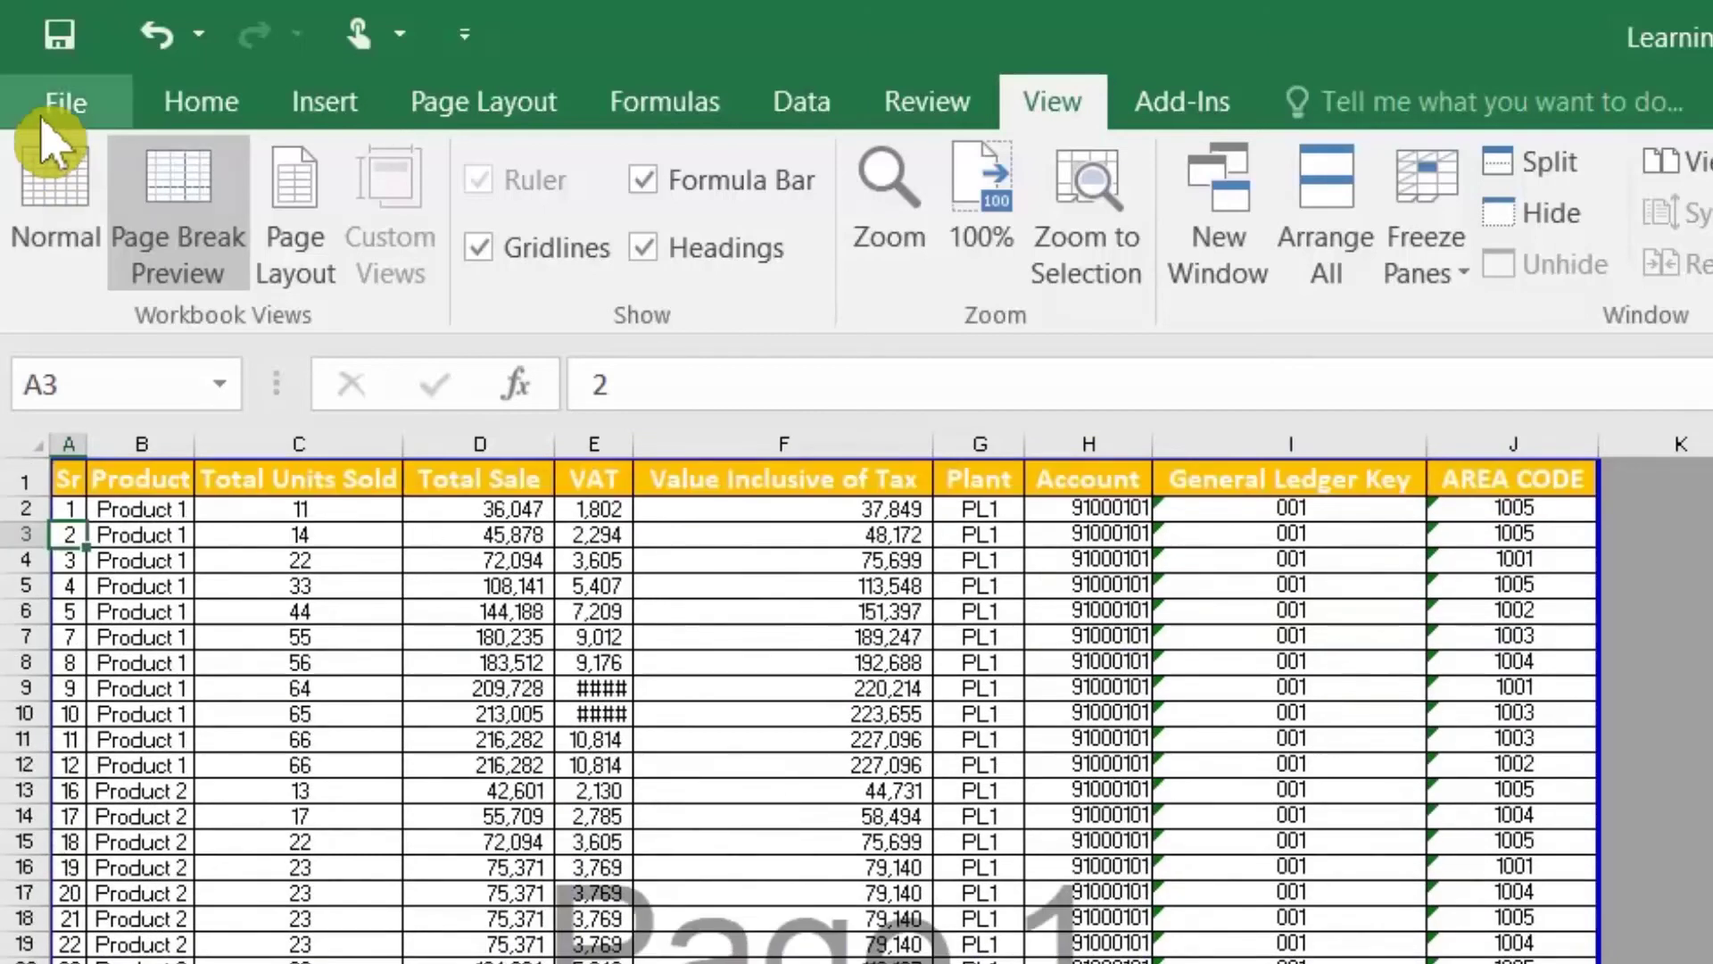
Step: Recheck the print preview, now 2 pages, and select a cell in the product table
click(49, 111)
click(100, 589)
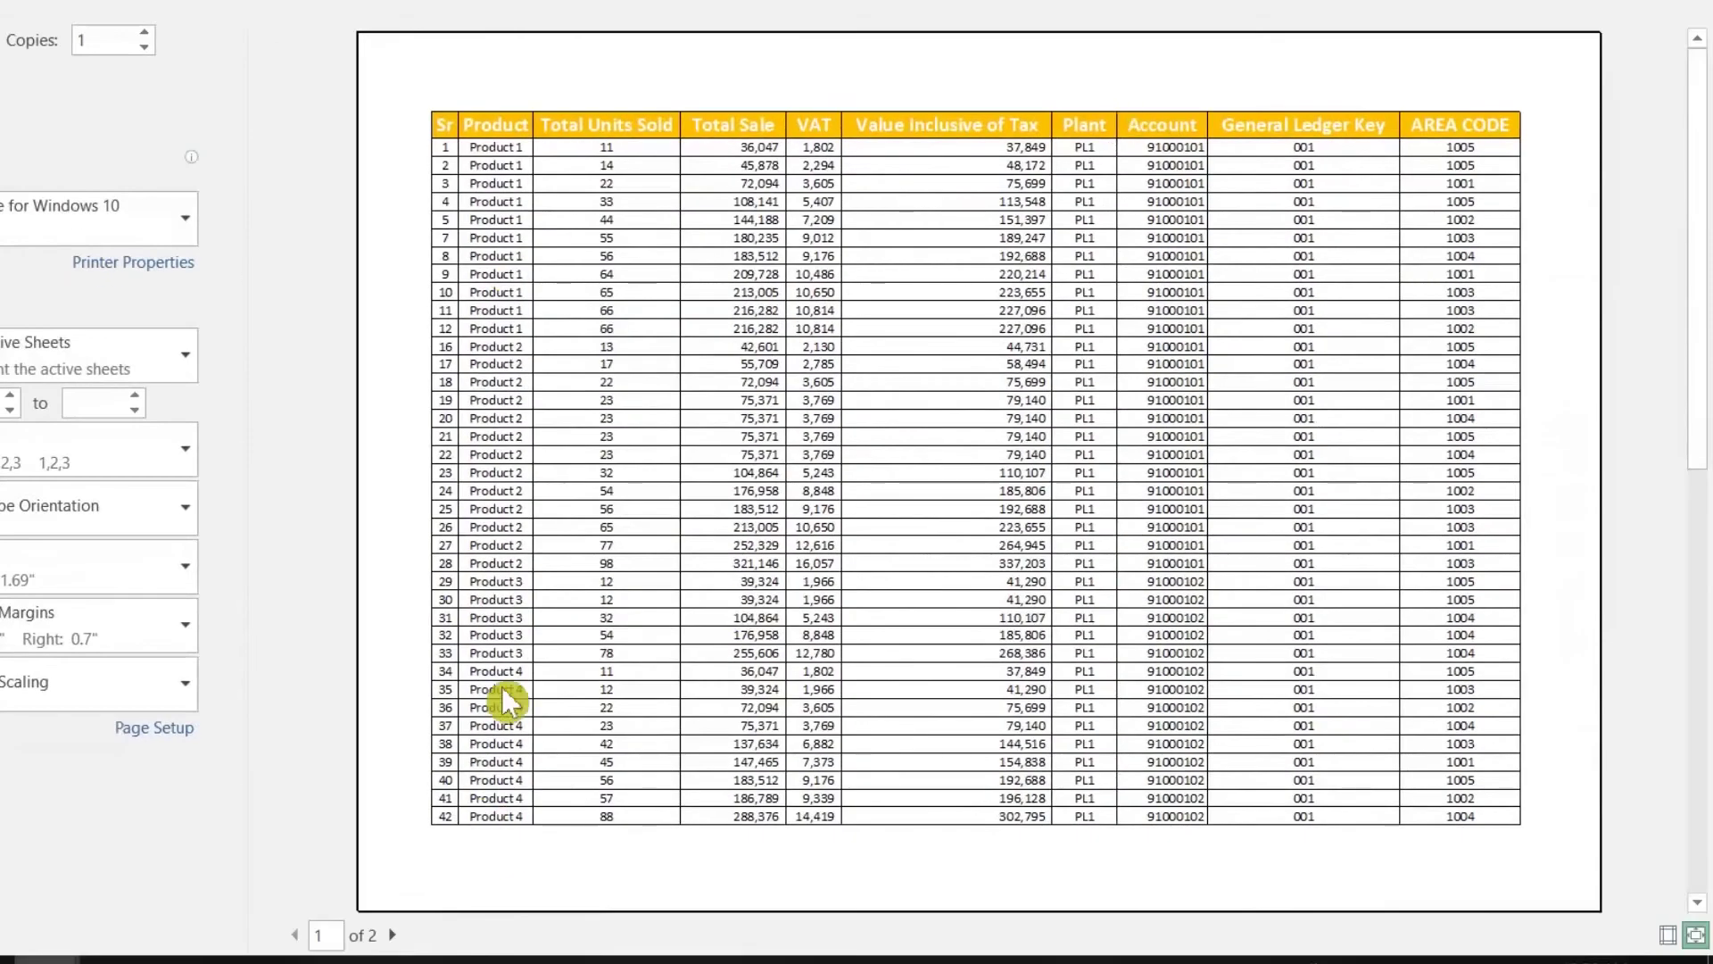
scroll(495, 723, down, 3)
scroll(629, 528, up, 3)
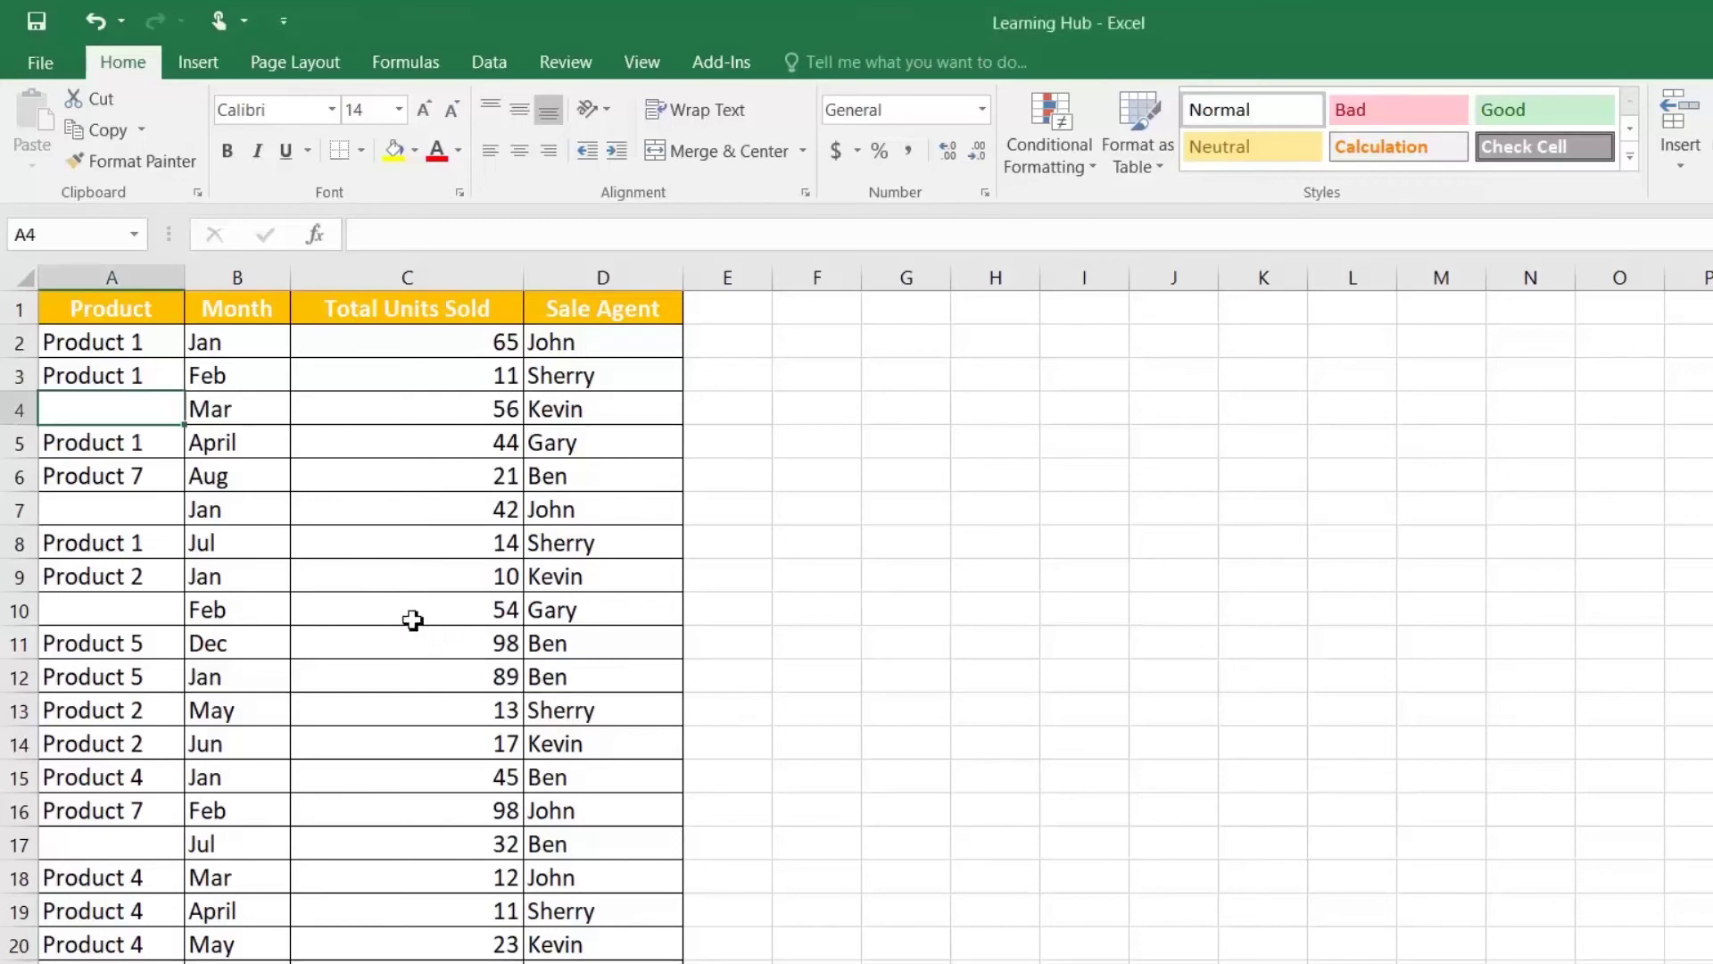
click(345, 539)
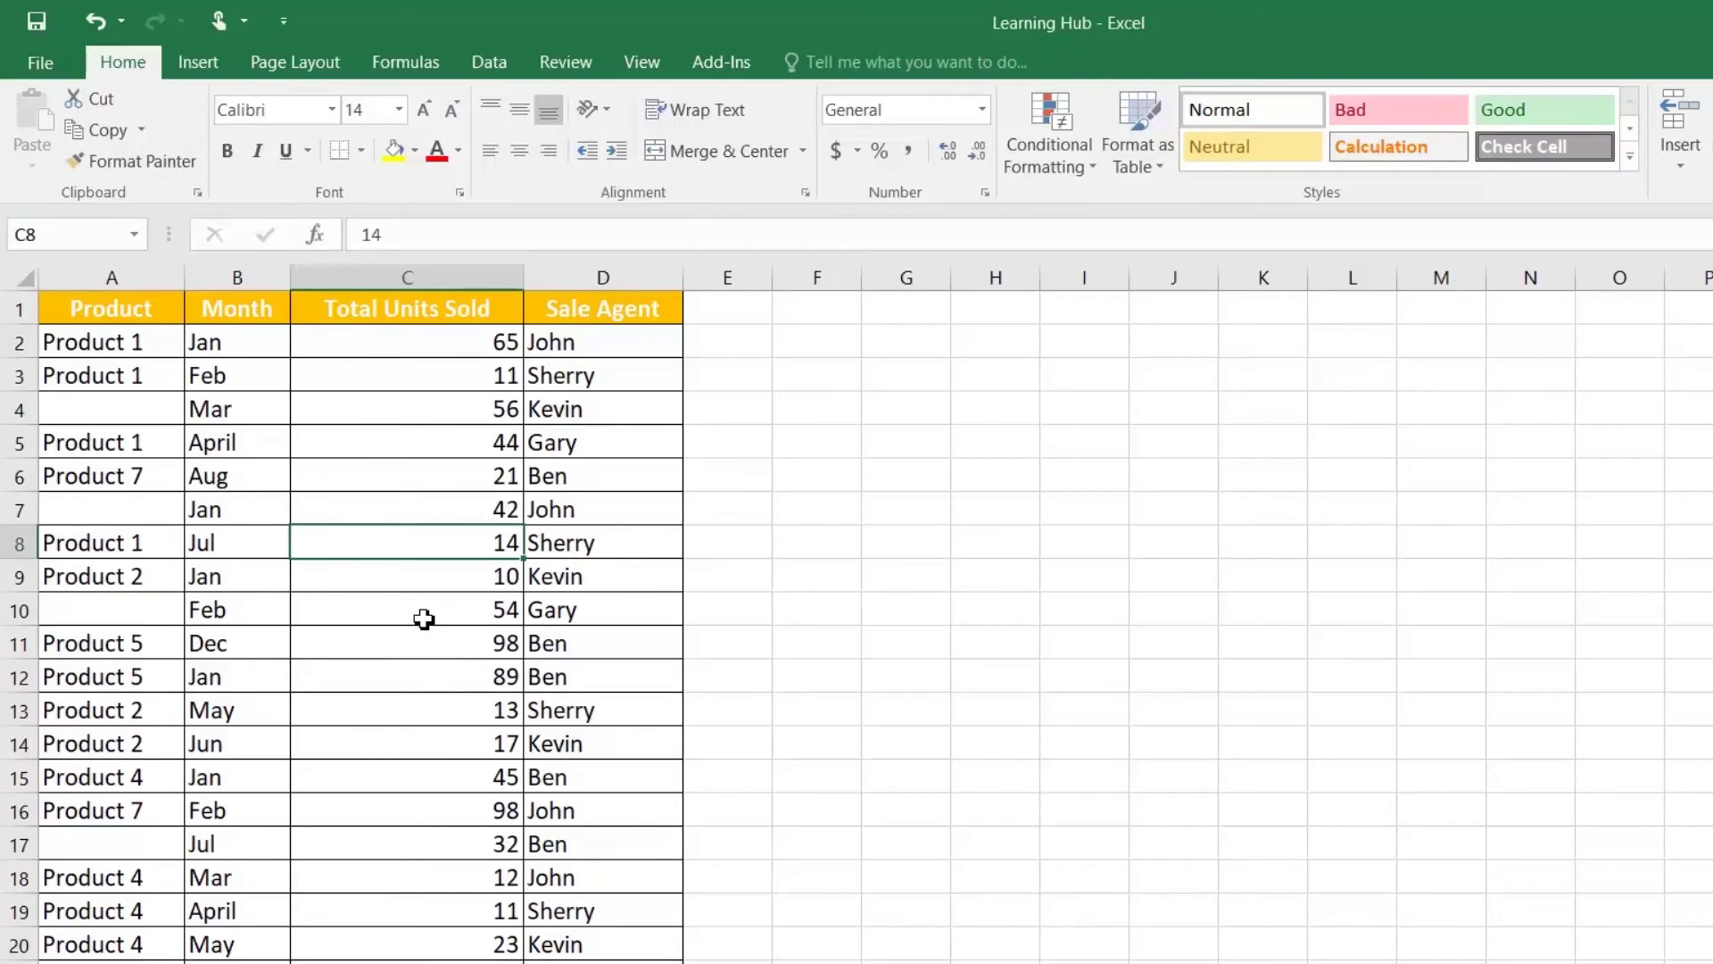
Step: Select all blank cells in the product table using Go To Special > Blanks
key(ctrl+g)
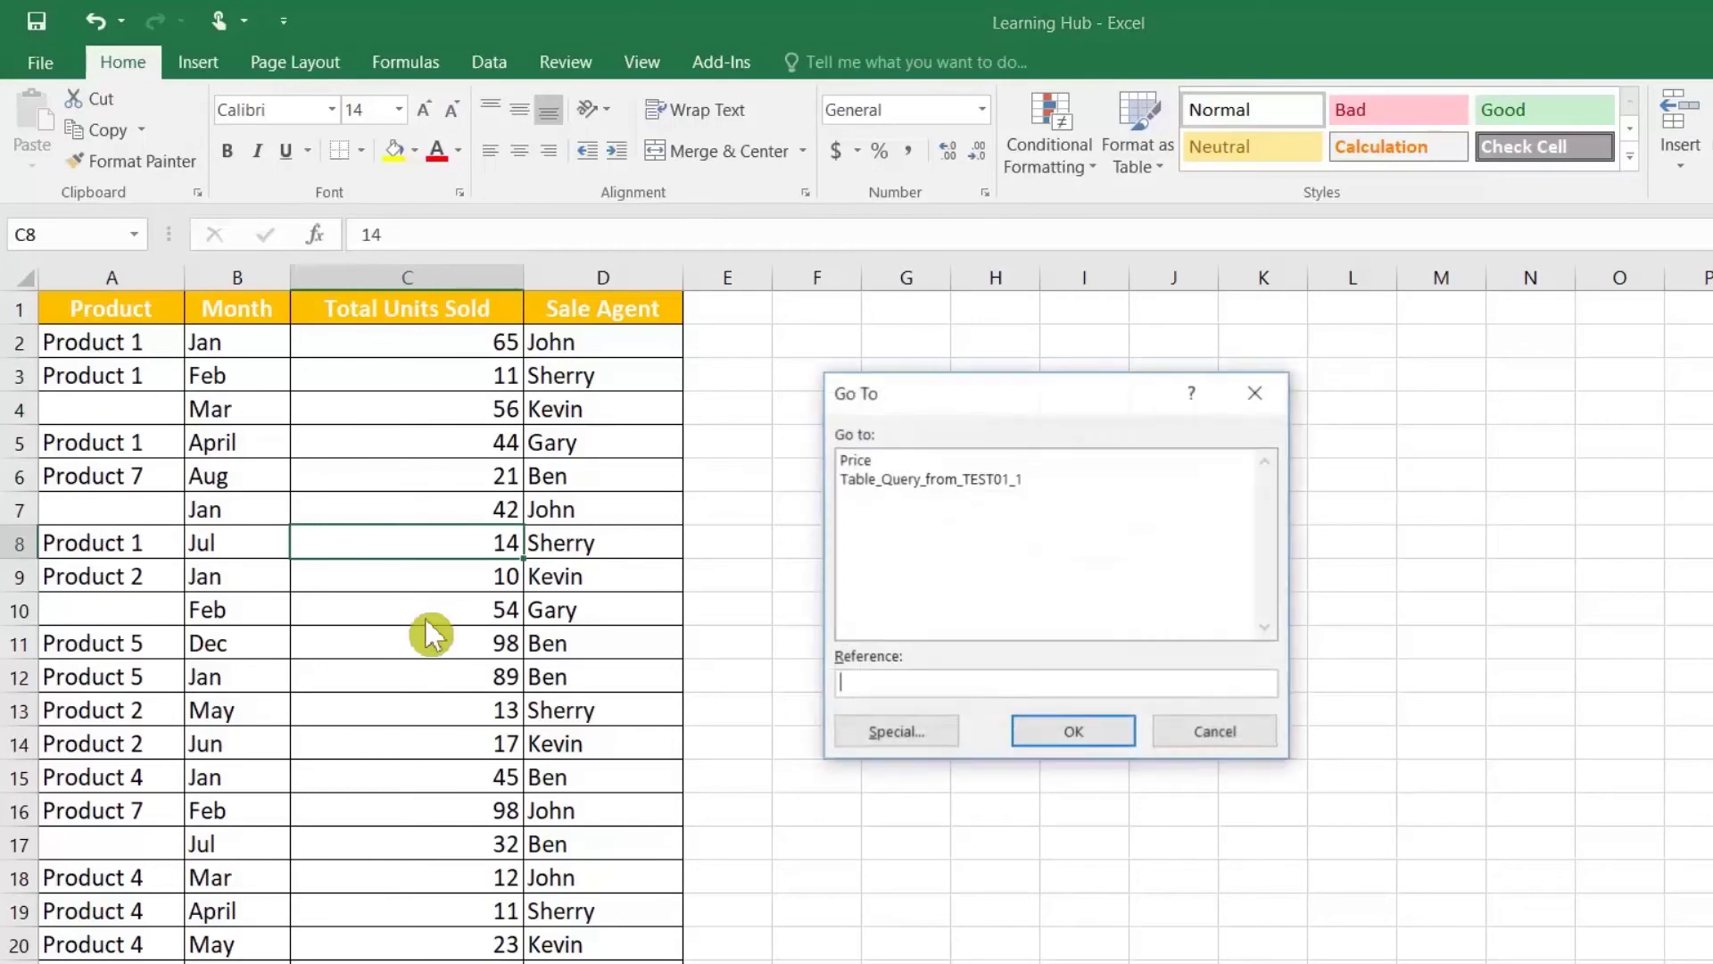
click(903, 737)
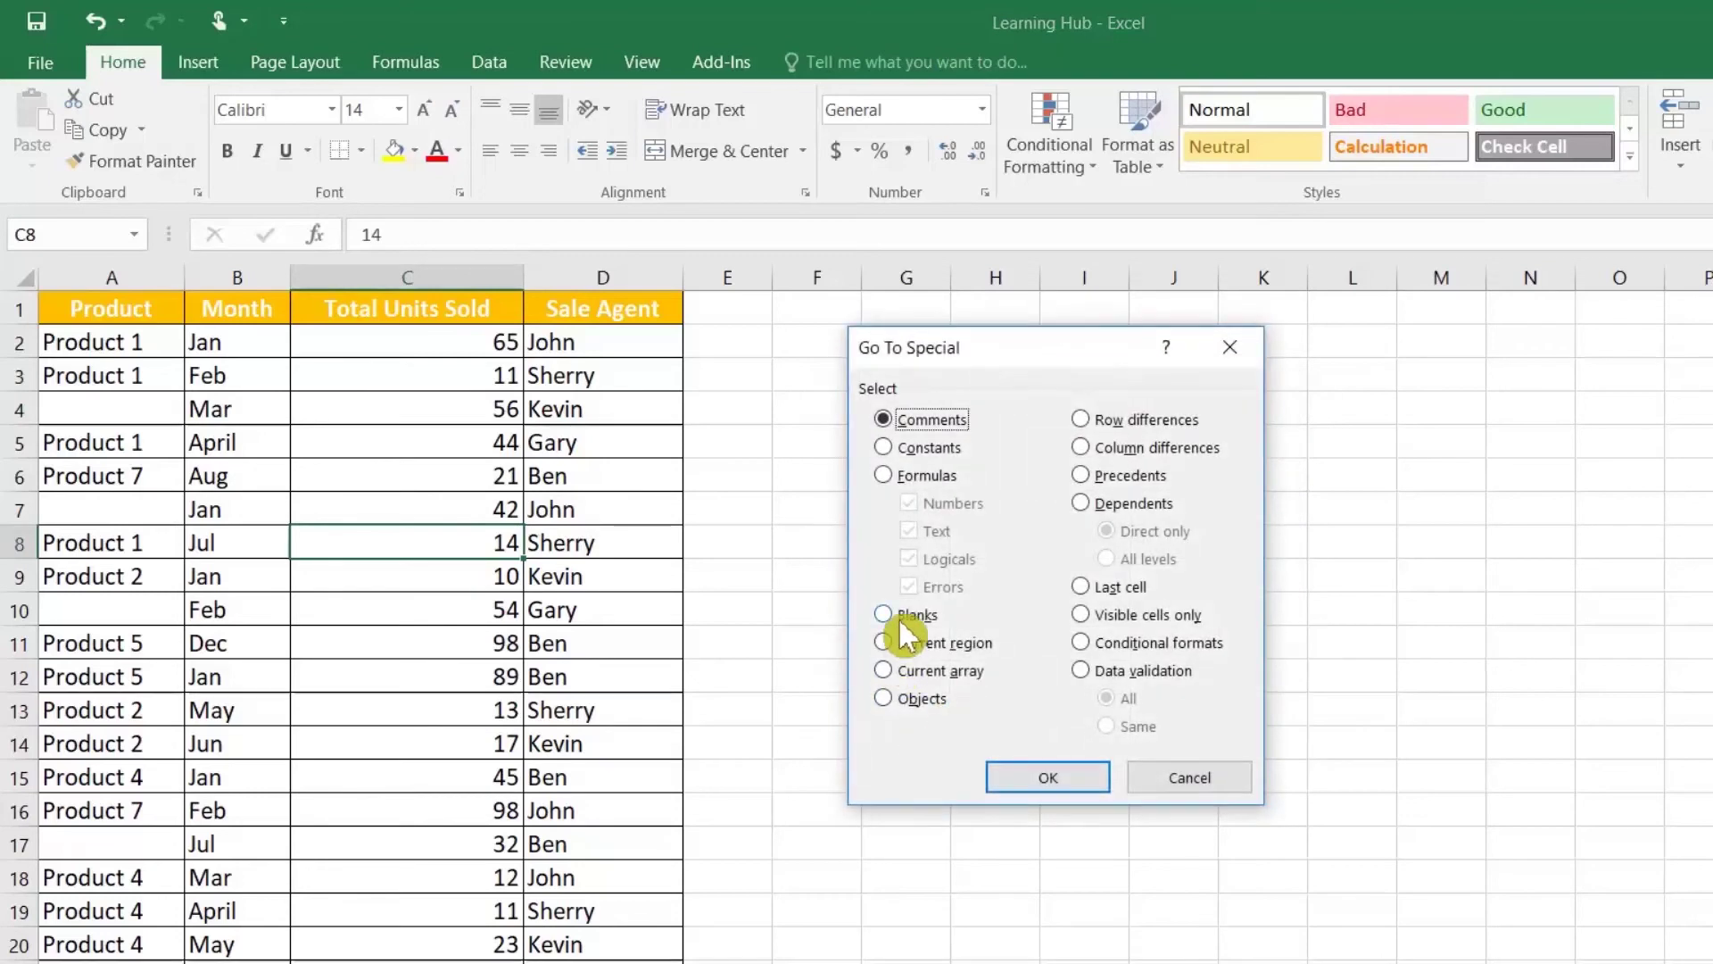
click(885, 615)
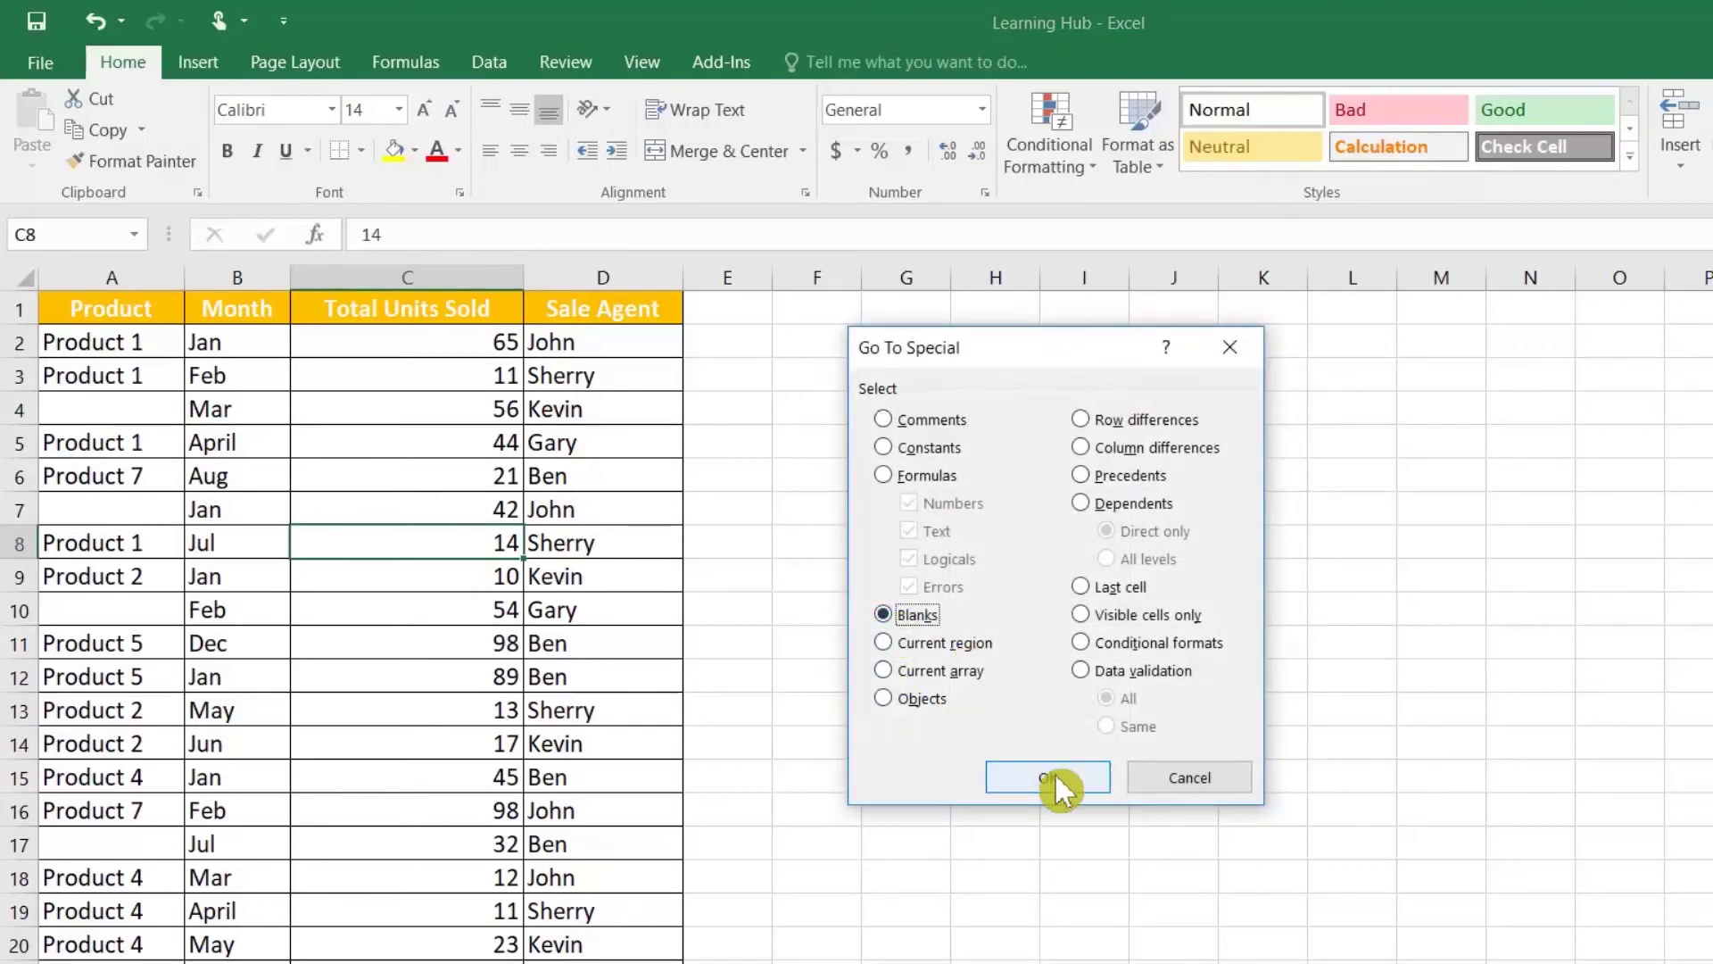
click(1050, 778)
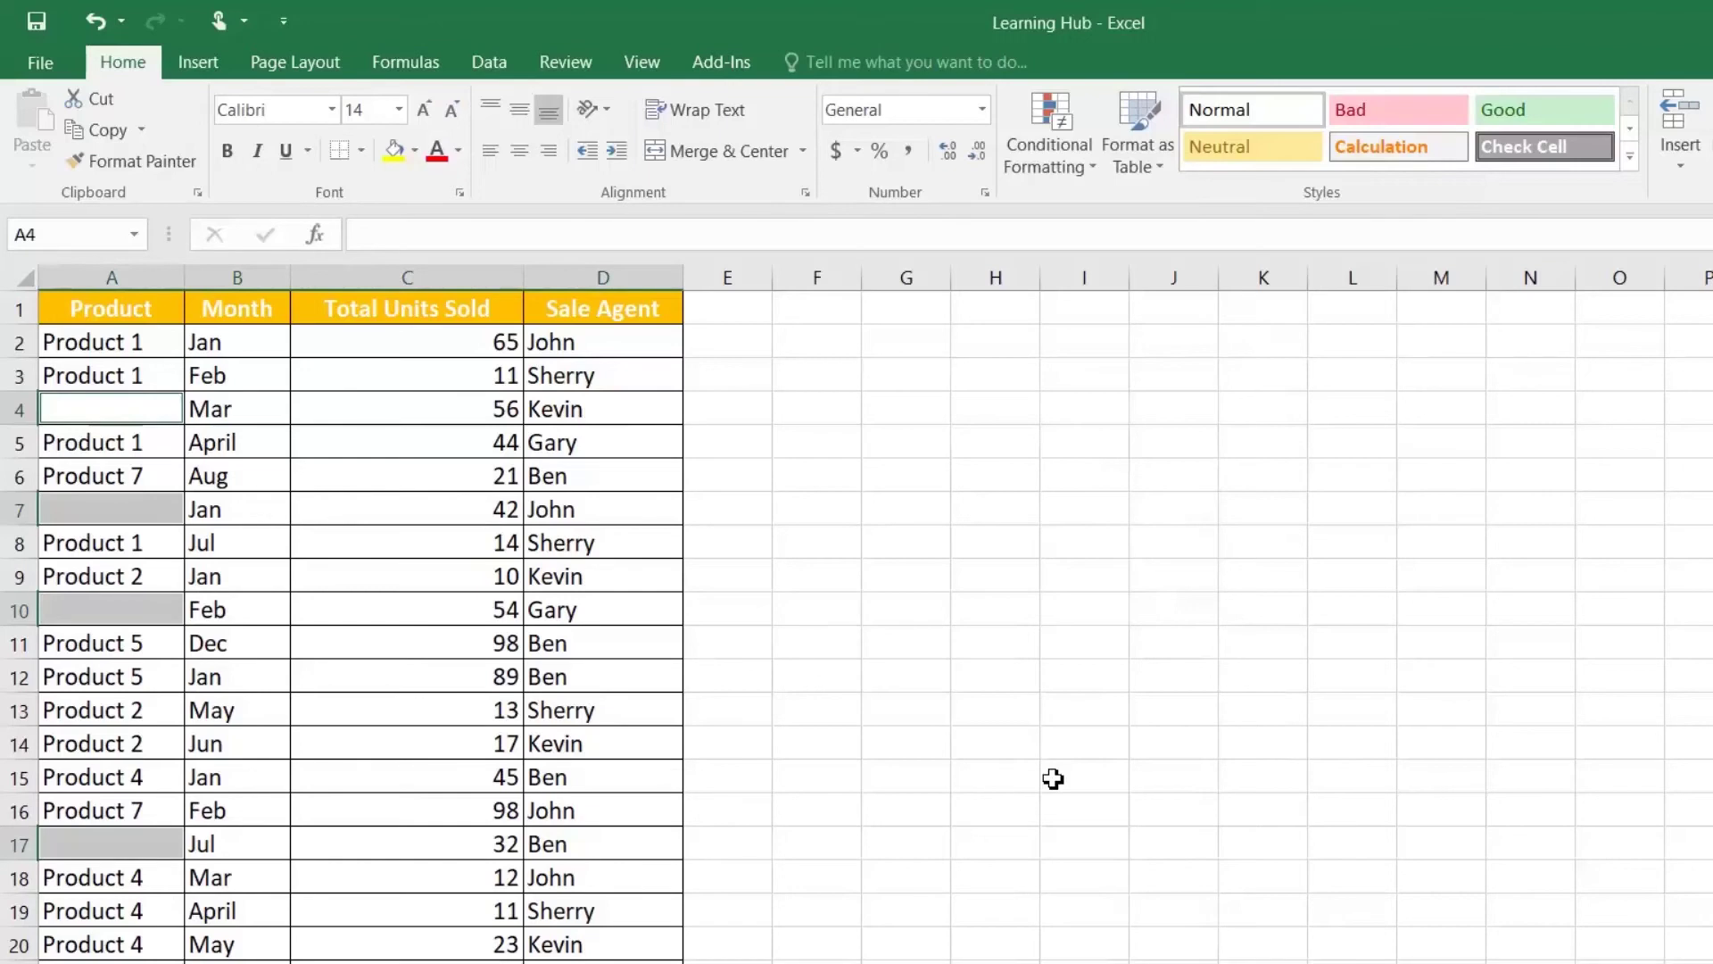
scroll(1053, 780, down, 4)
scroll(1053, 780, up, 4)
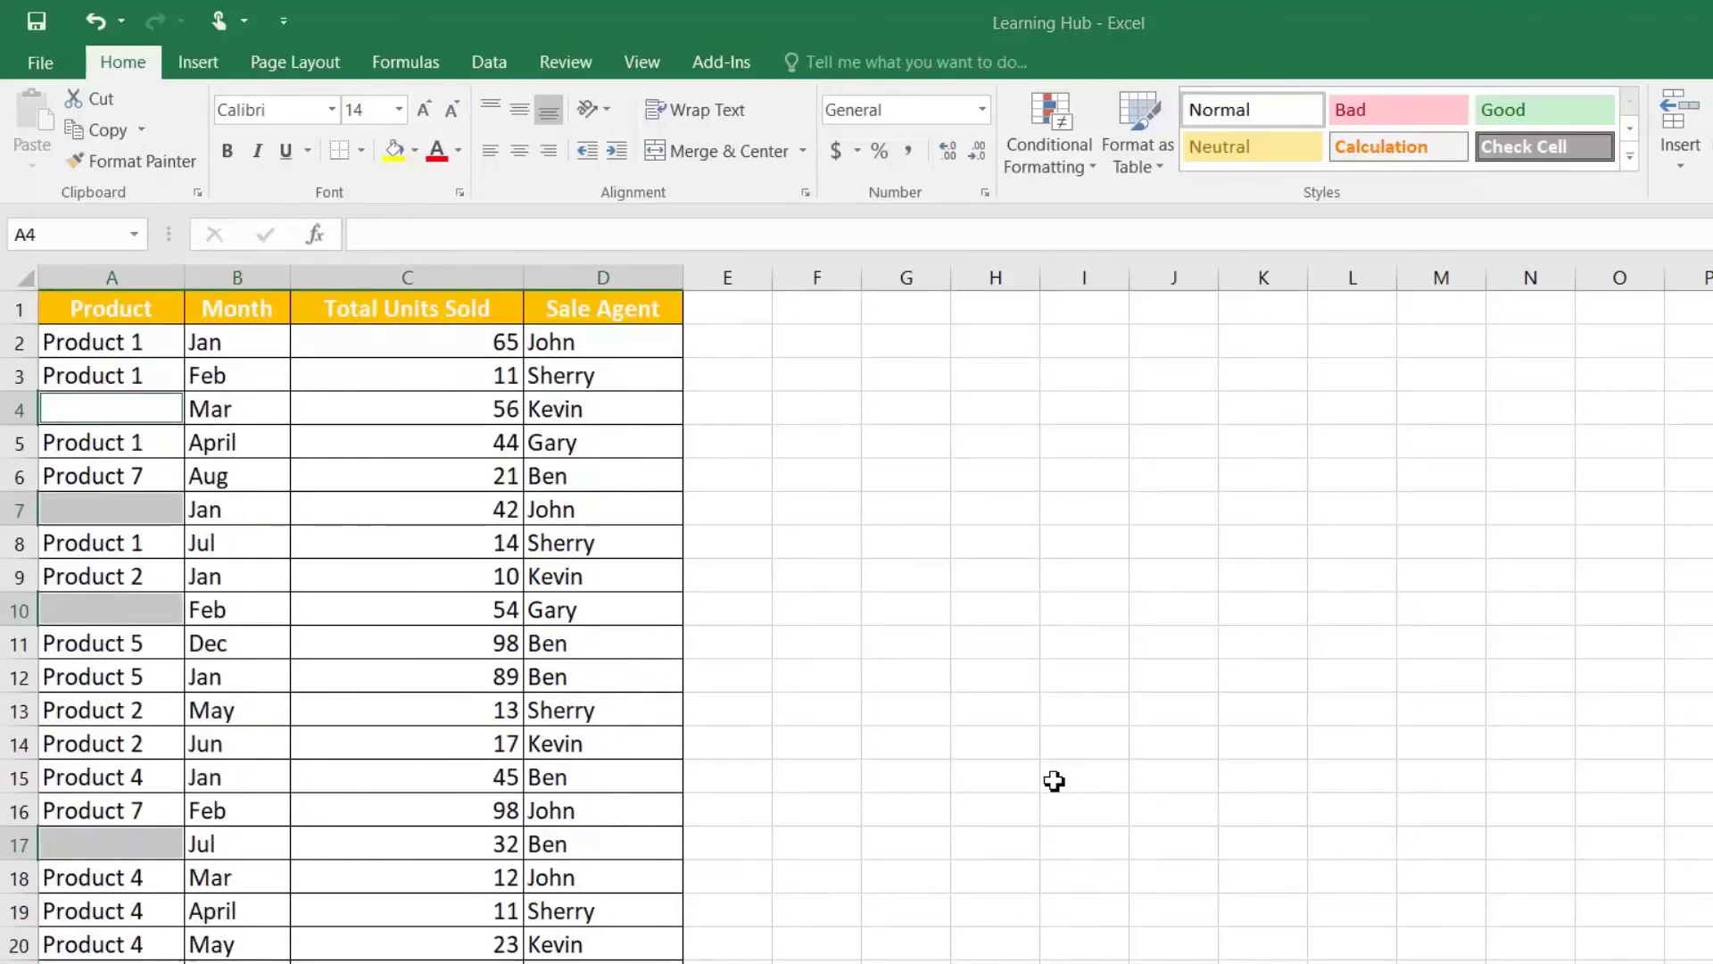
Step: Delete the entire rows containing the blank Product cells and review the result
key(ctrl+minus)
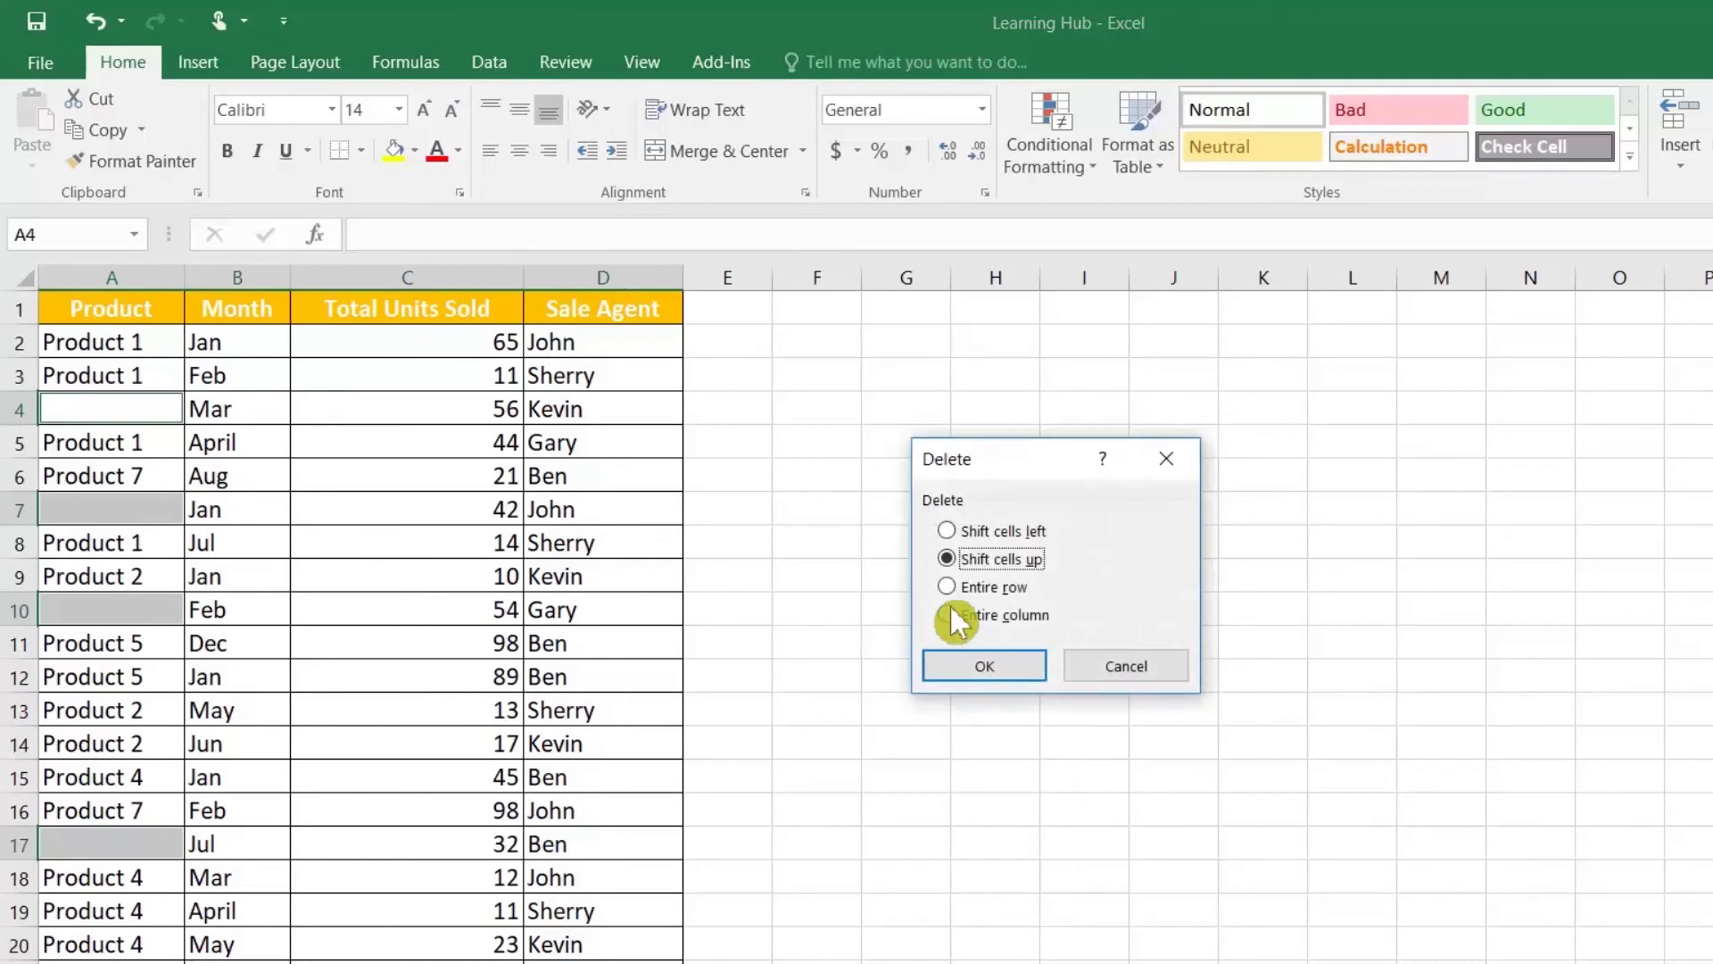
click(985, 589)
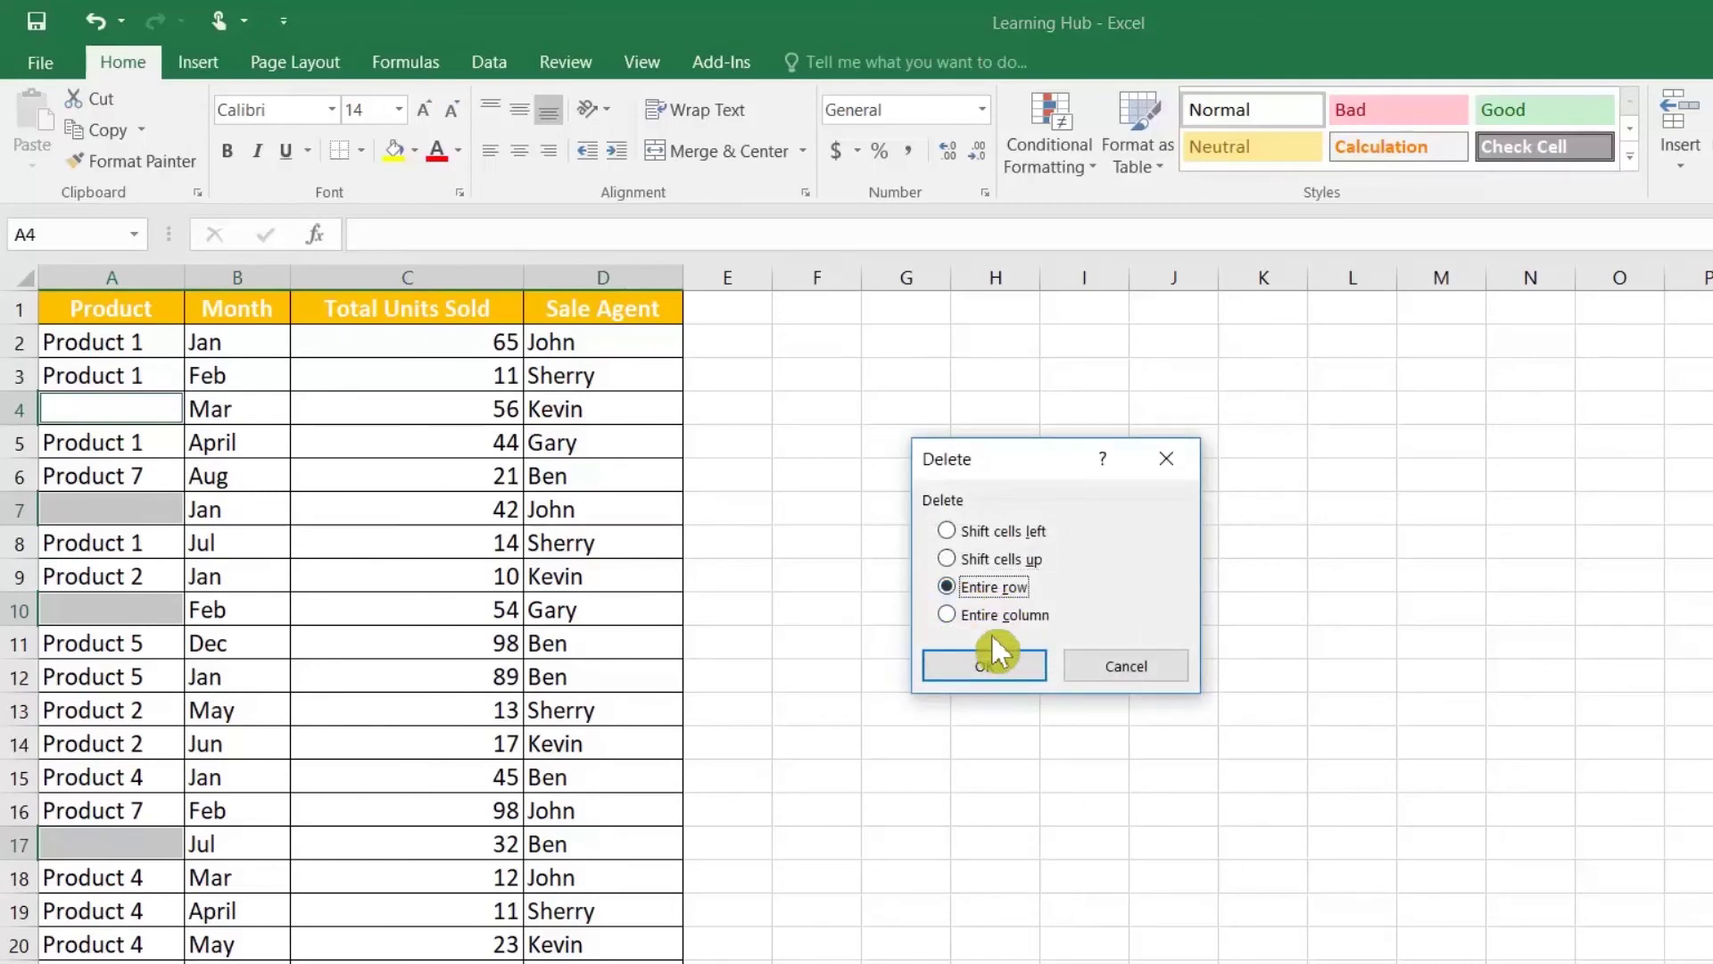
click(995, 660)
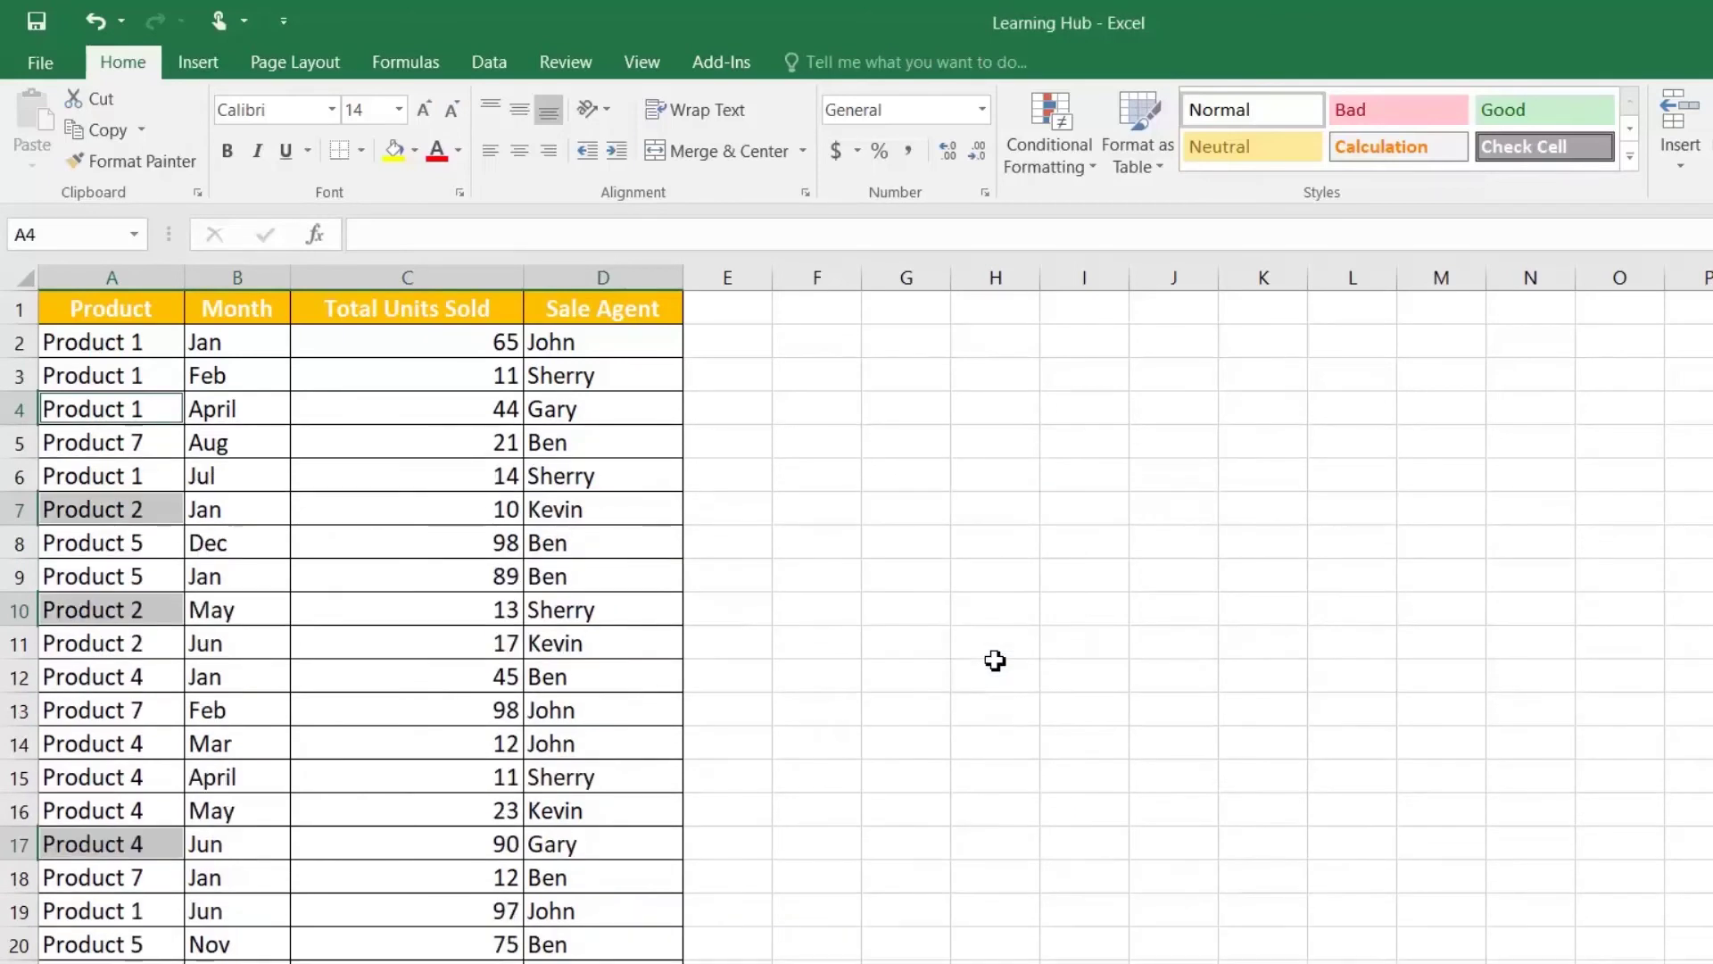
click(142, 712)
scroll(145, 714, down, 10)
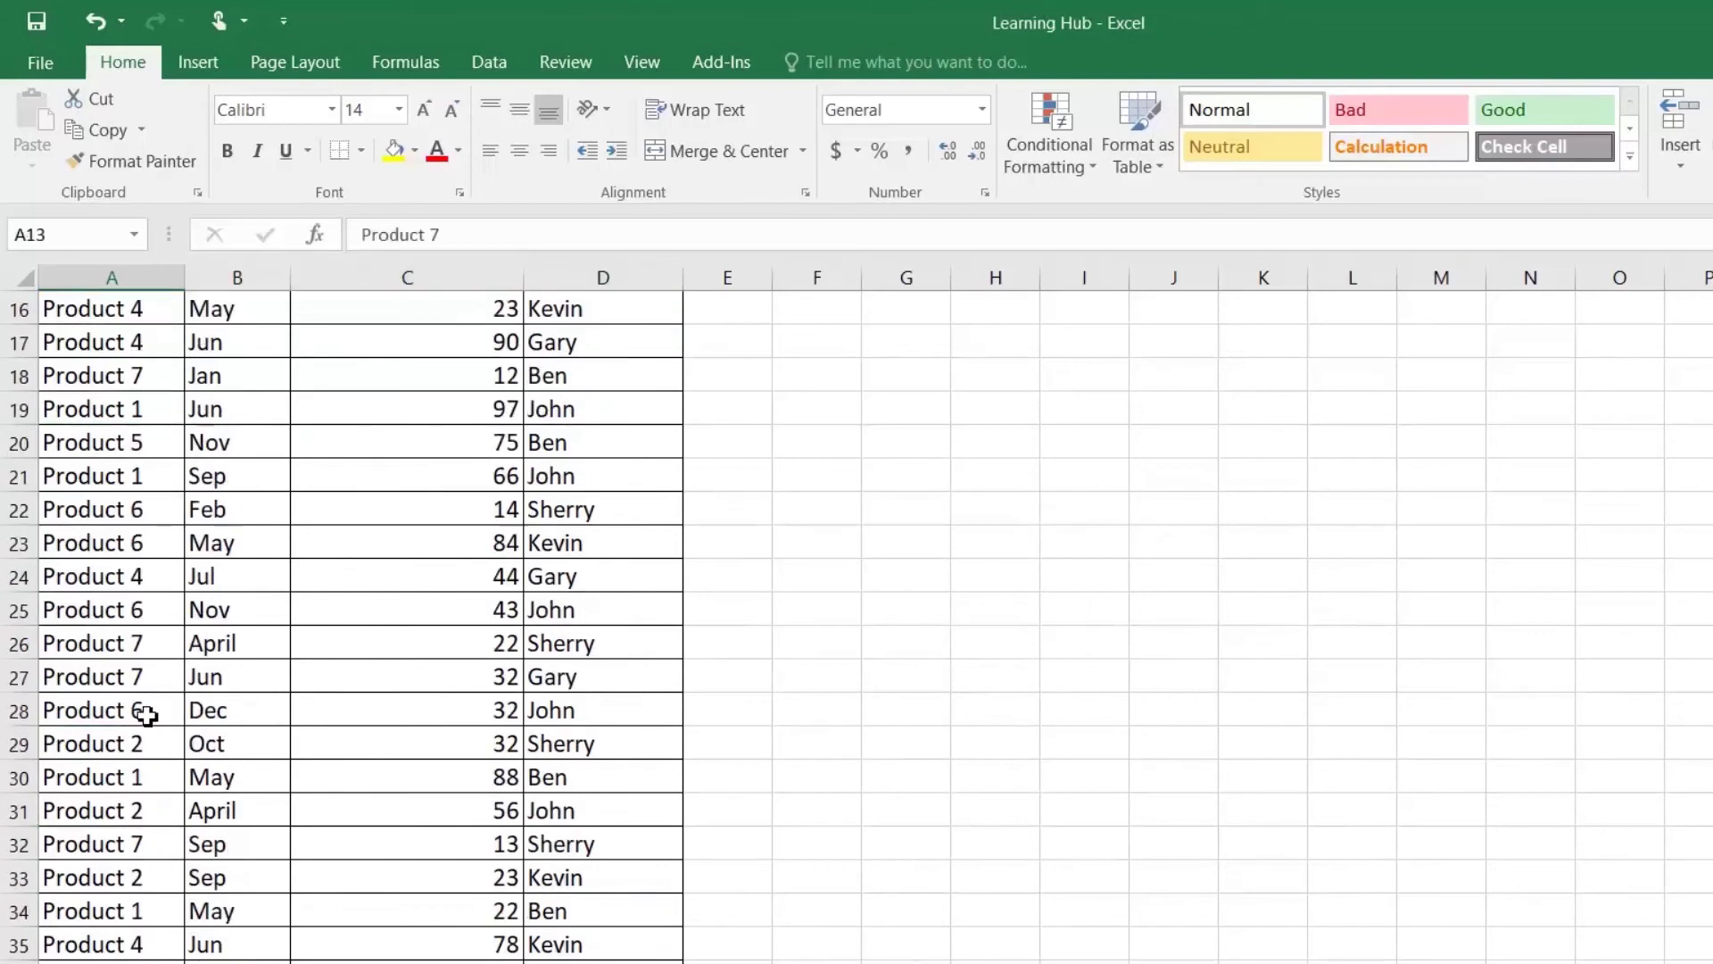
scroll(147, 716, up, 10)
scroll(152, 717, down, 8)
scroll(153, 717, up, 8)
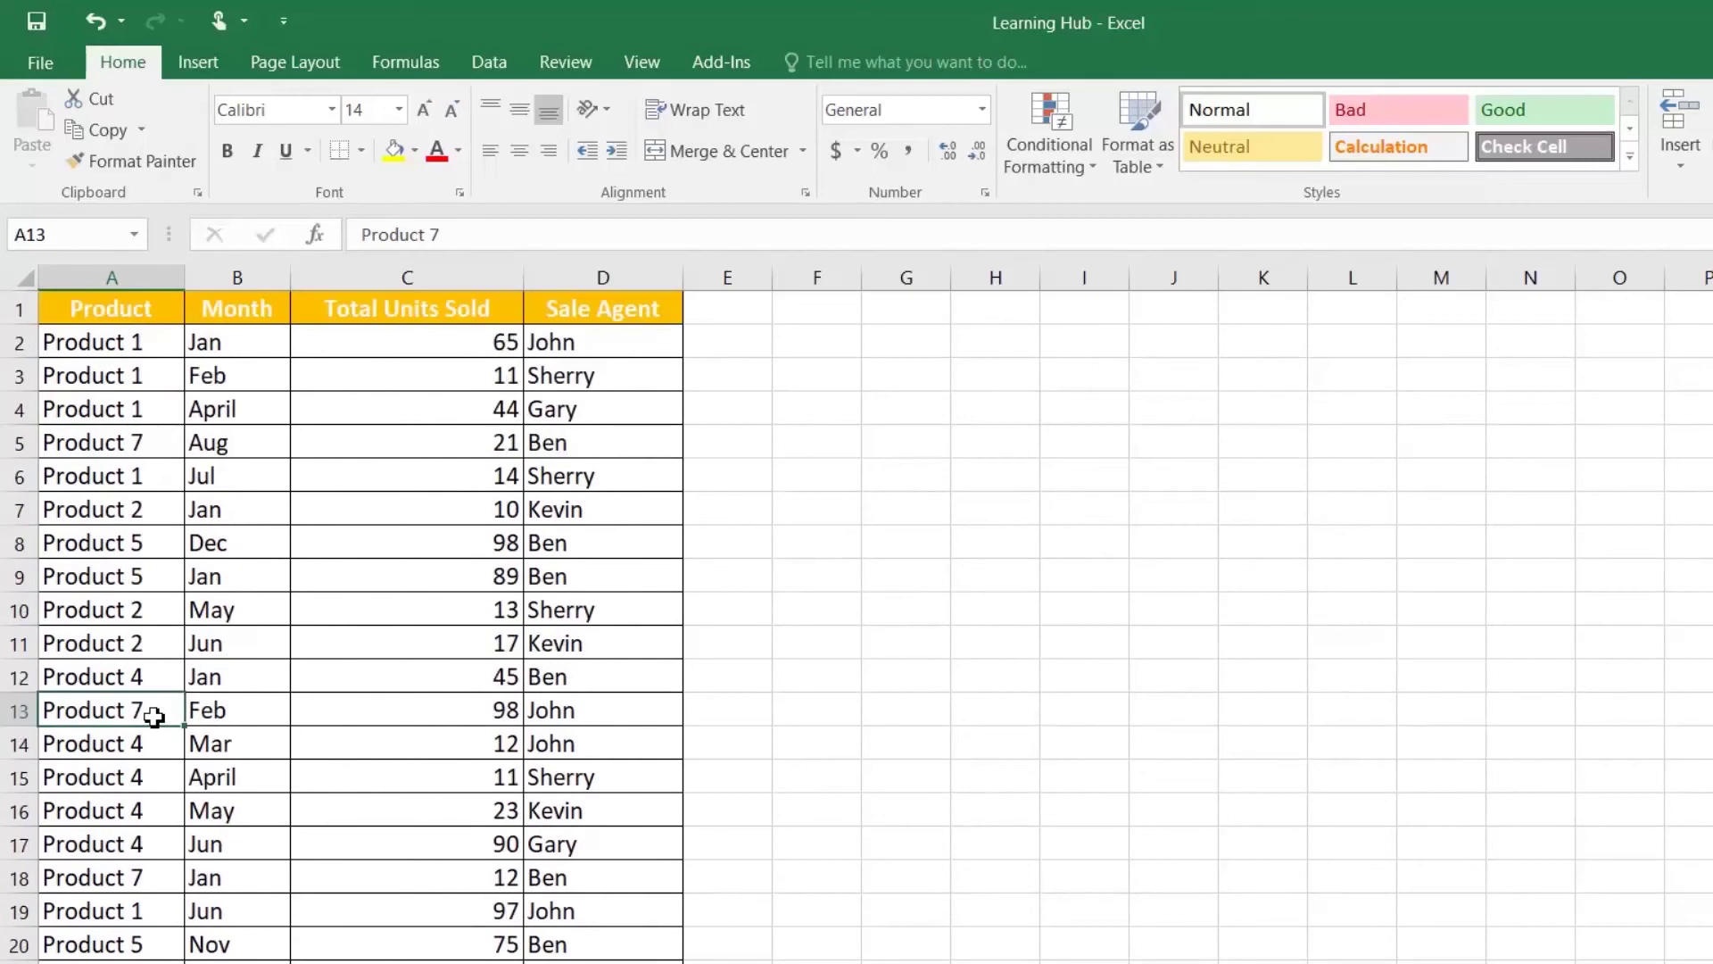
click(139, 612)
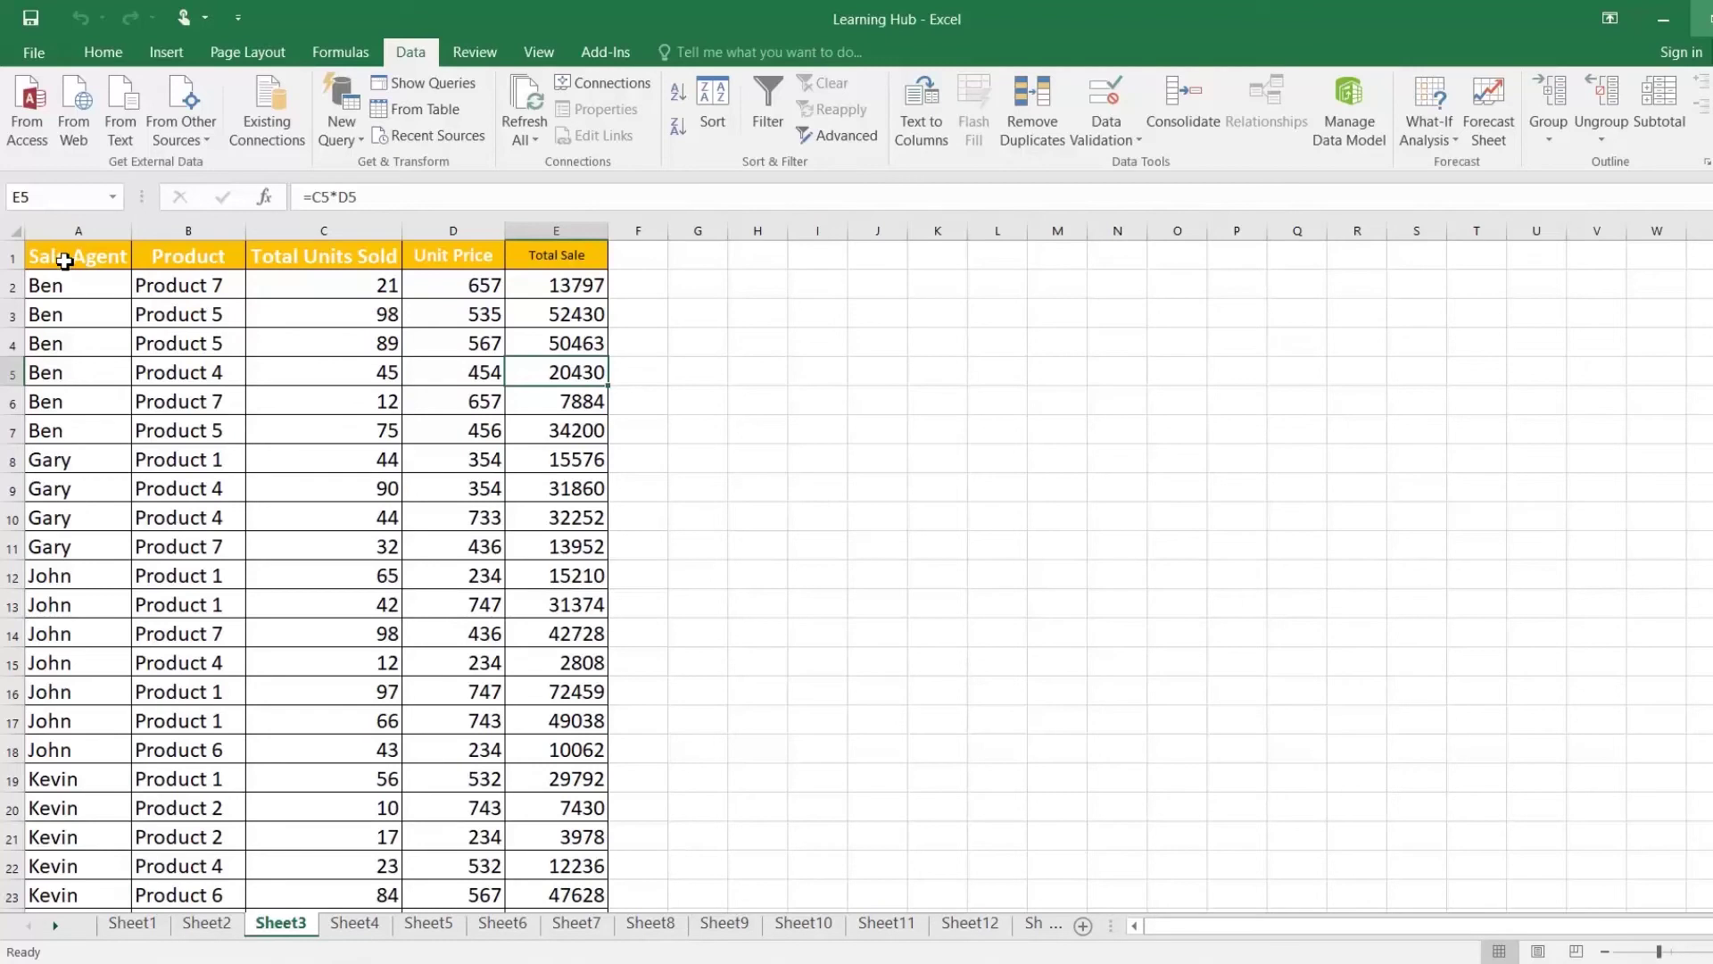
Step: Group the rows of Sheet3's sales table A1:E30 into a row outline
drag(63, 259, 559, 865)
scroll(459, 612, up, 3)
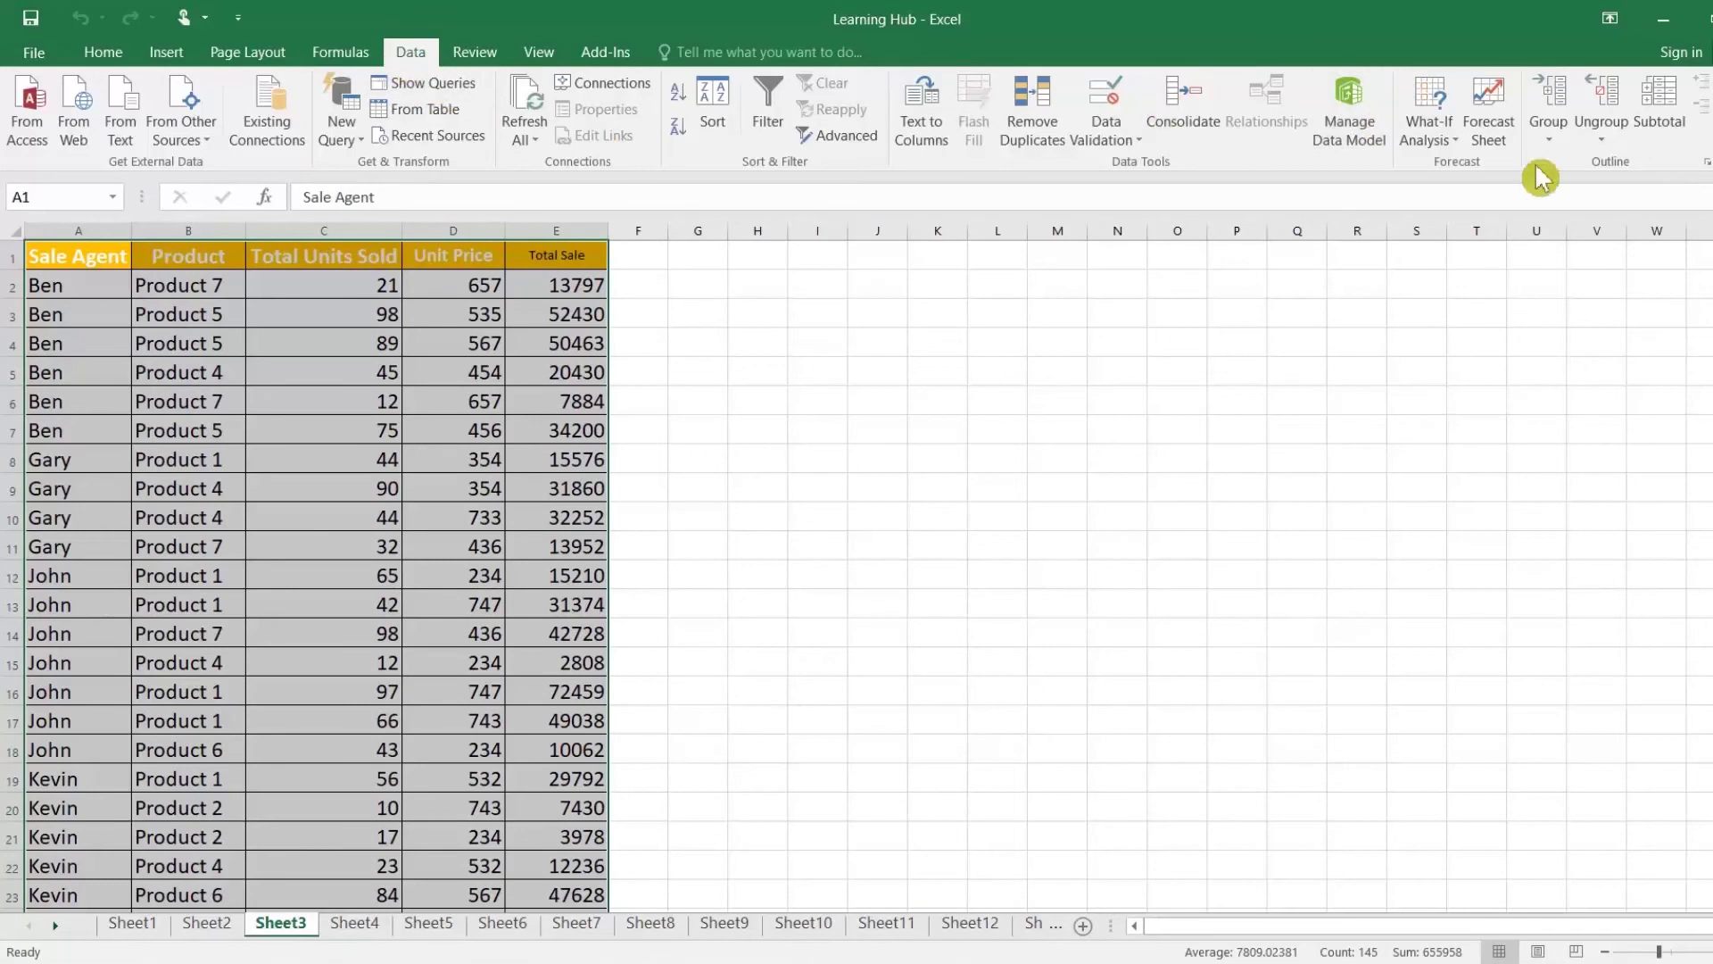
click(1554, 101)
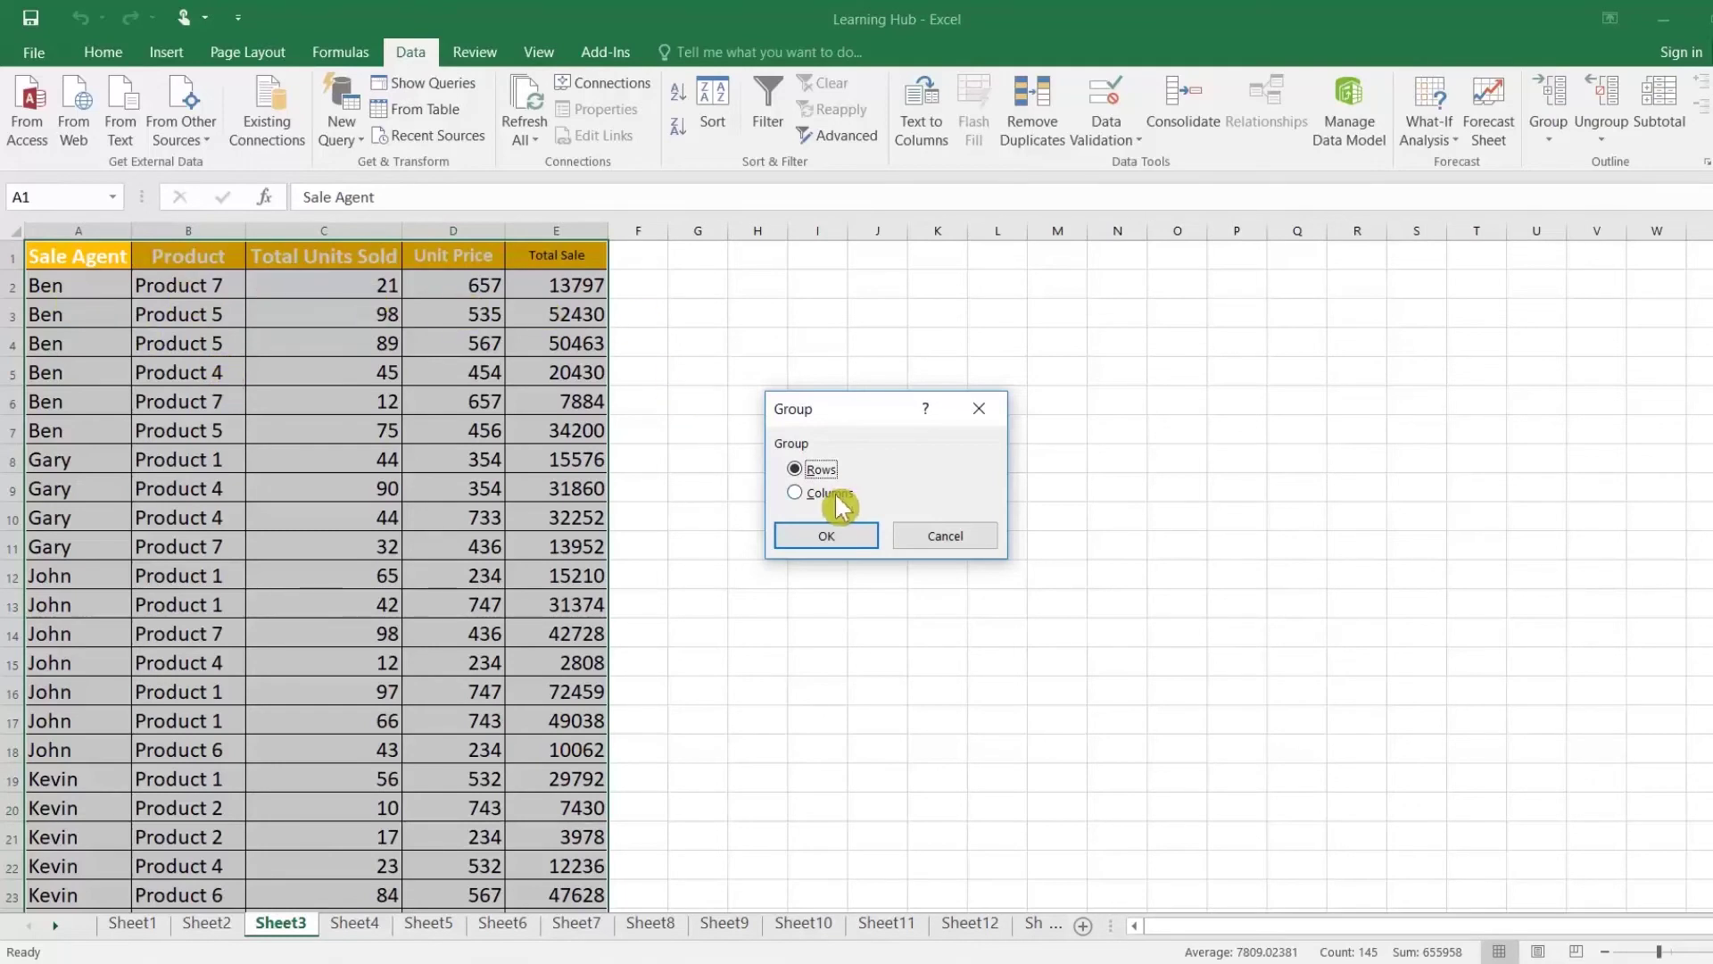
click(840, 534)
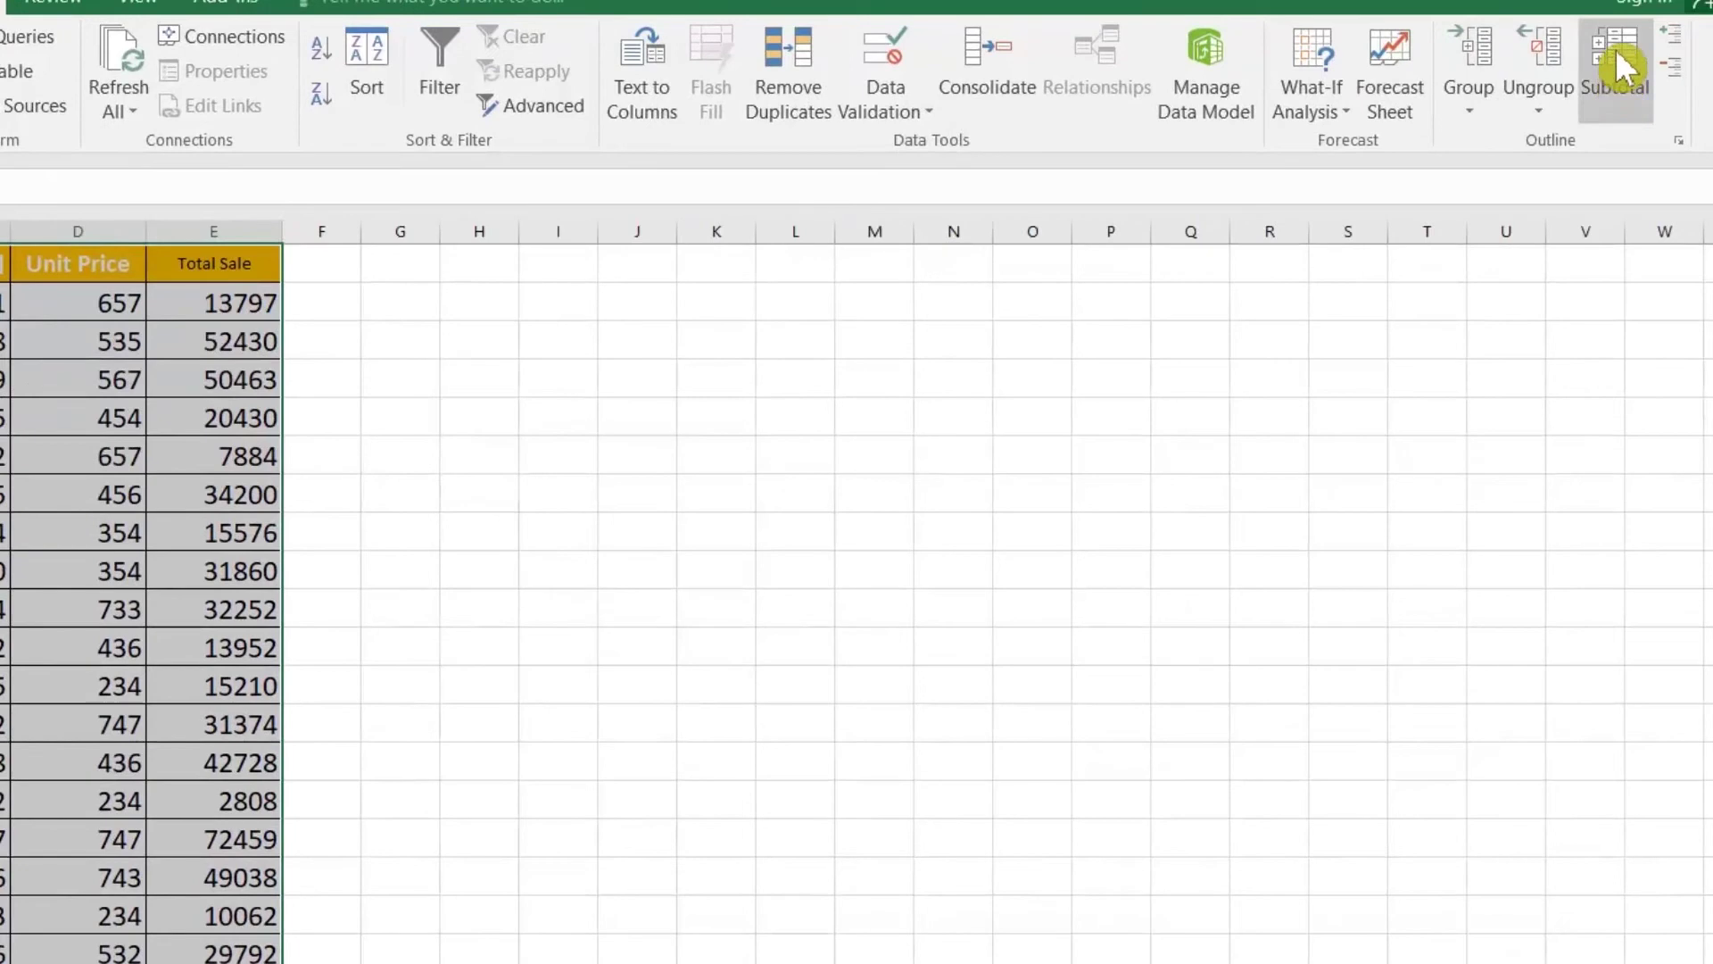
Step: Insert Sum subtotals of Total Sale at each change in Sale Agent
click(1620, 71)
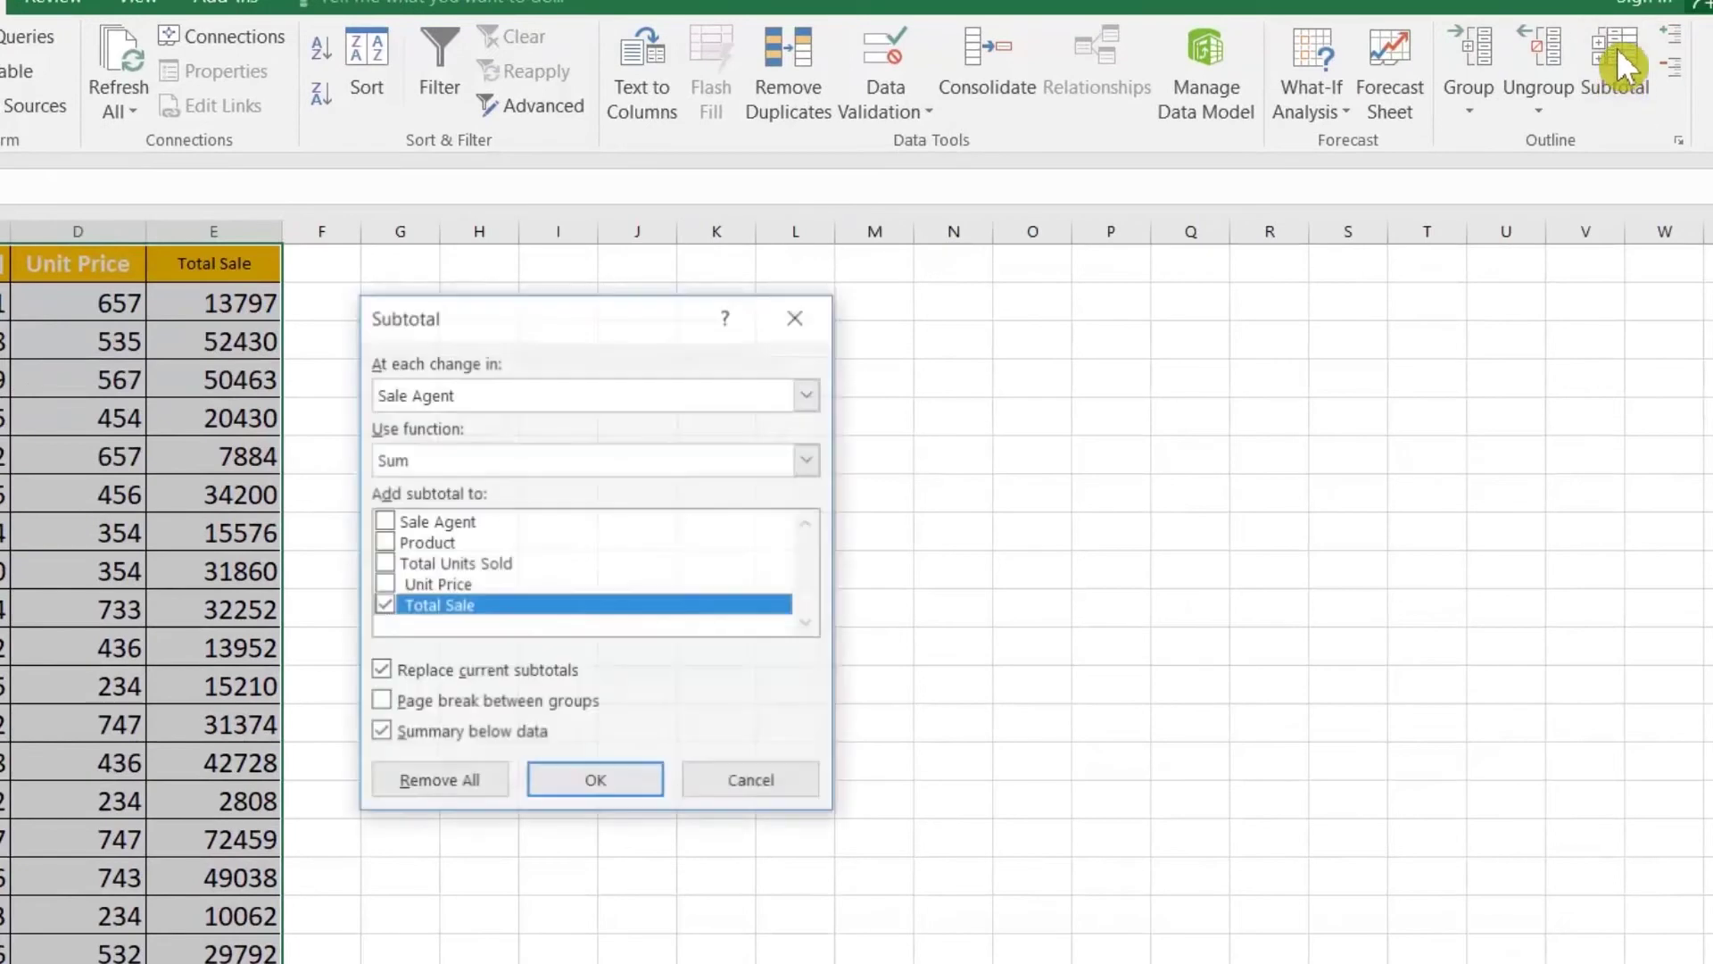
click(464, 393)
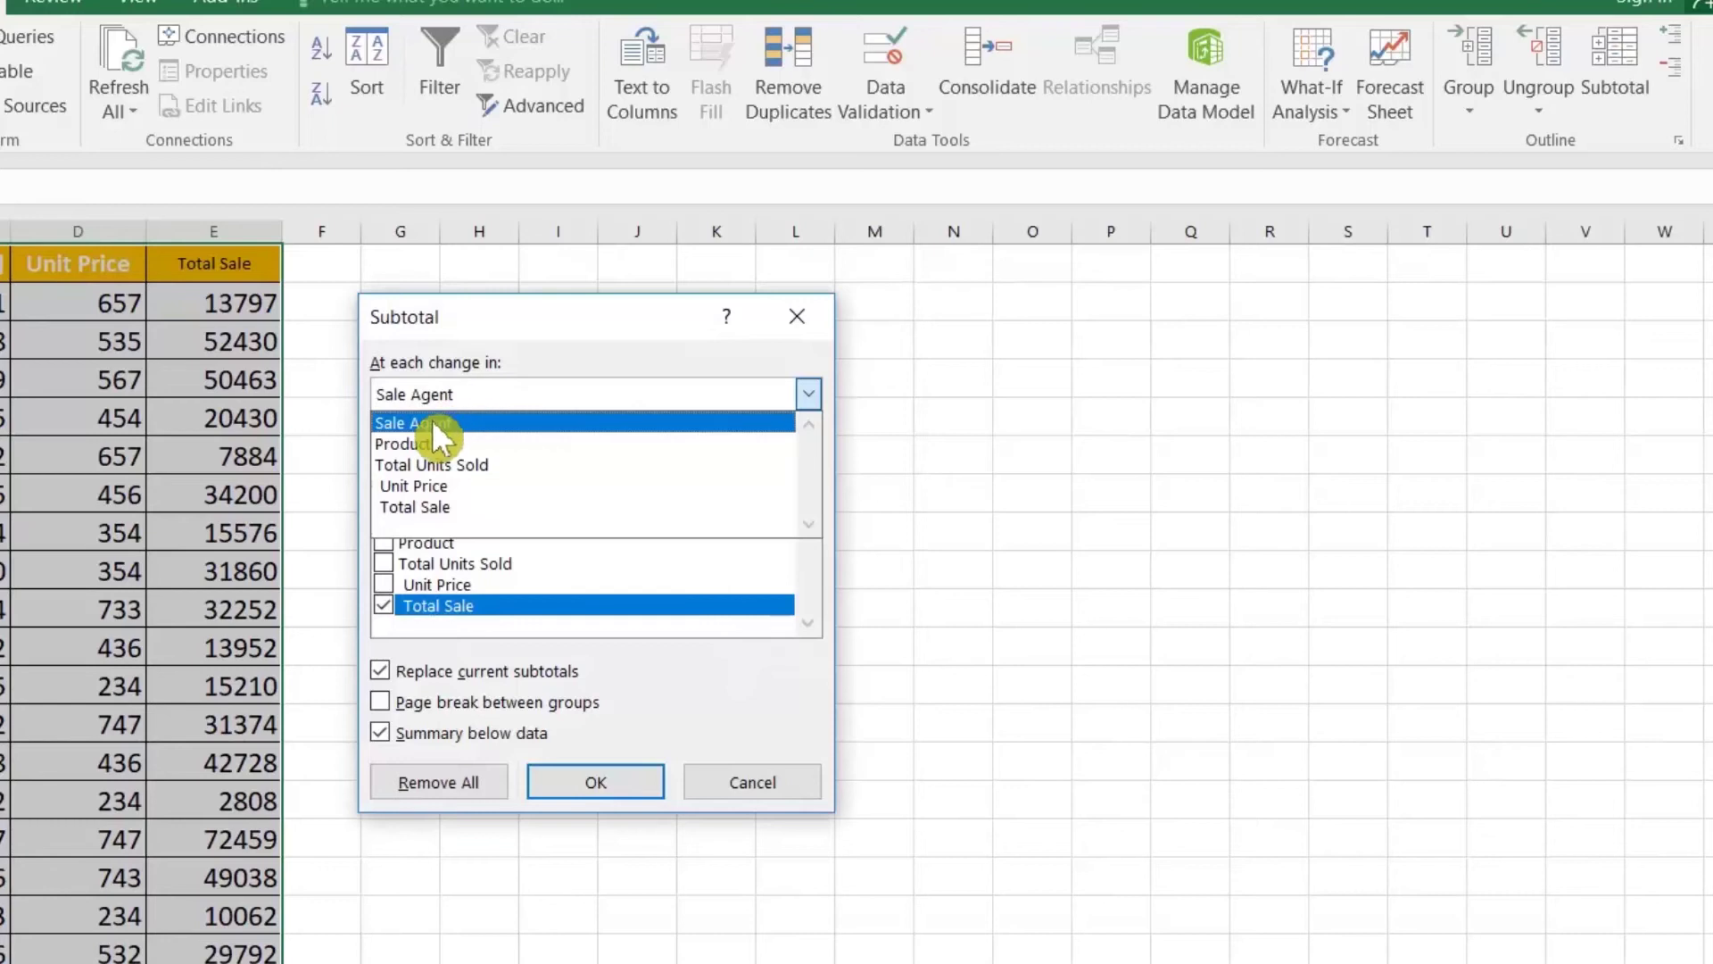
click(434, 419)
click(448, 390)
click(464, 398)
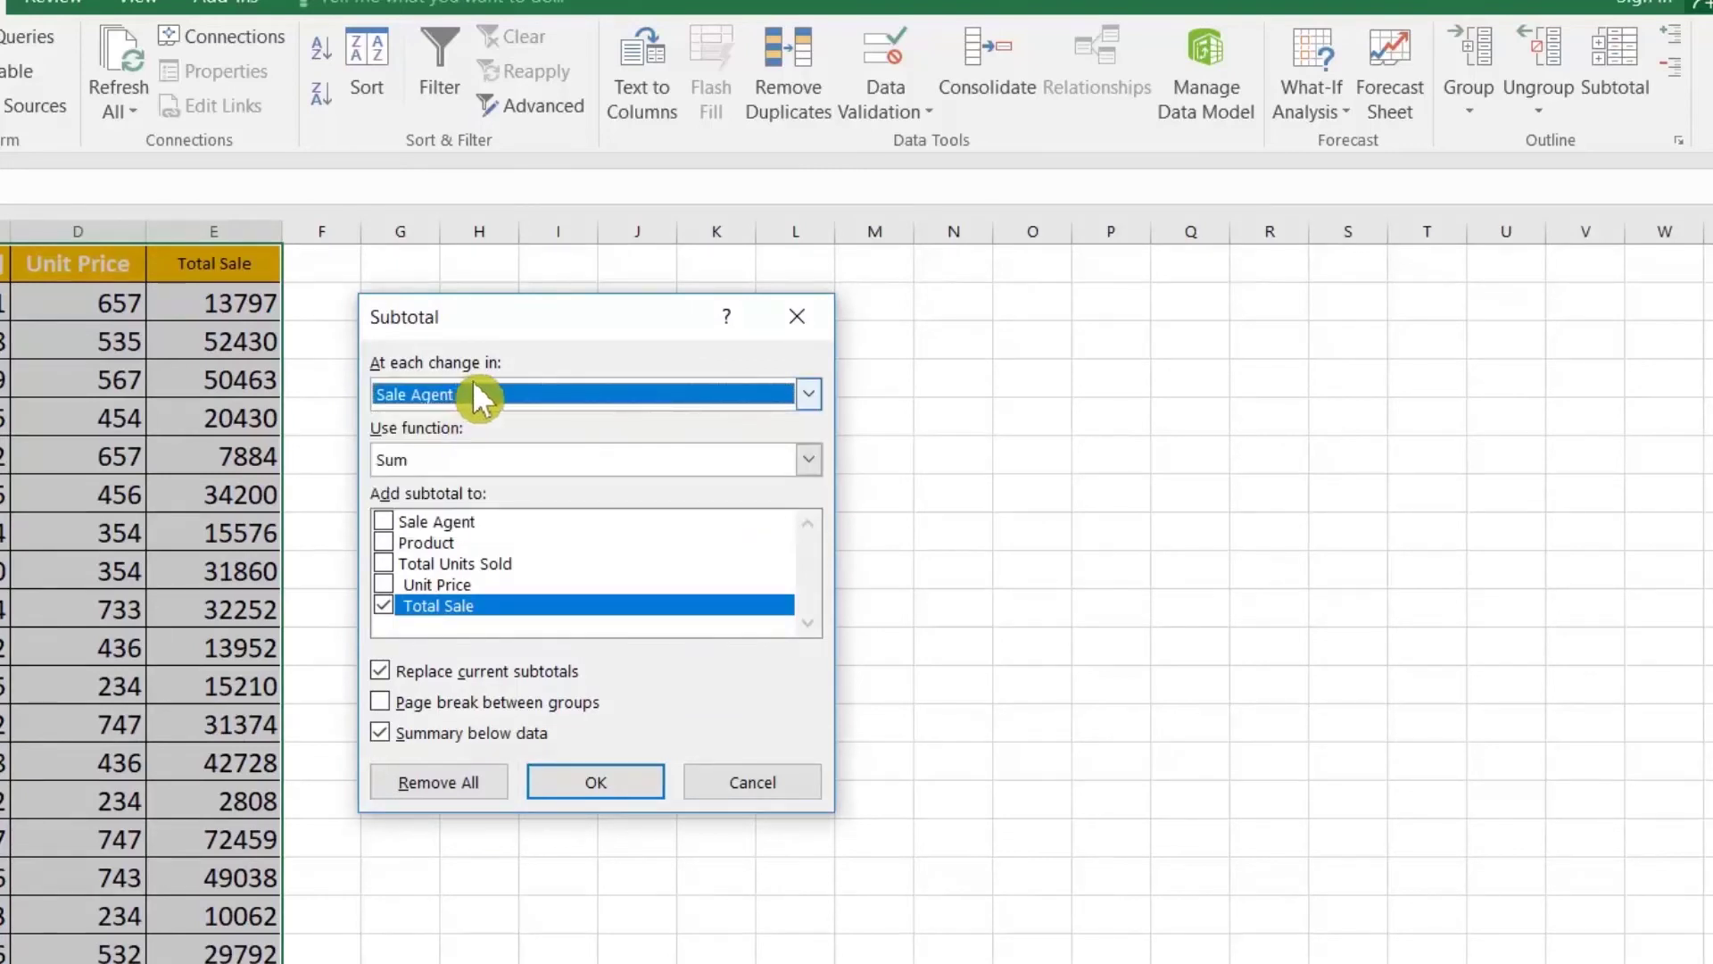
click(614, 782)
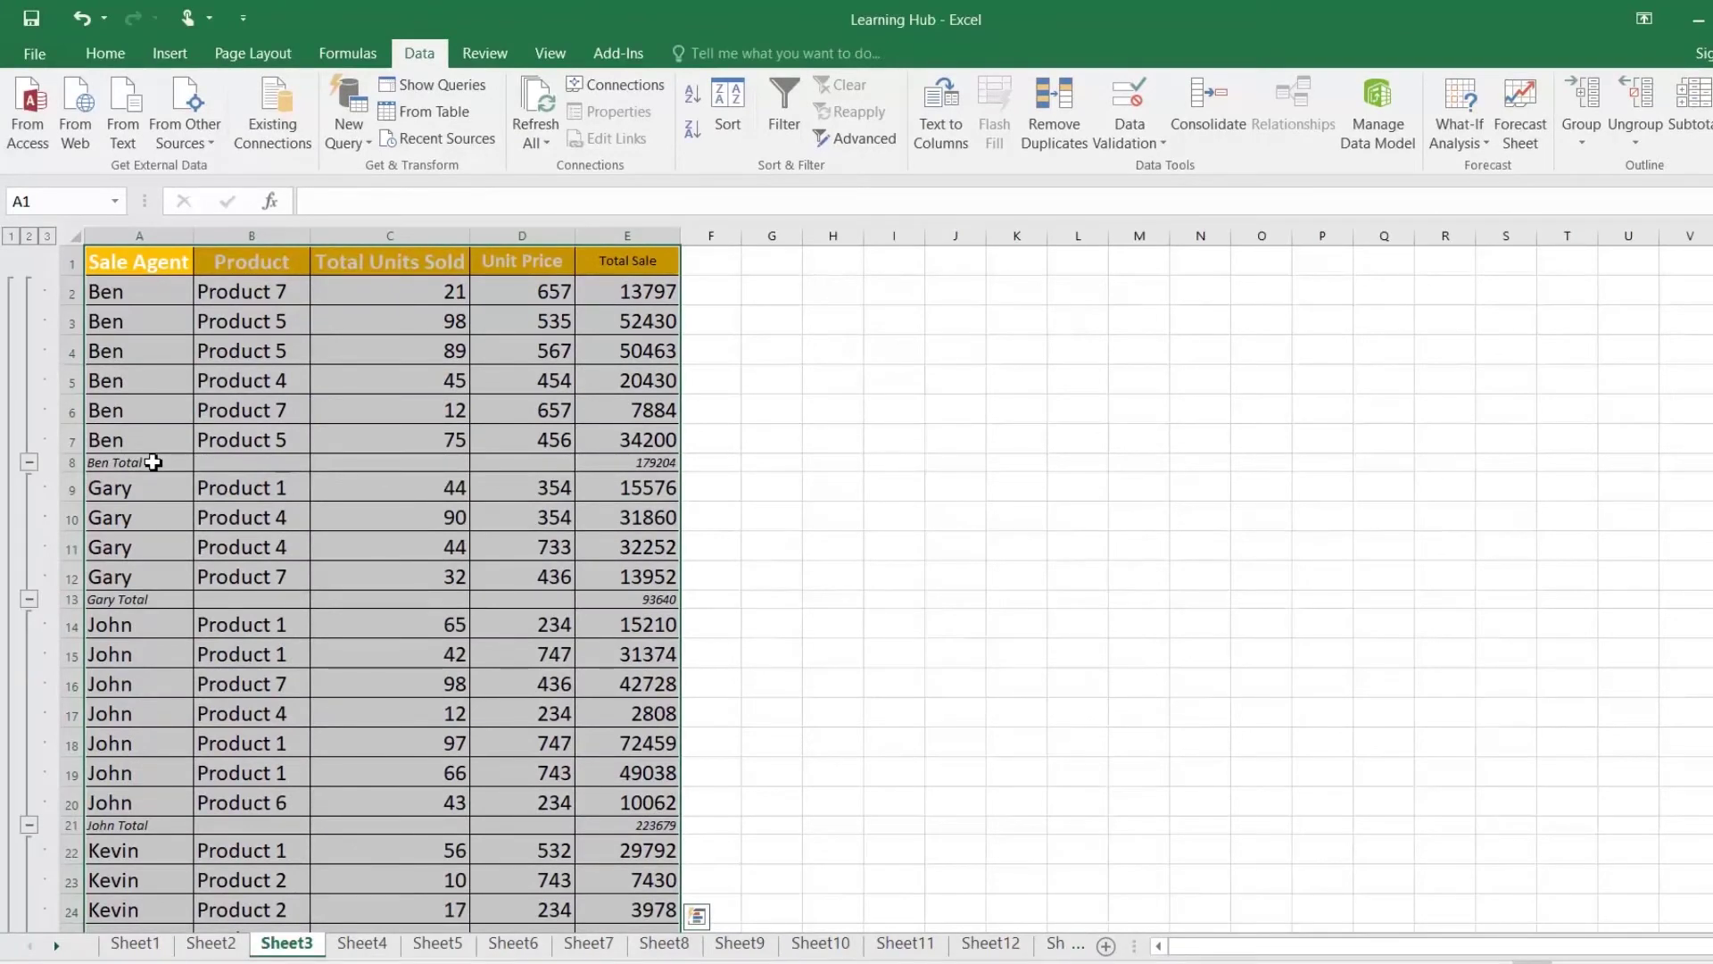
Step: Collapse the outline to level 2 and fill the Ben Total row light orange
click(153, 461)
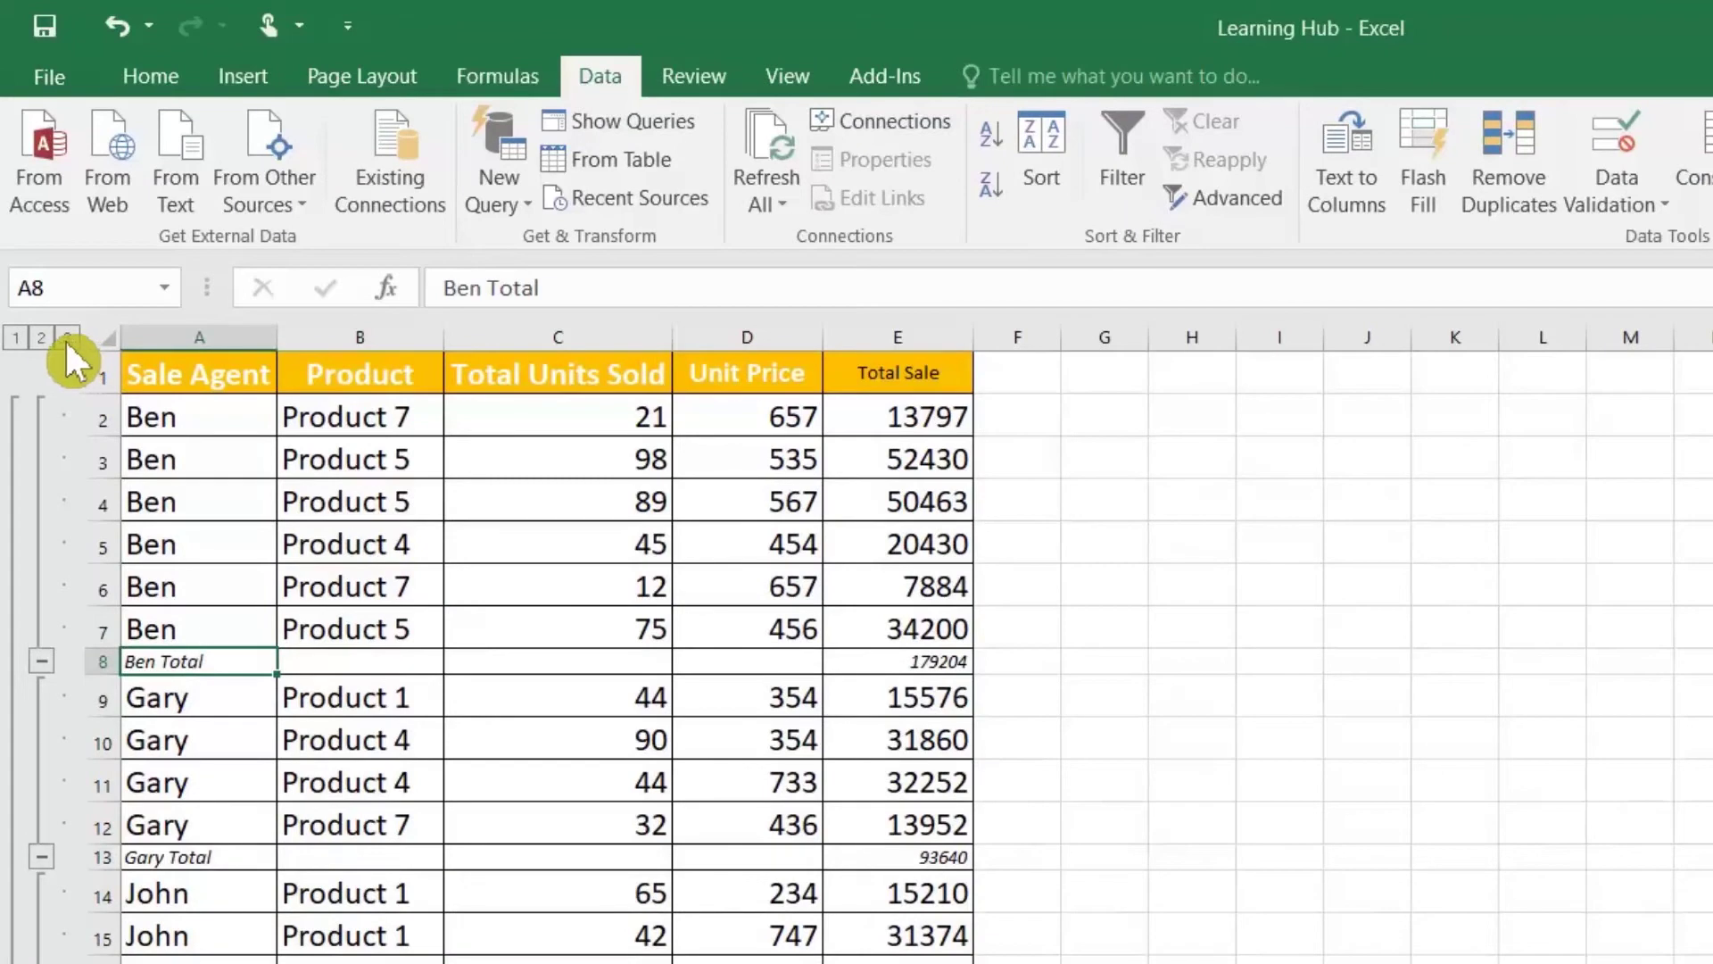
click(50, 339)
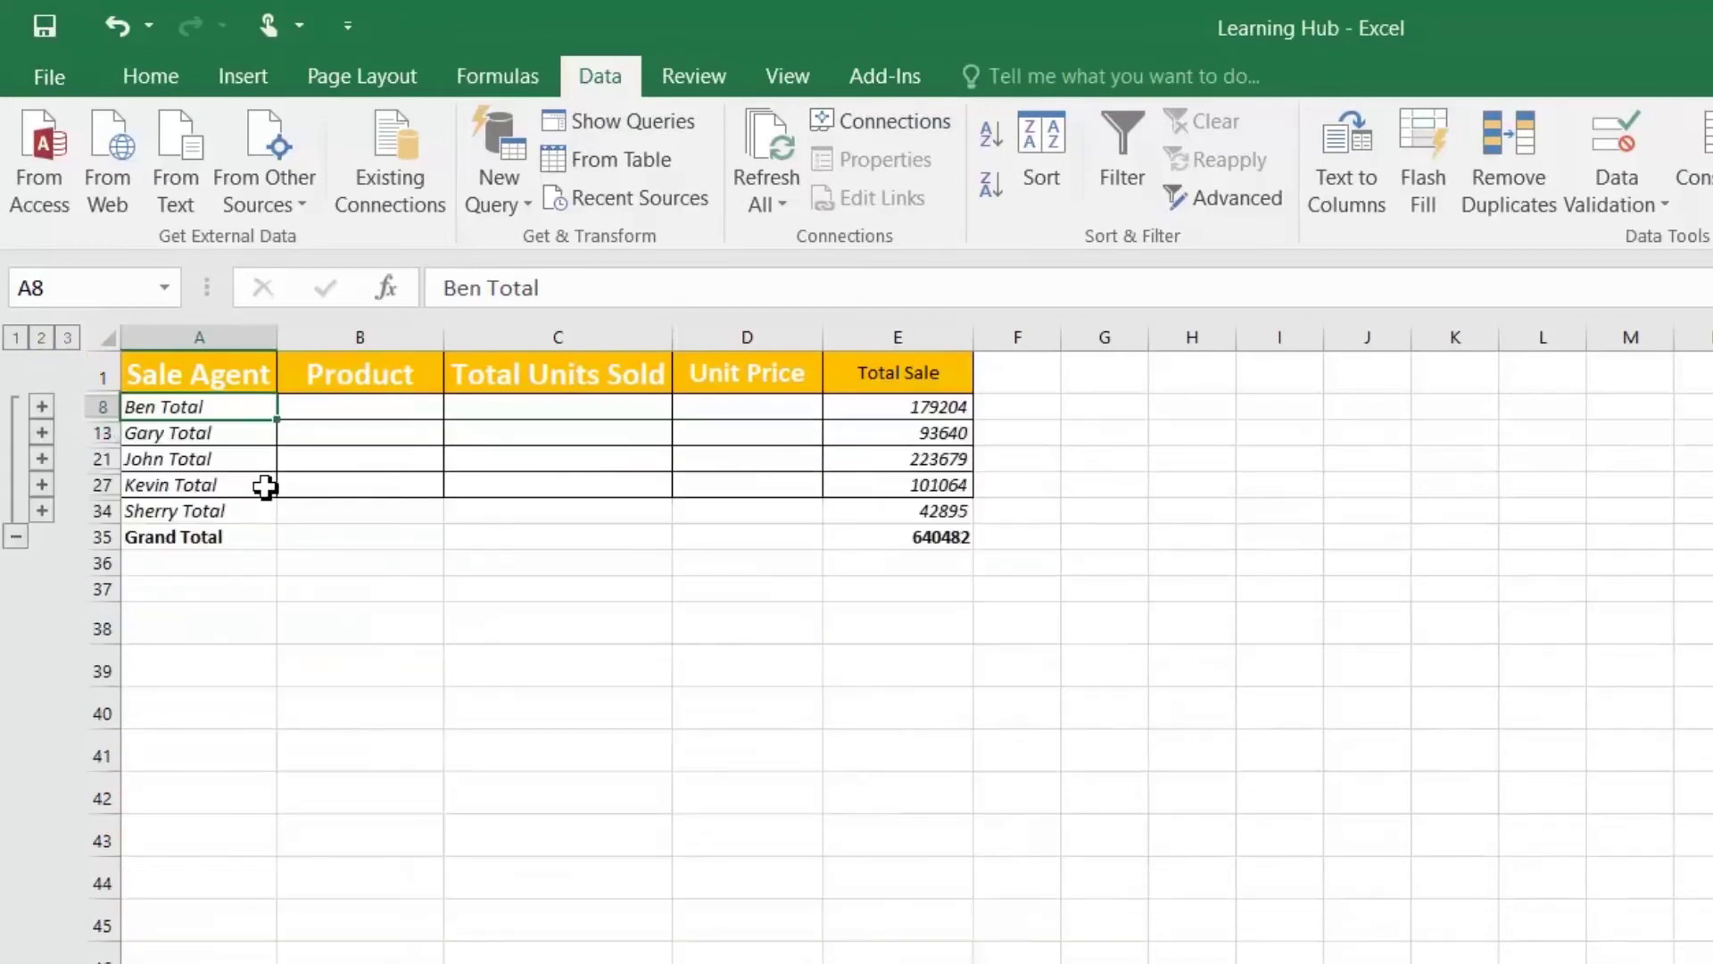
drag(218, 413, 851, 405)
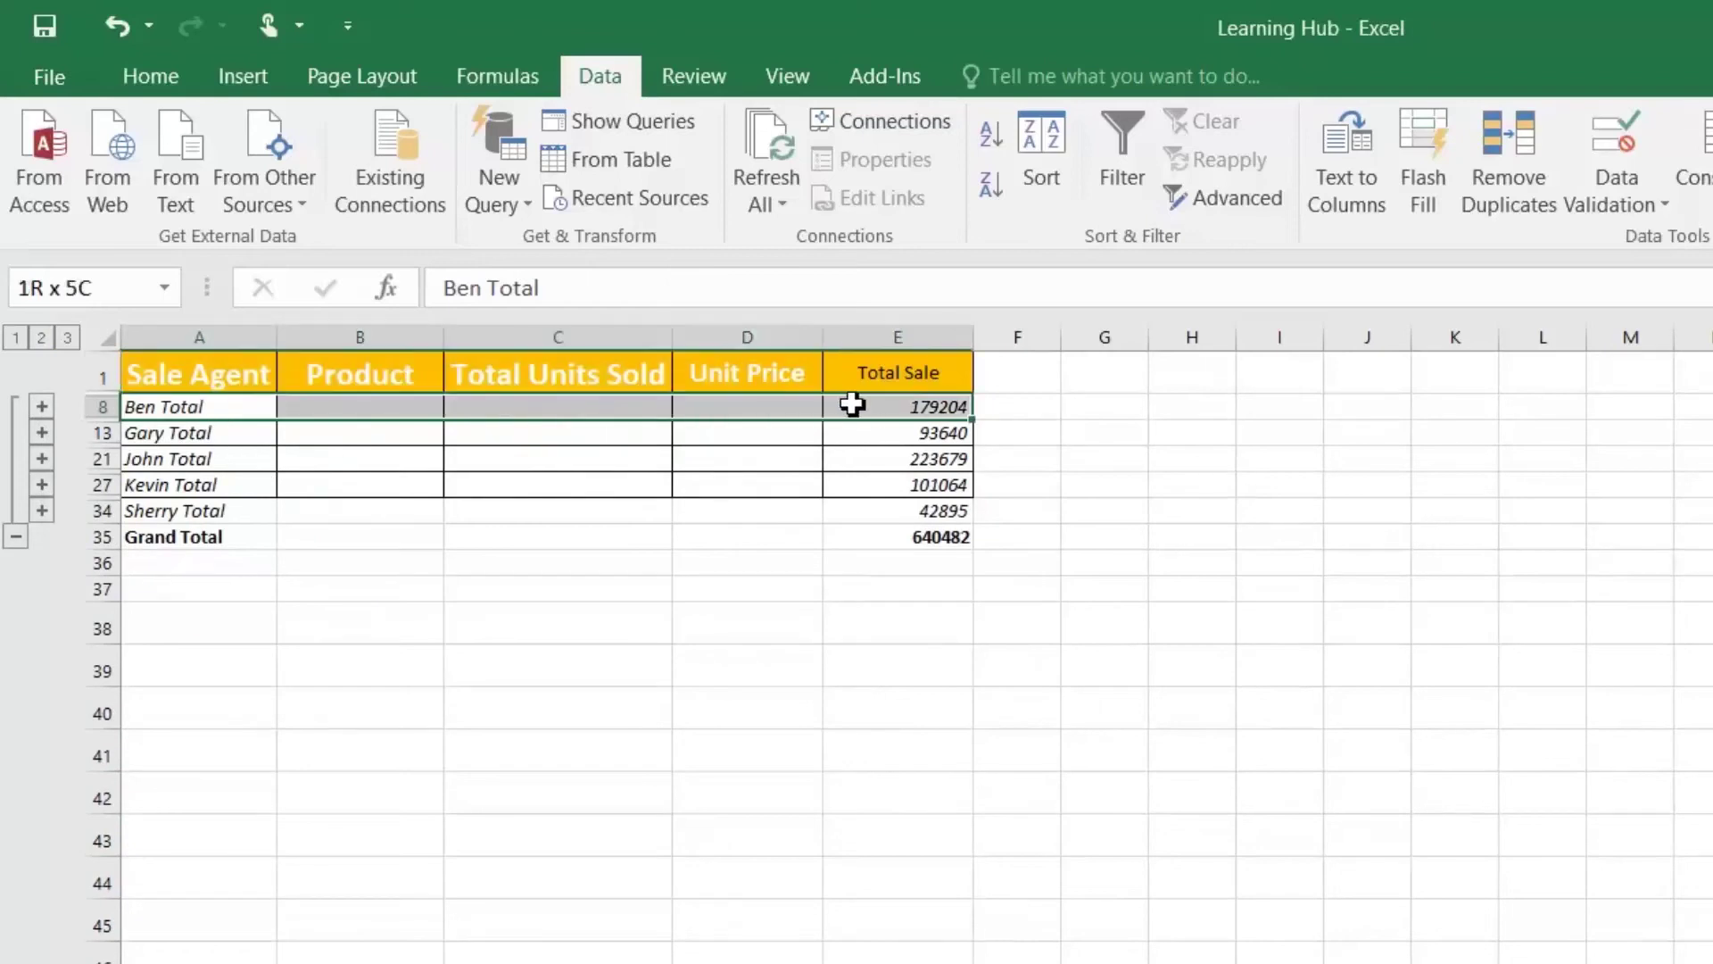
click(184, 69)
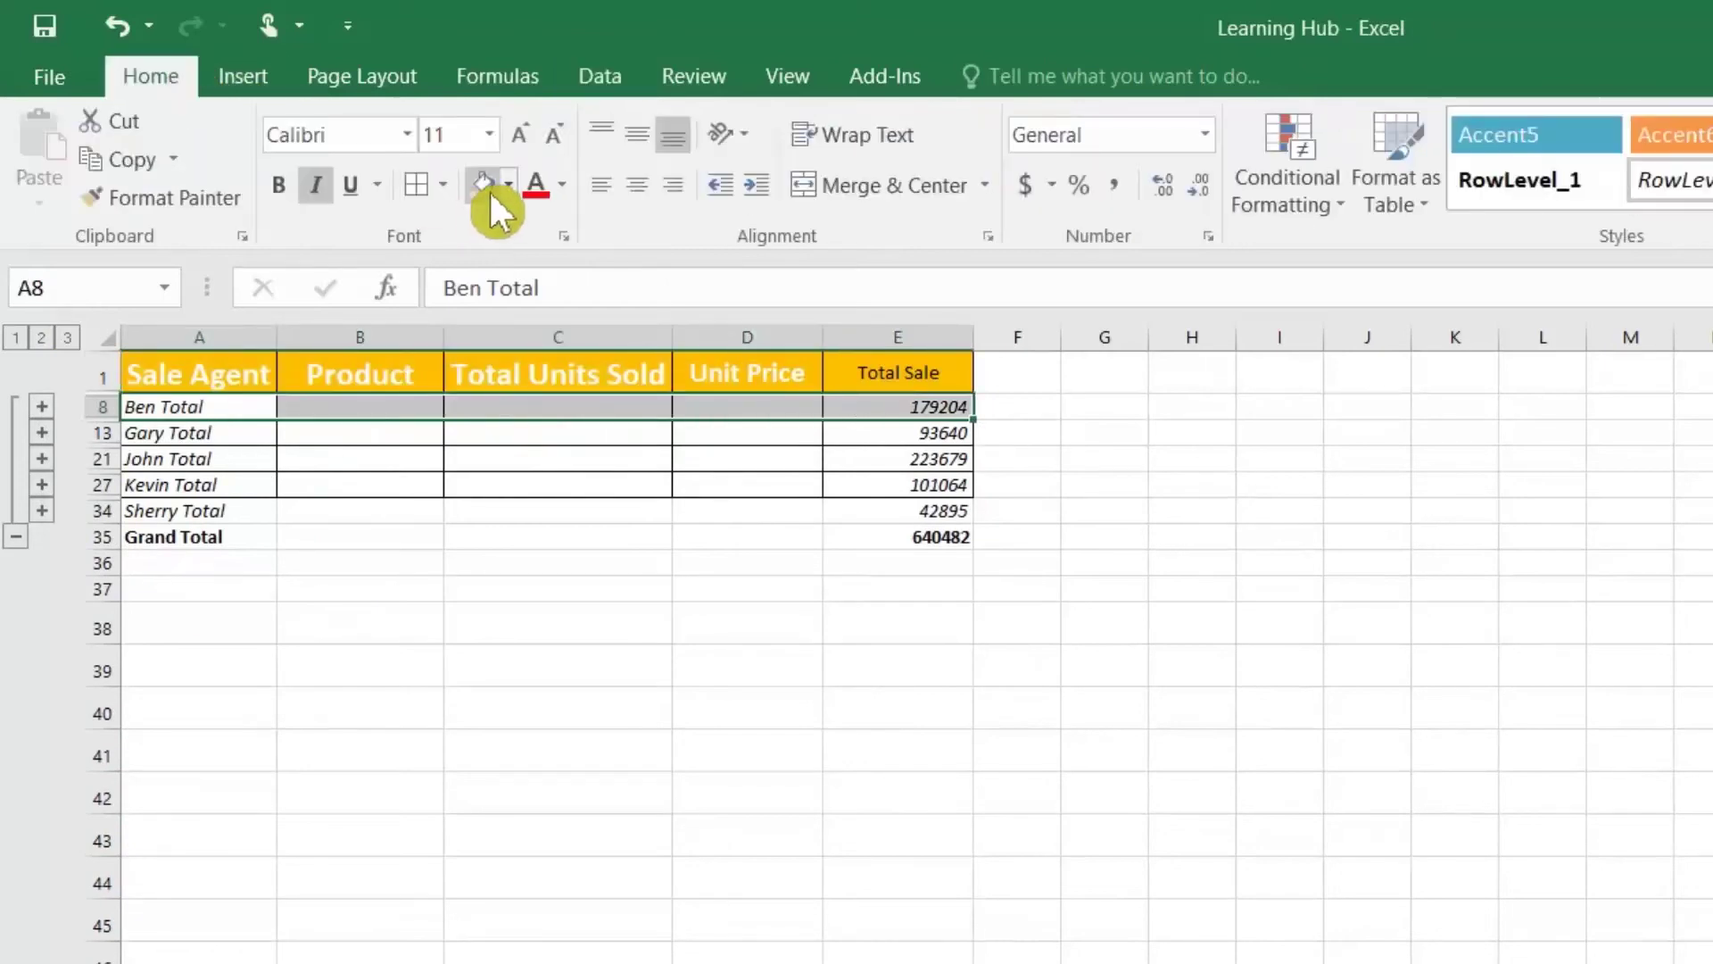
click(490, 189)
Step: Fill the Gary, John, Kevin and Sherry Total rows blue-grey, green, tan orange and tan
drag(228, 431, 872, 432)
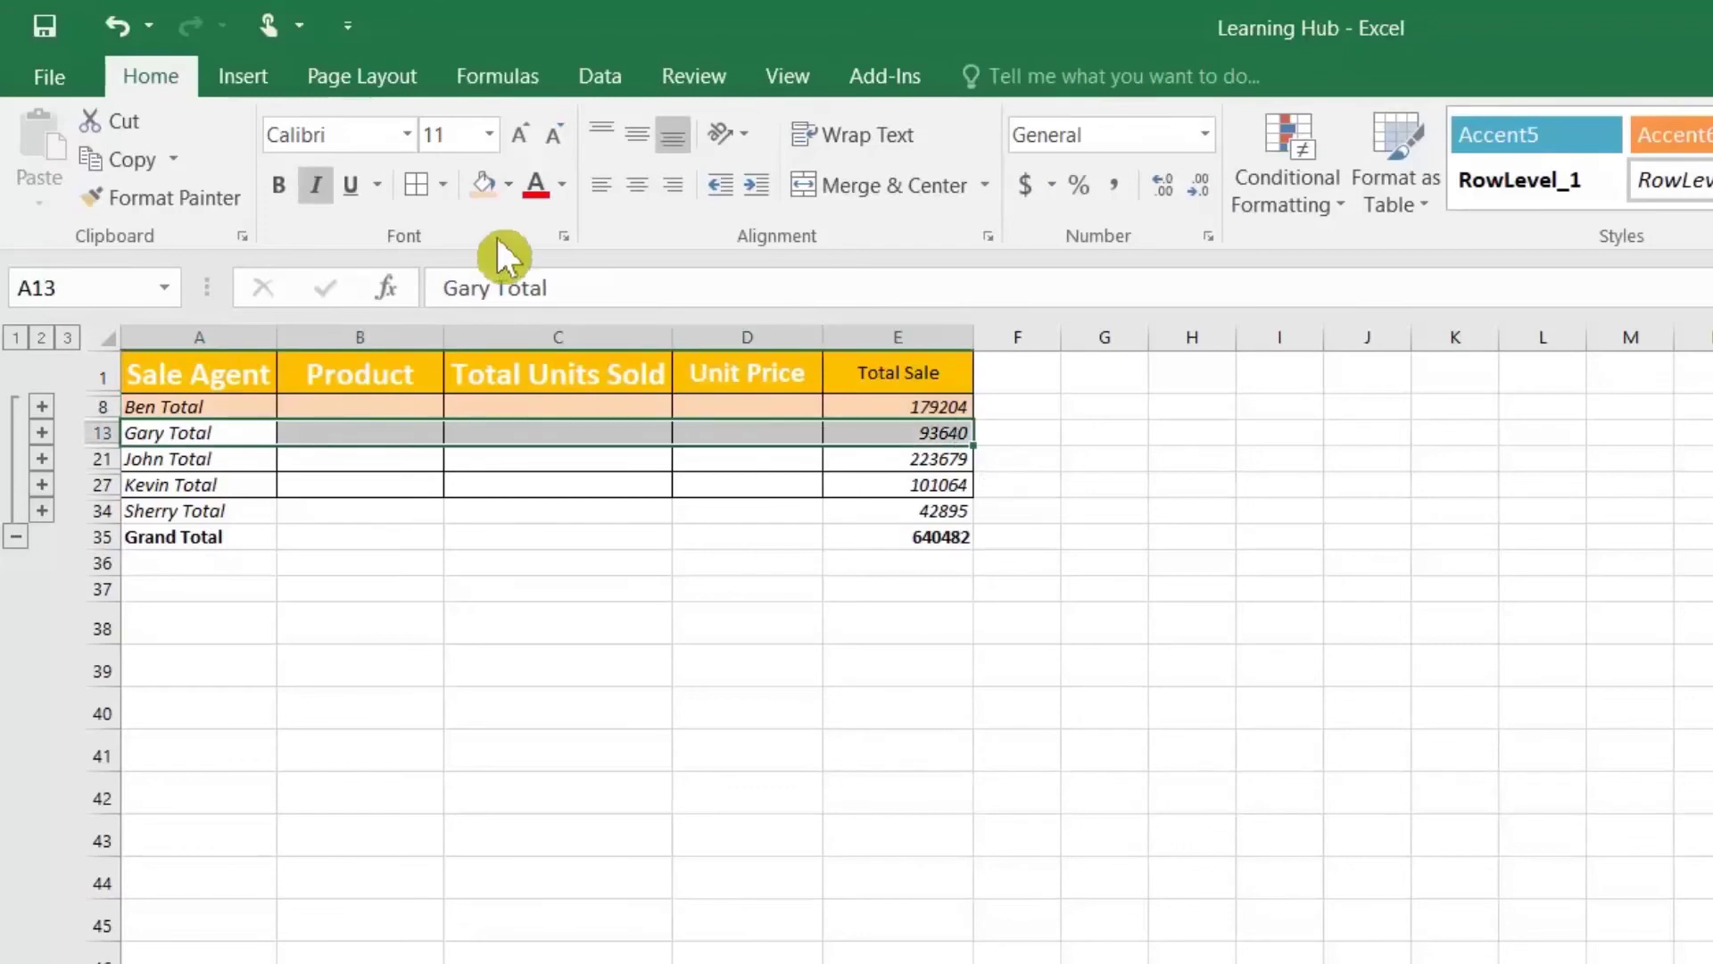
click(509, 185)
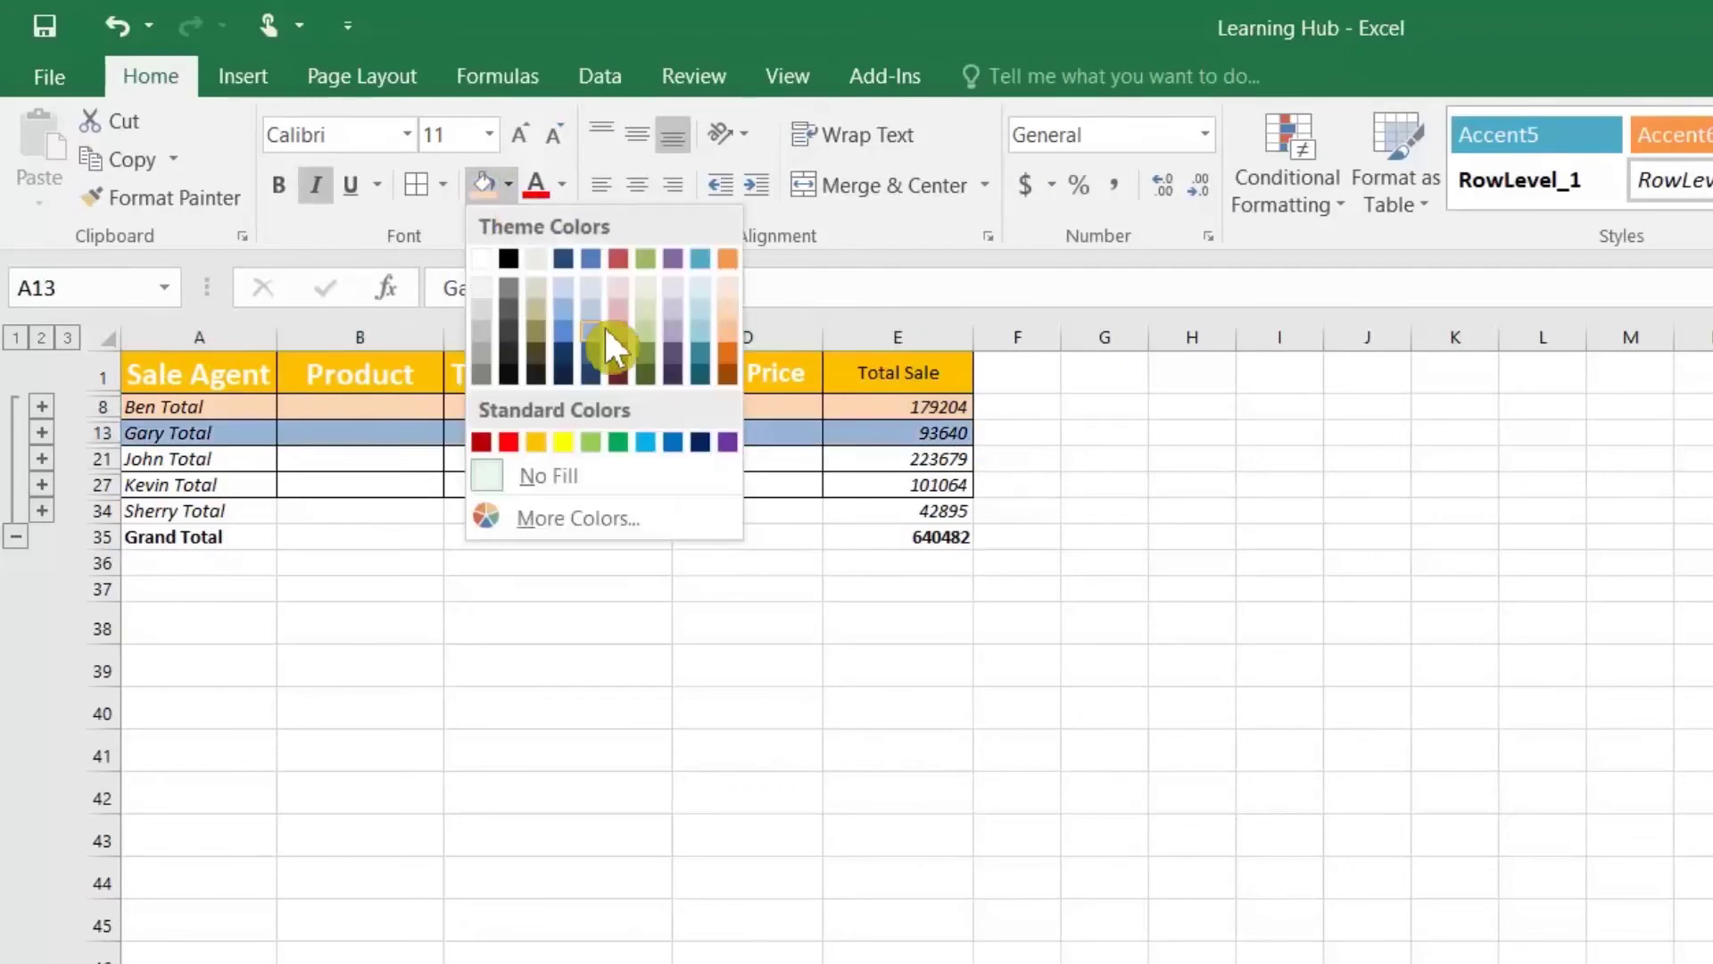
click(591, 314)
drag(241, 463, 901, 459)
click(509, 185)
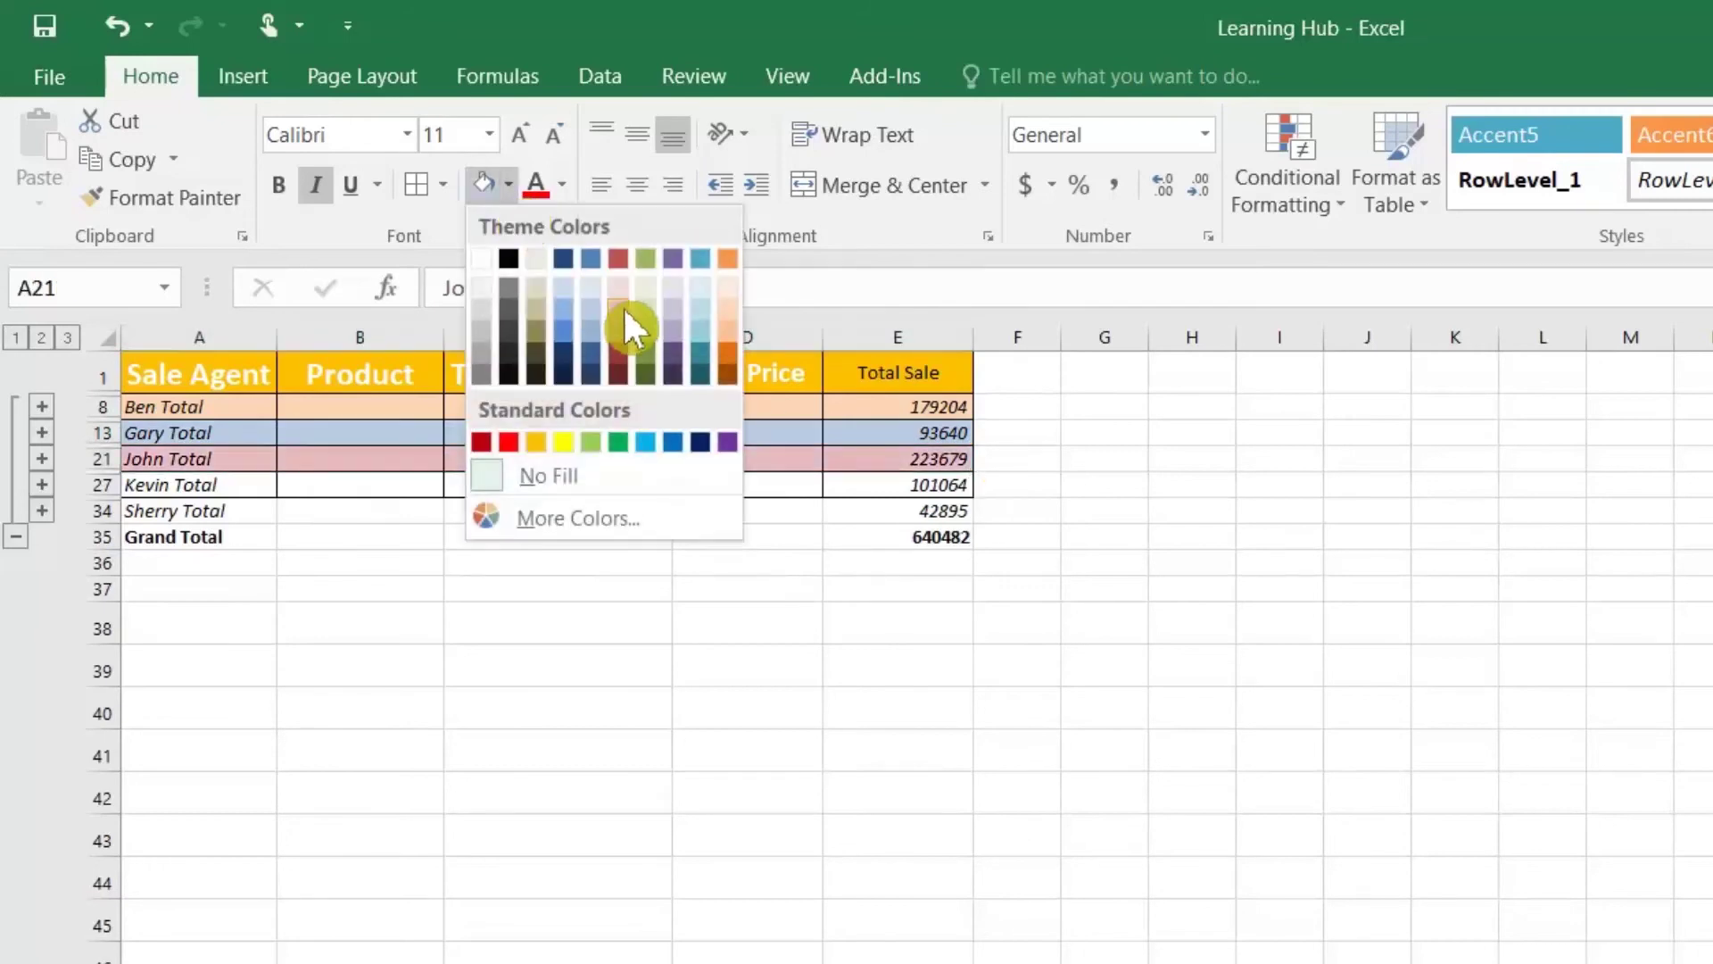
click(649, 261)
drag(214, 485, 834, 486)
click(510, 185)
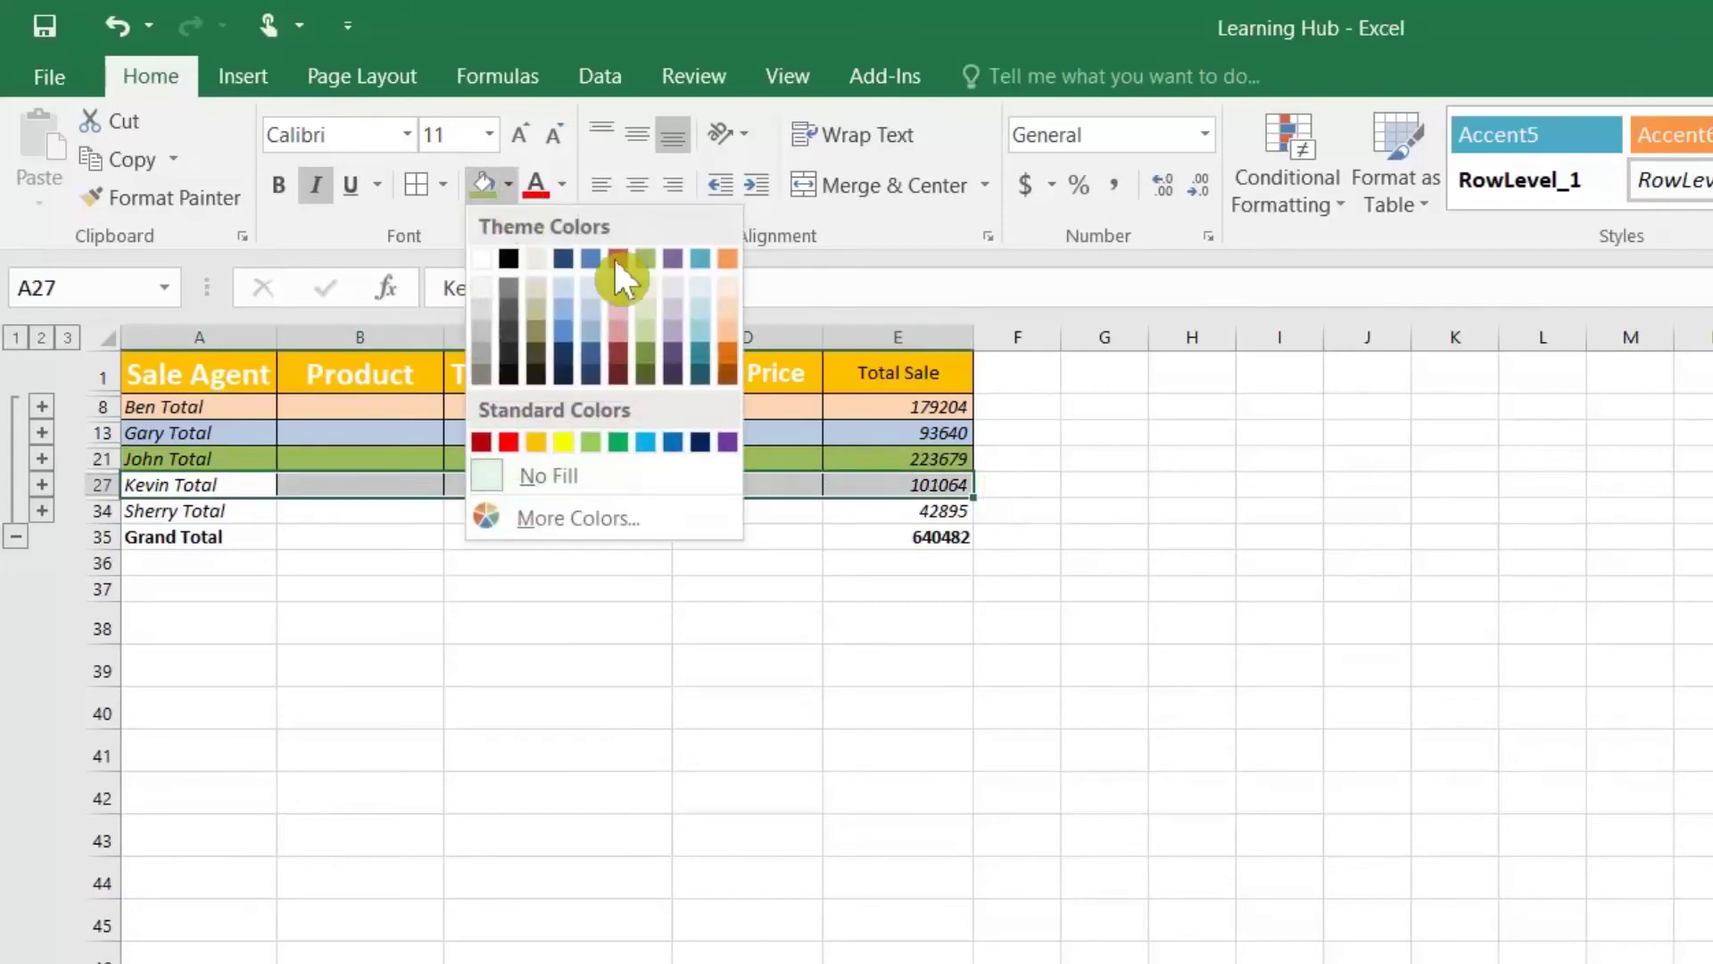
click(725, 319)
drag(205, 511, 883, 516)
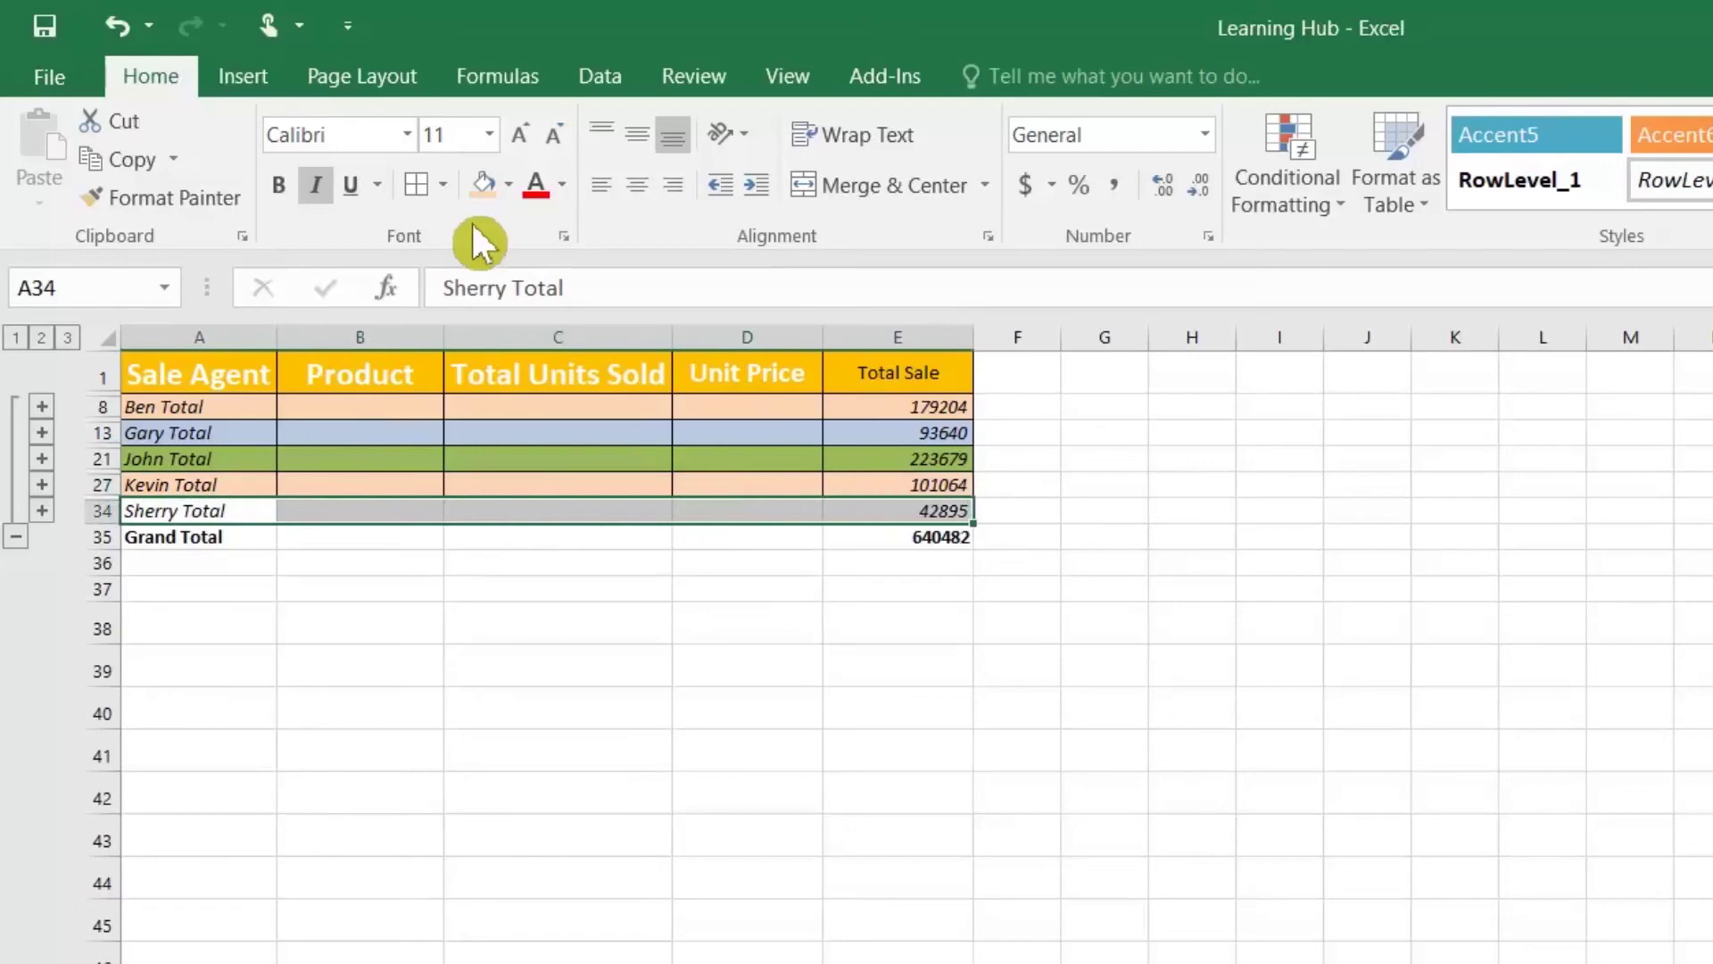
click(512, 183)
click(528, 302)
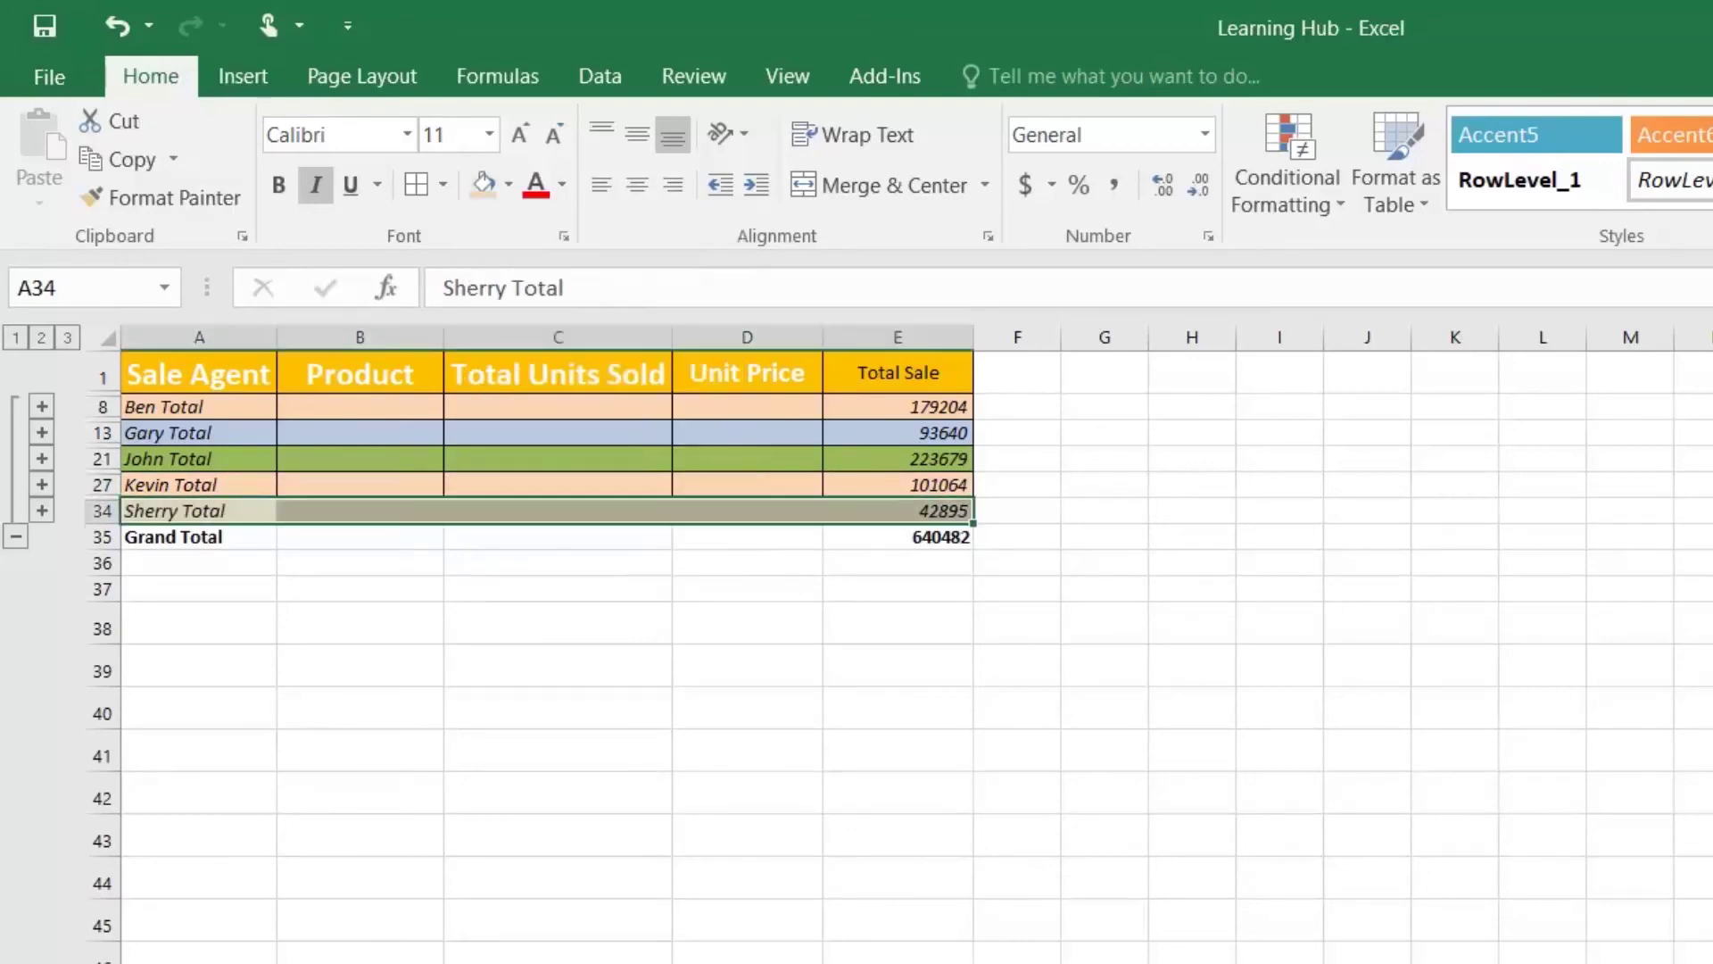
click(212, 436)
drag(172, 407, 903, 533)
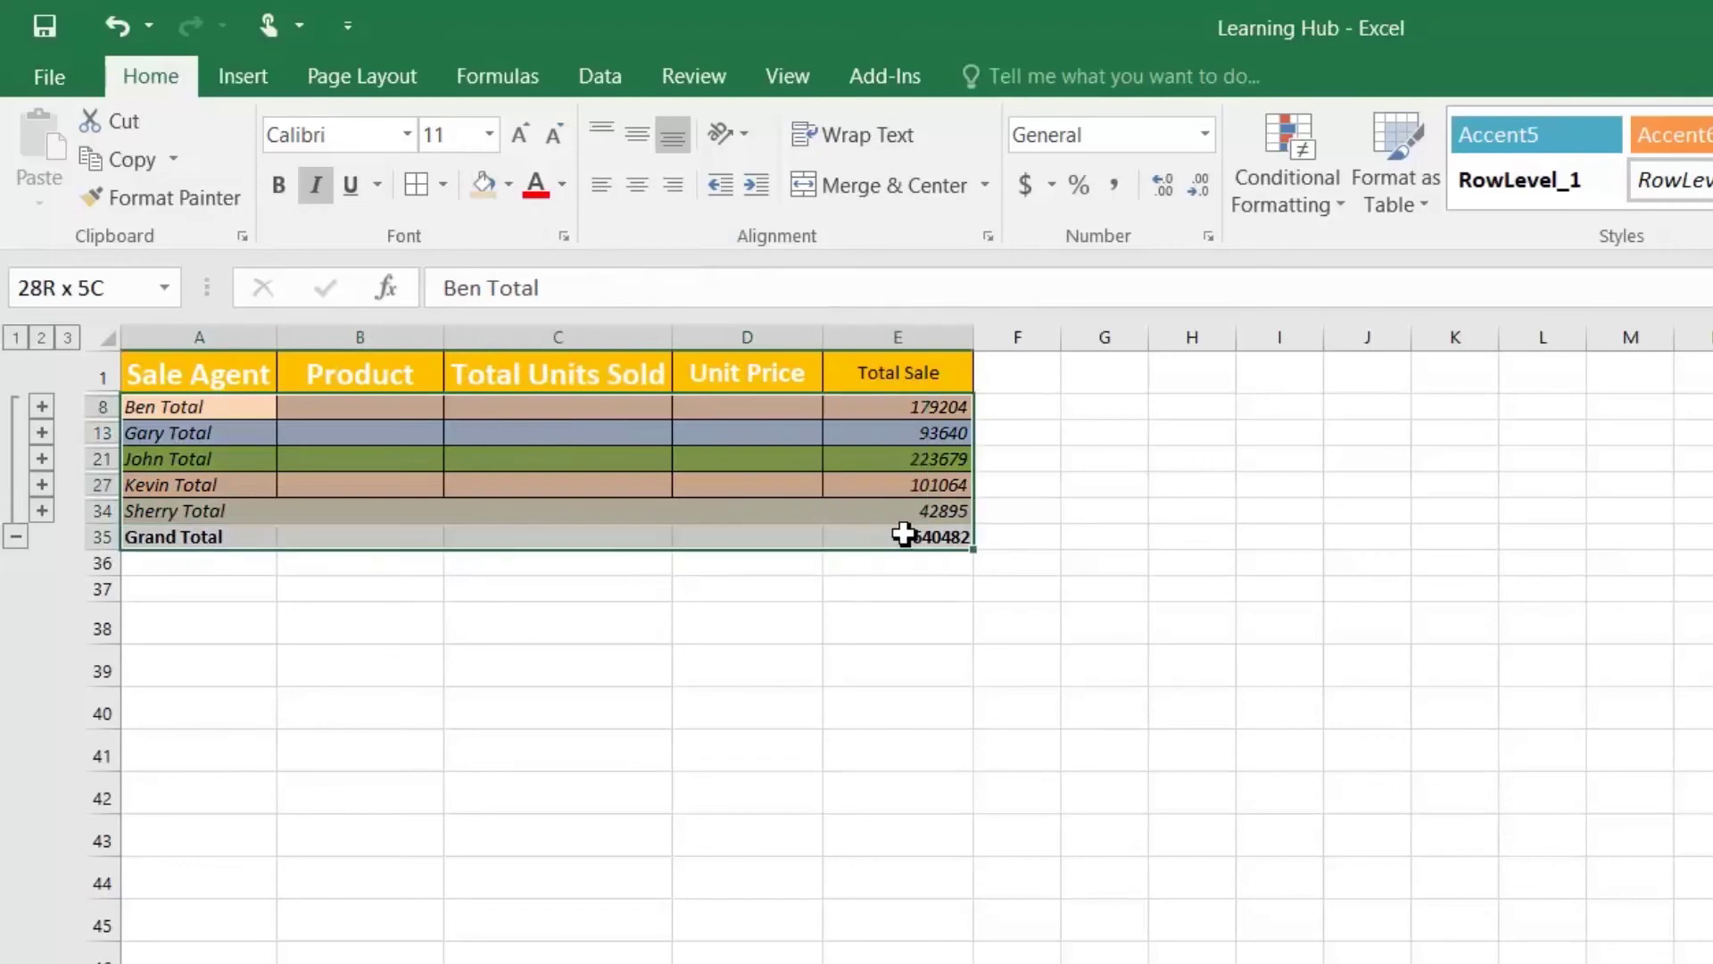
Step: Enlarge the selected subtotal rows' font size to 18 pt
click(527, 134)
click(527, 131)
click(526, 130)
click(527, 130)
click(470, 449)
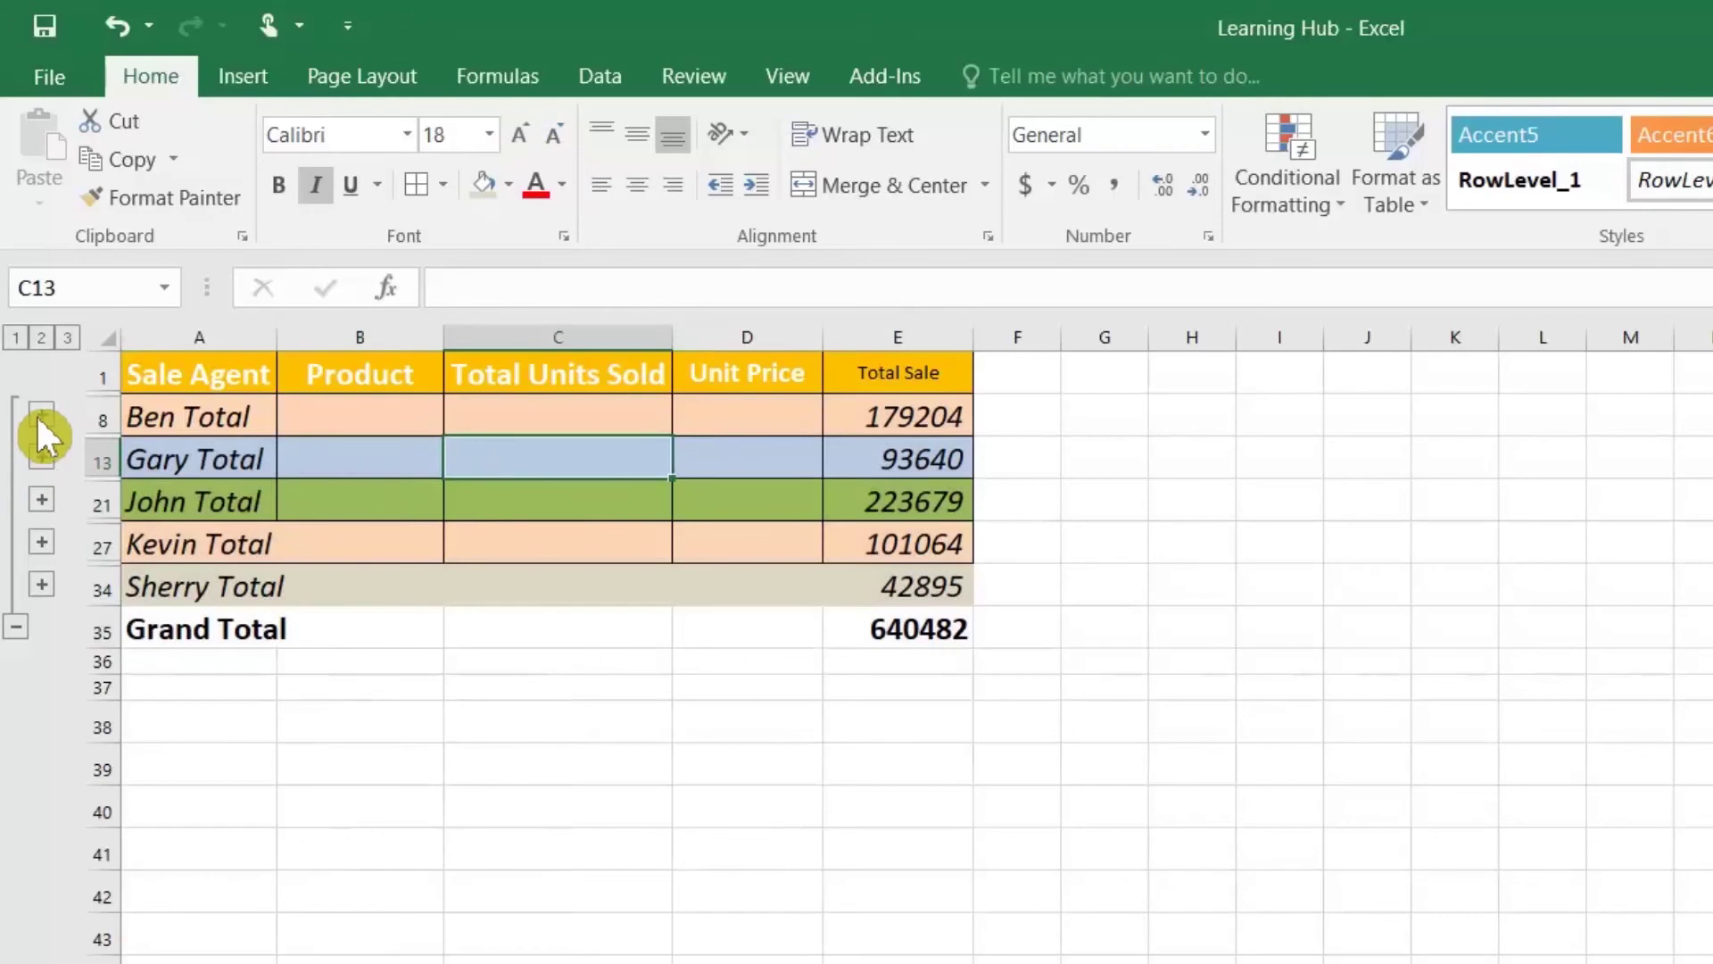
Step: Expand Ben's and Gary's groups to inspect their detail rows, then collapse them again
click(209, 419)
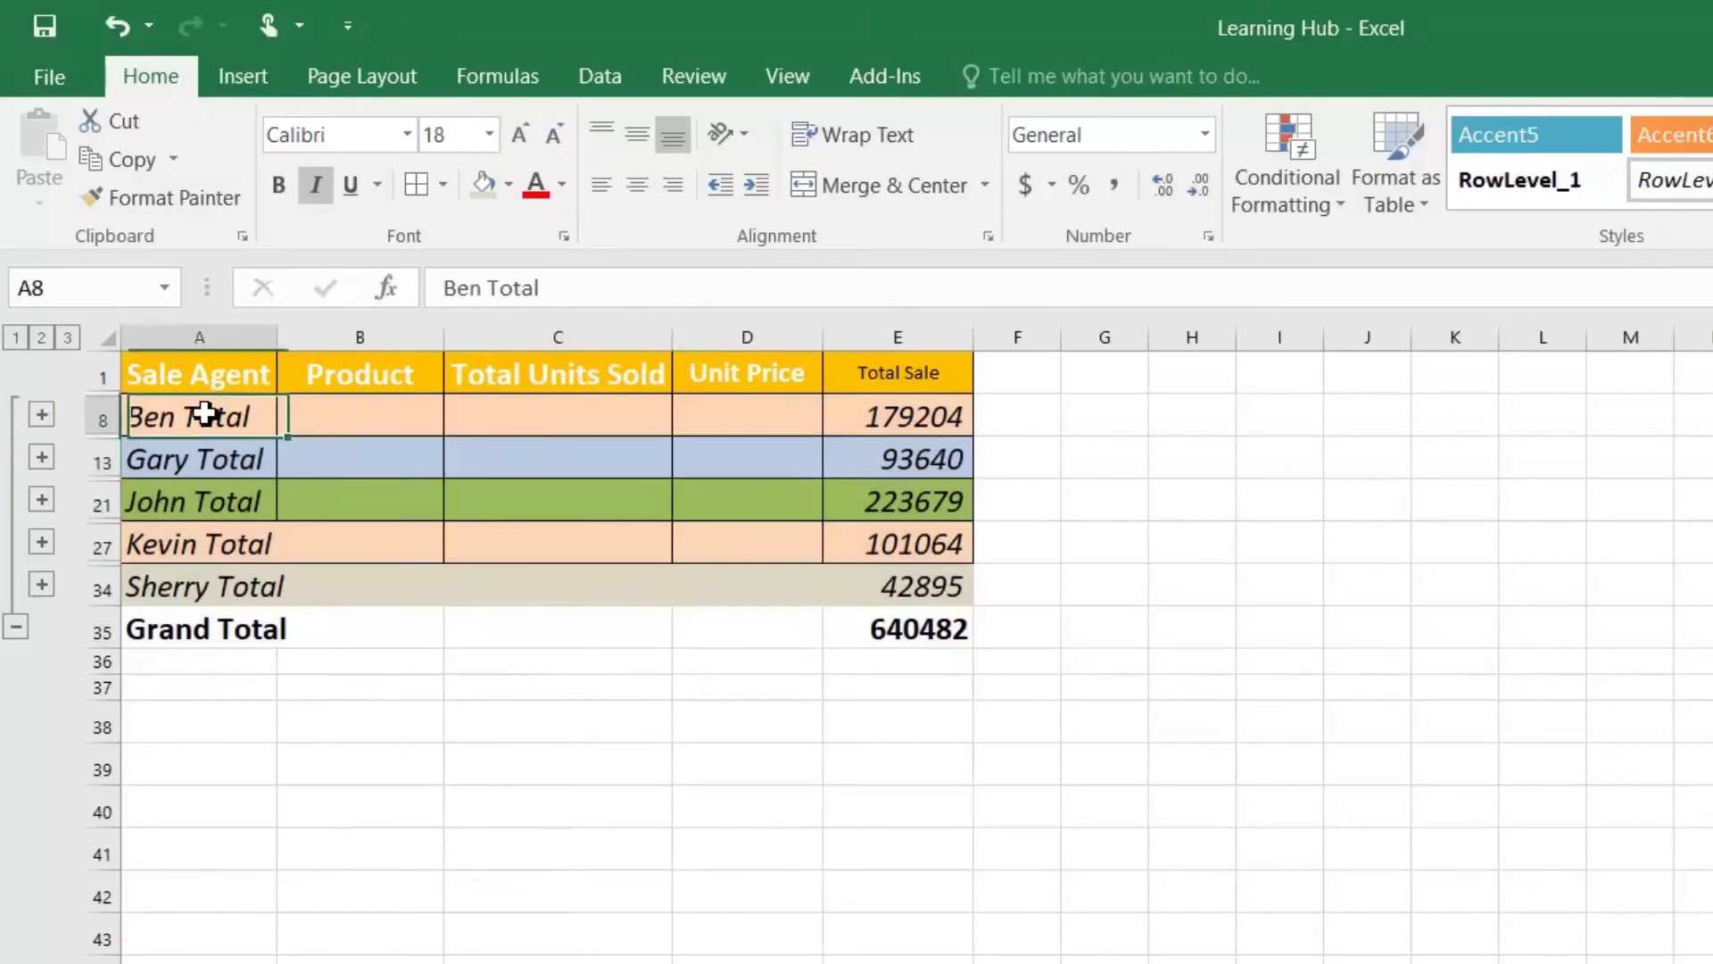
click(45, 412)
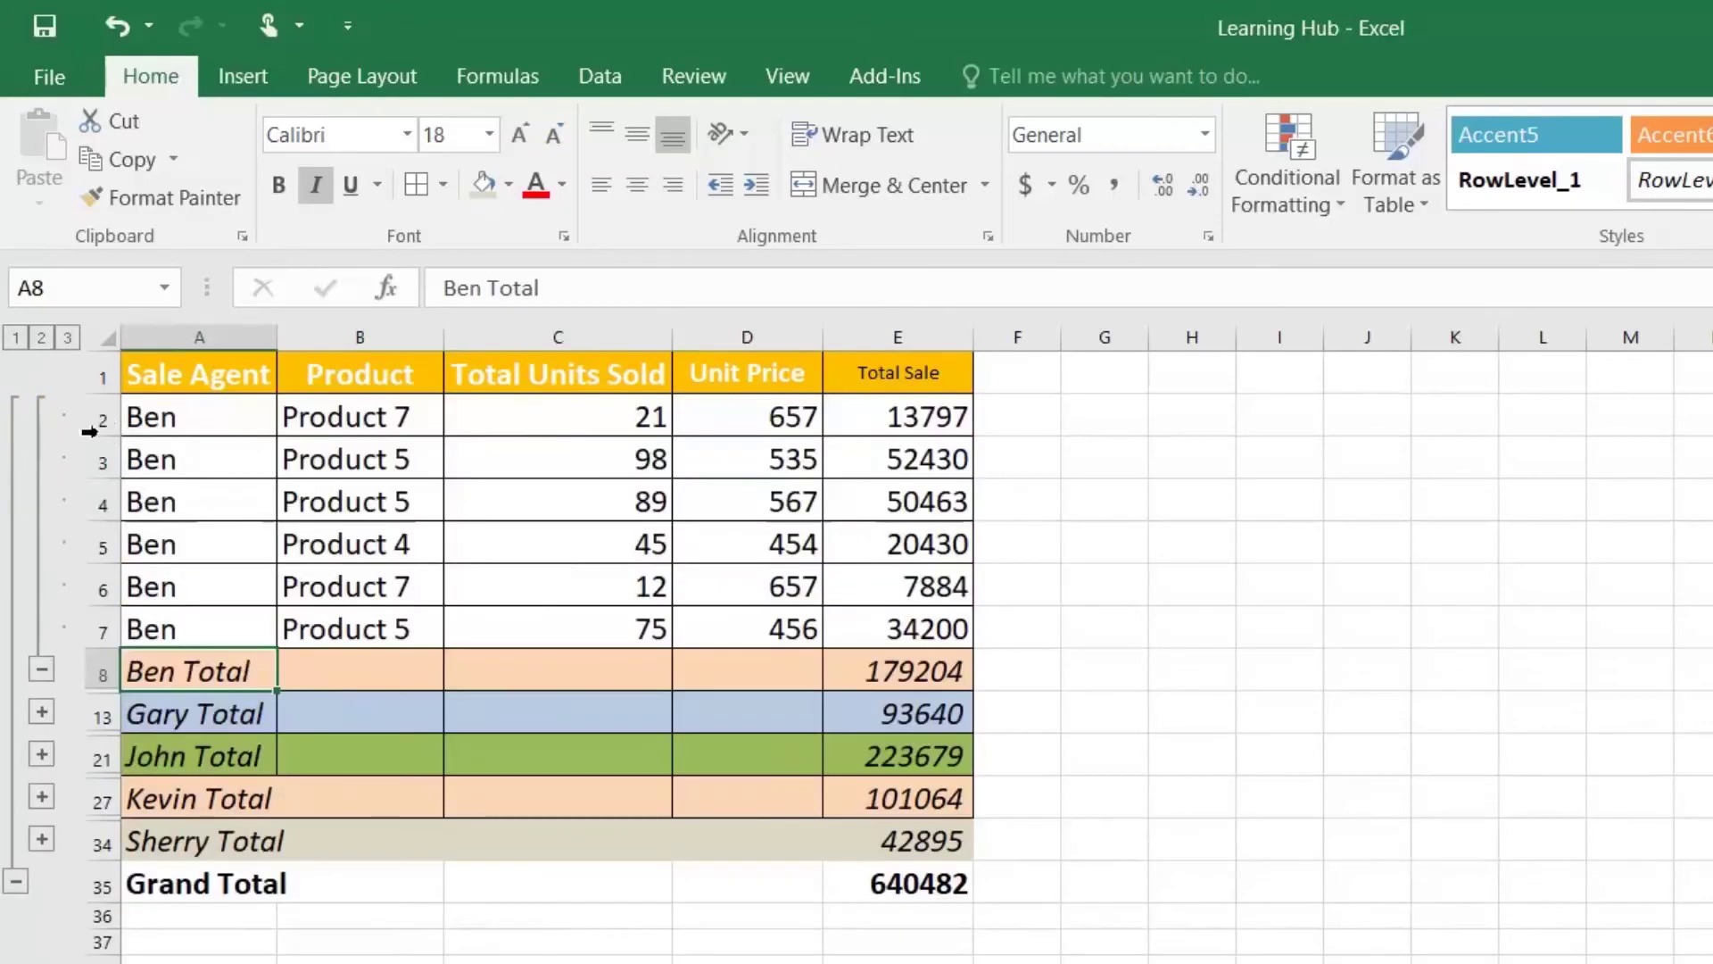
click(252, 412)
click(297, 417)
click(398, 547)
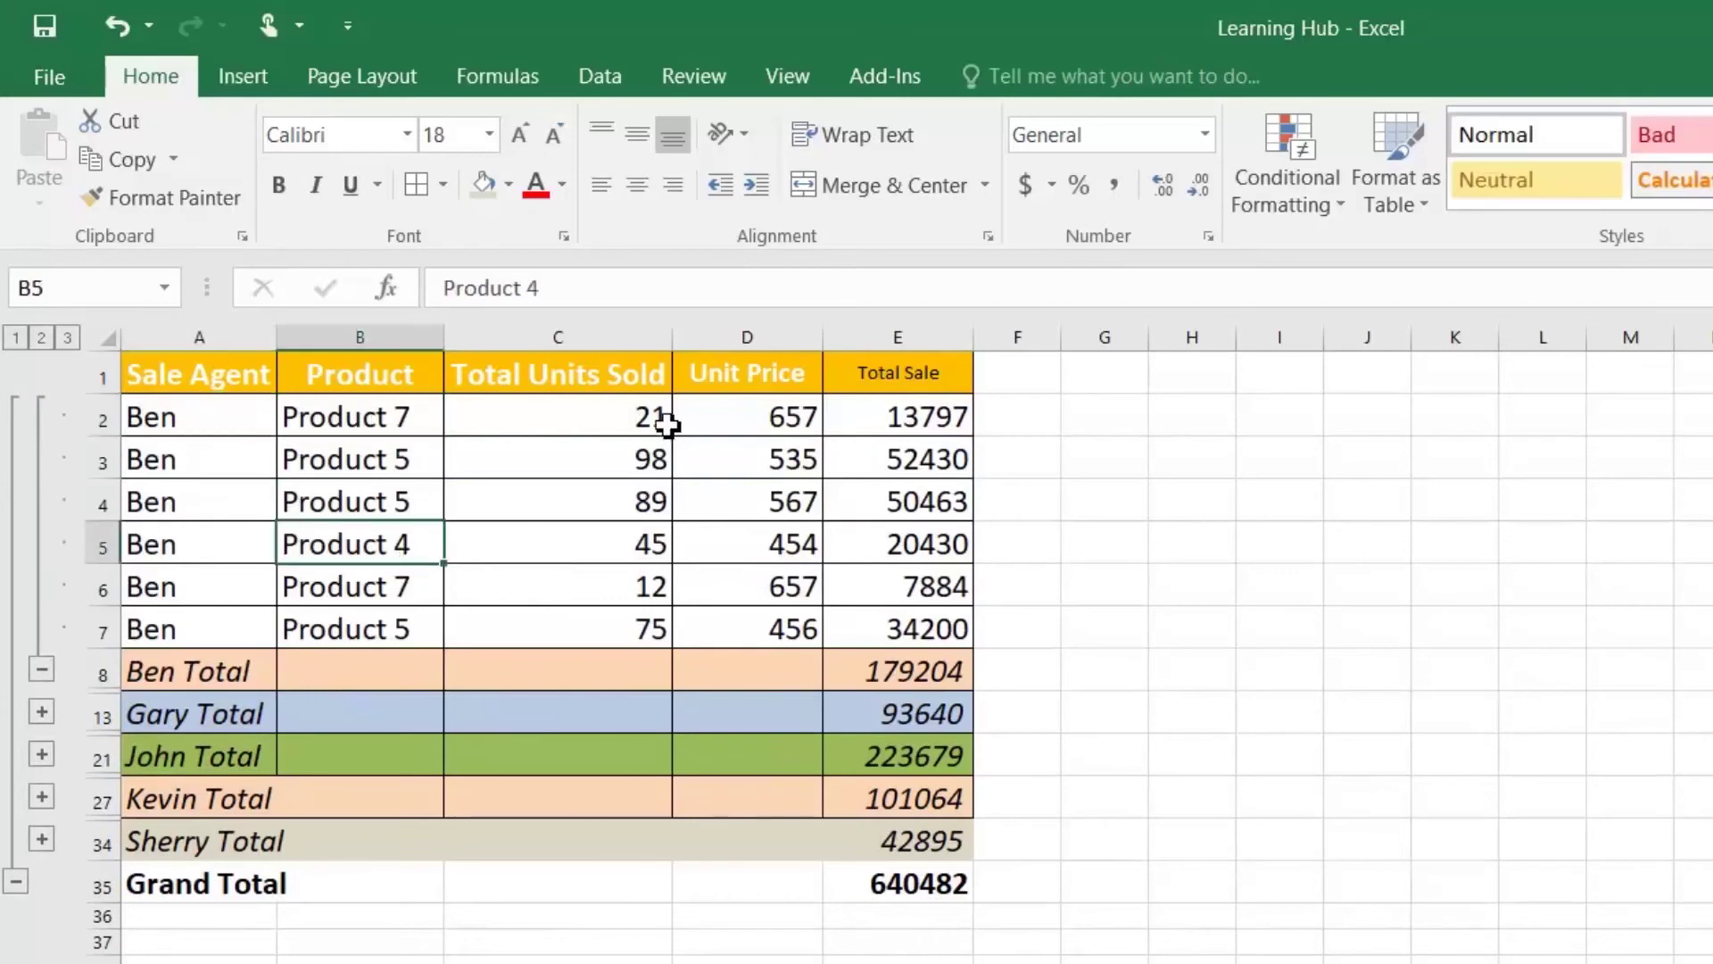
click(865, 526)
click(946, 624)
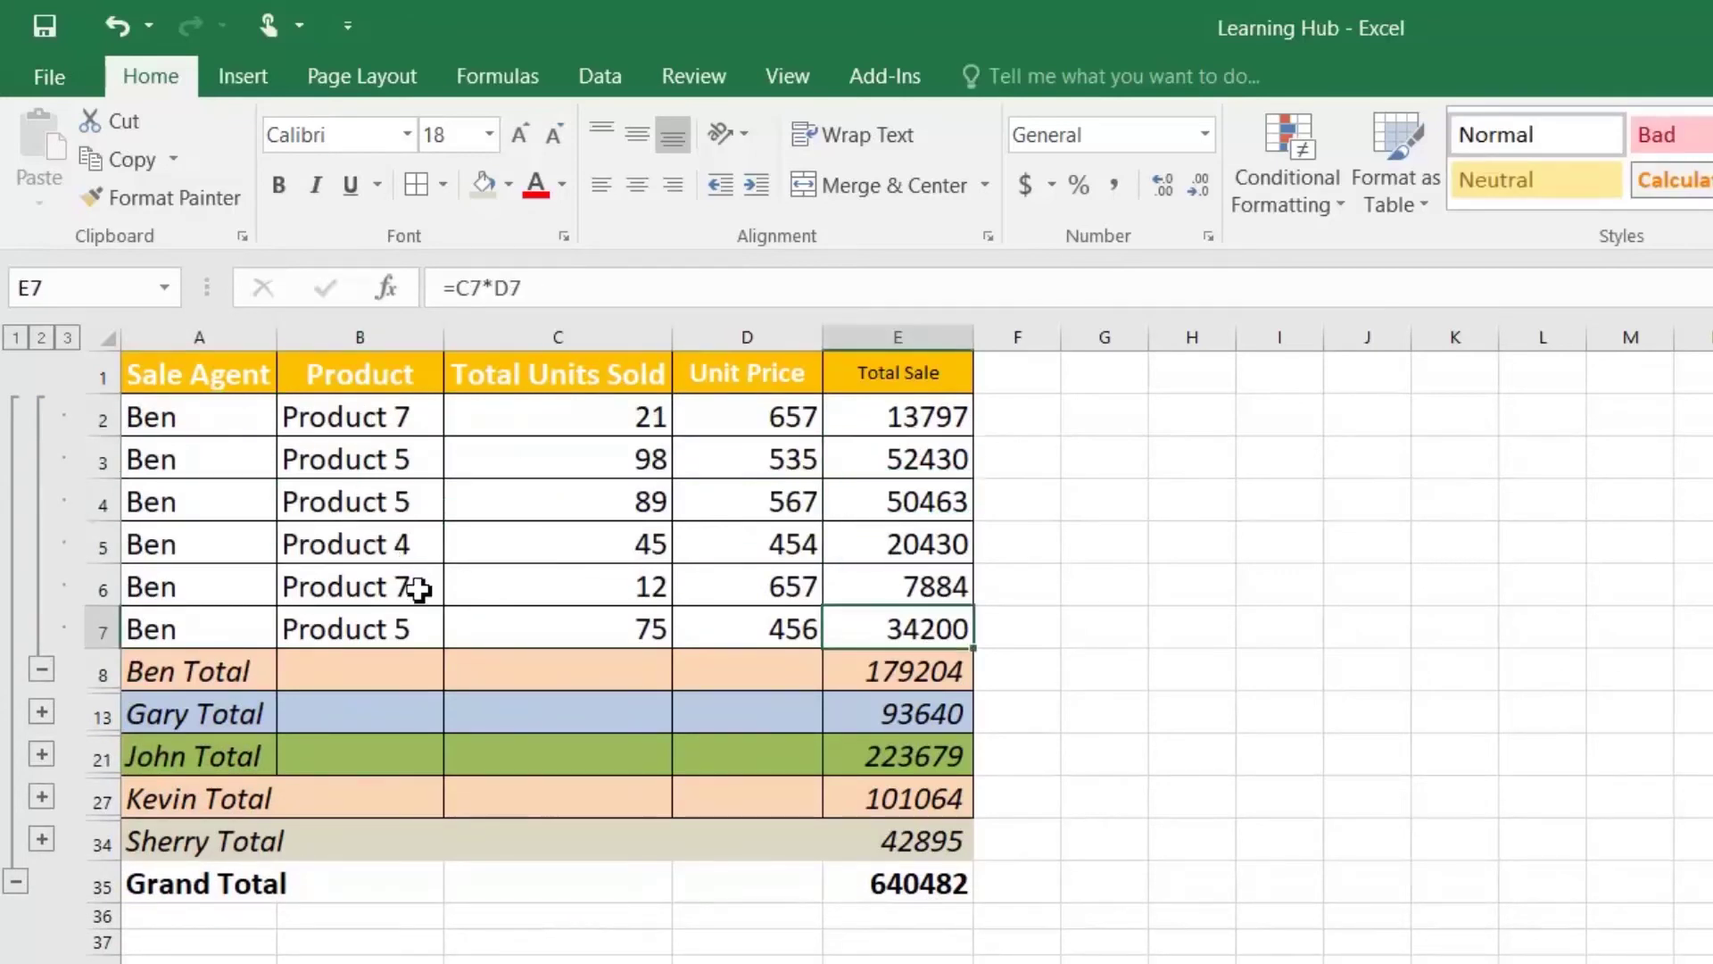
click(42, 343)
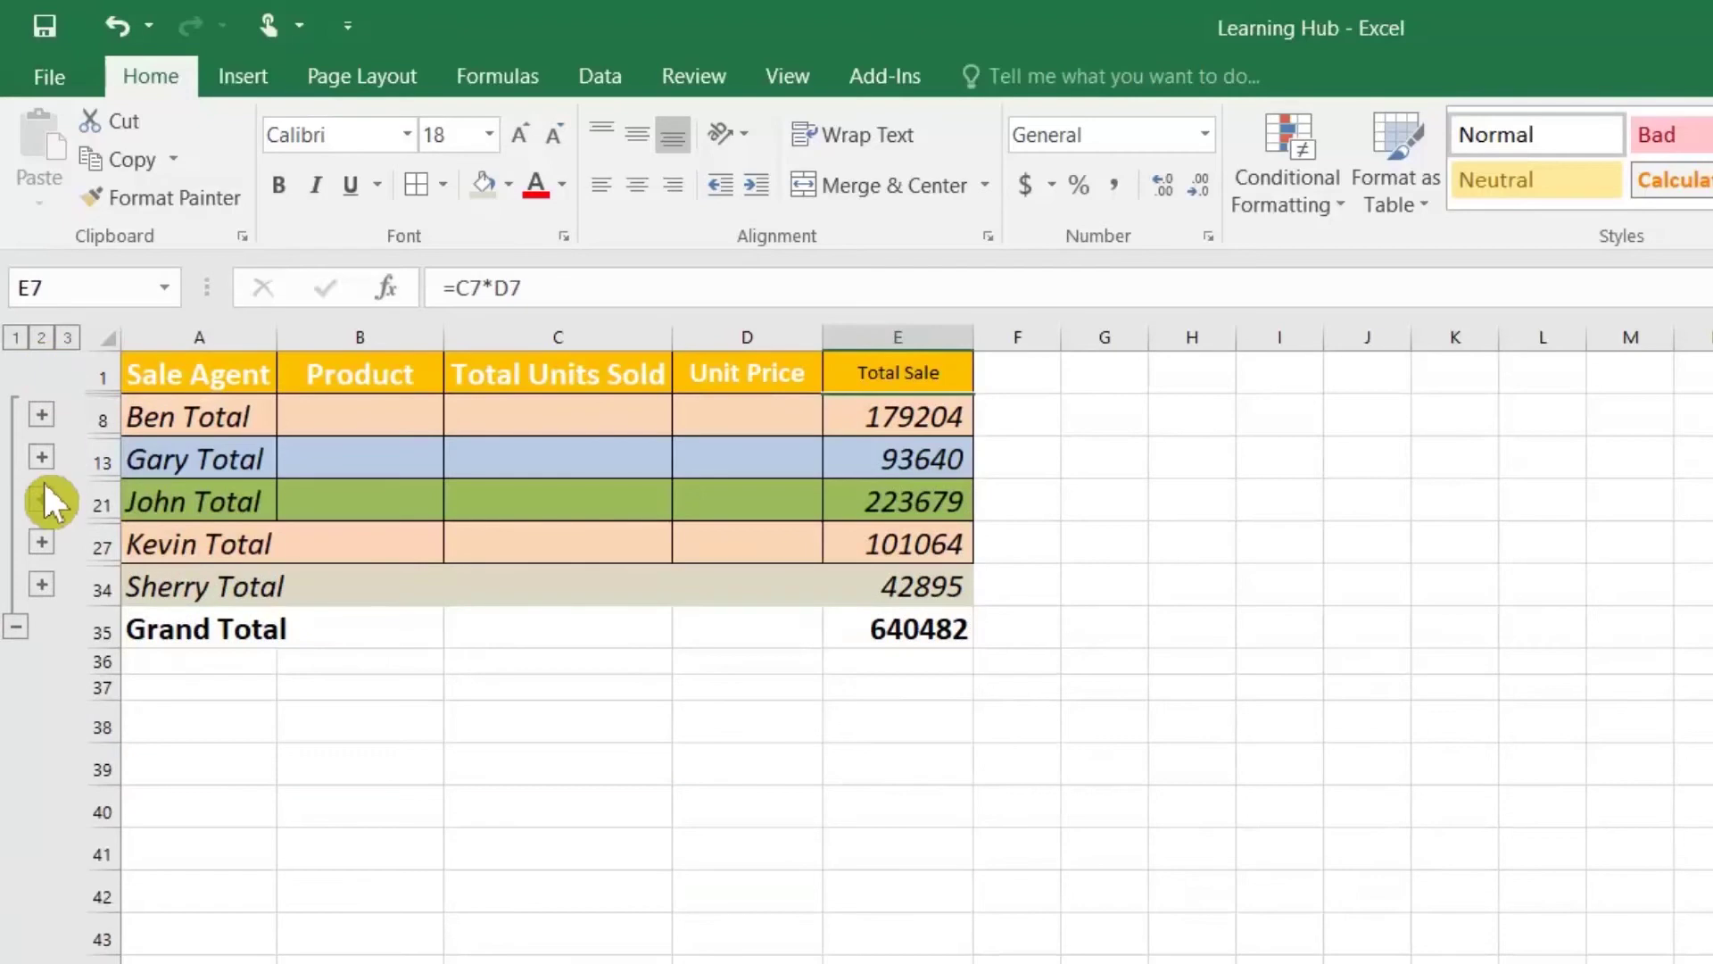
click(41, 457)
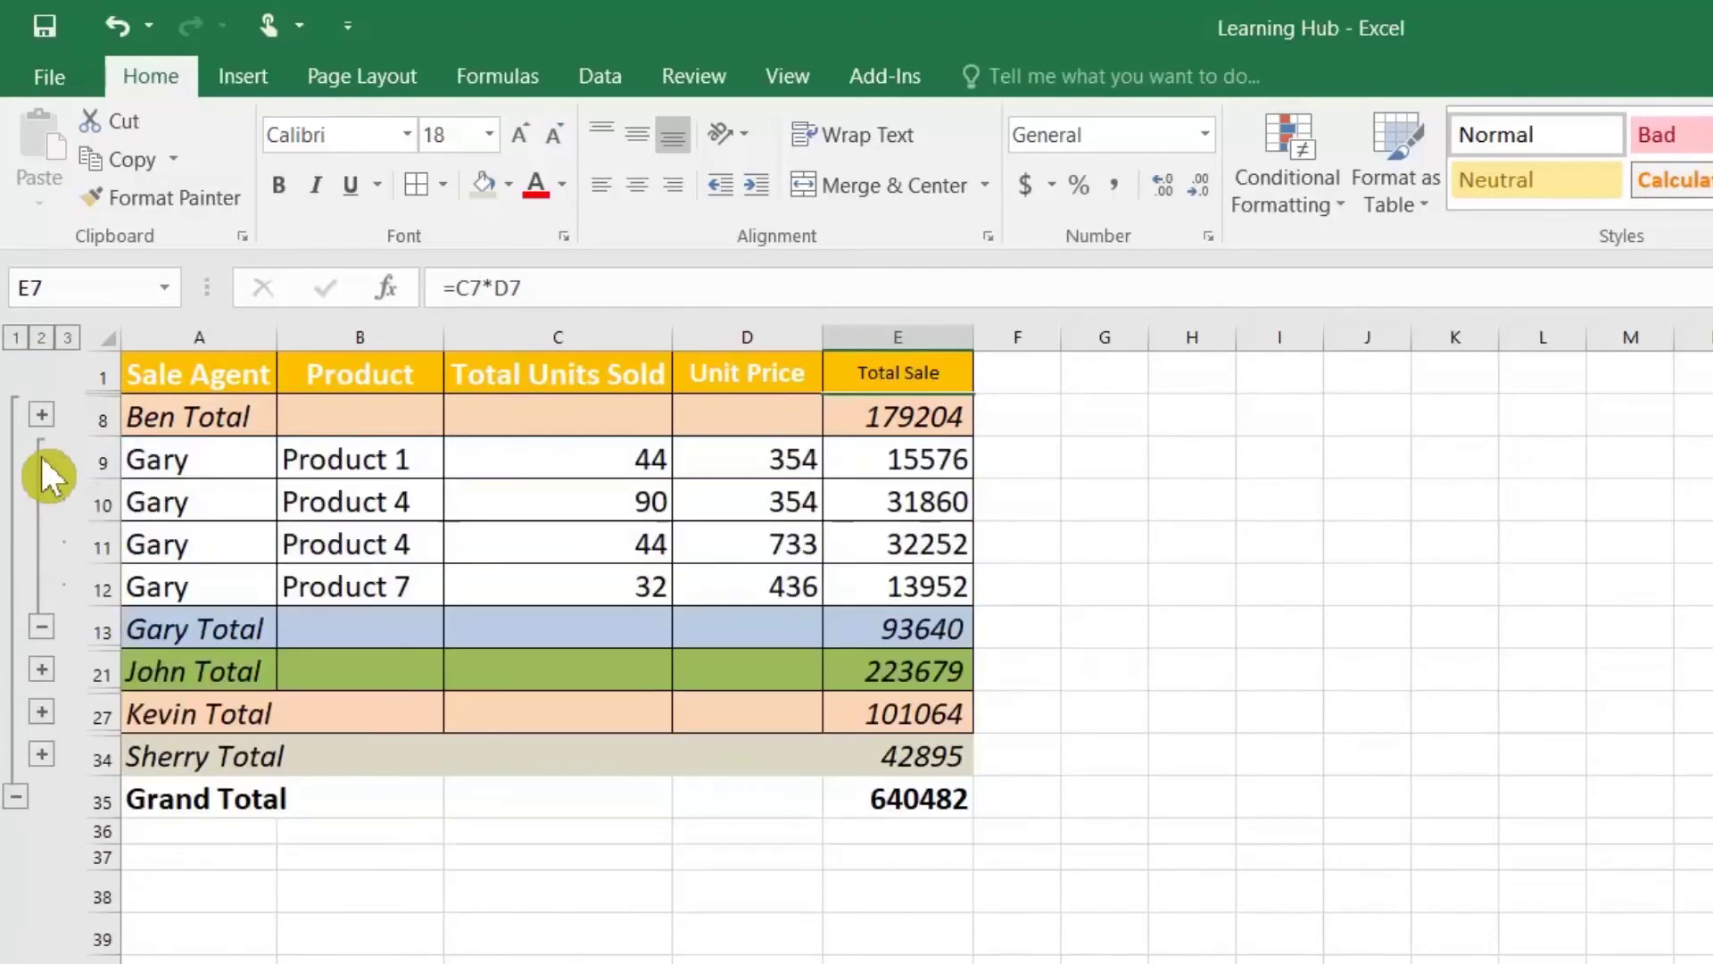
click(357, 468)
click(366, 513)
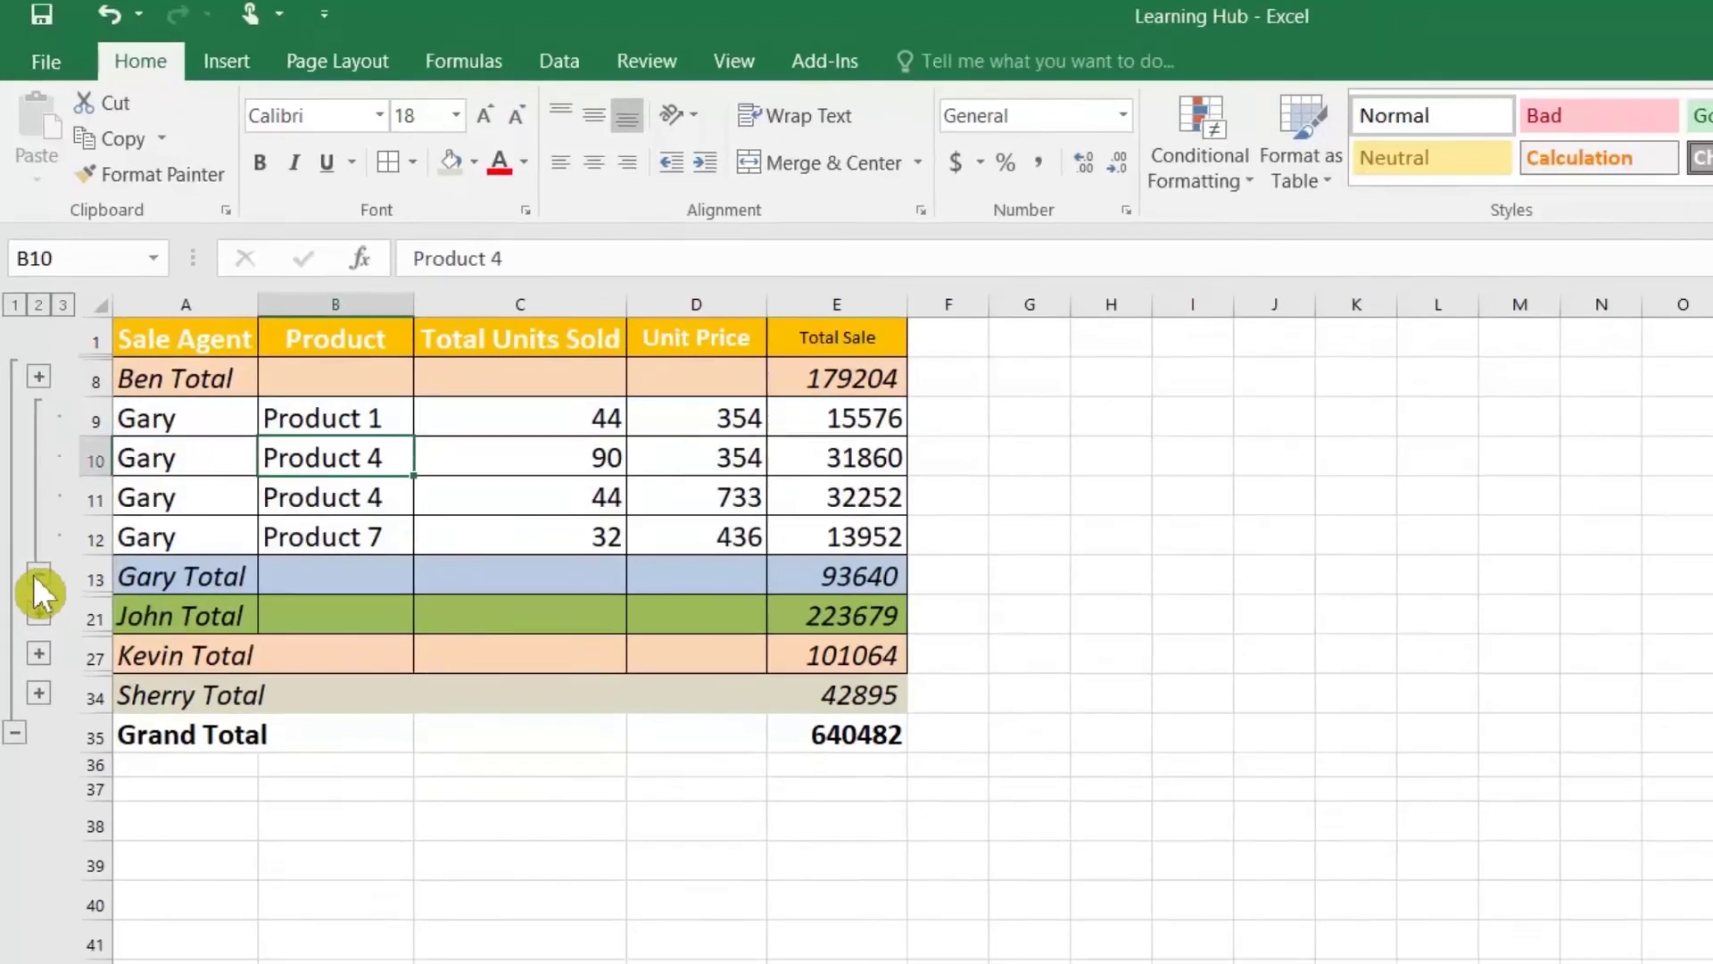
click(41, 627)
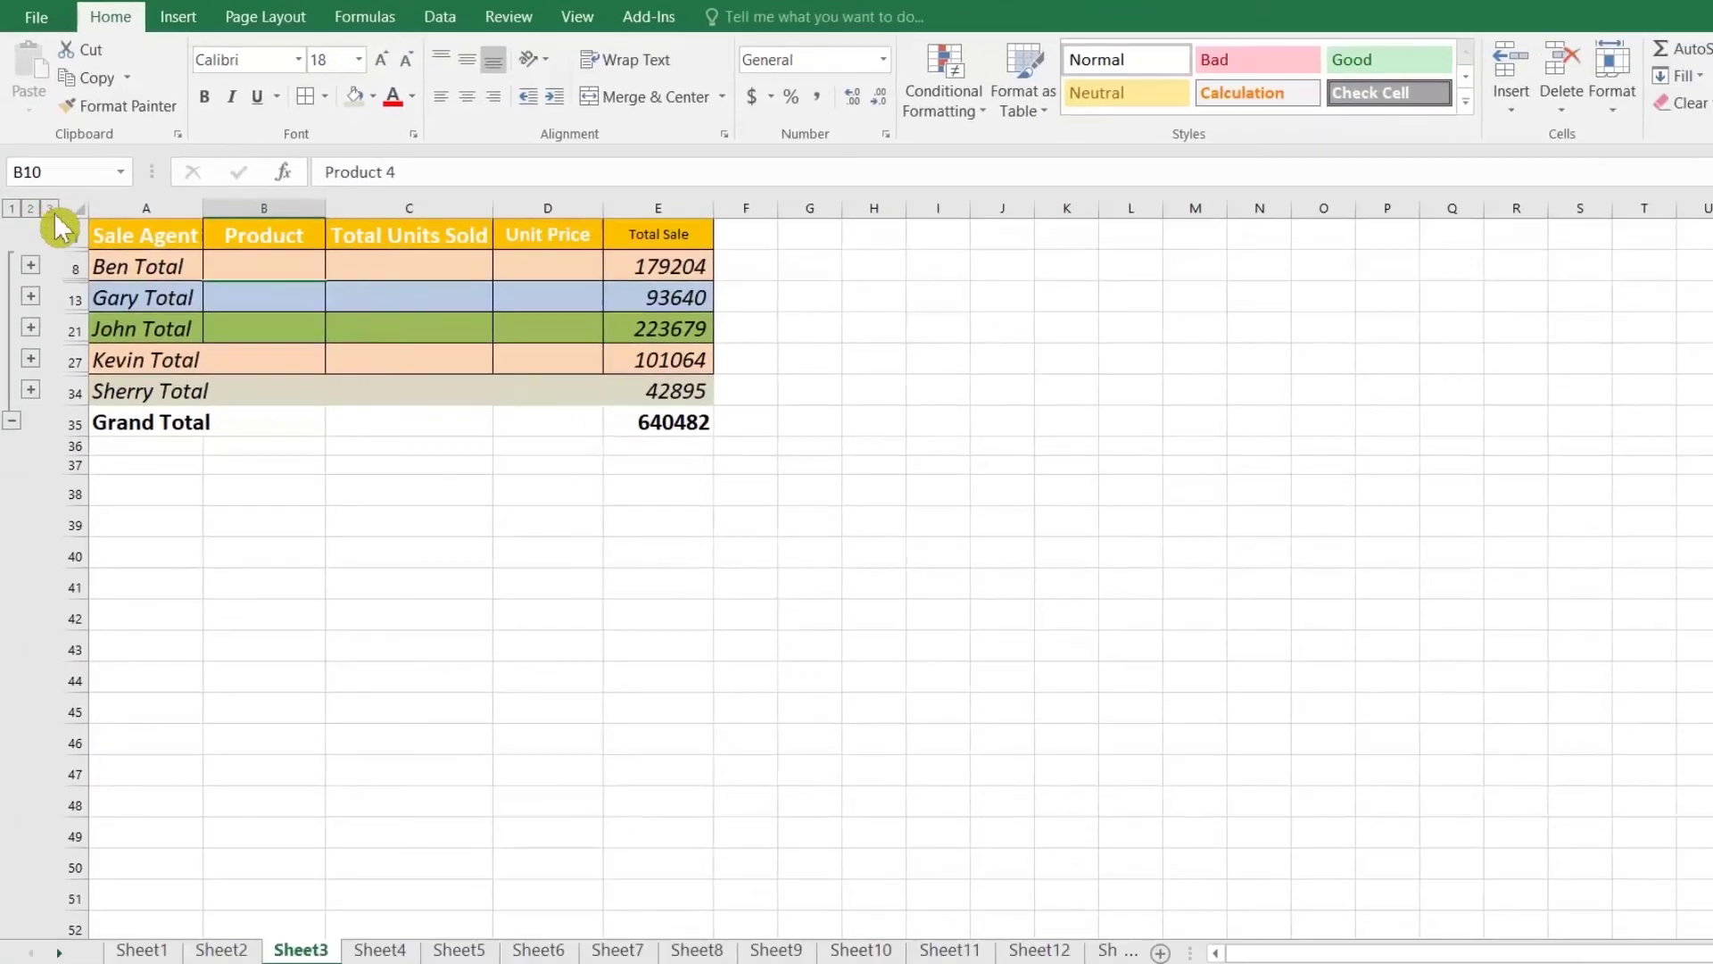
Step: Expand all outline levels, then collapse to level 1 showing only the Grand Total
click(50, 210)
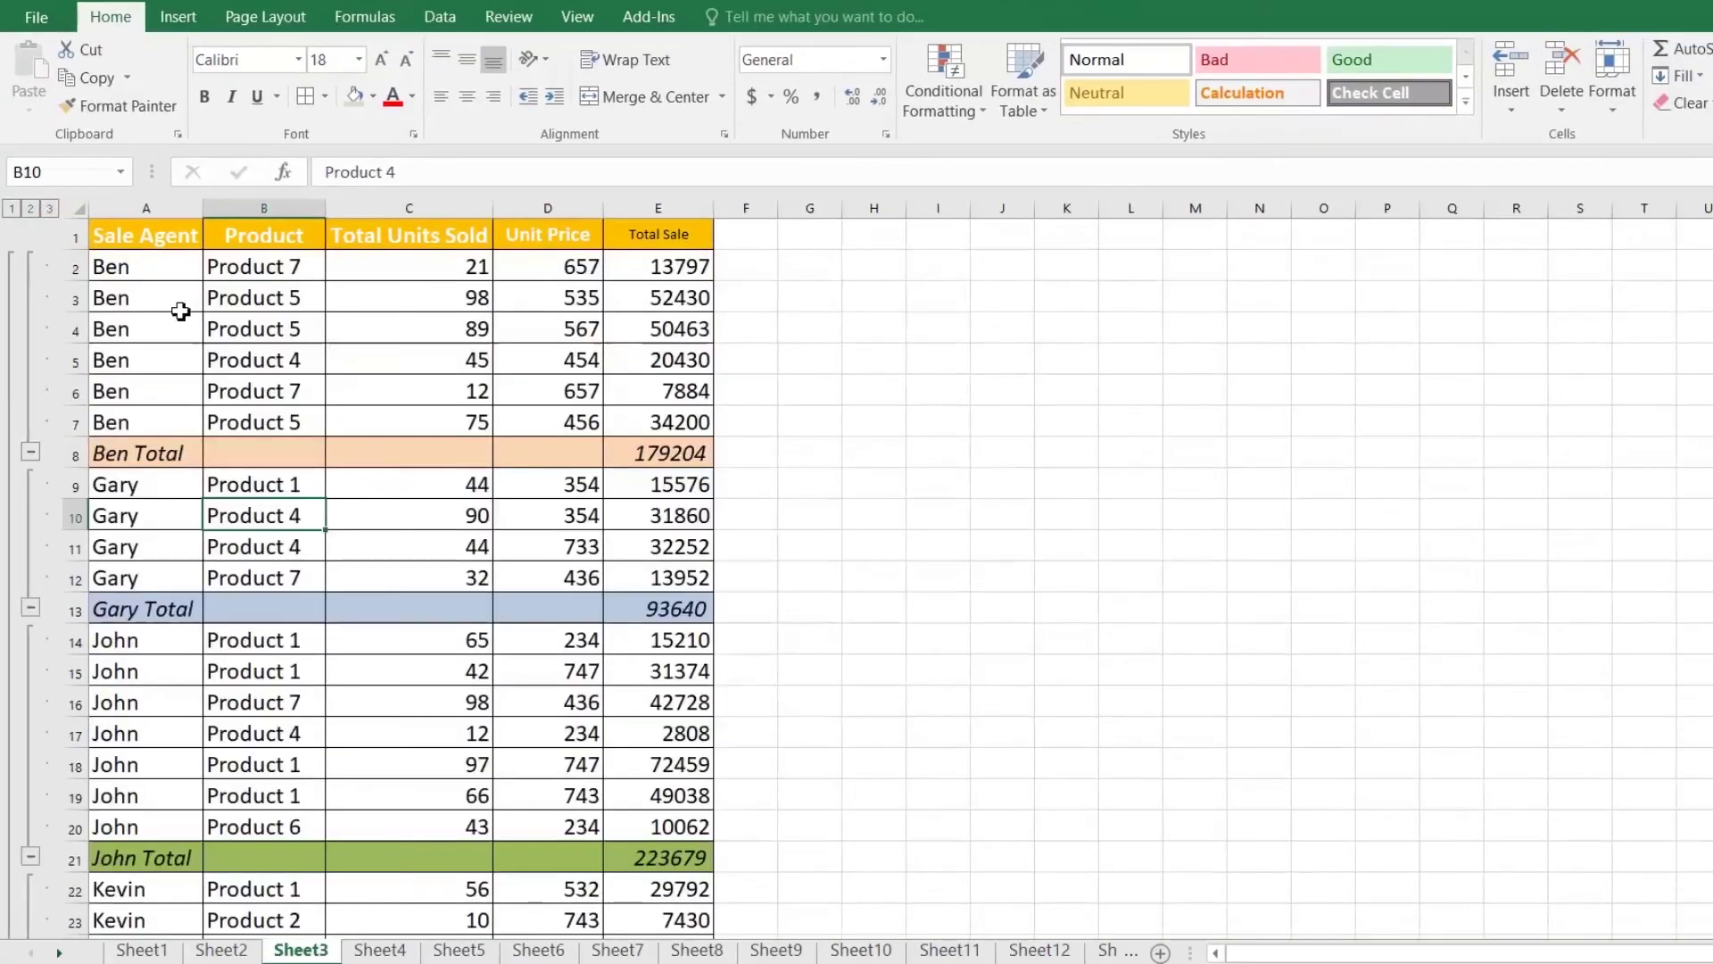
click(30, 208)
click(11, 208)
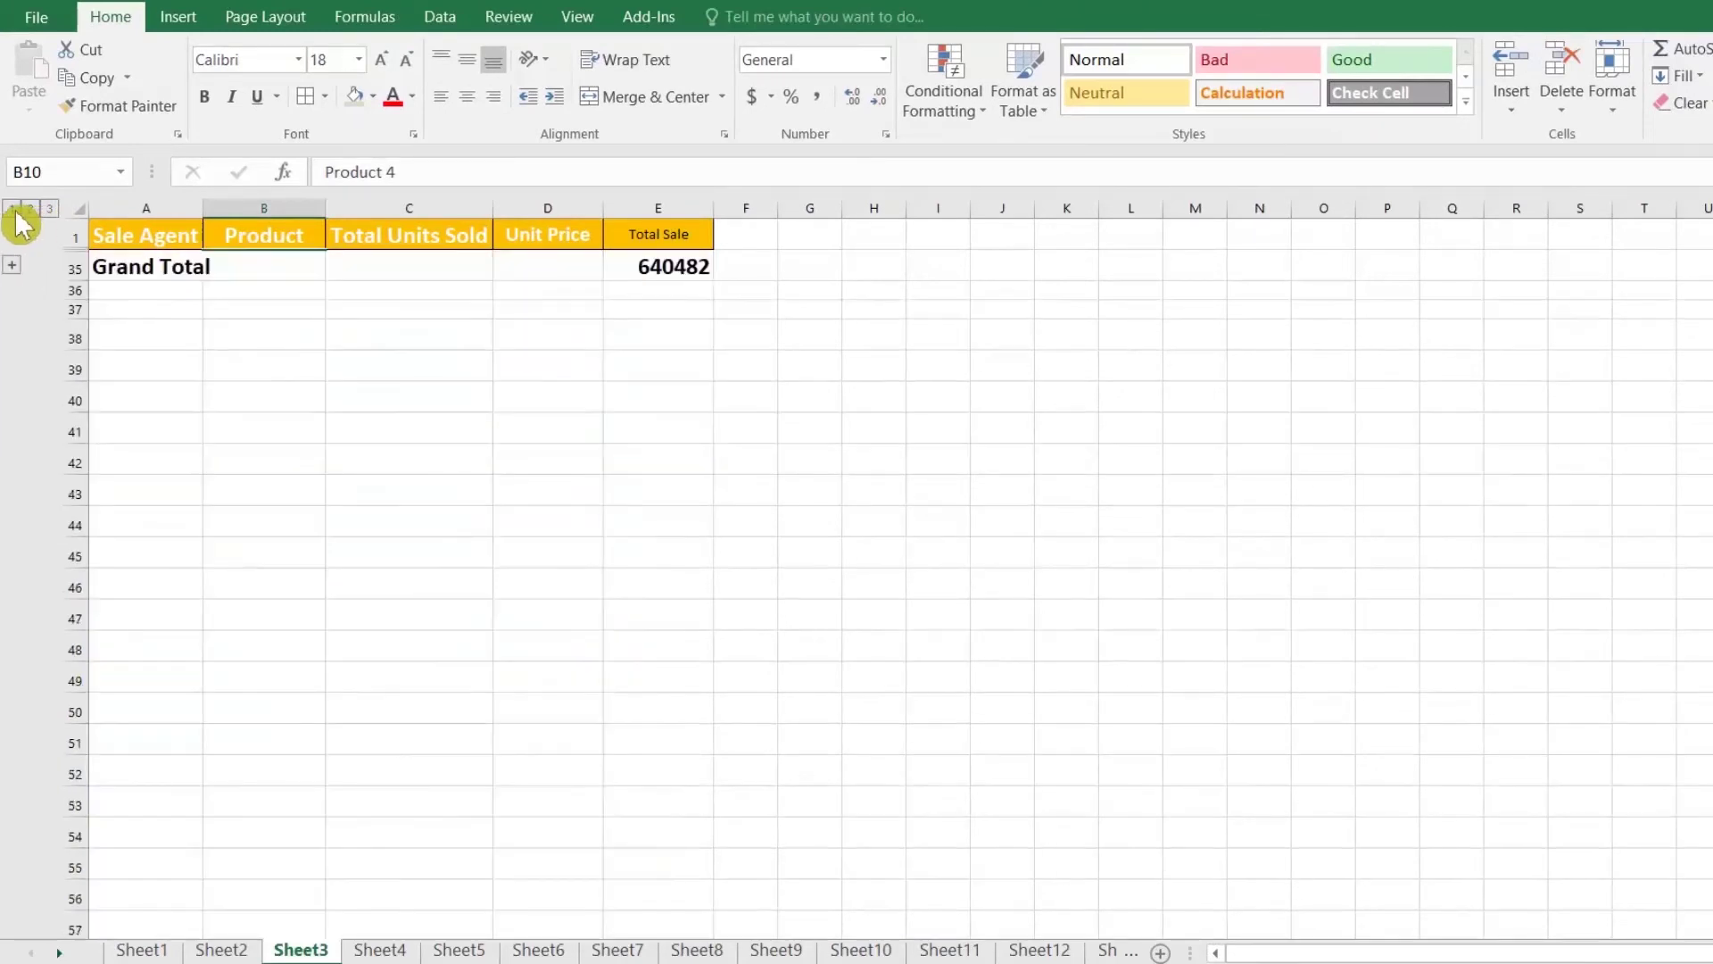
drag(114, 258, 264, 266)
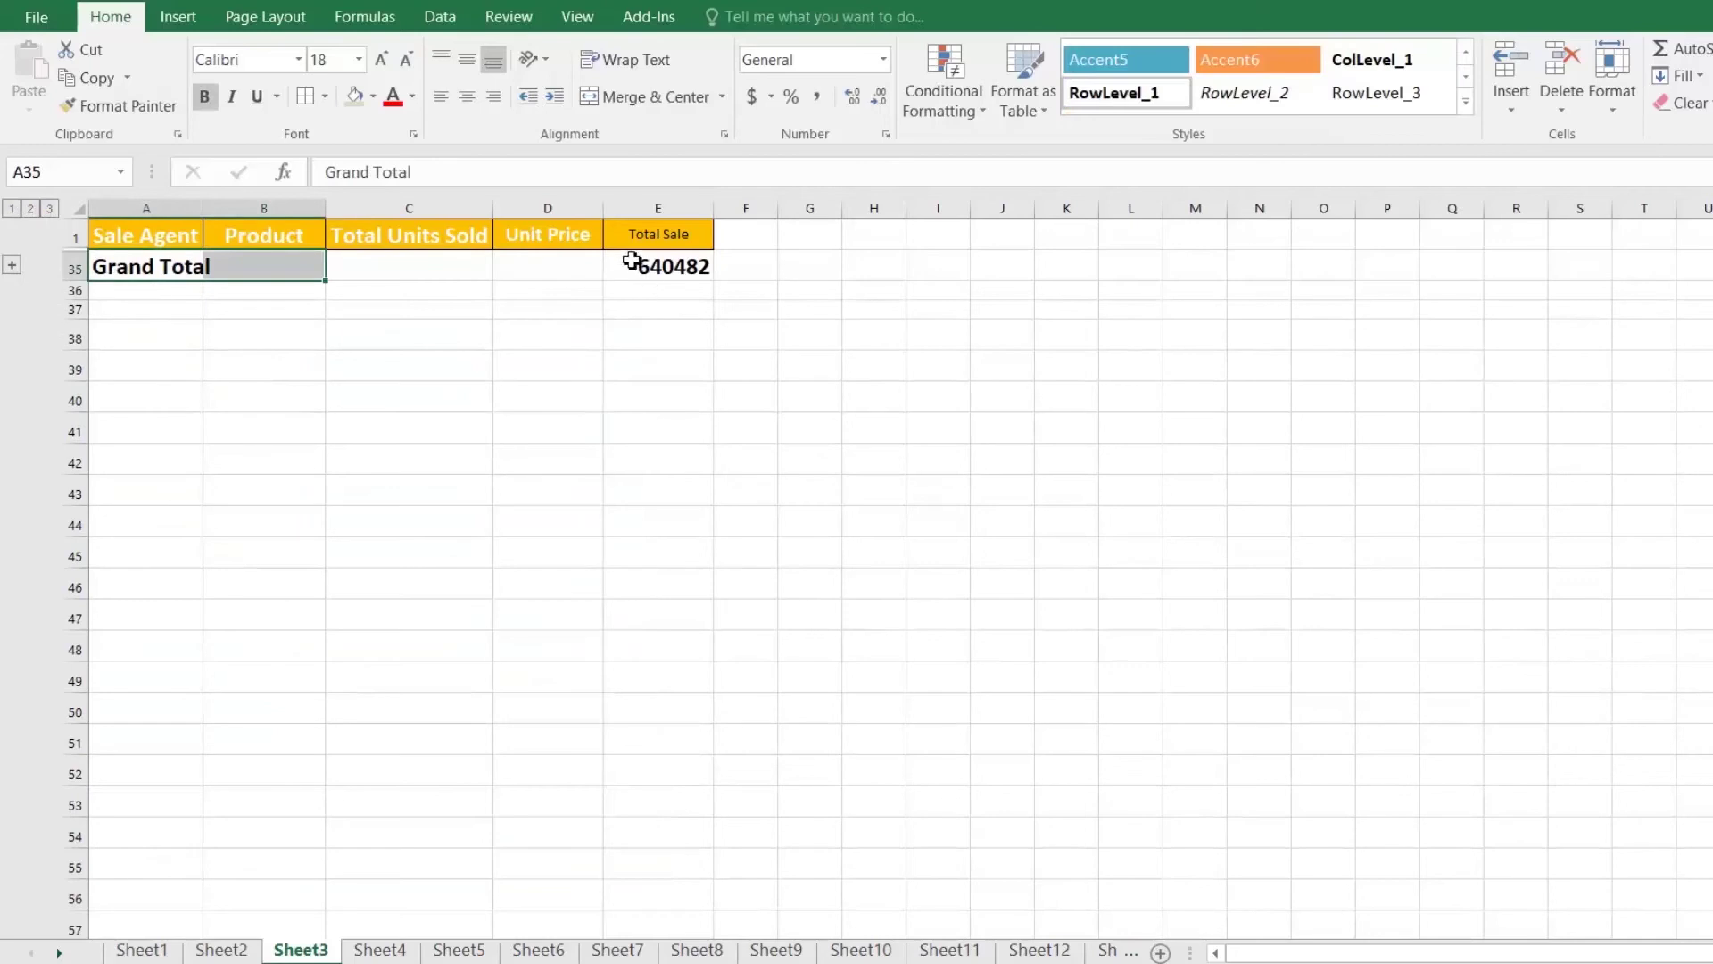
key(ctrl+Home)
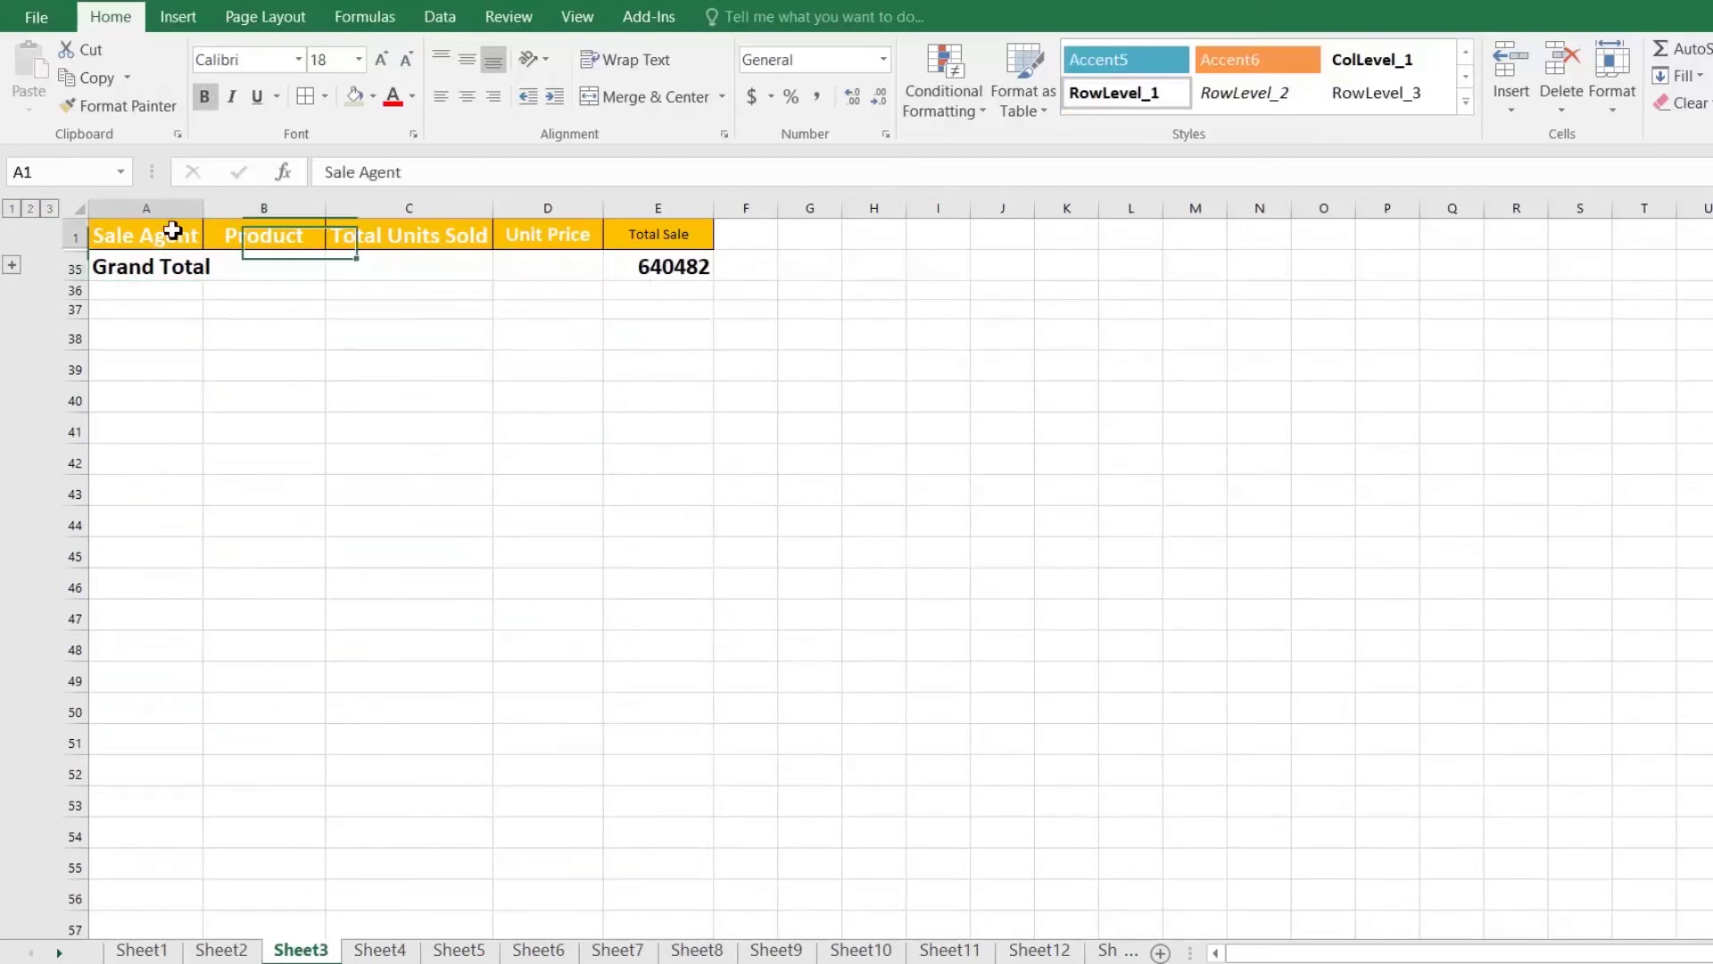
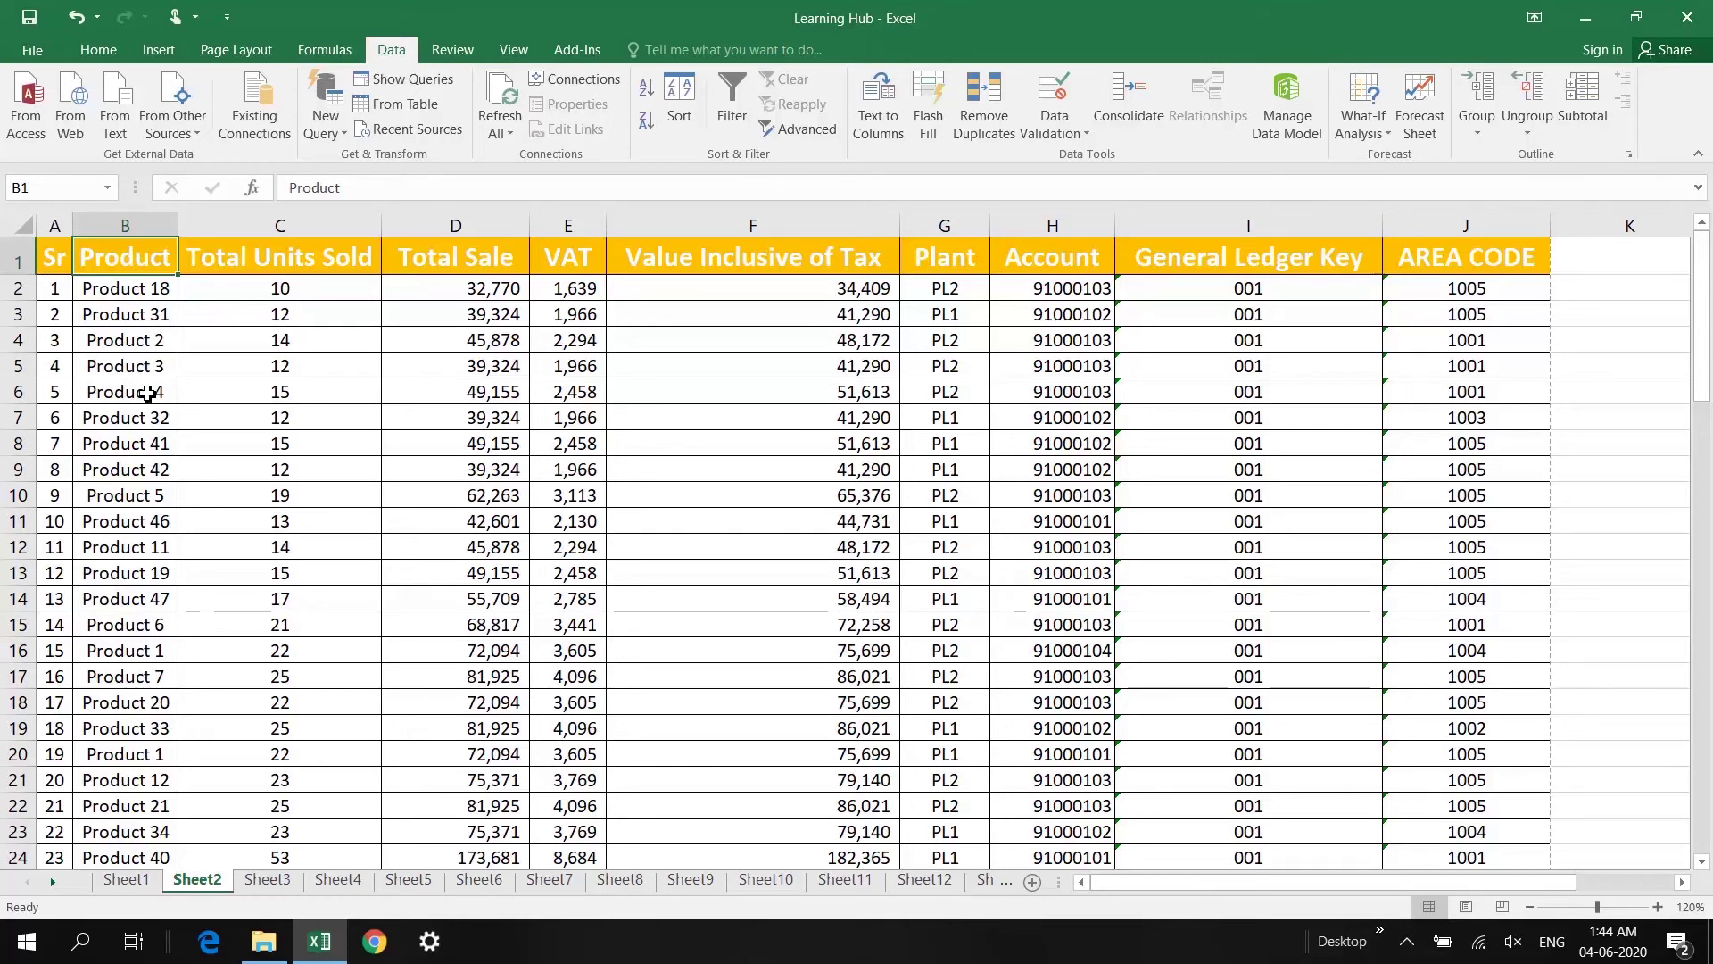
Step: Highlight duplicate names in Product column B with Light Red Fill and Dark Red Text
click(129, 225)
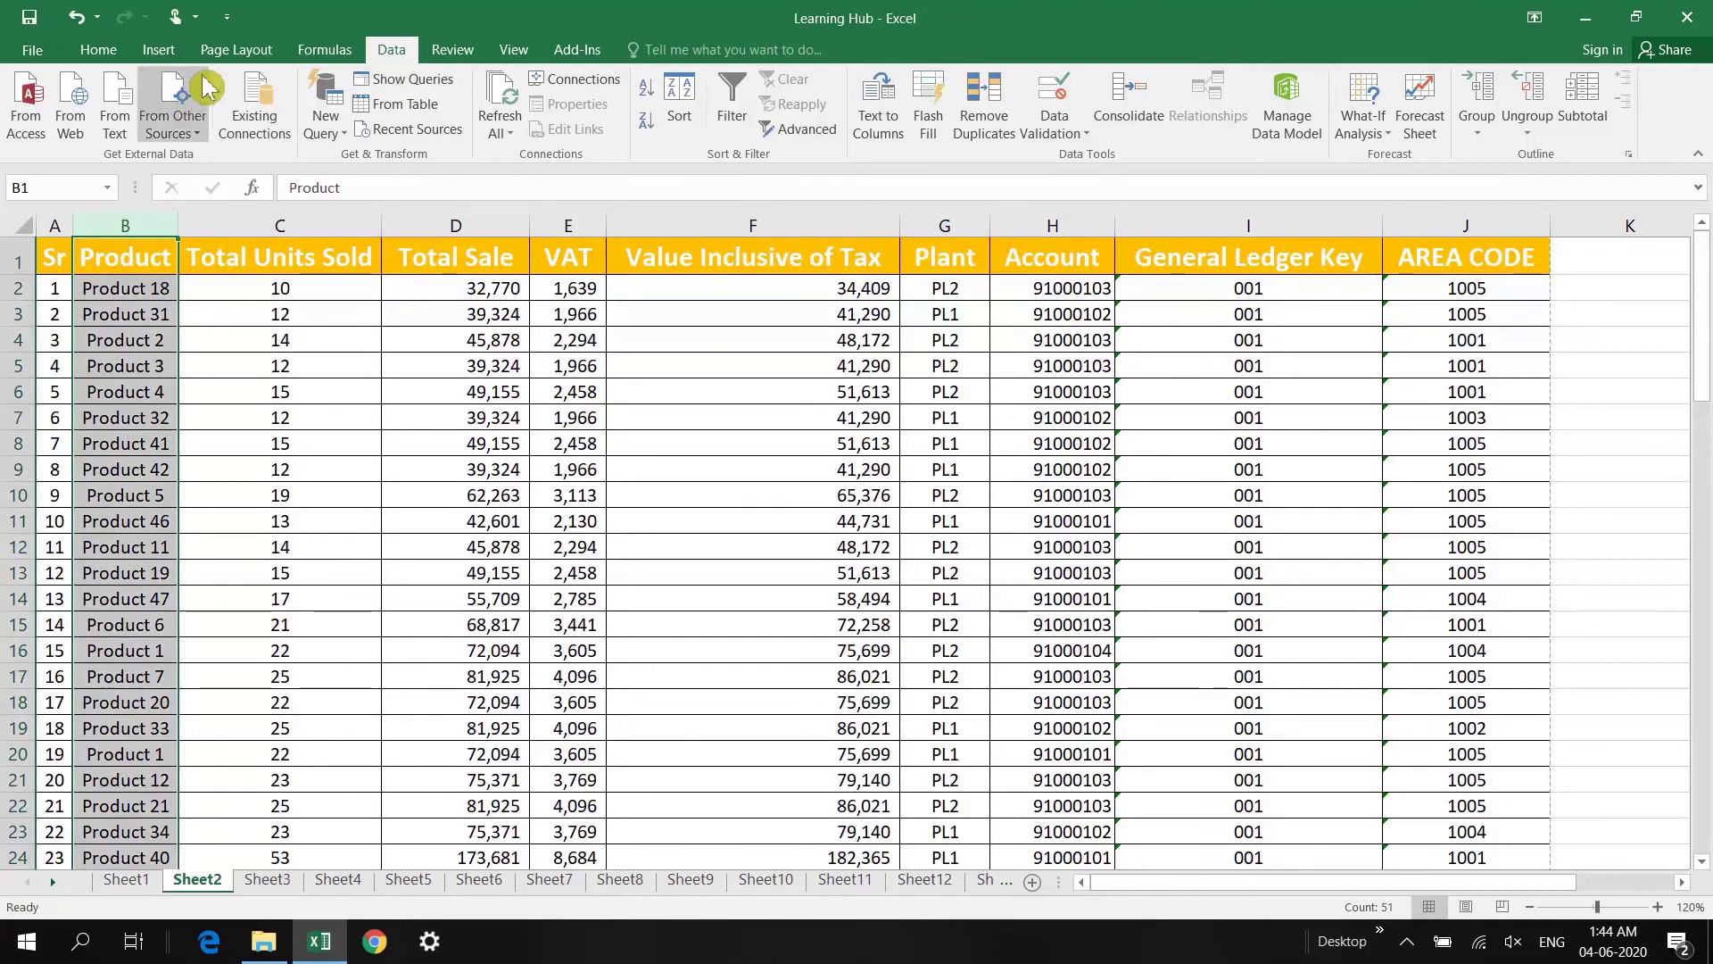
click(123, 54)
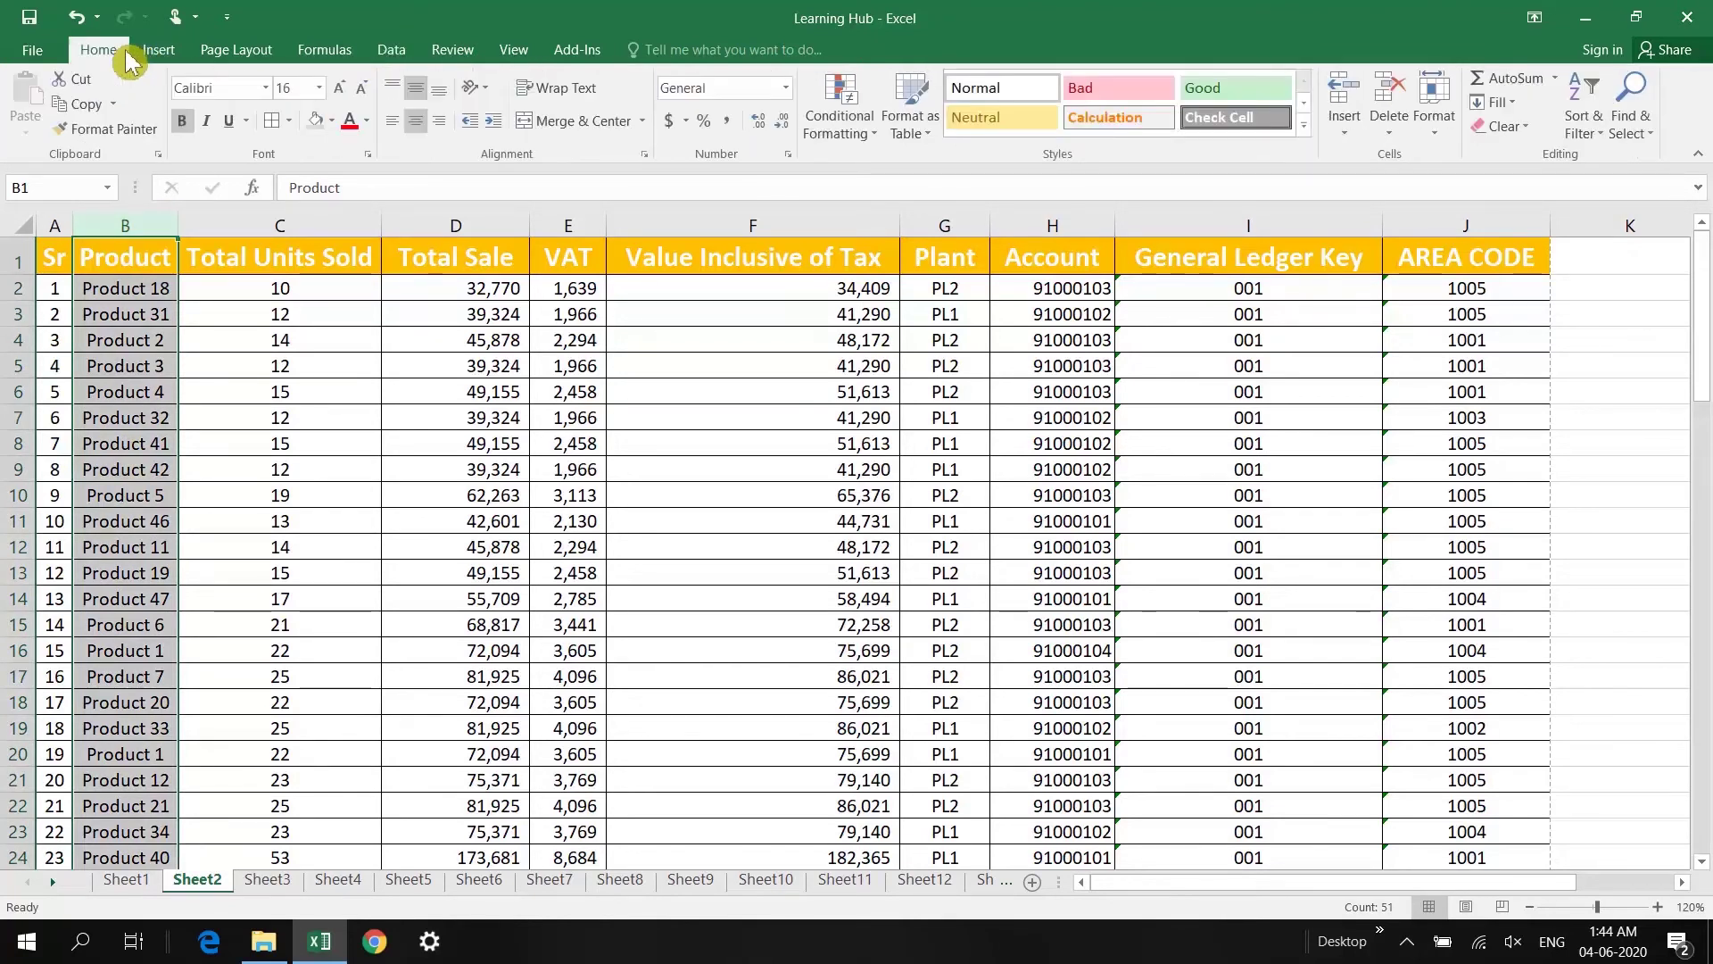
click(836, 136)
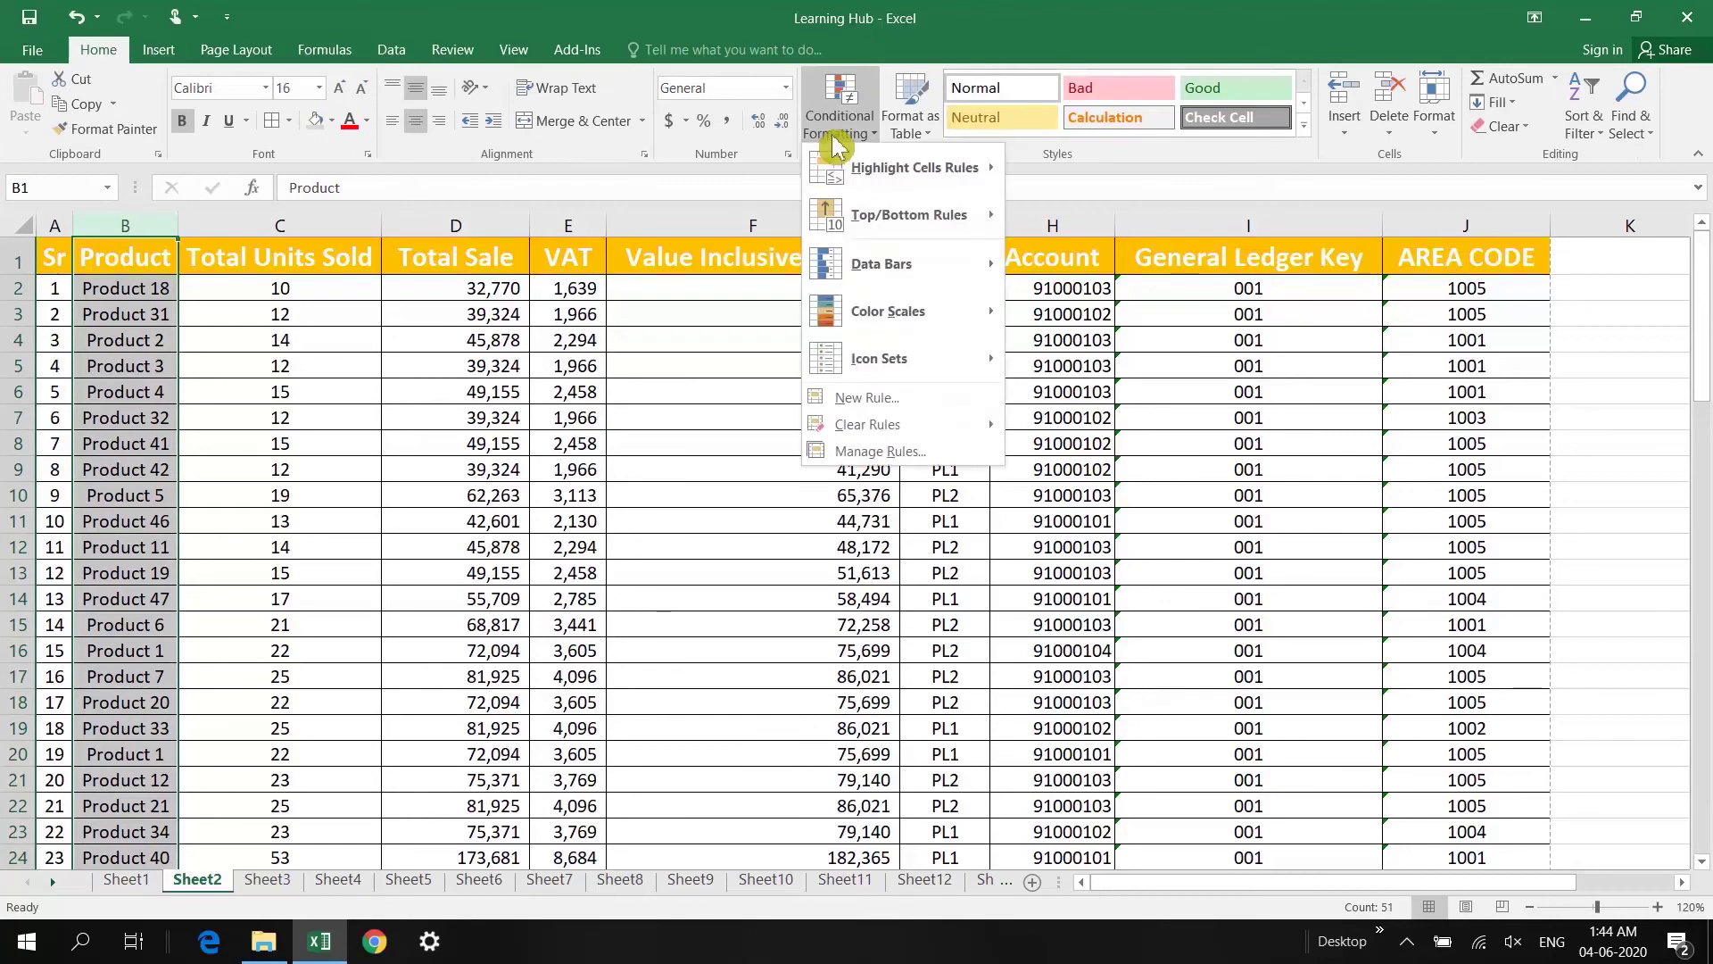
mouse_move(963, 173)
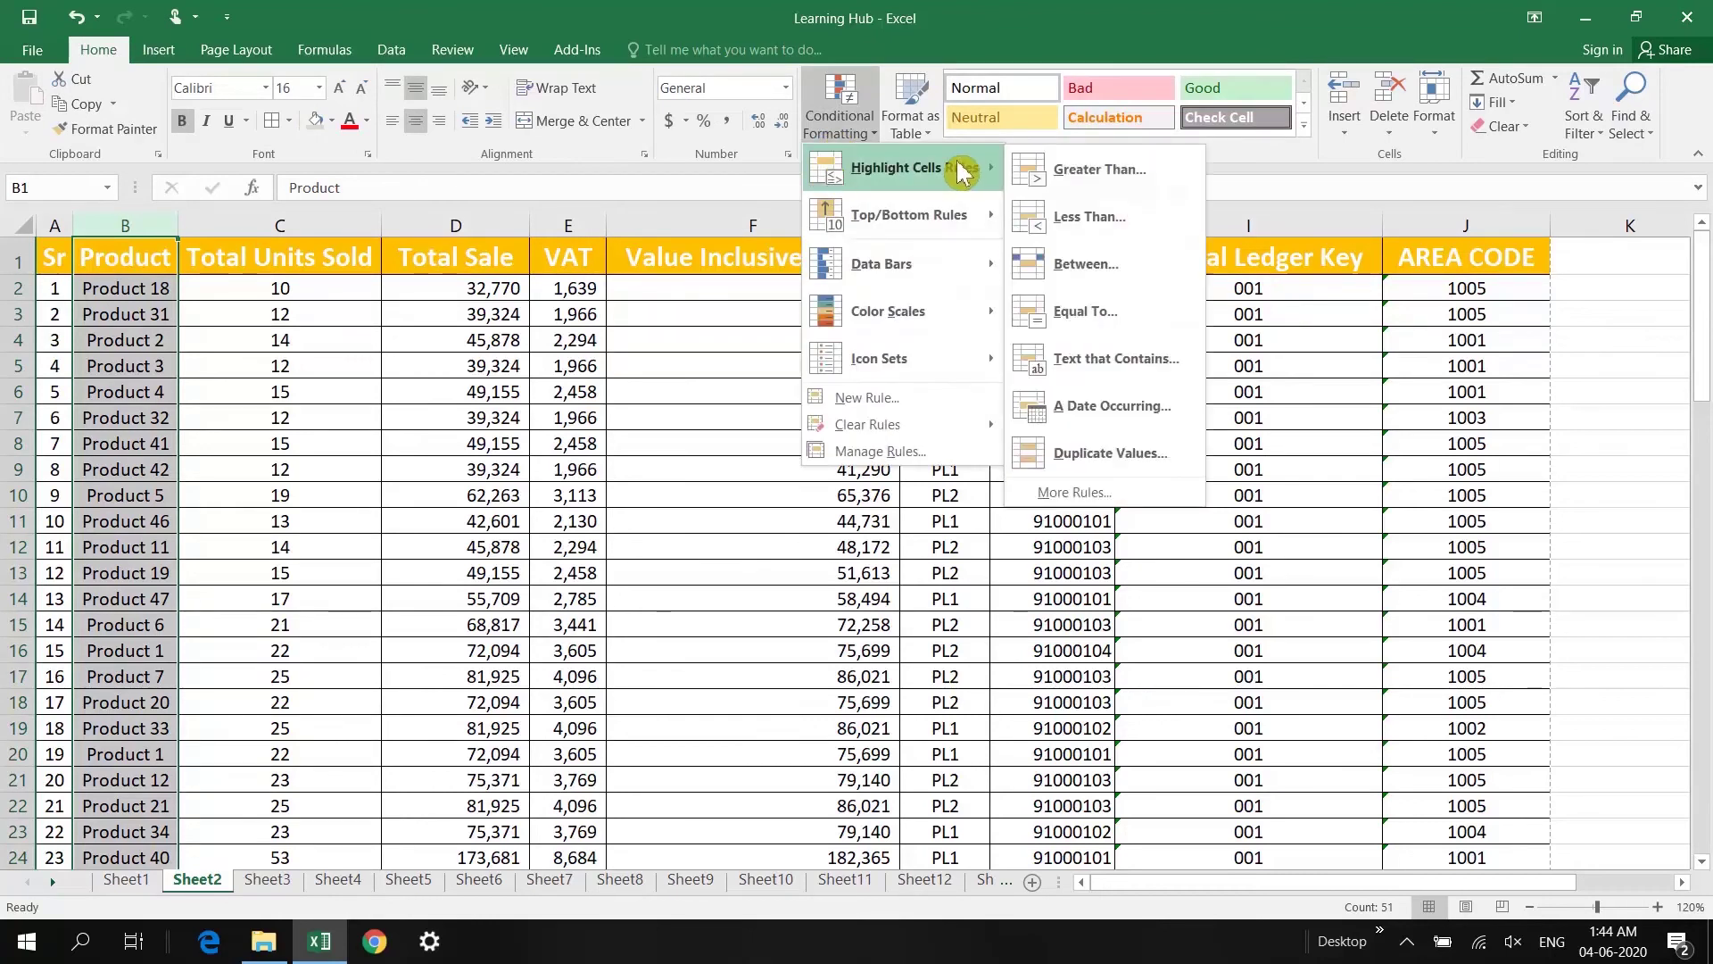
click(1111, 453)
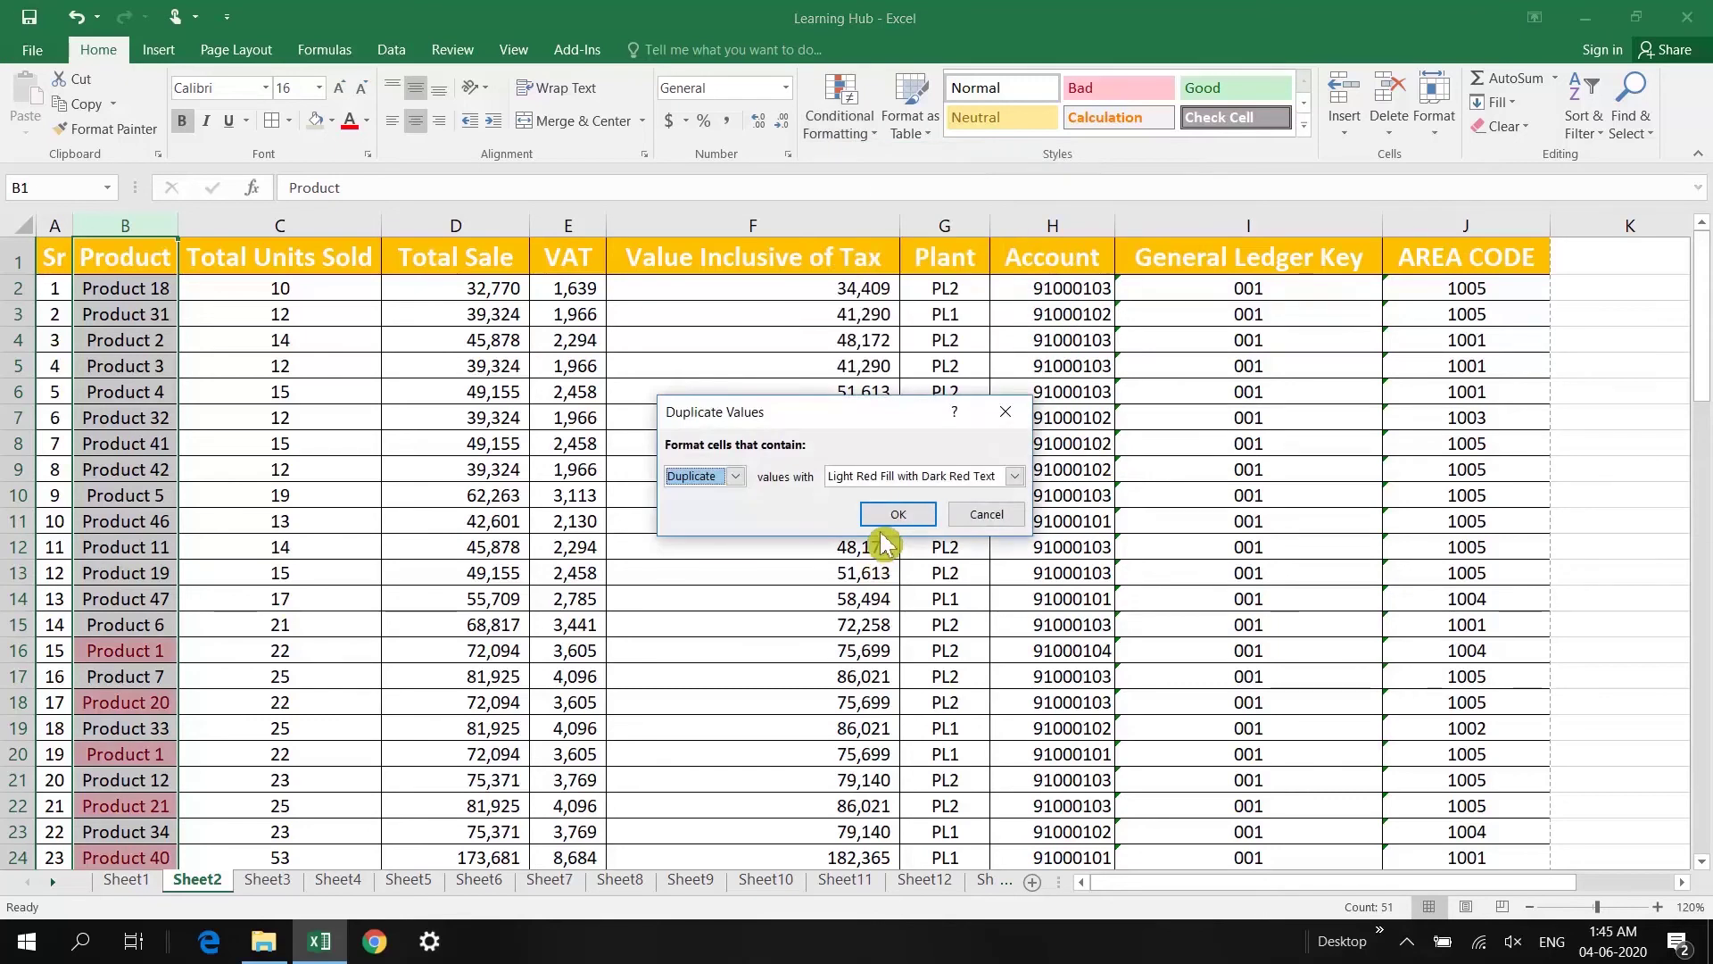
click(914, 476)
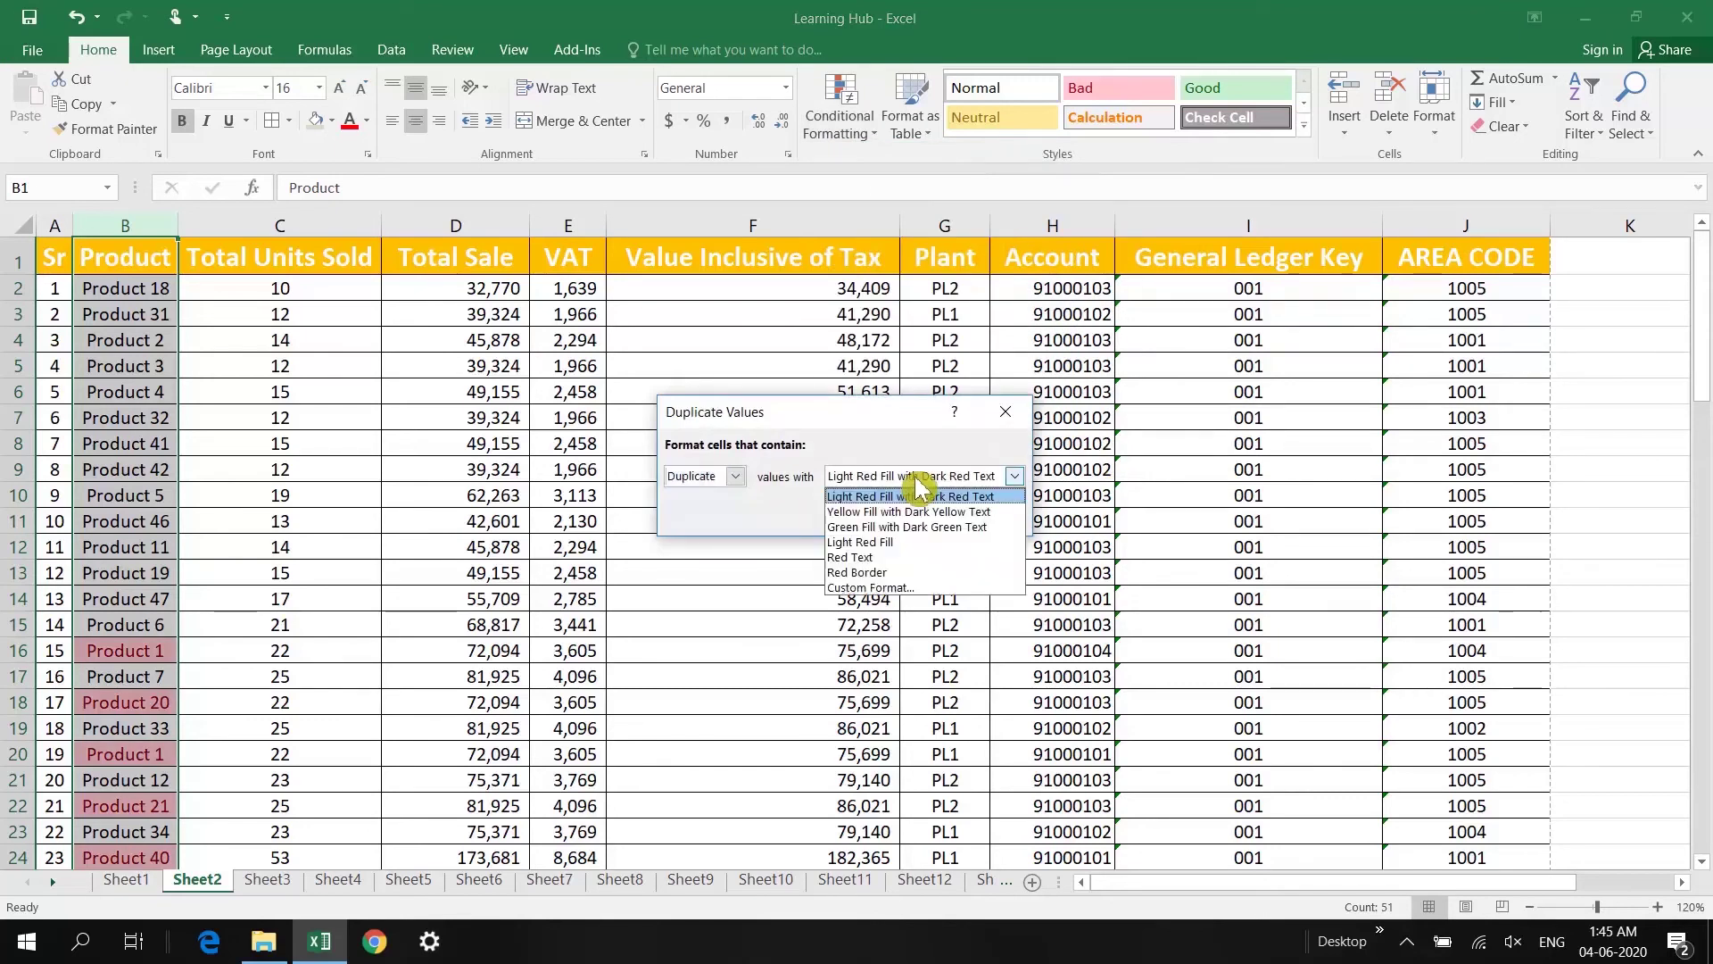
click(917, 486)
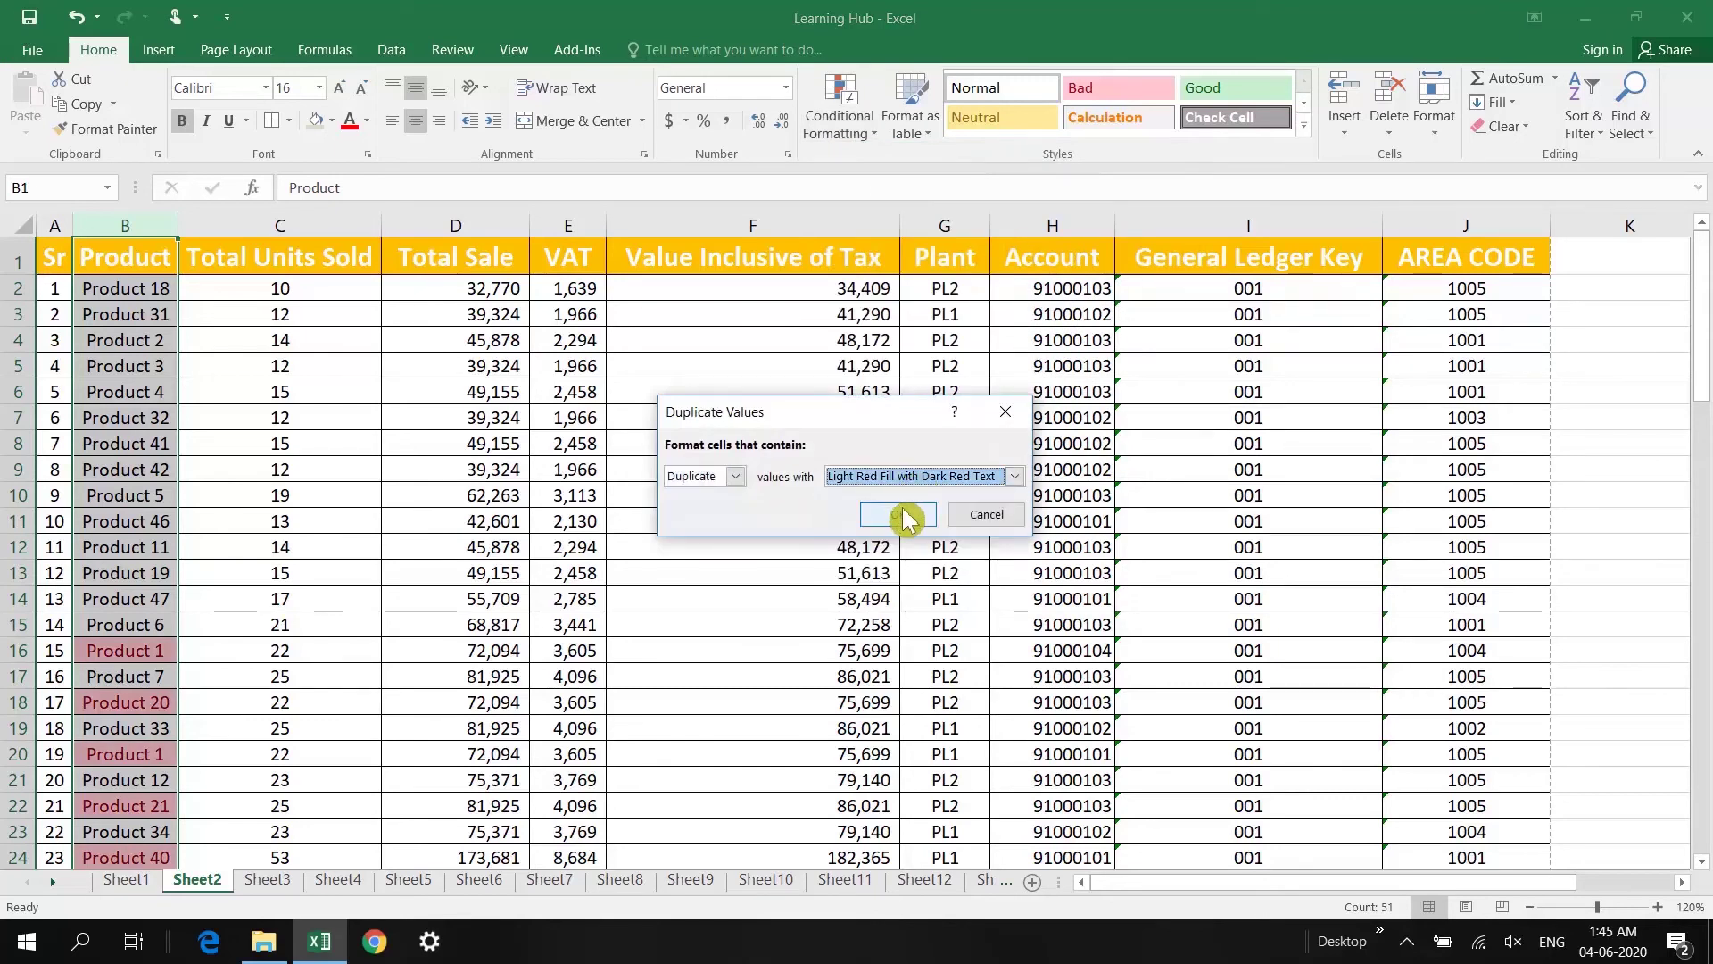
click(897, 478)
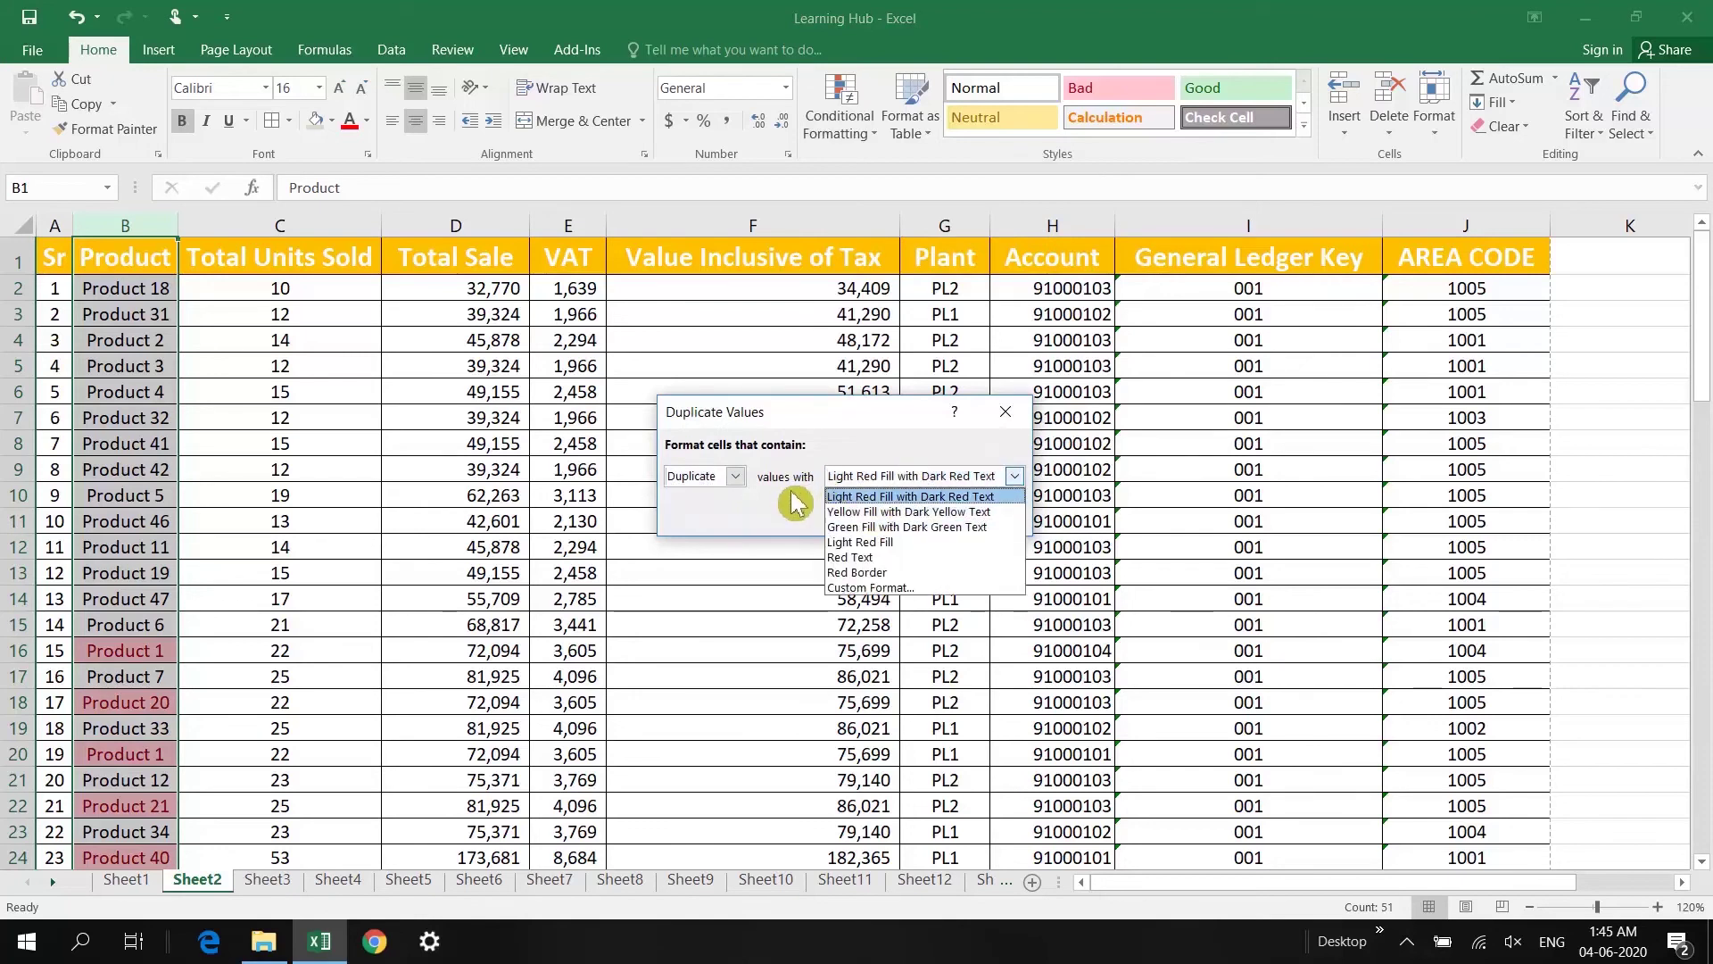
click(794, 504)
click(892, 508)
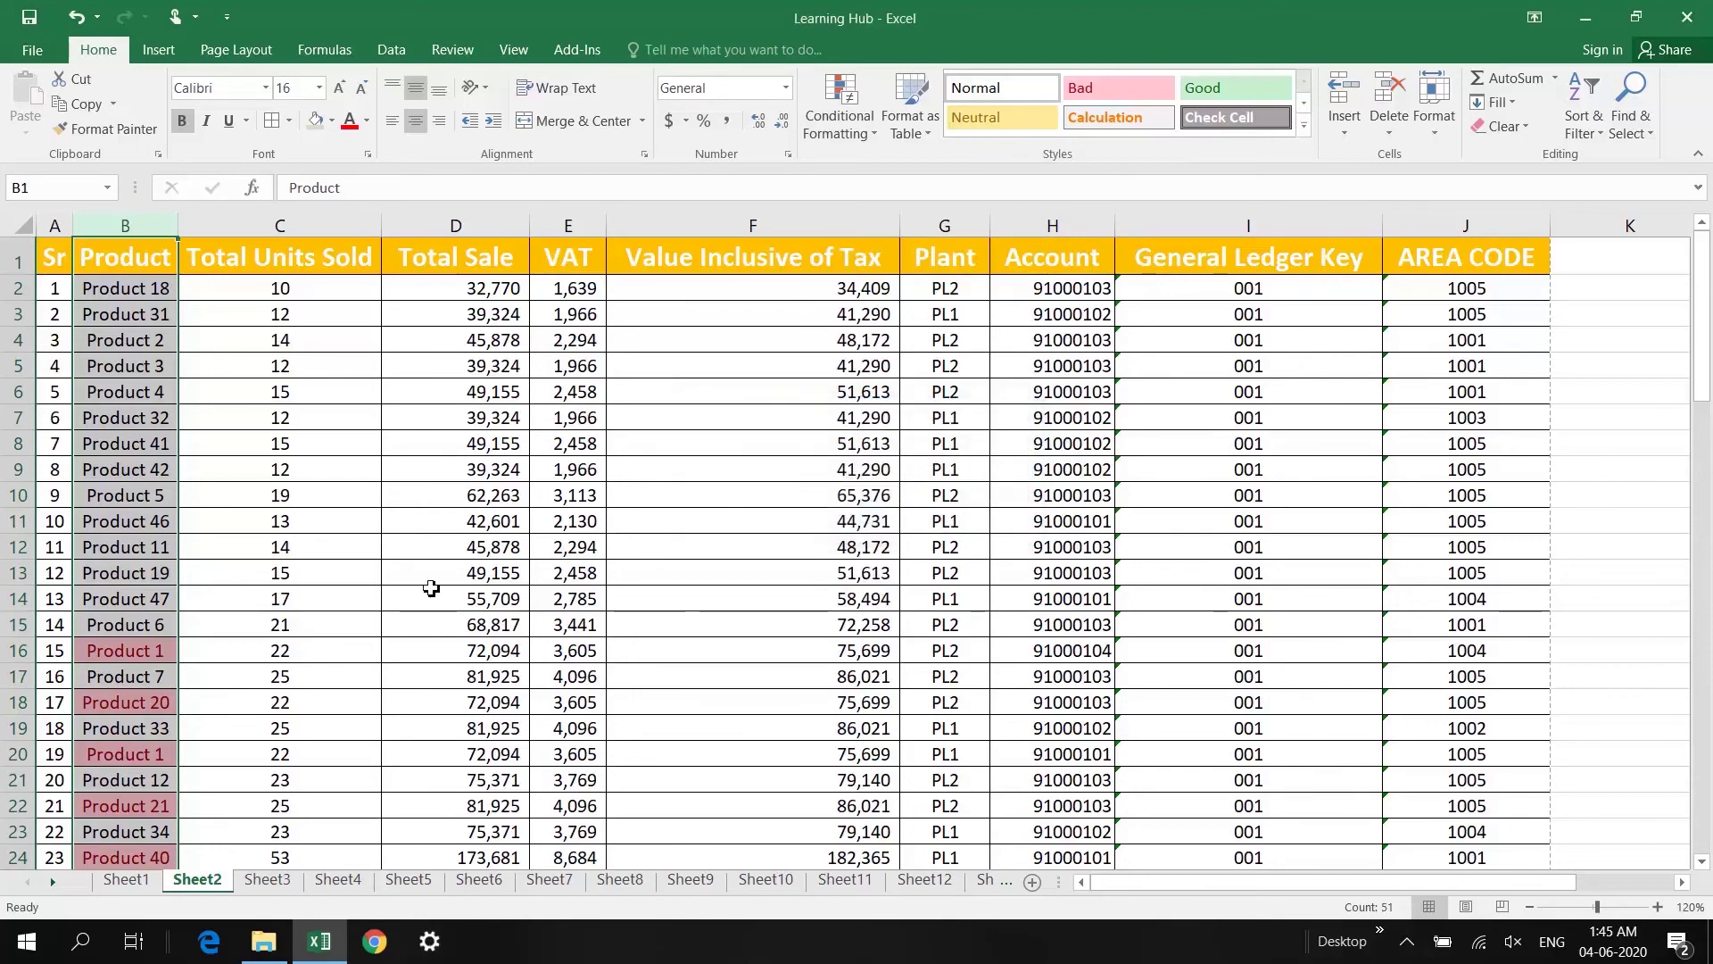
scroll(431, 588, down, 3)
Step: Review the highlighted duplicates such as Product 1 and Product 21 down the column
click(98, 564)
scroll(124, 442, down, 2)
scroll(124, 423, down, 1)
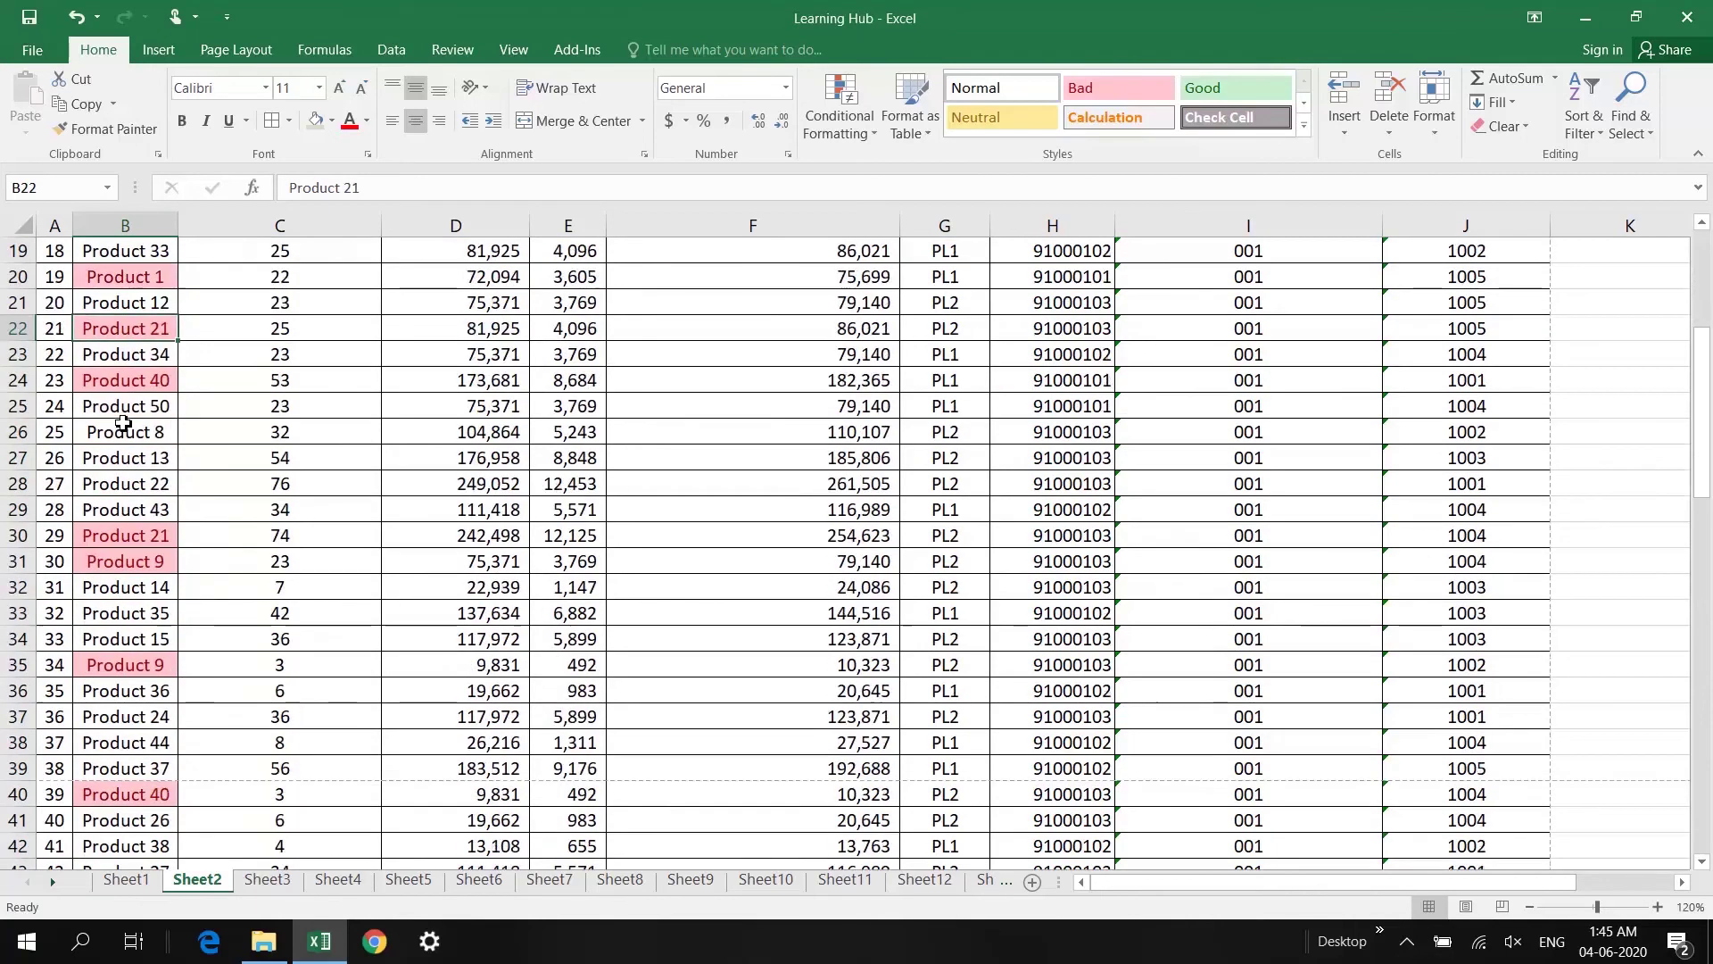
scroll(139, 473, up, 2)
click(142, 335)
click(161, 436)
scroll(143, 564, down, 2)
click(166, 330)
scroll(151, 535, down, 3)
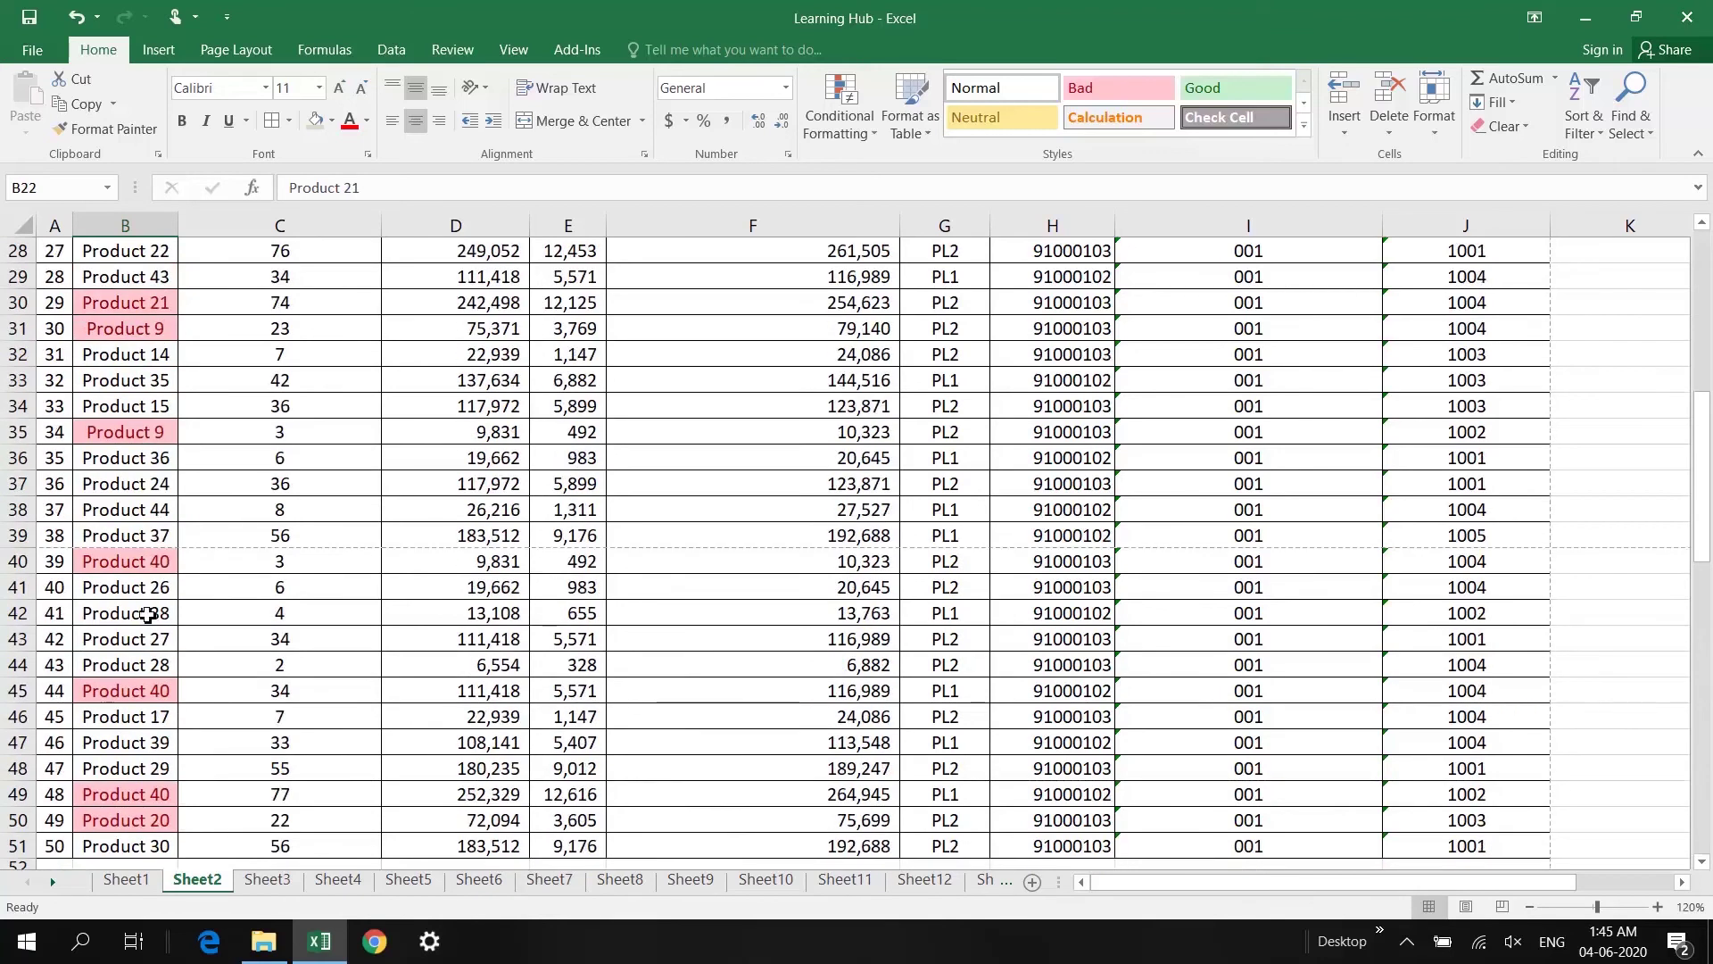
scroll(161, 798, down, 2)
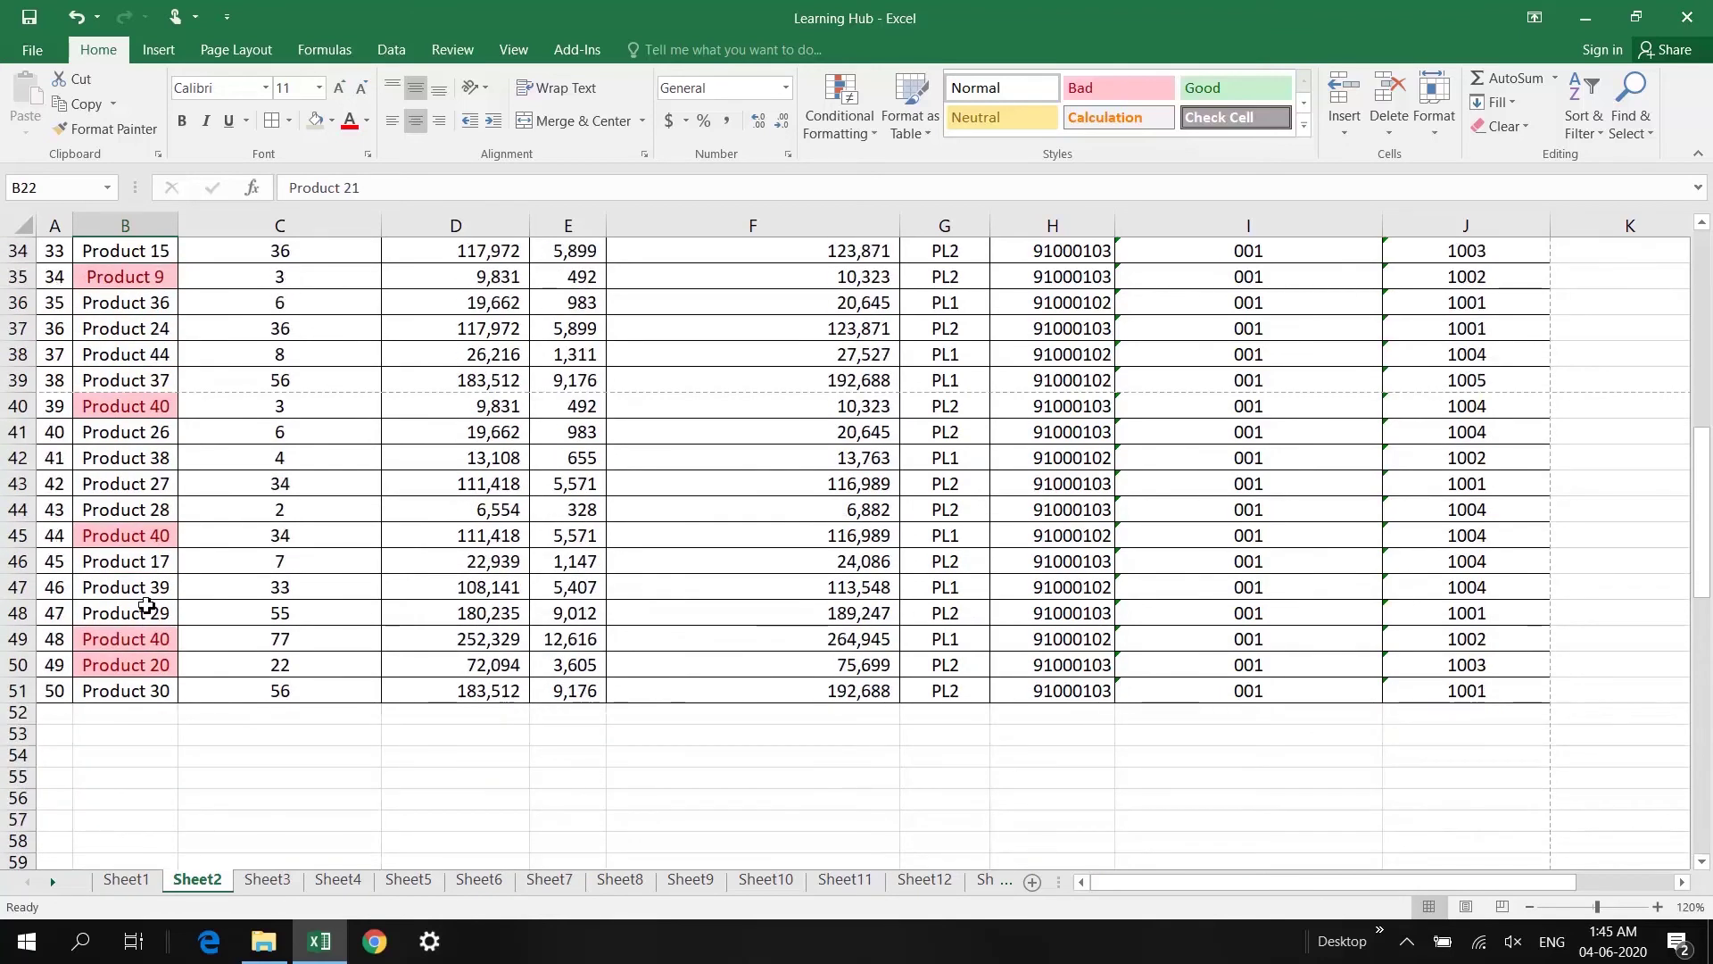
scroll(145, 607, up, 11)
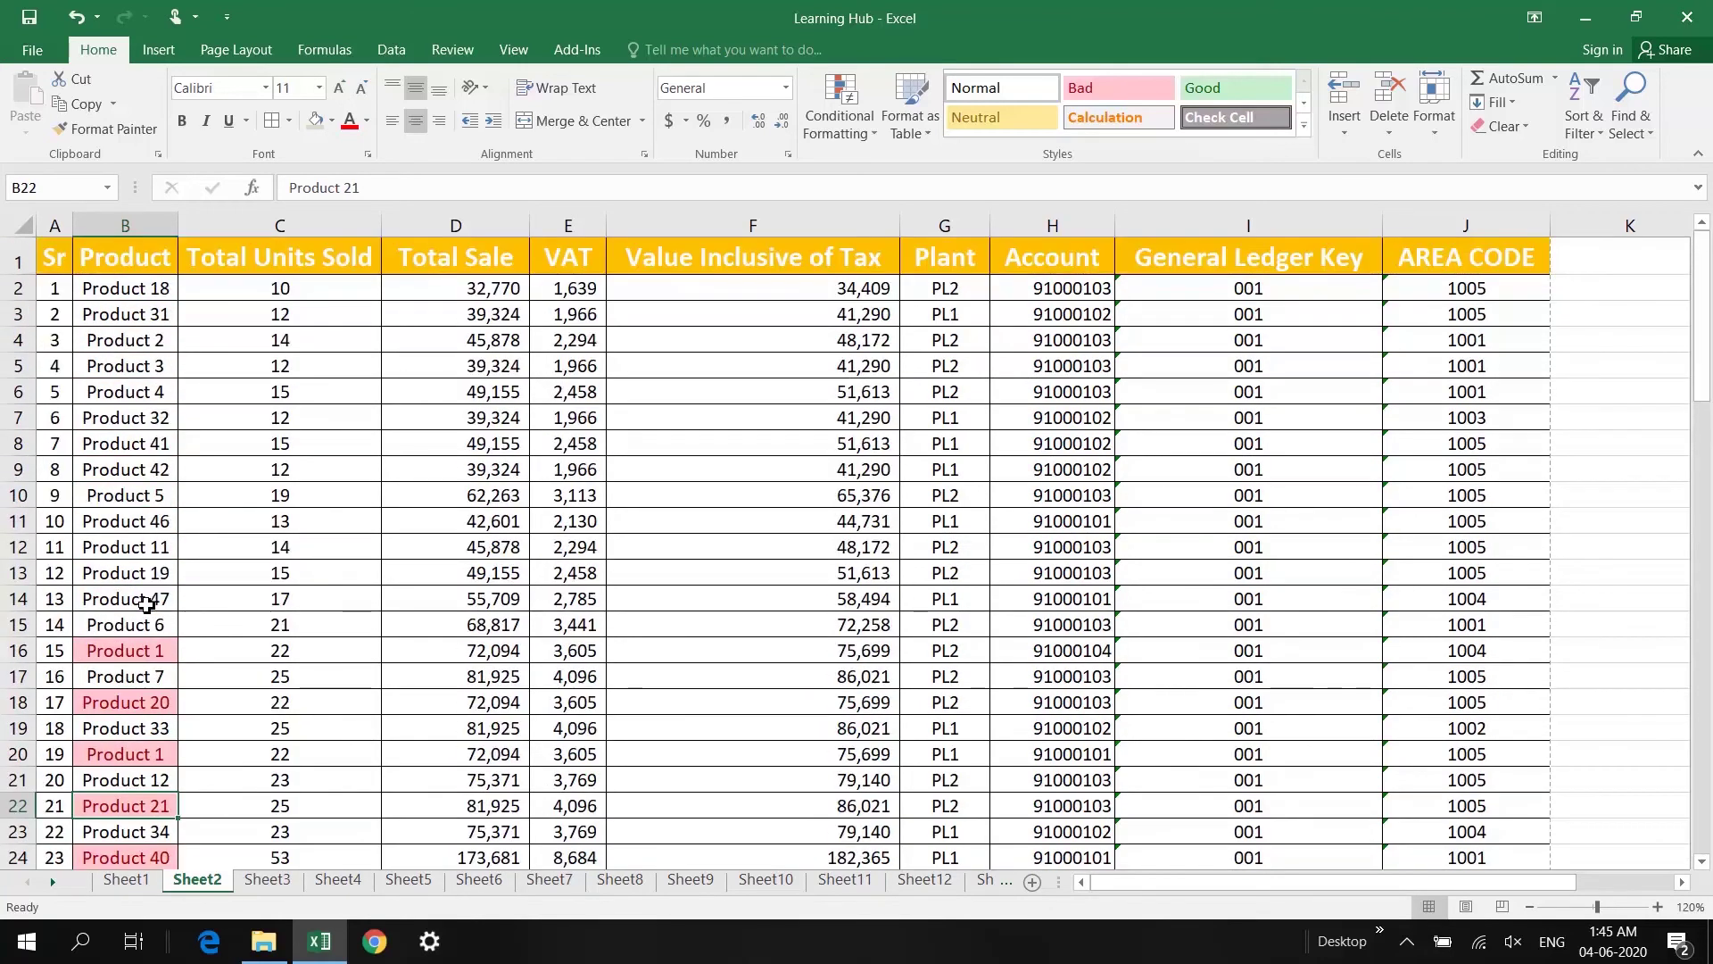
Step: Turn on header filters and filter Product by the pink cell colour
click(134, 264)
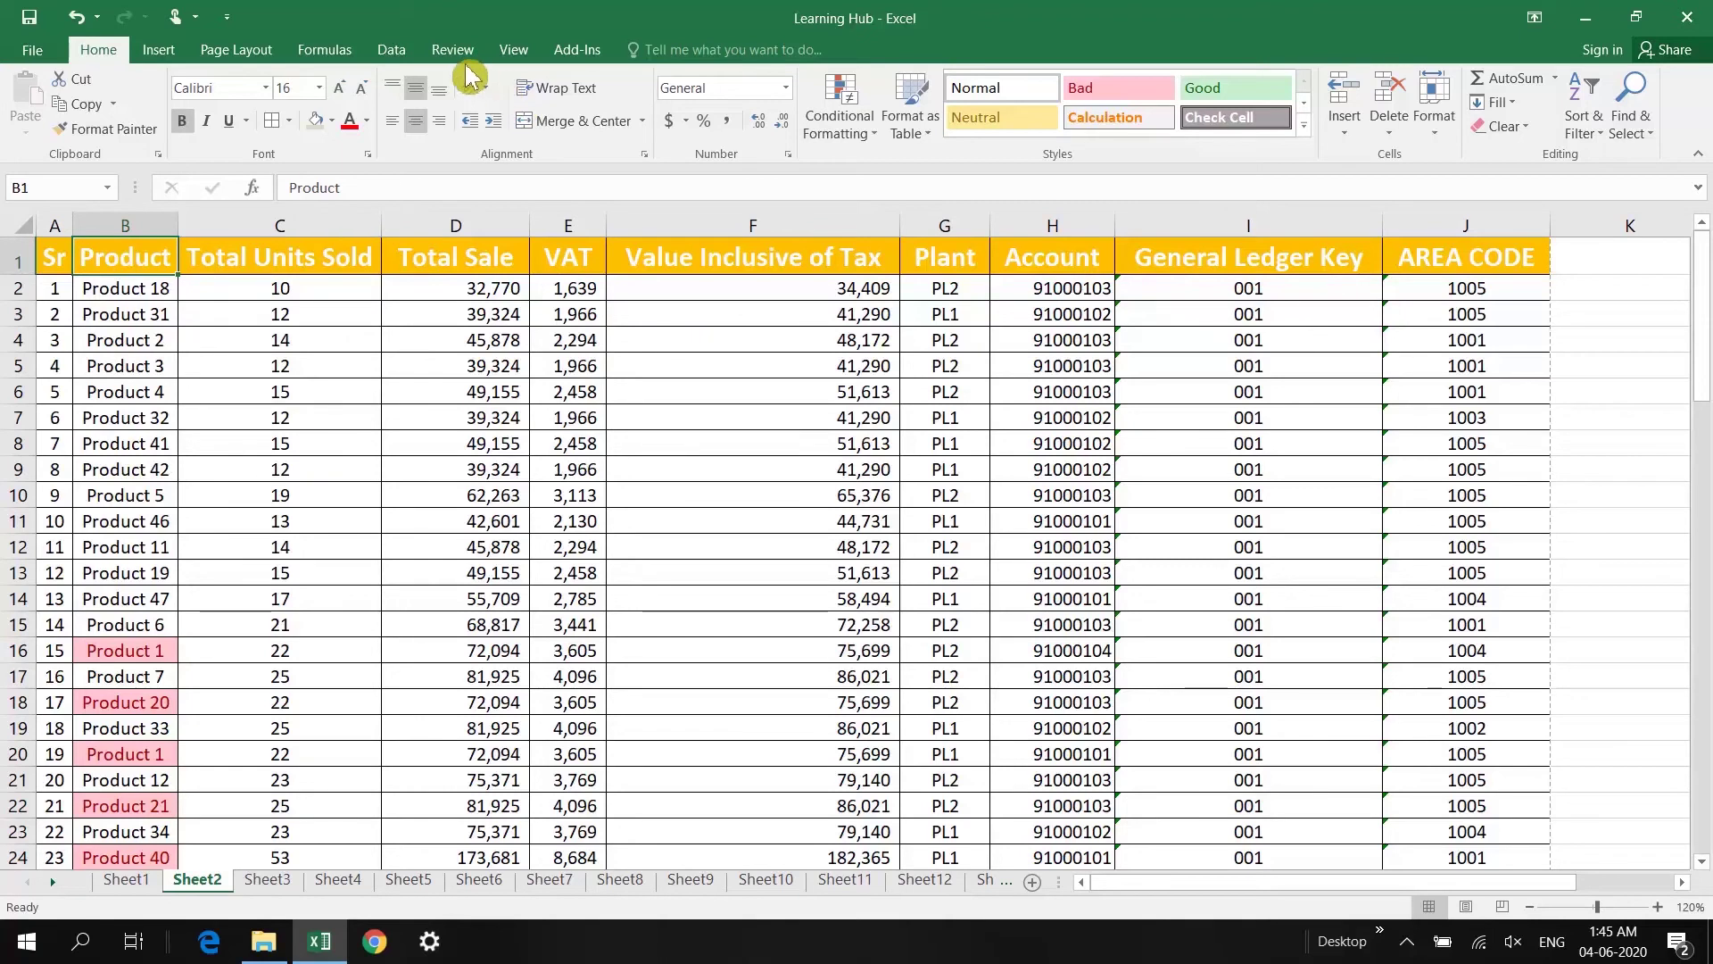
click(393, 50)
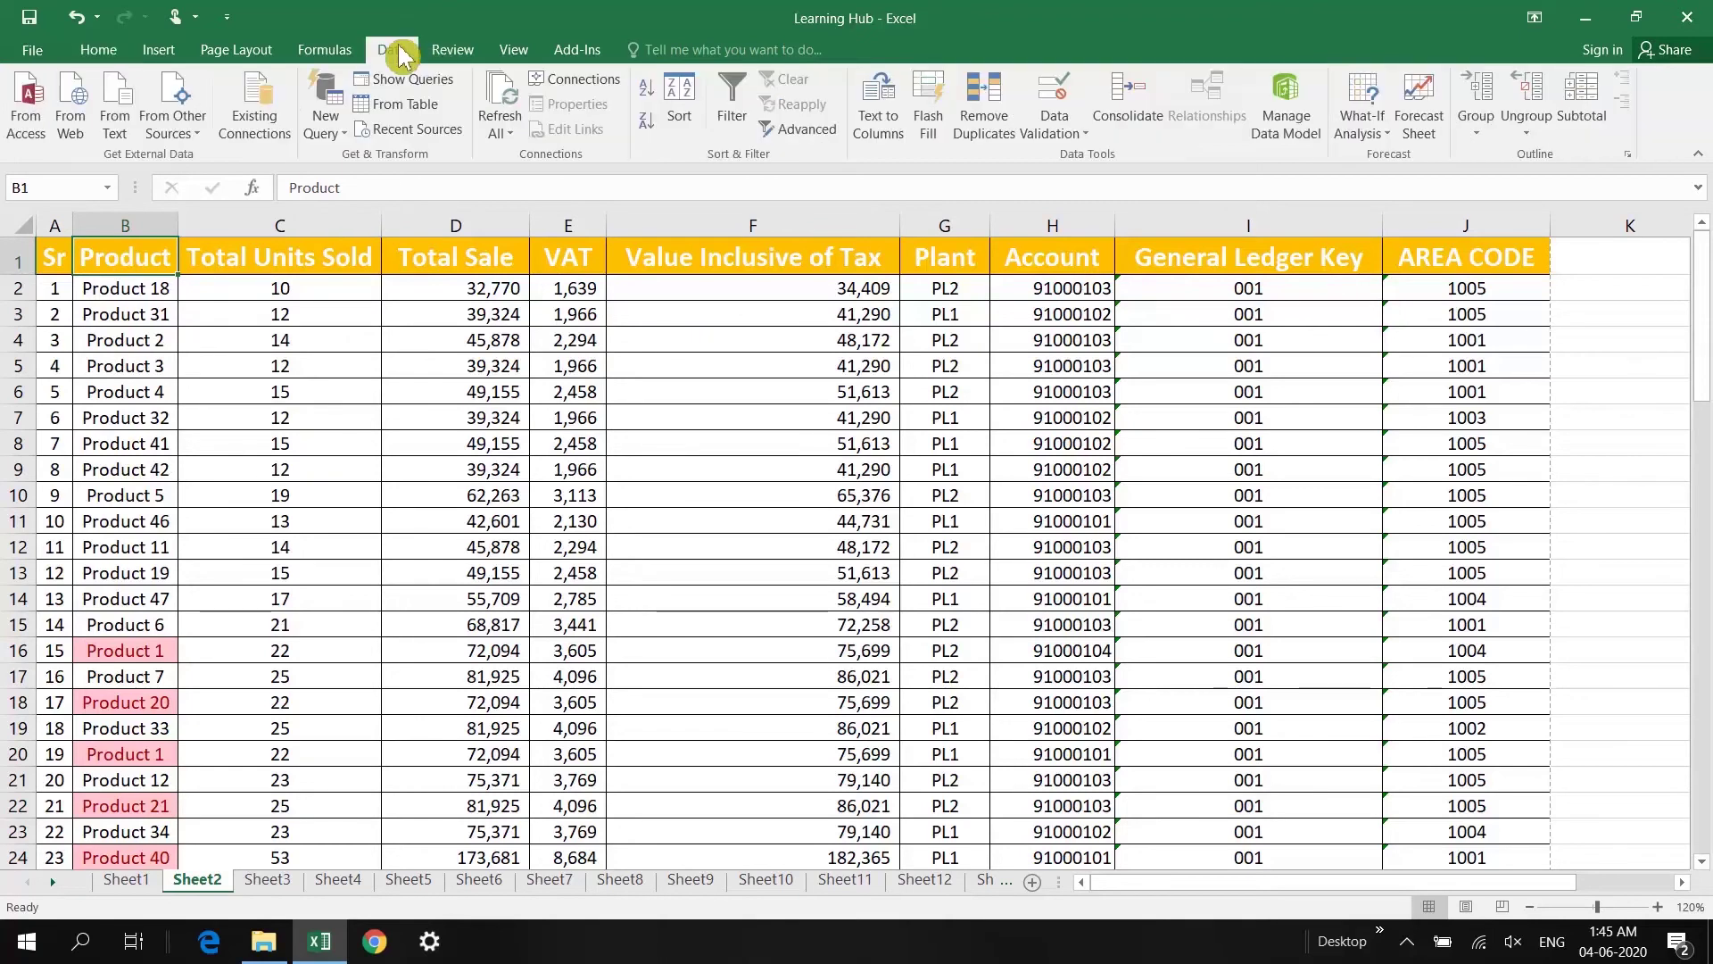
click(733, 125)
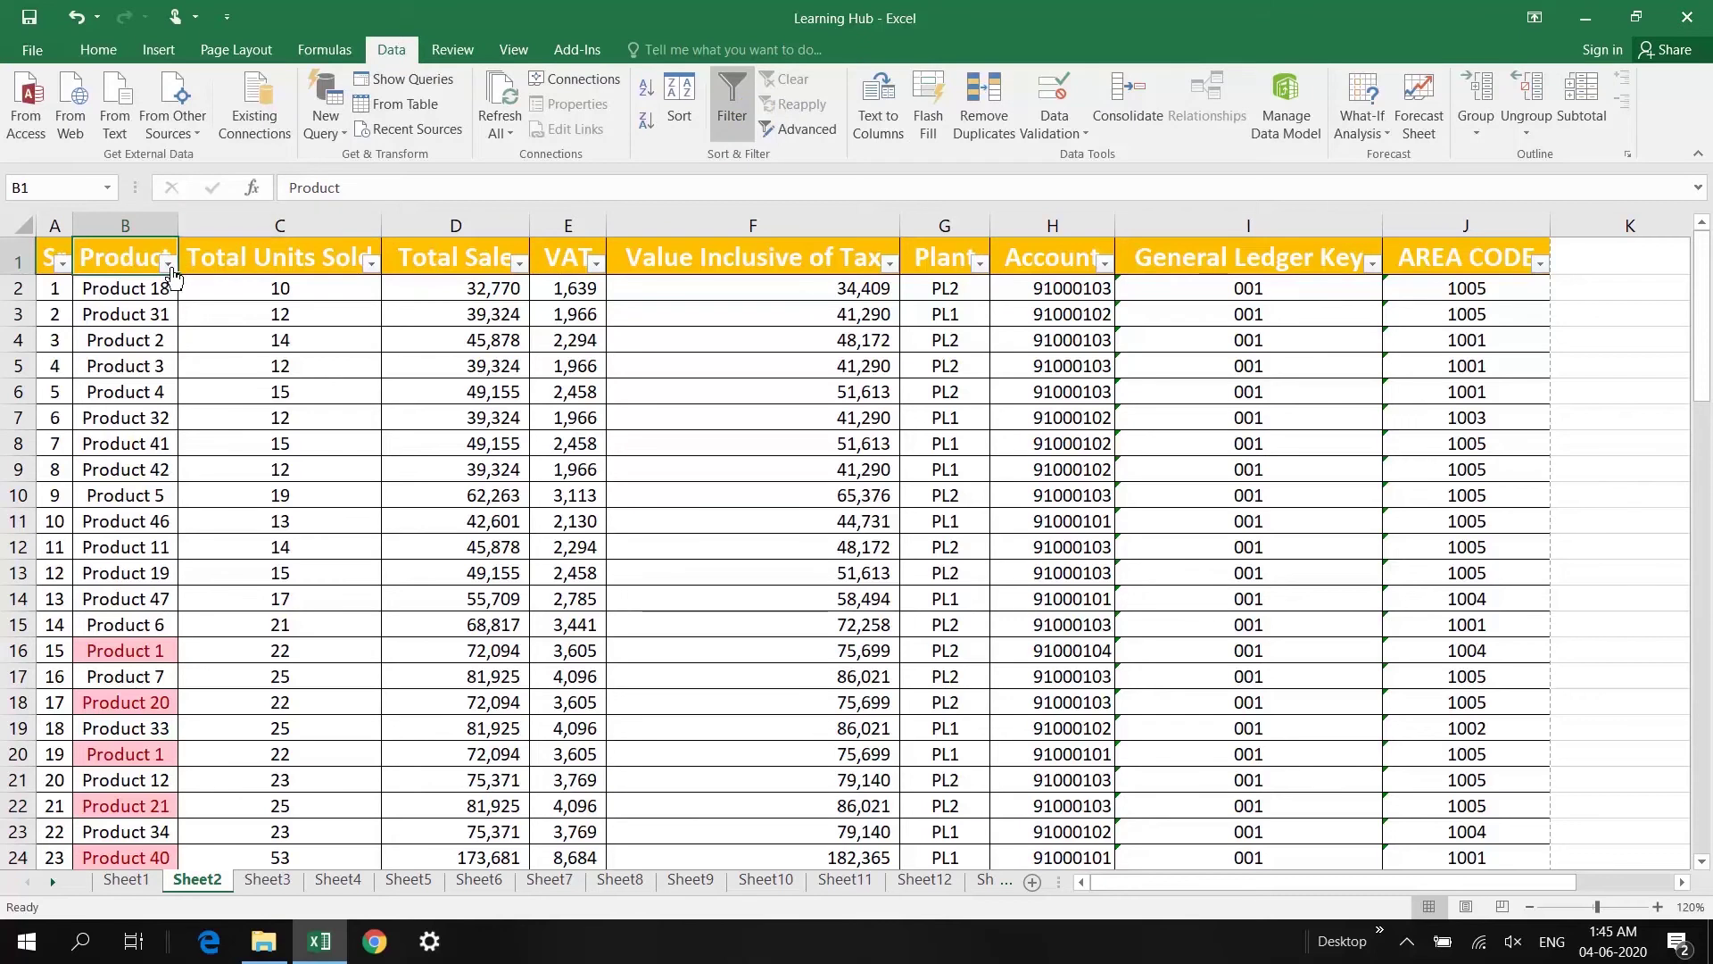
click(168, 263)
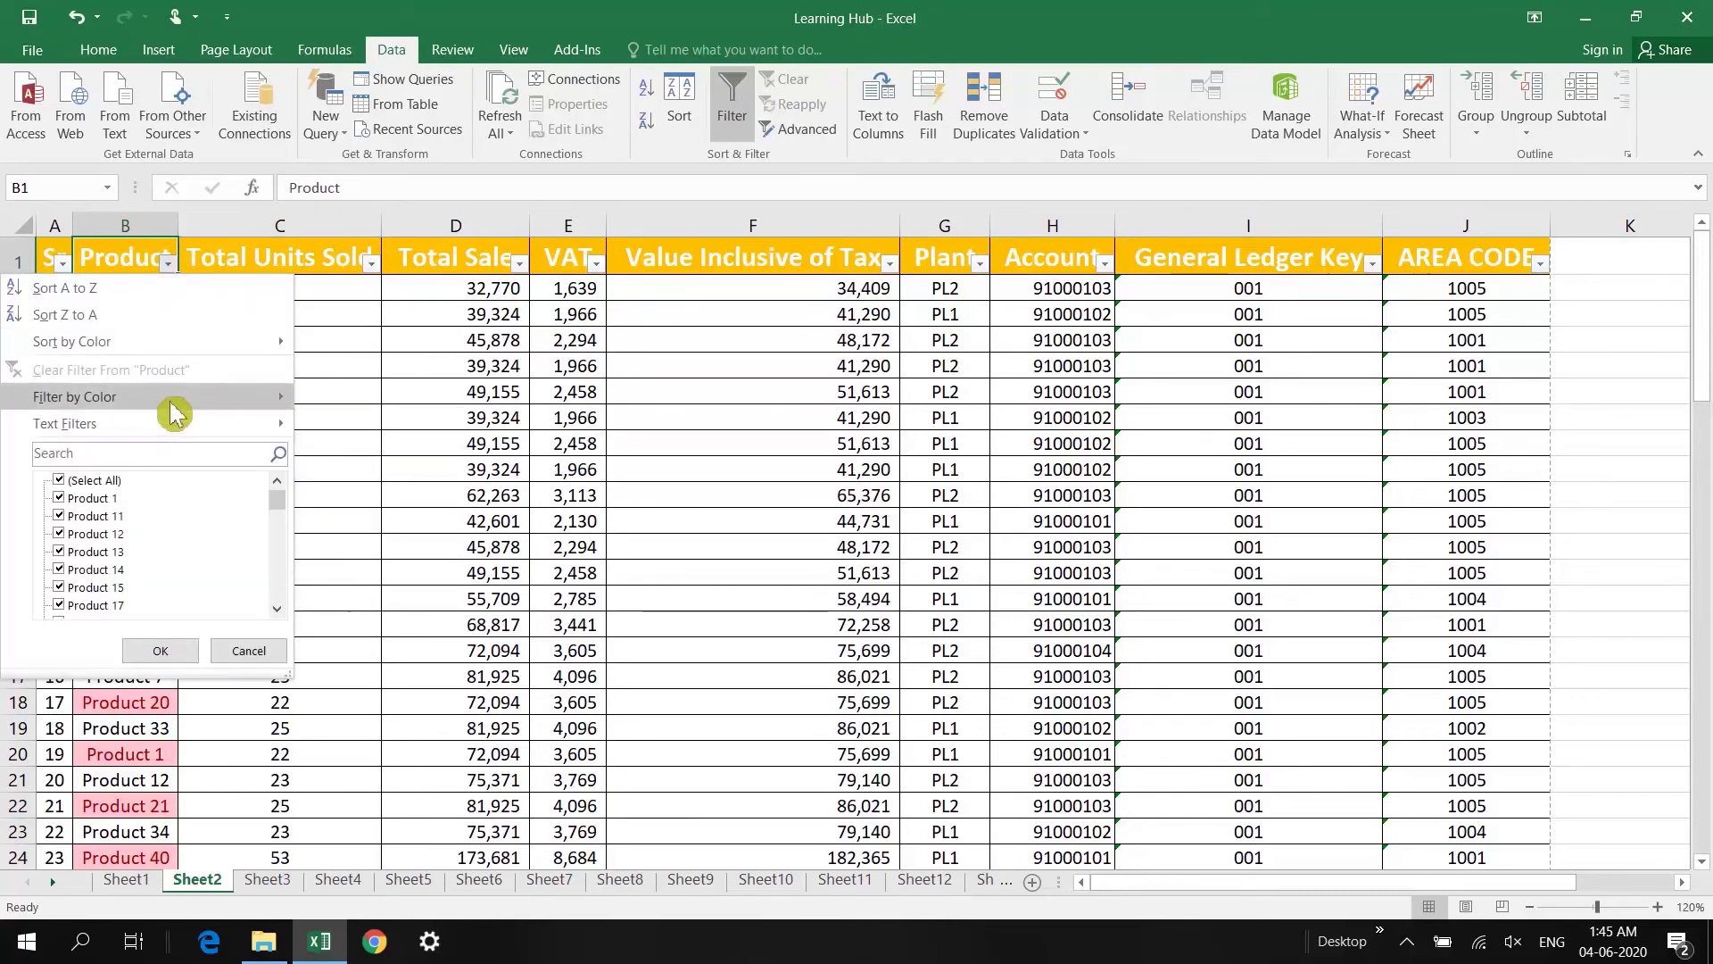
mouse_move(183, 406)
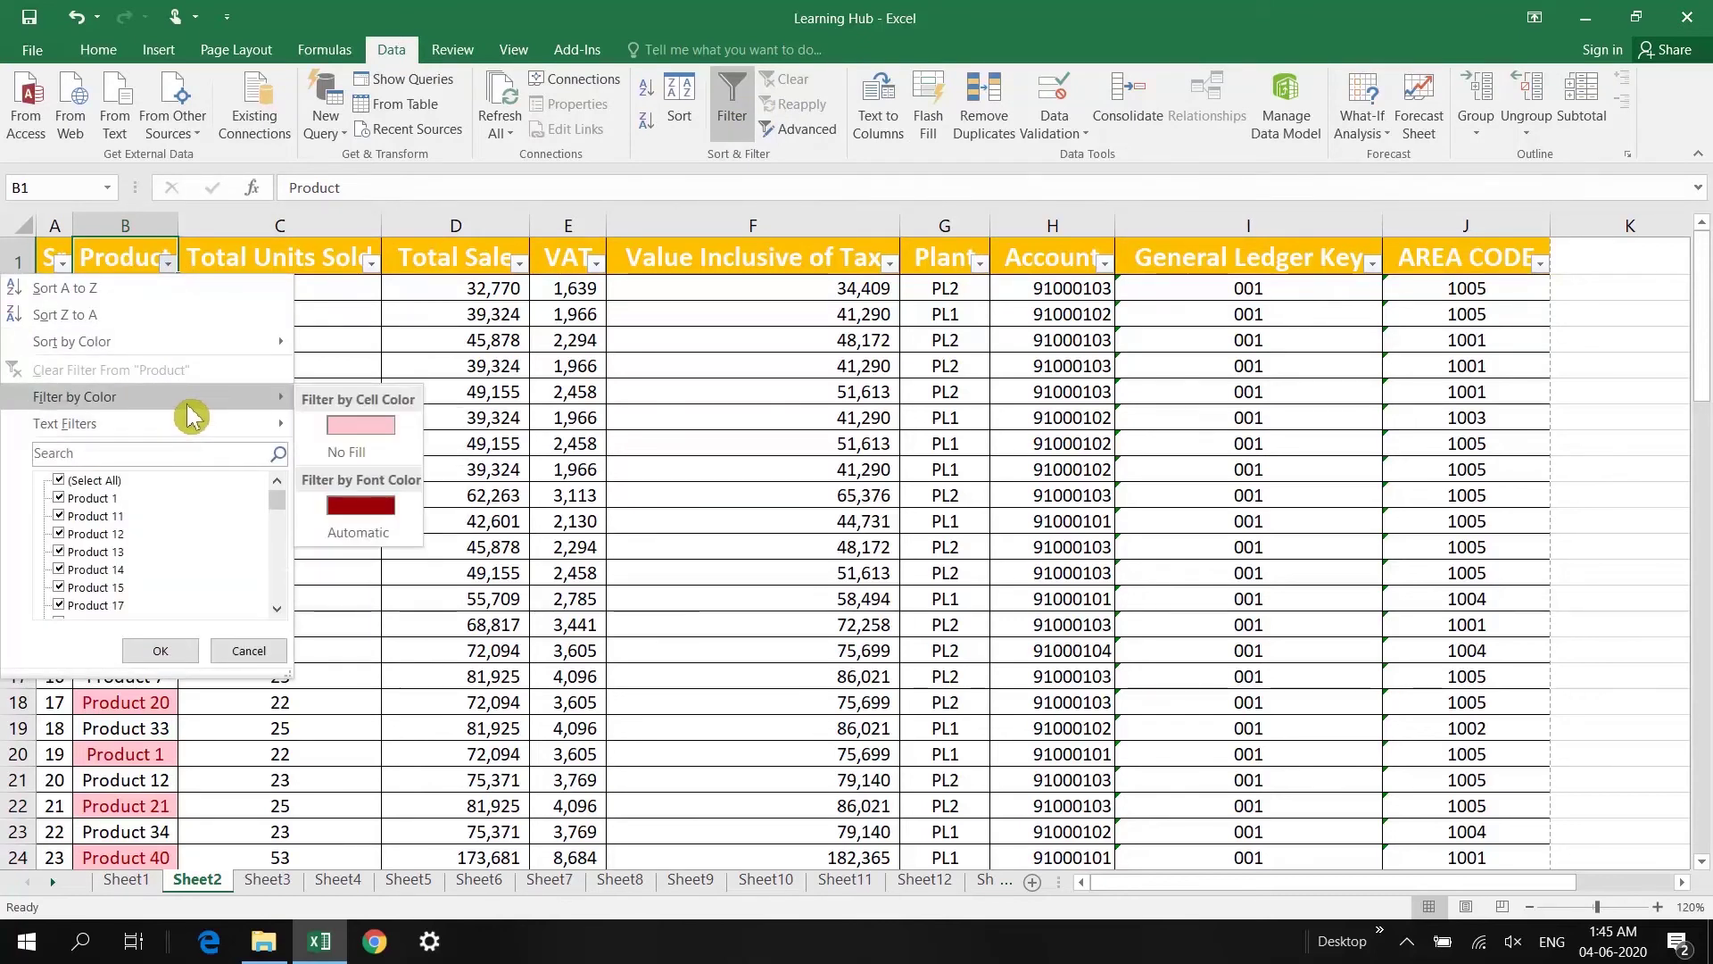
click(375, 433)
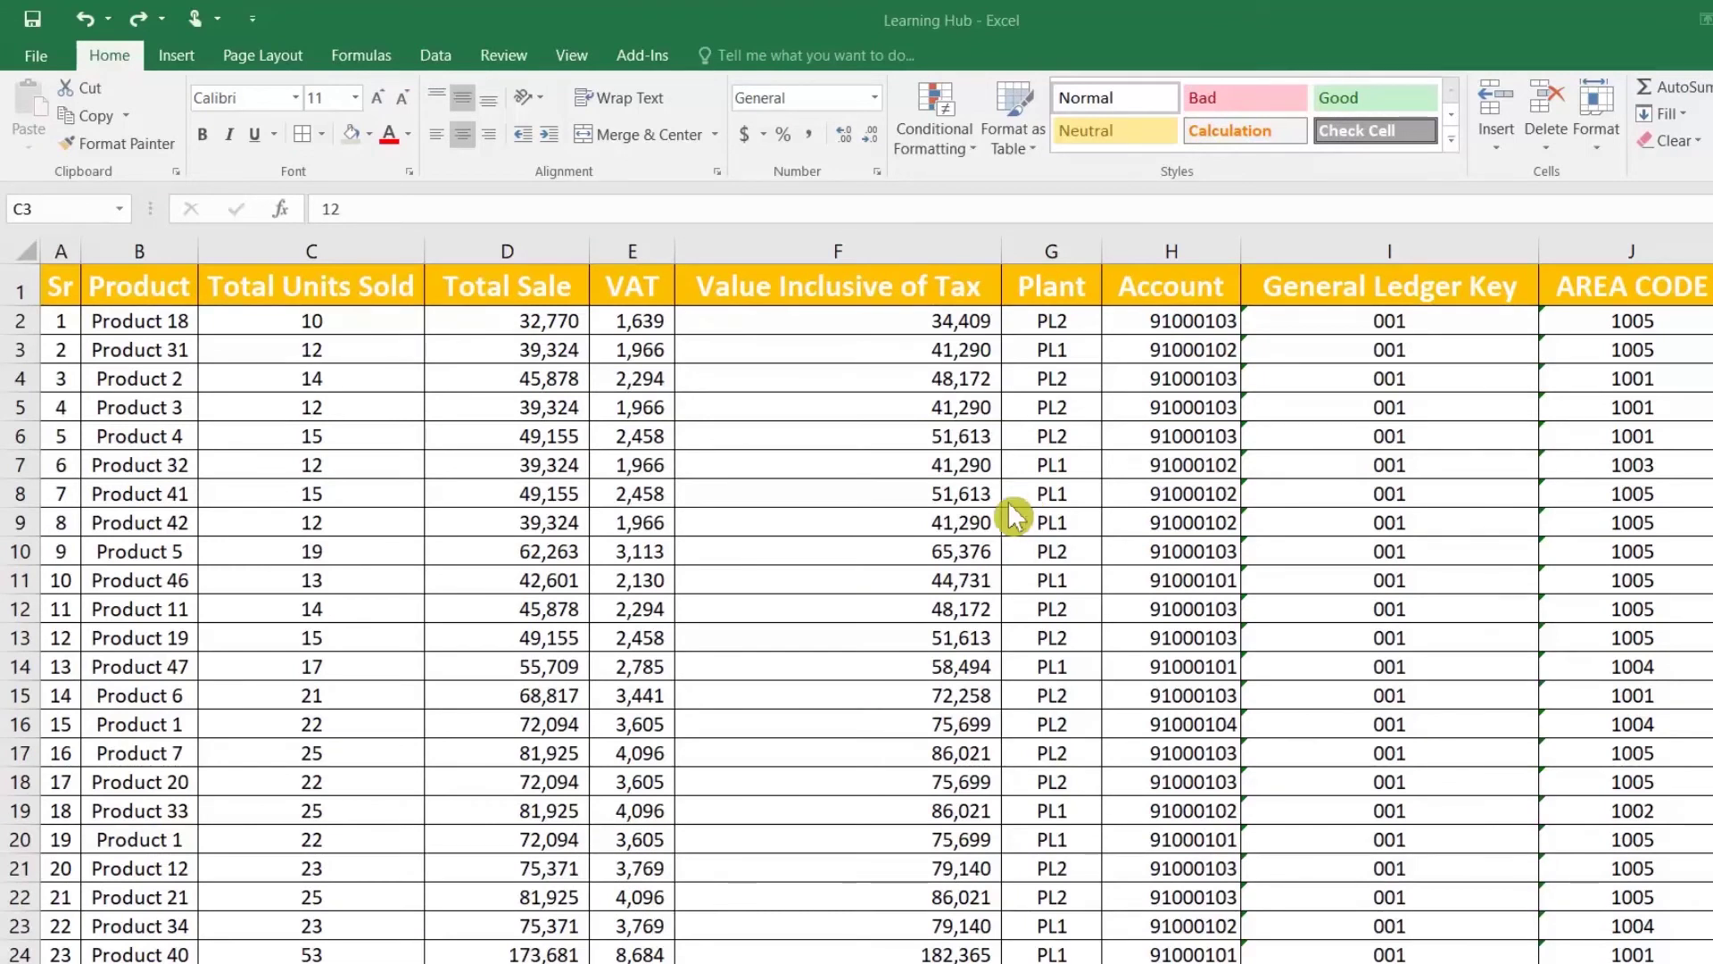
Step: Check the Total Sale formulas and select the Total Sale values from D2 down
click(535, 505)
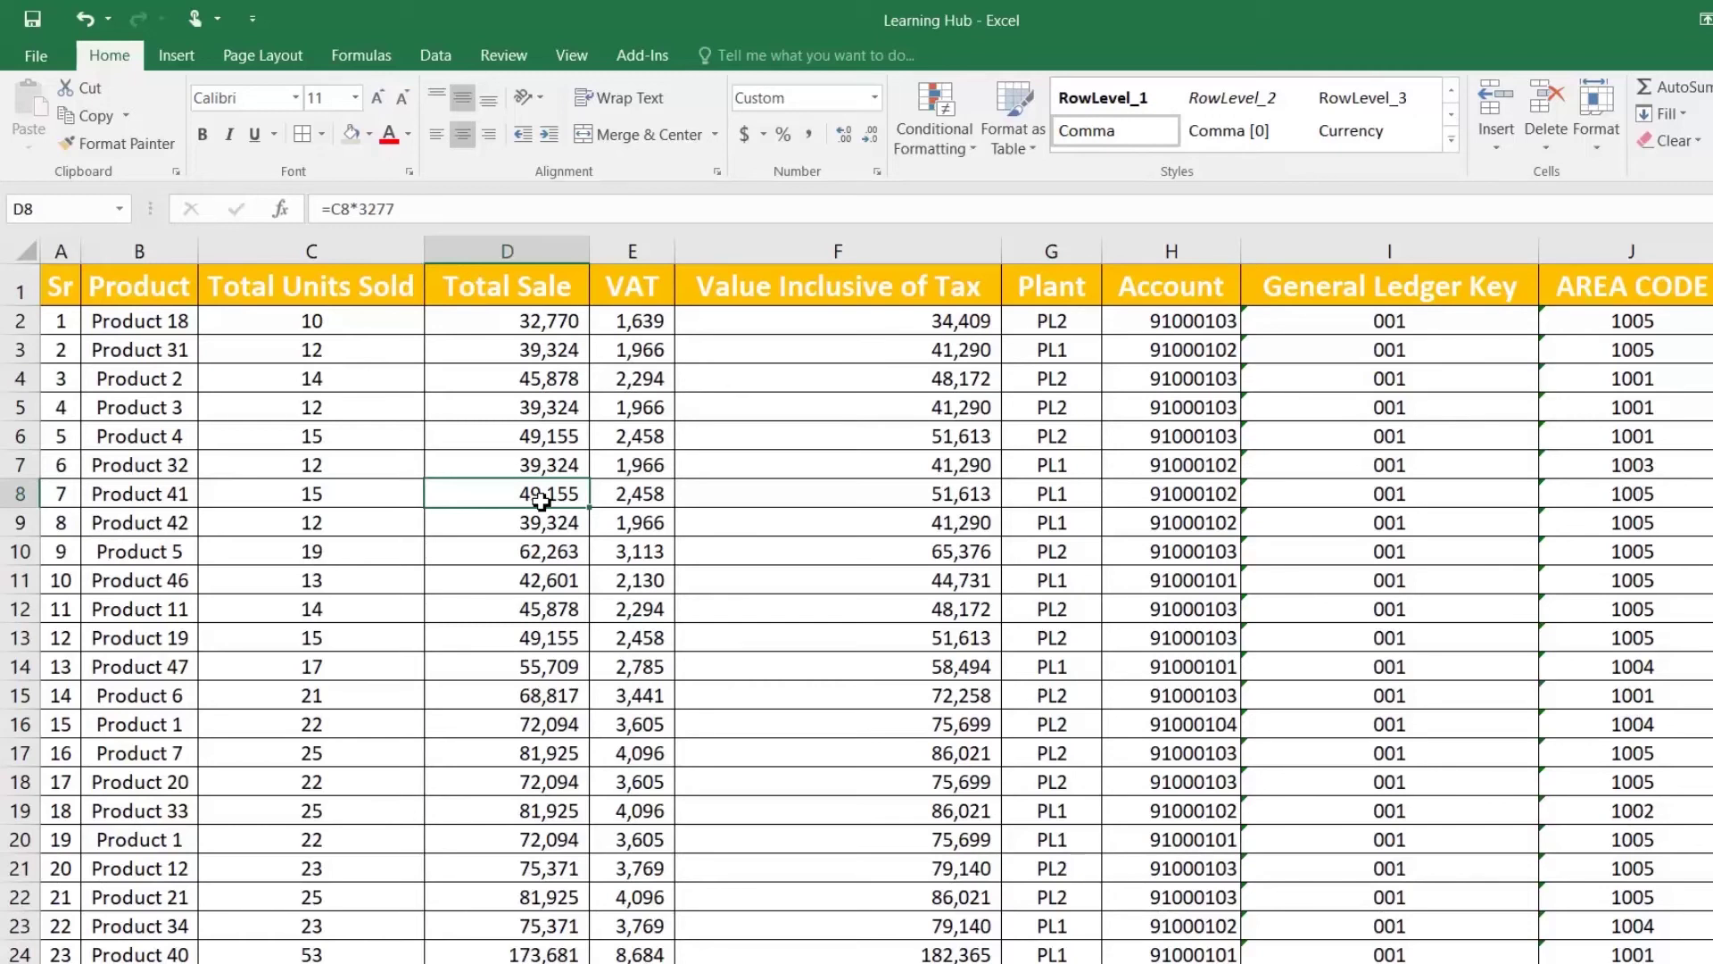
click(523, 338)
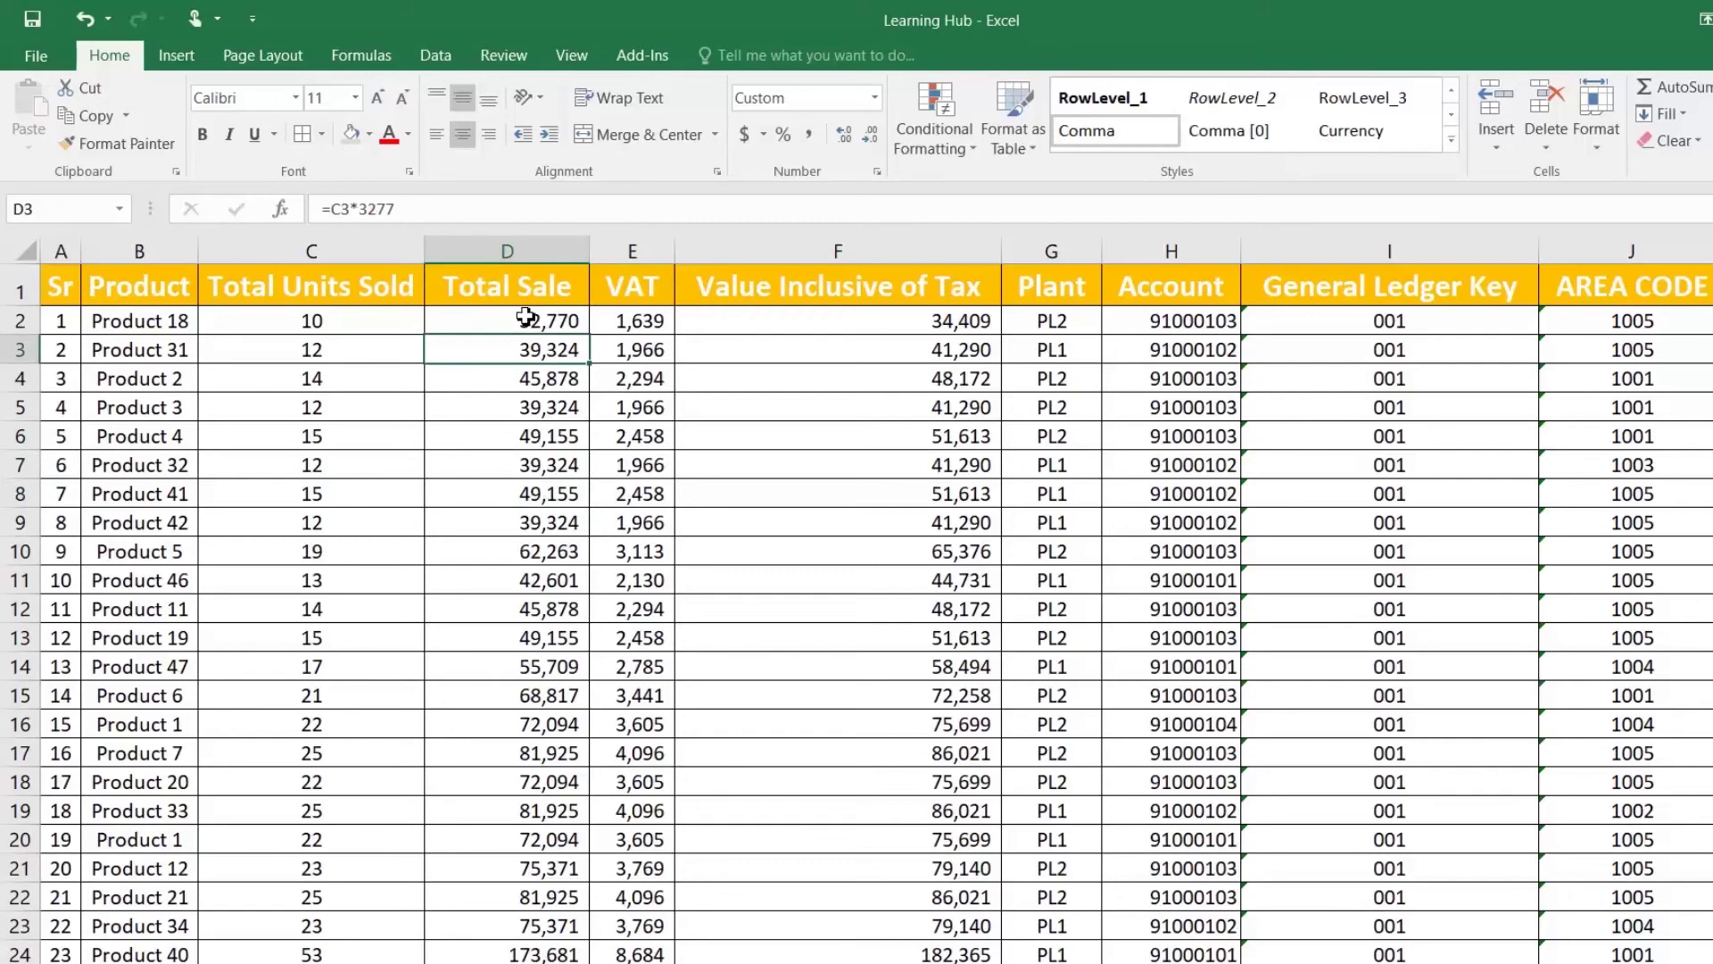
click(526, 317)
key(ctrl+shift+Down)
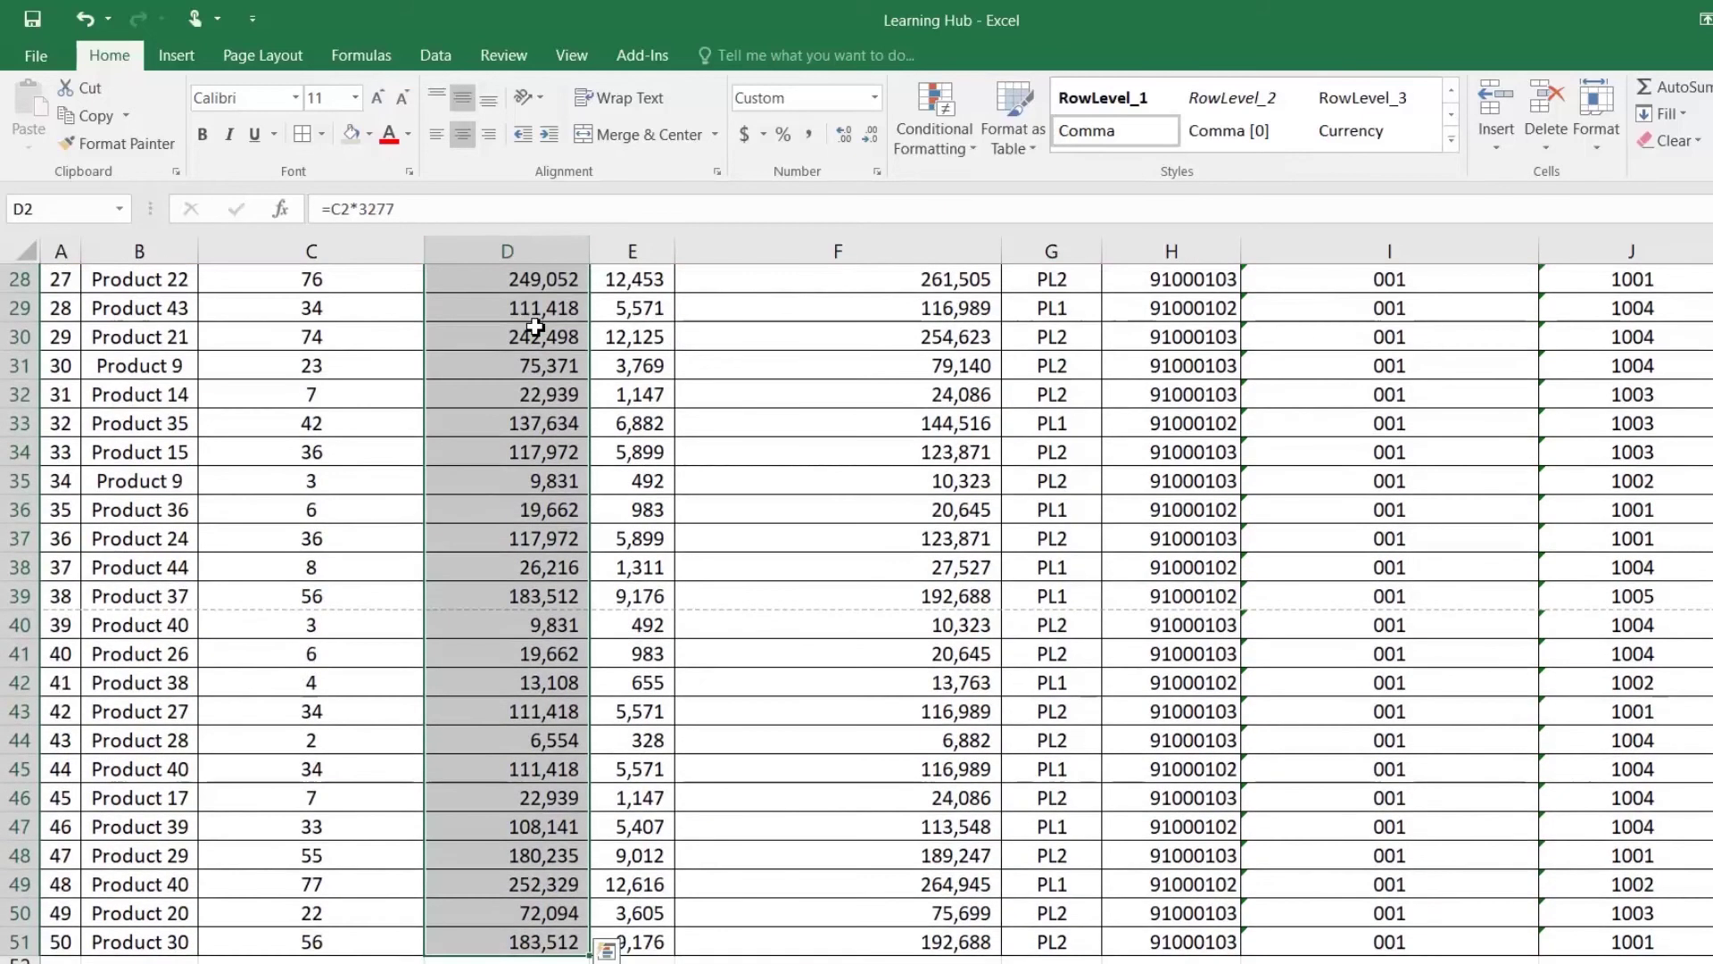
scroll(535, 326, up, 9)
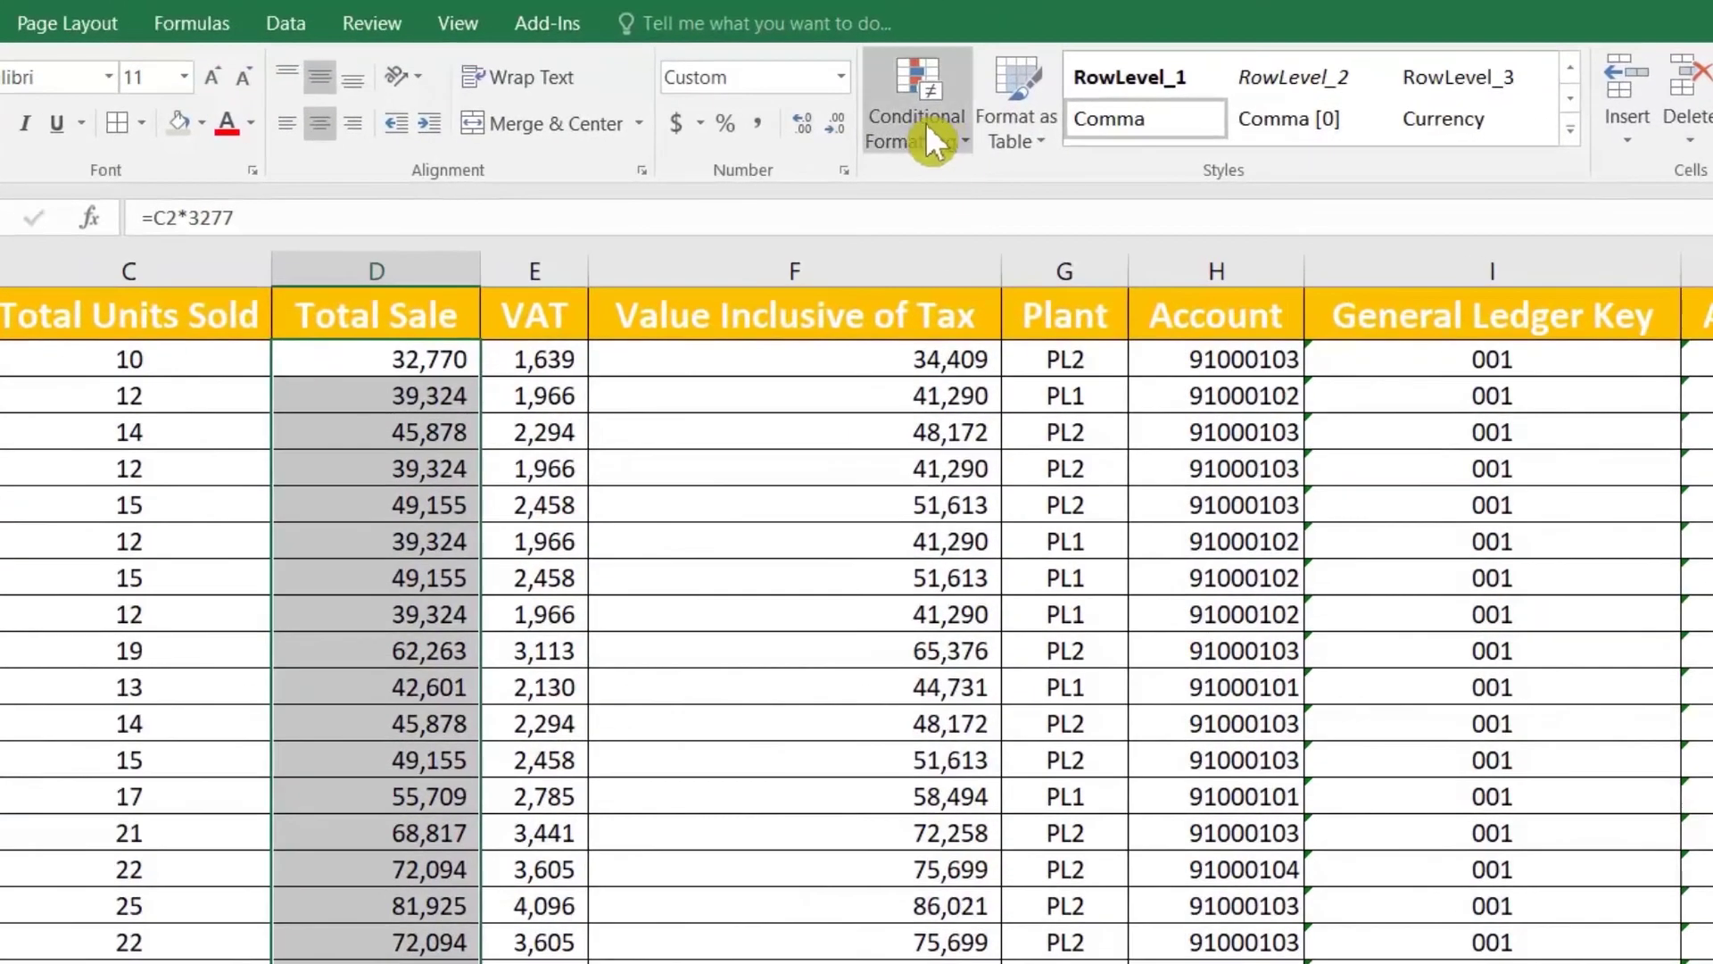
Step: Create a new rule for Total Sale cells with values less than 30000
click(932, 138)
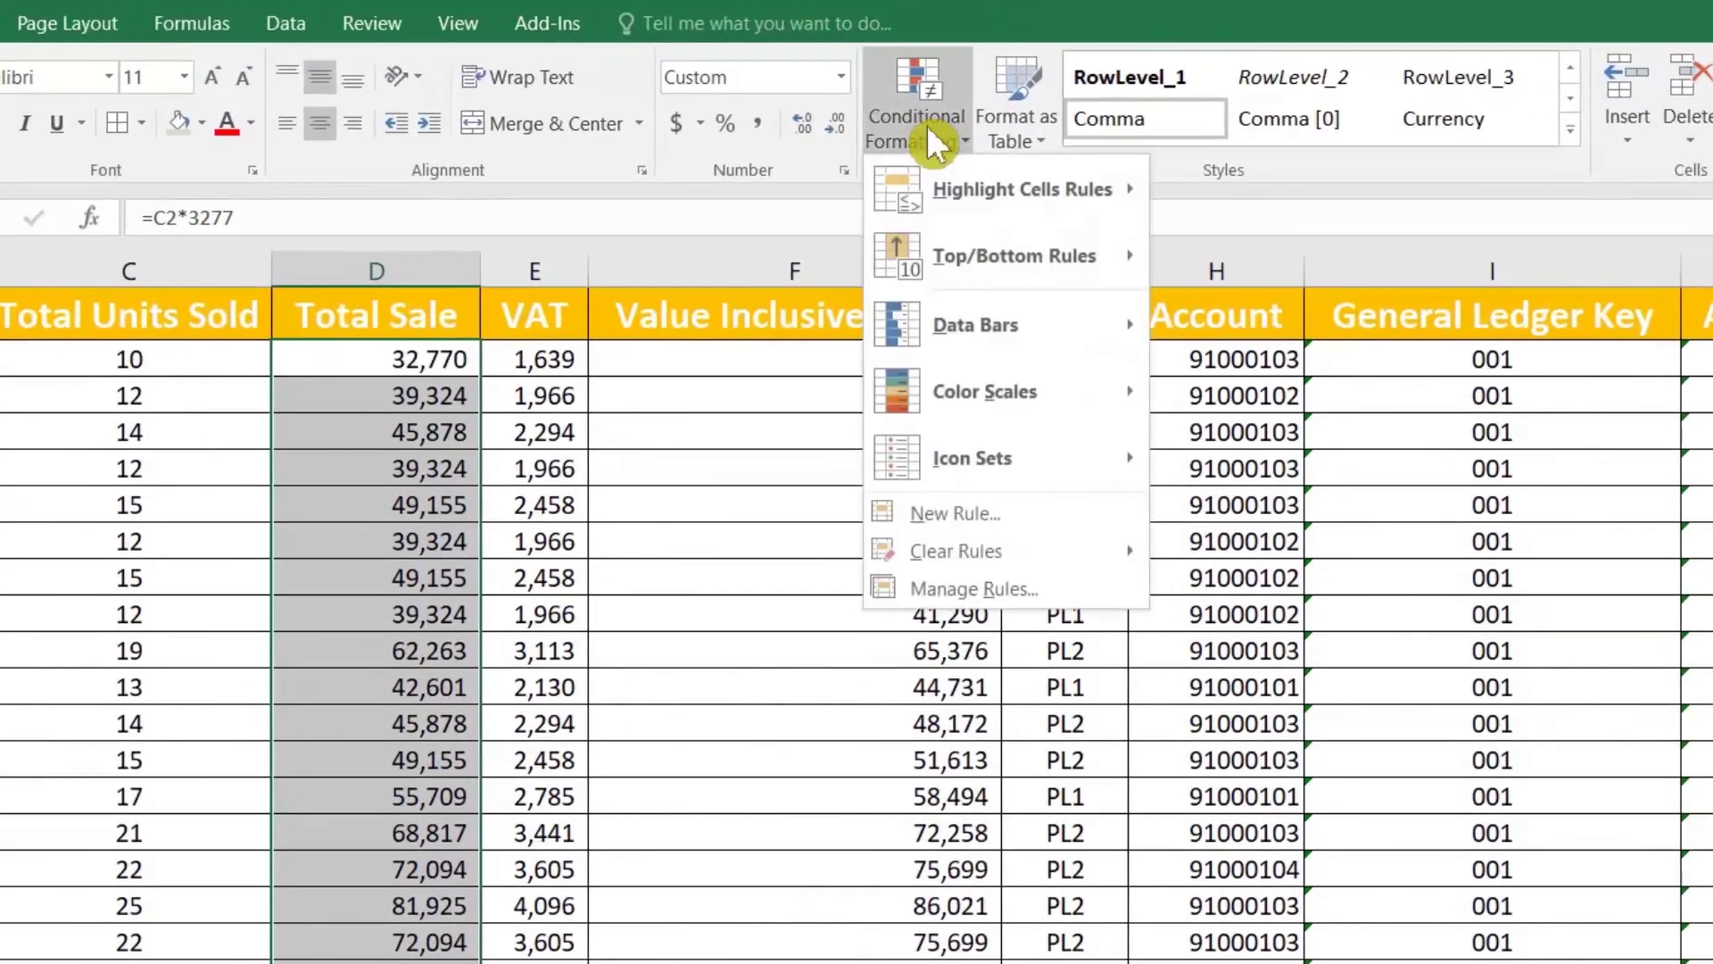
click(962, 520)
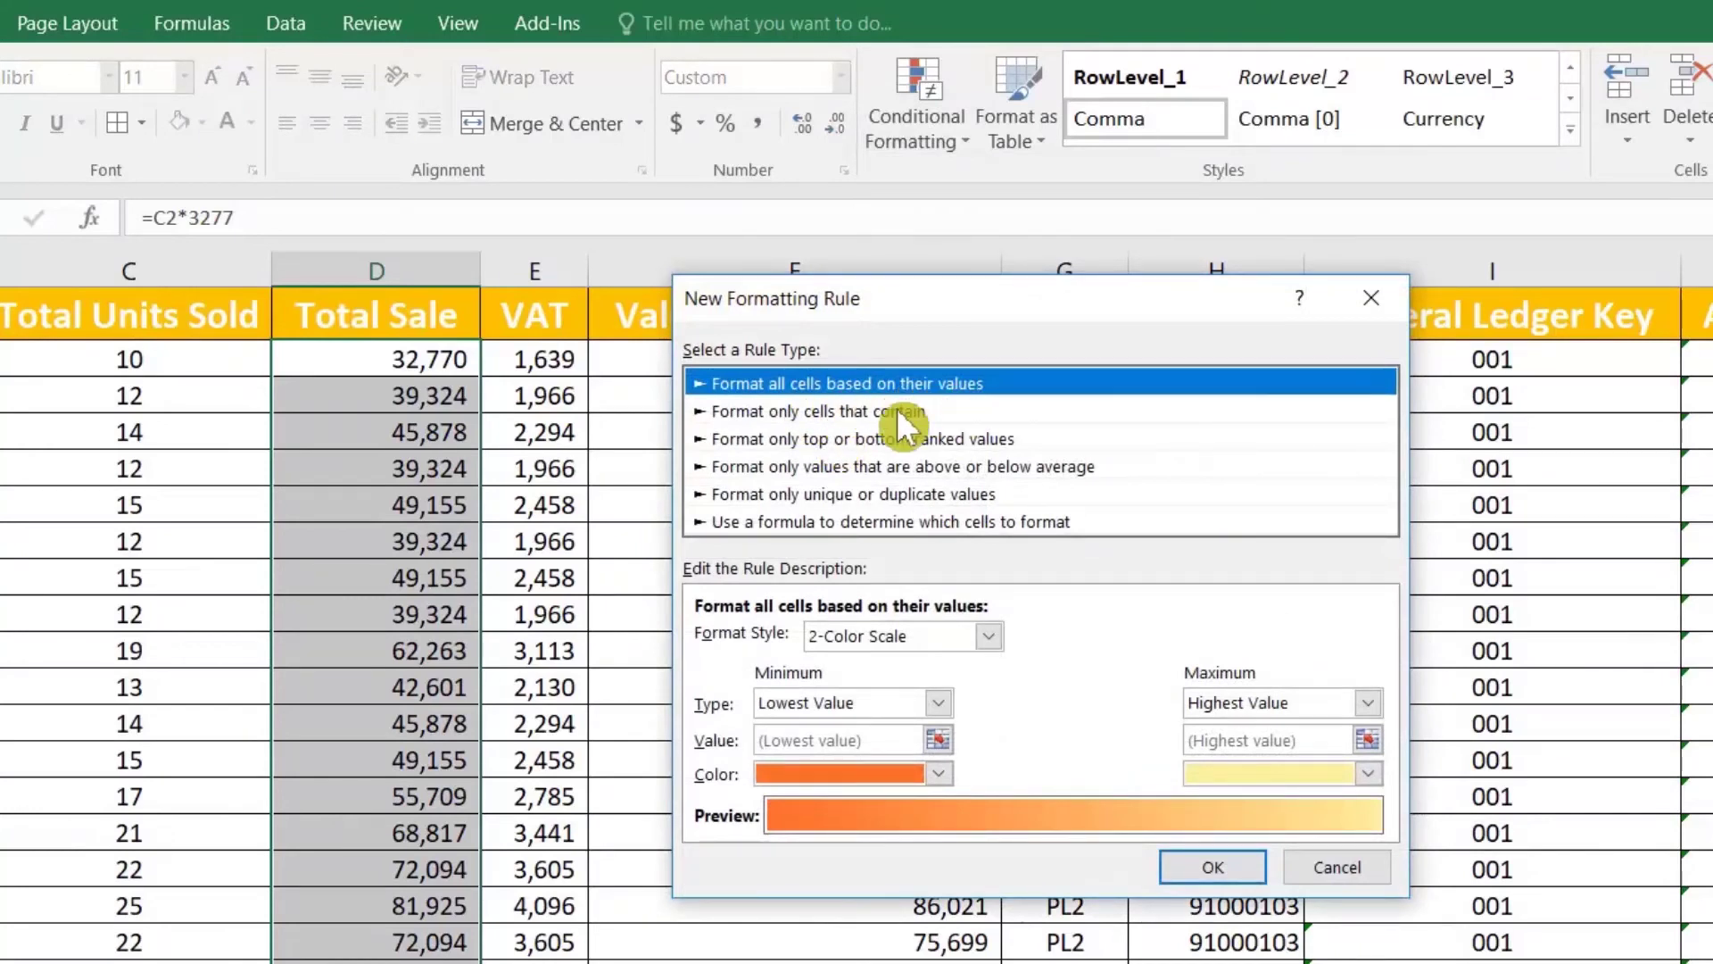
click(837, 412)
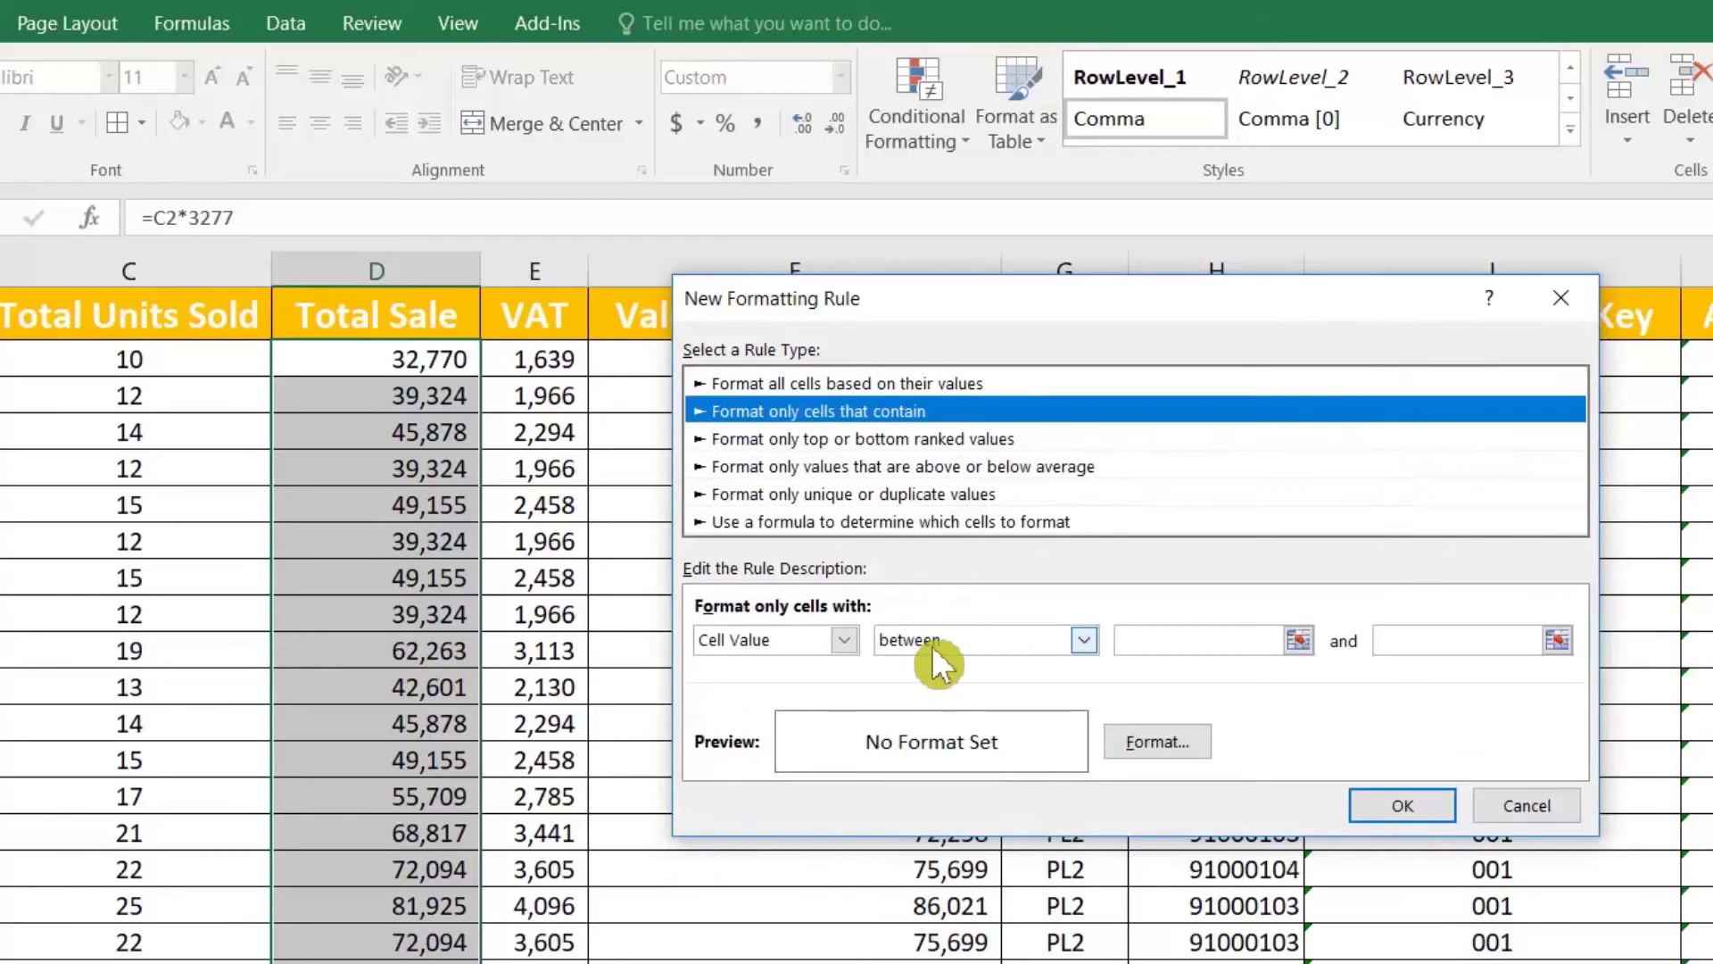
click(1178, 641)
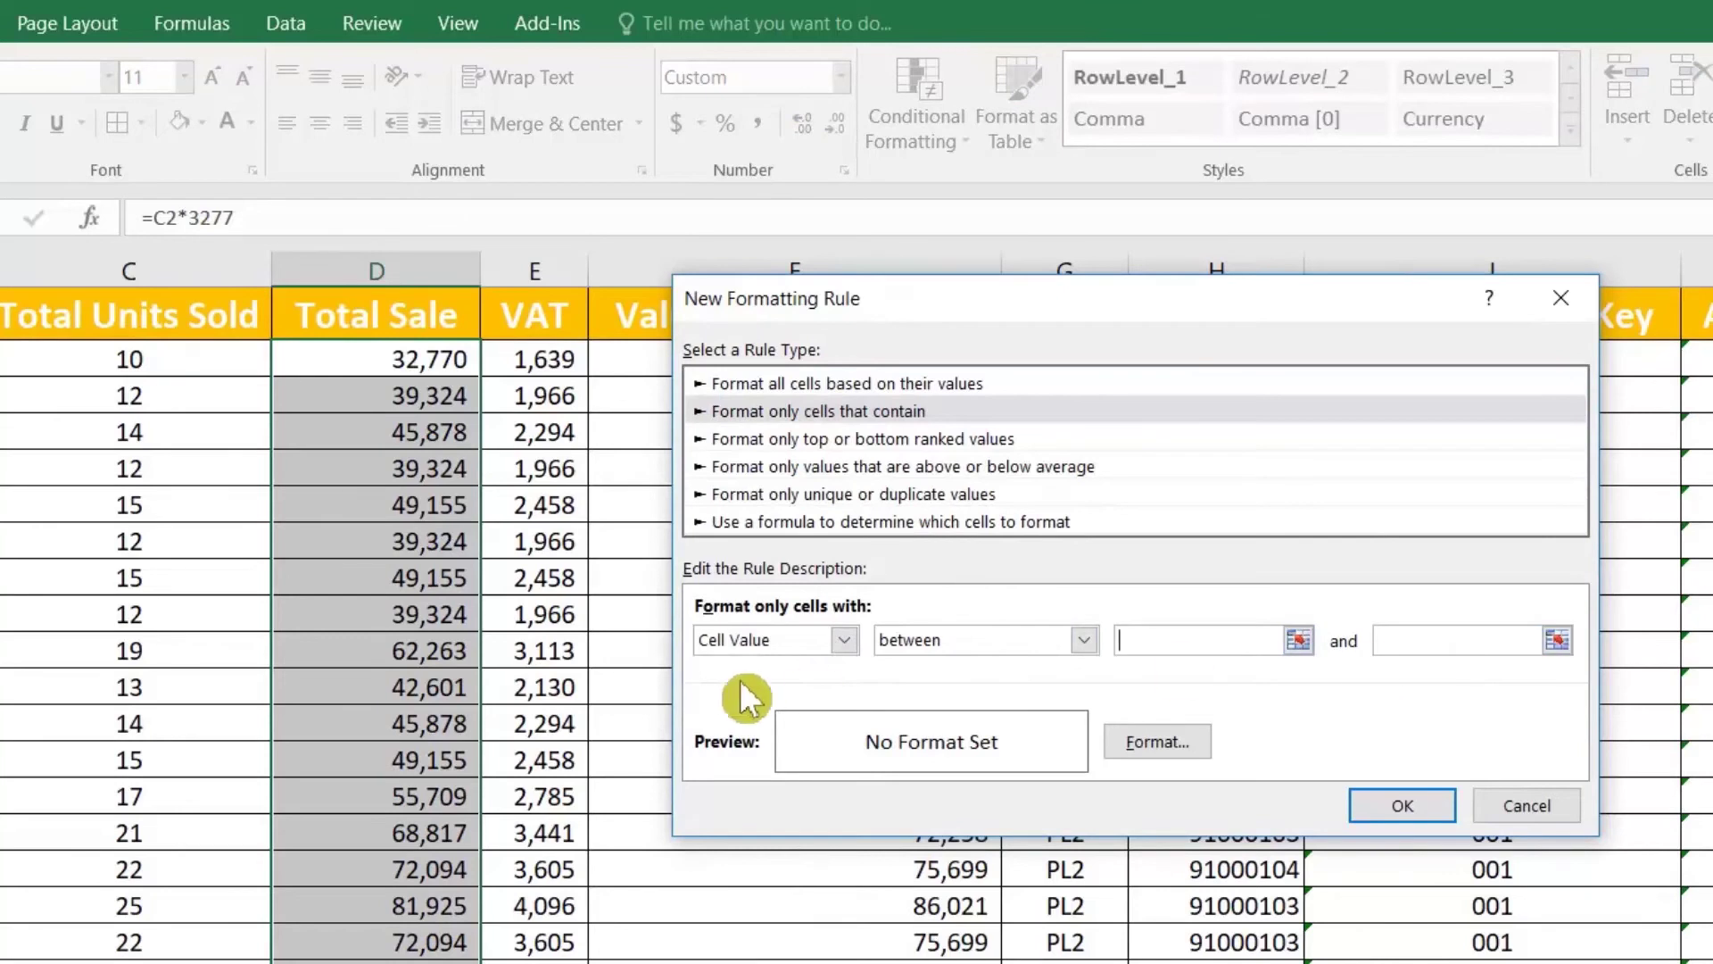
click(929, 641)
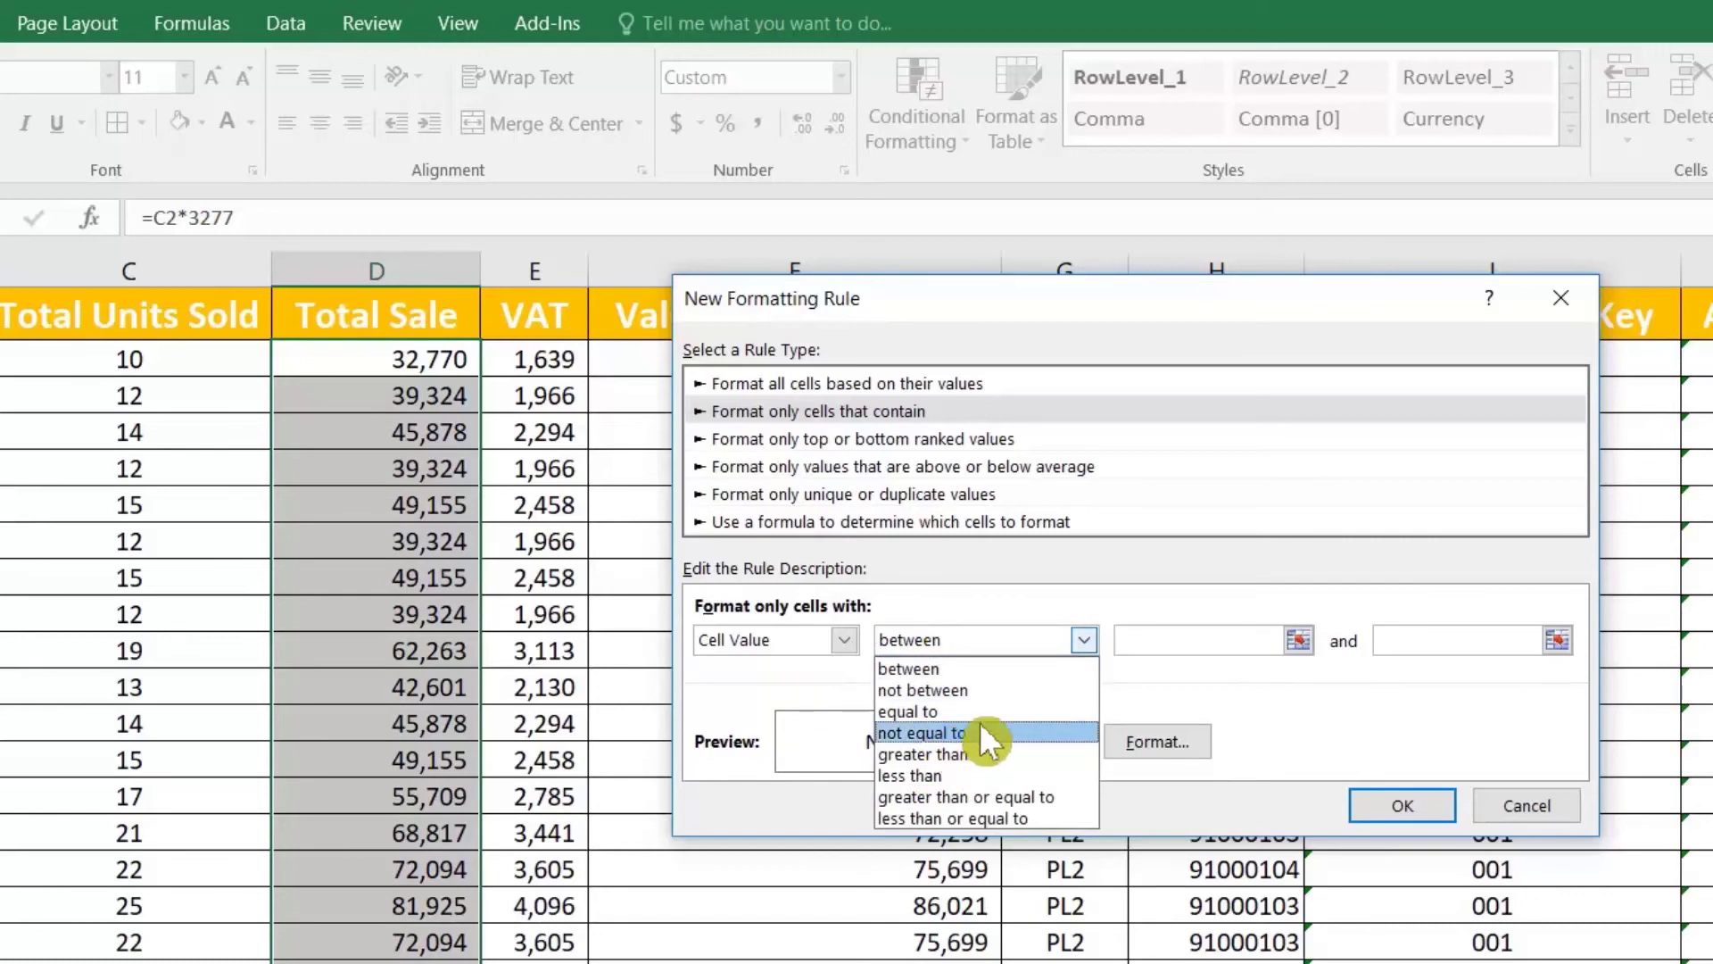
click(982, 775)
click(1267, 639)
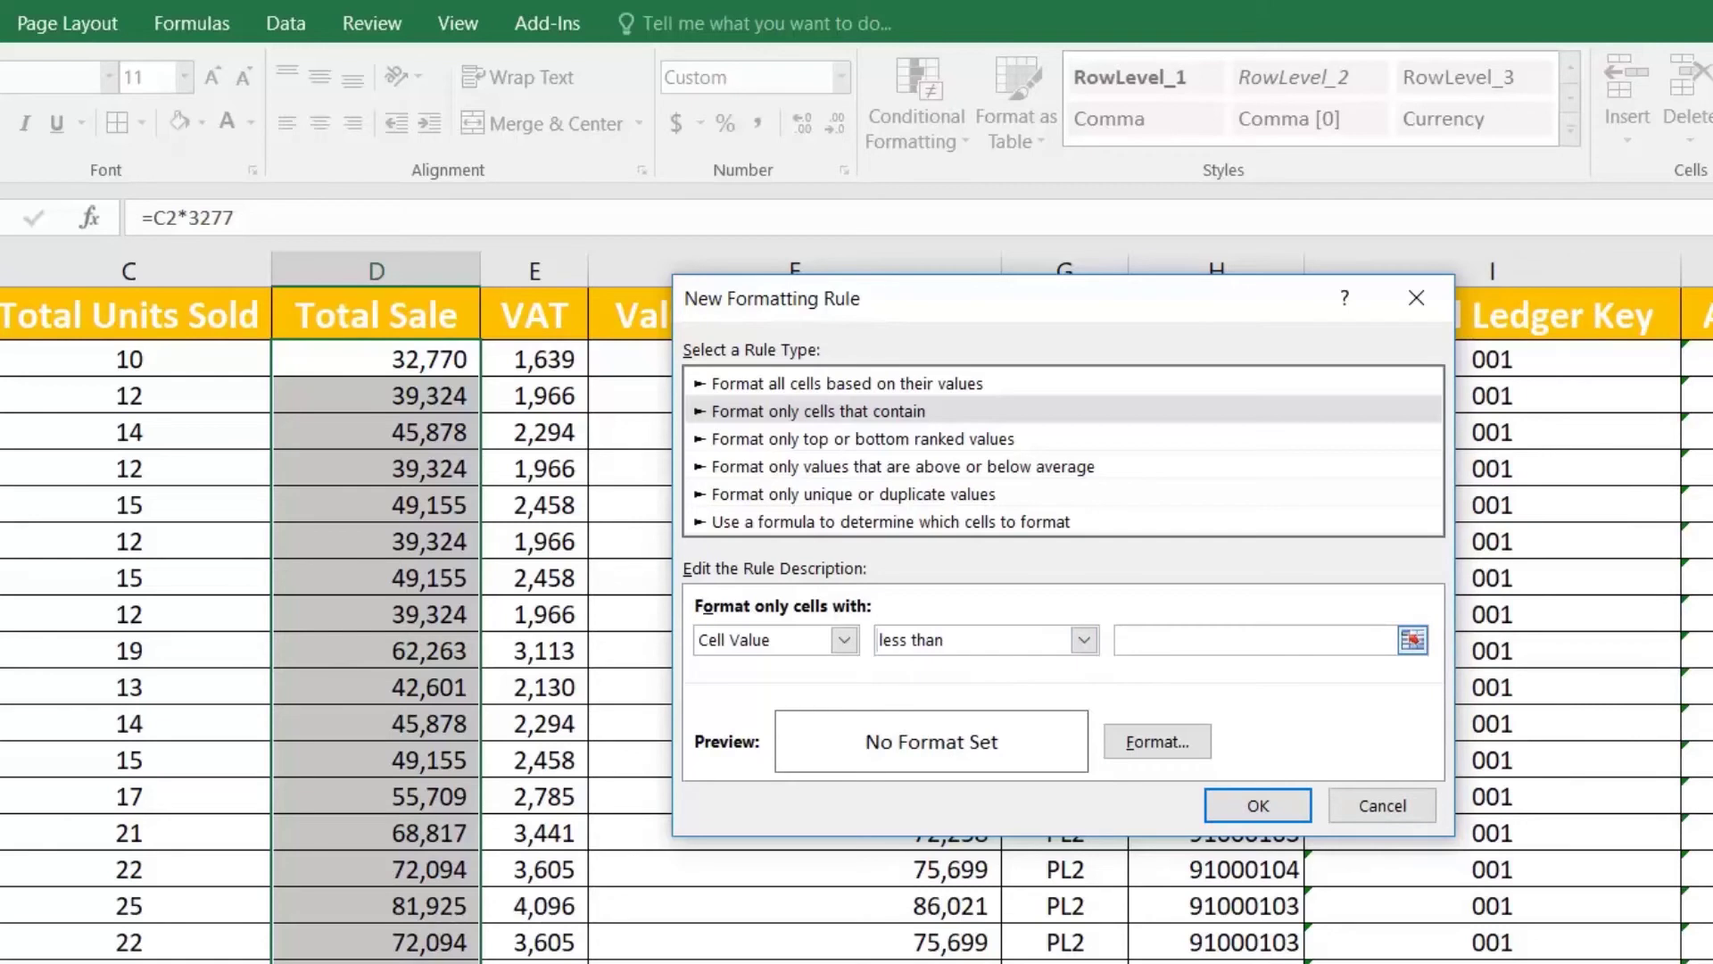
text(30000)
Step: Set the rule's format to a red fill with bold text
click(1171, 739)
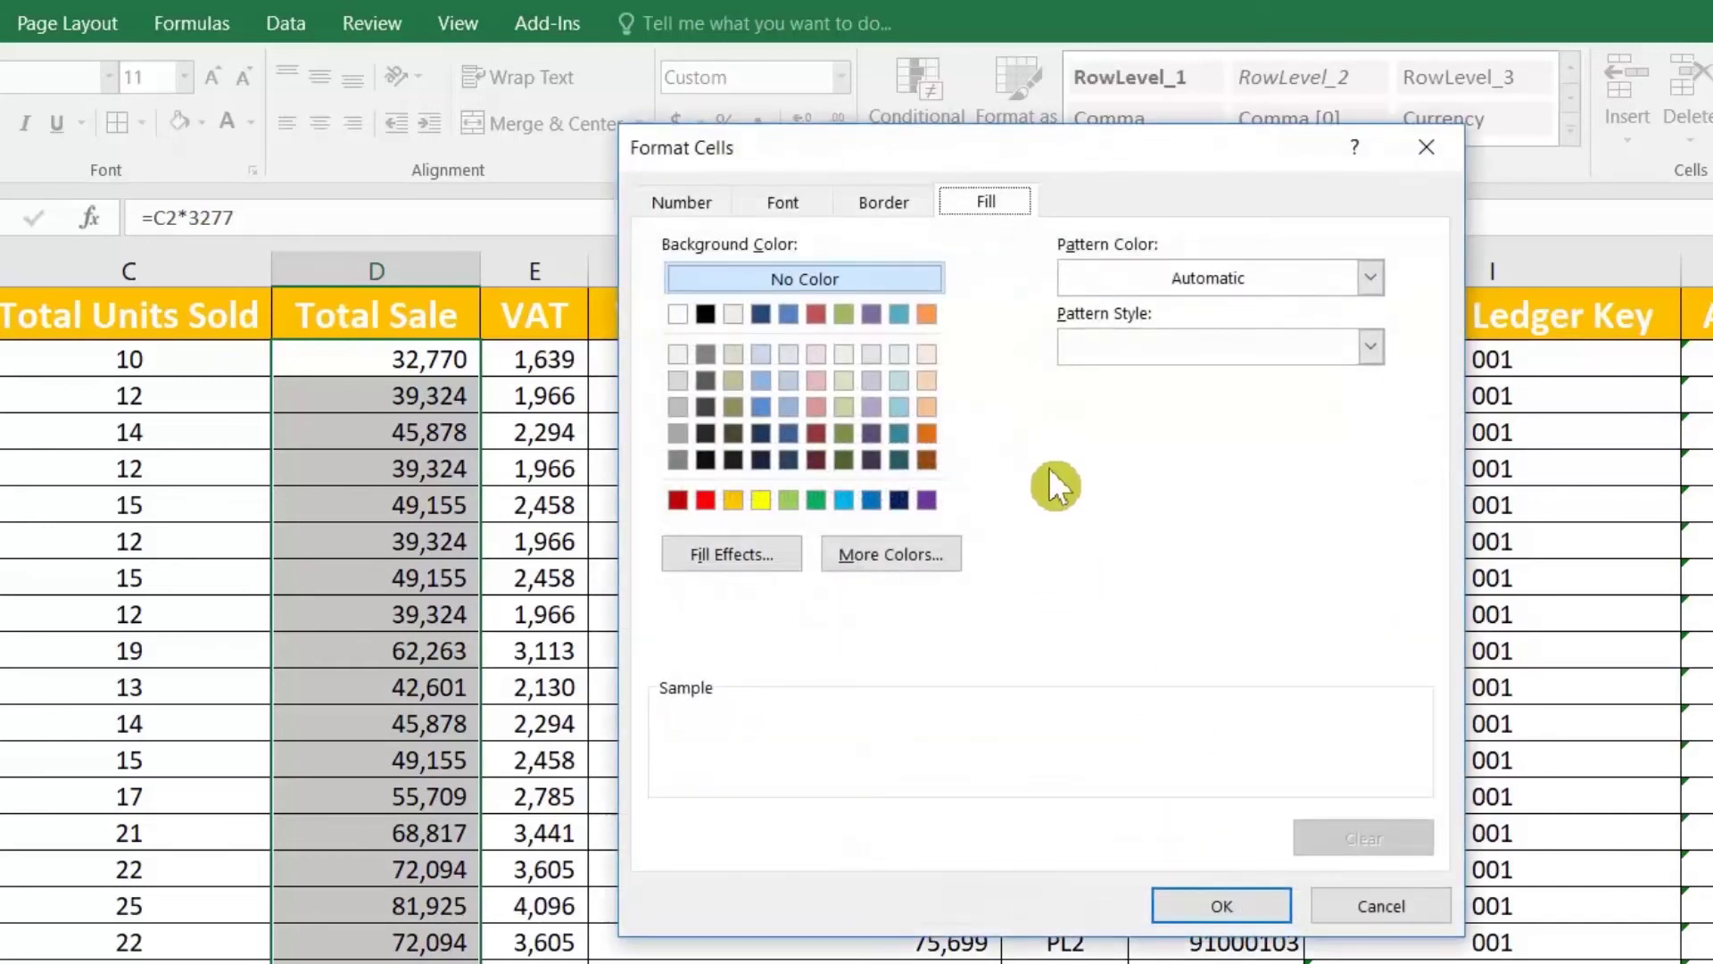
click(714, 506)
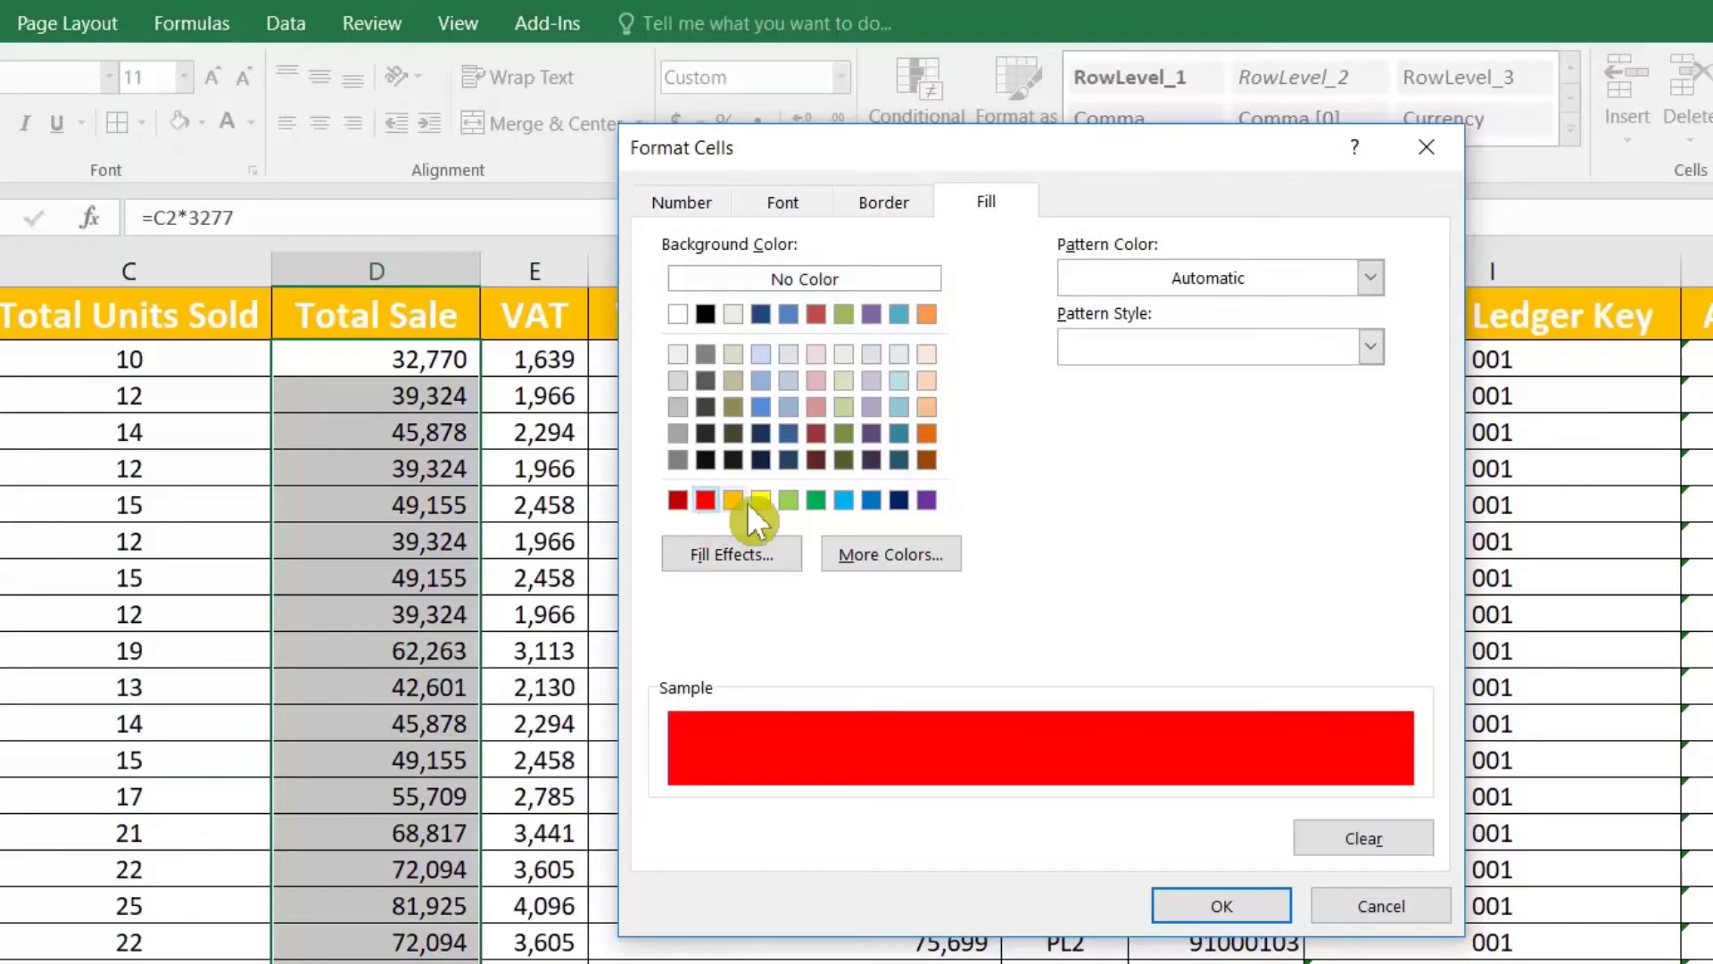
click(780, 202)
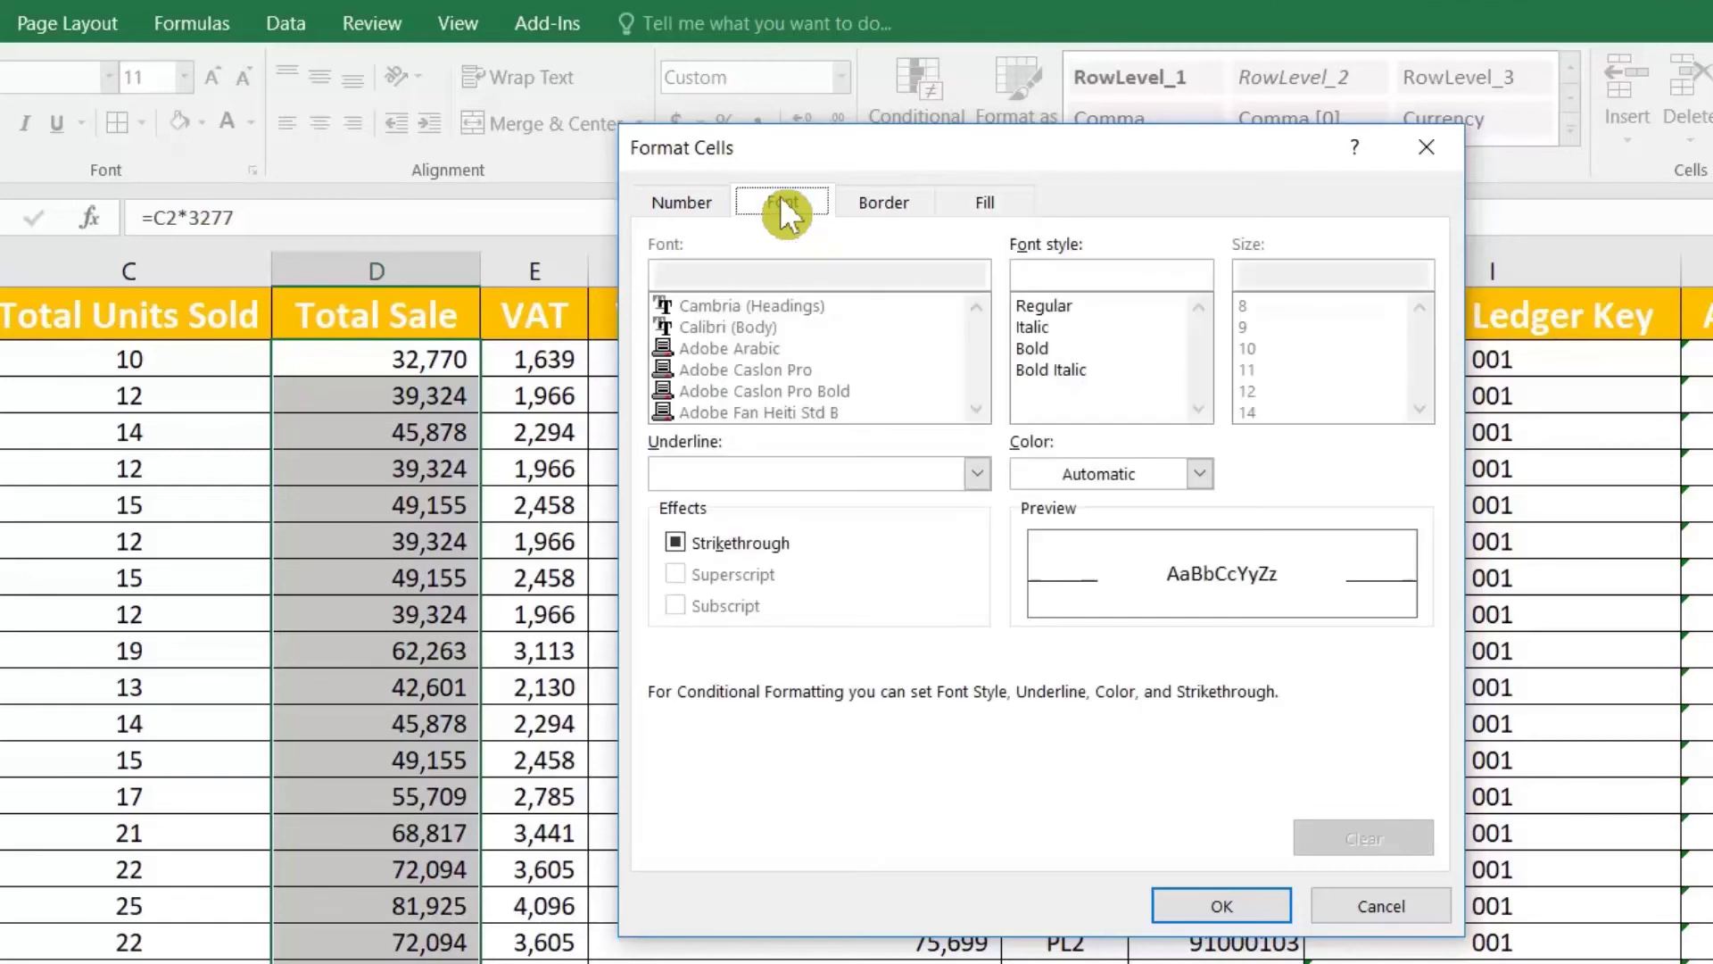
click(1046, 348)
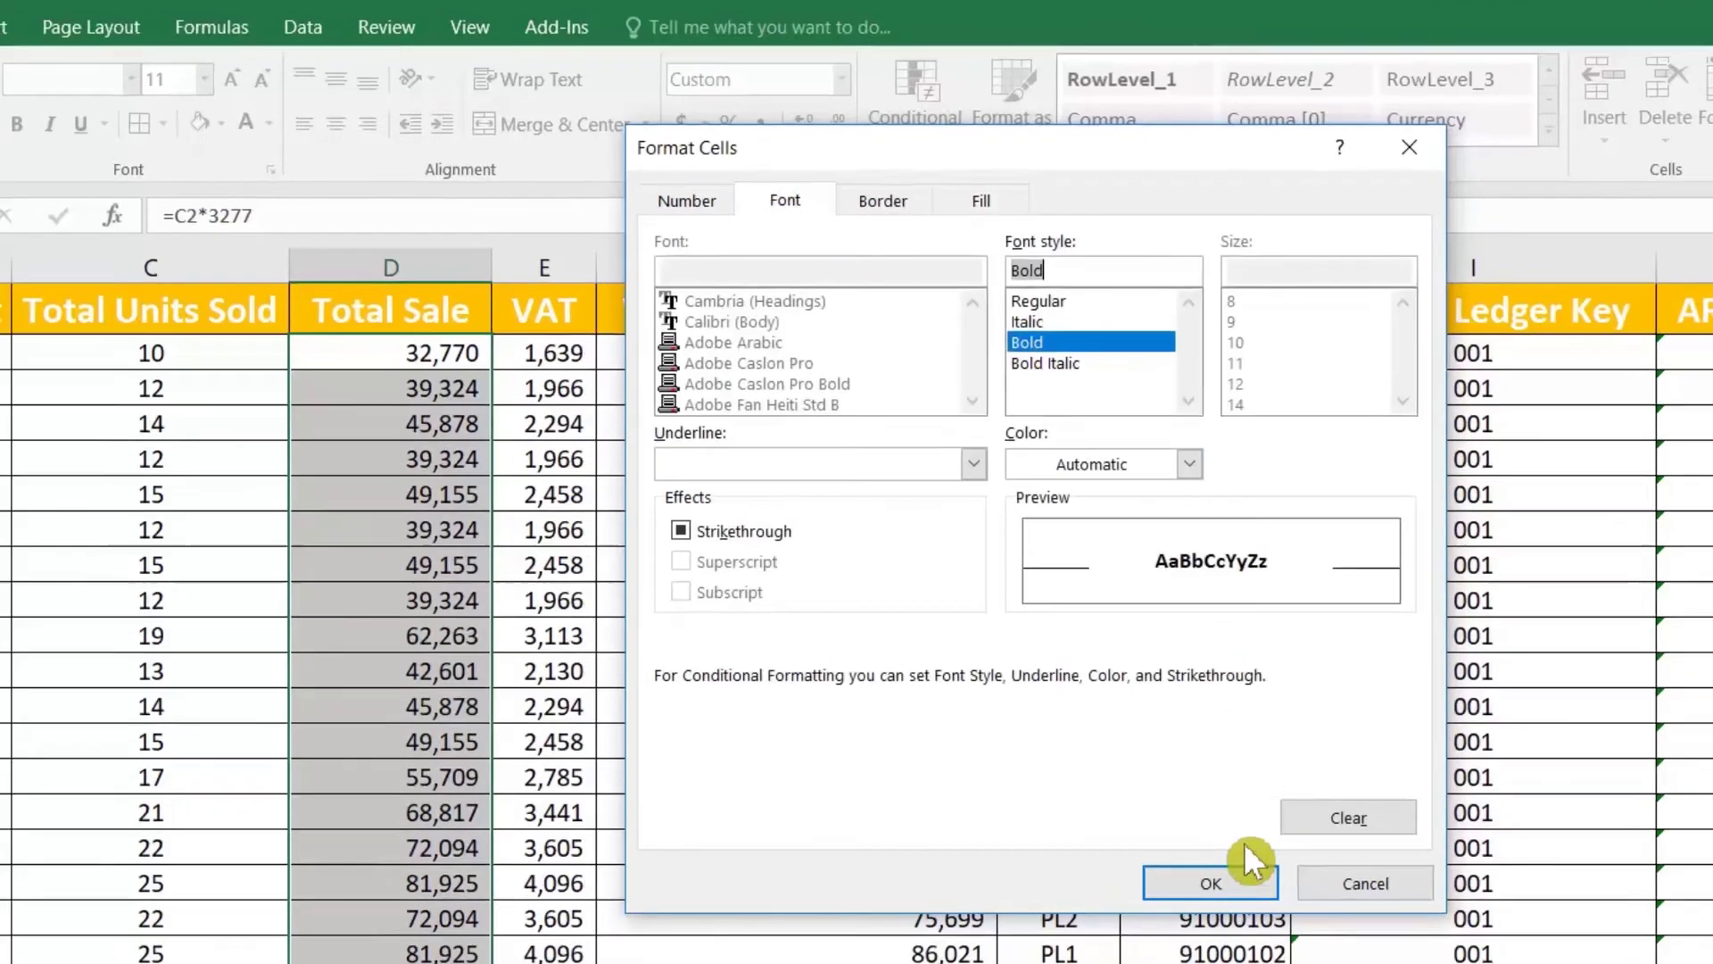
click(1211, 882)
click(1147, 650)
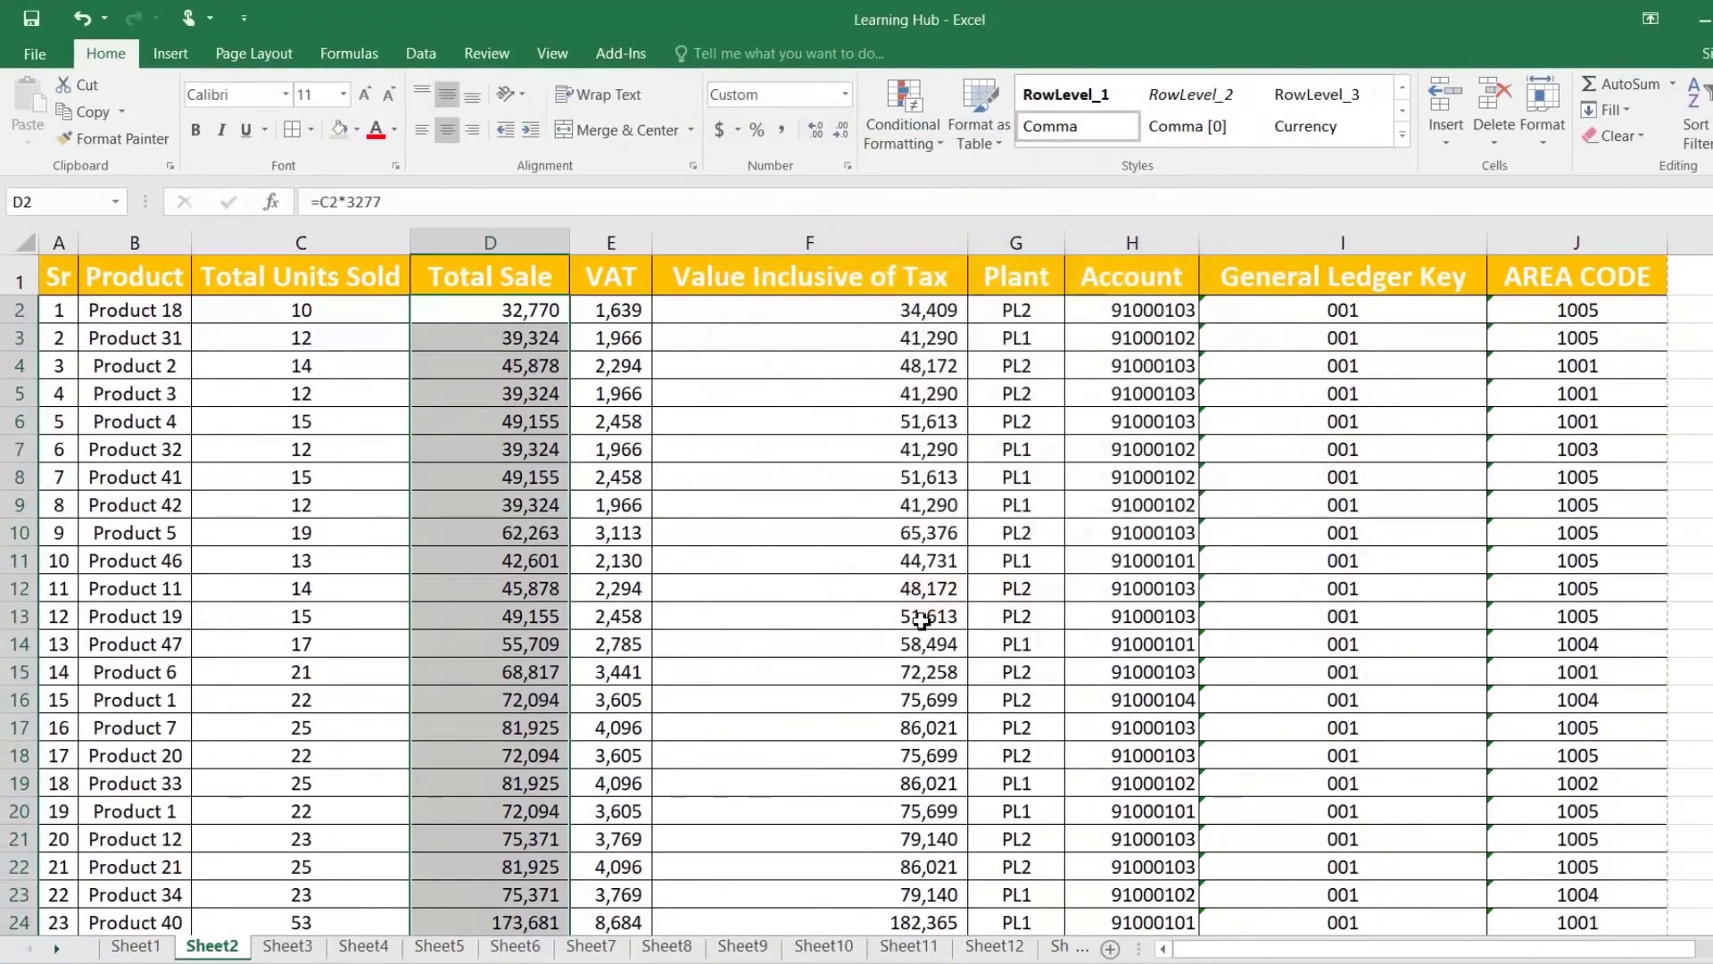
click(546, 449)
scroll(546, 453, down, 2)
scroll(546, 452, down, 5)
click(533, 551)
scroll(533, 552, down, 3)
click(510, 411)
click(516, 547)
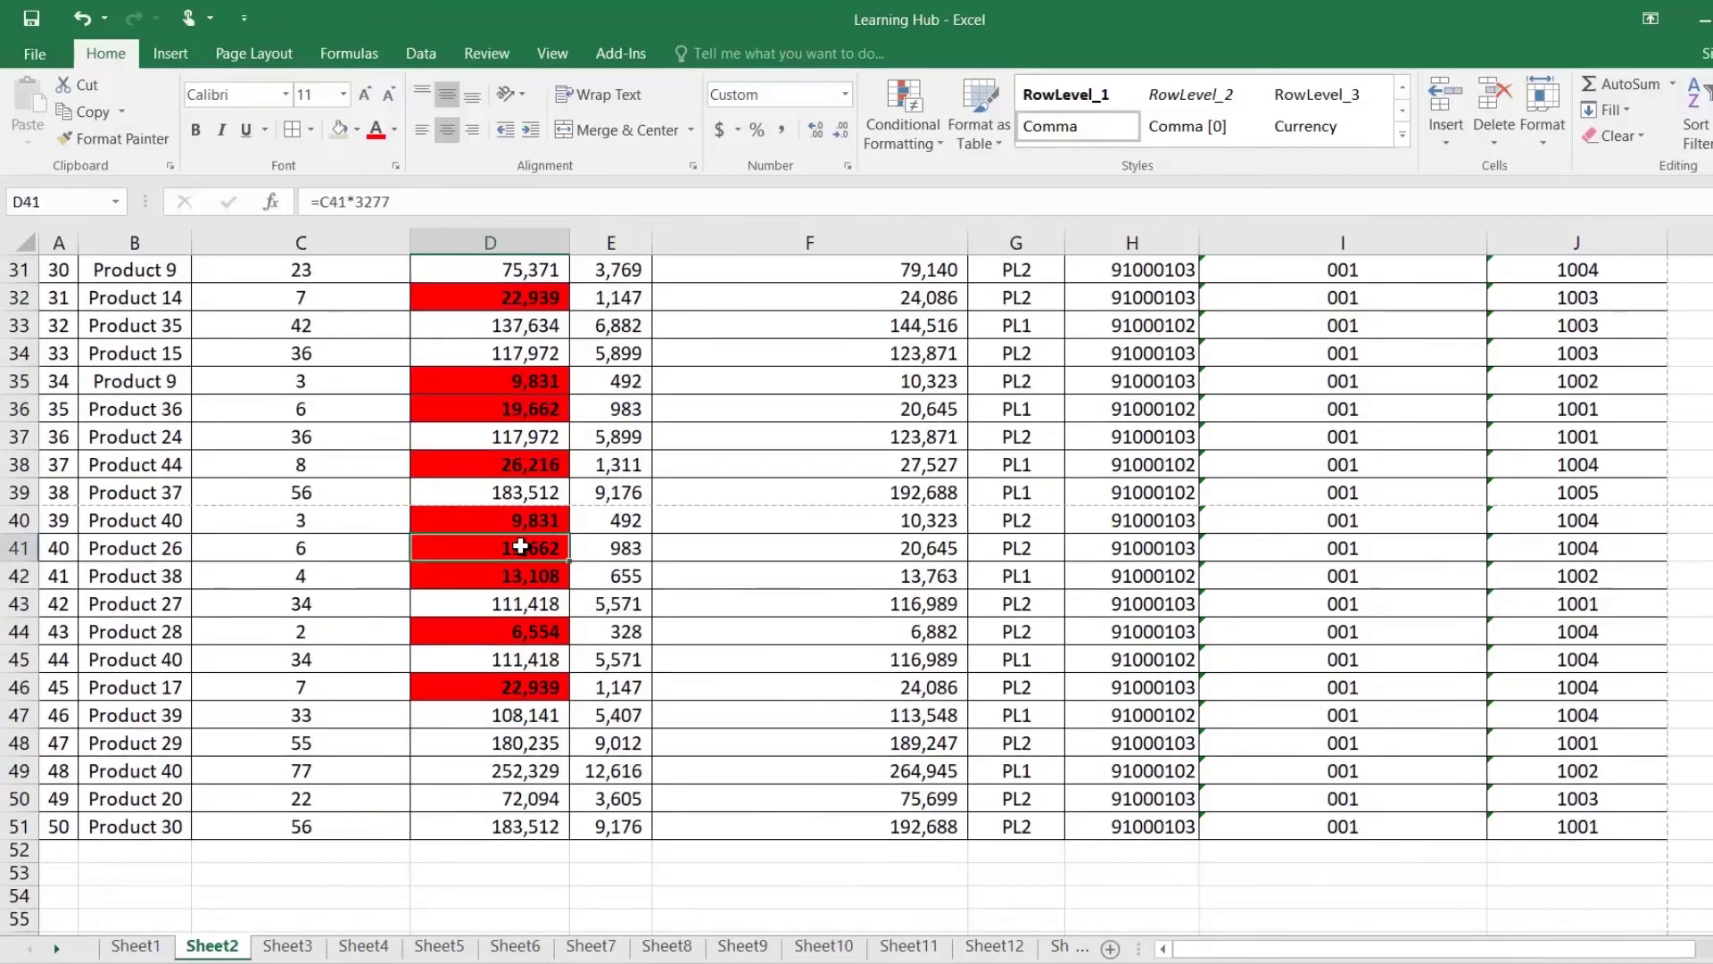
scroll(521, 547, up, 4)
scroll(521, 547, up, 6)
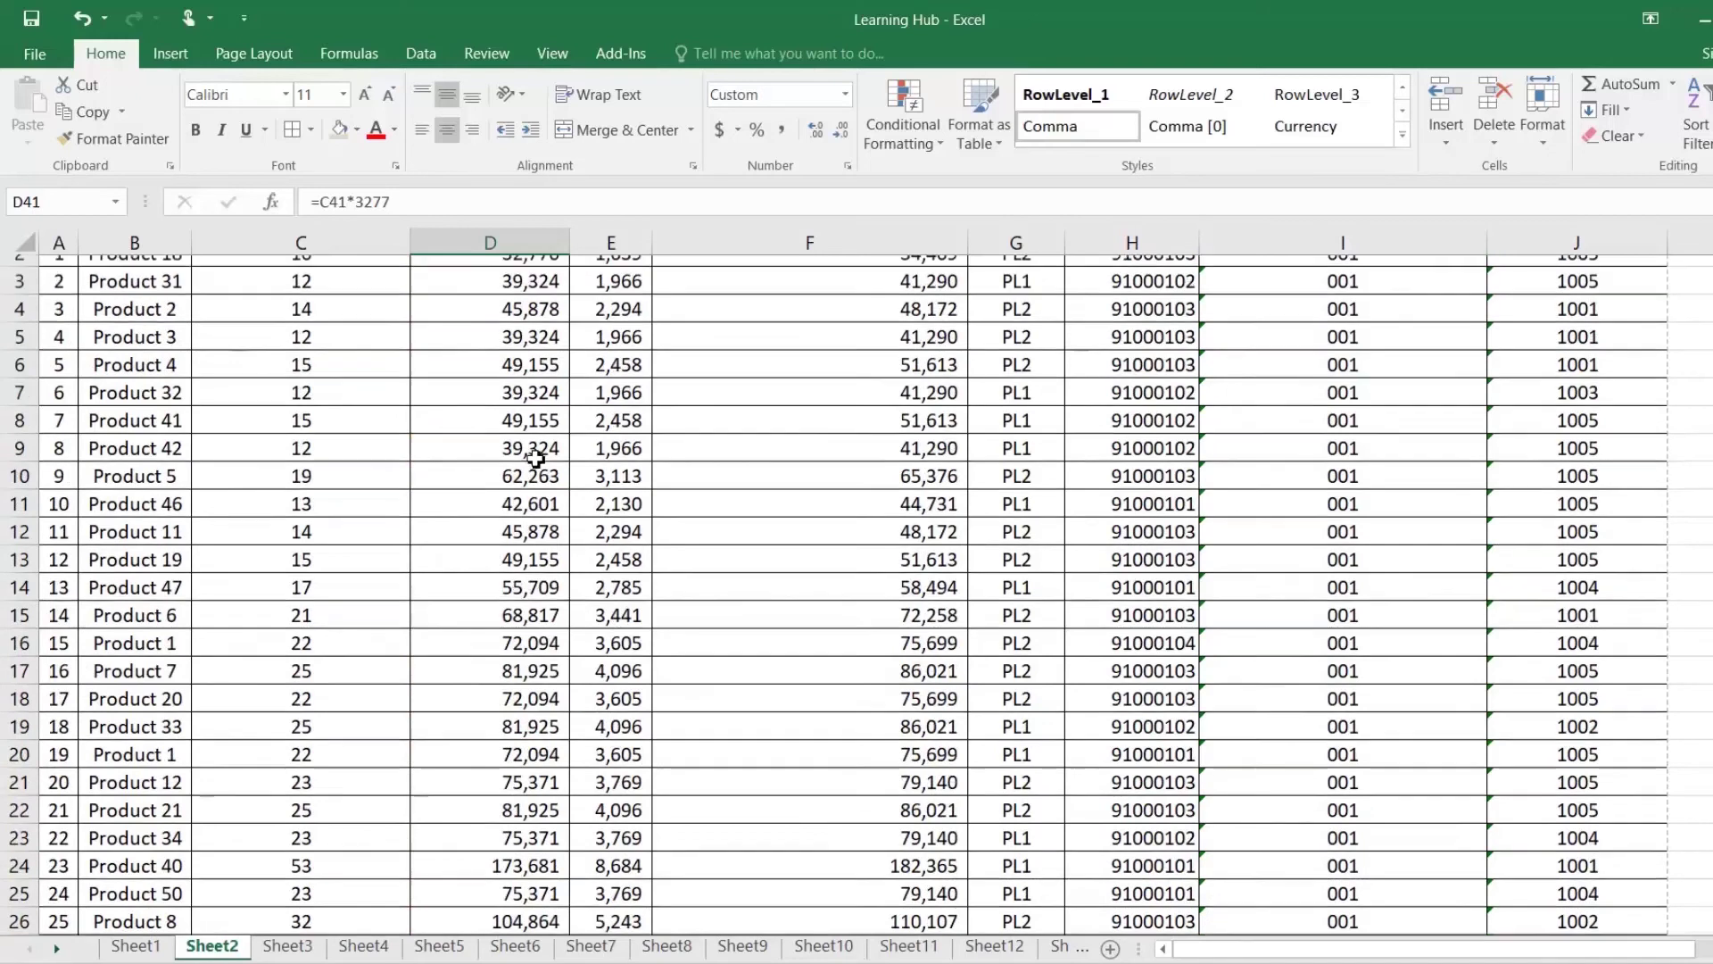
click(524, 282)
click(421, 54)
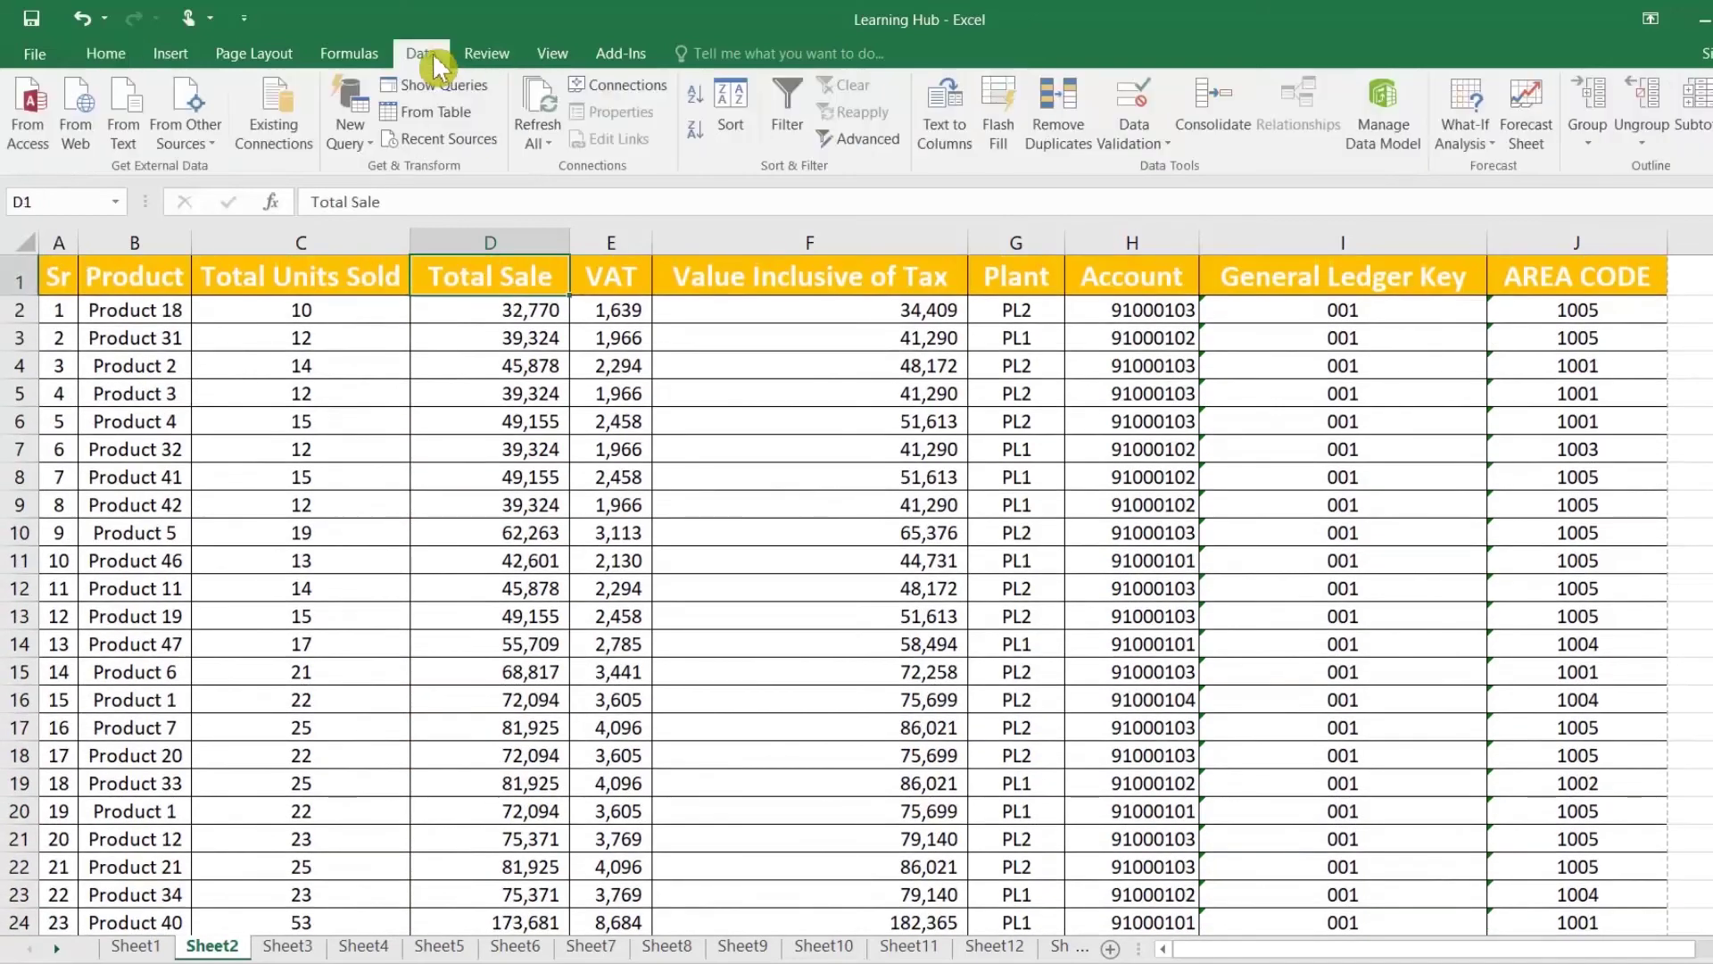
click(789, 141)
click(559, 284)
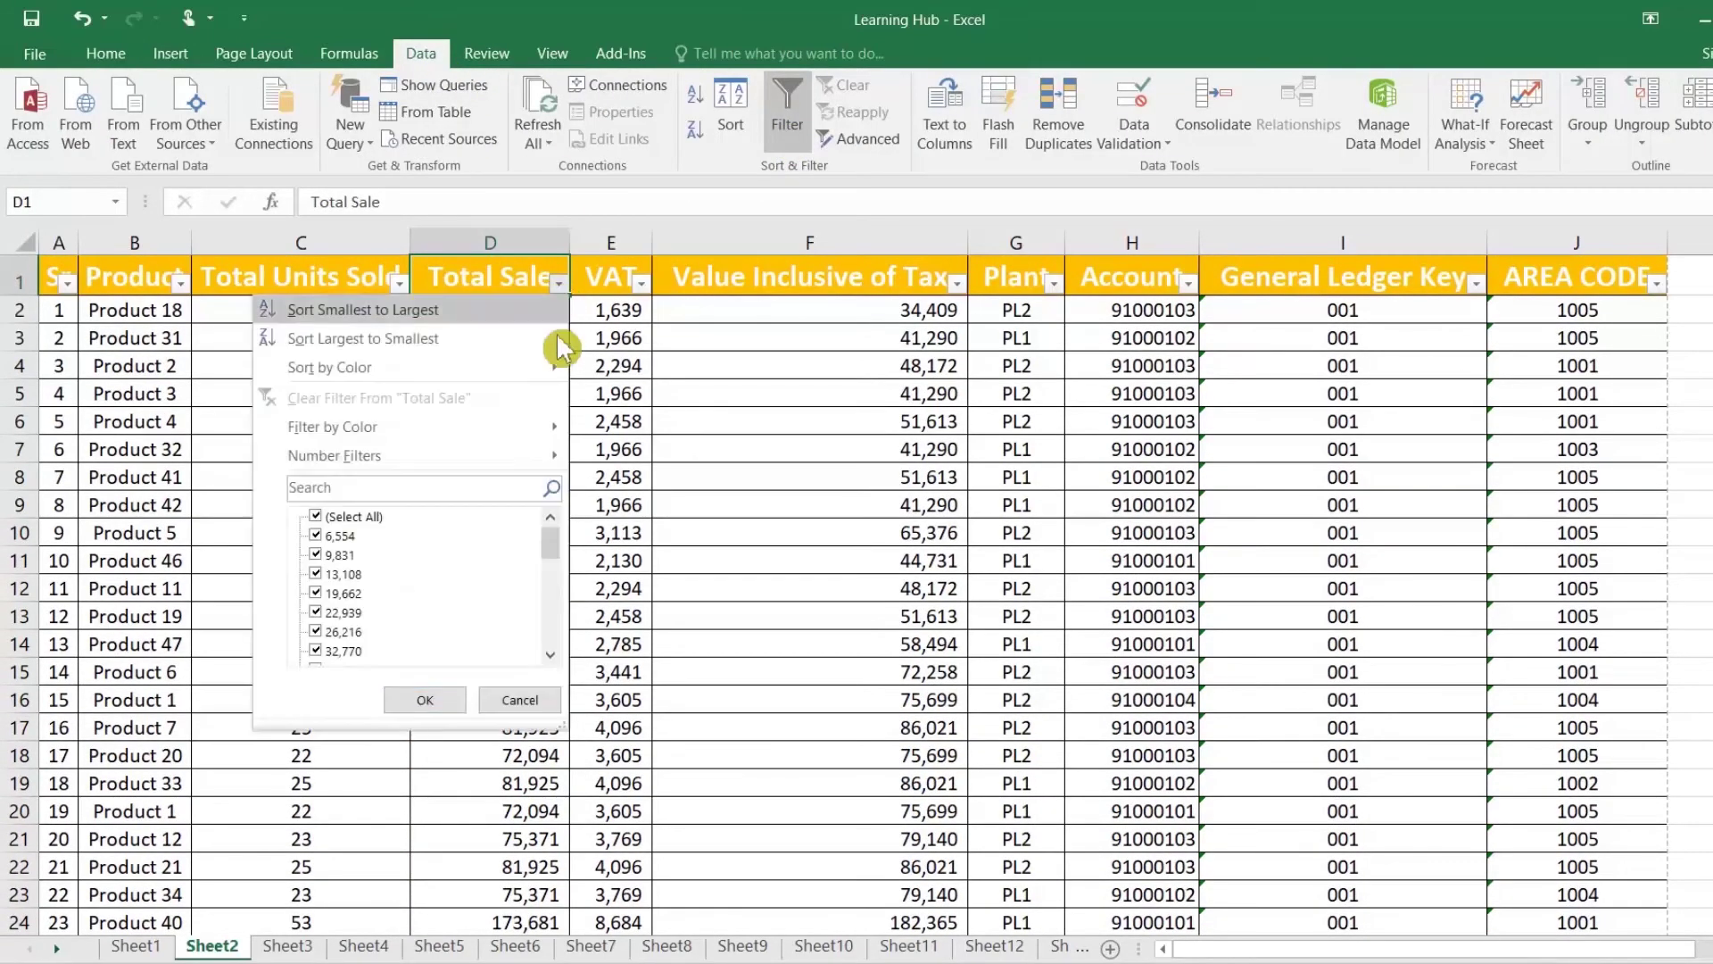
mouse_move(533, 449)
click(639, 457)
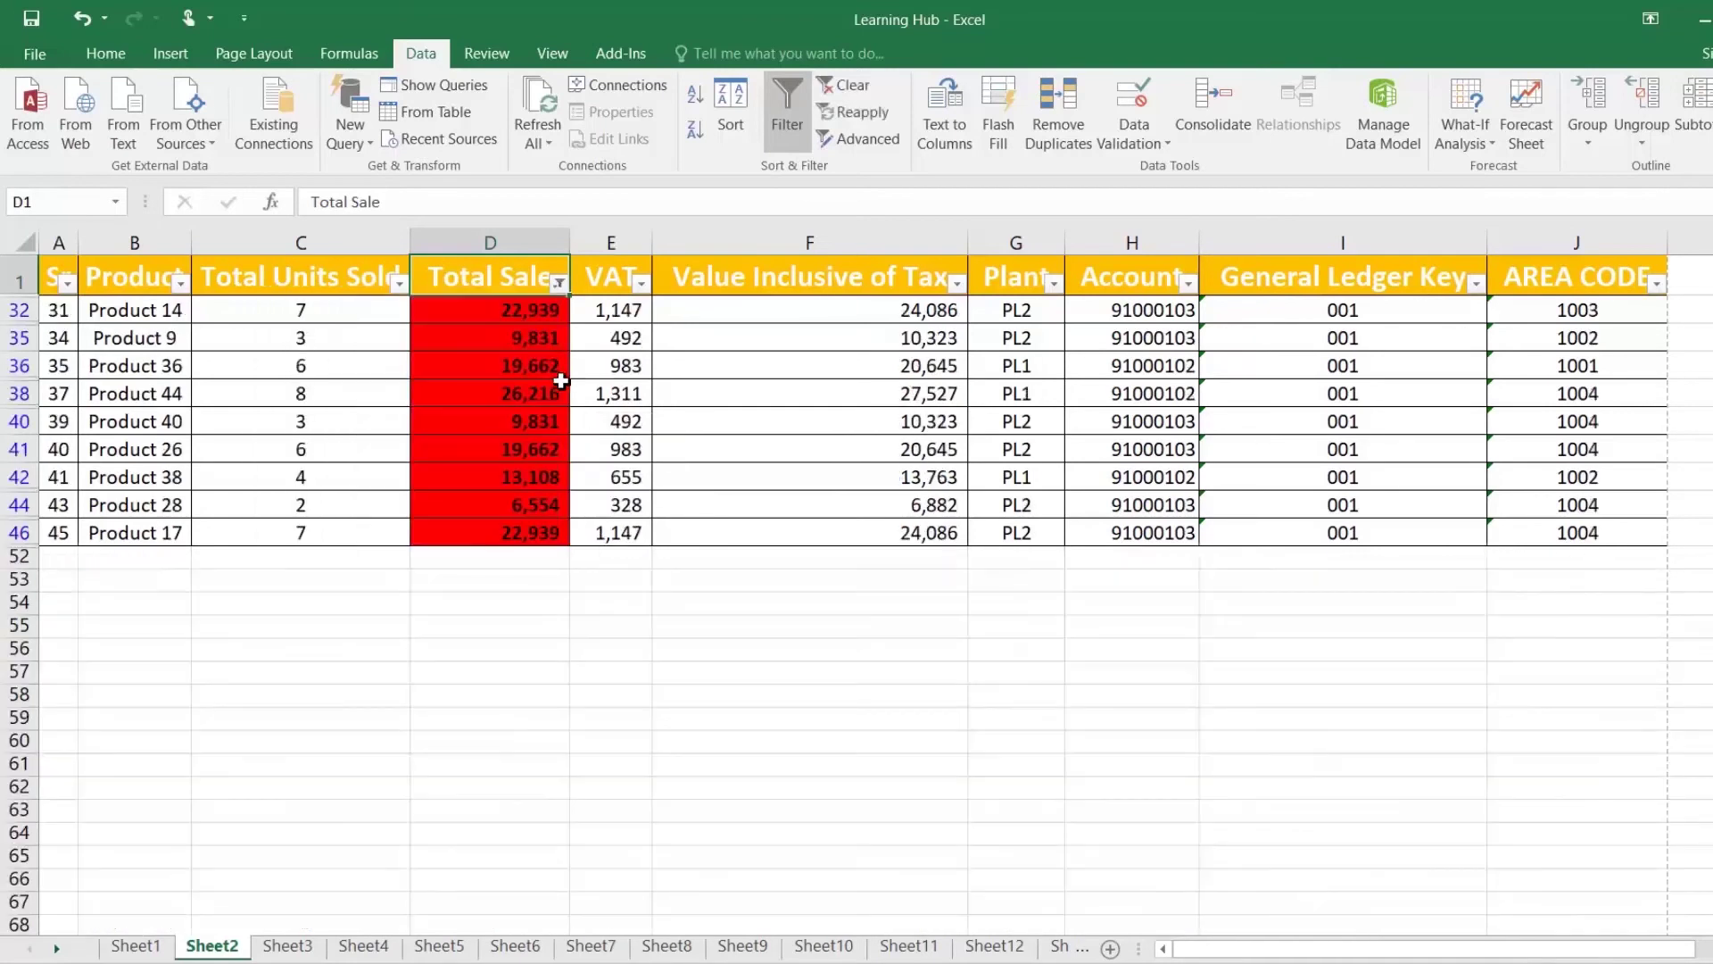
click(786, 124)
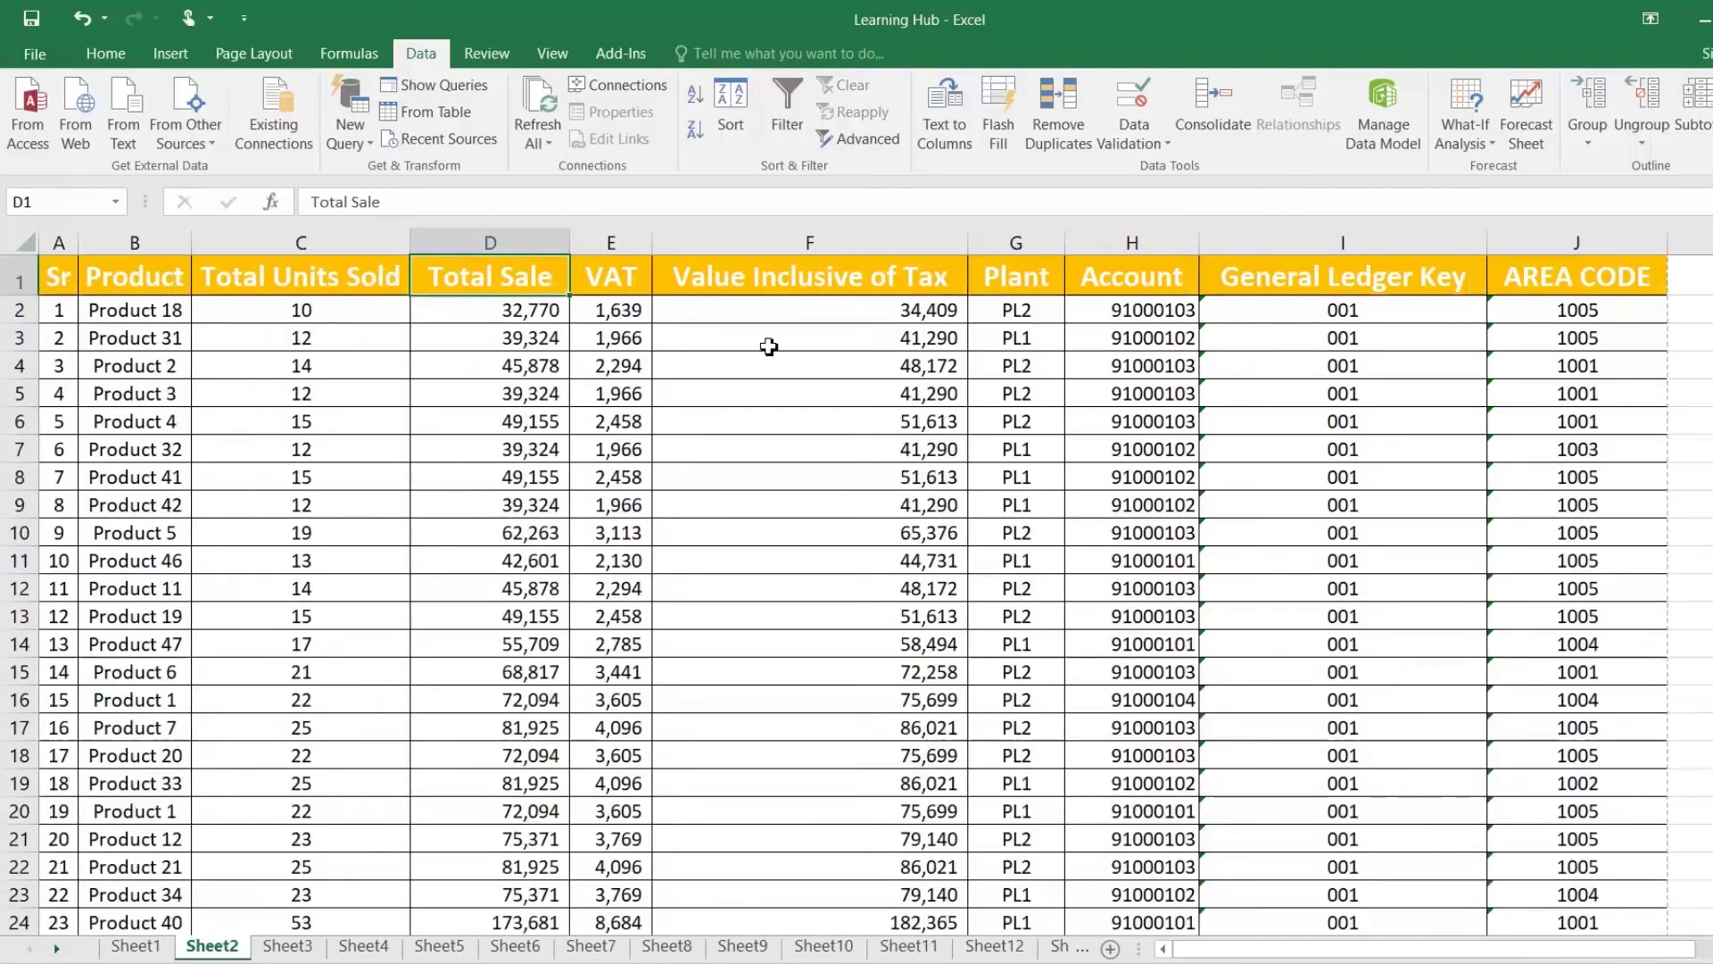
key(Left)
key(Left)
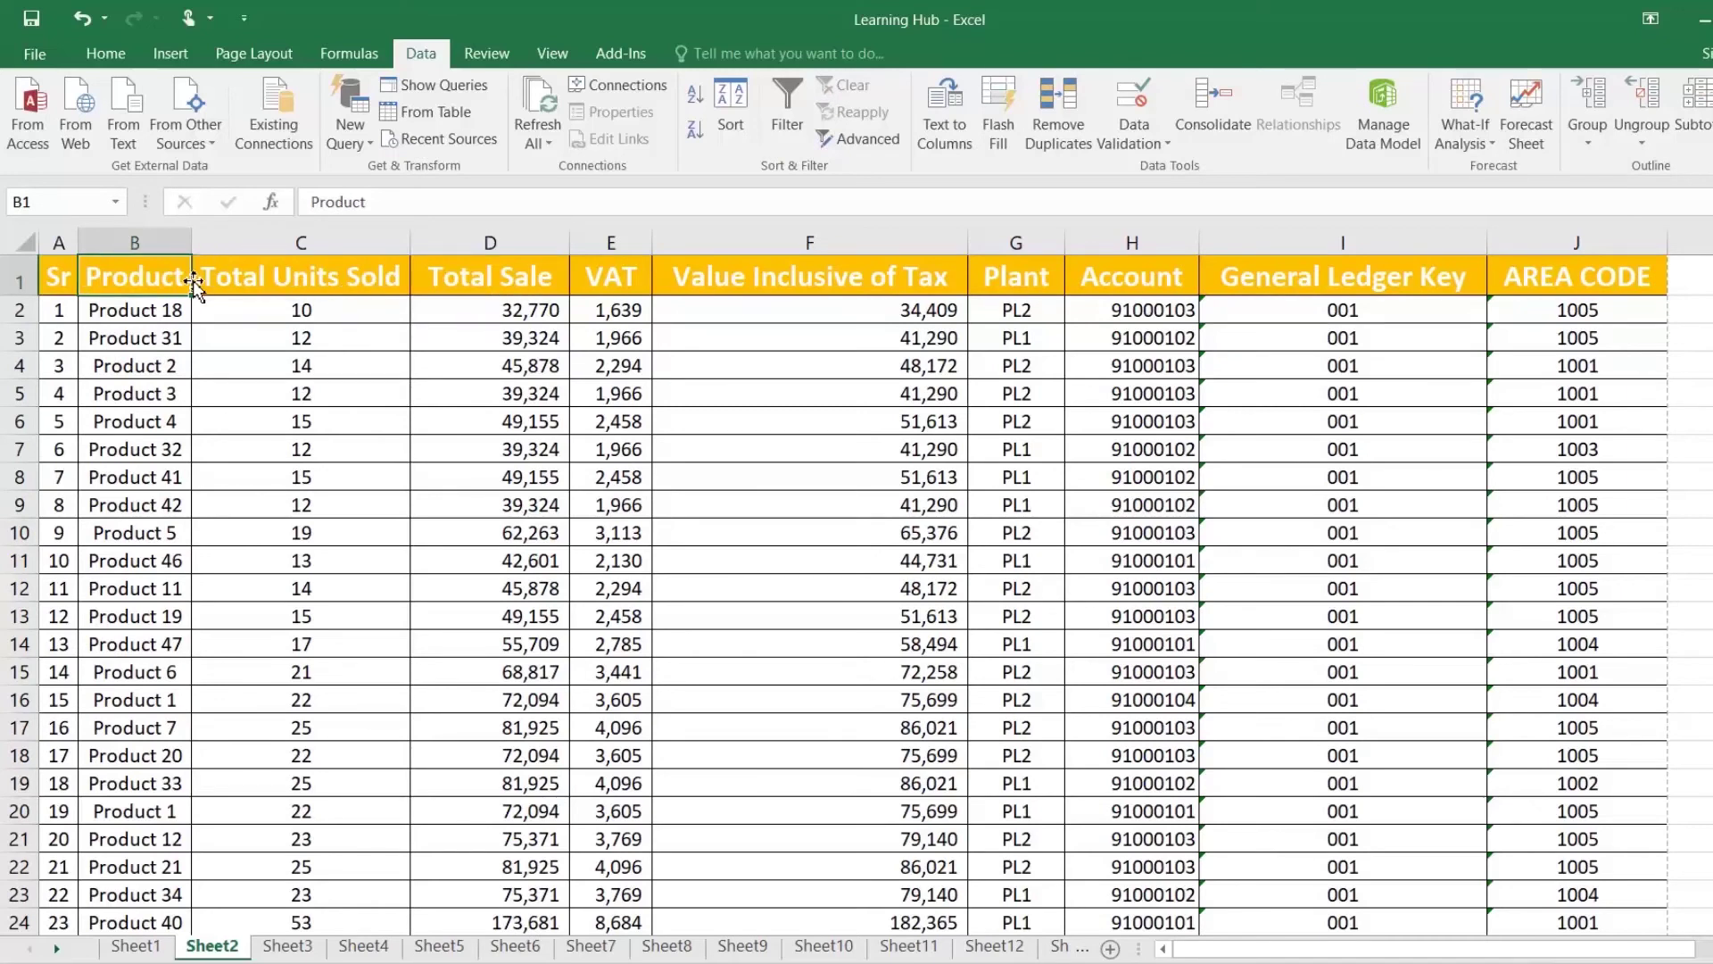
key(ctrl+shift+Down)
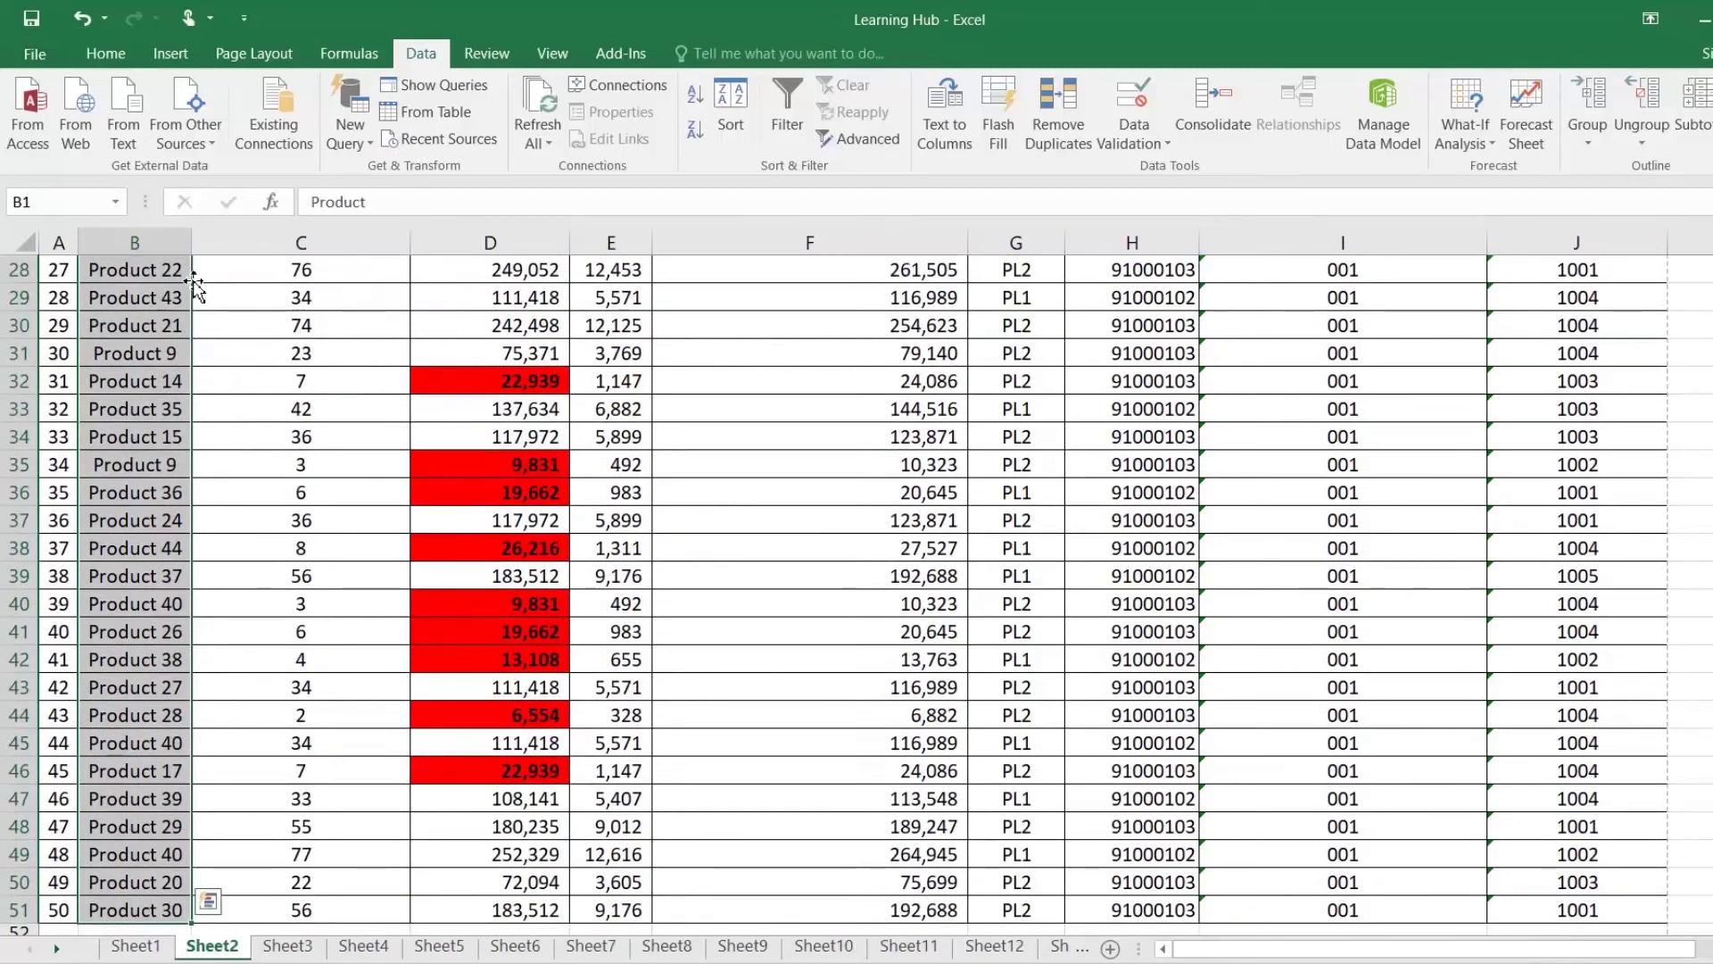
scroll(194, 284, up, 4)
Step: Create a new rule for Product cells whose specific text contains '22'
click(125, 57)
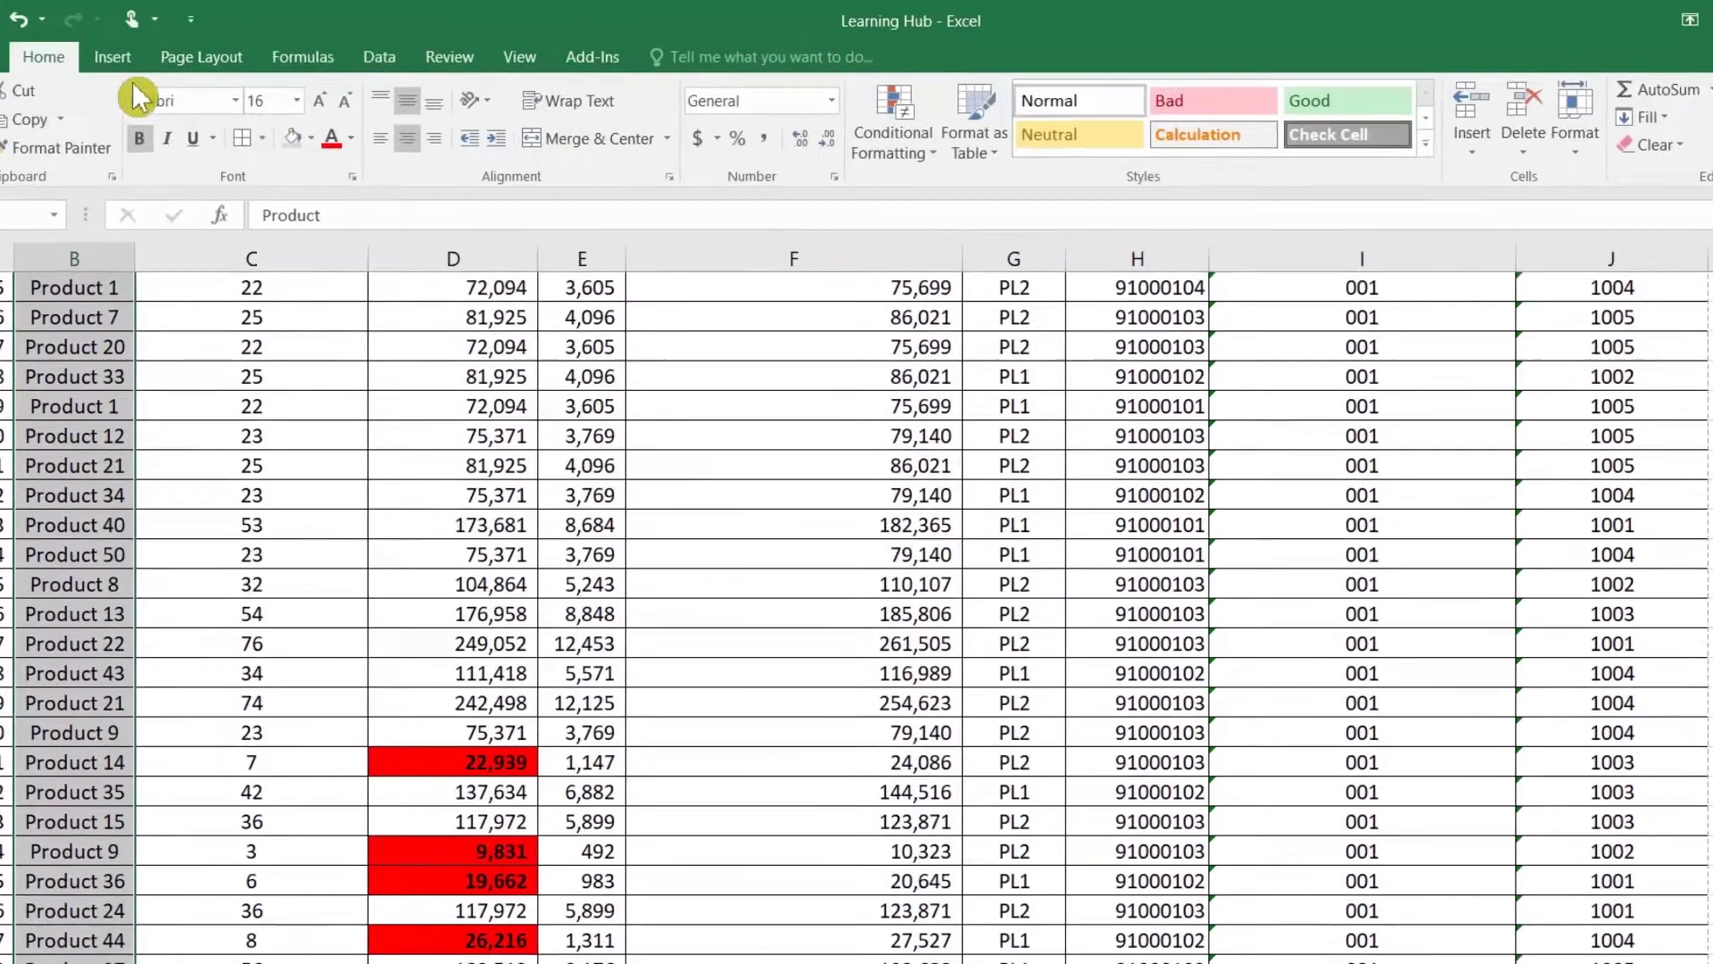
click(891, 160)
click(871, 558)
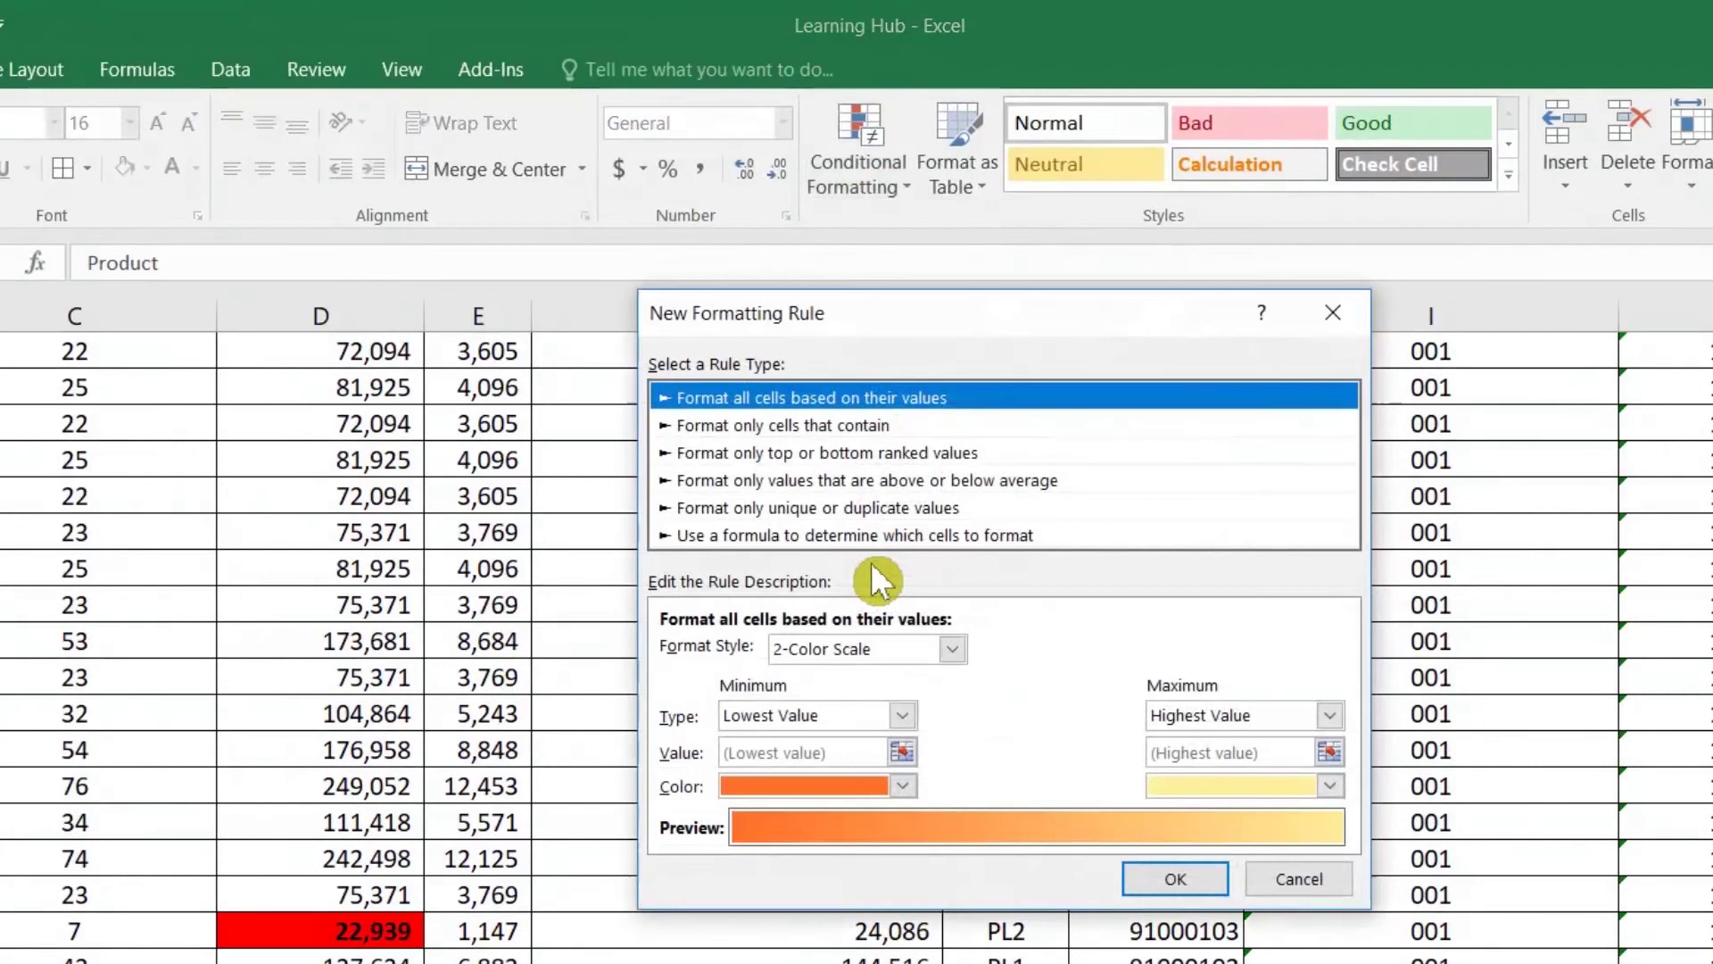
click(814, 426)
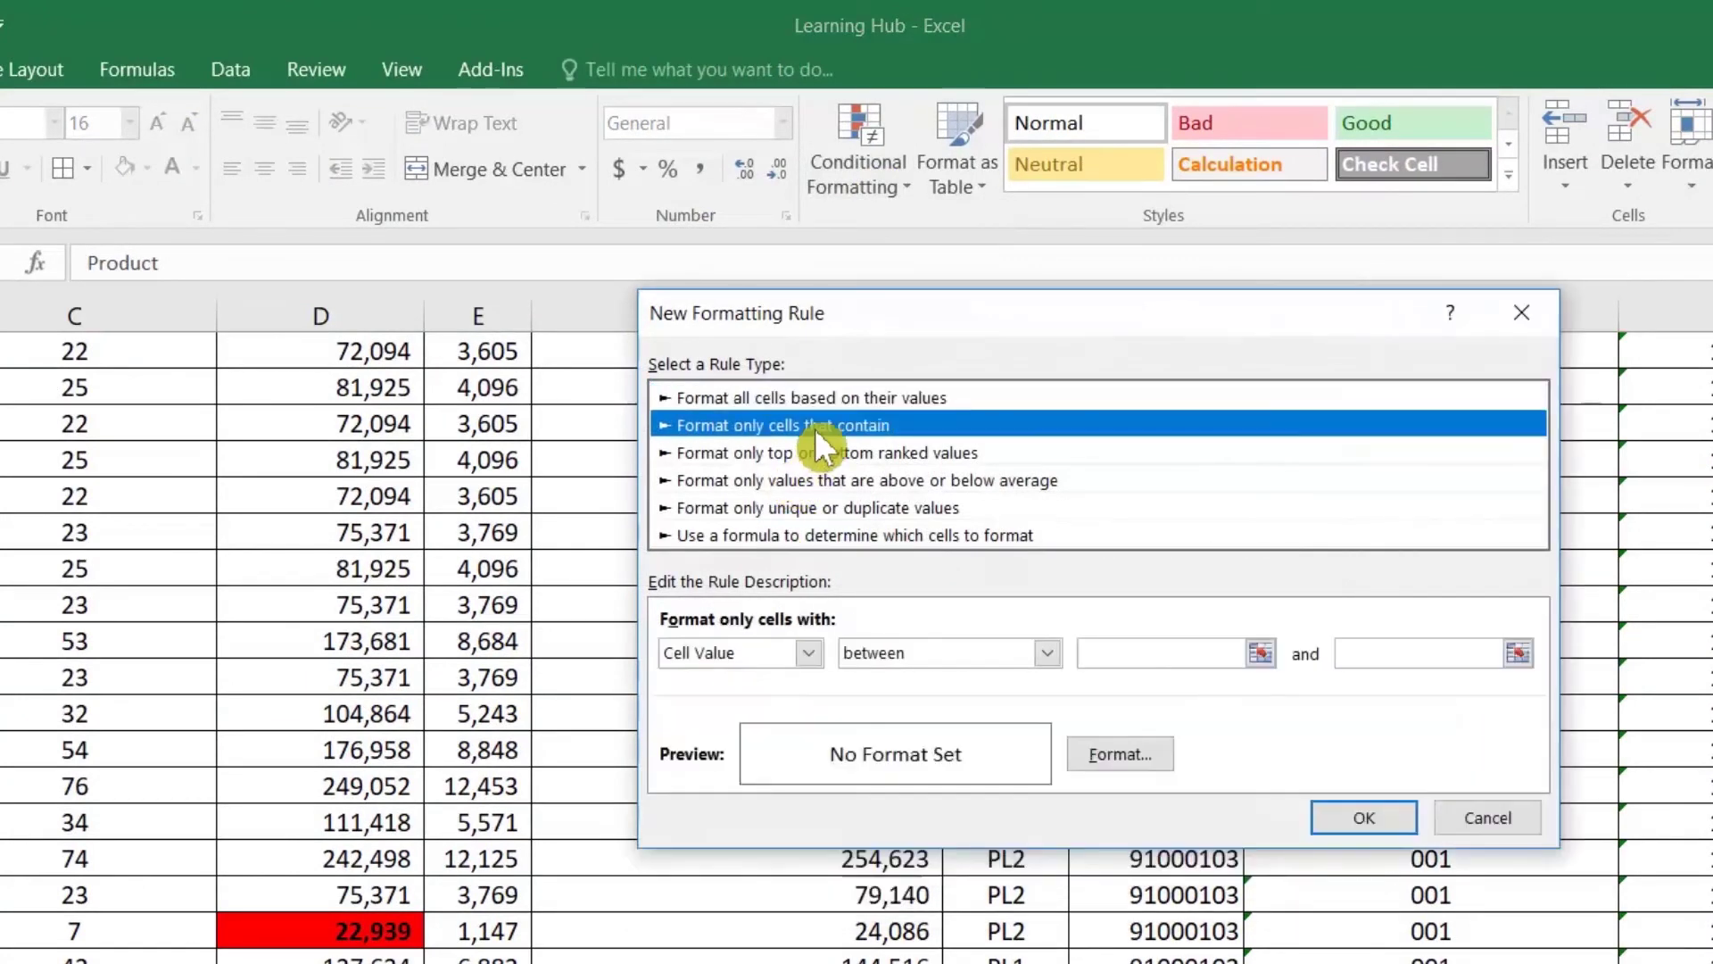
click(796, 657)
click(782, 694)
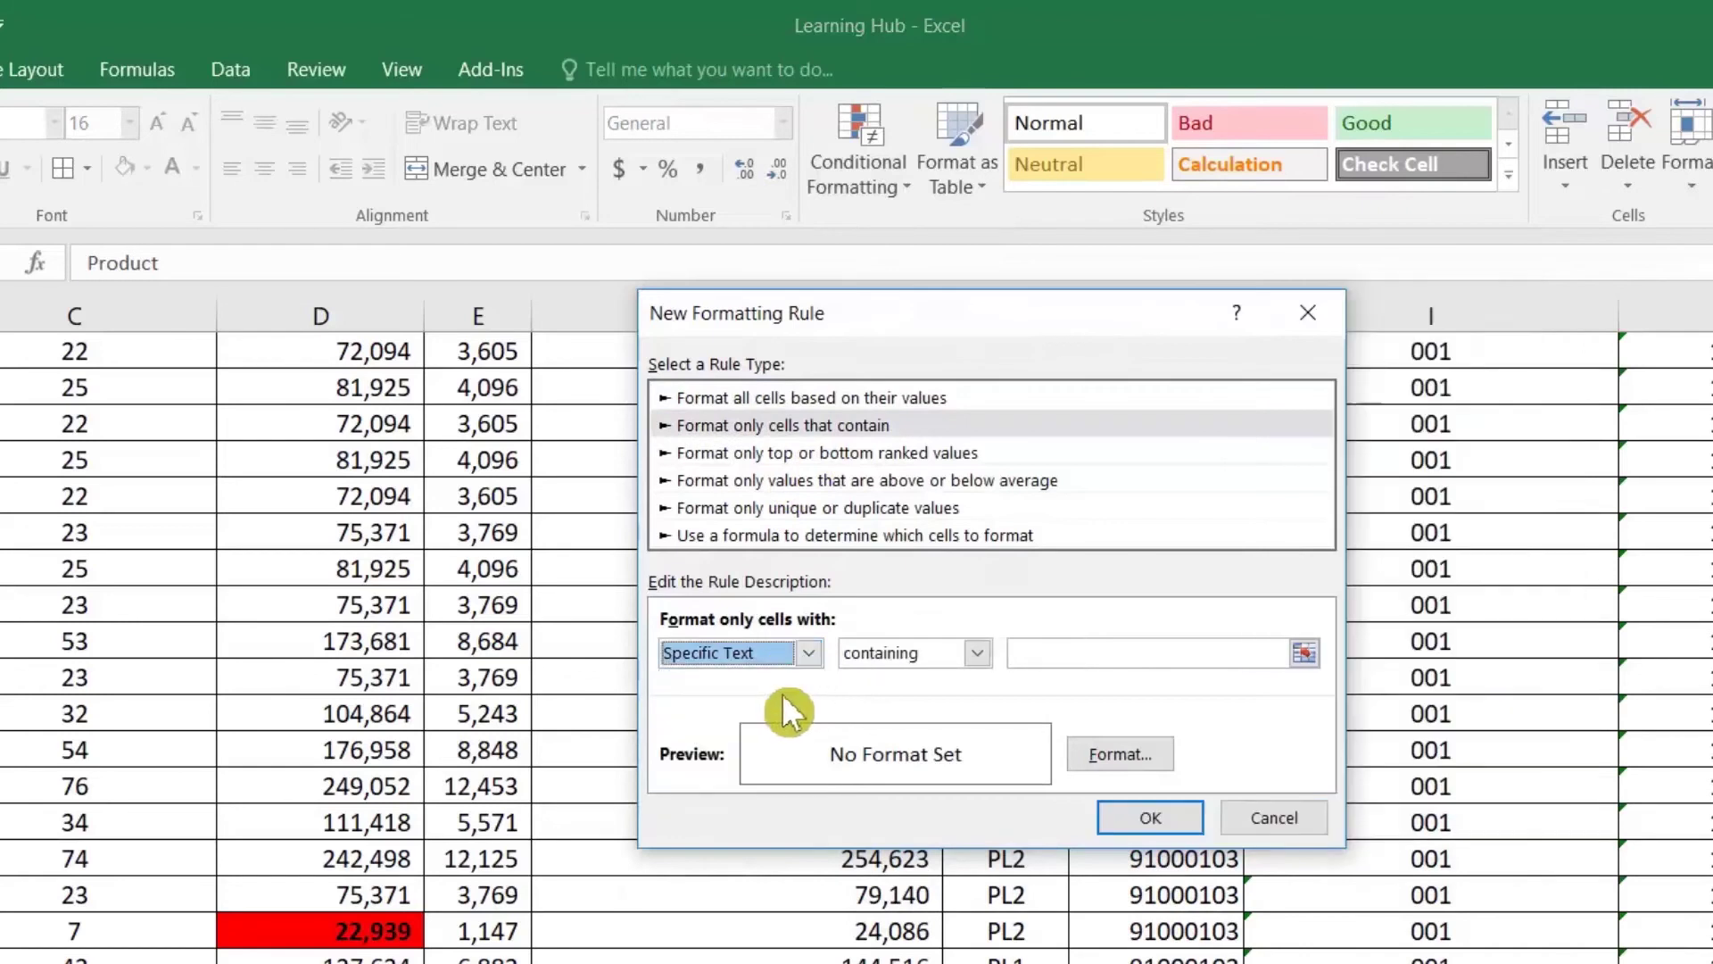
click(1015, 653)
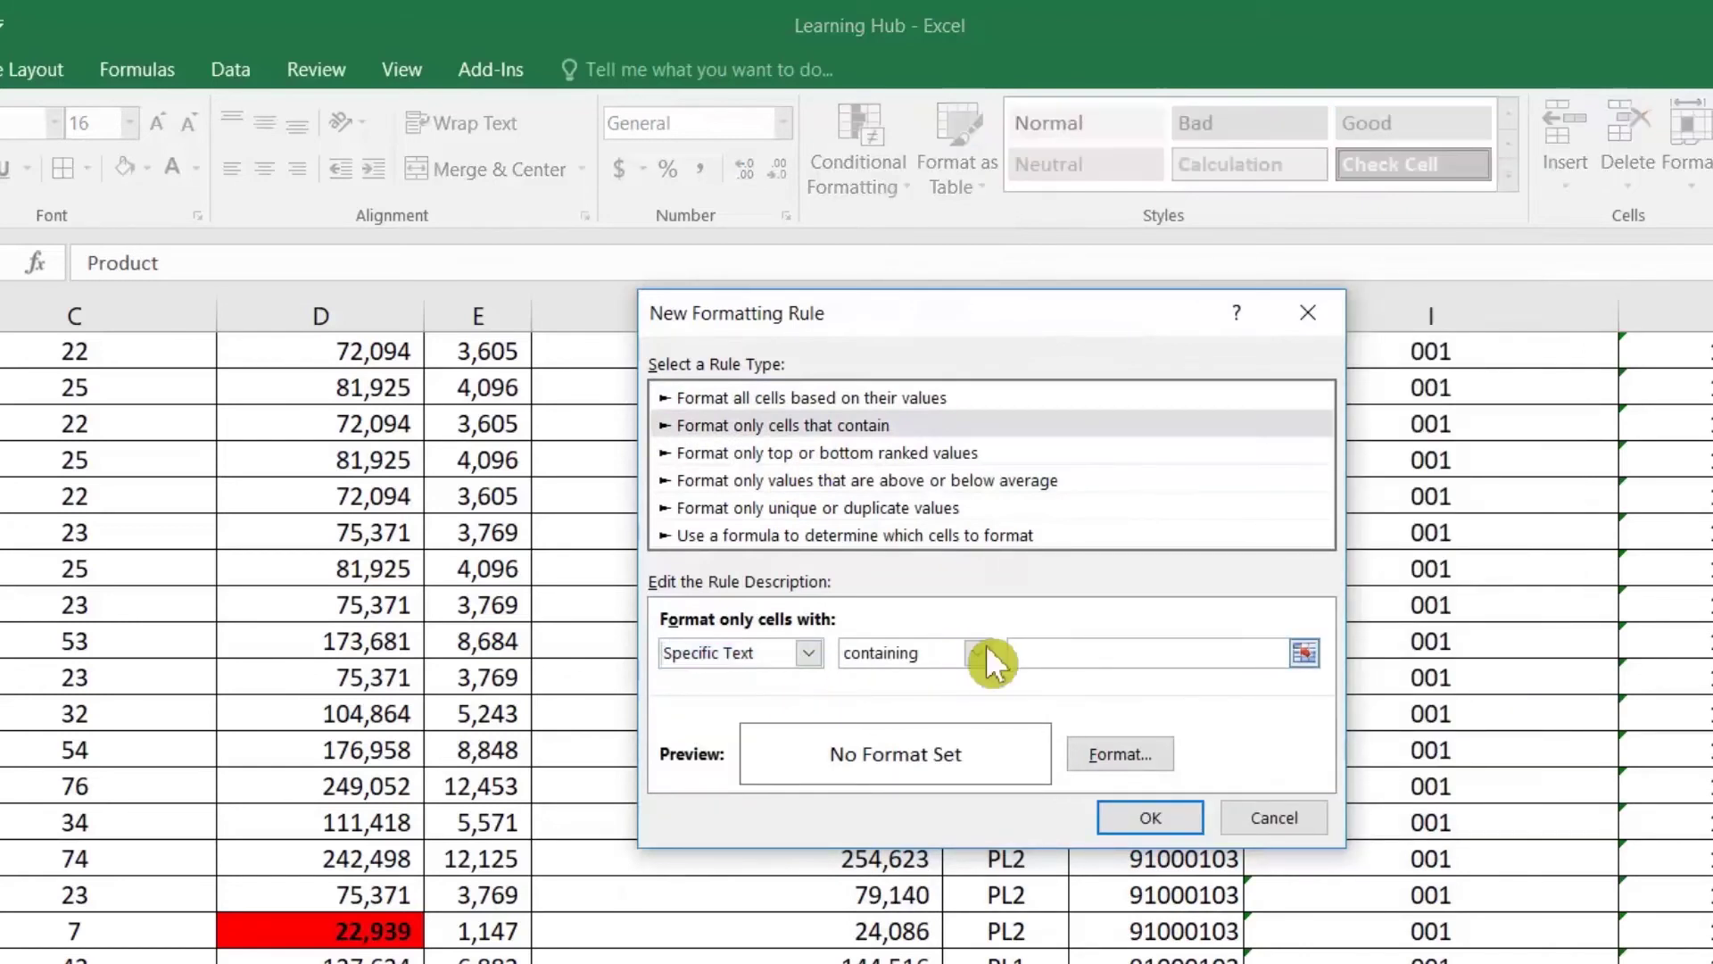
click(778, 651)
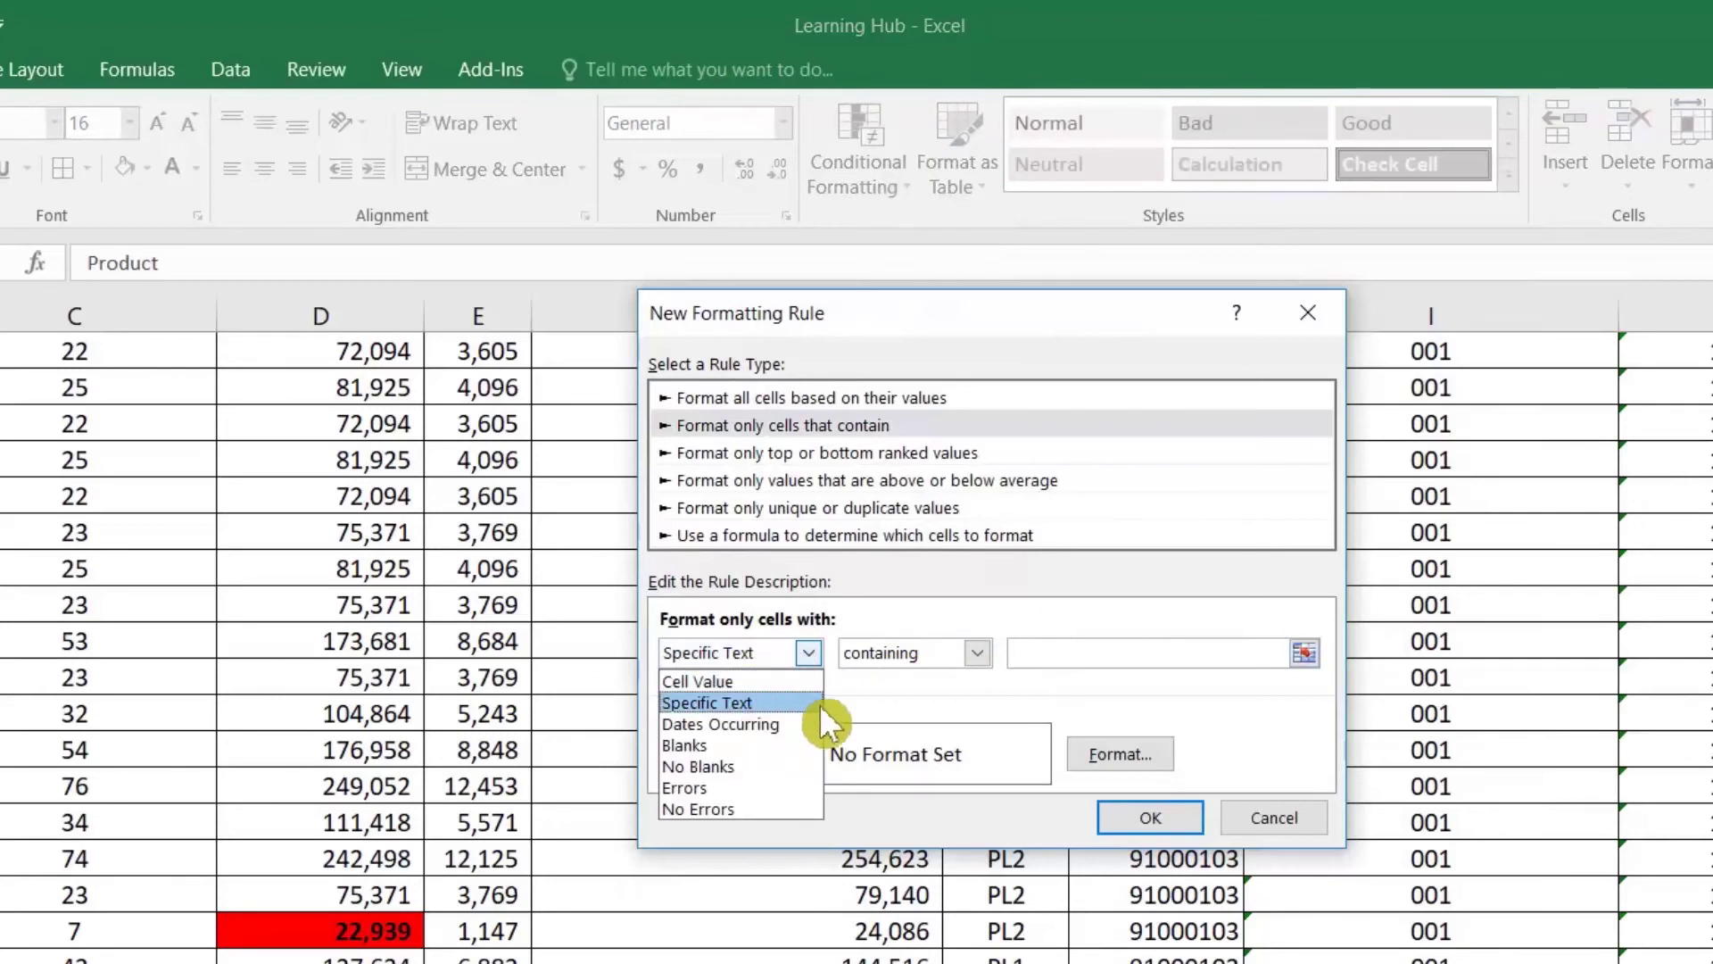
click(1034, 660)
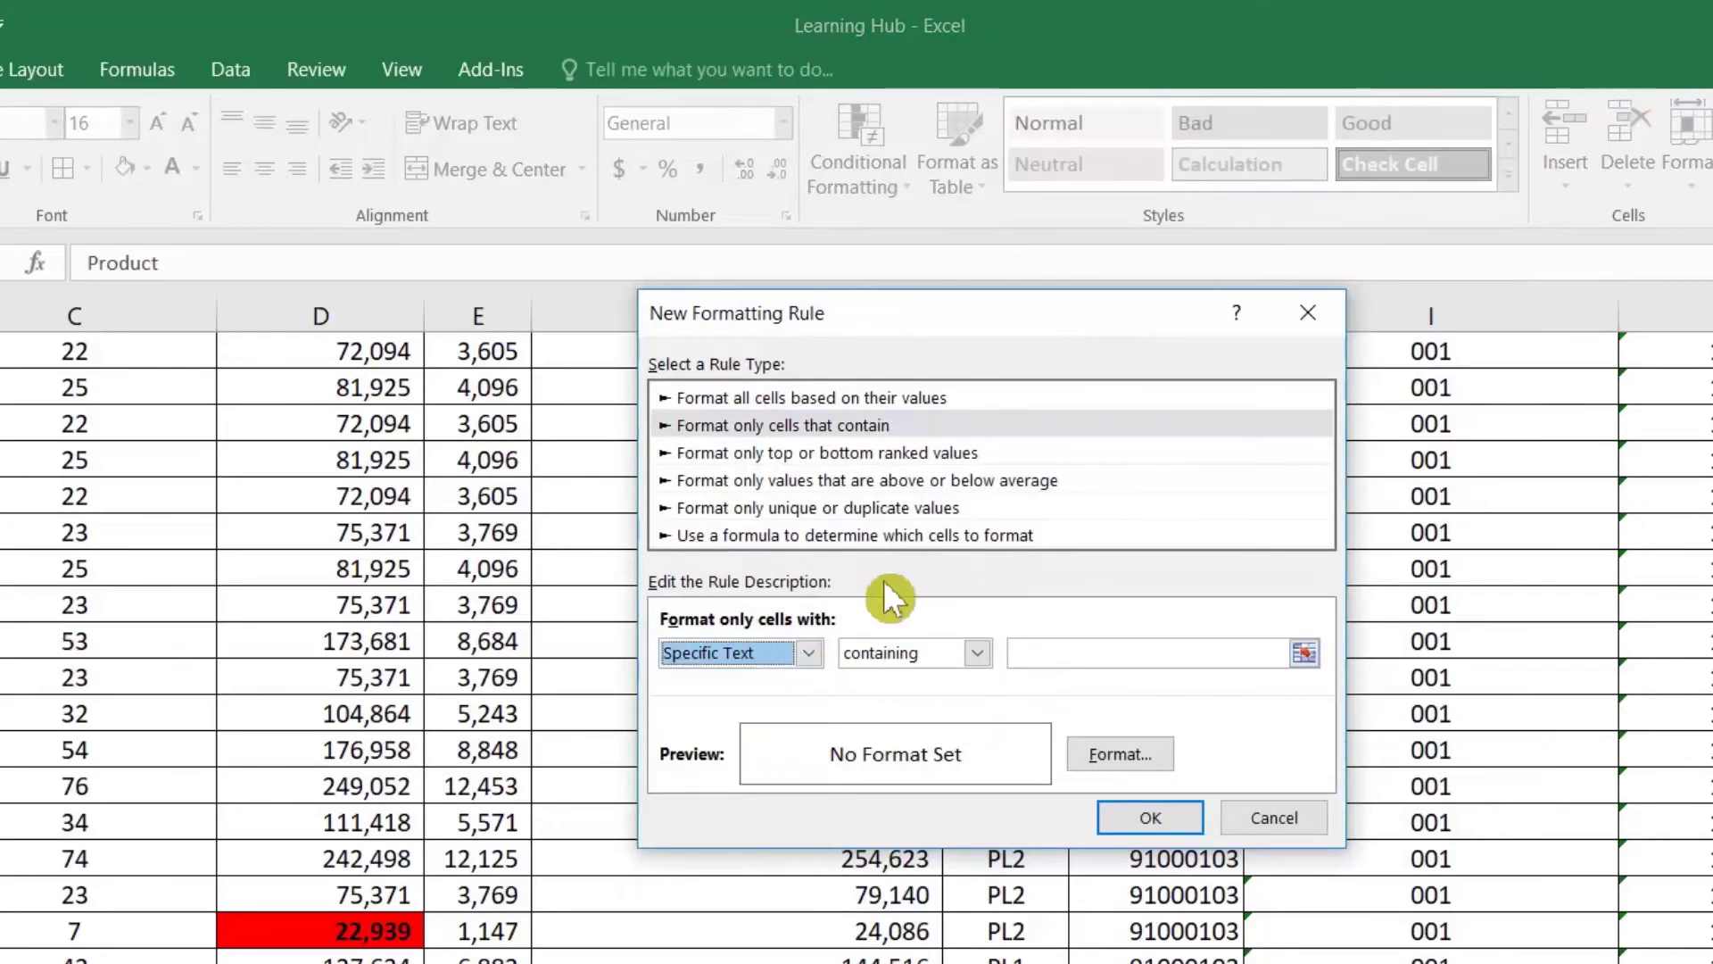
click(1013, 653)
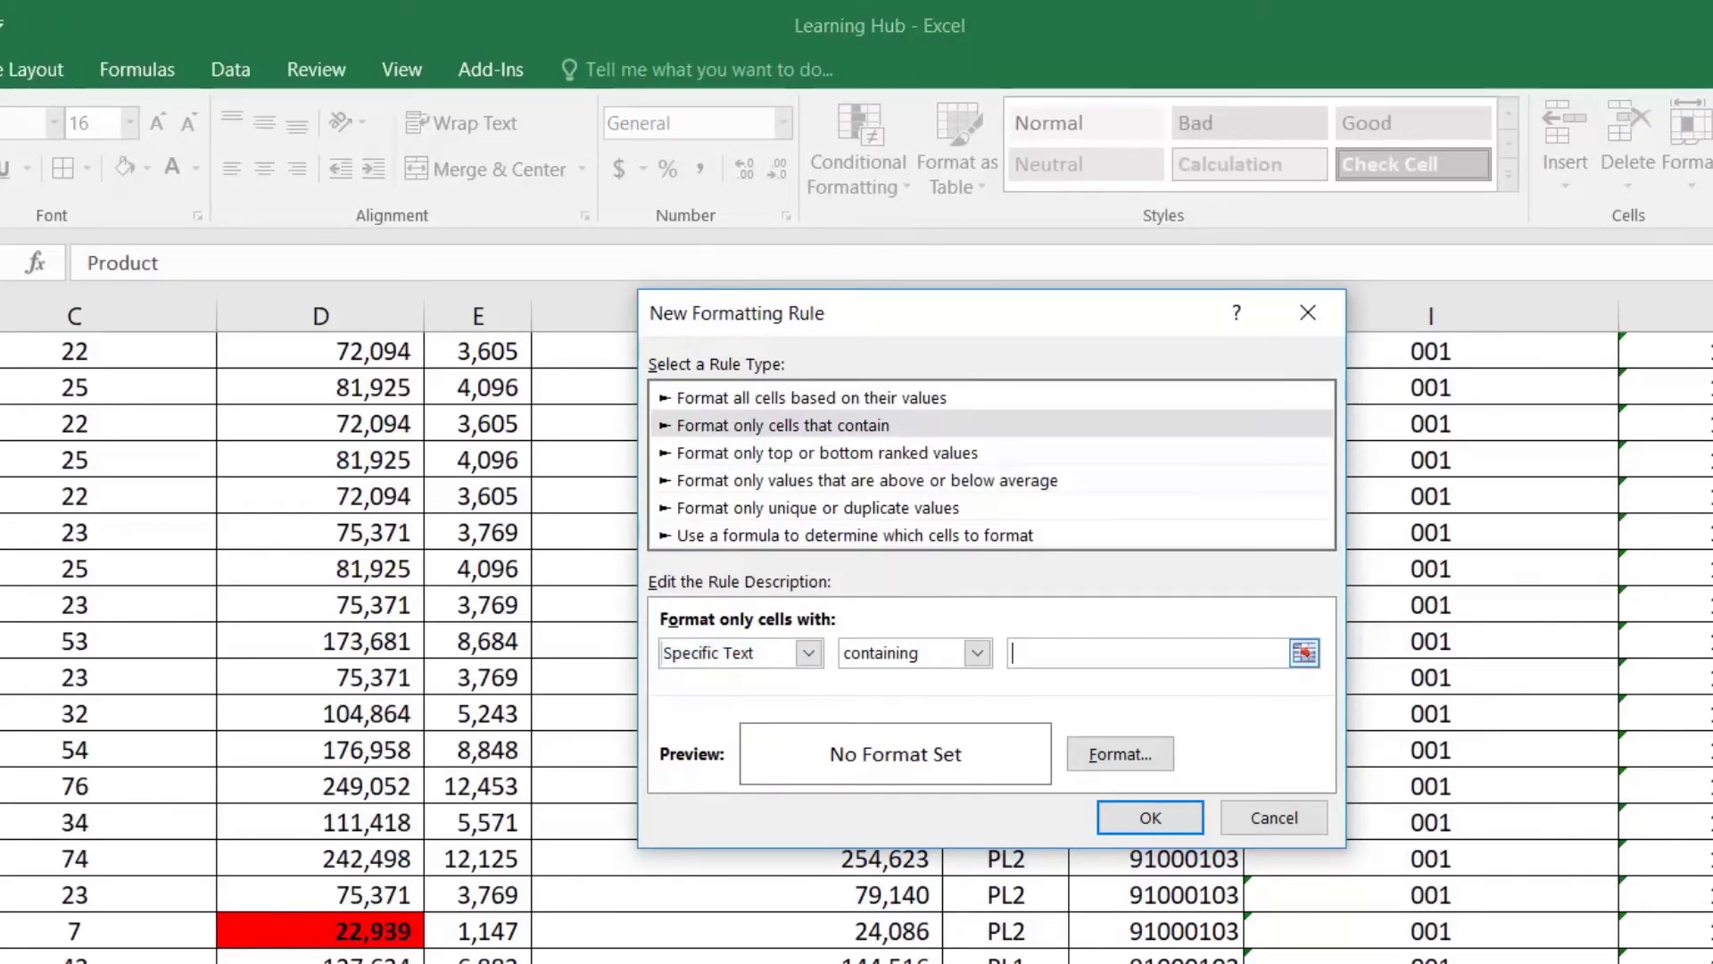
text(22)
Step: Give the rule a green fill and apply it, turning Product 22 green
click(1106, 753)
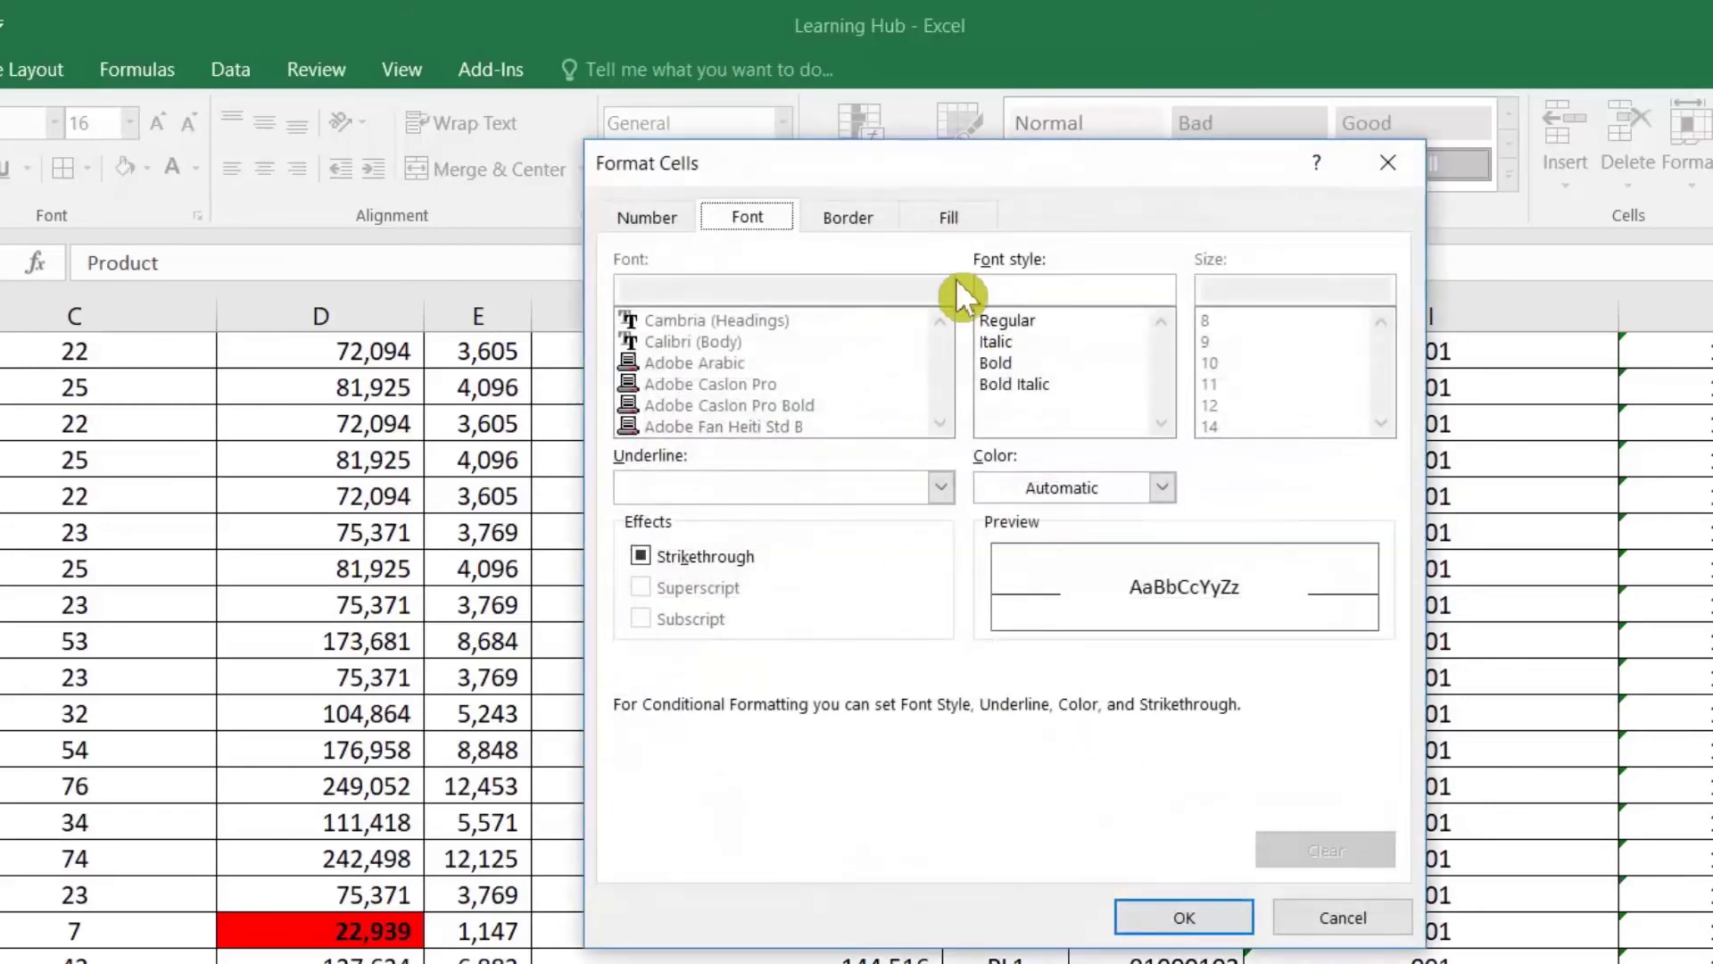
click(950, 217)
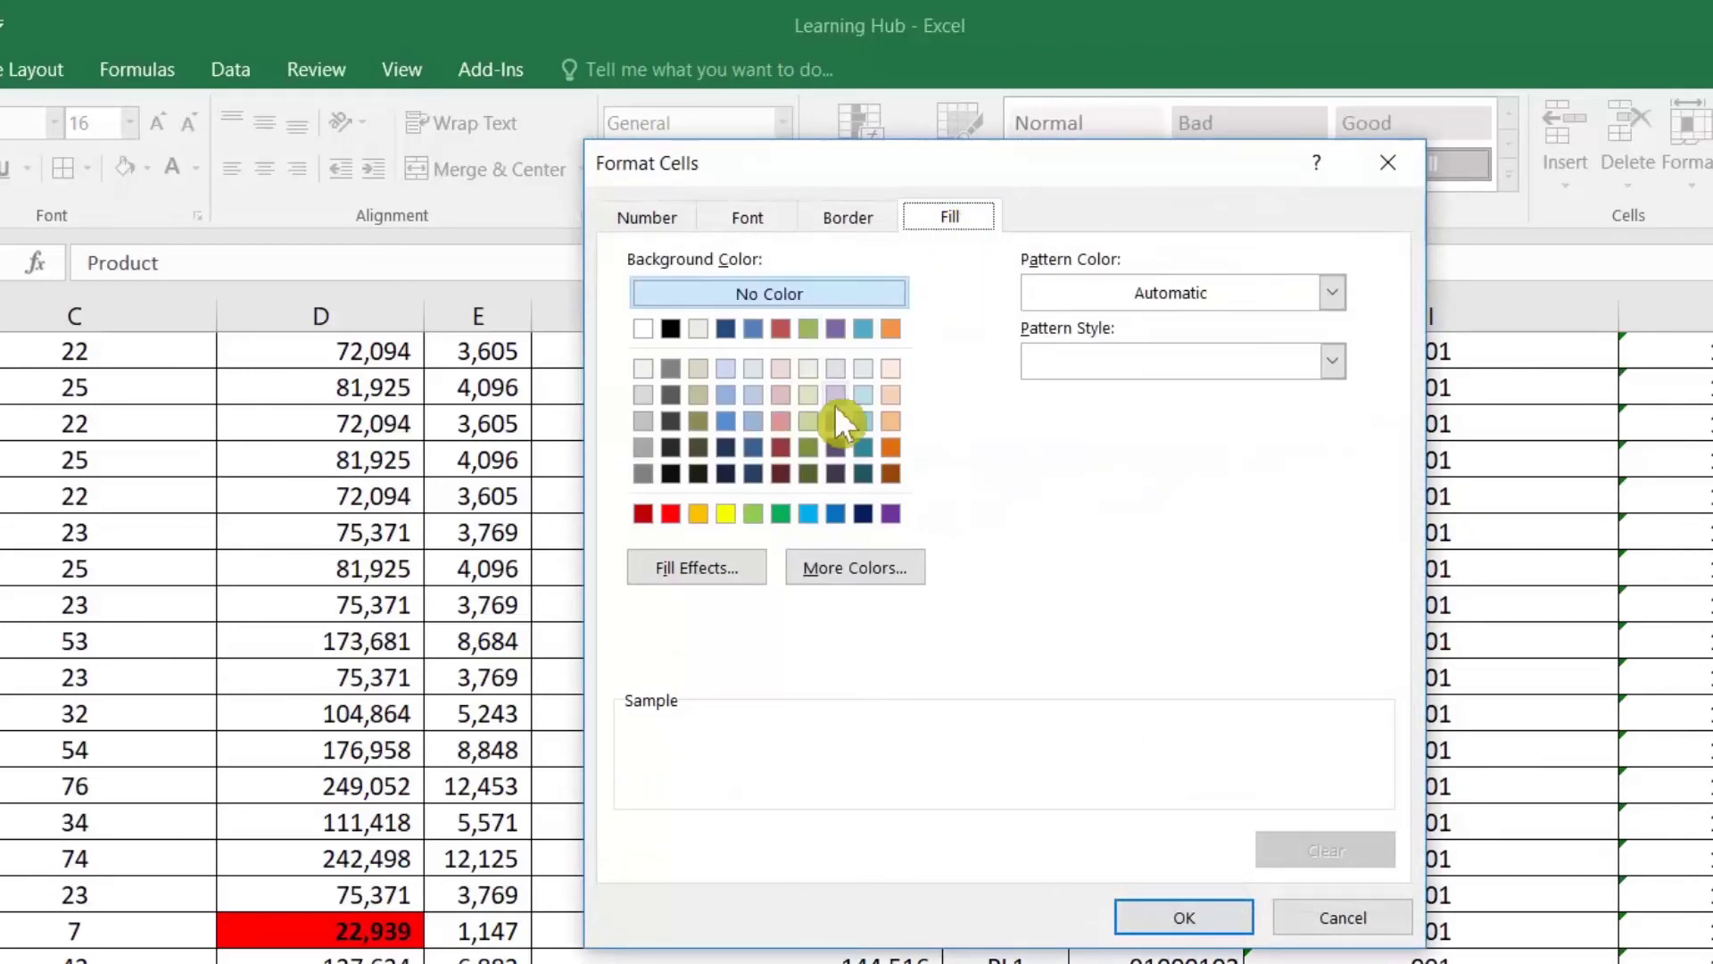
click(783, 513)
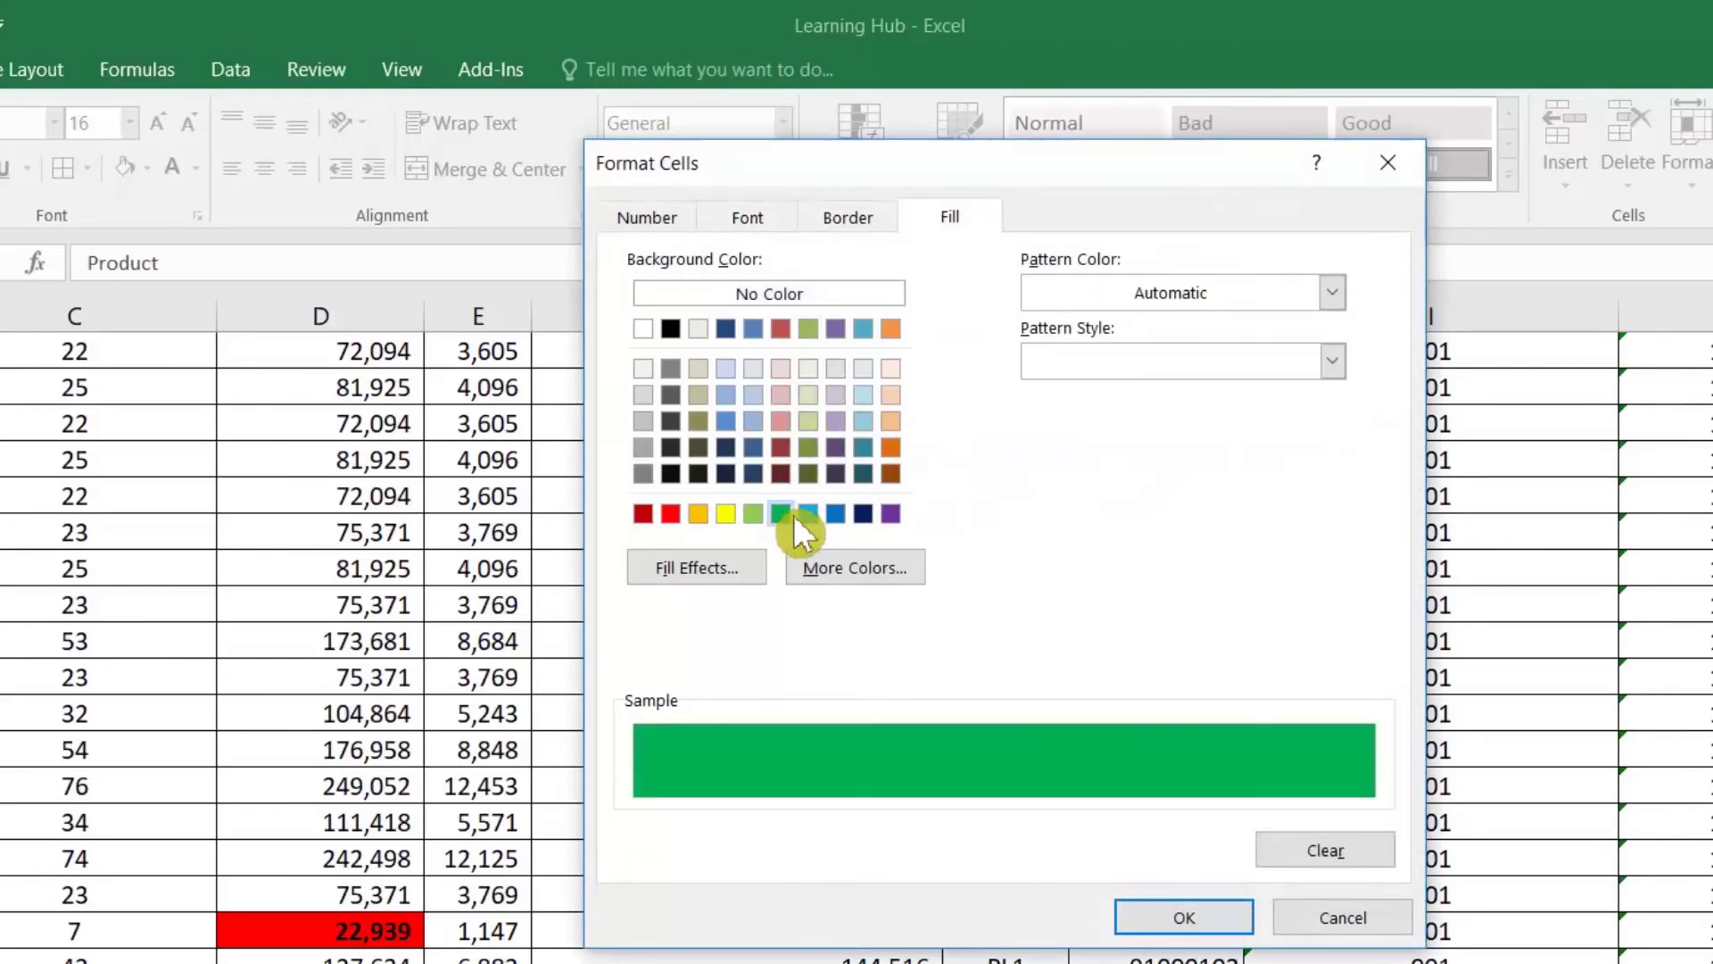
click(1184, 918)
click(1178, 937)
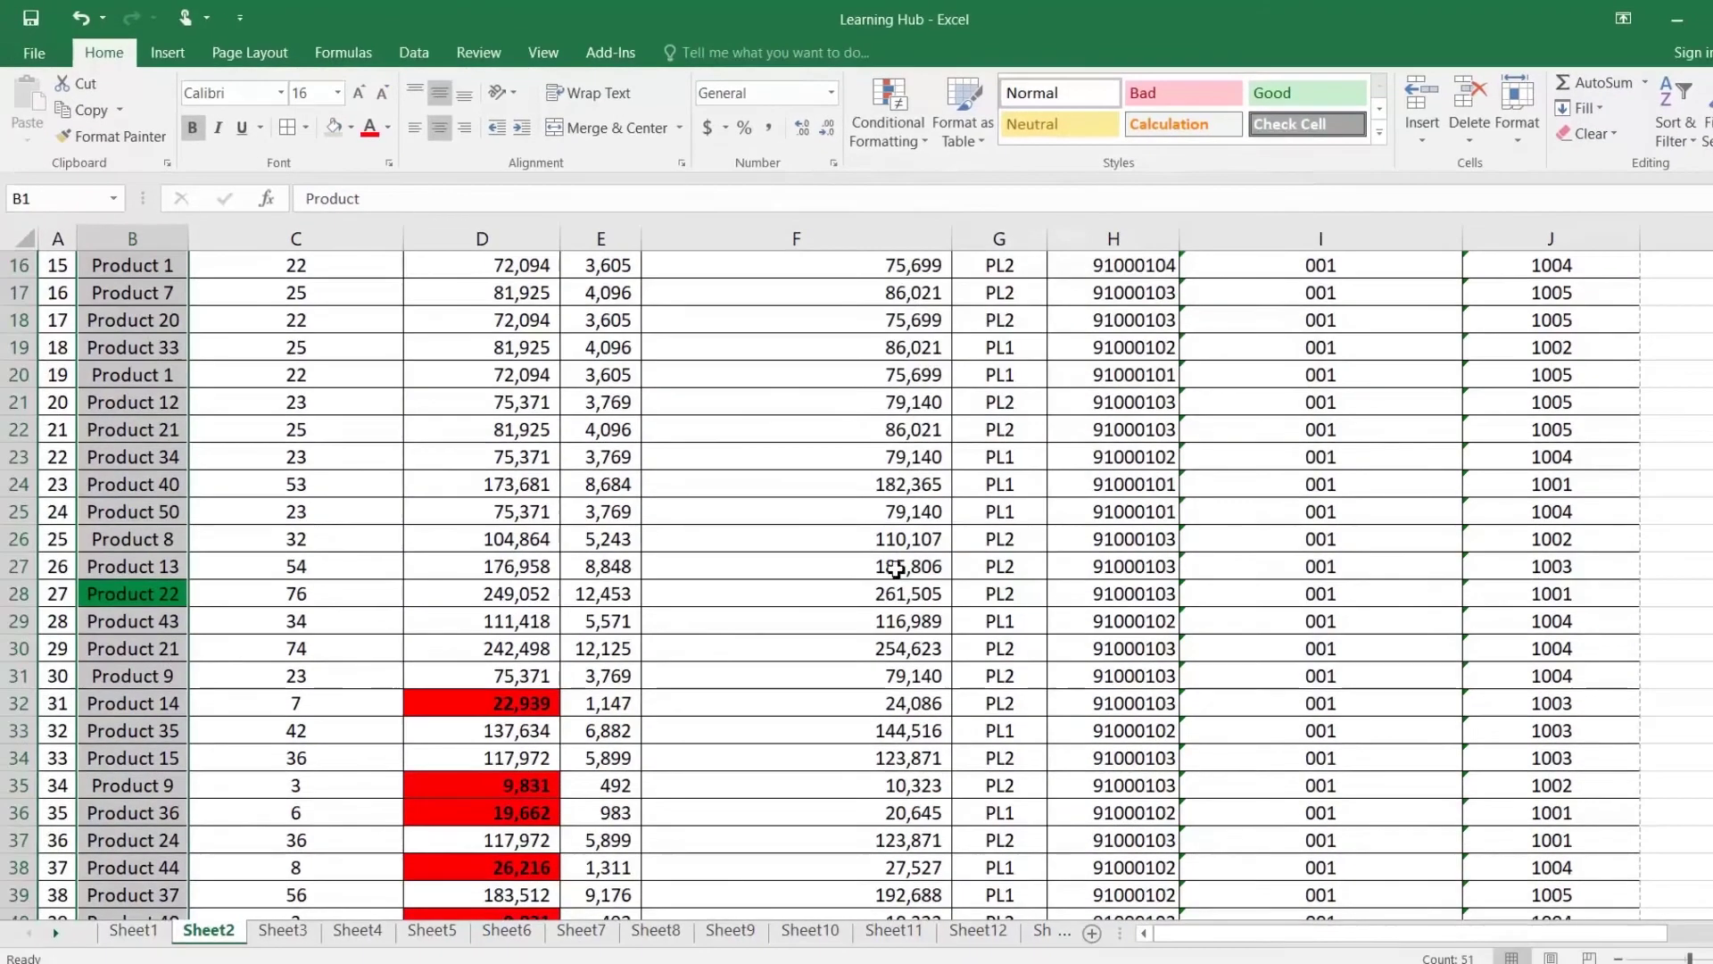
click(174, 670)
scroll(173, 660, down, 4)
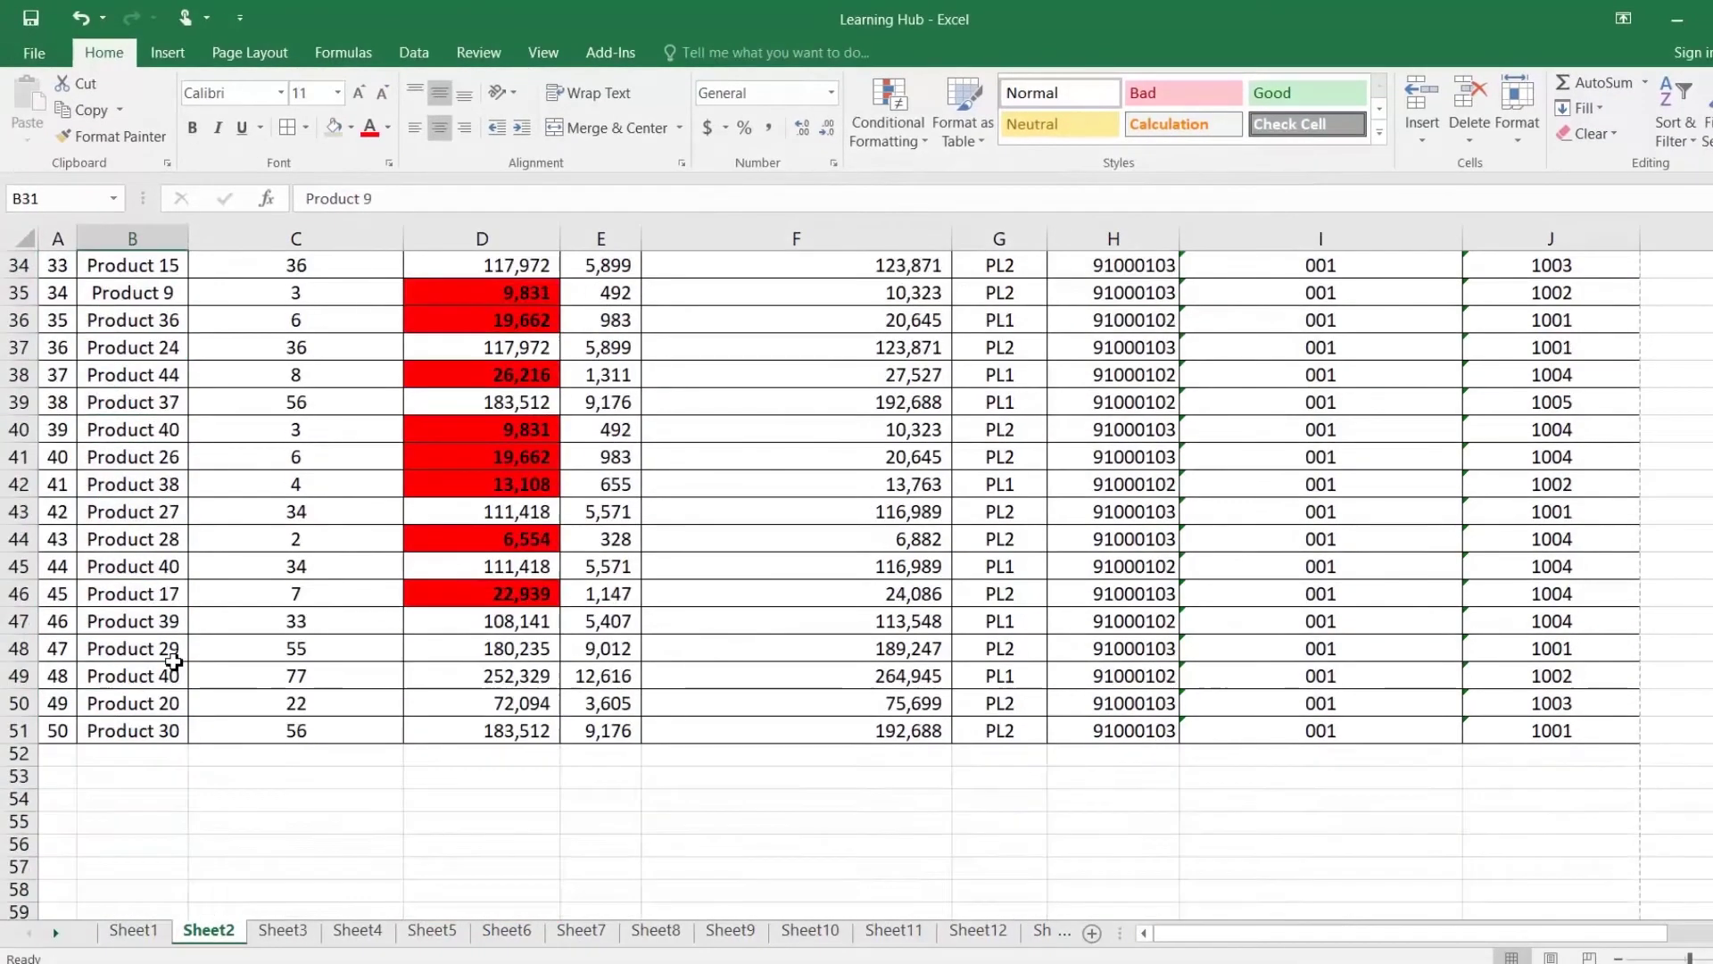
scroll(174, 661, up, 9)
scroll(169, 665, down, 4)
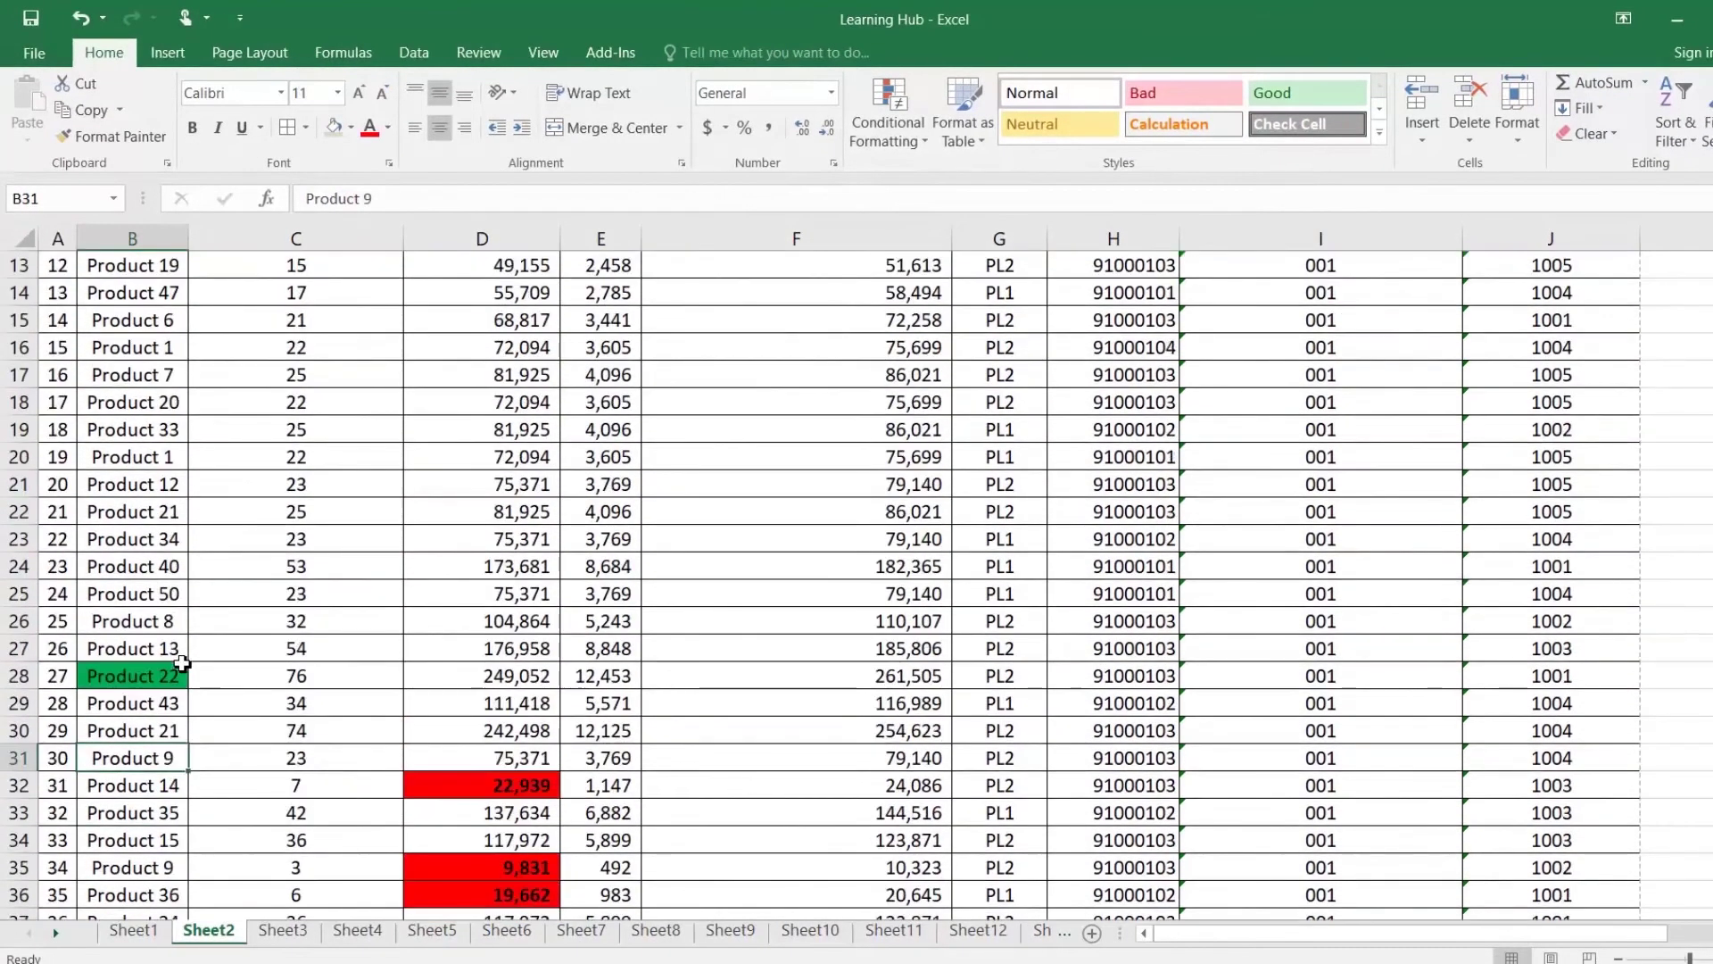
Step: Review the table copy without the Sr column, selecting A1:H18 and then E18
click(162, 679)
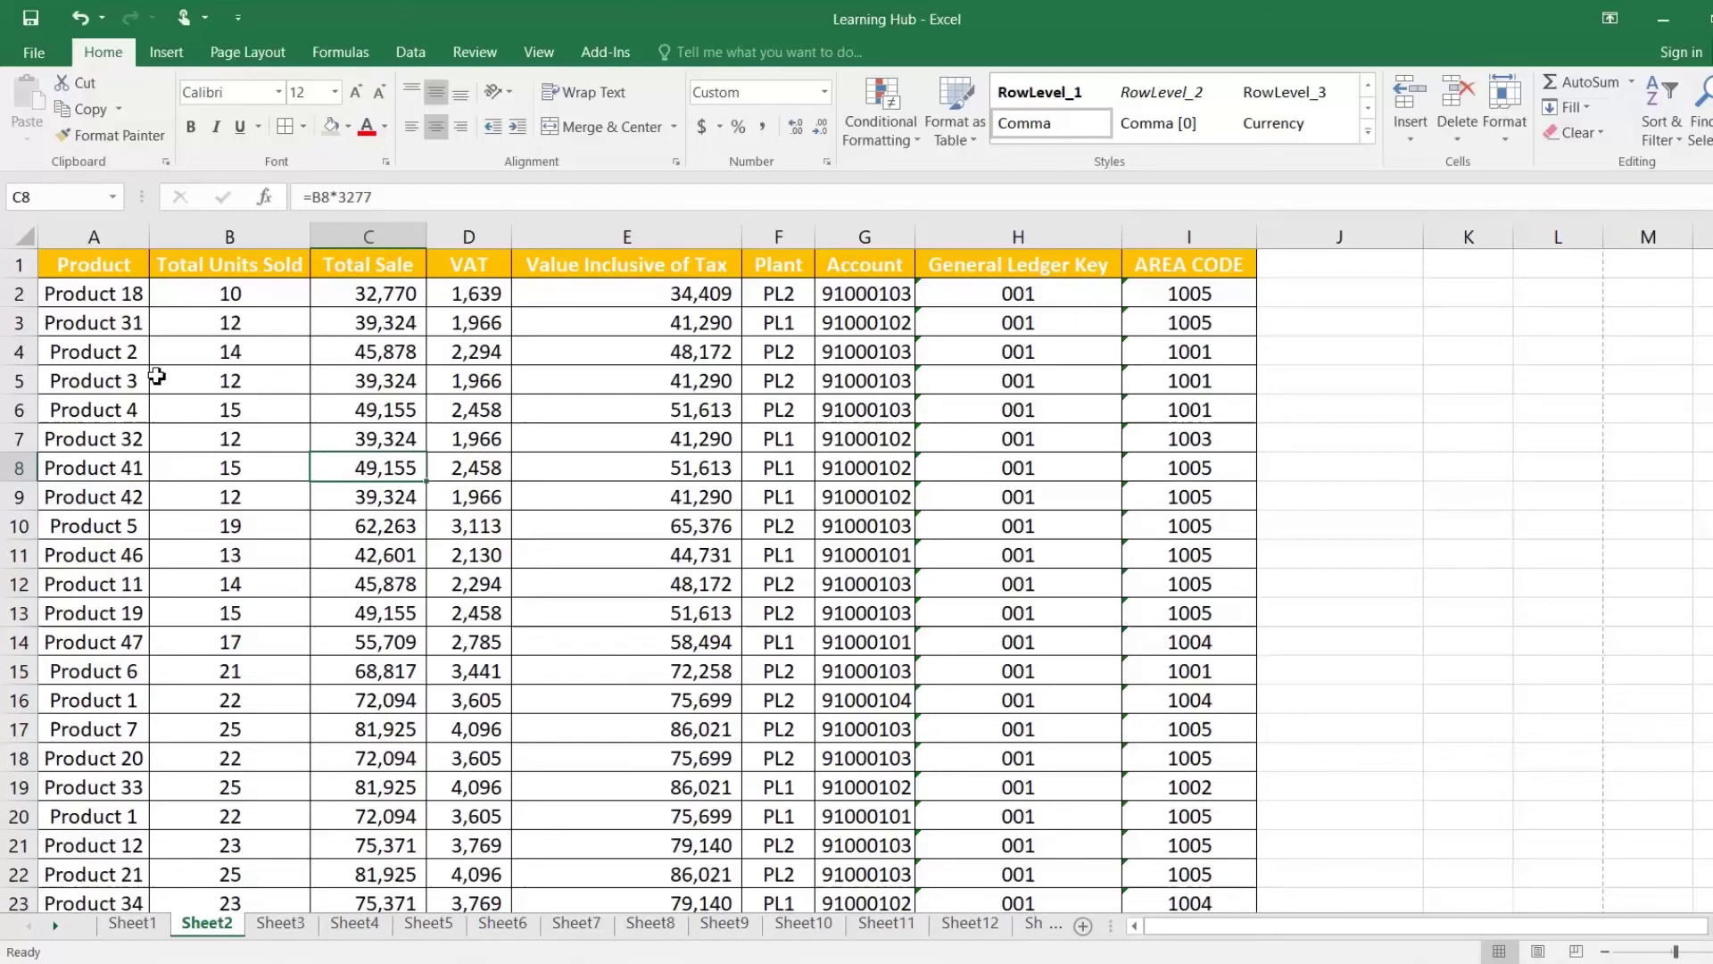
click(93, 268)
drag(230, 323, 1106, 765)
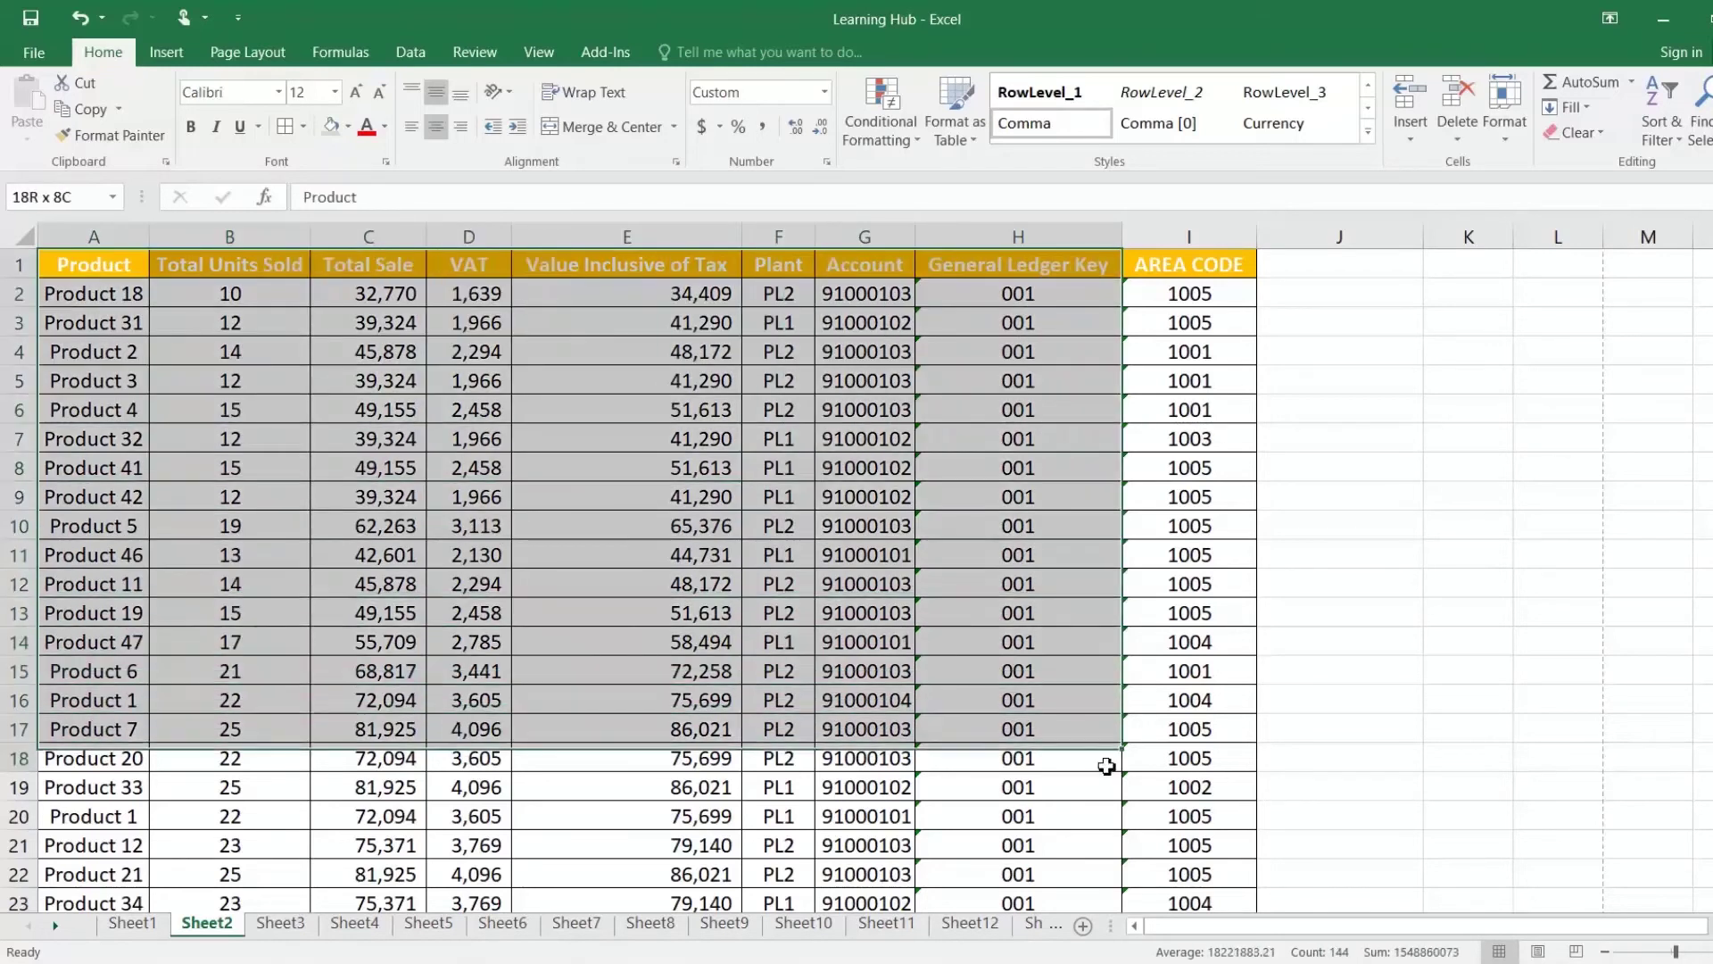
scroll(1105, 766, down, 9)
scroll(1105, 765, down, 5)
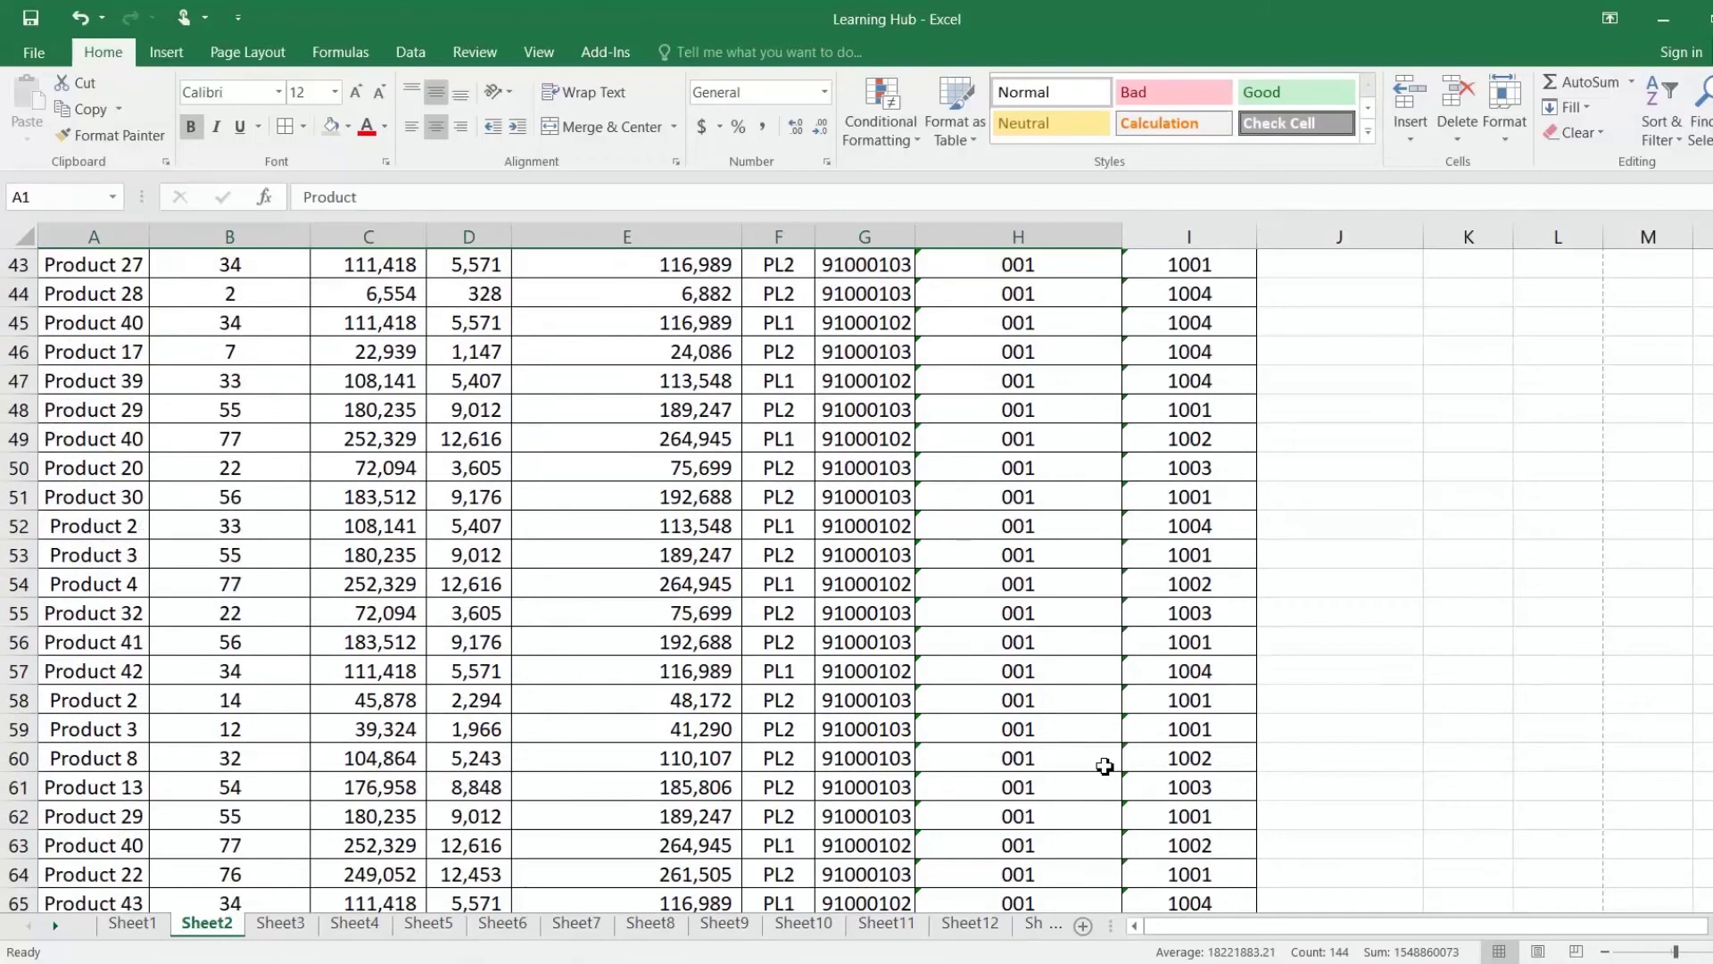
scroll(1105, 765, down, 5)
scroll(1105, 766, up, 16)
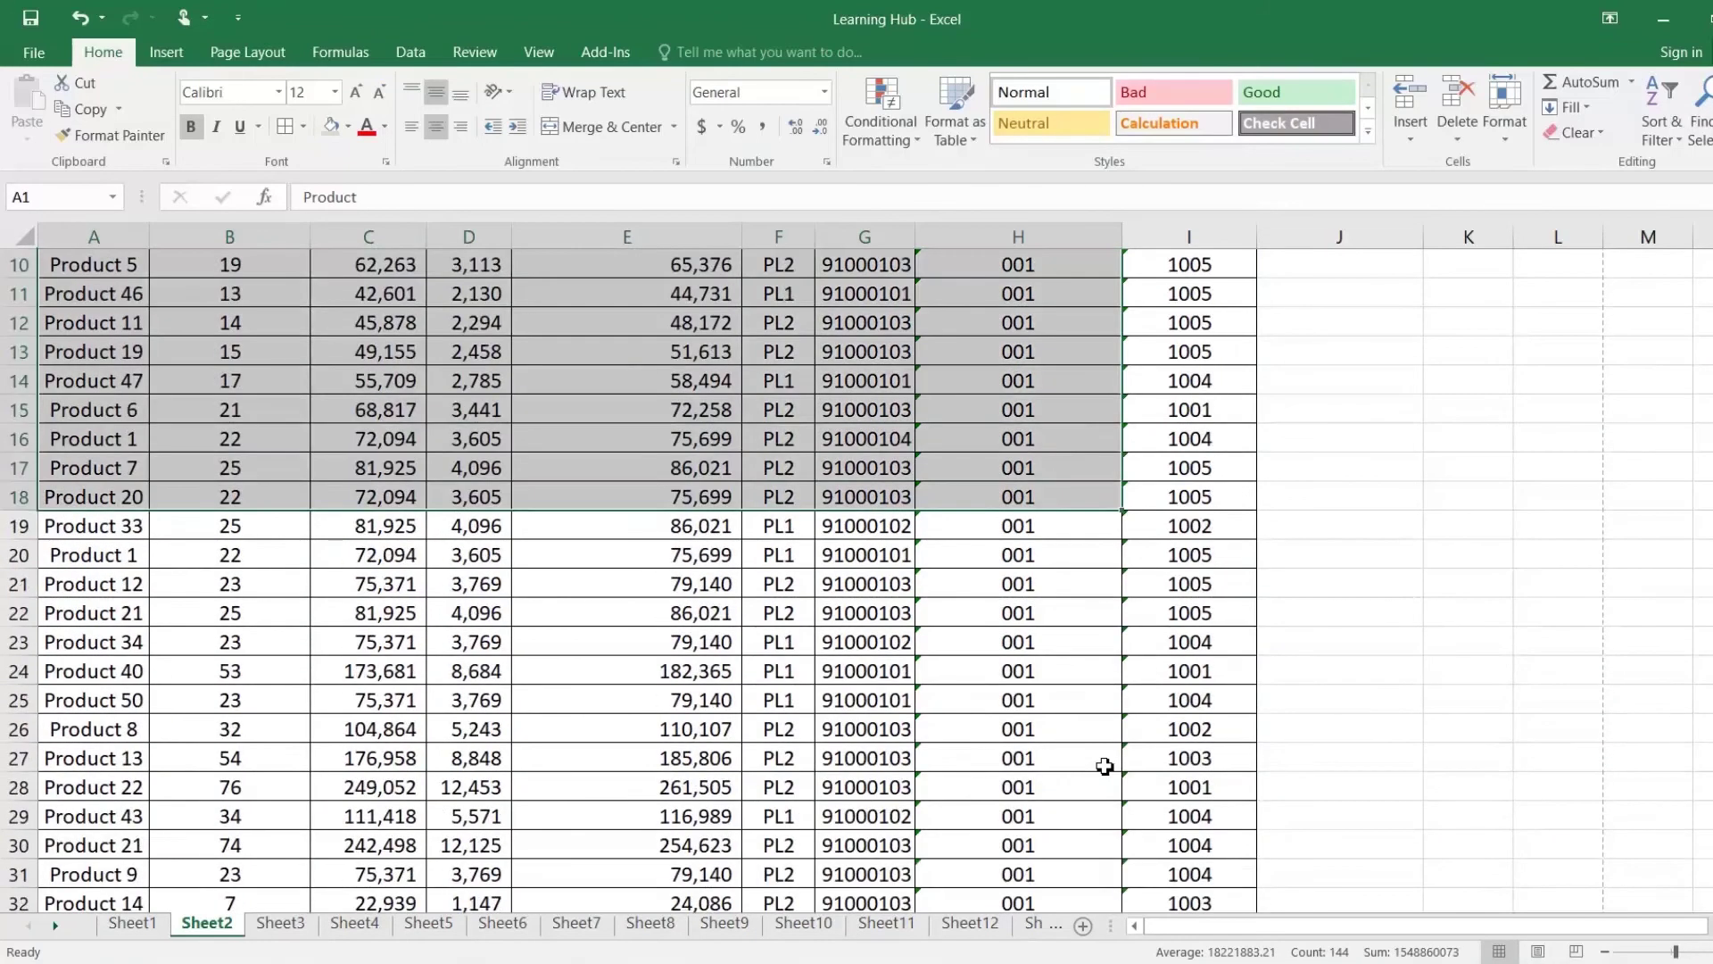
click(627, 497)
scroll(624, 495, up, 3)
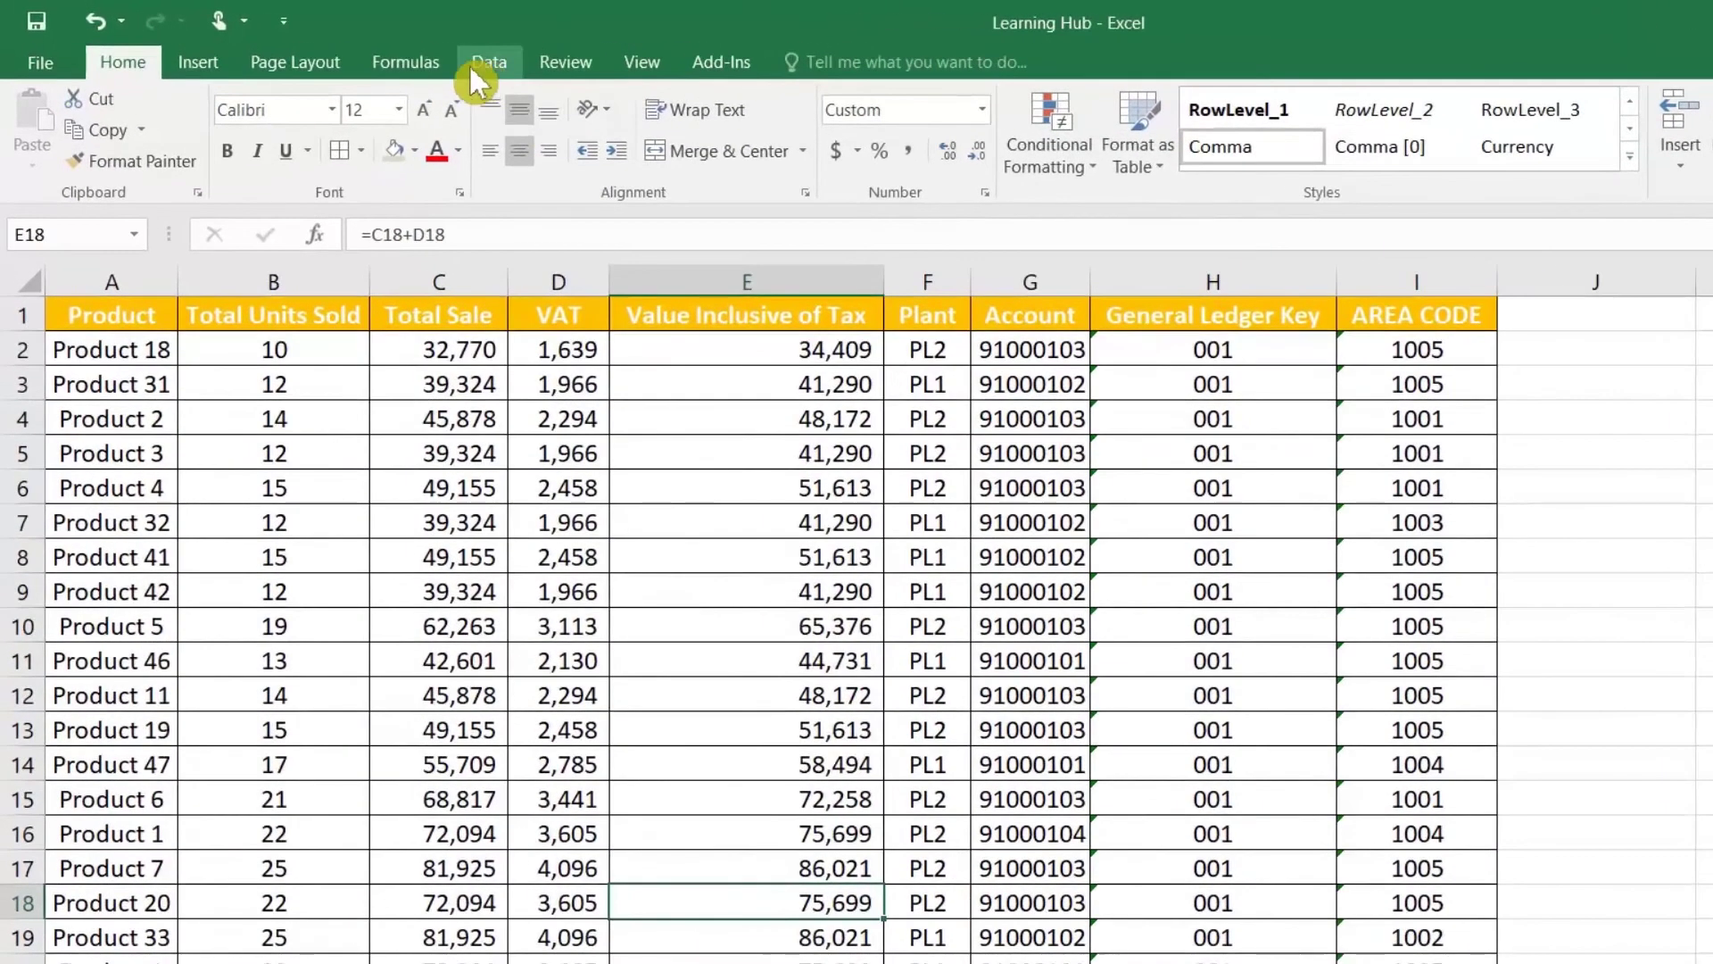
Step: Remove duplicates across all columns with headers, removing 13 and leaving 56 unique values
click(465, 59)
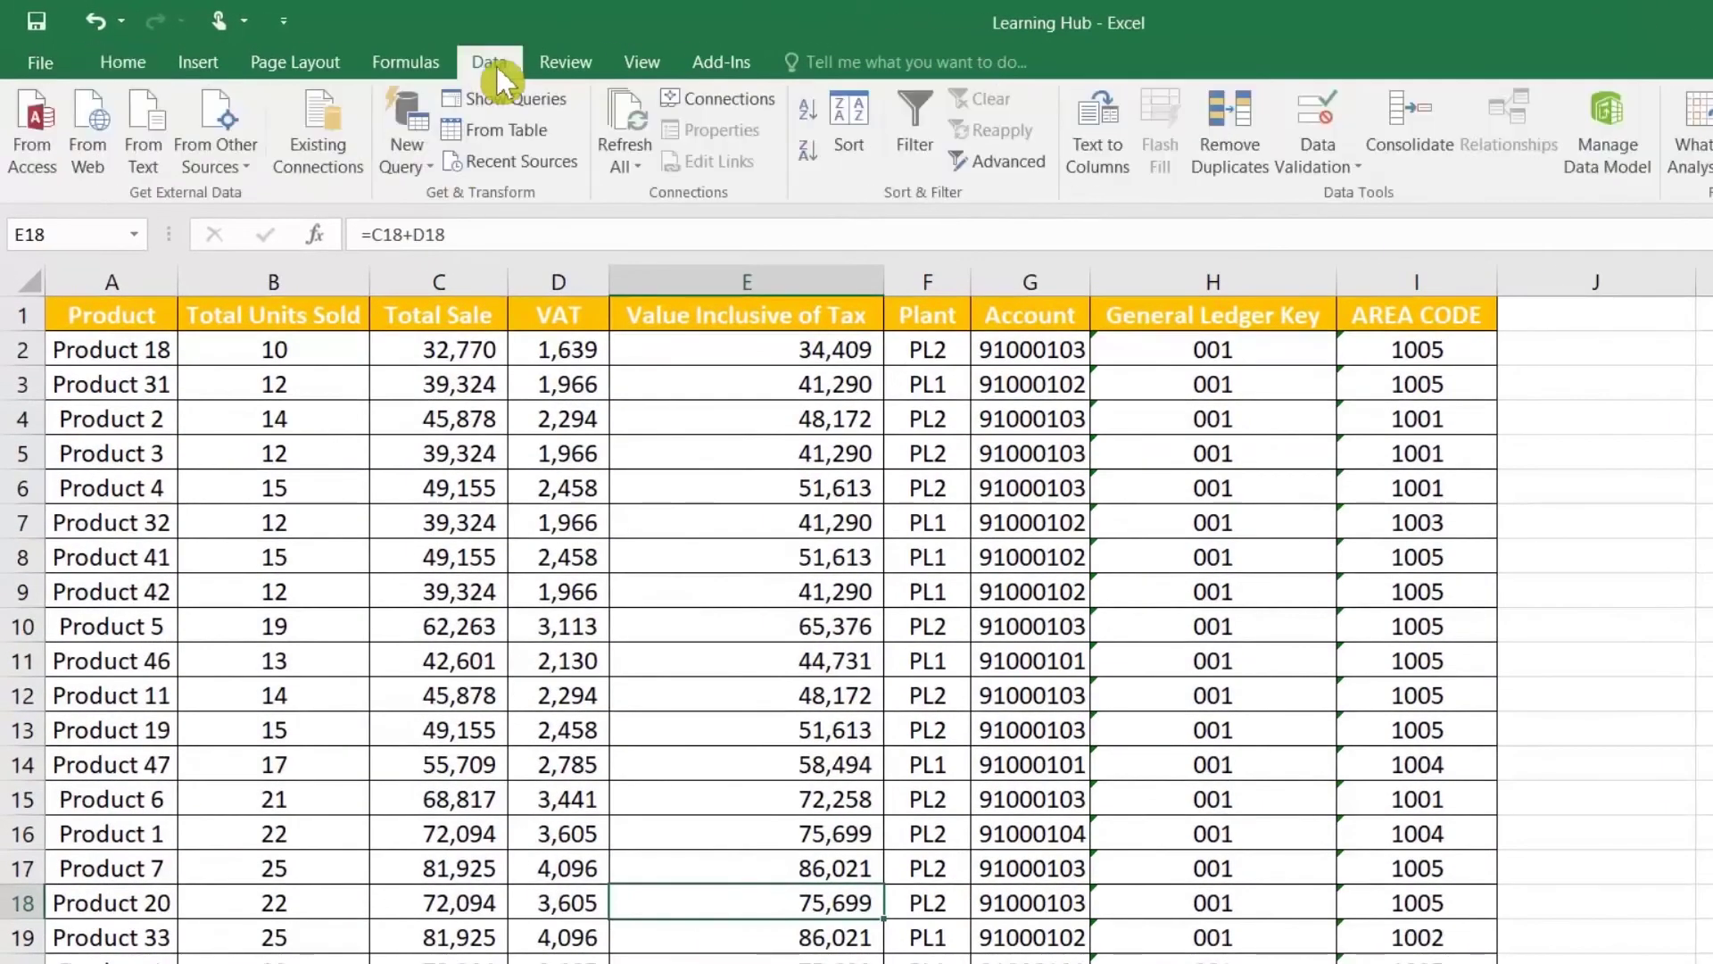
click(1233, 143)
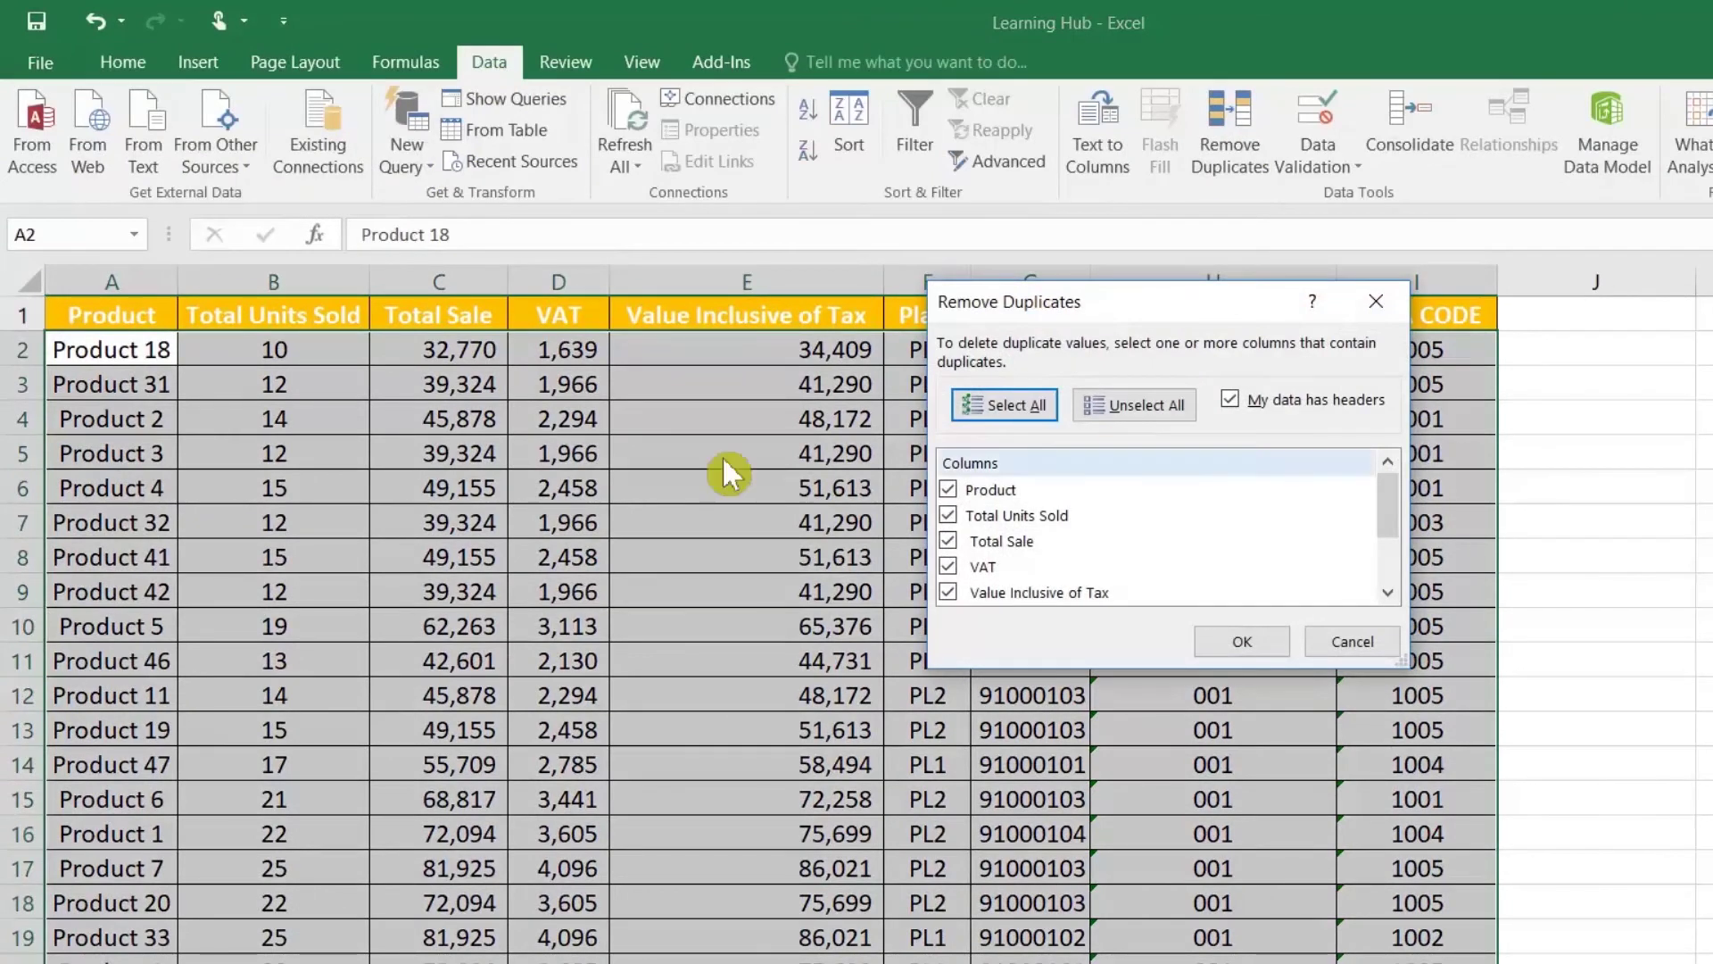
click(949, 566)
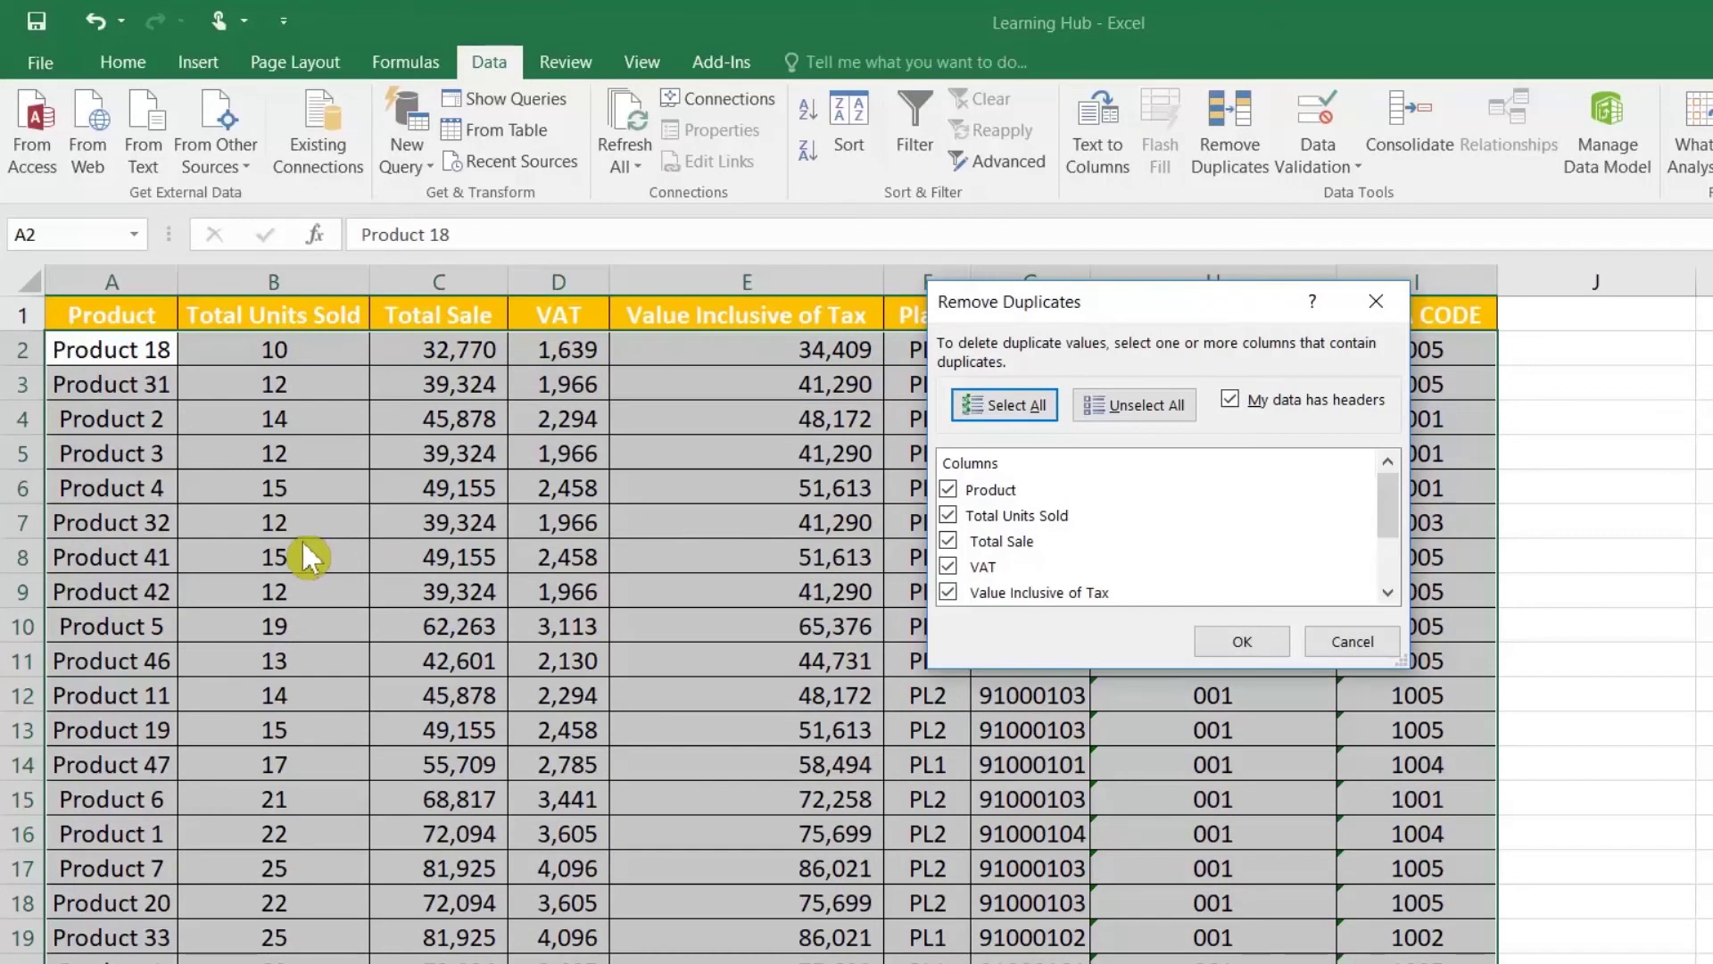
drag(1023, 320, 907, 603)
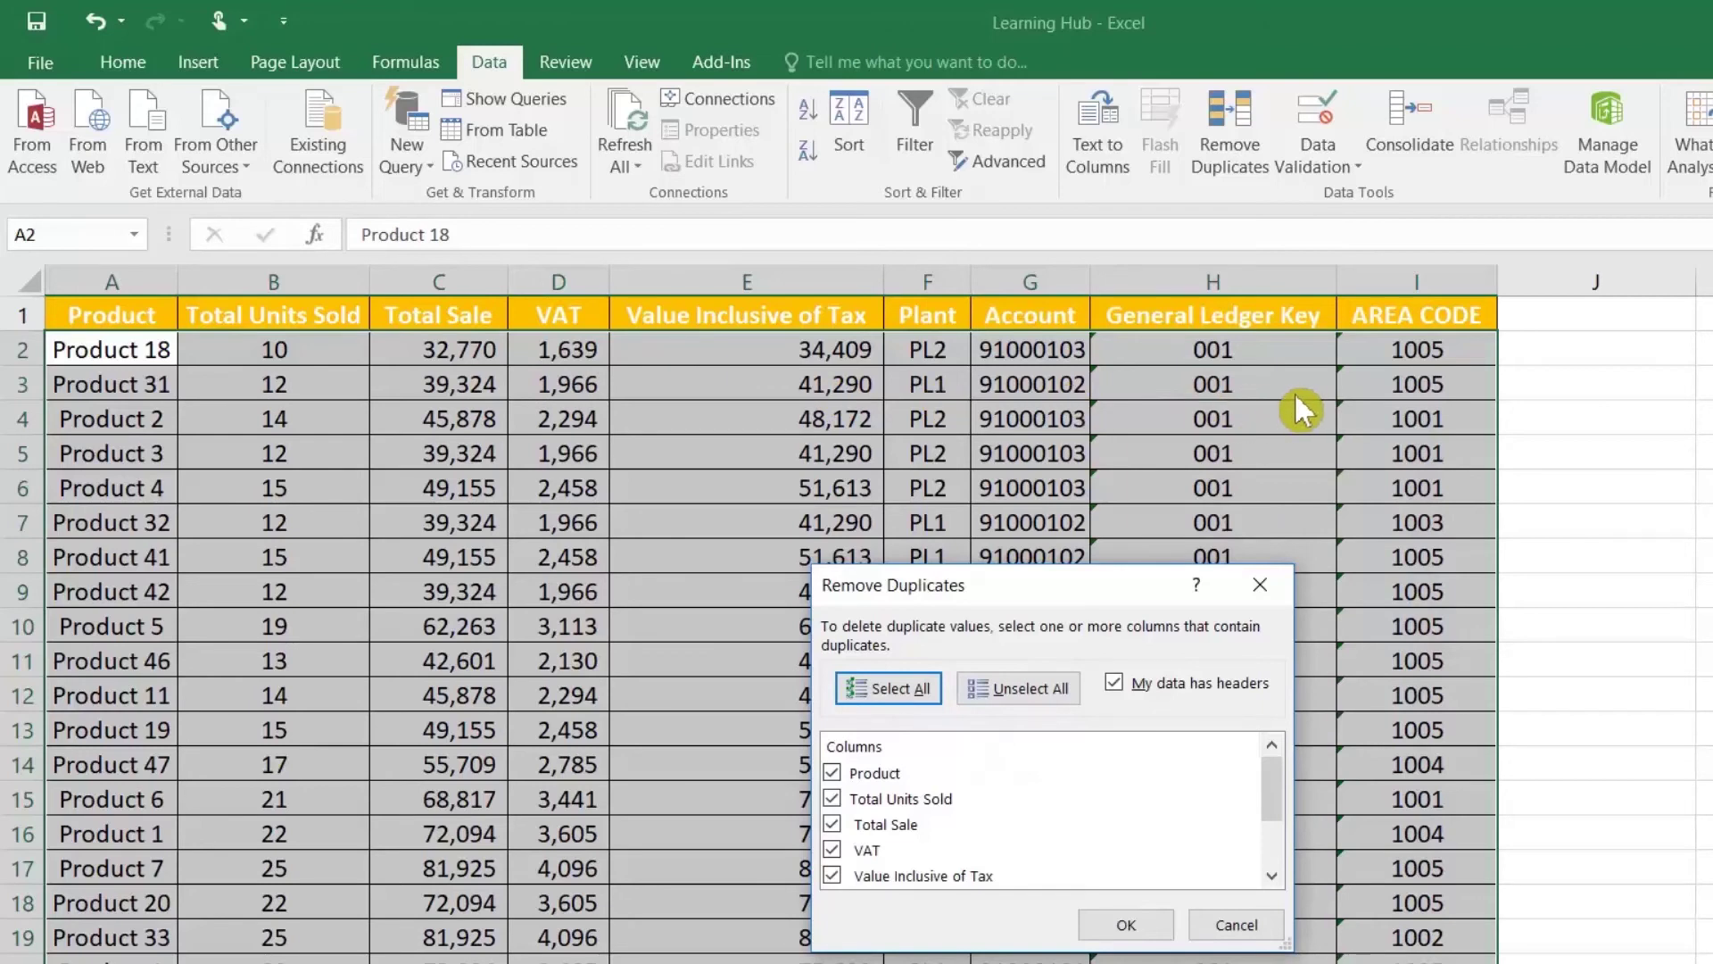
click(1126, 924)
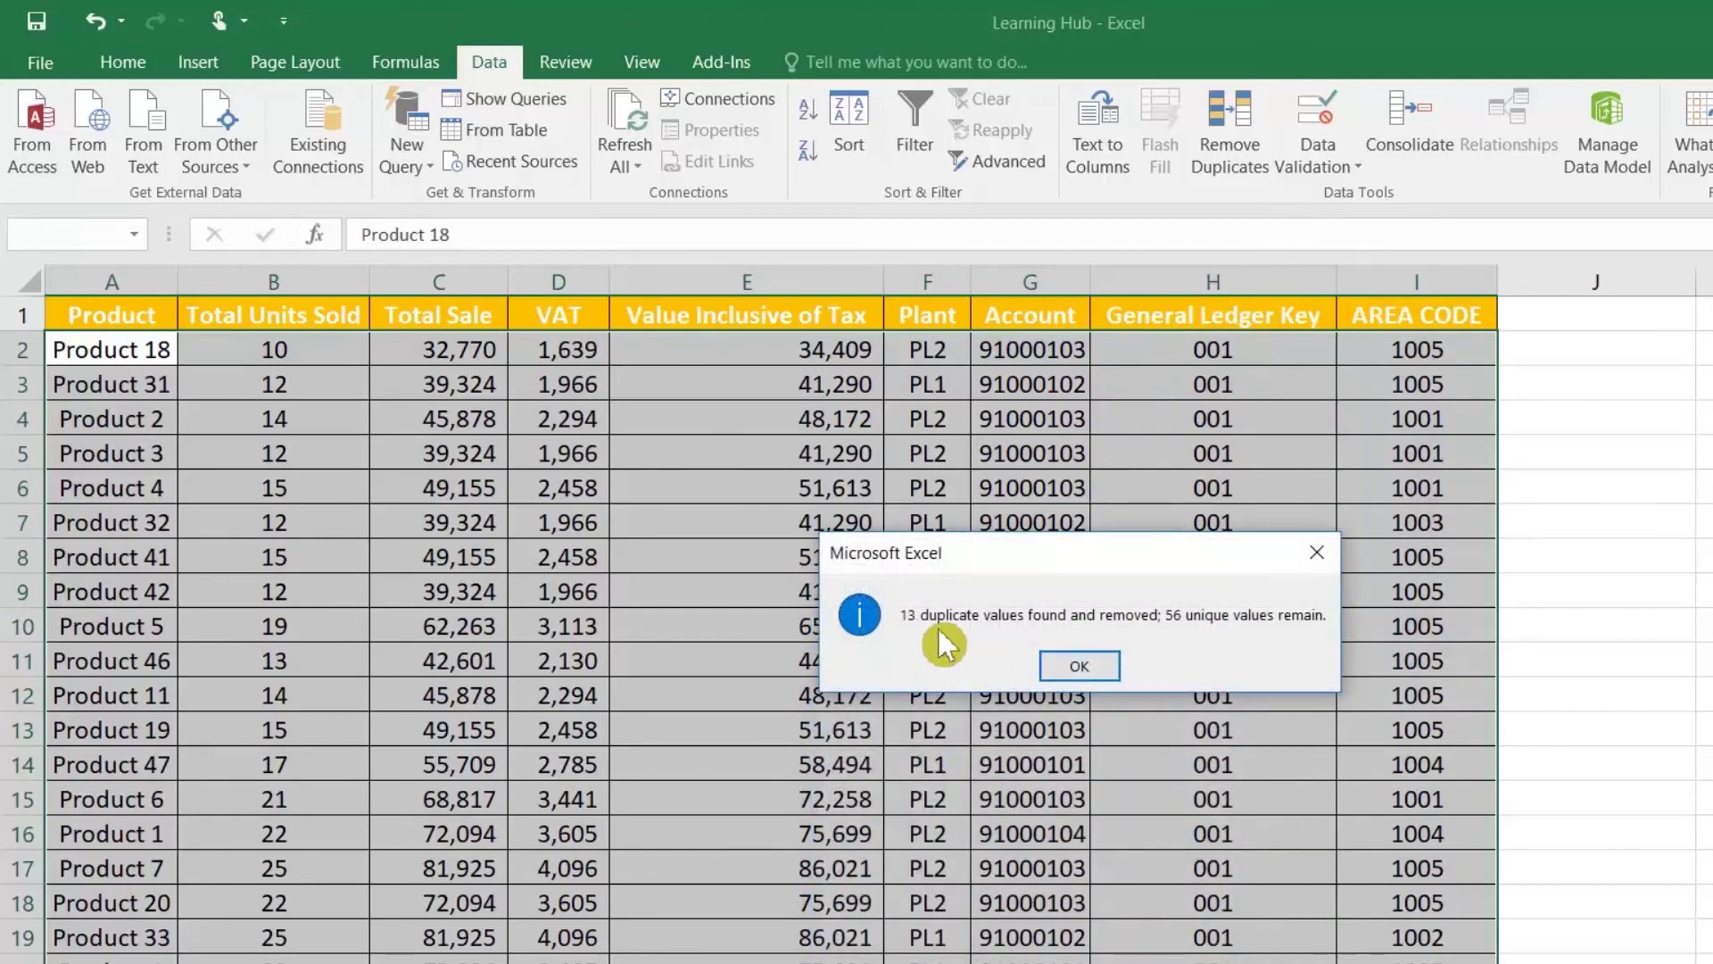
Step: Sort the deduplicated table A to Z by the Product column
click(1096, 666)
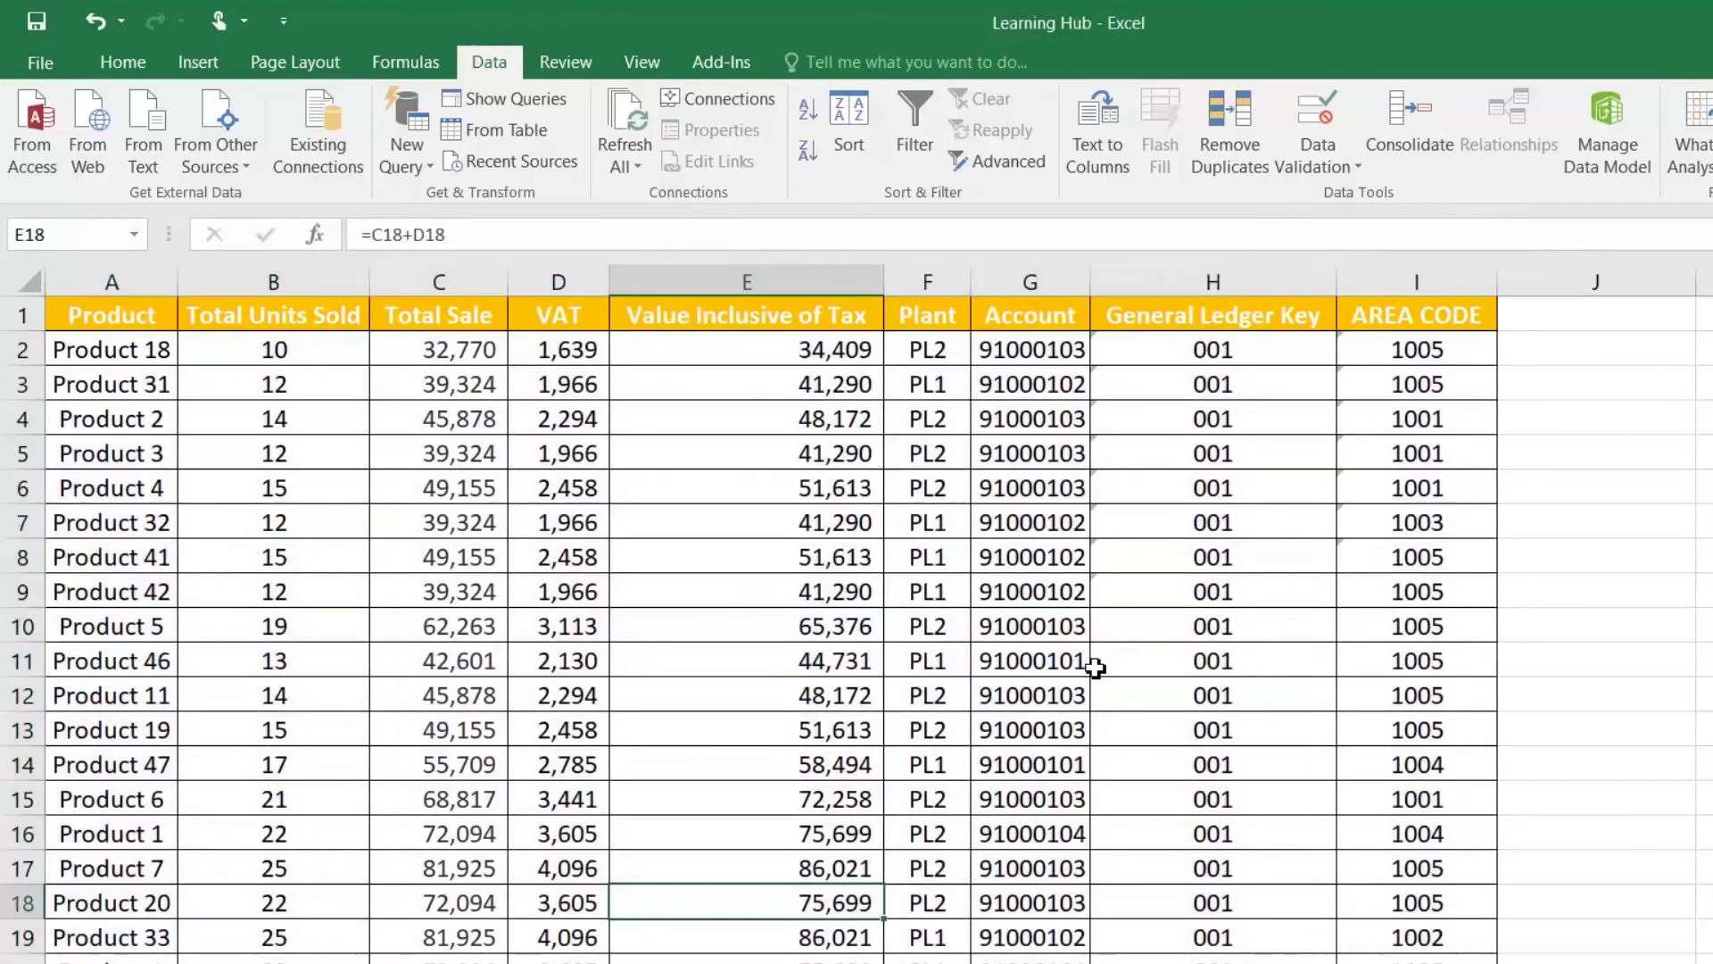
scroll(1096, 665, down, 14)
scroll(1096, 666, down, 1)
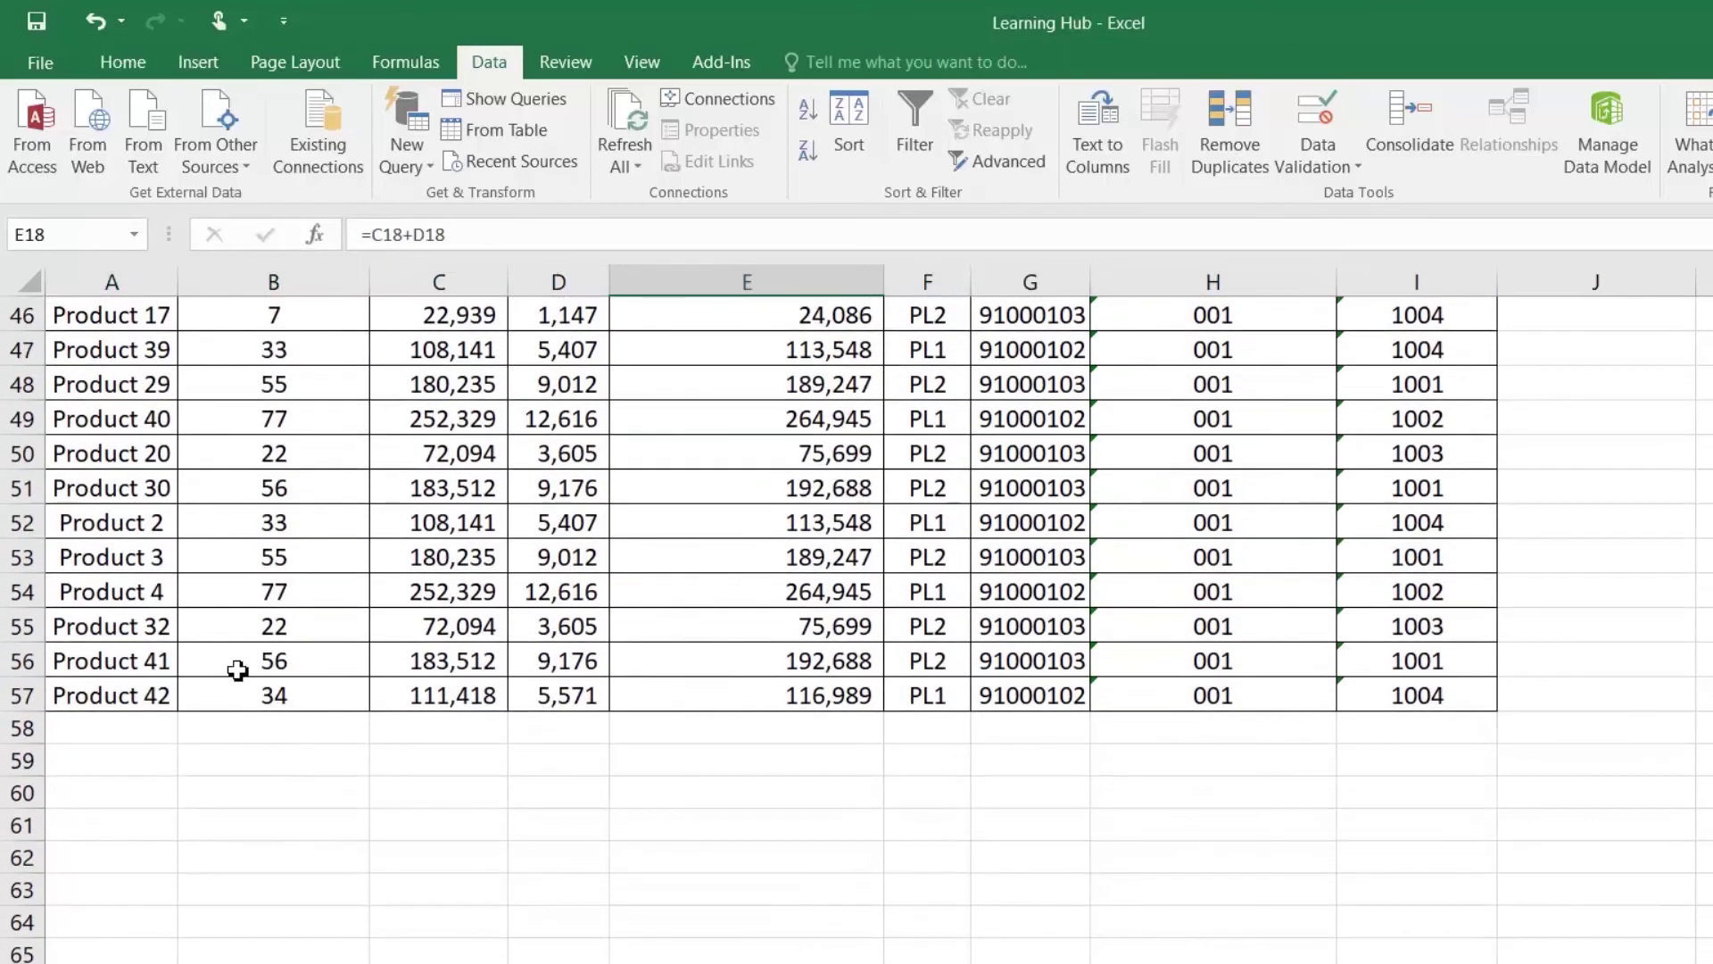
drag(134, 697, 116, 287)
click(132, 357)
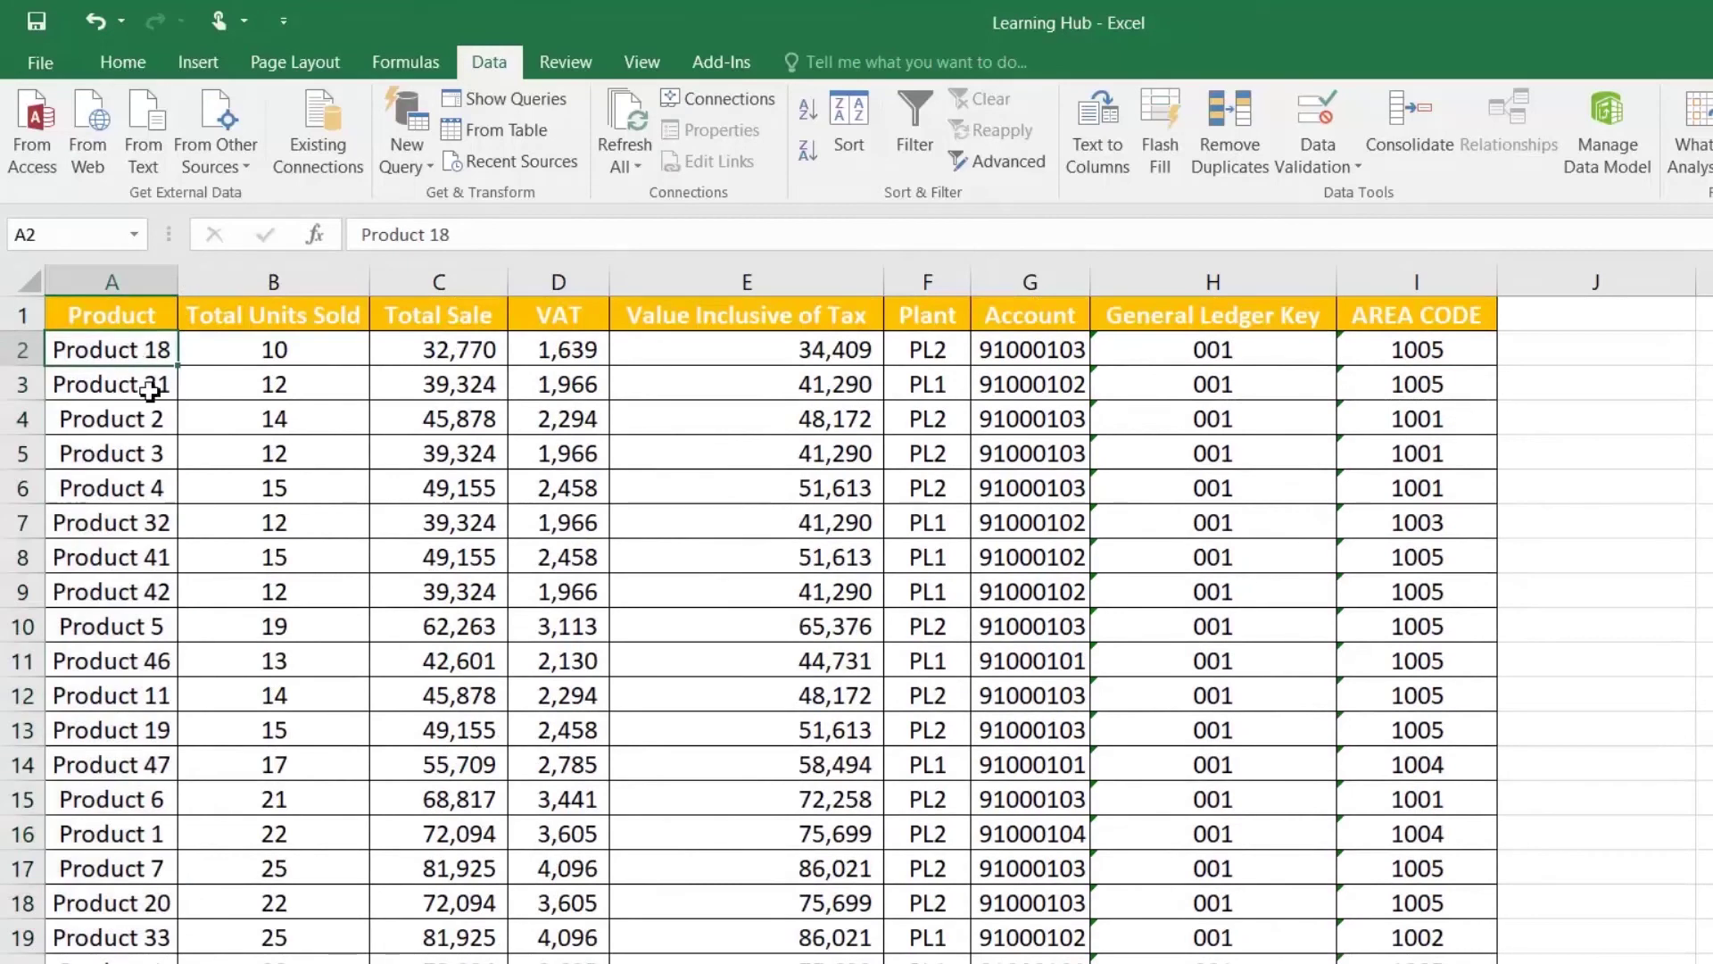
click(132, 317)
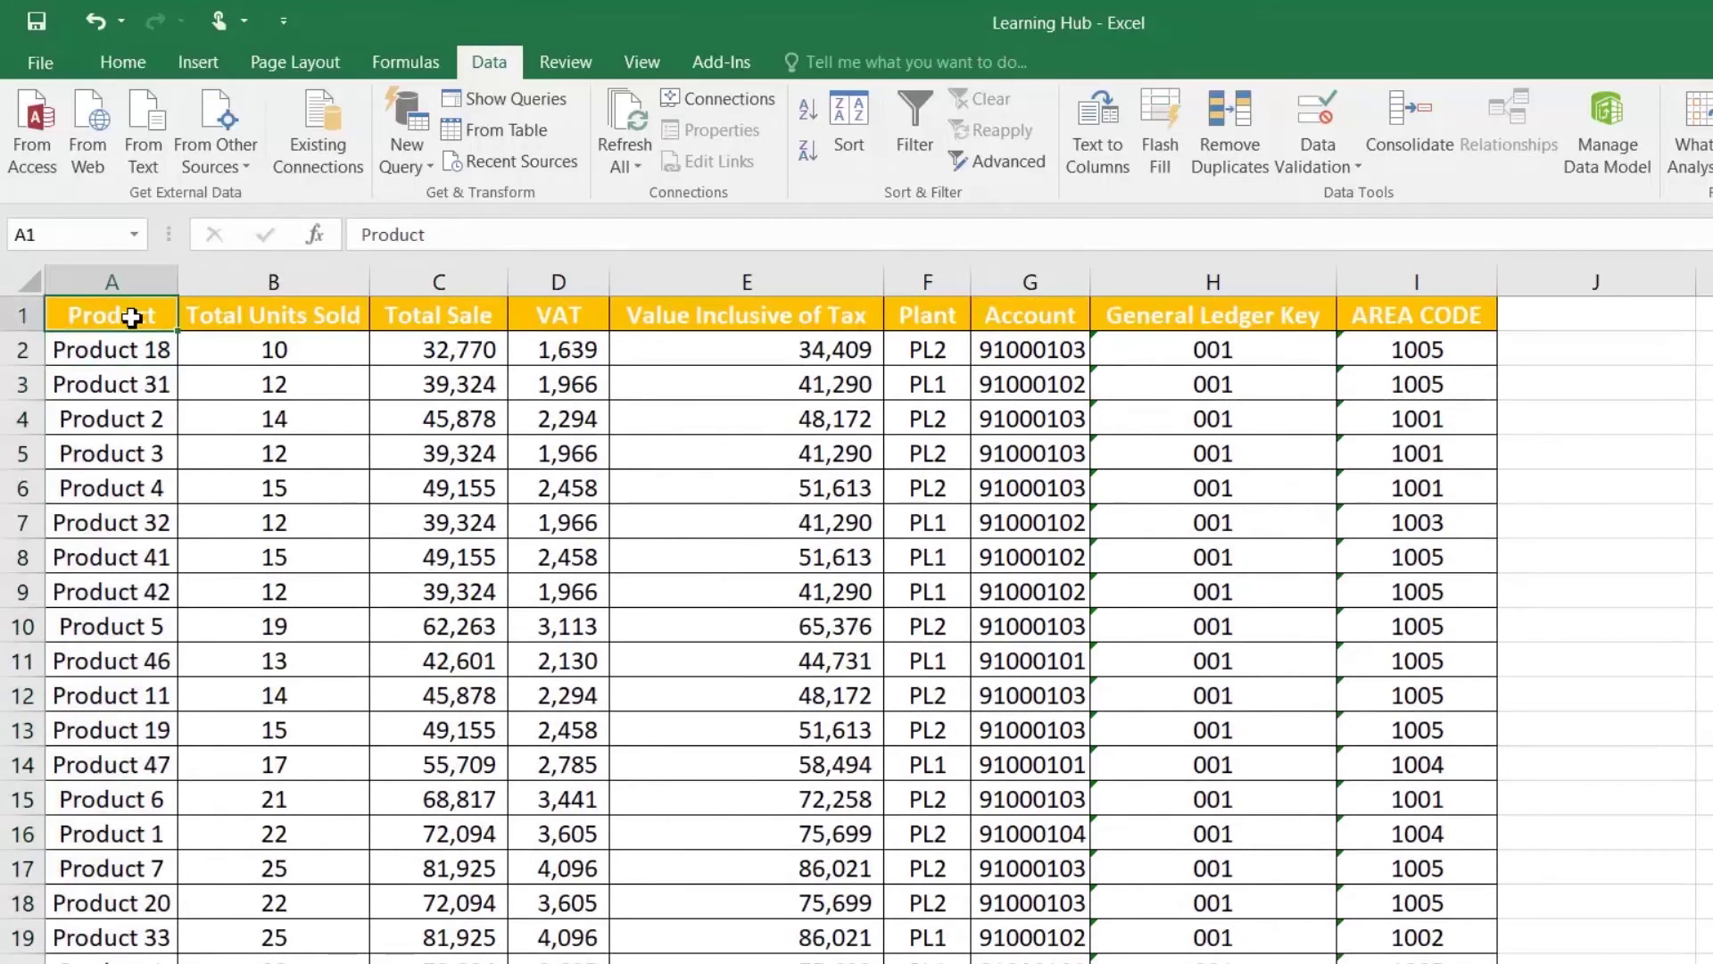
click(808, 111)
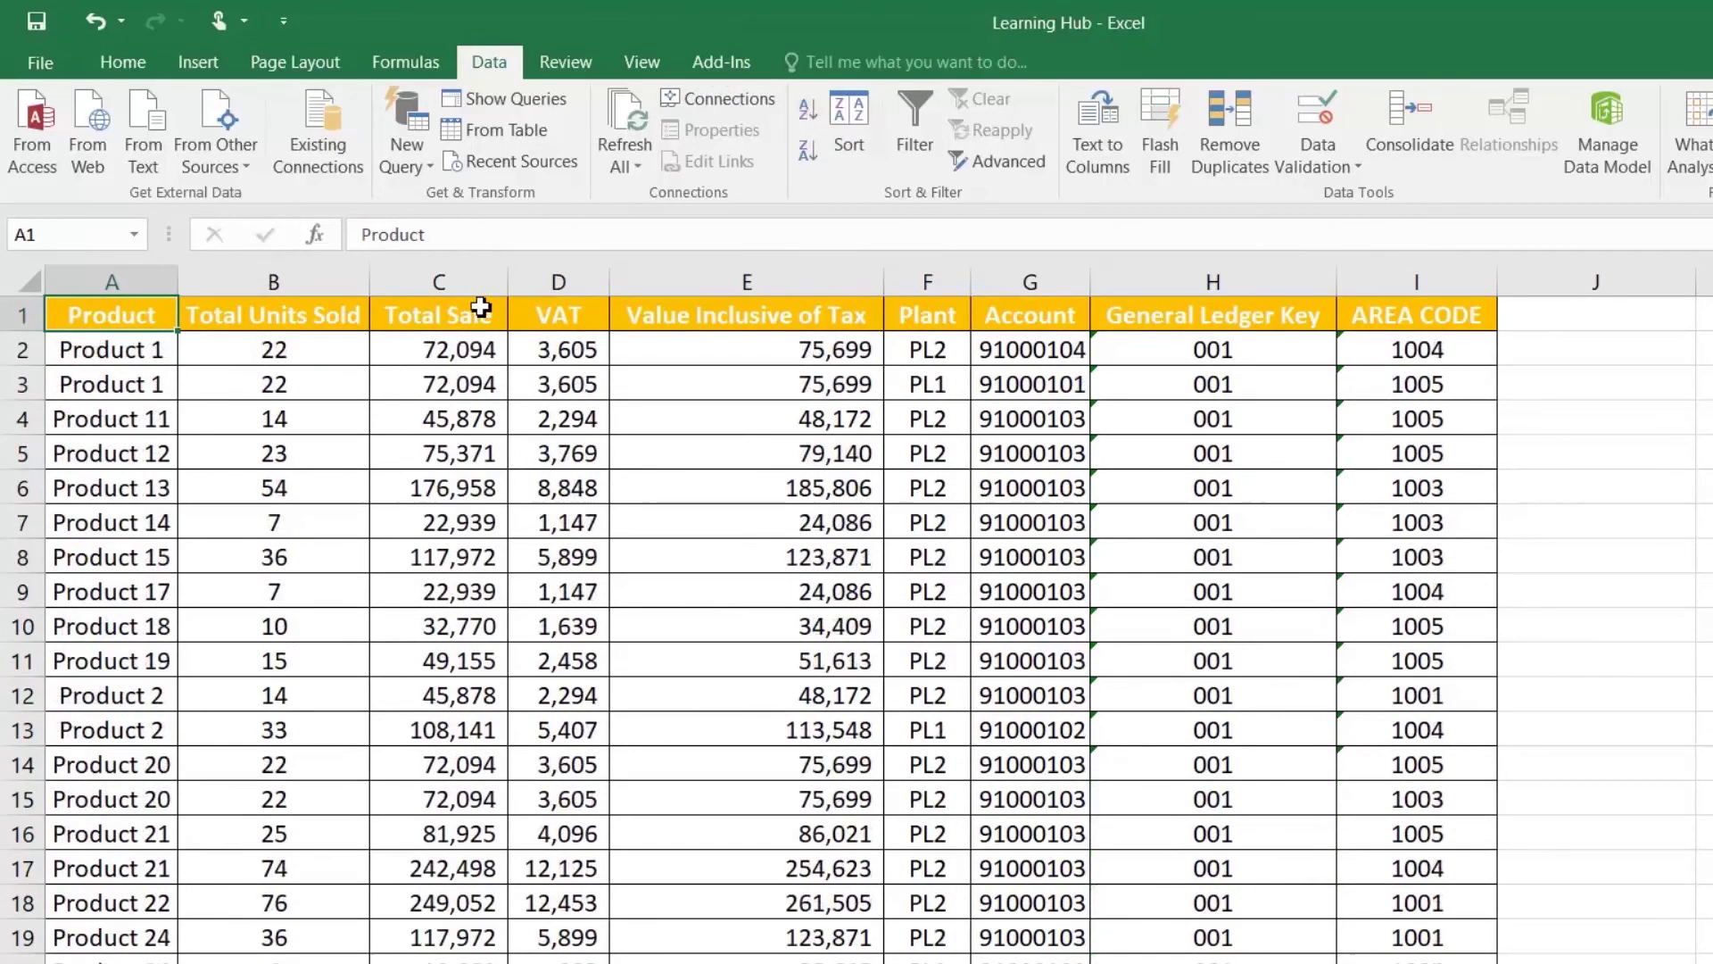
Step: Inspect the remaining repeats such as the two Product 1 and Product 2 entries
drag(132, 352, 143, 386)
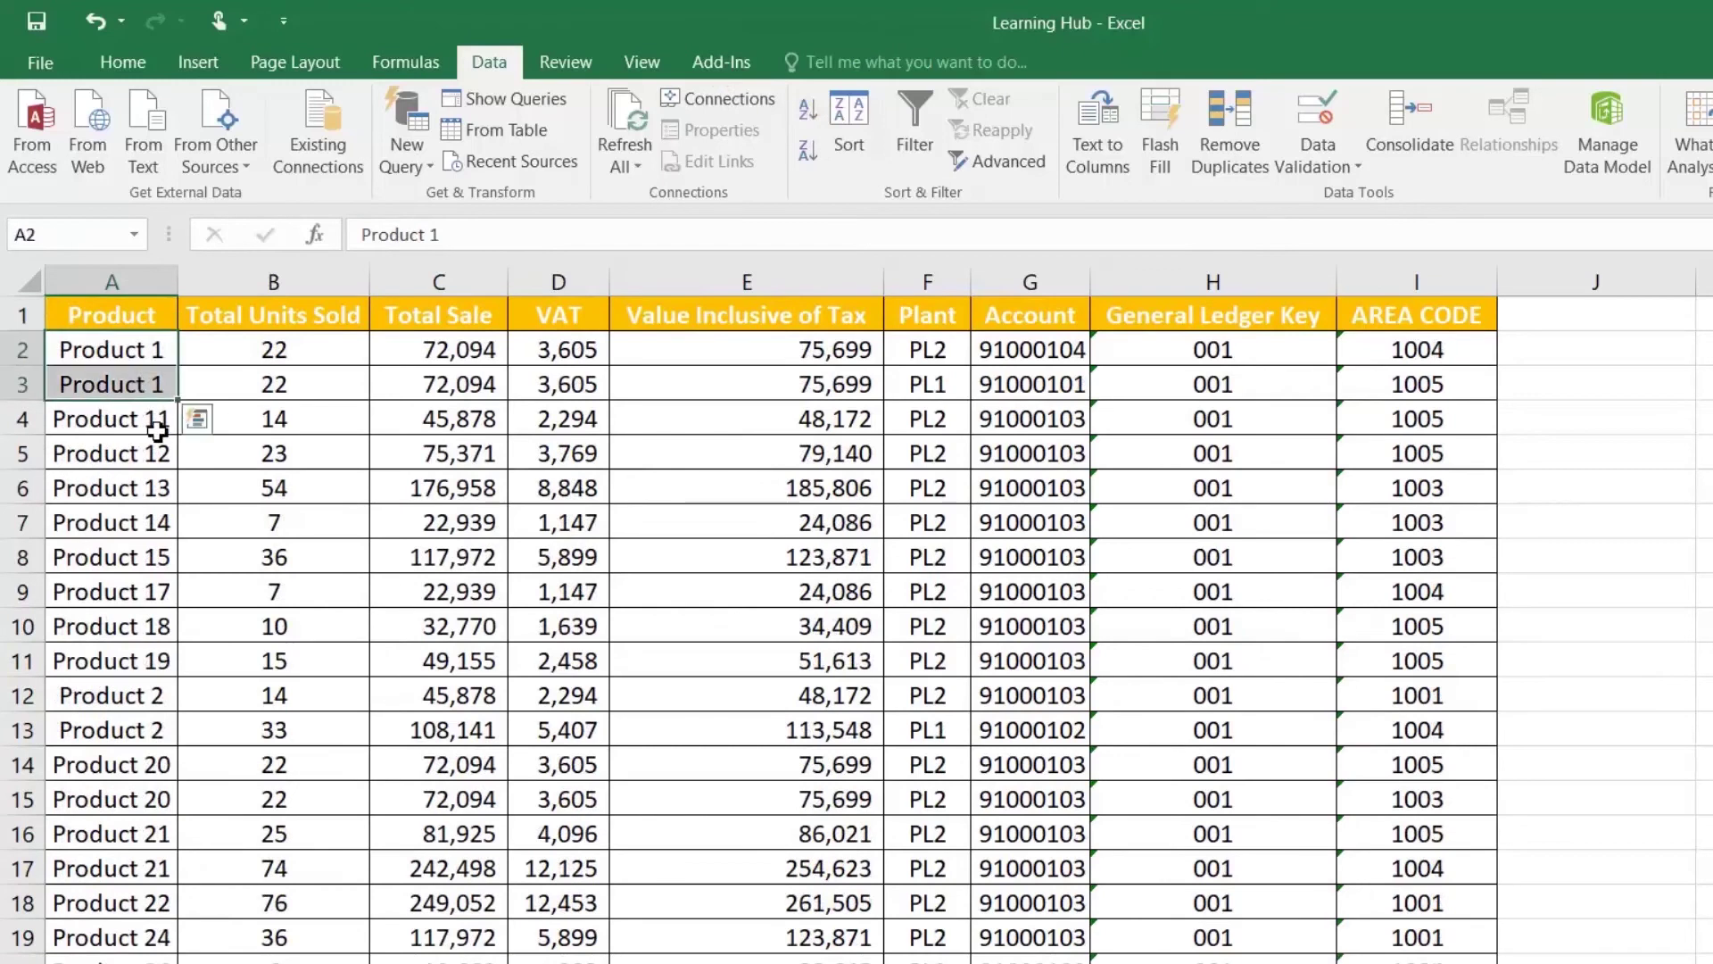
click(156, 422)
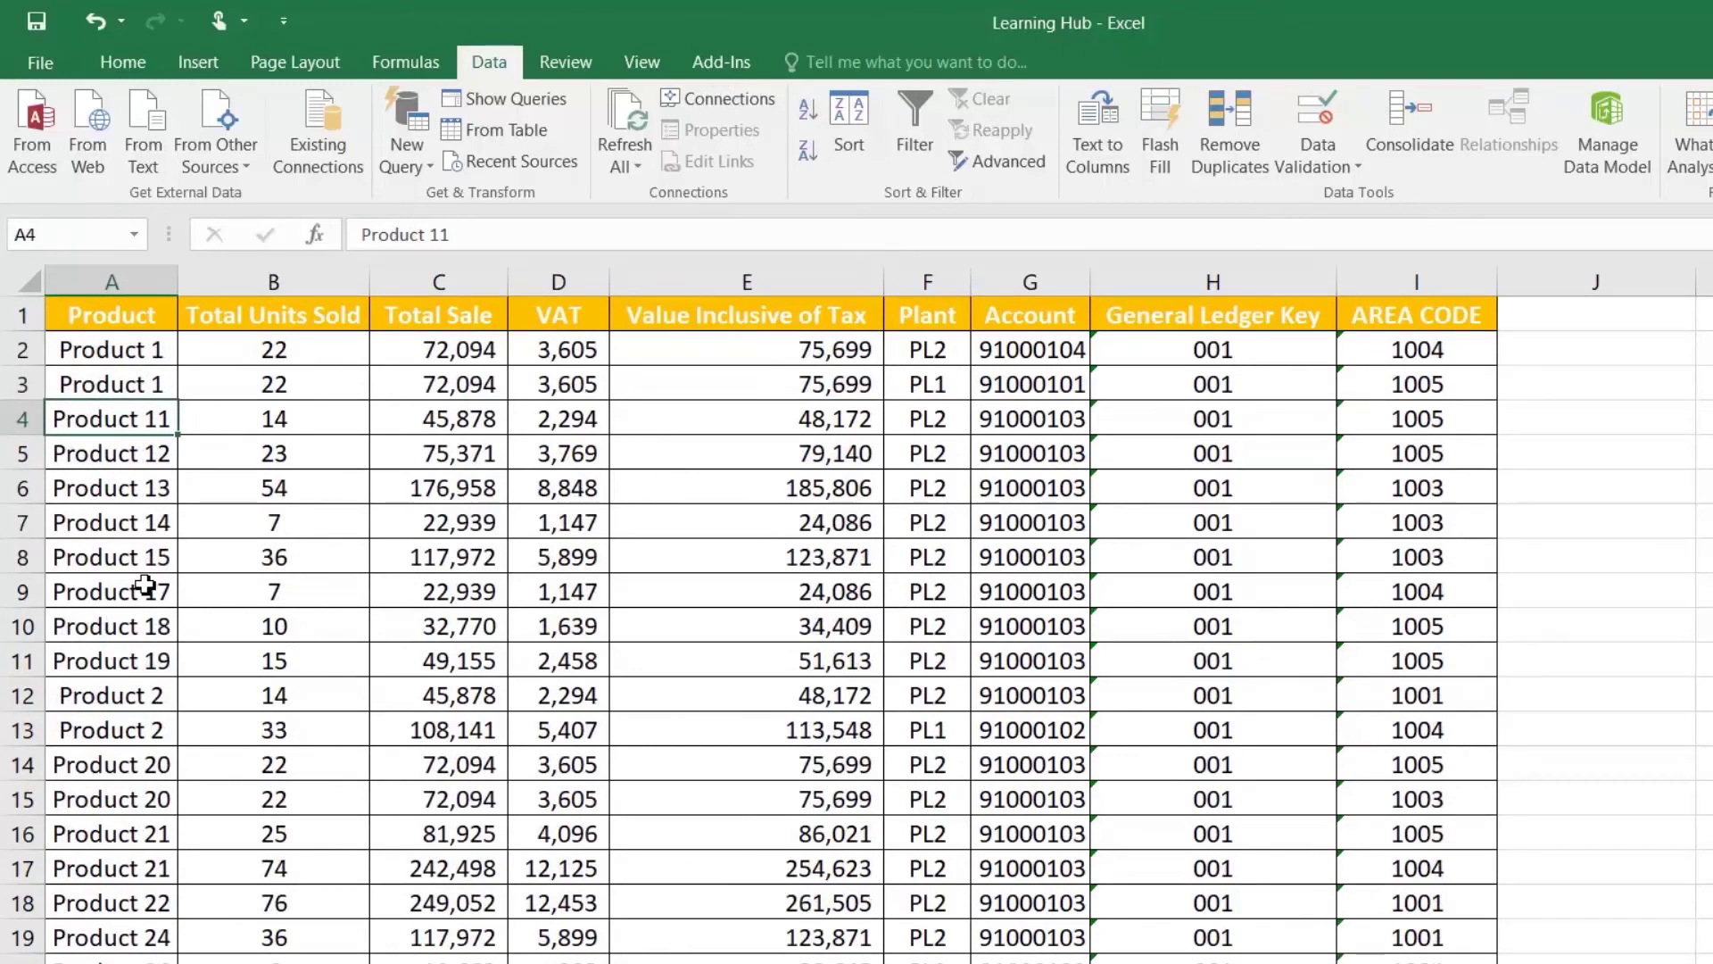
mouse_move(125, 696)
mouse_down()
mouse_move(127, 727)
mouse_move(138, 714)
mouse_up()
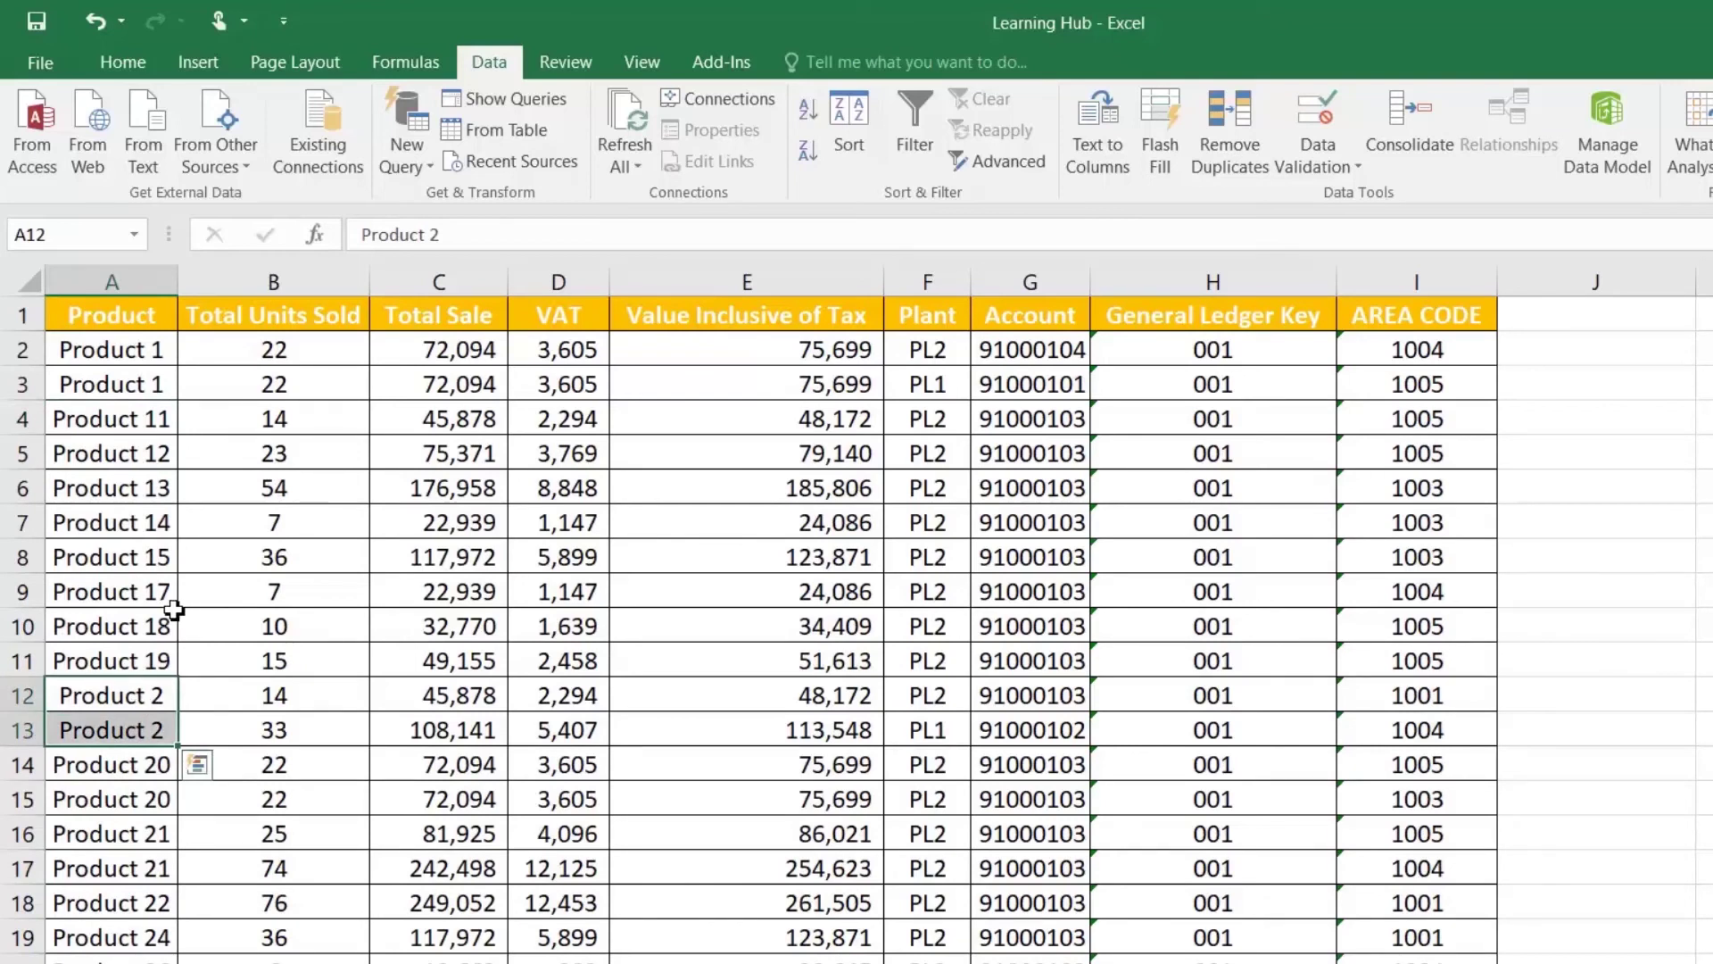
click(114, 384)
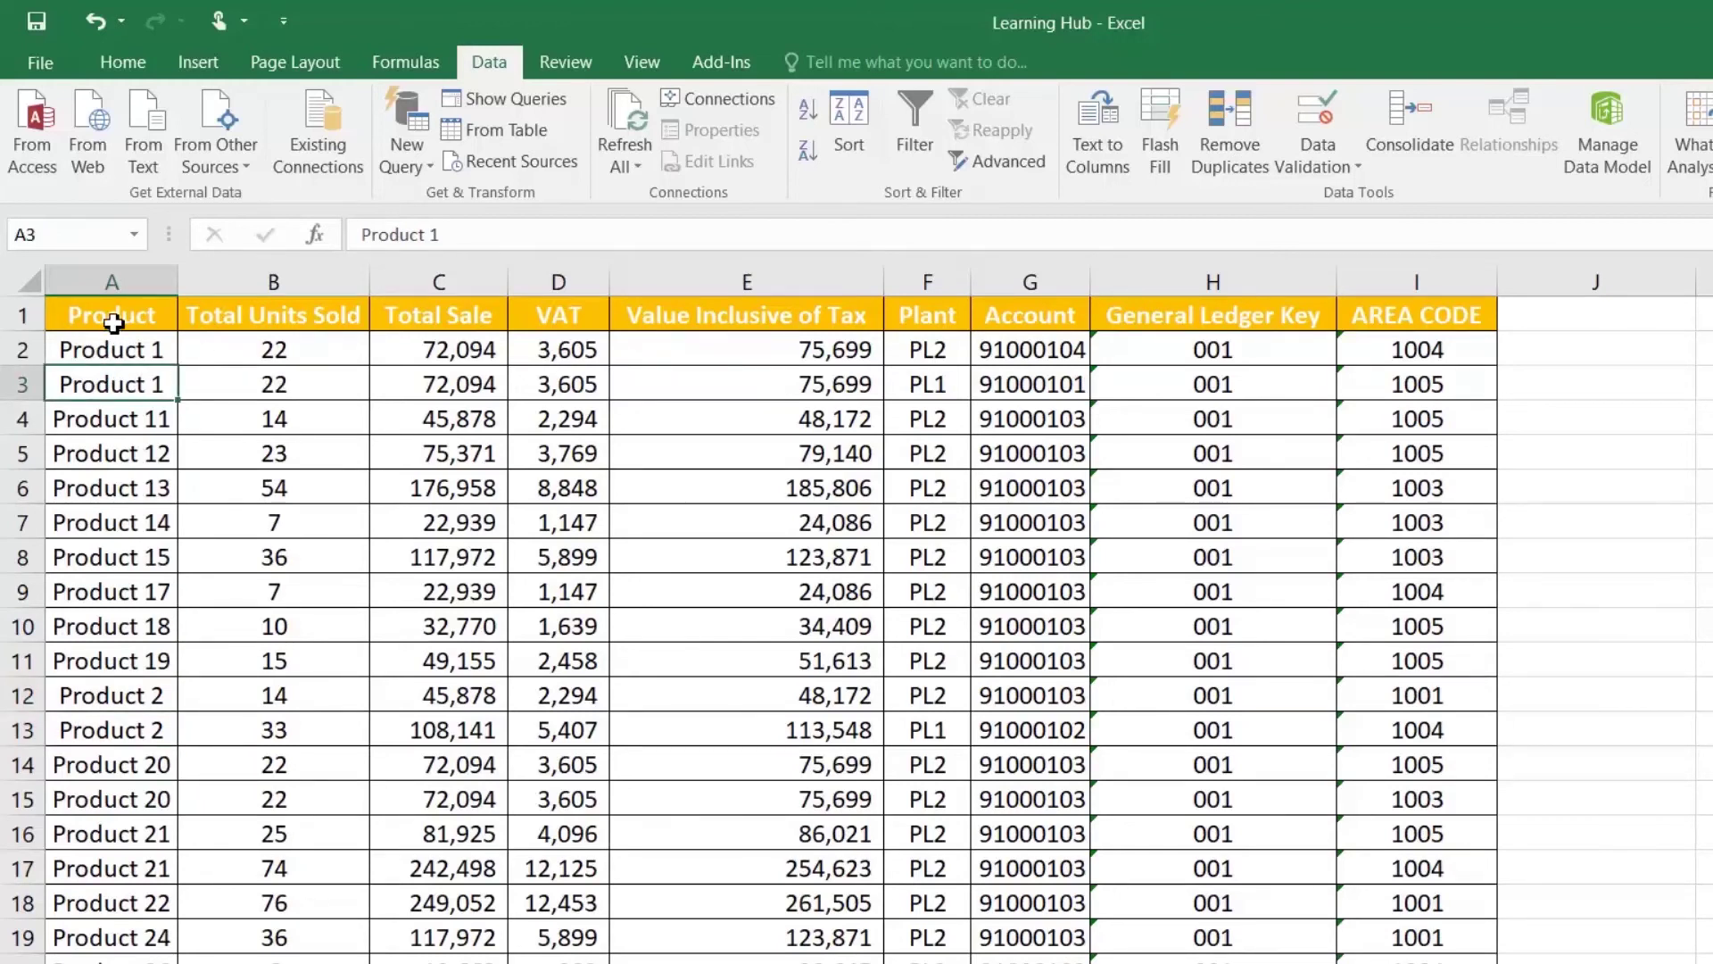
click(165, 316)
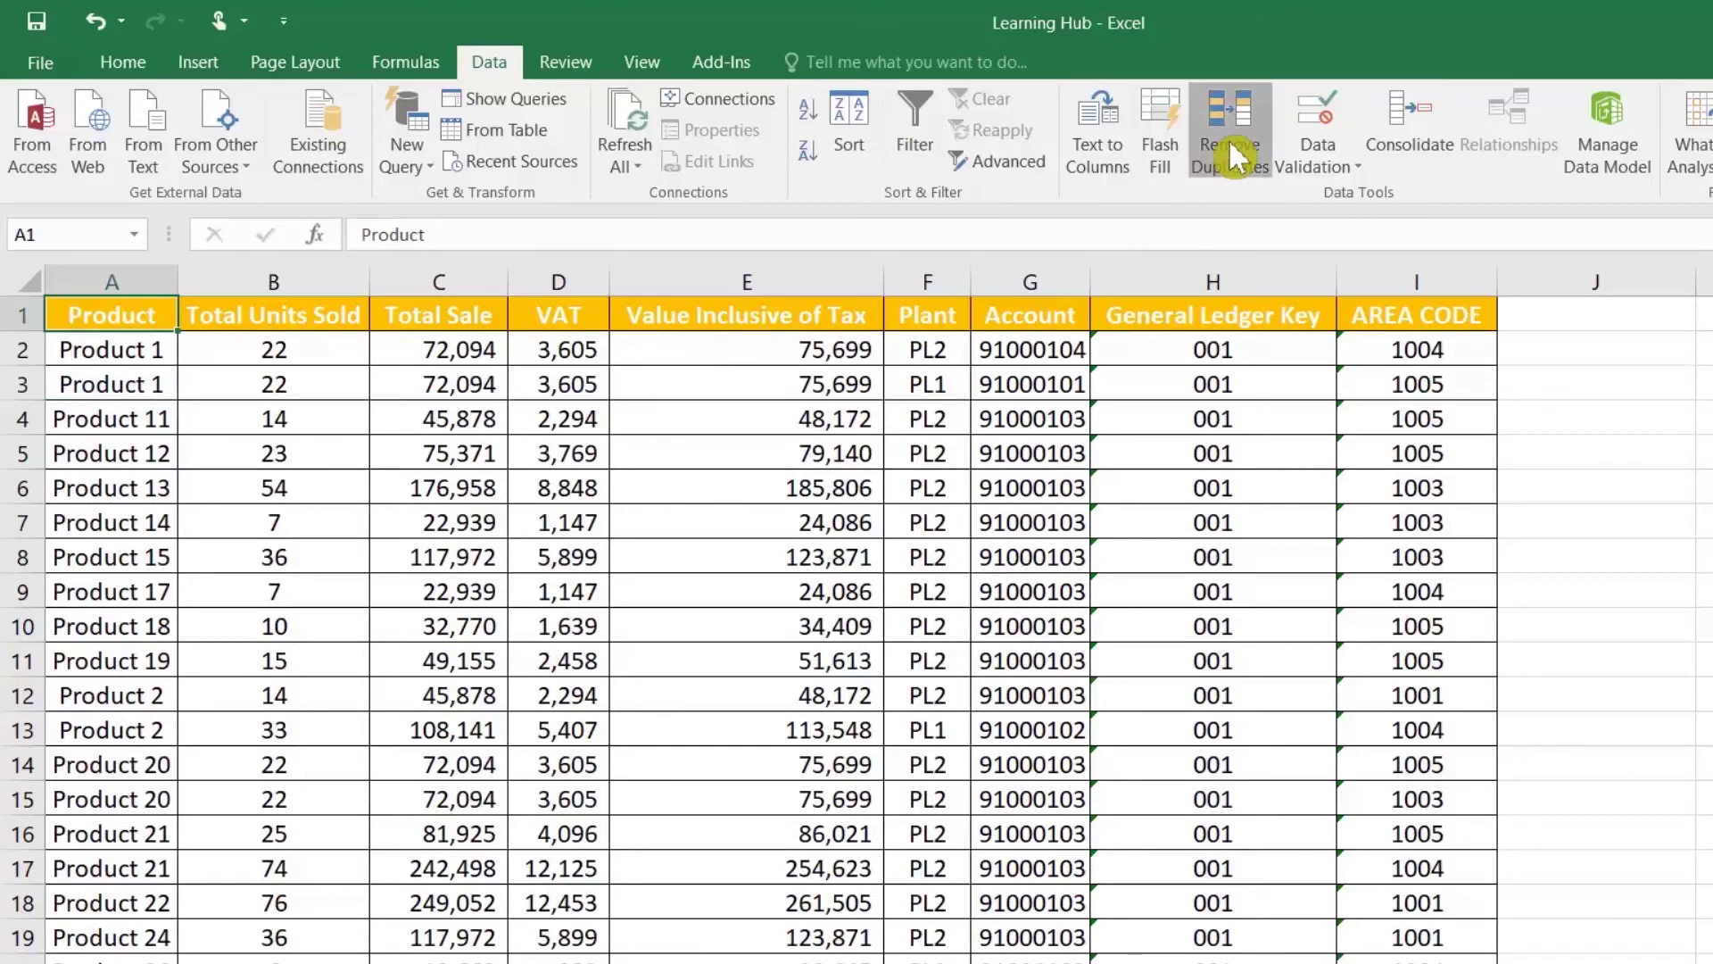
Step: Remove duplicates by the Product column only, leaving 43 unique values
click(1218, 153)
click(1031, 691)
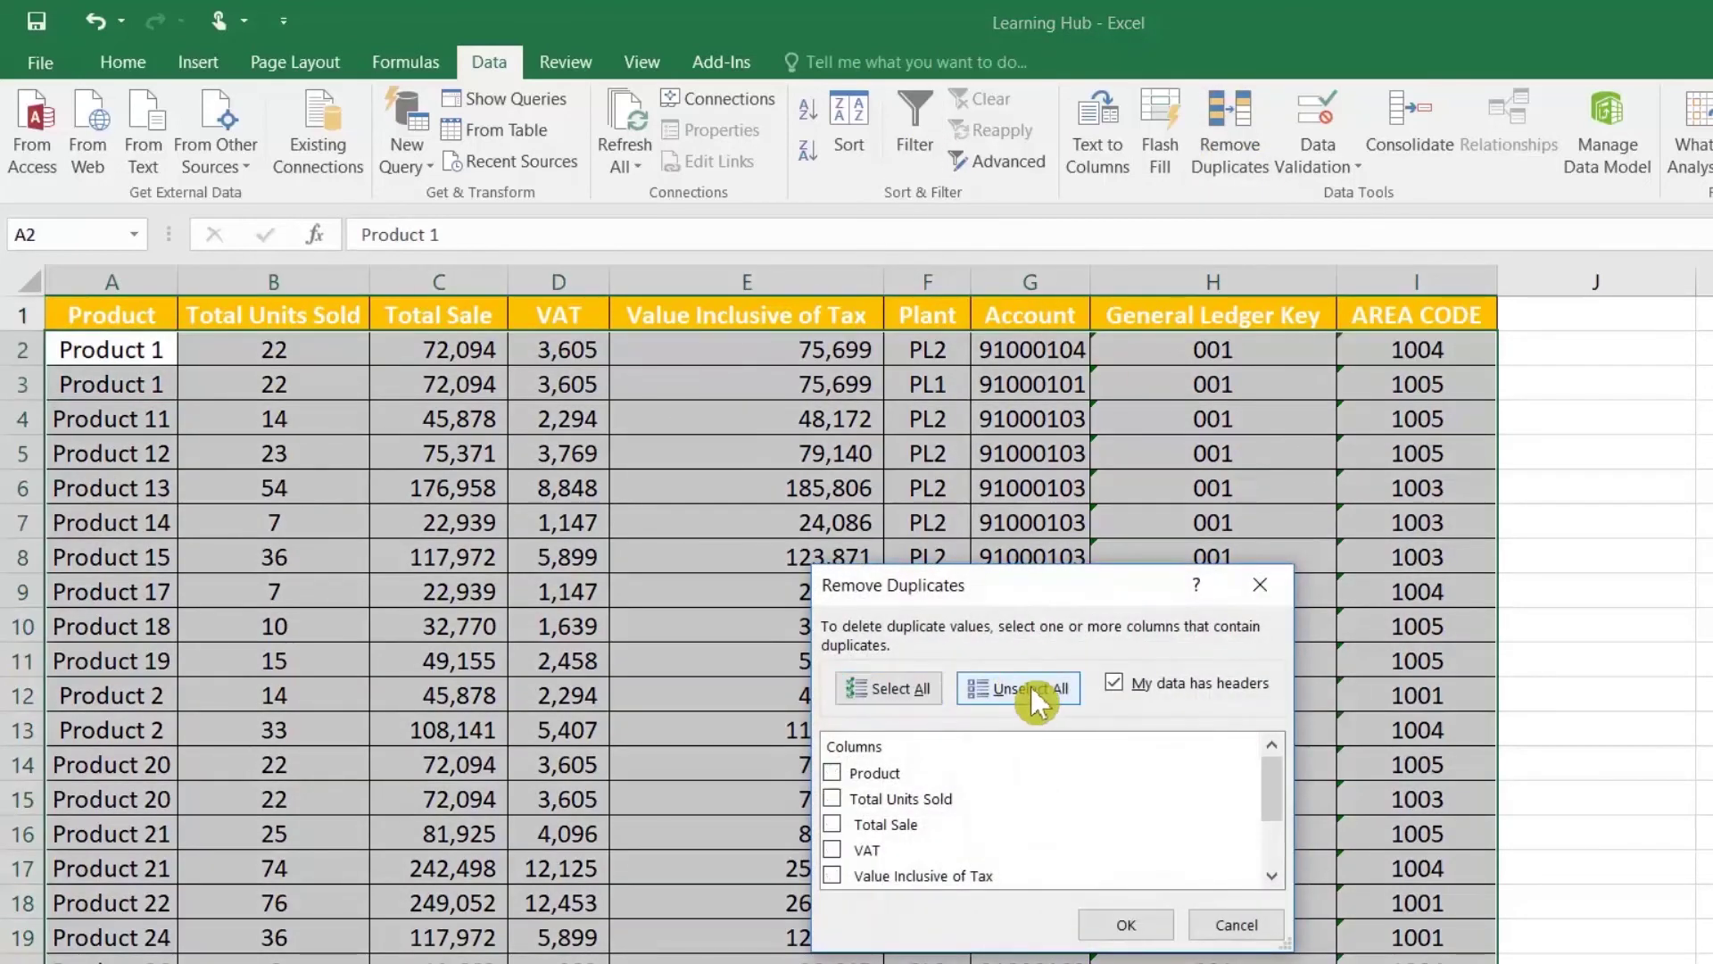
click(832, 773)
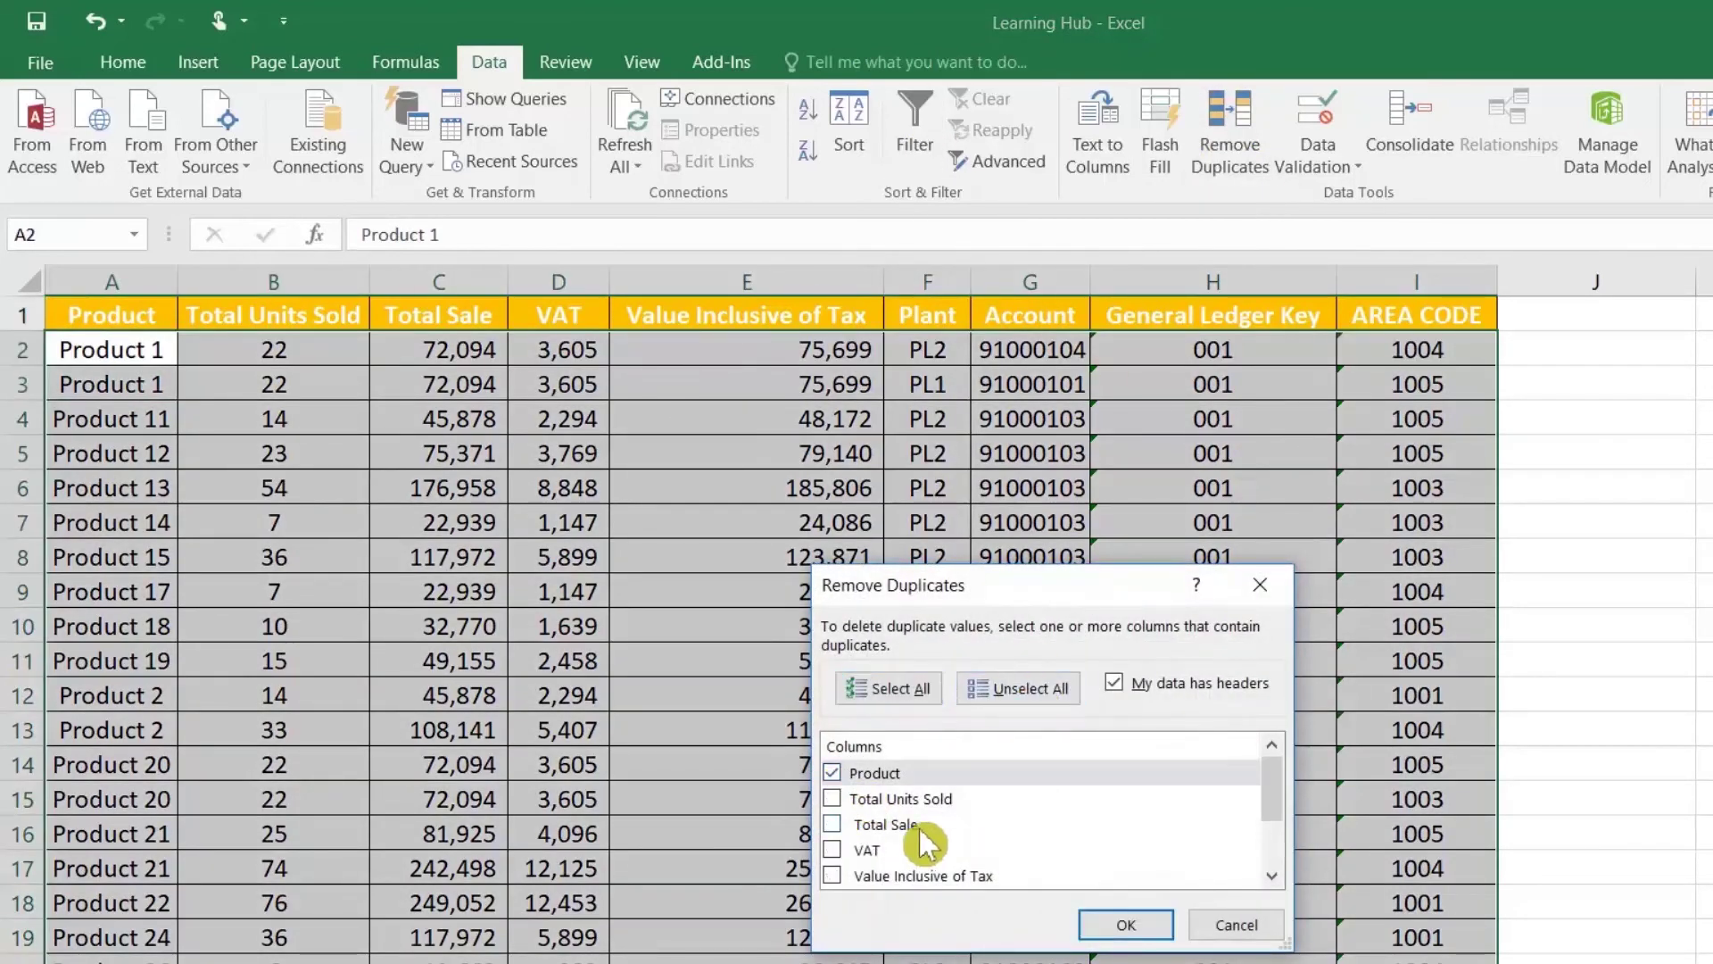
click(1120, 925)
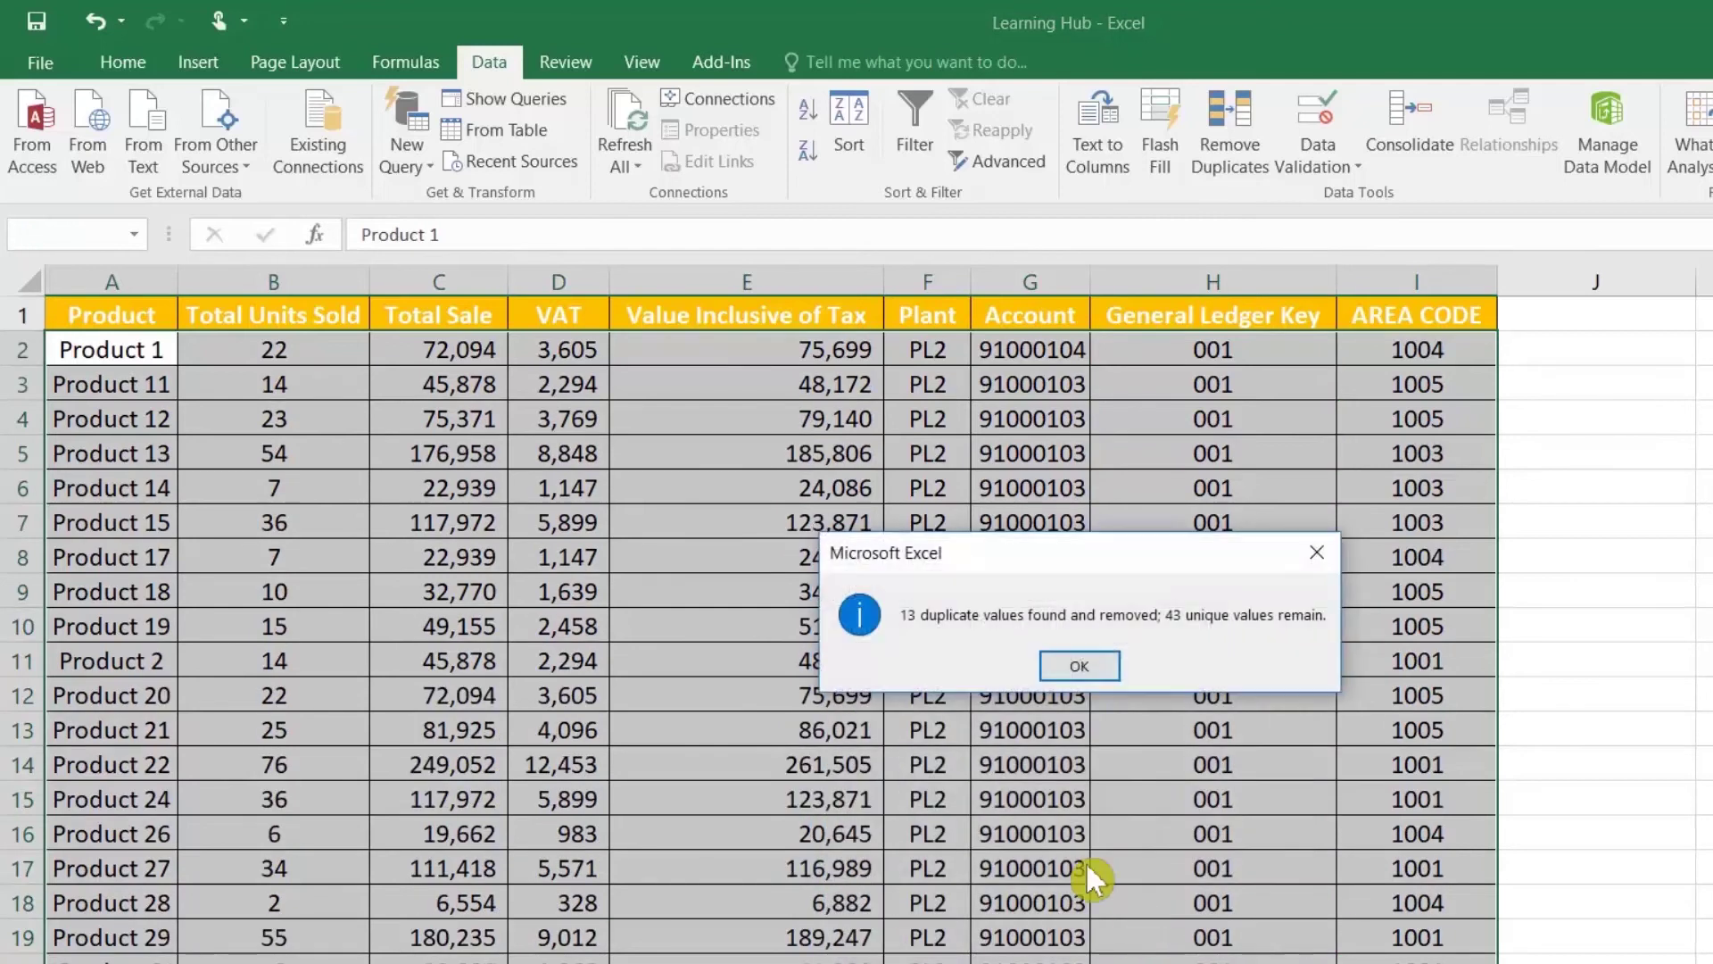
click(1083, 664)
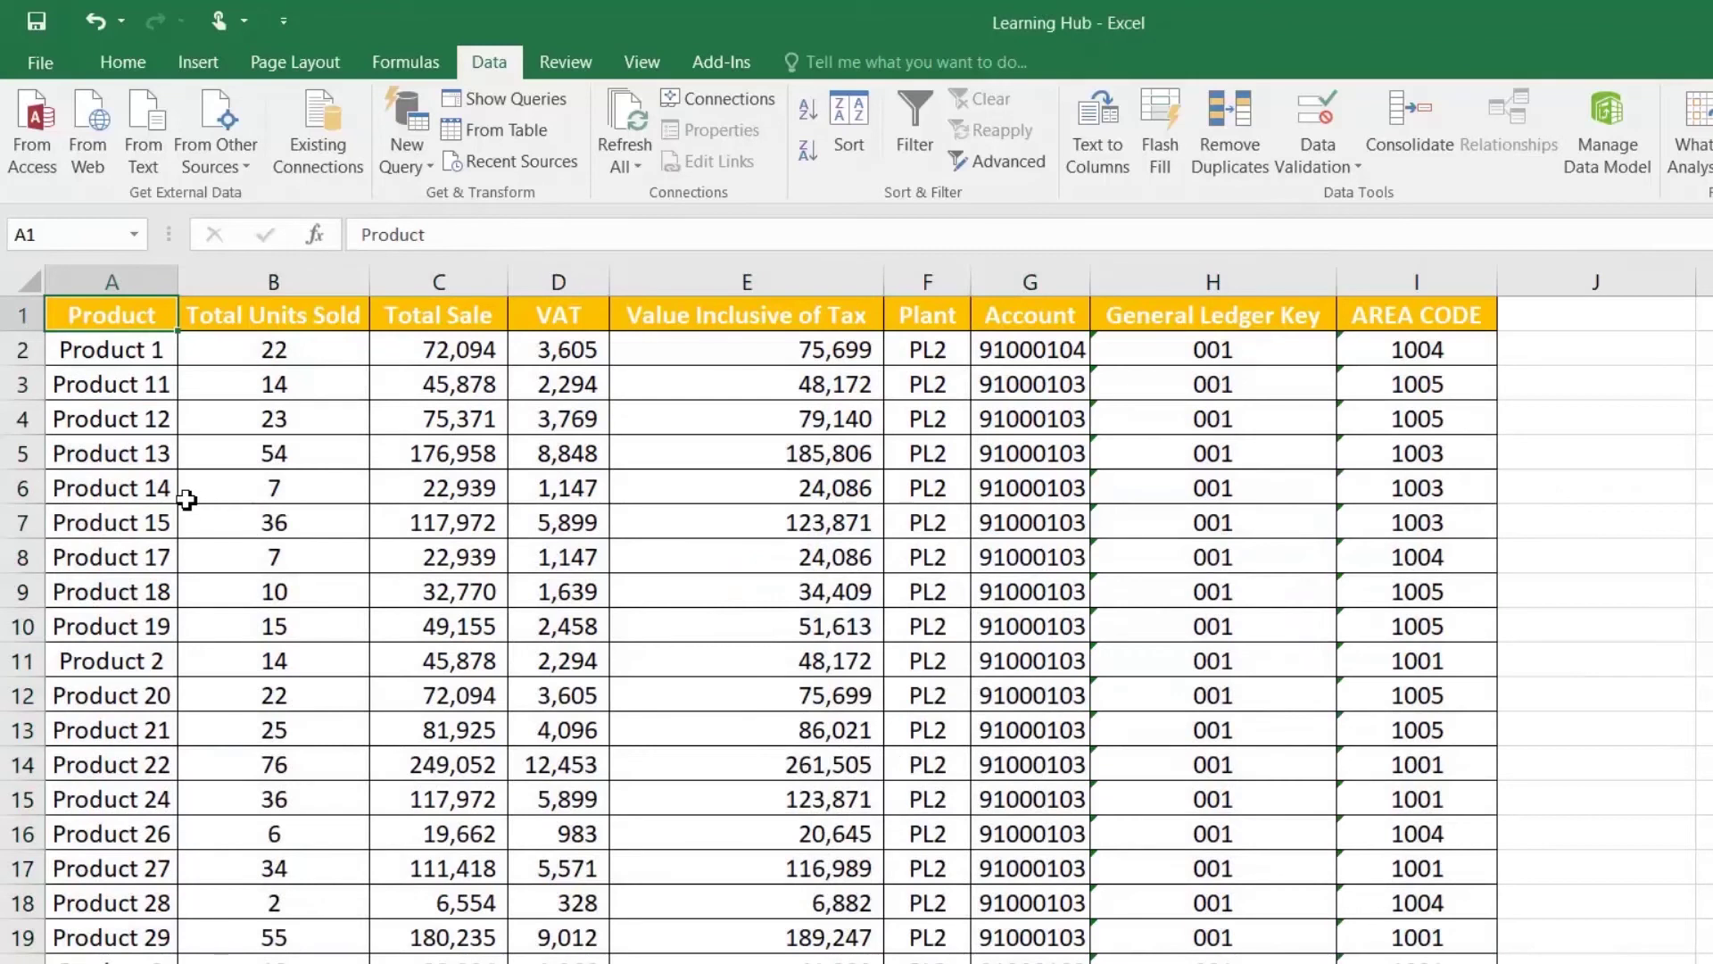
Step: Look over the remaining products and bring up Sheet4's quarterly product table
click(135, 353)
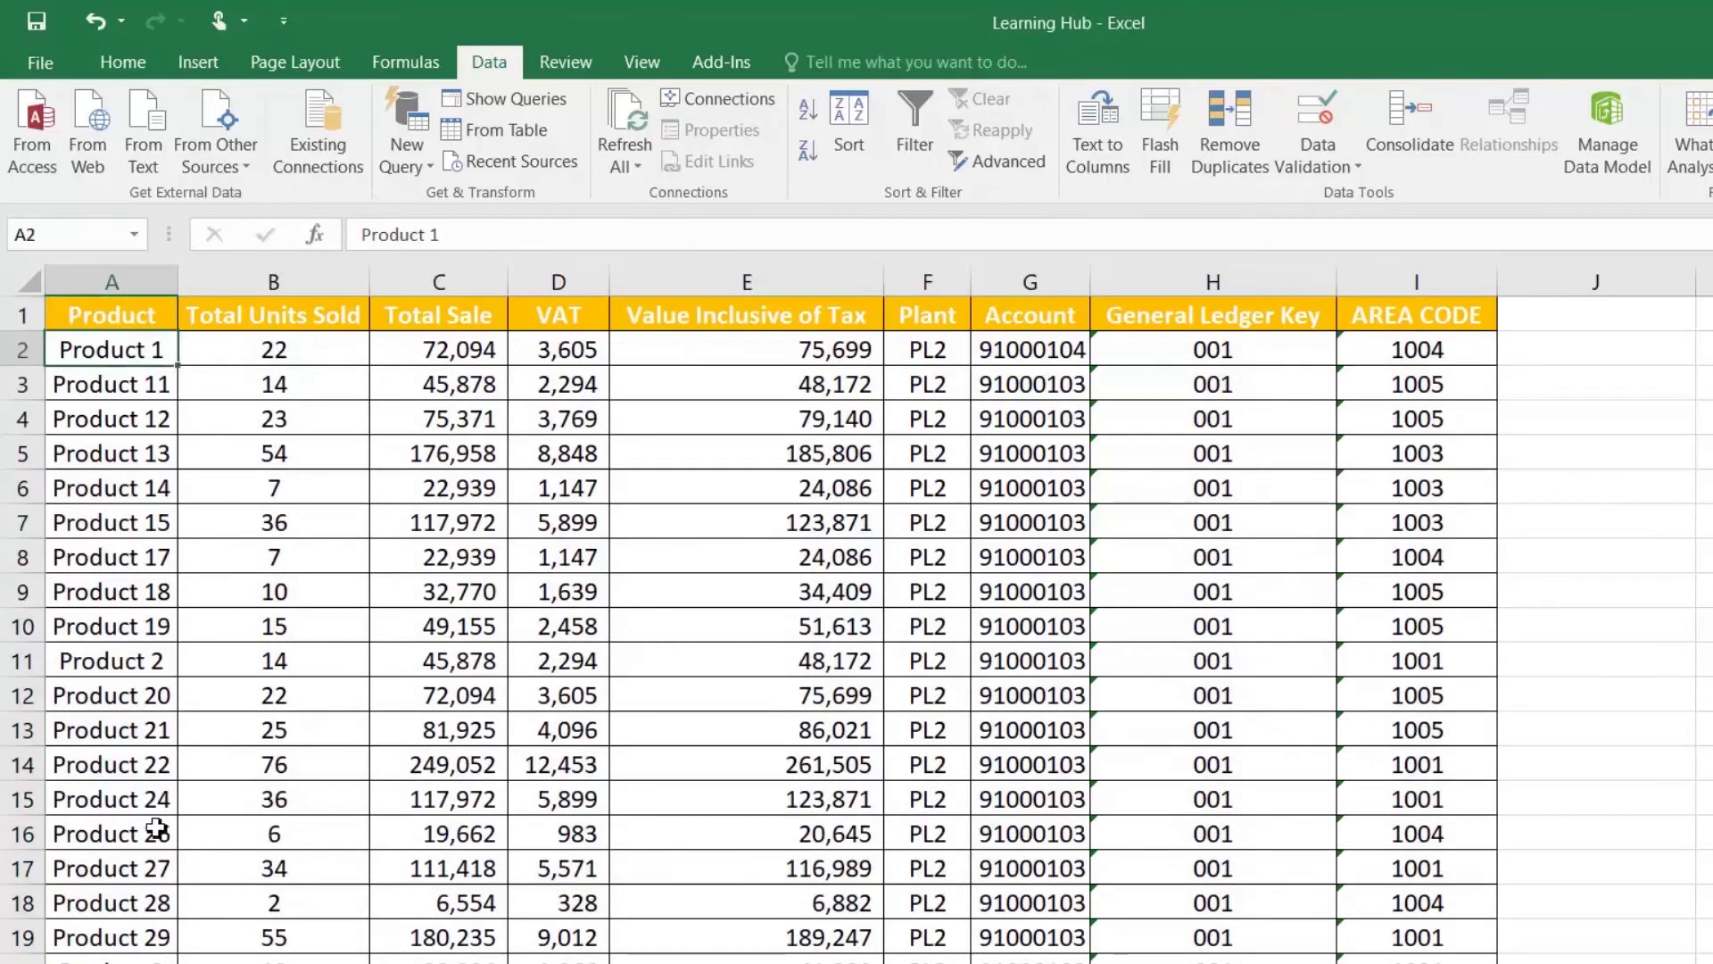
scroll(90, 730, down, 2)
scroll(91, 730, down, 6)
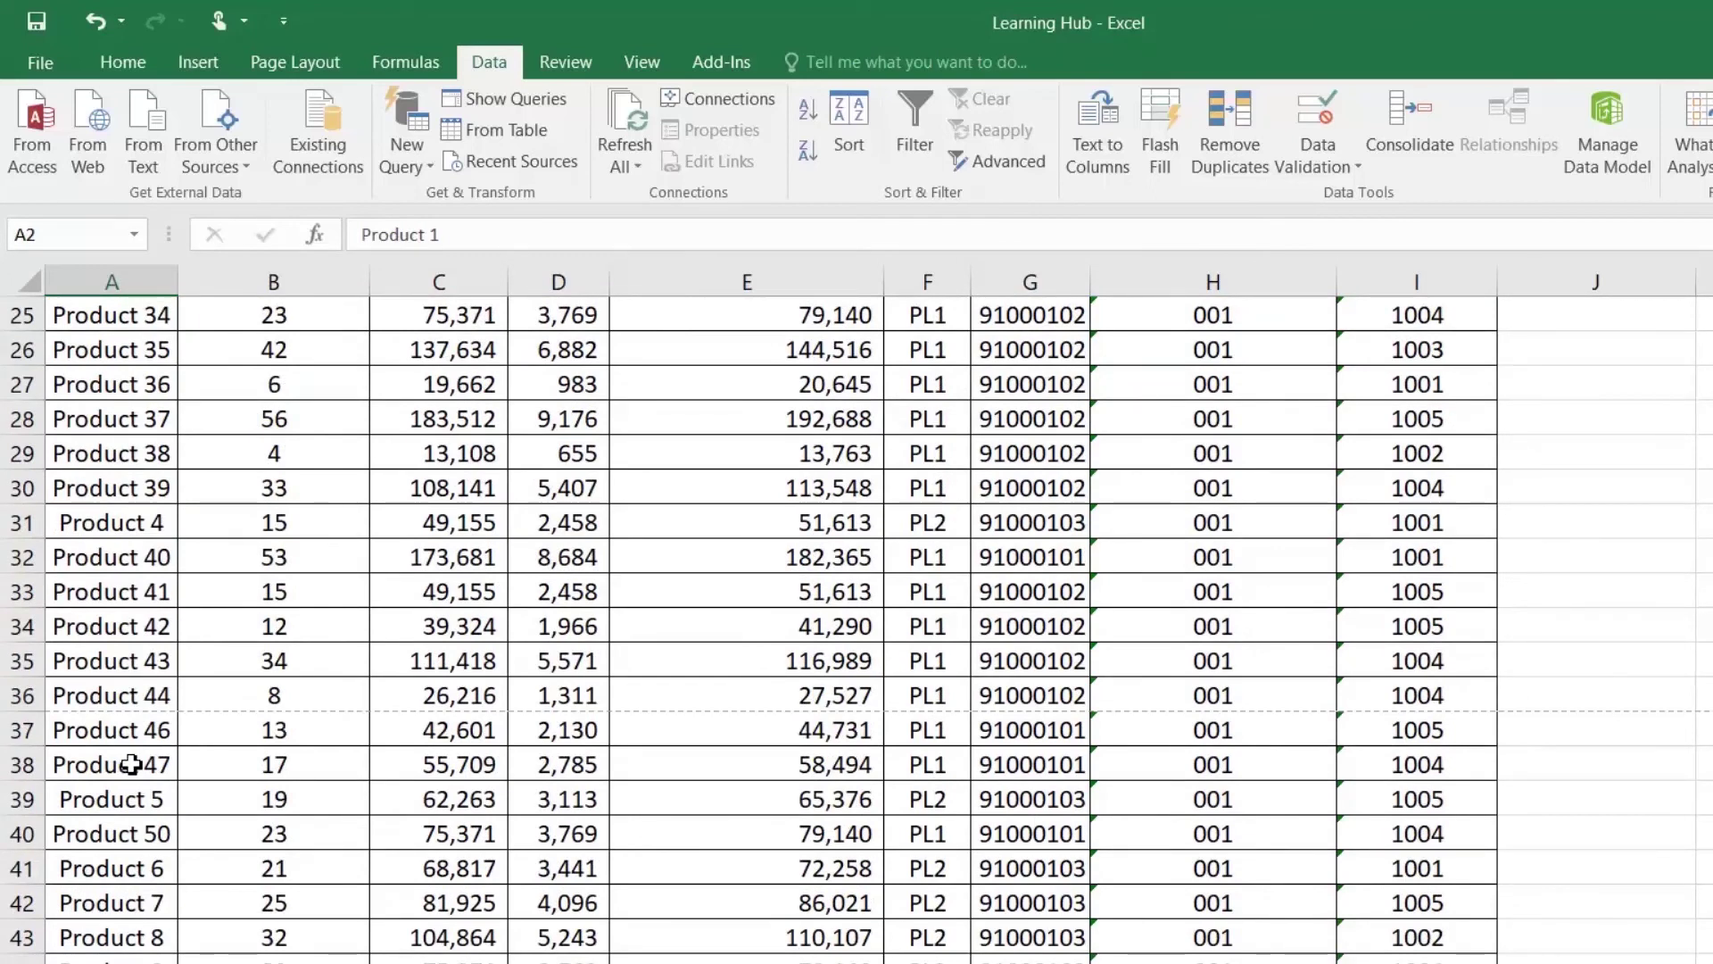
scroll(132, 765, up, 8)
drag(464, 594, 457, 556)
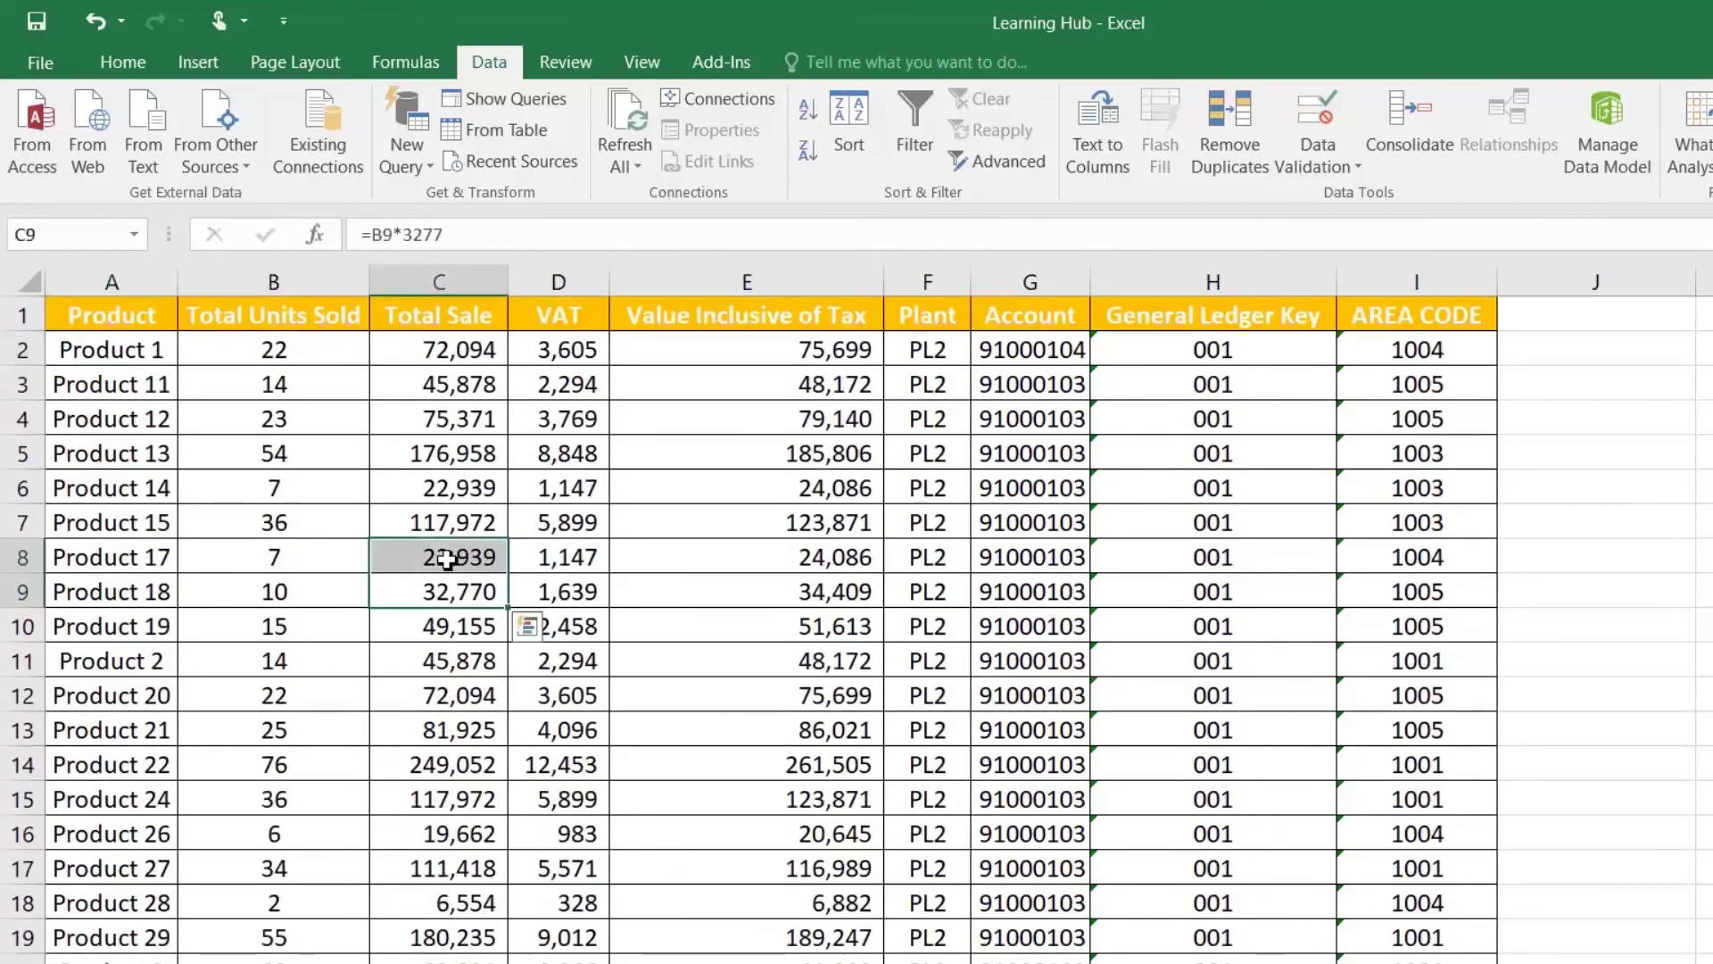
click(196, 387)
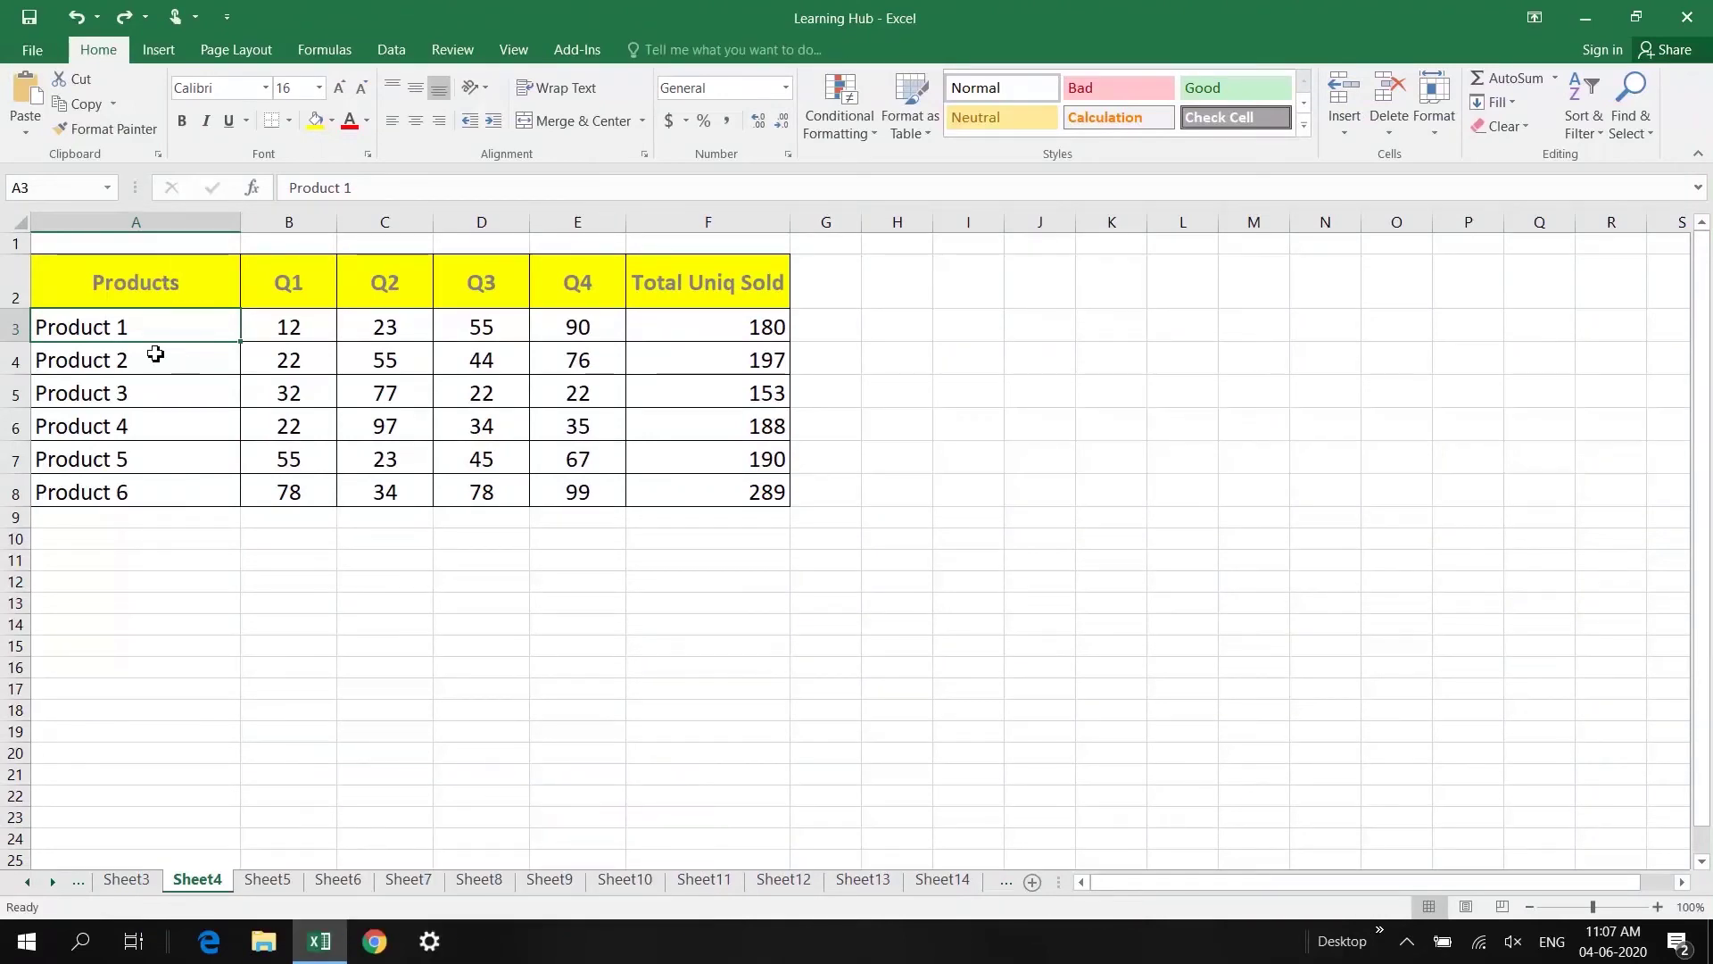
Step: Select the Products header, product names A3:A8 and the Q1–Q4 headers to plan the header
click(161, 277)
drag(169, 328, 172, 485)
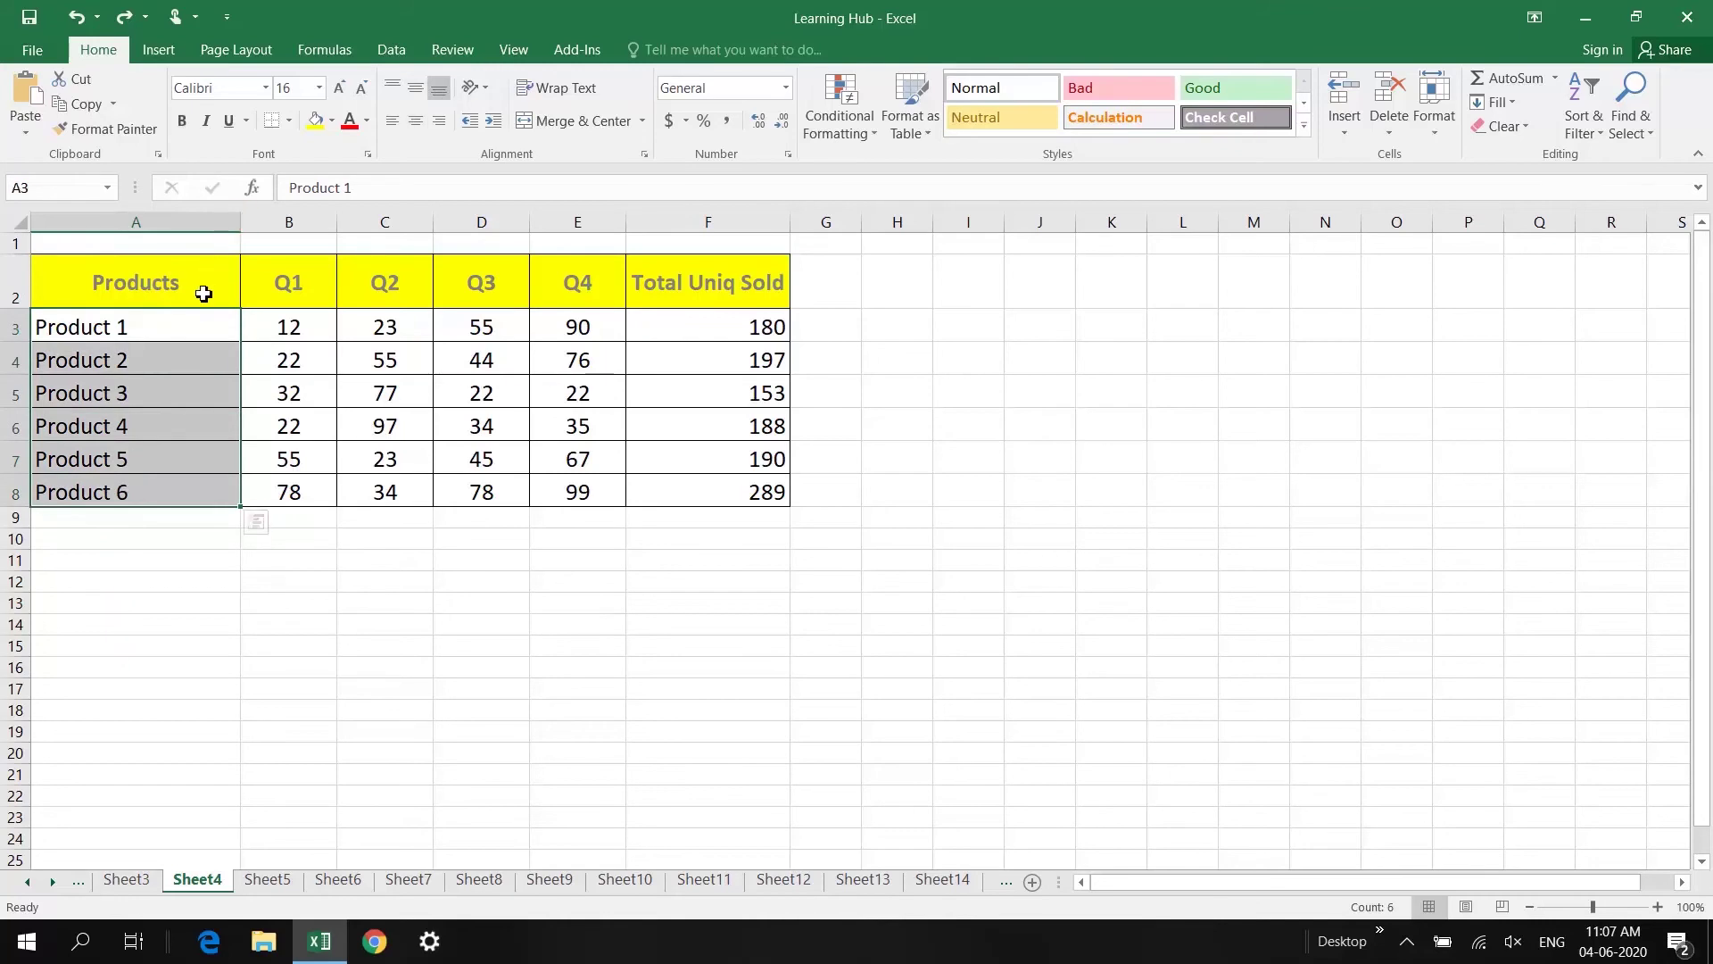
click(207, 287)
drag(287, 279, 567, 283)
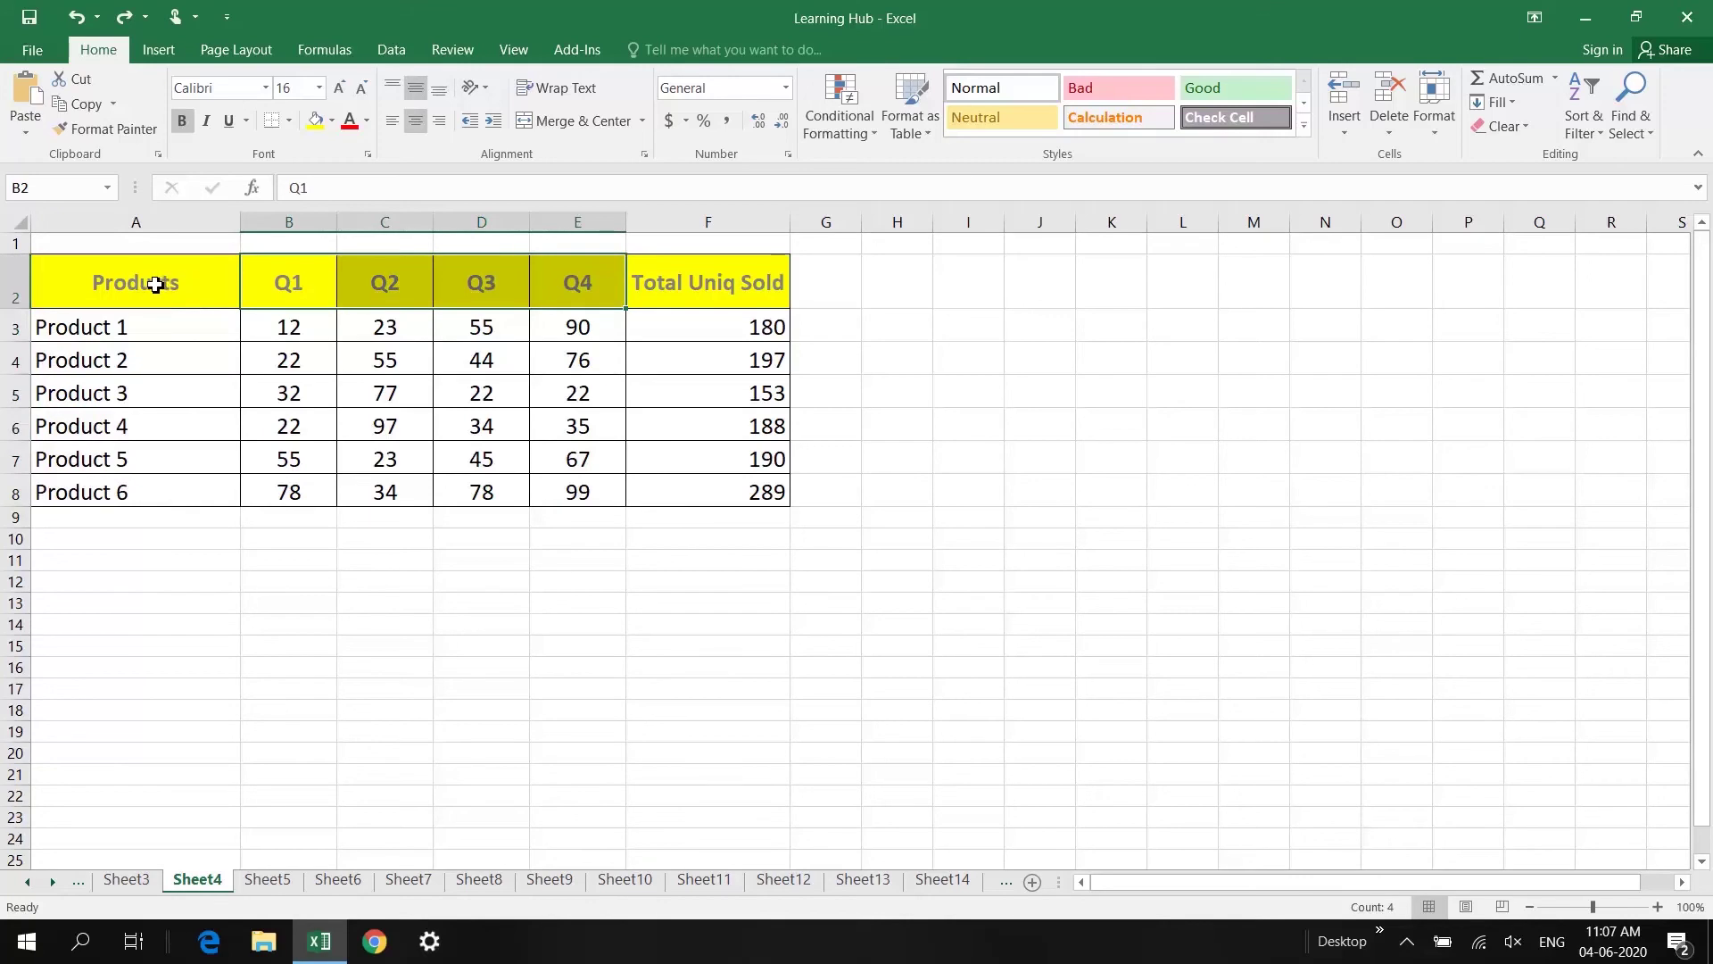
click(109, 277)
drag(286, 244, 609, 239)
drag(178, 277, 286, 277)
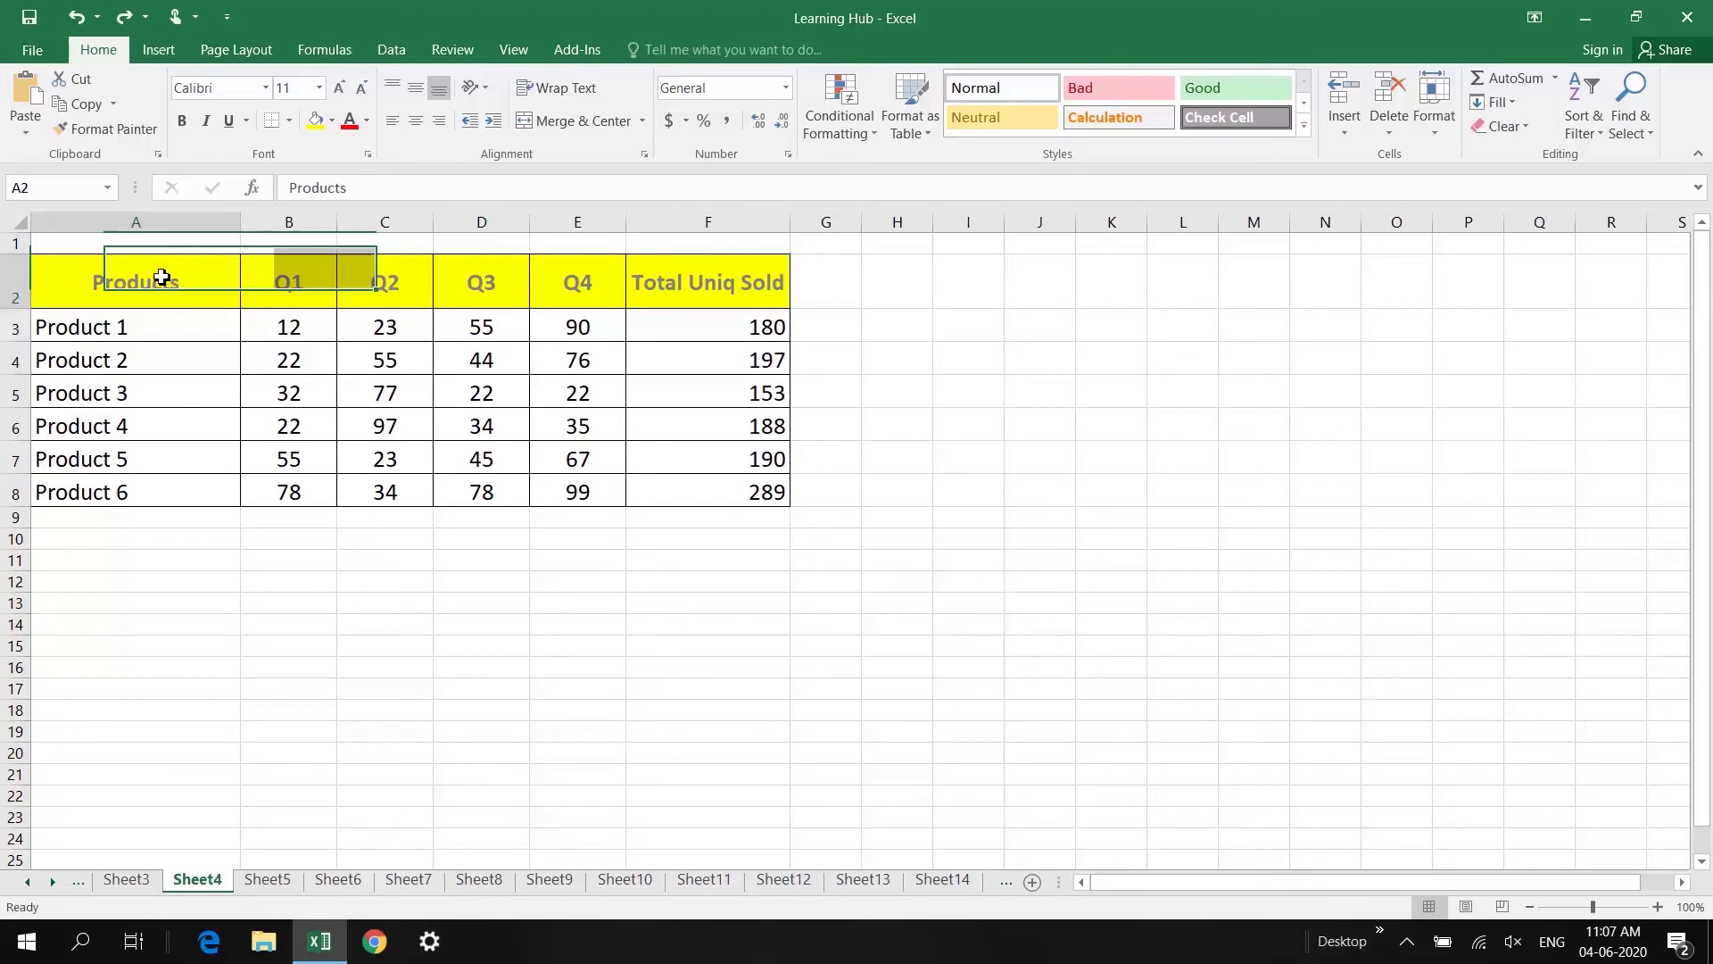
Step: Edit A2 so it reads 'Quarters' above 'Products' on two lines
click(91, 282)
double_click(91, 282)
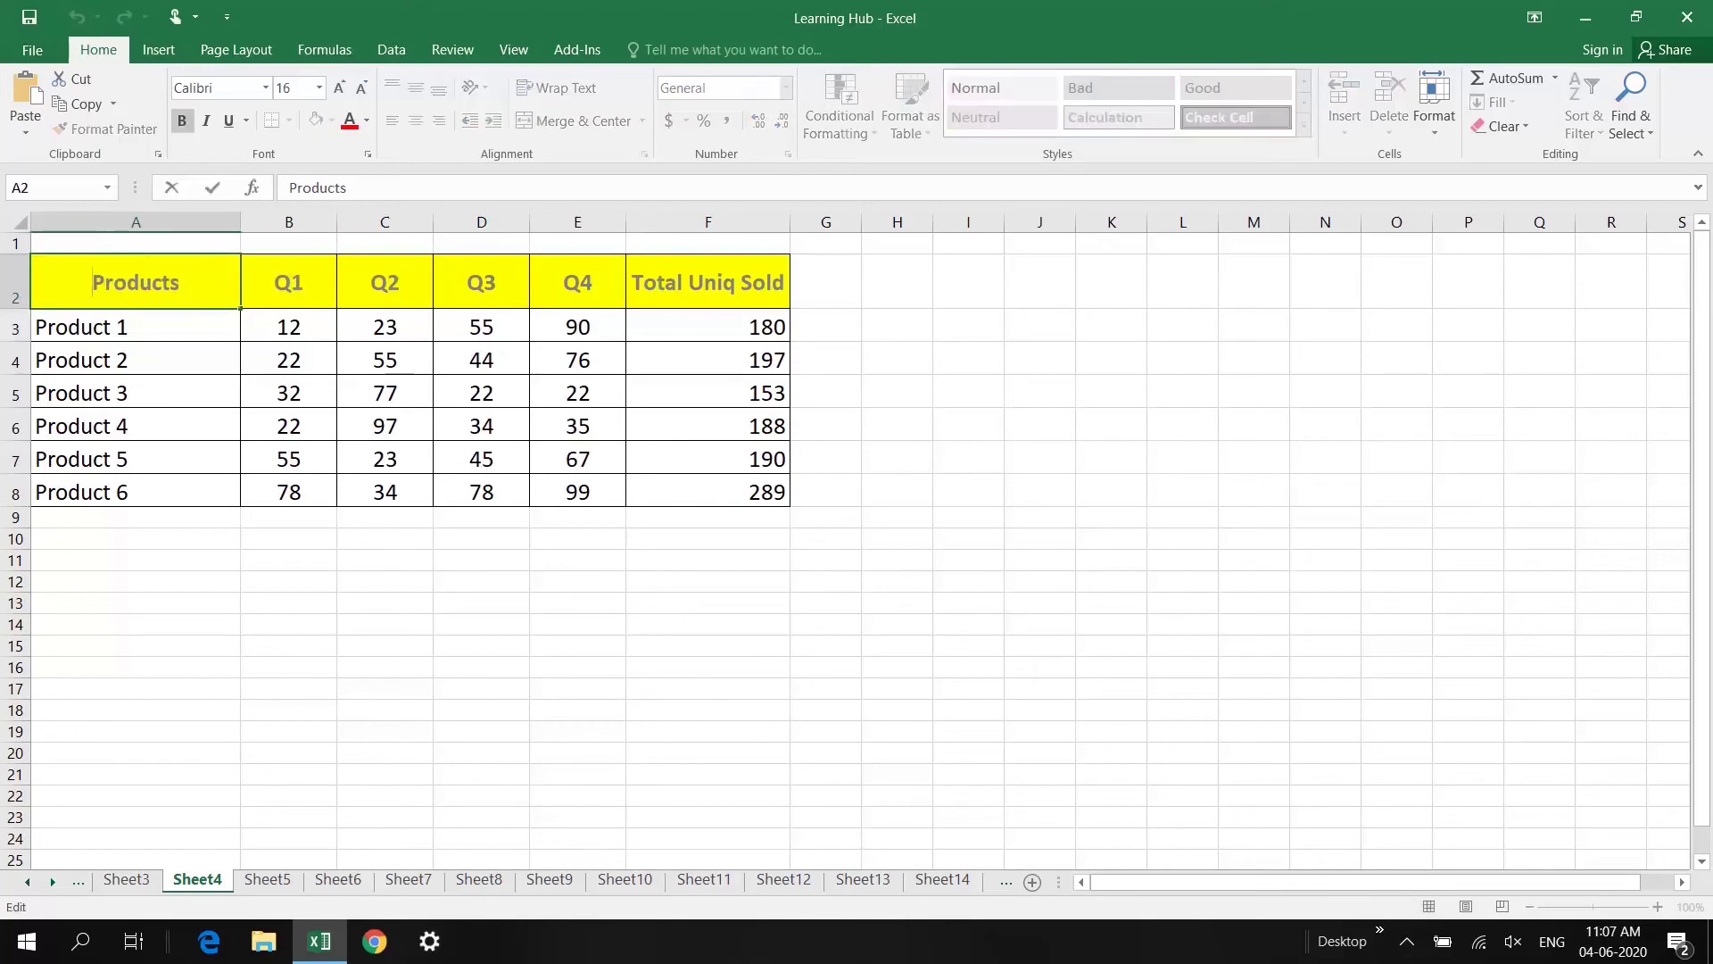
text(Qu)
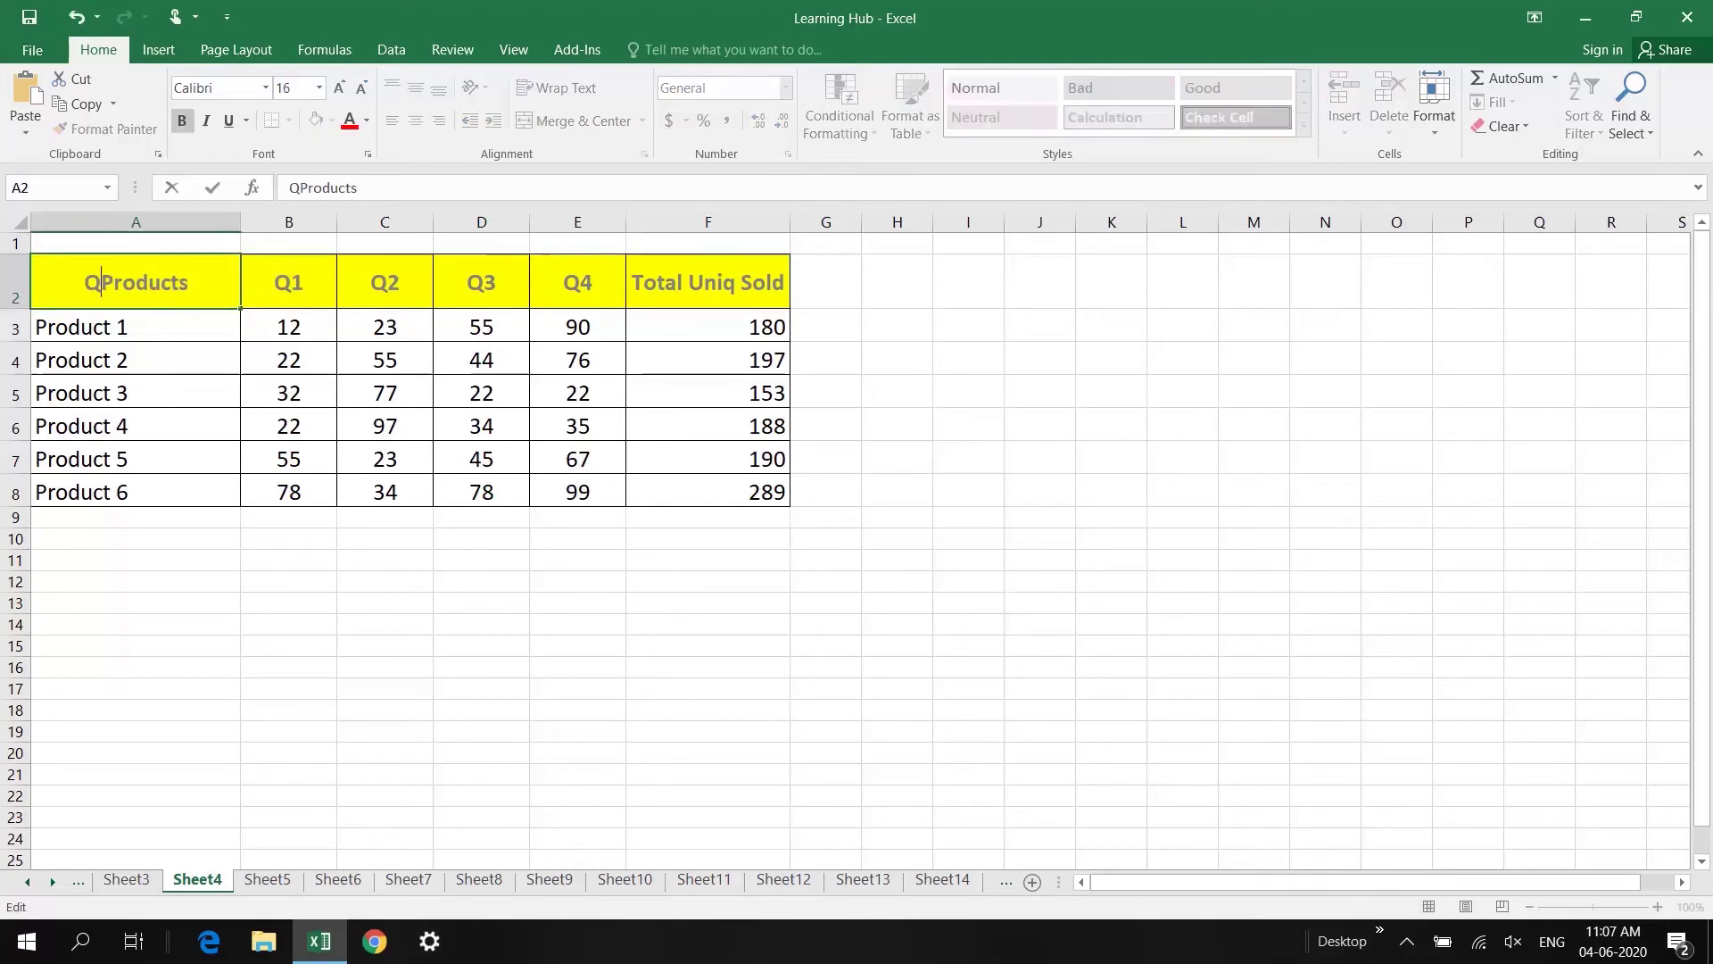
text(arters)
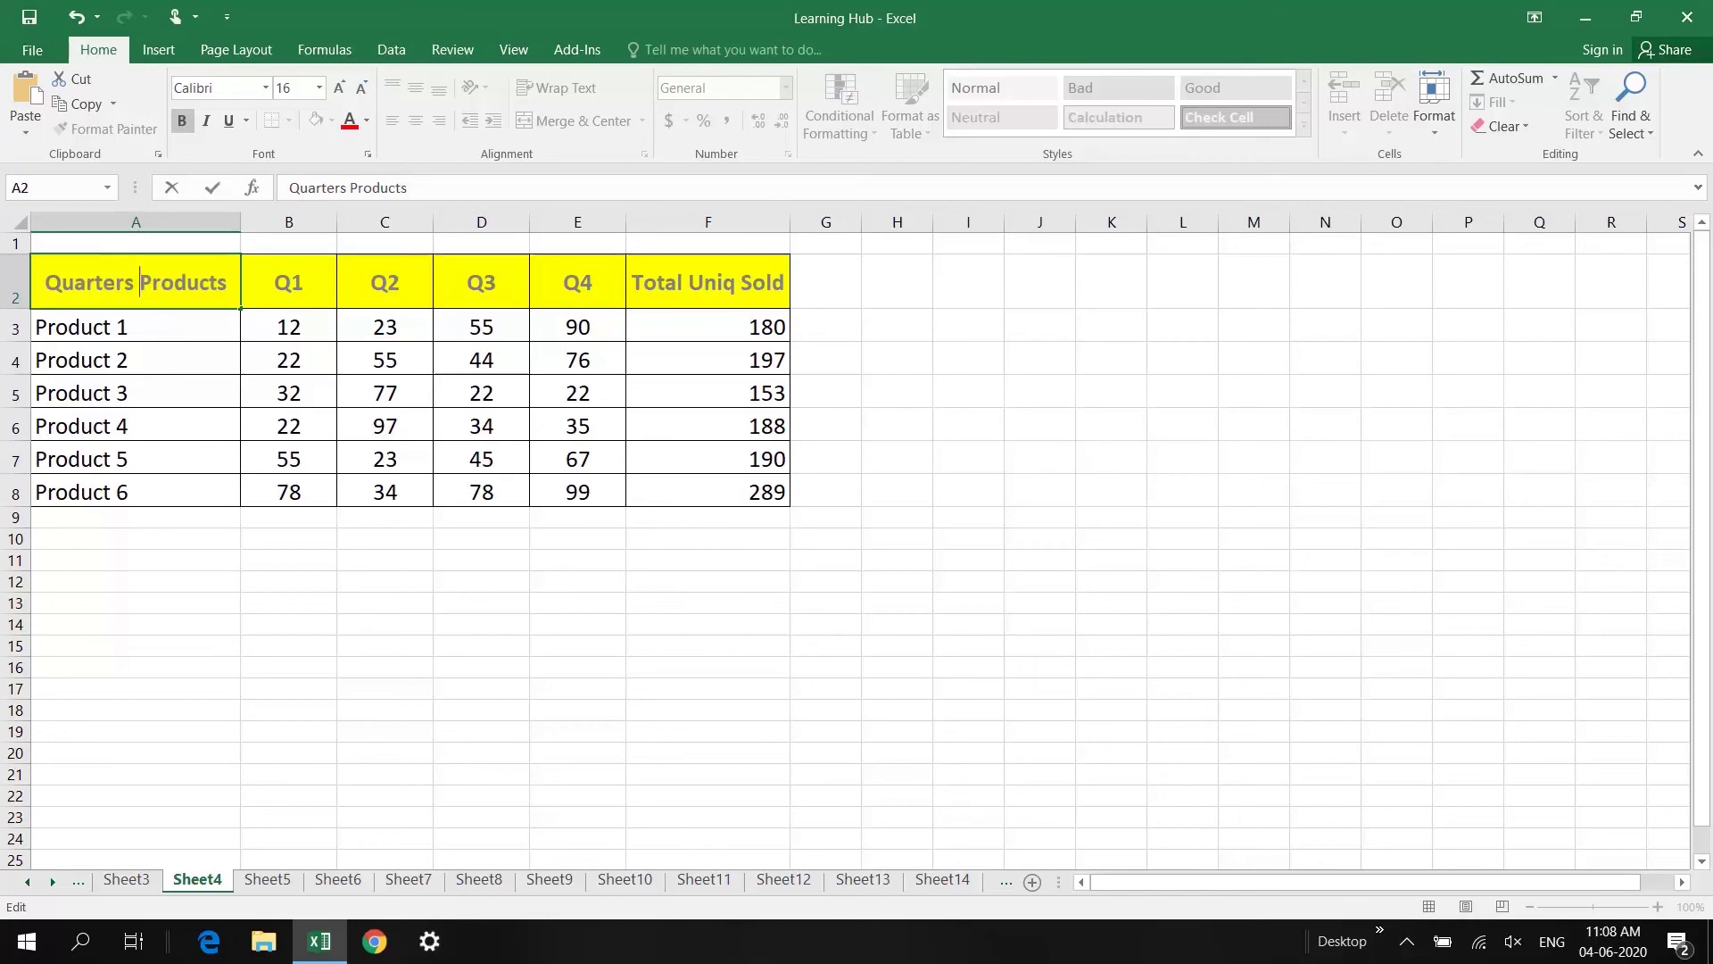
key(alt+Return)
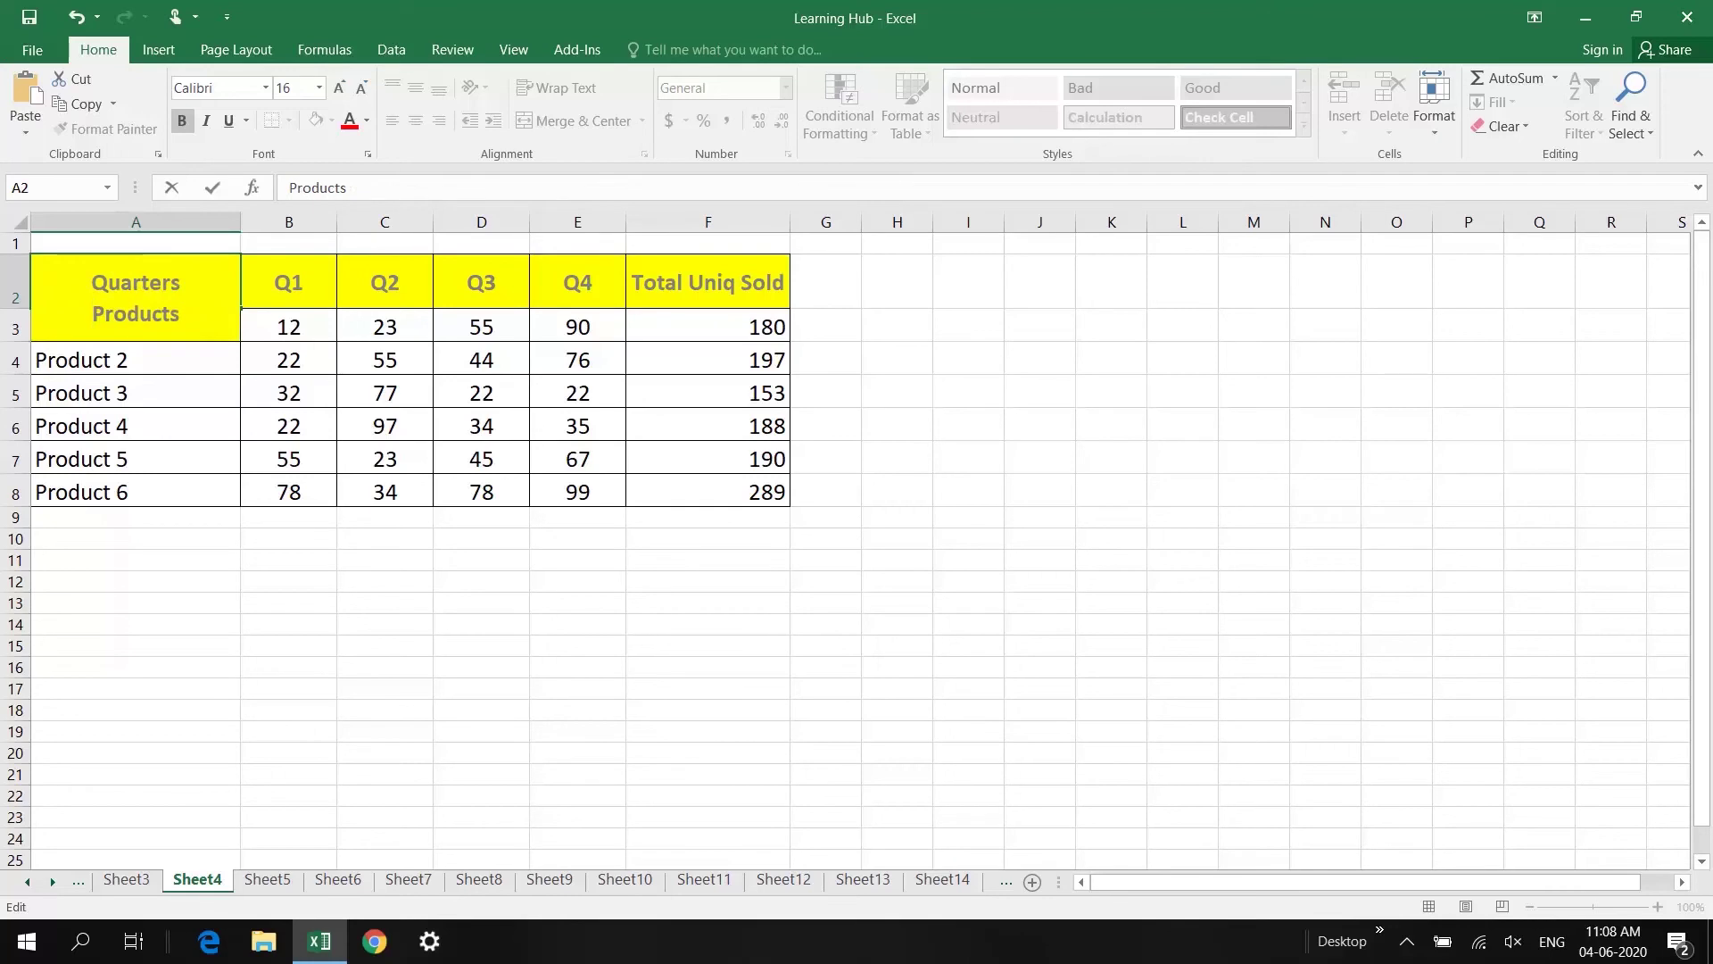
key(Return)
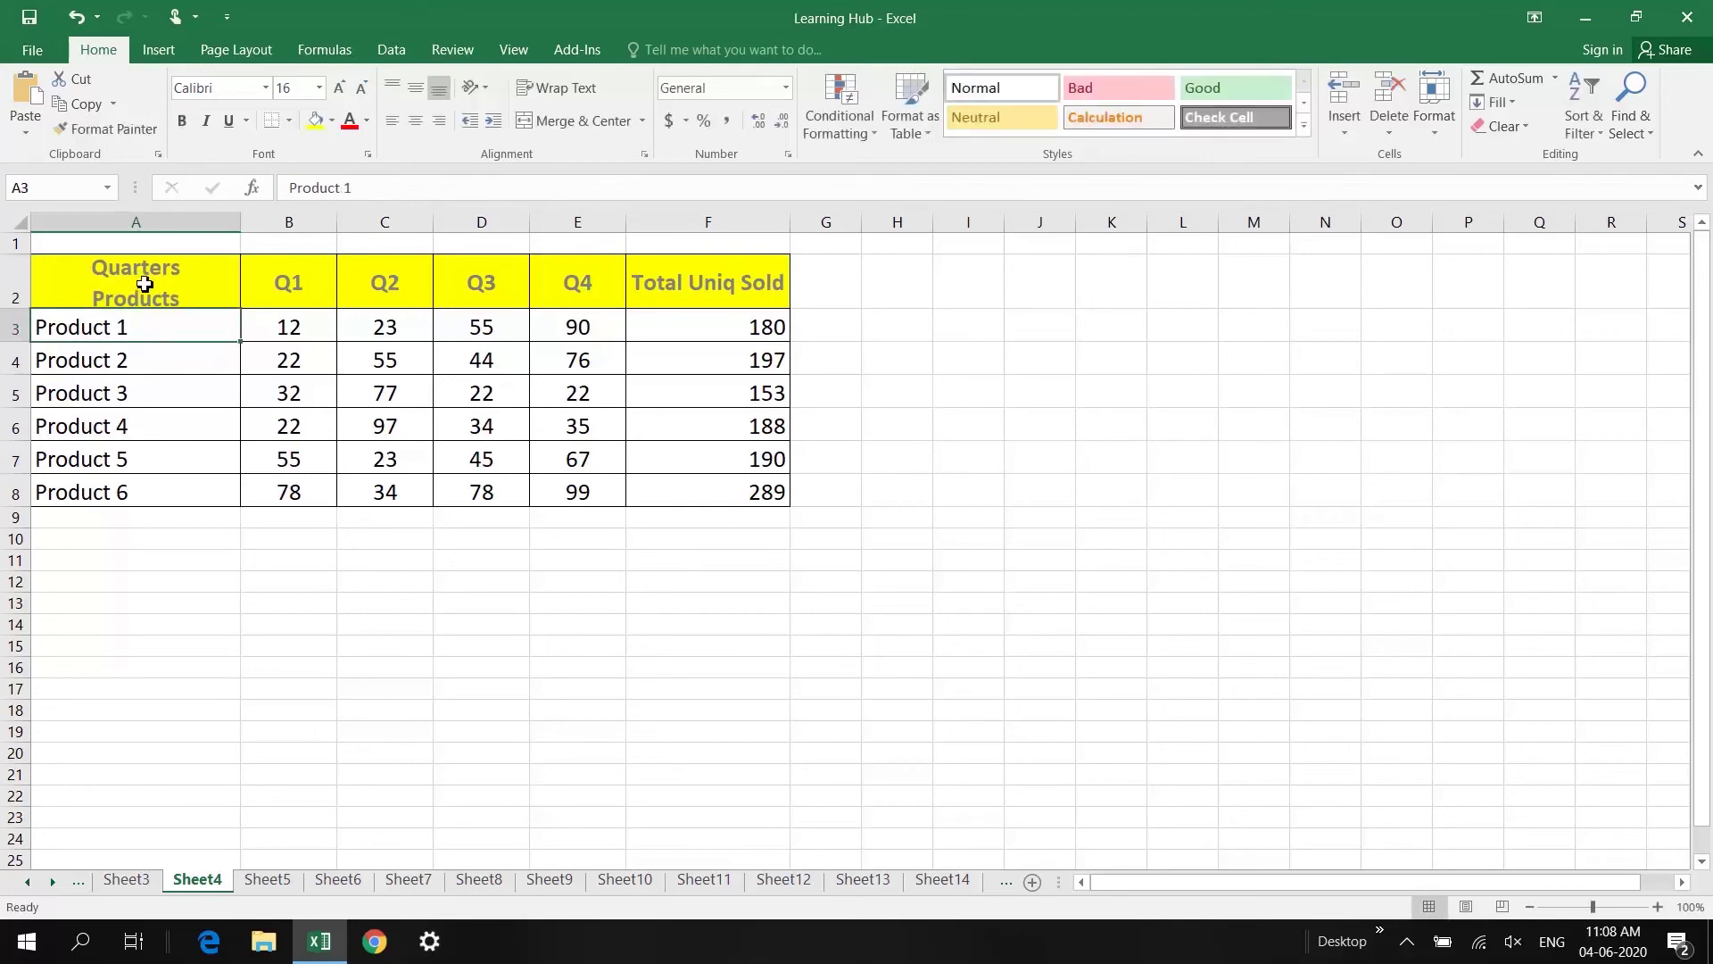
Step: Add a down-diagonal border to header cell A2 and reposition its 'Quarters' text
right_click(158, 281)
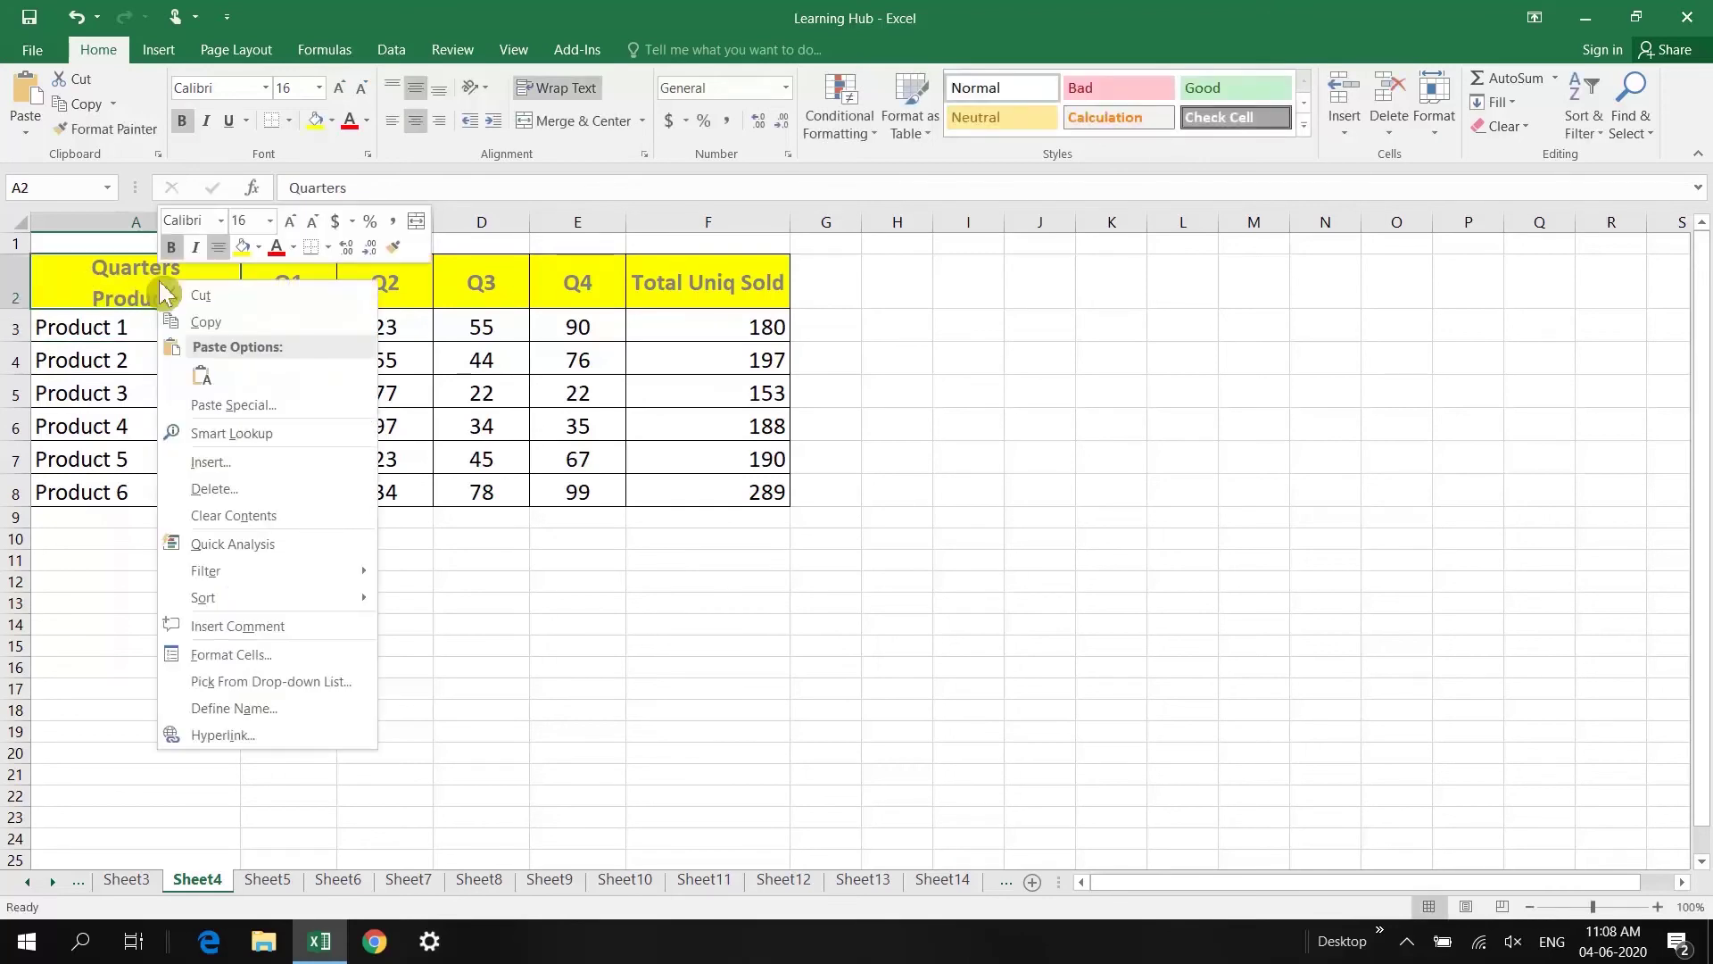
click(266, 660)
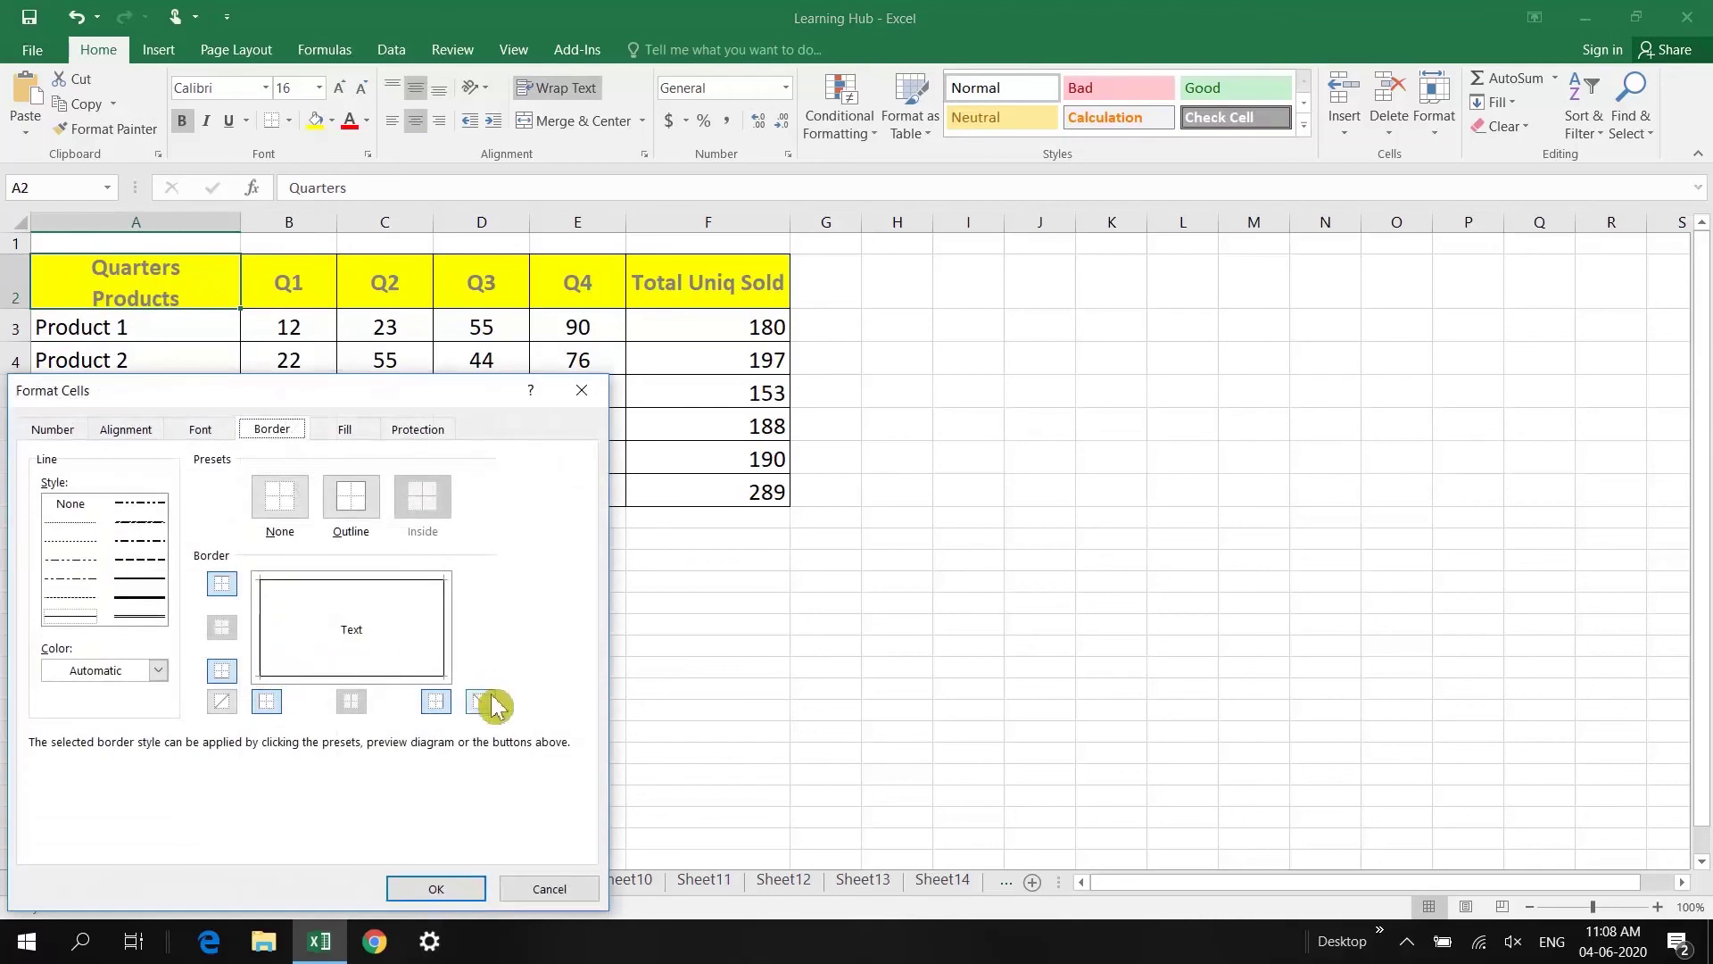
click(369, 644)
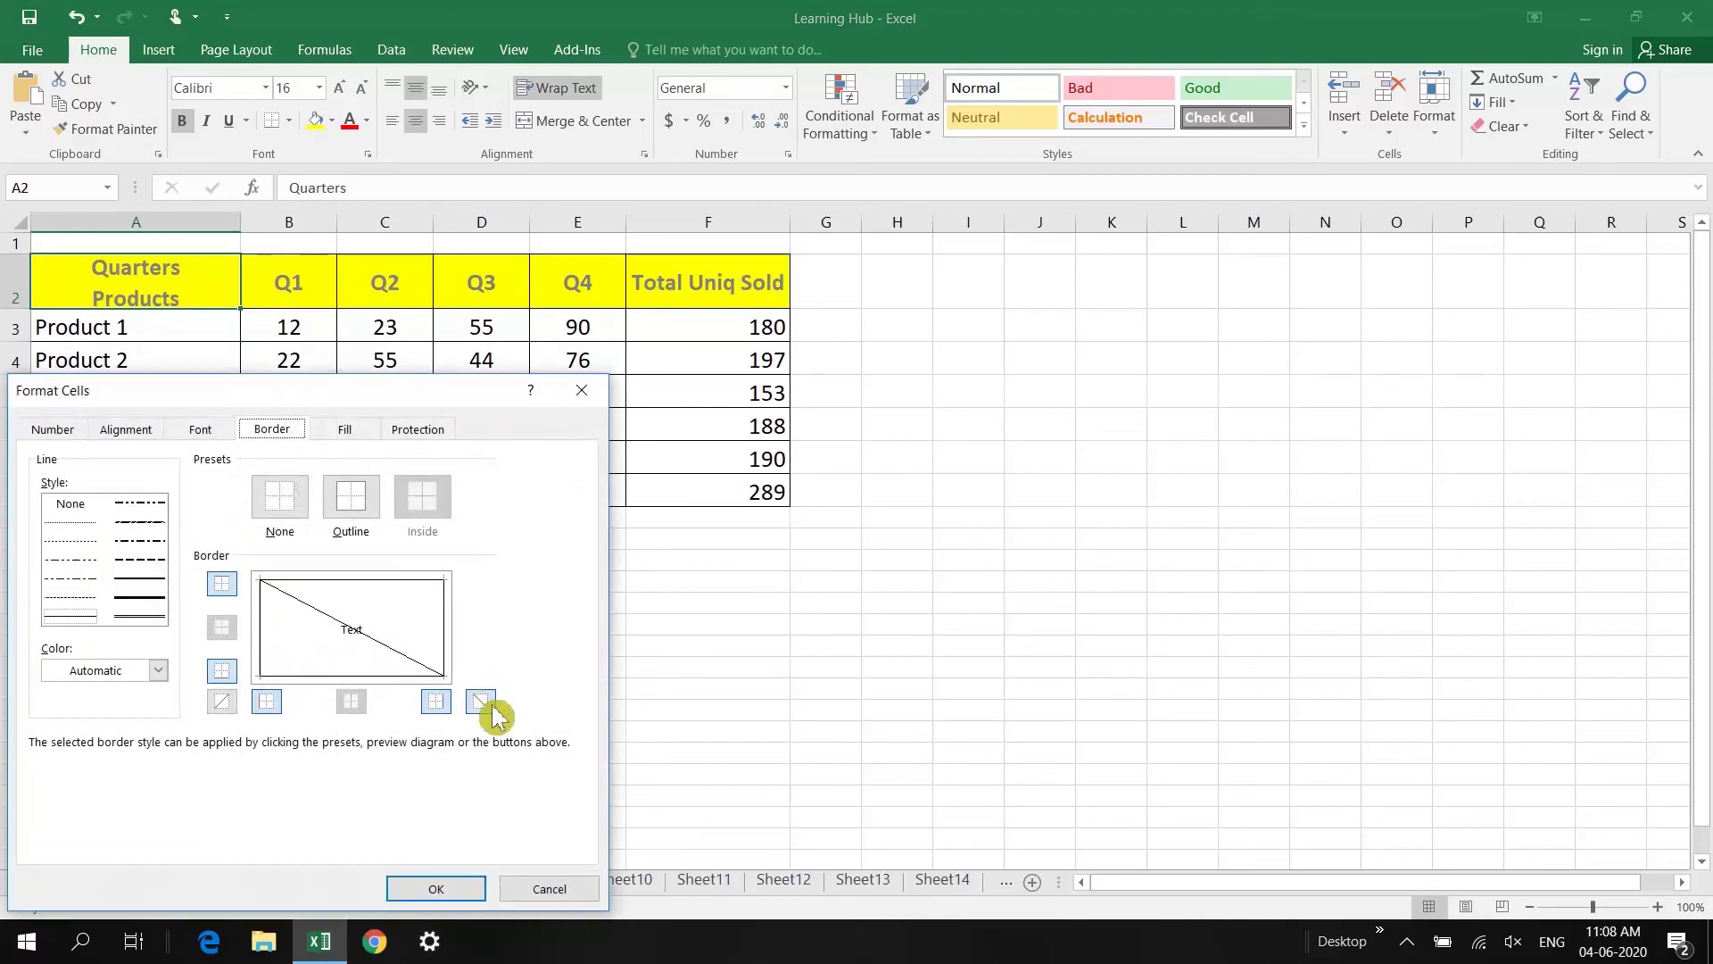
click(436, 890)
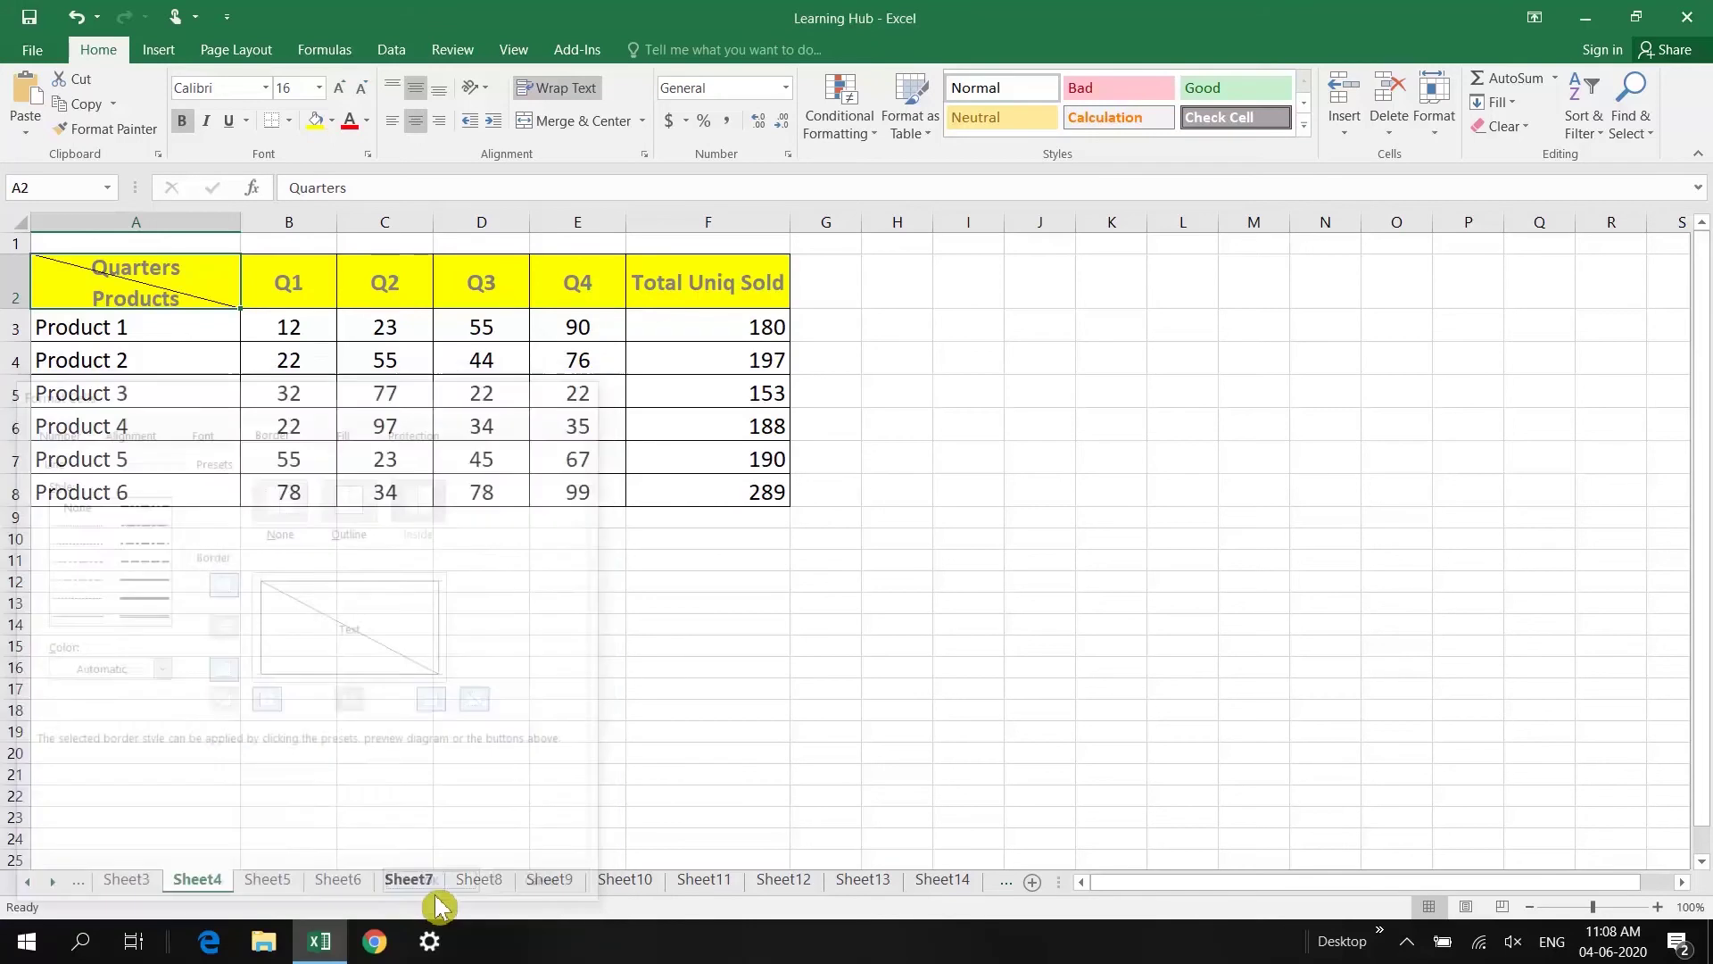
double_click(99, 271)
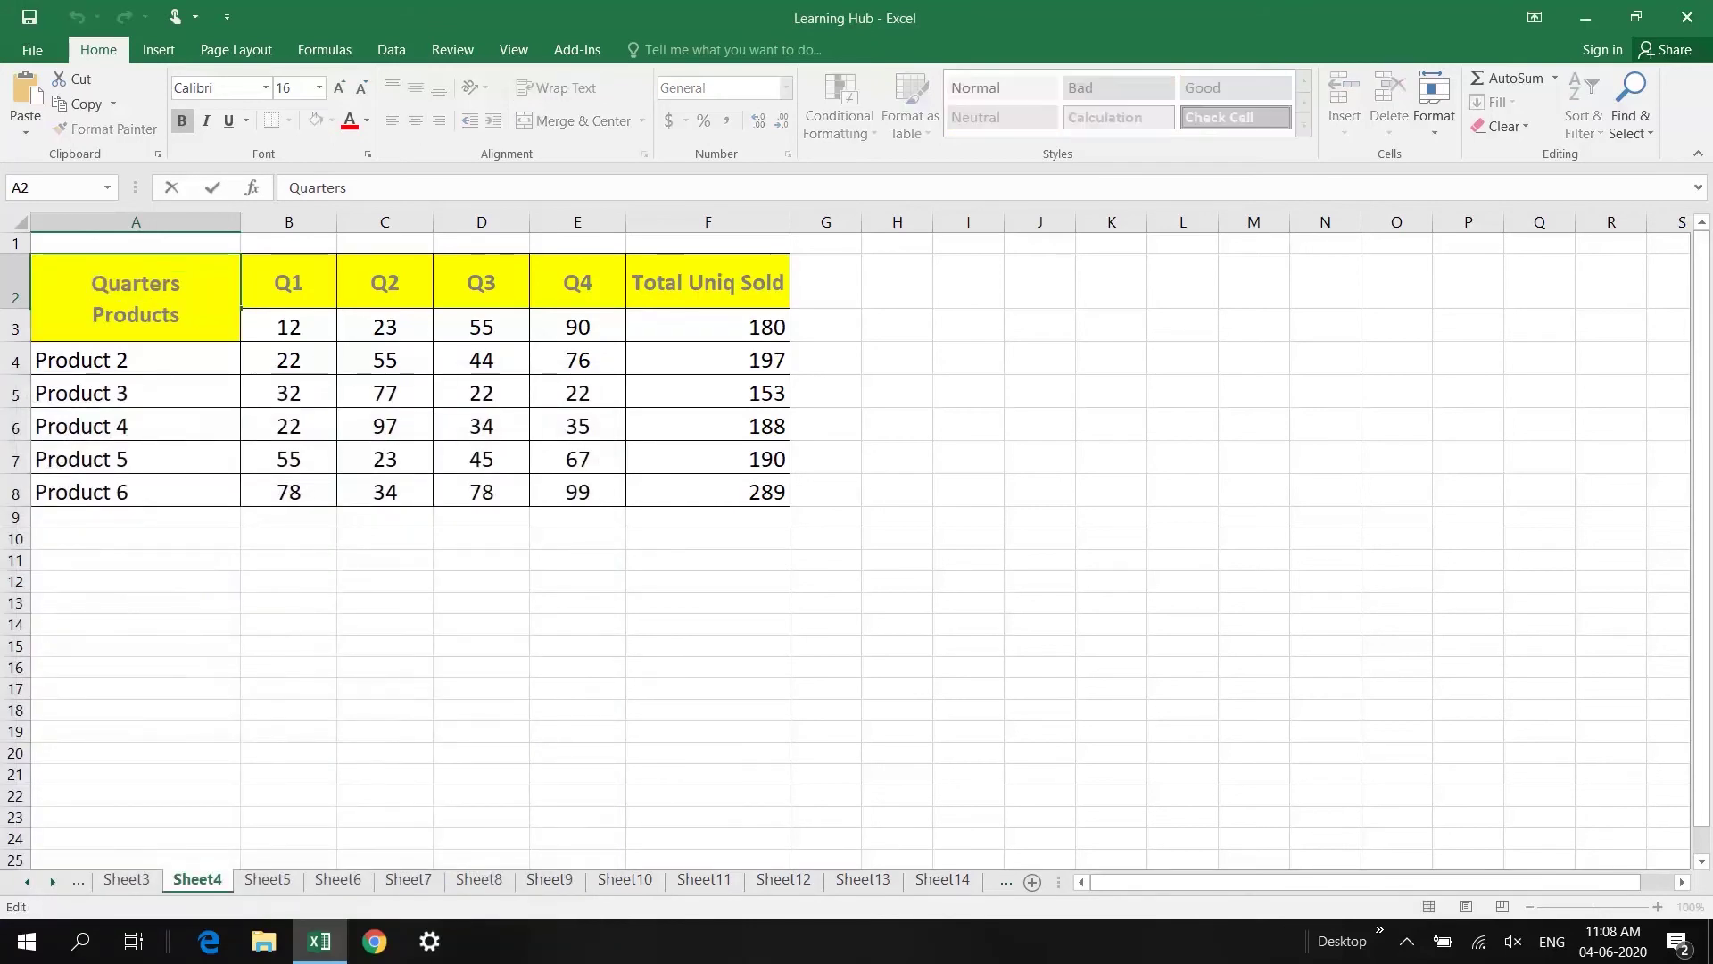
click(159, 359)
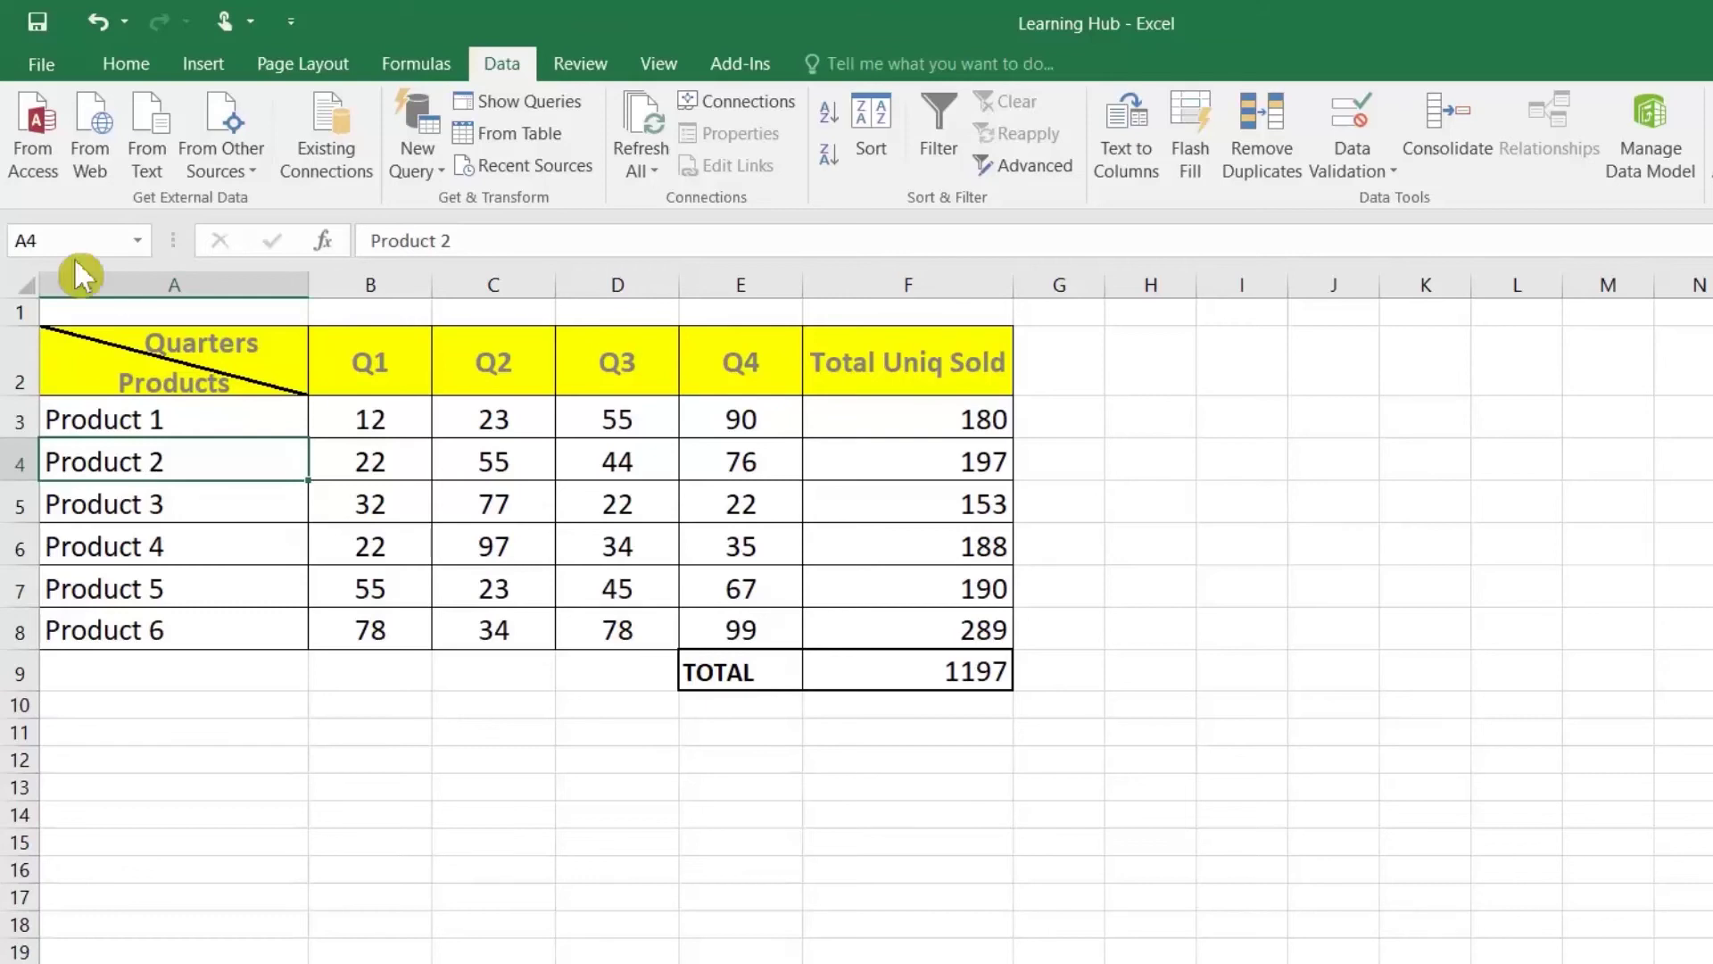
Step: Name the Q1 and Q2 value ranges from their top-row headers with Create from Selection
drag(352, 362, 358, 632)
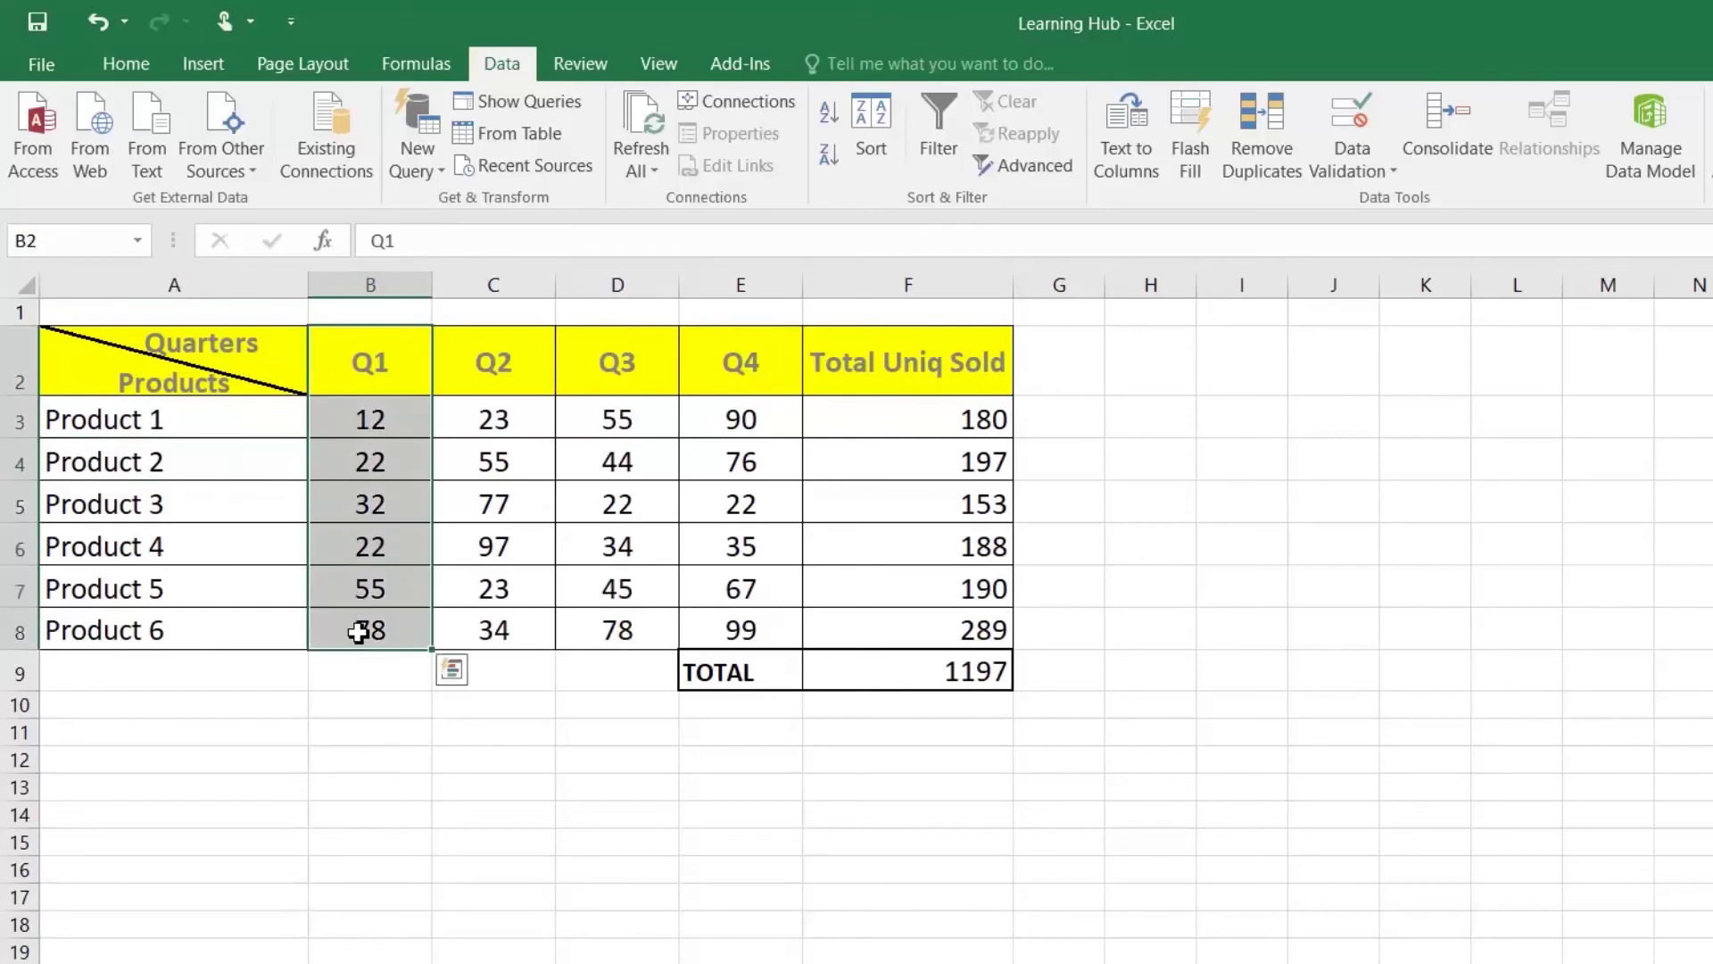
key(ctrl+shift+F3)
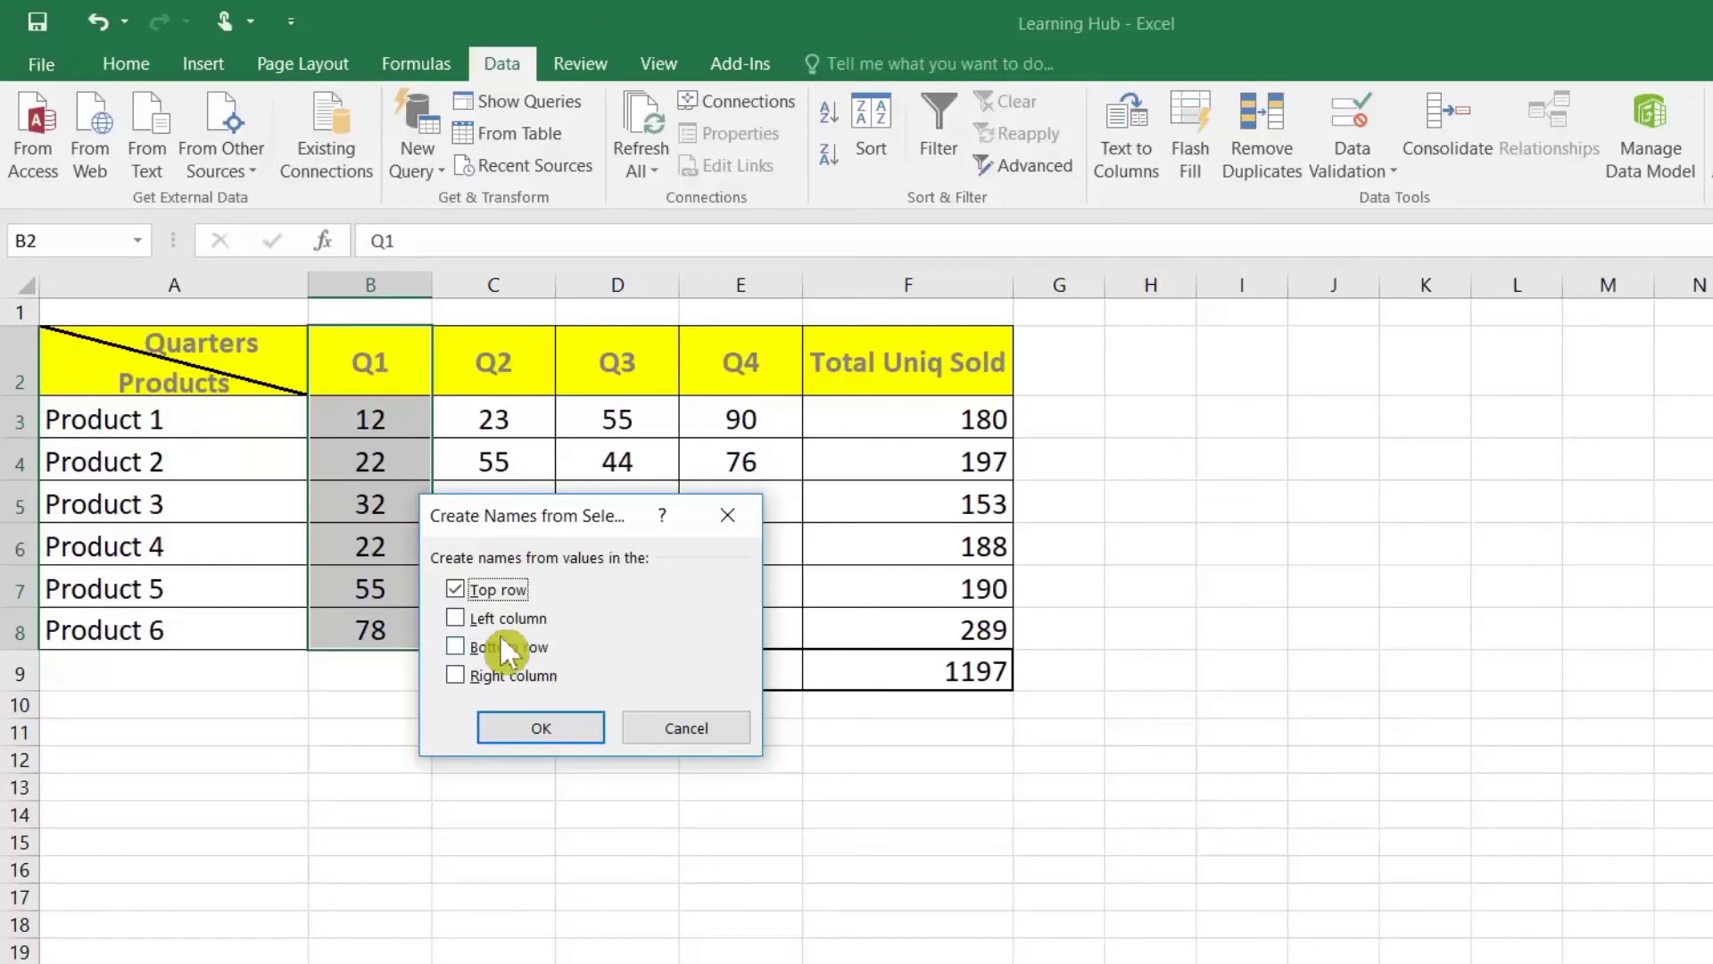
click(582, 726)
drag(473, 367, 488, 615)
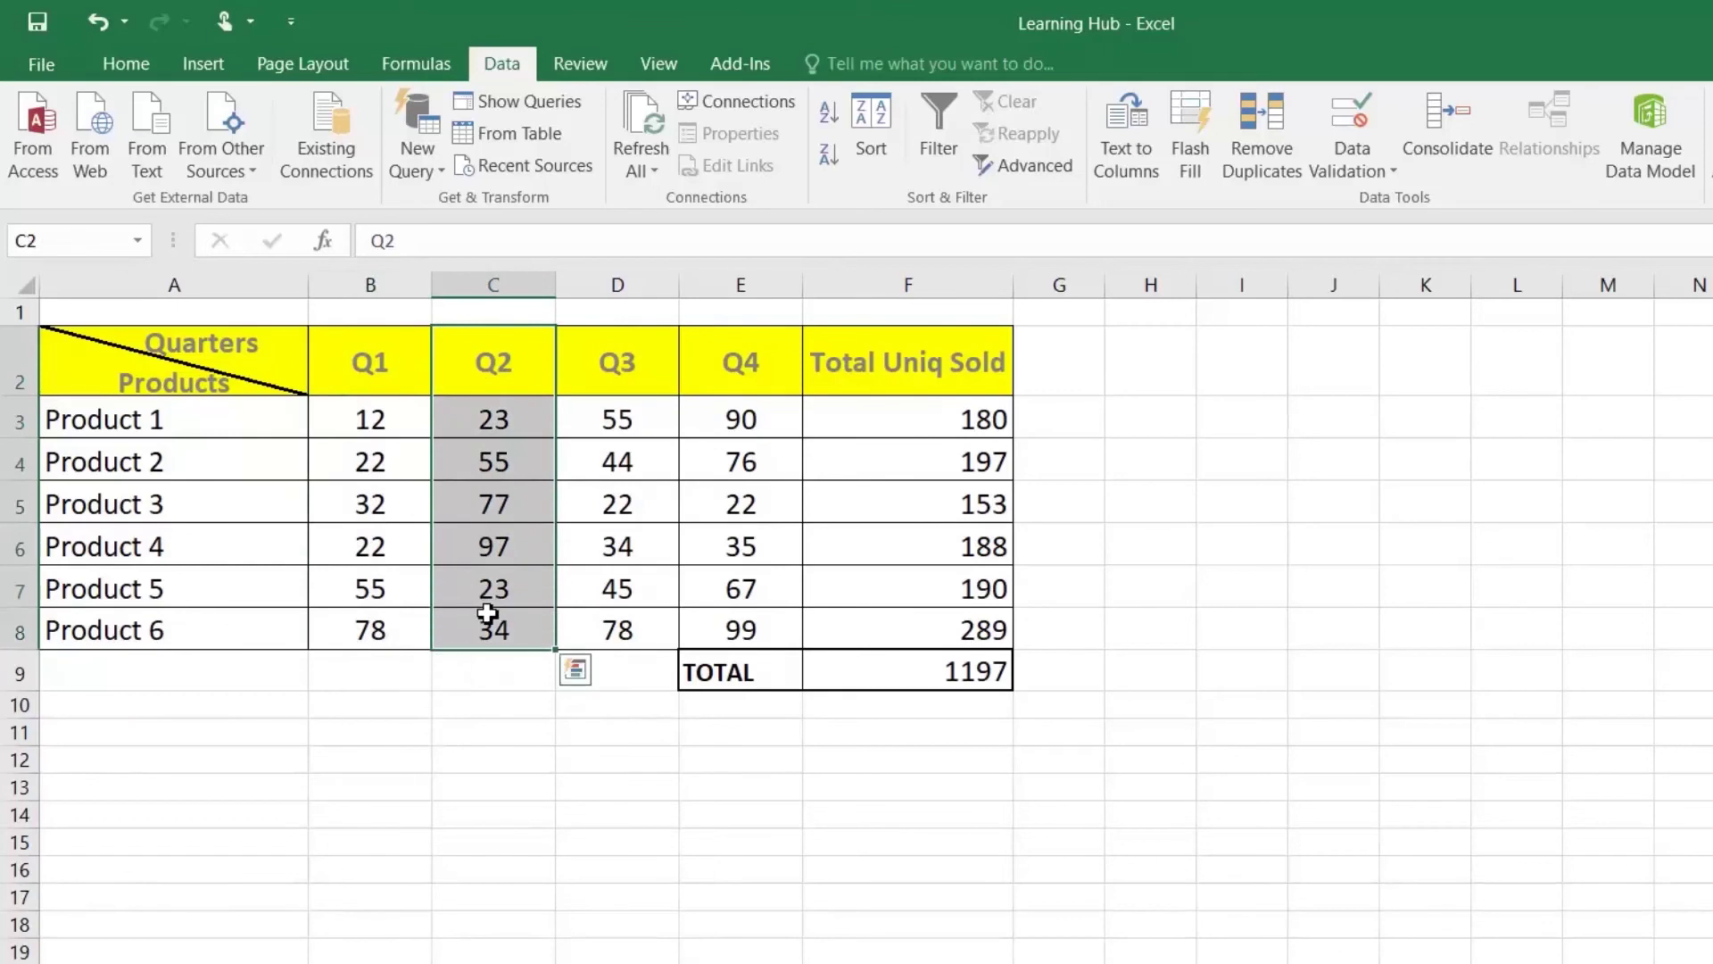
key(ctrl+shift+F3)
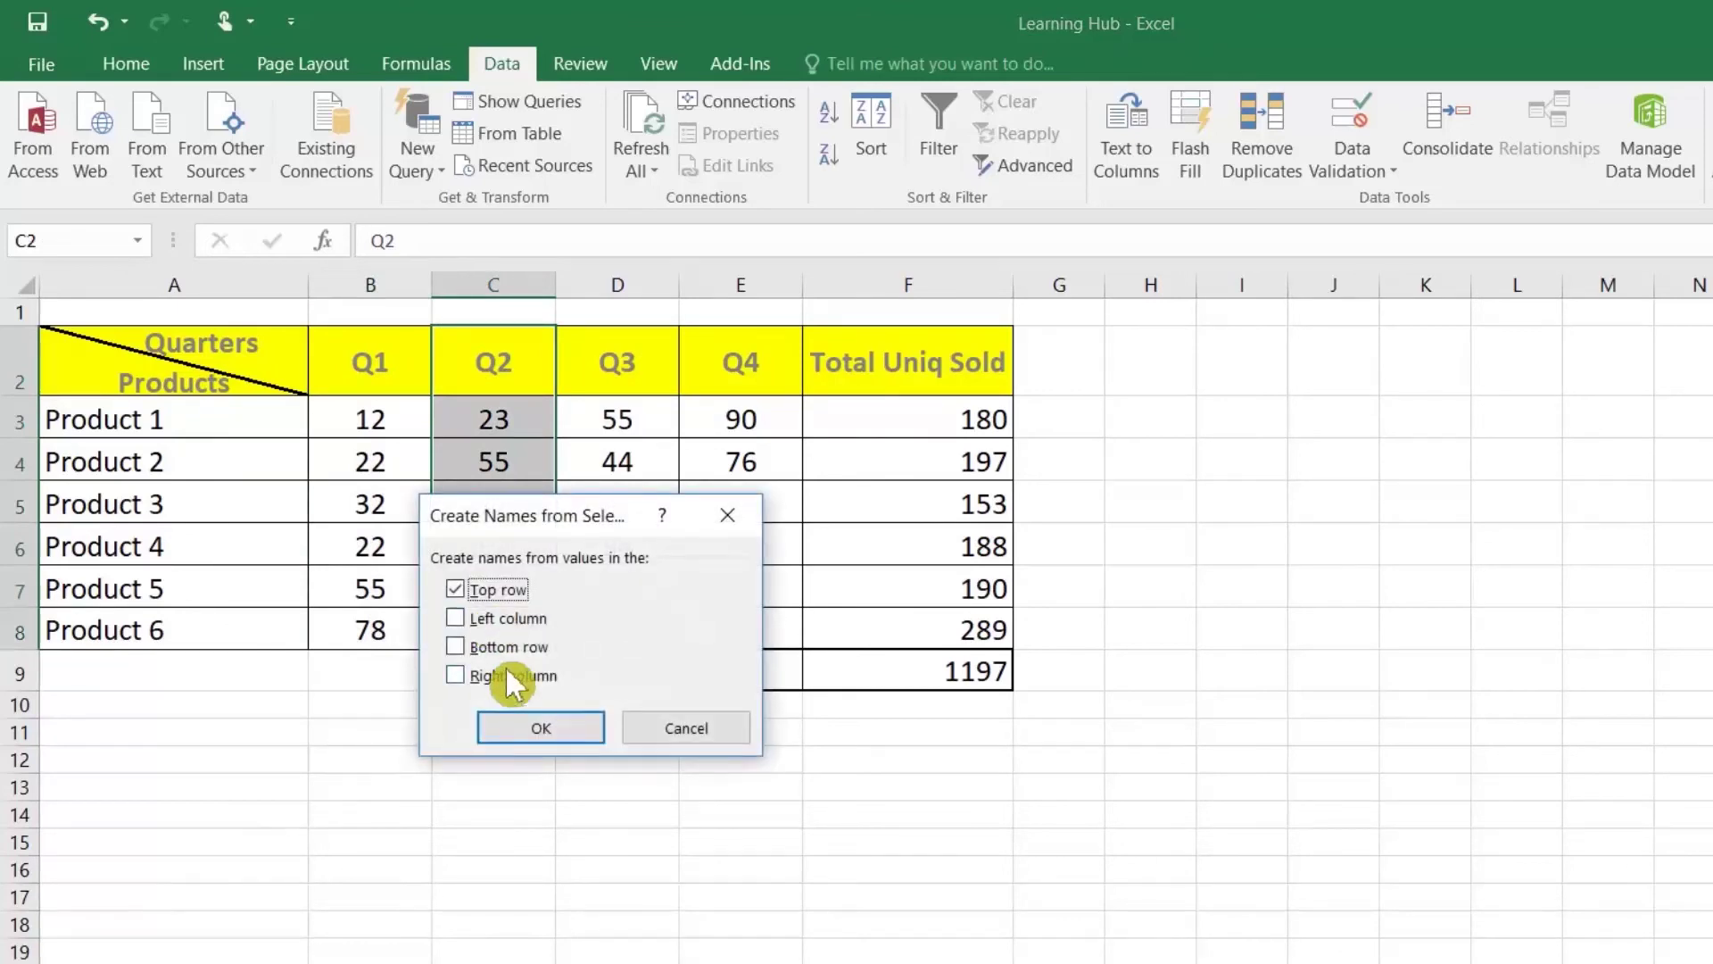
click(532, 726)
drag(568, 361, 589, 625)
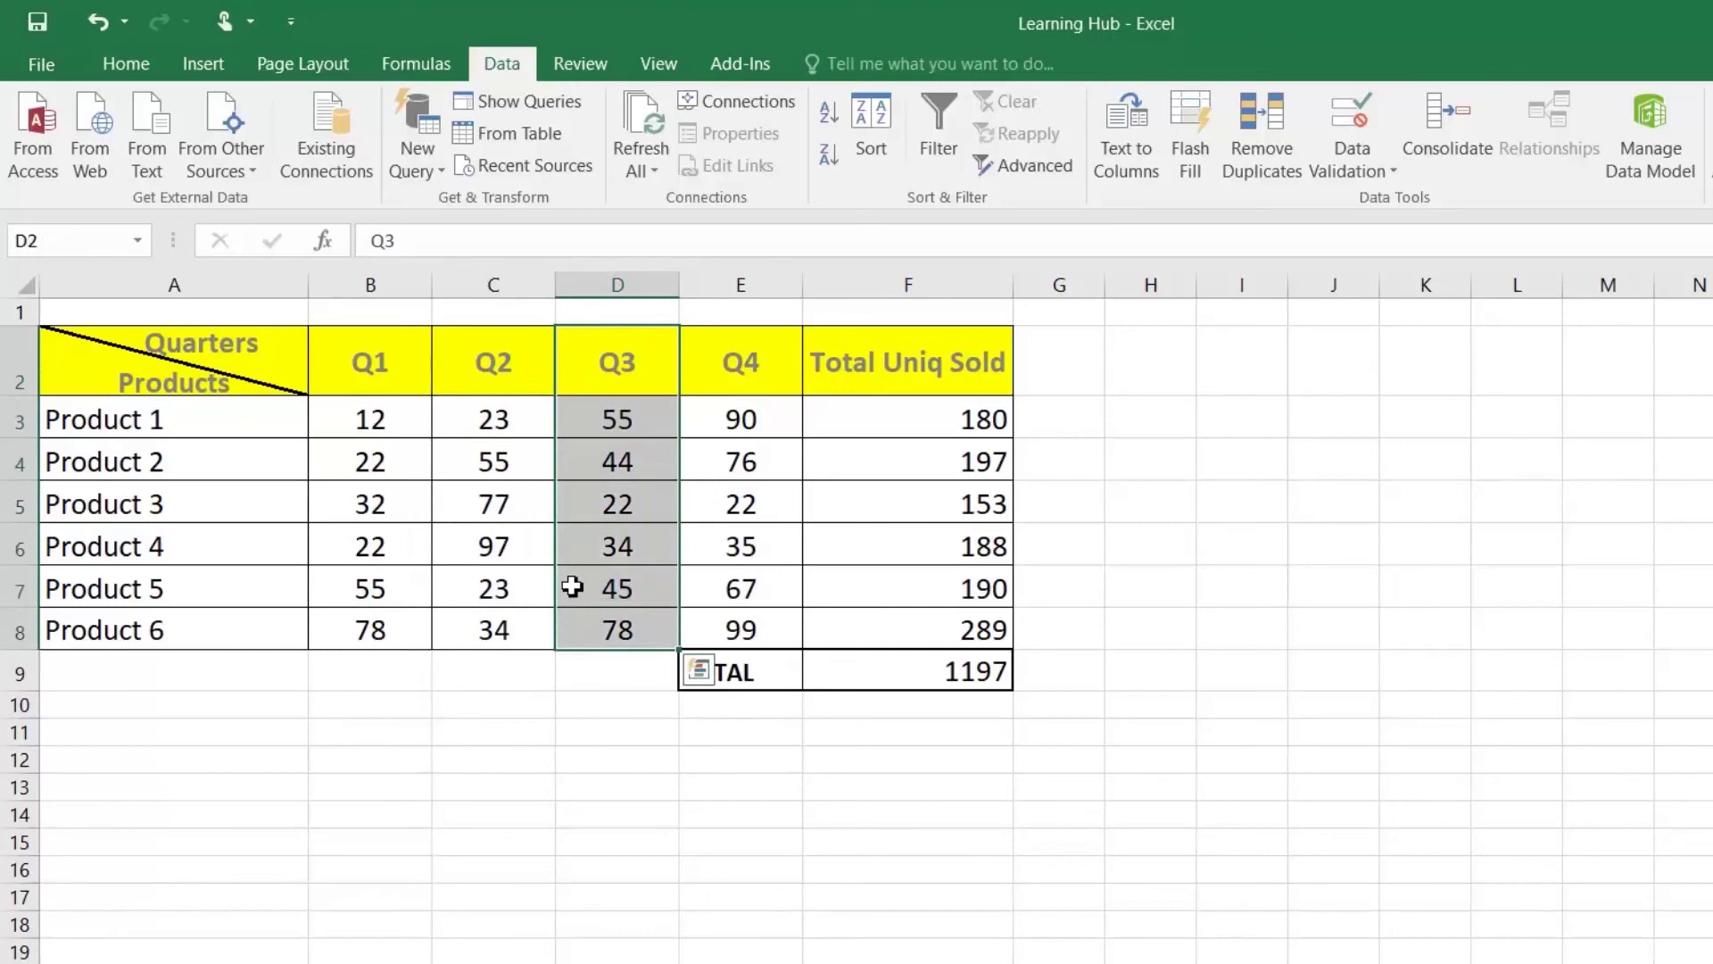
Step: Name the selected Q3 column range Q3SALE in the Name Box
click(27, 240)
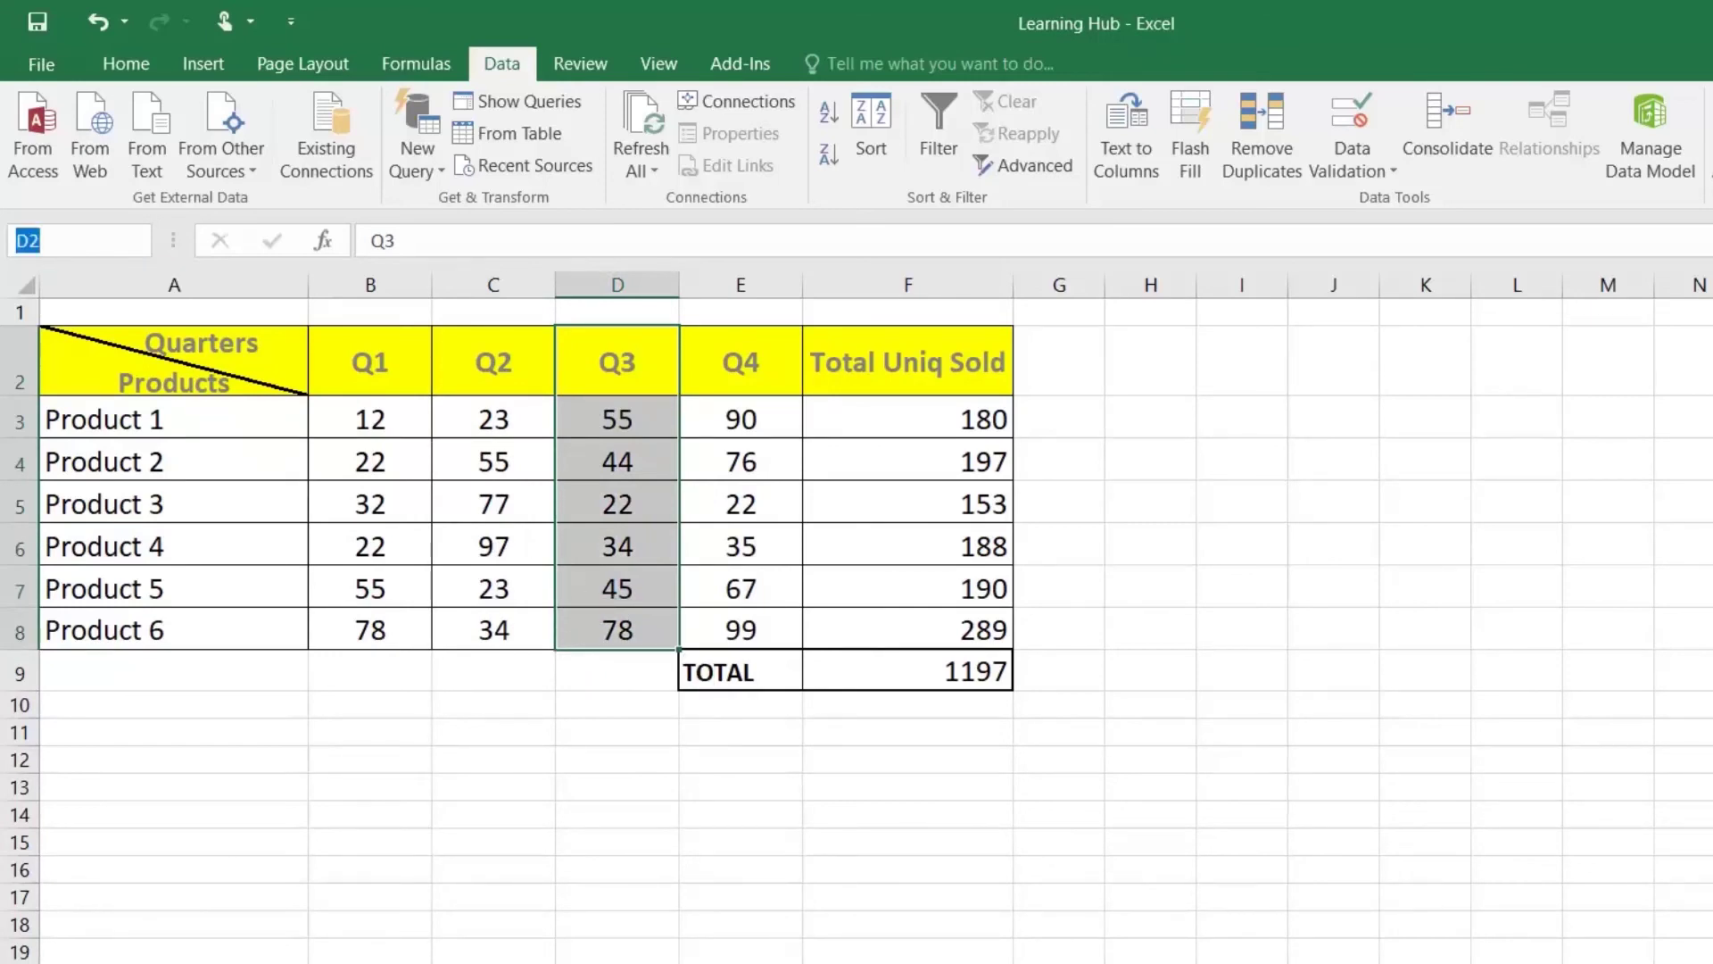
text(Q3)
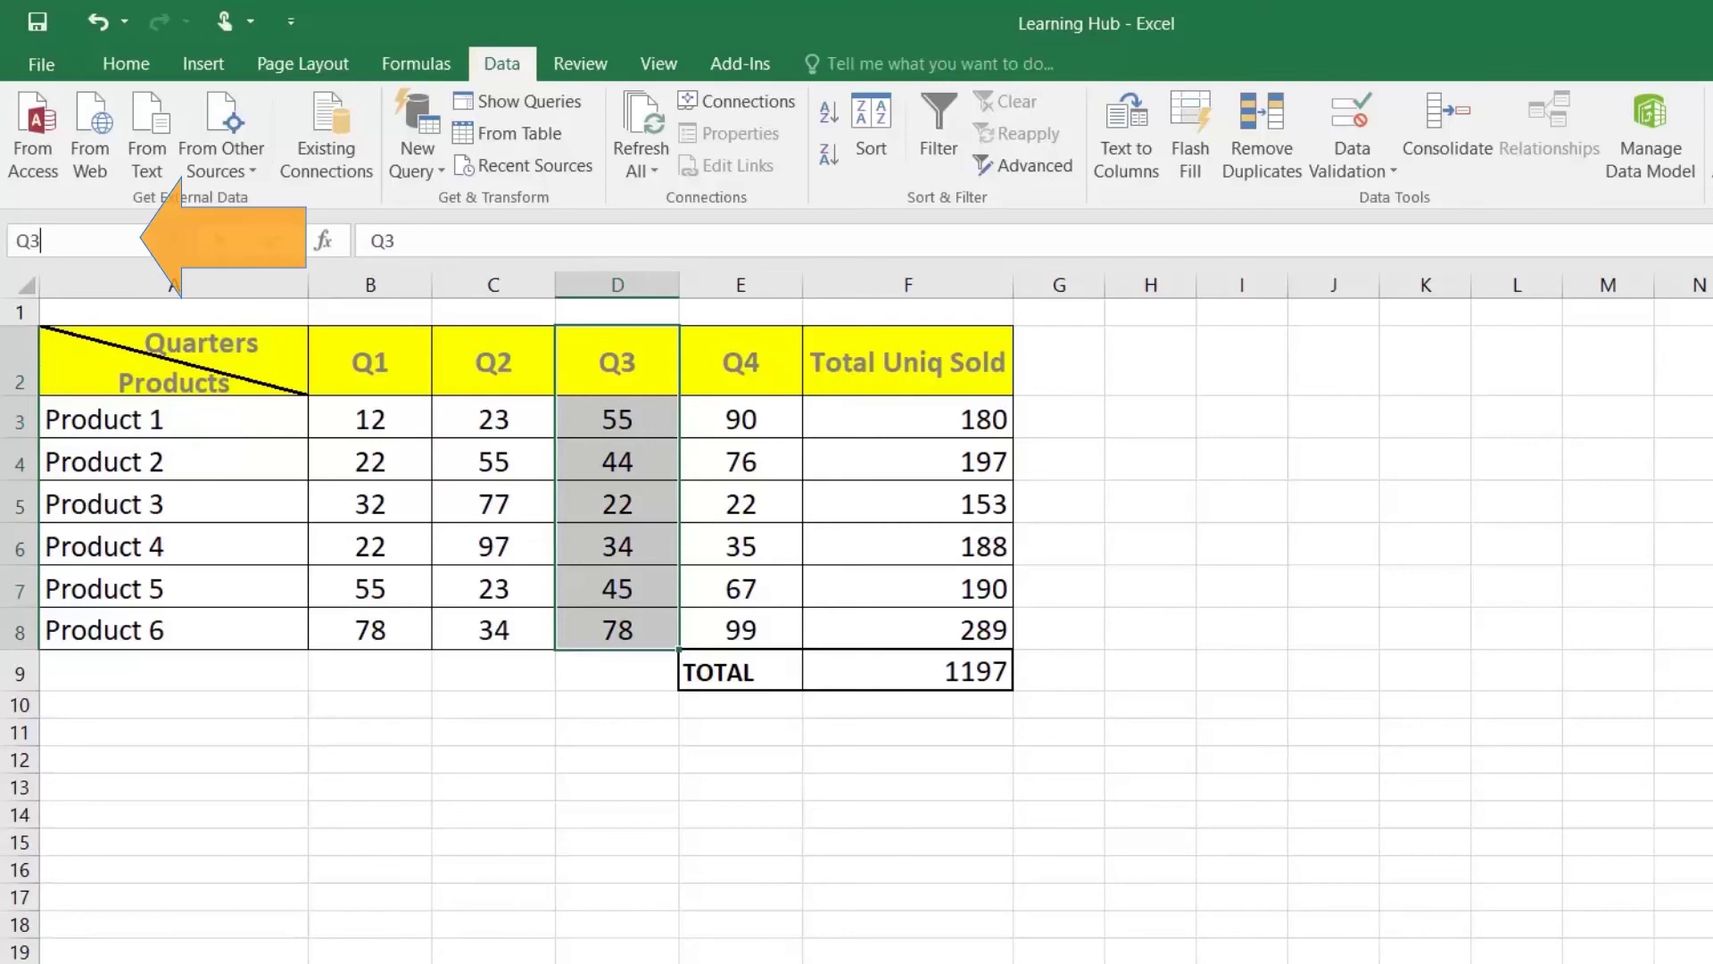
text(SALE)
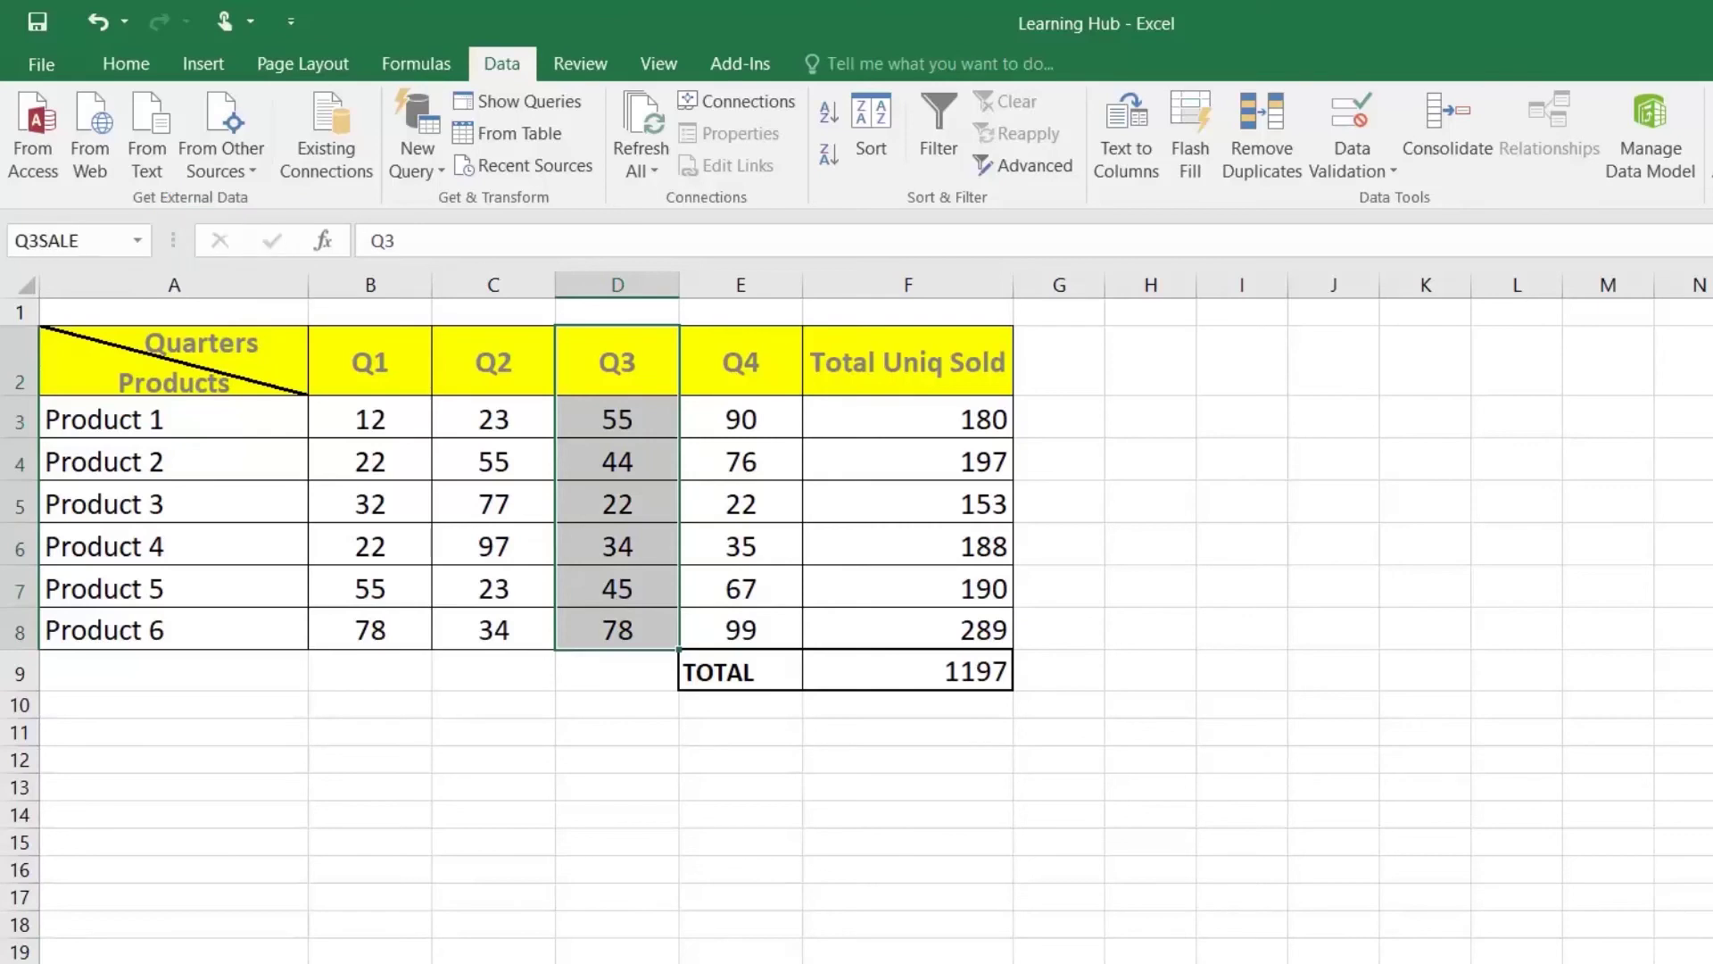
key(Return)
Step: Name the Q4 column range from its top-row header with Create from Selection
drag(740, 363, 740, 630)
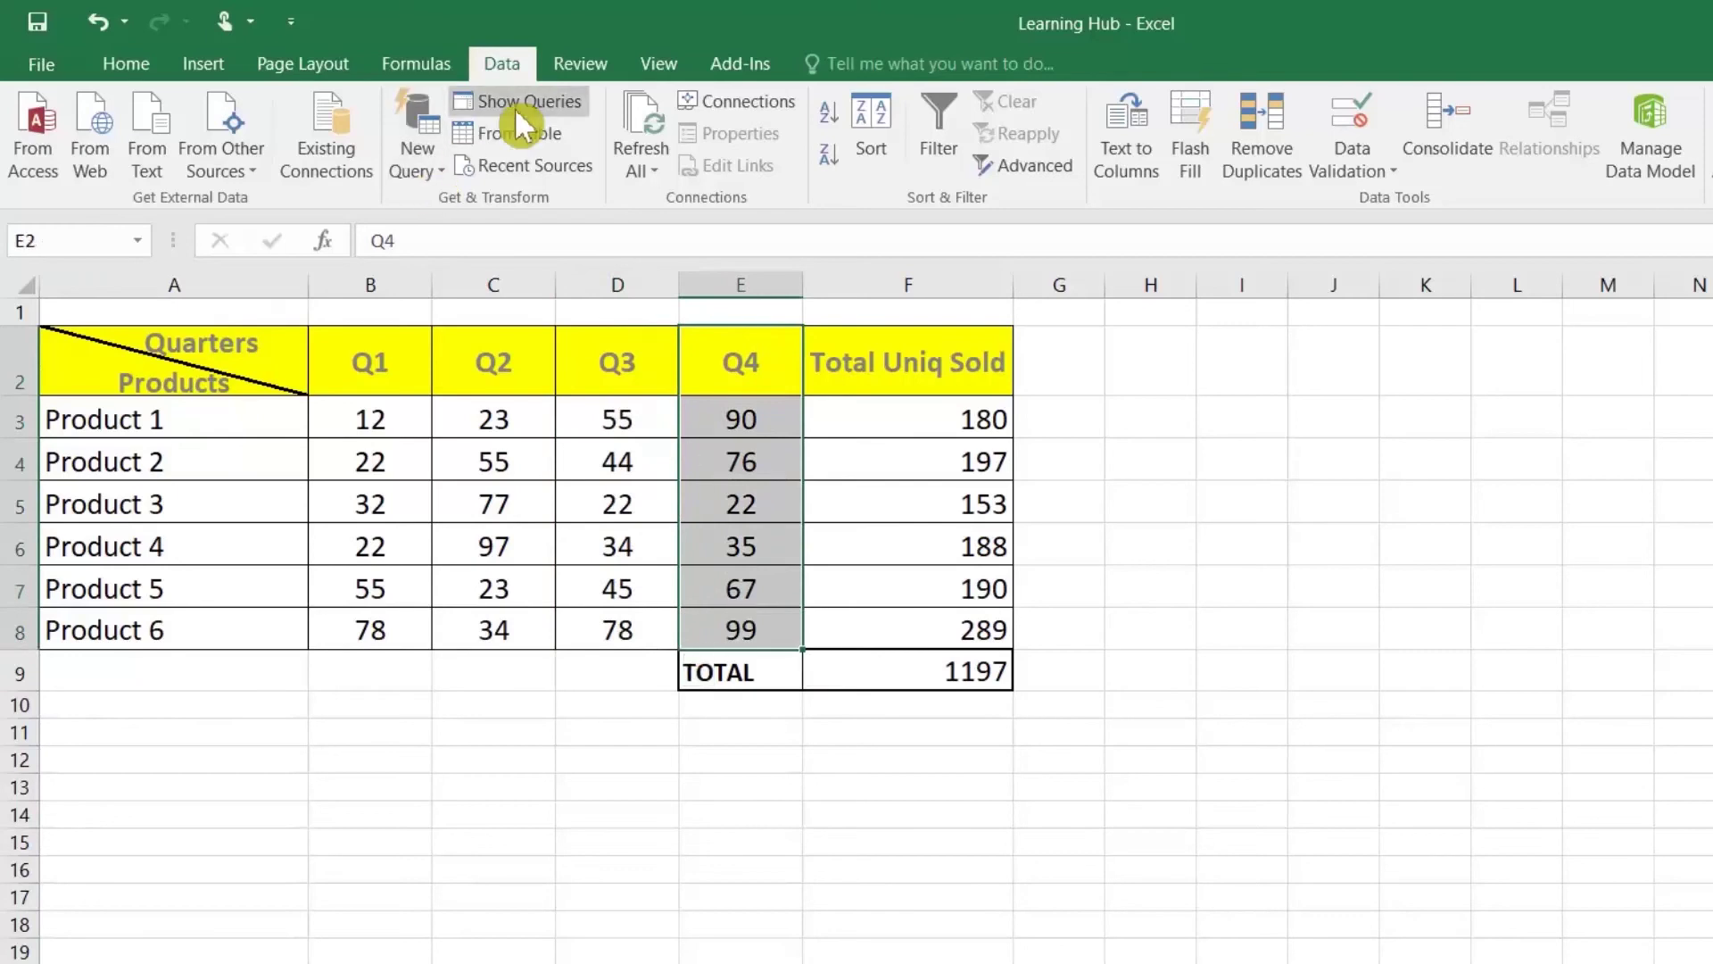
click(416, 66)
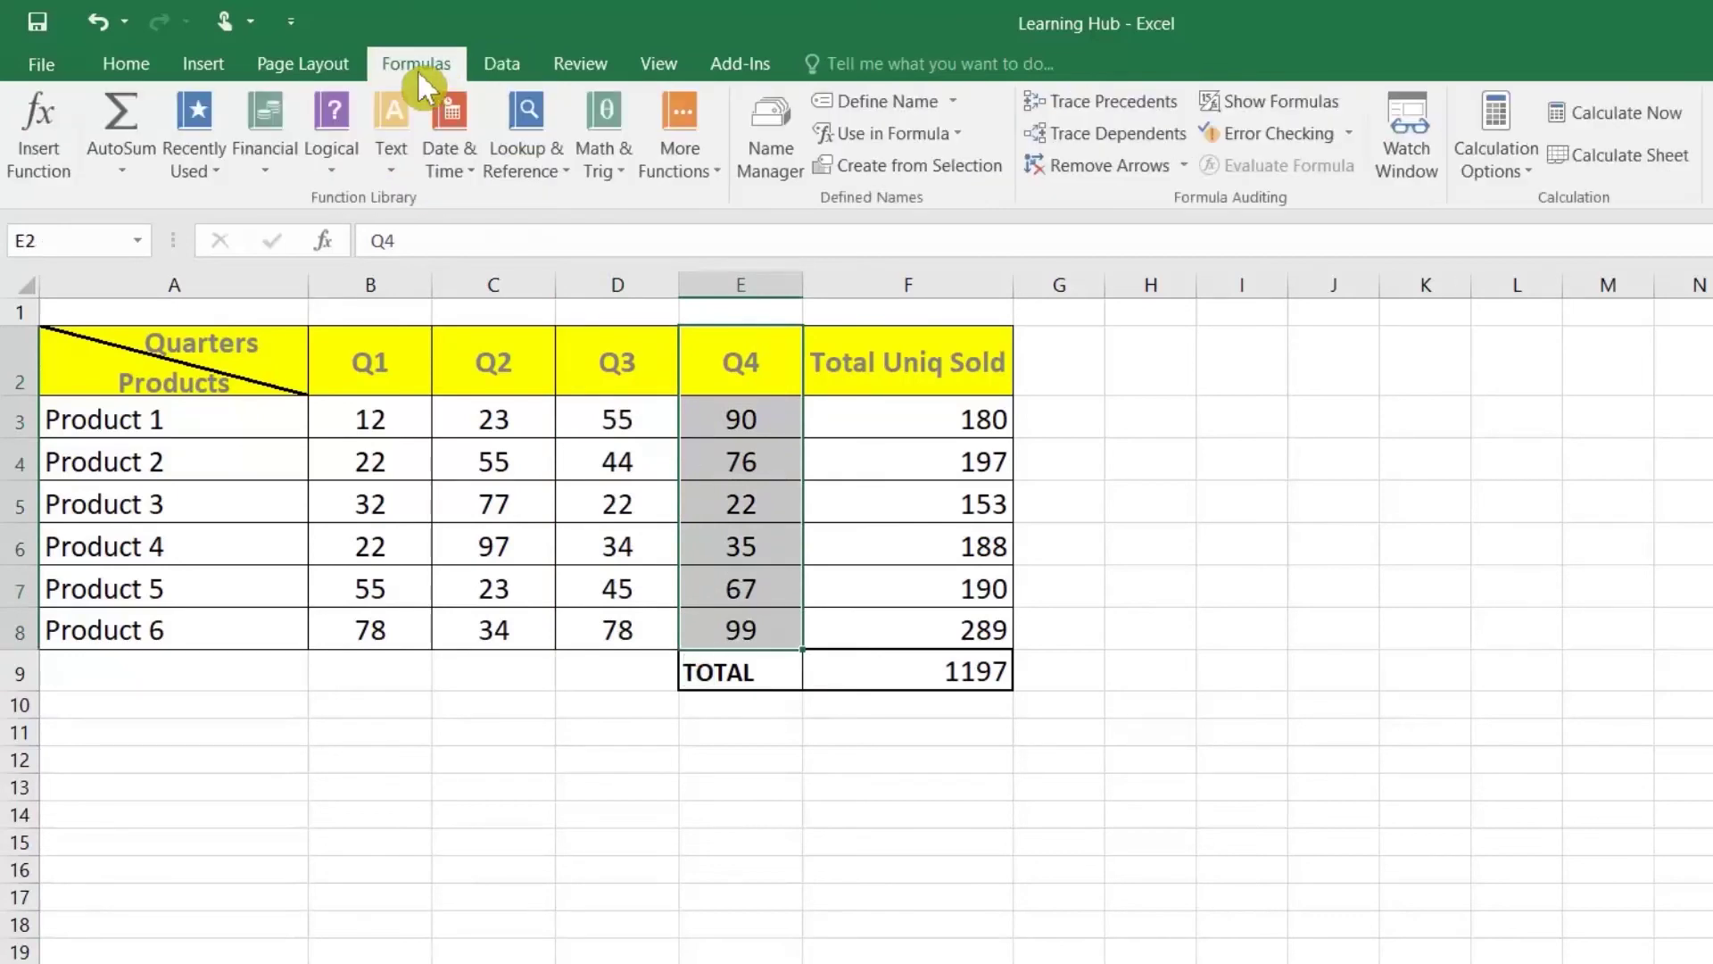
click(923, 157)
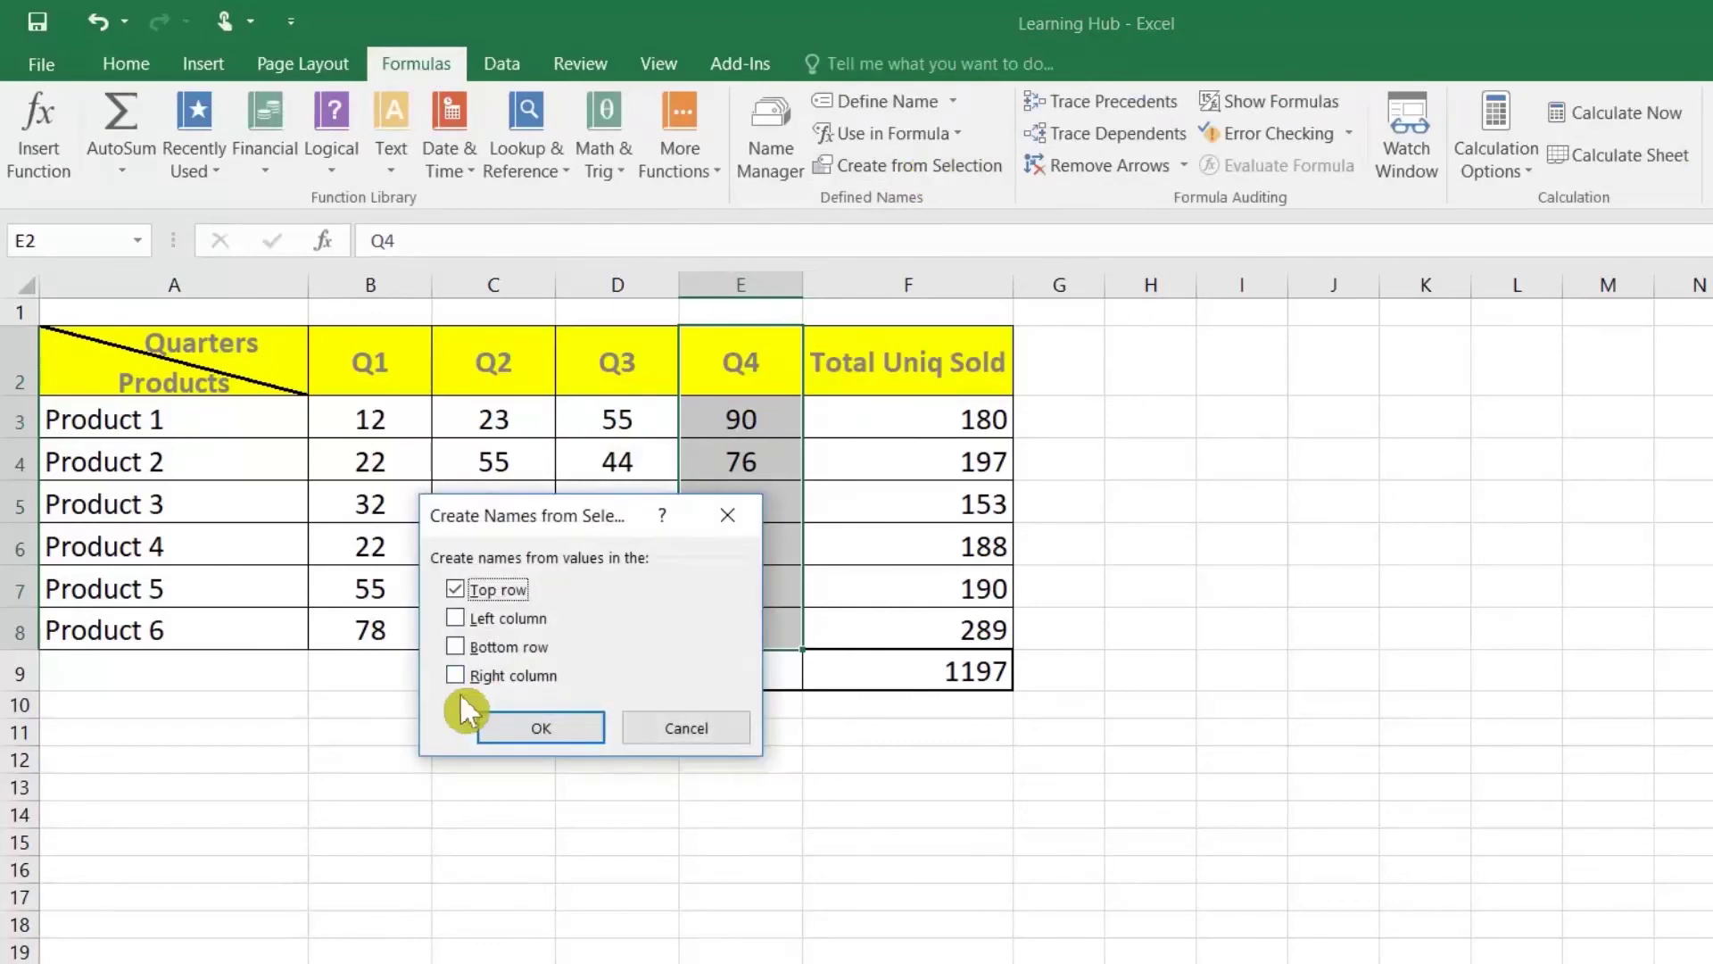
click(564, 722)
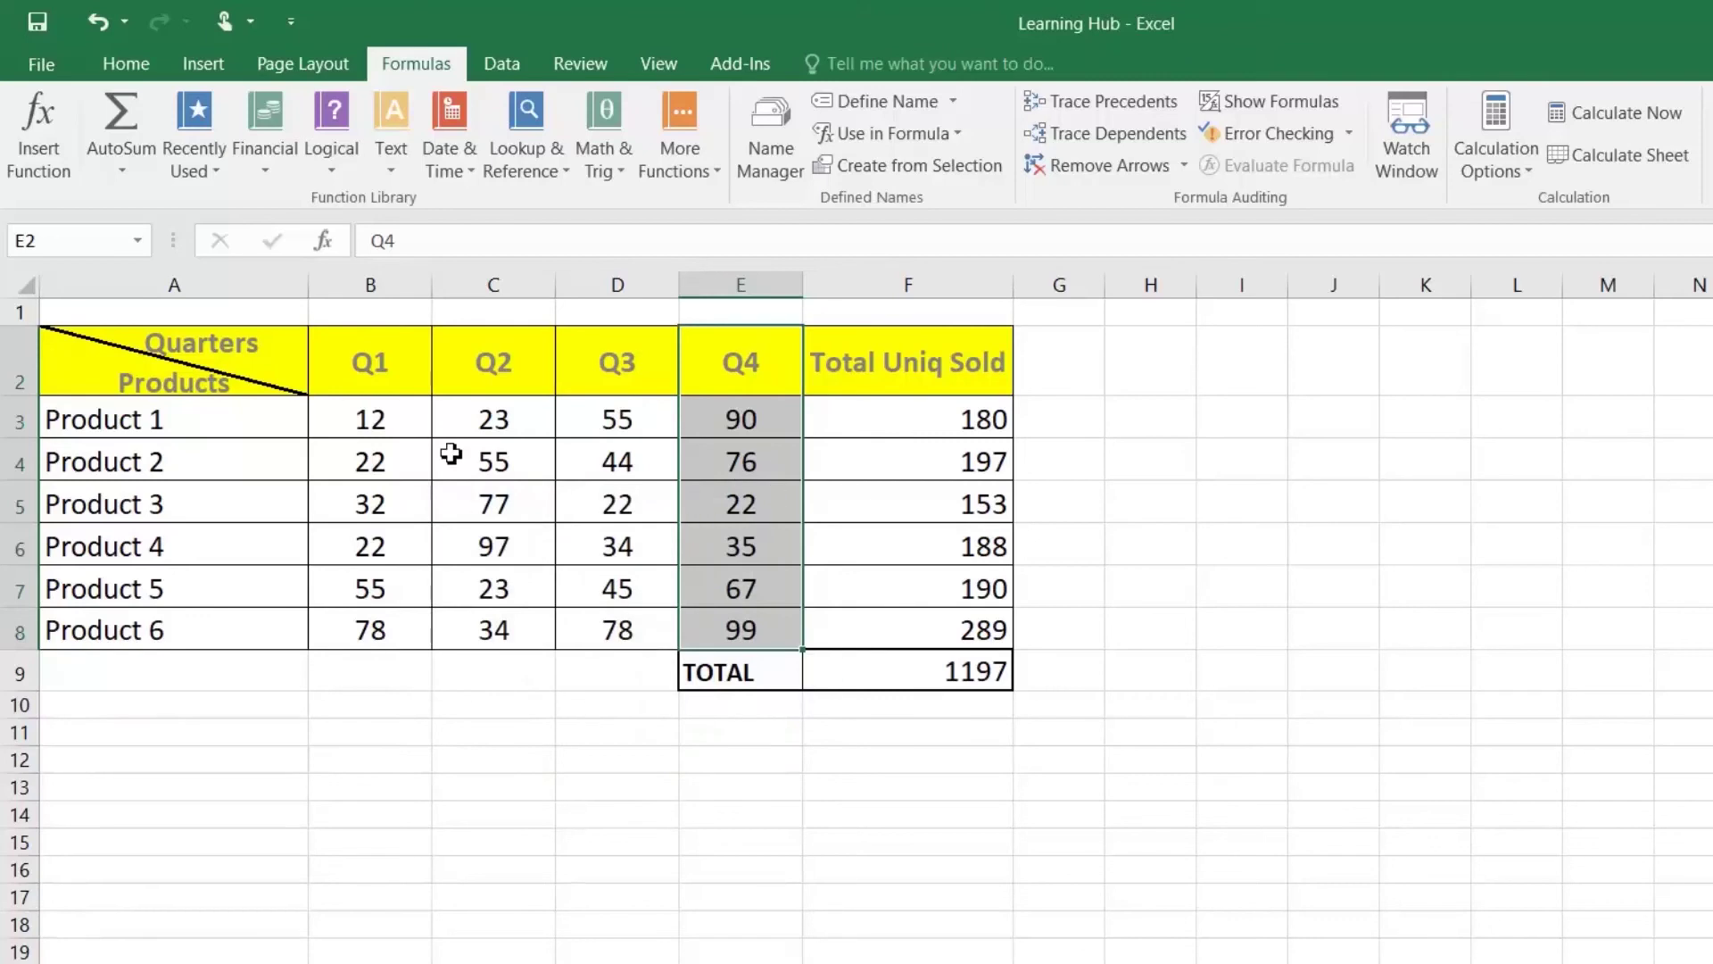
click(469, 778)
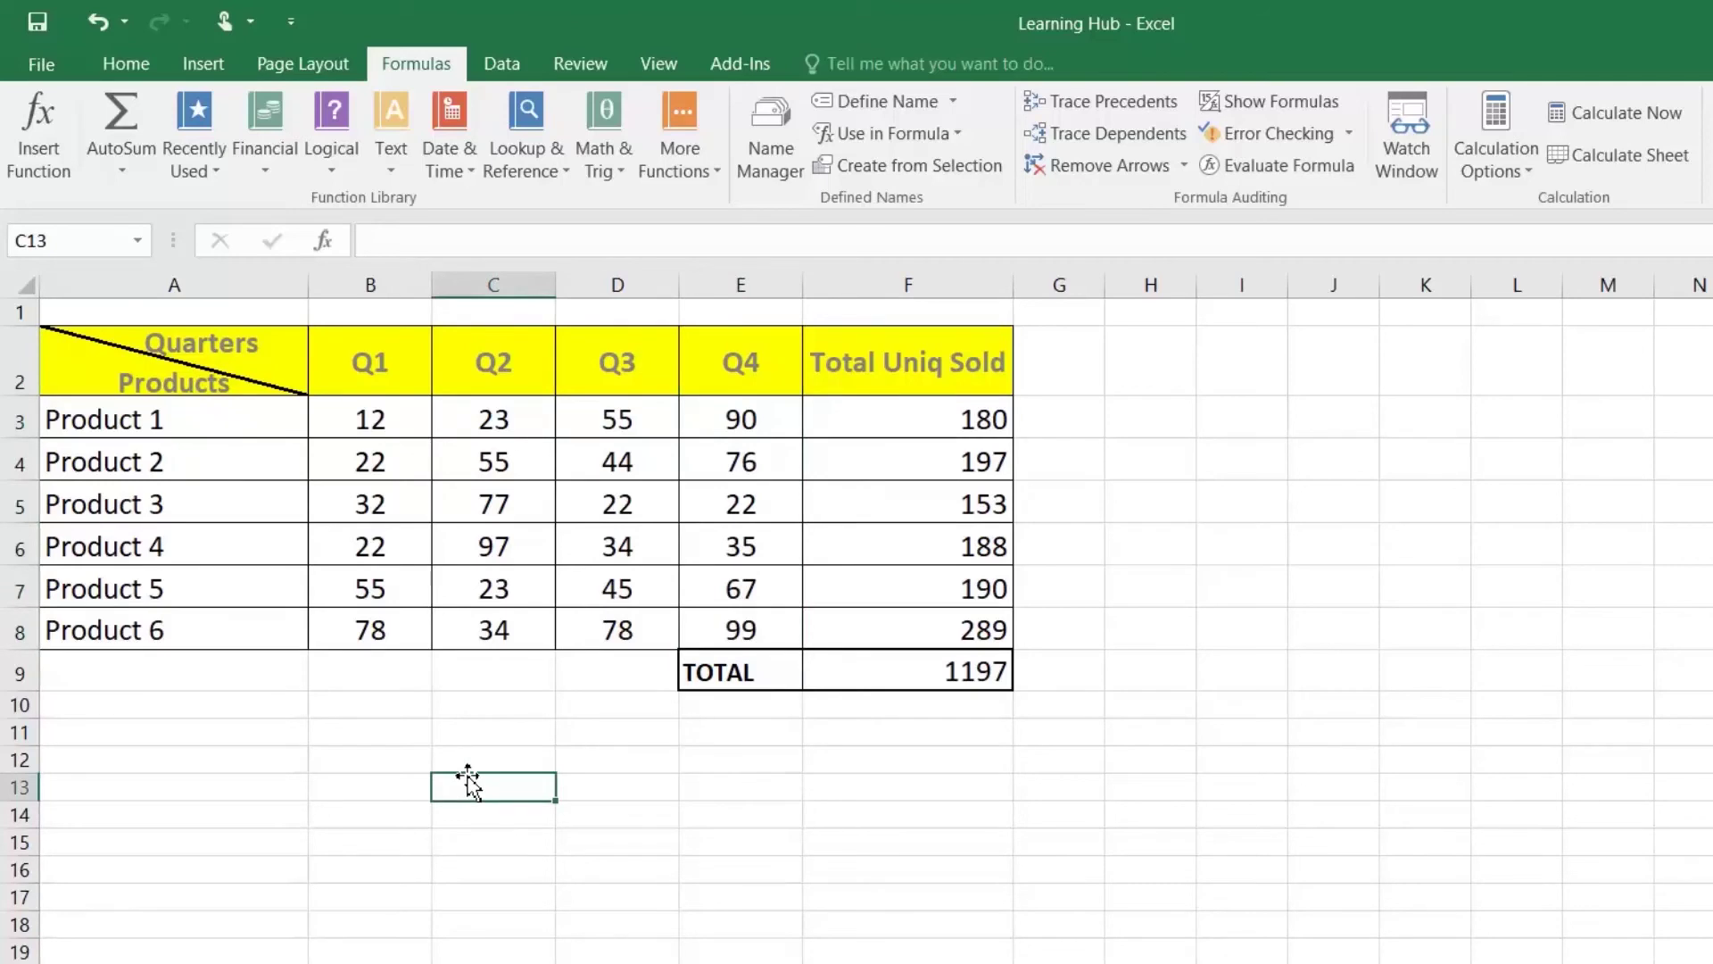
Step: Enter =SUM(Q1_,Q2_,Q3SALE,Q4_) in C13 using the autocompleted range names
text(=SUM)
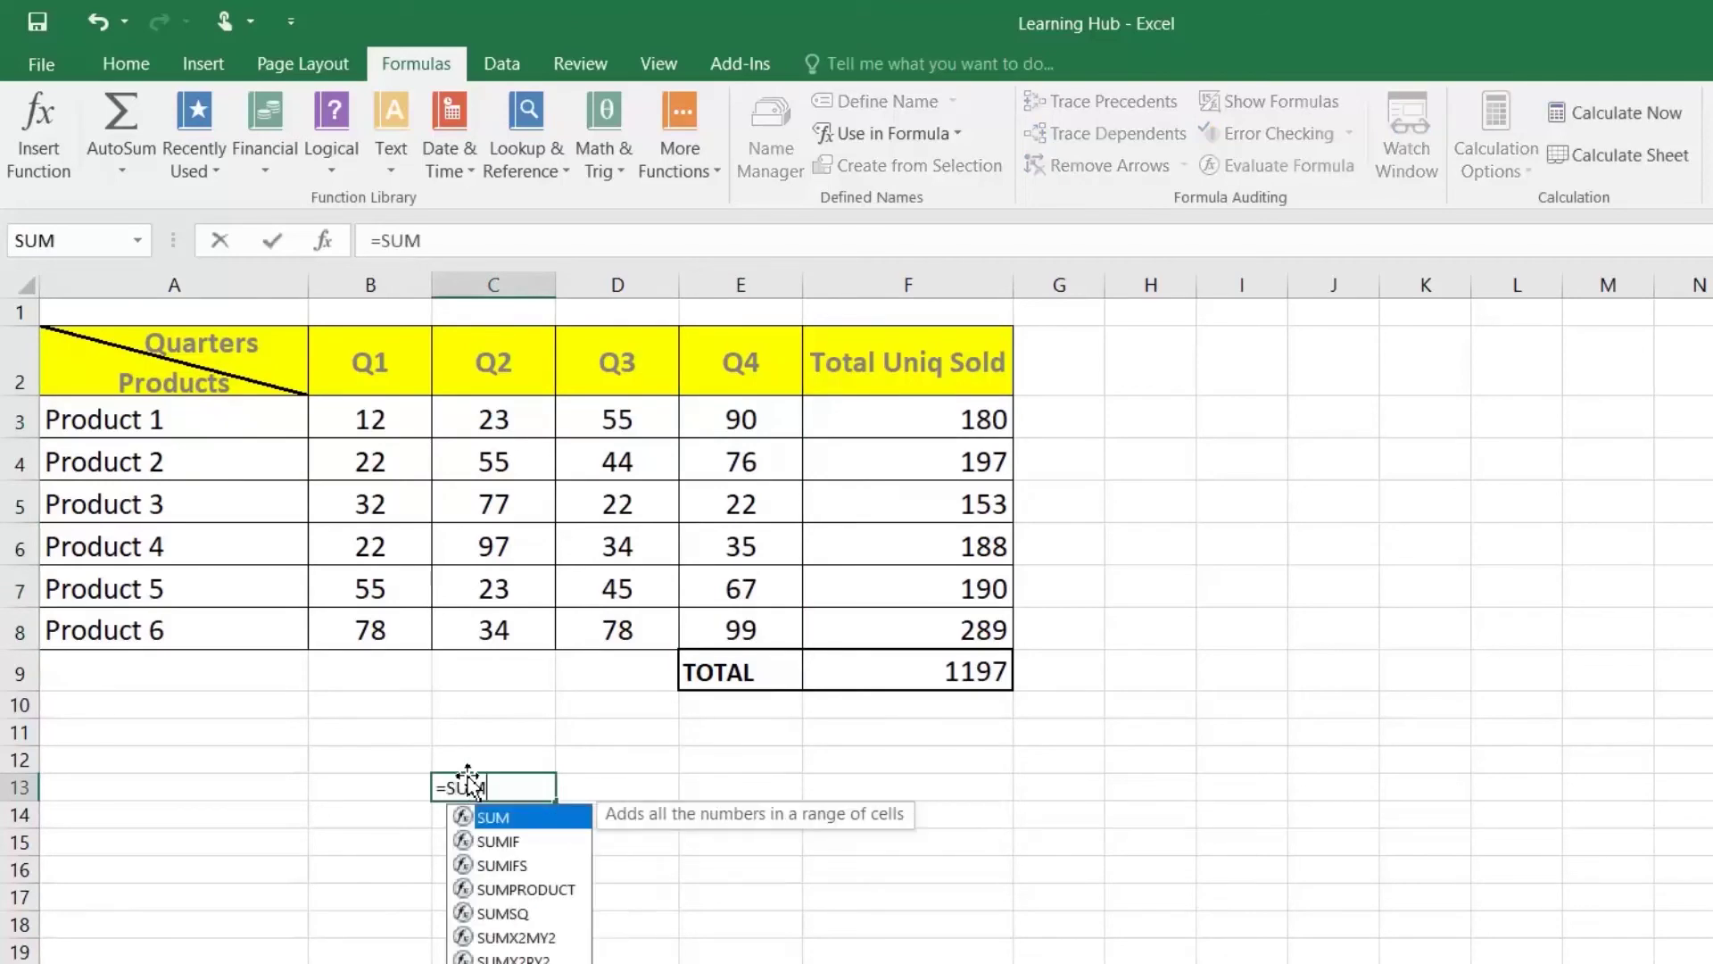
text((Q1)
key(Tab)
text(,Q2)
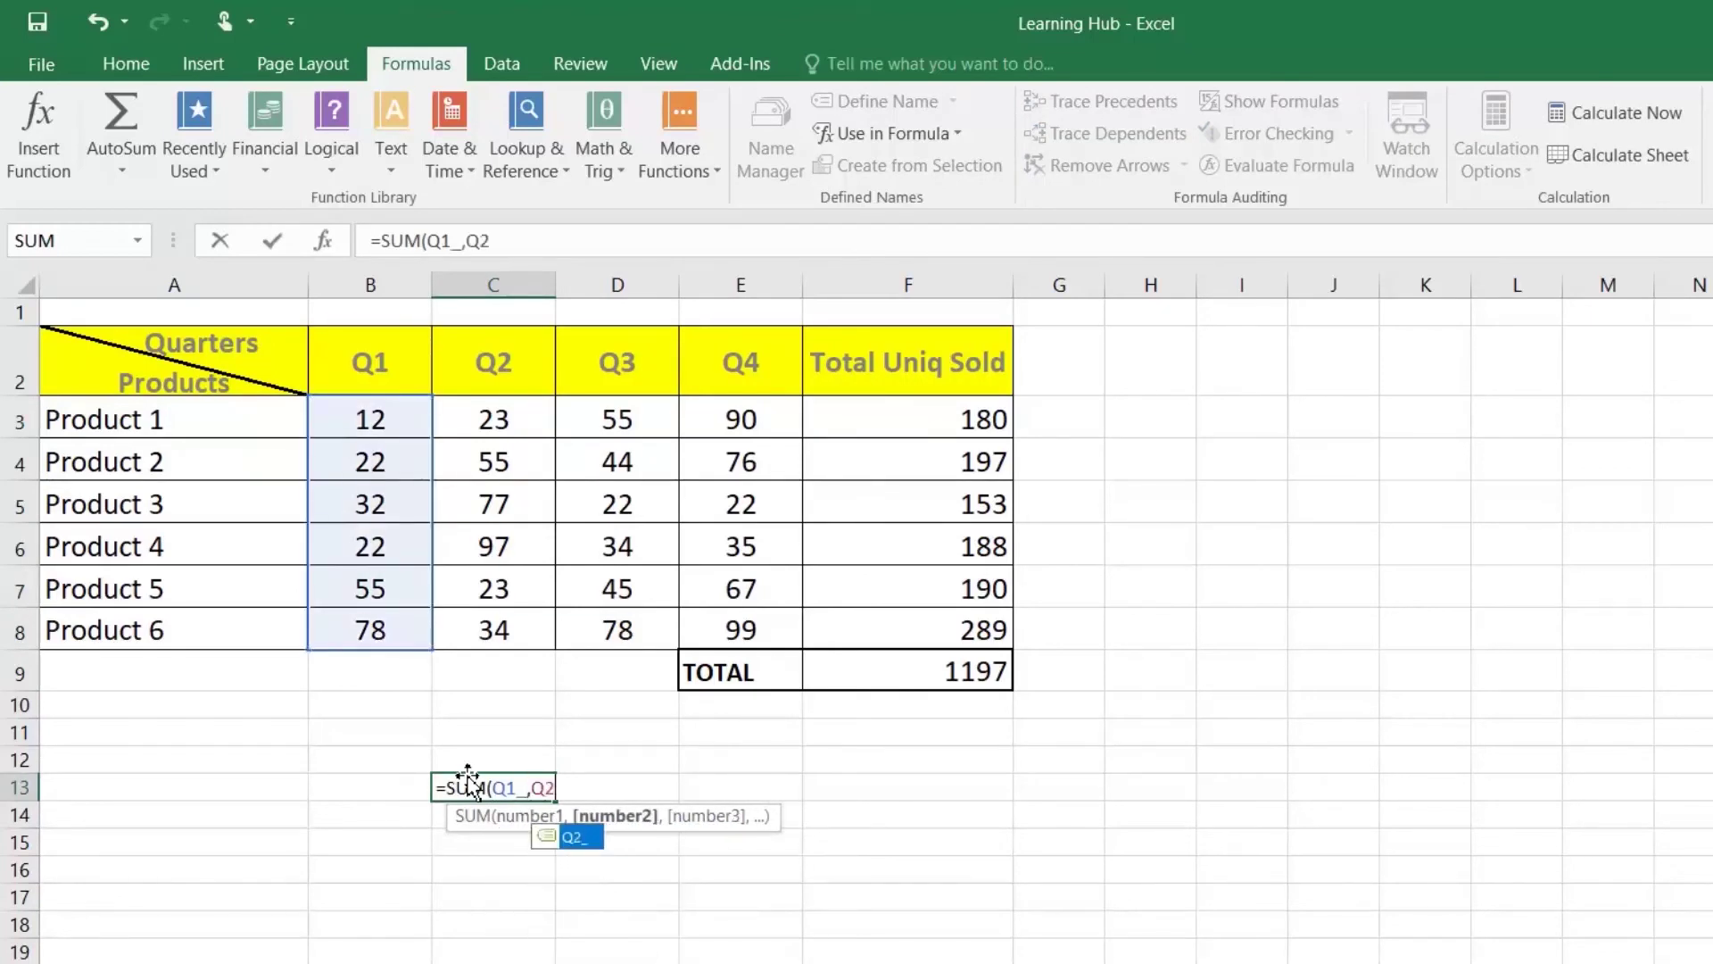
key(Tab)
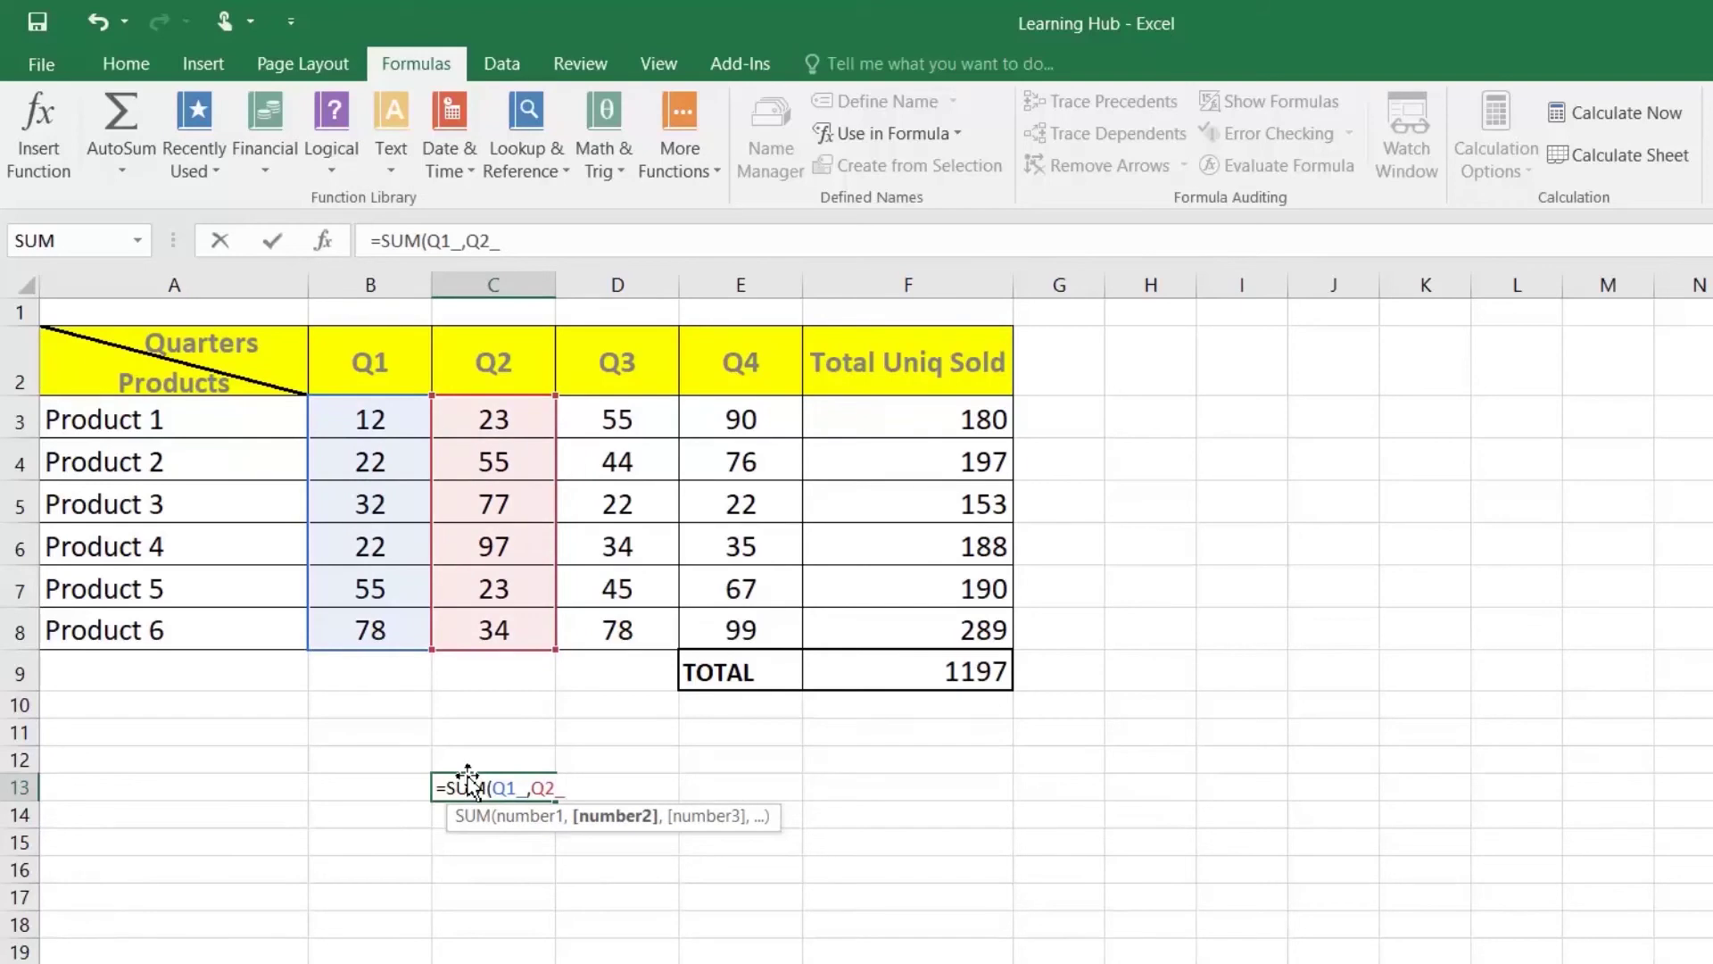
text(,)
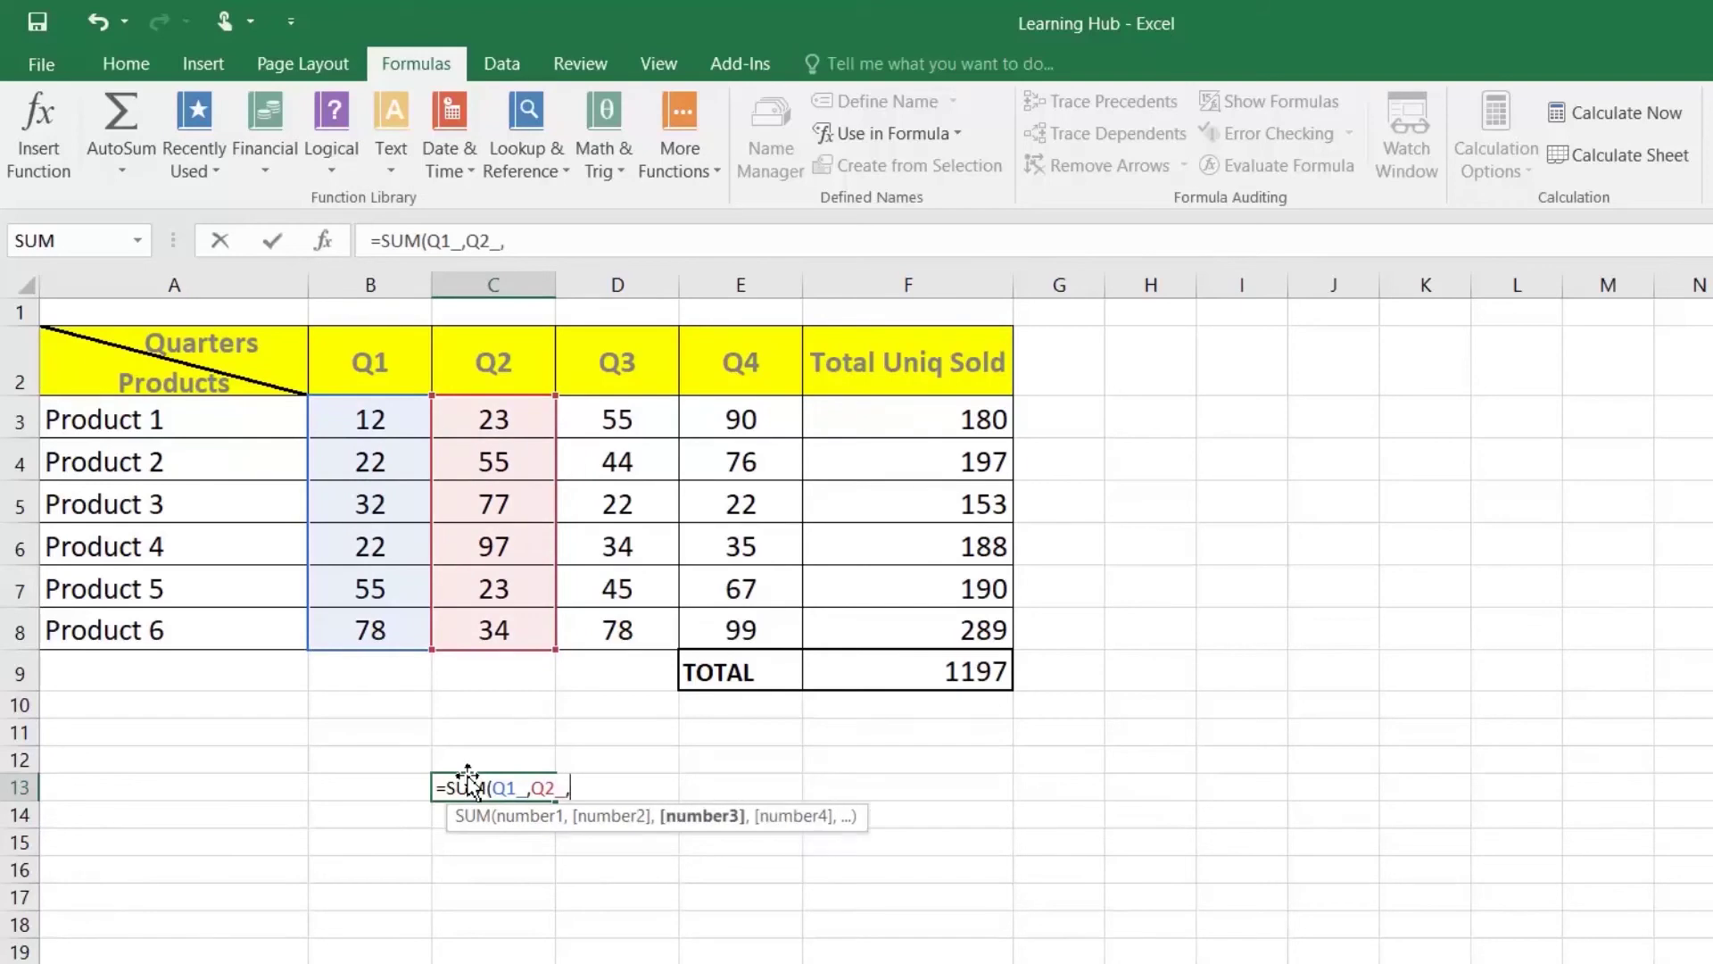
text(Q3)
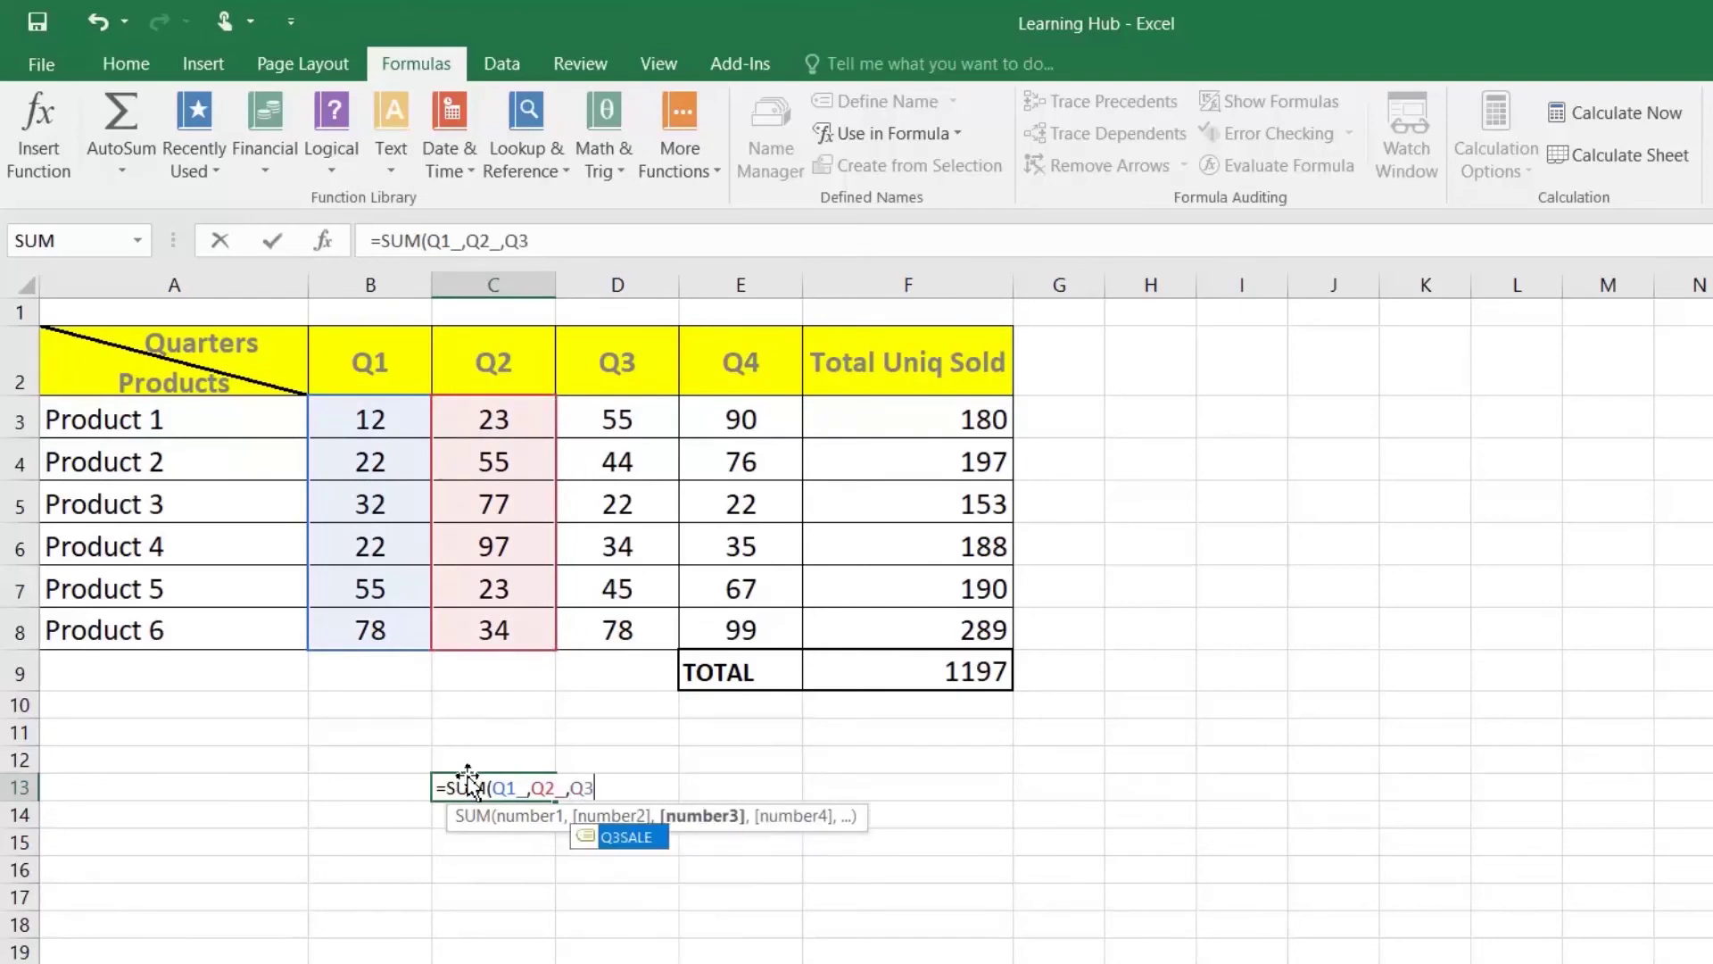
key(Tab)
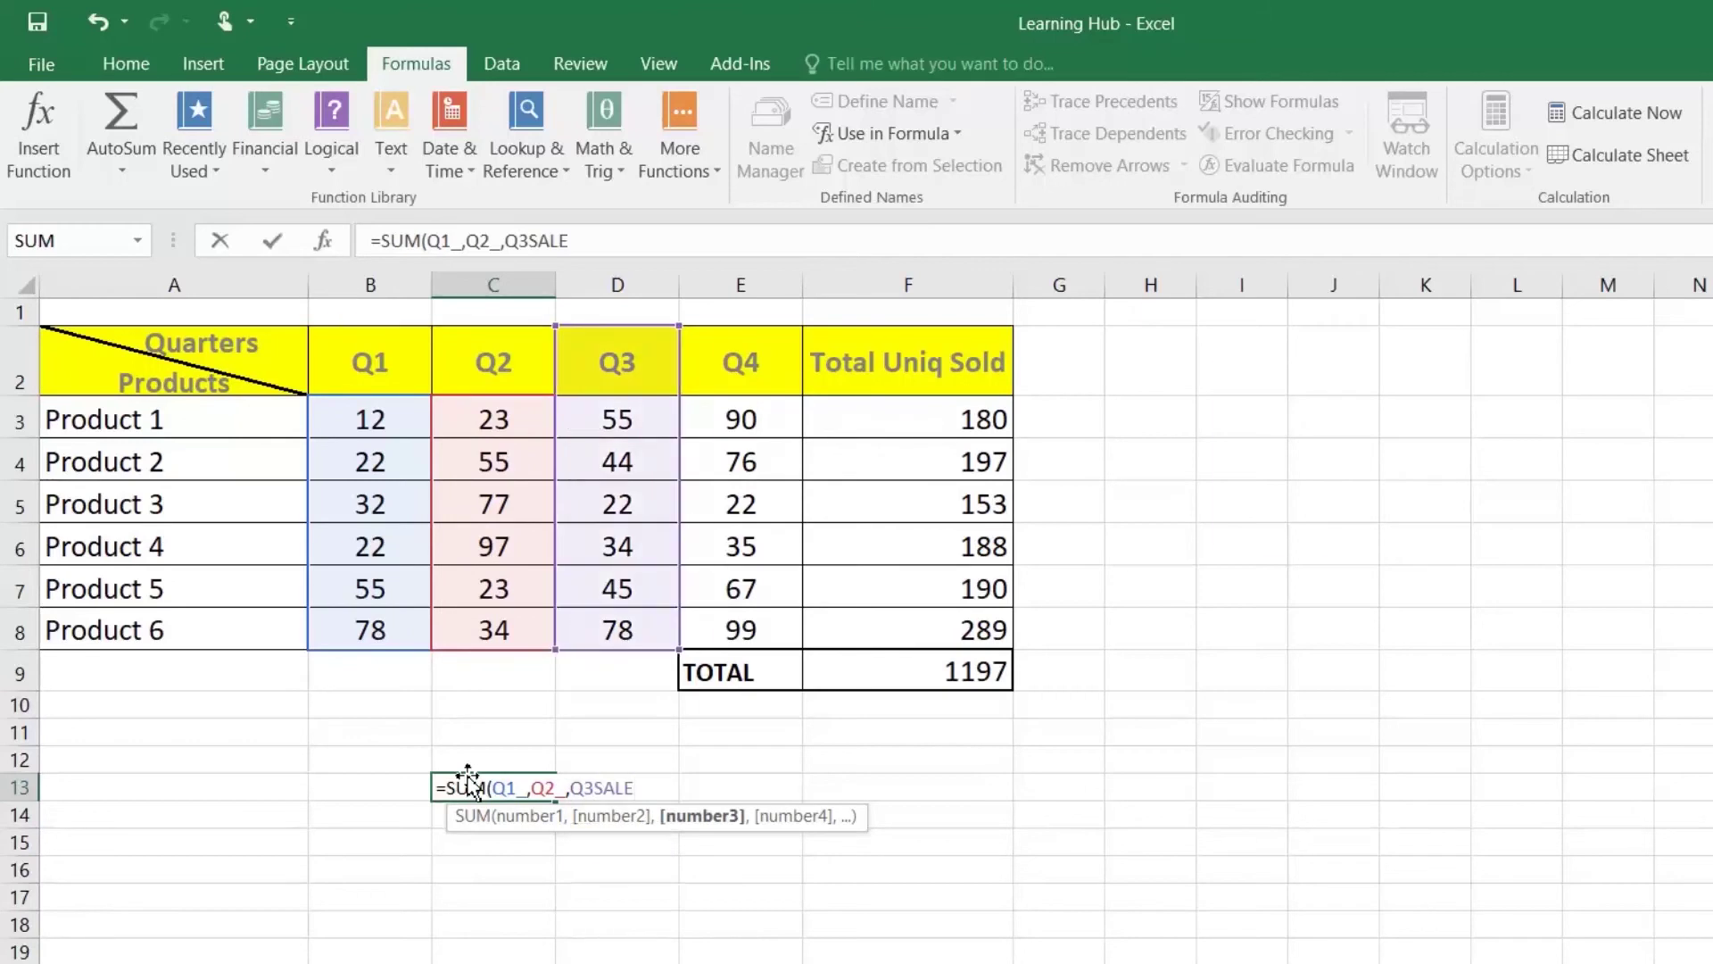
text(,Q4)
key(Tab)
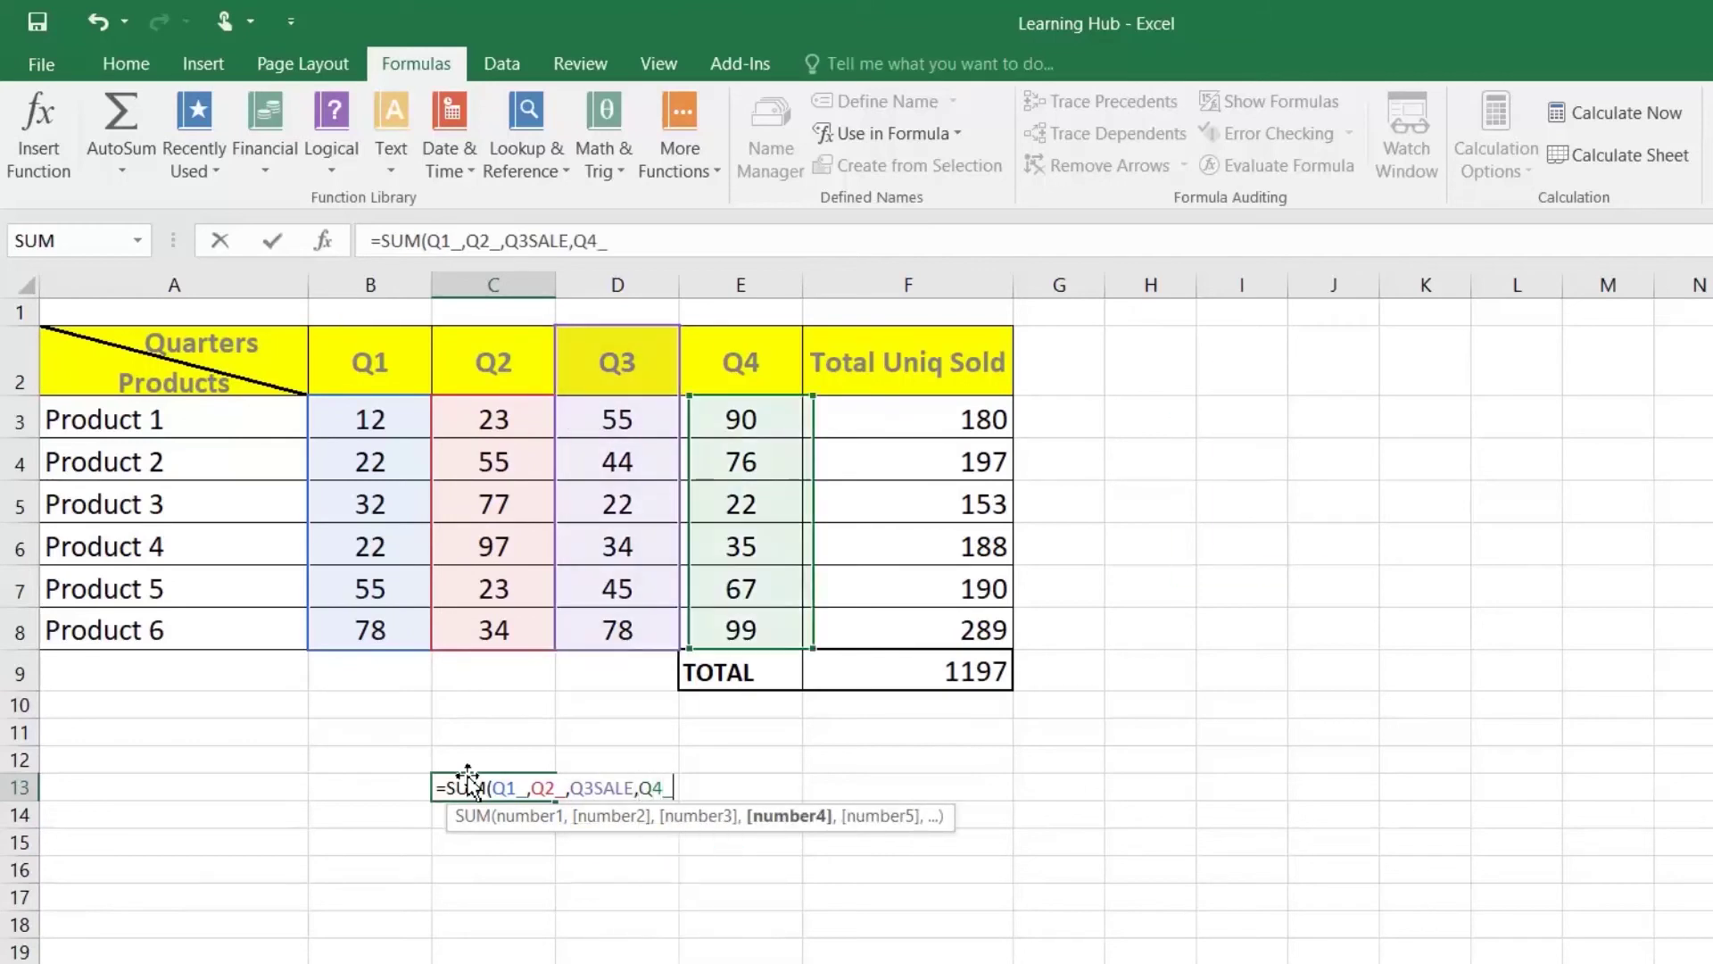
key(Return)
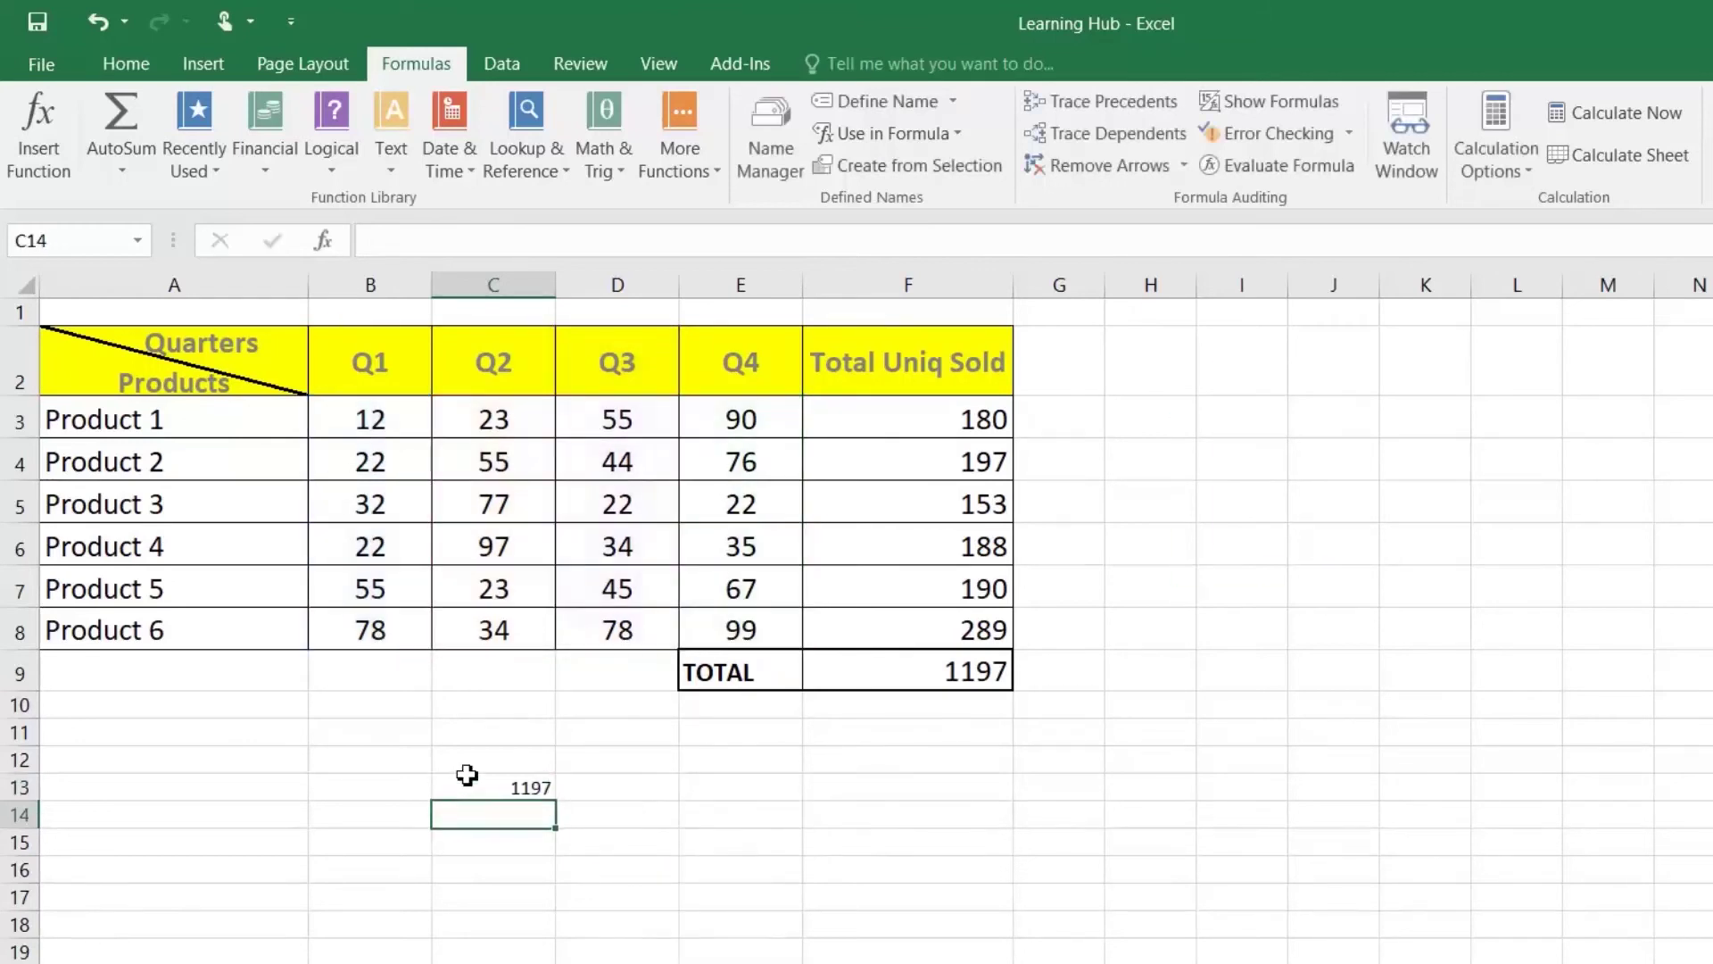
Step: Compare C13's named-range formula with the original TOTAL formula in F9
click(522, 789)
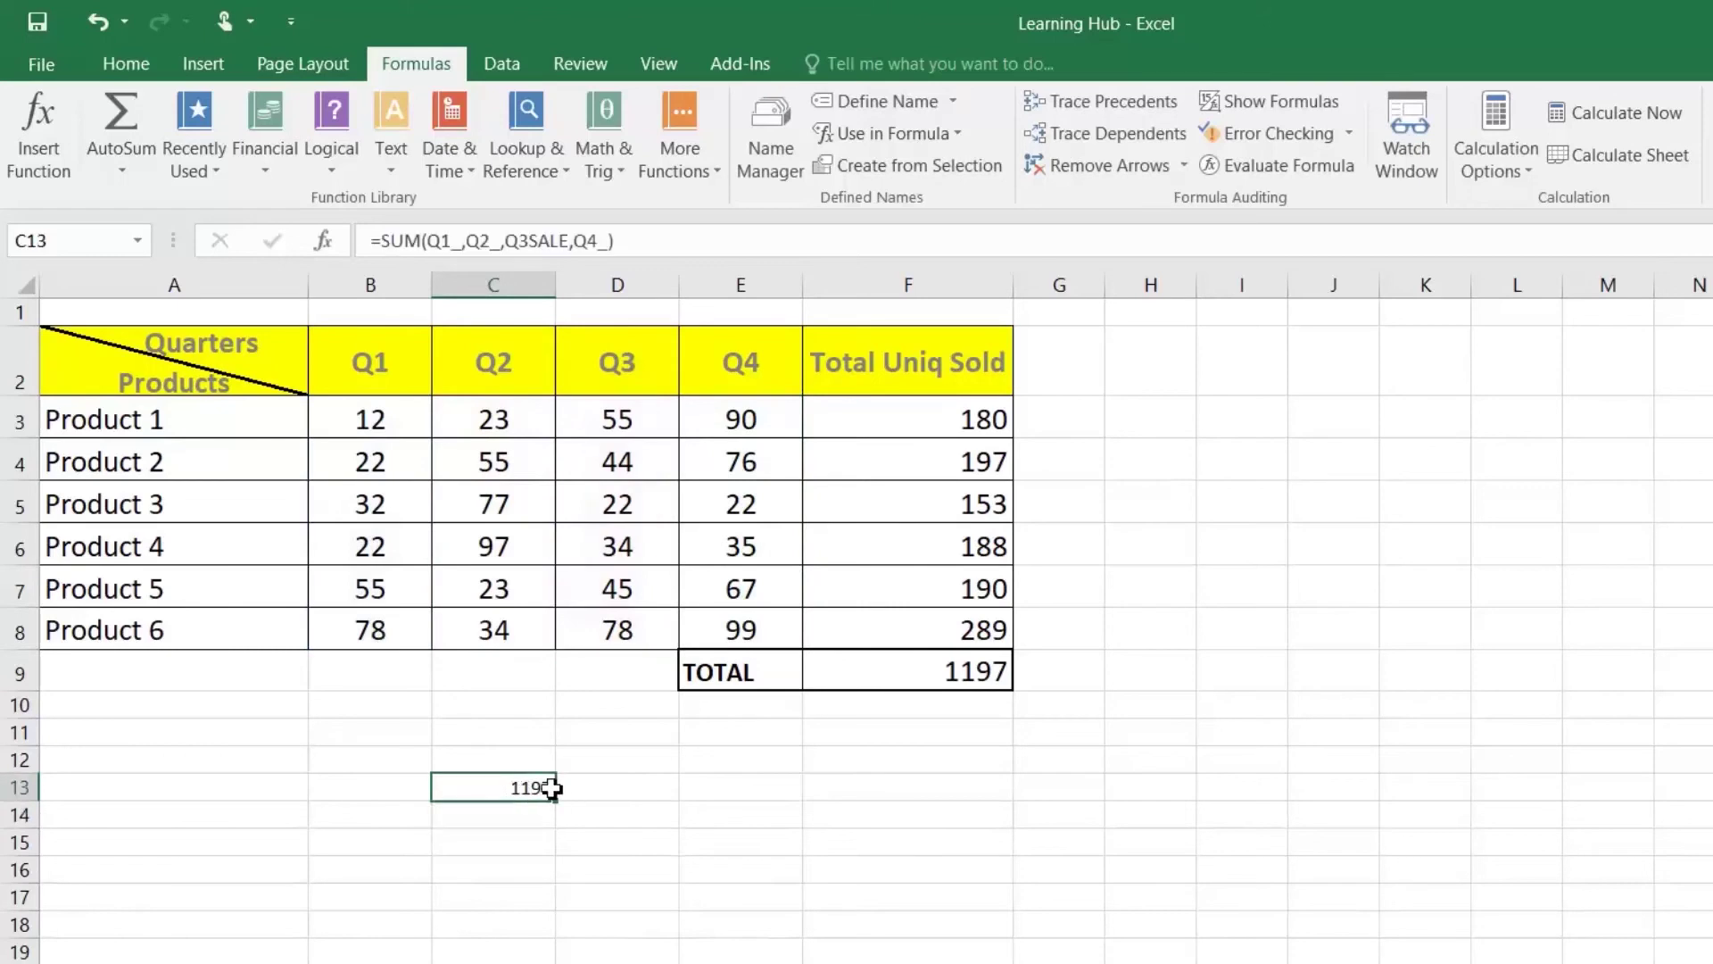
click(960, 679)
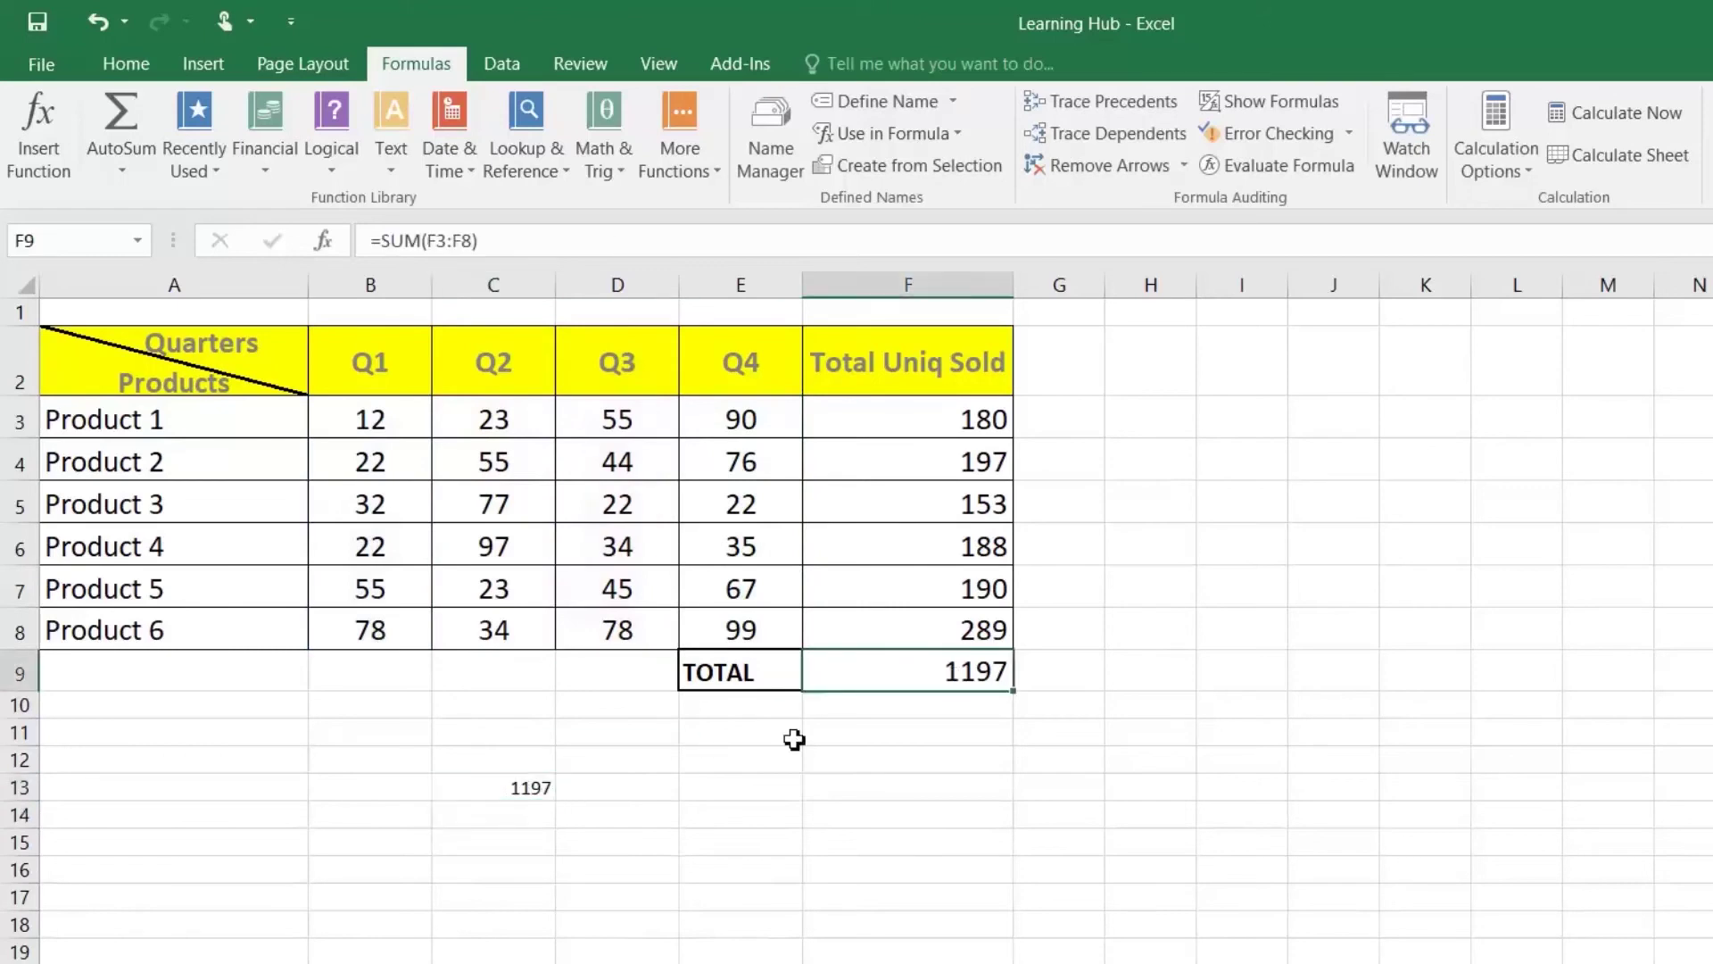
click(537, 784)
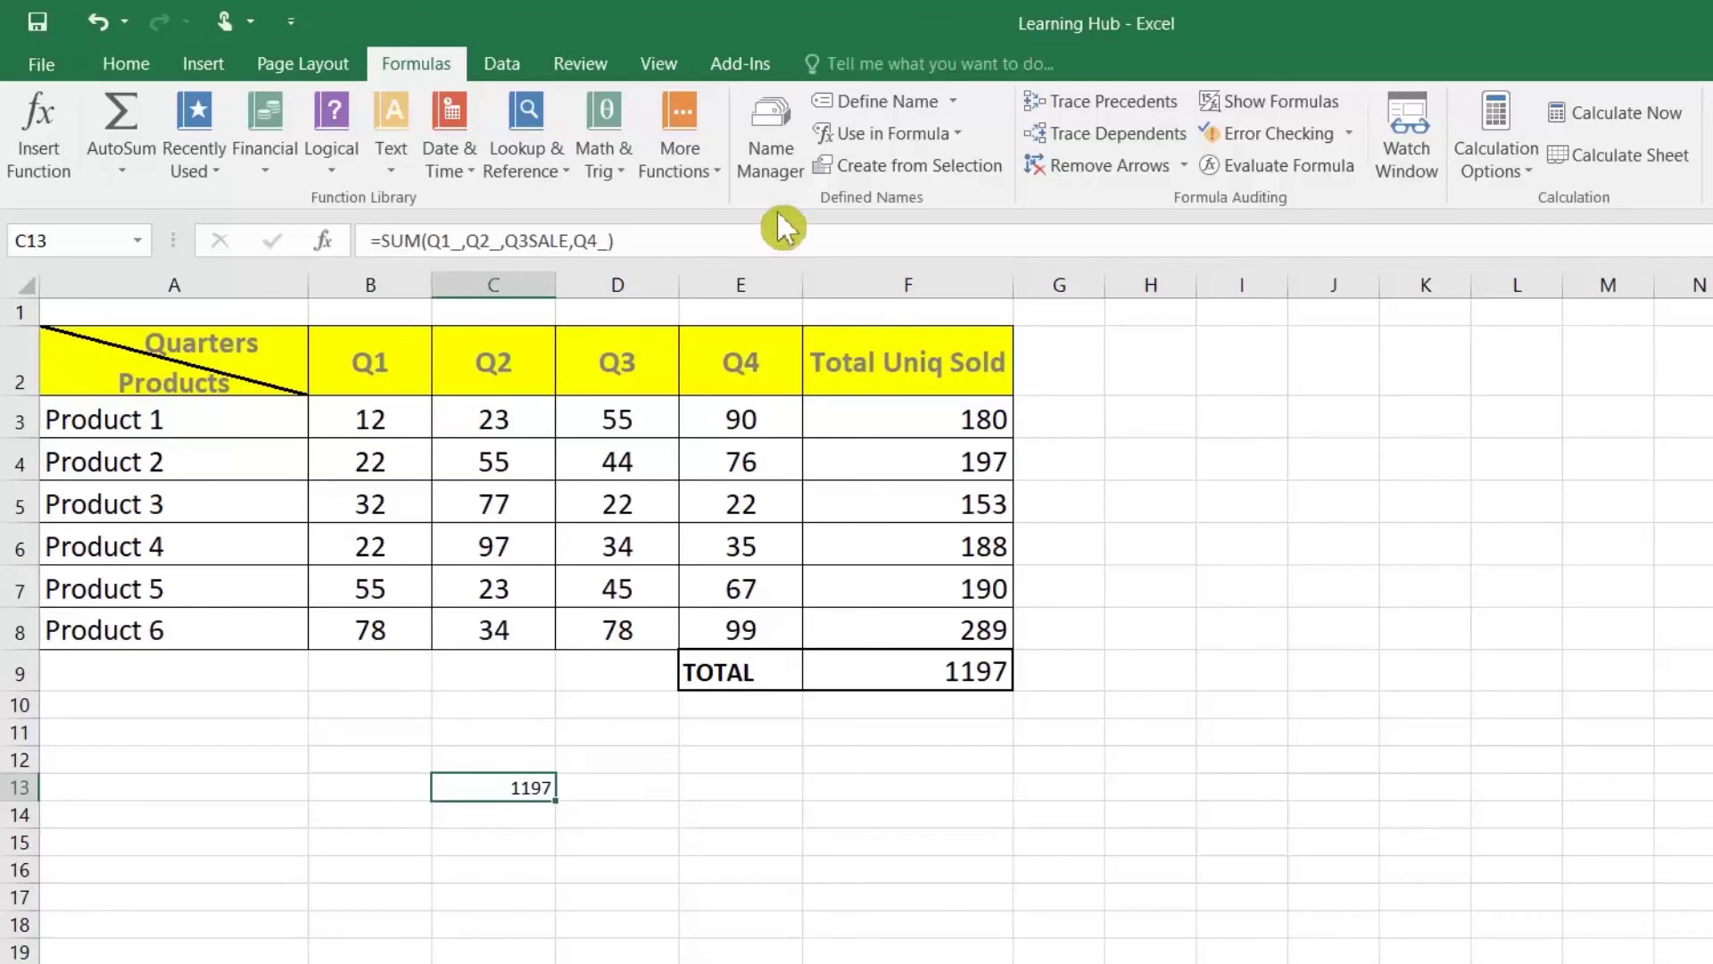
Step: Delete the Q1_ defined name in Name Manager and close the dialog
click(778, 136)
click(250, 543)
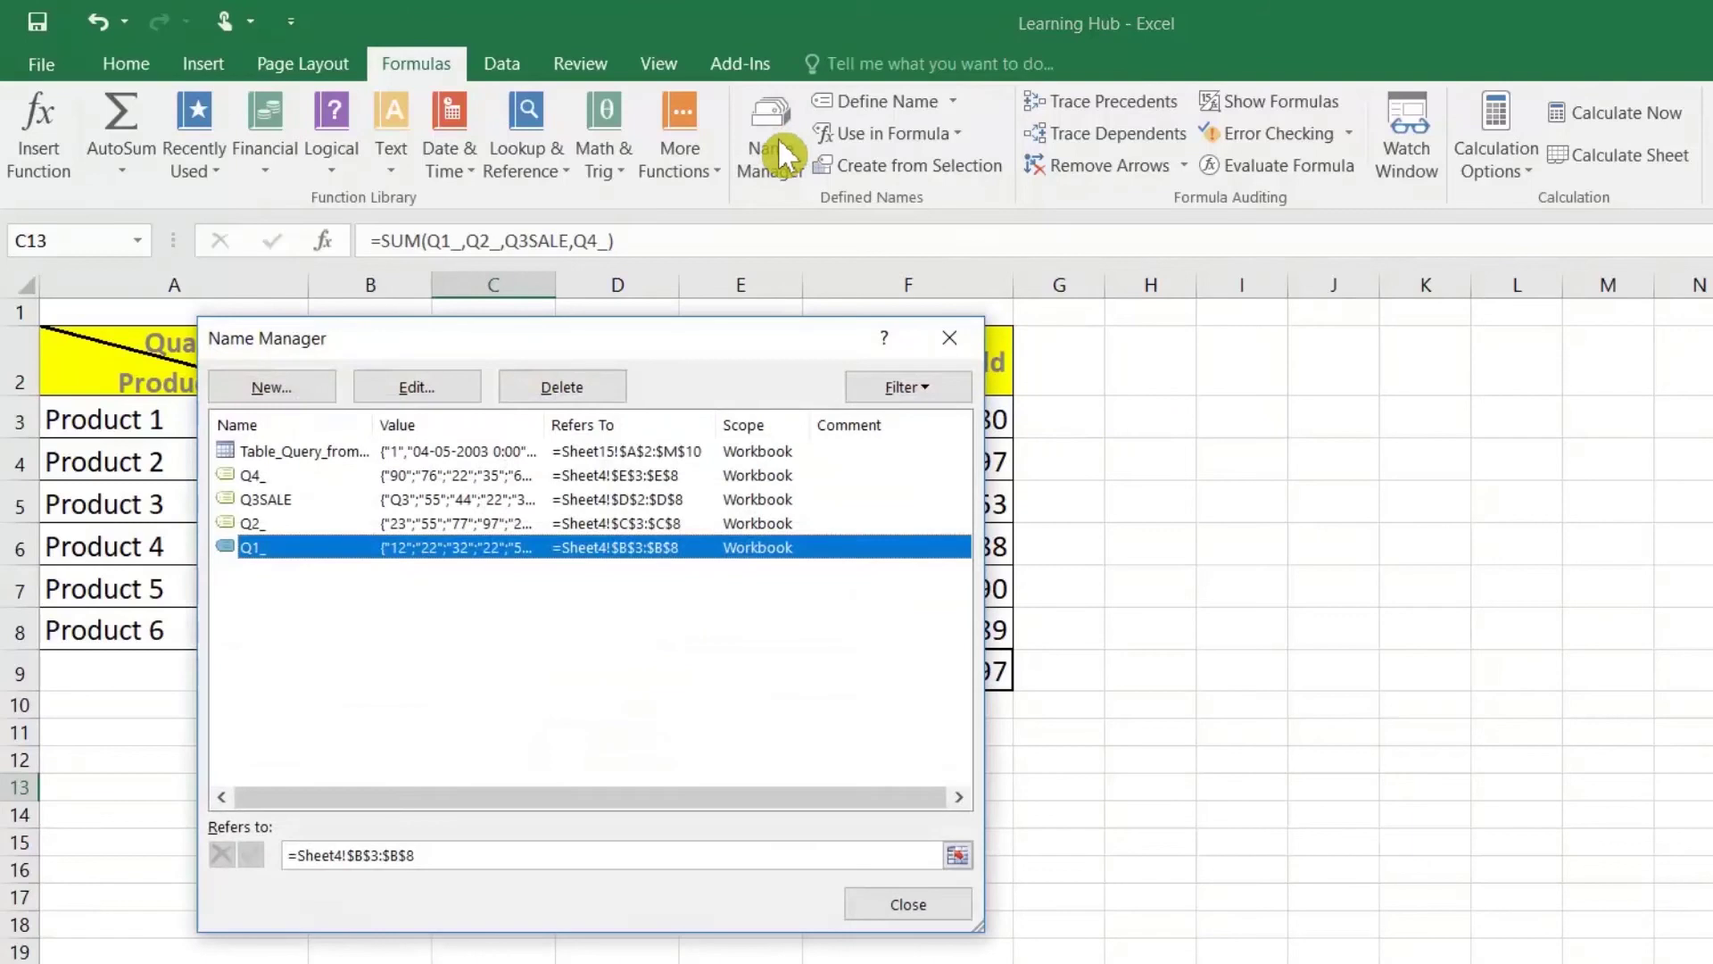
click(250, 519)
click(249, 498)
click(249, 482)
click(249, 526)
click(250, 546)
click(555, 386)
click(1046, 682)
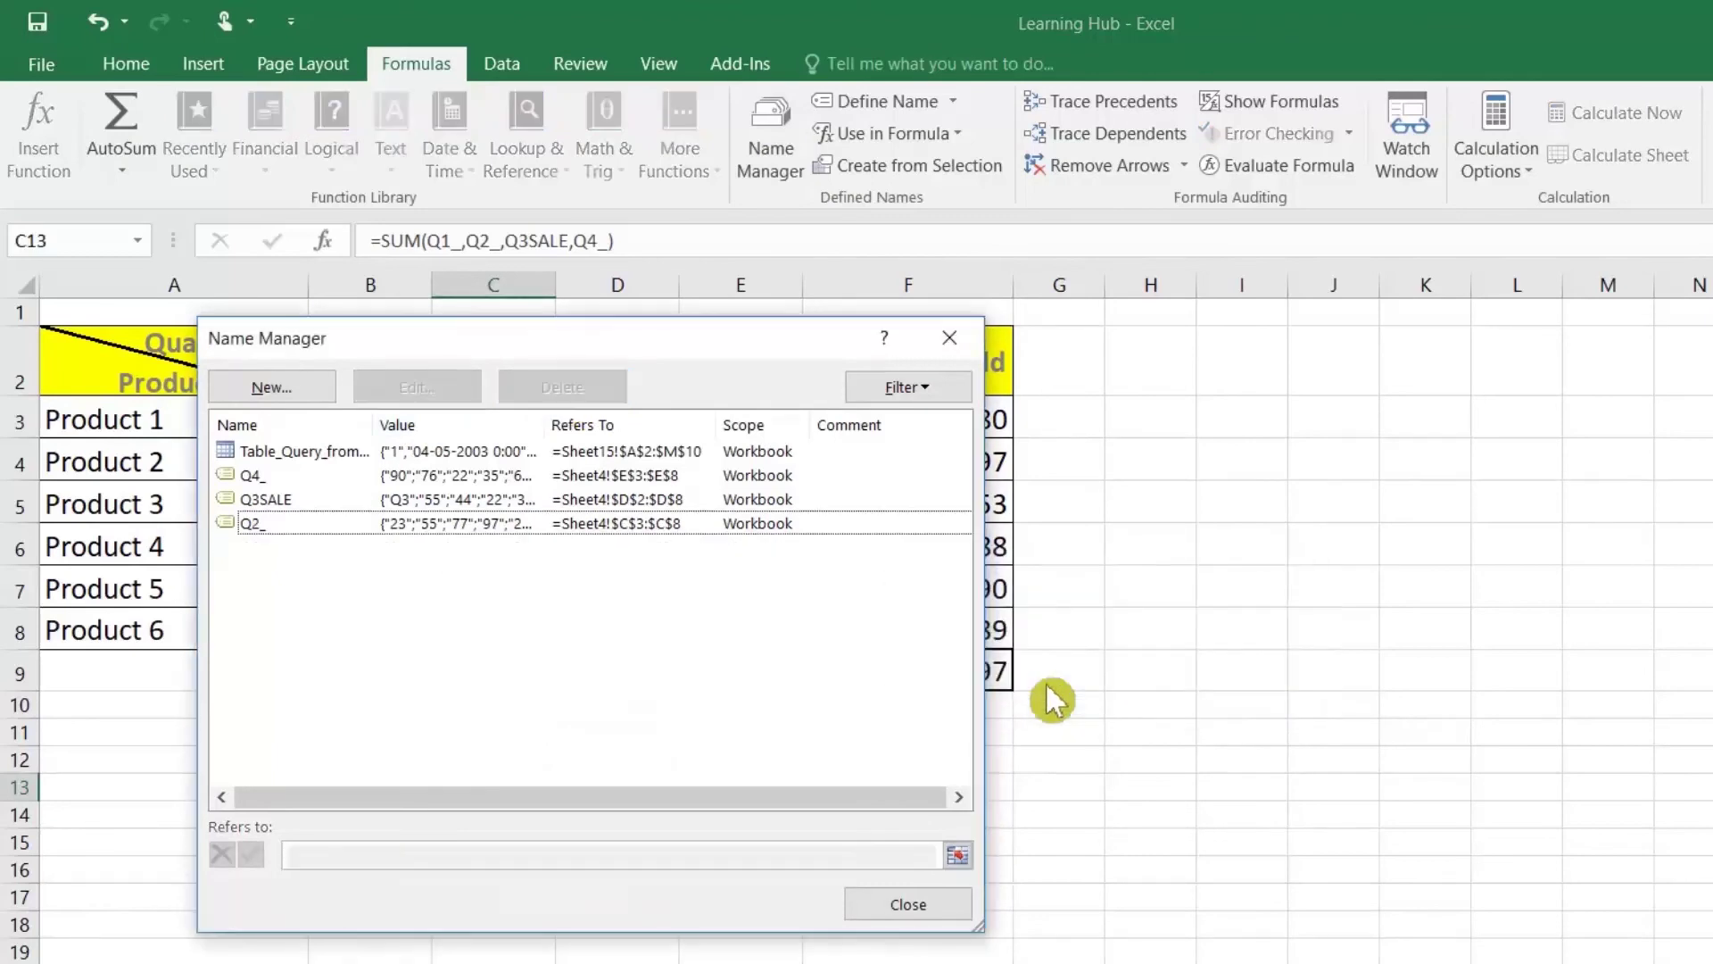
click(935, 908)
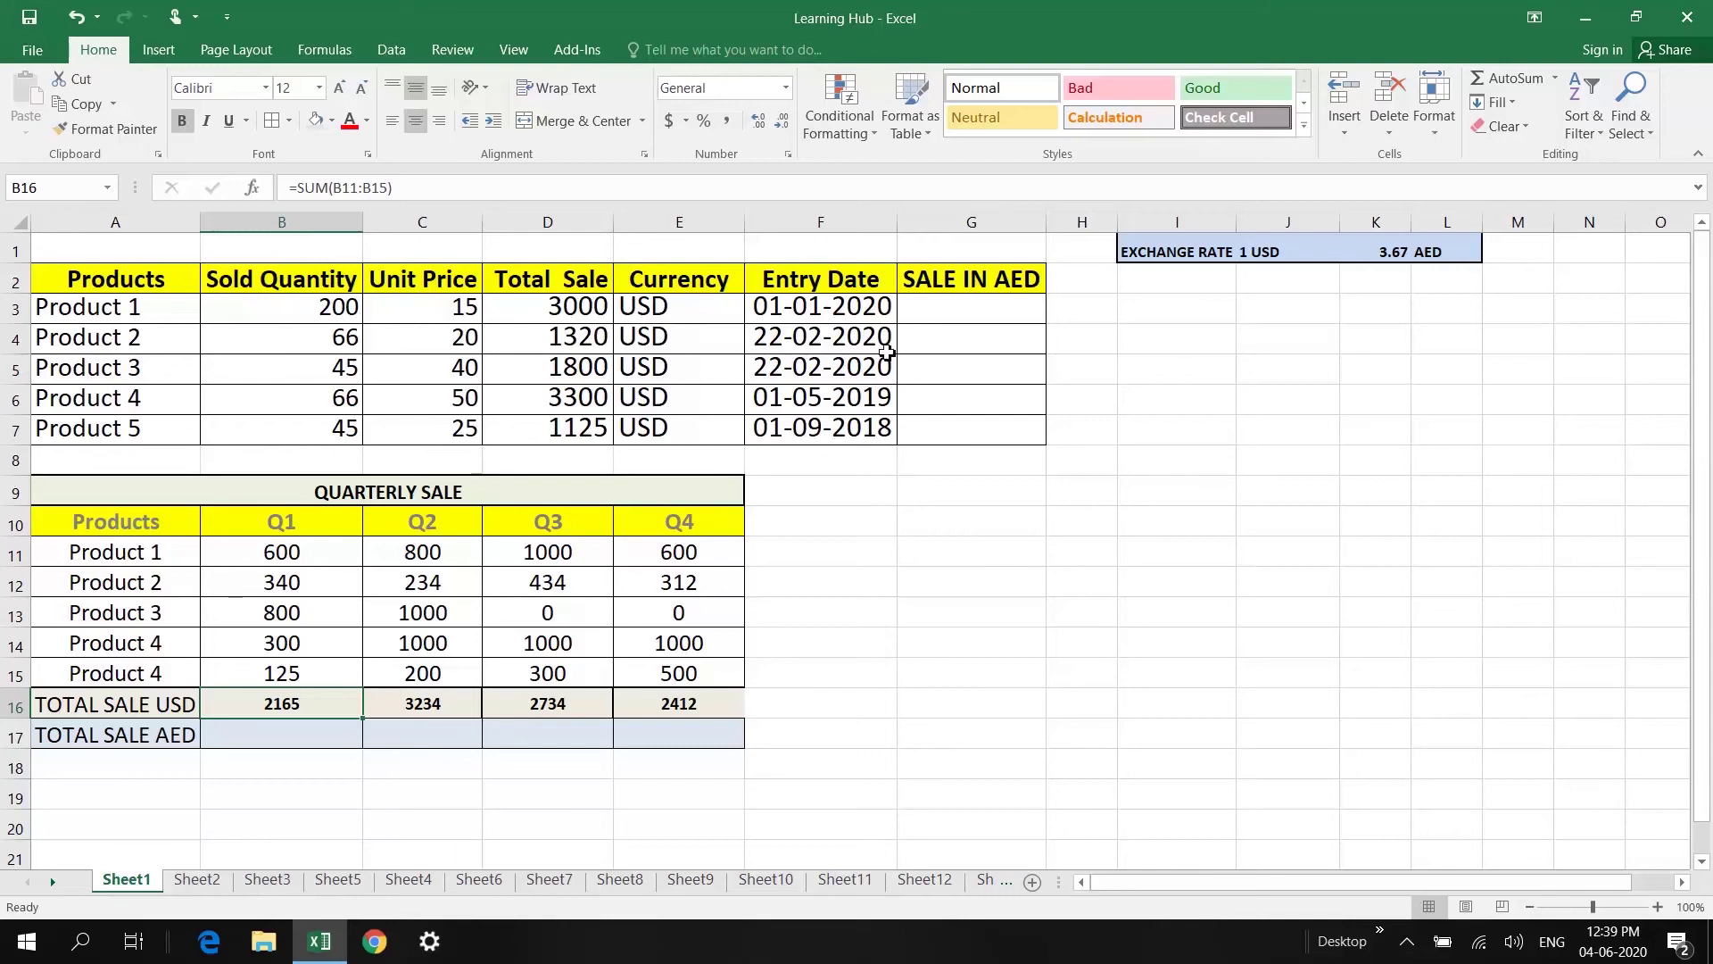
Step: Inspect the USD currency, header and 3.67 exchange rate cells, then select G3
click(682, 303)
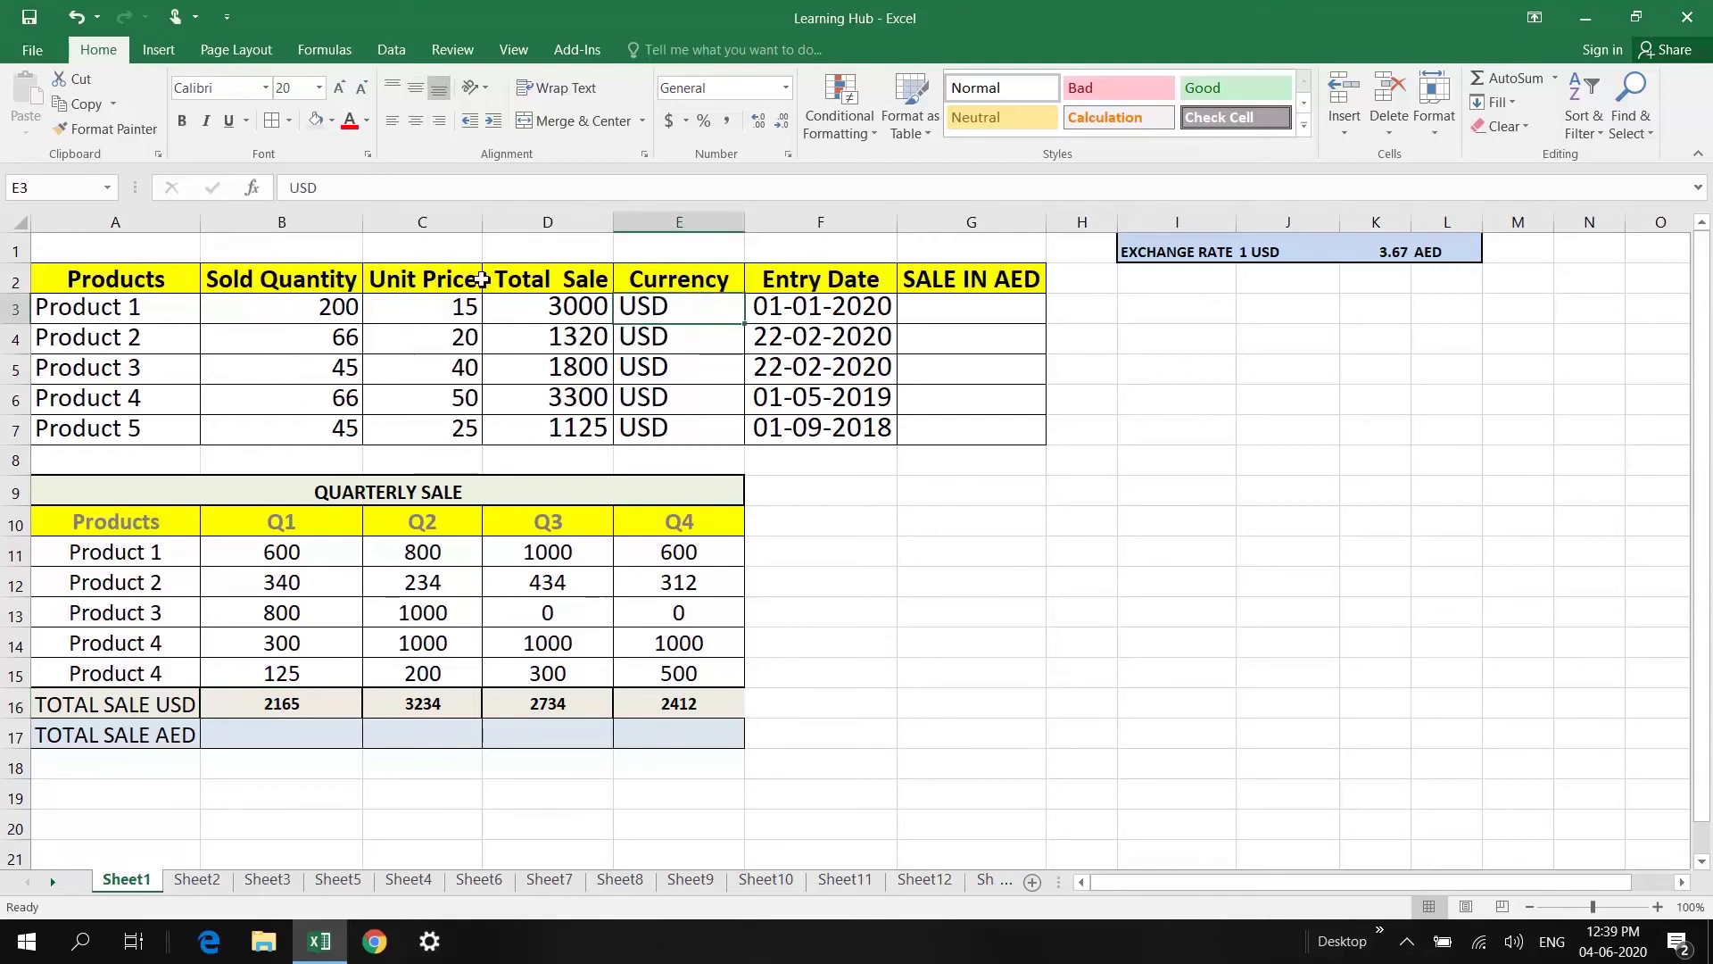
click(36, 269)
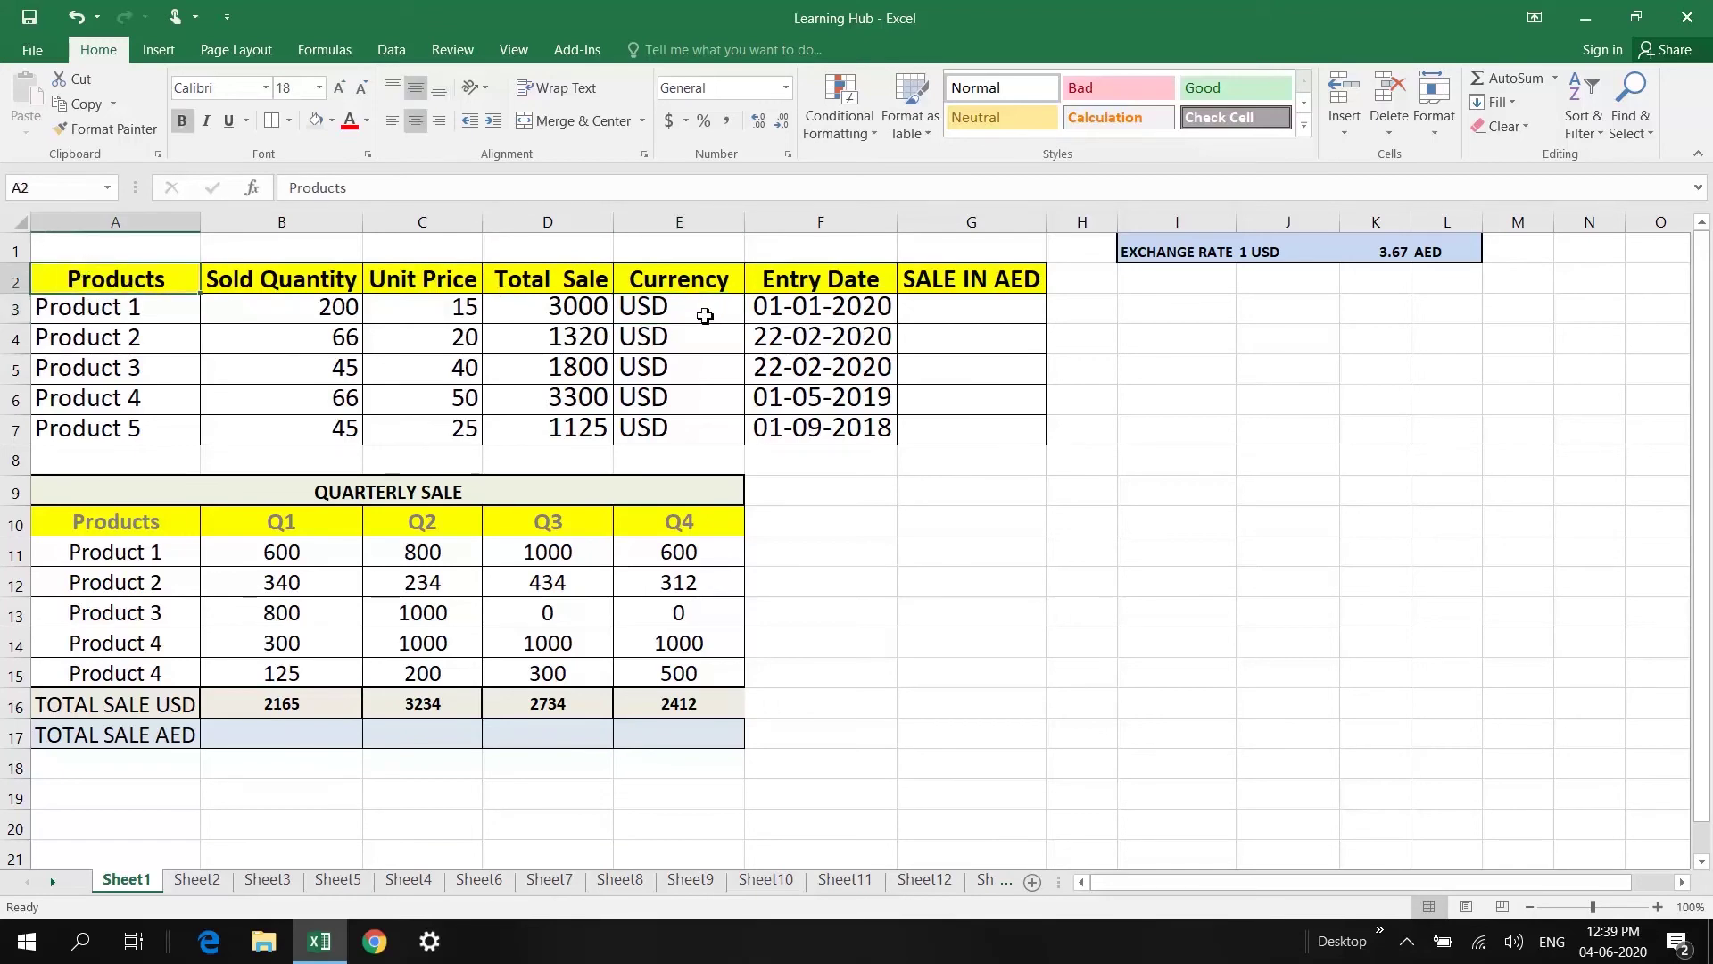
click(698, 308)
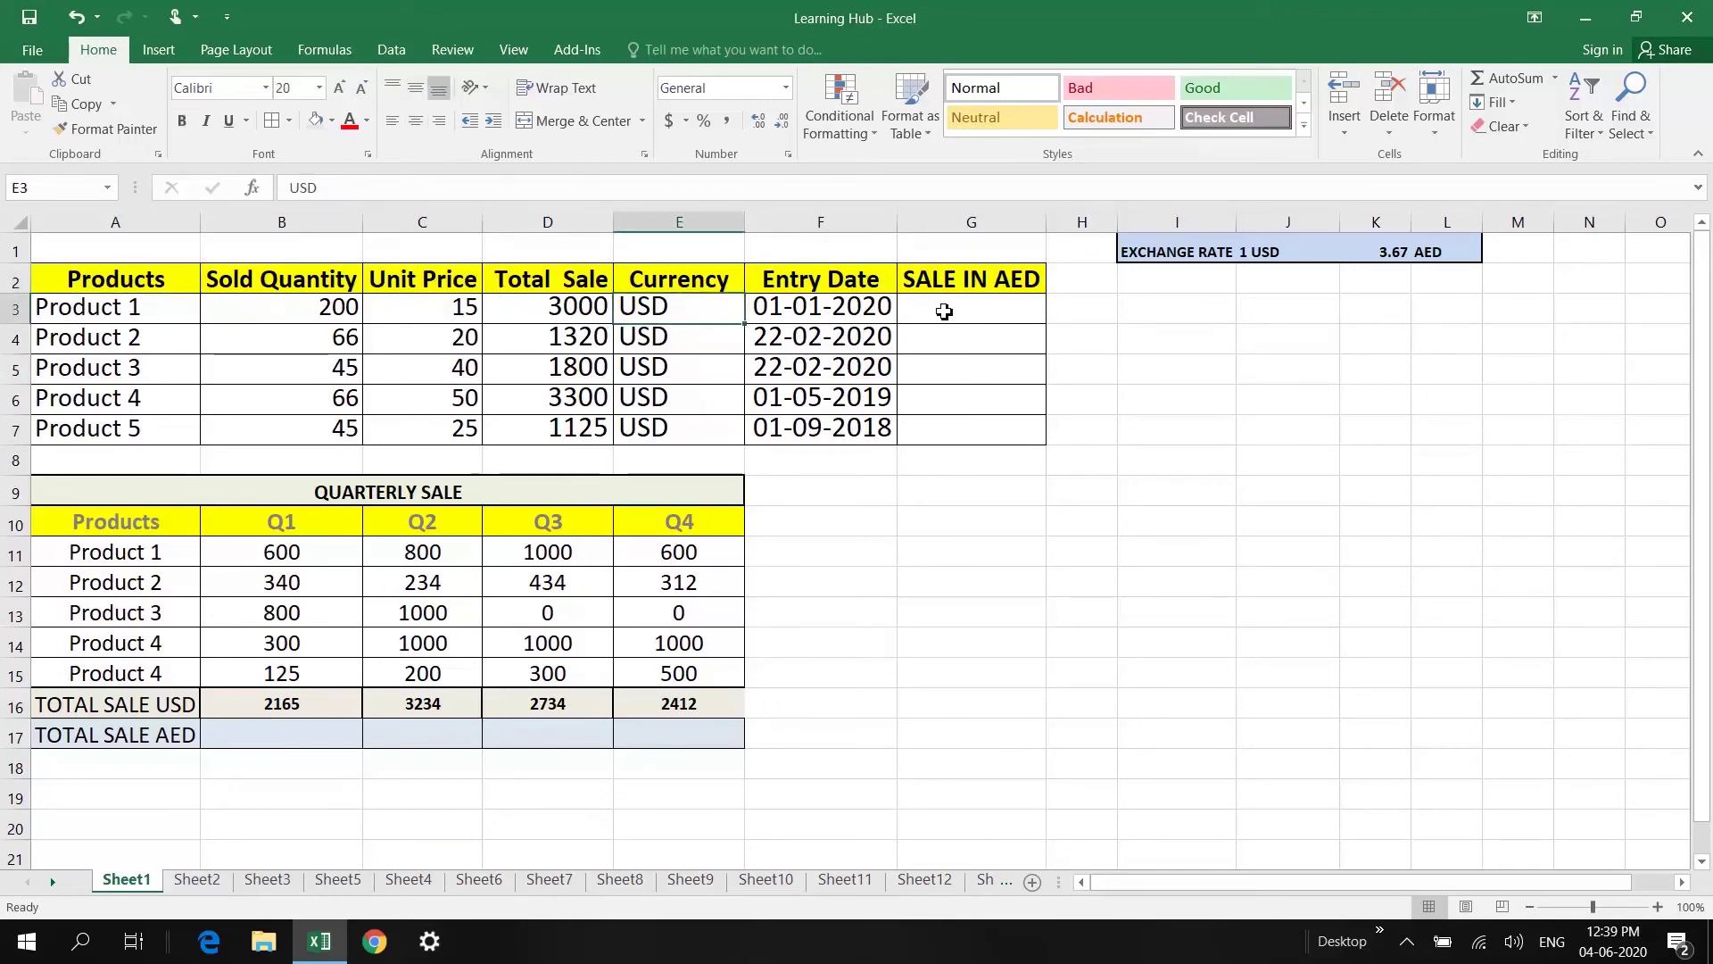
click(965, 311)
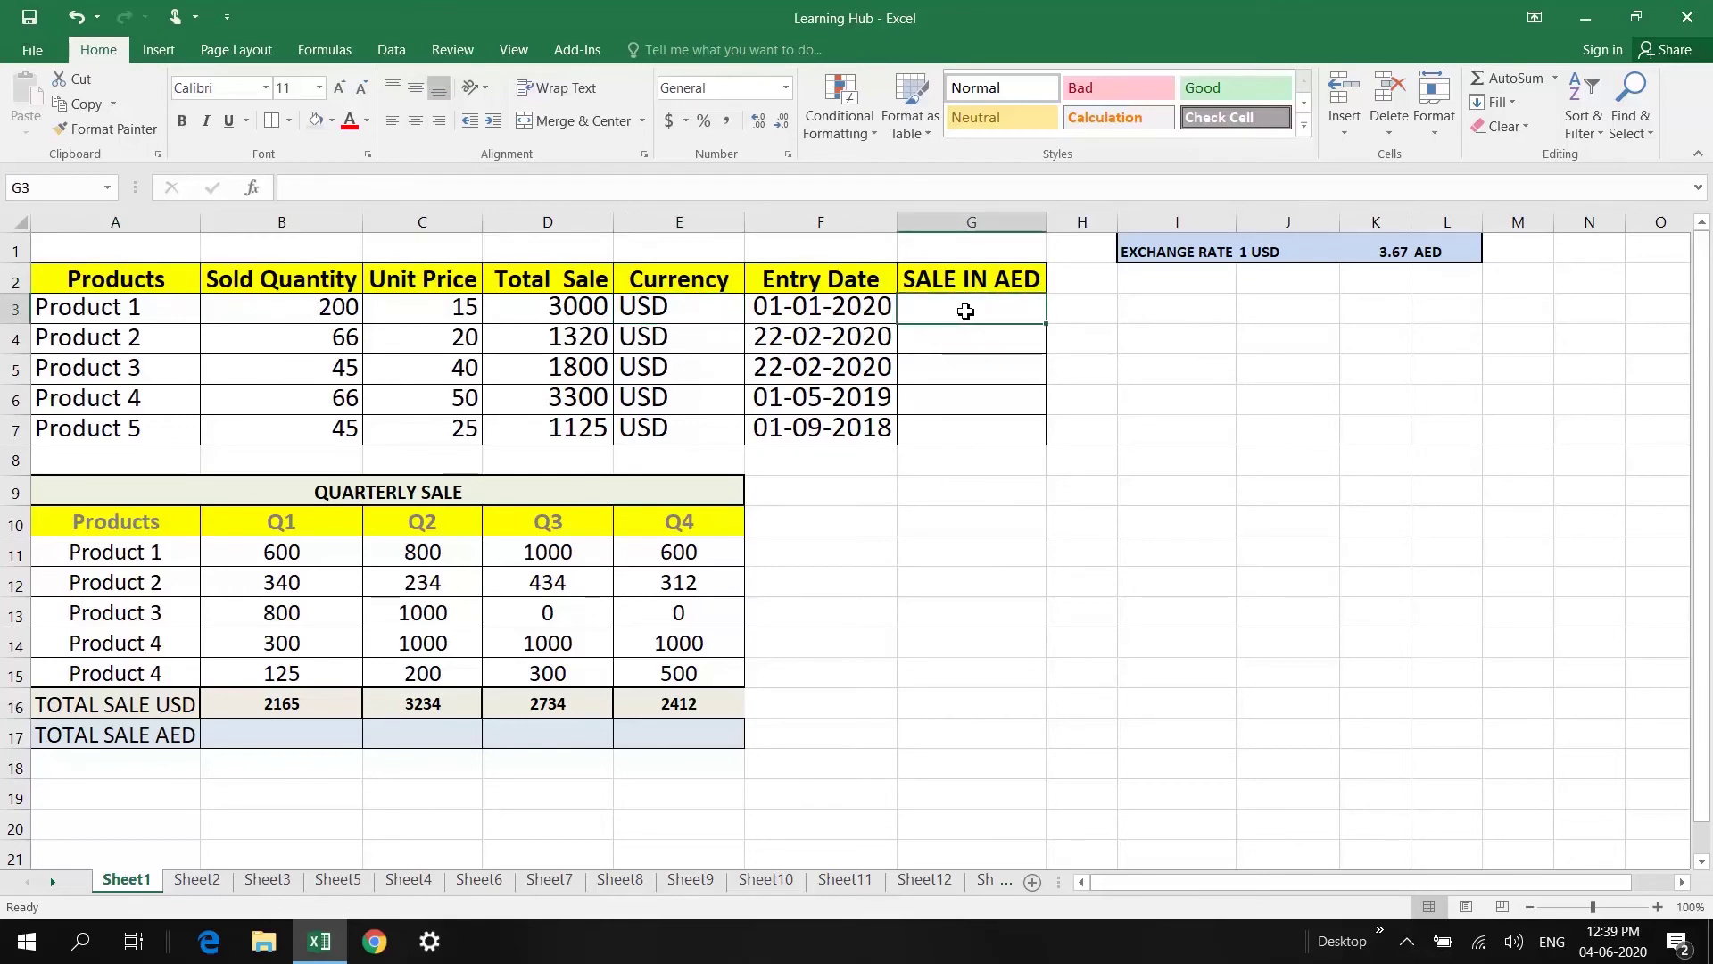
click(1142, 251)
key(Right)
key(Right)
key(Right)
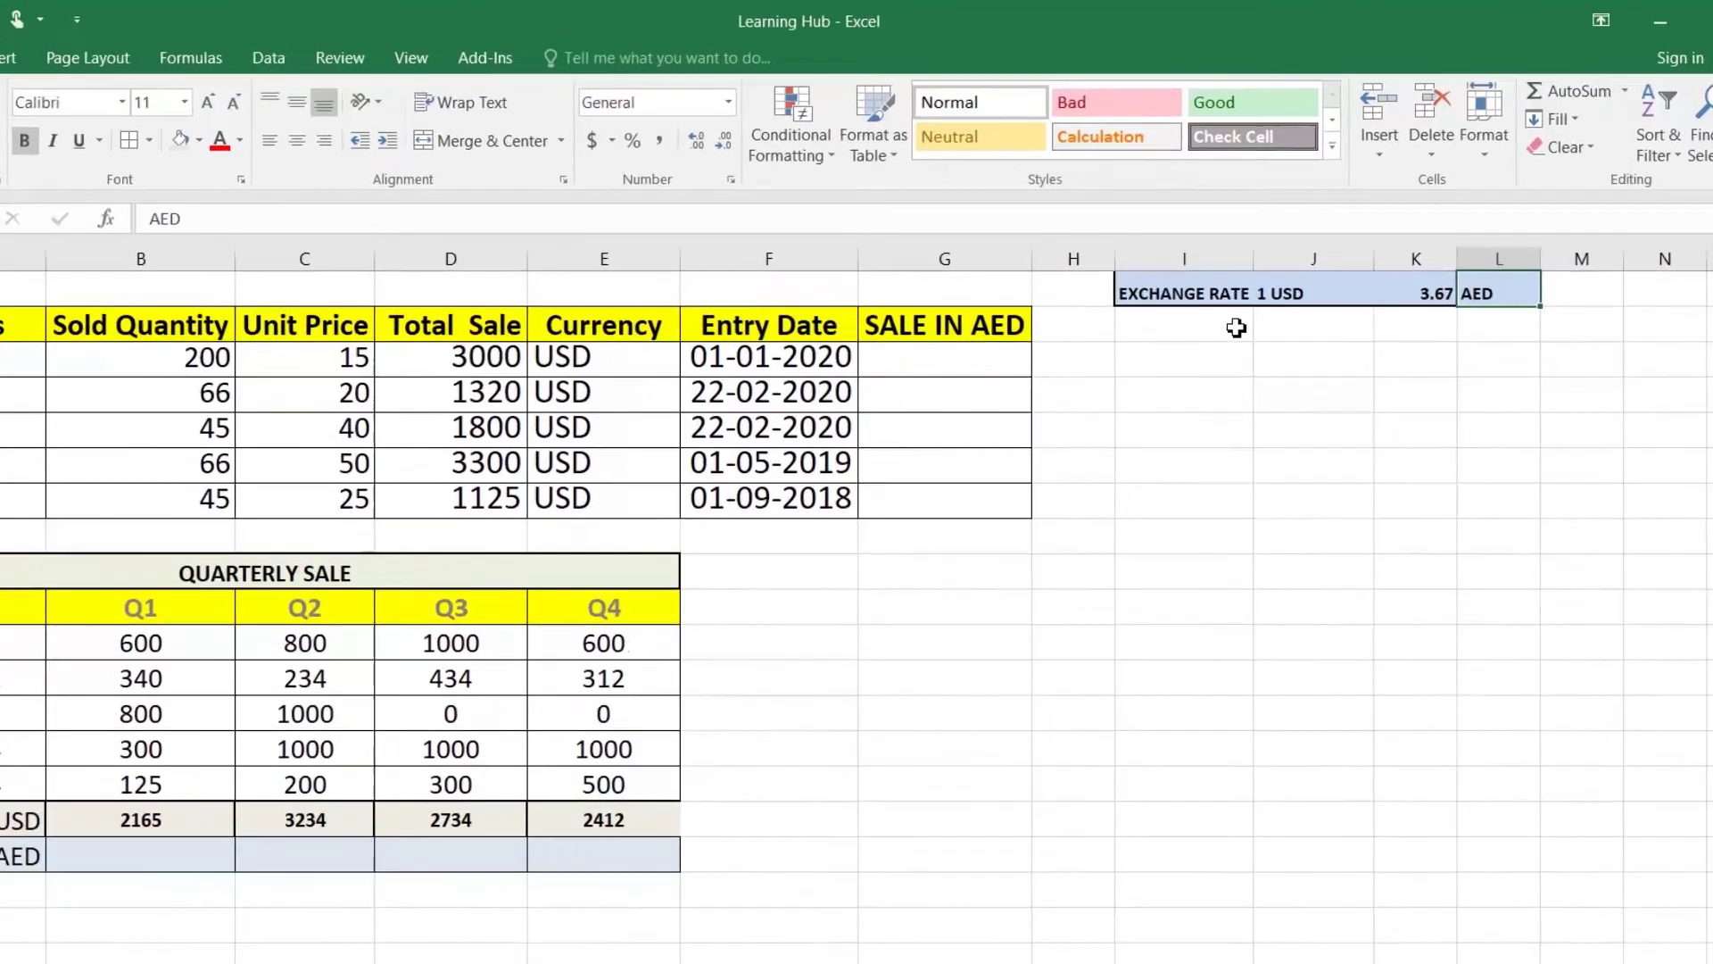
click(940, 342)
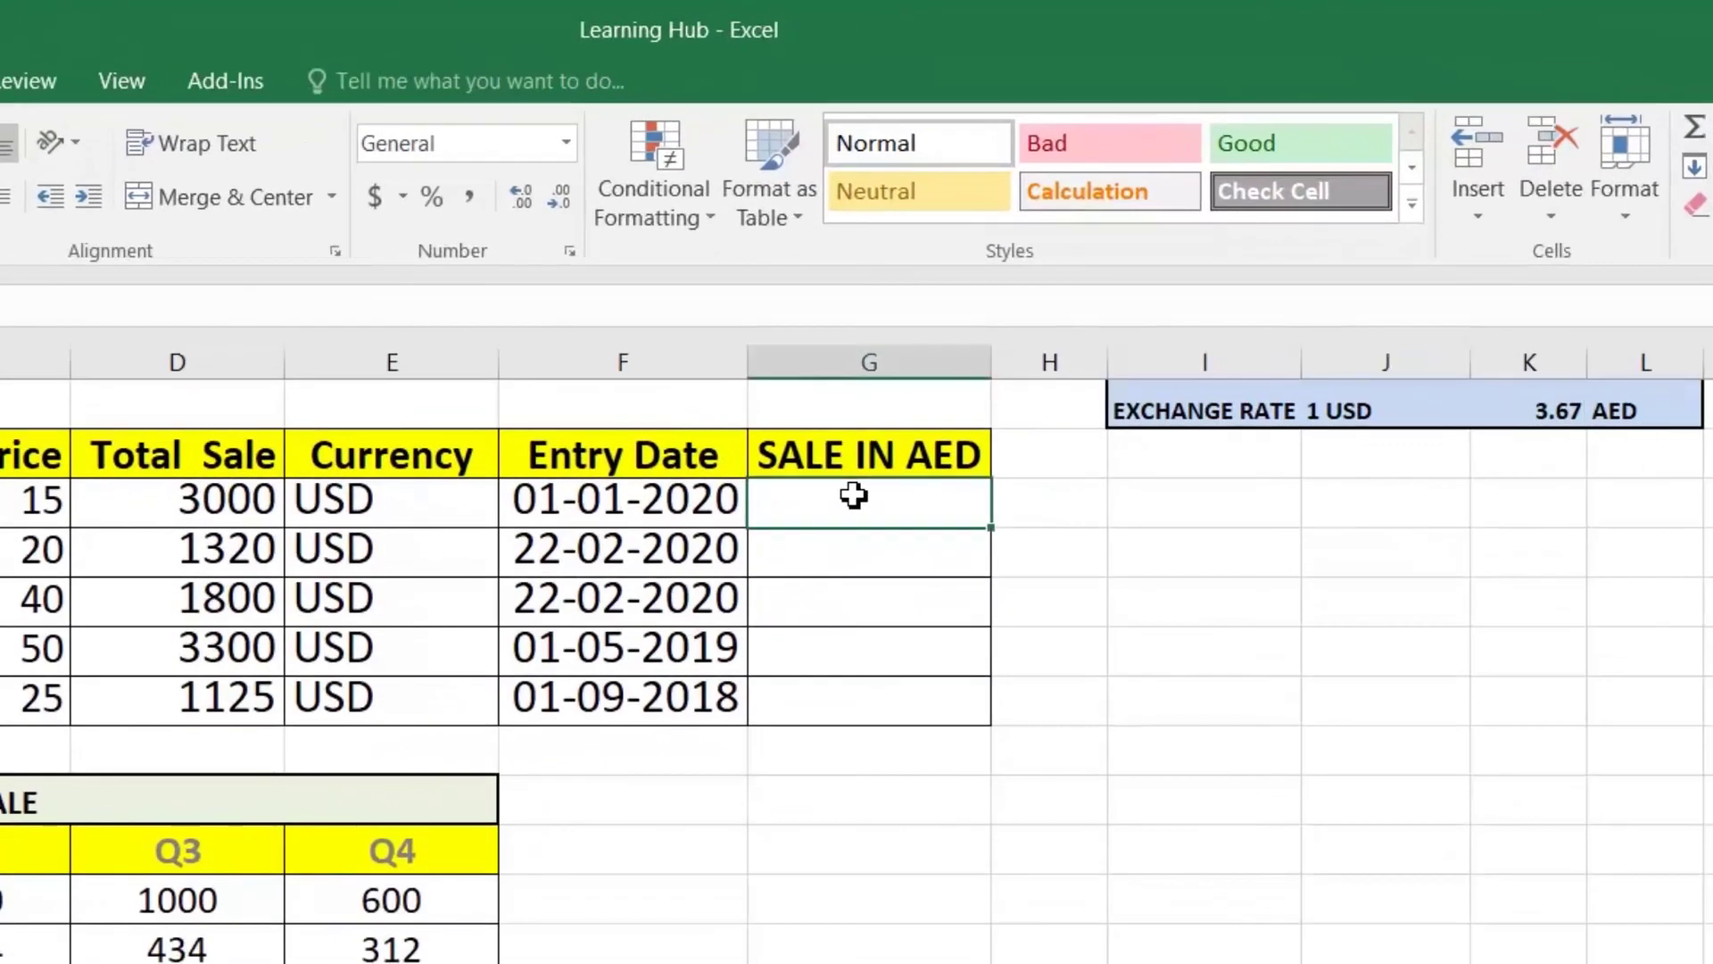
Step: Enter =D3*K1 in G3 and copy it down to Product 5
text(=)
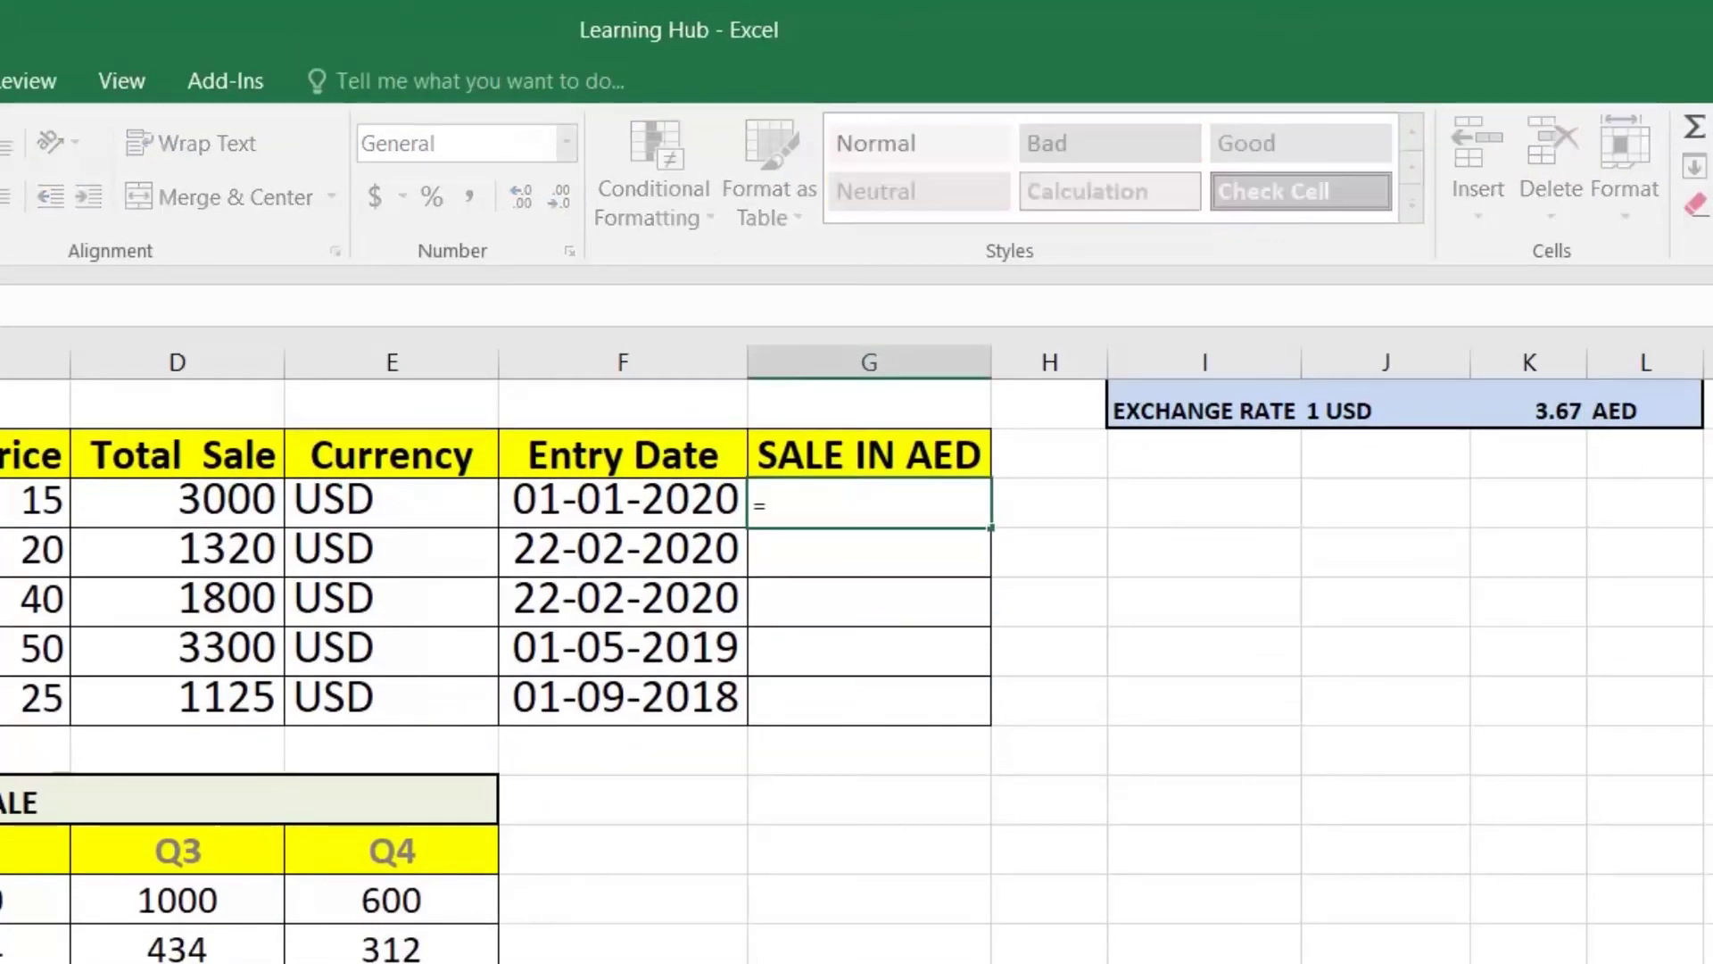
click(222, 502)
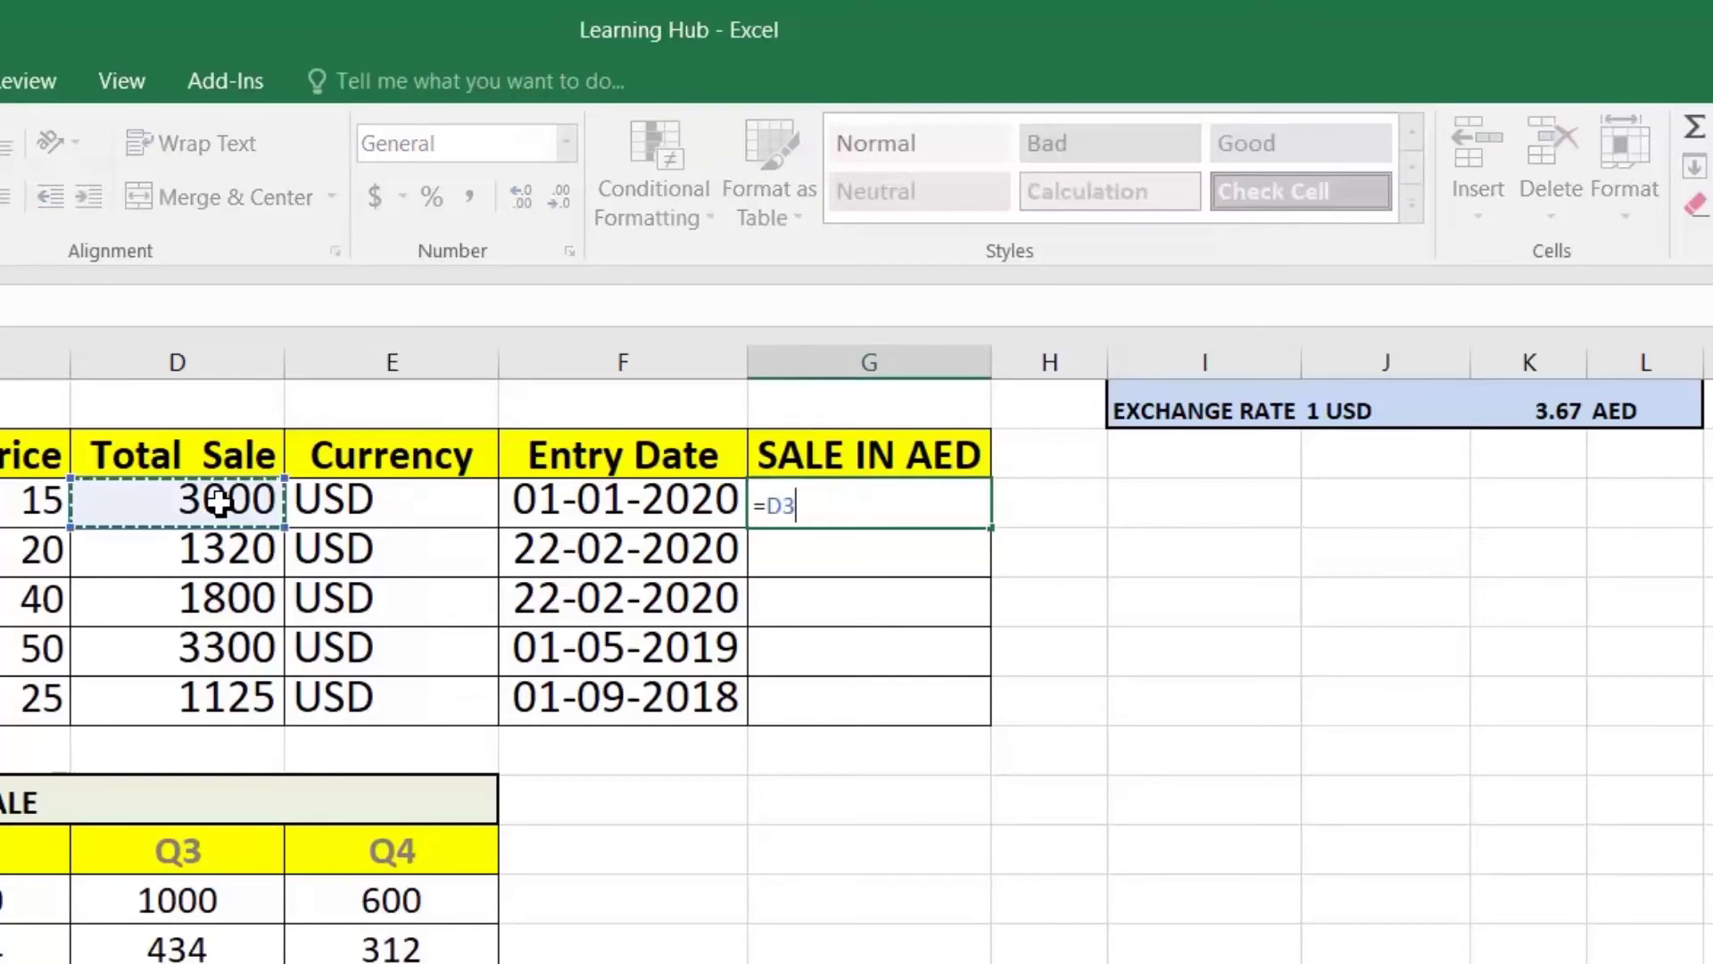
text(*)
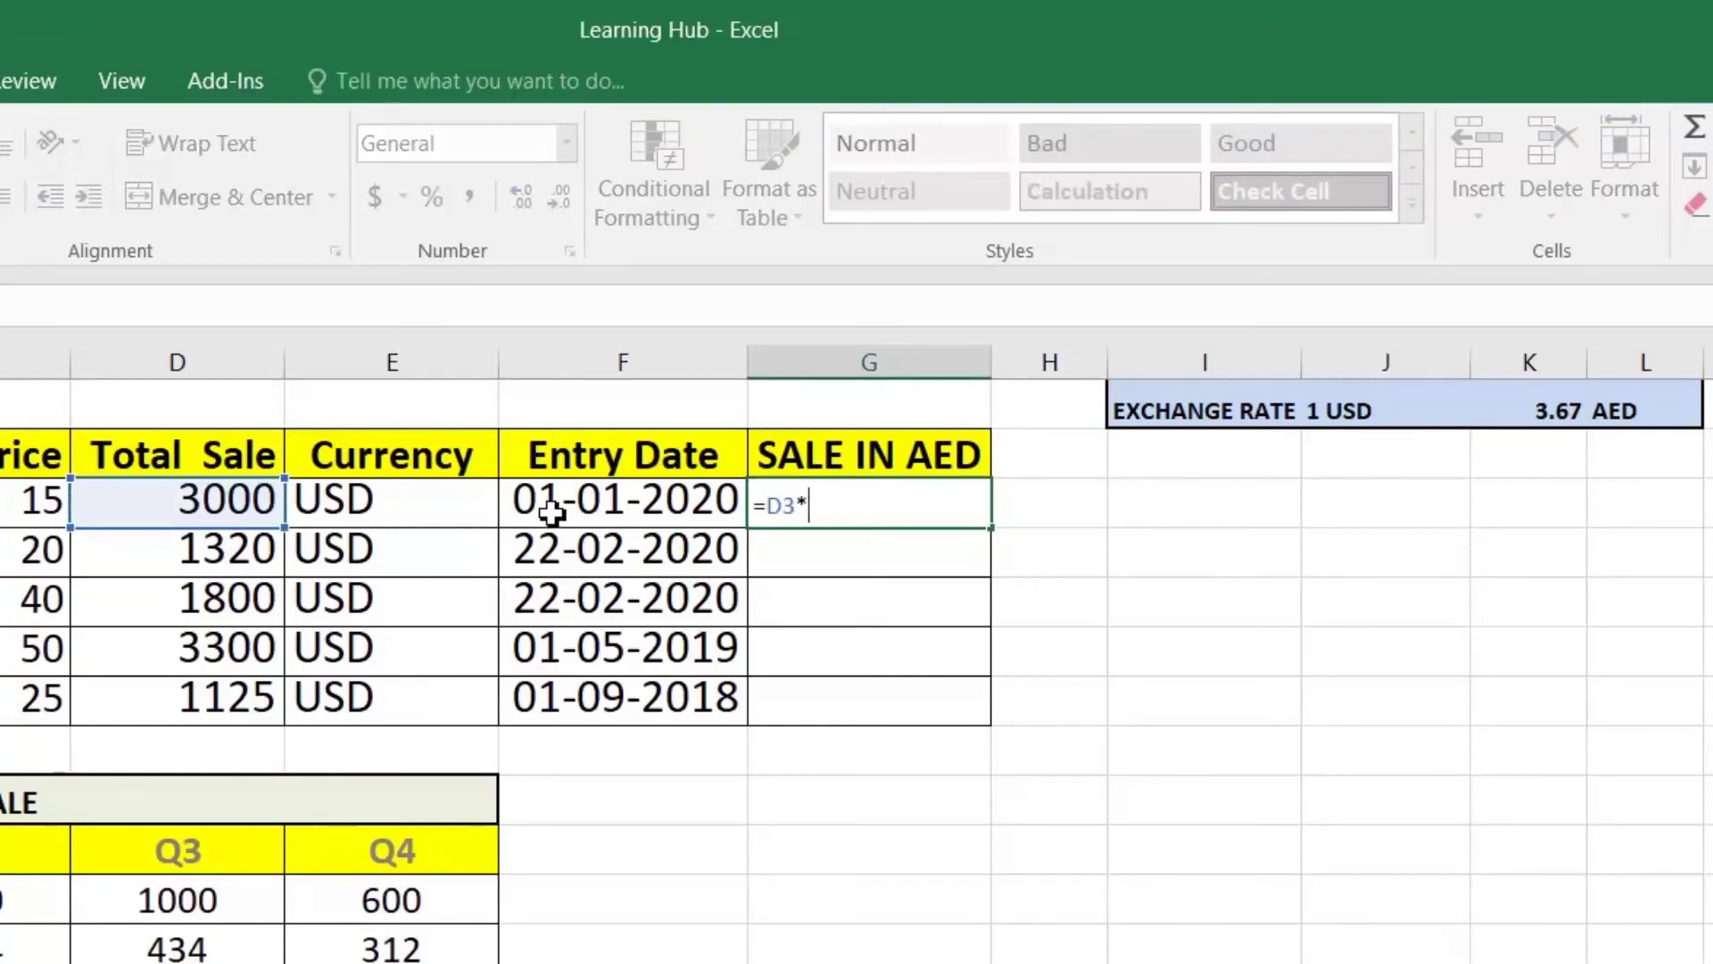
click(1571, 415)
key(Return)
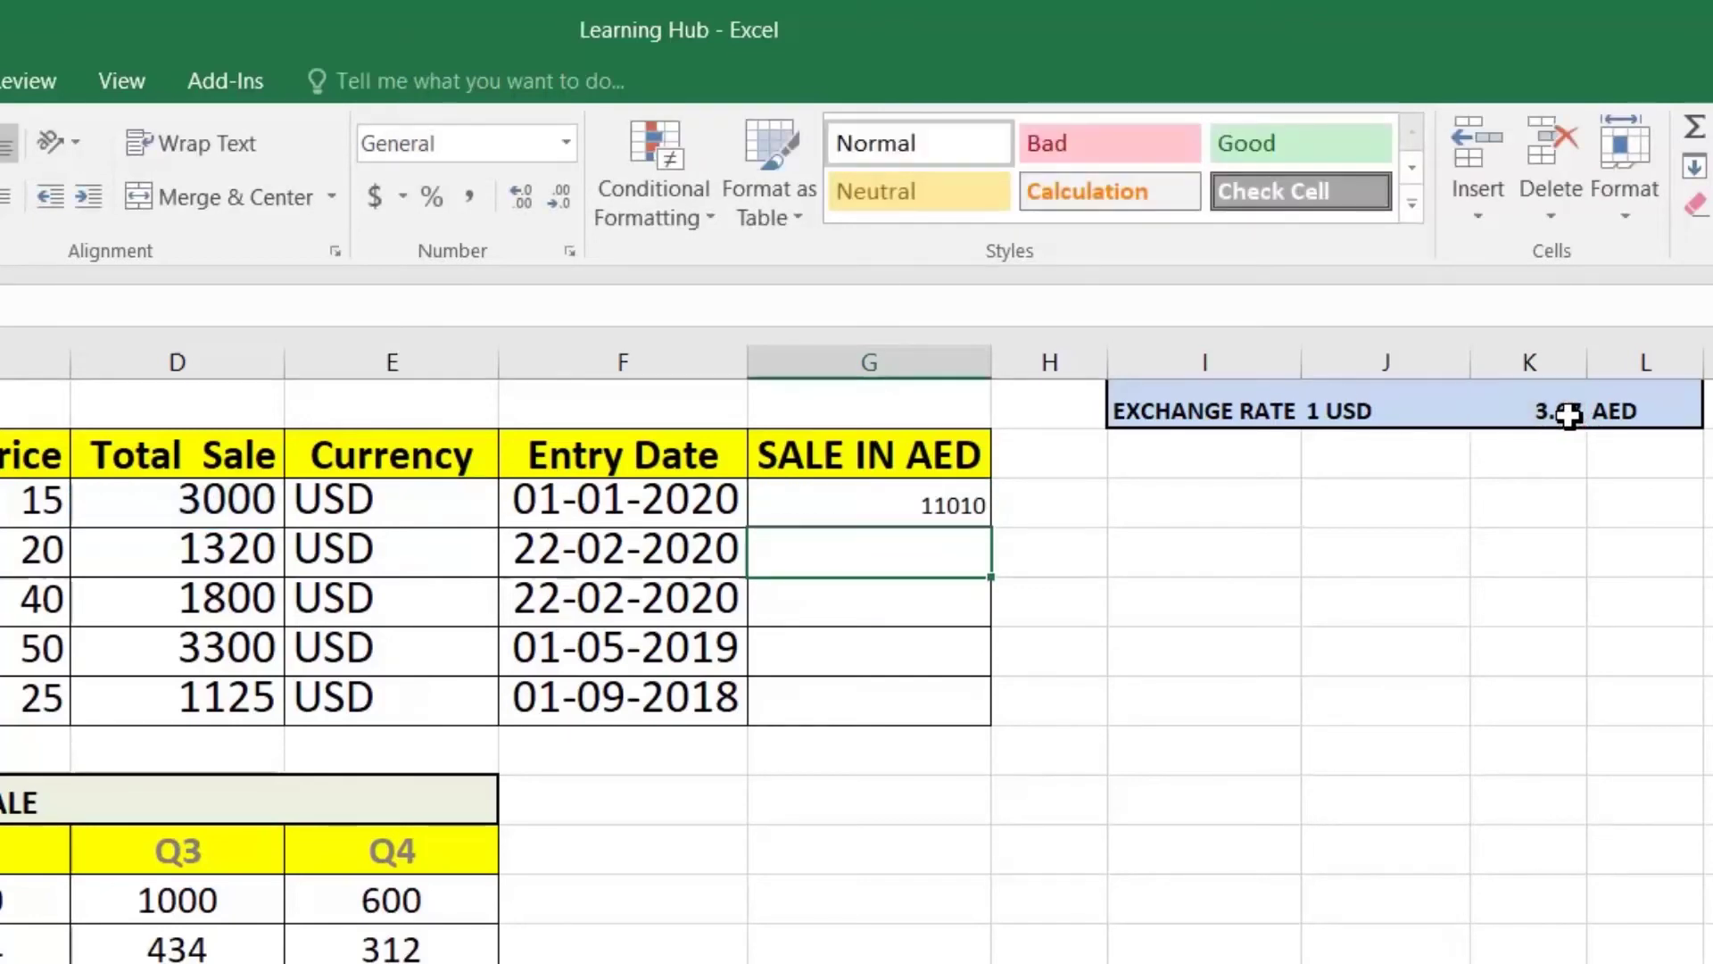
click(908, 516)
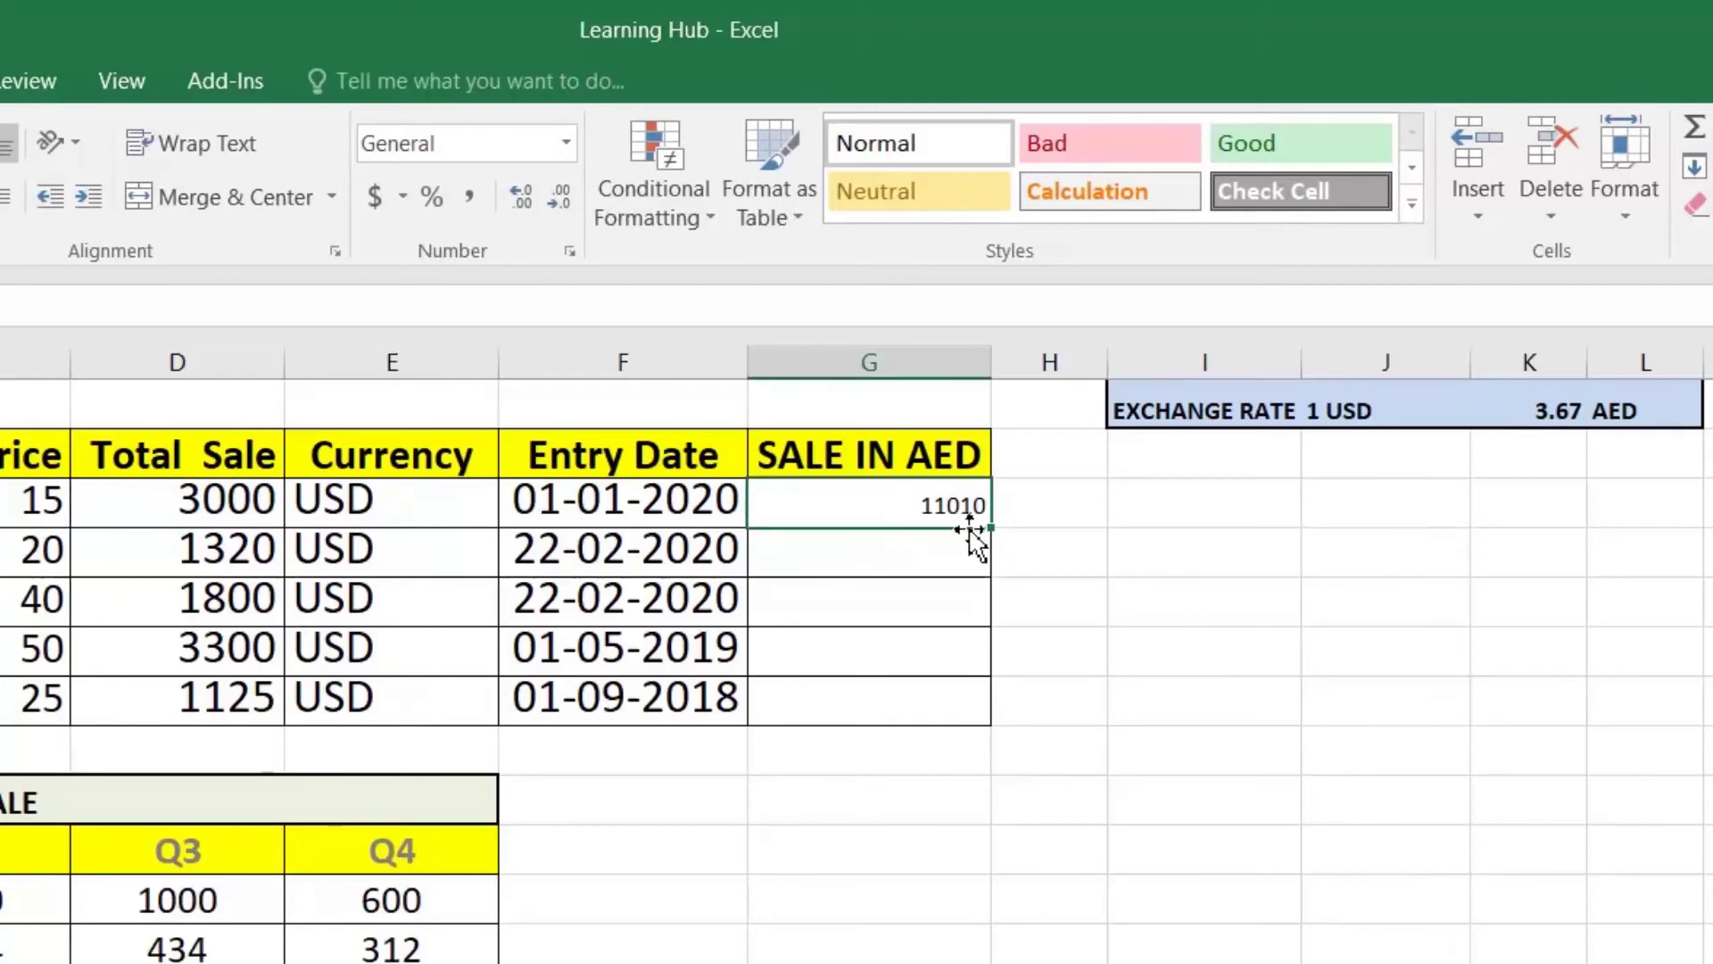
drag(989, 528, 991, 711)
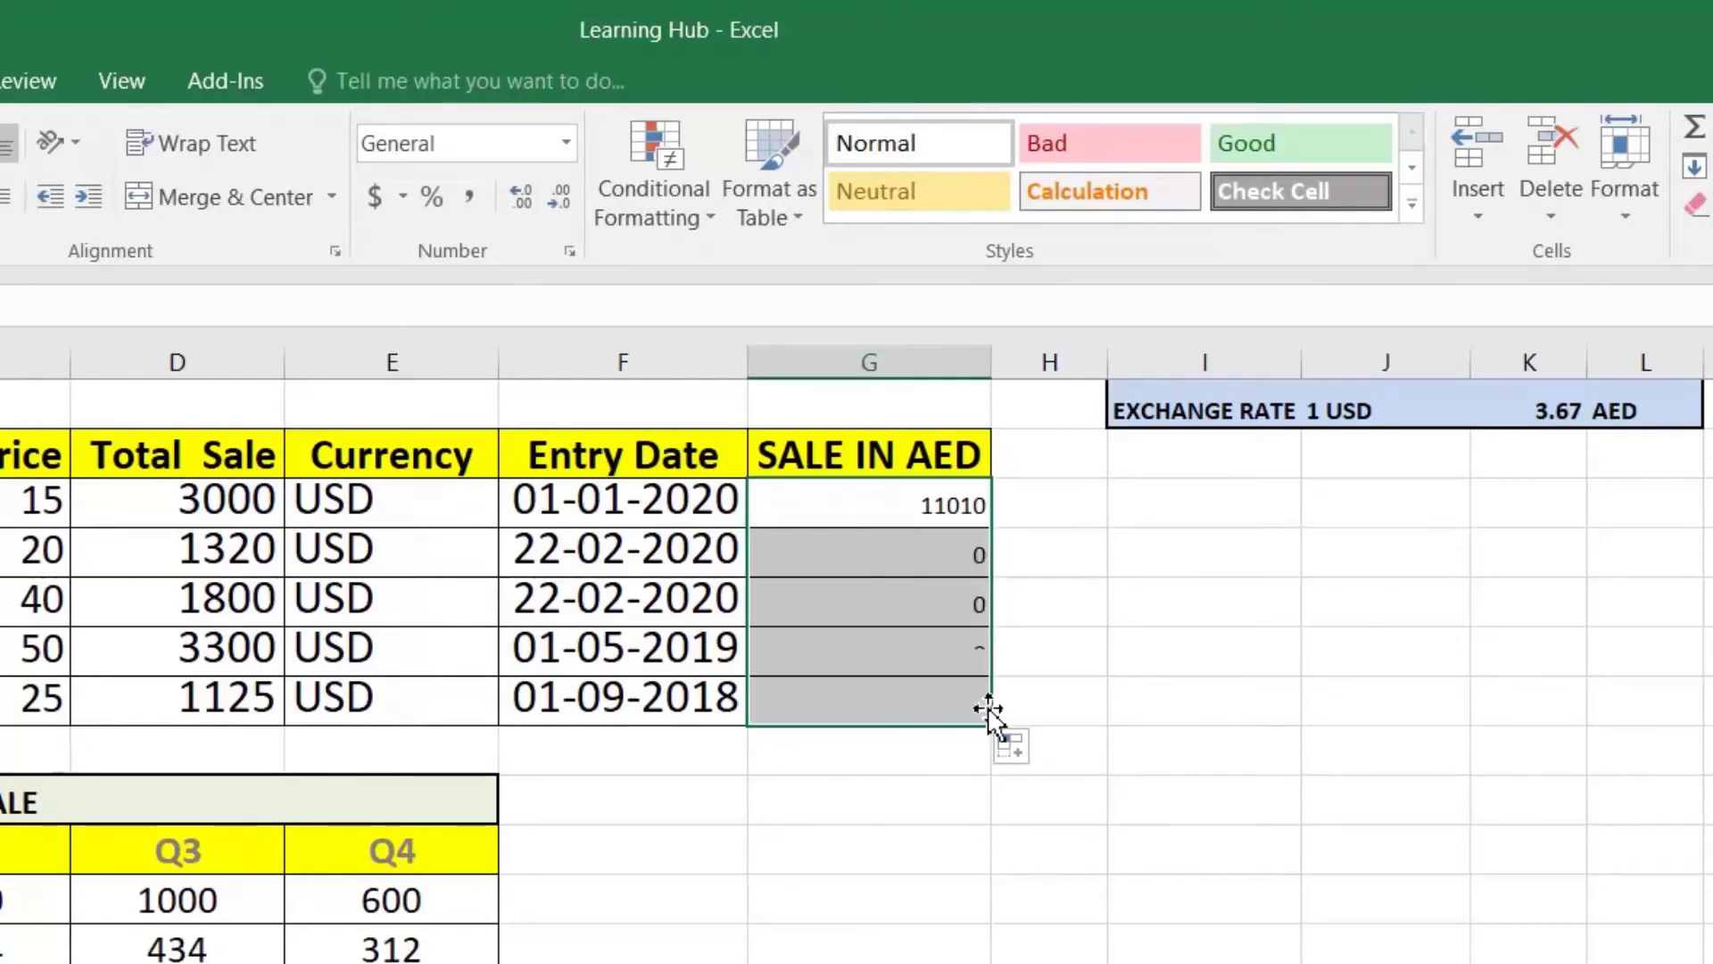
Step: Check the filled results, finding Product 2 returns 0 from =D4*K2
click(910, 510)
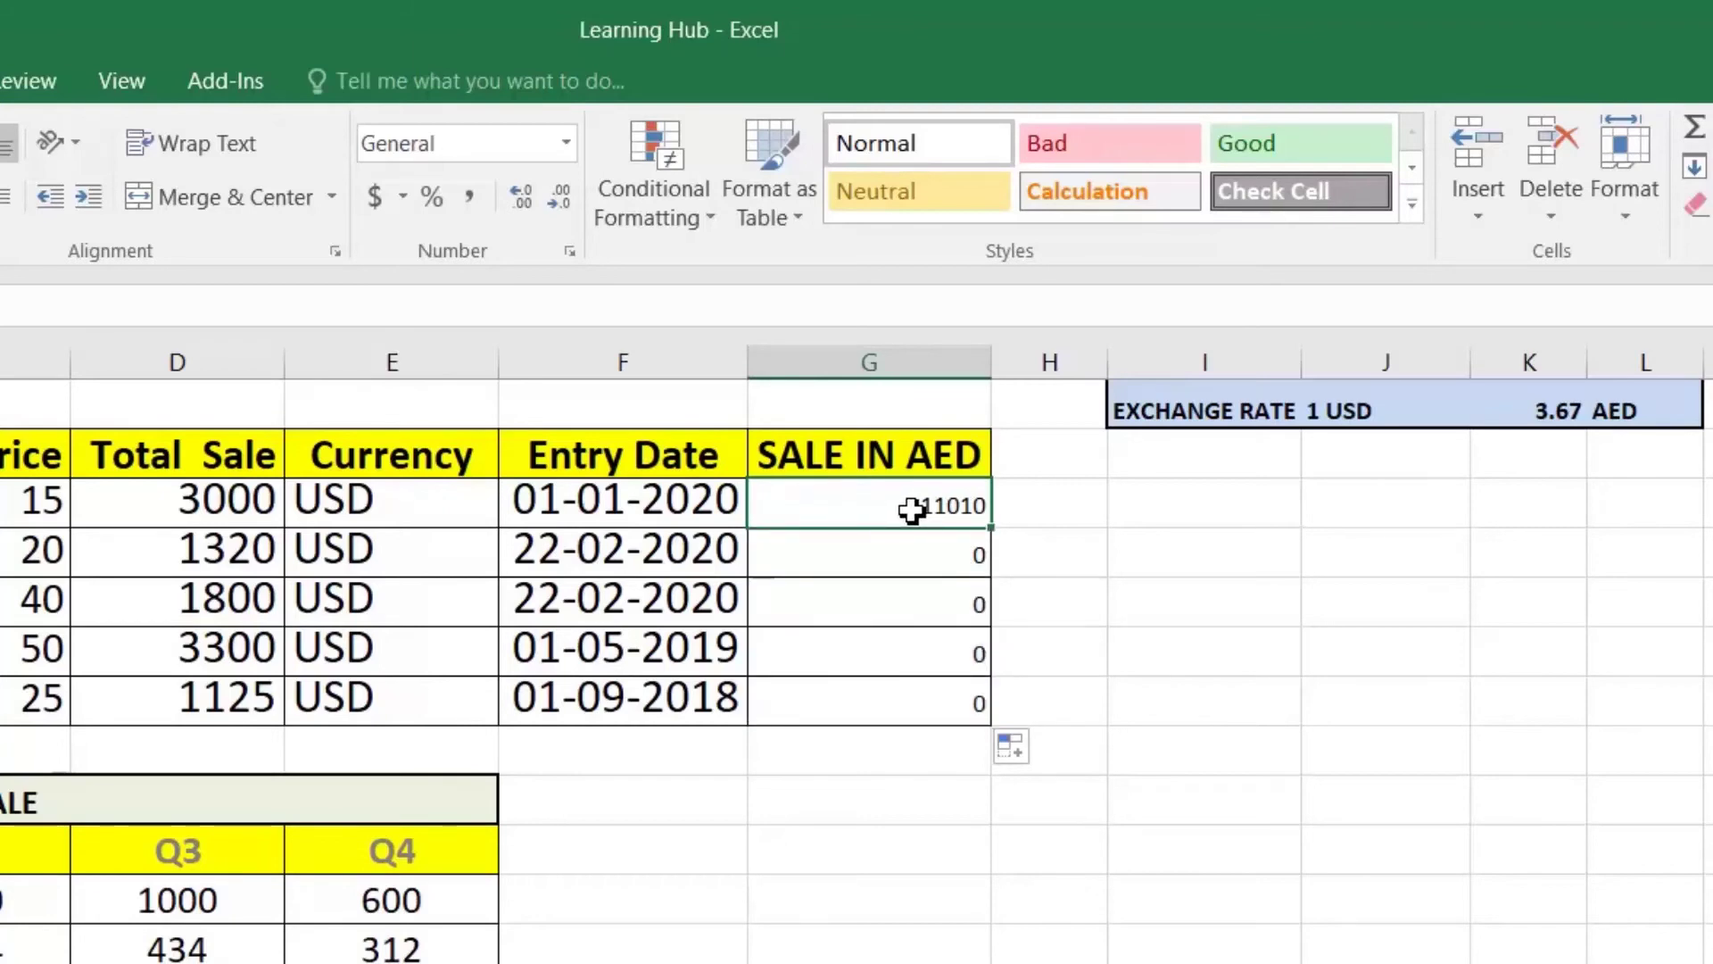
click(915, 554)
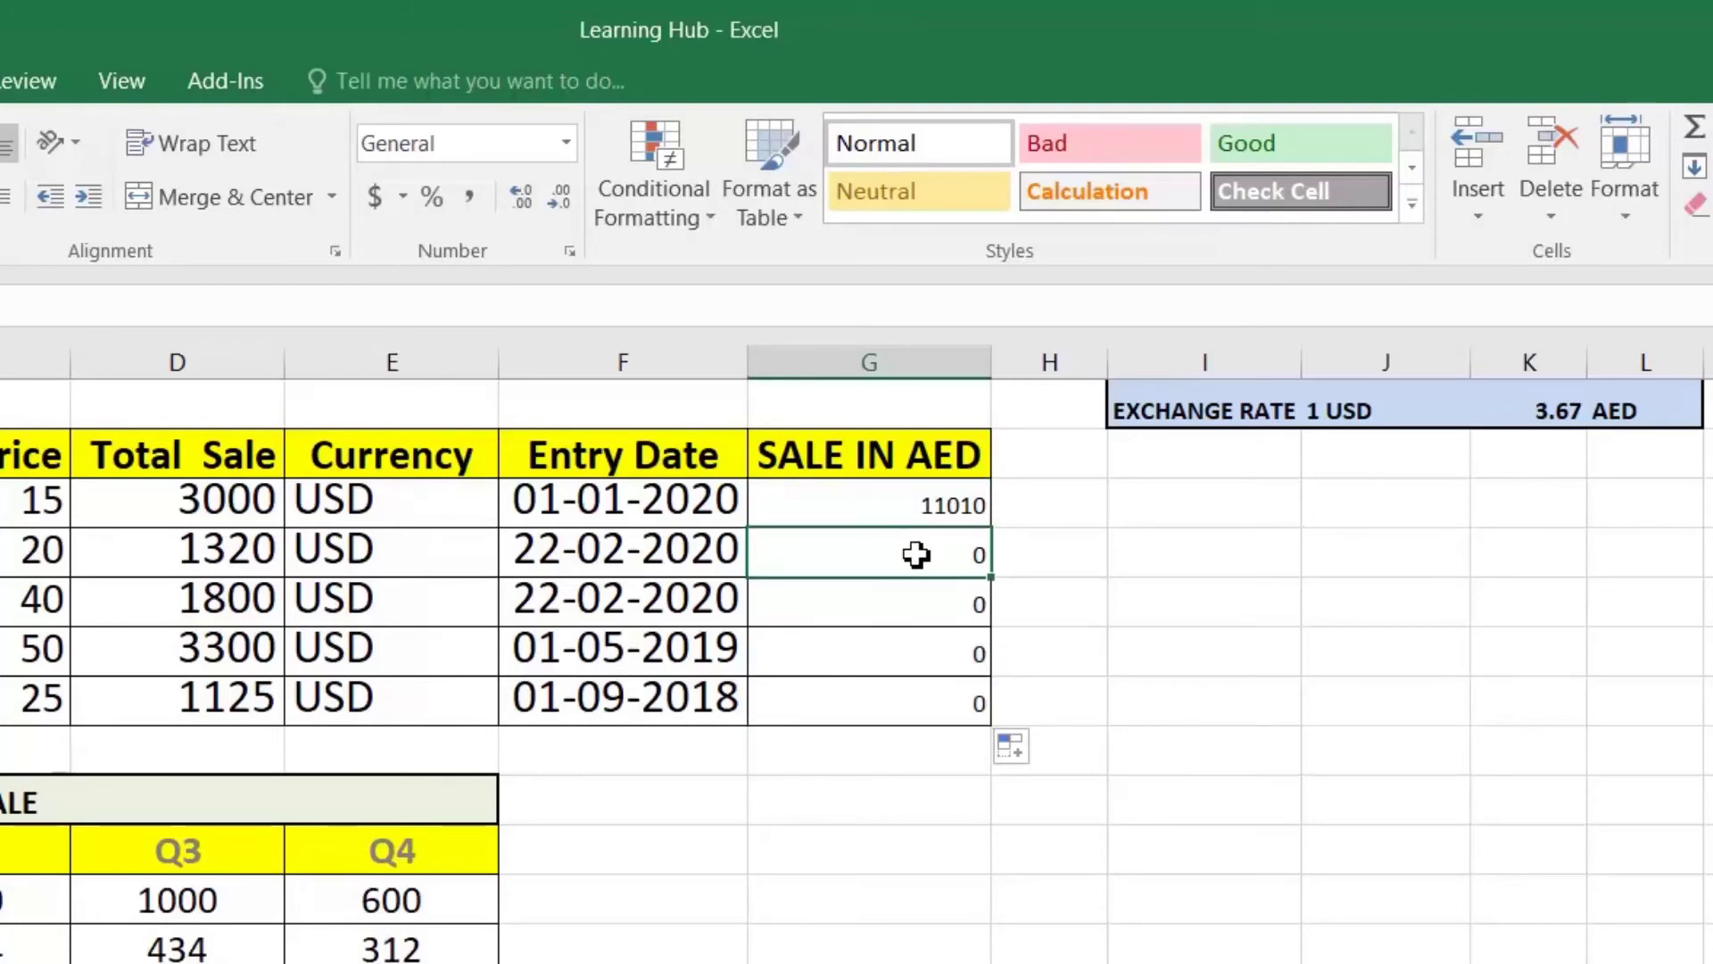
text(=D4*K2)
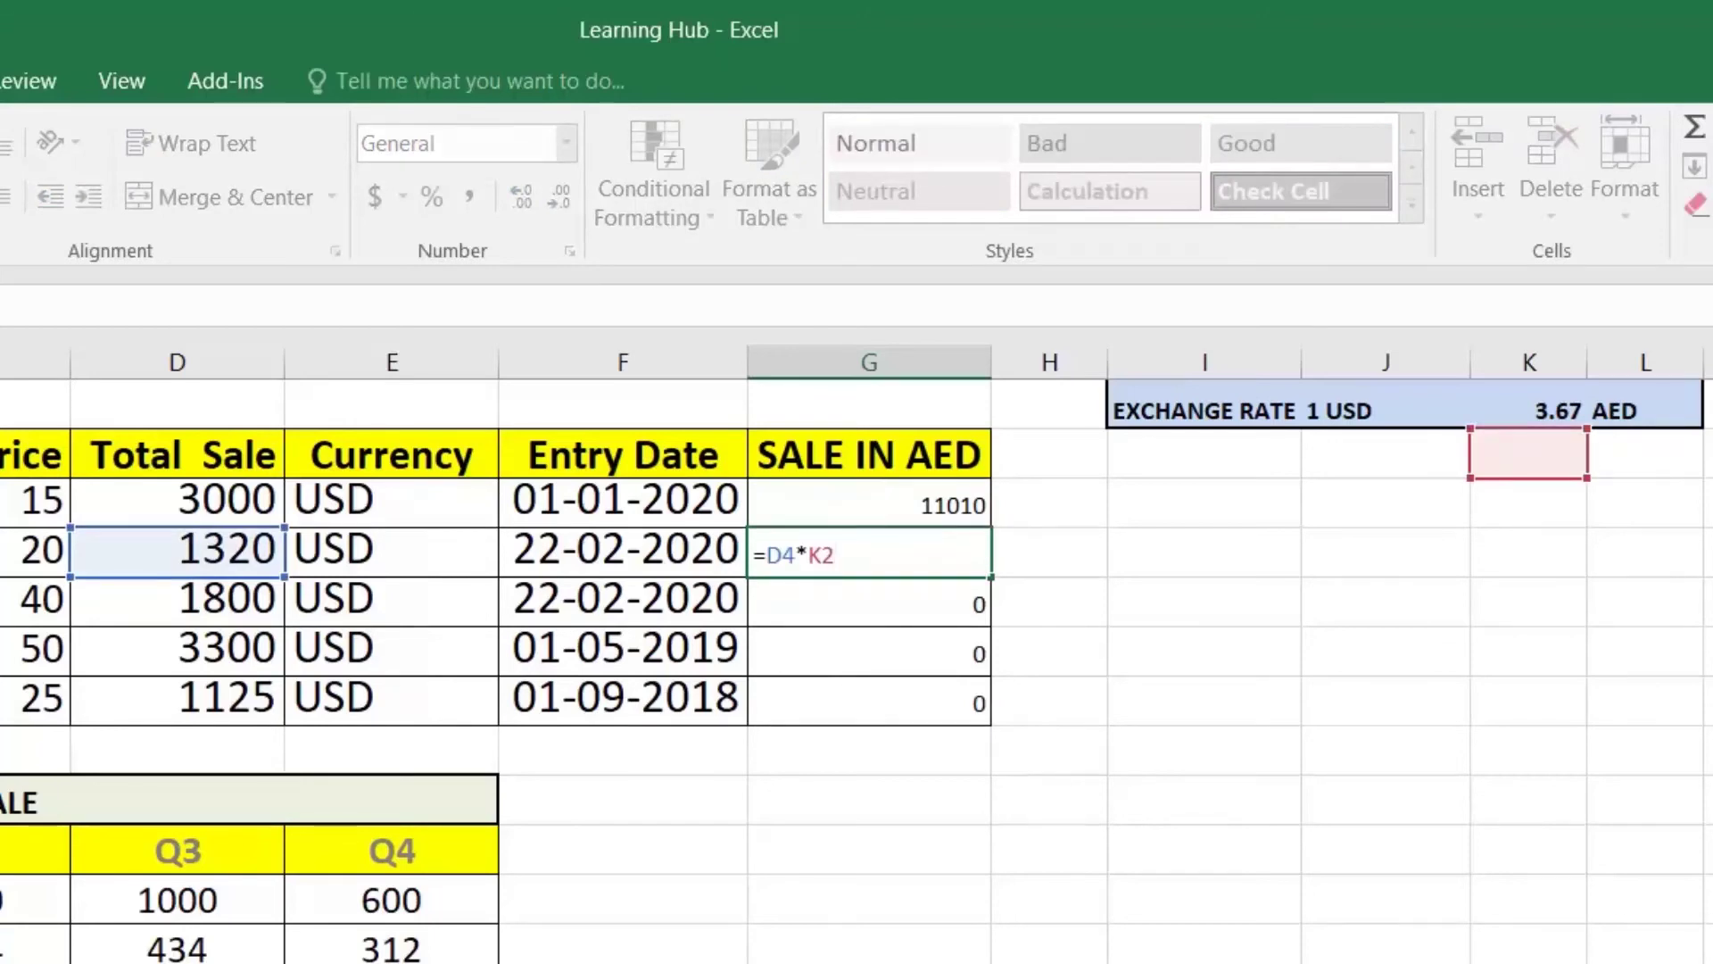
key(Return)
key(Return)
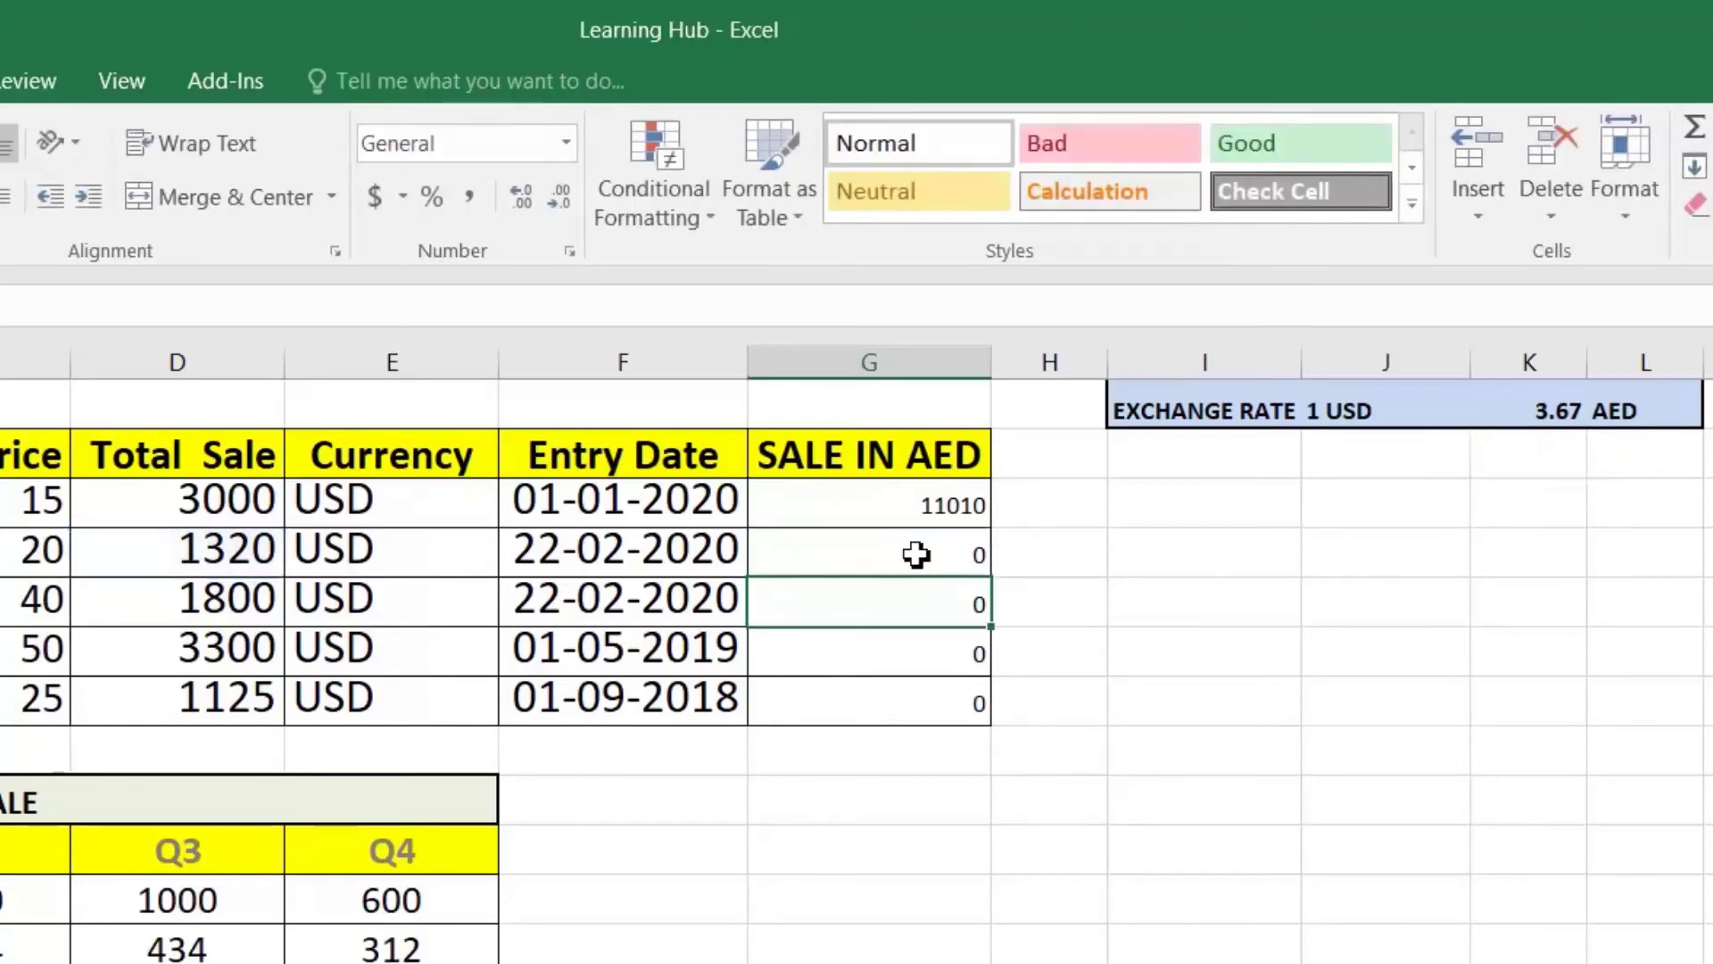
key(Return)
key(Return)
key(Up)
key(F2)
key(Return)
key(Up)
key(Up)
key(Up)
key(Up)
key(Up)
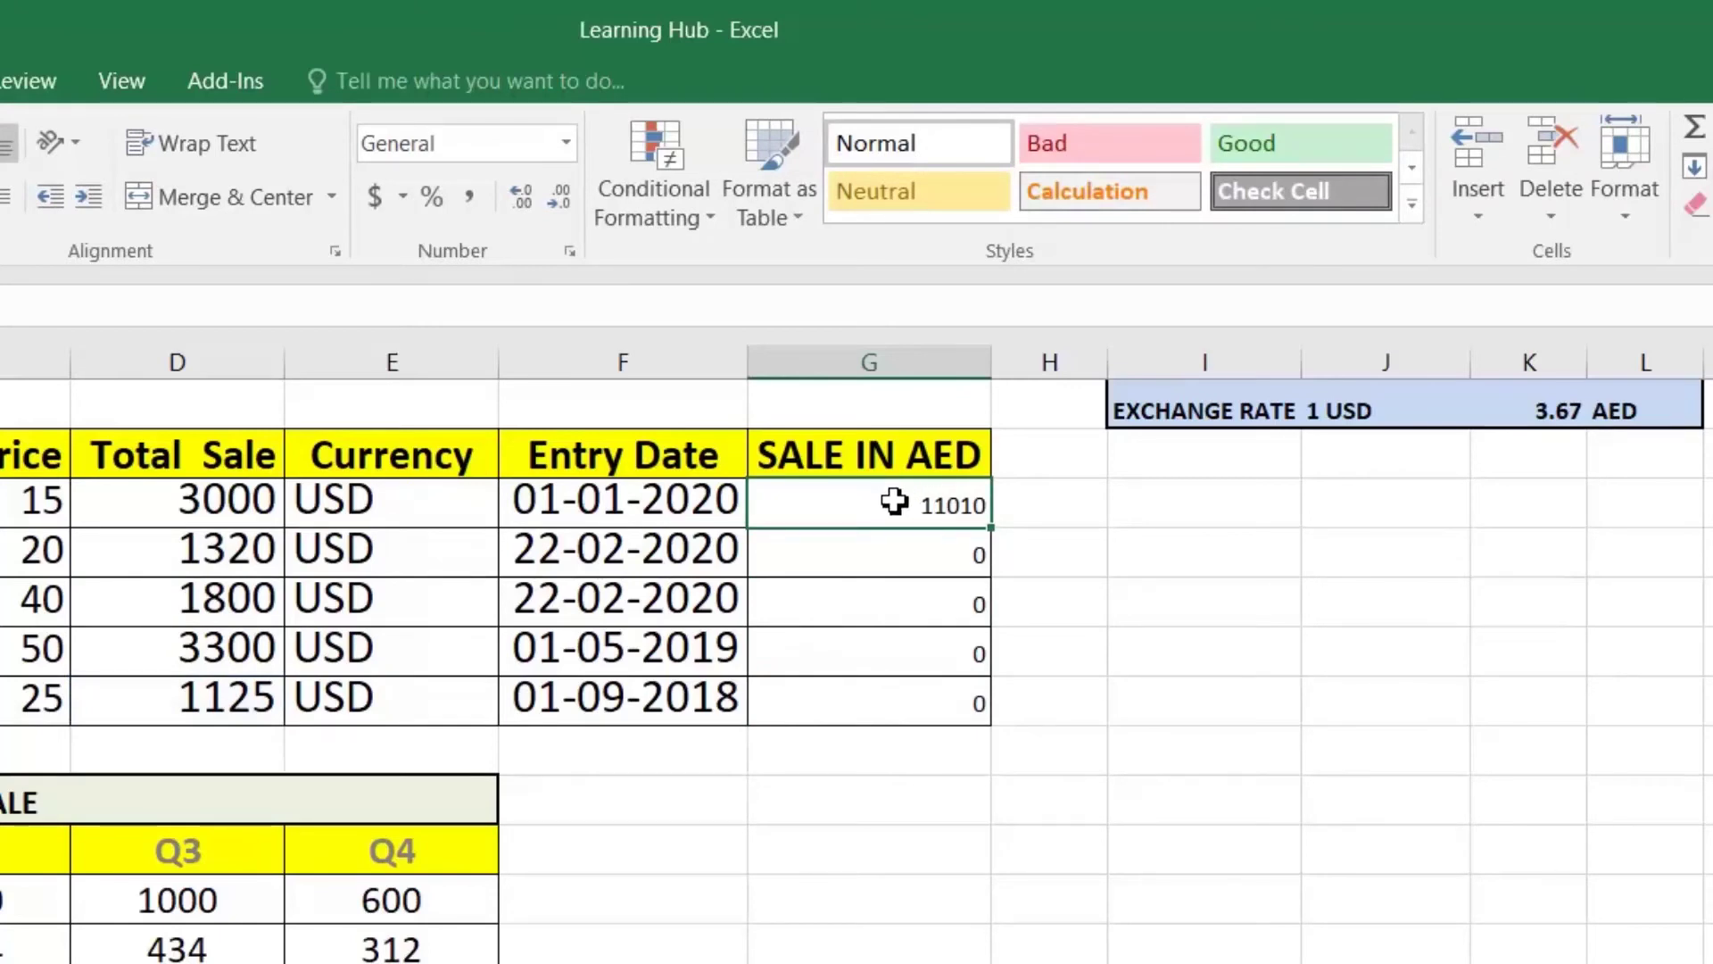
Step: Make the rate reference absolute as =D3*$K$1 and fill it down to G7
key(F2)
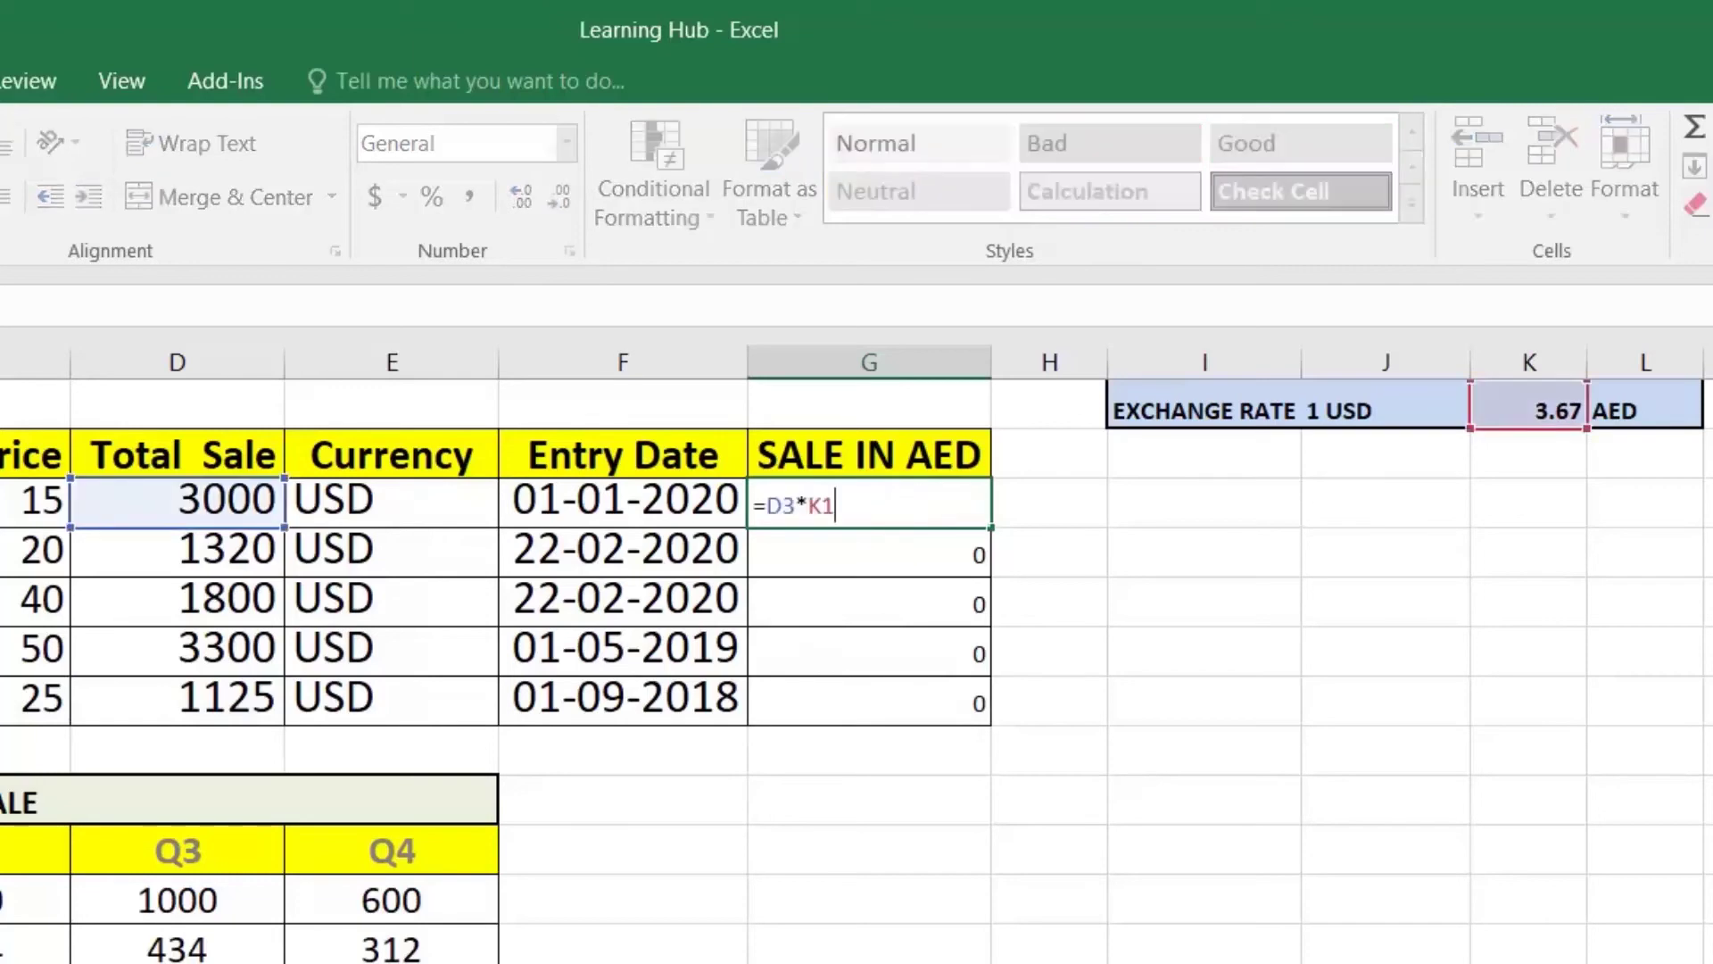
key(Left)
key(Left)
key(F4)
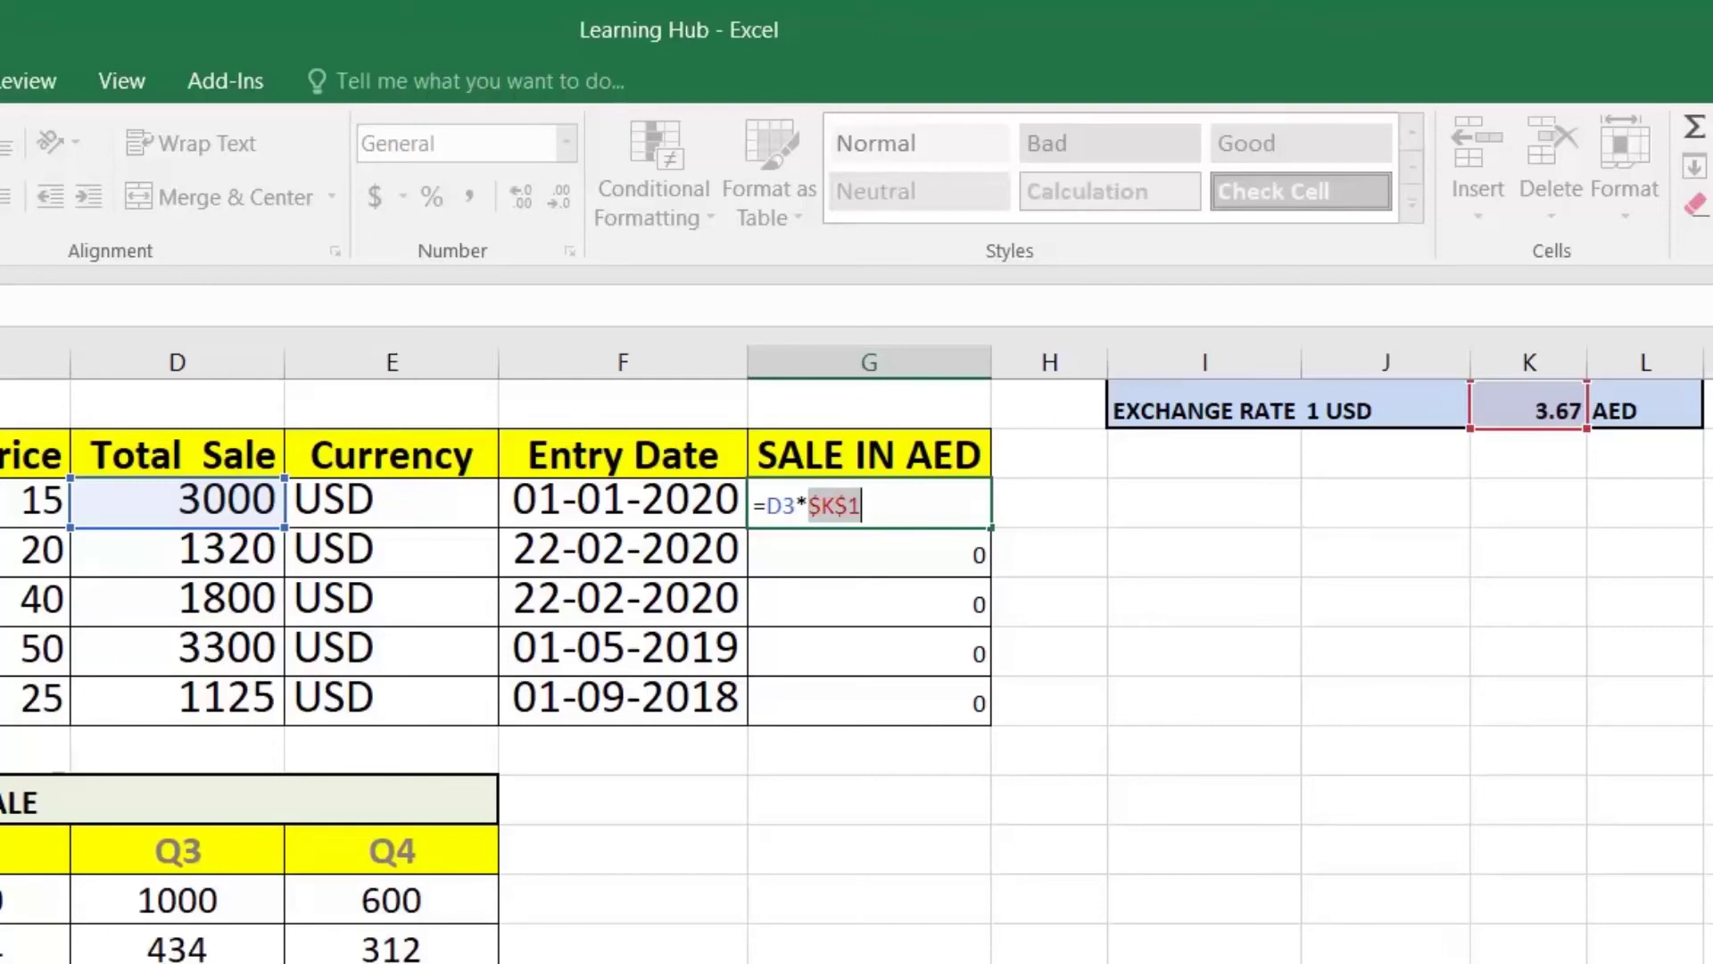
key(ctrl+Return)
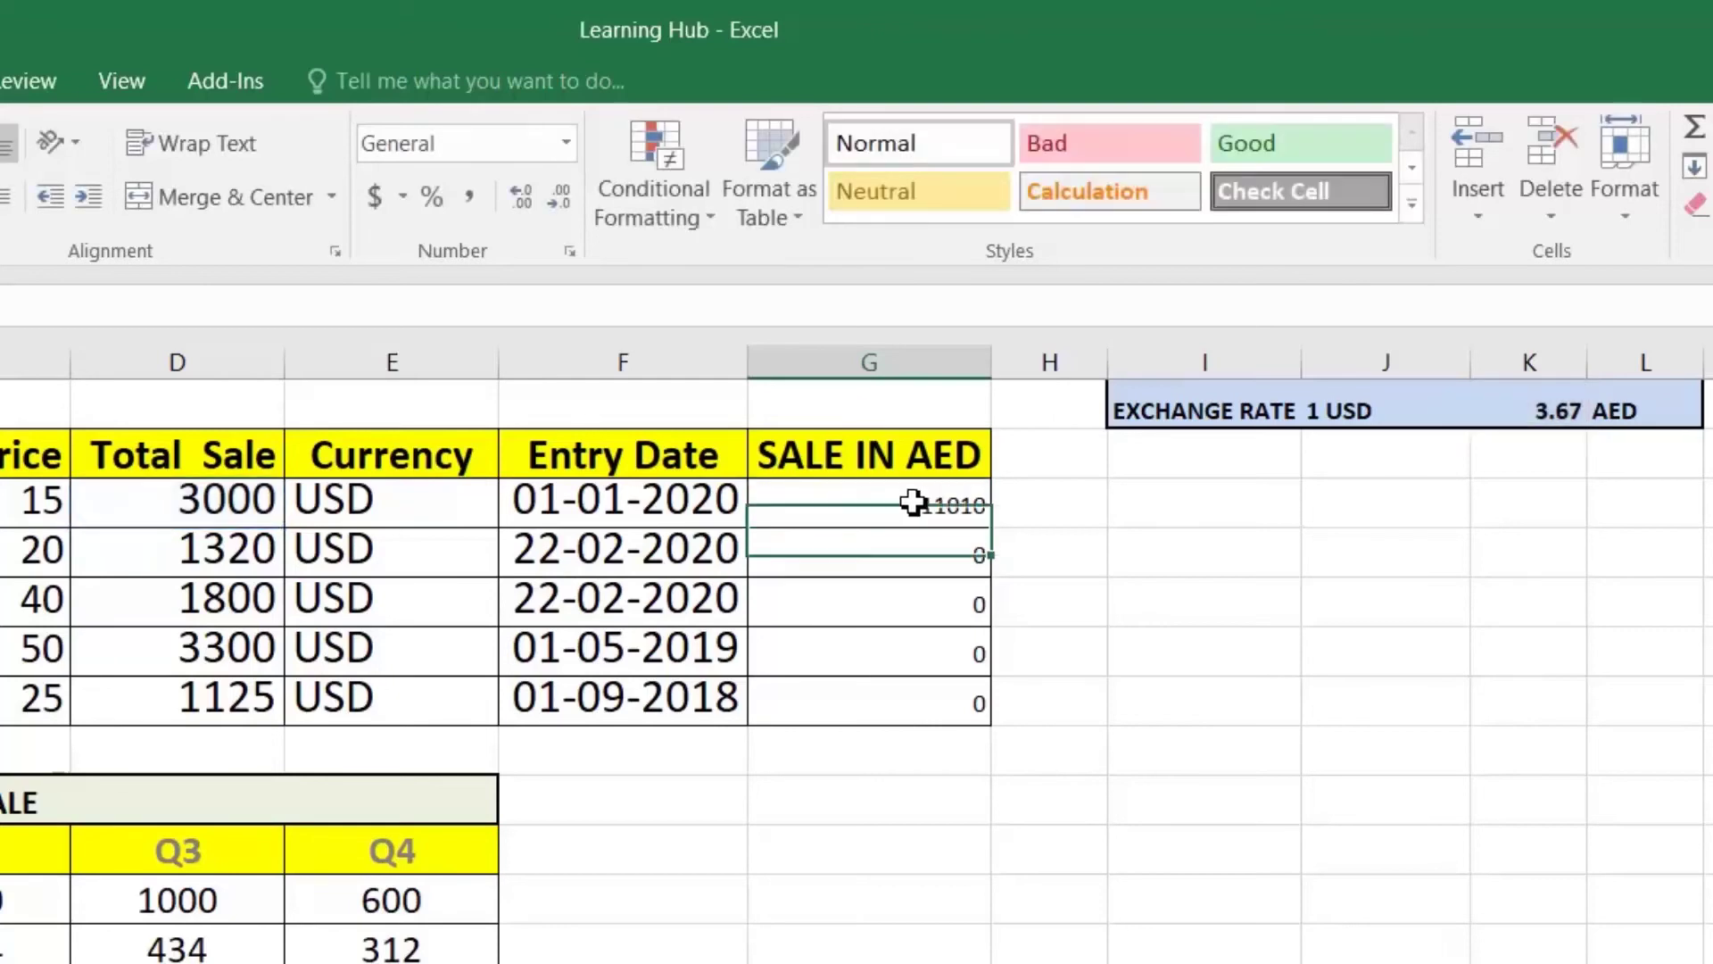
double_click(992, 528)
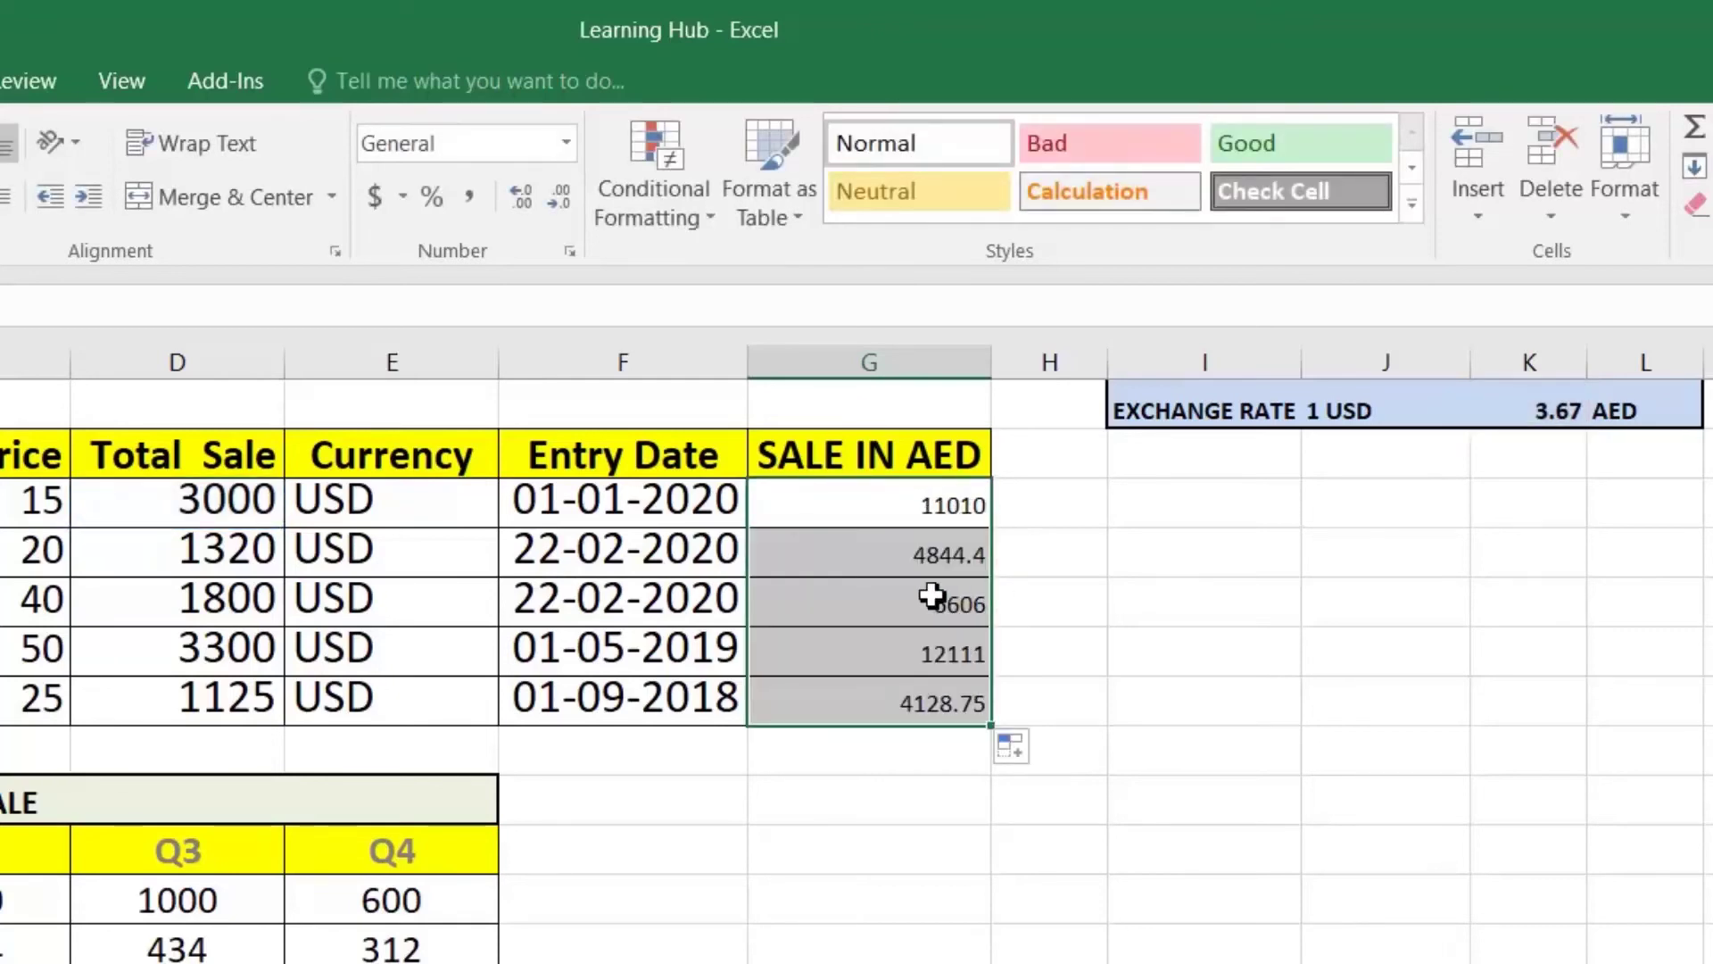
click(932, 596)
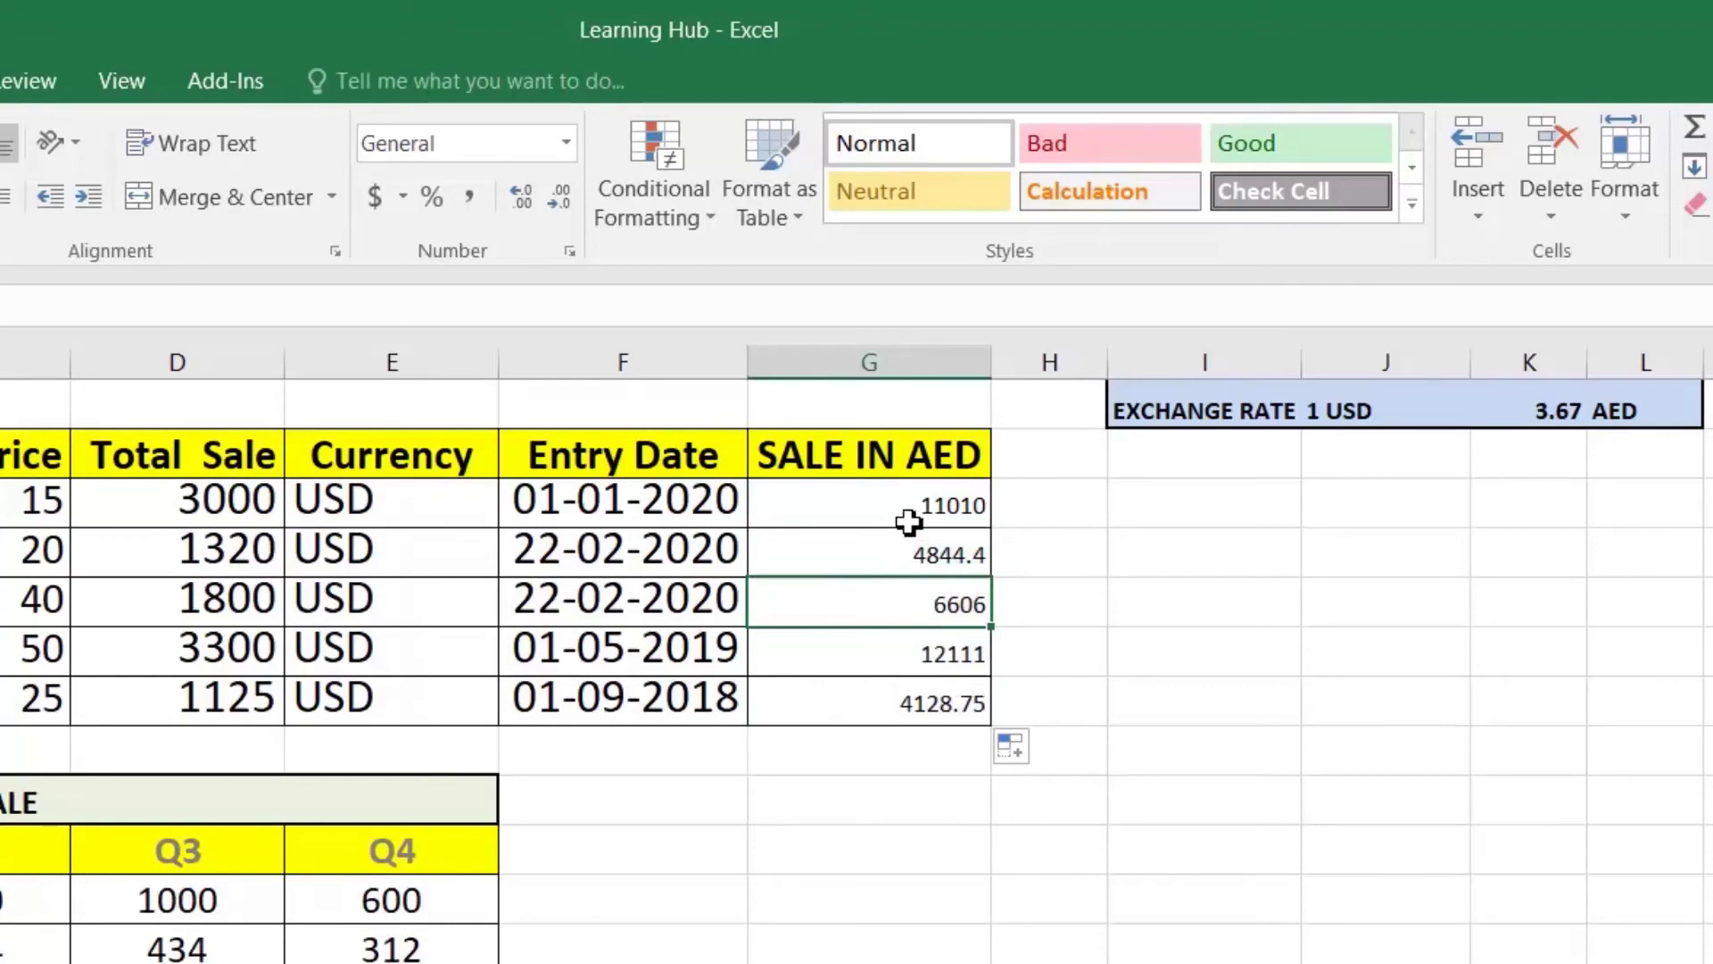
Step: Check Product 4's formula, then change G3's rate reference to the mixed K$1
click(933, 660)
key(F2)
key(ctrl+Return)
click(890, 500)
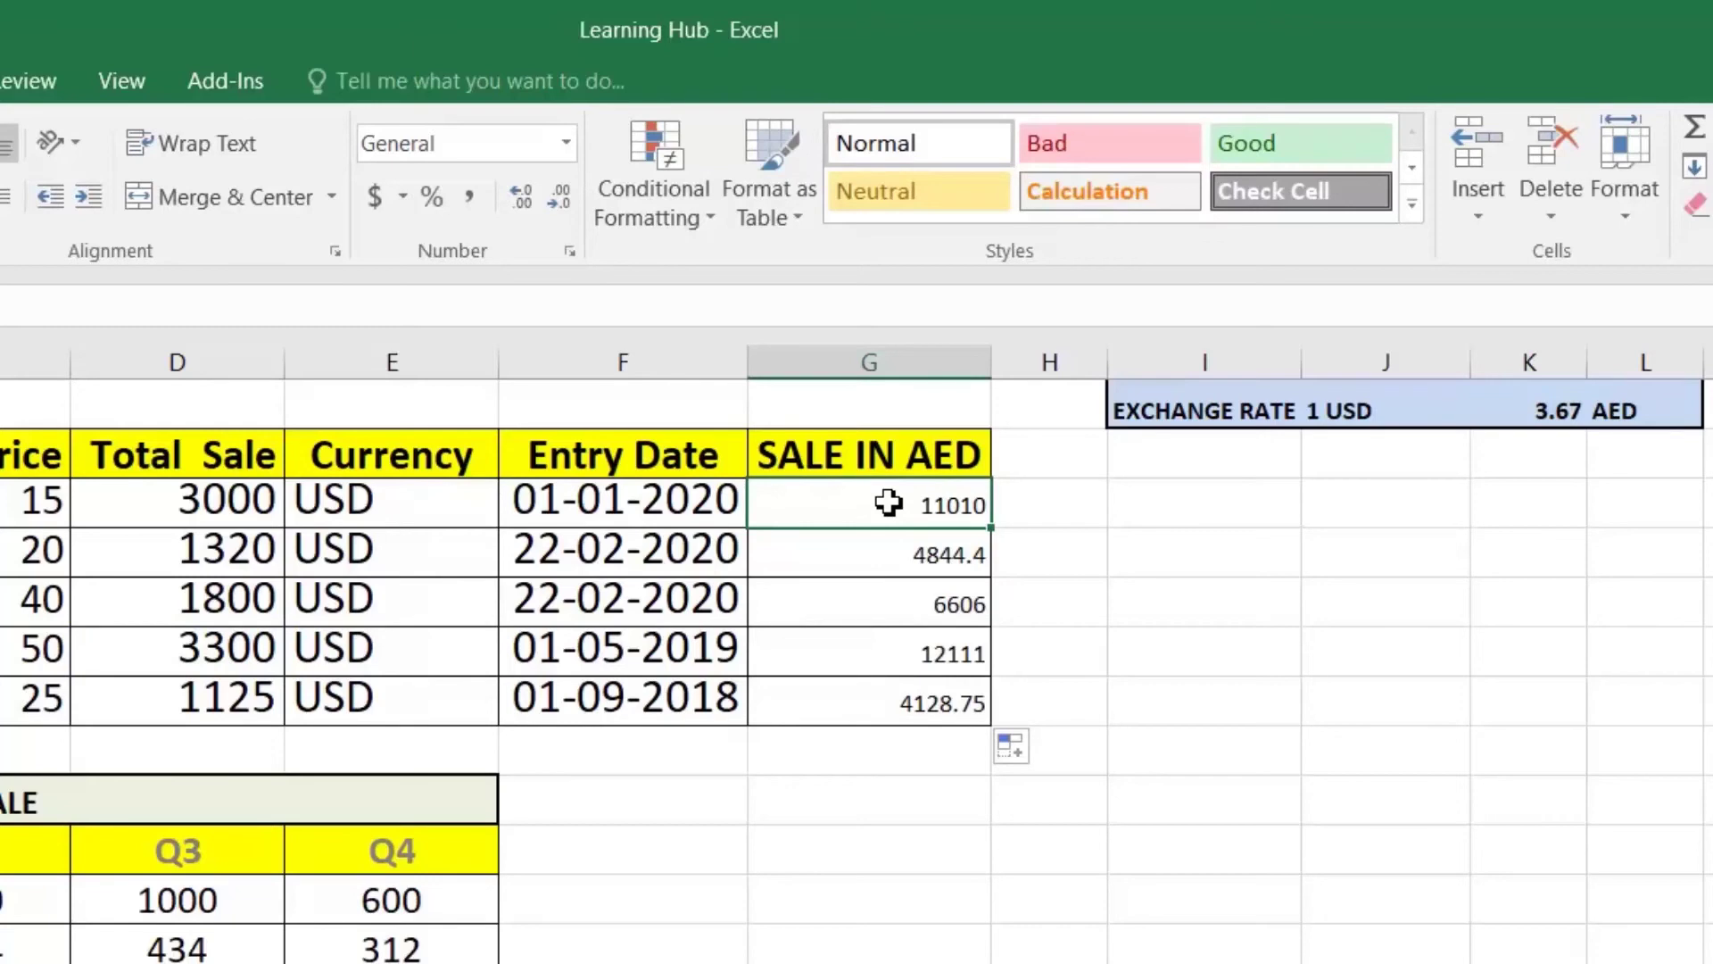
double_click(888, 502)
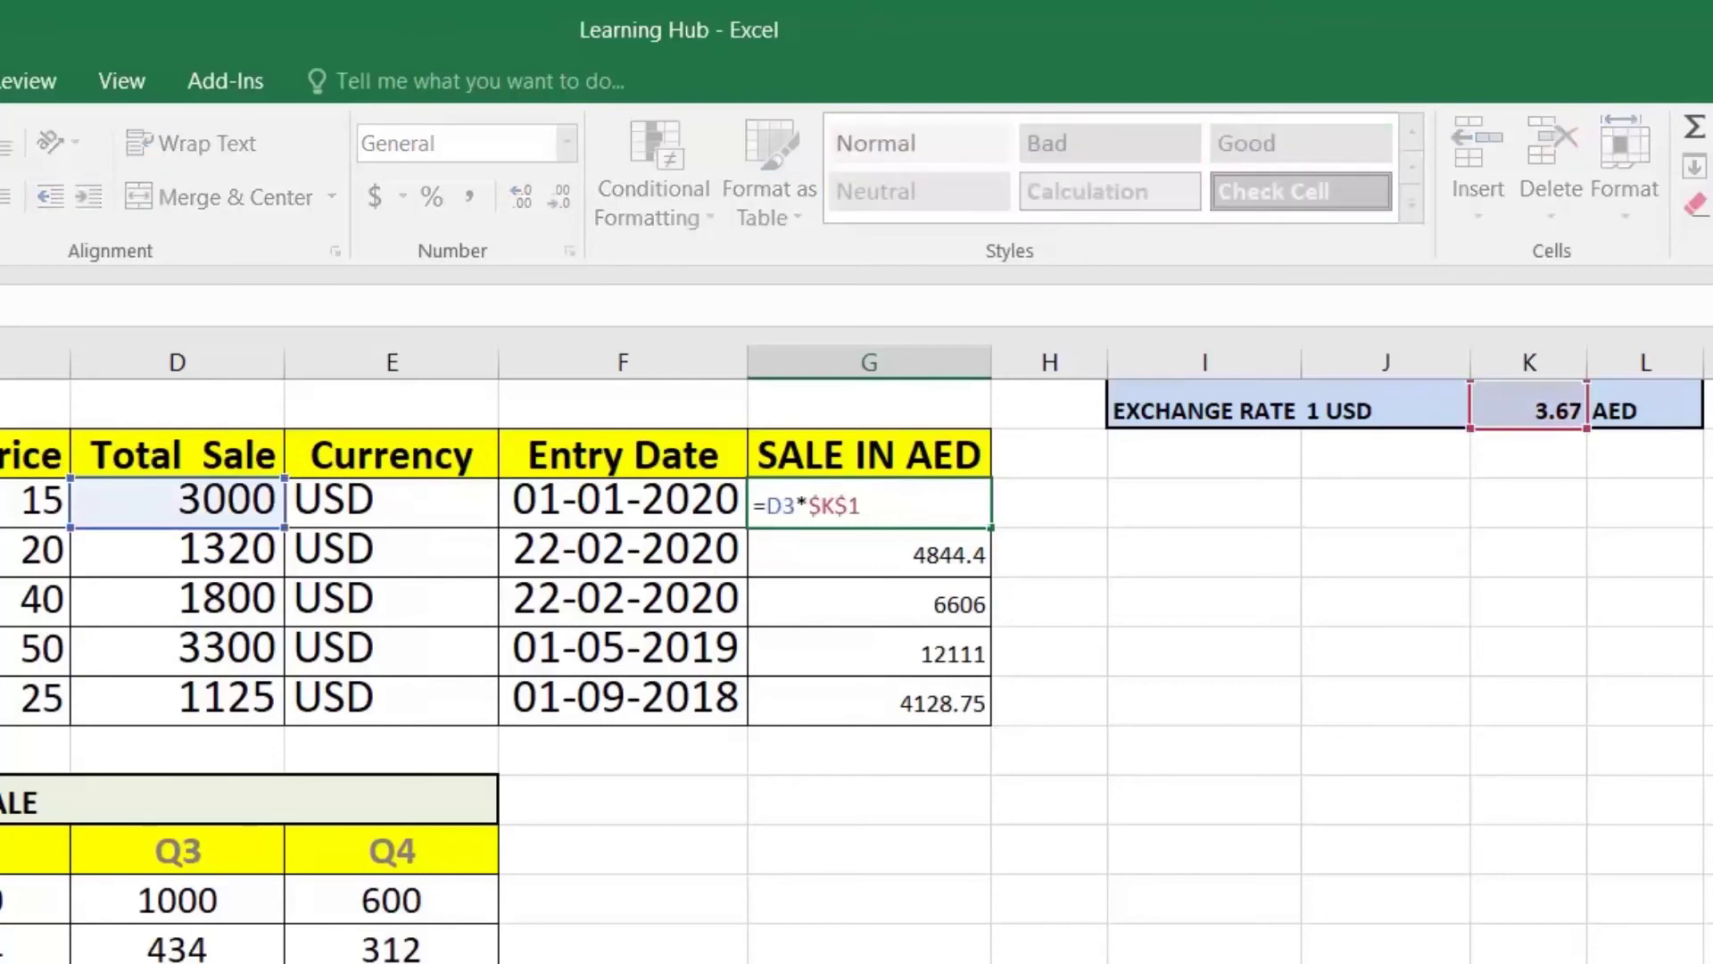
key(Left)
key(Left)
key(Left)
key(BackSpace)
key(Return)
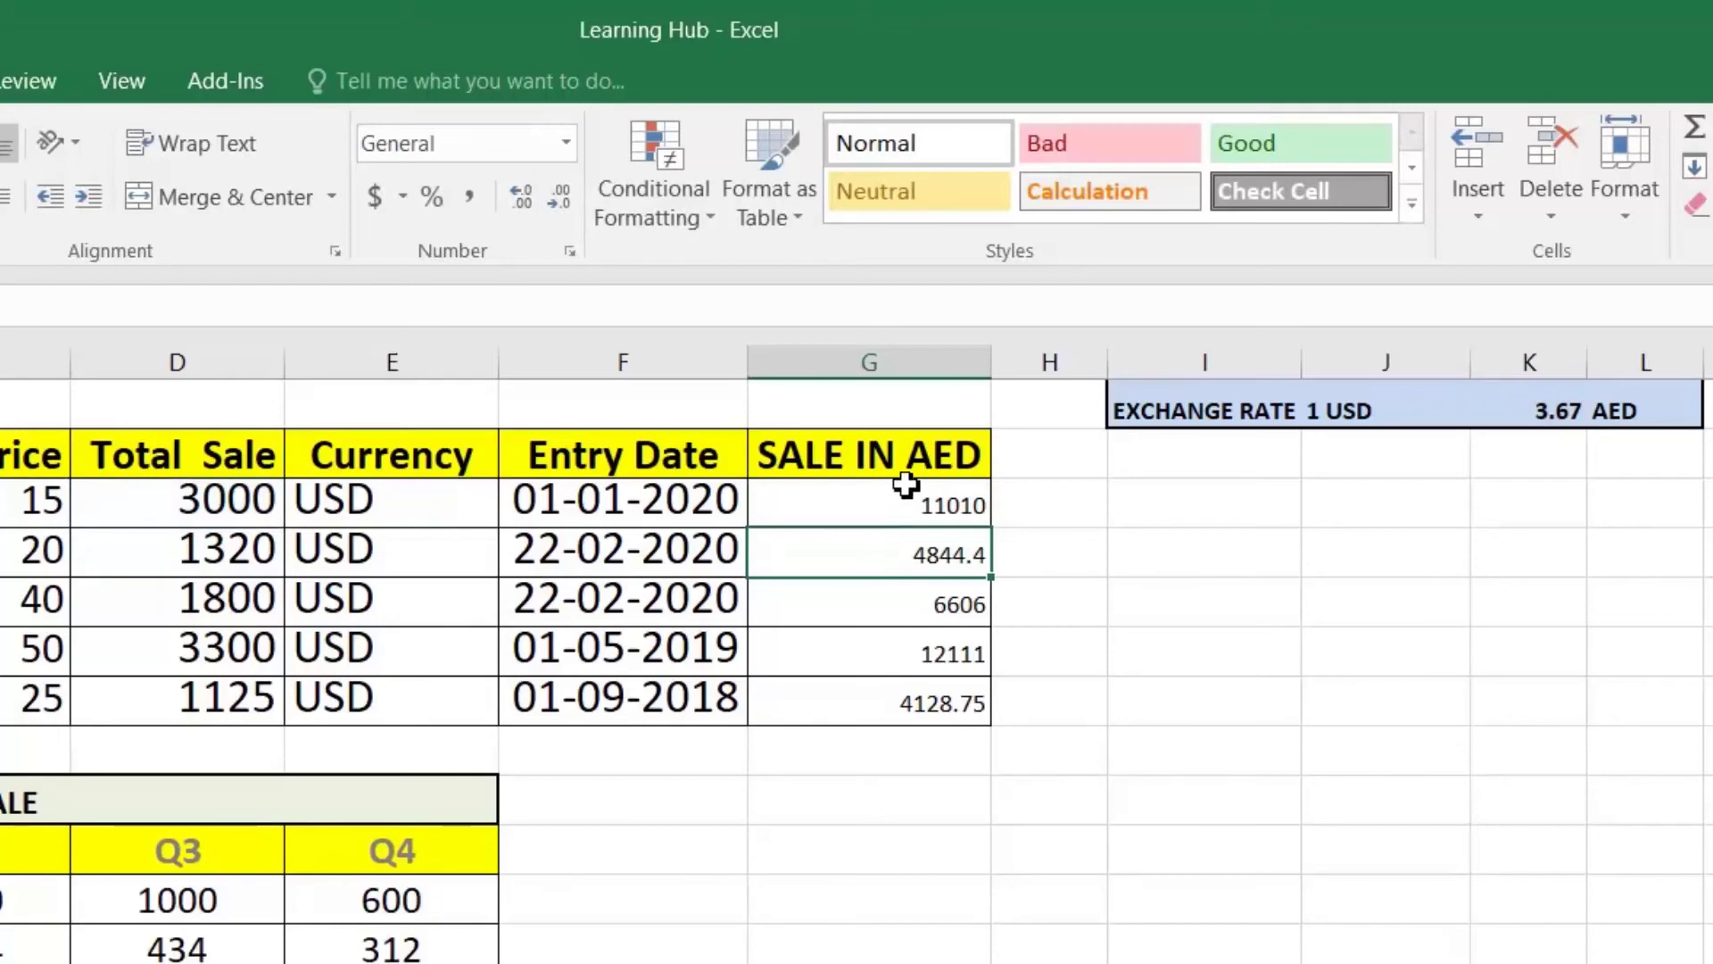
Step: Fill =D3*K$1 down to G7 and review the converted values and G5's formula
click(906, 502)
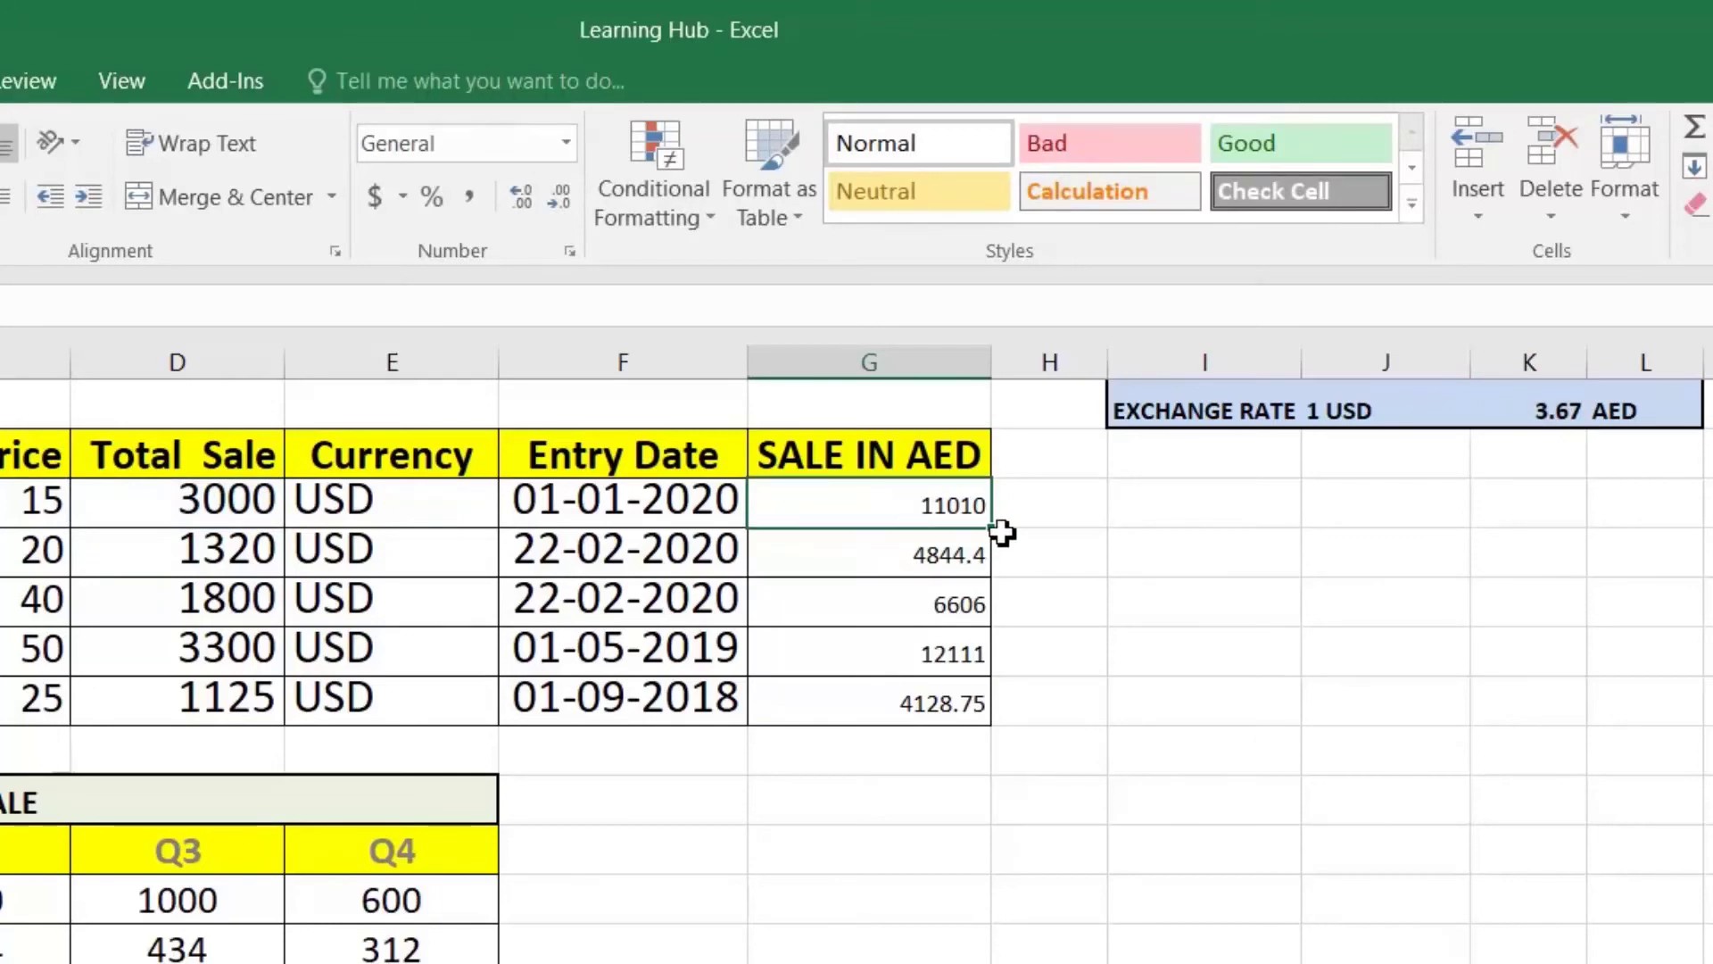
double_click(995, 534)
click(933, 547)
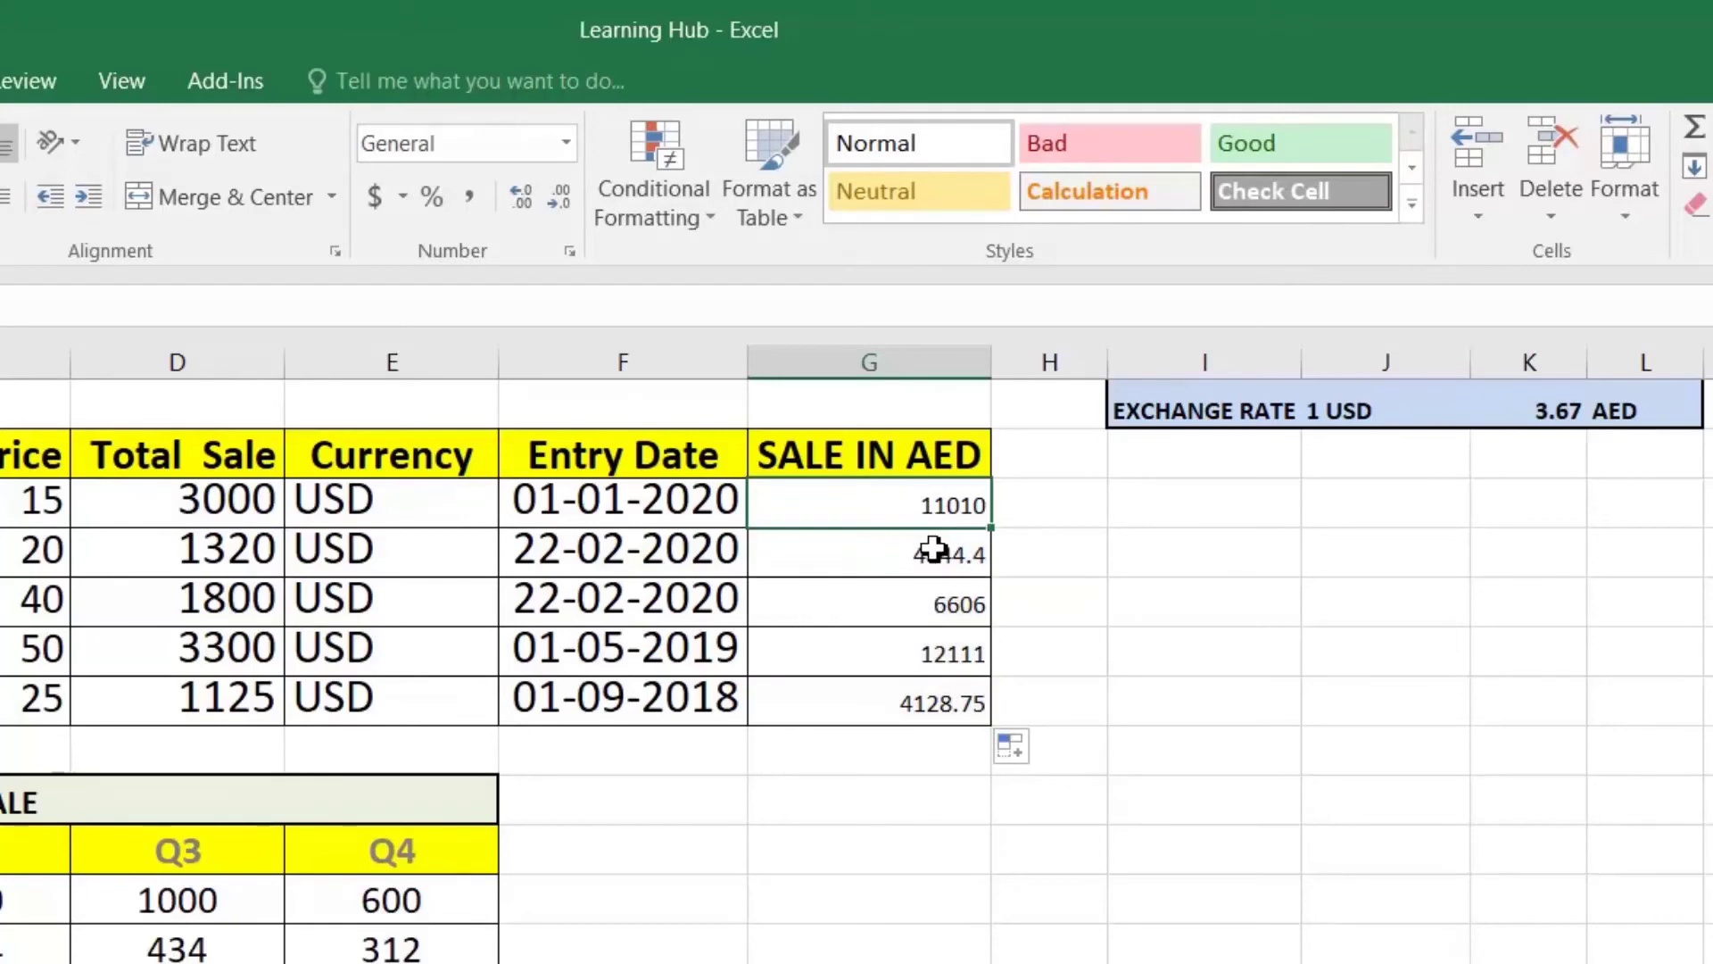
click(929, 652)
double_click(929, 604)
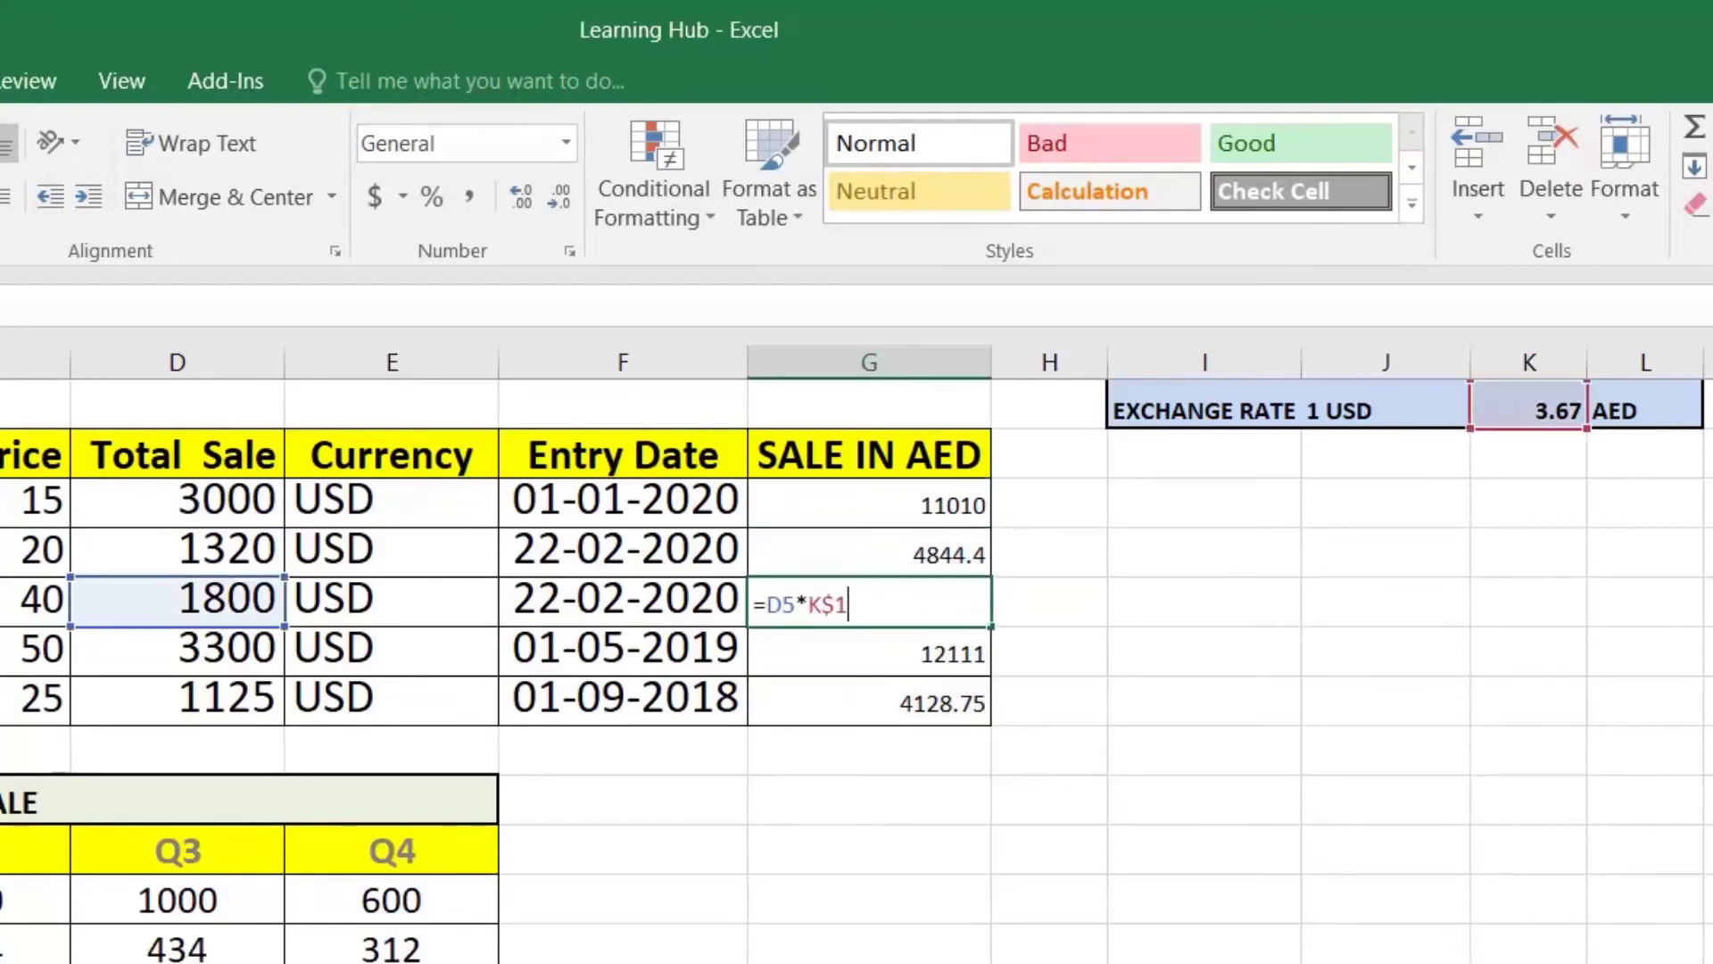
key(ctrl+Return)
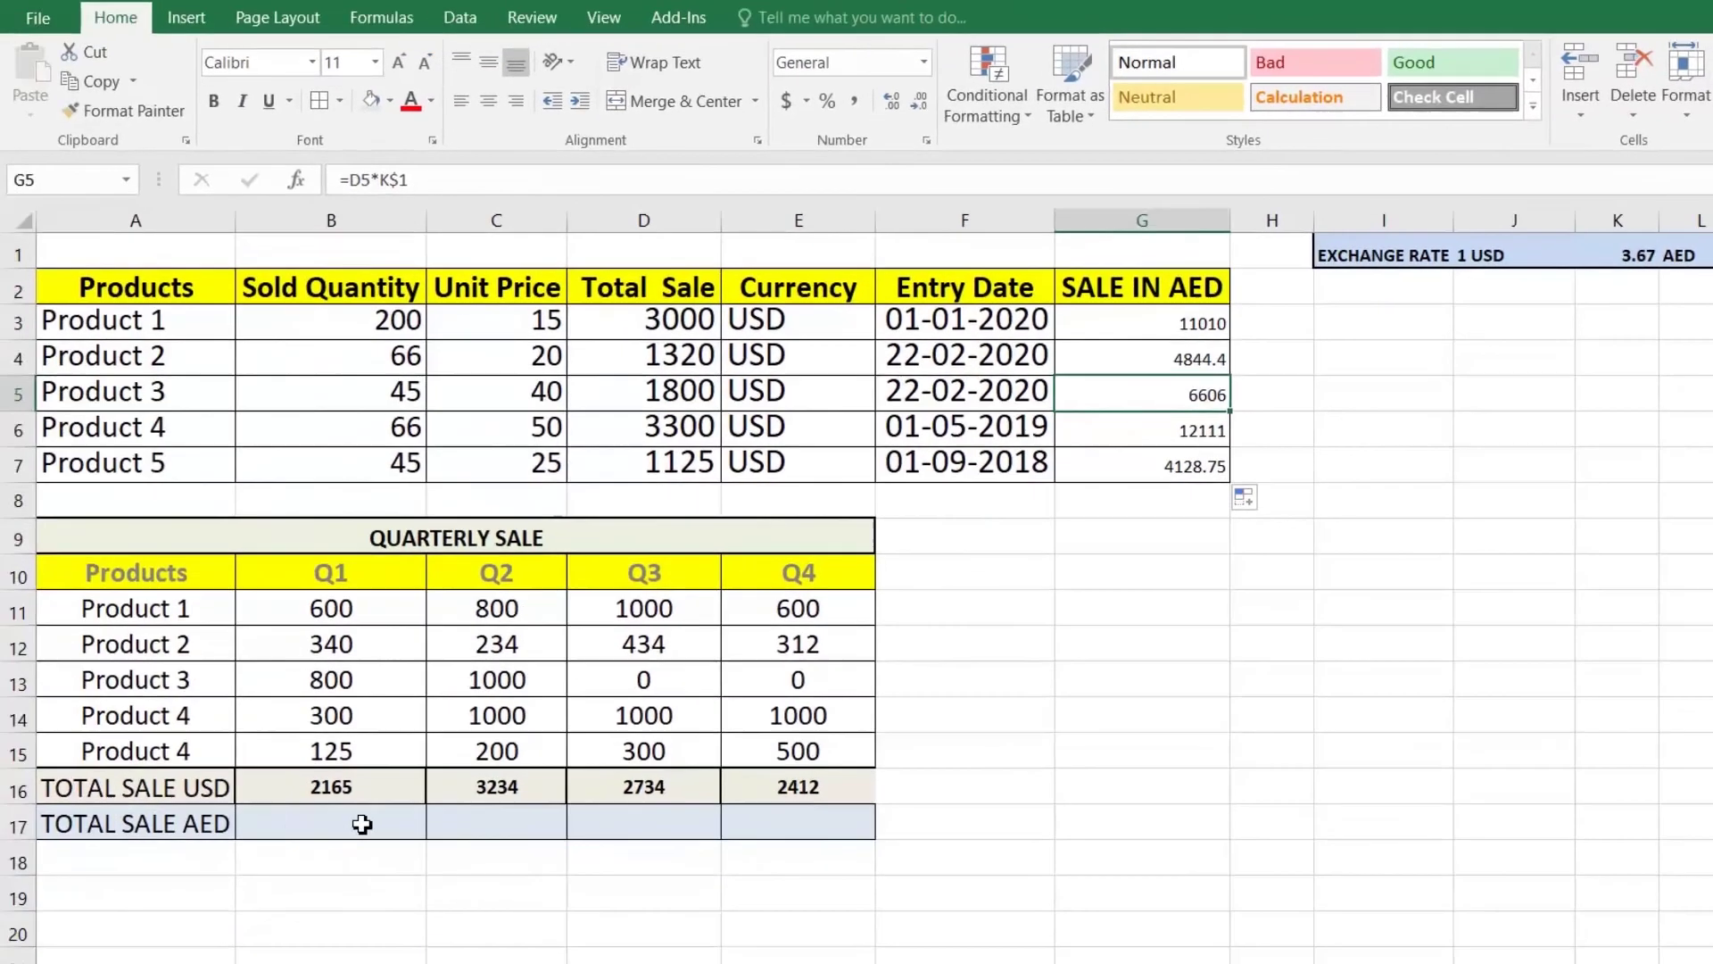
click(224, 912)
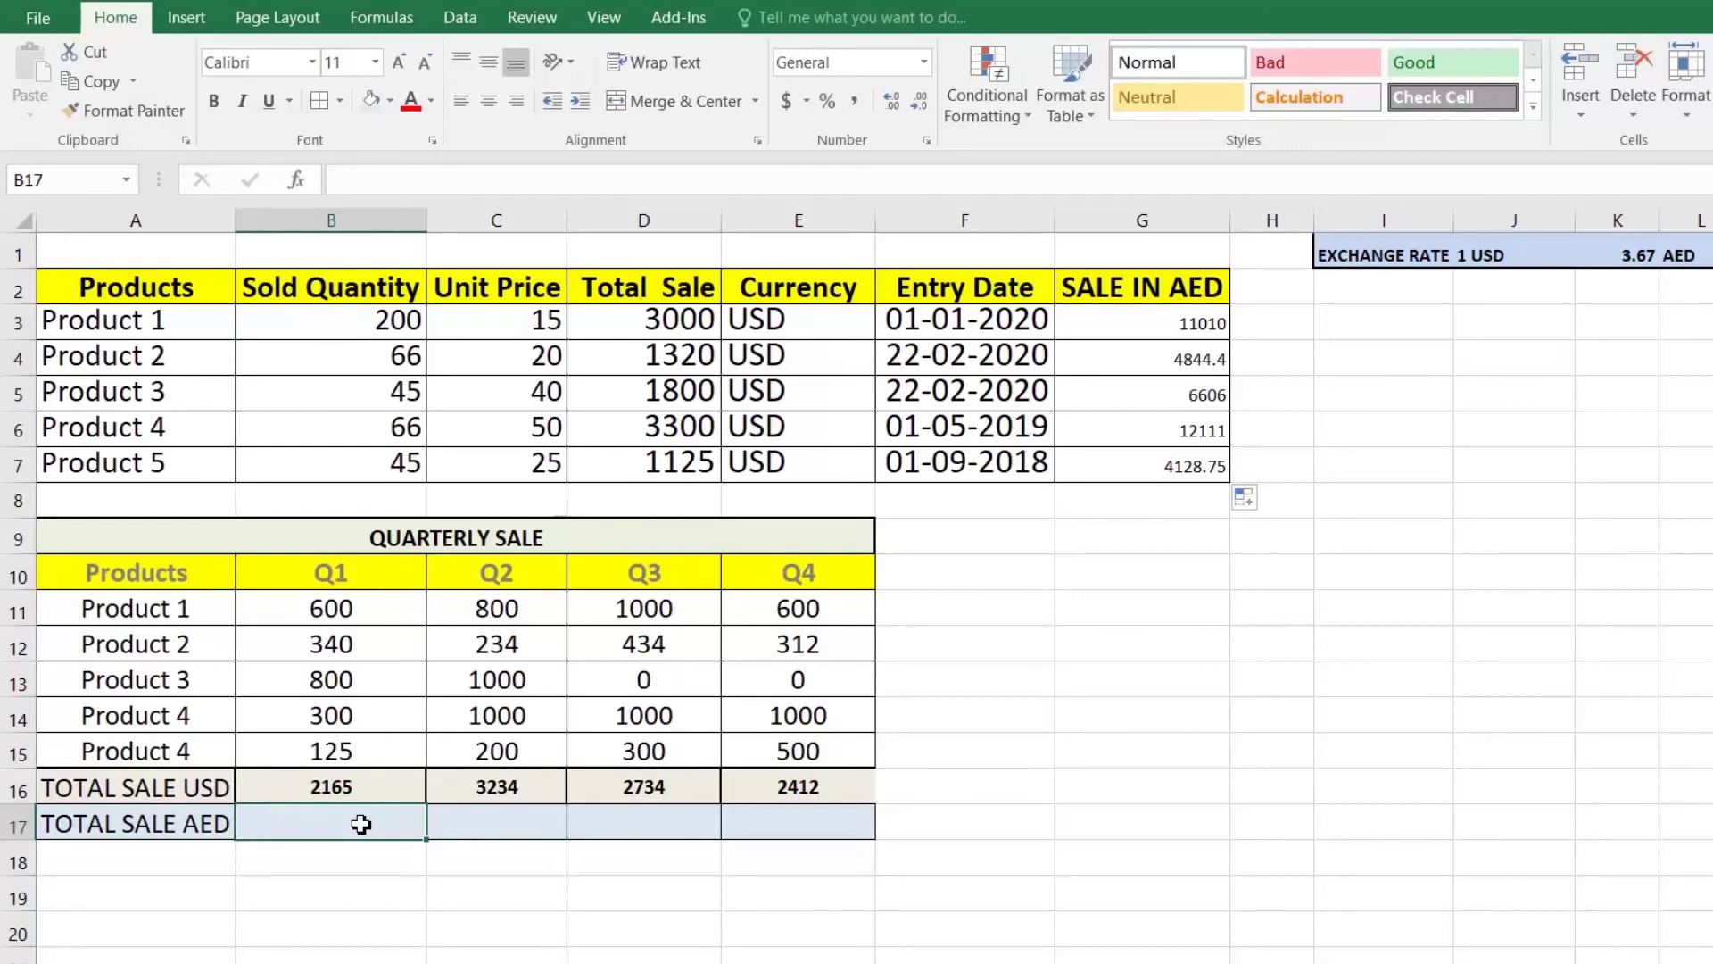
Step: Enter =B16*$K1 in B17 to convert the Q1 USD total to AED
double_click(360, 824)
text(=)
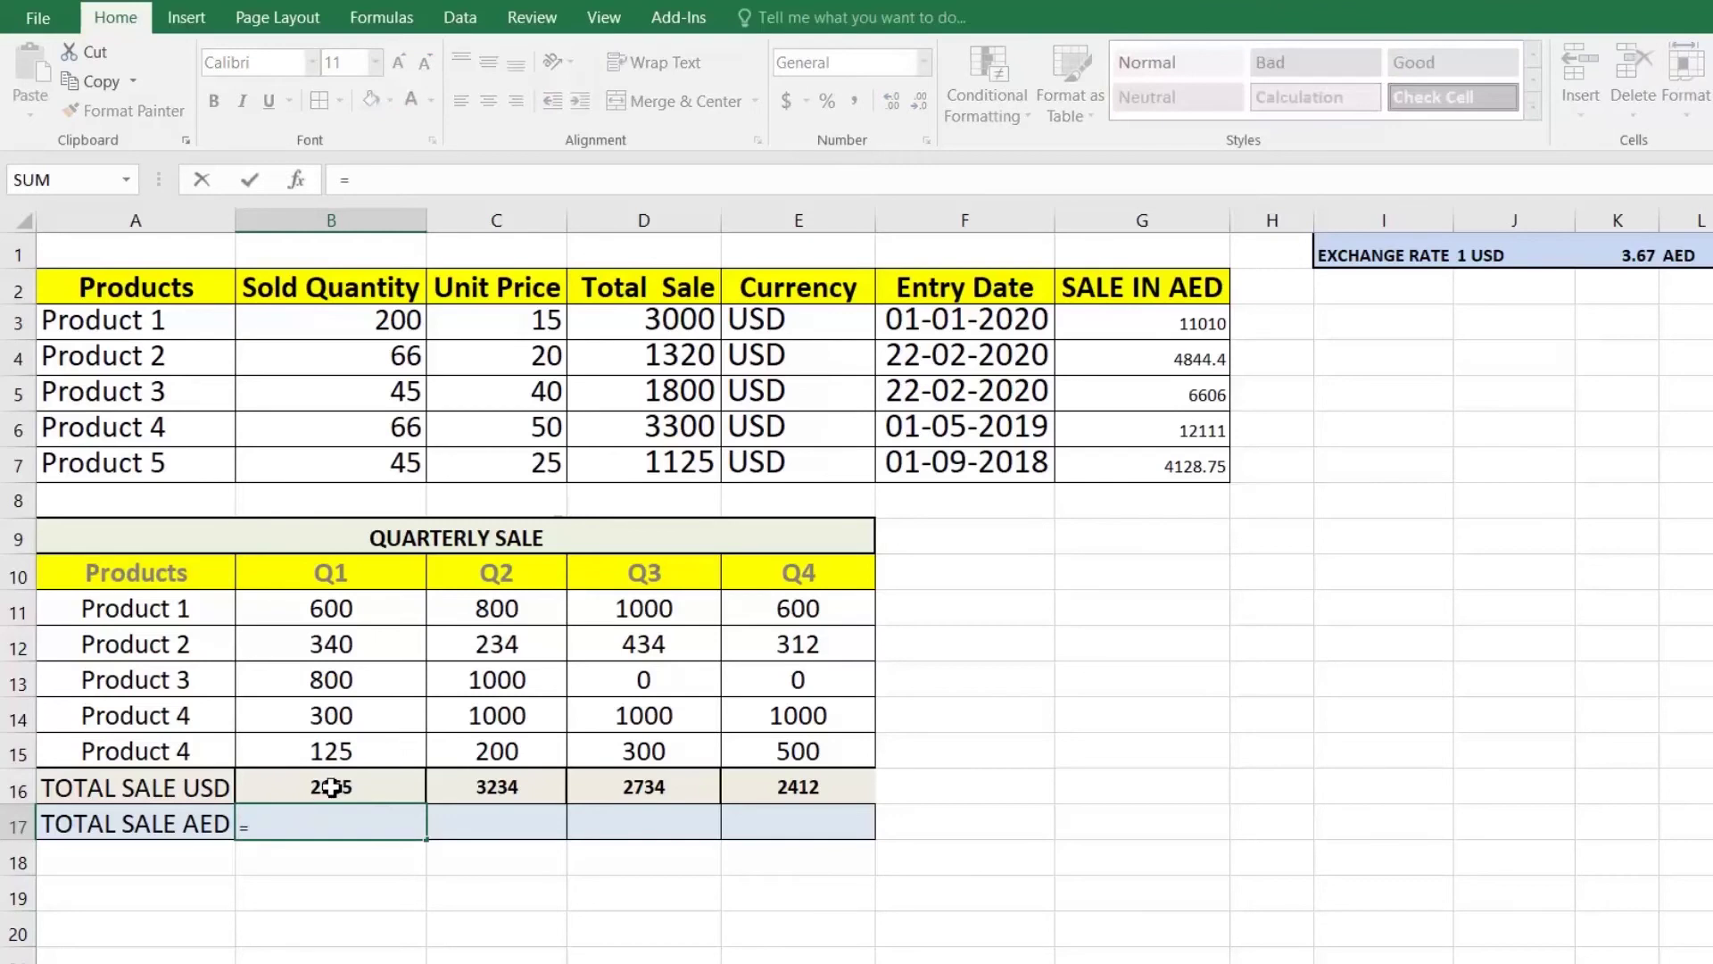
click(331, 786)
text(*)
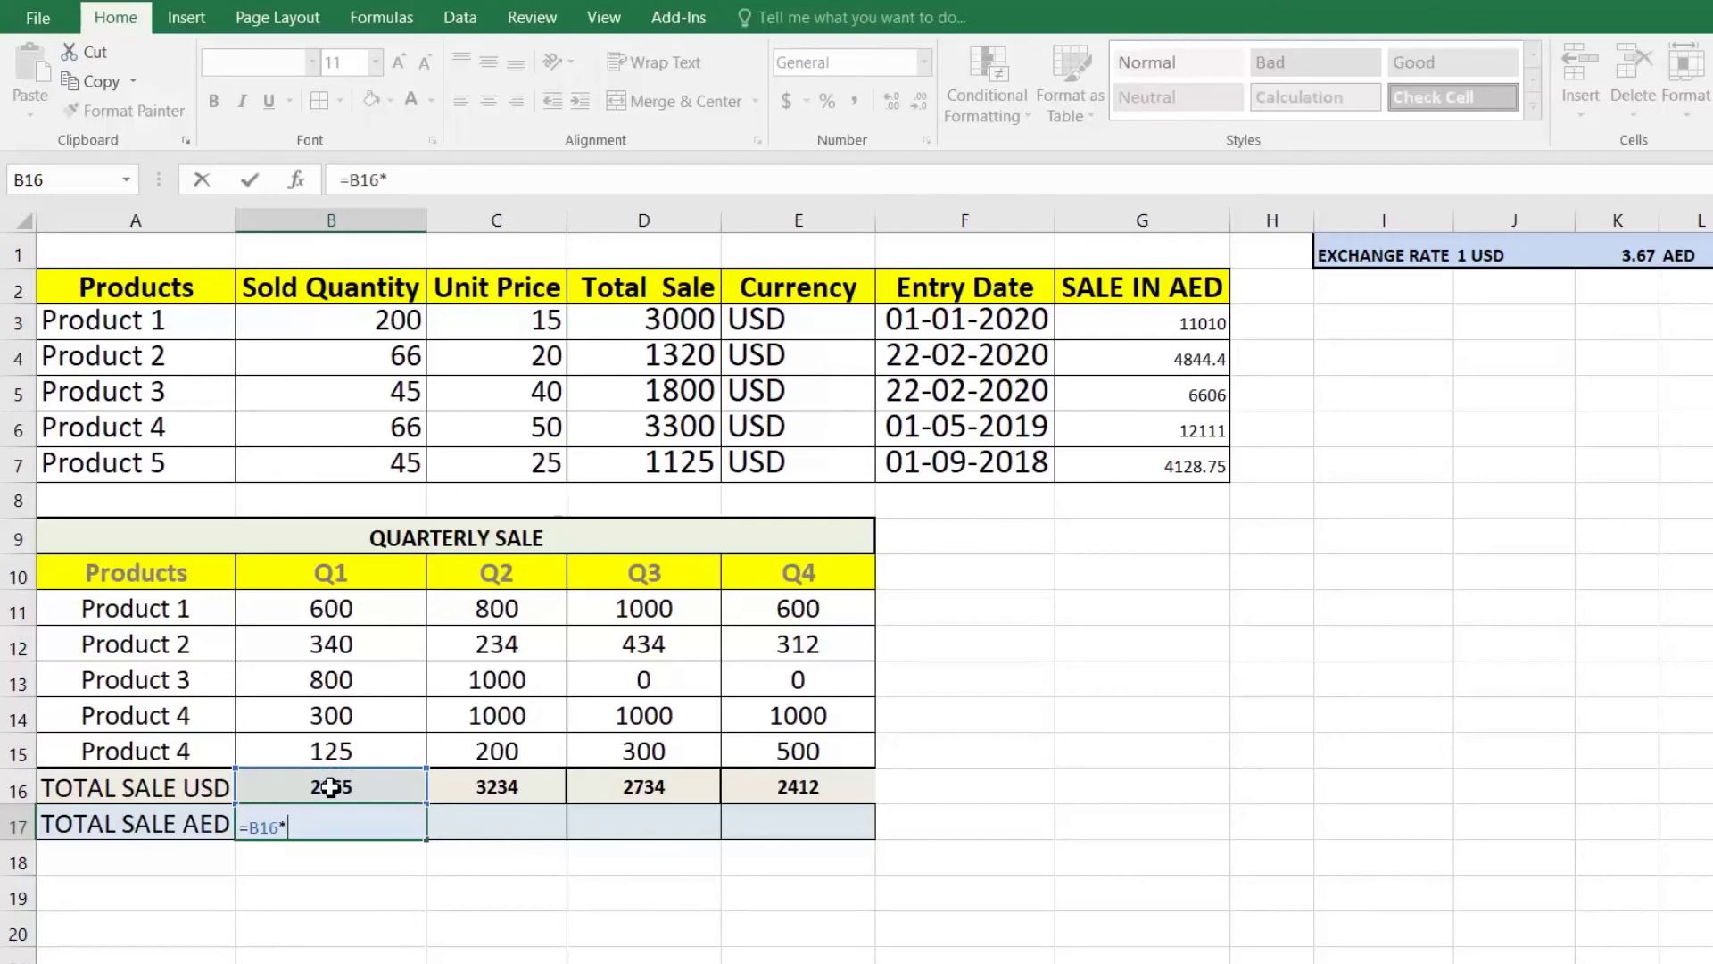
text($K1)
key(Return)
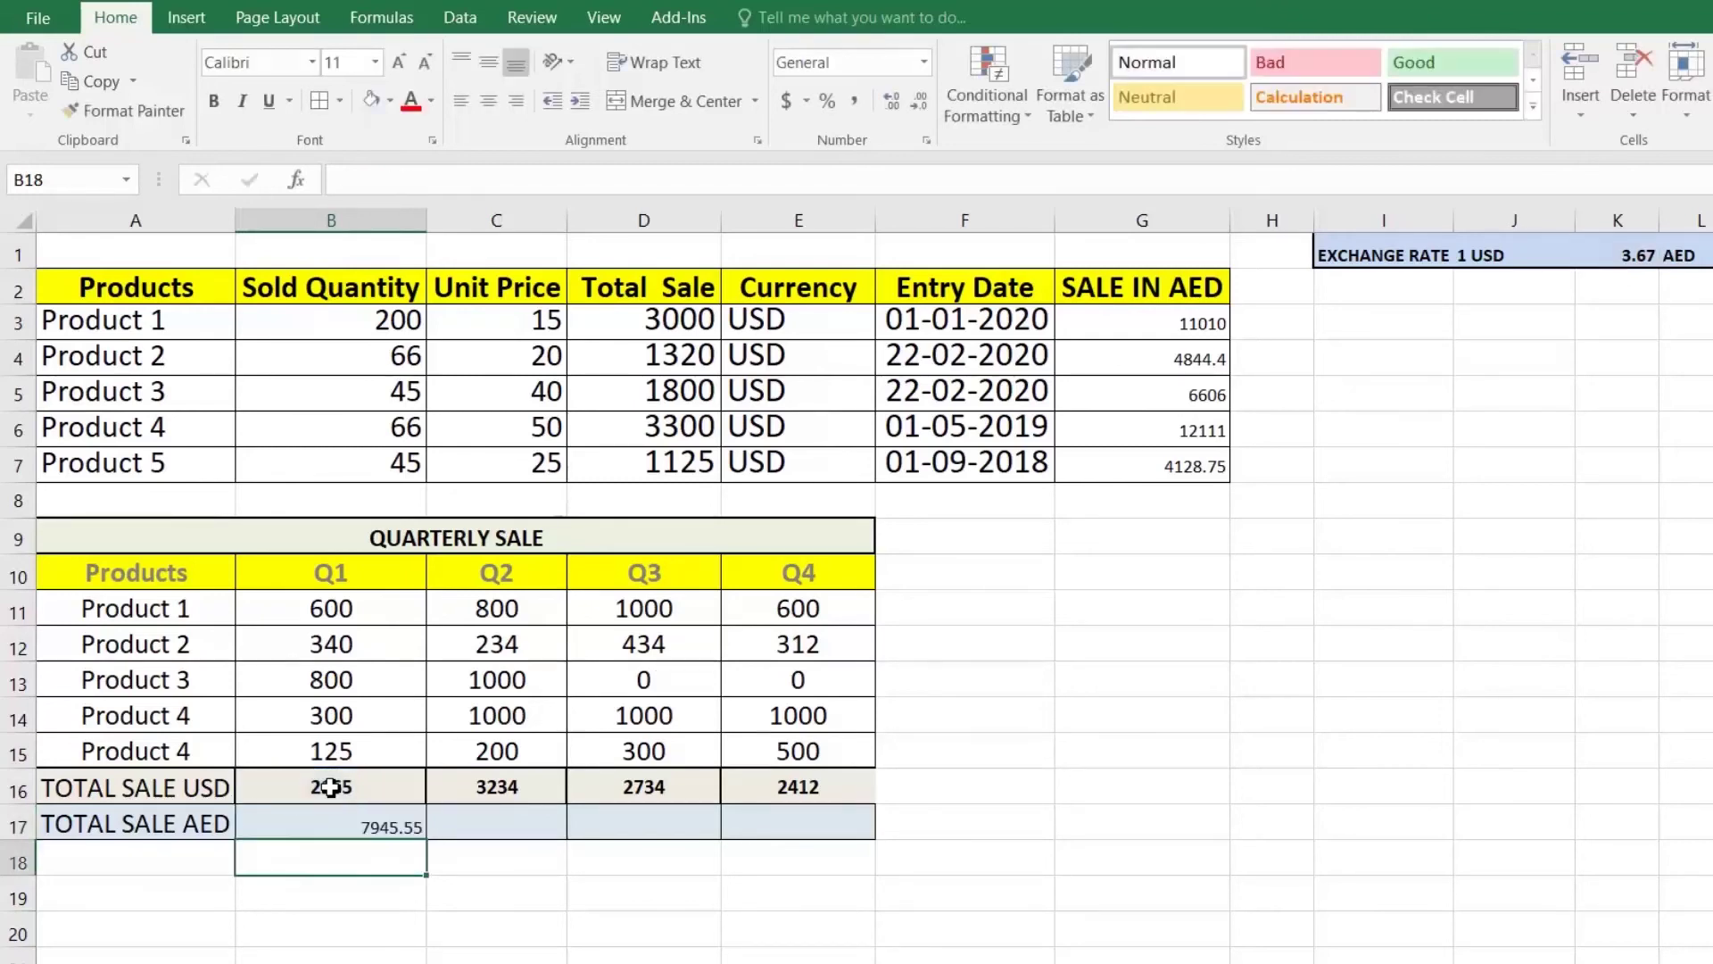
key(Up)
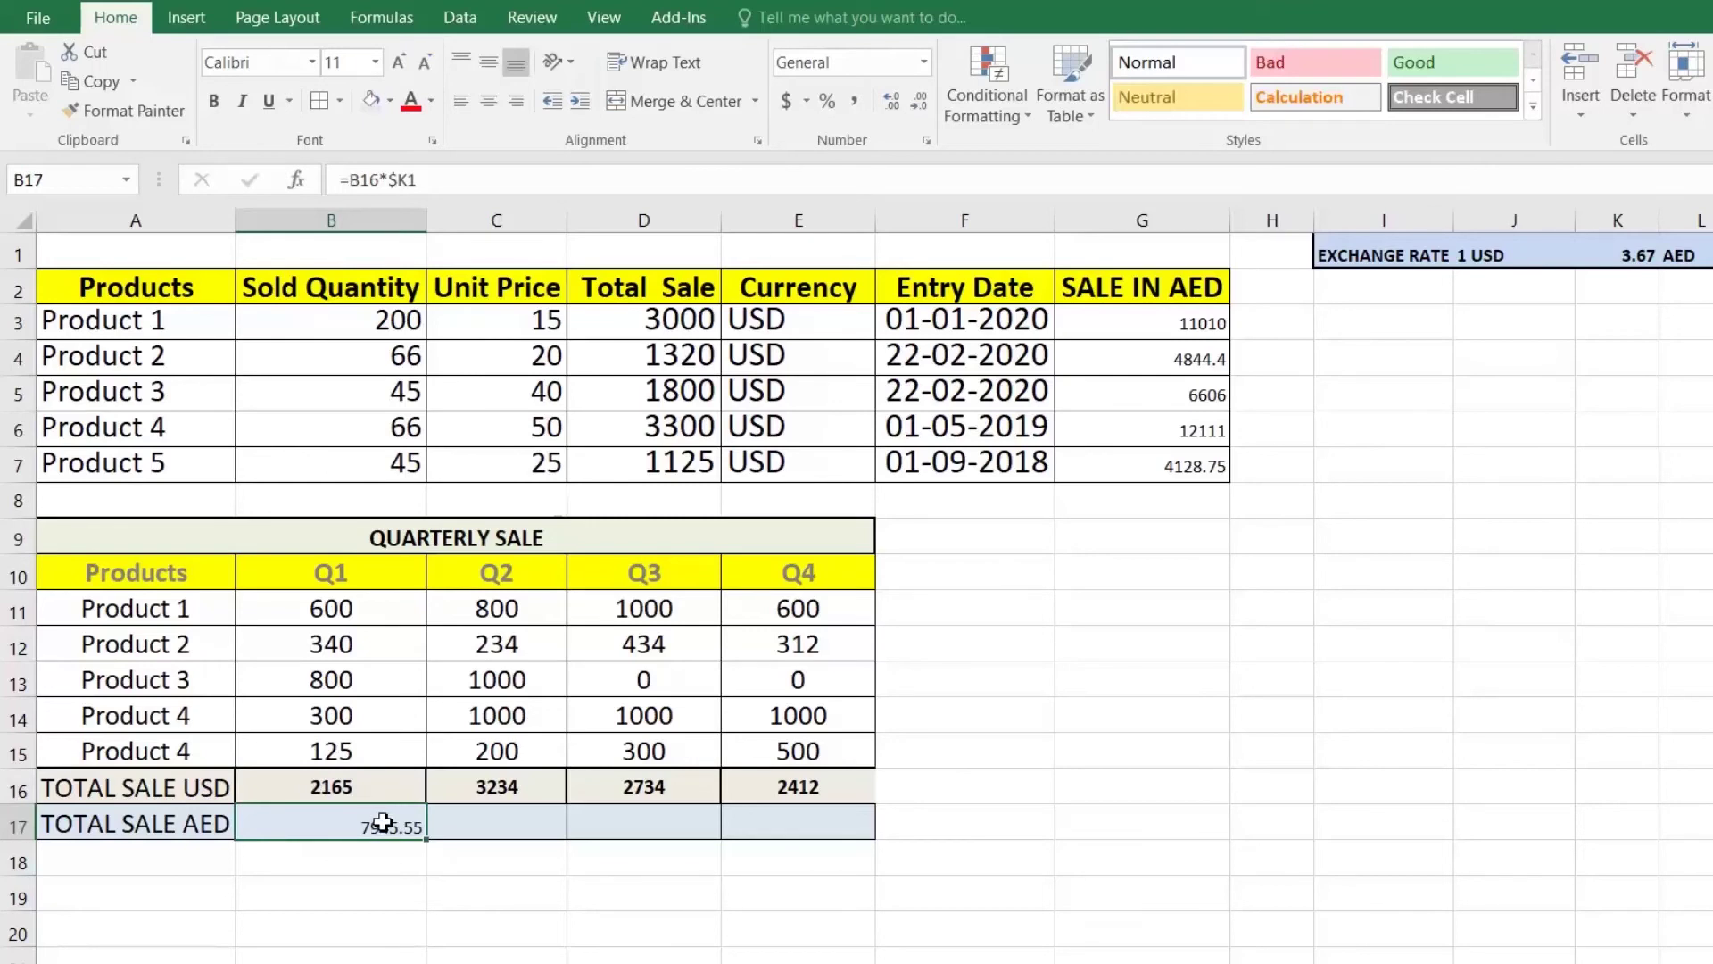
double_click(382, 822)
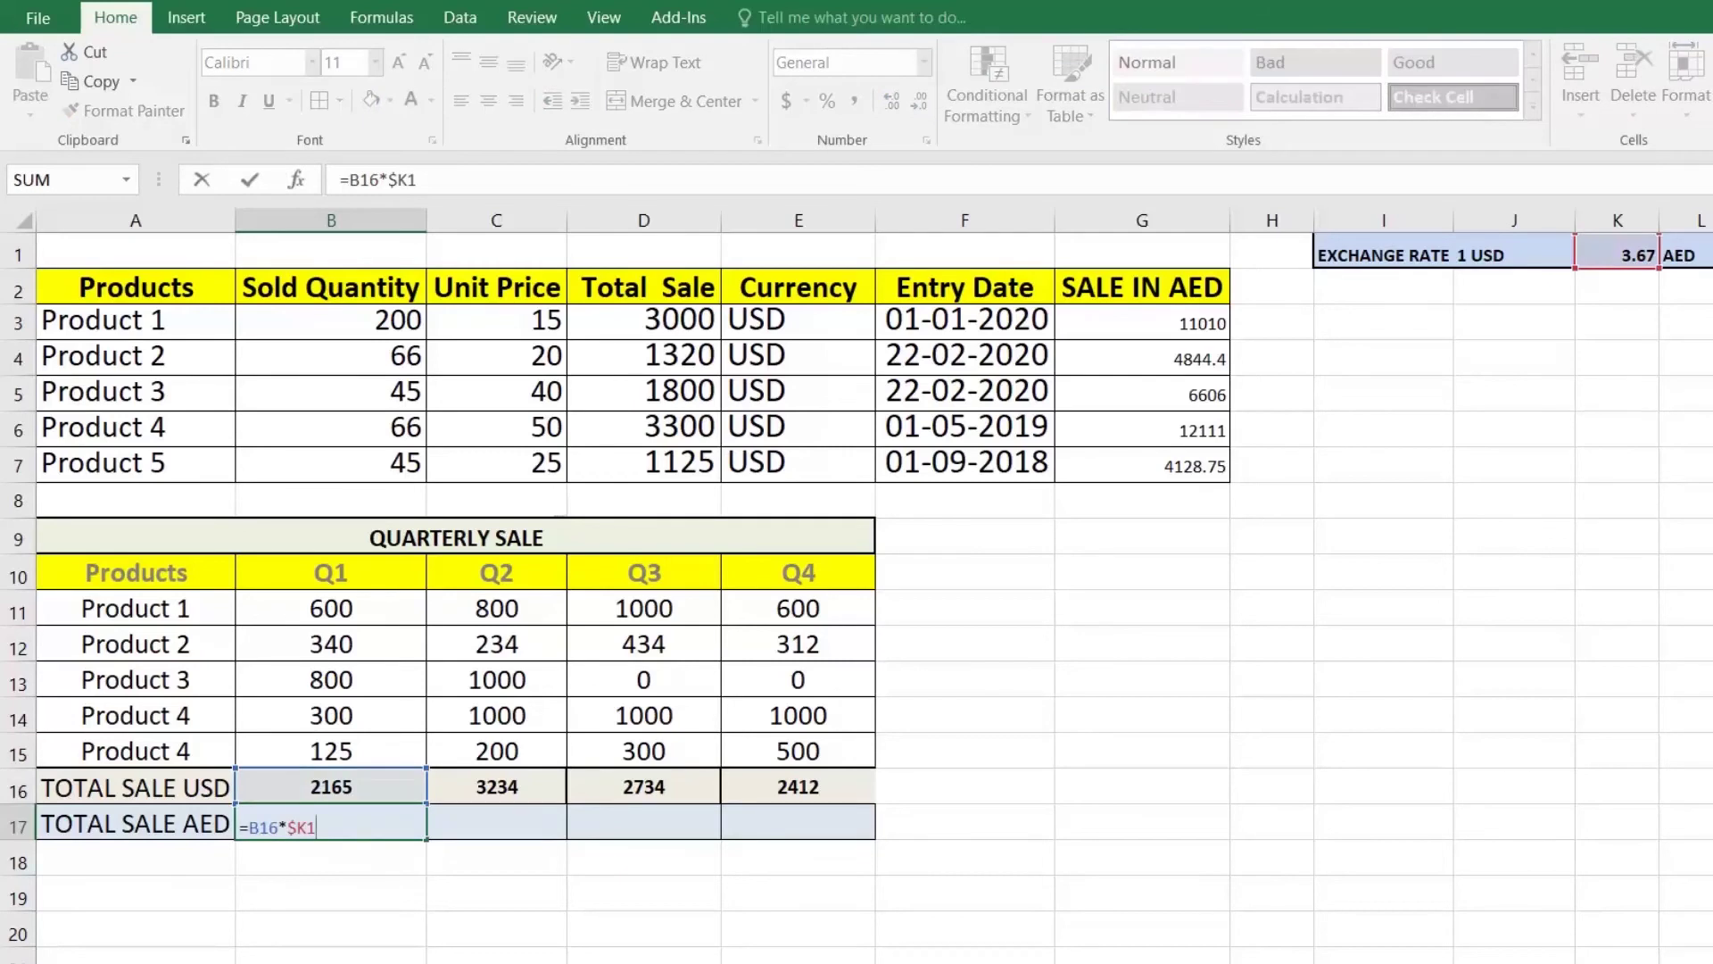
click(308, 828)
key(Return)
Step: Copy the AED formula across to E17 and check C17's references
click(420, 825)
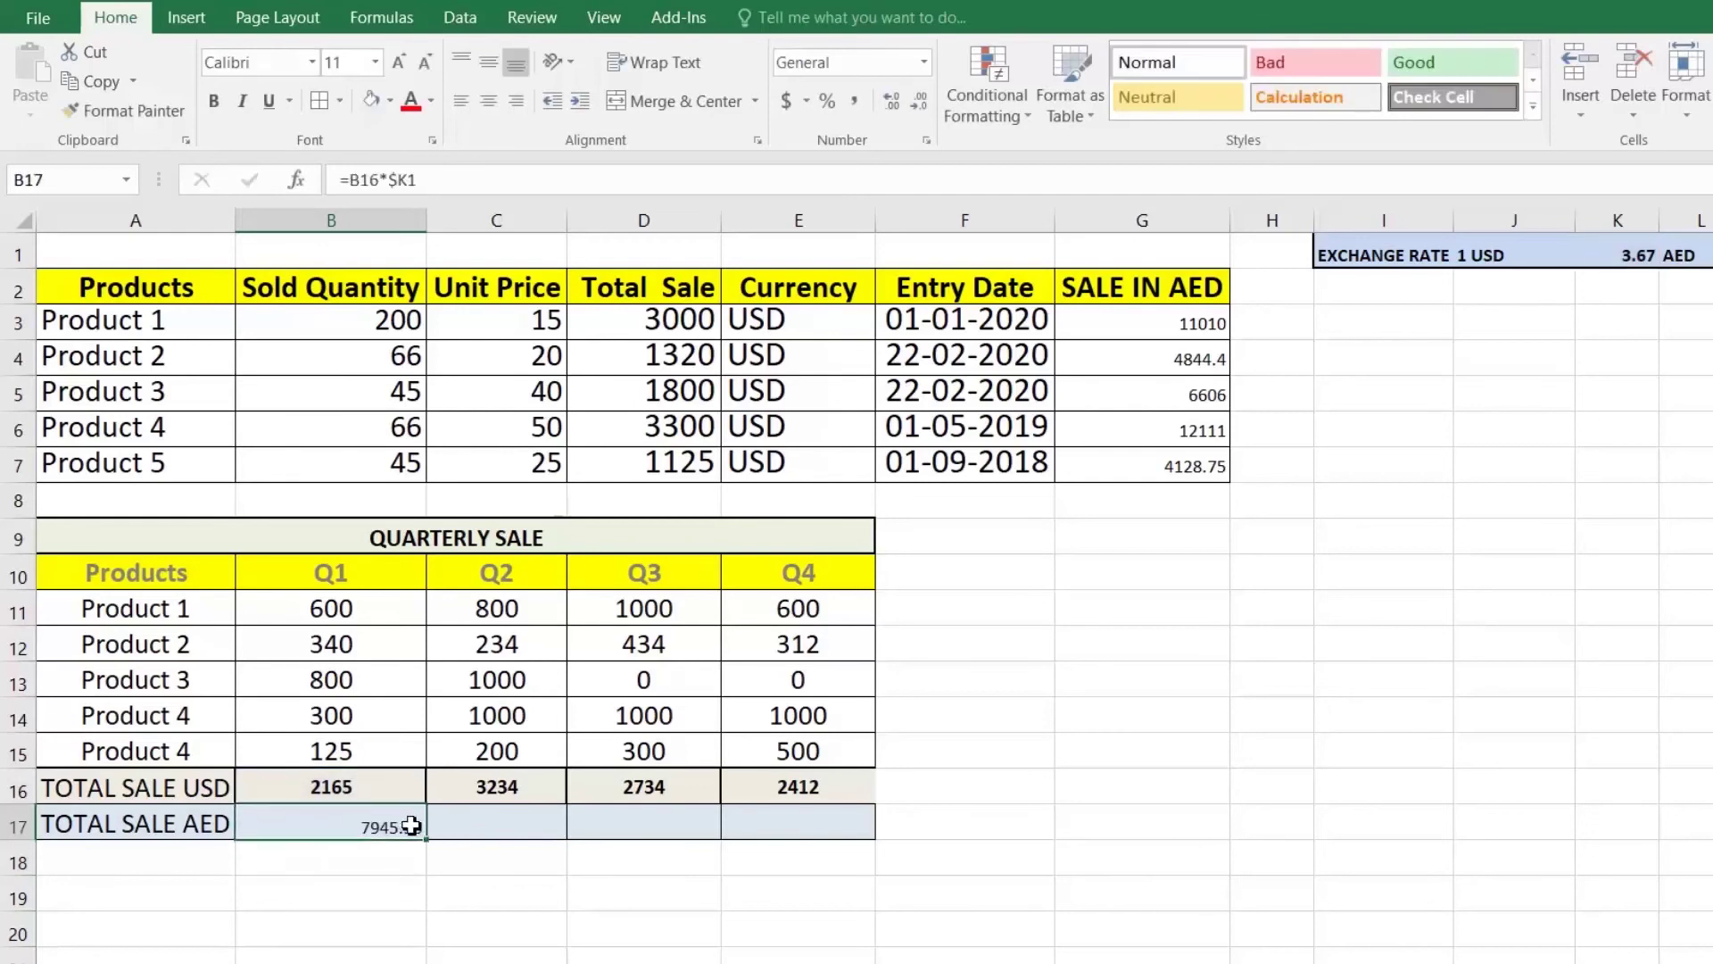
drag(429, 841, 803, 857)
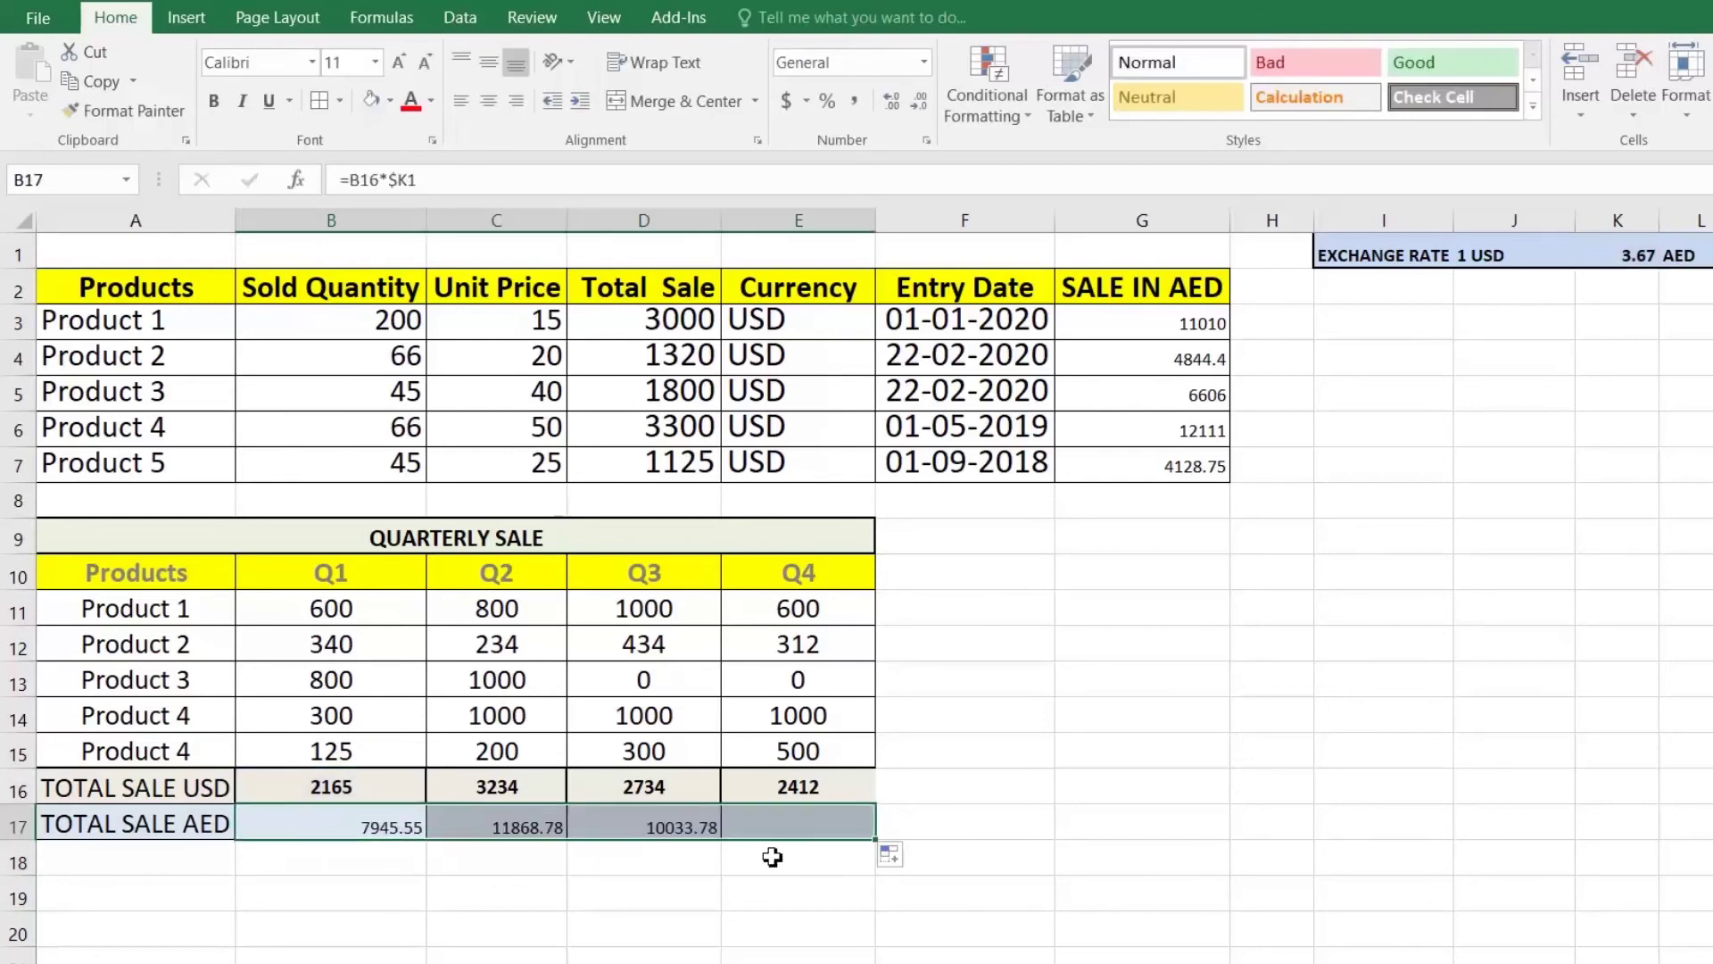
click(542, 833)
key(F2)
key(Return)
key(Up)
key(F2)
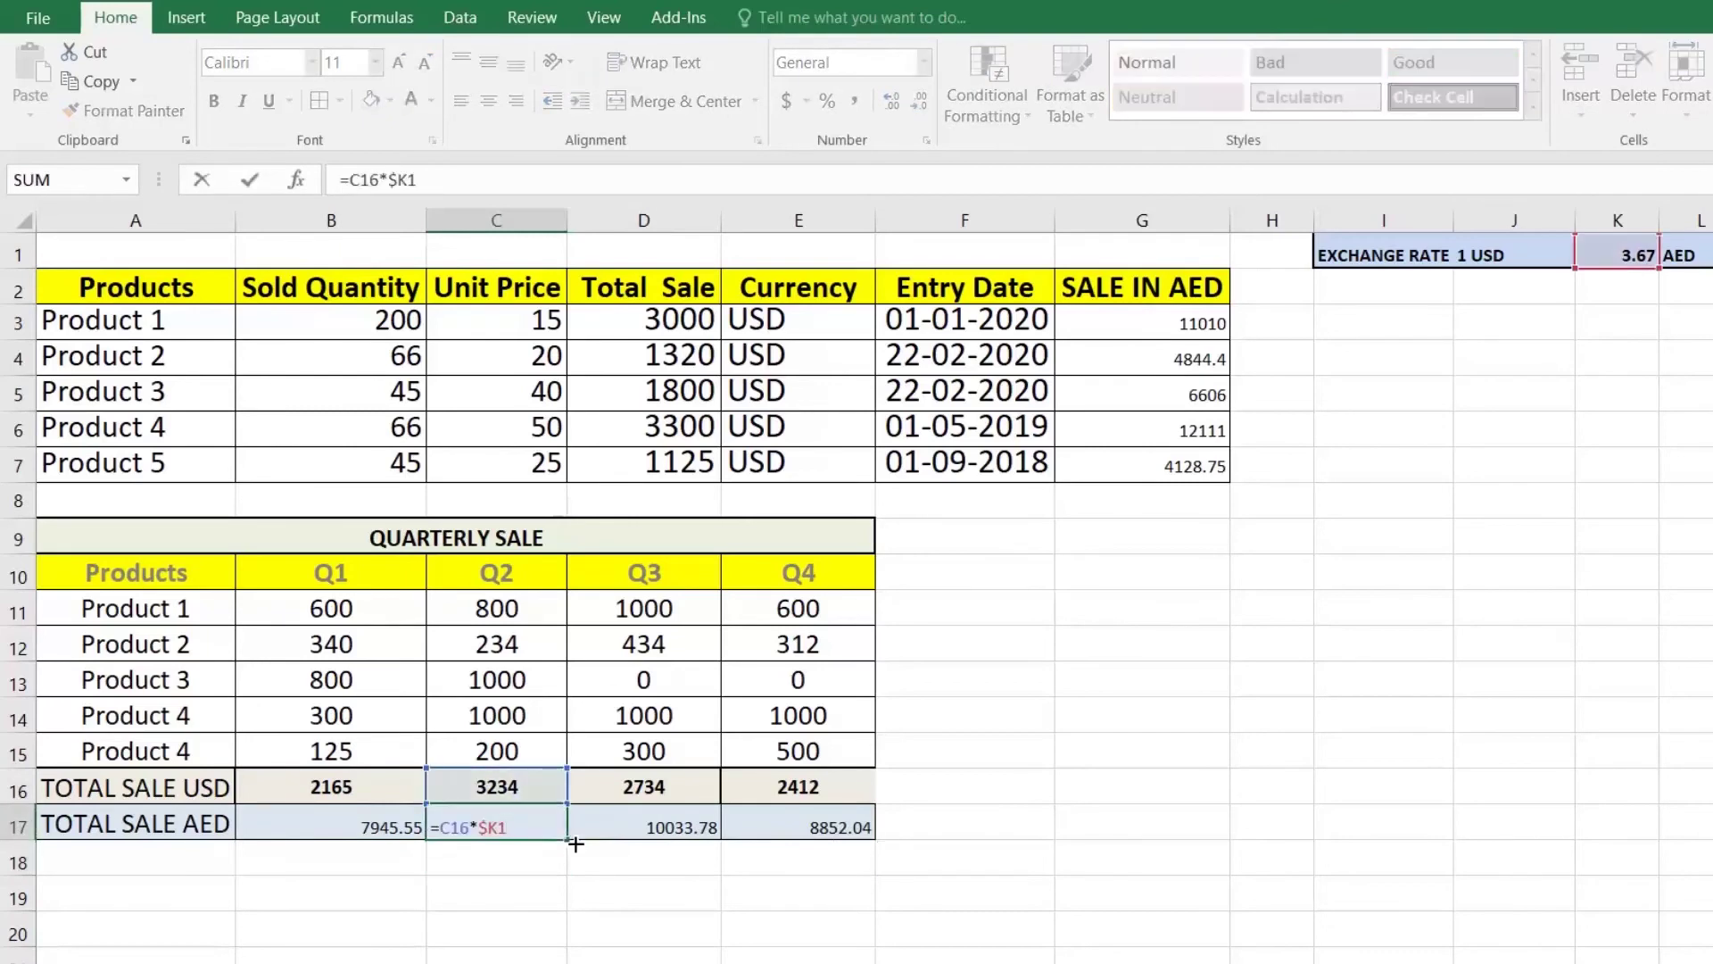
key(Return)
Step: Check the references in the D17, E17 and B17 AED formulas
key(Up)
key(Right)
key(F2)
key(Return)
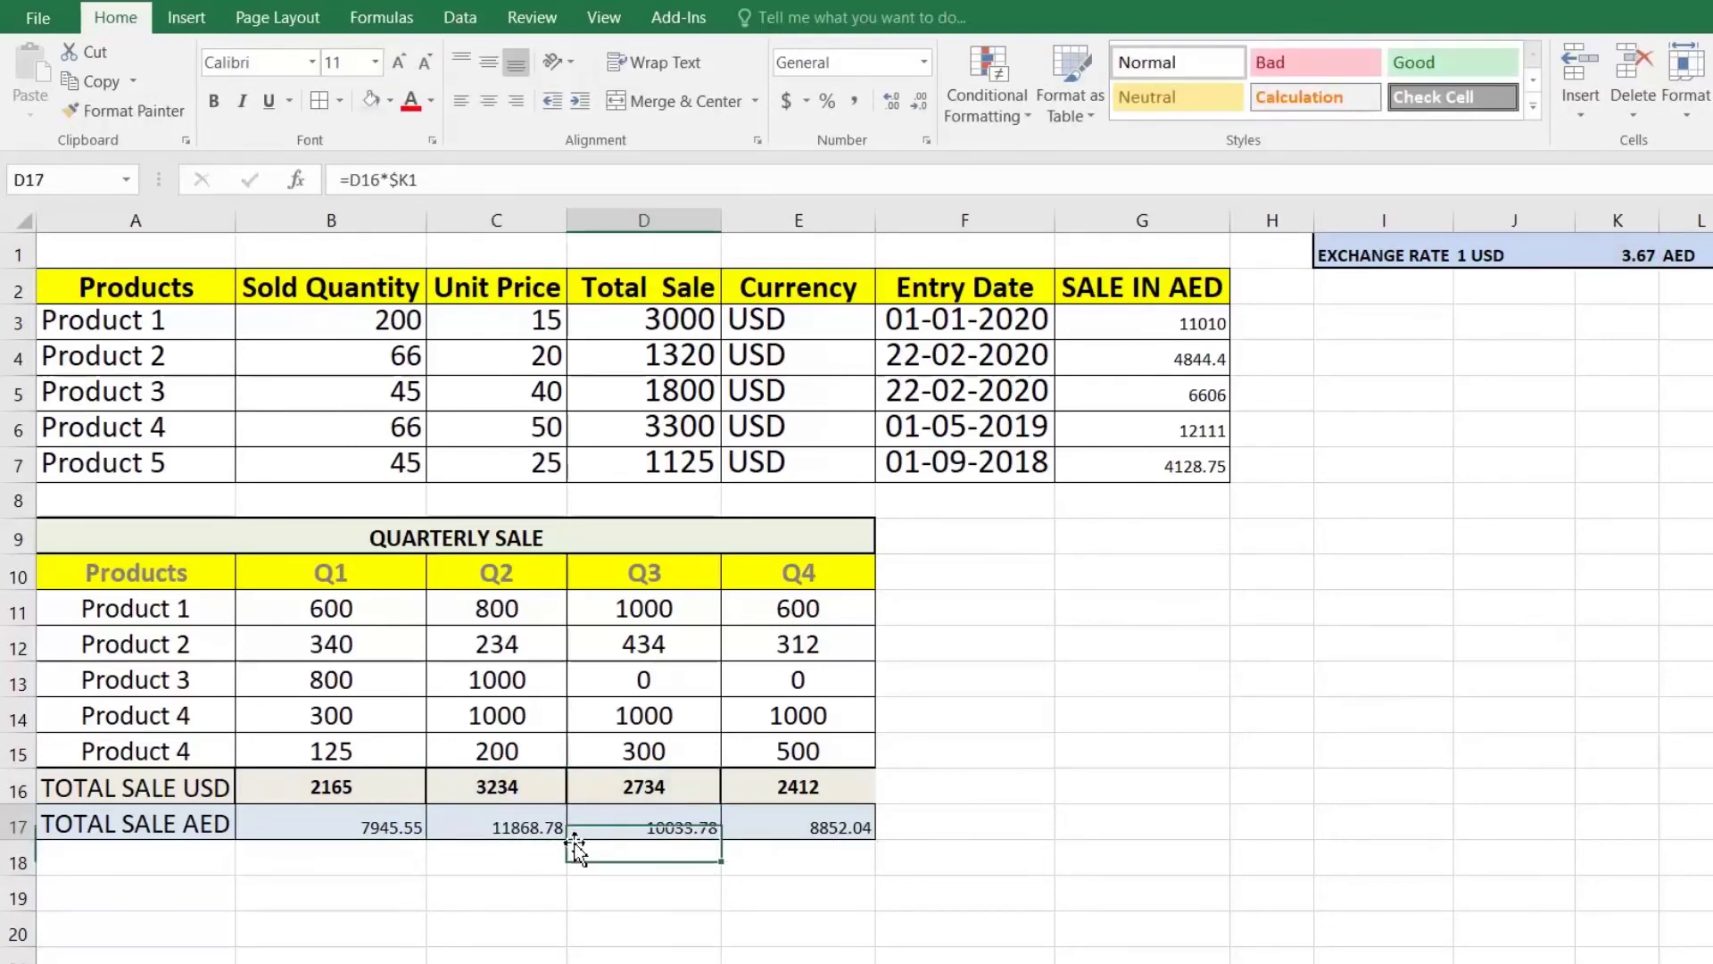
key(Up)
key(Right)
key(F2)
key(Return)
key(Up)
key(Left)
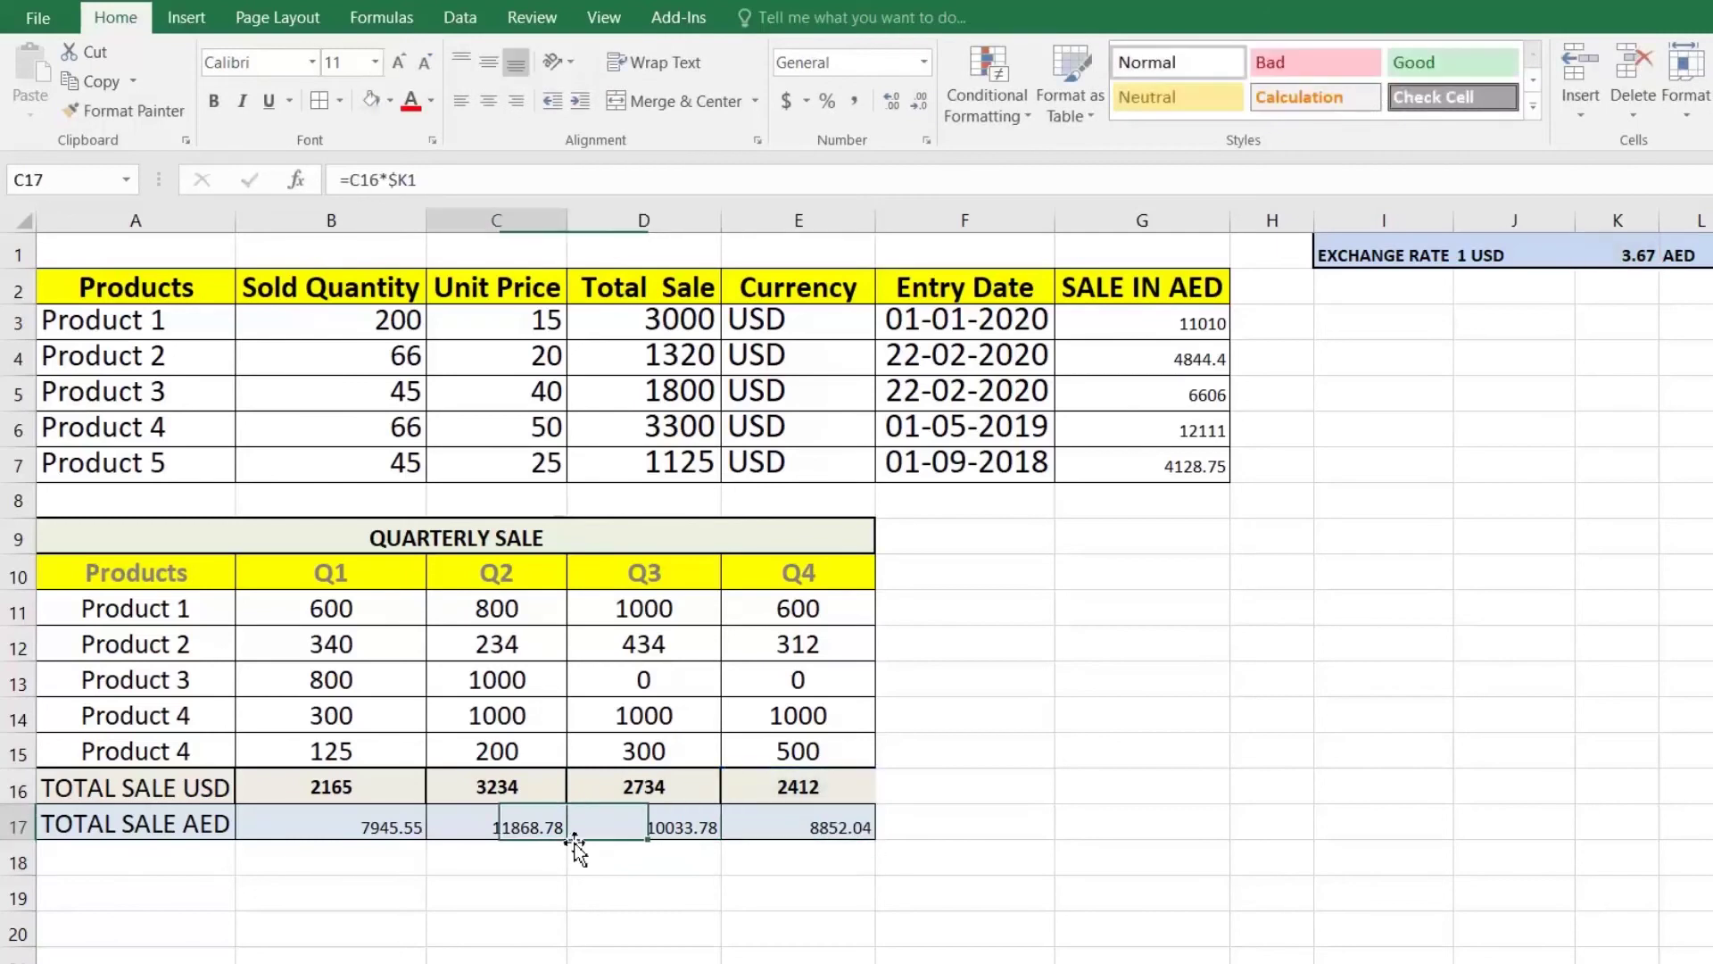
key(Left)
key(Left)
key(F2)
key(Return)
key(Up)
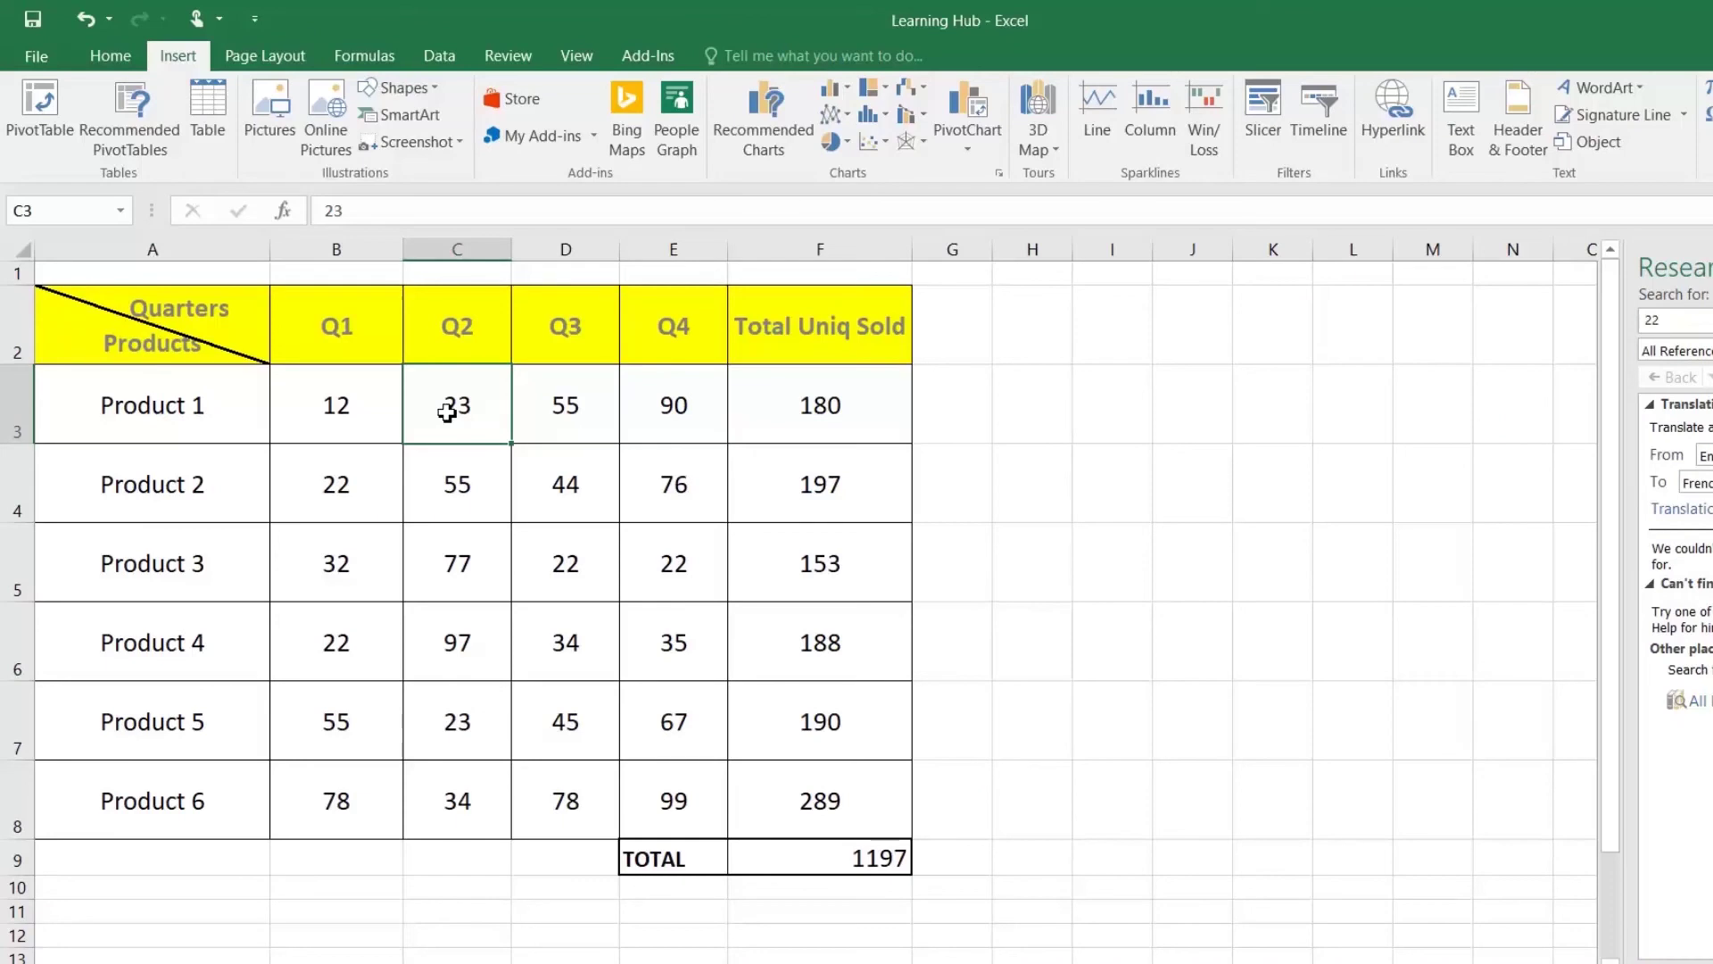
Step: Insert a new column B headed 'Product Picture' before Q1 and narrow it slightly
right_click(351, 251)
click(406, 421)
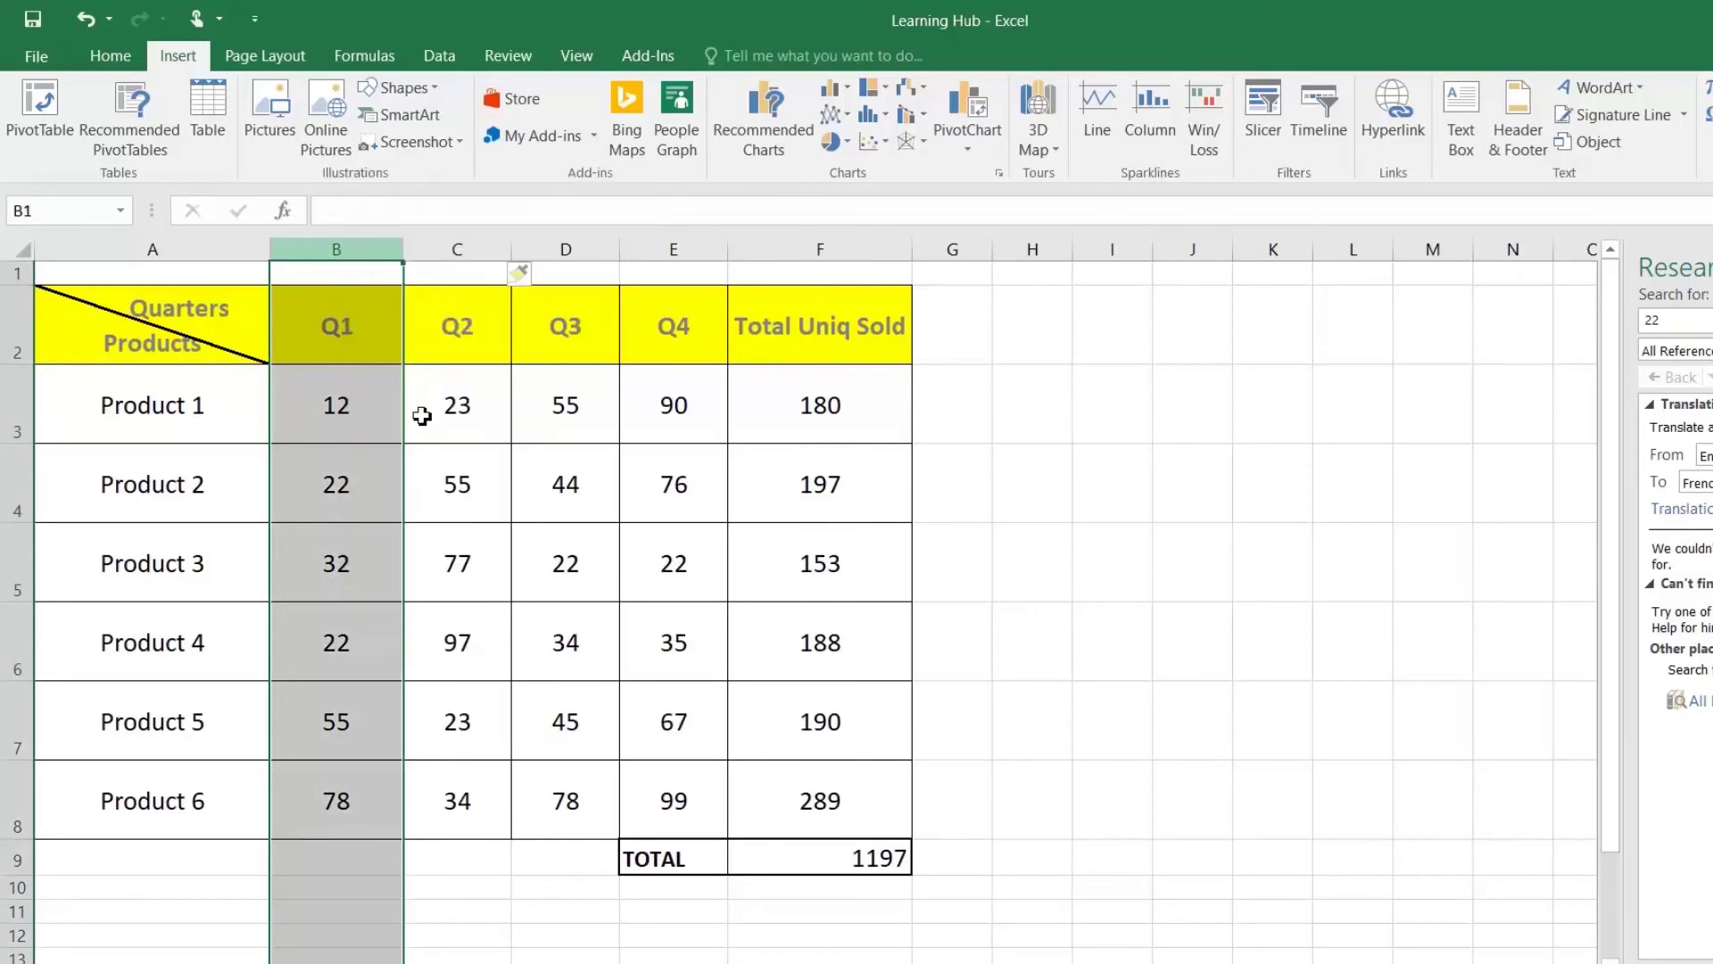
click(374, 325)
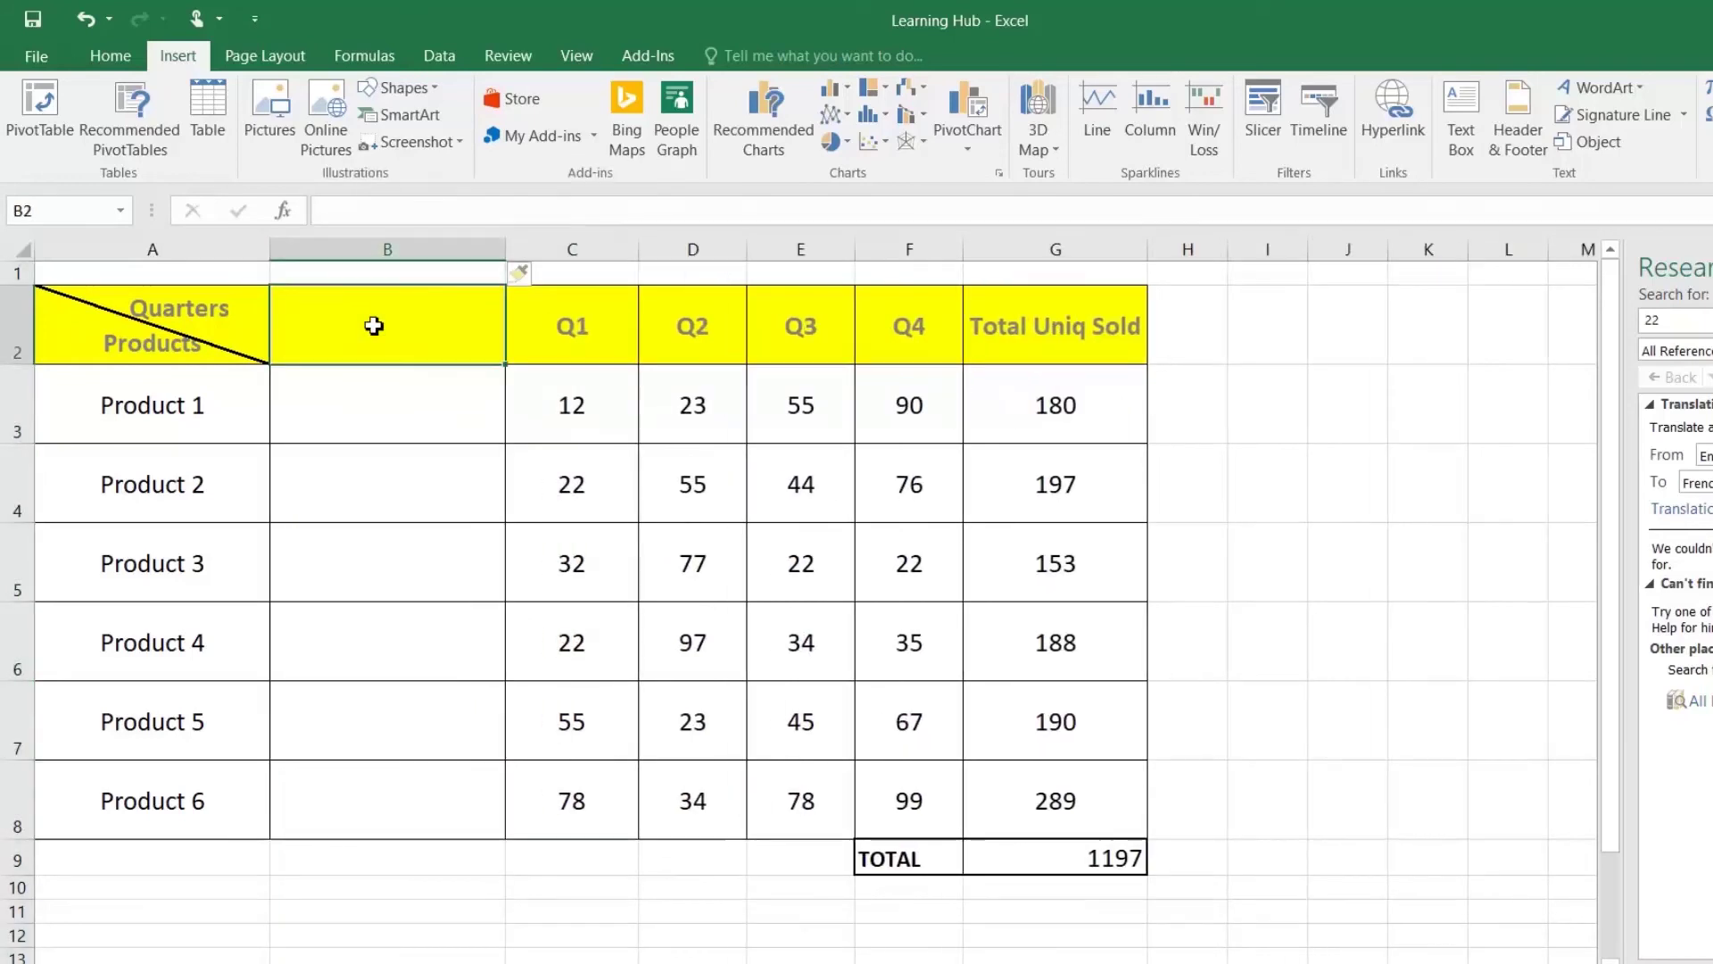
text(Product Picture)
key(Return)
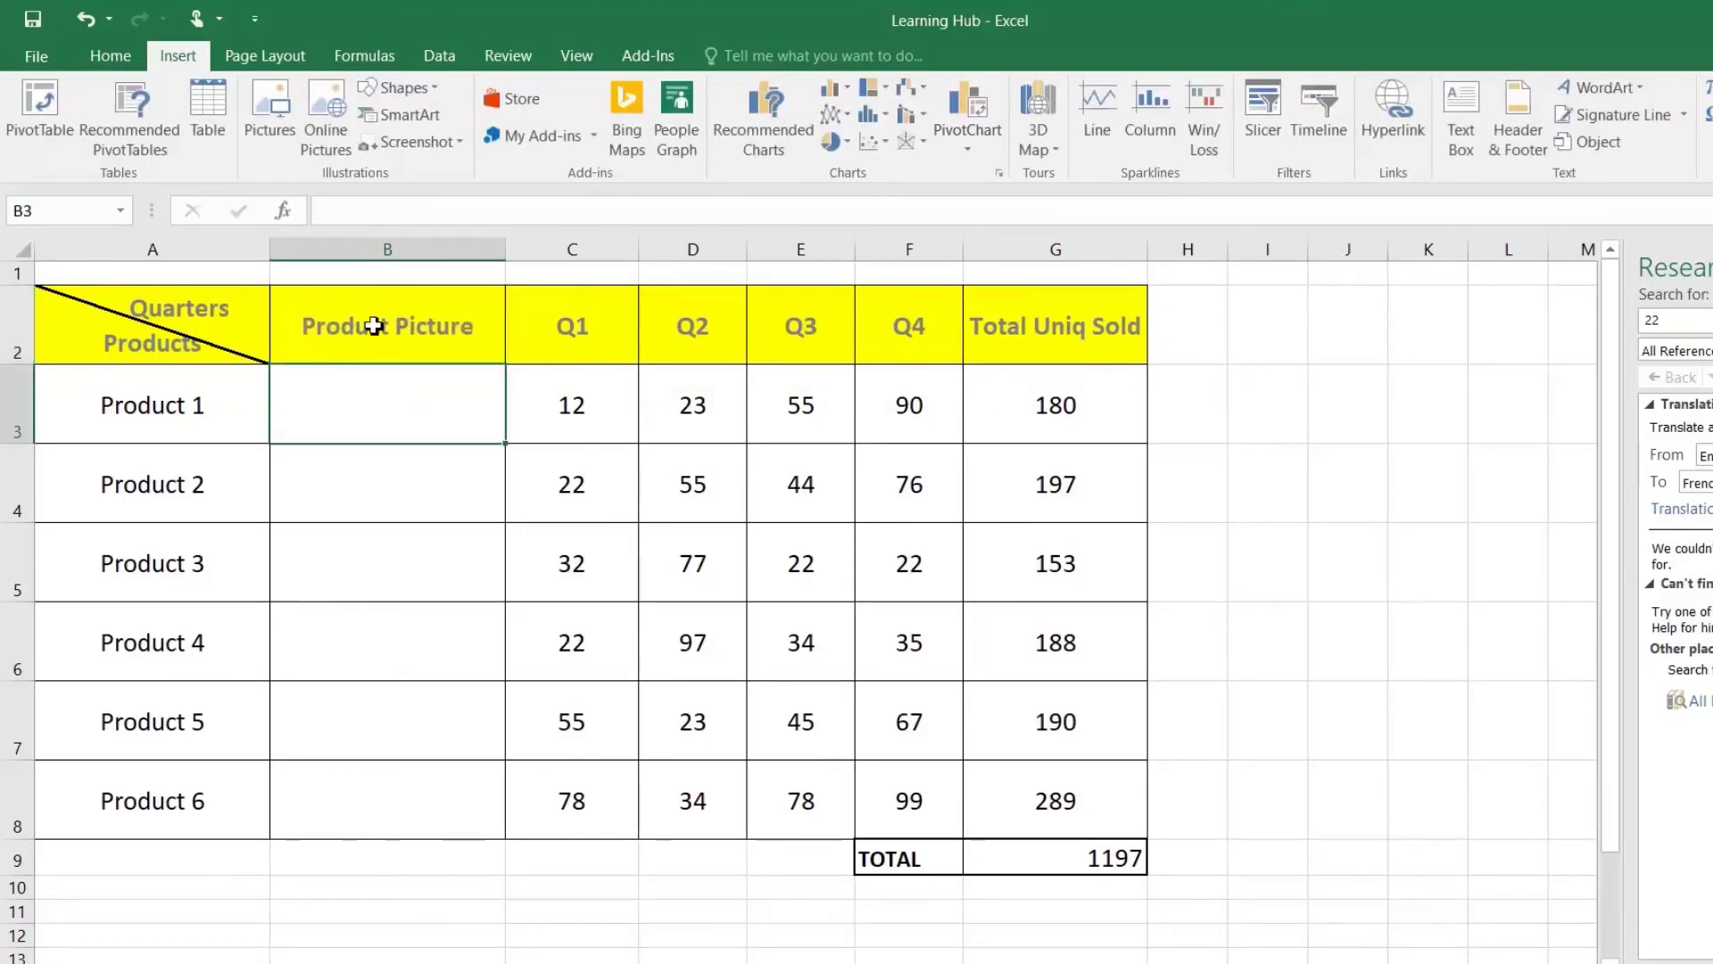
drag(511, 259, 478, 259)
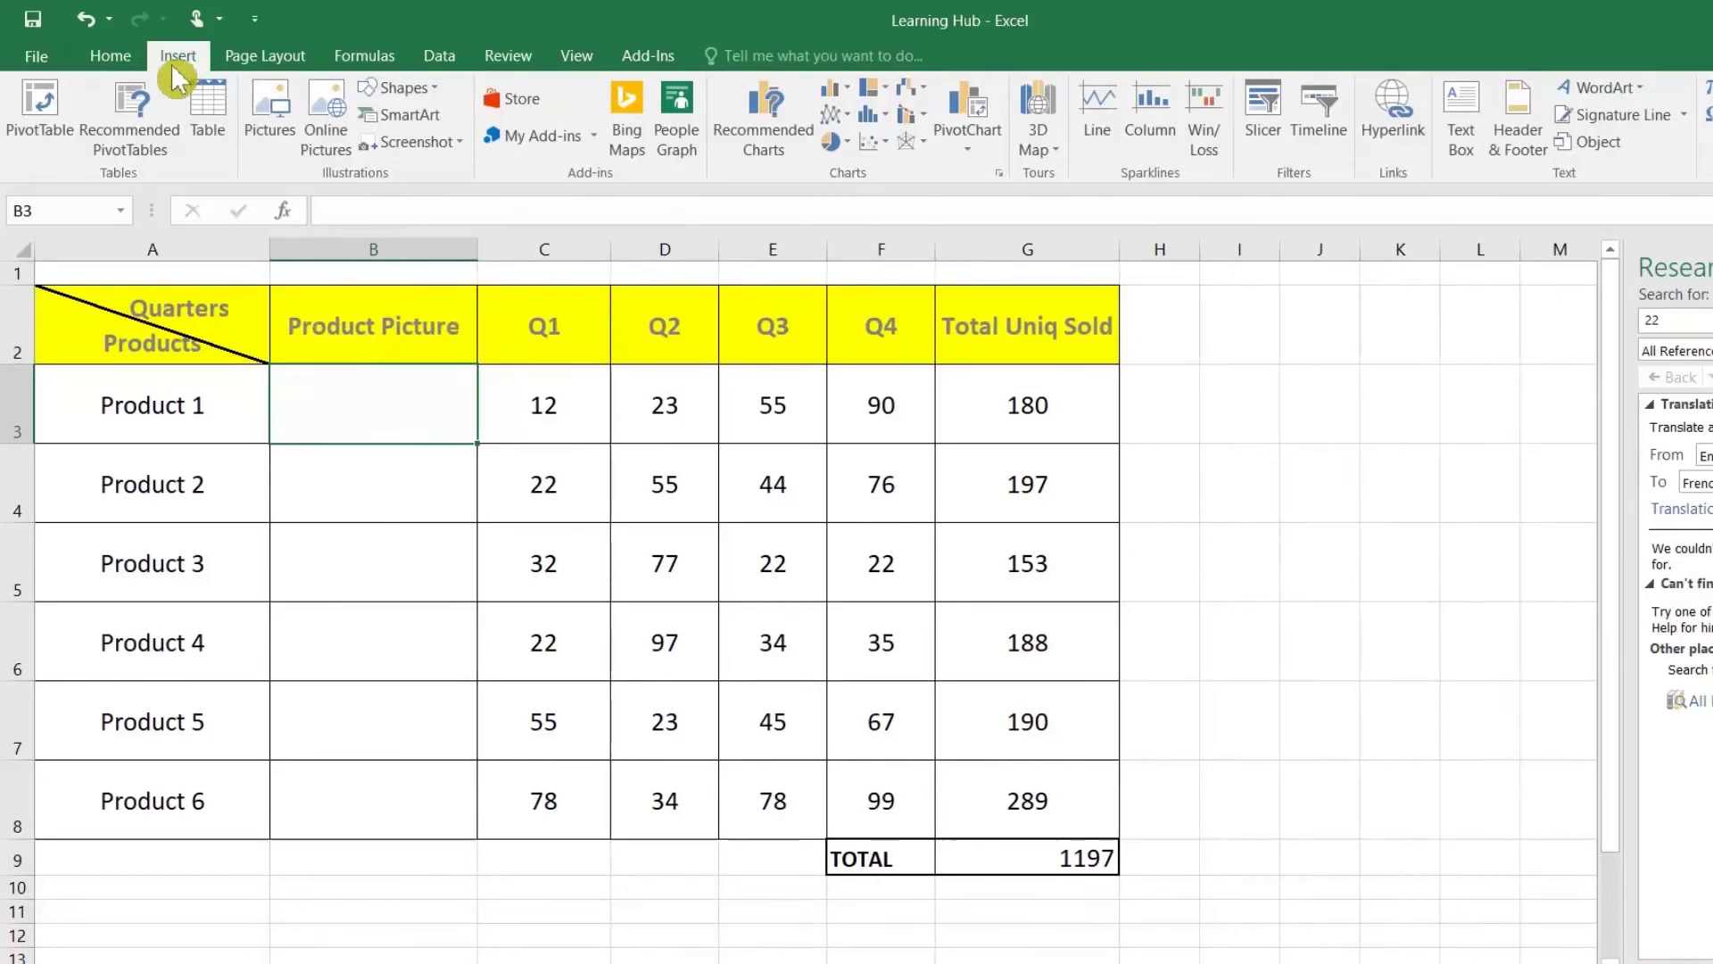
Step: Insert the Product 5 generator image and shrink its height
click(269, 117)
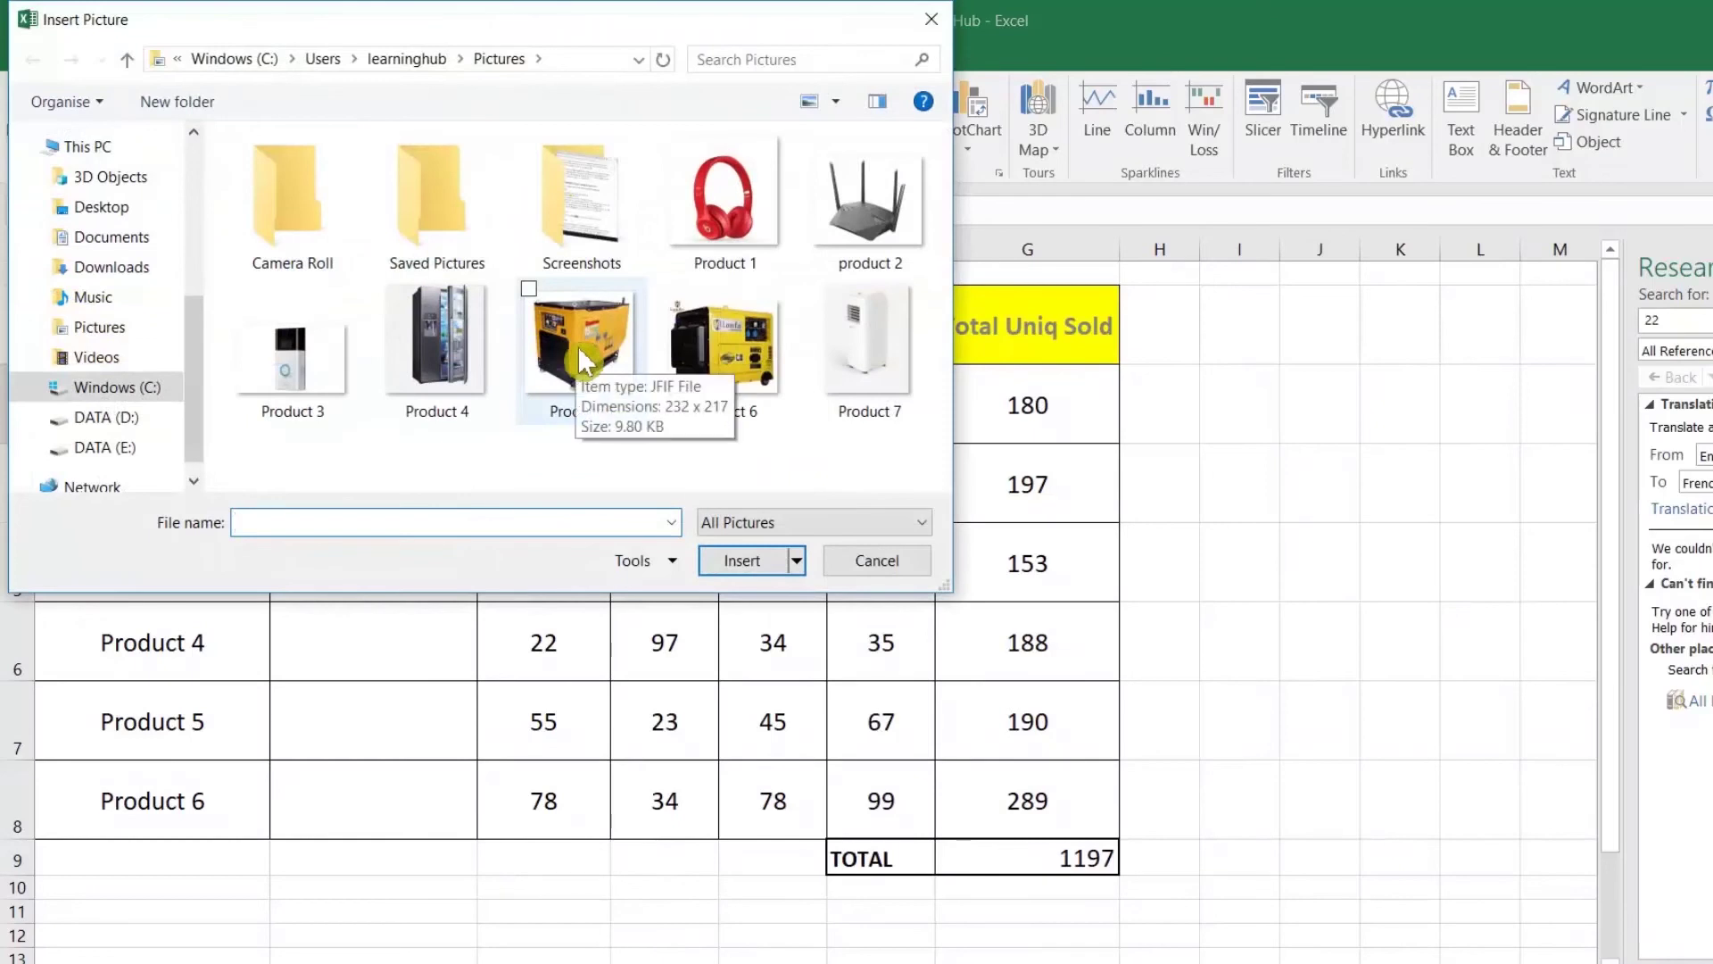
click(576, 346)
double_click(577, 345)
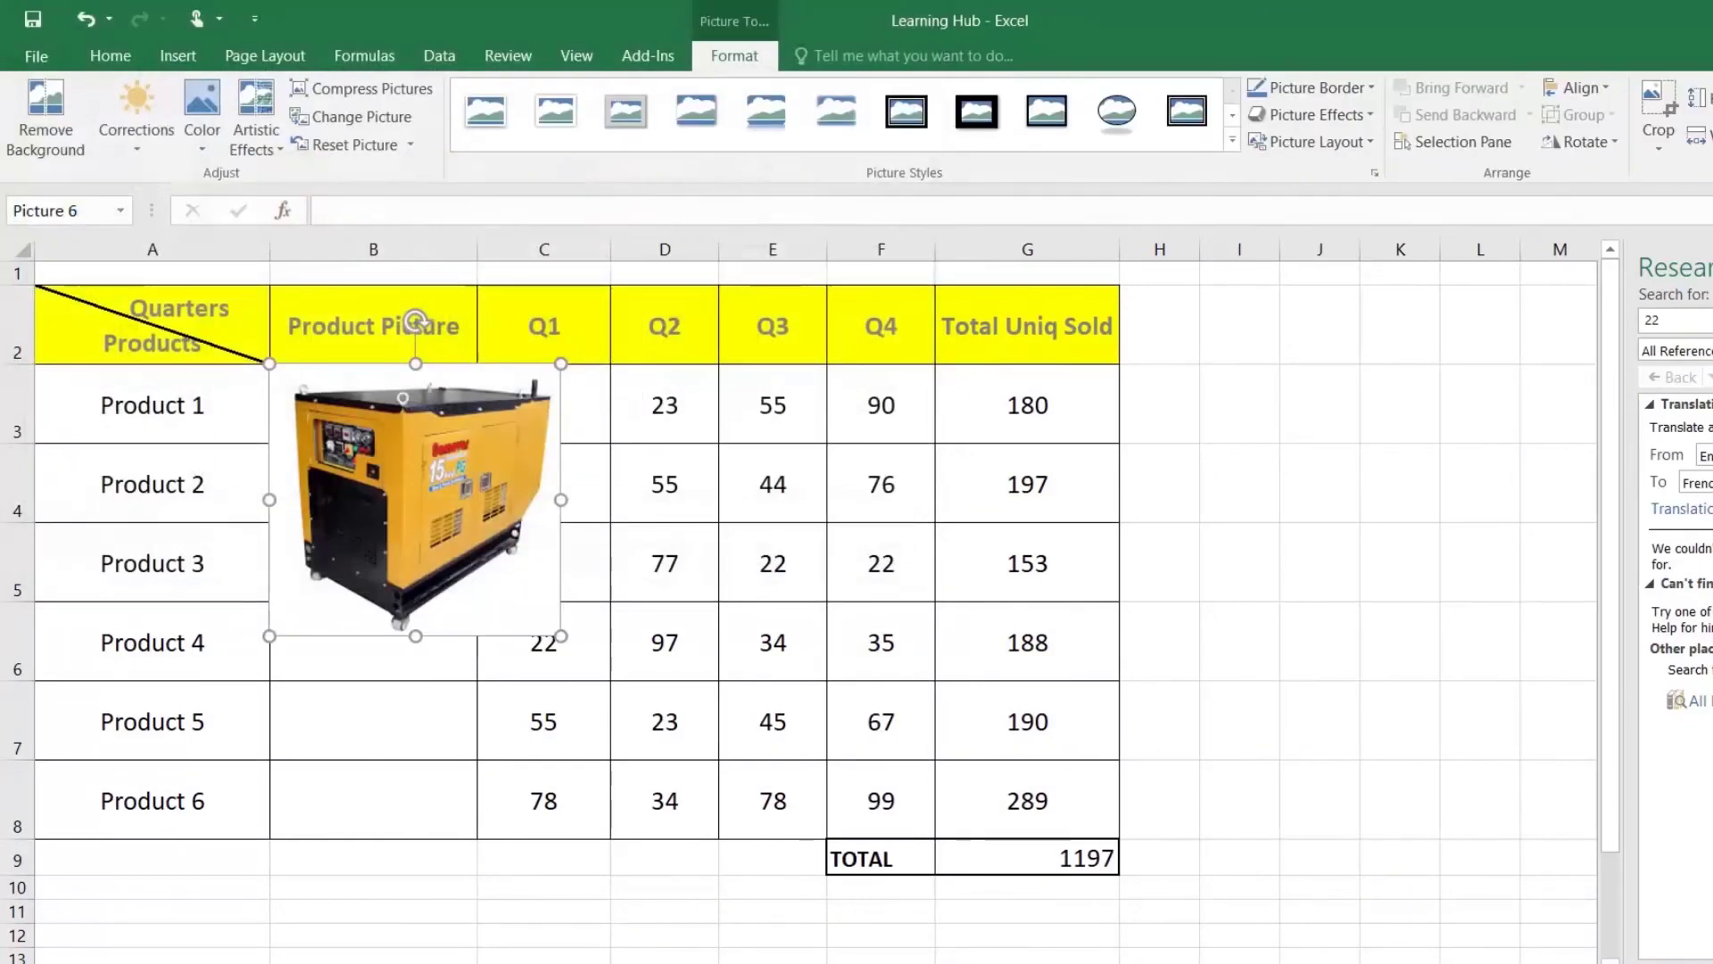
drag(416, 636, 416, 583)
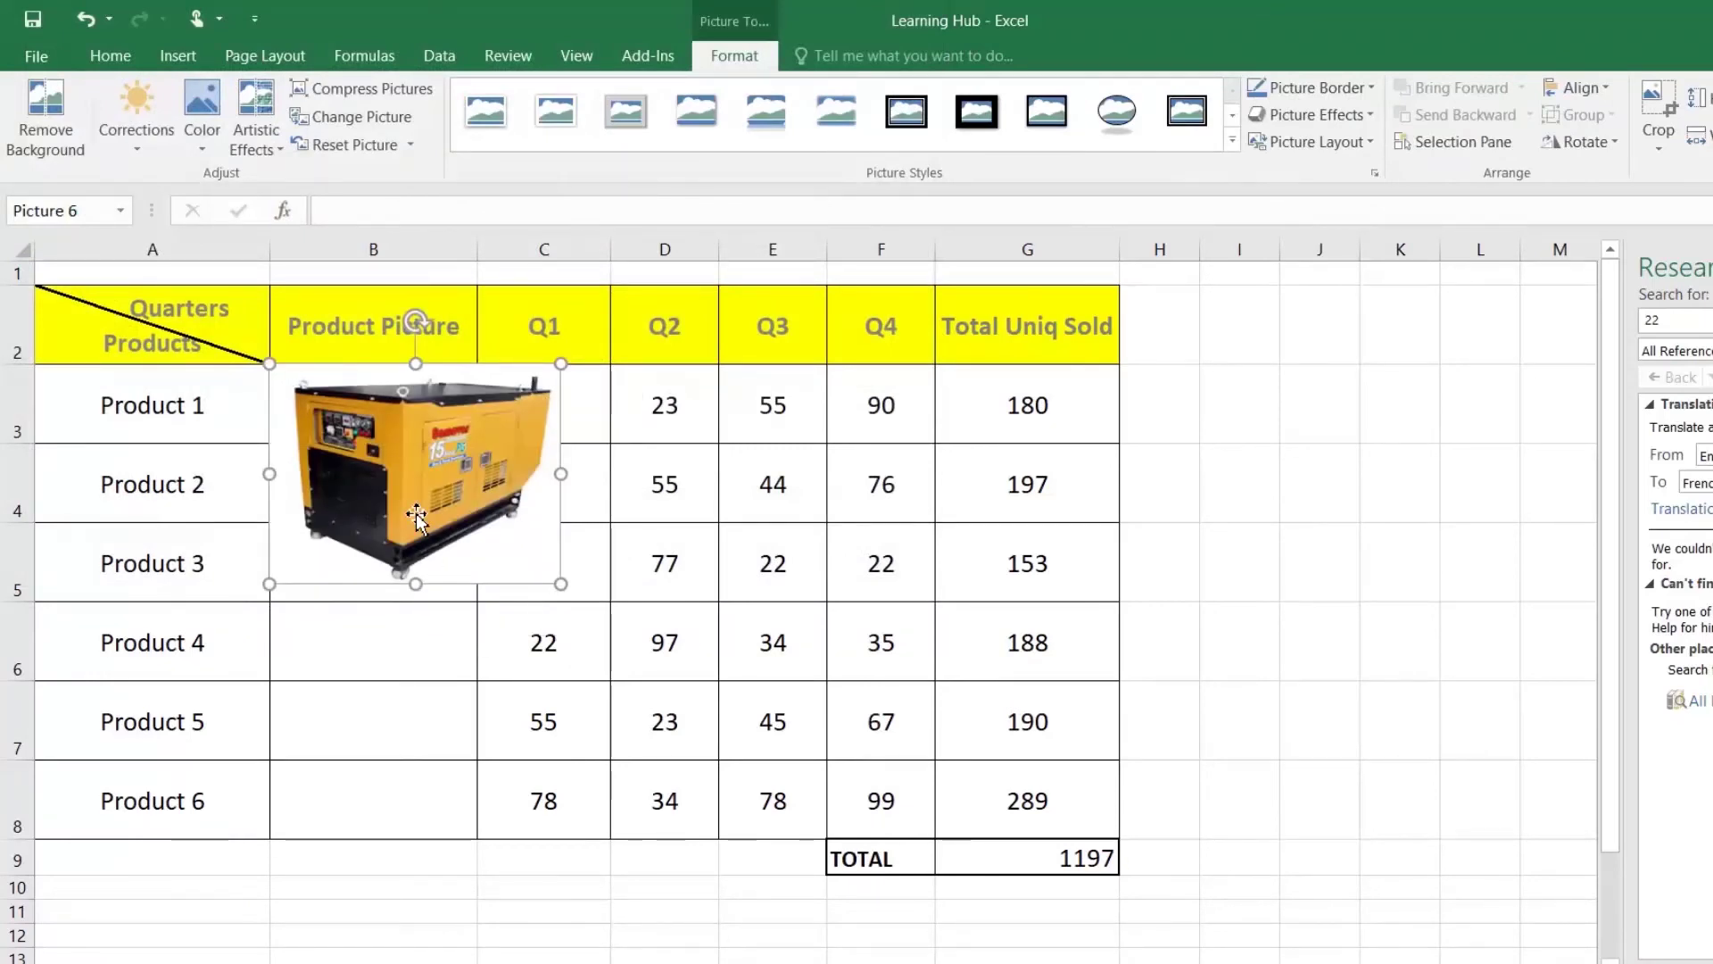
key(alt)
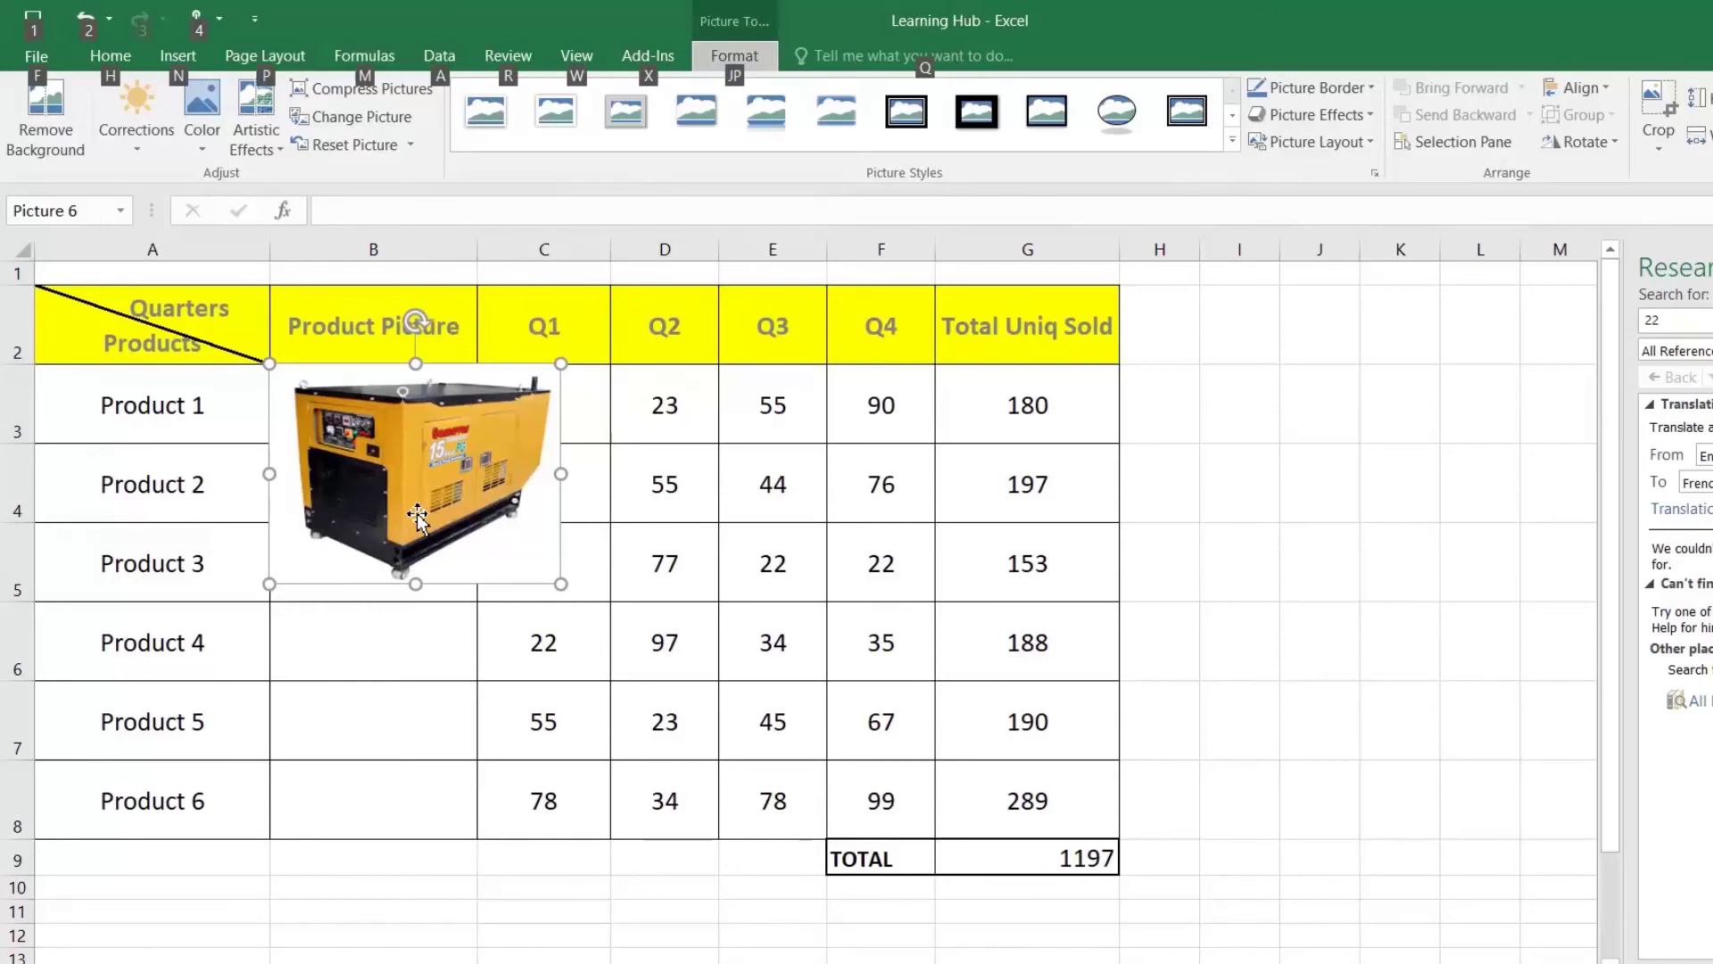
key(alt)
click(425, 639)
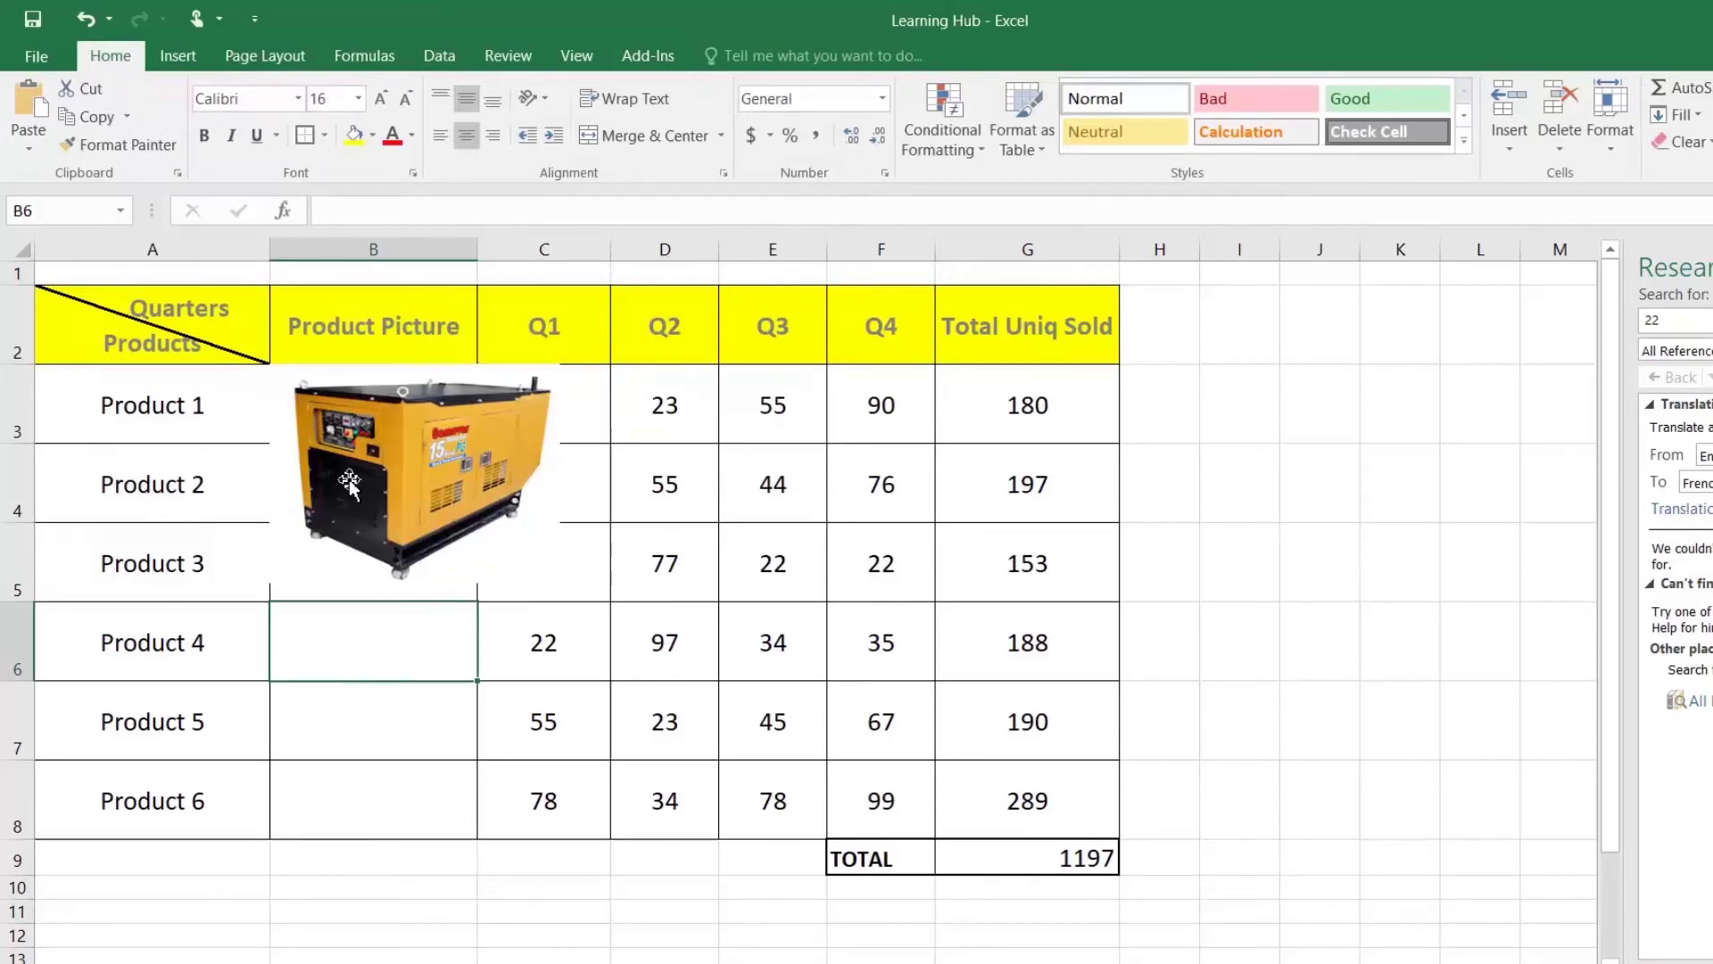
Step: Move and resize the picture to fit cell B3 in the Product Picture column
mouse_move(382, 477)
mouse_down()
mouse_move(371, 446)
mouse_move(360, 463)
mouse_up()
drag(563, 586, 434, 509)
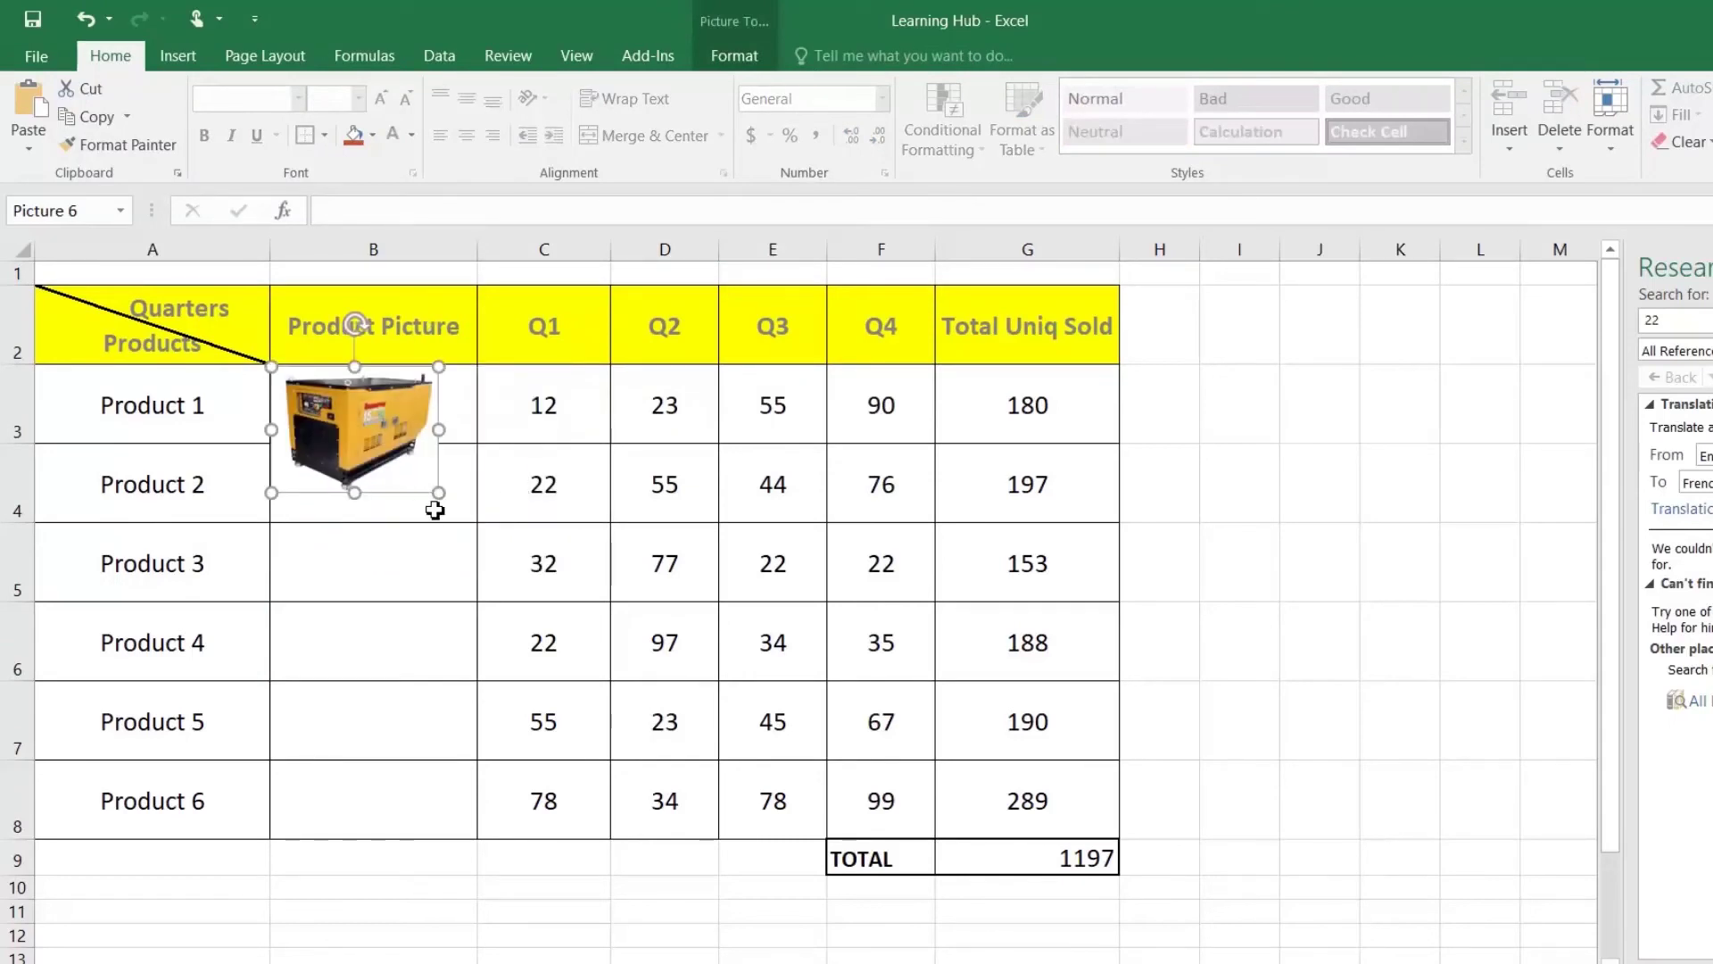
drag(354, 493, 379, 450)
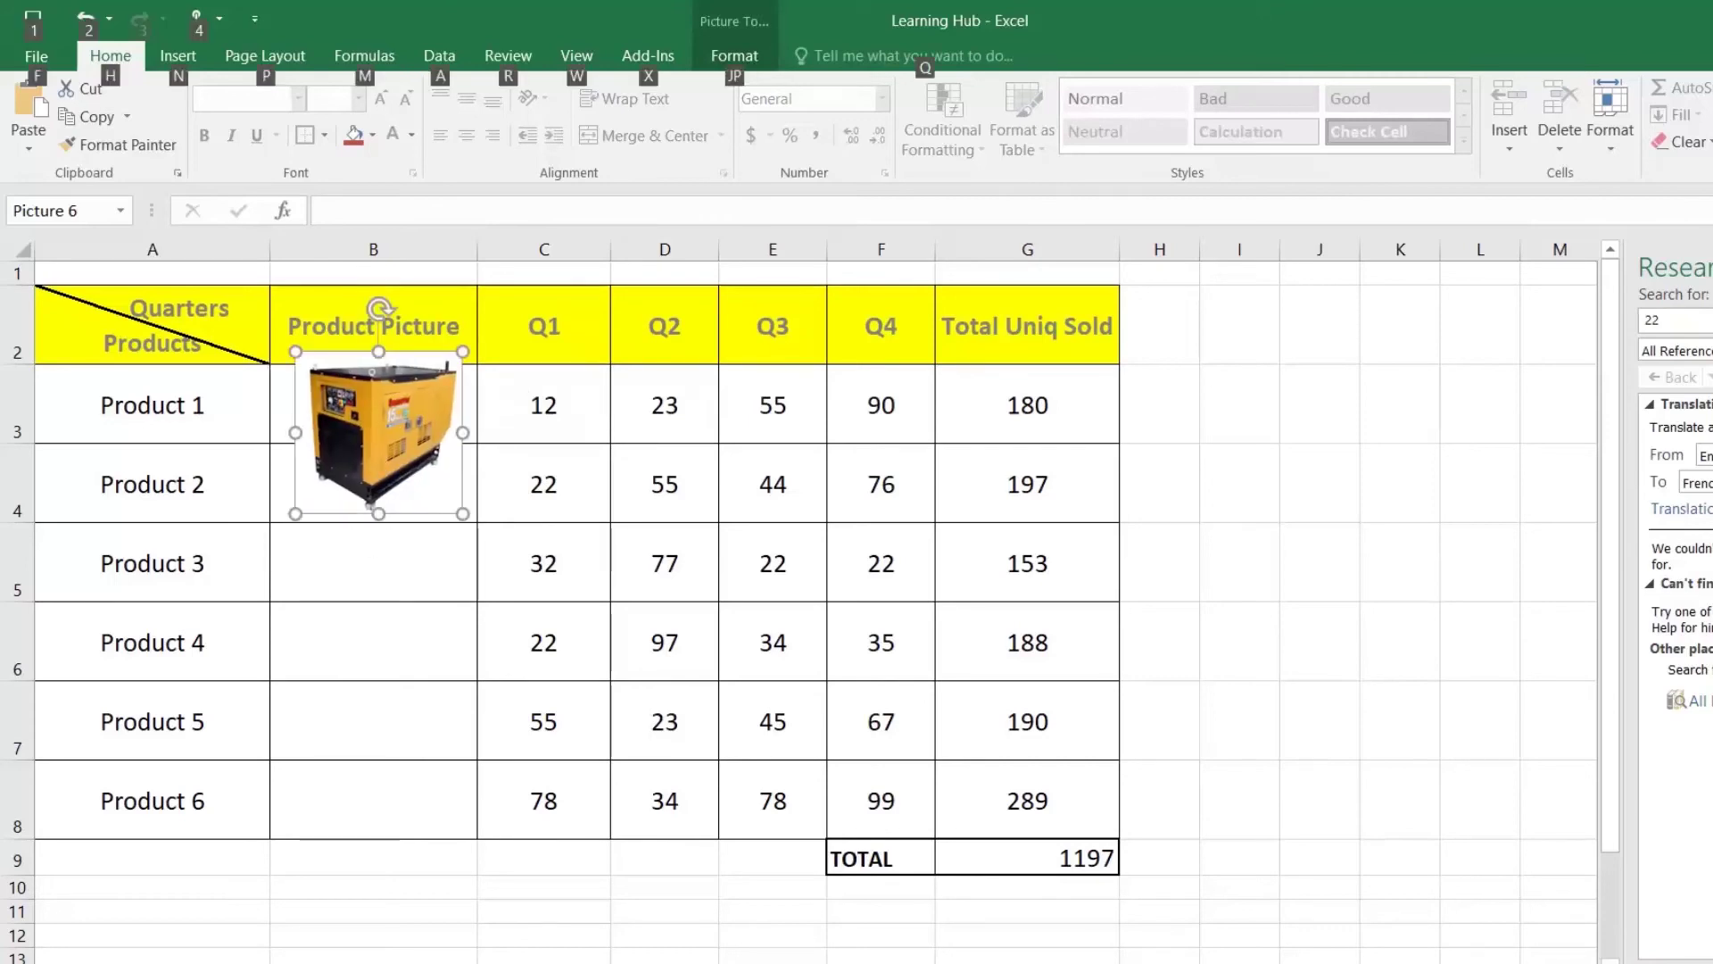
drag(378, 513, 373, 451)
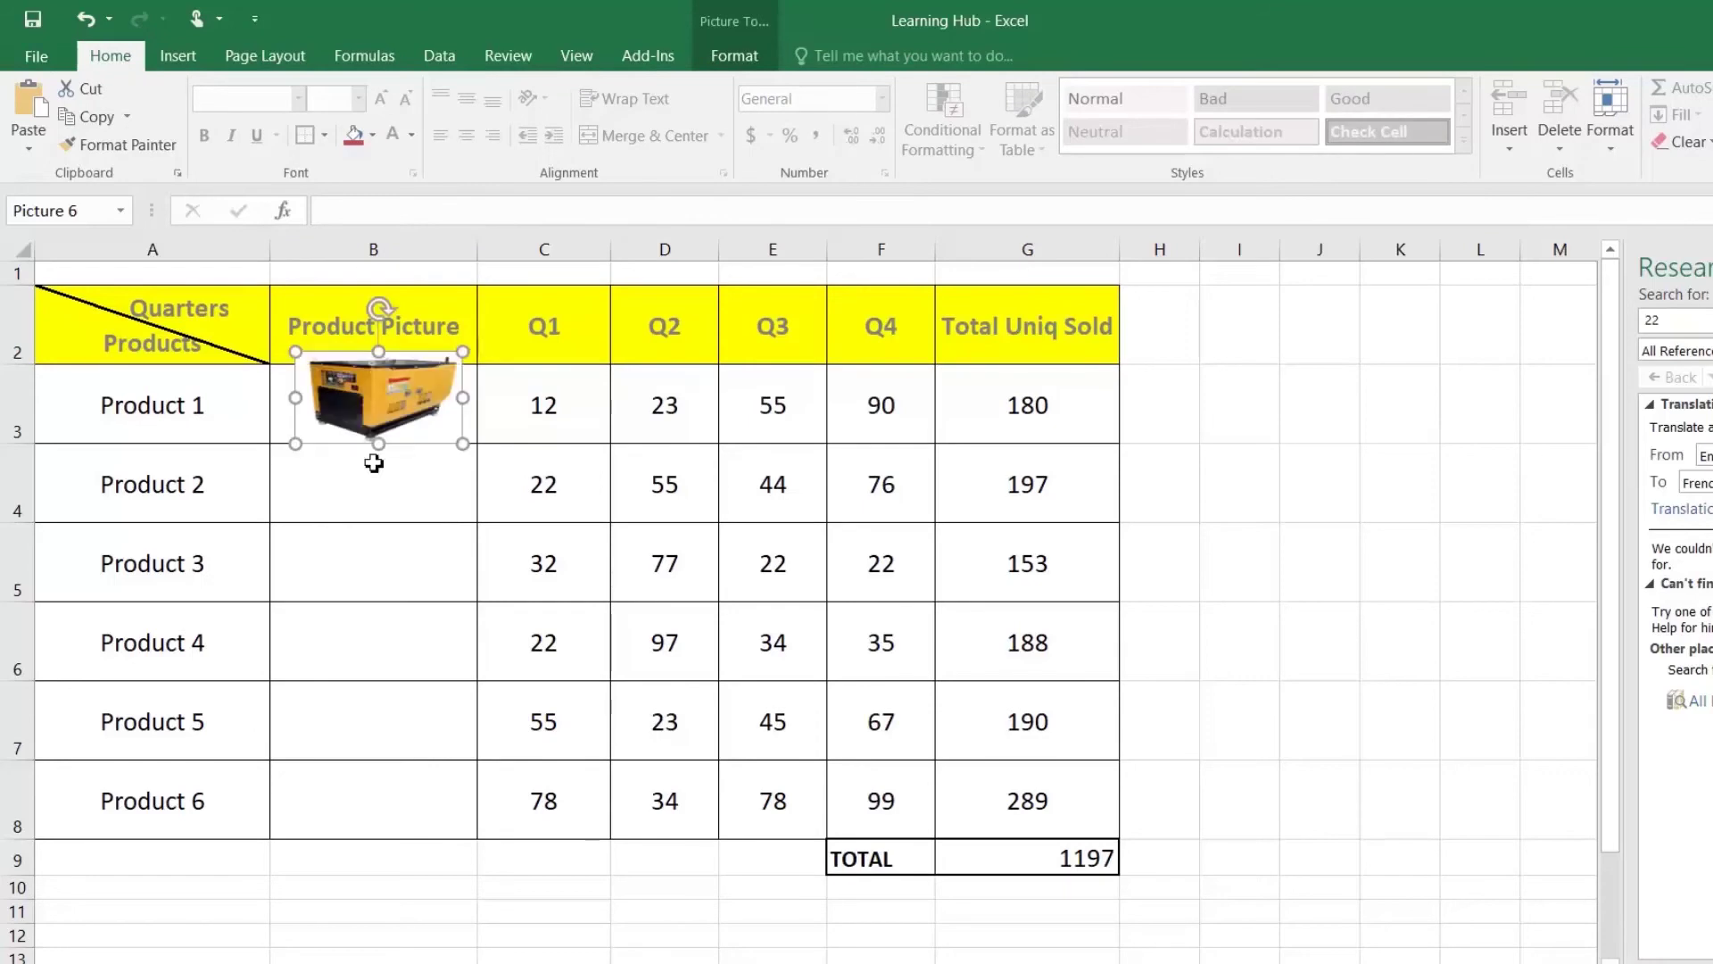
drag(379, 351, 379, 364)
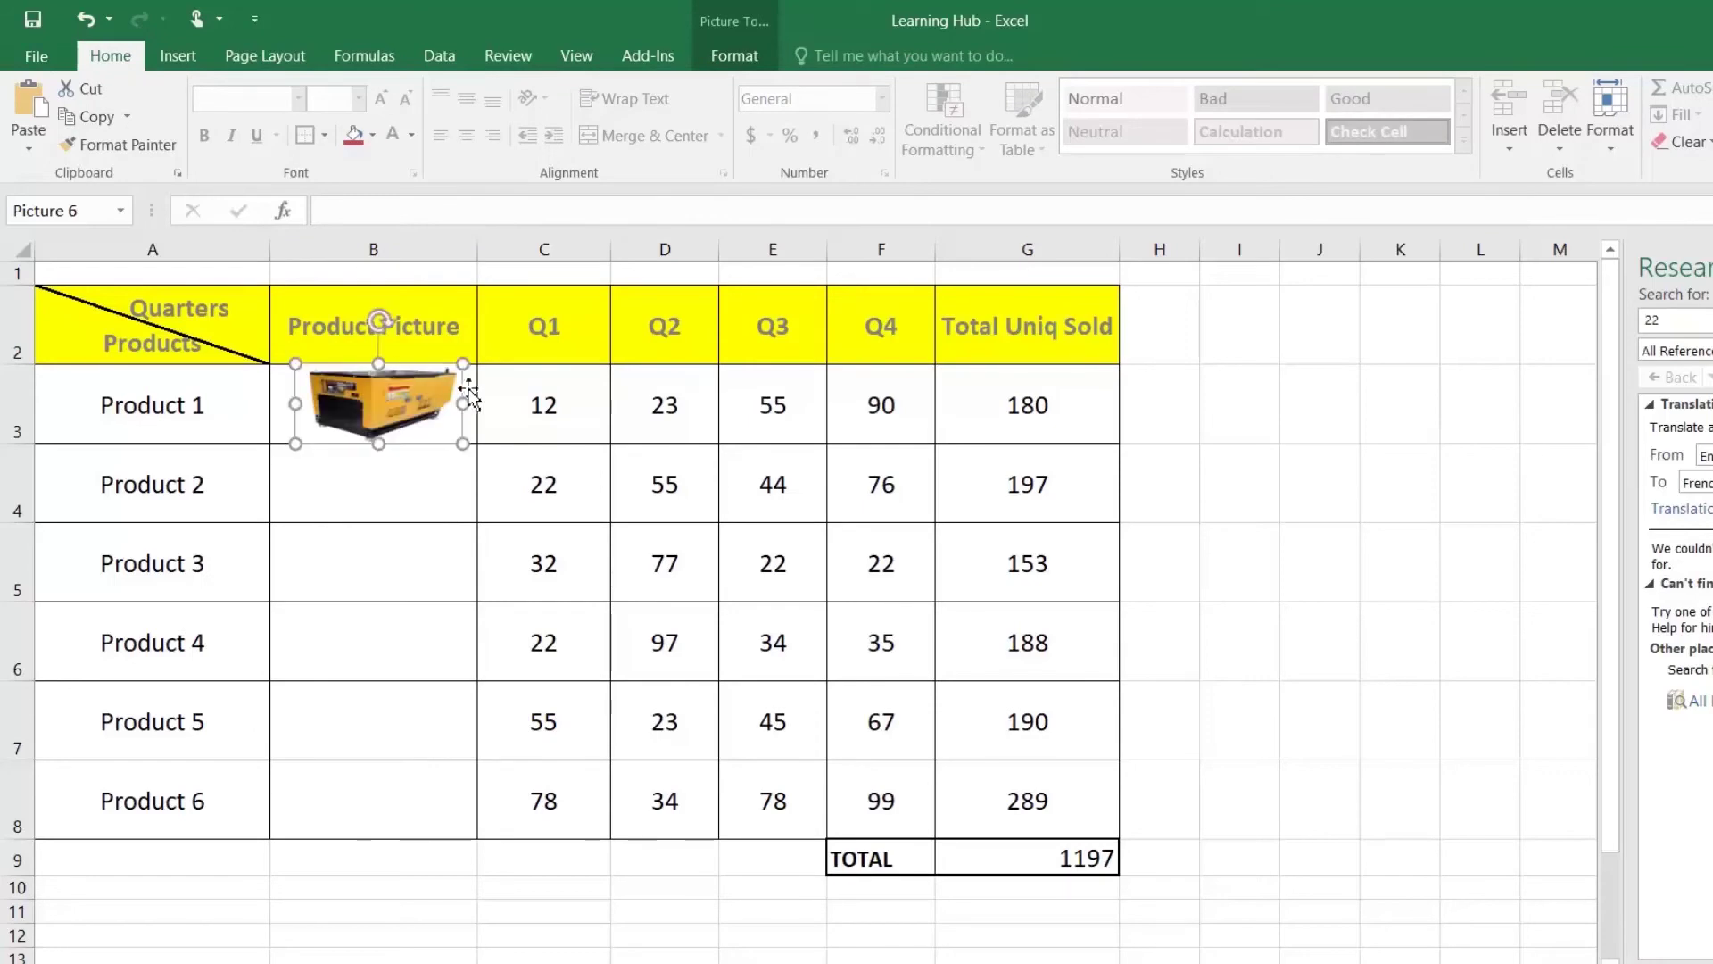
drag(462, 403, 478, 403)
drag(295, 403, 271, 403)
click(368, 484)
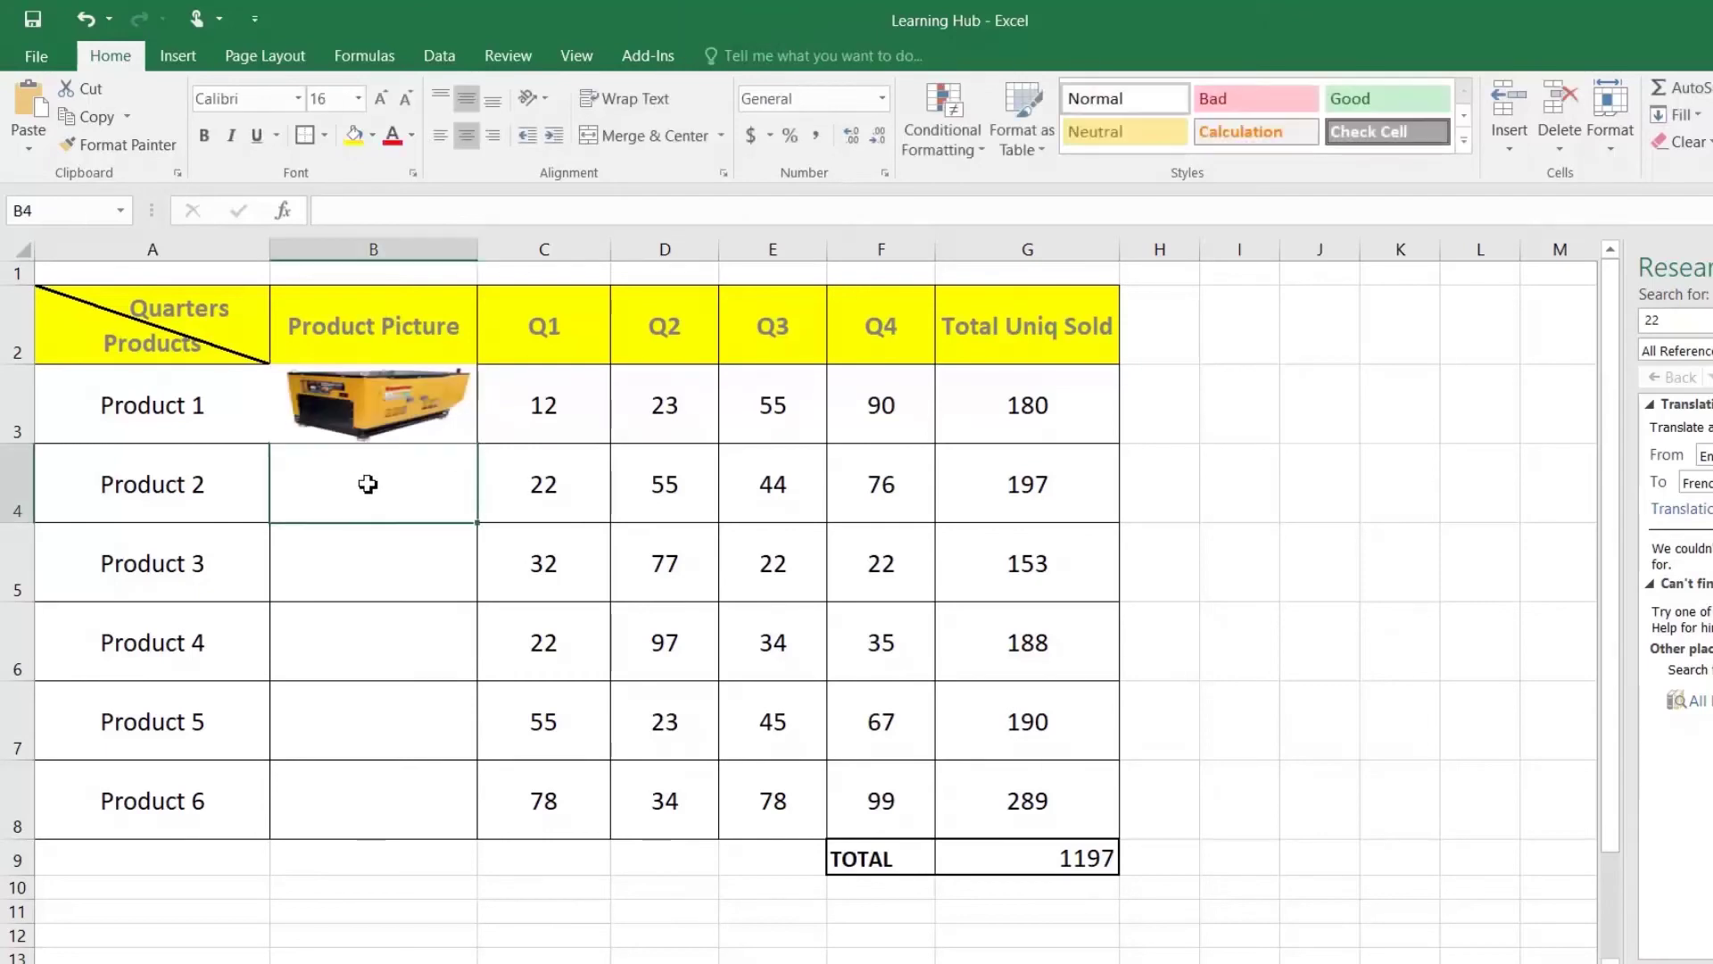
Step: Open the picture's Picture Border colours and dismiss them without adding an outline
double_click(381, 407)
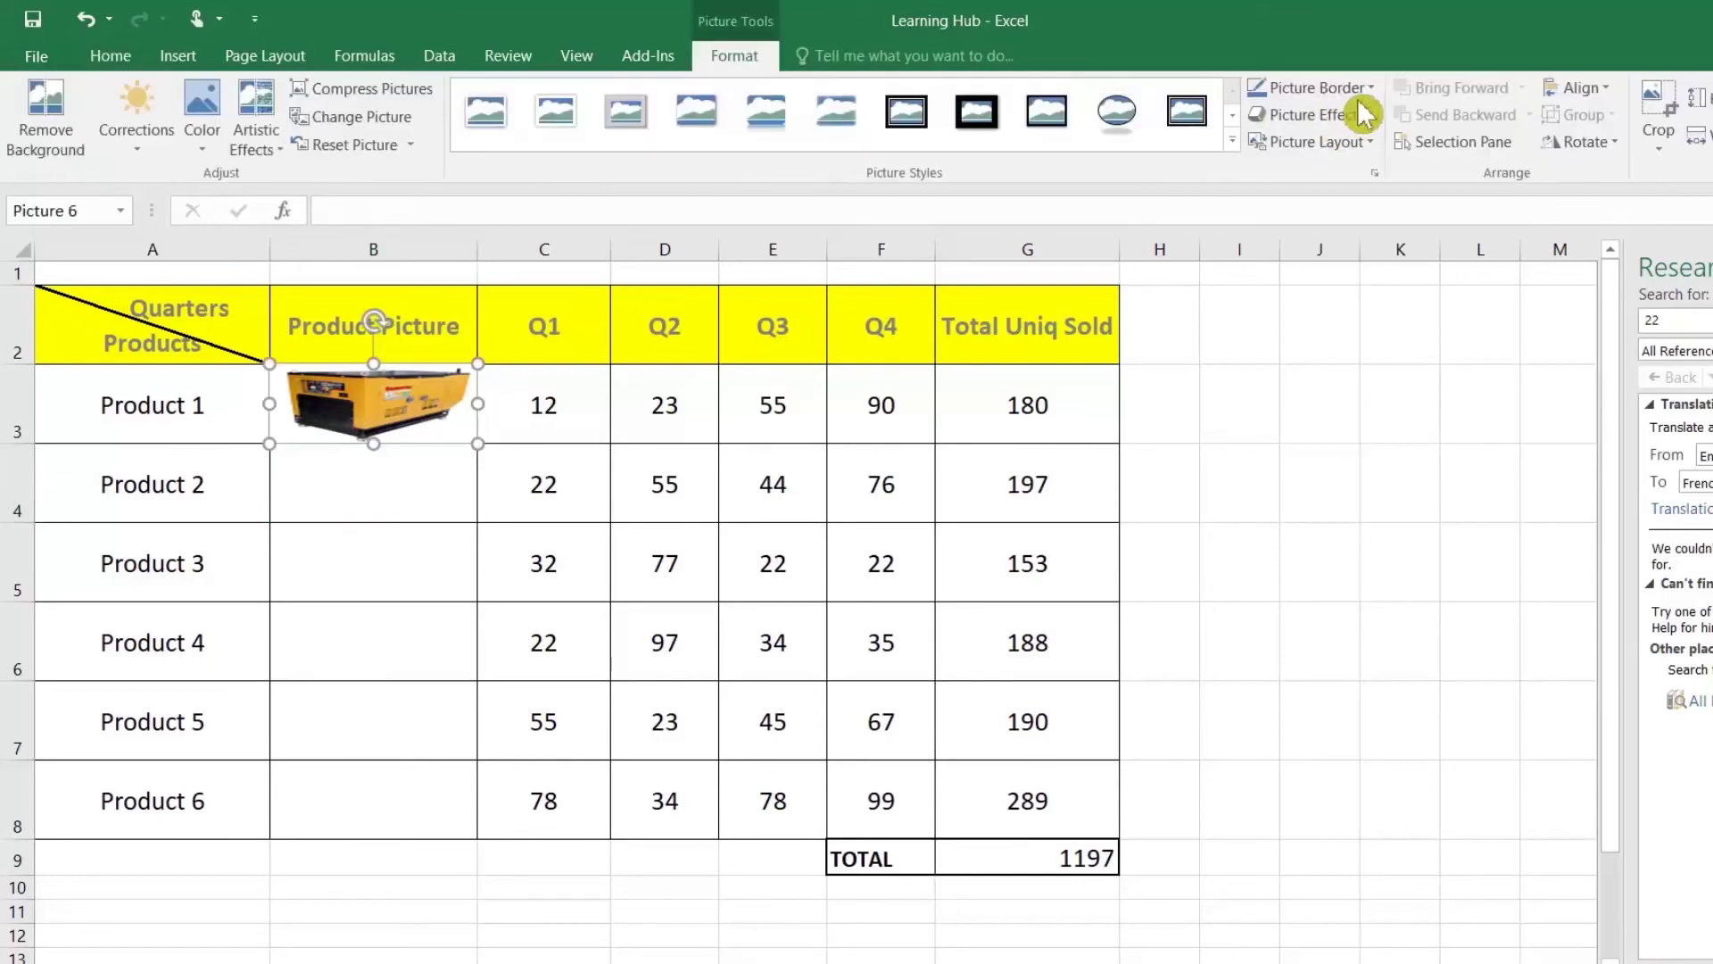
click(1310, 87)
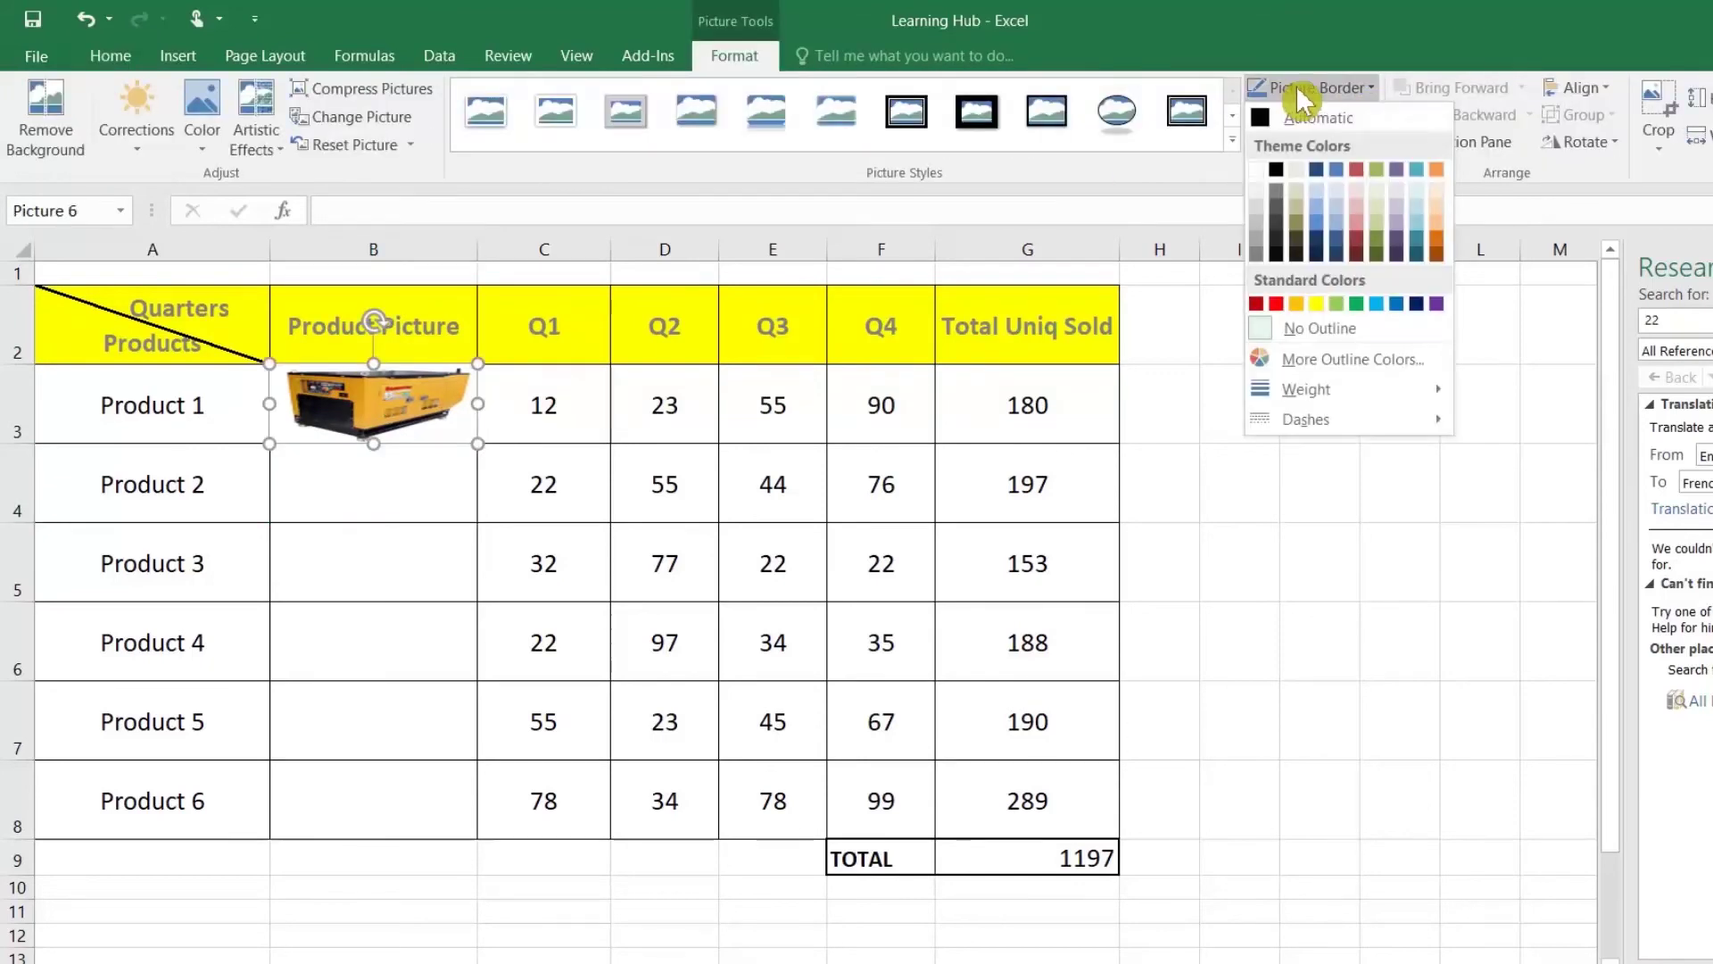
key(Escape)
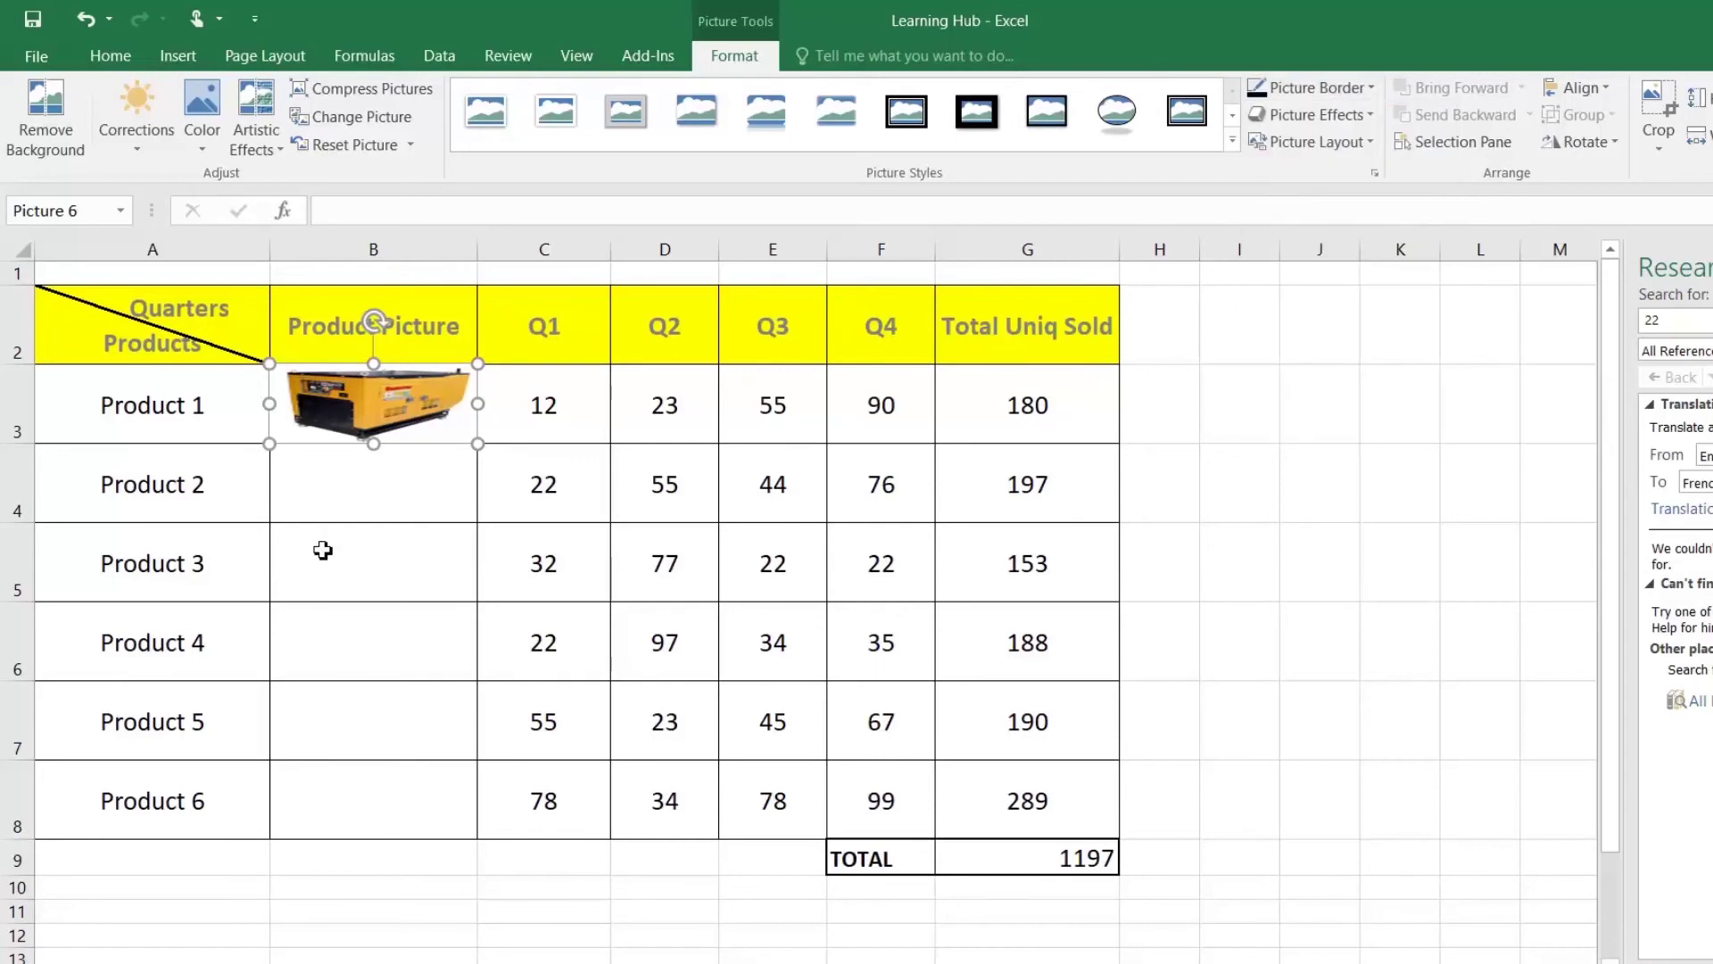
click(351, 547)
click(353, 488)
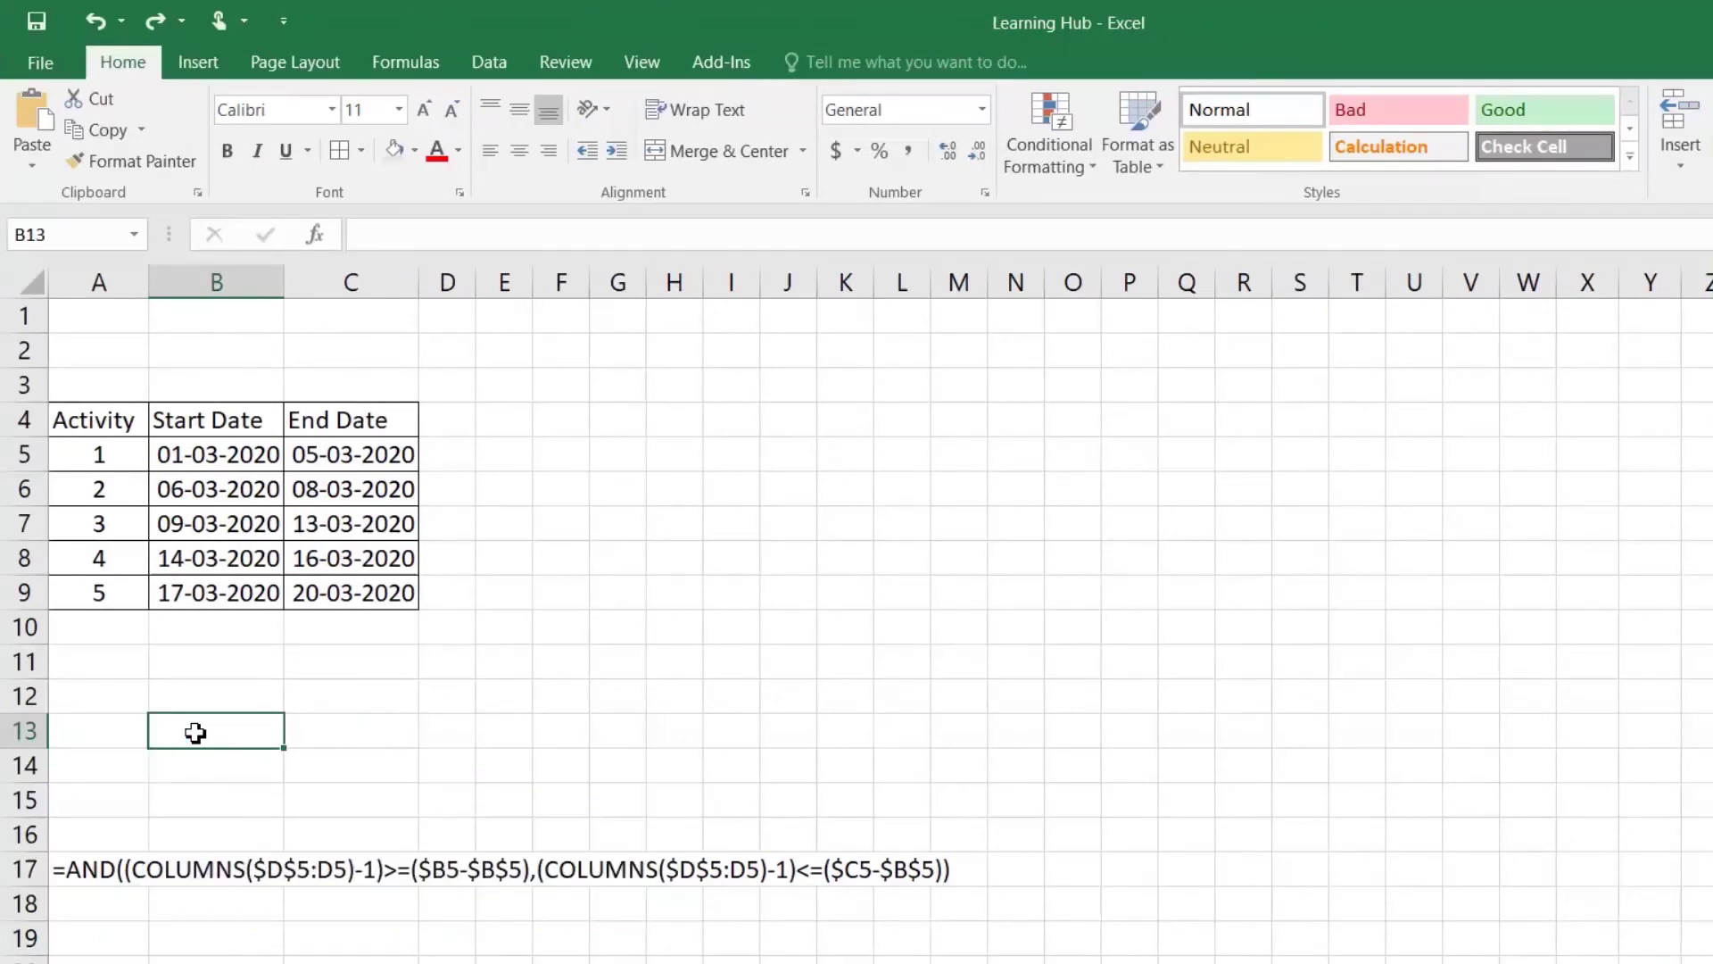
Step: Check the activity dates, then enter day numbers 1, 2 and 3 in D4:F4
drag(80, 435, 402, 594)
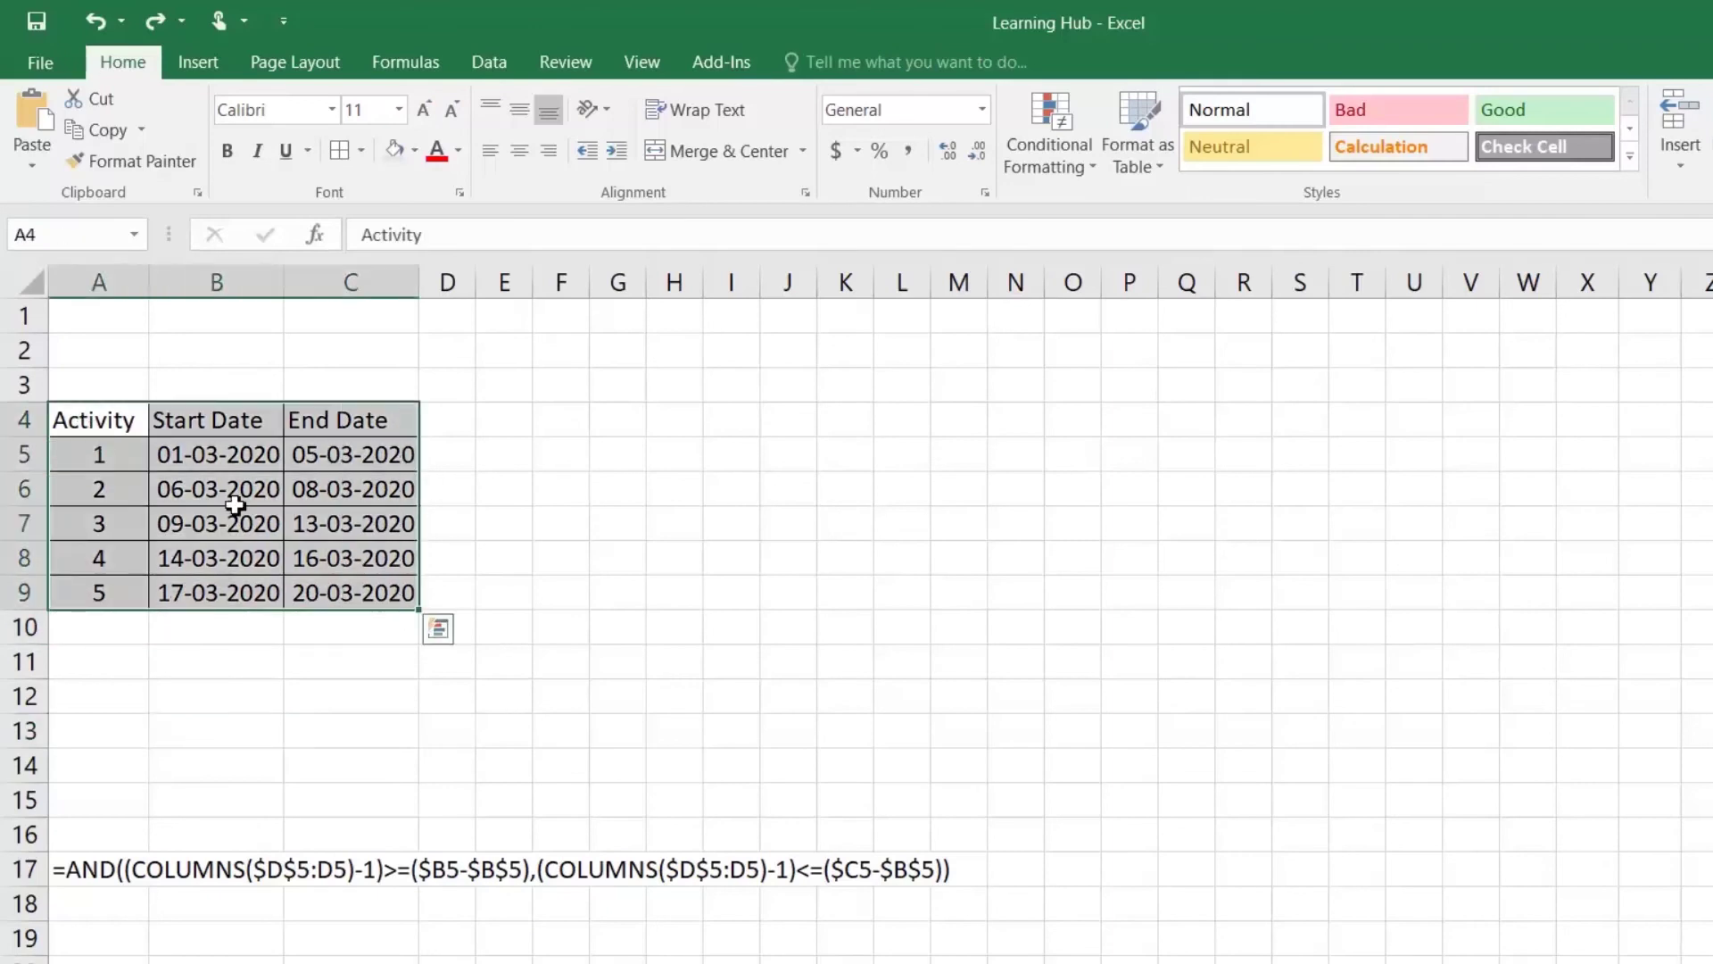
click(214, 467)
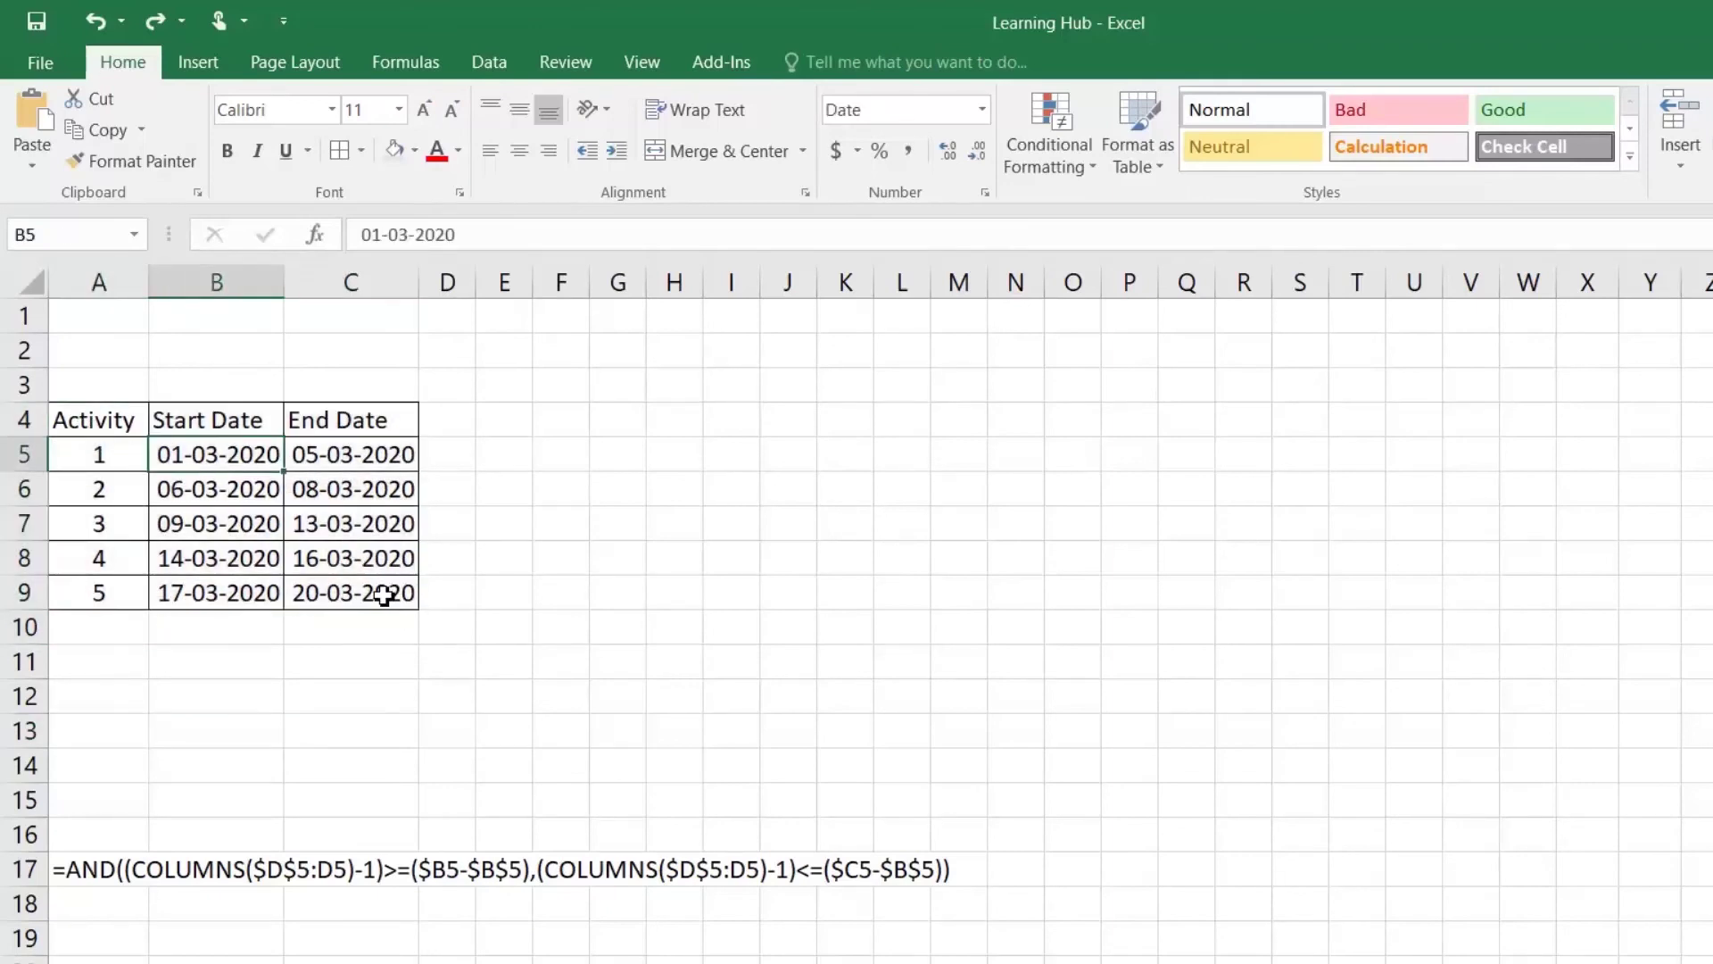
click(386, 593)
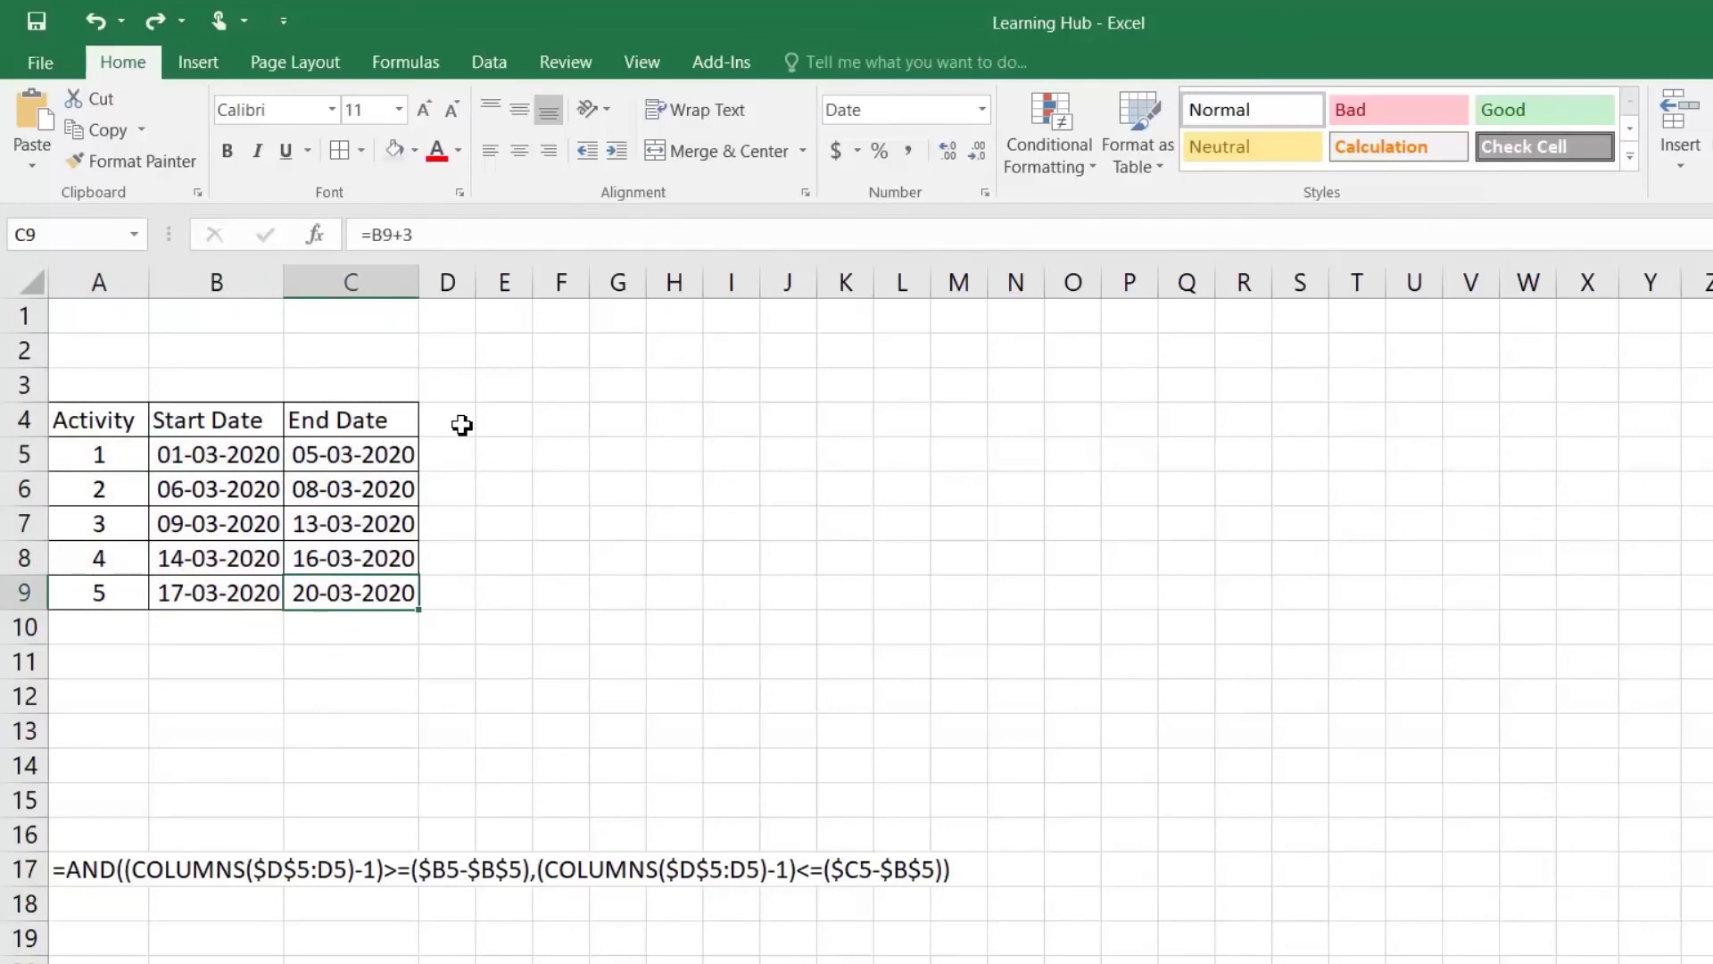
click(461, 425)
text(1)
key(Return)
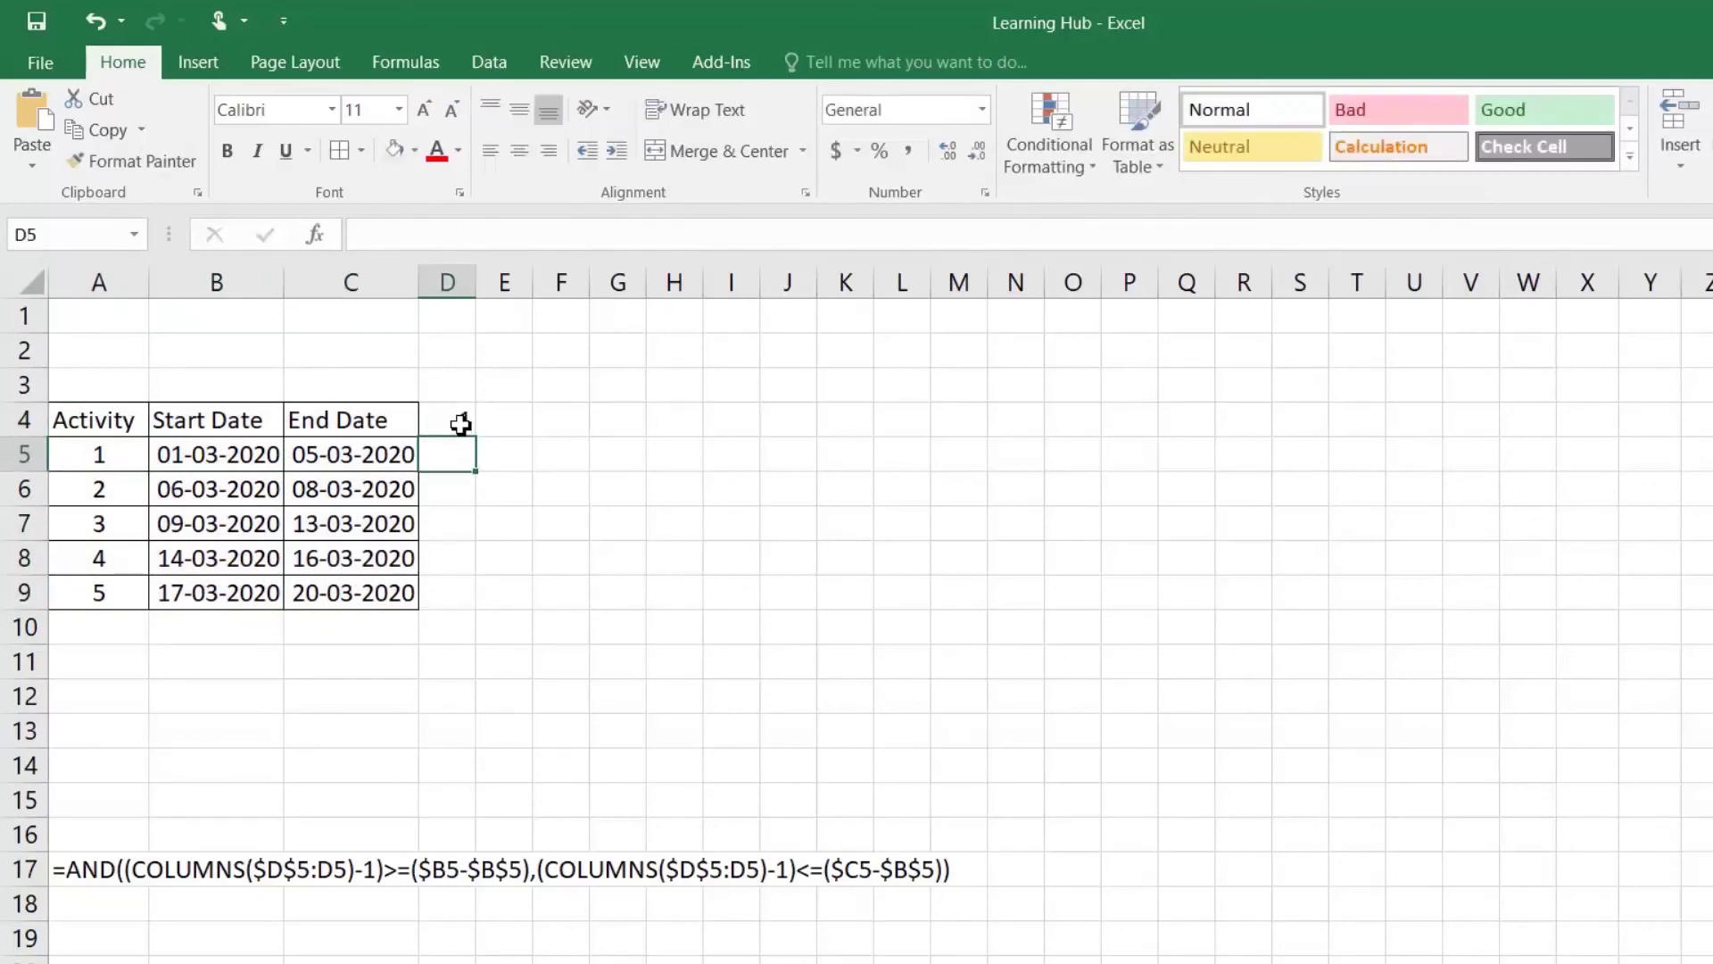
key(Up)
key(Right)
text(2)
key(Return)
key(Up)
key(Right)
text(3)
key(Return)
Step: Extend the day numbers to 20 at W4, then give D4:W9 all borders, centred both ways
drag(462, 425, 1557, 441)
drag(448, 417, 1524, 594)
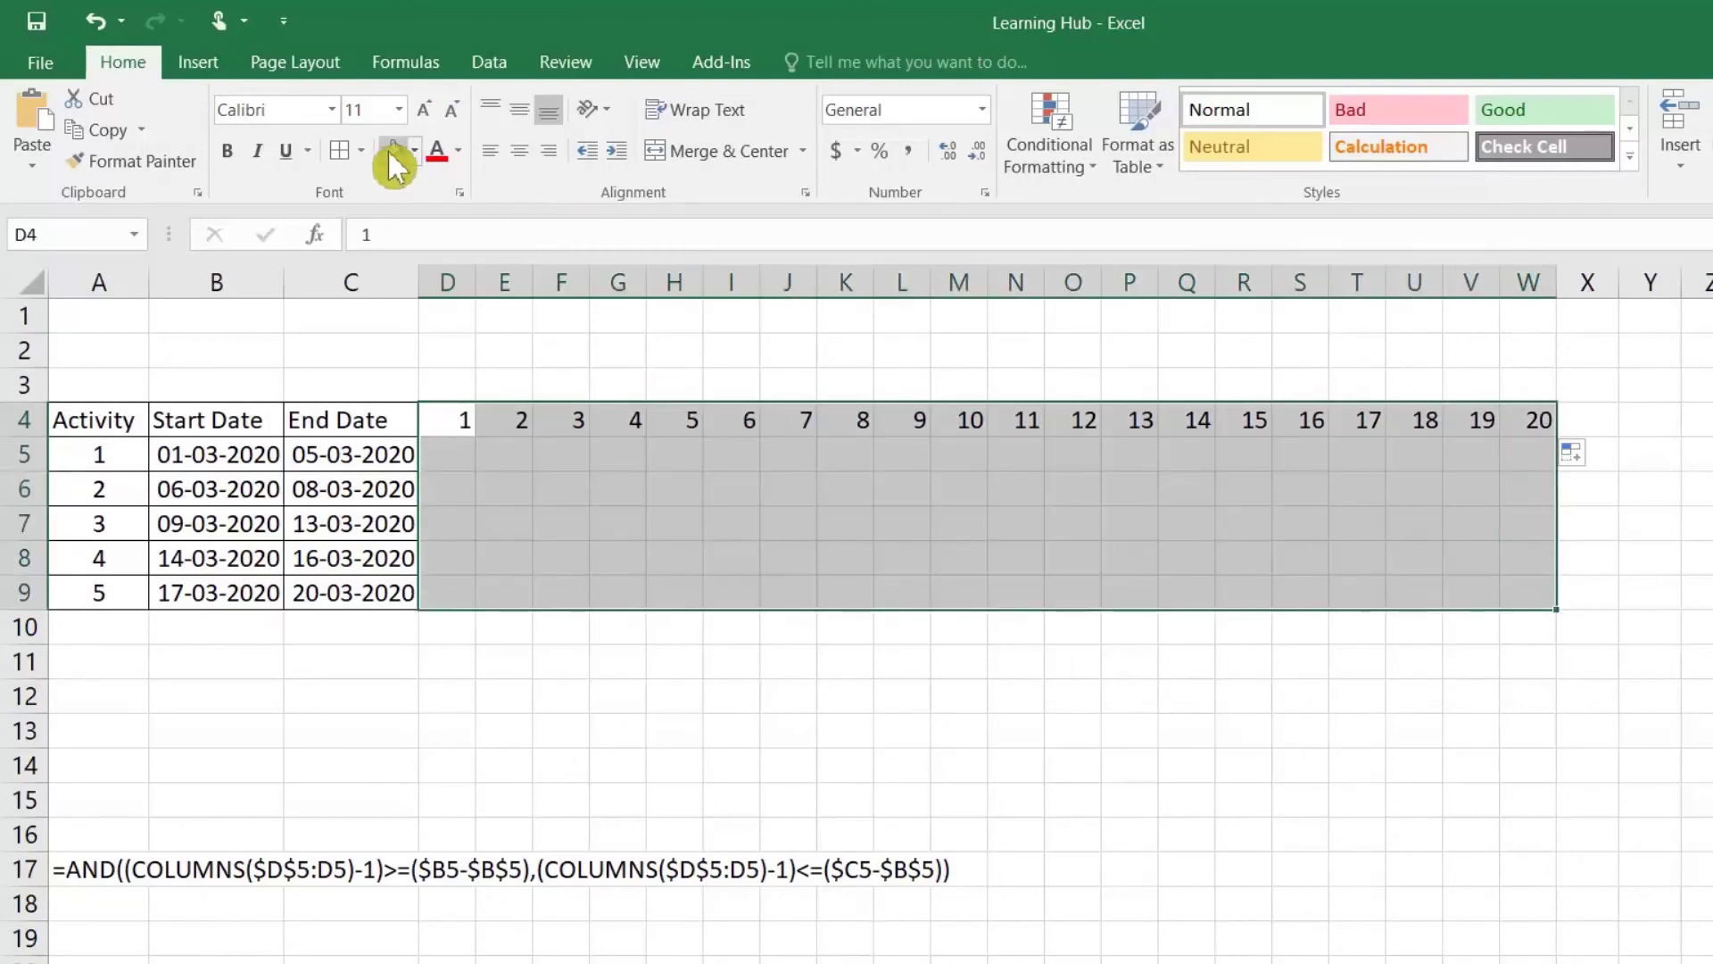
click(342, 152)
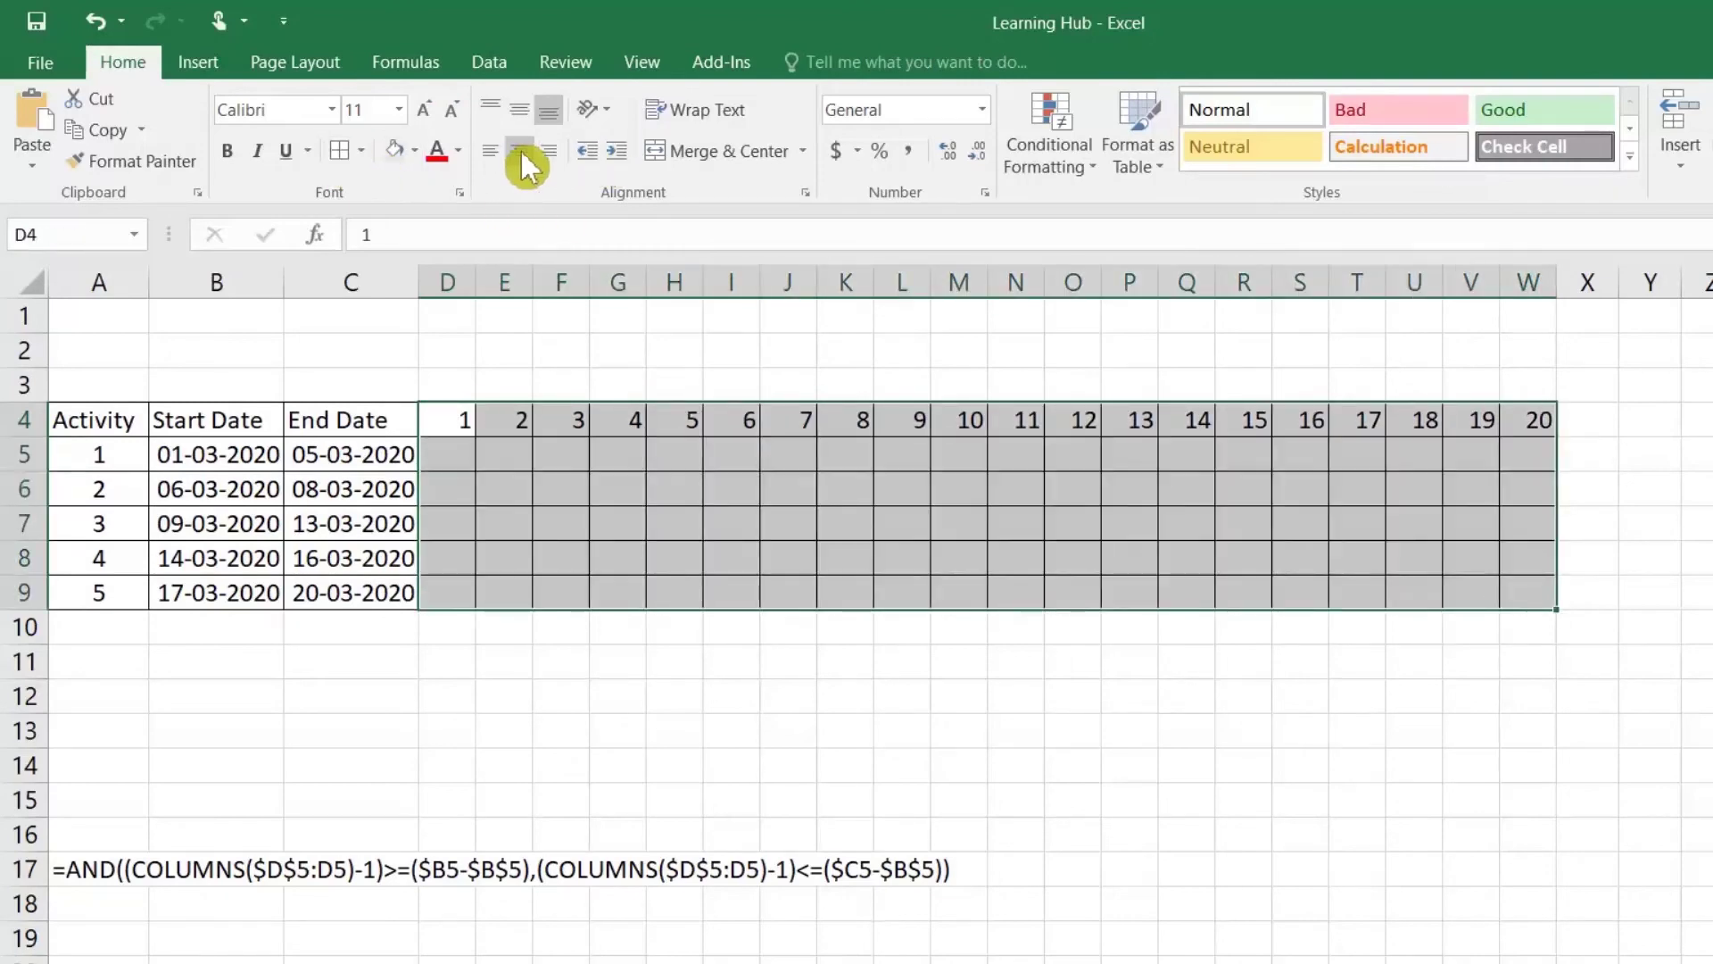
click(520, 150)
click(520, 109)
click(443, 459)
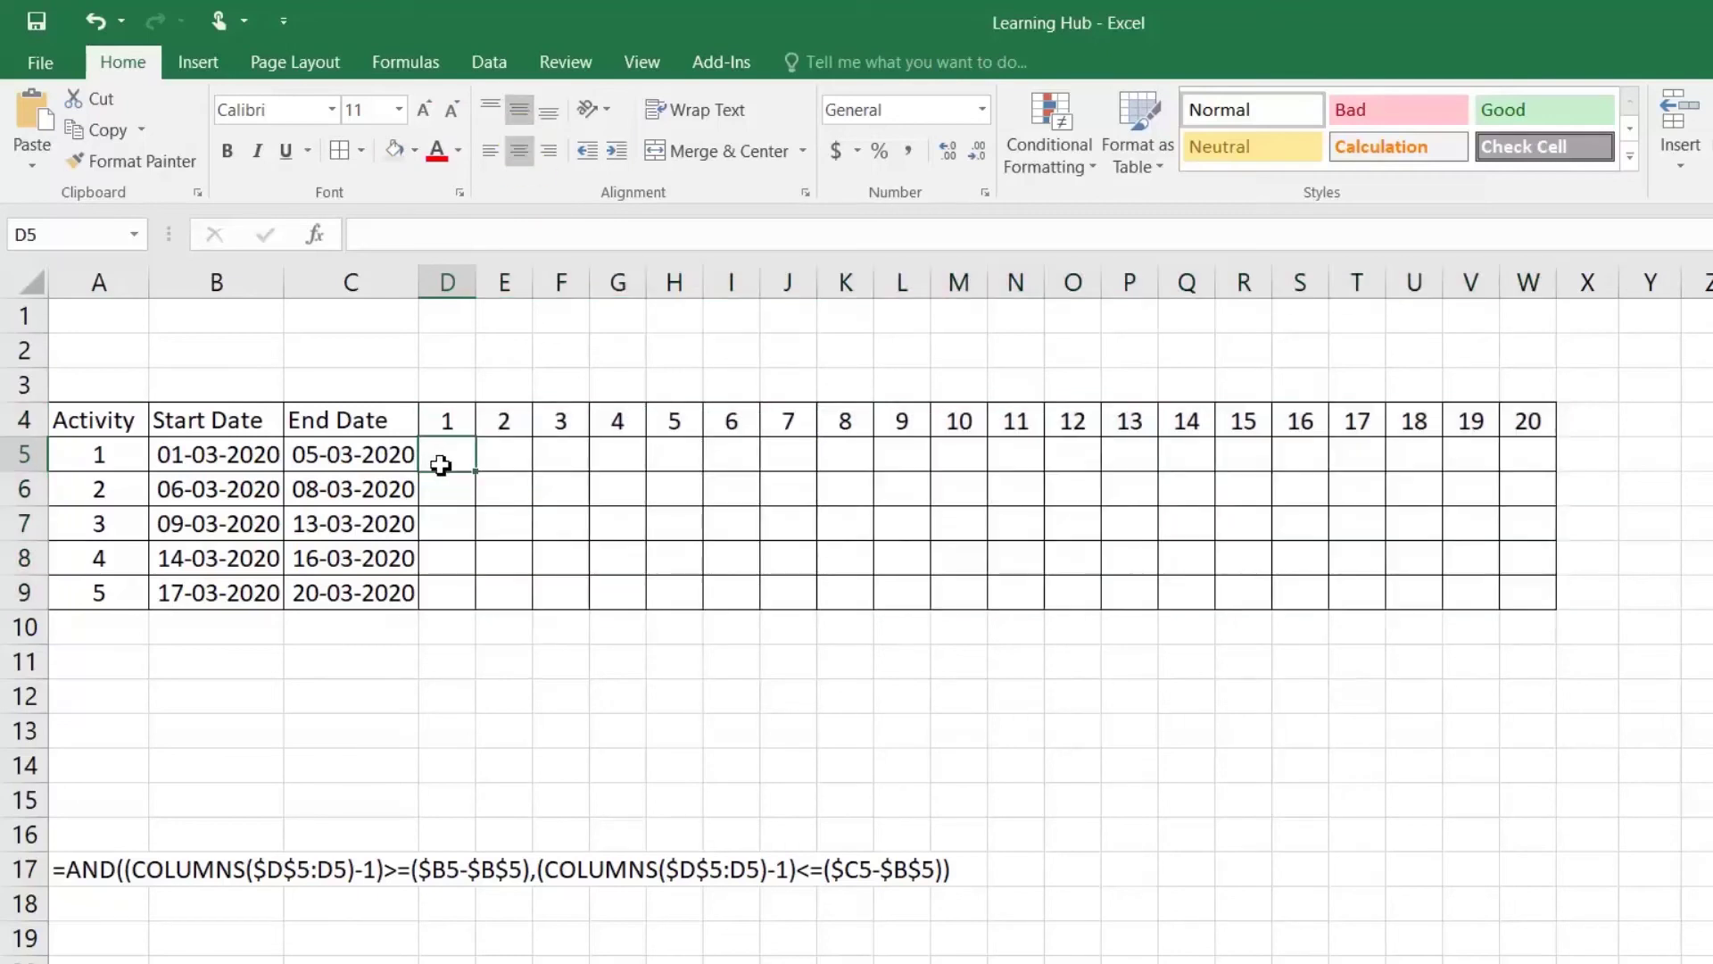
Step: Copy the AND/COLUMNS formula text from A17 and select D5
double_click(65, 871)
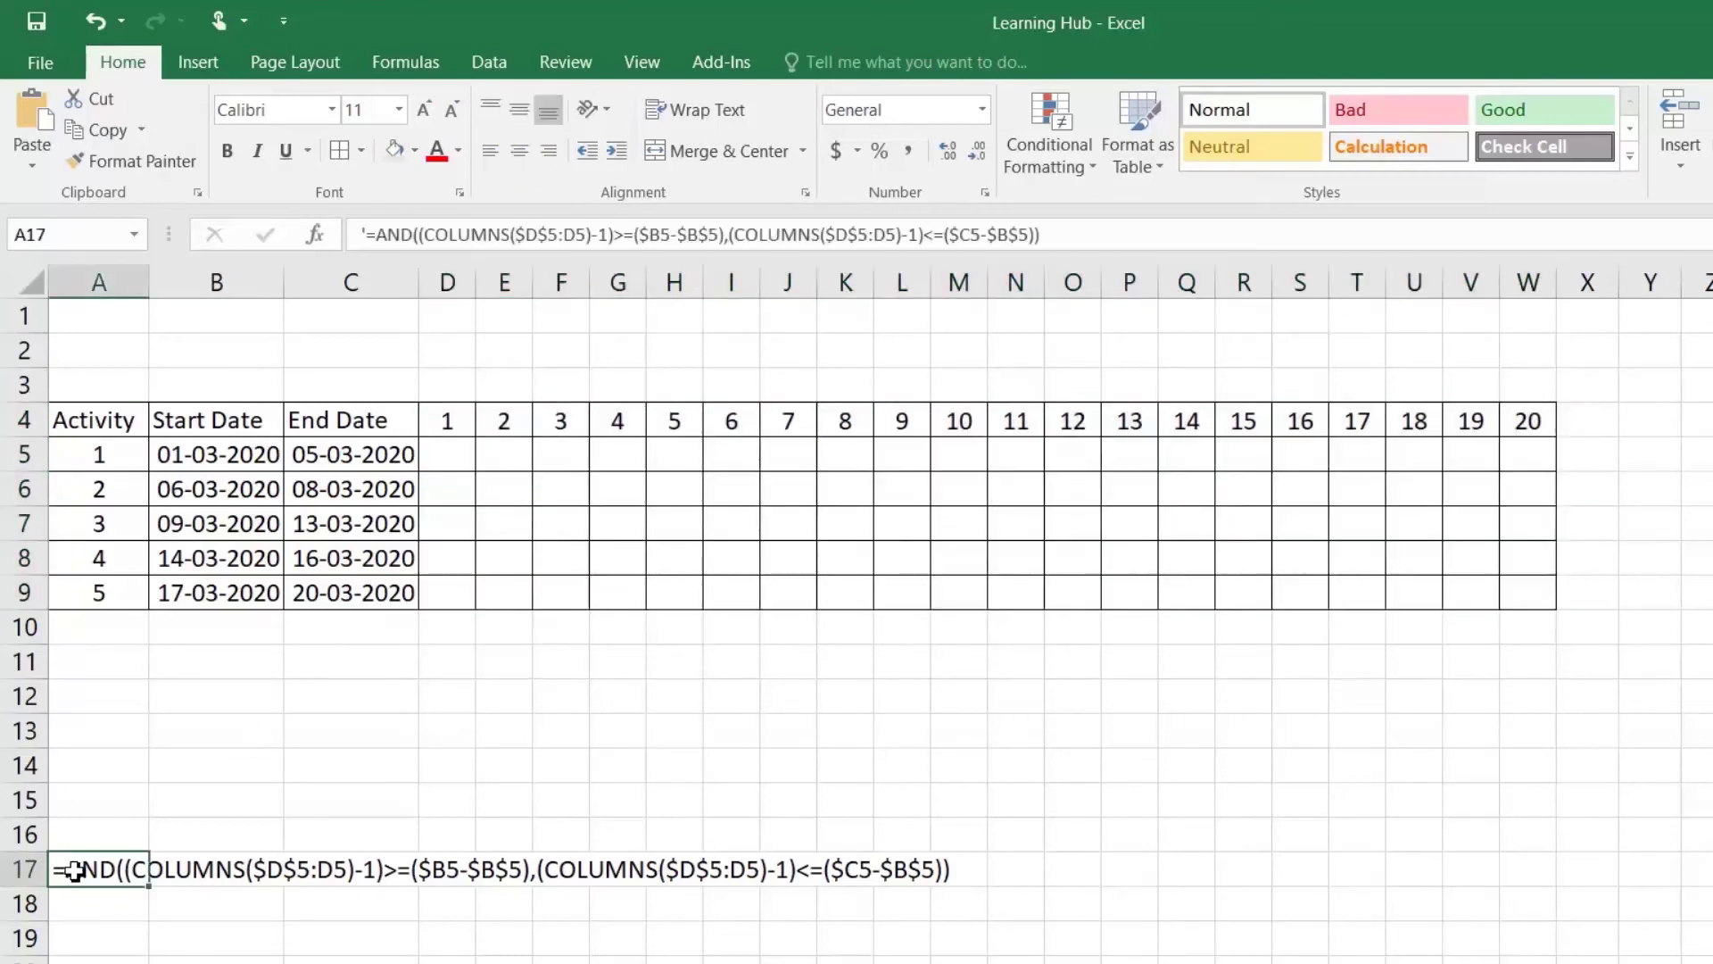
drag(58, 870, 1006, 883)
key(ctrl+c)
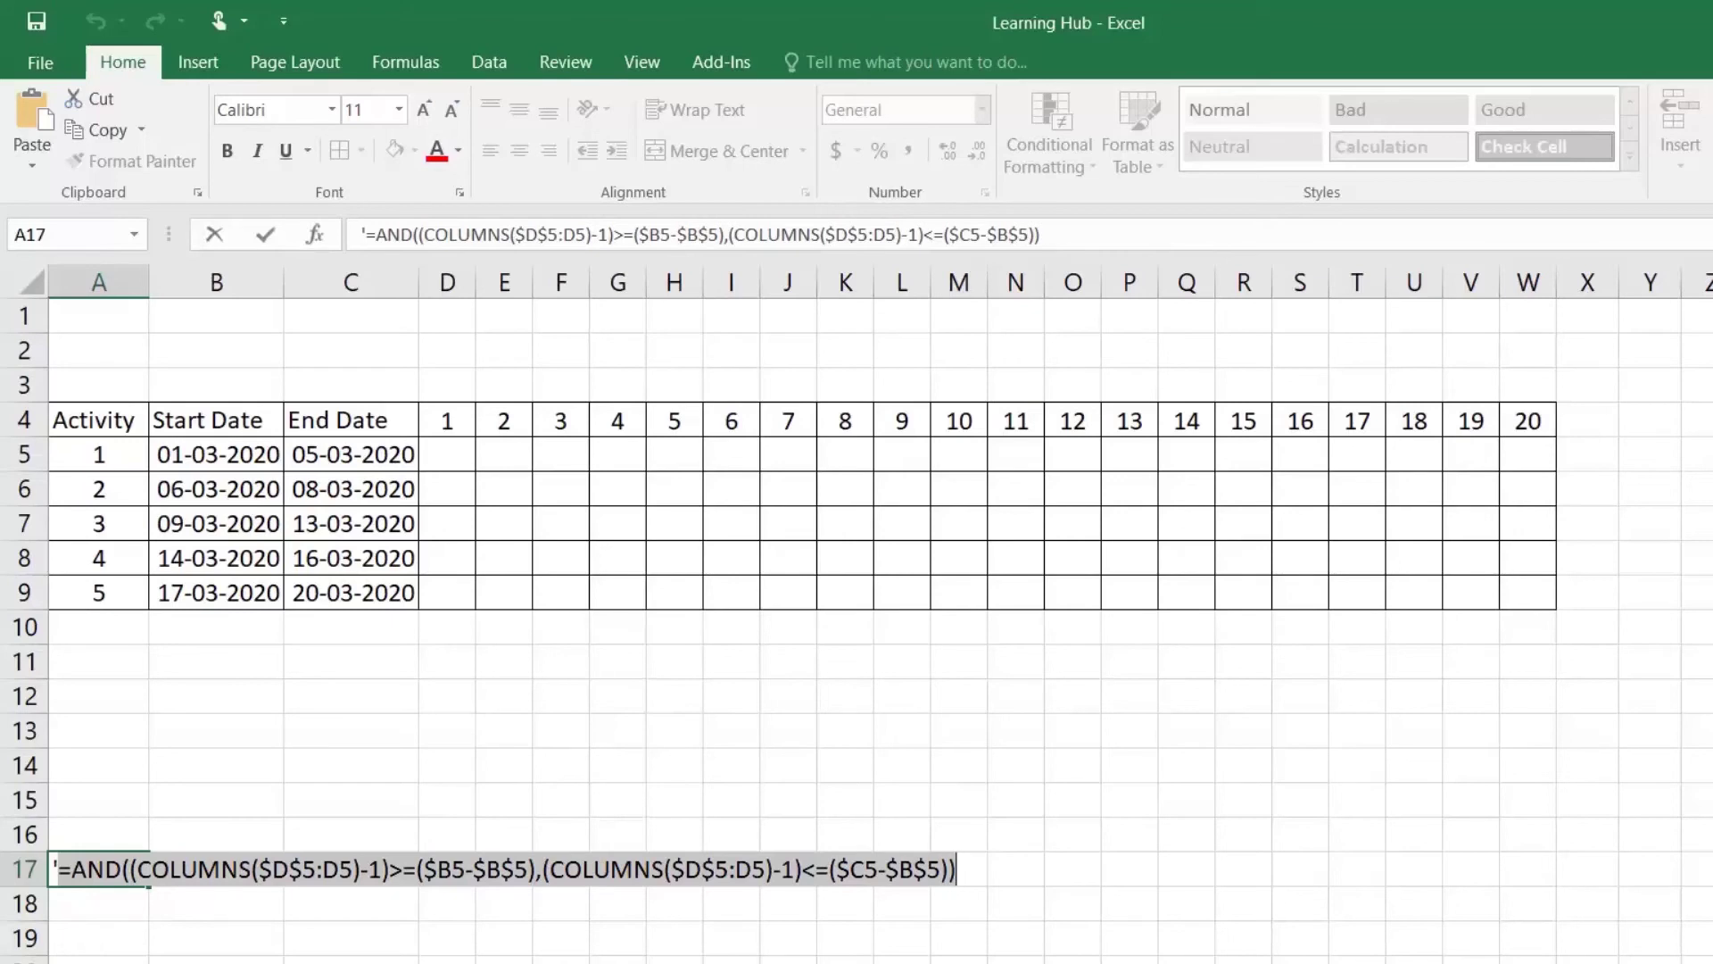
key(Return)
click(441, 453)
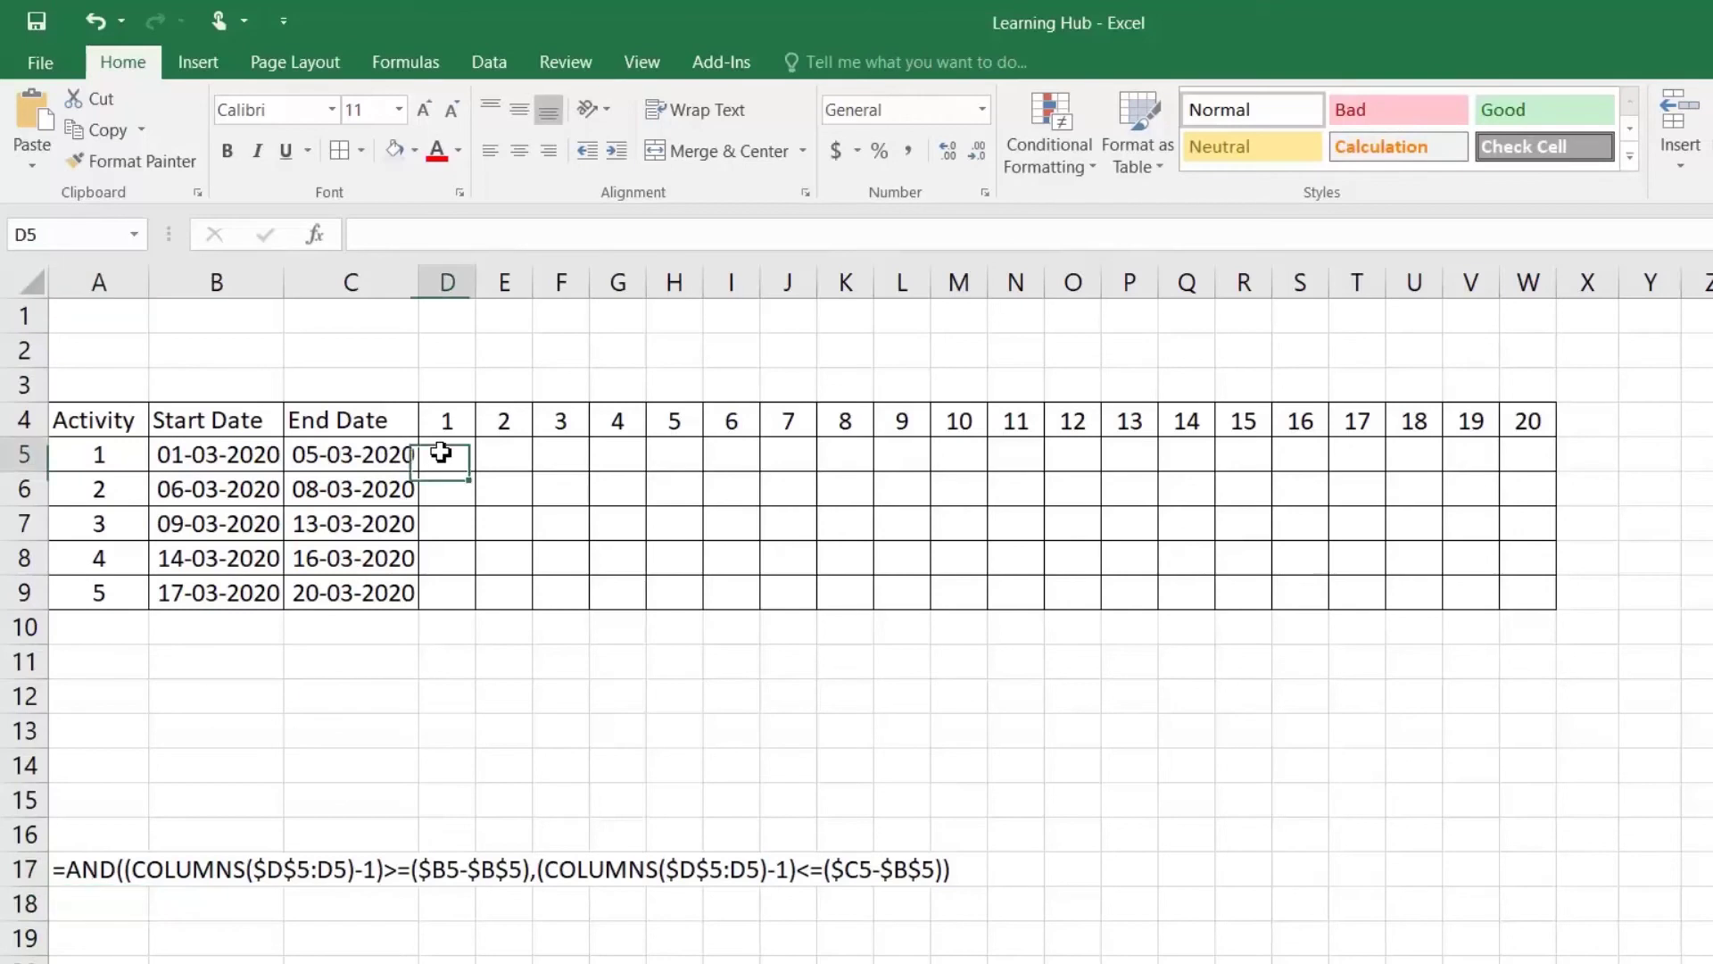
Step: Add a formula-based conditional format with the pasted AND/COLUMNS formula and blue fill, extending it toward W5
click(1069, 166)
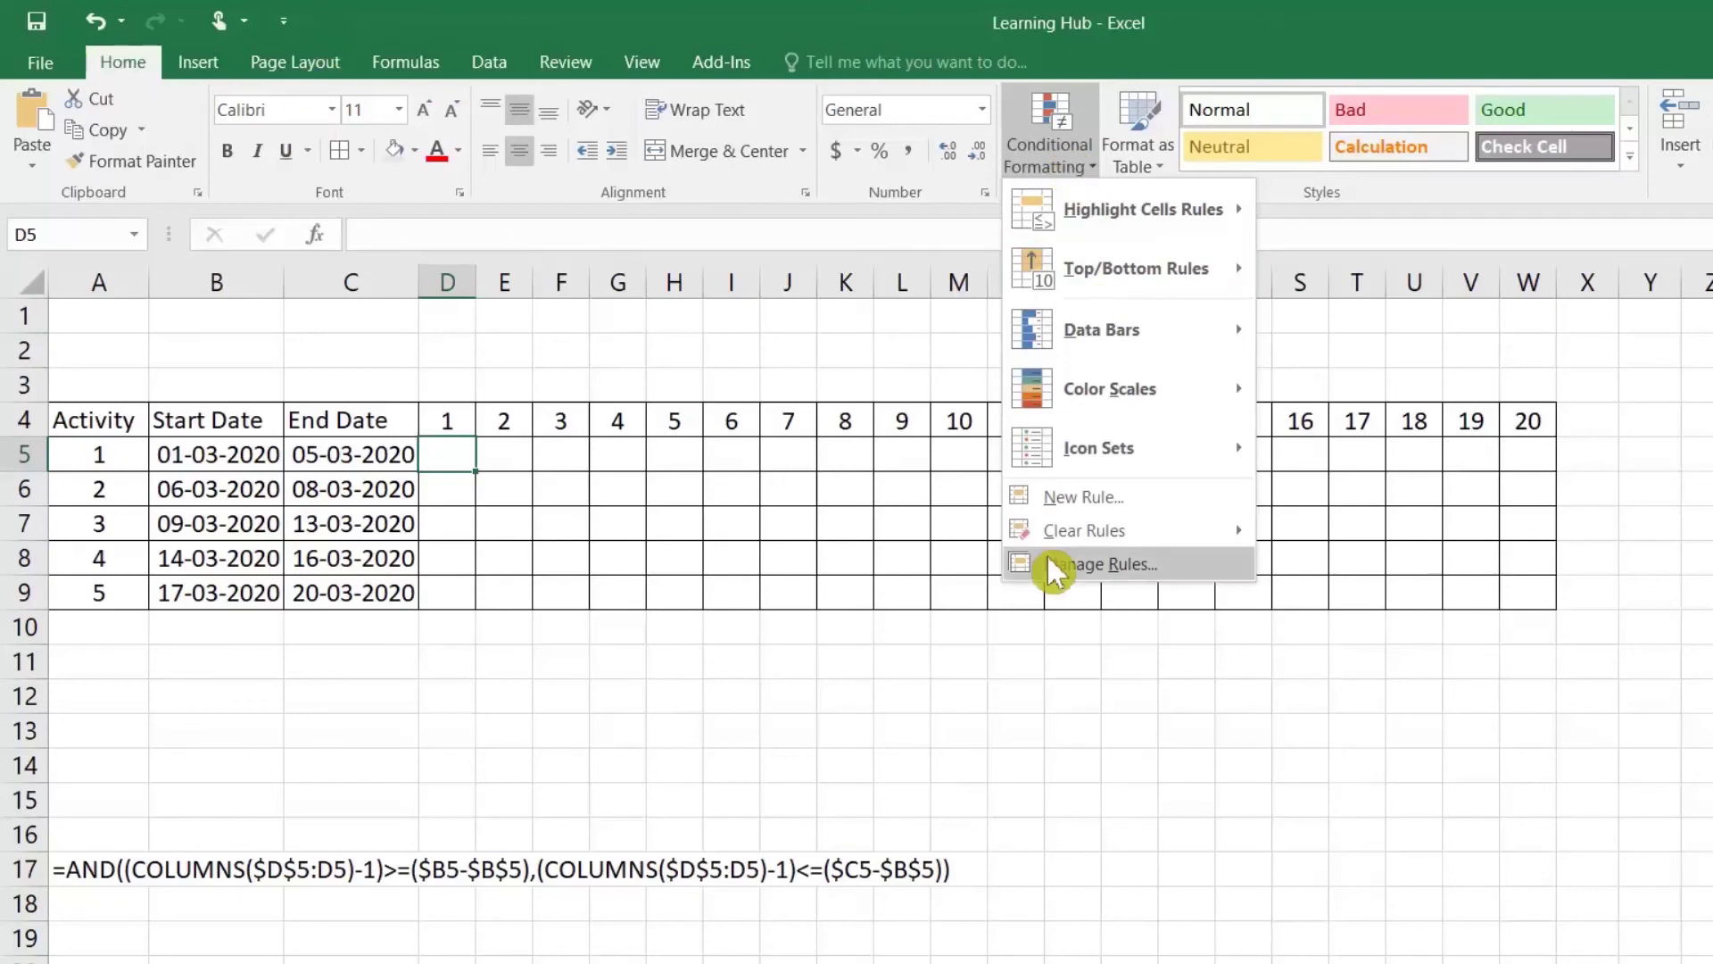
click(1071, 503)
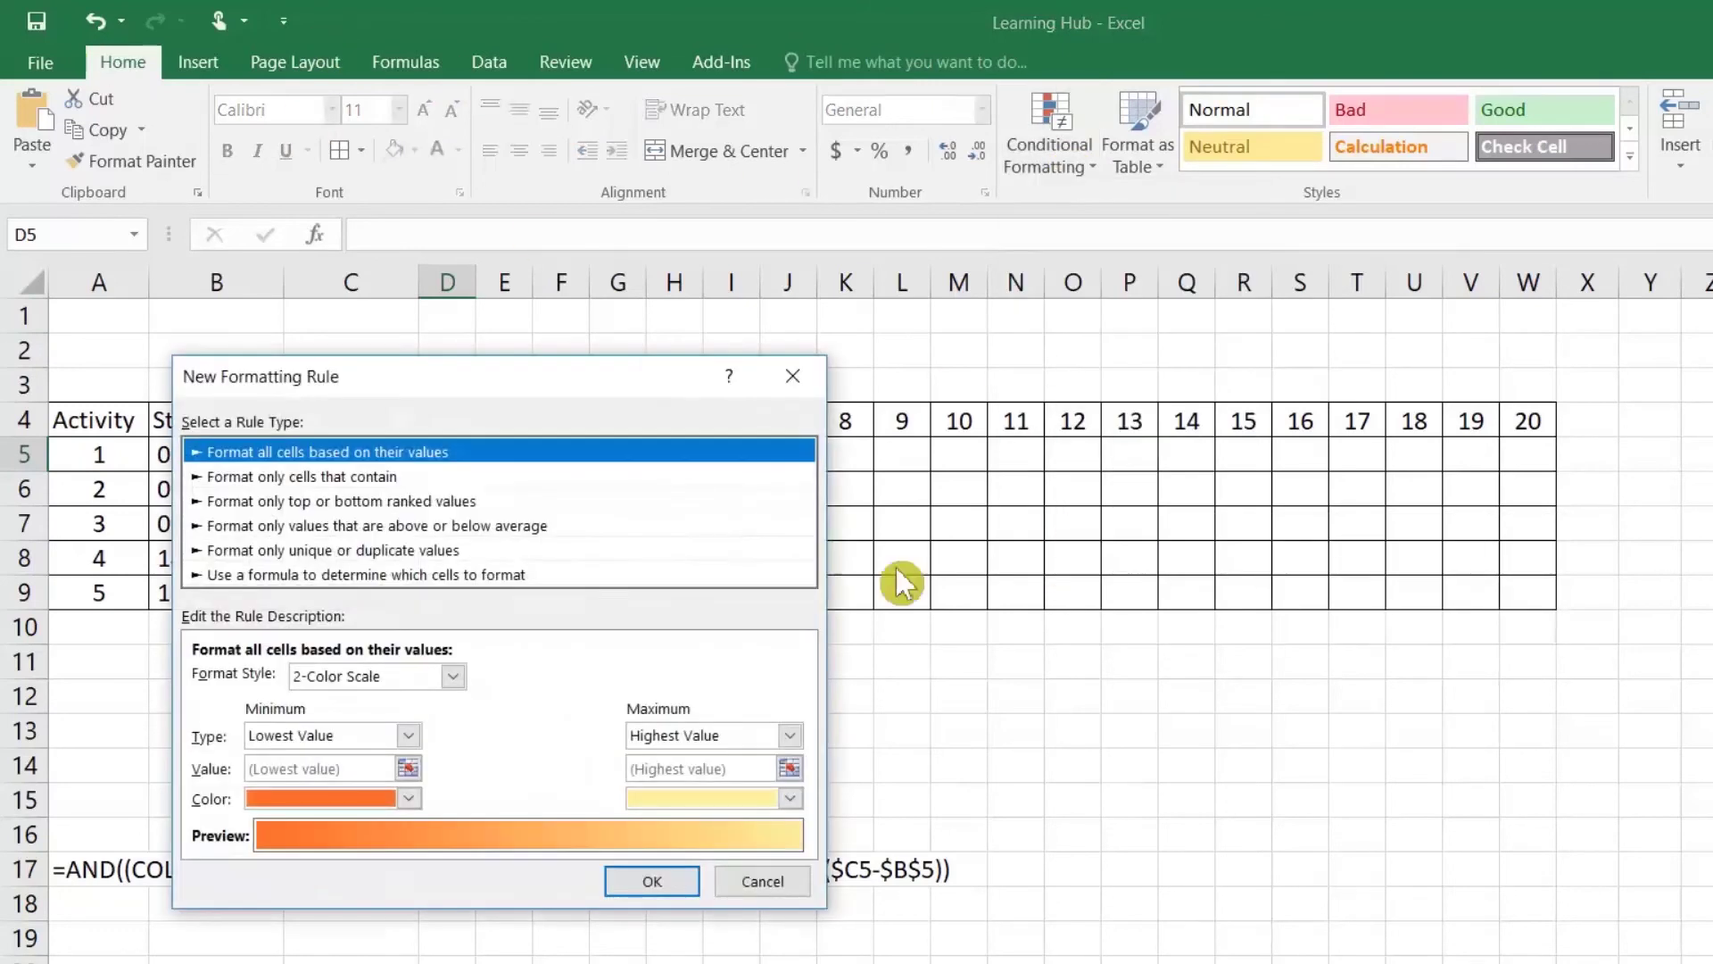
click(273, 575)
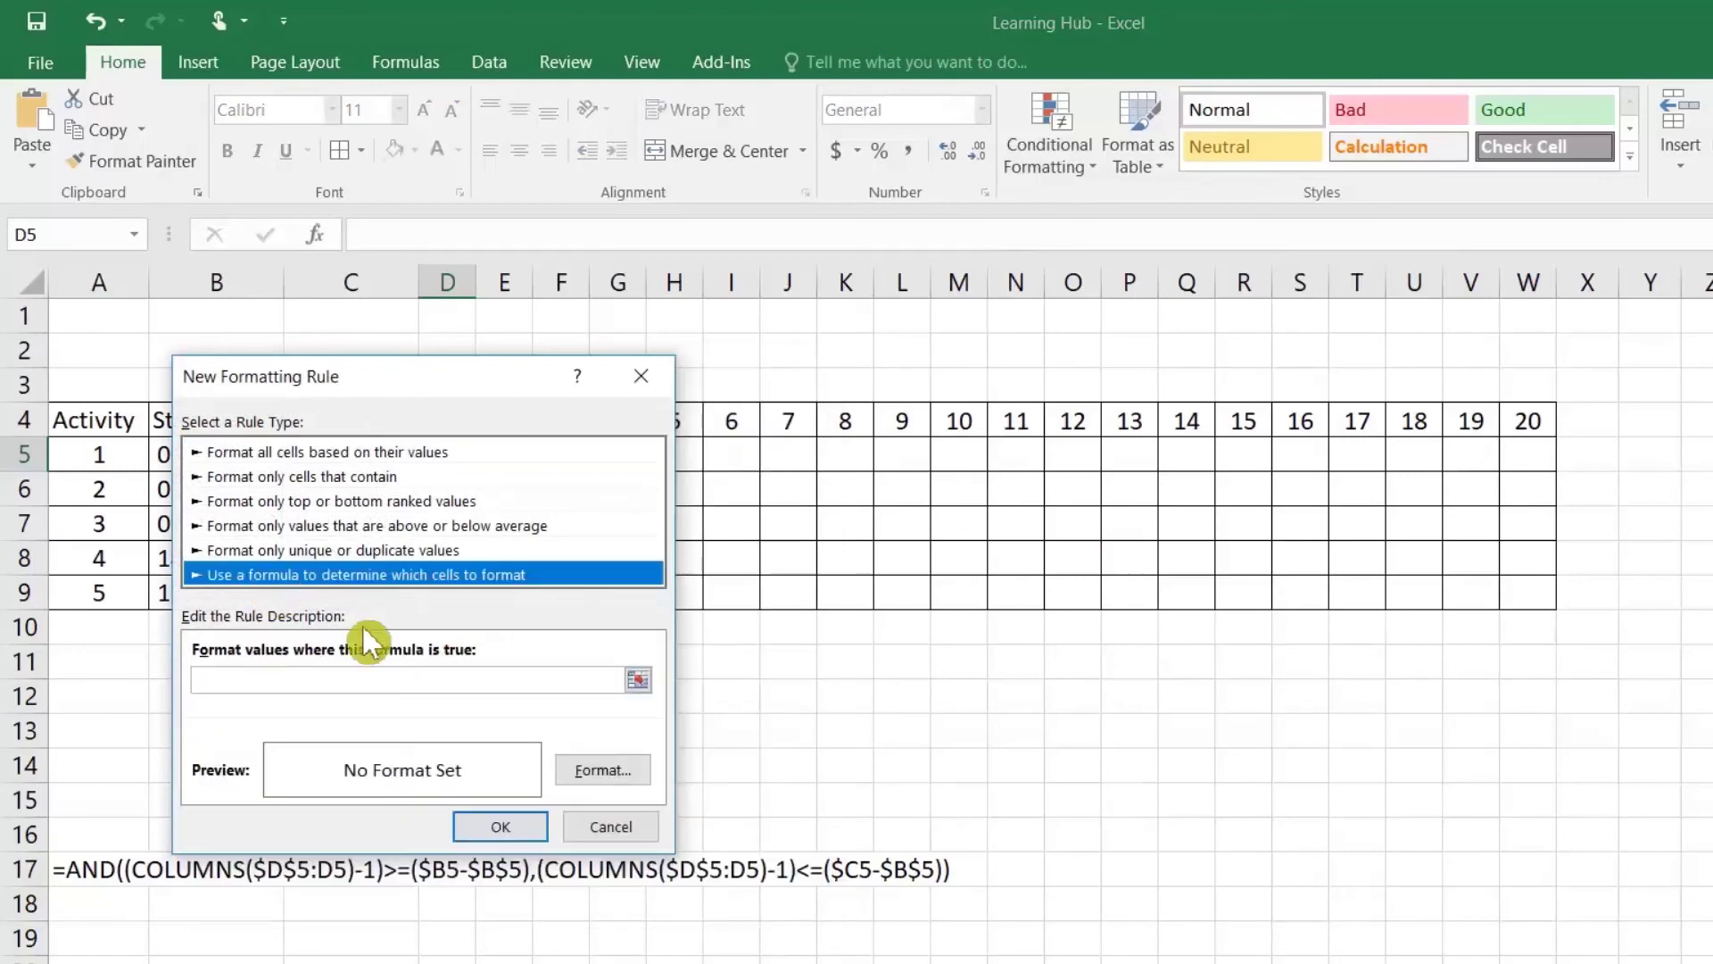
click(196, 681)
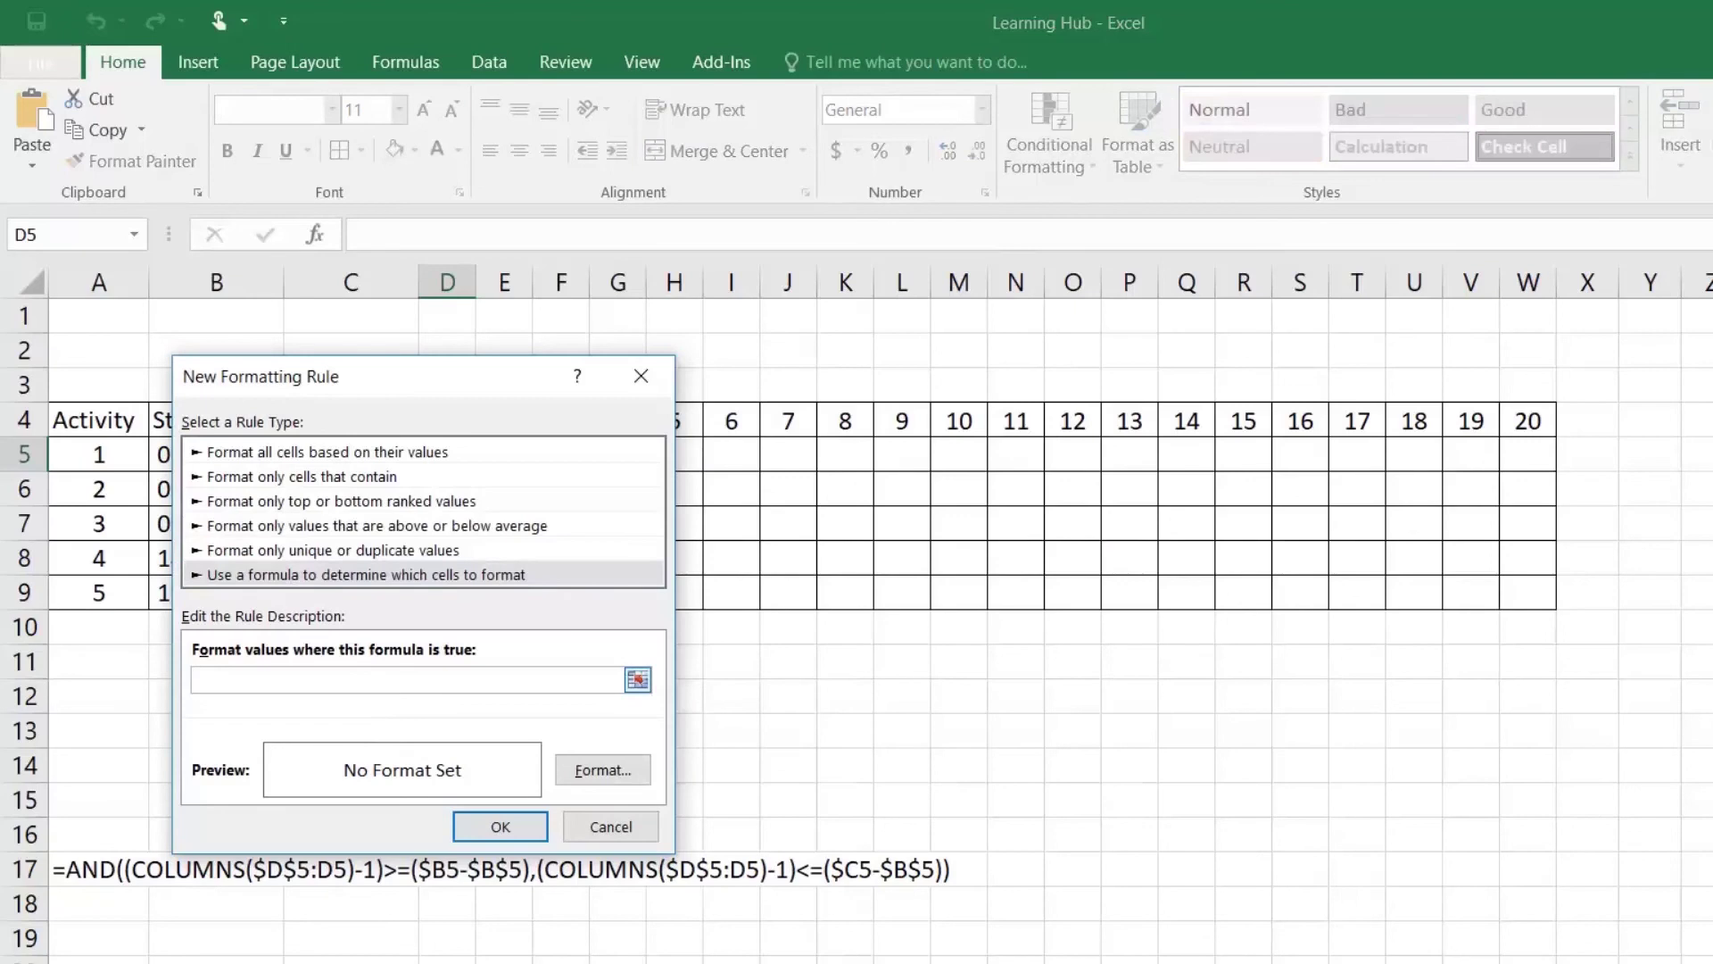
key(ctrl+v)
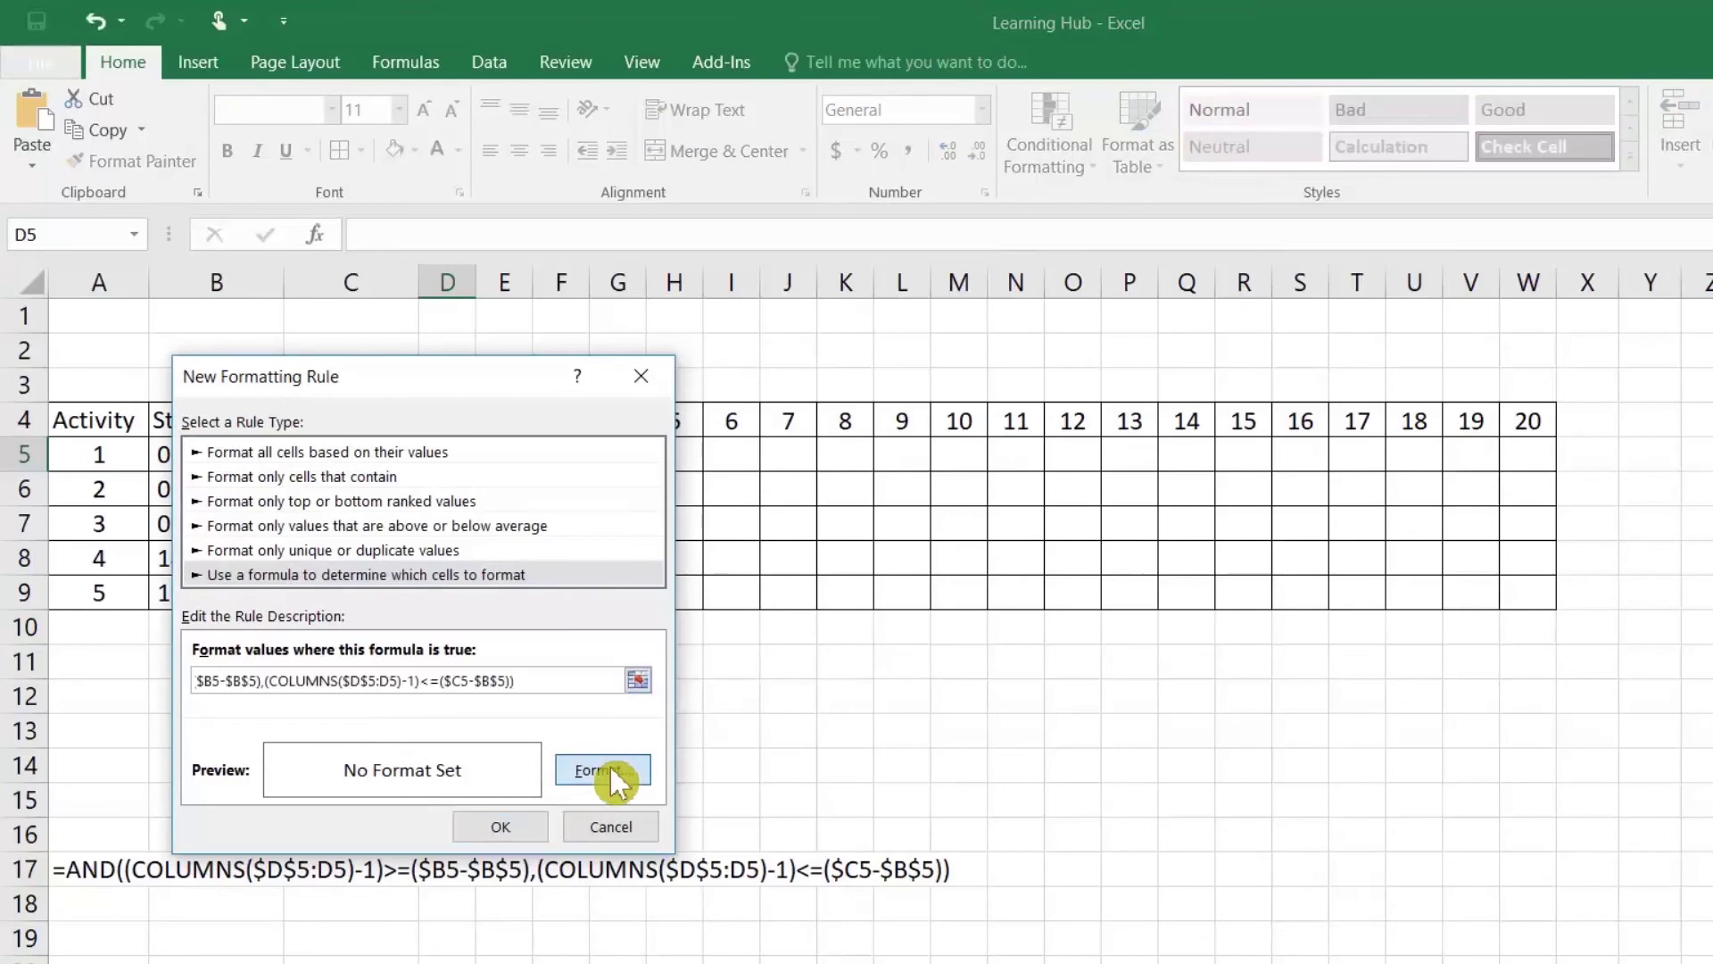
click(604, 769)
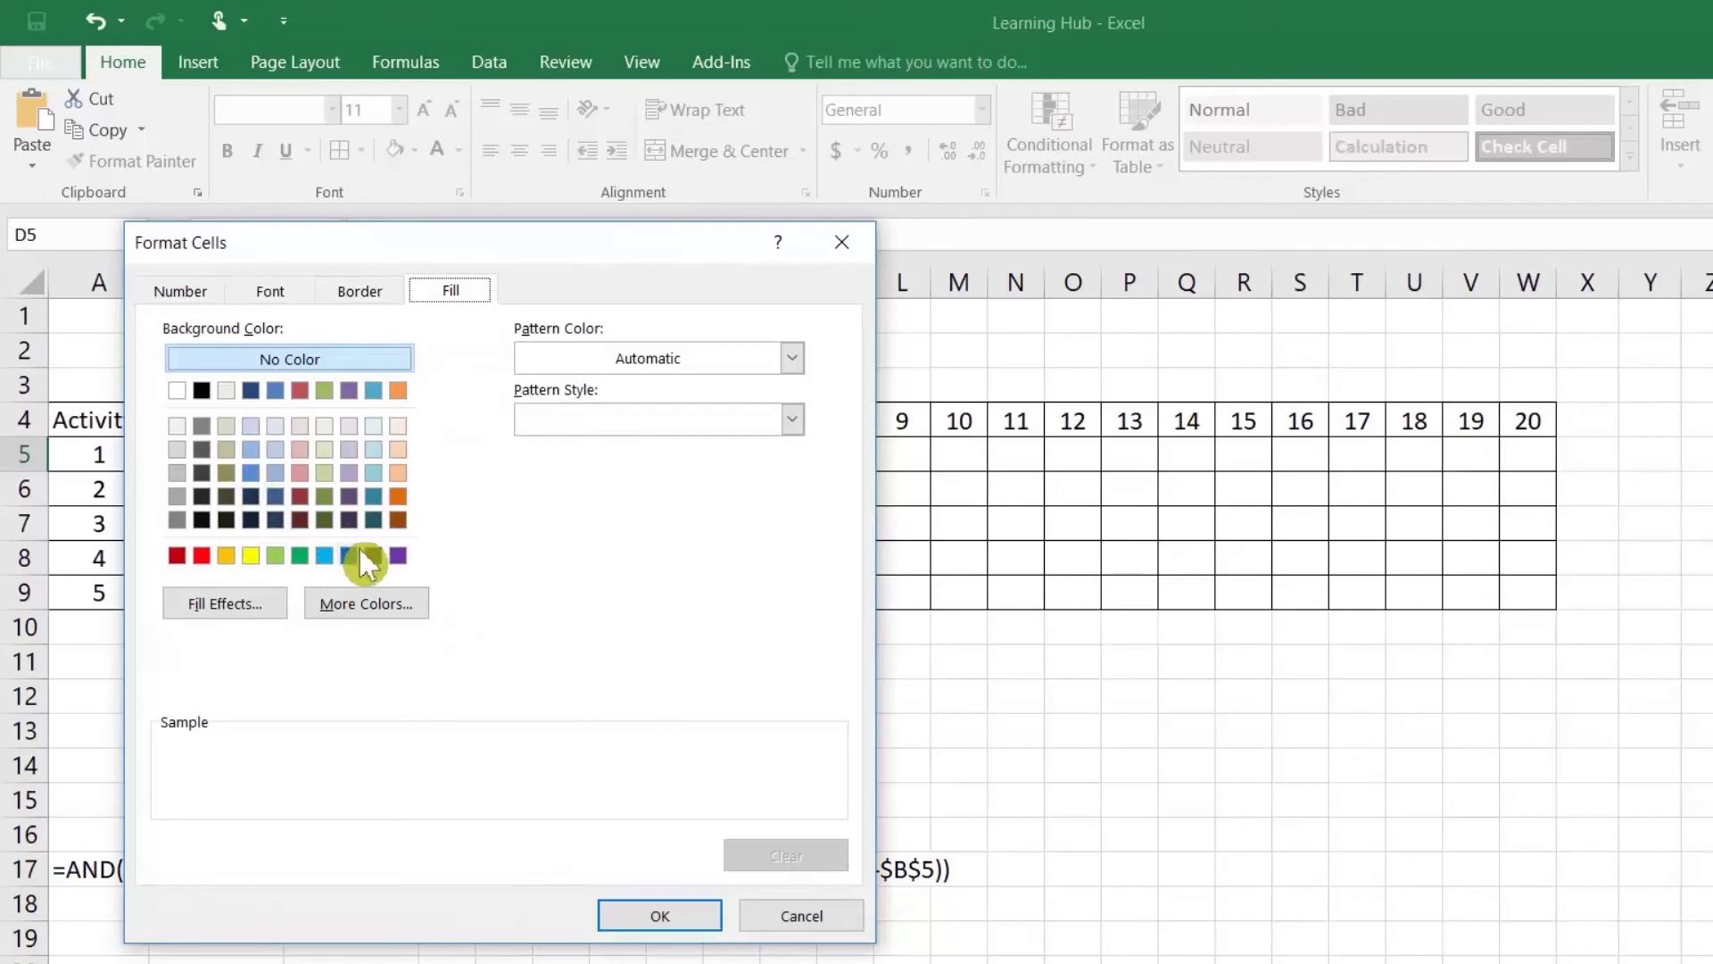
click(357, 553)
click(658, 919)
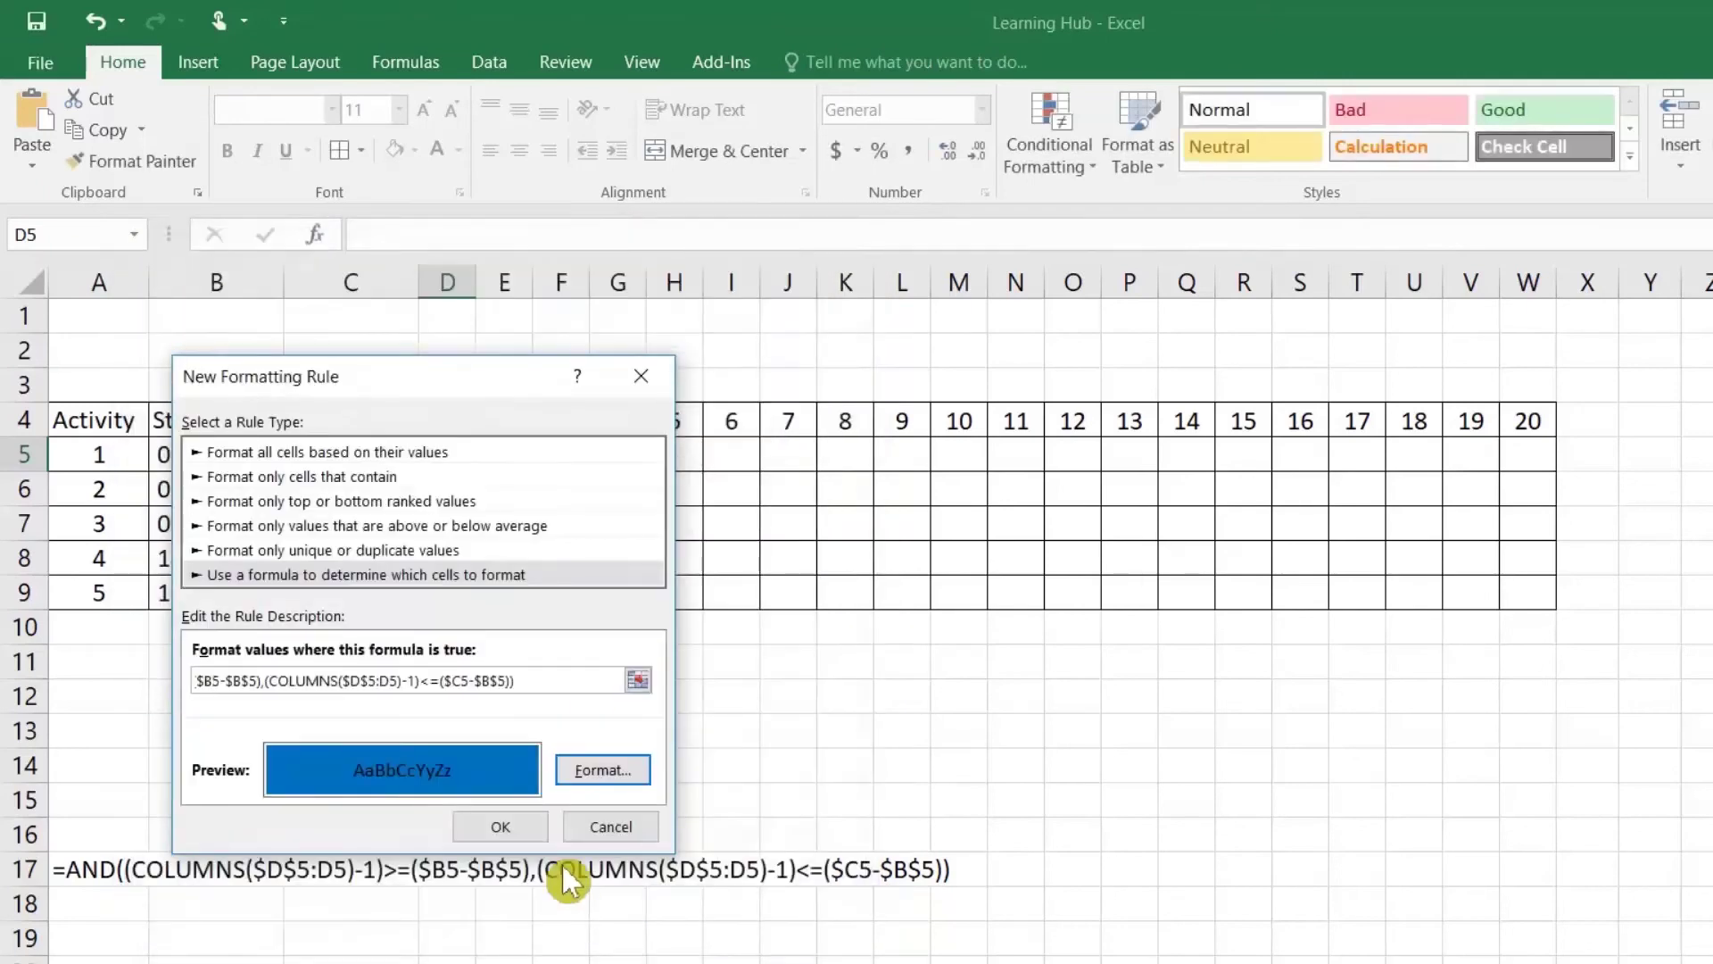
click(501, 826)
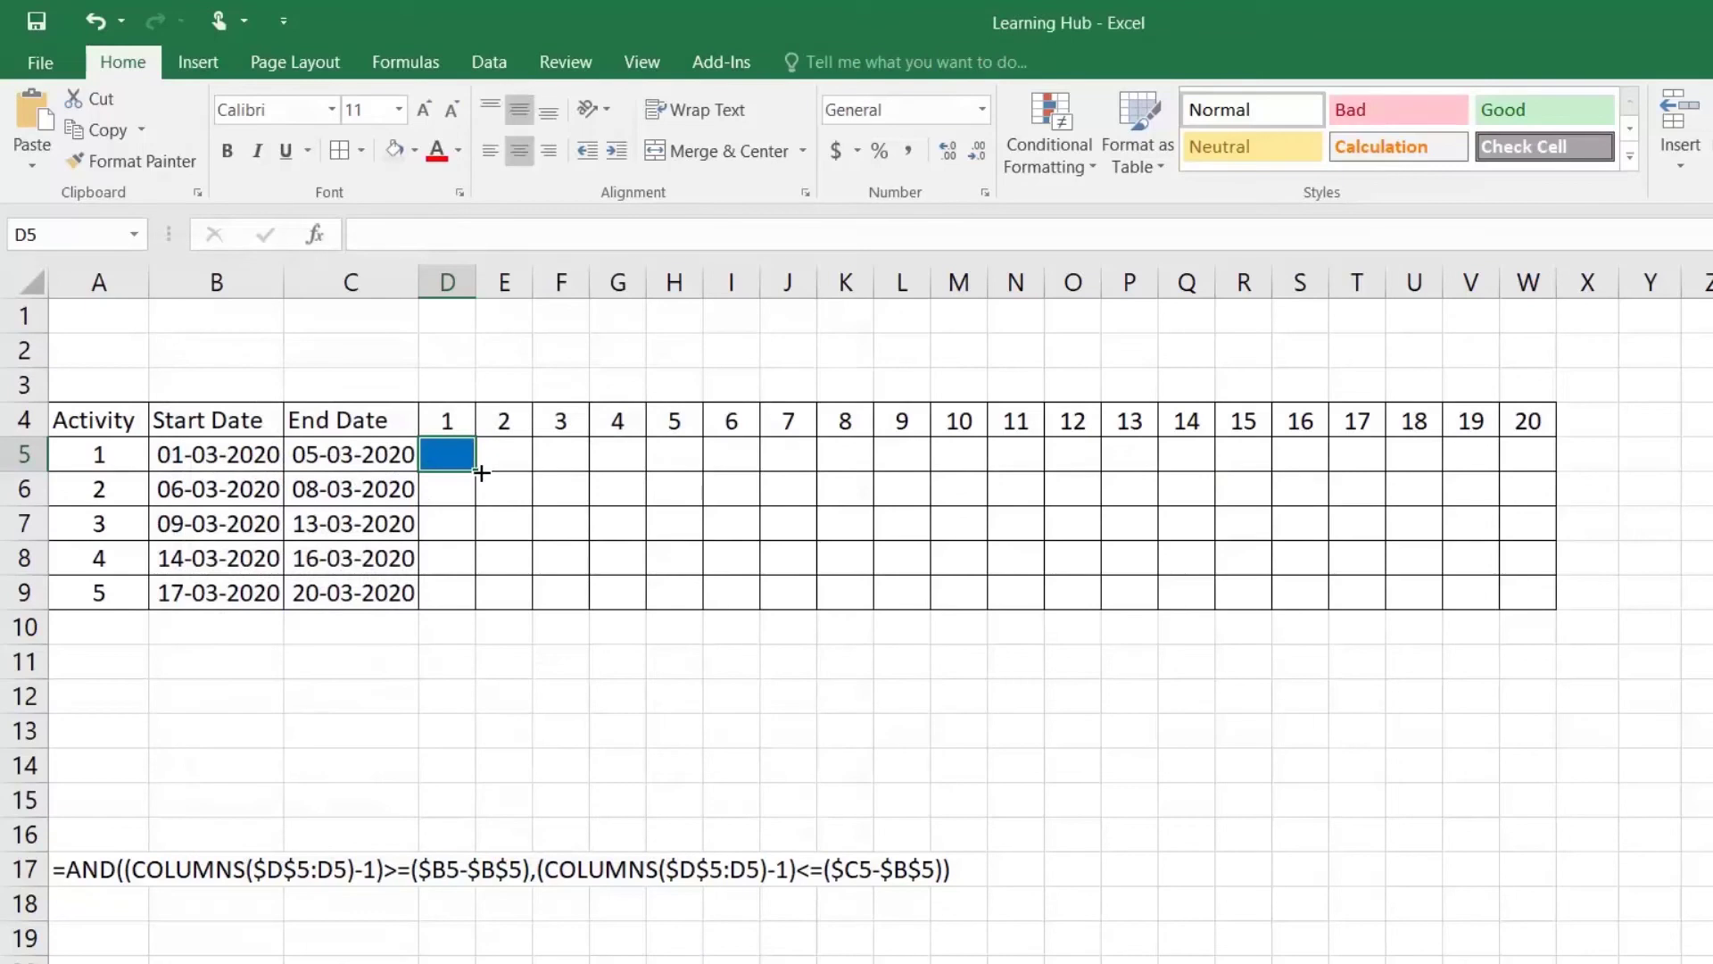
drag(482, 473, 1561, 611)
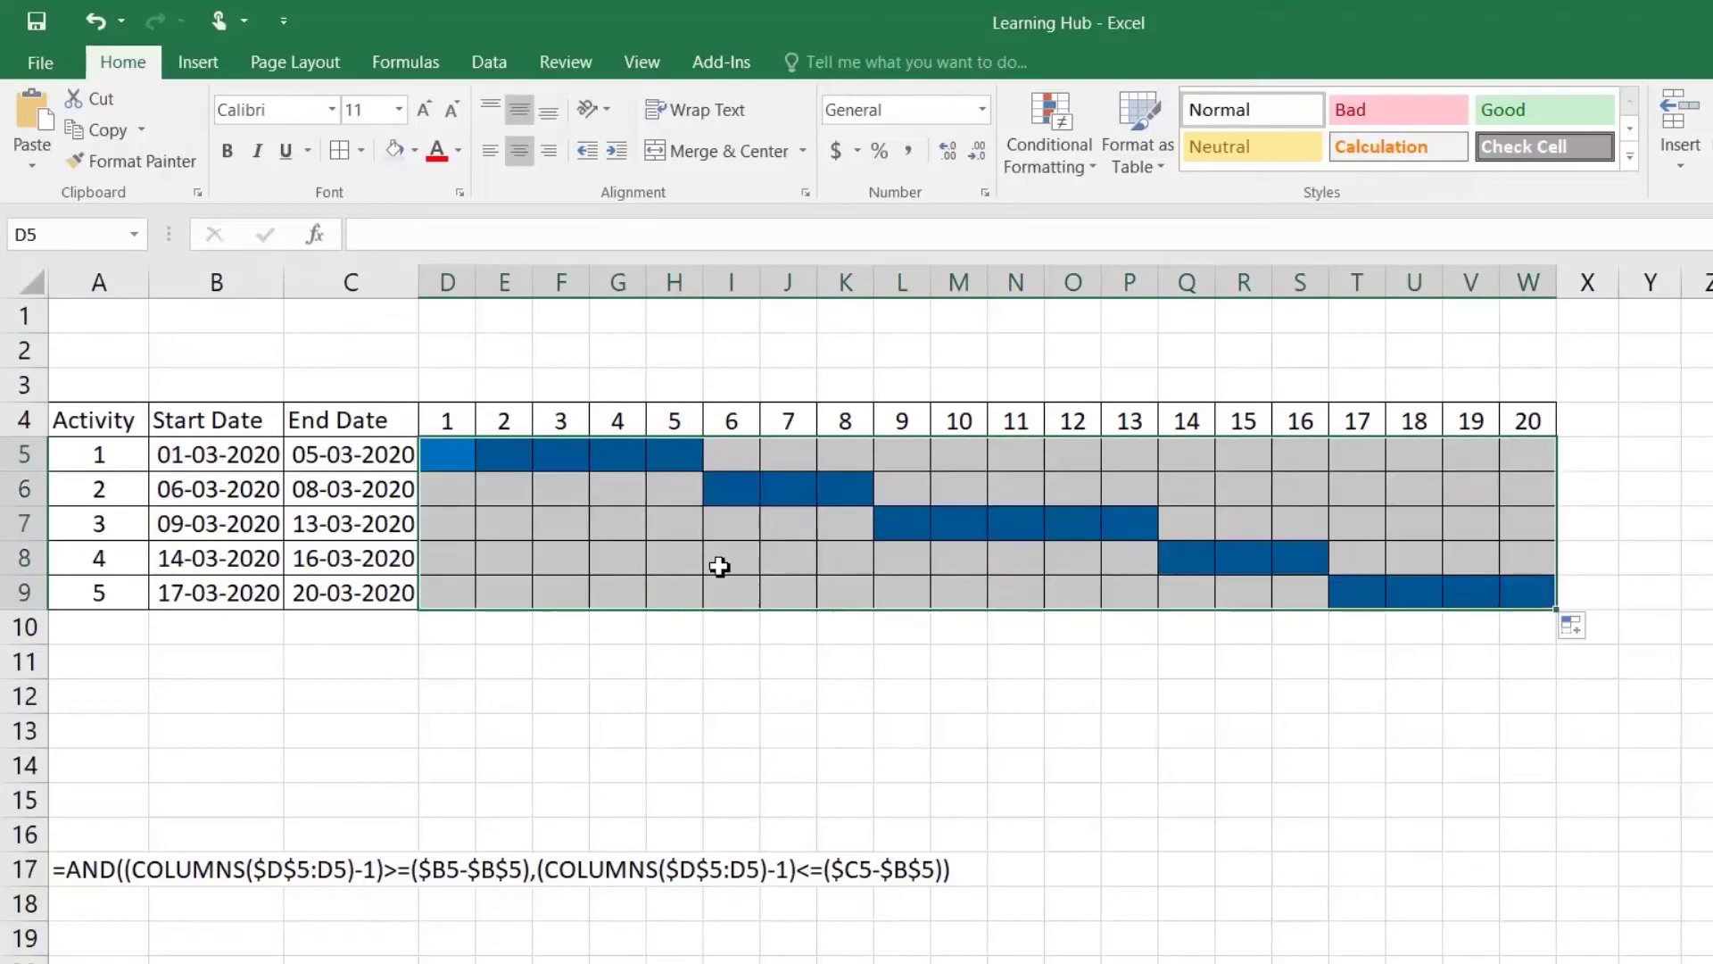
Step: Check the blue bars by selecting spans D5:H5, L7:P7 and T9:W9 against the activity dates
click(670, 532)
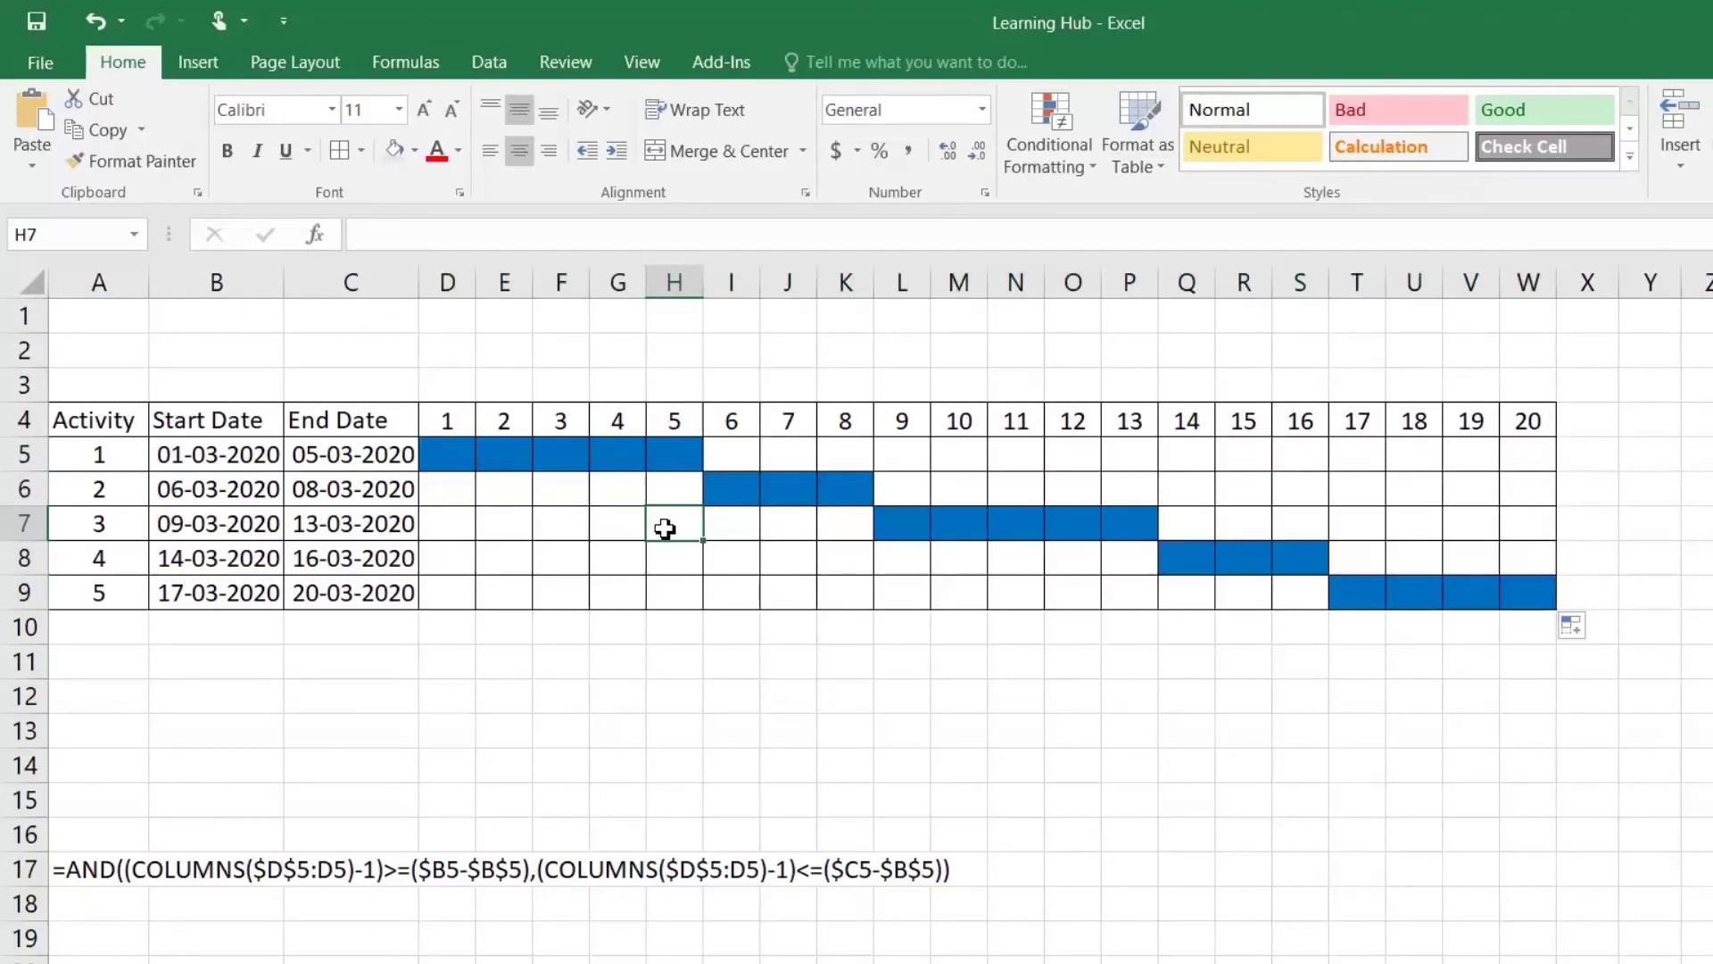
click(207, 458)
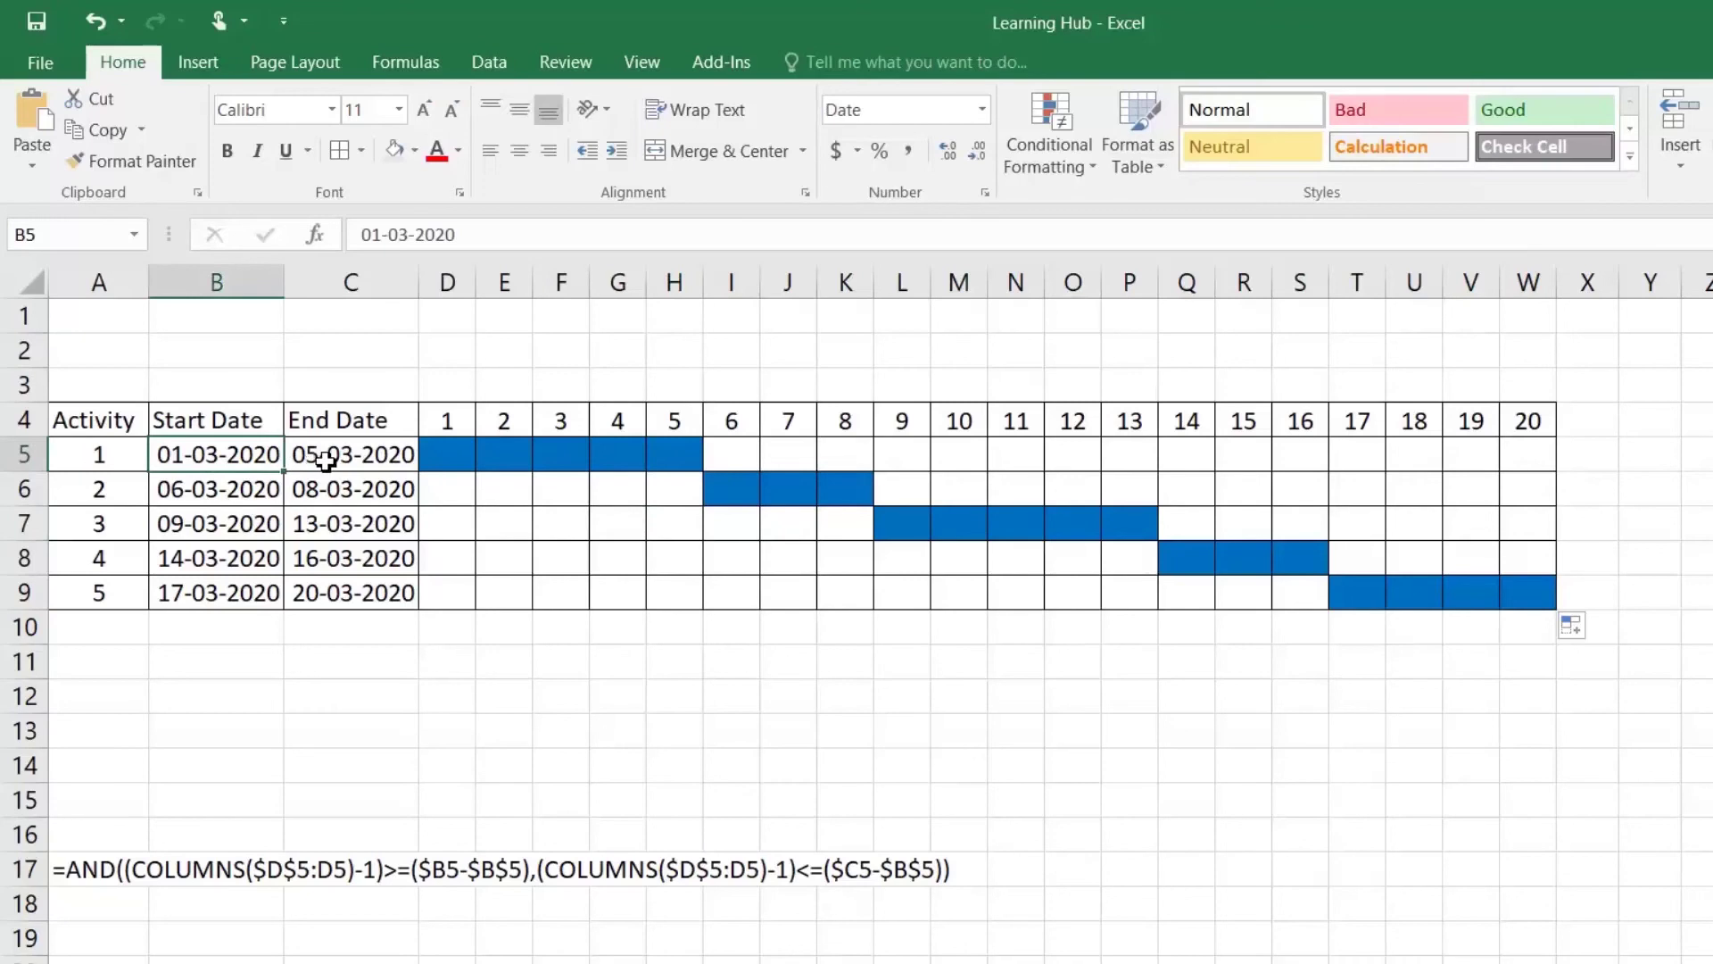
drag(658, 459, 447, 455)
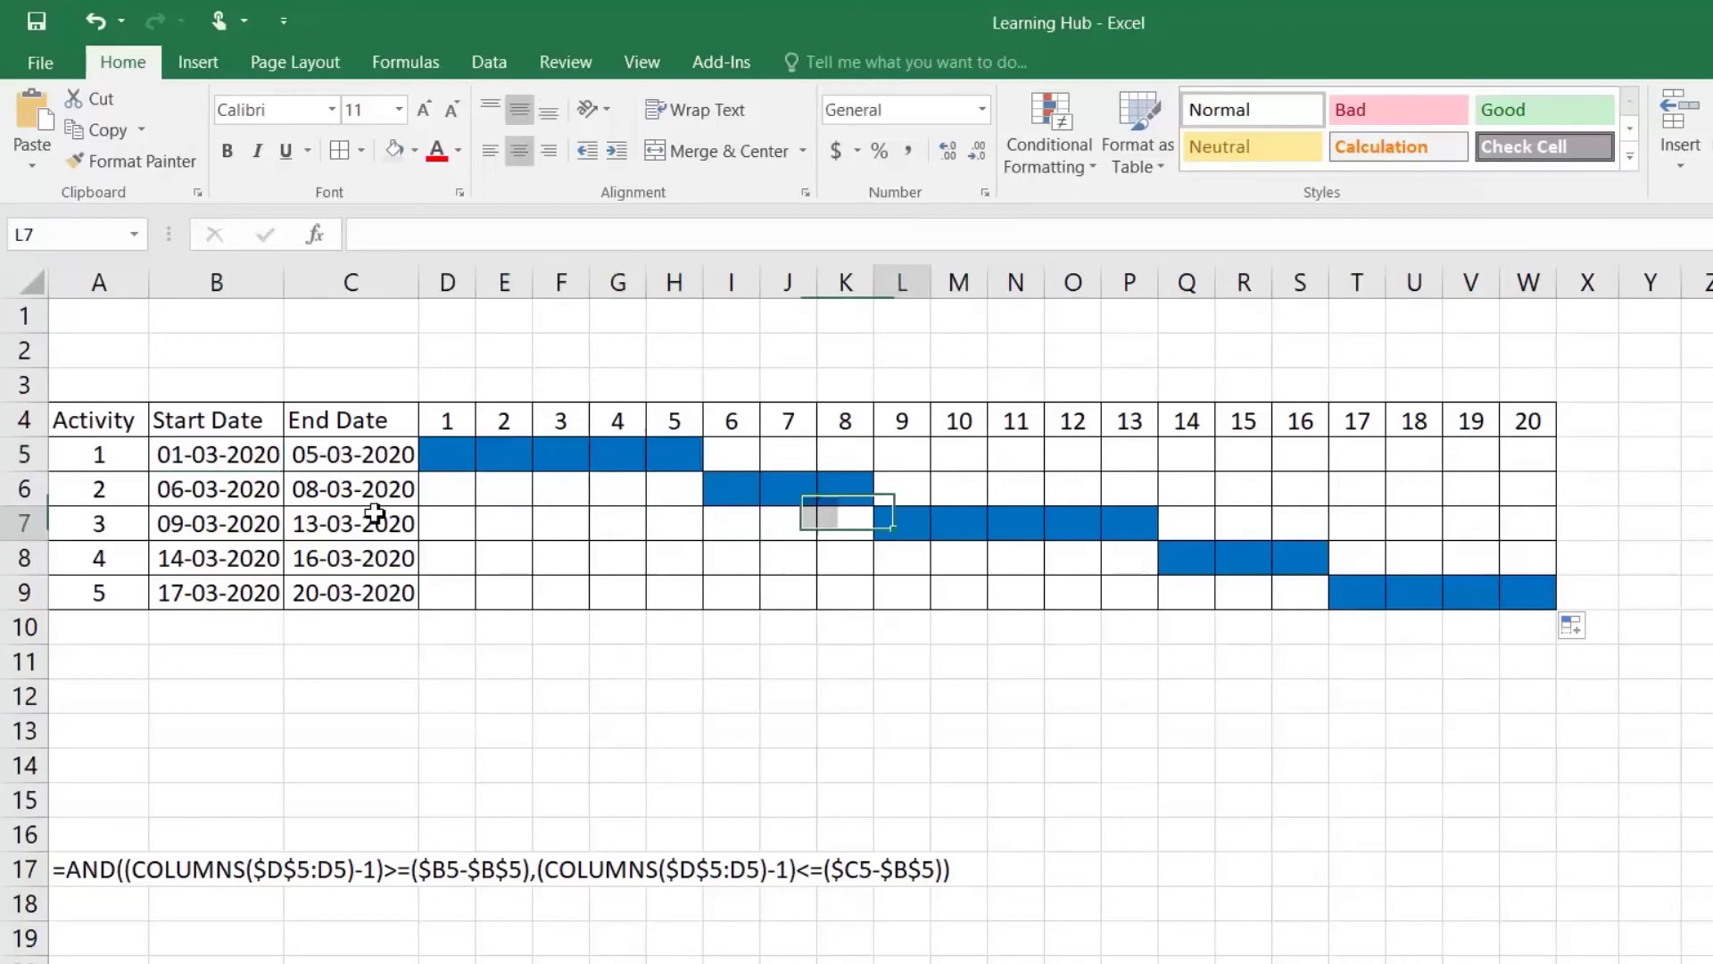
drag(896, 524, 1154, 534)
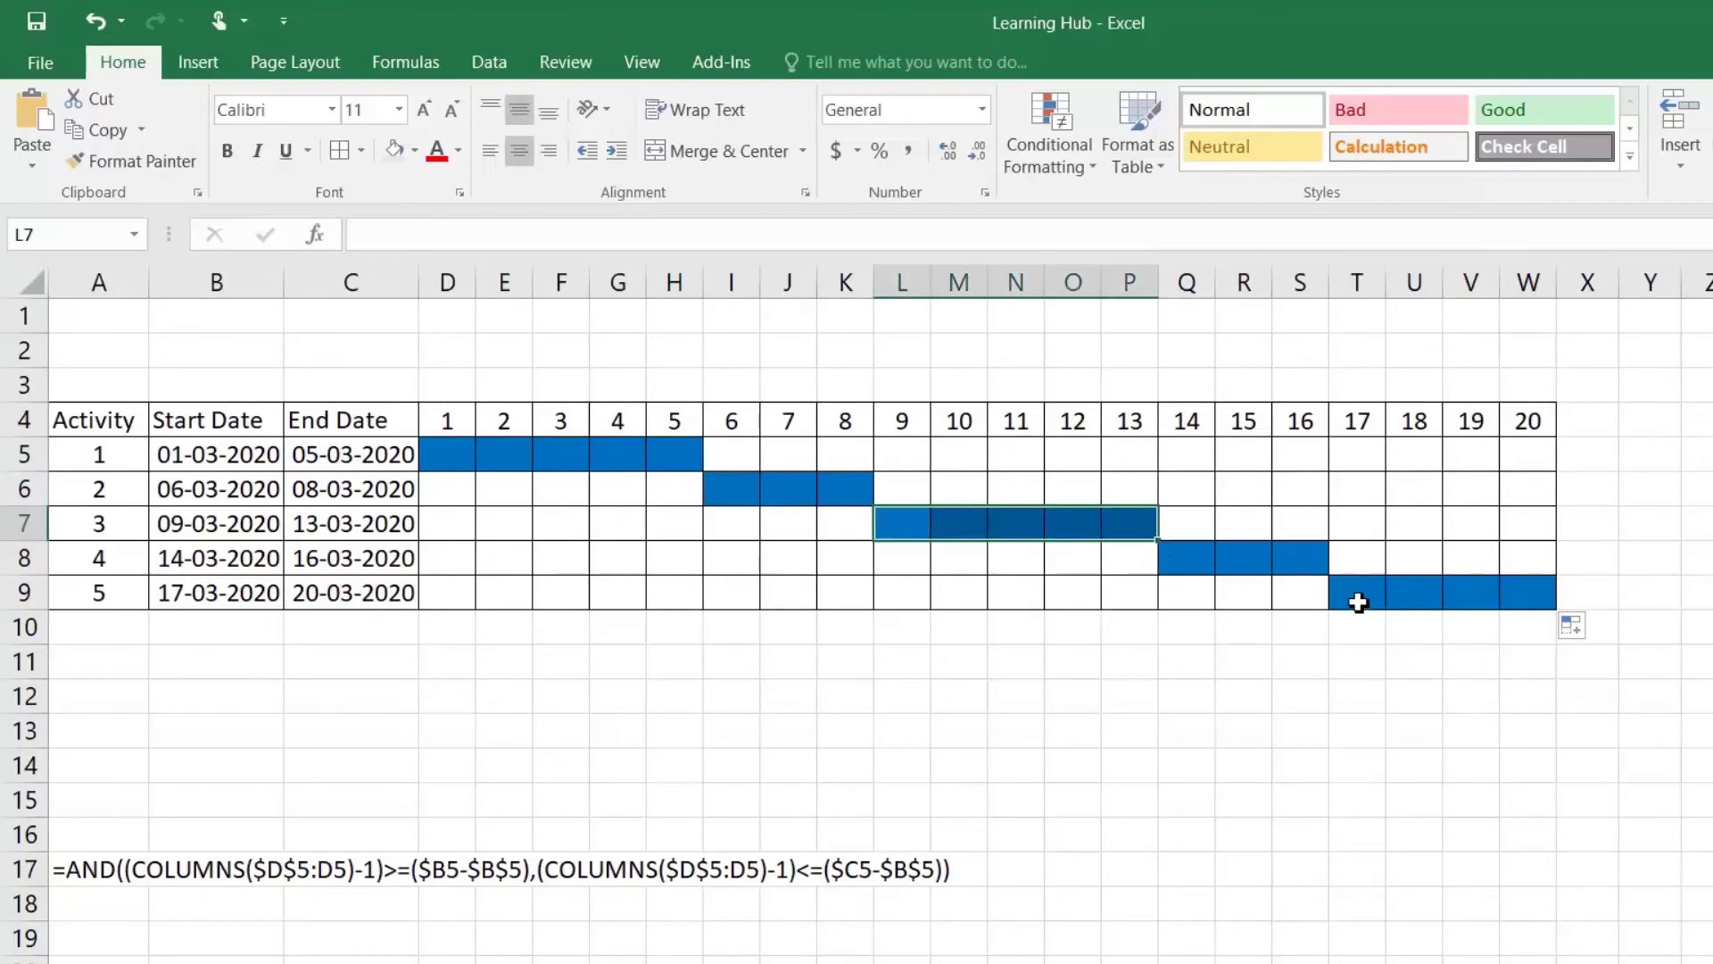
drag(1361, 596, 1544, 593)
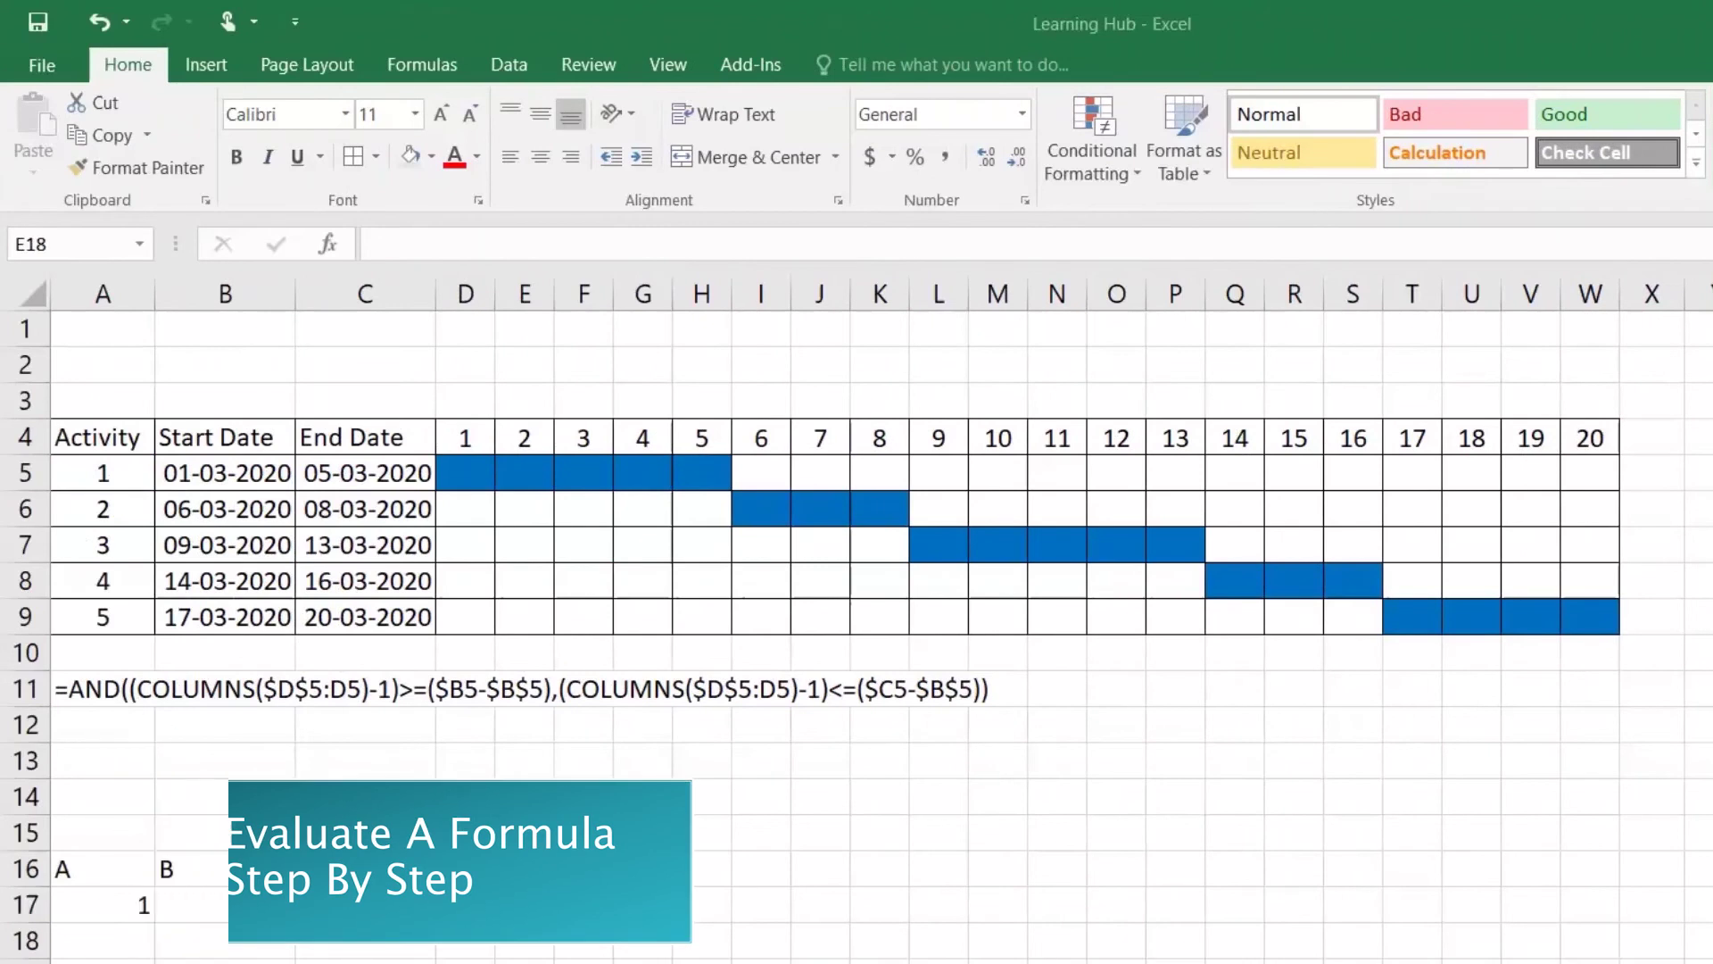
Step: Review the values 1 in A17, 2 in B17 and the IF formula in C17
click(98, 881)
click(103, 903)
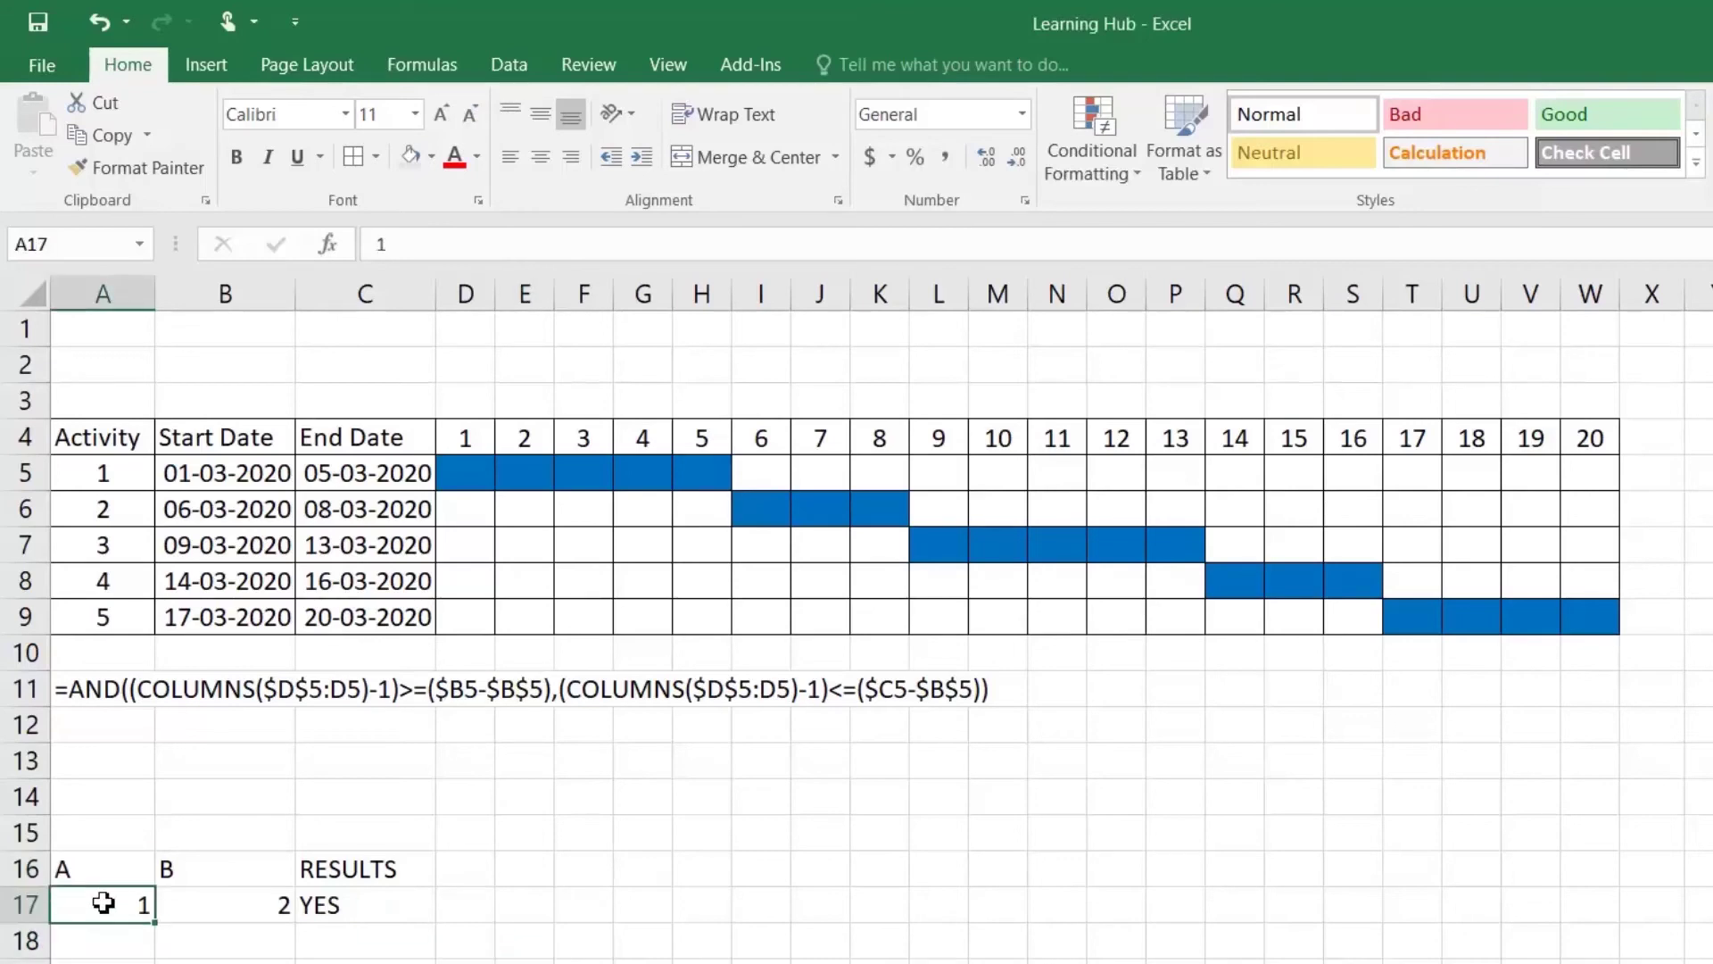
click(223, 906)
click(351, 903)
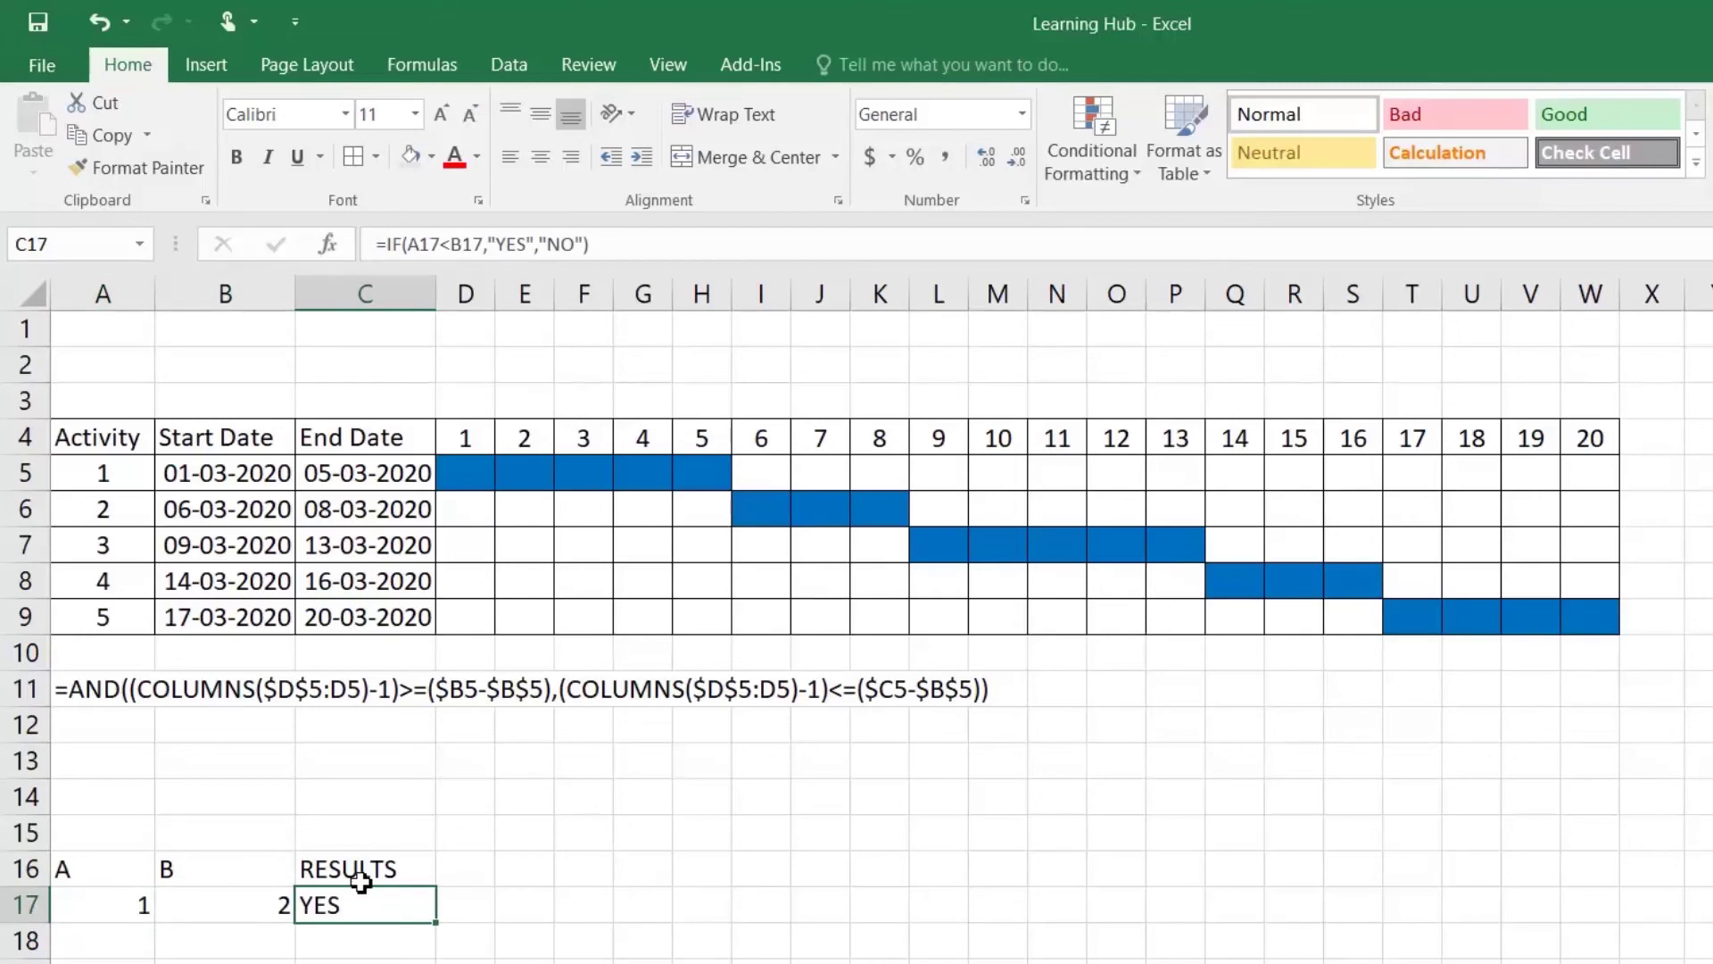
Step: Evaluate C17's IF formula step by step, through 1<2 TRUE, to YES
click(416, 75)
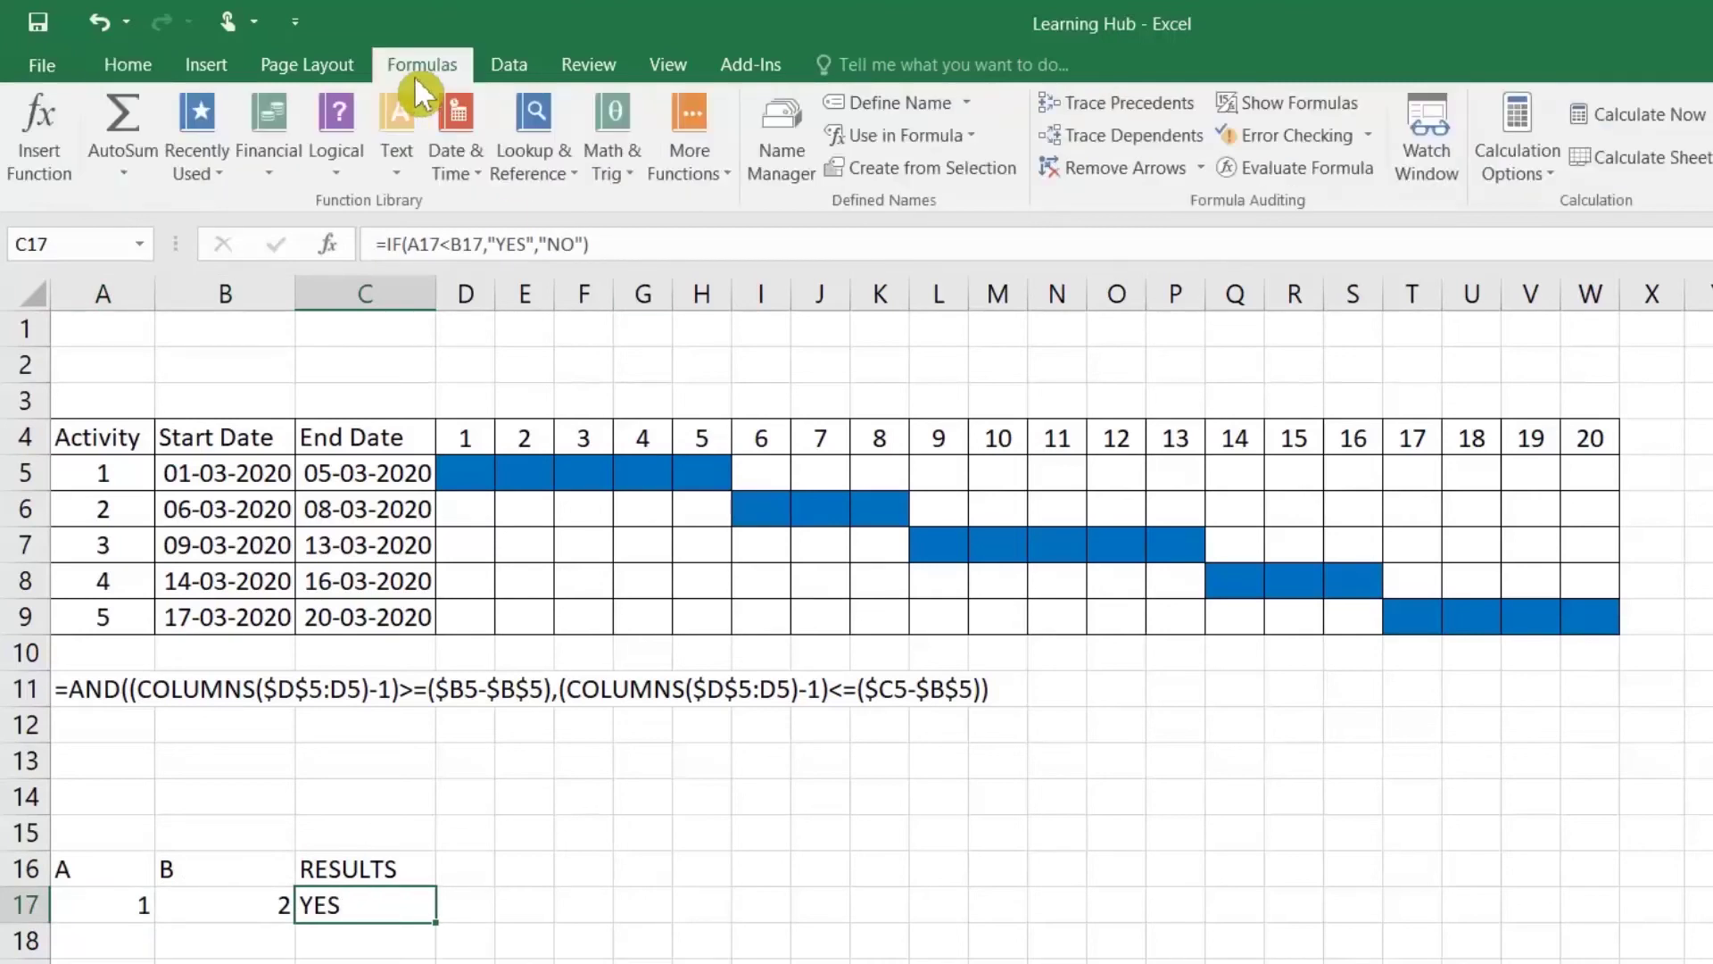
click(1306, 170)
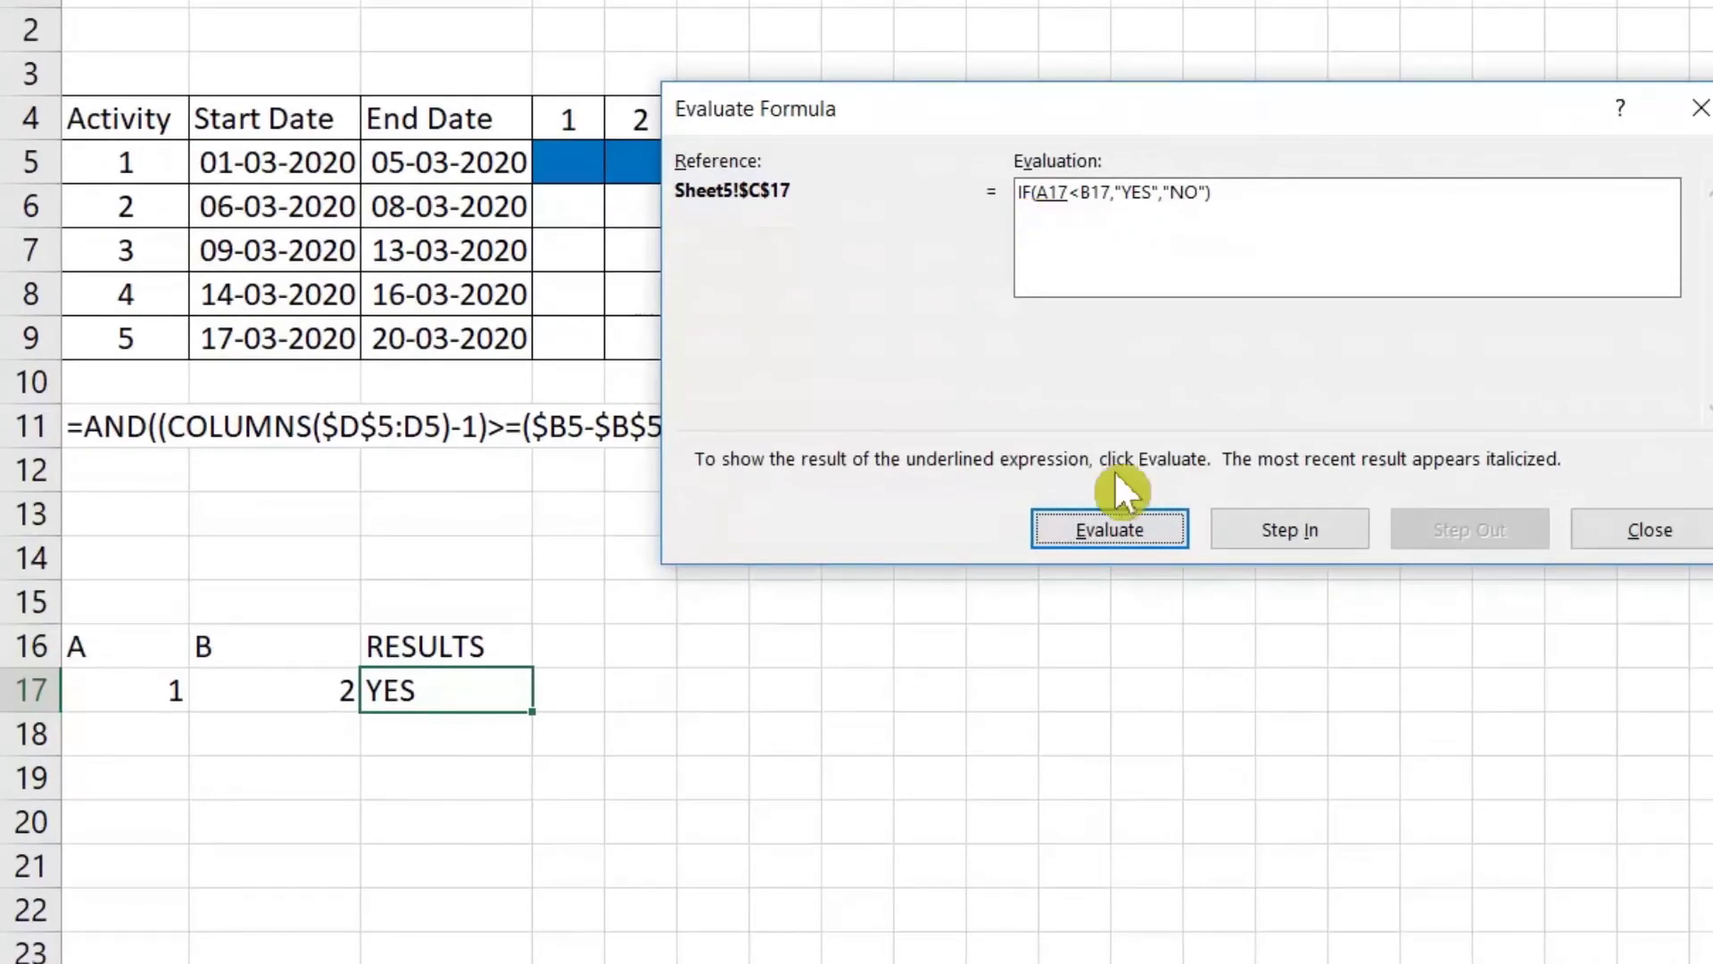
click(1135, 526)
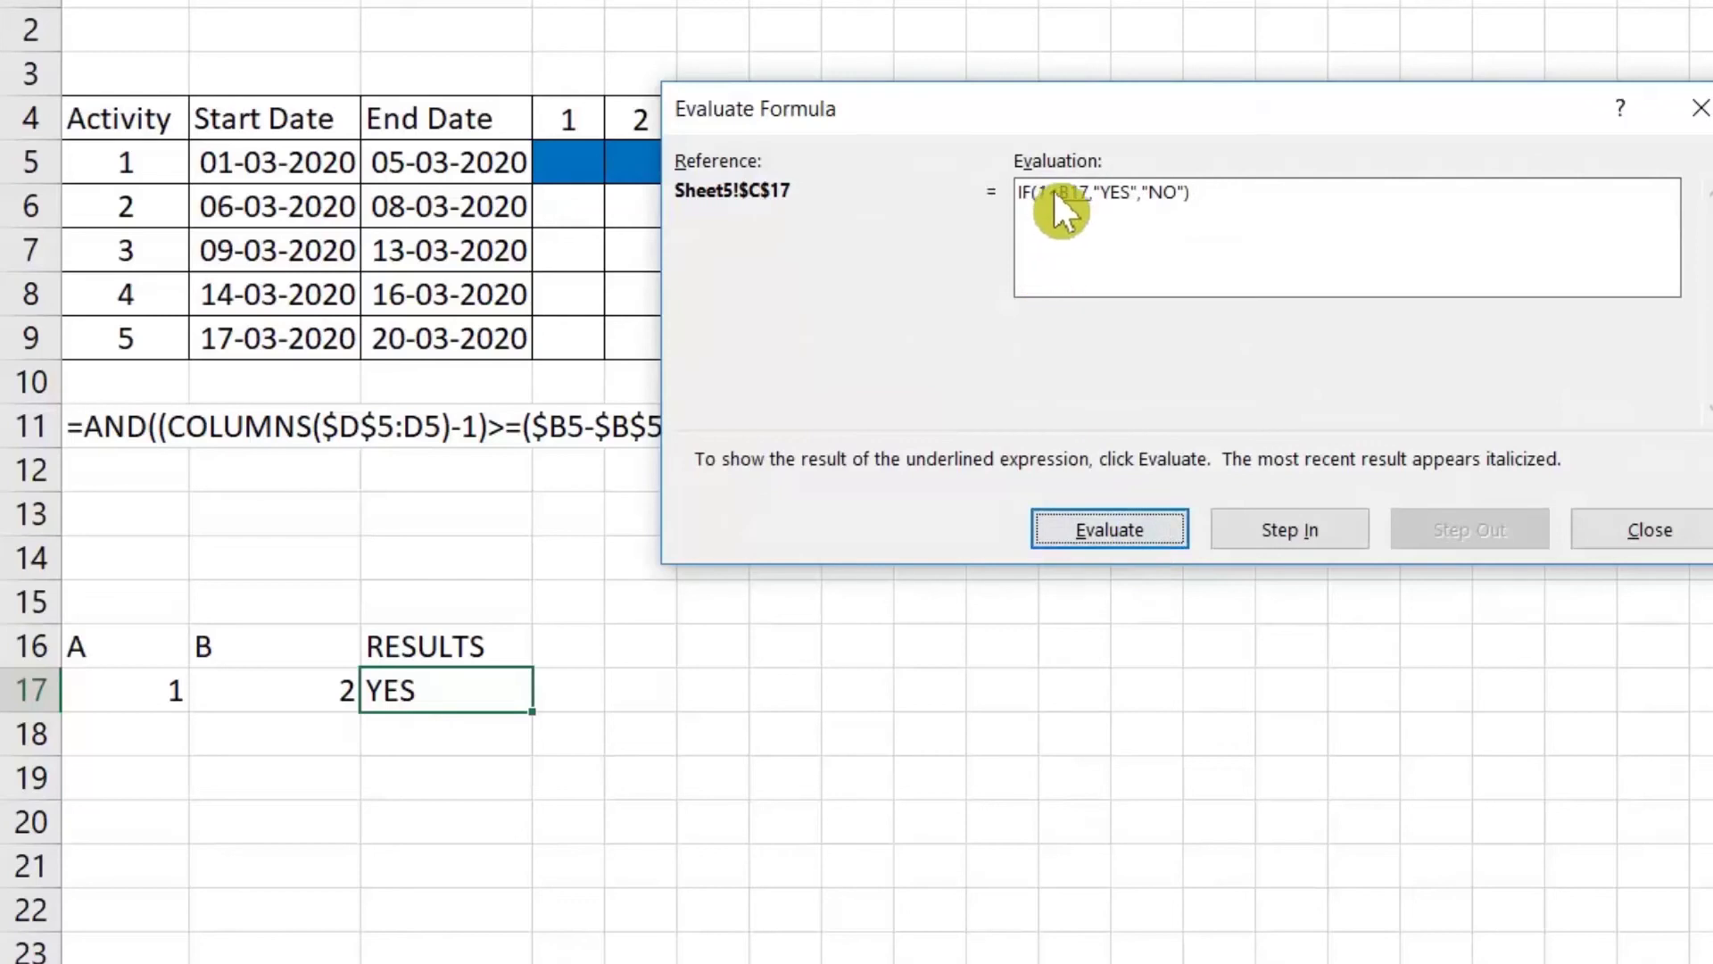
click(1114, 531)
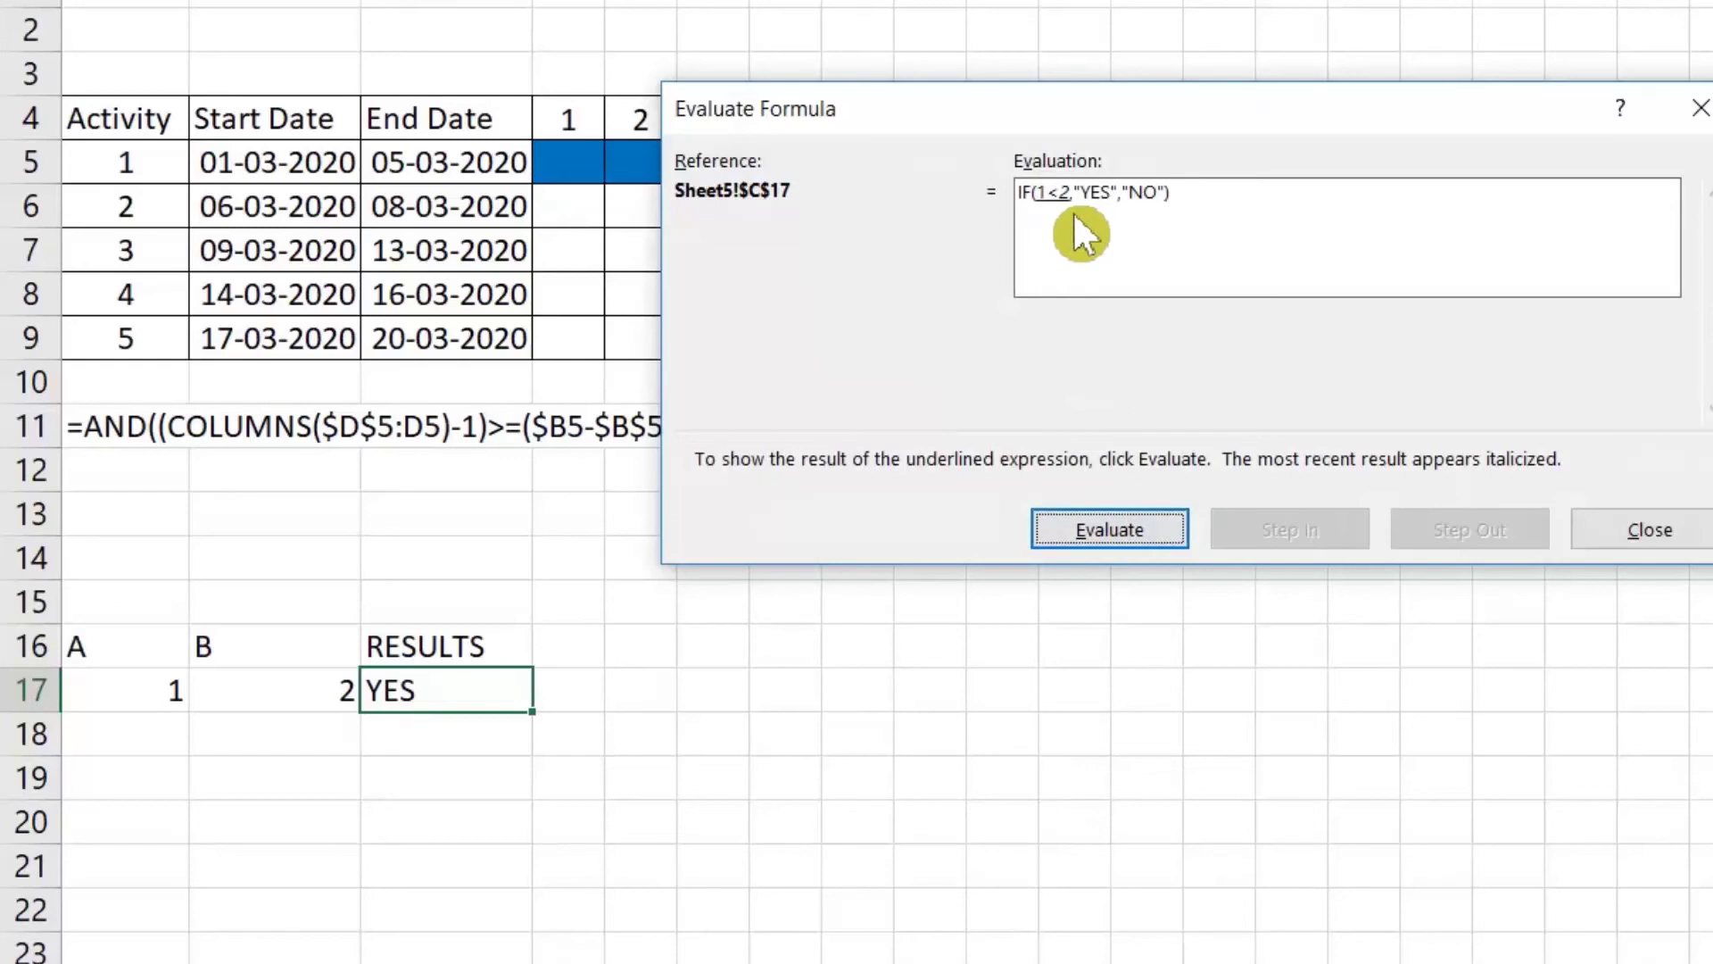
click(1115, 515)
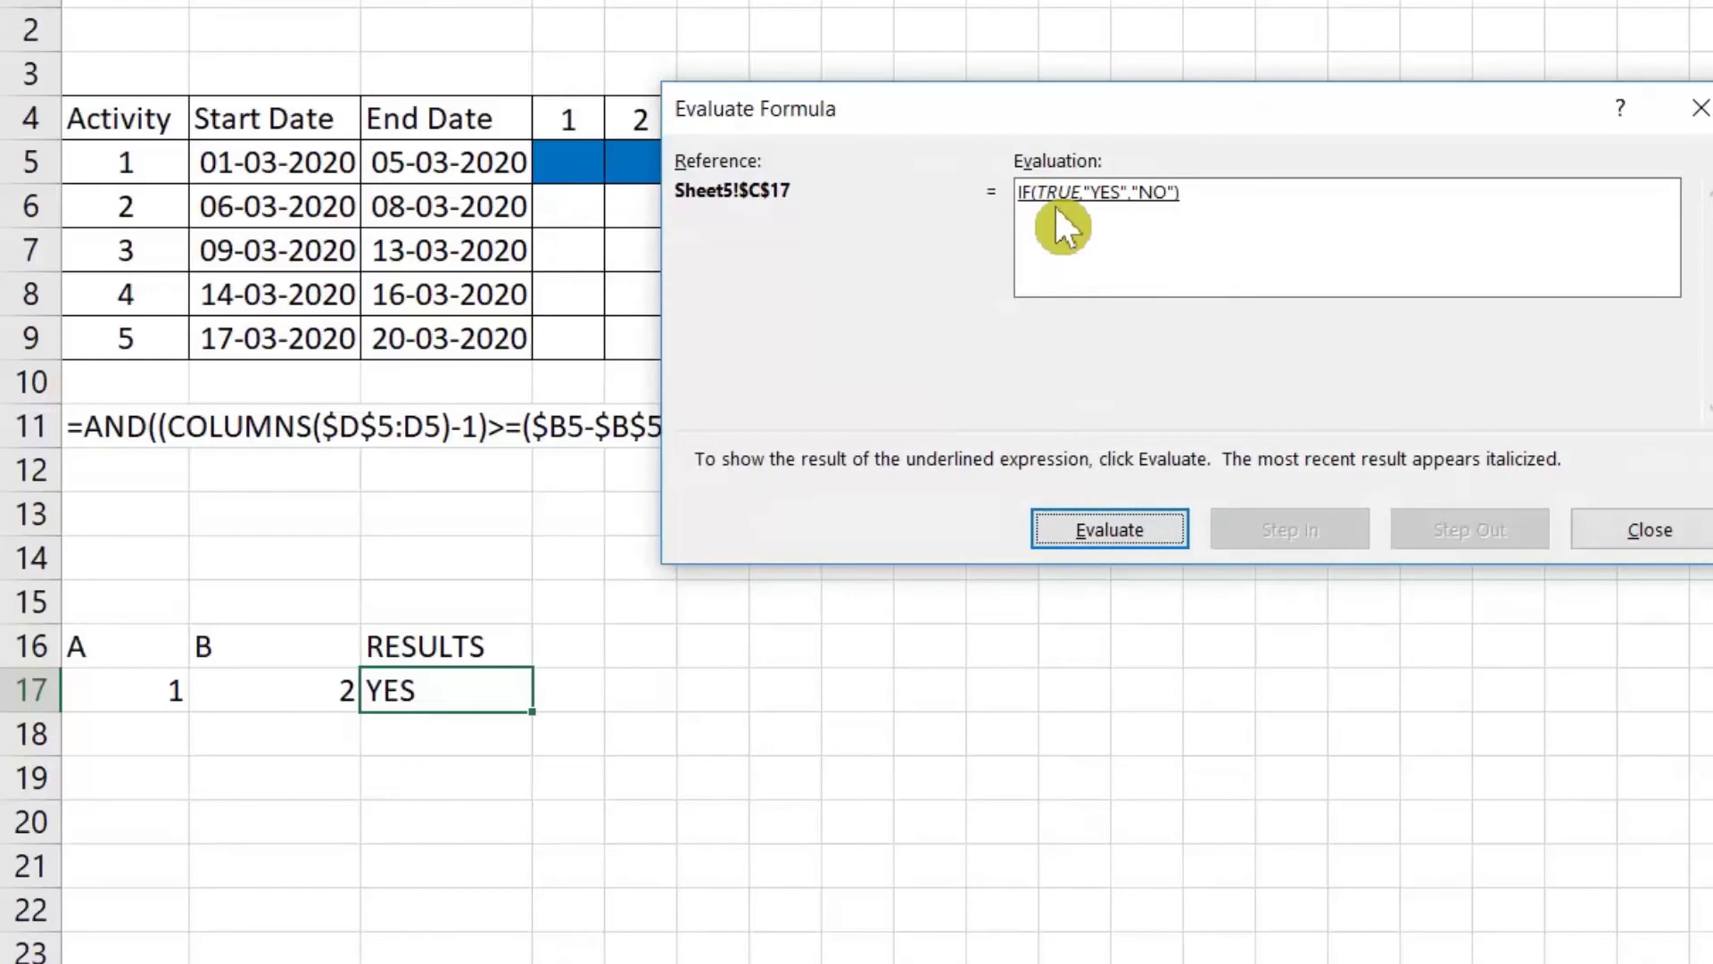
click(1126, 534)
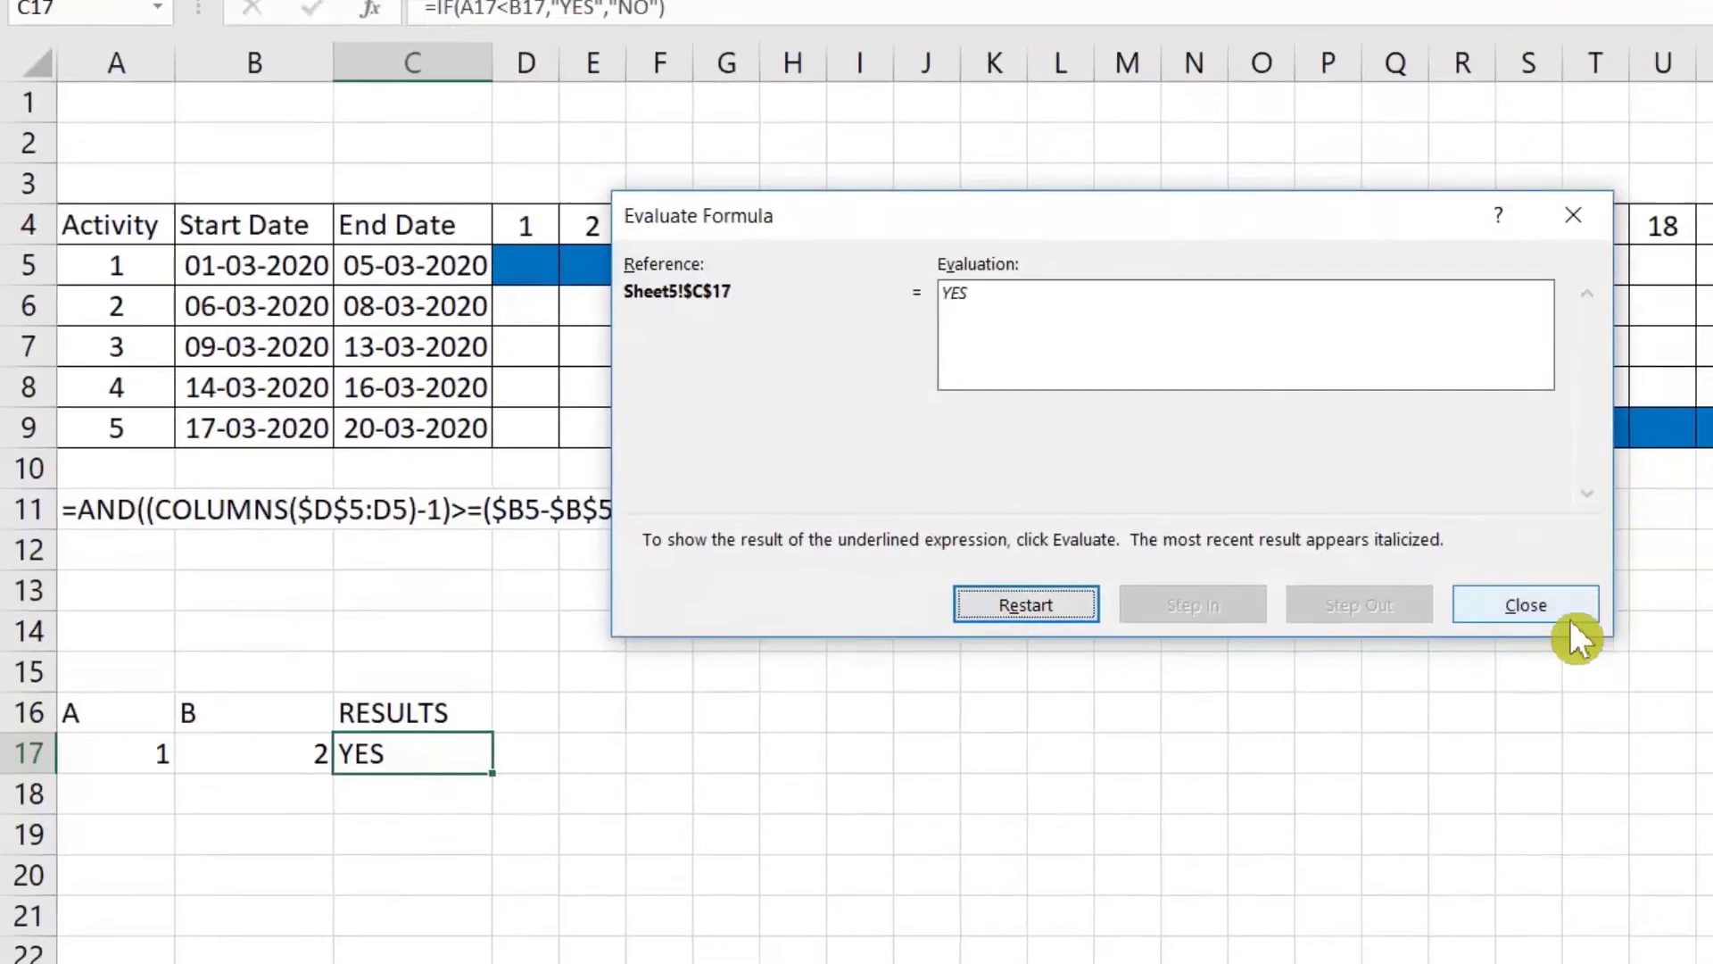
click(1653, 531)
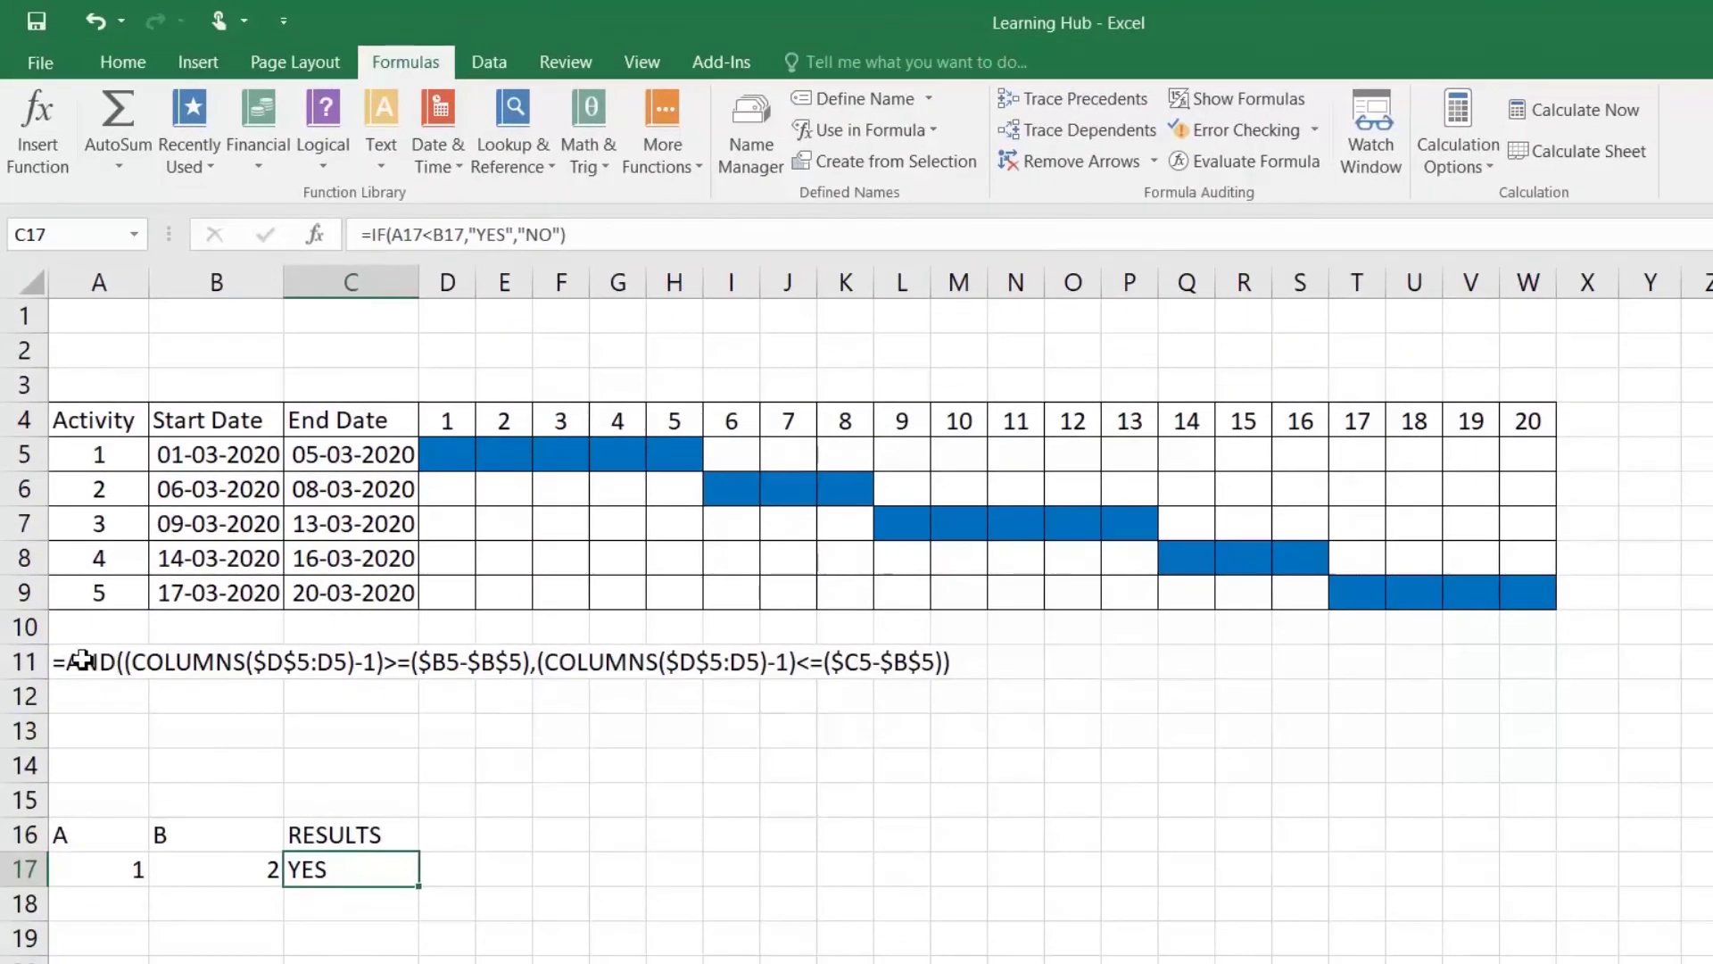
Step: Review the existing Gantt conditional formatting rule in the Rules Manager without changing it
click(85, 661)
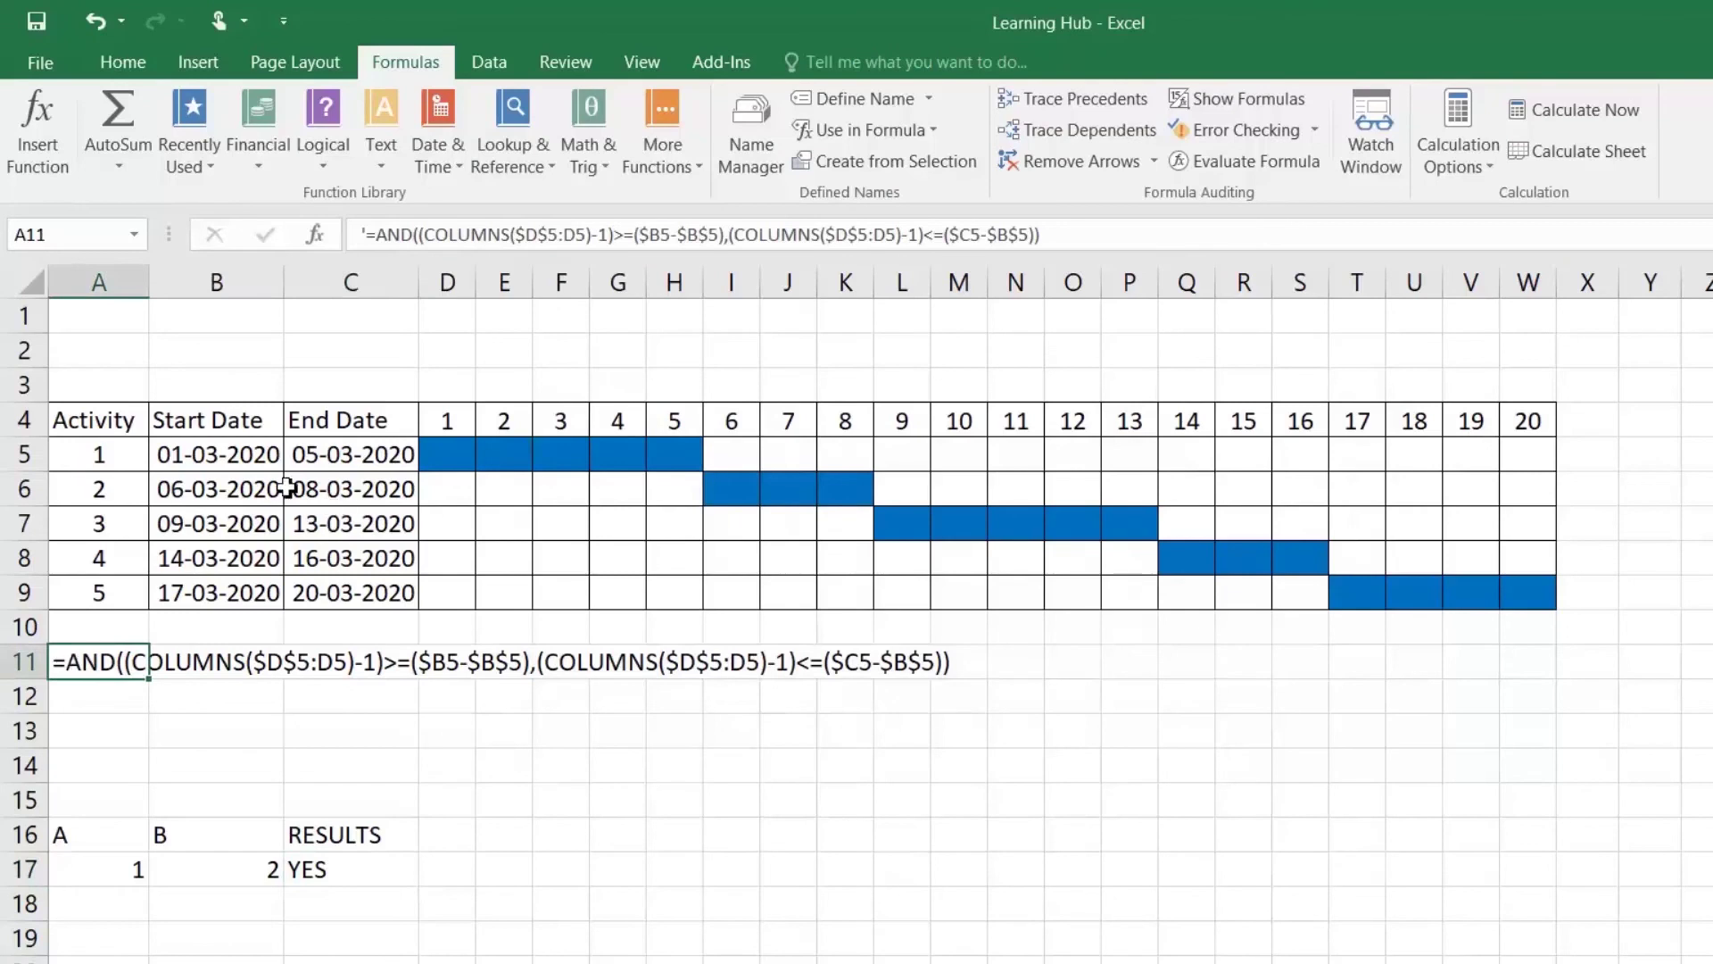
drag(116, 432, 1422, 559)
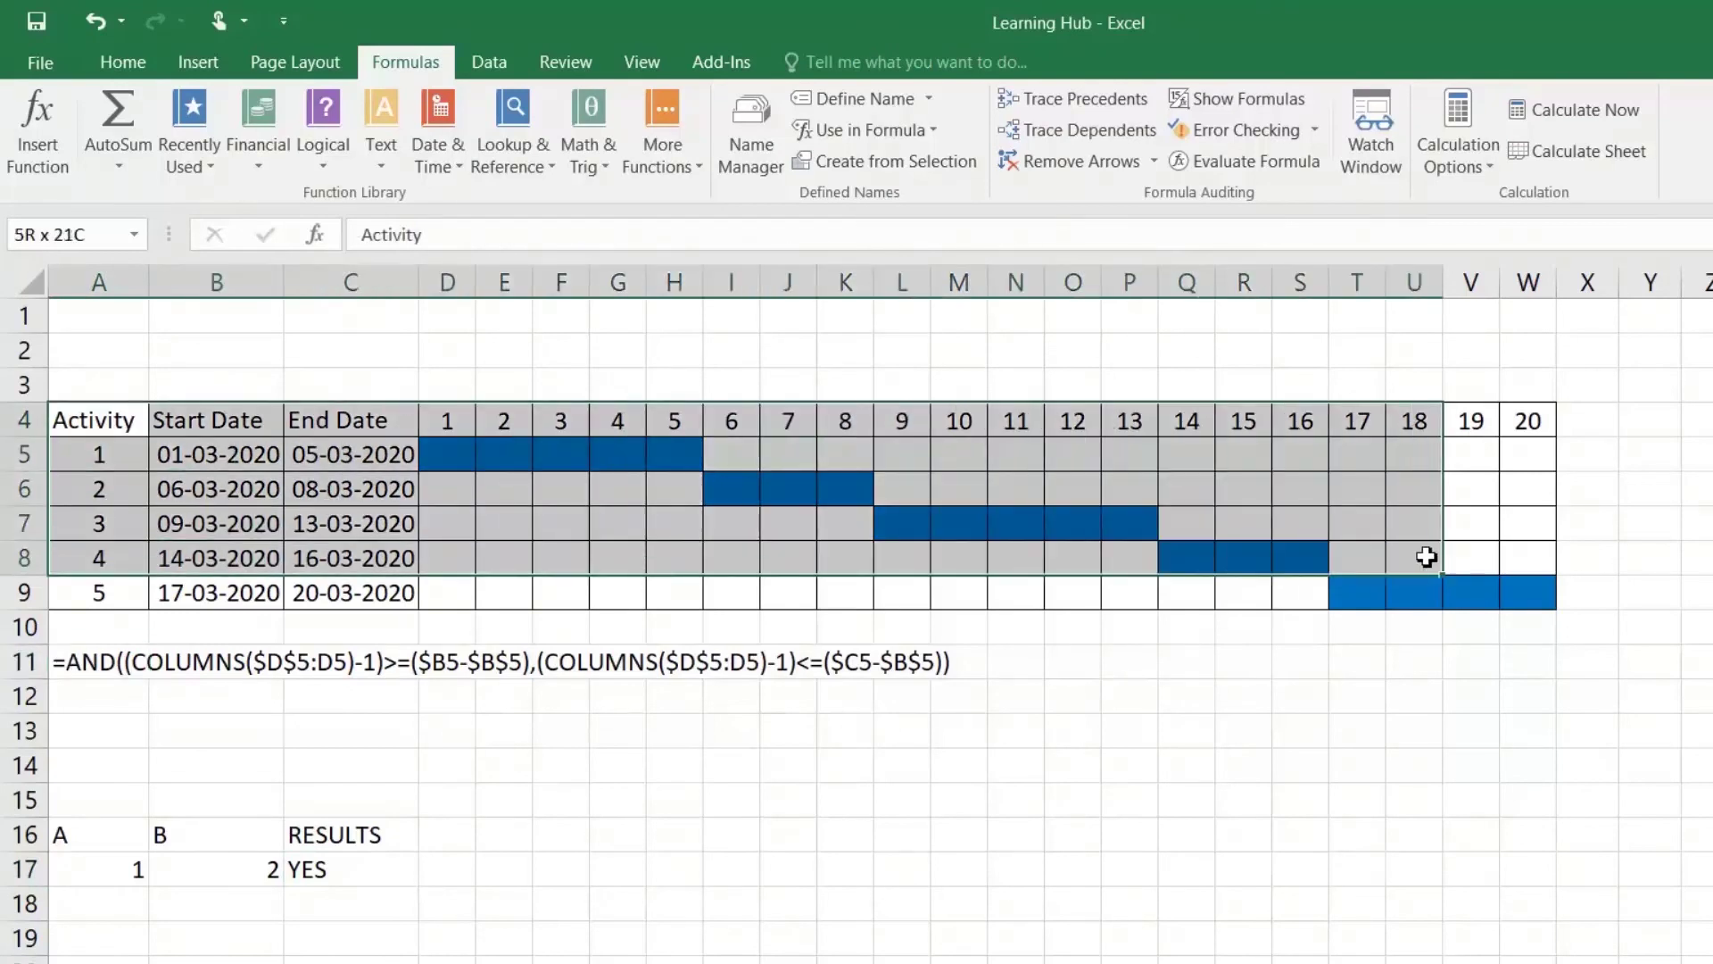
click(504, 593)
click(122, 63)
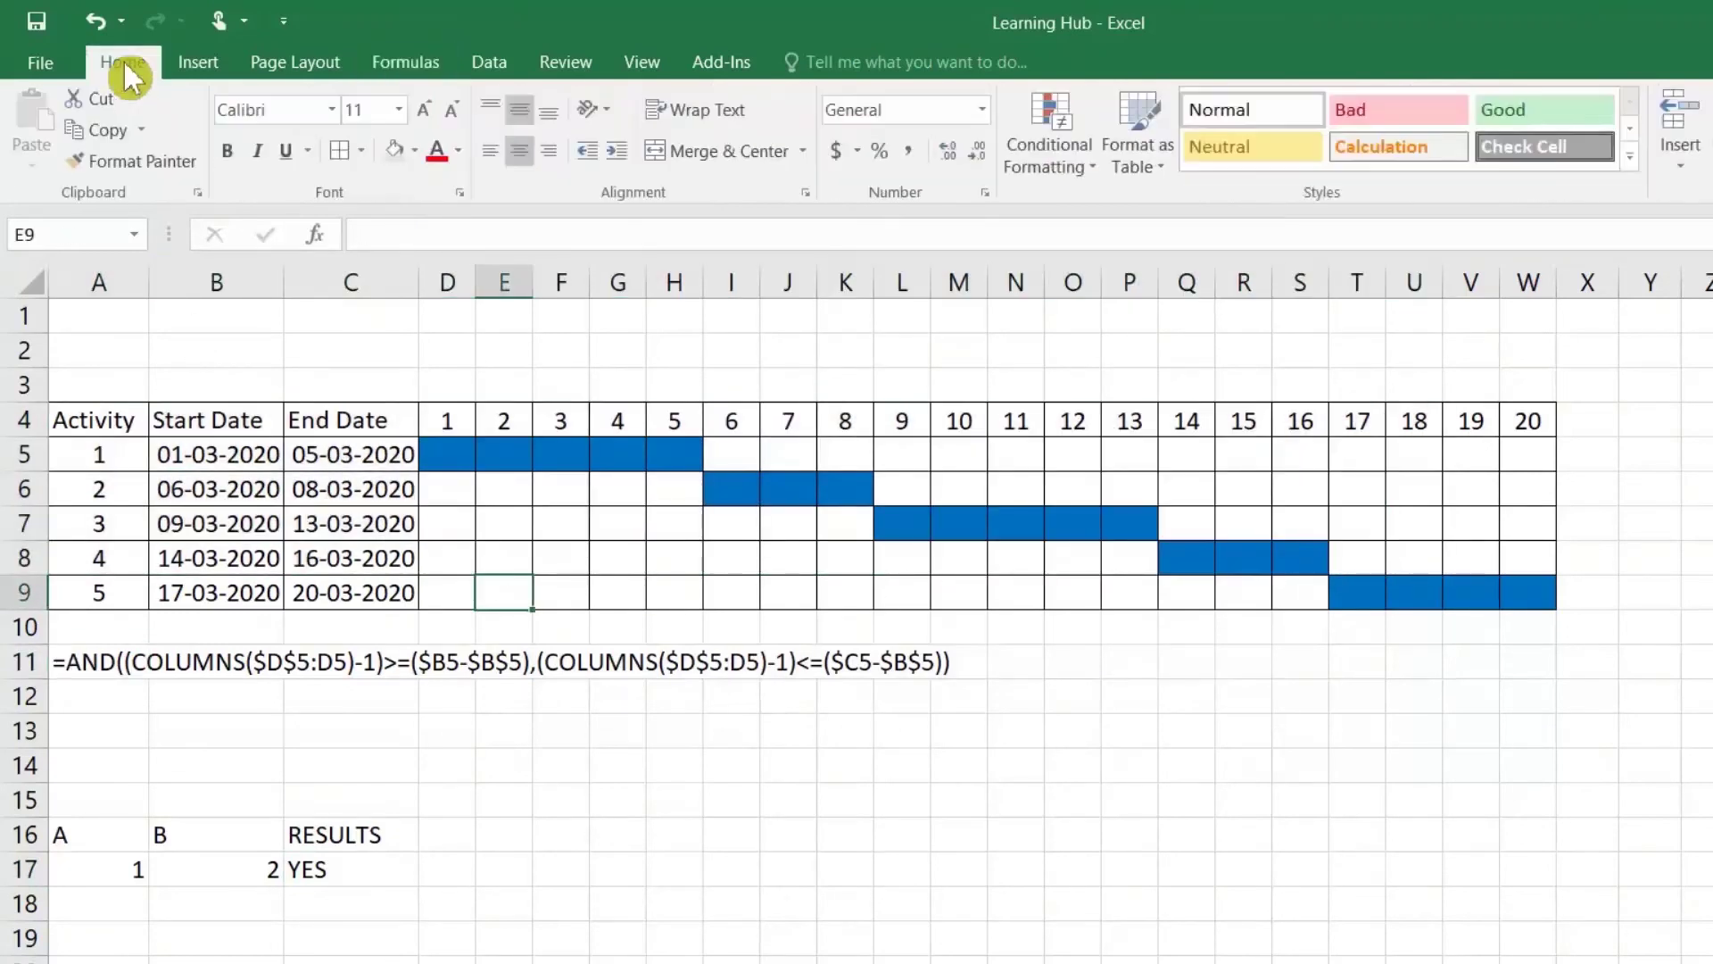
click(1021, 163)
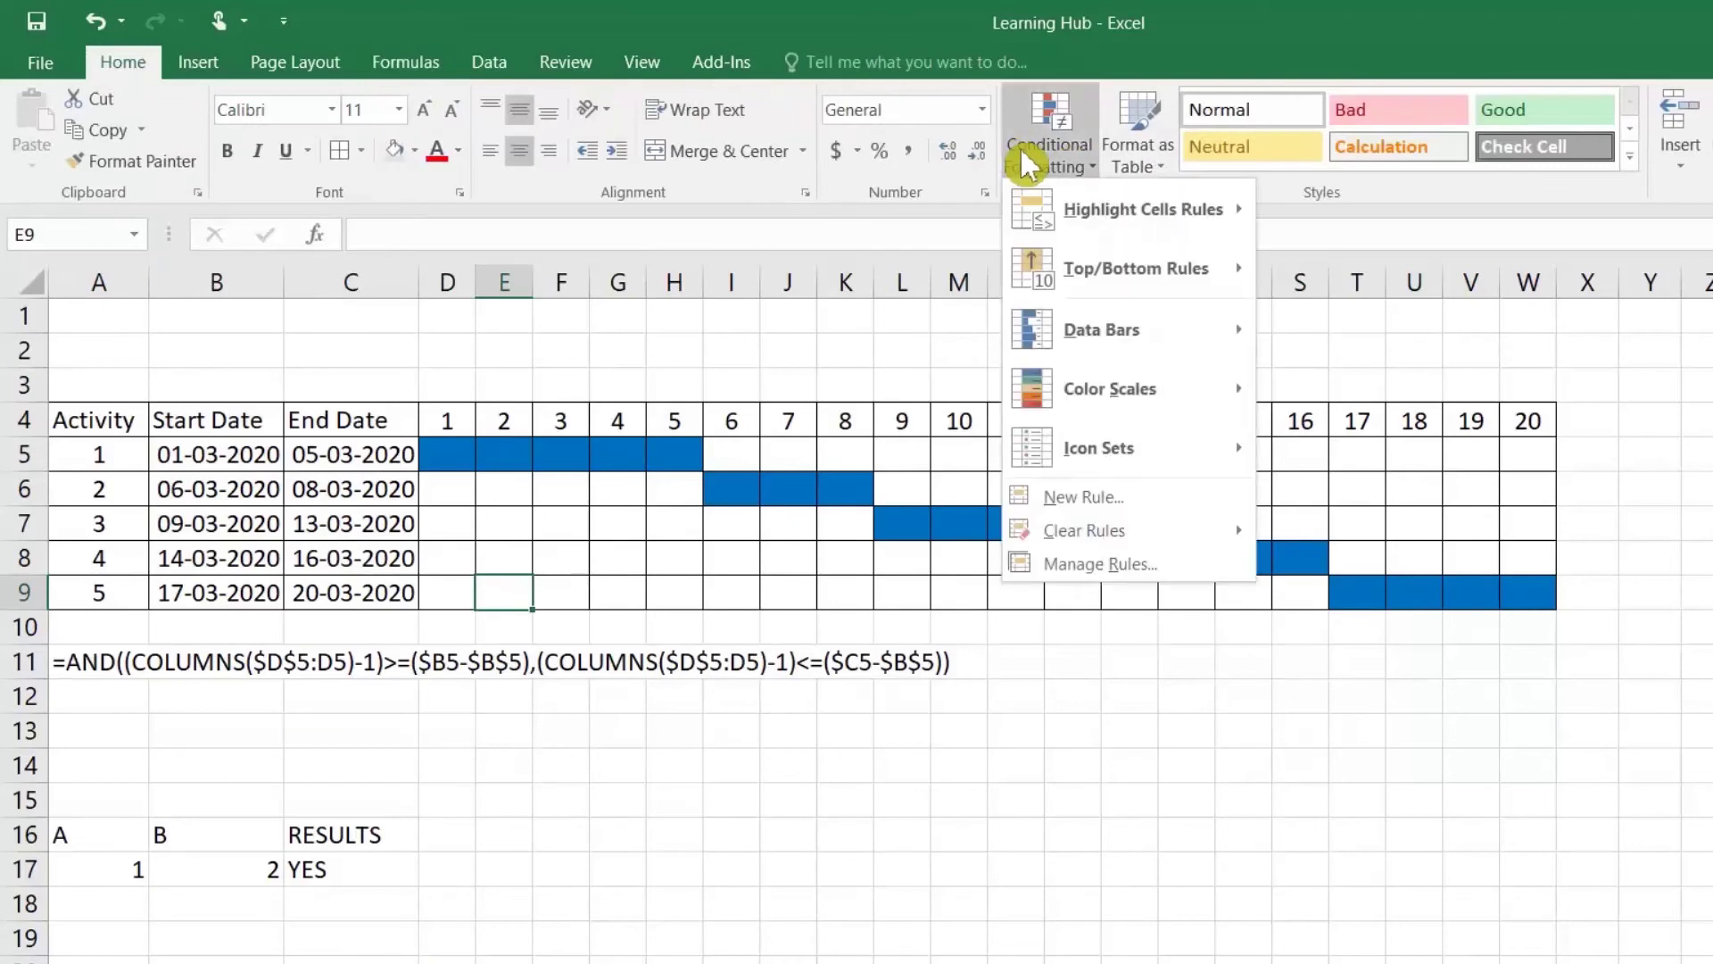
click(1098, 576)
click(746, 532)
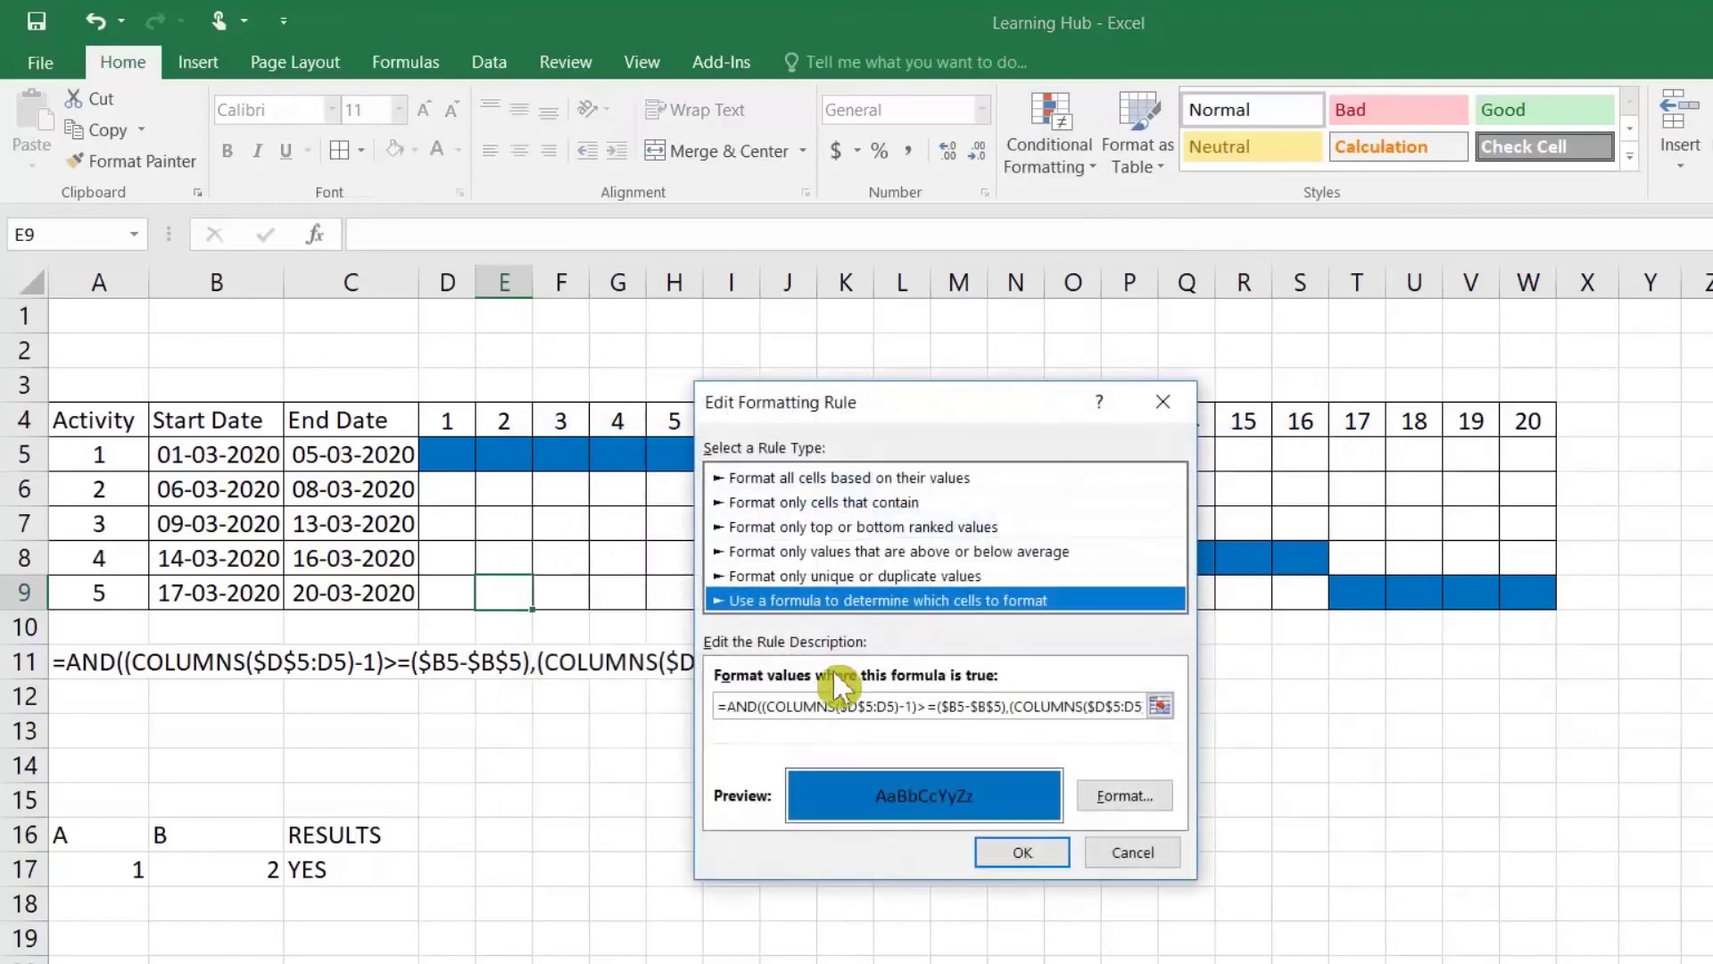
click(1129, 852)
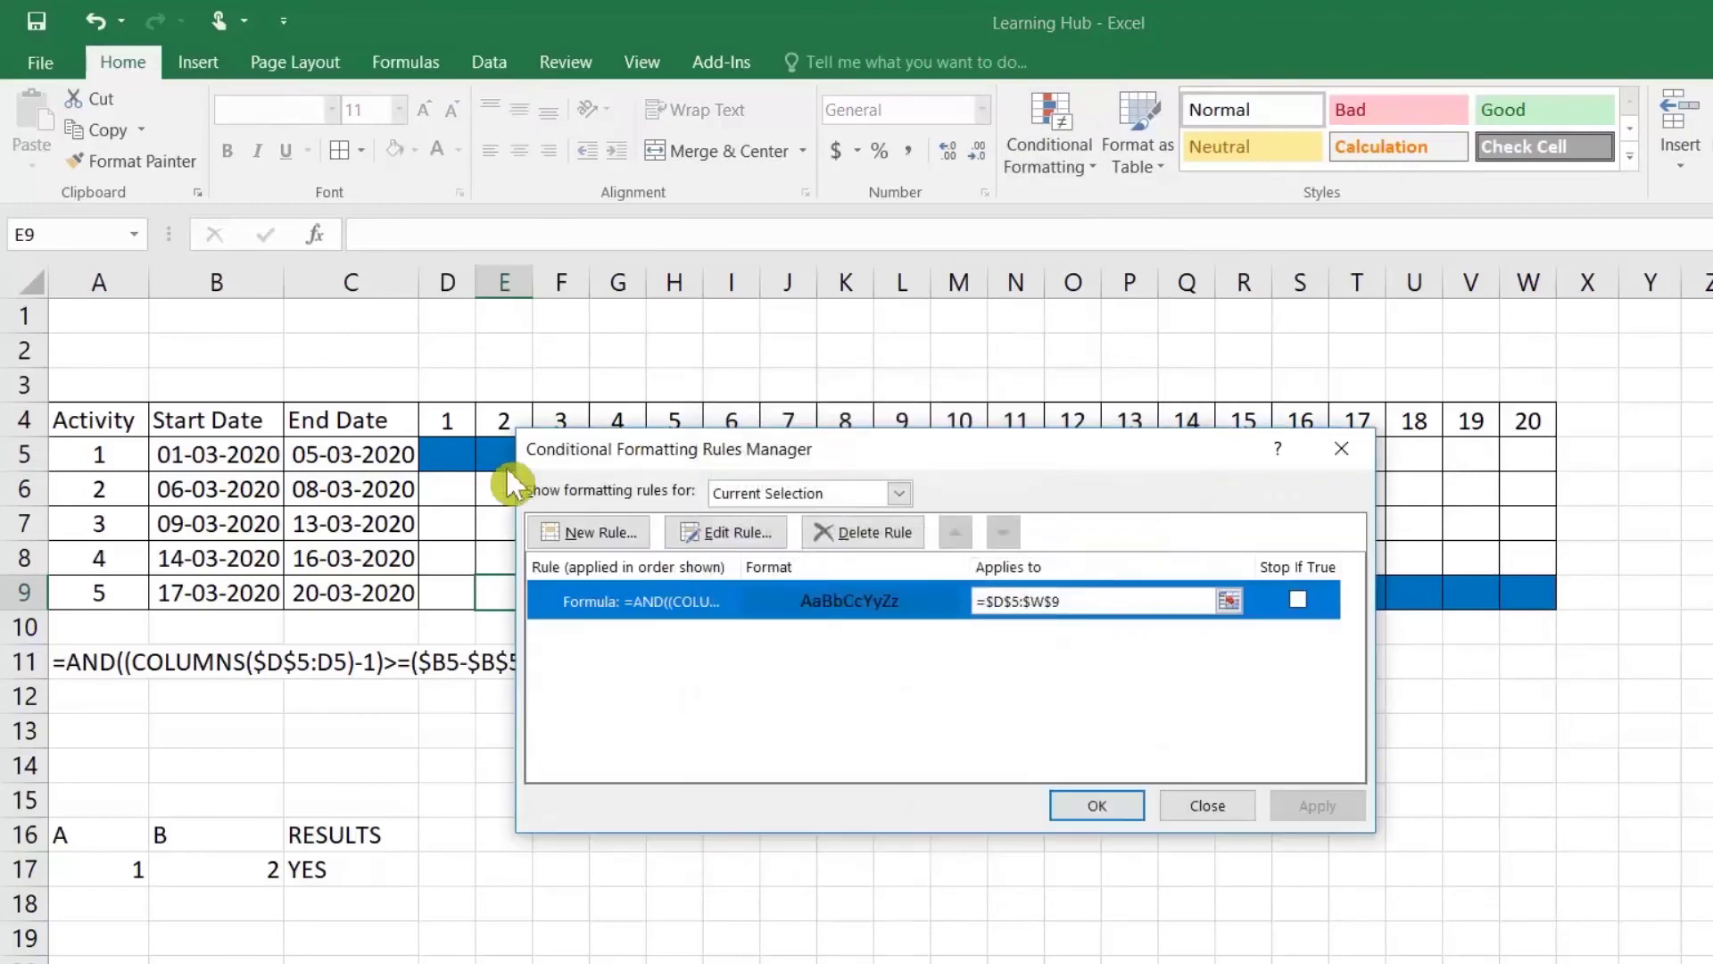
click(1215, 801)
Step: Copy the AND/COLUMNS formula text from A11 and paste it into D5
drag(450, 453, 1517, 586)
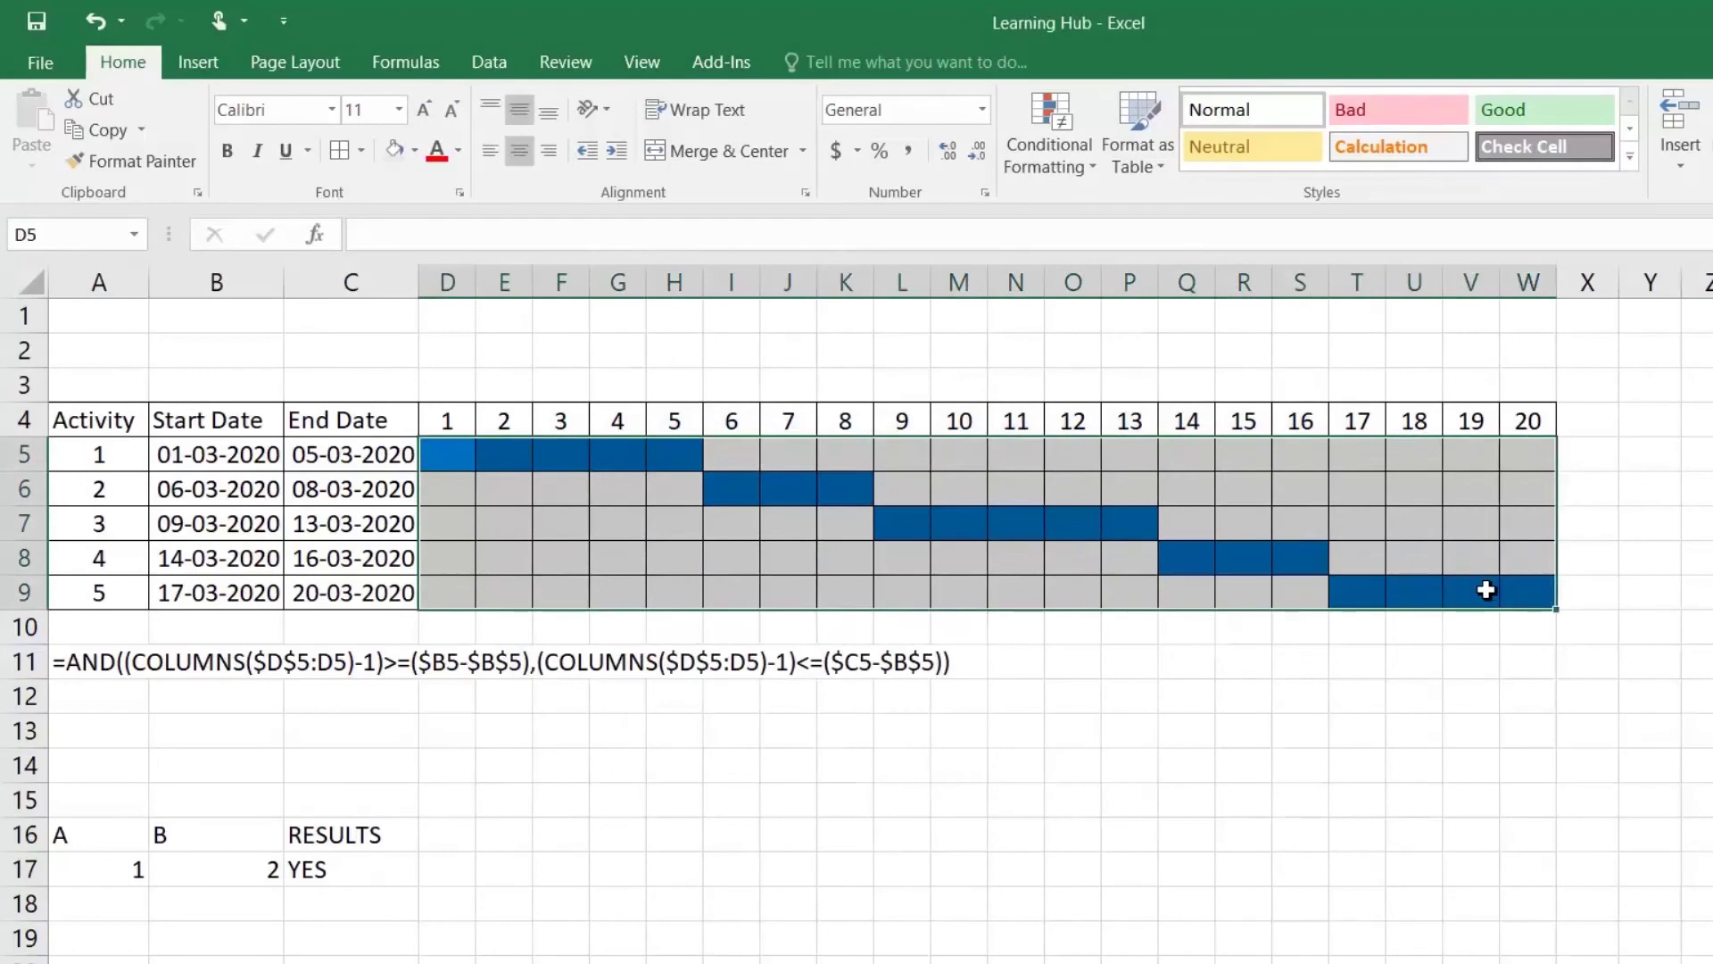
click(806, 550)
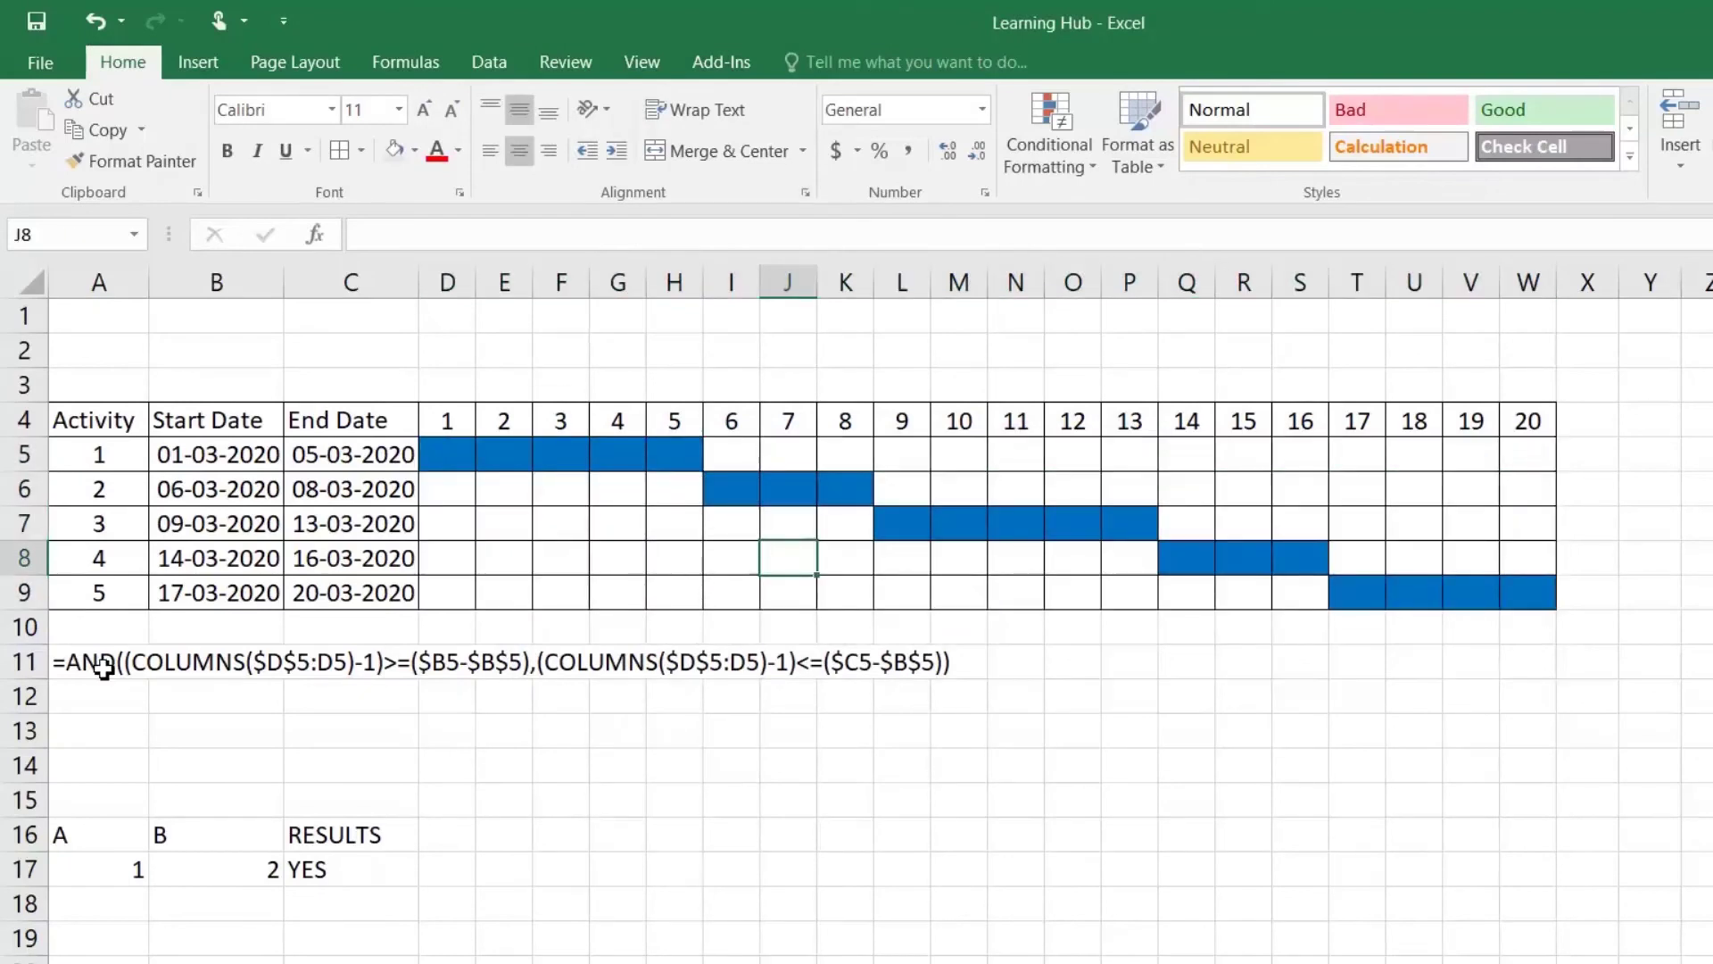
double_click(59, 662)
drag(57, 662, 1112, 661)
key(ctrl+c)
key(Return)
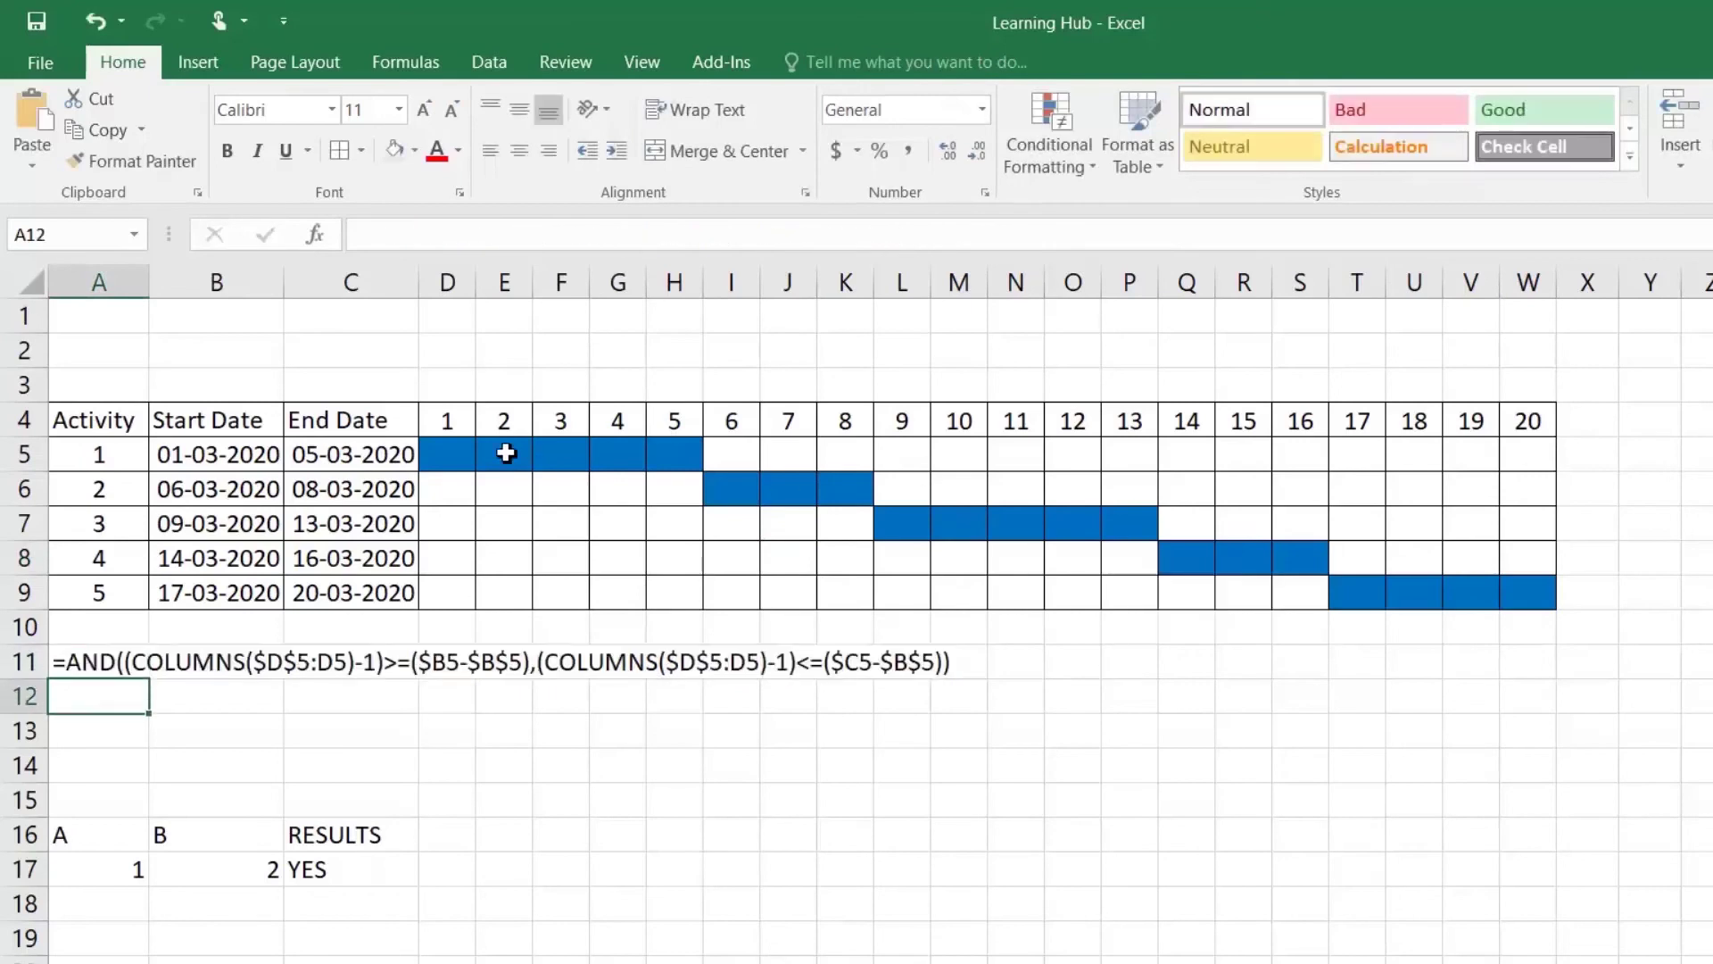
click(453, 451)
double_click(448, 454)
key(ctrl+v)
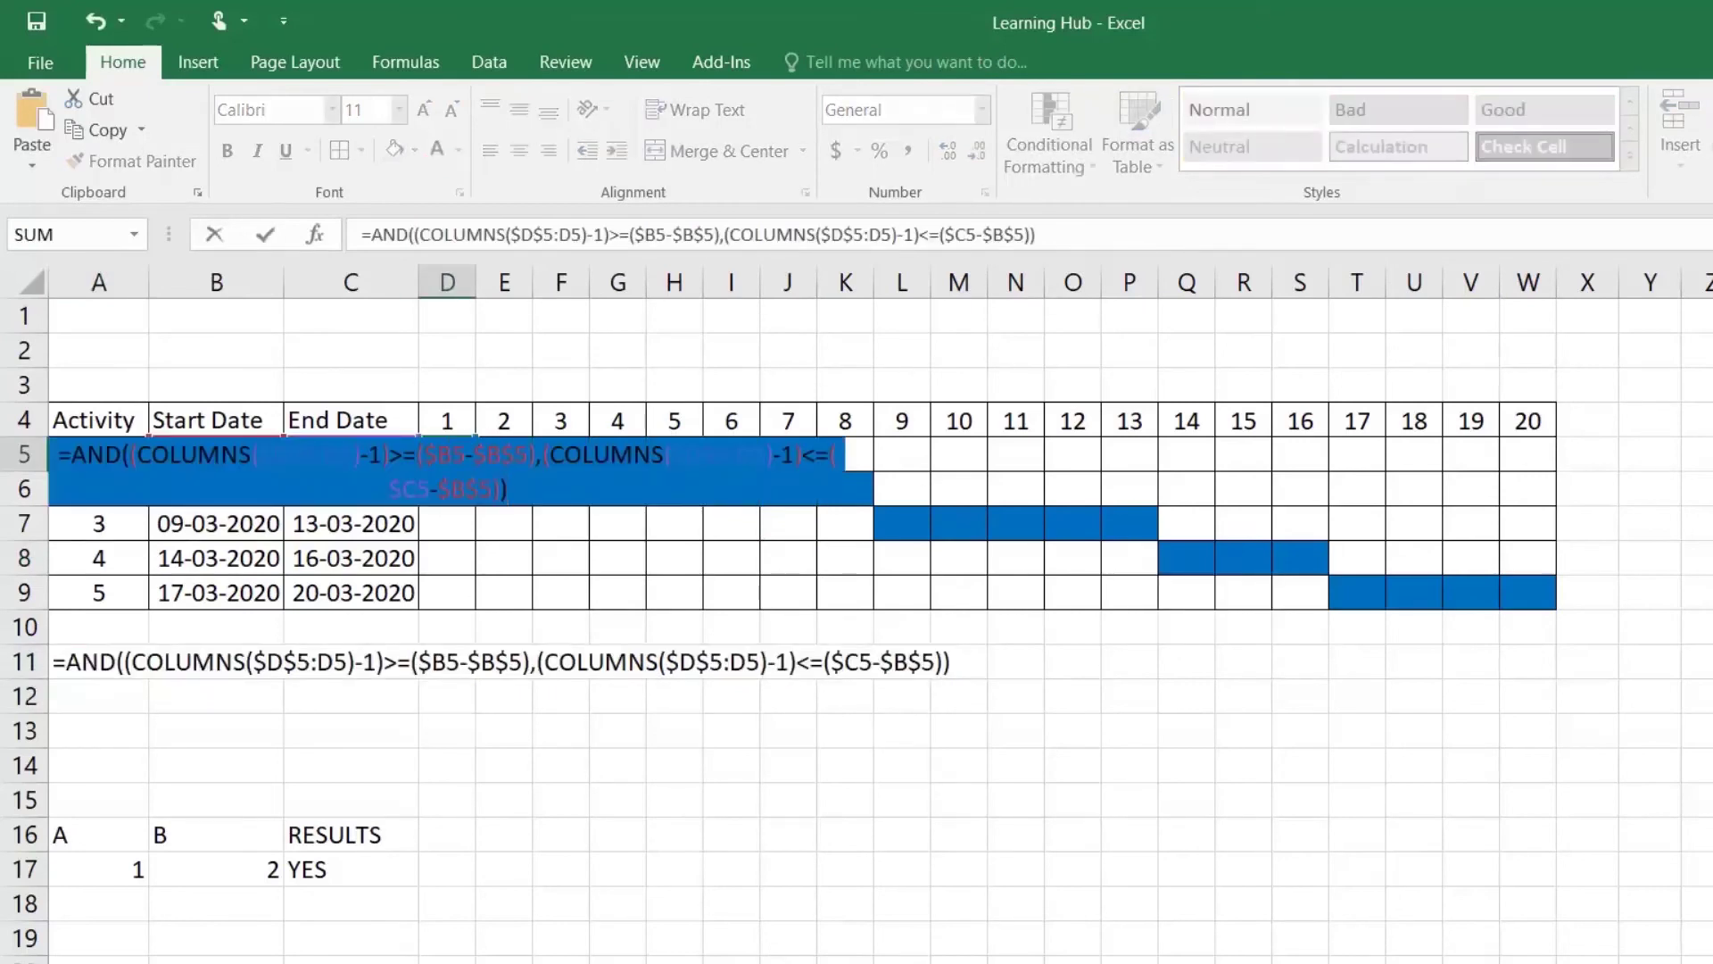
Step: Commit D5's formula, fill it across to W5 and down to row 9, and widen columns D:W
key(Return)
click(456, 452)
drag(475, 471, 1549, 459)
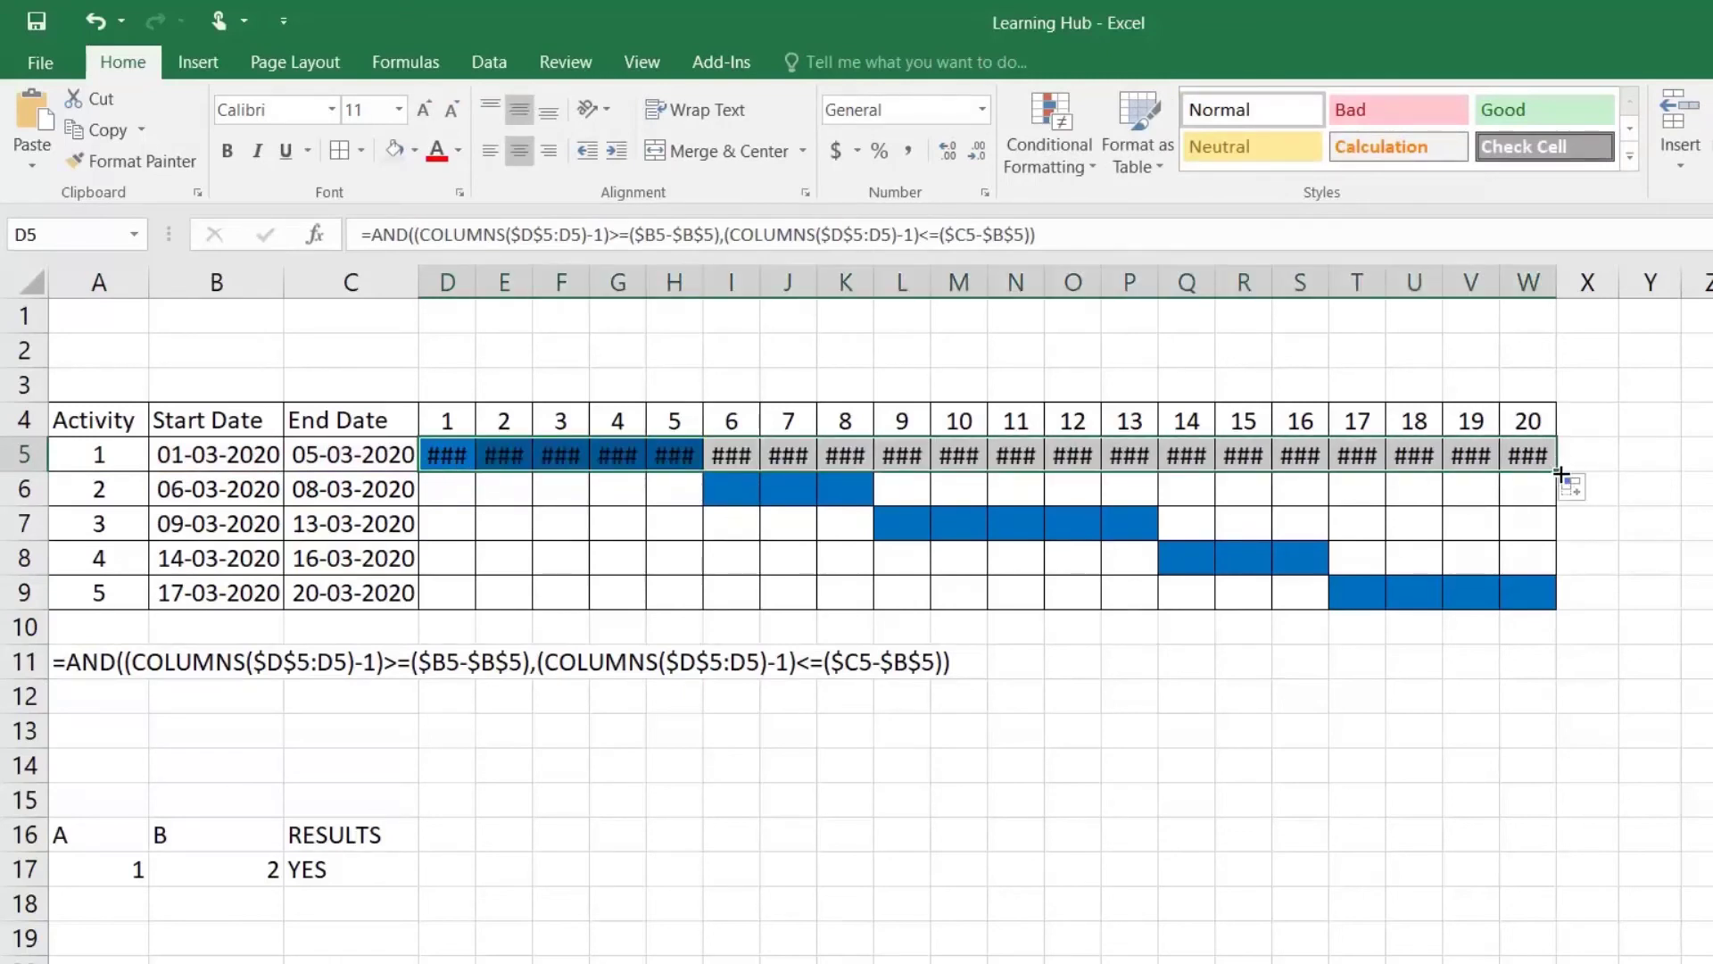
drag(1560, 474, 1568, 598)
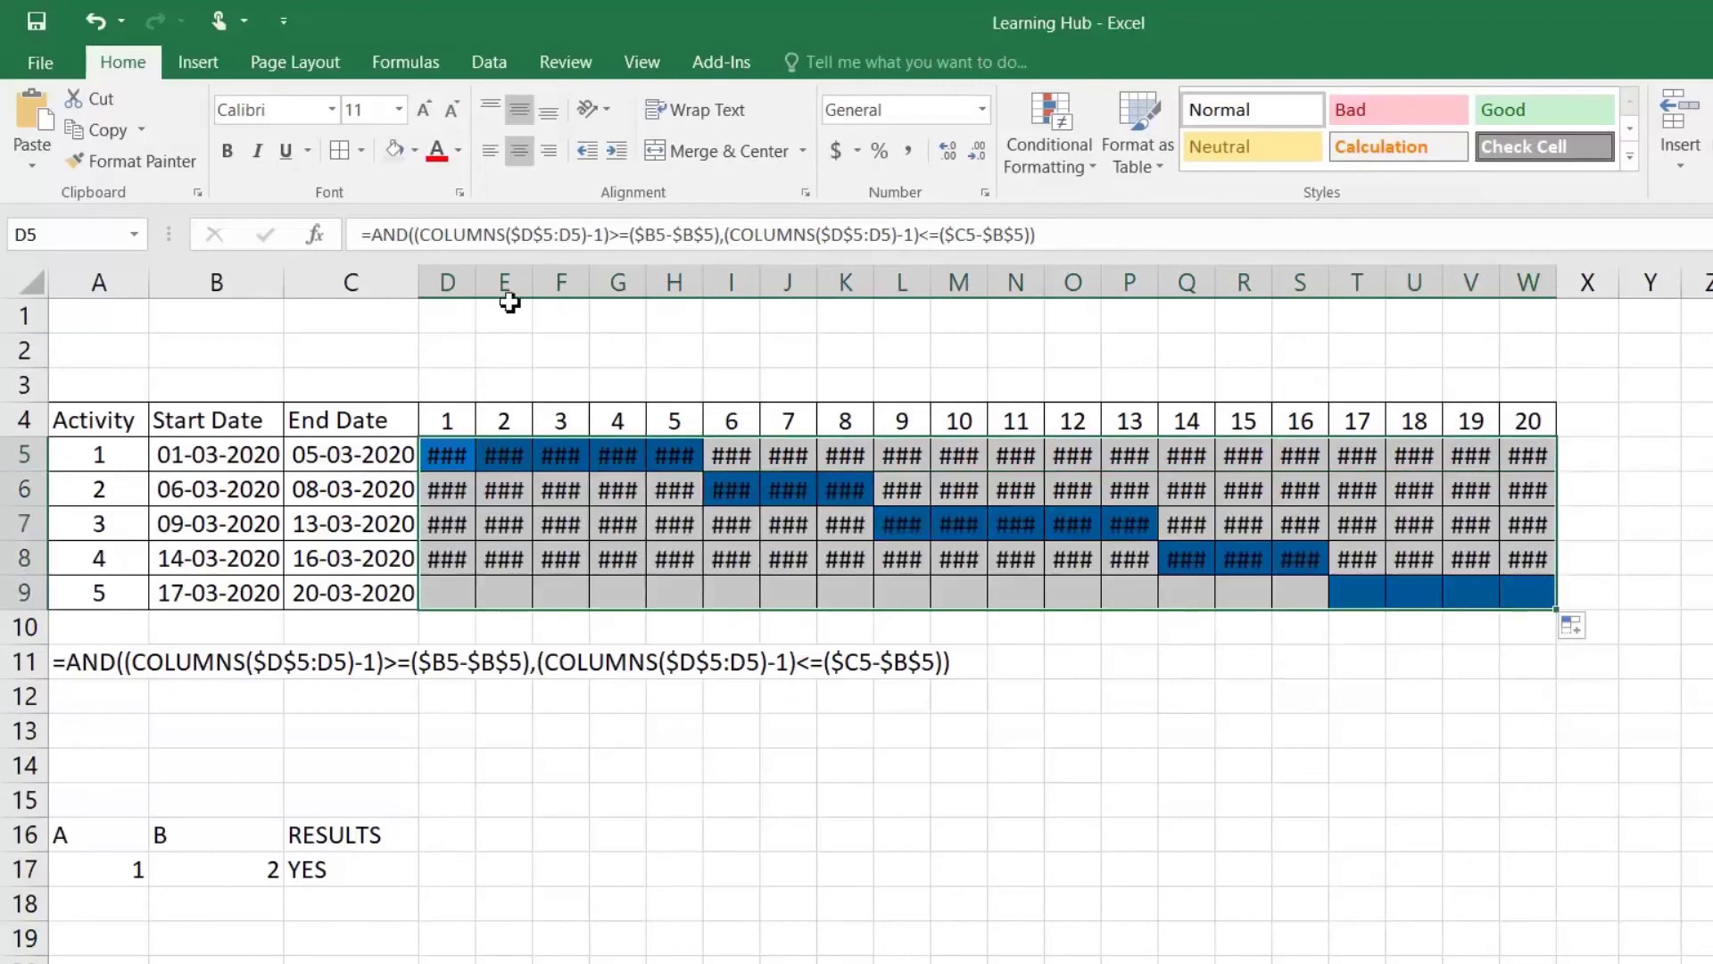
drag(465, 288, 1520, 291)
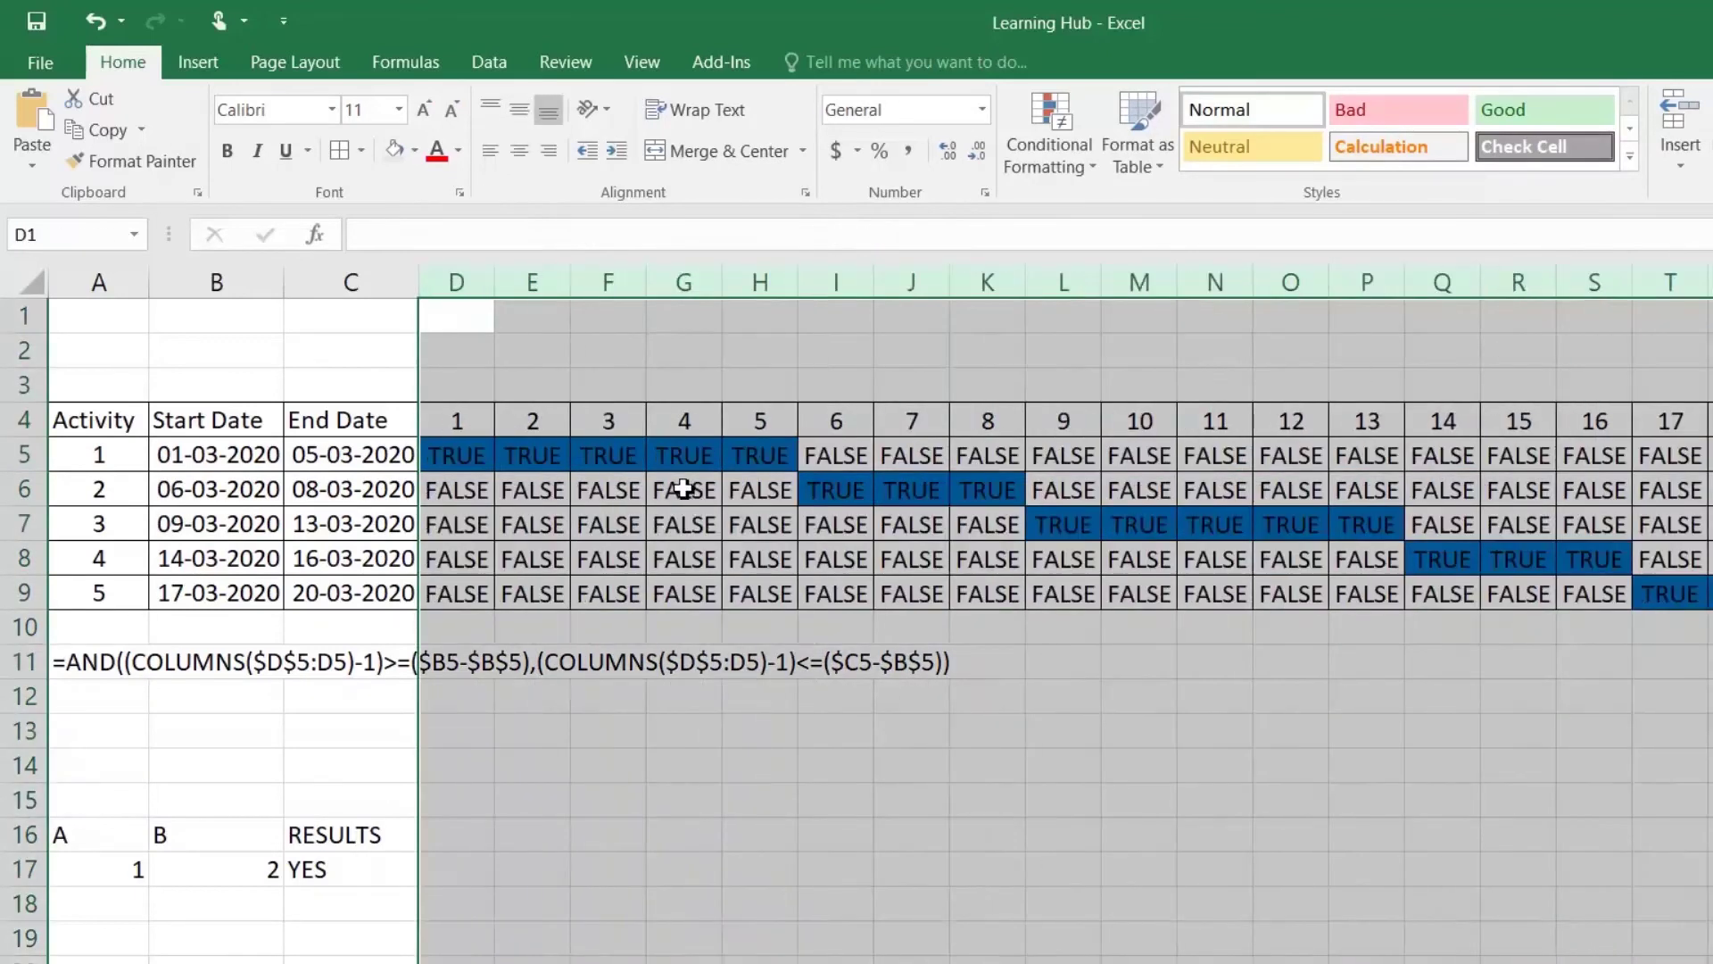
click(676, 487)
Step: Inspect the TRUE/FALSE formulas in D5, E5, F5, G5 and I5
click(460, 455)
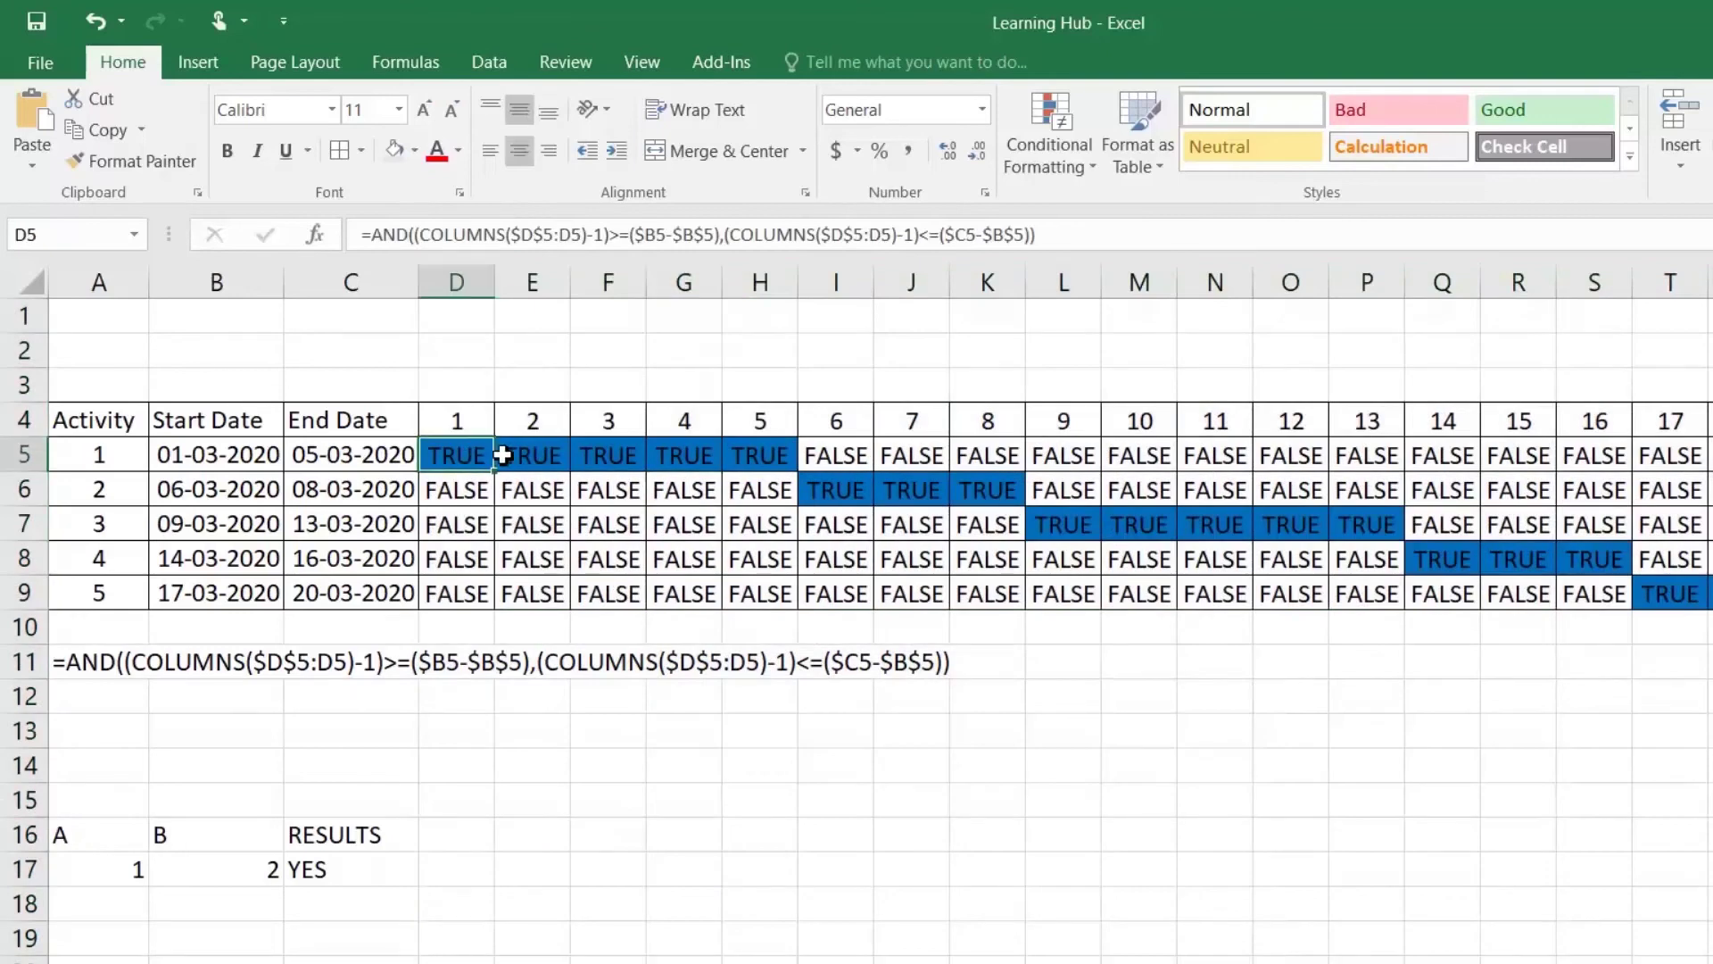
click(540, 455)
click(582, 455)
click(678, 456)
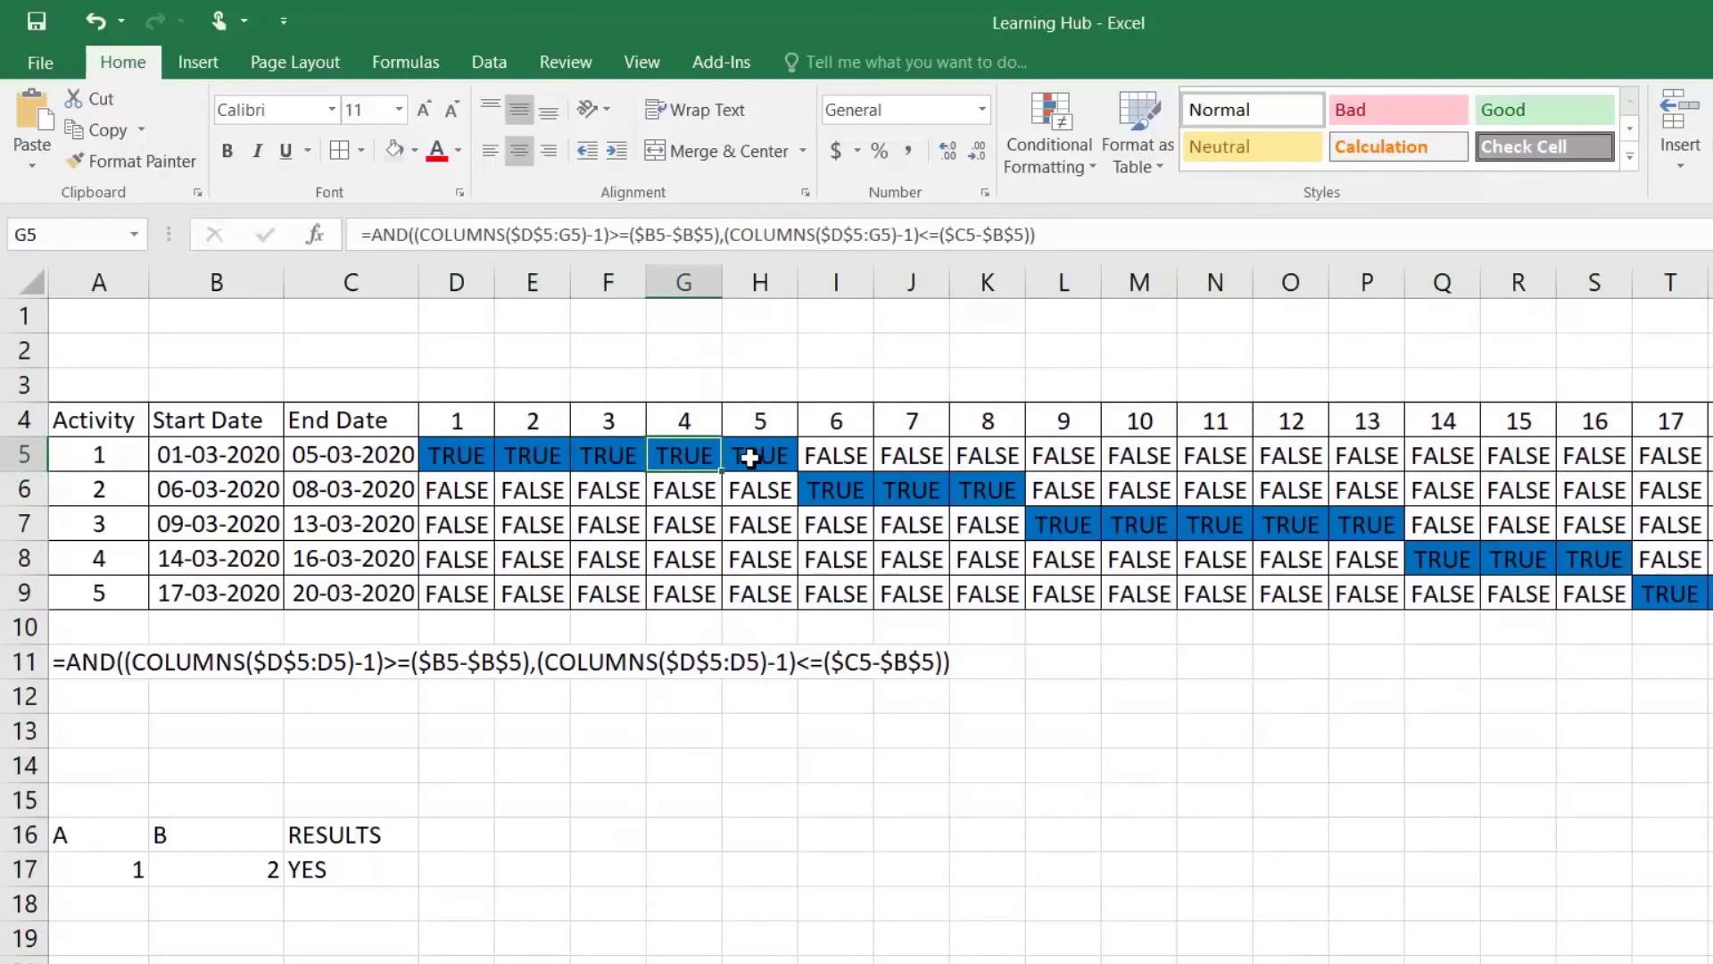
click(849, 456)
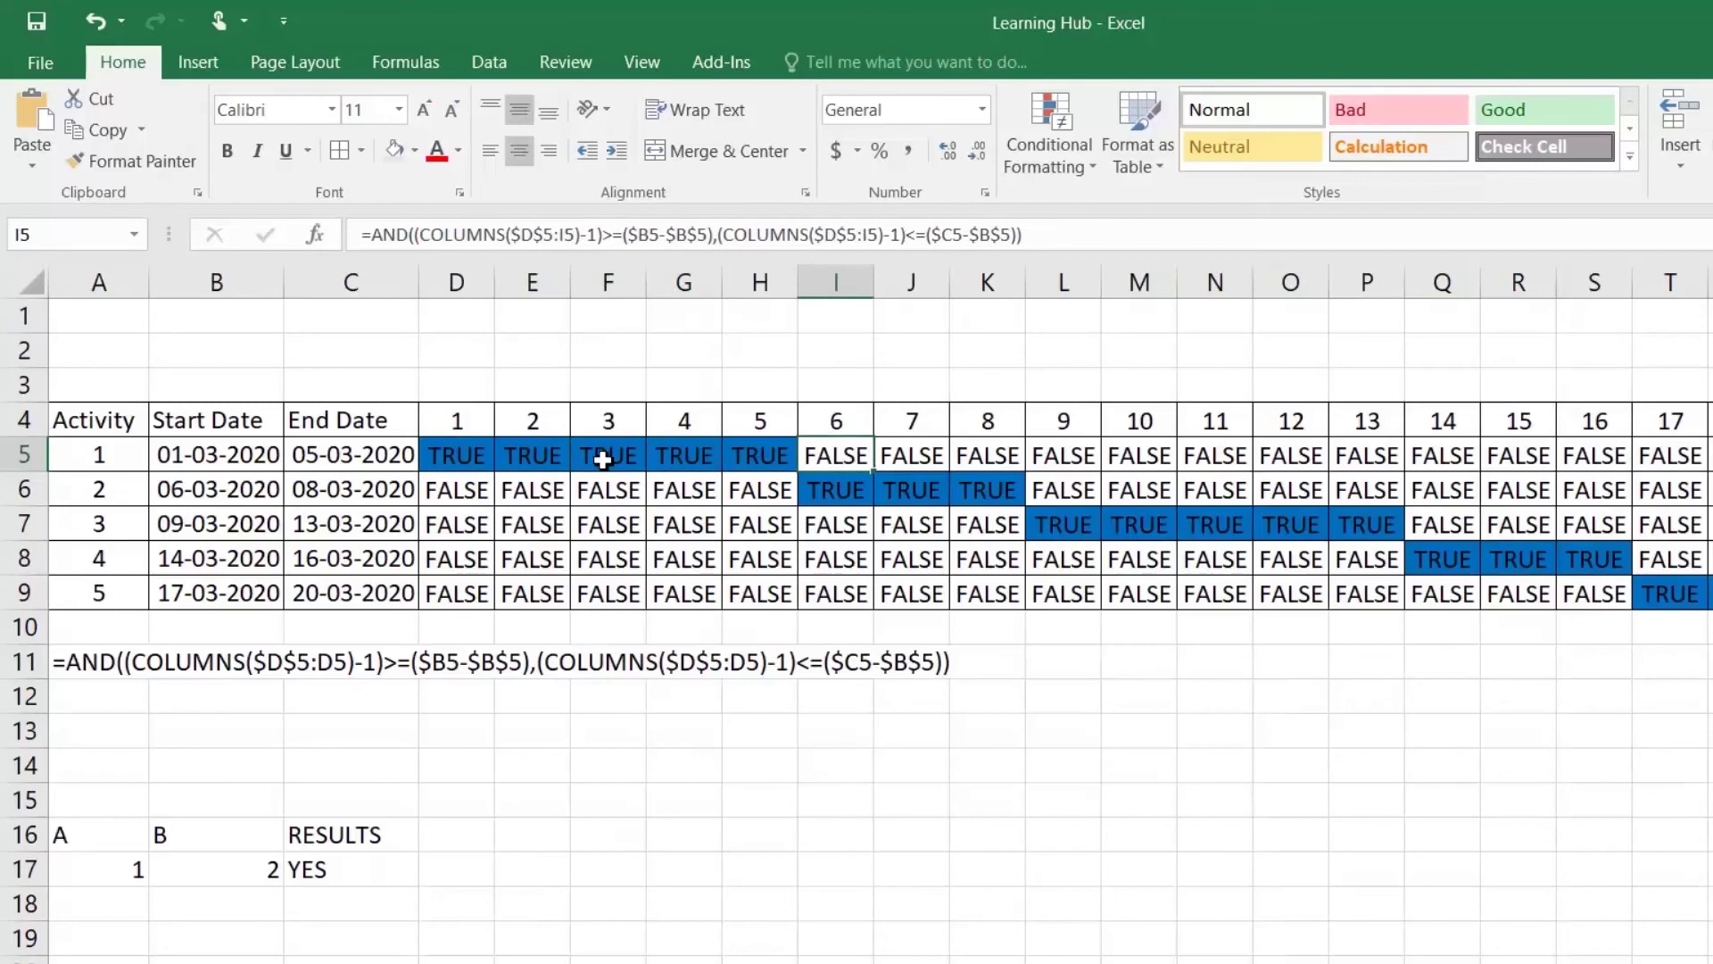
click(465, 461)
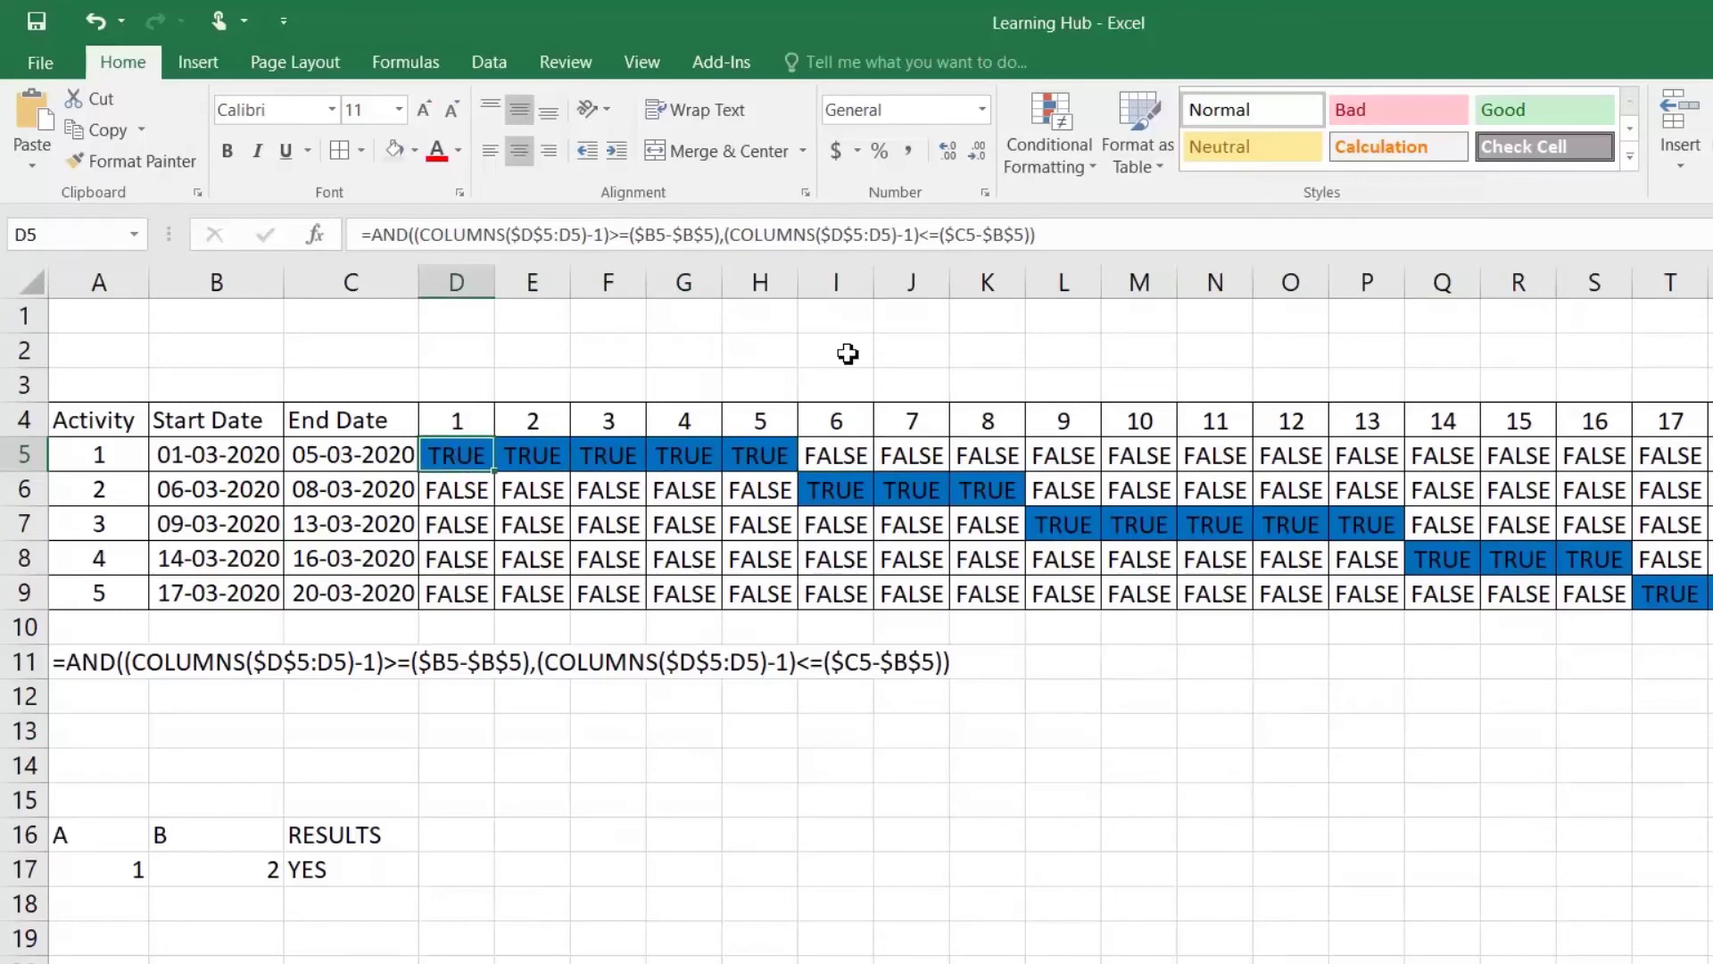
Step: Evaluate D5's formula through the start-date condition until 0>=0 resolves to TRUE
click(407, 60)
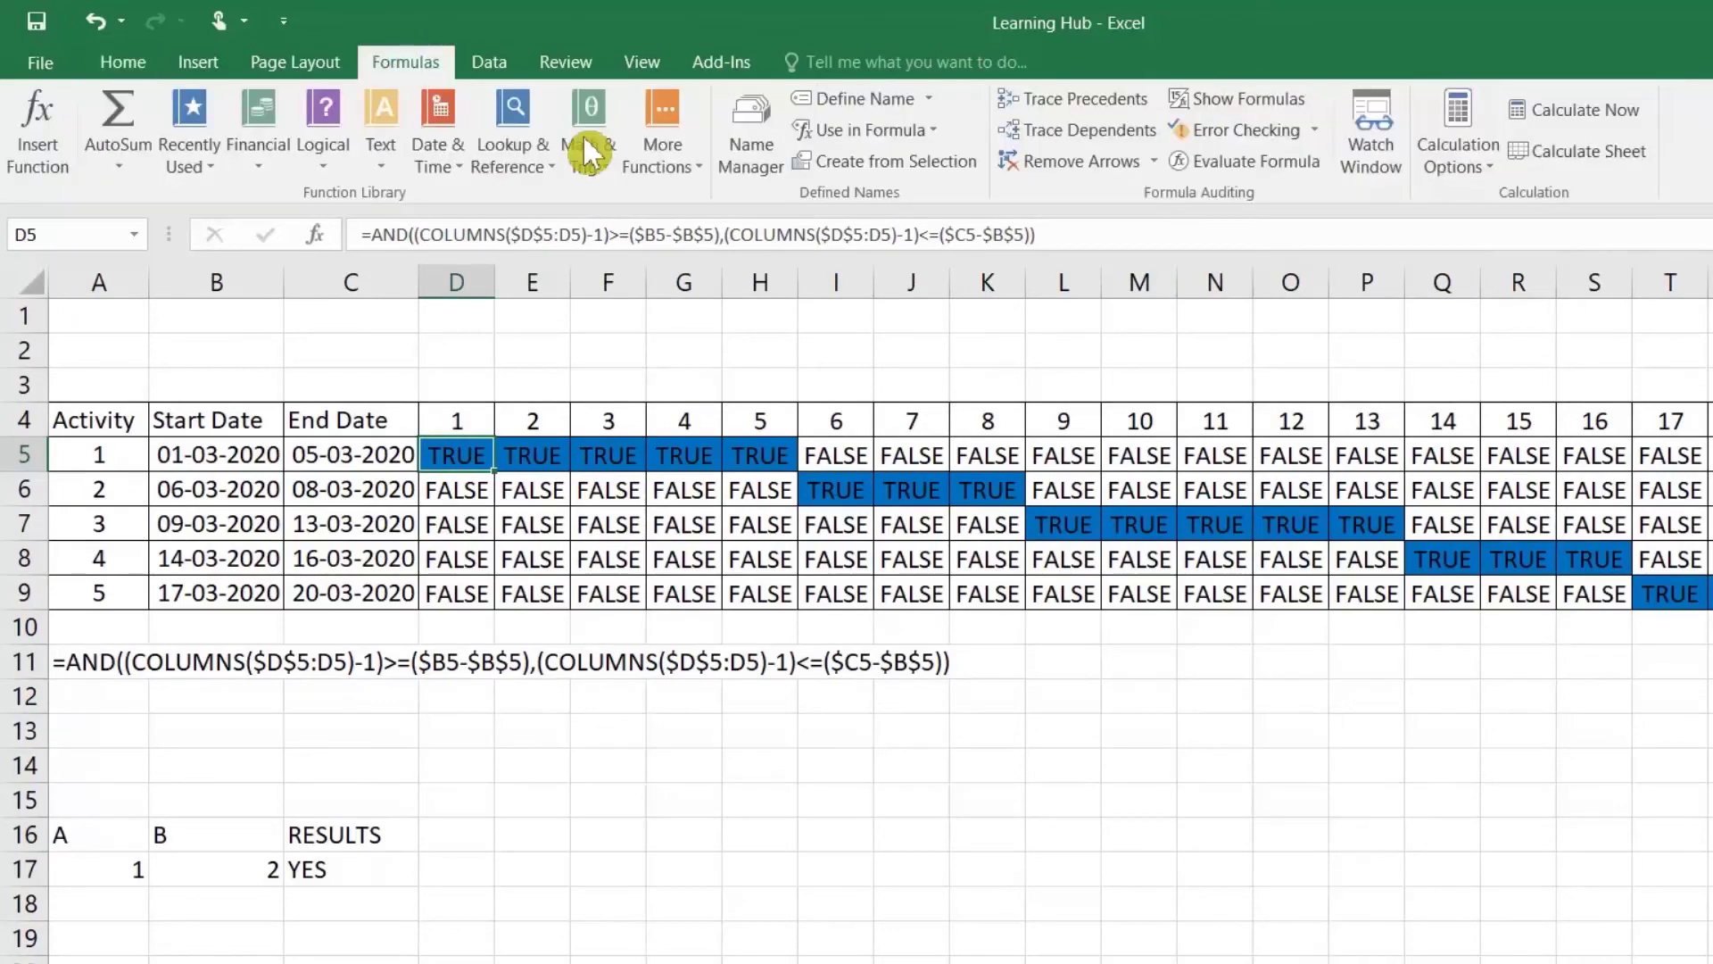
click(1251, 164)
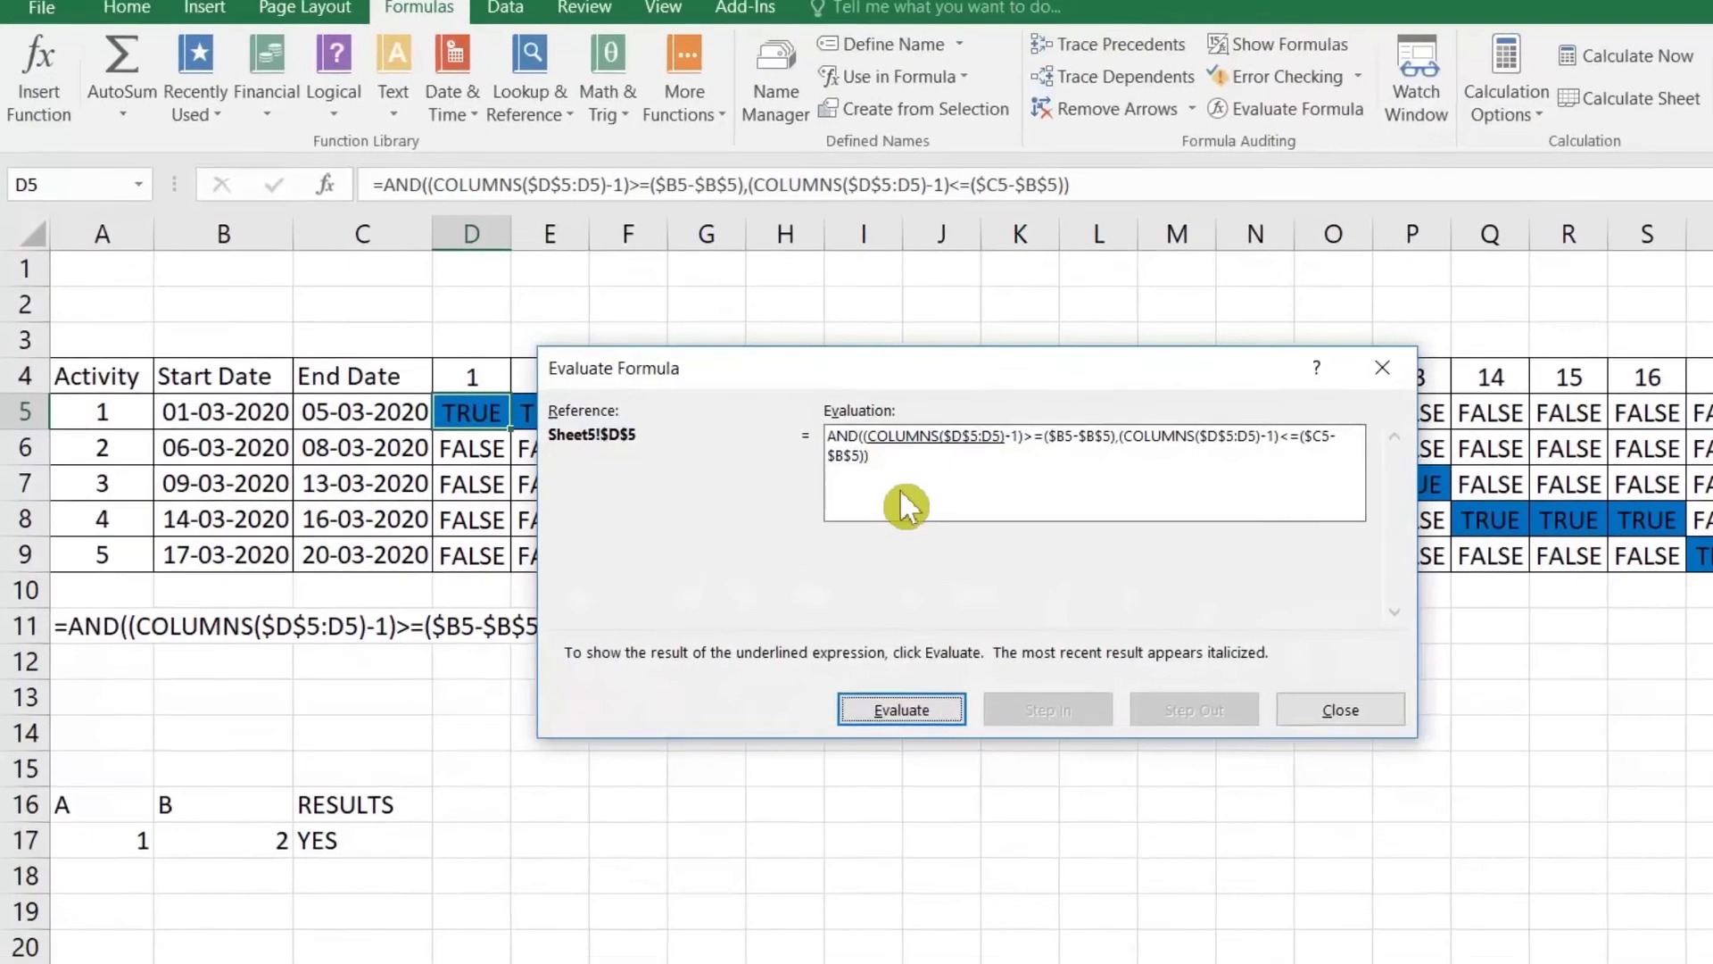
drag(904, 368, 914, 710)
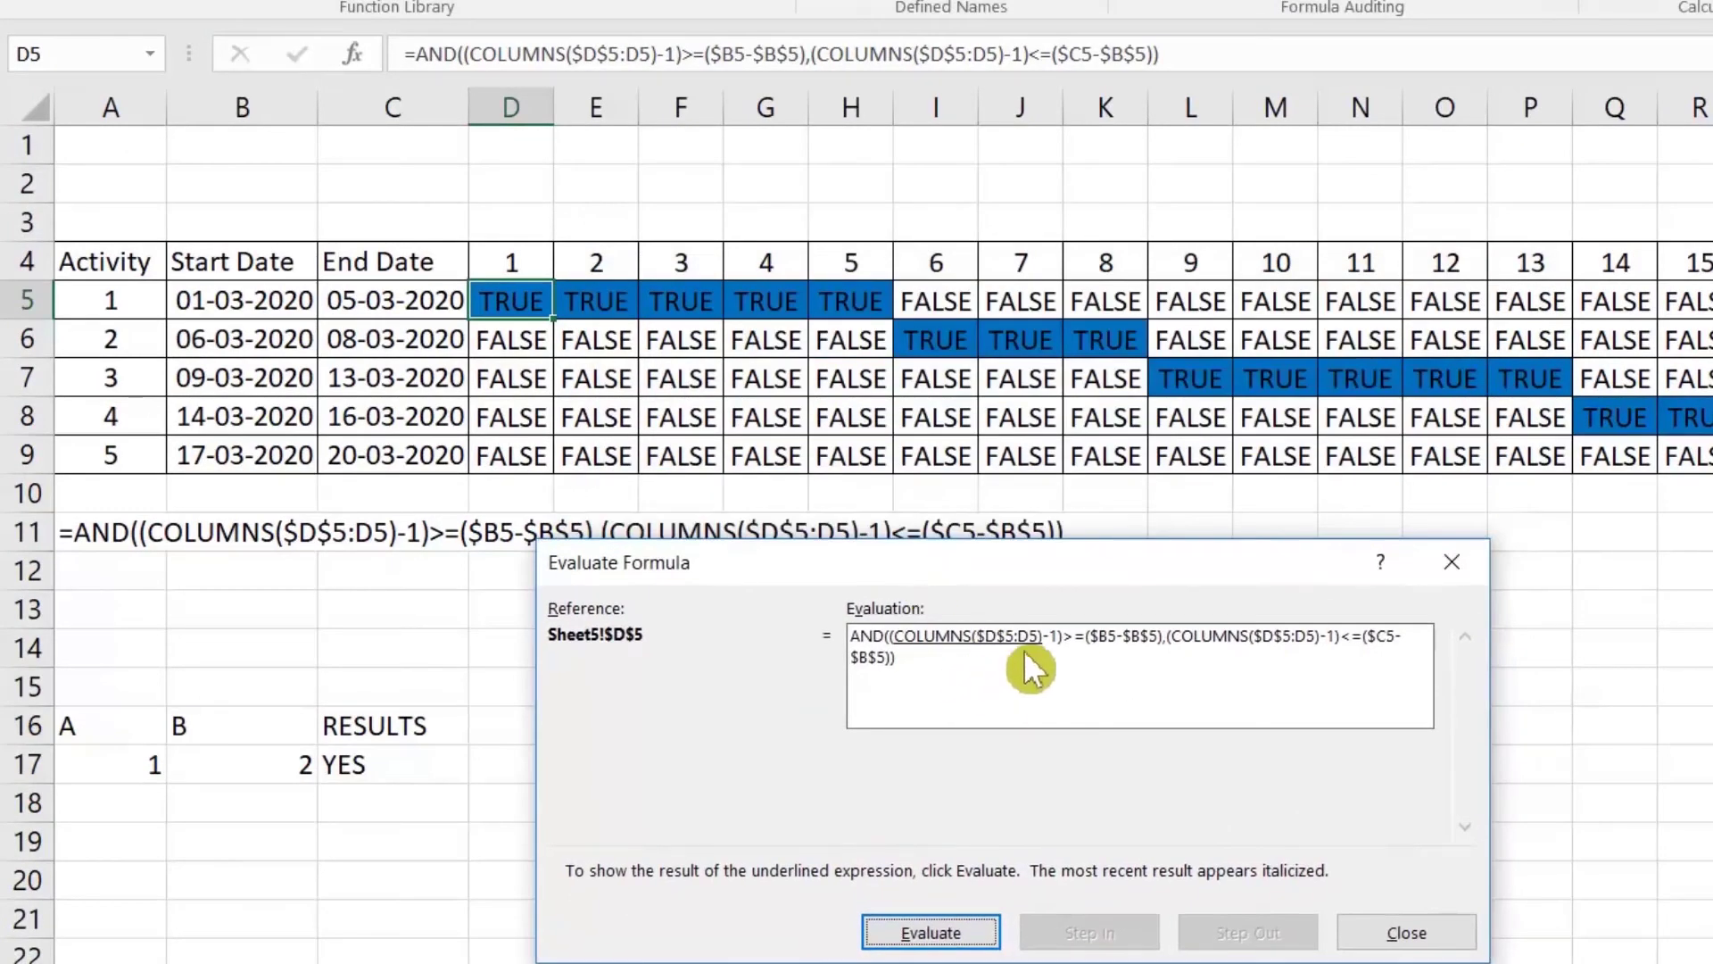
click(973, 937)
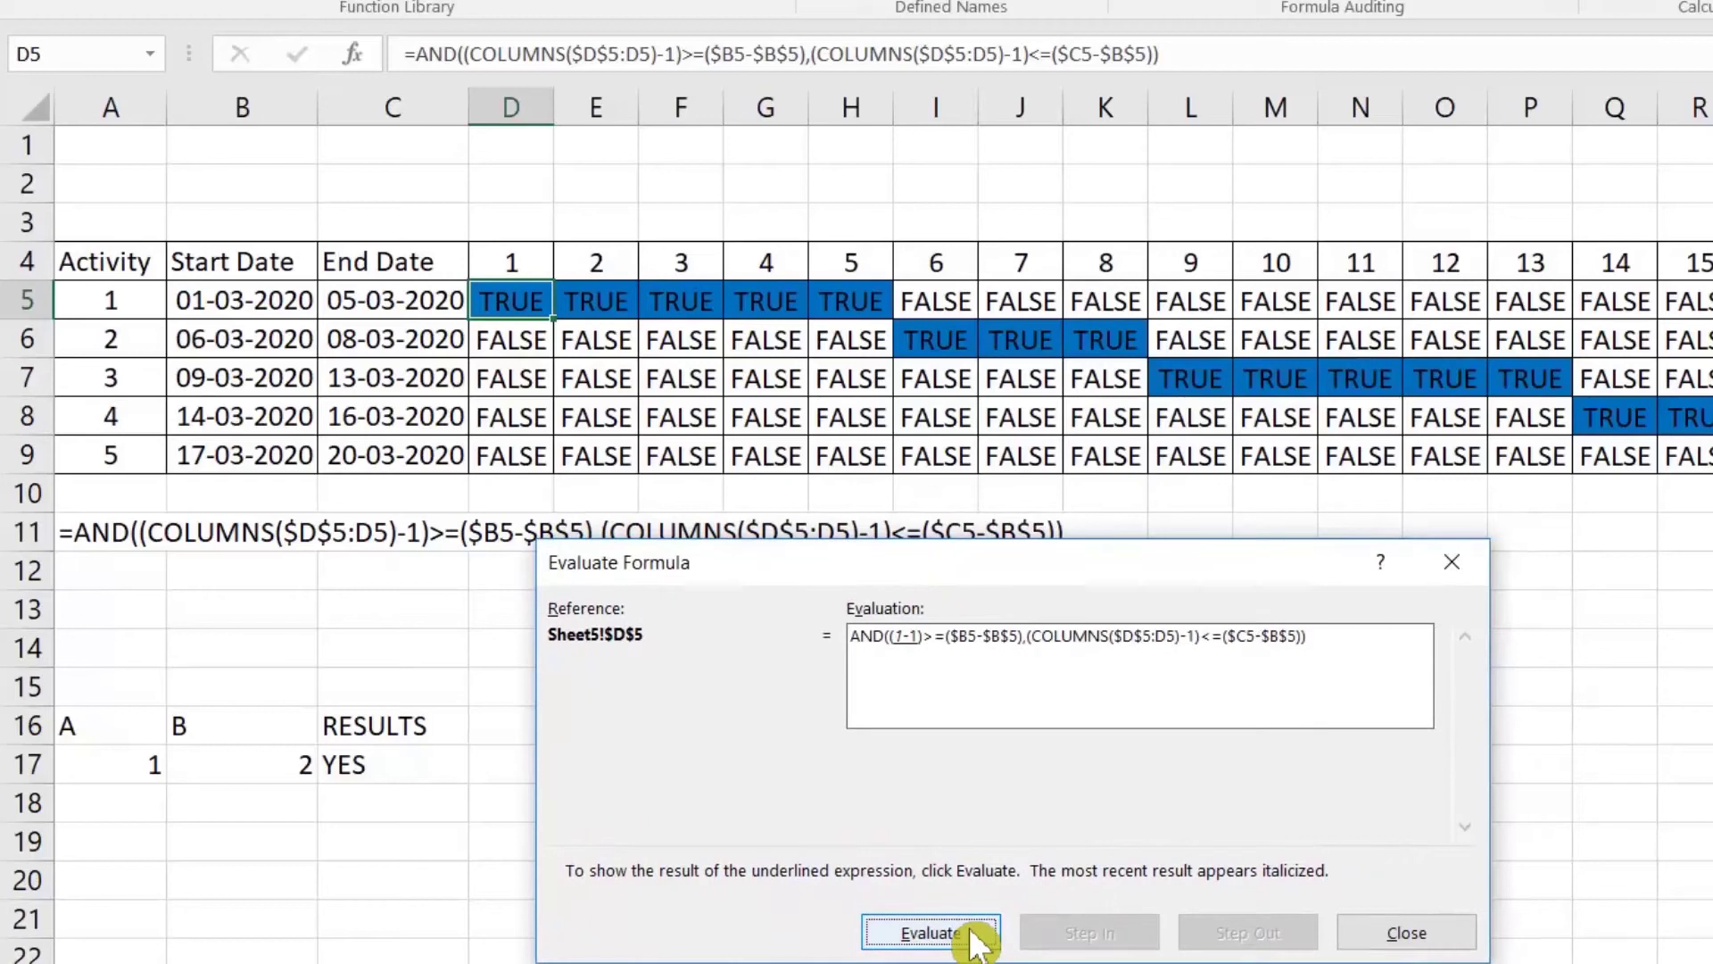
click(974, 937)
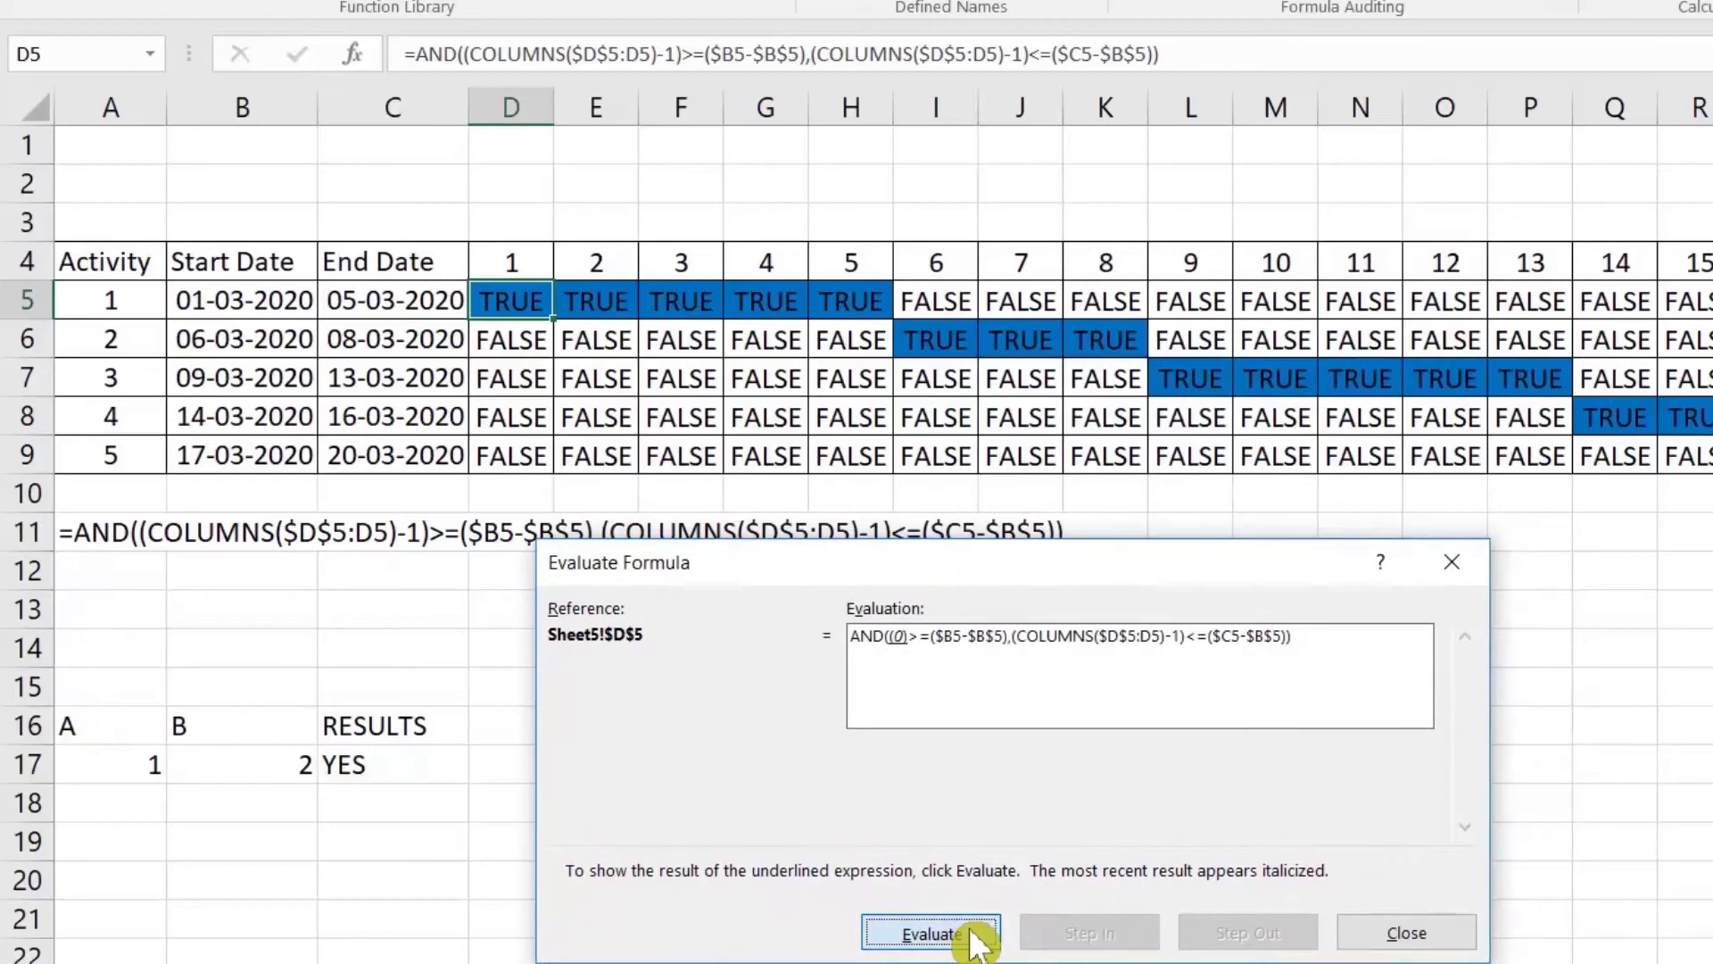
click(975, 937)
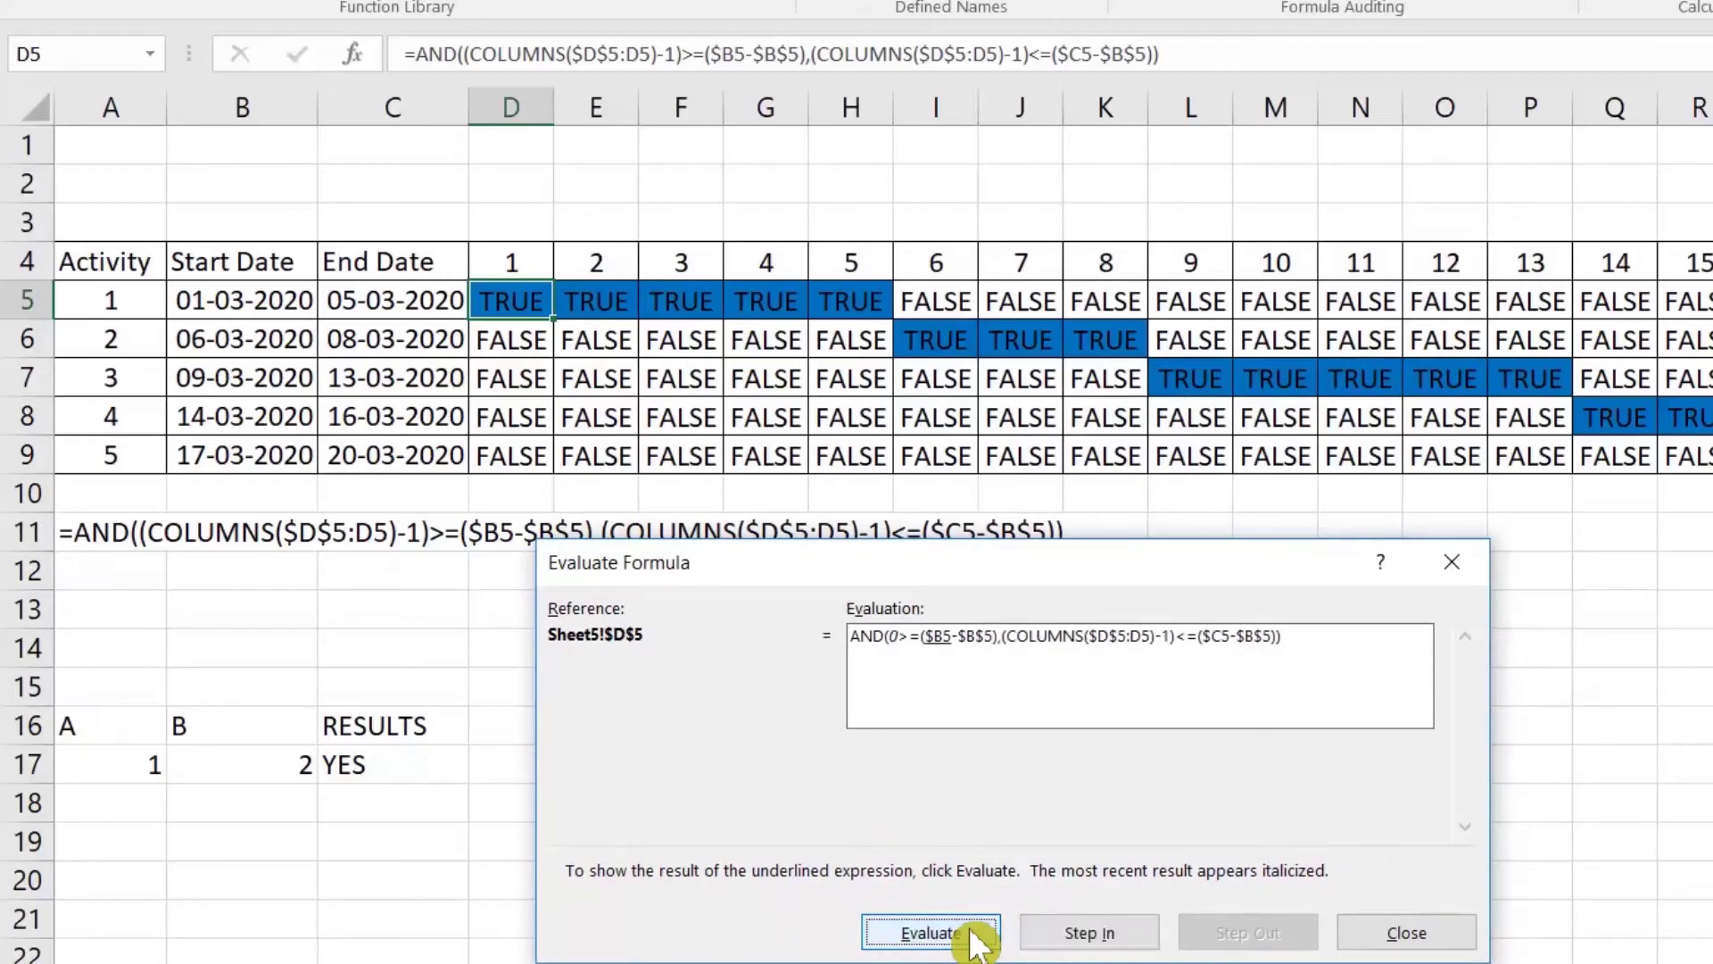
click(975, 937)
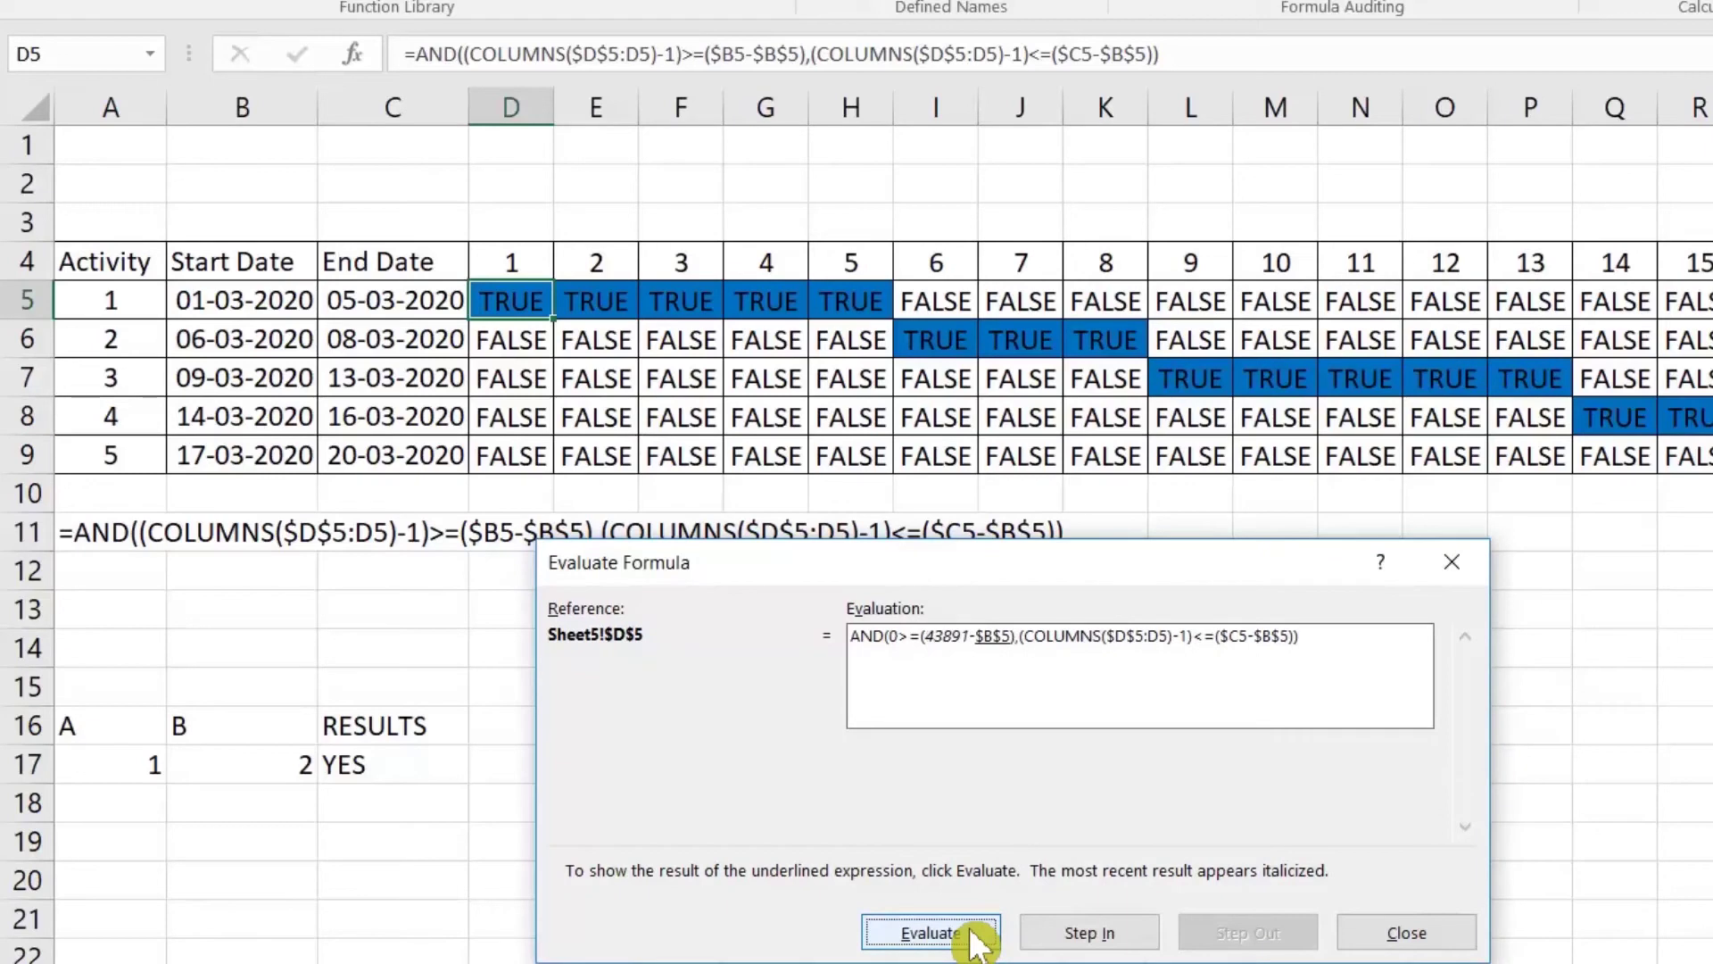
click(974, 937)
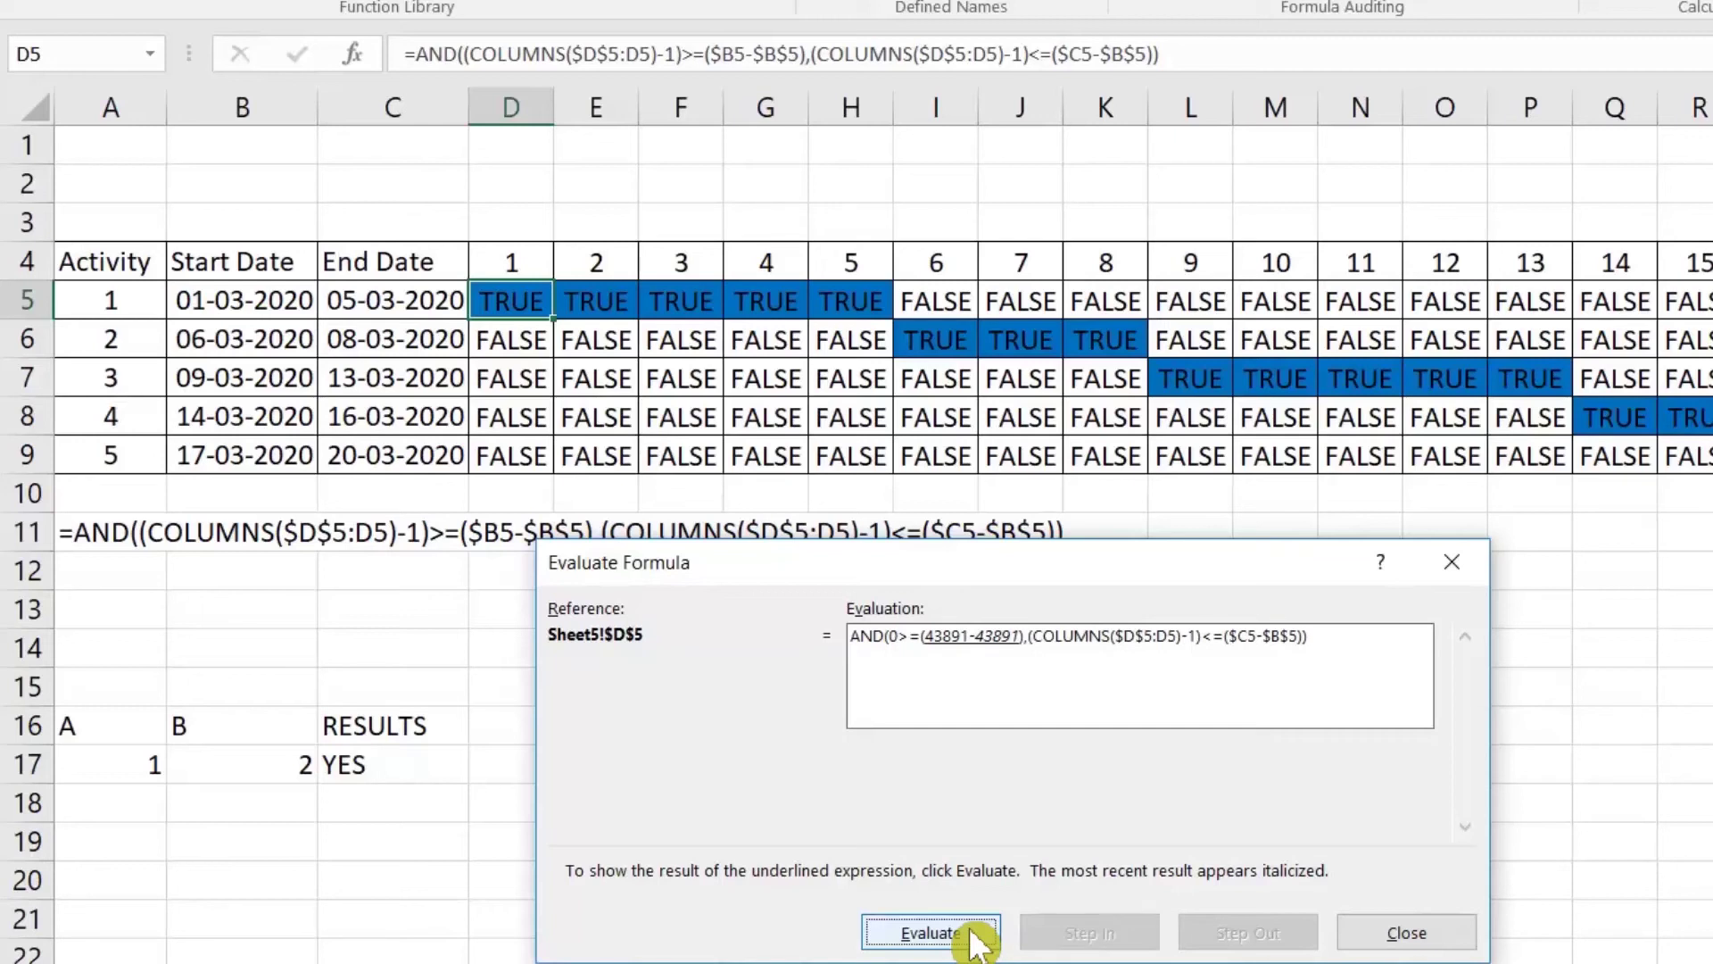
click(973, 935)
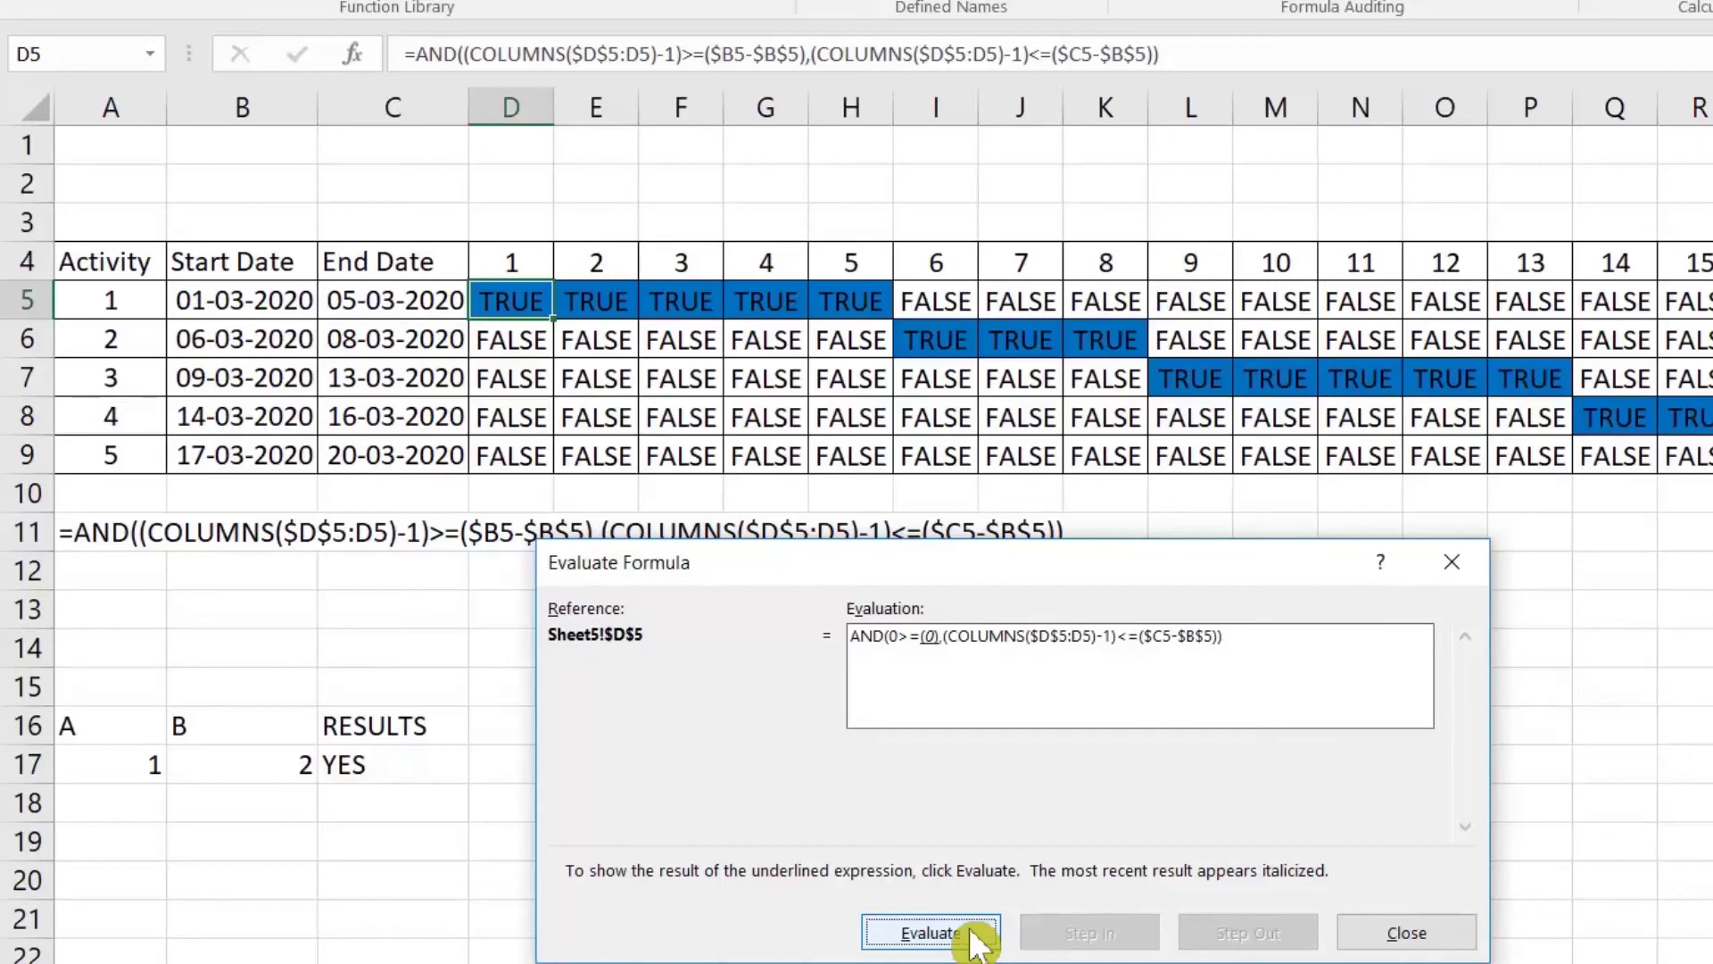
click(973, 935)
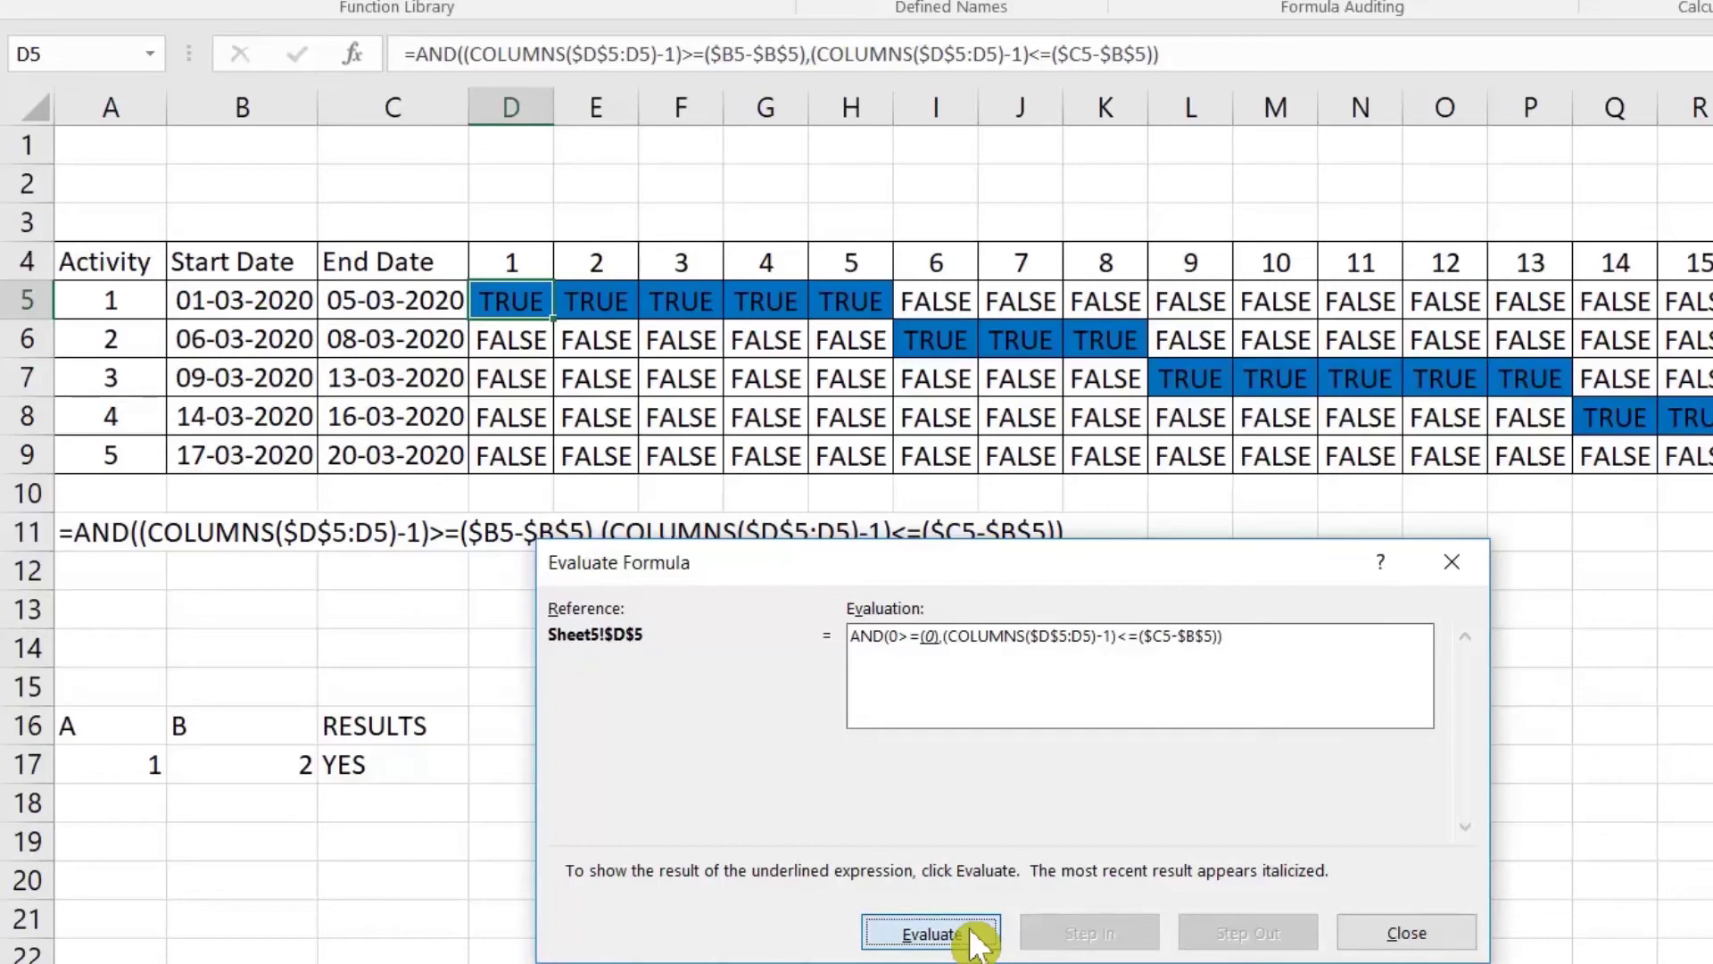
click(973, 935)
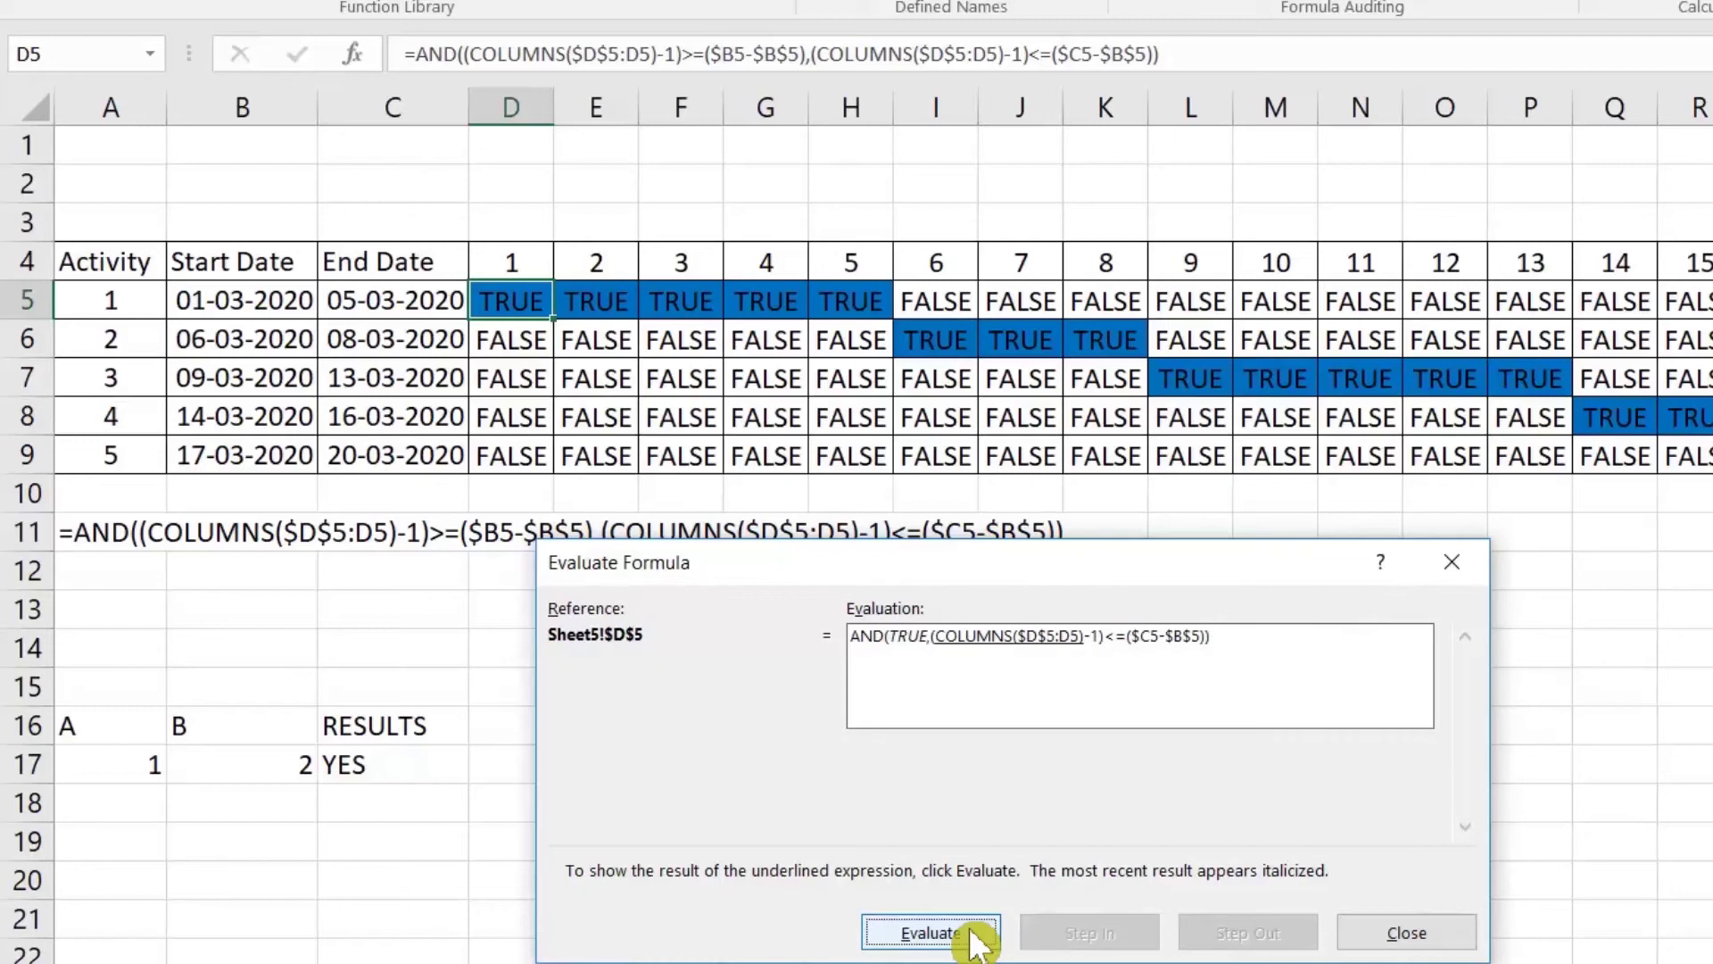
click(972, 935)
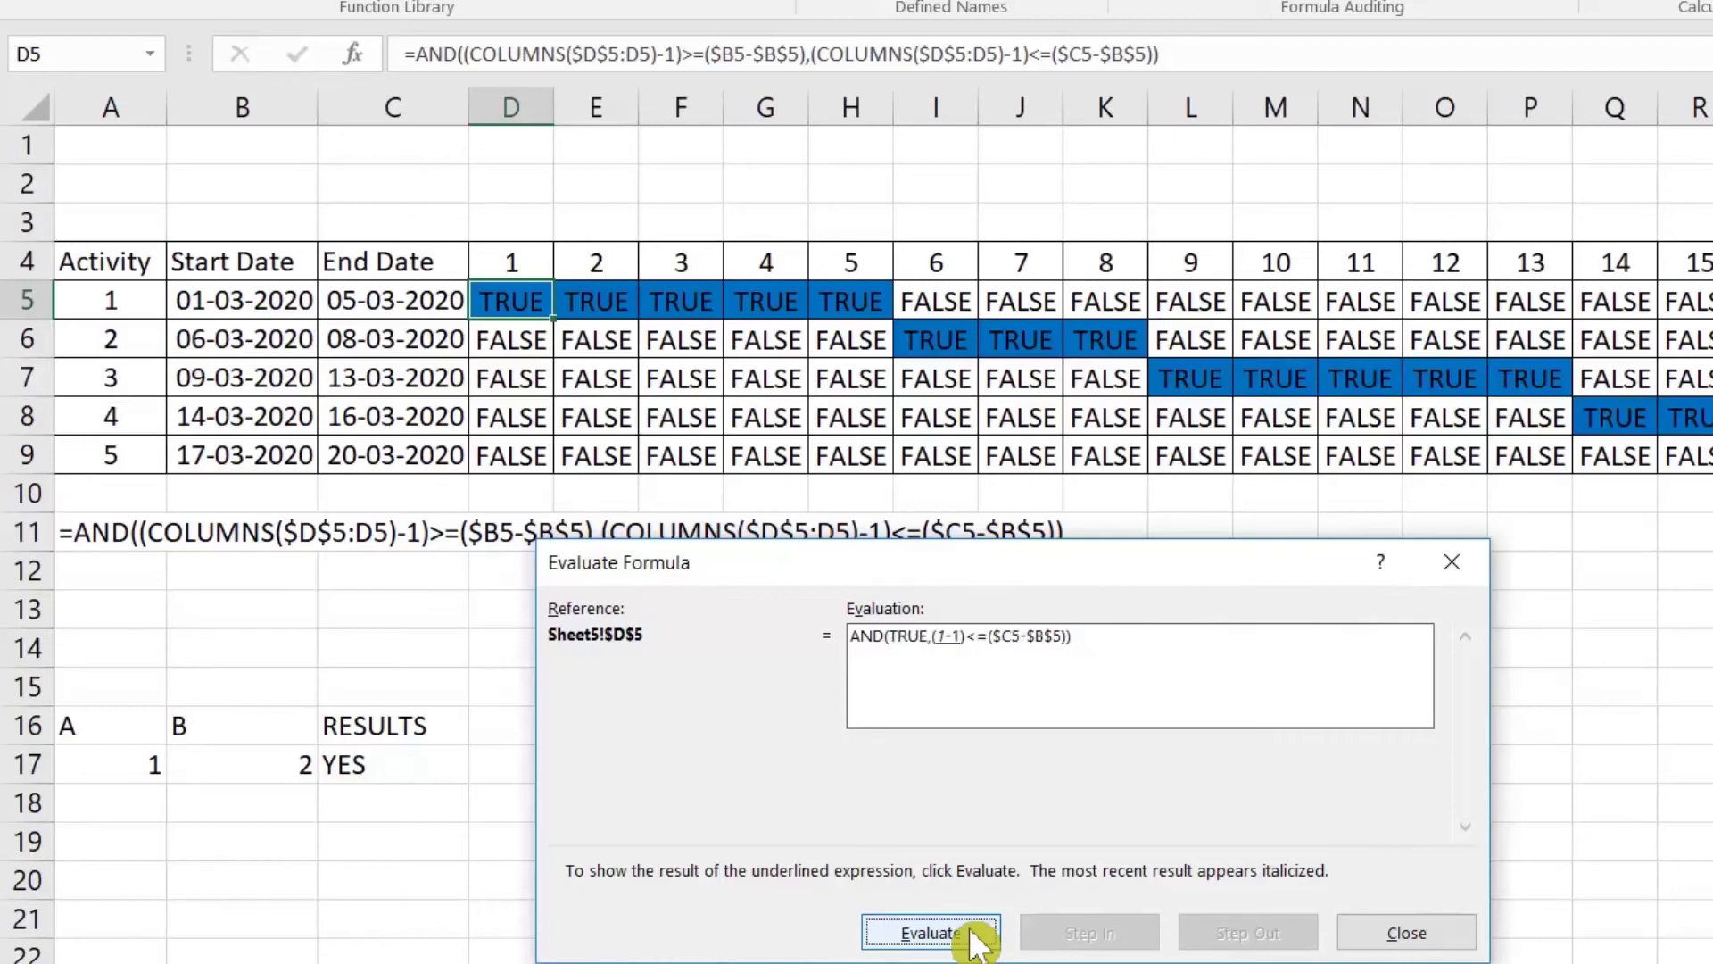
click(973, 935)
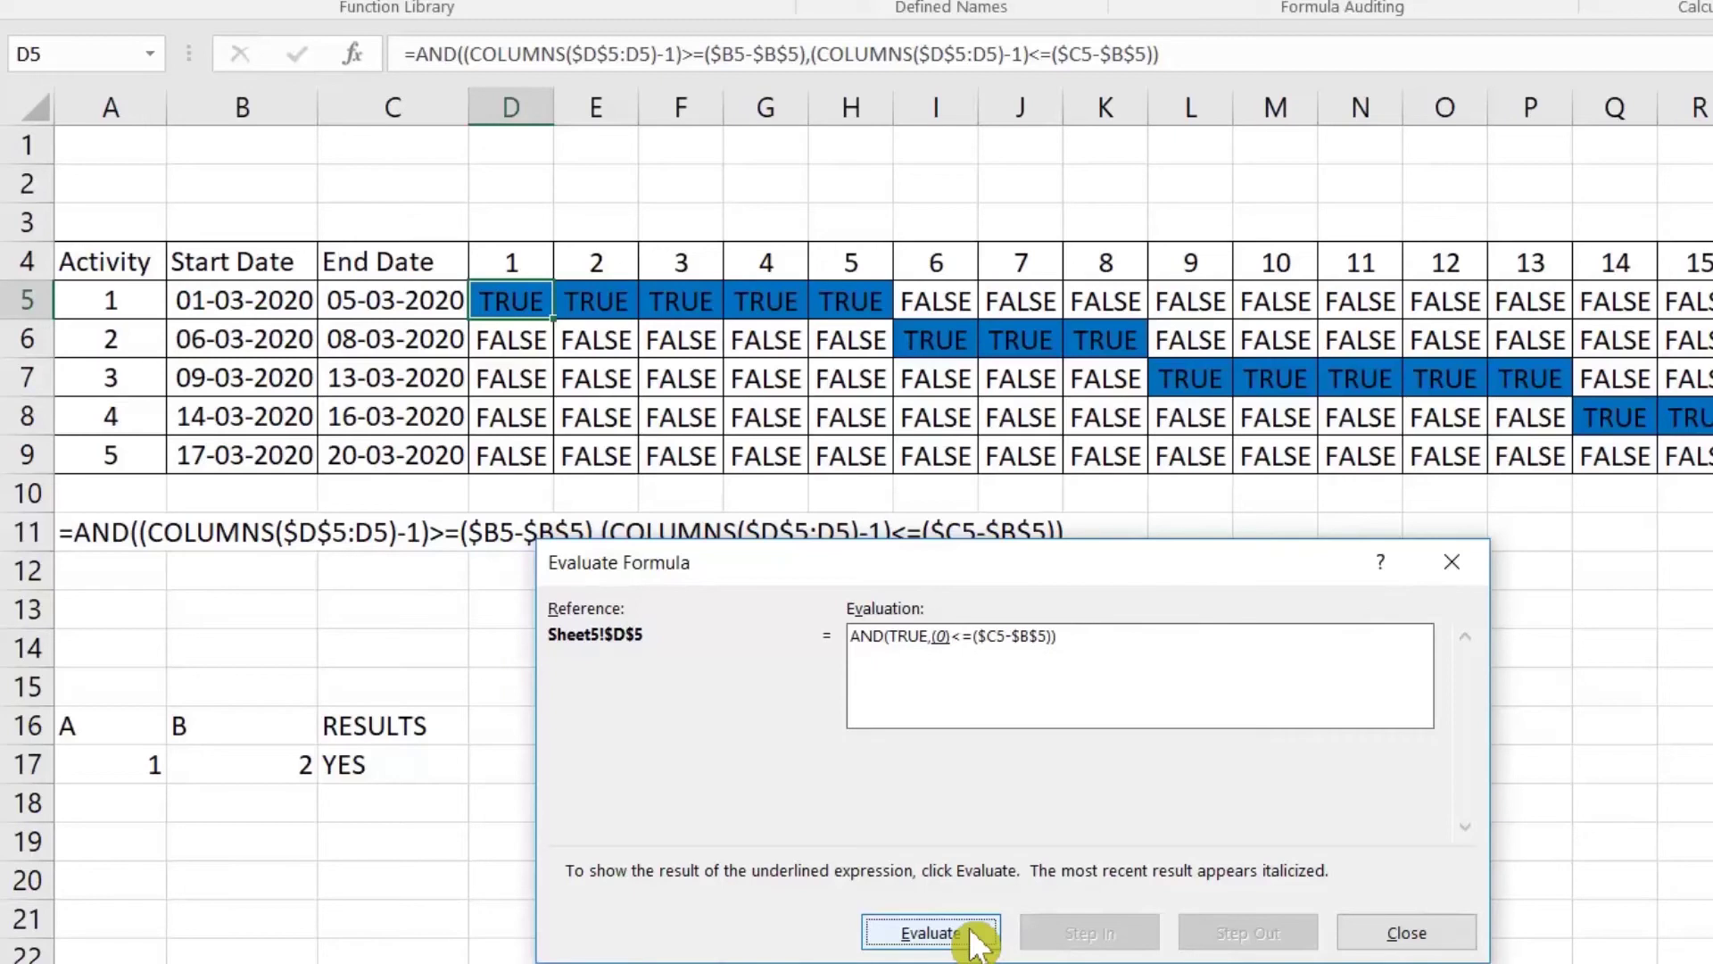
click(972, 936)
click(972, 935)
click(973, 935)
click(973, 936)
click(973, 936)
click(973, 935)
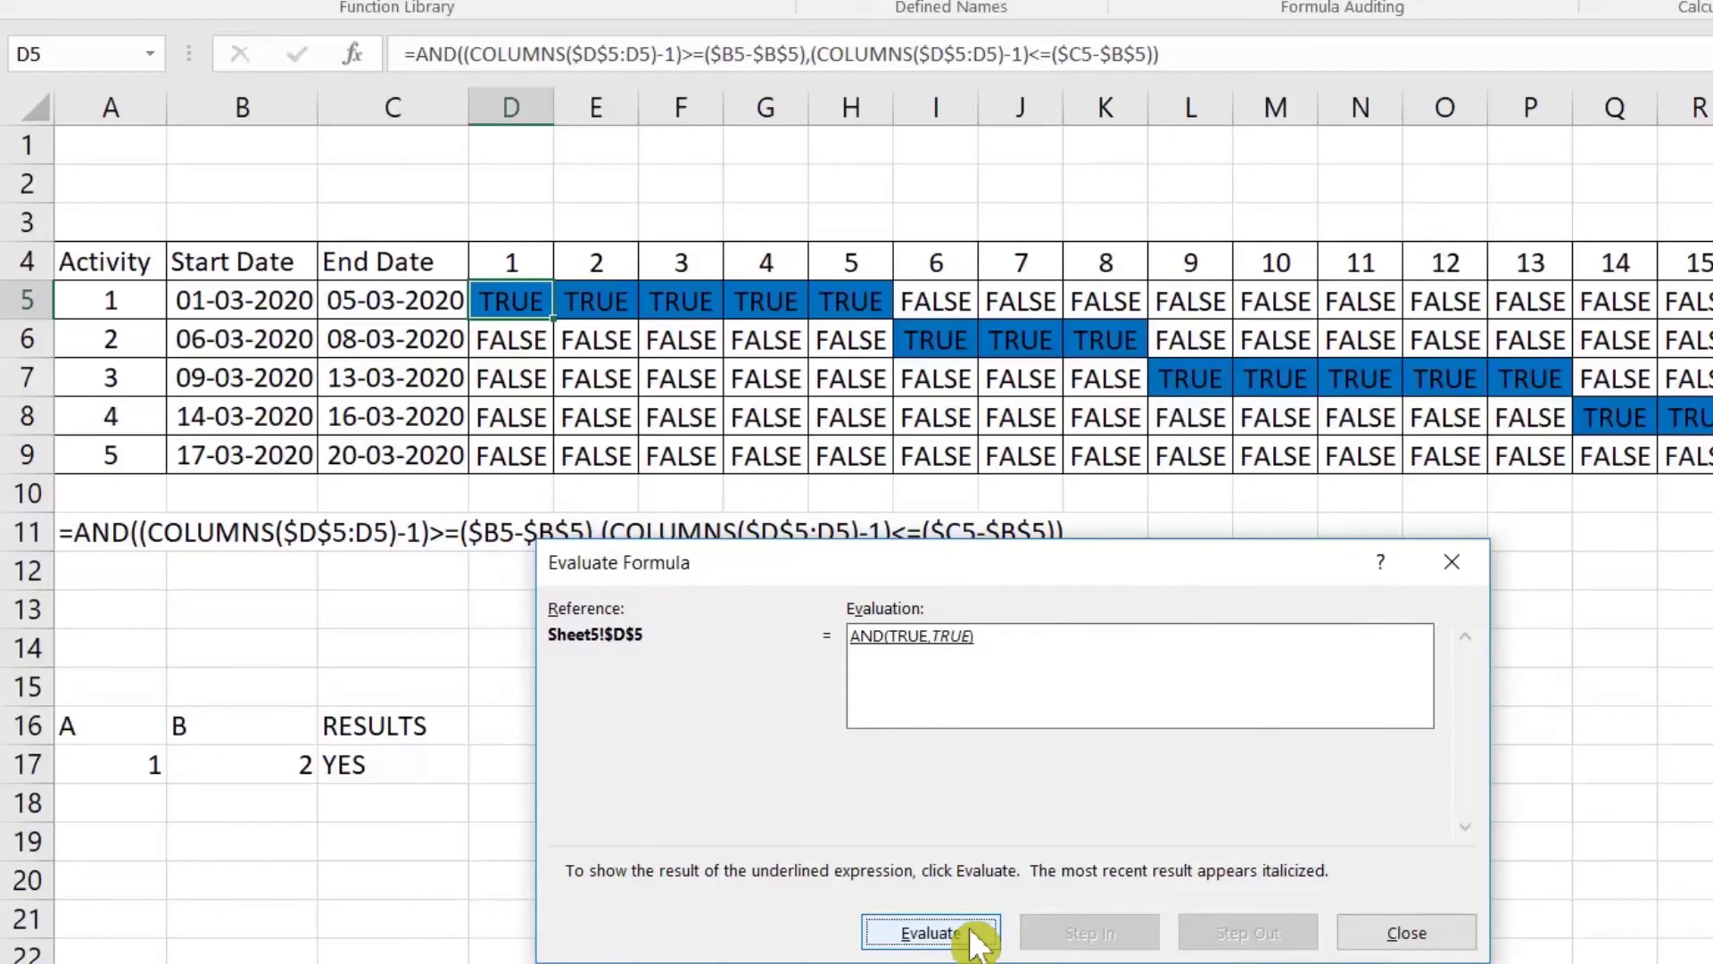
click(973, 935)
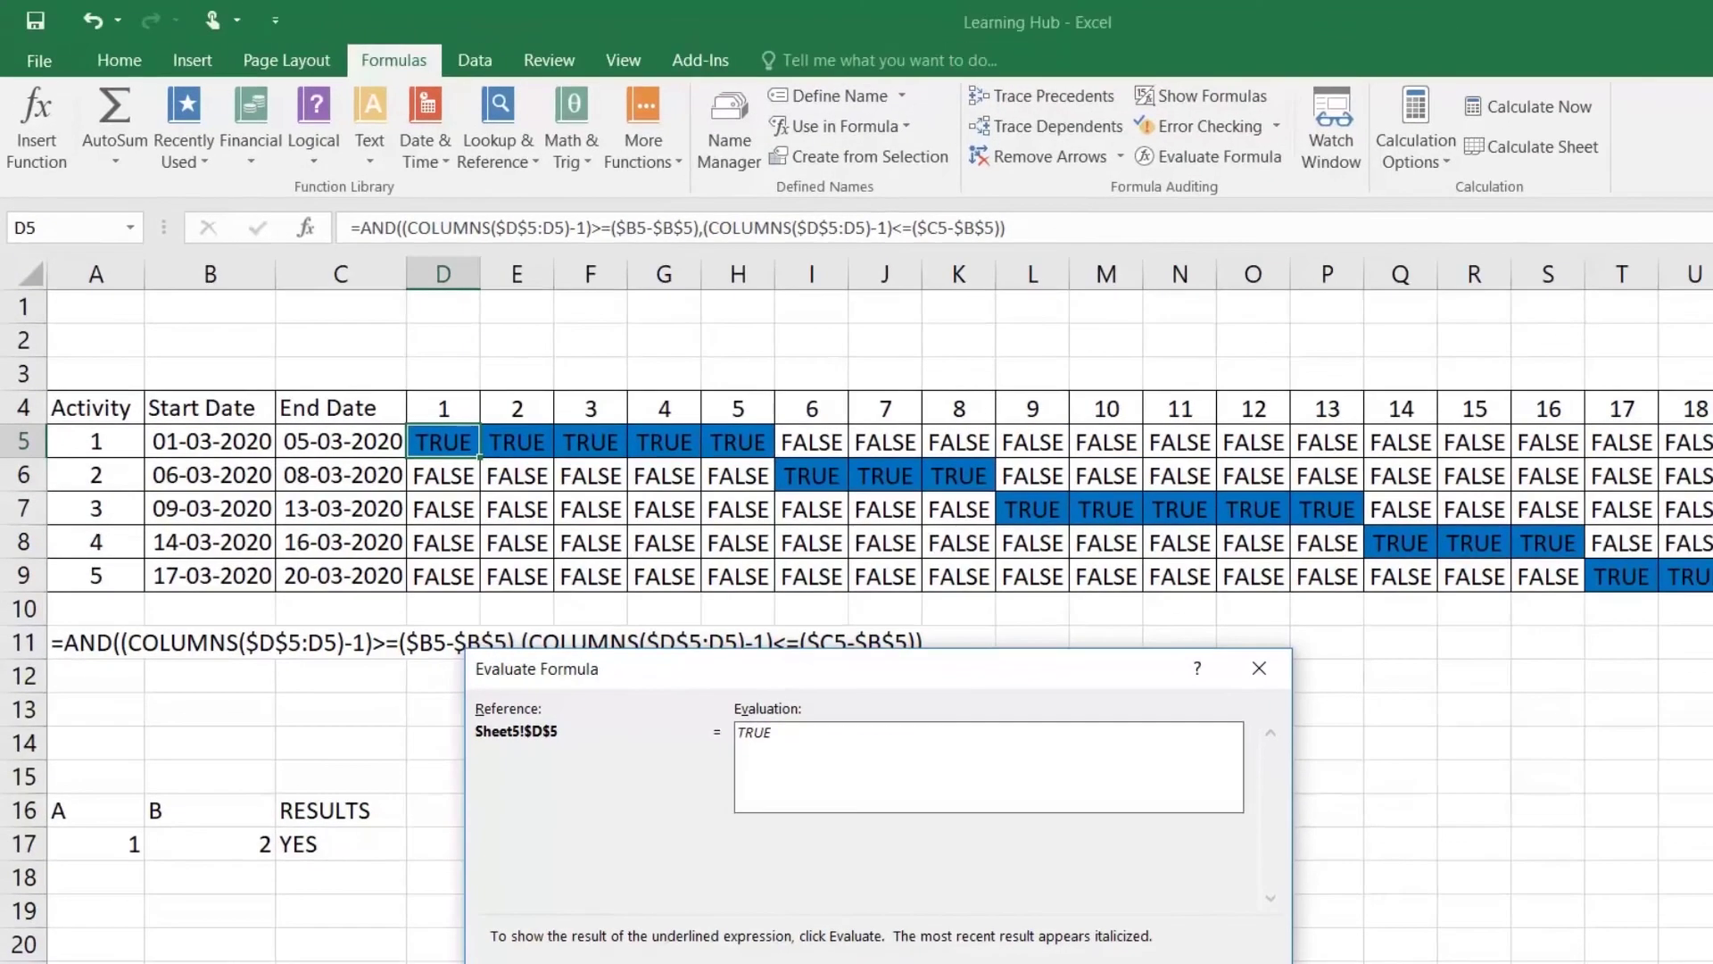
Step: Evaluate H6's formula, reducing 5-1 to 4 and the start-date difference to 5
key(Escape)
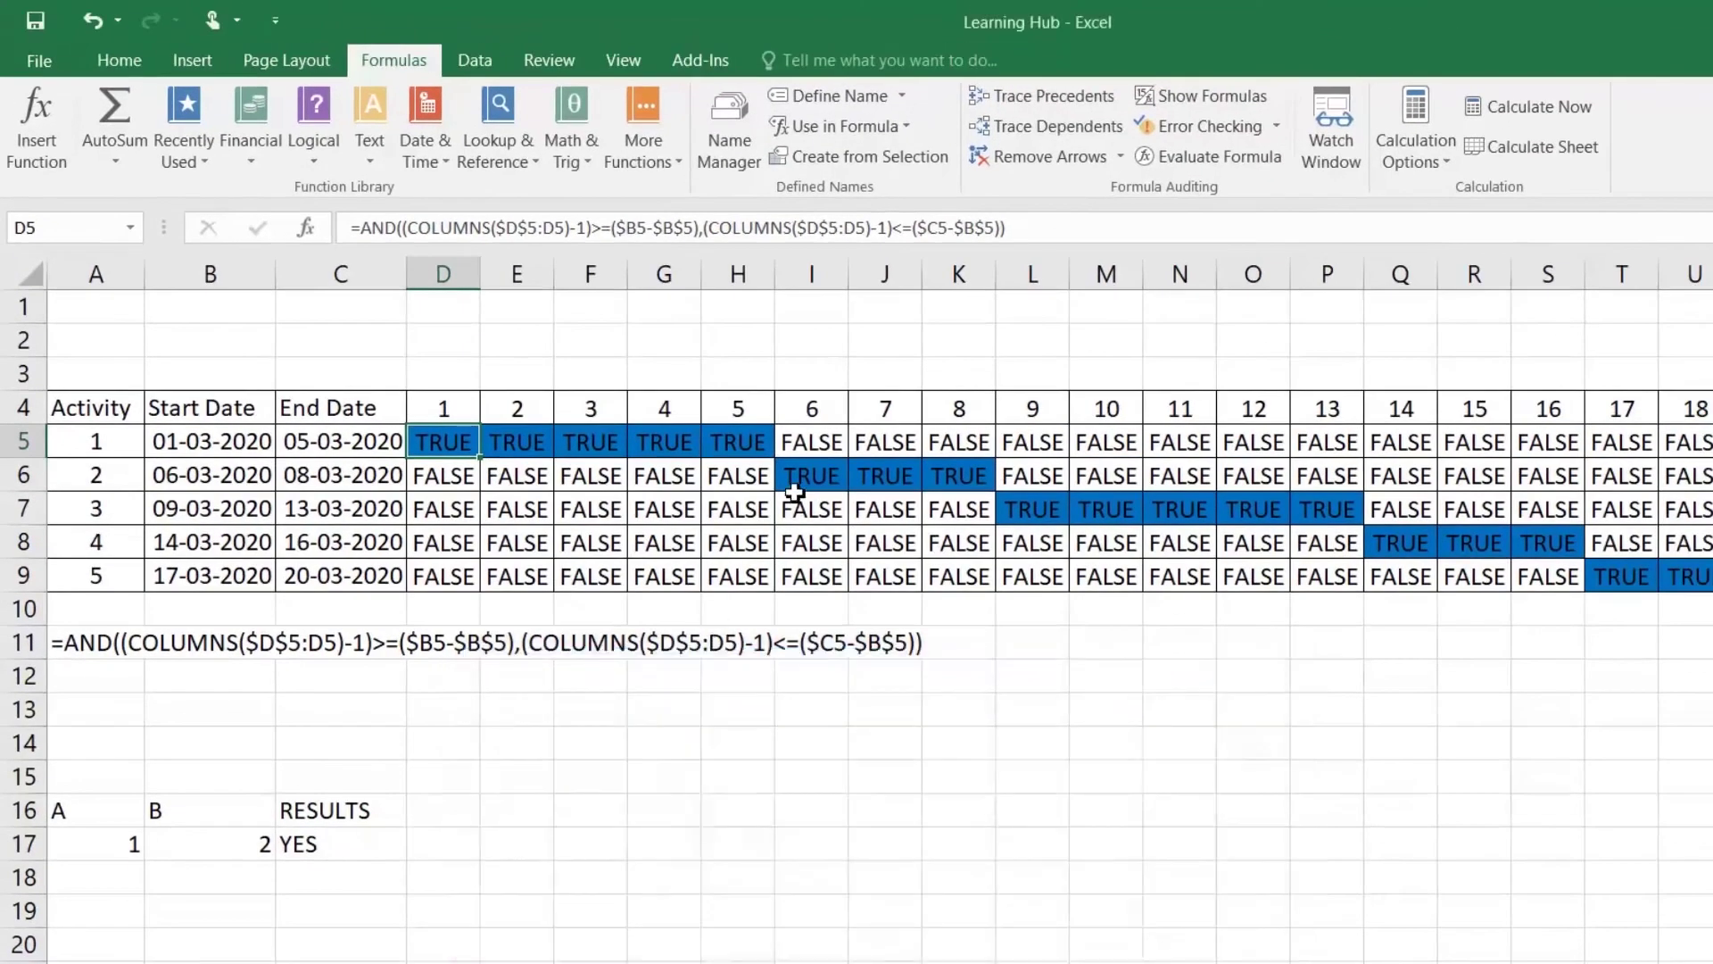
click(732, 479)
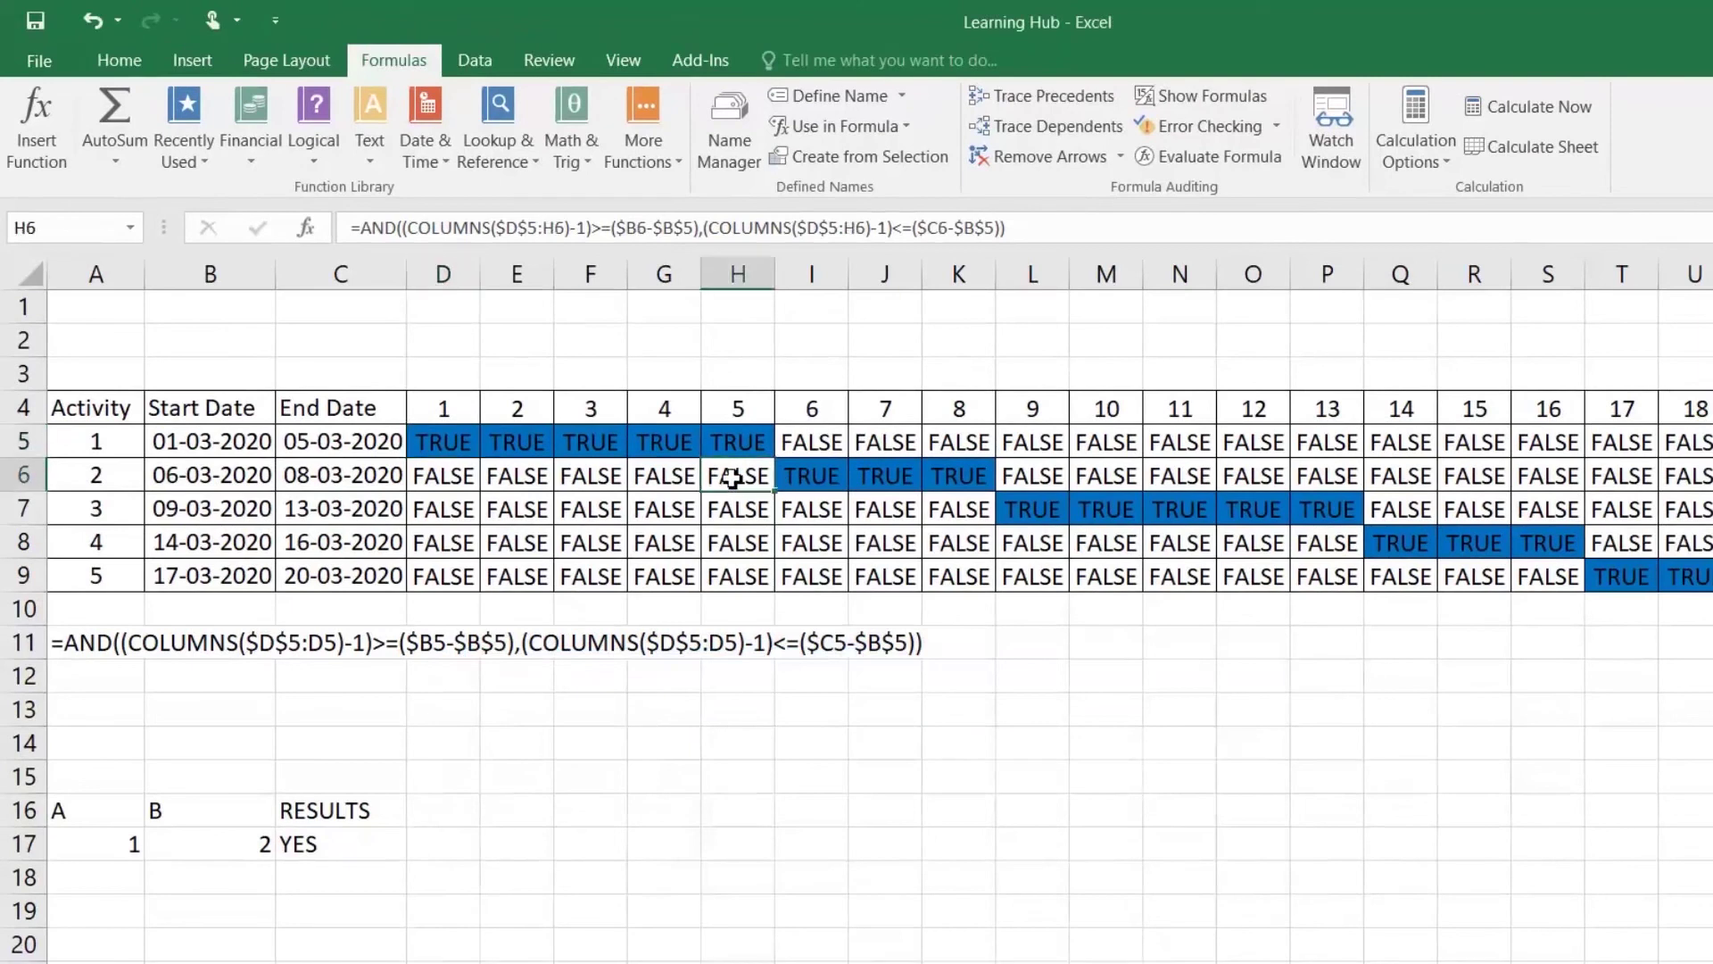
click(1207, 162)
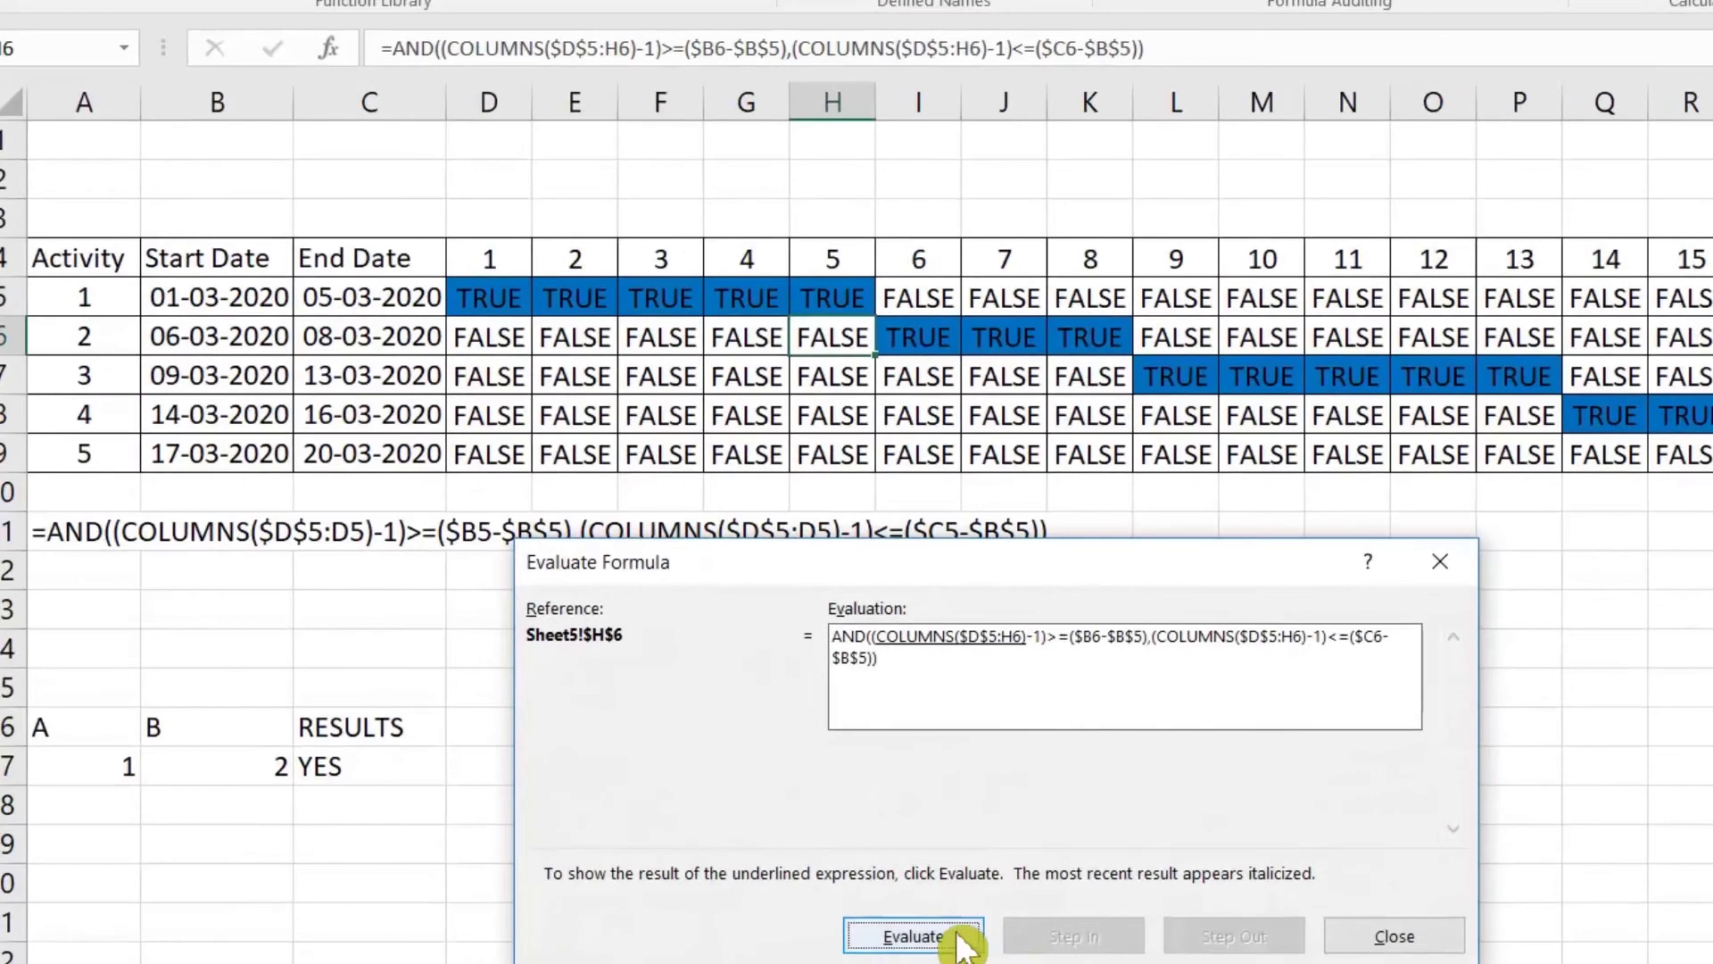
click(875, 948)
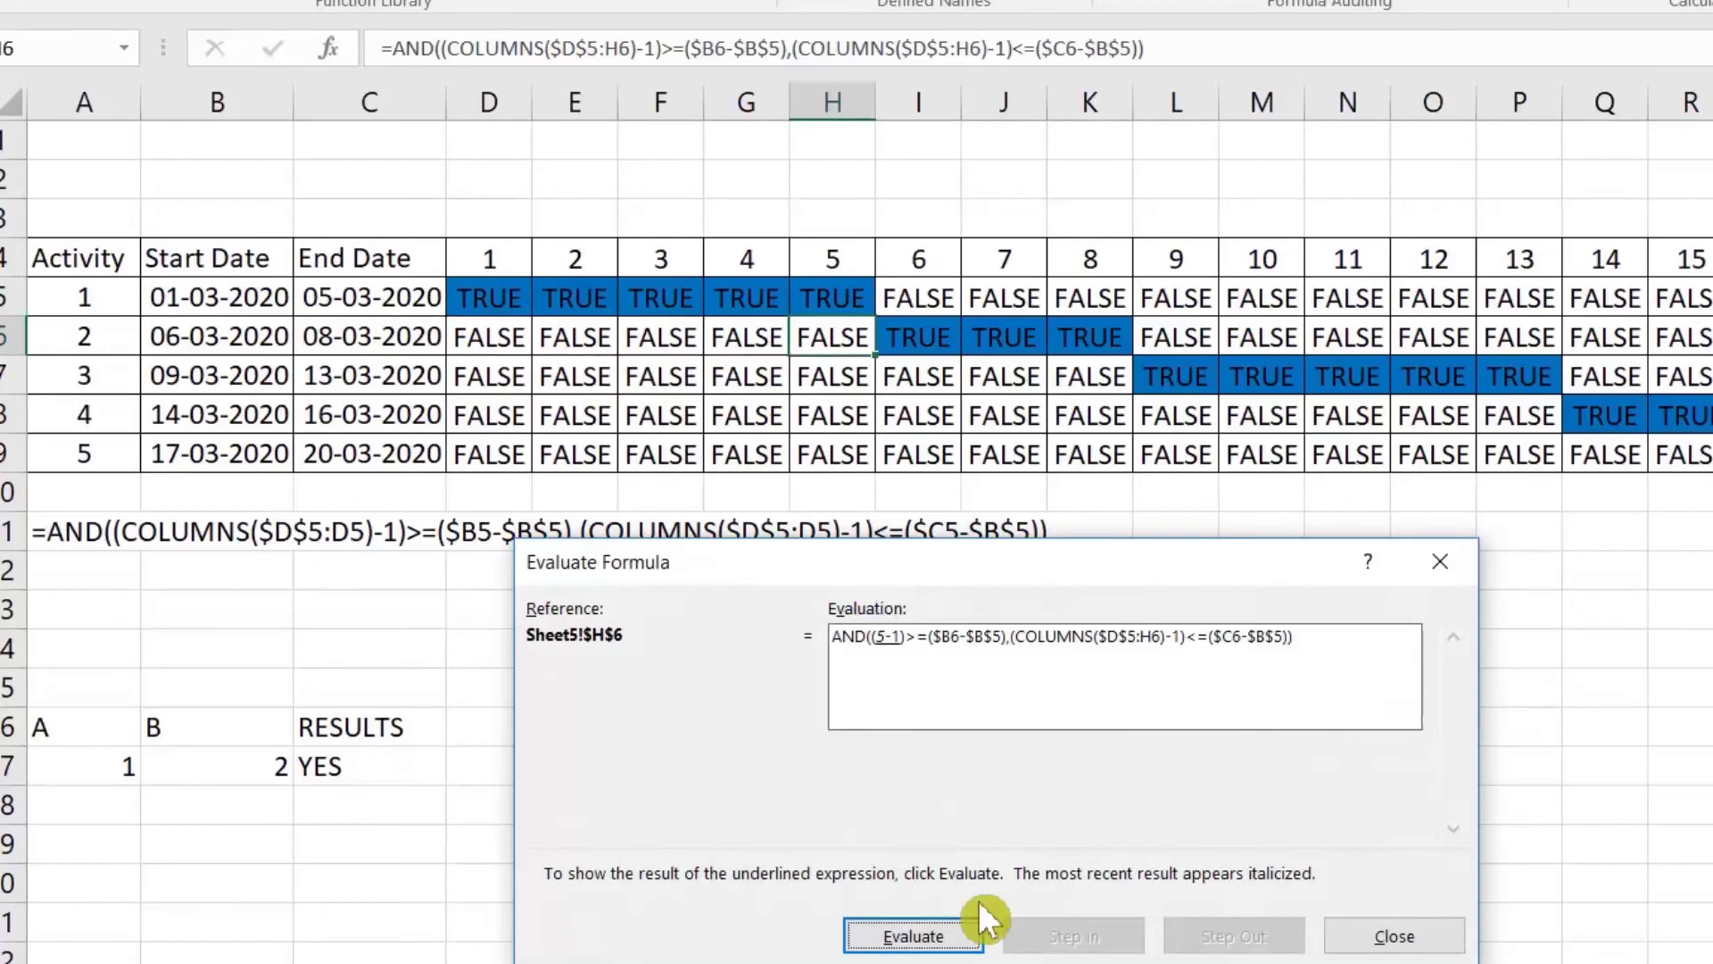
click(971, 937)
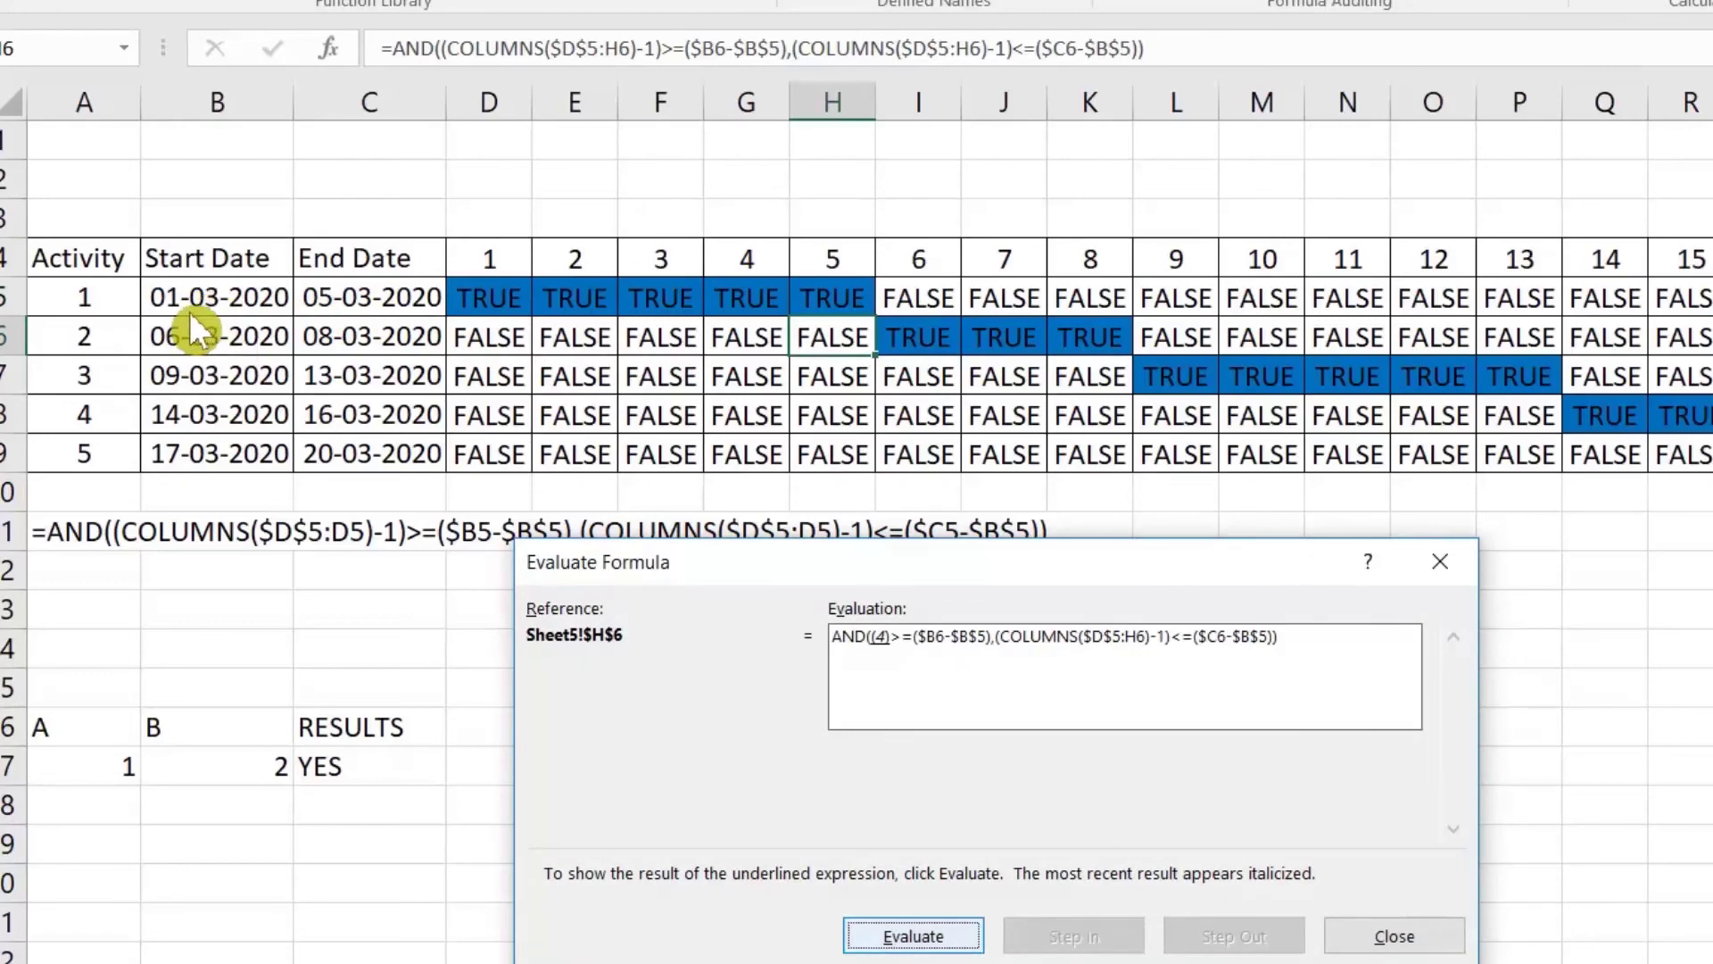
click(967, 944)
click(962, 944)
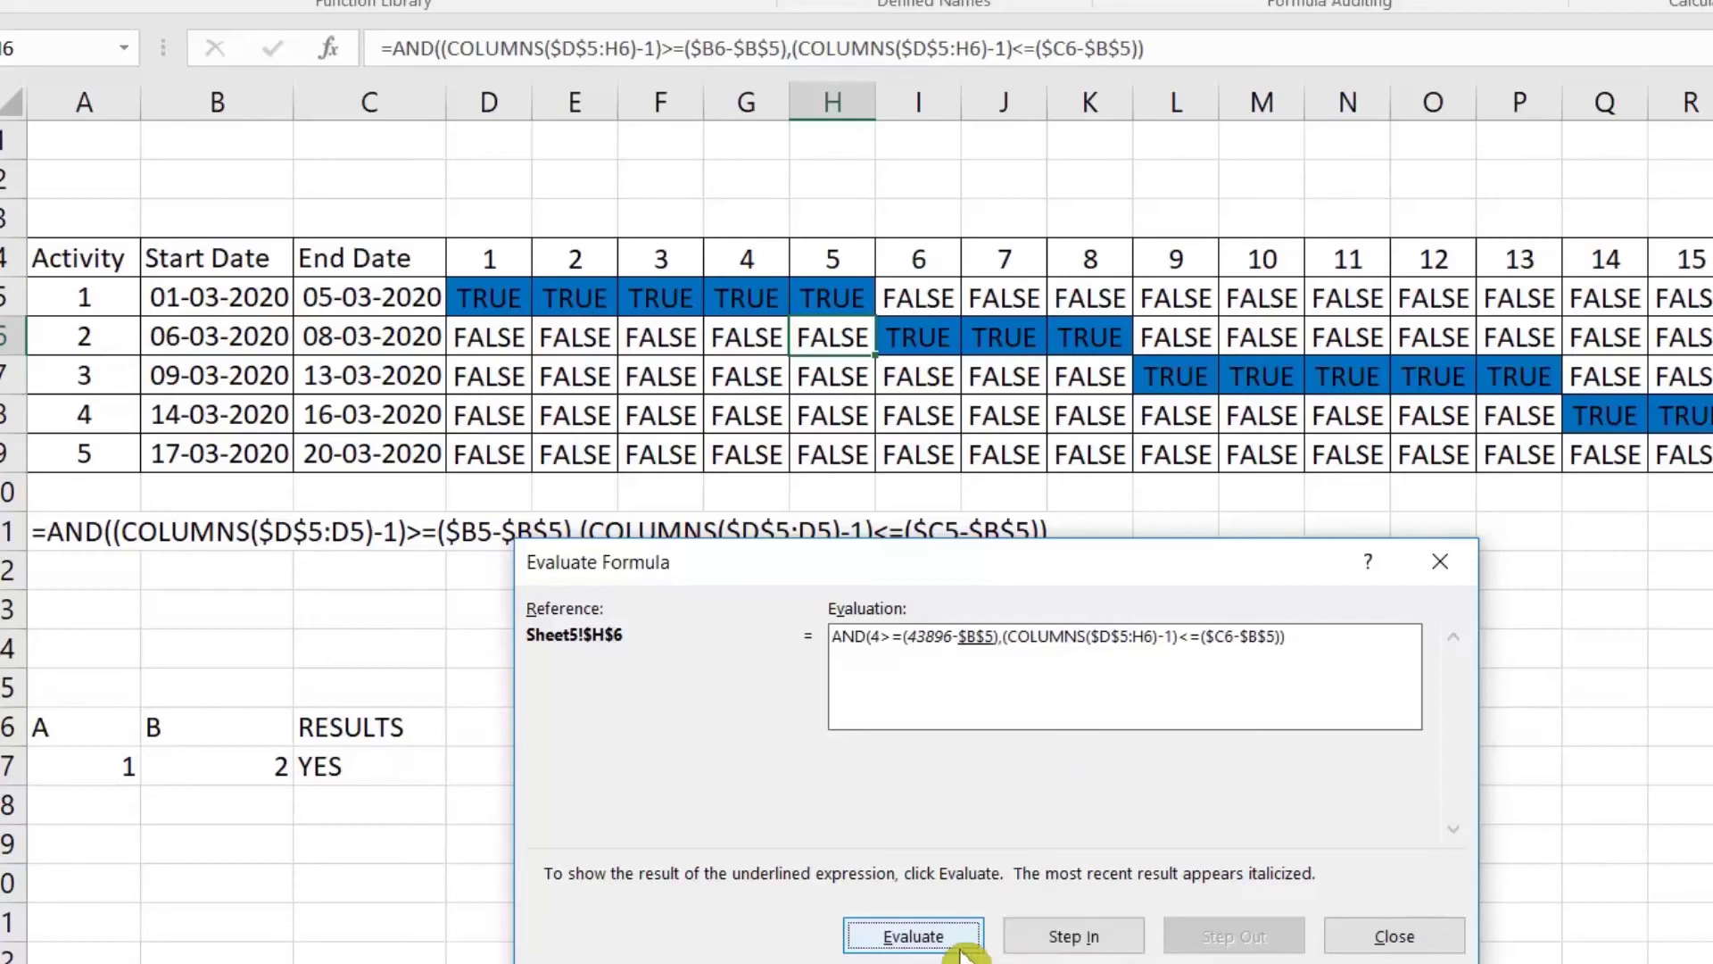
click(959, 940)
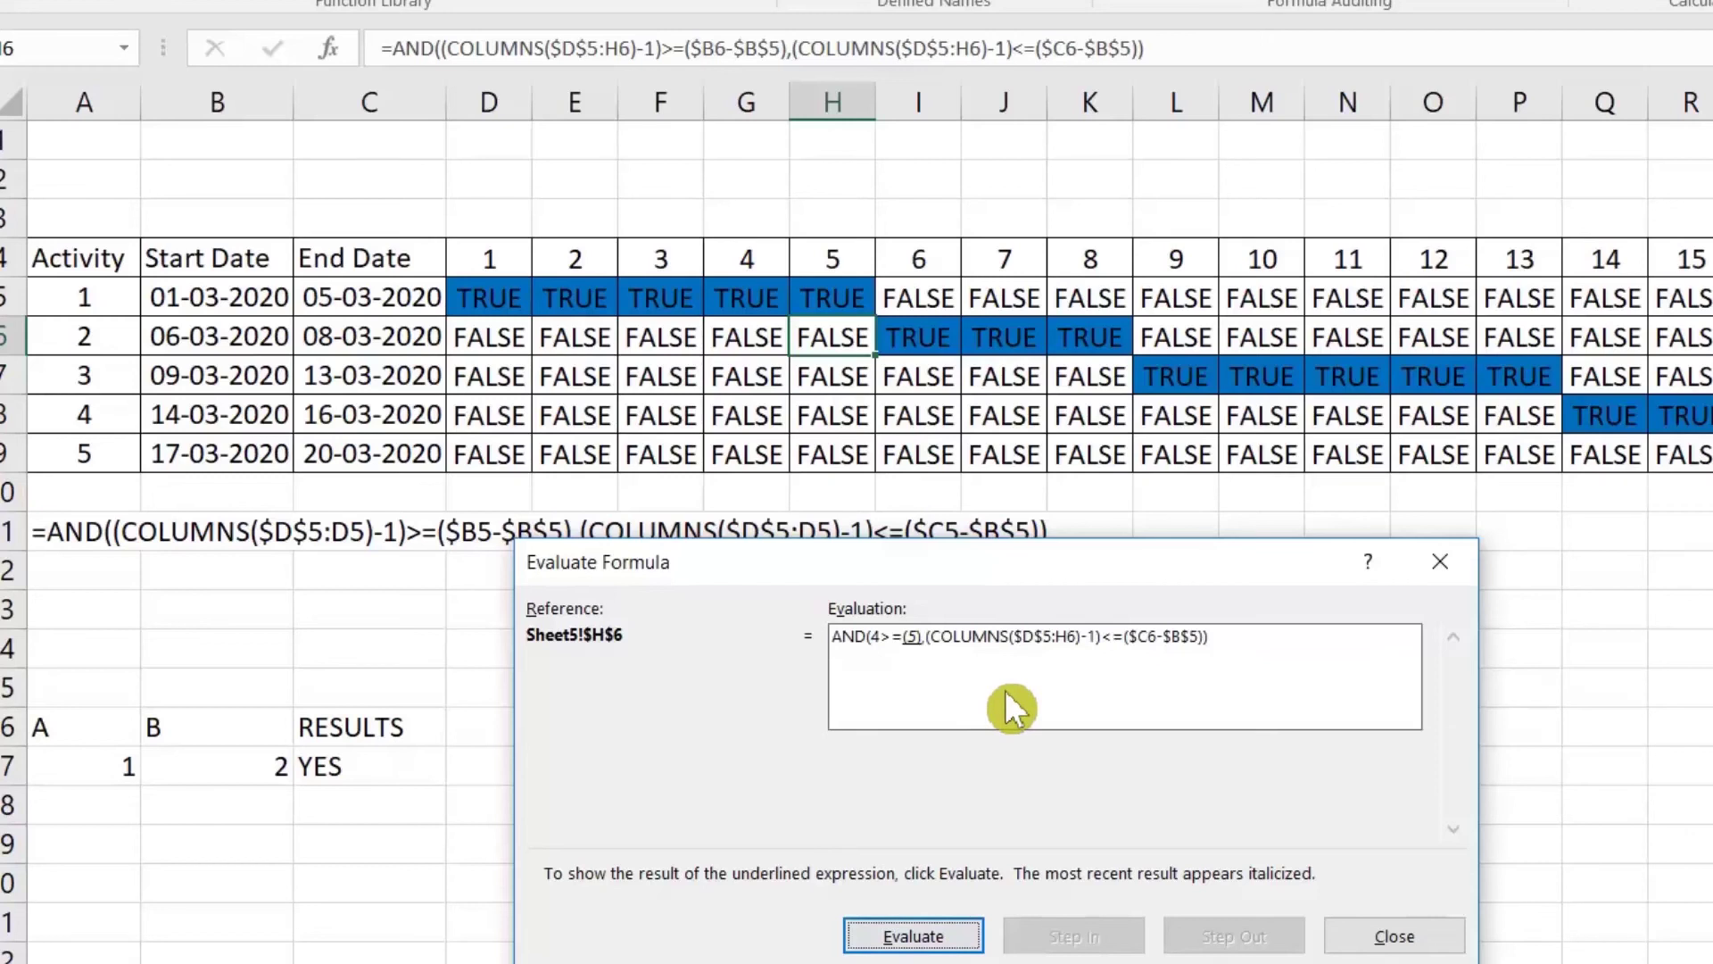
Step: Evaluate H6's formula onward, 4>=5 giving FALSE, to a final FALSE, then close the window
click(927, 946)
click(926, 945)
click(928, 947)
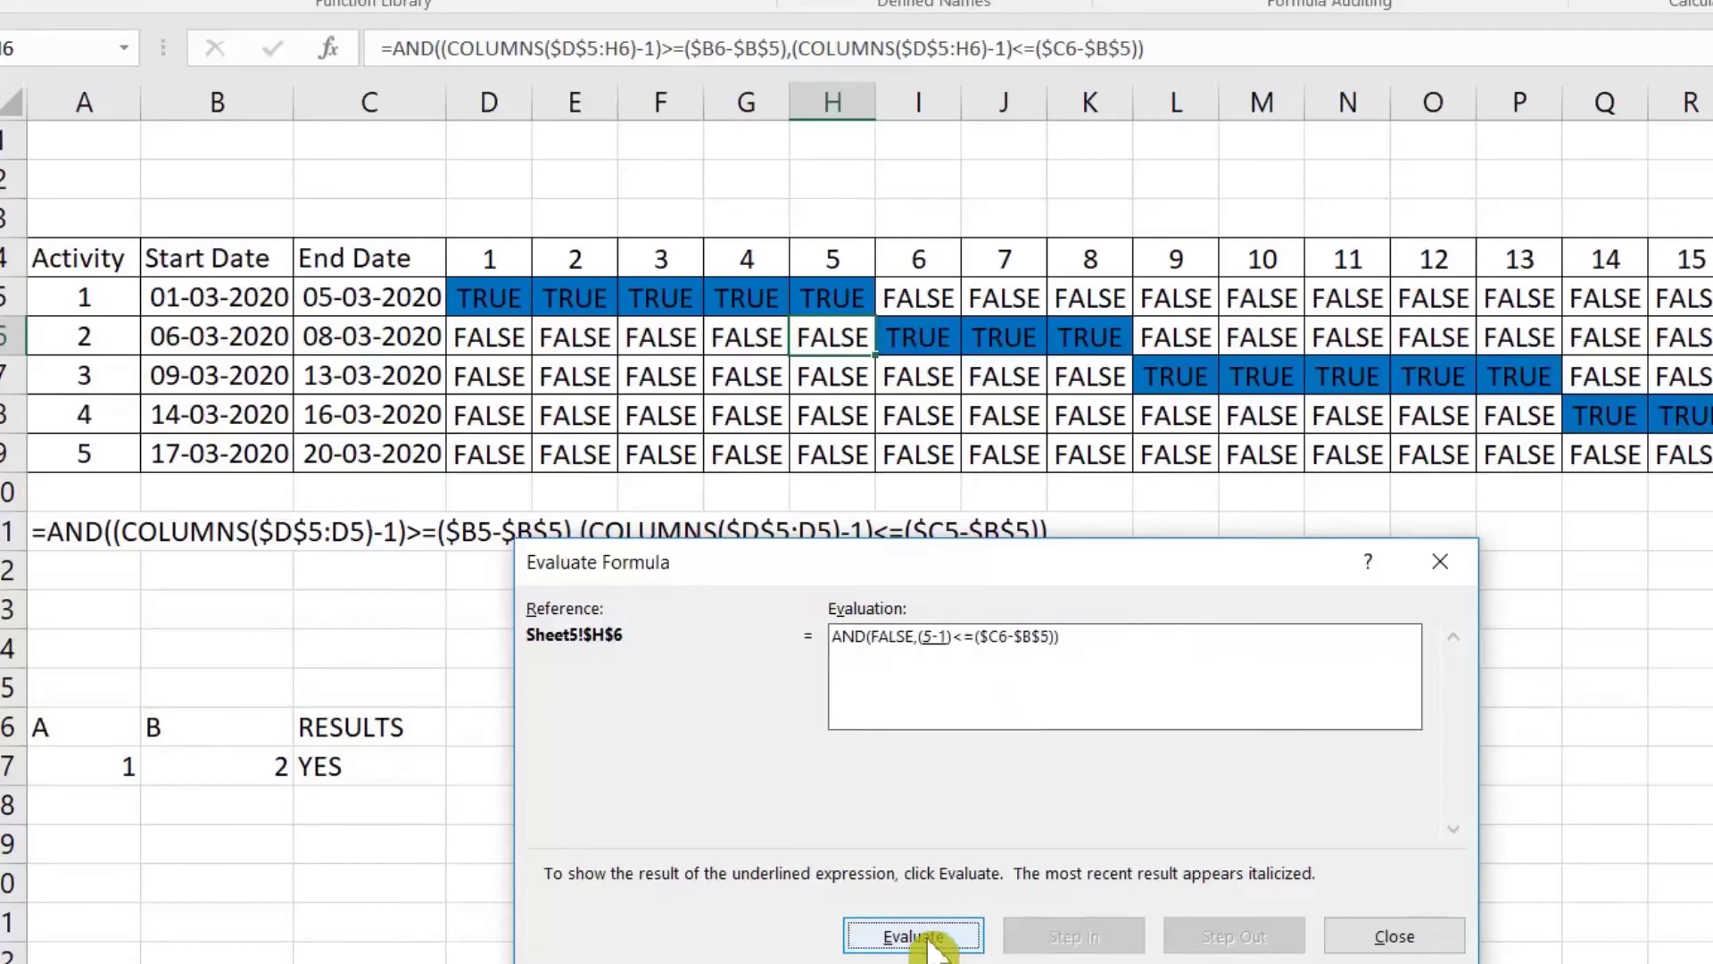
click(928, 948)
click(930, 948)
click(932, 948)
click(937, 948)
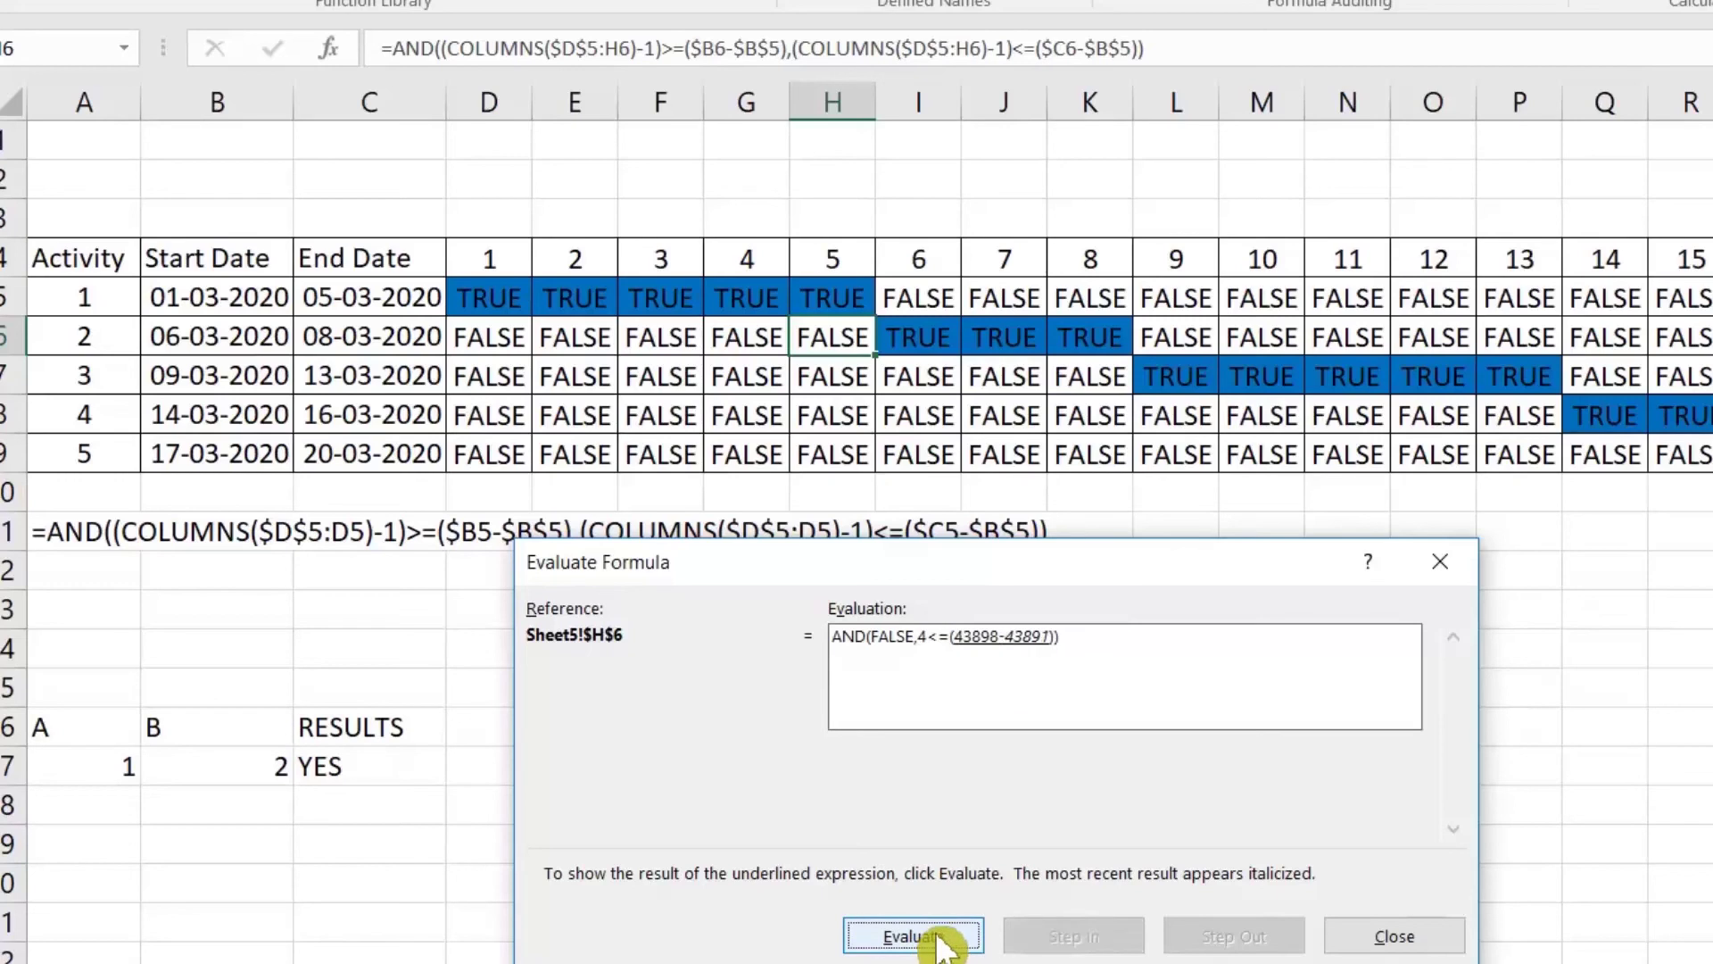
click(941, 947)
click(941, 948)
click(942, 947)
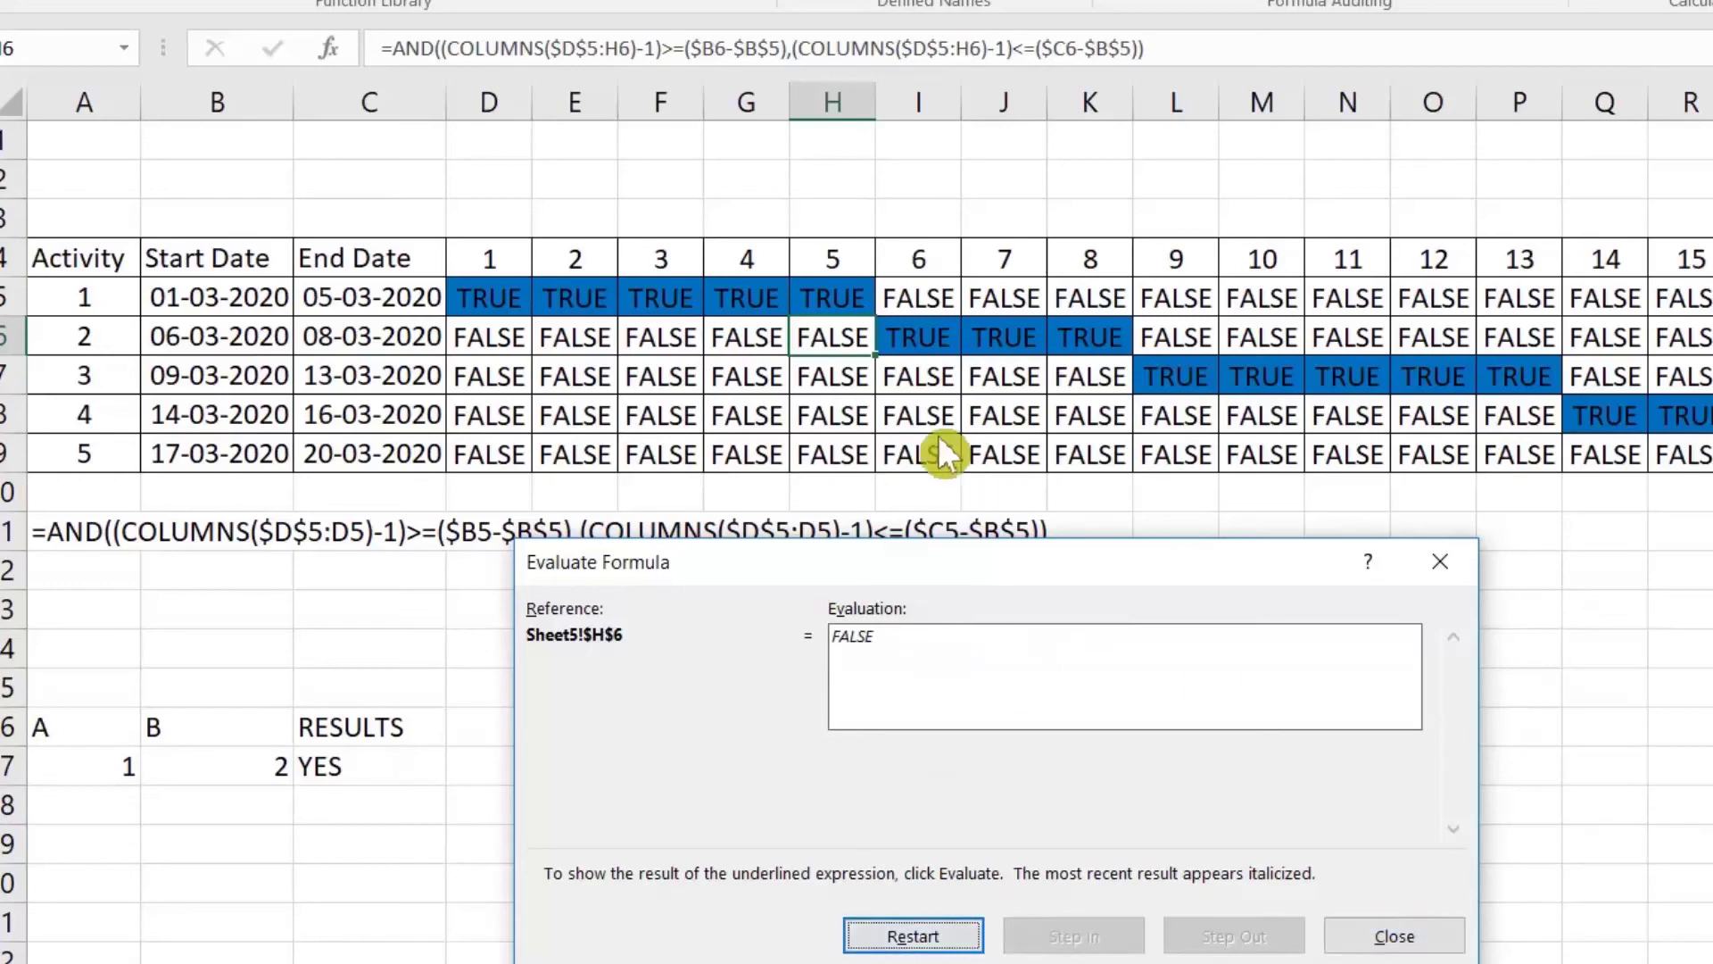
click(1406, 937)
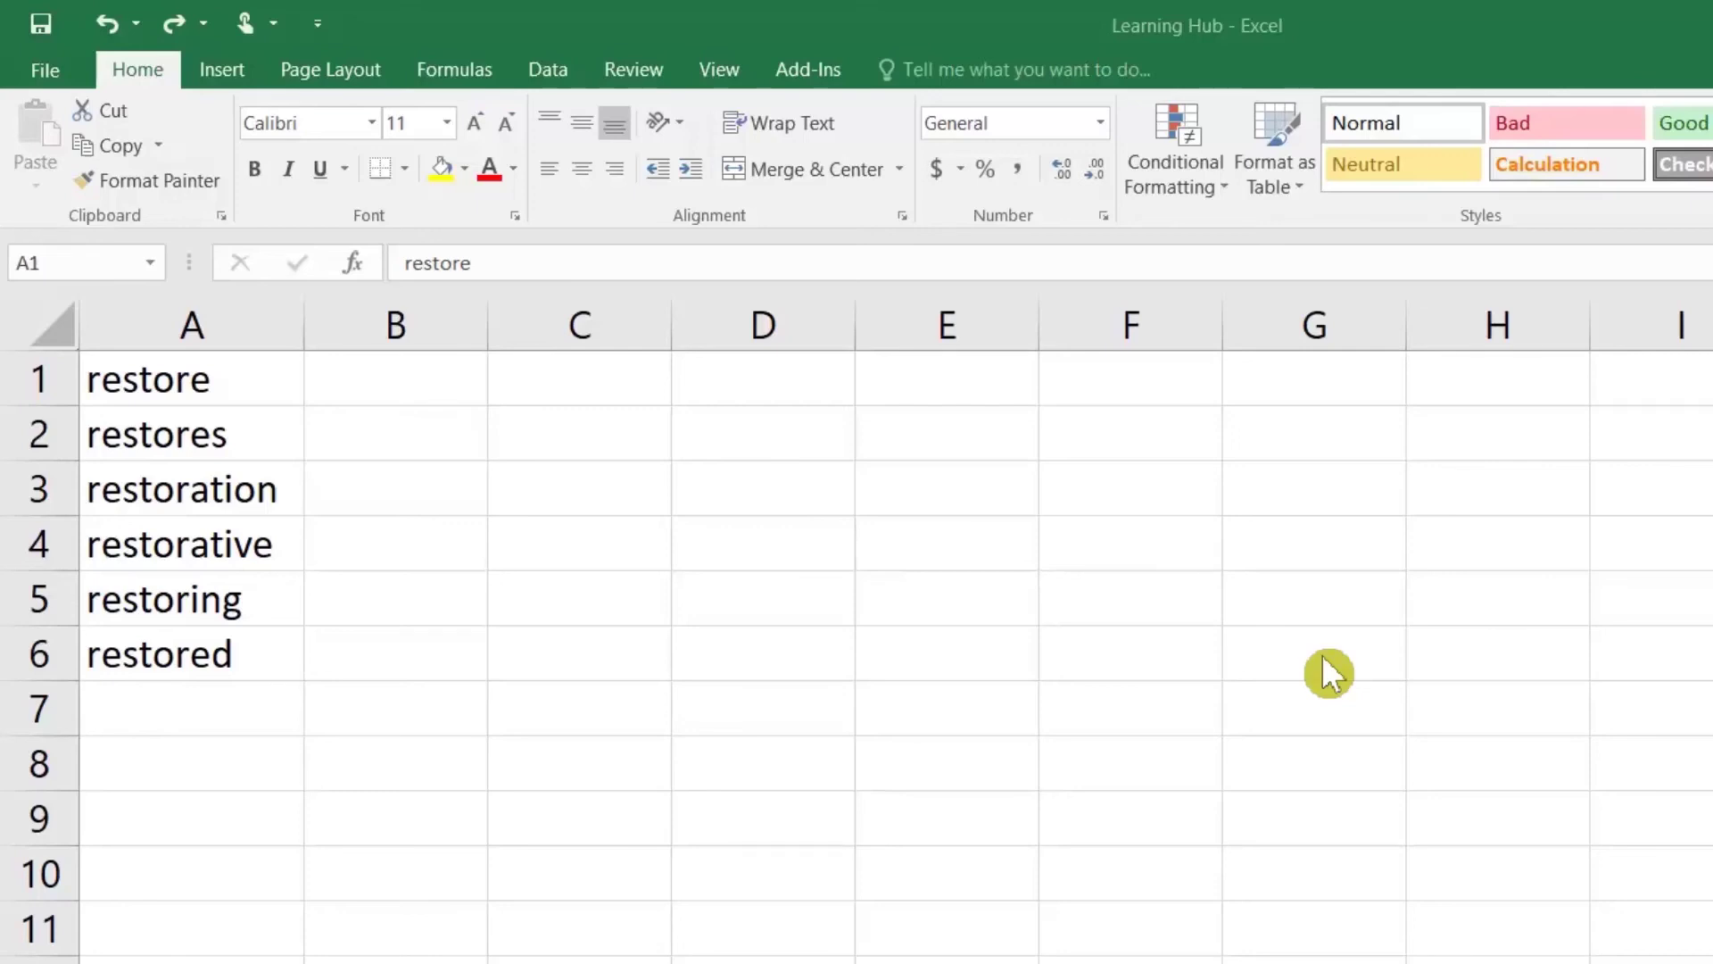
Step: Select empty cell D4 beside the restore word list in column A
click(806, 553)
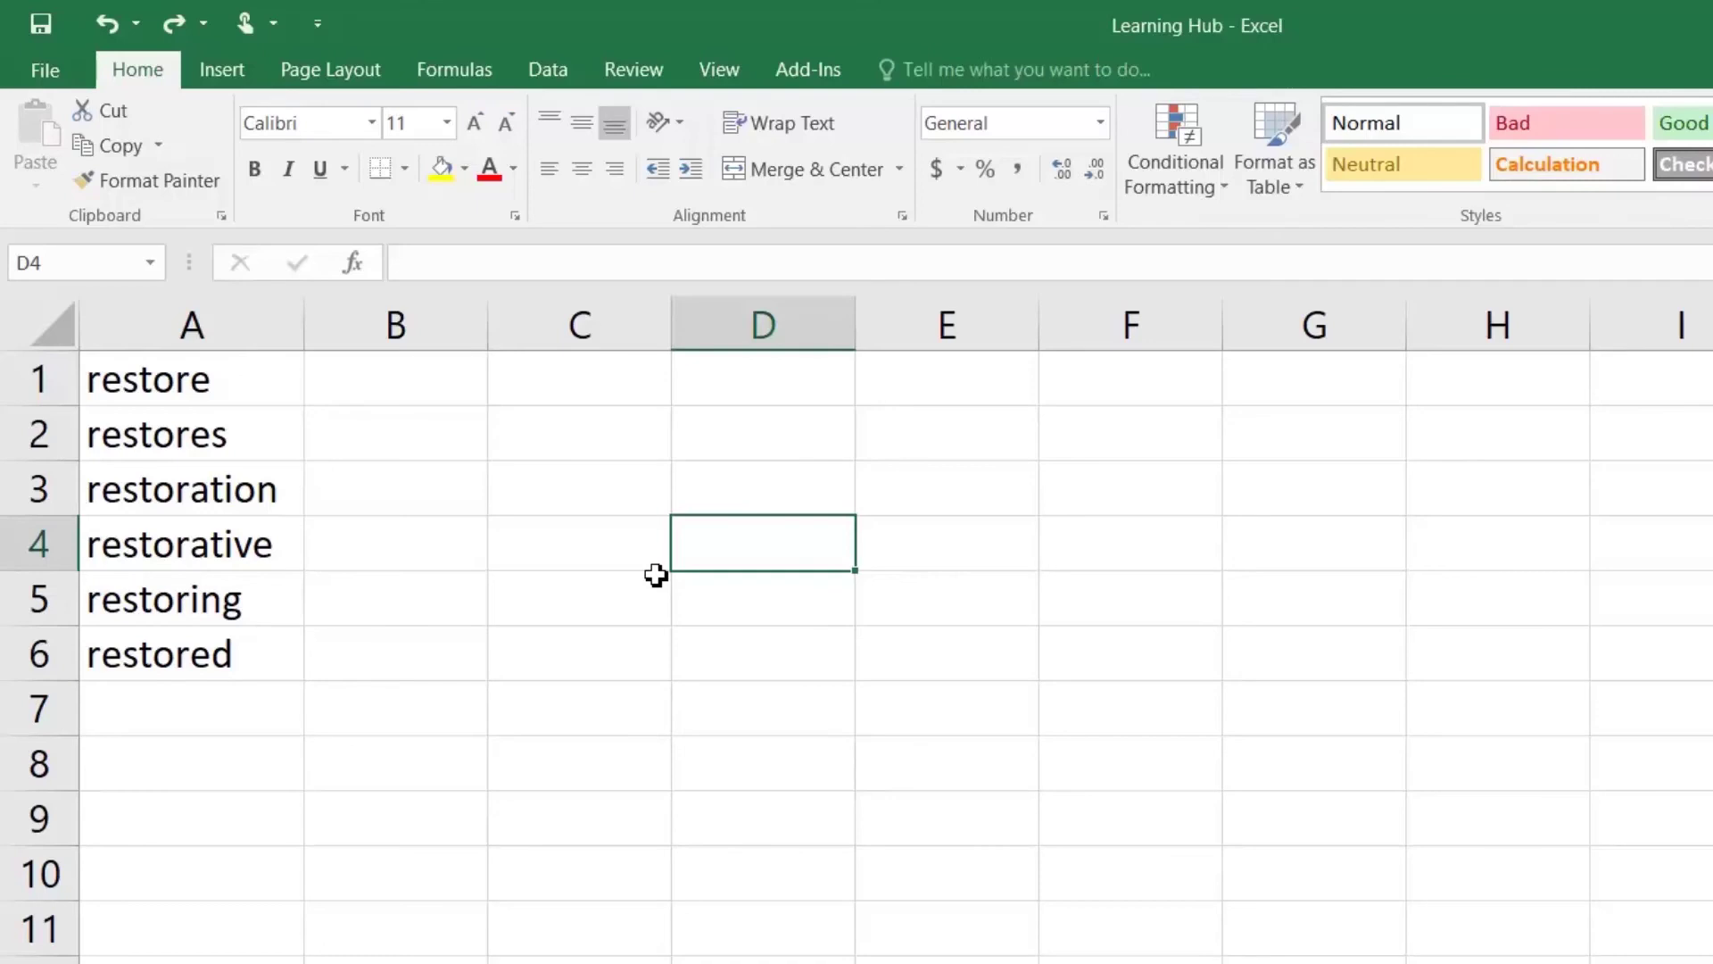
Step: Replace every 'restor' with 'restart' in the word list using Find and Replace
key(ctrl+h)
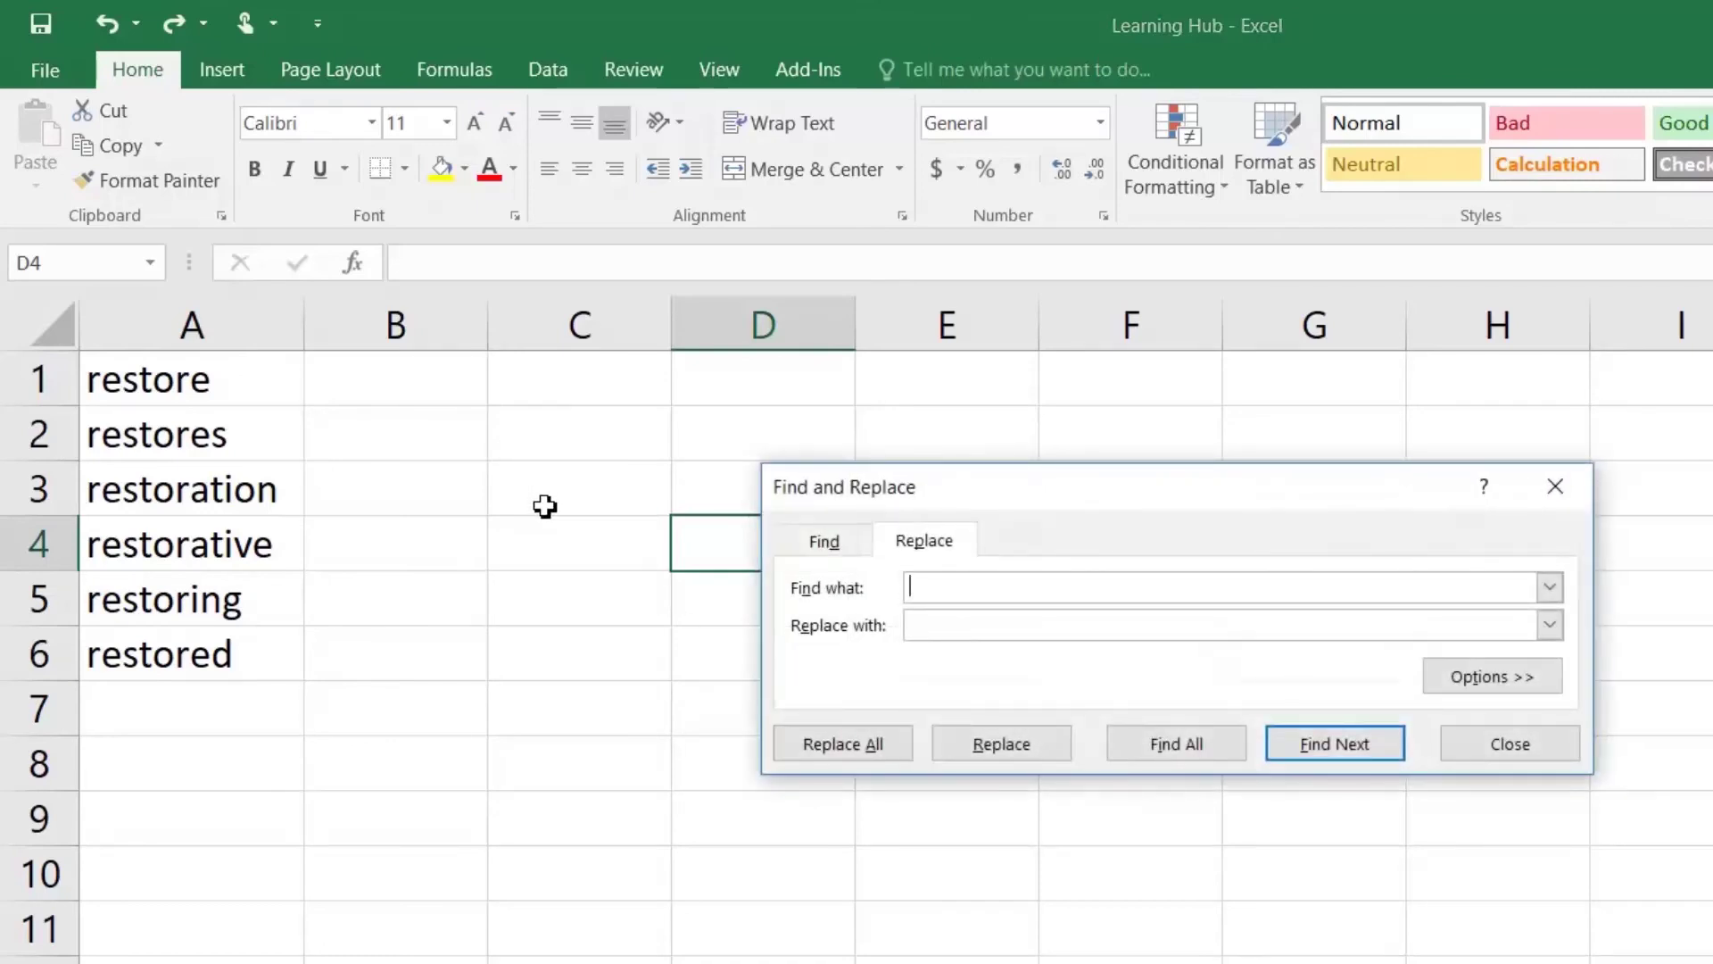
text(restor)
key(Tab)
text(restart)
click(837, 756)
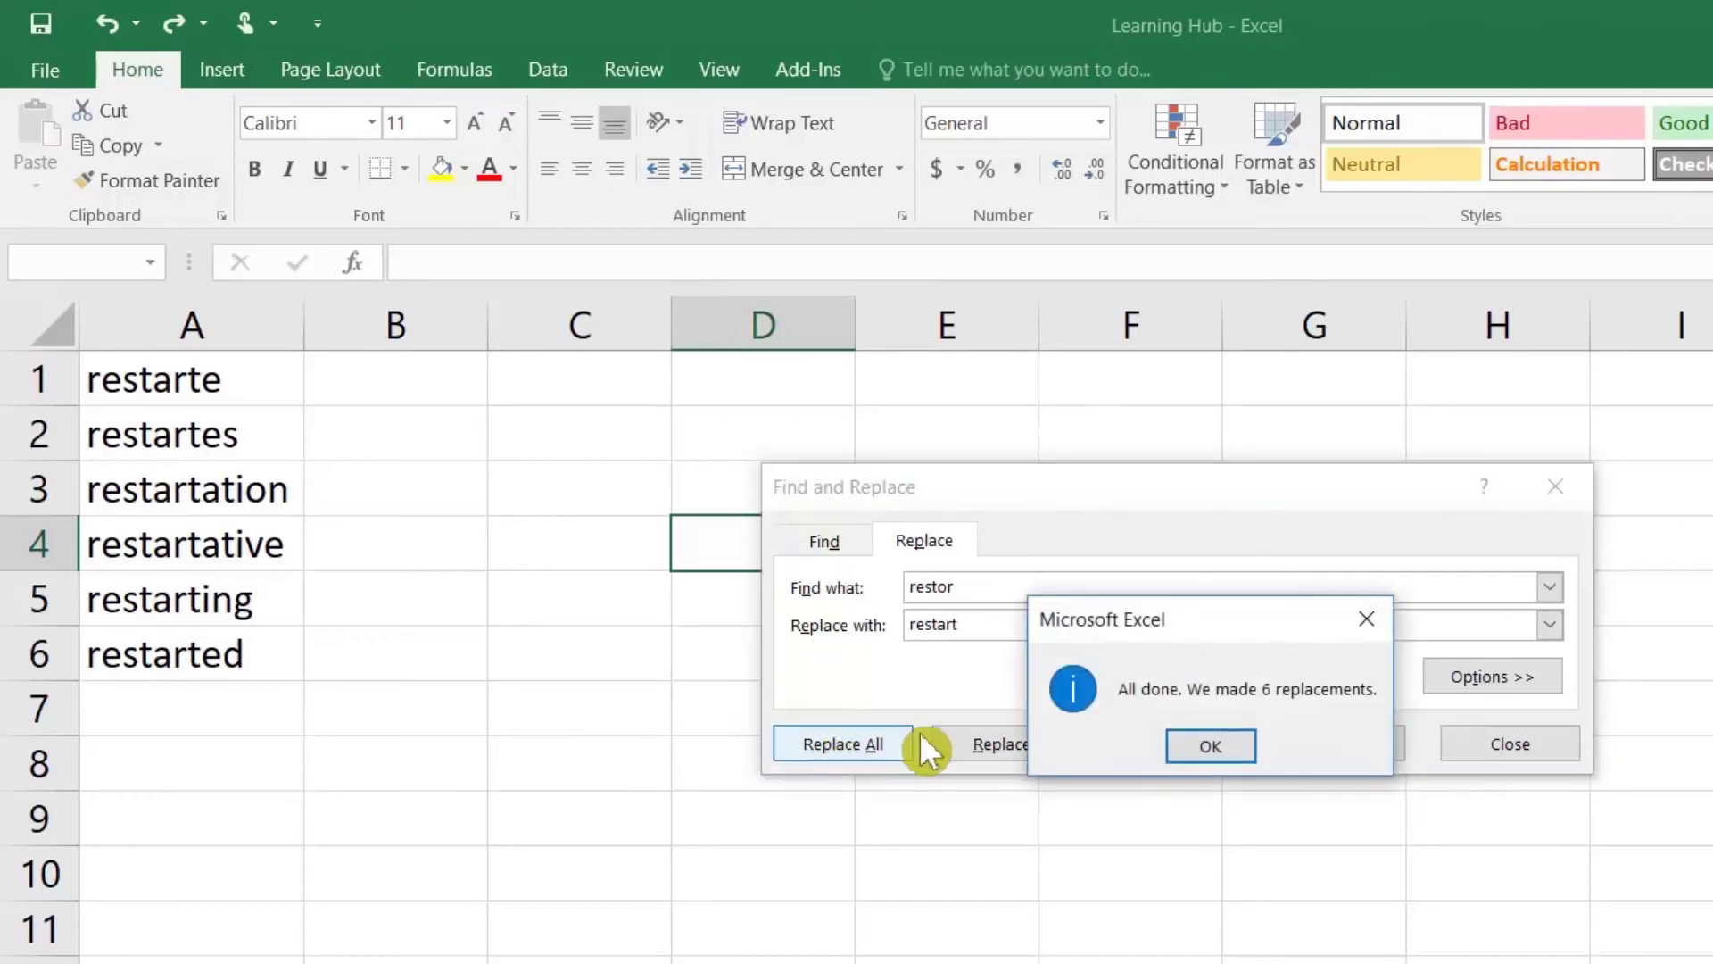
click(1166, 756)
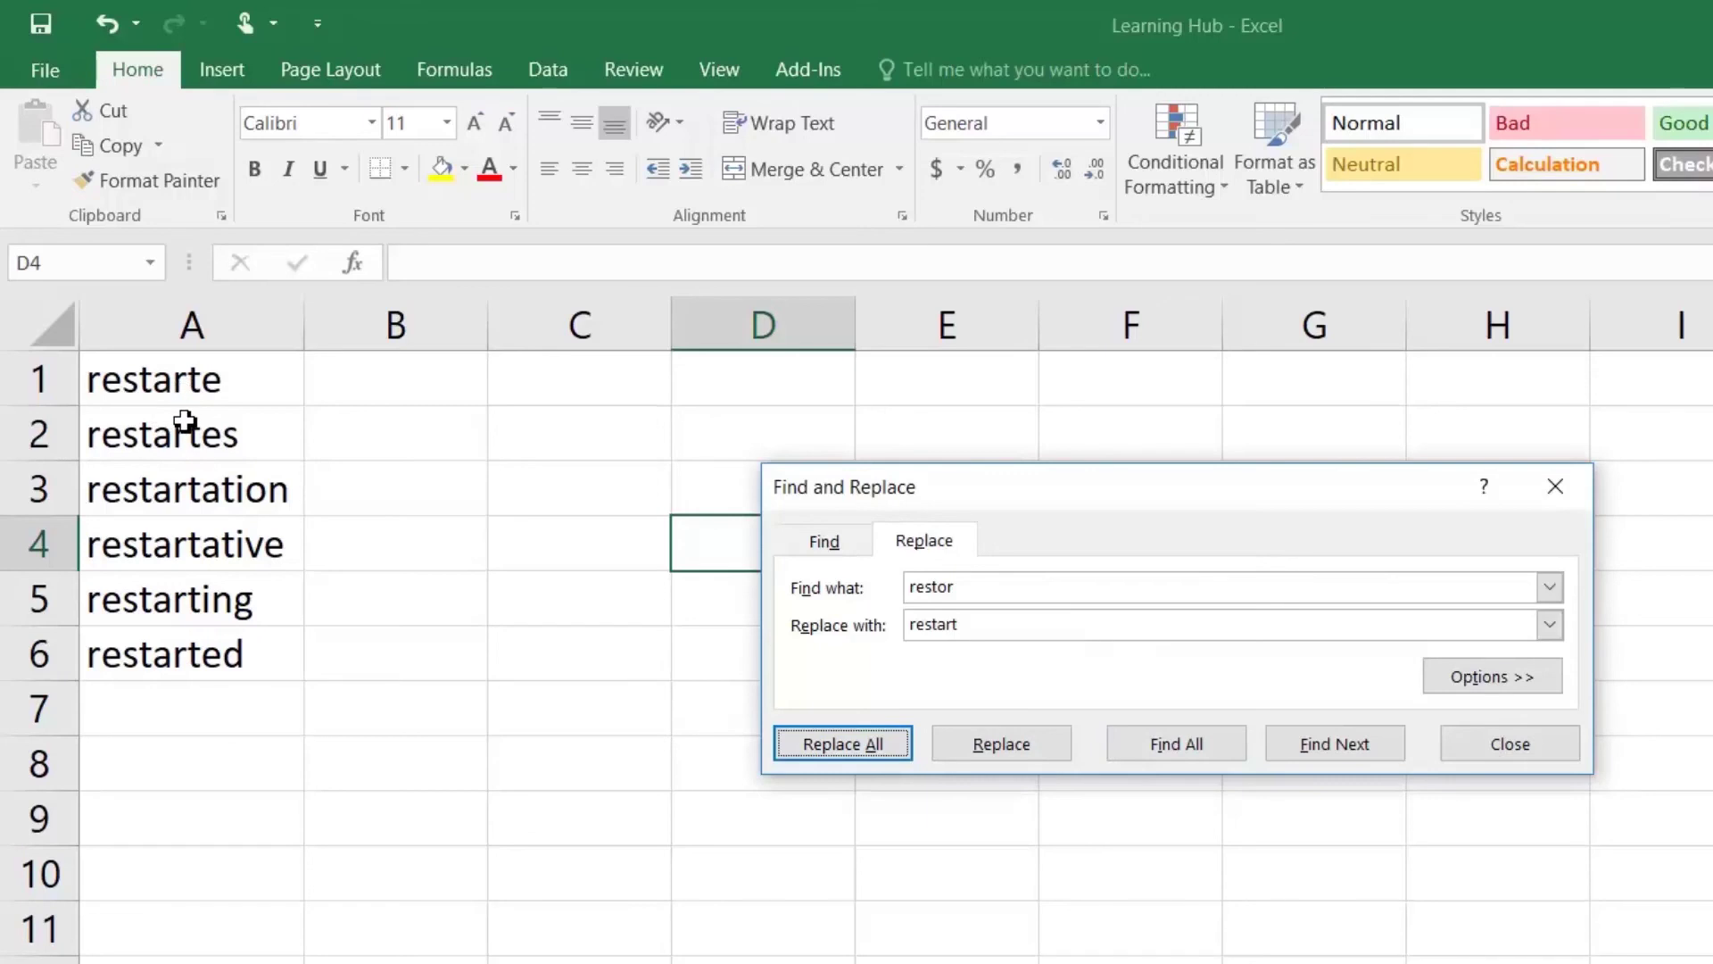
click(929, 620)
key(shift+Tab)
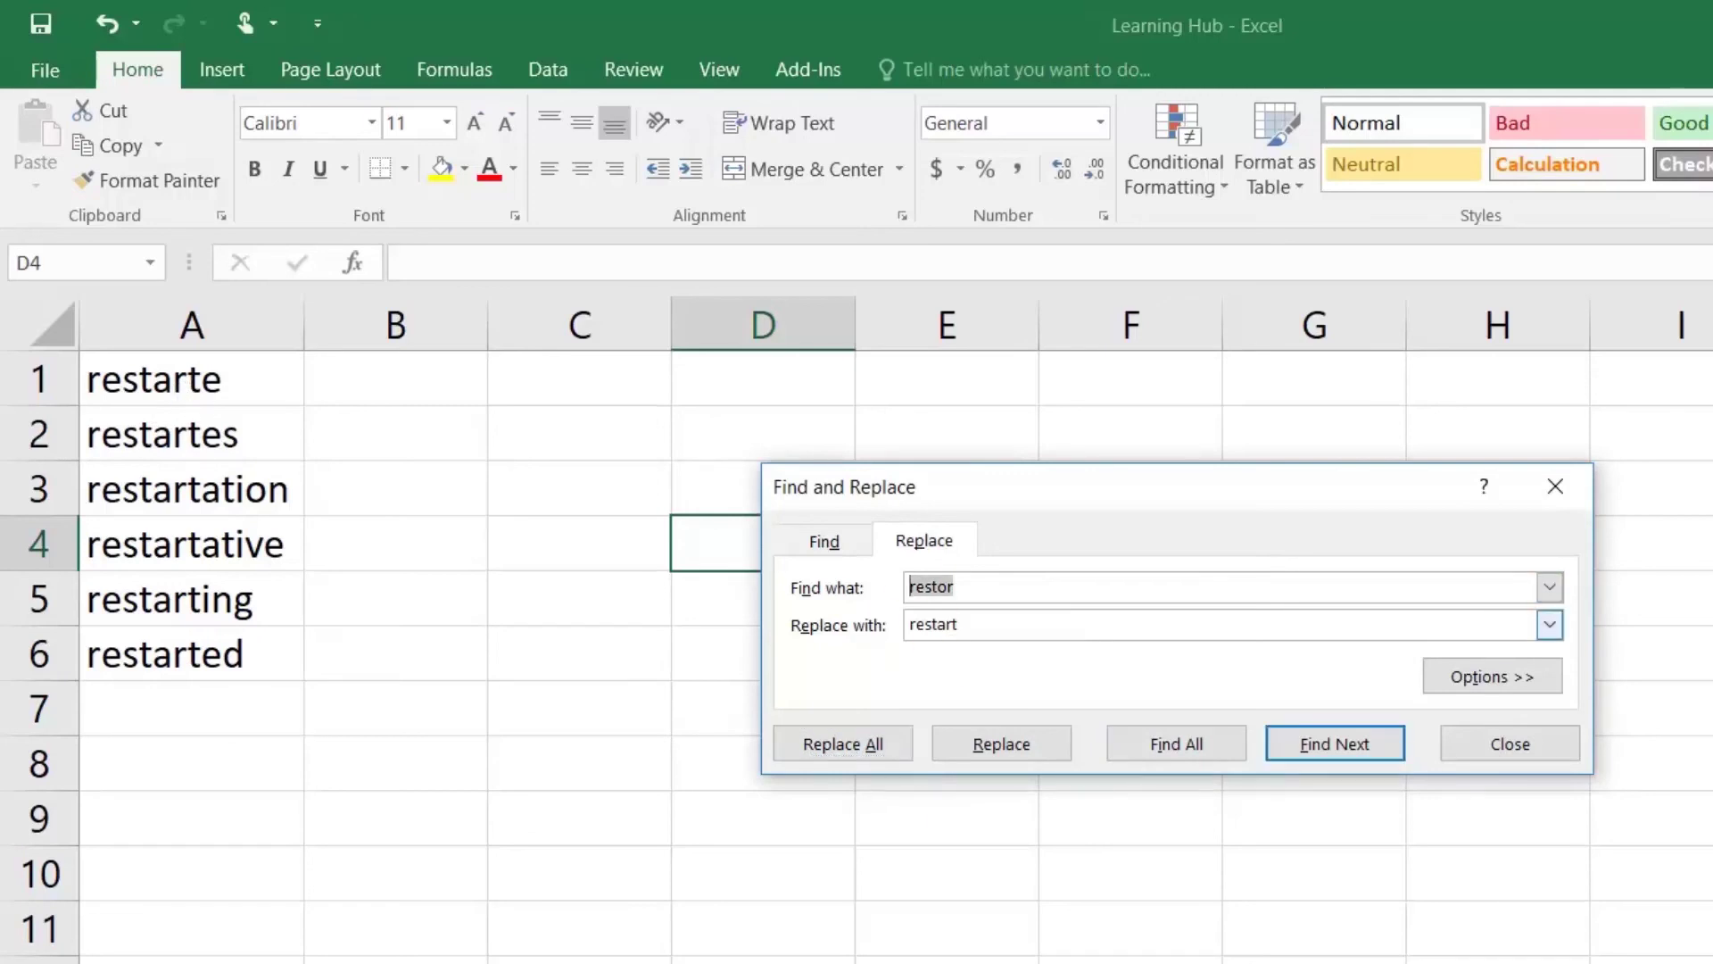
key(Tab)
click(530, 469)
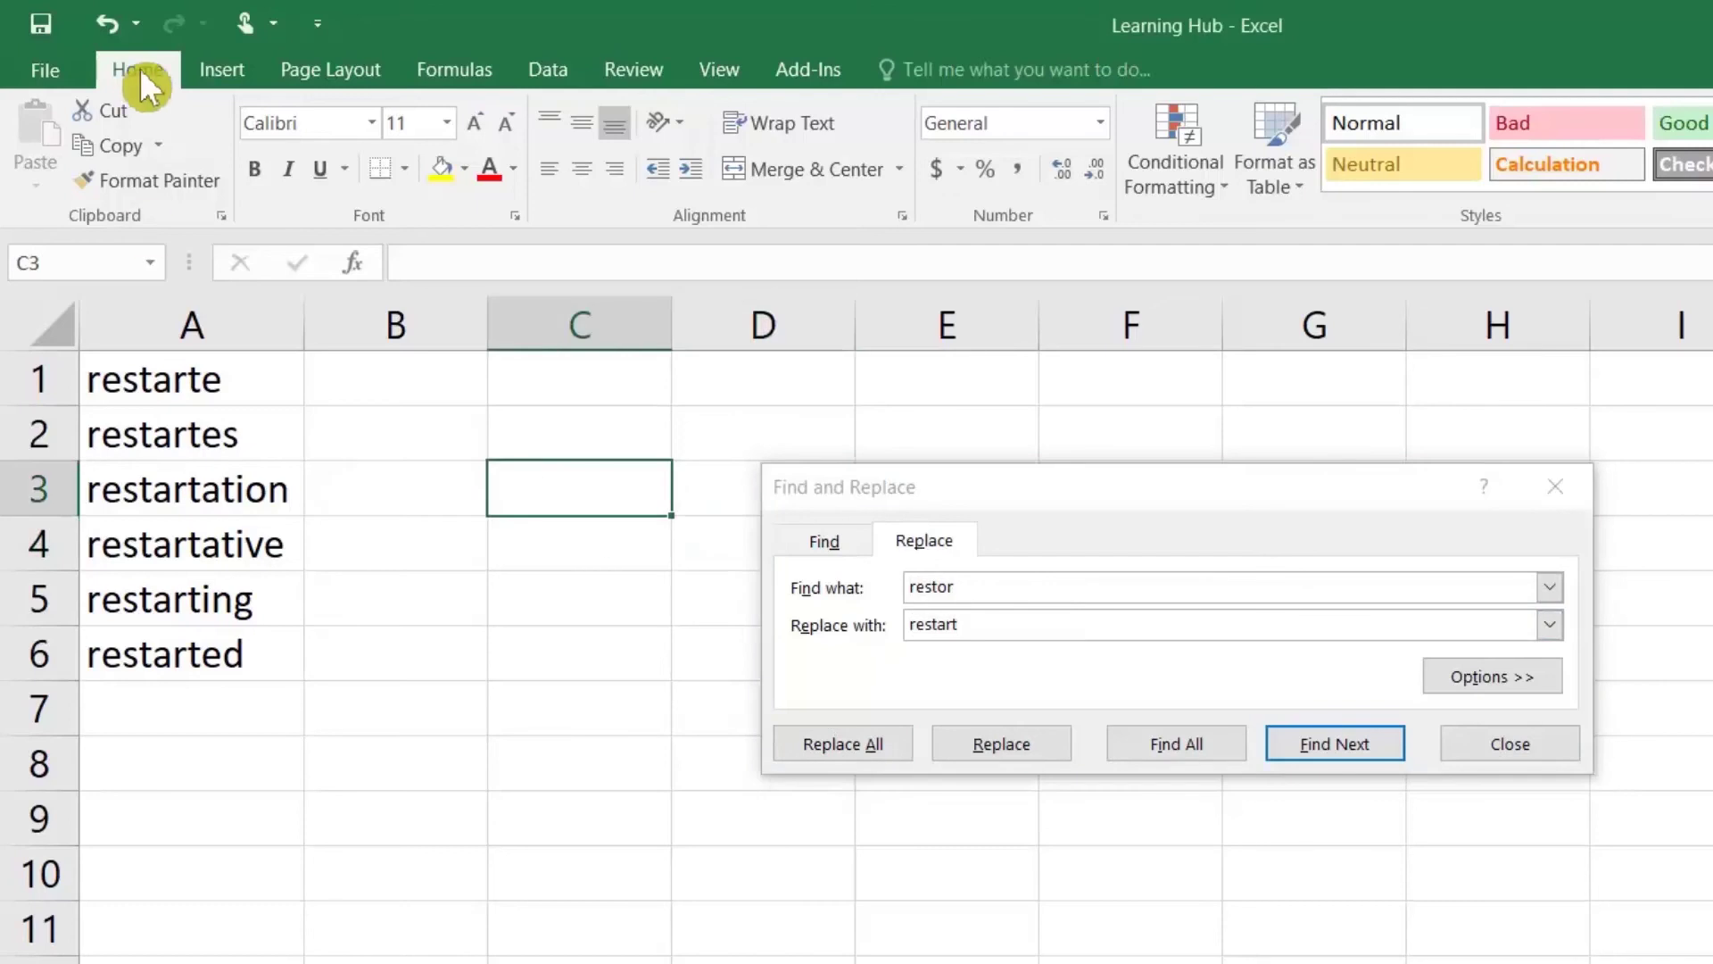
Step: Undo the partial replacement, then replace wildcard restor* with restart so A1–A6 read restart
click(107, 24)
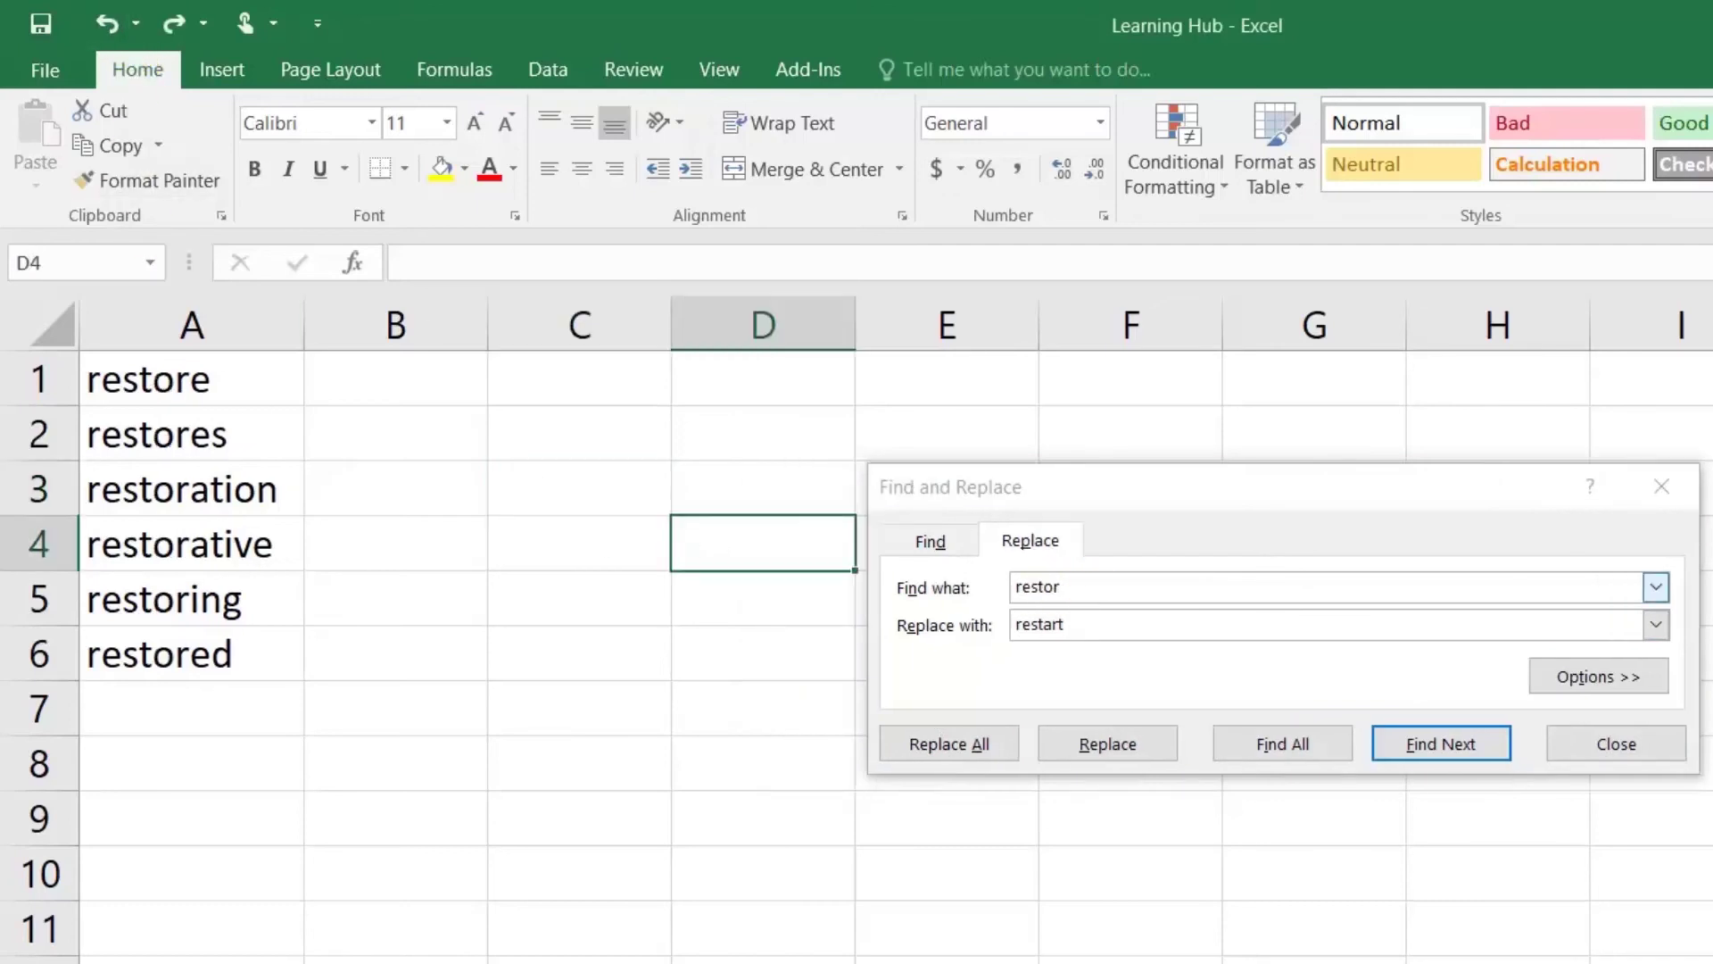
click(1062, 586)
text(*)
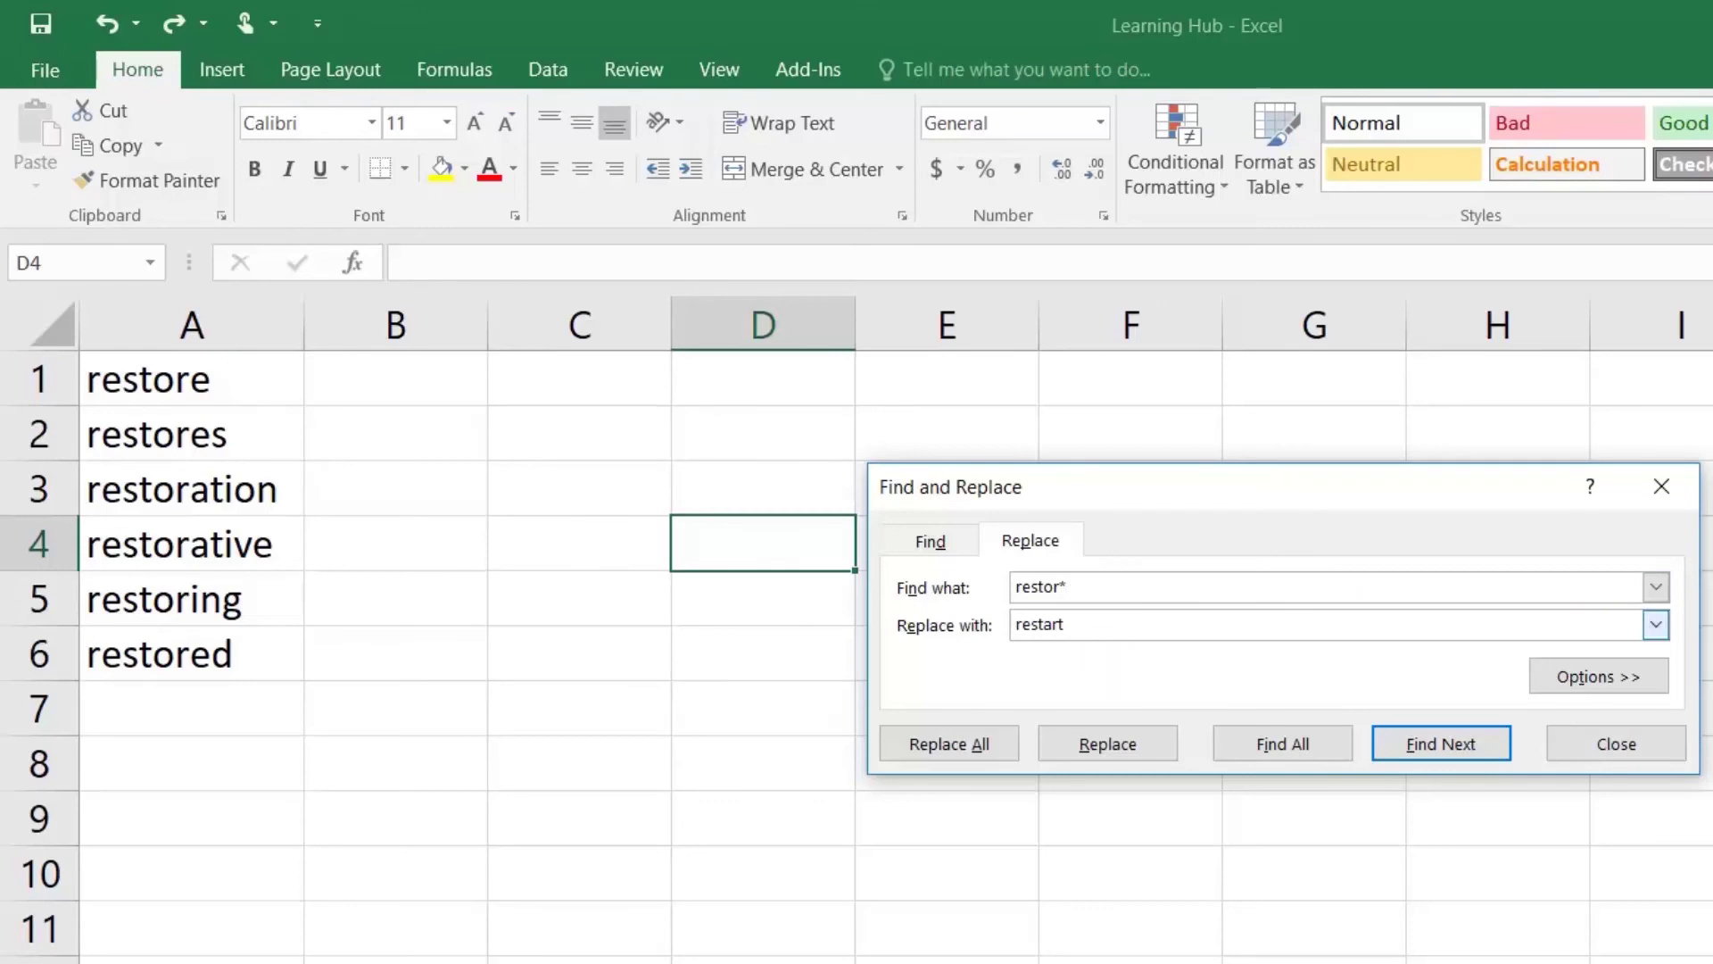
key(Tab)
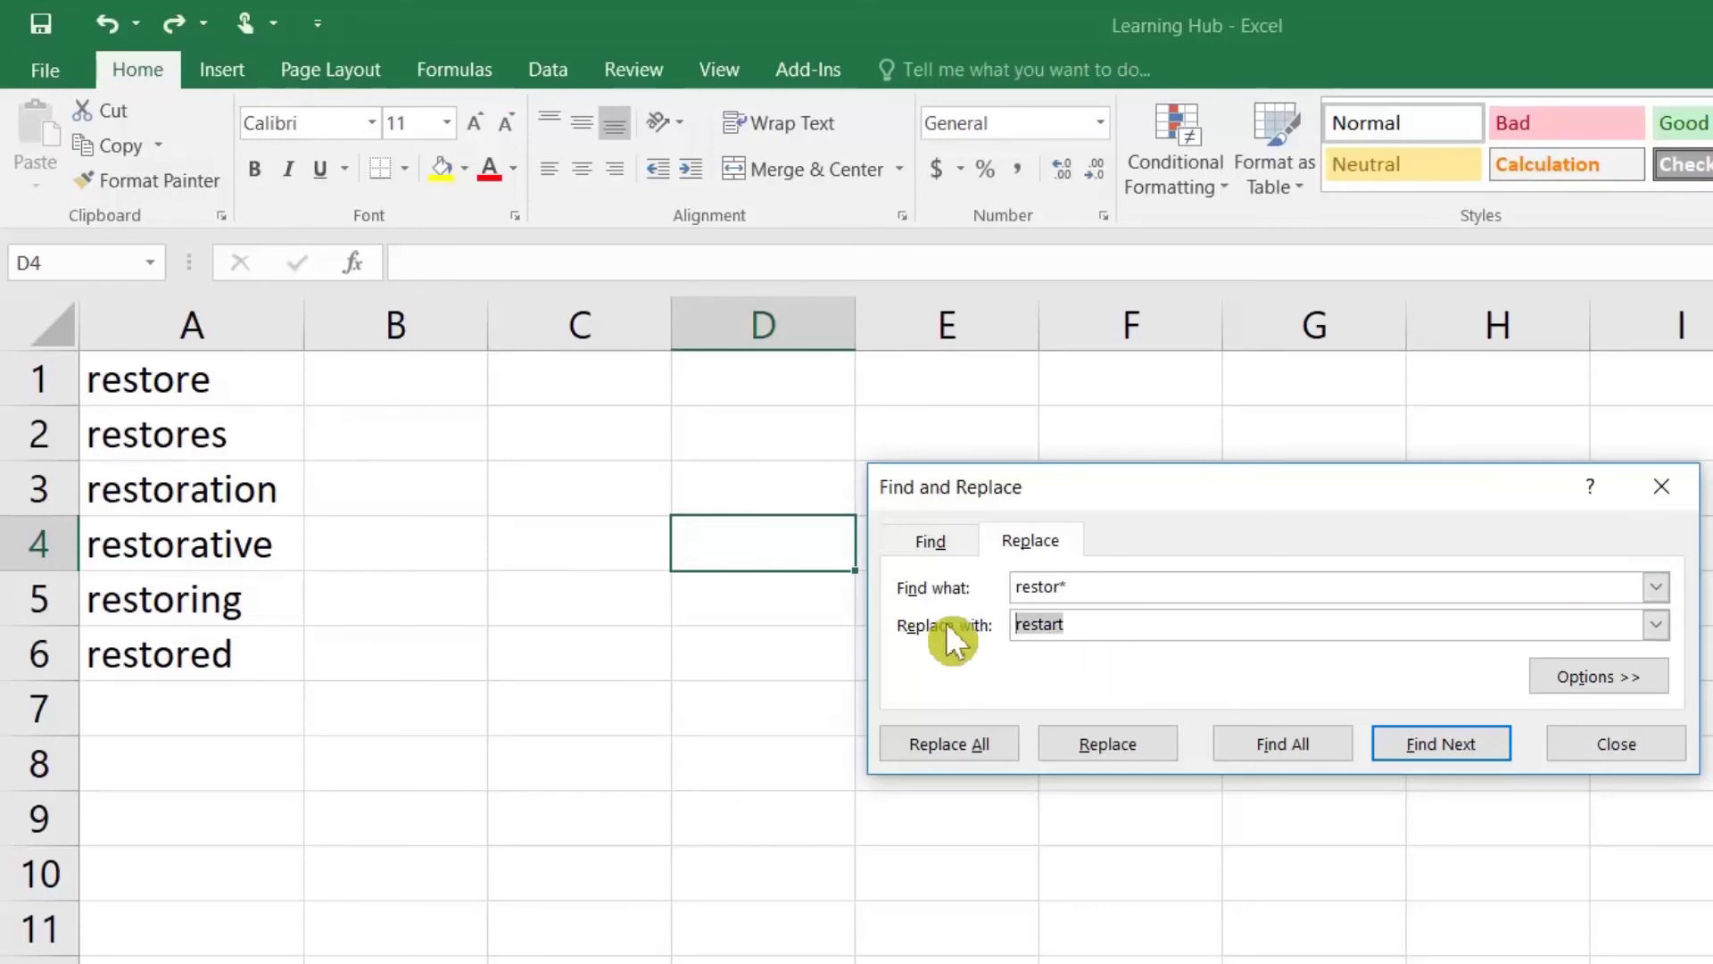
click(962, 738)
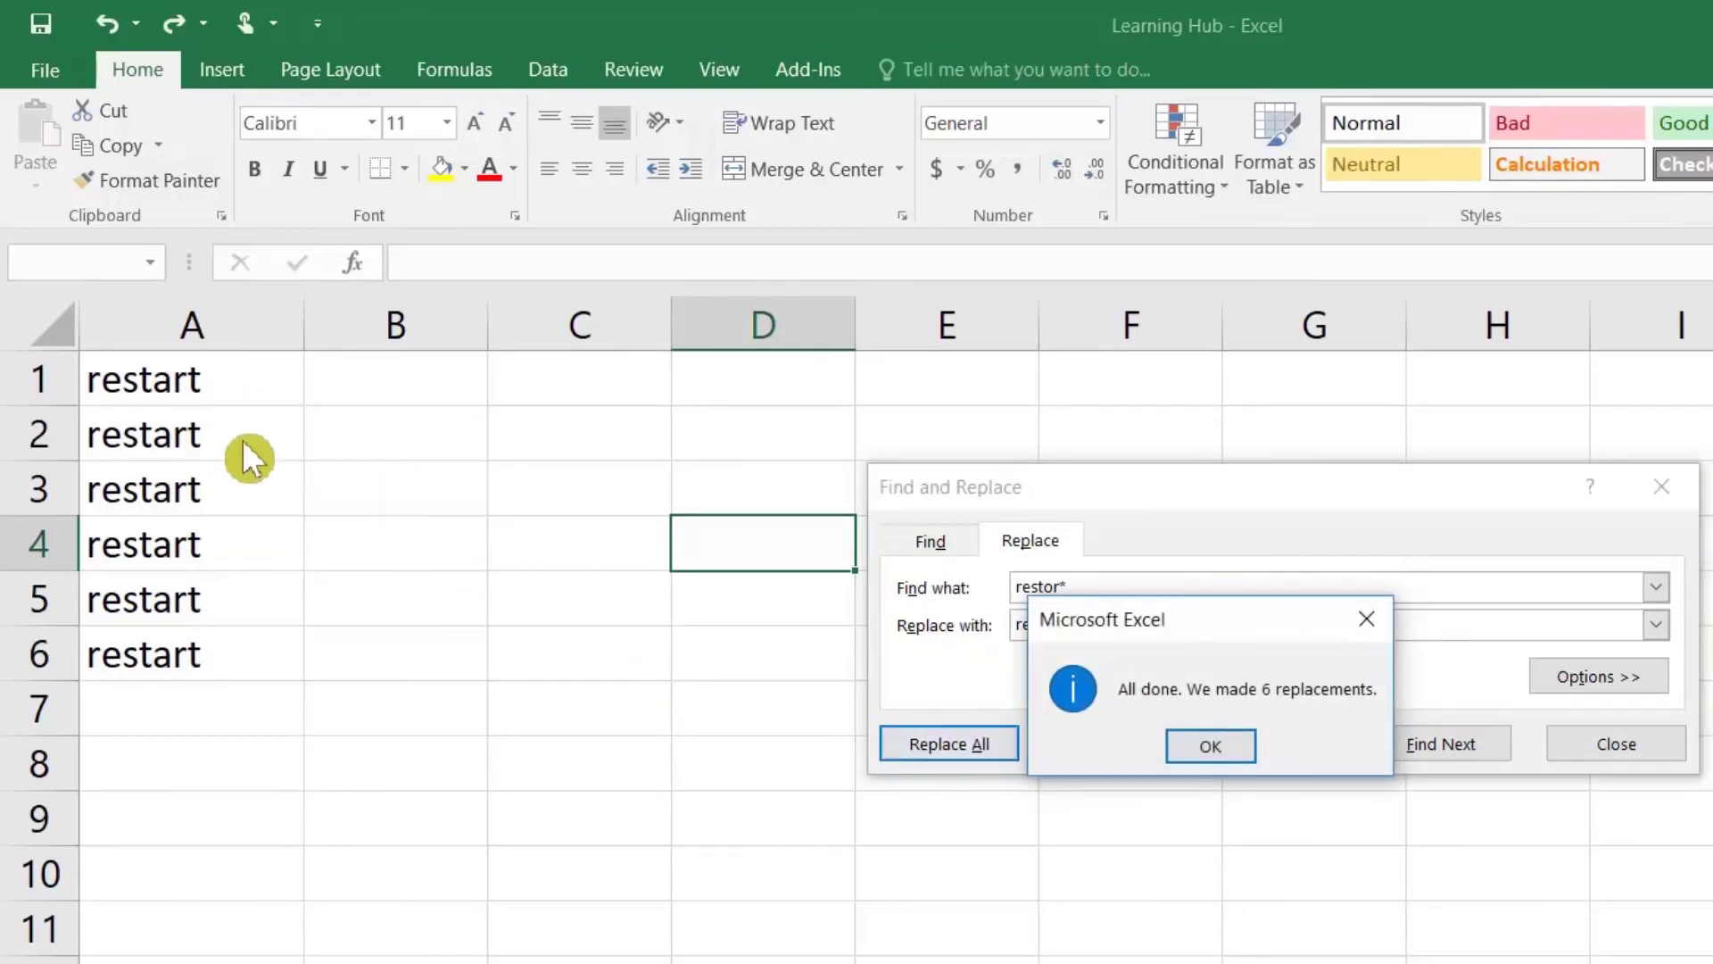
click(1217, 746)
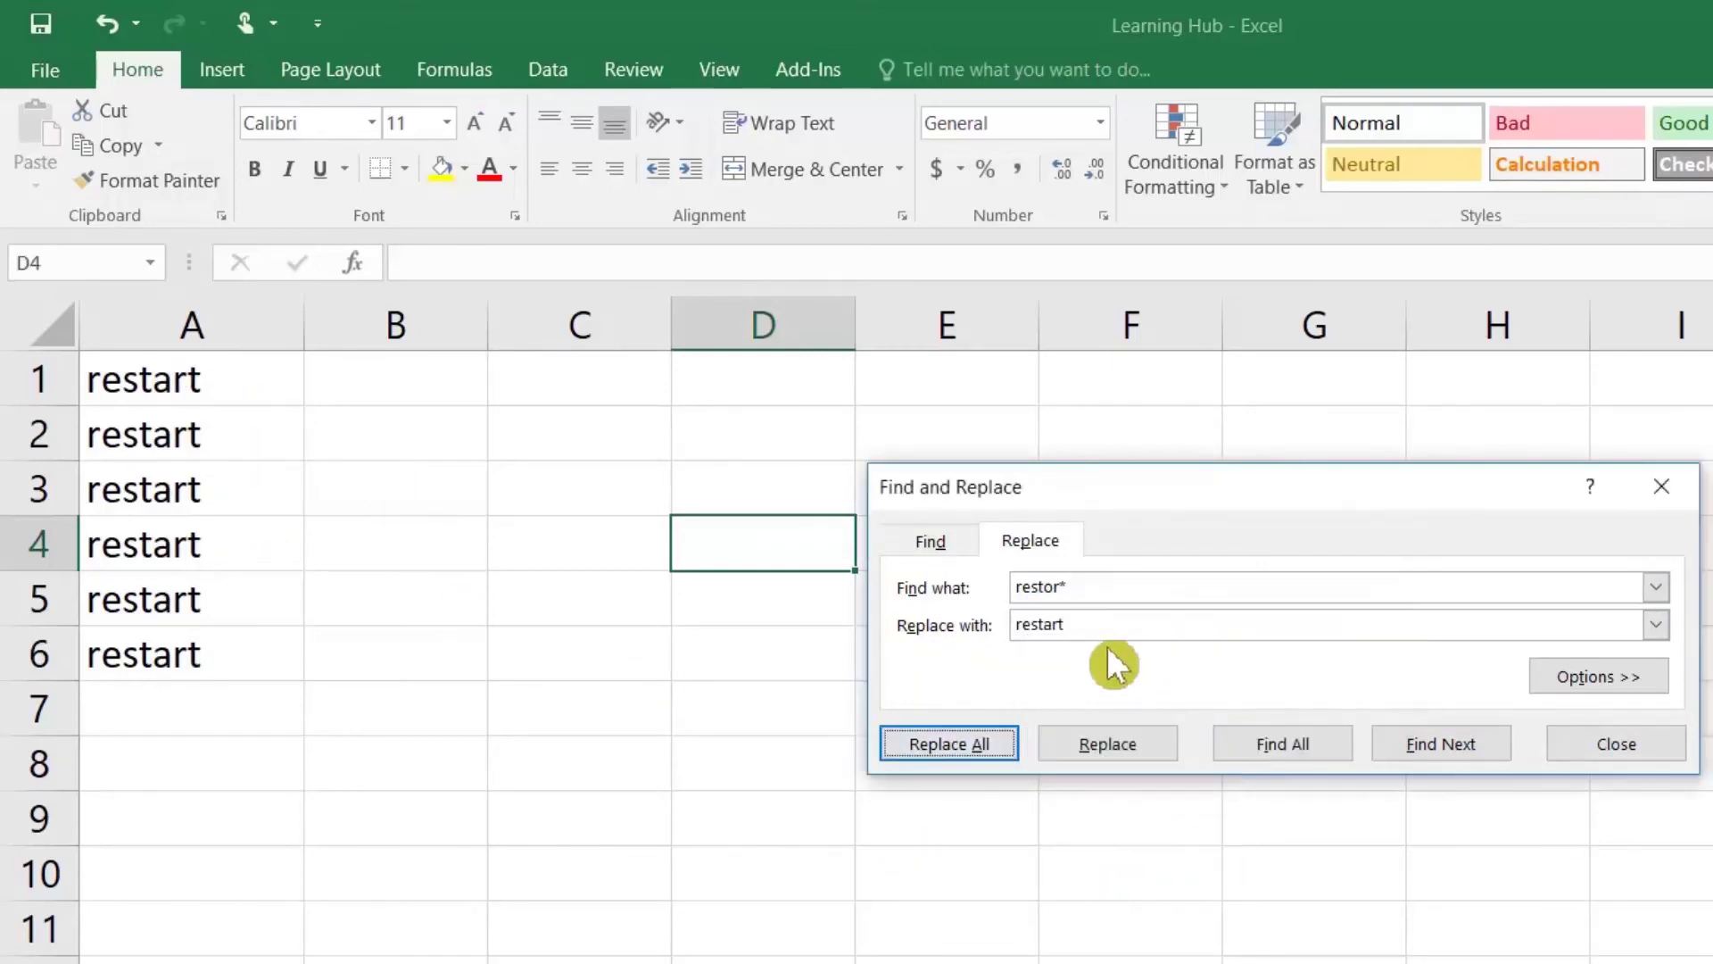
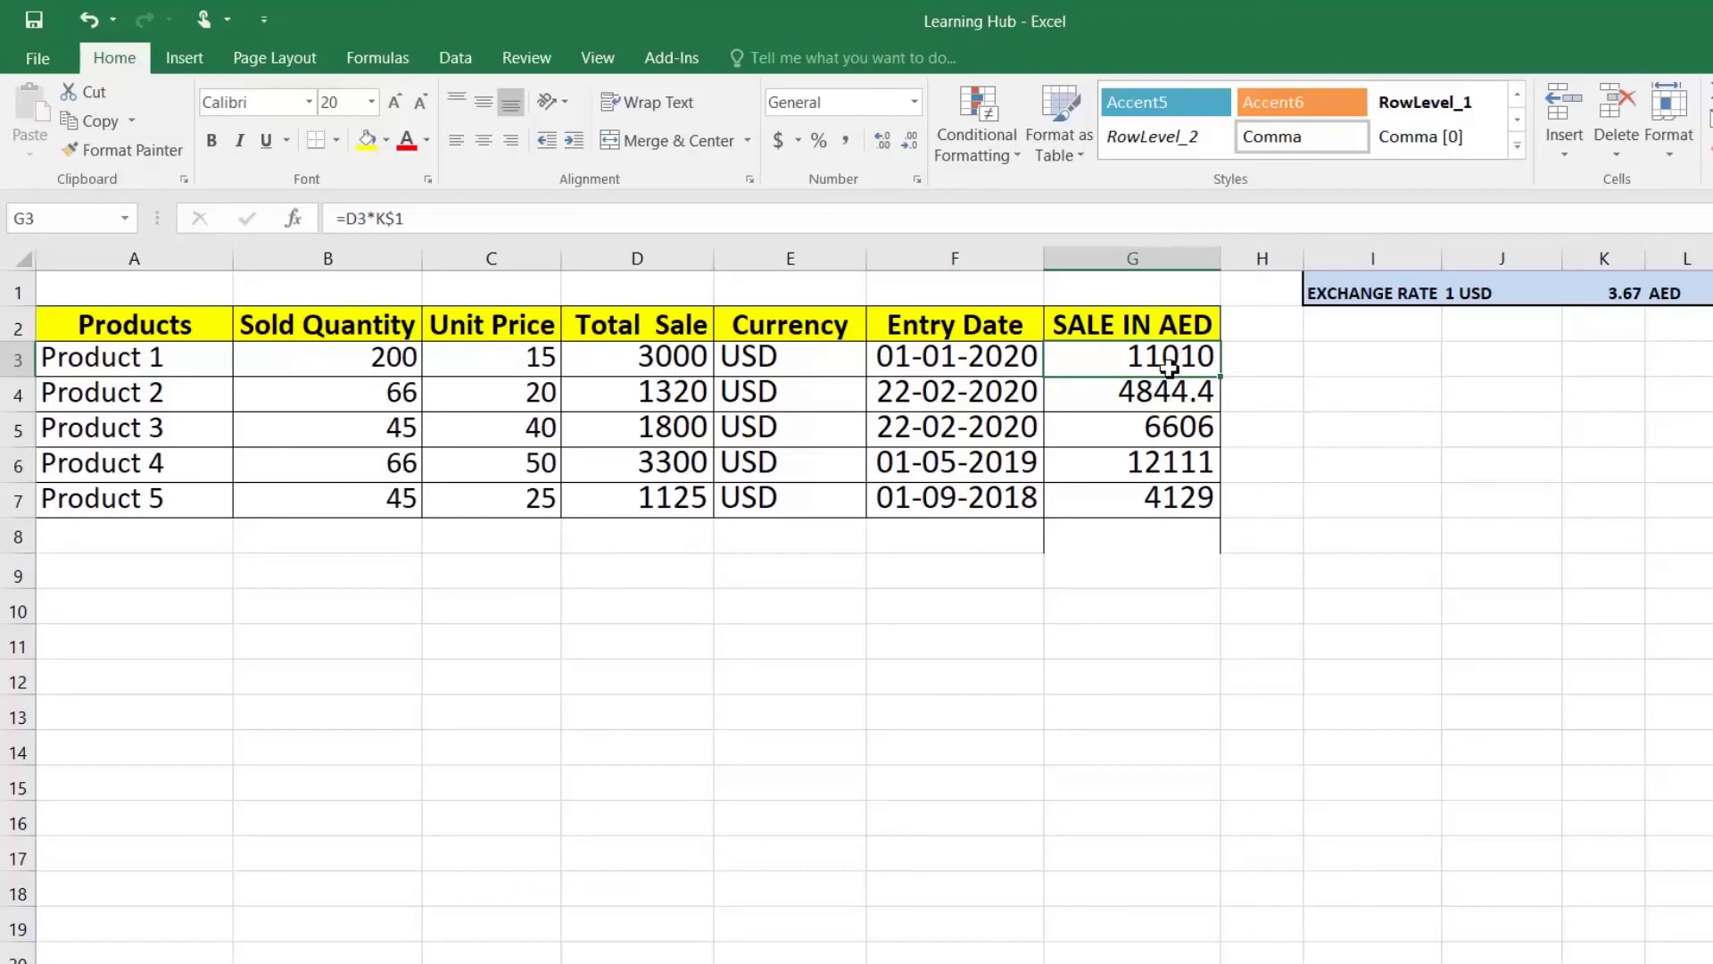
Step: Review the Total Sale formula, the Currency values E3:E7 and the SALE IN AED results
mouse_move(1151, 372)
mouse_down()
mouse_move(1159, 497)
mouse_move(1154, 366)
mouse_up()
click(653, 364)
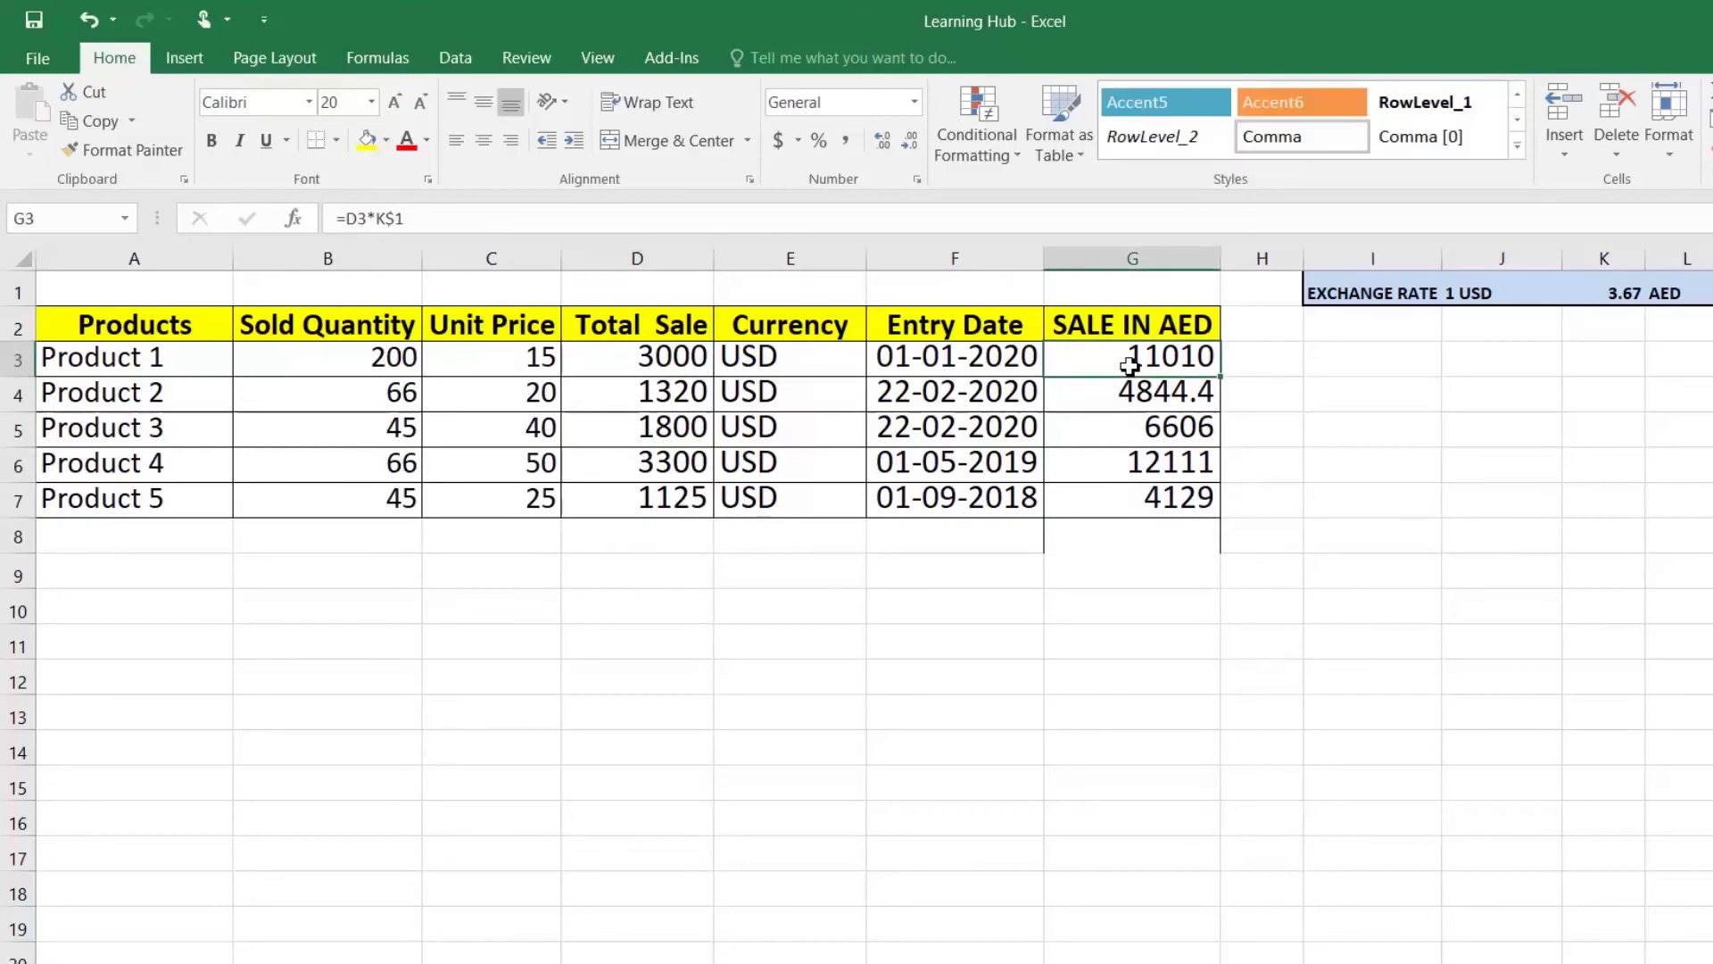
drag(761, 370, 839, 500)
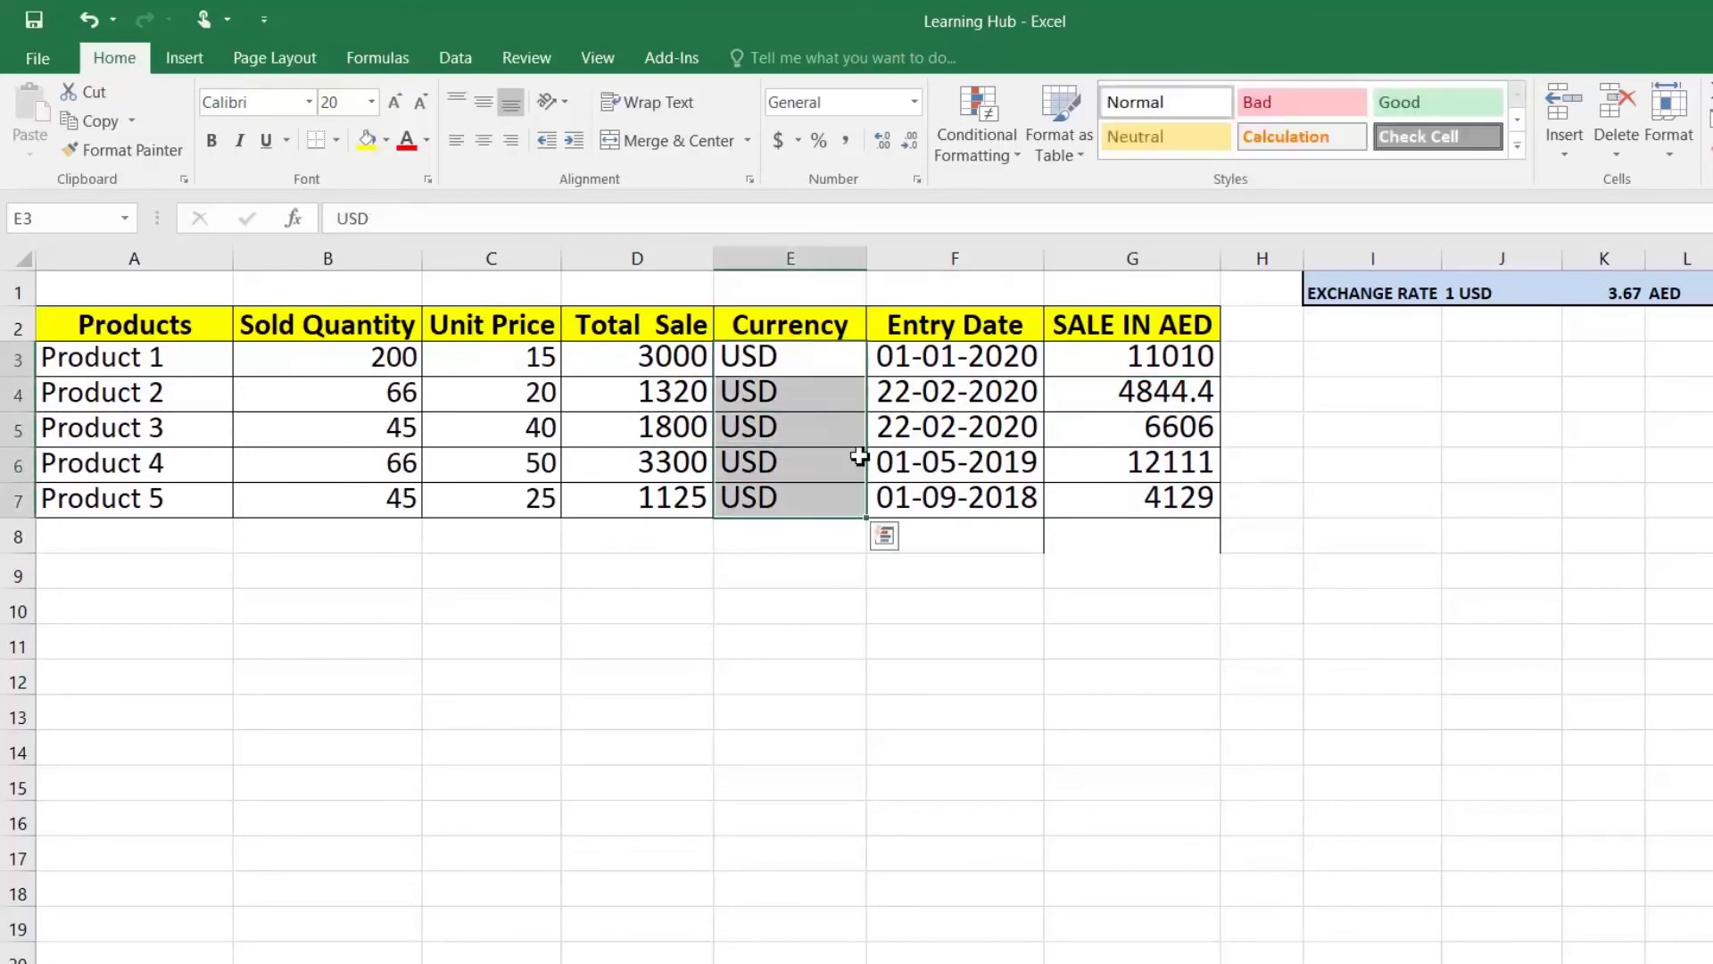
click(1146, 353)
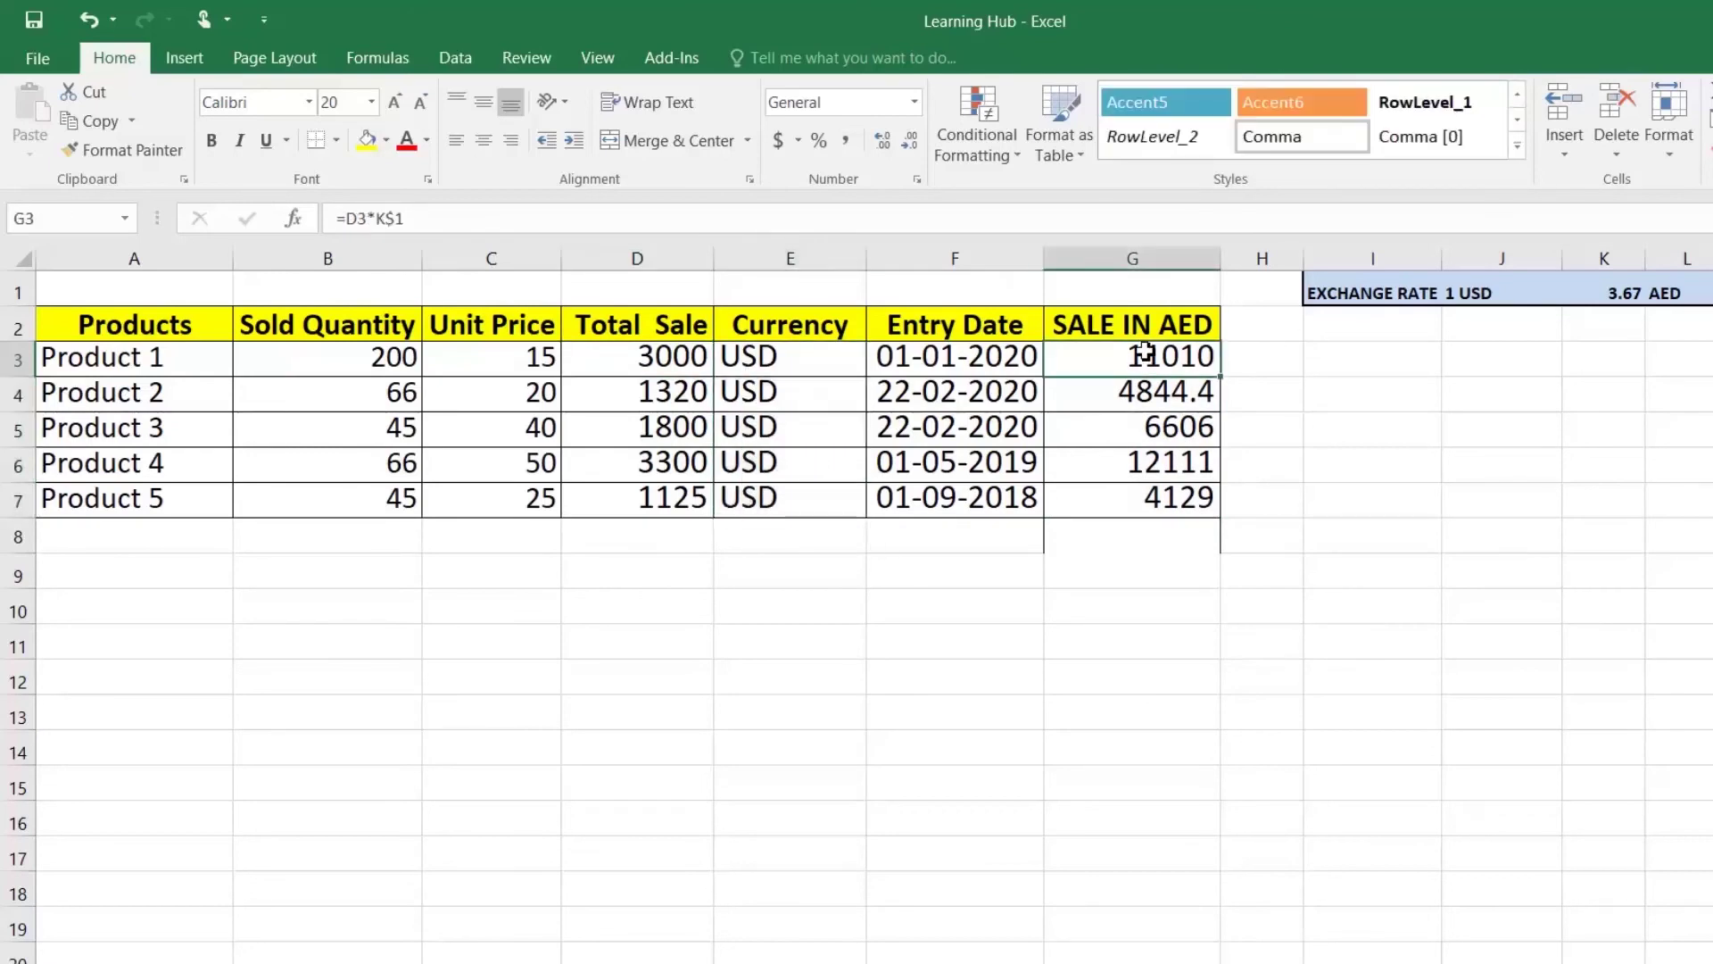
Step: Append & N("Exchange rate of 01-Jan") to G3's =D3*K$1 formula, keeping 110100
double_click(1146, 352)
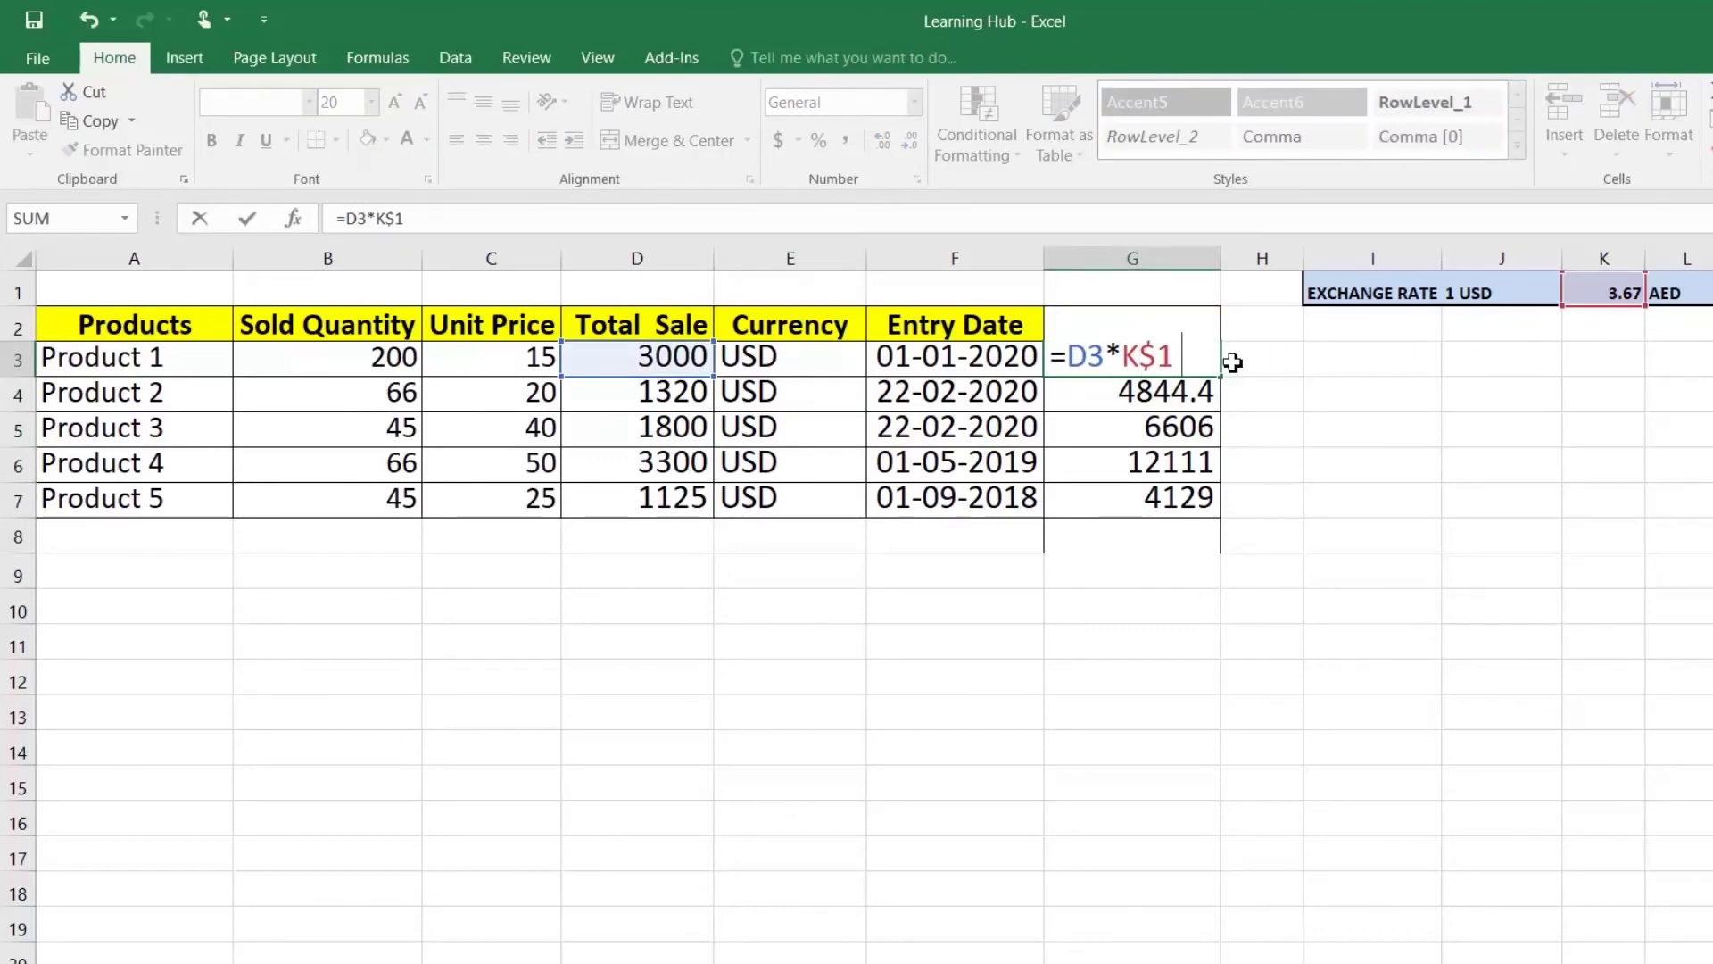
text(&)
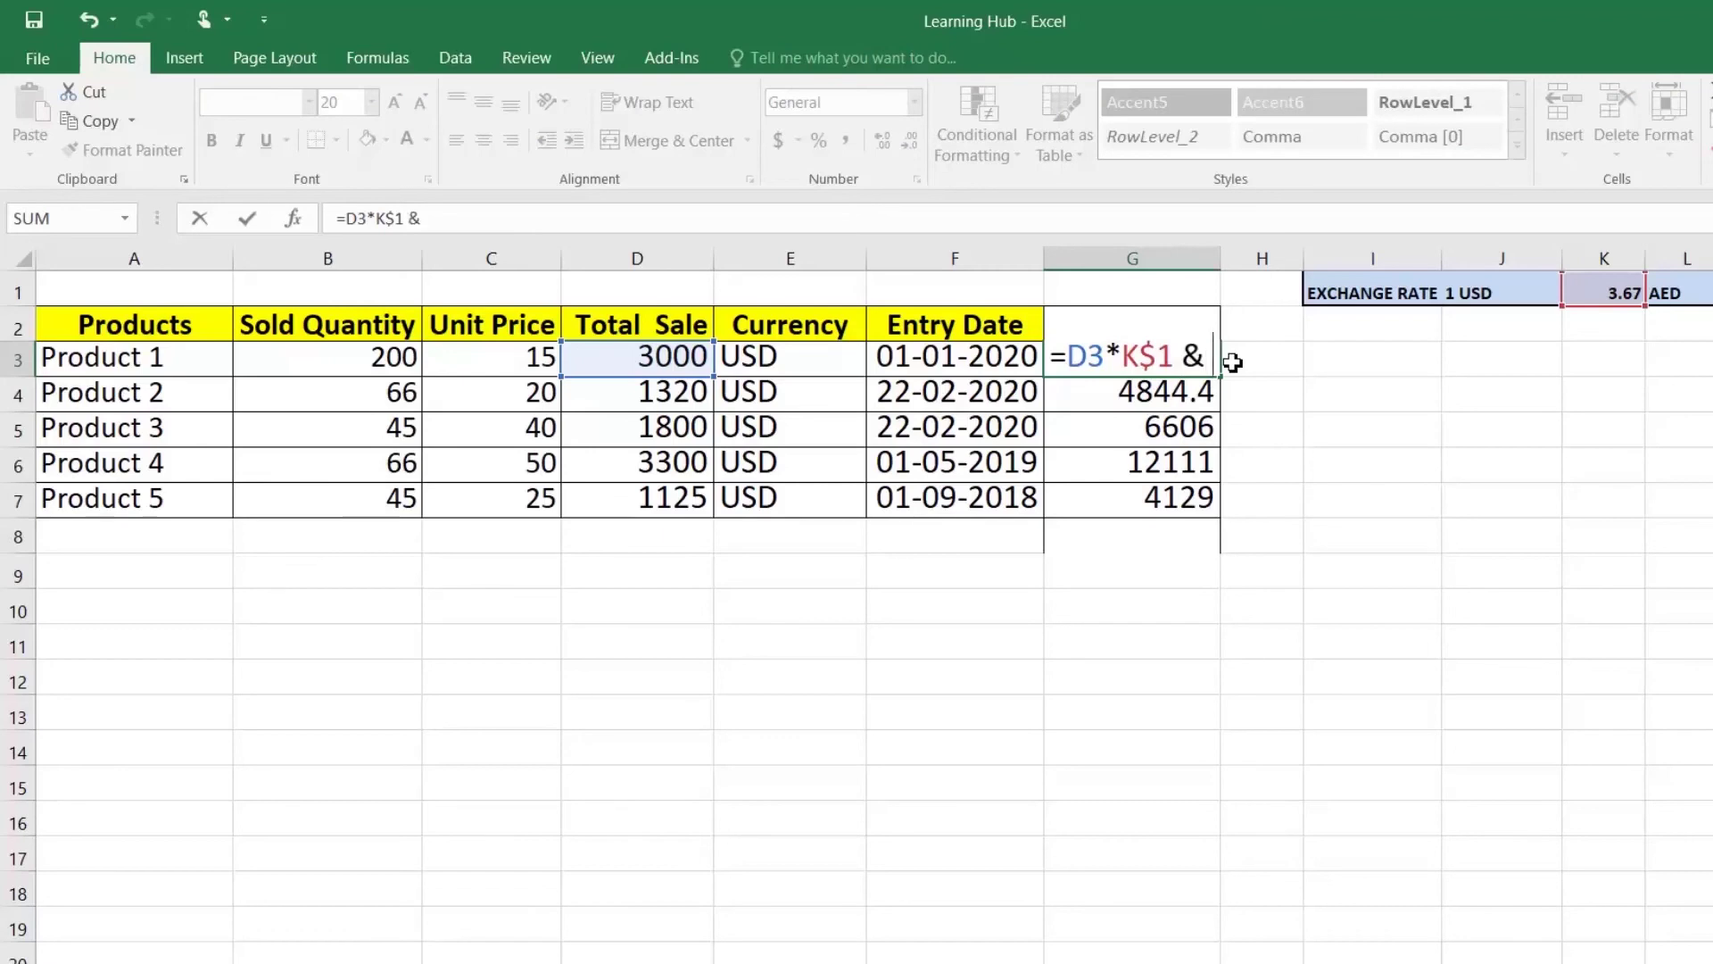
text( N)
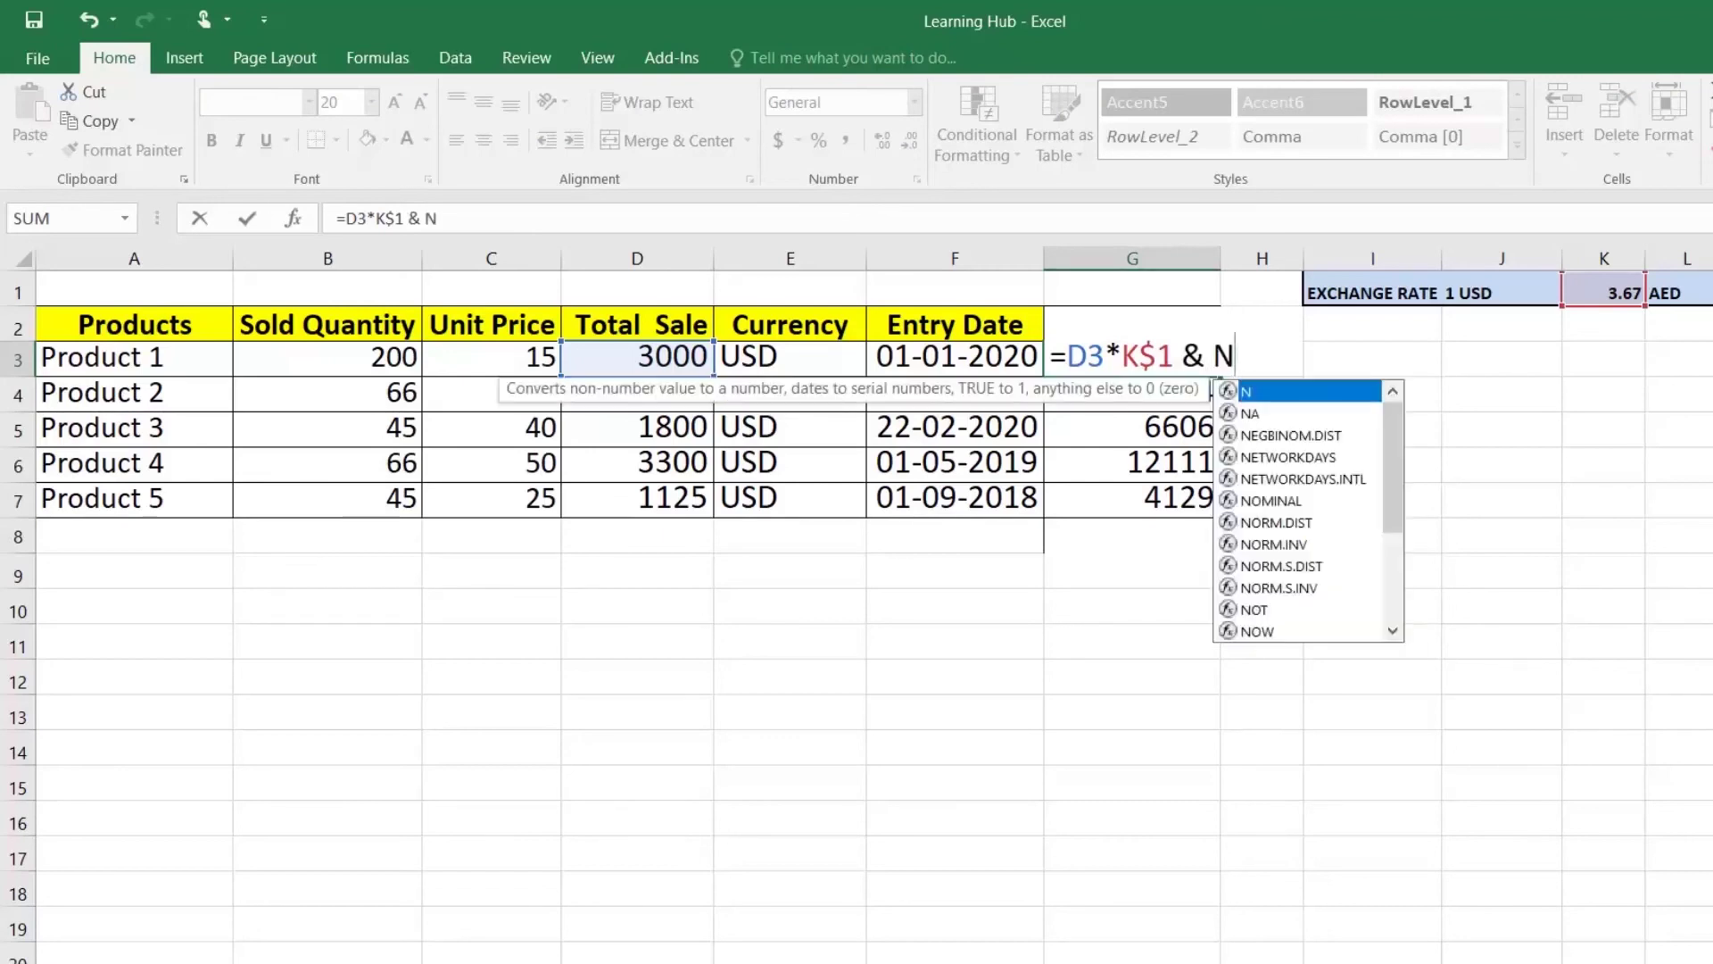
text(()
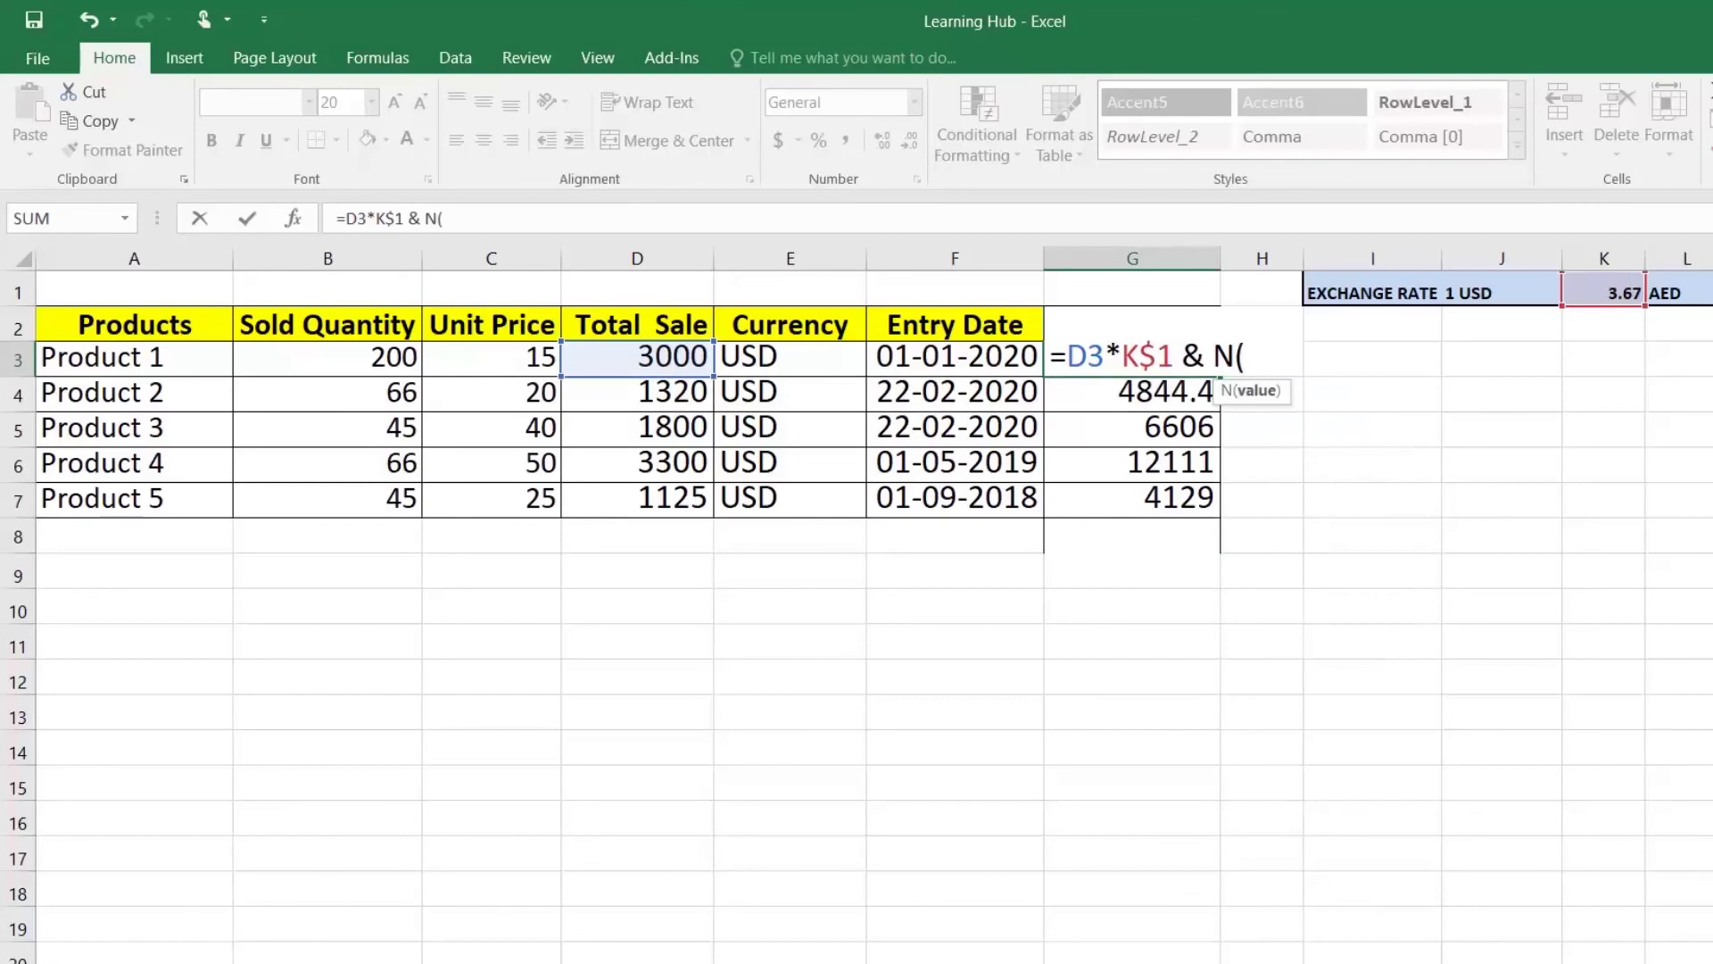
text("Excha)
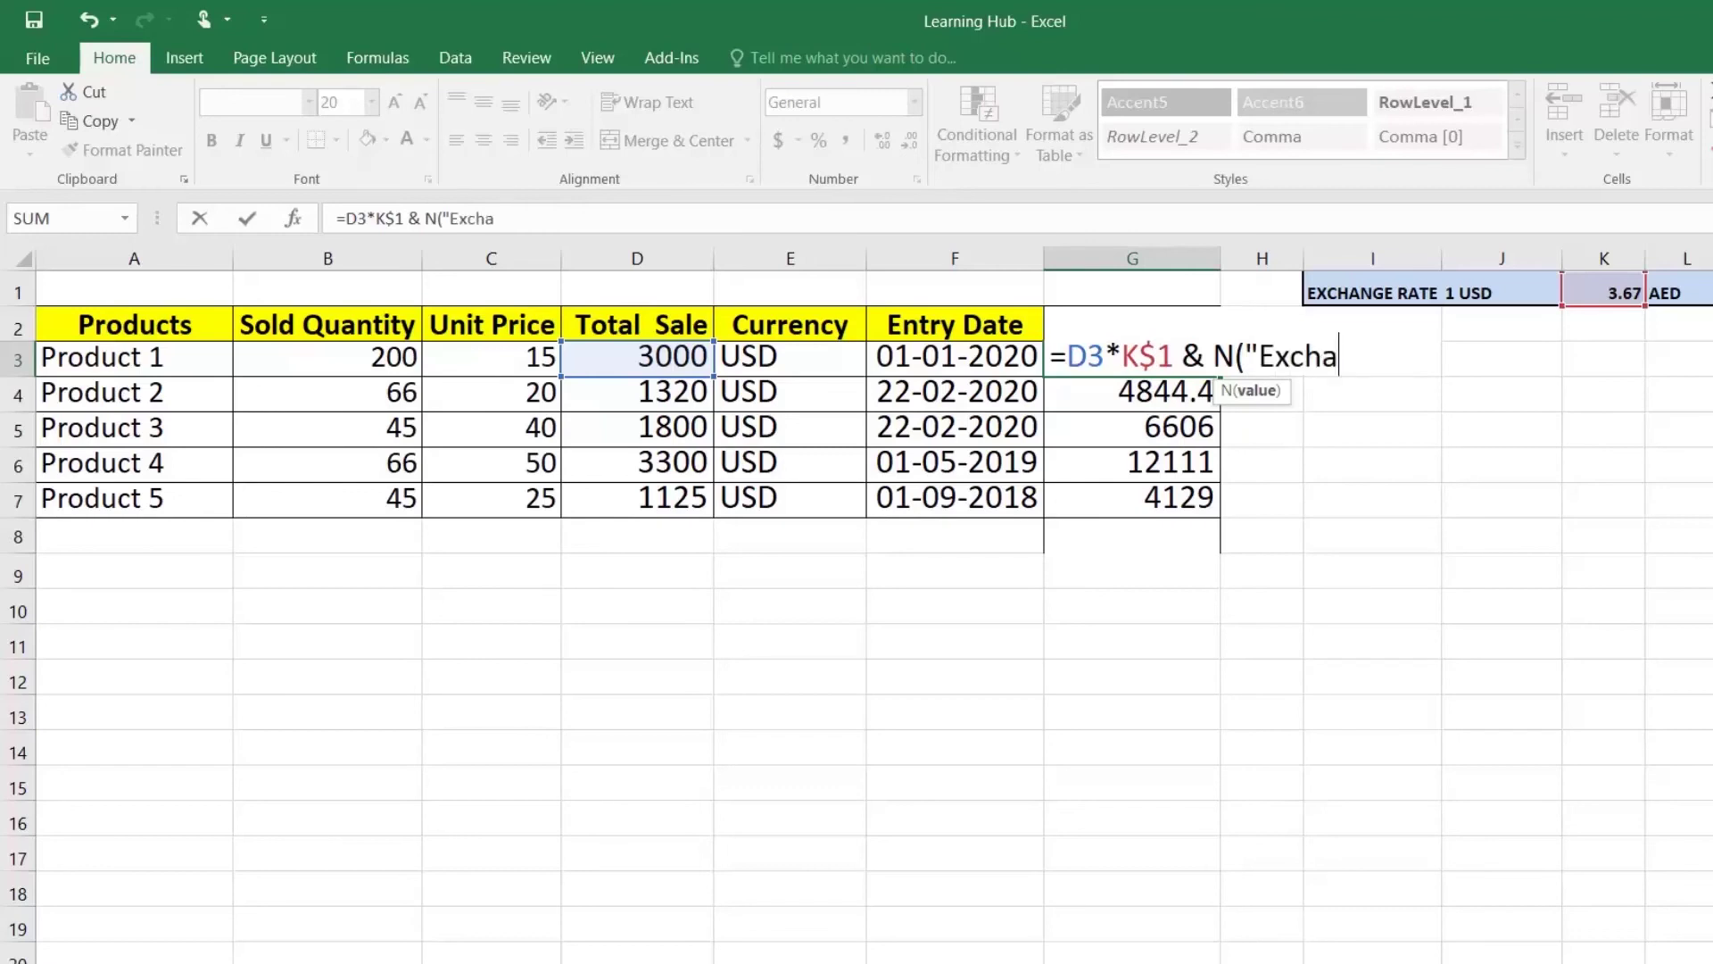
text(nge reate)
key(BackSpace)
key(BackSpace)
key(BackSpace)
key(BackSpace)
text(ate of)
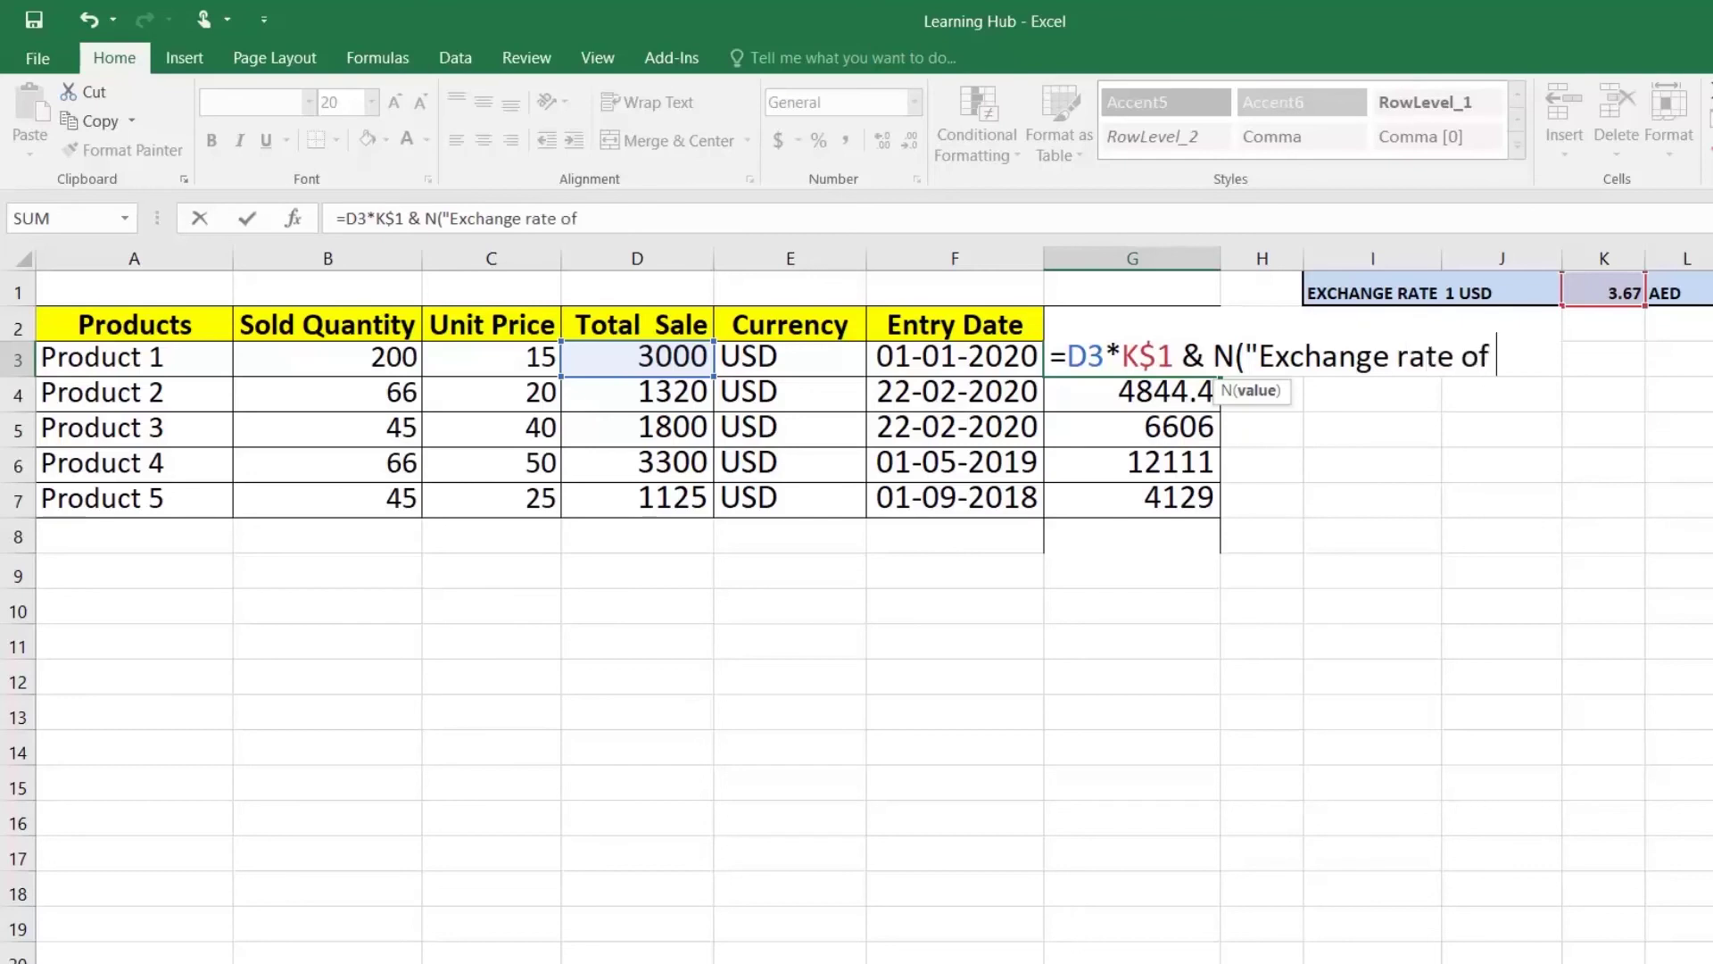
text( 01-Jan"))
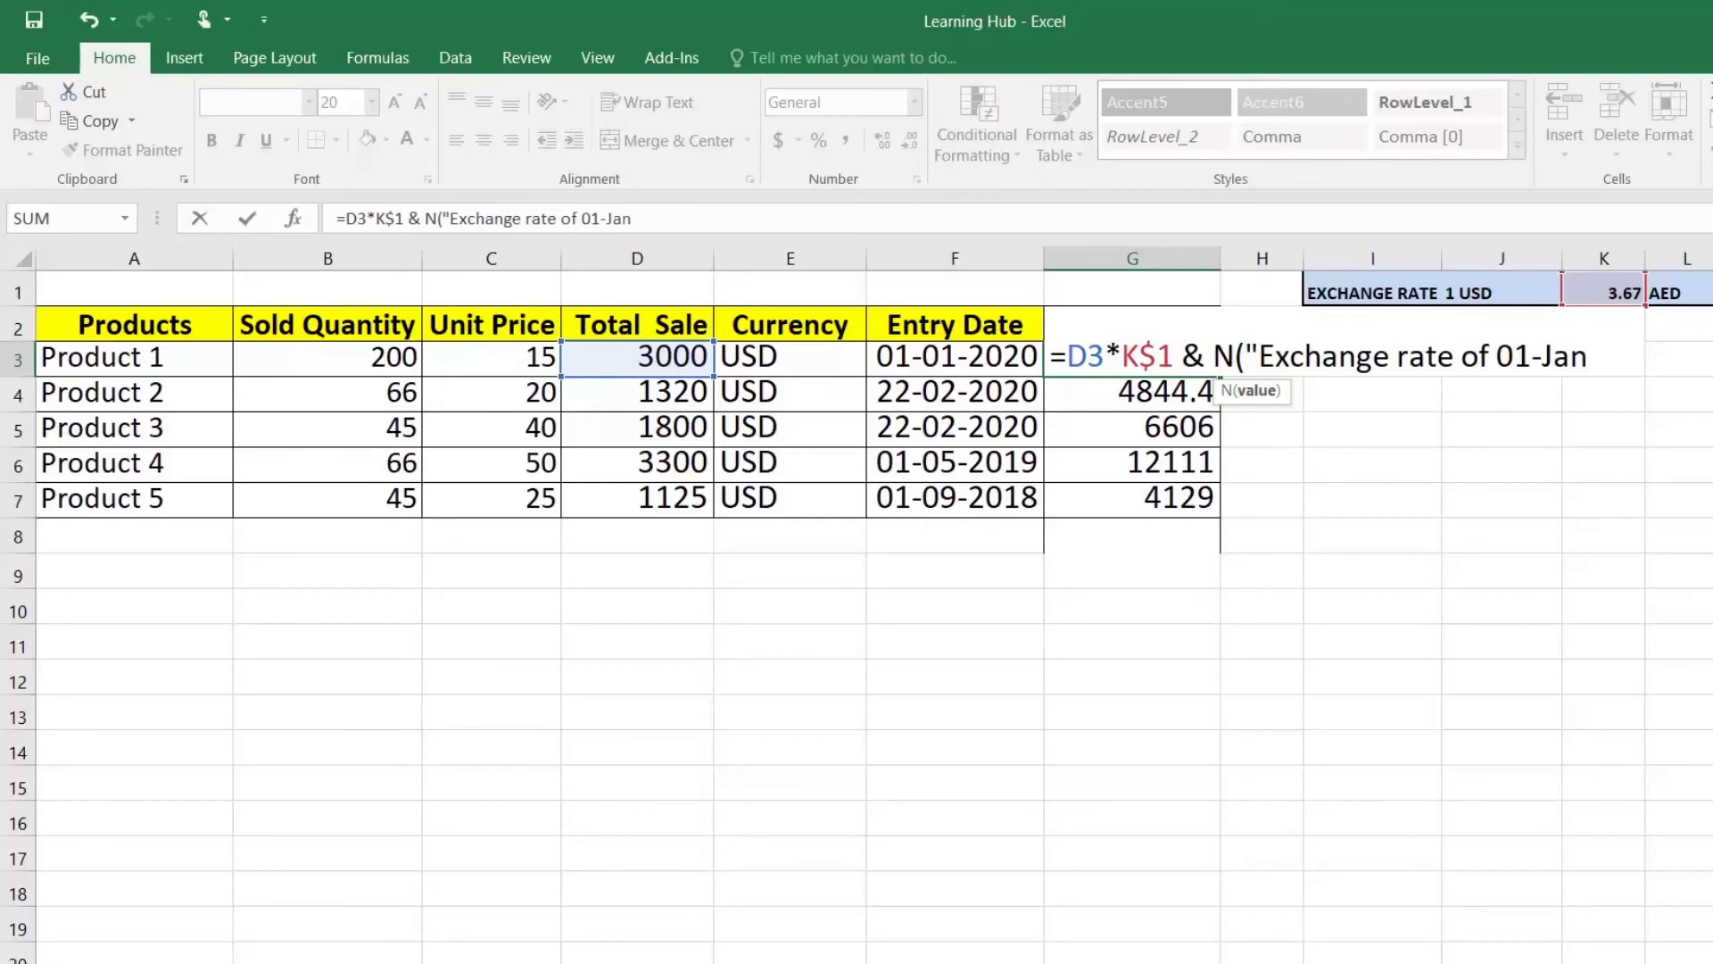
key(Return)
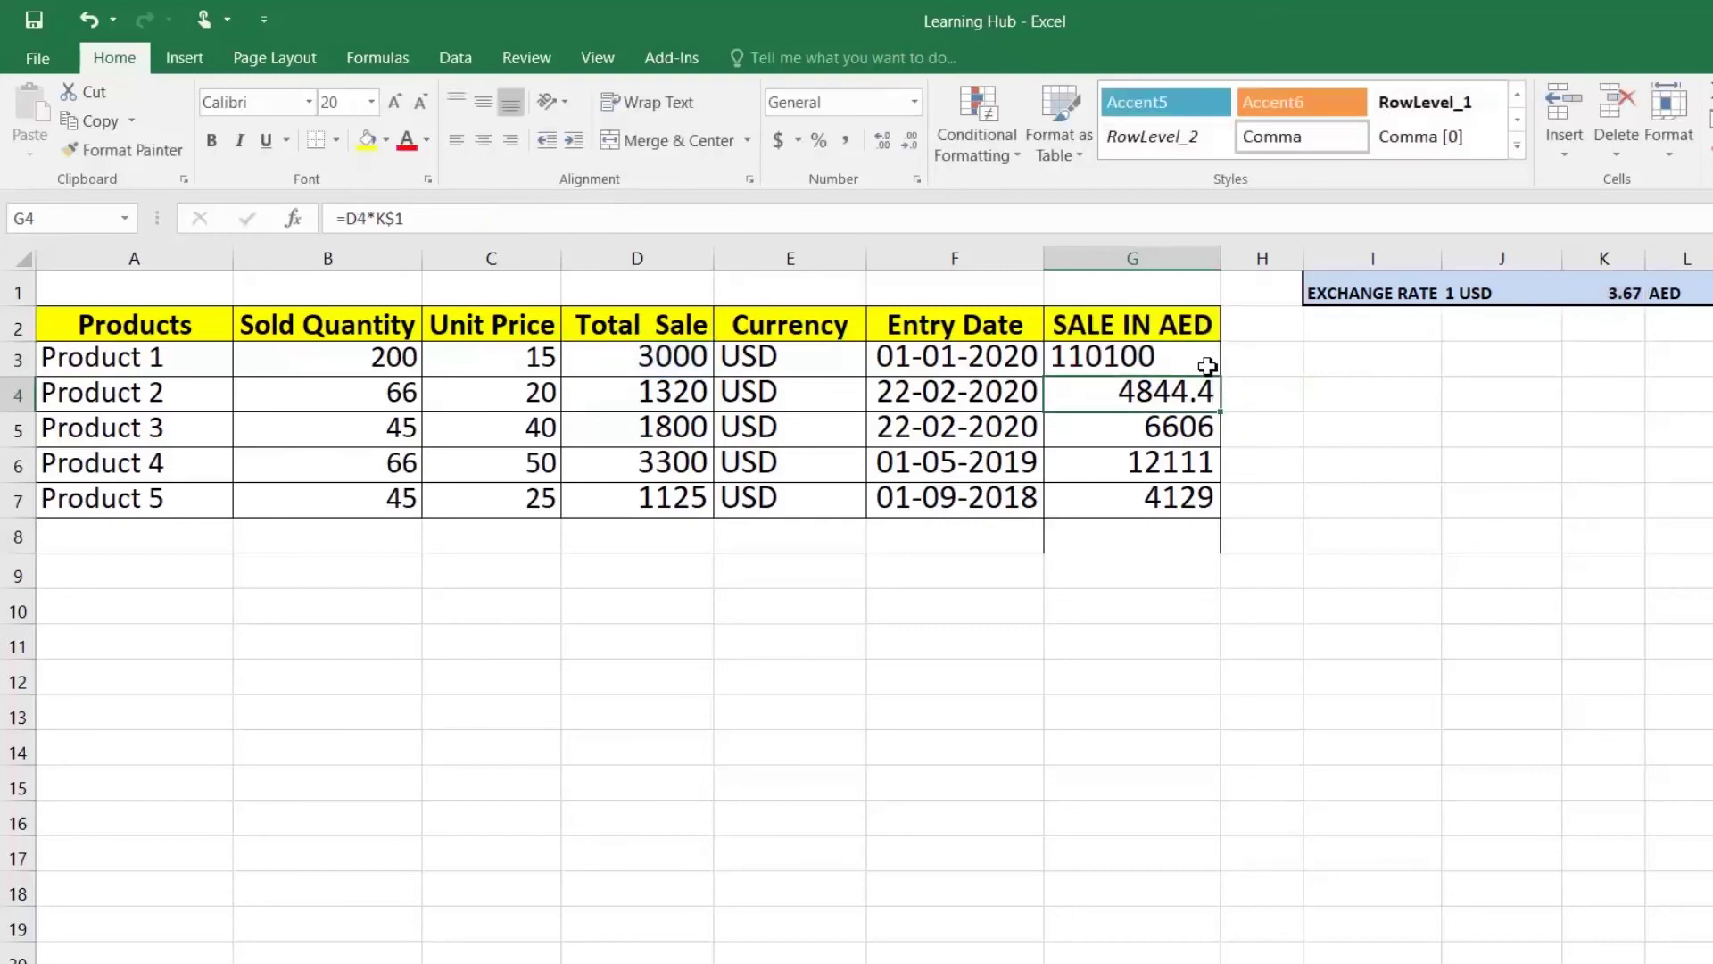
click(1210, 361)
Step: Fill G3's annotated formula down to G7 and review the results
double_click(1221, 376)
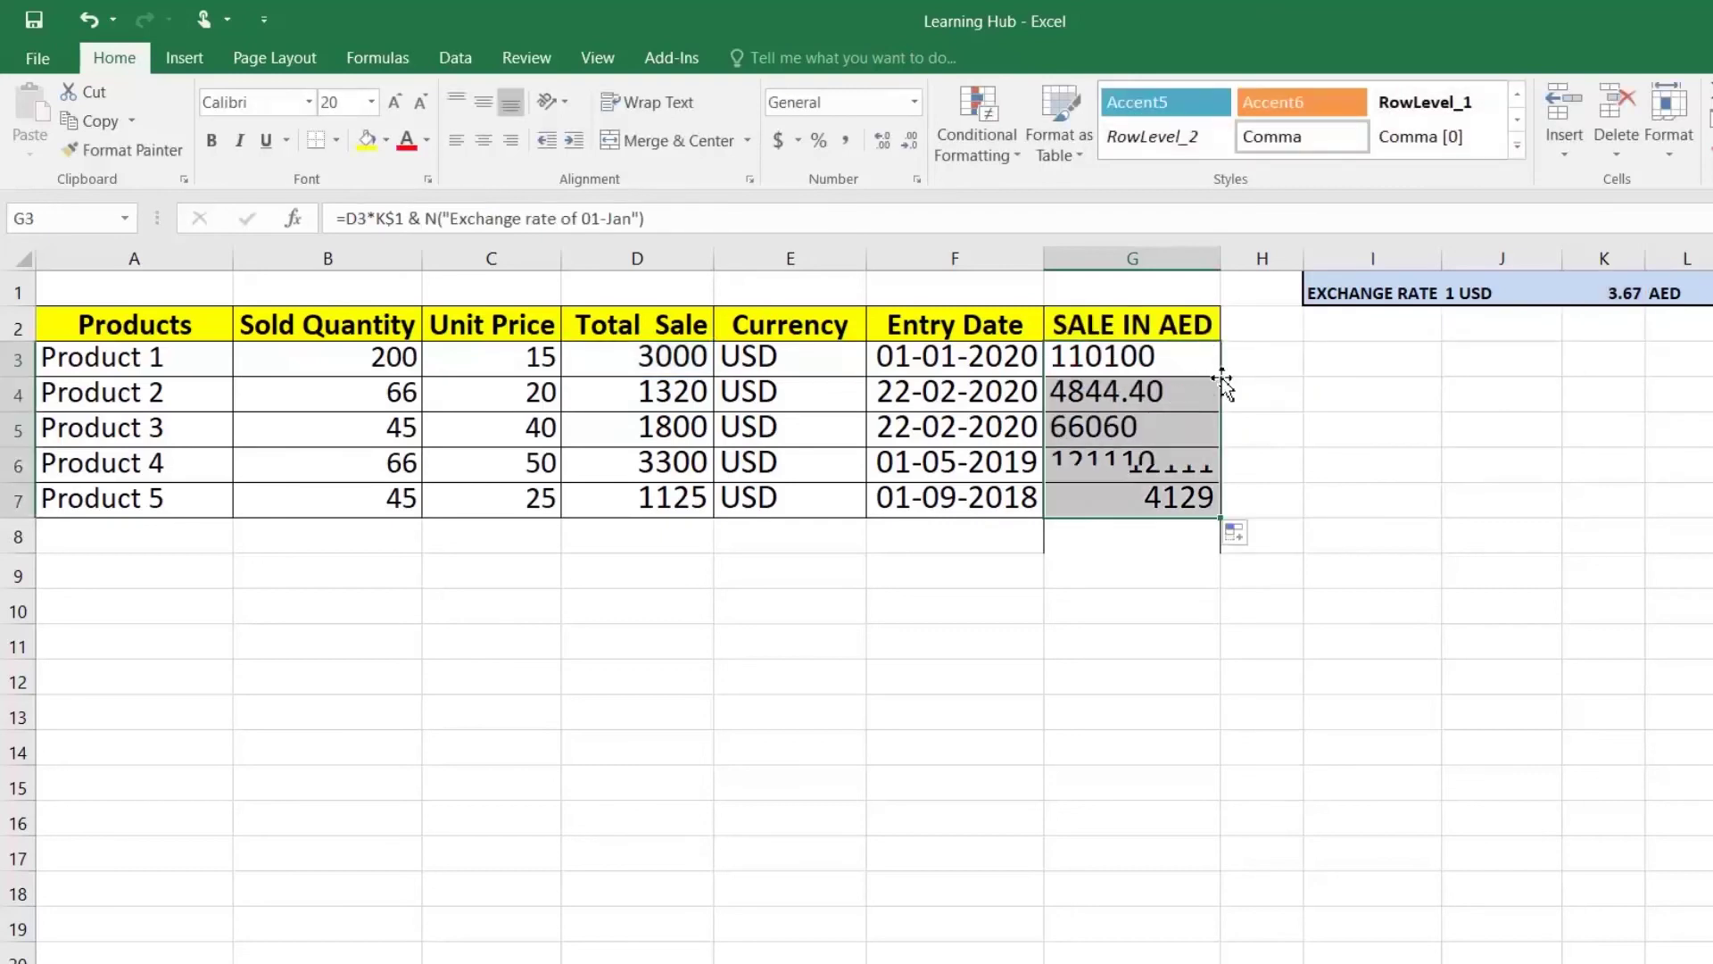
click(1195, 449)
click(1160, 359)
drag(1152, 373, 1151, 497)
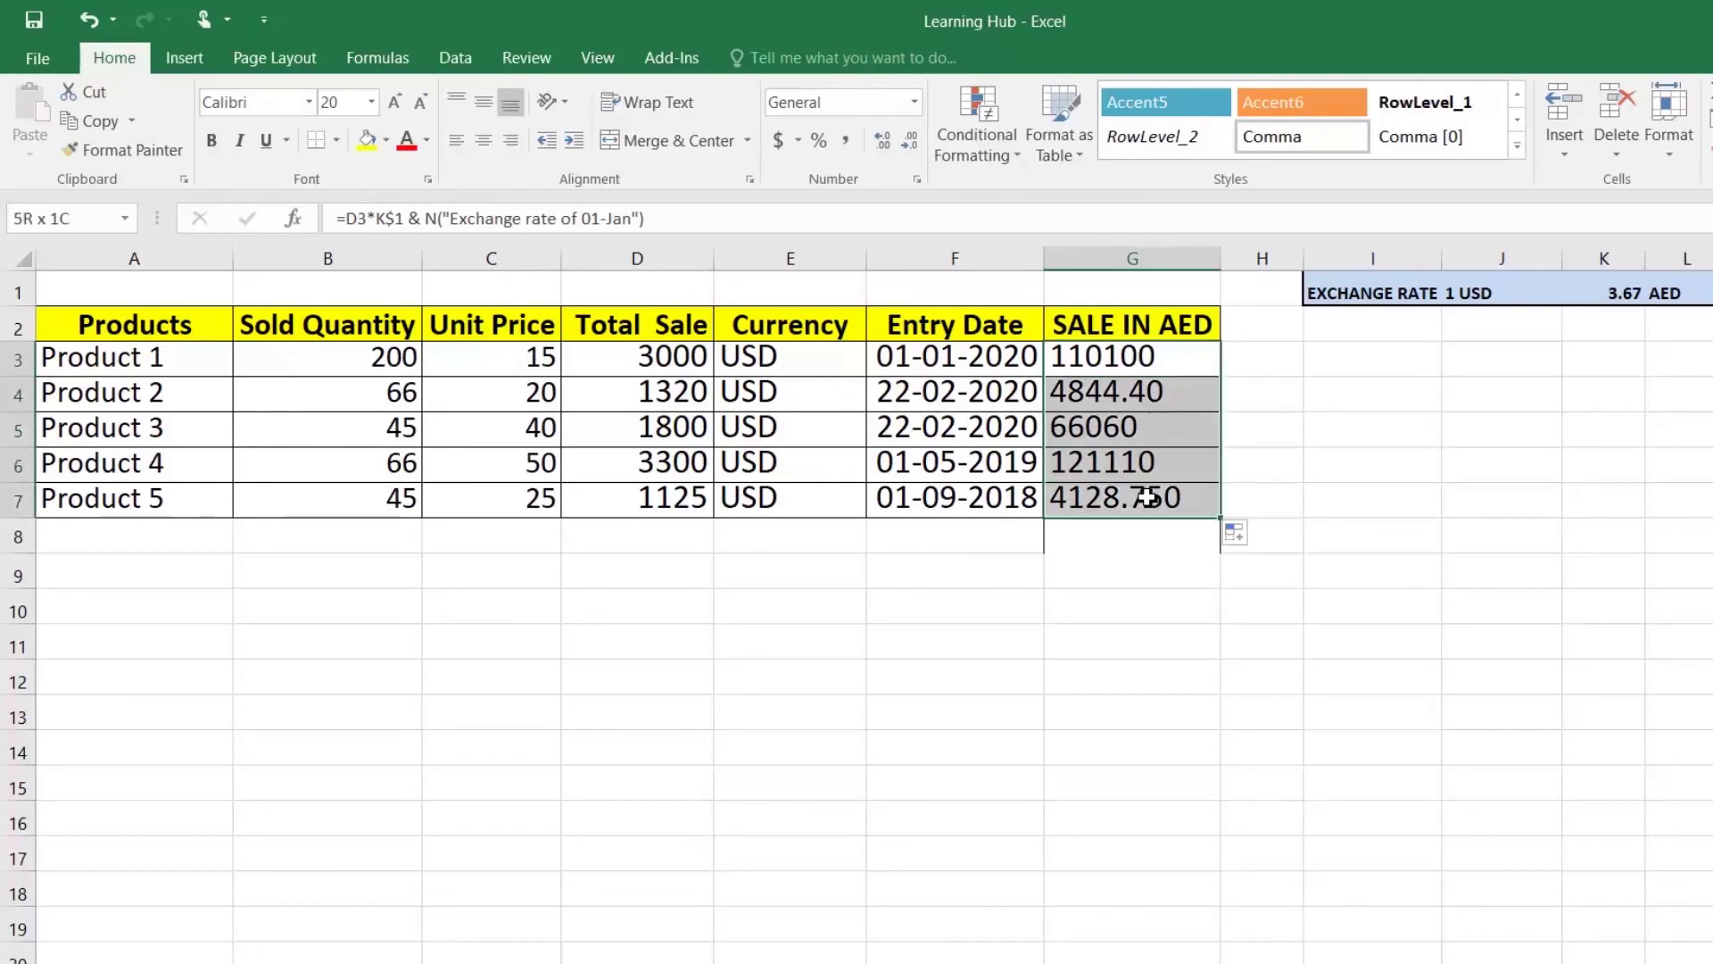
click(1143, 359)
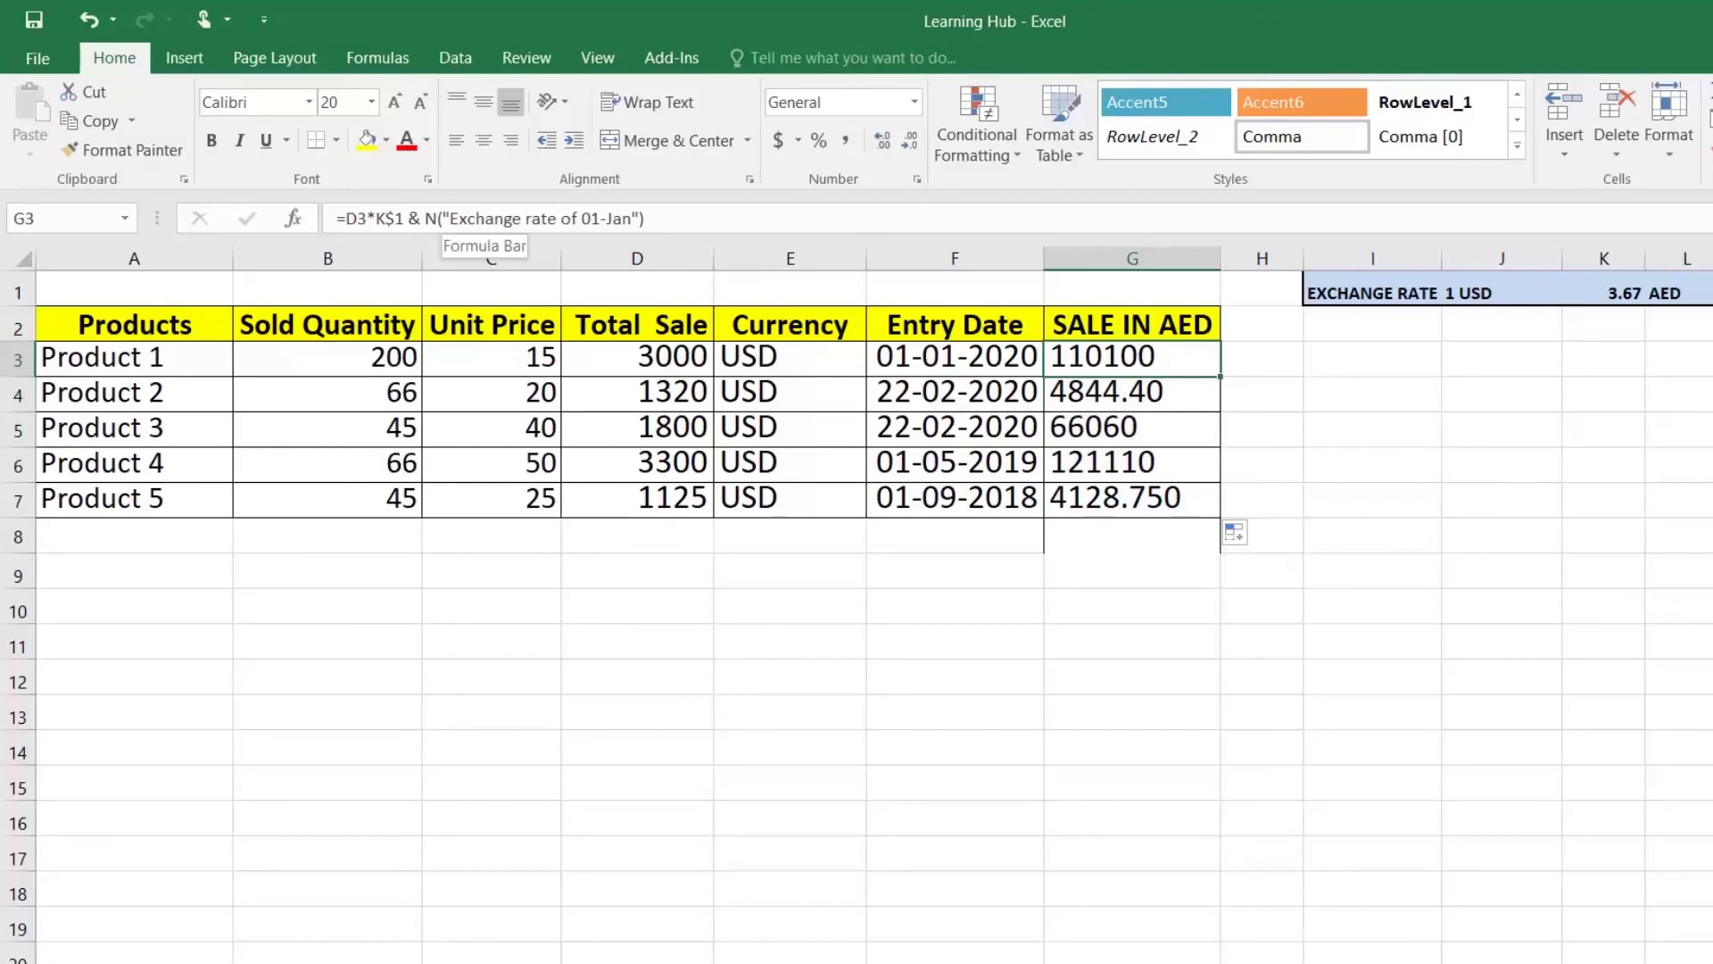
Step: Test G3's formula with the N function name removed from the note
drag(425, 218, 644, 218)
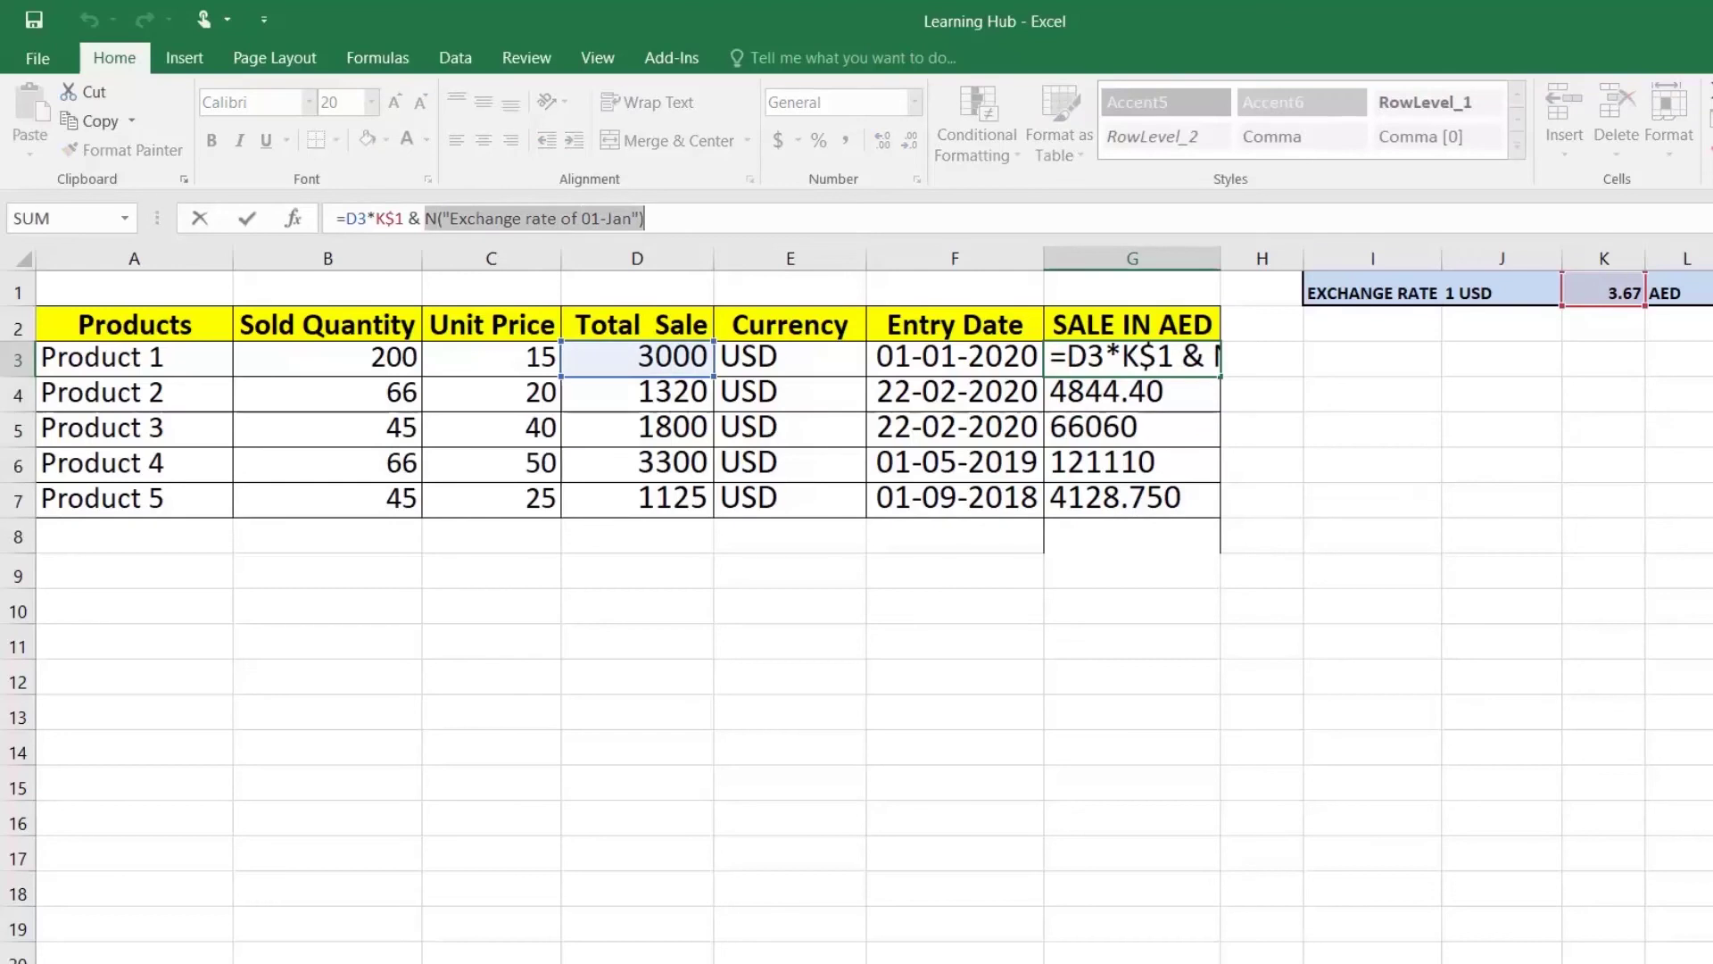
key(Return)
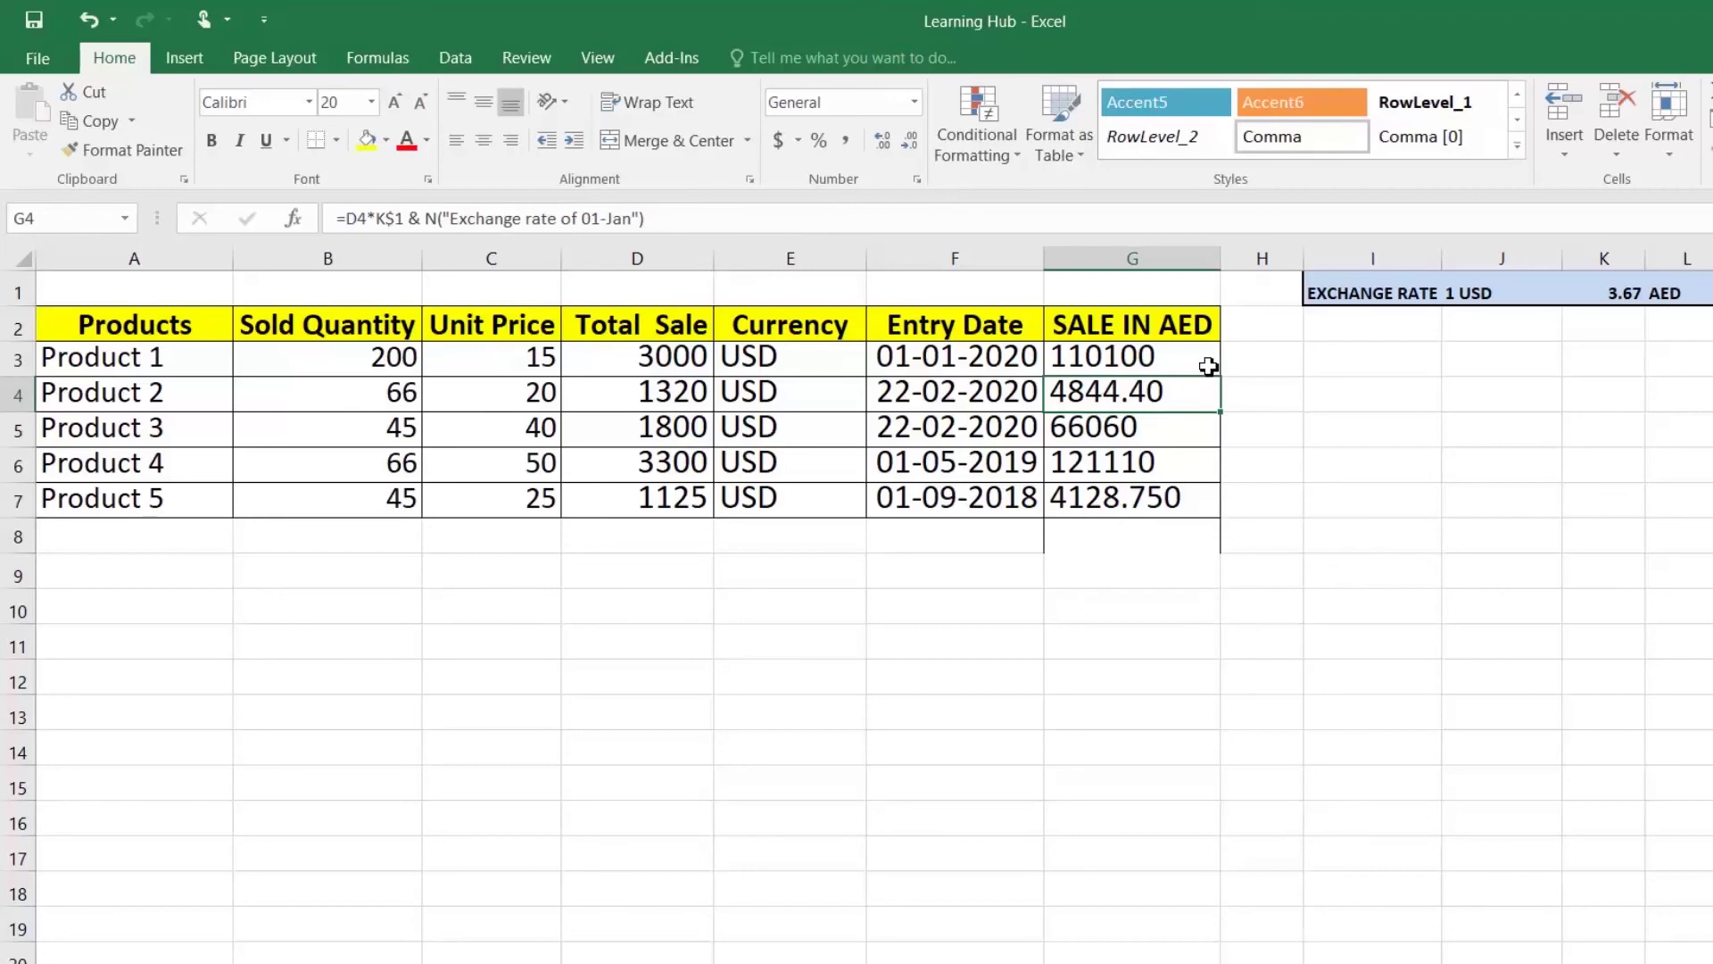
click(1209, 364)
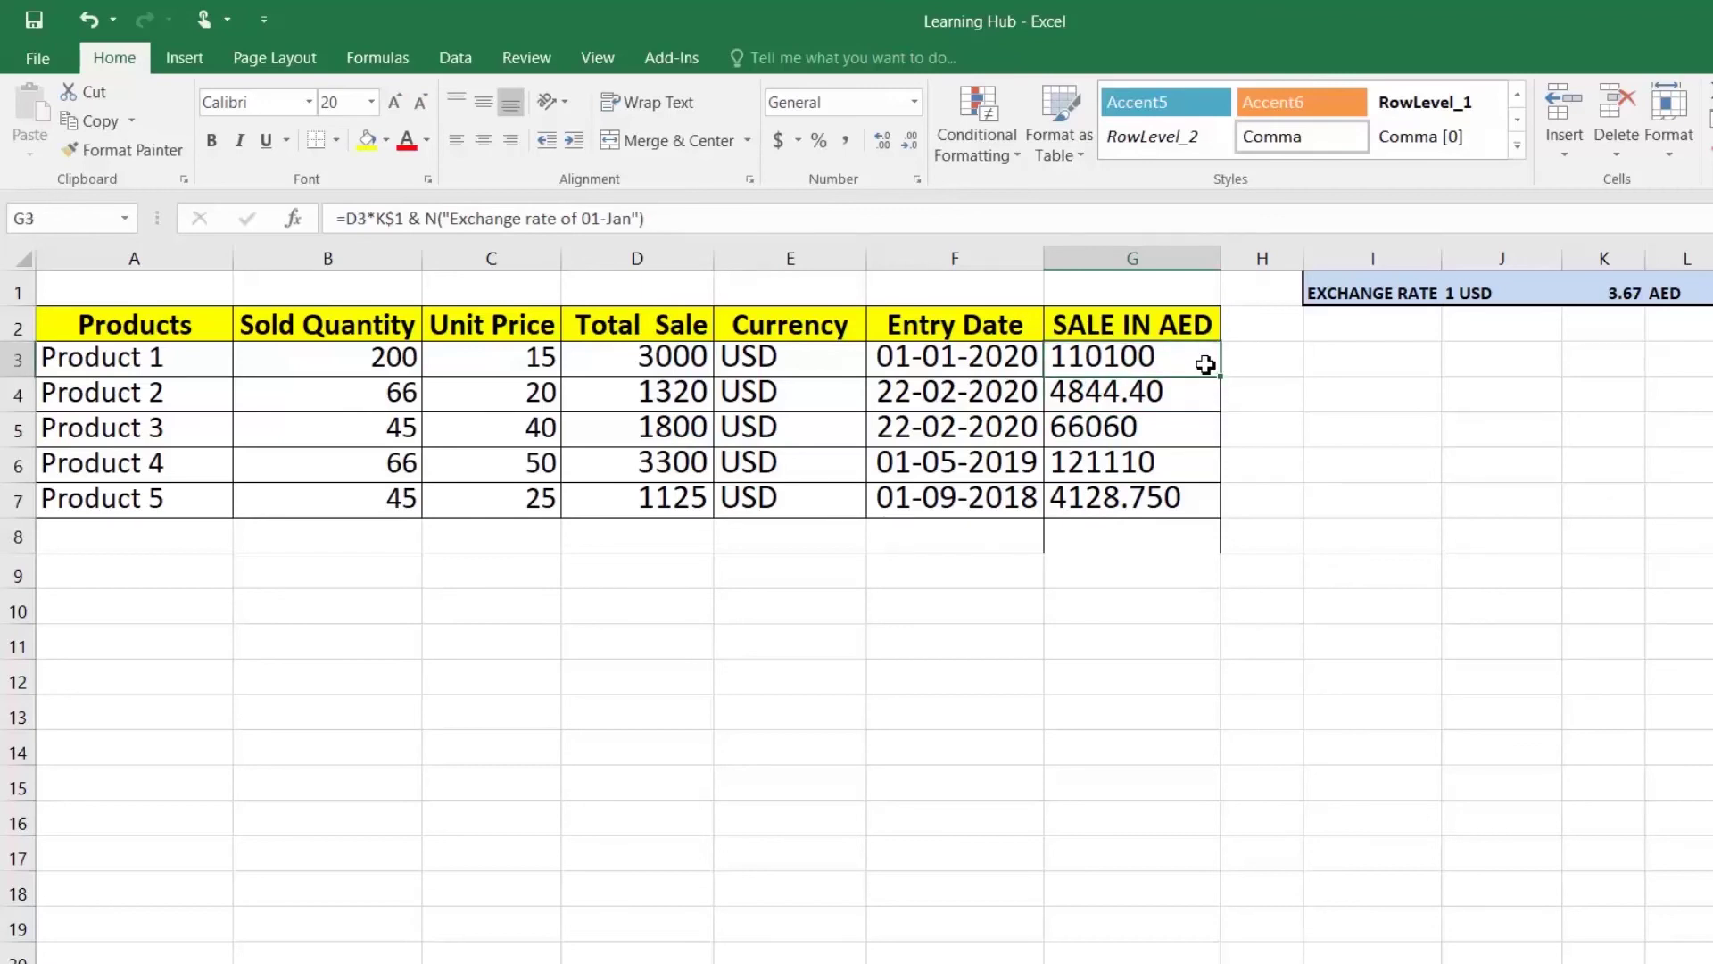
double_click(1206, 364)
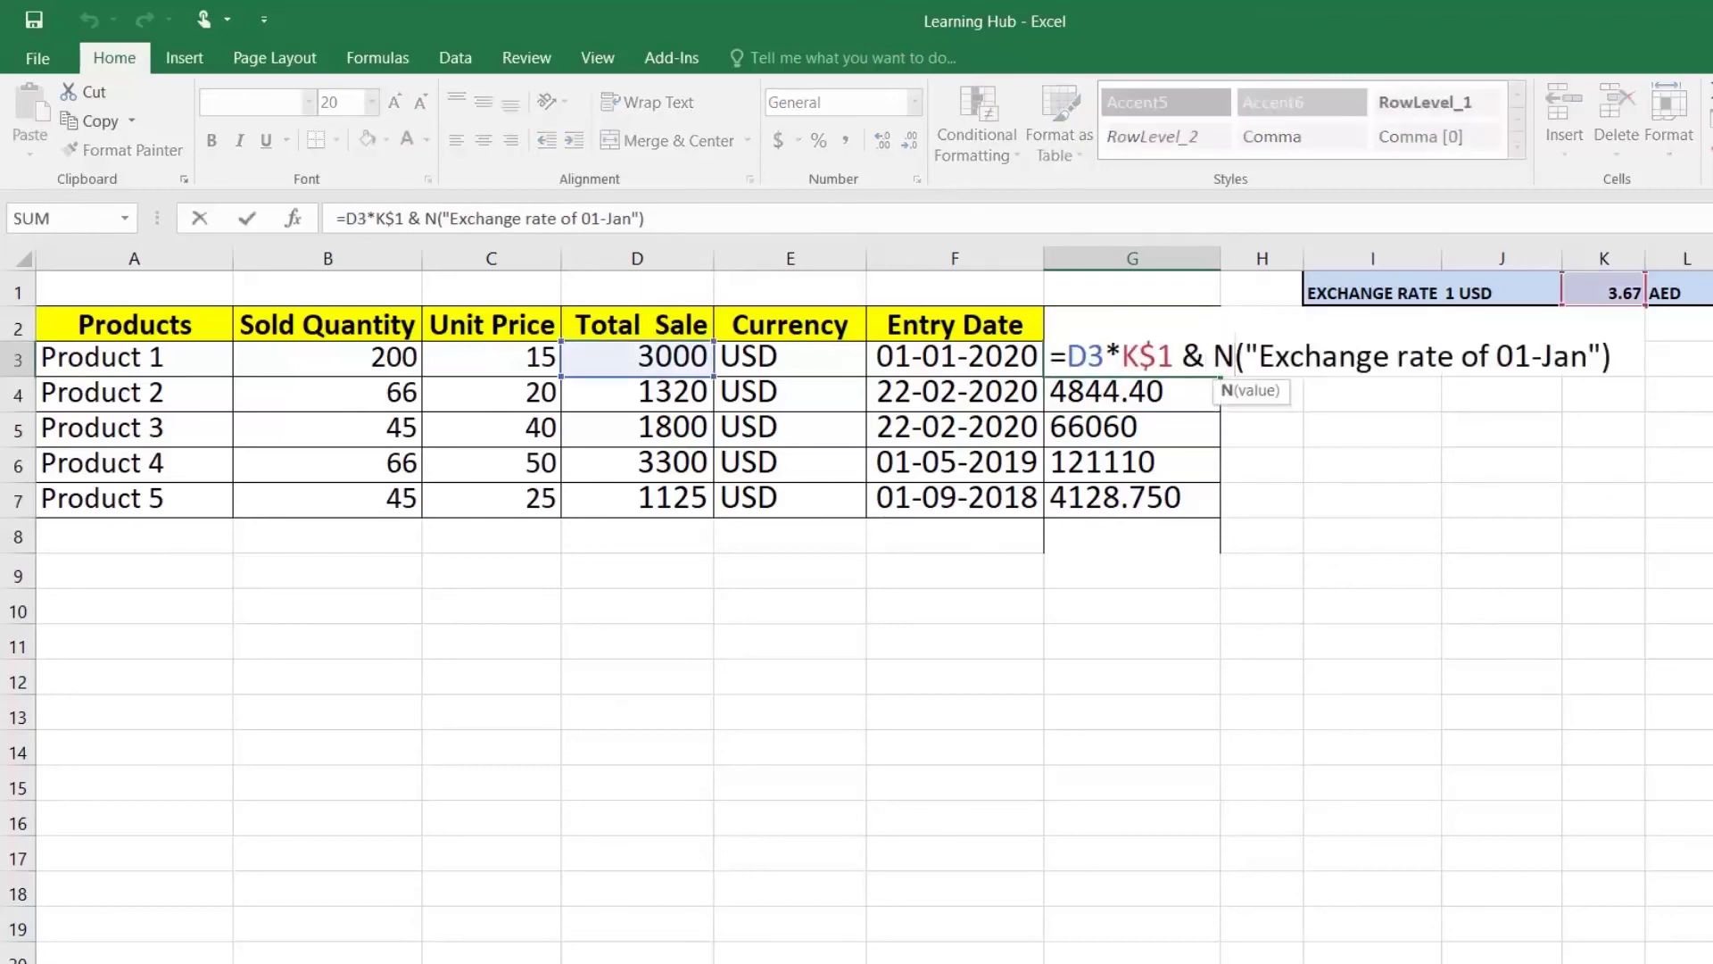
key(BackSpace)
key(Return)
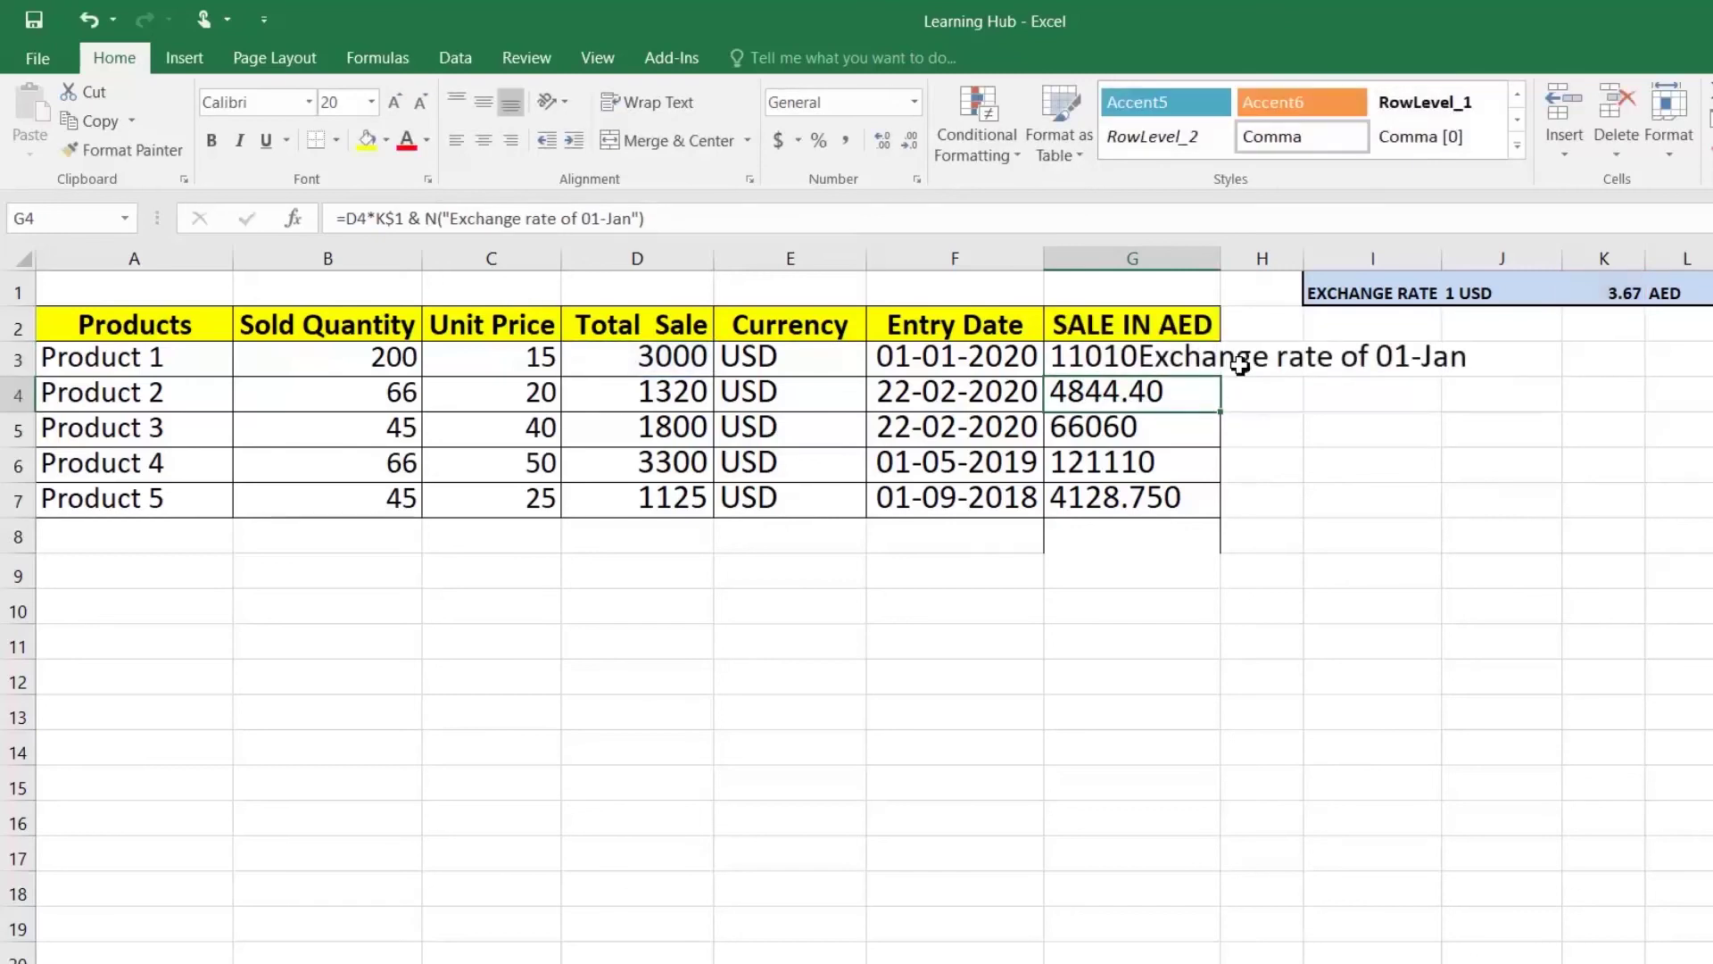
Step: Restore the N() note in G3's formula and reselect the filled results
click(1207, 359)
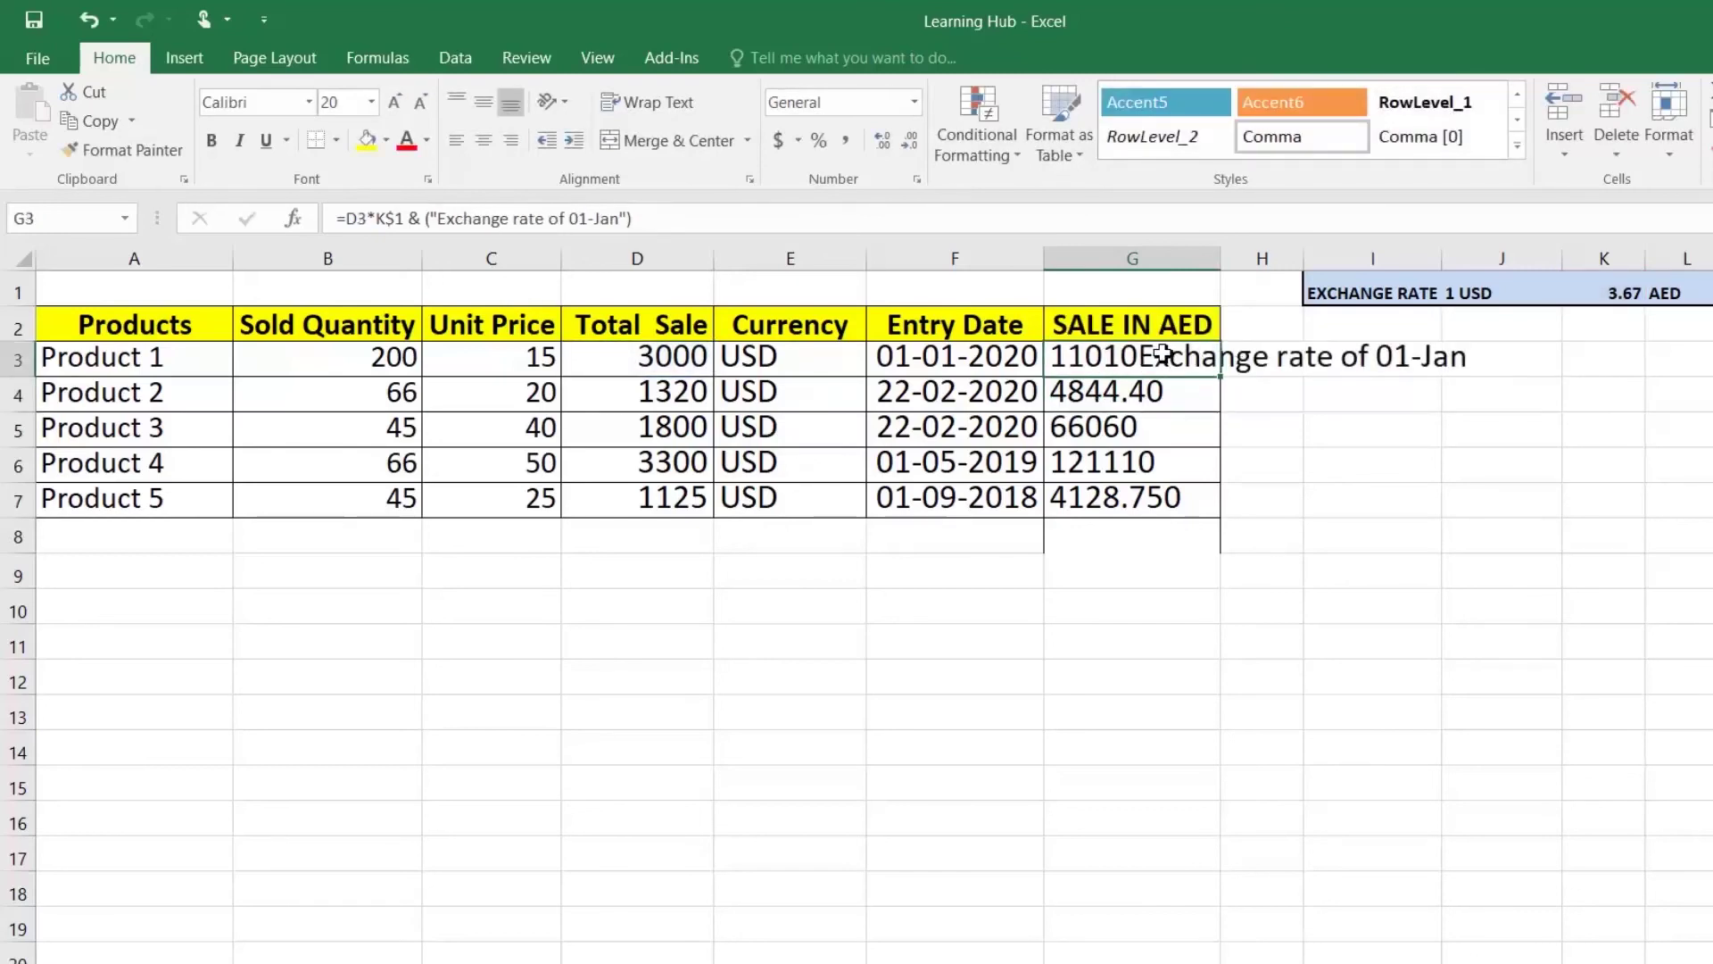
double_click(1169, 357)
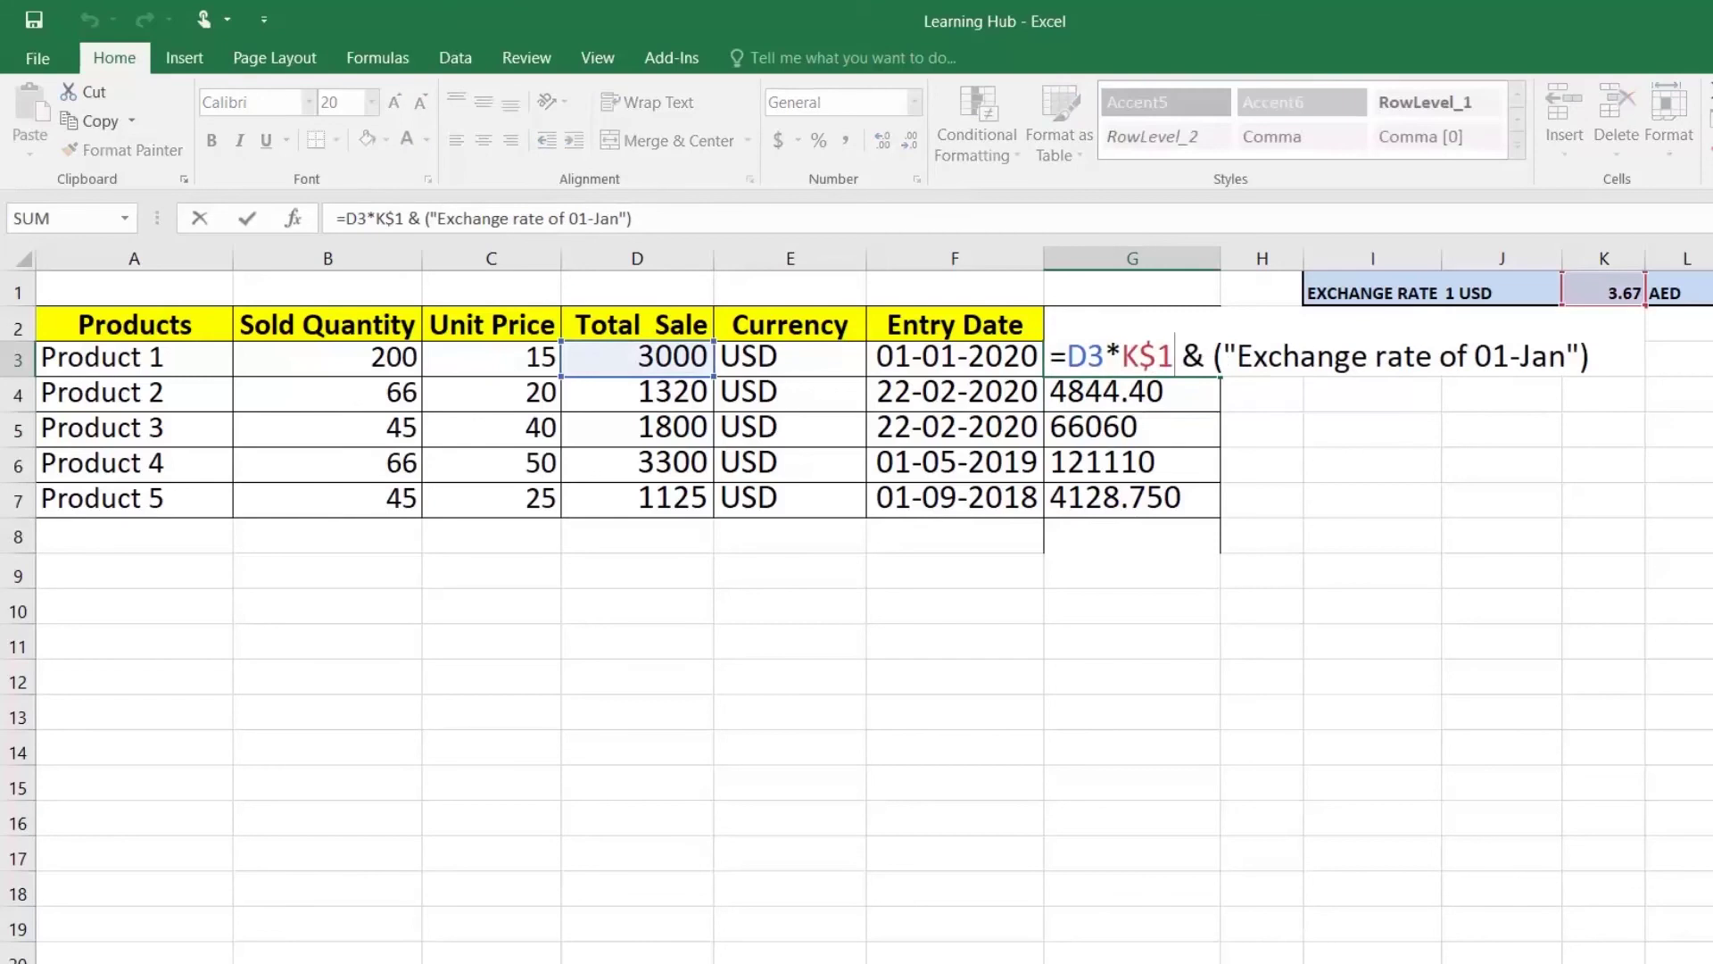
text(n)
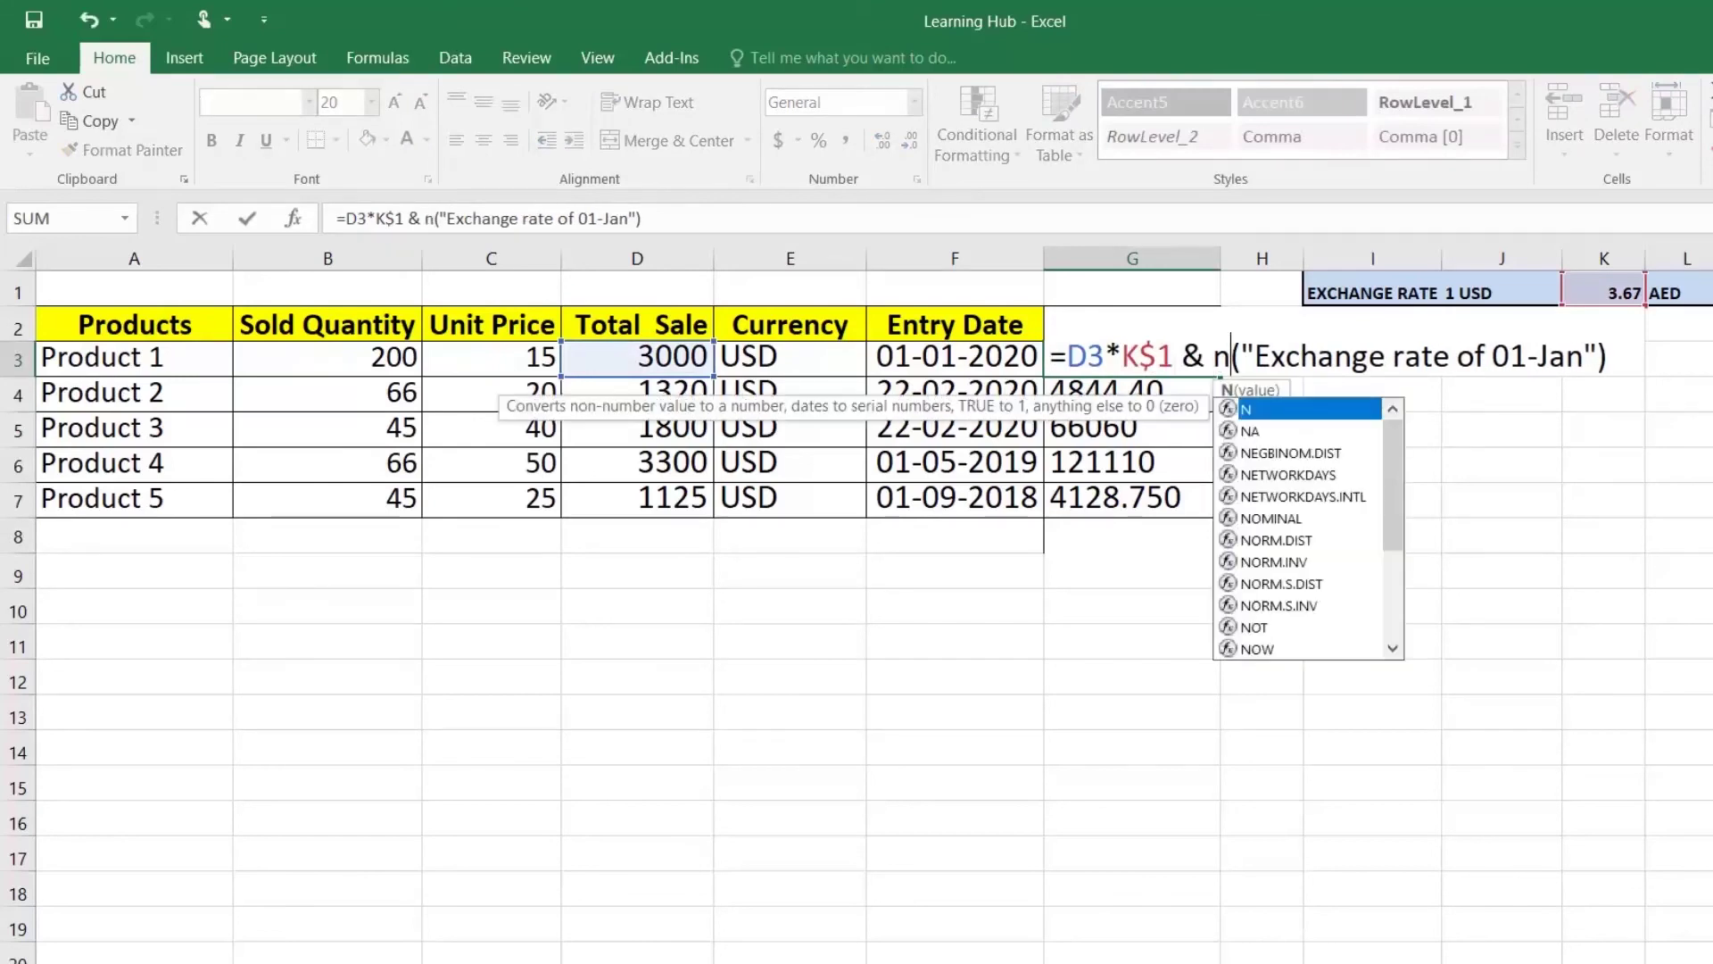
key(Return)
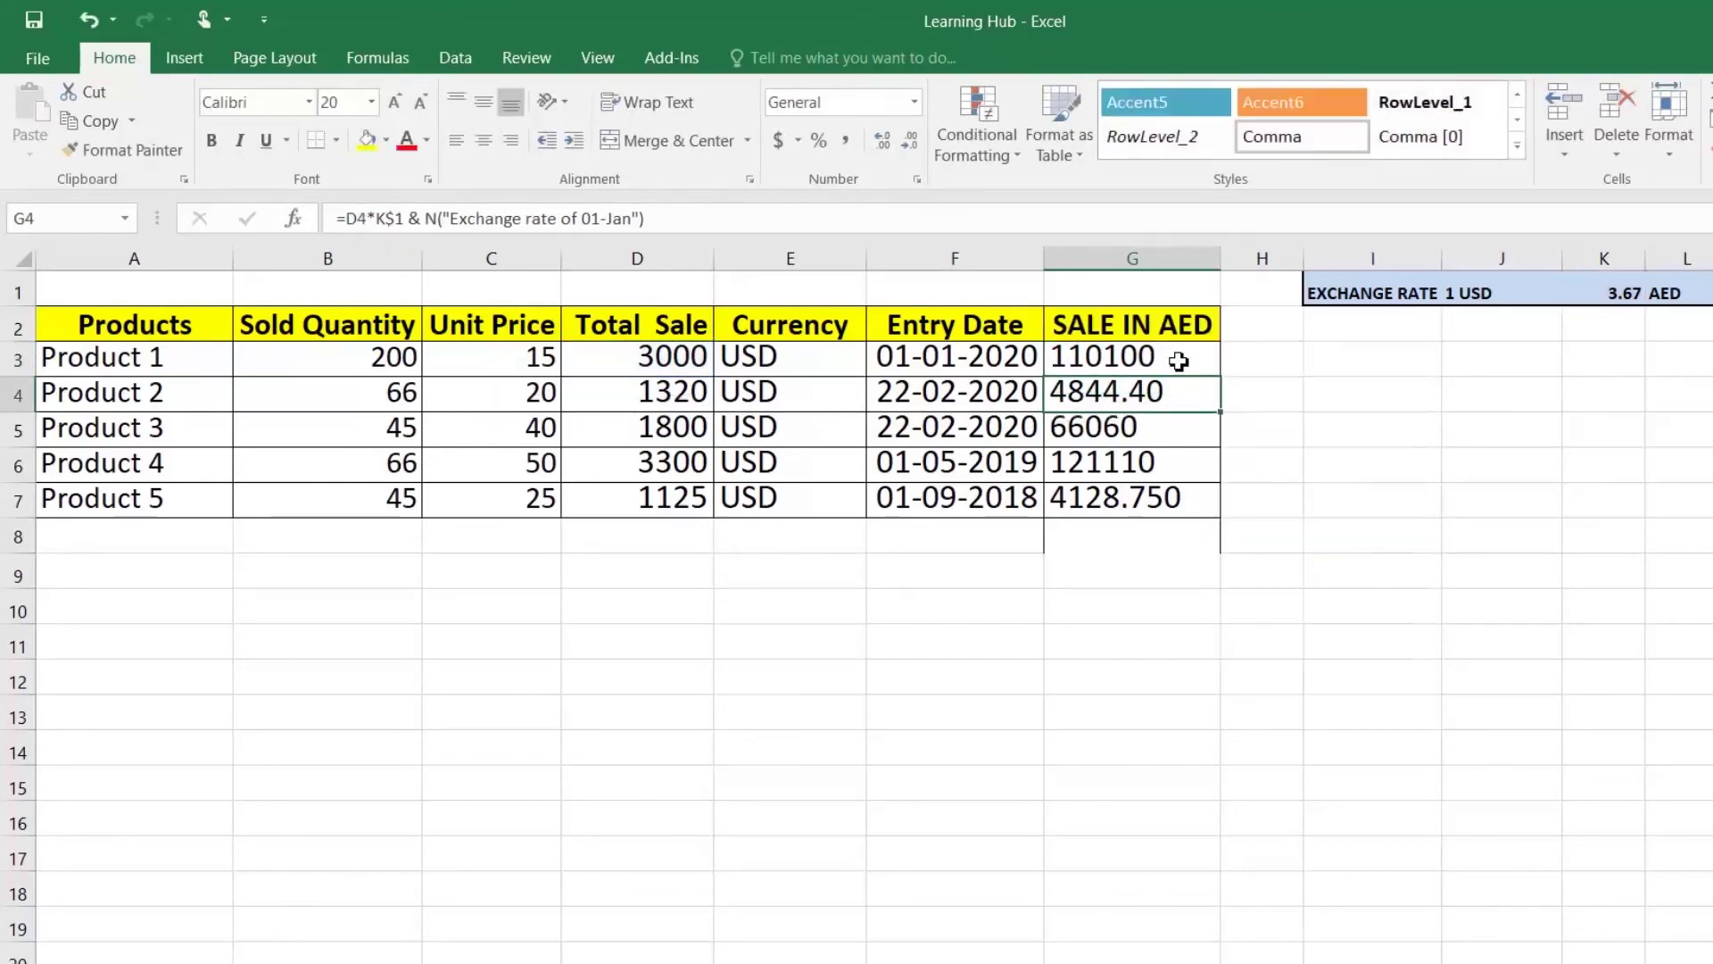
drag(1221, 384, 1231, 527)
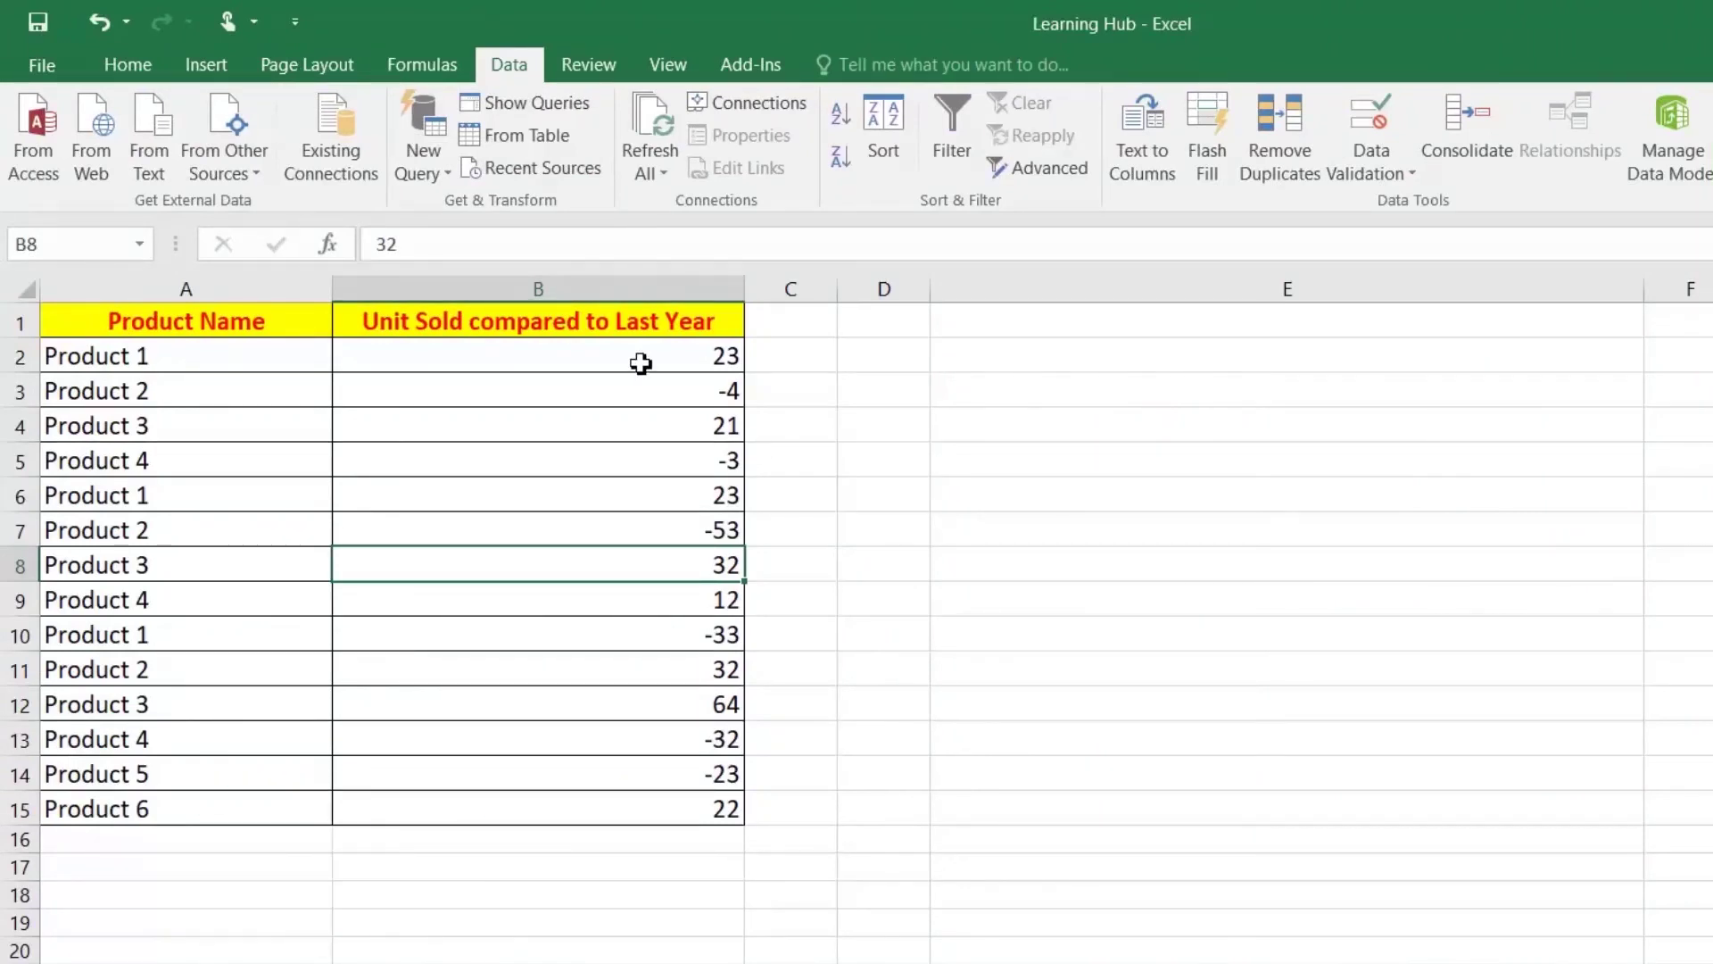
Step: Give Unit Sold B2:B15 the custom format 0.0;[RED];-0.0
click(301, 353)
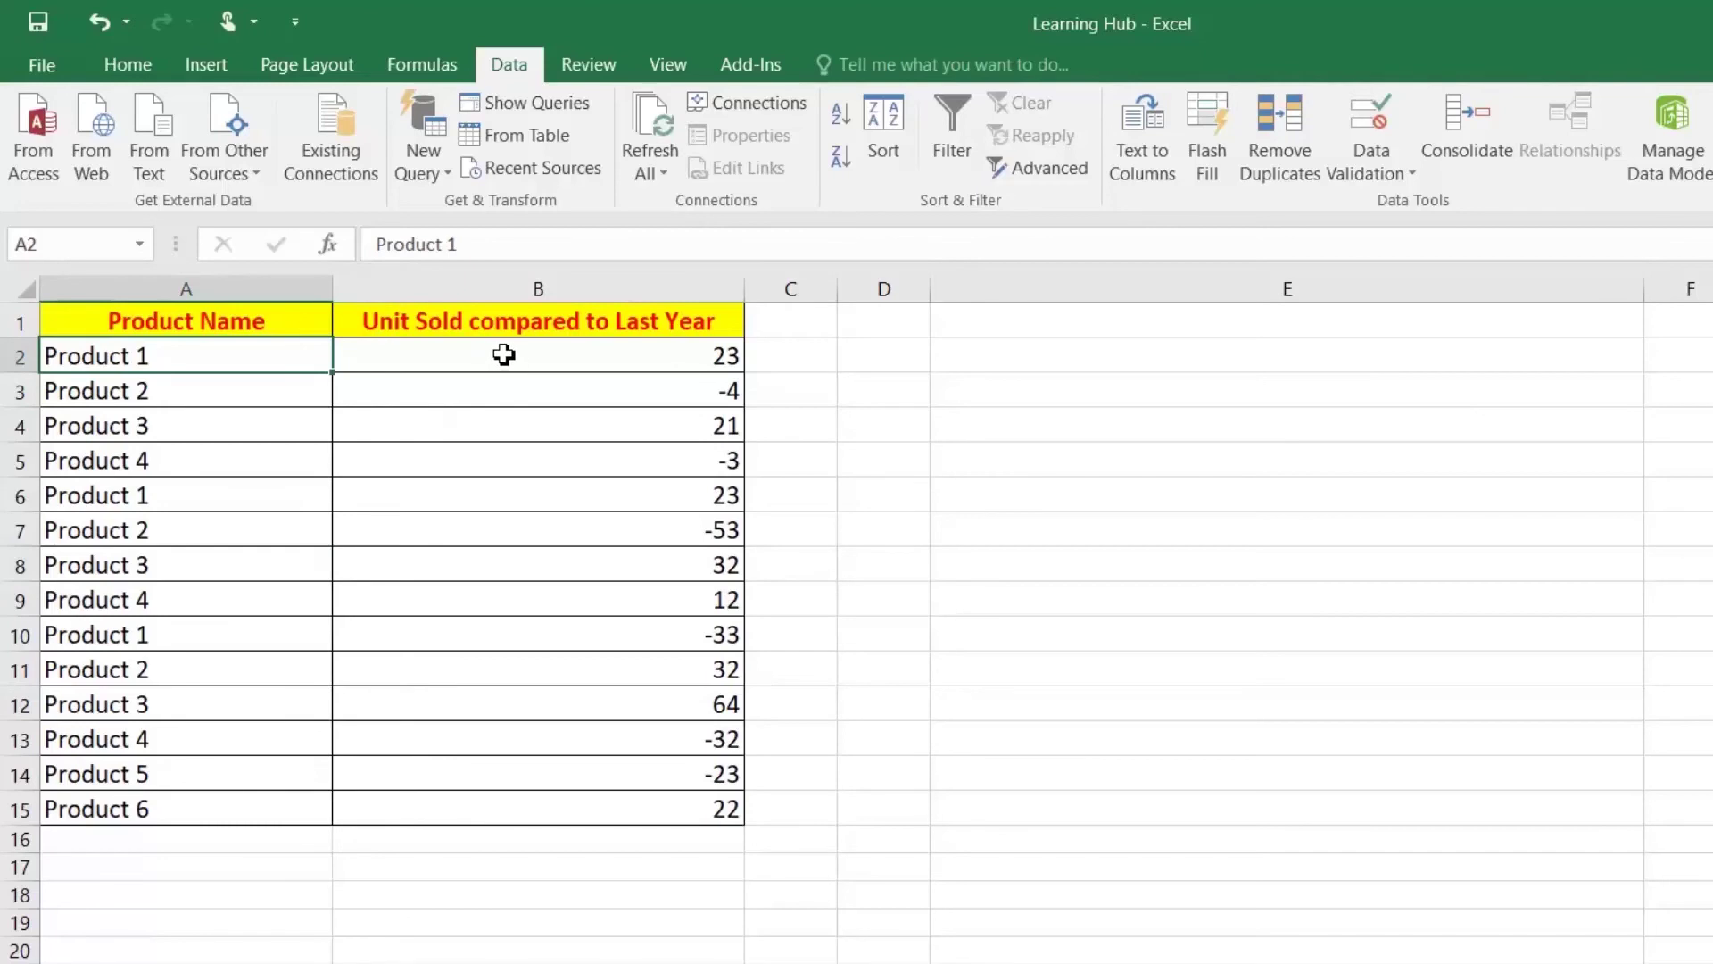
drag(516, 346, 546, 772)
drag(589, 351, 540, 800)
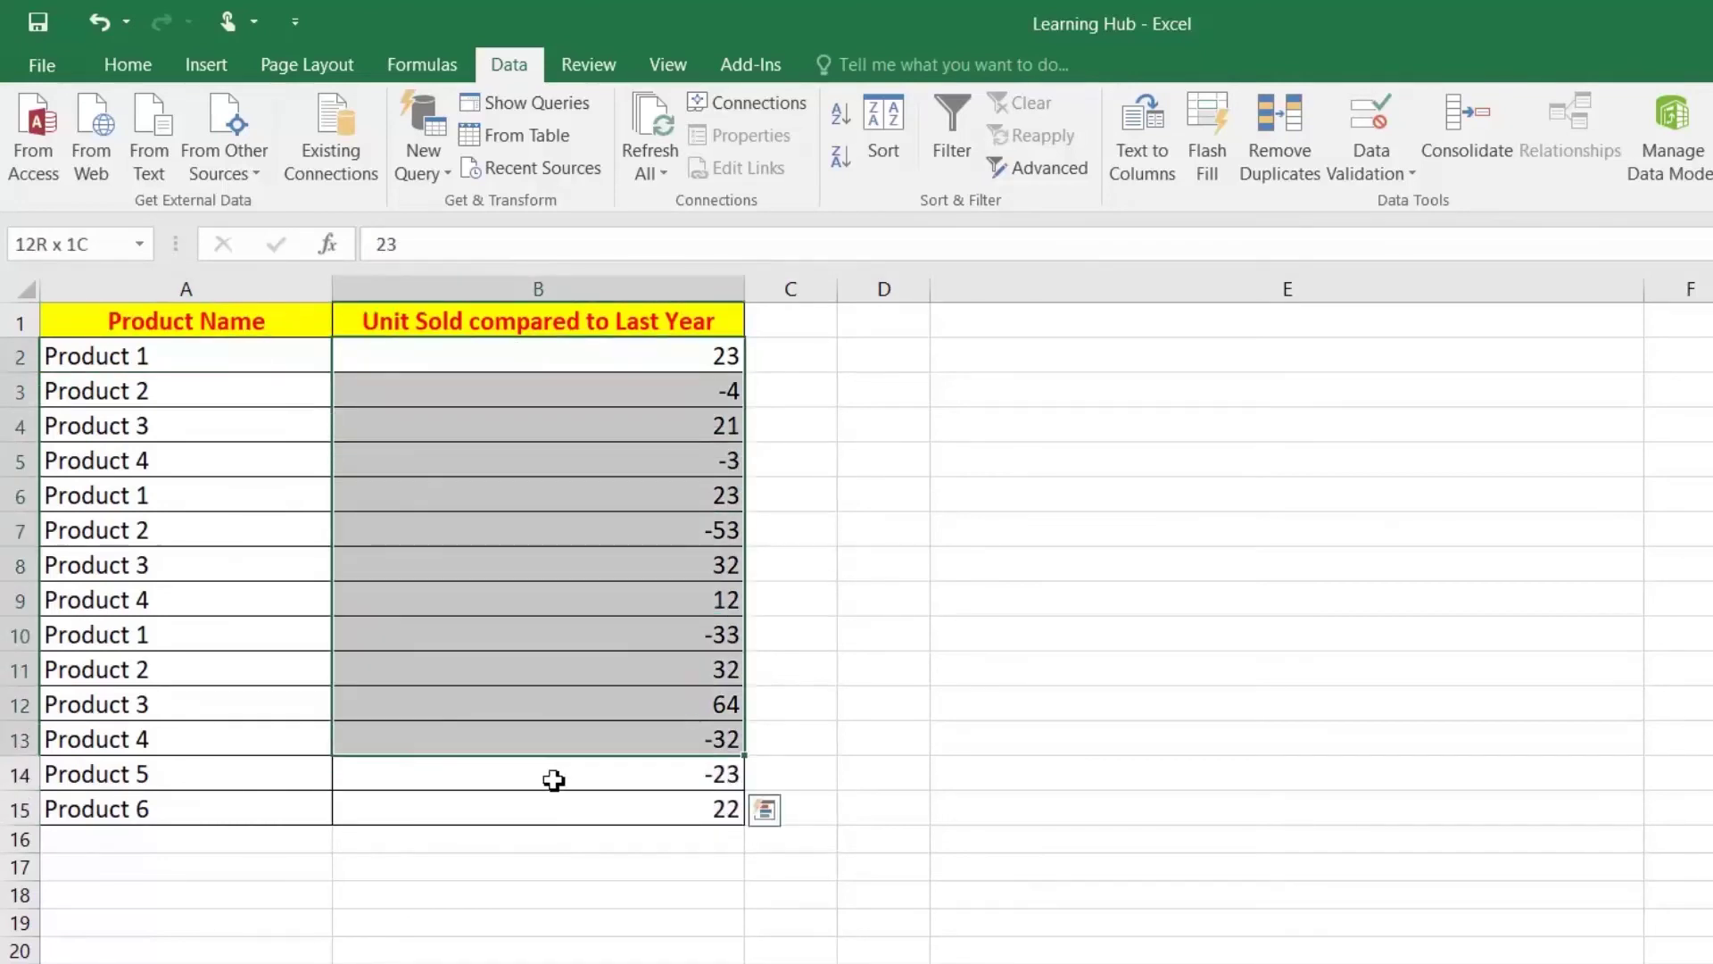
right_click(531, 400)
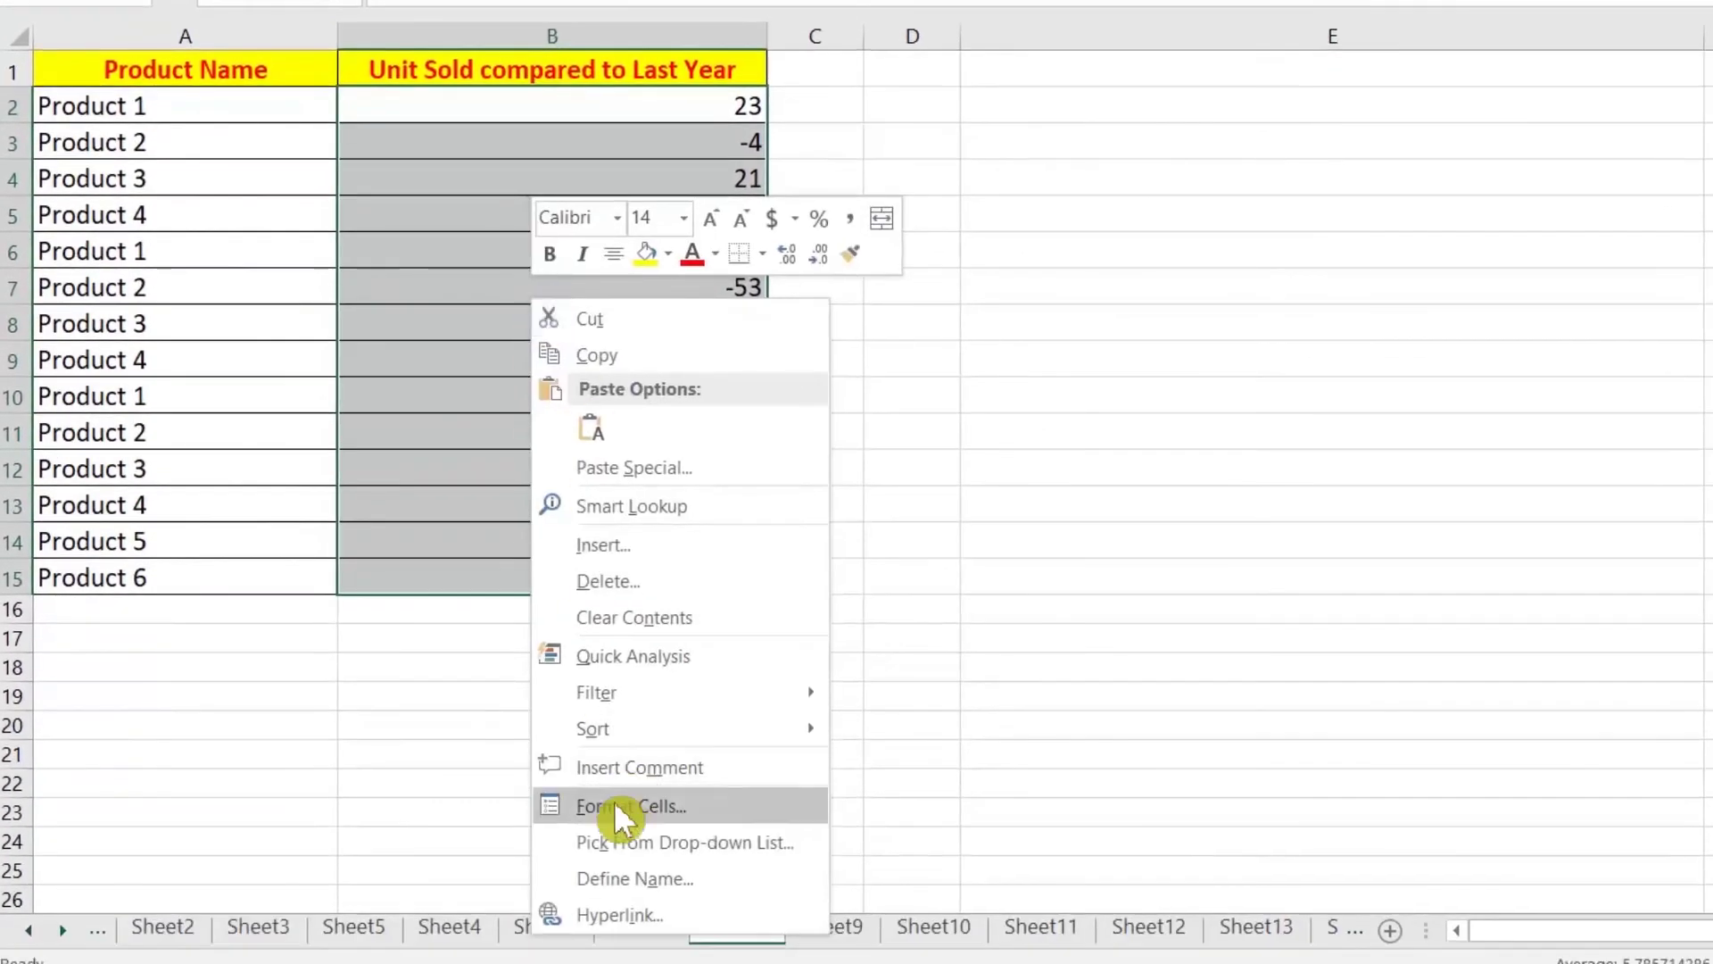
click(644, 898)
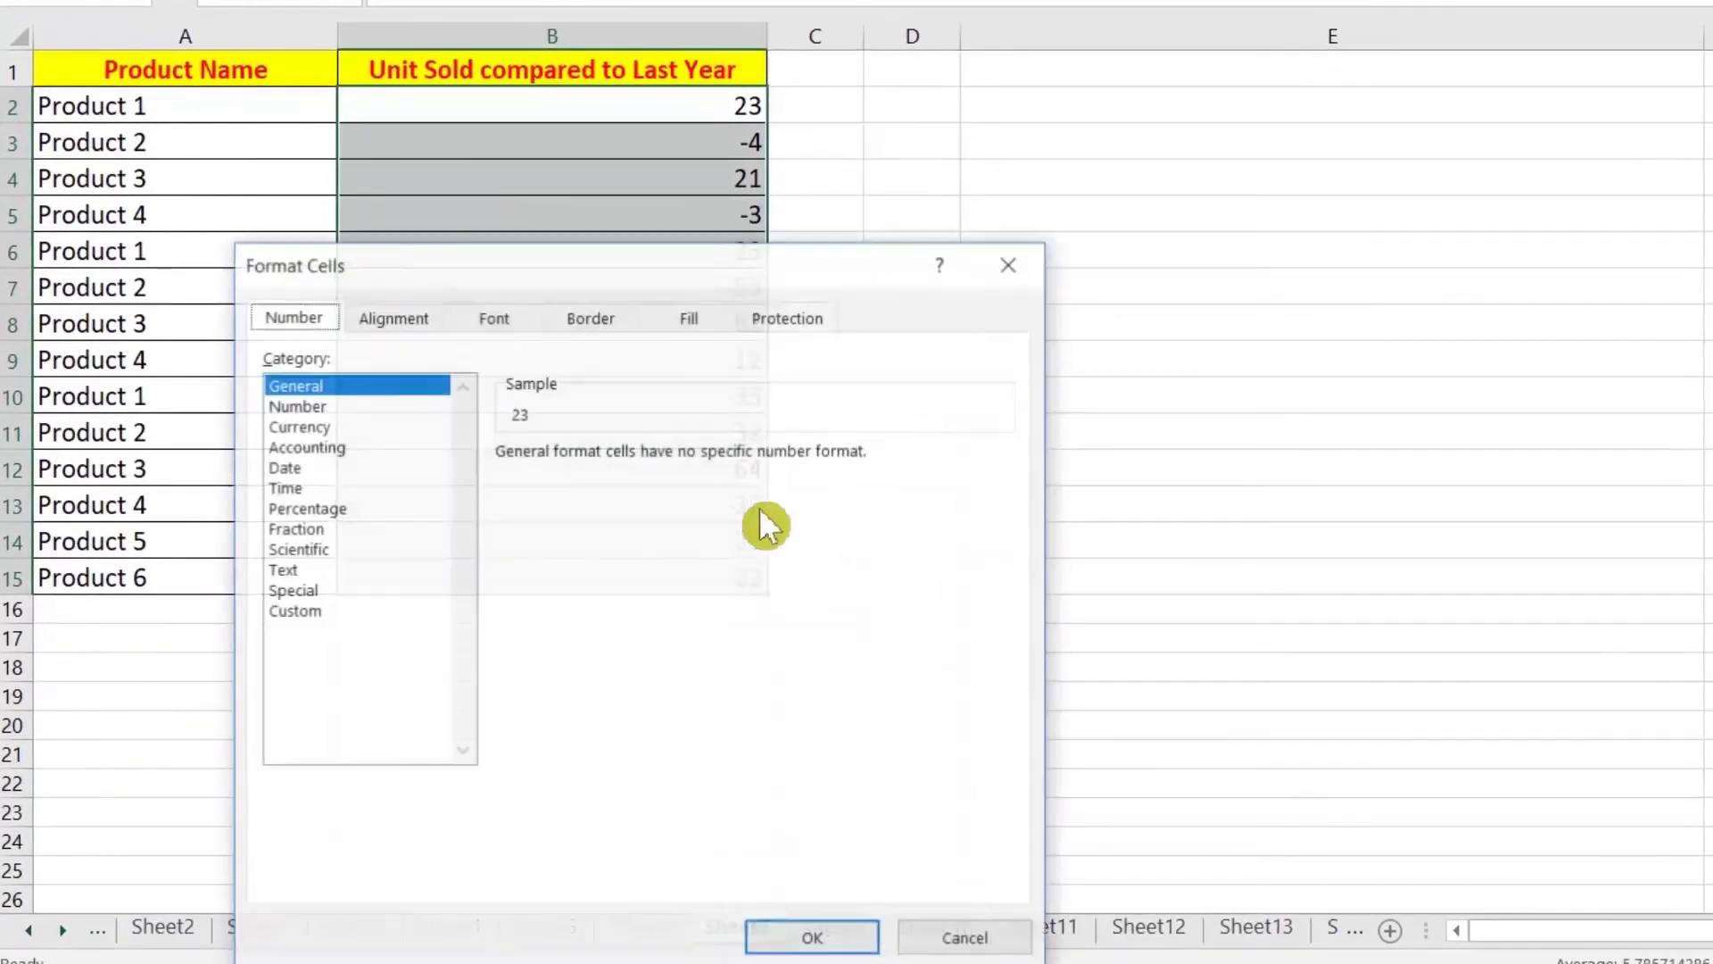
click(324, 618)
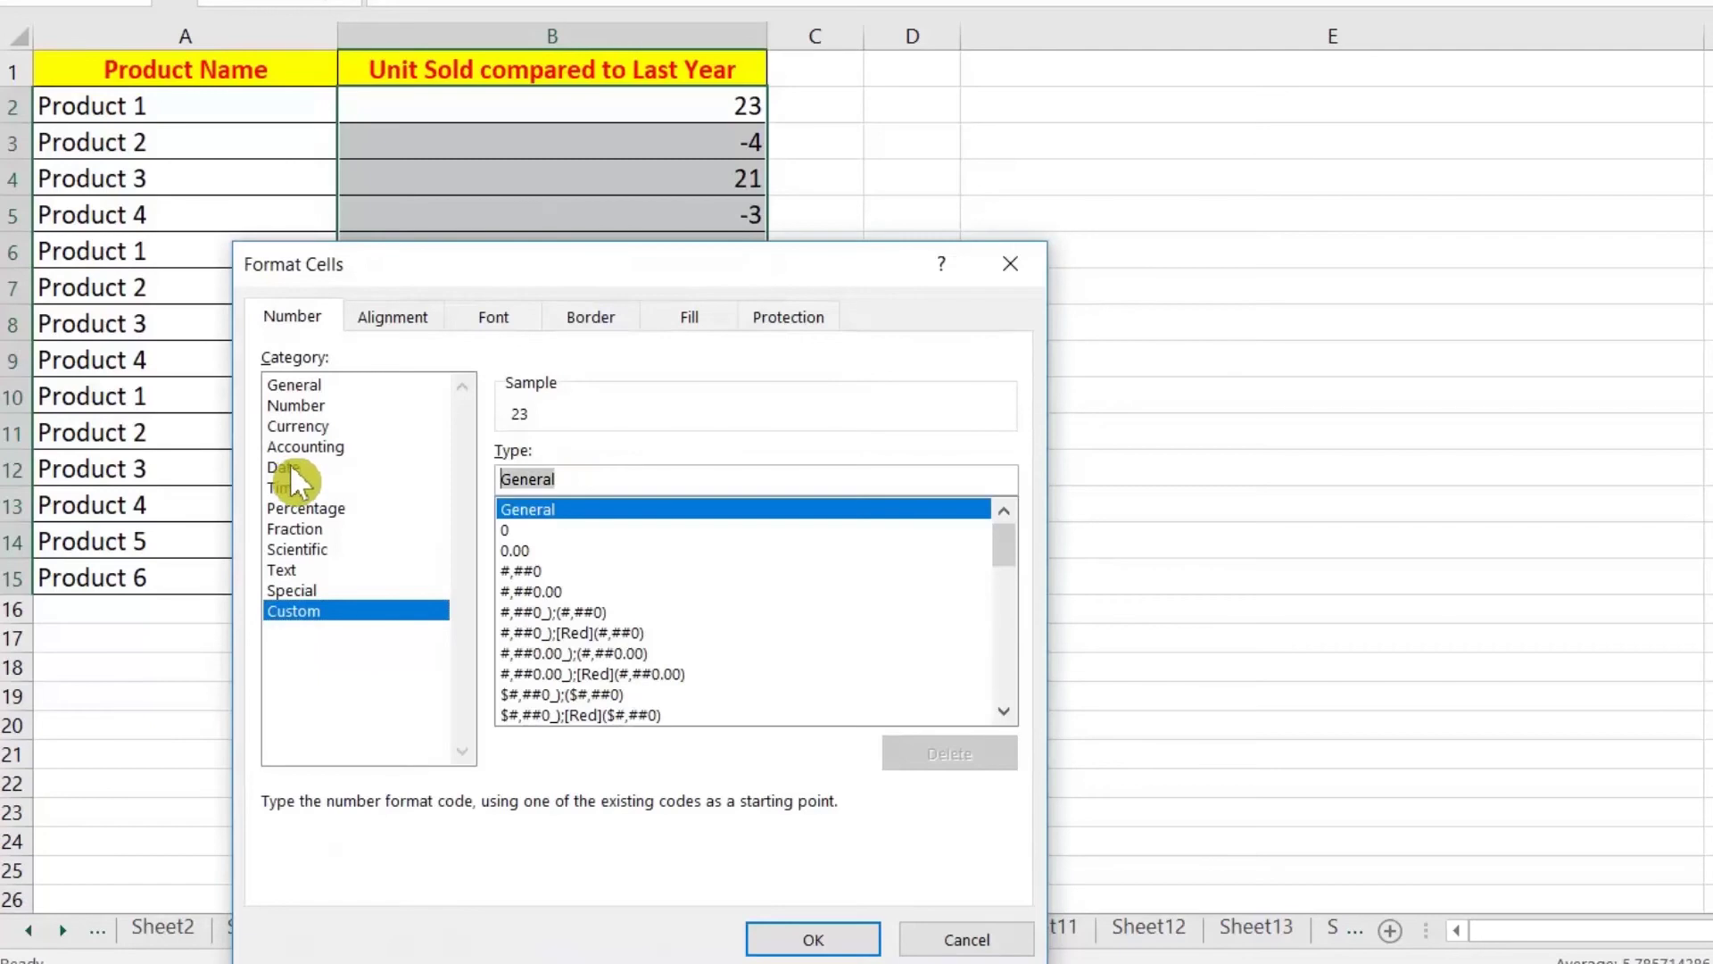
text(0.0;[RED];-0.0)
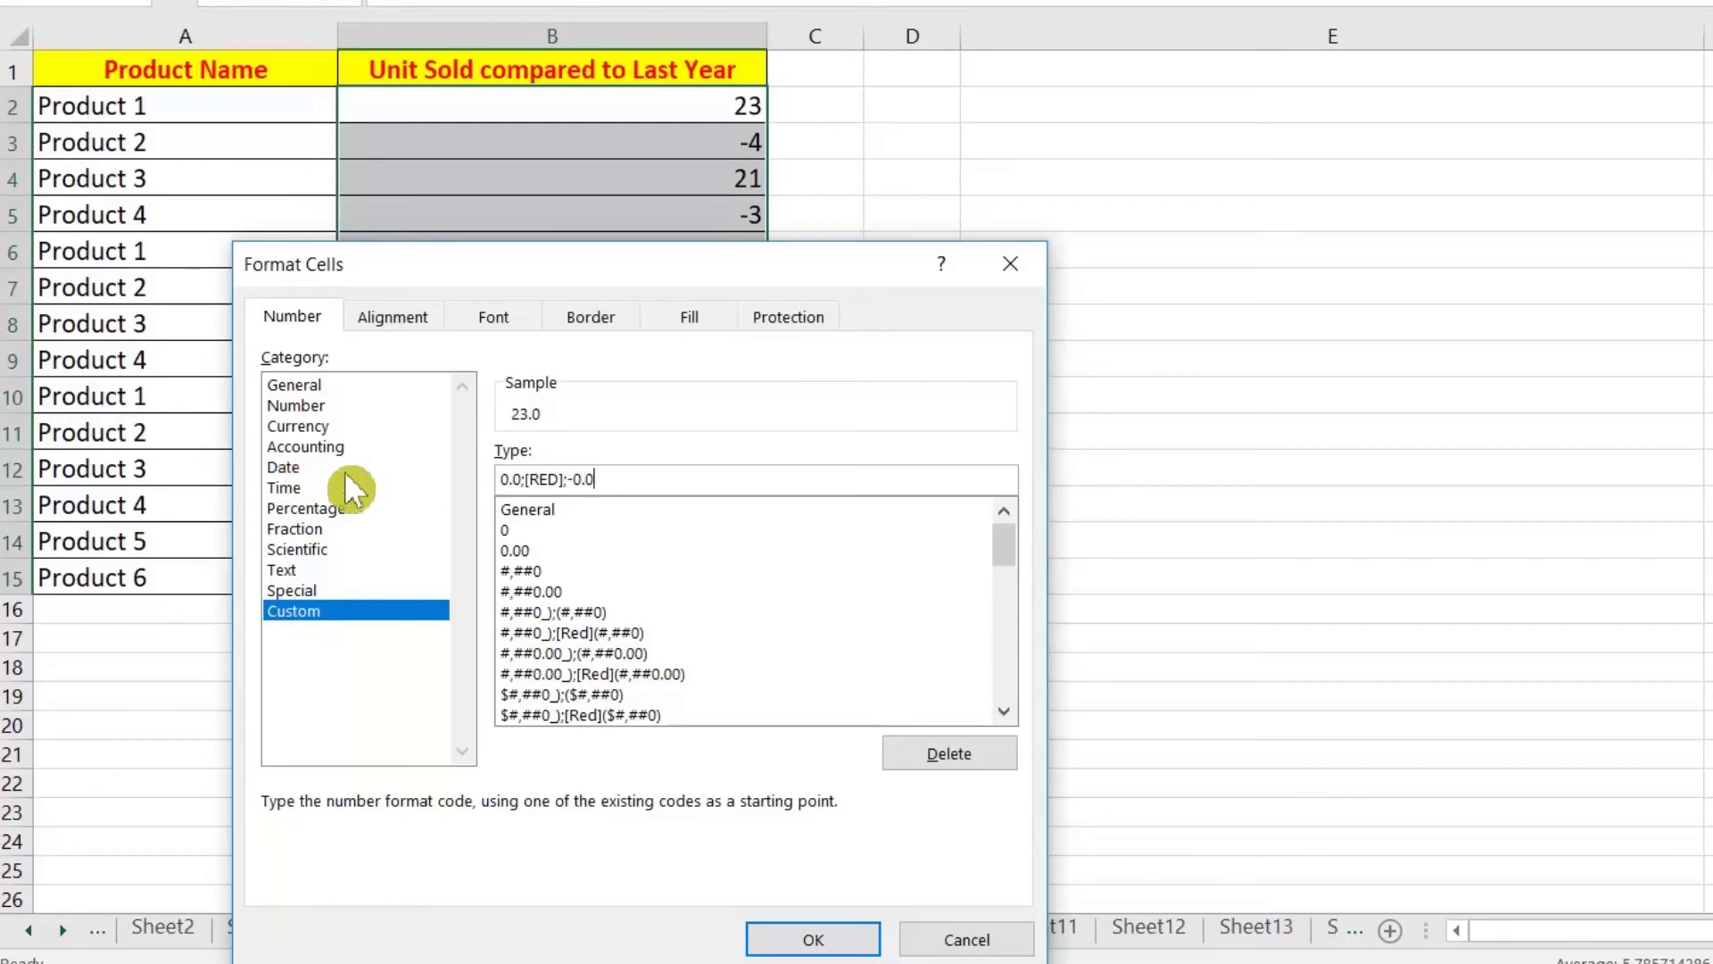
click(803, 938)
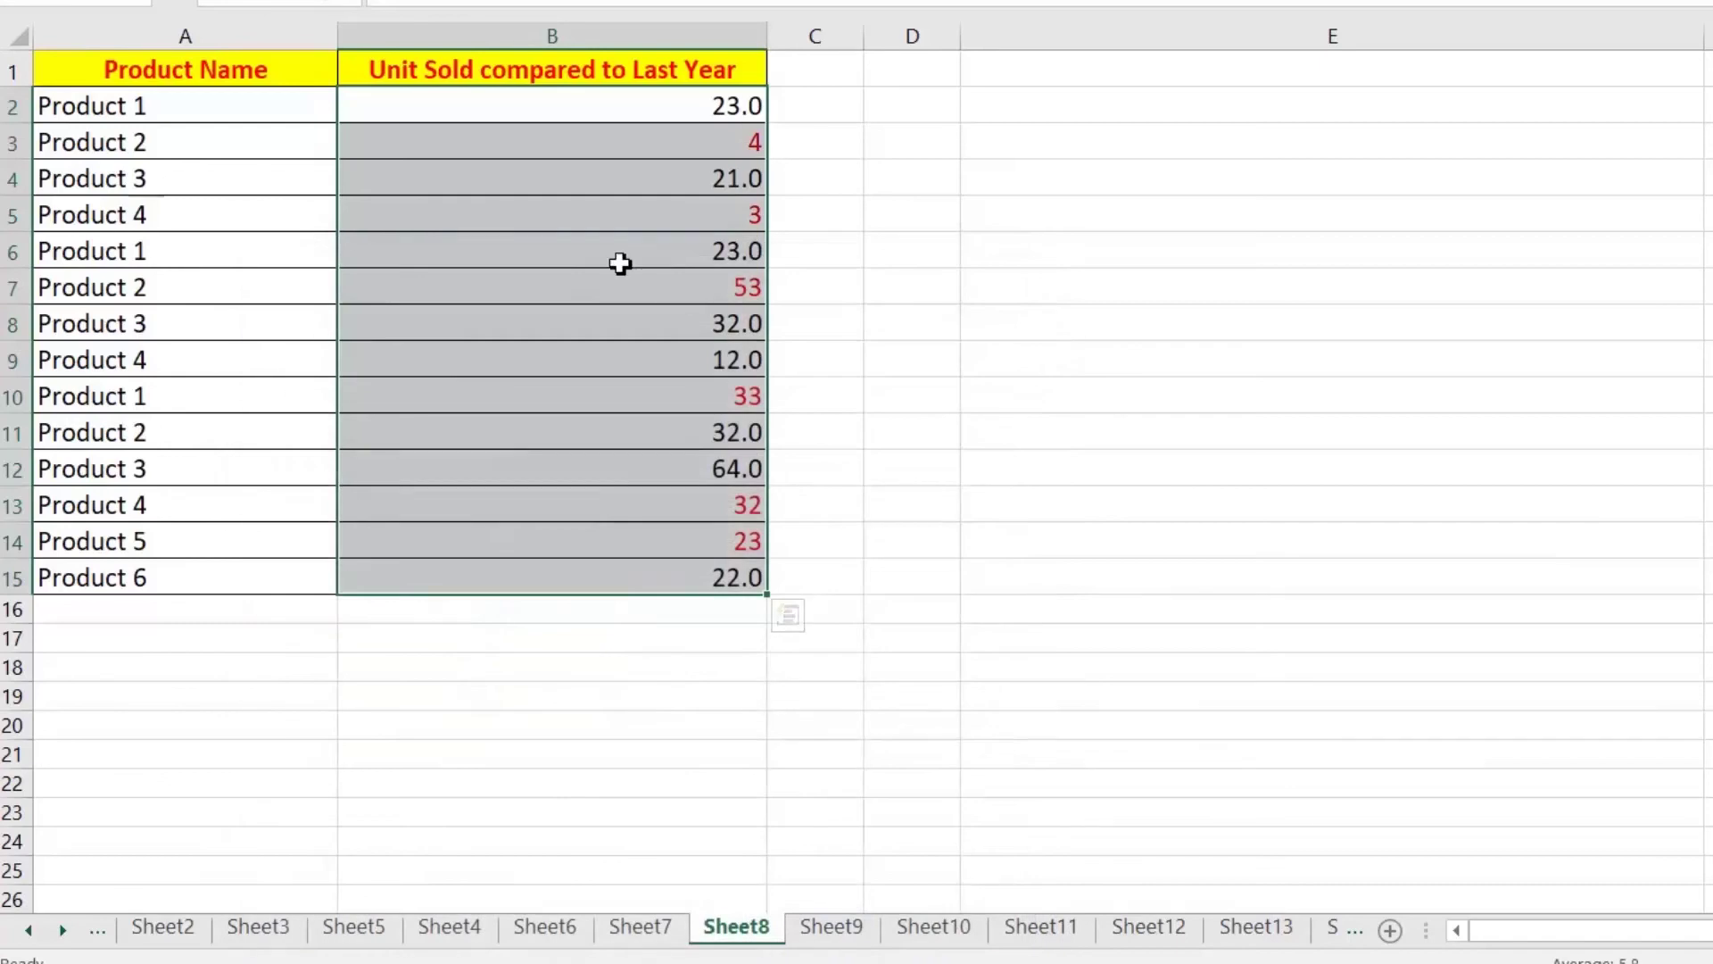
Step: Check the reformatted Unit Sold values in B3, B5 and B8
click(660, 252)
click(727, 141)
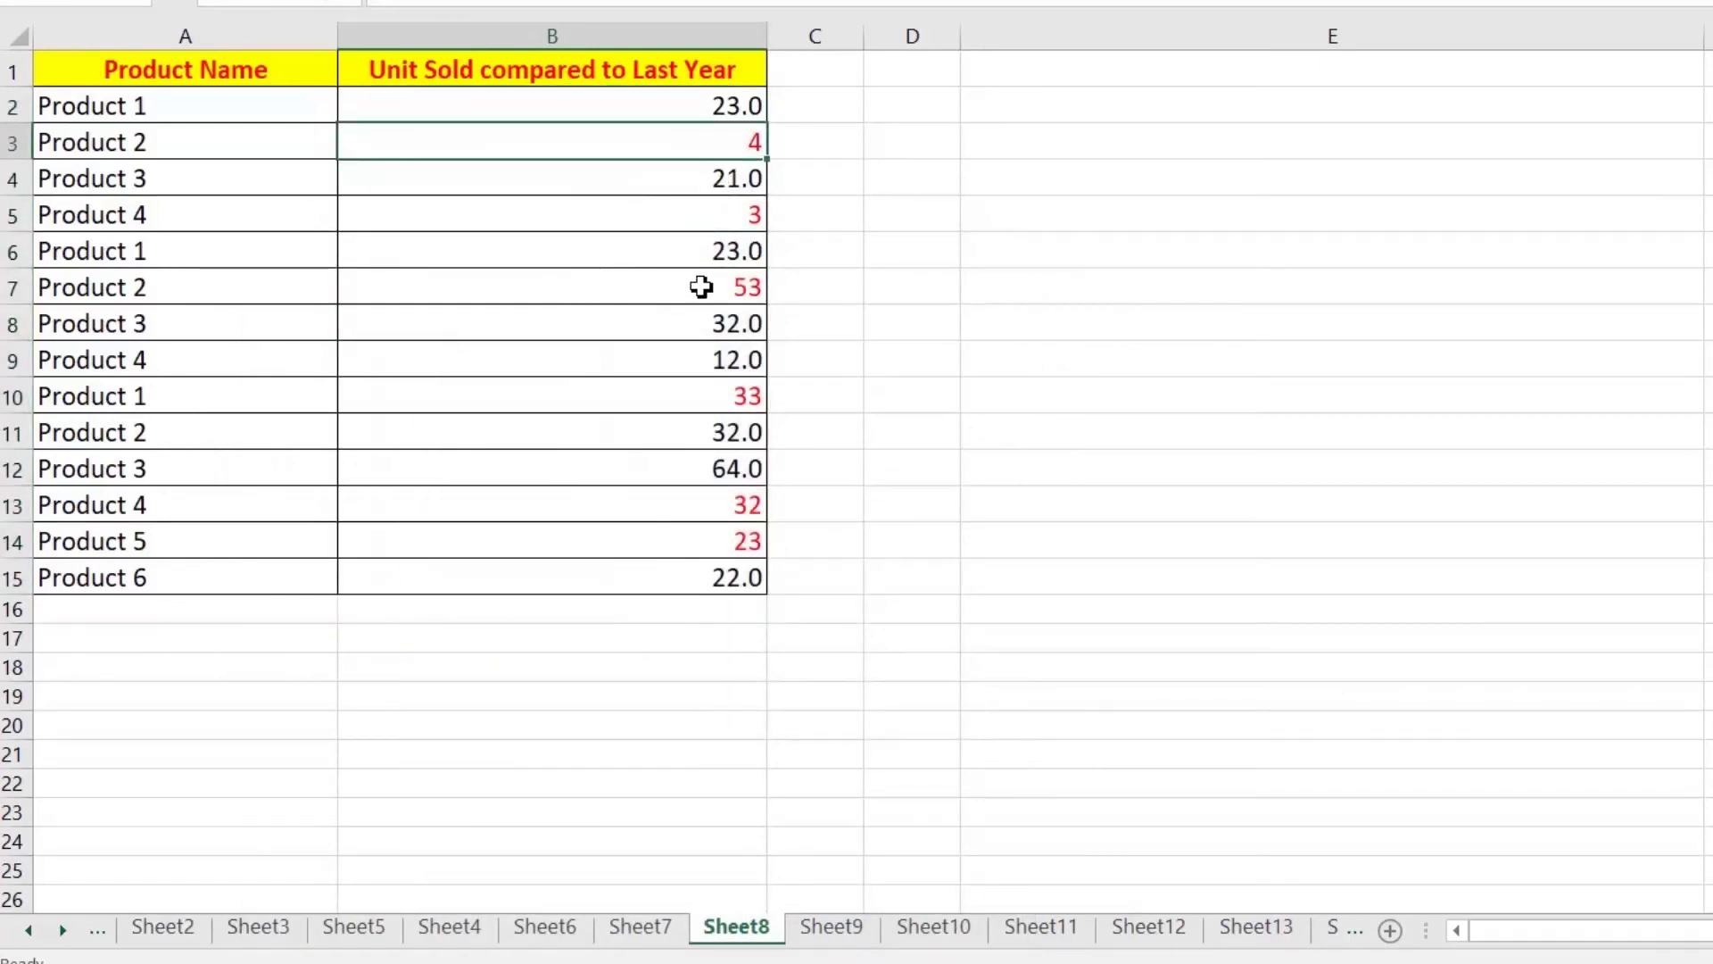
click(705, 217)
click(683, 335)
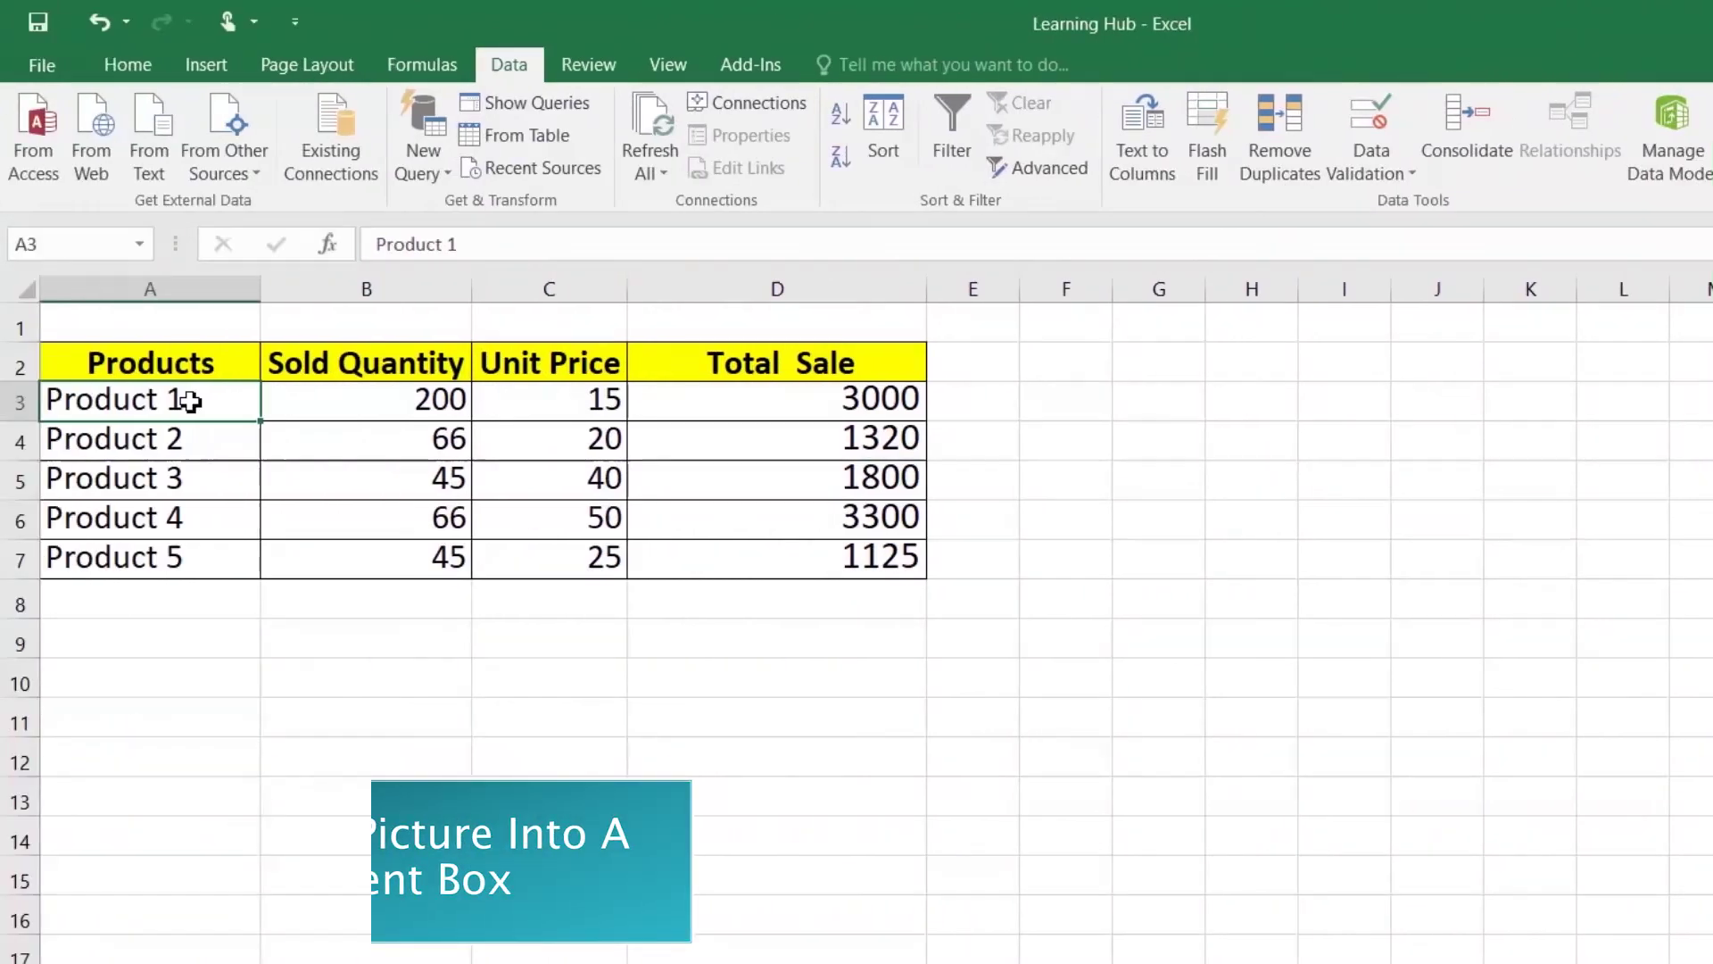
Step: Insert a comment on Product 1 cell A3, delete its author text, and open Format Comment
drag(168, 403, 170, 552)
click(183, 409)
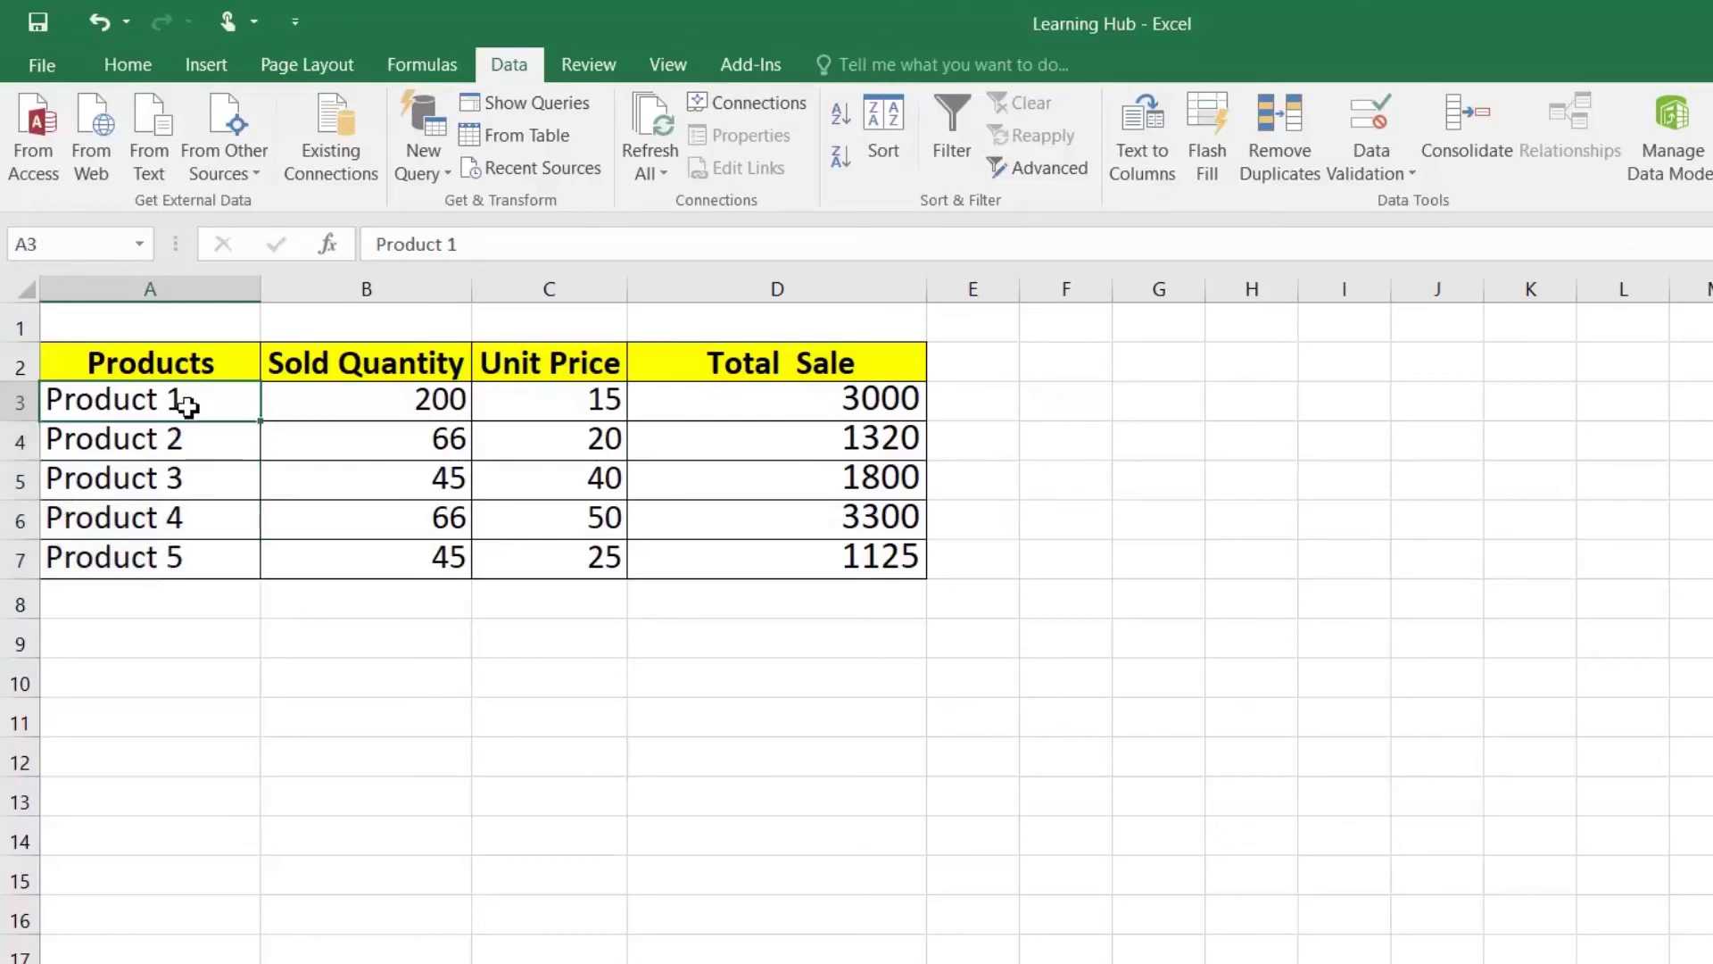
right_click(187, 406)
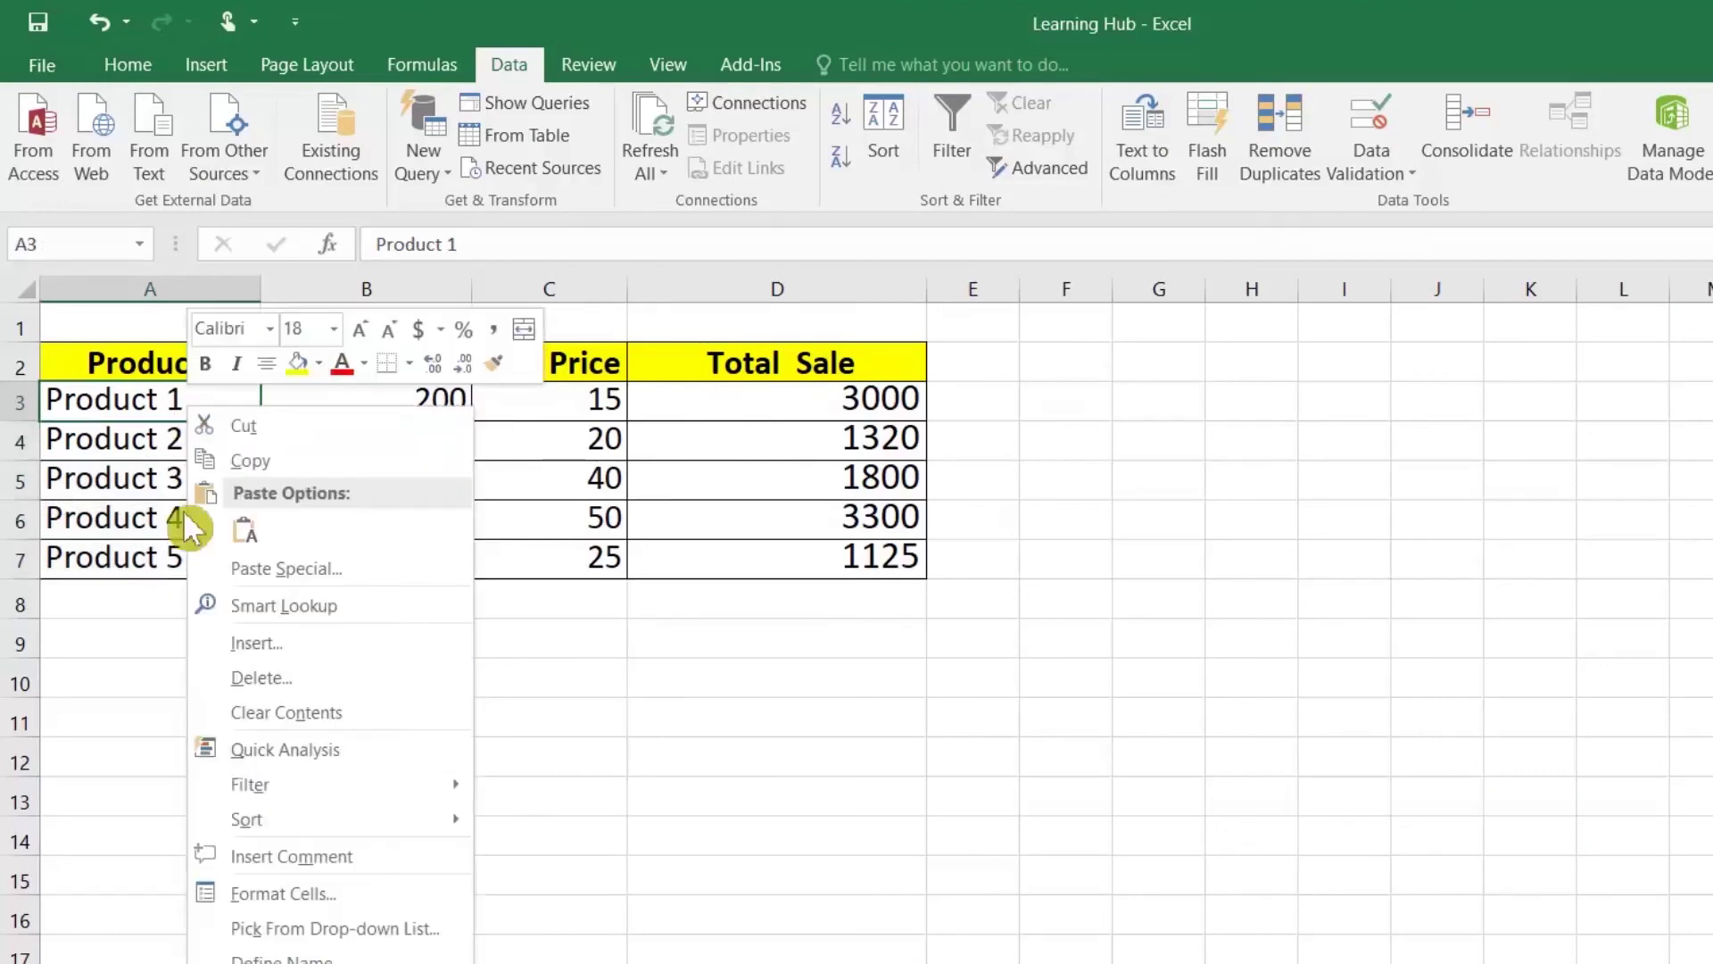
click(294, 841)
drag(393, 382, 249, 395)
key(BackSpace)
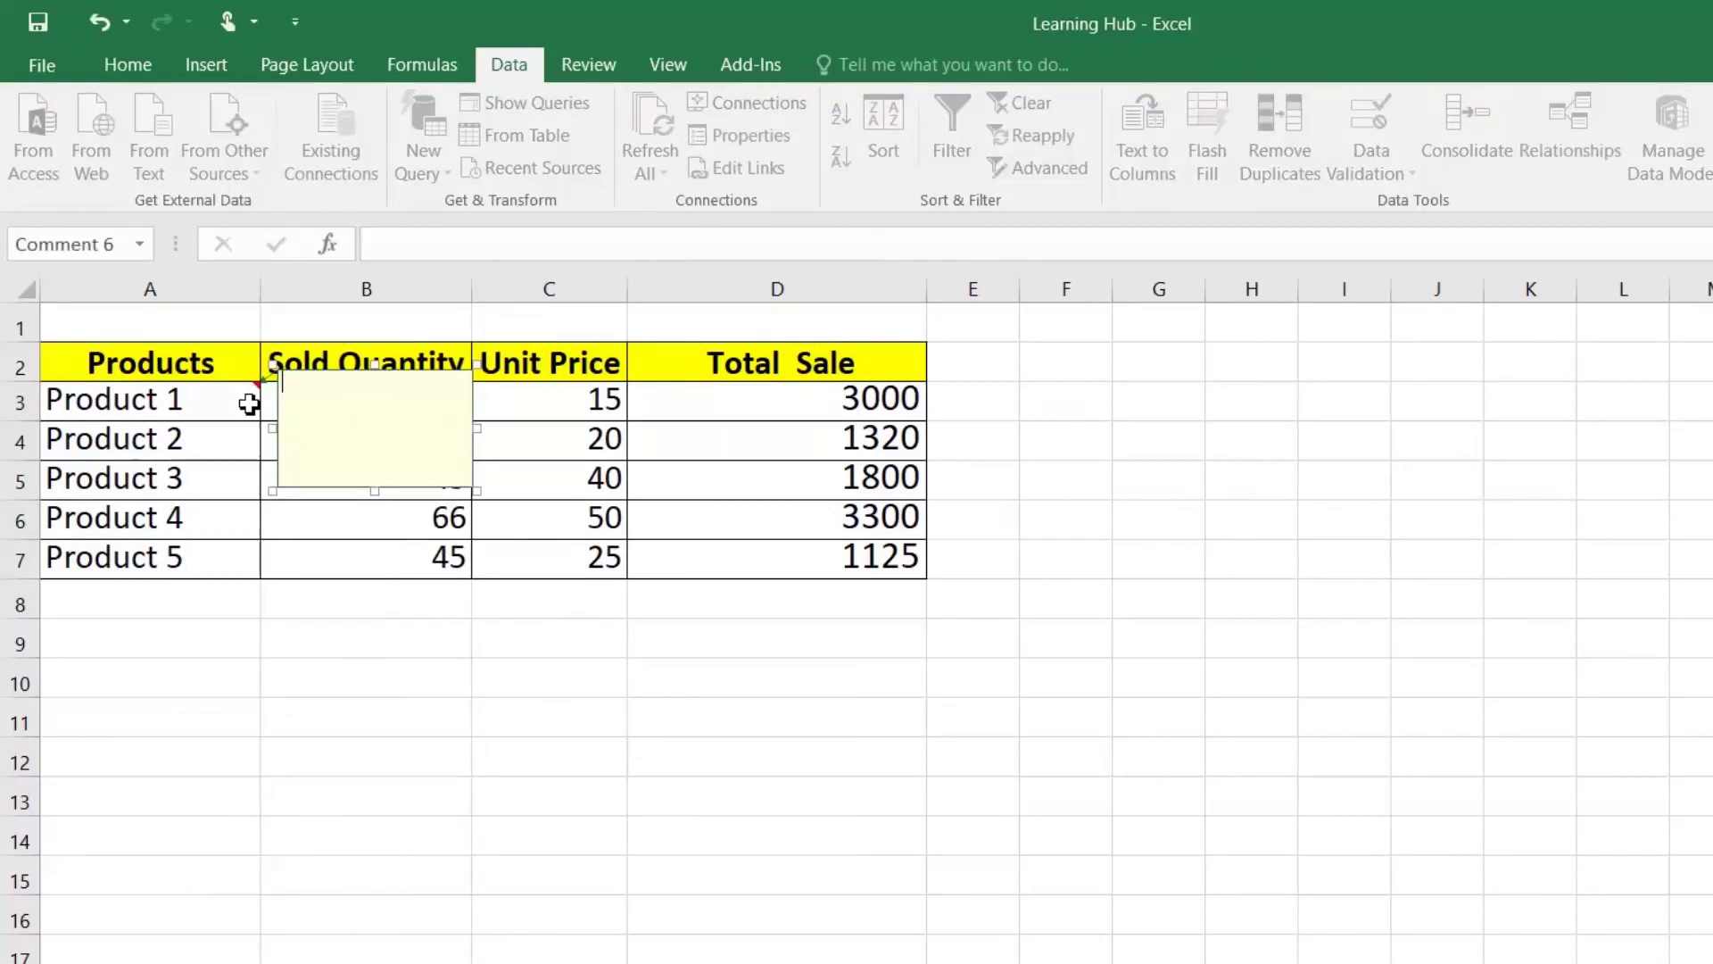
right_click(405, 490)
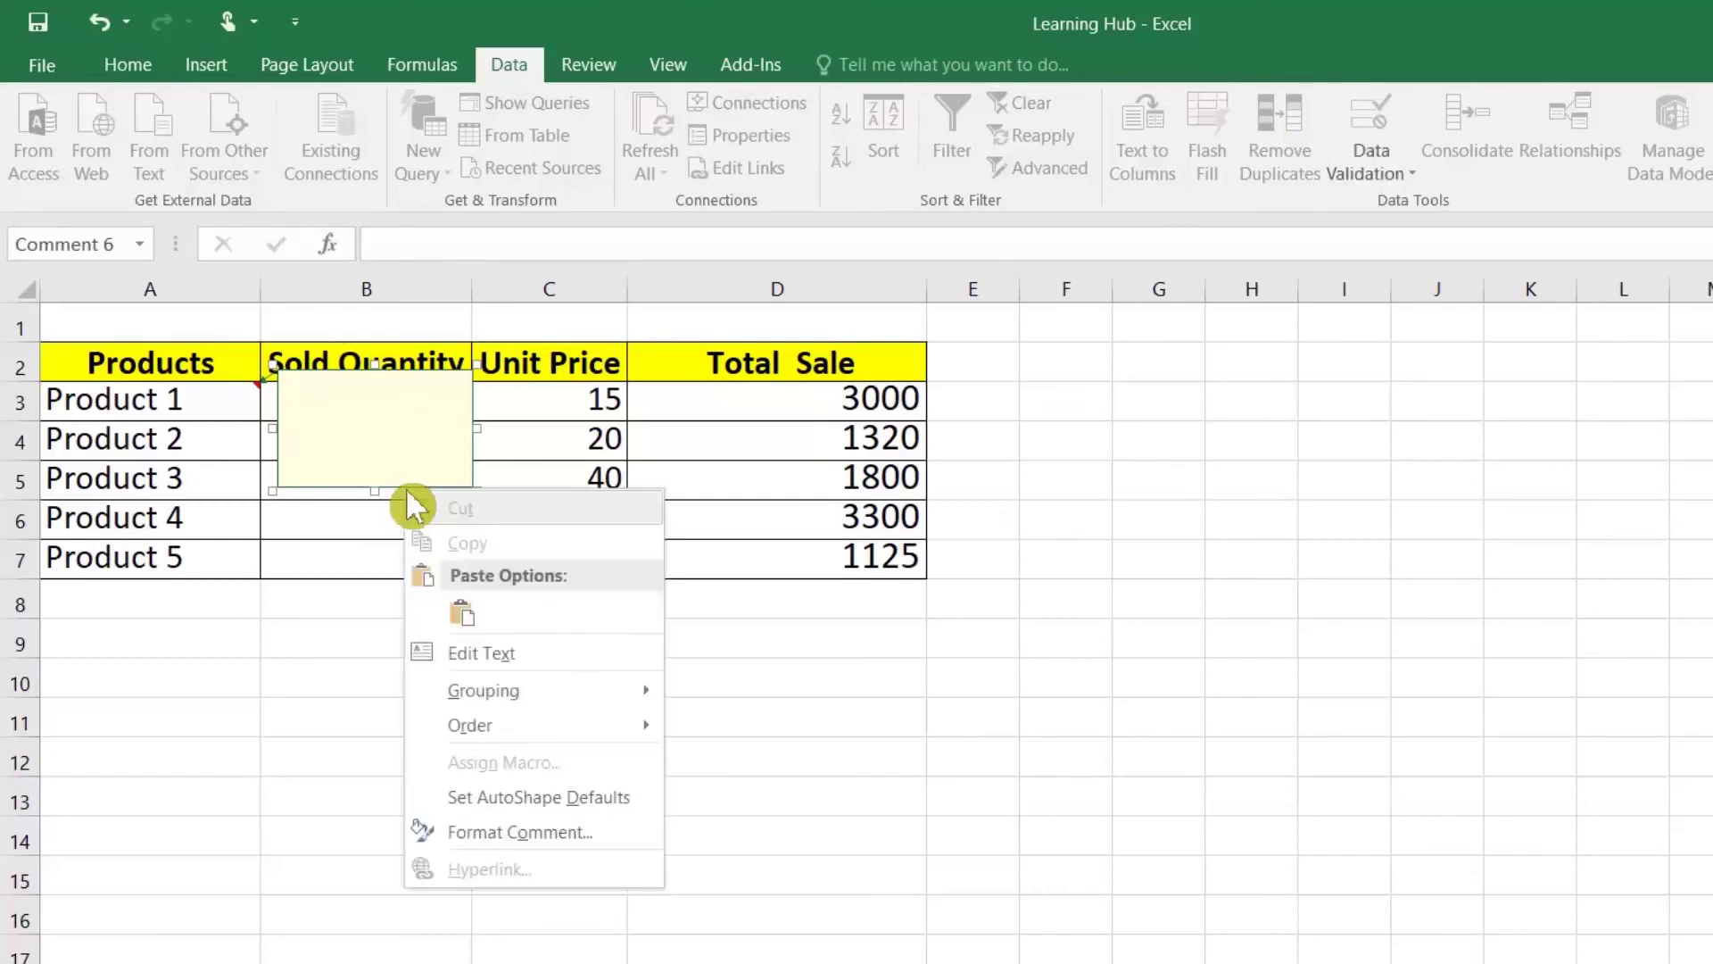
click(513, 839)
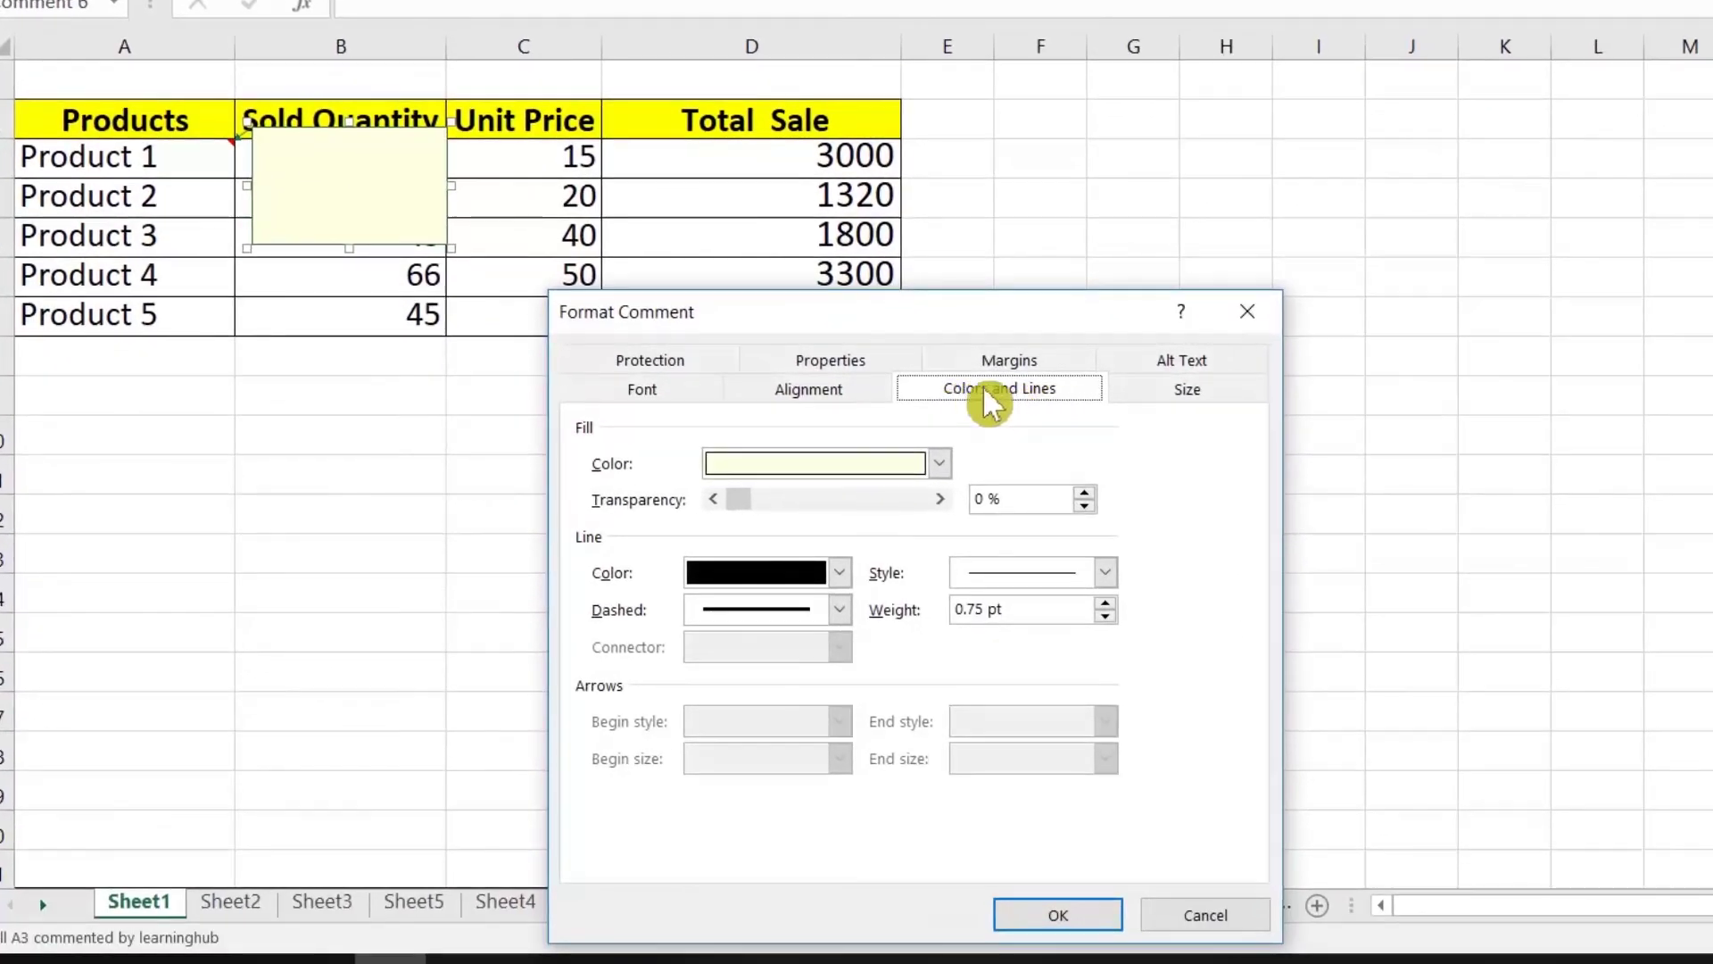
Step: Fill the comment with the Product 1 headphones picture through Fill Effects
click(855, 464)
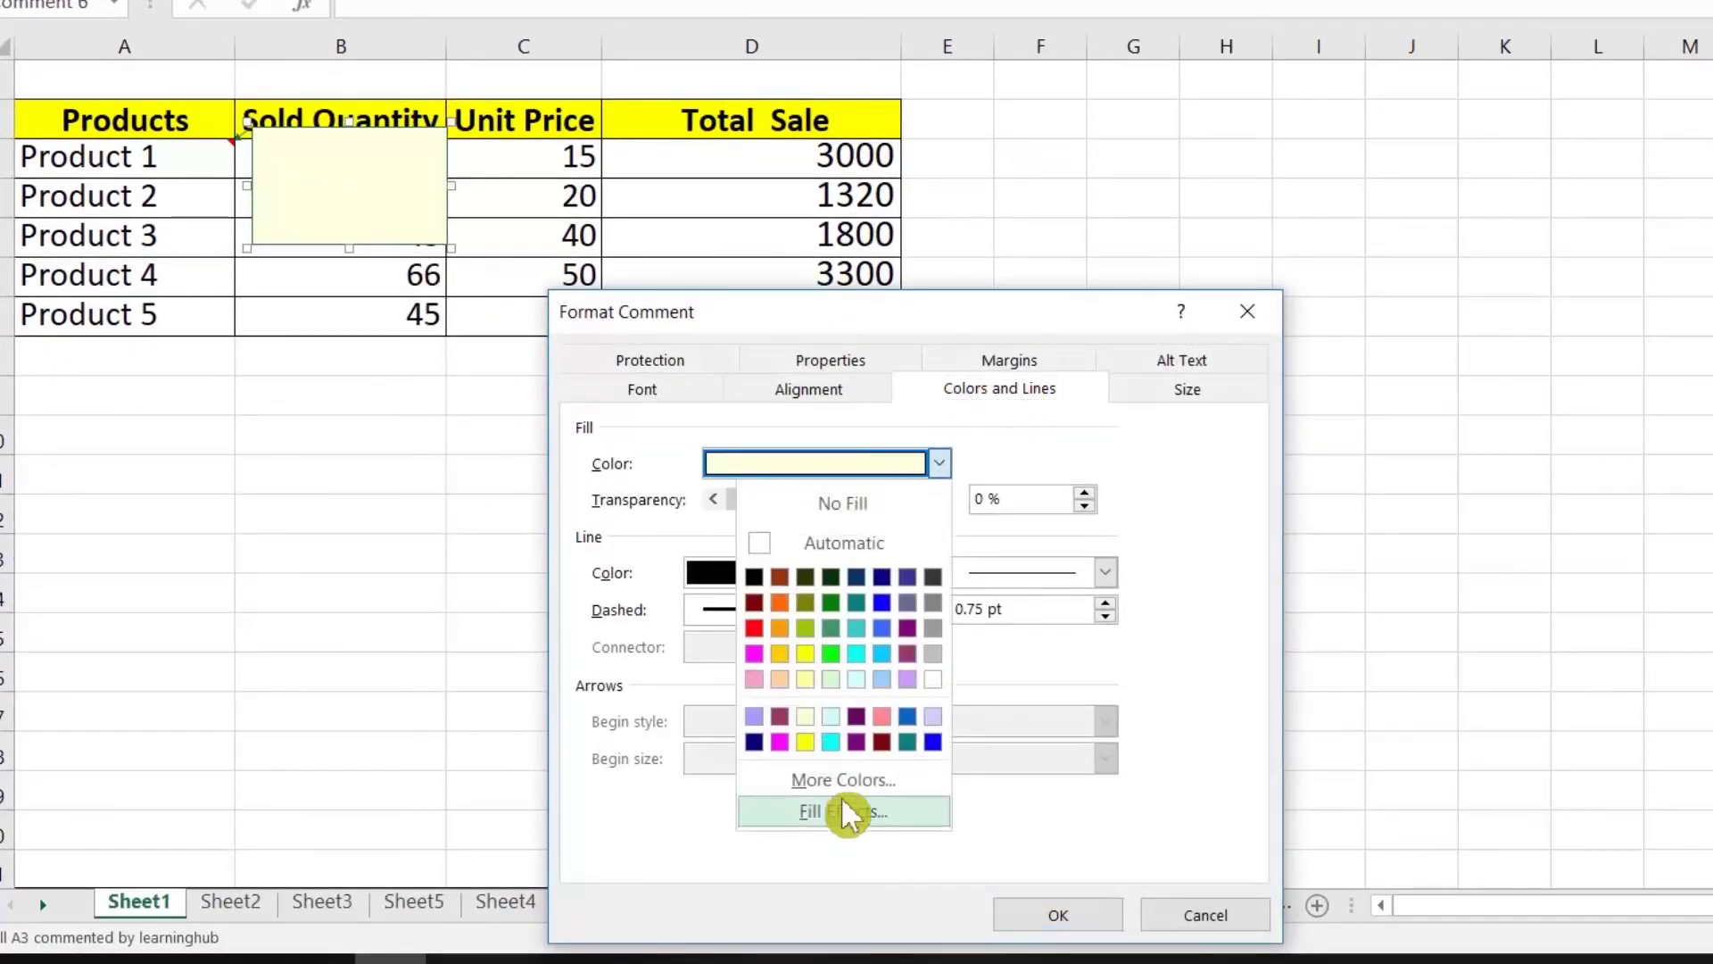
click(836, 813)
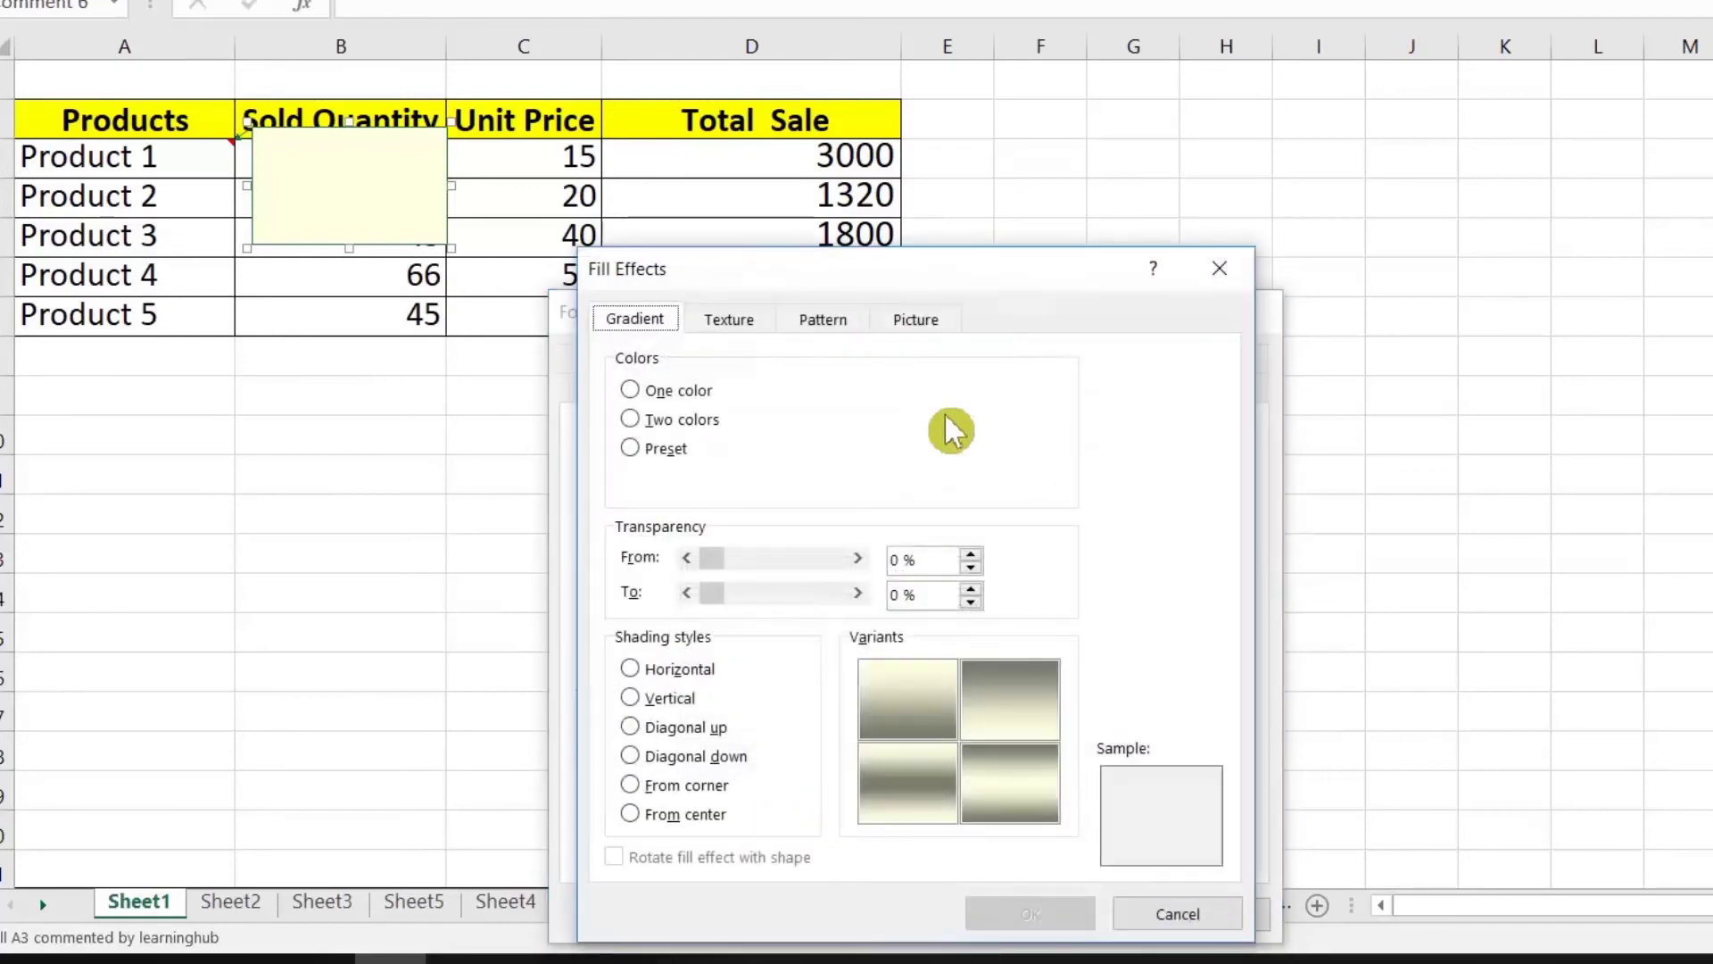
click(928, 321)
click(993, 689)
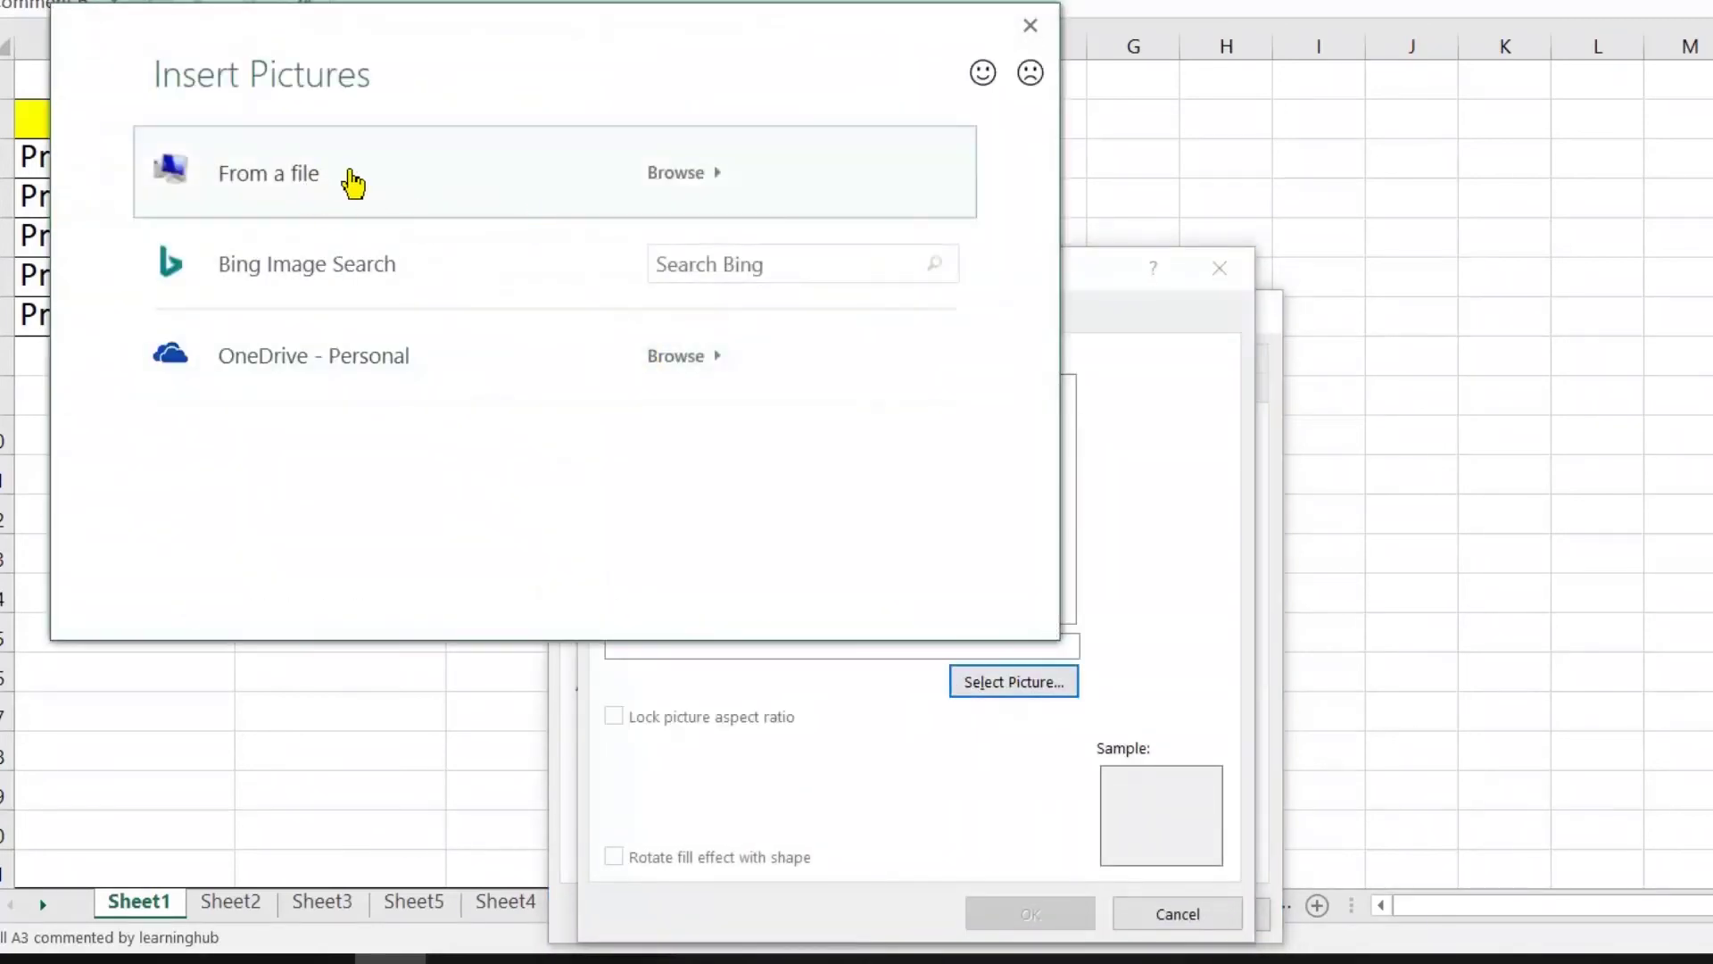
click(354, 184)
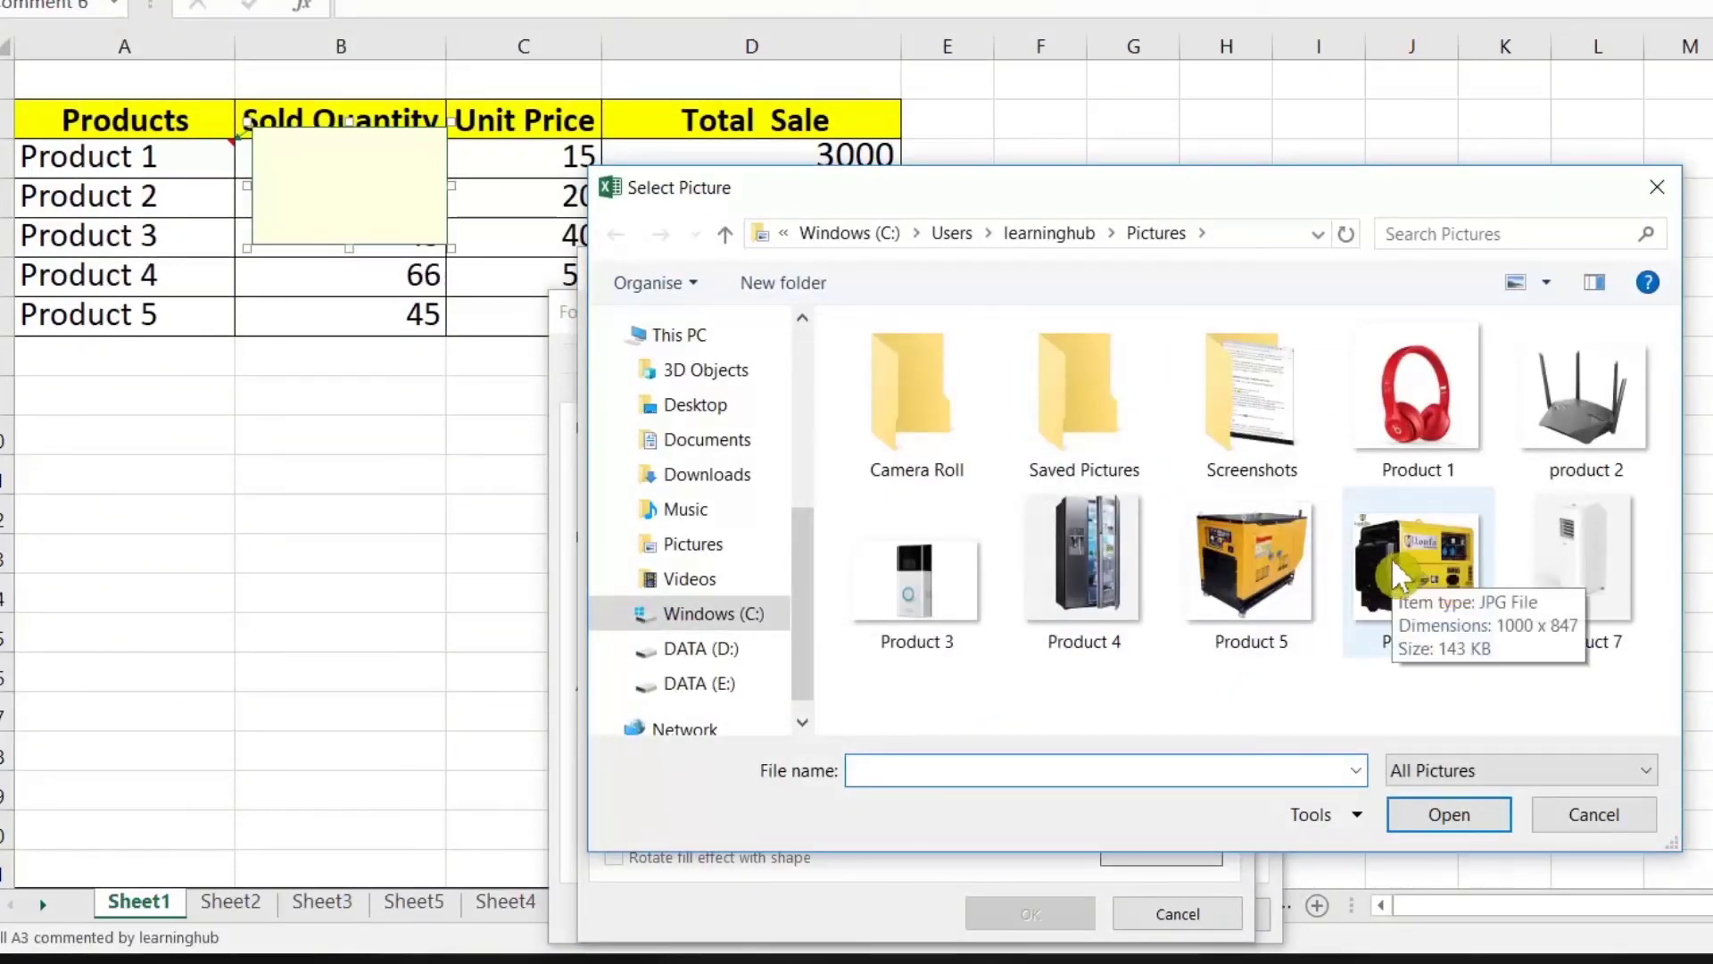
double_click(1411, 393)
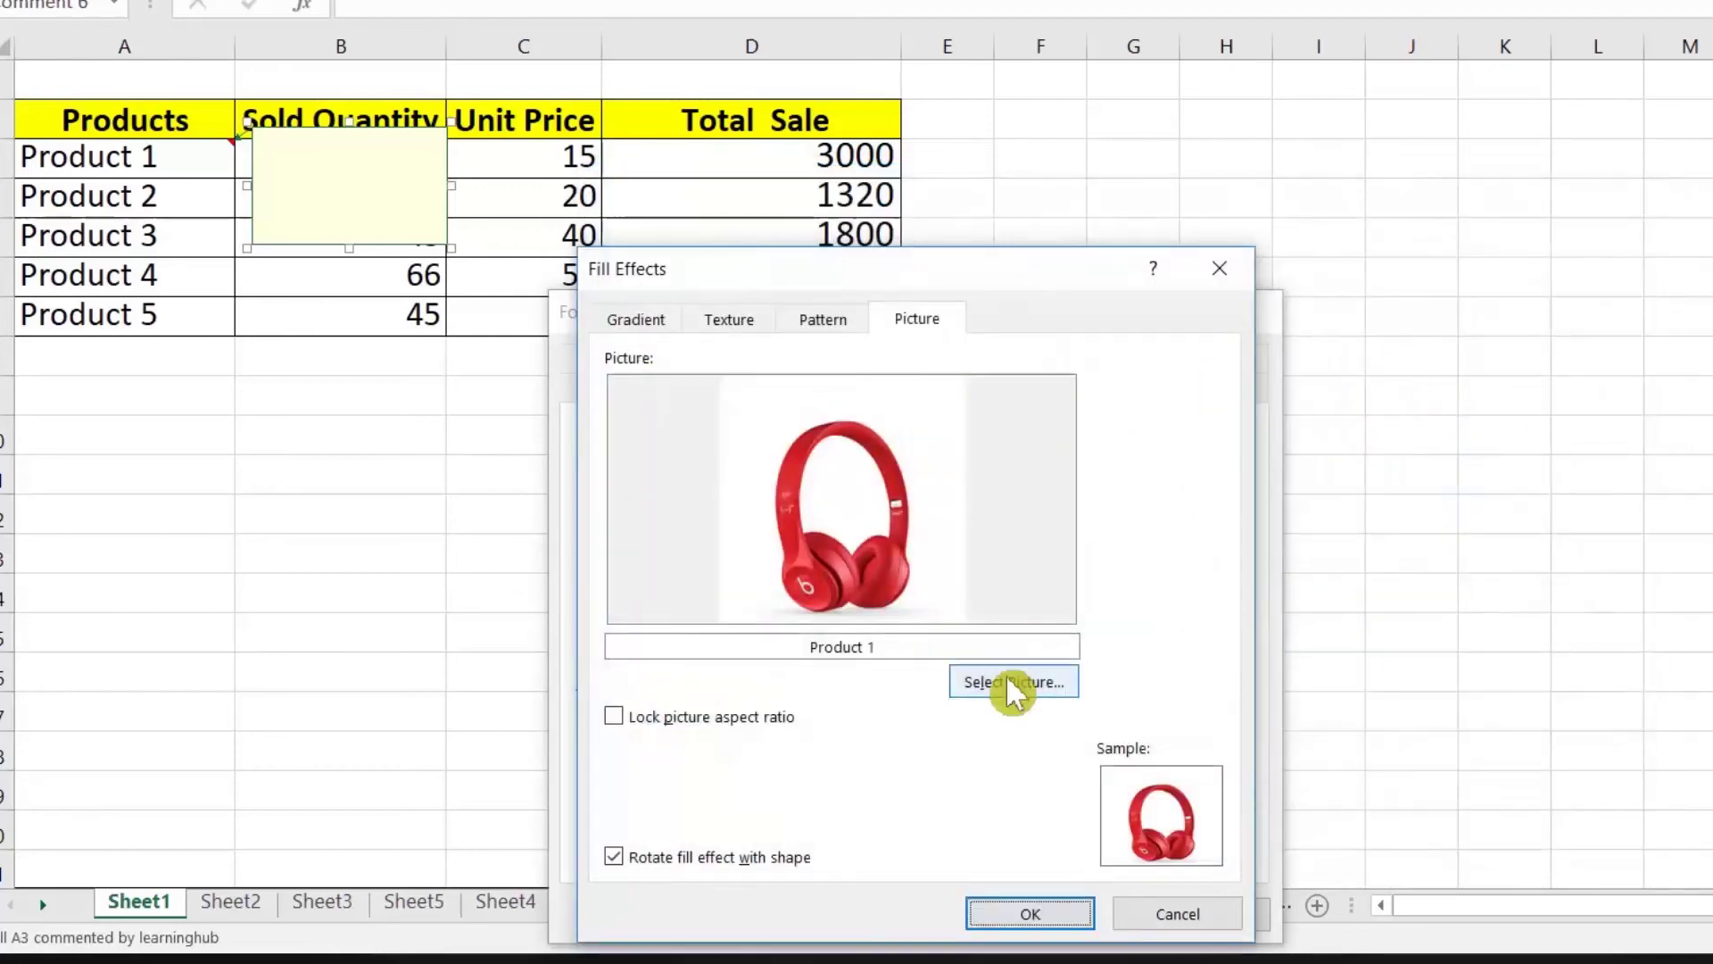
click(1035, 914)
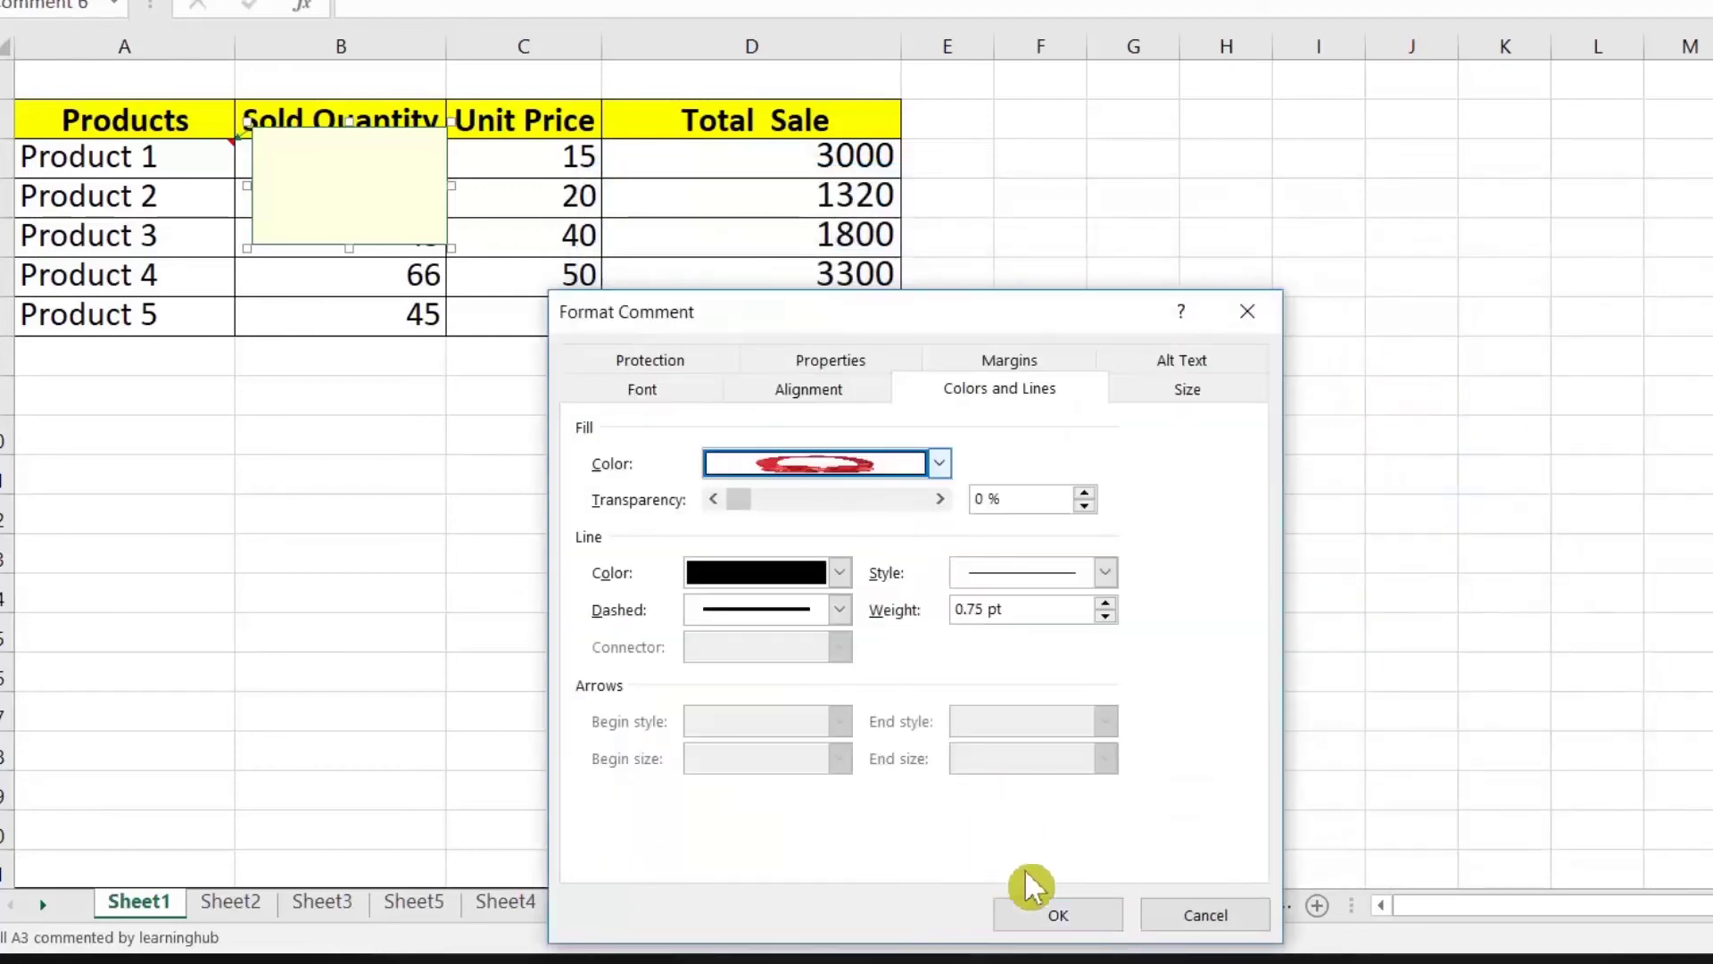
click(1046, 912)
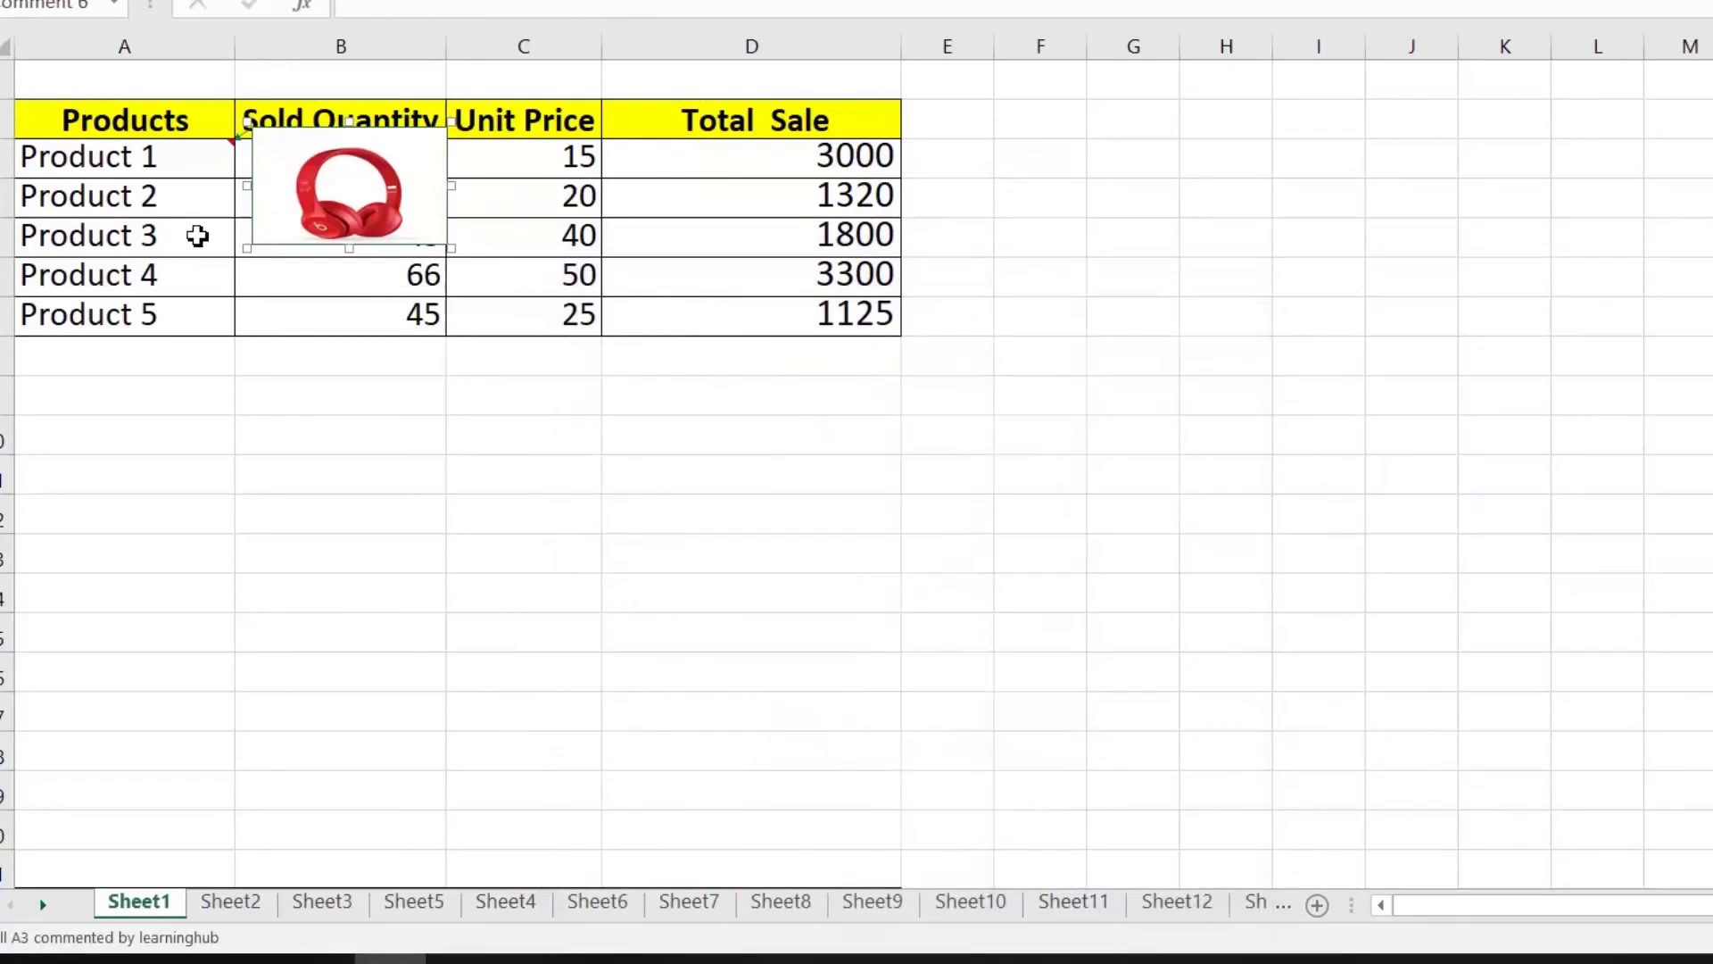
Step: Reselect Product 1 to preview its headphones picture comment
click(199, 235)
click(187, 157)
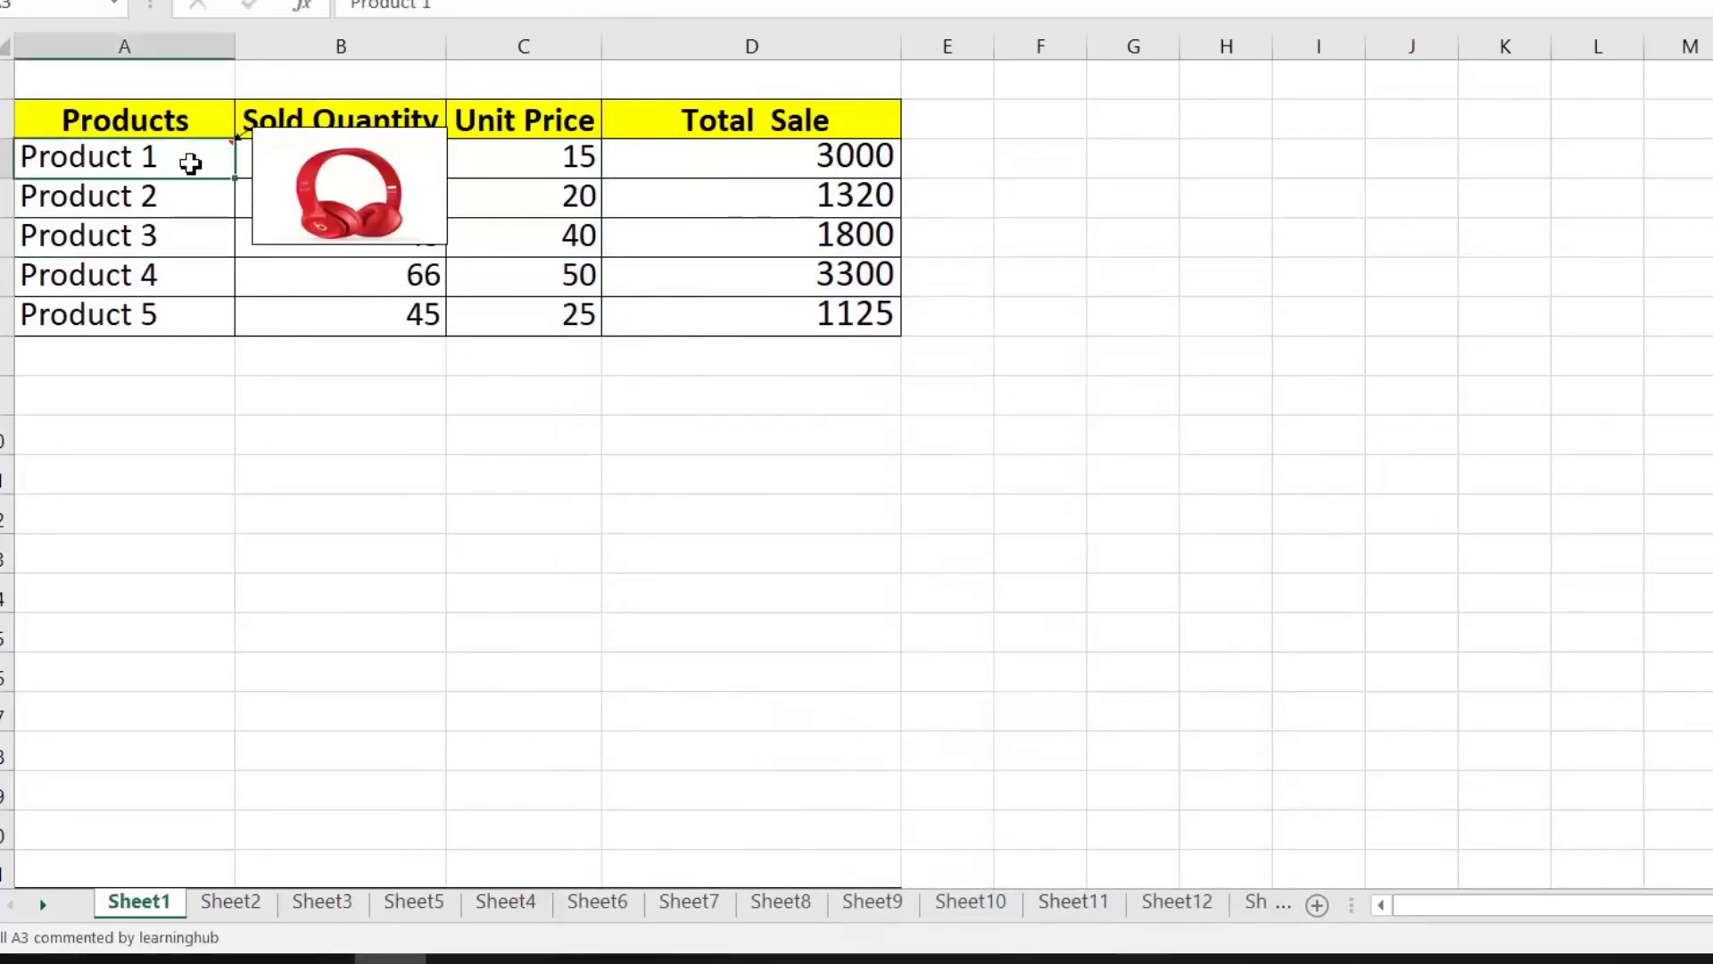
mouse_move(147, 166)
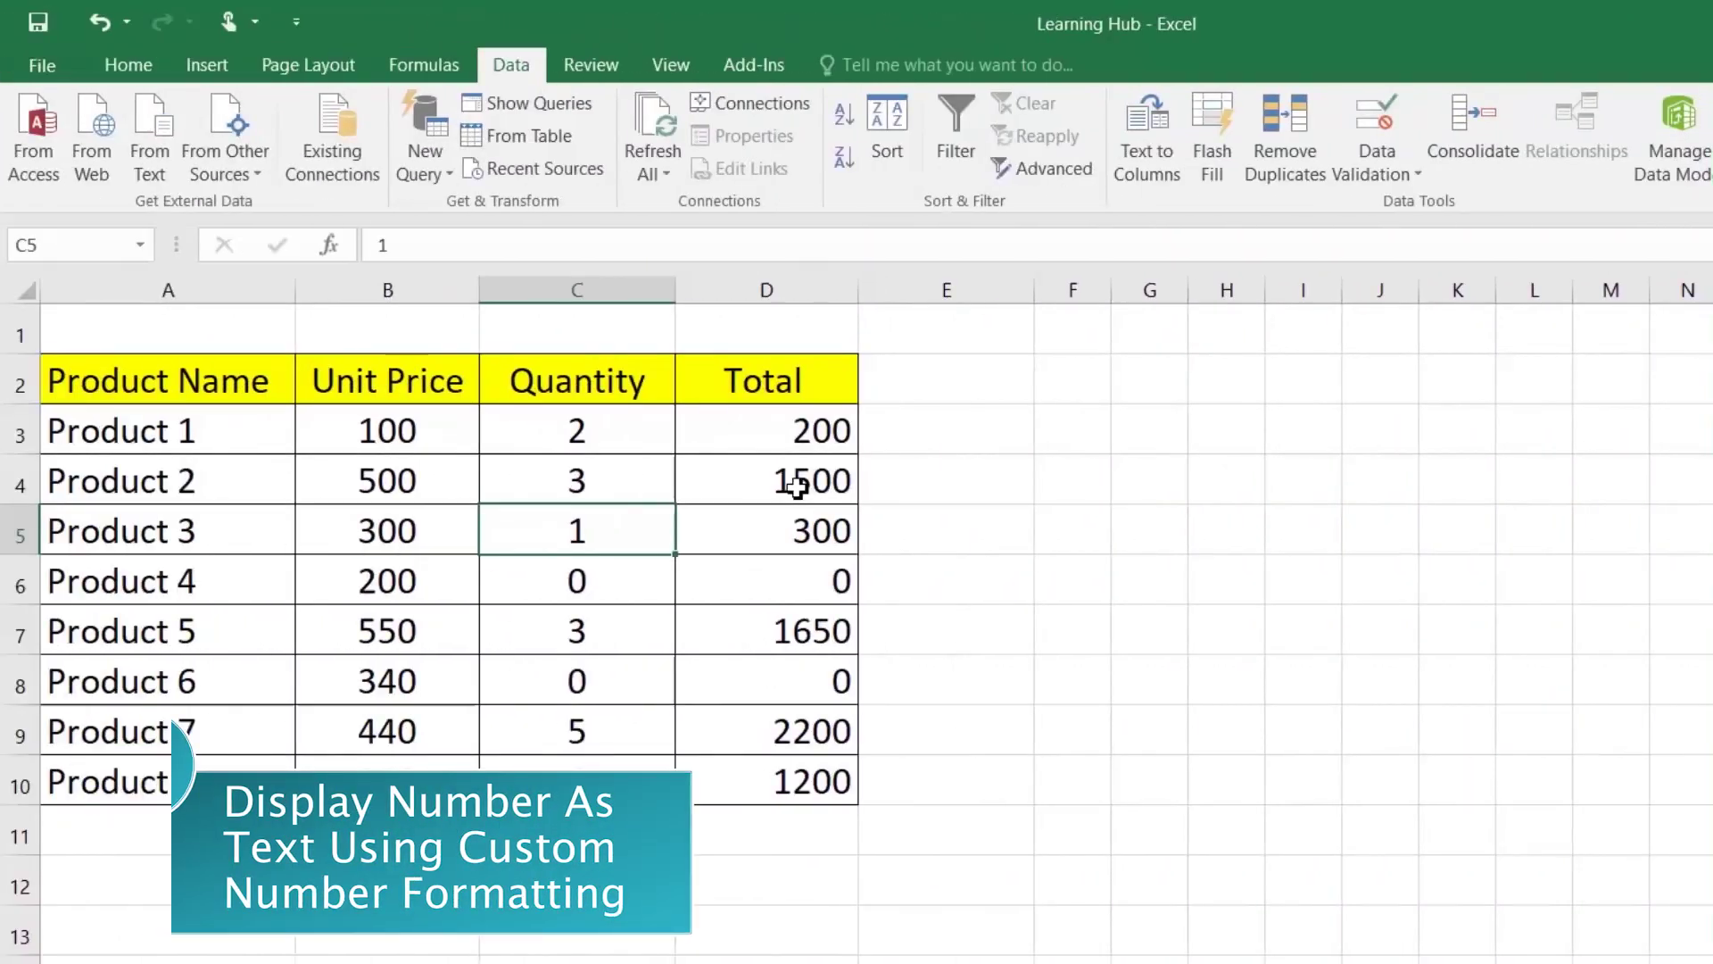
Step: Replace General with the custom code [=0]"NOT FOR SALE" for Total cells D3:D10
drag(782, 437, 781, 719)
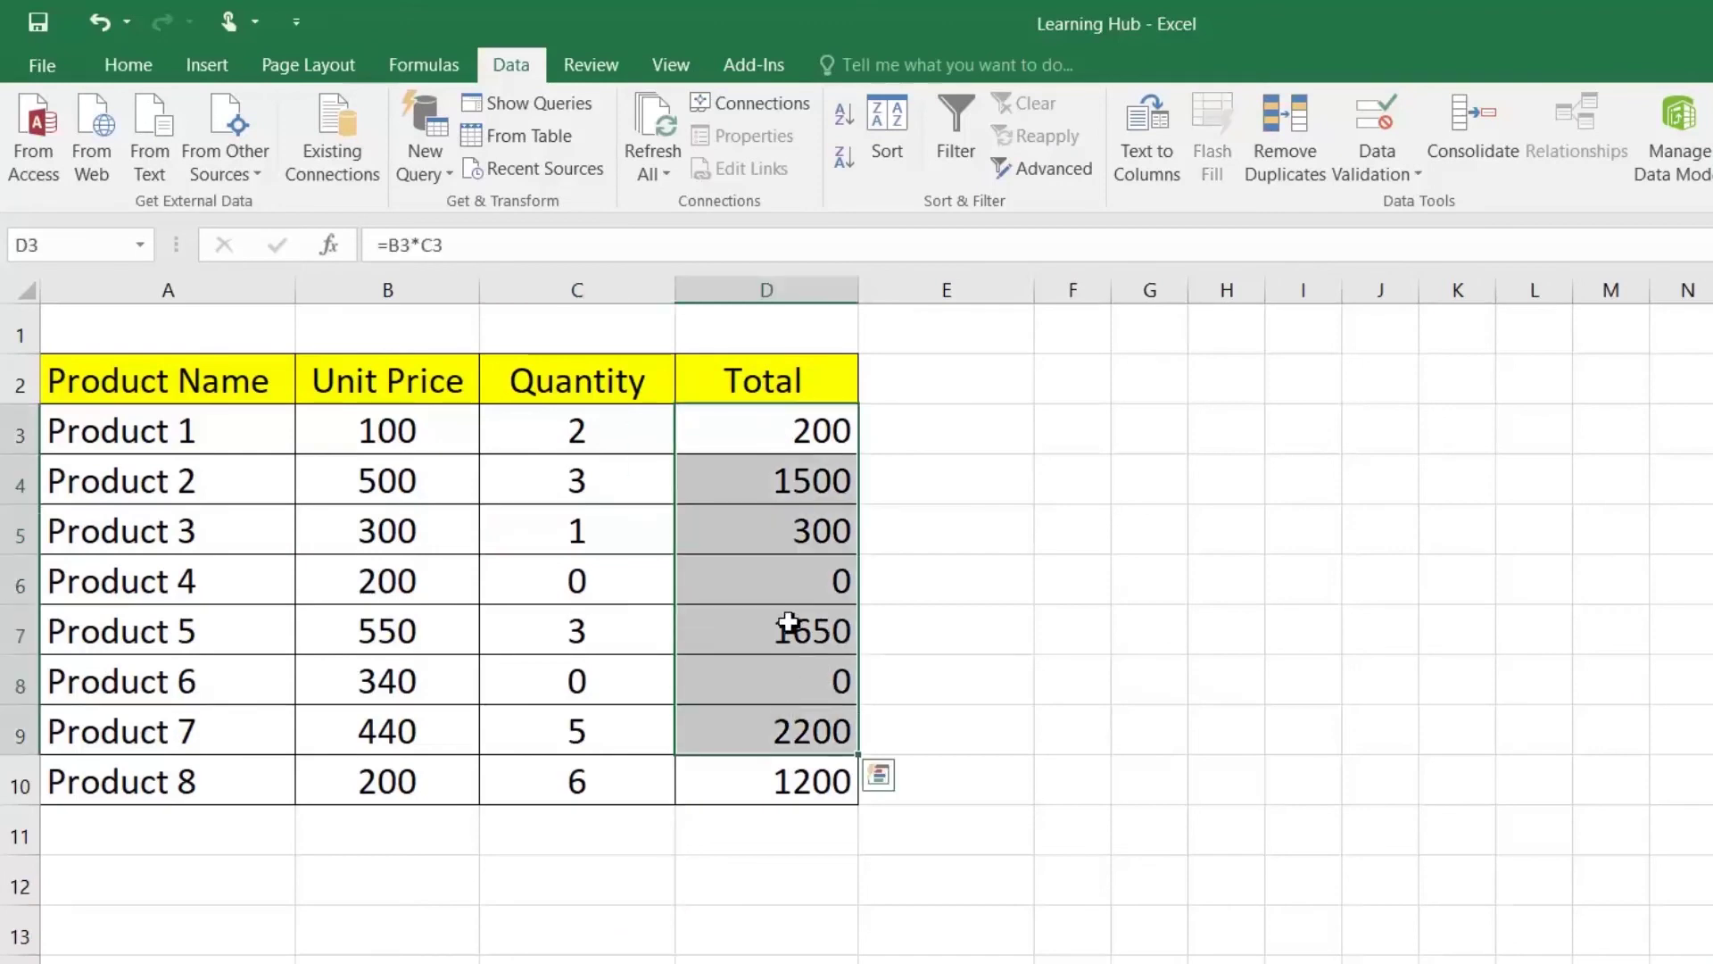
click(793, 576)
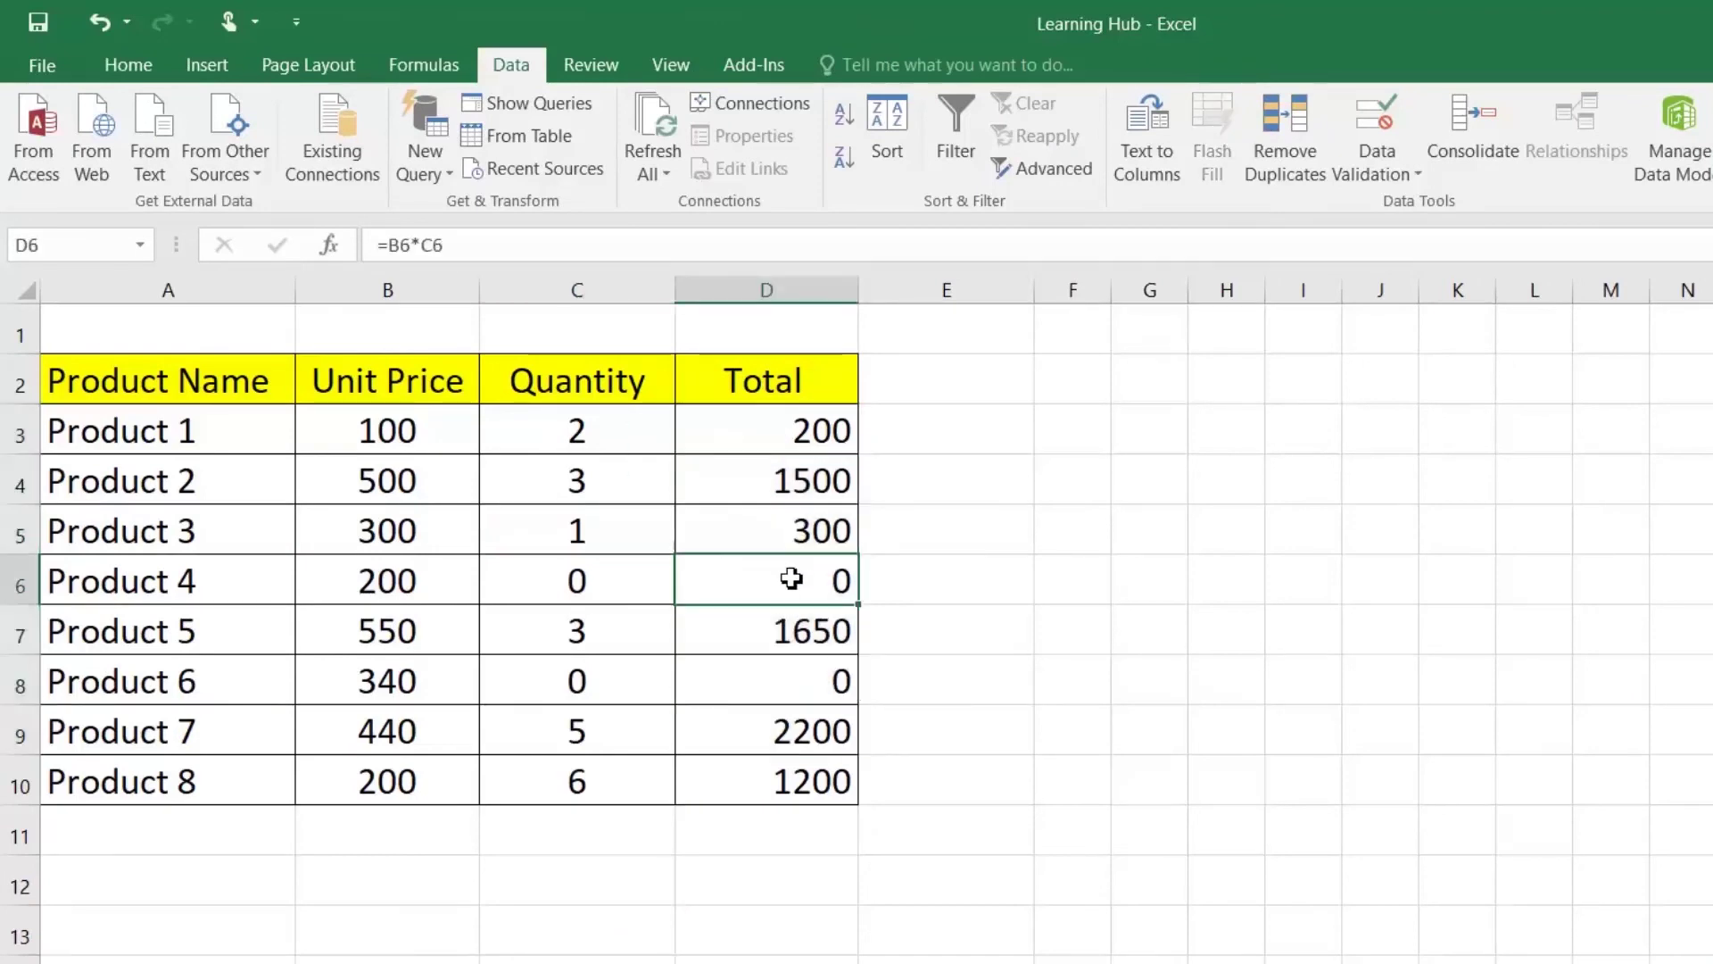
drag(800, 431, 785, 777)
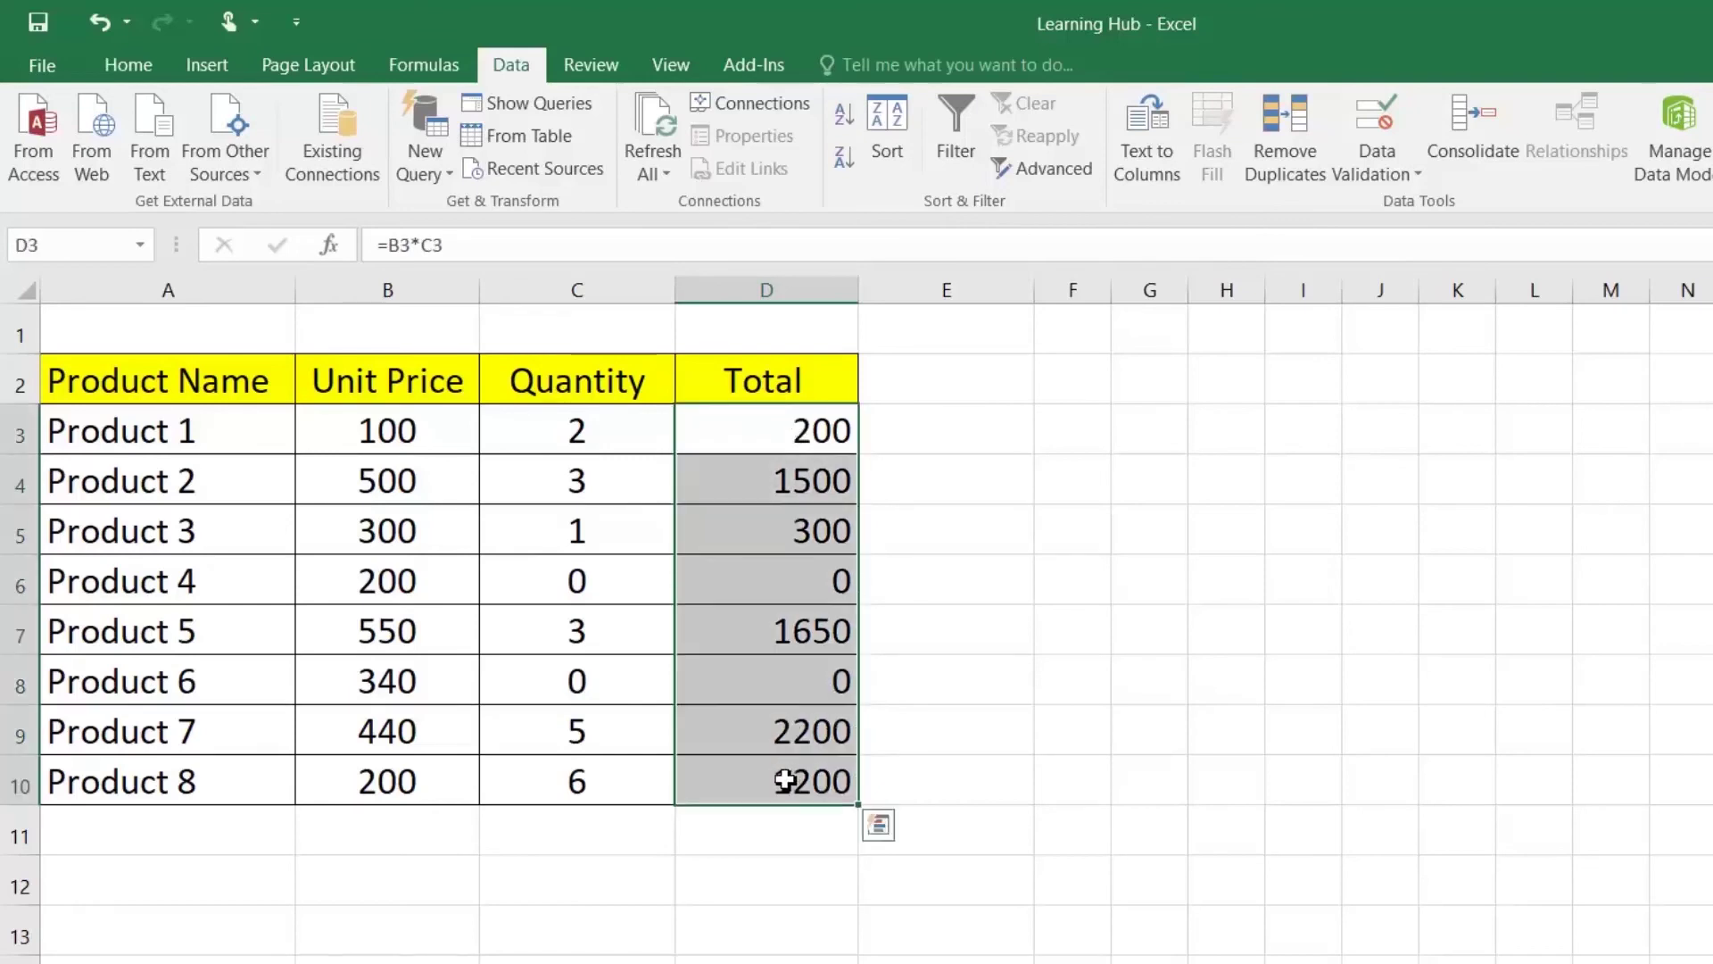
right_click(789, 680)
click(879, 558)
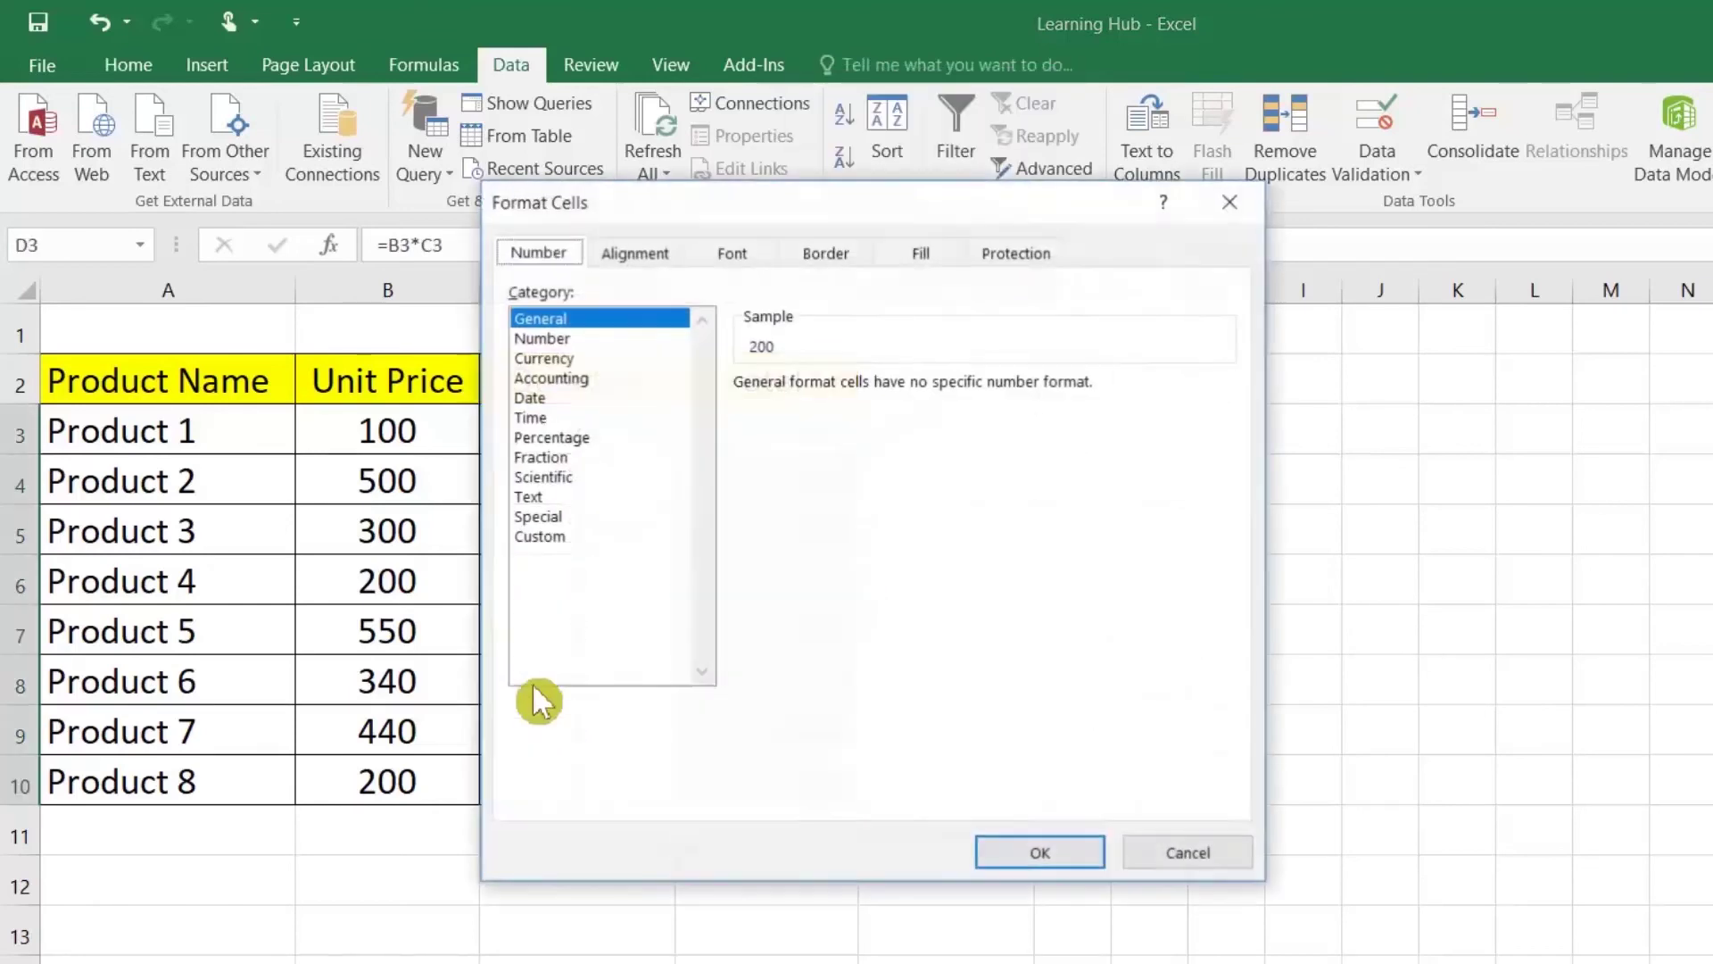
click(568, 538)
double_click(866, 412)
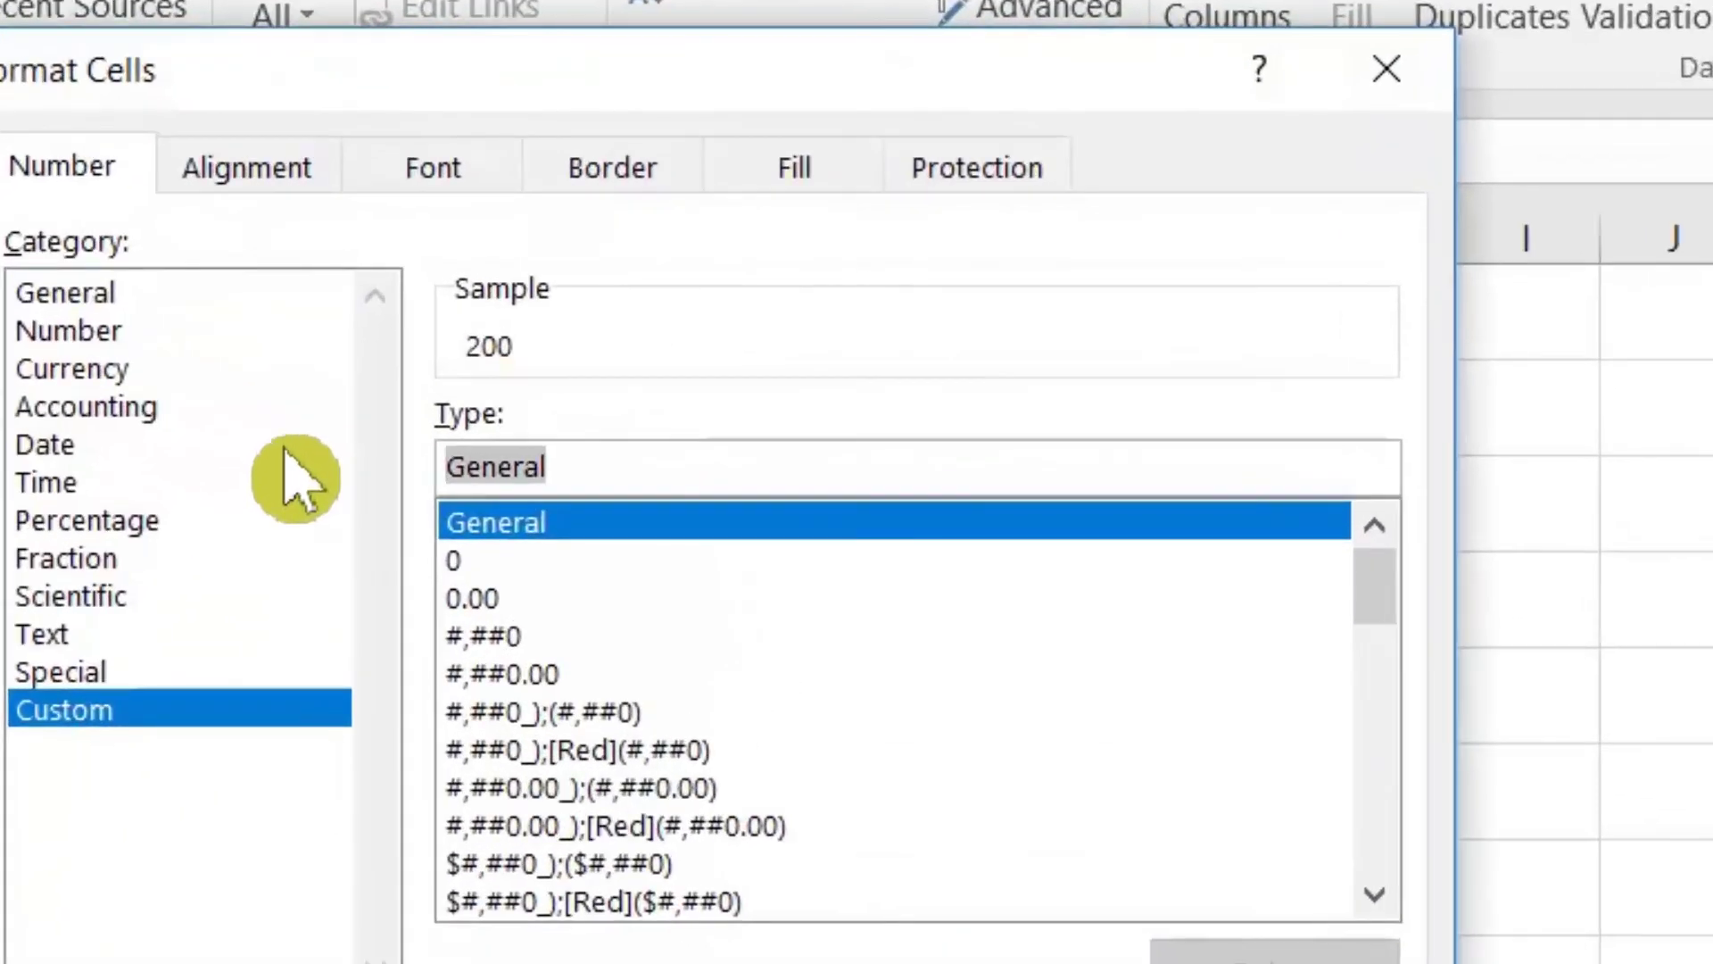
text([=0]")
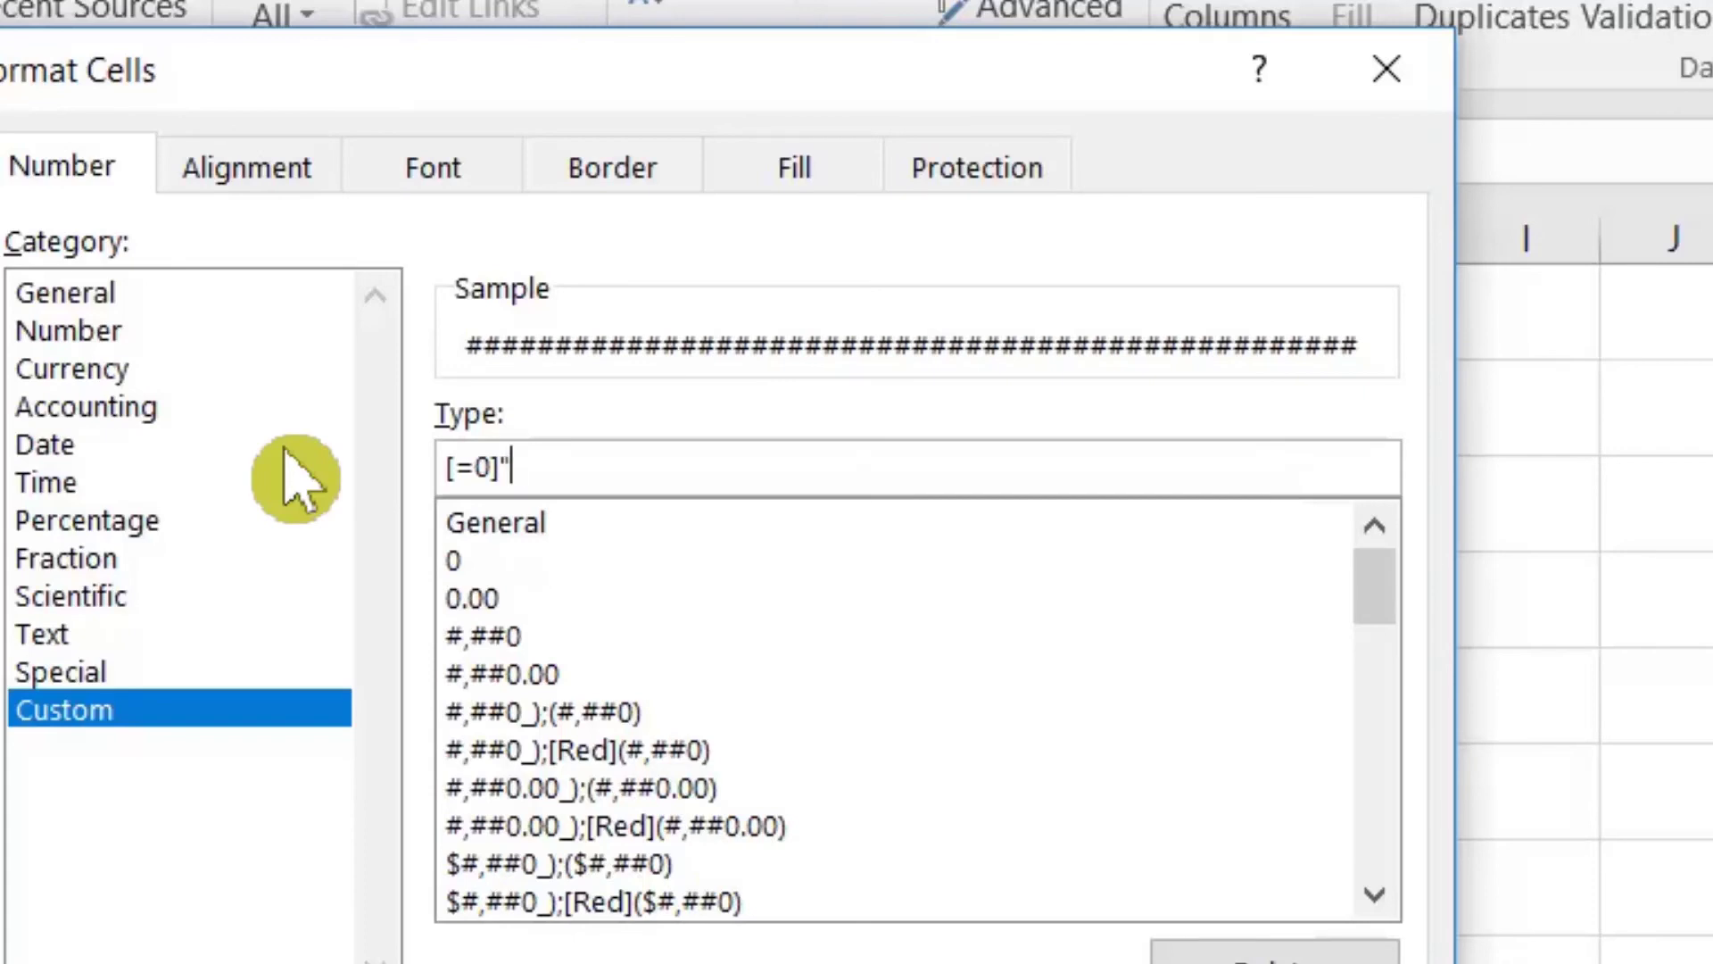
text(NOT FOR )
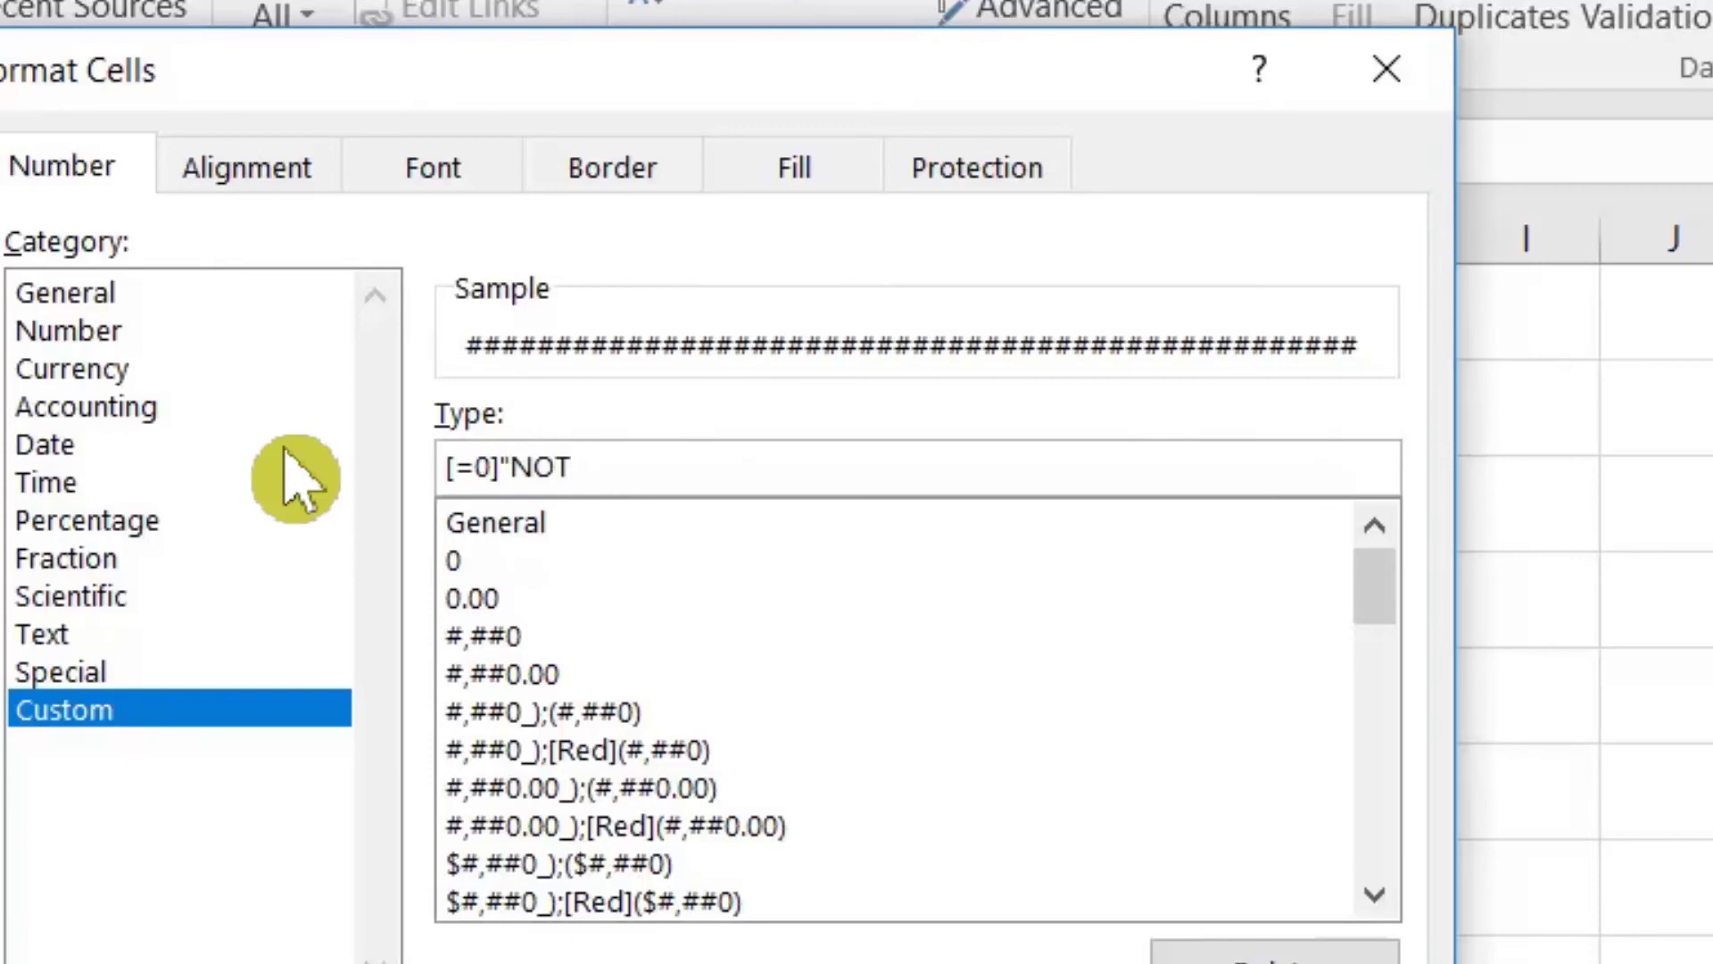
text(S)
key(BackSpace)
text(FOR SALE")
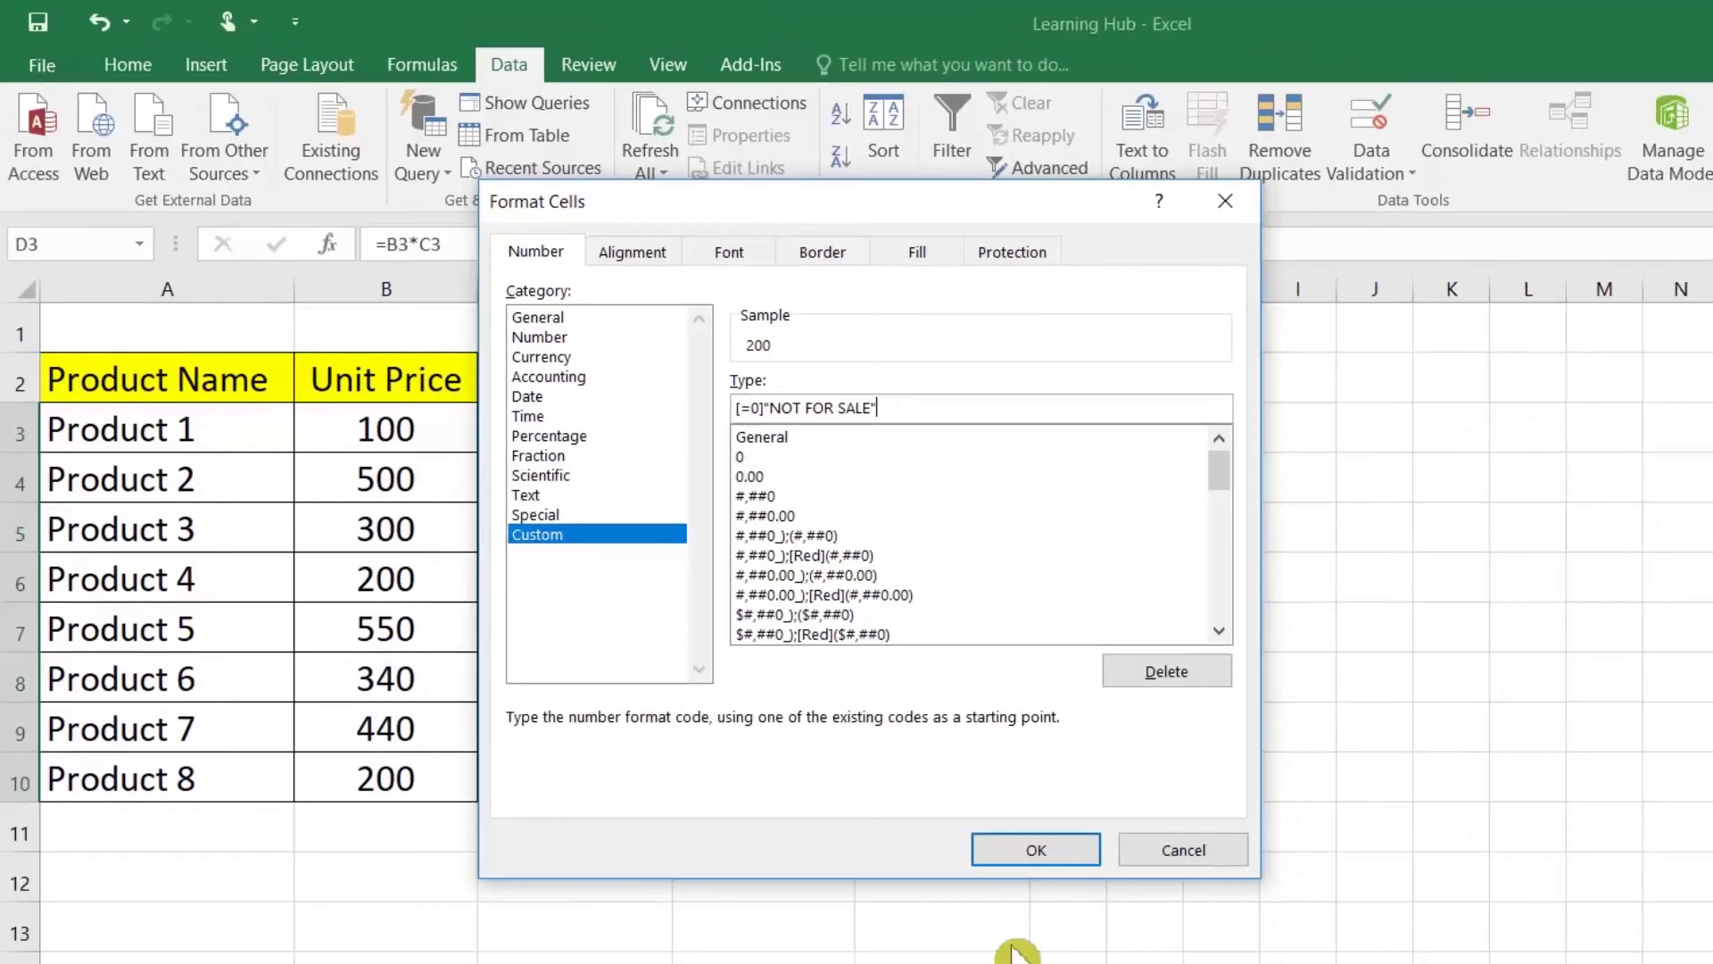
Step: Apply the NOT FOR SALE format, widen column D, and check the totals
click(1032, 848)
click(821, 571)
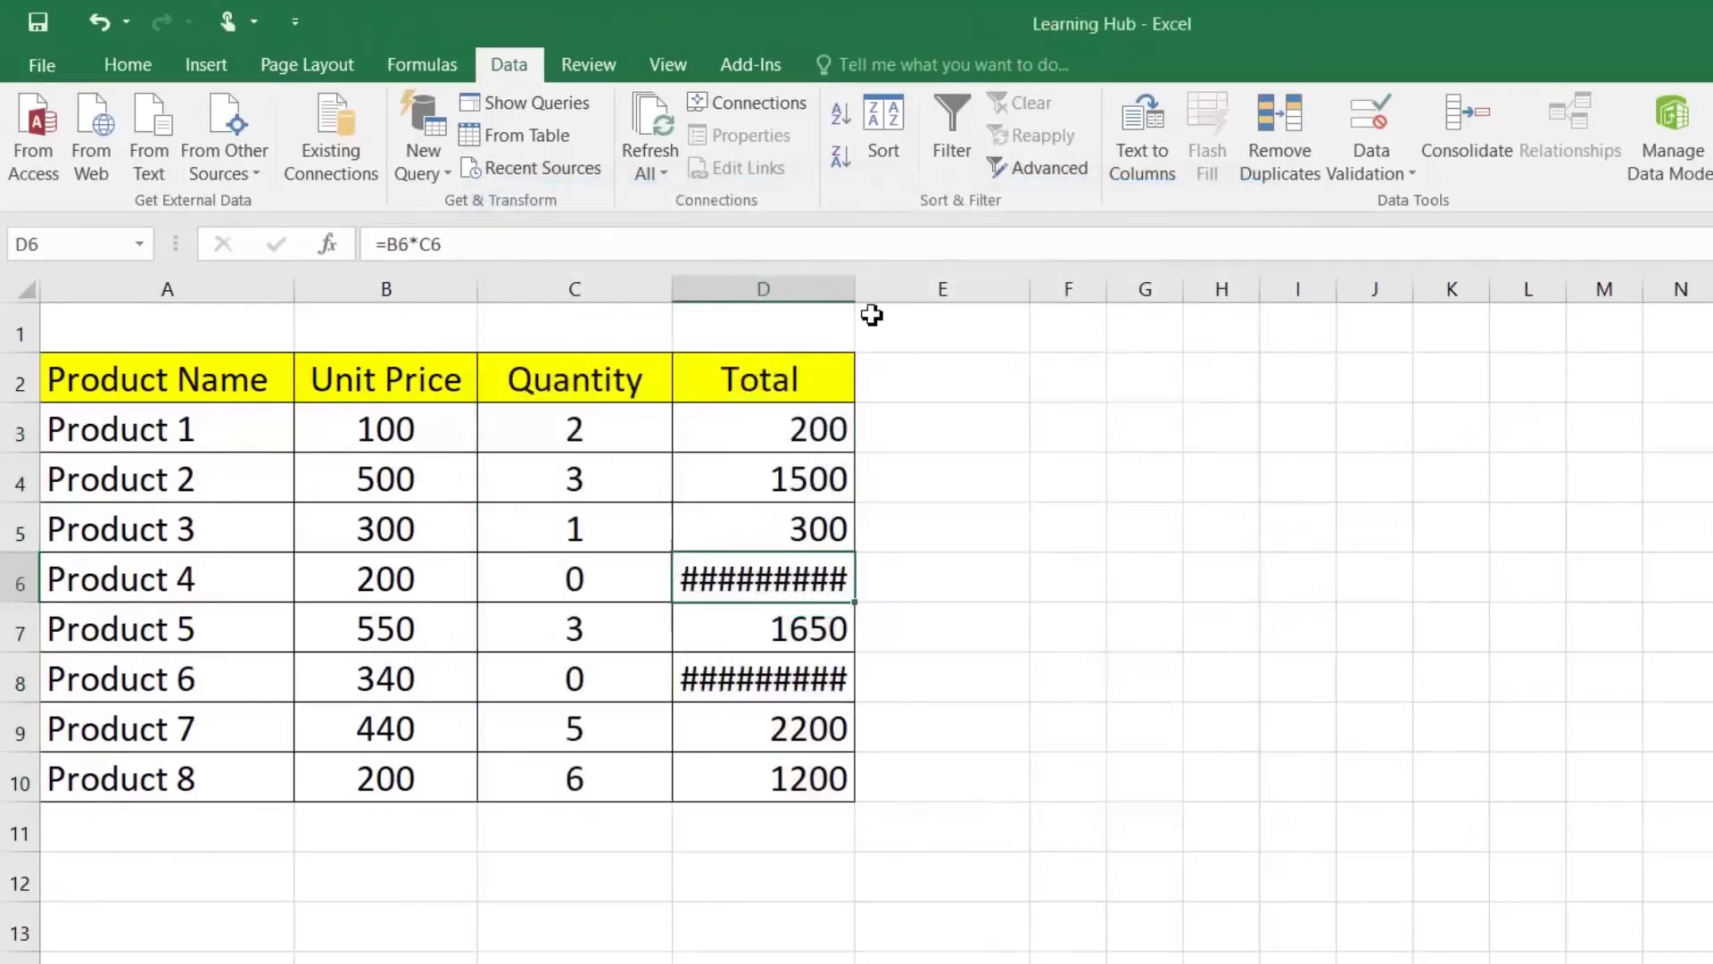
double_click(859, 299)
drag(776, 287, 948, 286)
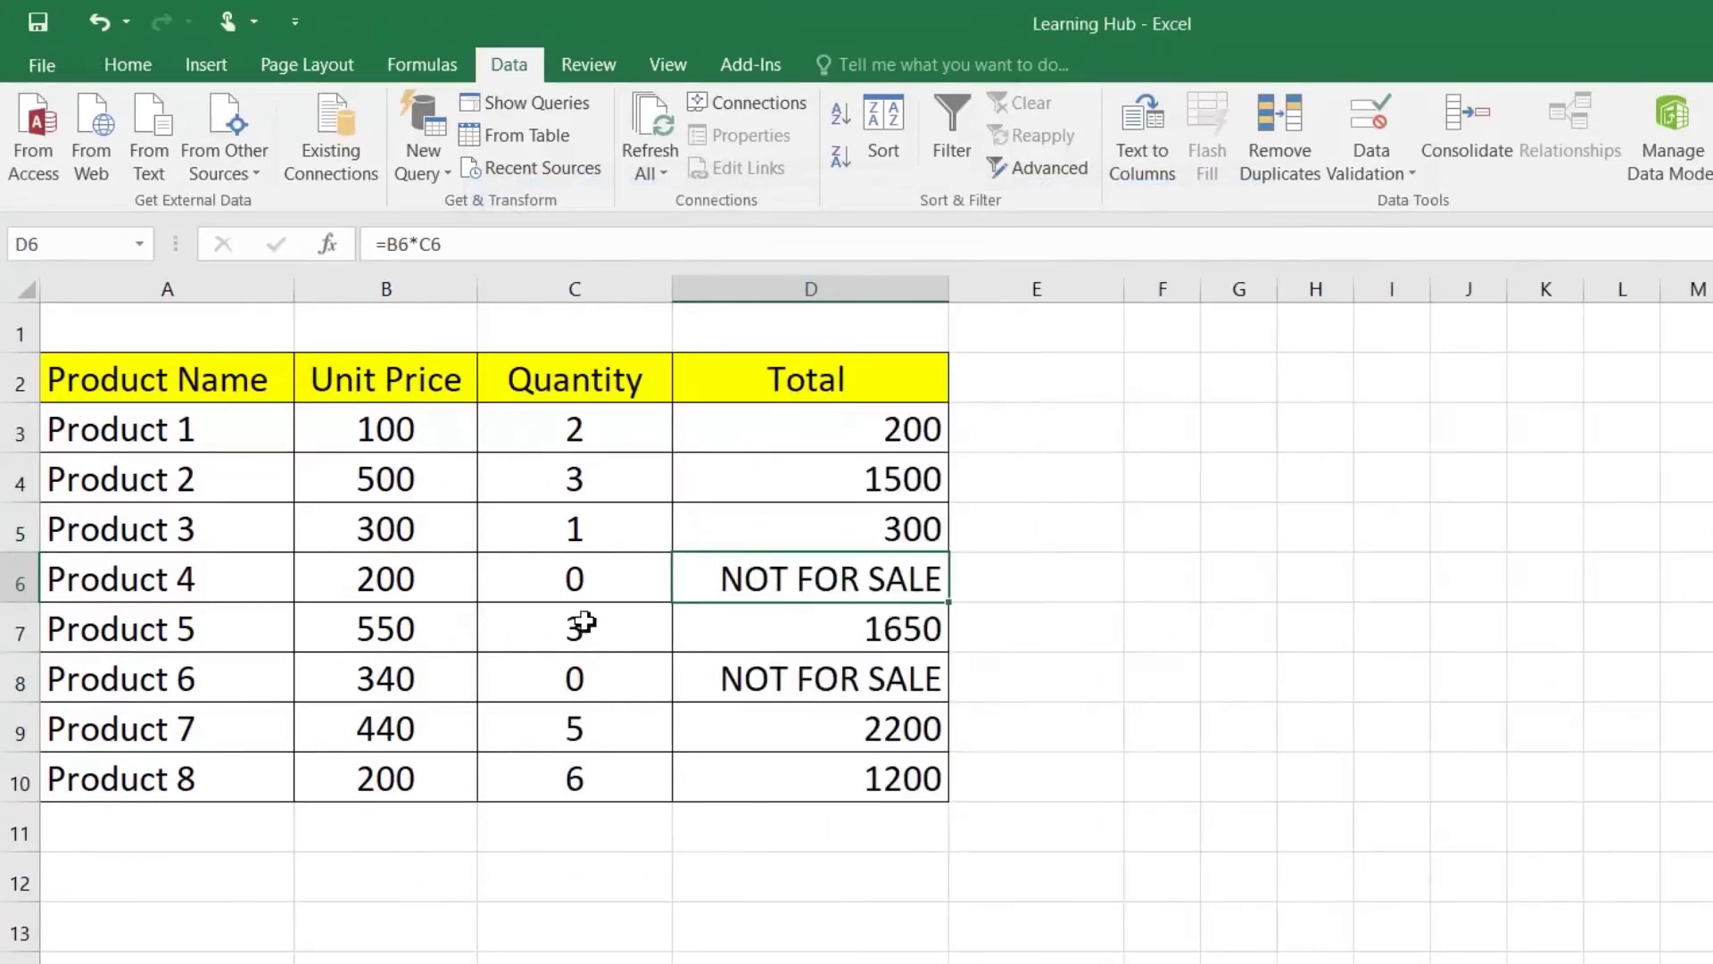
click(727, 681)
click(661, 693)
click(765, 607)
click(781, 582)
Step: Change the Total format to [<200]"LOW SALE";General so small totals read LOW SALE
drag(859, 421, 830, 790)
right_click(834, 750)
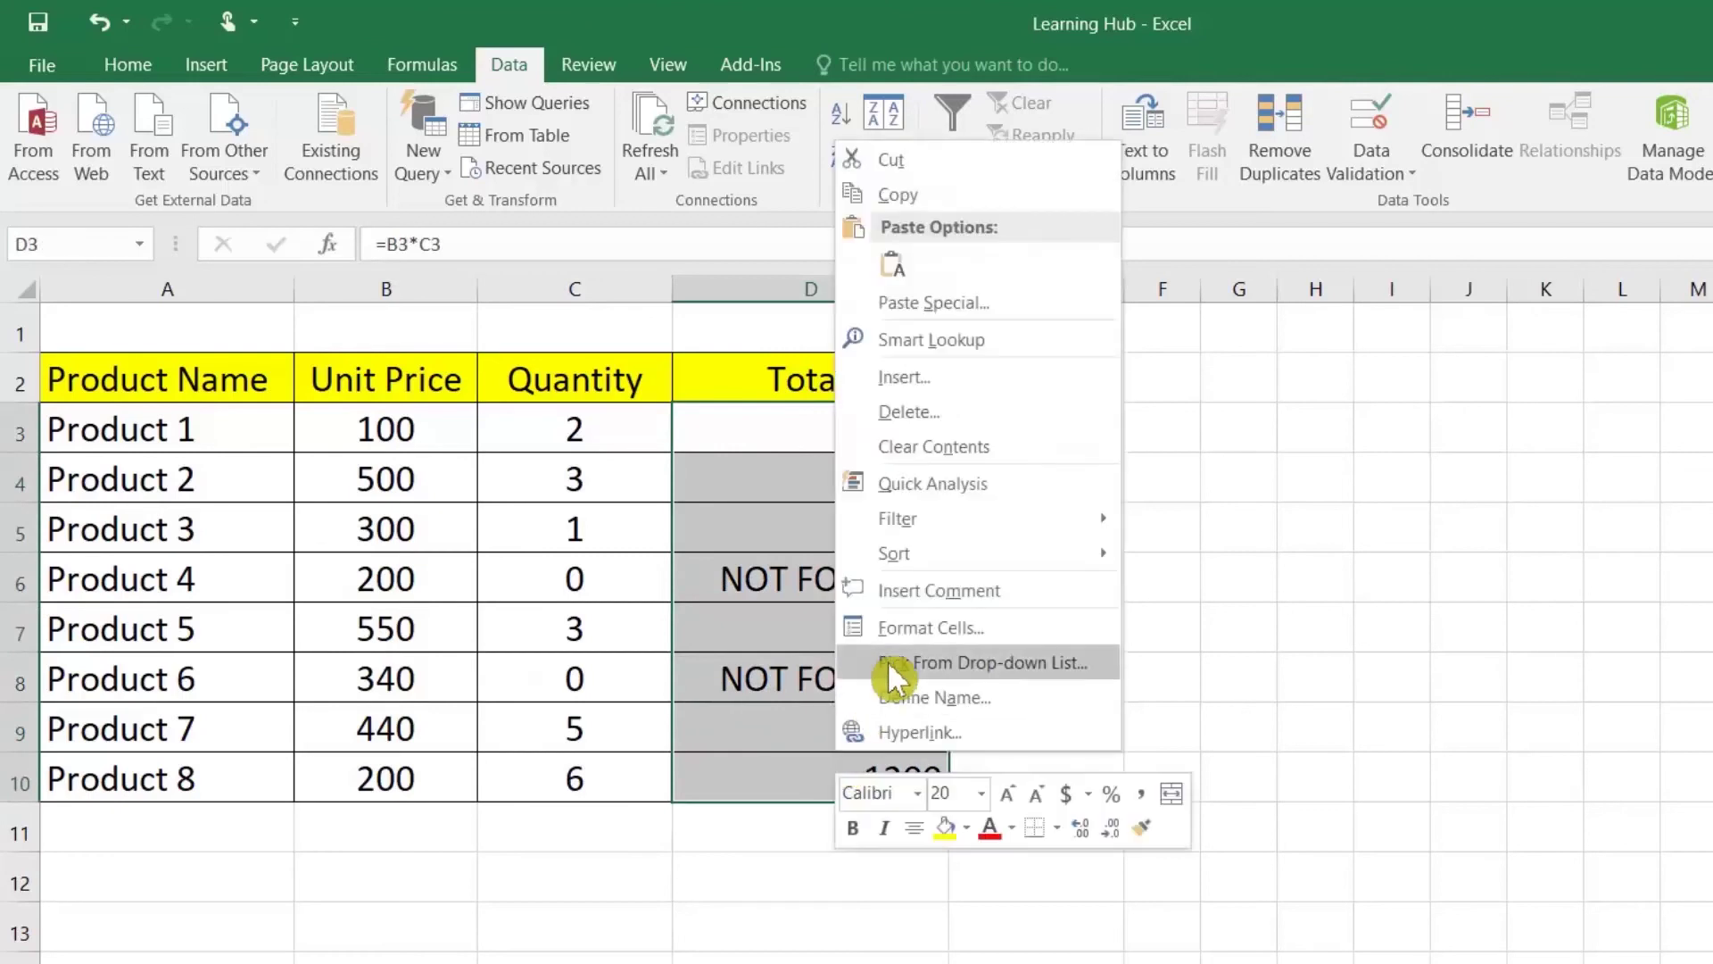
click(891, 631)
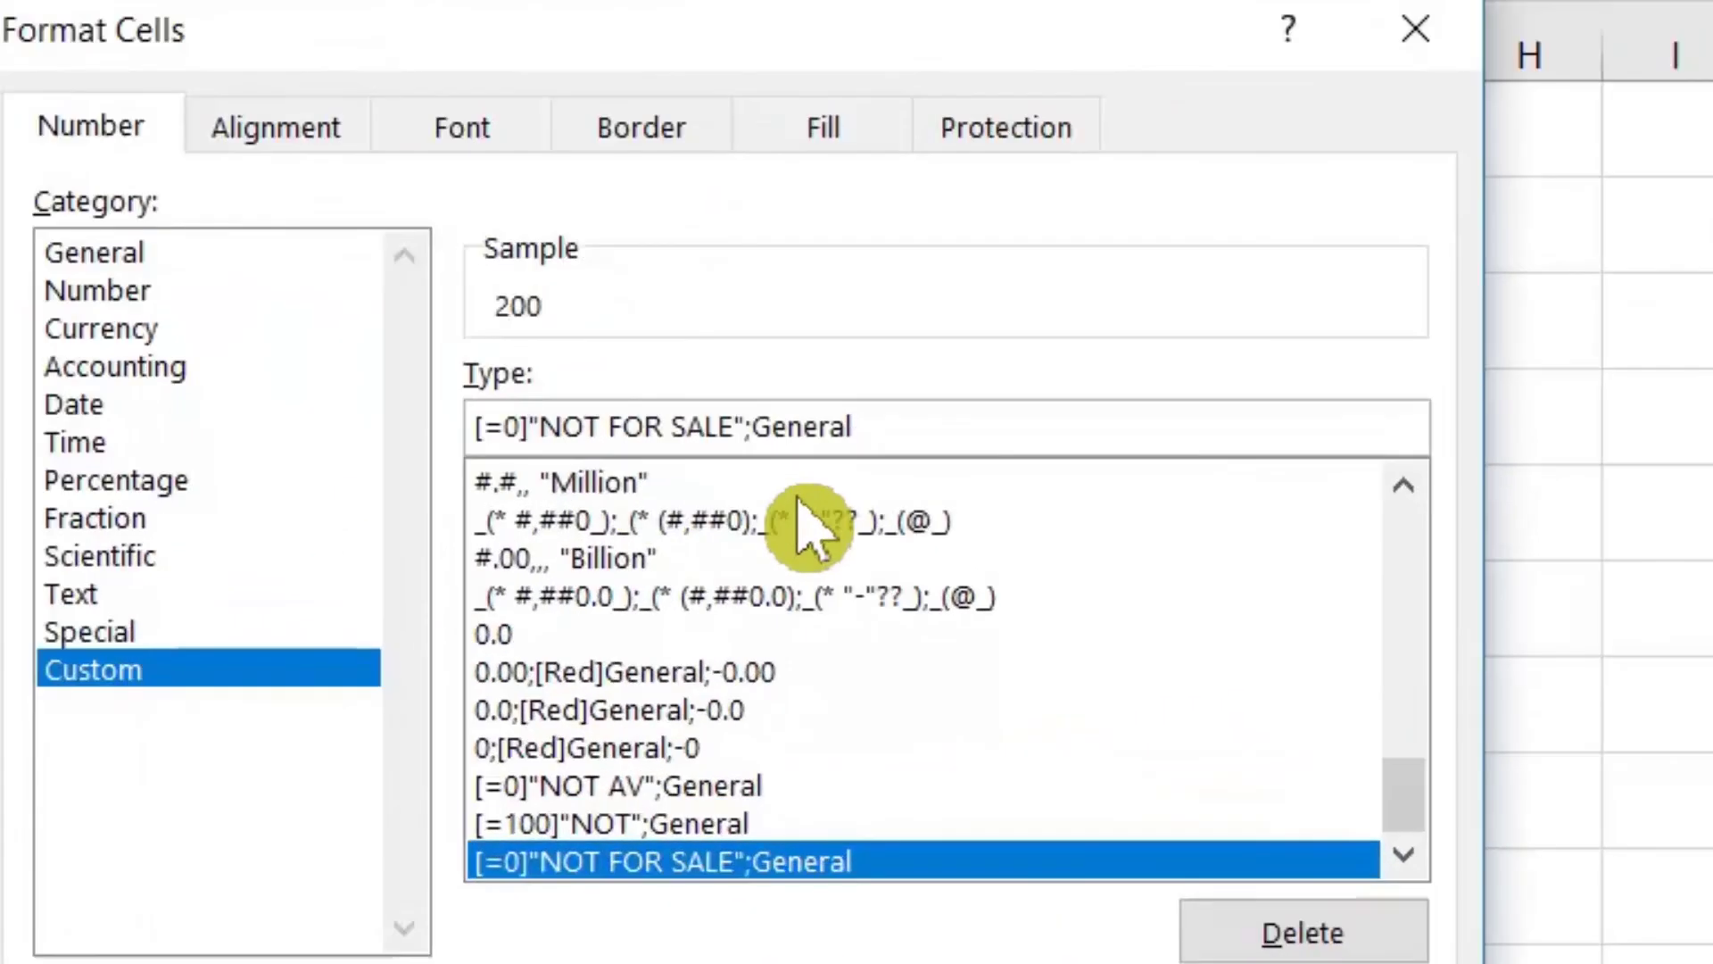
key(Left)
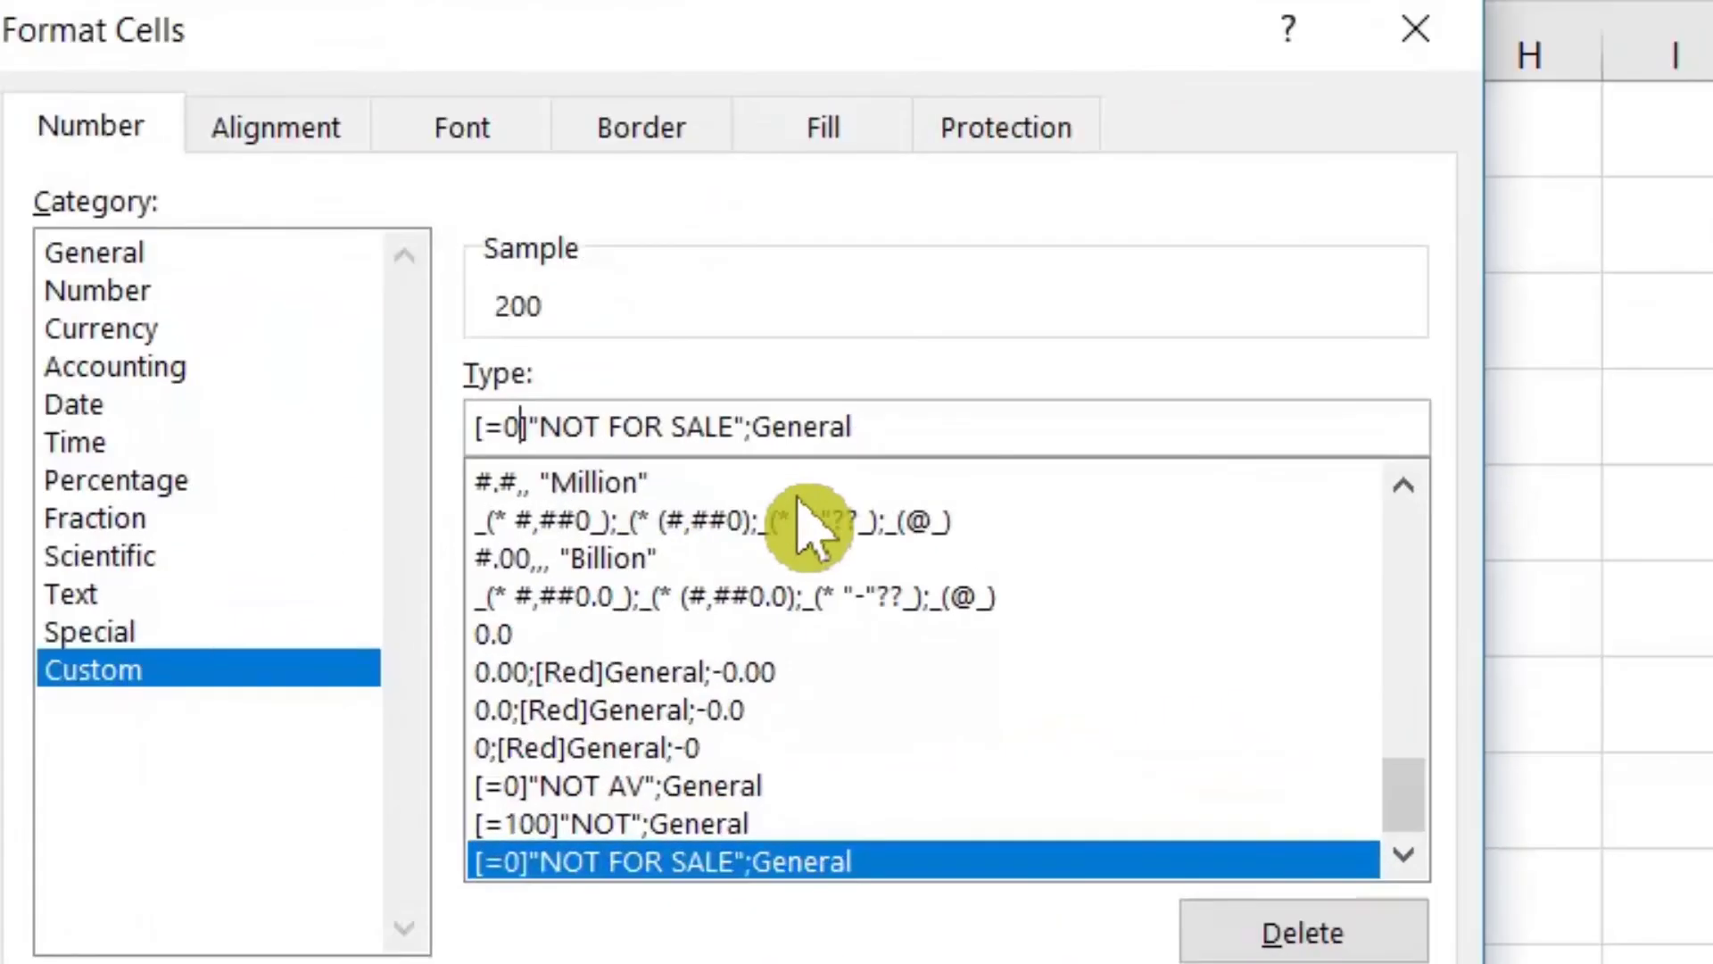
key(BackSpace)
text(200)
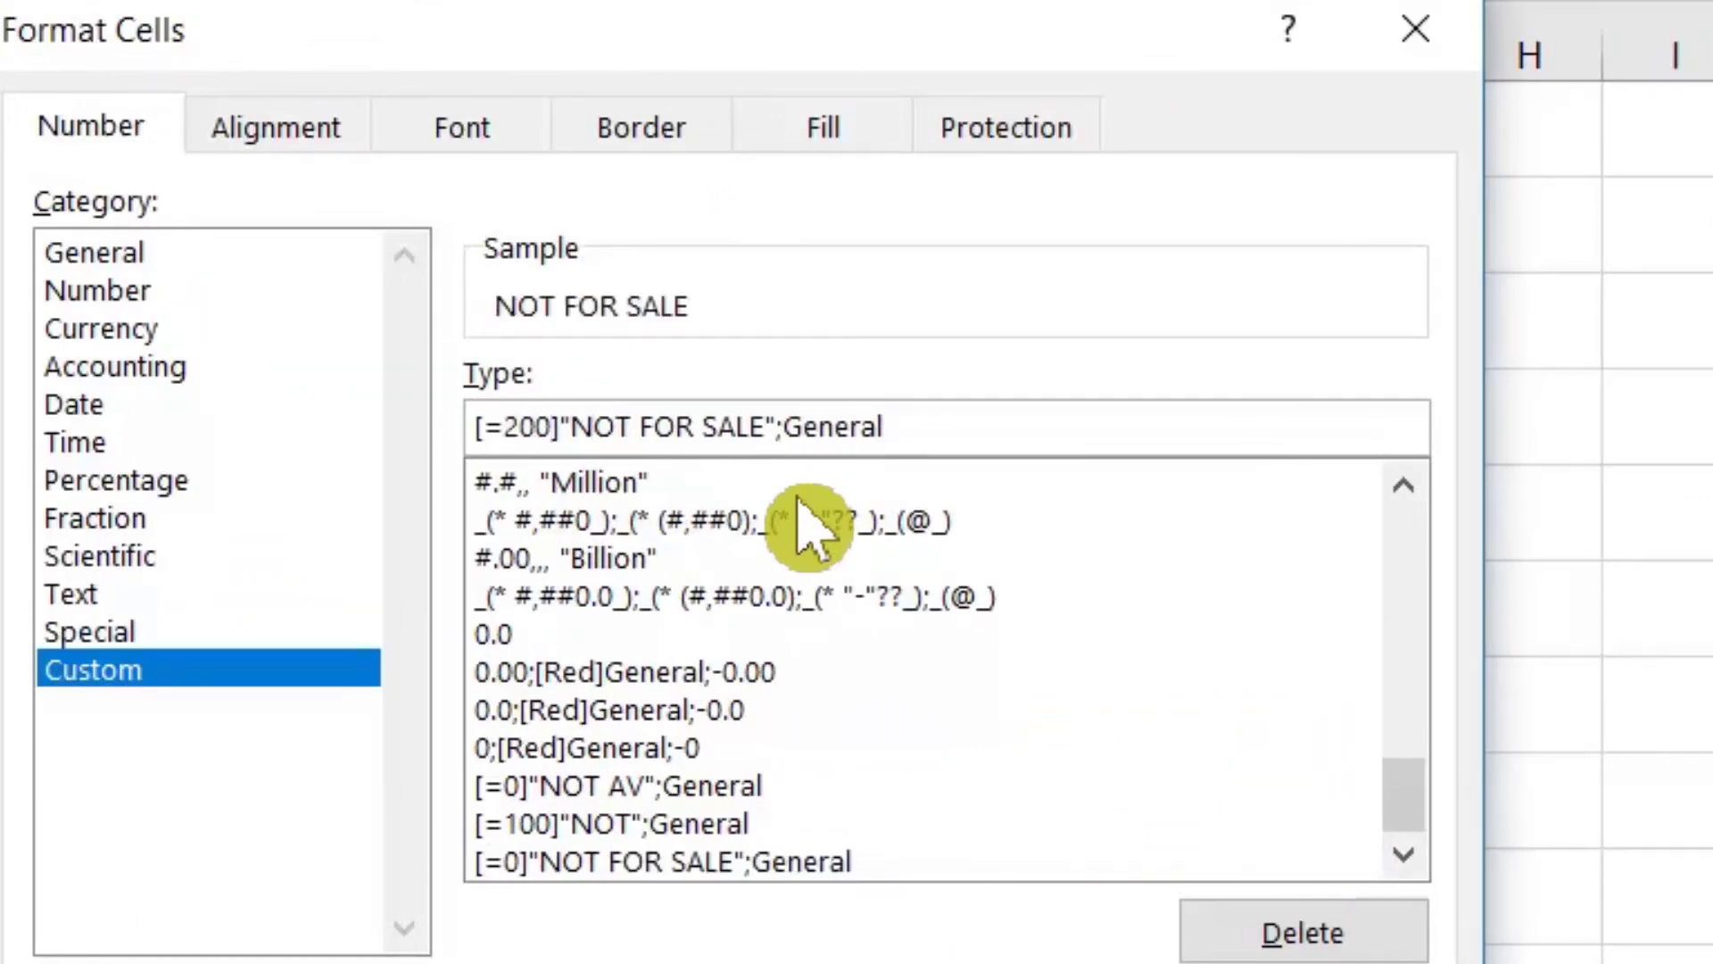
key(Delete)
key(Delete)
key(Delete)
key(Delete)
key(Delete)
key(Delete)
key(Delete)
key(Delete)
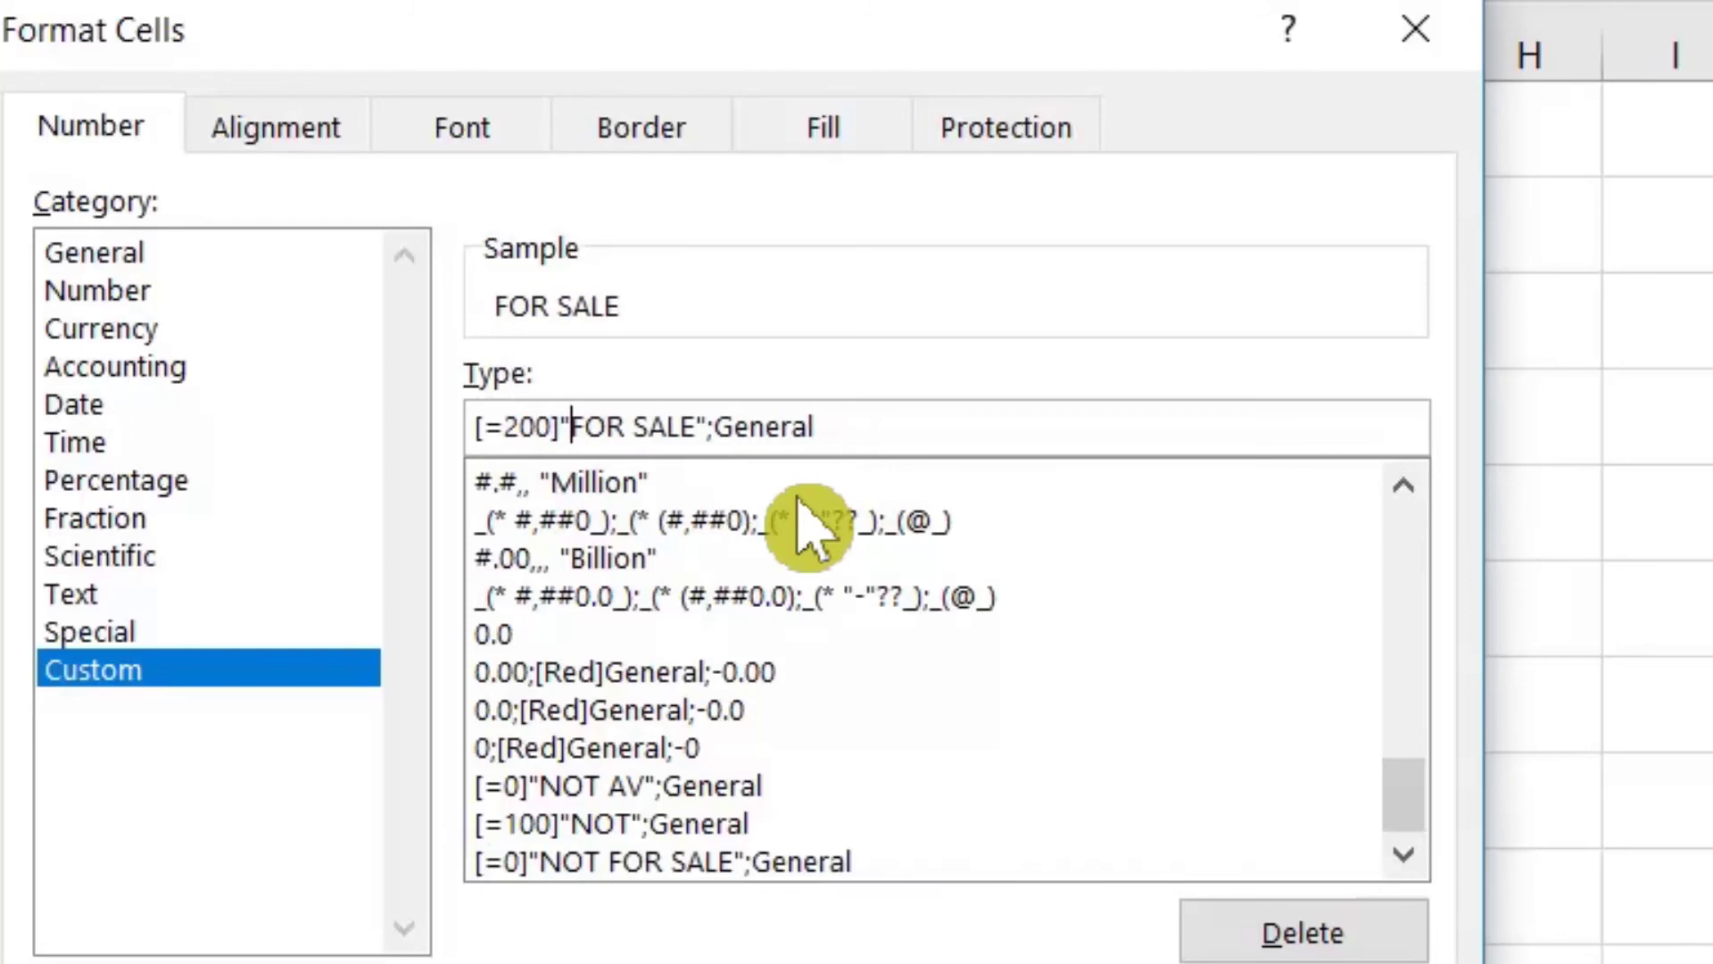
key(Delete)
key(Delete)
key(Delete)
key(Delete)
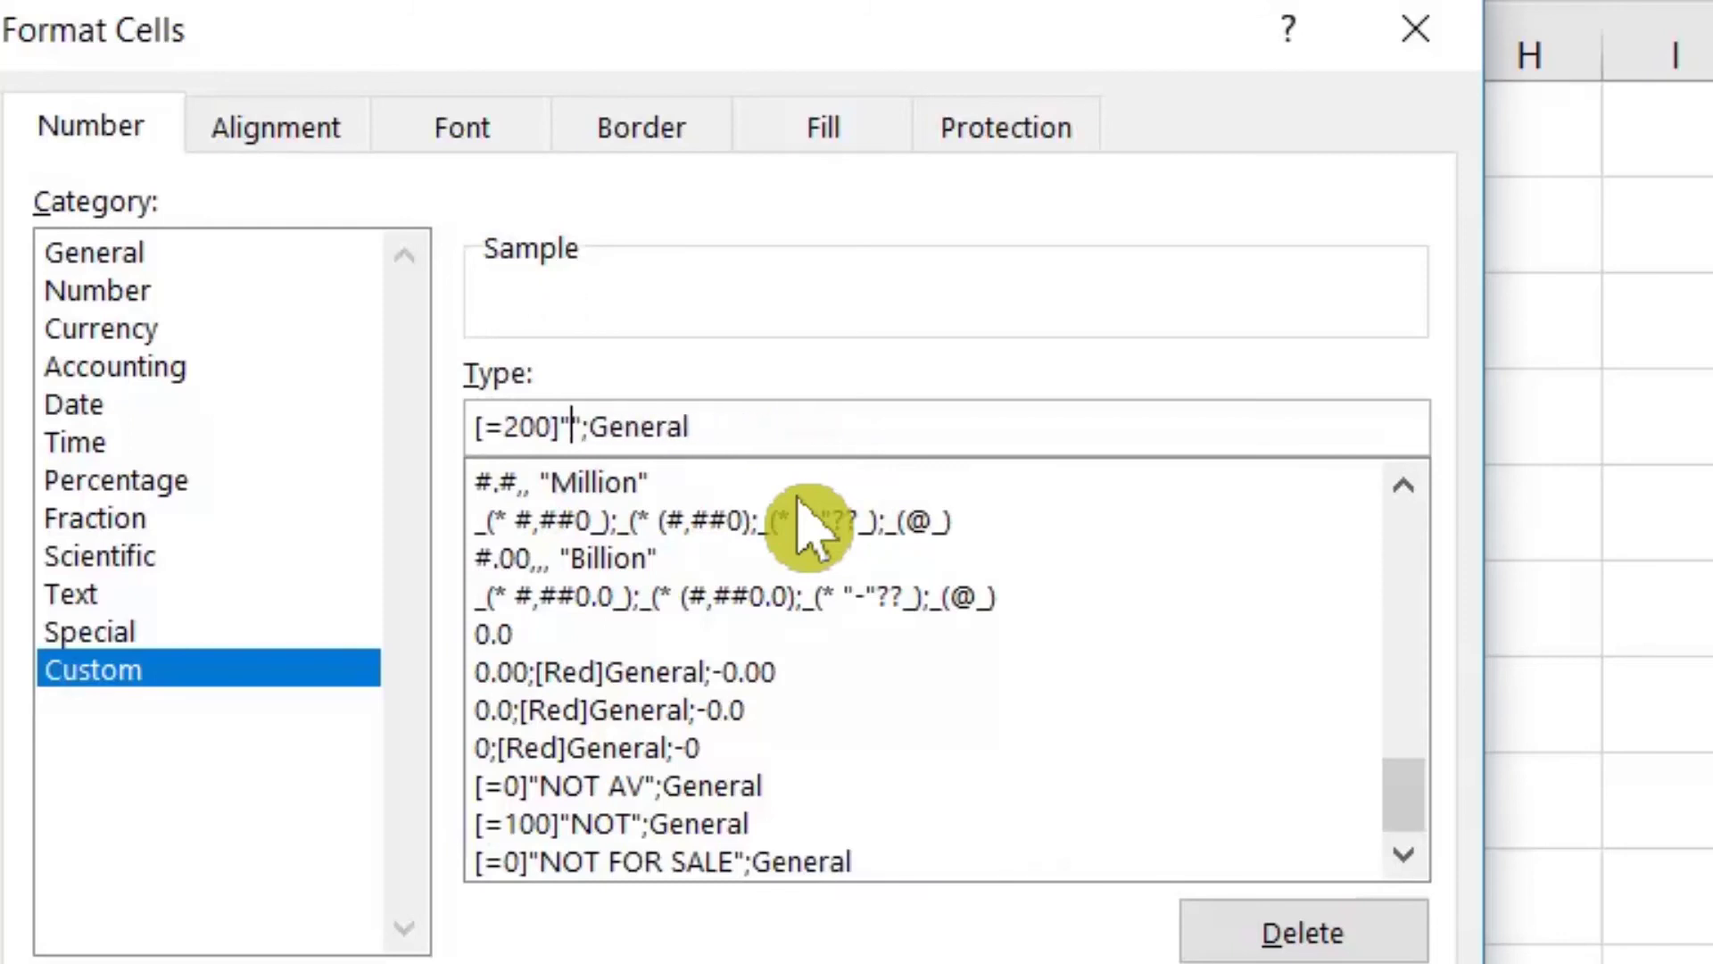
text(LOW SALE)
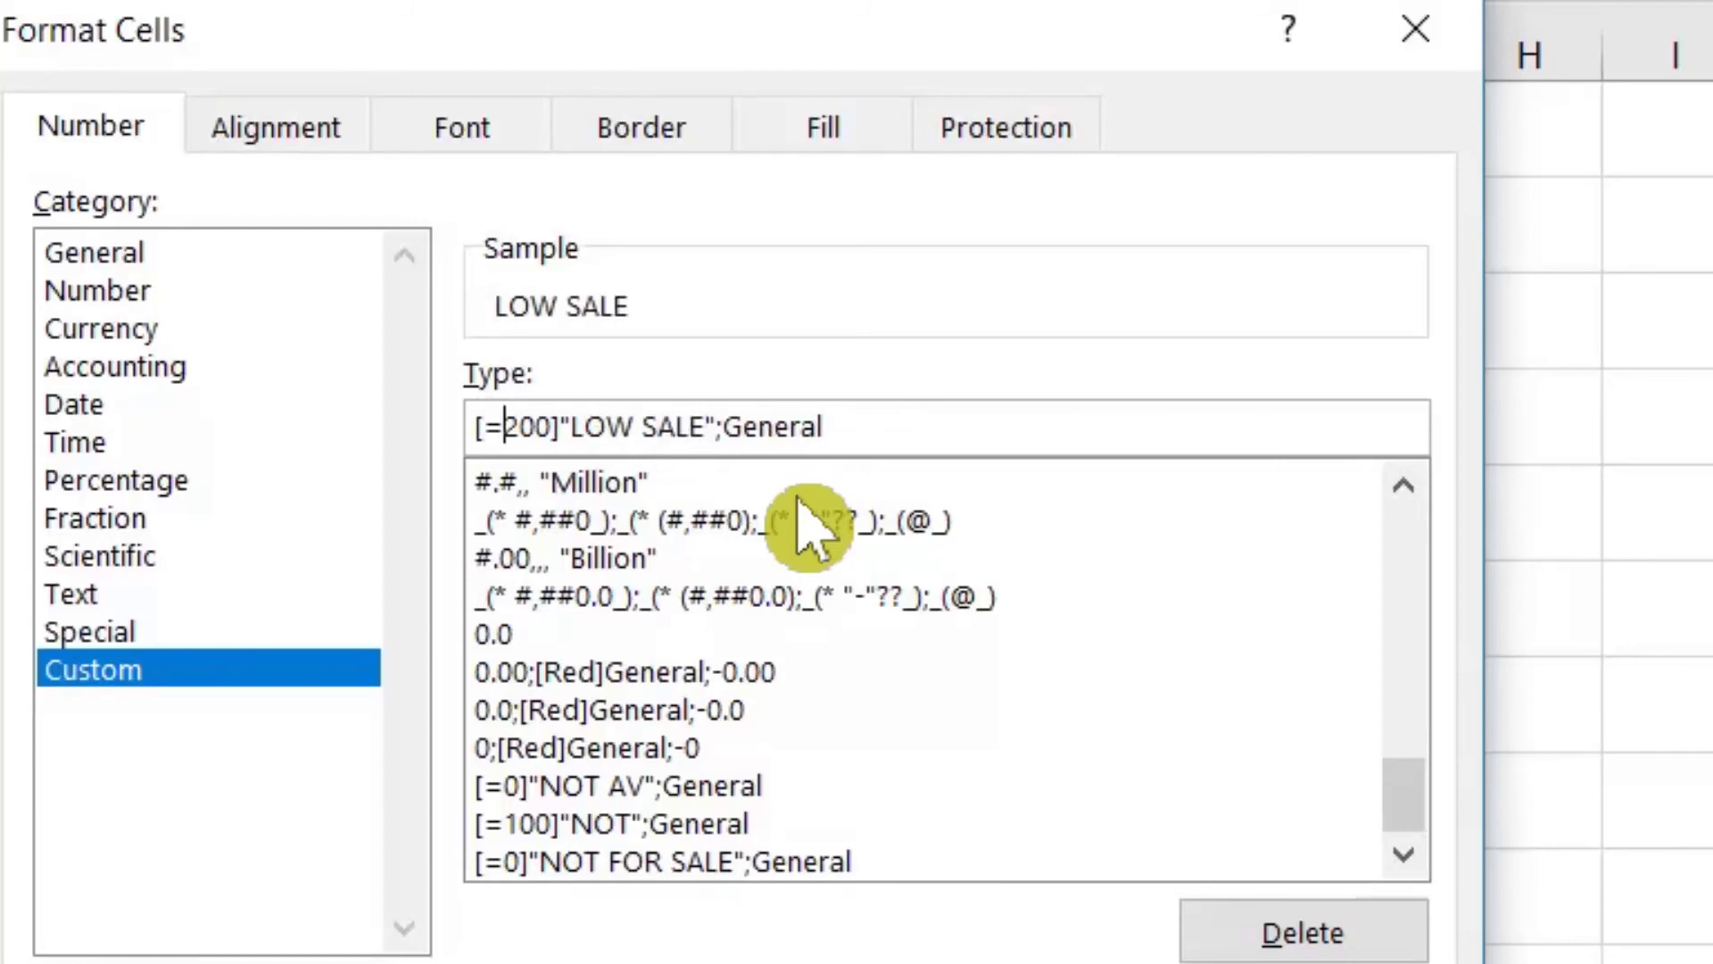
key(BackSpace)
text(<)
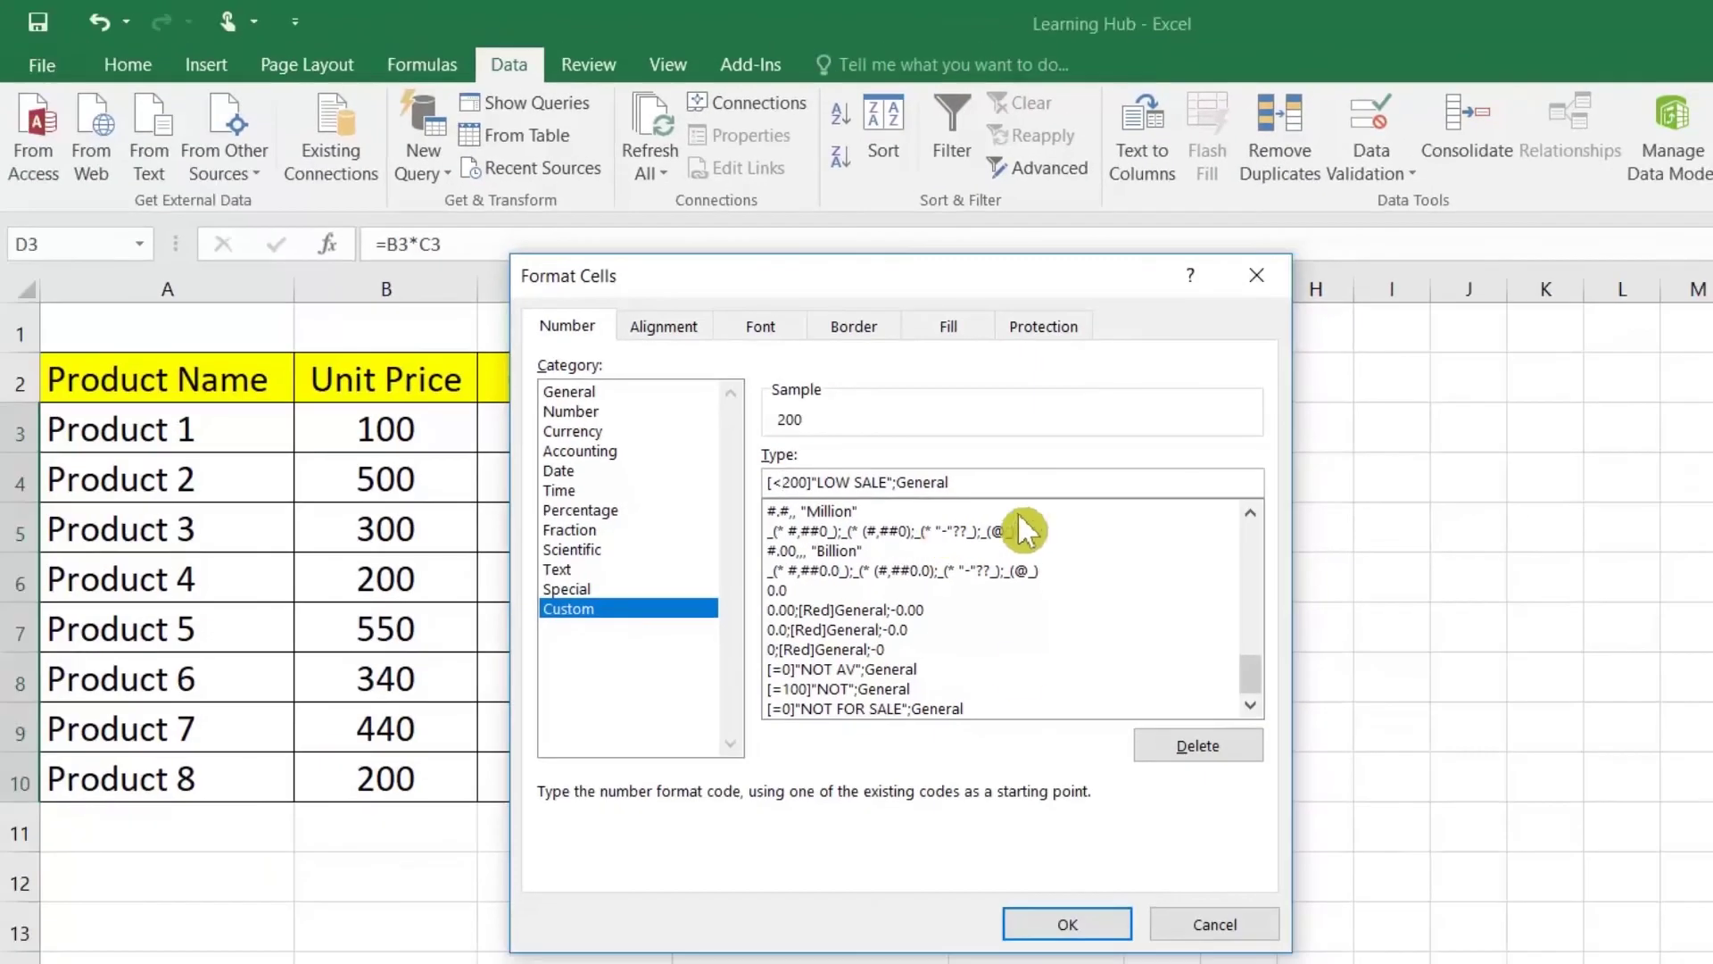
click(1035, 924)
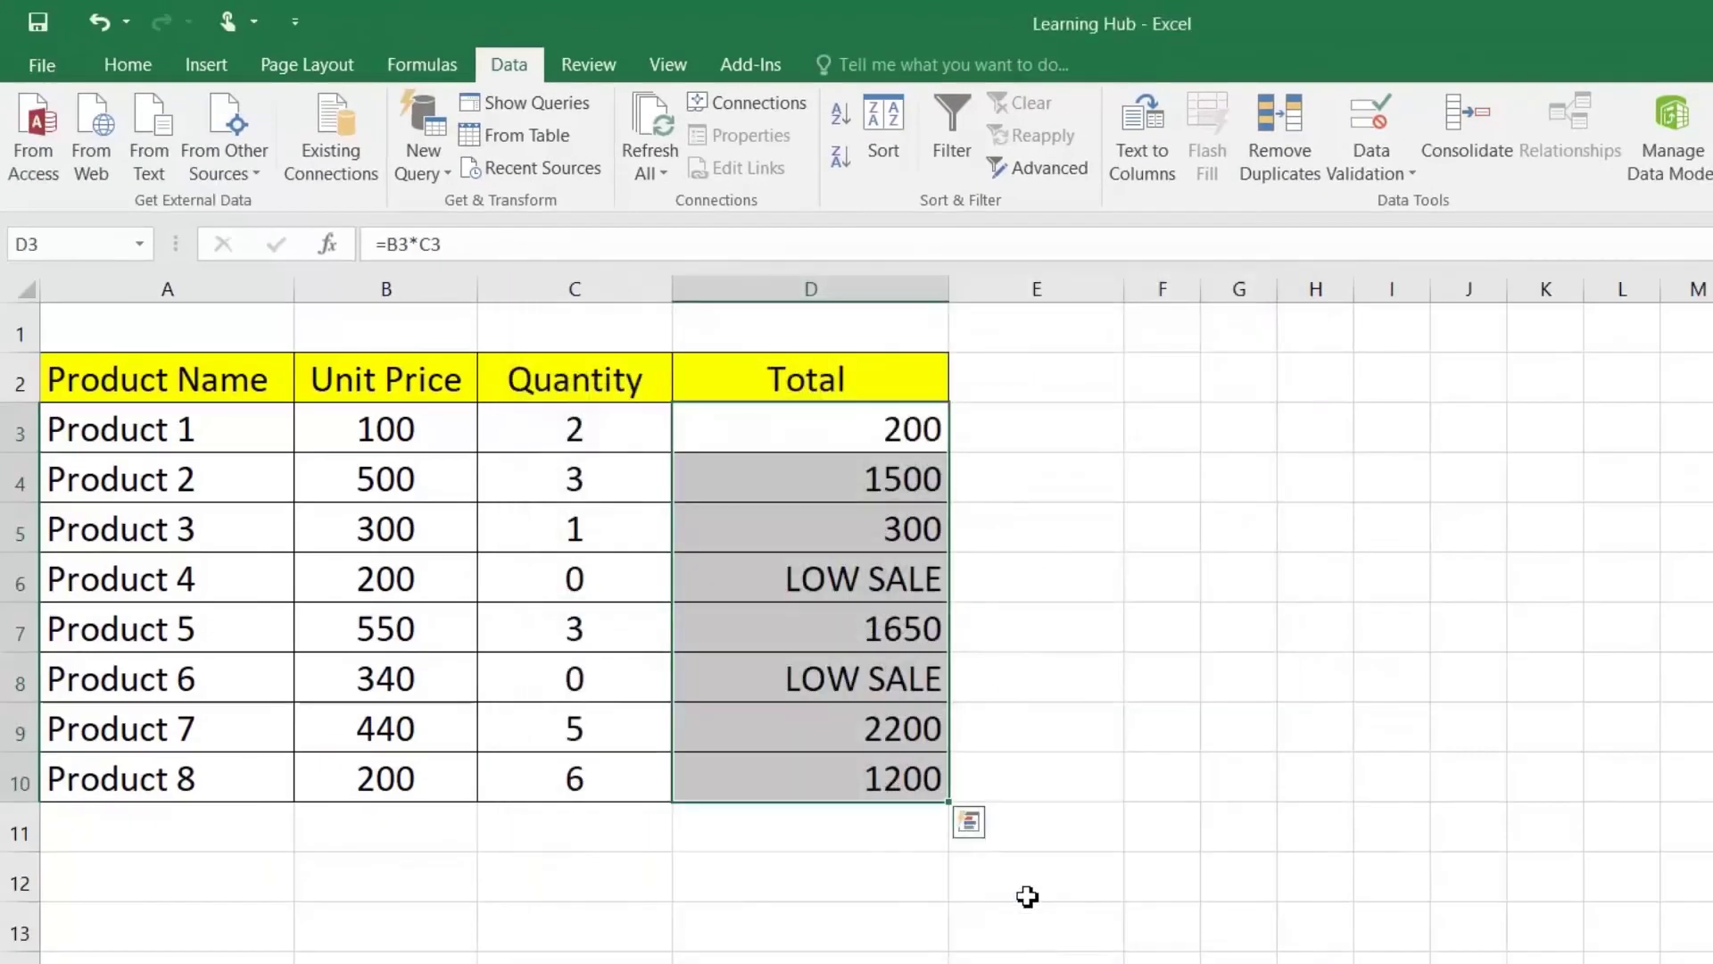
Step: Set Product 1's quantity in C3 to 1.5 so its total shows LOW SALE
click(823, 582)
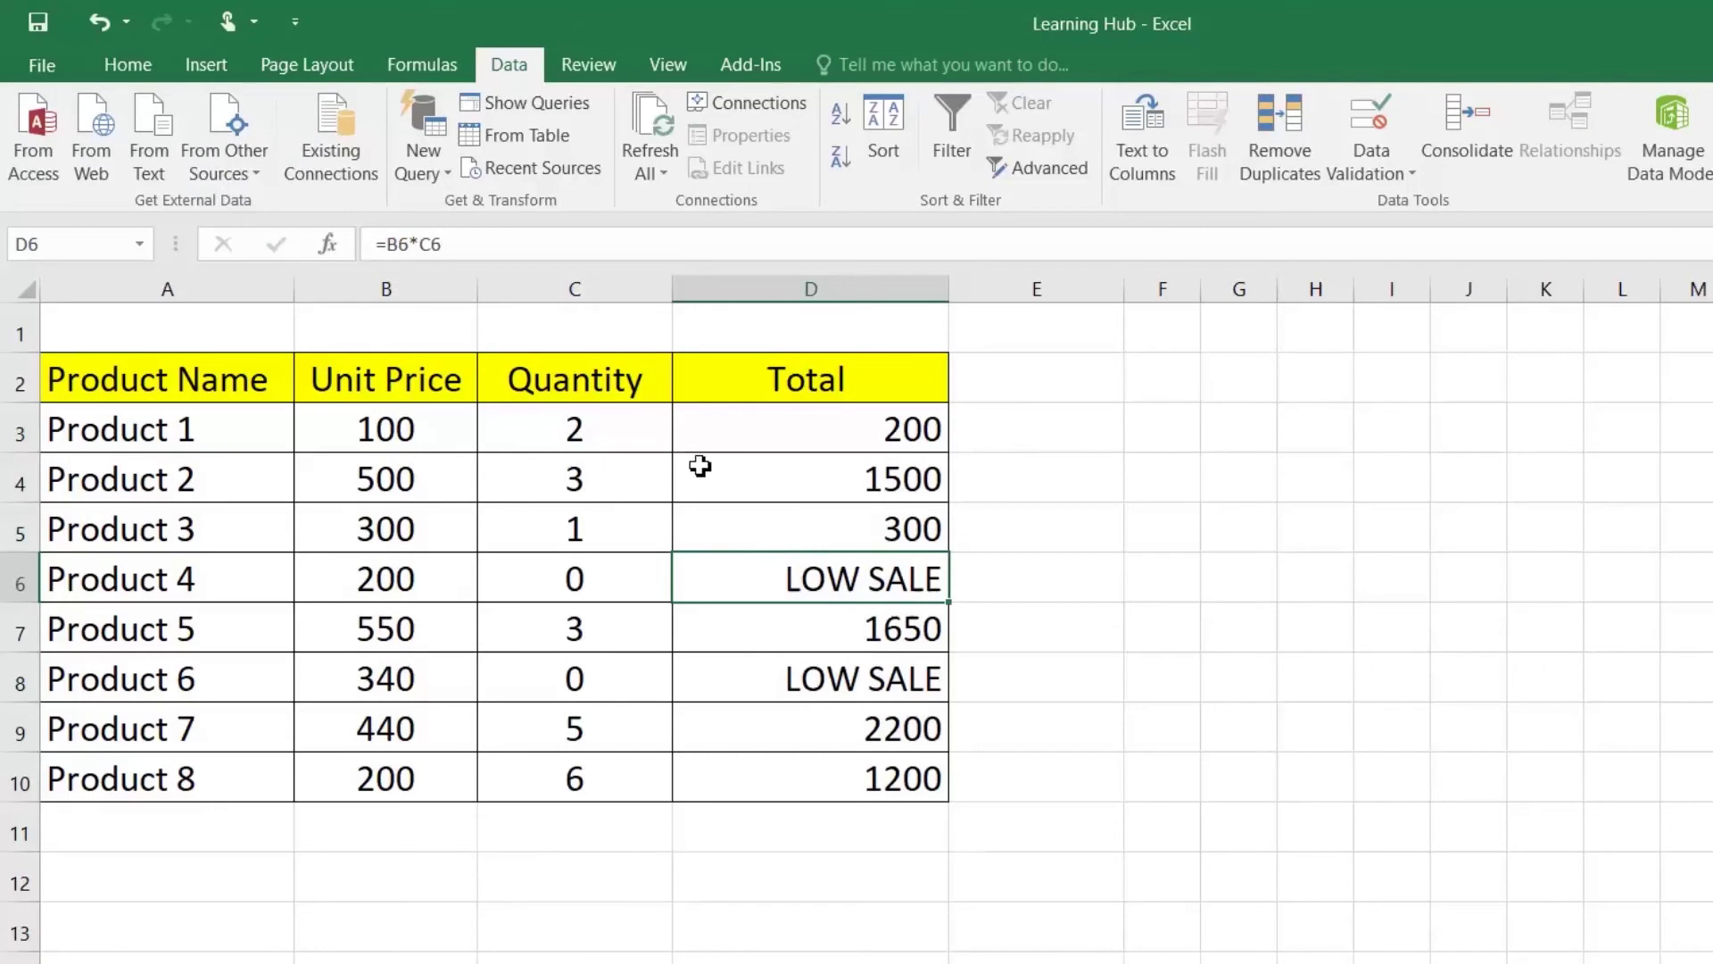
click(850, 439)
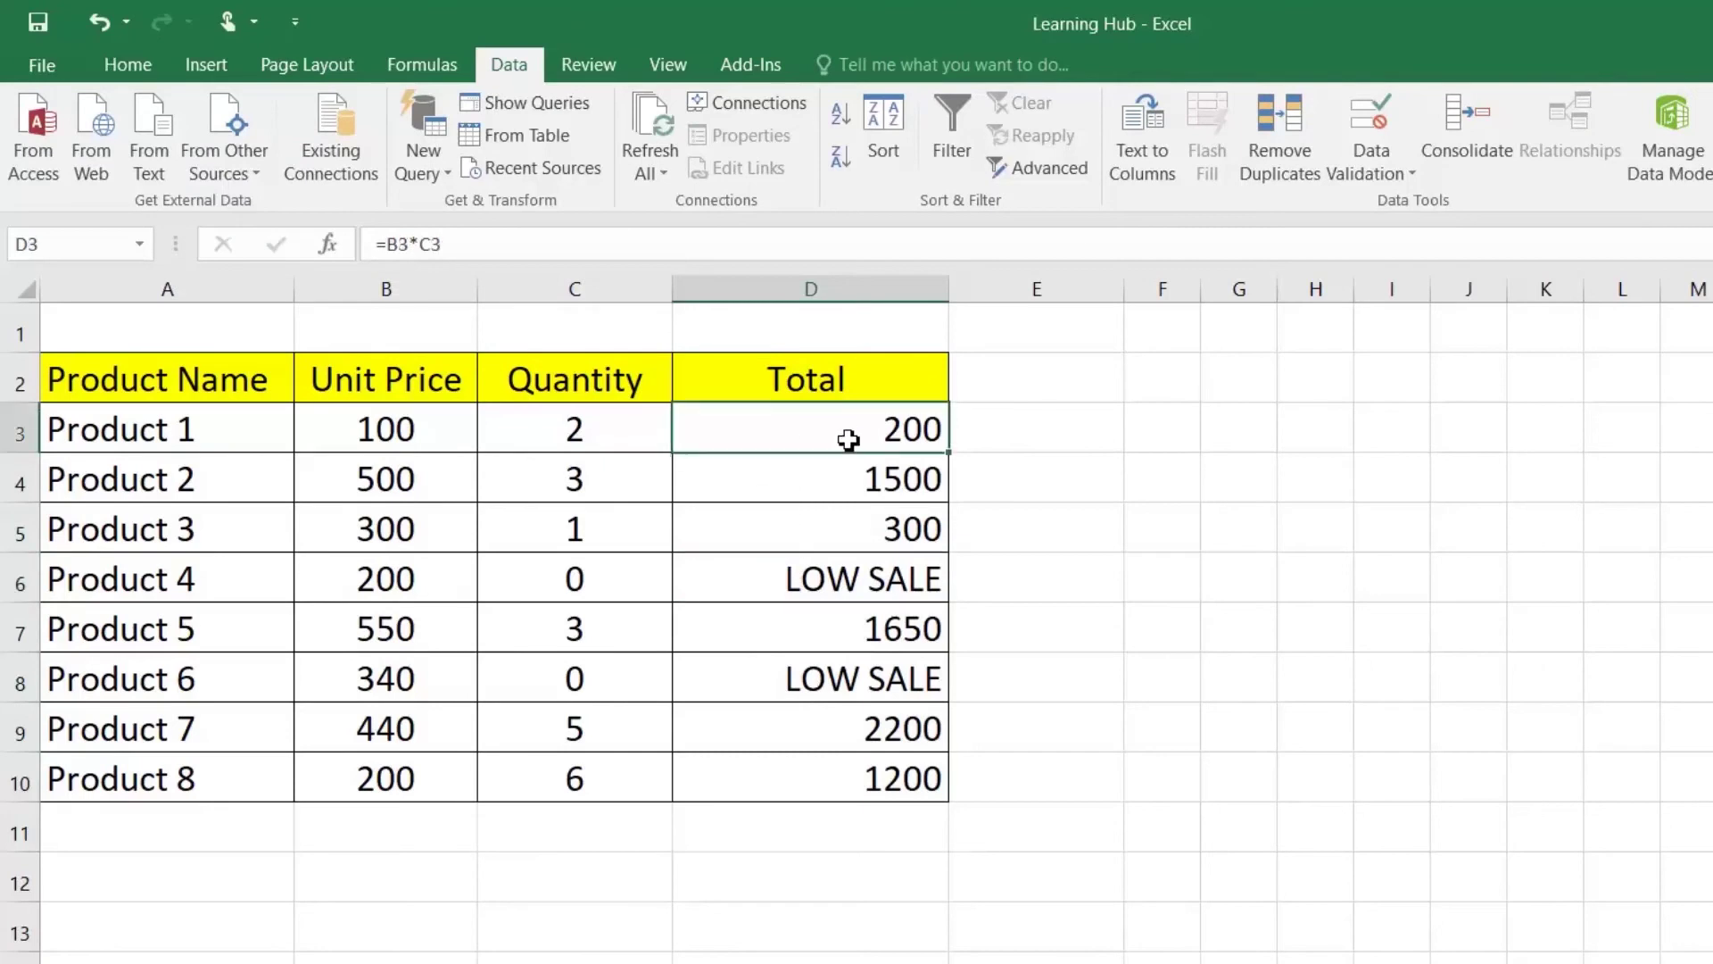
click(641, 446)
key(F2)
key(BackSpace)
text(1.5)
key(Return)
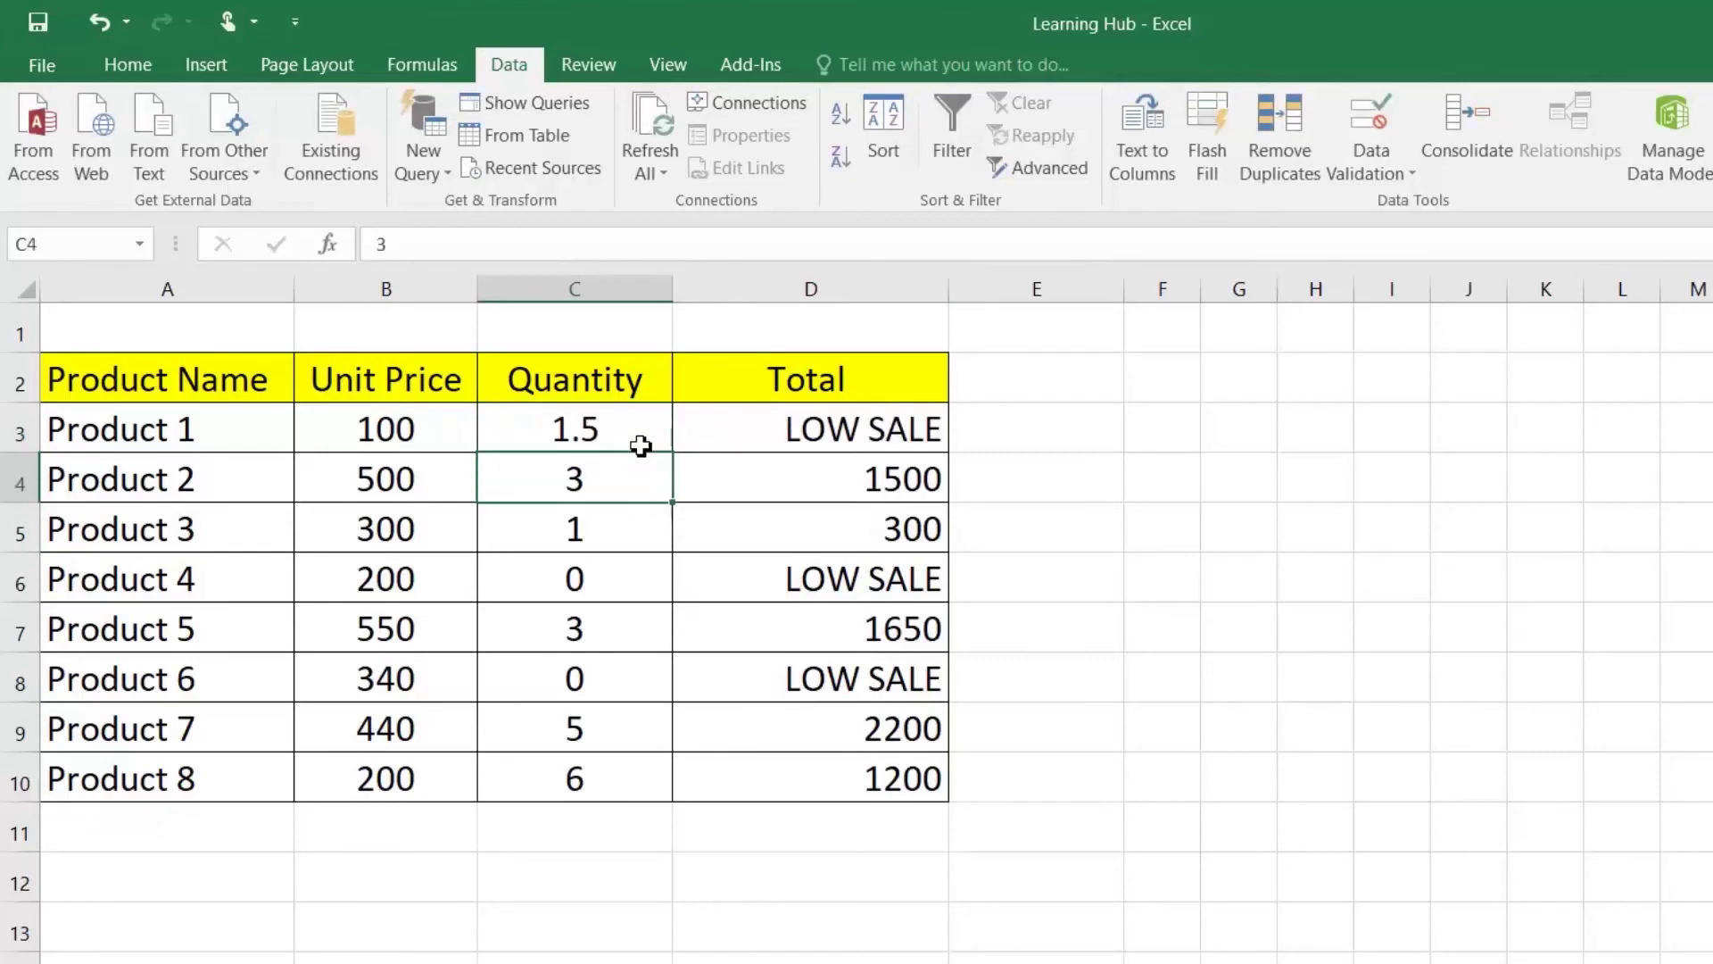
click(641, 446)
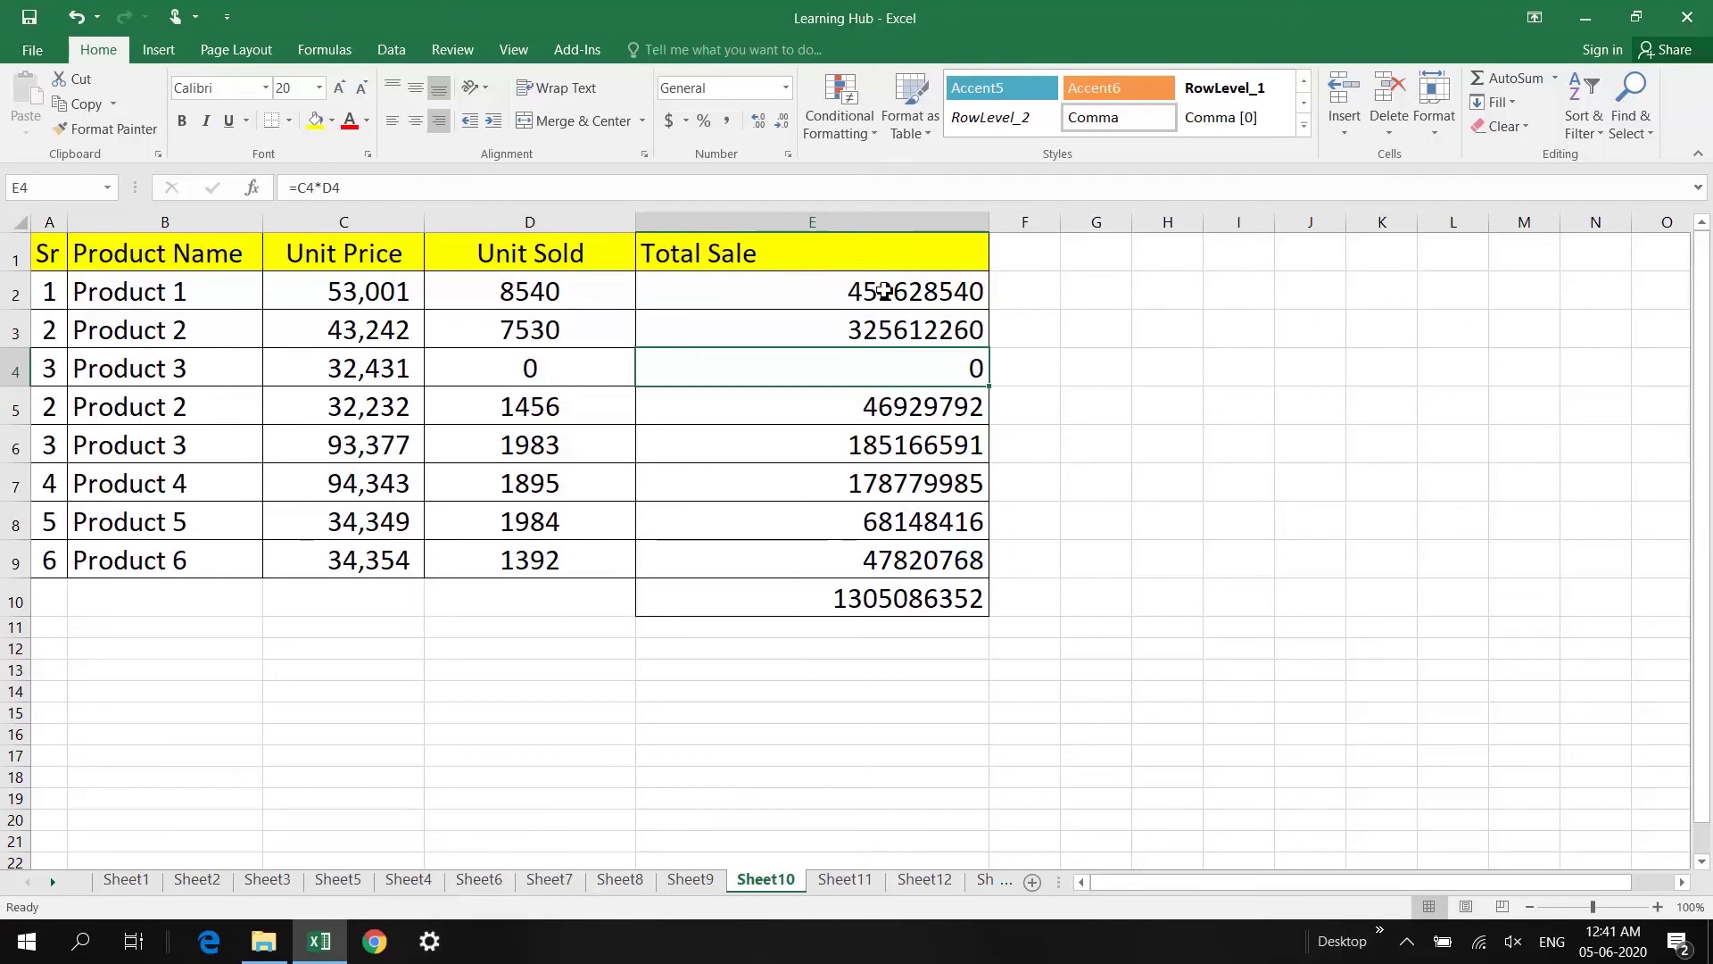
Step: Format Total Sale E2:E10 with custom code #.#,, "M" to show millions like 452.6 M
drag(882, 291, 885, 599)
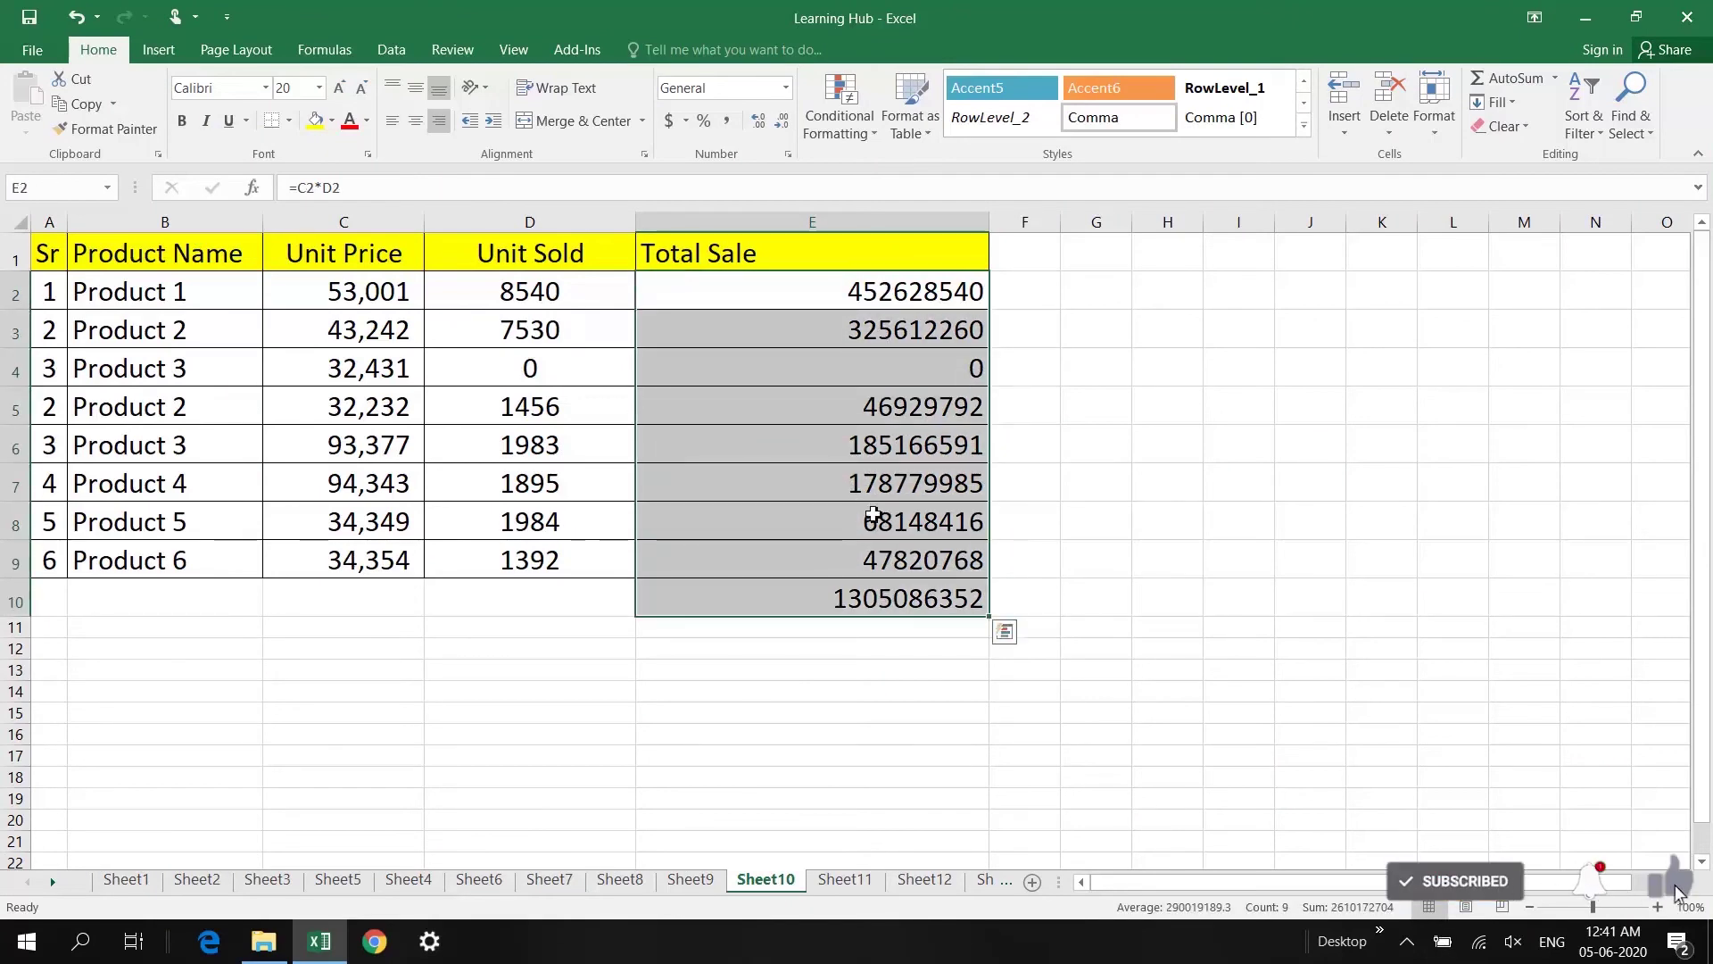
right_click(849, 455)
key(Escape)
click(766, 600)
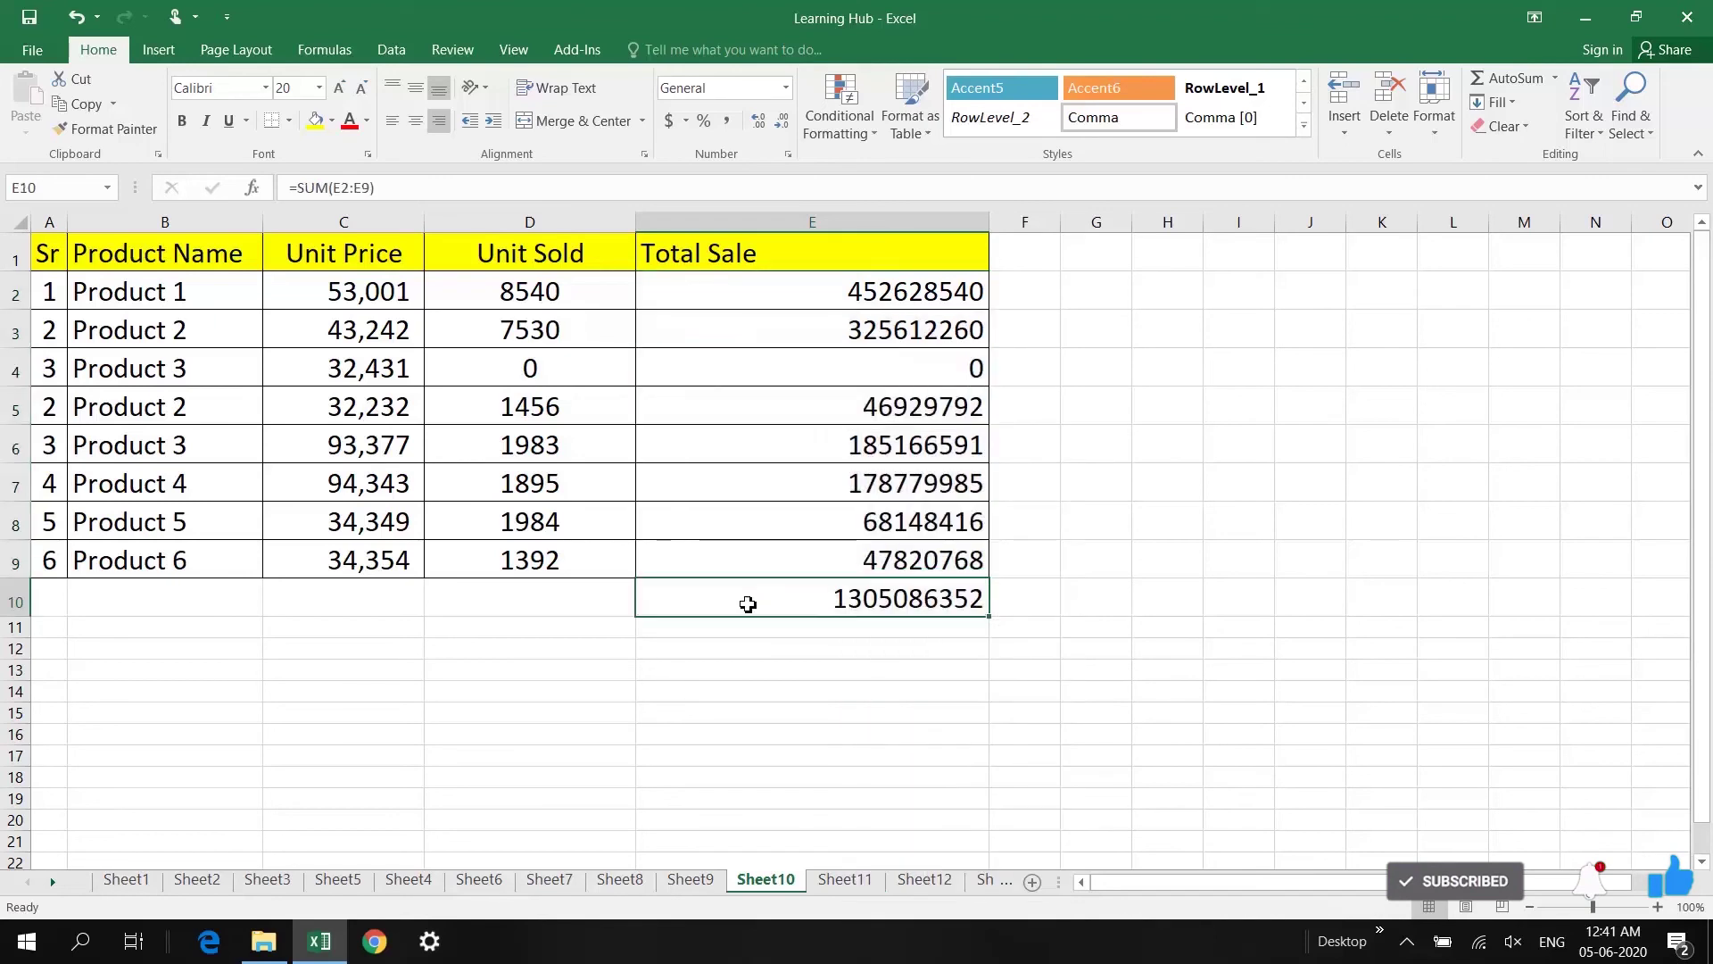
drag(853, 291, 857, 562)
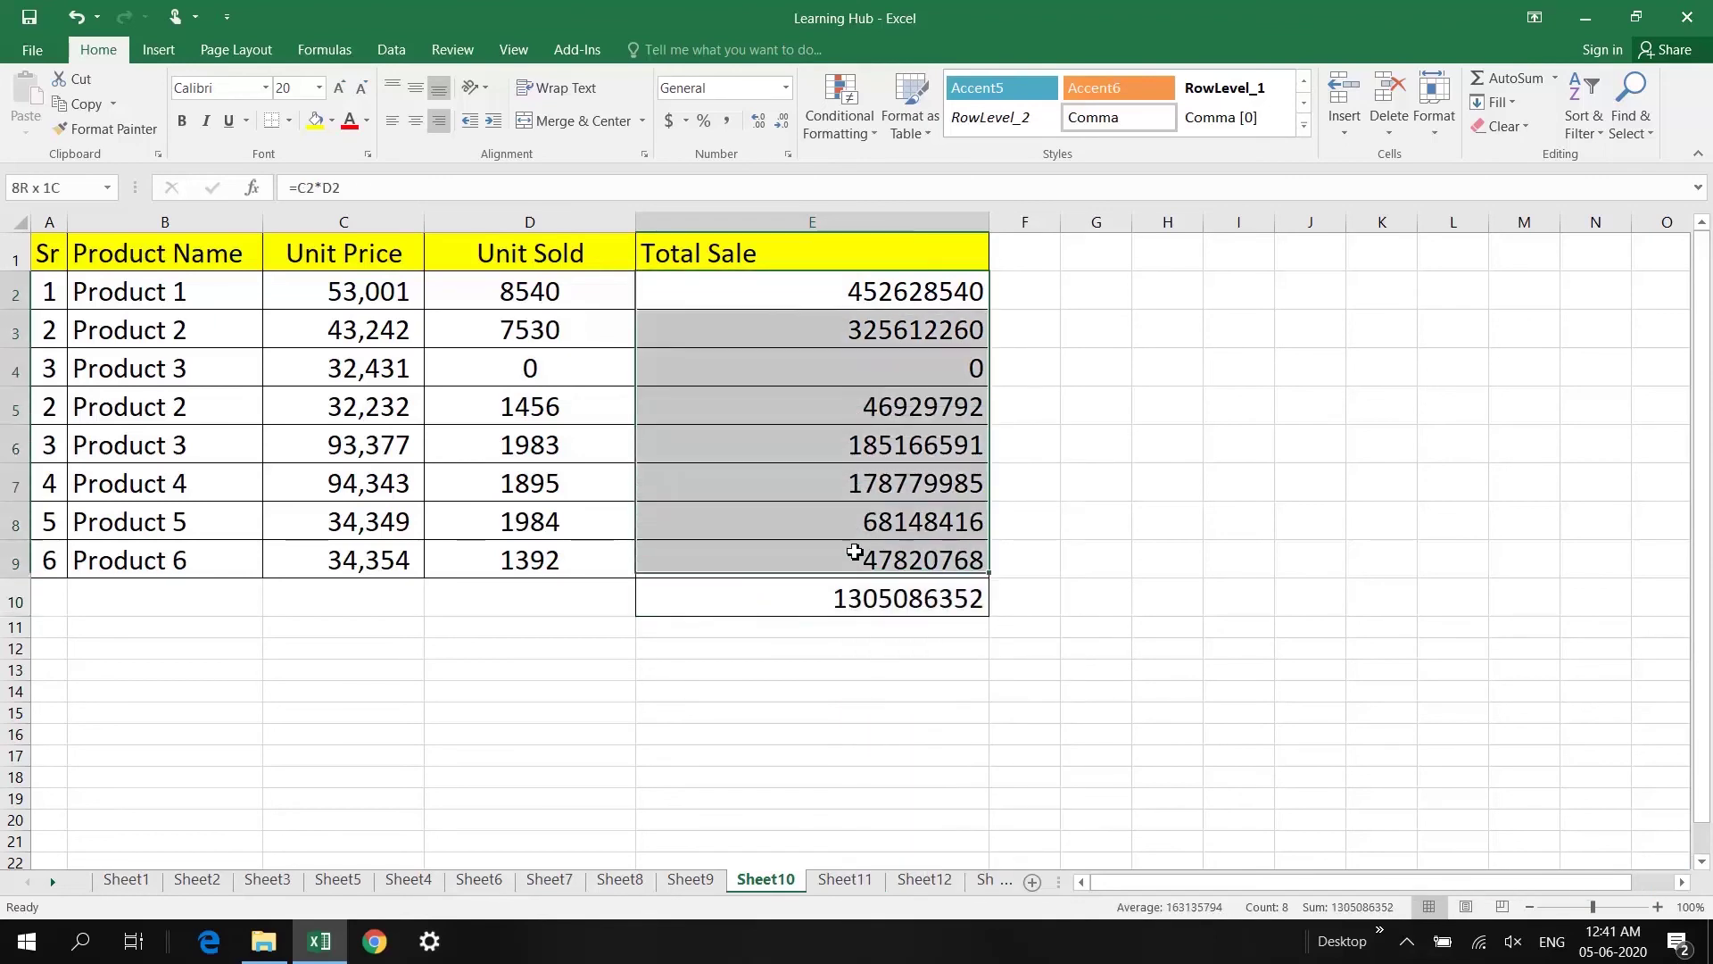
drag(834, 291, 829, 599)
right_click(849, 513)
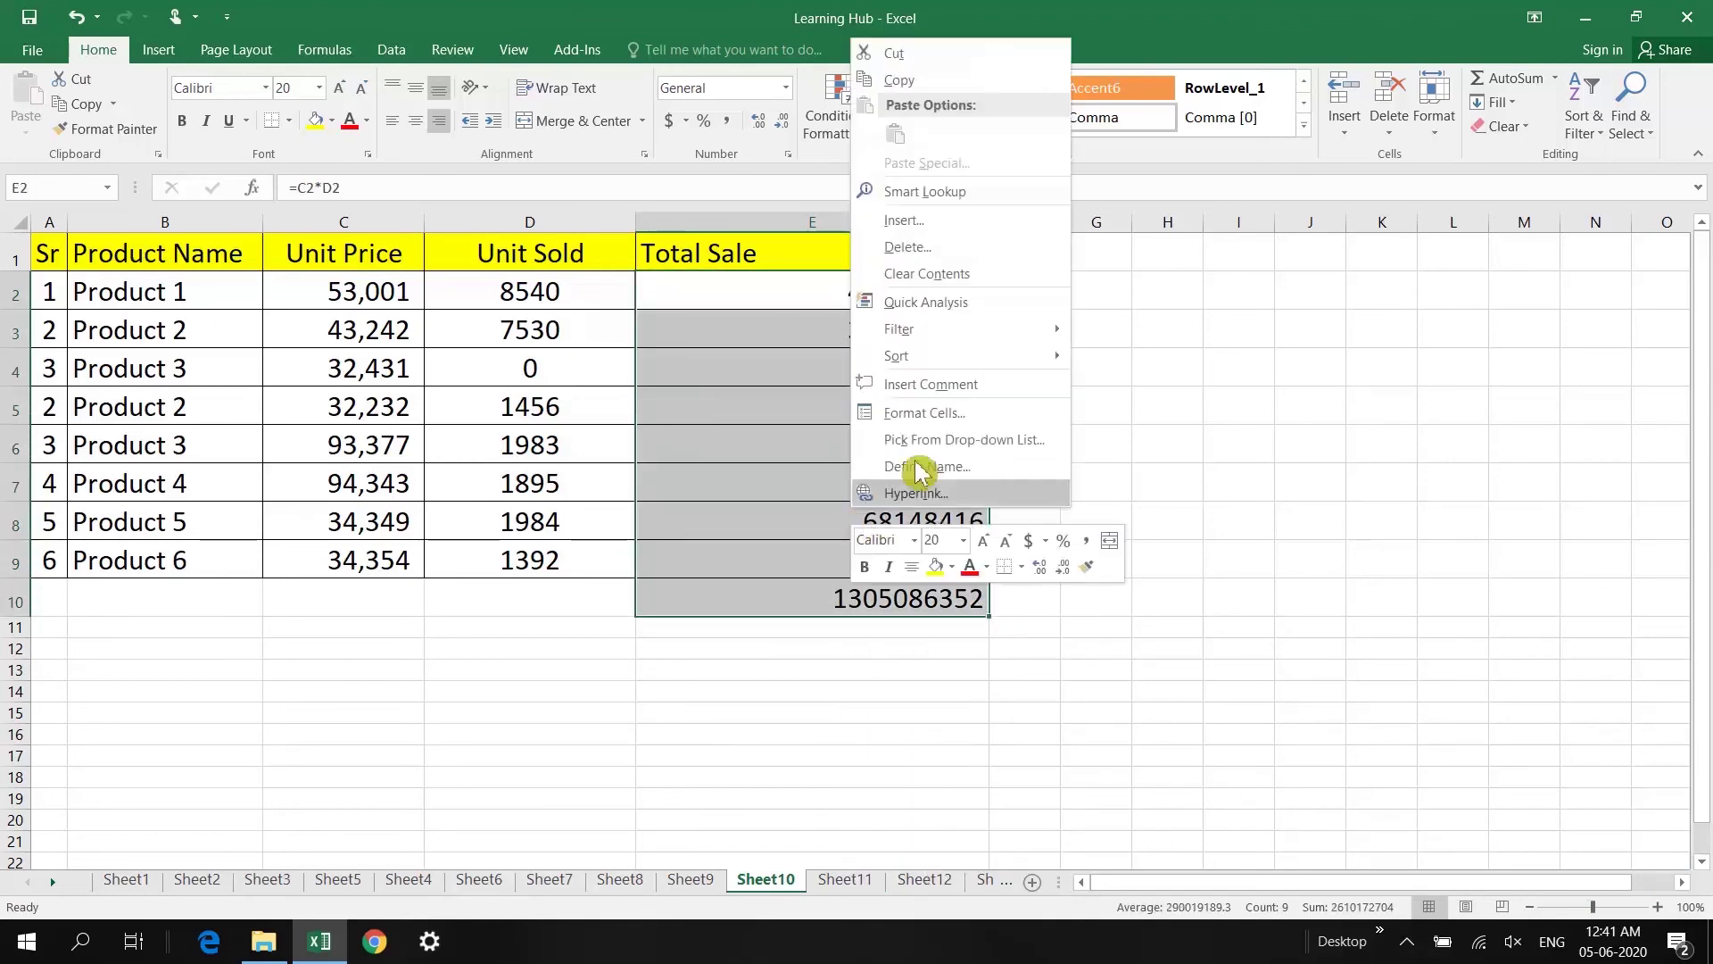
click(901, 409)
click(687, 401)
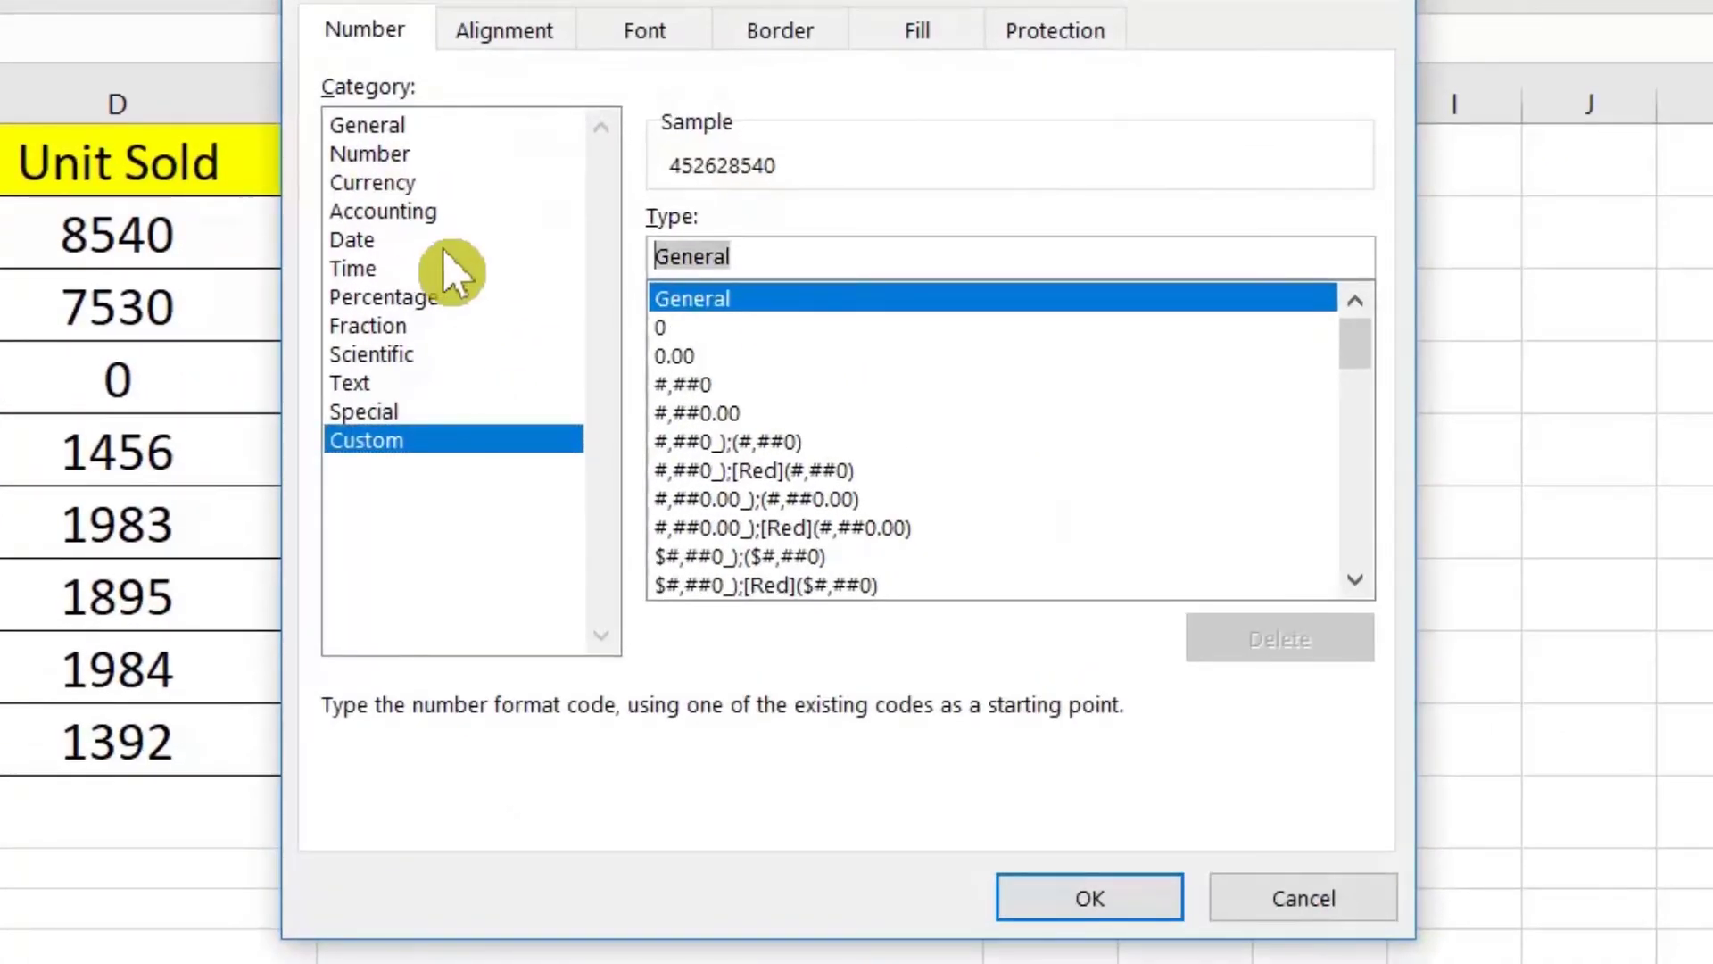
text(#.#,, "M)
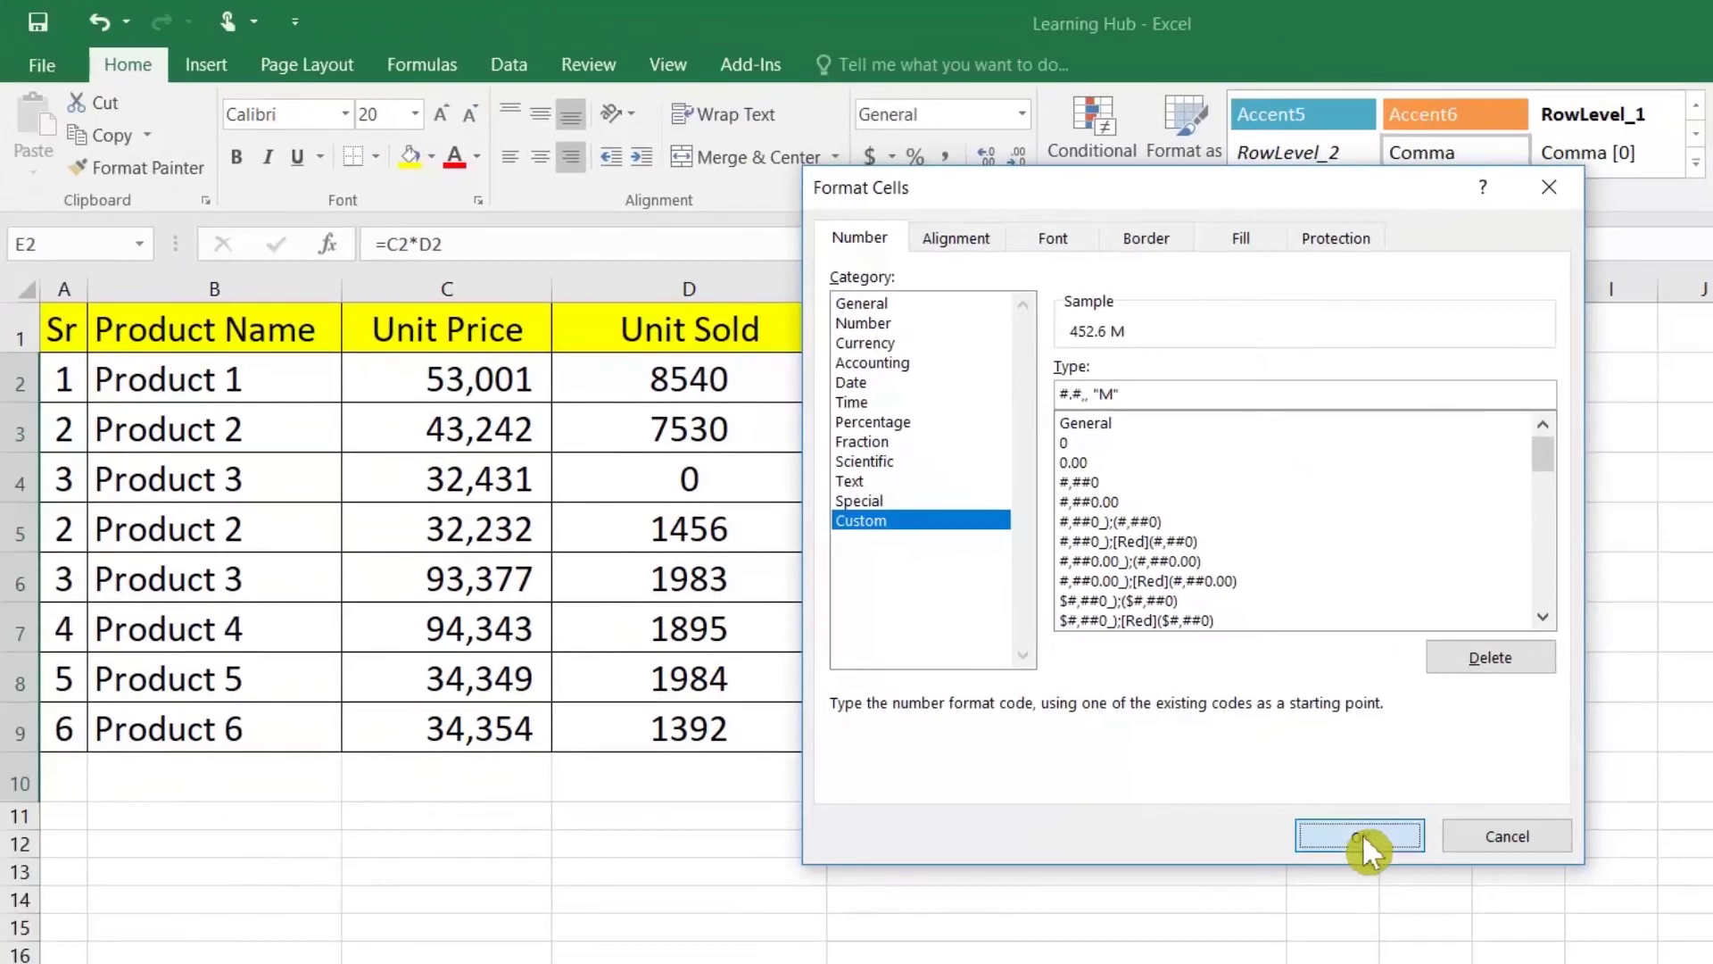
click(1090, 898)
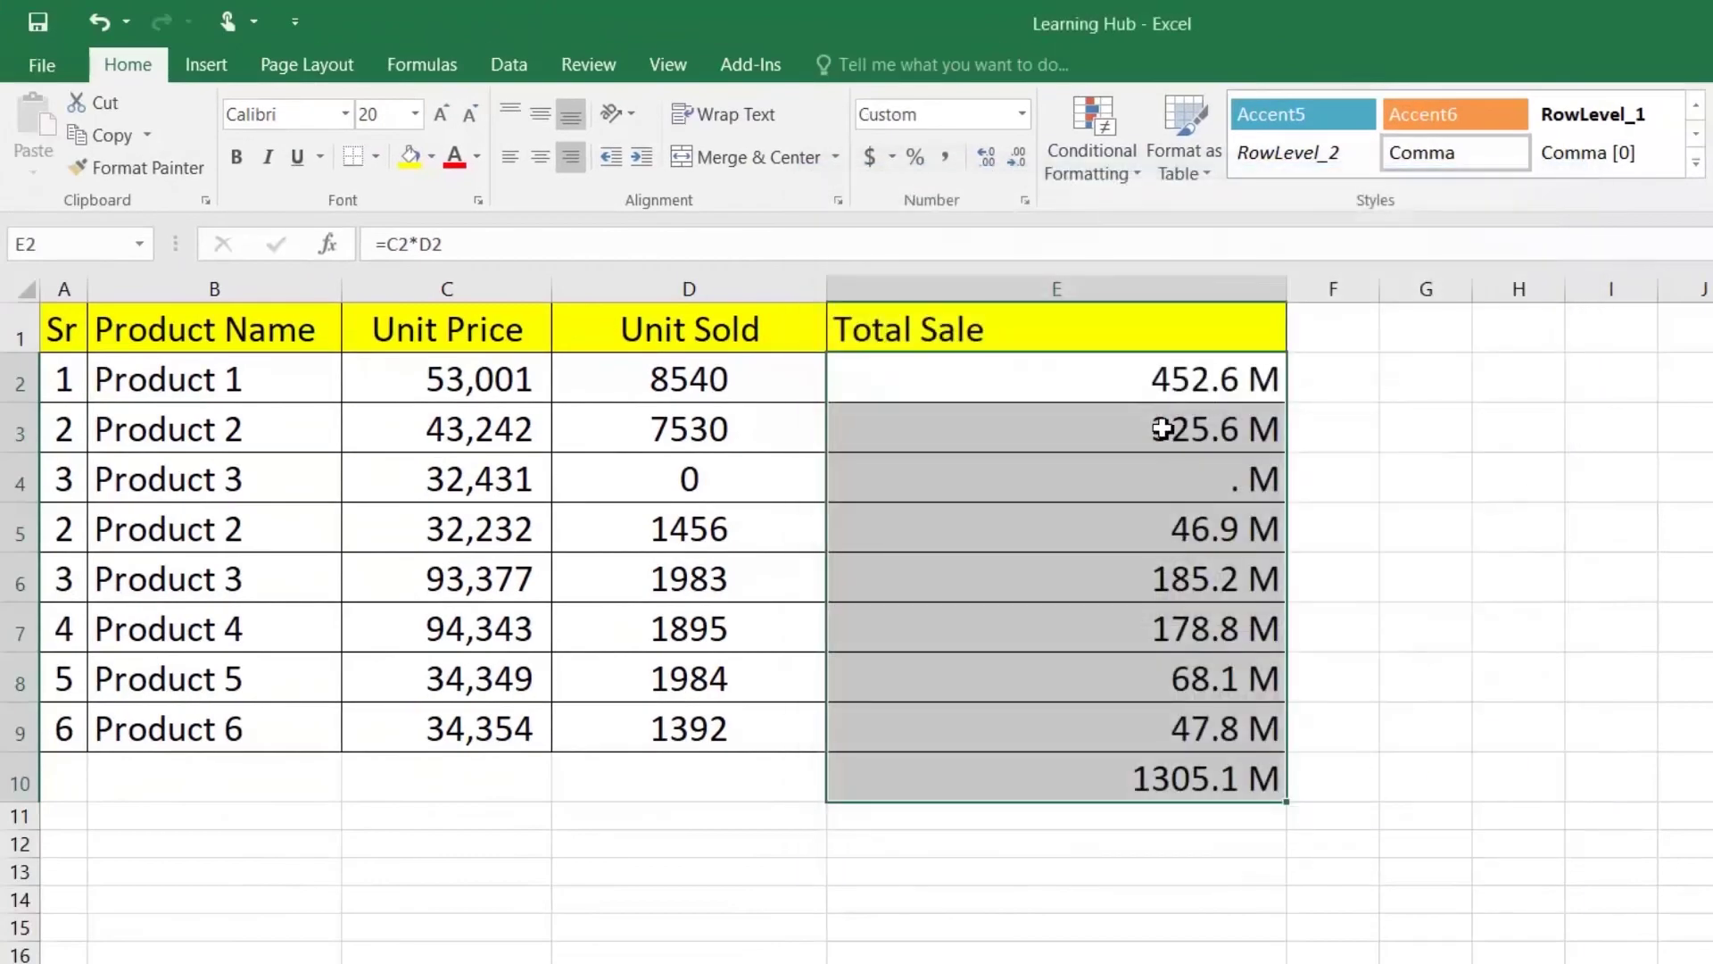
click(1153, 787)
Step: Label cell D10 as TOTAL
click(719, 793)
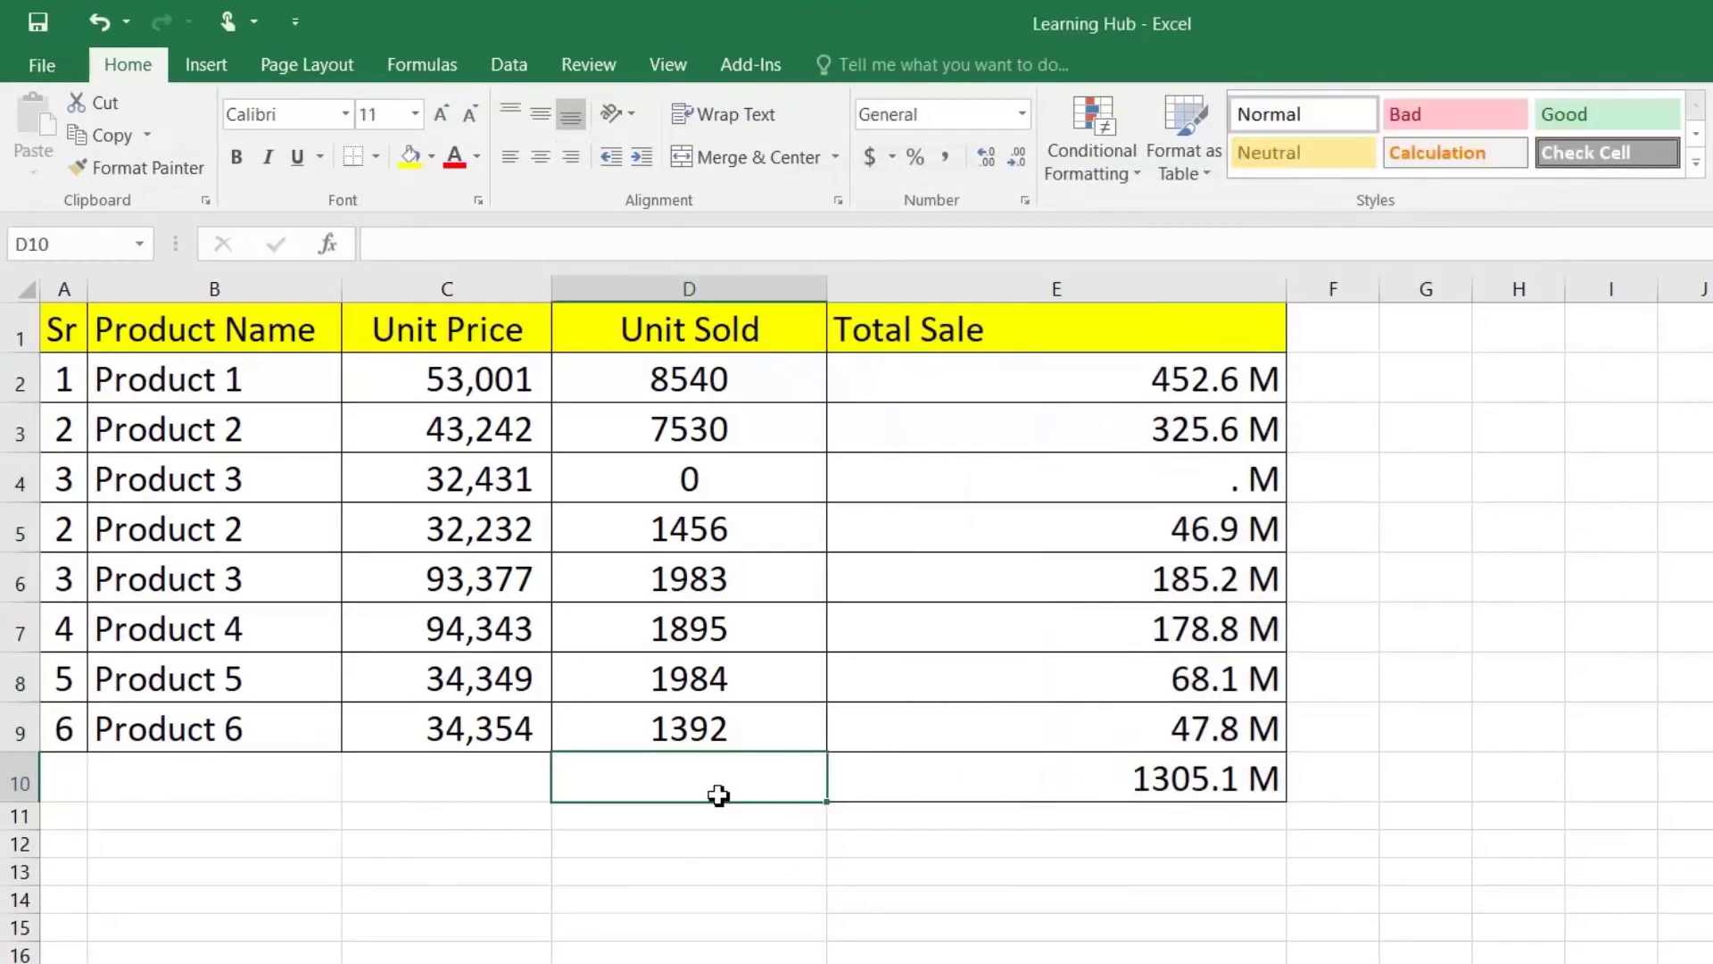
text(TOTAL)
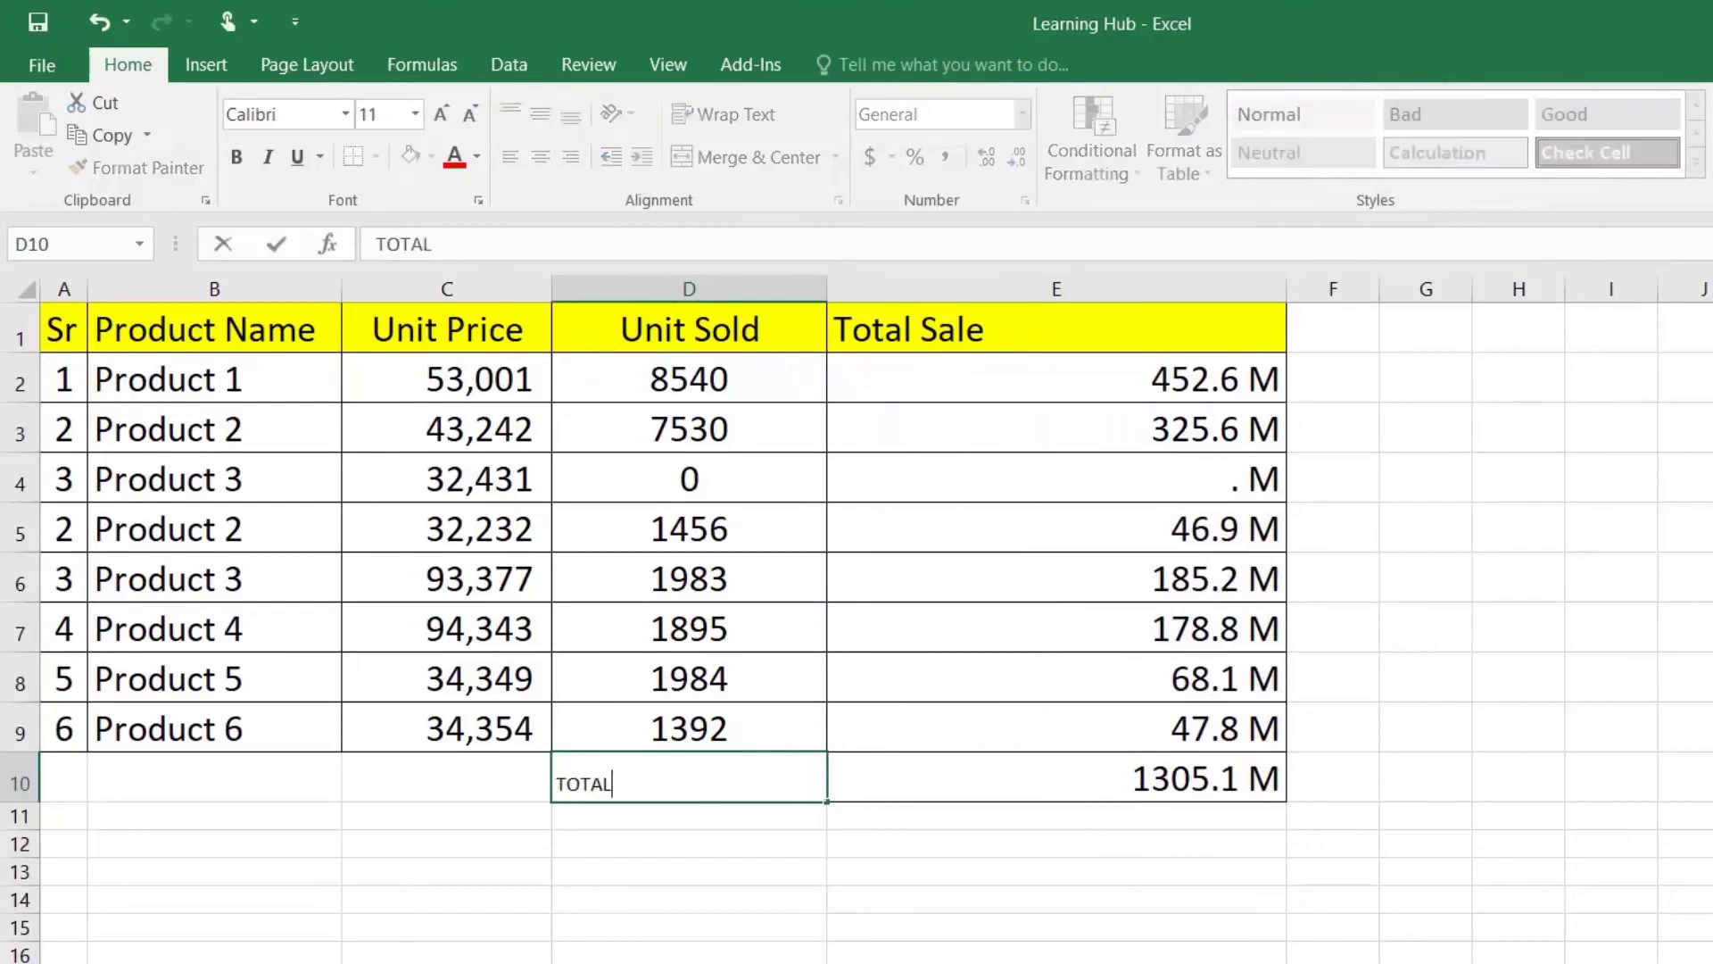
click(746, 825)
Step: Change E10's format to #.#,,, "B" so the grand total shows 1.3 B
click(1025, 785)
right_click(1035, 778)
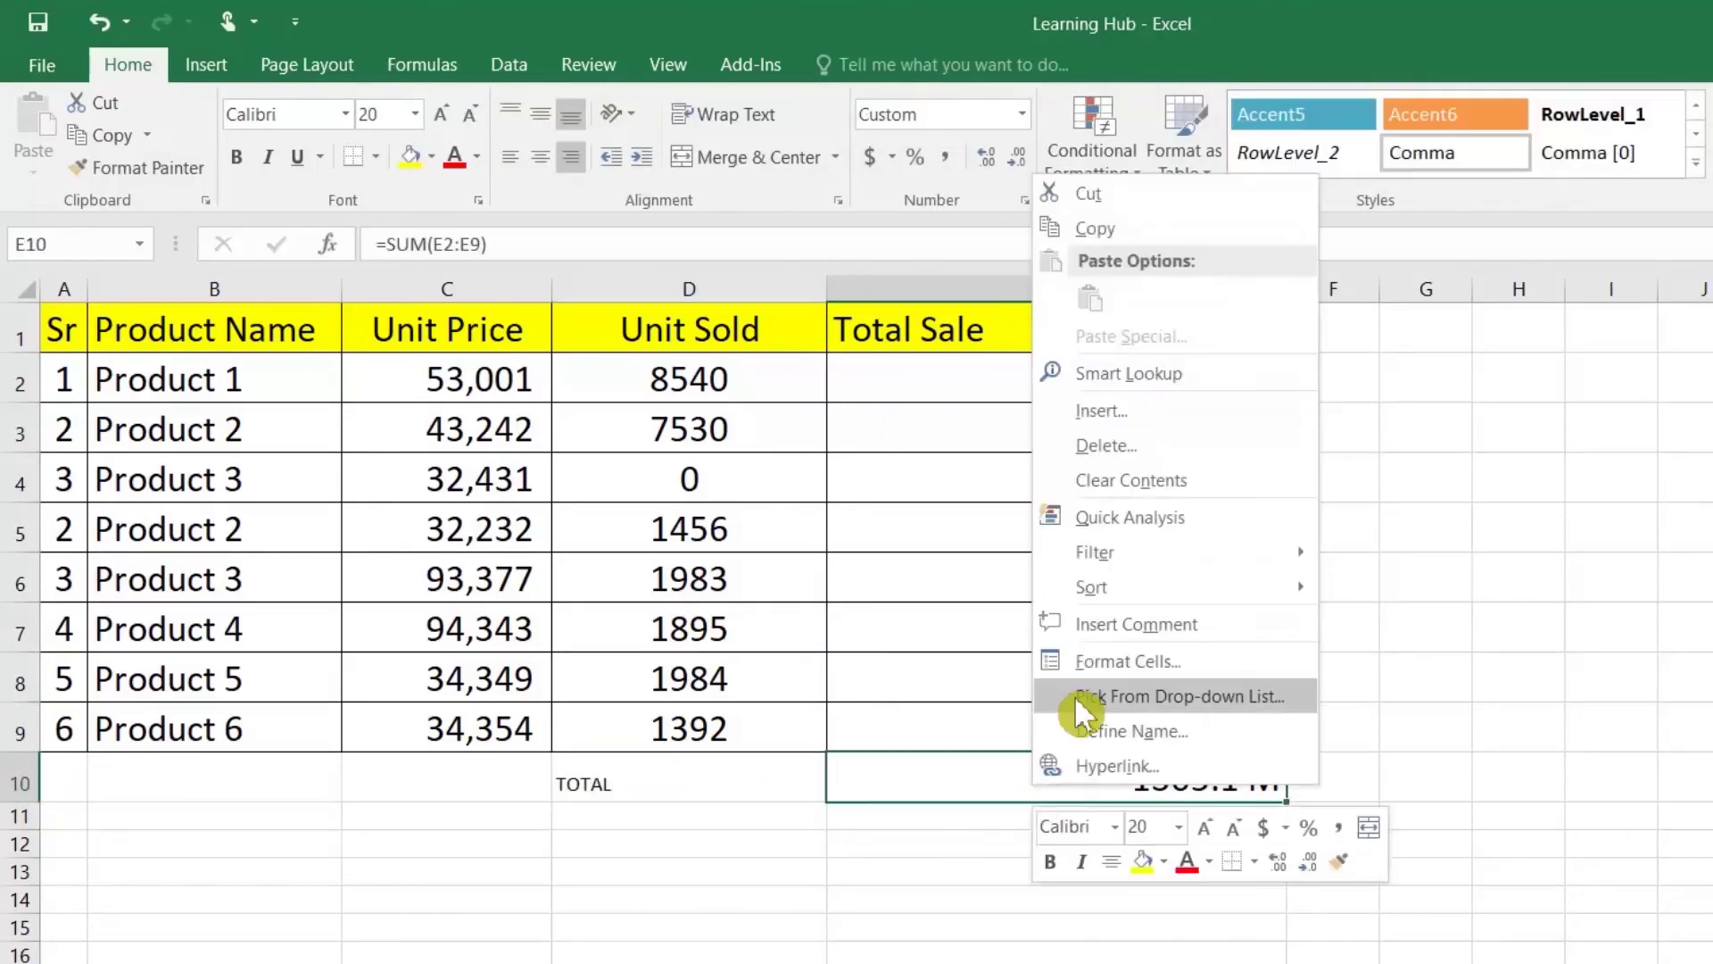
click(1090, 662)
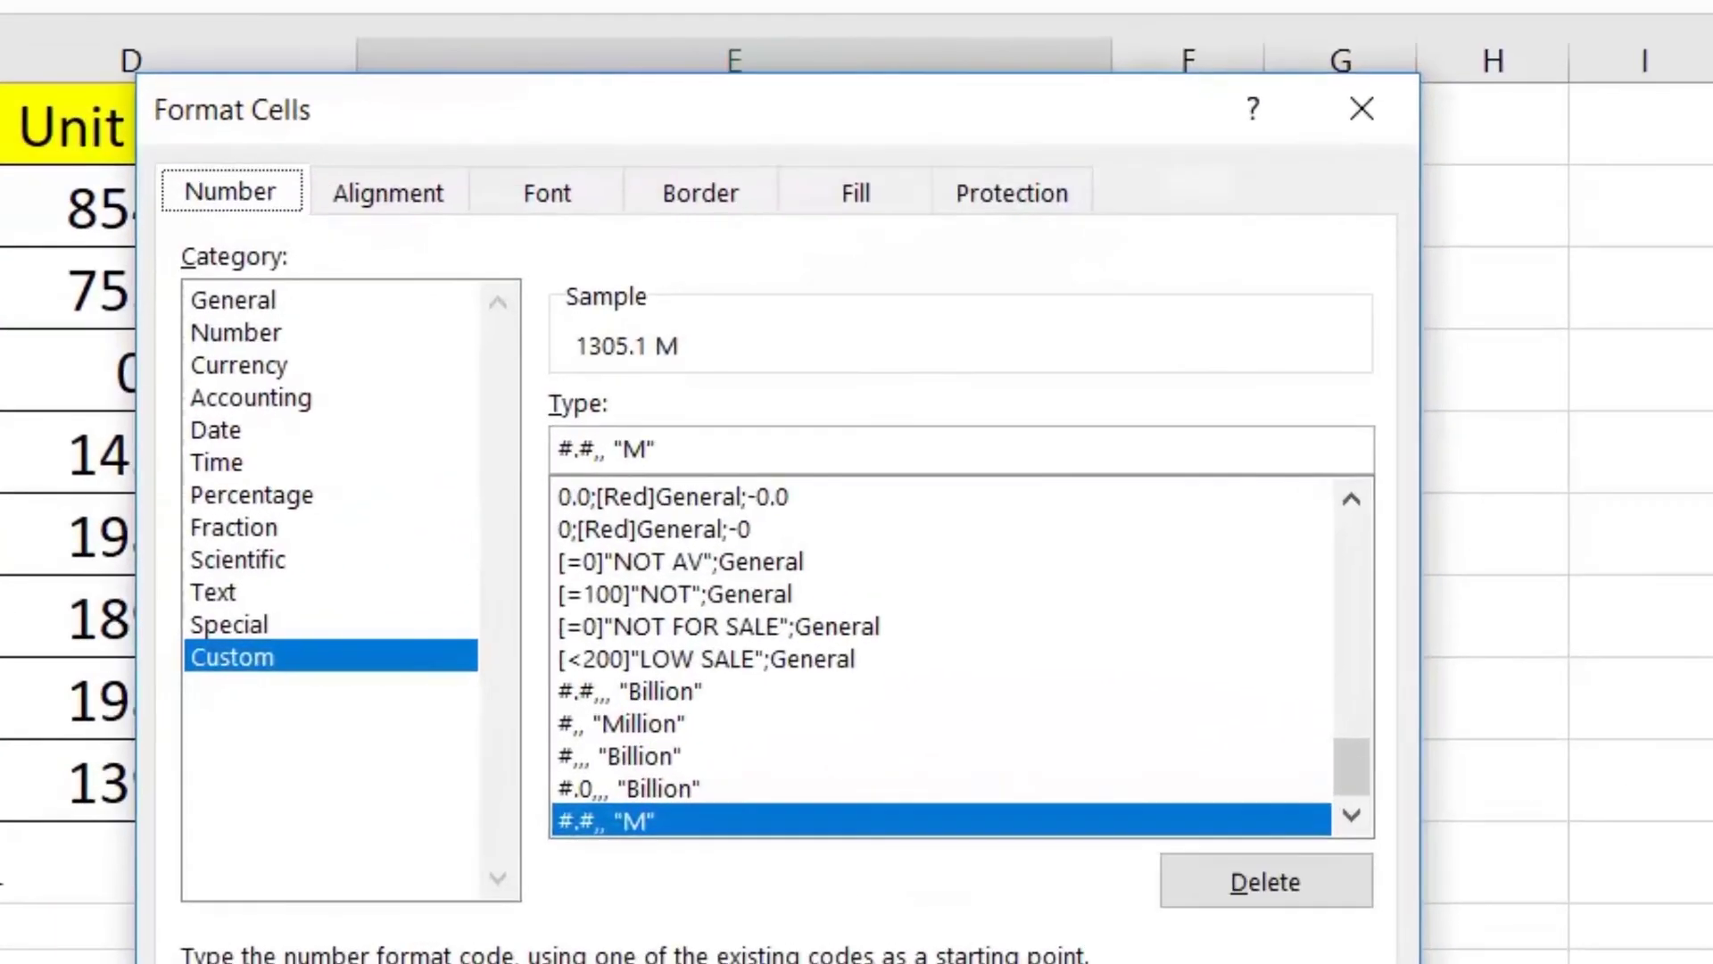
click(600, 449)
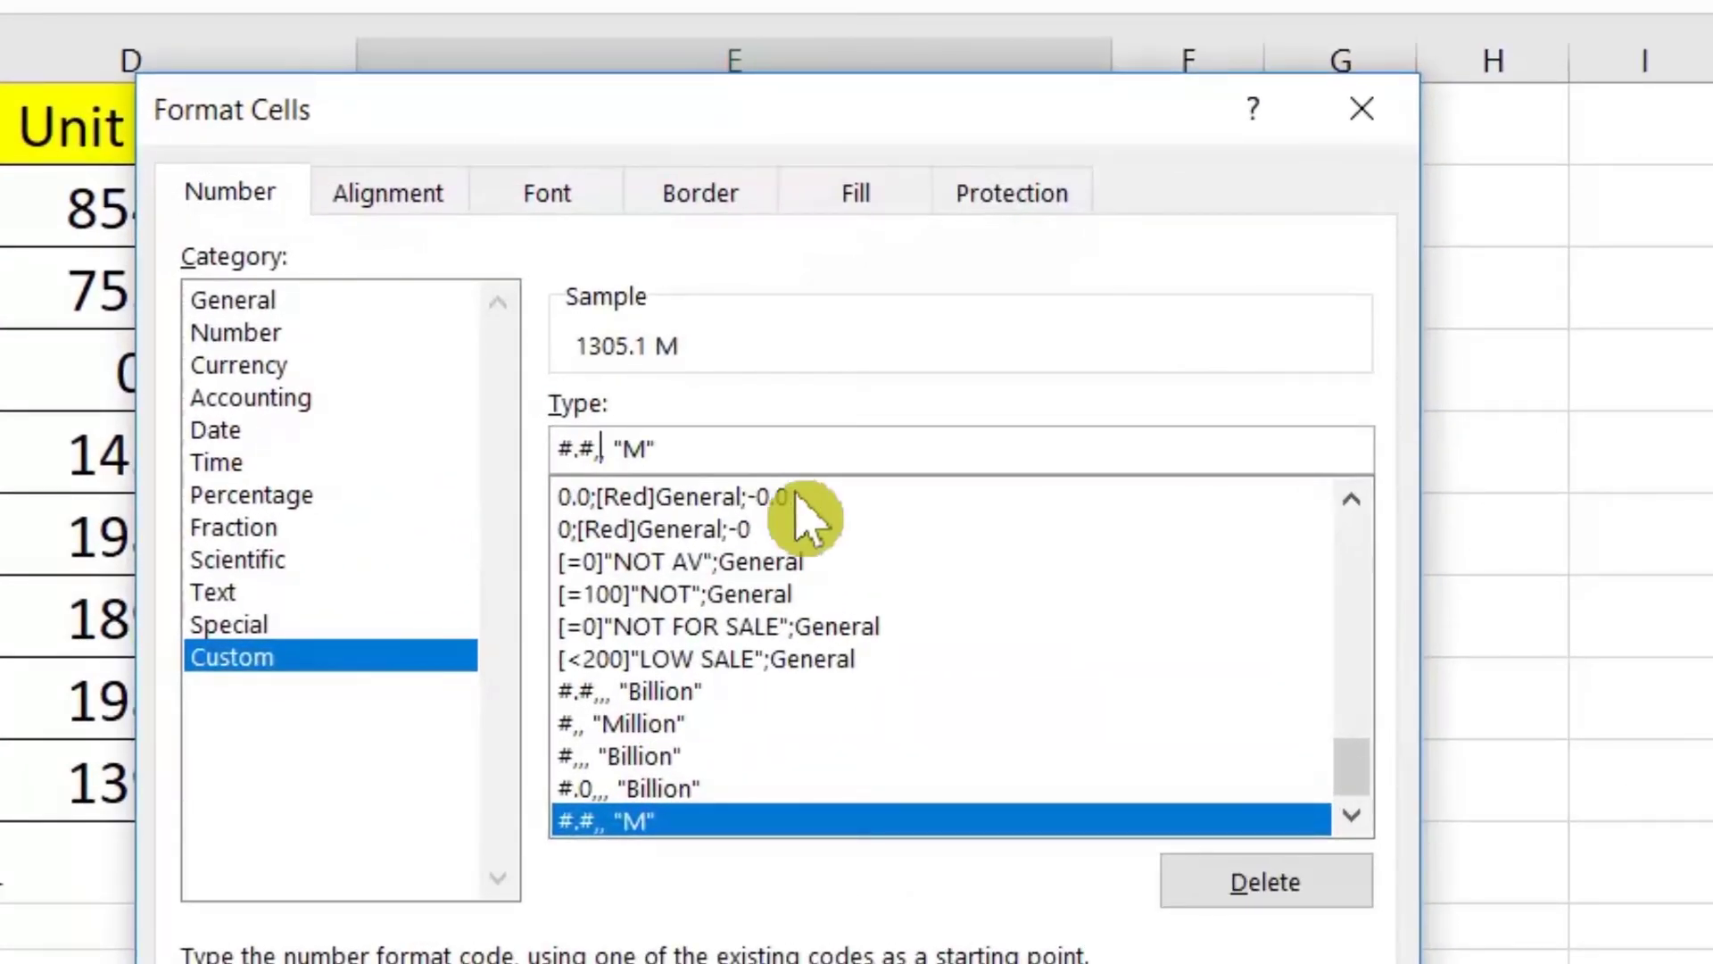
text(,)
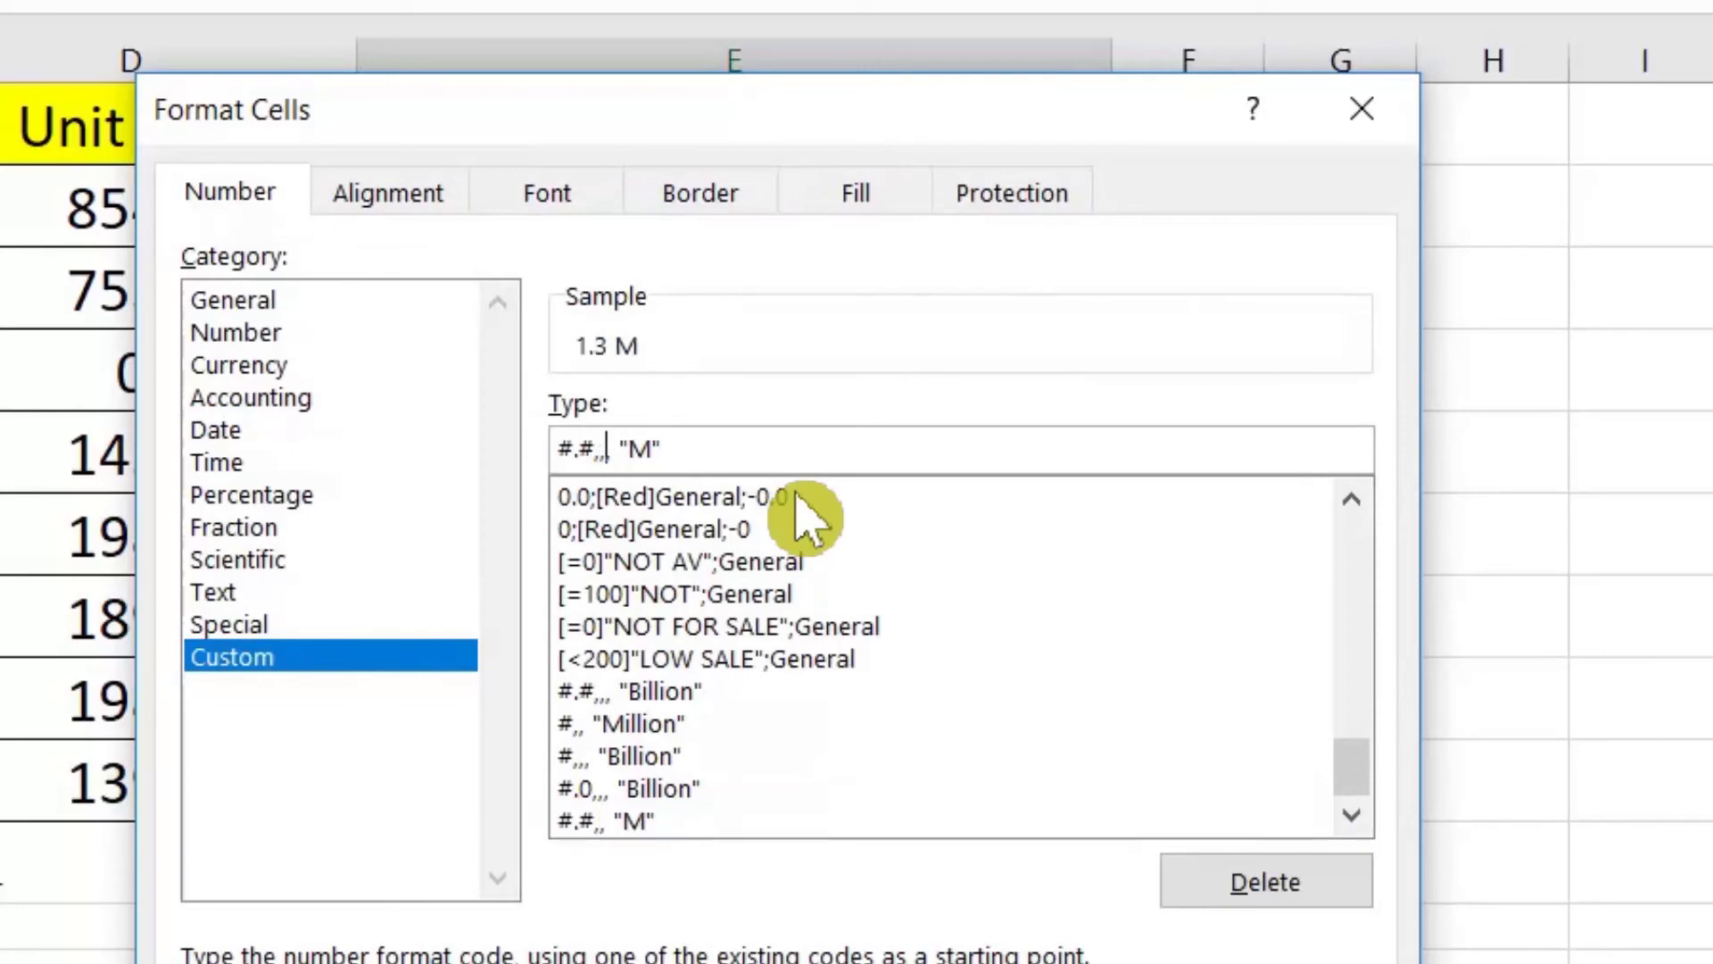
key(BackSpace)
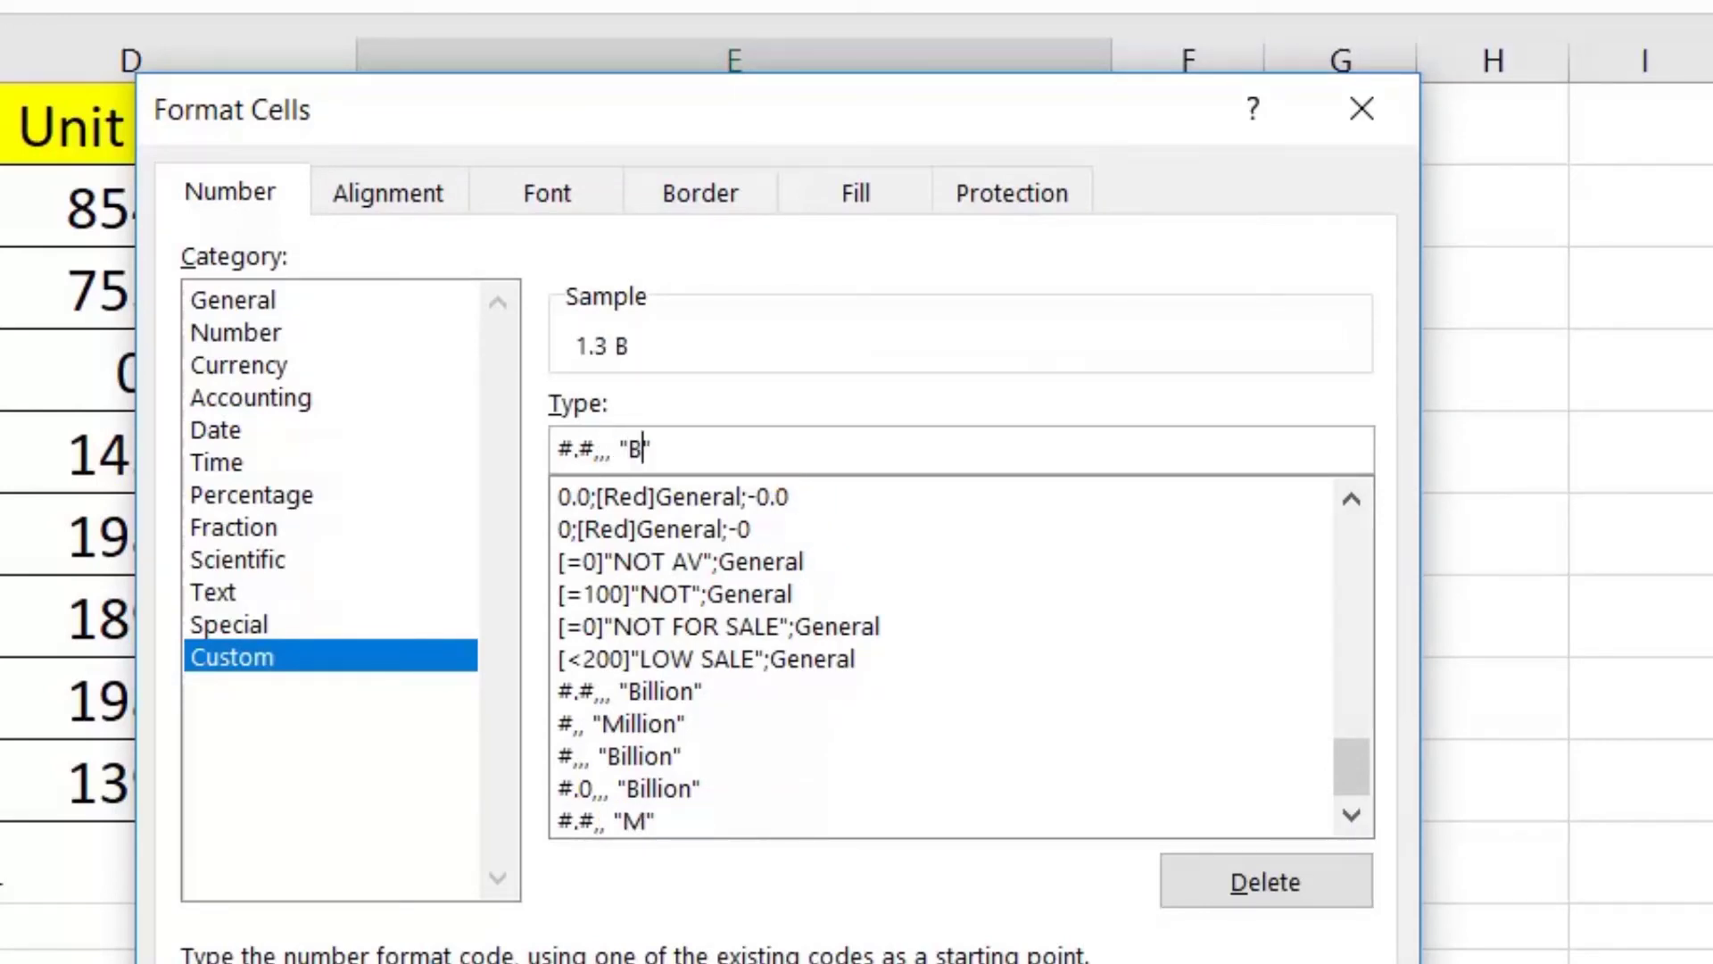
text(B)
click(1253, 923)
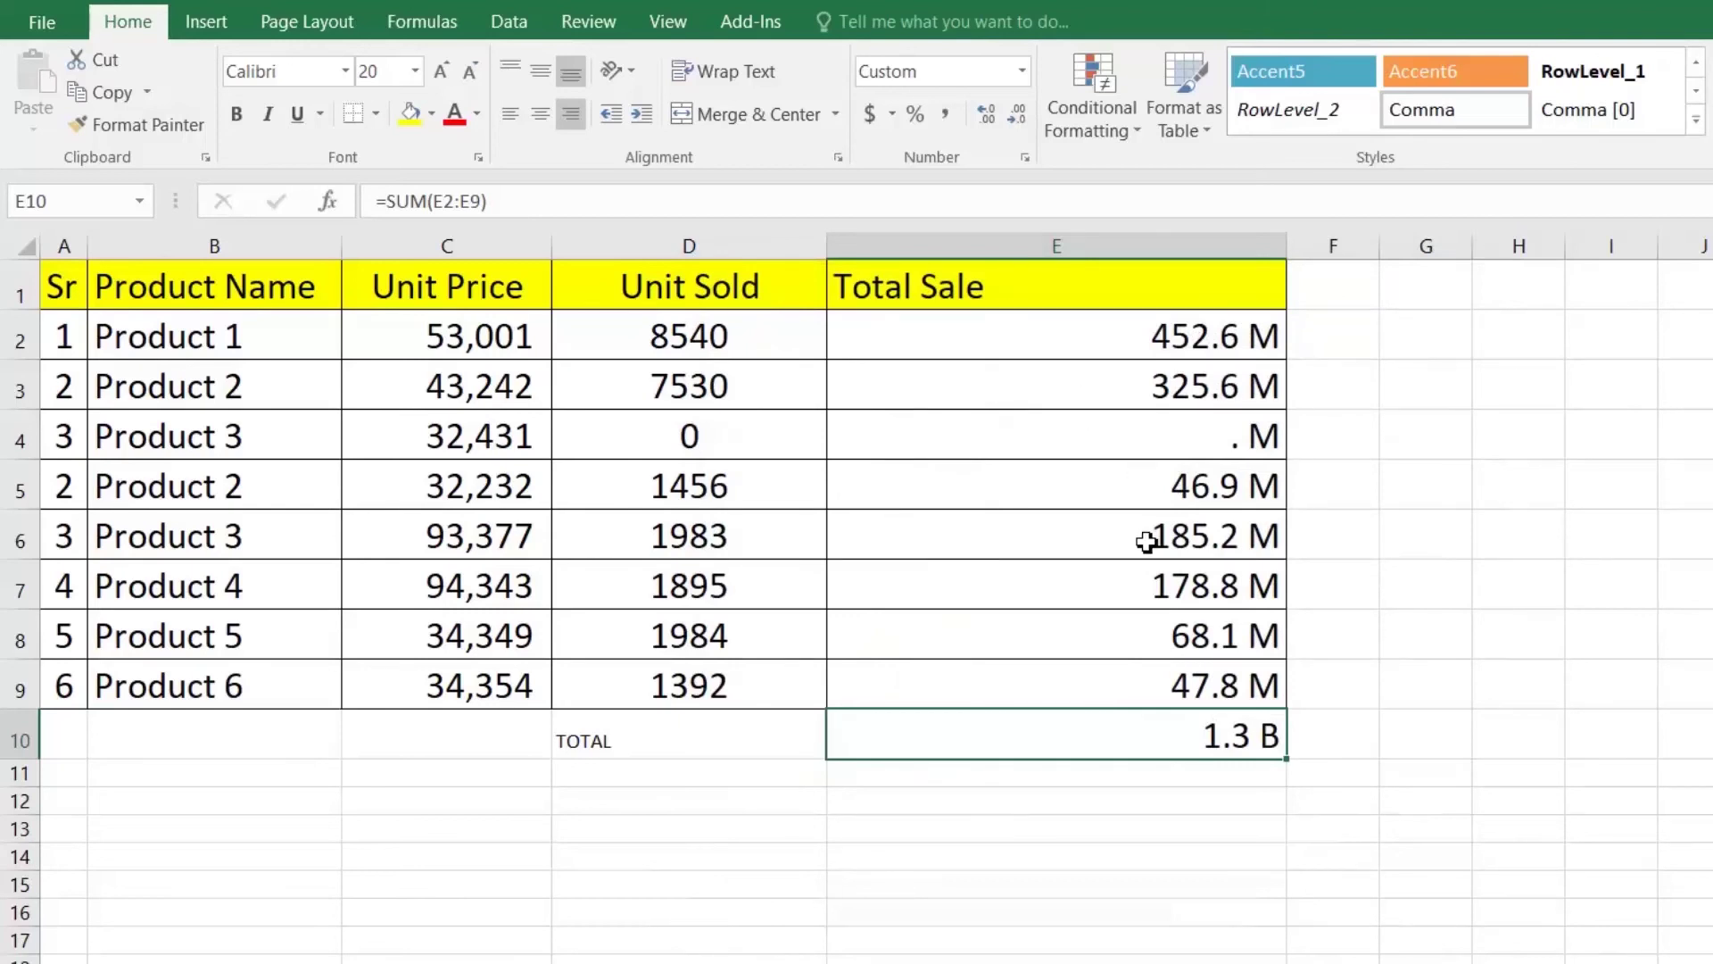
drag(1155, 332, 1157, 725)
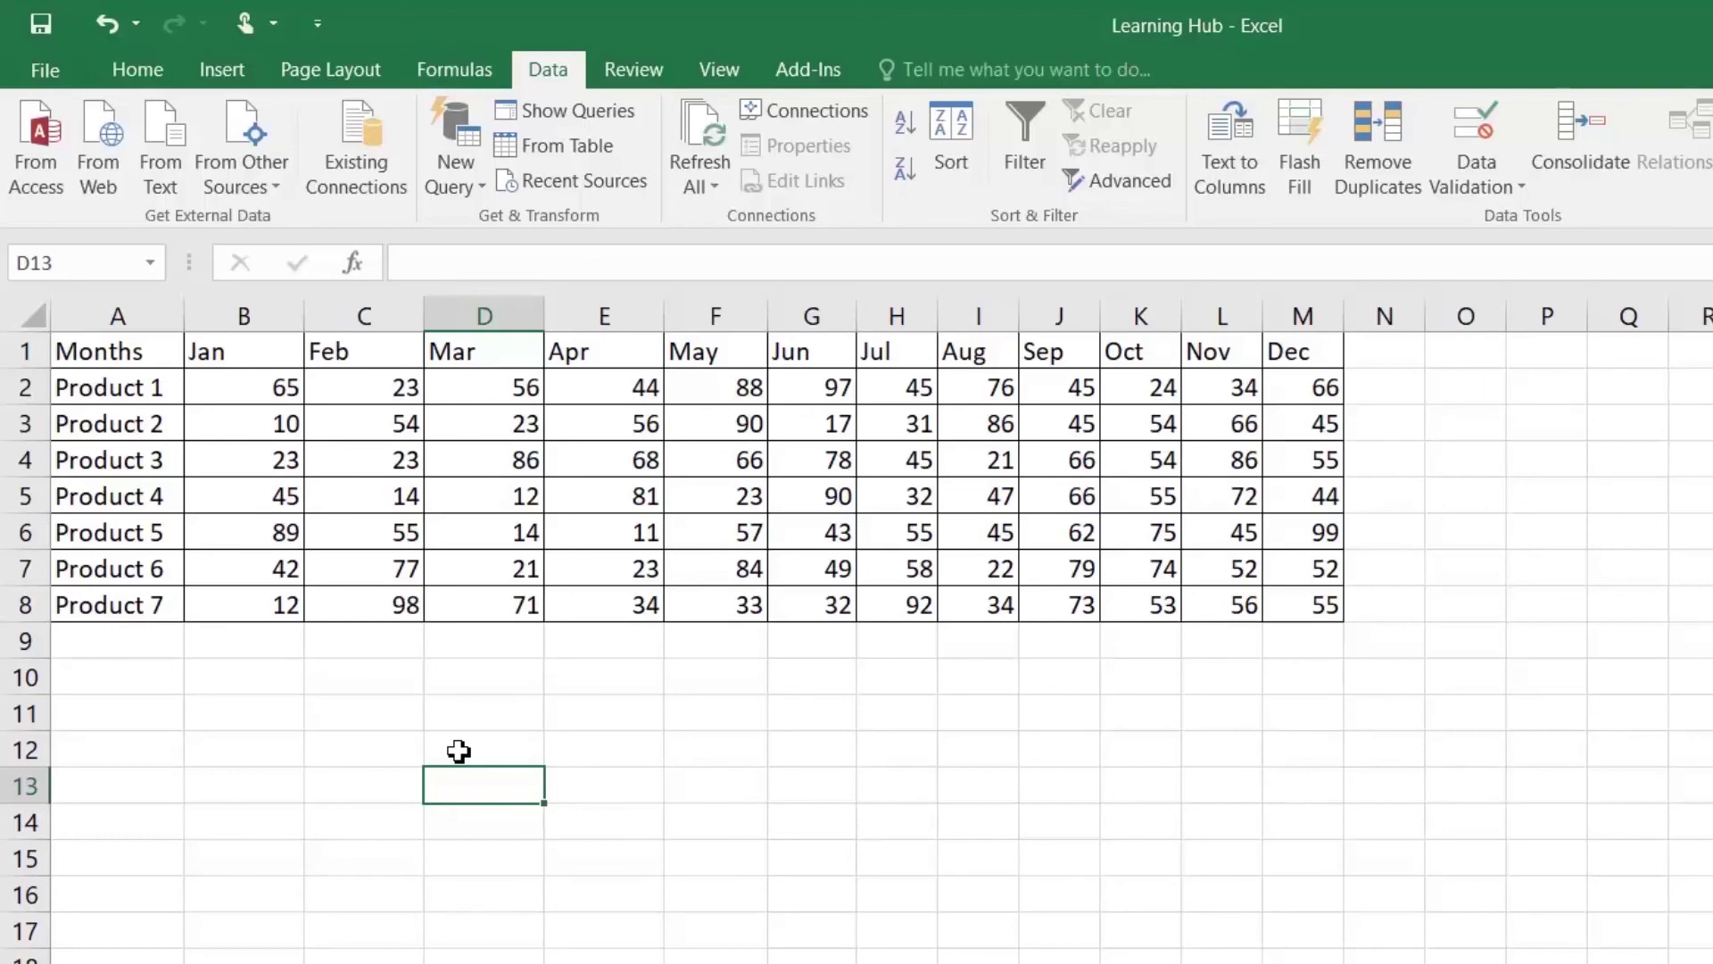
Step: Enter the intersection formula =B4:M4 D2:D8 in D13 and check its result
text(=)
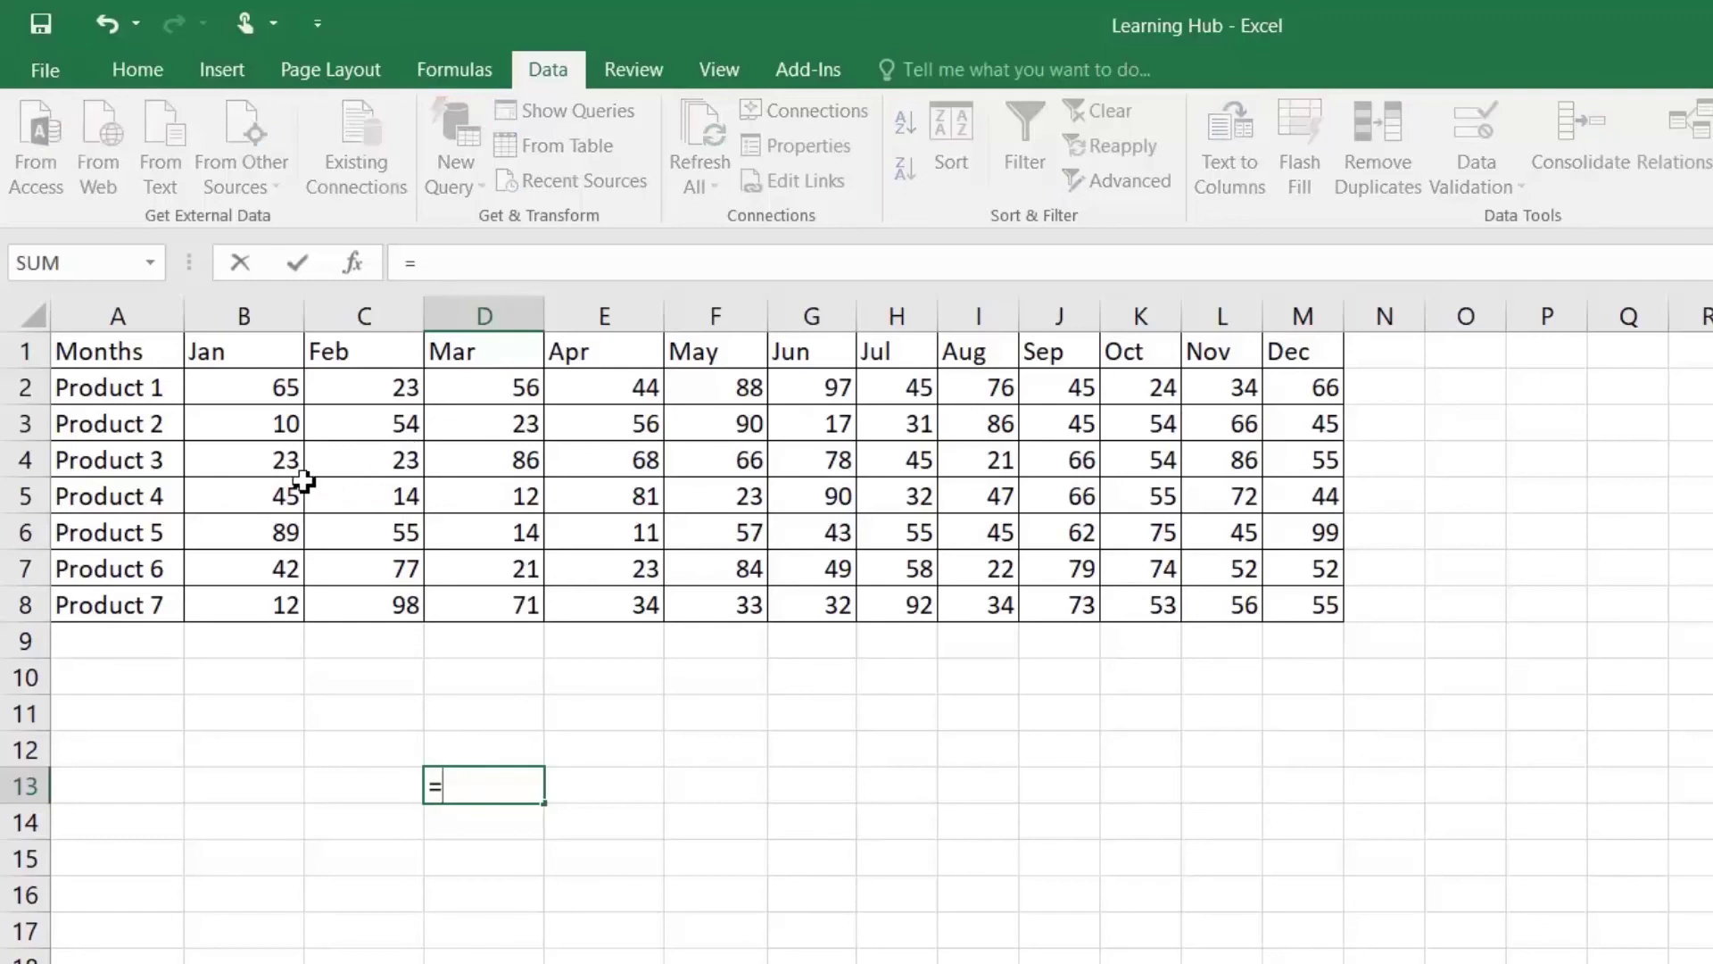
drag(241, 463, 1288, 482)
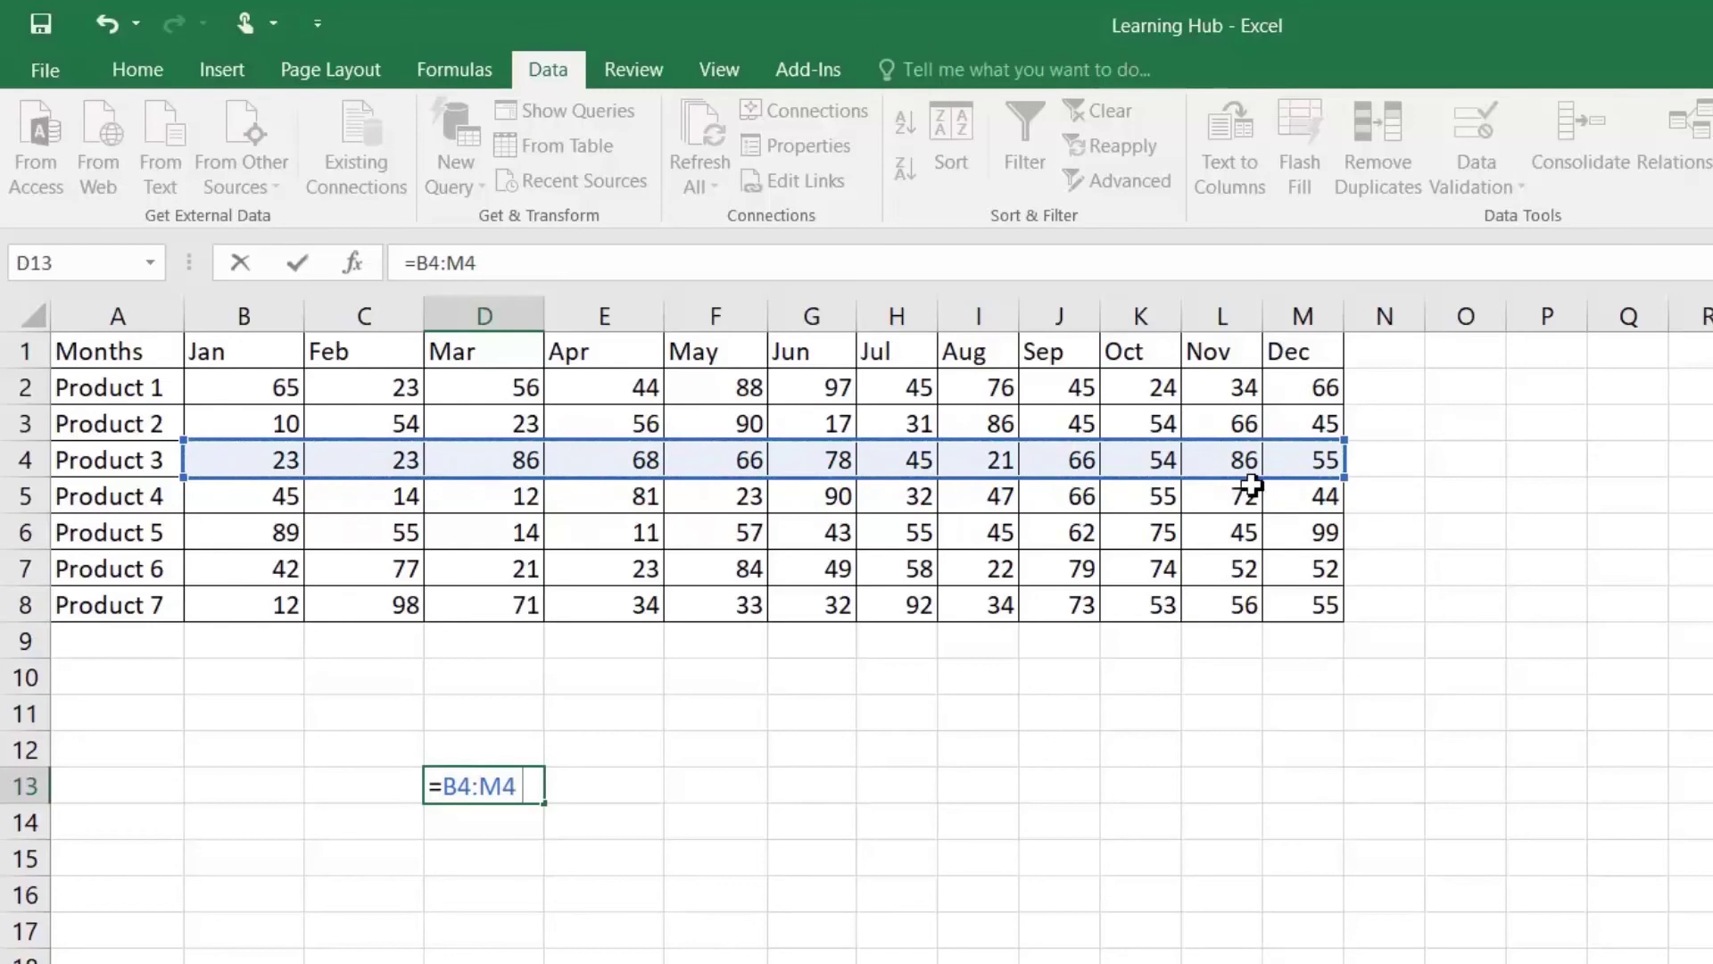
key(space)
drag(478, 386, 485, 596)
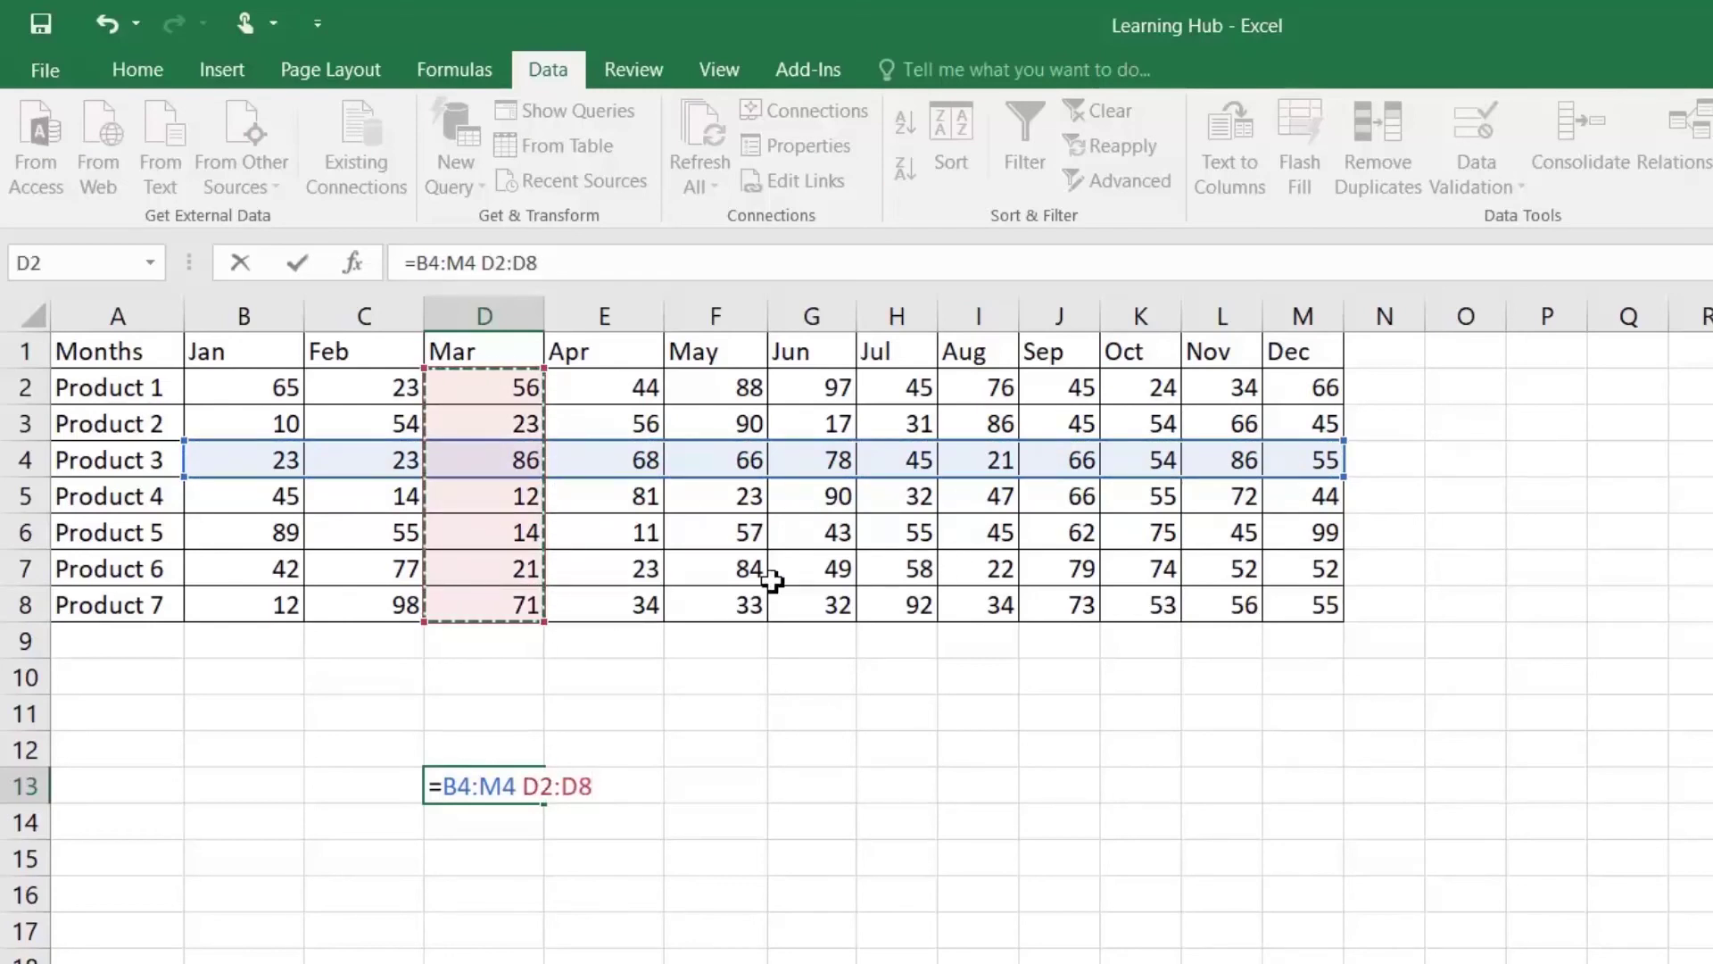
key(Return)
key(Up)
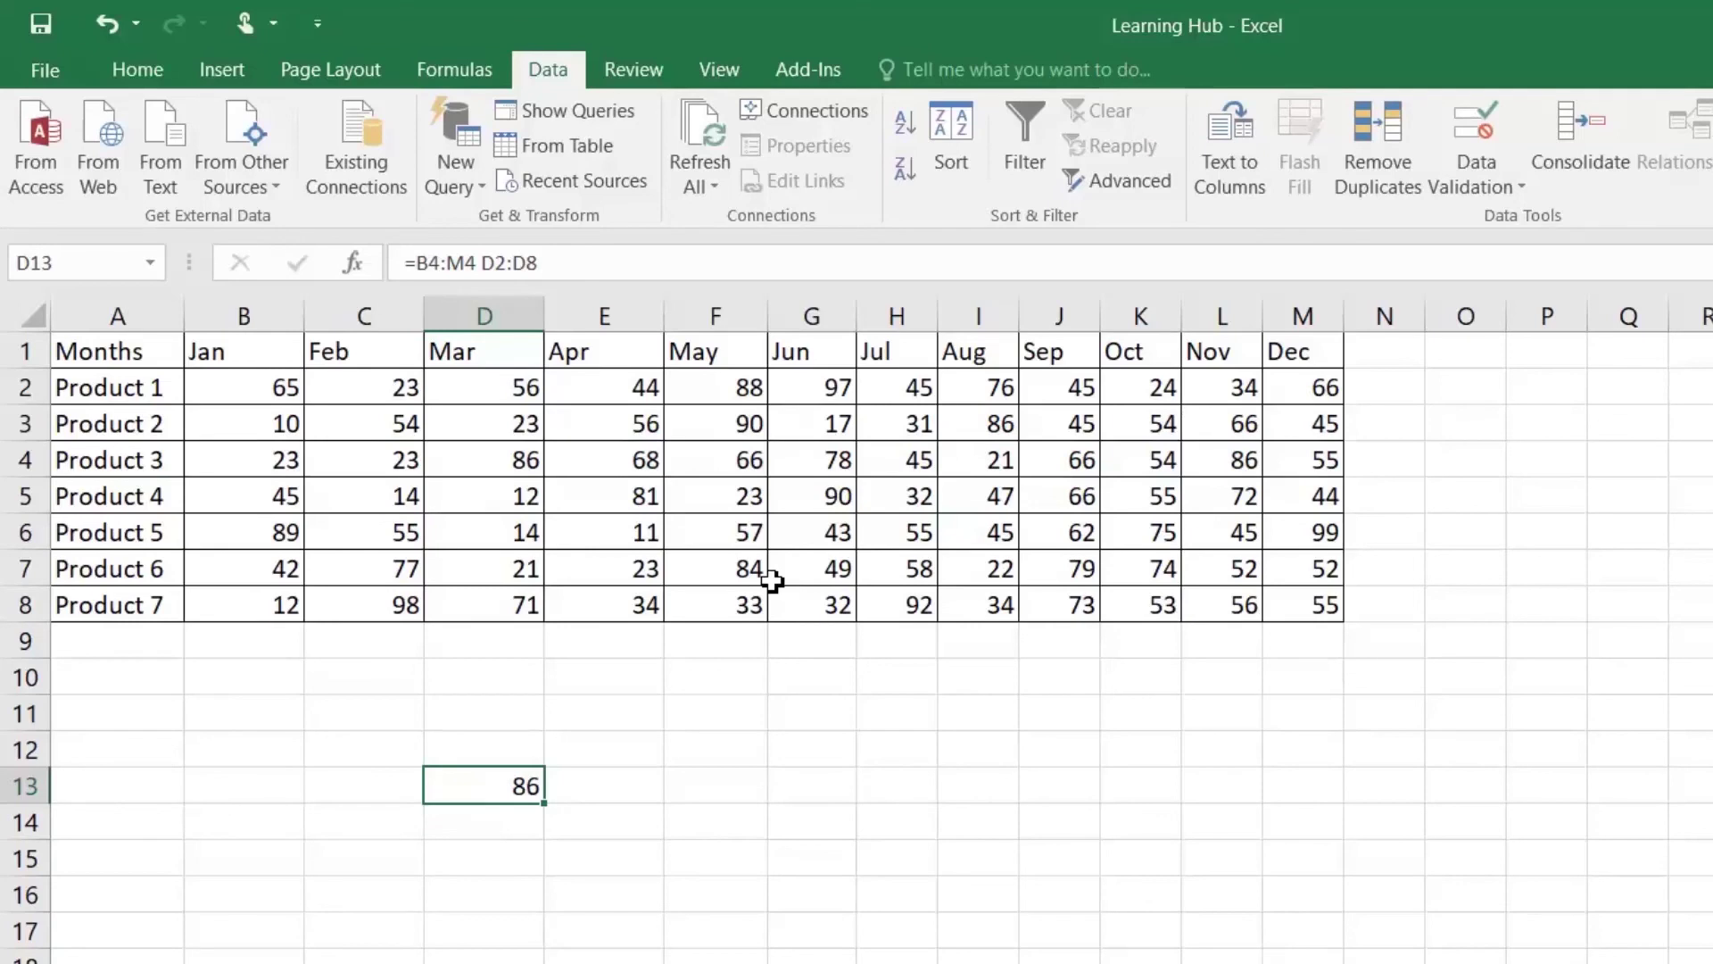
Step: Rewrite D13 as =B4:M5 E2:F8 and commit it as an array formula
text(=)
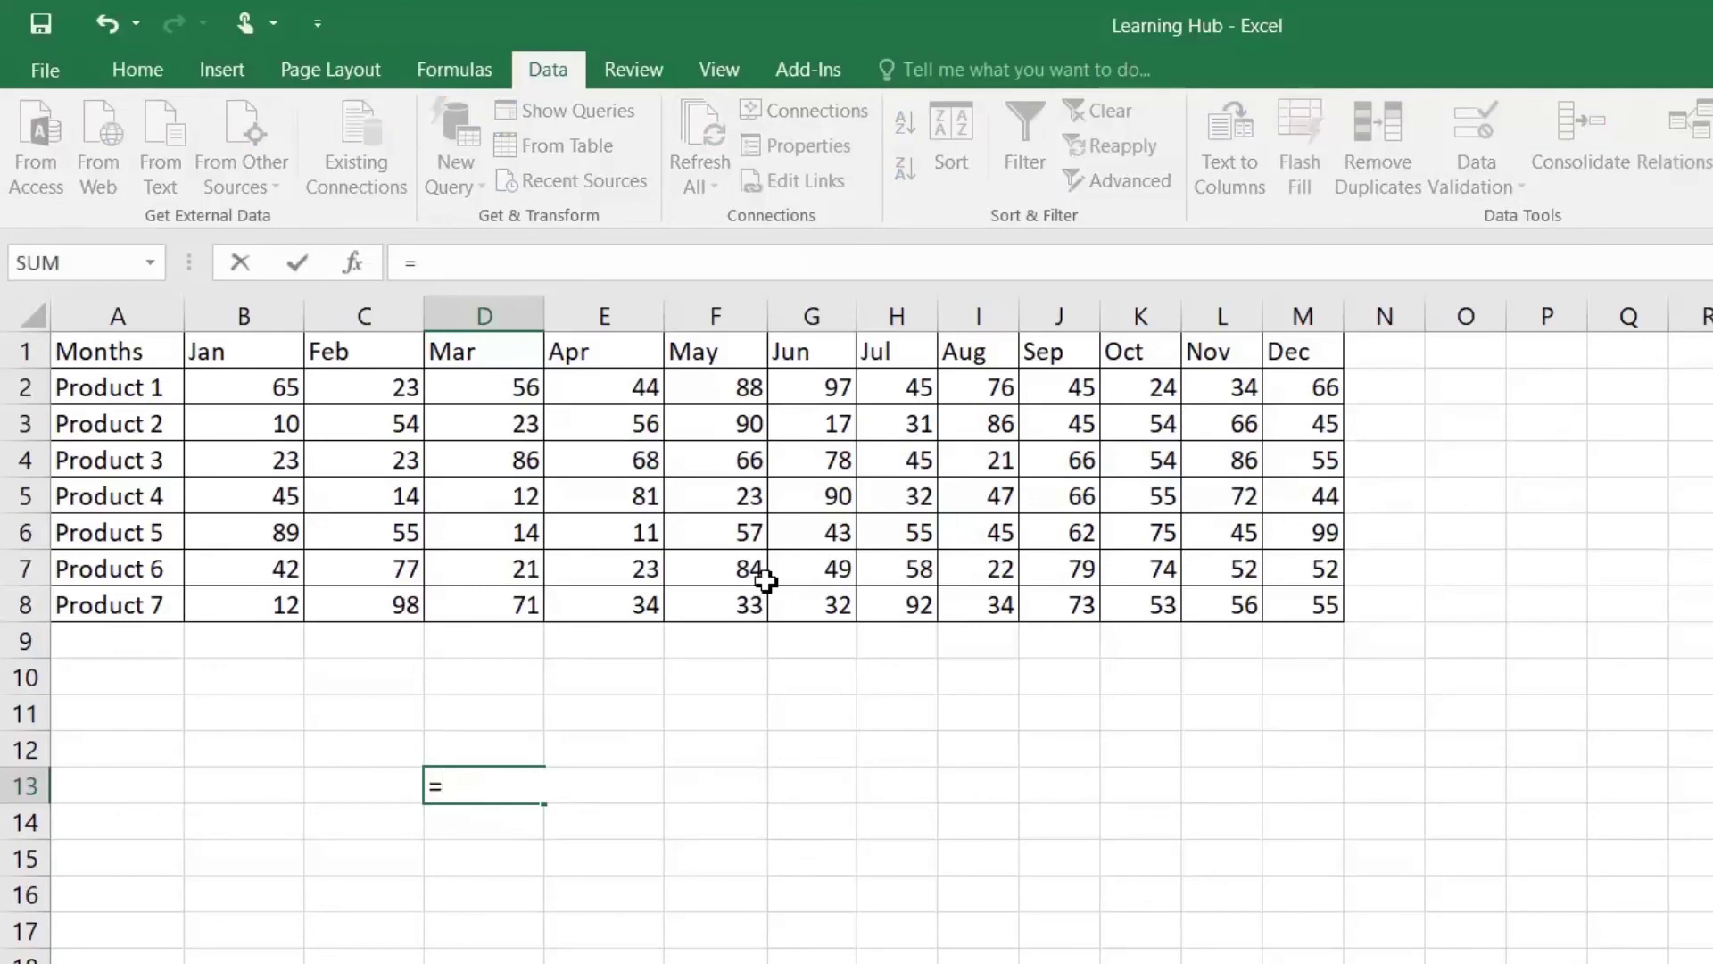
drag(262, 461, 1298, 498)
drag(631, 390, 701, 571)
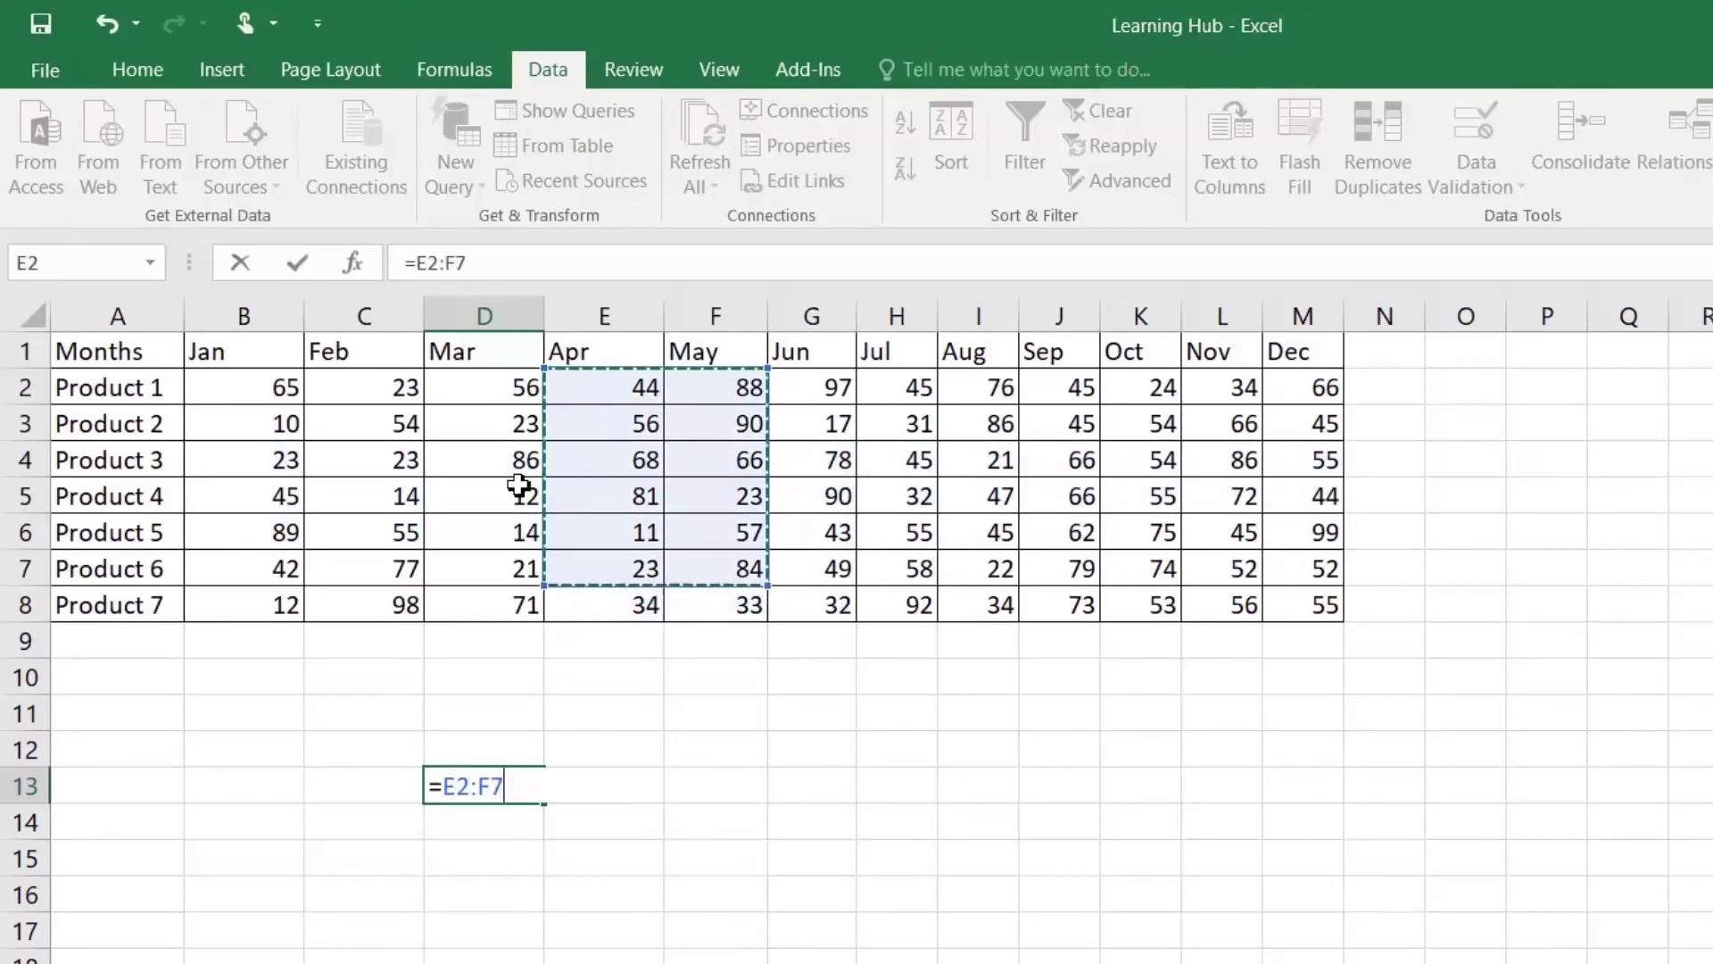
drag(279, 458, 1250, 495)
drag(604, 390, 715, 589)
key(Return)
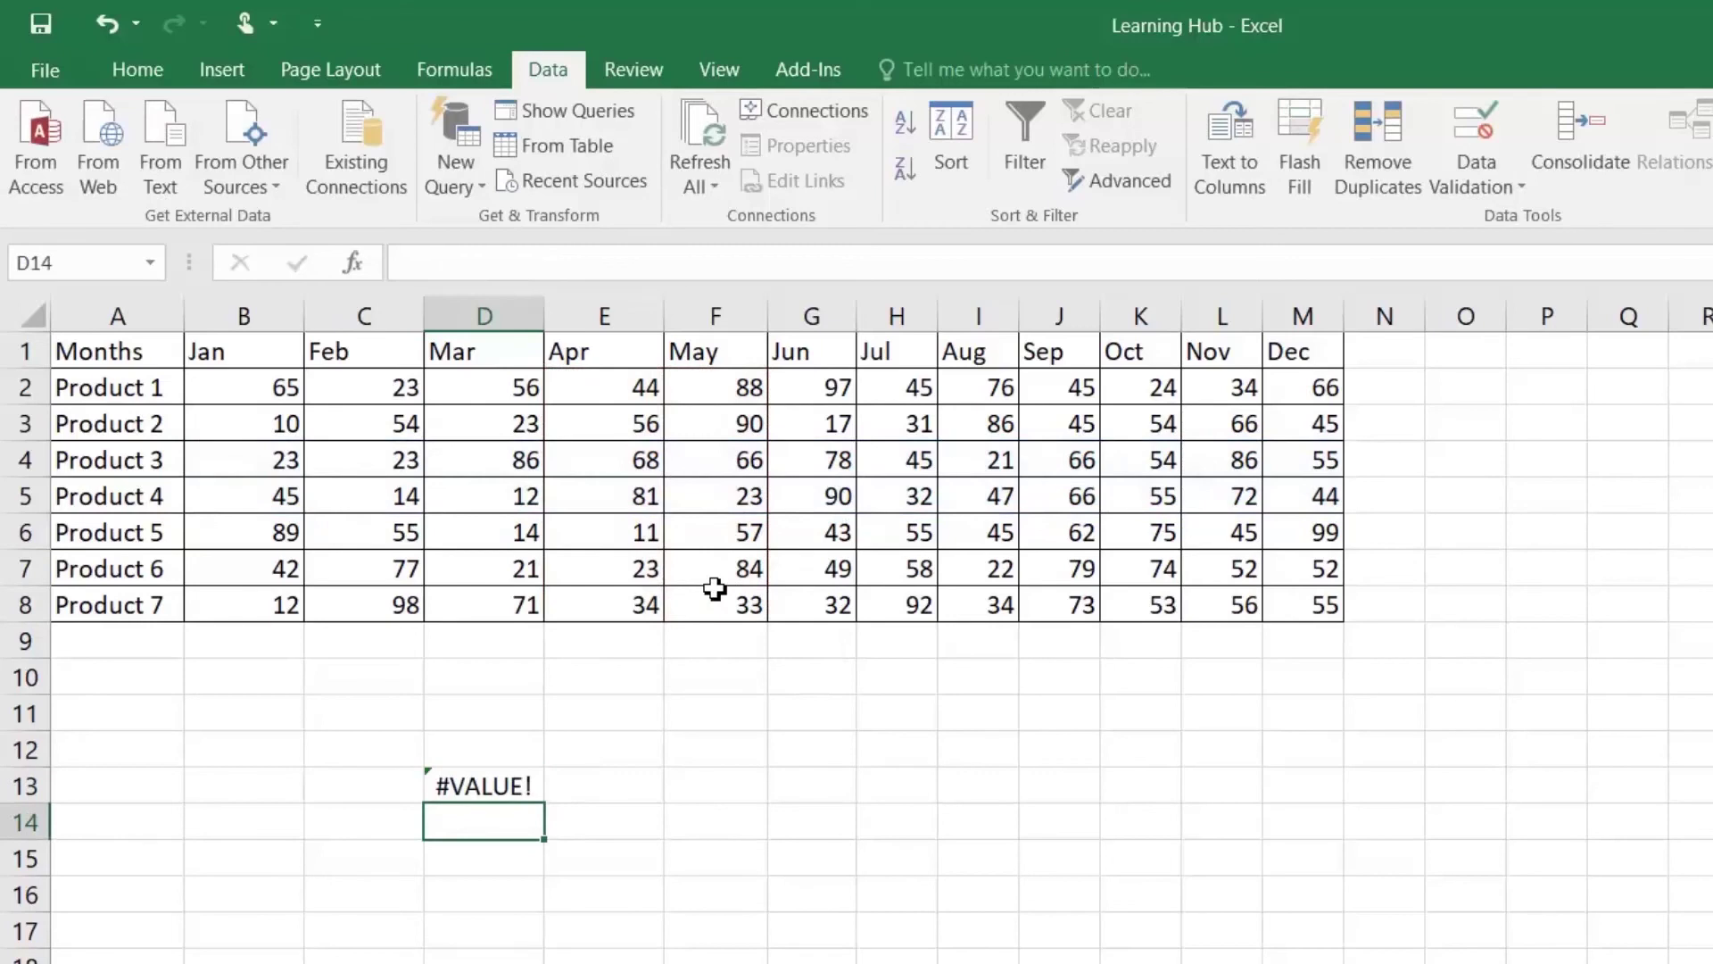
key(Up)
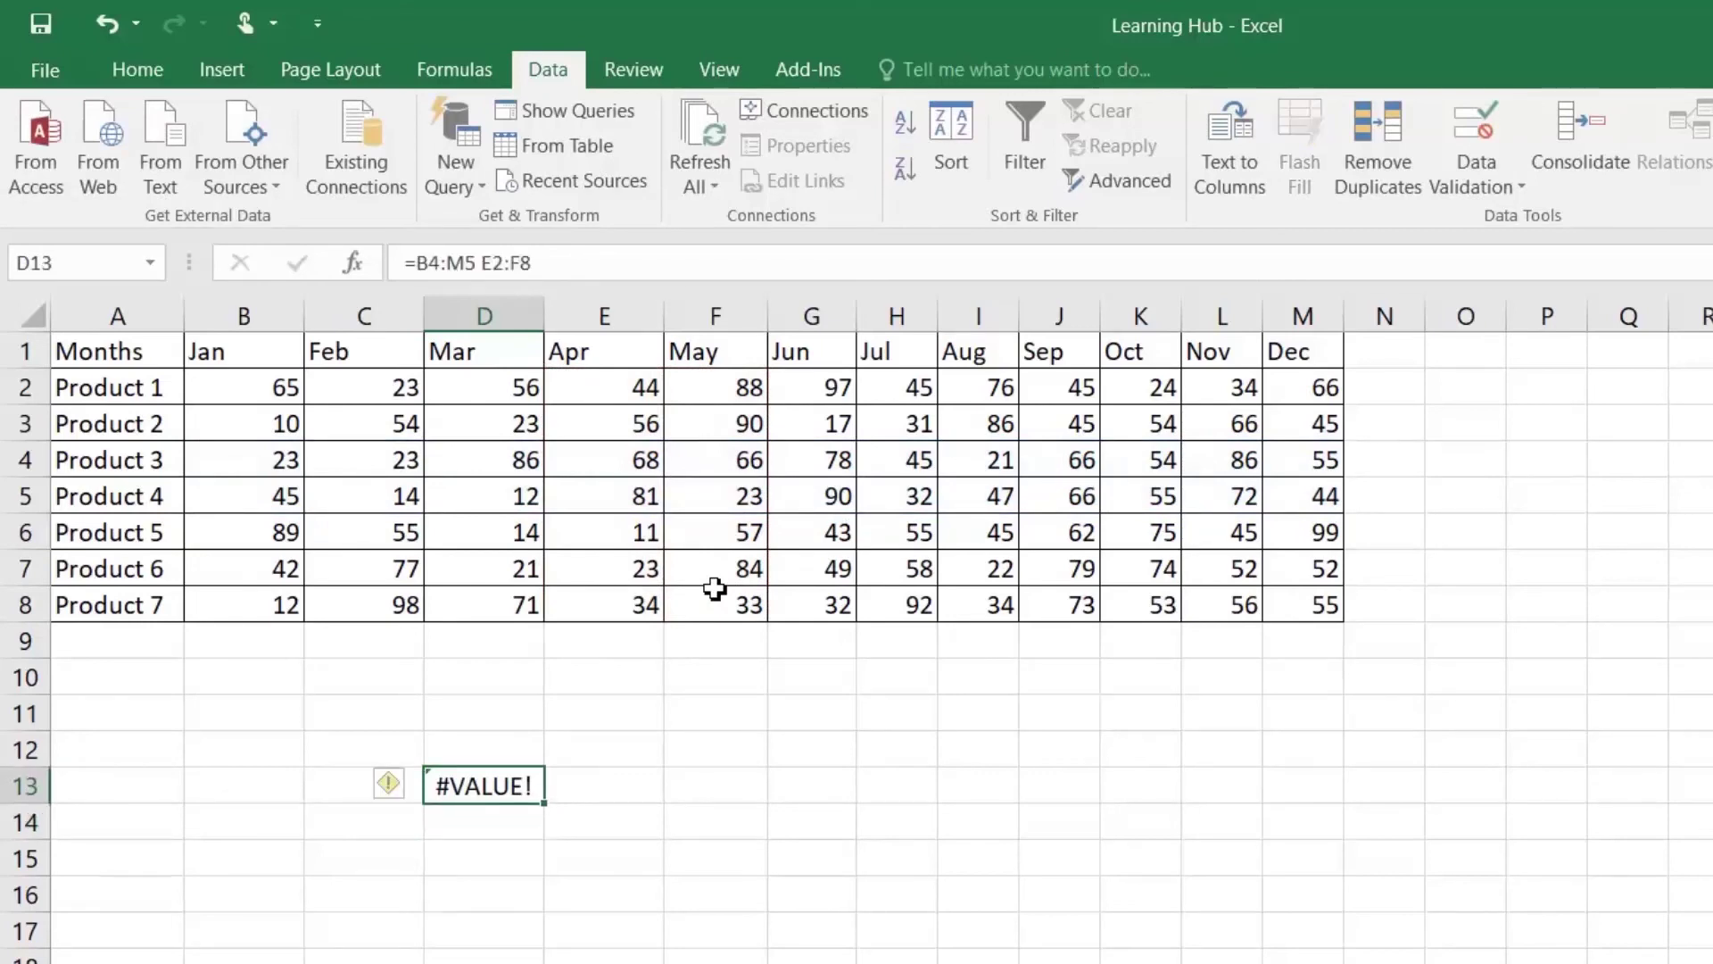
key(F2)
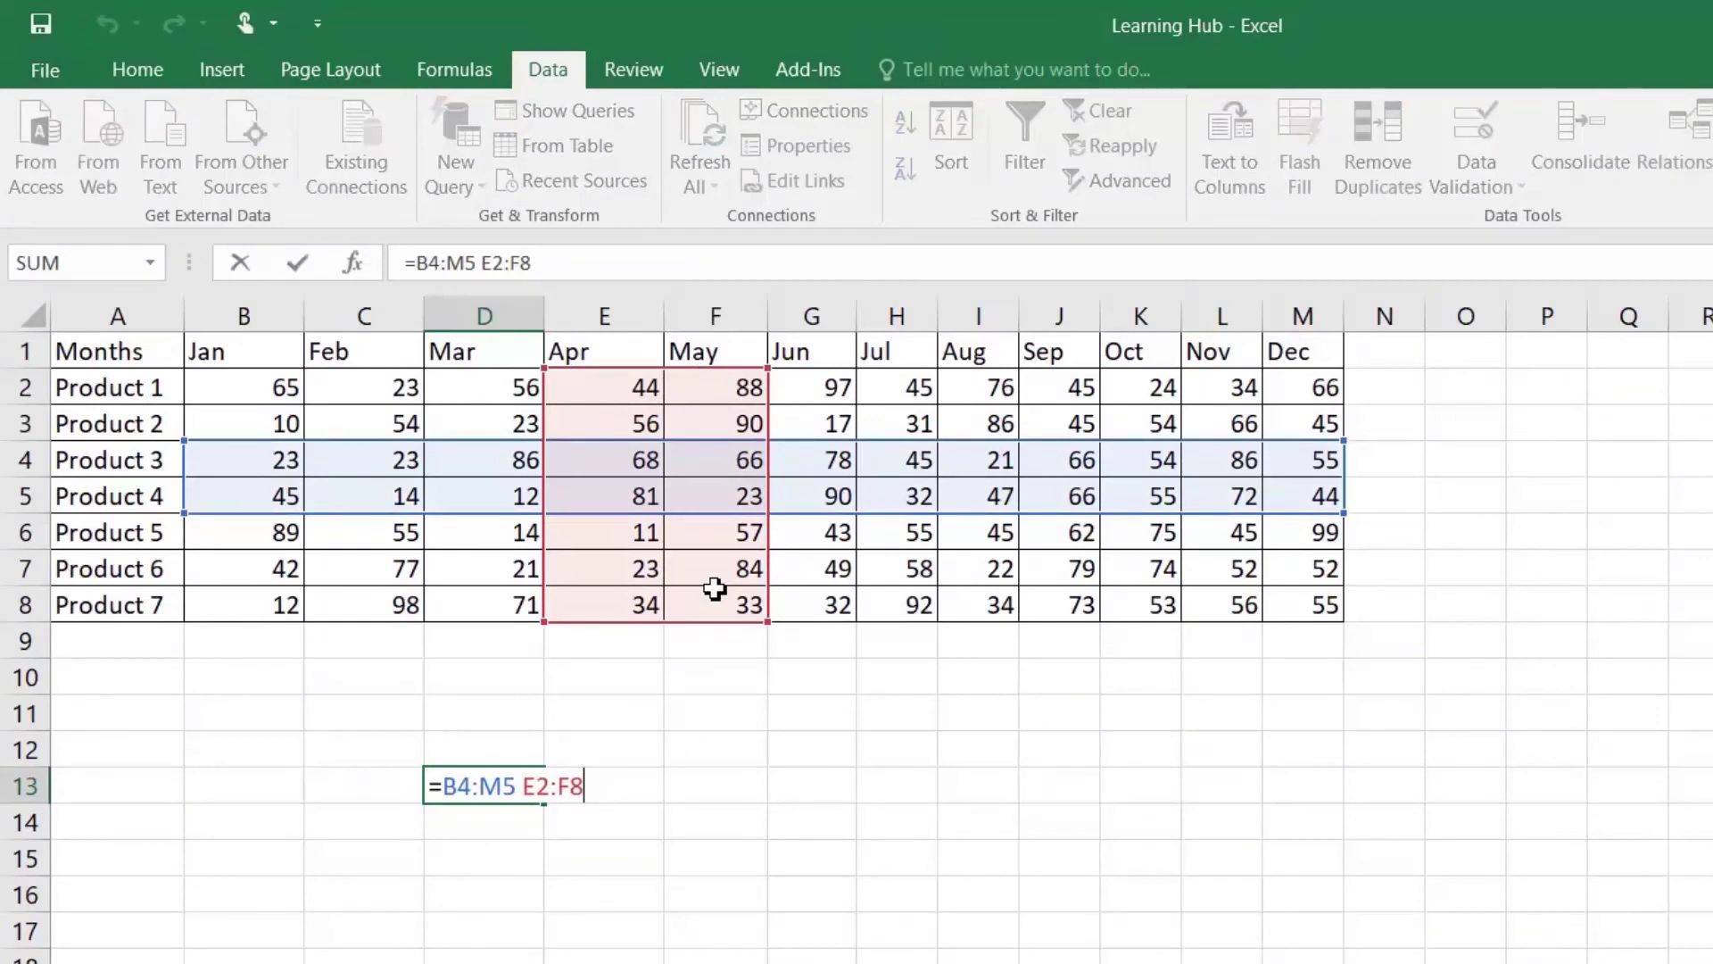
key(ctrl+shift+Return)
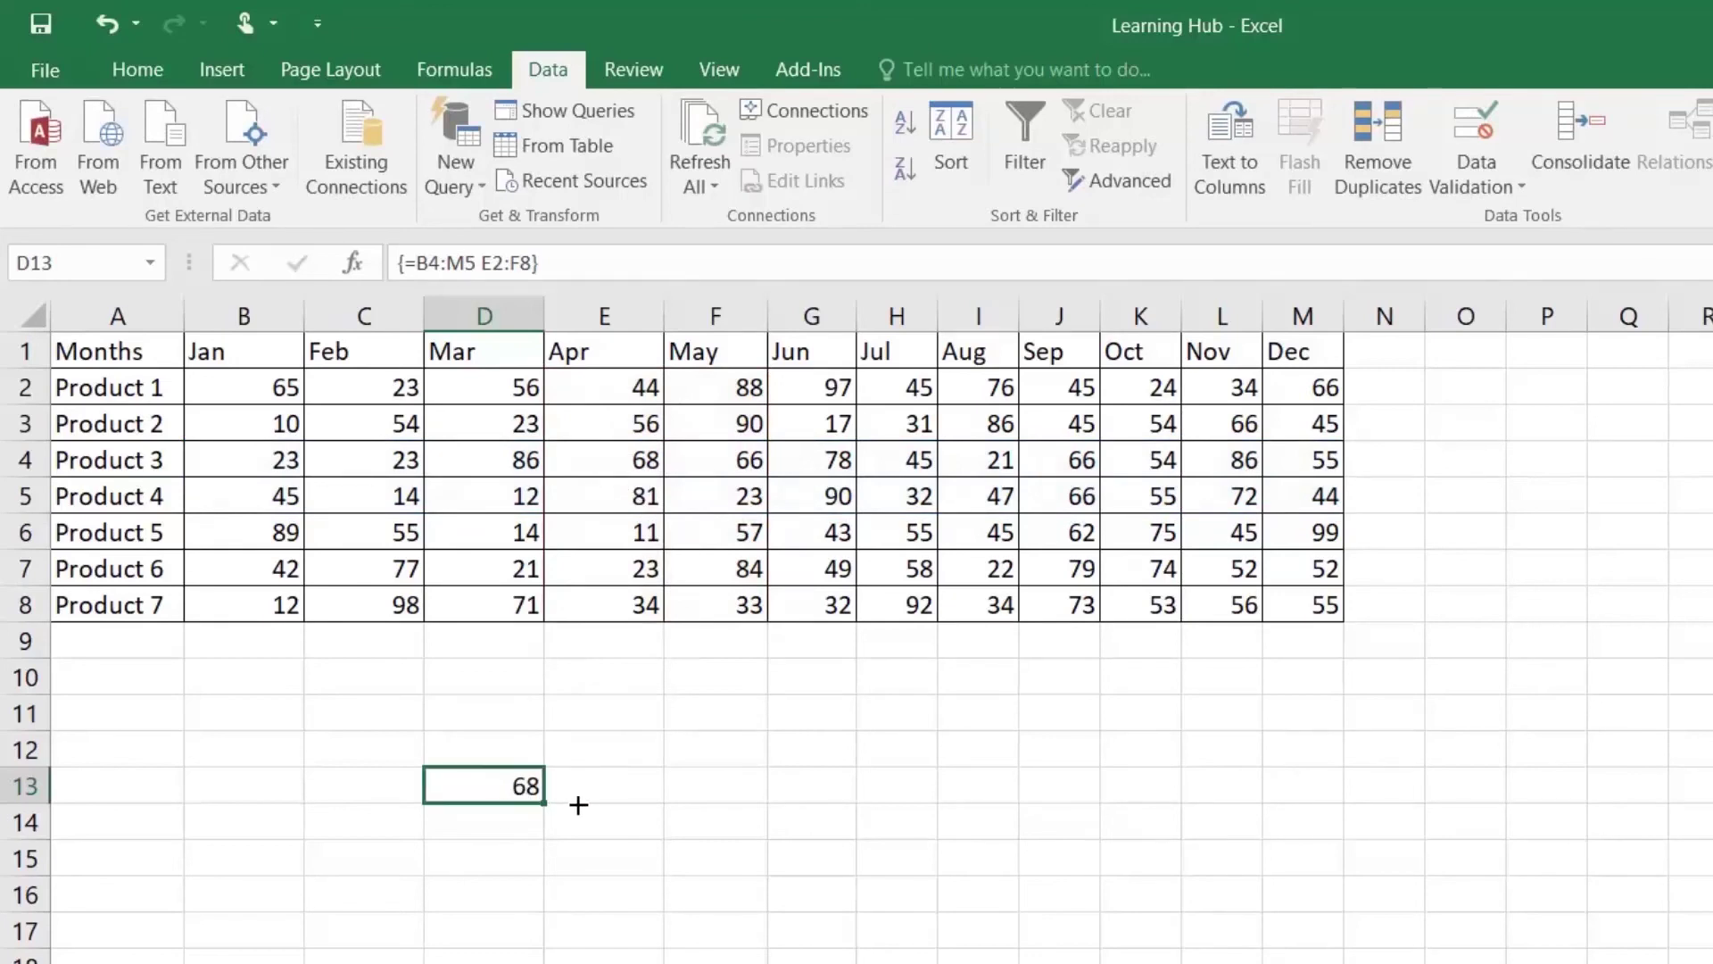
Step: Extend the intersection array across D13:E14 and check each value (68, 66, 81, 23)
drag(603, 805, 631, 817)
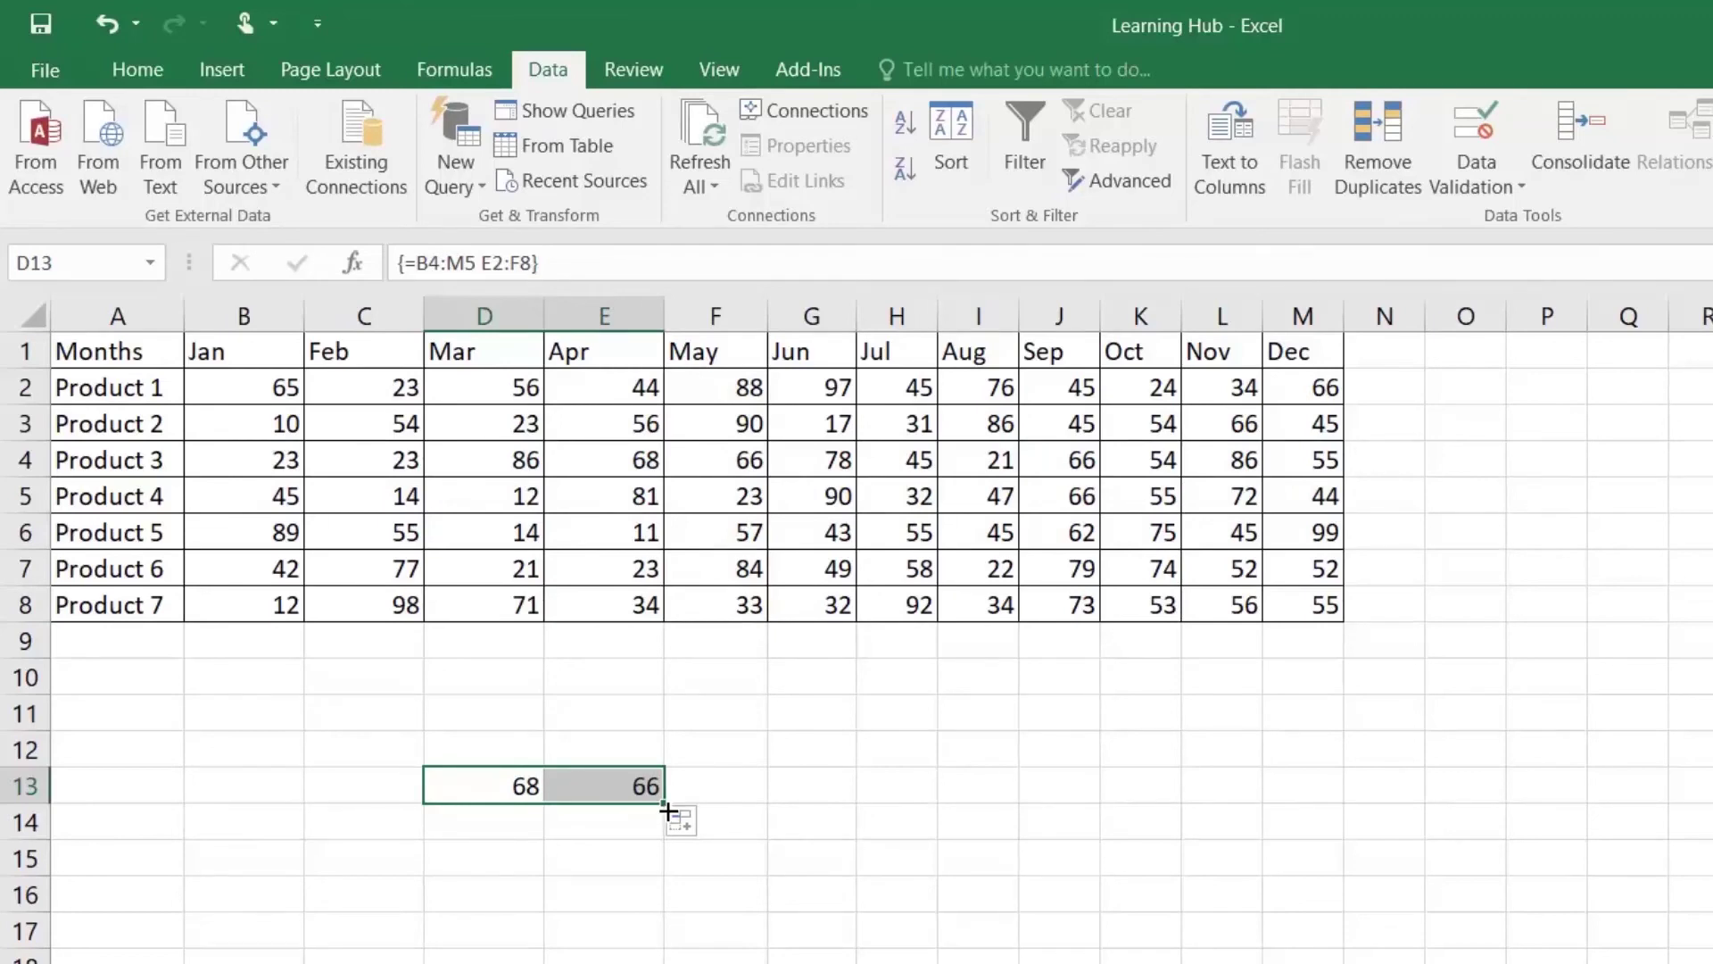
drag(665, 817, 668, 841)
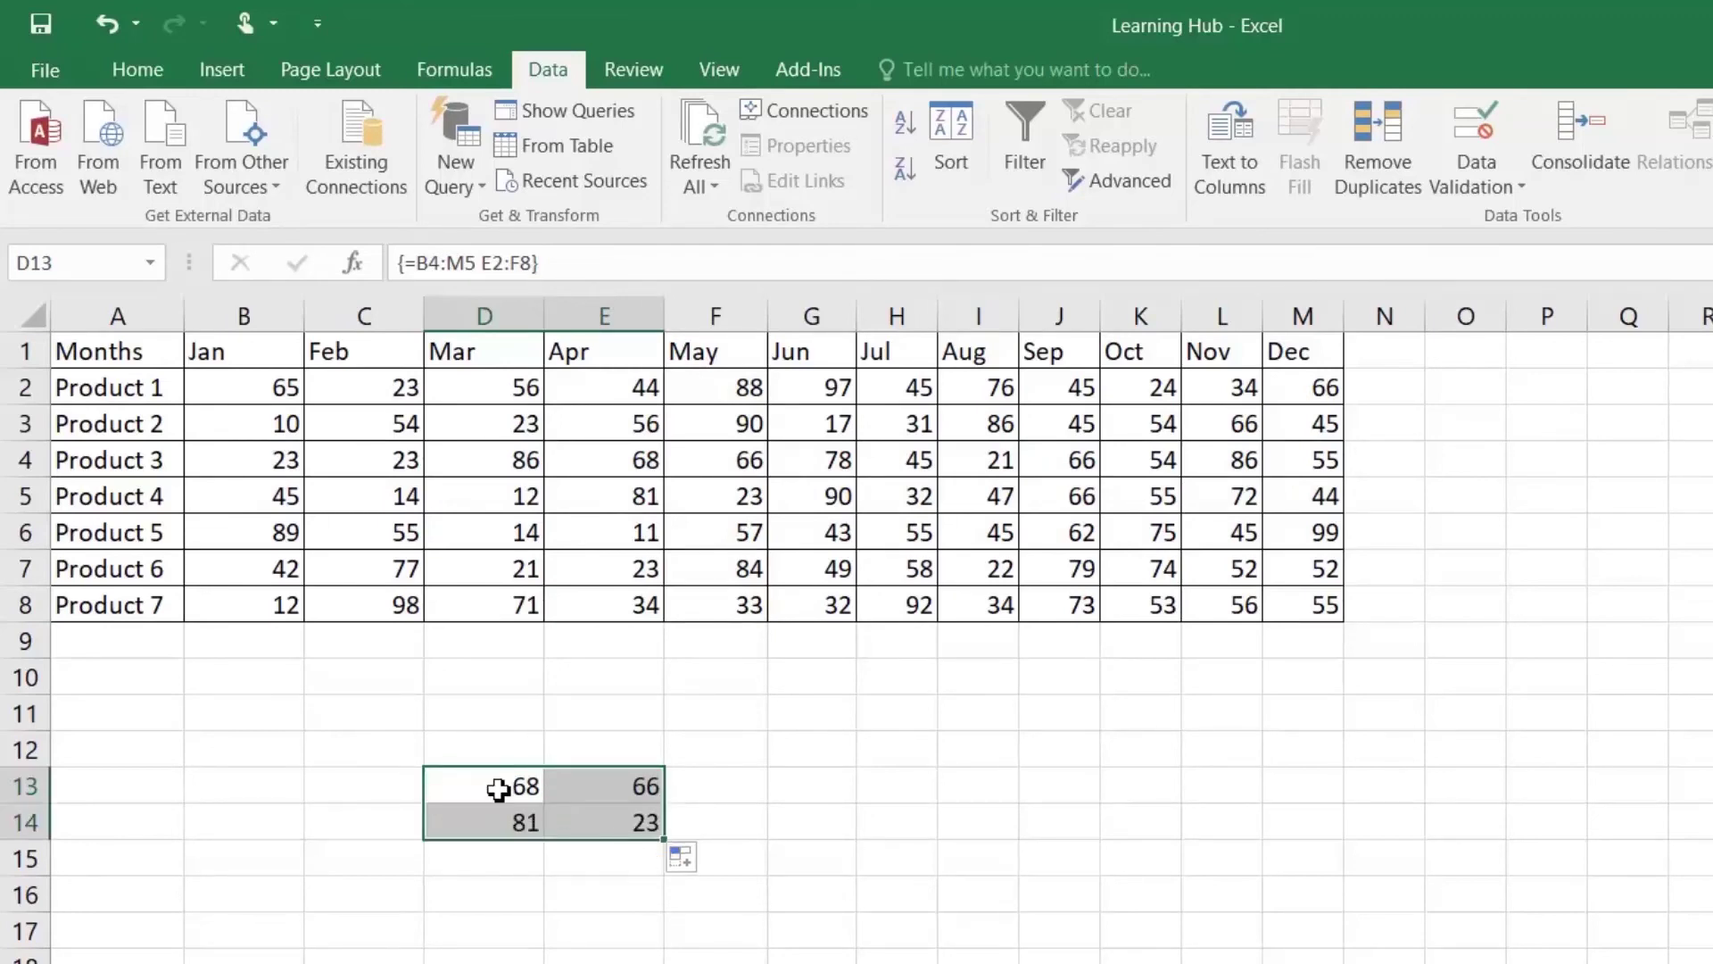
key(Down)
key(Right)
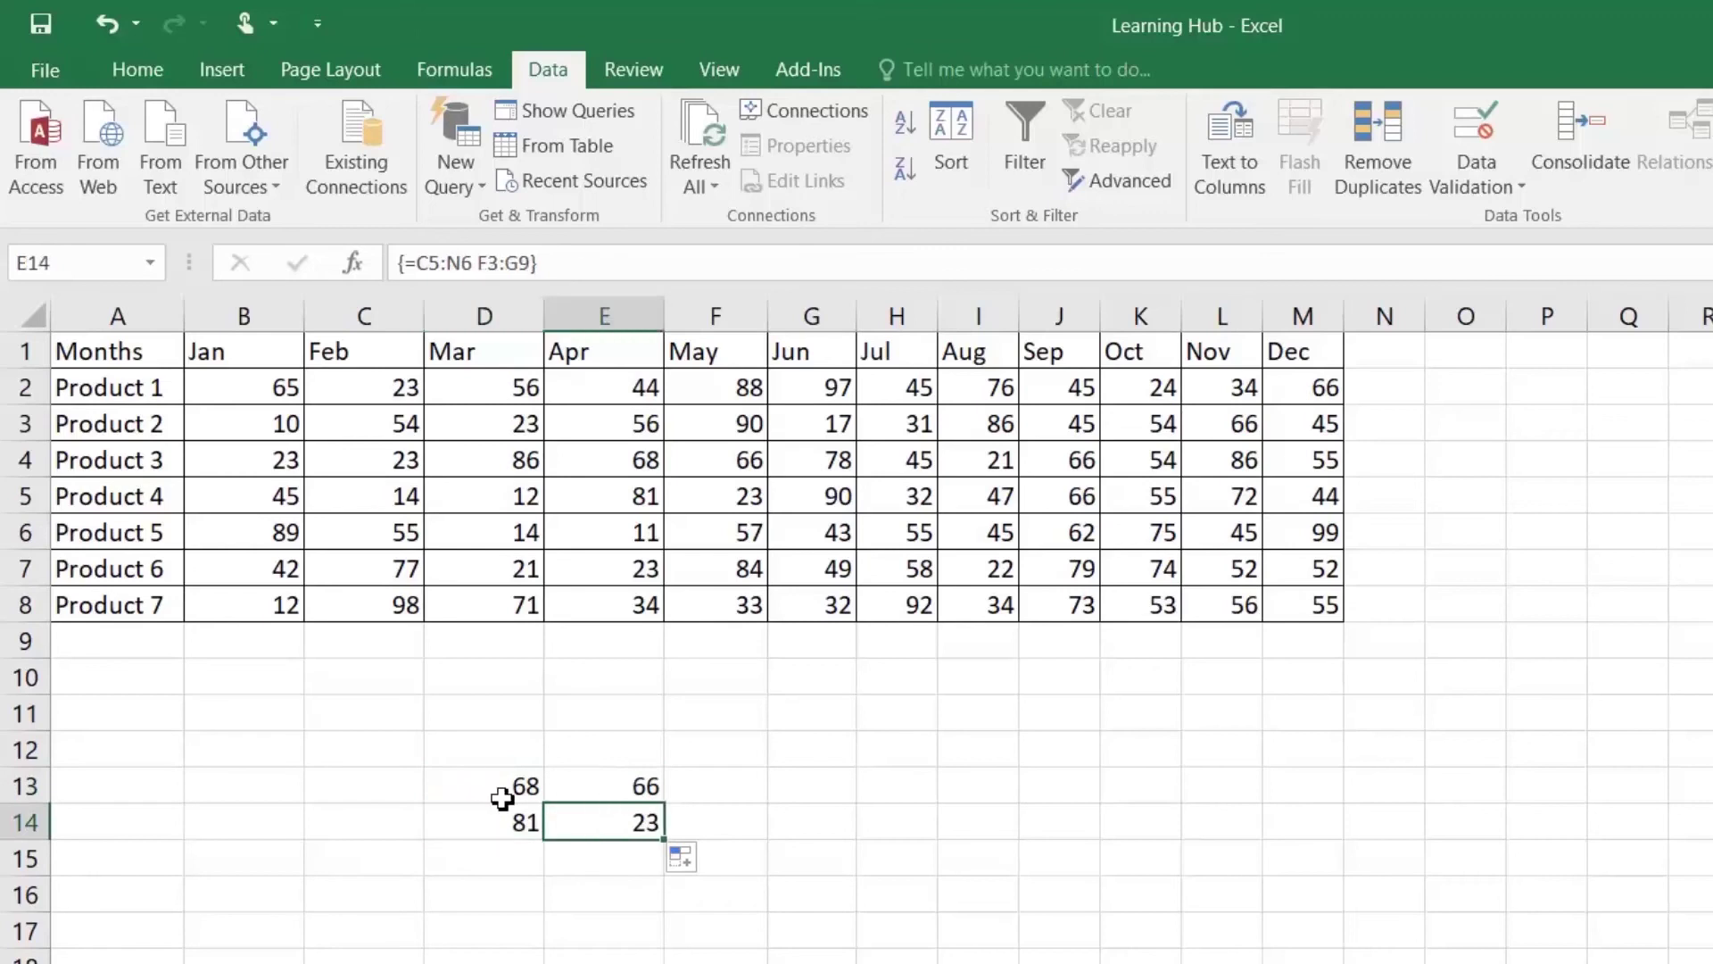
key(Left)
key(Up)
key(Right)
key(Down)
key(Left)
key(Up)
key(Down)
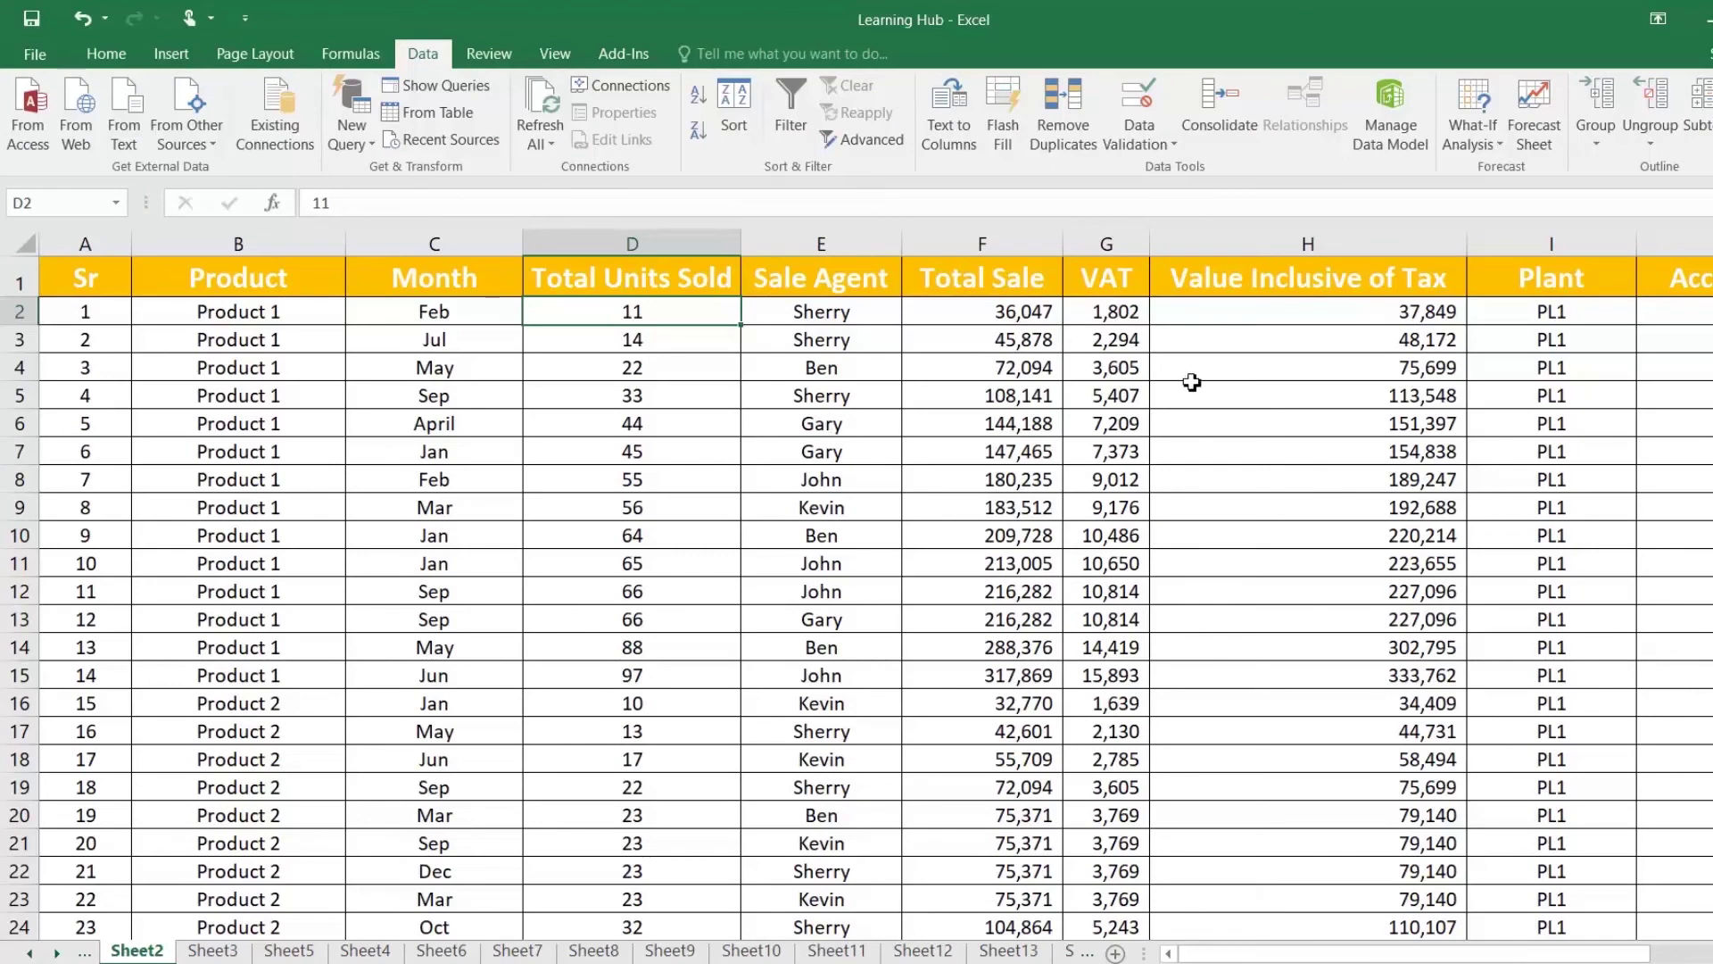
Step: Copy the Account column from J1 down to its last entry
drag(1349, 955, 1464, 956)
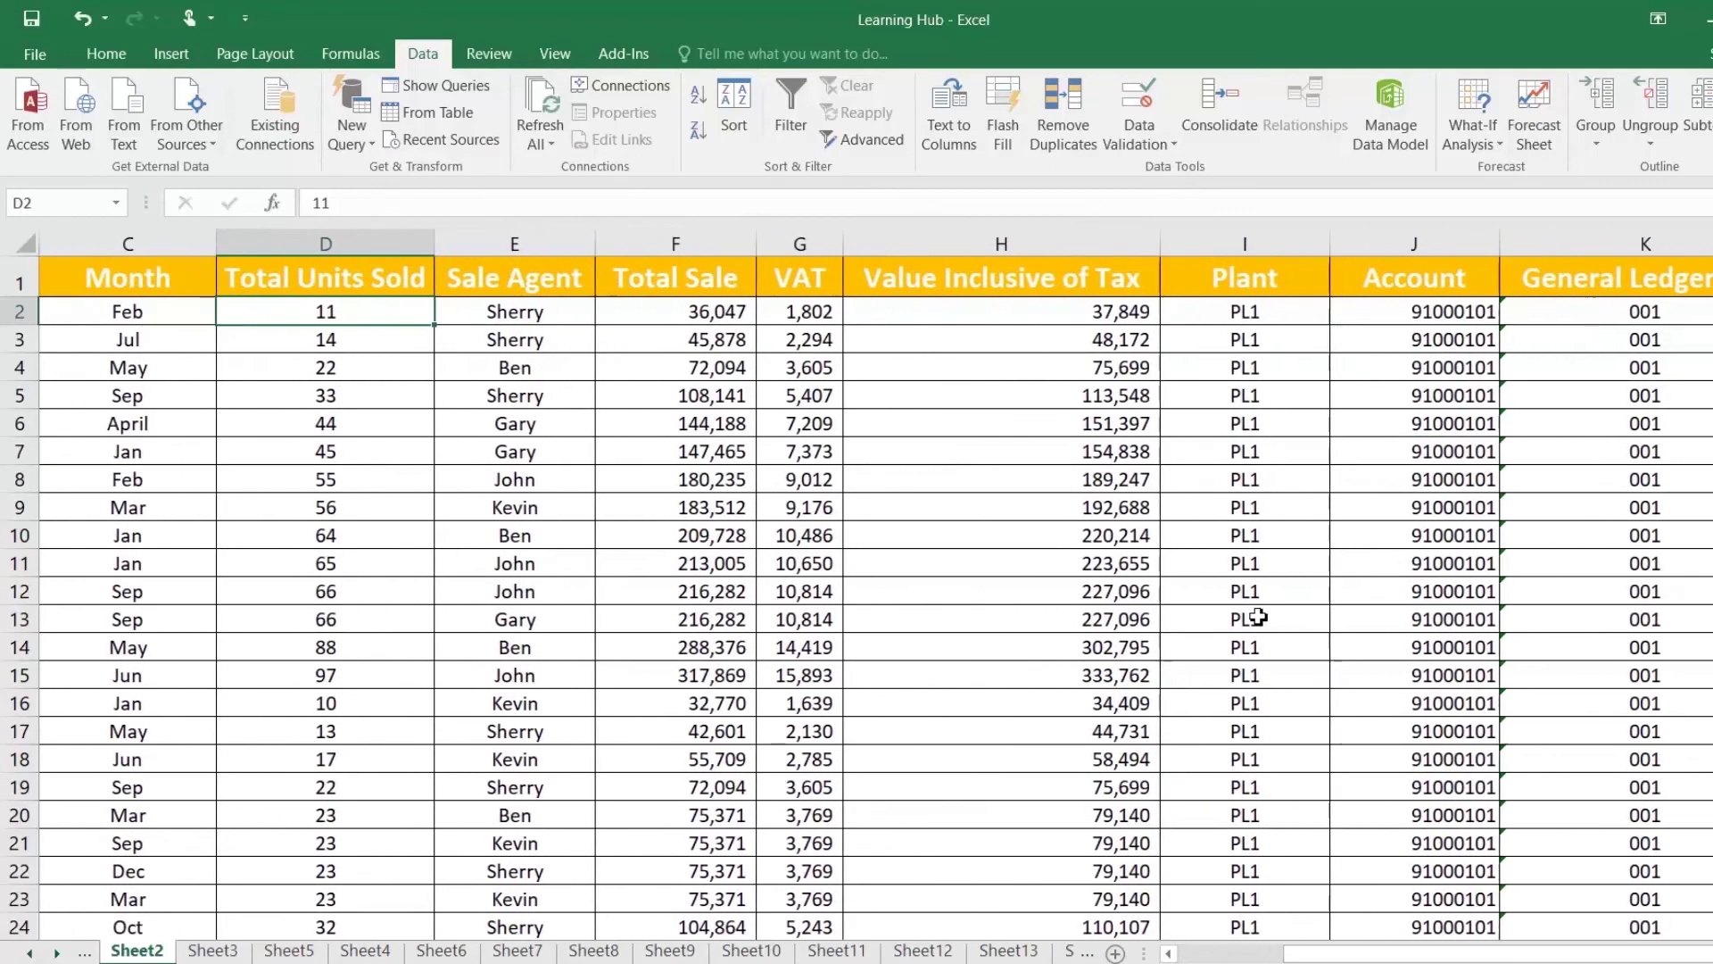
click(1446, 316)
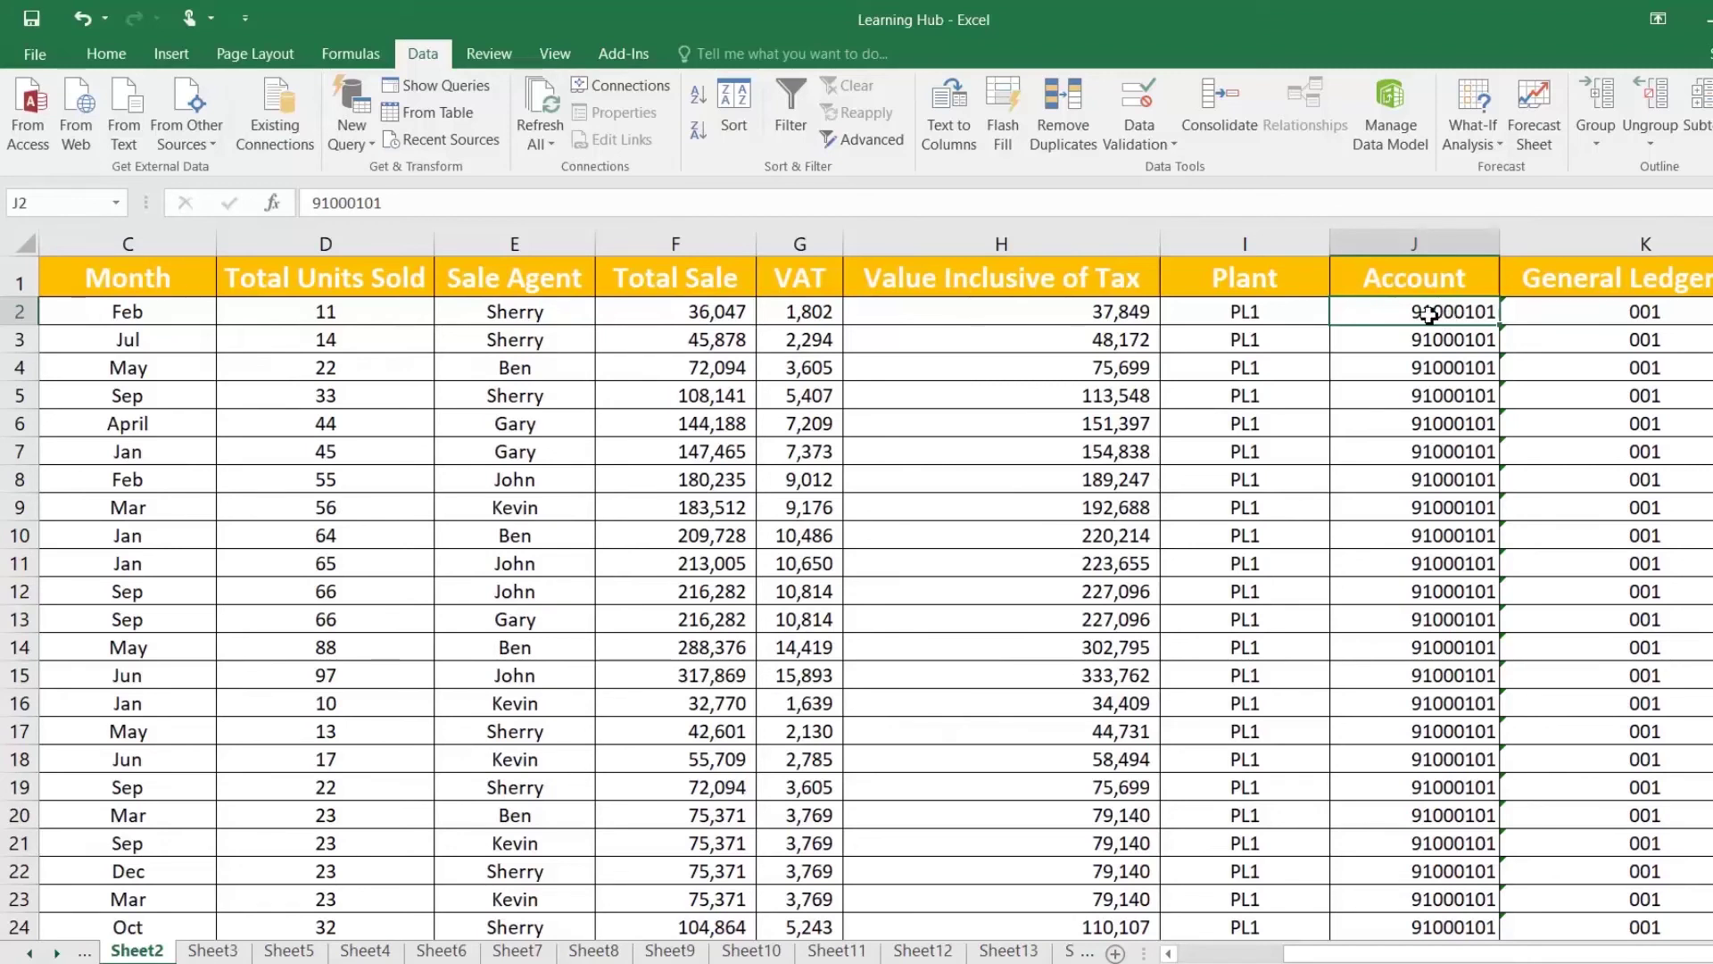
scroll(1430, 436, down, 18)
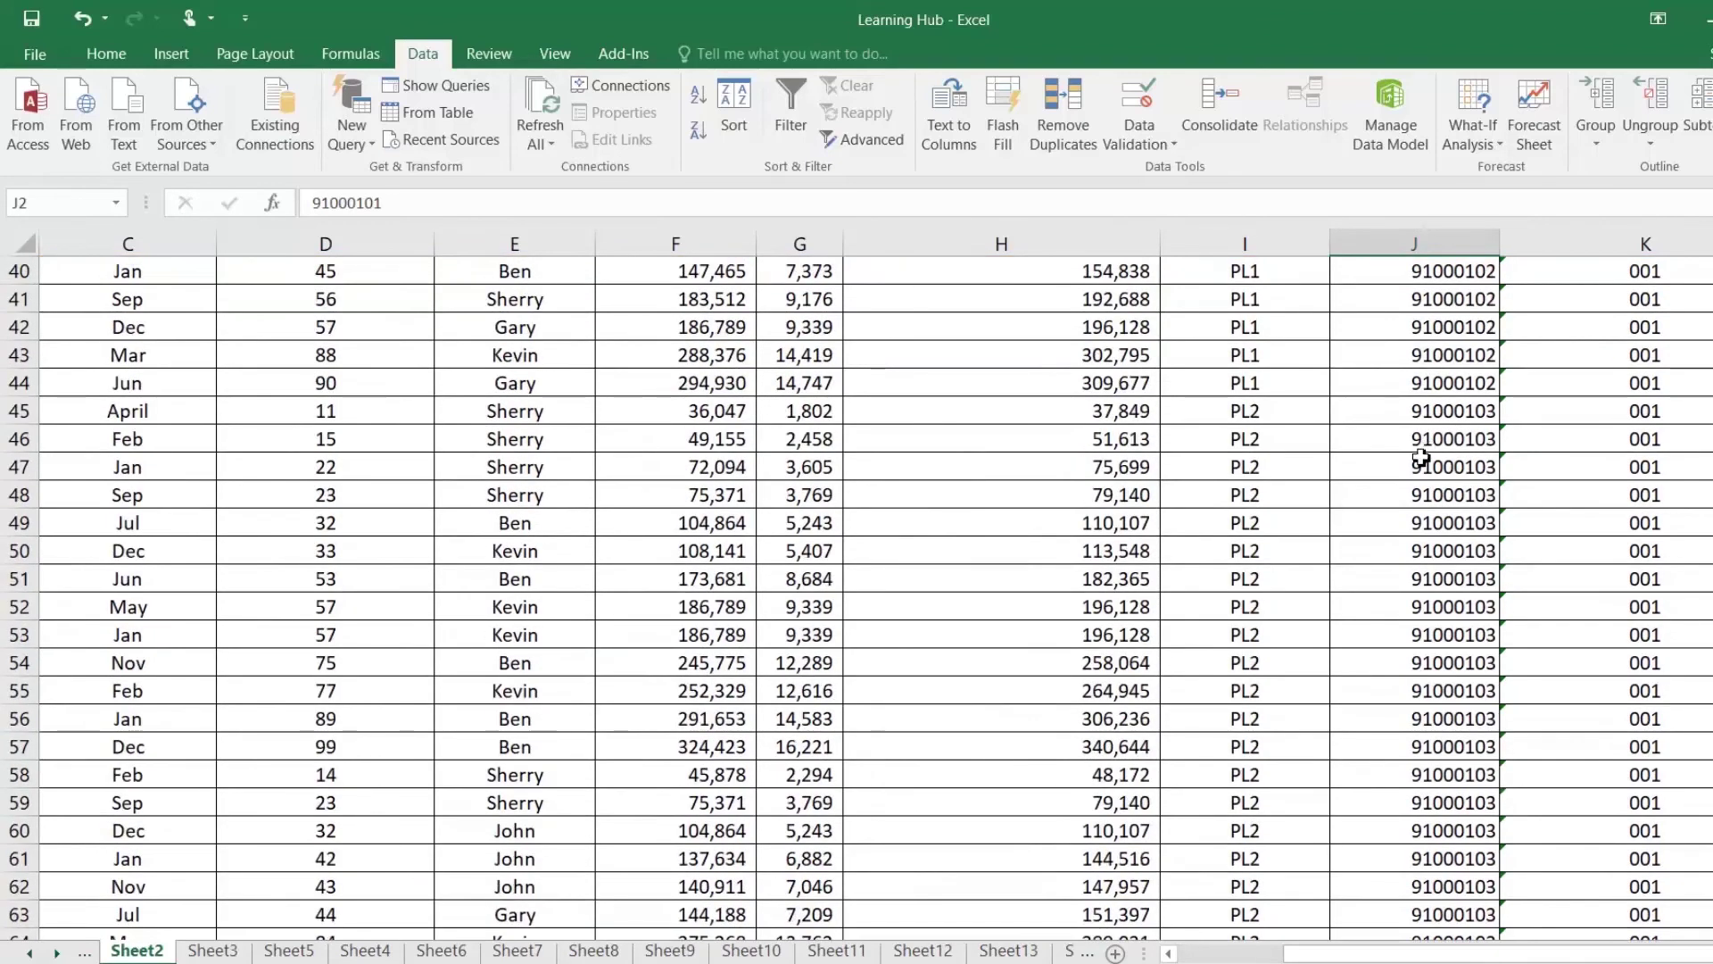
scroll(1423, 450, up, 18)
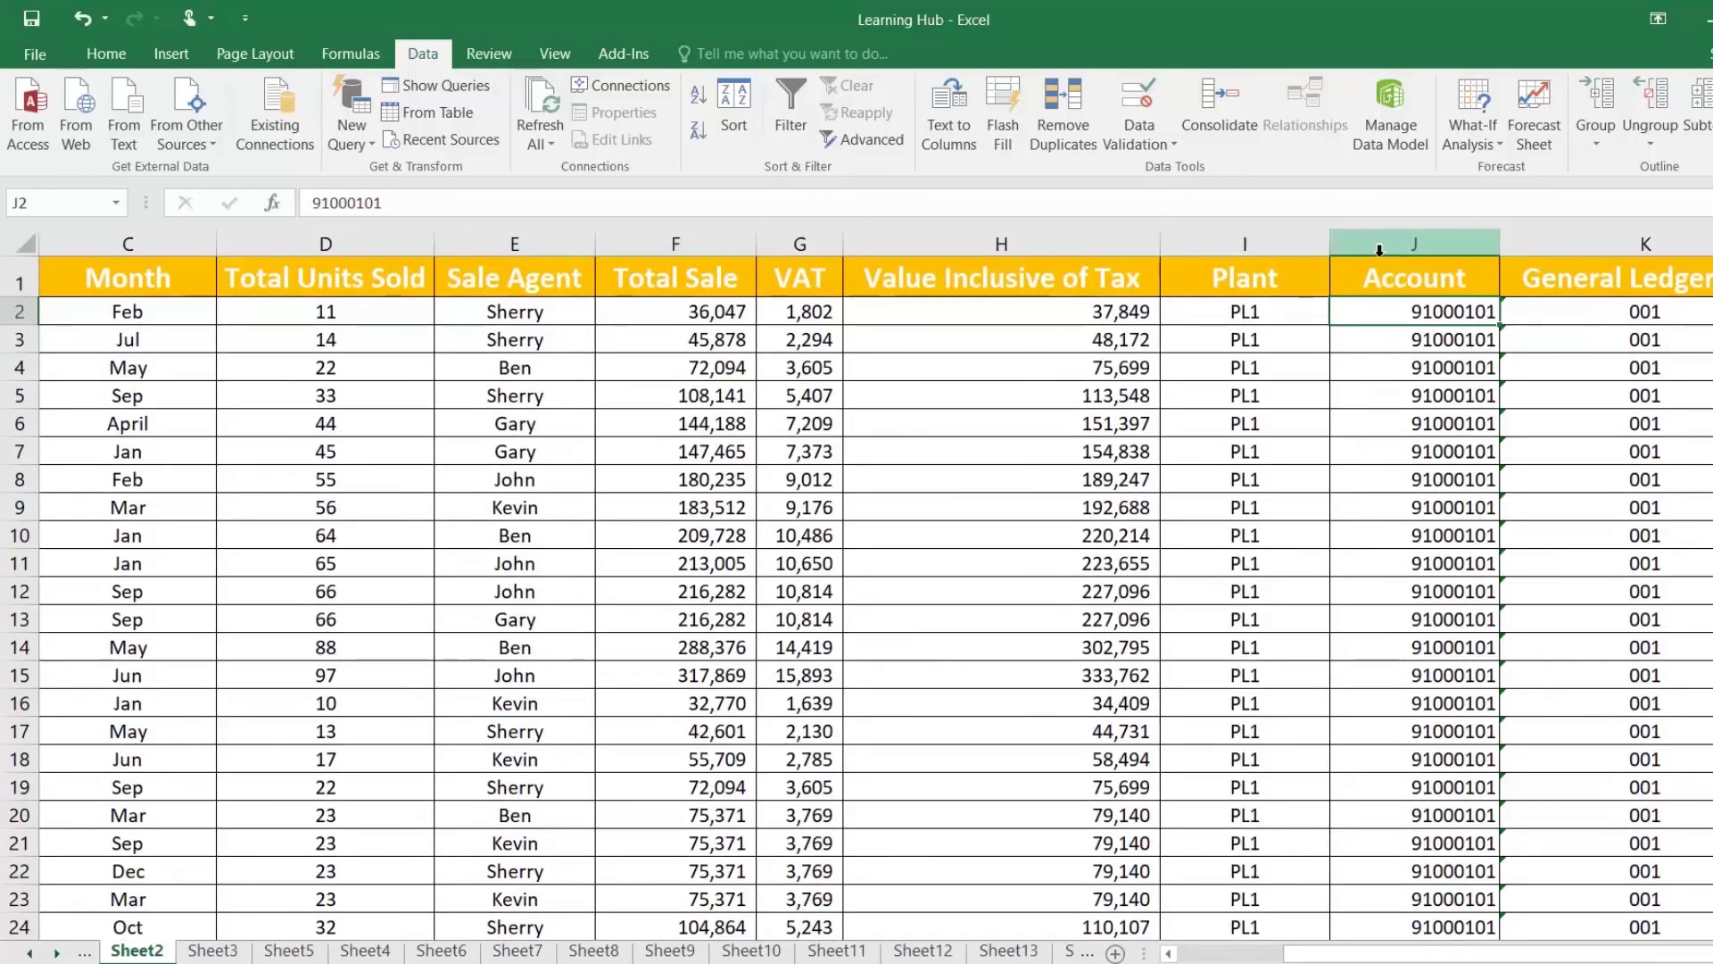
click(1388, 285)
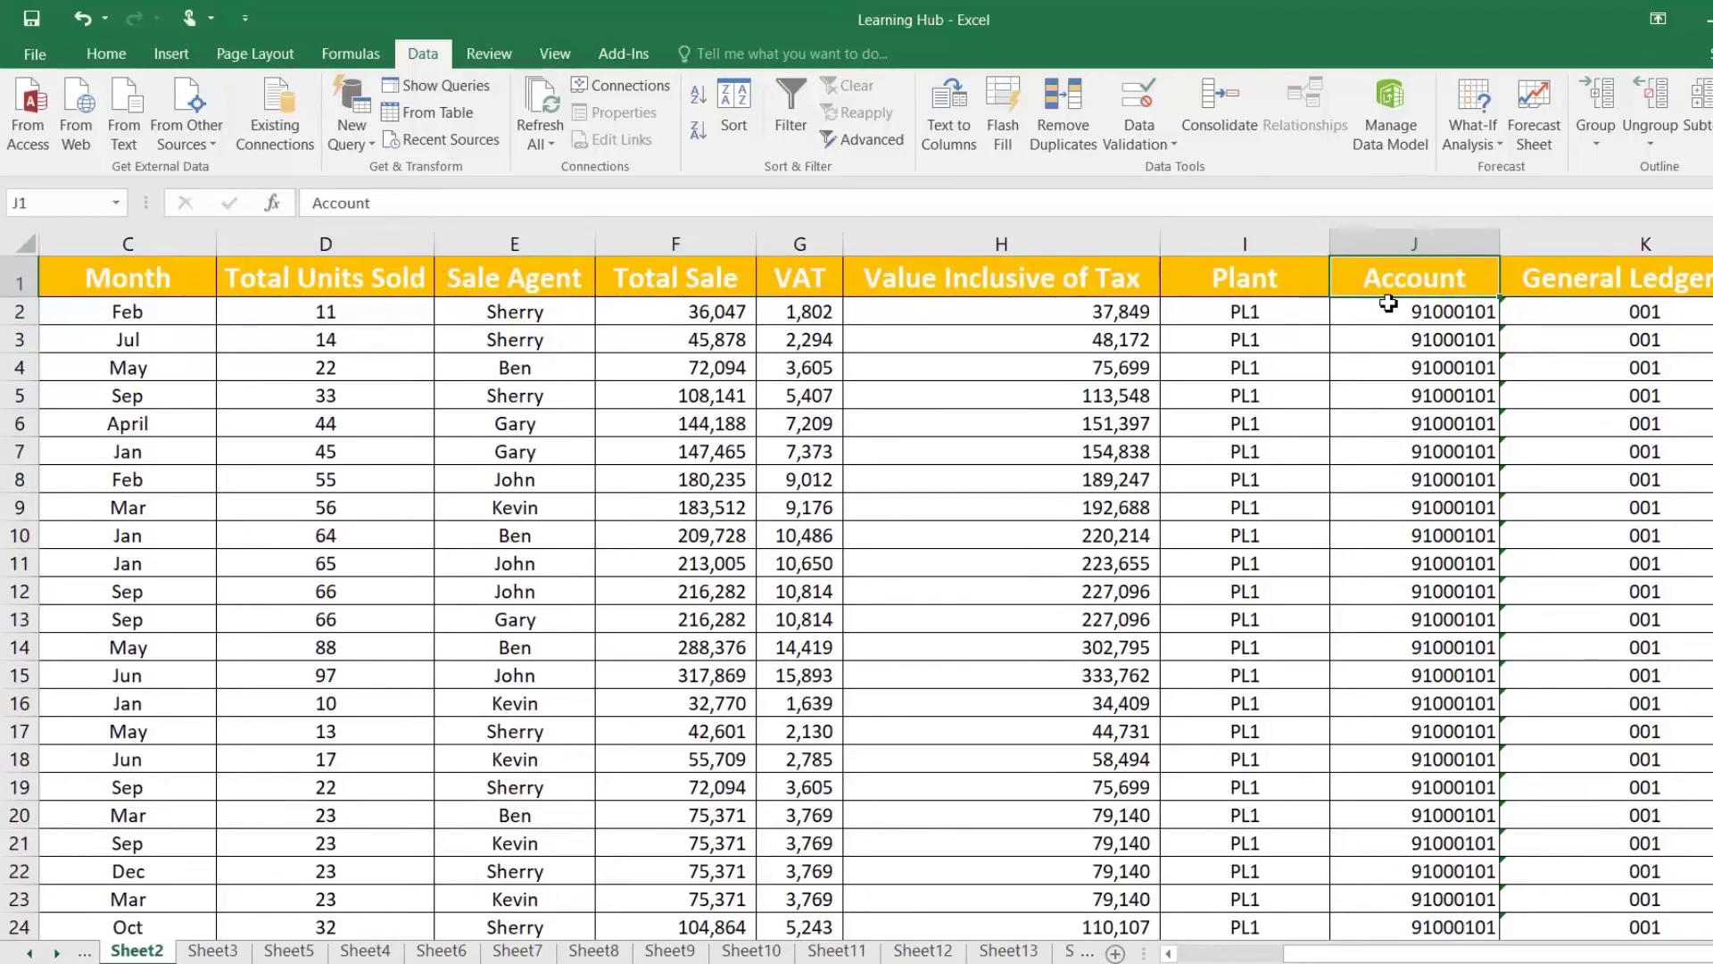
key(ctrl+shift+Down)
key(ctrl+c)
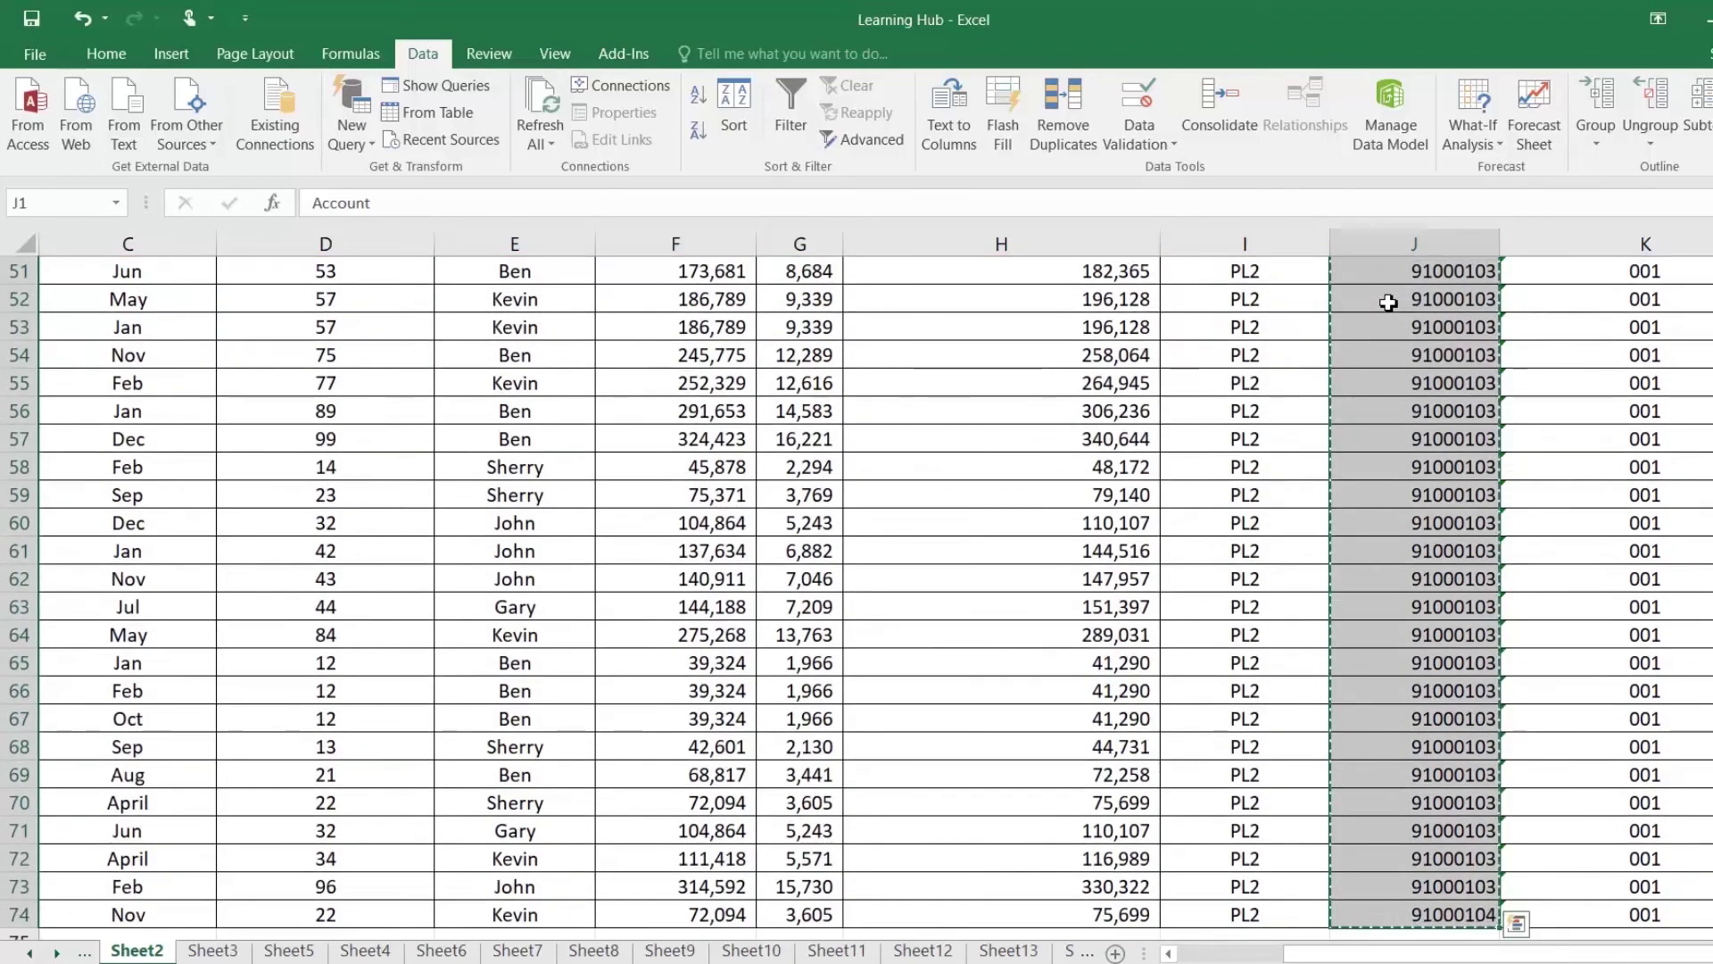
Step: Paste the account numbers into Notepad, then reselect the Account column in Excel
scroll(1223, 333, up, 17)
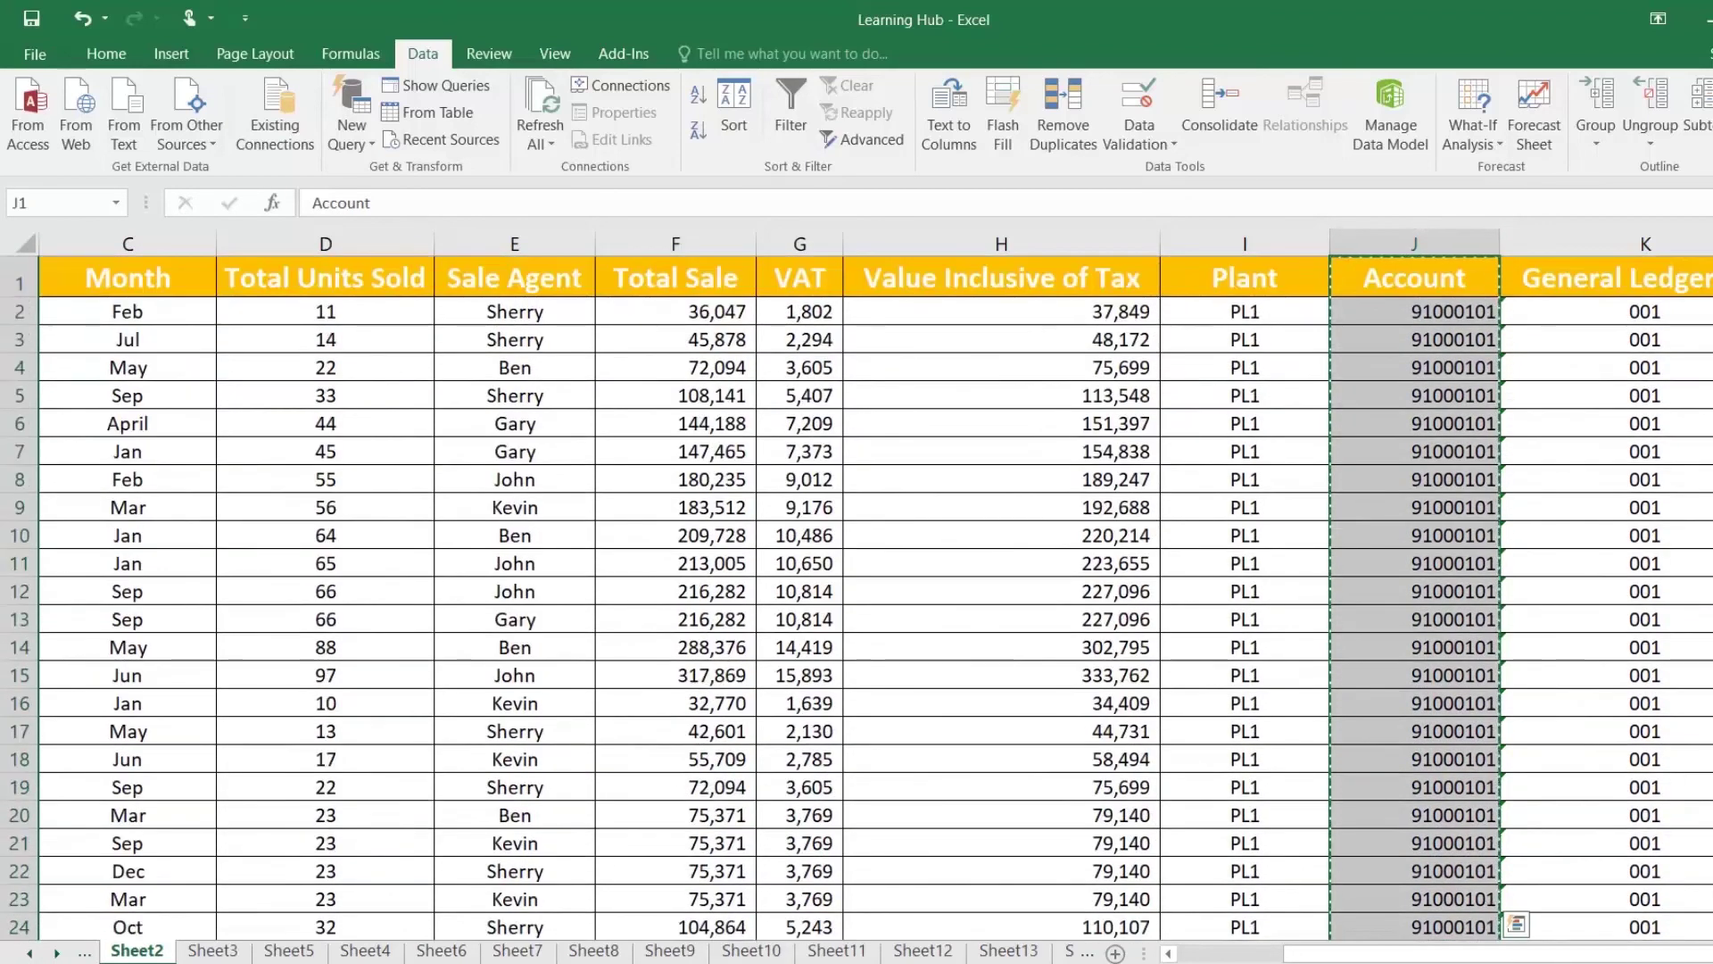
key(alt+Tab)
key(ctrl+v)
key(alt+Tab)
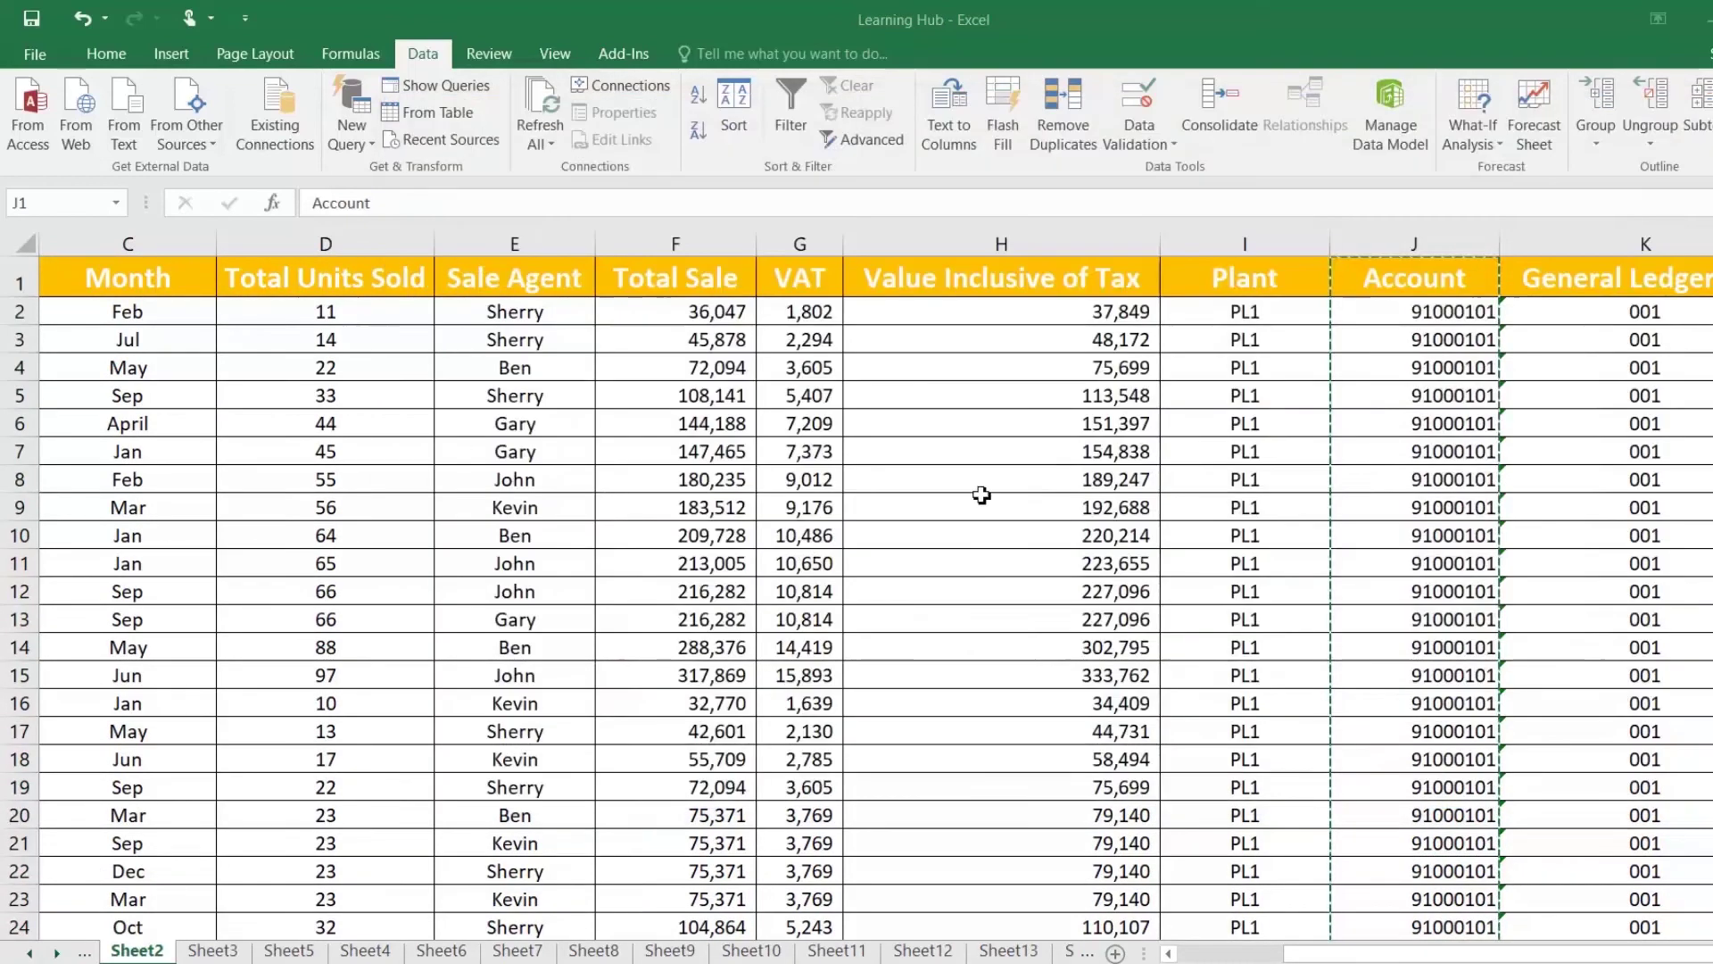
click(1406, 282)
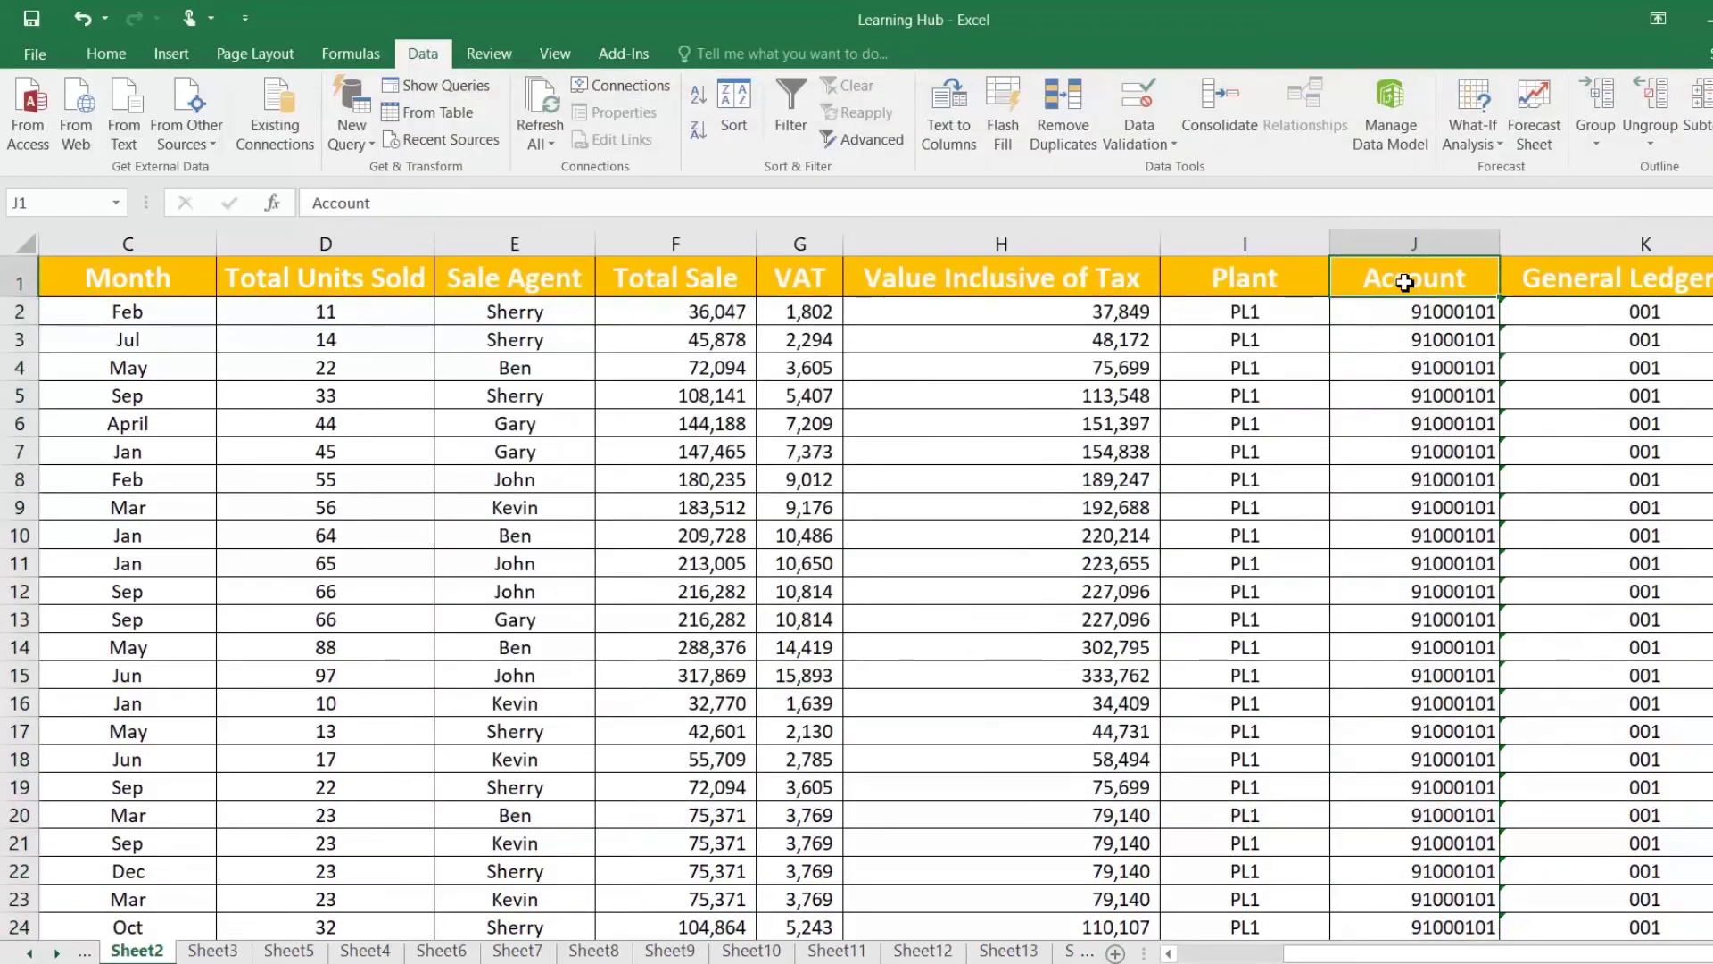
key(ctrl+shift+Down)
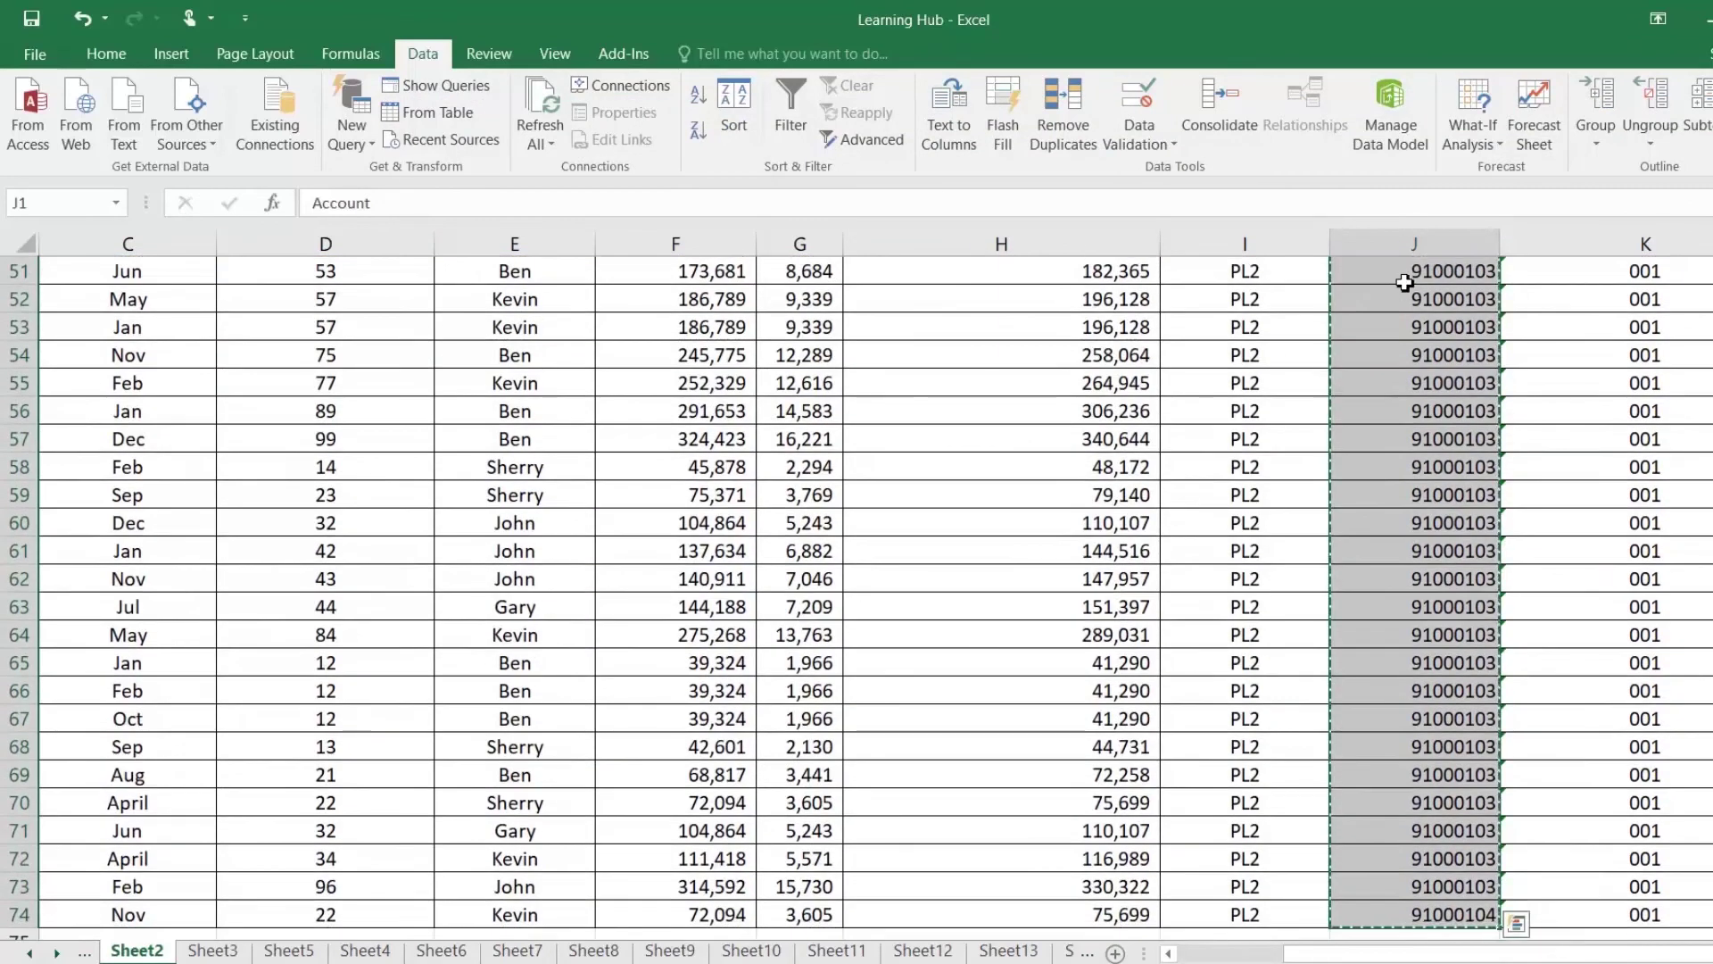
scroll(1415, 272, up, 17)
Step: Format the Account column as Text
right_click(1370, 314)
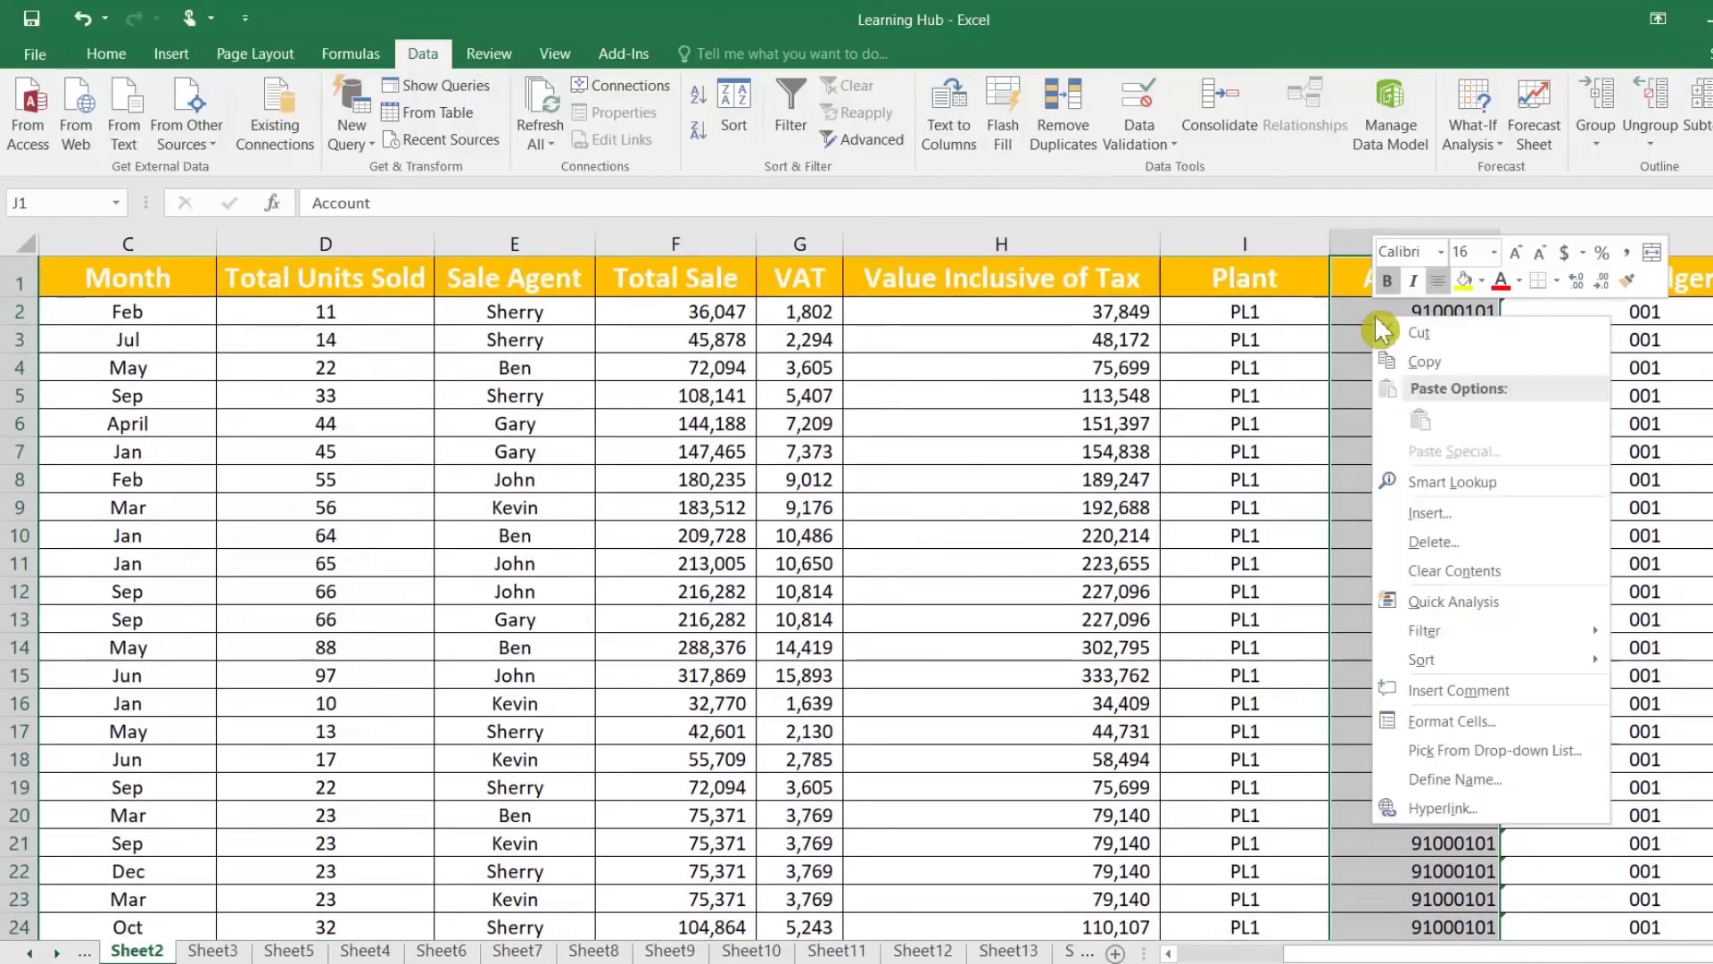
click(1427, 728)
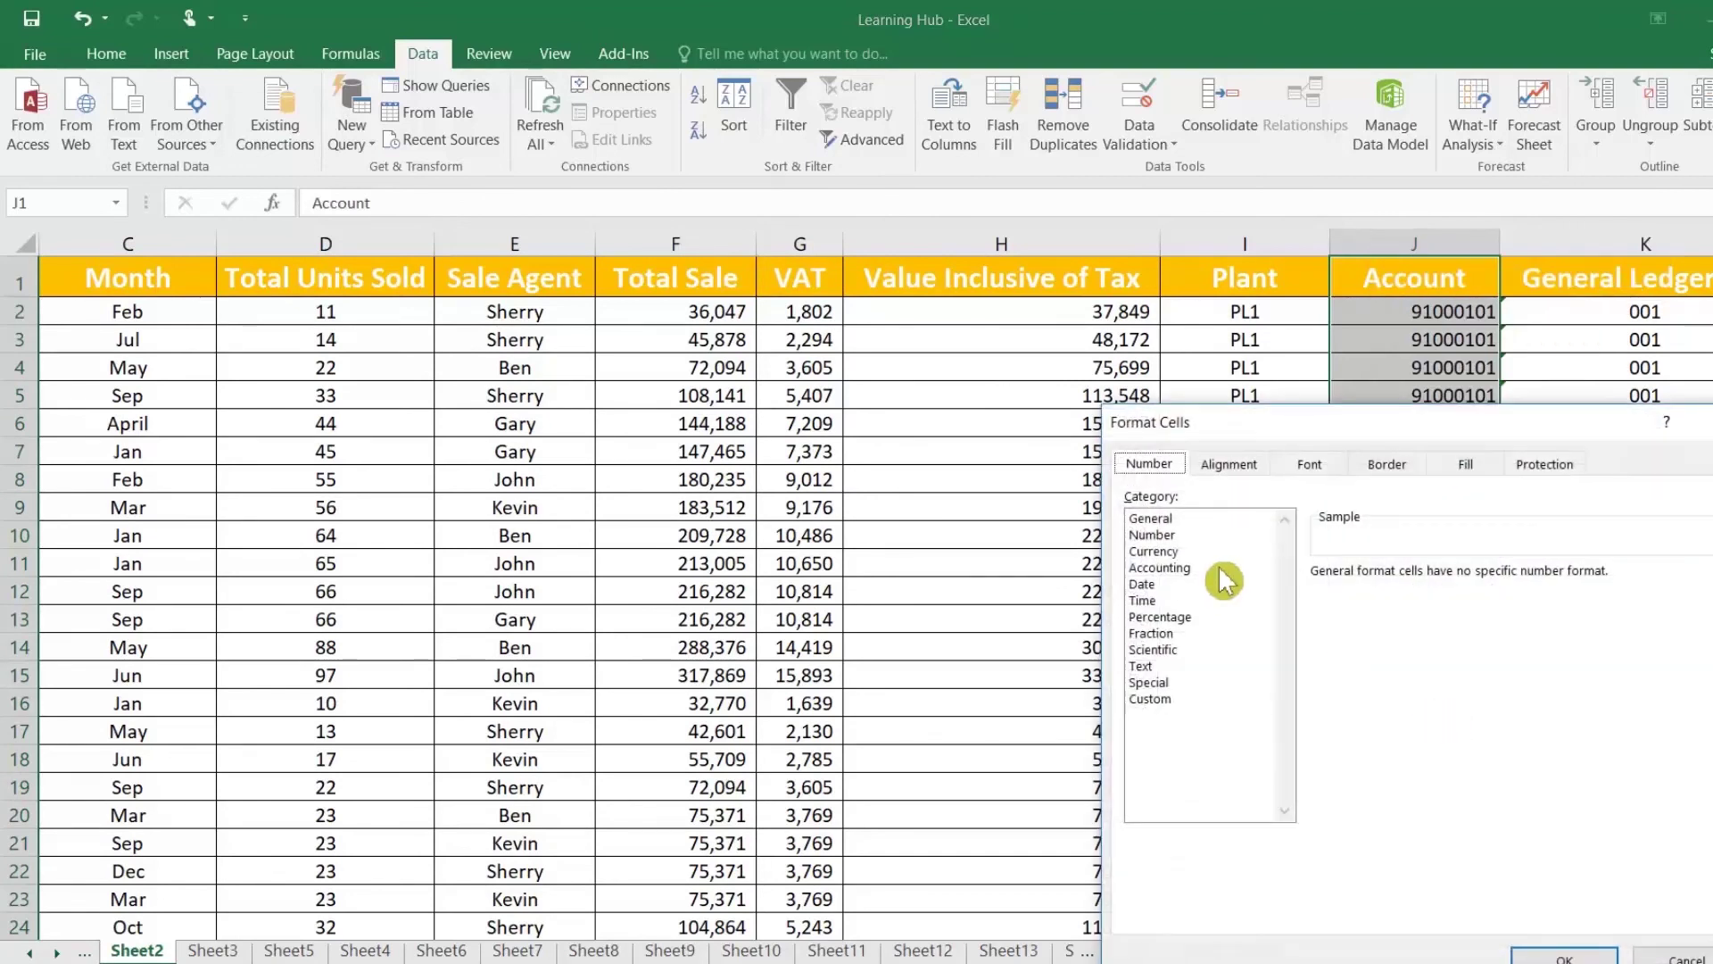
double_click(1151, 668)
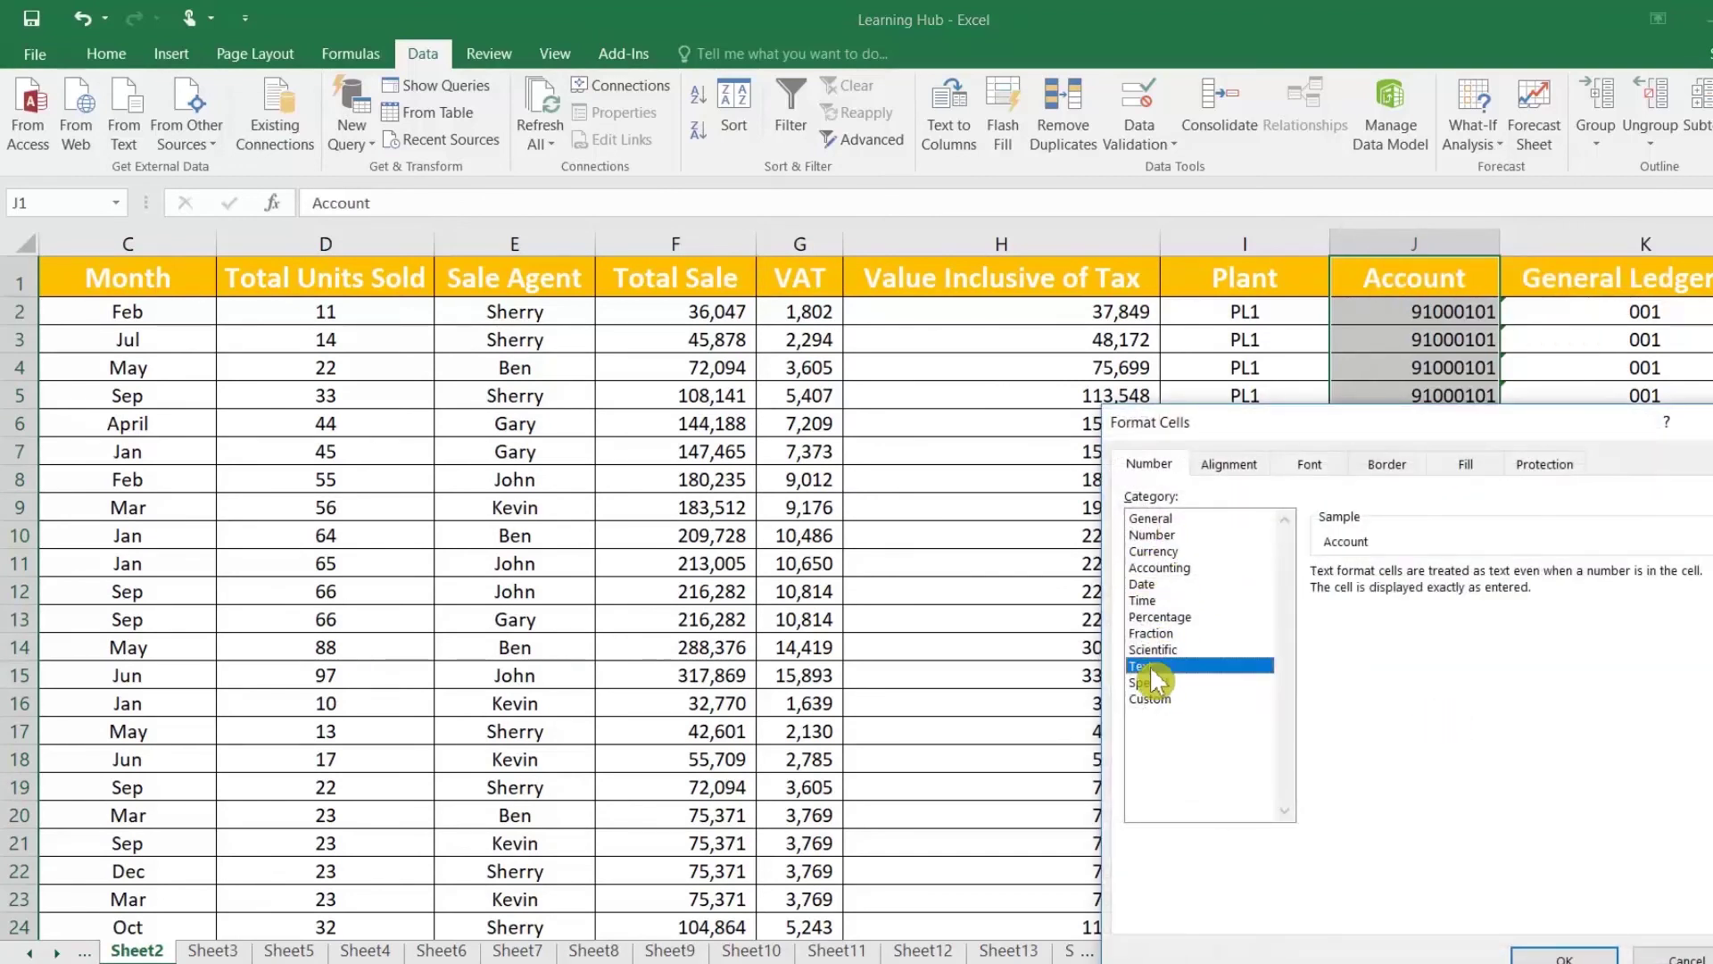
click(1380, 322)
Step: Copy the account list from Notepad and paste it back into column J as text
key(alt+Tab)
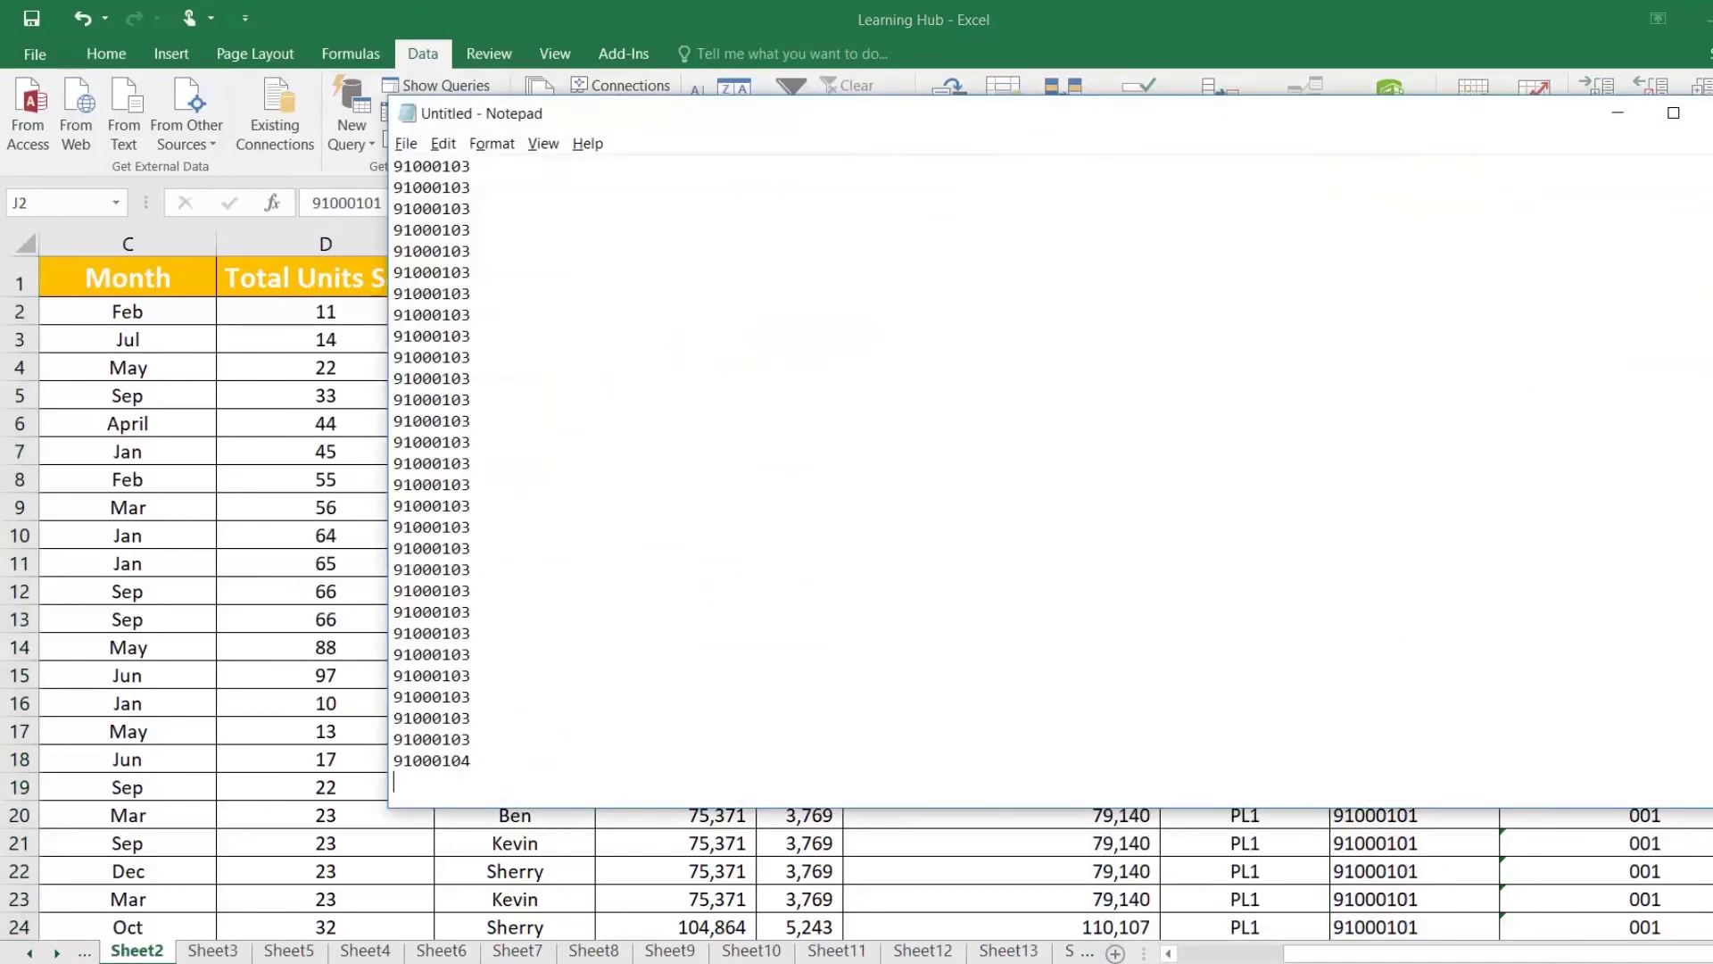
key(ctrl+a)
key(alt+Tab)
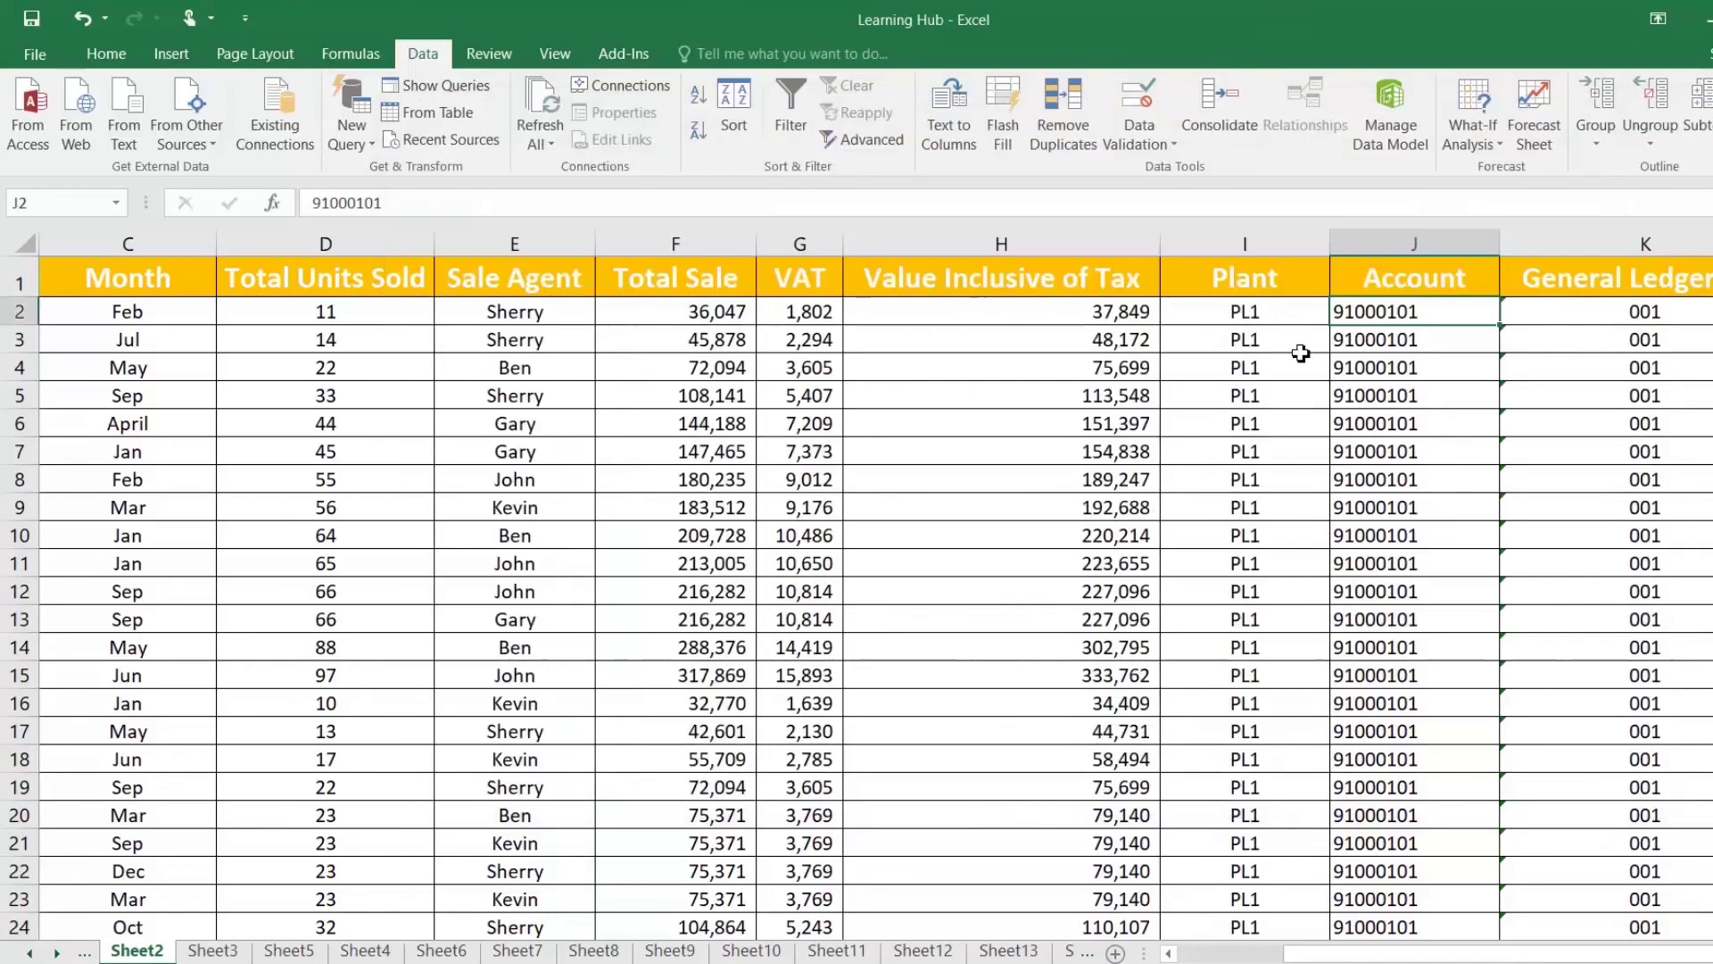
right_click(1374, 282)
click(1416, 392)
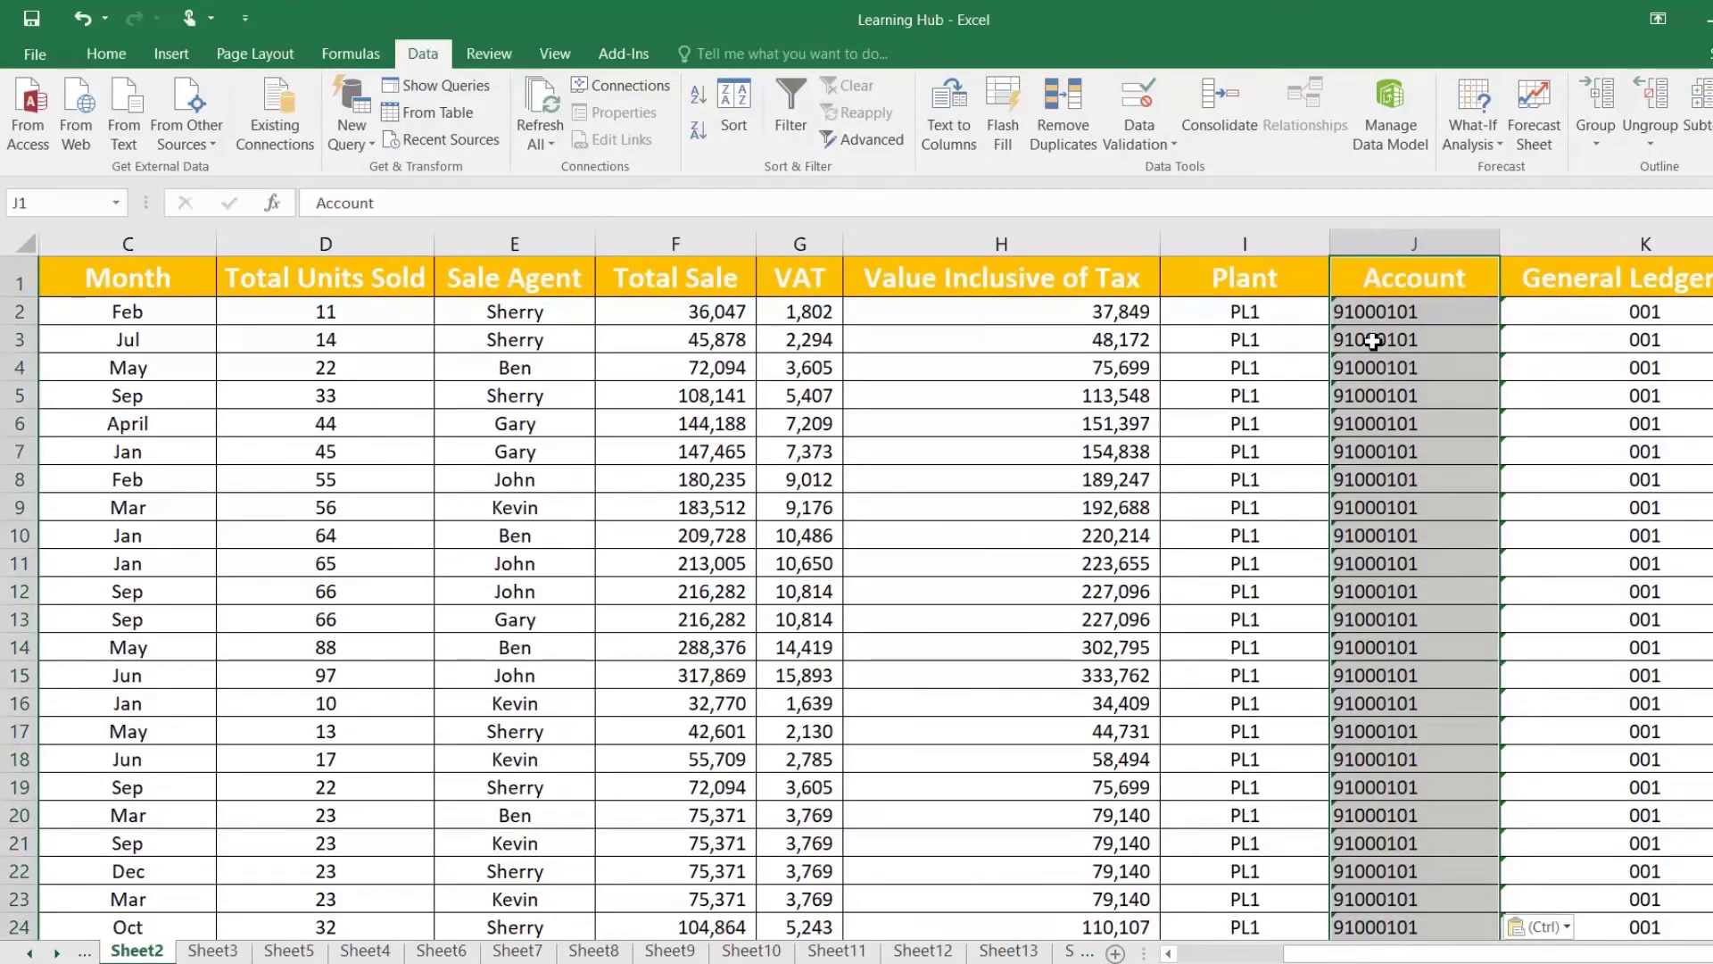
click(1379, 396)
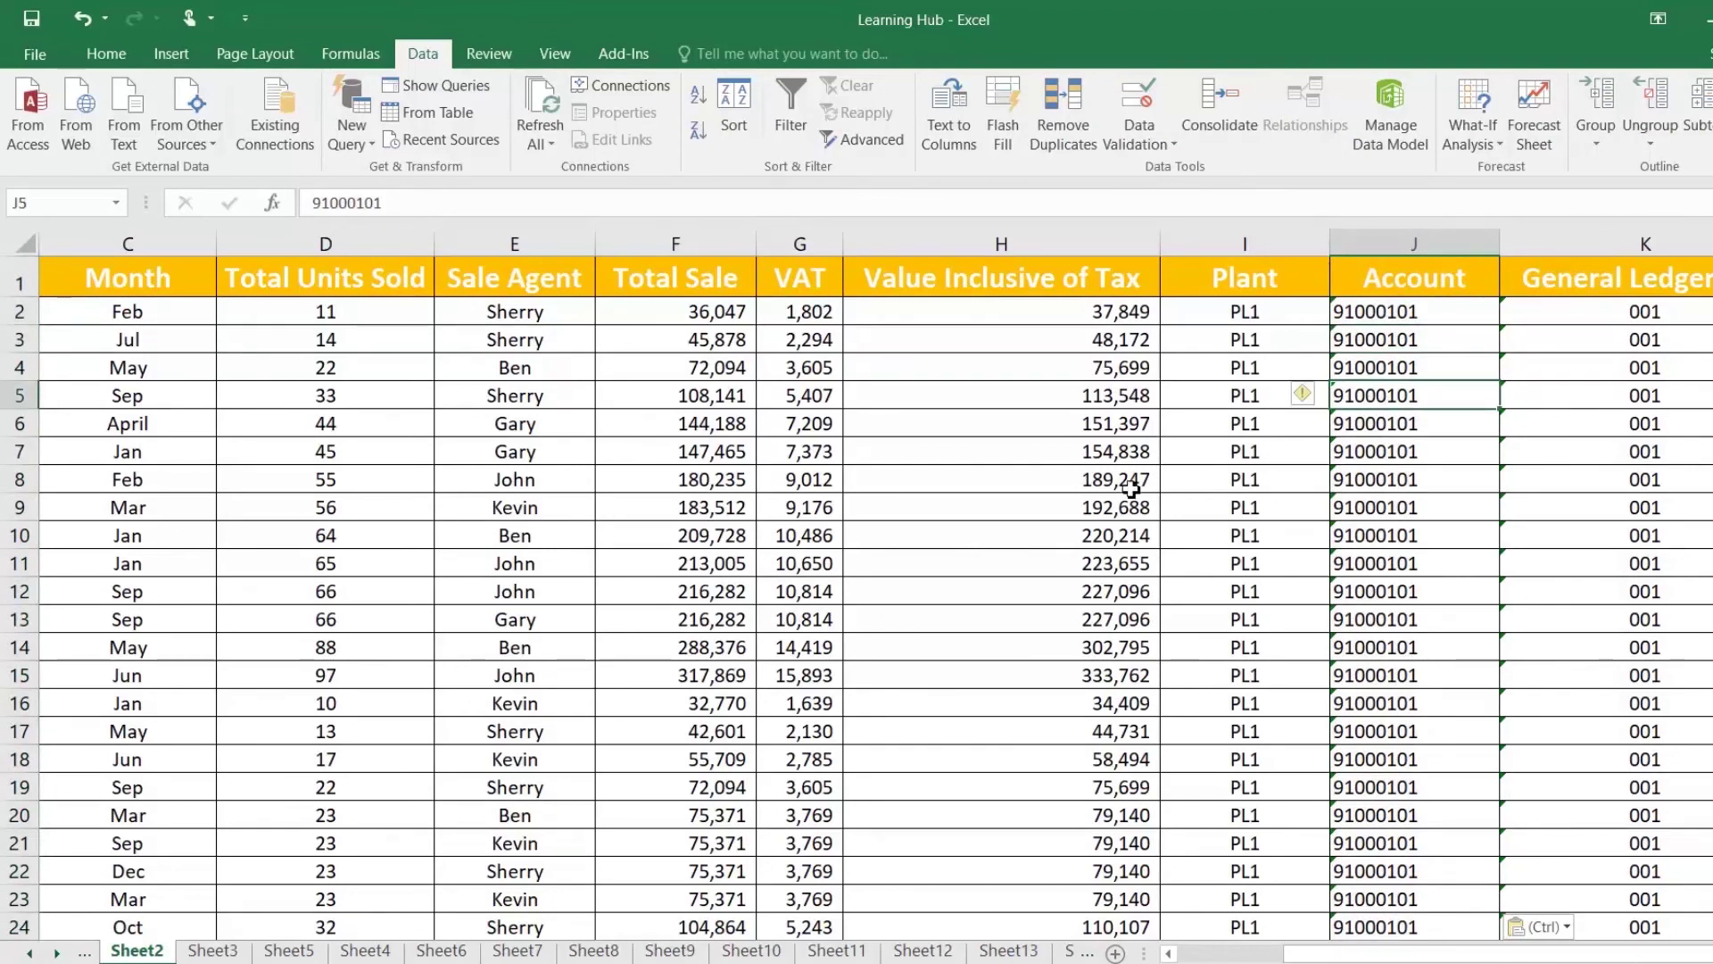
Step: Select the Total Units Sold values D2:D74
click(327, 314)
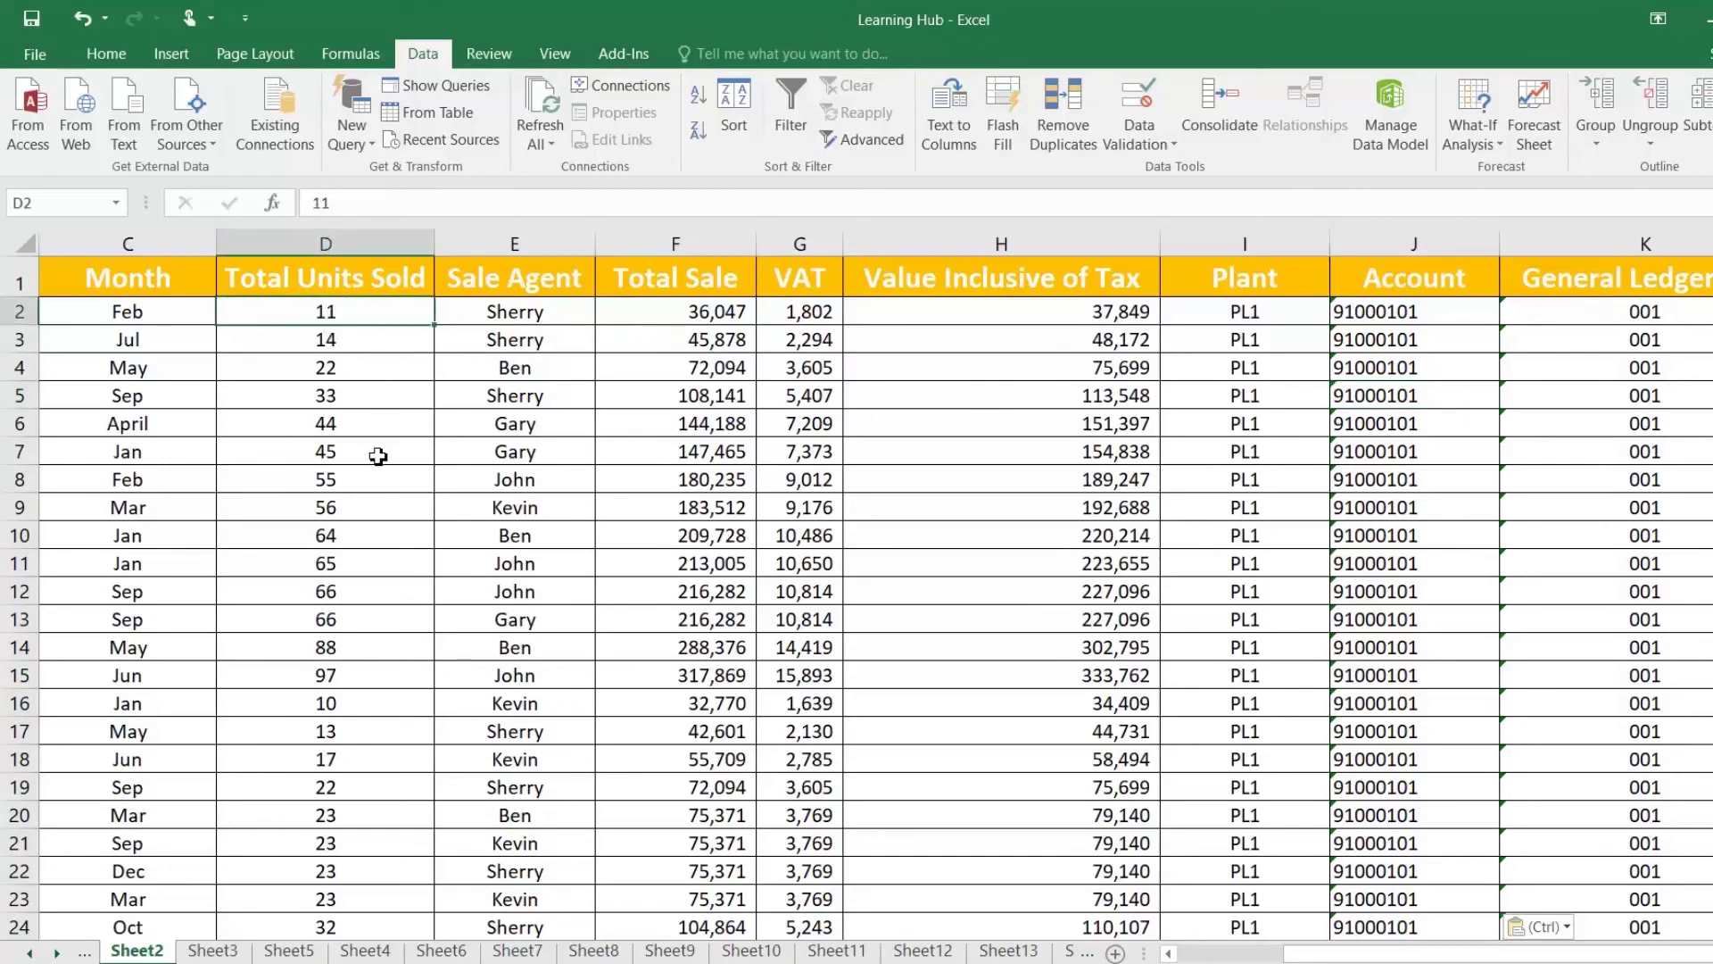
scroll(383, 450, down, 20)
scroll(395, 439, up, 20)
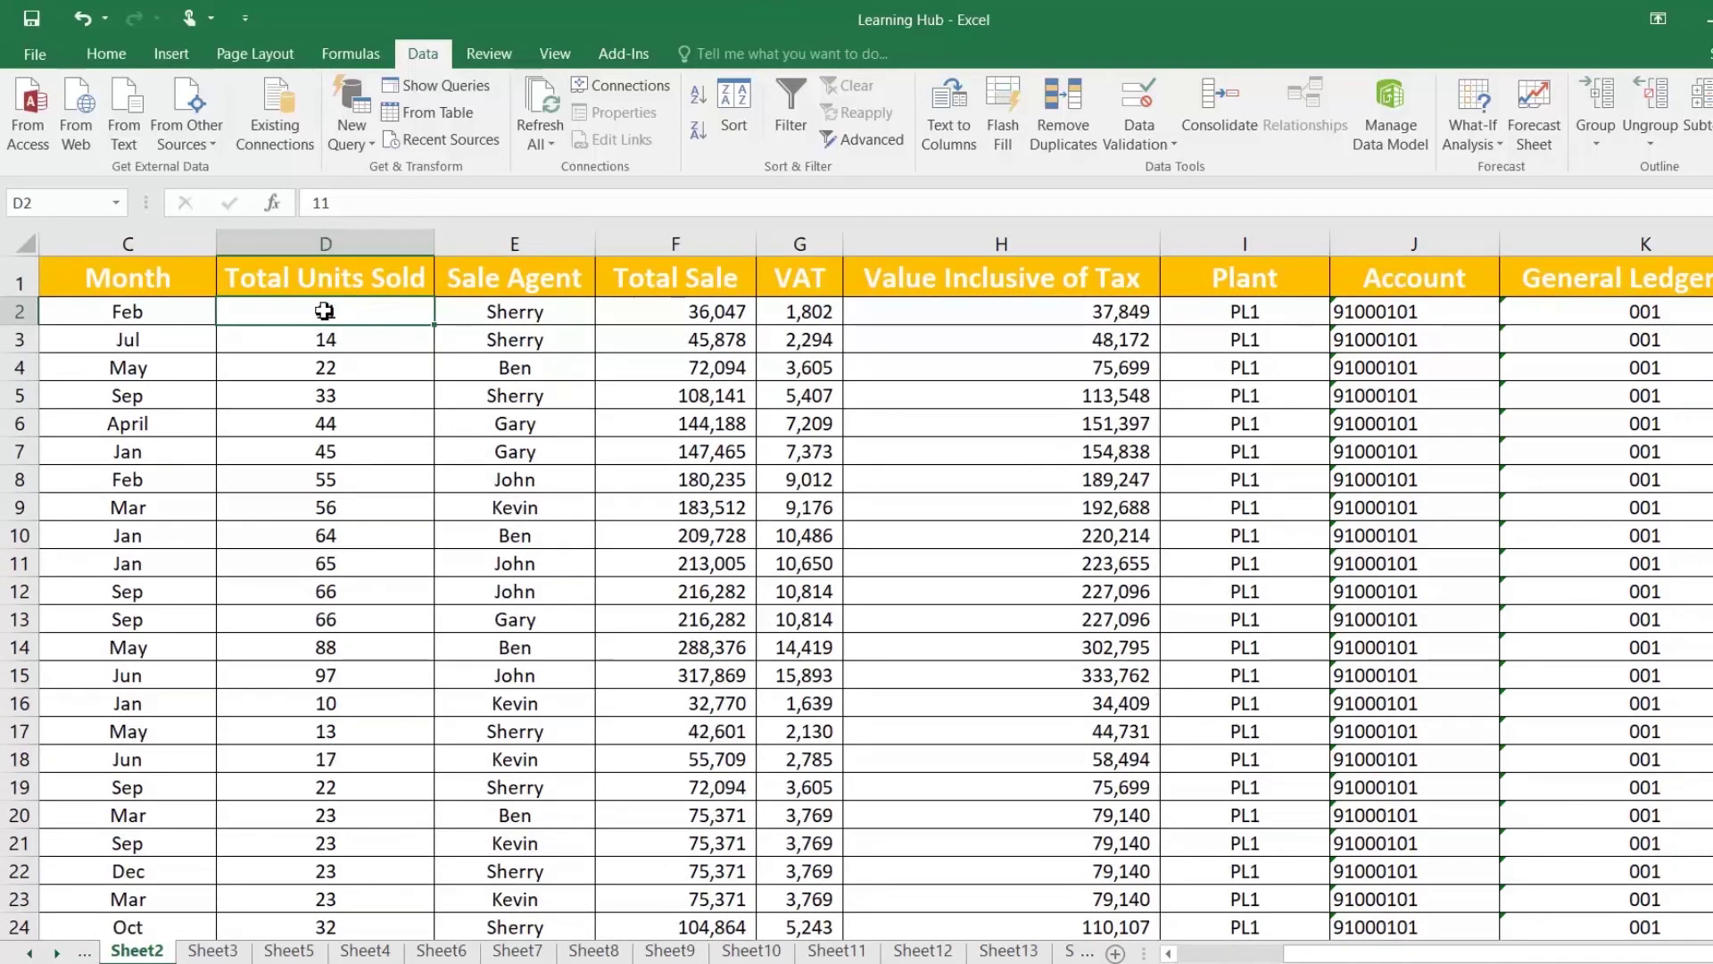
key(ctrl+shift+Down)
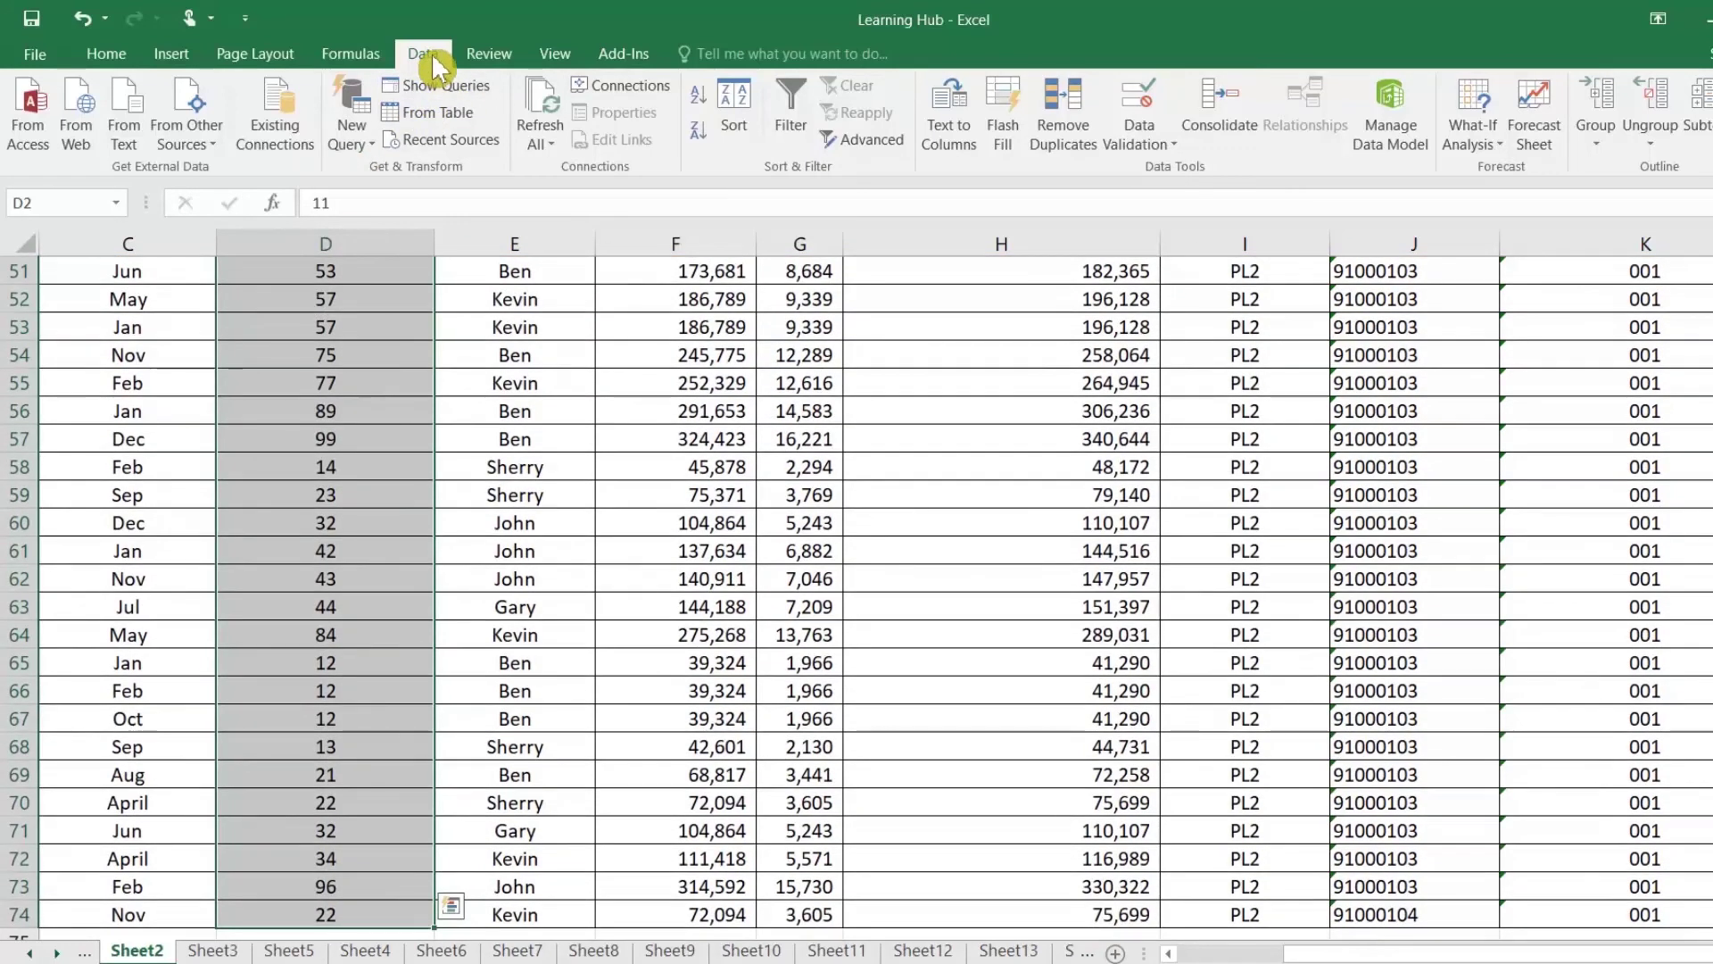
Step: Run Text to Columns with Tab unchecked and Text column format, then review column D
click(959, 150)
drag(673, 378, 832, 239)
click(1113, 709)
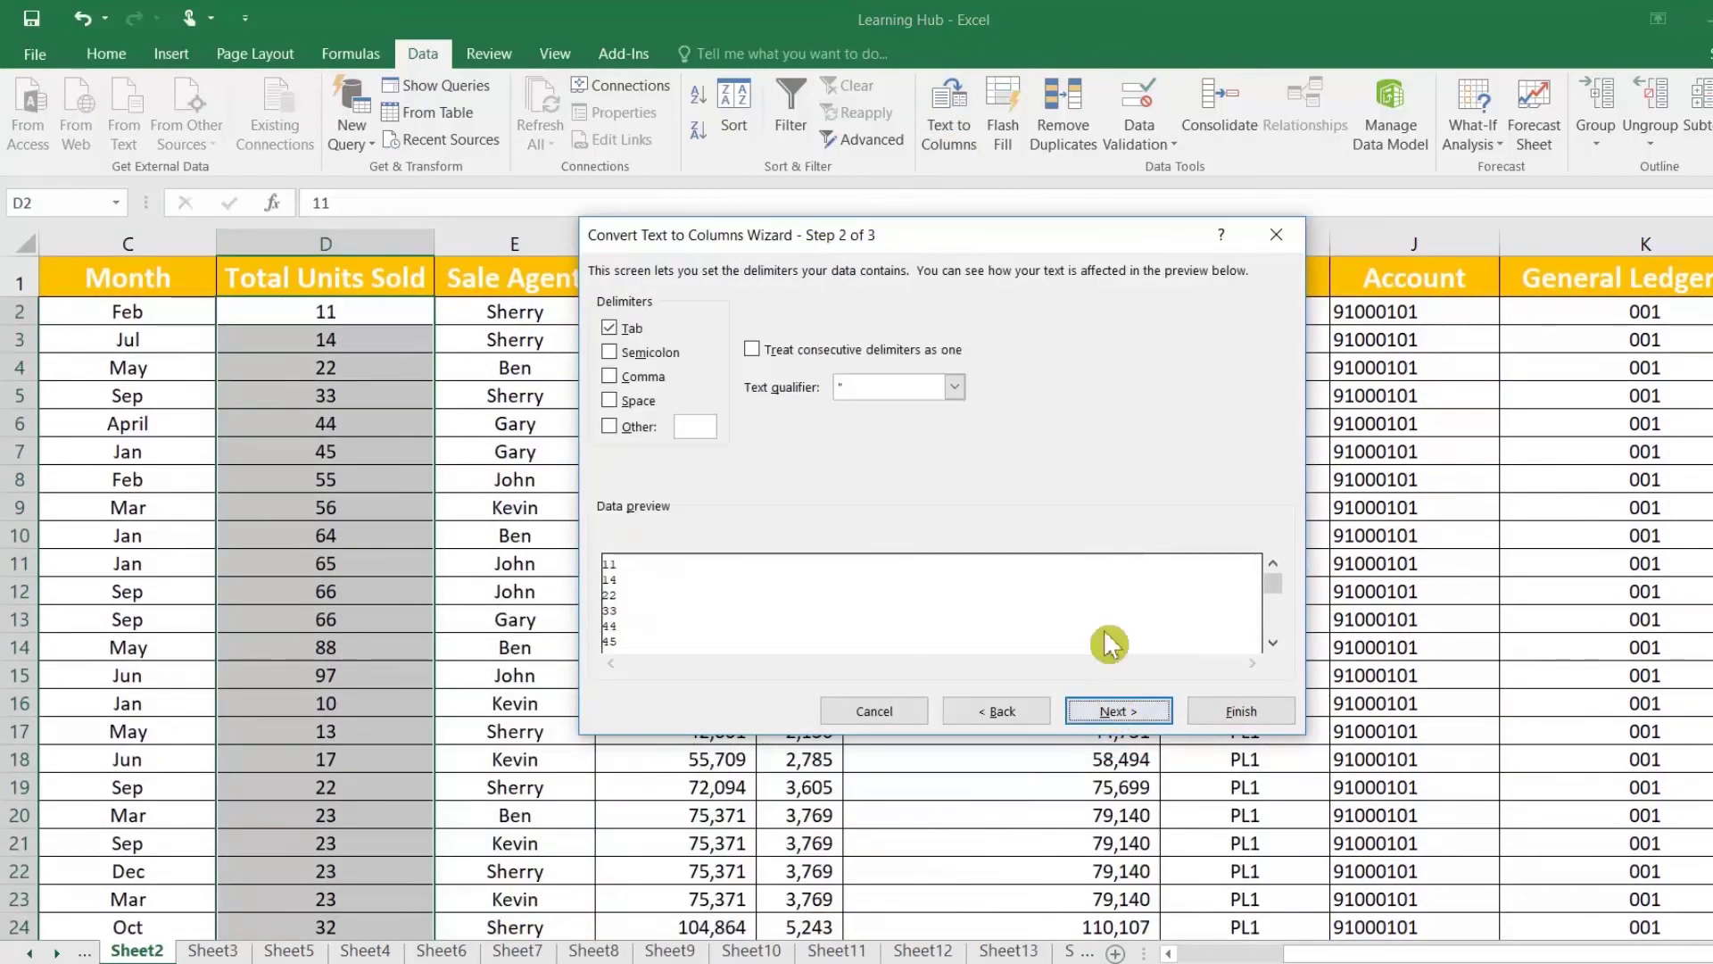
click(613, 332)
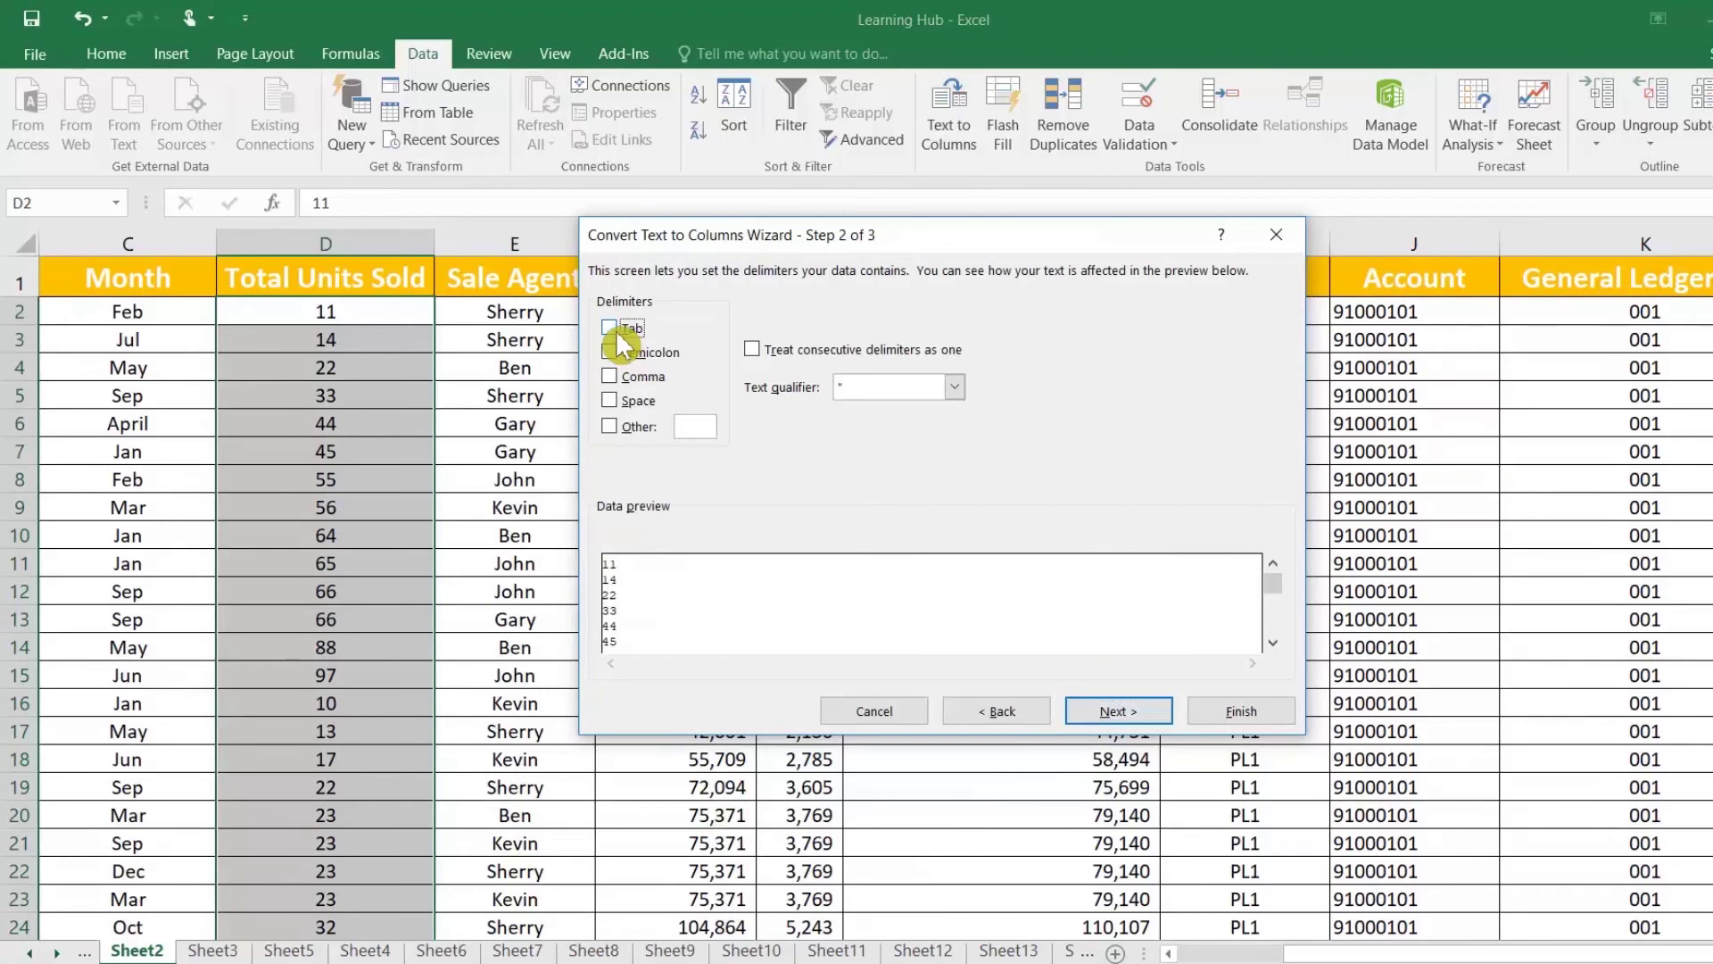
click(1124, 719)
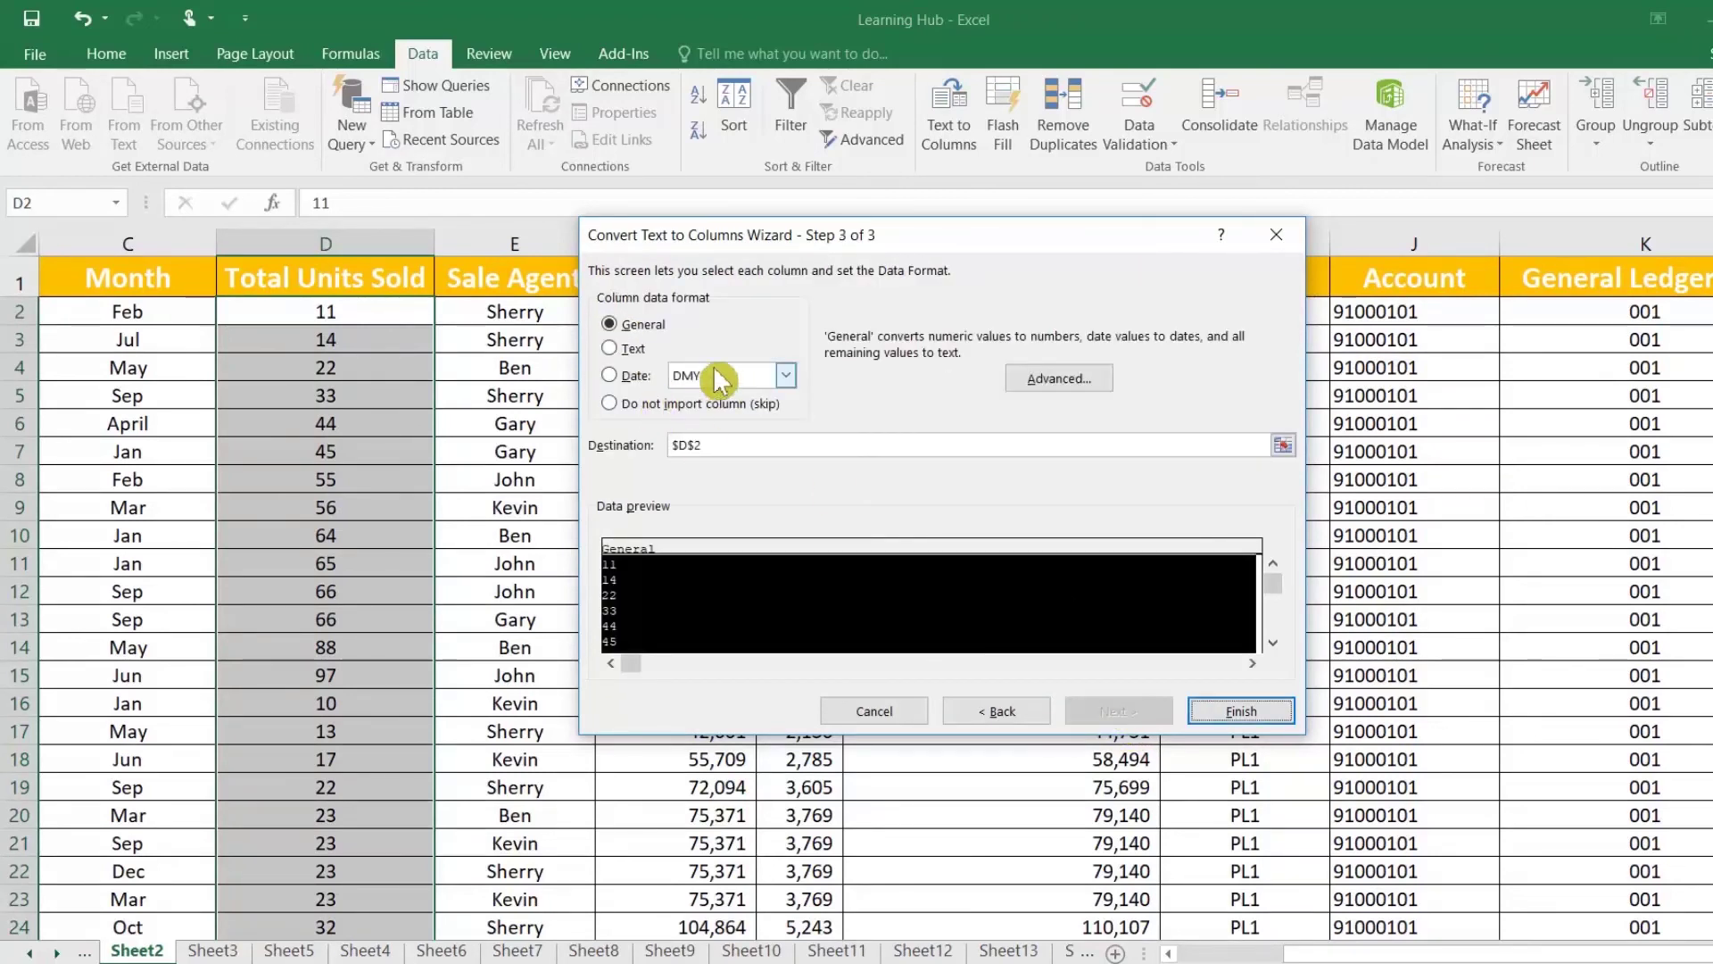
click(633, 351)
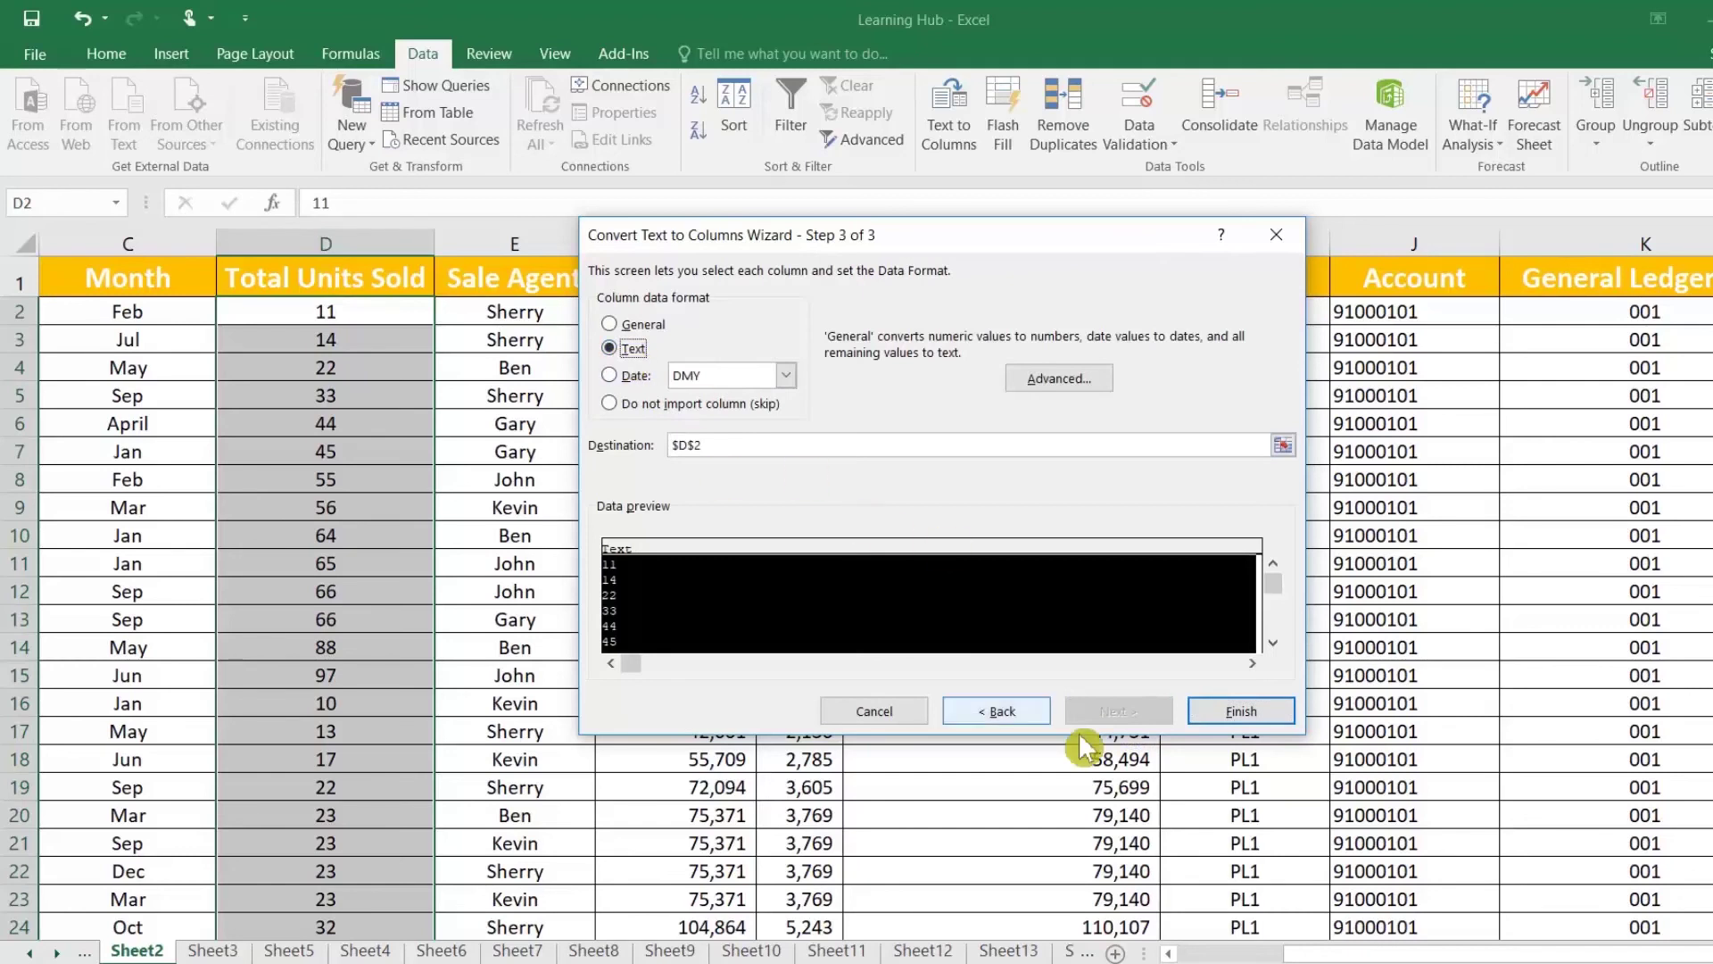
click(1223, 709)
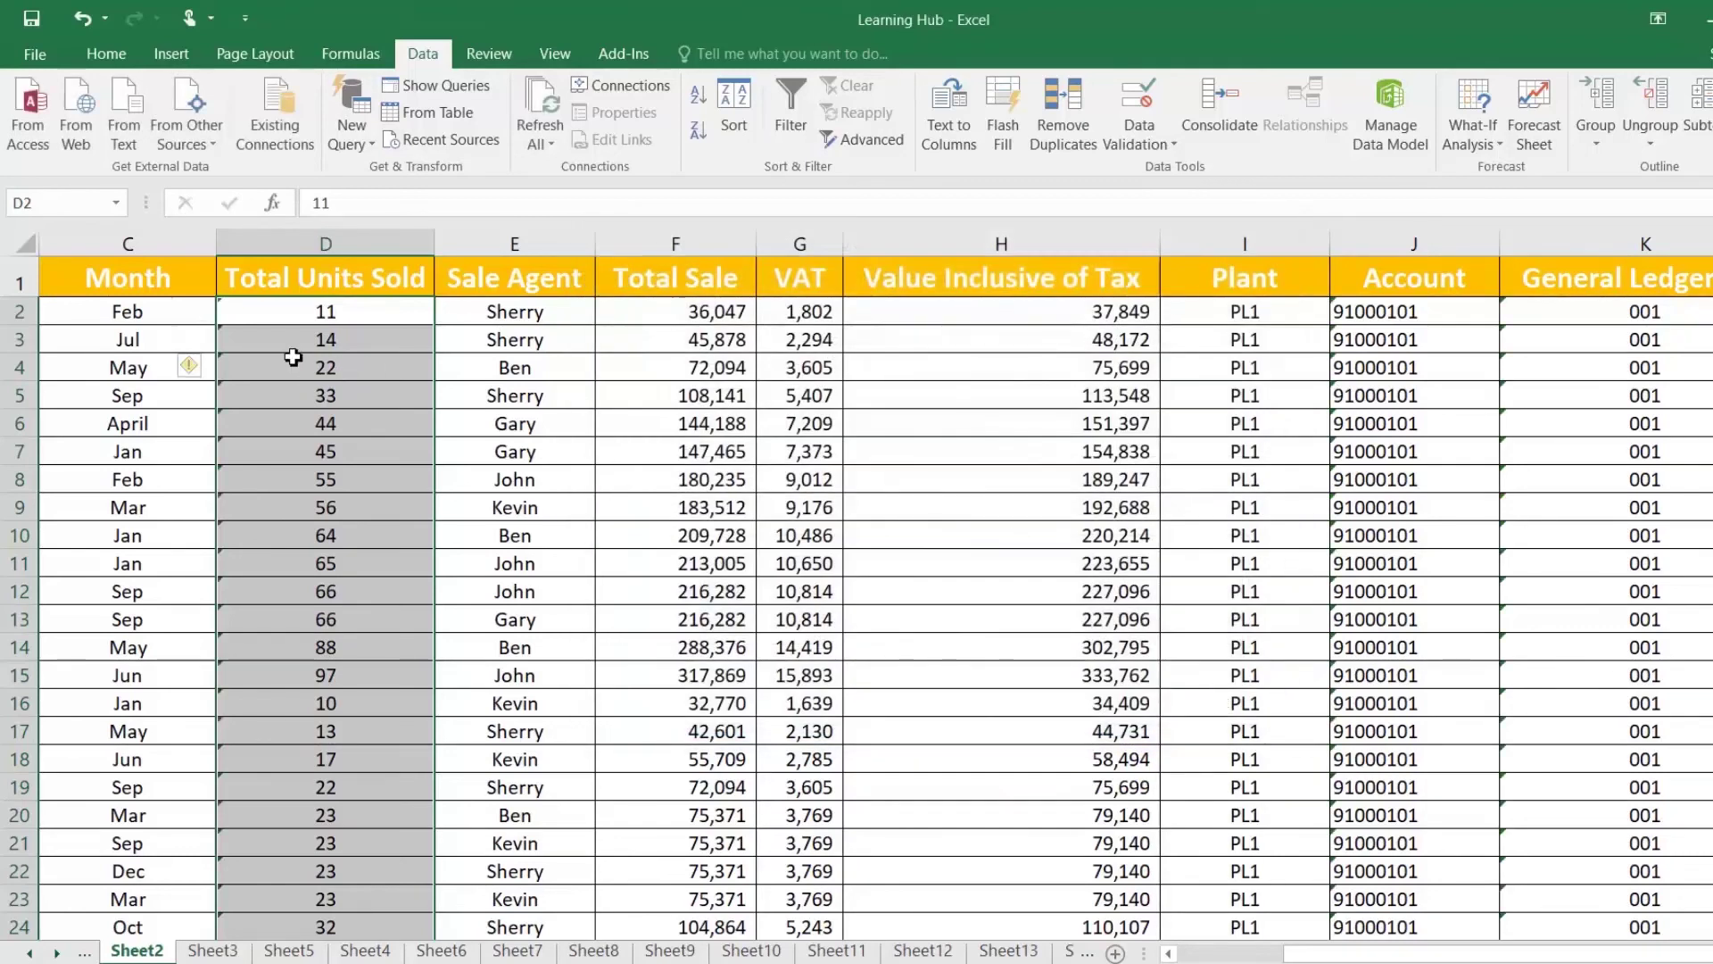
click(300, 362)
scroll(386, 534, down, 8)
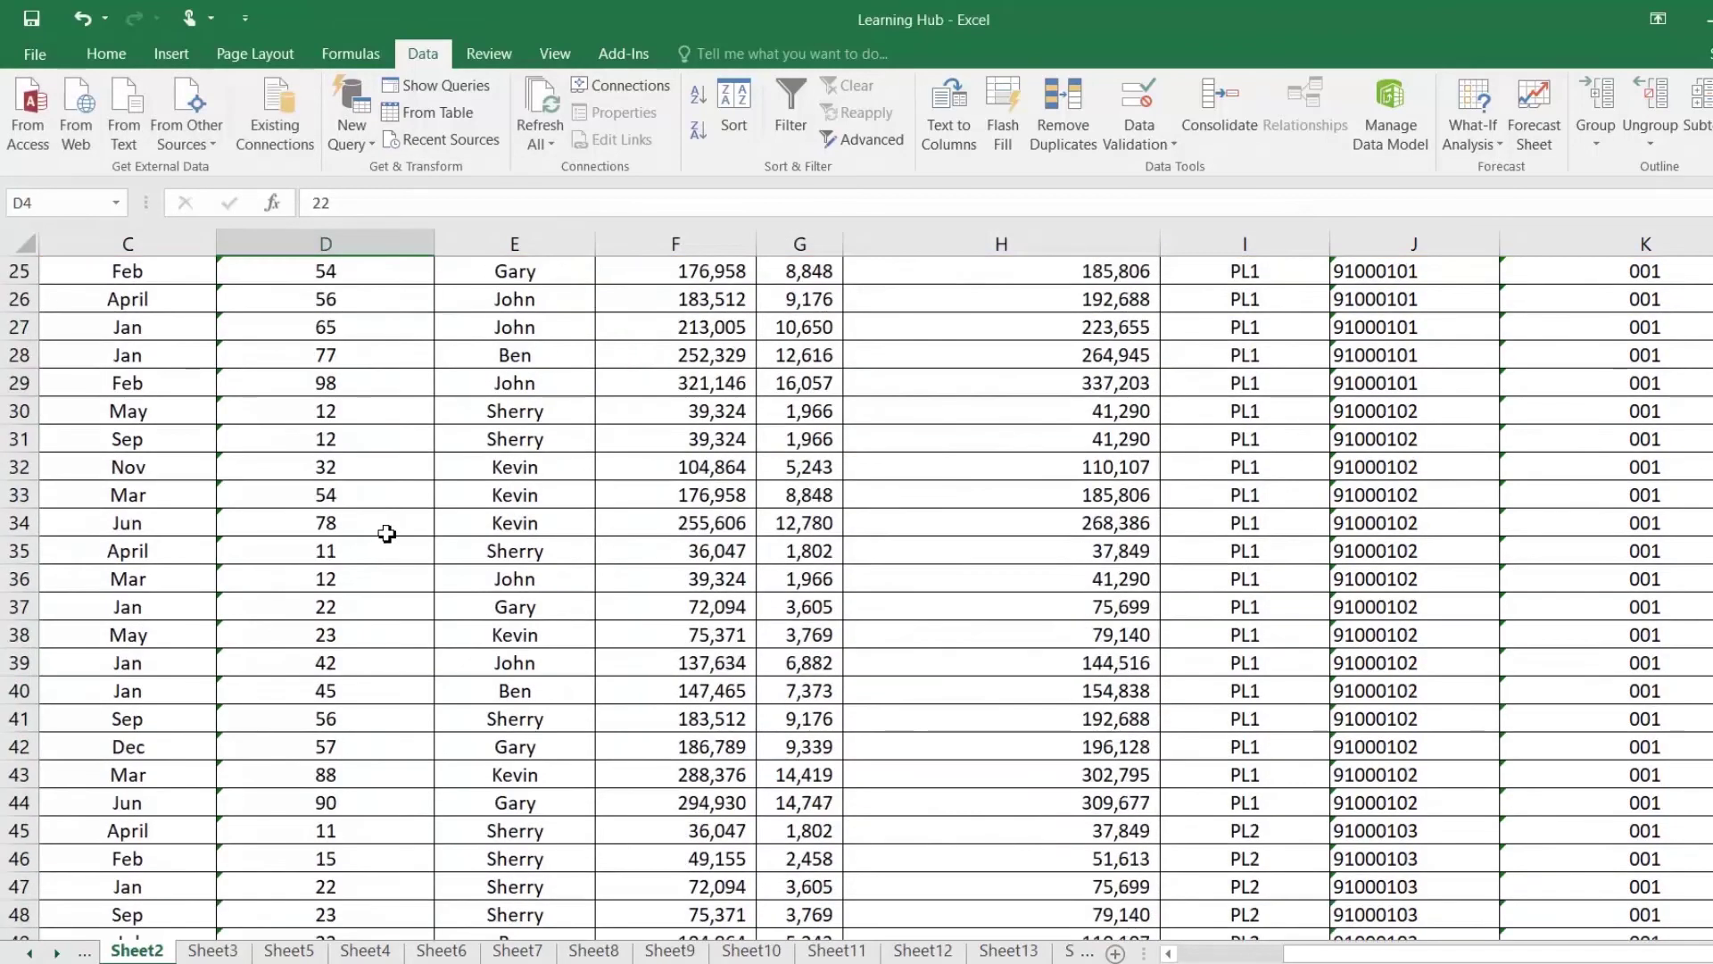
scroll(386, 534, down, 12)
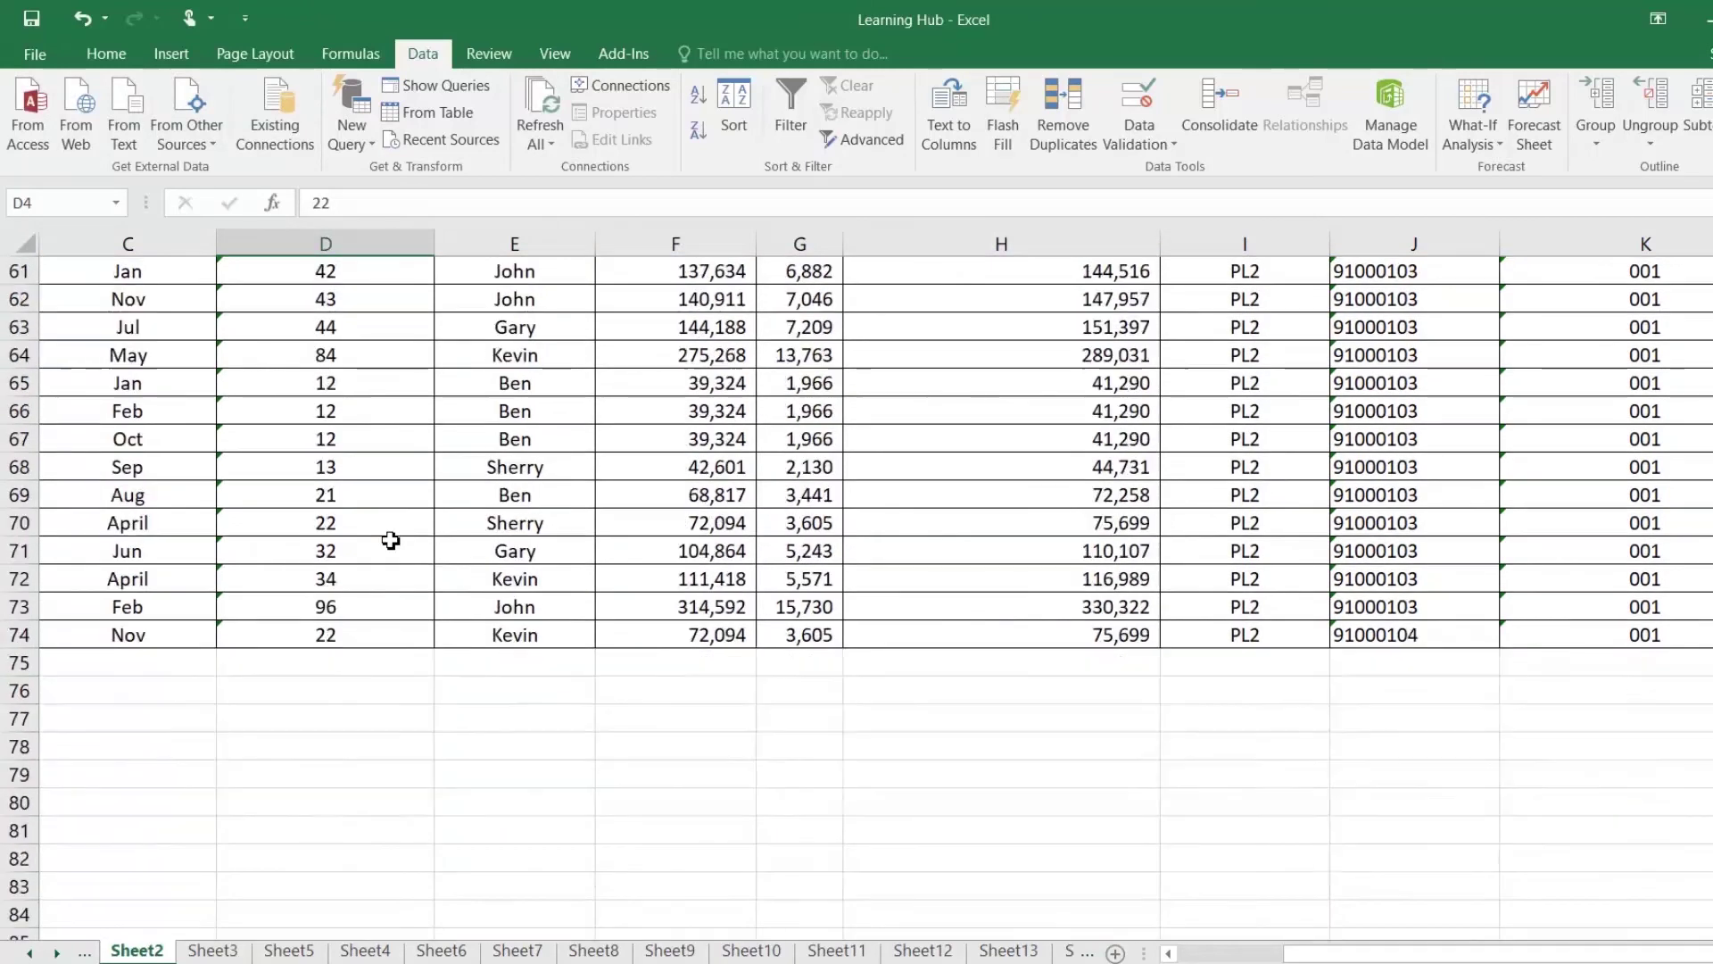
scroll(392, 539, up, 5)
scroll(391, 539, up, 7)
scroll(393, 538, up, 8)
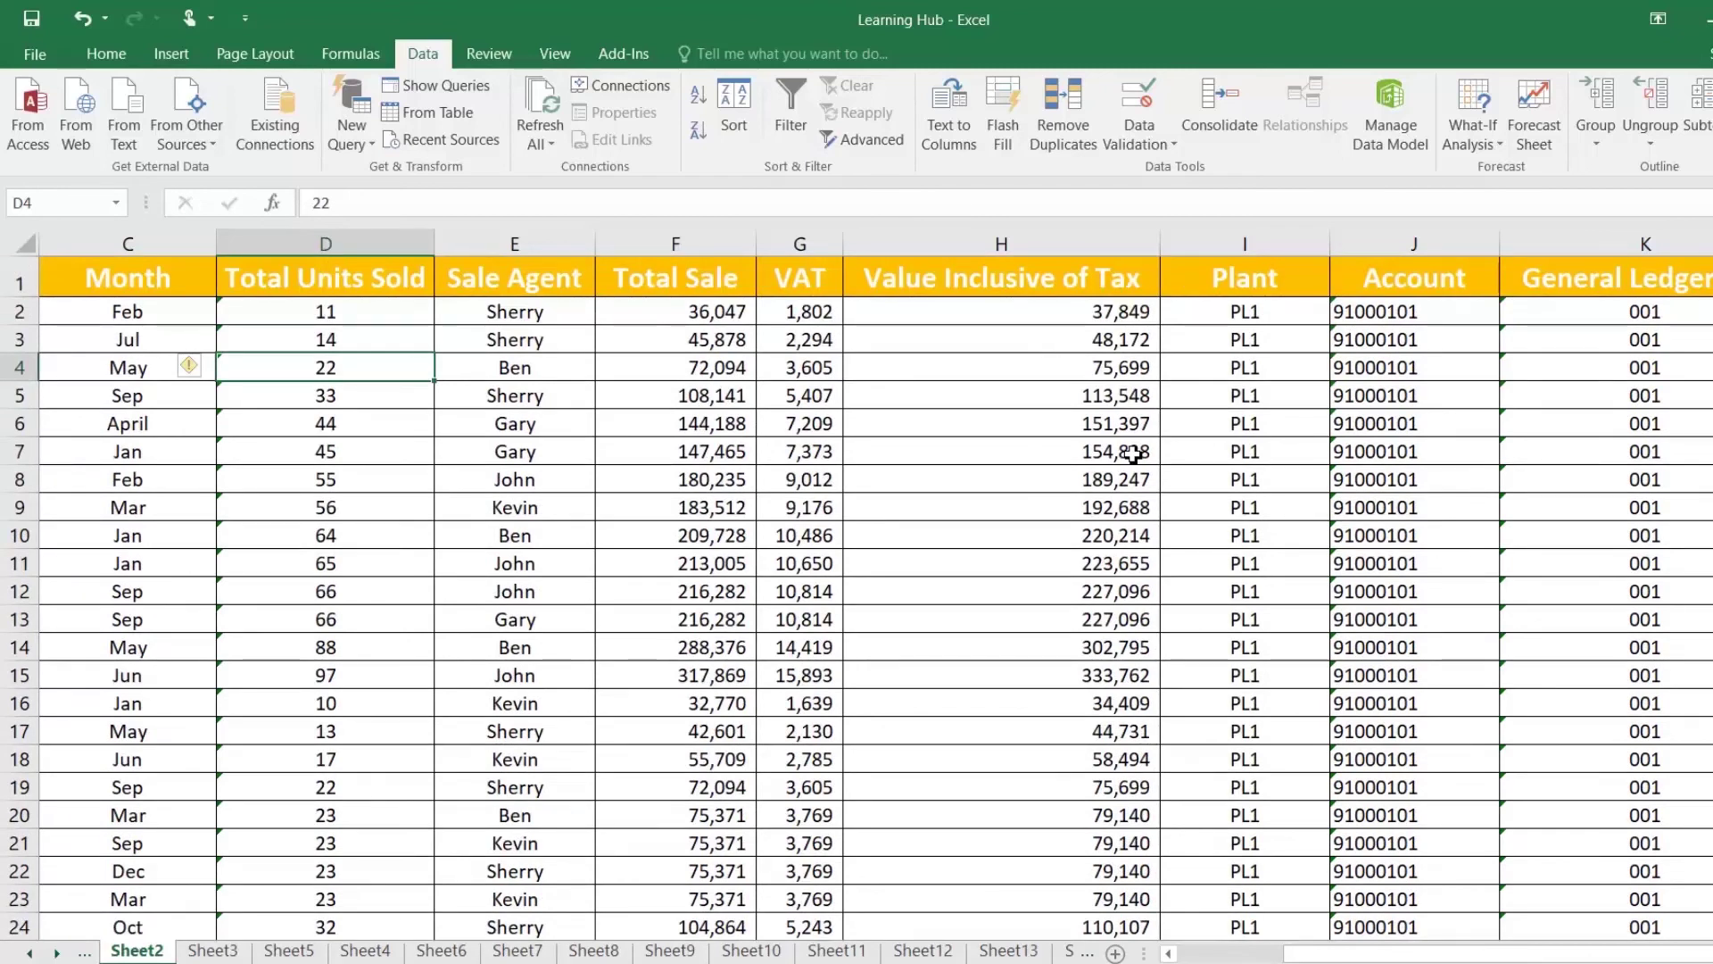
Step: Format the whole Account column J as Number
click(1388, 245)
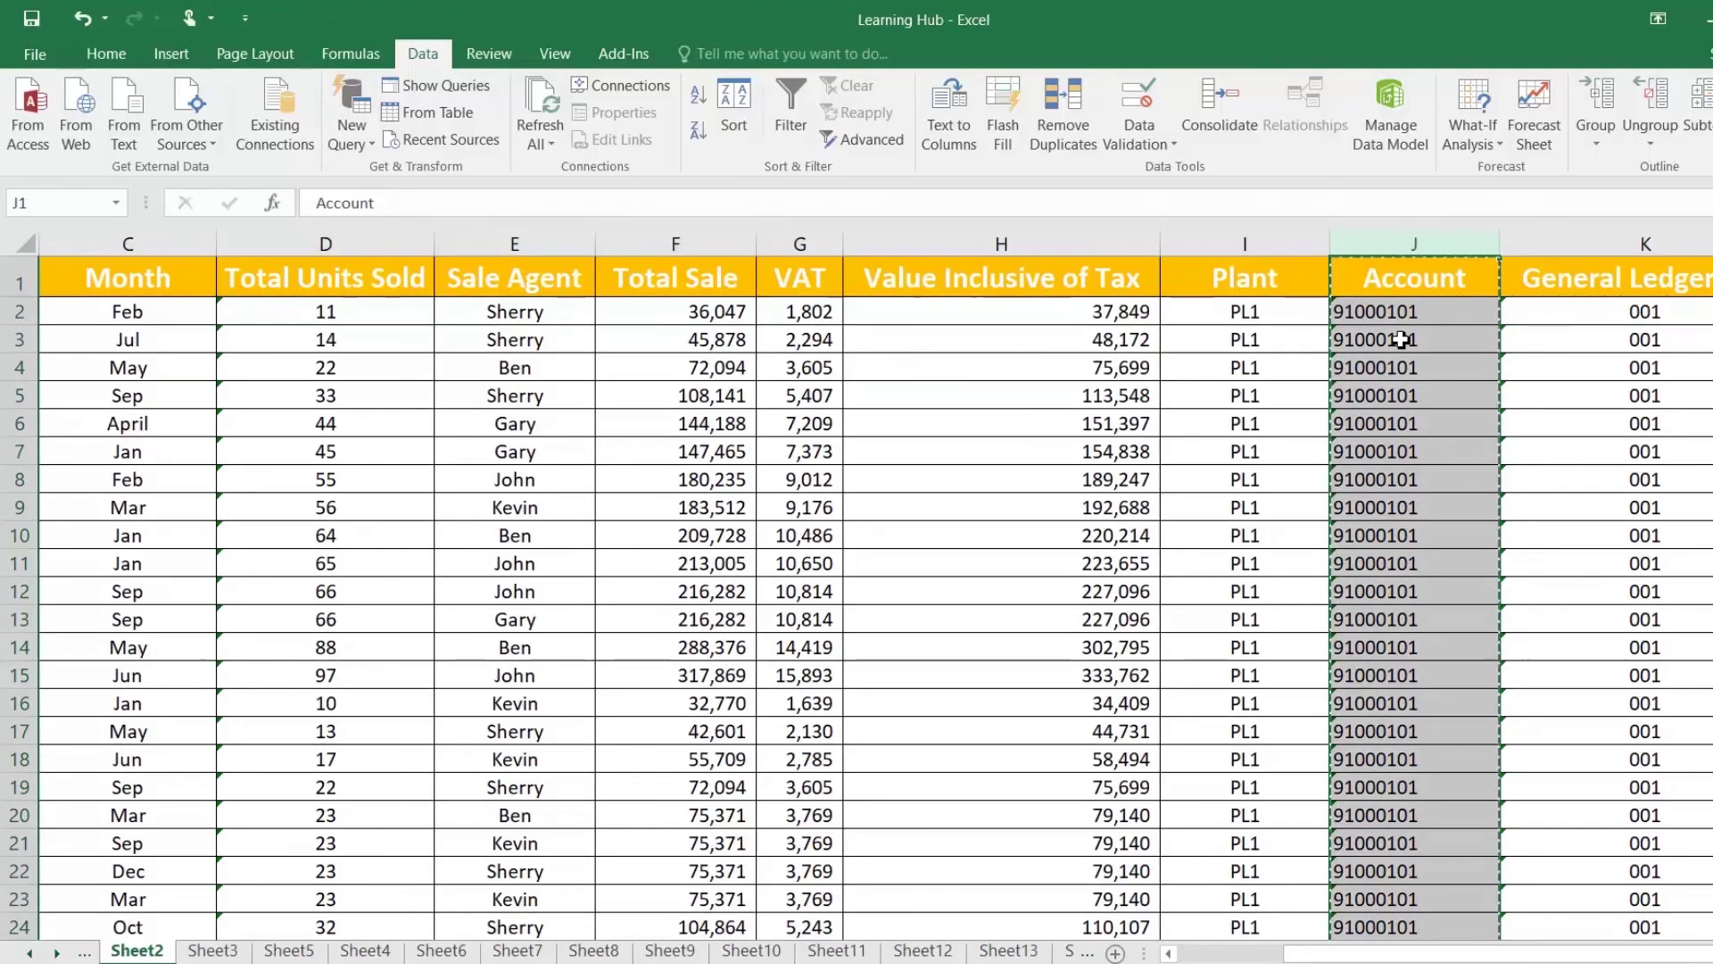
right_click(1397, 343)
click(1466, 593)
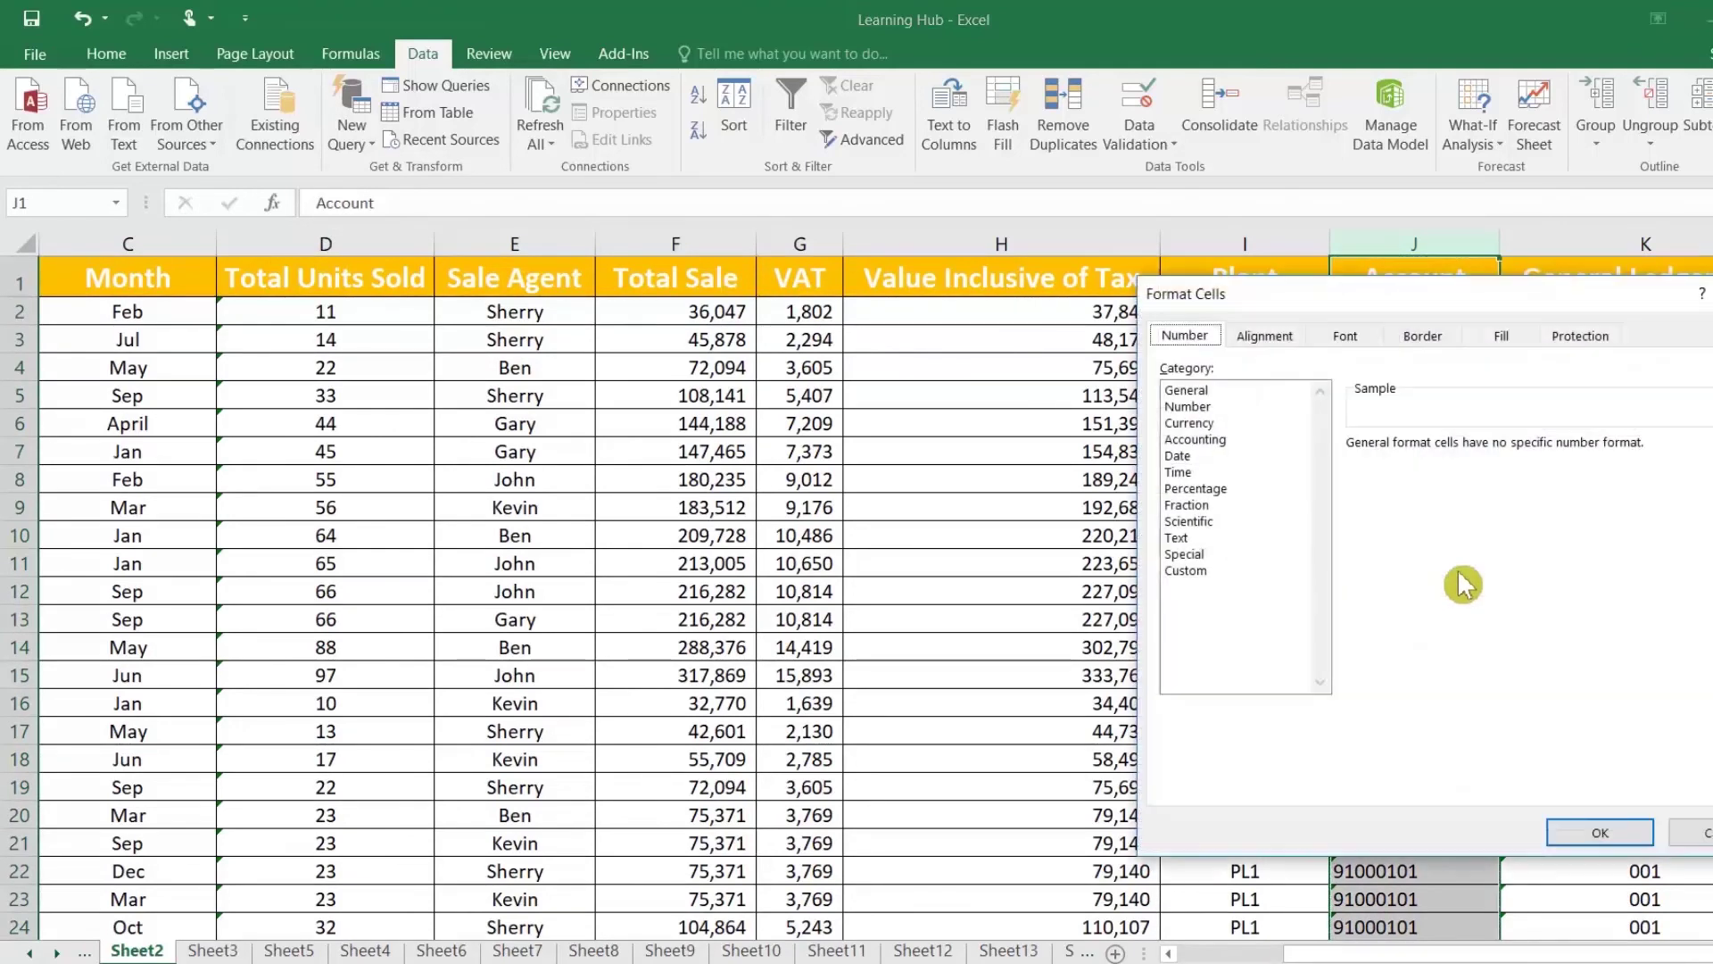
click(1195, 409)
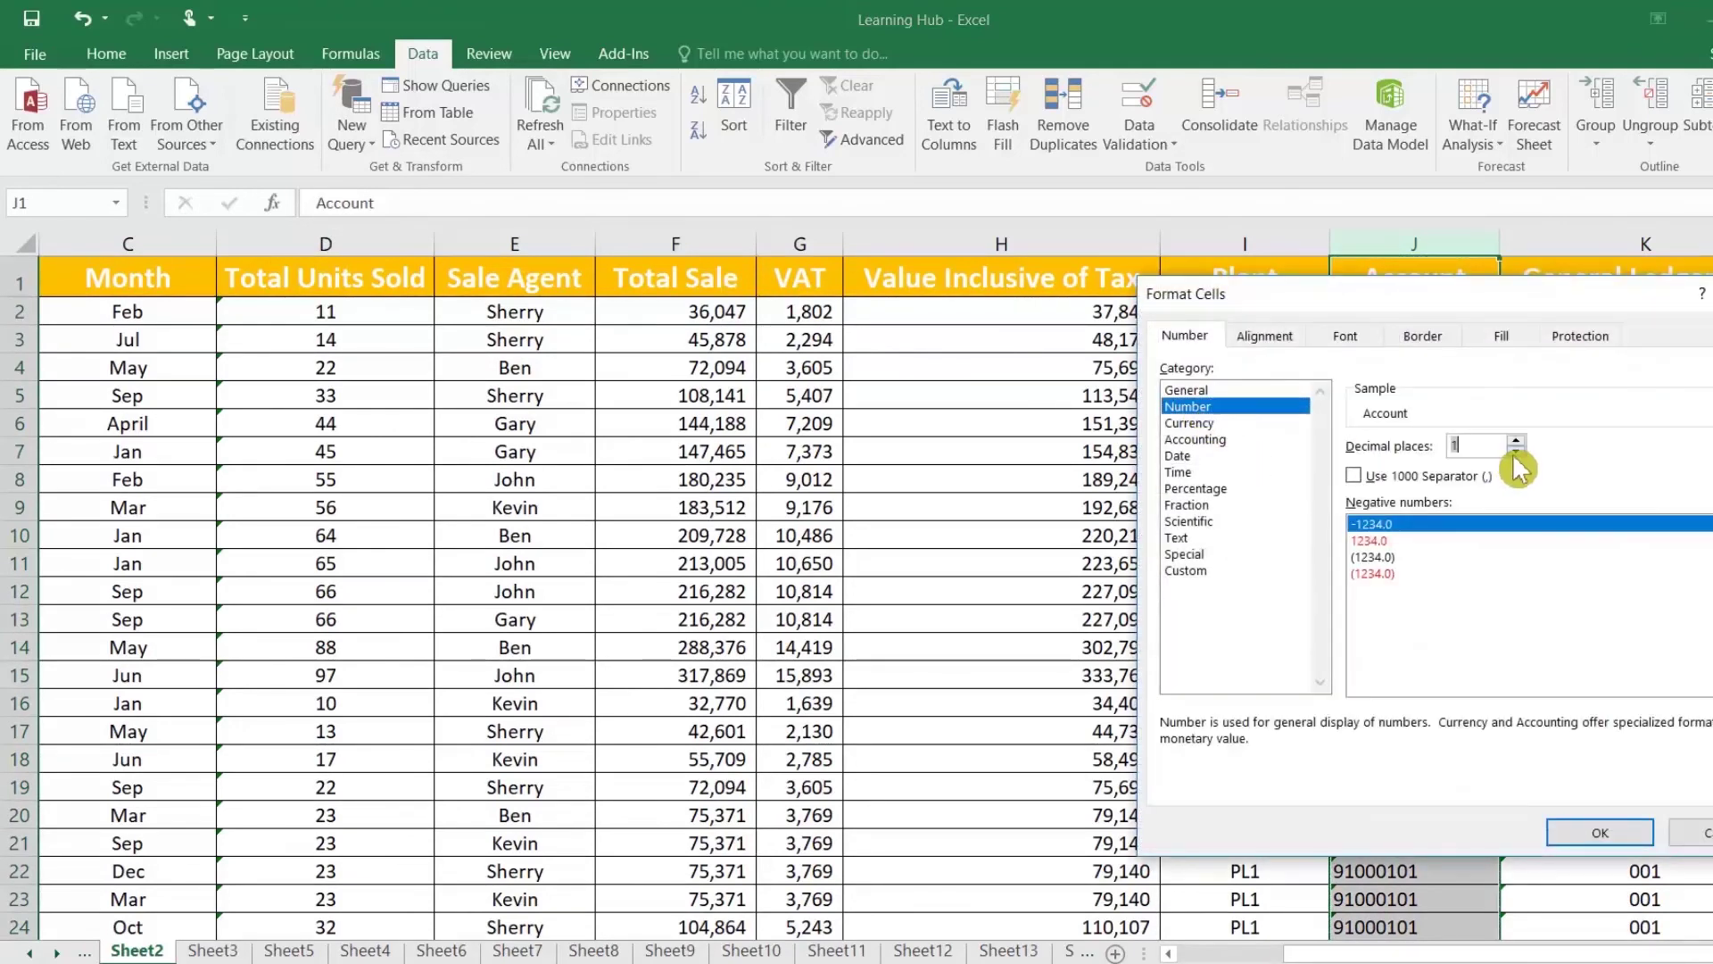
click(1599, 832)
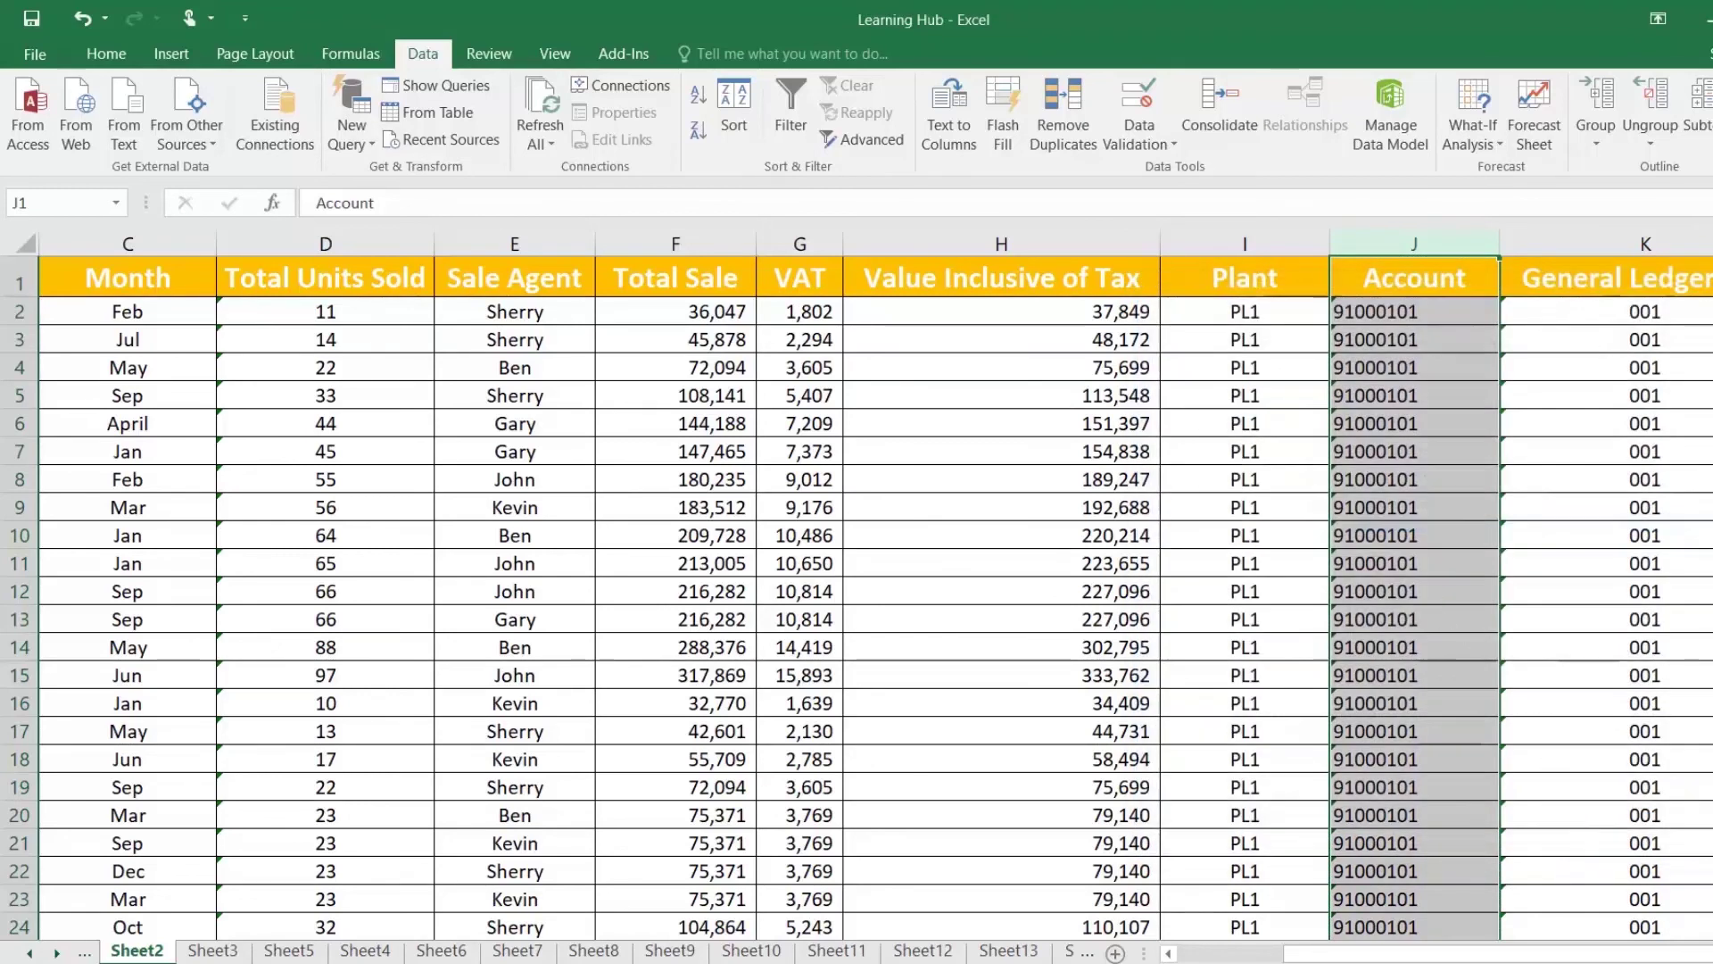
Step: Round-trip the account numbers through Notepad and paste them back over column J, accepting the size warning
key(ctrl+c)
key(alt+Tab)
key(ctrl+v)
key(ctrl+a)
key(alt+Tab)
key(ctrl+v)
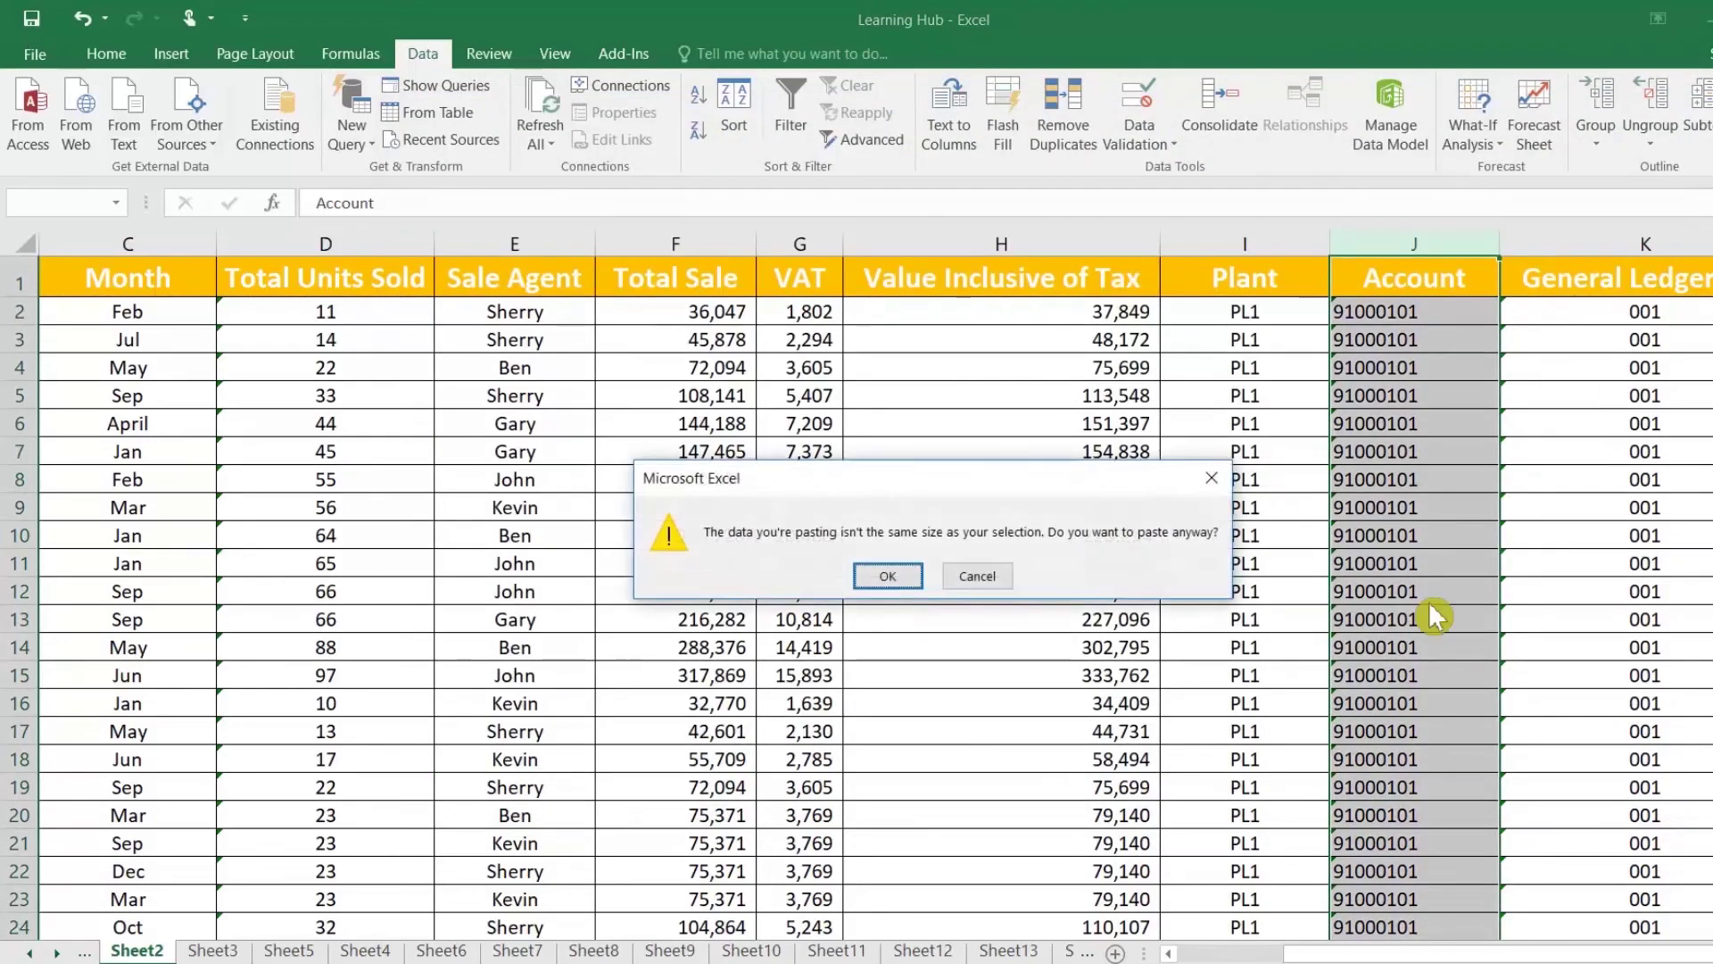
key(Return)
click(1343, 450)
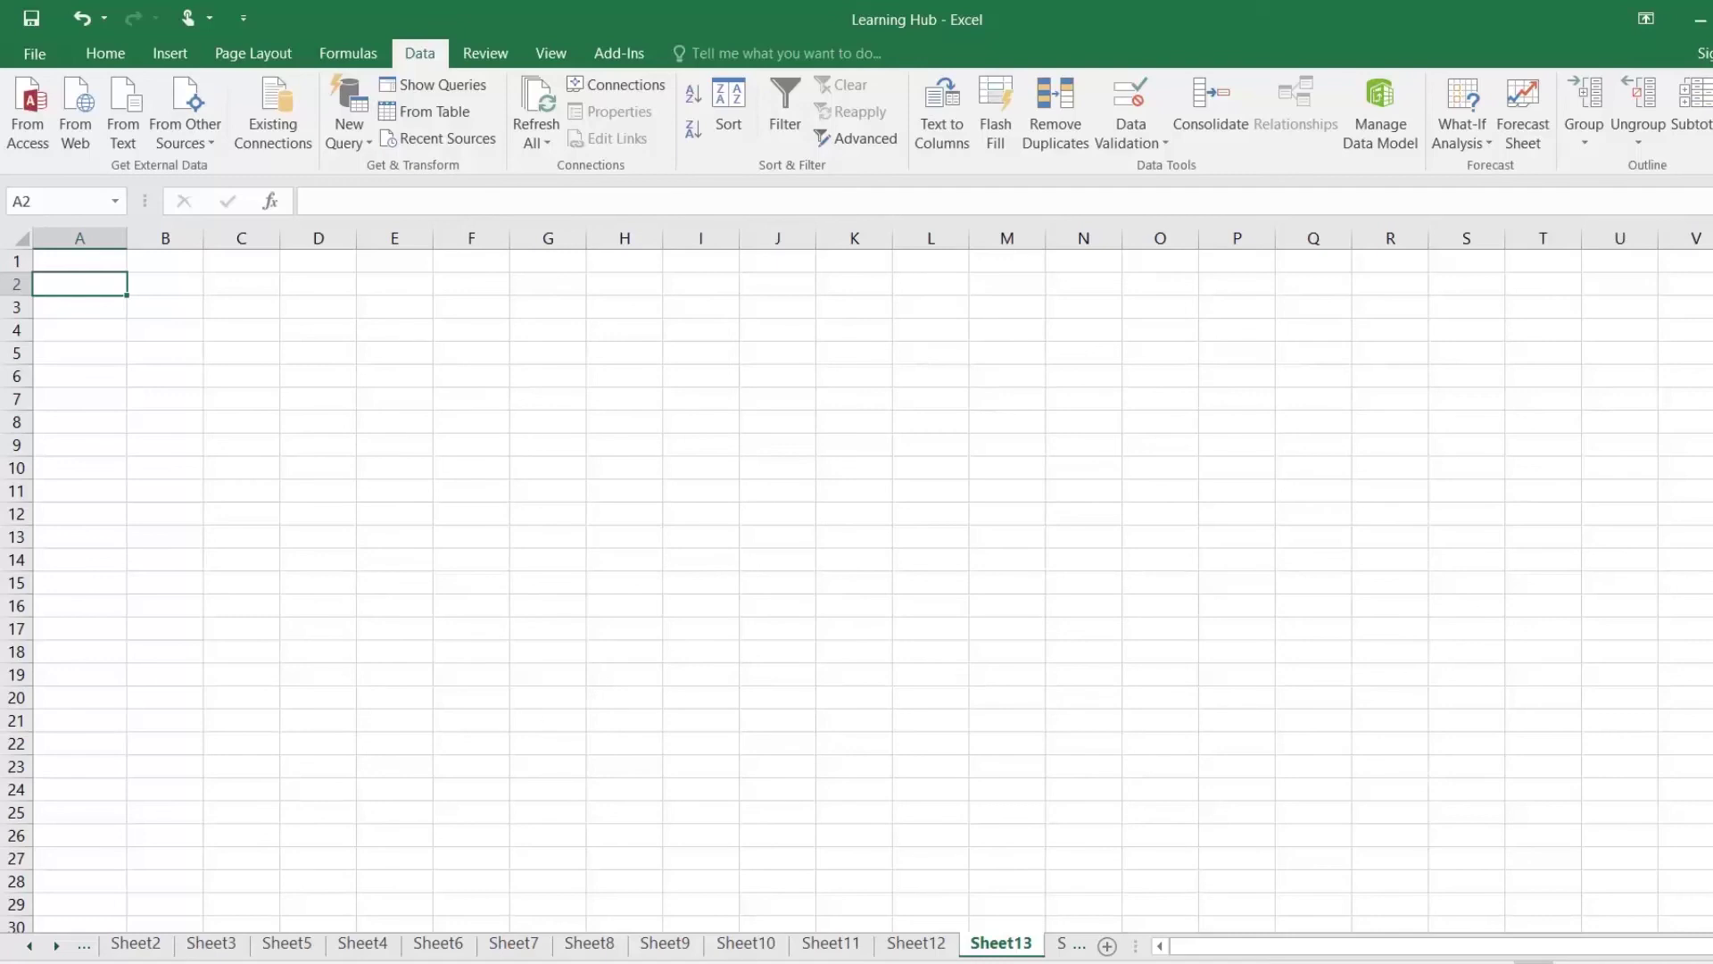
Step: Copy all the comma-separated product data from Notepad
key(alt+Tab)
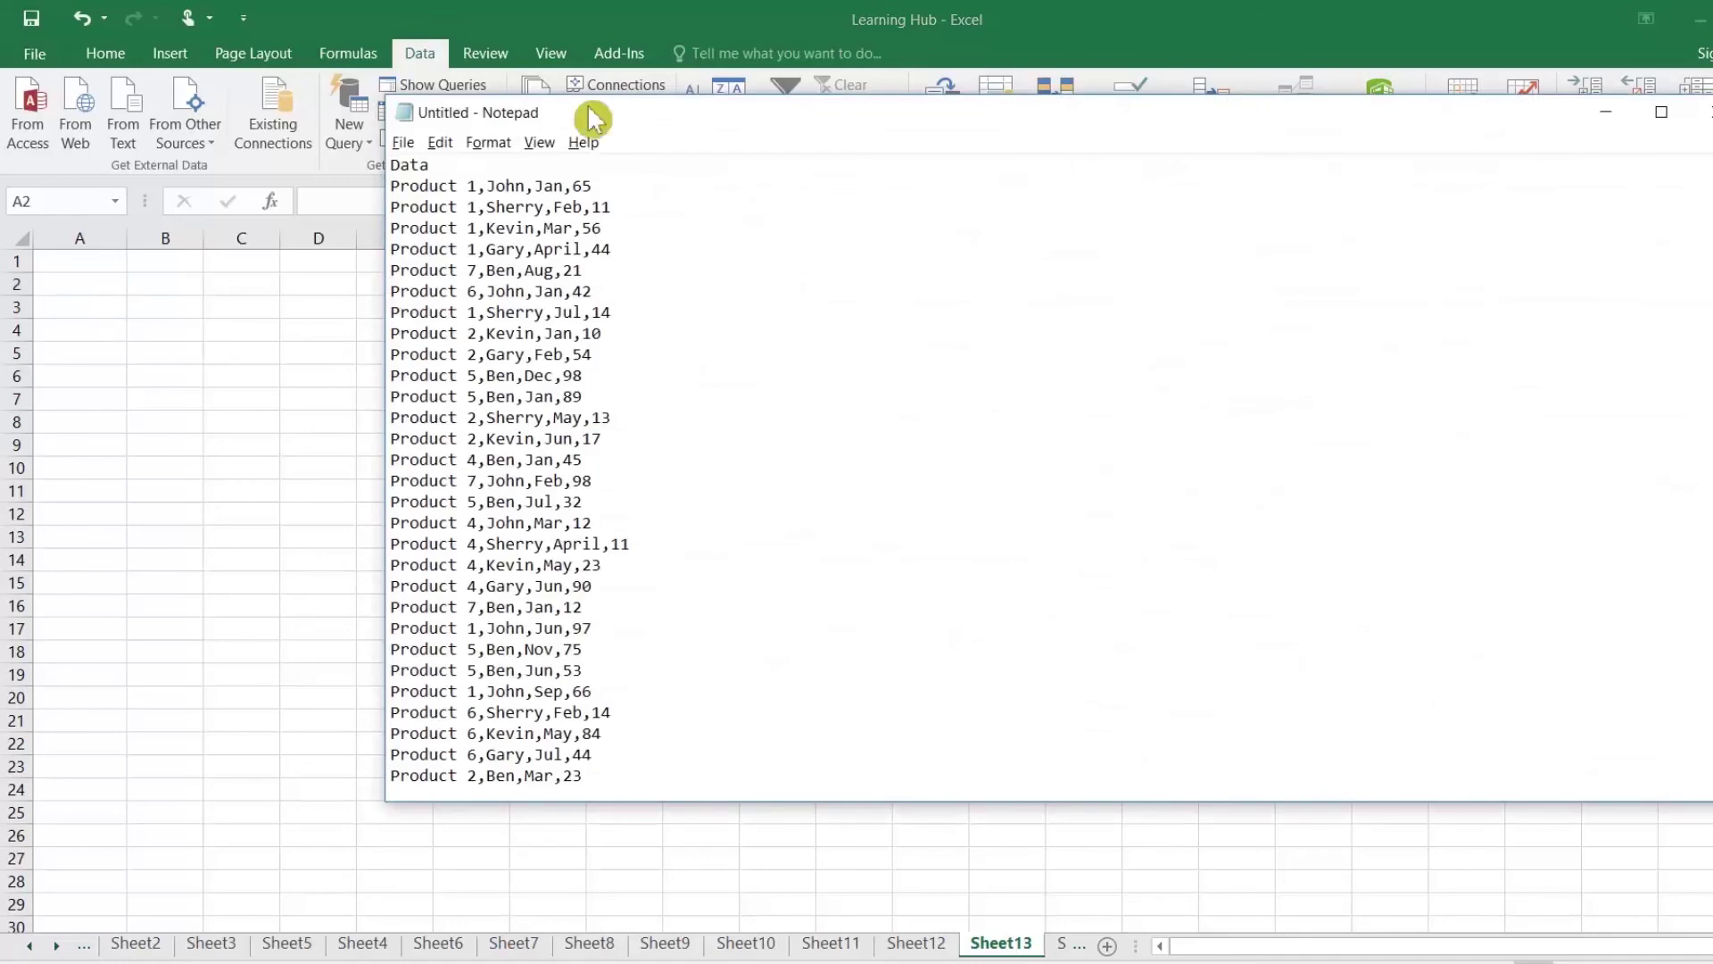
key(shift+Home)
scroll(508, 471, down, 20)
scroll(509, 470, up, 20)
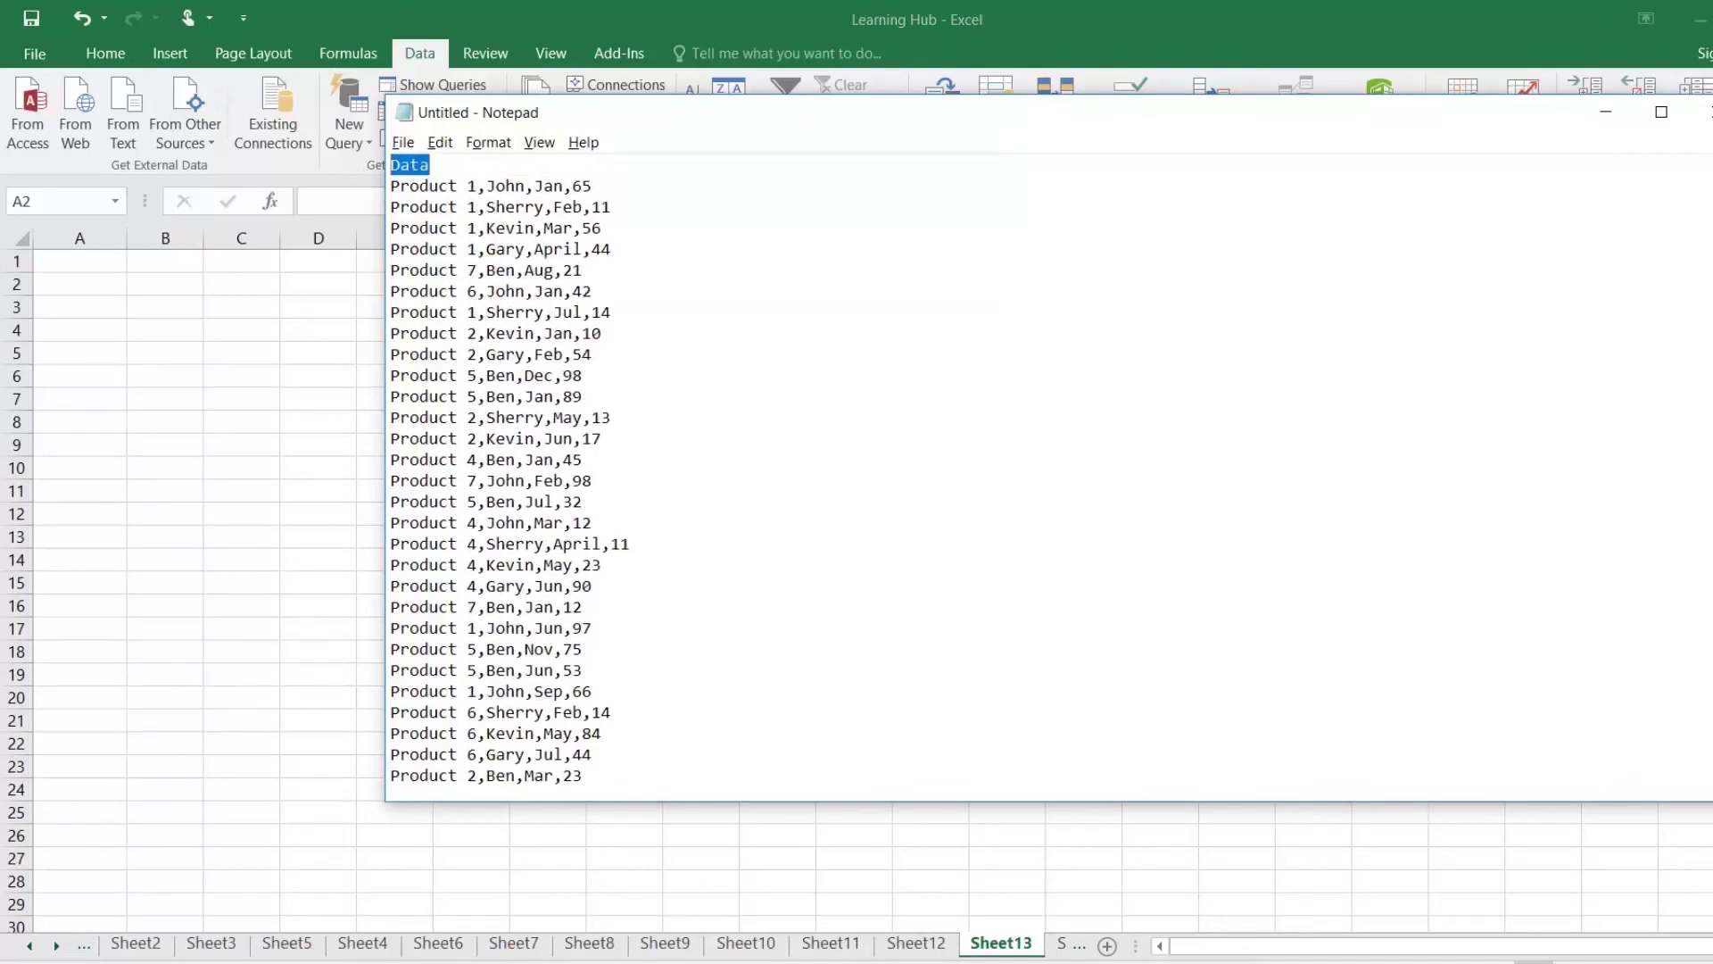
key(ctrl+shift+End)
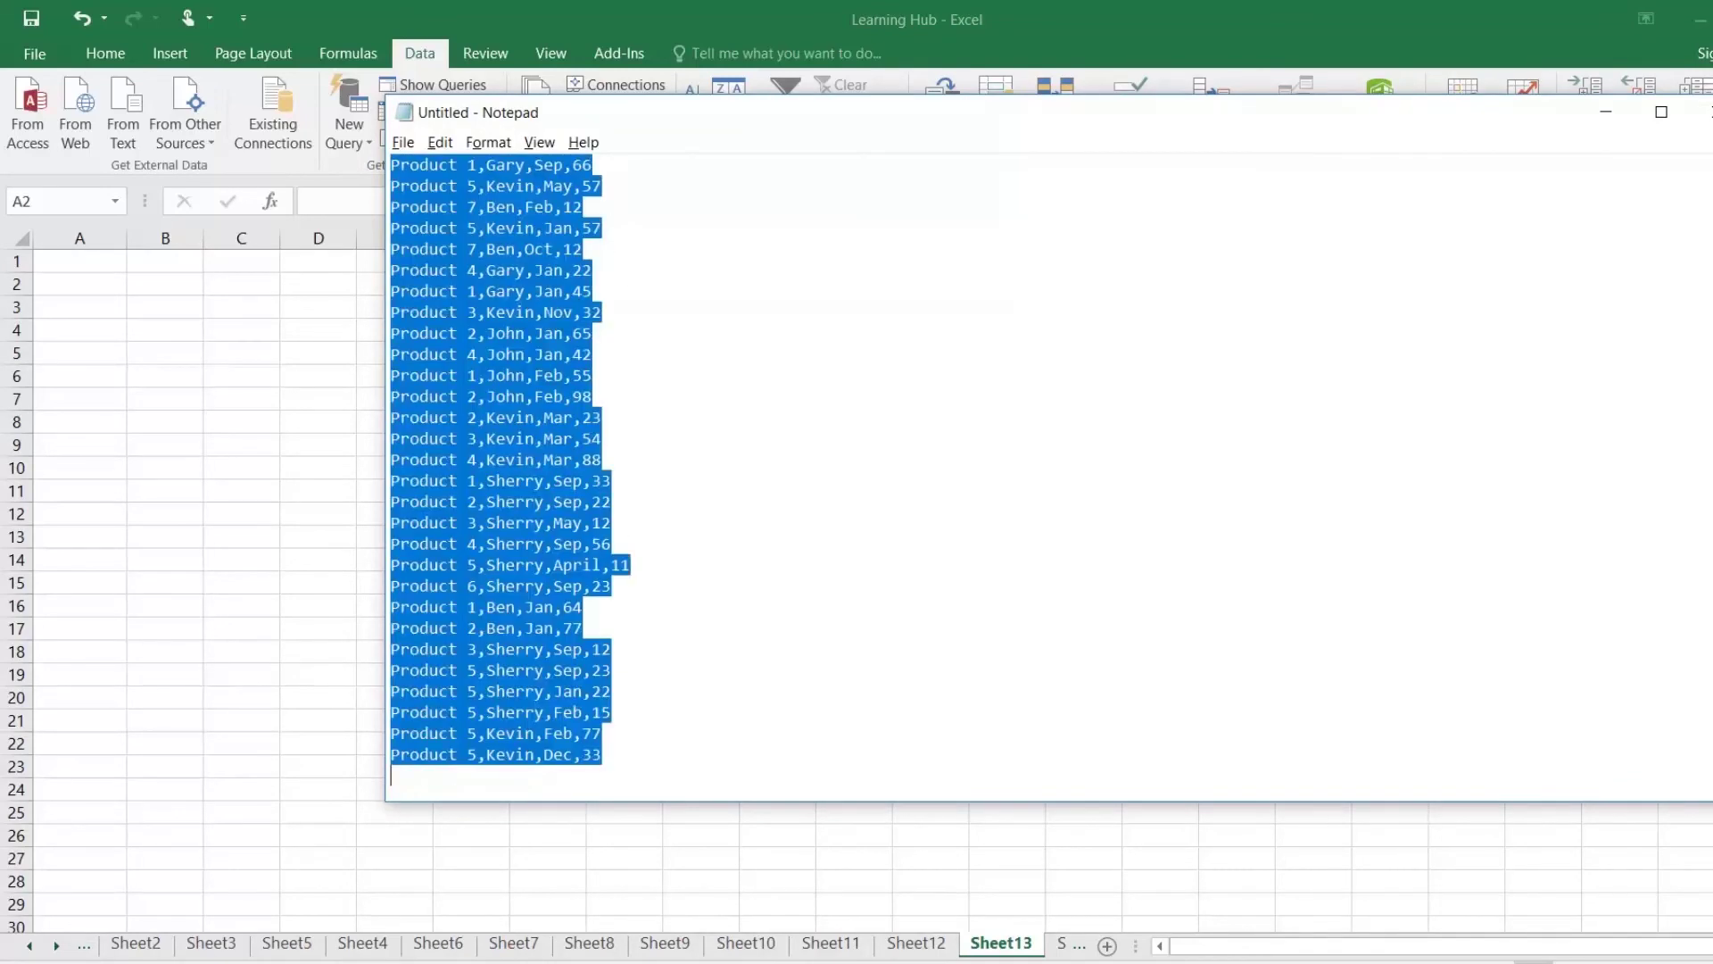
key(alt+Tab)
Step: Paste the product lines into A1 of Sheet13, widen column A, and select it
click(107, 264)
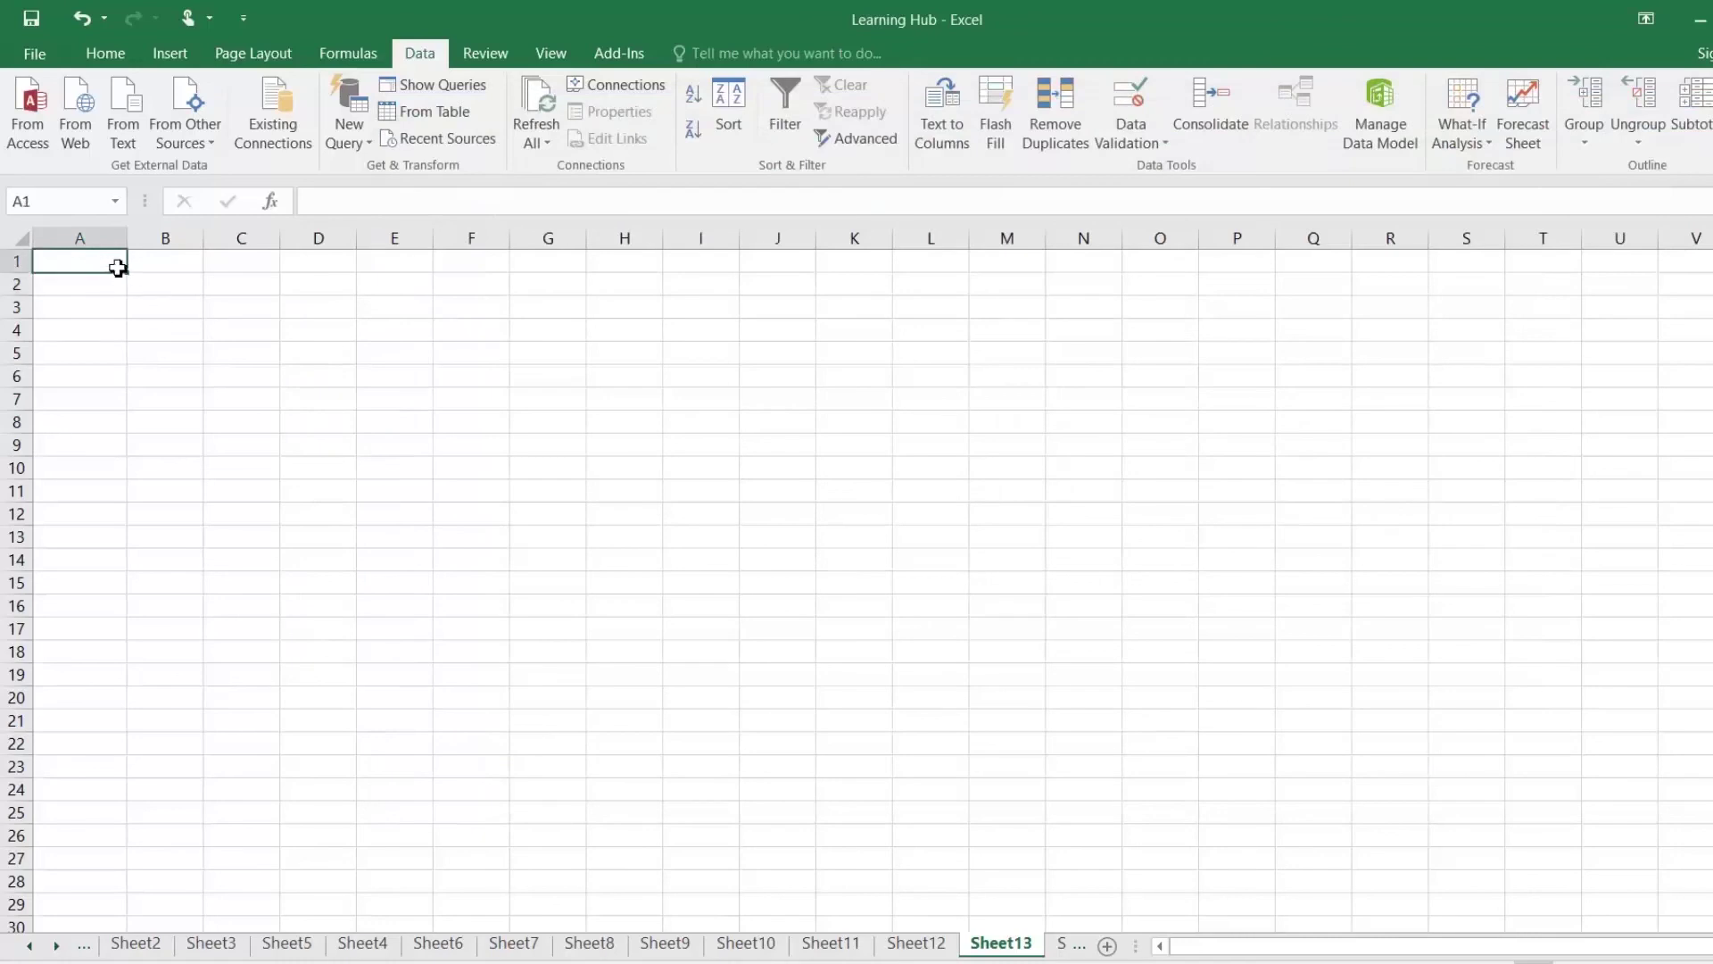
key(ctrl+v)
drag(124, 251, 373, 251)
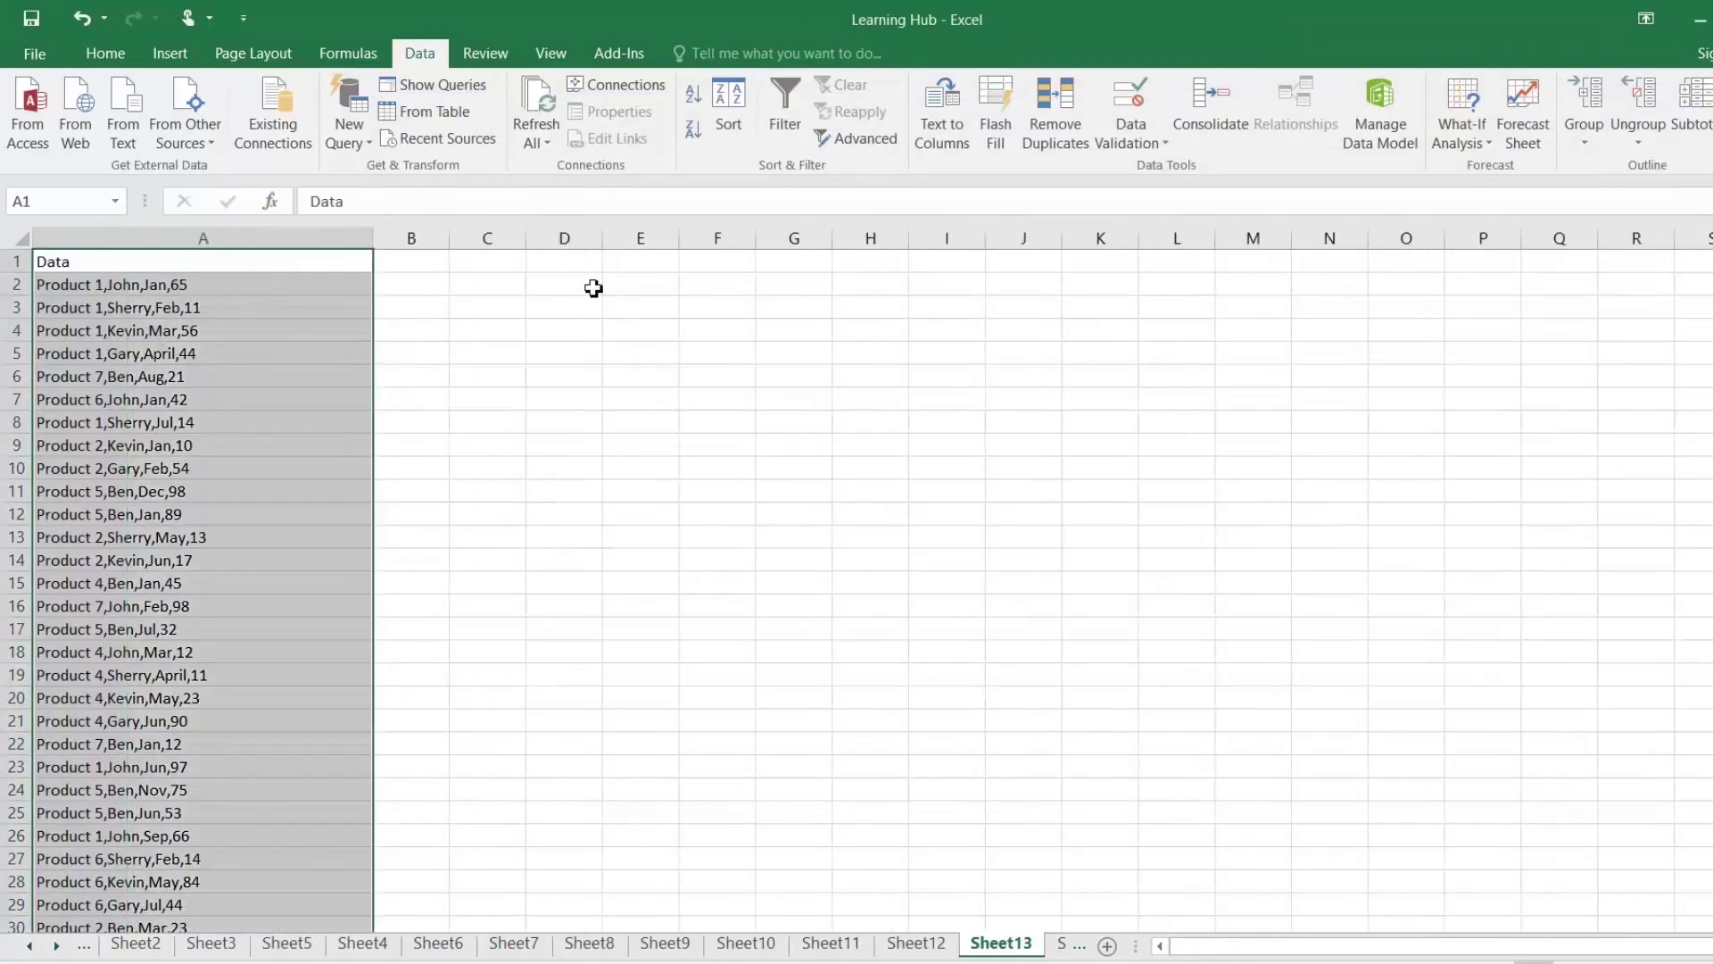
click(193, 284)
click(210, 238)
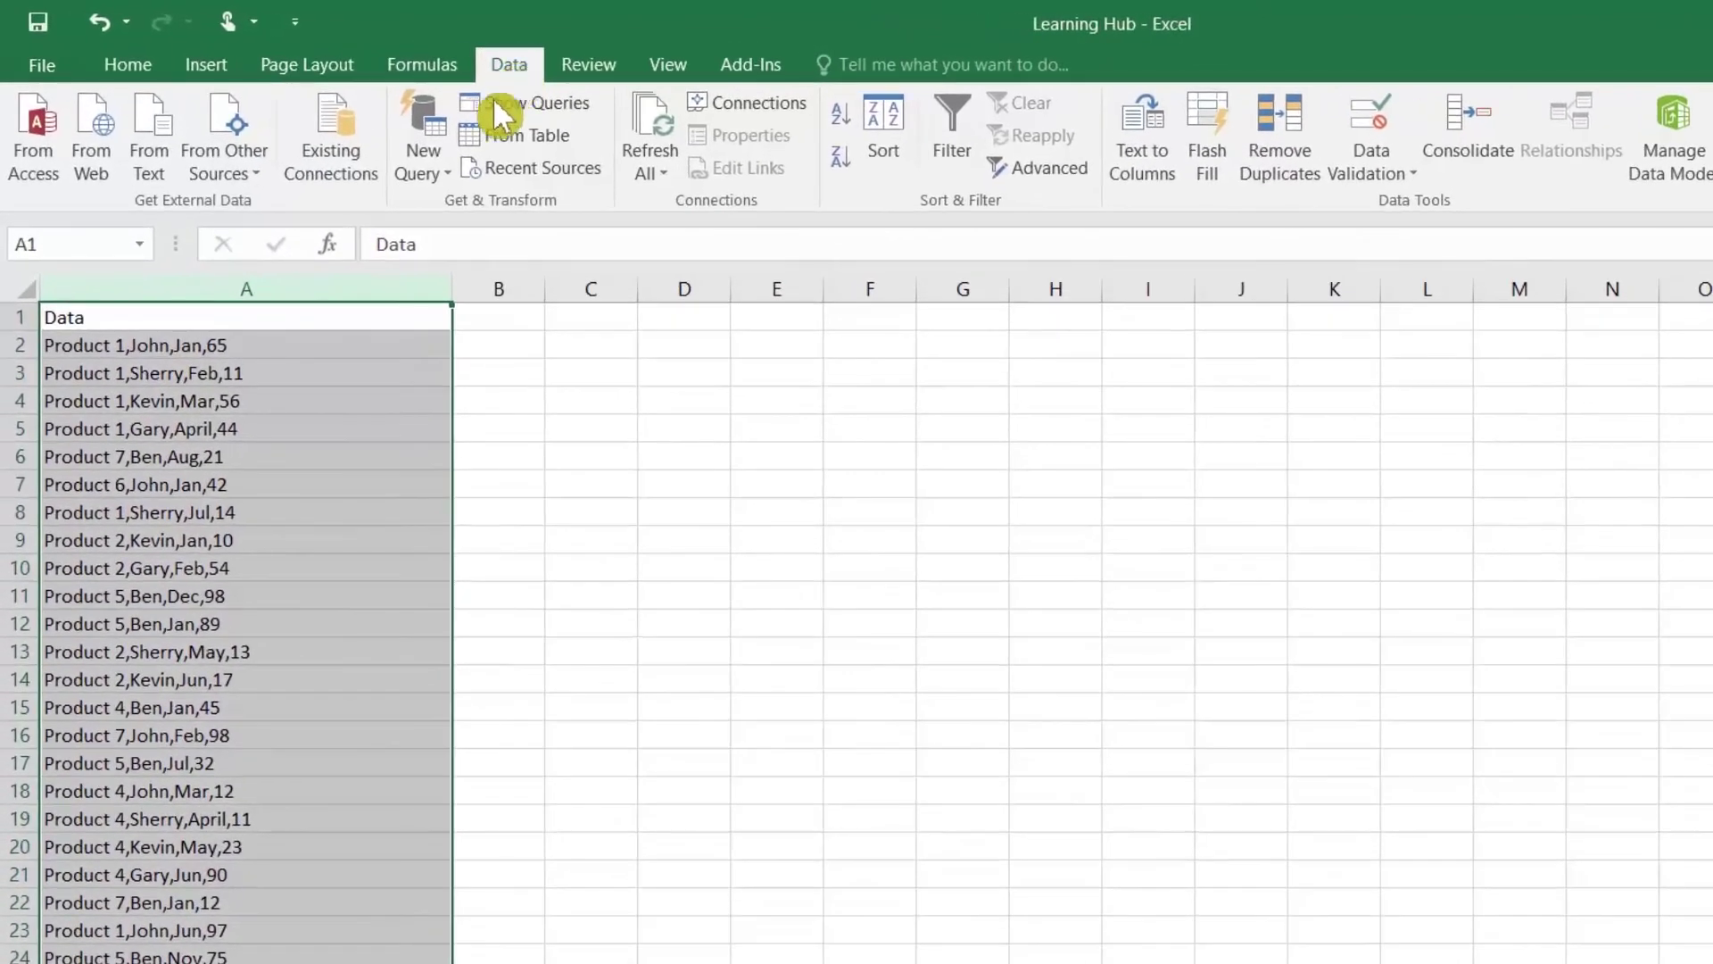
click(1149, 164)
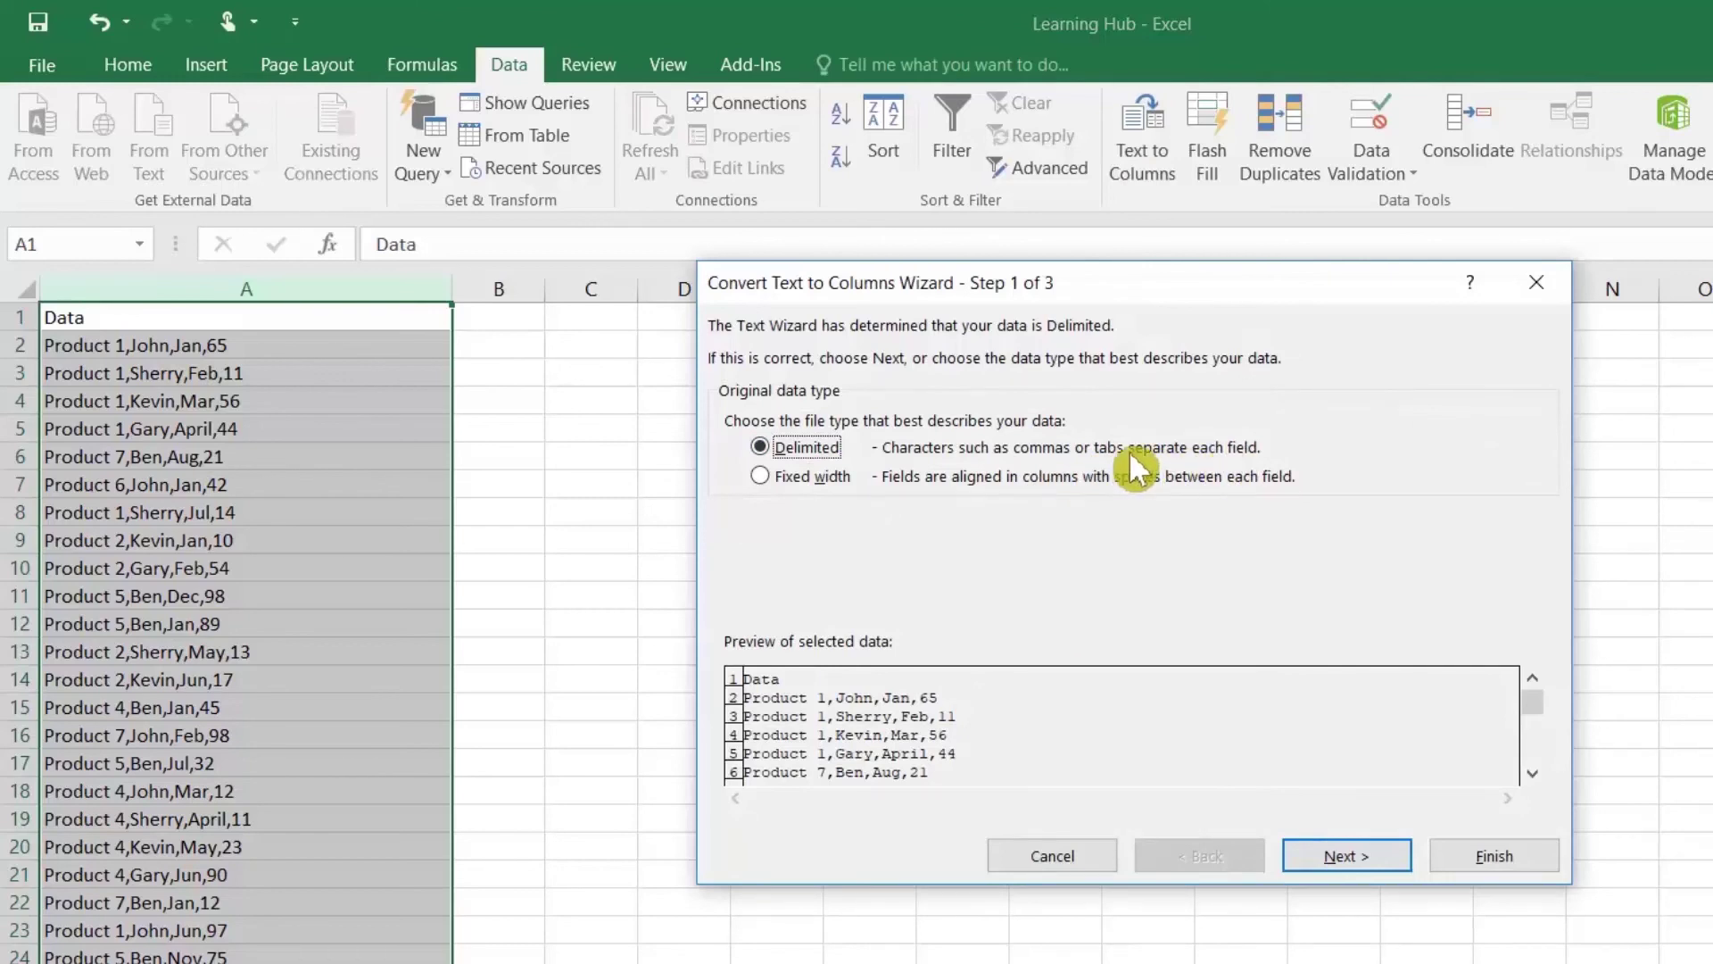
Step: Set the Text to Columns delimiter to comma
click(1315, 853)
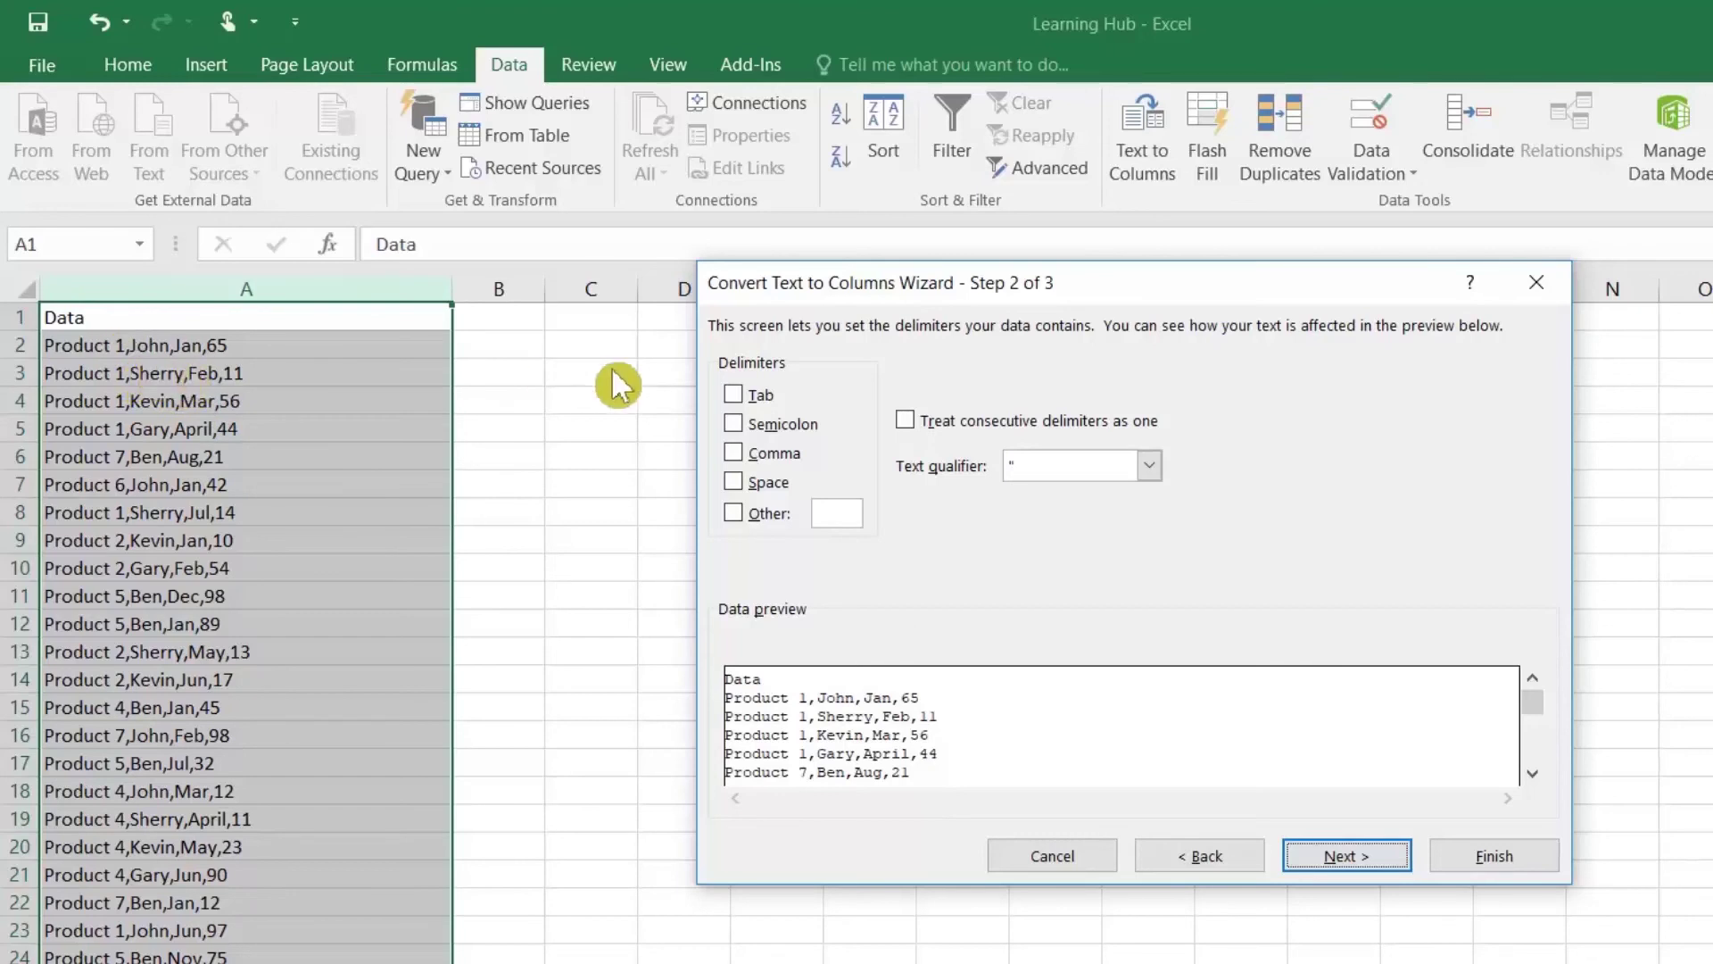
click(748, 451)
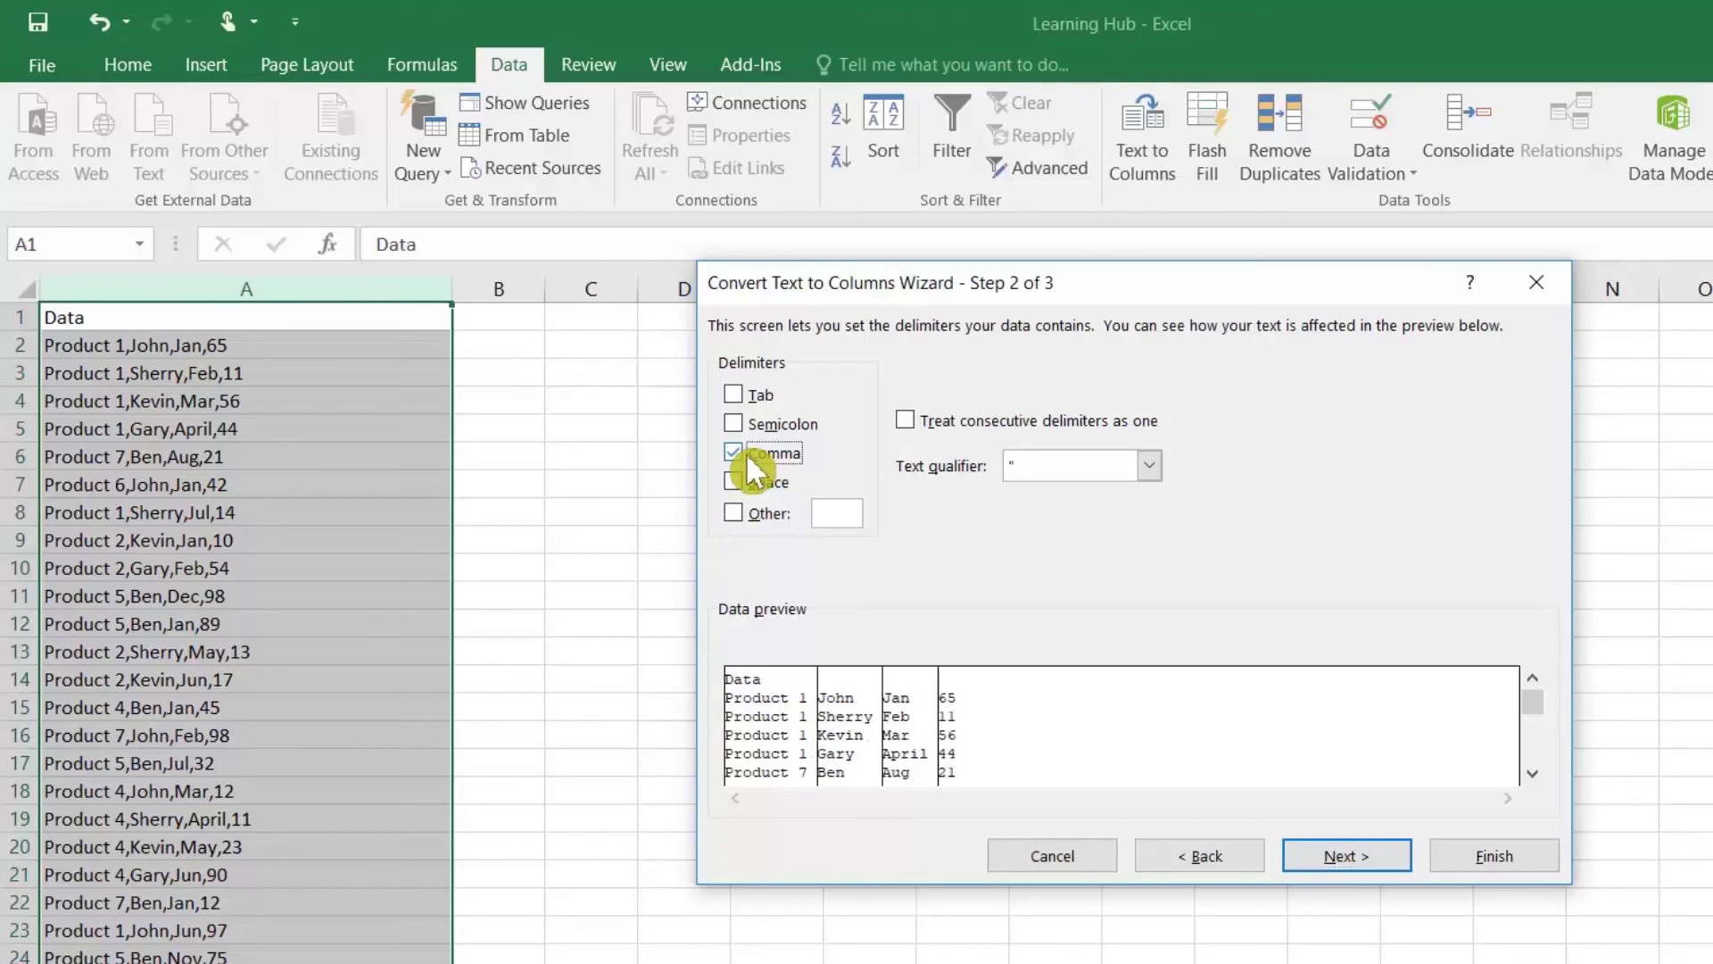
click(747, 455)
click(735, 514)
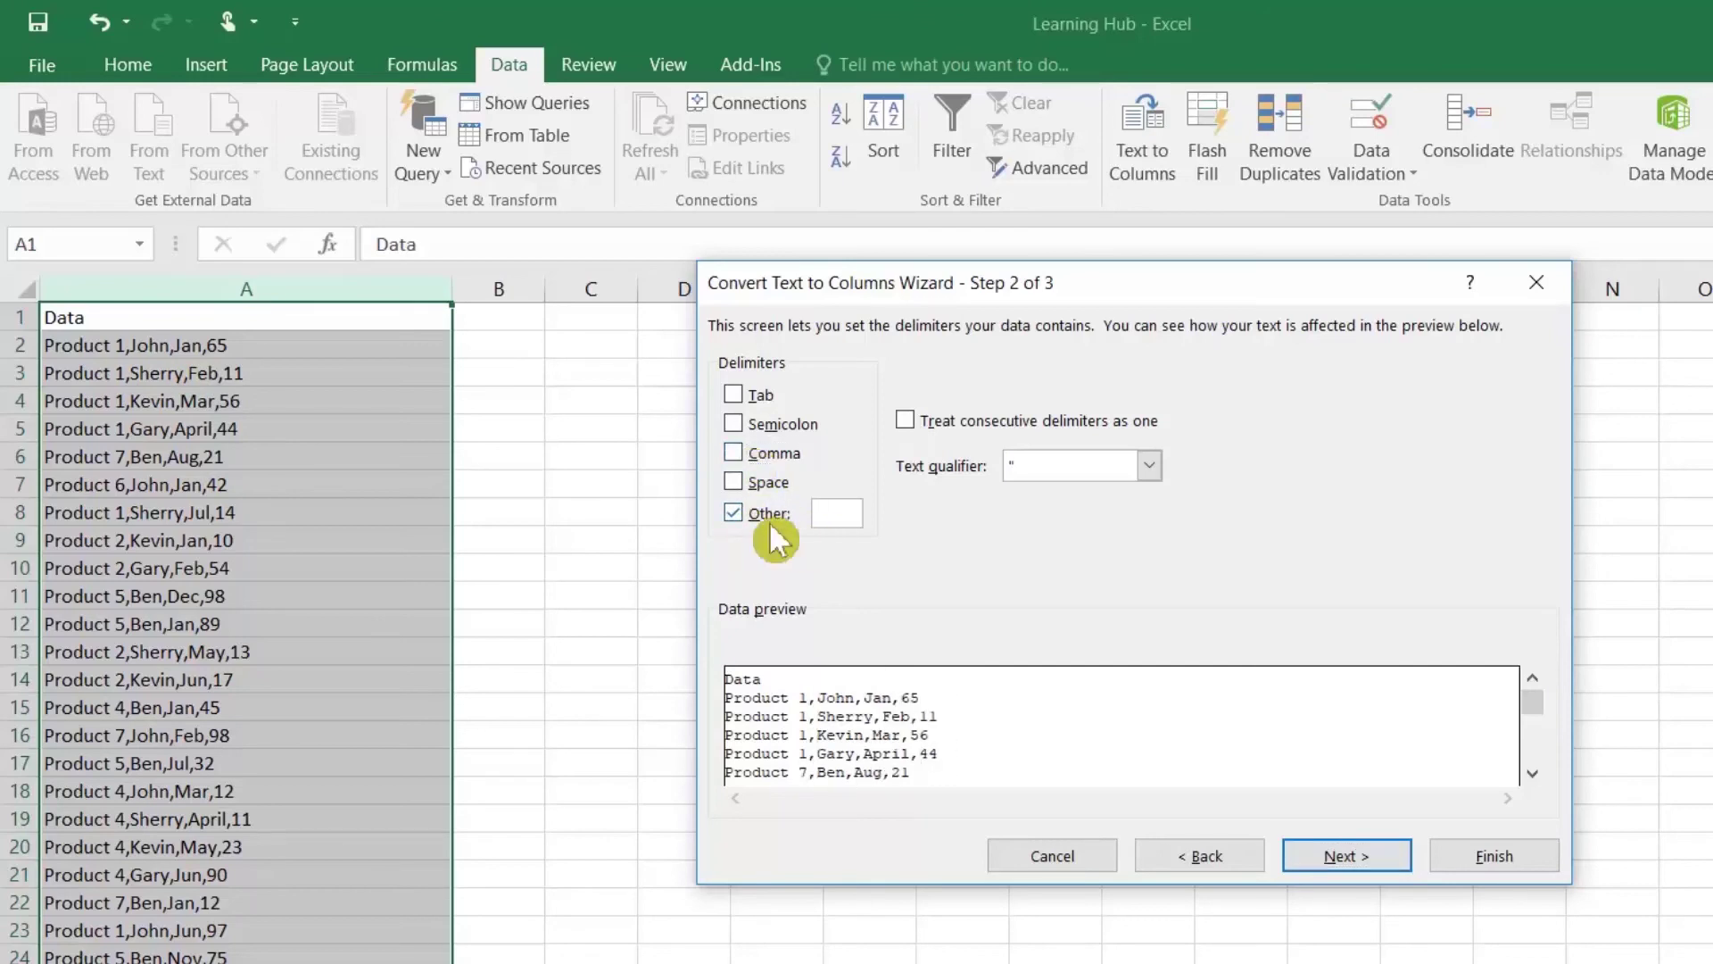
click(737, 451)
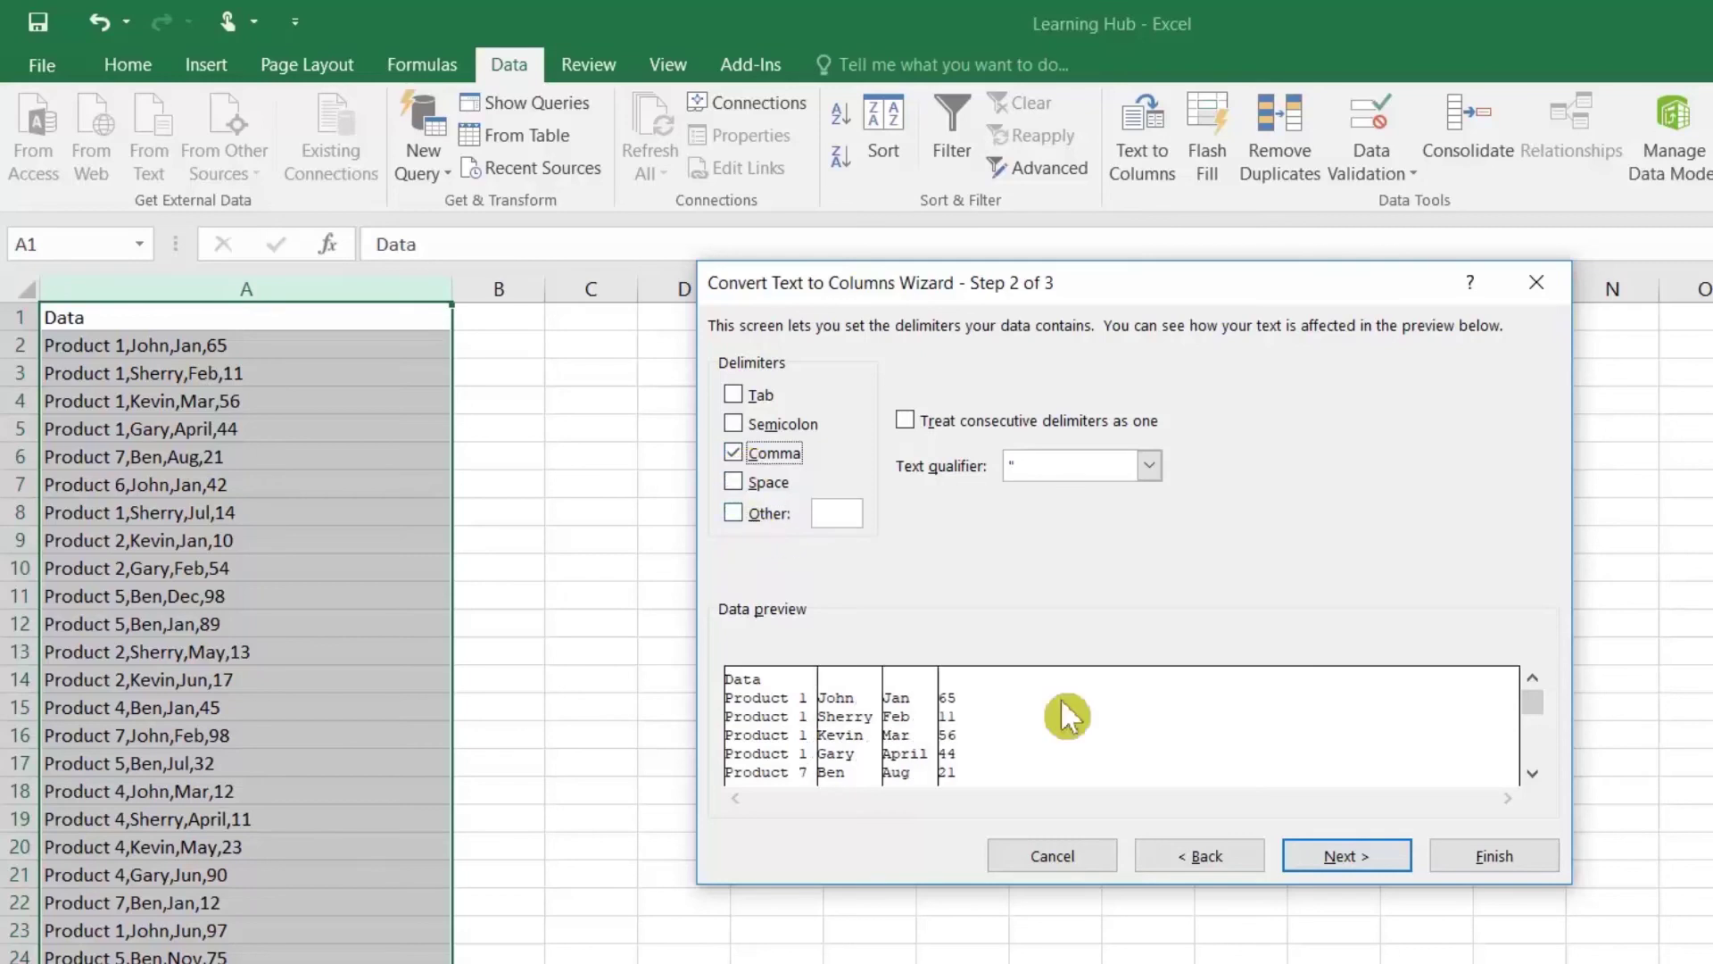
click(1365, 859)
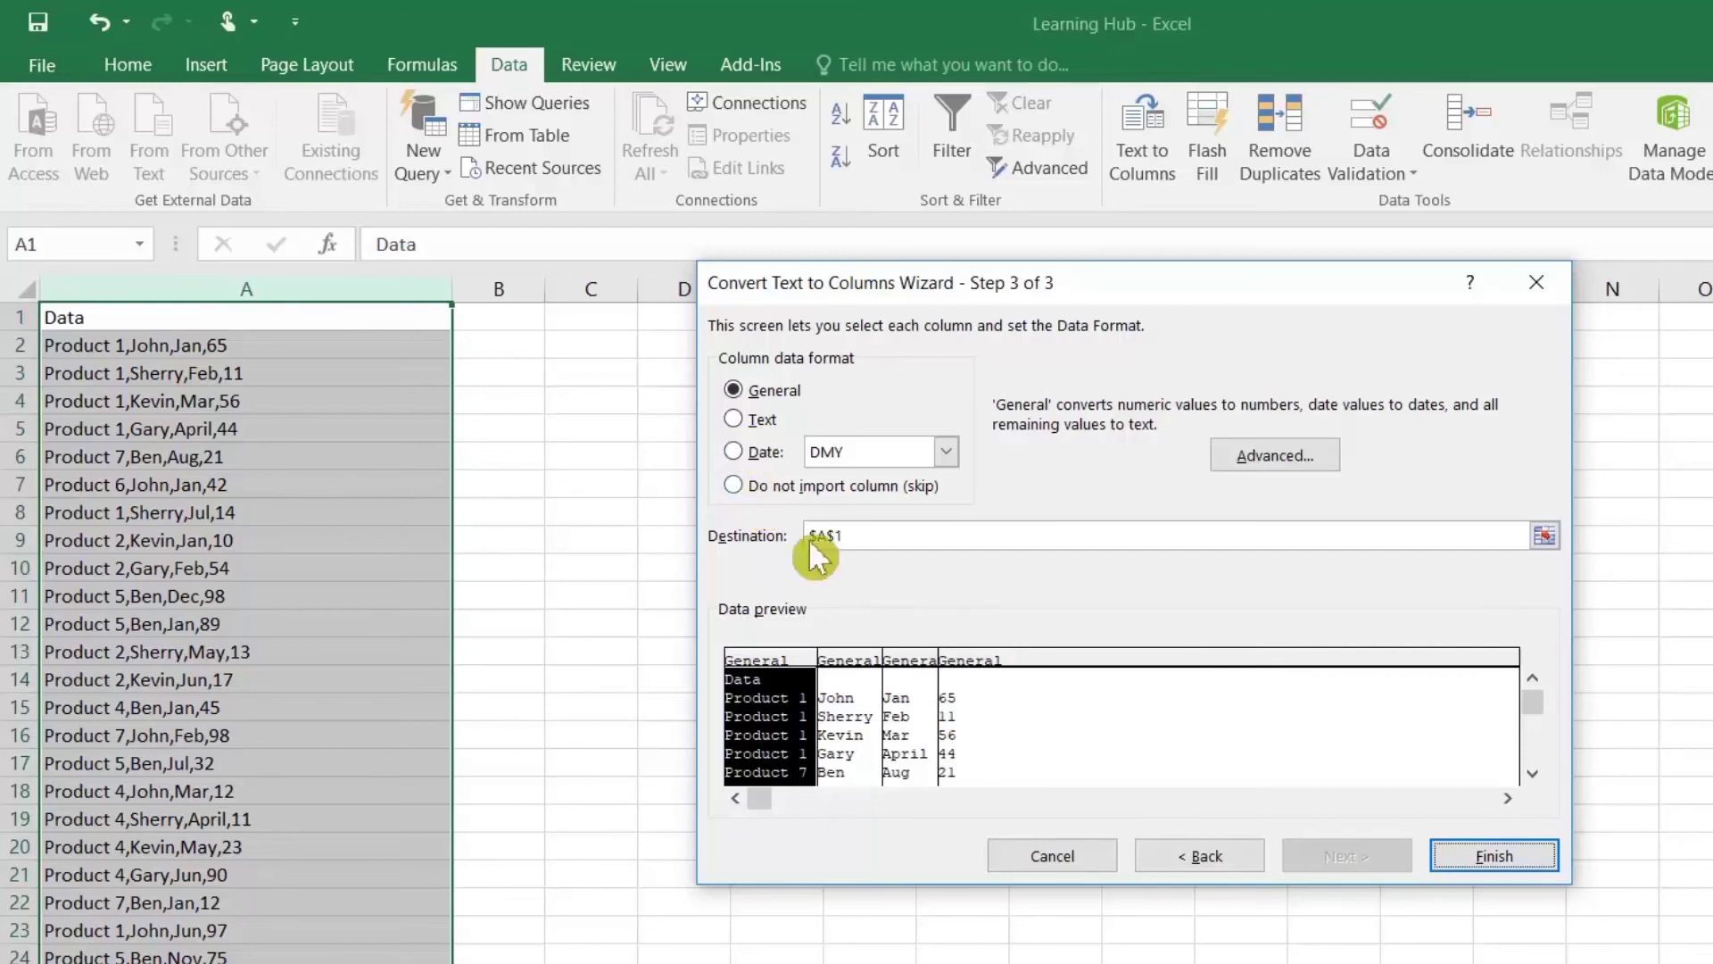
Step: Keep the month column in General format and finish splitting into four columns
click(865, 660)
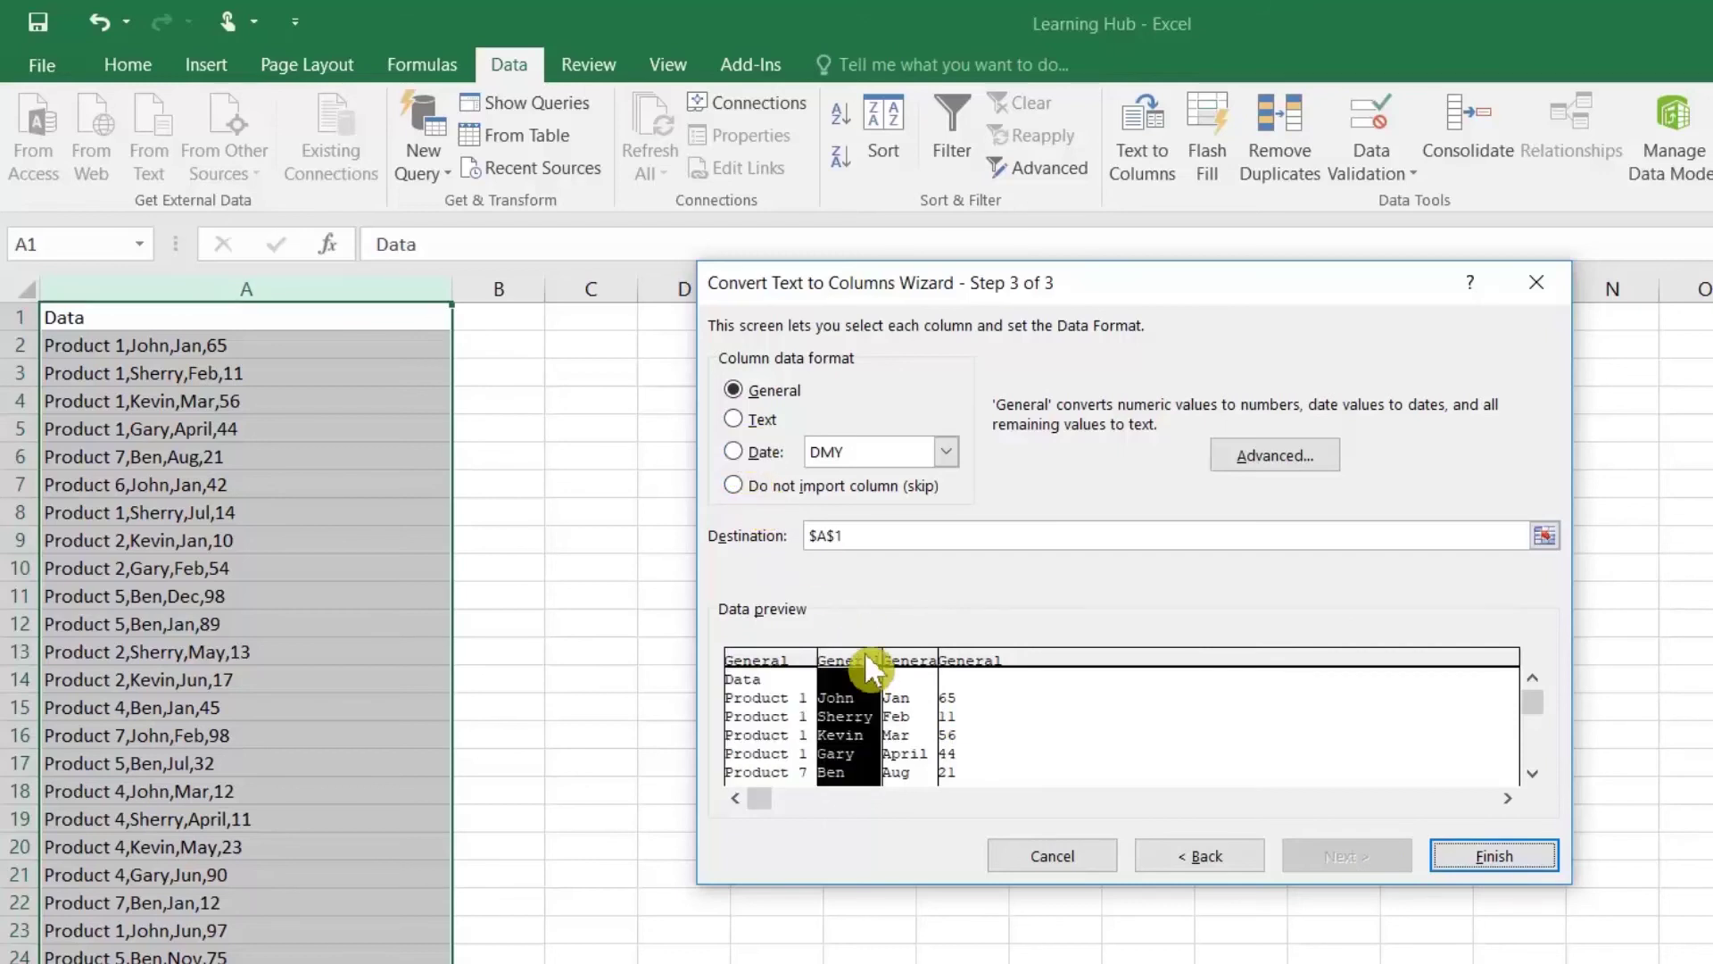
click(911, 665)
click(744, 453)
click(945, 452)
click(945, 451)
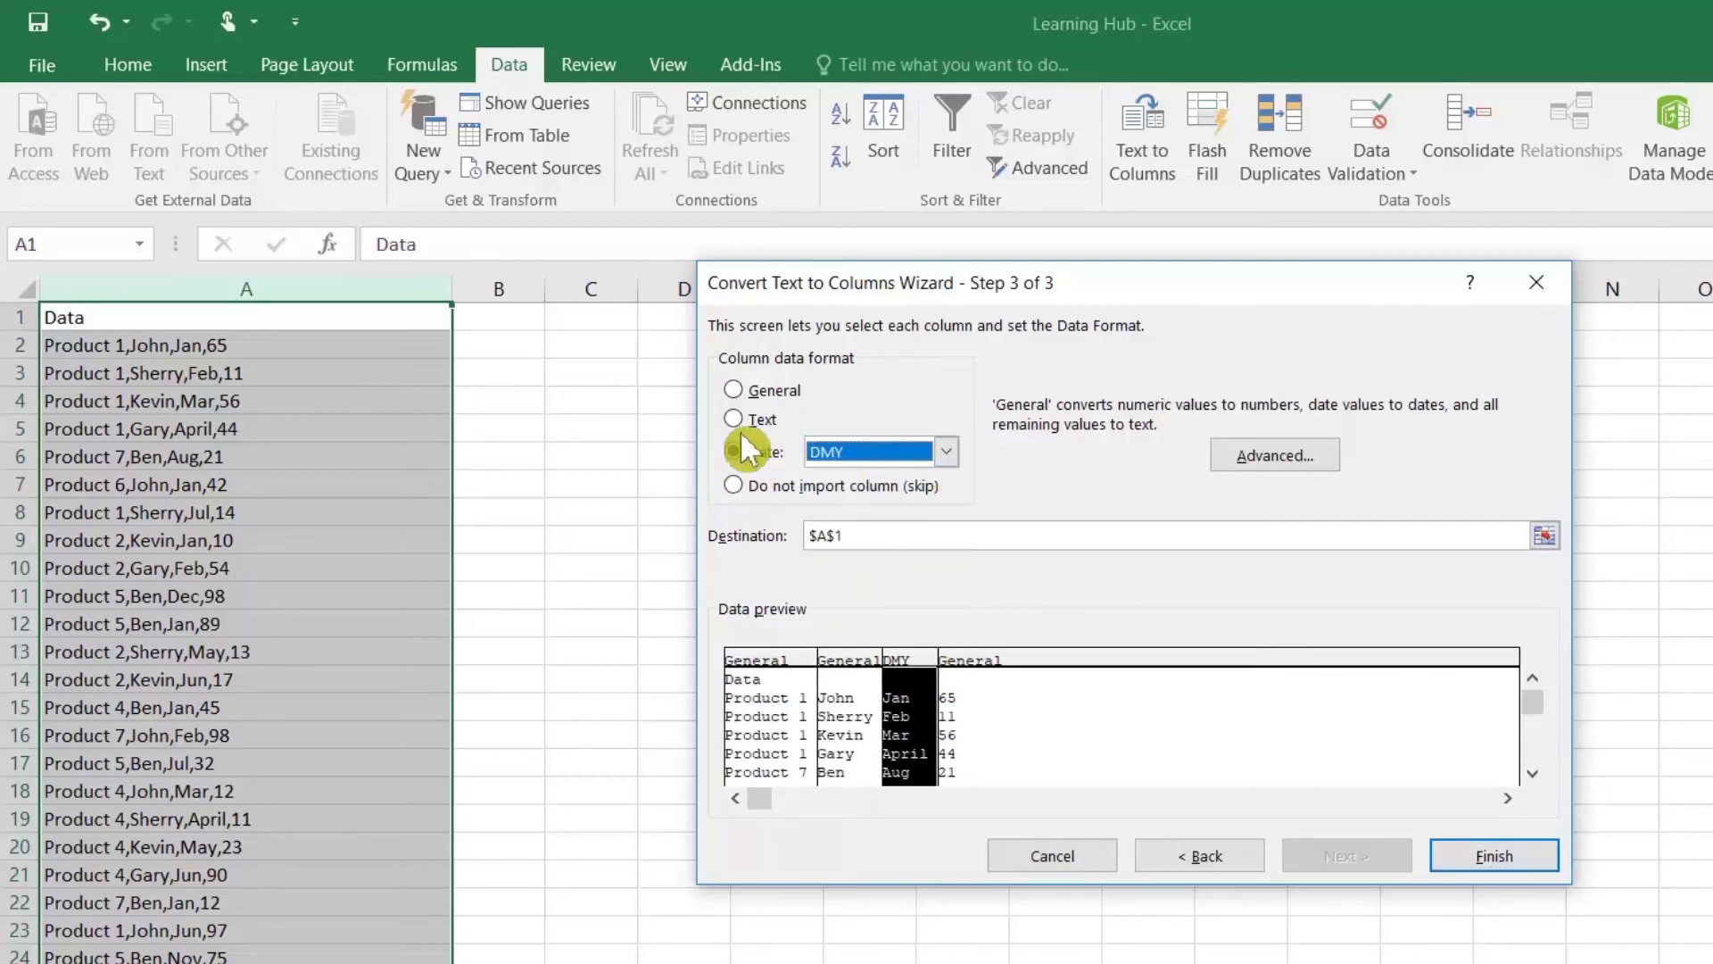
click(736, 390)
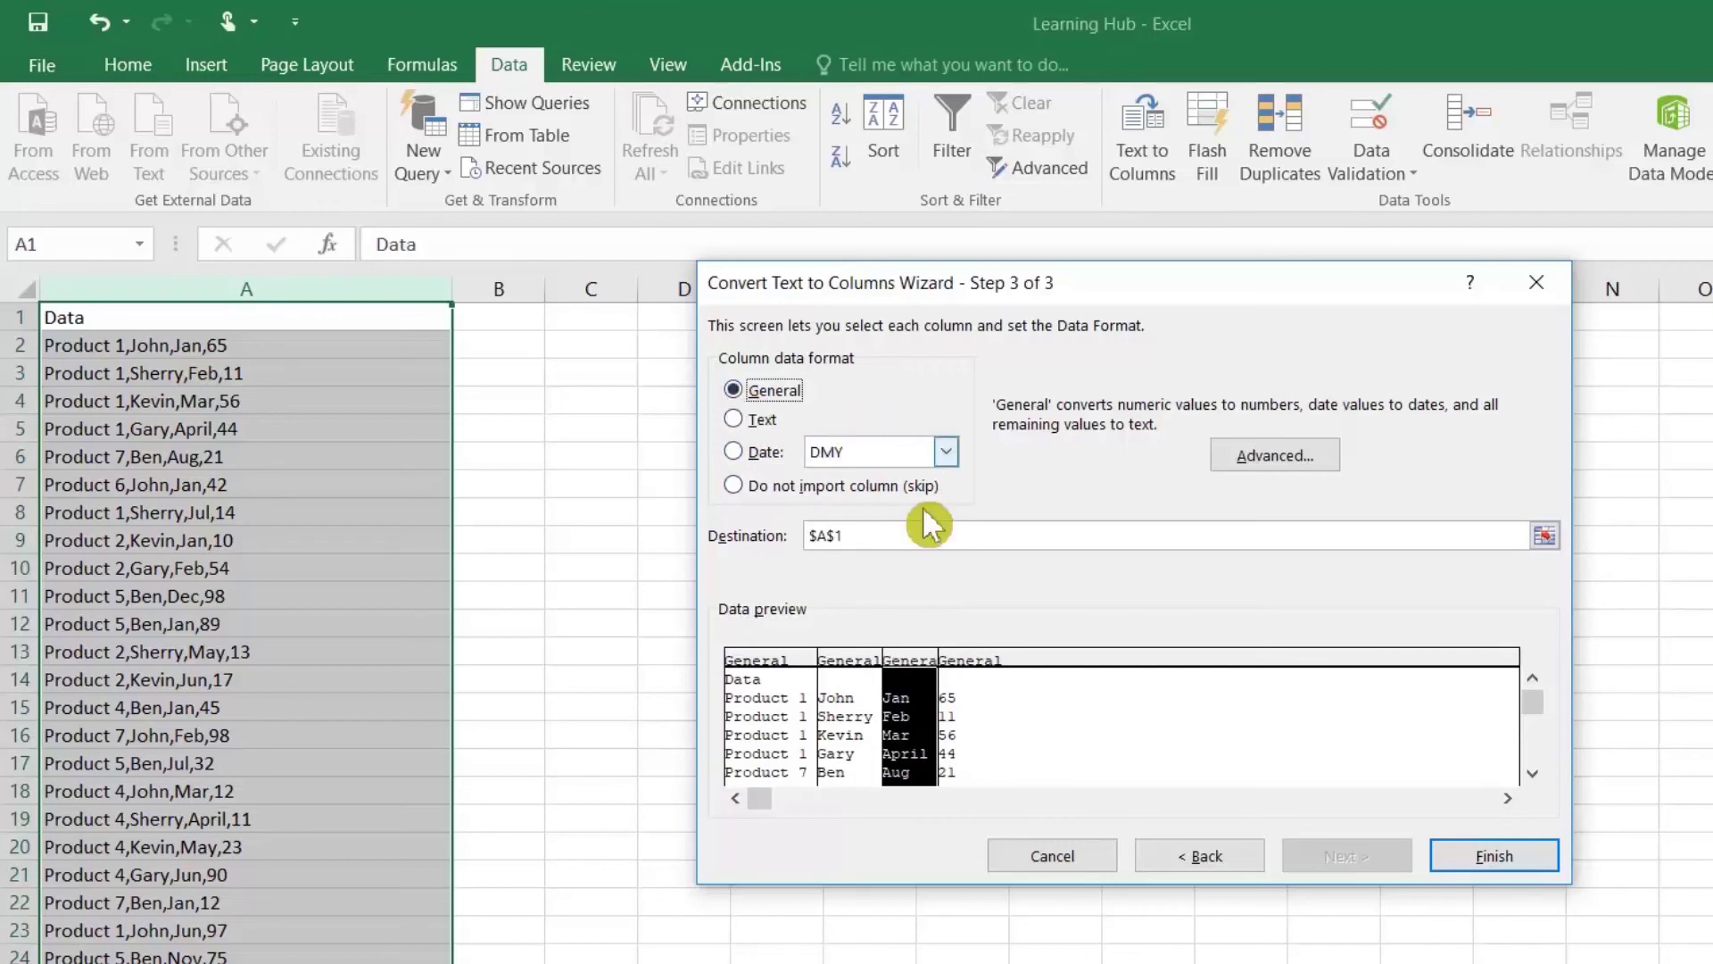
click(1494, 856)
click(532, 410)
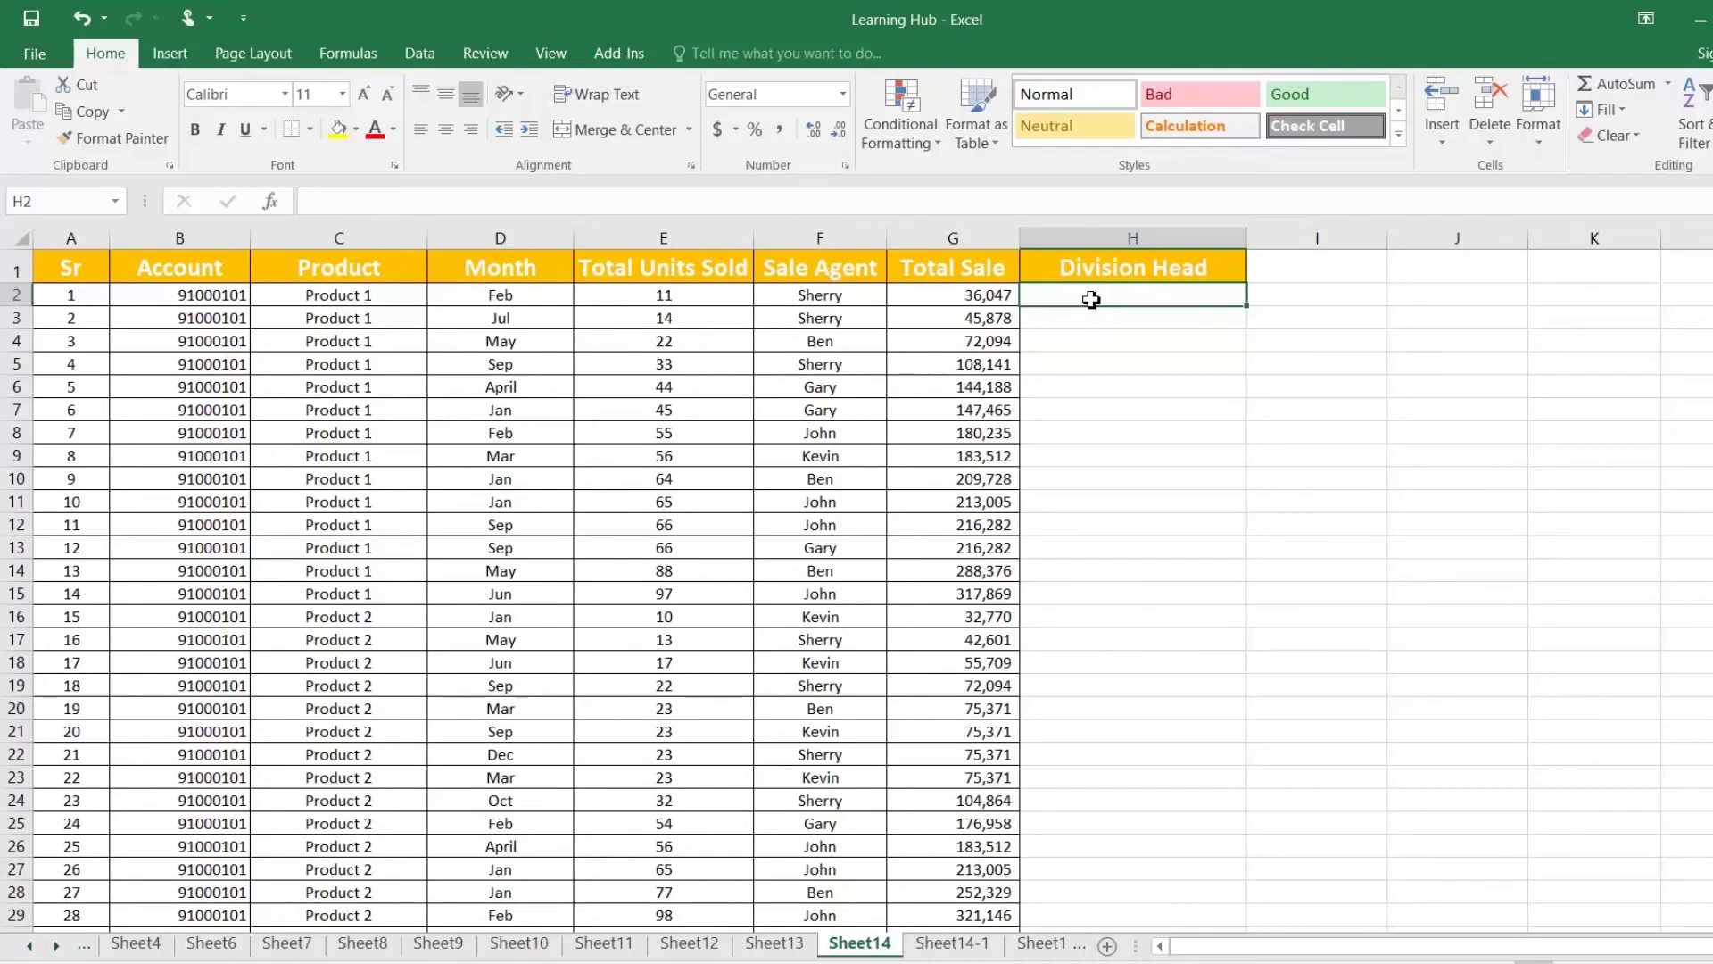
Step: Start a VLOOKUP in H2, then cancel it
text(=vl)
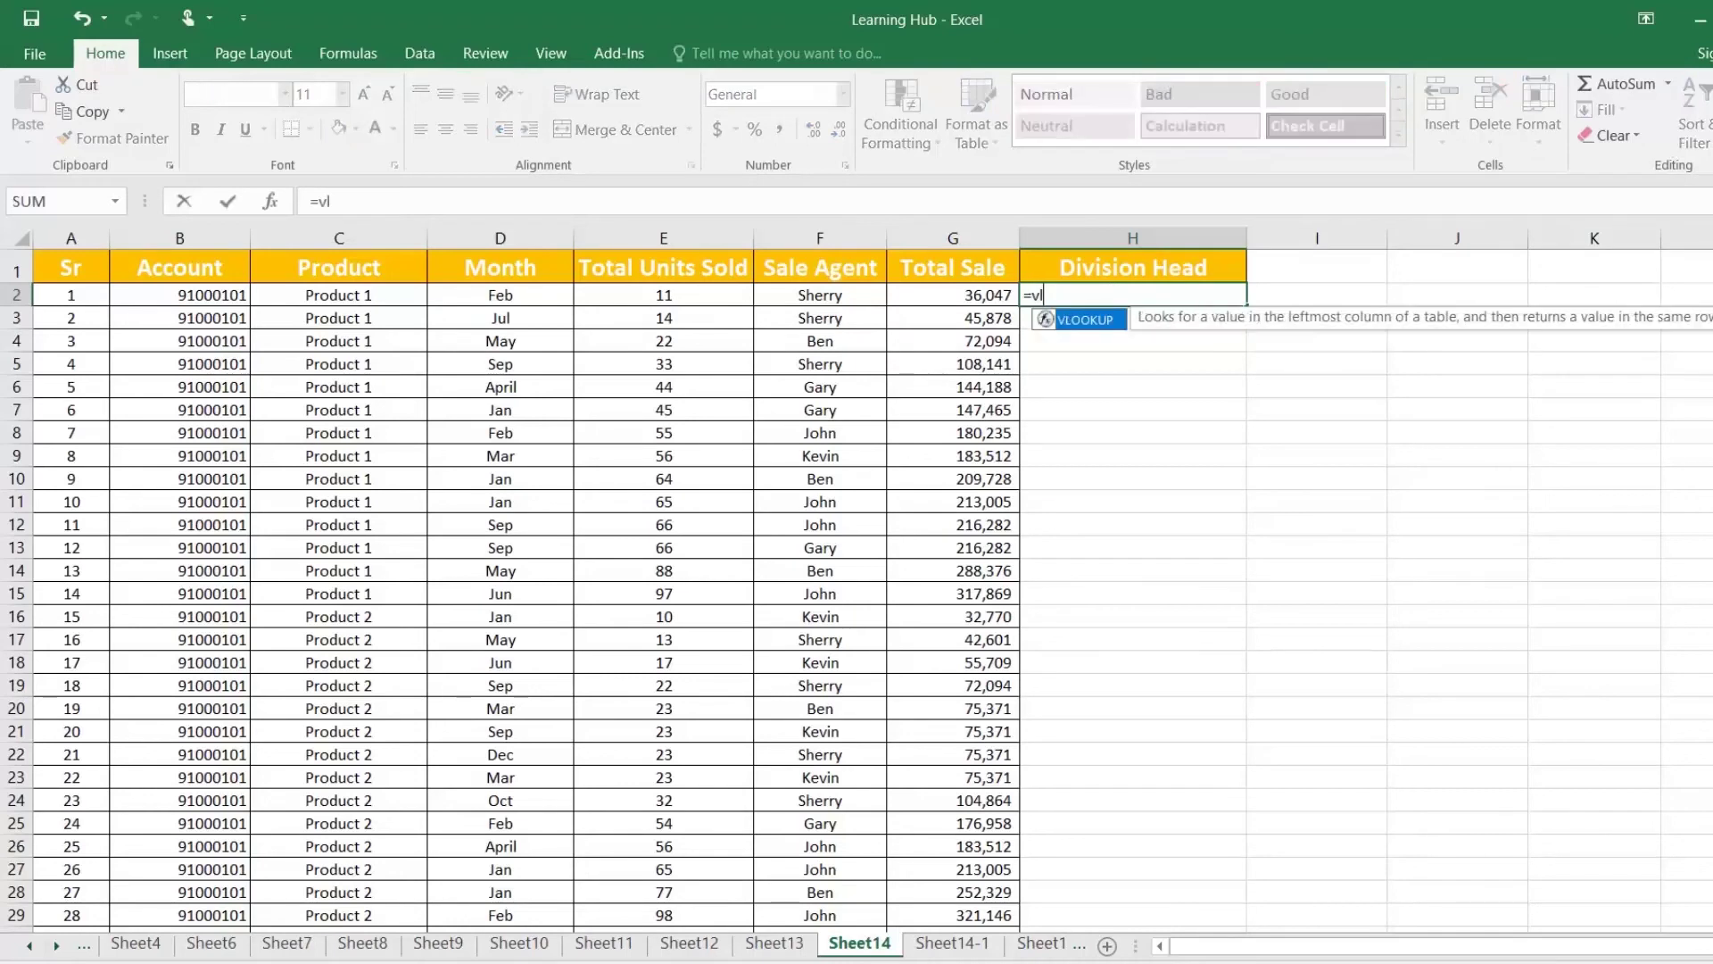
key(Tab)
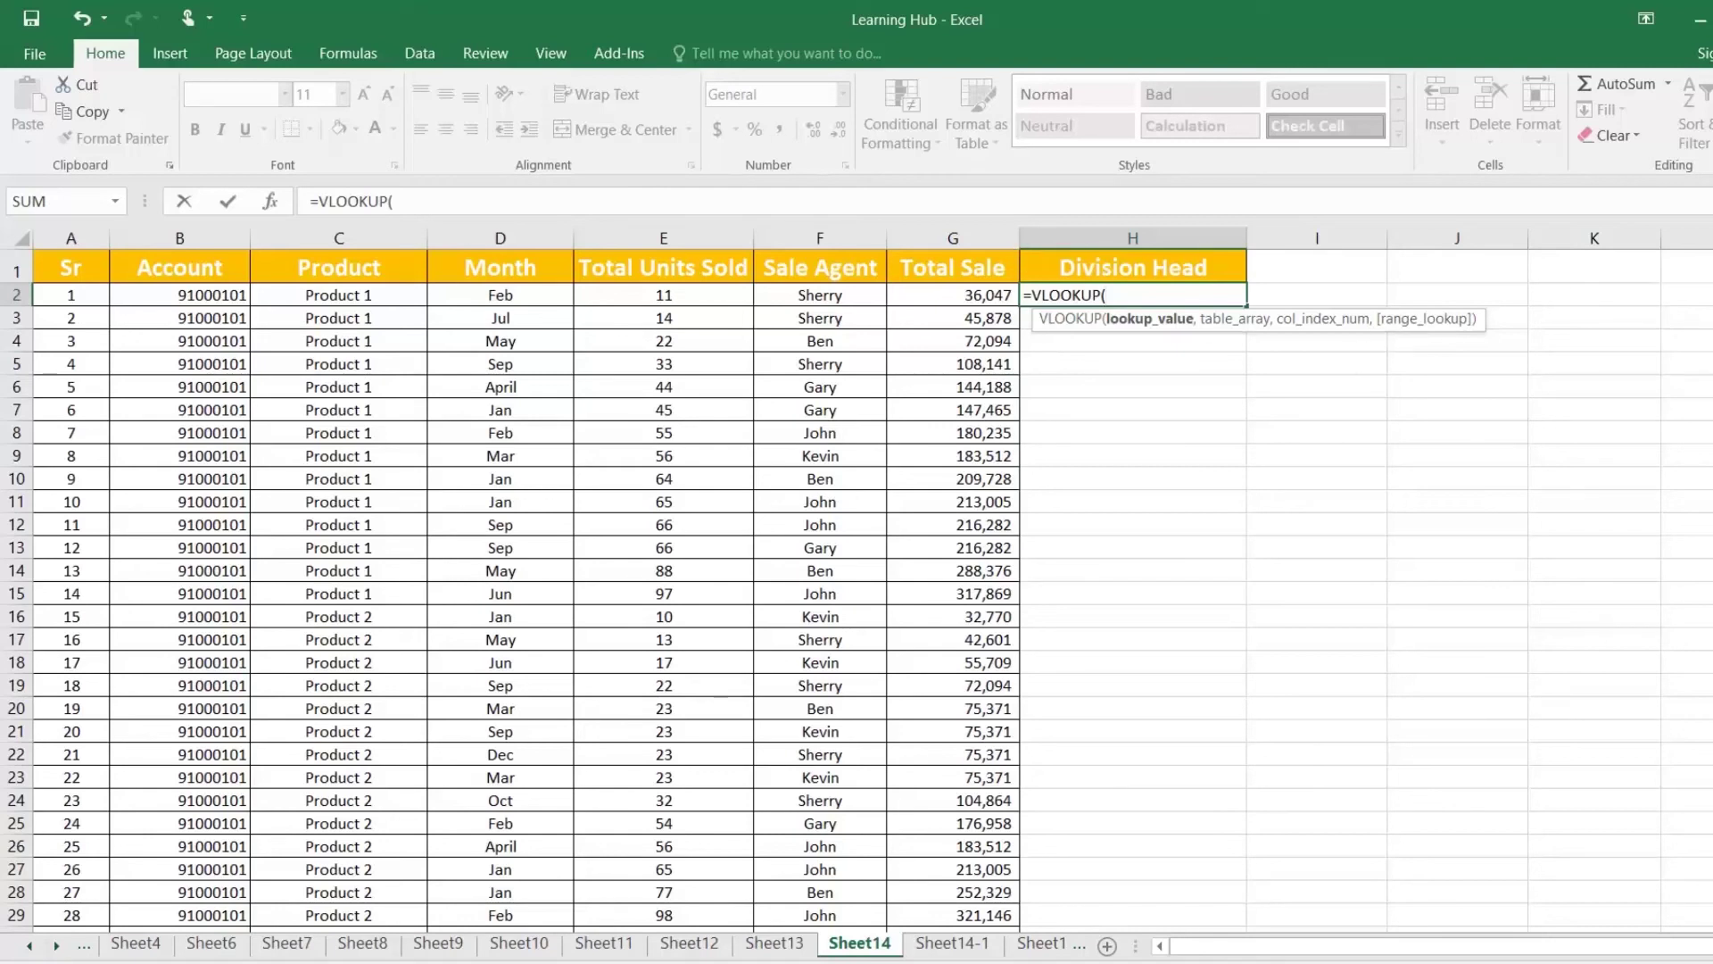
key(Escape)
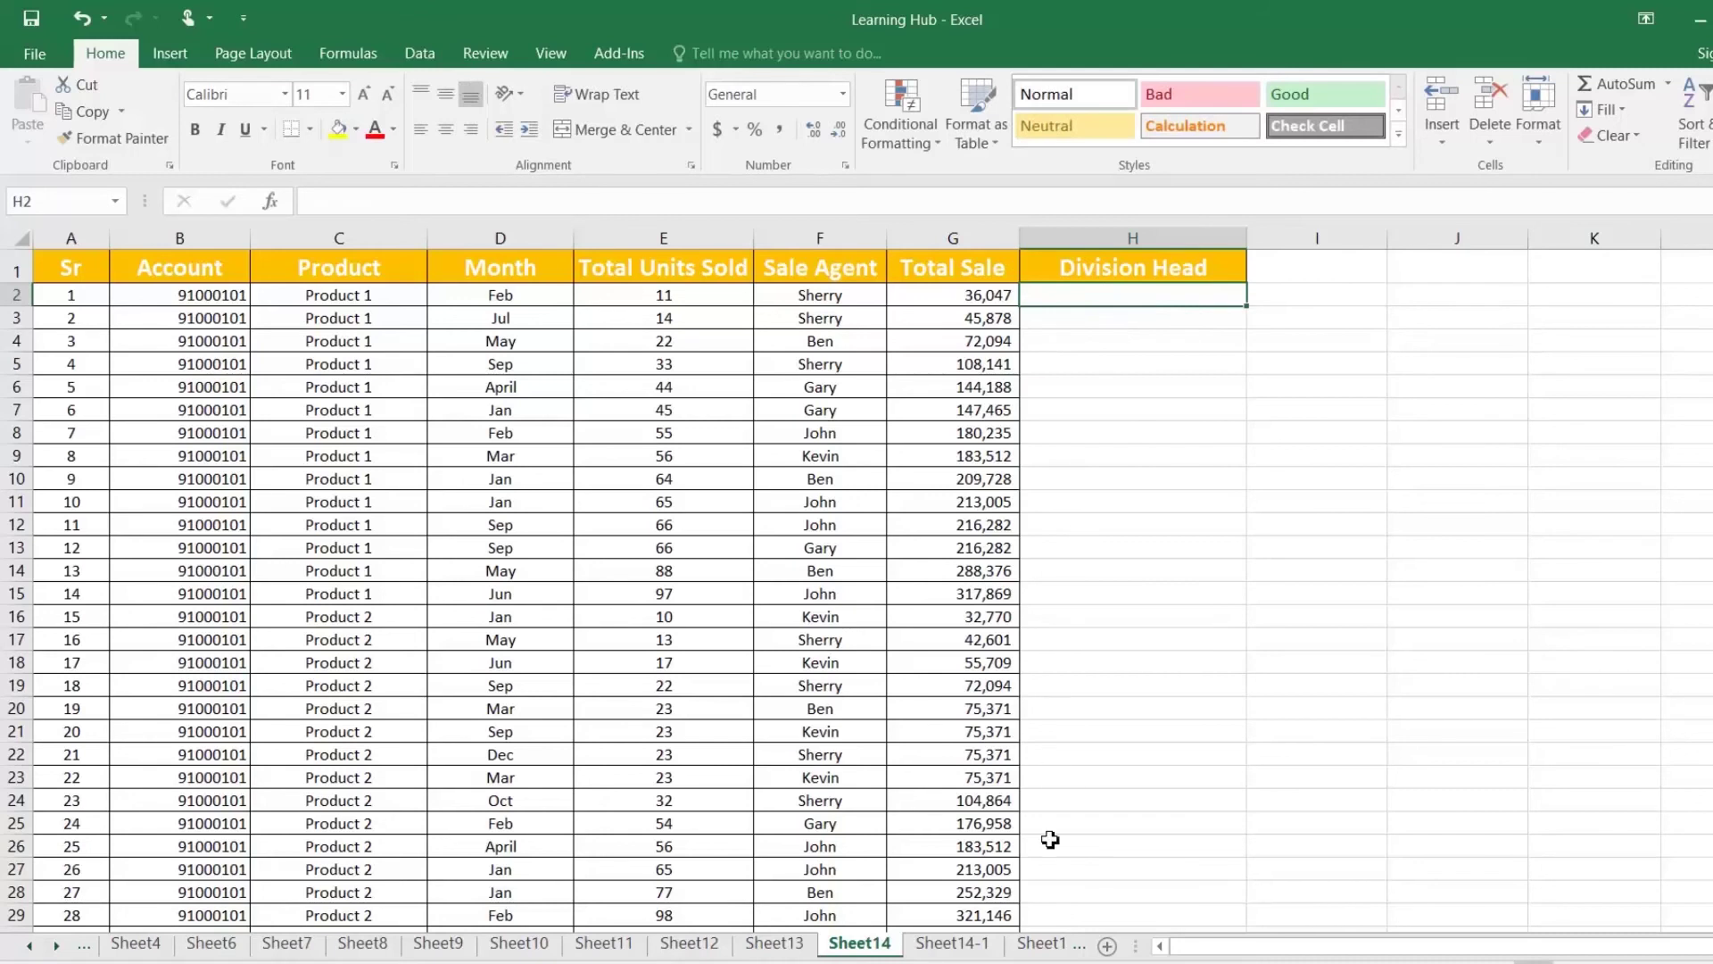
Step: Inspect the Sheet14-1 lookup table A1:D9 and its division head column
click(962, 946)
drag(94, 268, 517, 451)
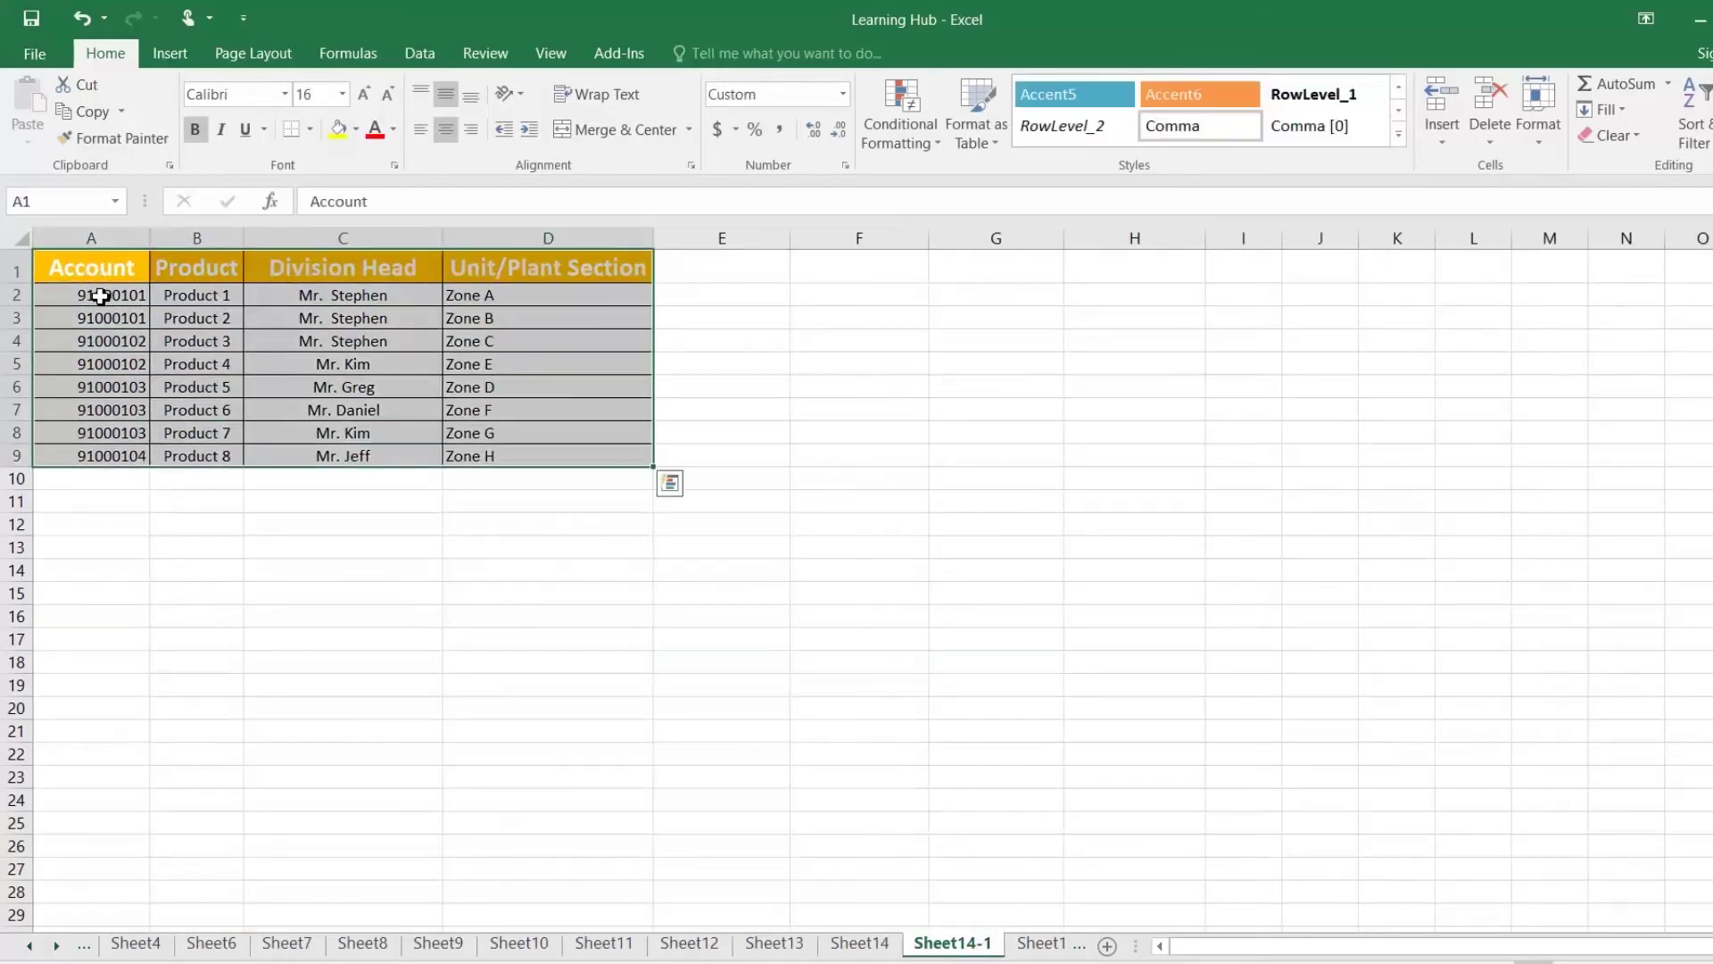
click(94, 294)
click(328, 295)
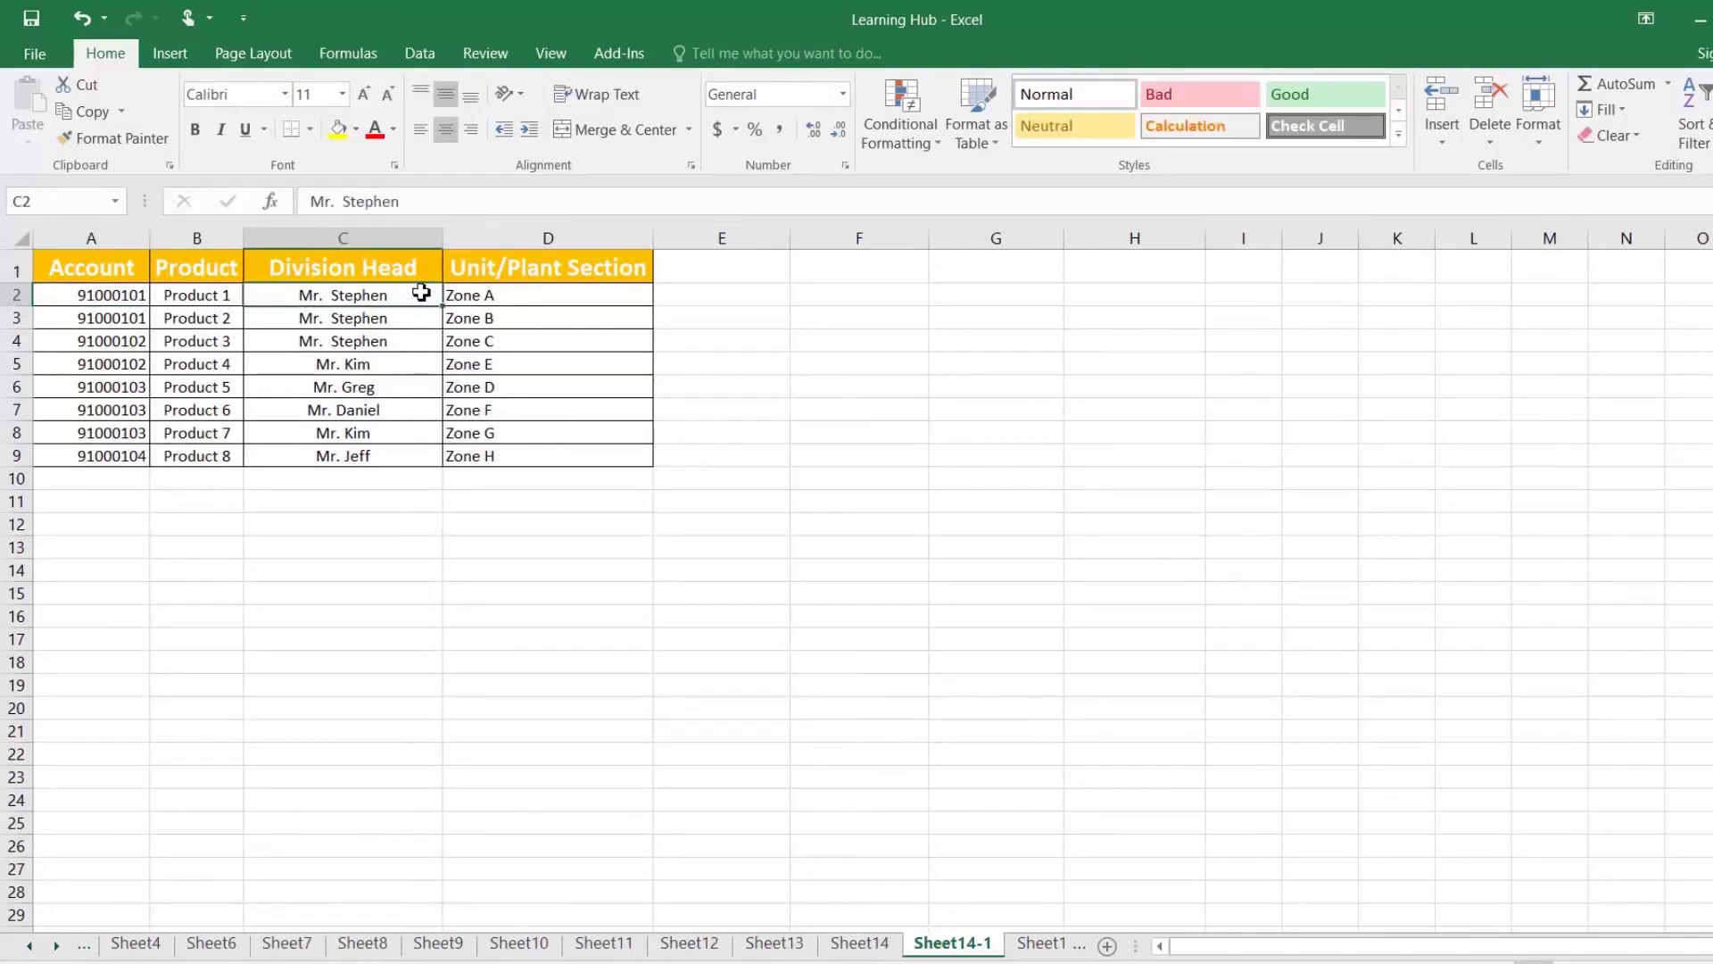
Step: Compare account B2 on Sheet14 against the lookup table, ending back on Sheet14
click(866, 944)
click(952, 943)
click(858, 943)
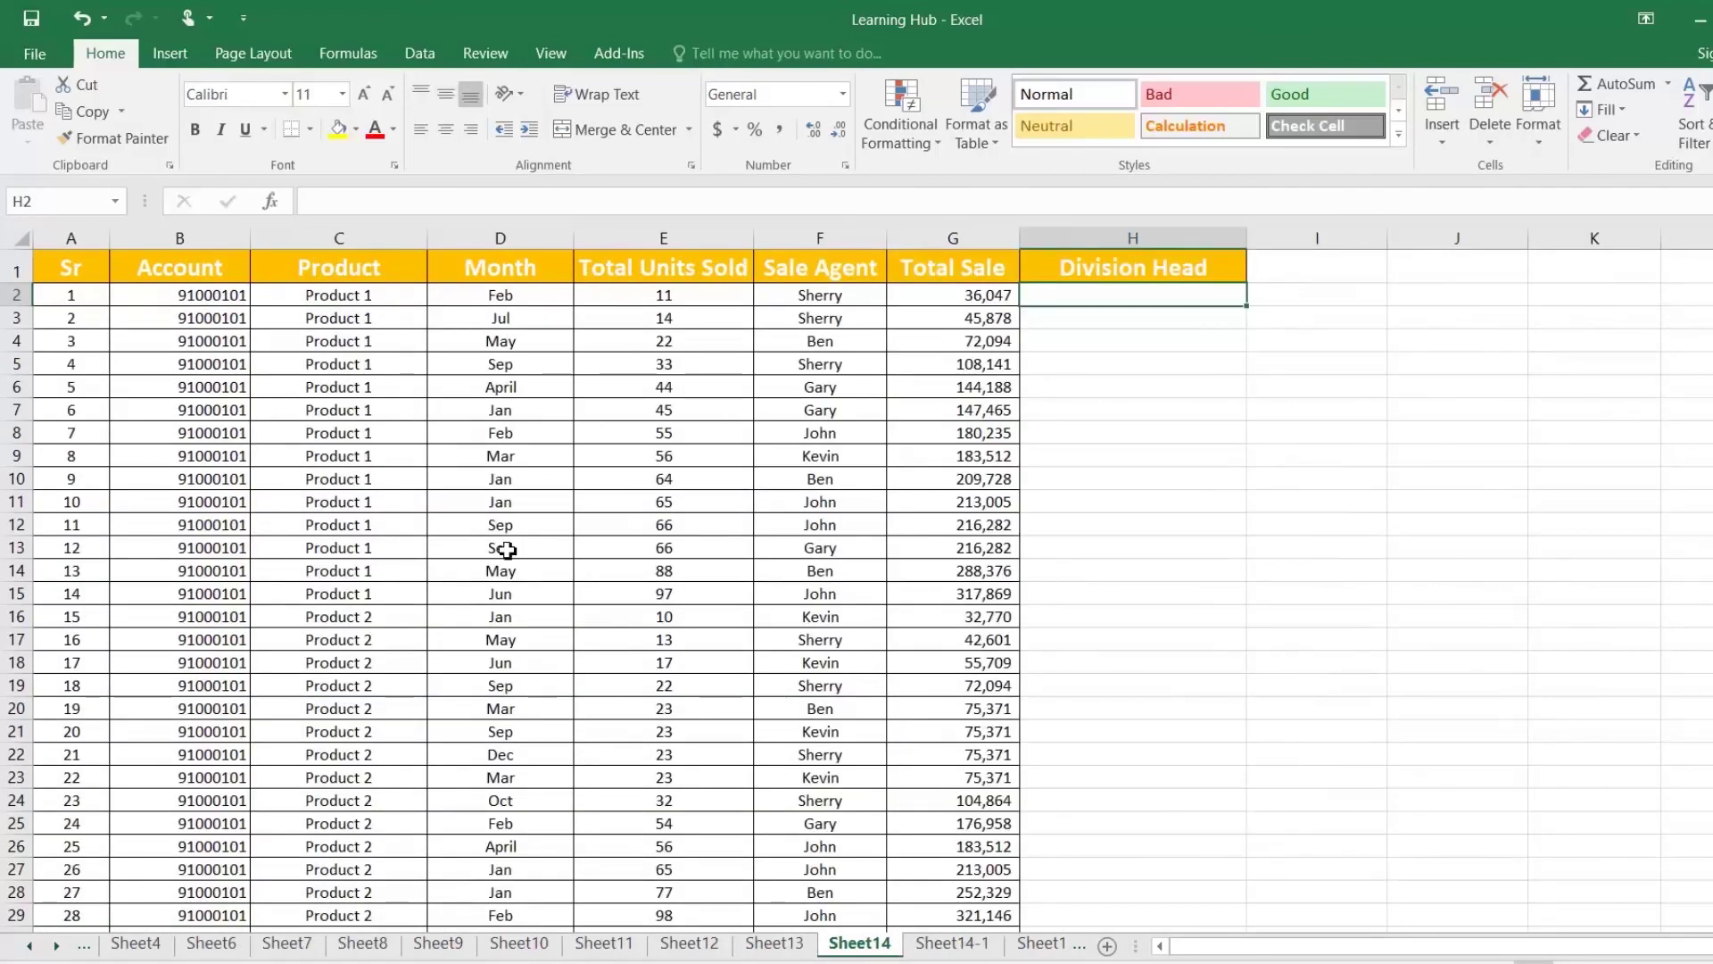
click(203, 301)
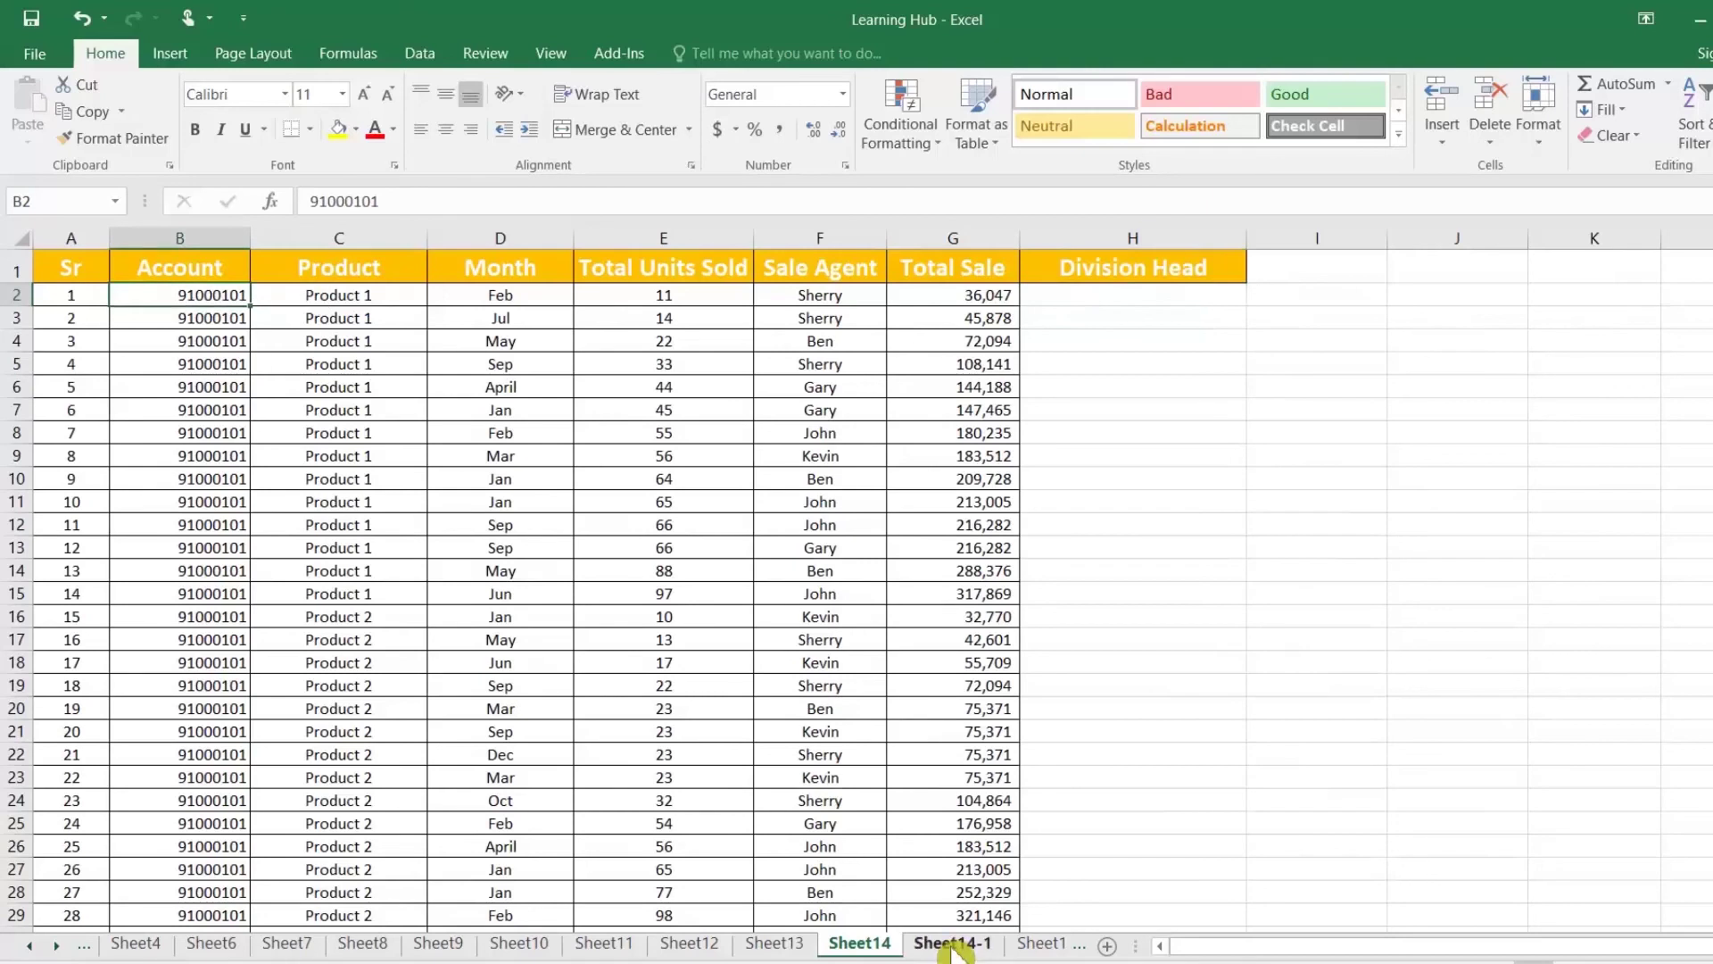
click(958, 946)
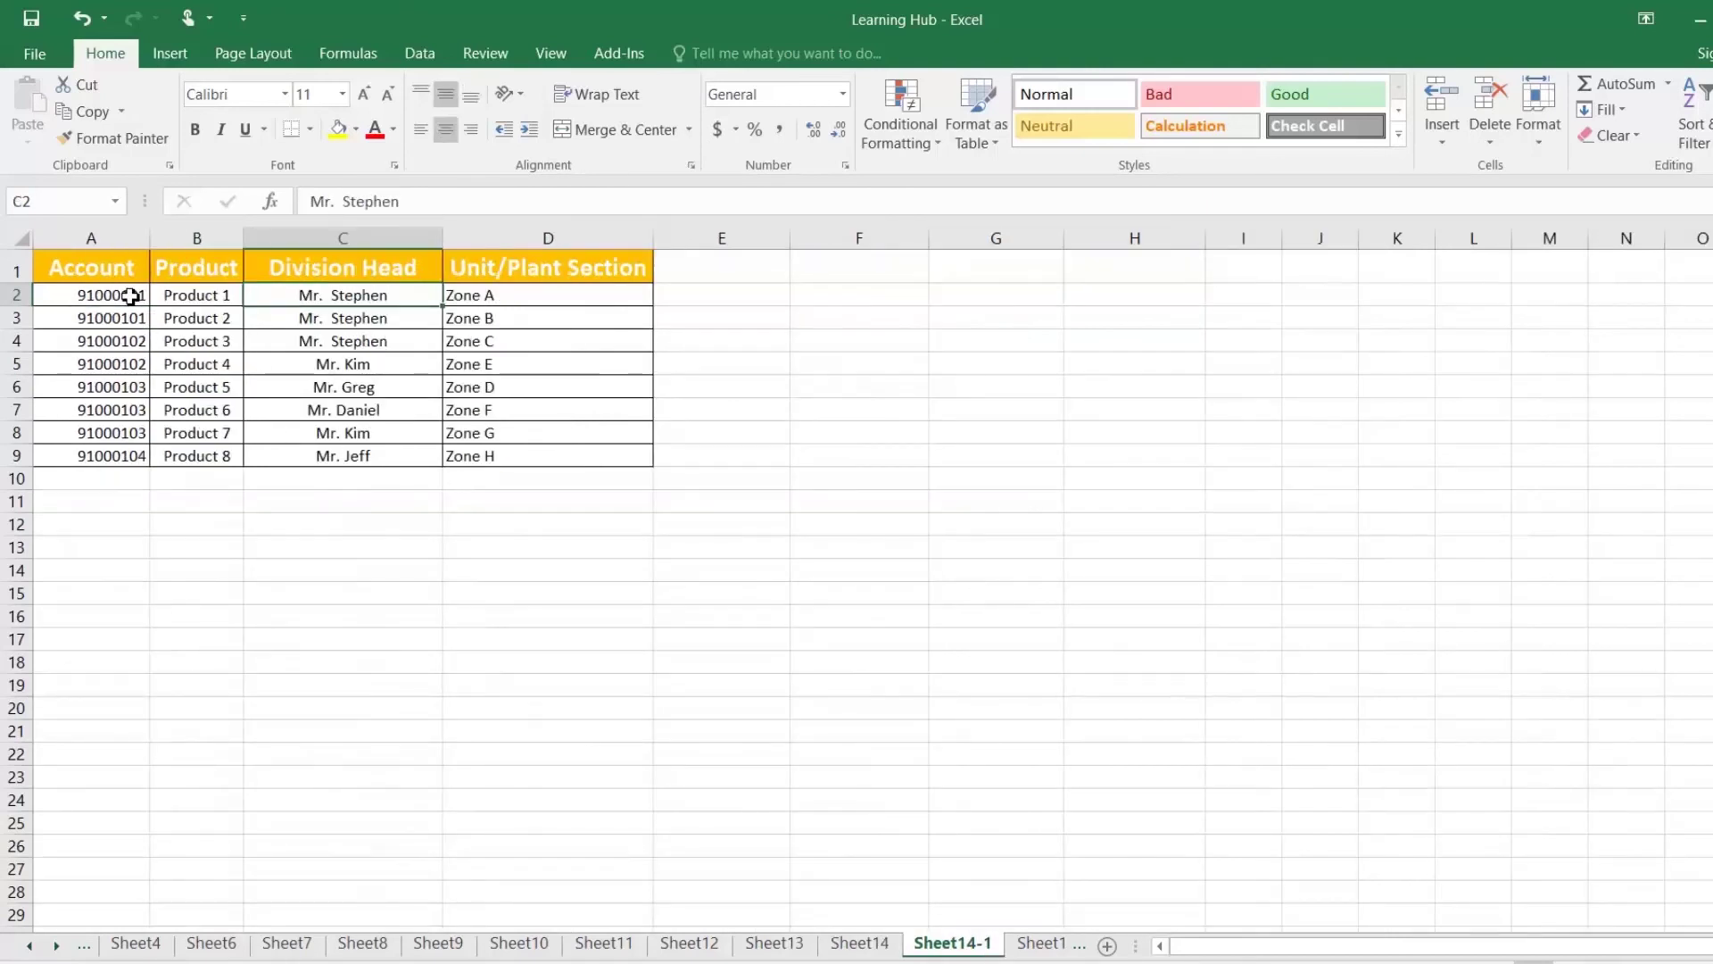
click(865, 946)
click(1068, 302)
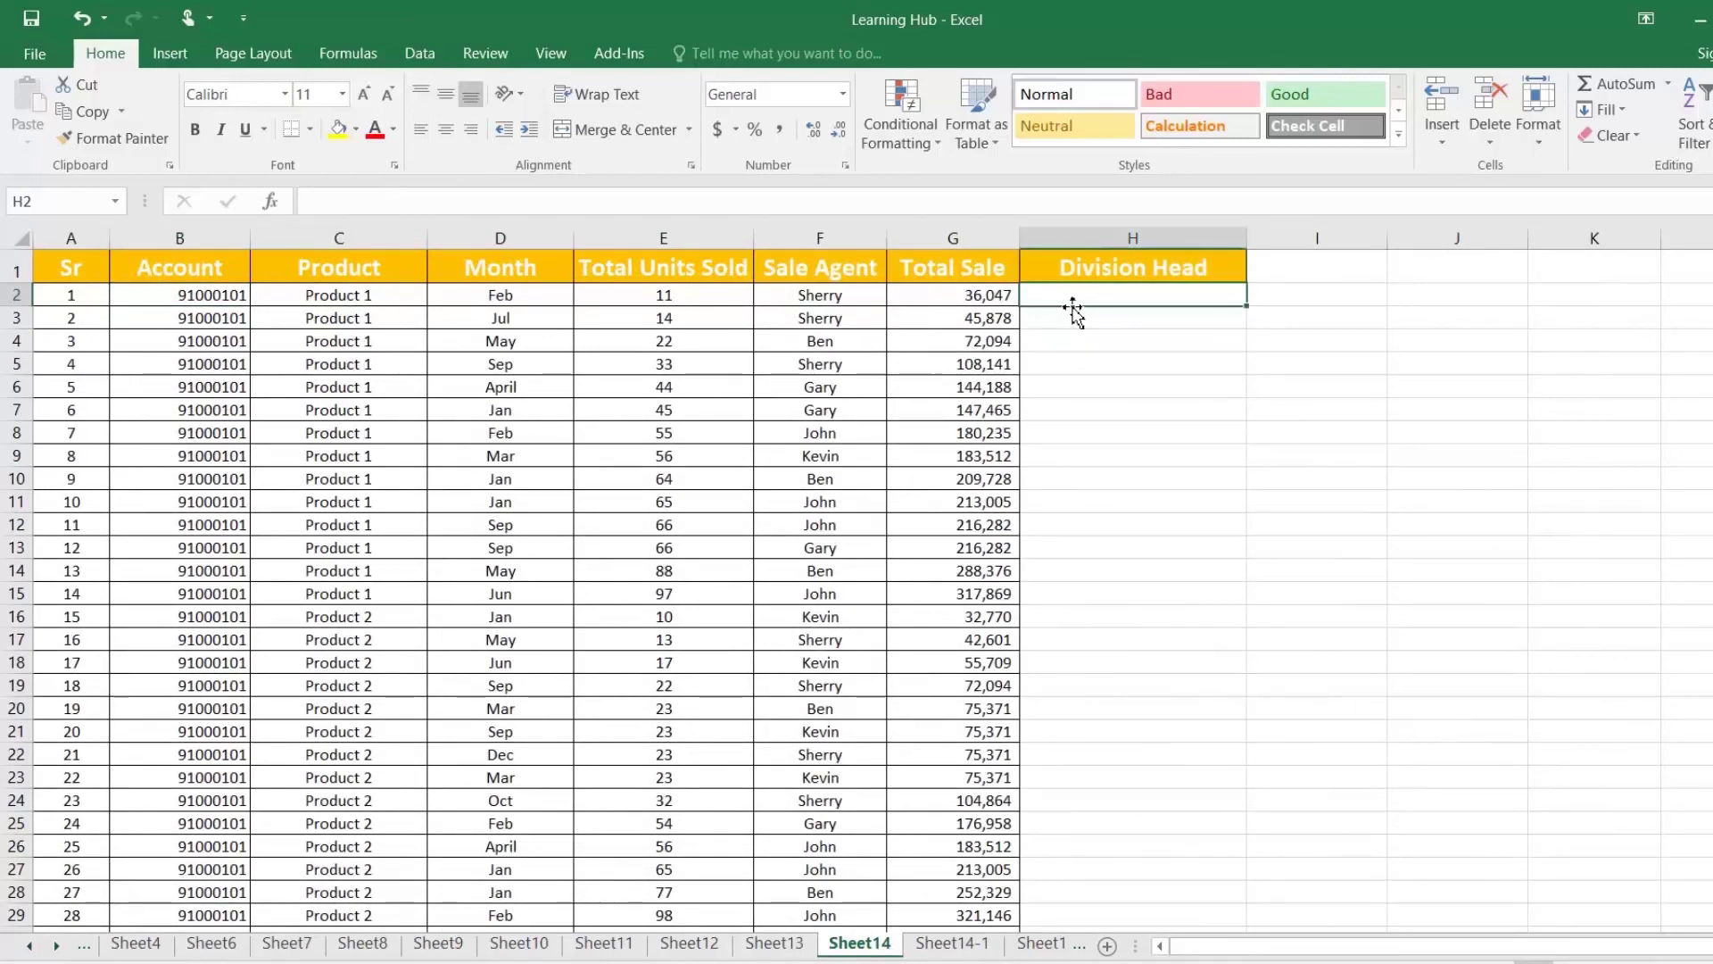
Step: Enter =VLOOKUP(B2,'Sheet14-1'!A:D,3,0) in H2 to return account B2's division head
text(=vl)
key(Tab)
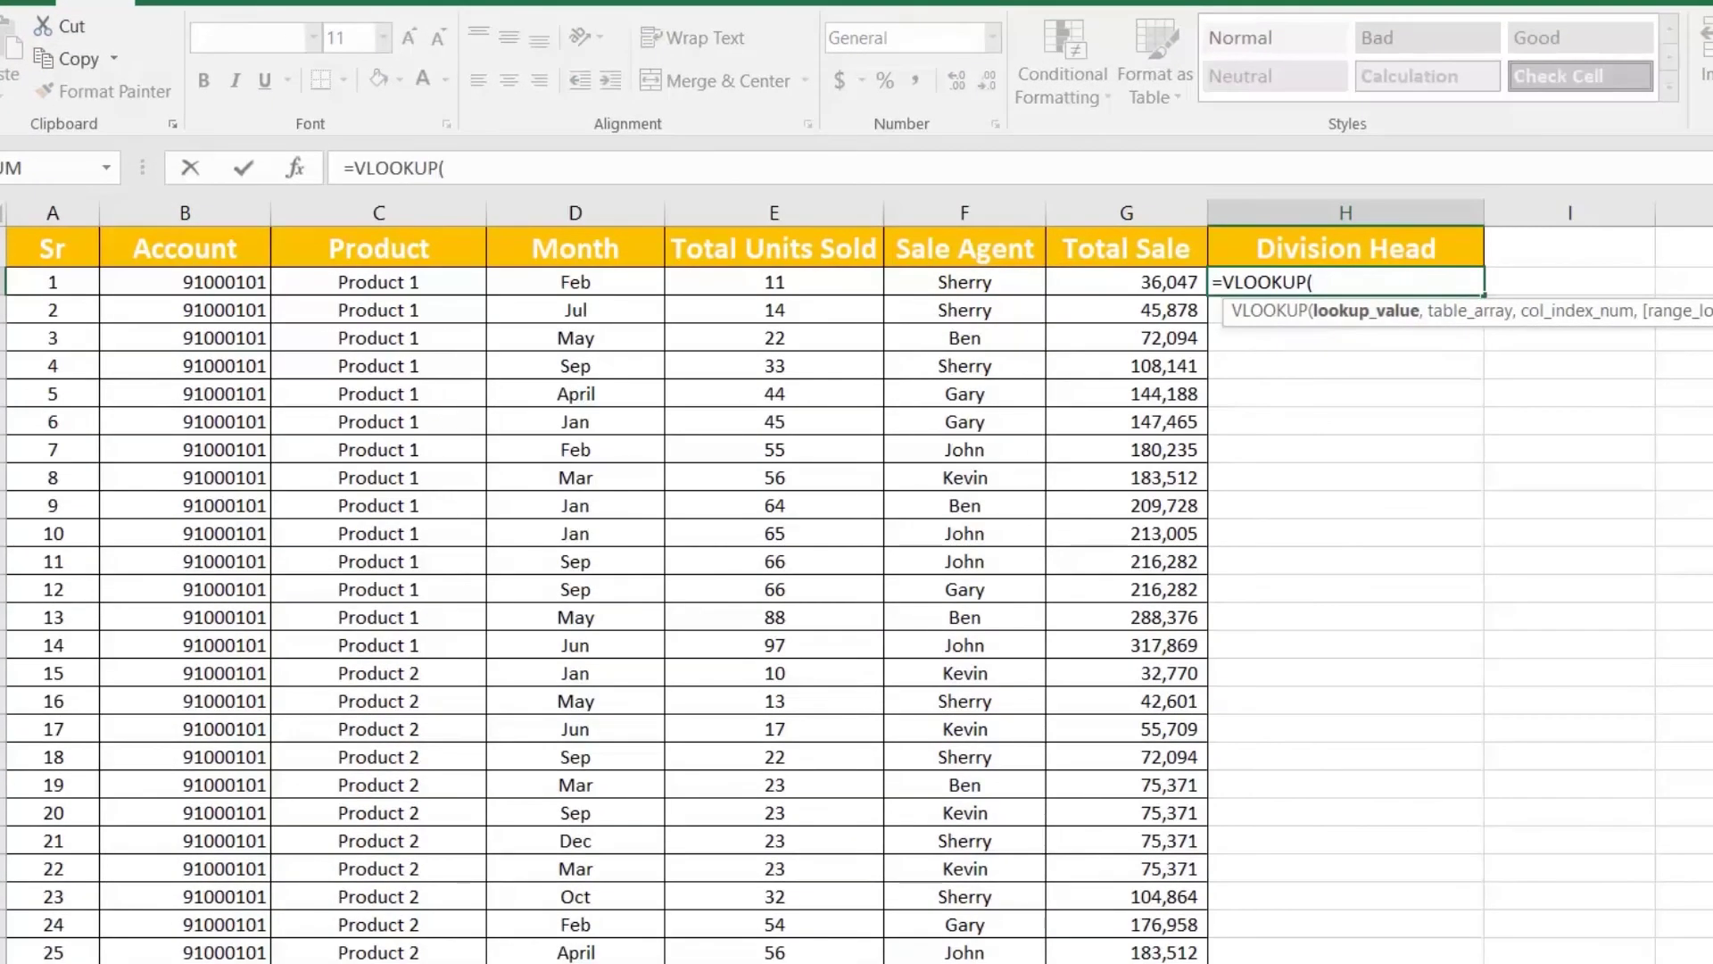
click(232, 280)
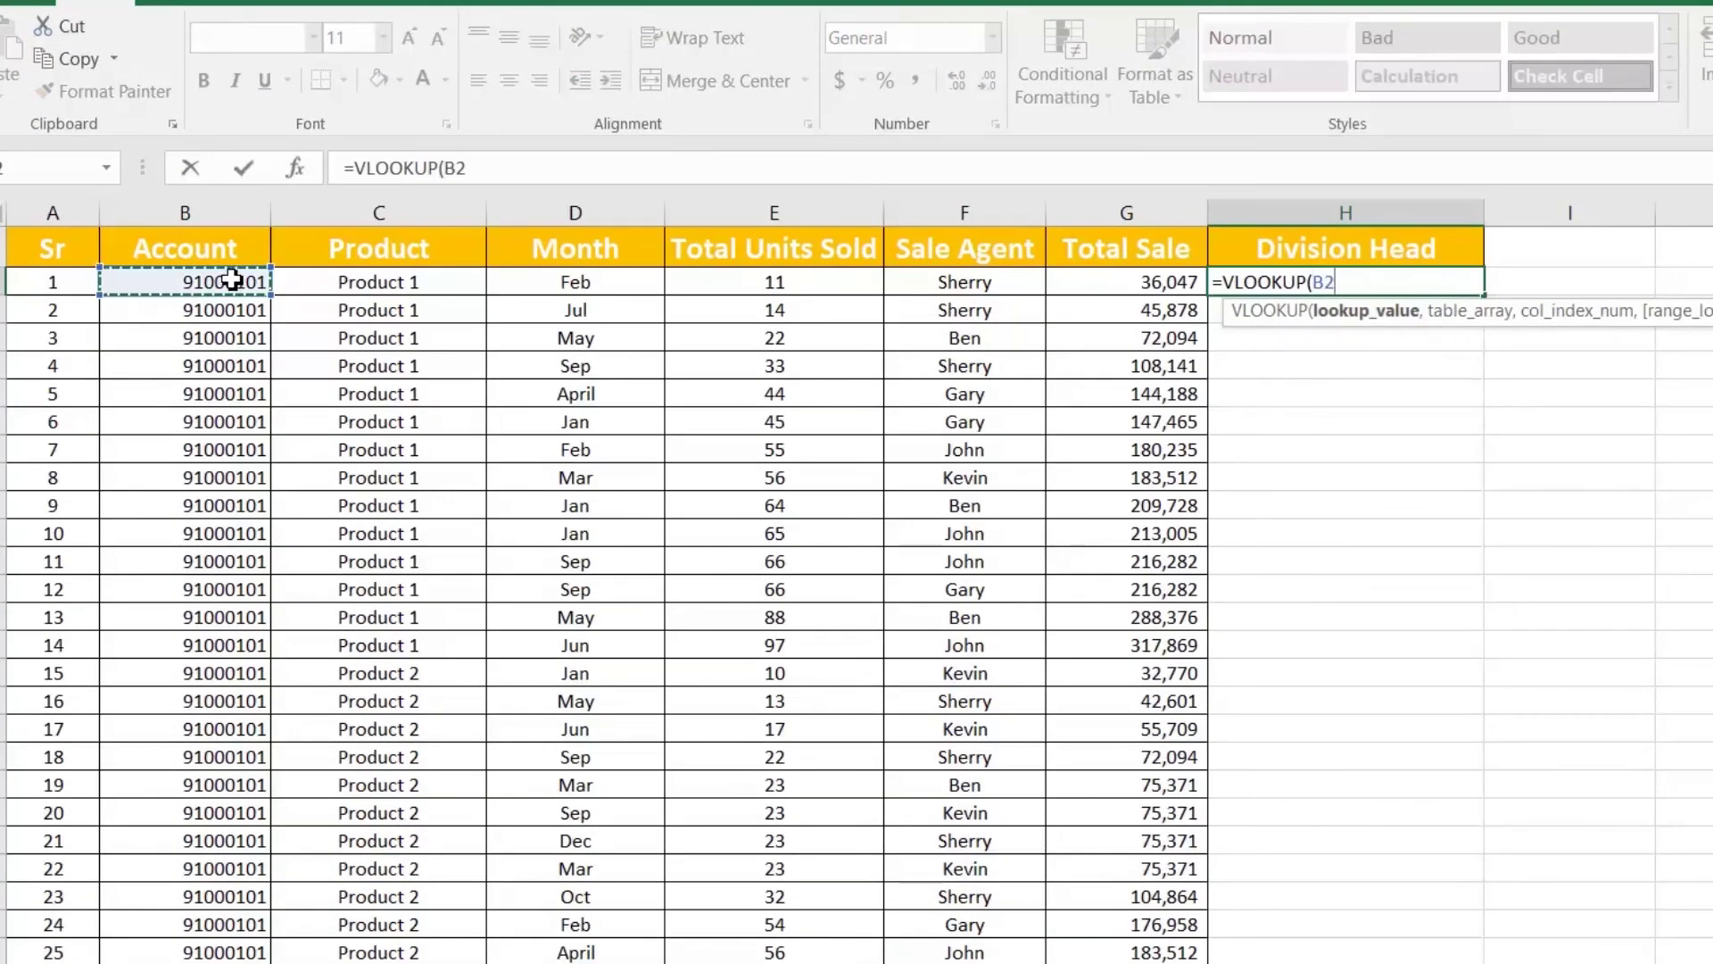
text(,)
key(ctrl+Page_Down)
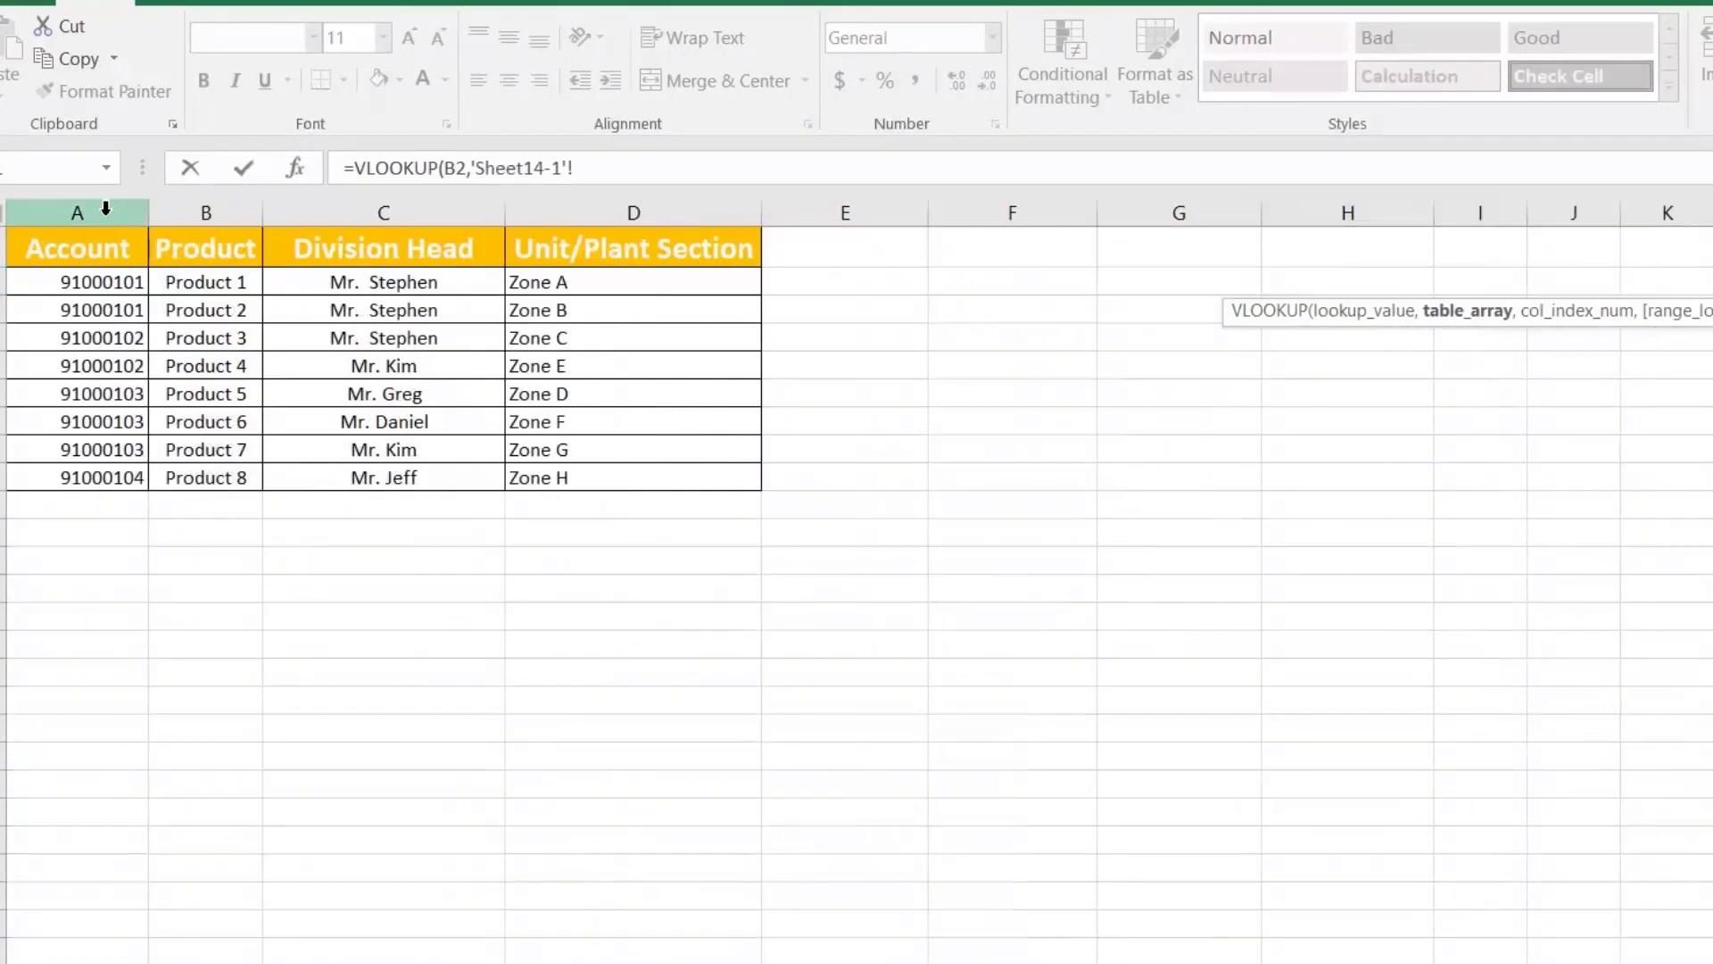
drag(104, 208, 584, 205)
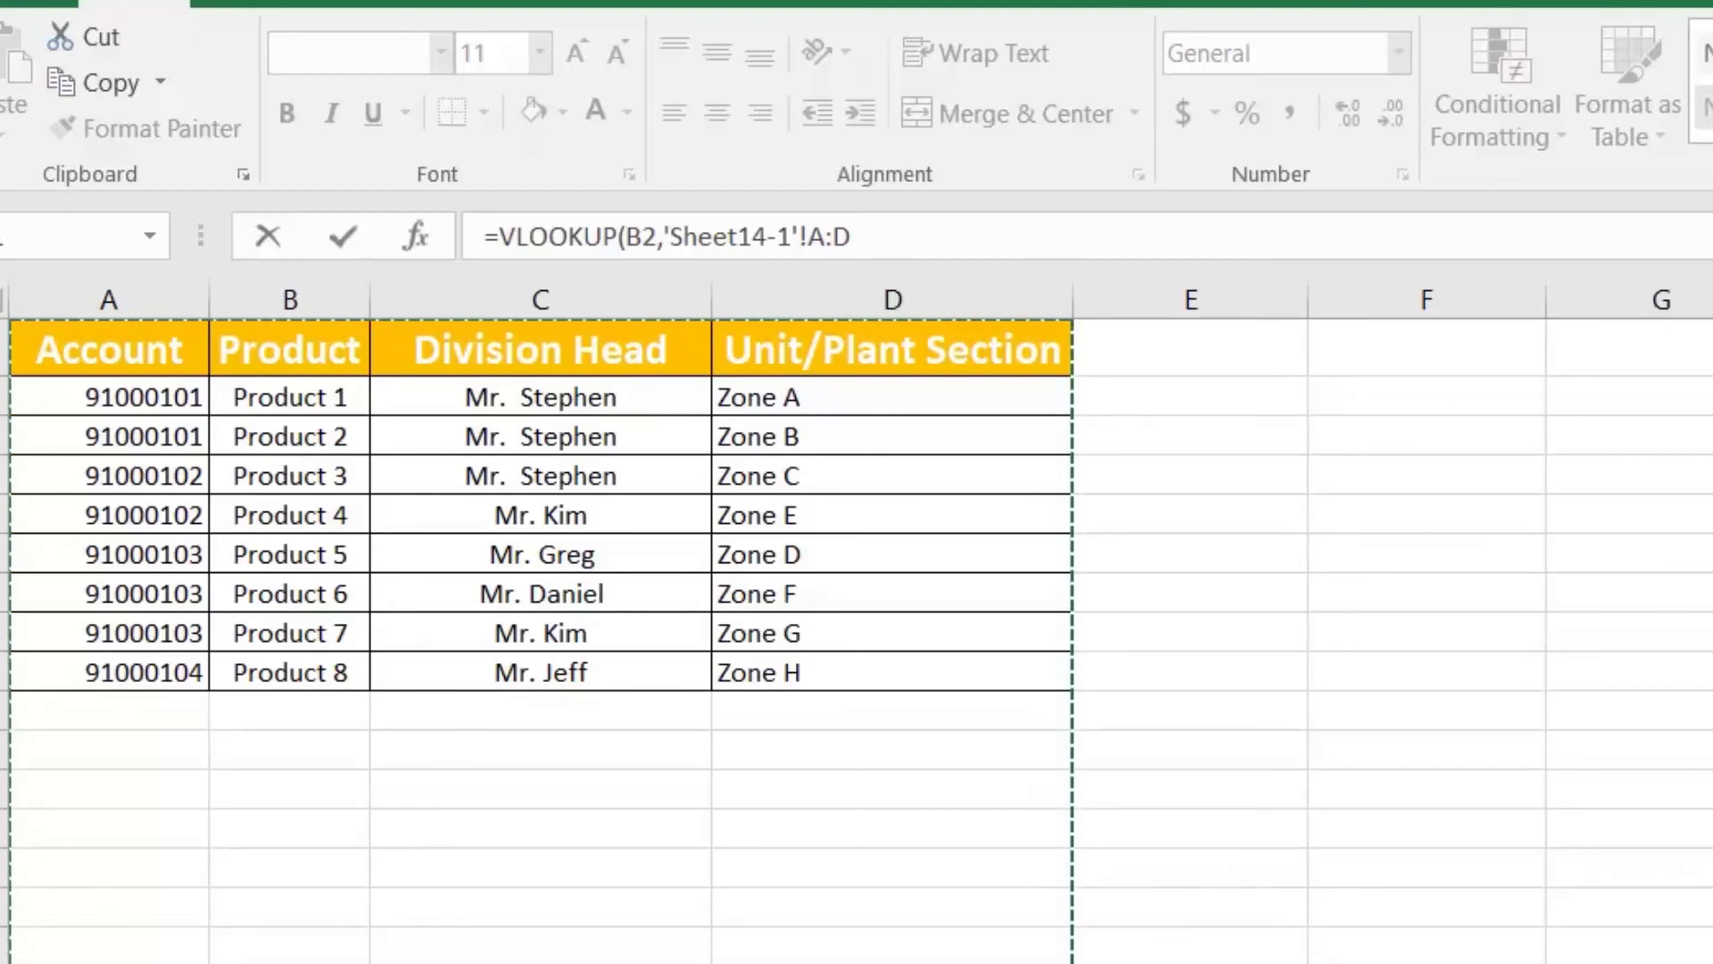
click(853, 236)
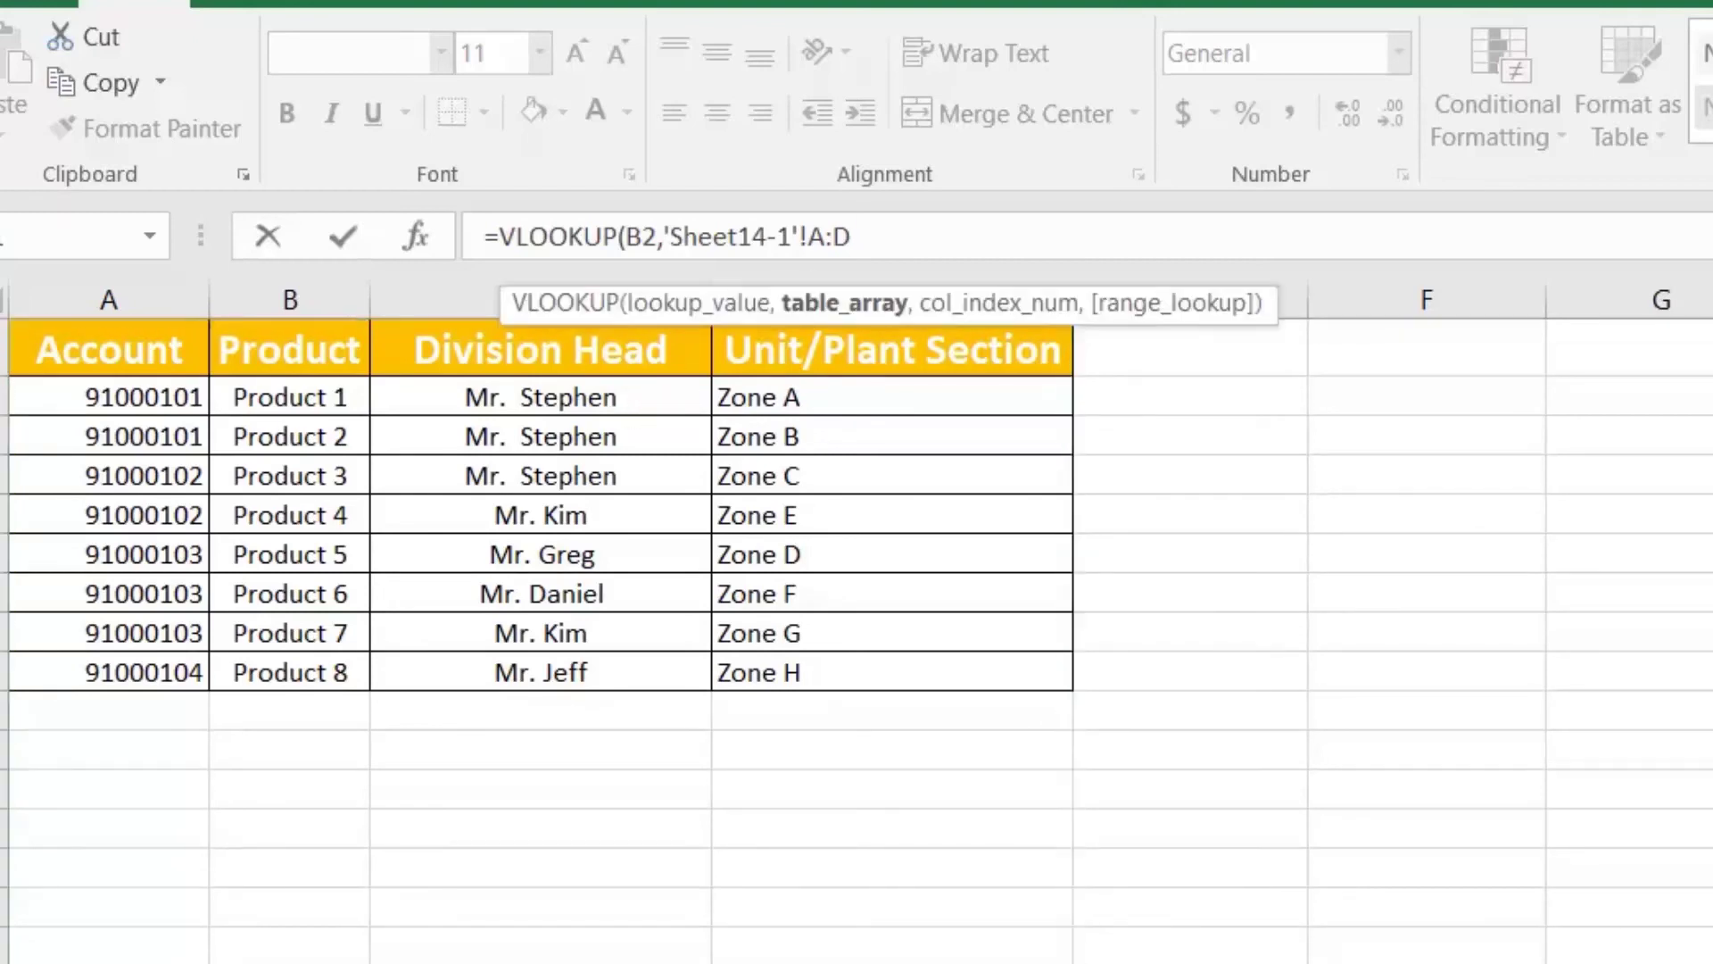
text(,)
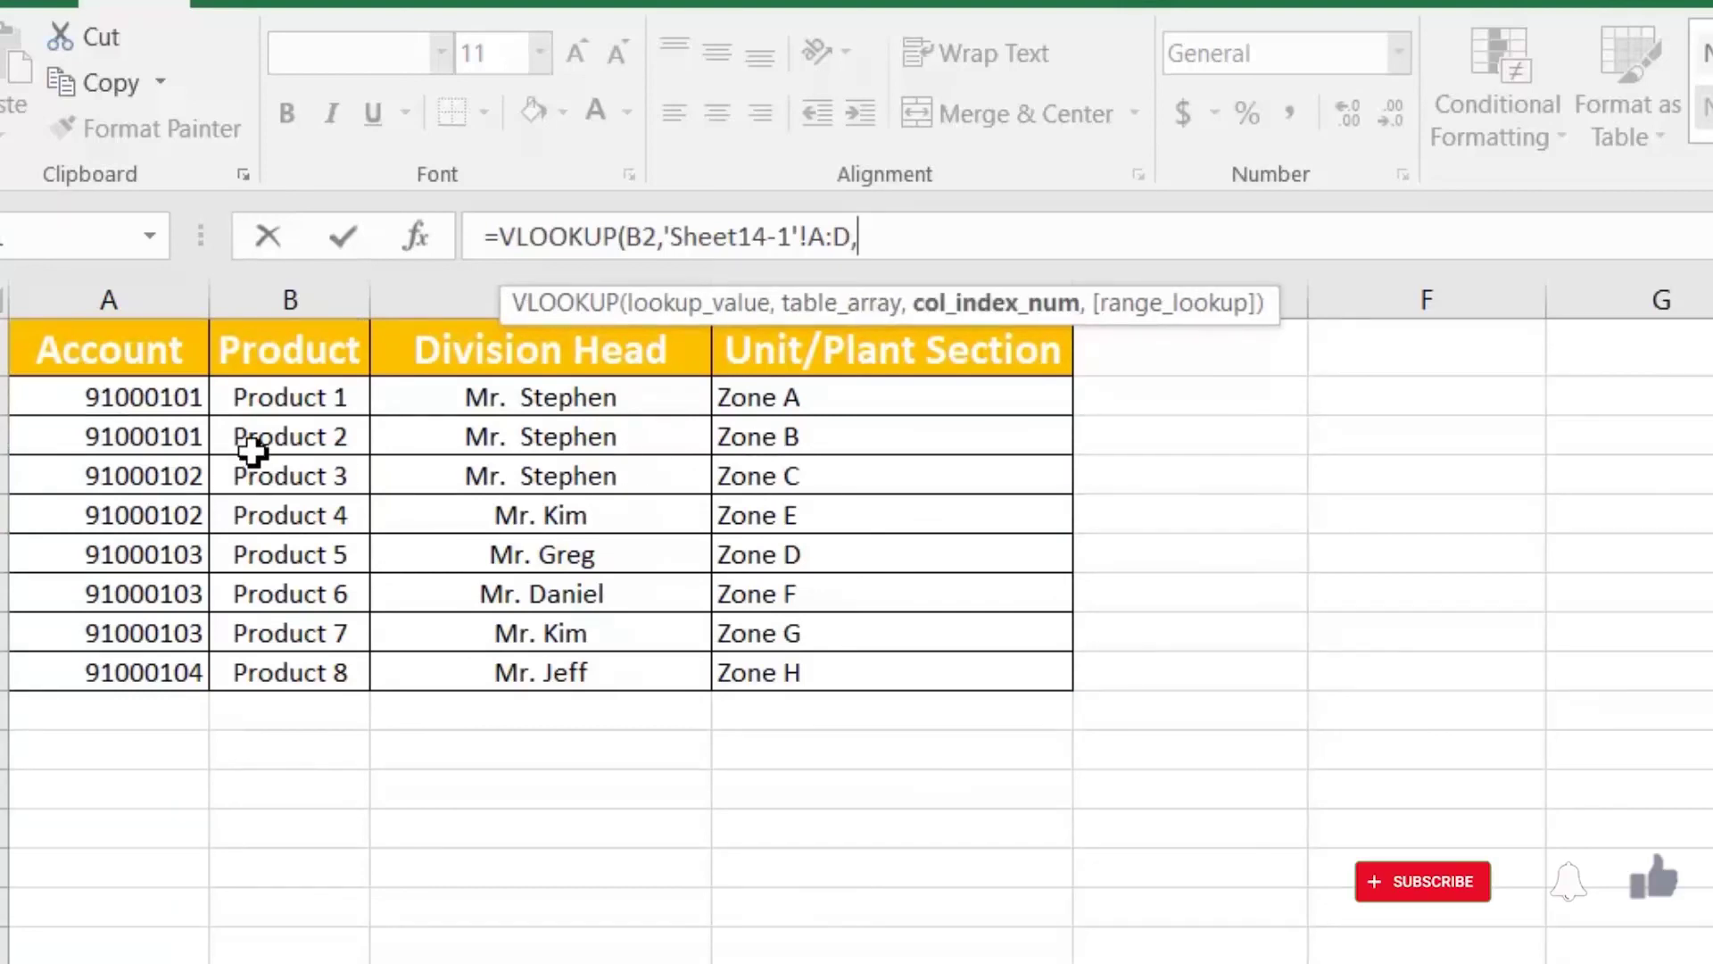
text(3,)
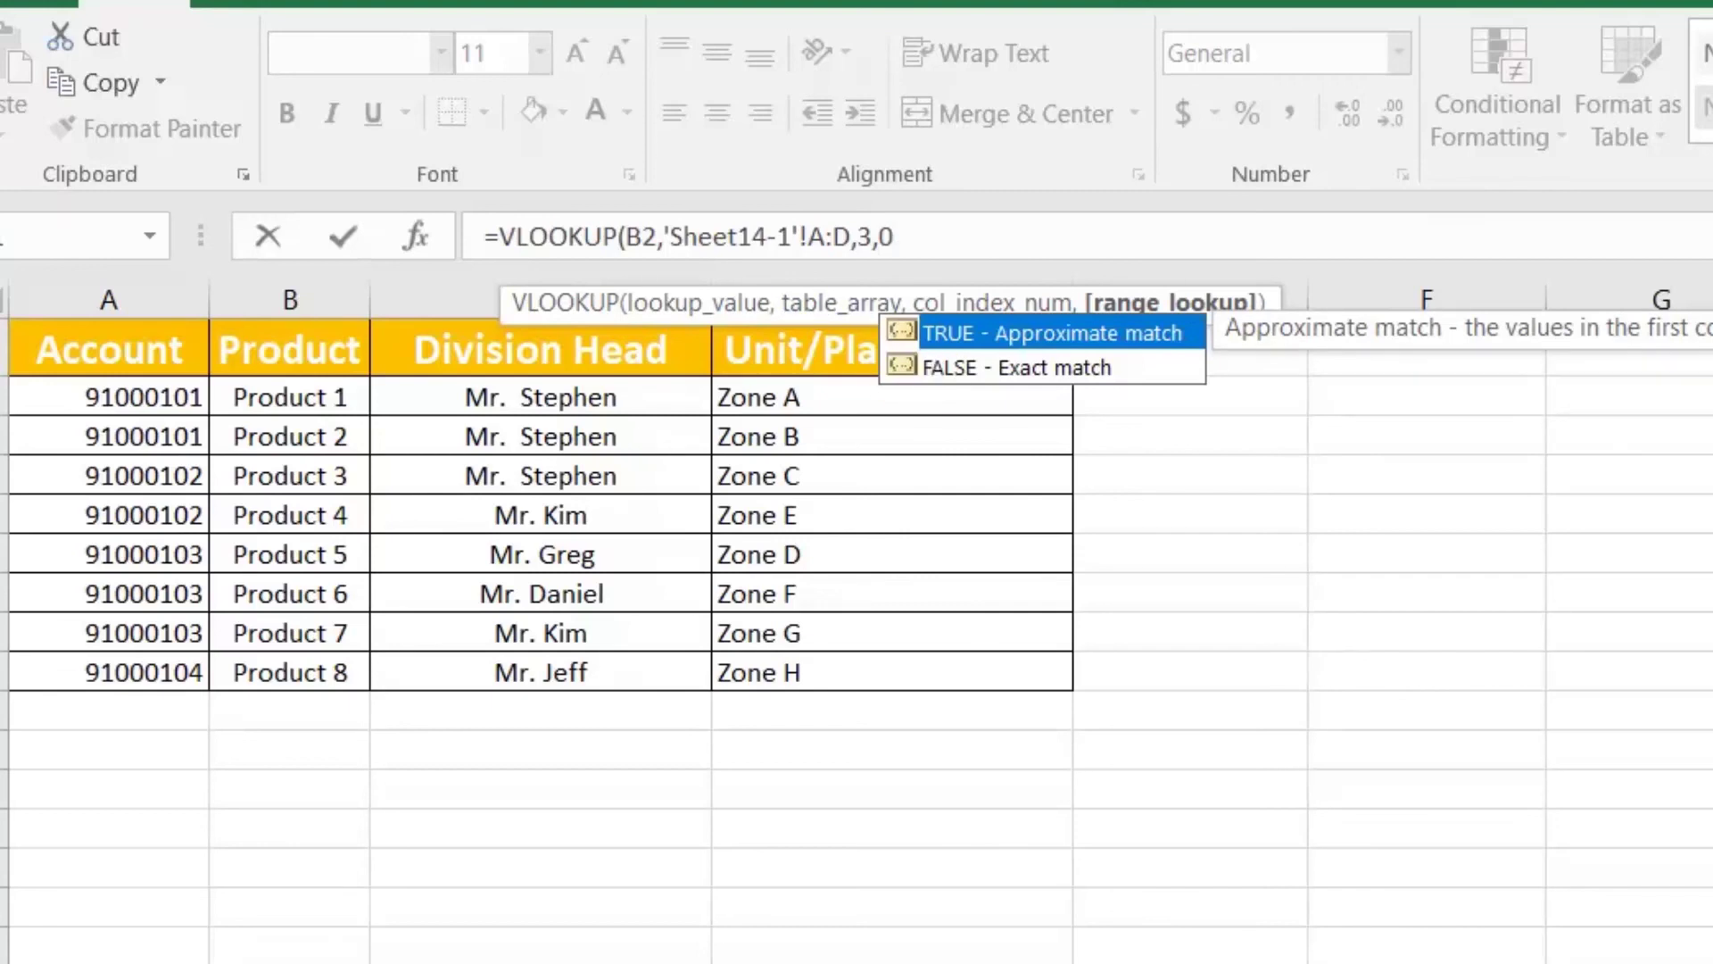
text(0)
click(843, 302)
click(895, 237)
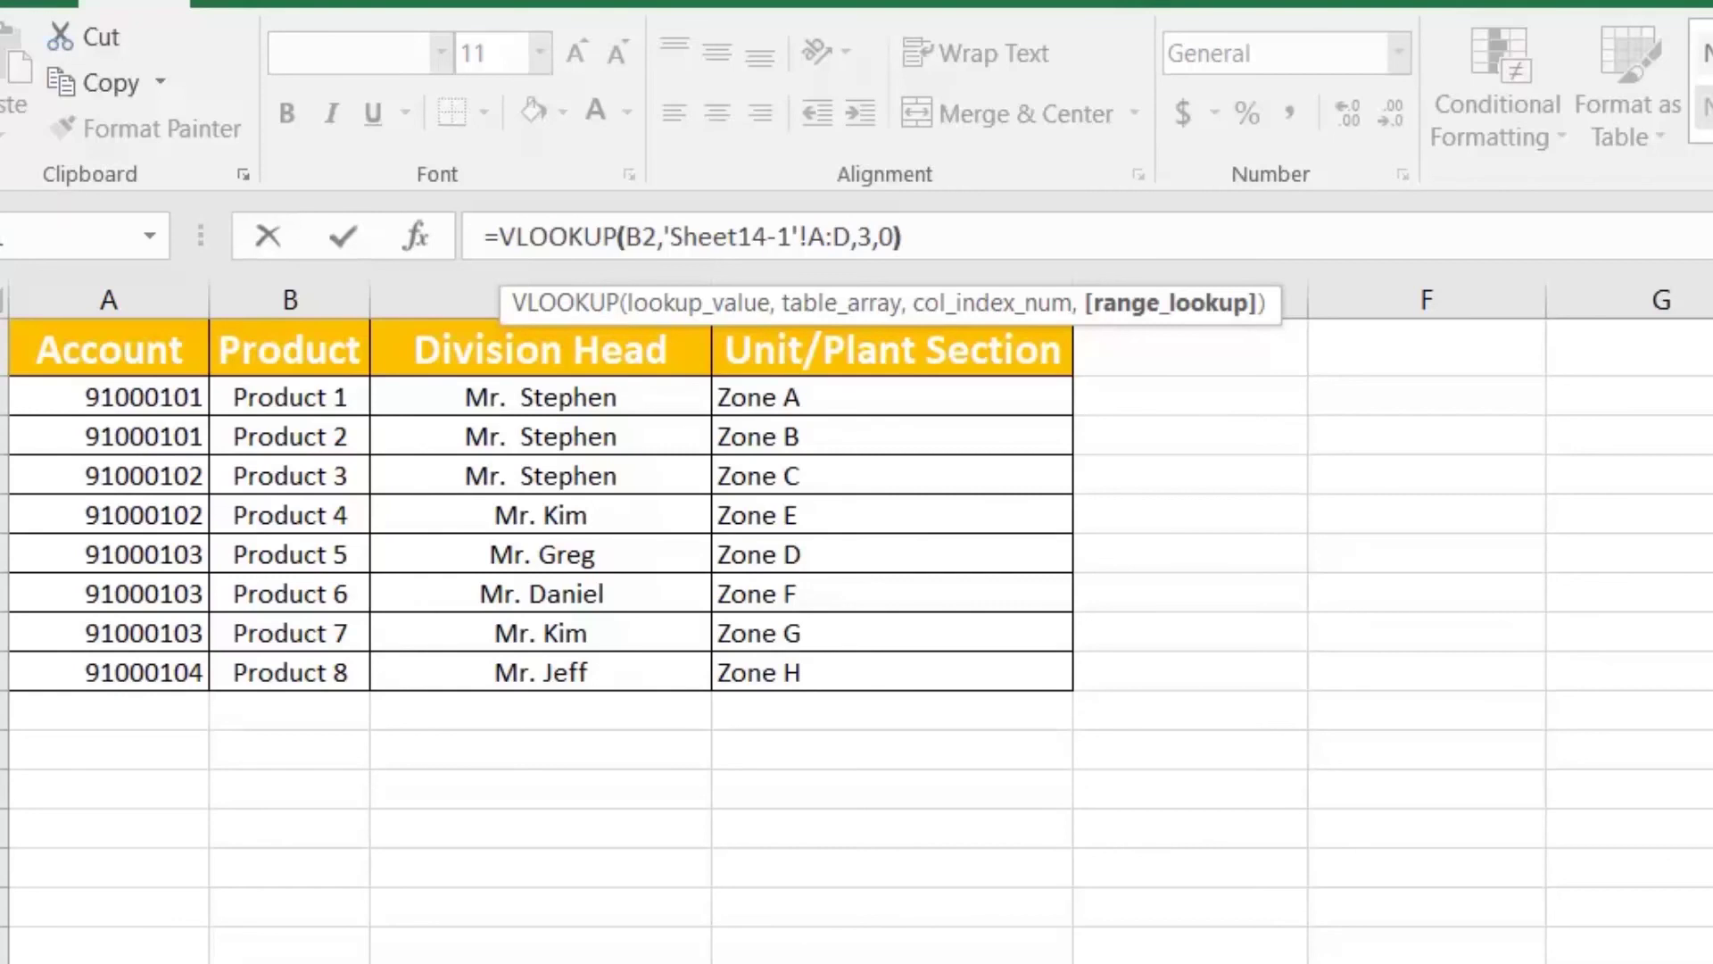
key(Return)
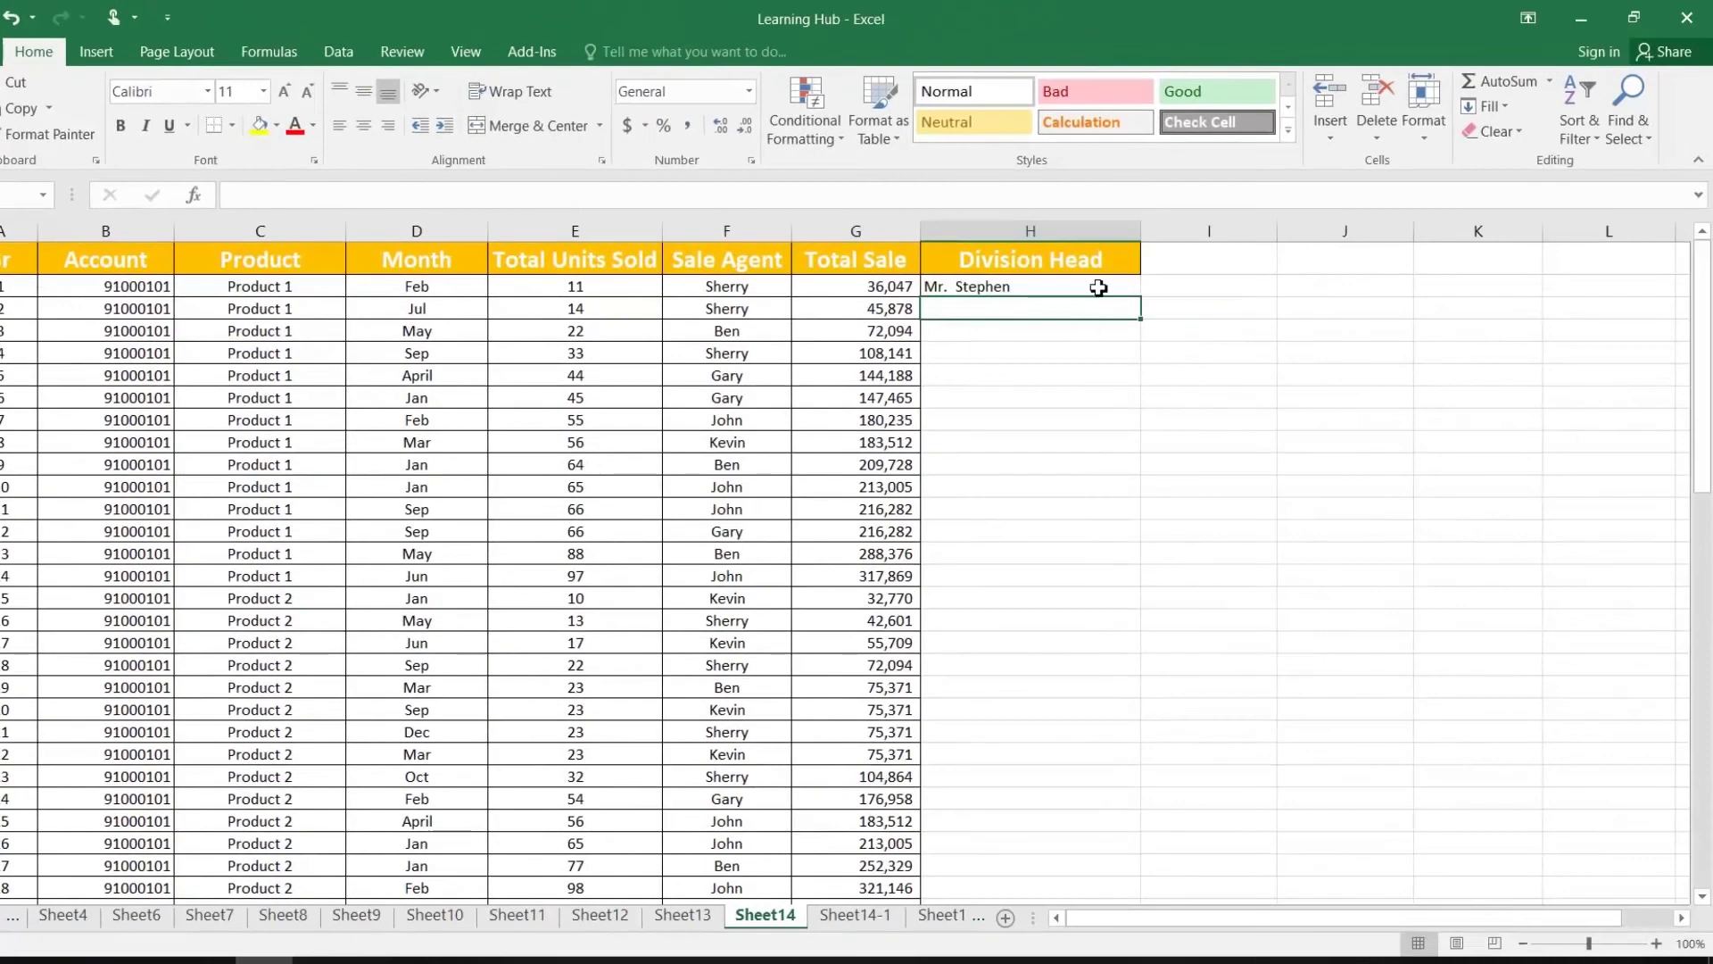
Step: Fill H2's Division Head lookup down column H and spot-check results such as H63
click(1097, 286)
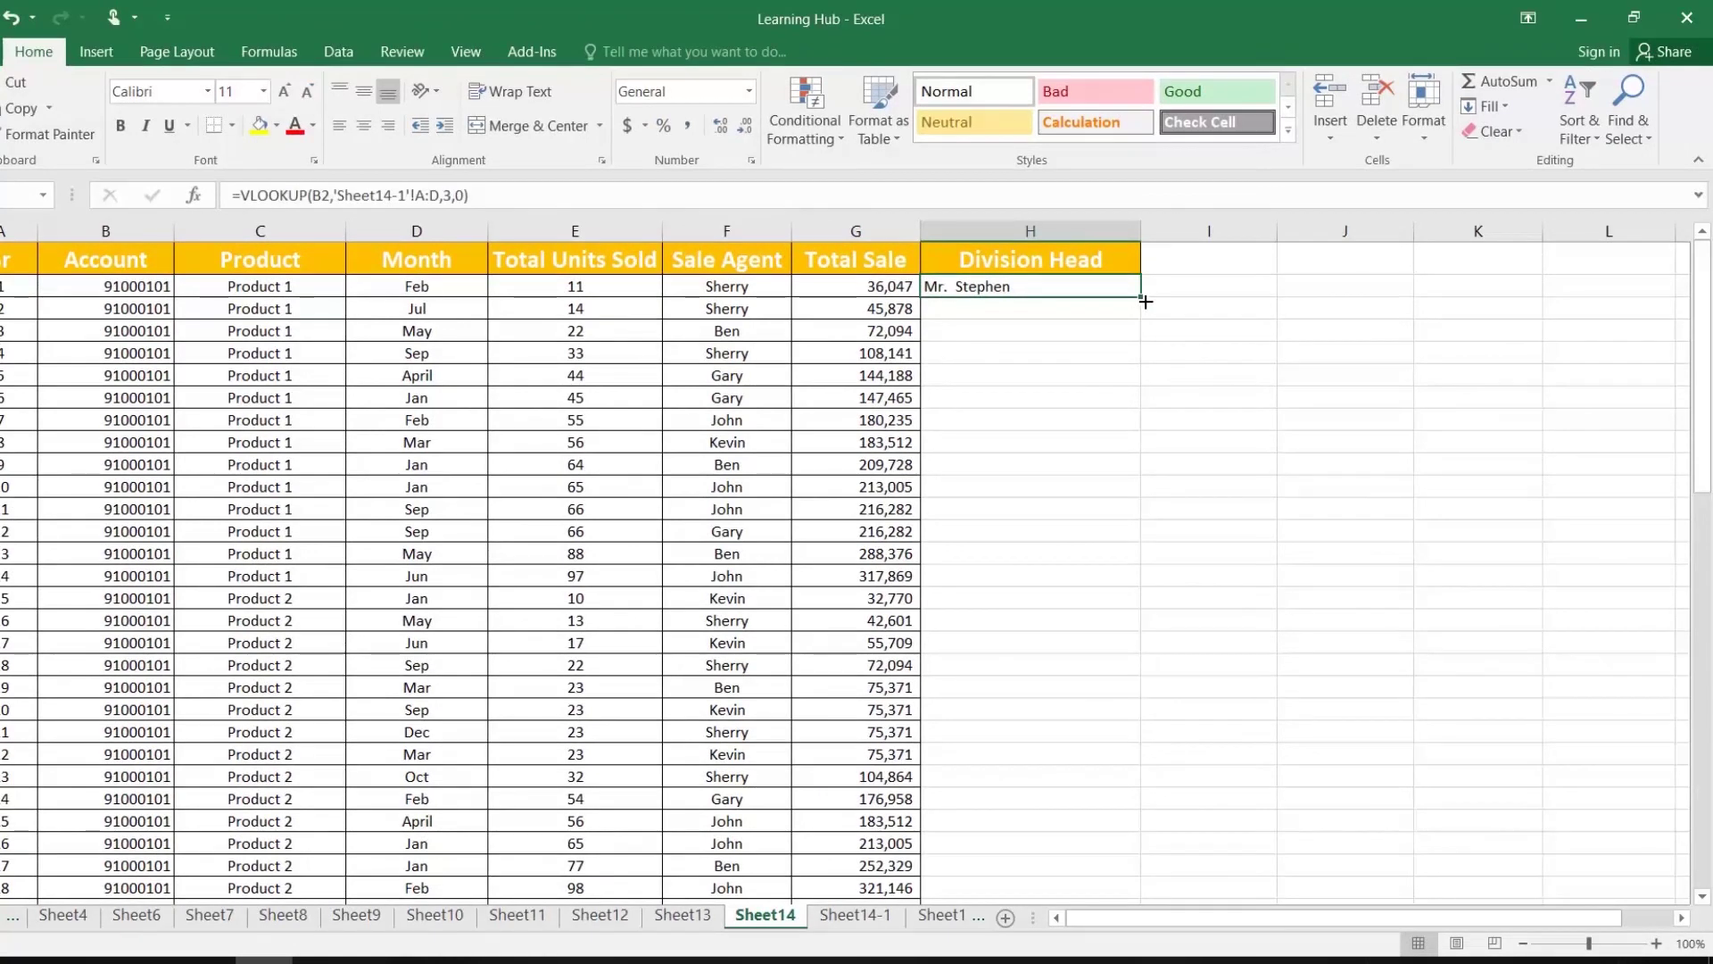
double_click(1145, 302)
scroll(1035, 494, down, 13)
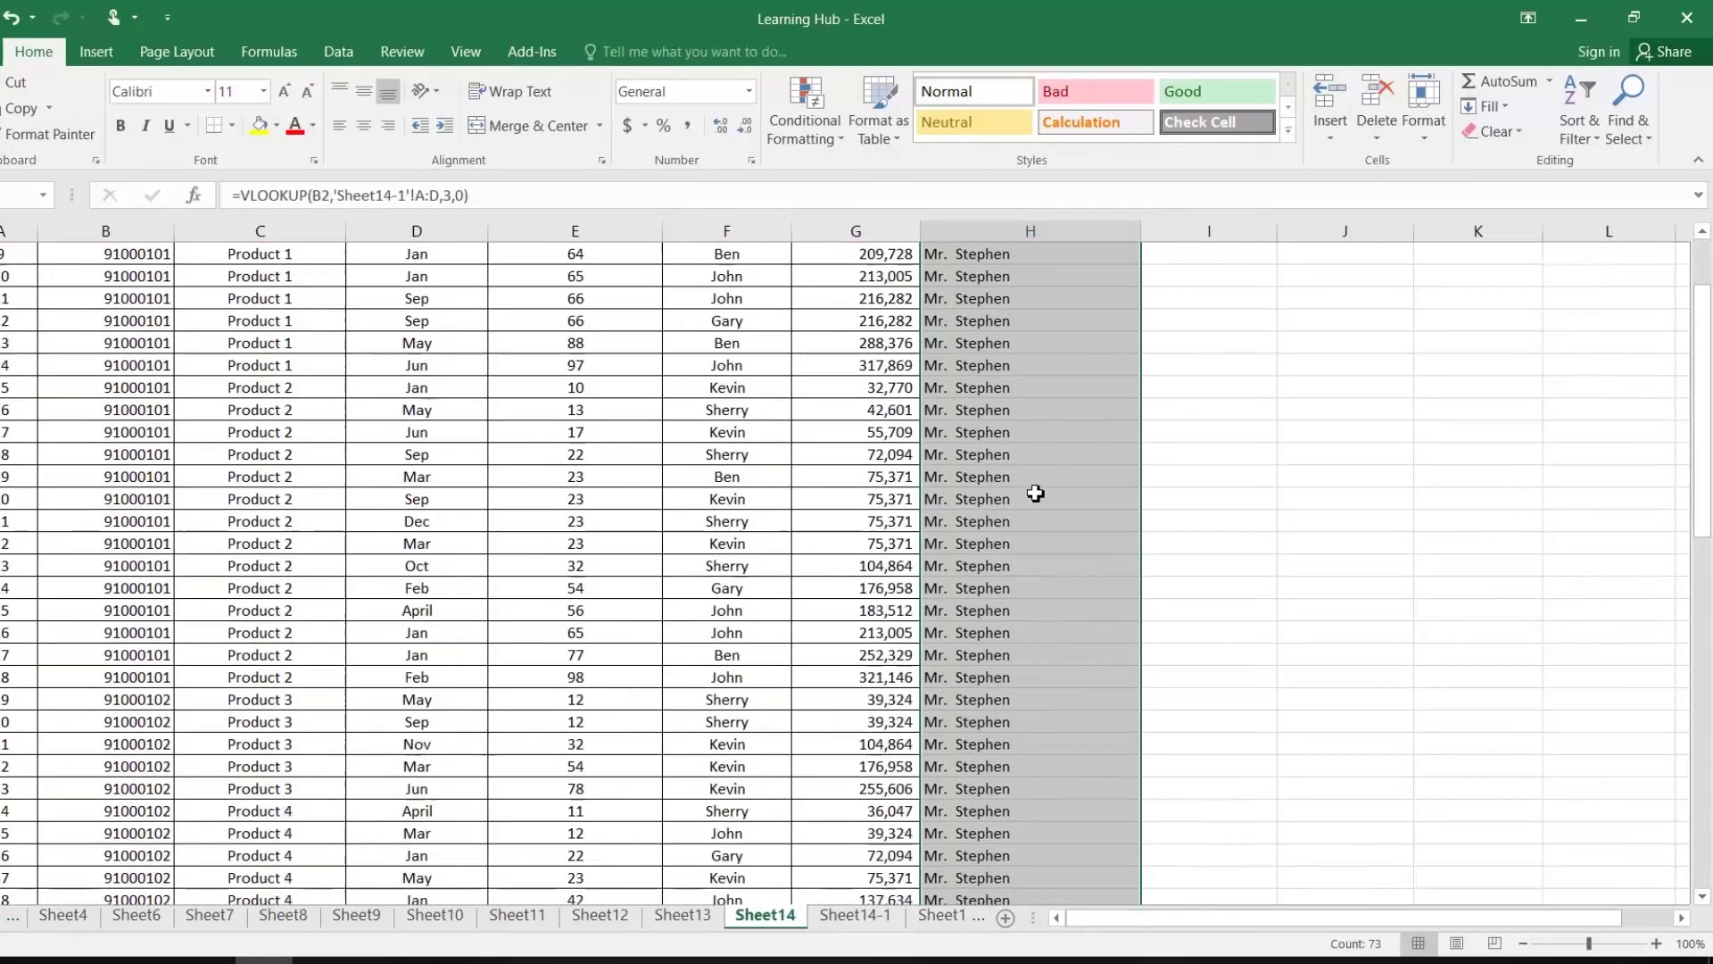
scroll(1037, 493, down, 7)
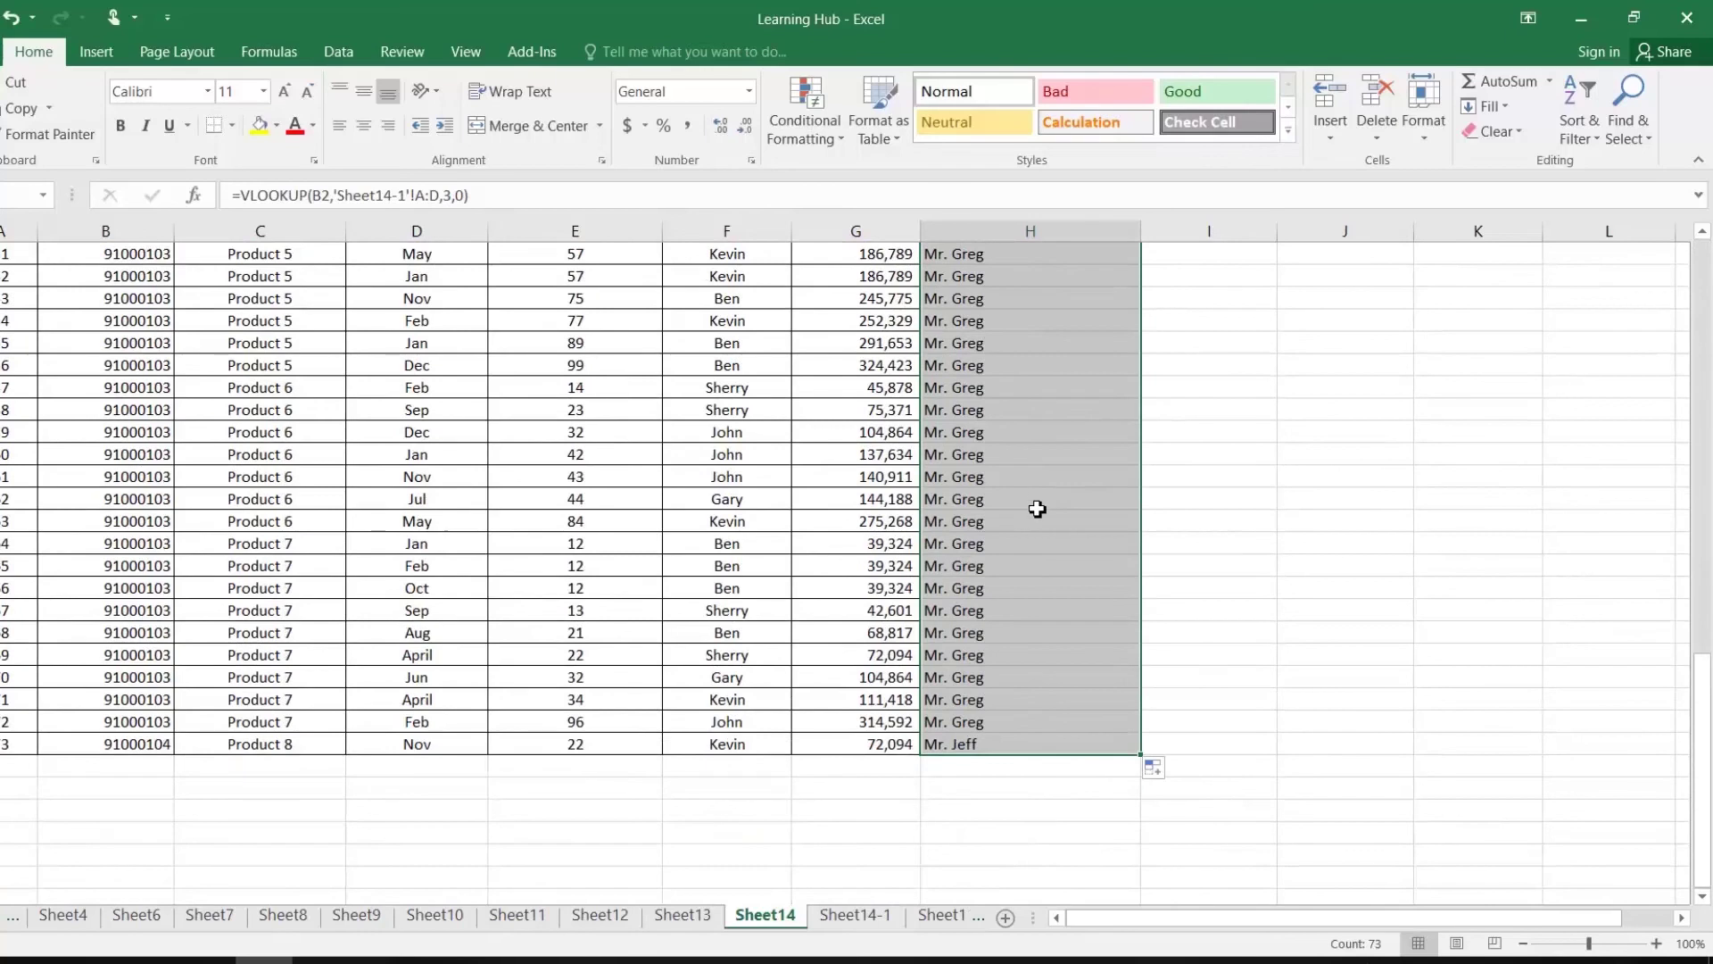
click(1037, 507)
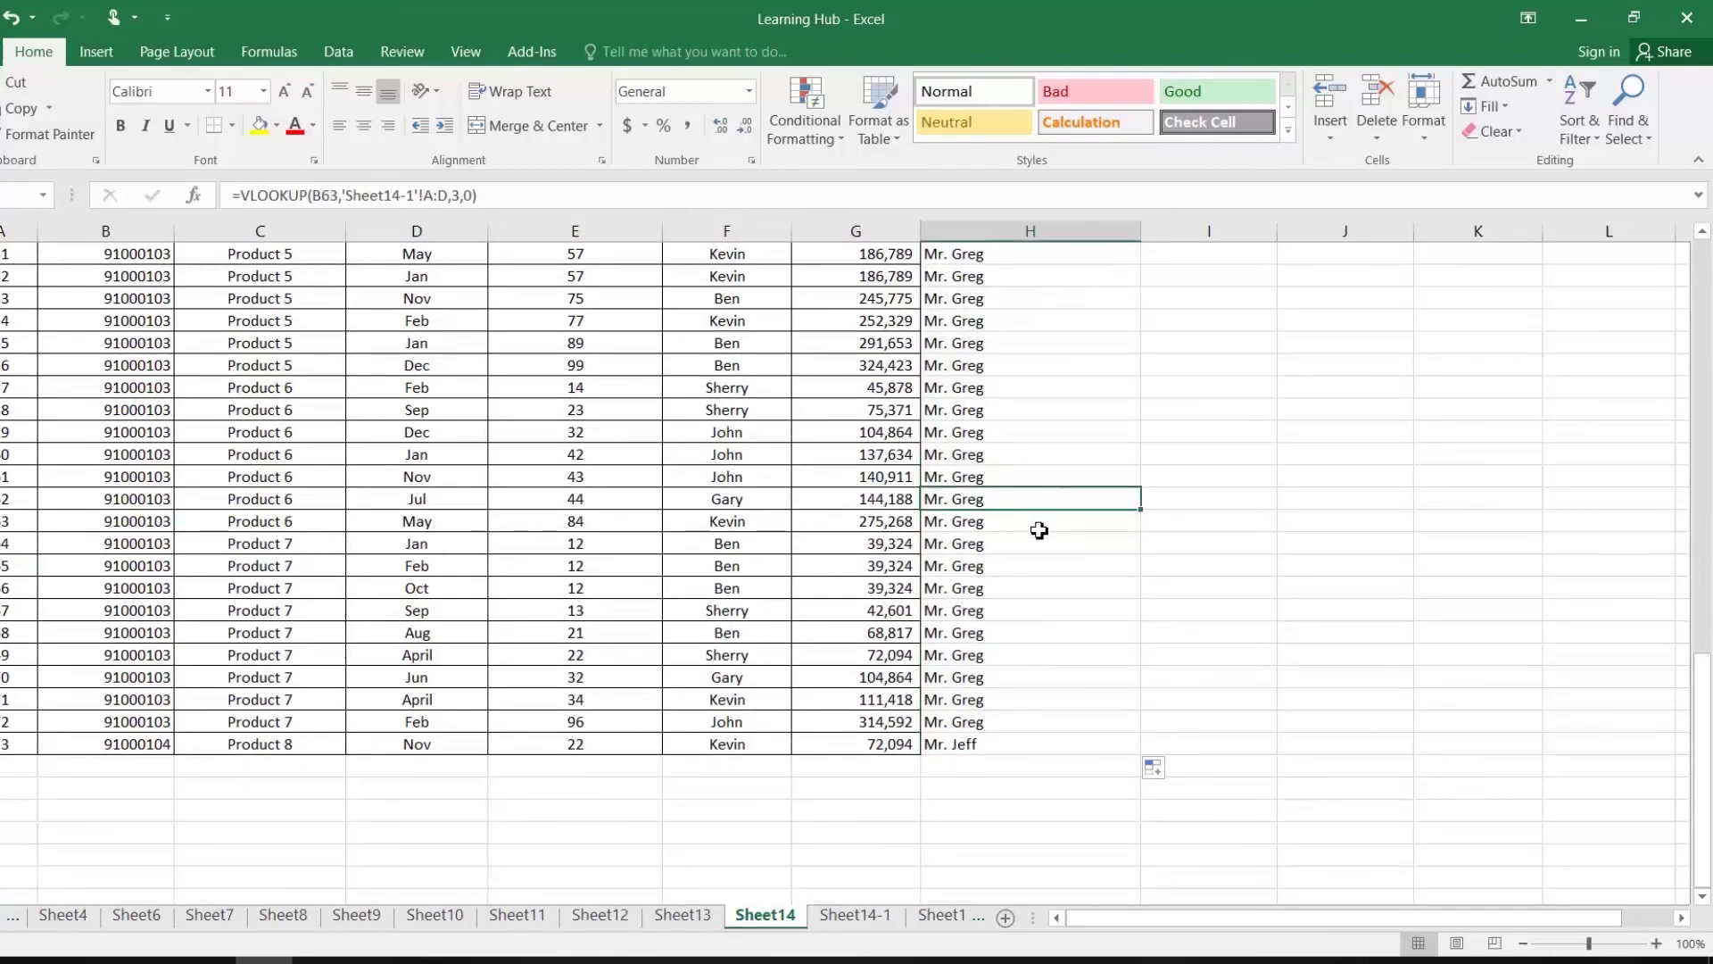
scroll(999, 527, up, 4)
click(96, 671)
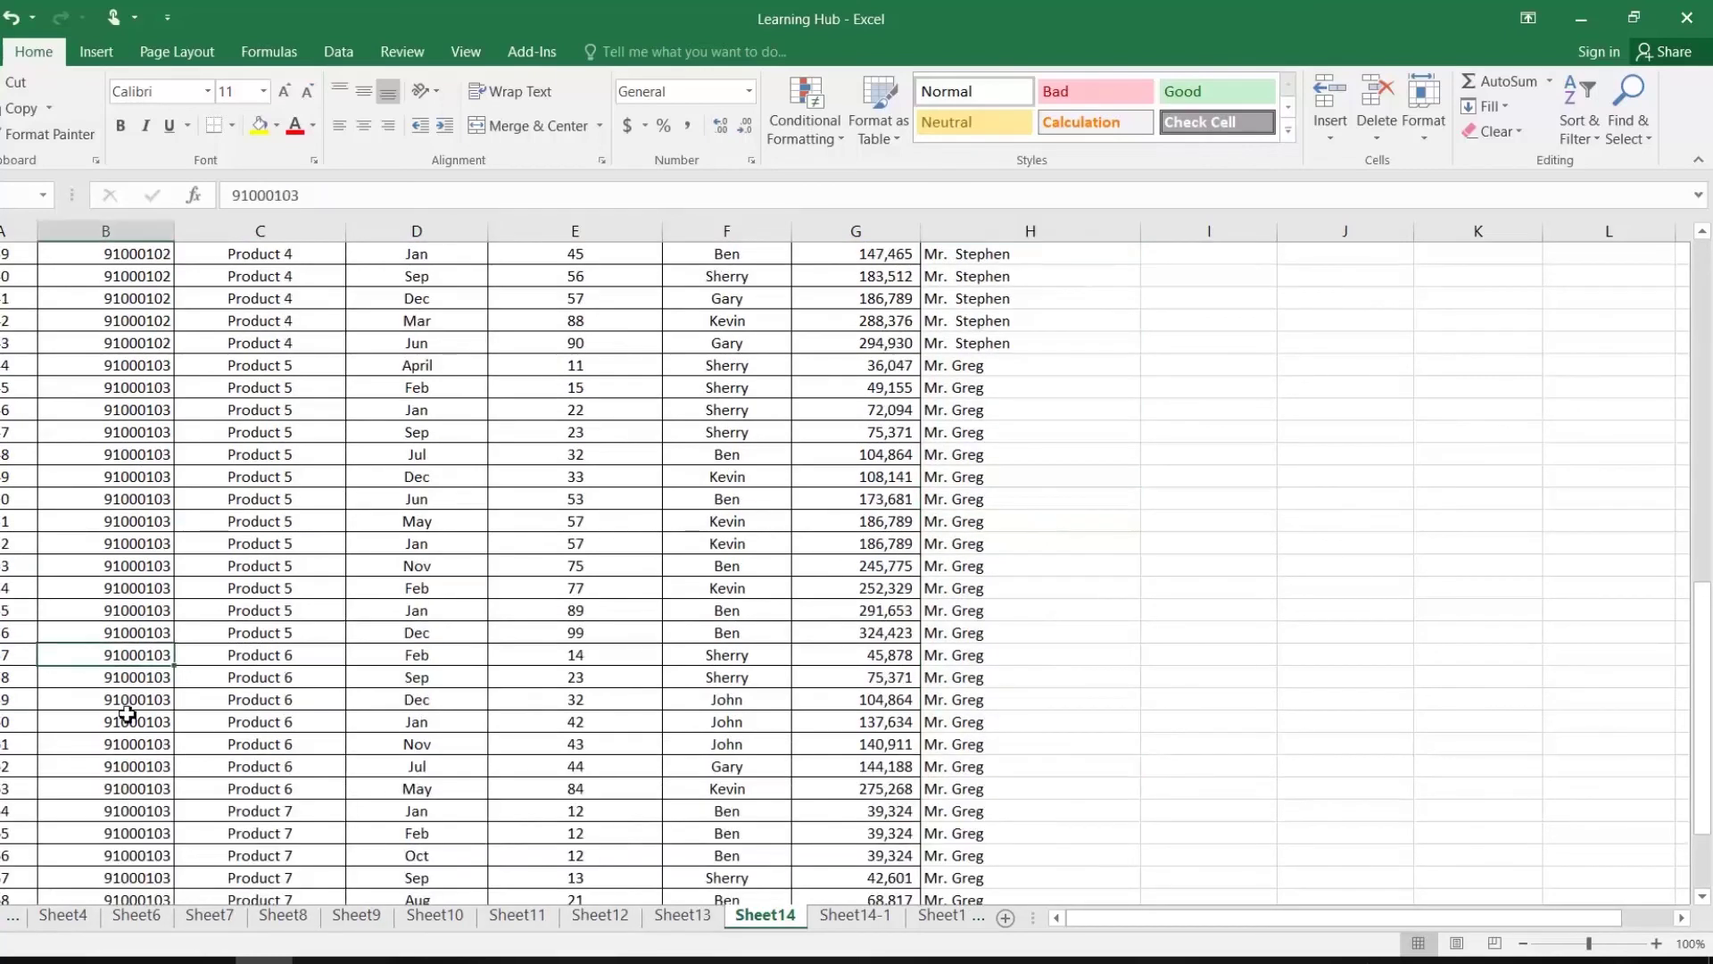
scroll(130, 699, up, 6)
scroll(131, 700, up, 7)
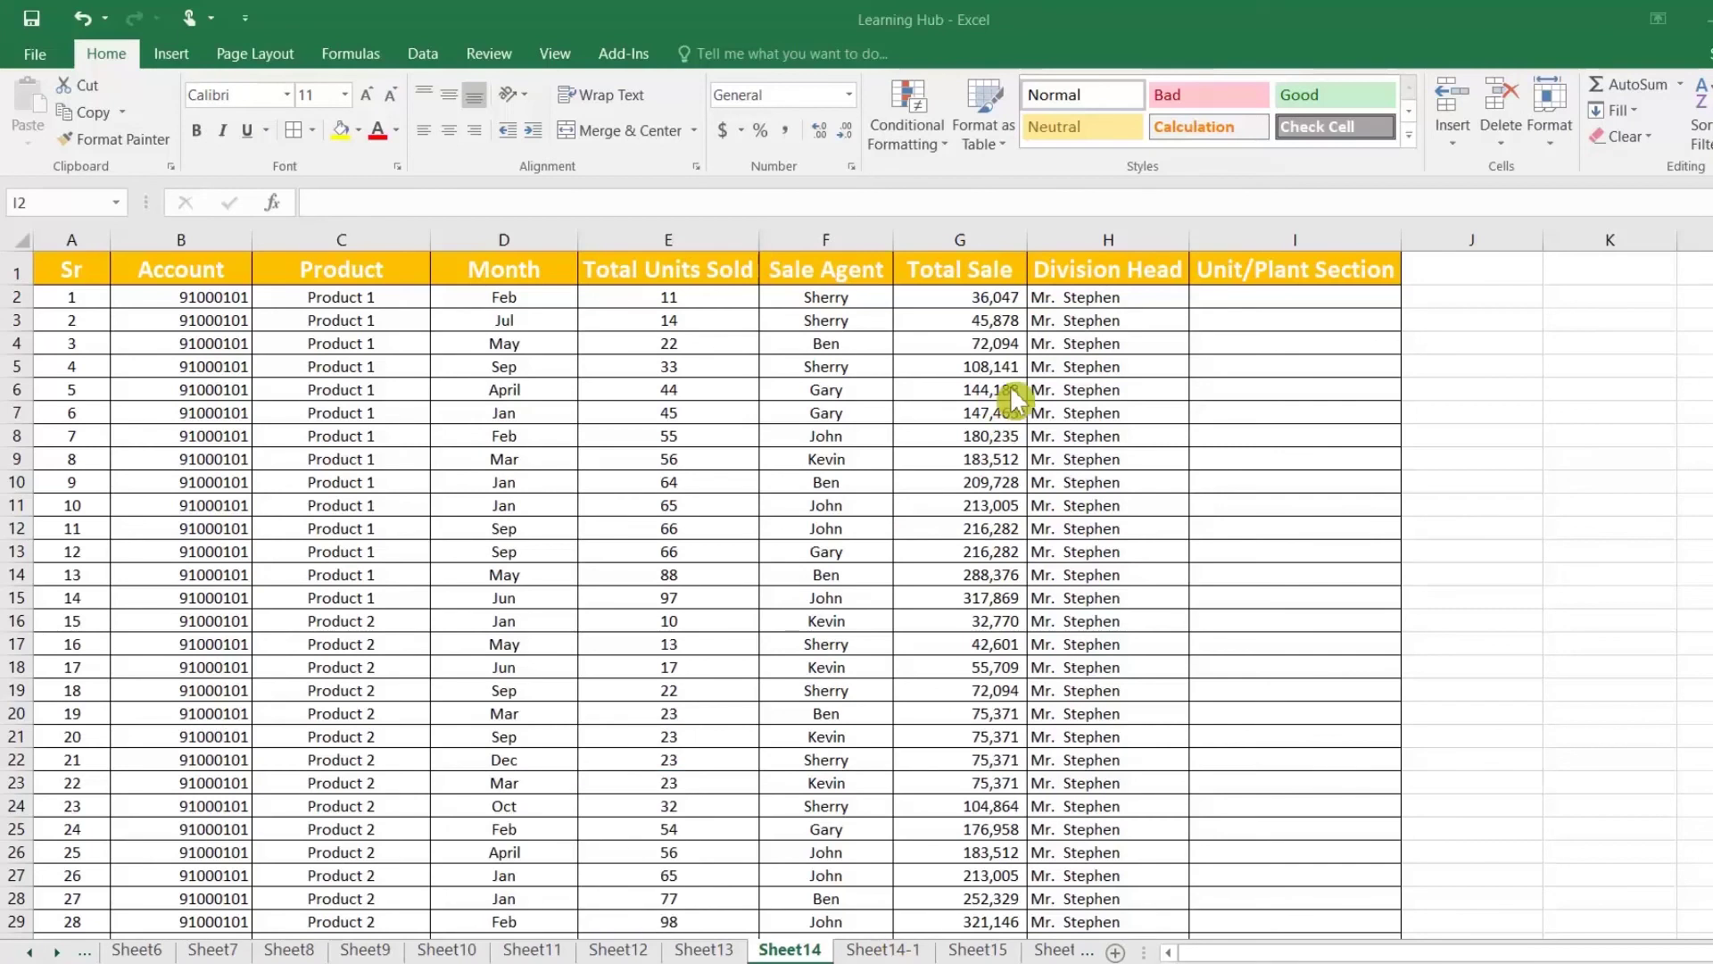
Step: Review H2's VLOOKUP formula and the Sheet14-1 lookup table's Unit/Plant Section values
click(1100, 297)
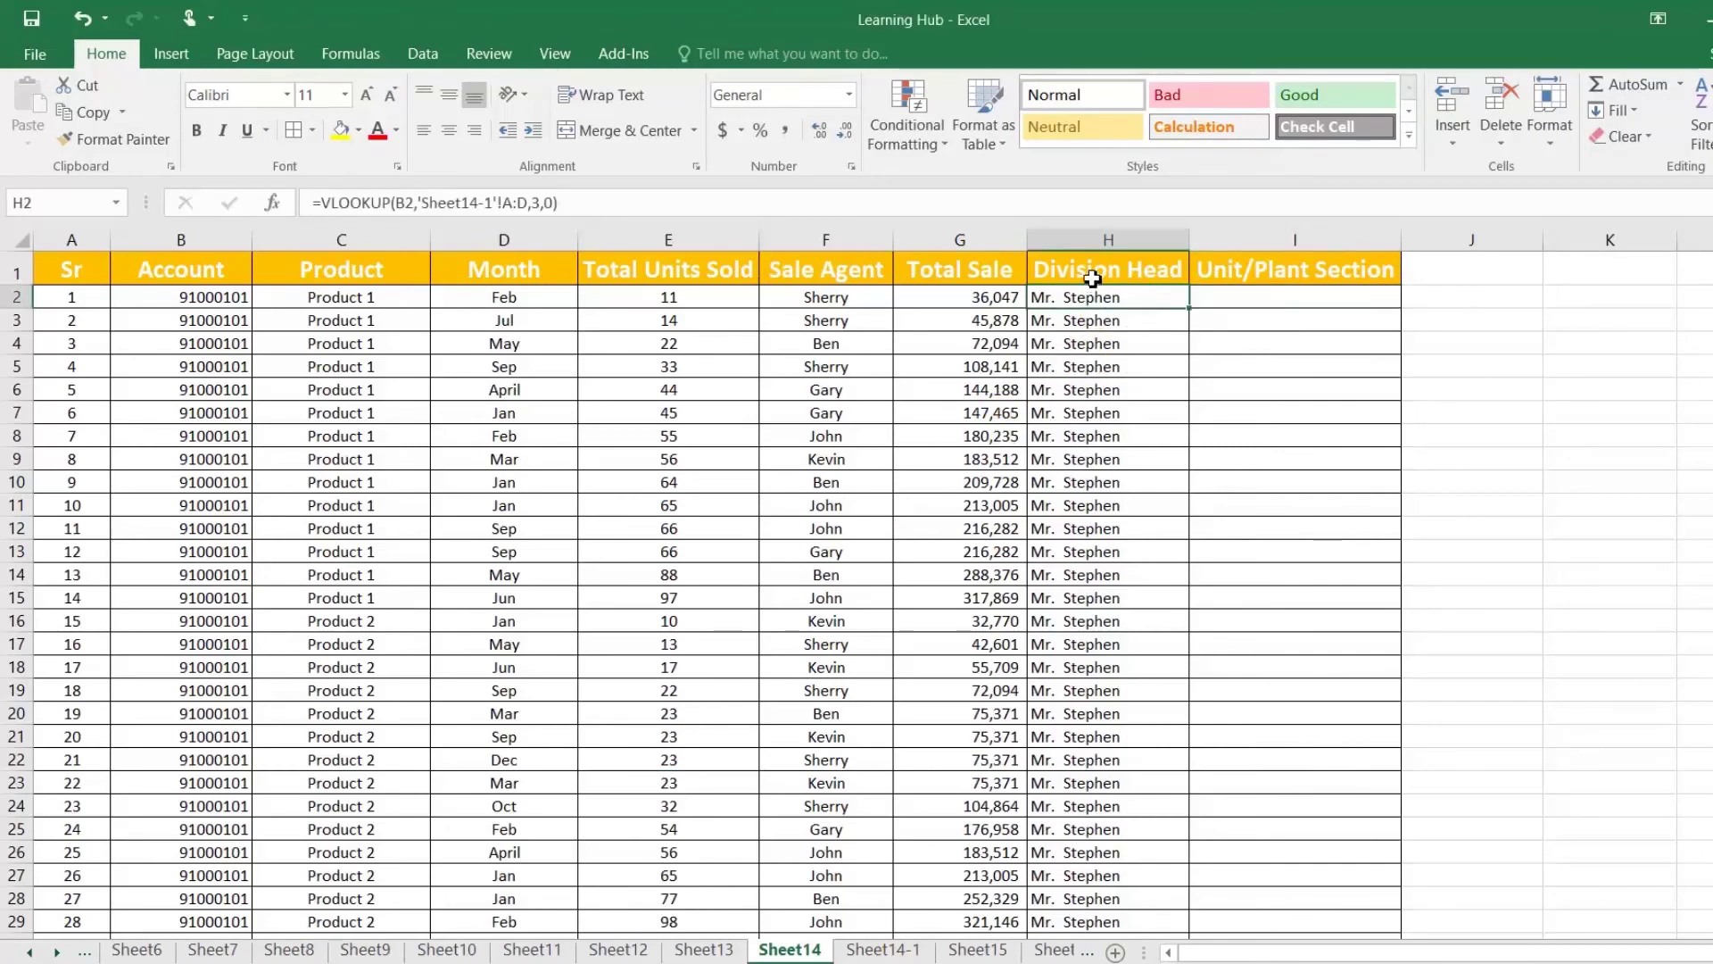
click(1247, 298)
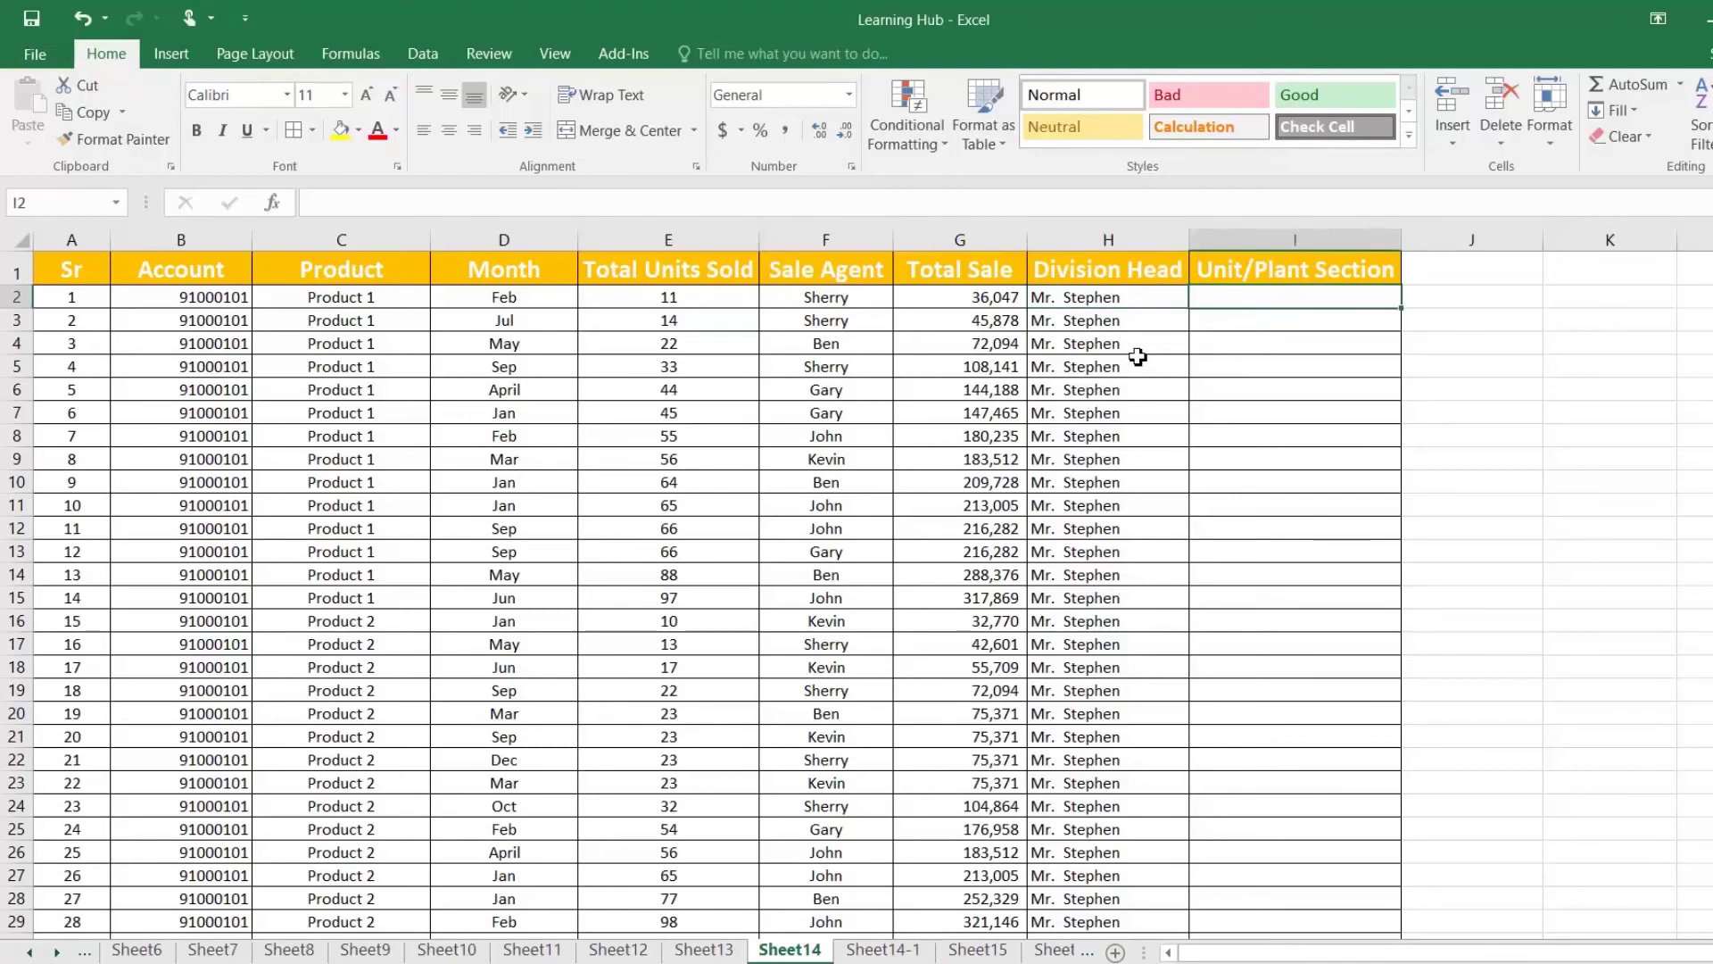
click(884, 949)
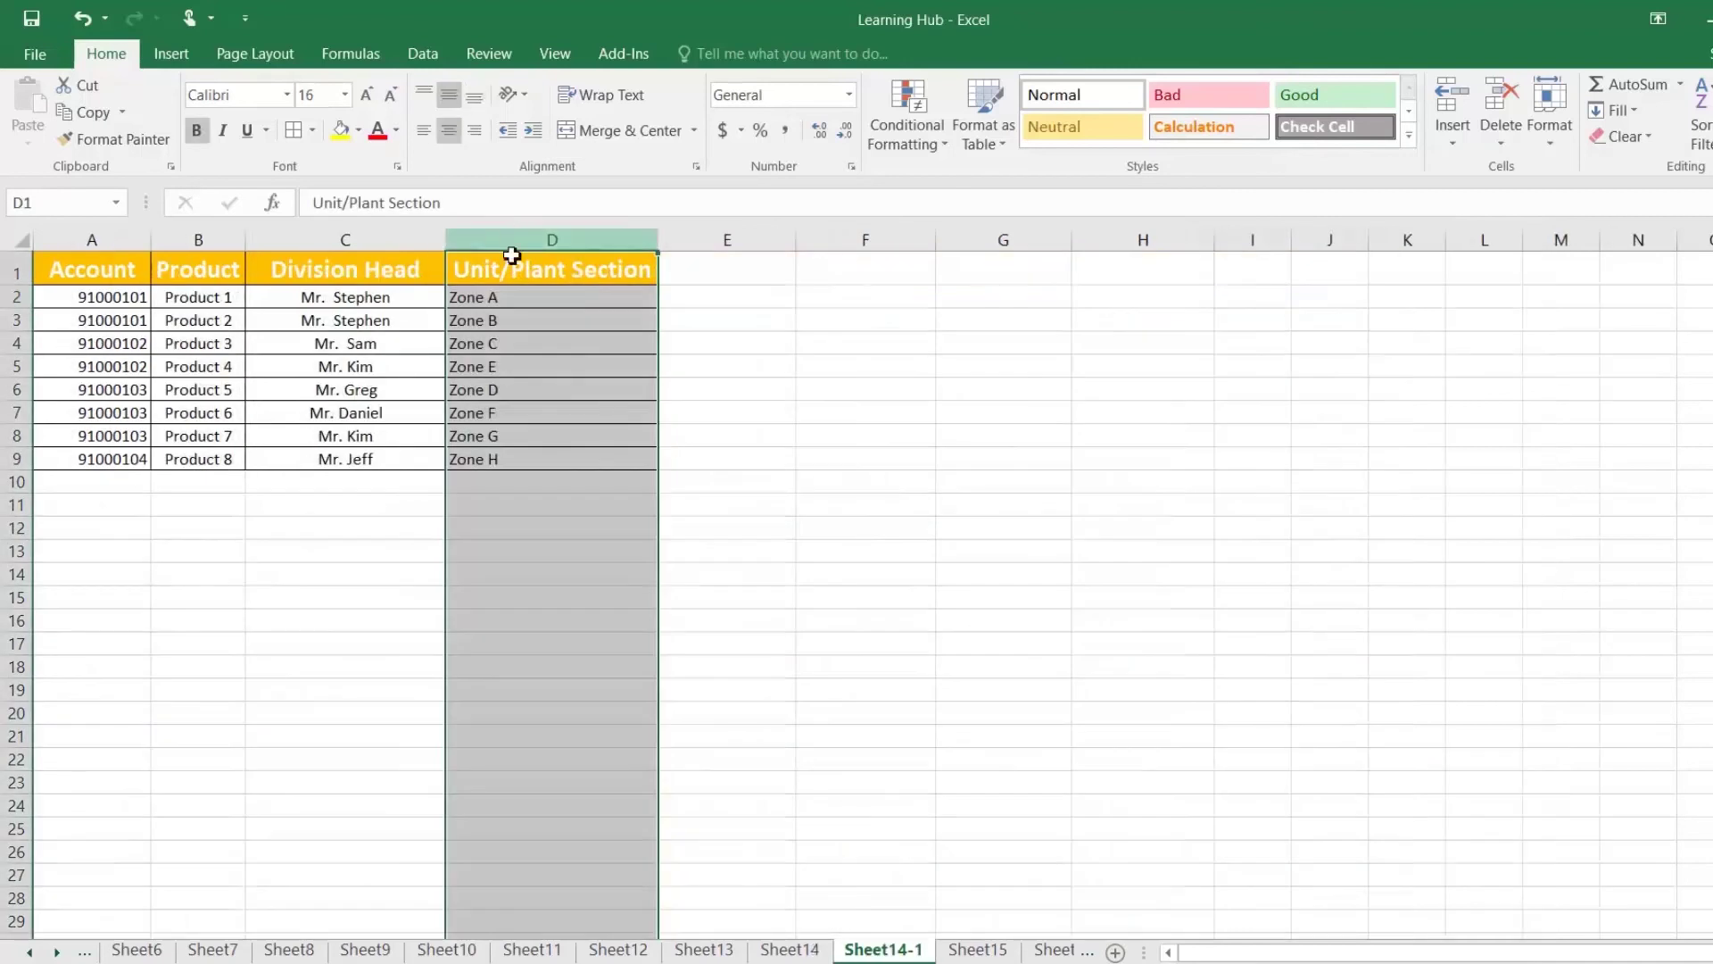
click(529, 298)
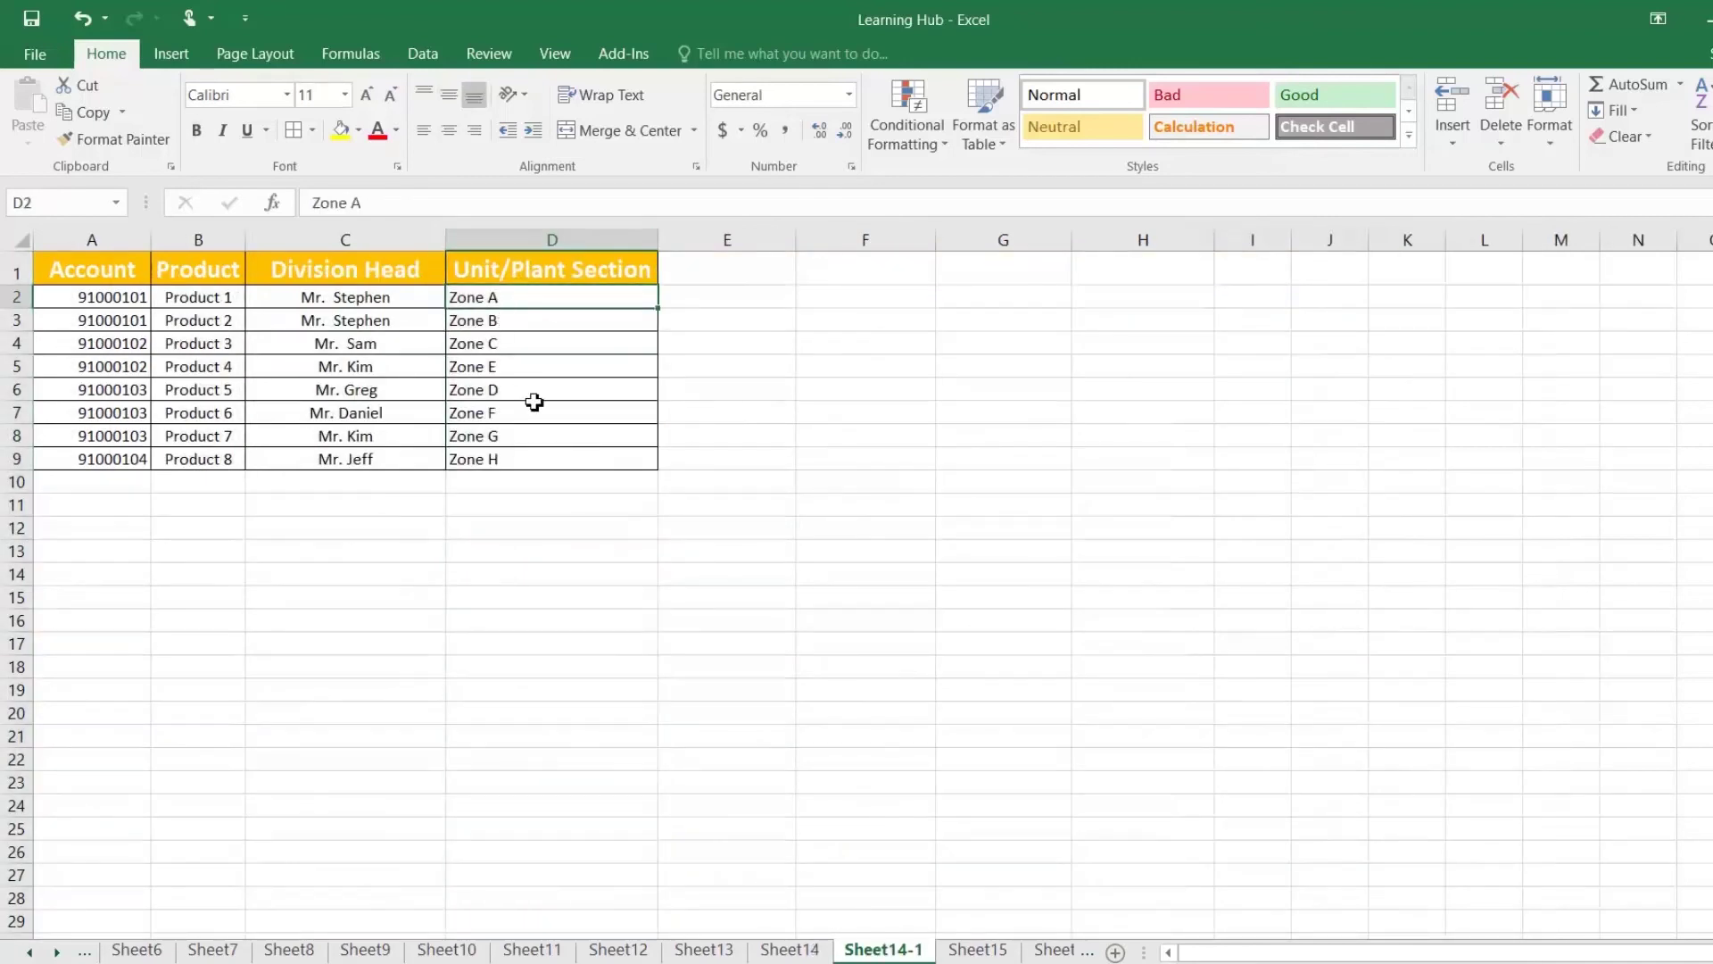
click(787, 948)
Step: Enter =VLOOKUP(B2,'Sheet14-1'!A:D,4,0) in I2
text(=VLOOKUP()
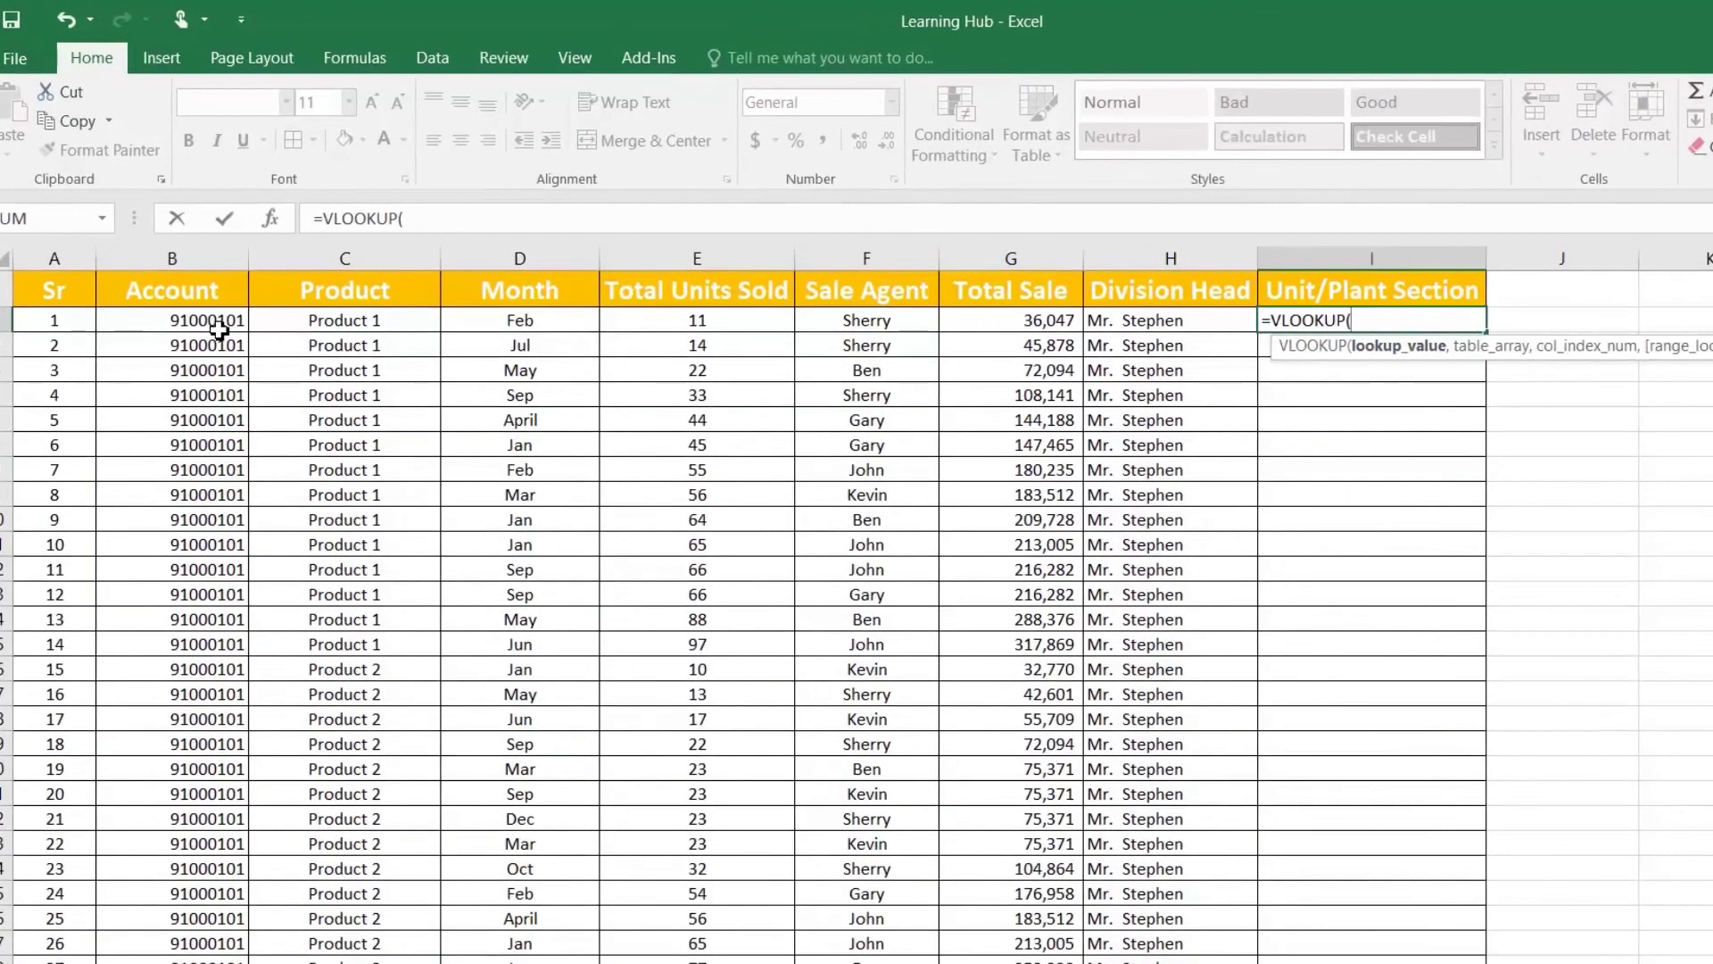
click(219, 330)
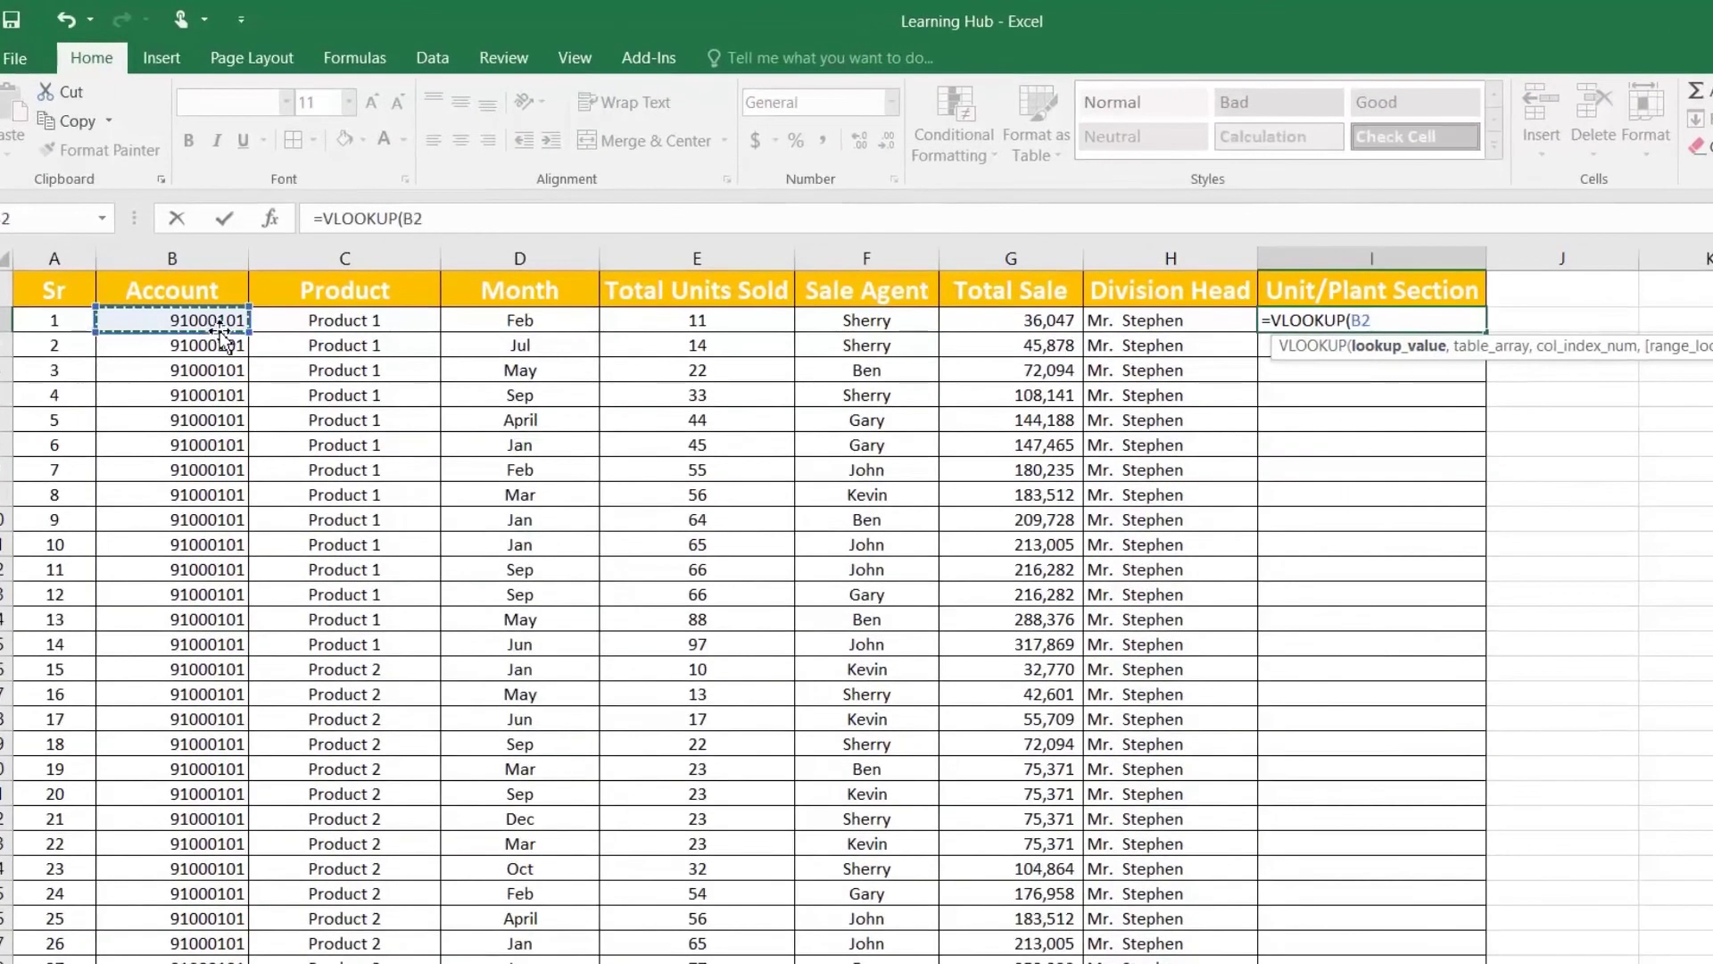
text(,)
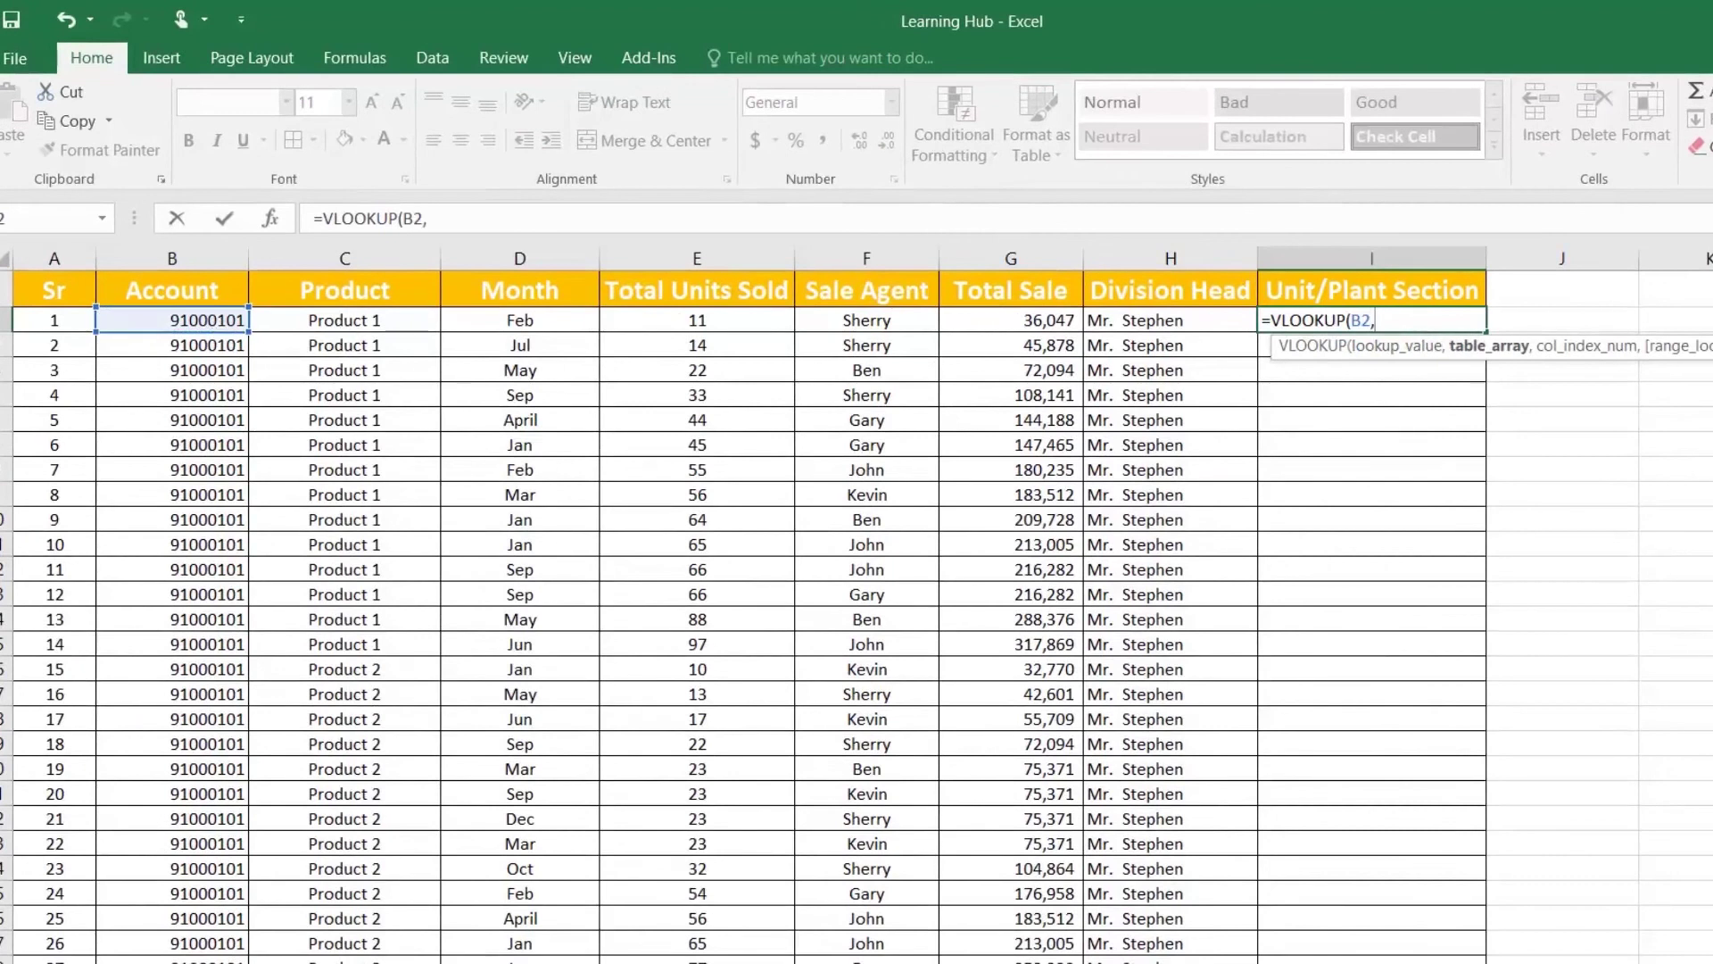
click(879, 953)
drag(126, 259, 575, 261)
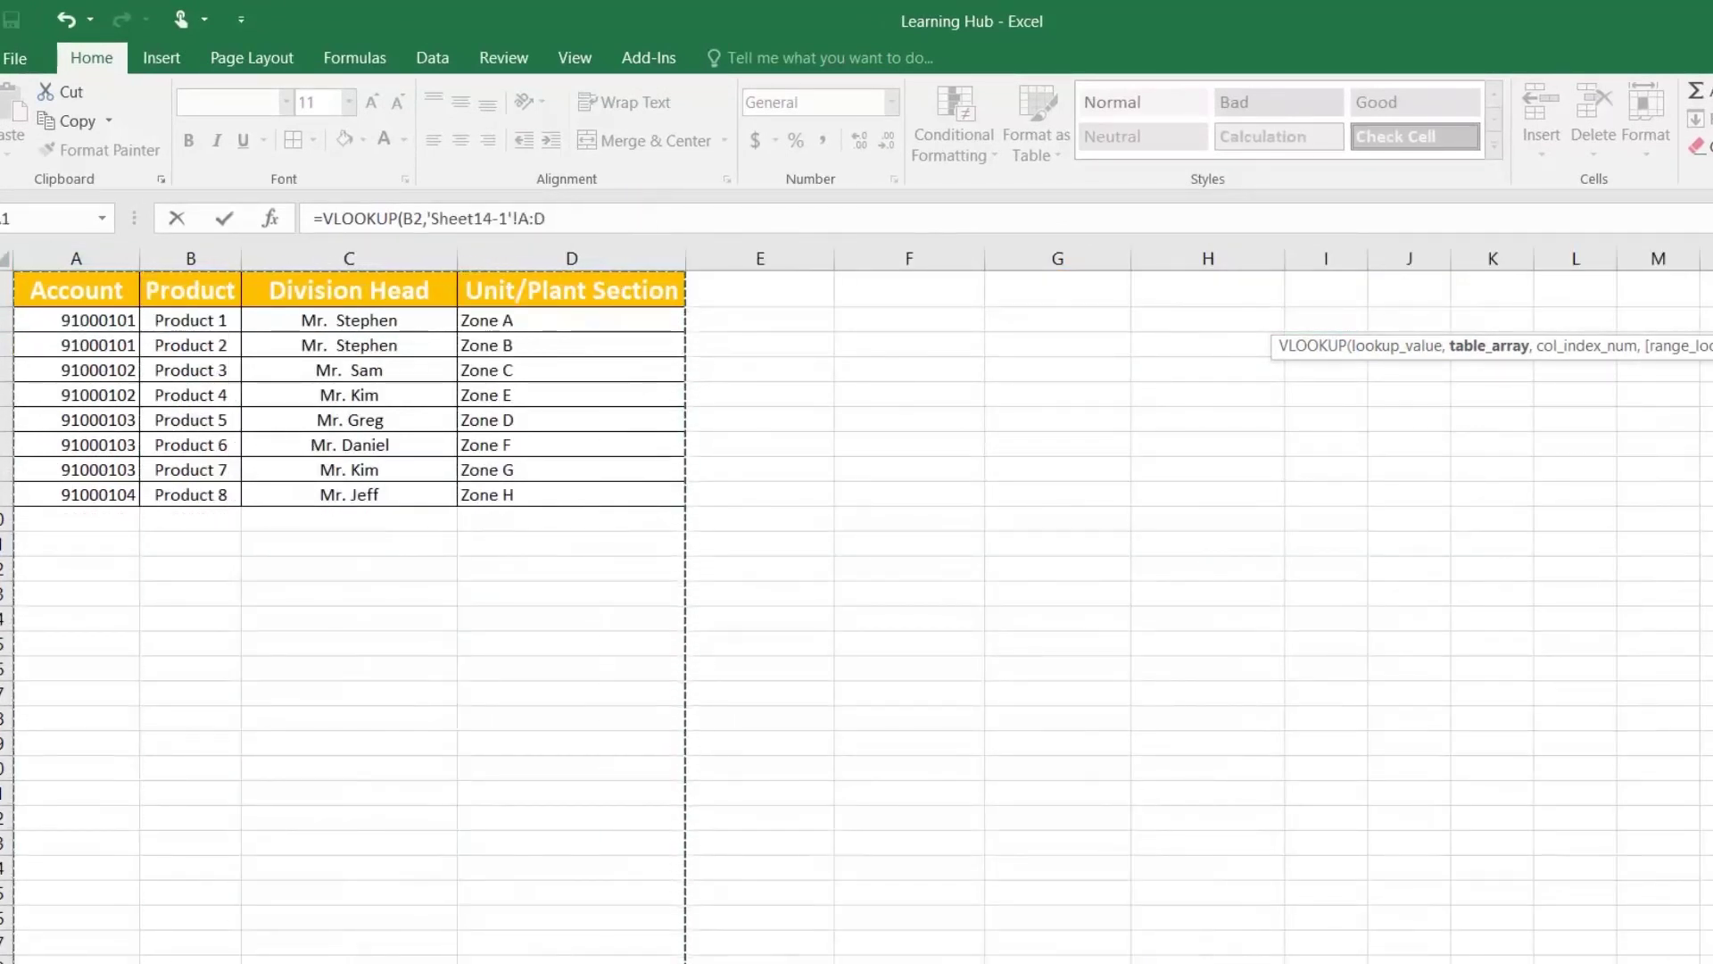
text(,)
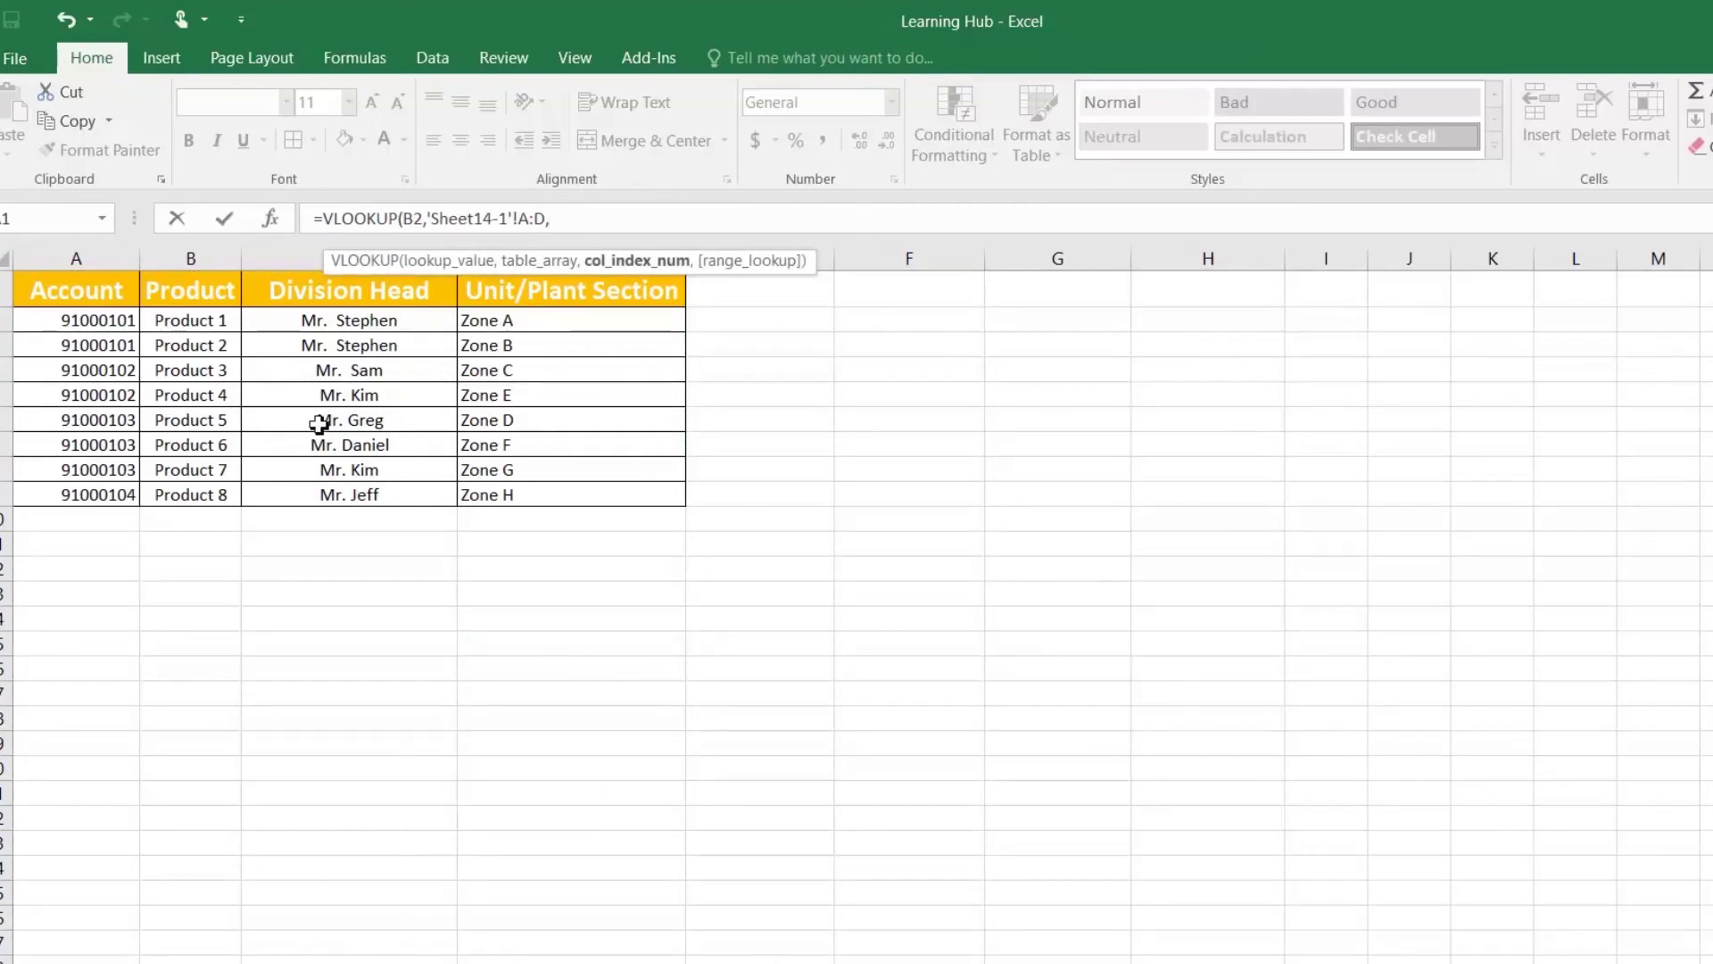
text(4,0)
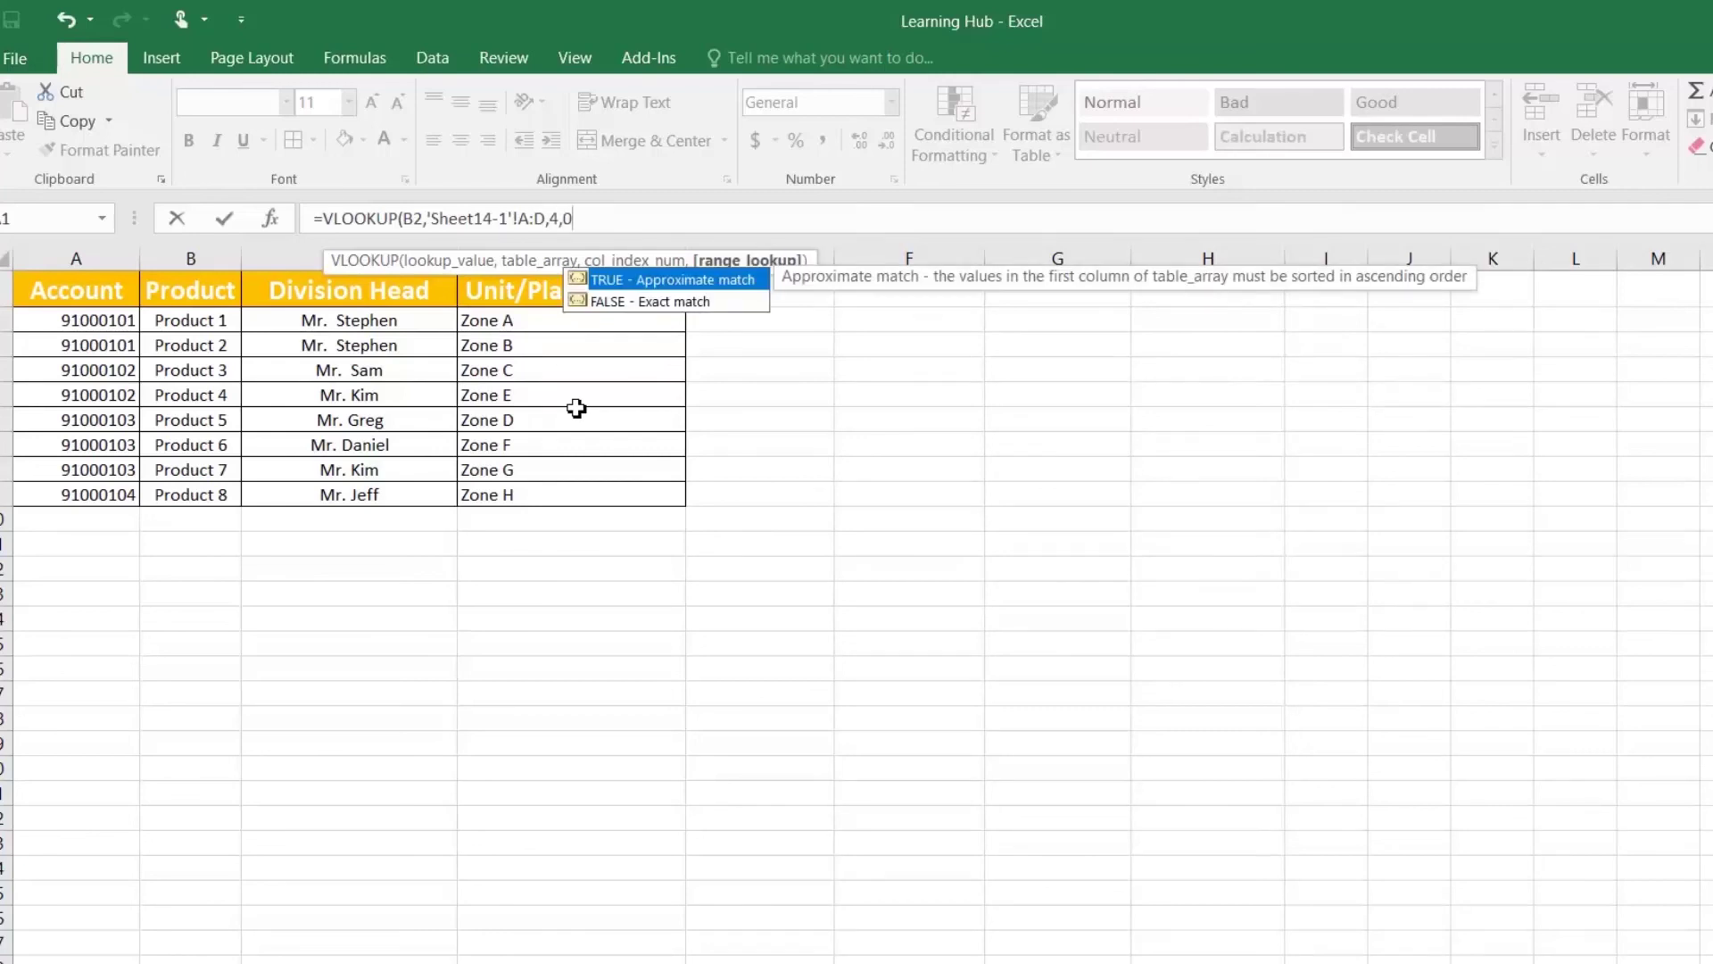
text())
key(Return)
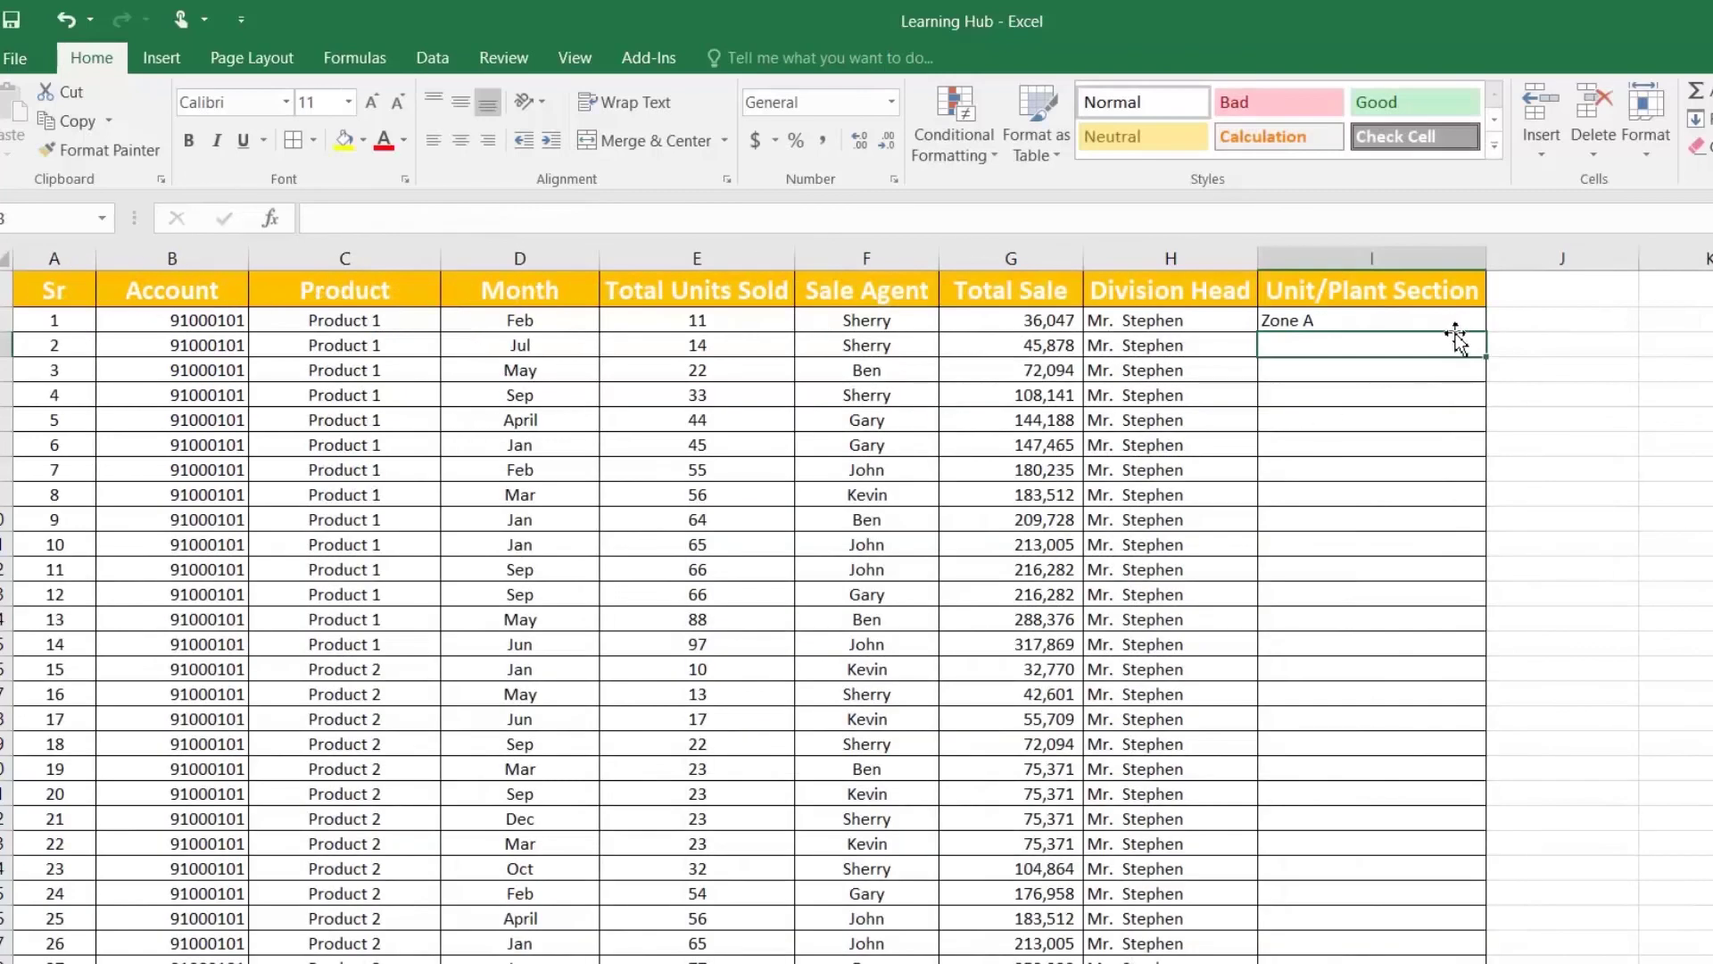
Step: Copy the I2 lookup down column I and check the copied formula in I18
click(1460, 320)
double_click(1490, 335)
click(1385, 716)
scroll(1389, 714, down, 2)
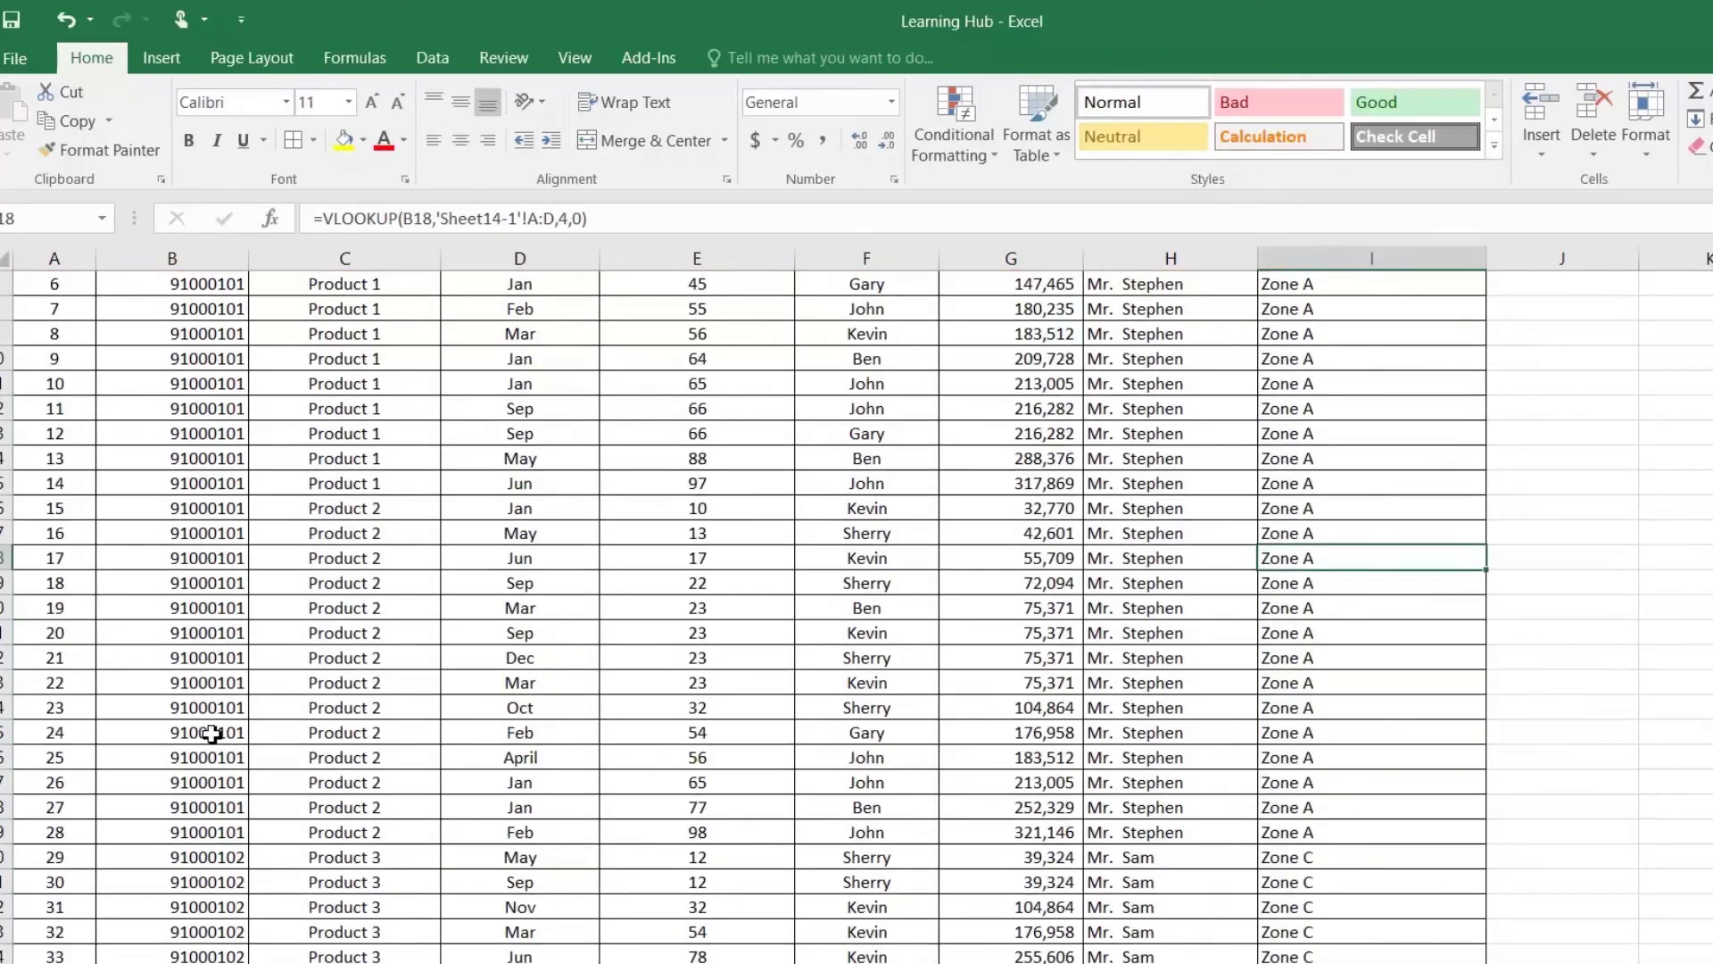
scroll(134, 642, up, 2)
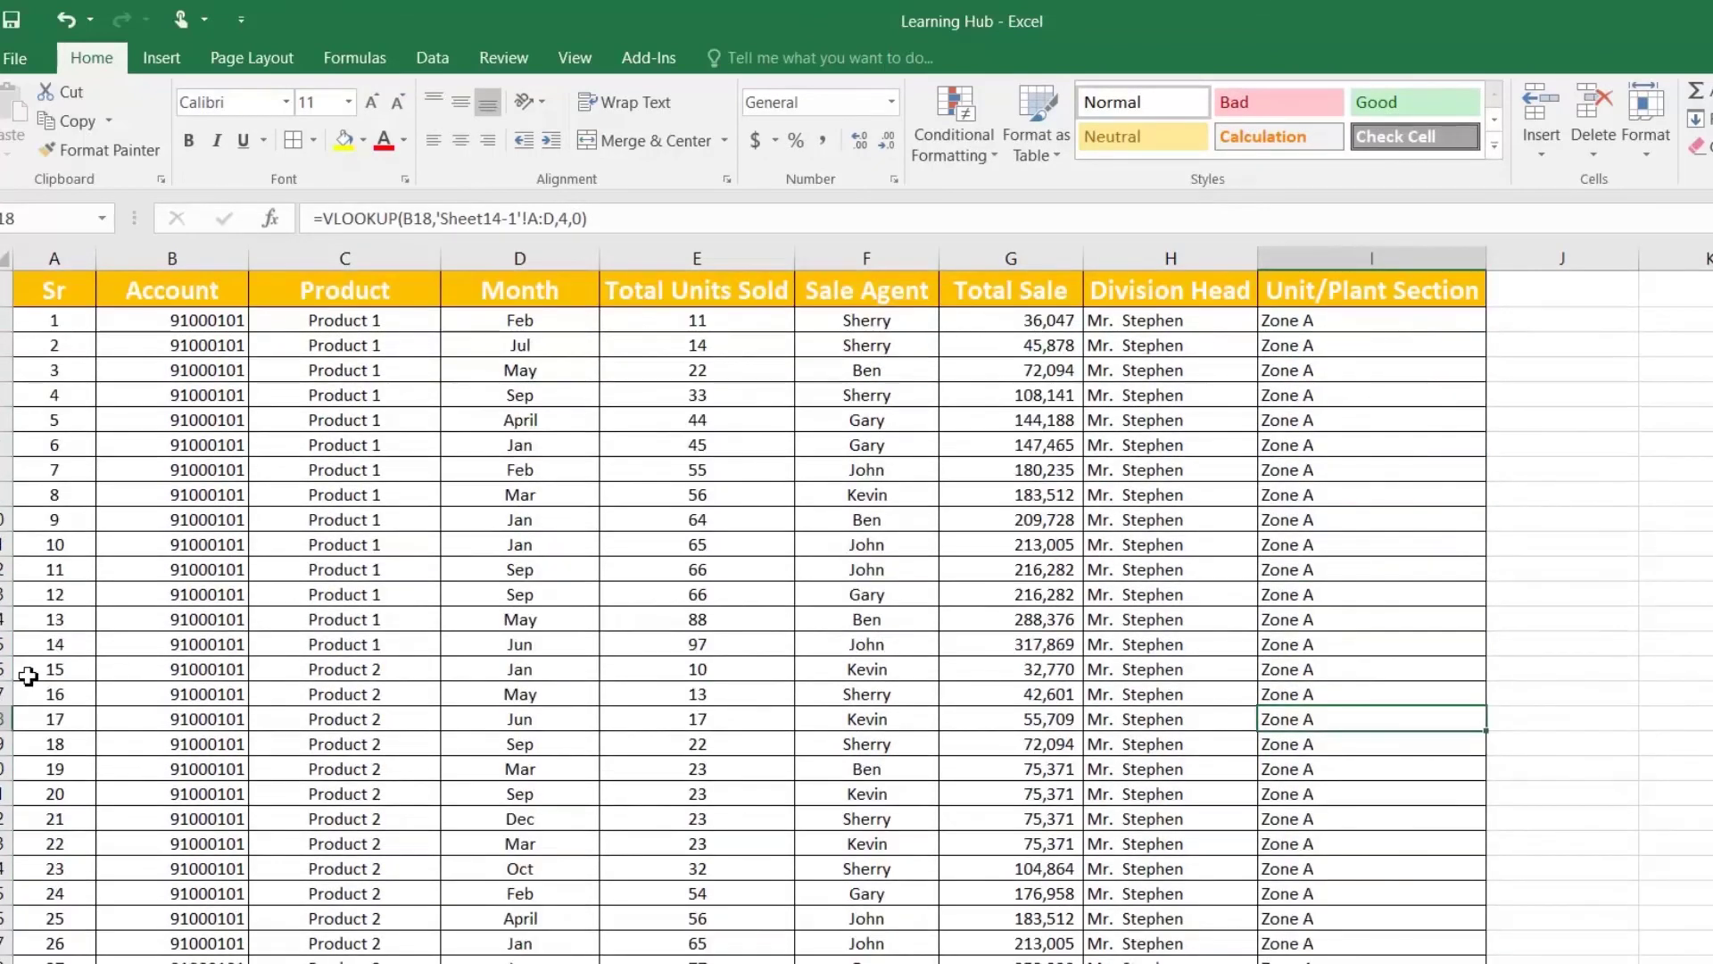
Step: Compare the Product 2 rows' Zone A results with Sheet14-1, where Product 2 maps to Zone B
drag(49, 671, 1346, 937)
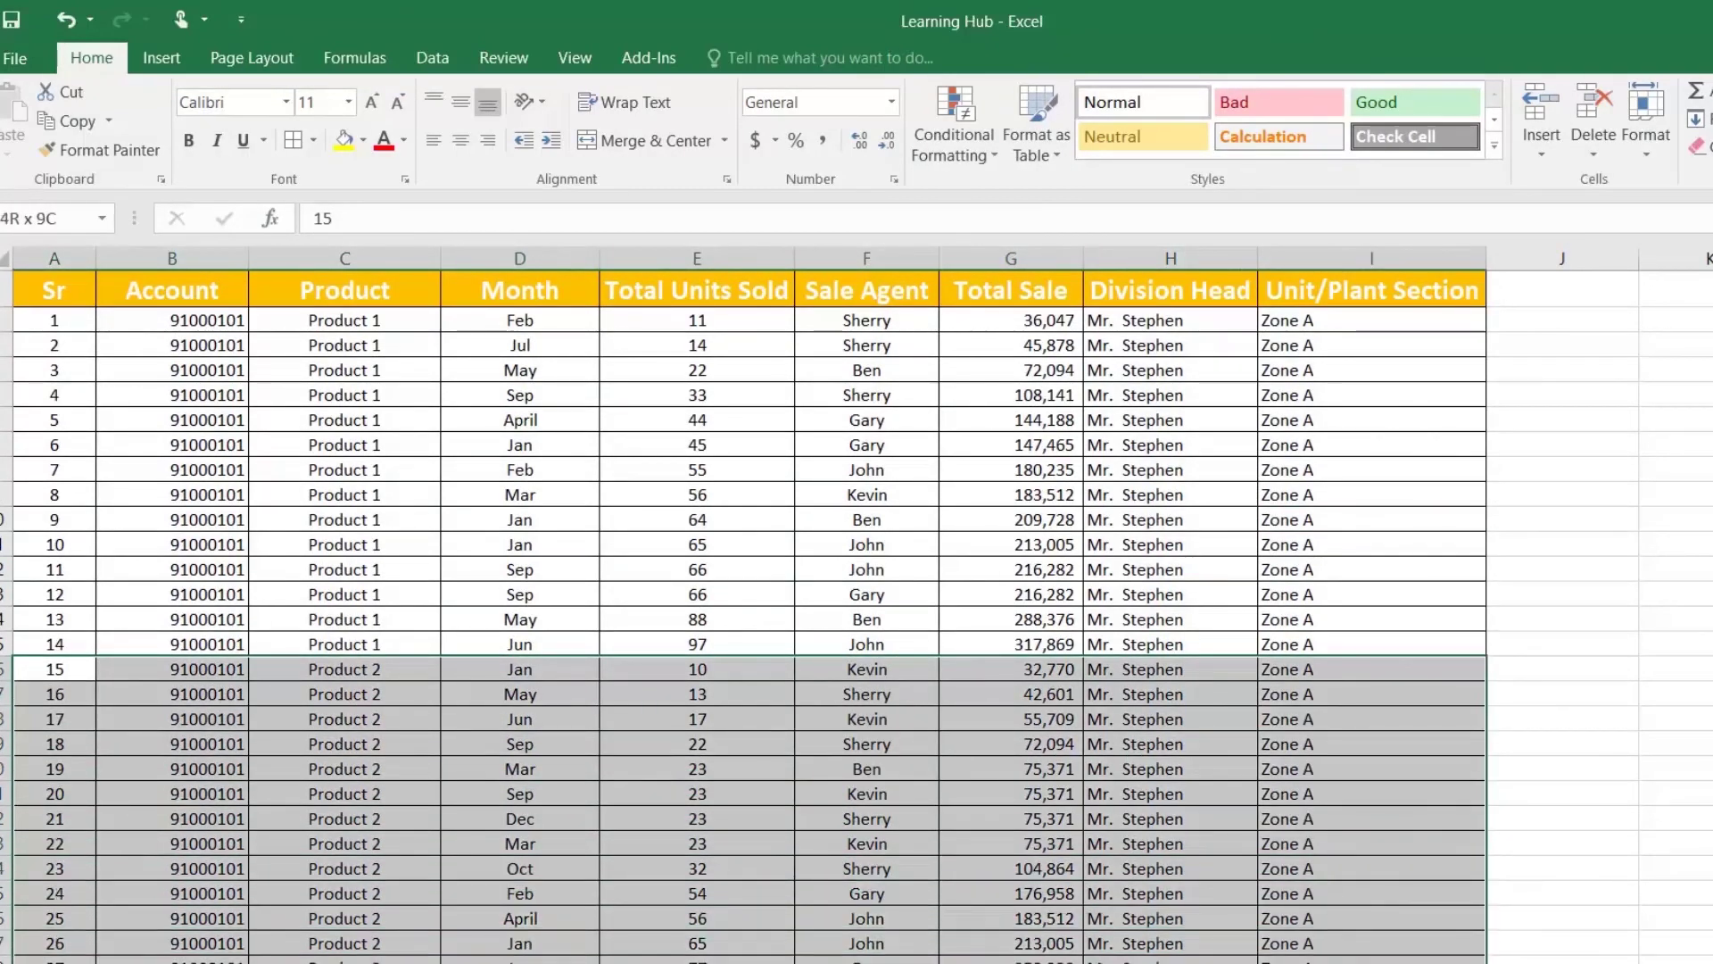
click(1285, 870)
key(ctrl+Page_Down)
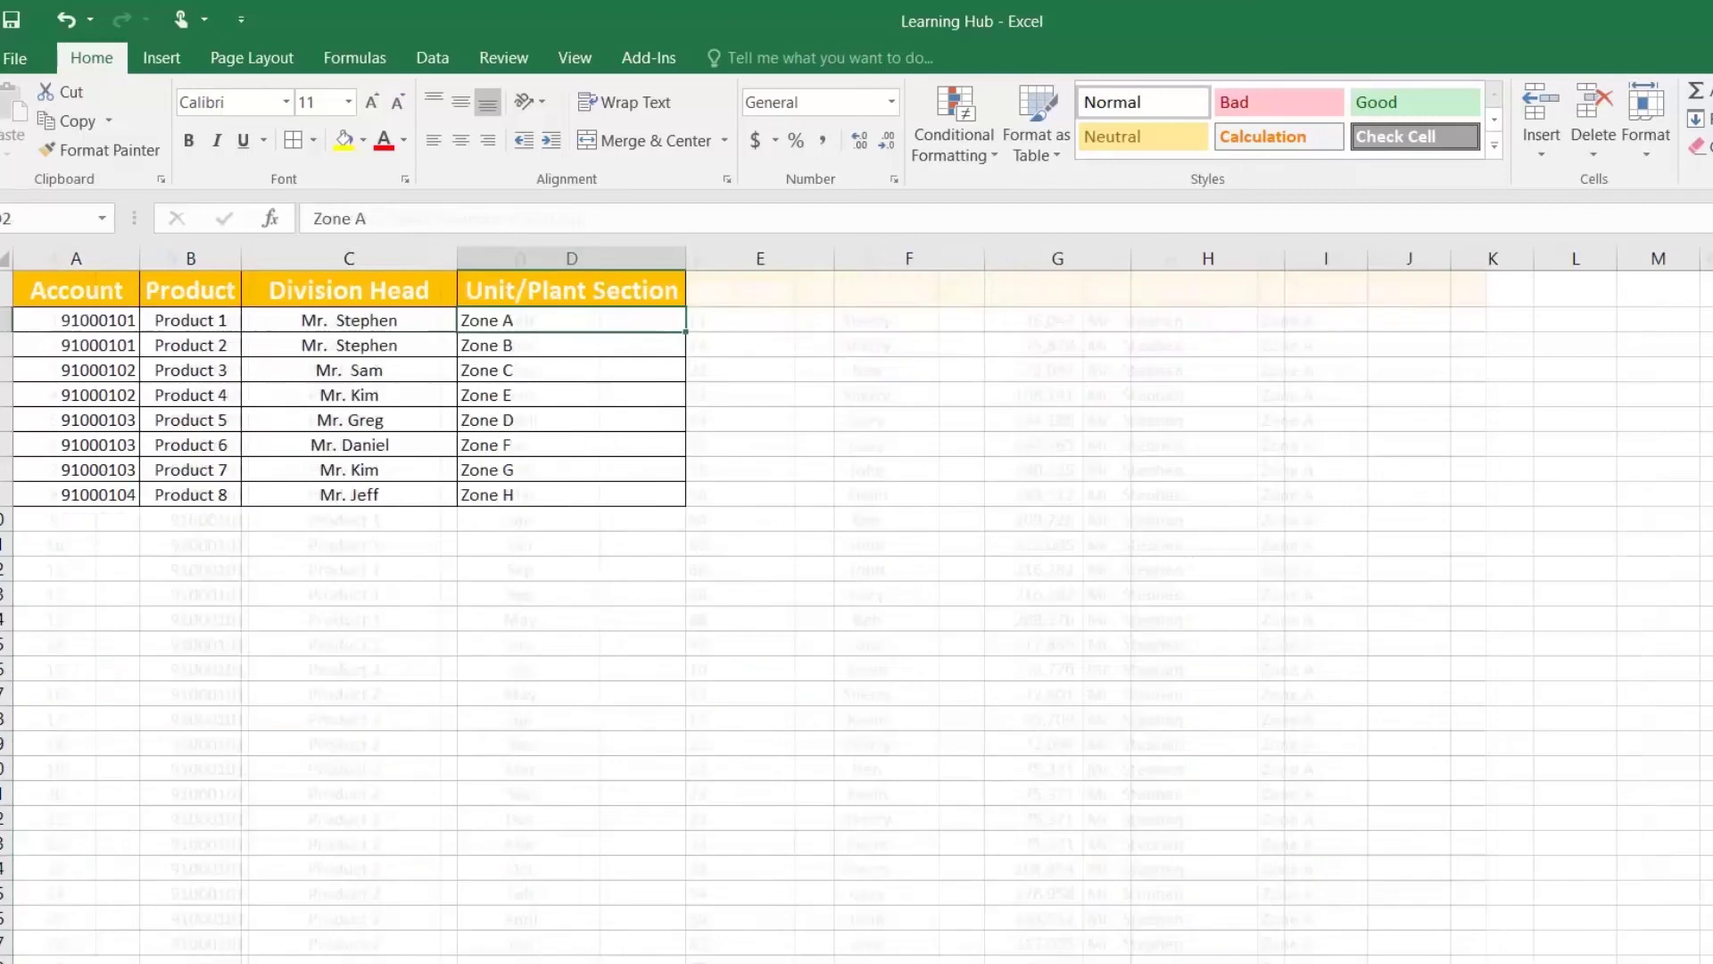
click(174, 350)
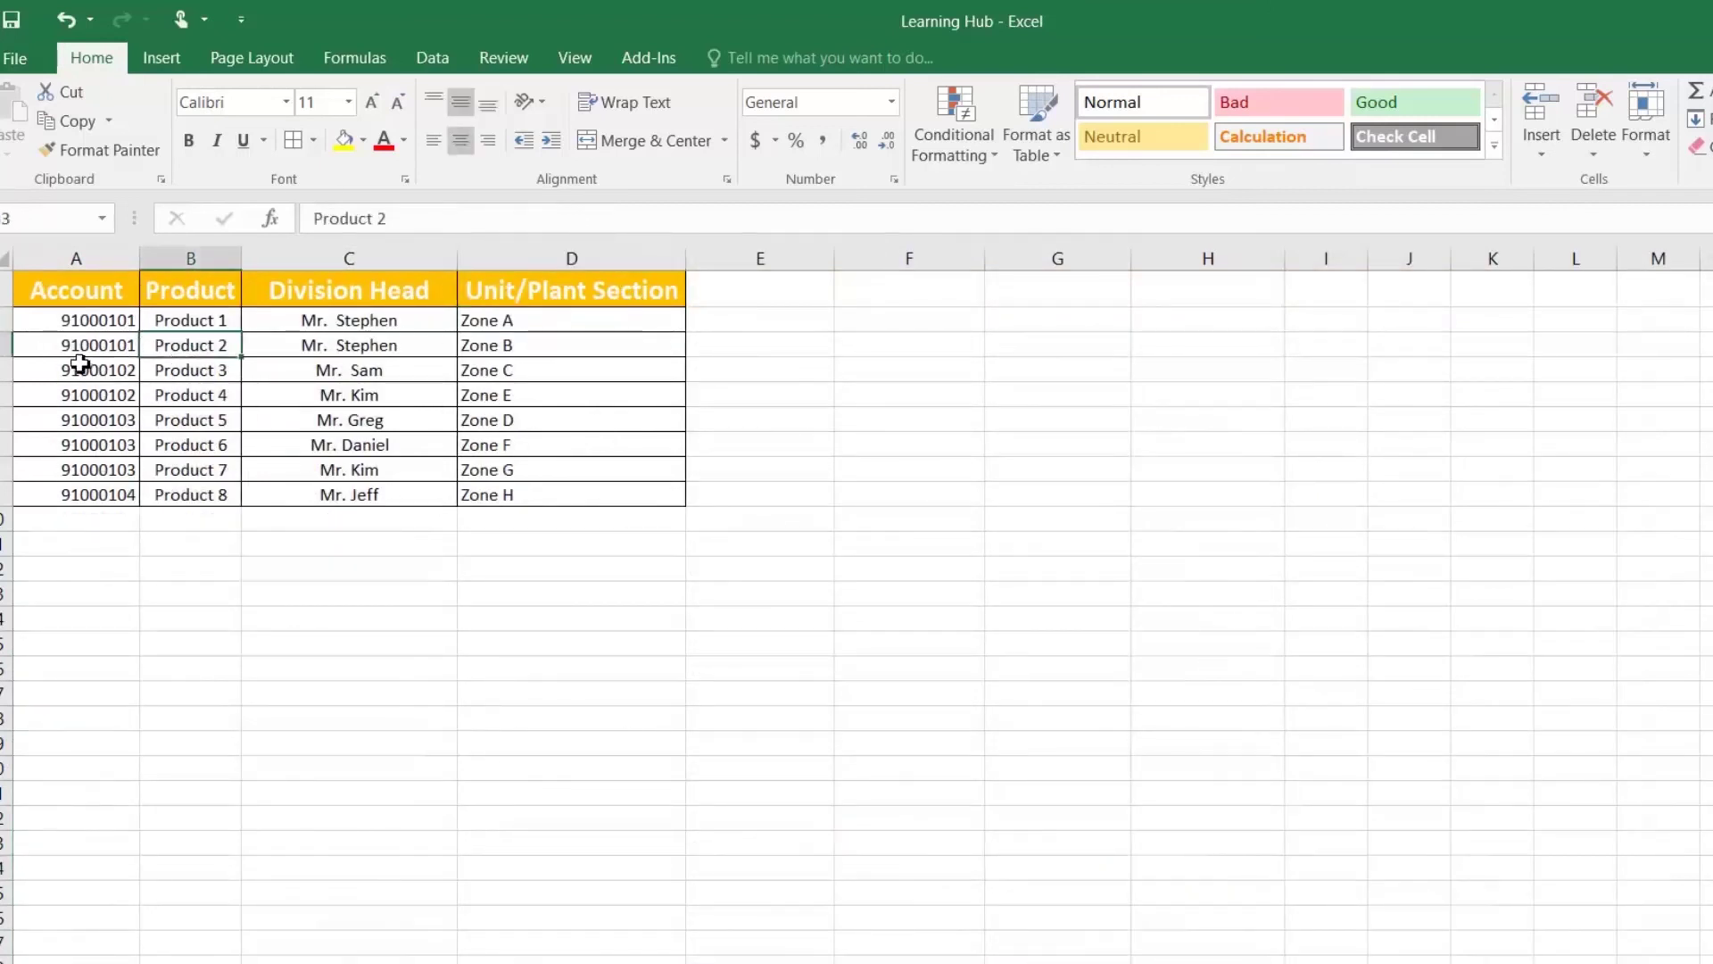
click(508, 346)
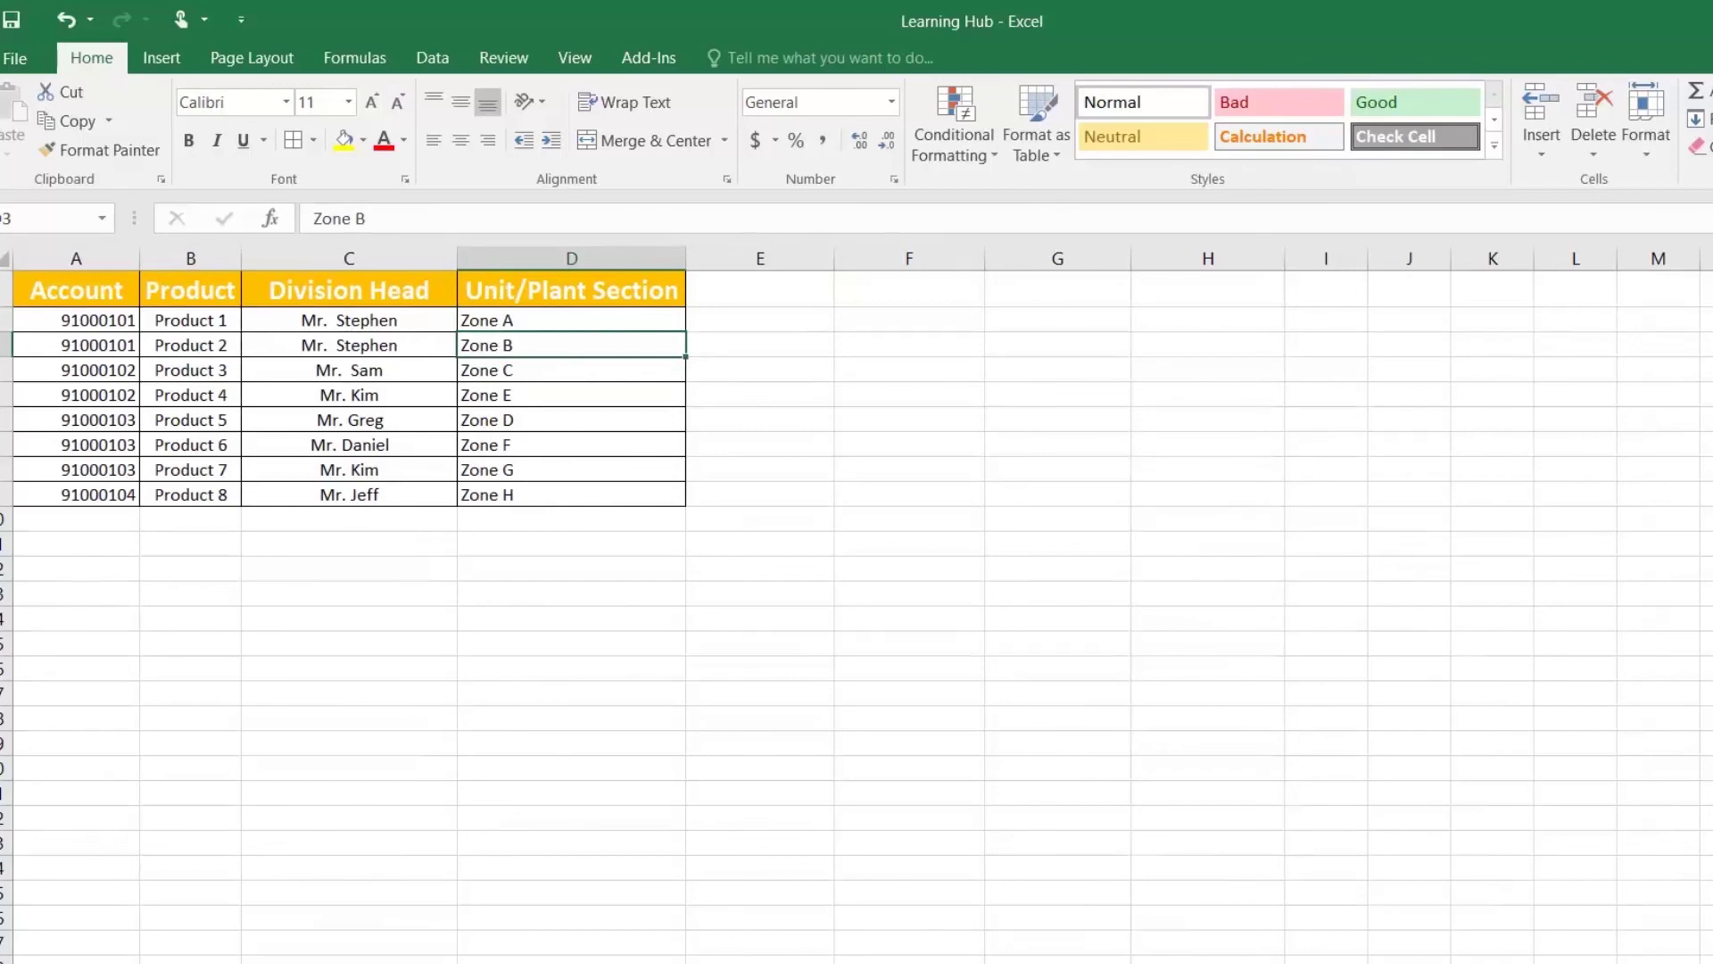
Step: Back on Sheet14, select all lookup results from I2 down column I
key(ctrl+Page_Up)
click(1321, 318)
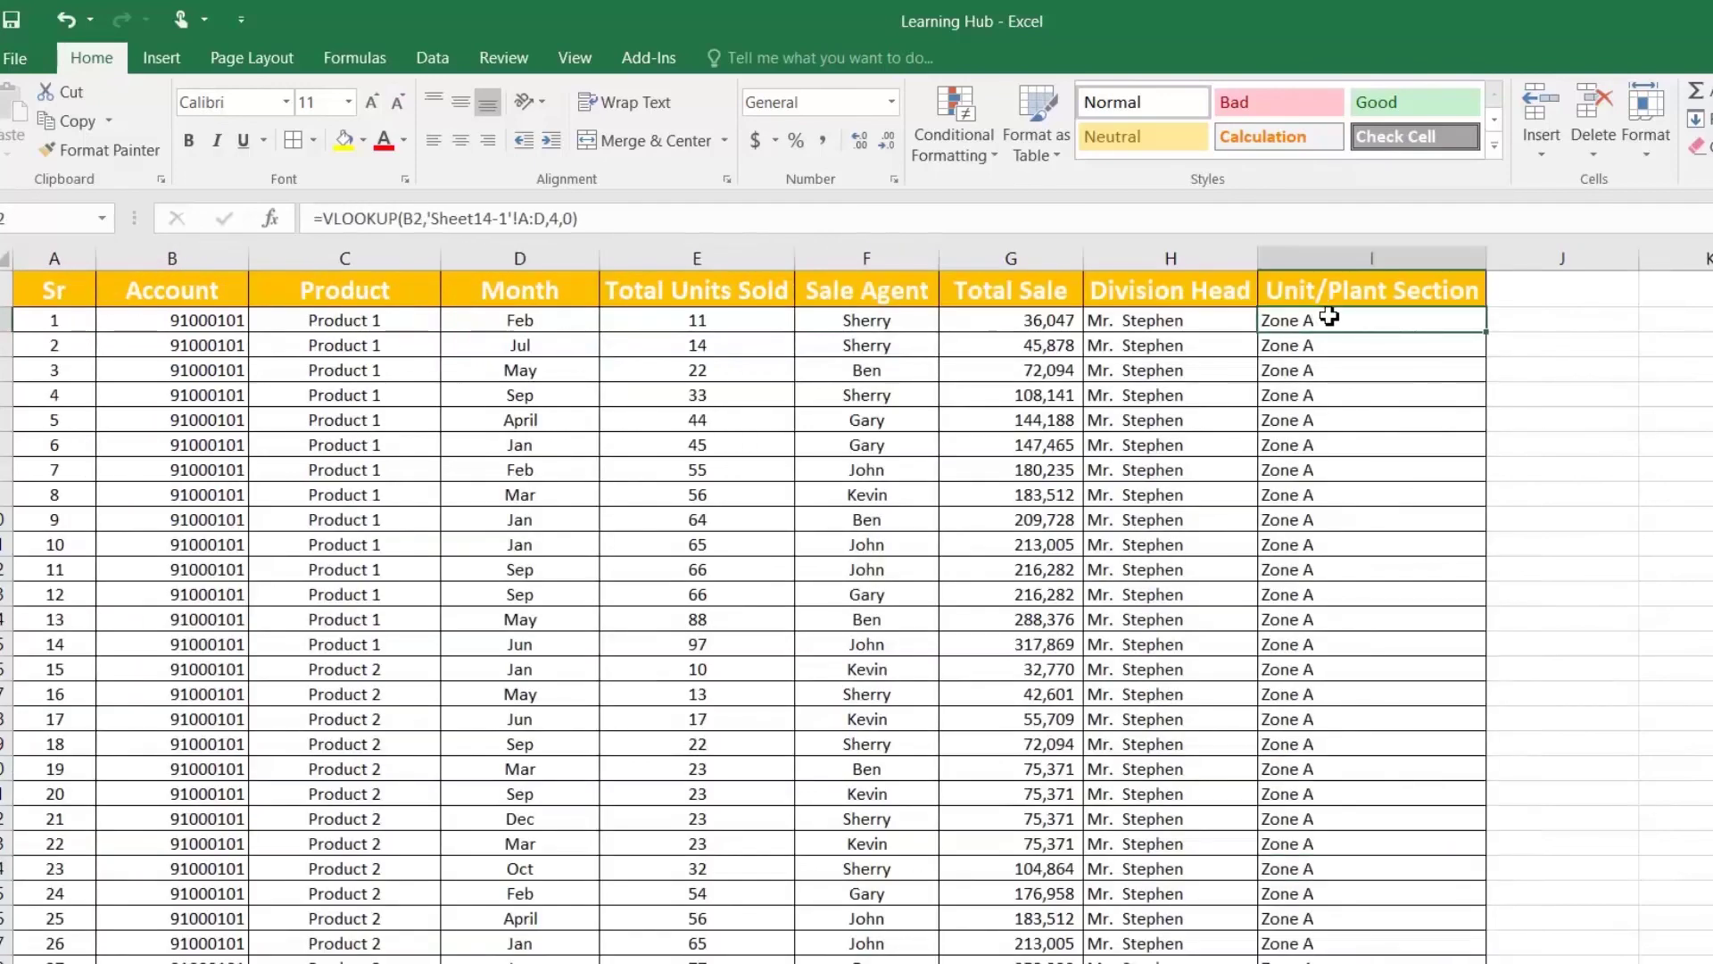
key(ctrl+shift+Down)
Step: Clear the wrong Zone A results and insert a blank column before Unit/Plant Section
key(ctrl+BackSpace)
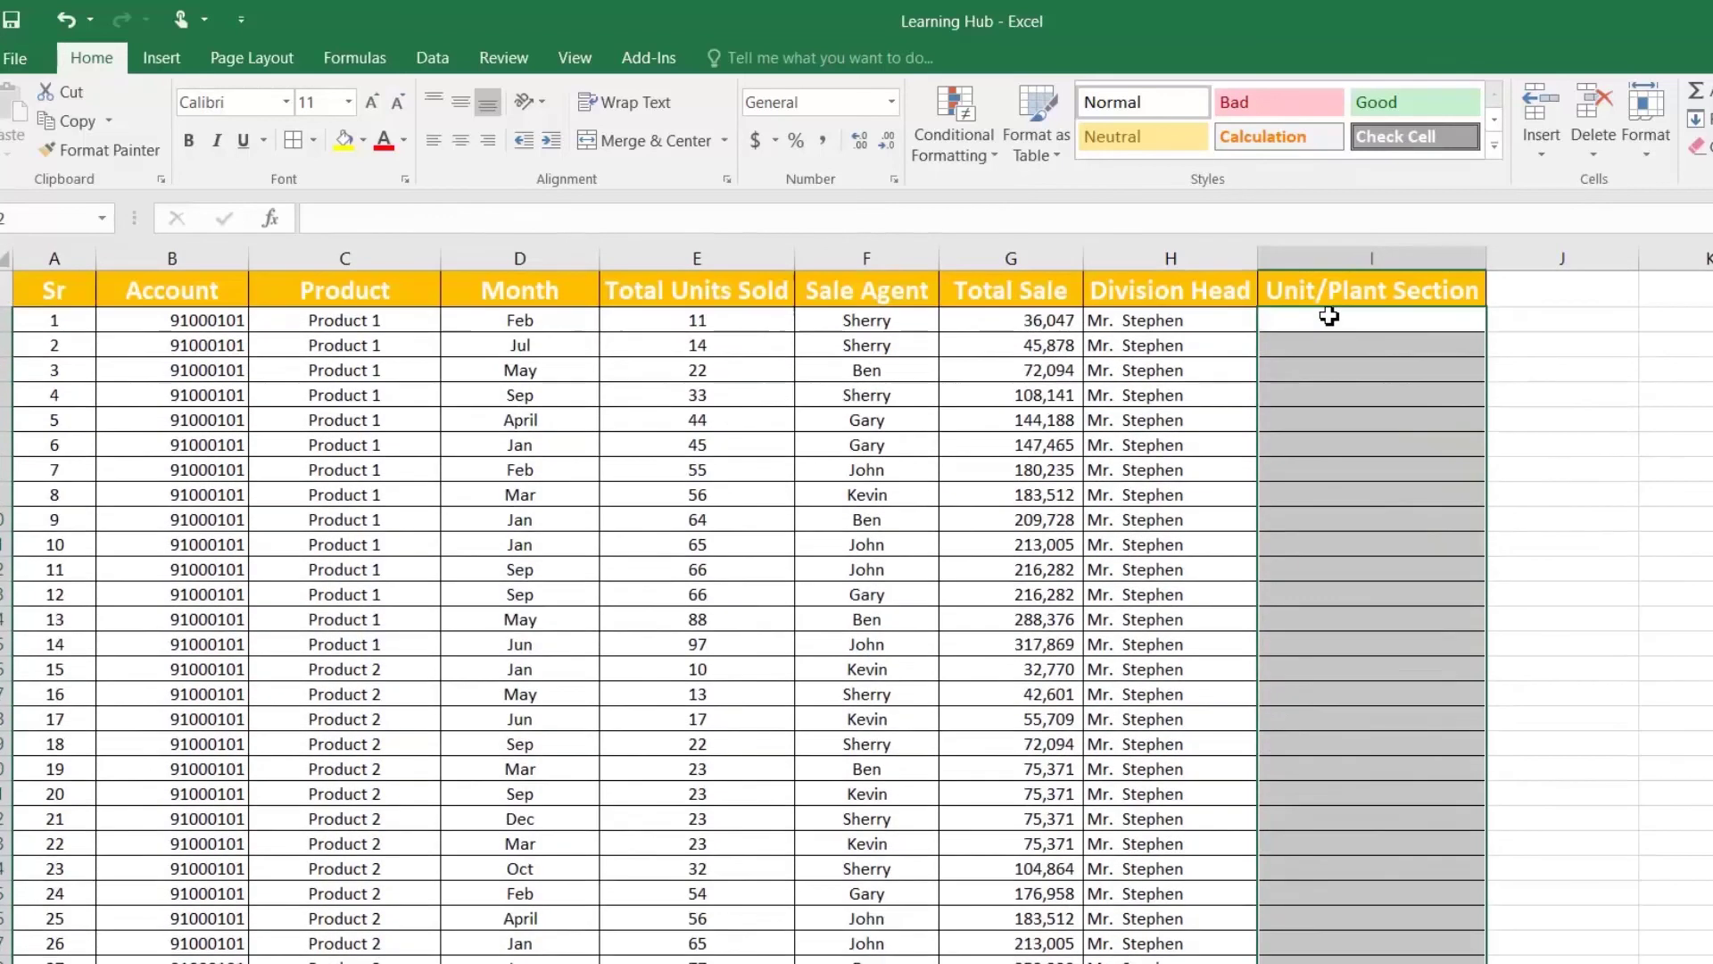
click(1311, 287)
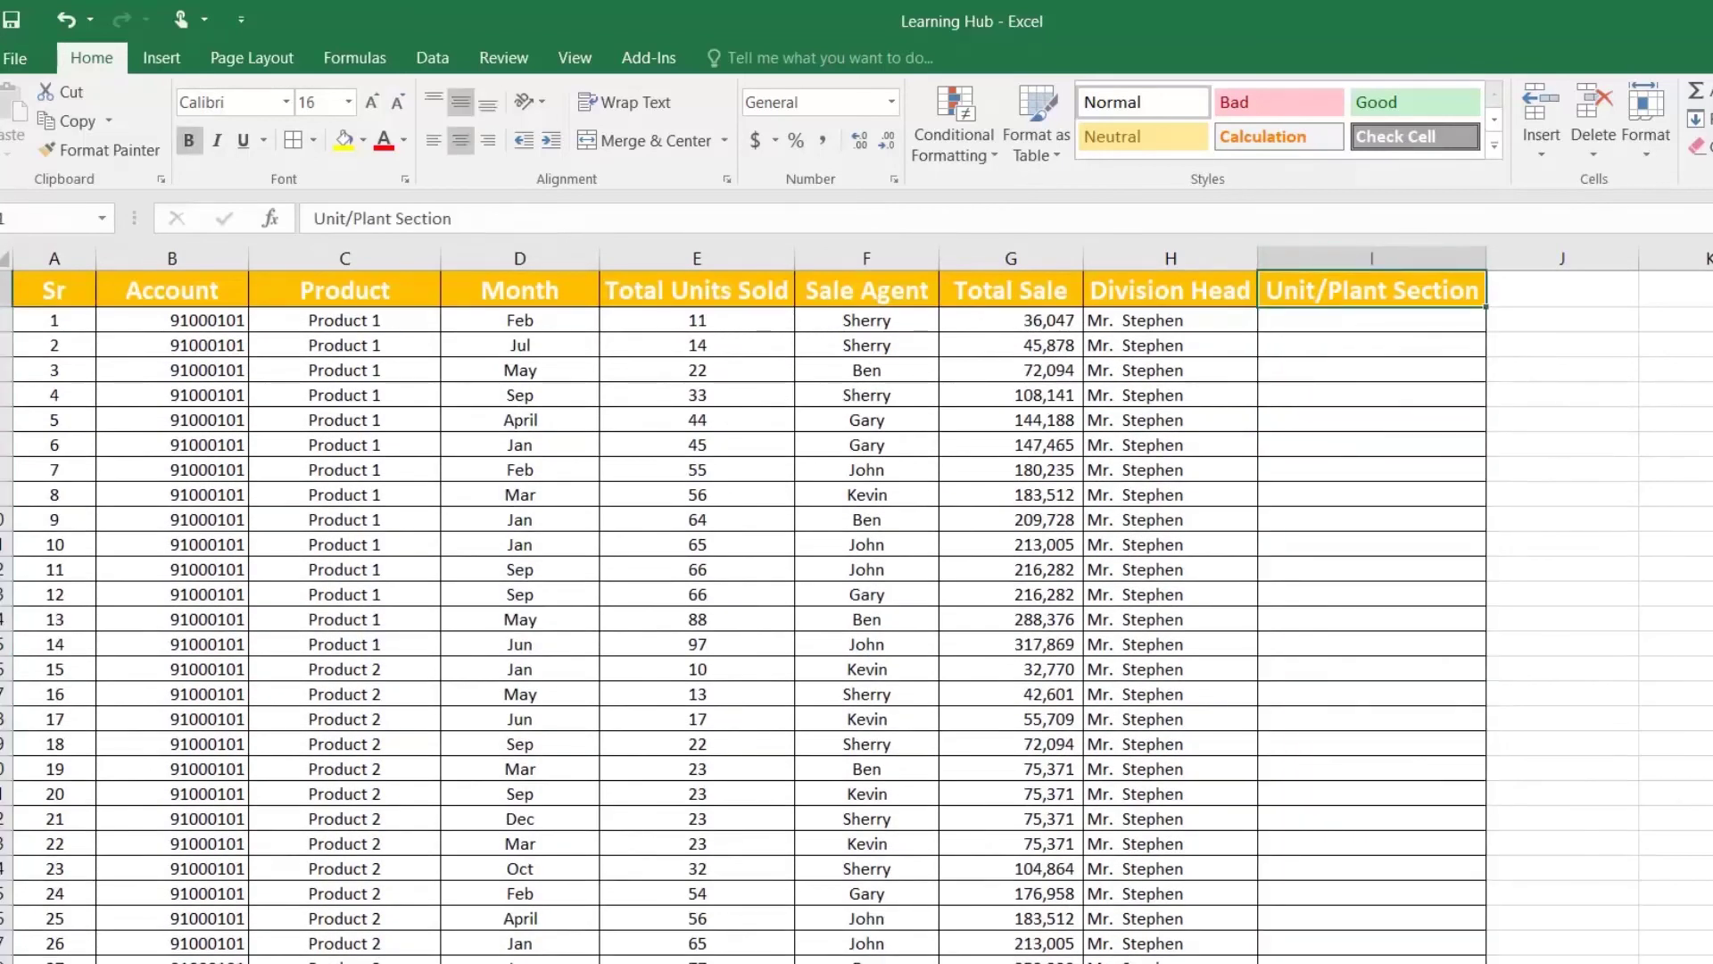
click(1294, 261)
right_click(1294, 261)
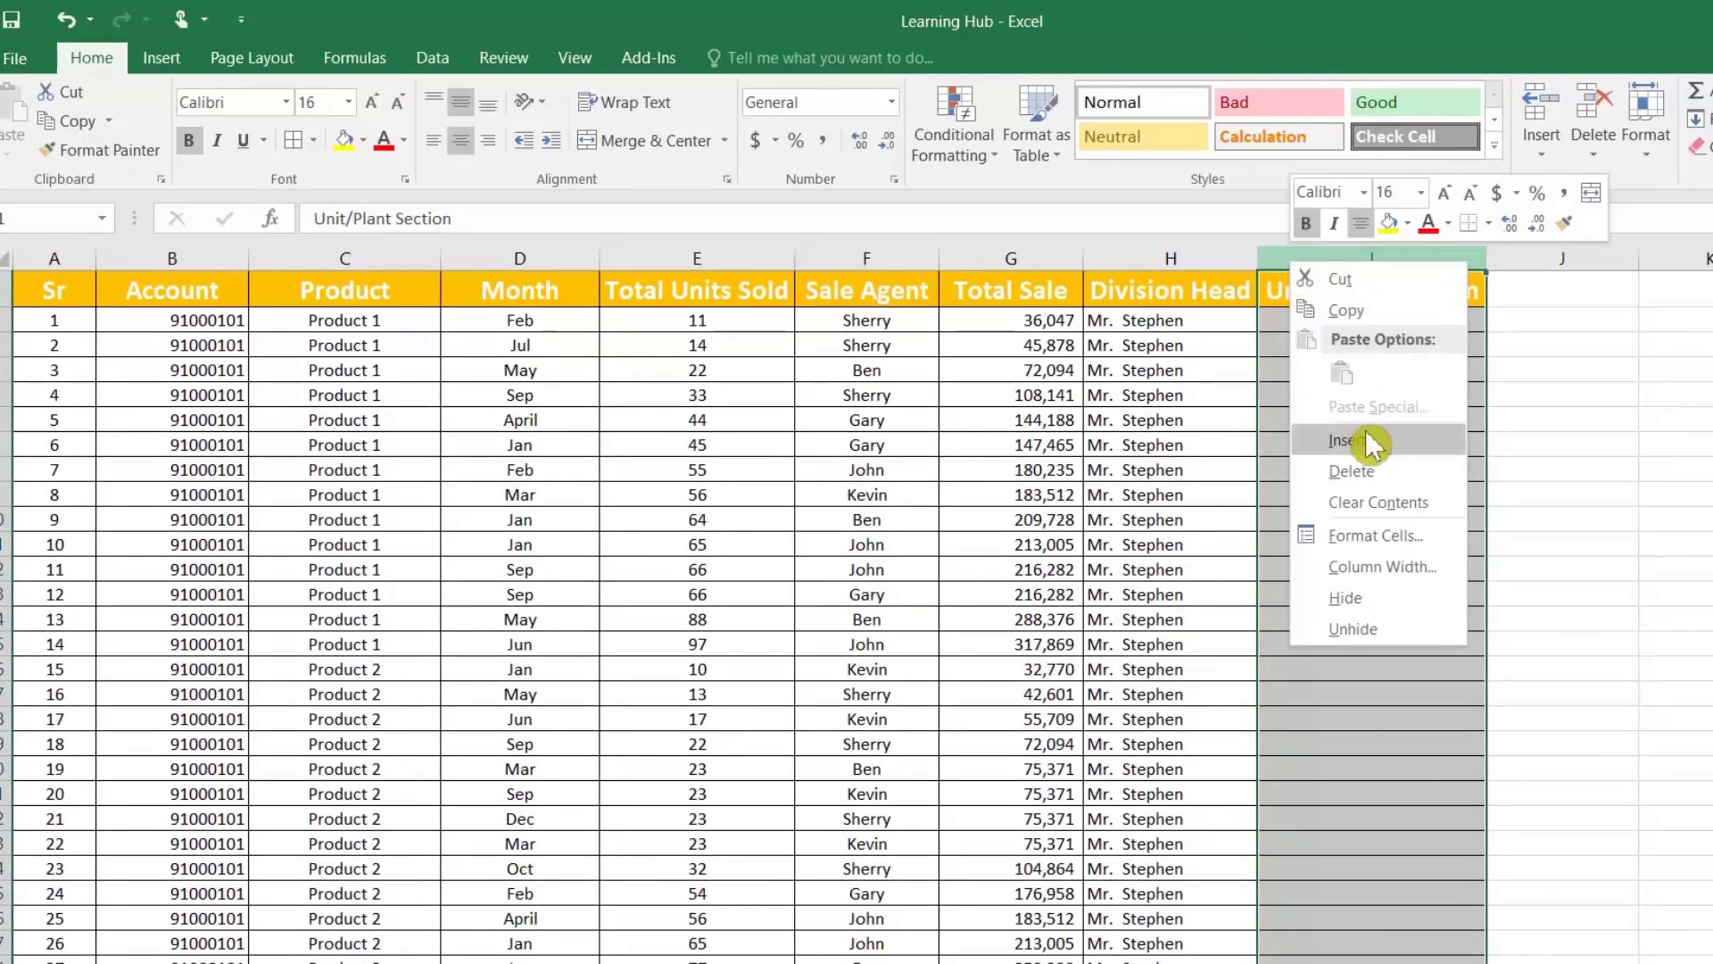
click(1370, 440)
Step: Title the new column 'key' and enter =B2&C2 in I2
click(1312, 279)
text(key)
key(Return)
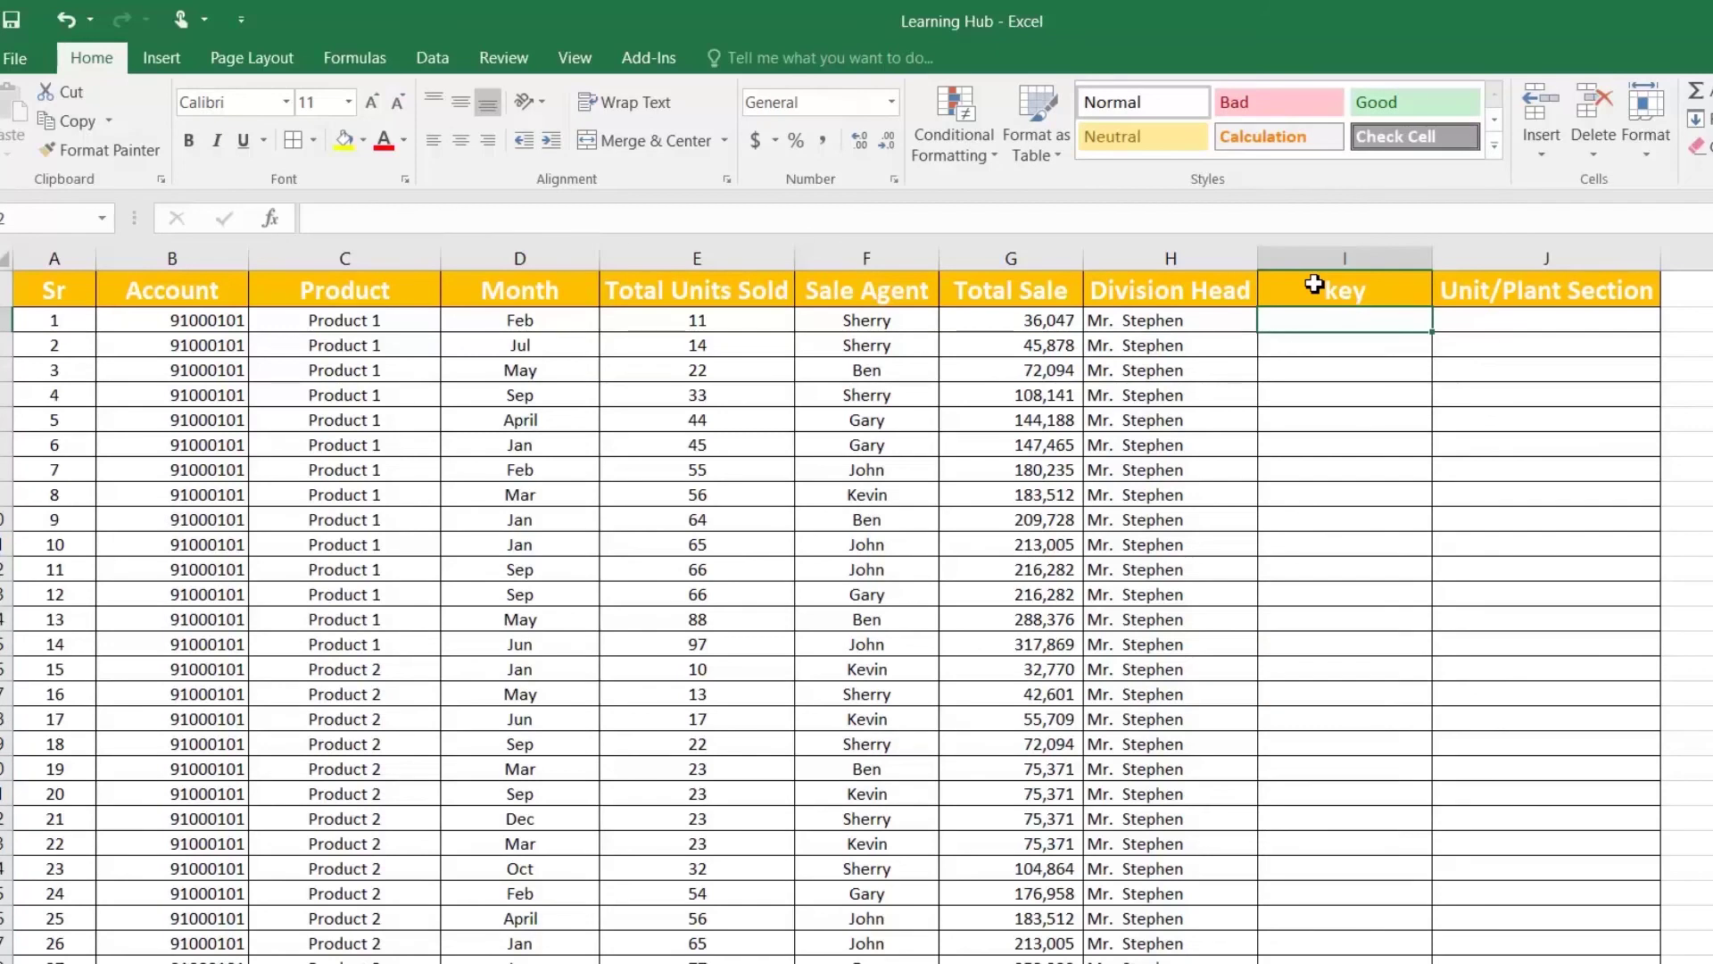
text(=)
key(Left)
key(Left)
key(Left)
key(Left)
key(Left)
key(Left)
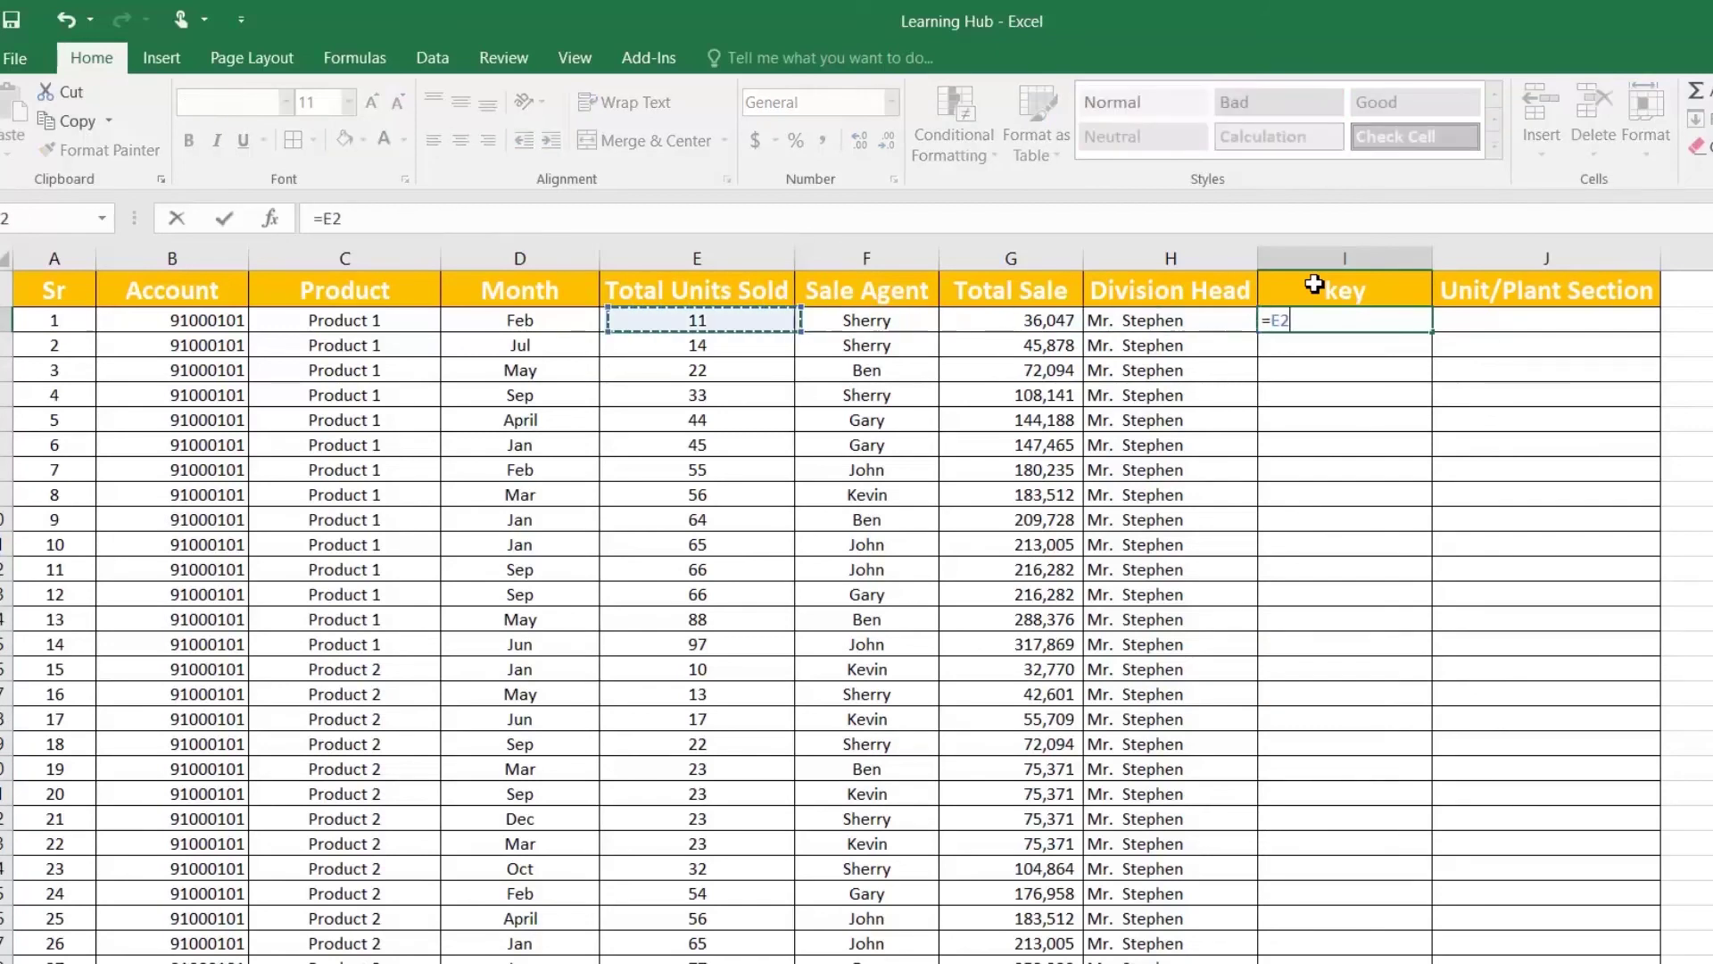
key(Left)
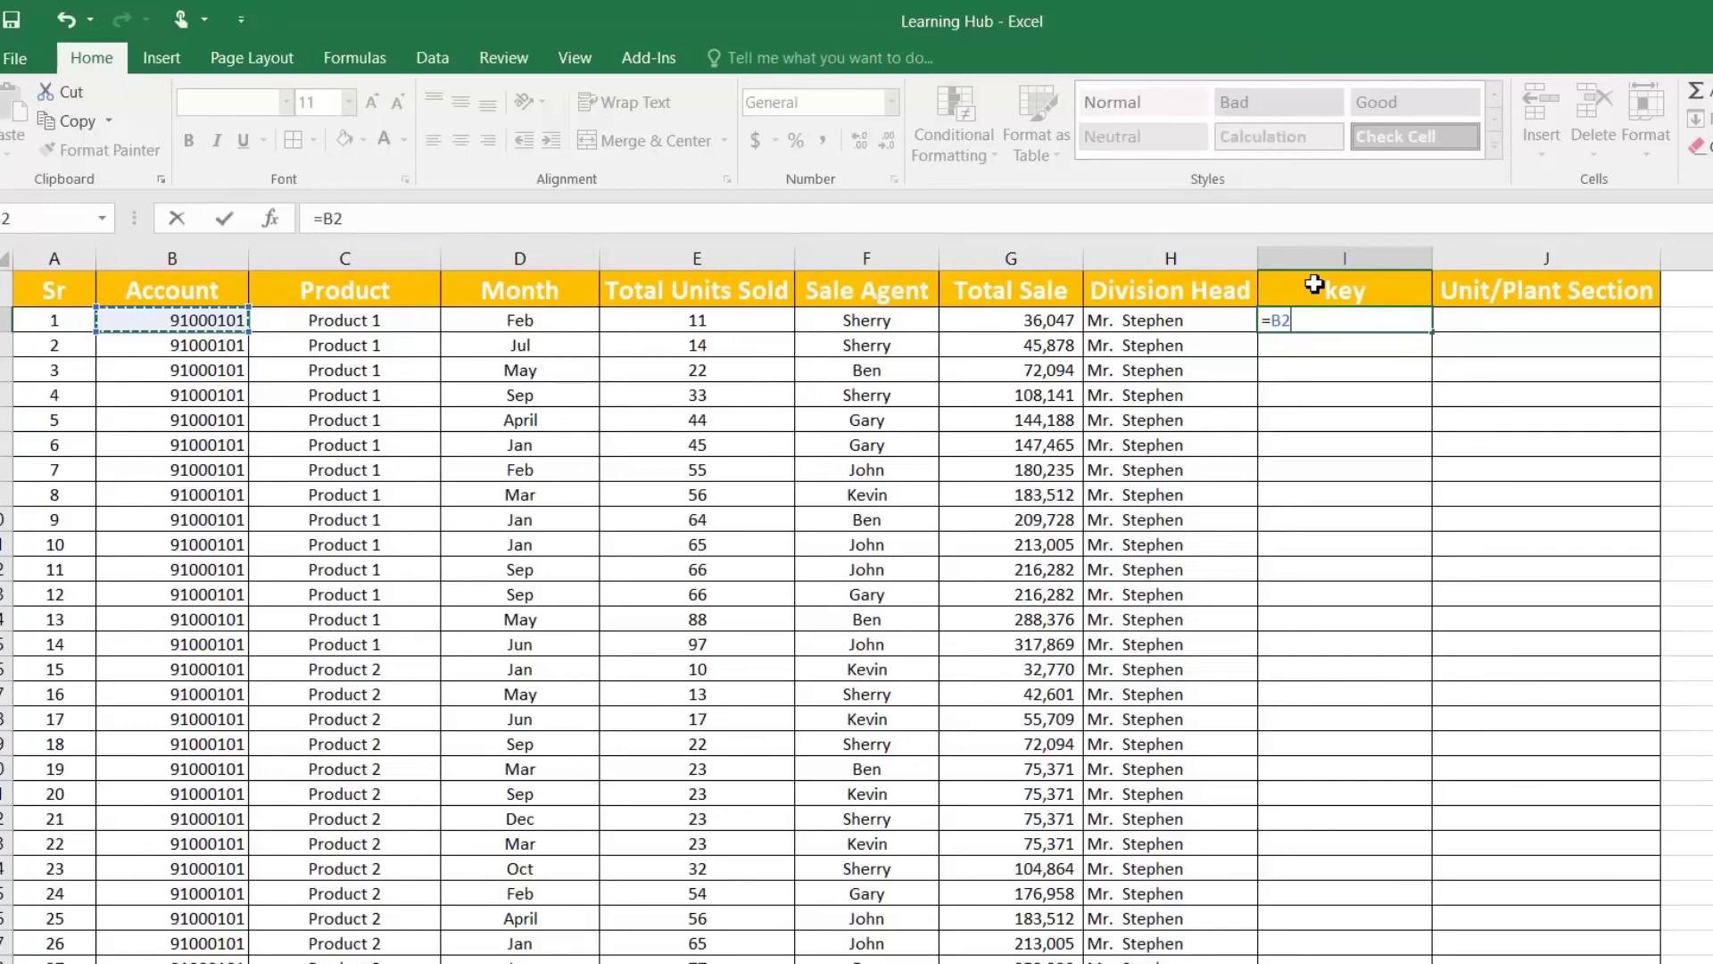
text(&)
key(Left)
key(Left)
key(Left)
key(Left)
key(Left)
key(Left)
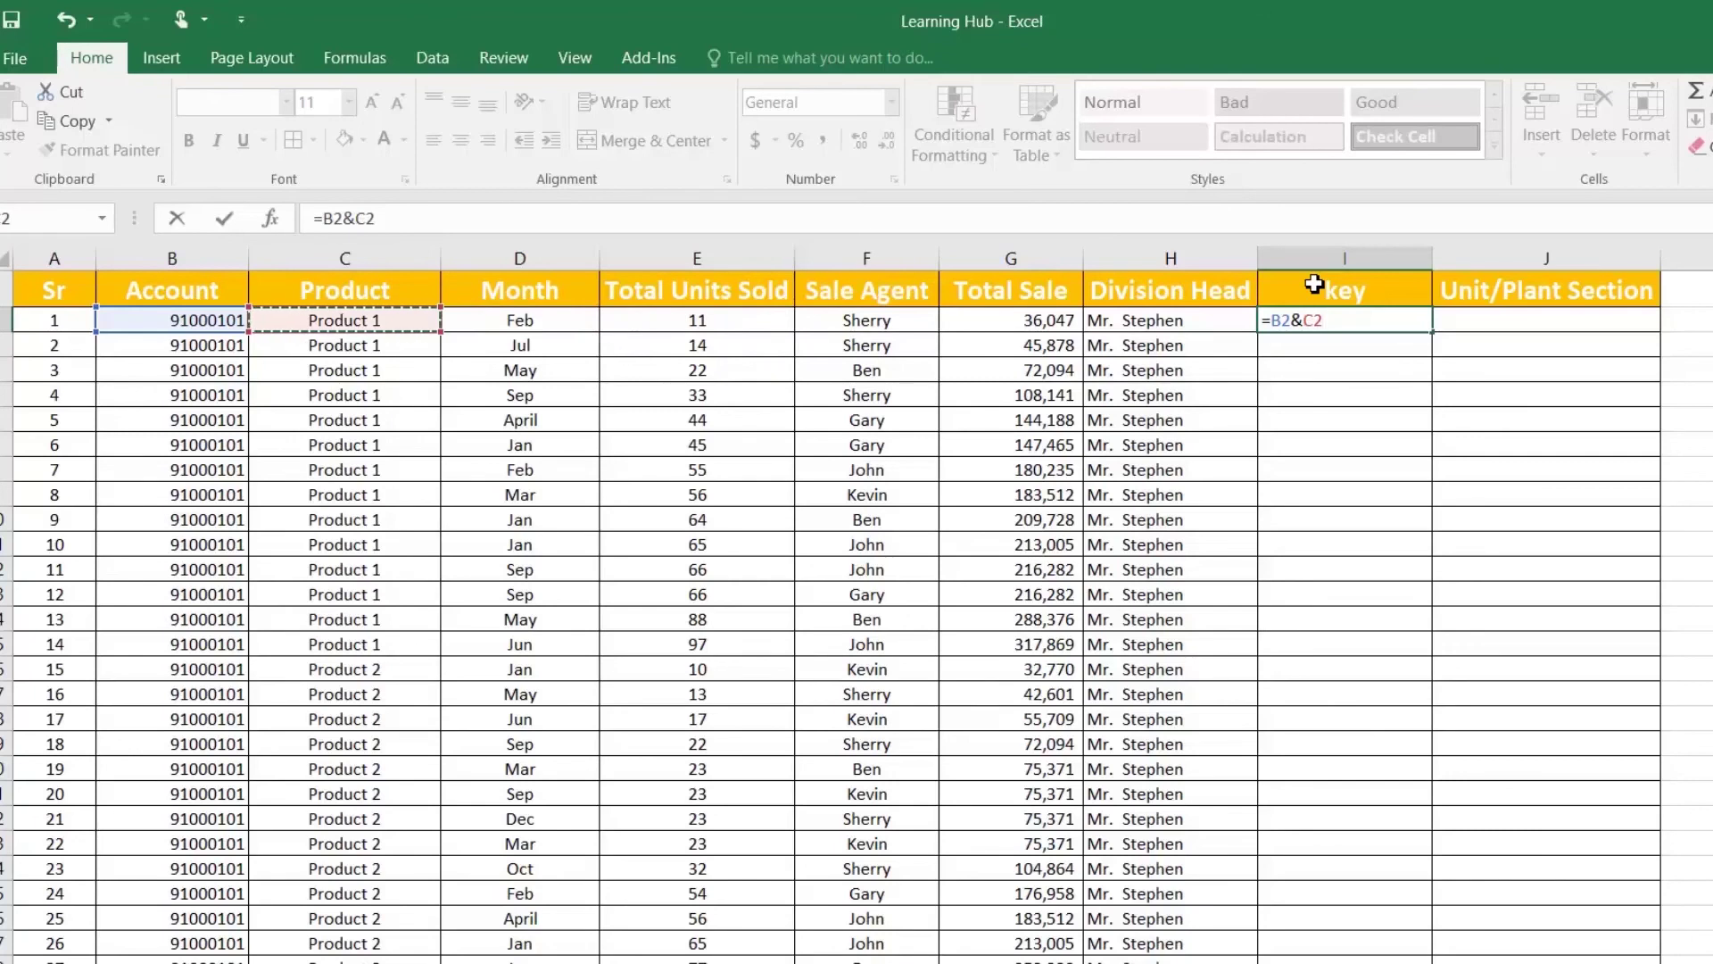
key(Return)
Step: Fill the key formula down column I and check keys such as I15
click(1417, 324)
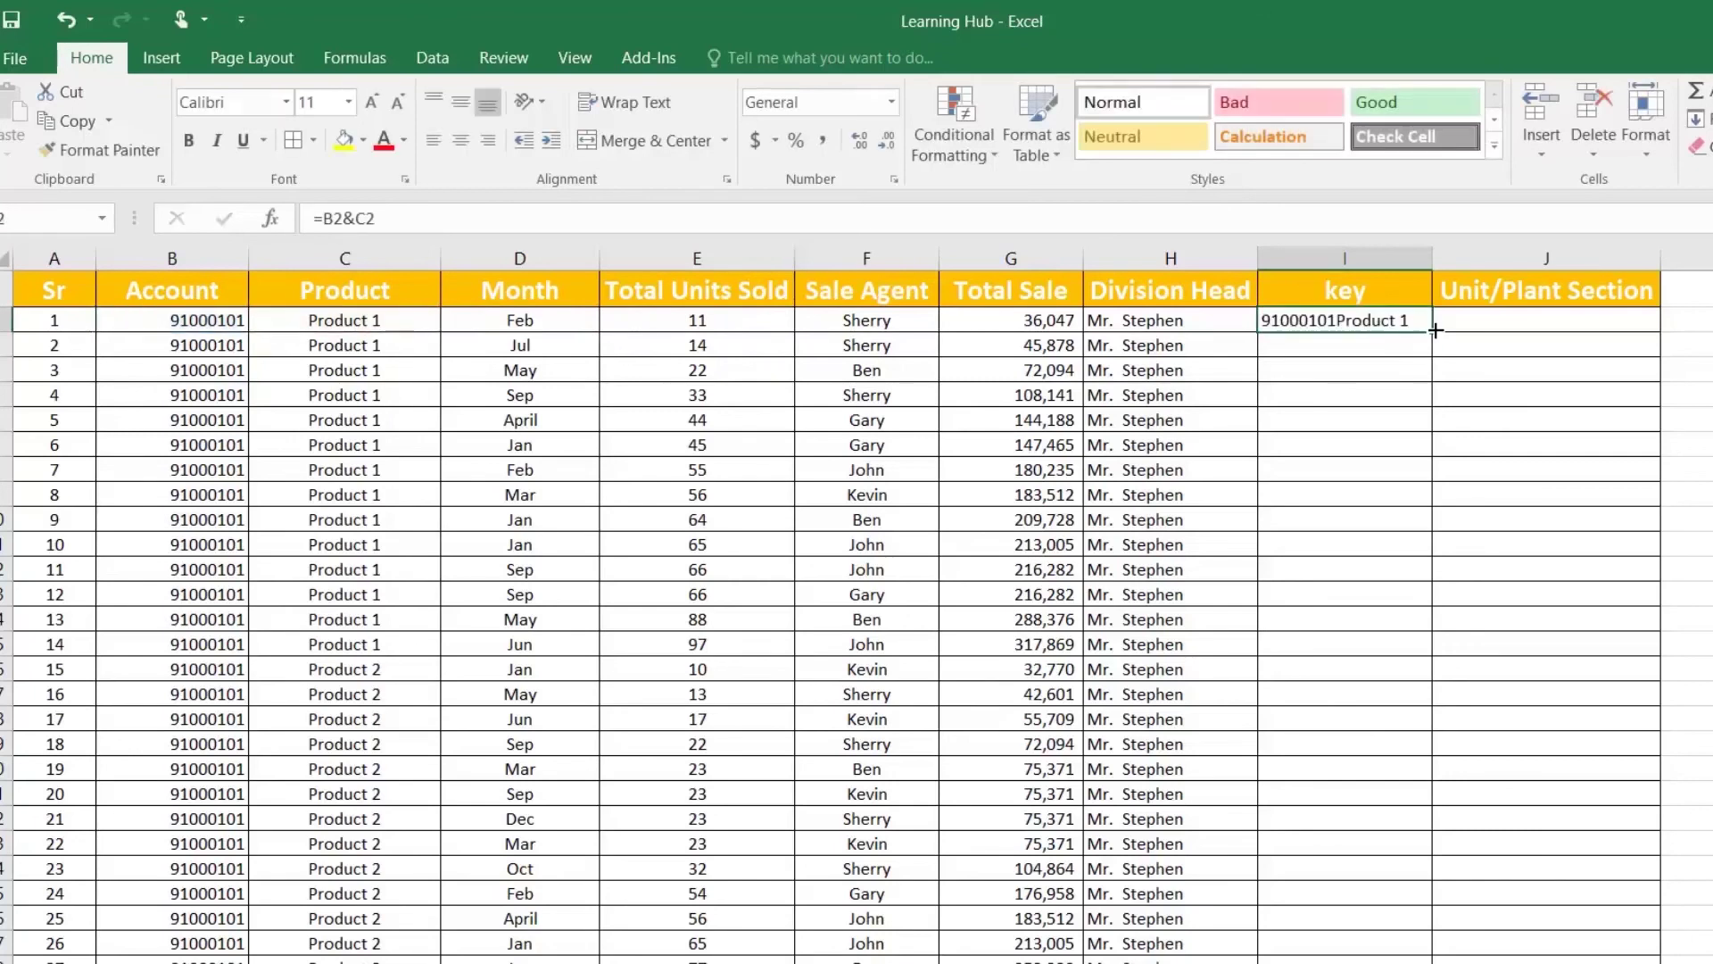
double_click(1435, 333)
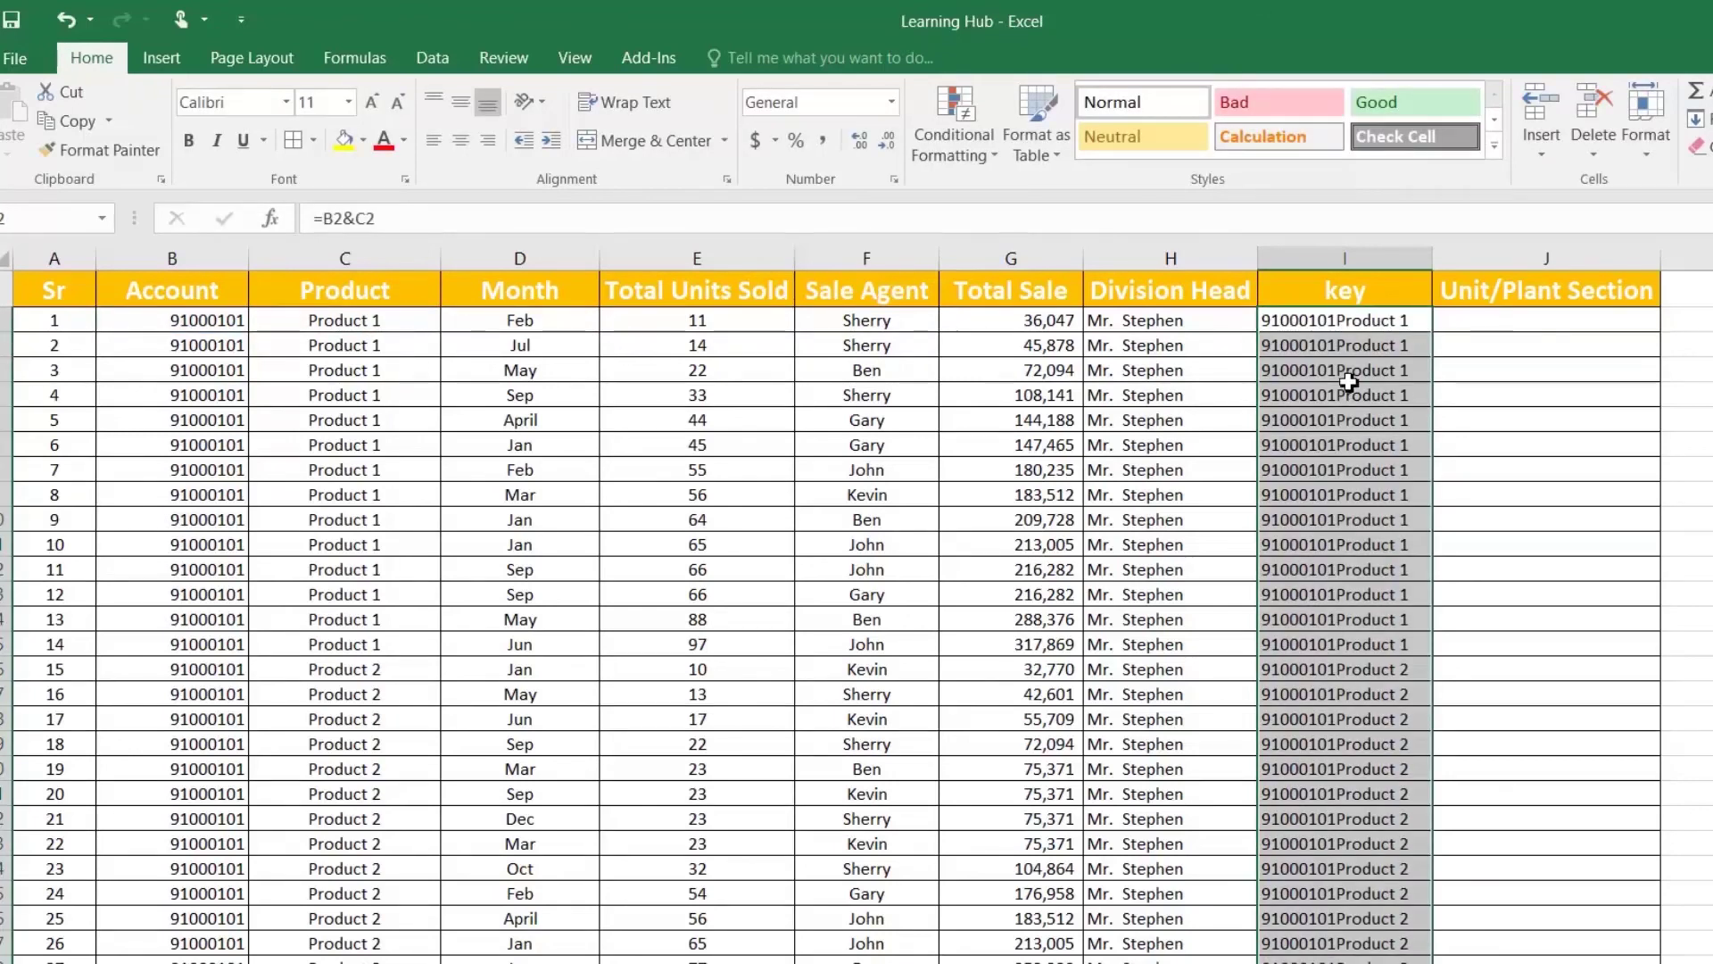
click(1299, 694)
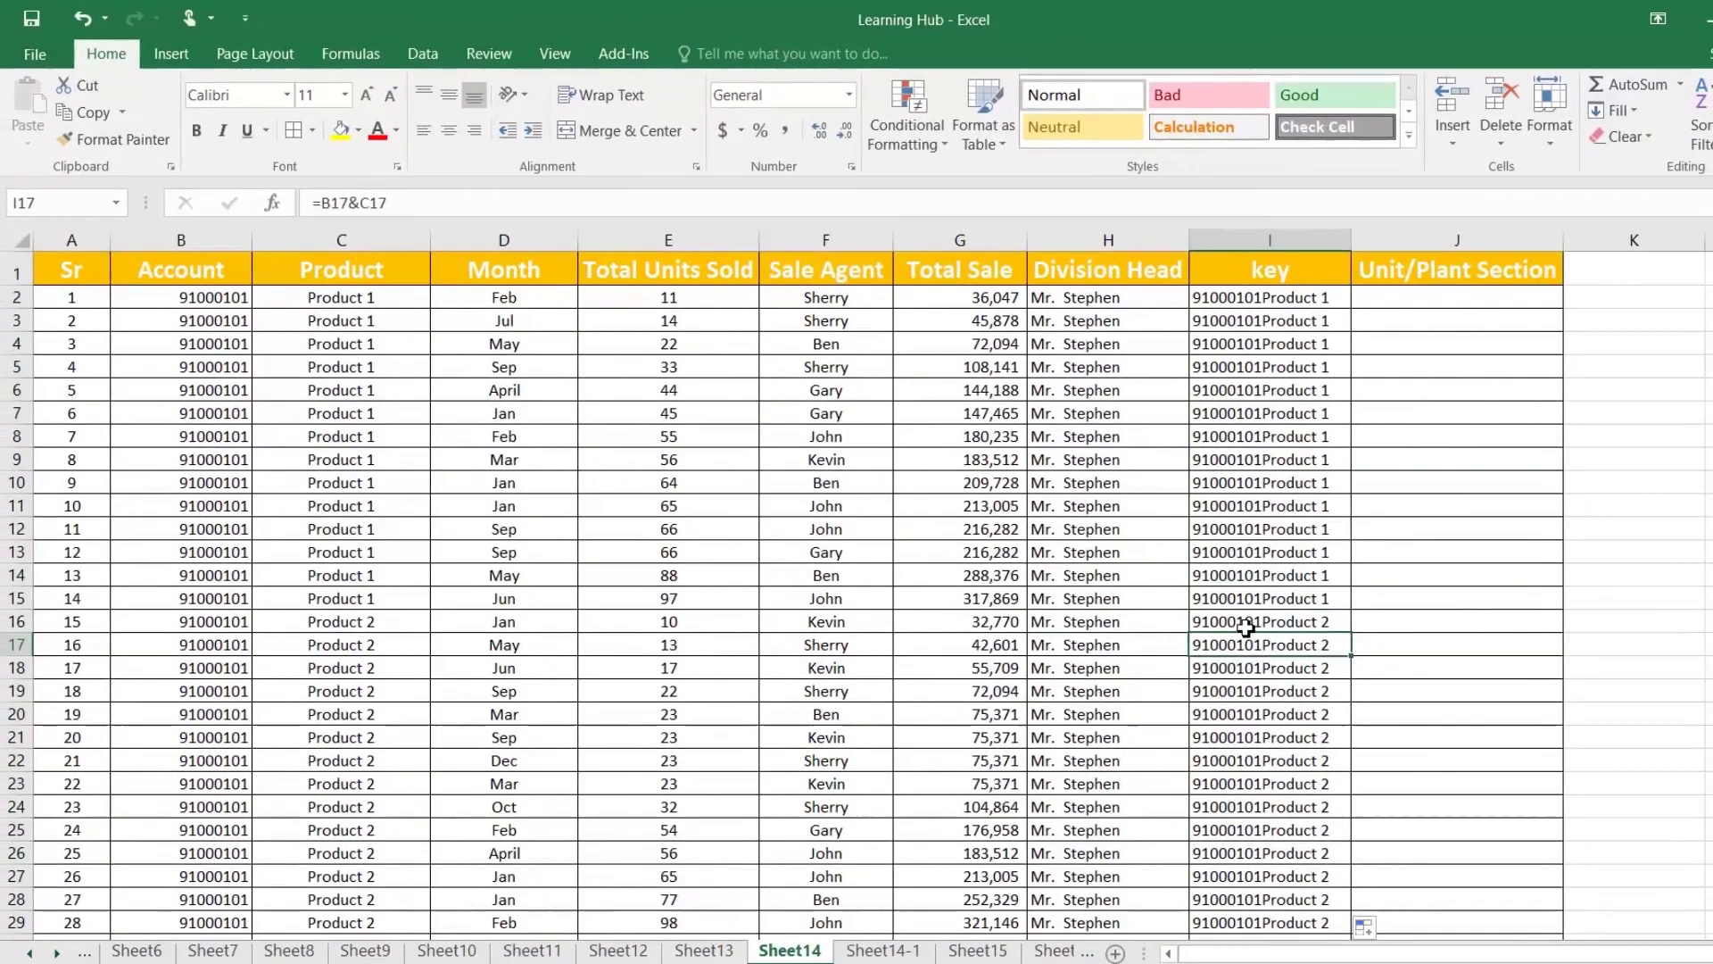
click(1366, 669)
click(1239, 599)
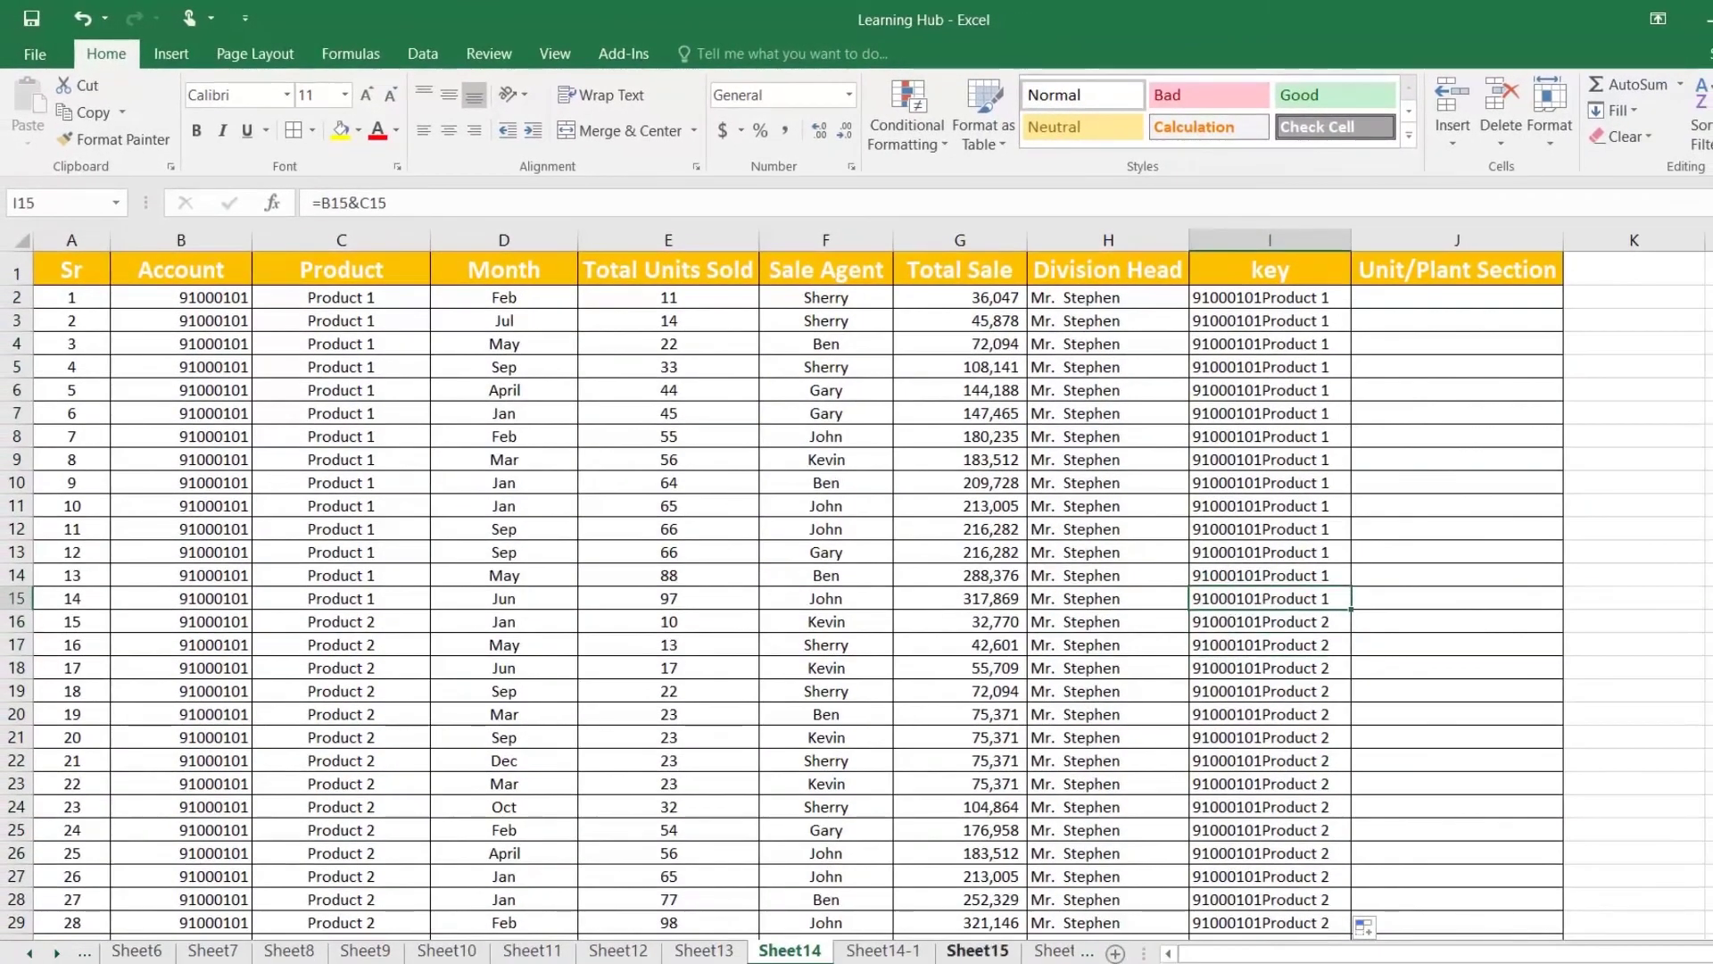
Step: On Sheet14-1, insert a new column D headed 'key' before Unit/Plant Section
click(892, 955)
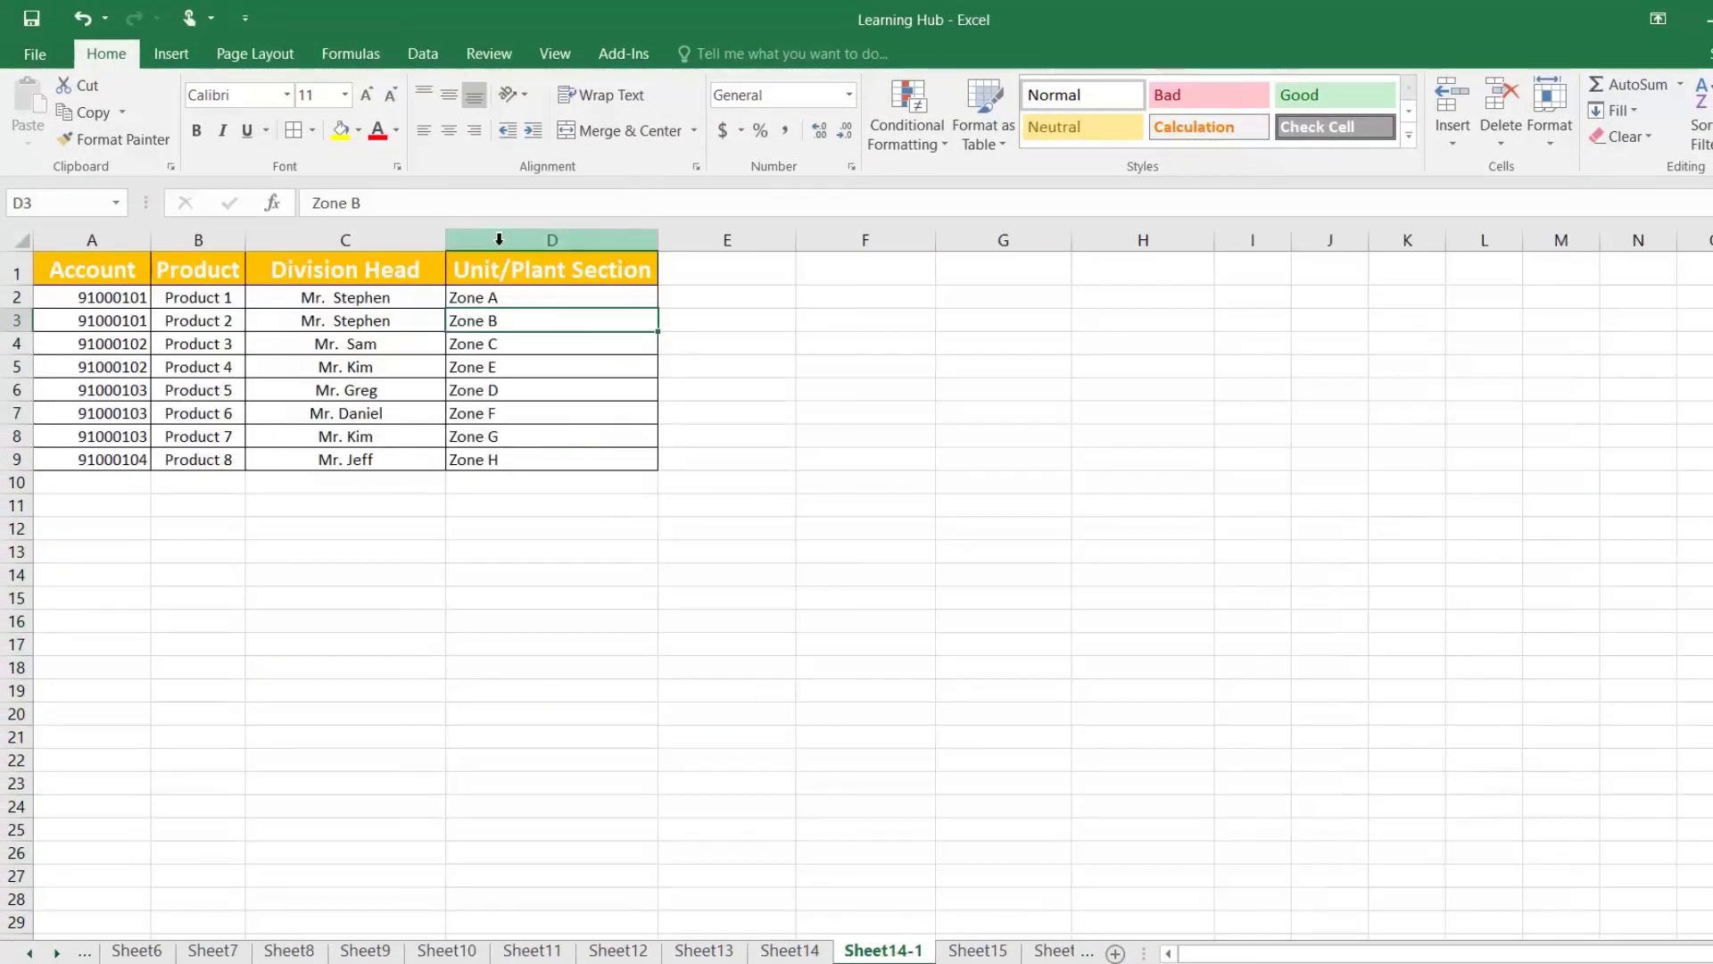
right_click(495, 240)
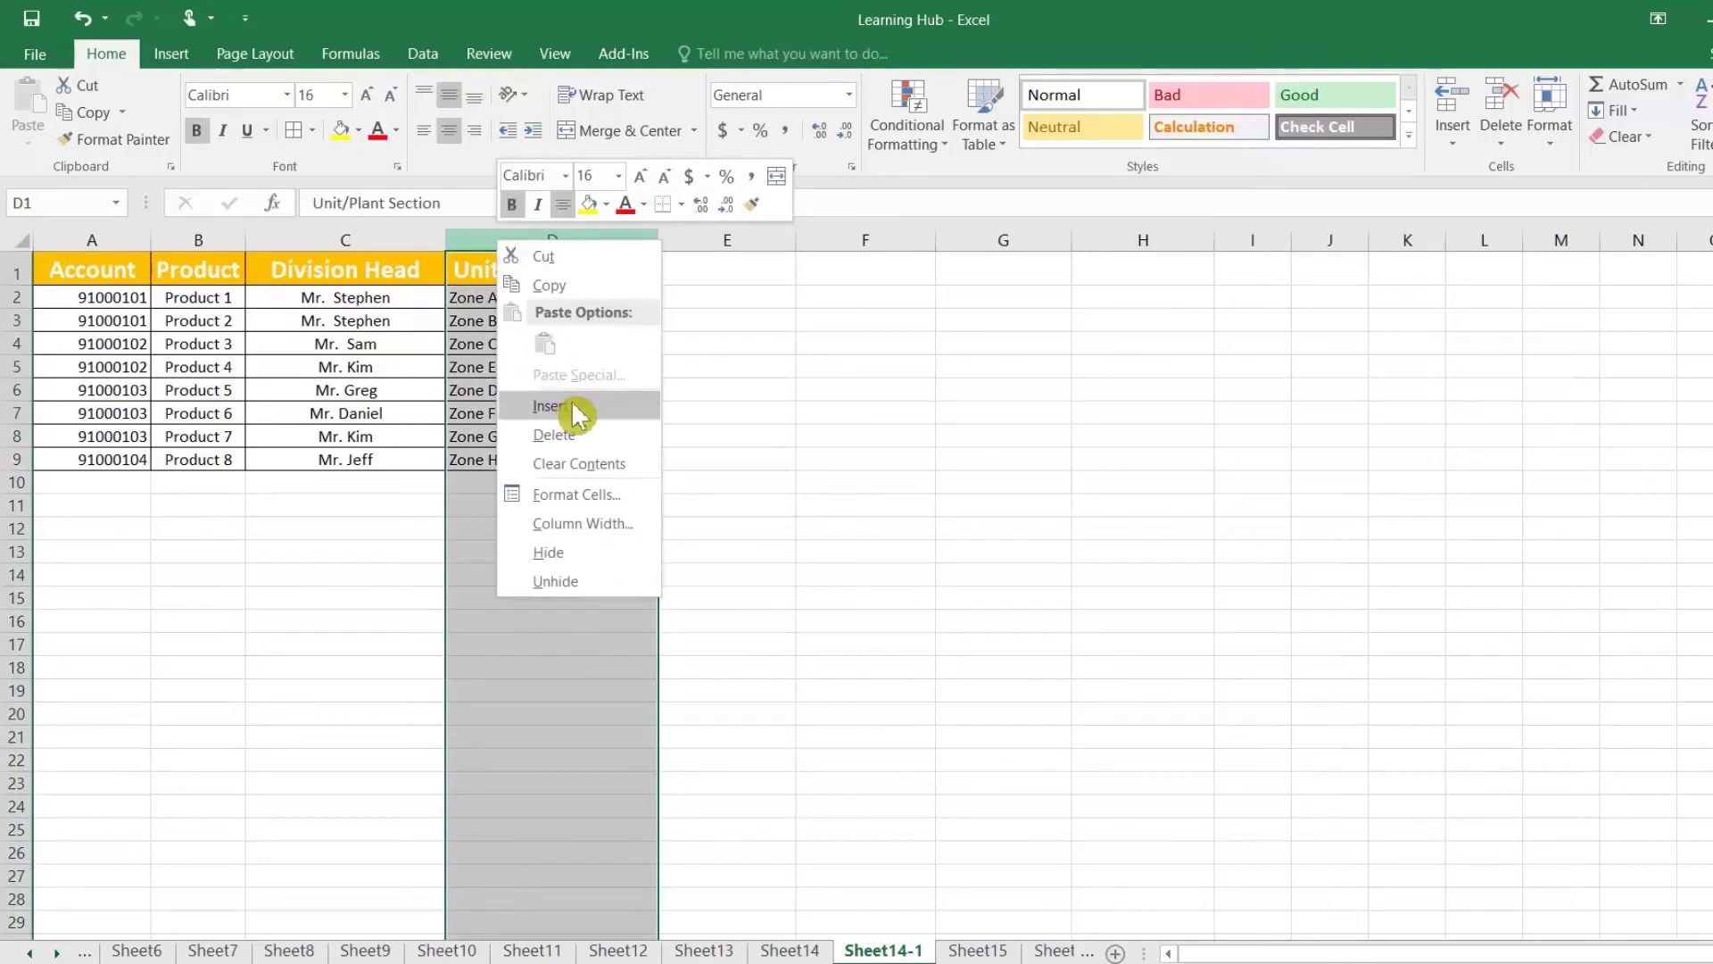
click(572, 414)
click(479, 267)
text(key)
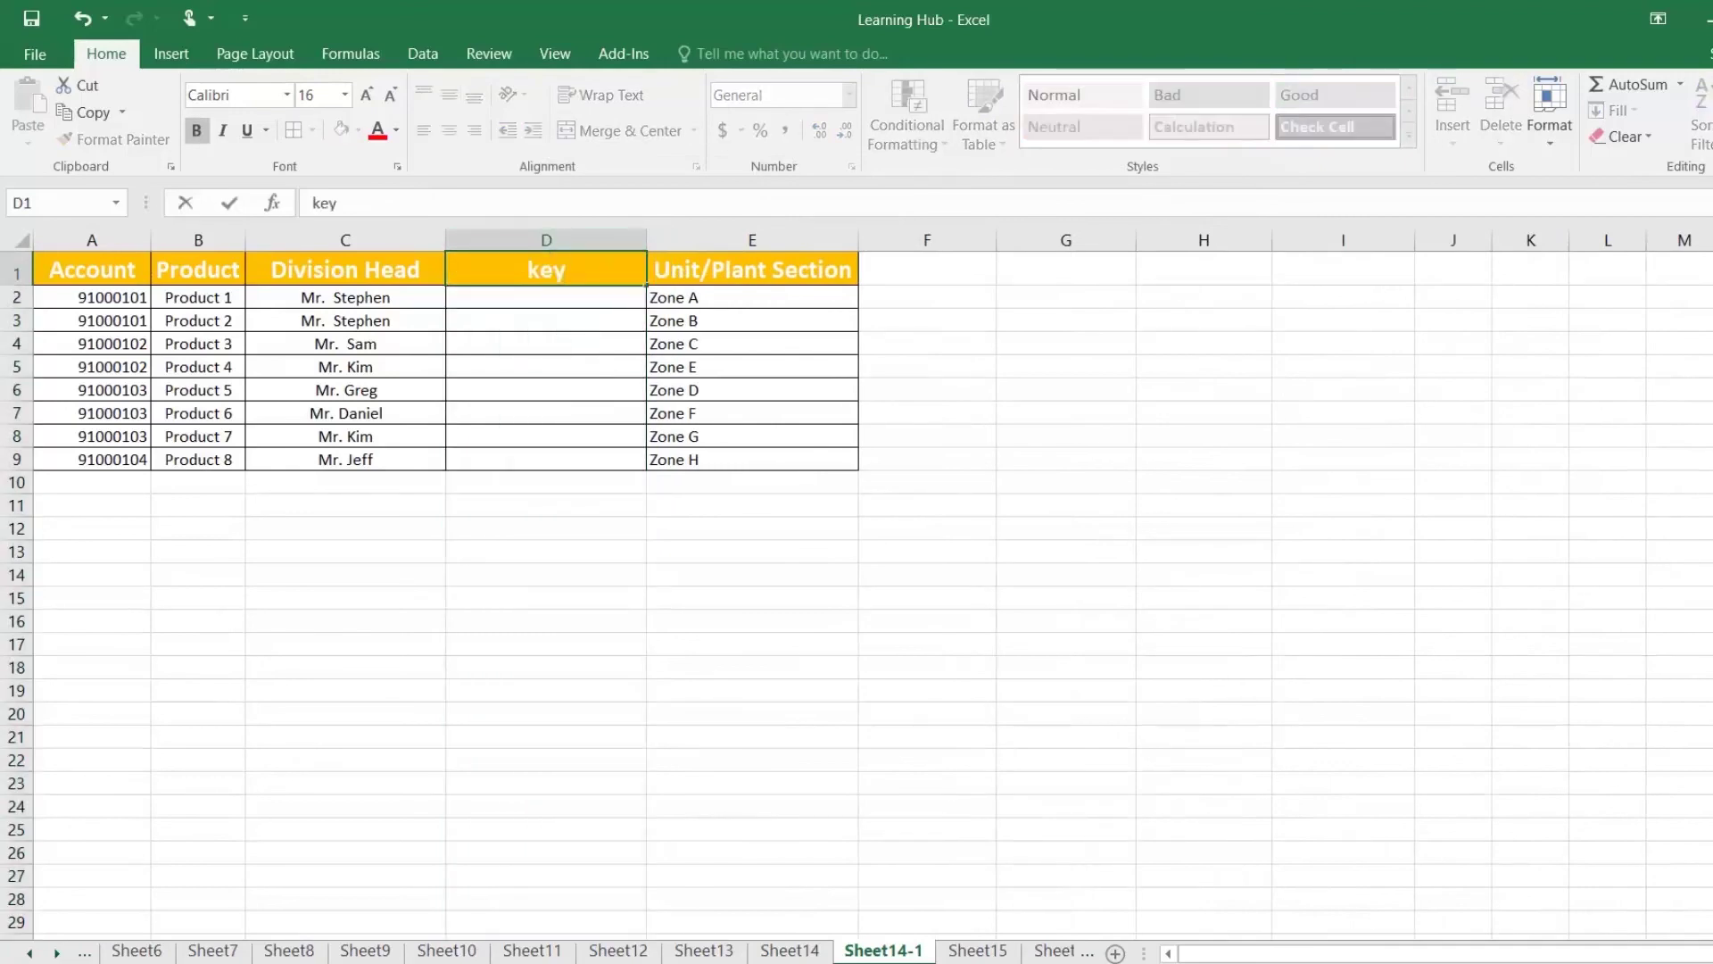
key(Return)
Step: Enter =A2&B2 in D2 and fill it down to row 9
text(=)
key(Left)
key(Left)
key(Left)
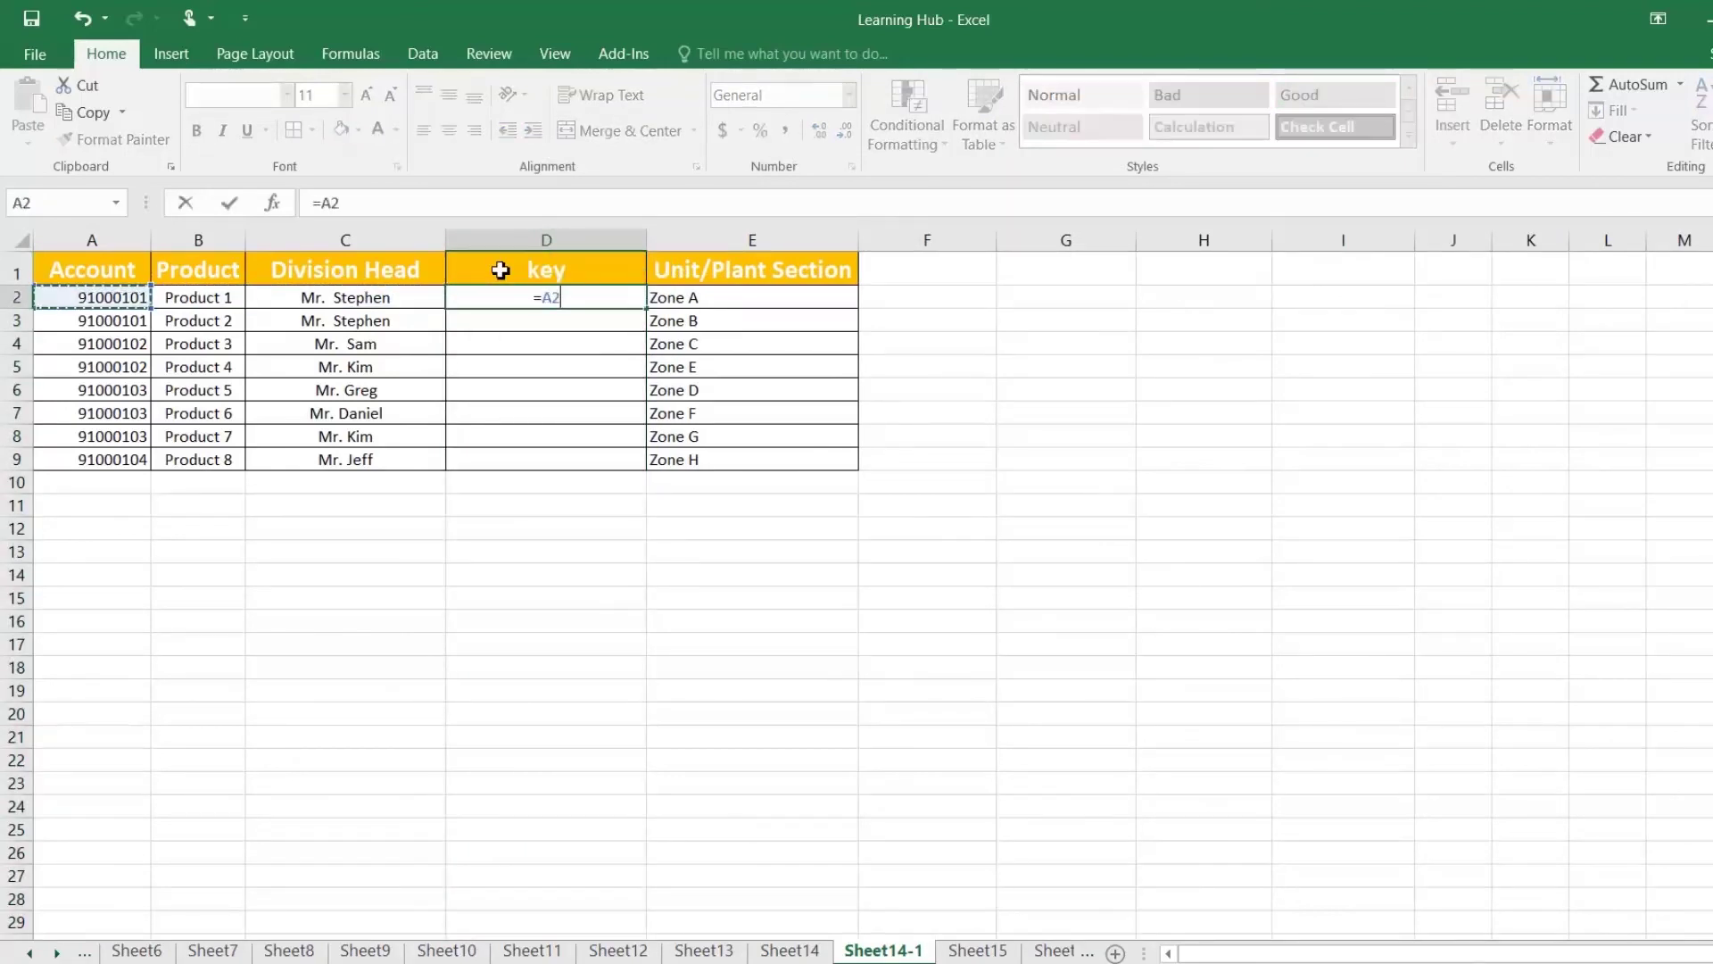
text(&)
key(Left)
key(Left)
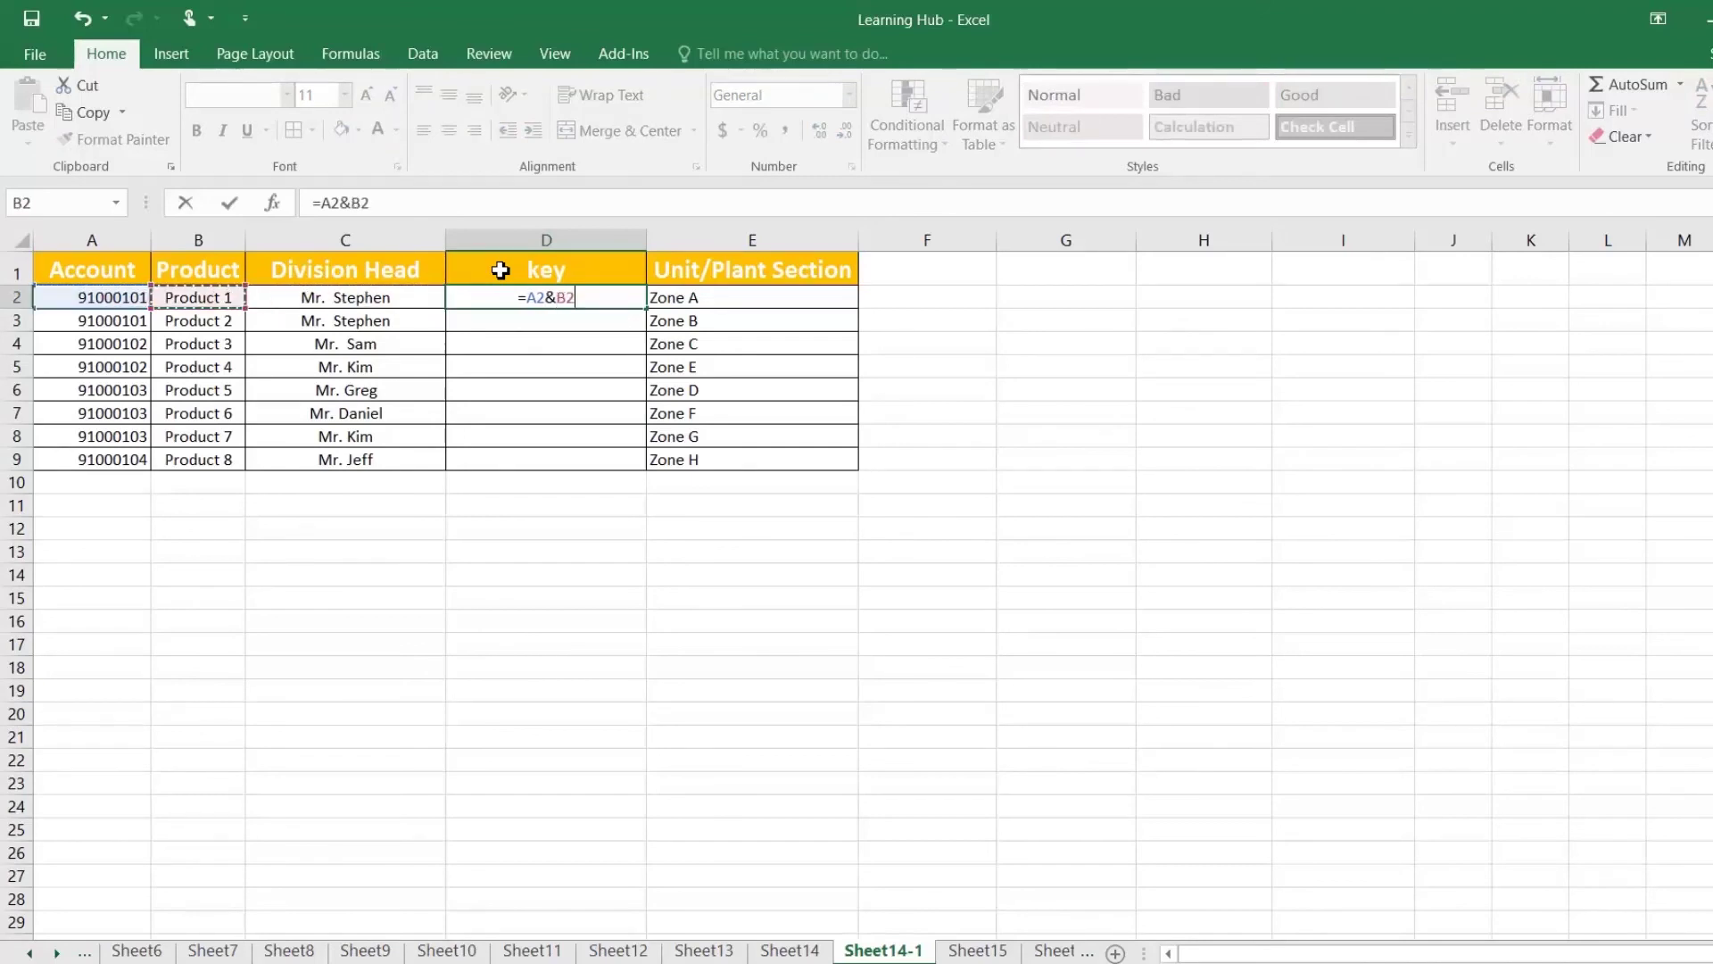
key(Return)
click(634, 301)
double_click(651, 311)
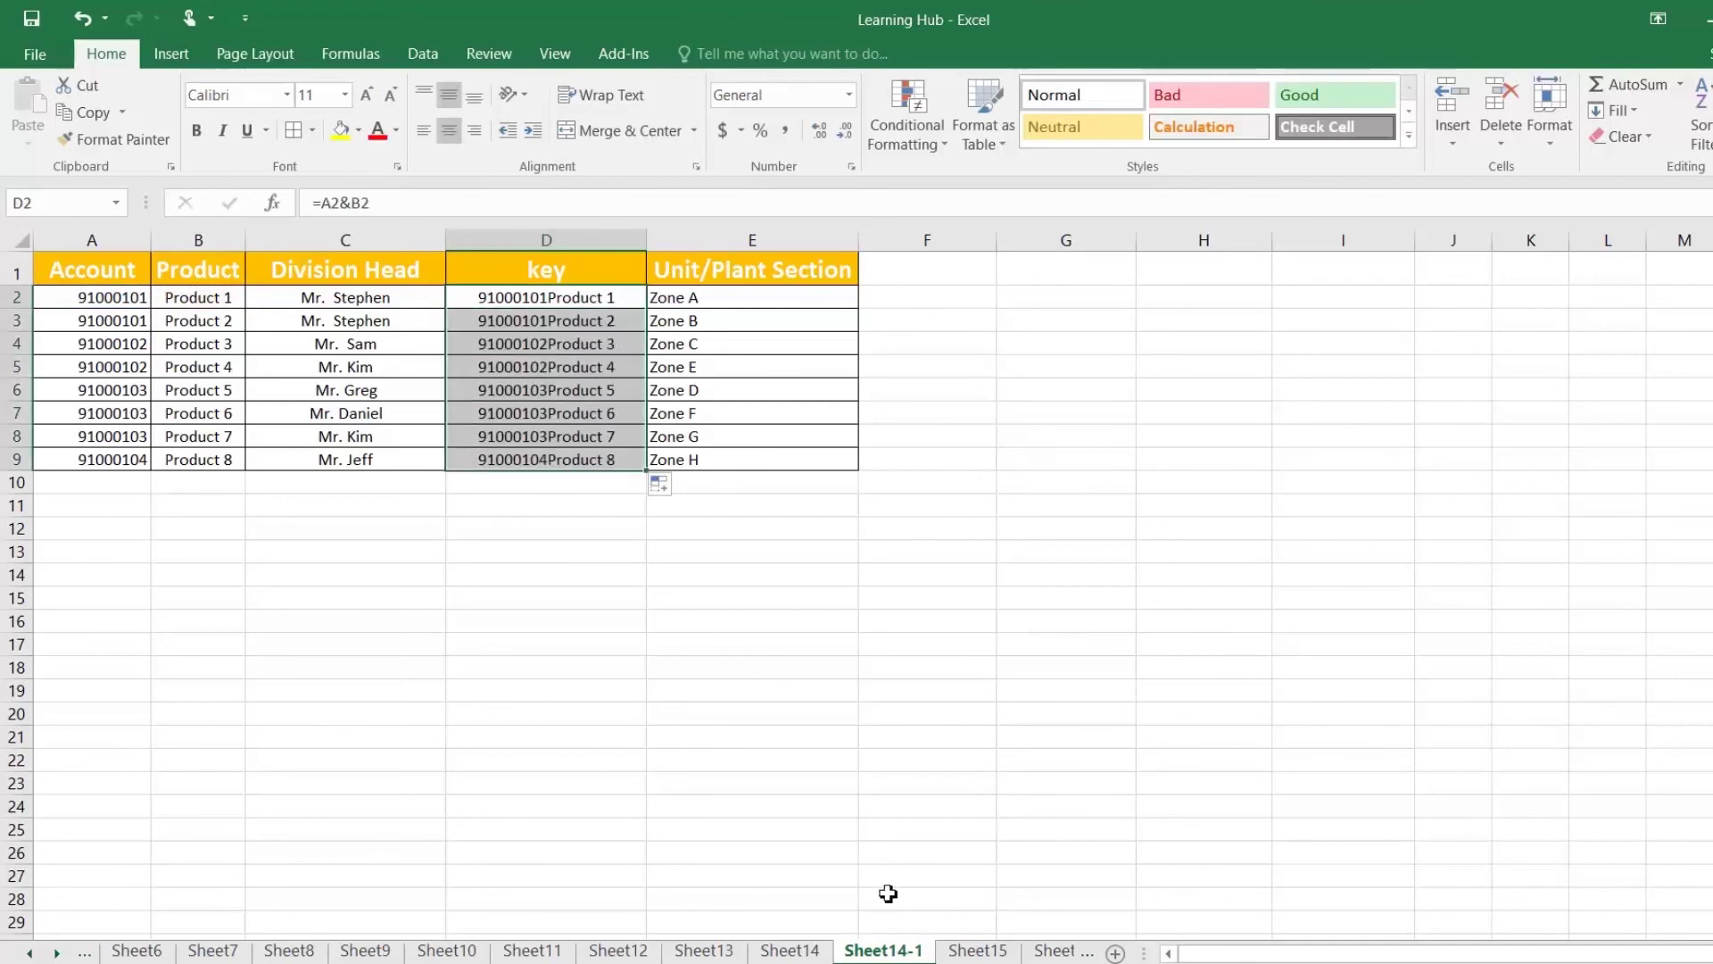
click(808, 951)
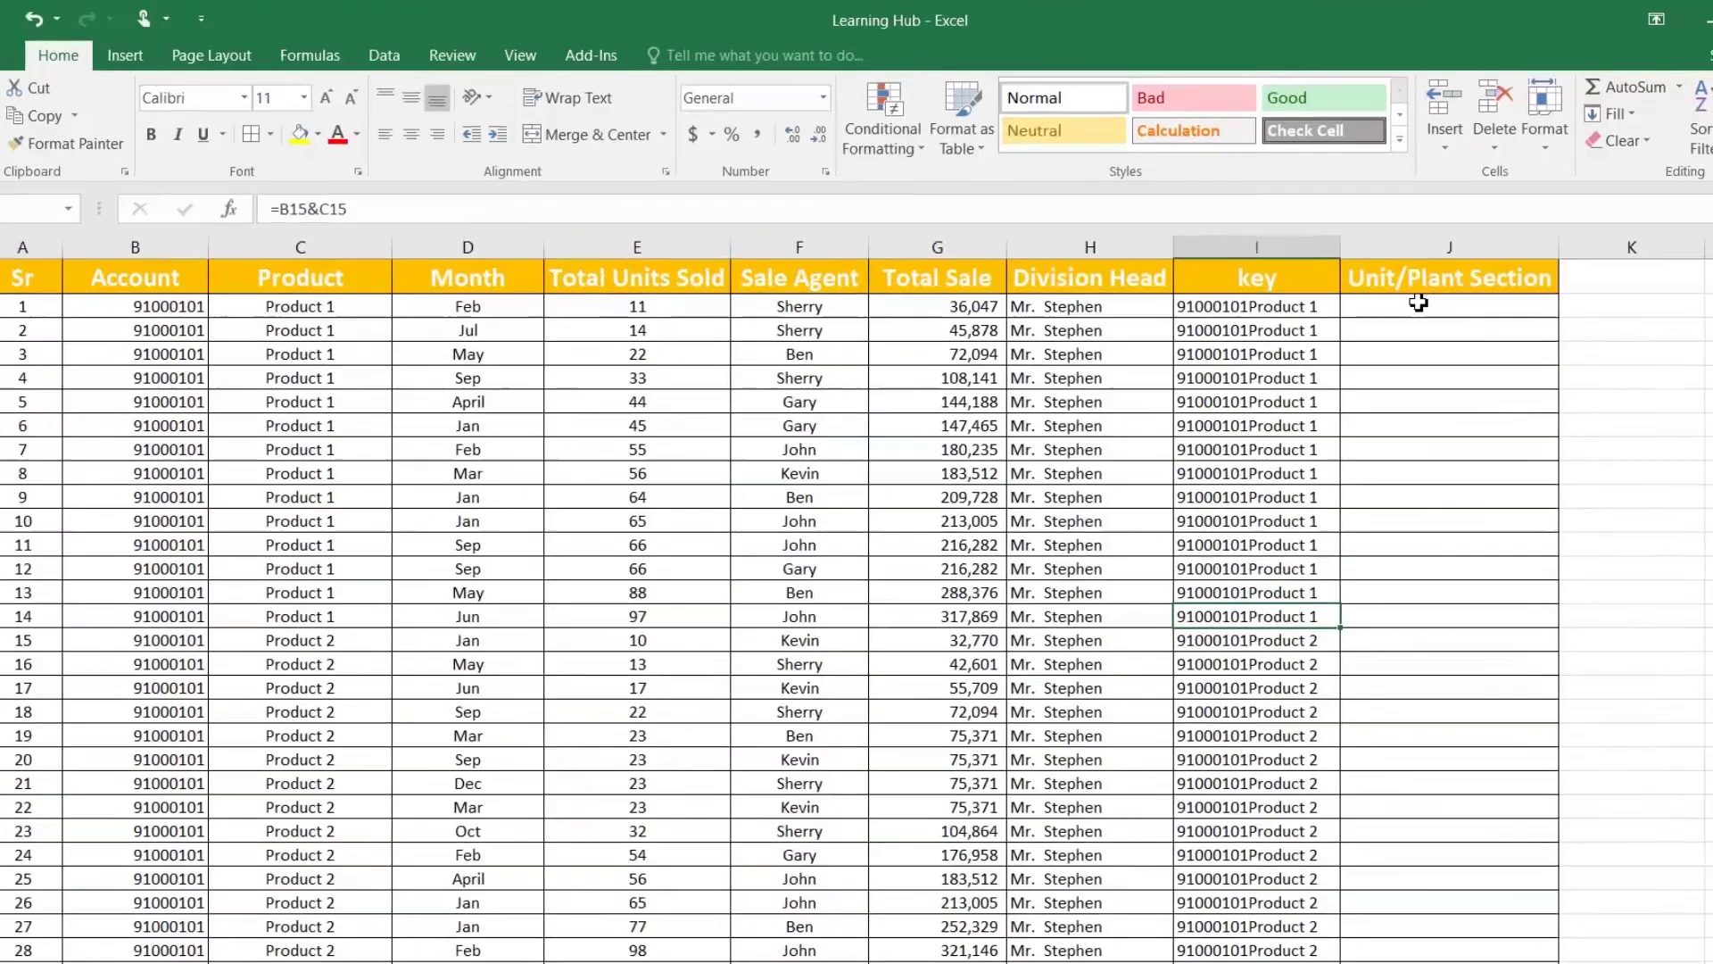
Step: Enter =VLOOKUP(I2,'Sheet14-1'!D:E,2,0) in J2 and fill it down column J
text(=vl)
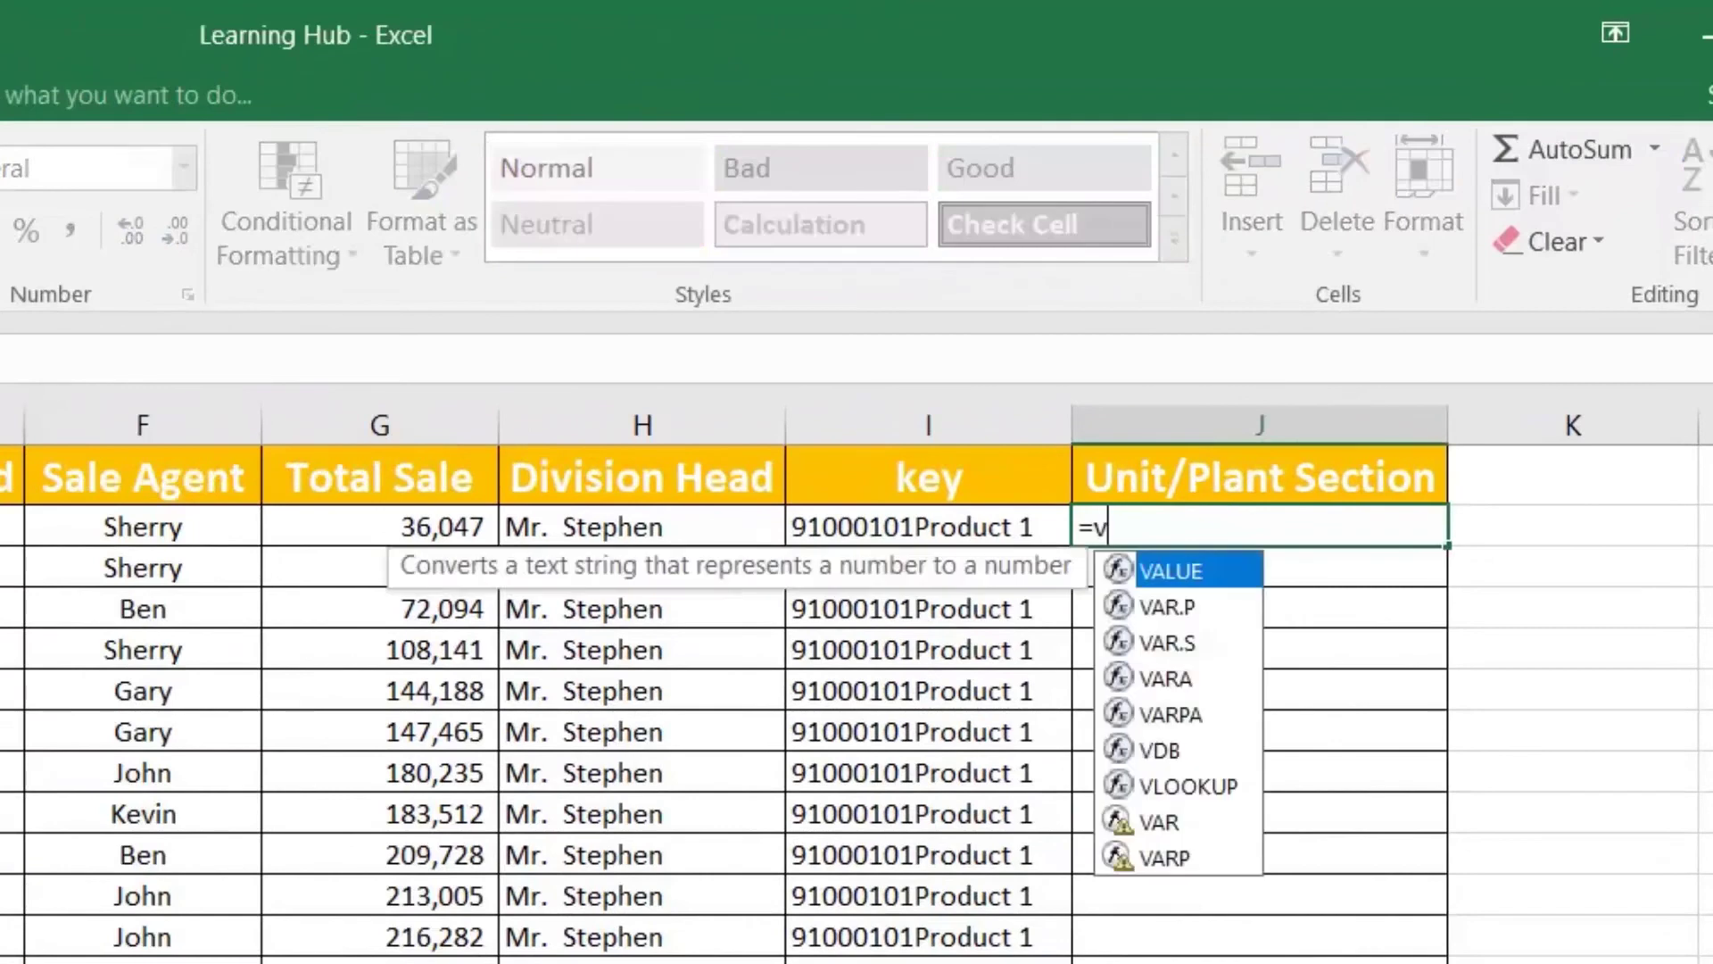
key(Tab)
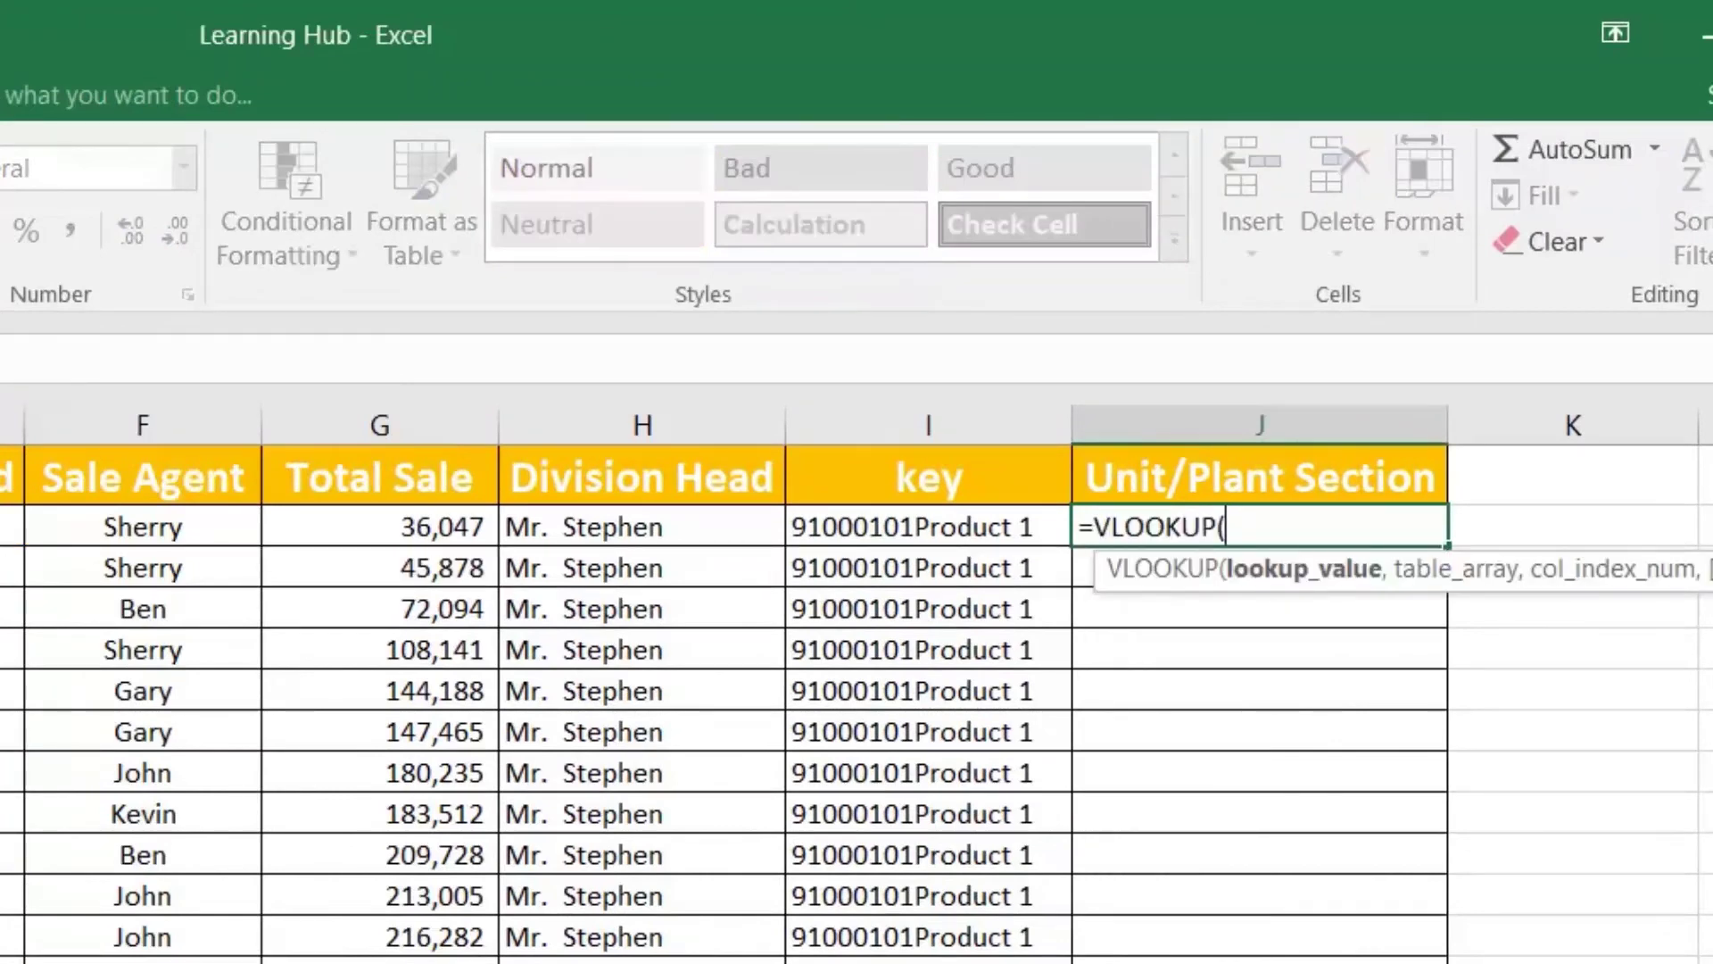
click(928, 526)
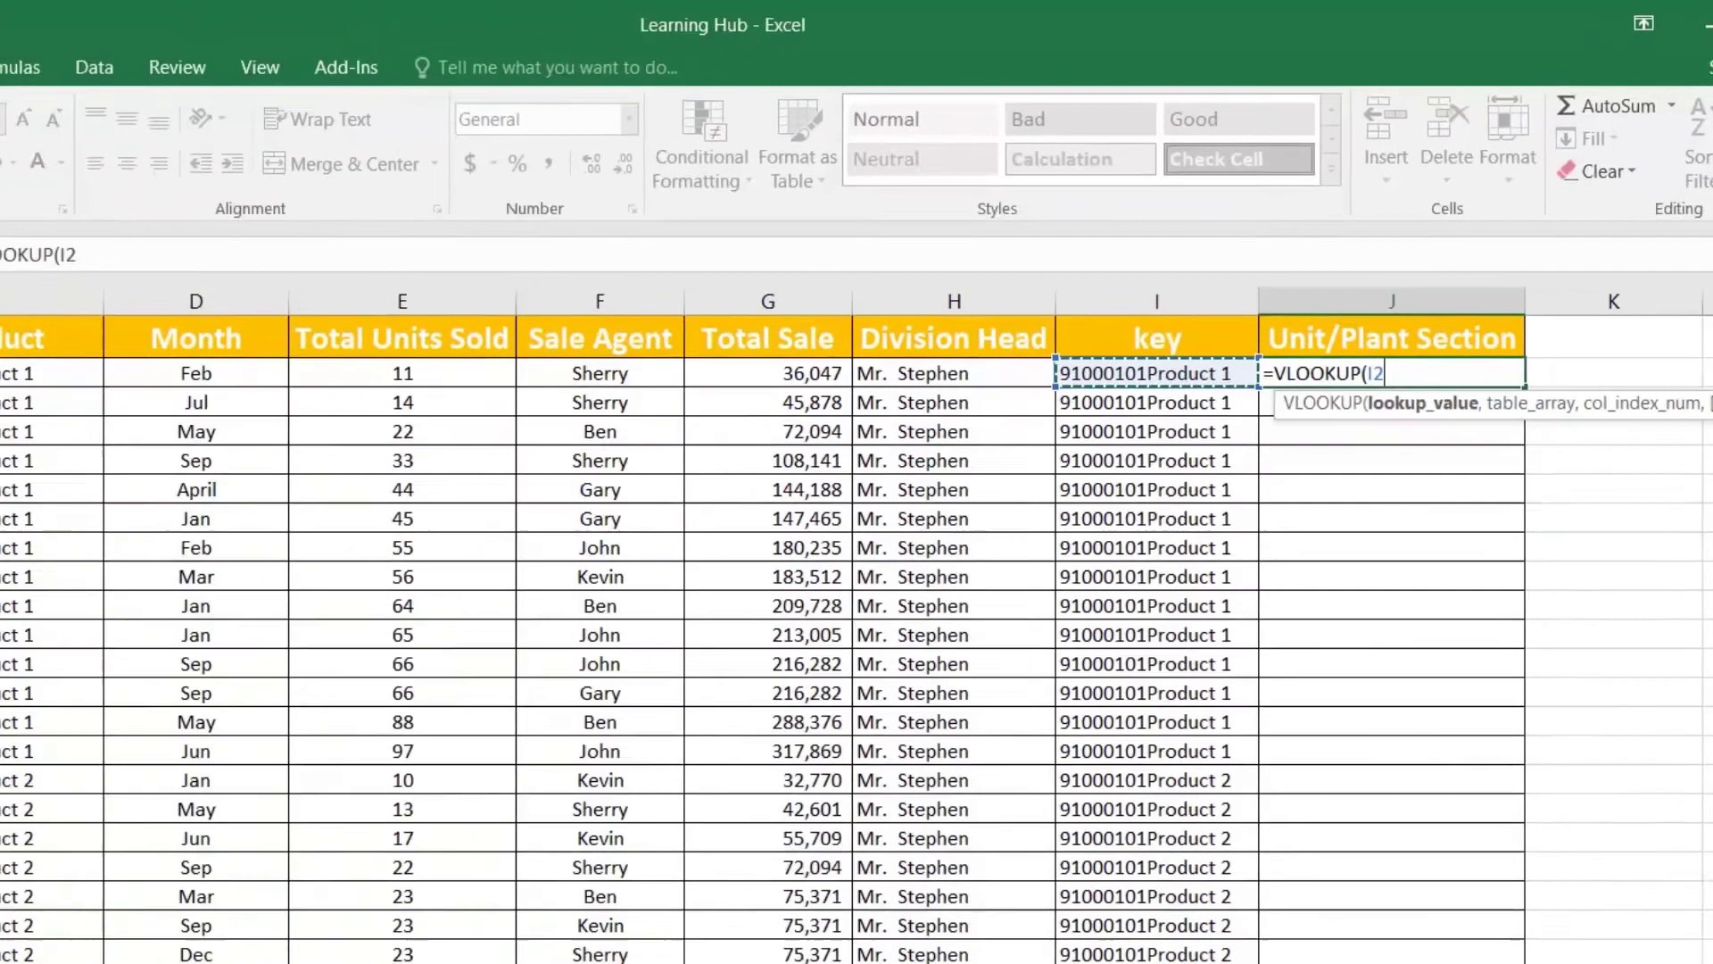
text(,)
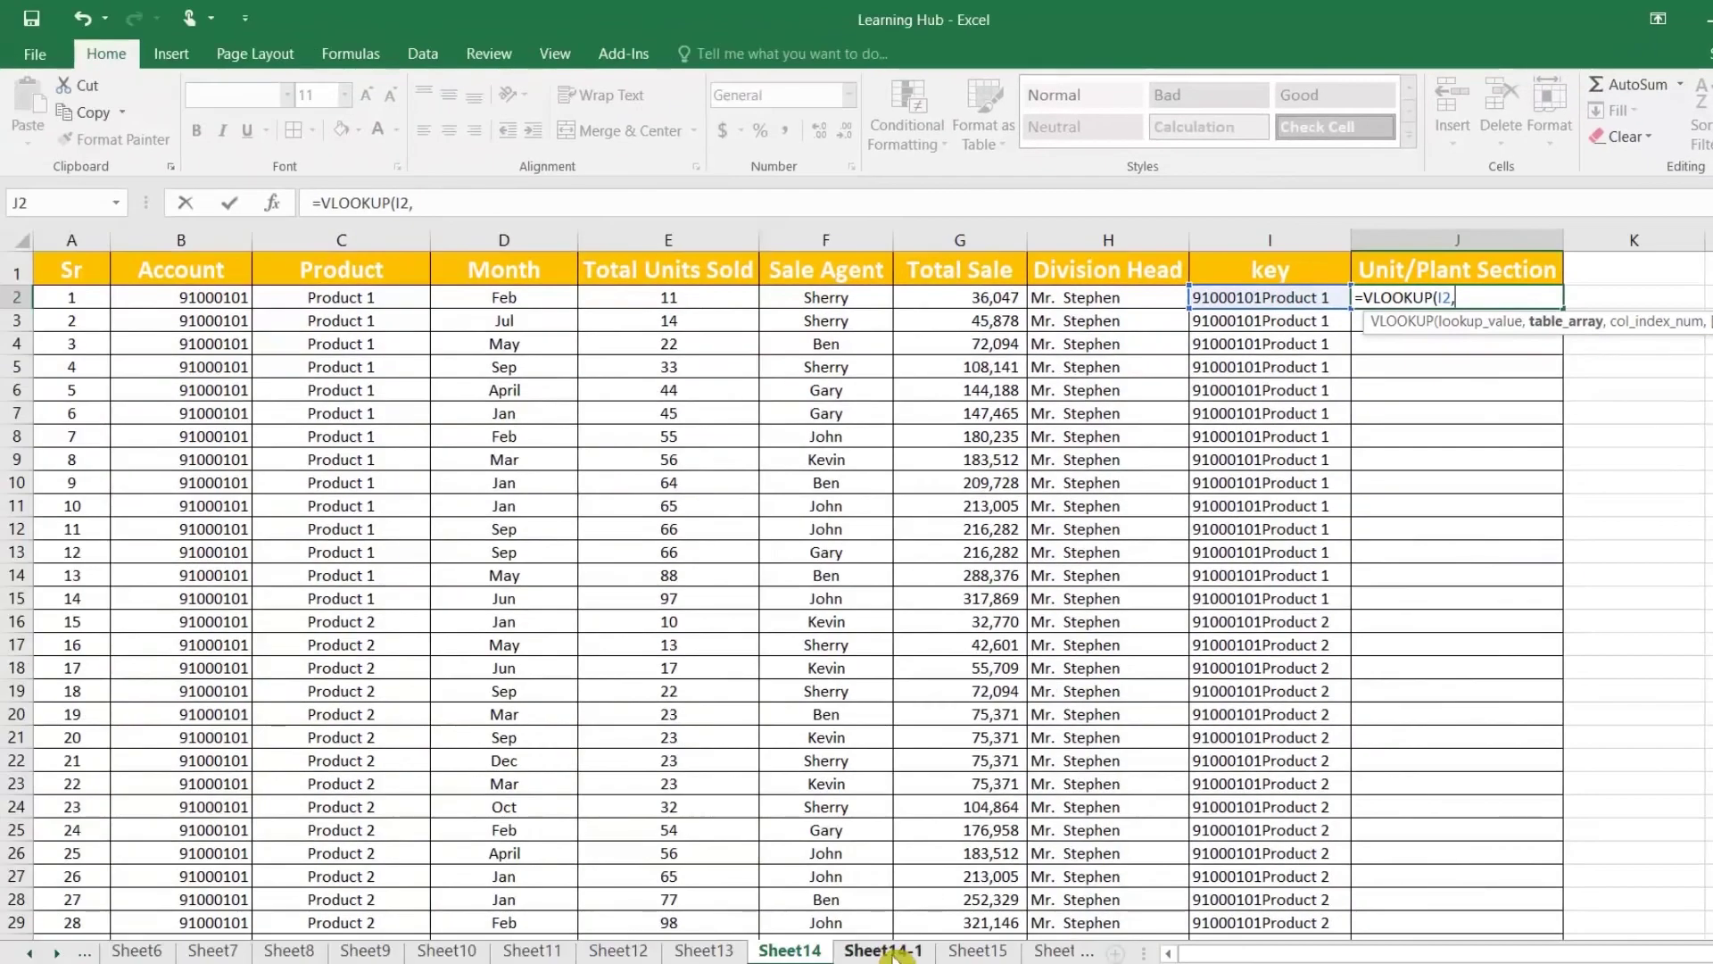
click(883, 951)
drag(549, 241, 710, 241)
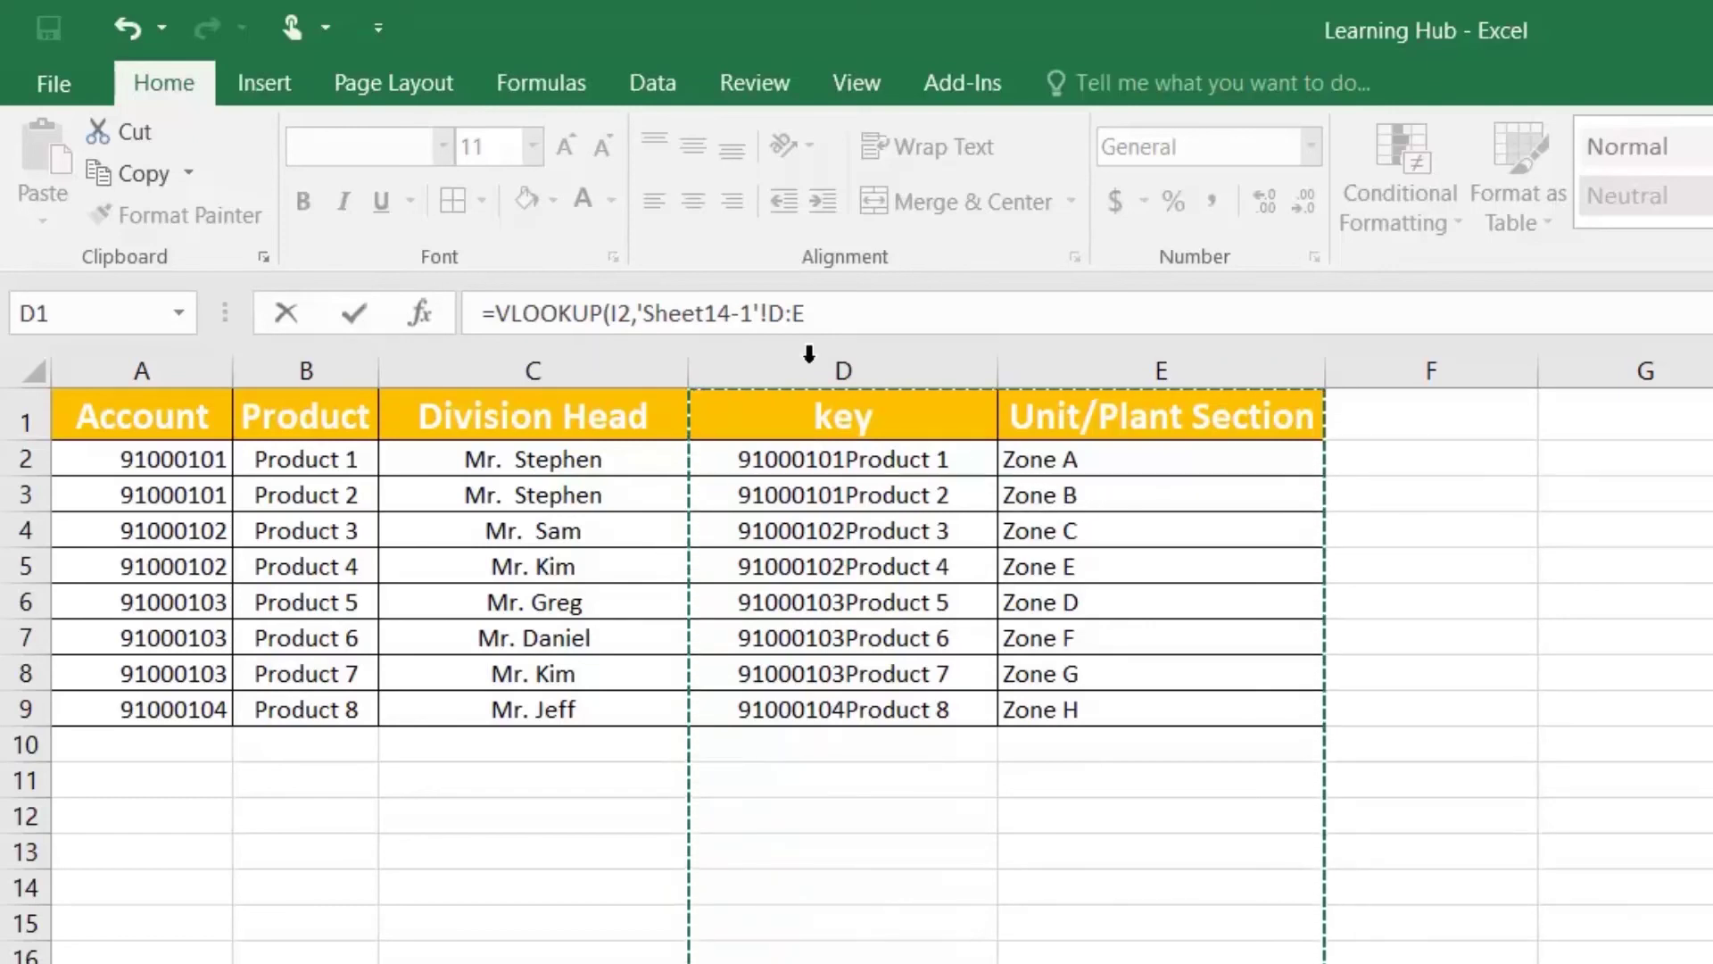
click(806, 313)
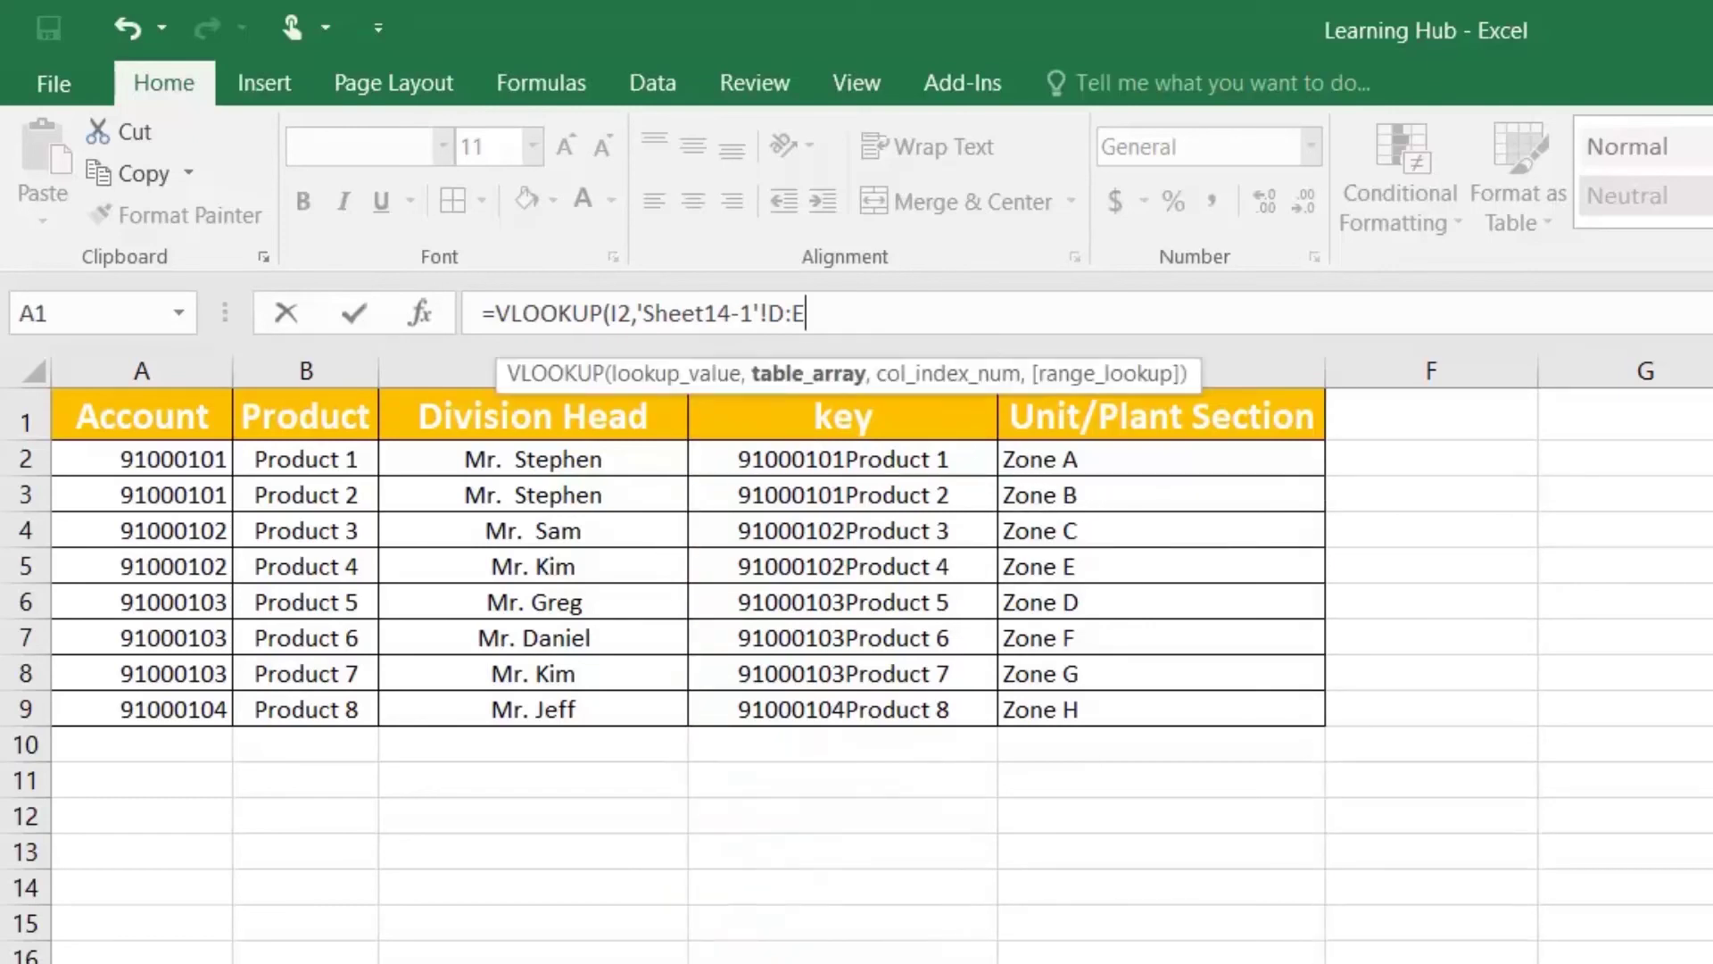
text(,2)
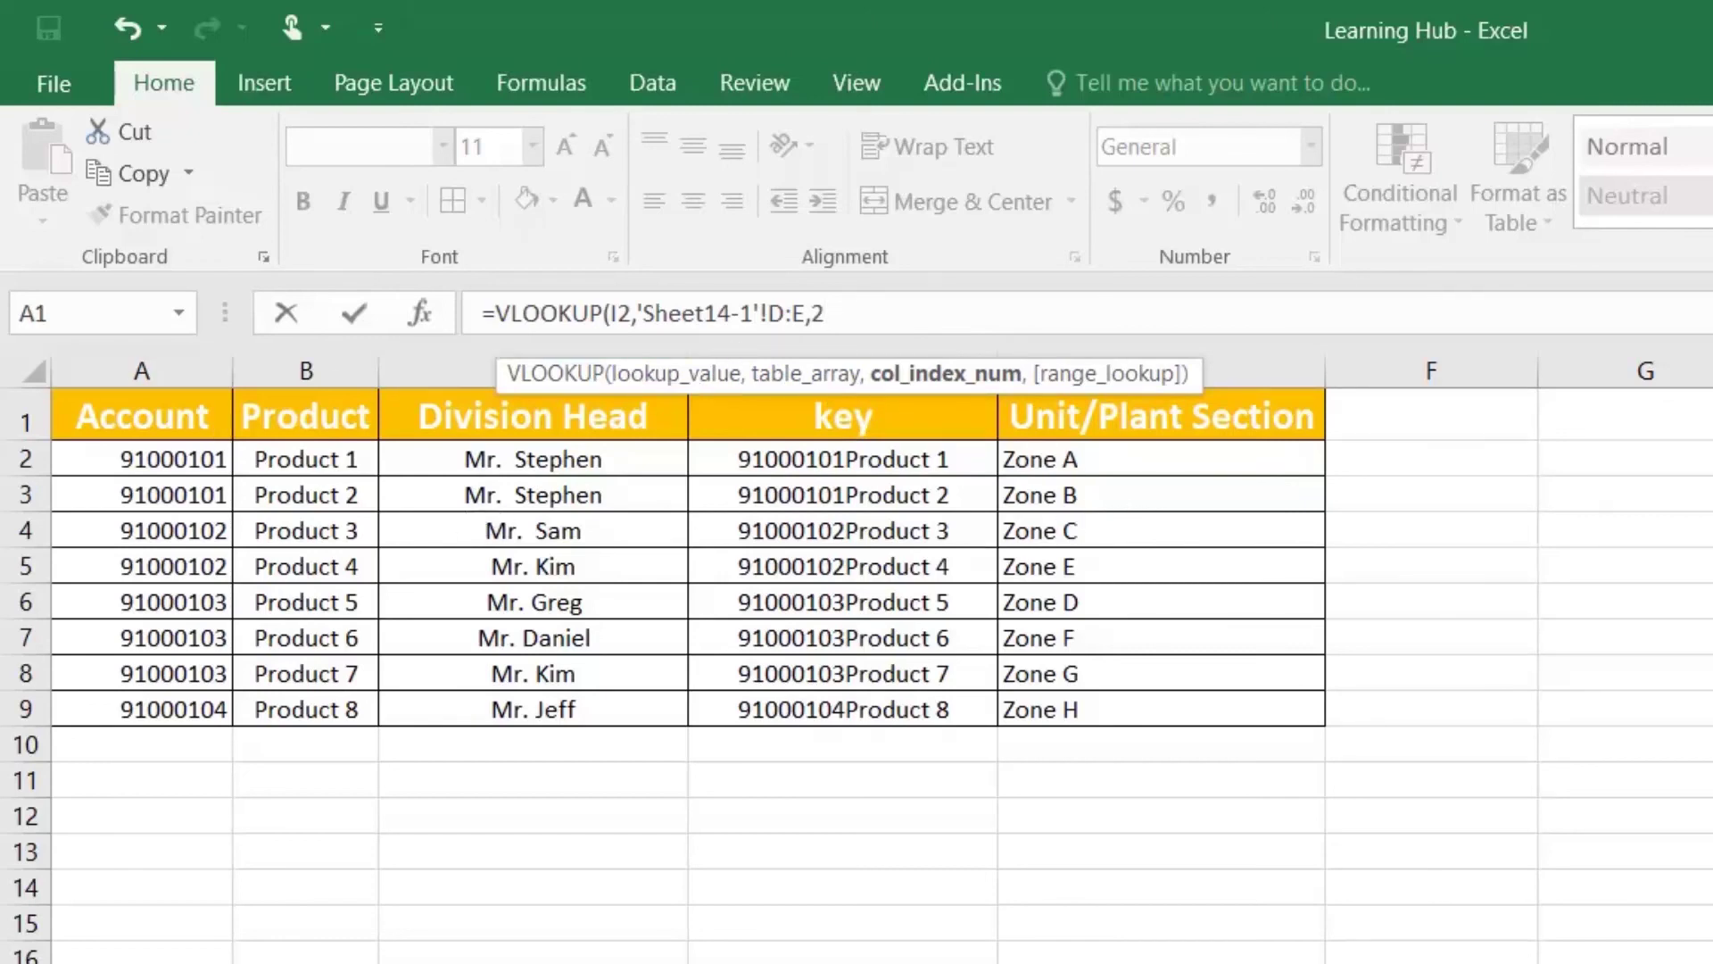
text(,)
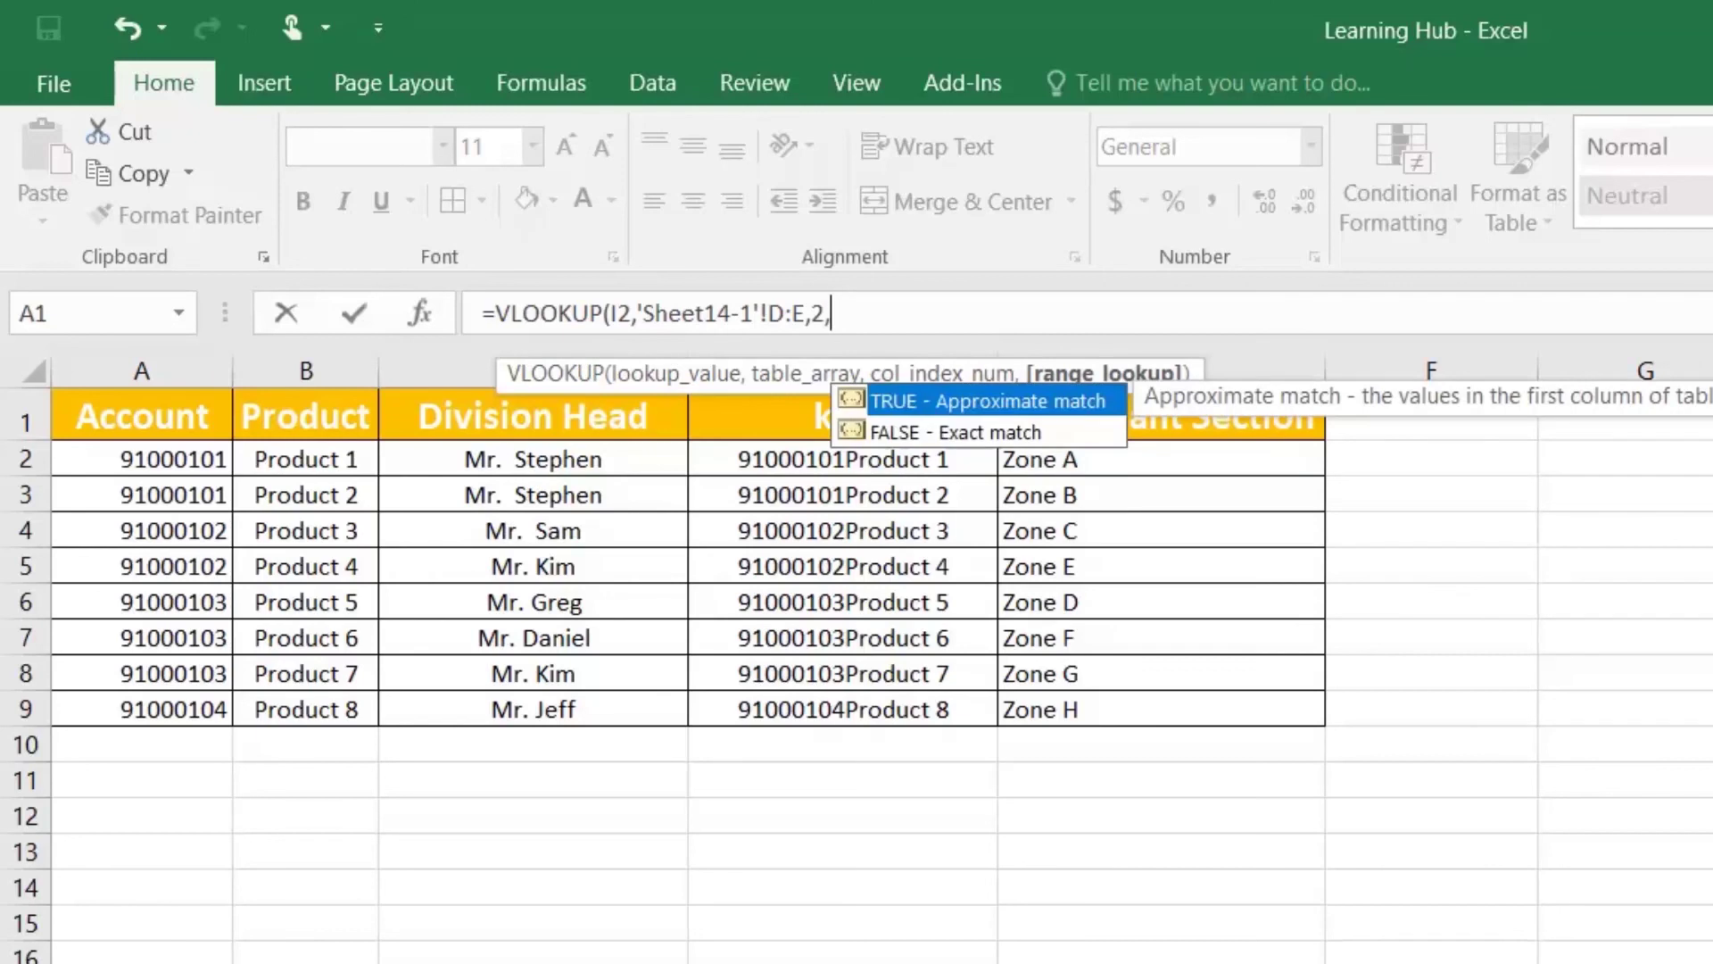
text(0)
key(Return)
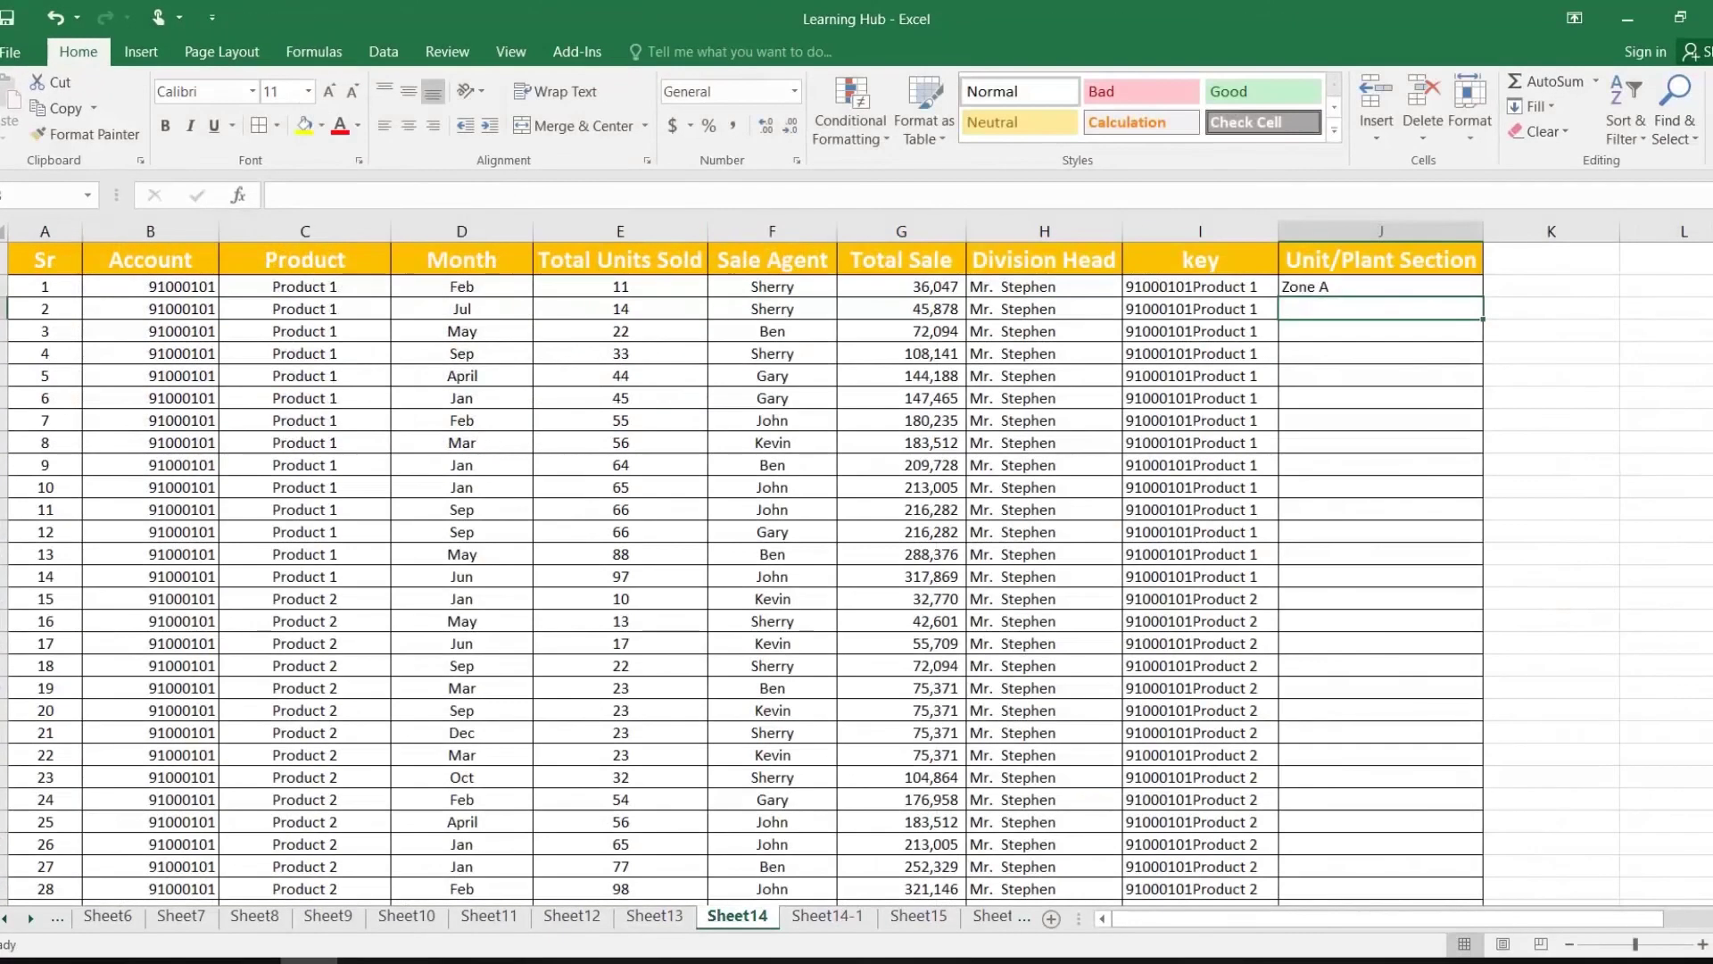
click(1399, 287)
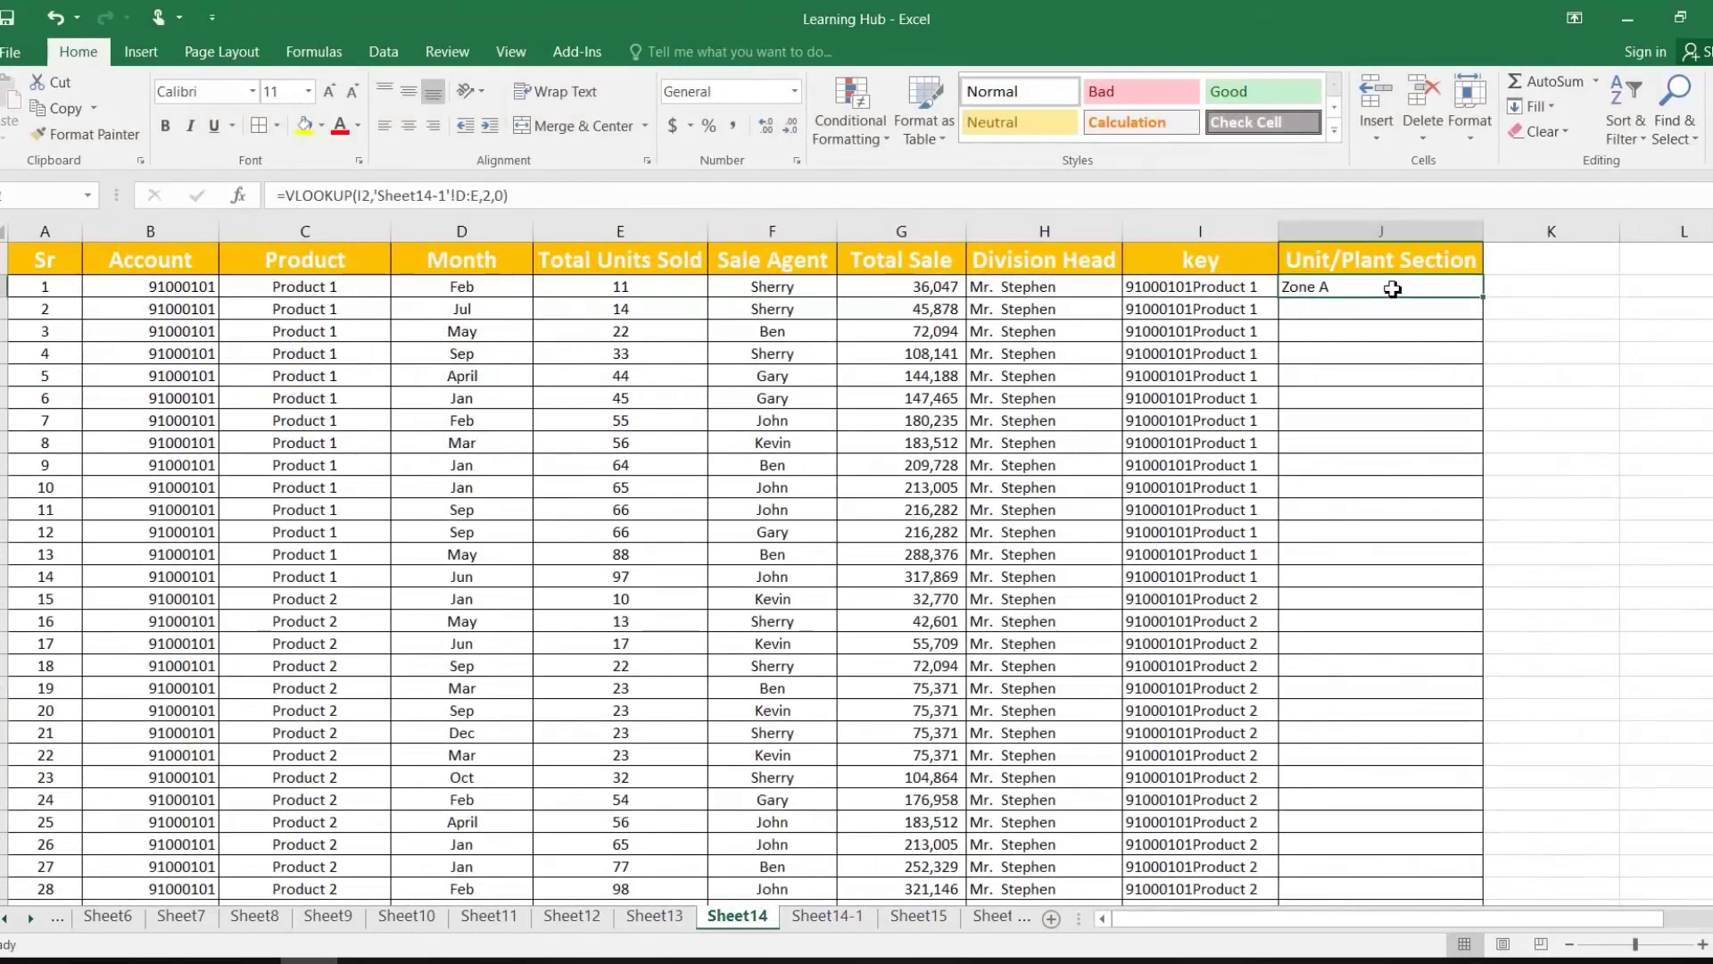
double_click(1483, 304)
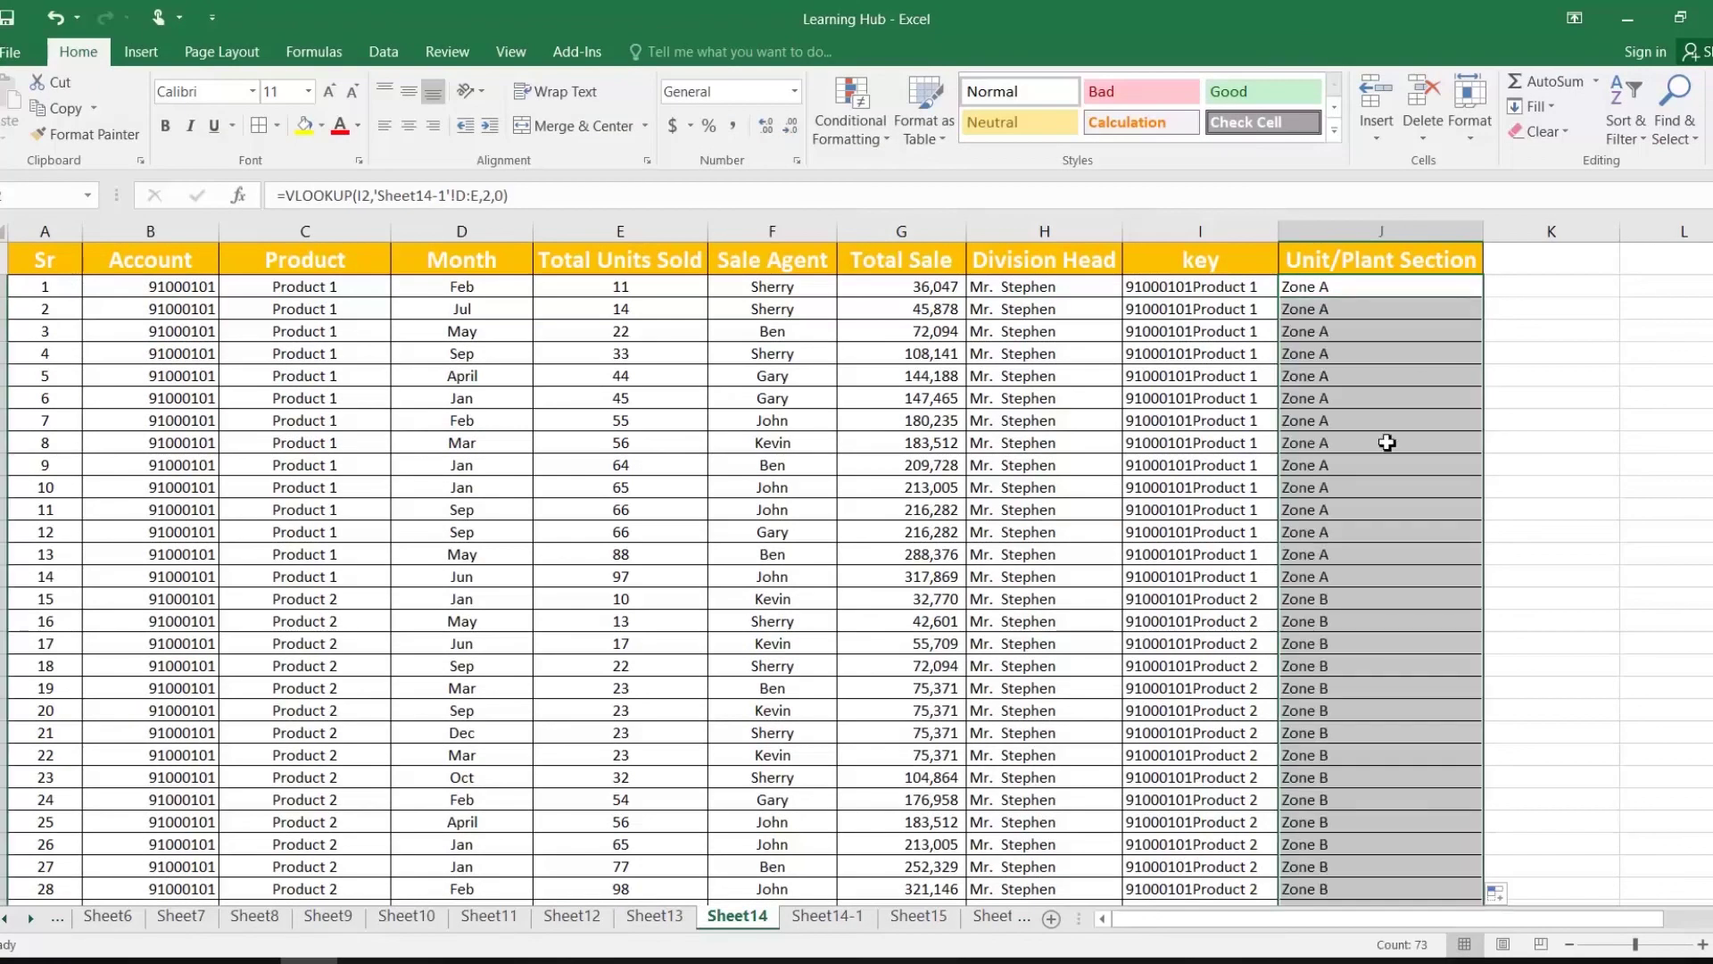
Step: Check the key, Product and lookup formulas in row 16
drag(1242, 625, 1195, 554)
click(1196, 599)
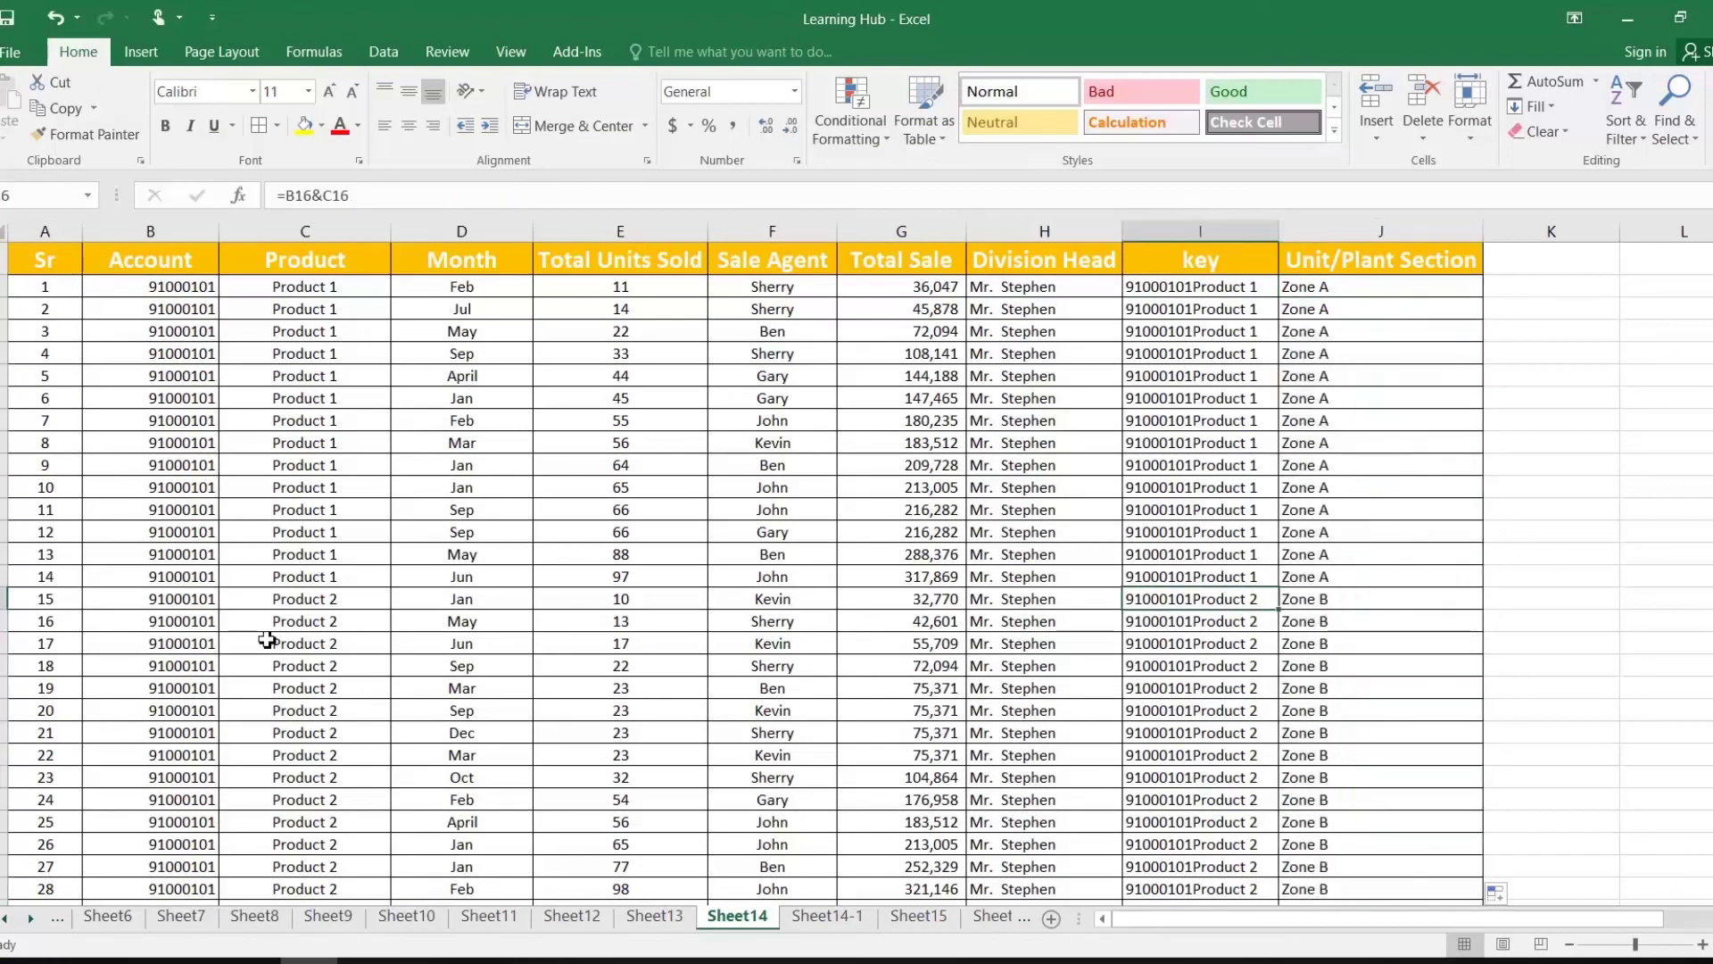
click(334, 625)
click(1339, 599)
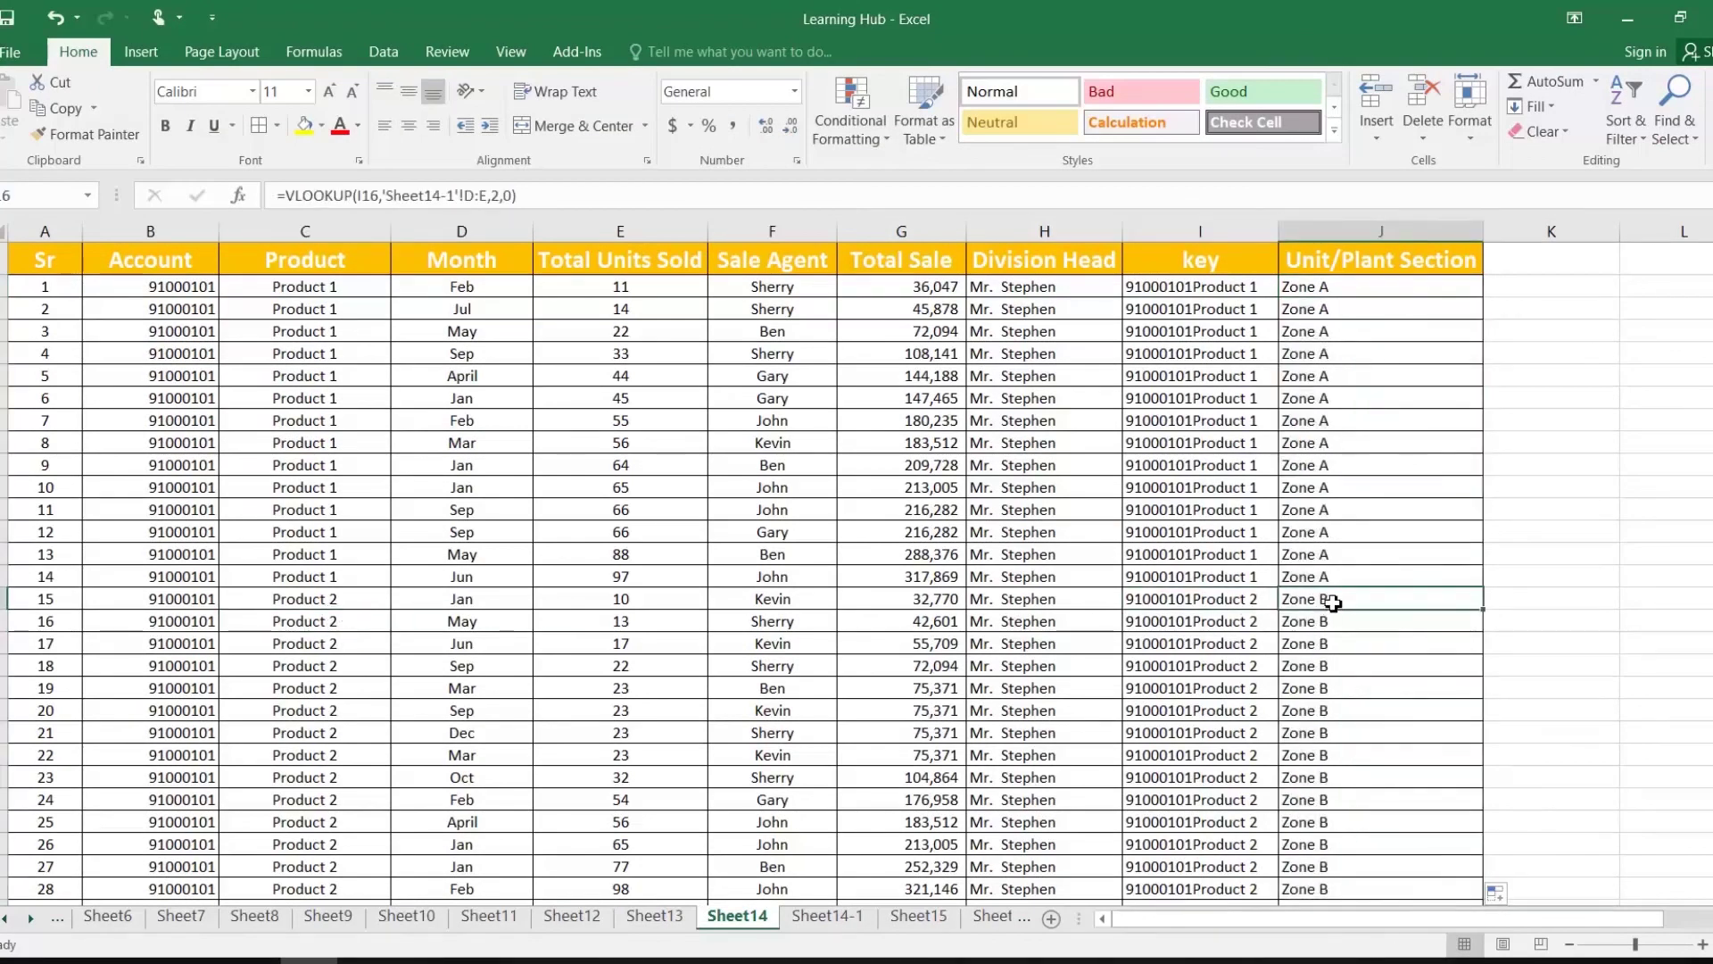
click(1353, 290)
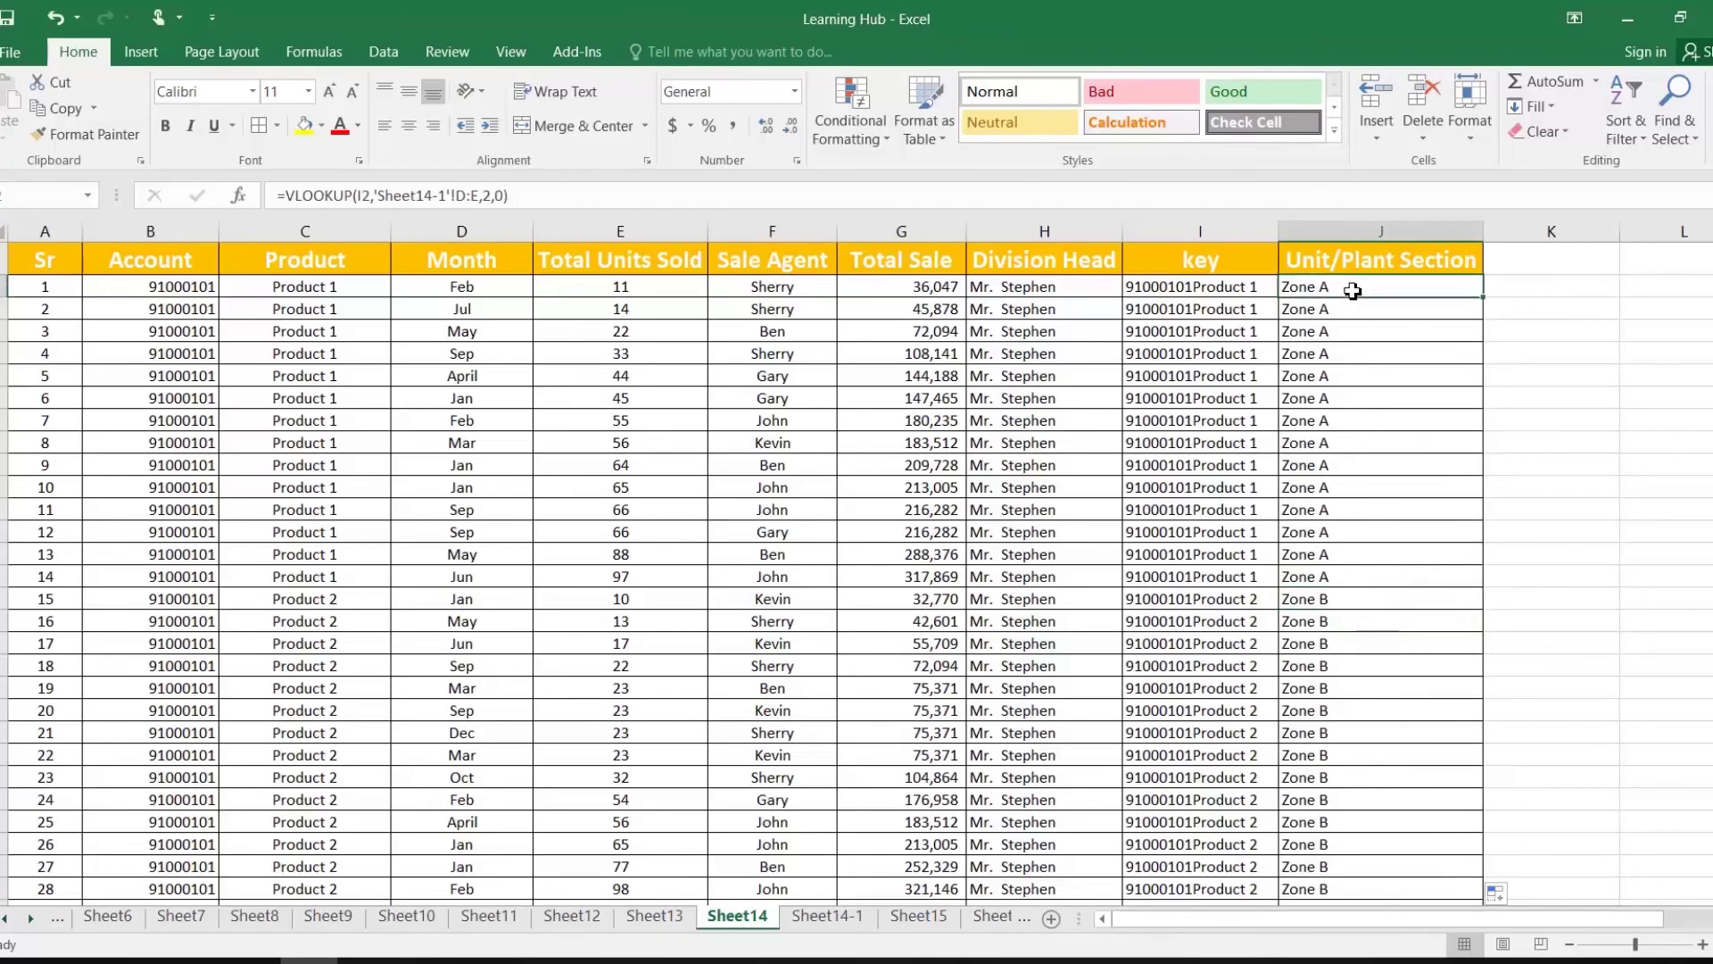
Step: Copy the column J lookup results and paste them back as plain values
key(ctrl+shift+Down)
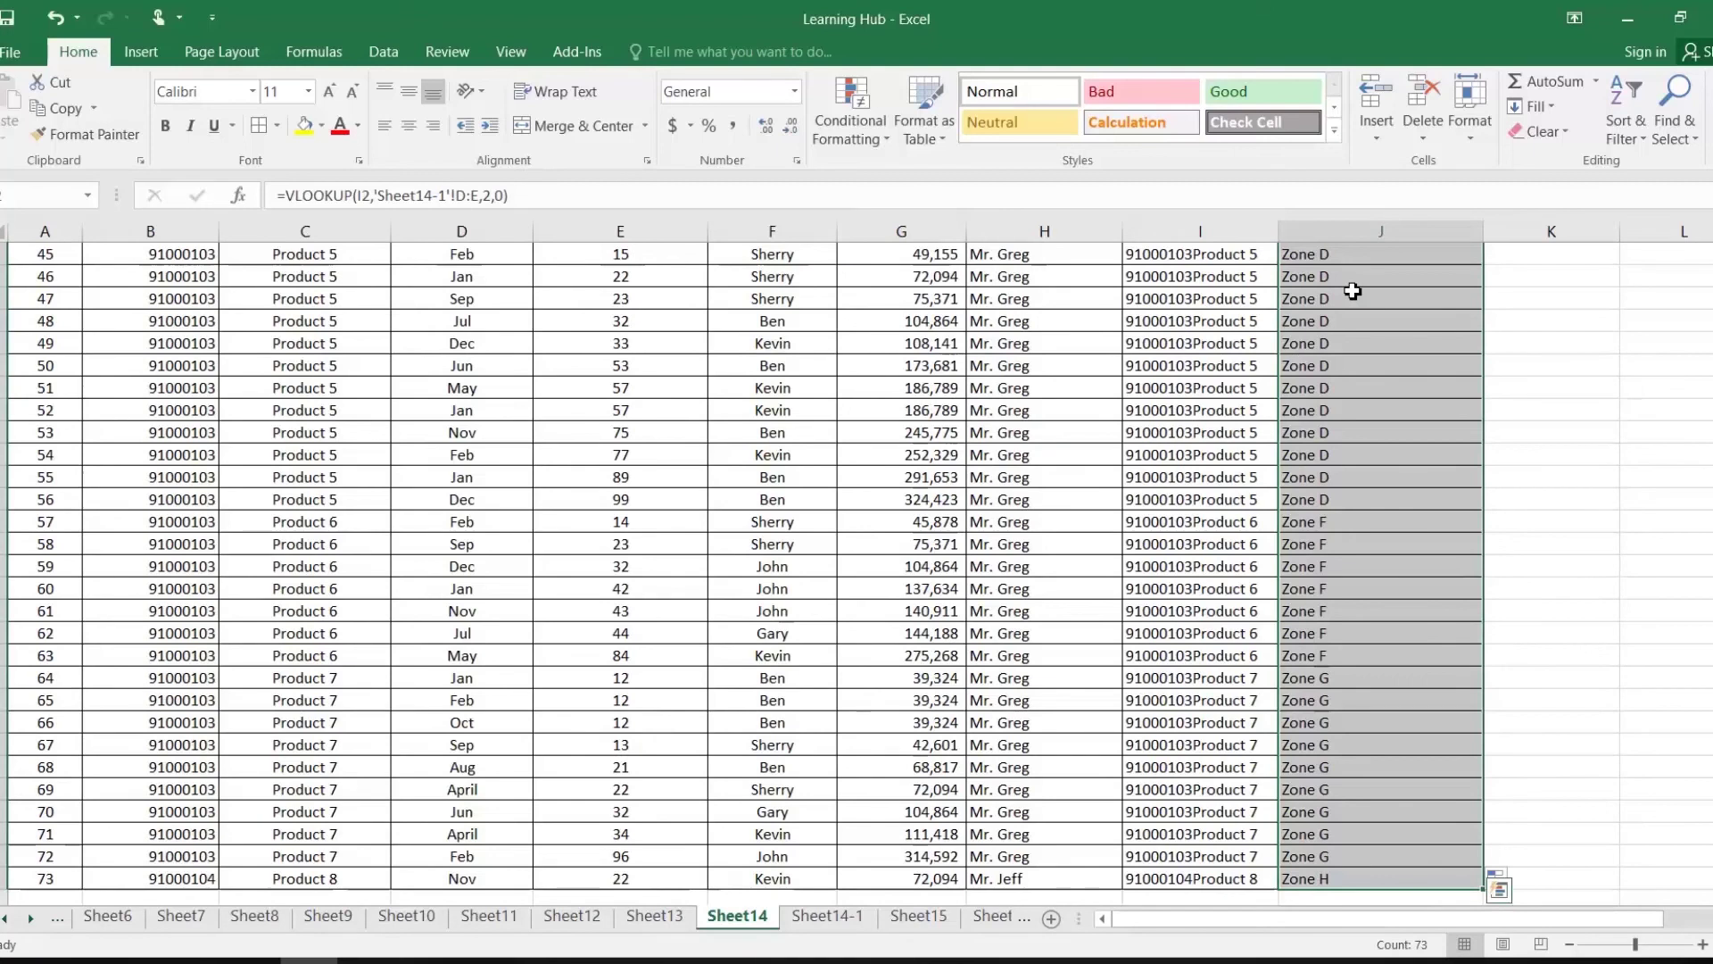
key(ctrl+q)
key(Escape)
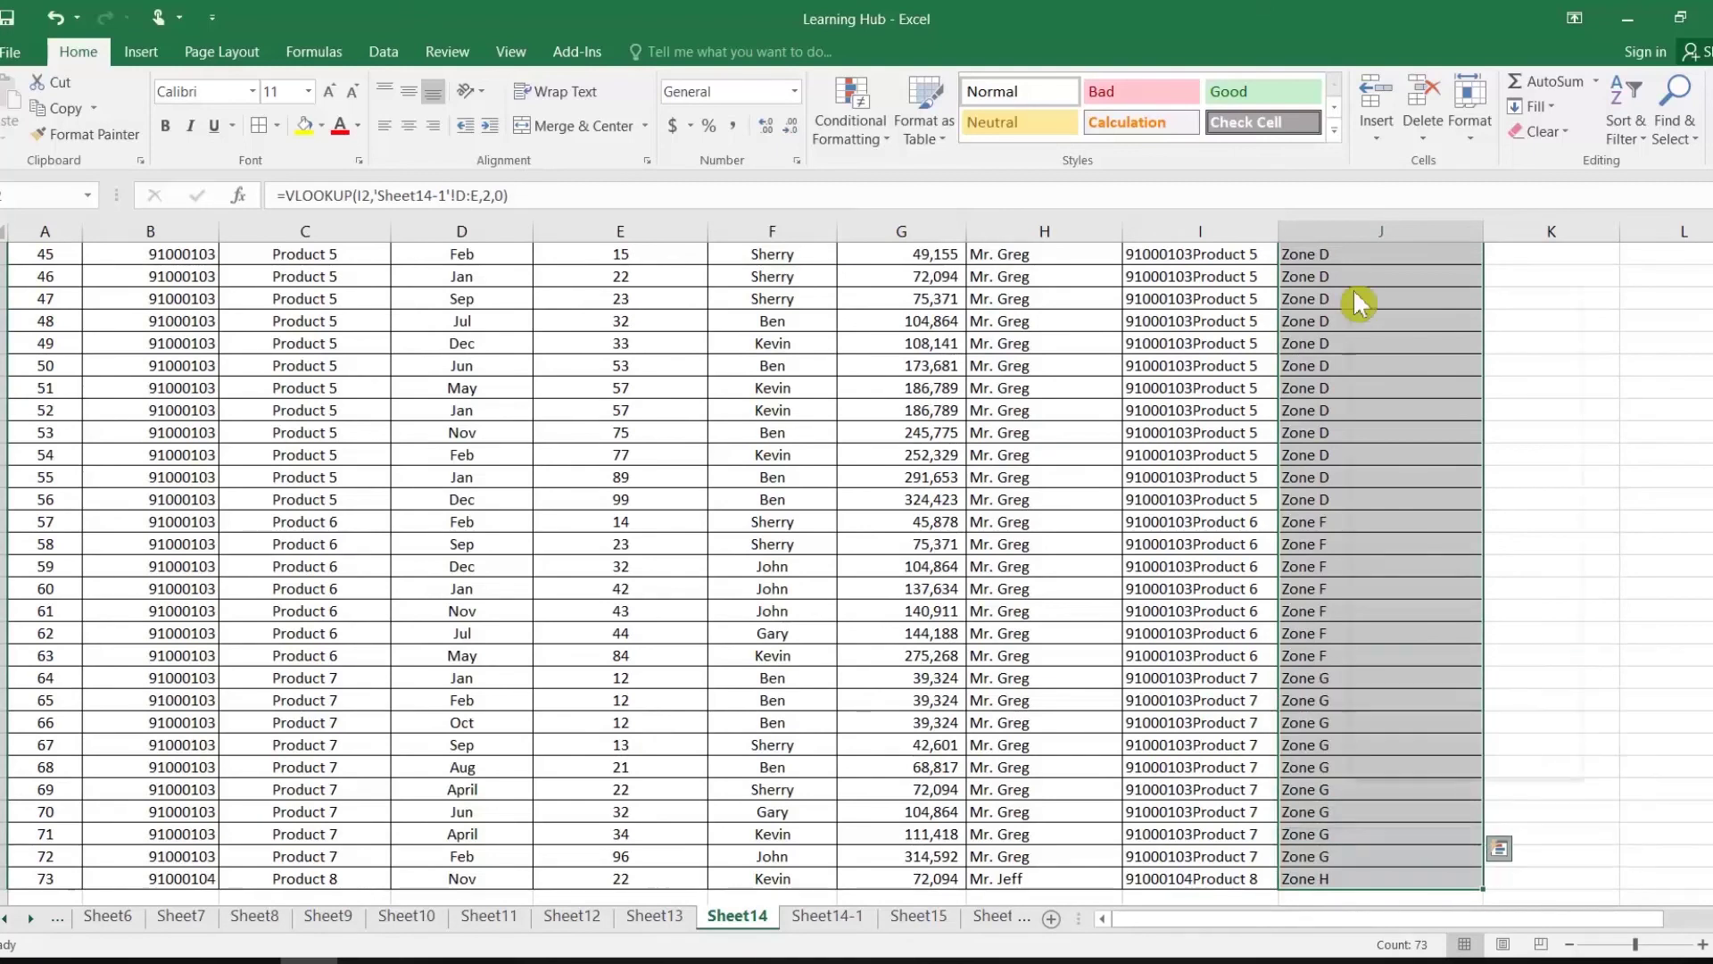
right_click(1353, 290)
click(1383, 321)
scroll(1331, 289, up, 15)
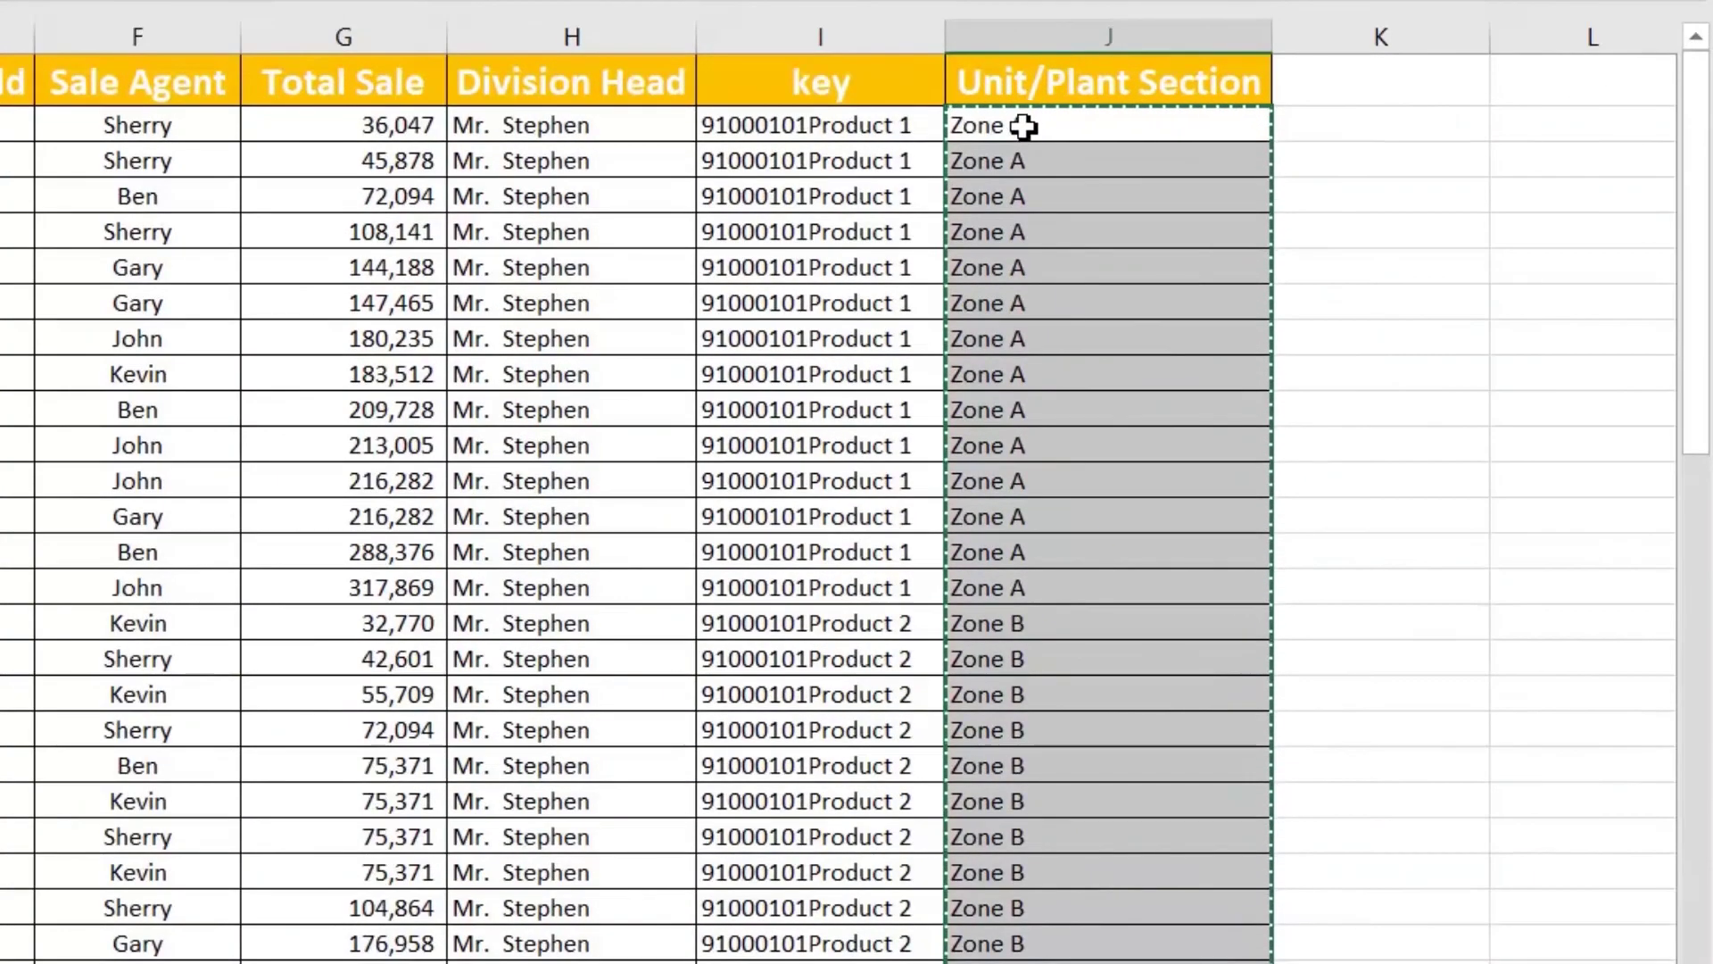
right_click(1026, 126)
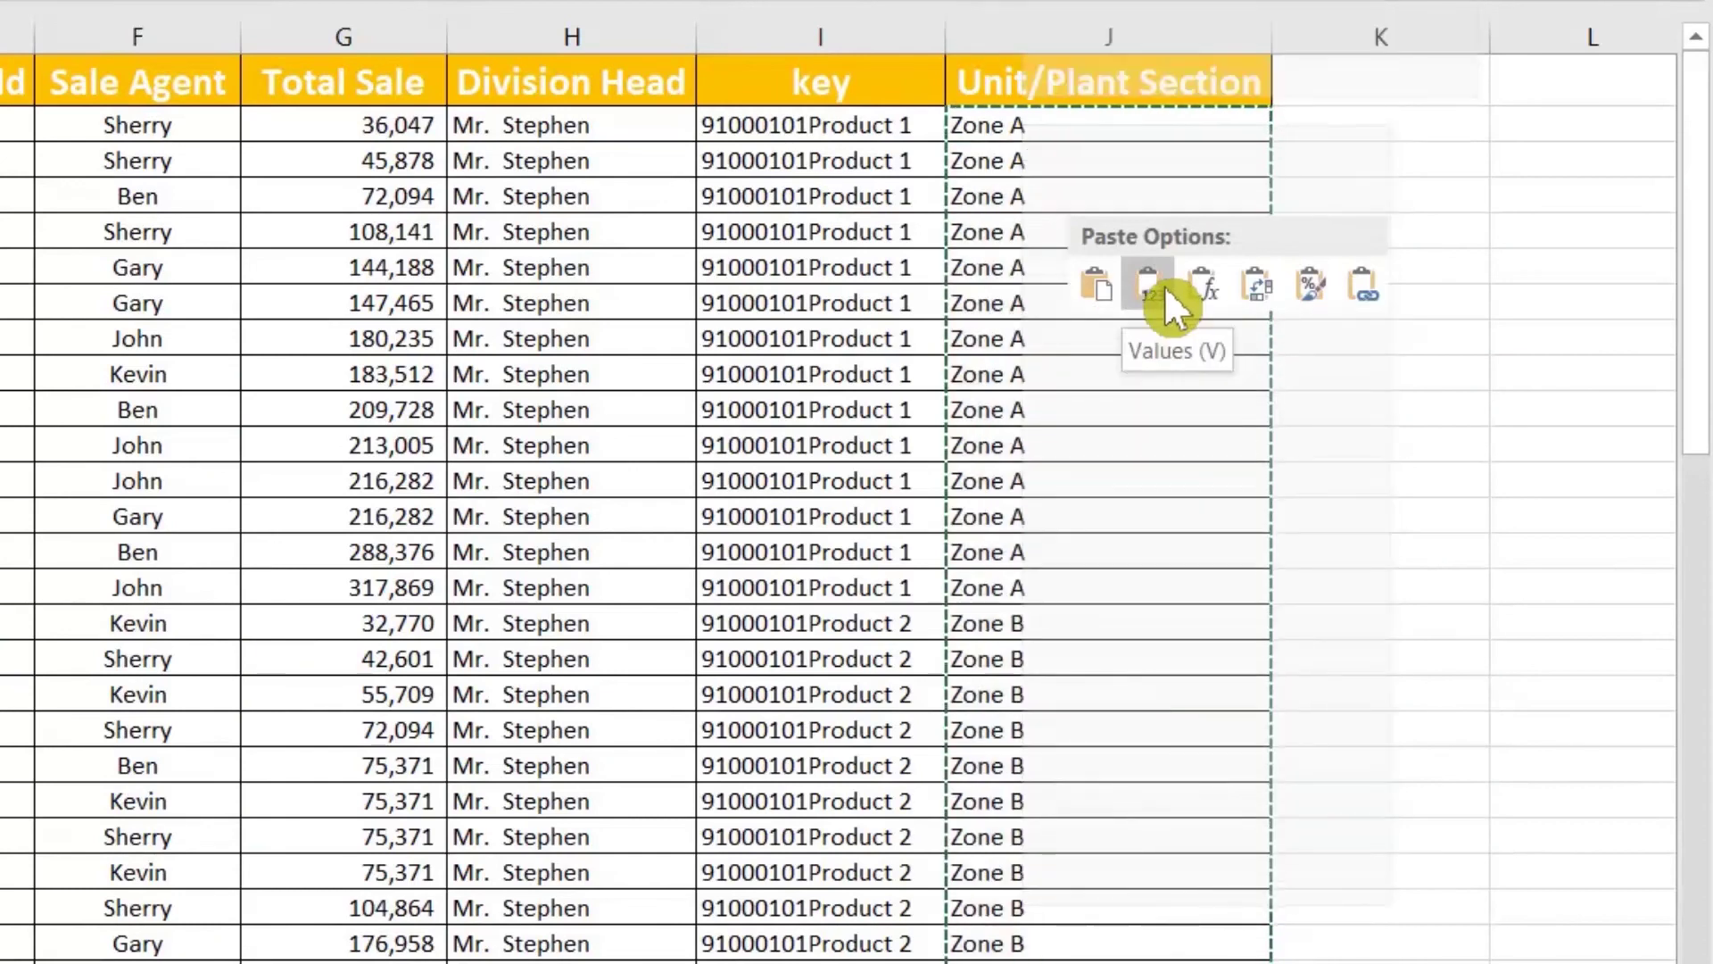
click(1164, 286)
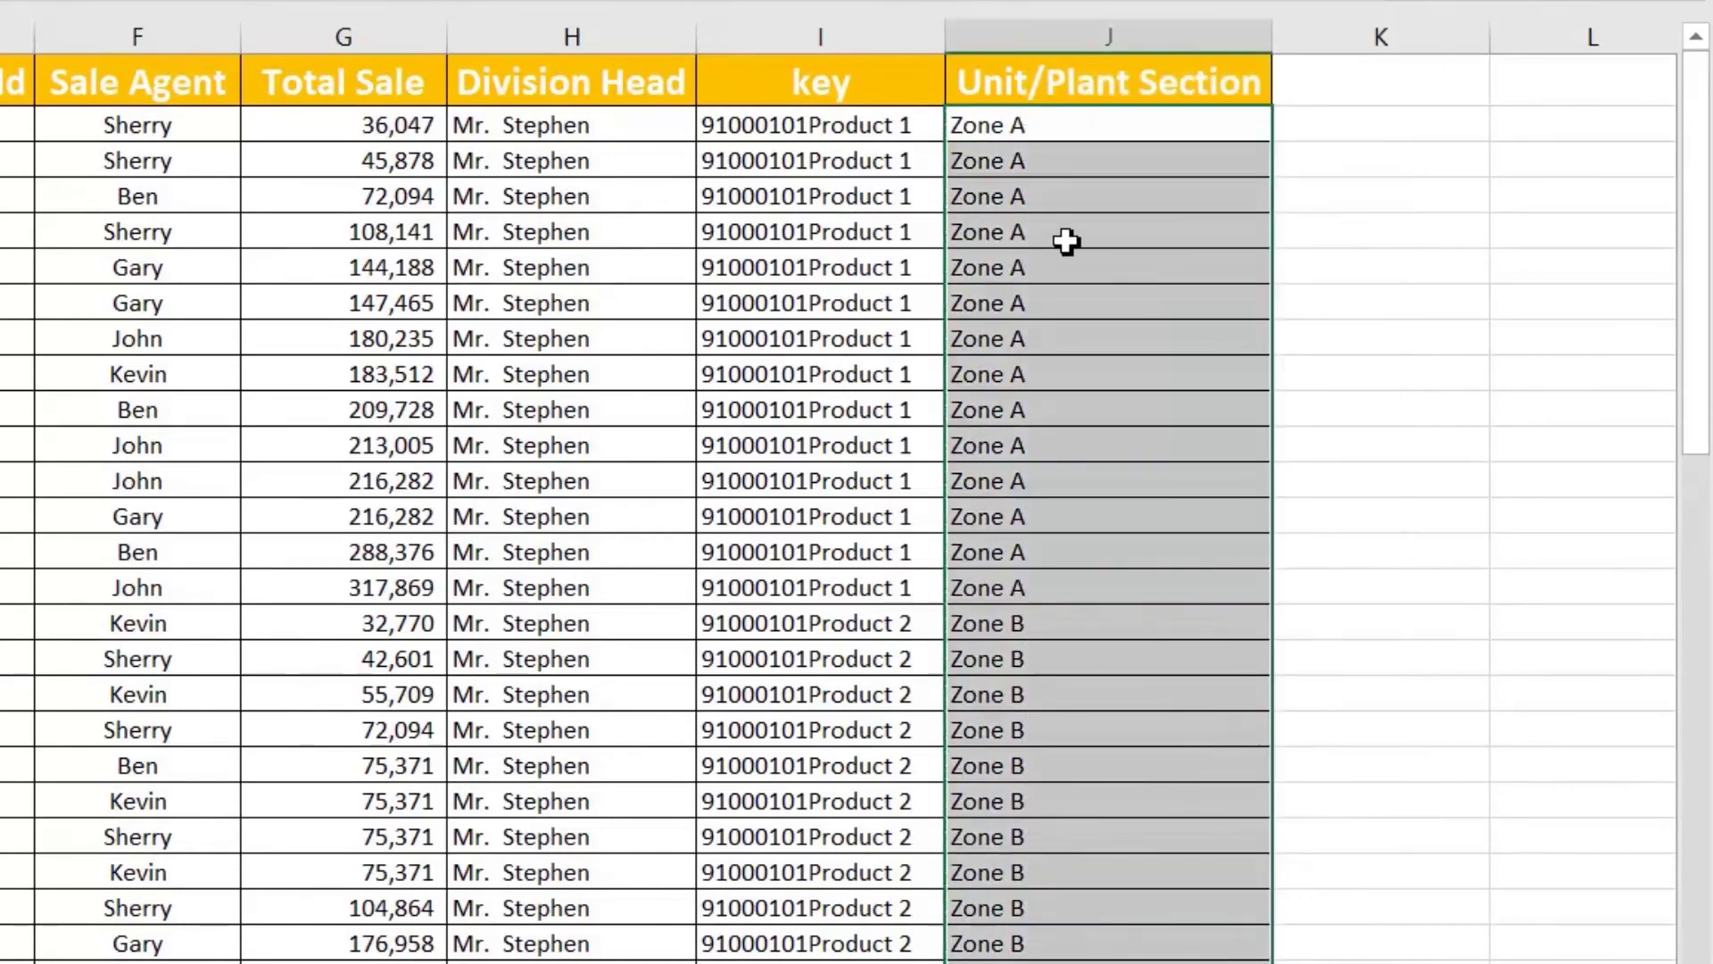
Step: Delete the helper key column I from Sheet14
click(1064, 239)
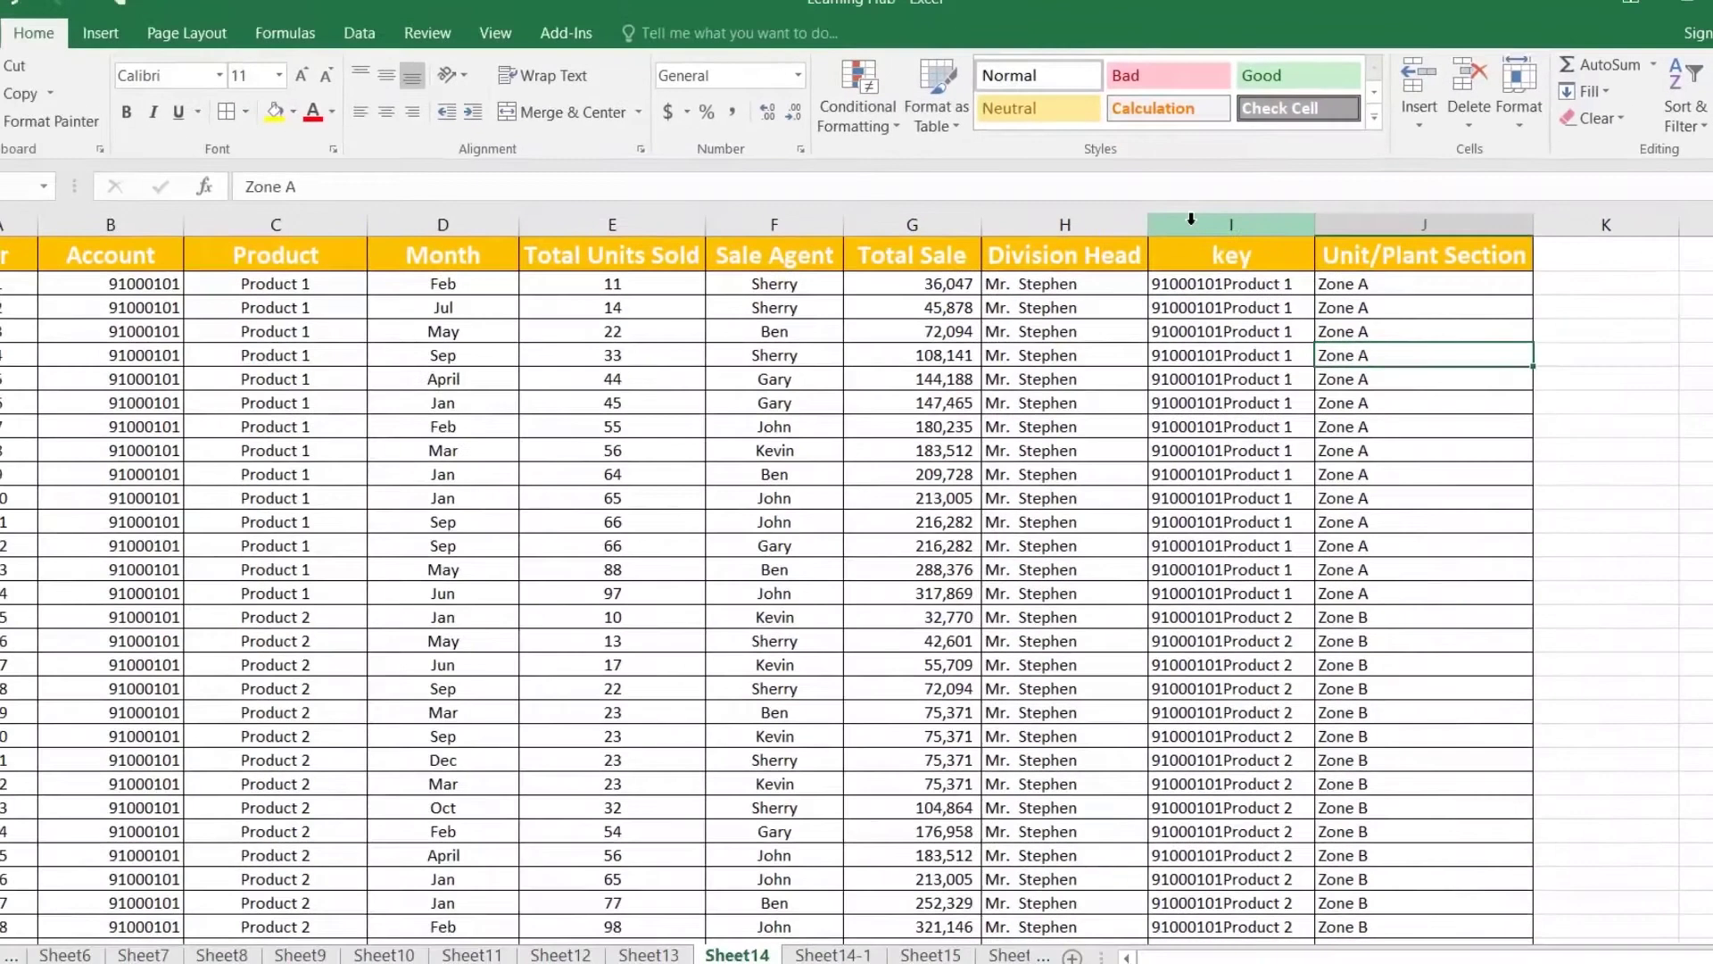
right_click(1017, 145)
click(1285, 429)
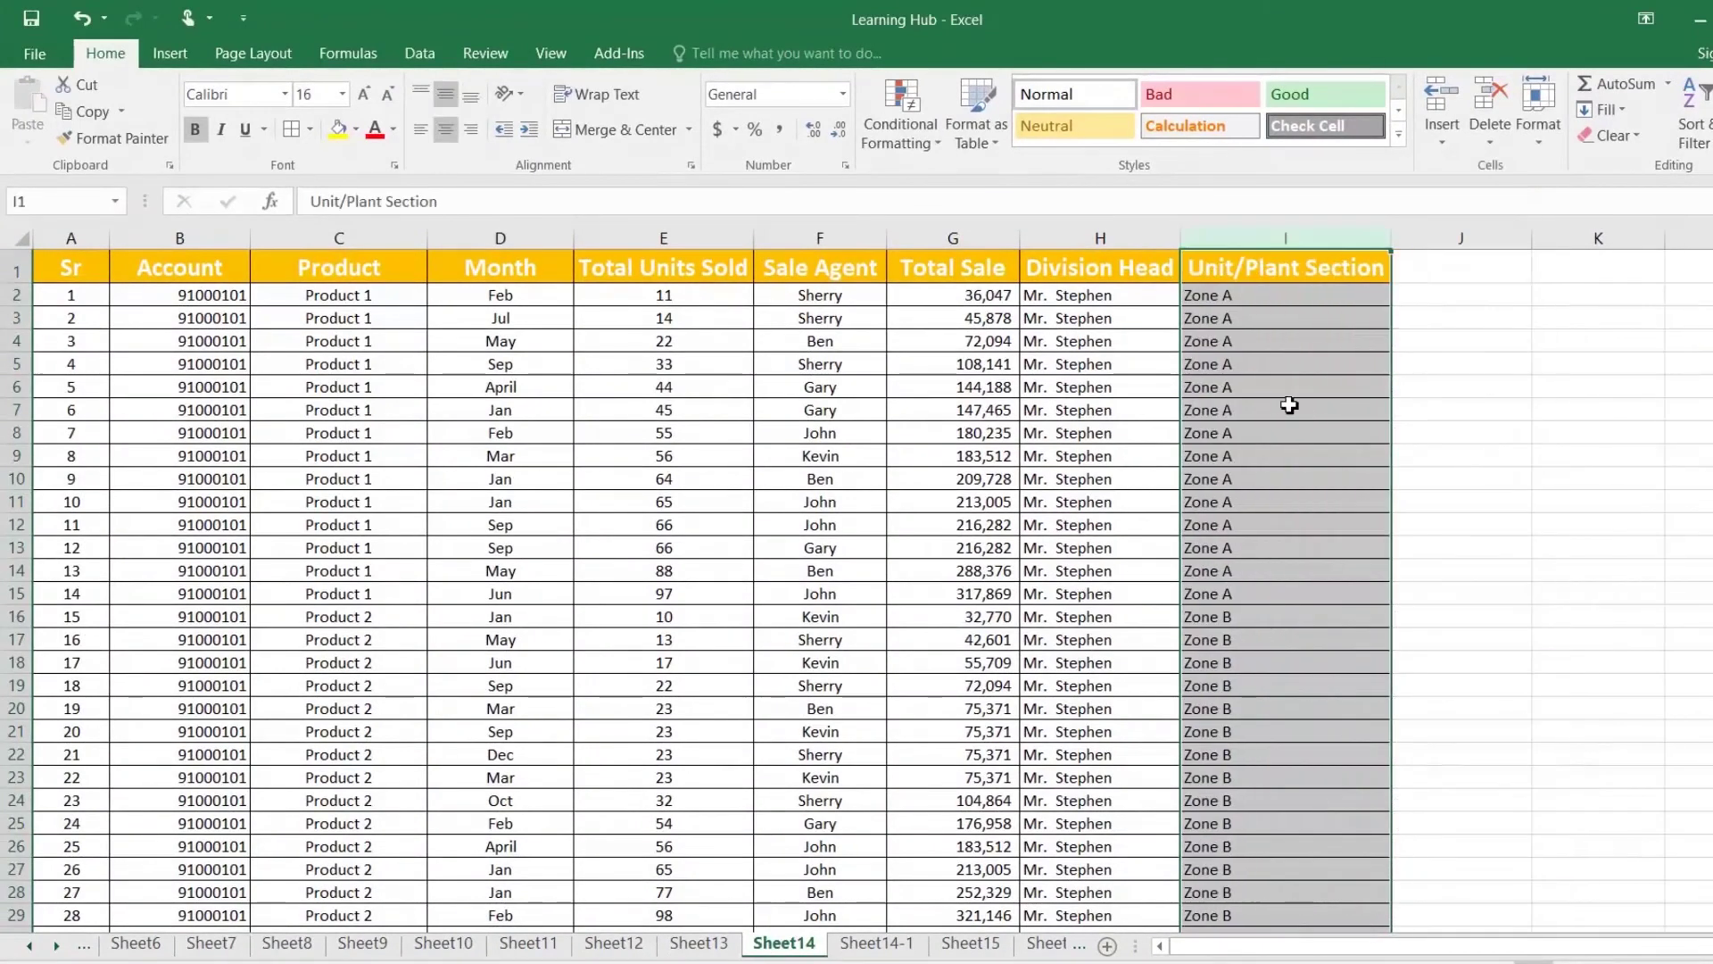
Step: Delete the helper key column D from Sheet14-1
click(1219, 297)
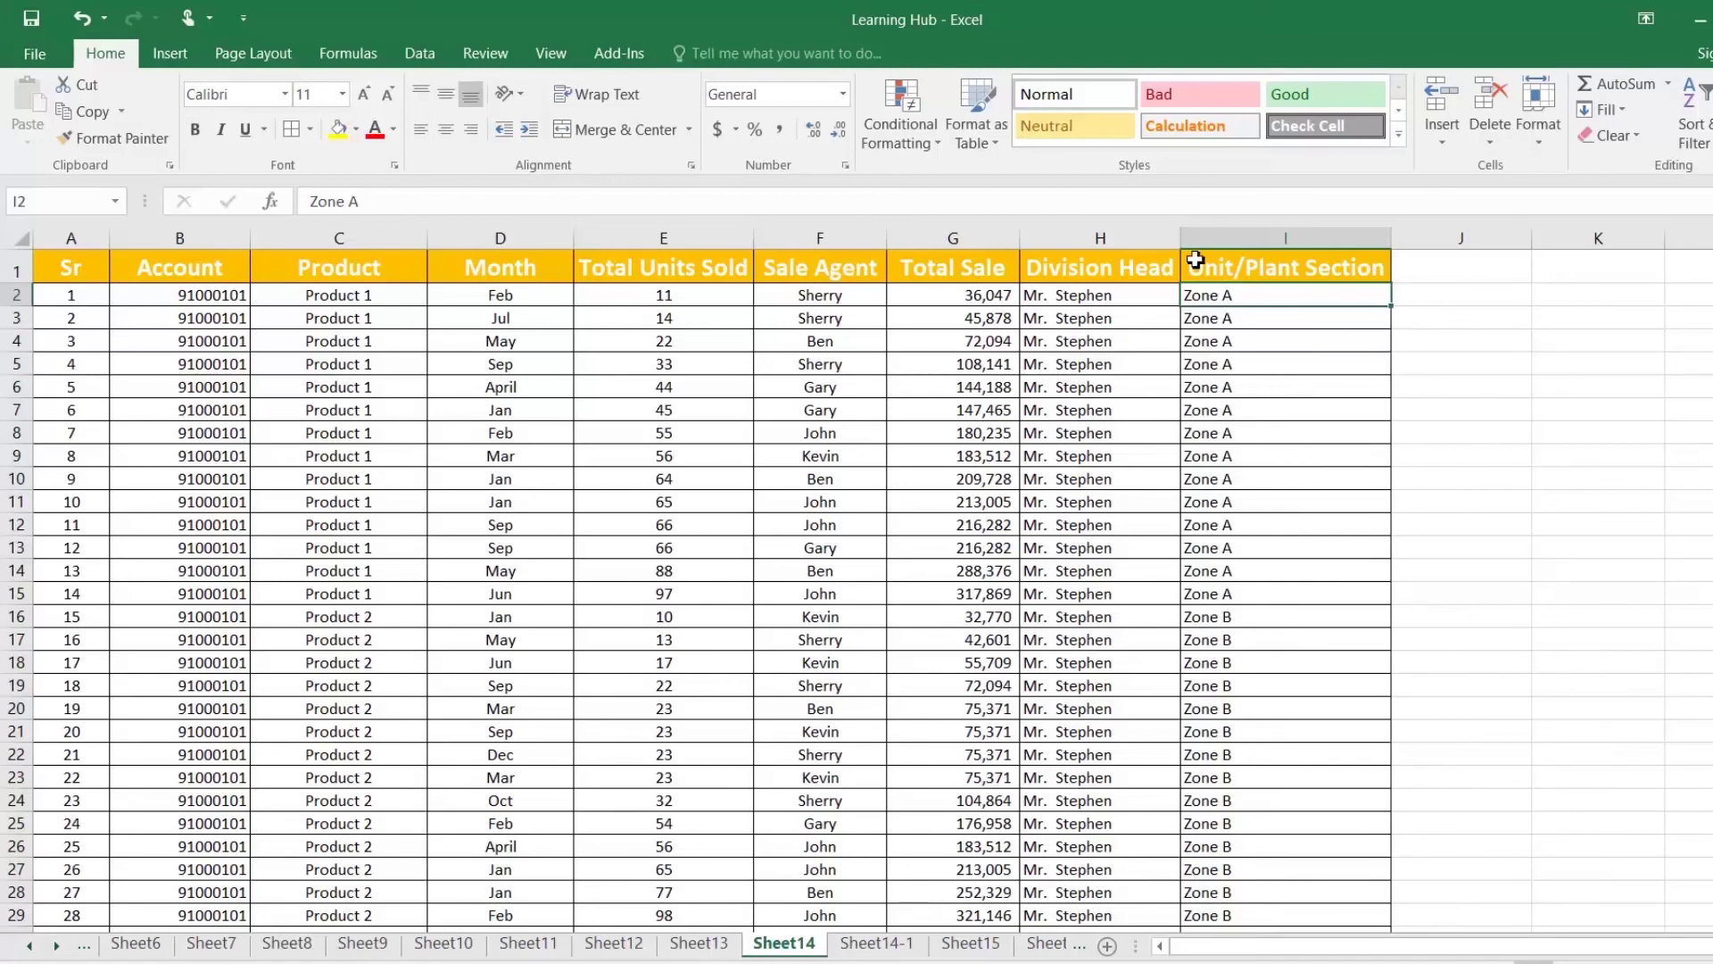
click(877, 943)
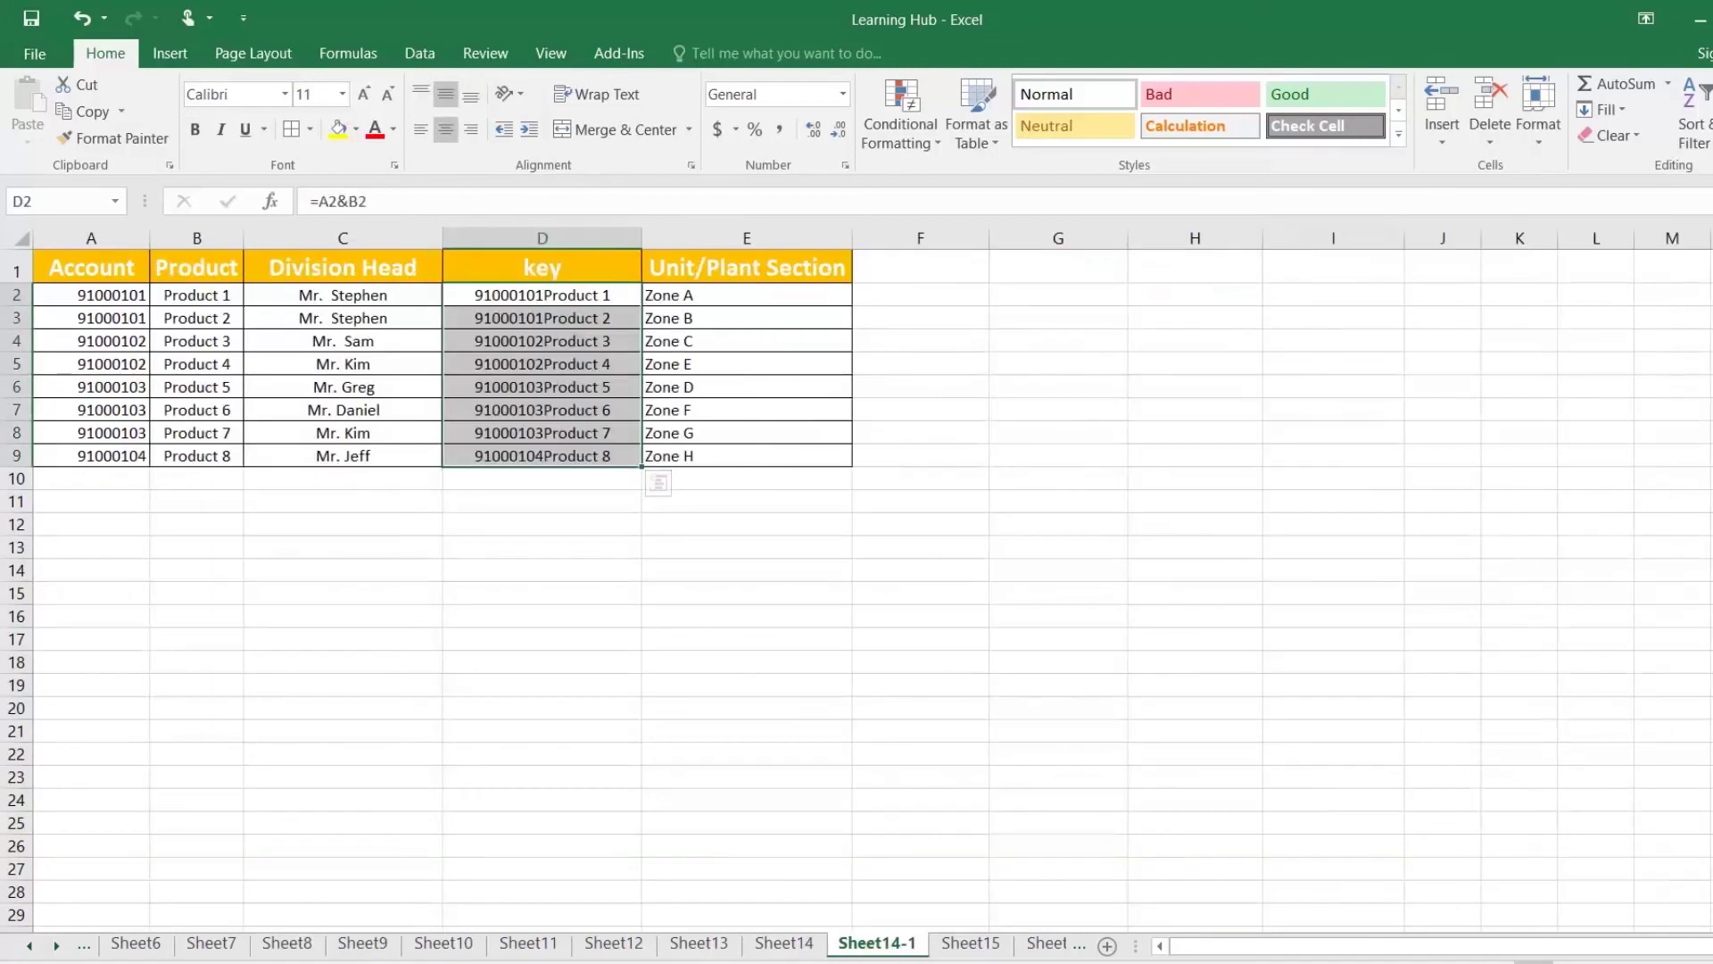
right_click(572, 238)
click(638, 428)
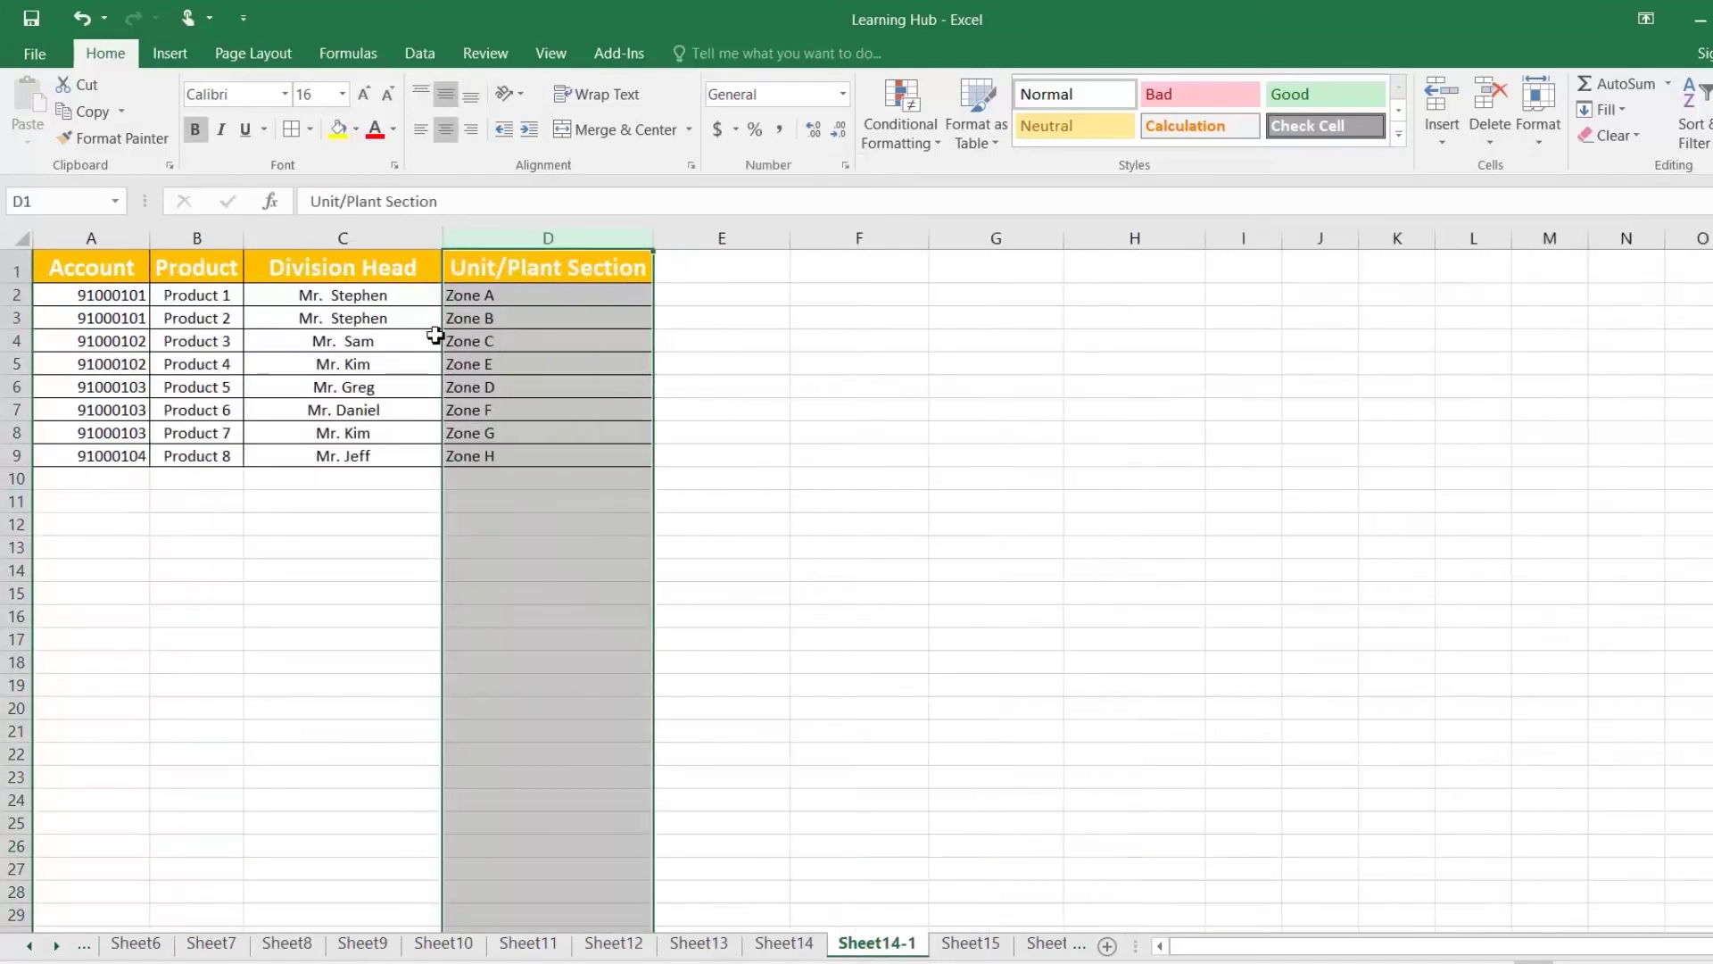
click(477, 340)
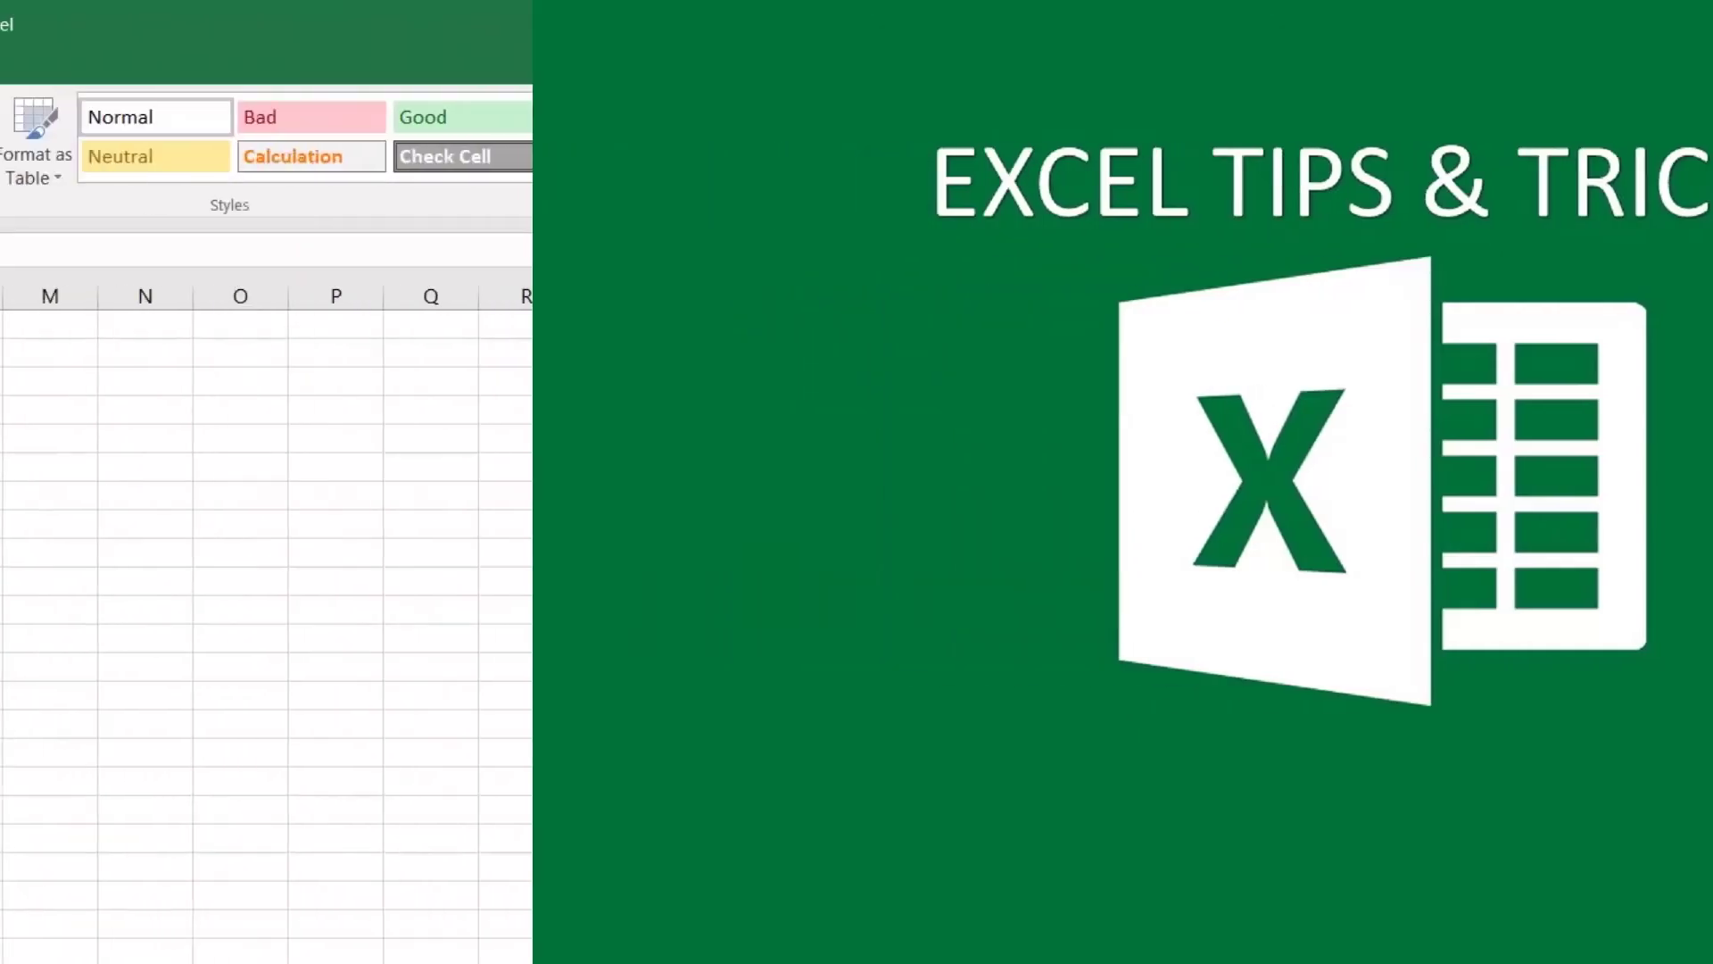
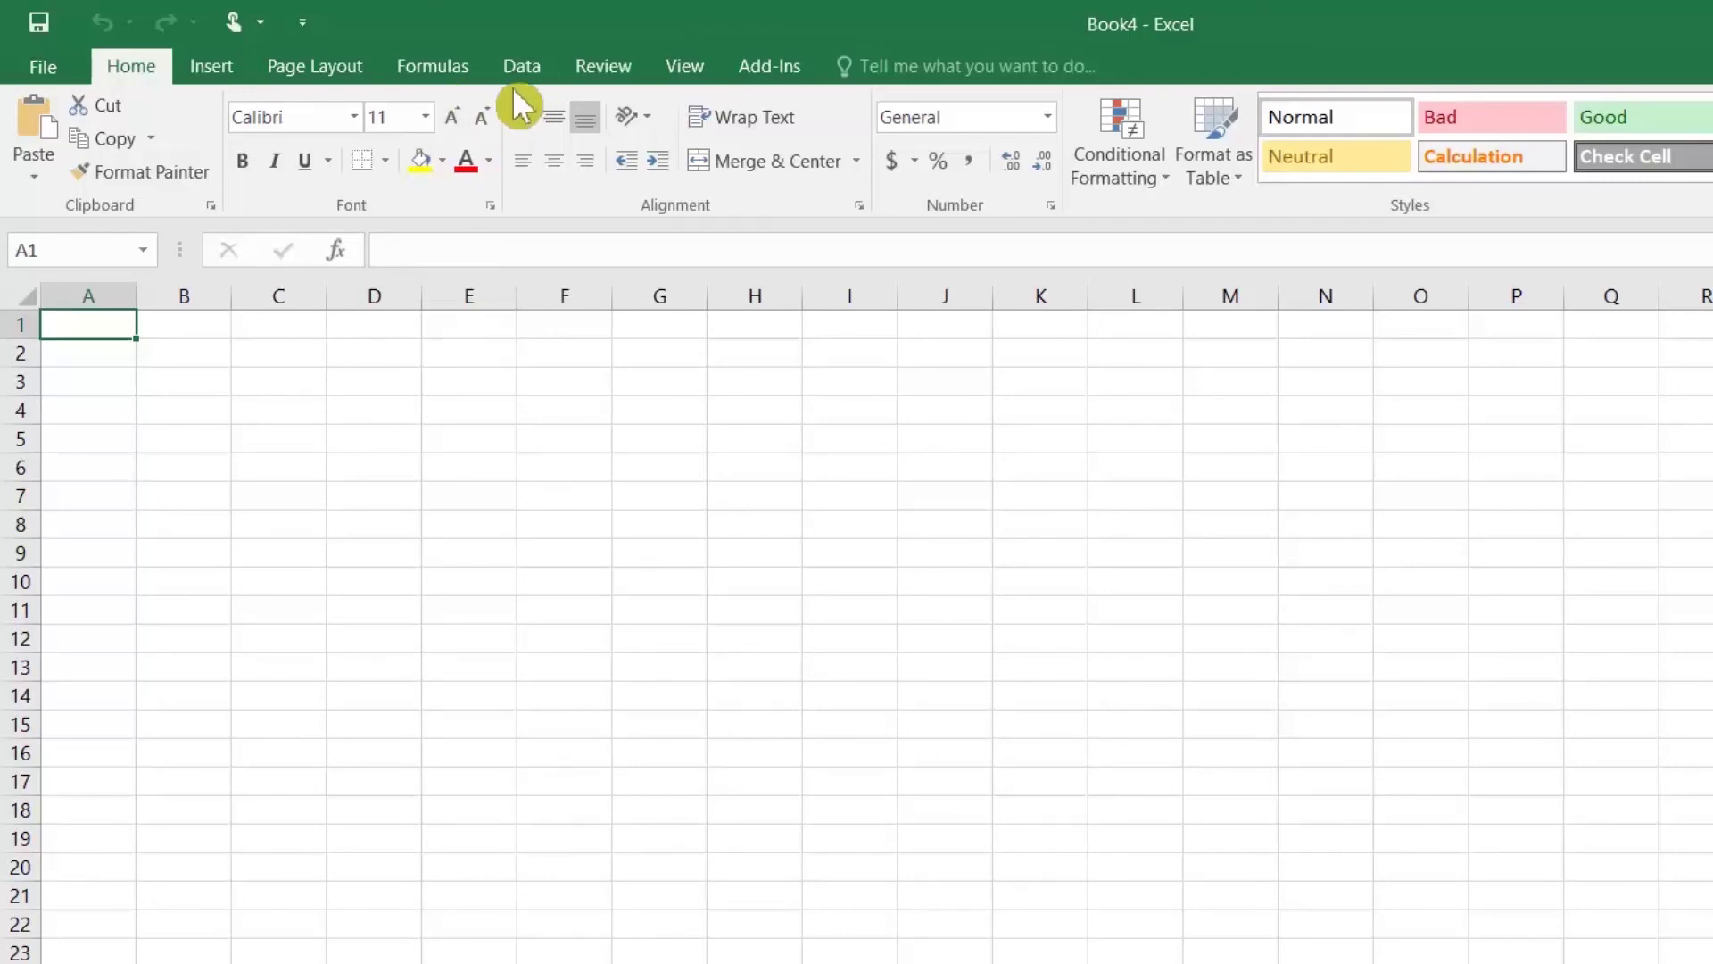
Step: Show the Data tab's New Query > From Other Sources list of external data sources
click(542, 68)
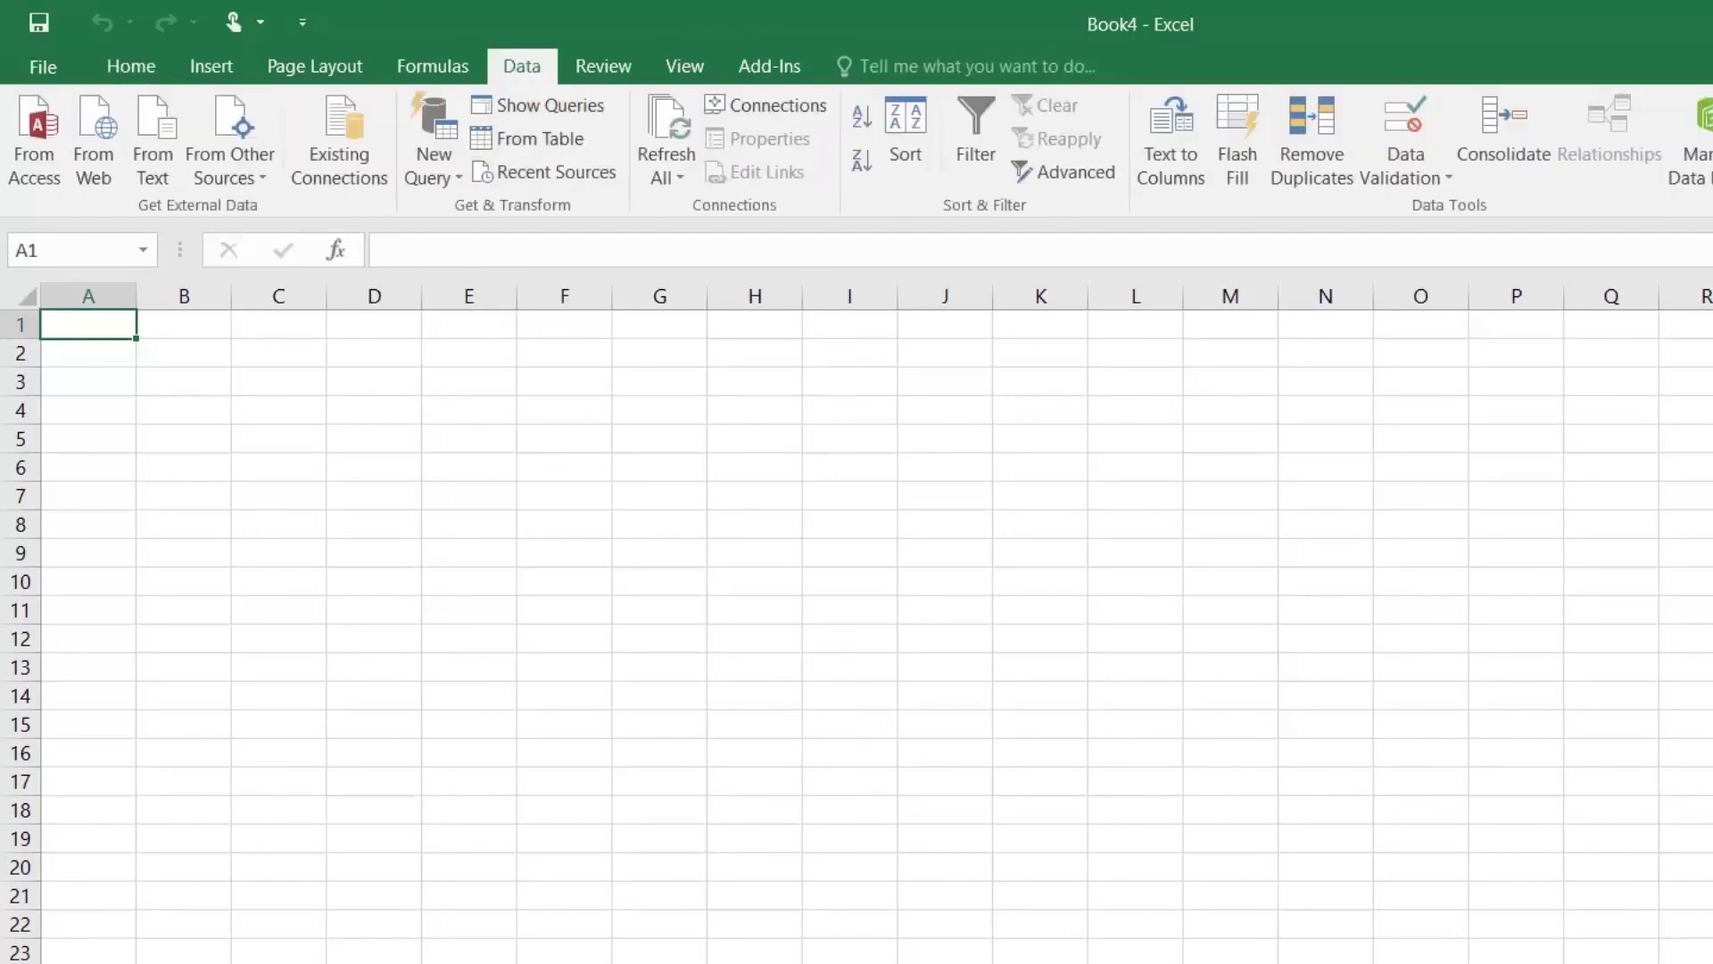
click(439, 192)
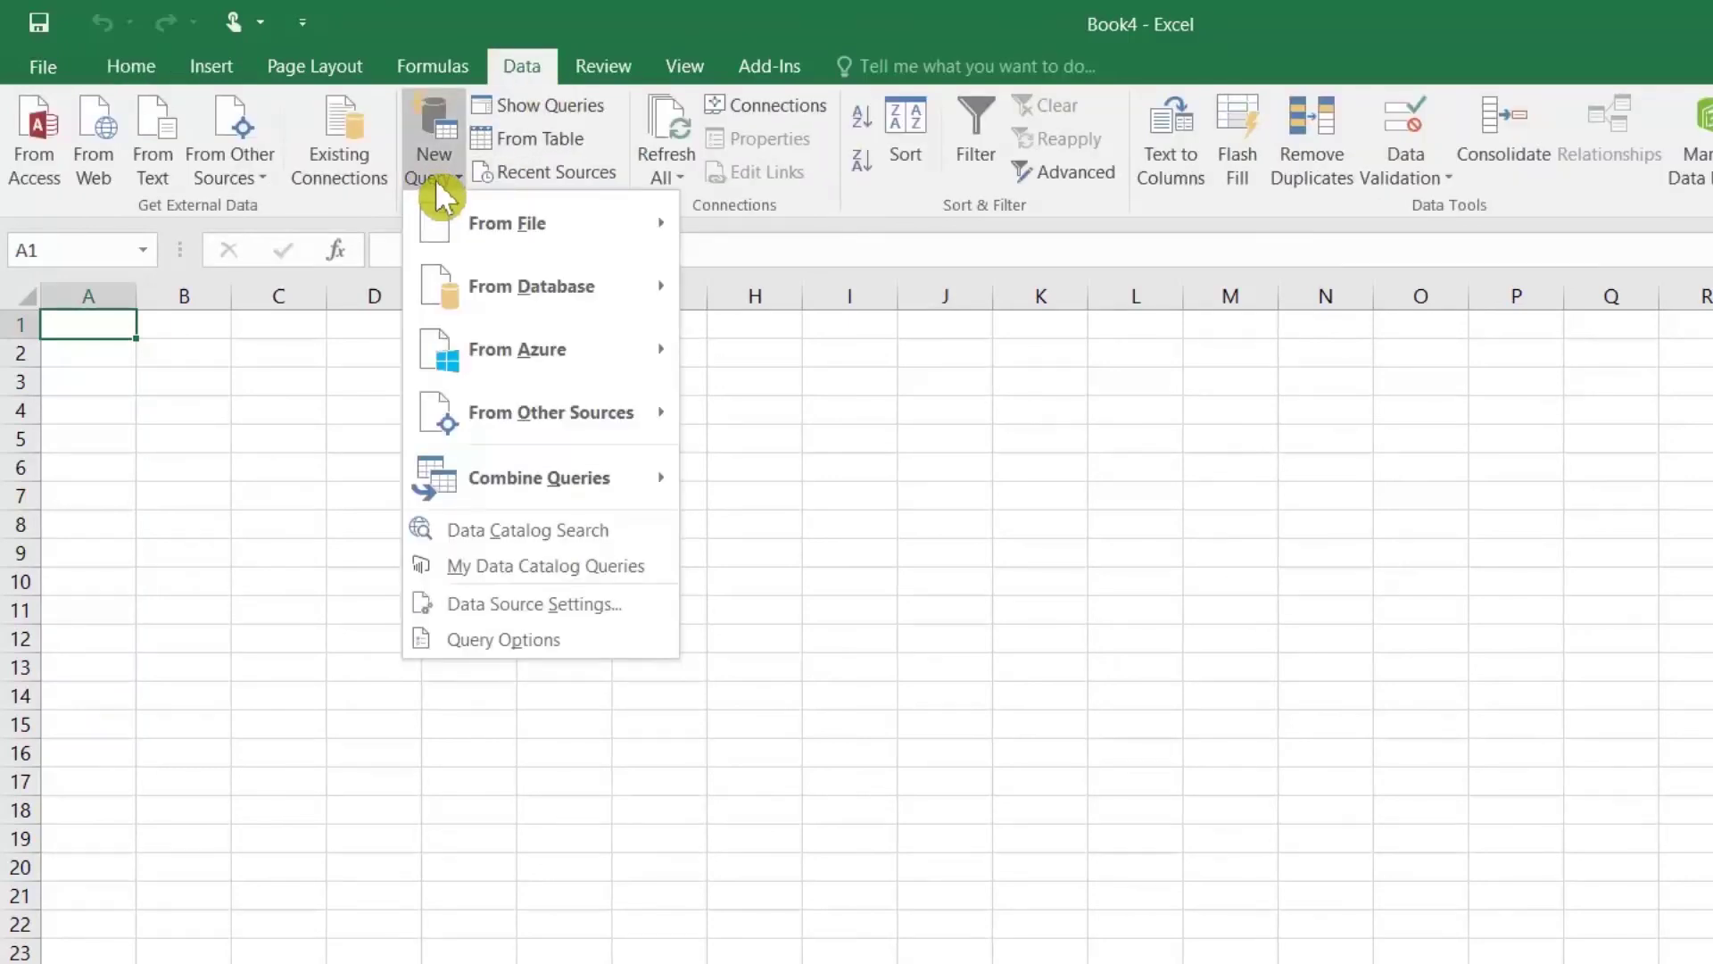
click(256, 179)
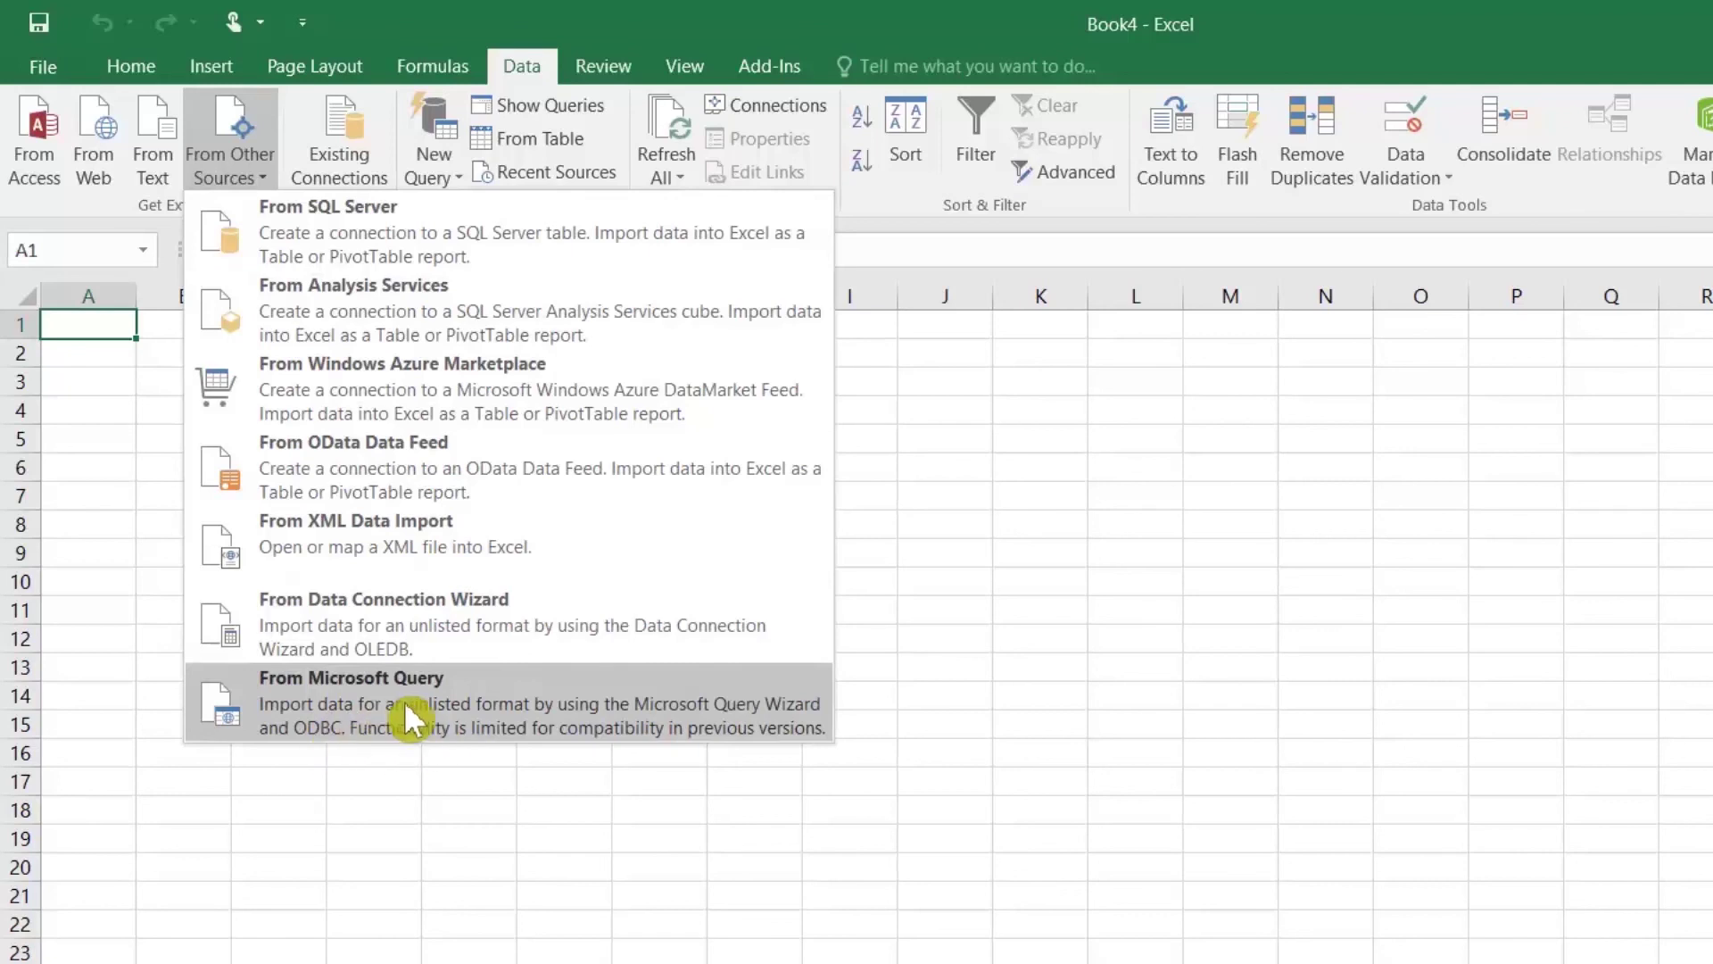
Step: Start a Microsoft Query on the DATA source with every PR table column included
click(384, 728)
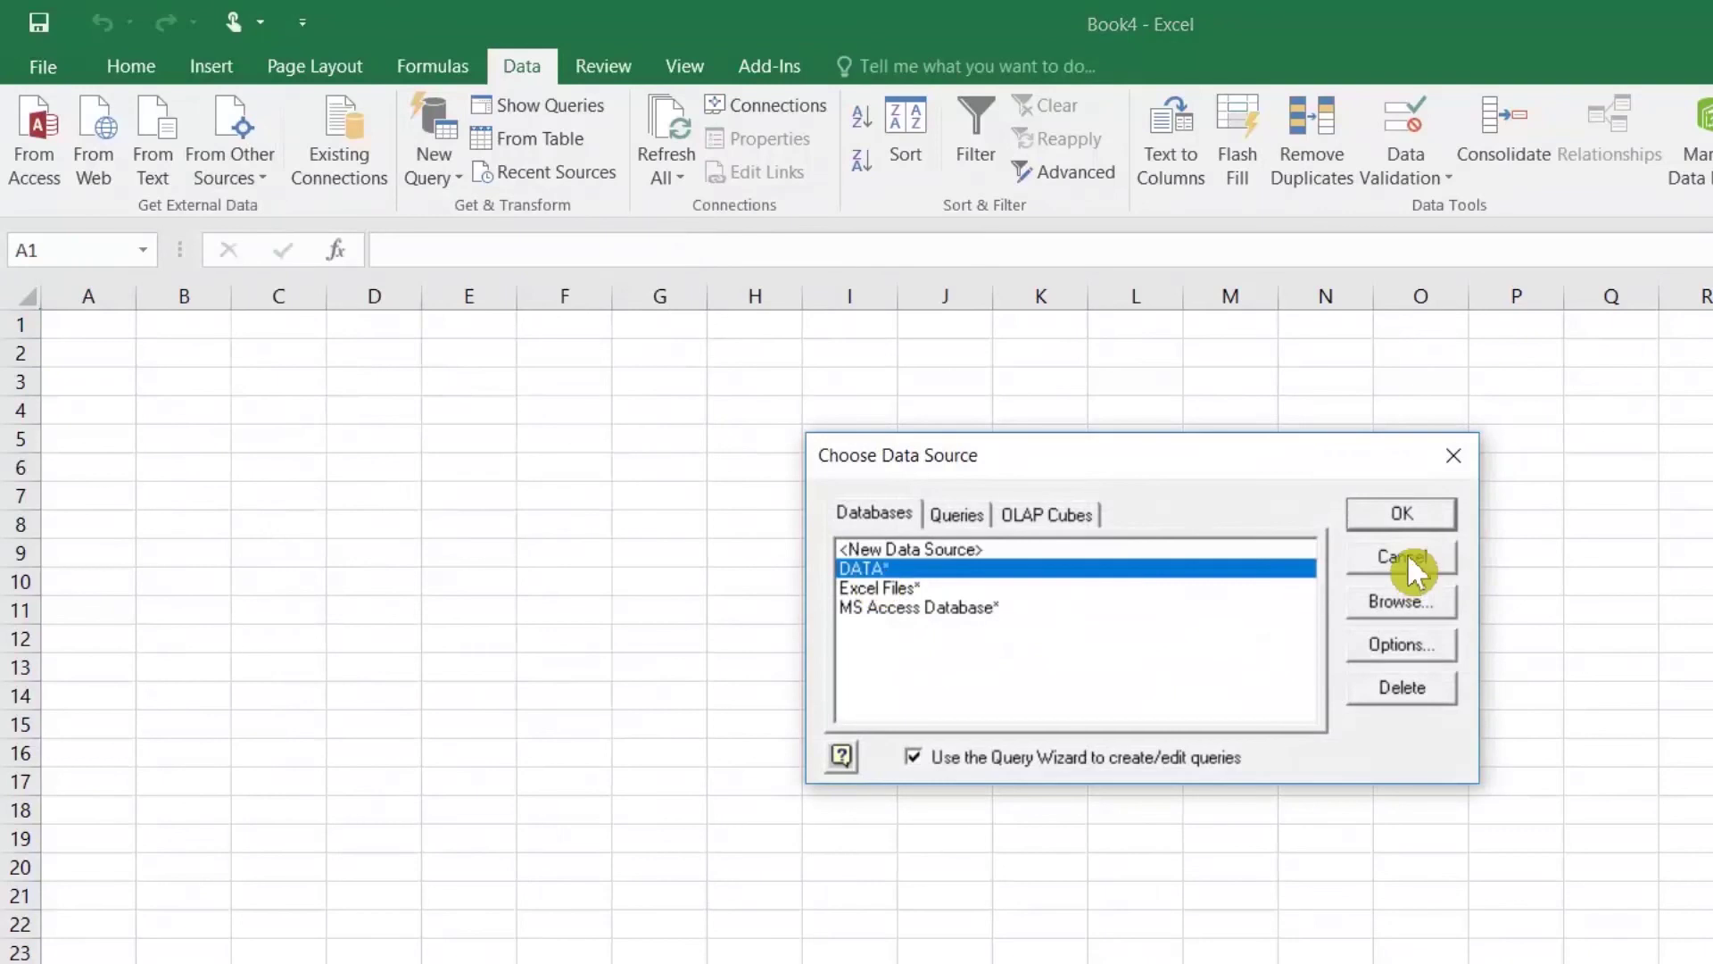
click(1400, 512)
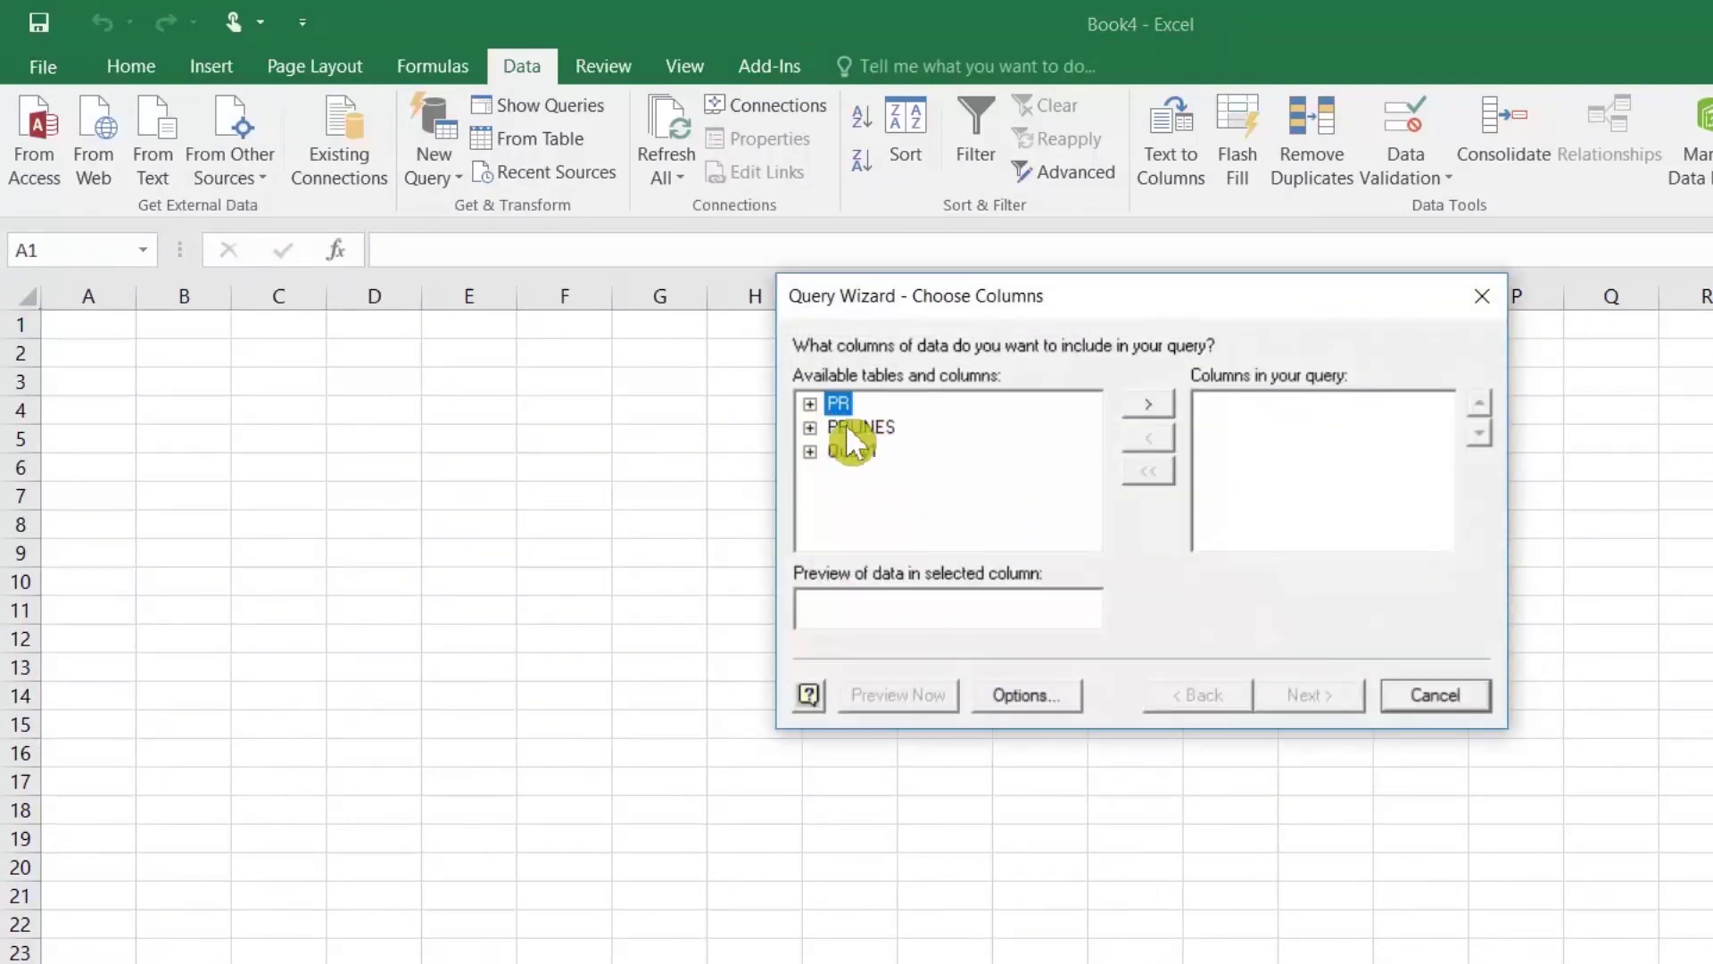
click(1129, 403)
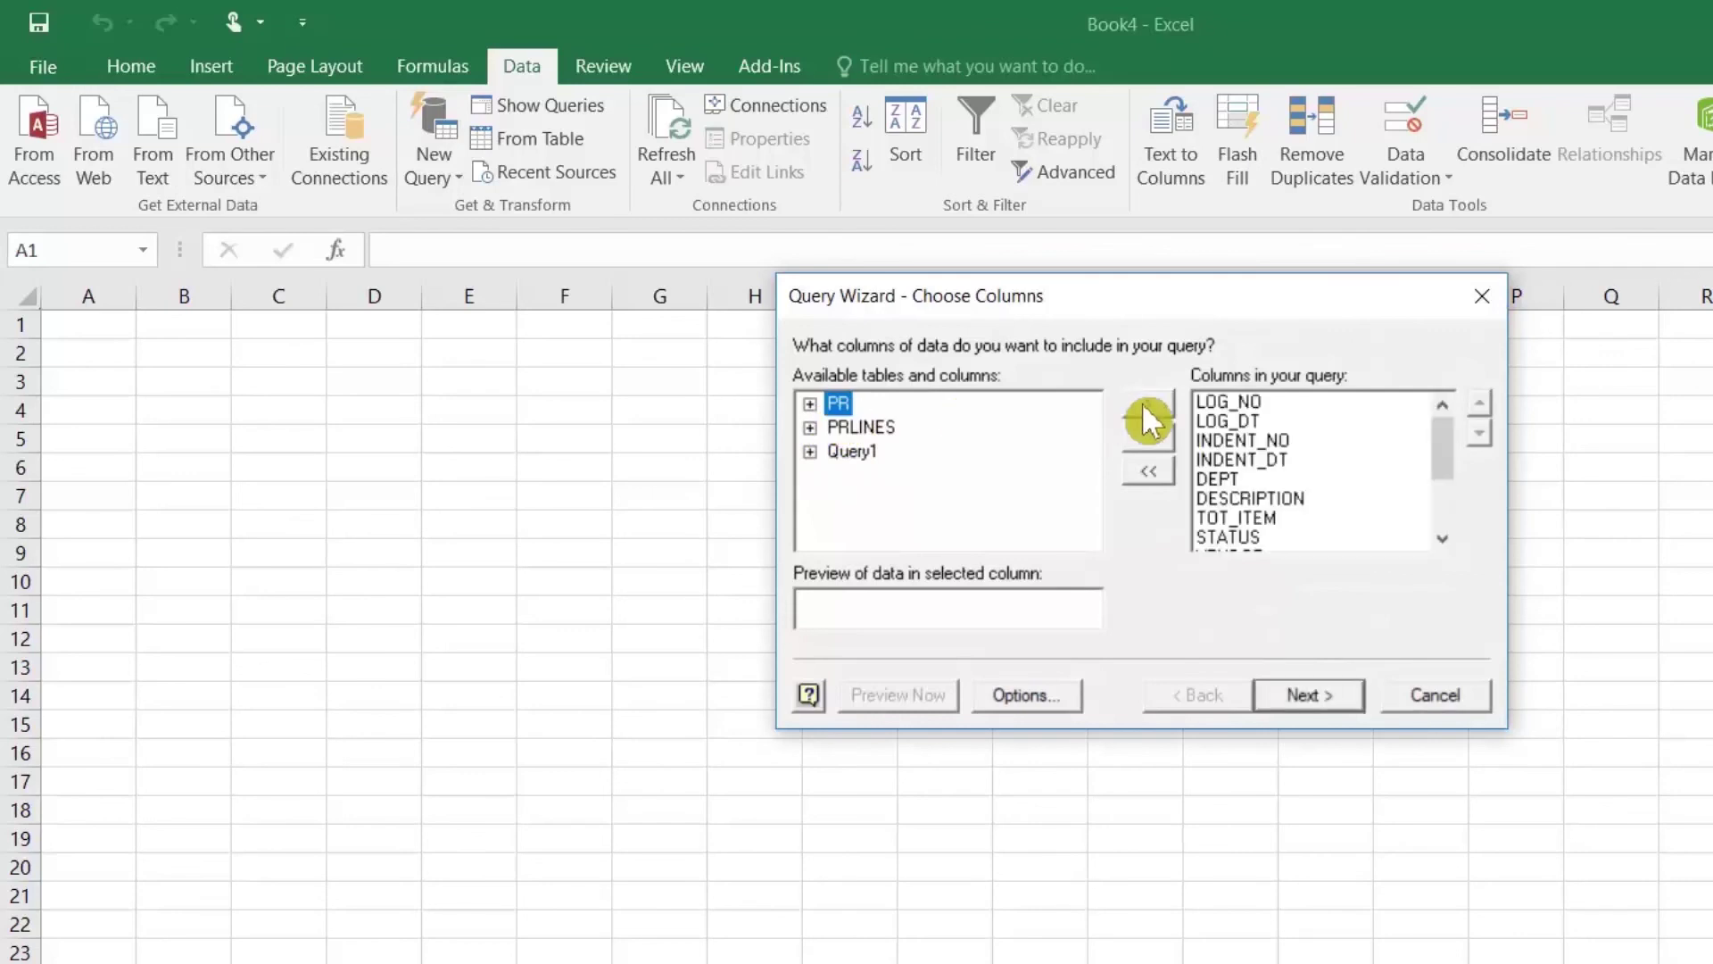
click(1306, 699)
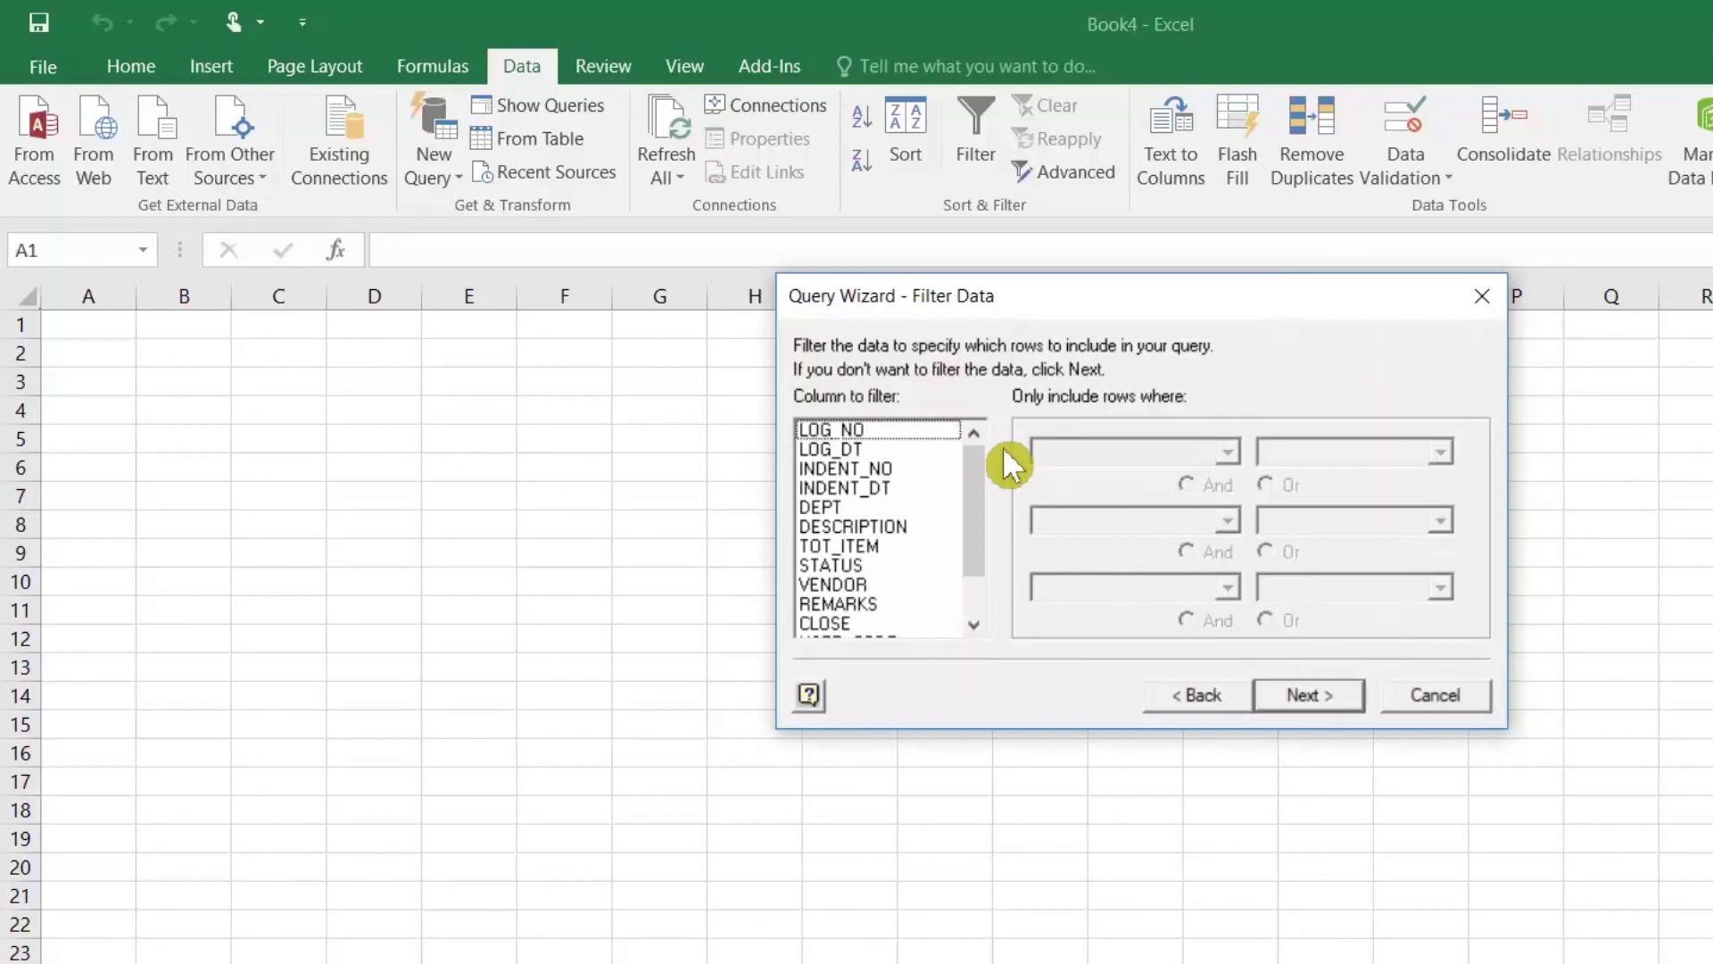
click(855, 447)
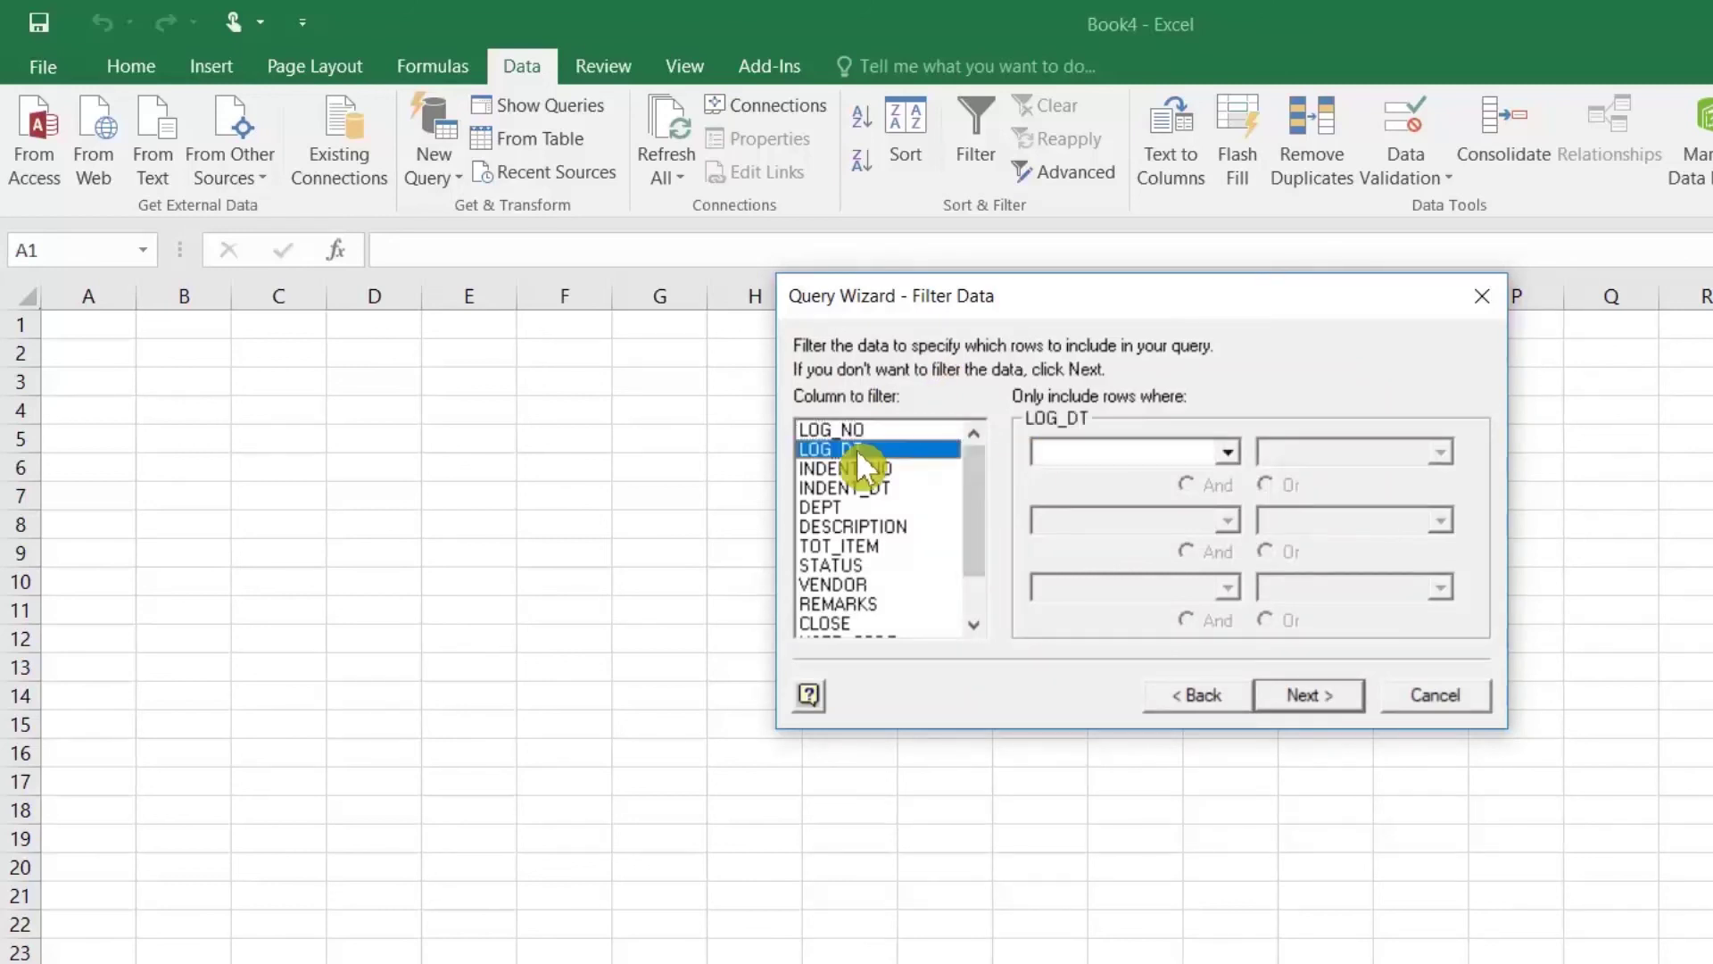
click(1239, 453)
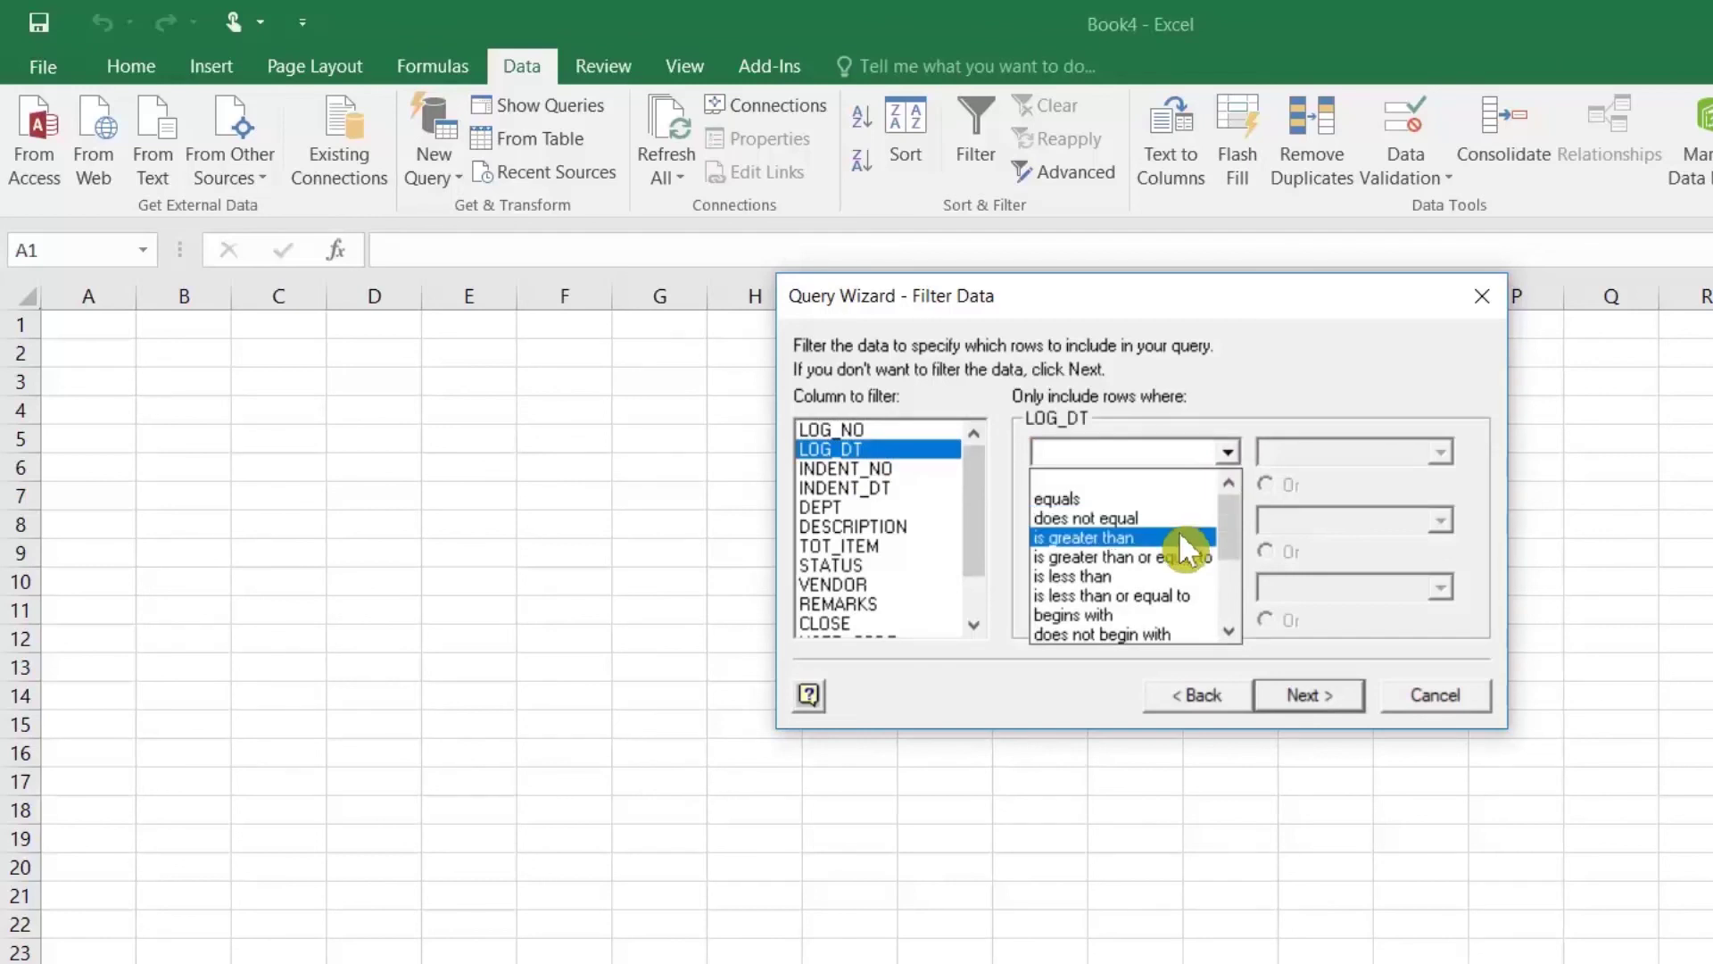
click(1151, 575)
click(1441, 452)
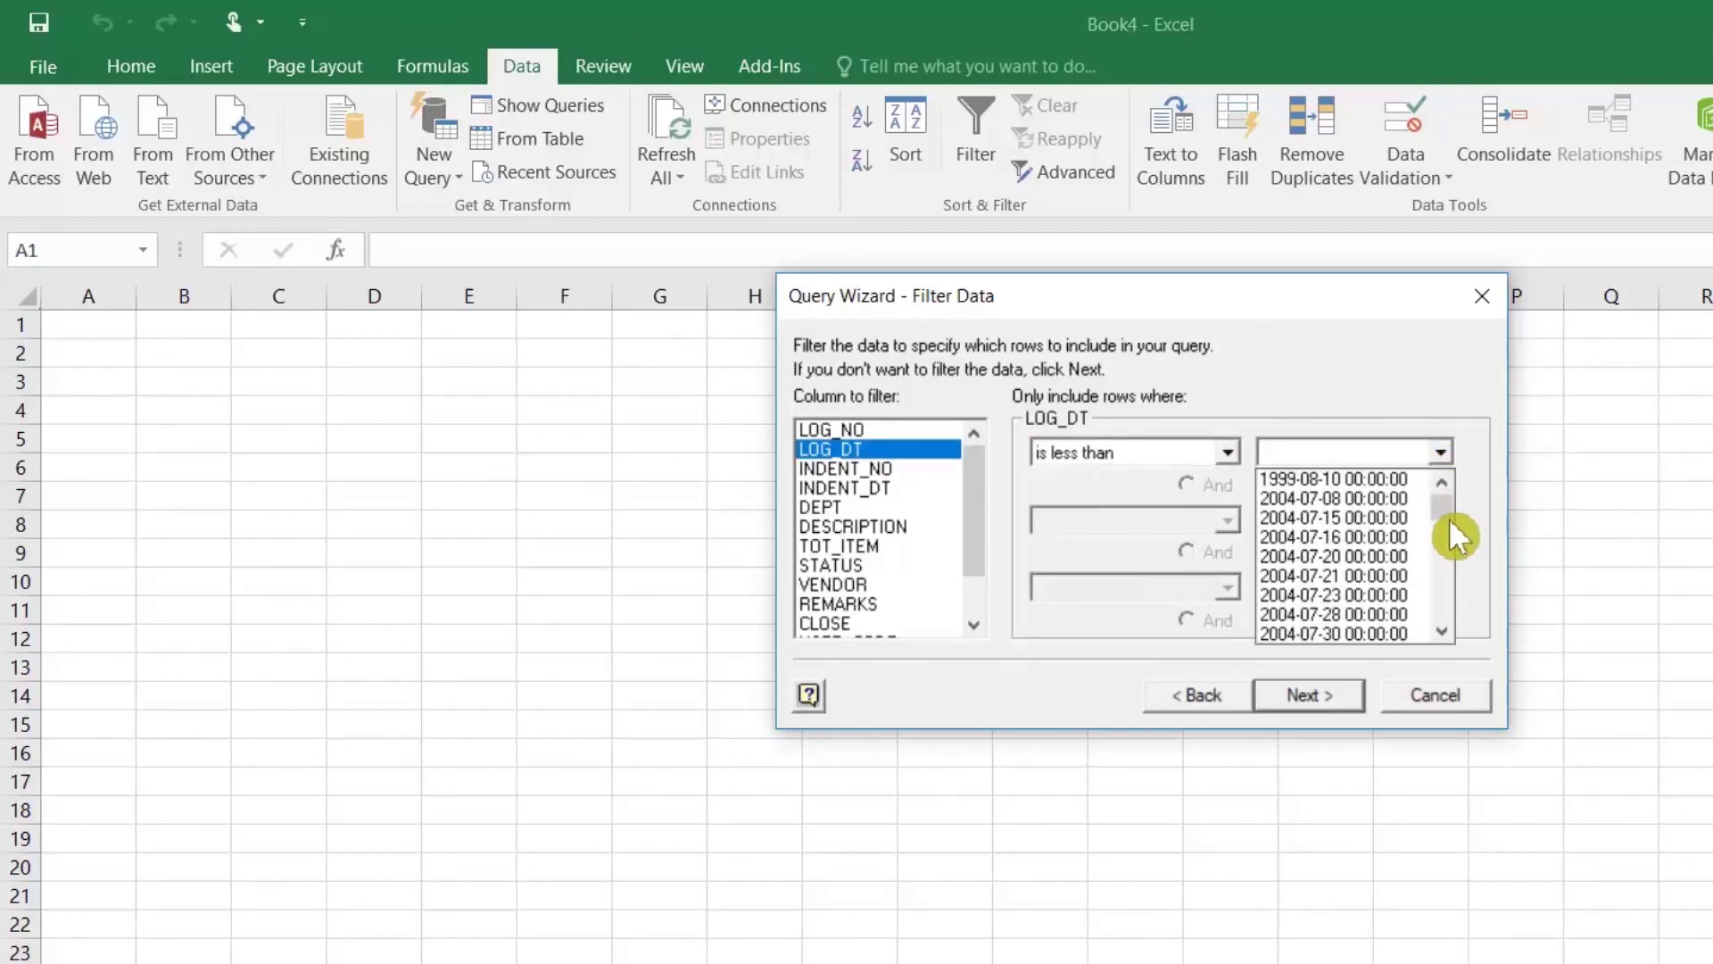
drag(1457, 536, 1454, 552)
click(1294, 540)
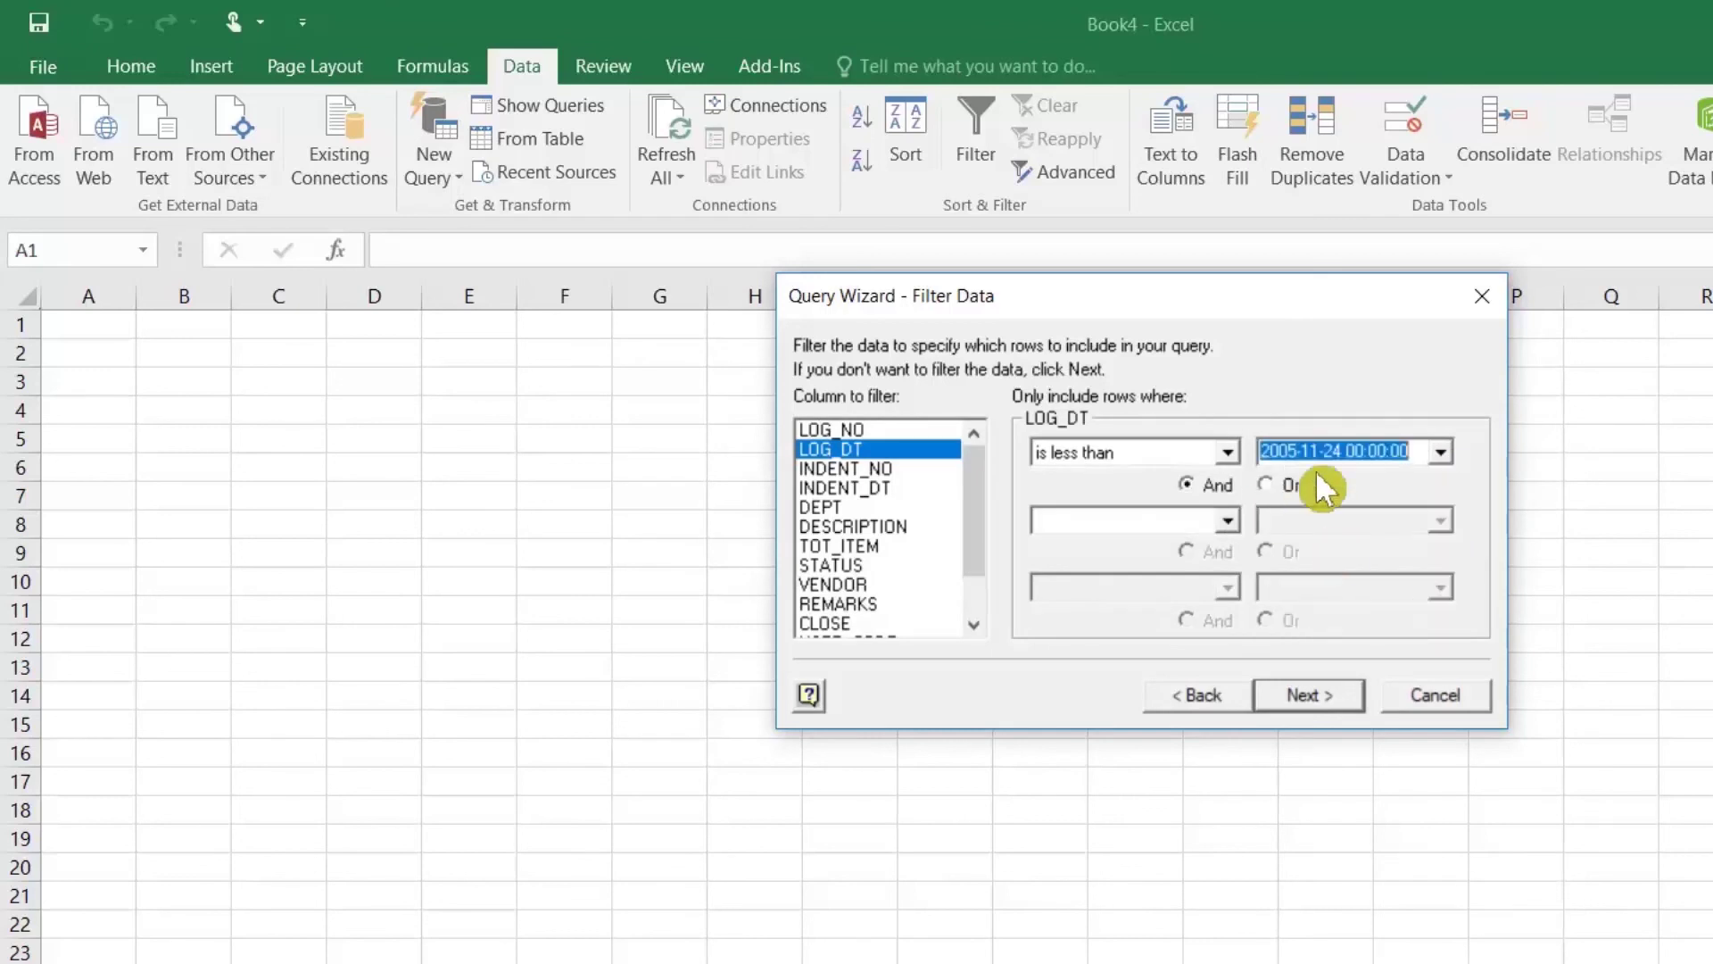
Step: Skip sorting and finish the Query Wizard, reaching the Import Data dialog
click(1312, 696)
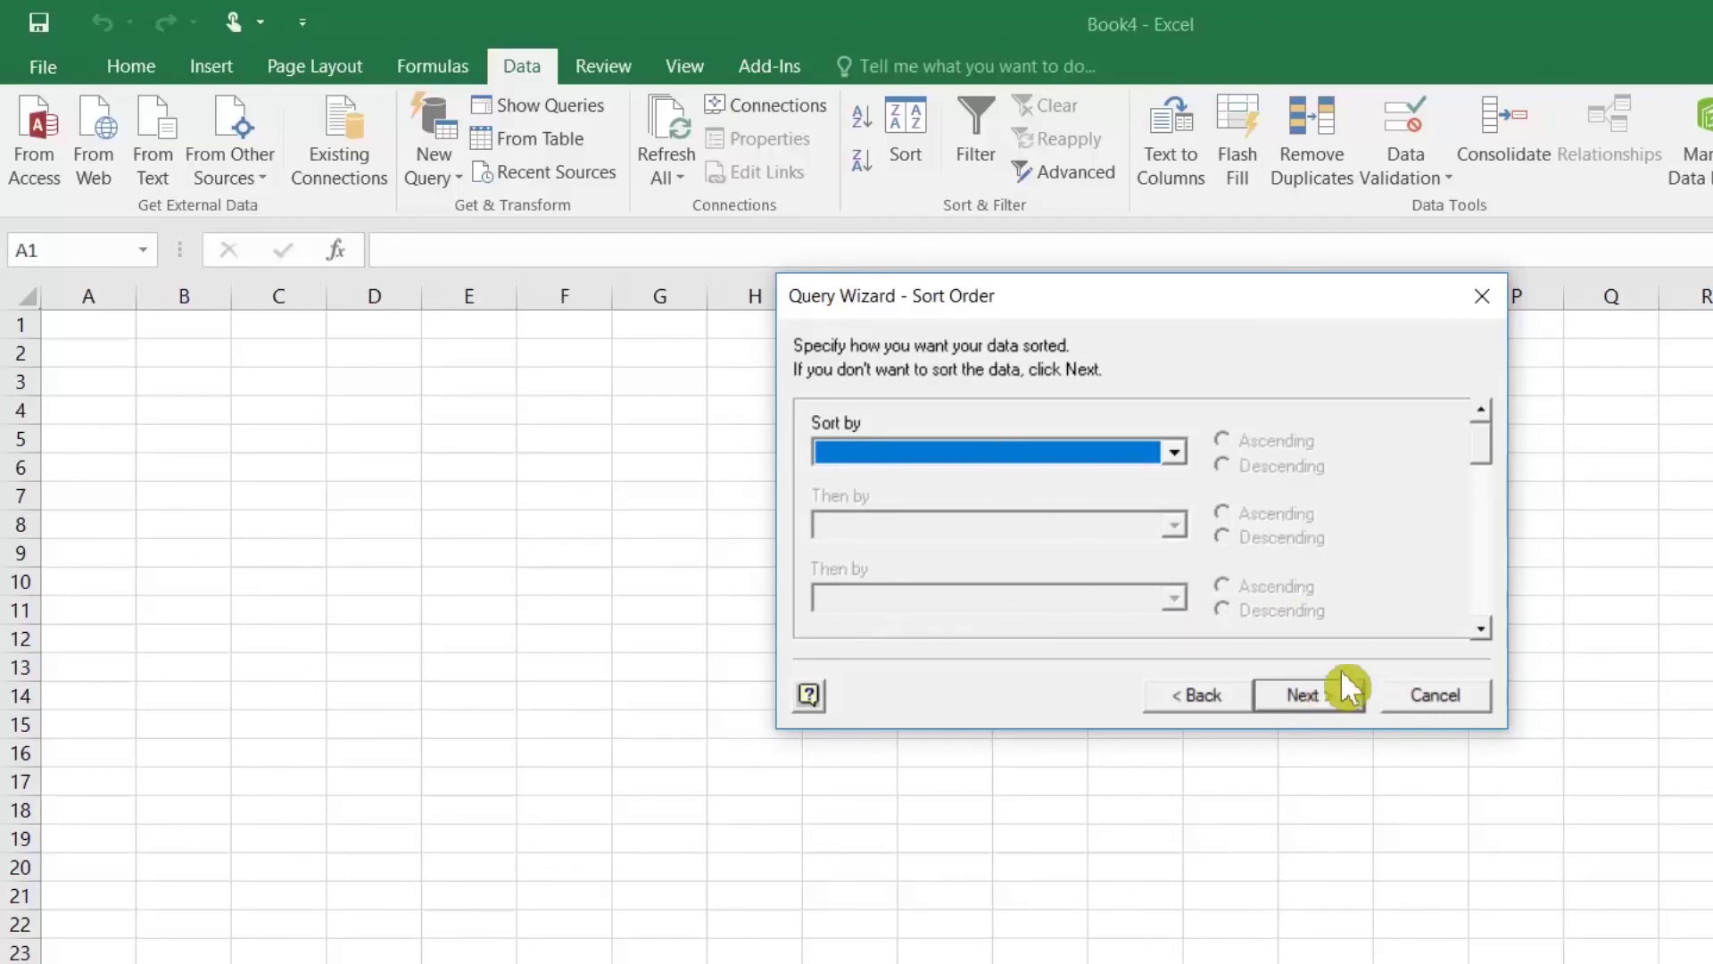
click(1330, 693)
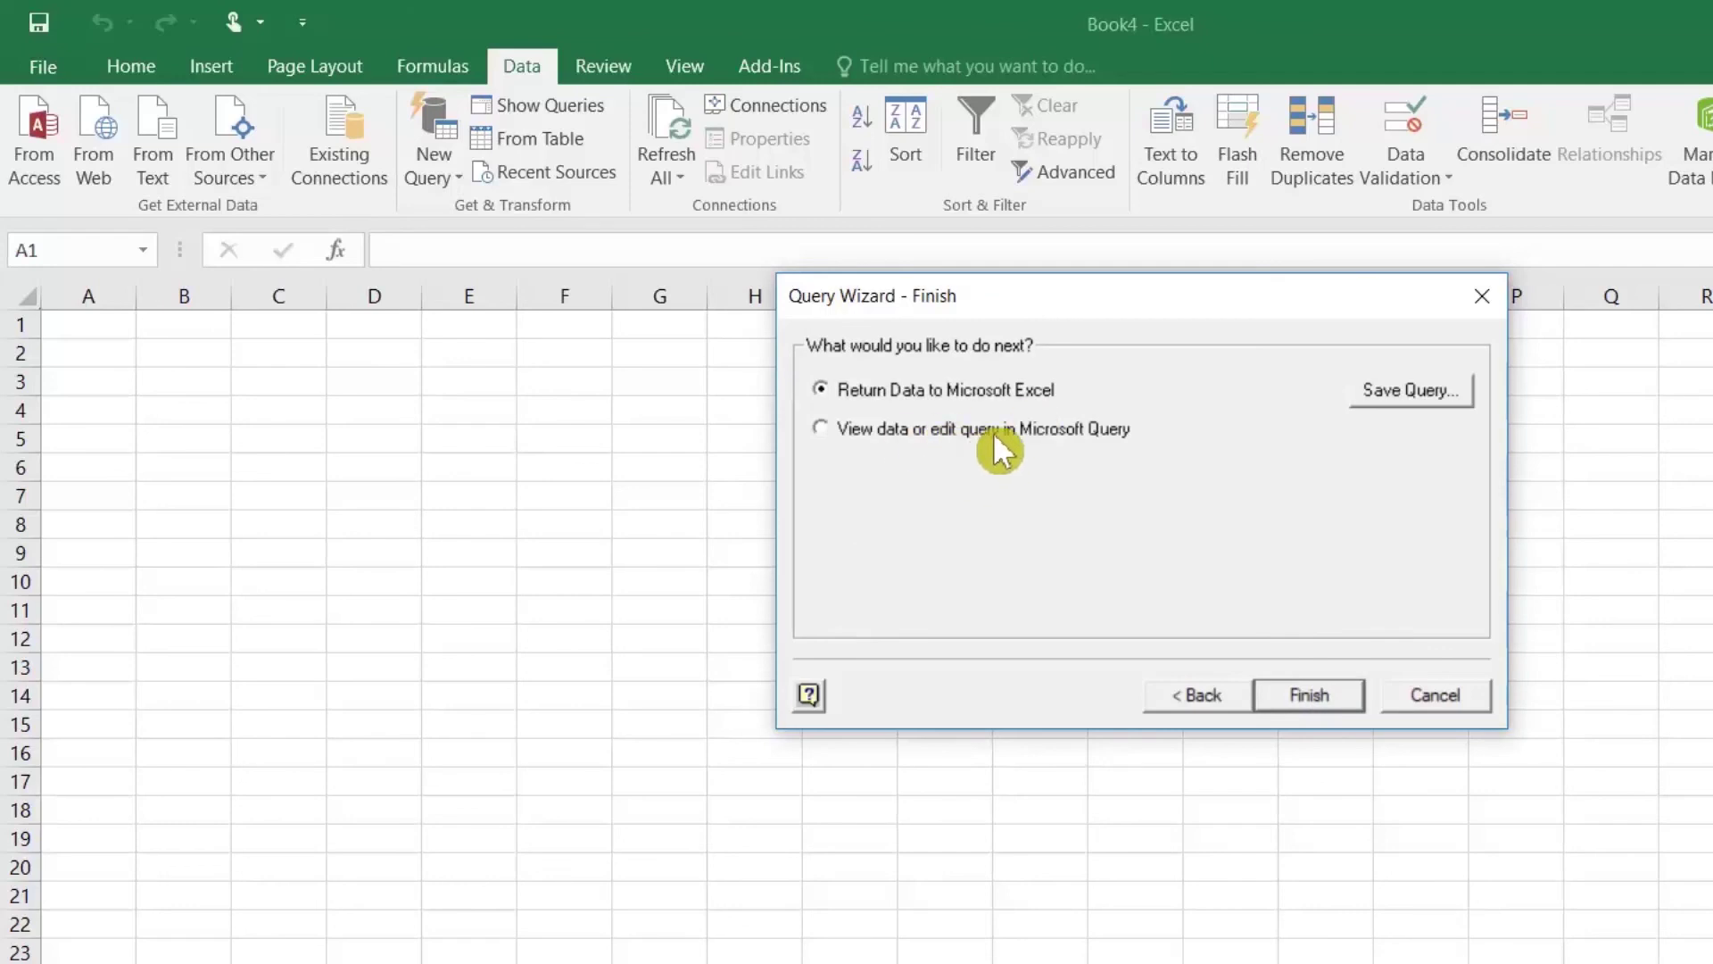
click(1310, 696)
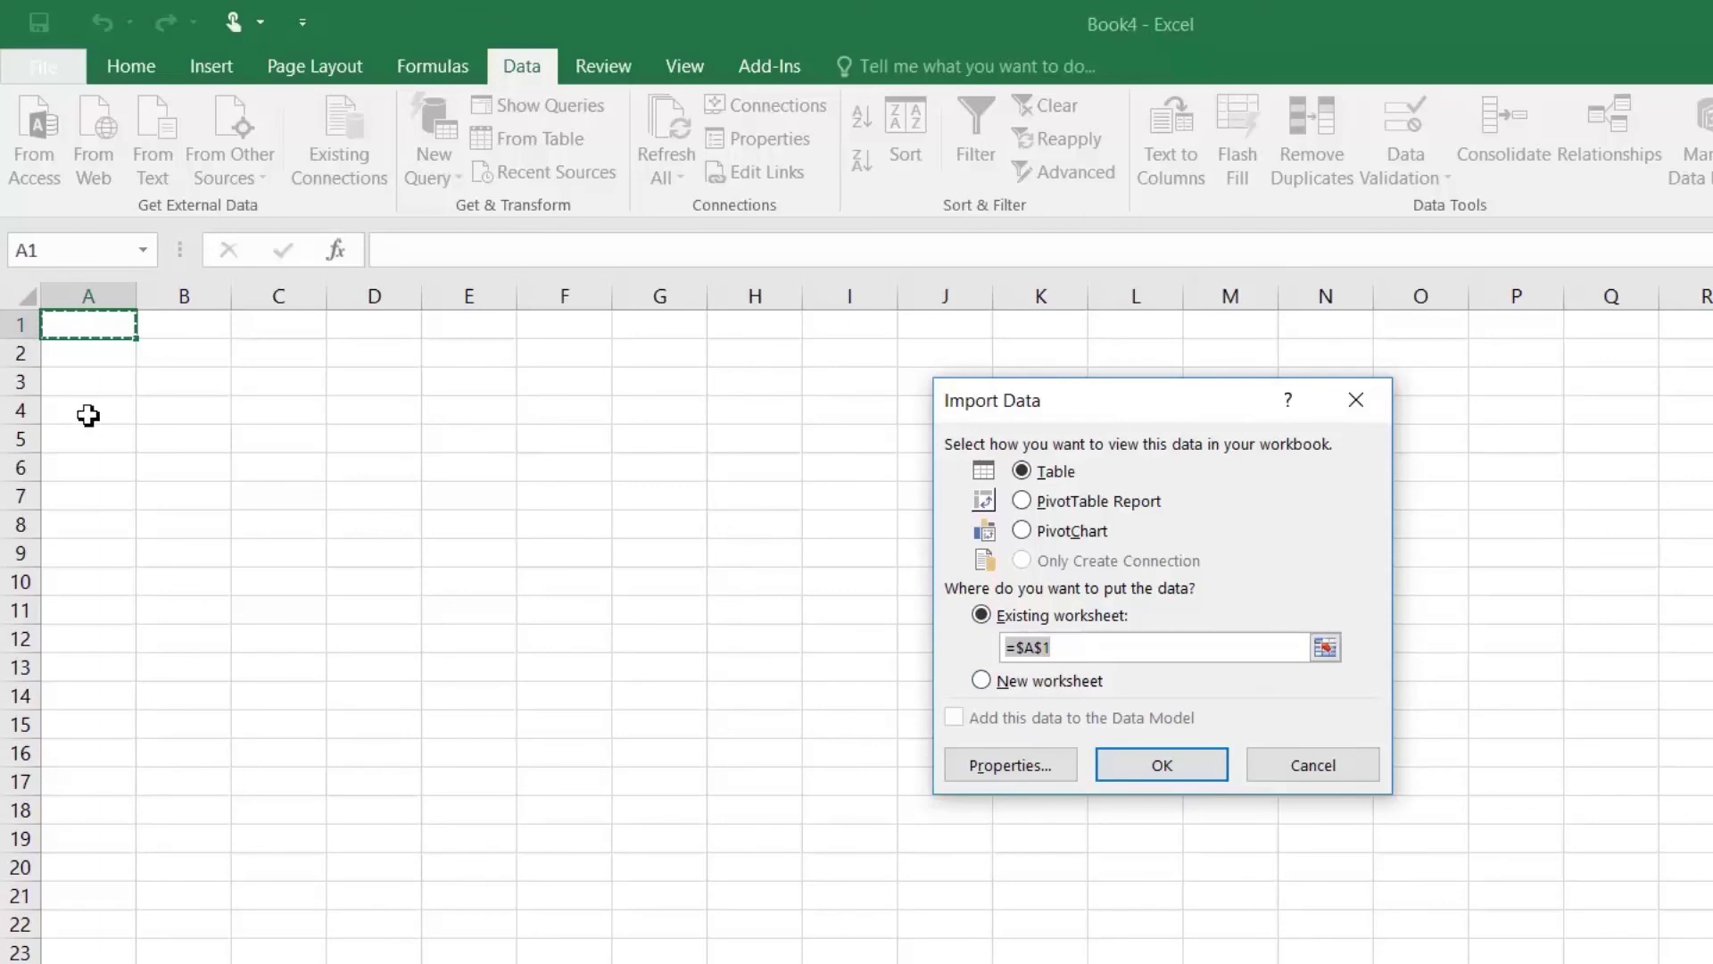
Step: Import the filtered records as a table at cell A2 and check row 5's values
click(86, 355)
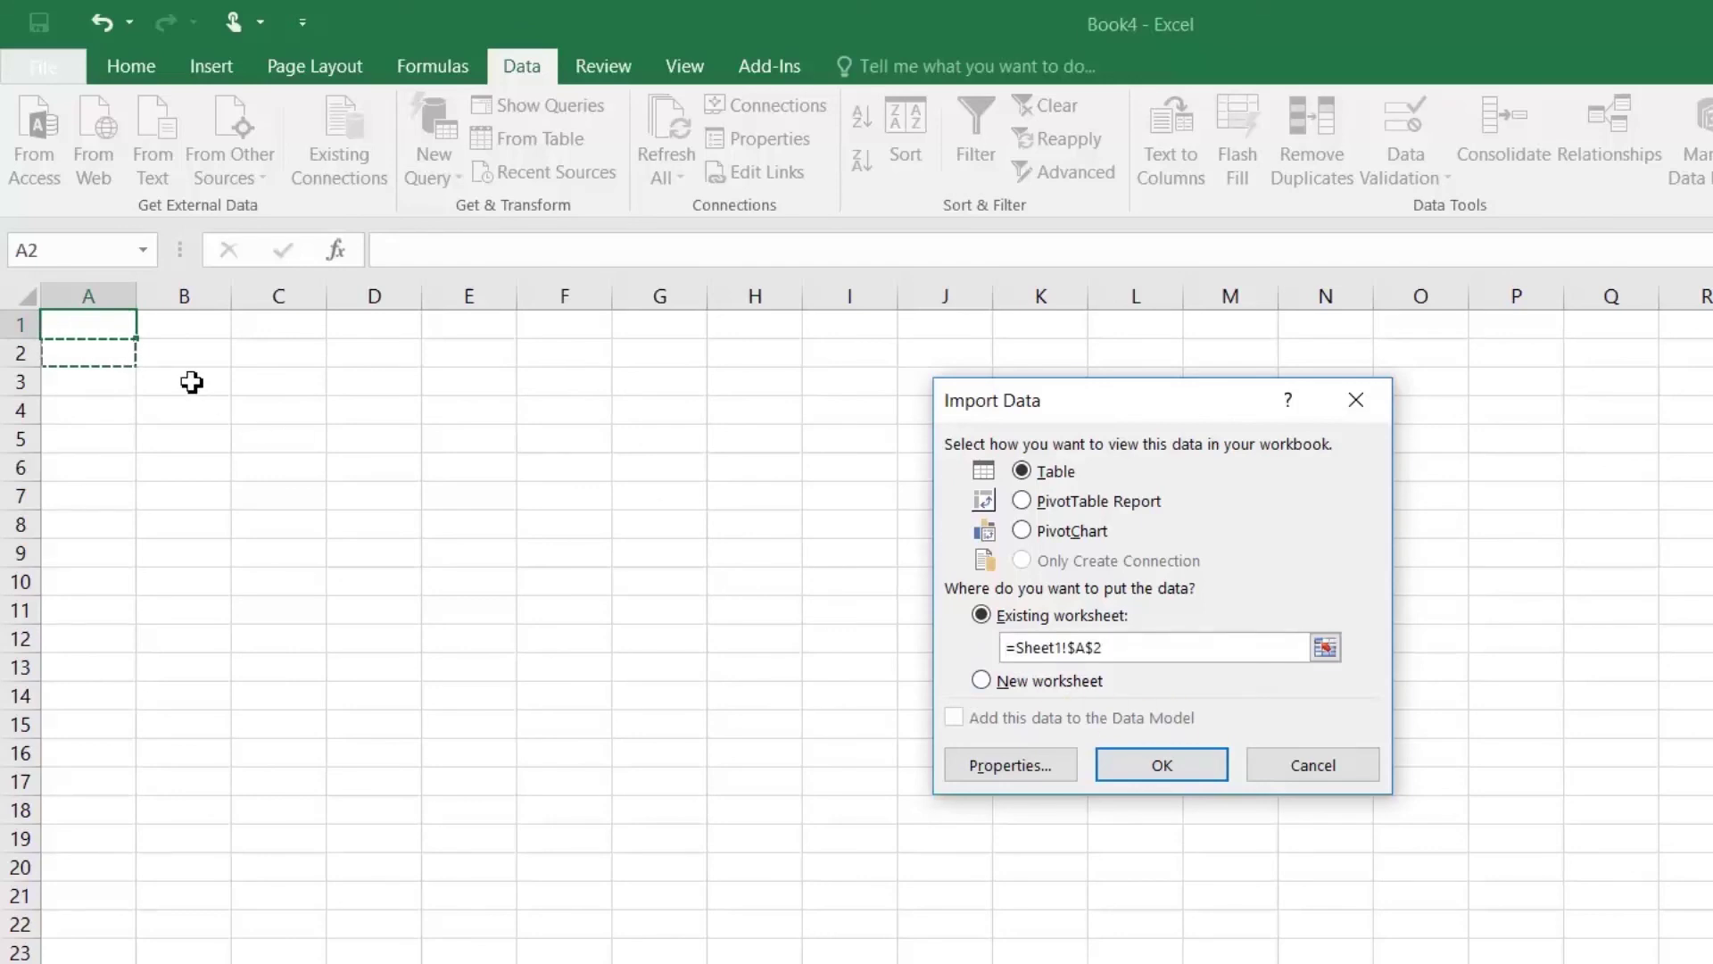
click(1149, 782)
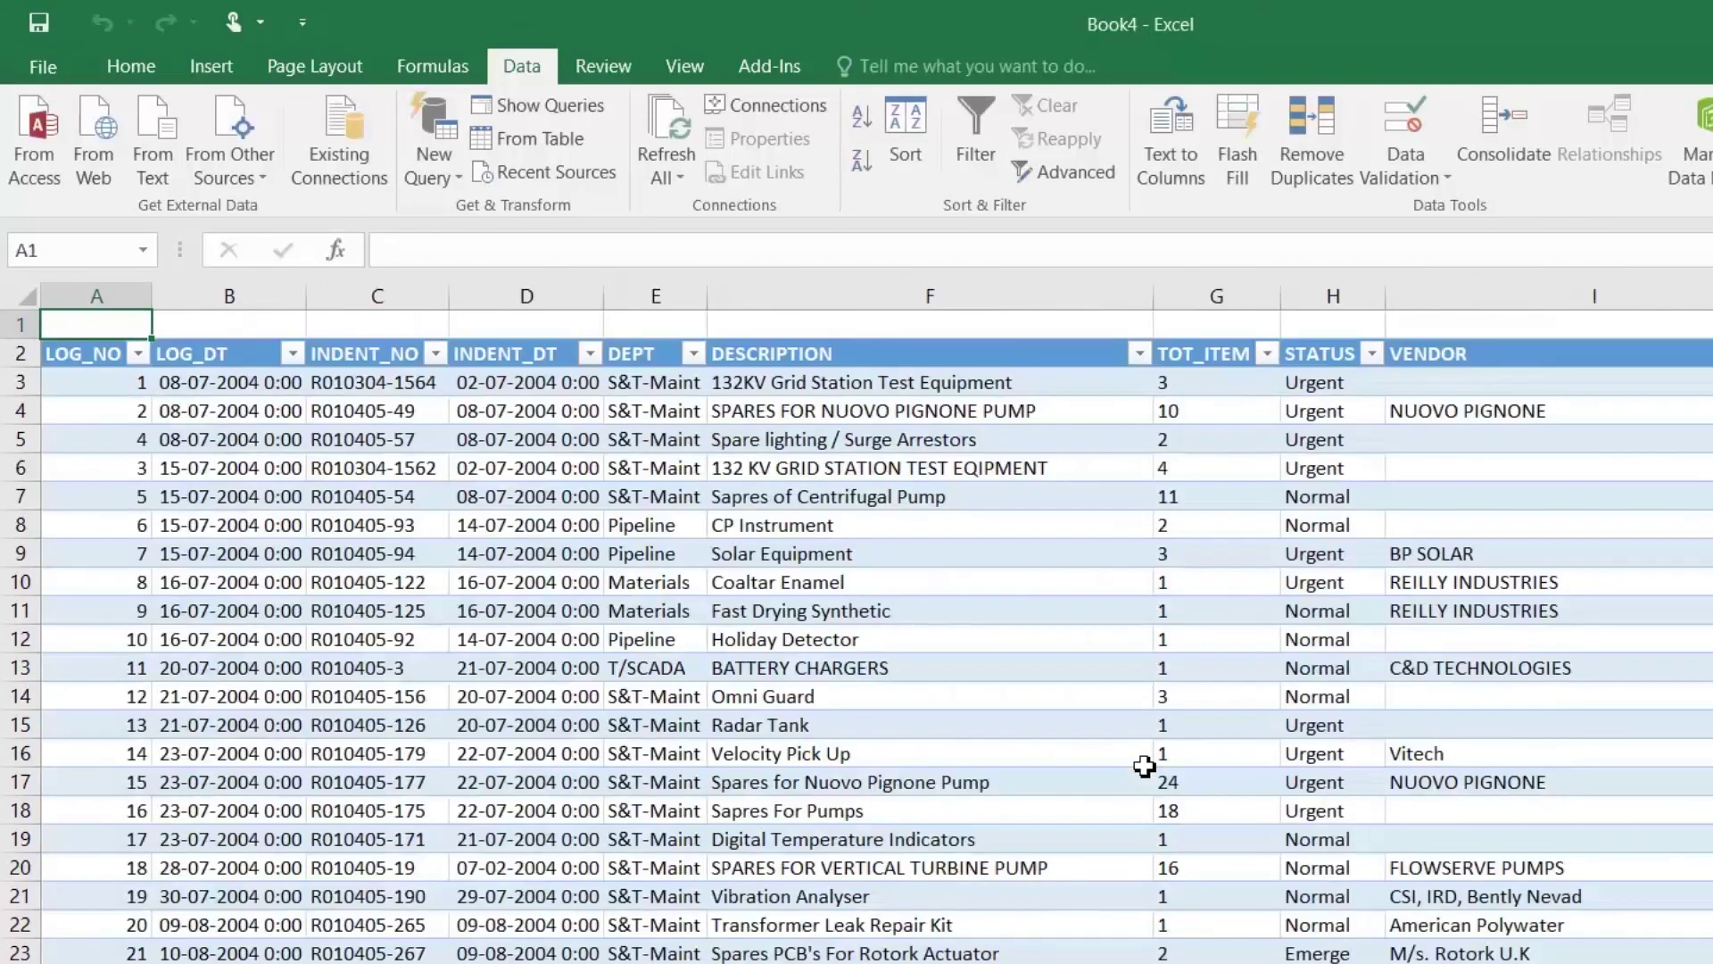
click(393, 447)
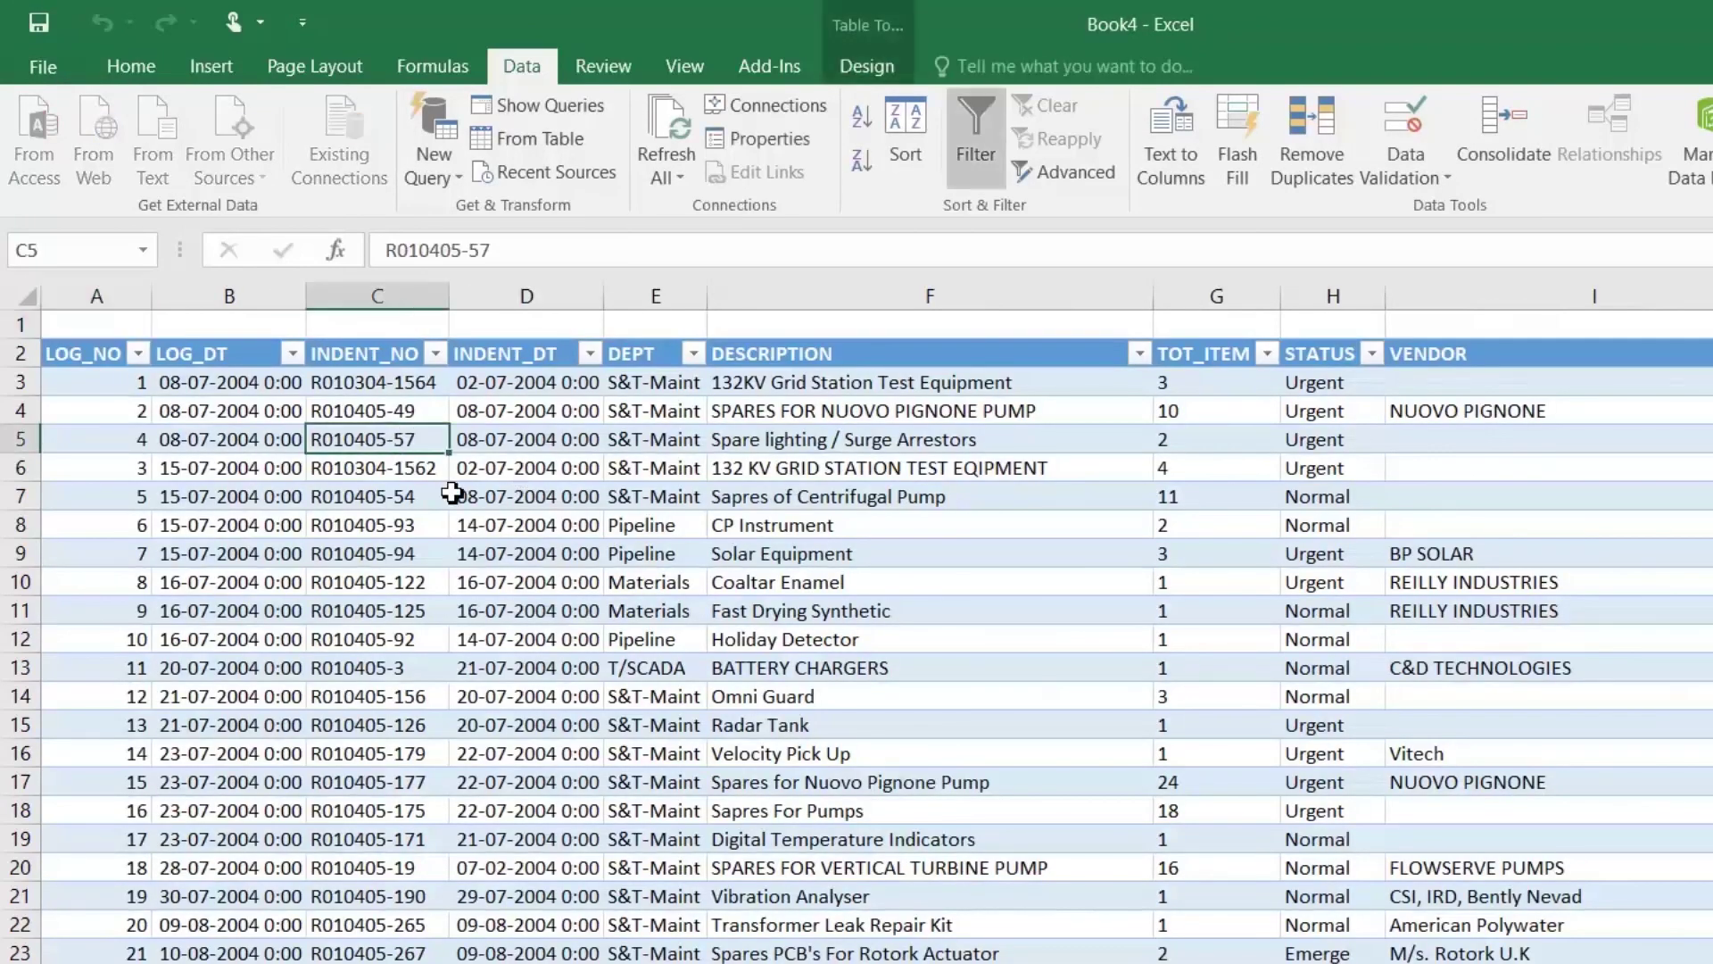
click(252, 439)
Step: Browse down to the Crimping Lugs record in row 64, then return to the LOG_NO header
scroll(366, 639, down, 17)
scroll(368, 637, down, 3)
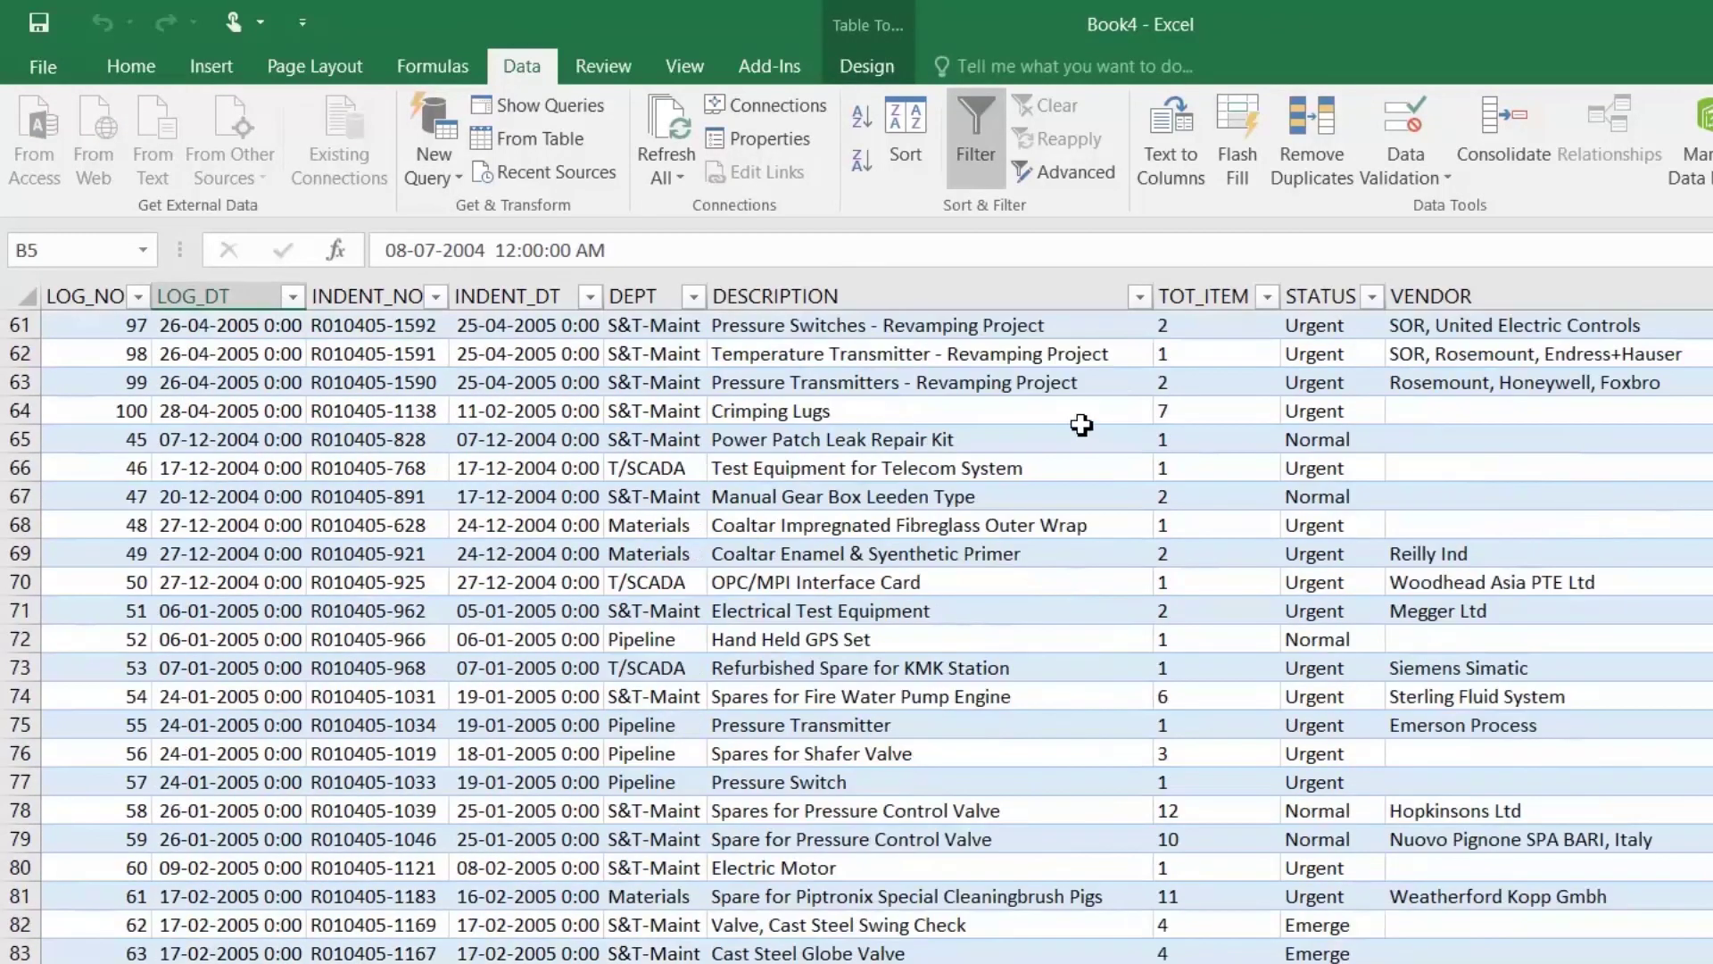
click(1089, 413)
scroll(1097, 405, up, 13)
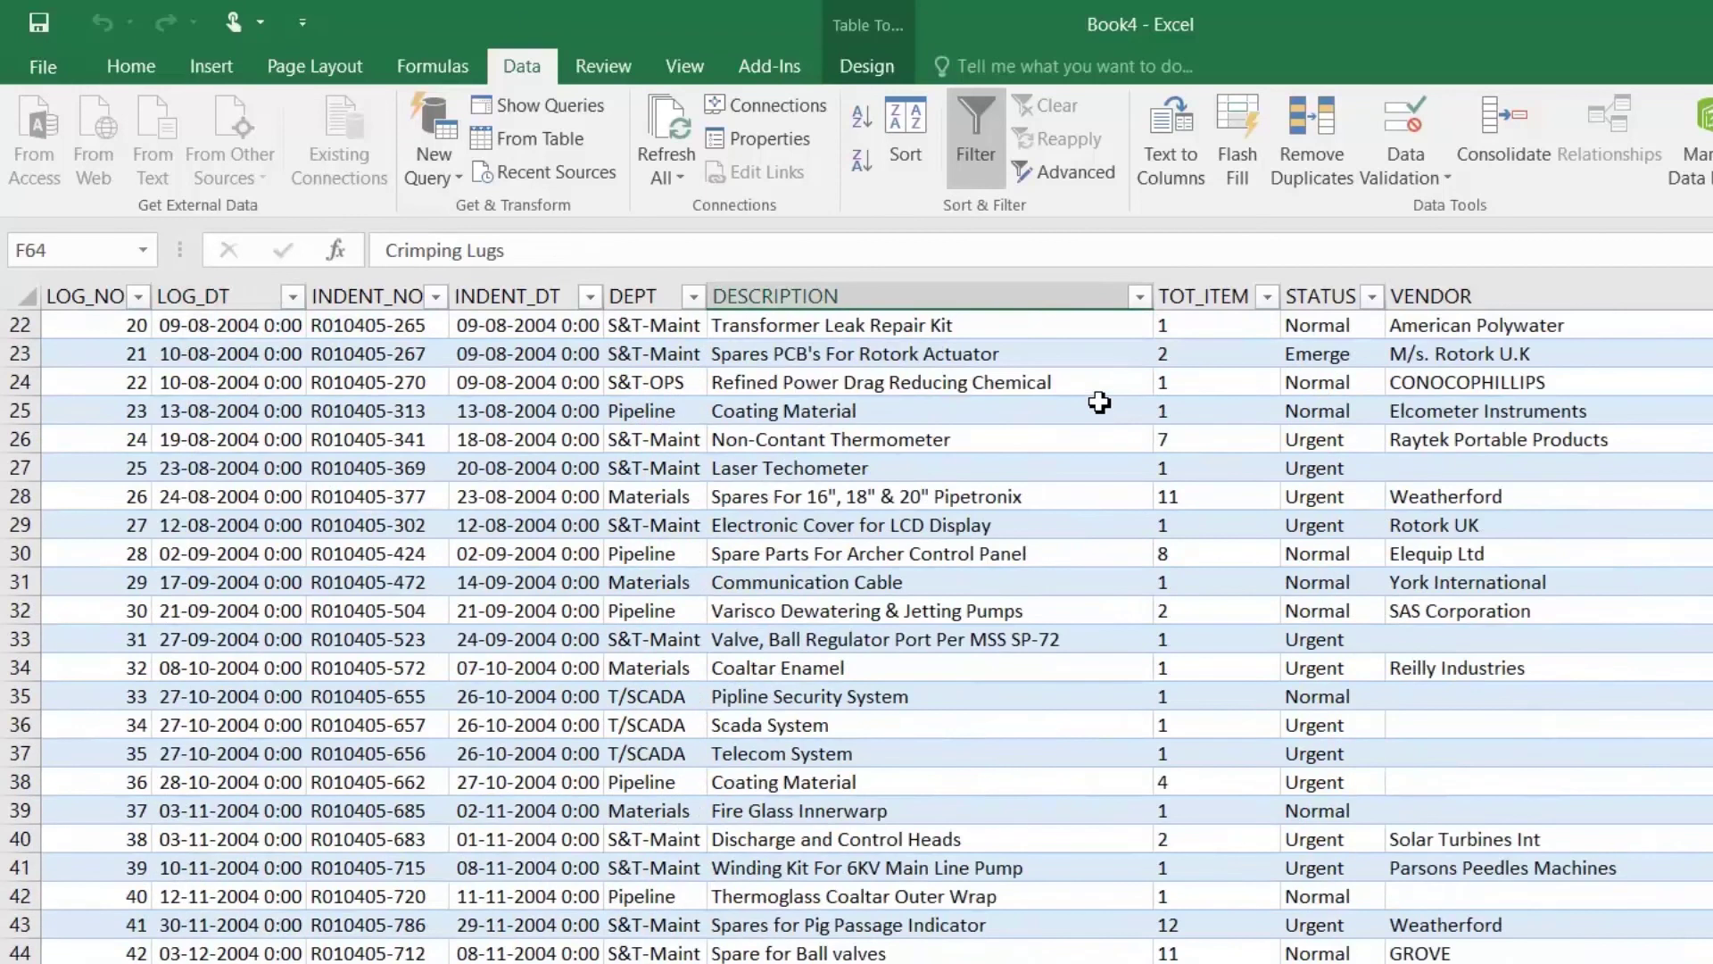
key(Up)
key(Up)
key(Up)
key(Up)
key(Up)
key(Up)
key(Up)
key(Up)
key(Up)
key(Up)
key(Up)
key(Up)
key(Up)
key(Up)
key(Up)
key(Up)
key(Up)
key(Up)
key(Up)
key(Up)
key(ctrl+Up)
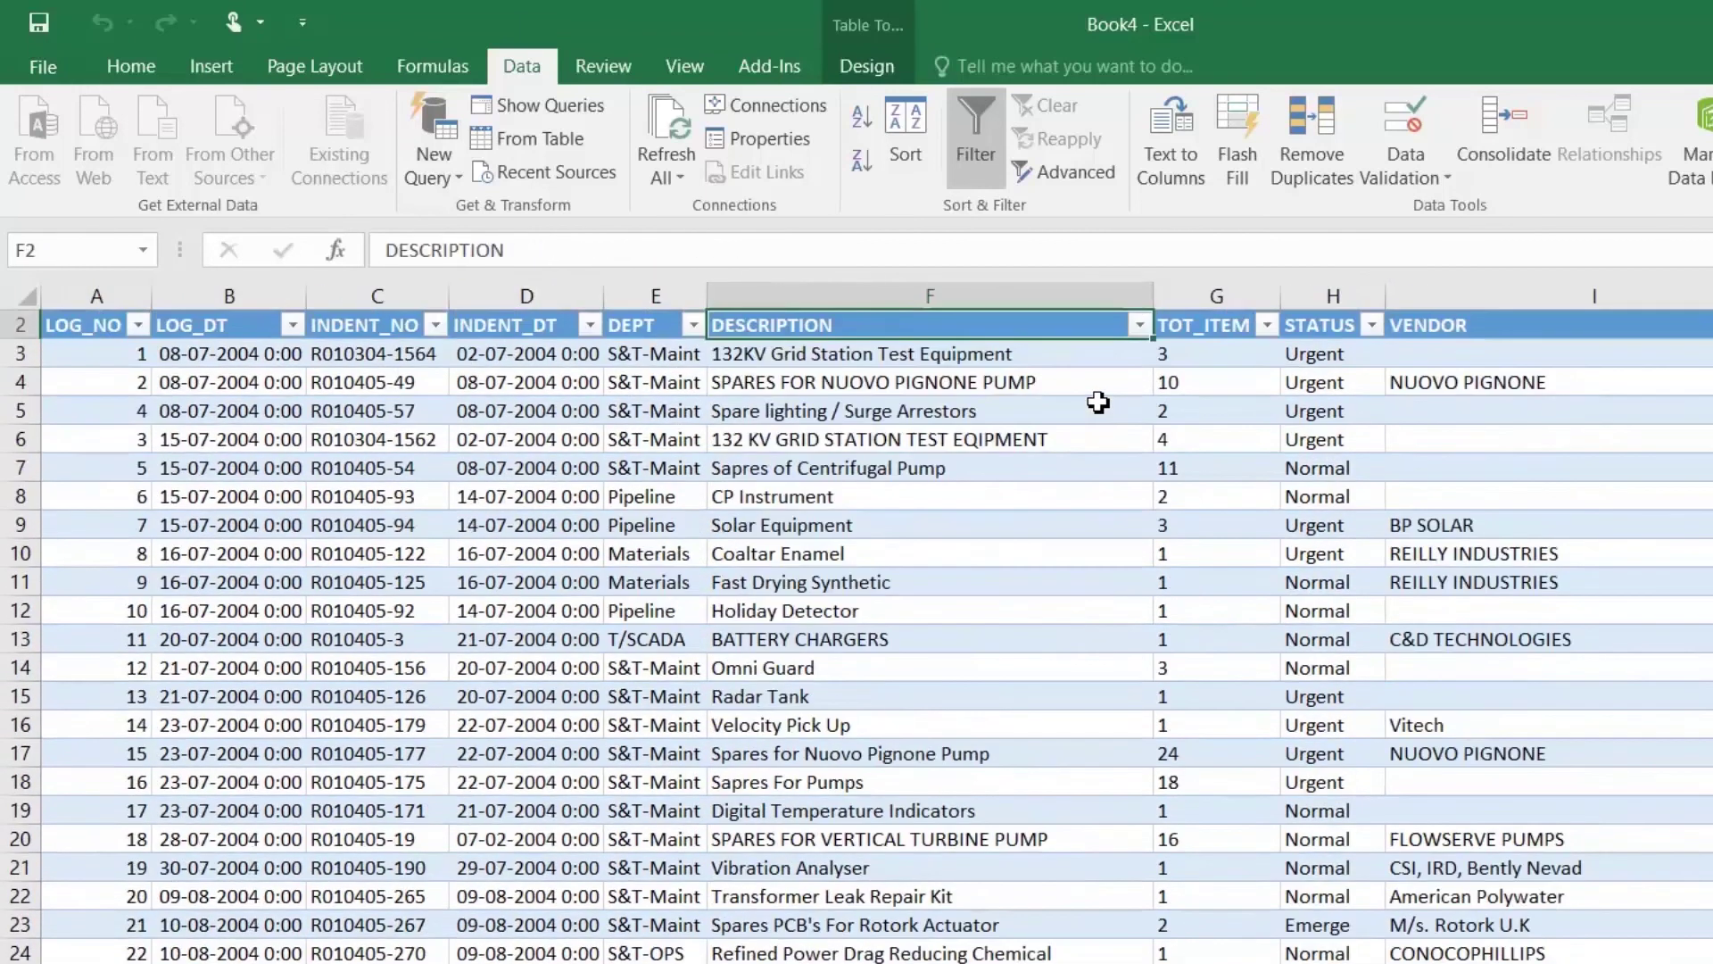
key(Right)
key(Right)
key(Right)
key(Right)
key(Right)
key(Right)
key(Right)
key(Right)
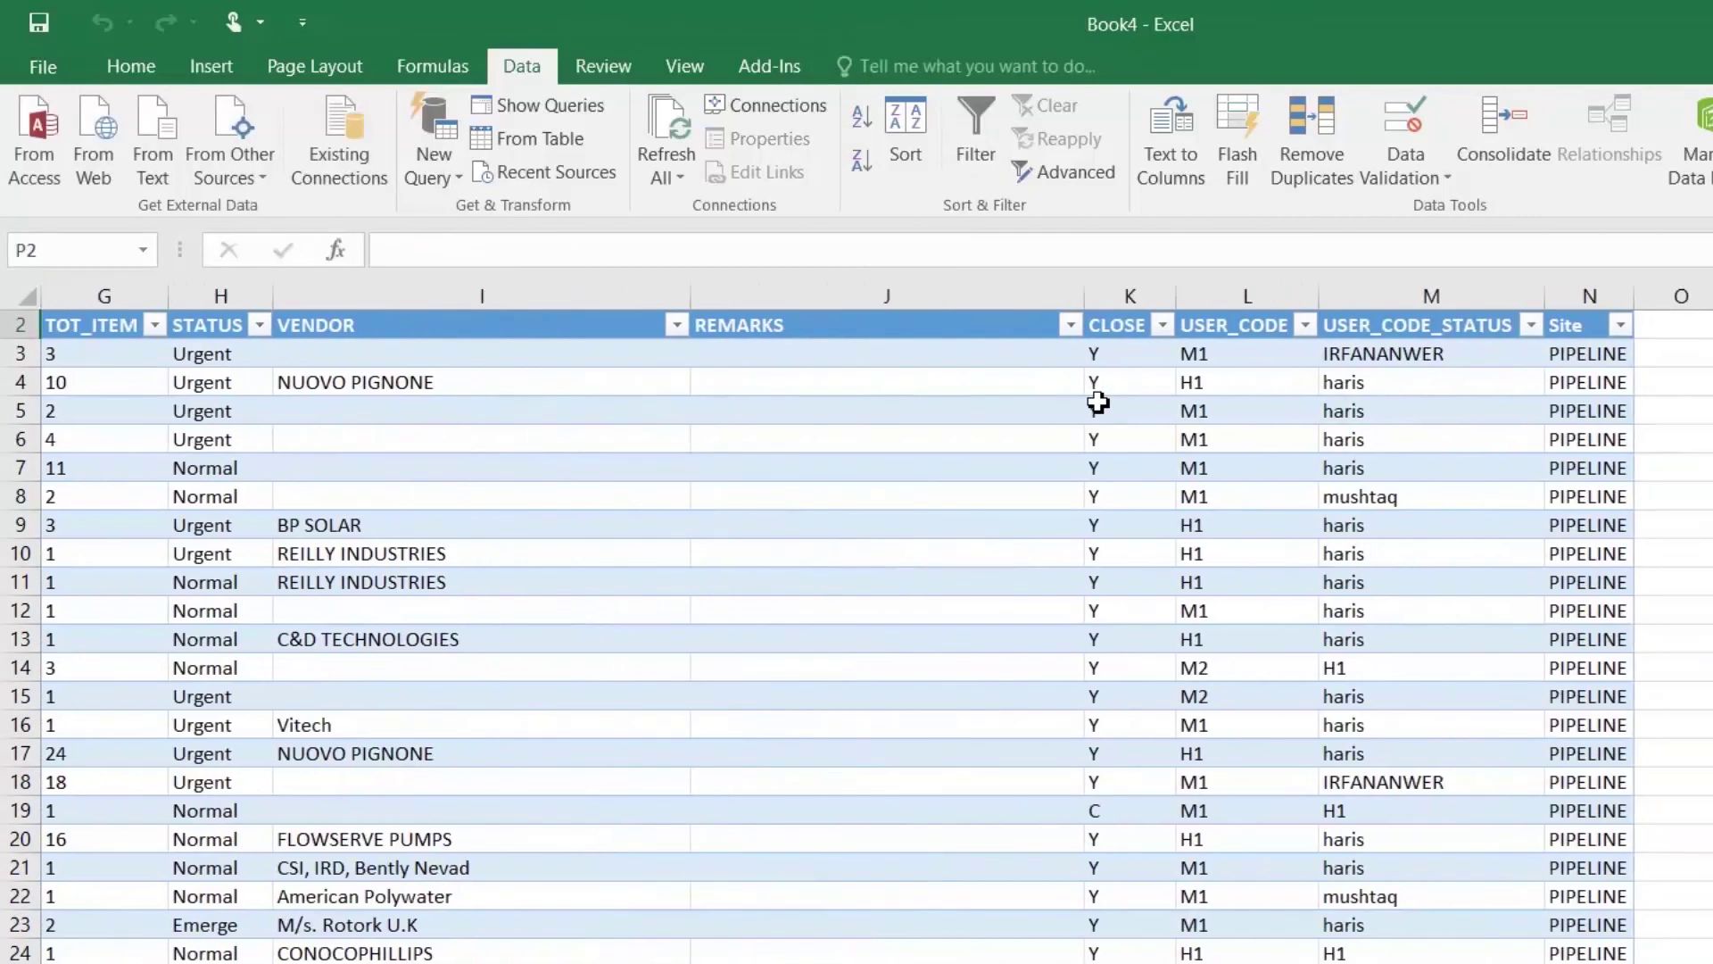
key(ctrl+Left)
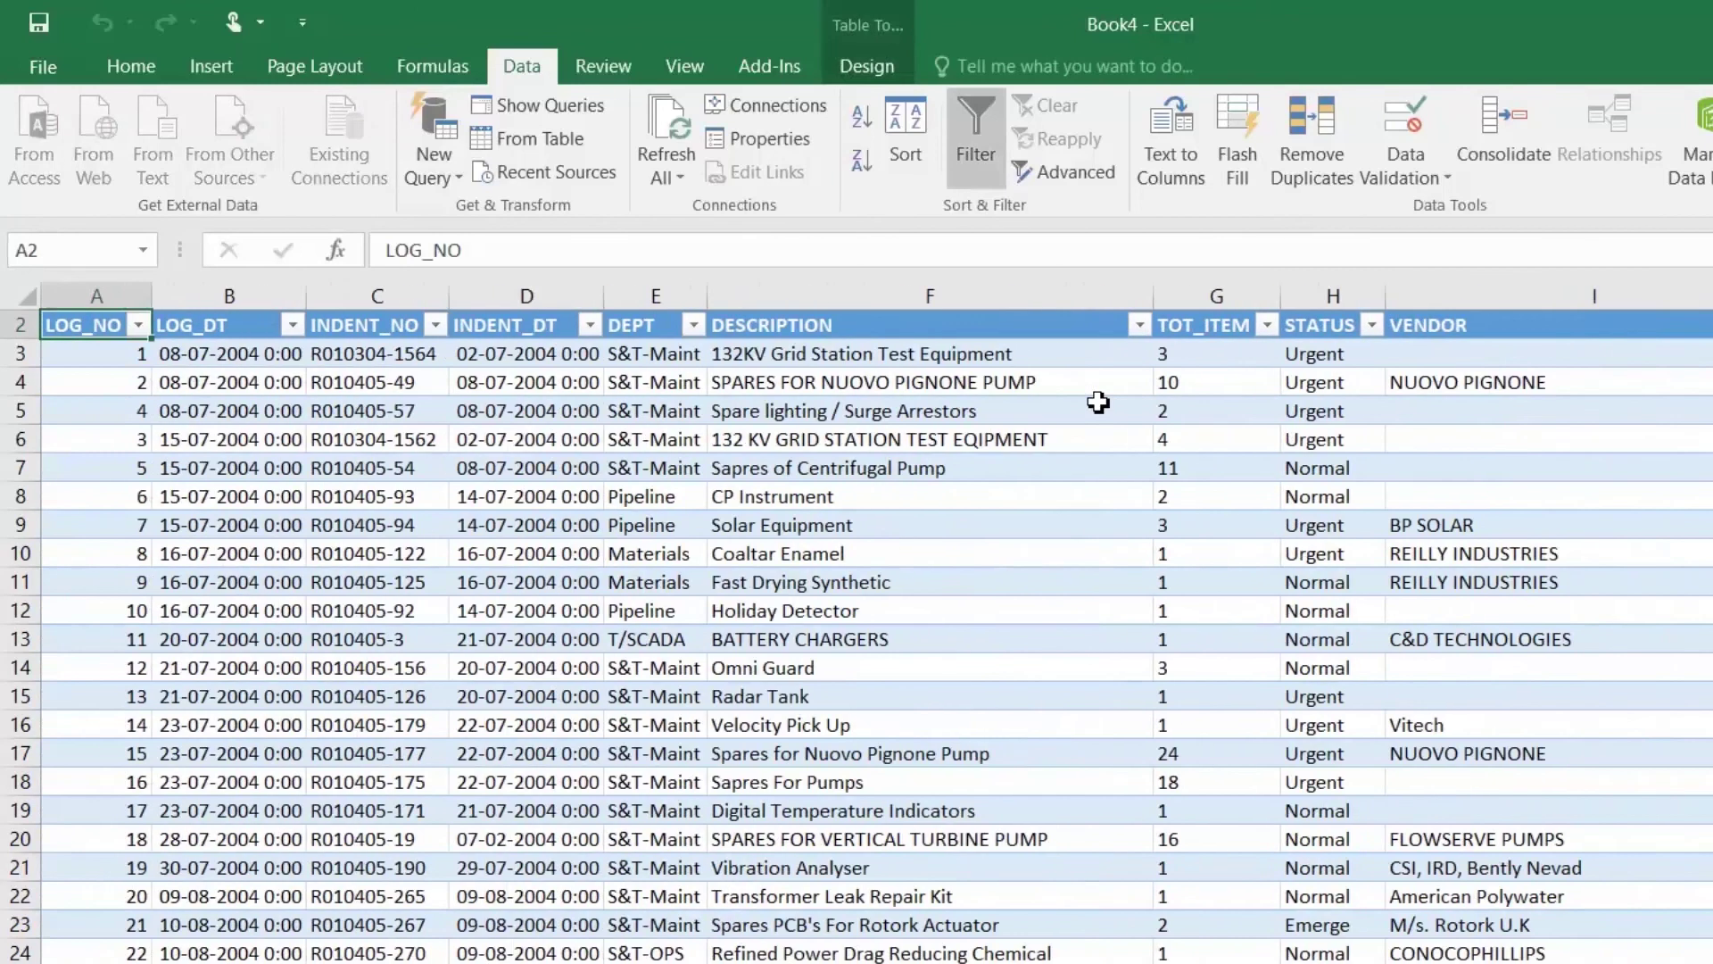
Step: Review the LOG_DT column's filter options and close them without changes
click(233, 526)
click(294, 326)
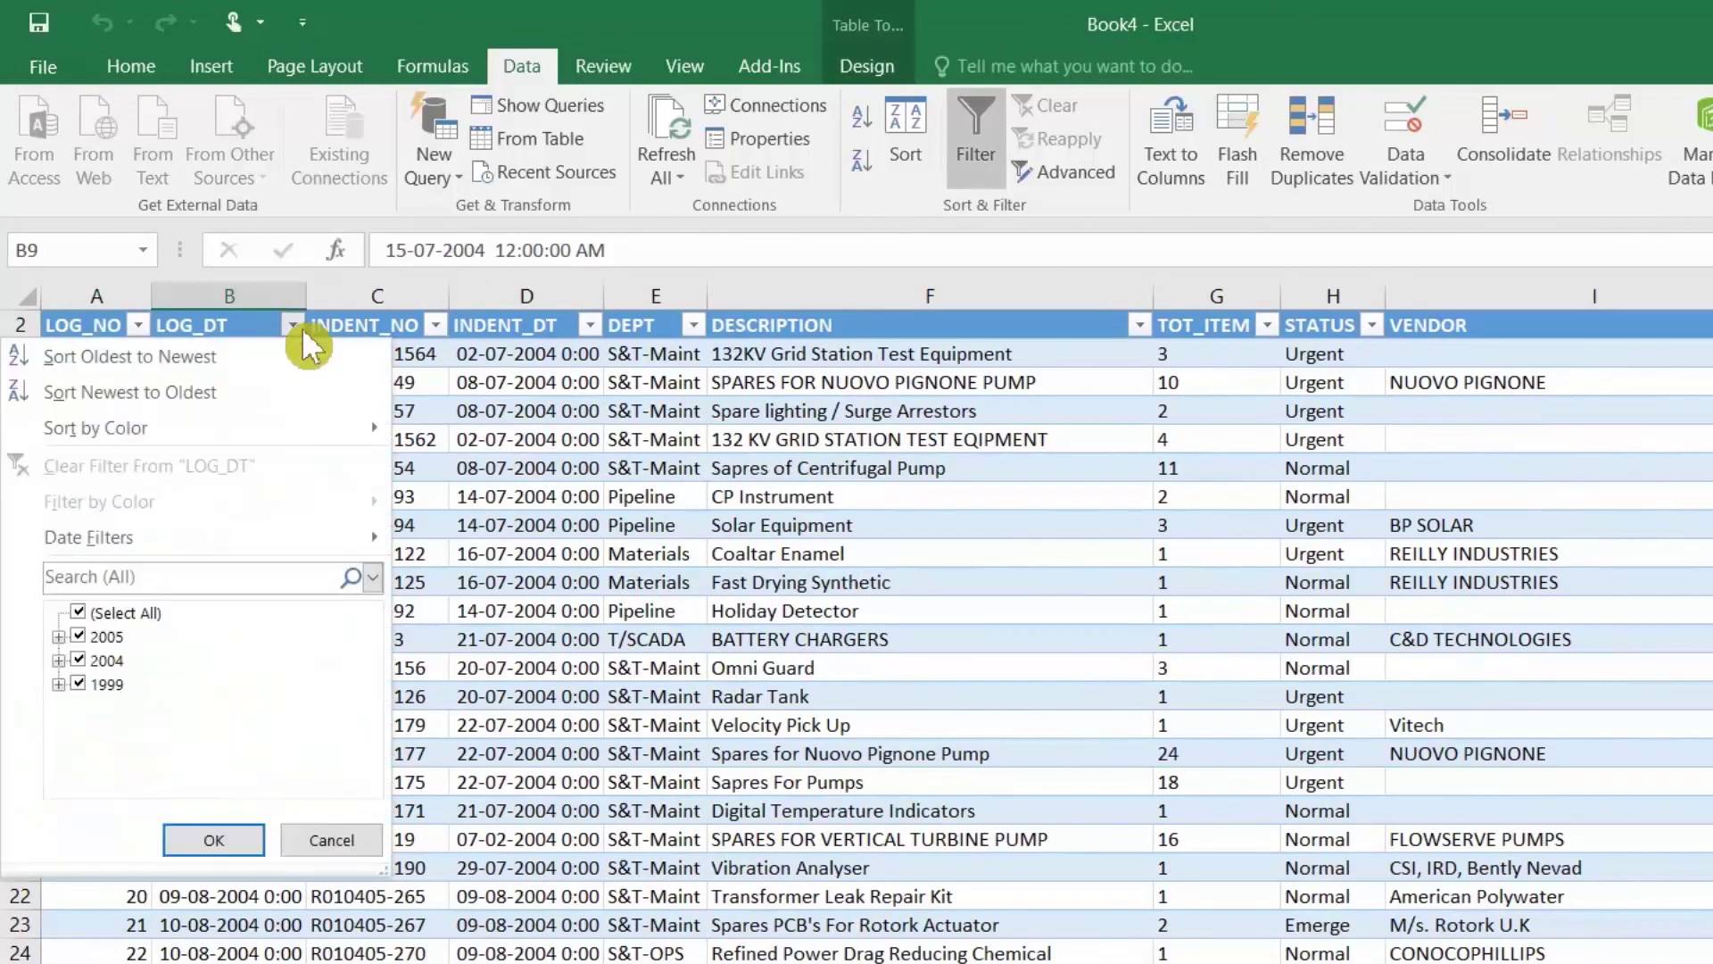
click(366, 860)
click(223, 439)
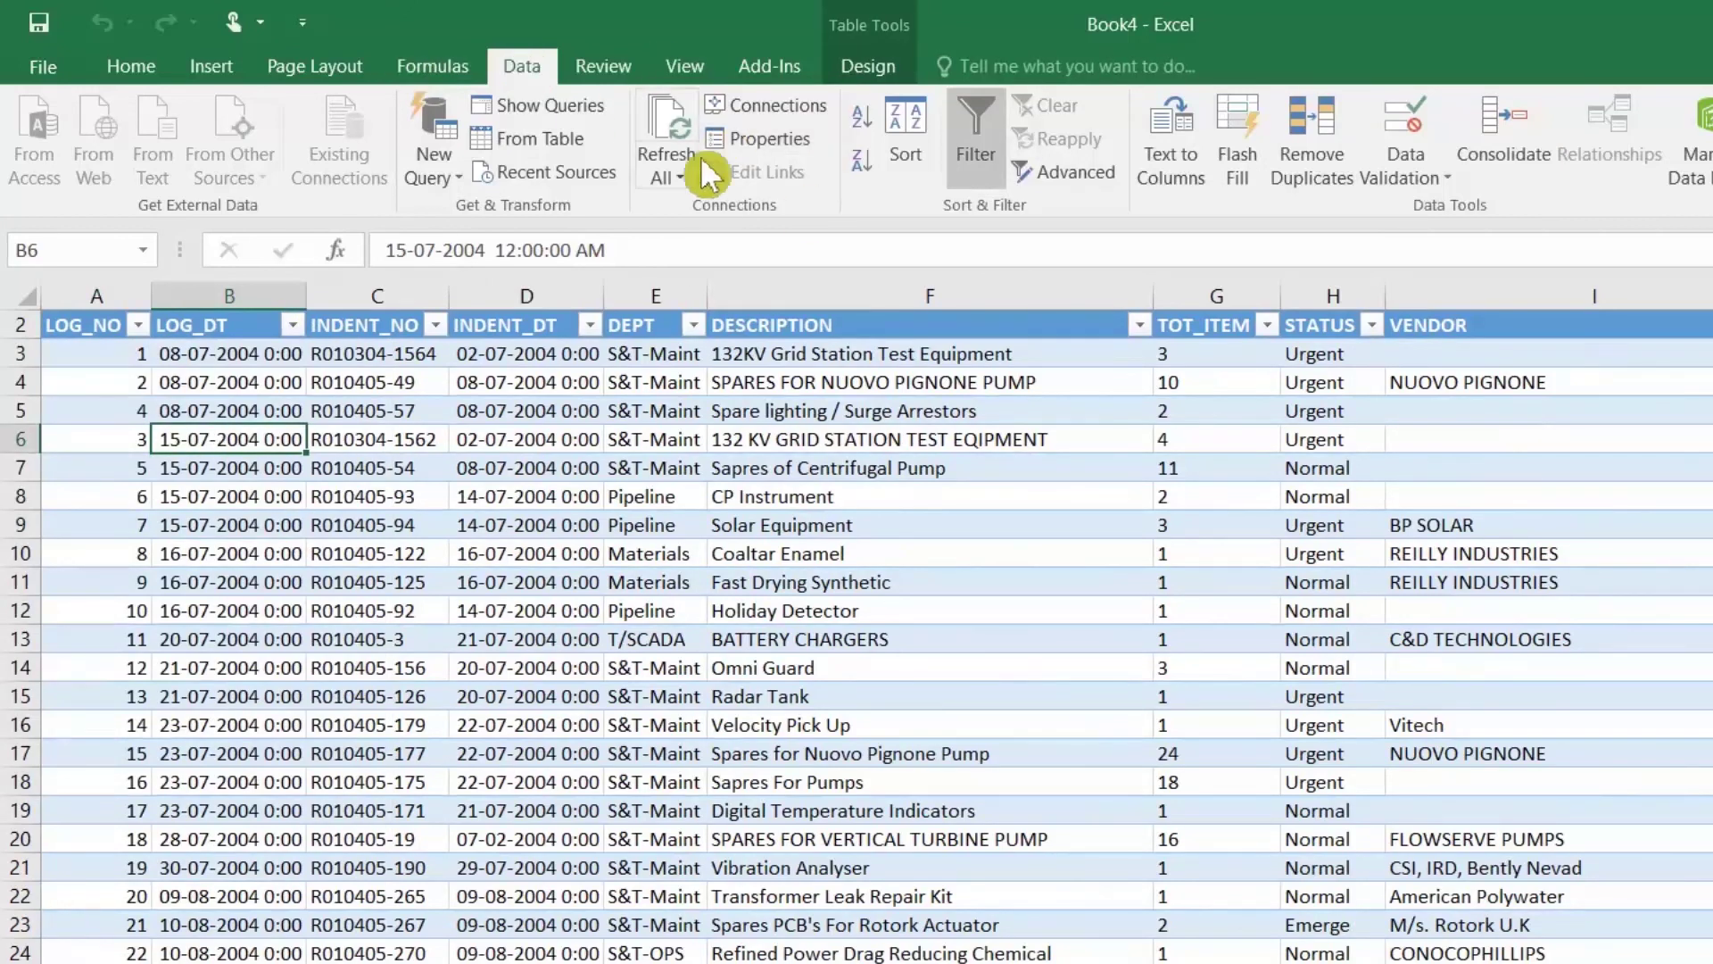
Step: Open the Definition of the Query from DATA connection's properties
click(766, 105)
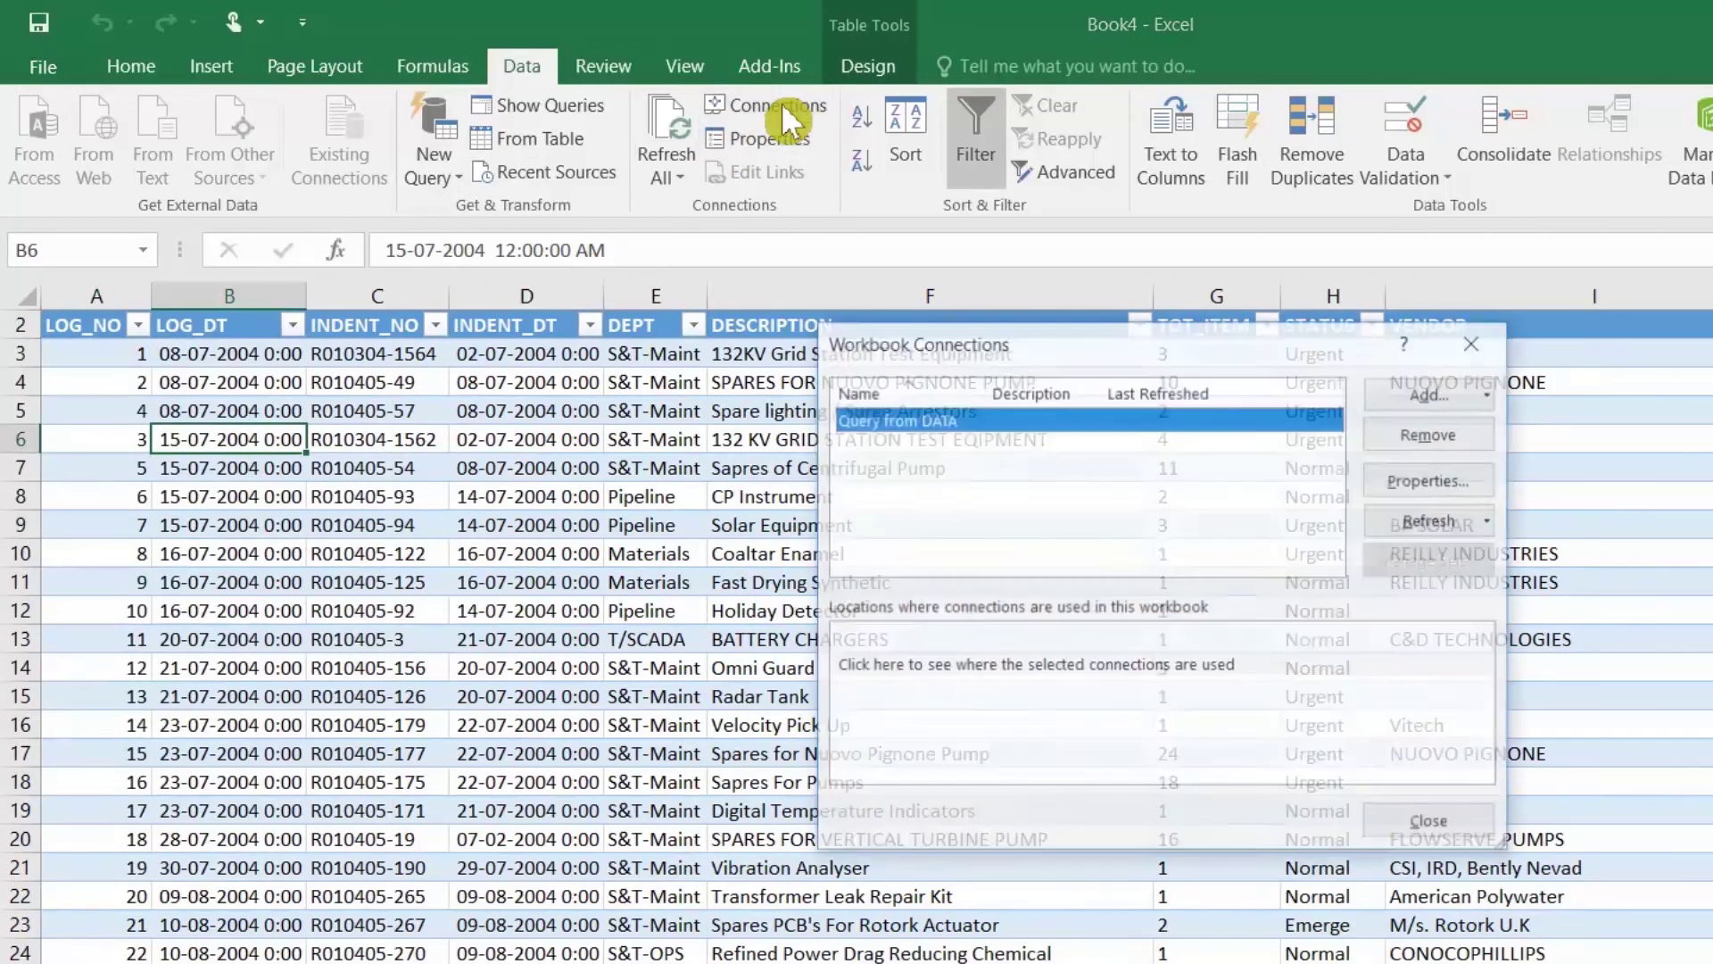
click(1422, 477)
click(1001, 372)
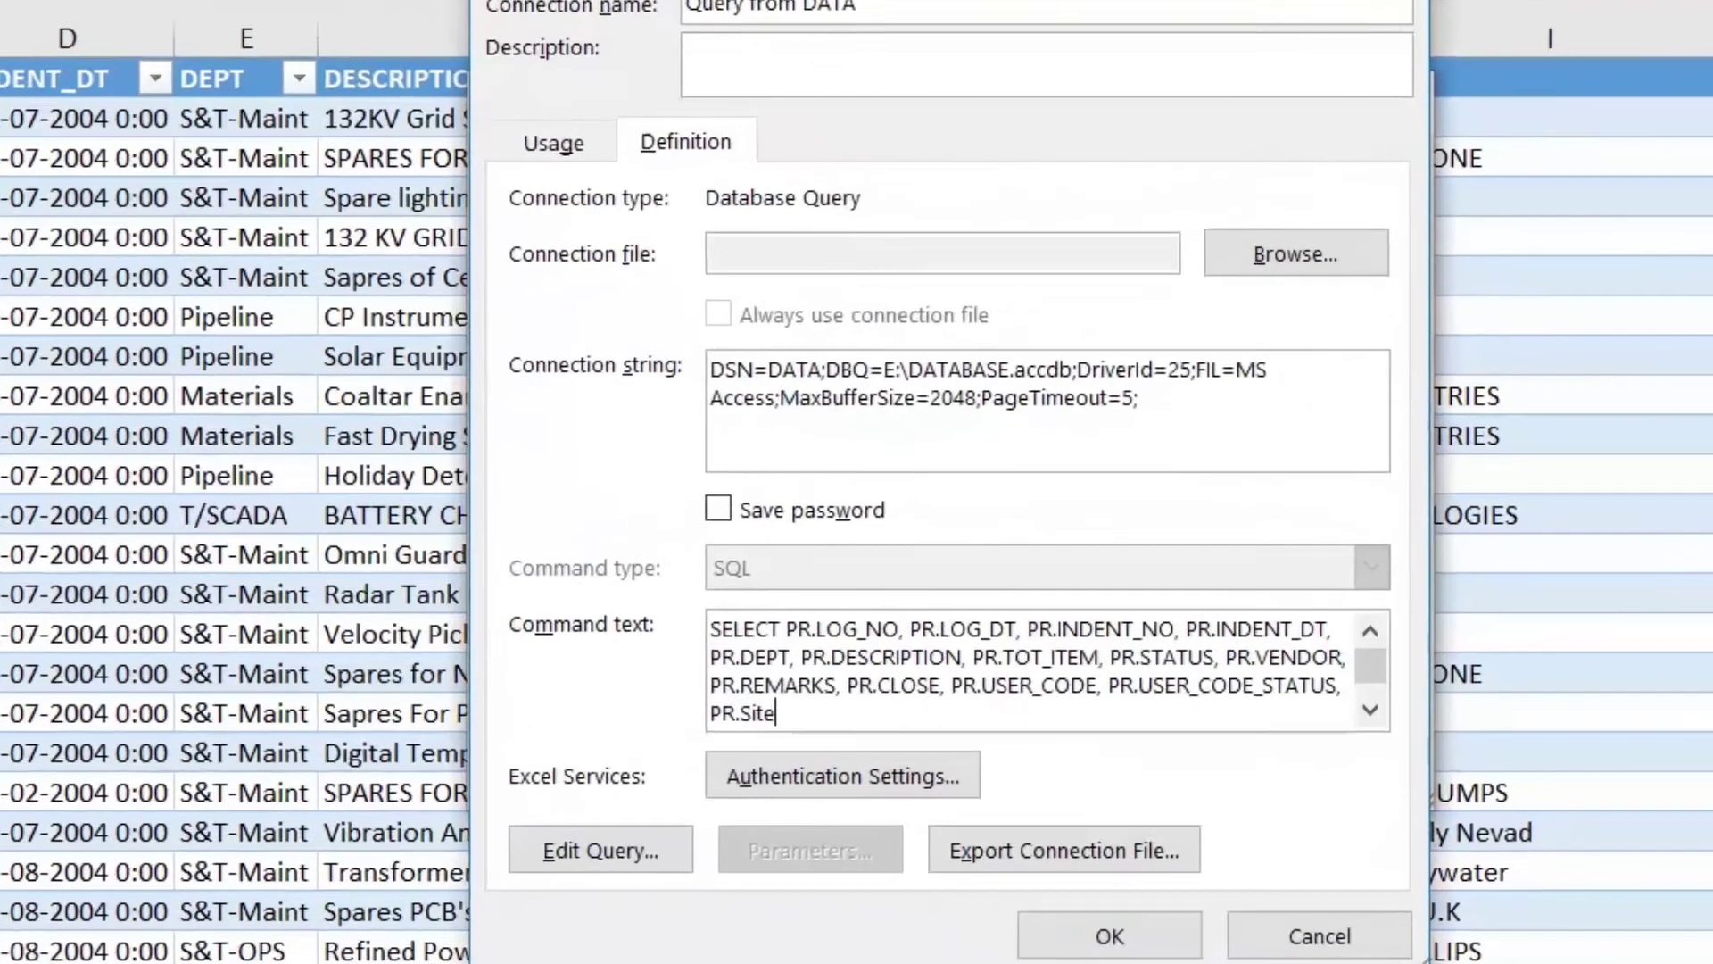
scroll(1232, 759, down, 1)
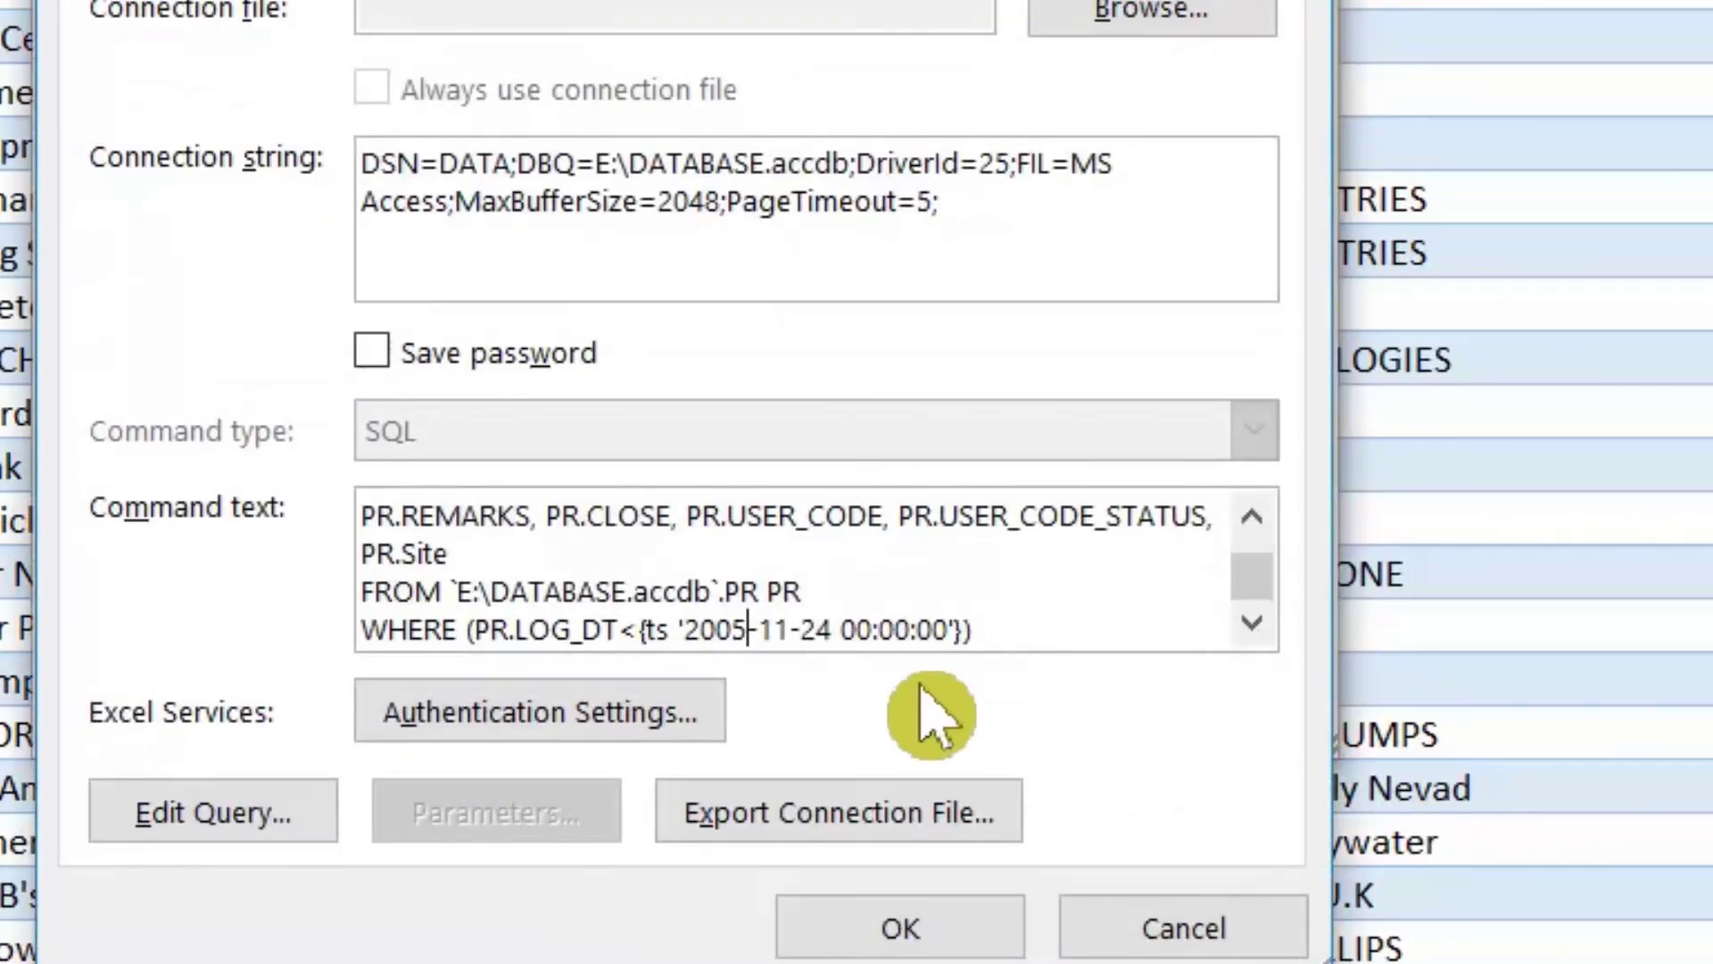
Step: Change the WHERE cutoff year to 2010, refresh the table and close Workbook Connections
key(BackSpace)
key(BackSpace)
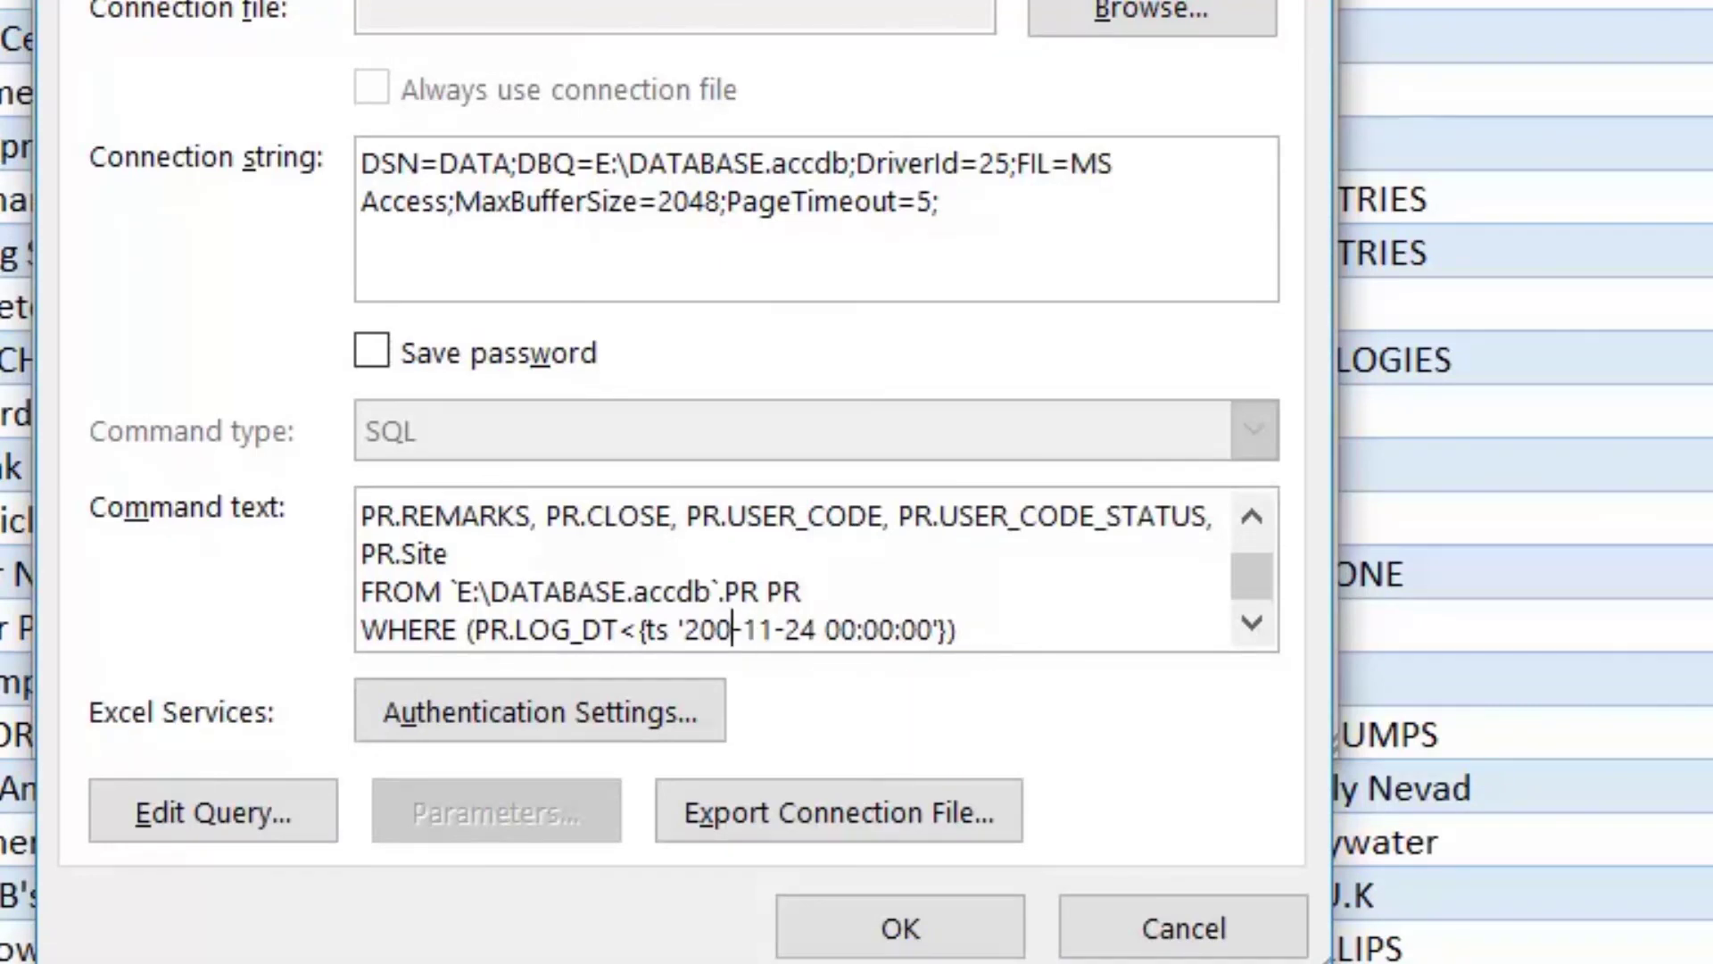
text(10)
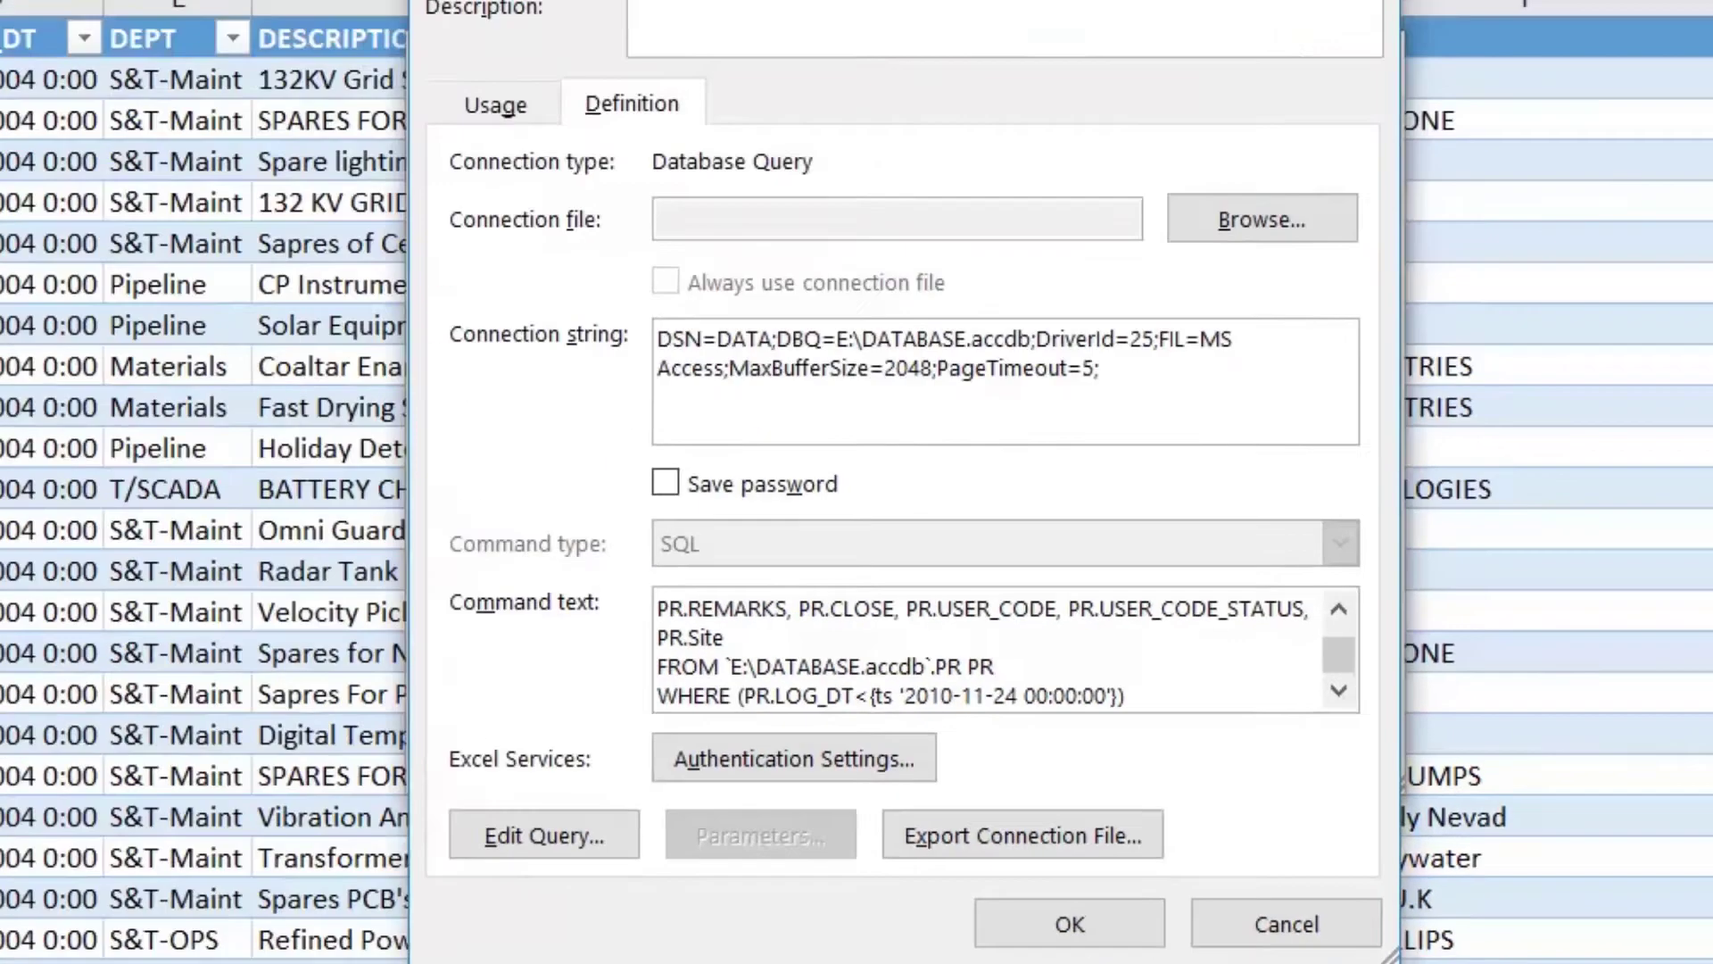
click(1248, 919)
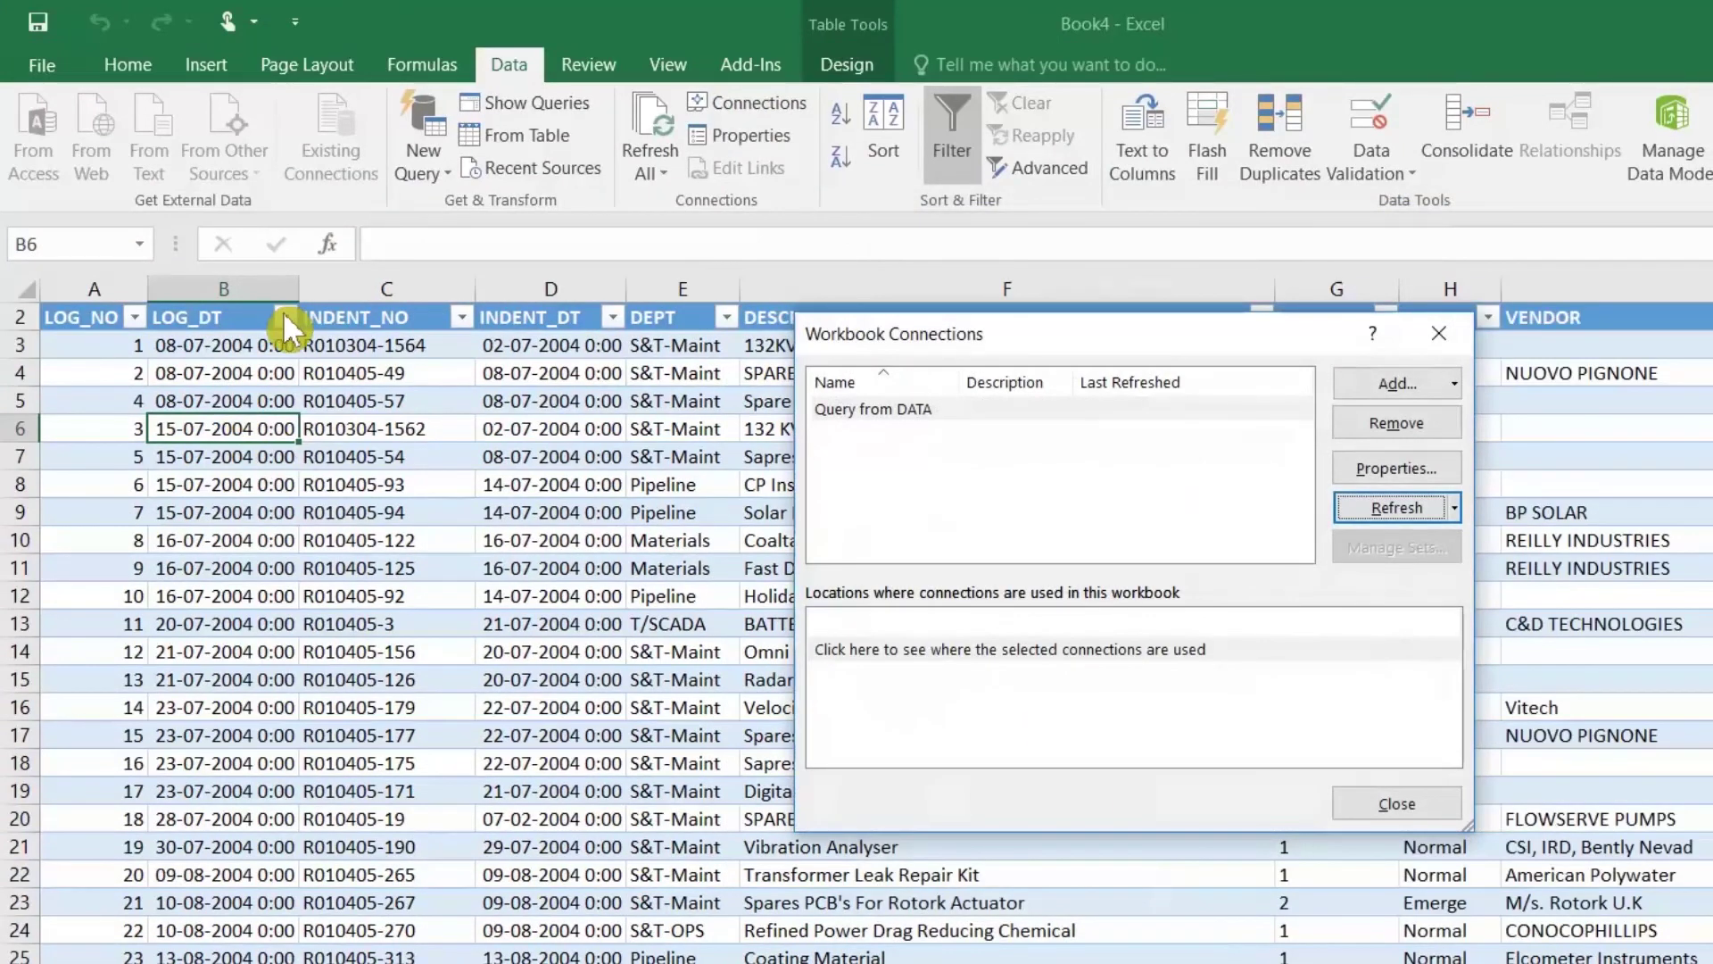
click(1365, 805)
click(179, 318)
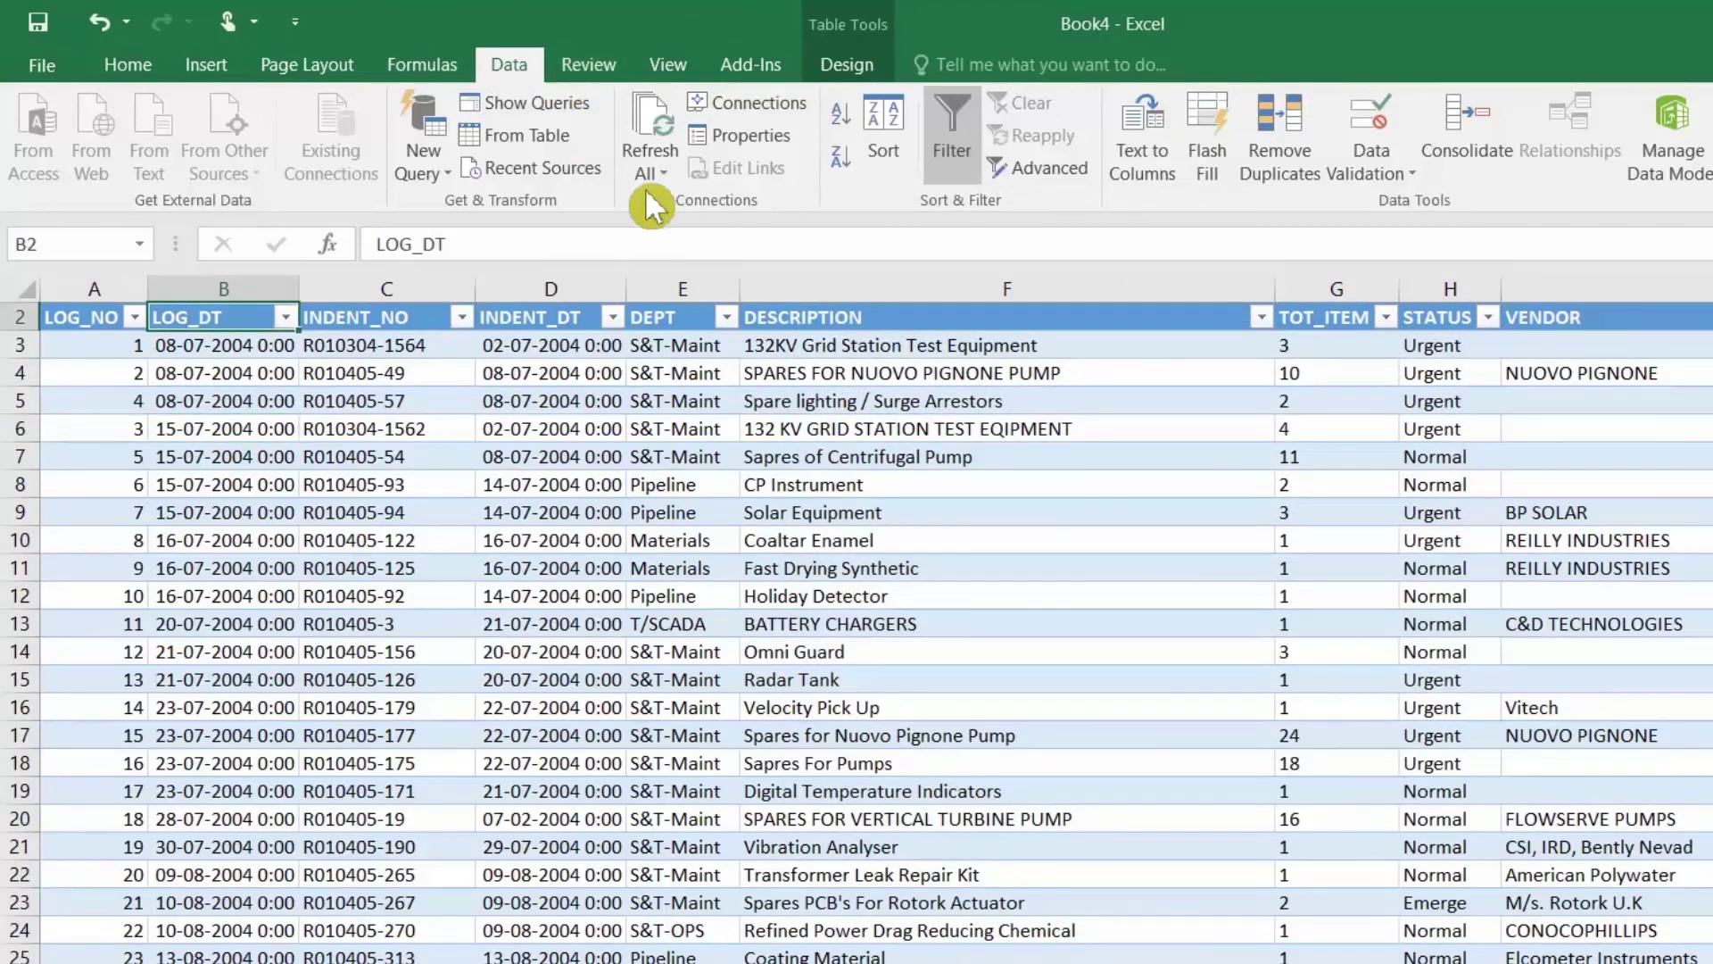
Step: Review LOG_DT and STATUS values, dismissing the STATUS filter unchanged
click(840, 157)
click(233, 393)
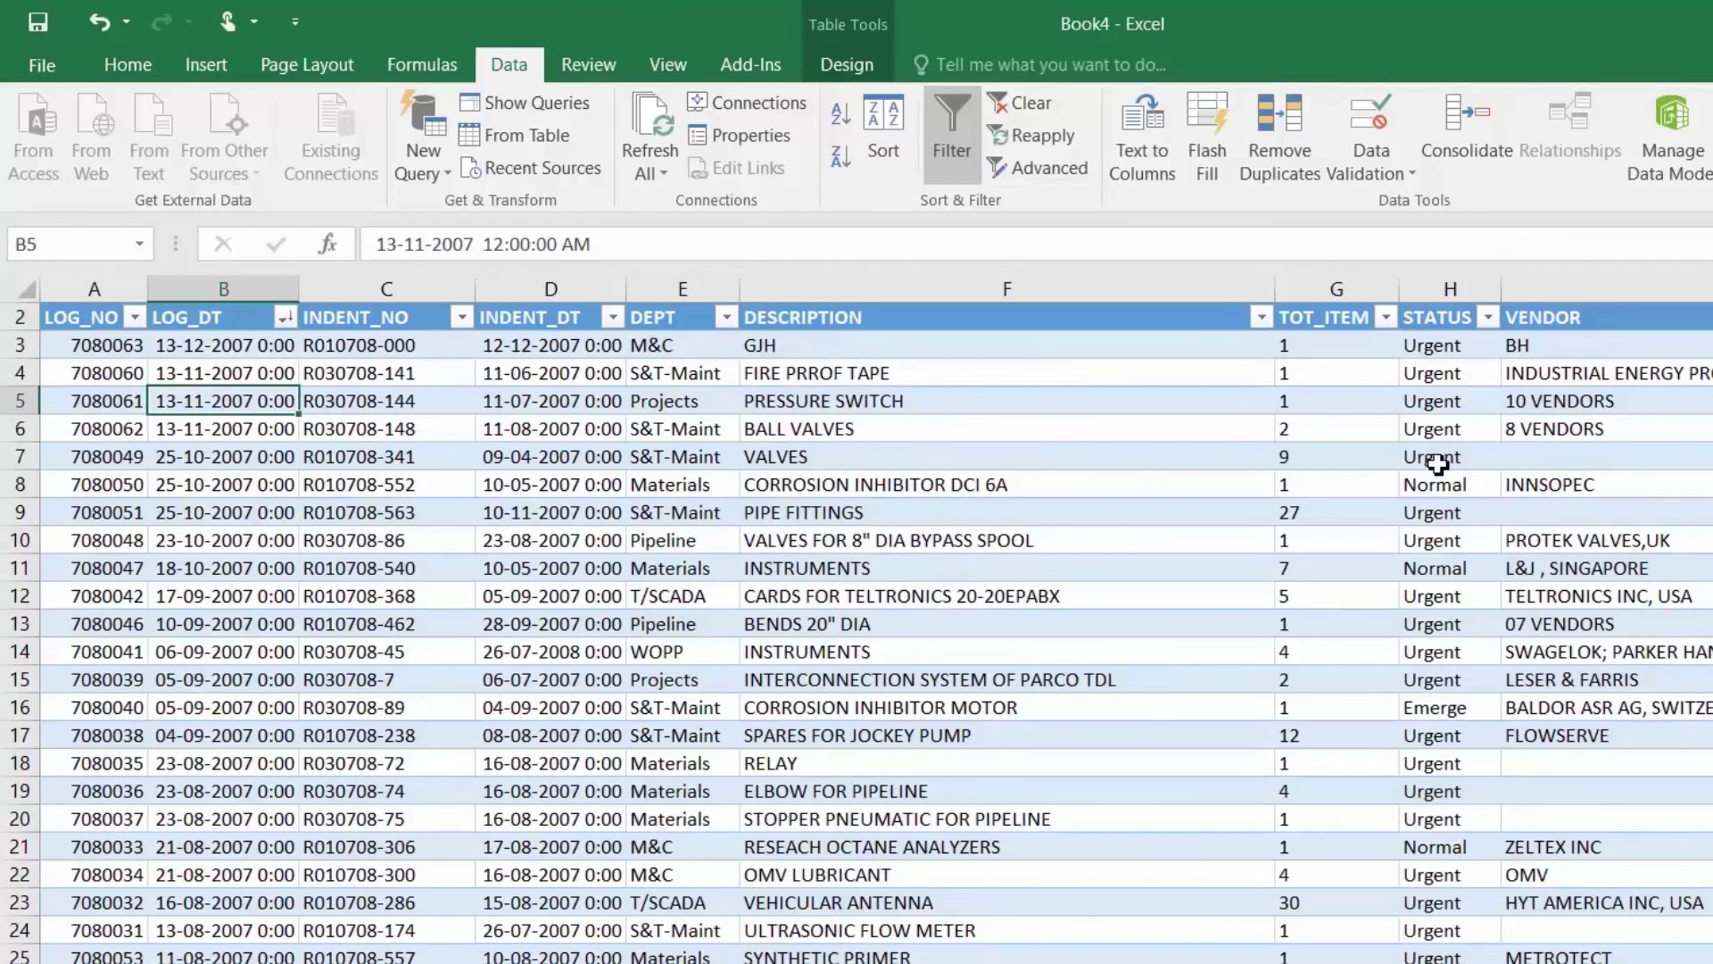
click(1437, 458)
click(1489, 317)
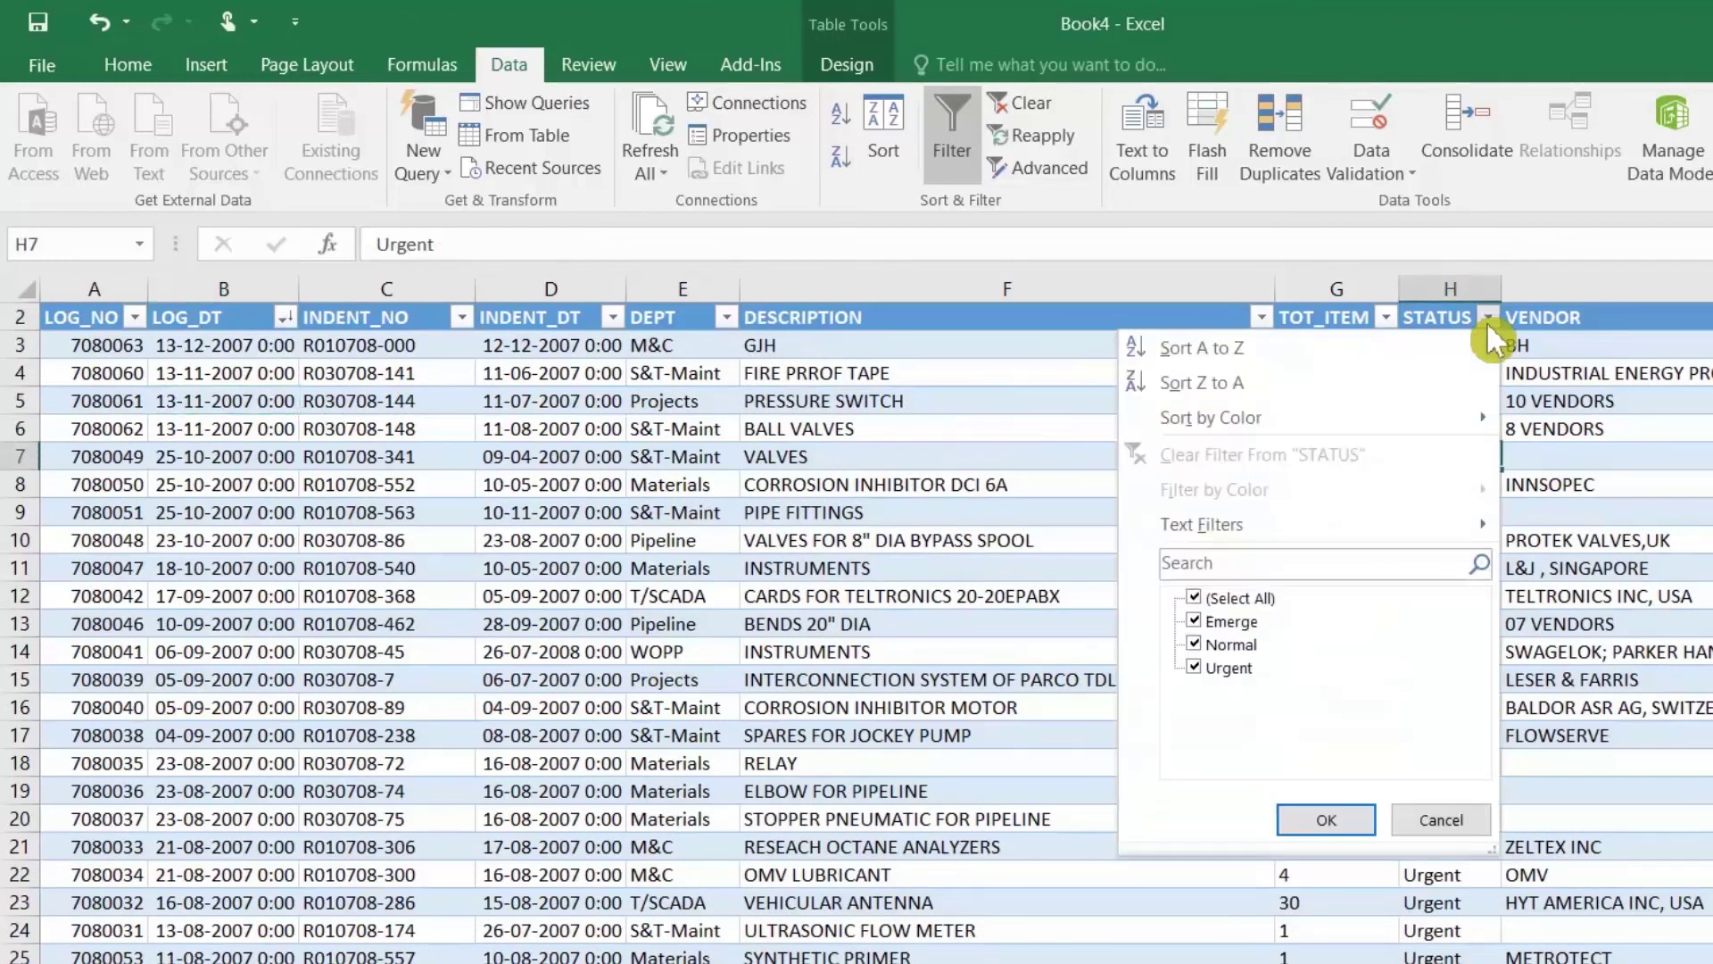
click(1487, 319)
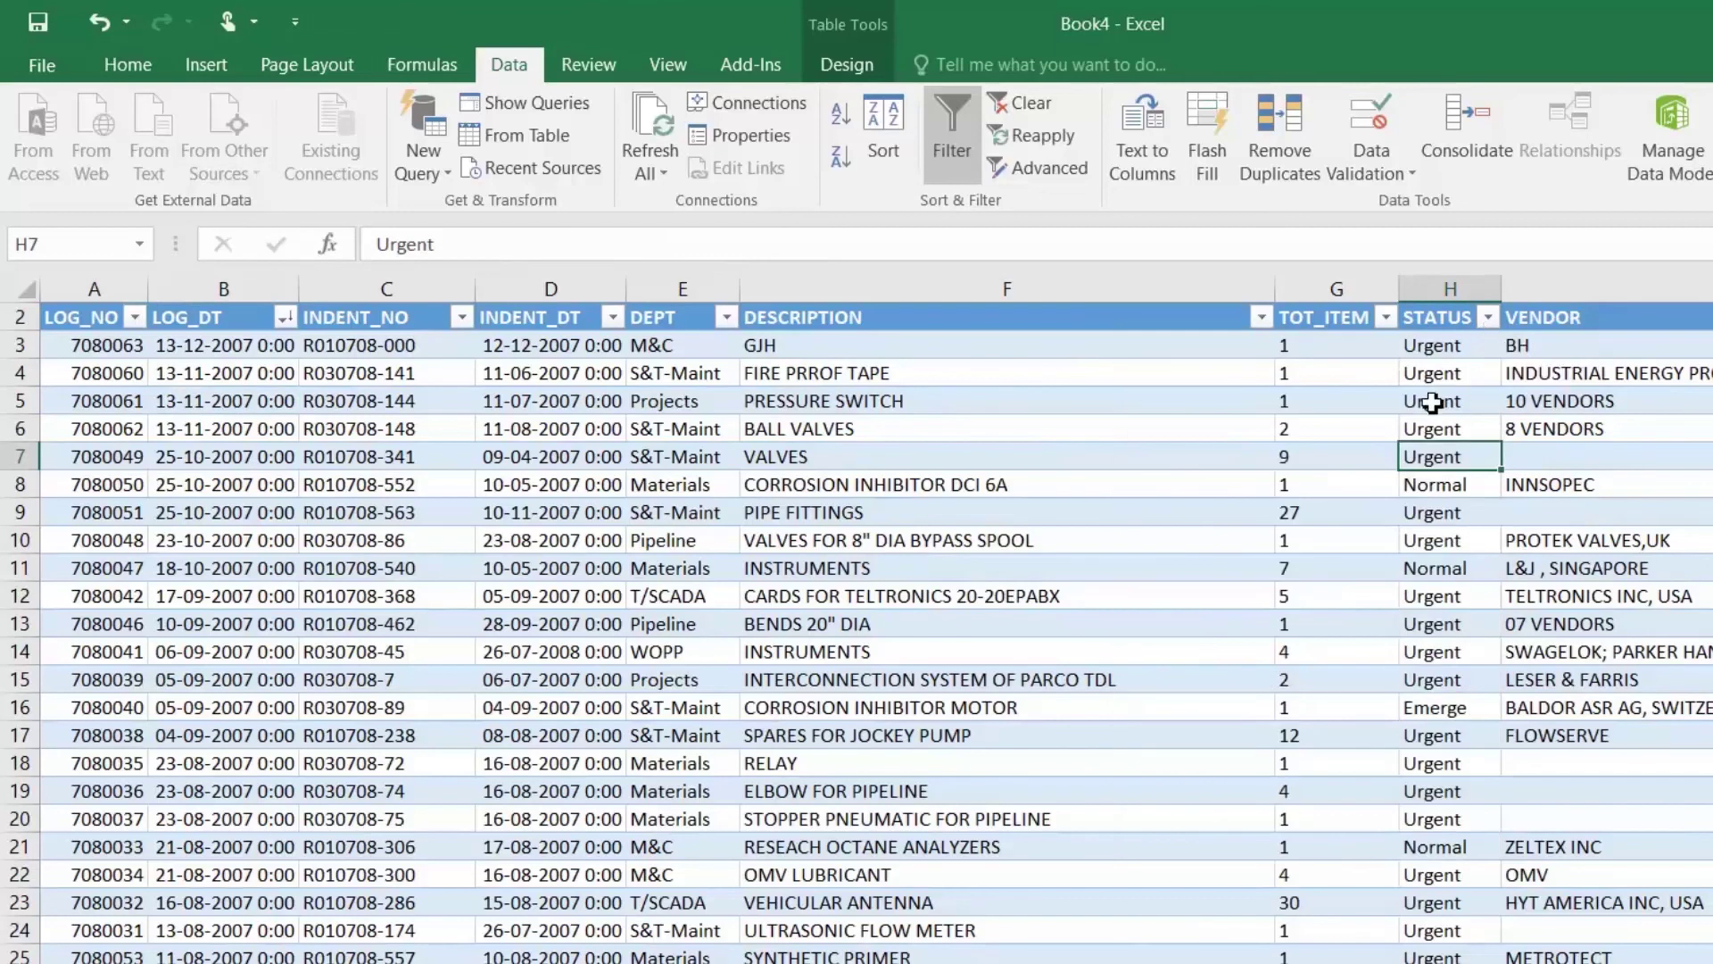
click(1439, 401)
Step: Open the query connection's definition and place the cursor after the WHERE line
click(753, 106)
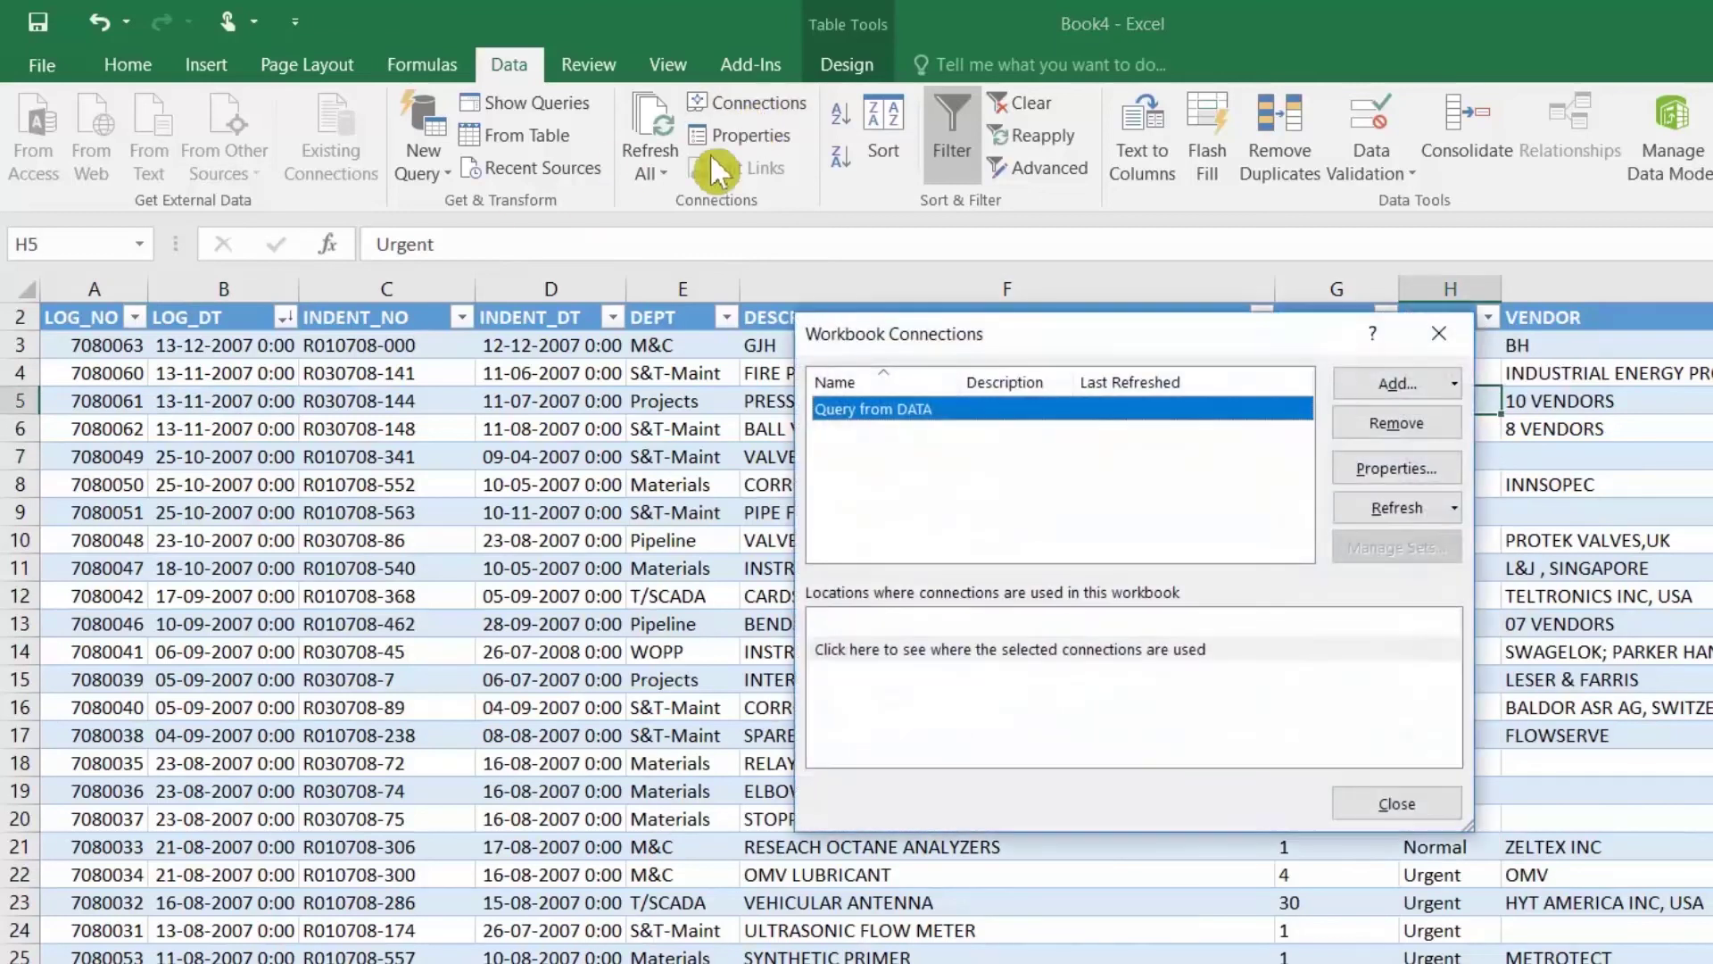
click(1415, 478)
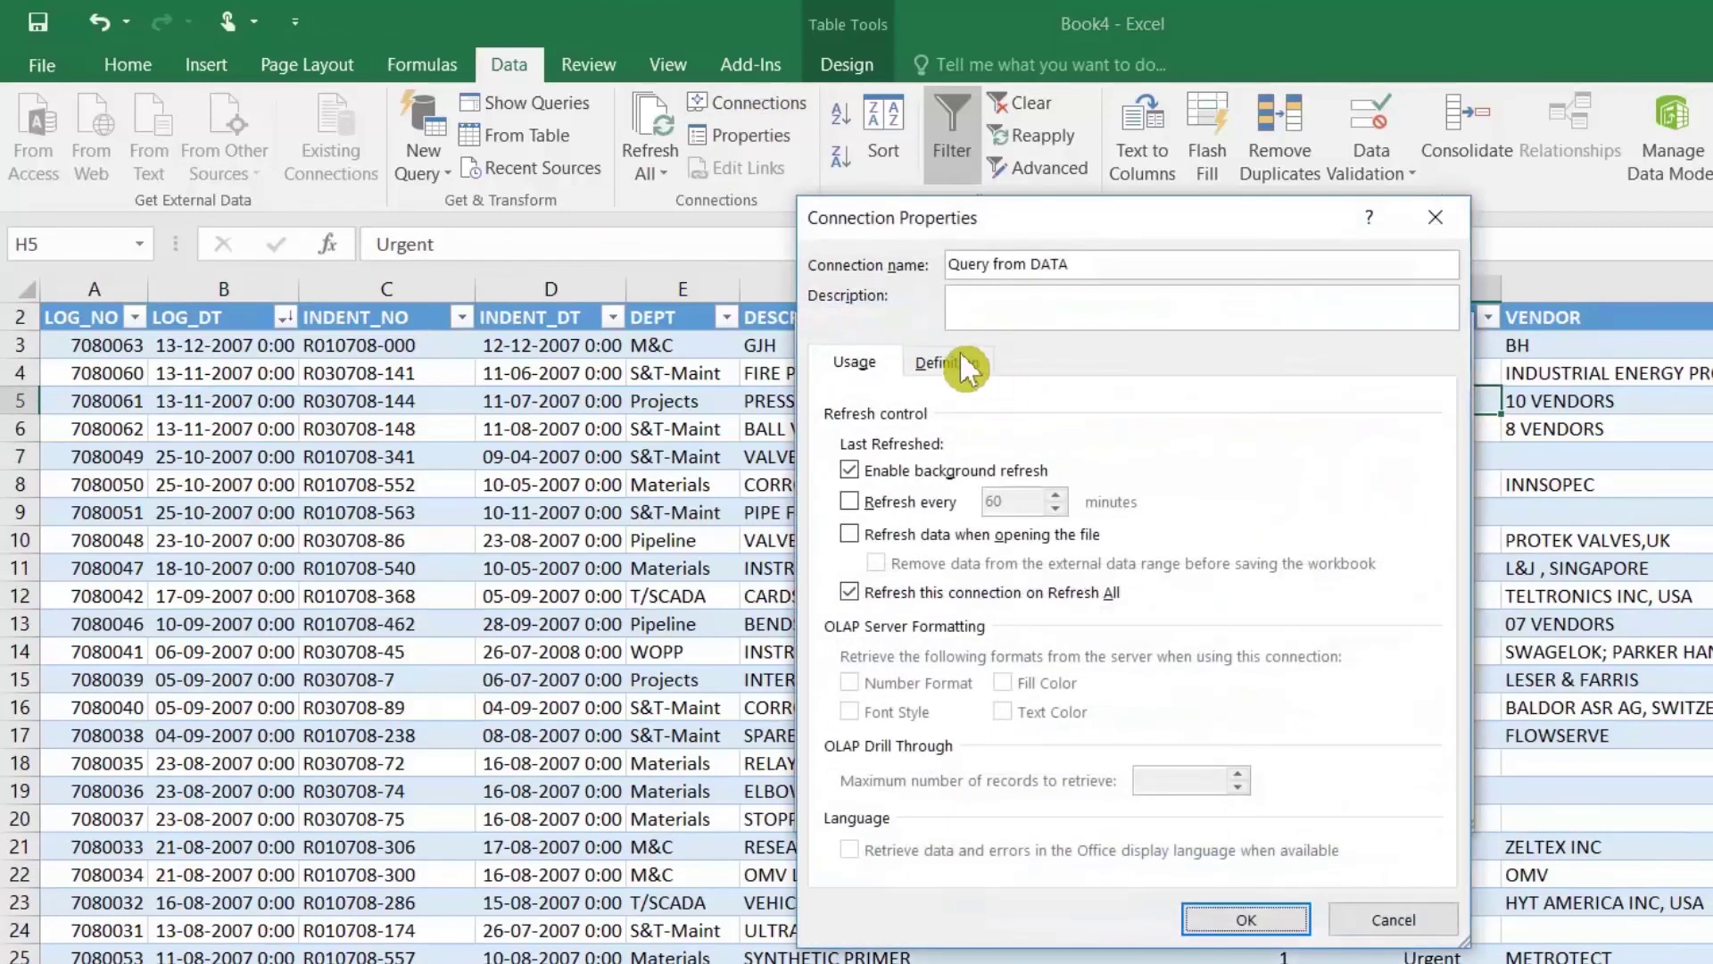
click(960, 354)
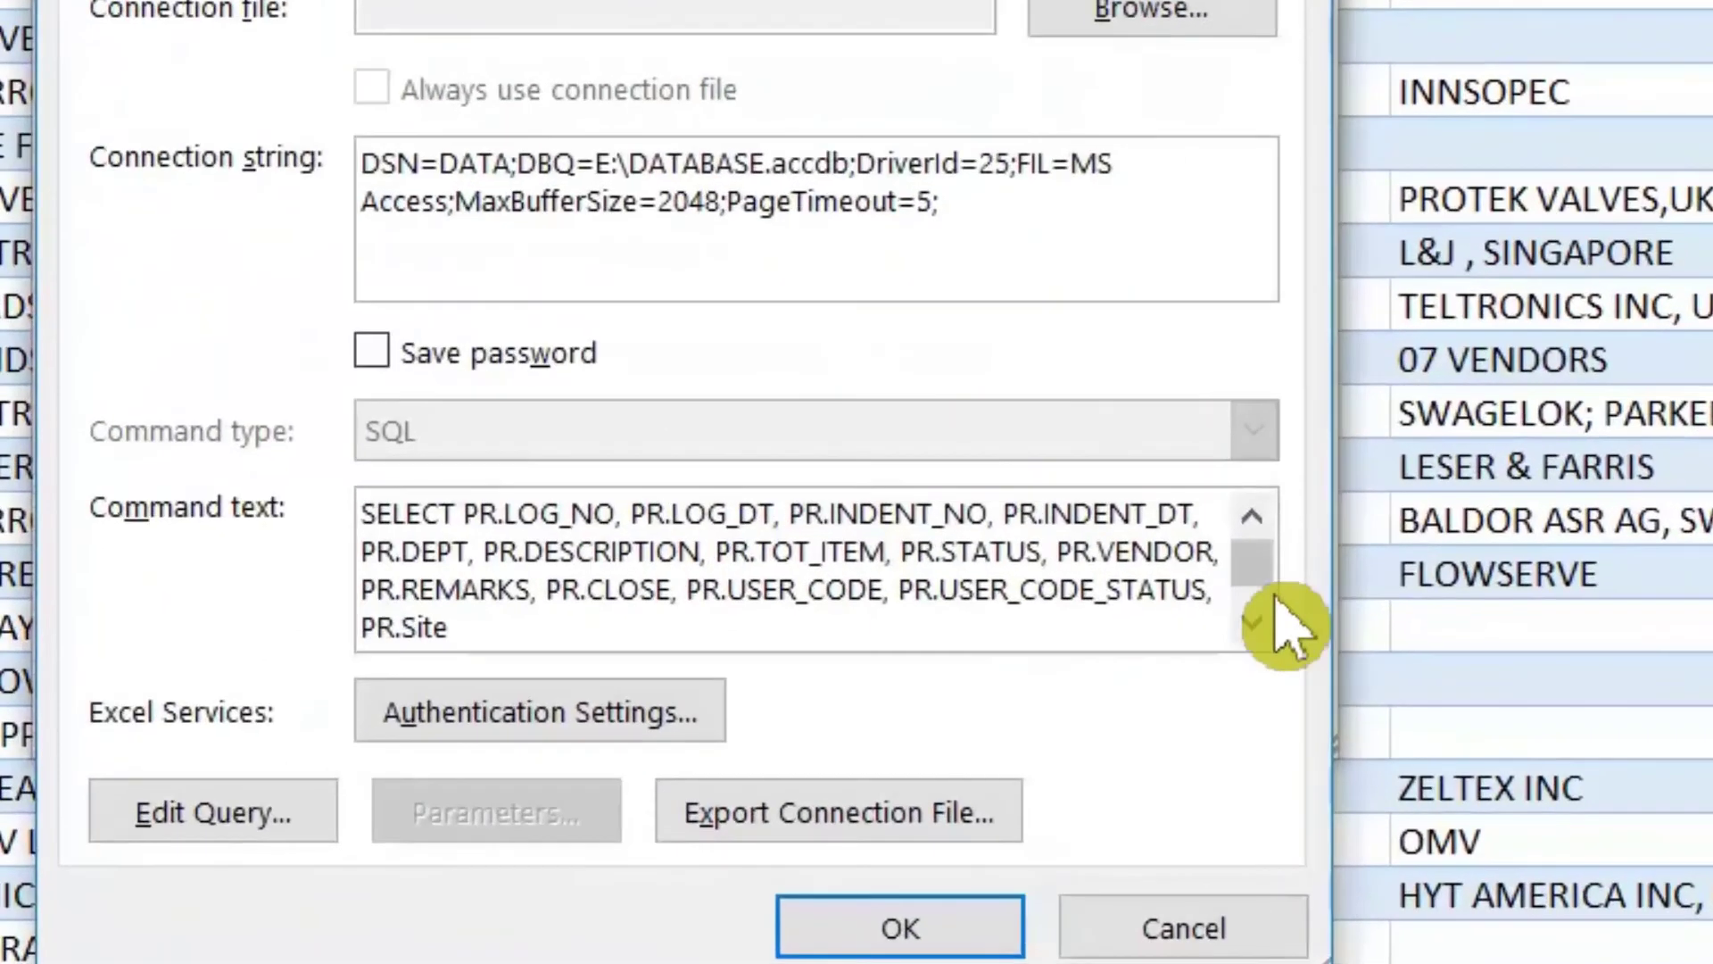
scroll(1419, 750, down, 1)
click(973, 629)
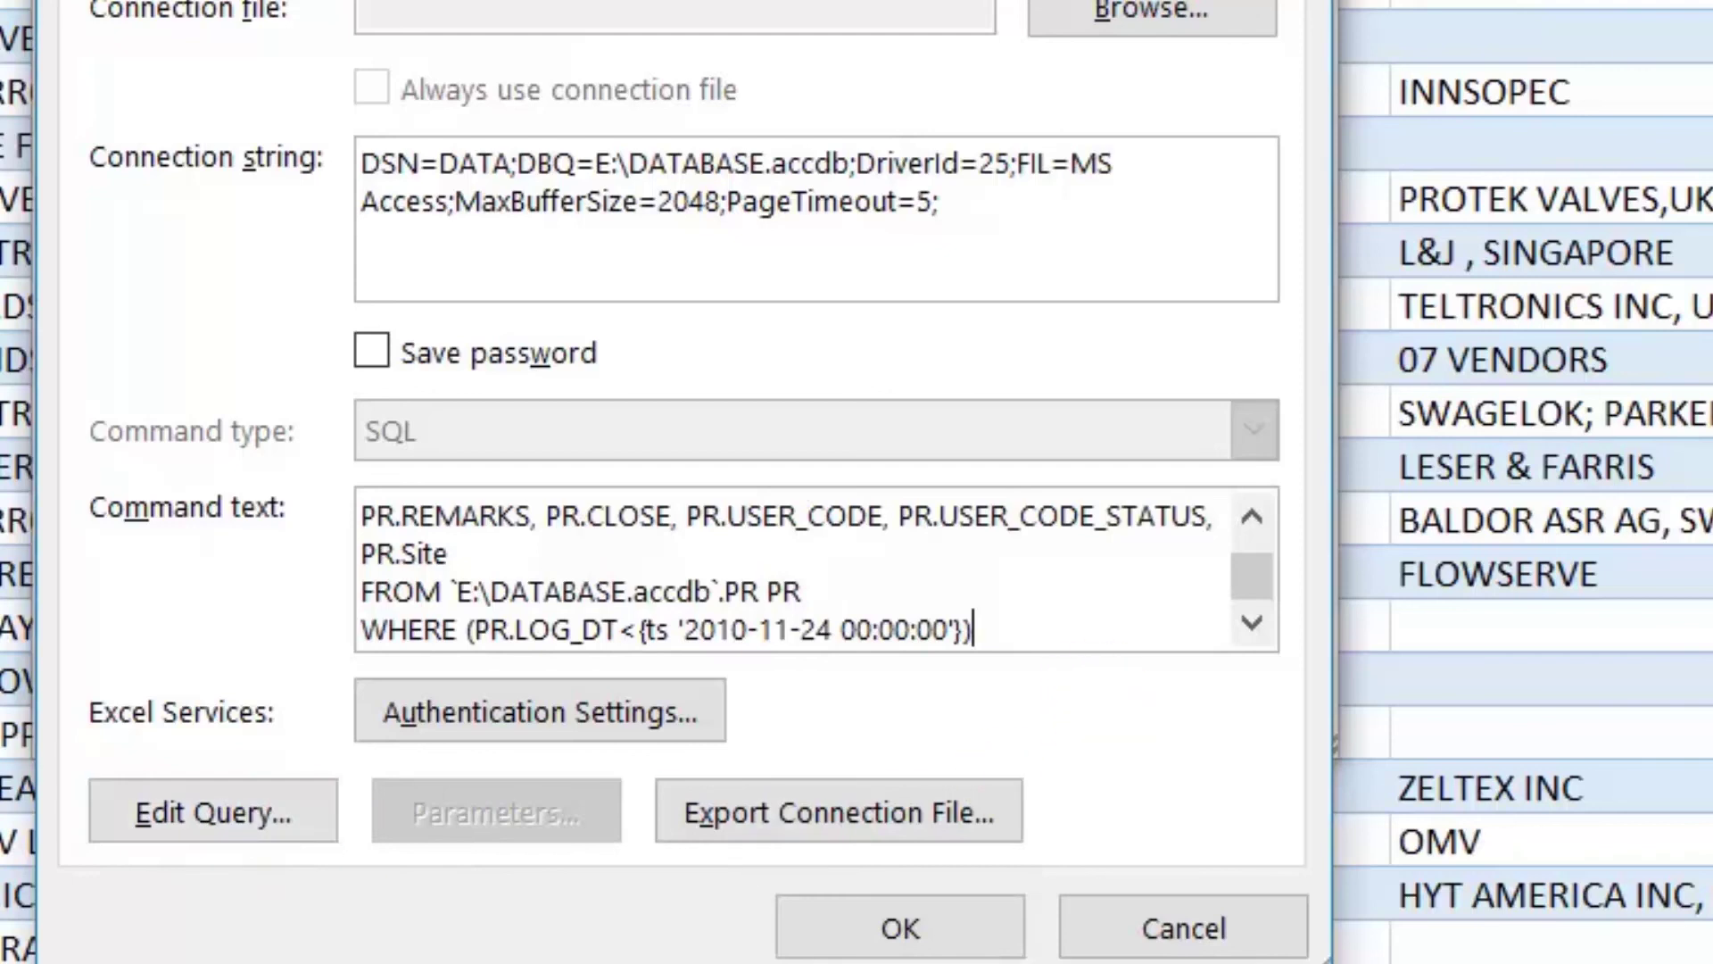
Step: Append AND STATUS='URGENT' and change the cutoff year to 2020, then apply
key(Return)
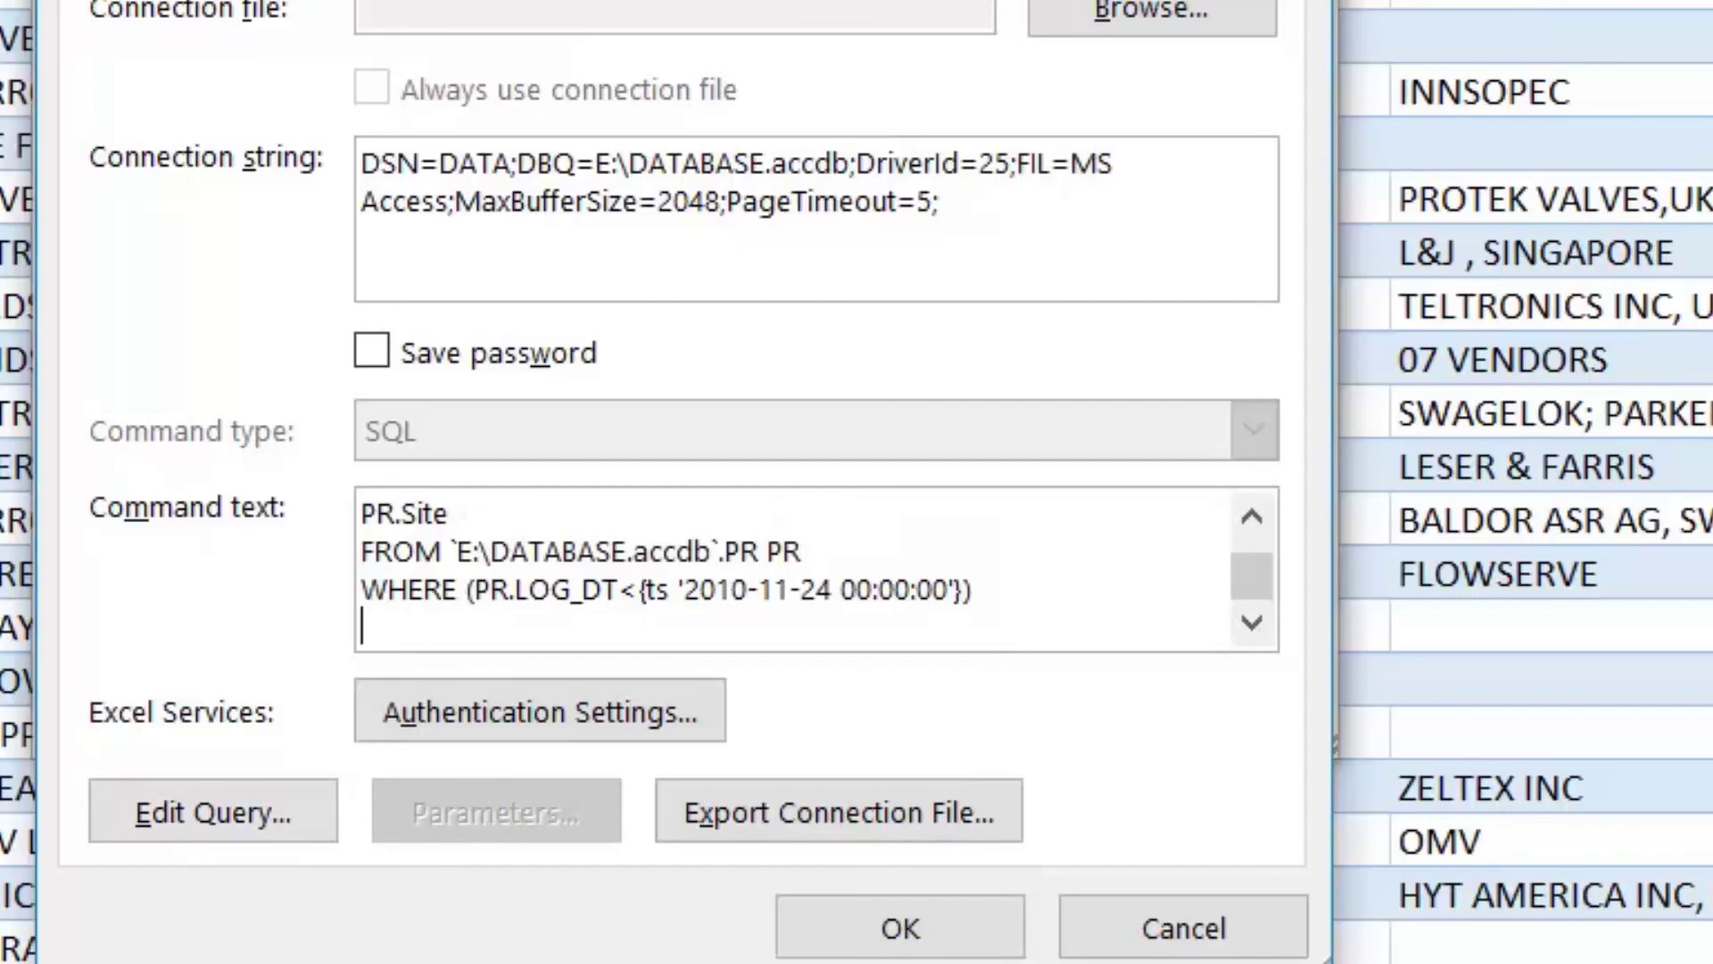
text(AND STATUS)
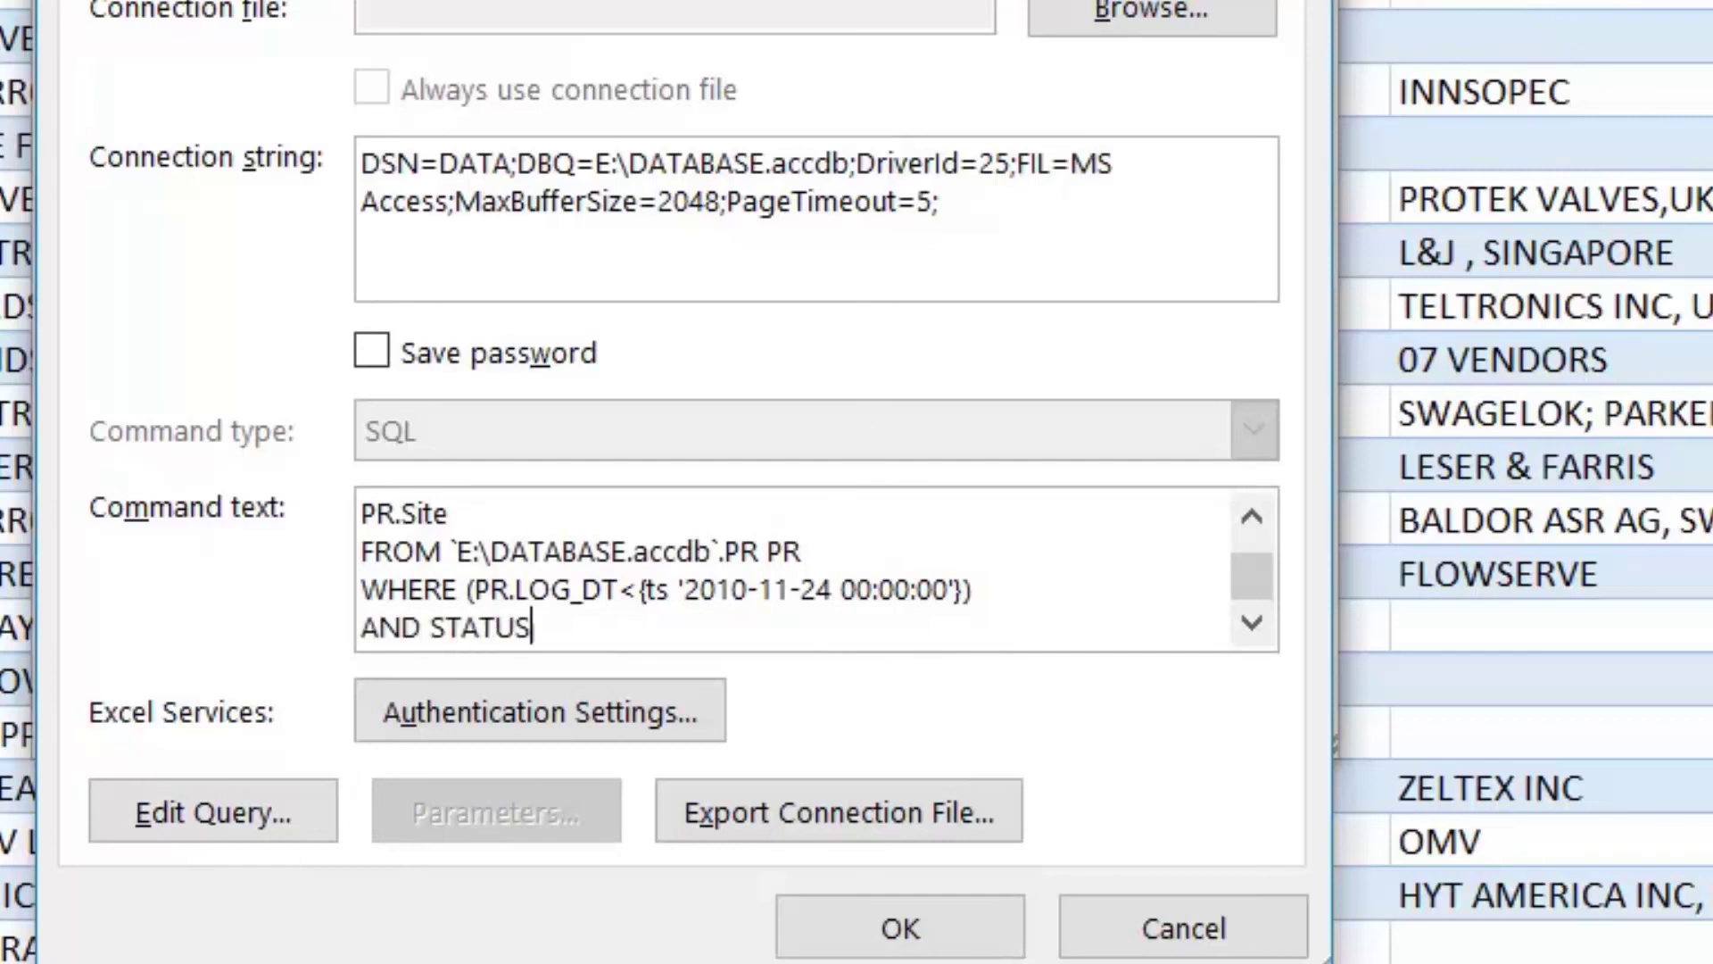
text(='URGENT)
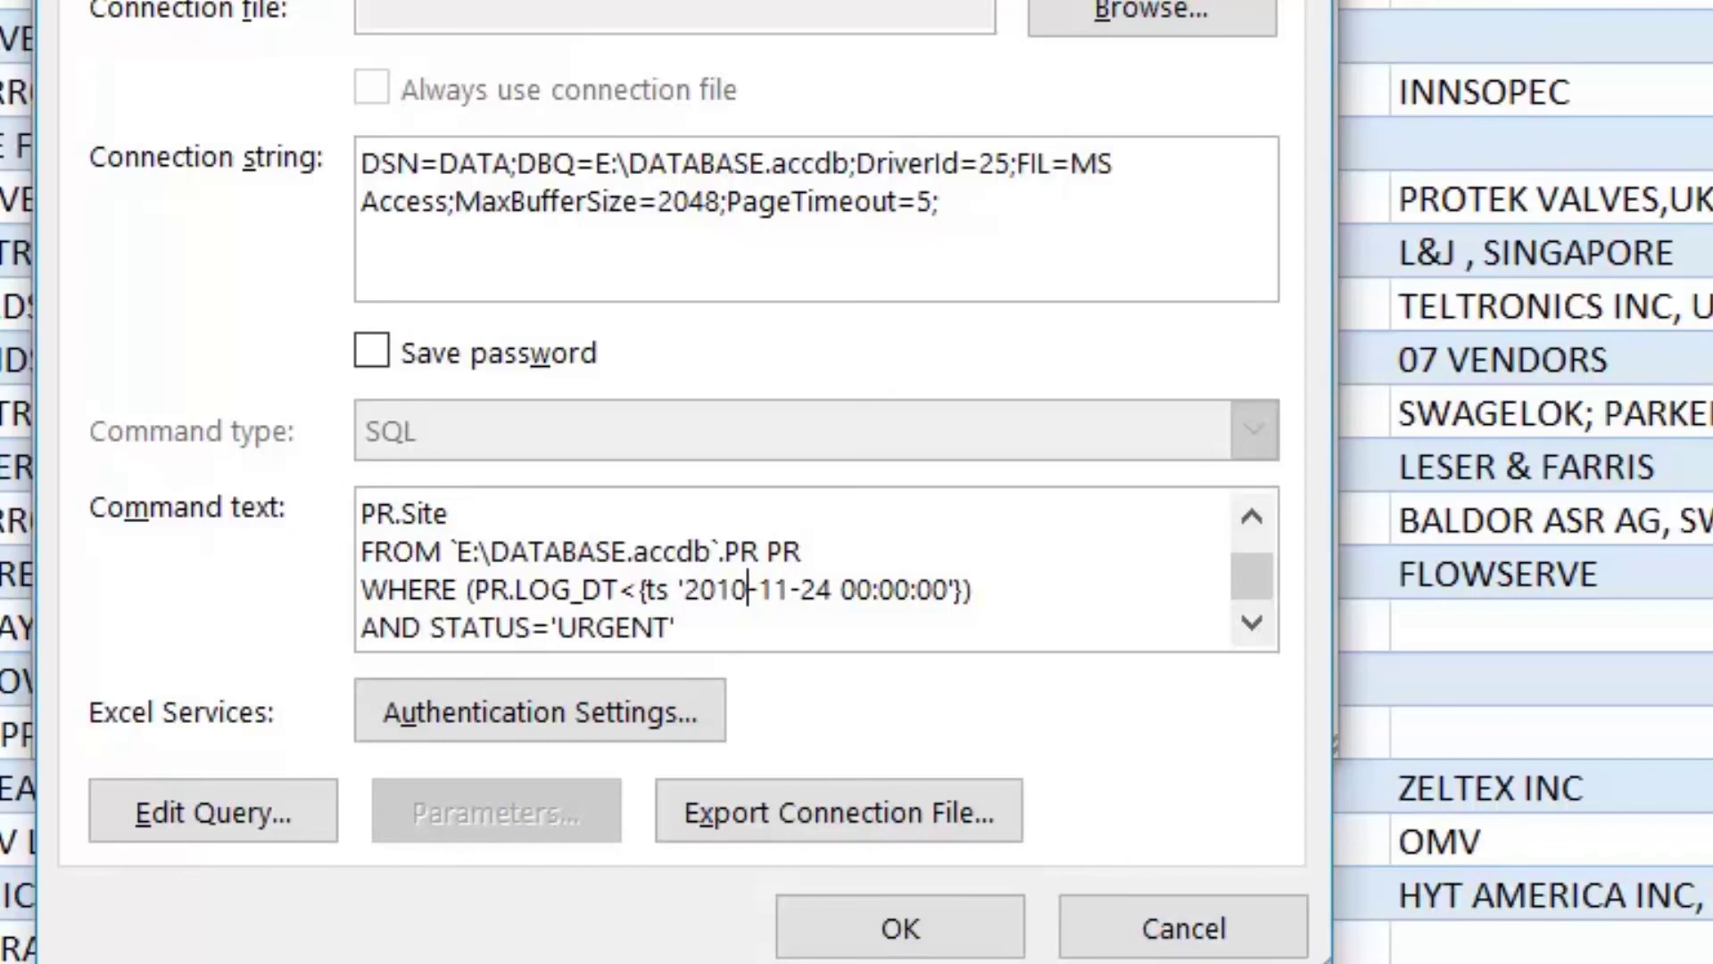
key(BackSpace)
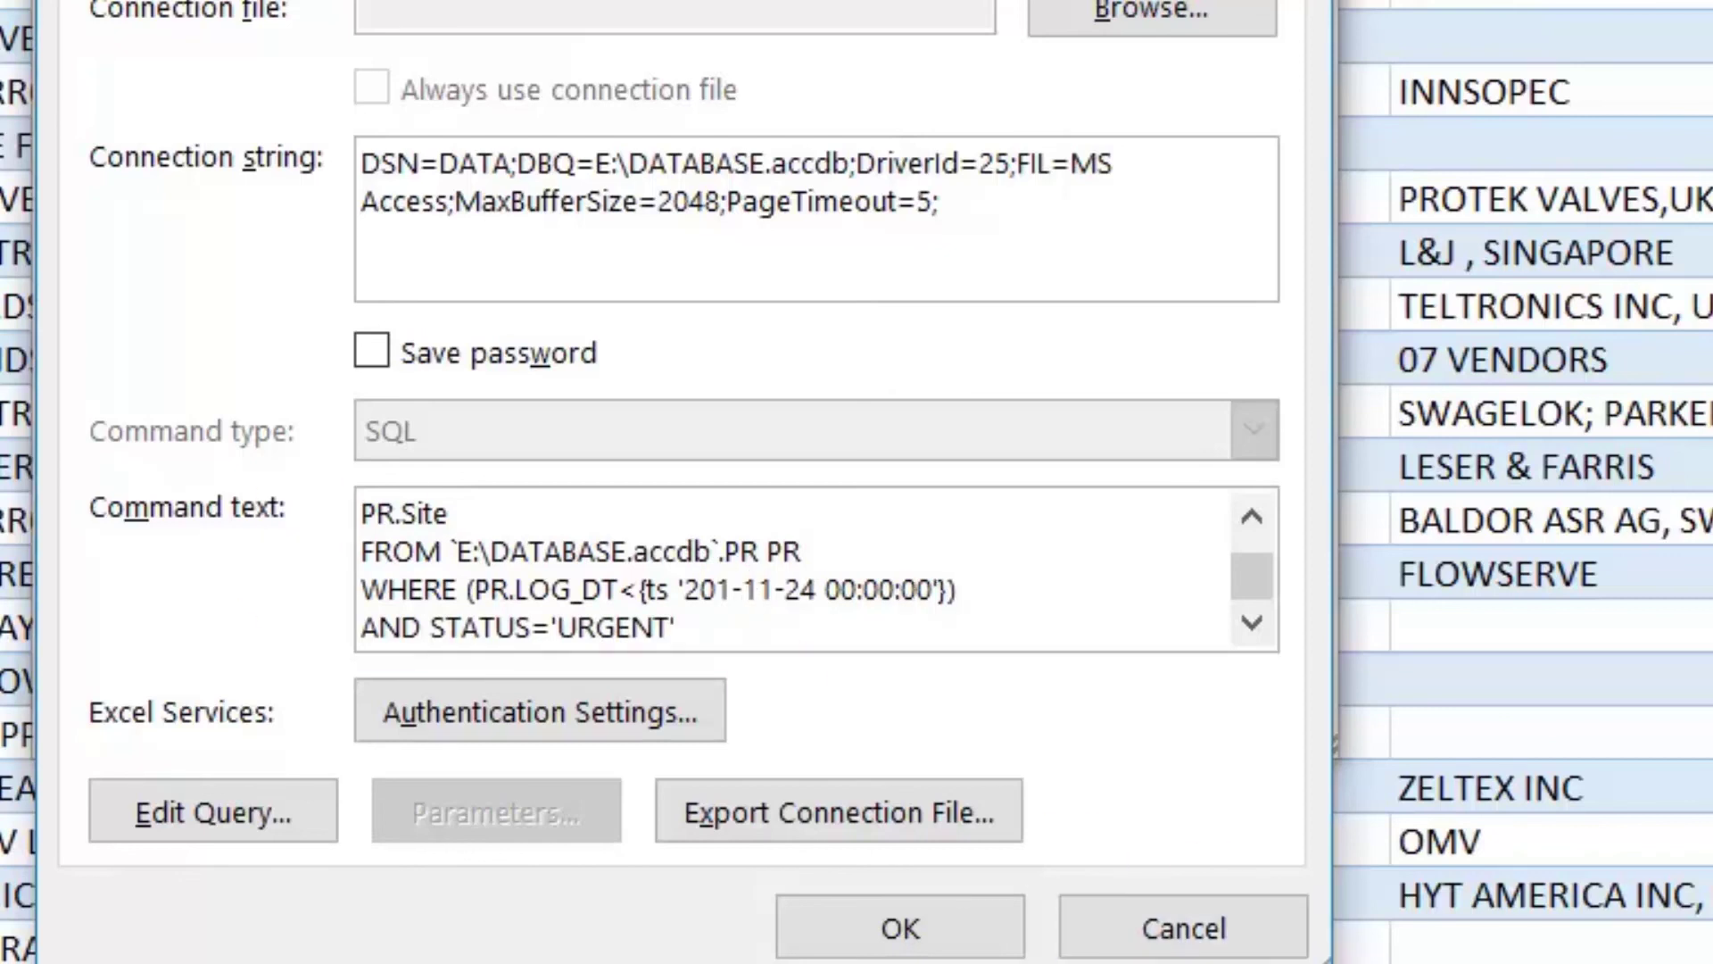
text(0)
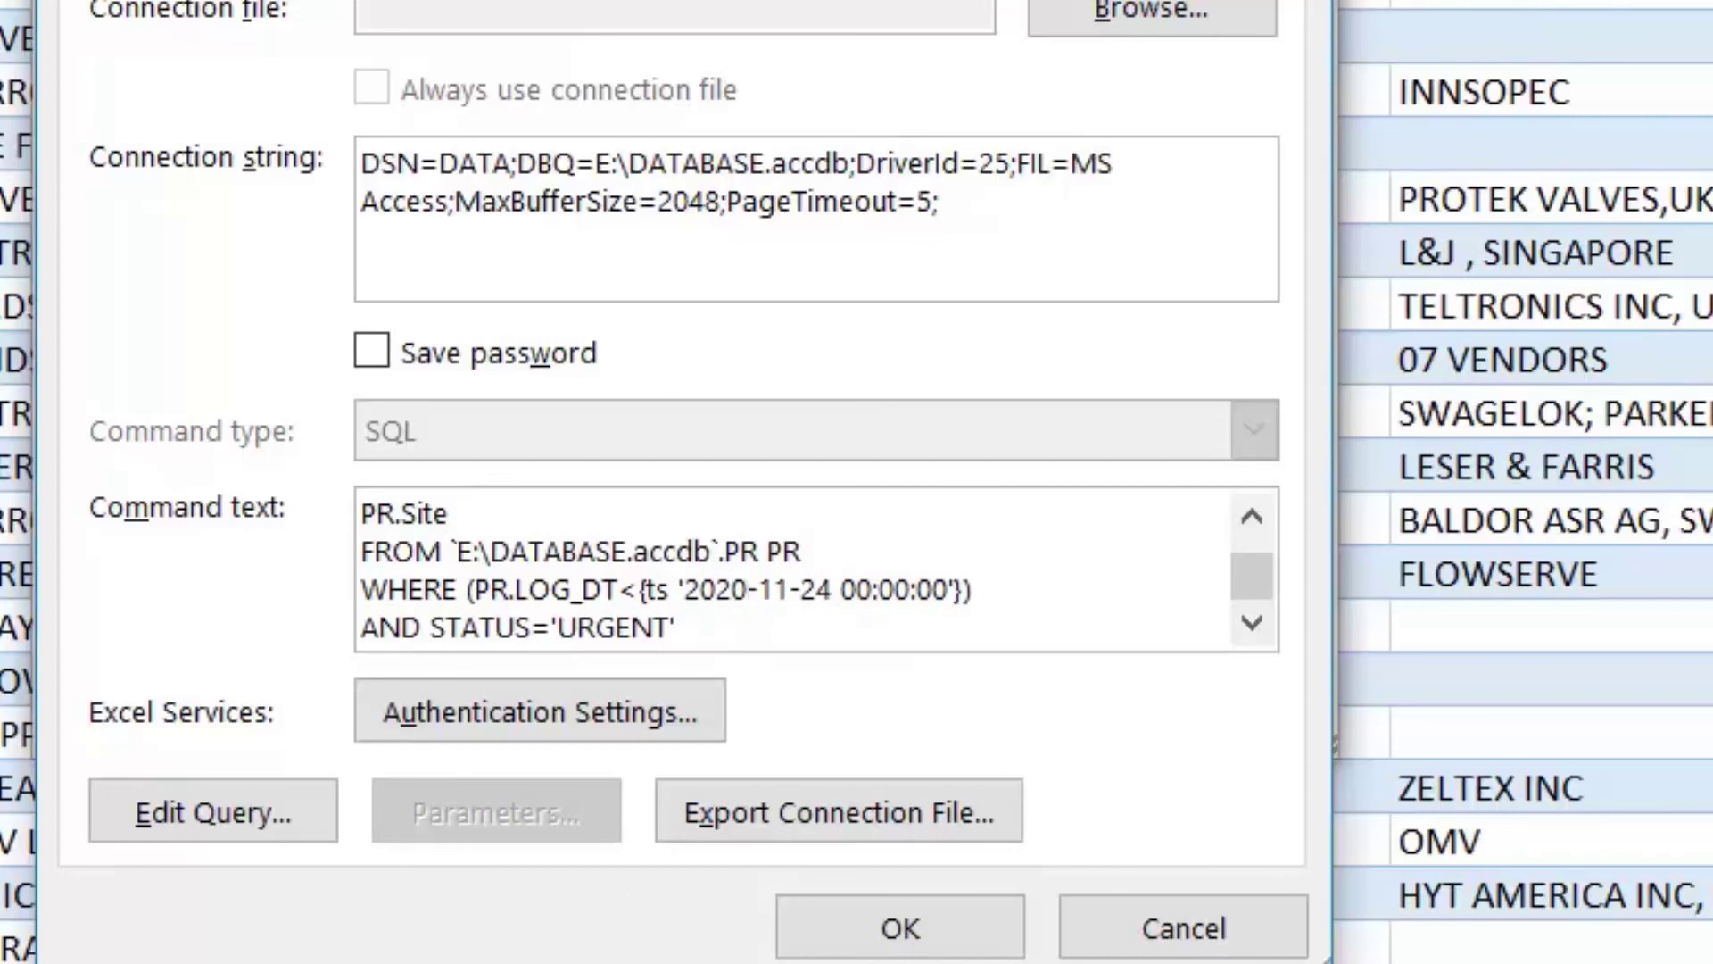
click(893, 928)
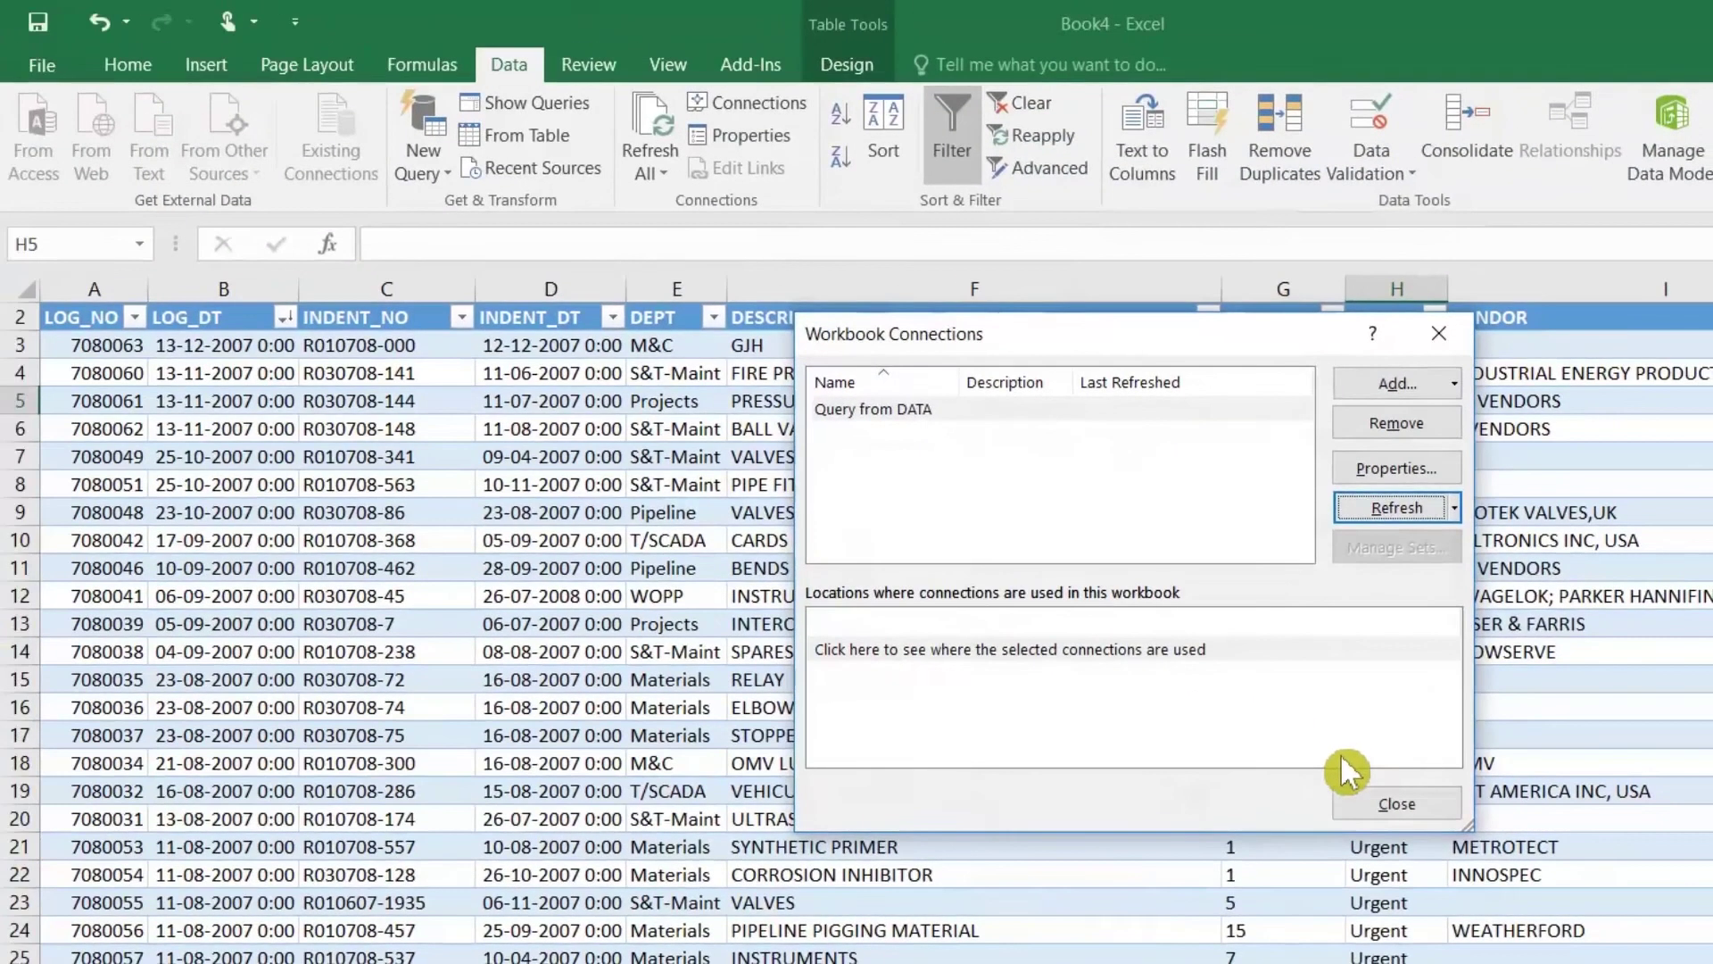
click(1215, 717)
Step: Check the refreshed STATUS values, leaving the STATUS filter unchanged
click(1403, 456)
click(1399, 343)
click(1433, 318)
click(1433, 318)
click(1410, 400)
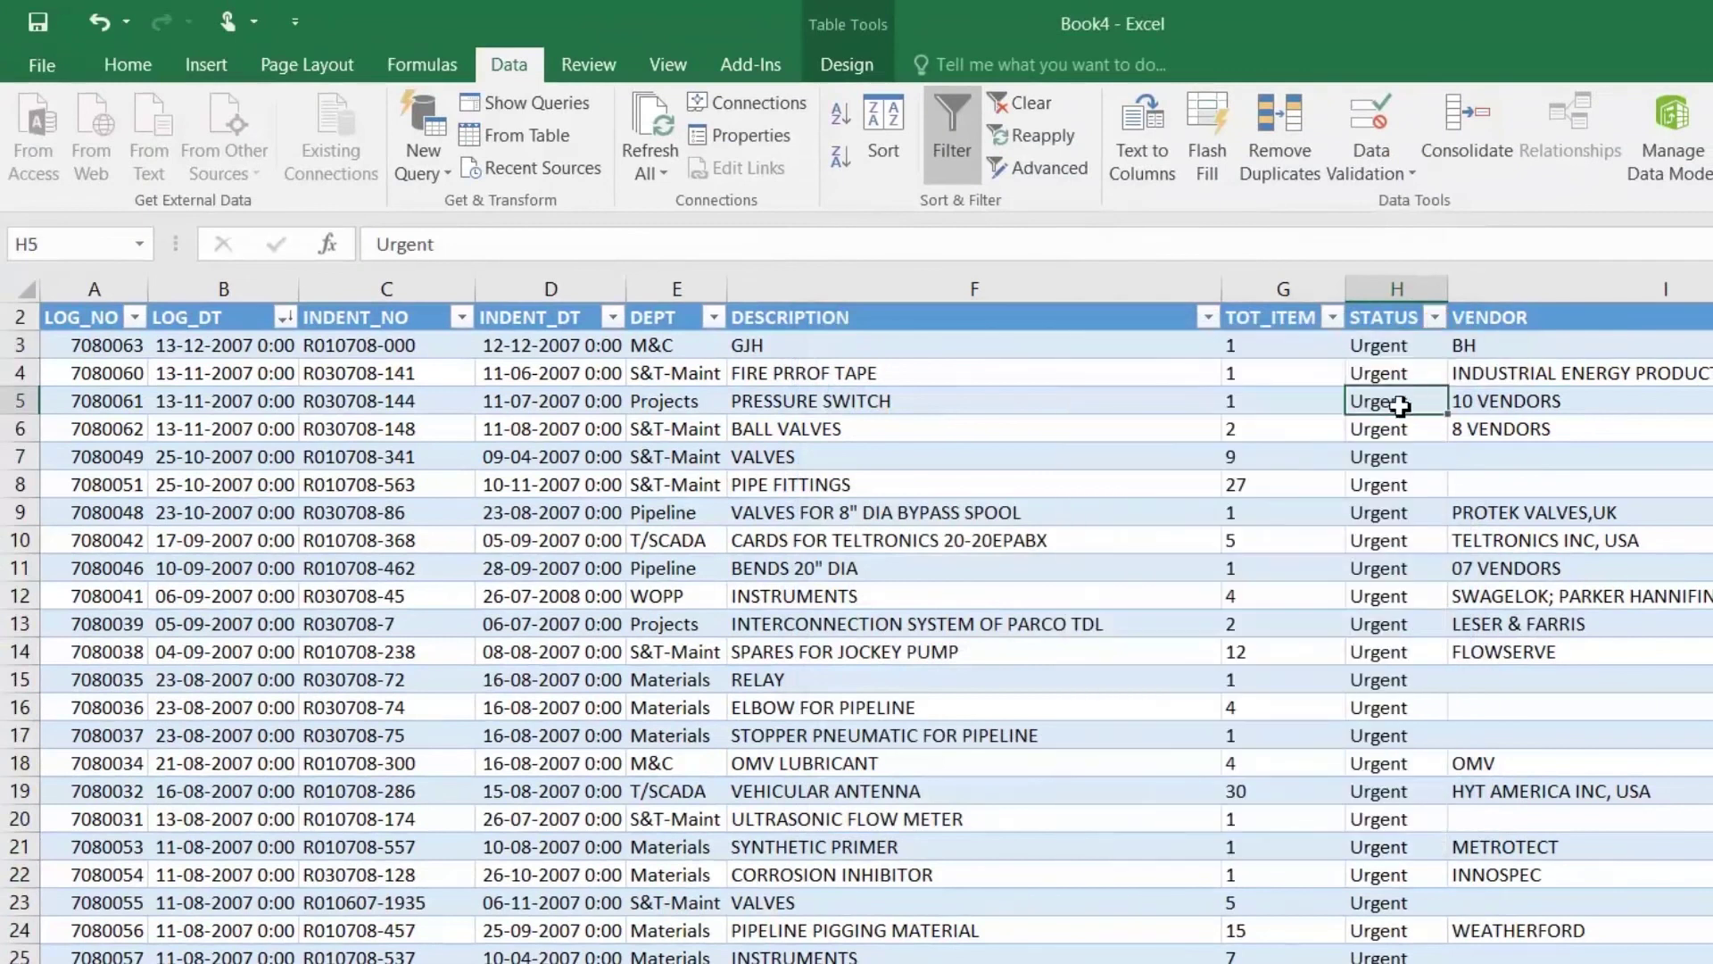
Step: Sort the LOG_DT column from newest to oldest
click(286, 318)
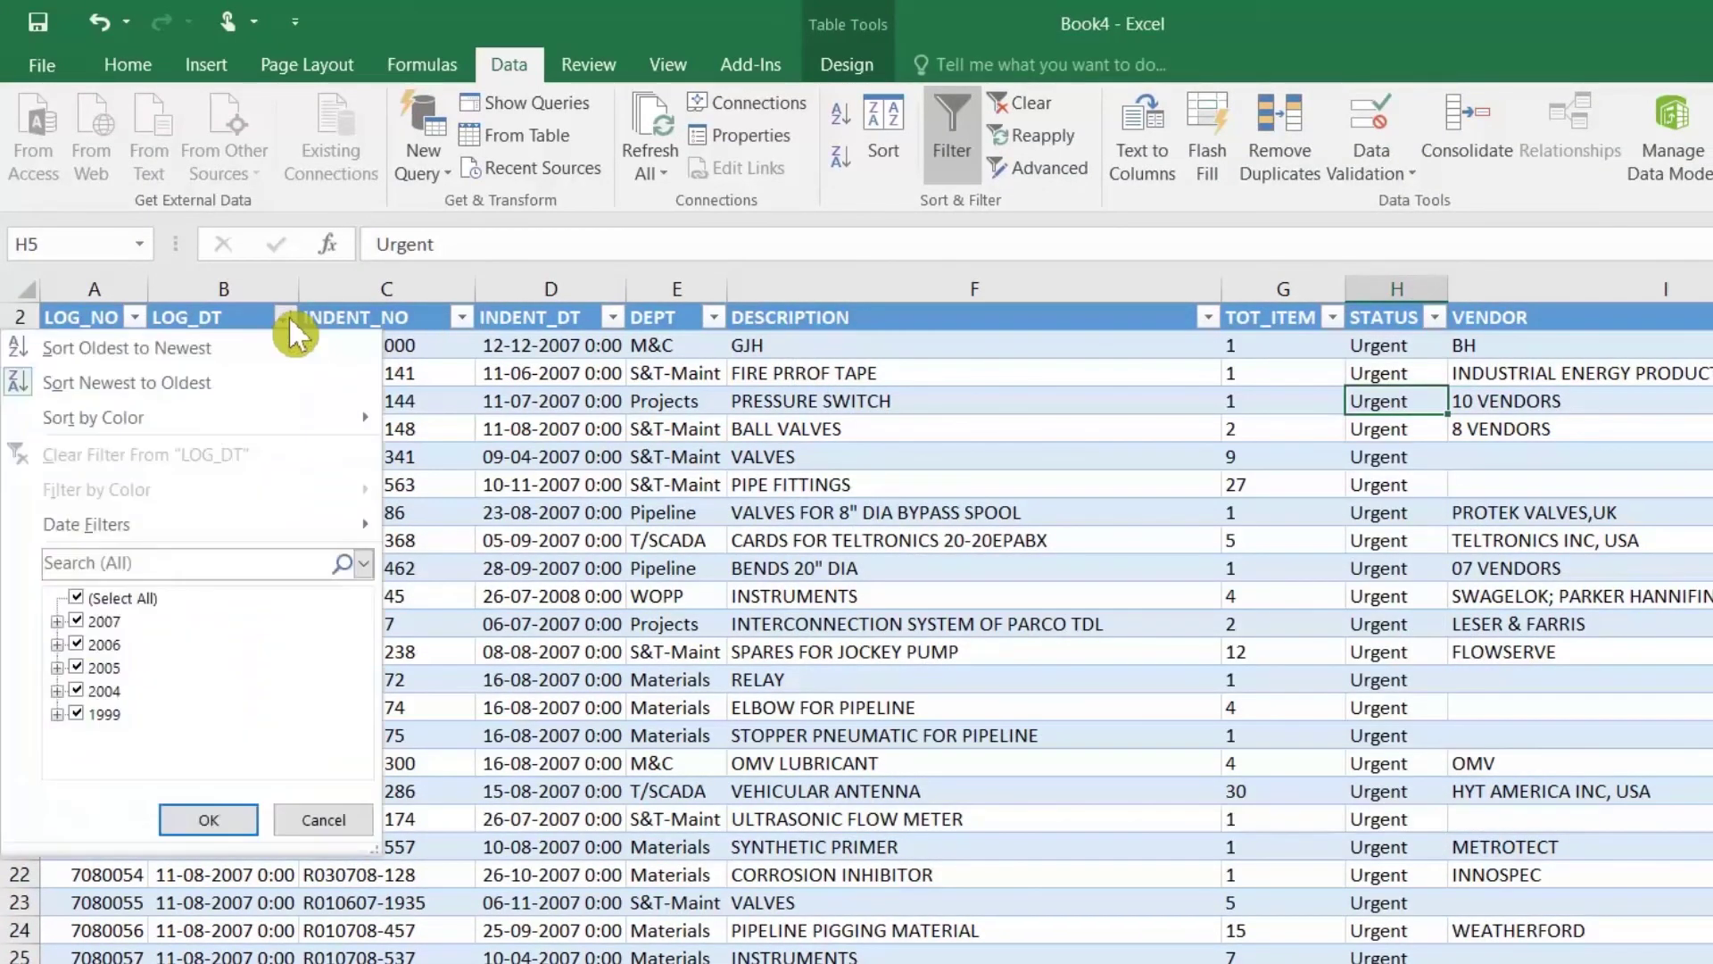
click(126, 382)
click(253, 433)
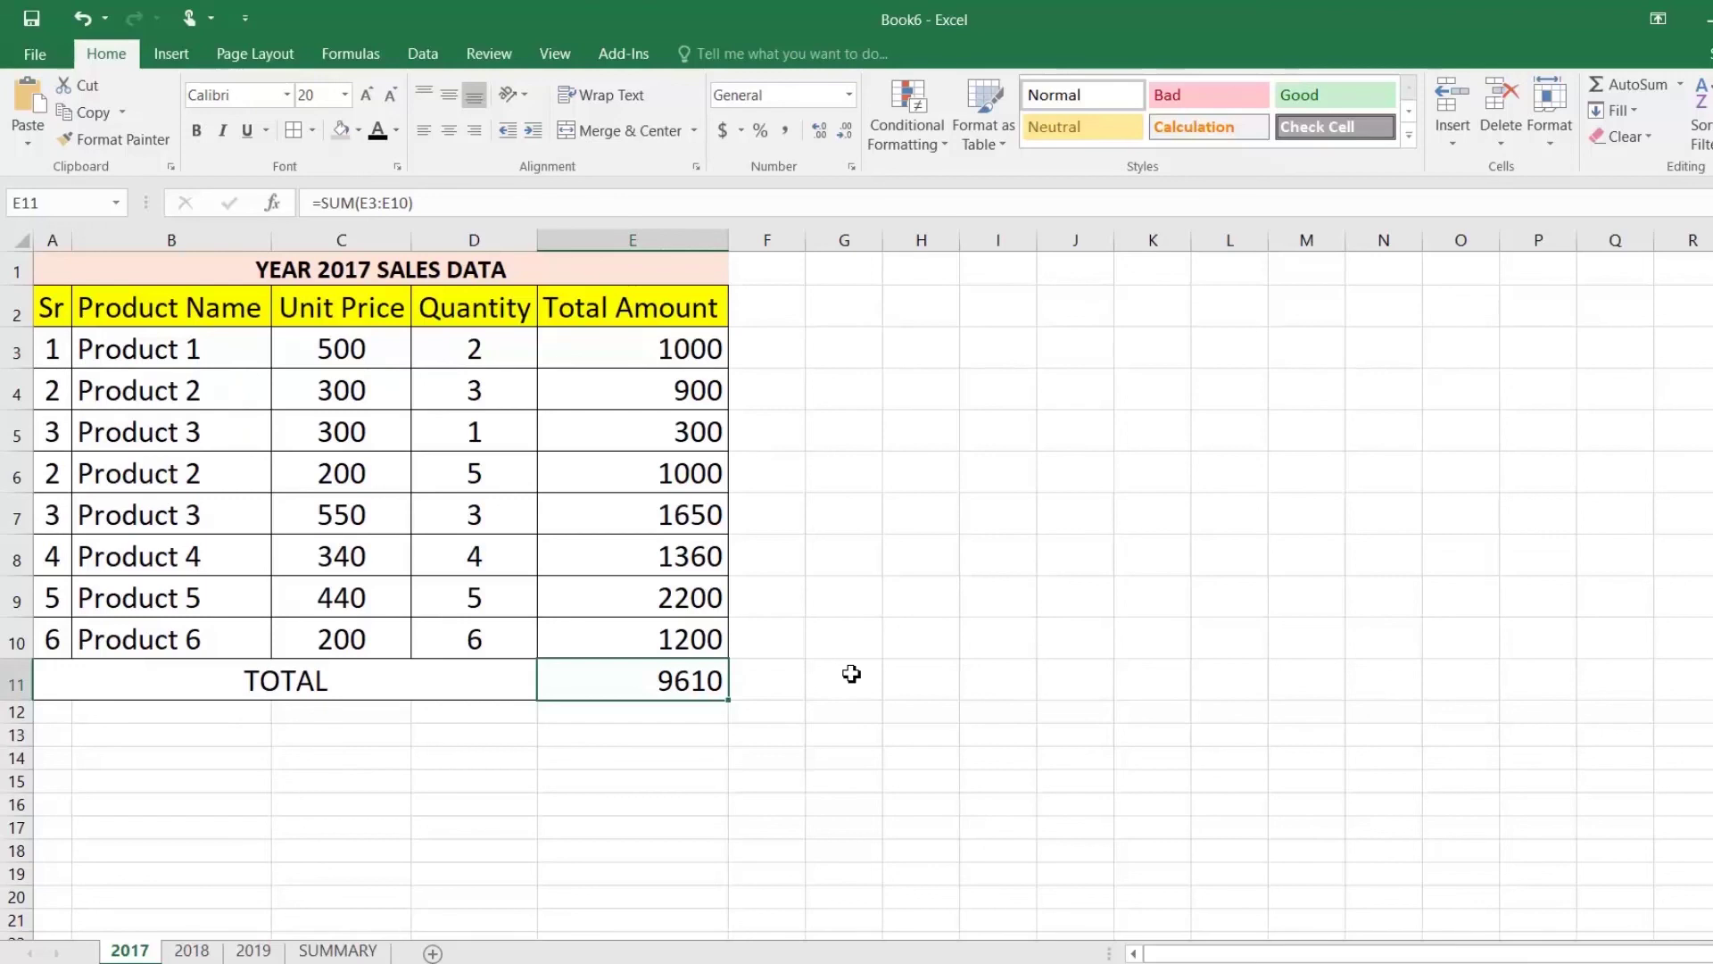
Step: Select the 2017 sales table A1:E10 and look through the 2018 and 2019 sheets
drag(83, 269, 463, 639)
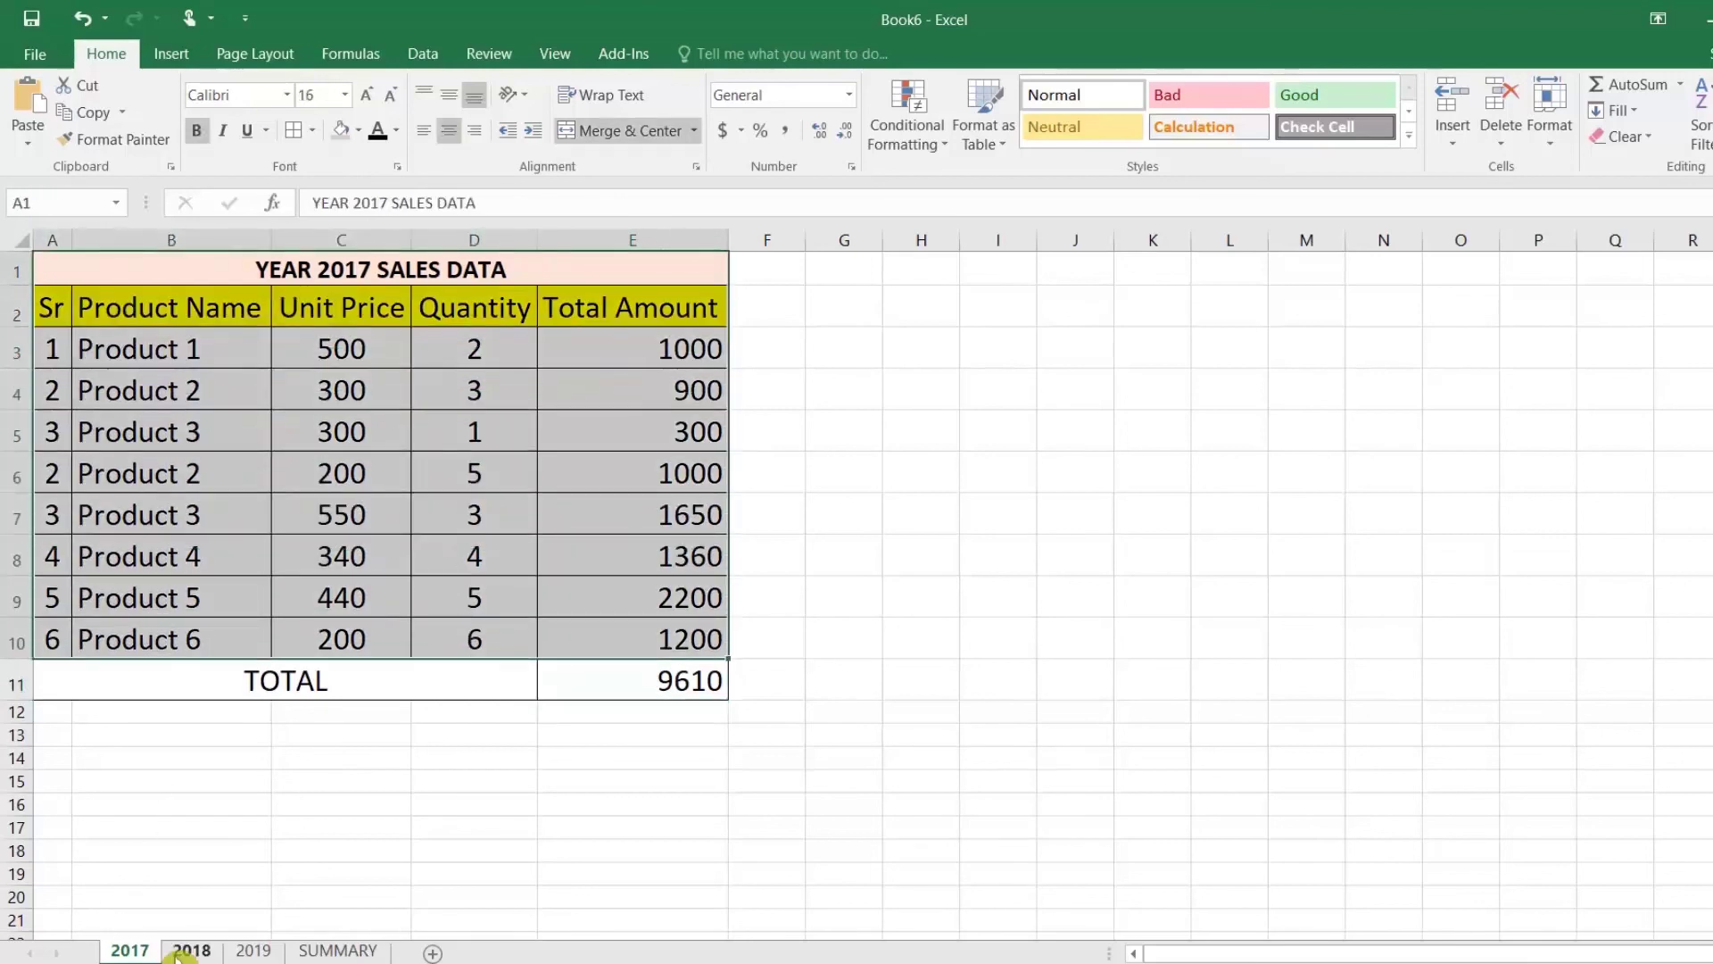
click(166, 951)
click(254, 951)
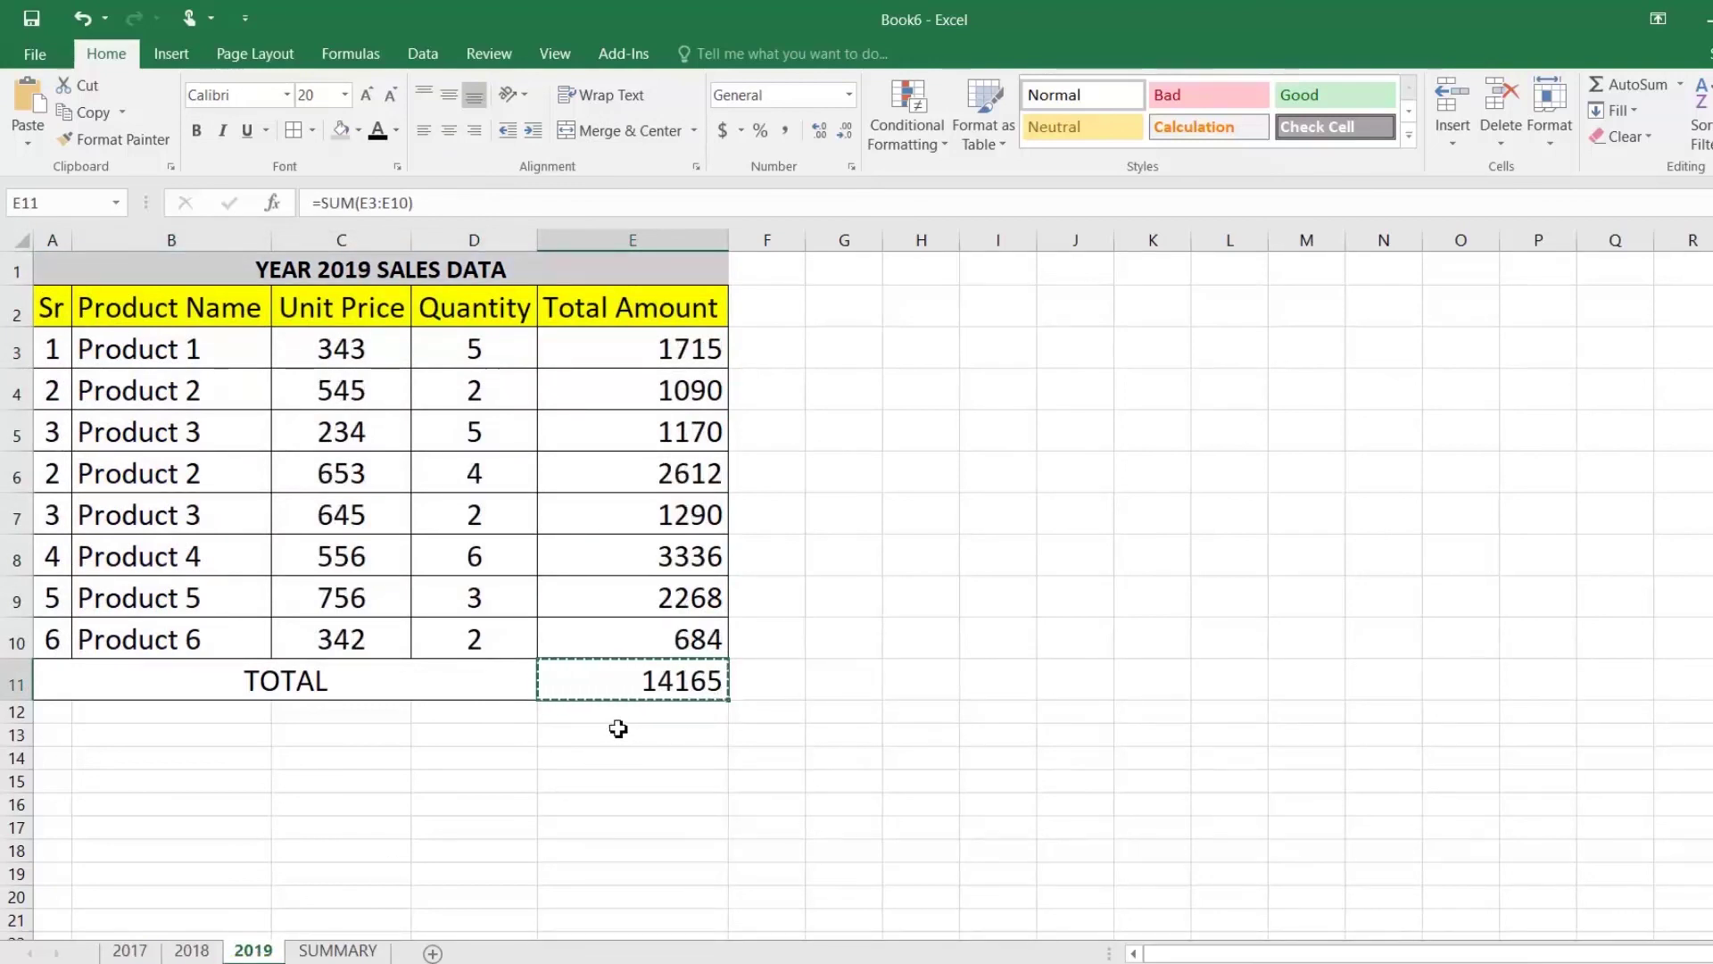
key(Escape)
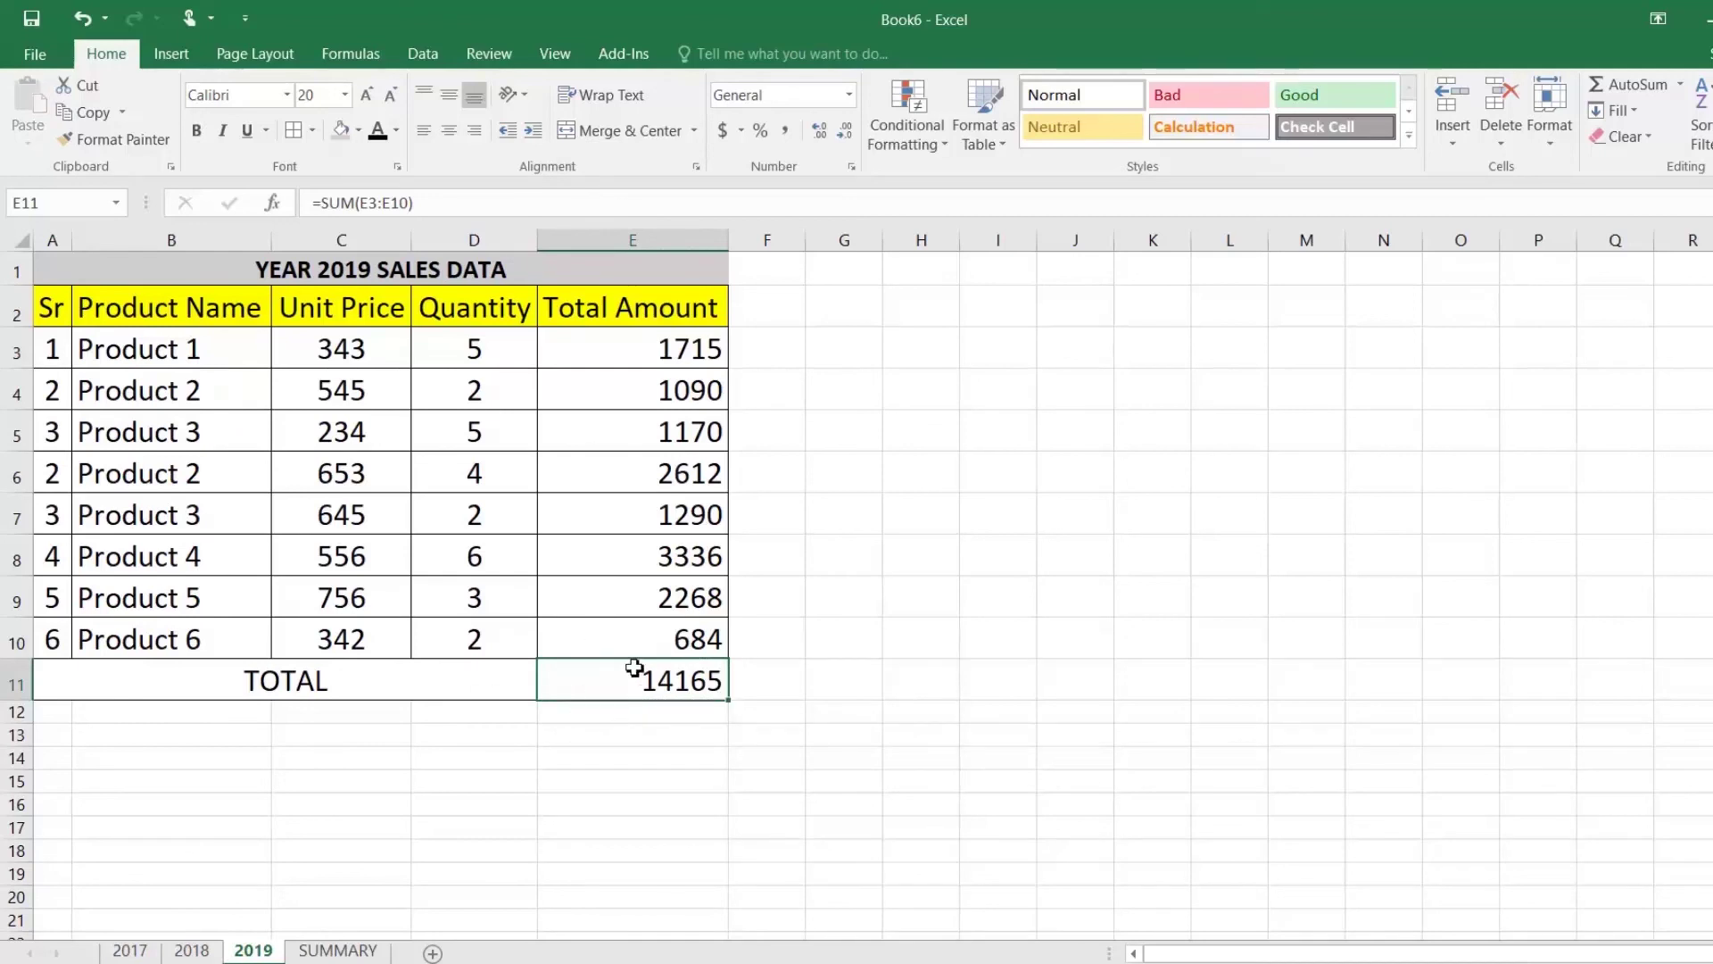
Step: Go back through 2018 and 2017 to the SUMMARY sheet and select D7
click(191, 951)
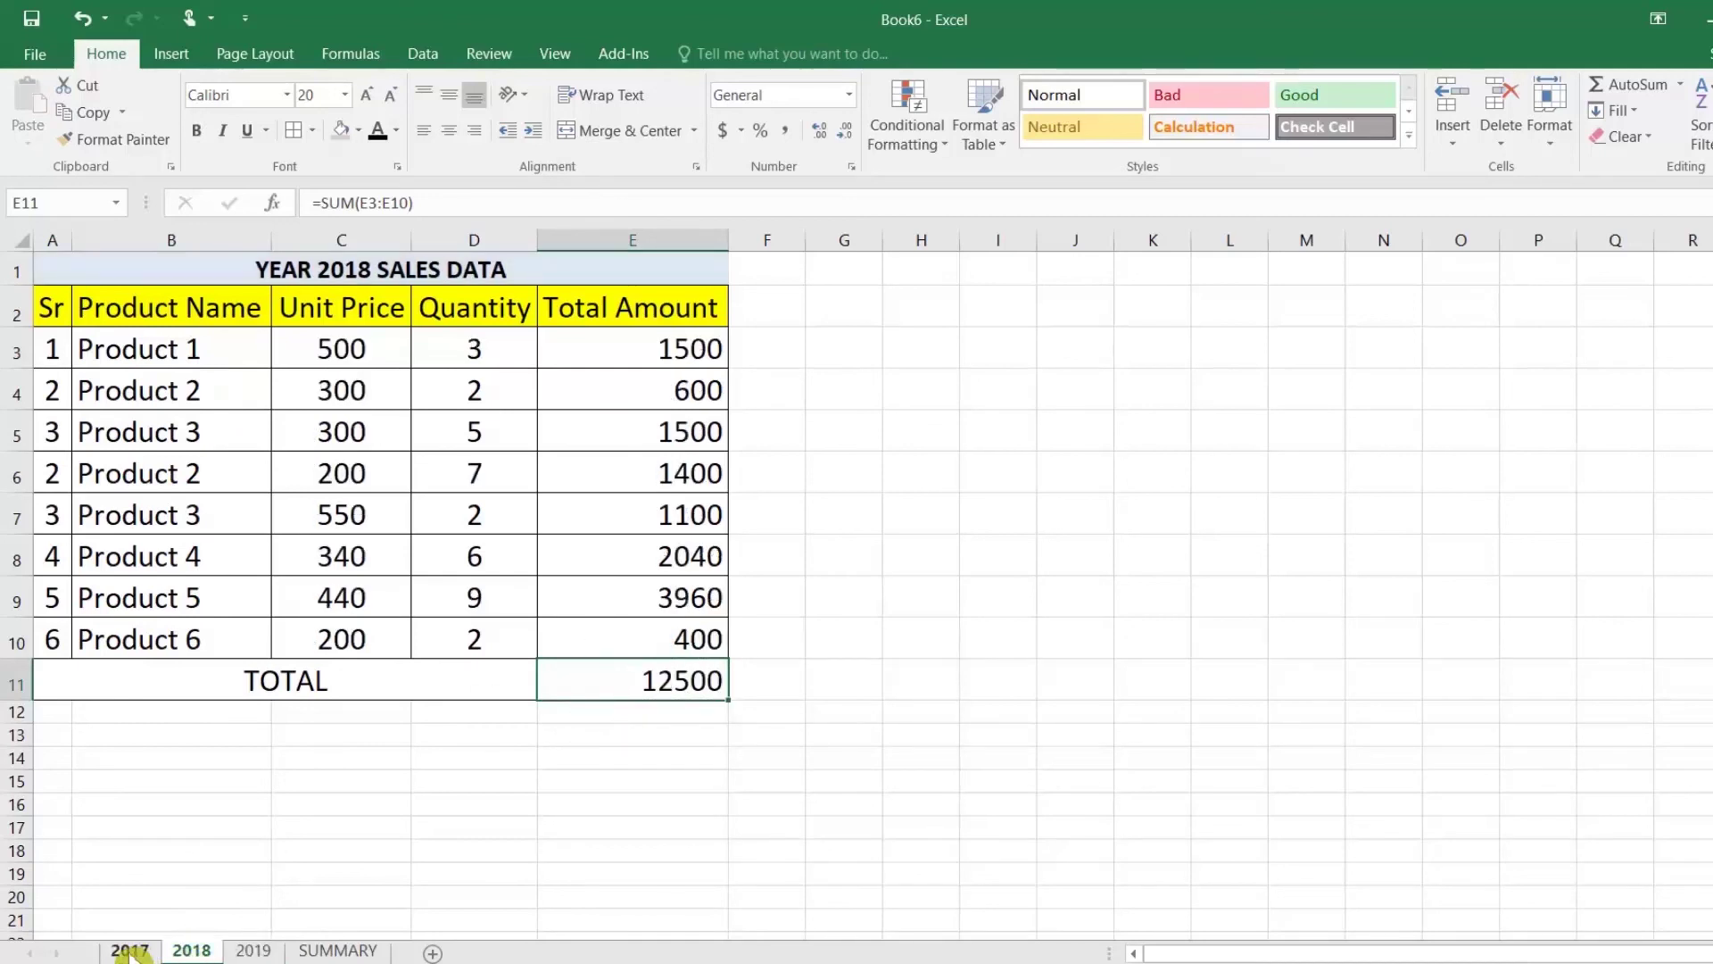
click(130, 951)
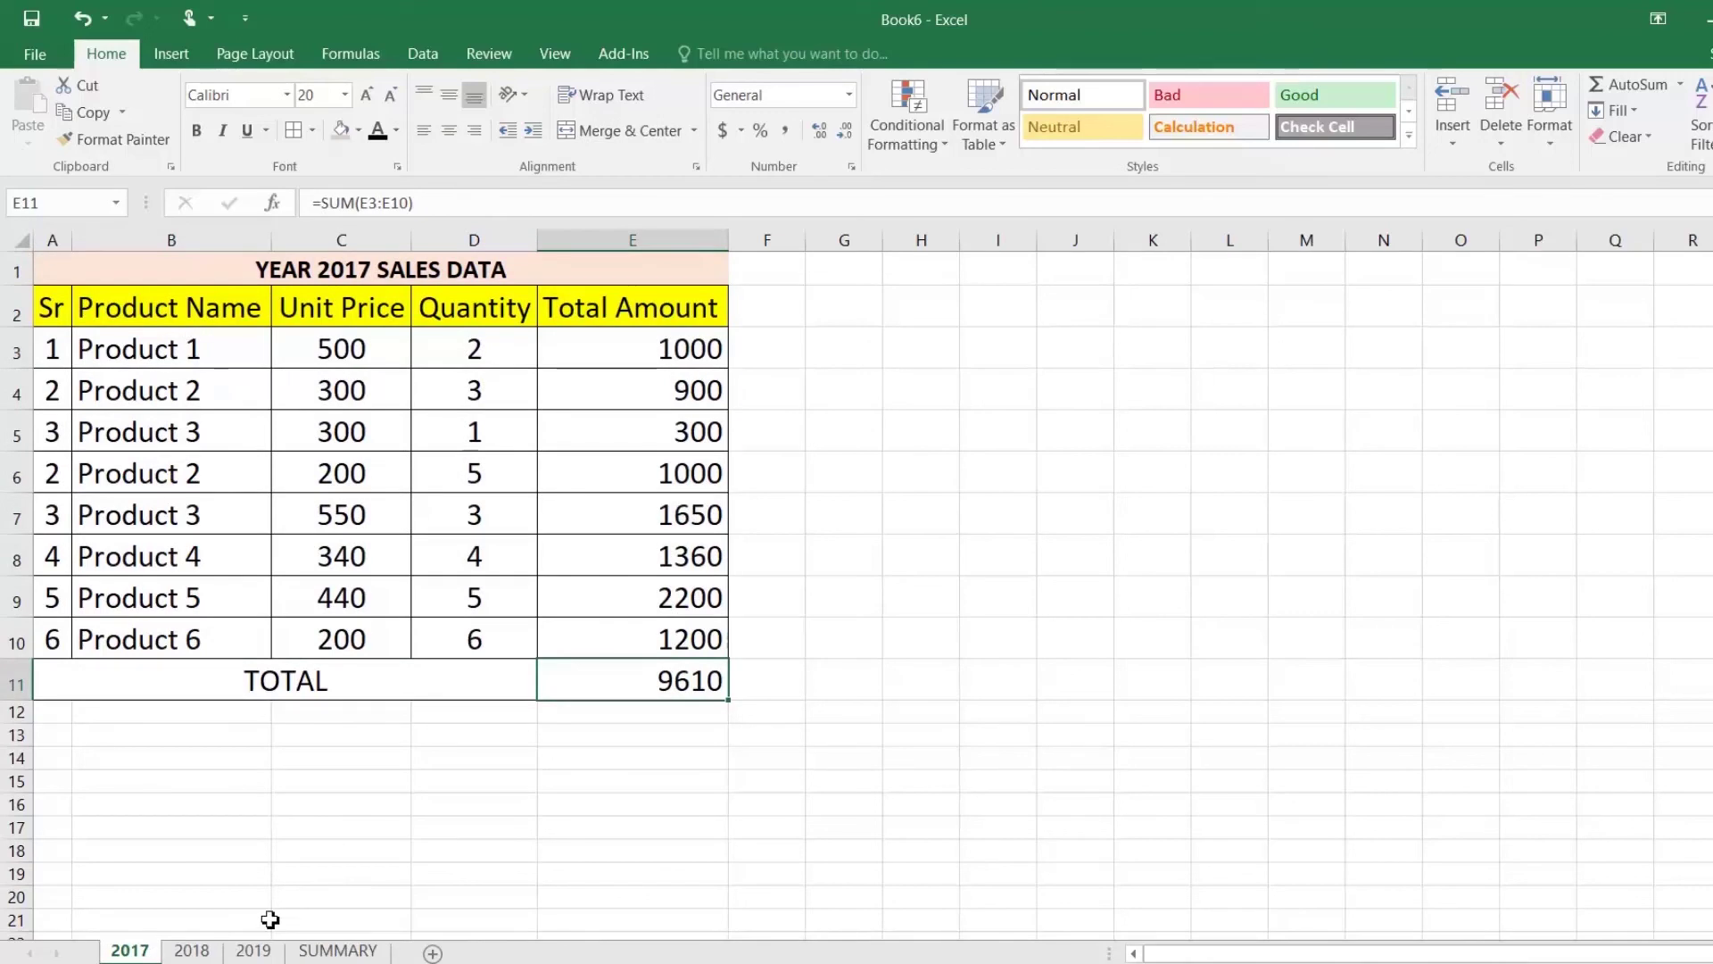
click(326, 952)
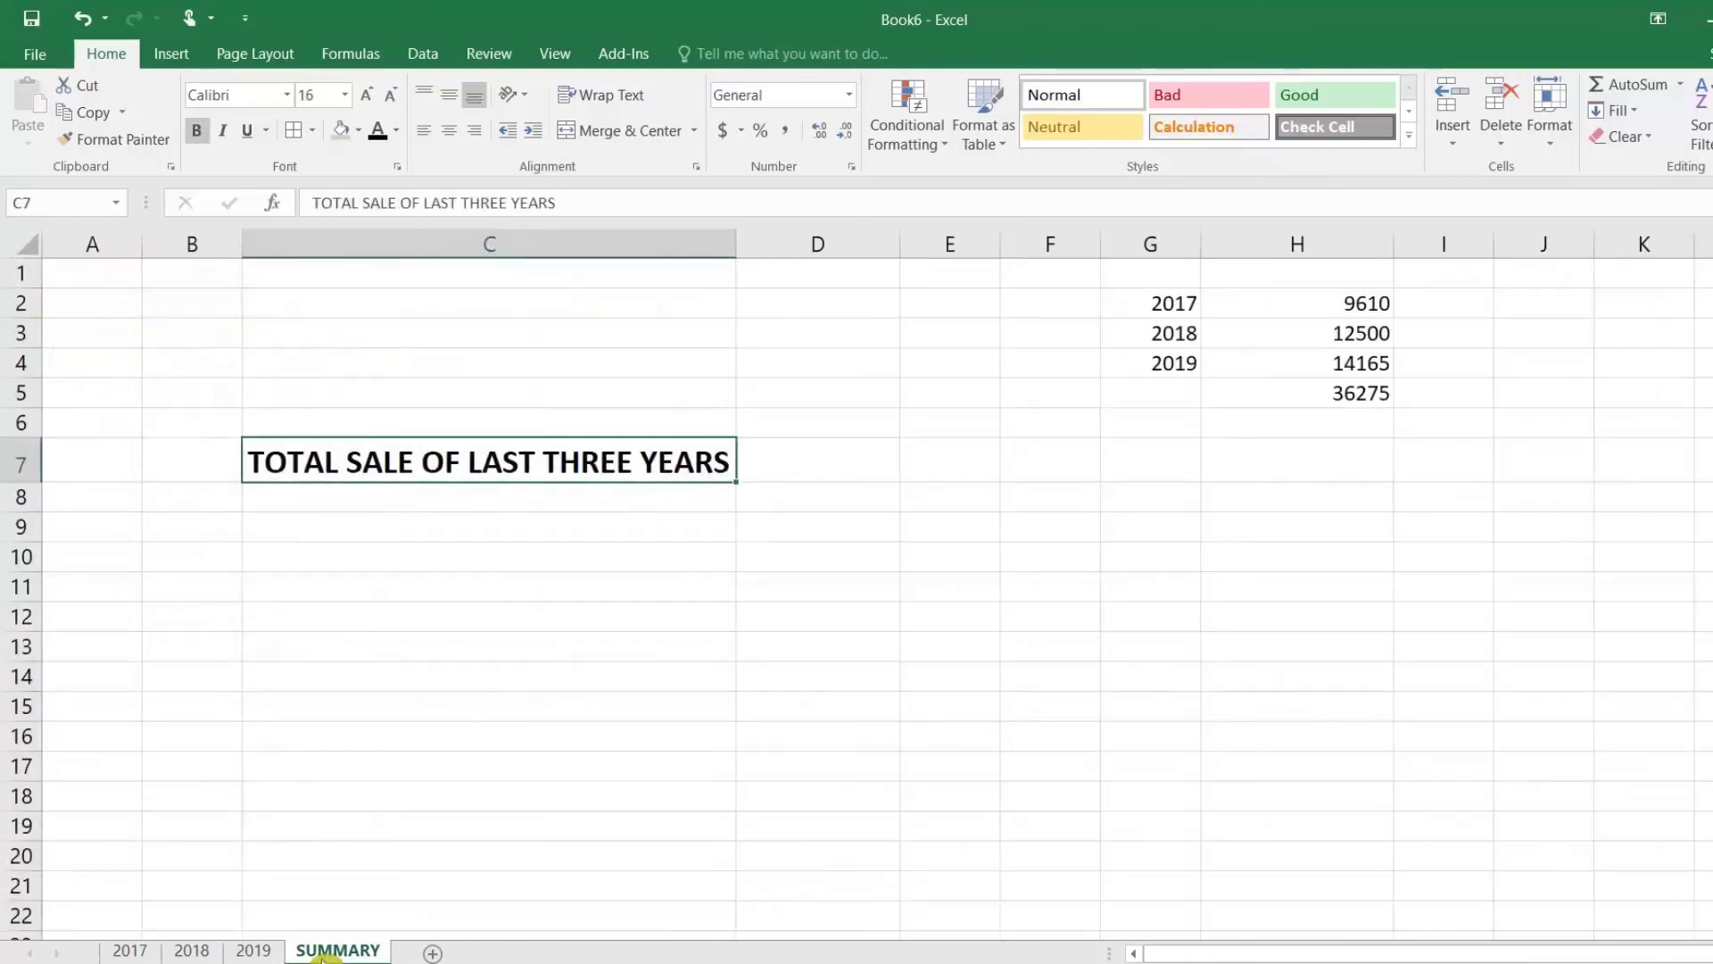
click(794, 465)
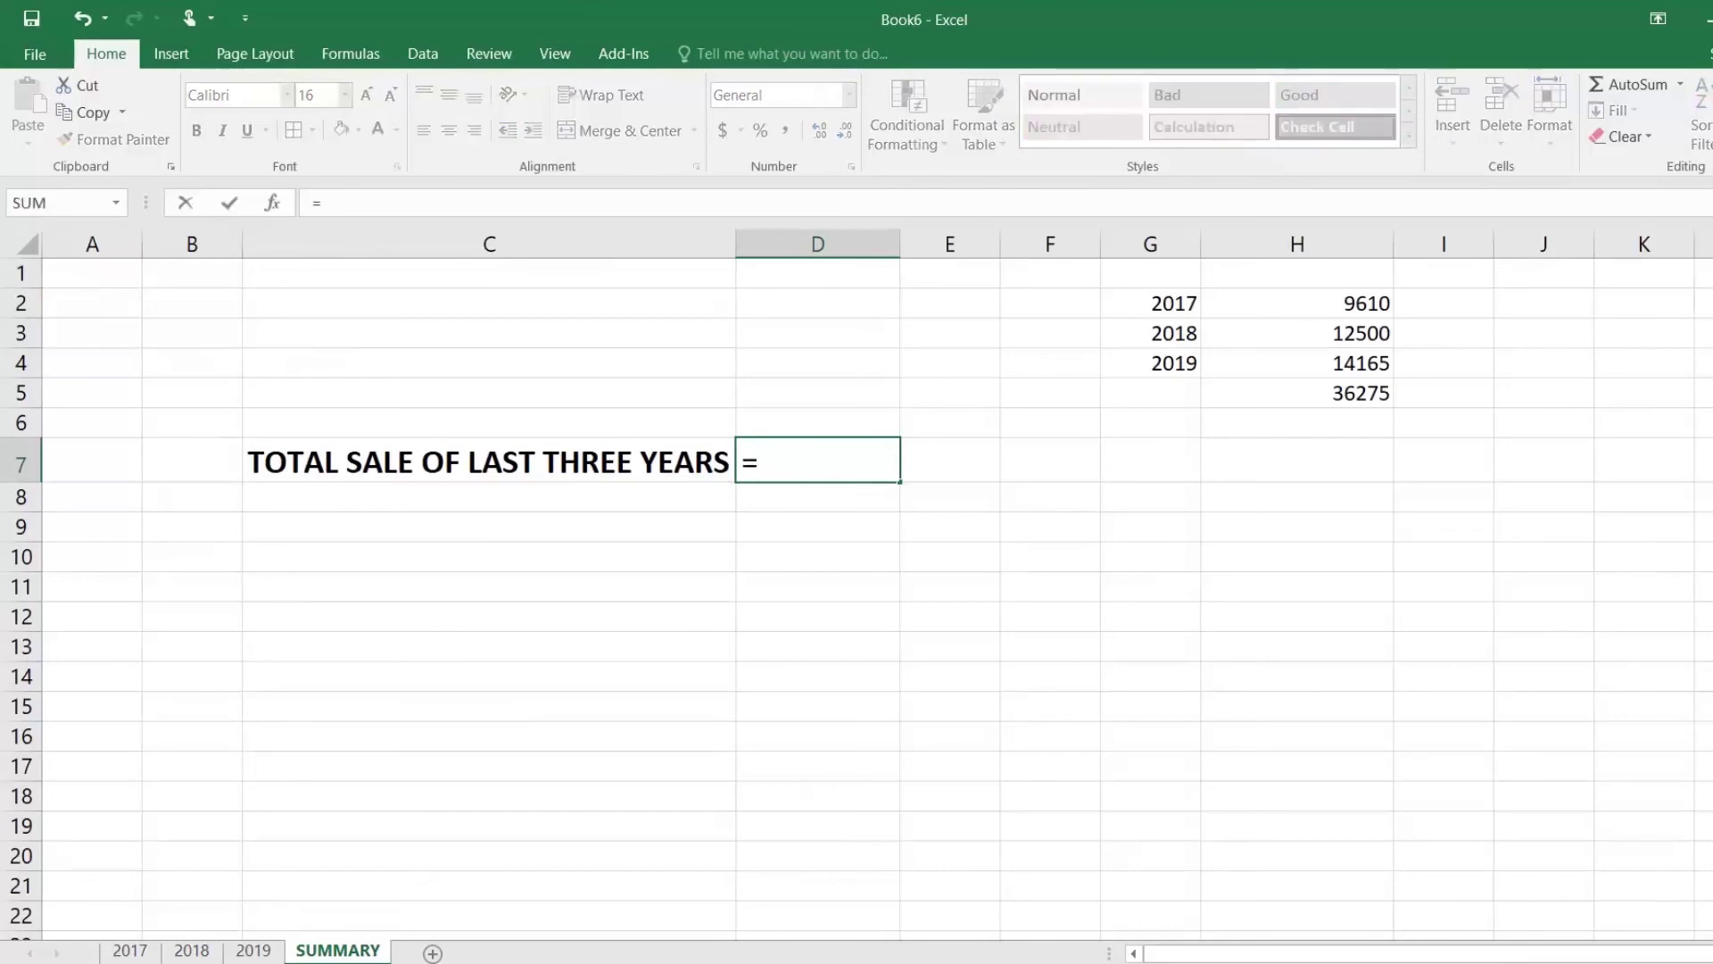
Step: Enter =SUM('2017:2019'!E11) in D7 to total the three years, 36275
text(SUM()
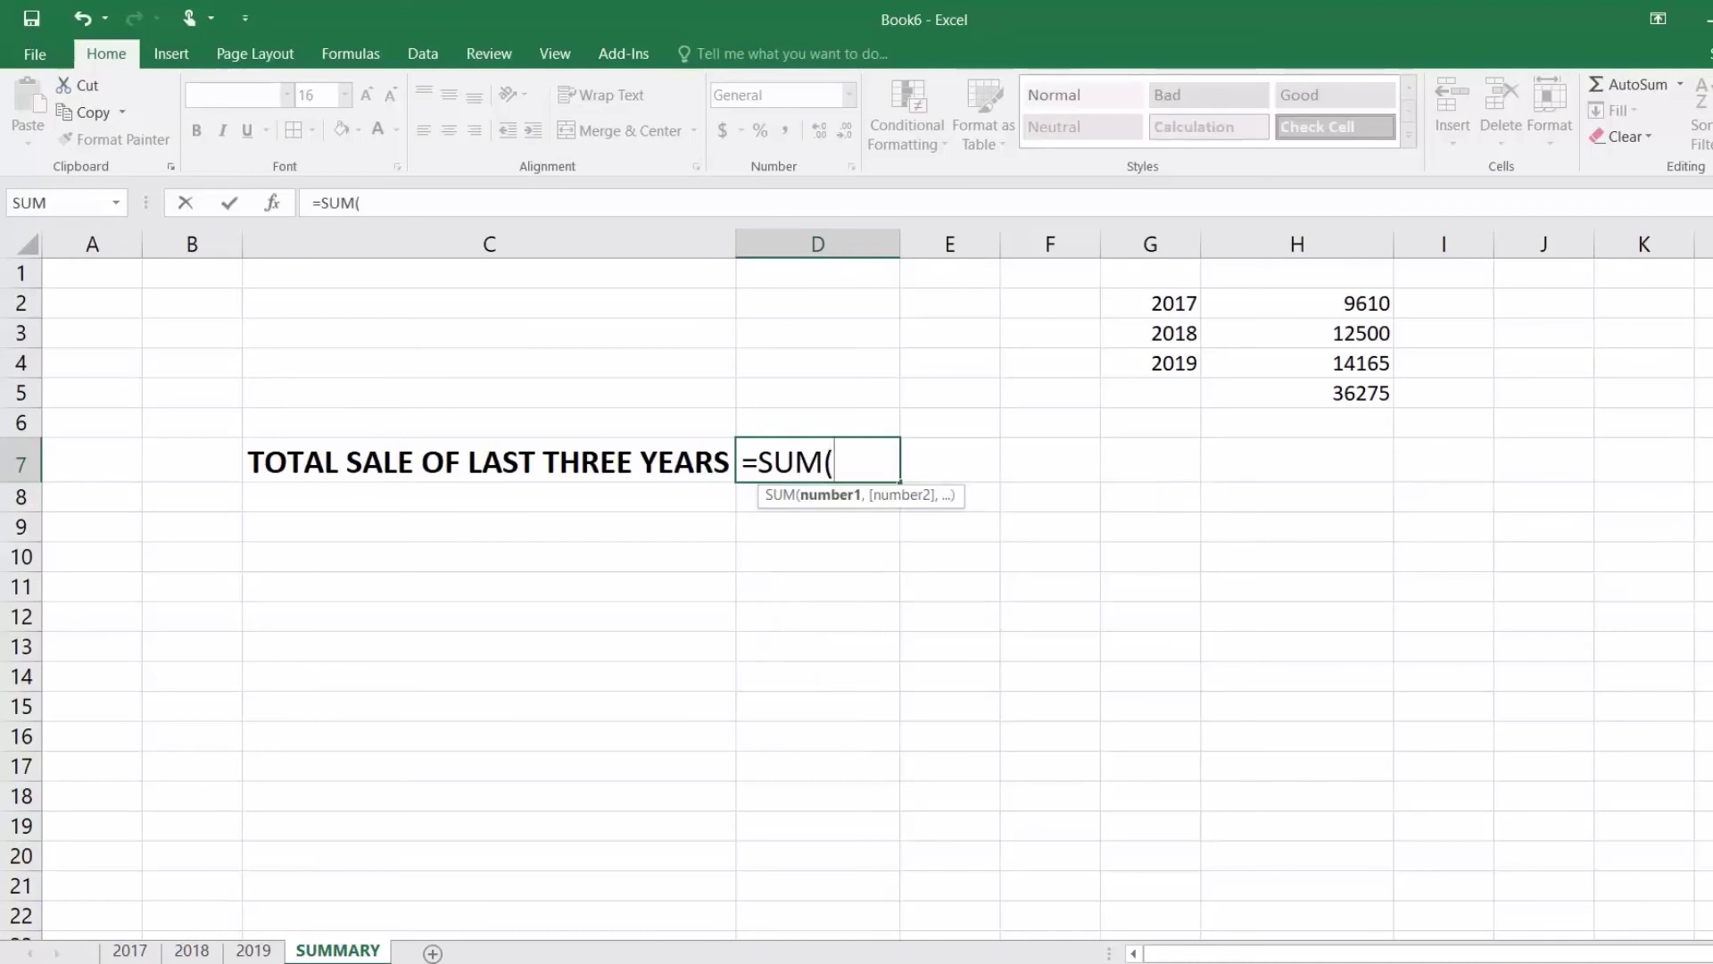
text(2017)
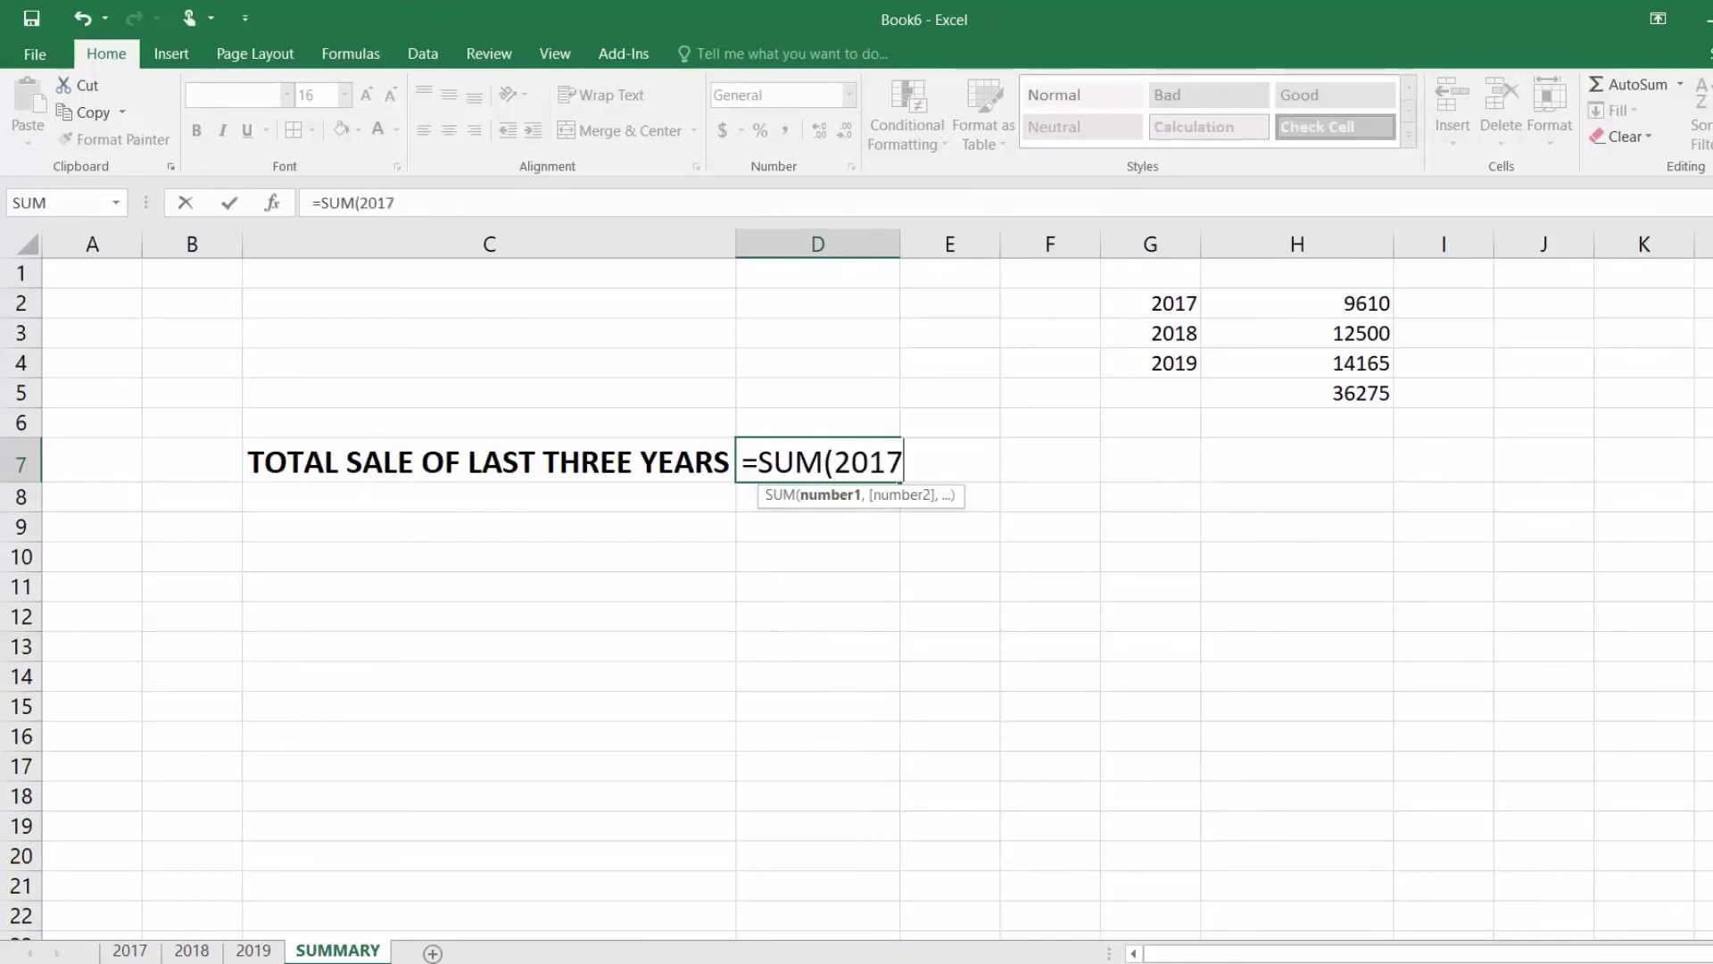
text(:2019)
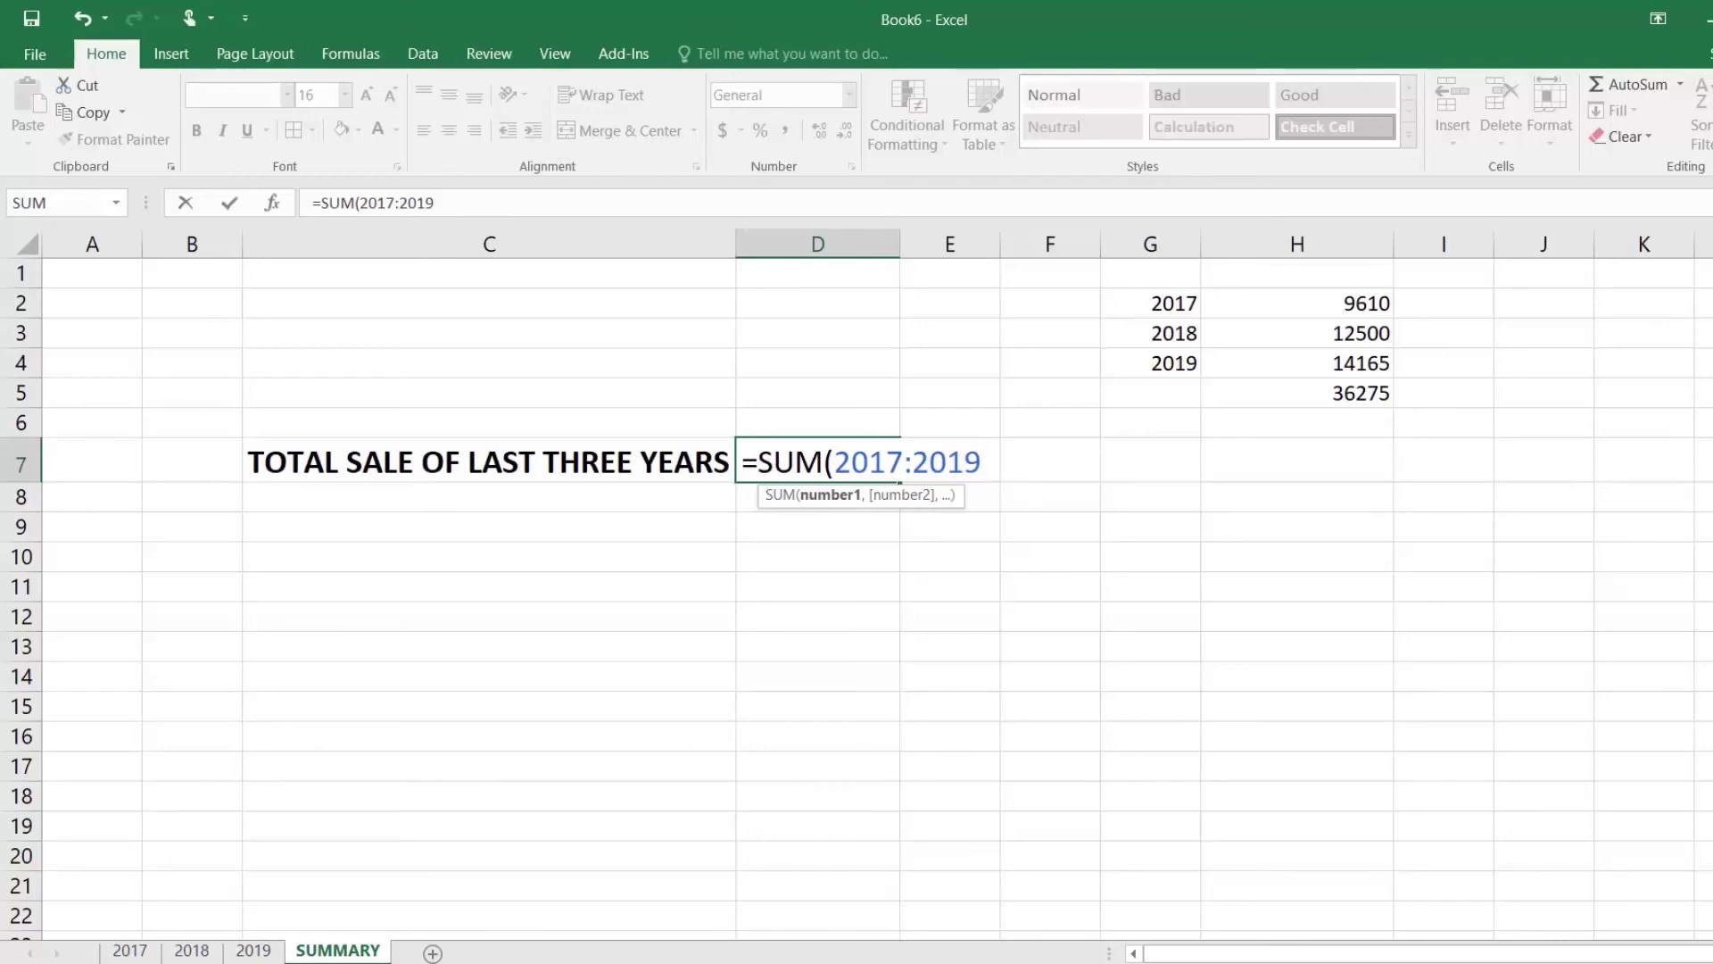
text(!)
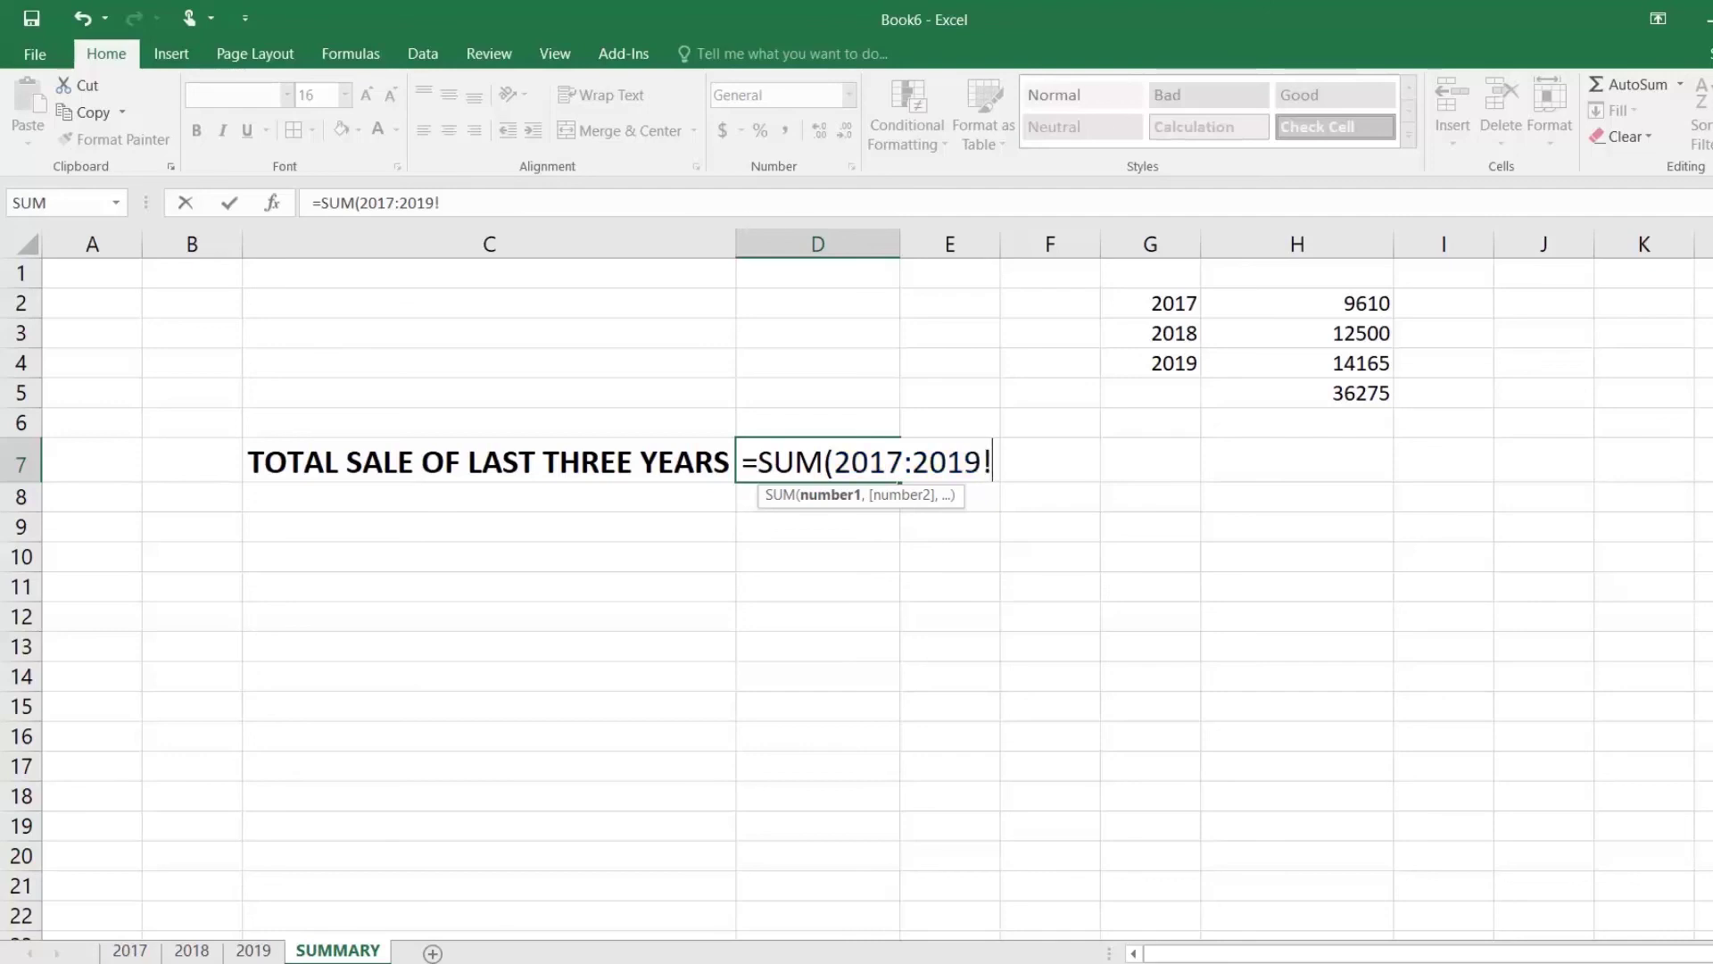
text(E11))
key(Return)
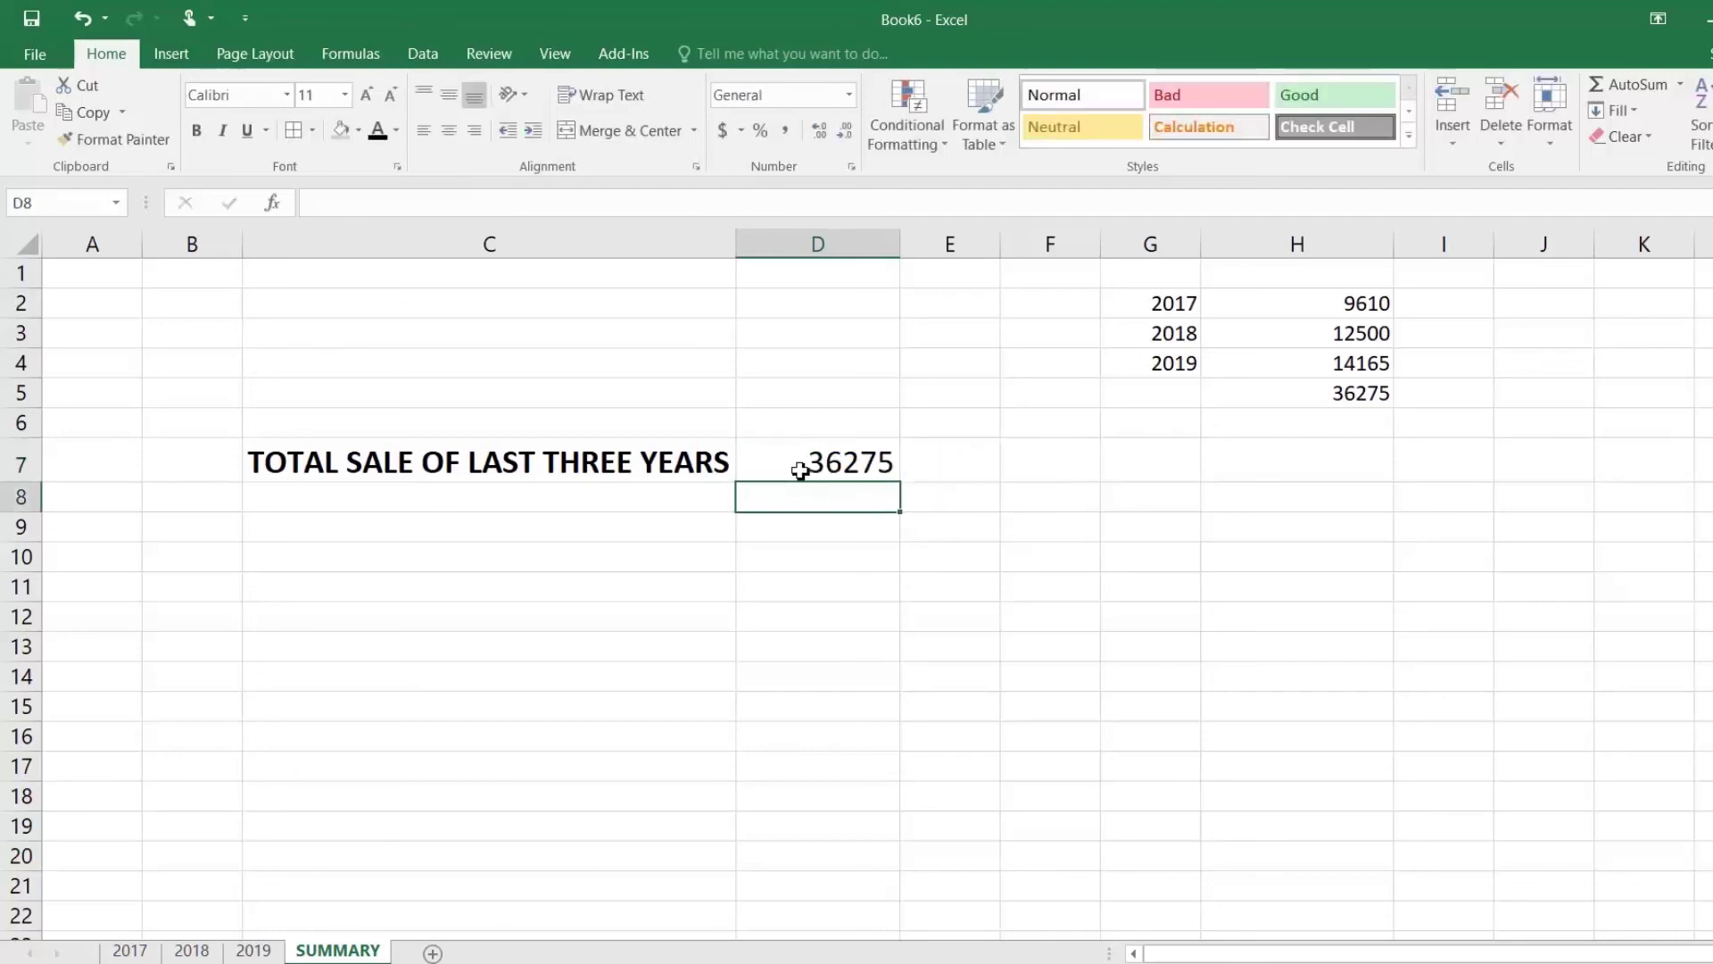
click(802, 467)
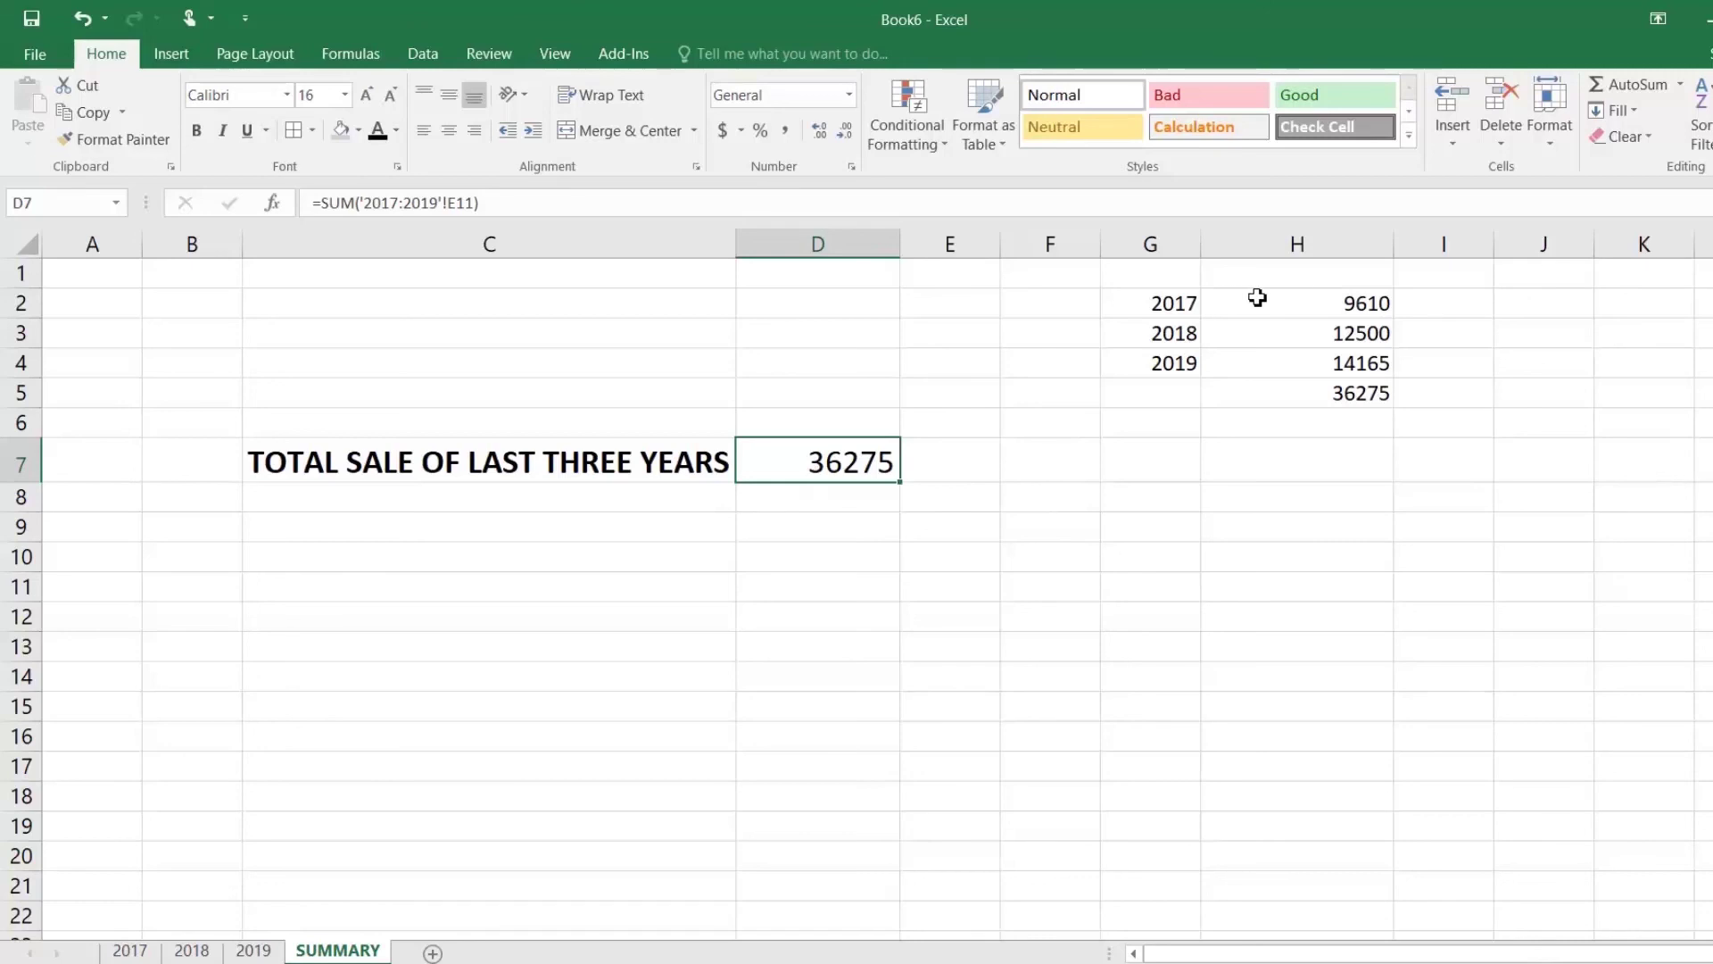
Step: Compare D7 against the yearly figures H2:H4 and the H5 sum, then edit D7
click(1285, 299)
drag(1285, 299, 1319, 379)
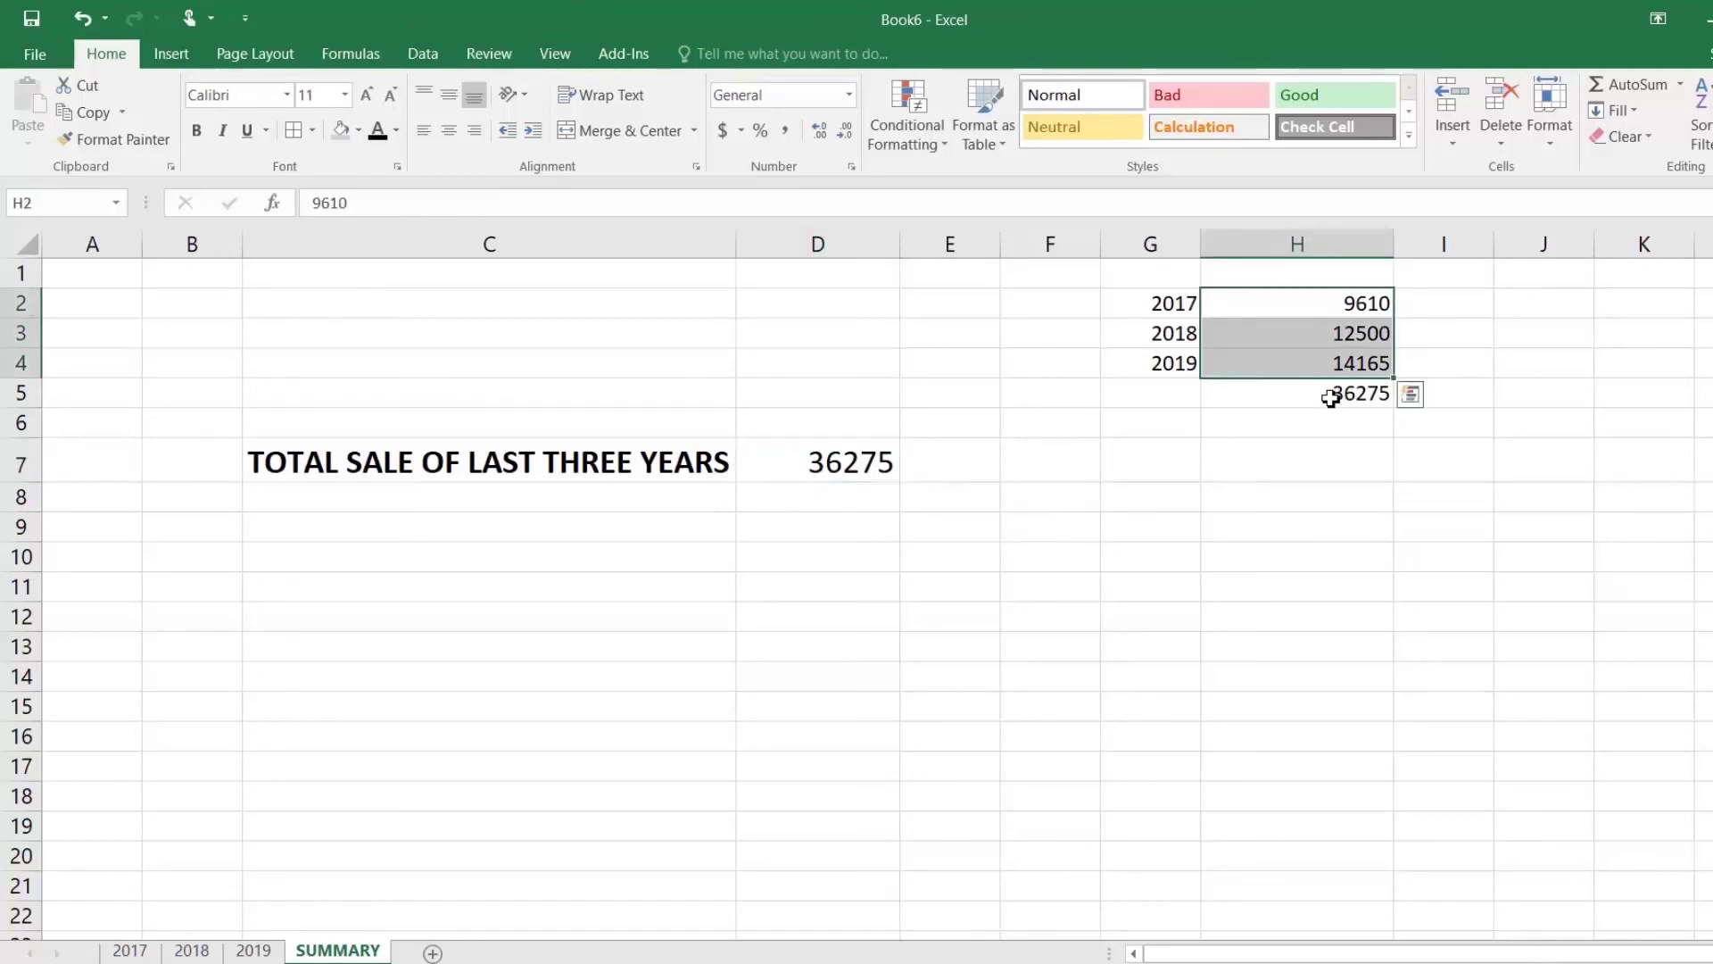
click(1327, 394)
click(973, 459)
click(1265, 366)
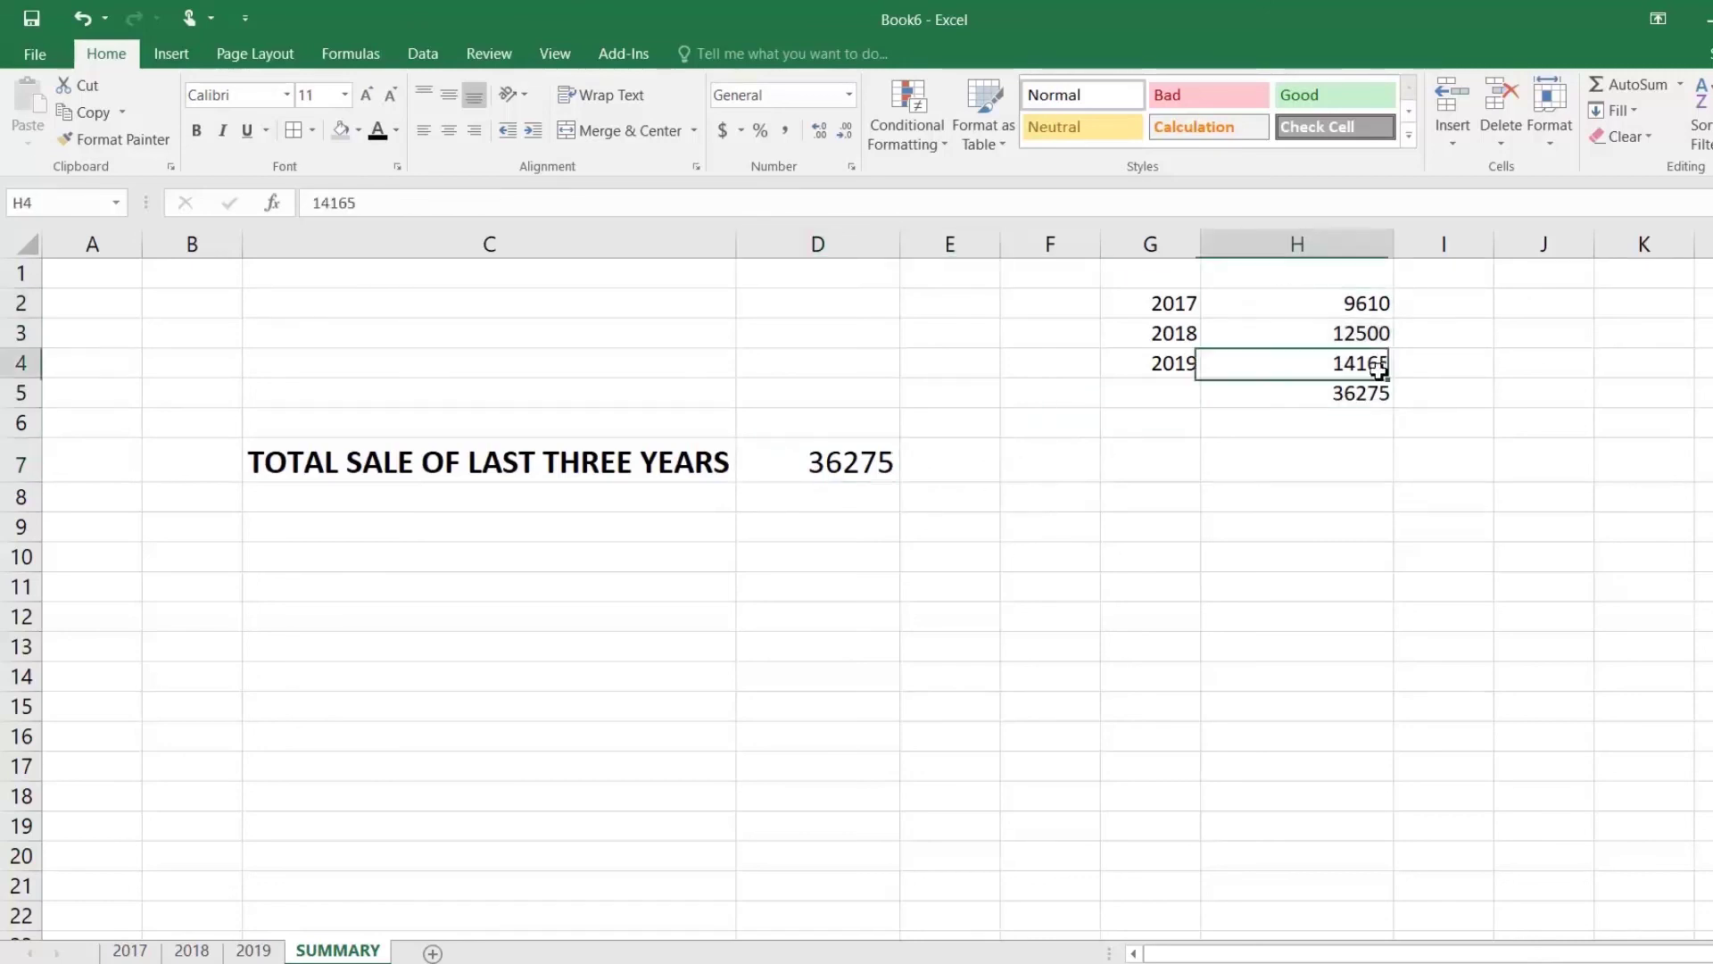
double_click(794, 464)
Step: Change D7's formula from SUM to AVERAGE of E11 across sheets 2017–2019
click(823, 463)
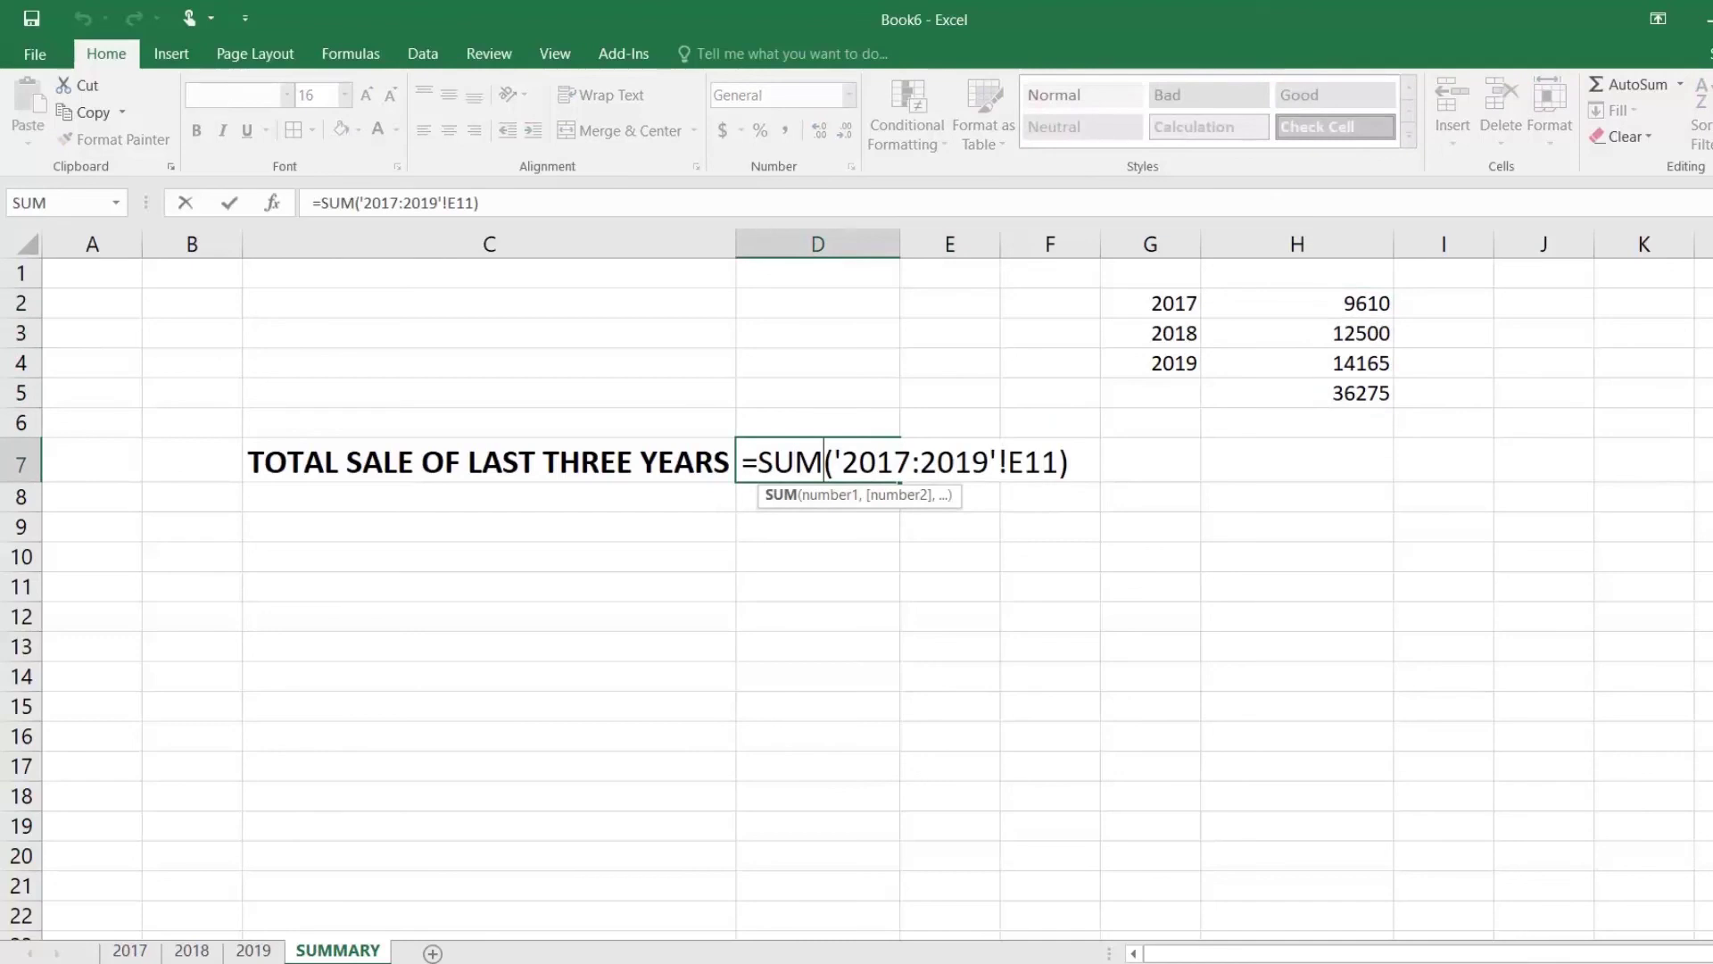
key(BackSpace)
key(BackSpace)
key(BackSpace)
text(A)
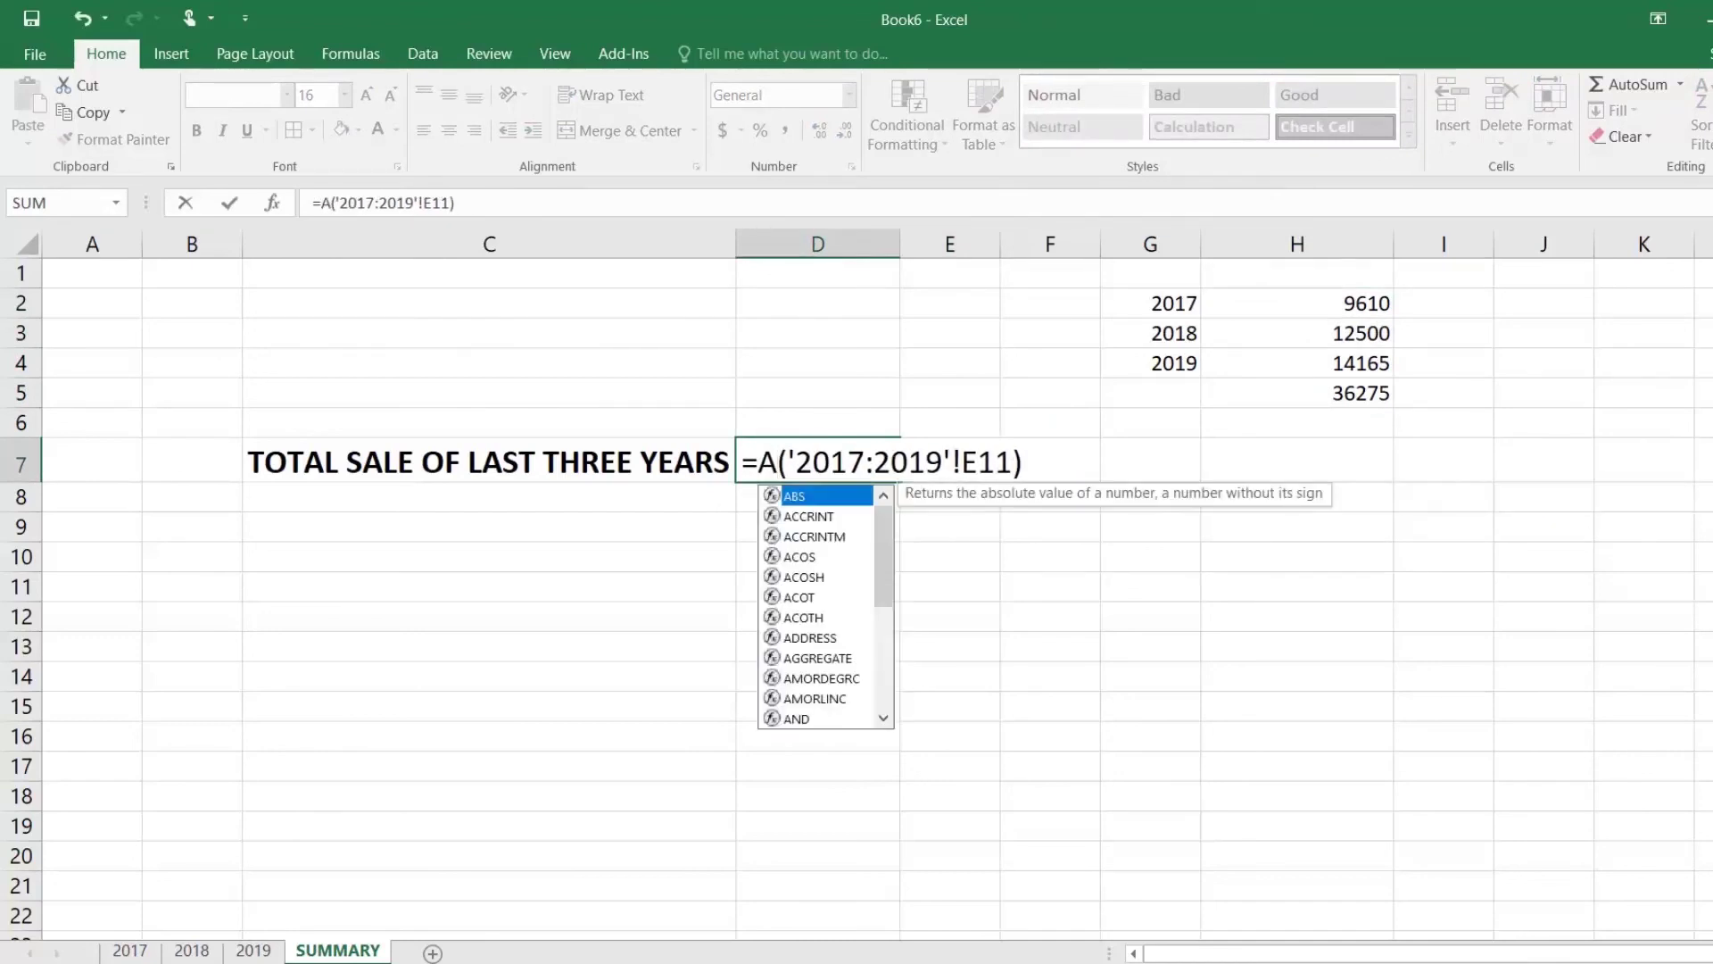
text(V)
key(Down)
key(Tab)
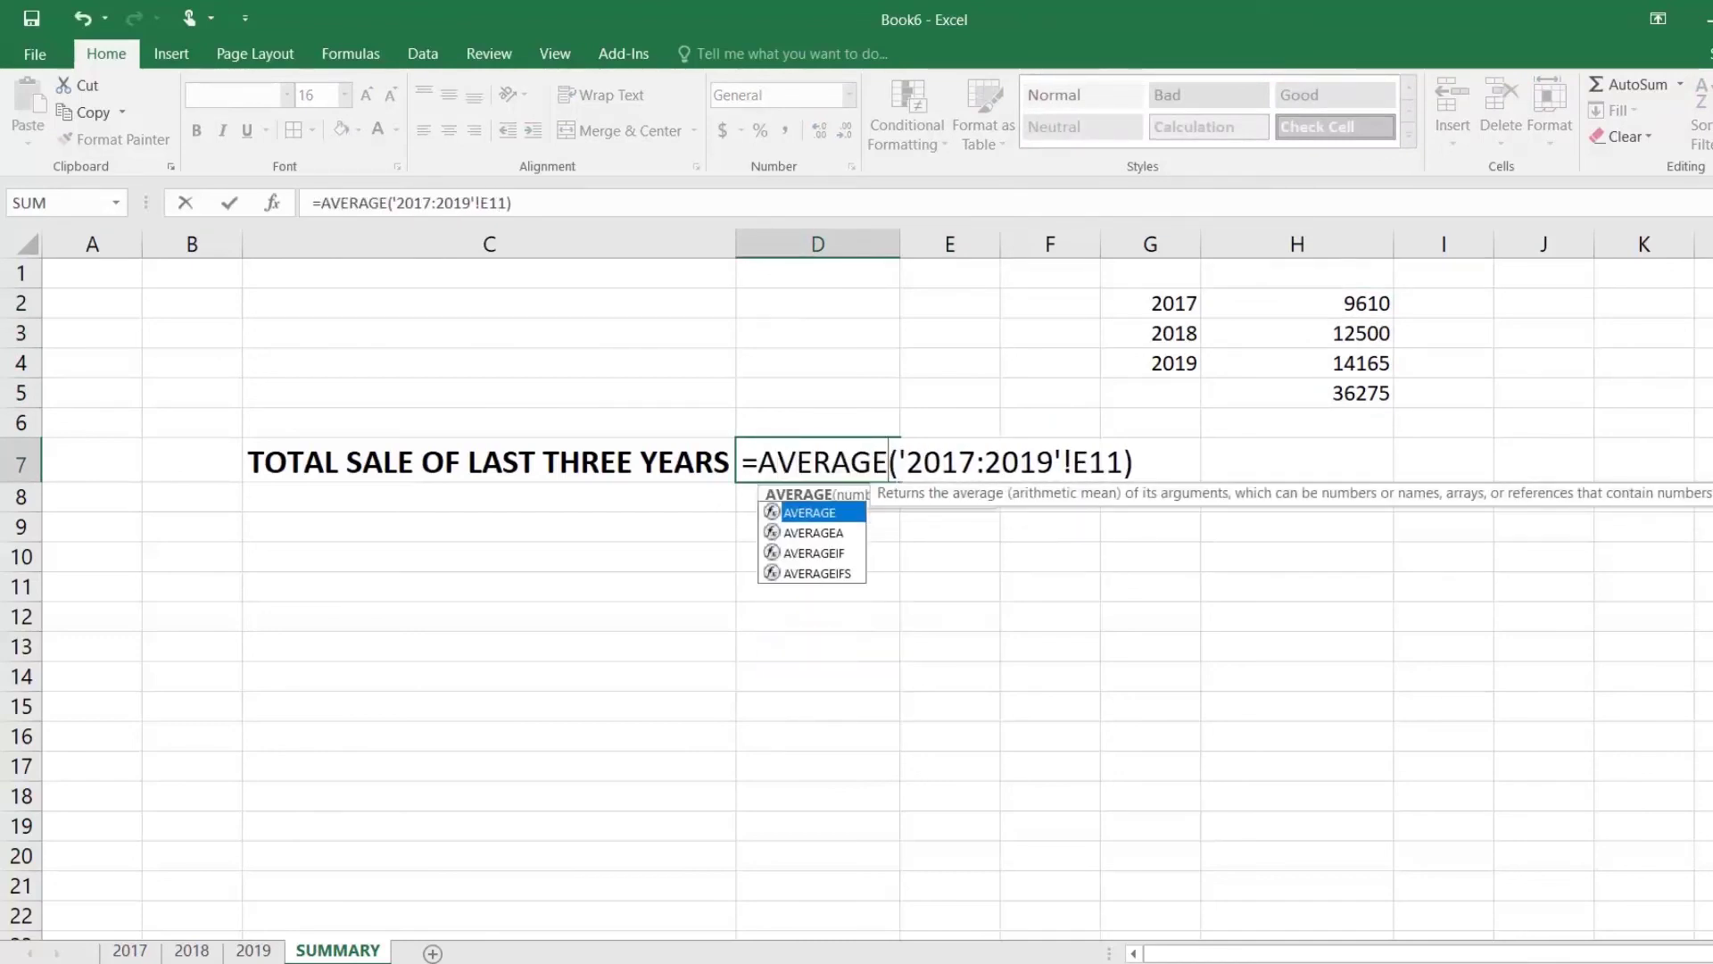
key(Return)
key(Up)
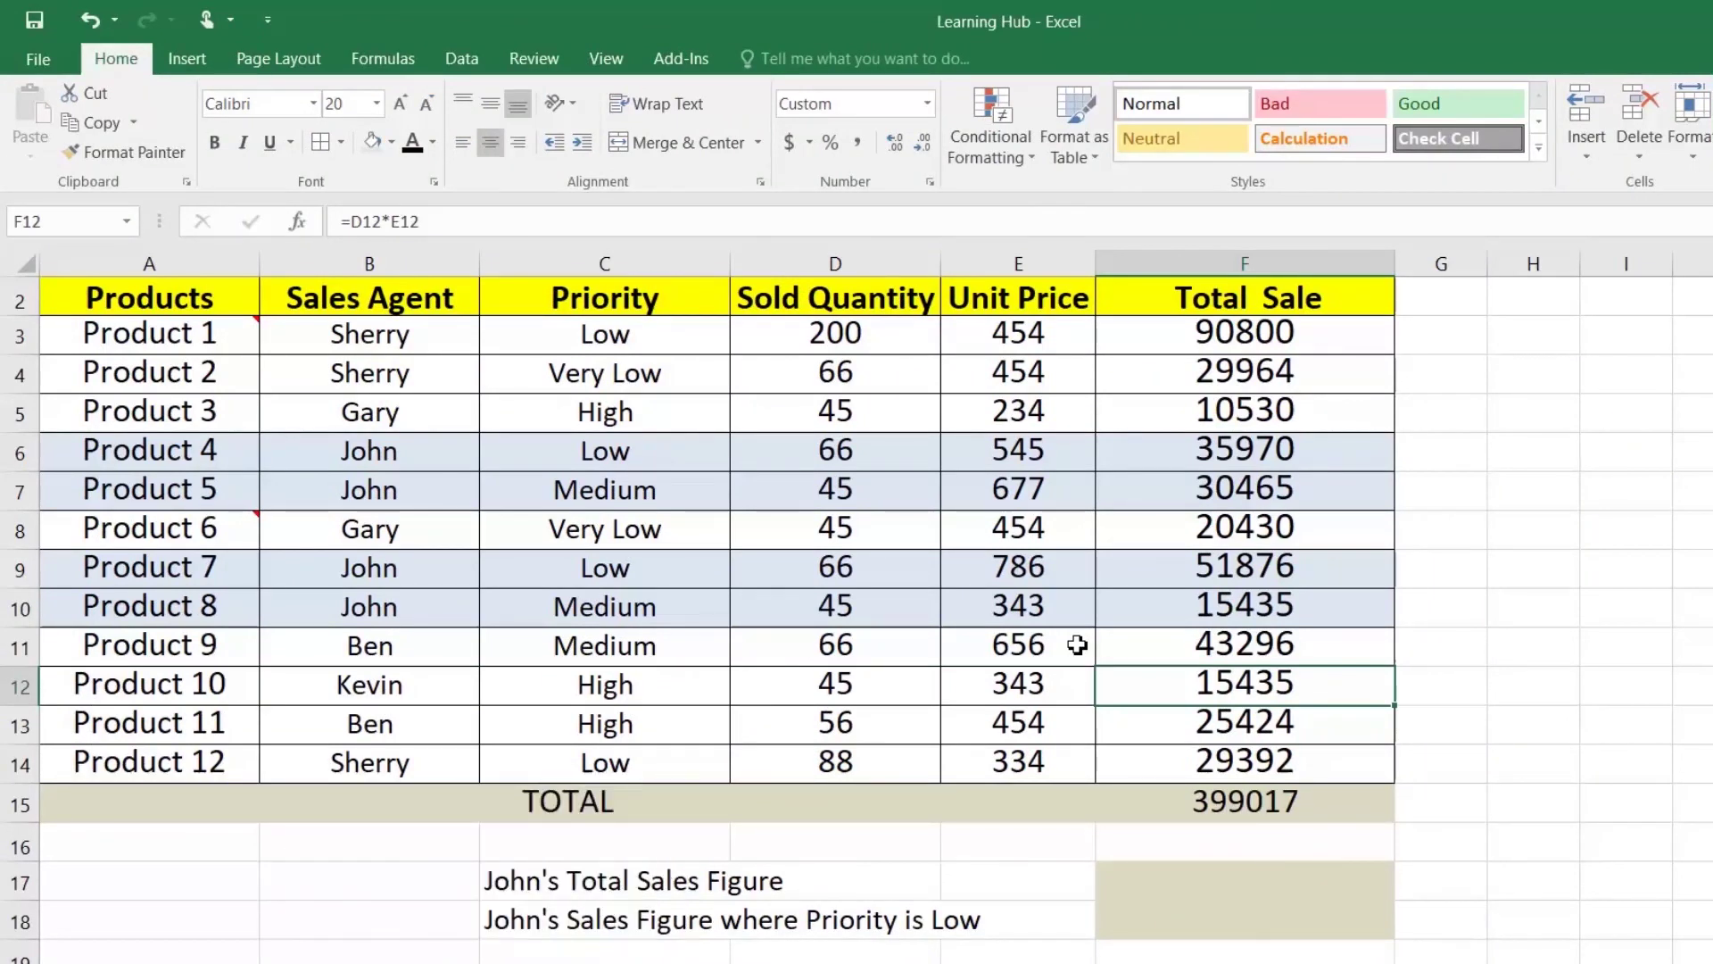
drag(167, 297, 1178, 770)
click(1196, 814)
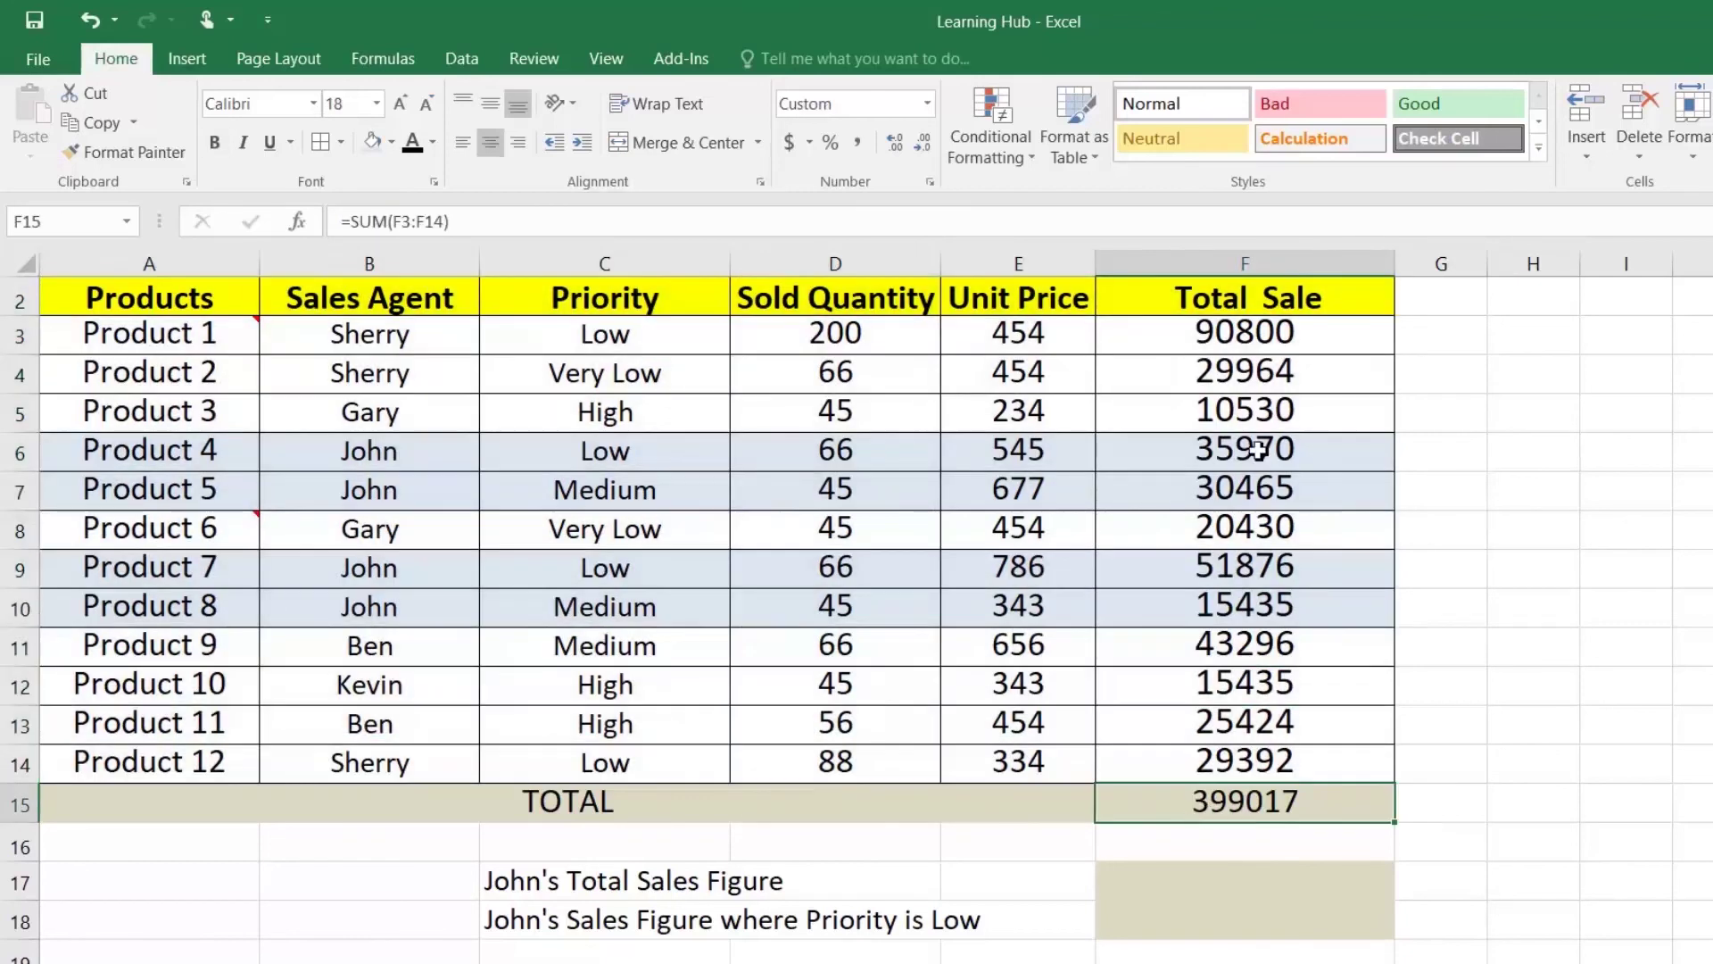
drag(1236, 337, 1196, 769)
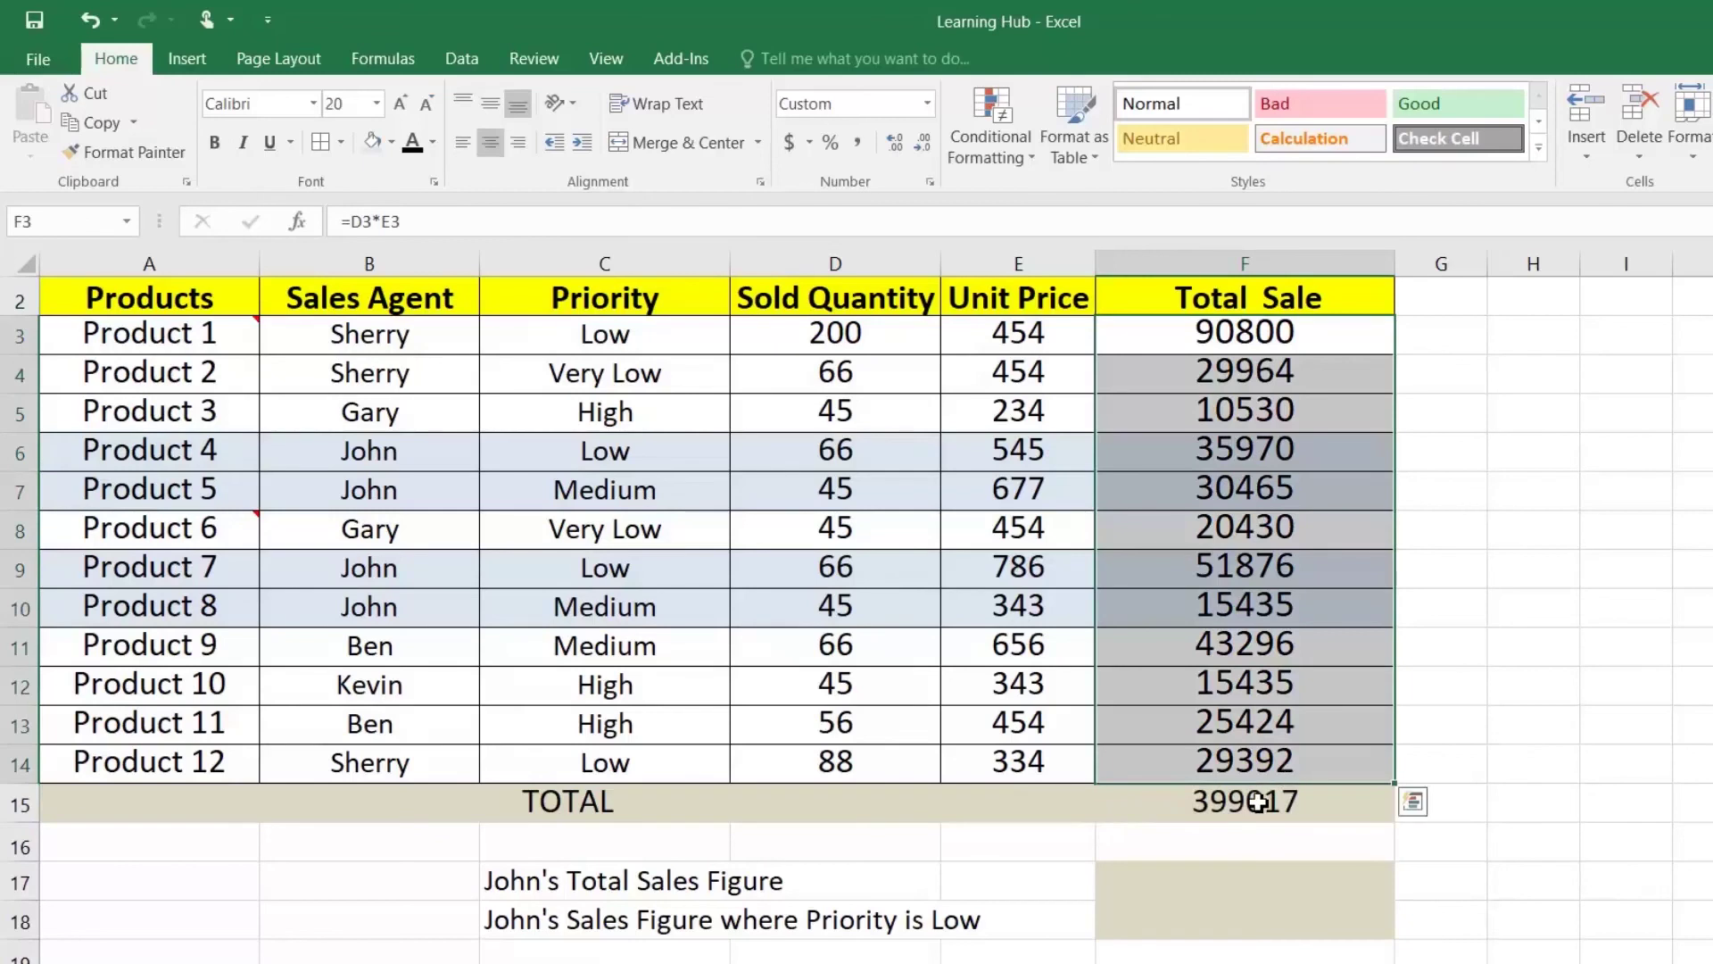
double_click(1236, 801)
key(ctrl+Return)
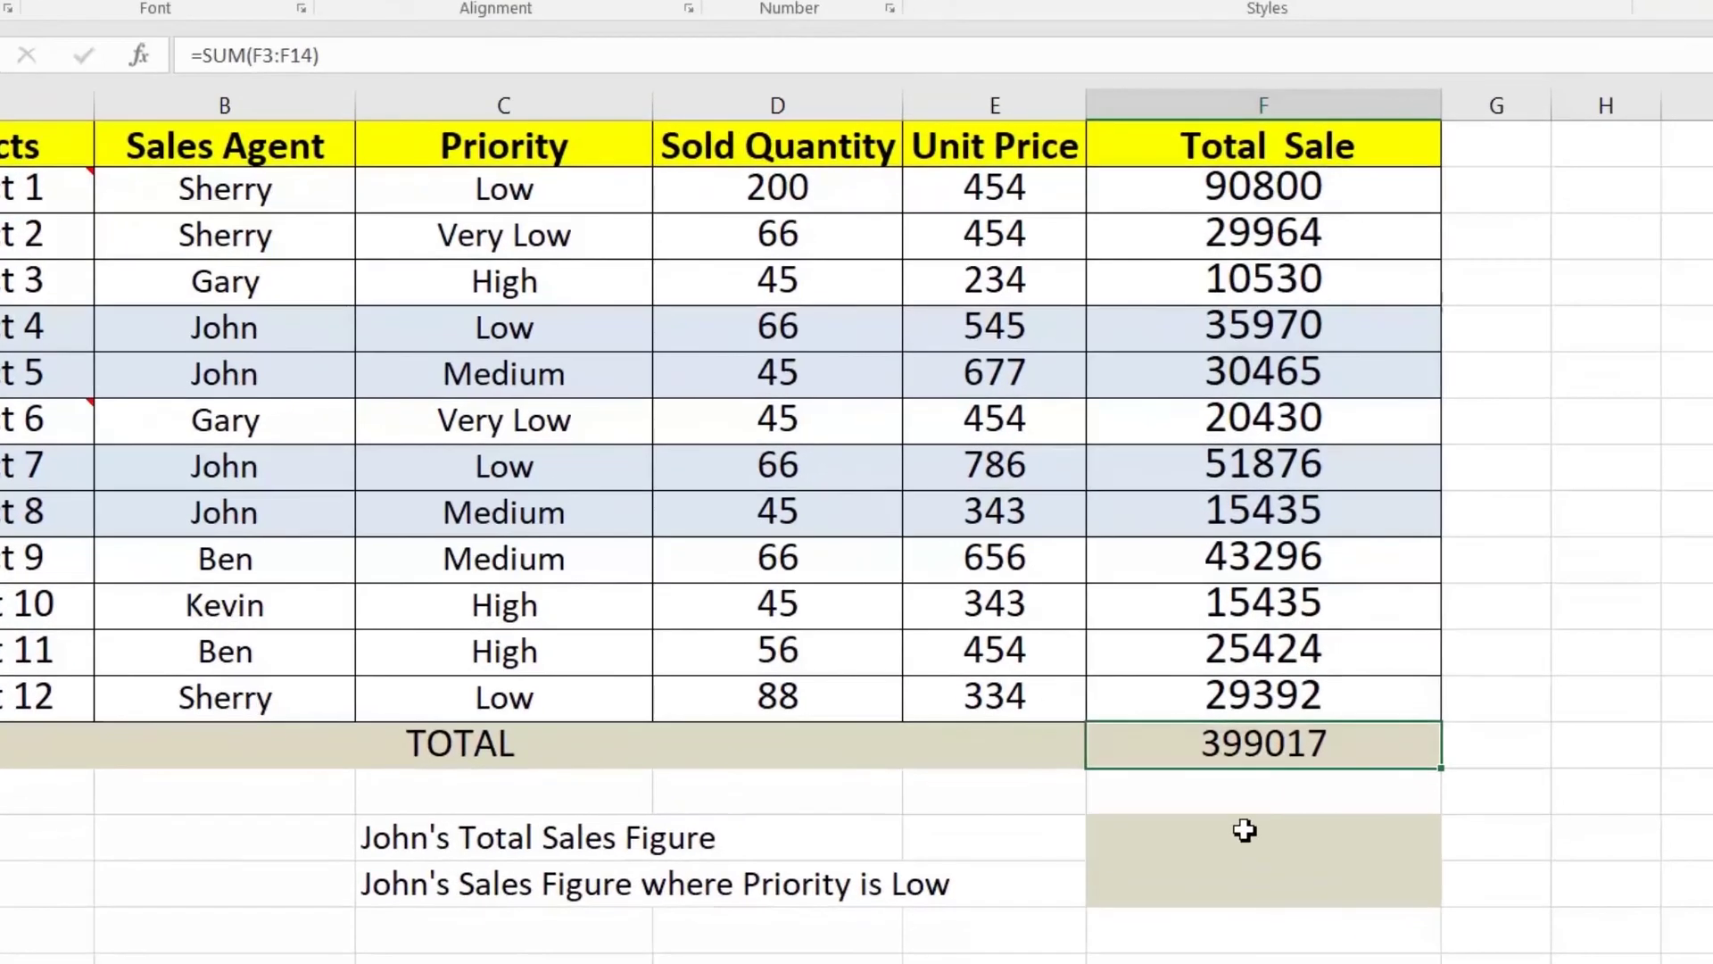
Step: Enter a SUMIF over agents B3:B14 and Total Sale F3:F14 for the named agent, giving 133746
click(1232, 832)
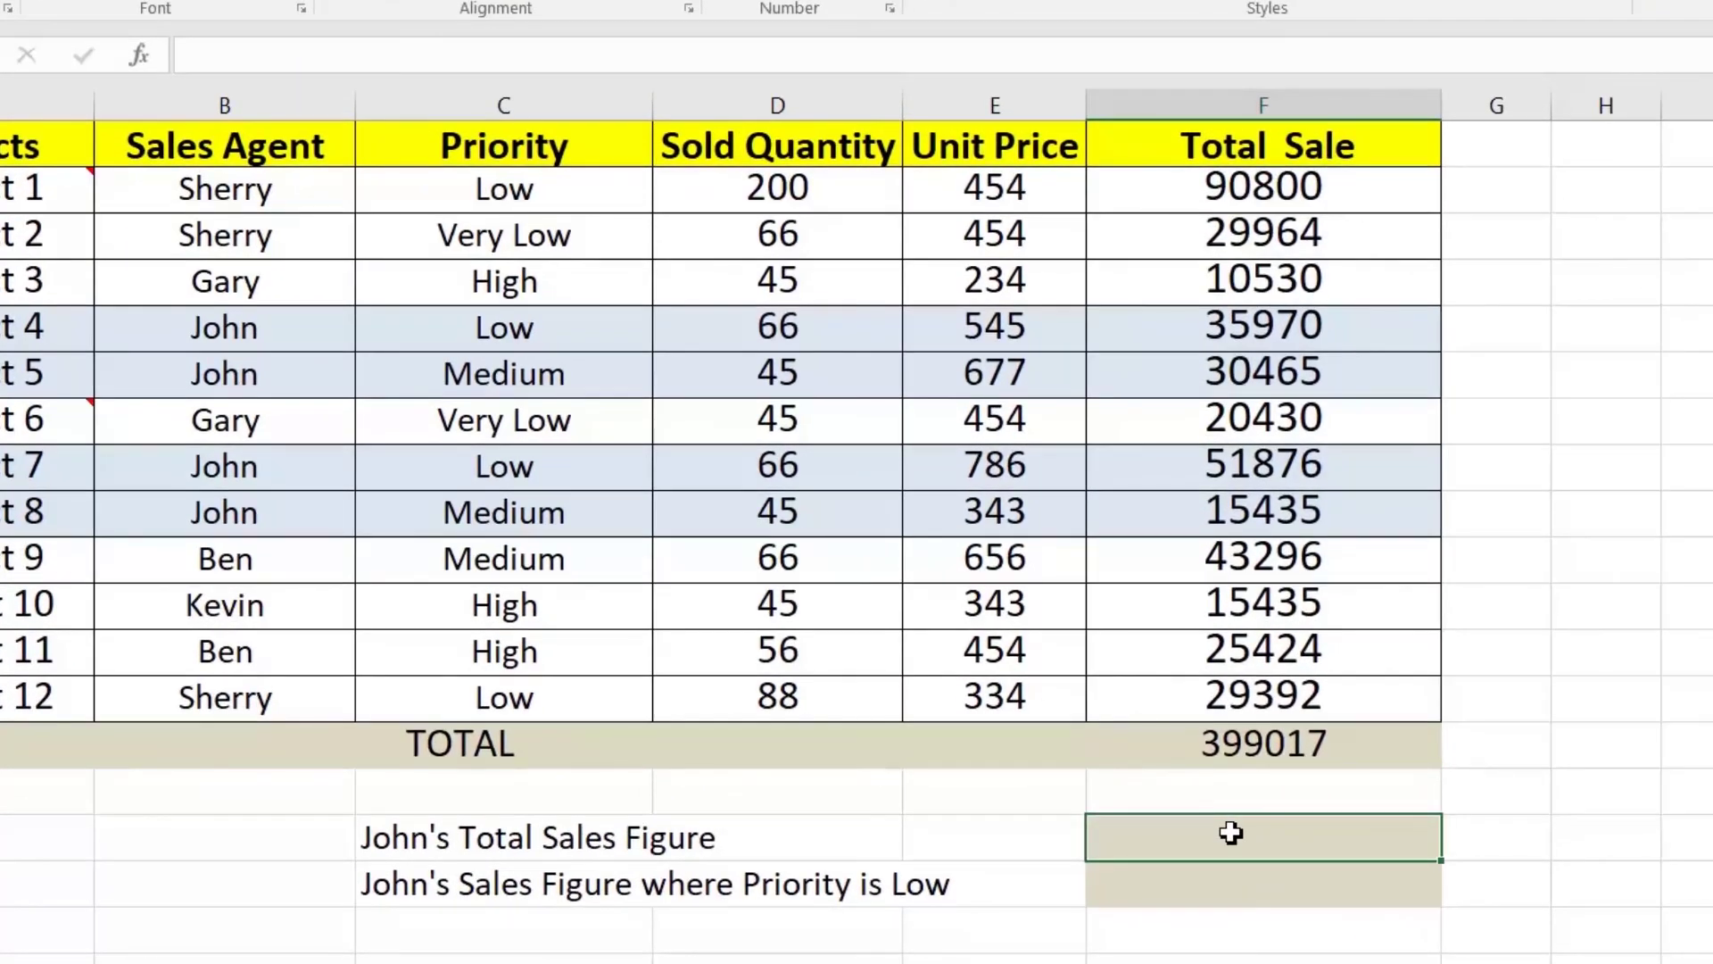
text(=sumif)
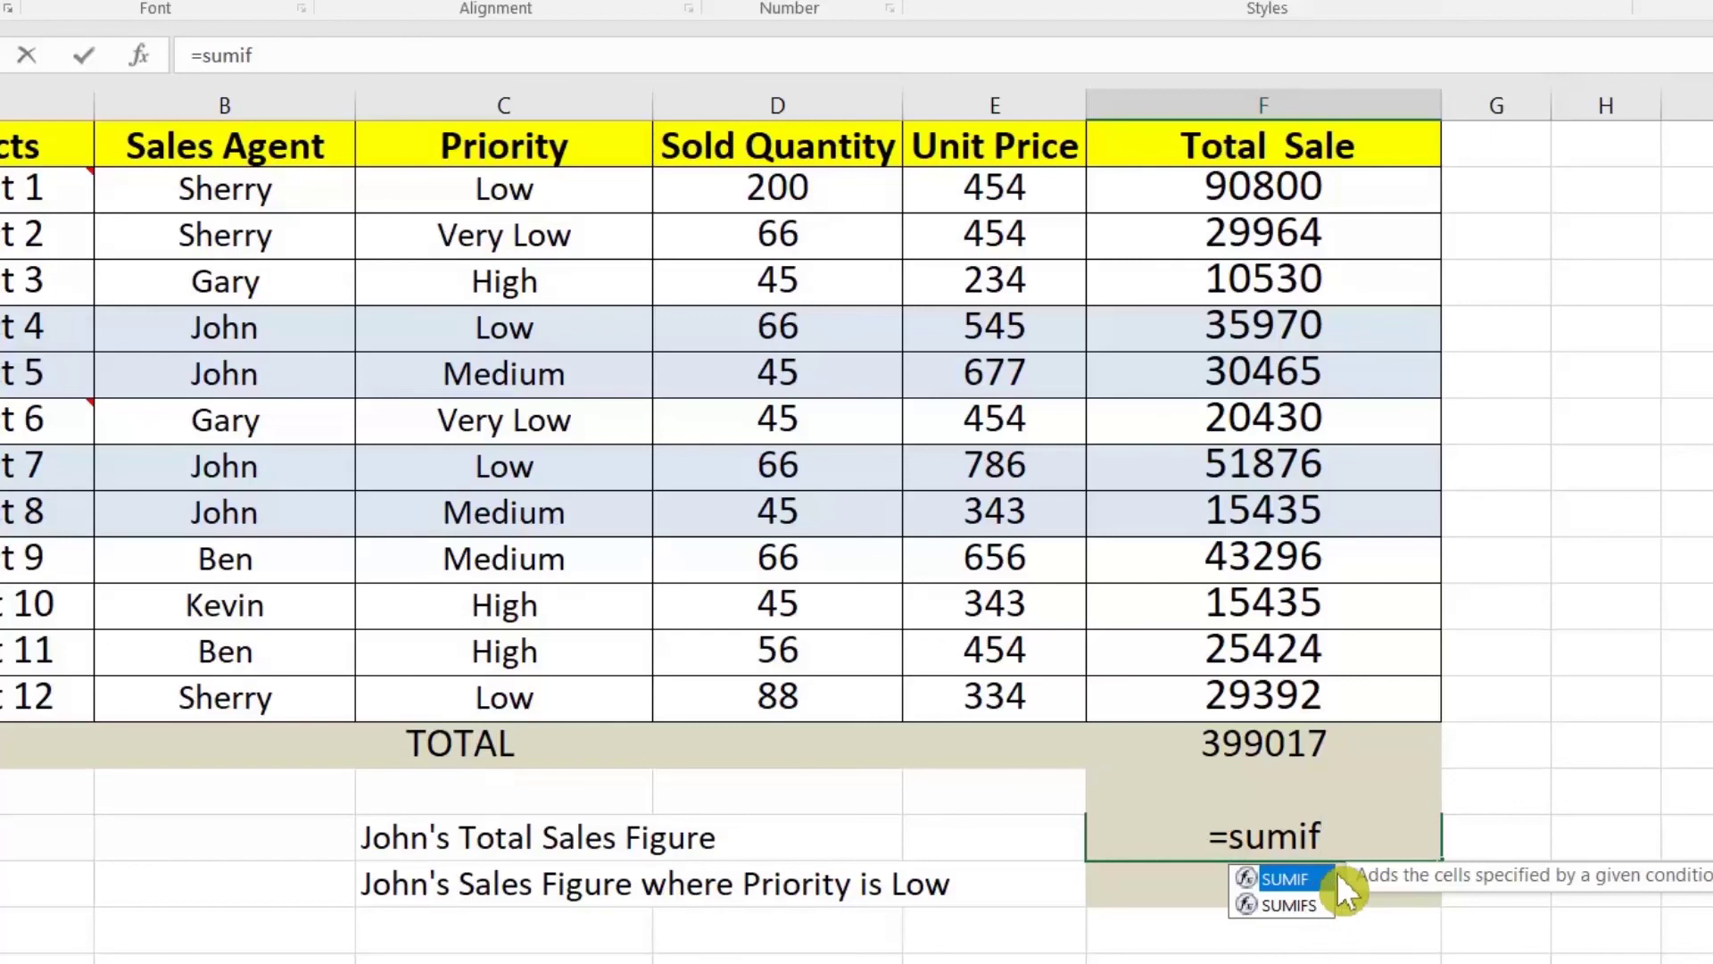
key(Tab)
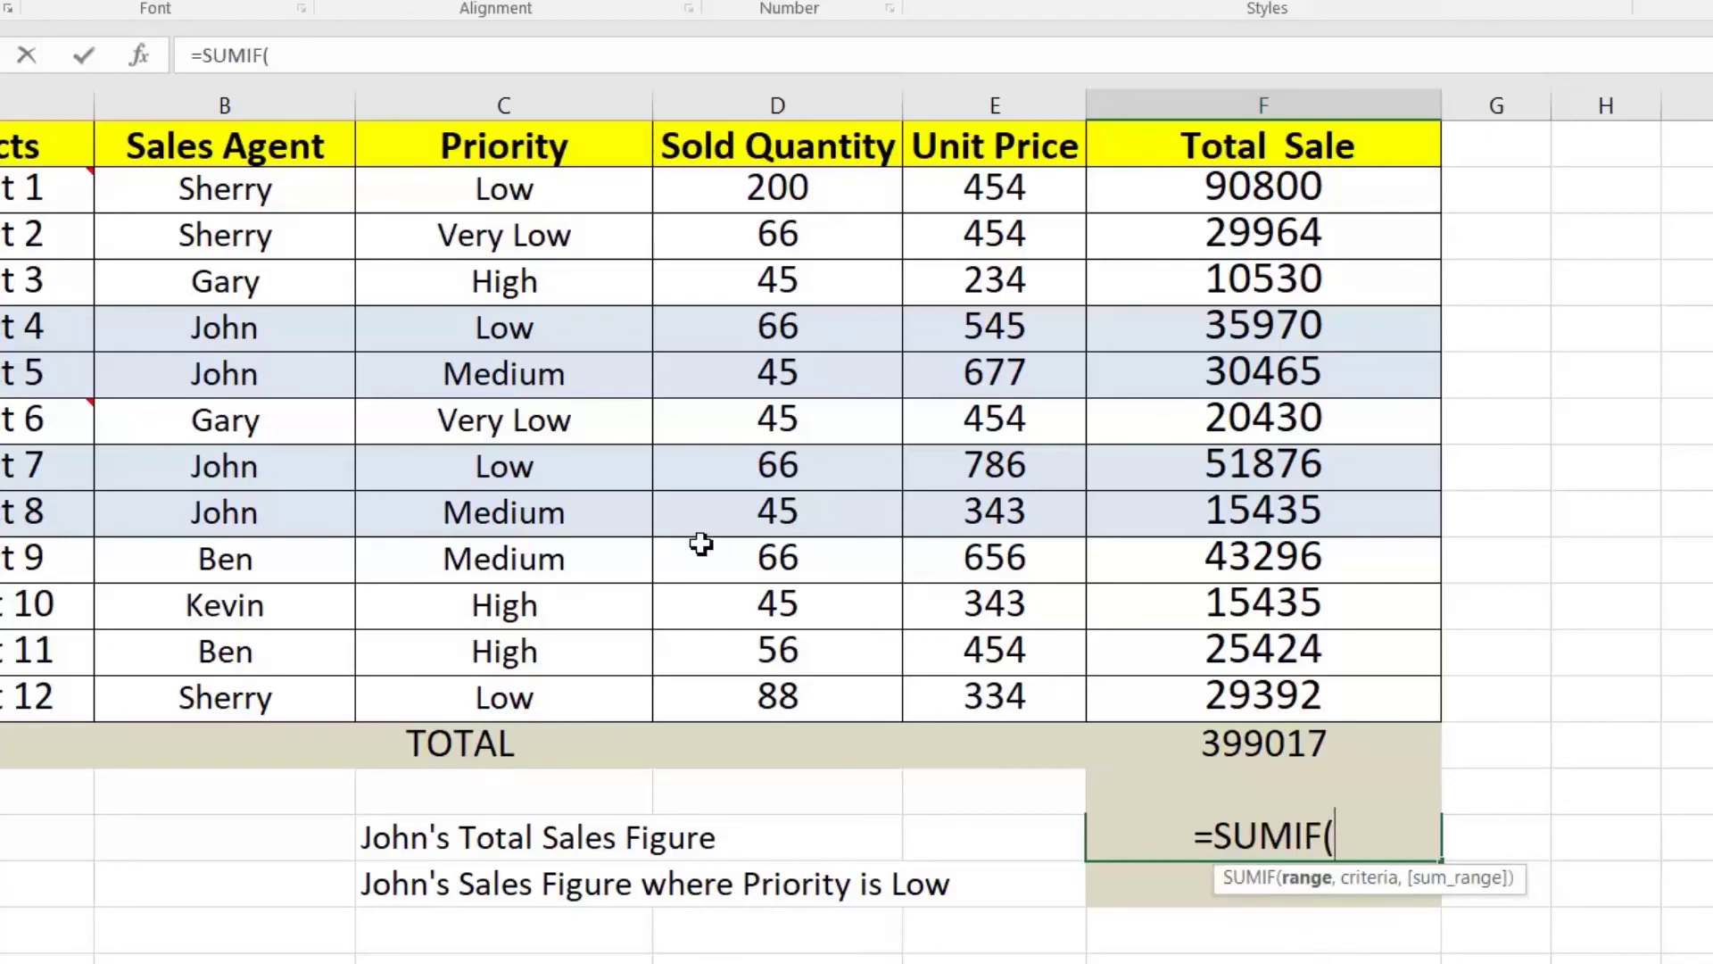
drag(252, 190, 256, 692)
text(,")
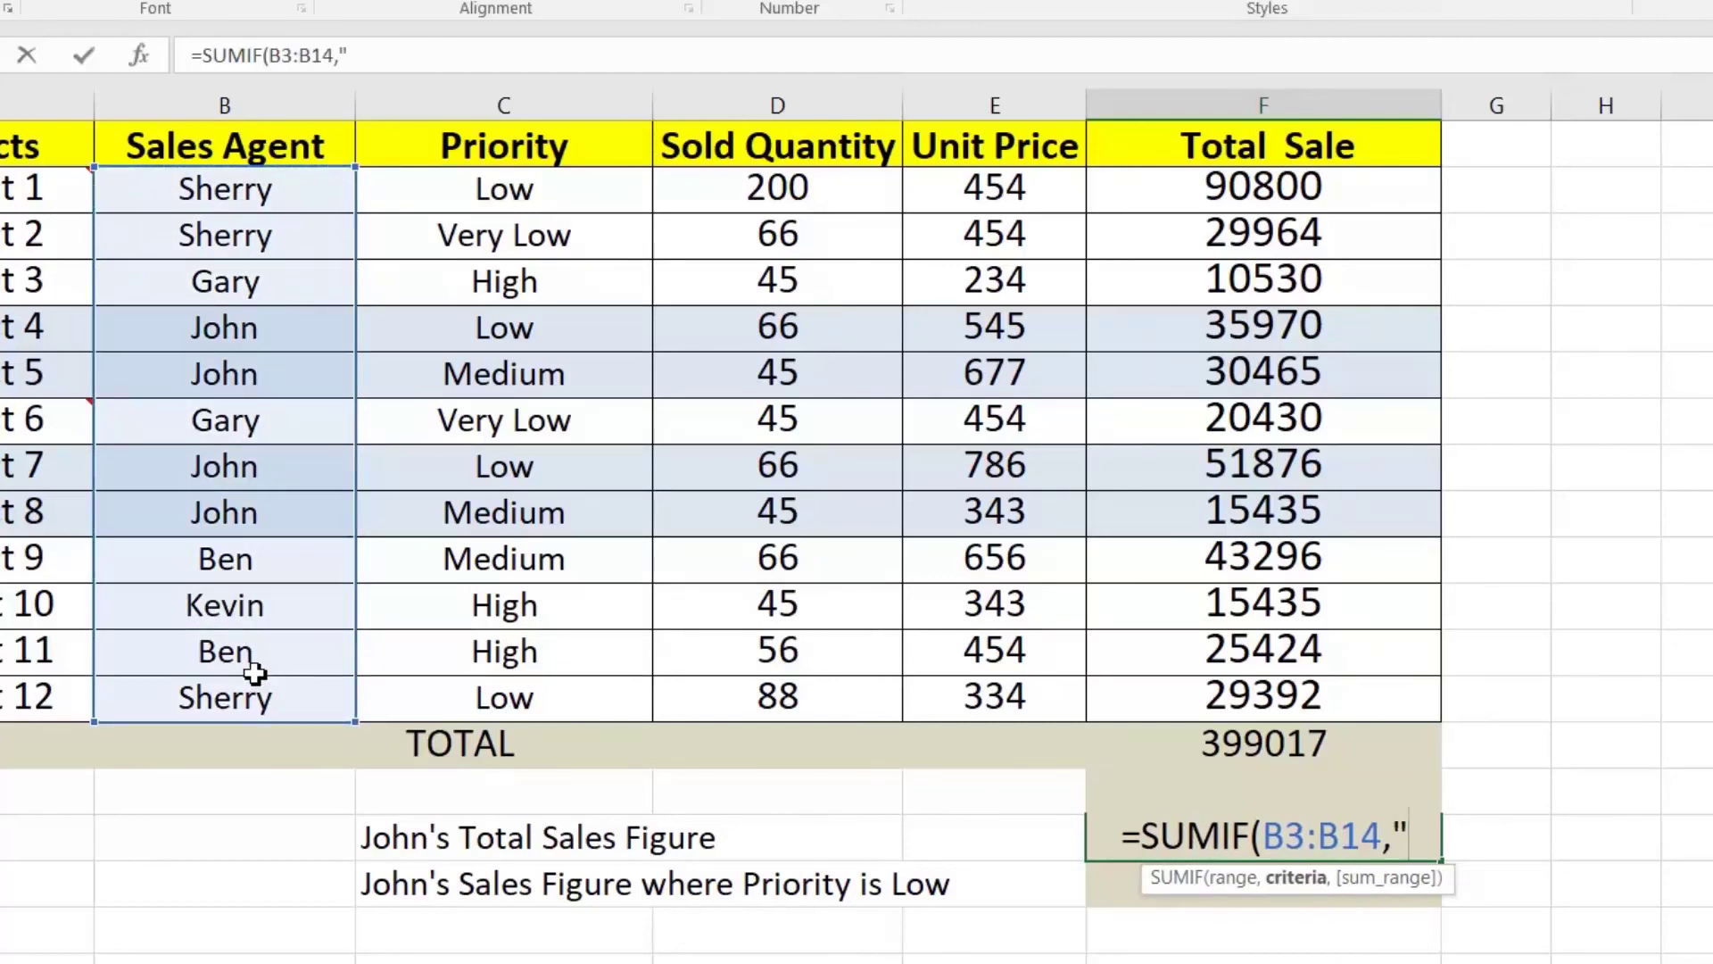
text(John")
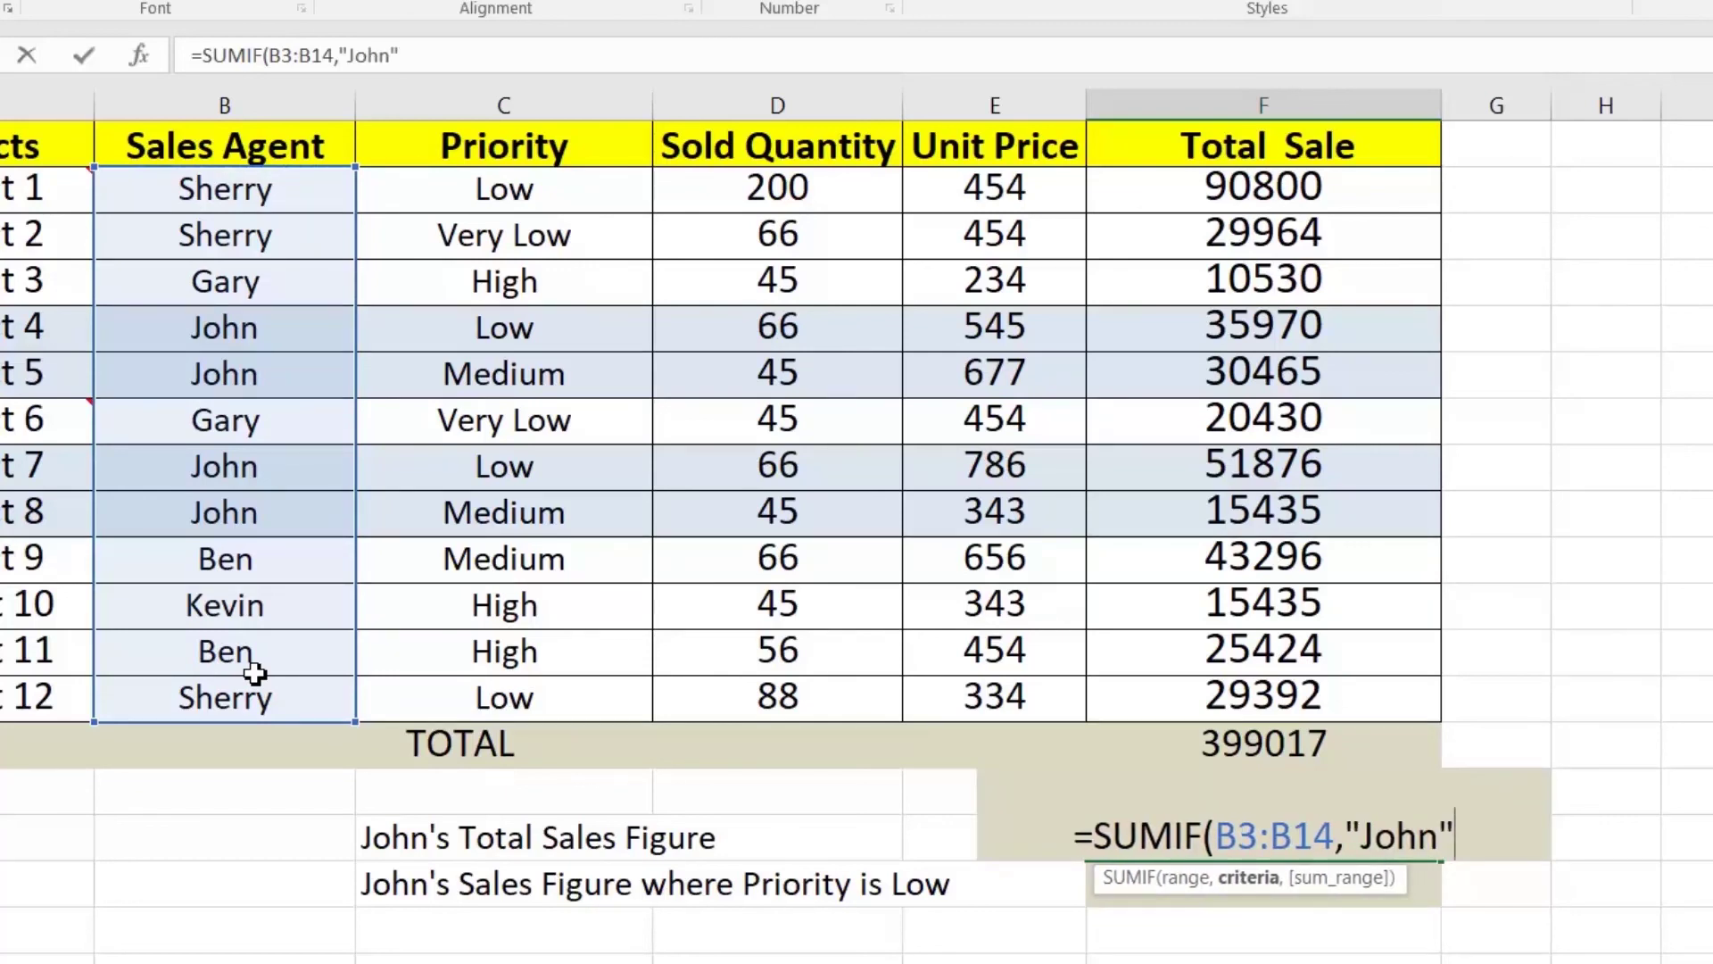
text(,)
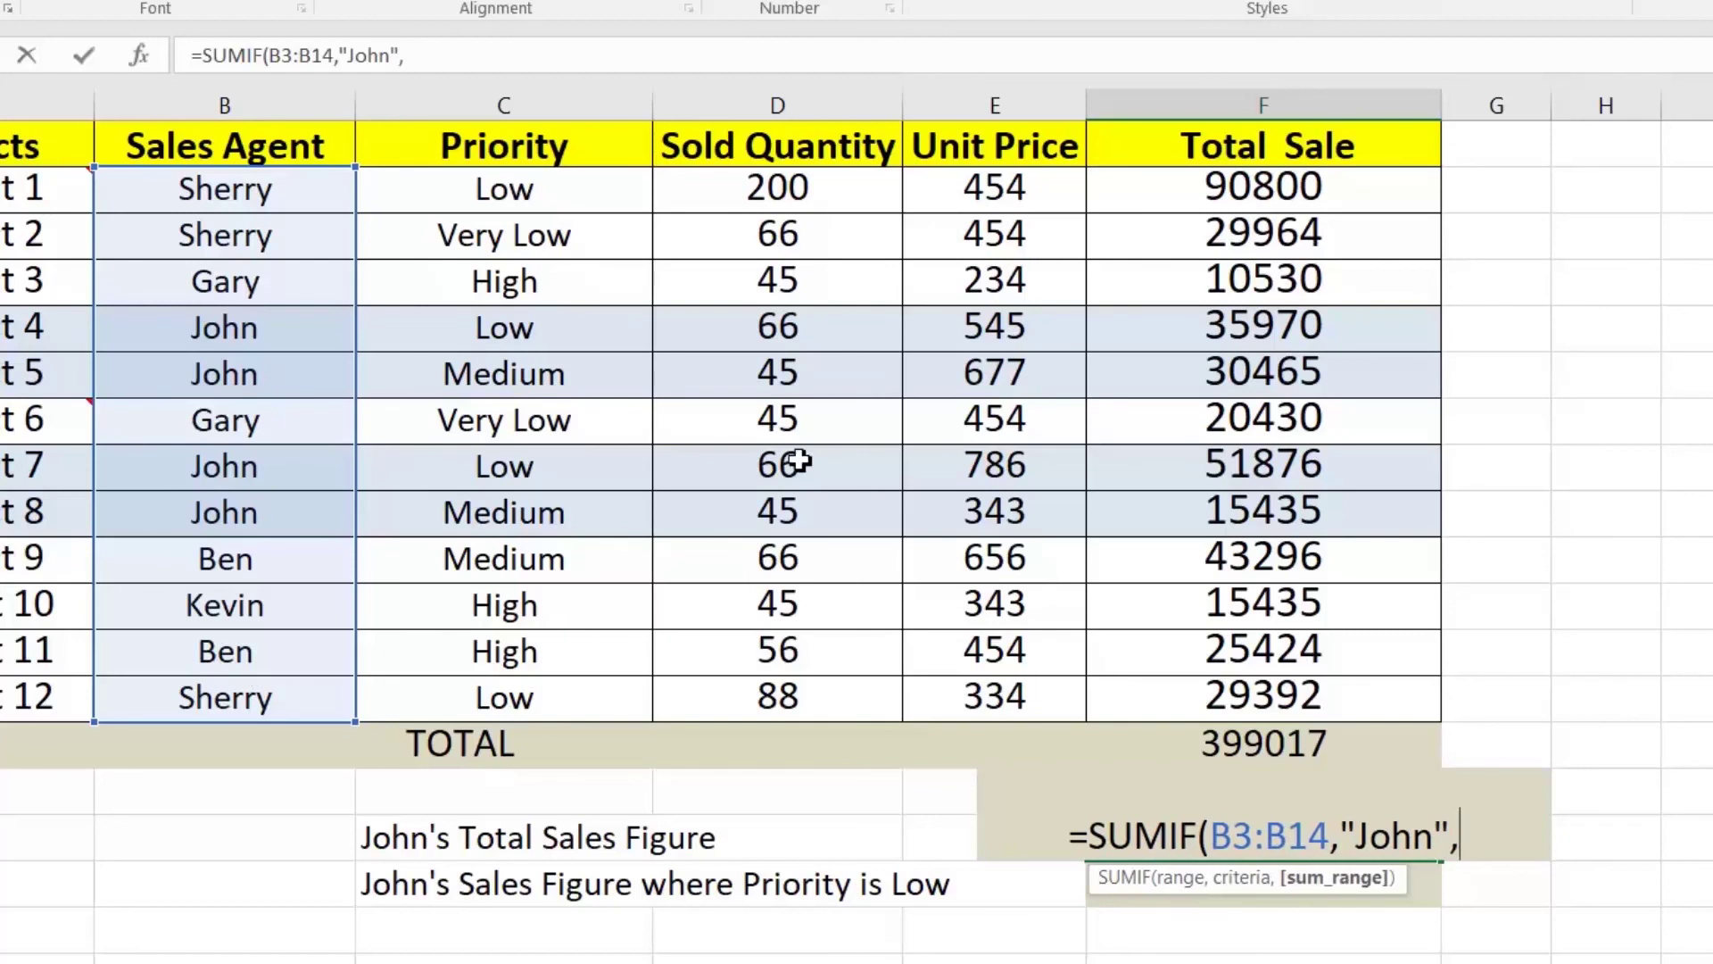
drag(1191, 196, 1220, 660)
text())
key(Return)
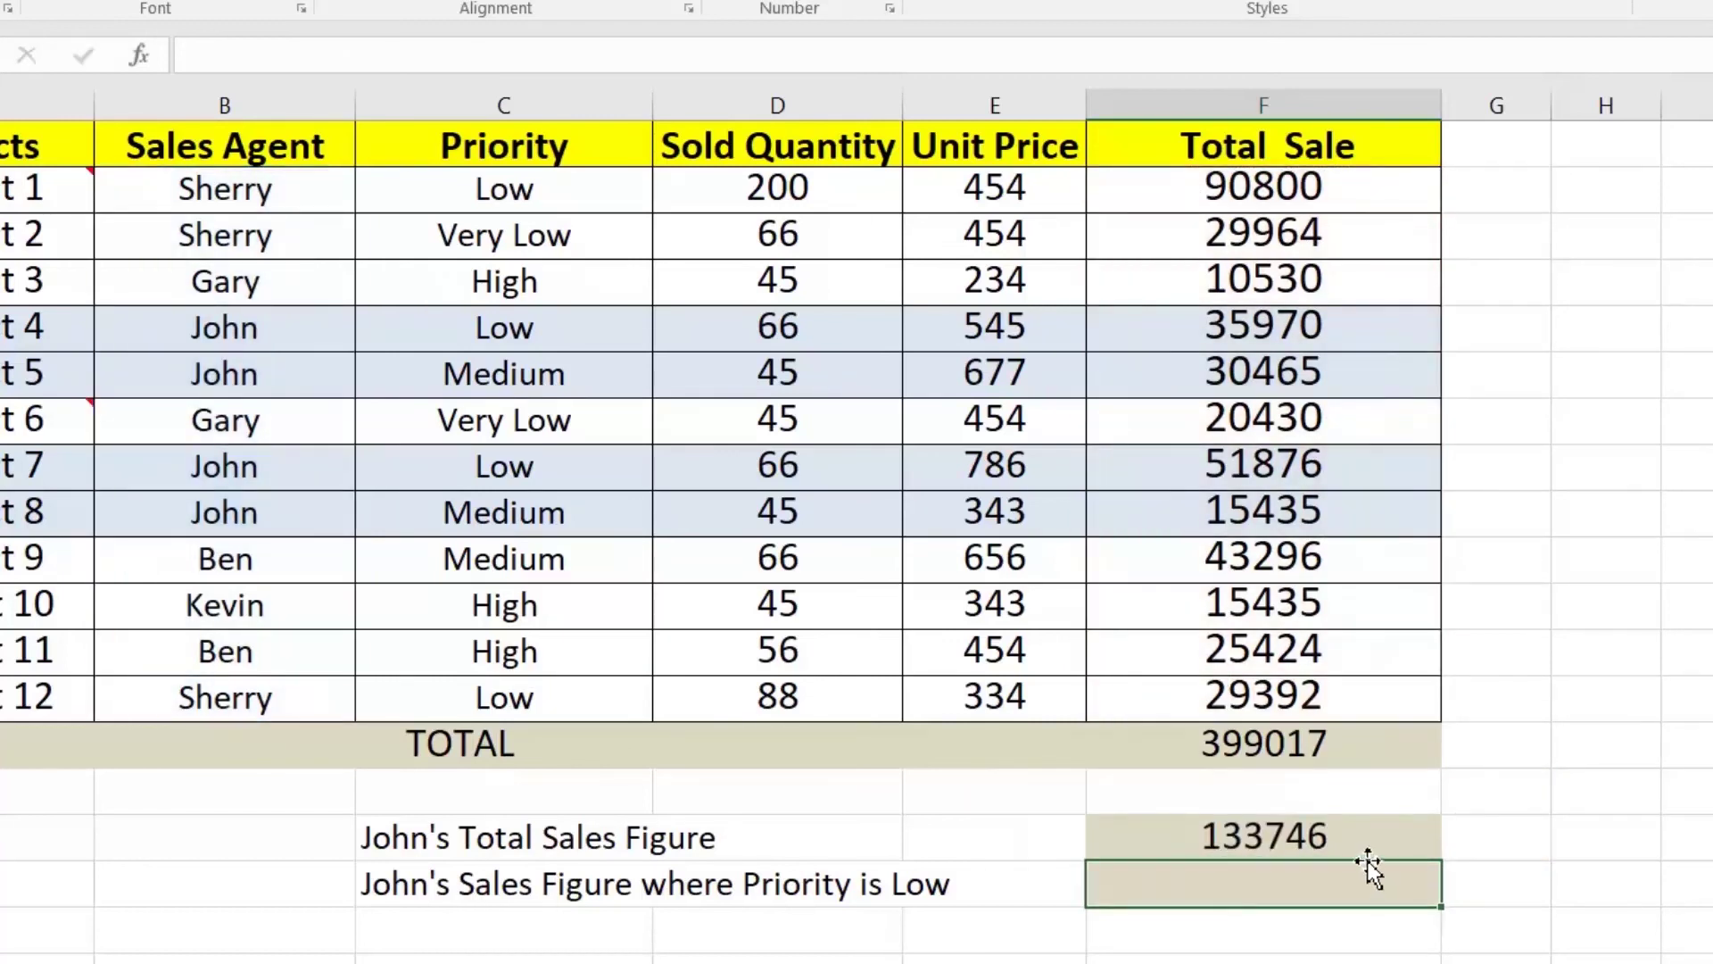
click(1223, 839)
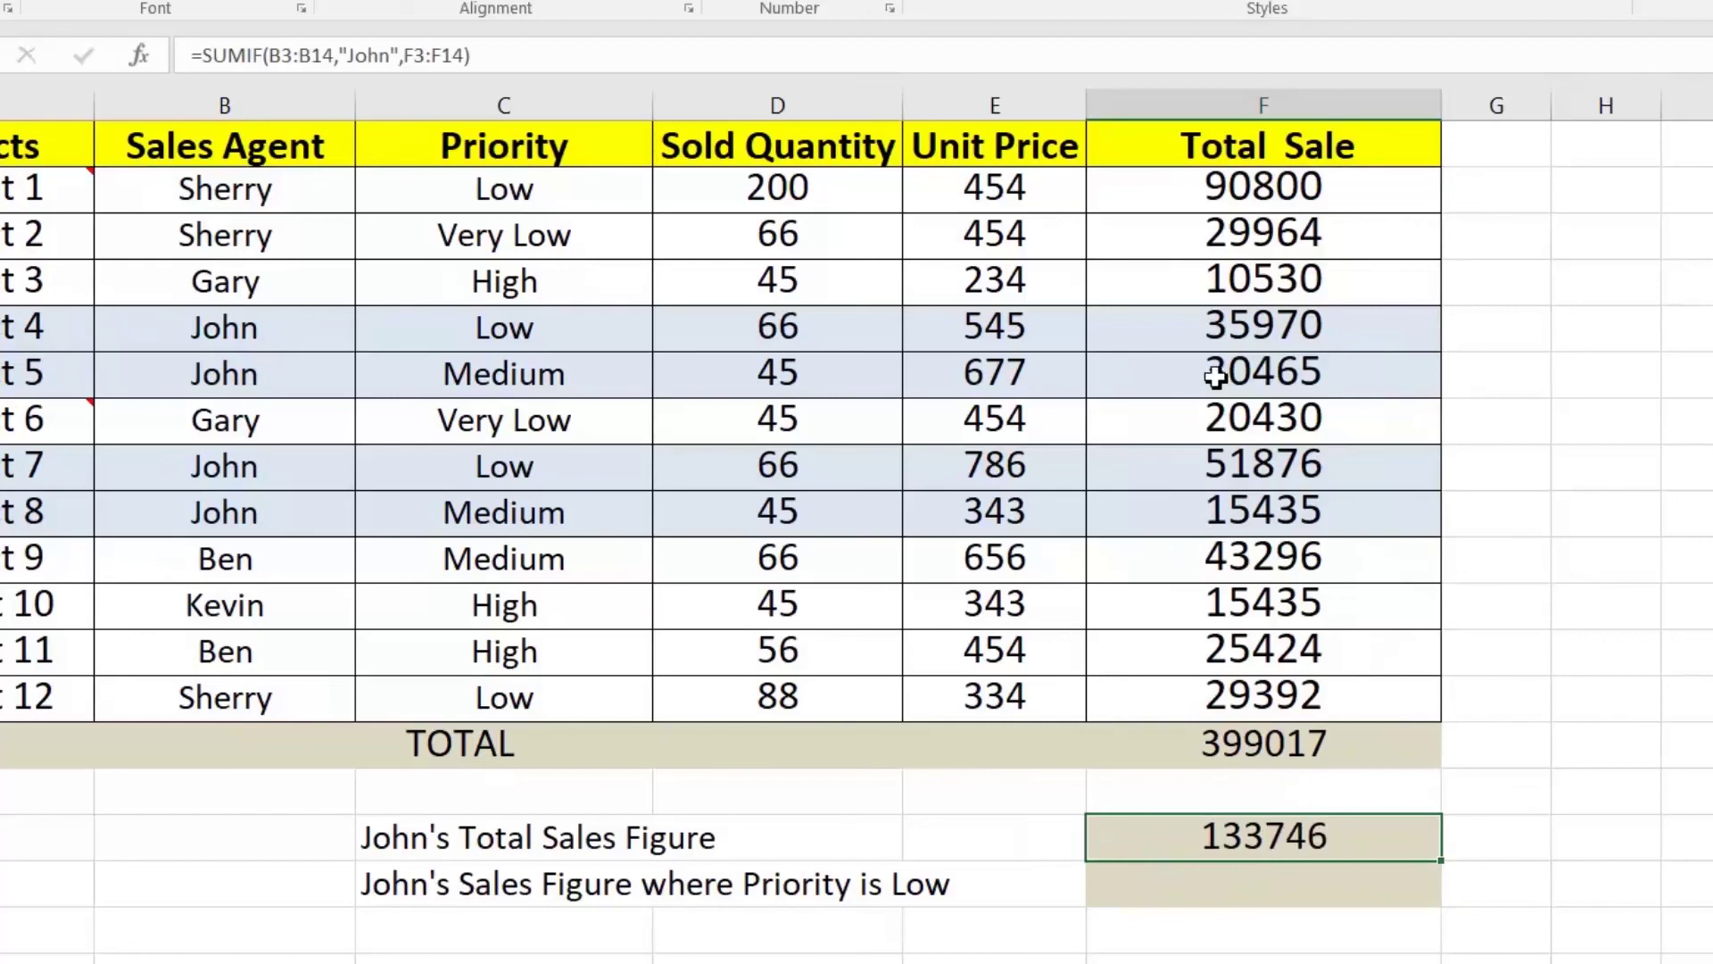
ctrl+click(1226, 339)
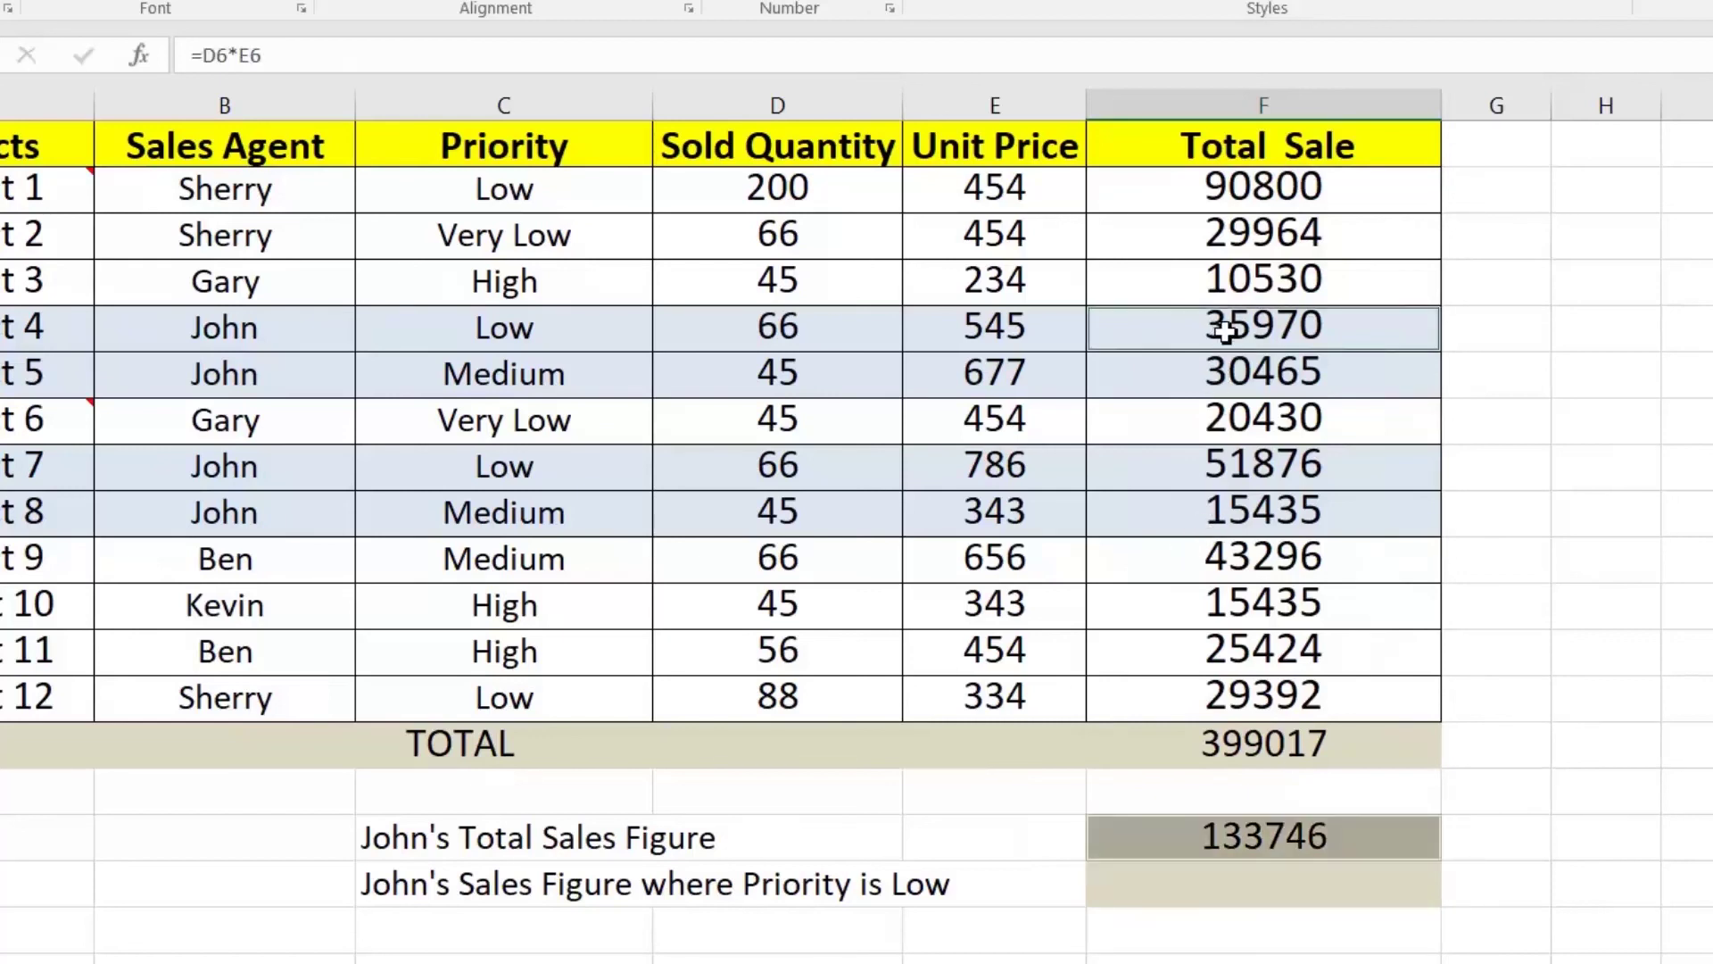
drag(1225, 334, 1222, 368)
drag(1249, 462, 1261, 510)
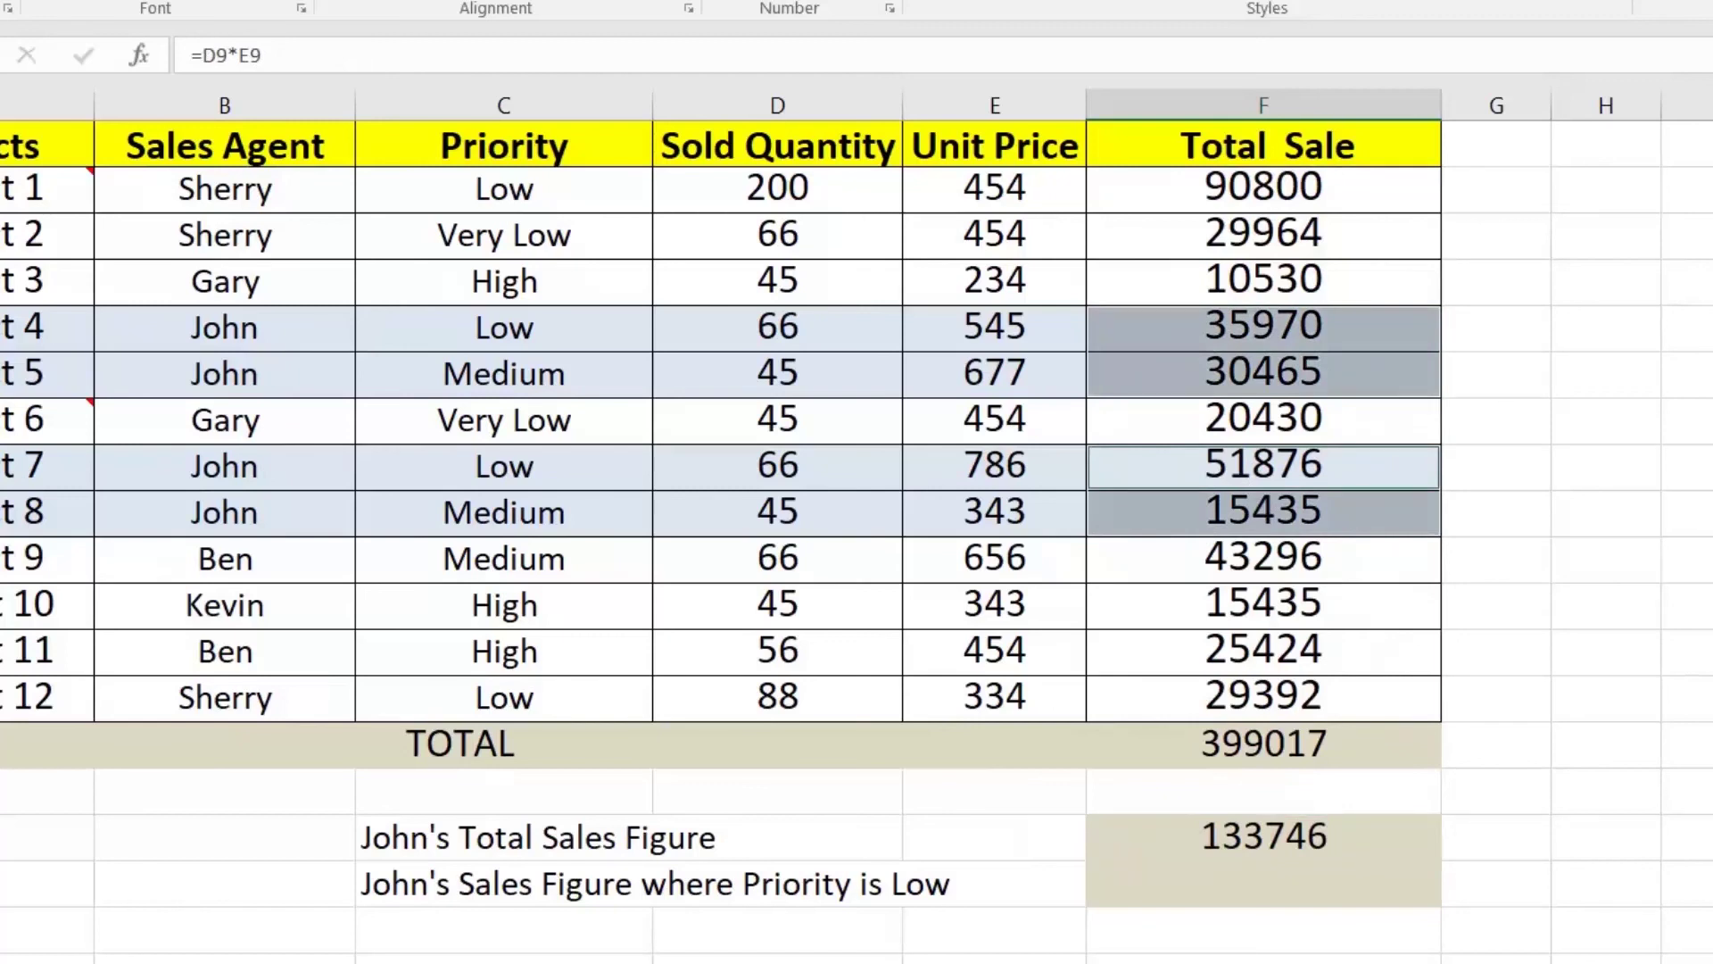
click(1305, 835)
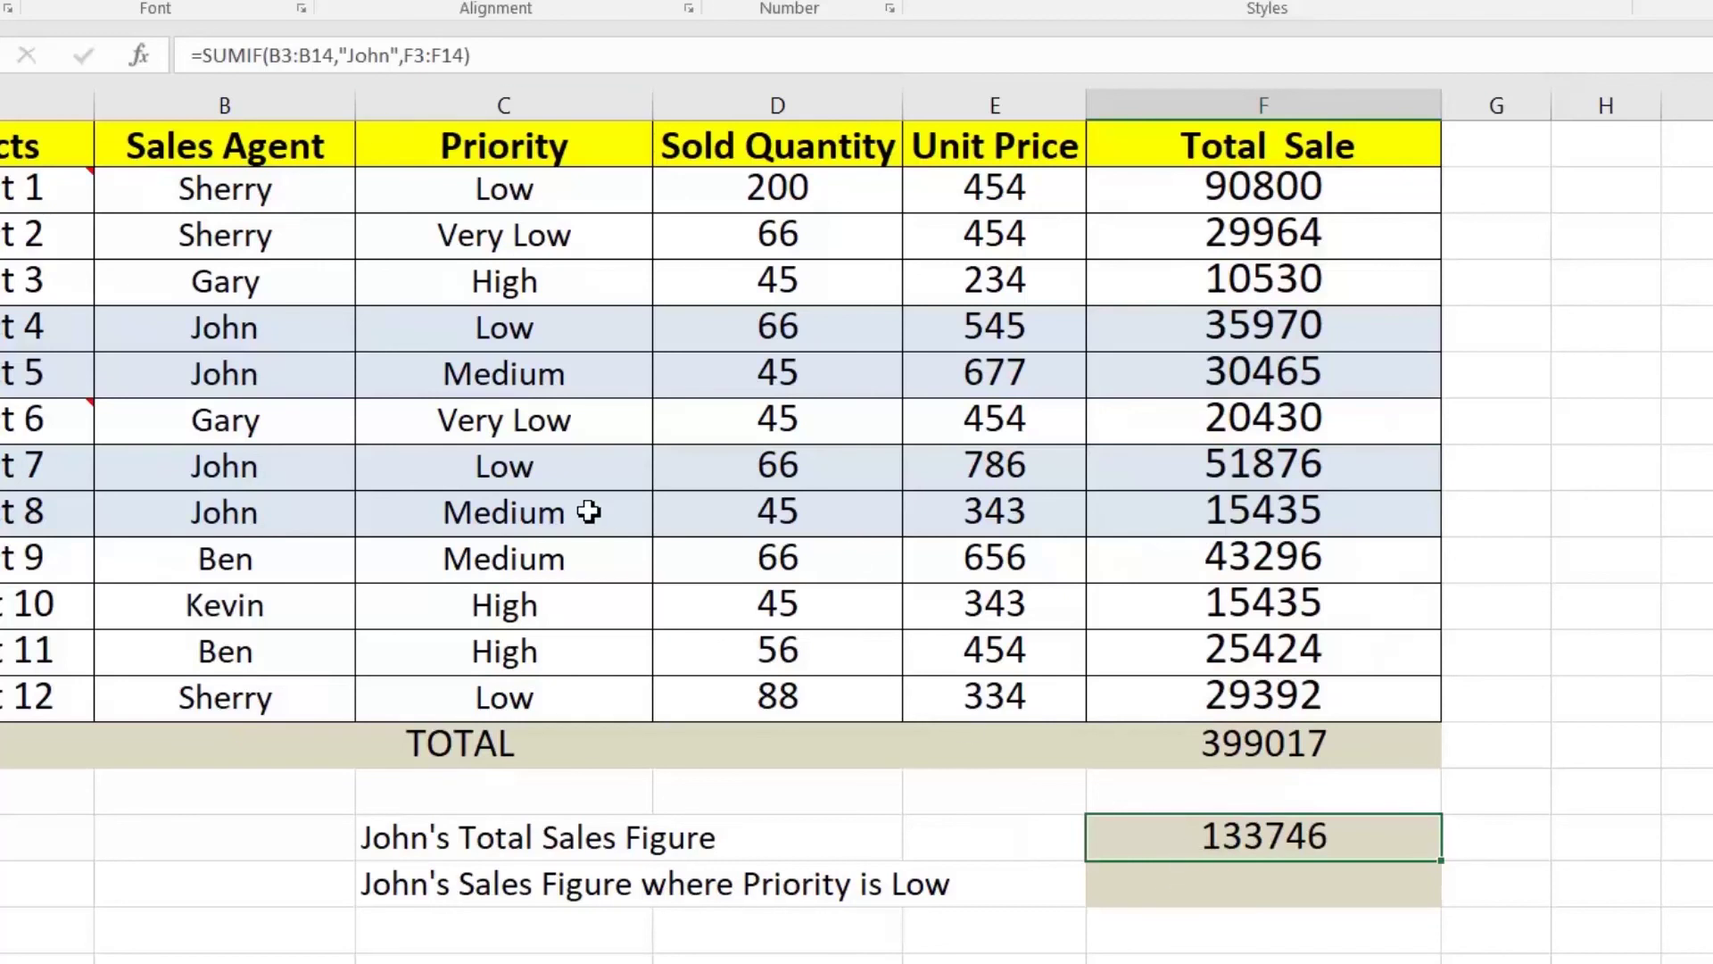
click(487, 328)
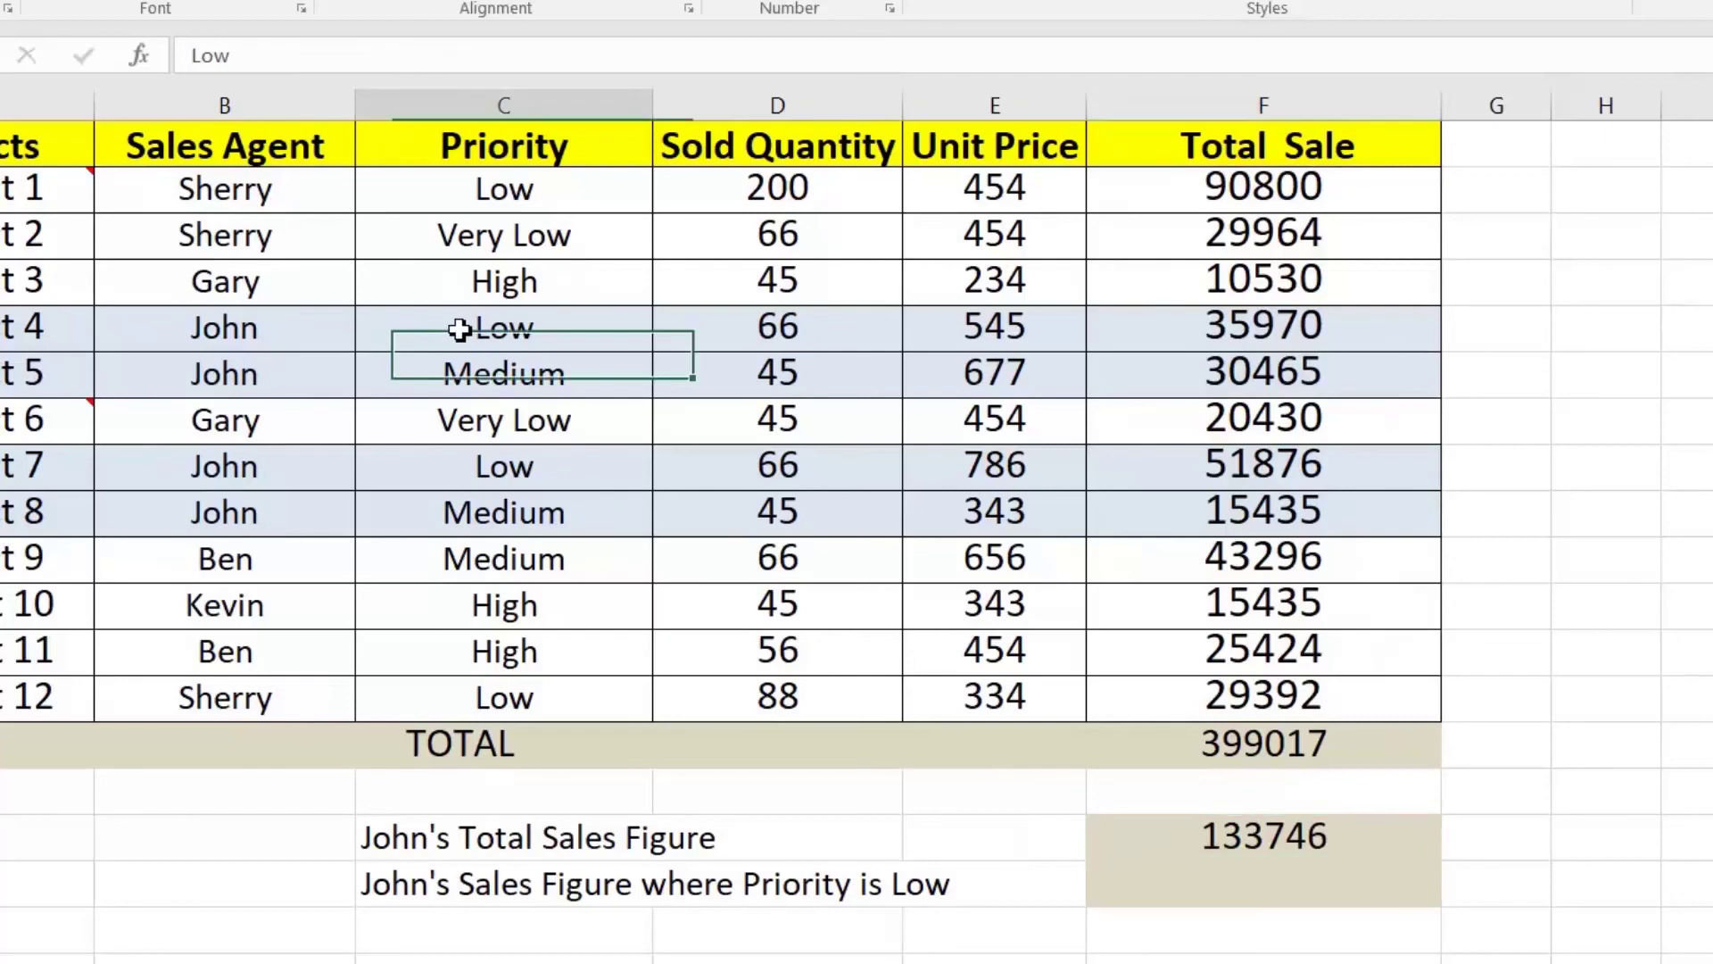
click(458, 470)
click(461, 336)
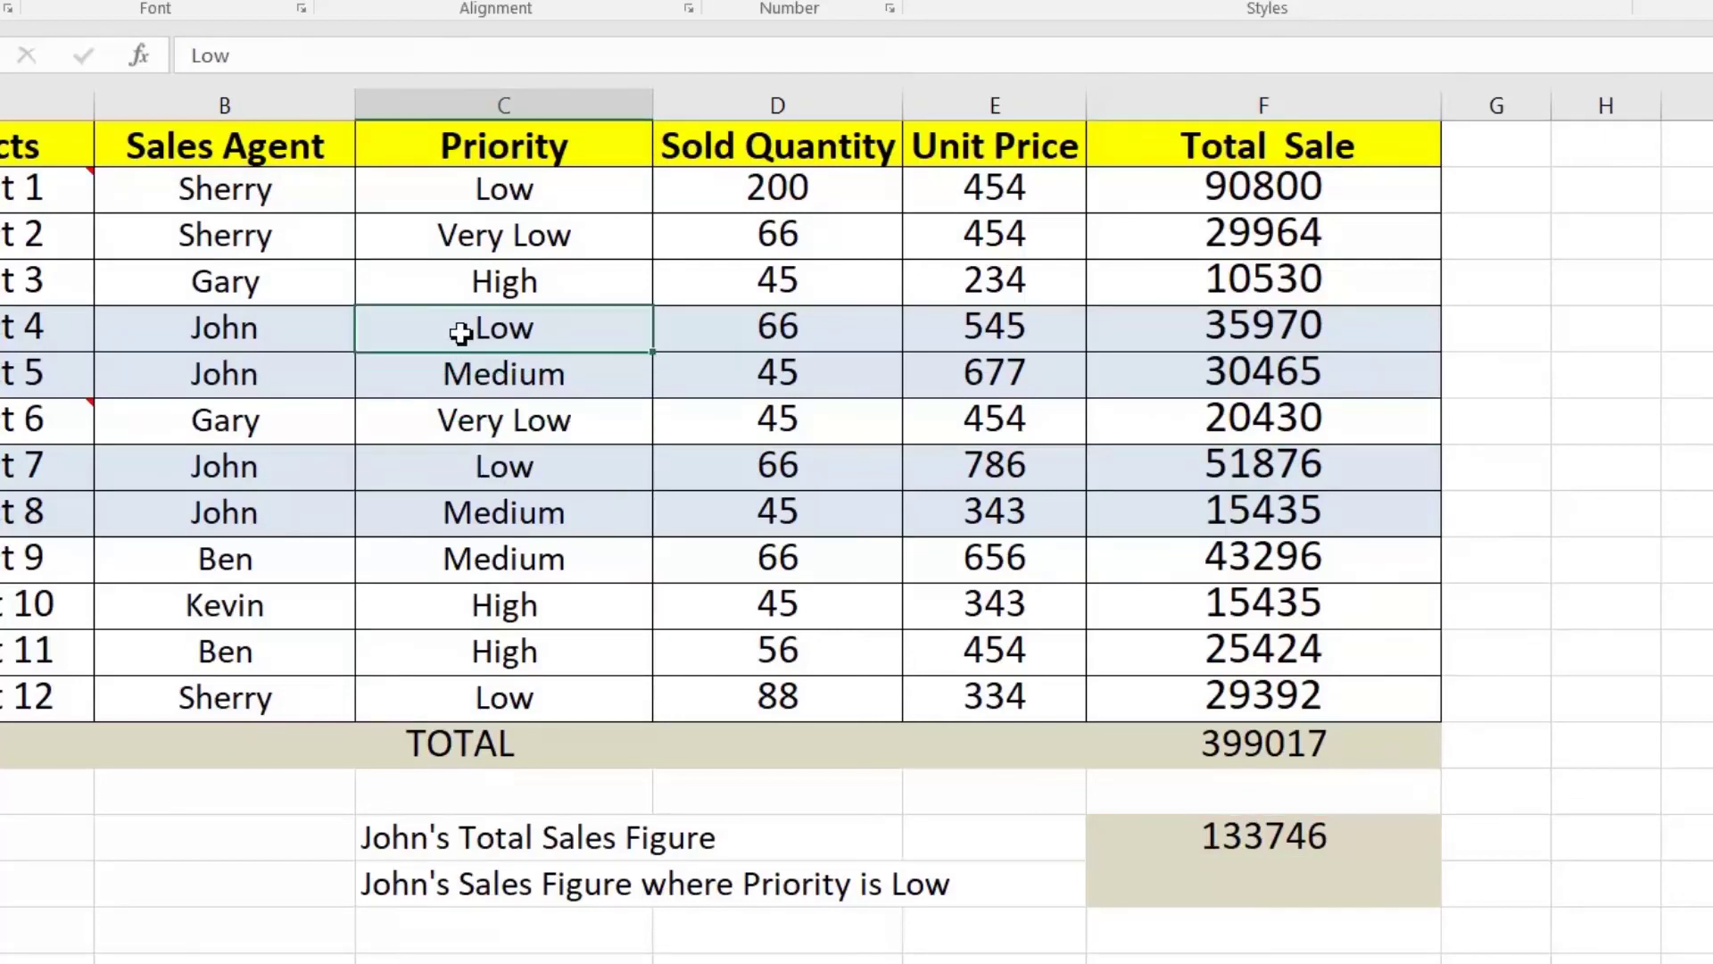
click(543, 474)
click(500, 335)
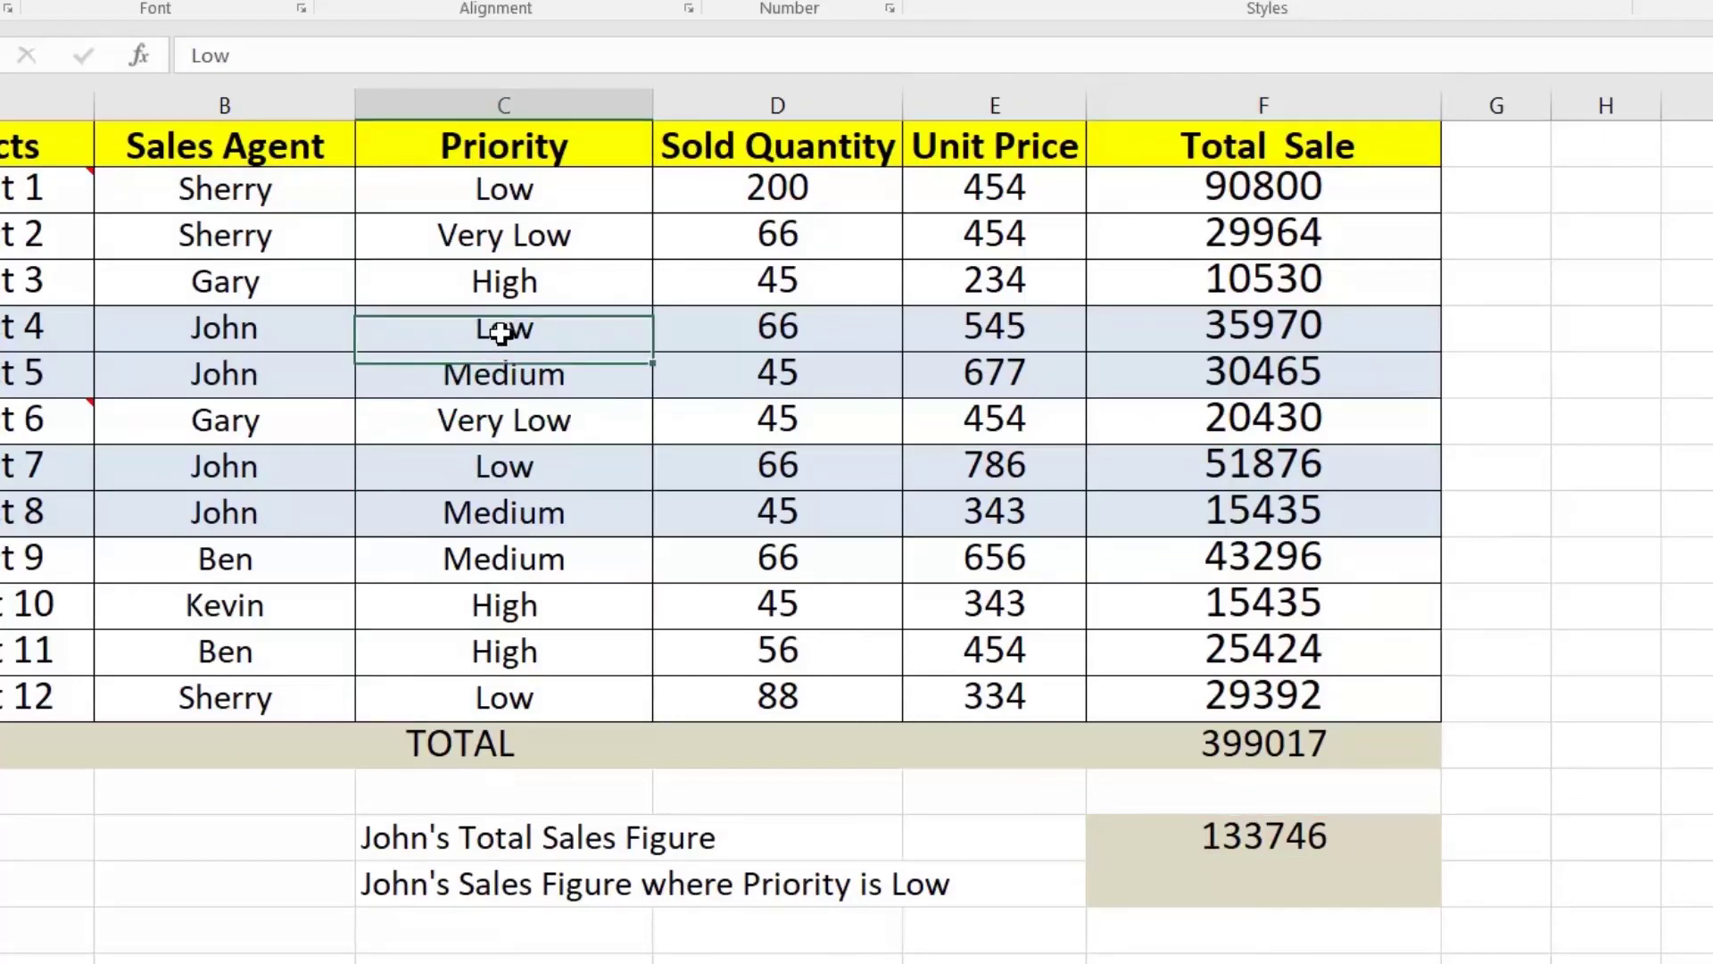
click(498, 477)
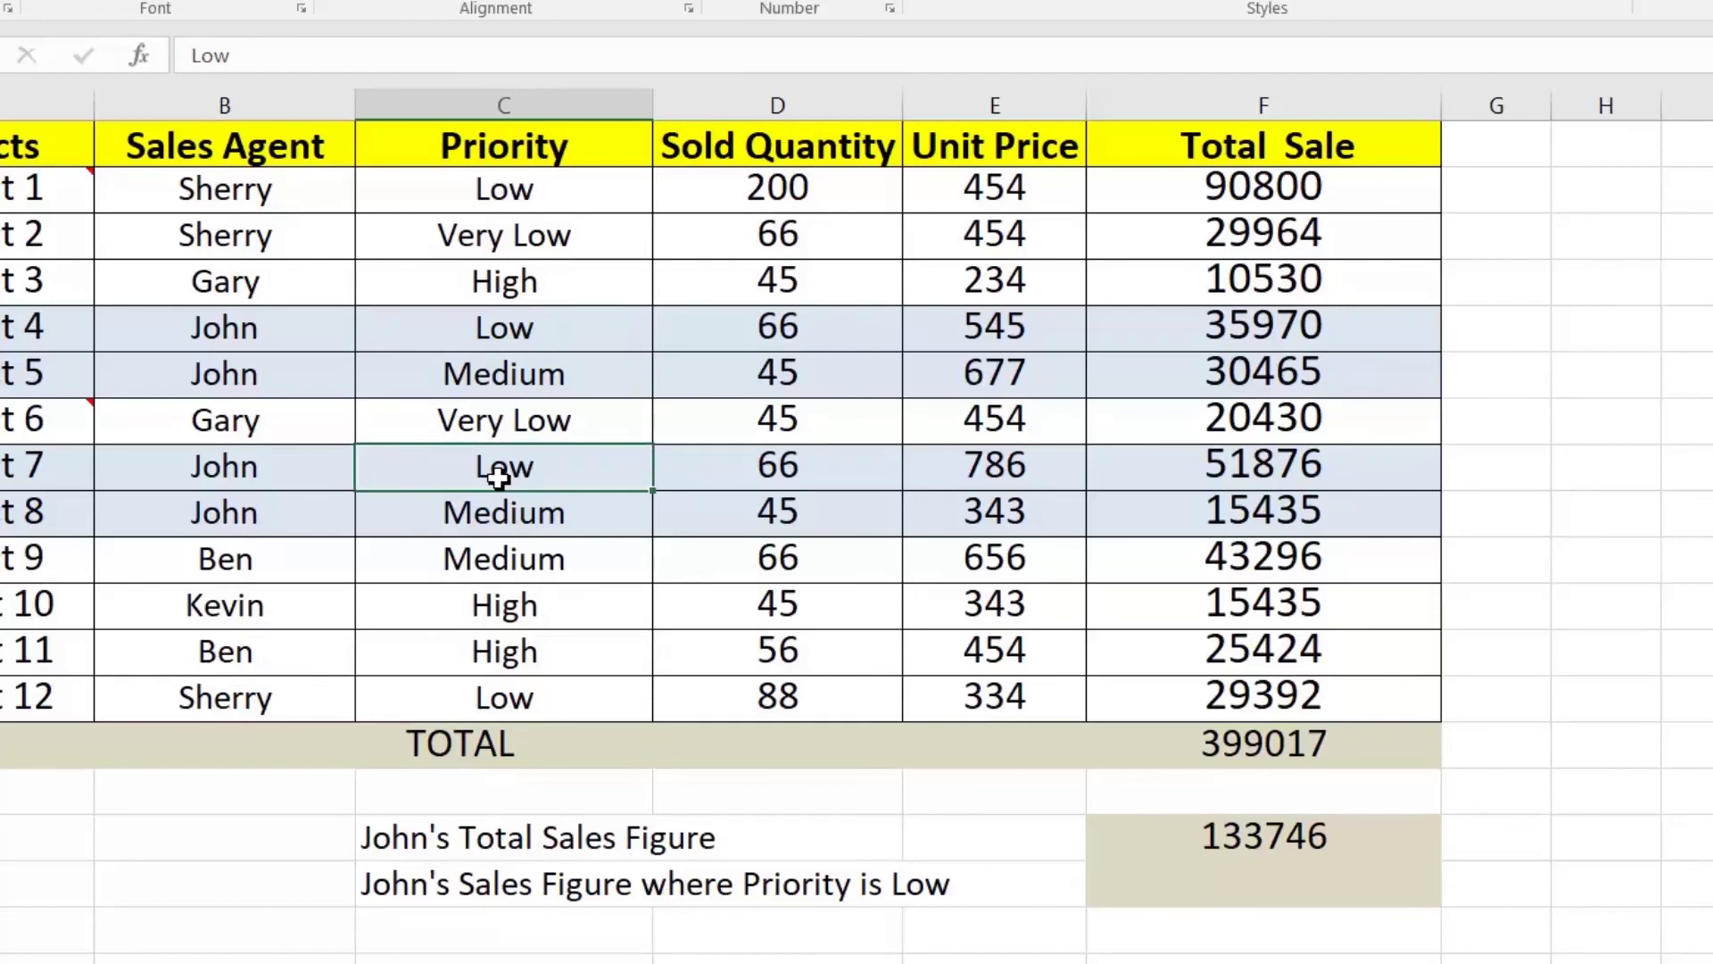
Step: Enter =SUMIFS(F3:F14,B3:B14,"John",C3:C14,"Low") for John's Low-priority sales, returning 87846
click(1252, 880)
text(=)
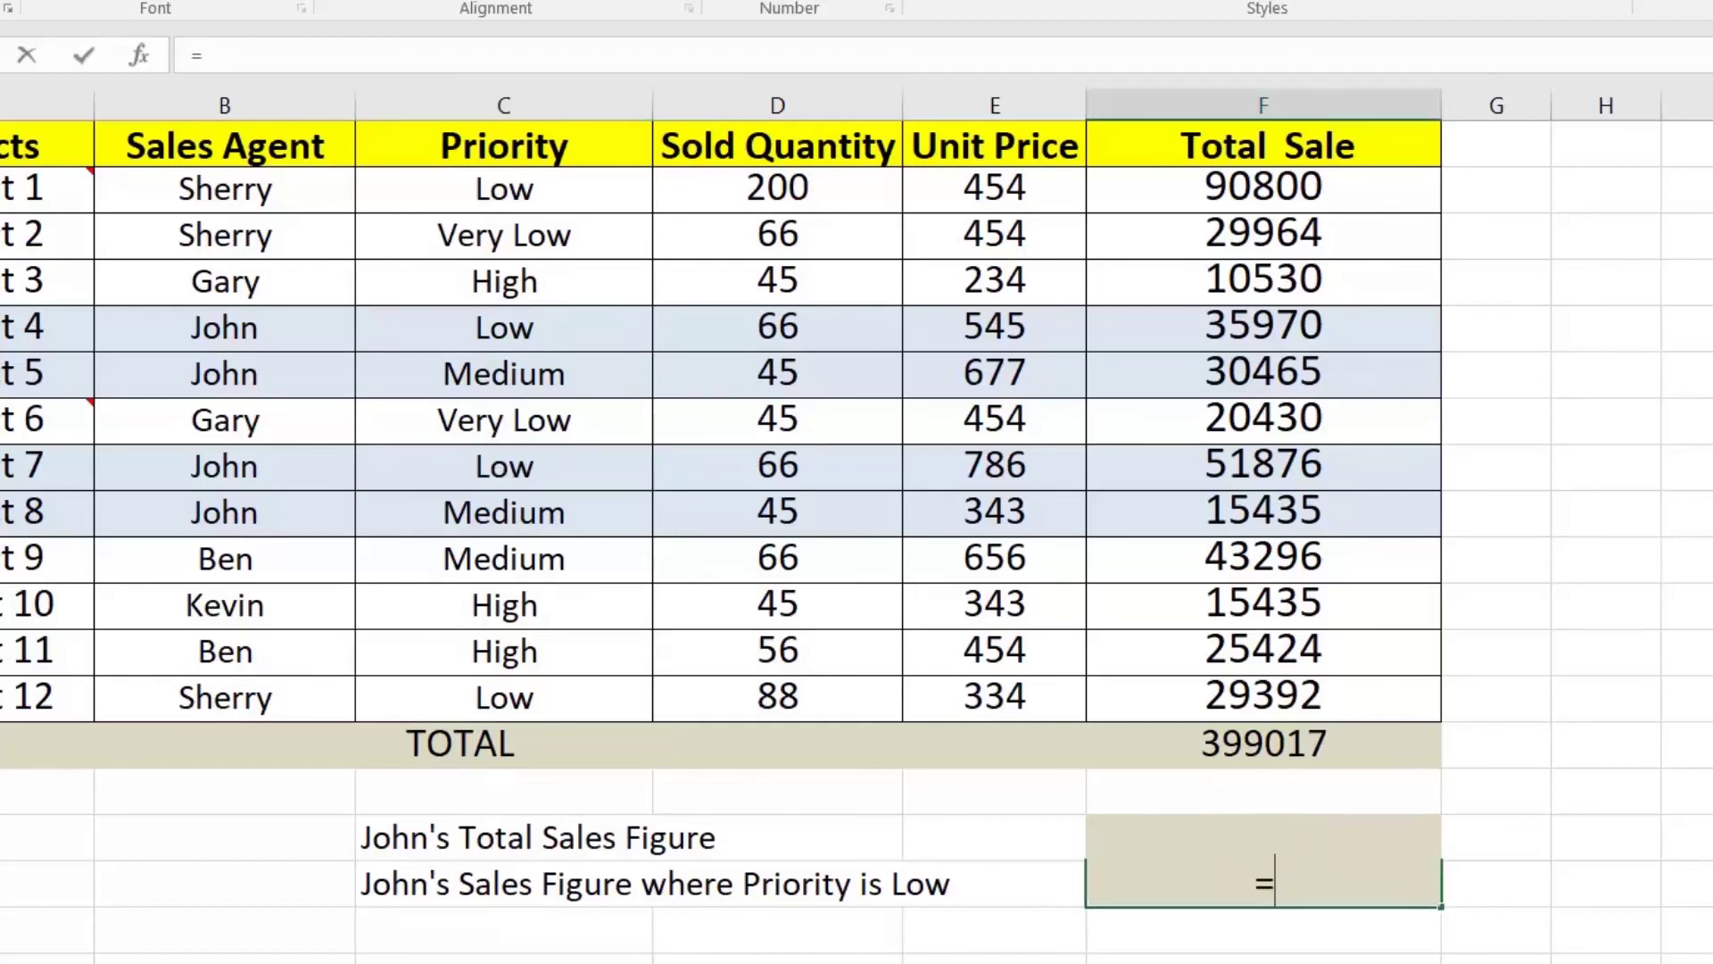
text(sum)
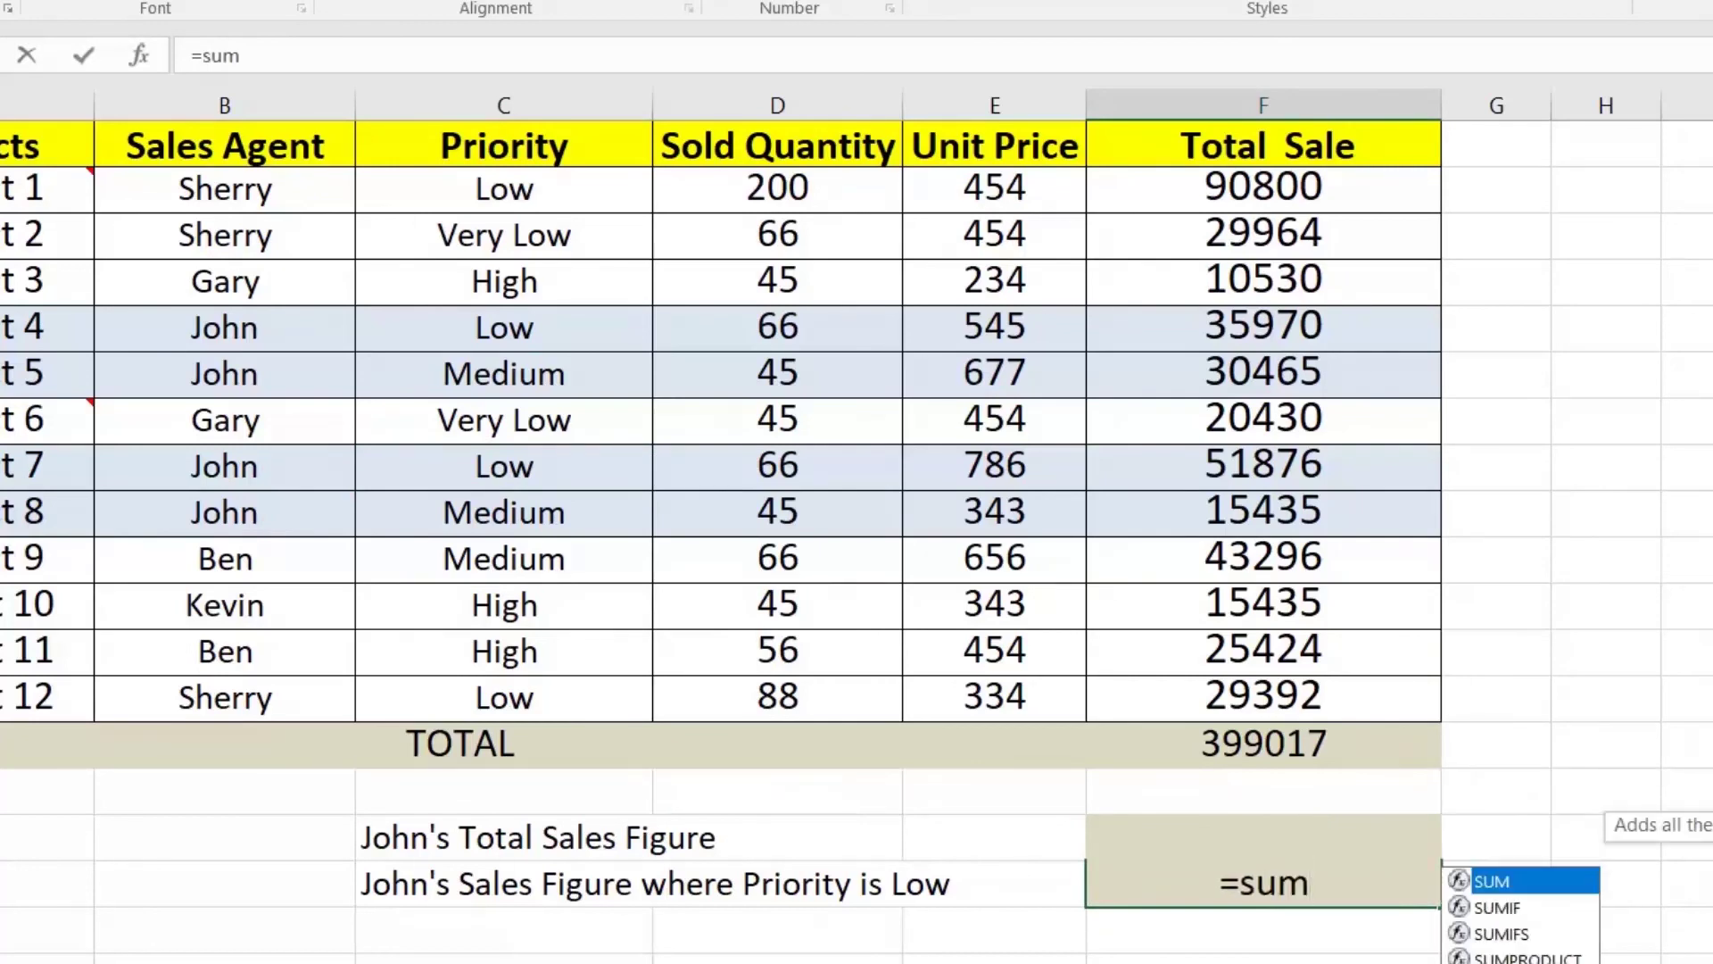
text(if)
key(Down)
key(Tab)
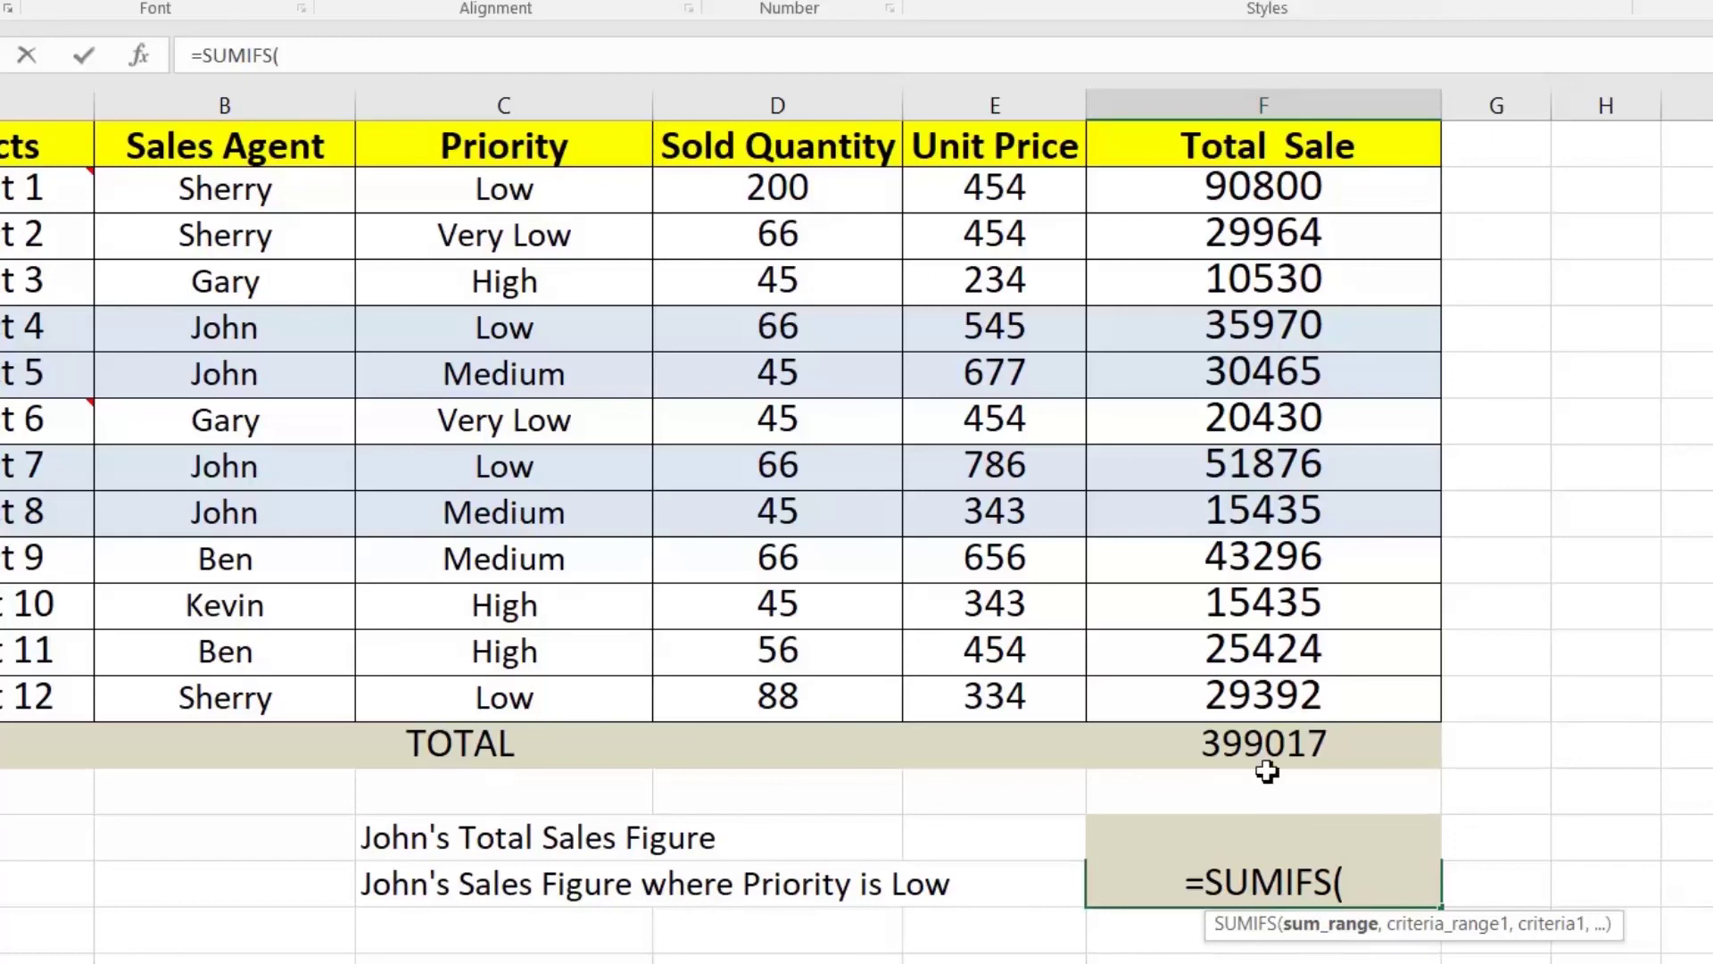
drag(1267, 176, 1268, 680)
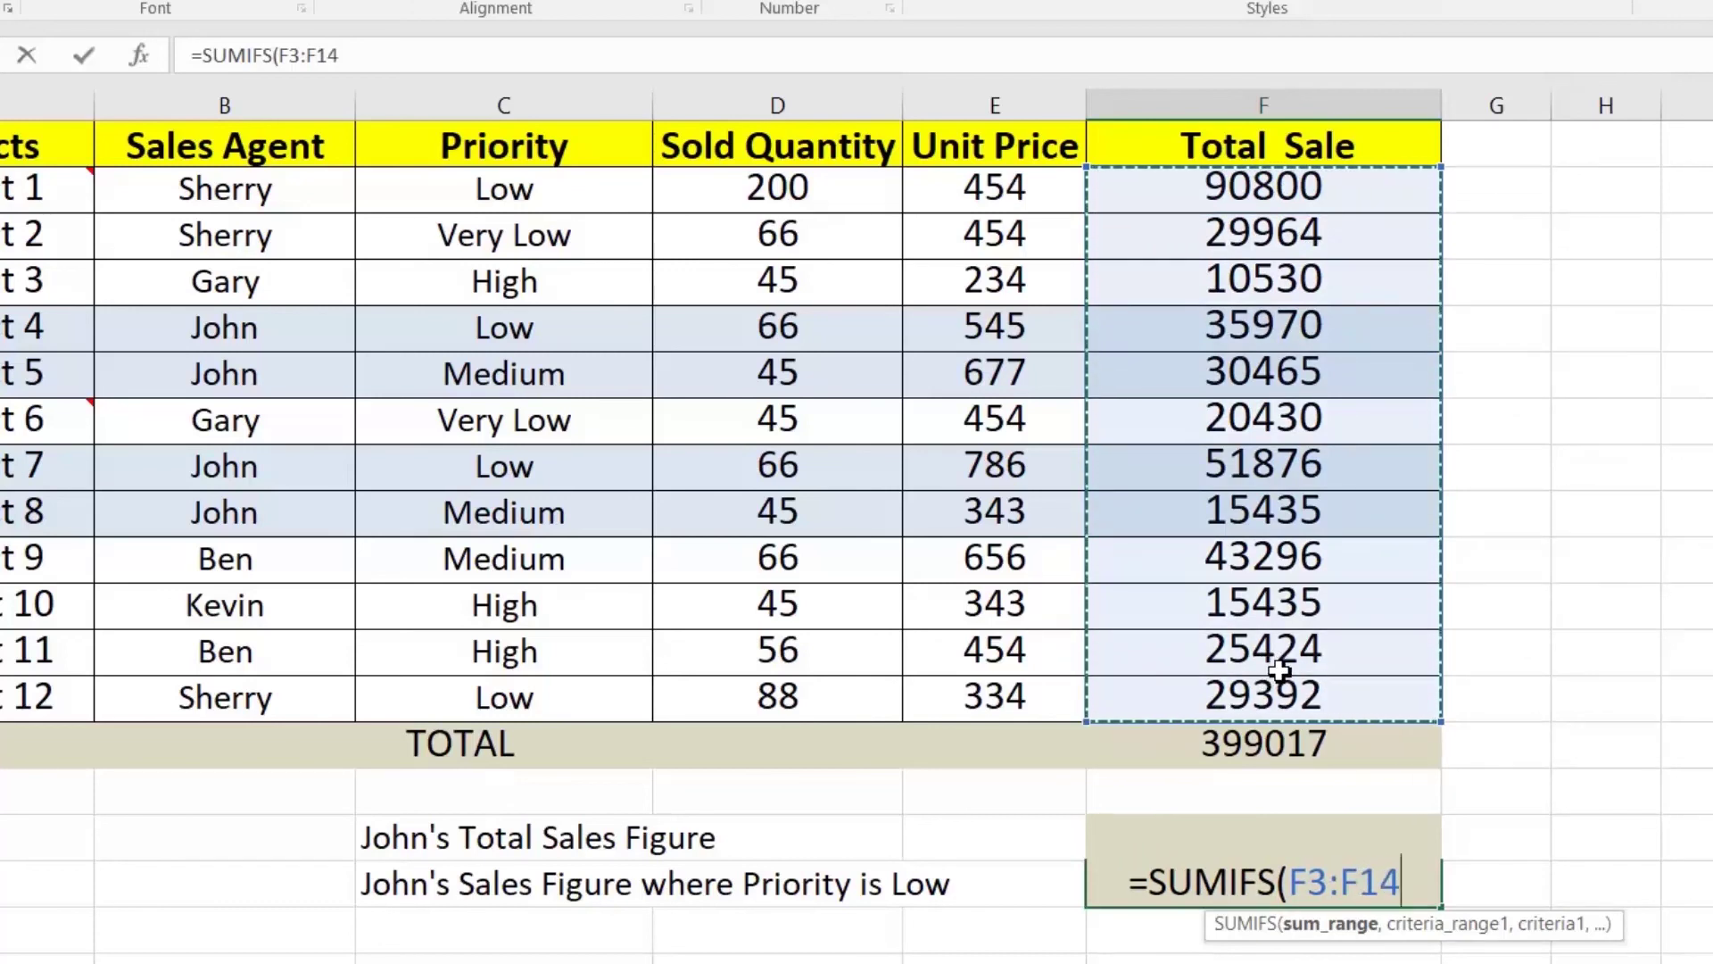
text(,)
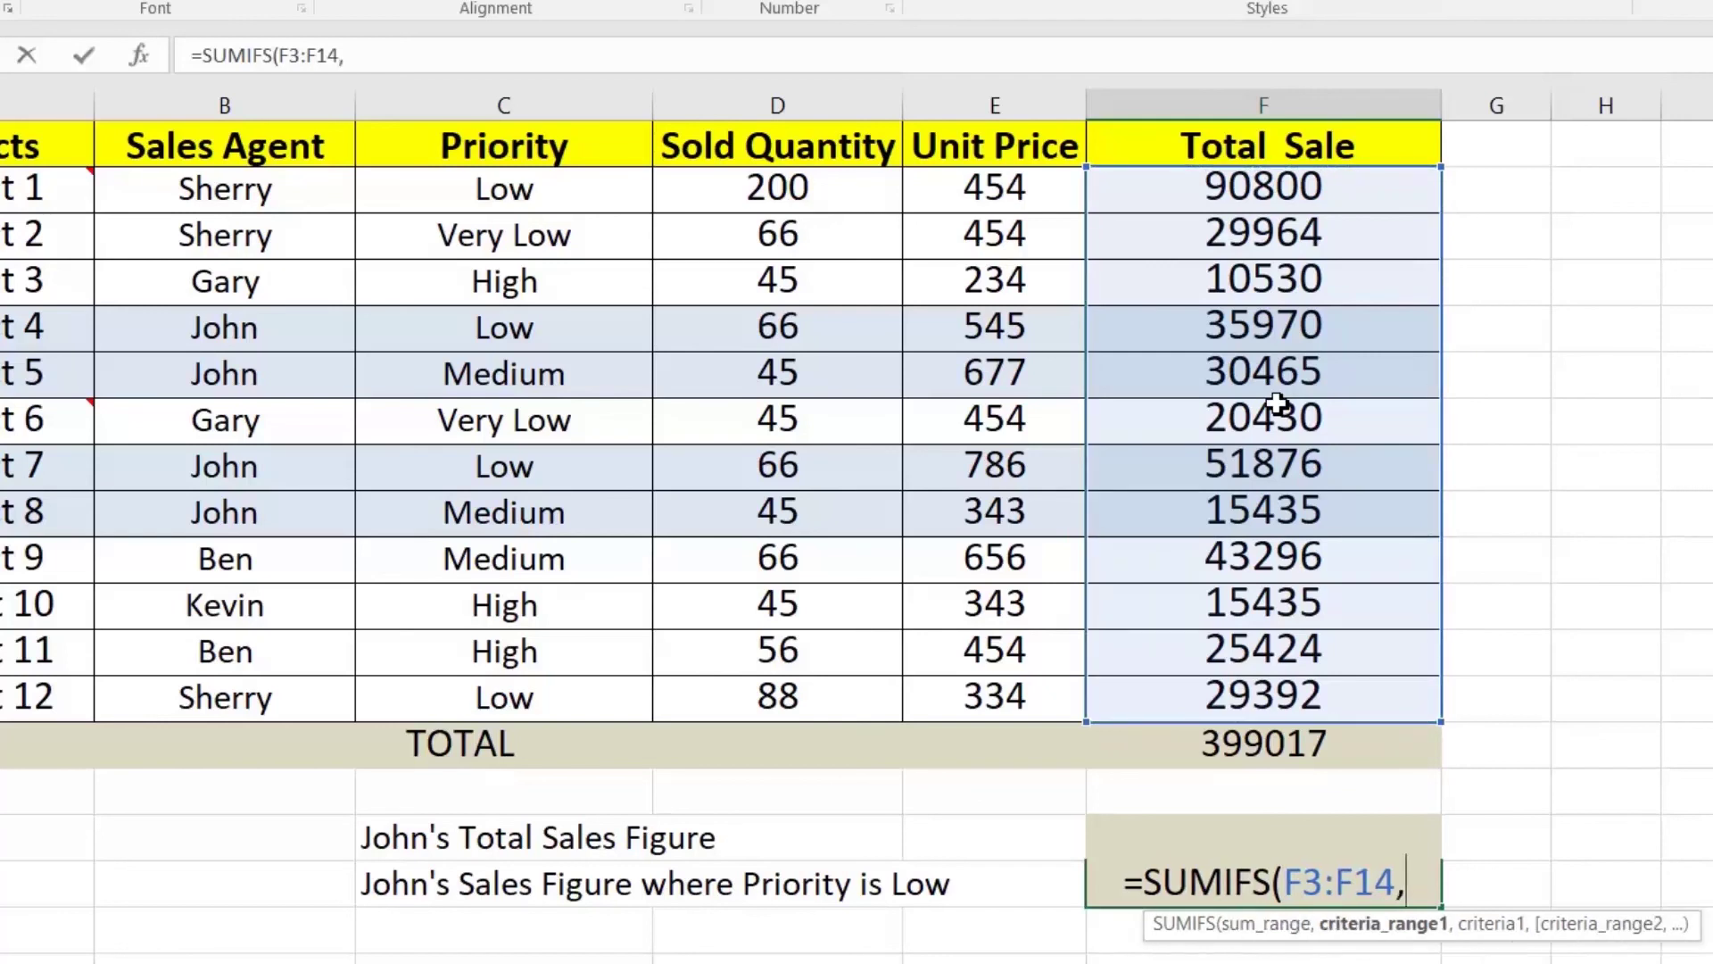
drag(247, 193, 287, 681)
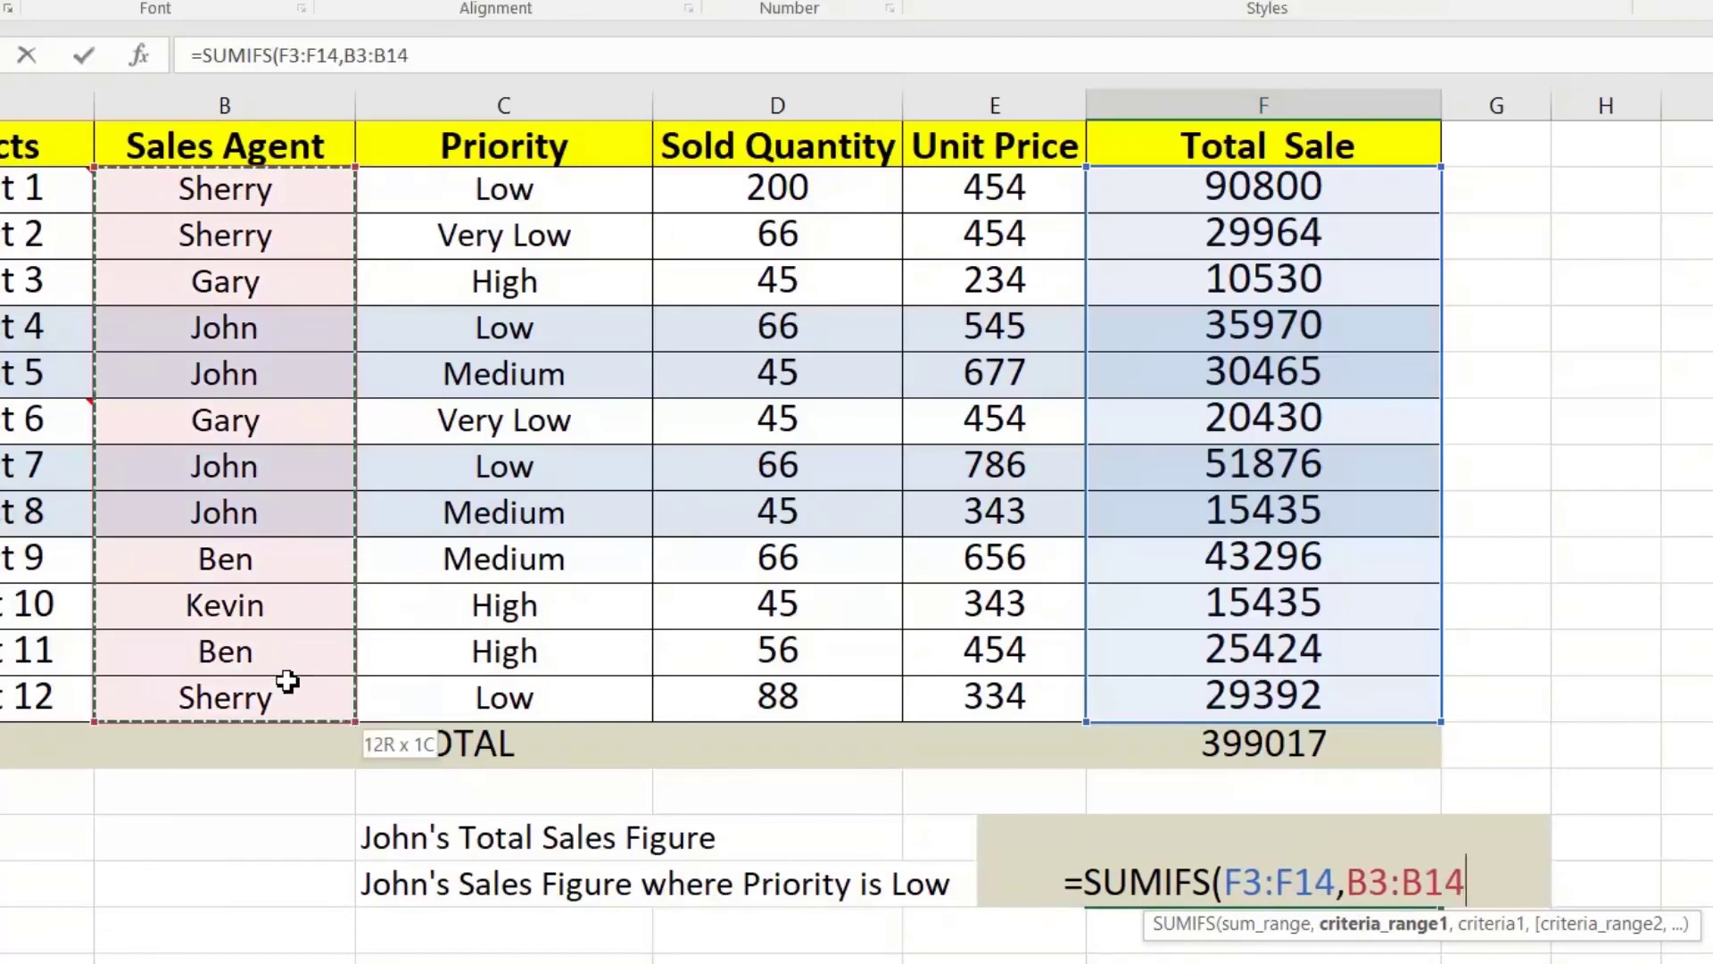
text(,)
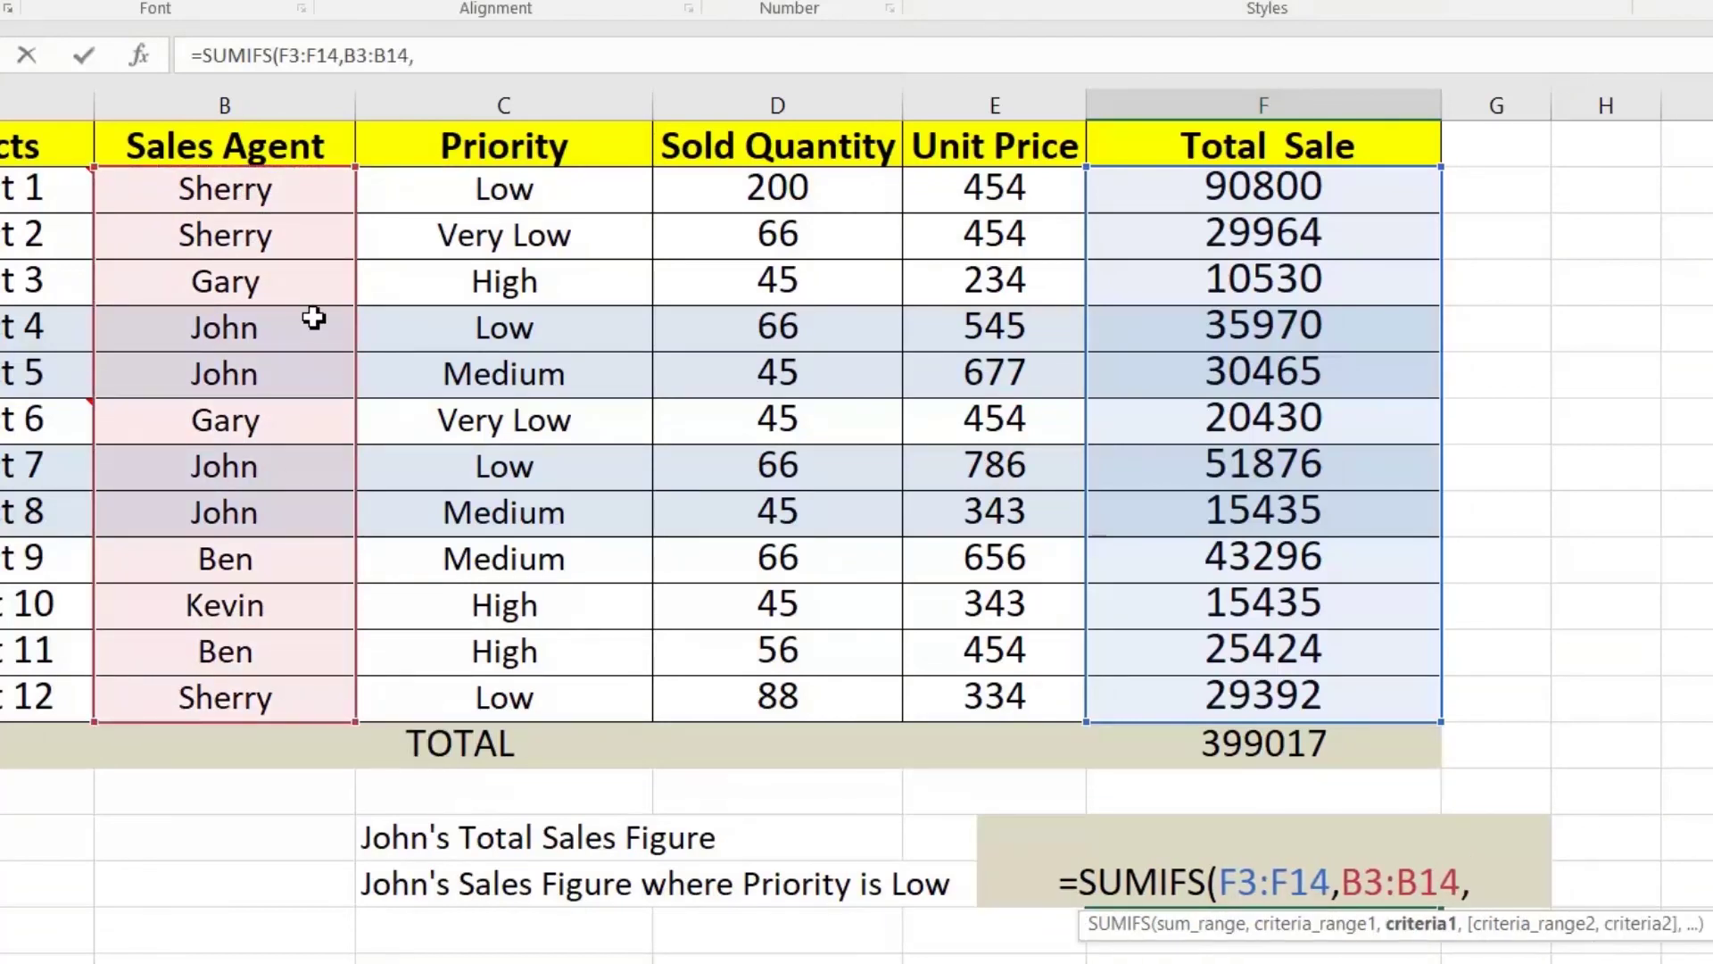
text("Joh)
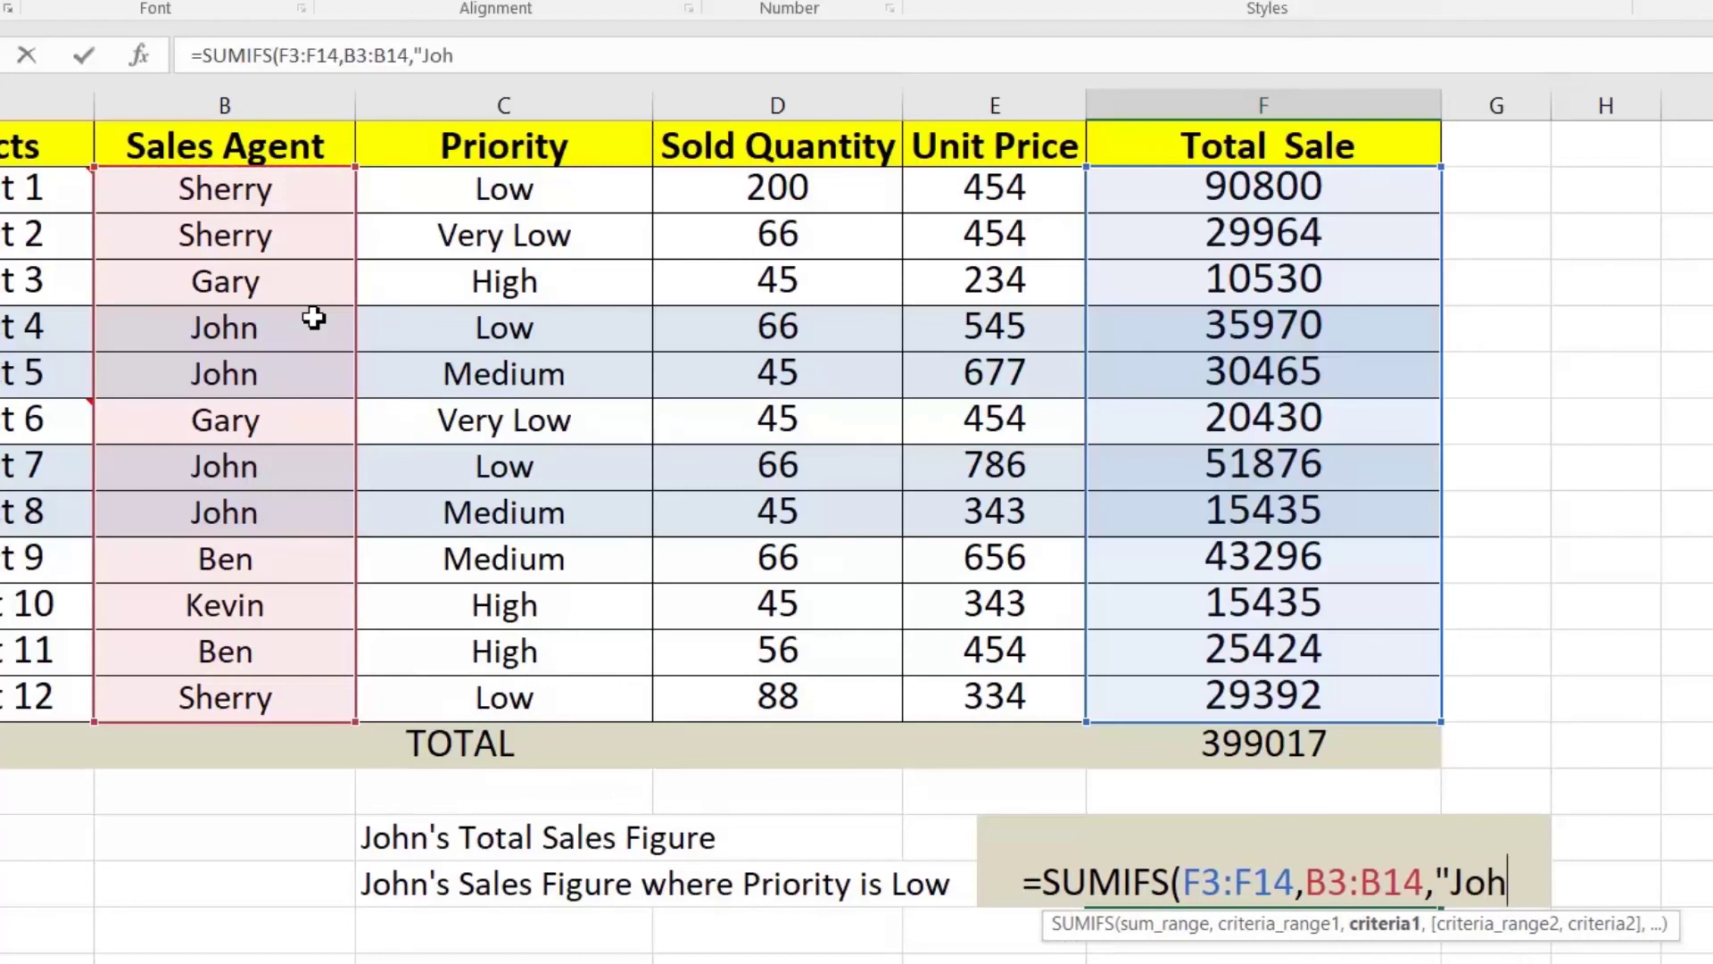
text(n",)
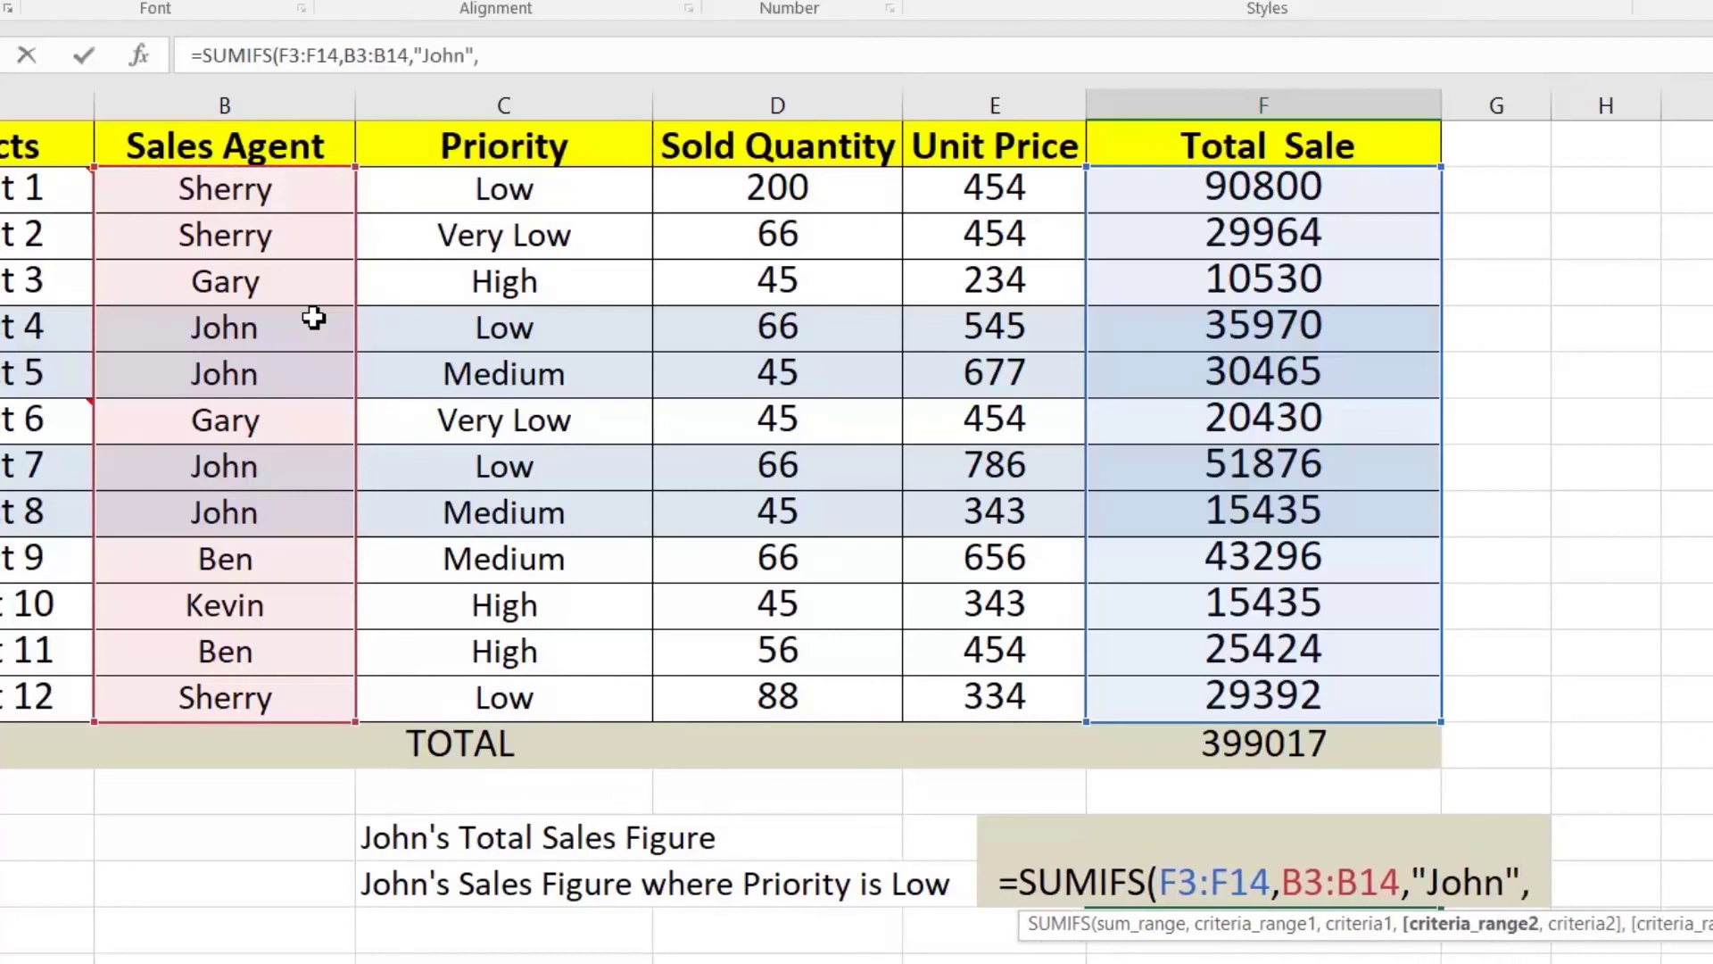
drag(463, 198, 467, 681)
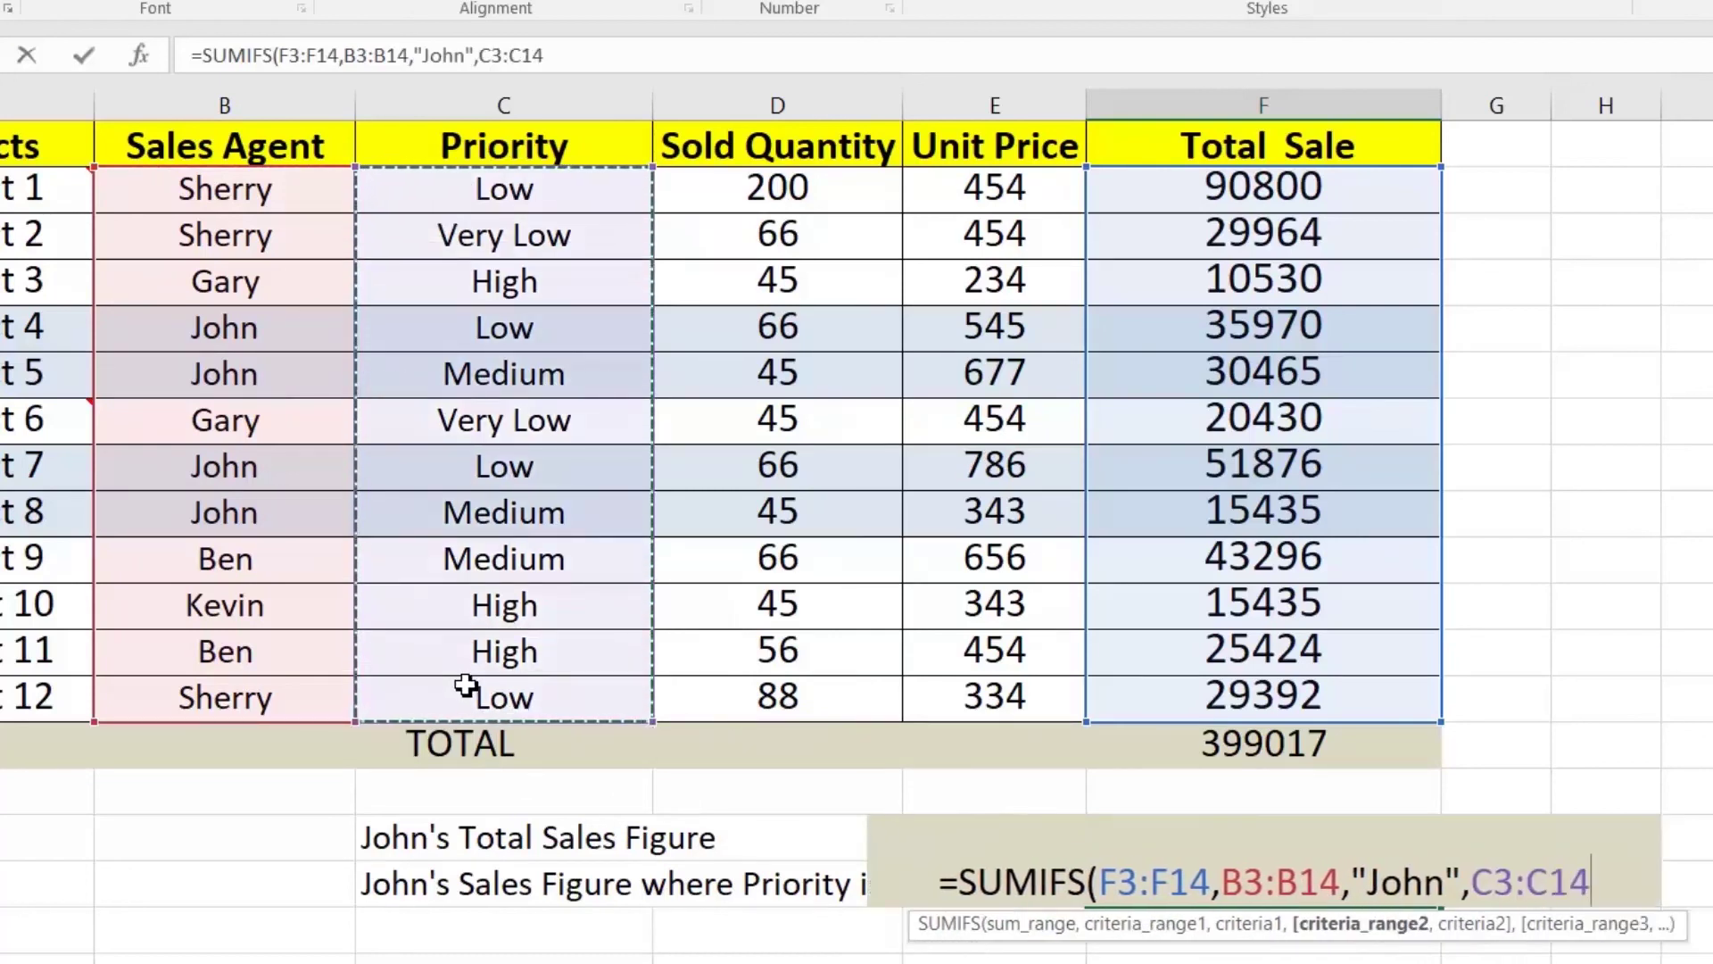
text(,")
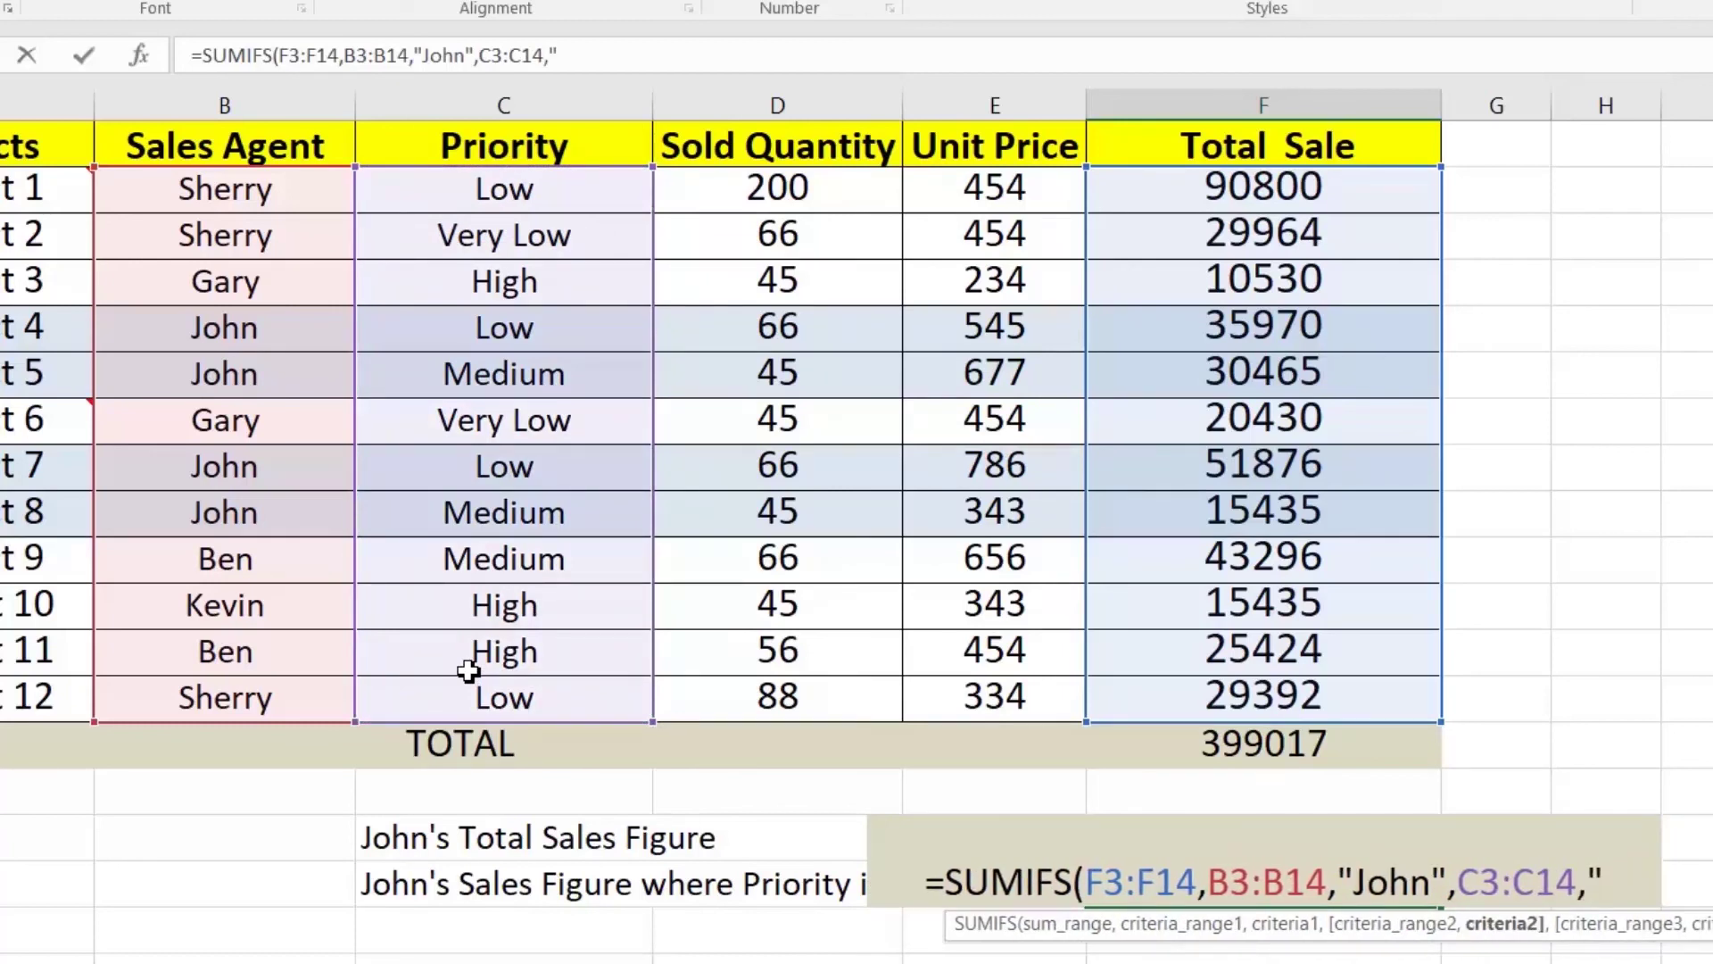
text(Low")
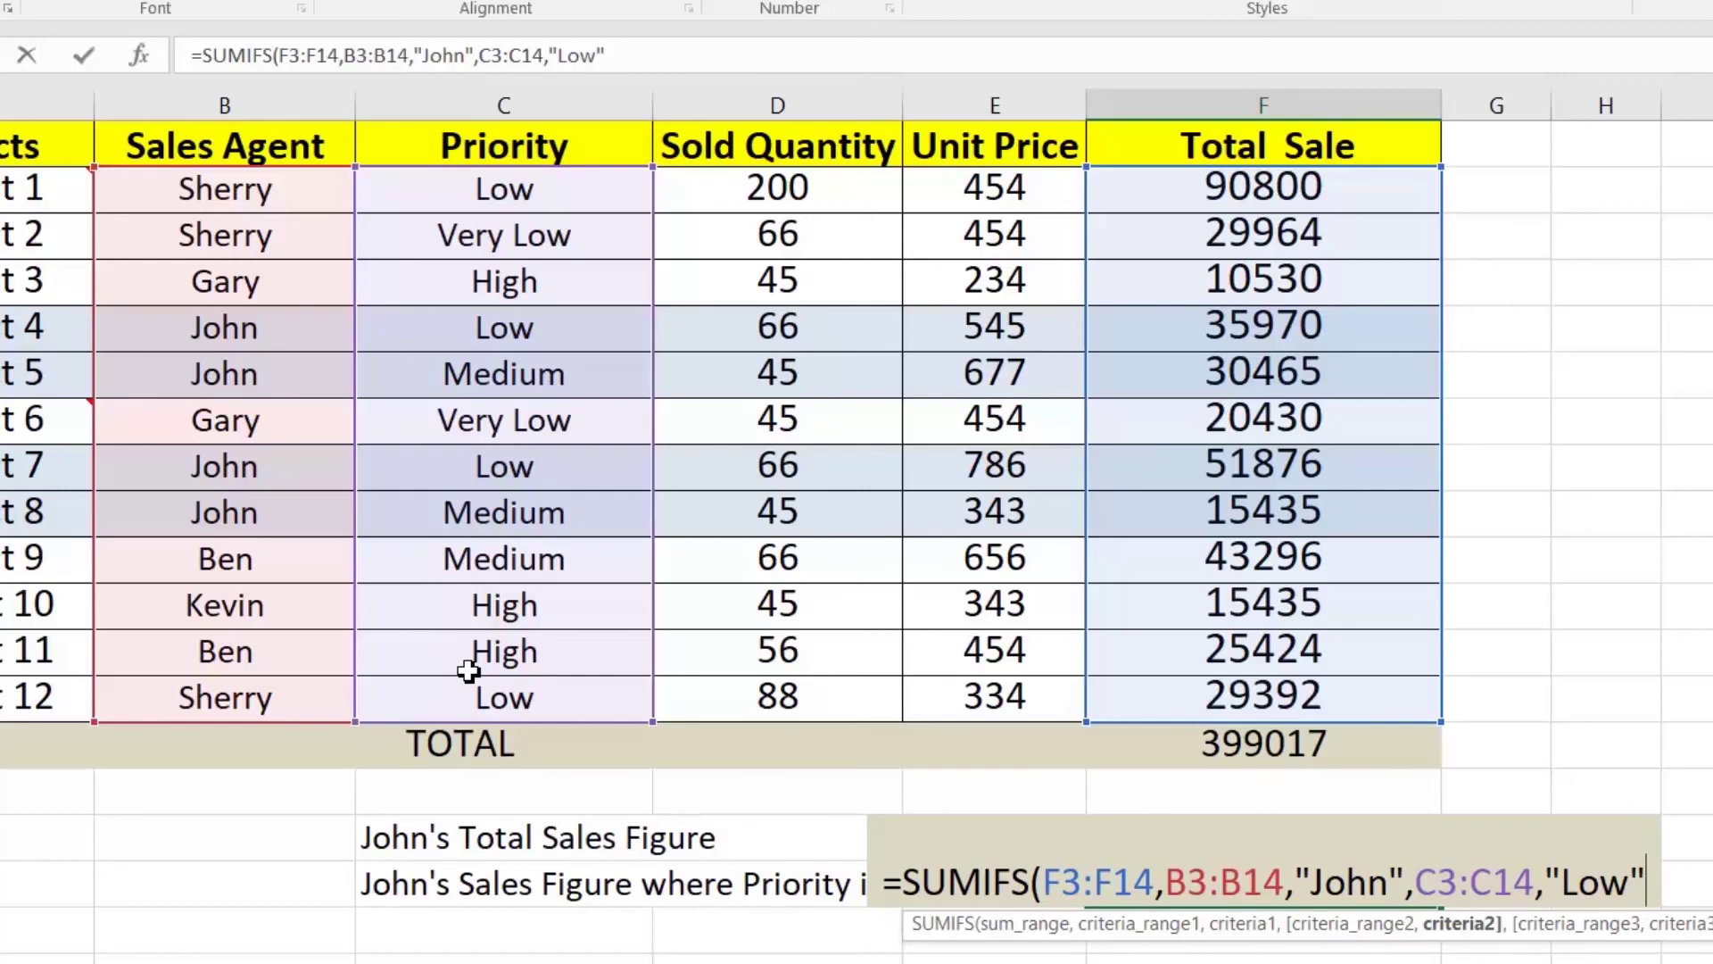
text())
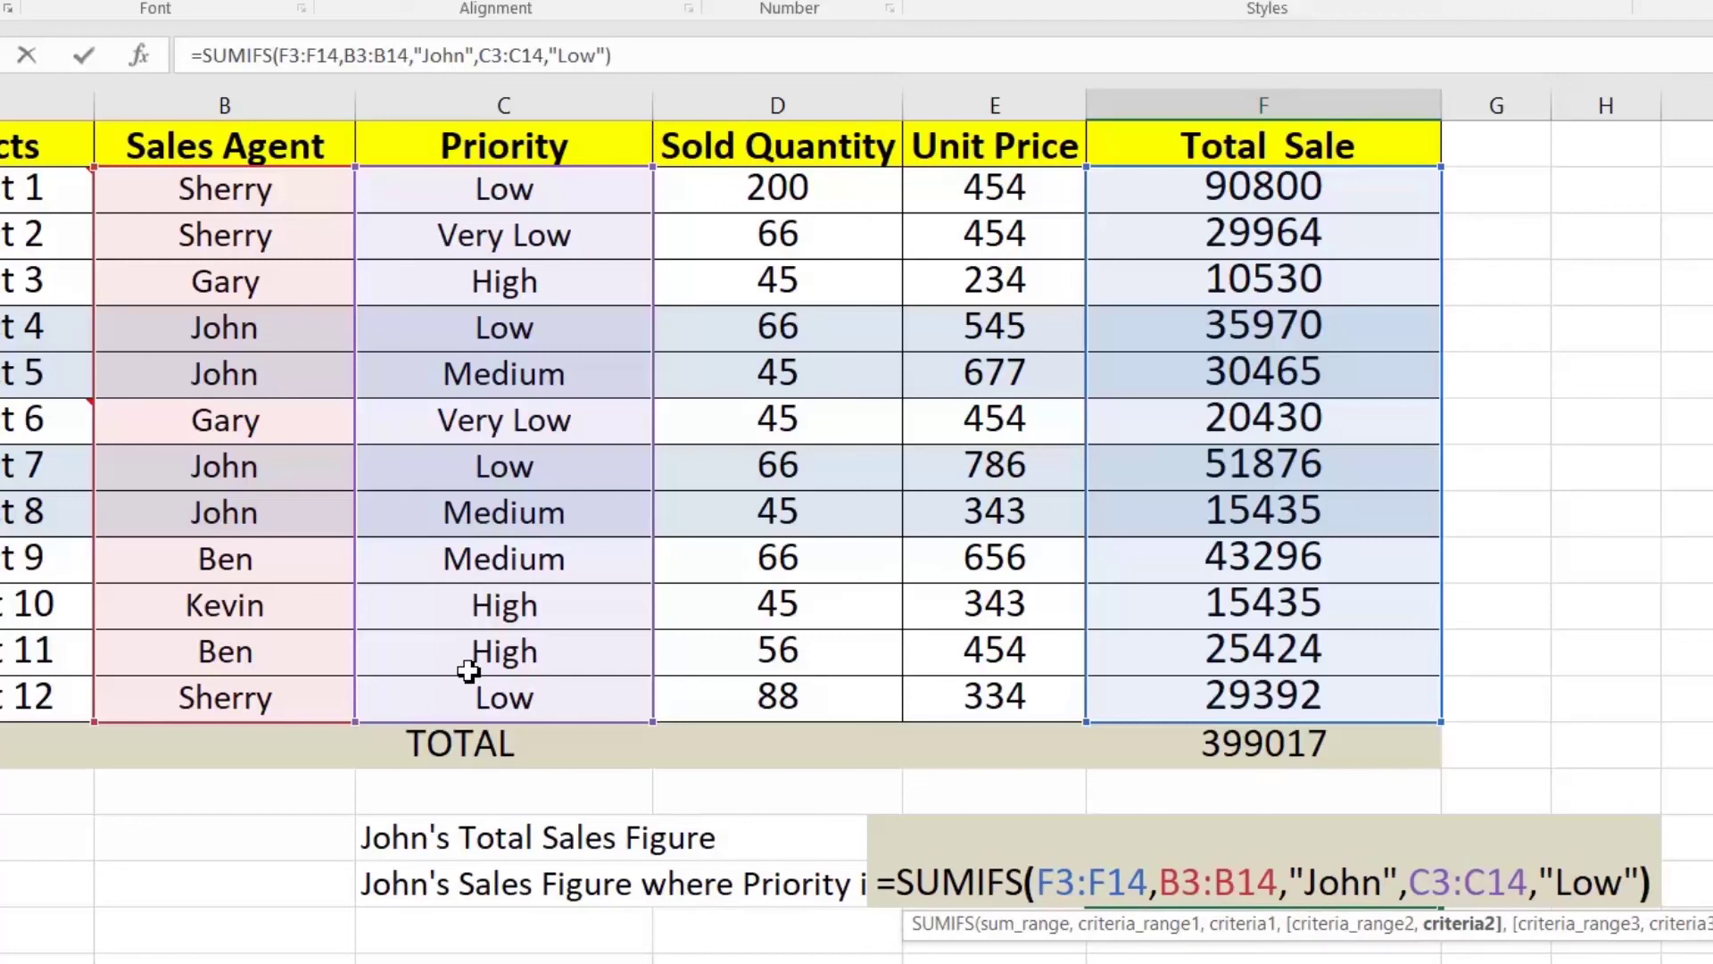
key(Return)
key(Up)
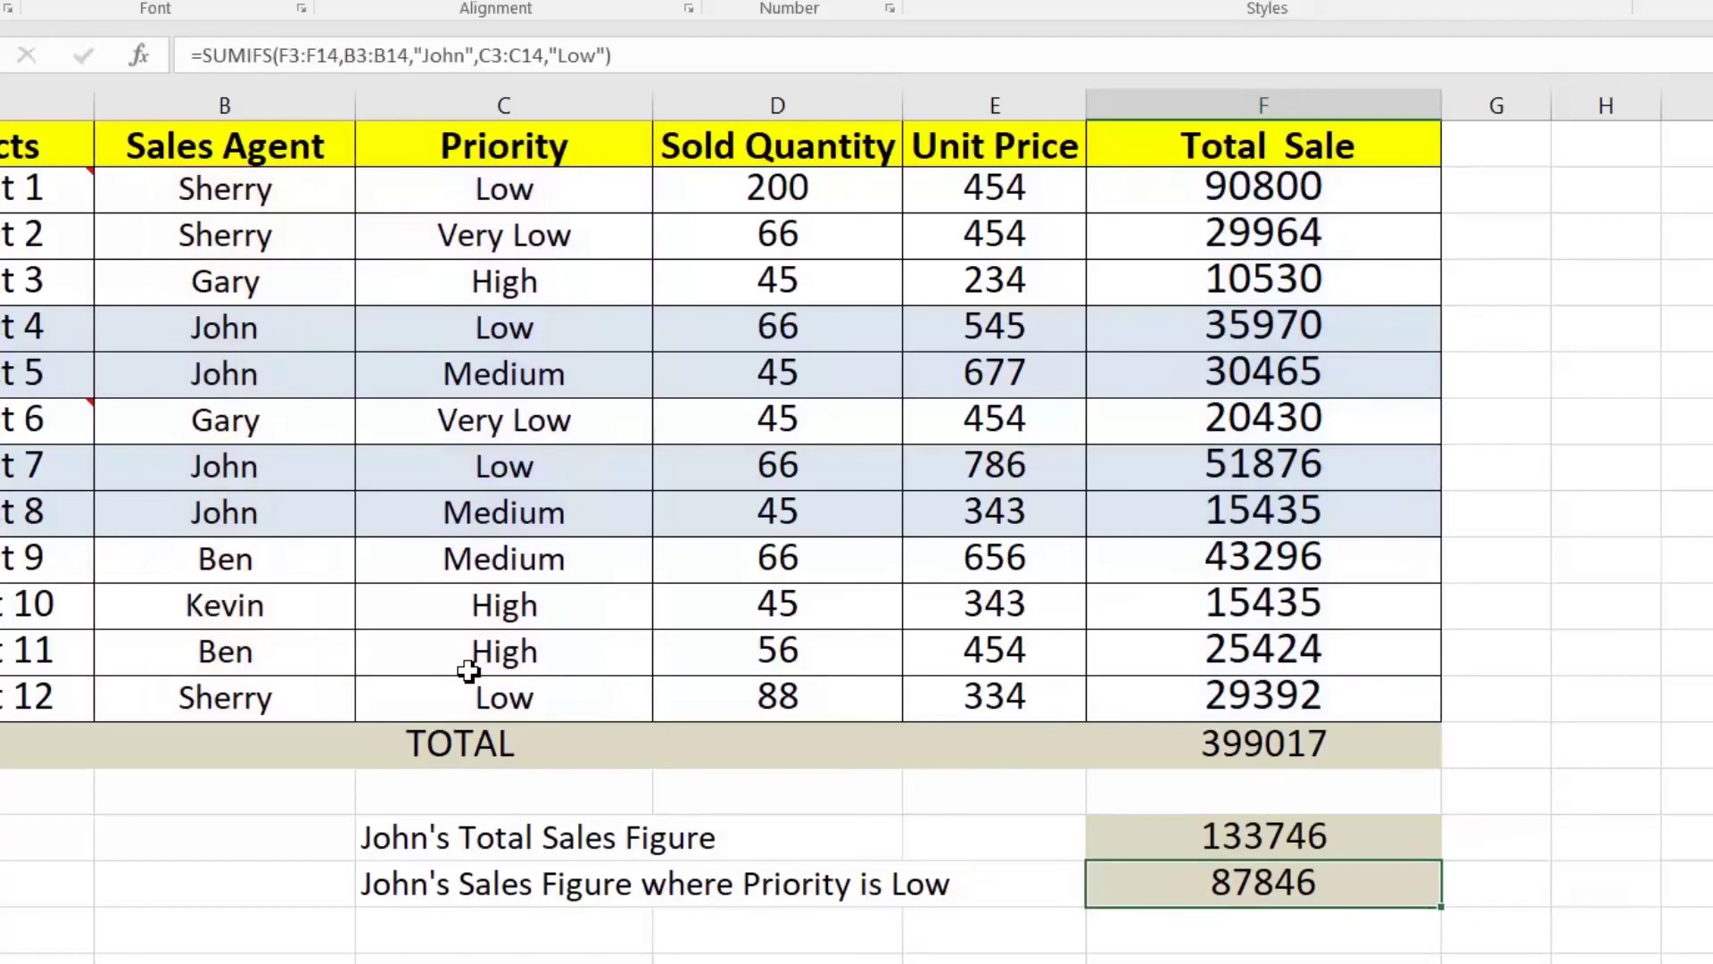
Step: Check John's Low-priority sales 35970 and 51876 and the formula behind the 133746 total
click(1160, 332)
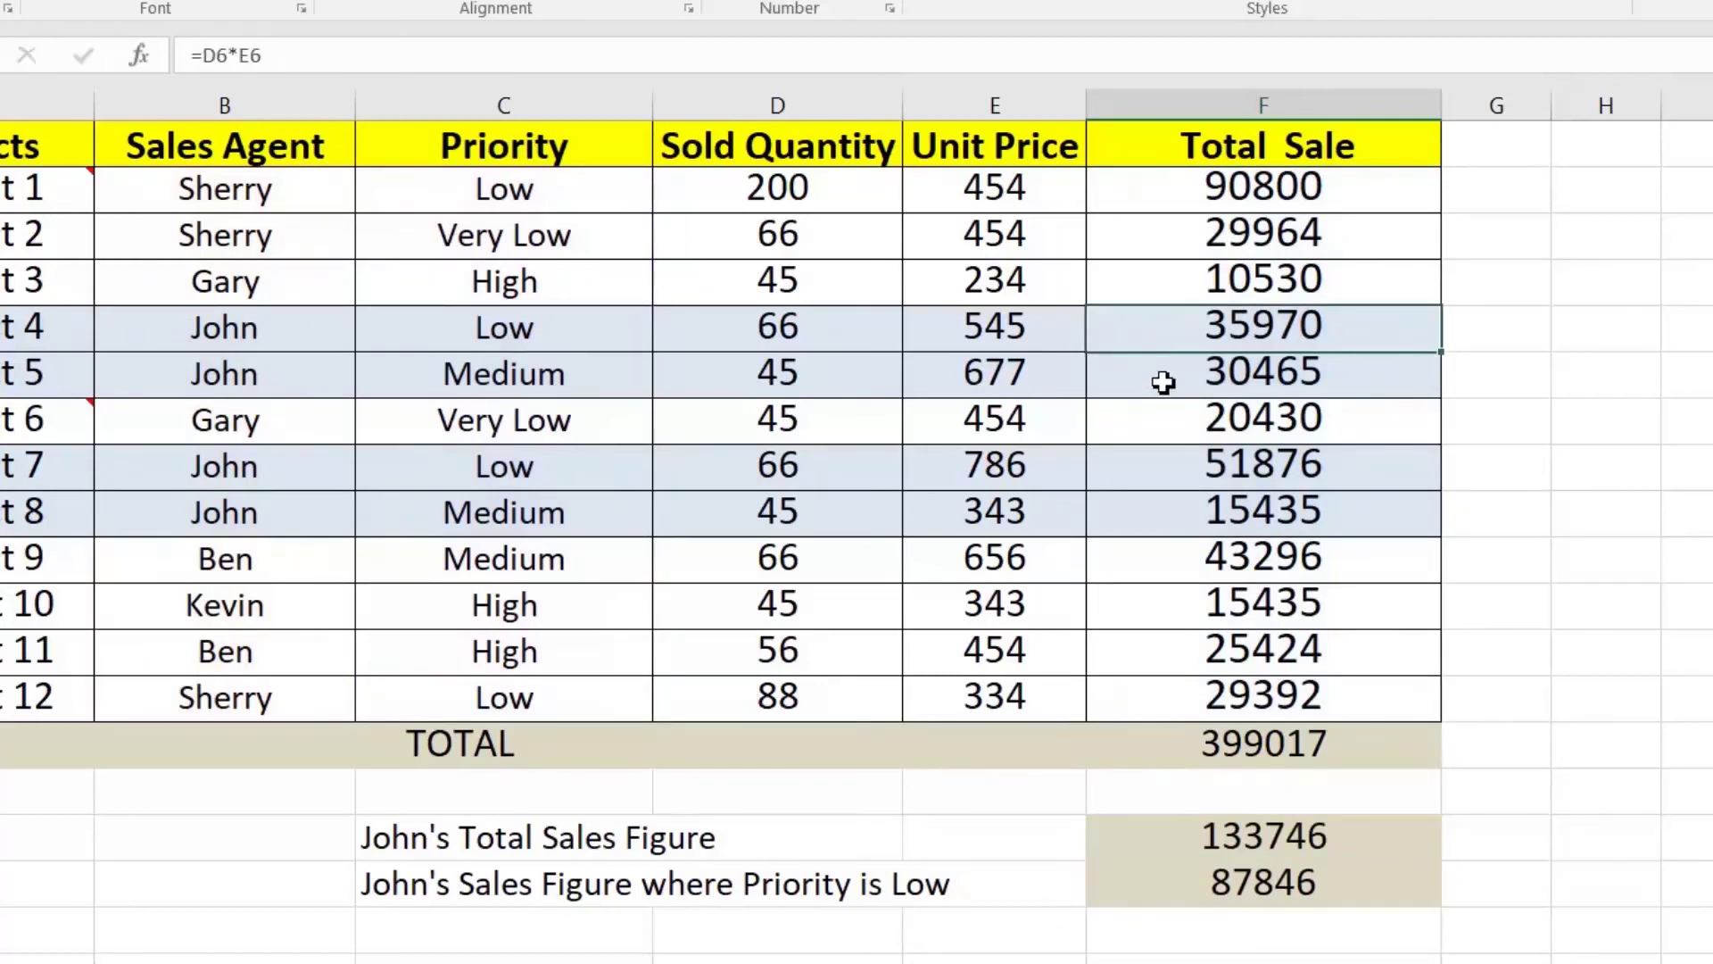
ctrl+click(1179, 466)
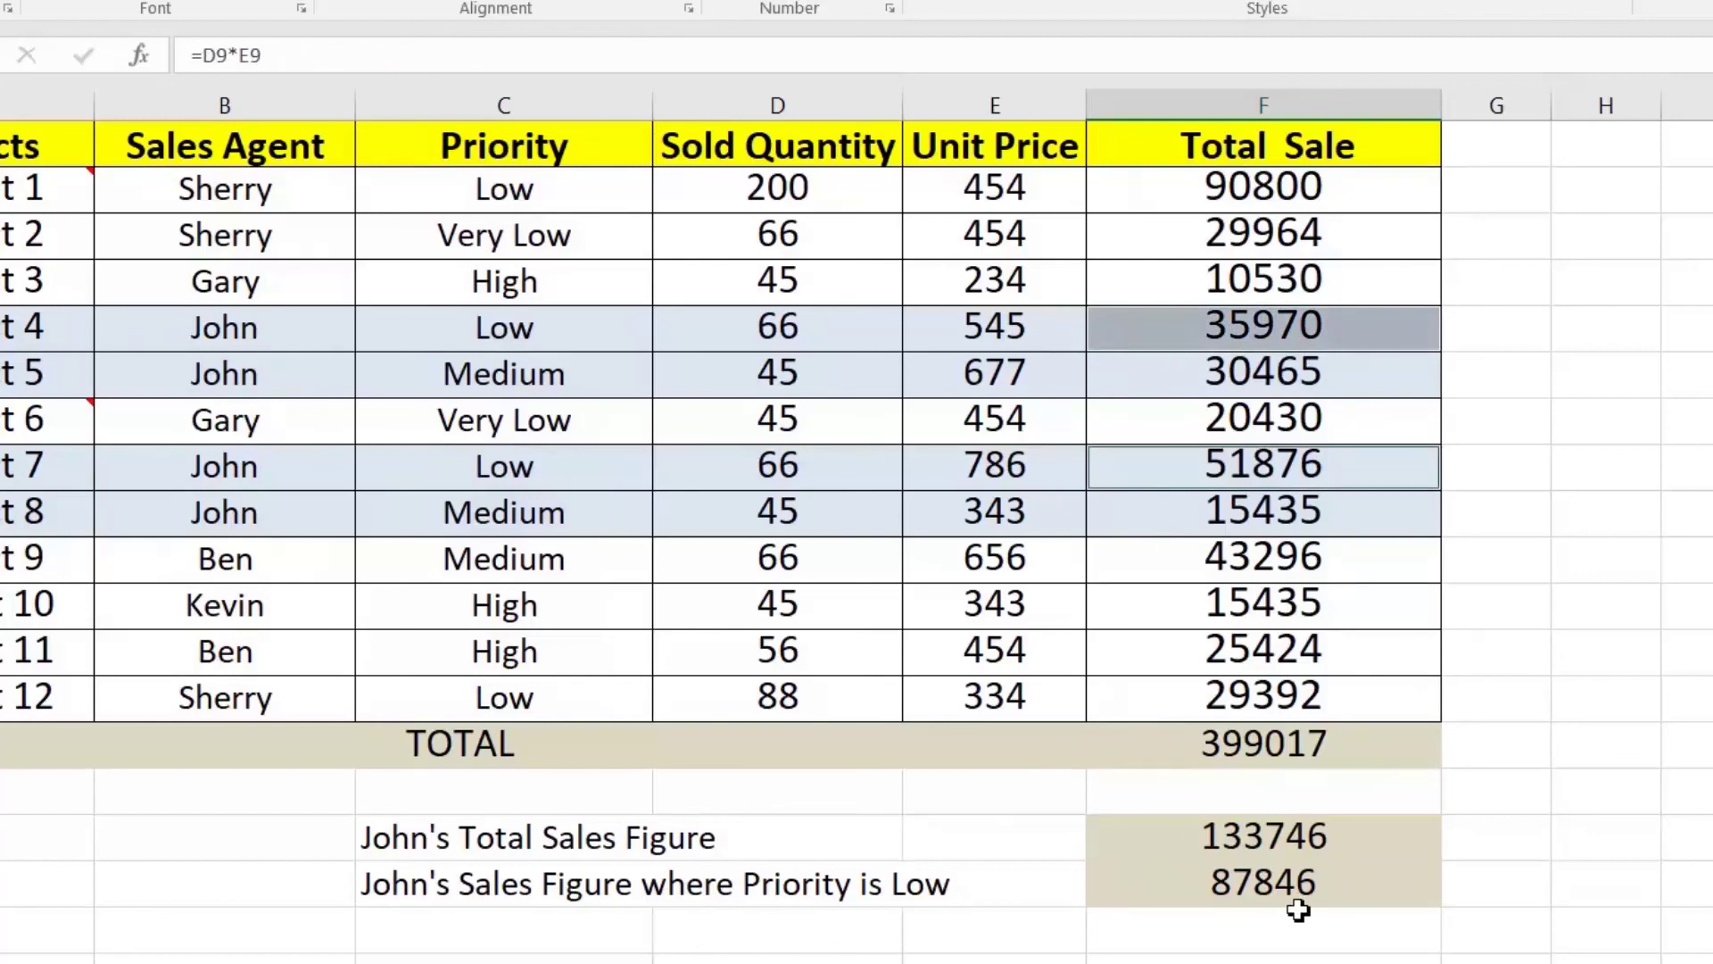
click(1237, 837)
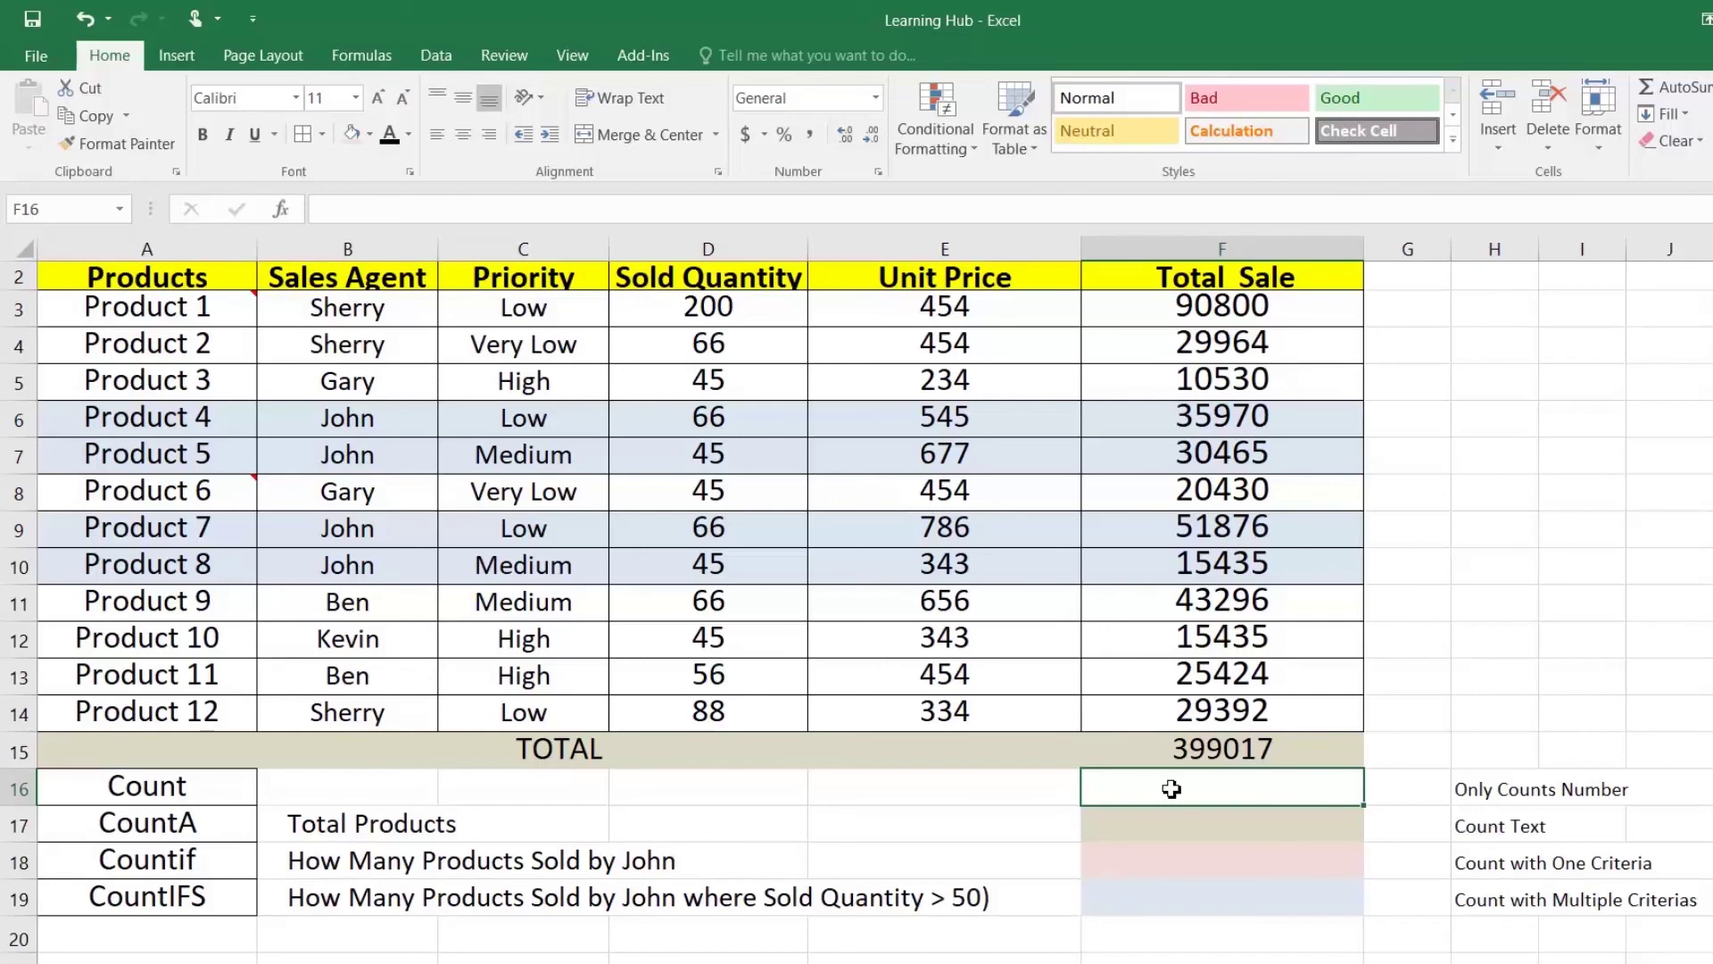
Step: Enter a COUNT formula in F16 over the product names A3:A14
click(147, 789)
click(1137, 787)
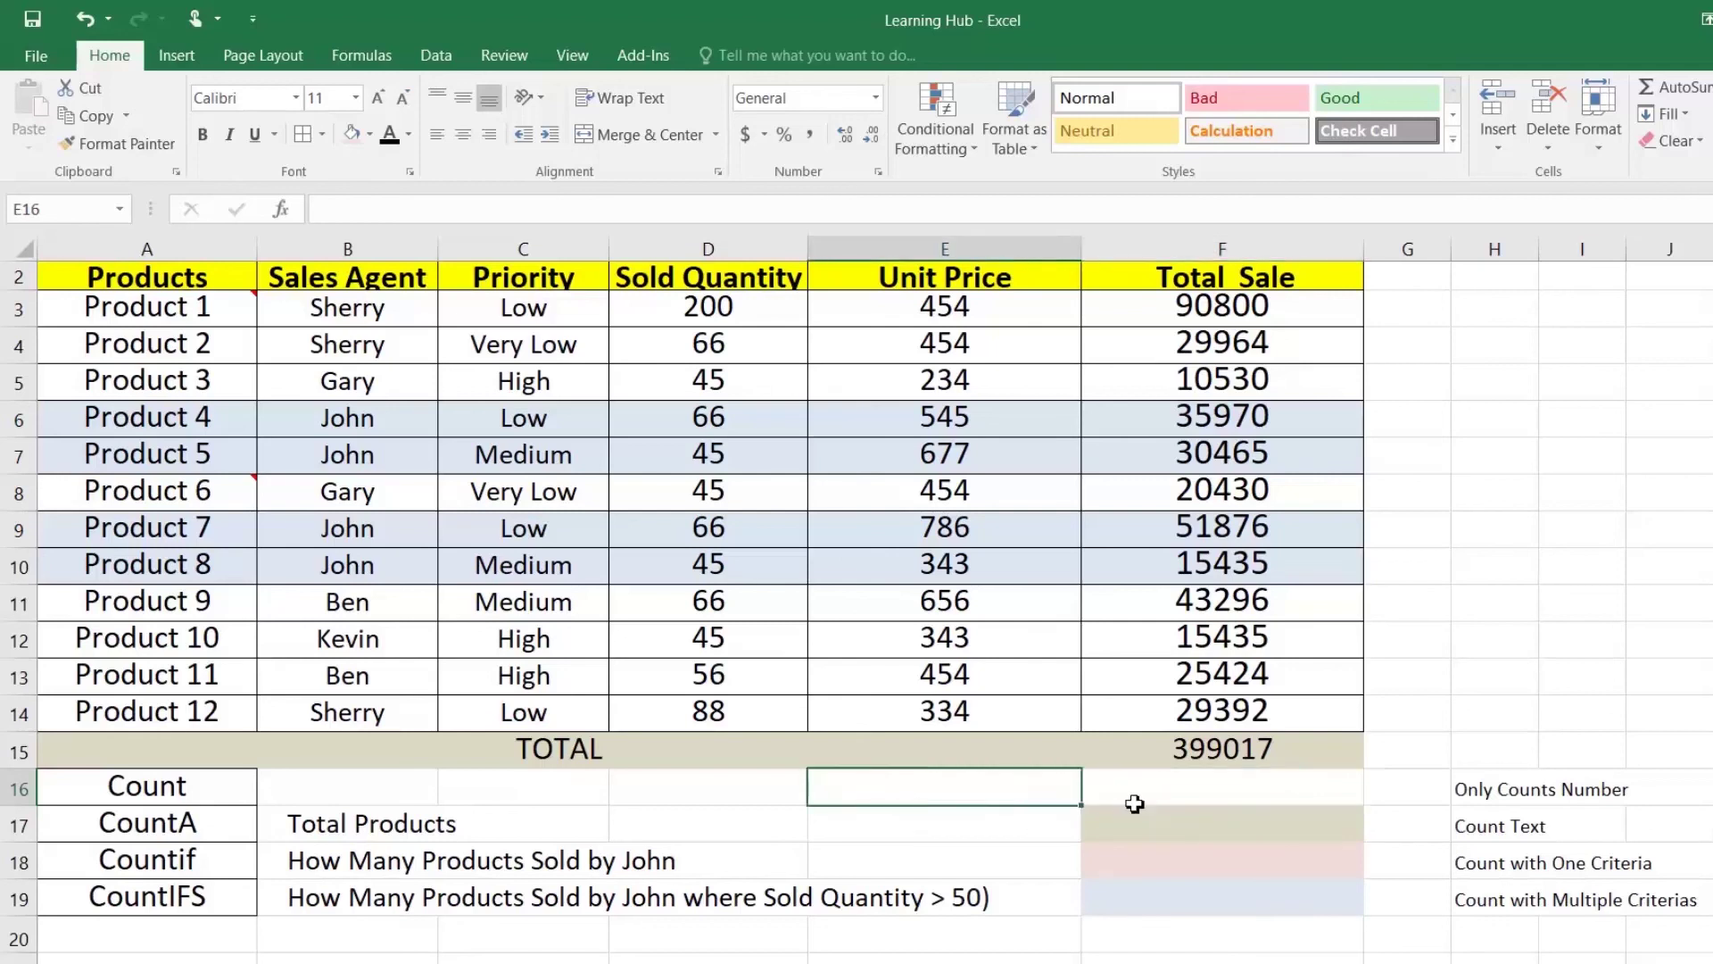
text(=count)
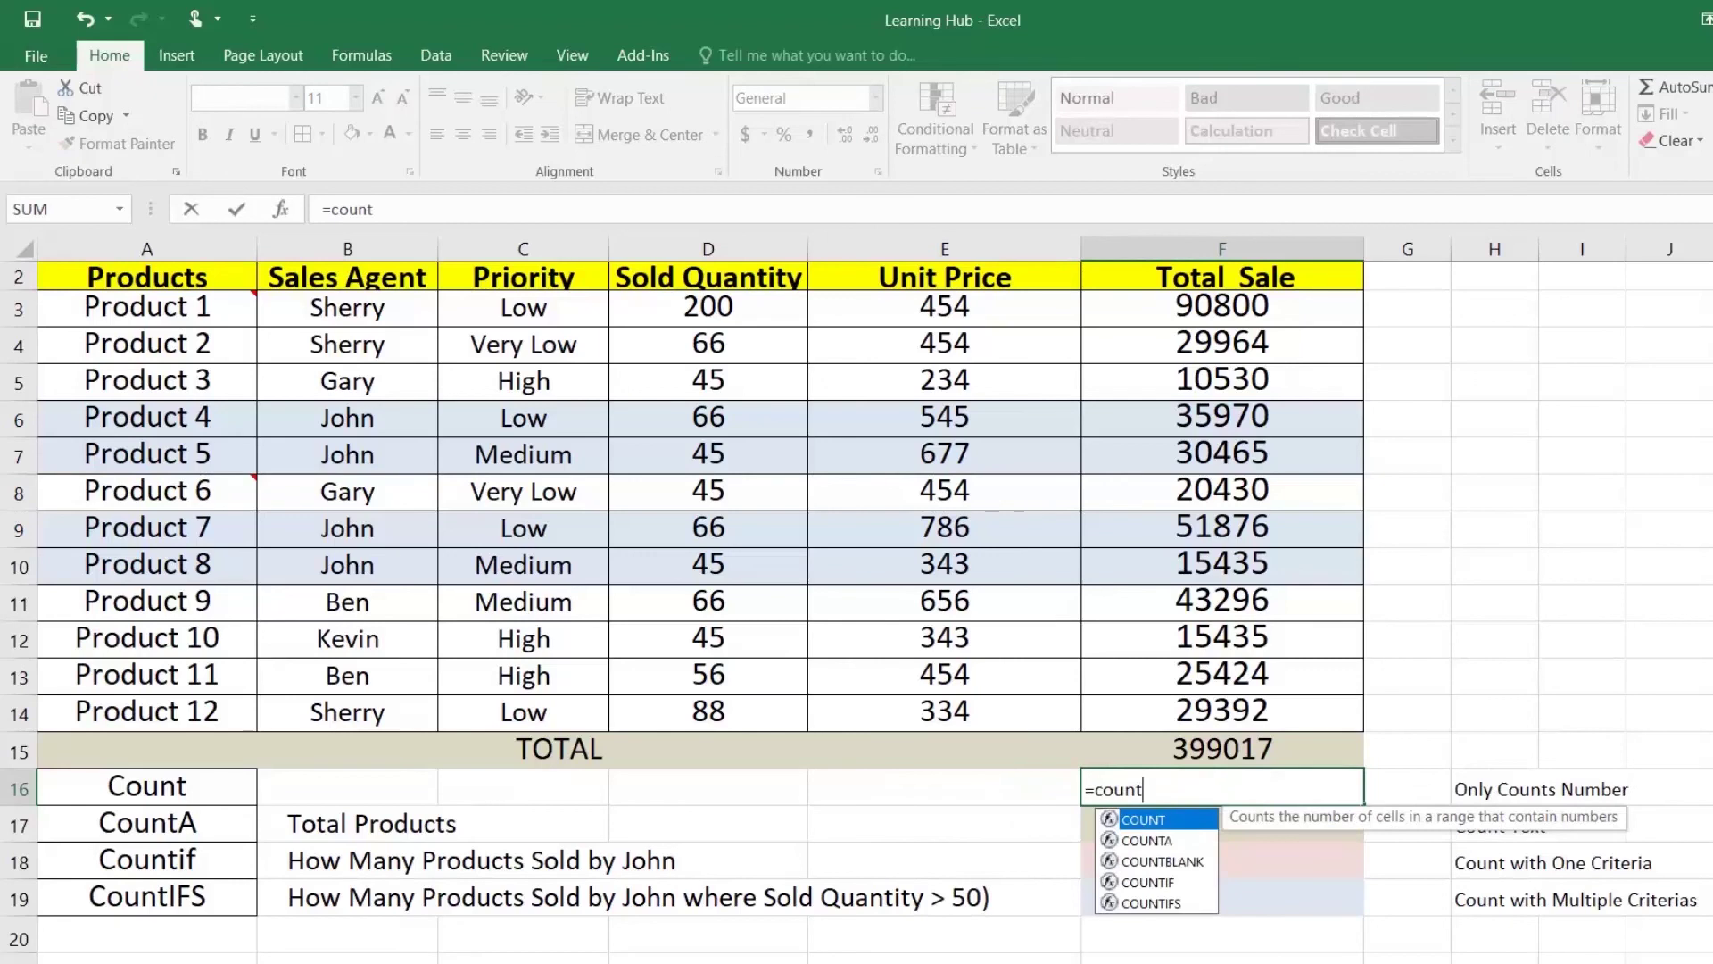
text(()
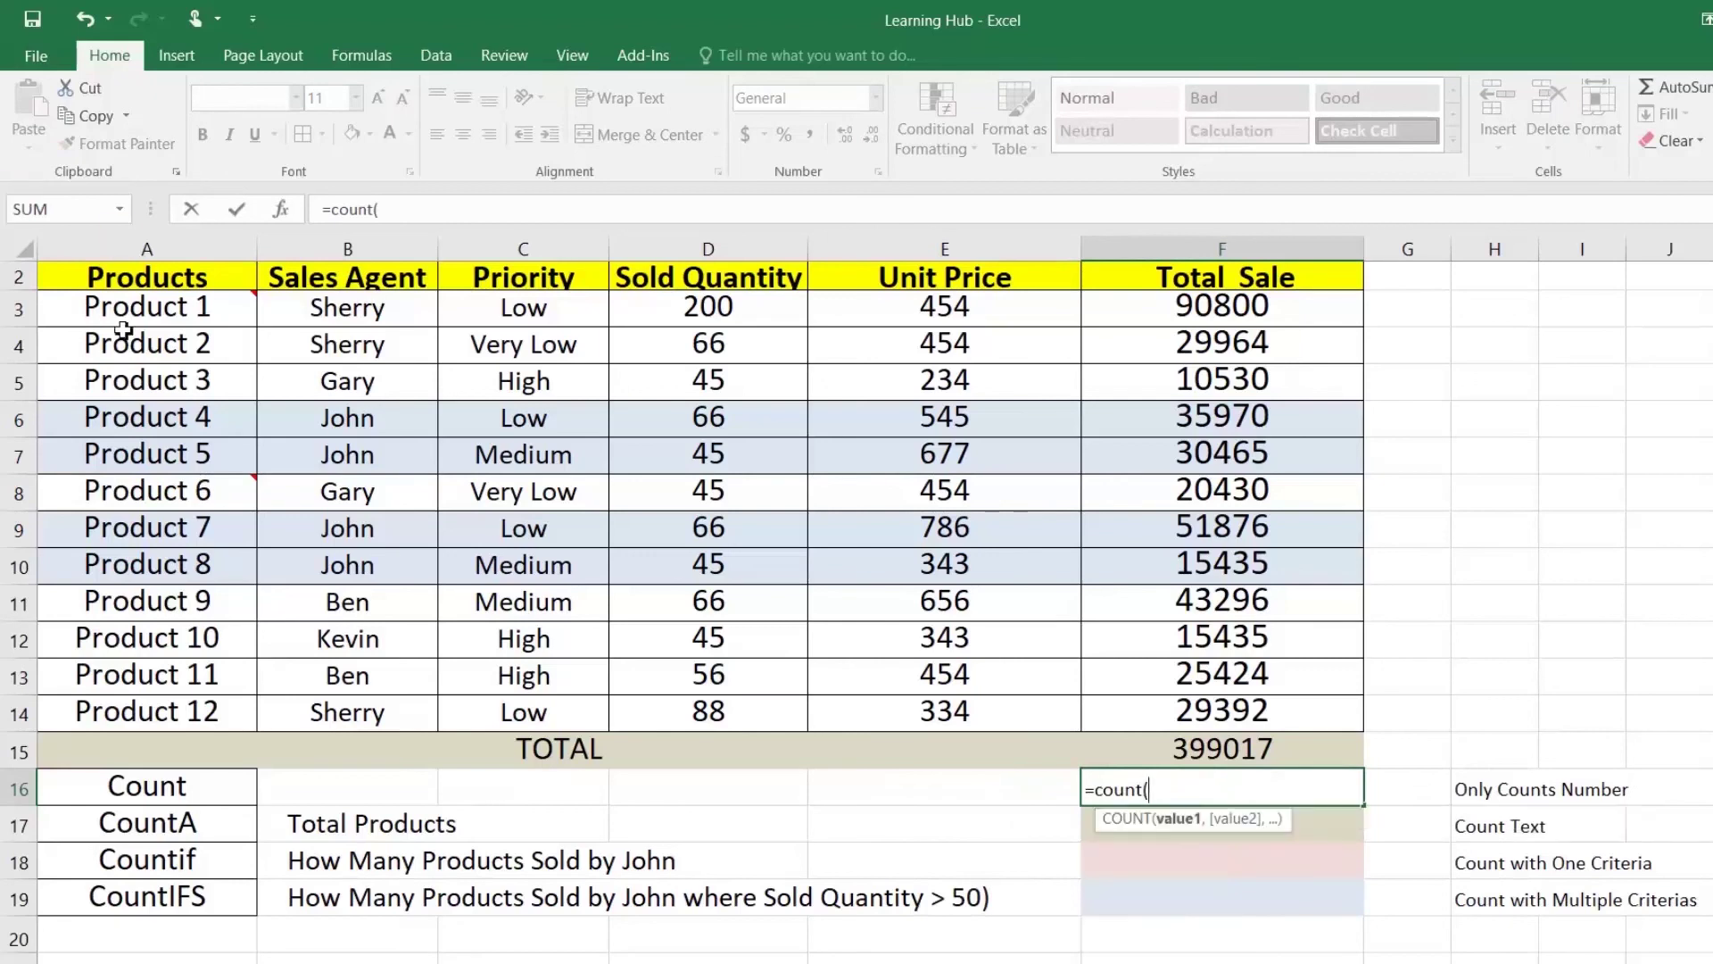
click(155, 316)
drag(158, 340, 199, 708)
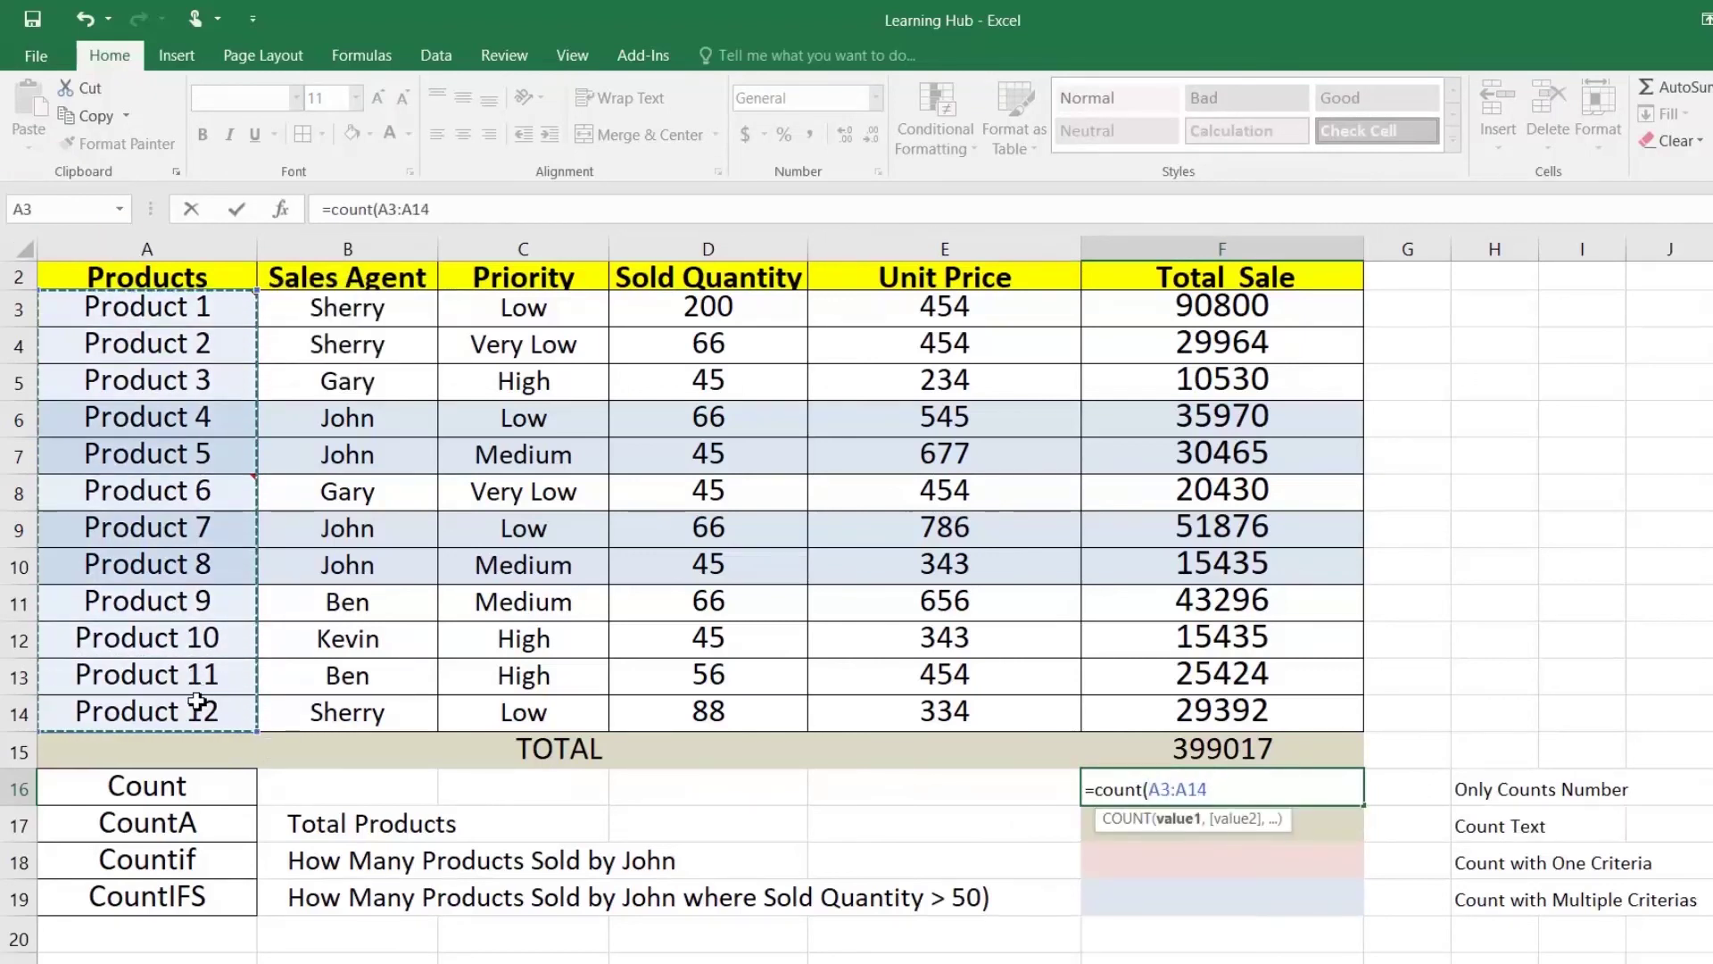
key(Return)
key(Up)
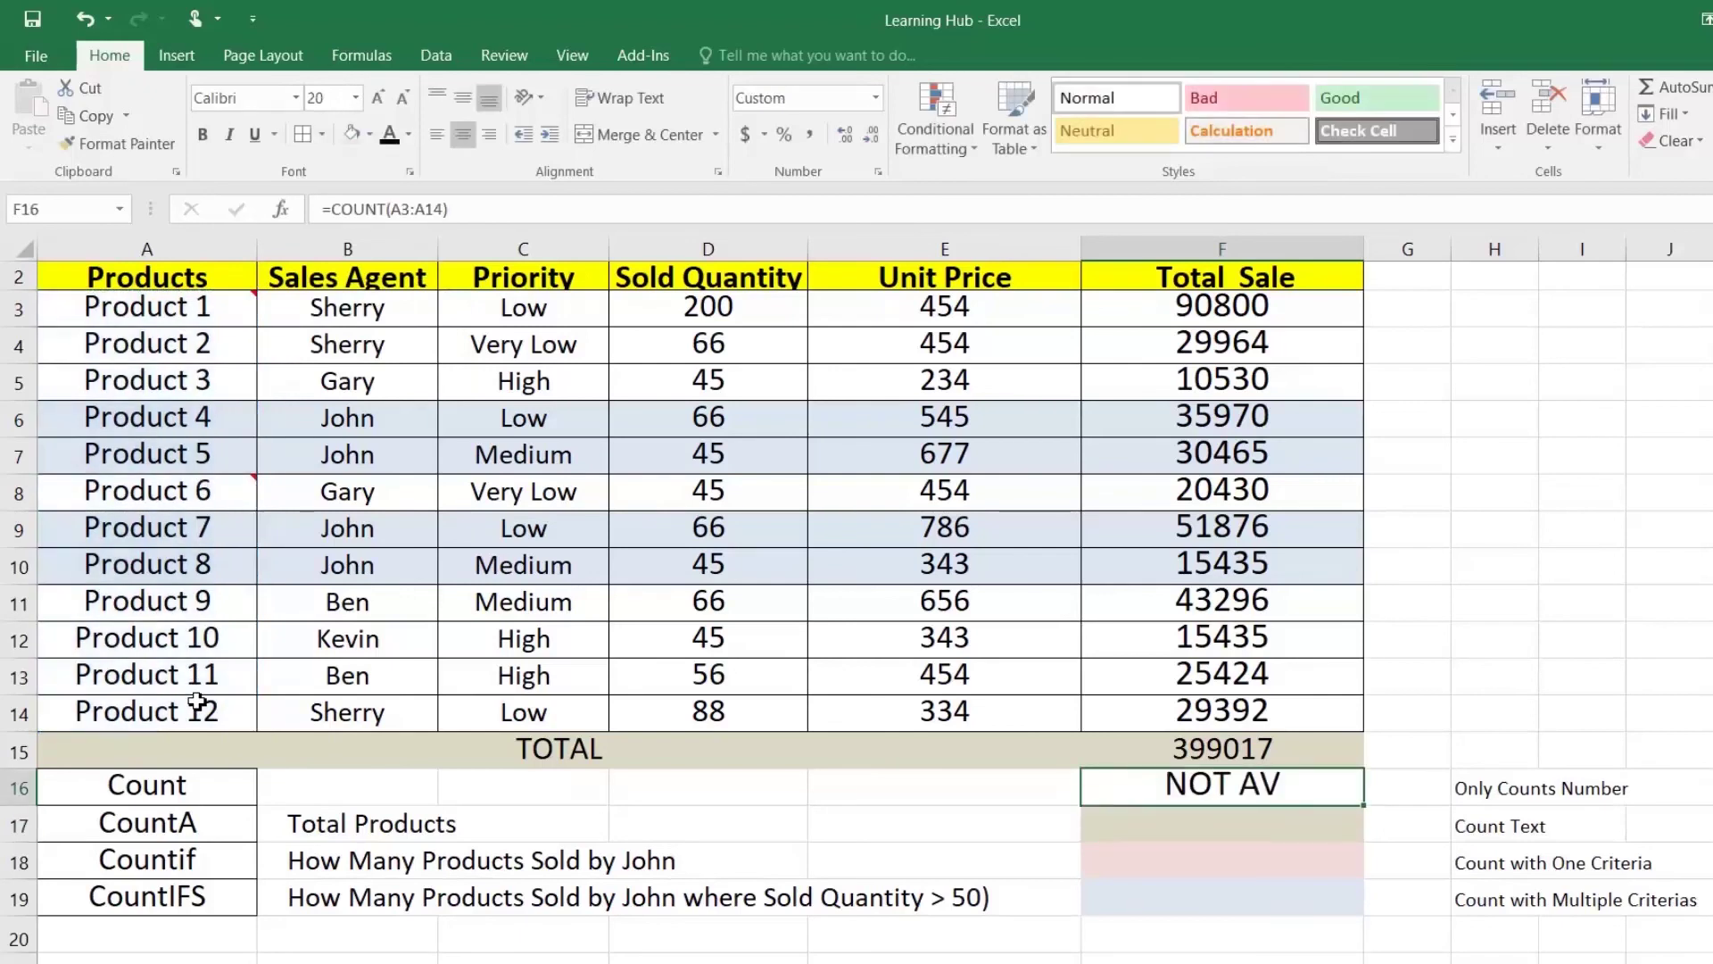
Step: Replace it with =COUNT(F3:F14) so the Count row shows 12 numeric Total Sale values
text(=co)
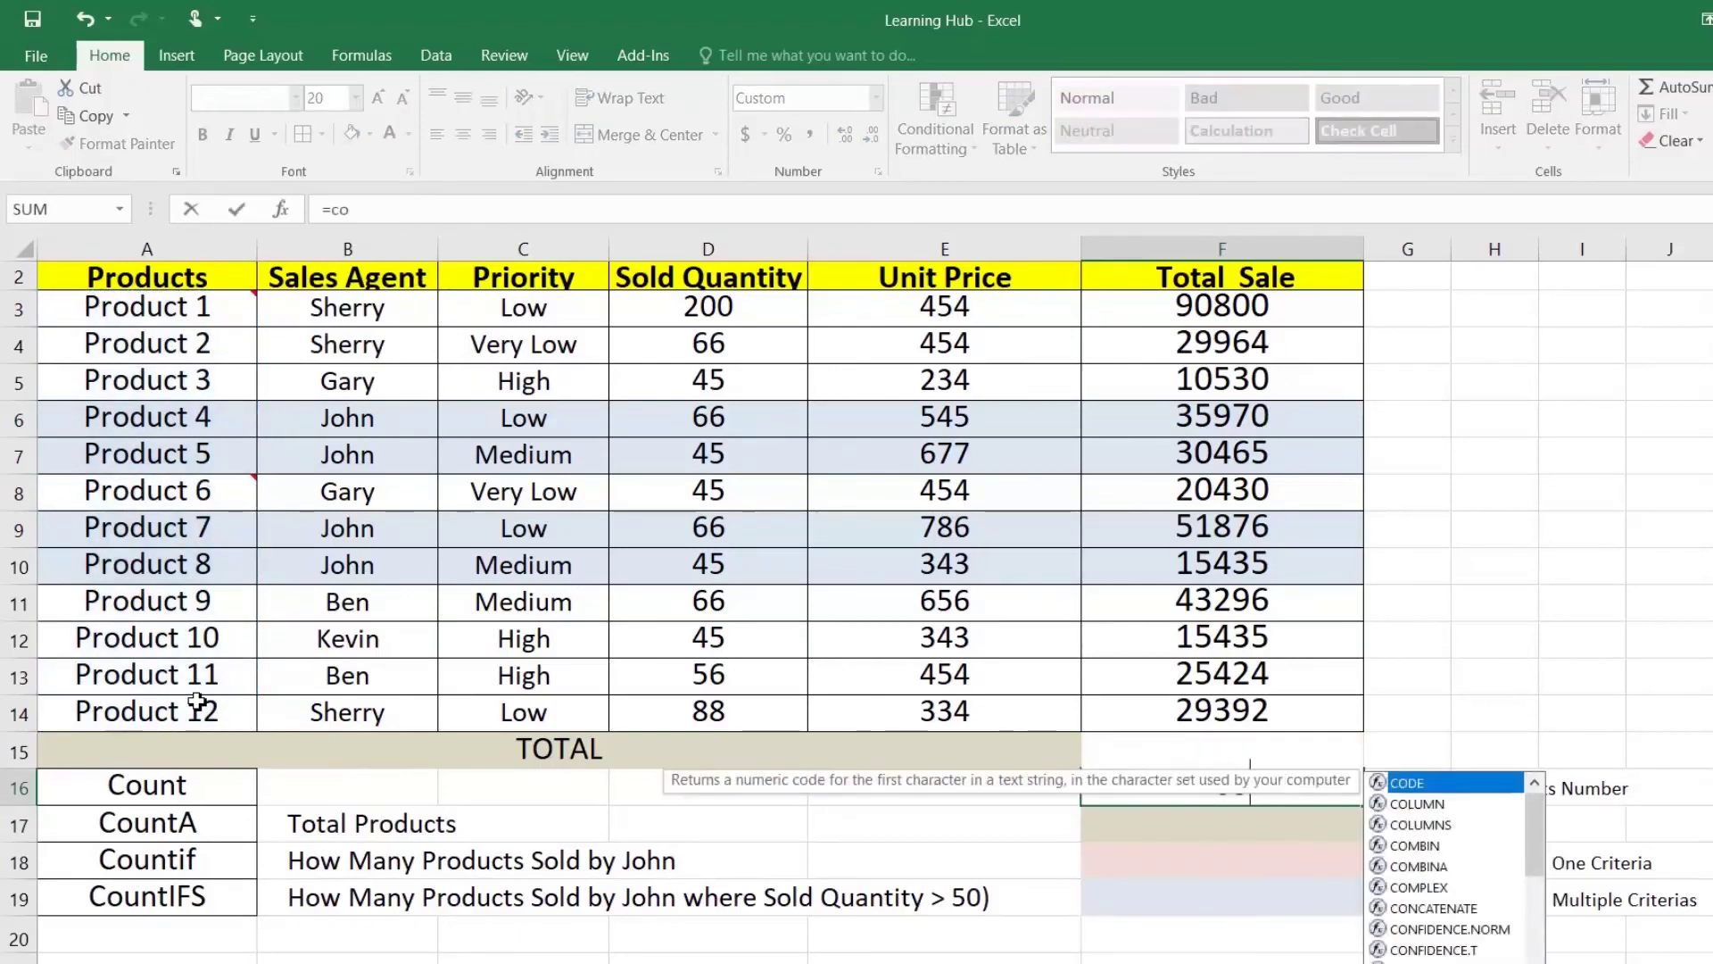
text(unt()
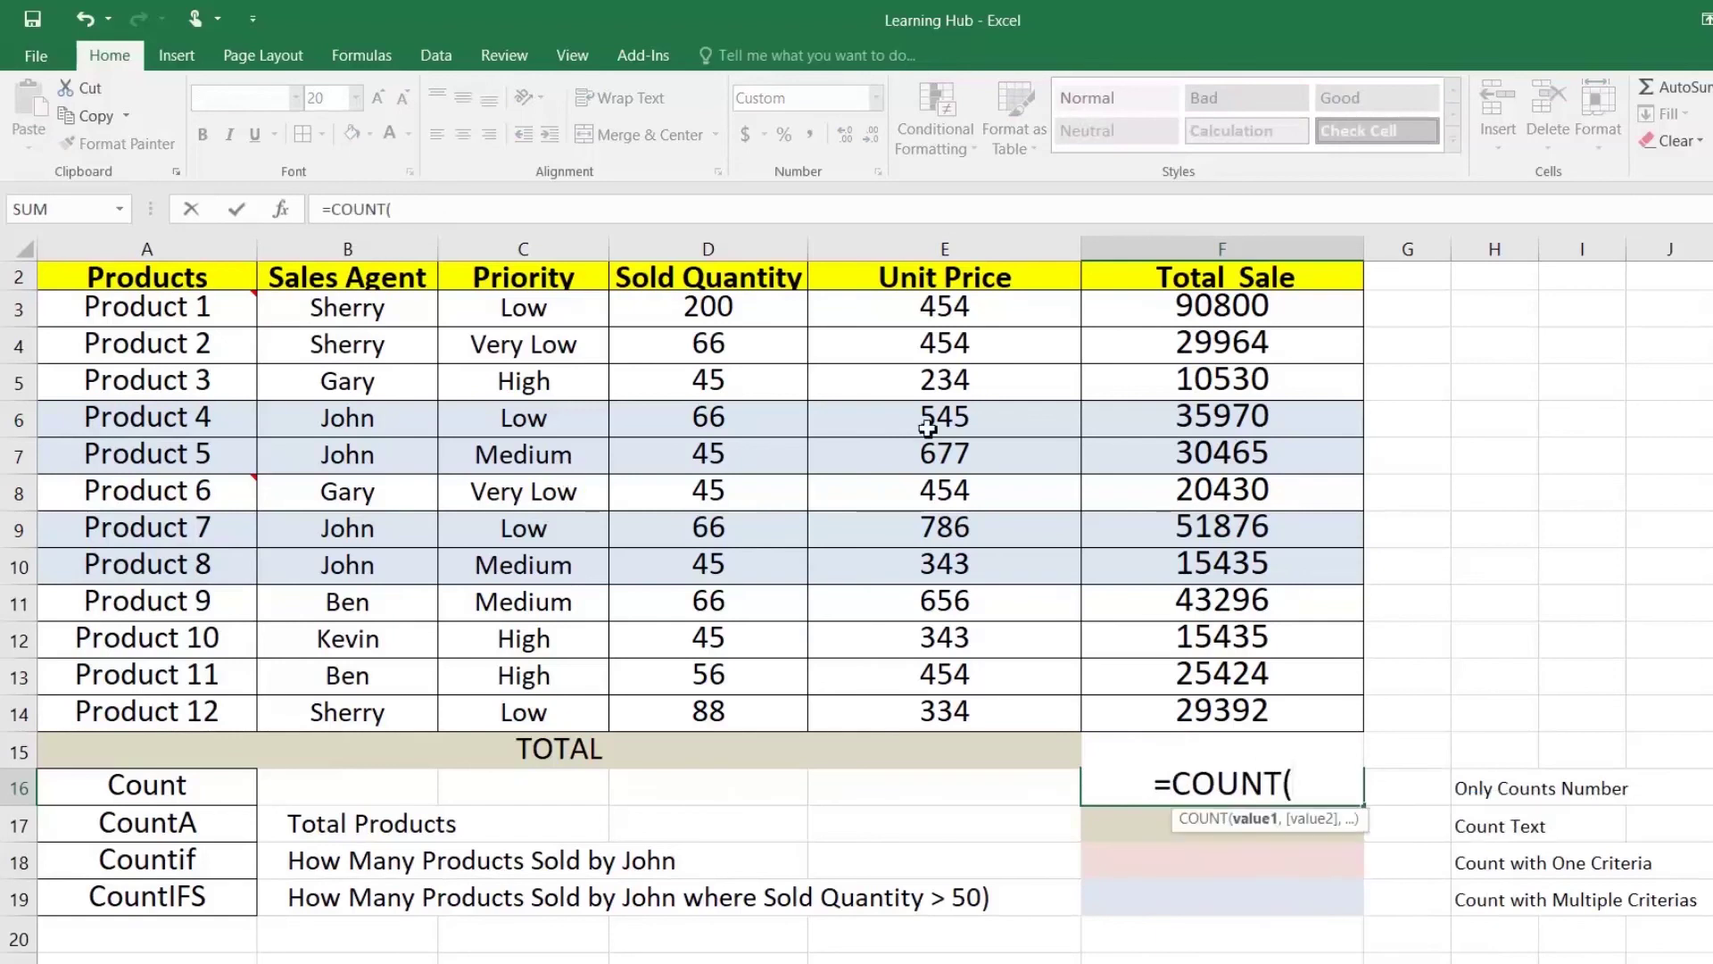
drag(1160, 308, 1167, 700)
text())
key(Return)
key(Up)
drag(1178, 303, 1191, 714)
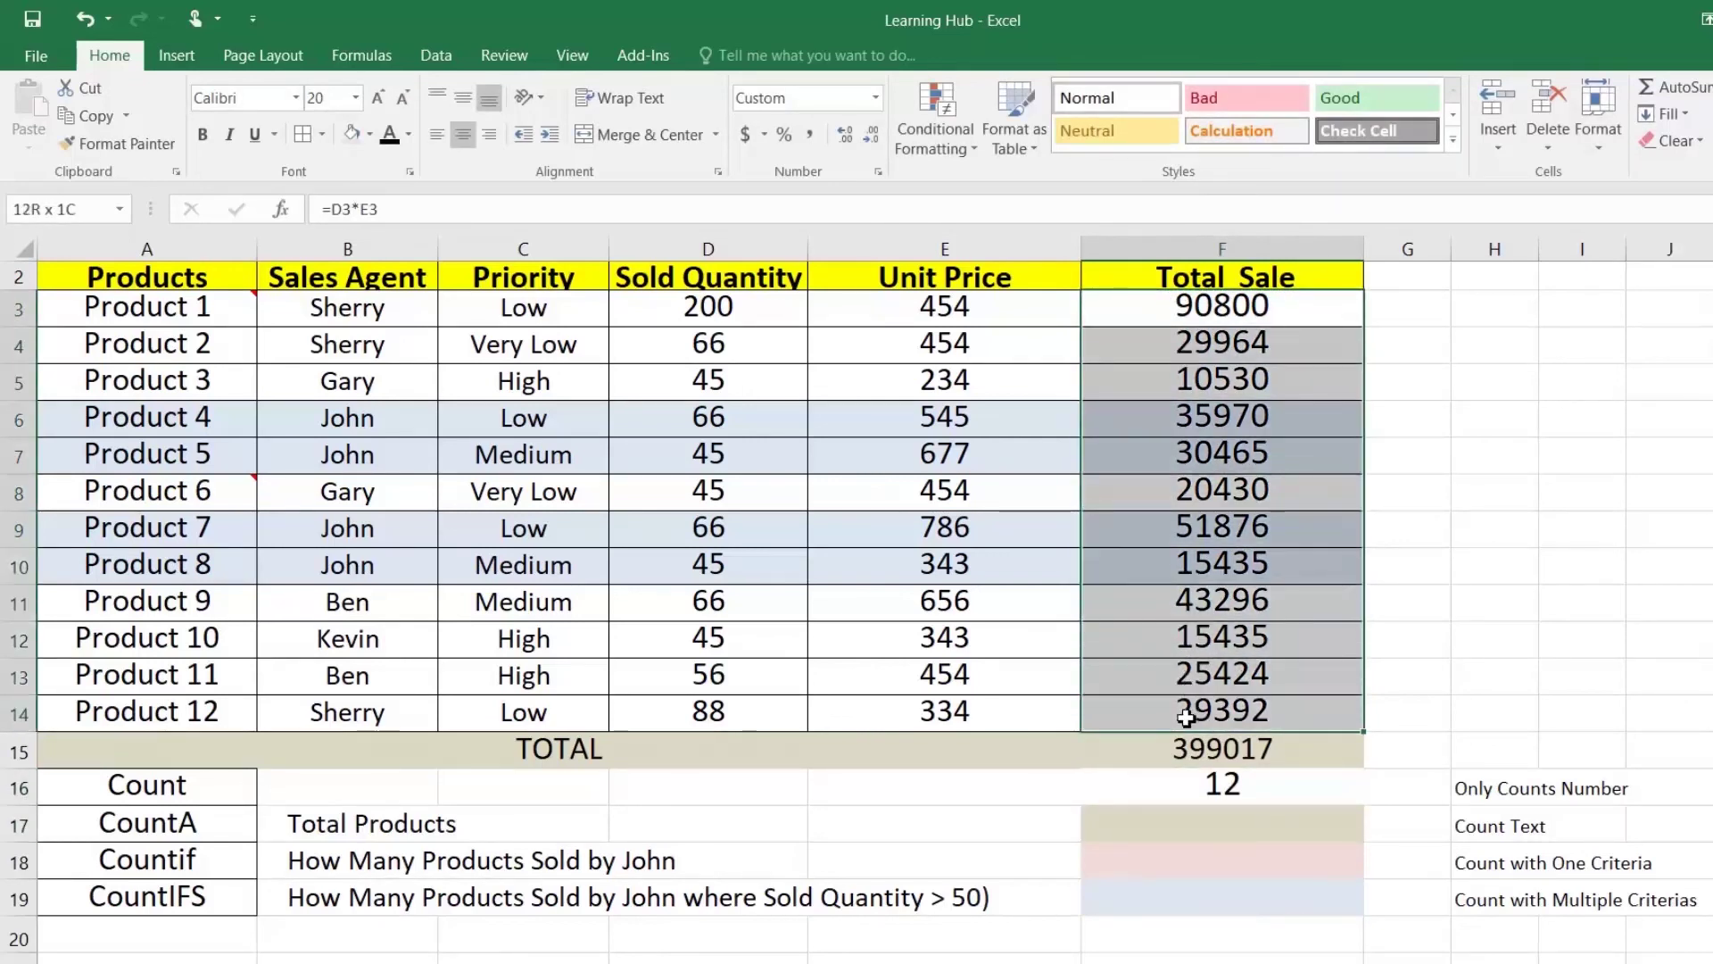
click(1191, 835)
Step: Enter =COUNTA(A3:A14) in F17 so Total Products shows 12
text(=count)
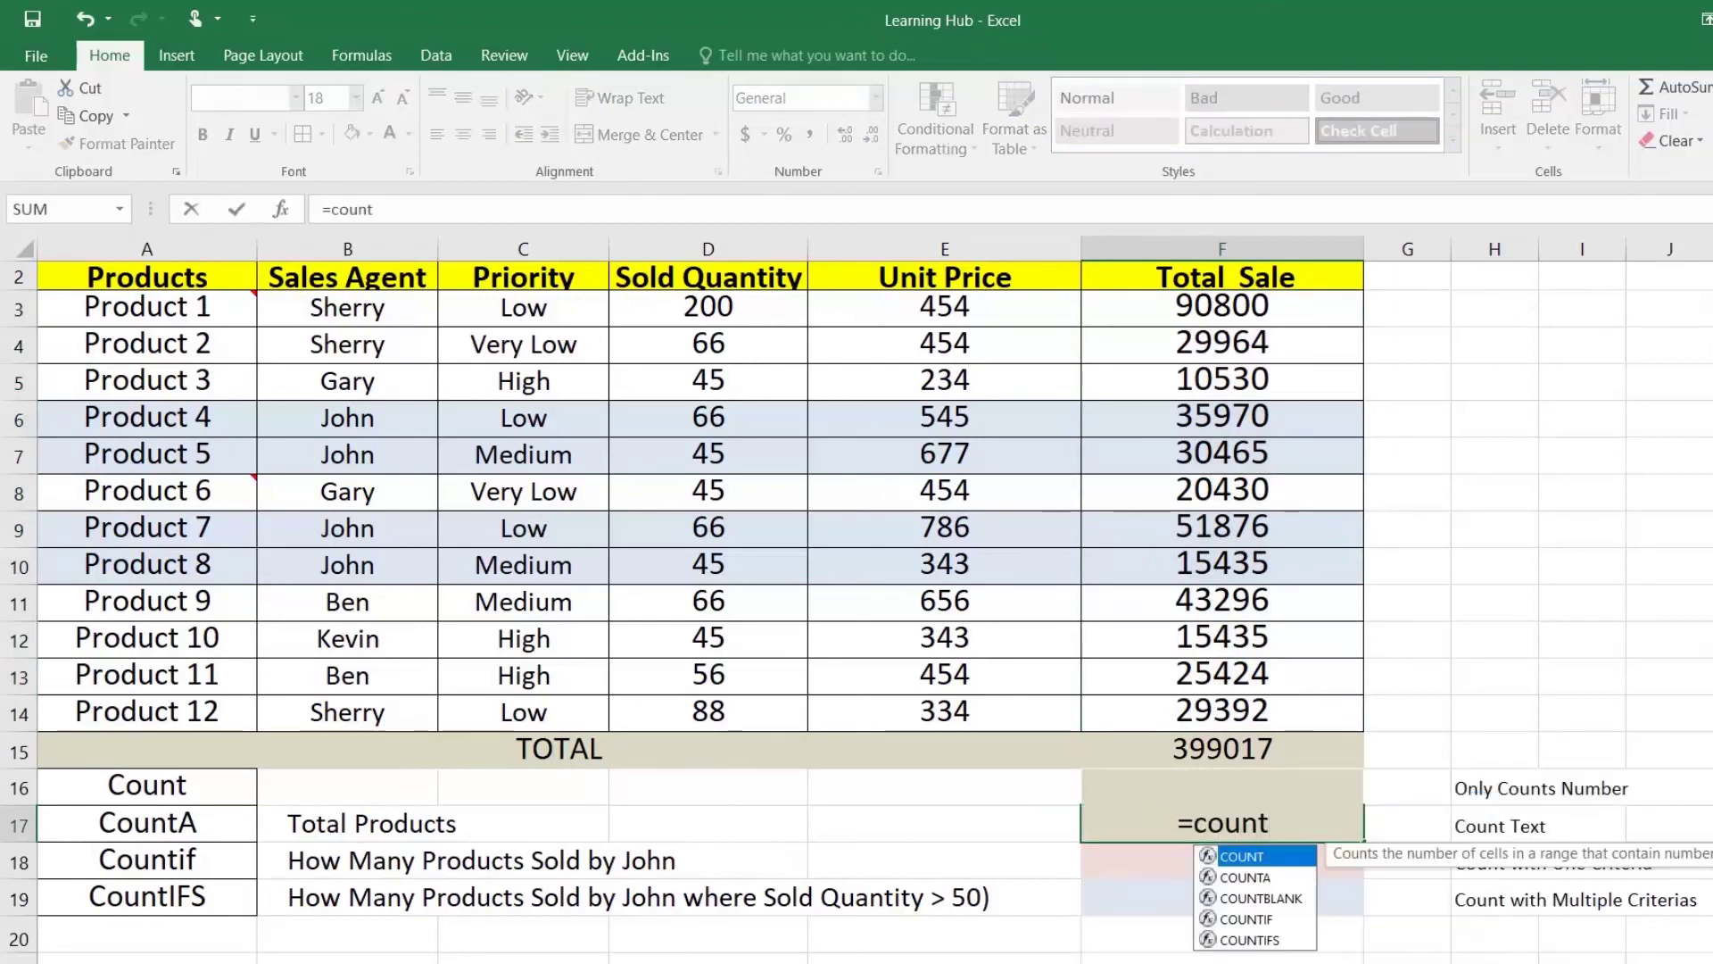
key(Down)
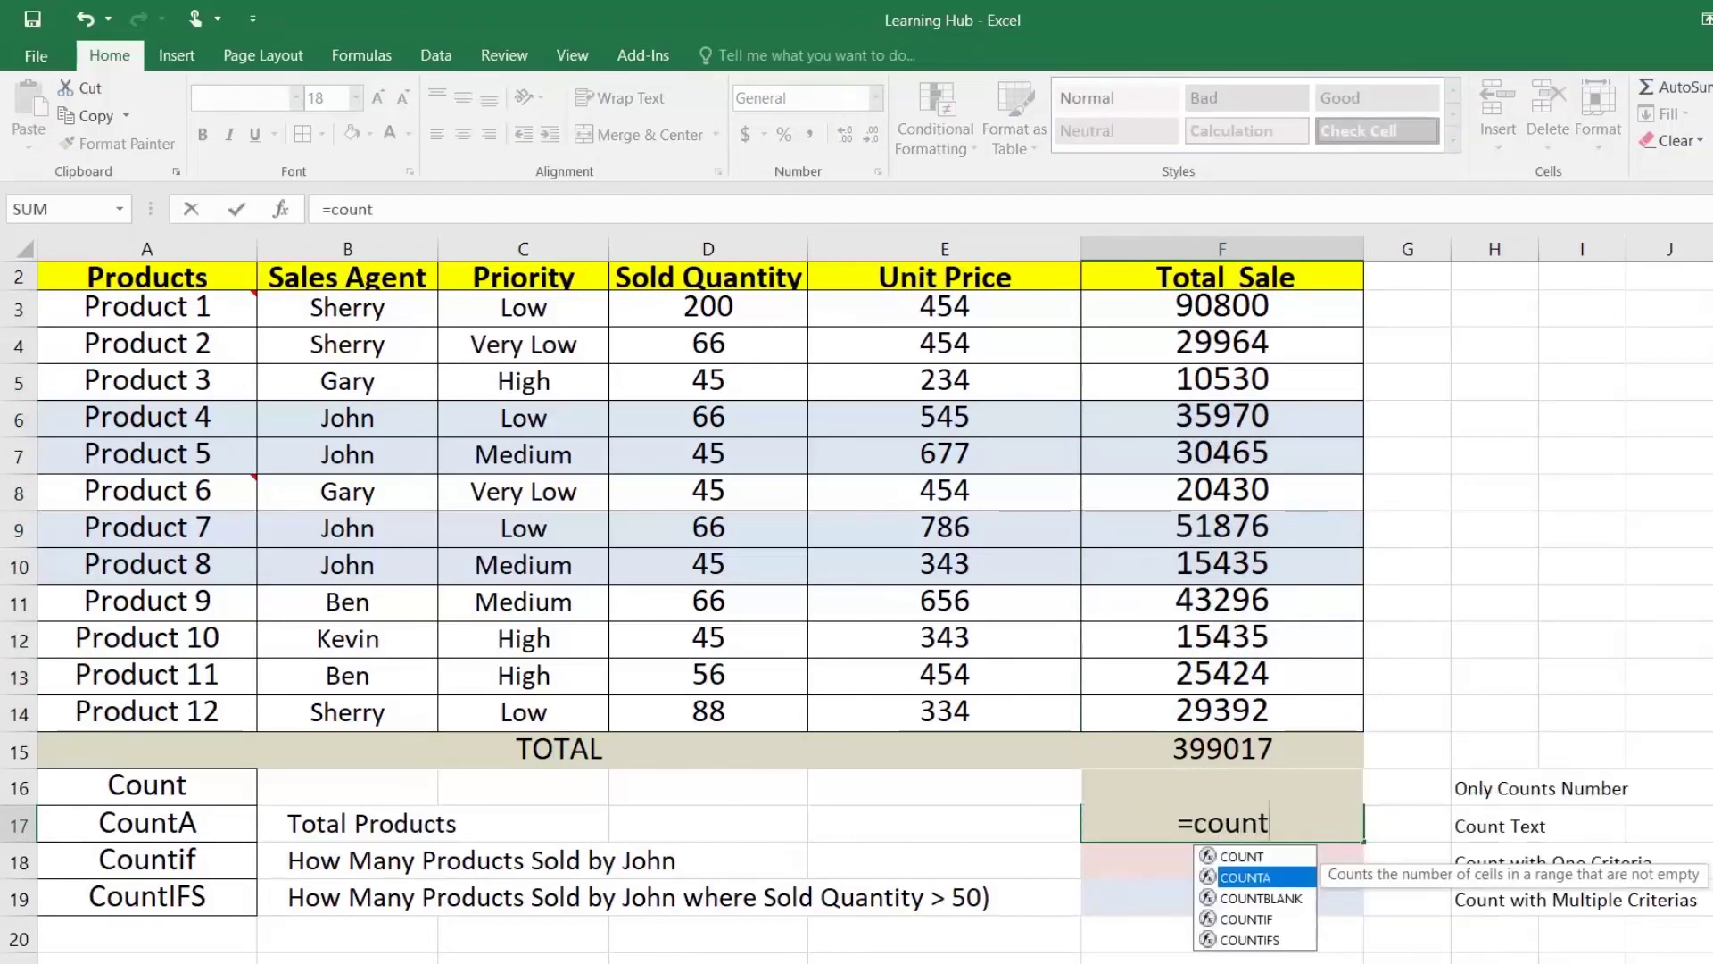
key(Tab)
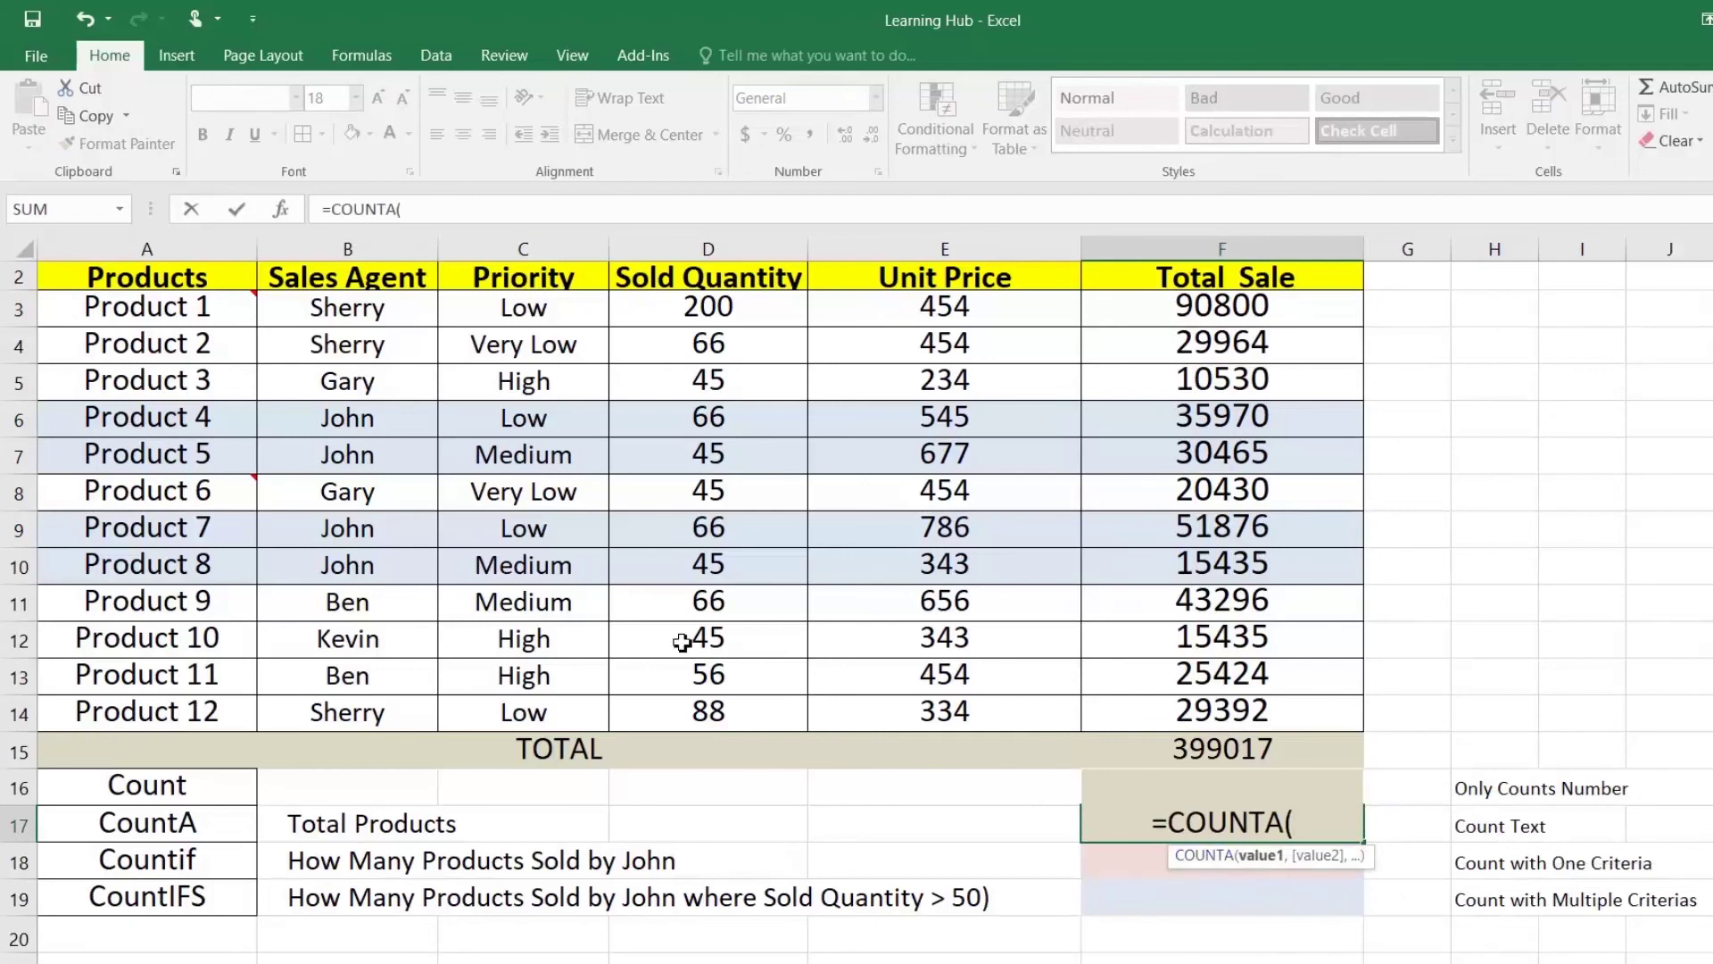
drag(217, 312, 259, 688)
text())
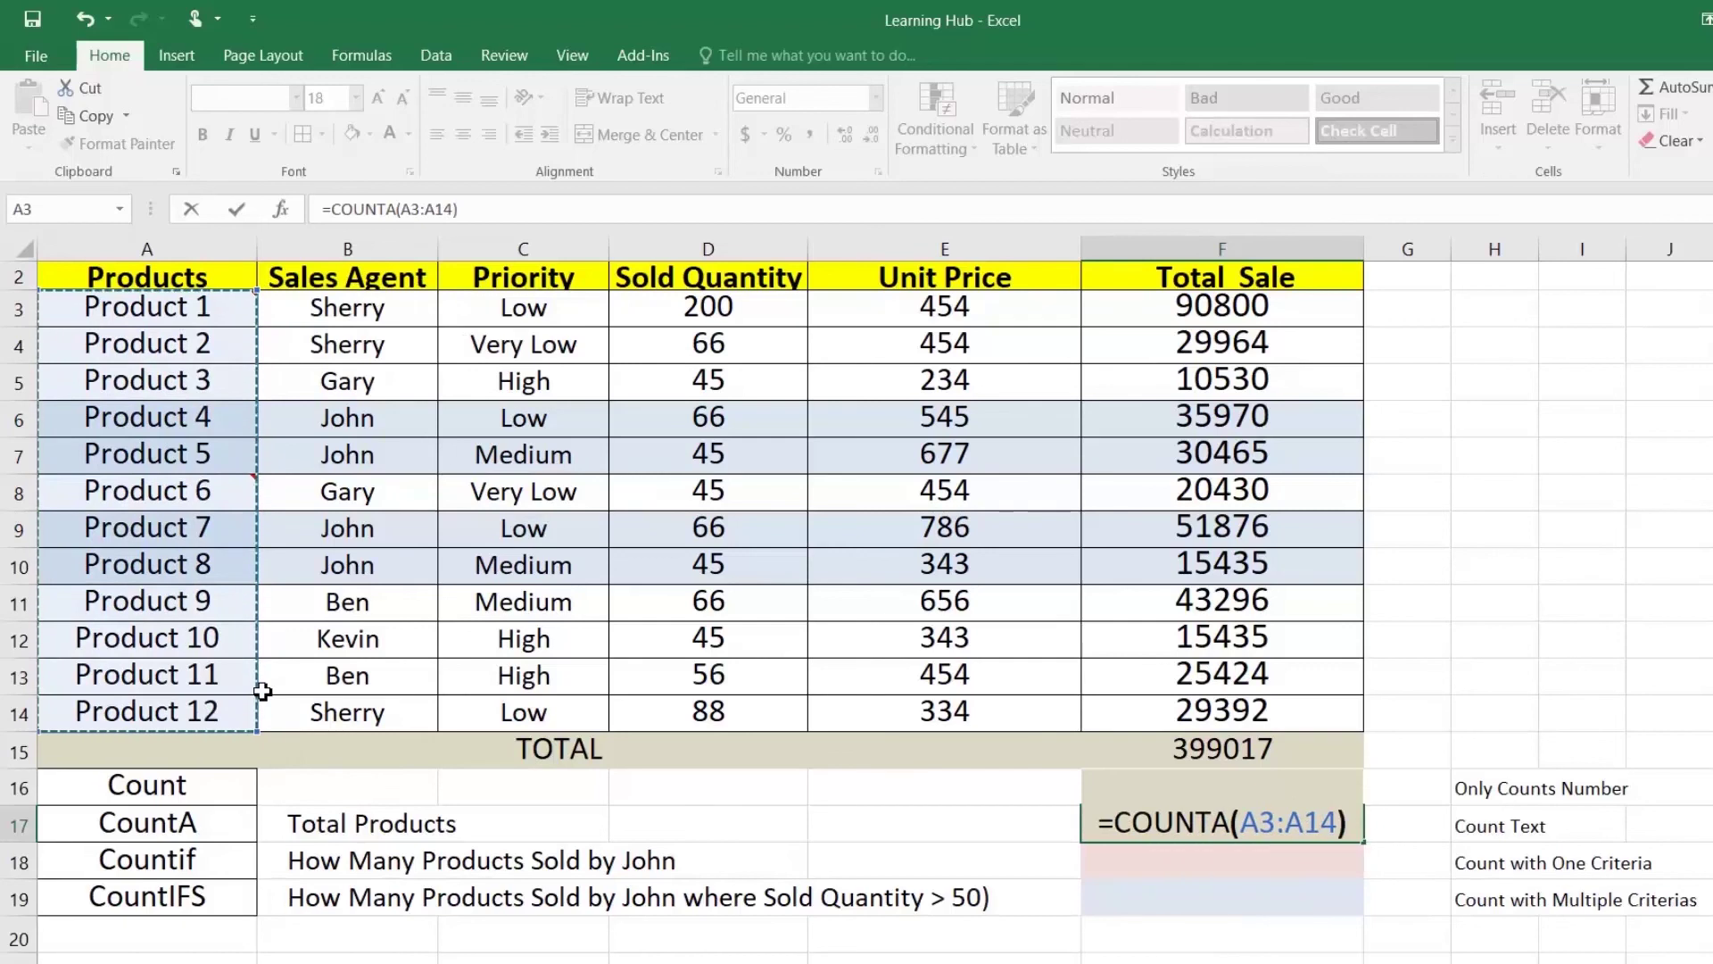
key(ctrl+Return)
key(Down)
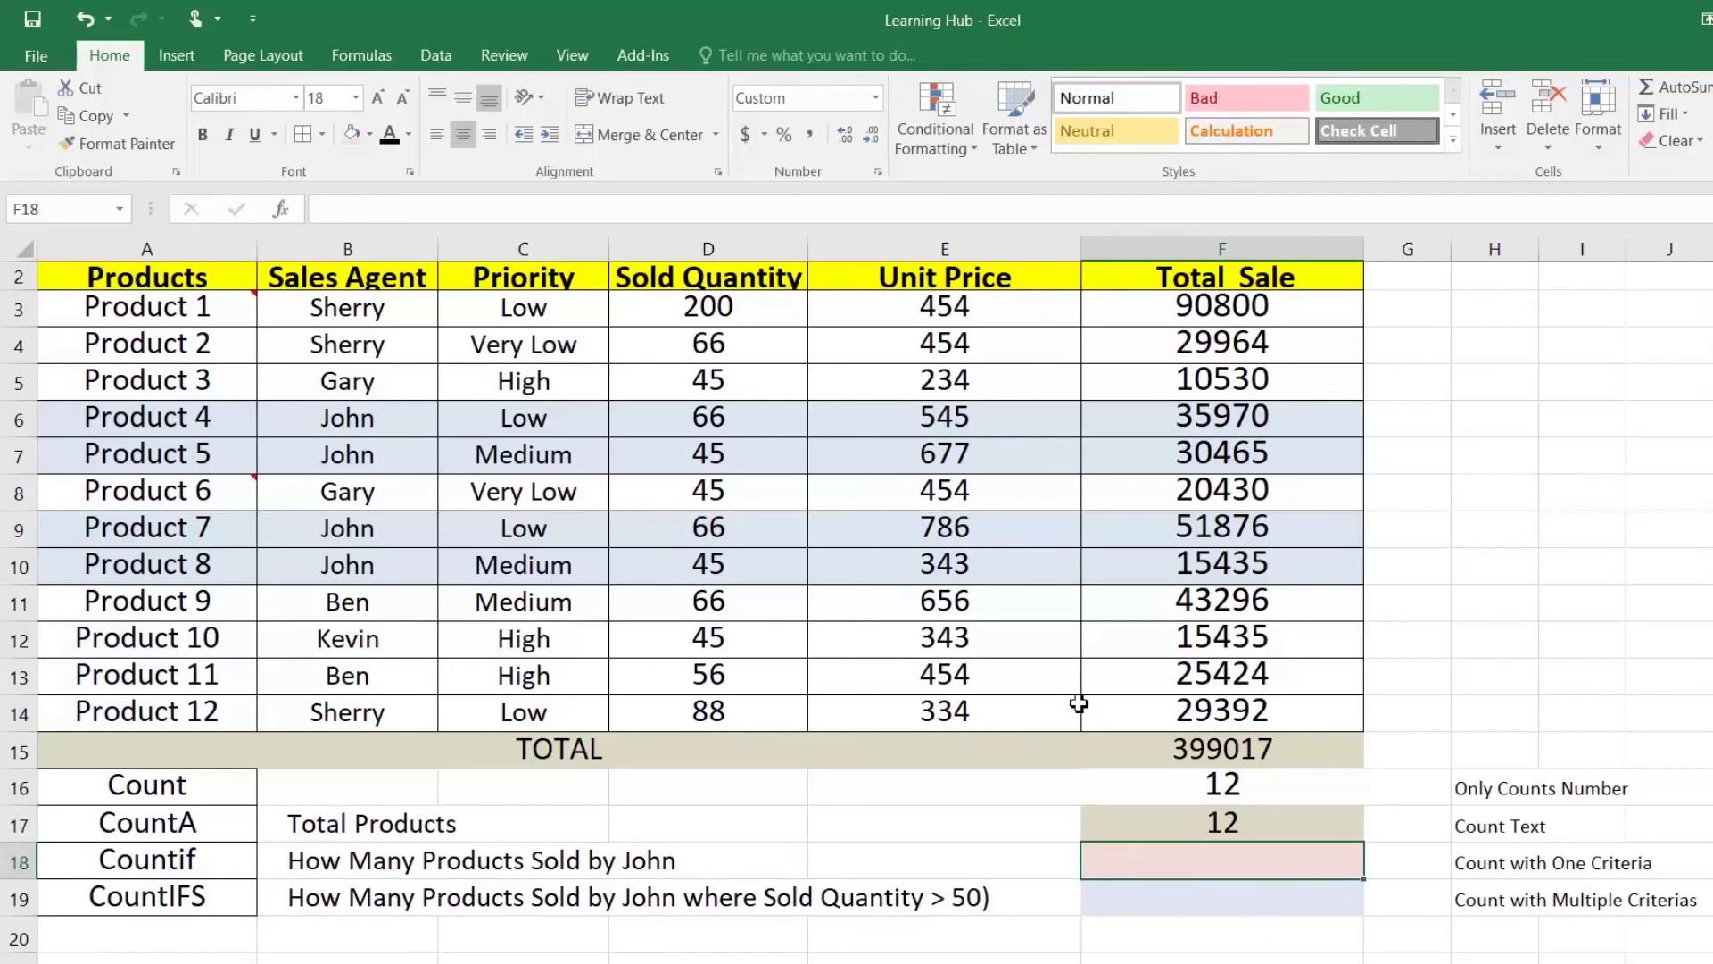
Step: Enter =COUNTIF(B3:B14,"John") in F18, returning 4
text(counti)
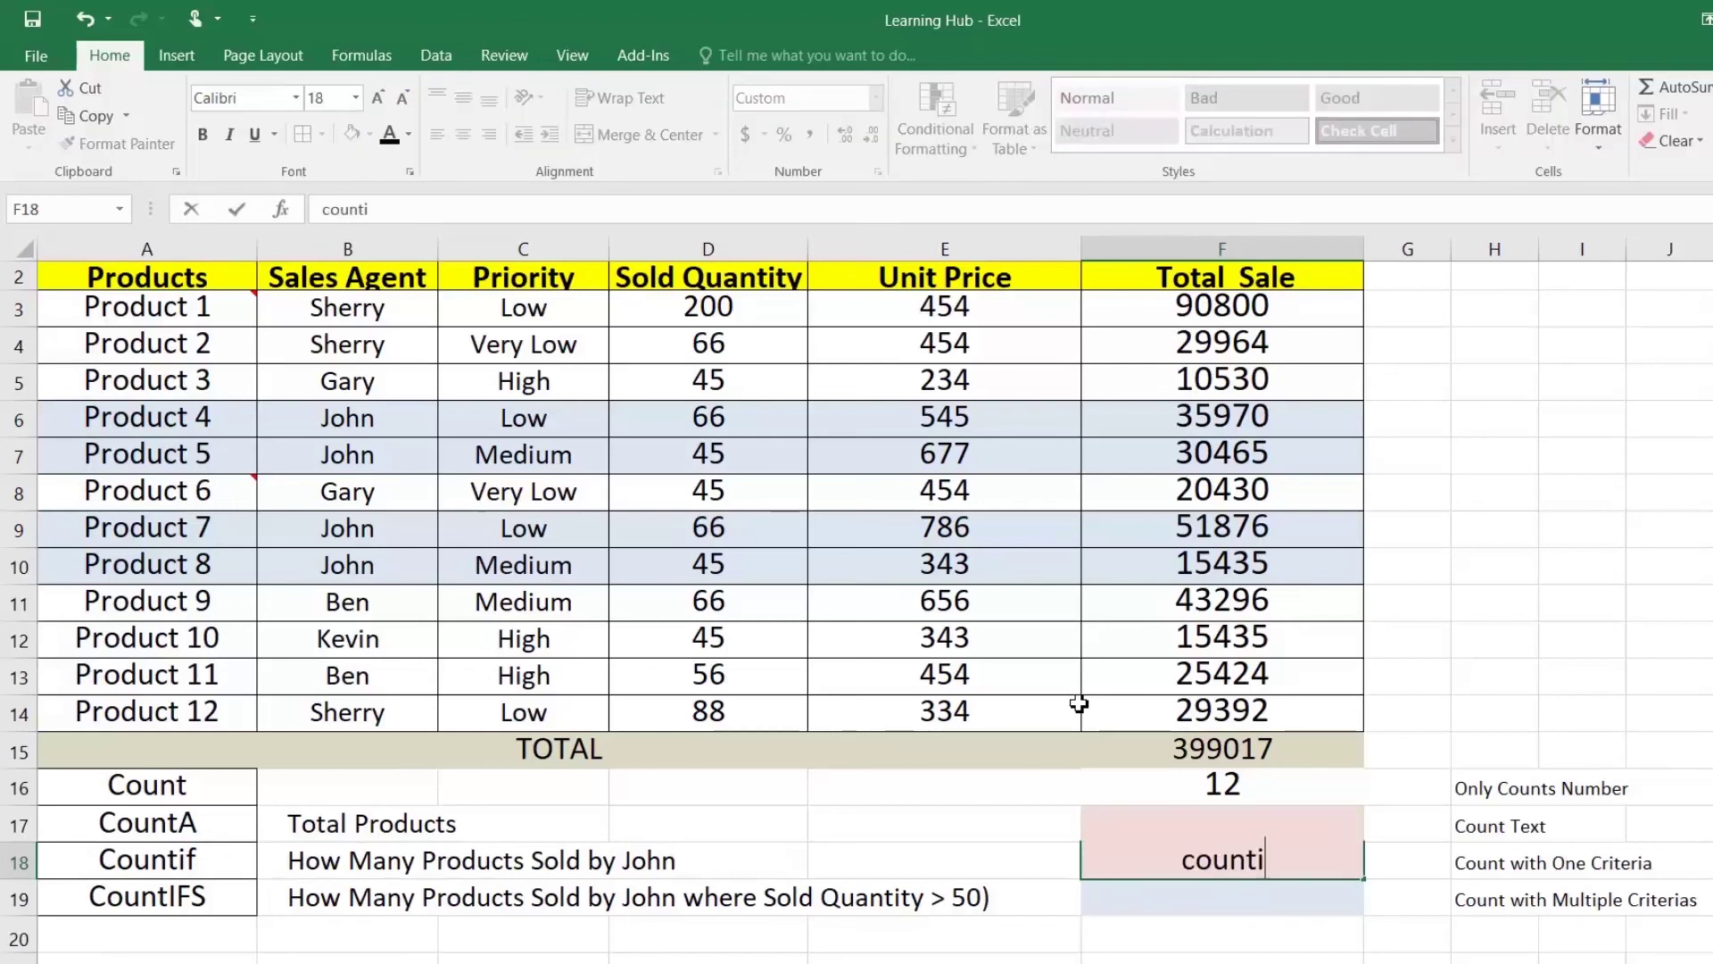
key(BackSpace)
key(BackSpace)
key(BackSpace)
key(BackSpace)
key(BackSpace)
key(BackSpace)
text(=cou)
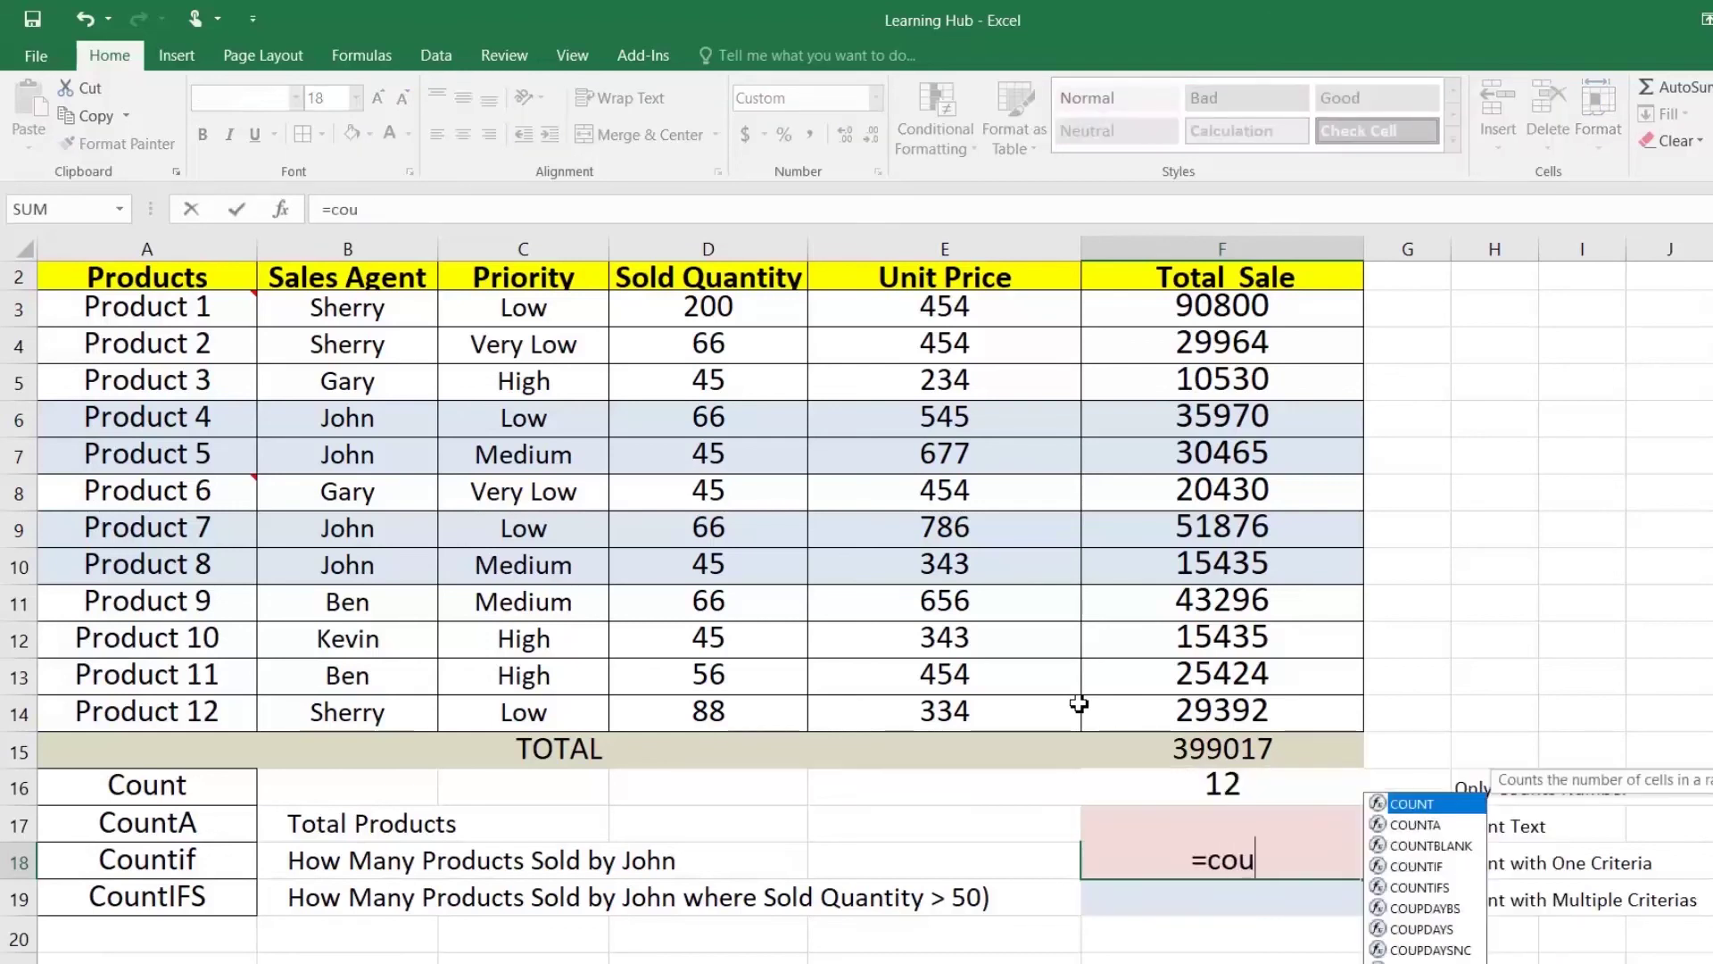
text(ntif)
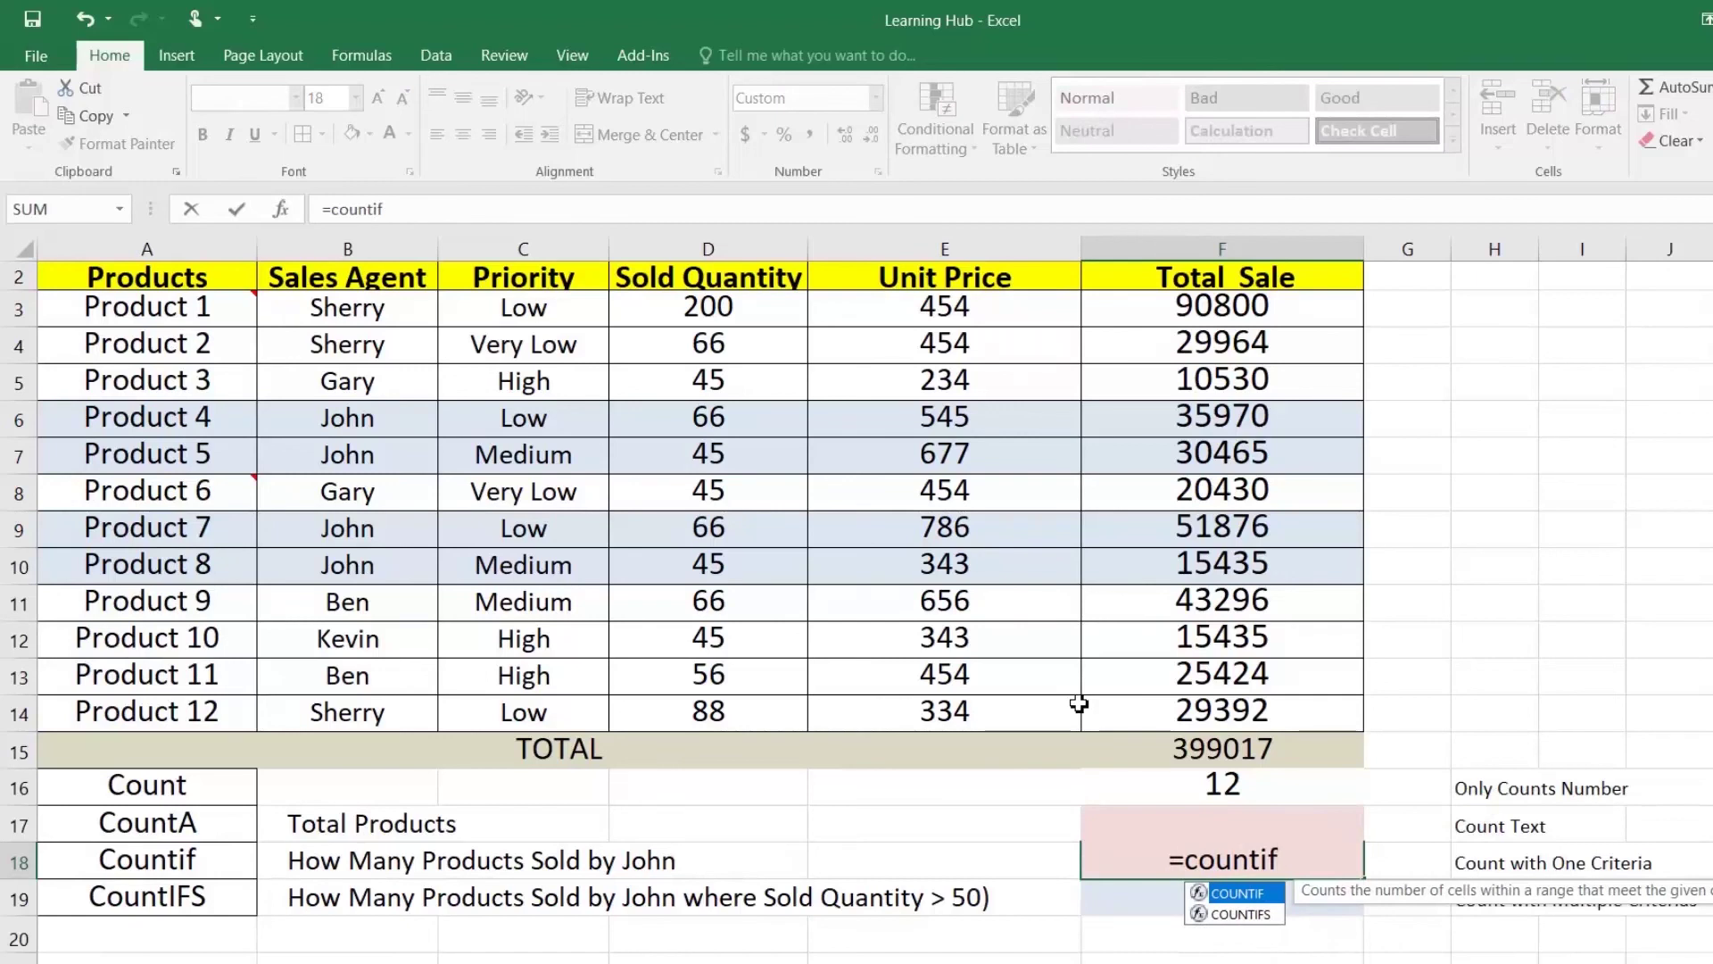
key(Tab)
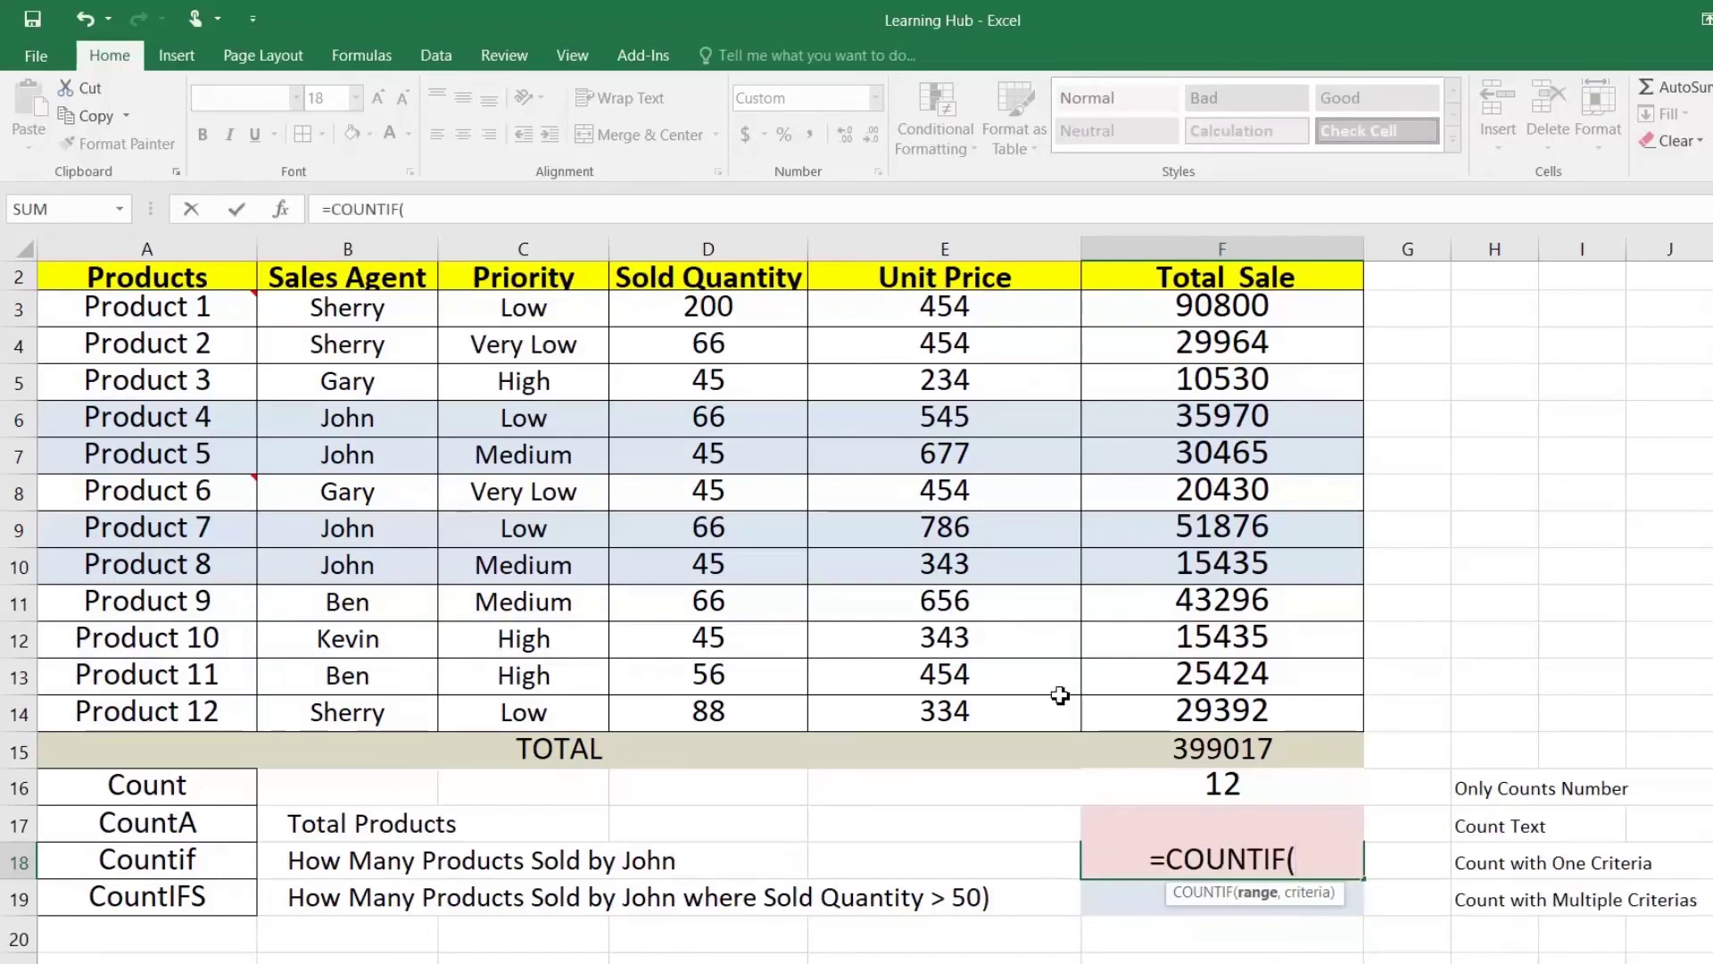
drag(365, 317, 360, 705)
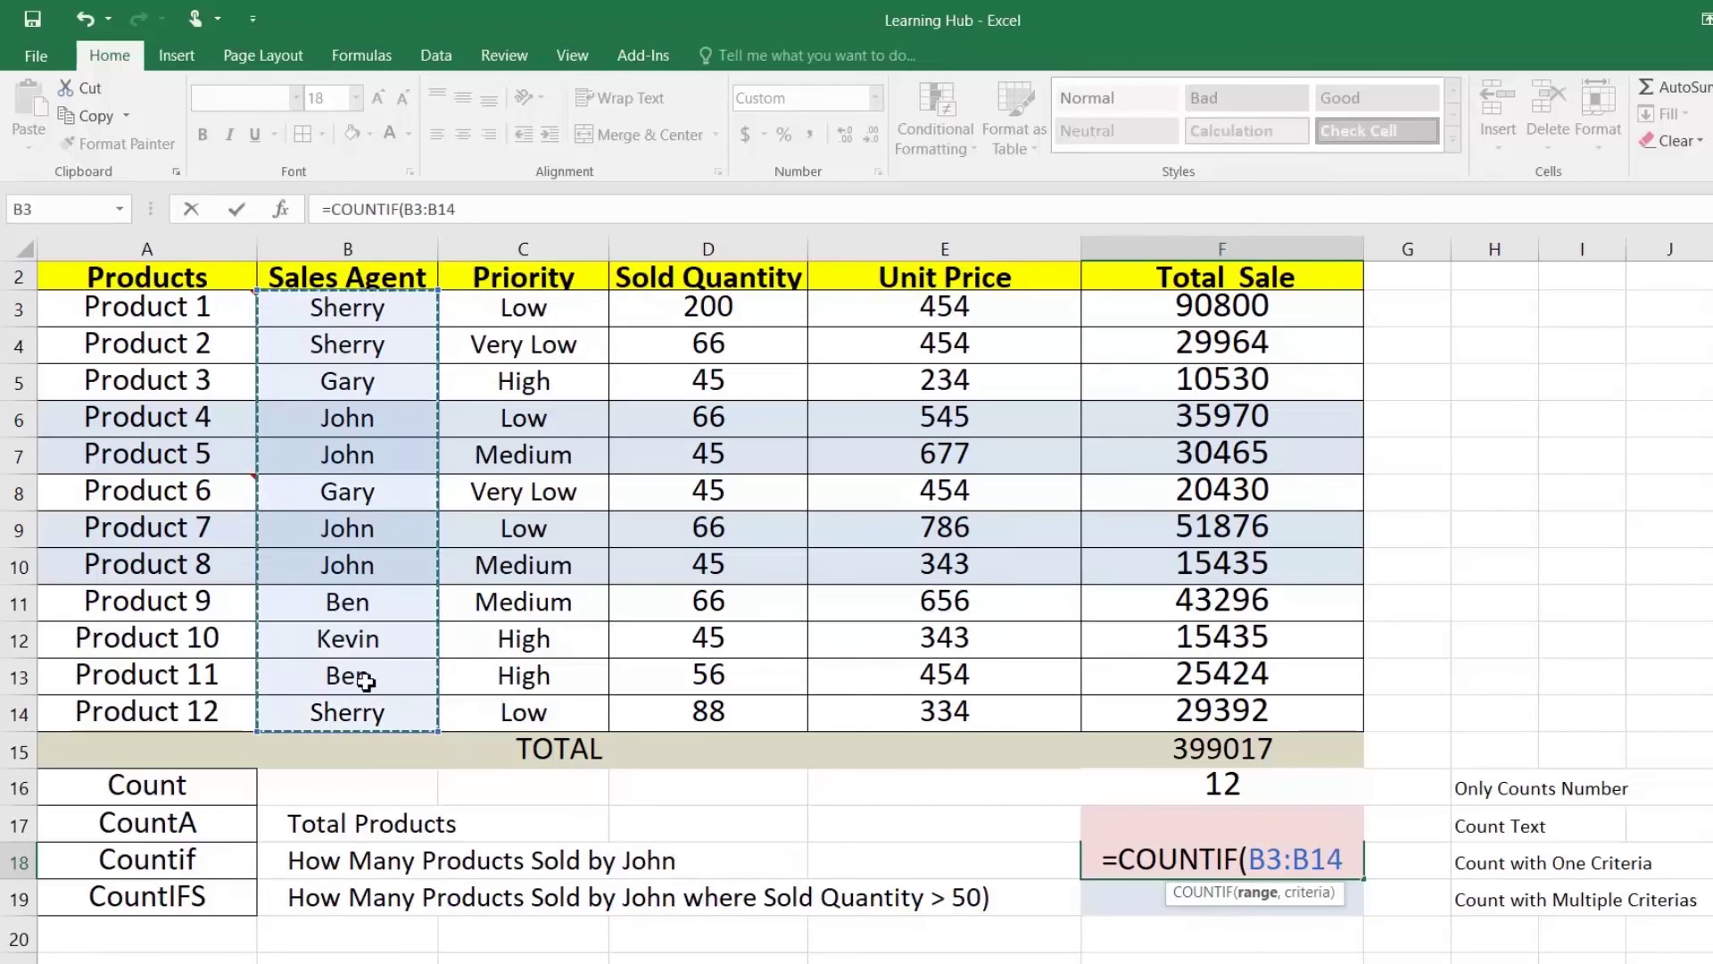
text(,"J)
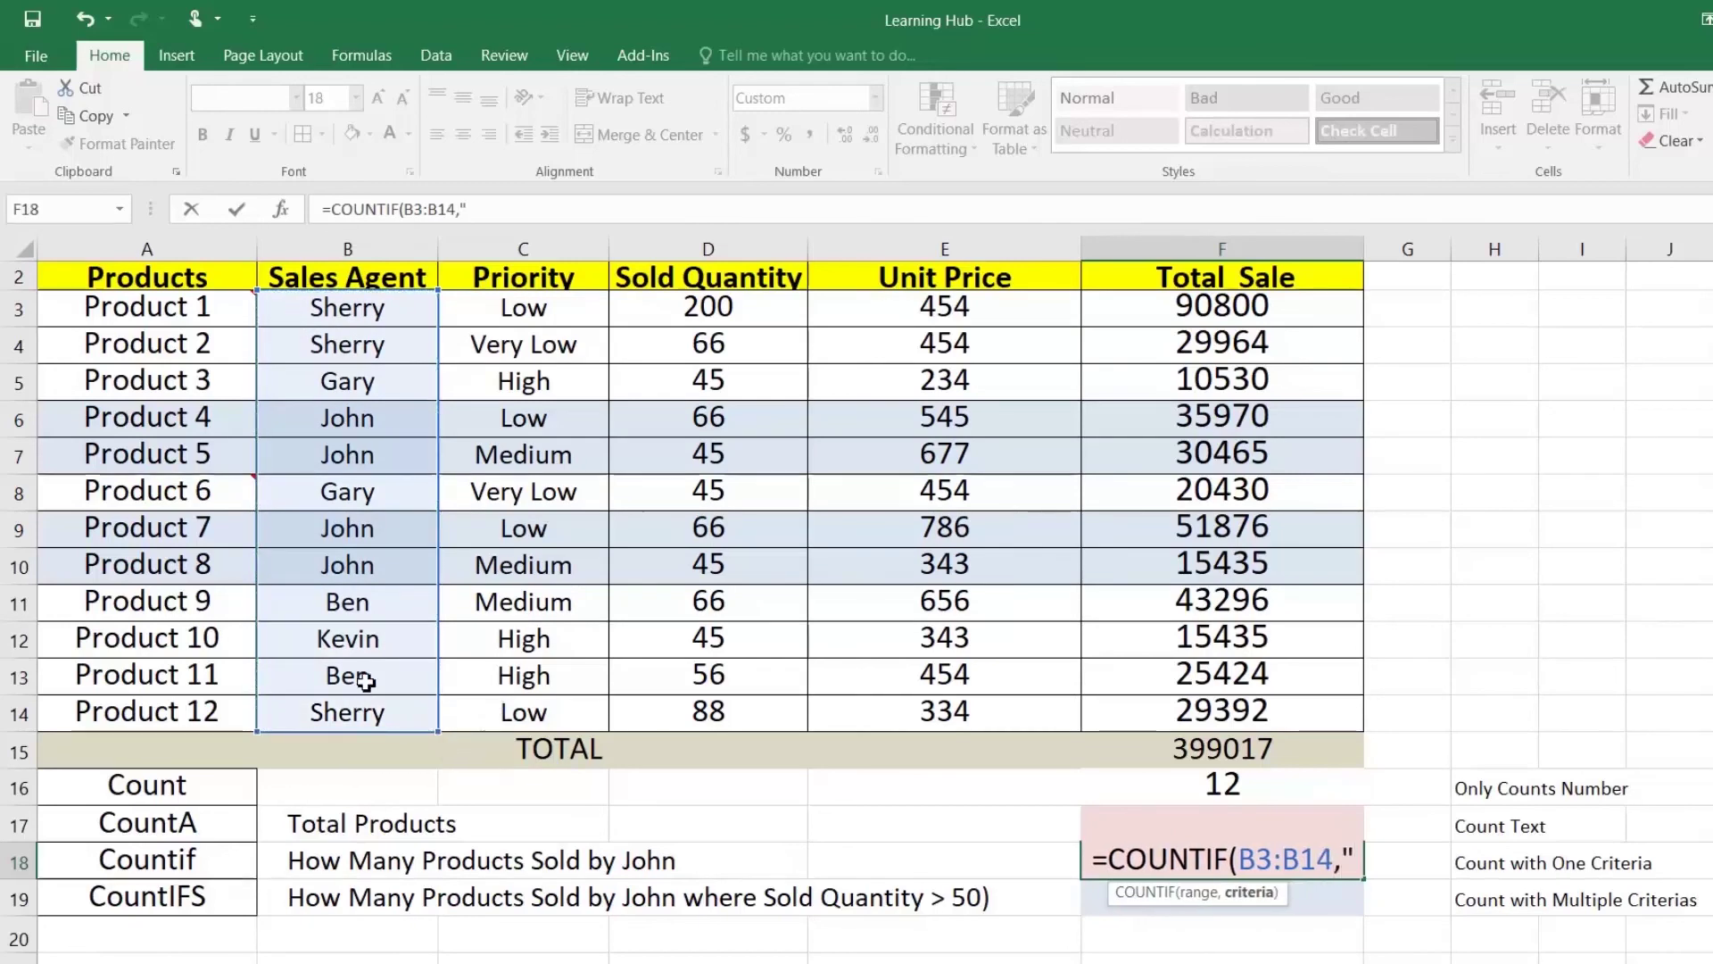
text(ohn)
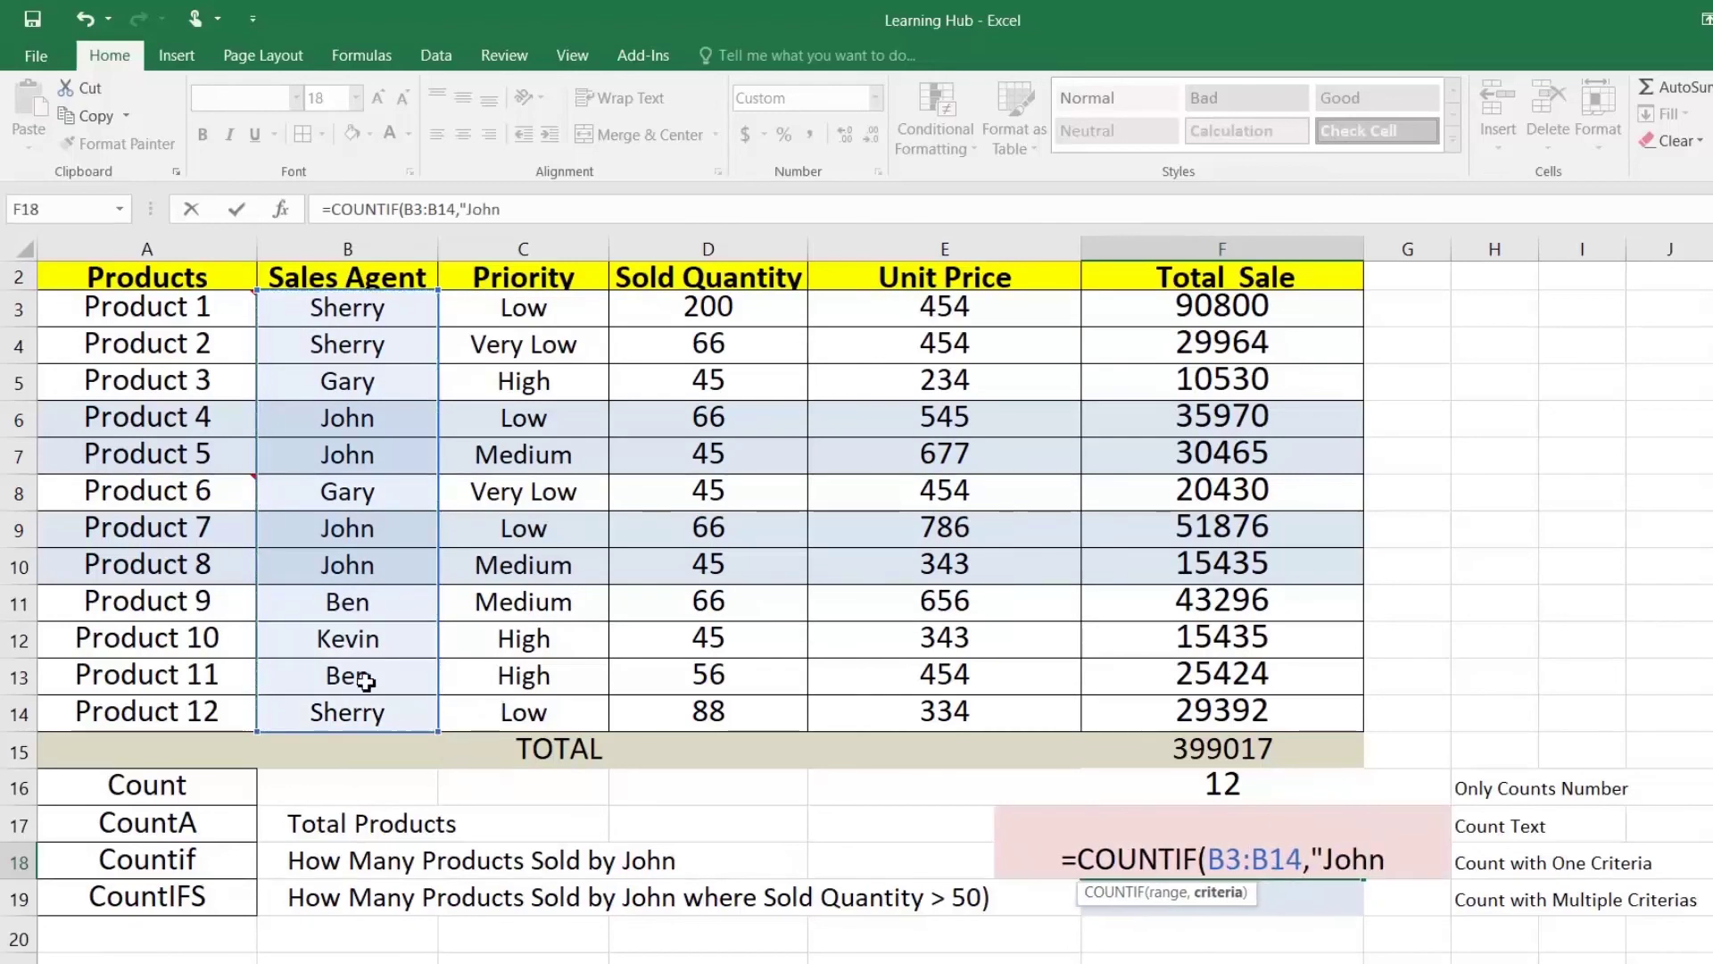
text(")
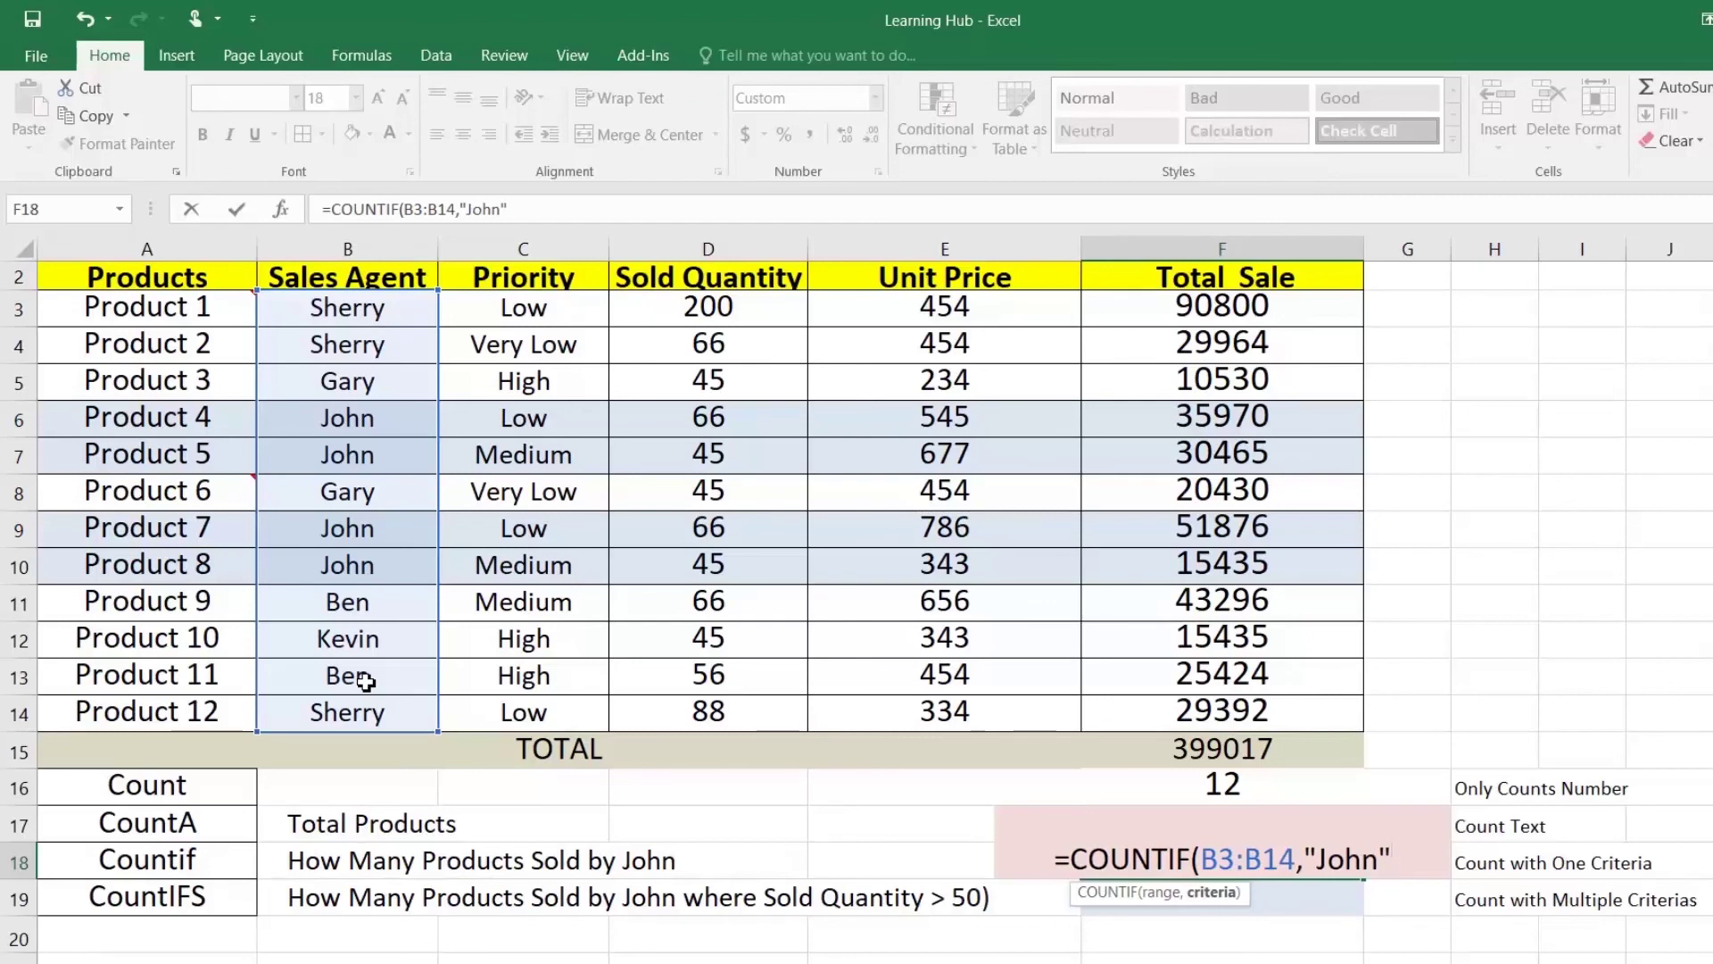
key(Return)
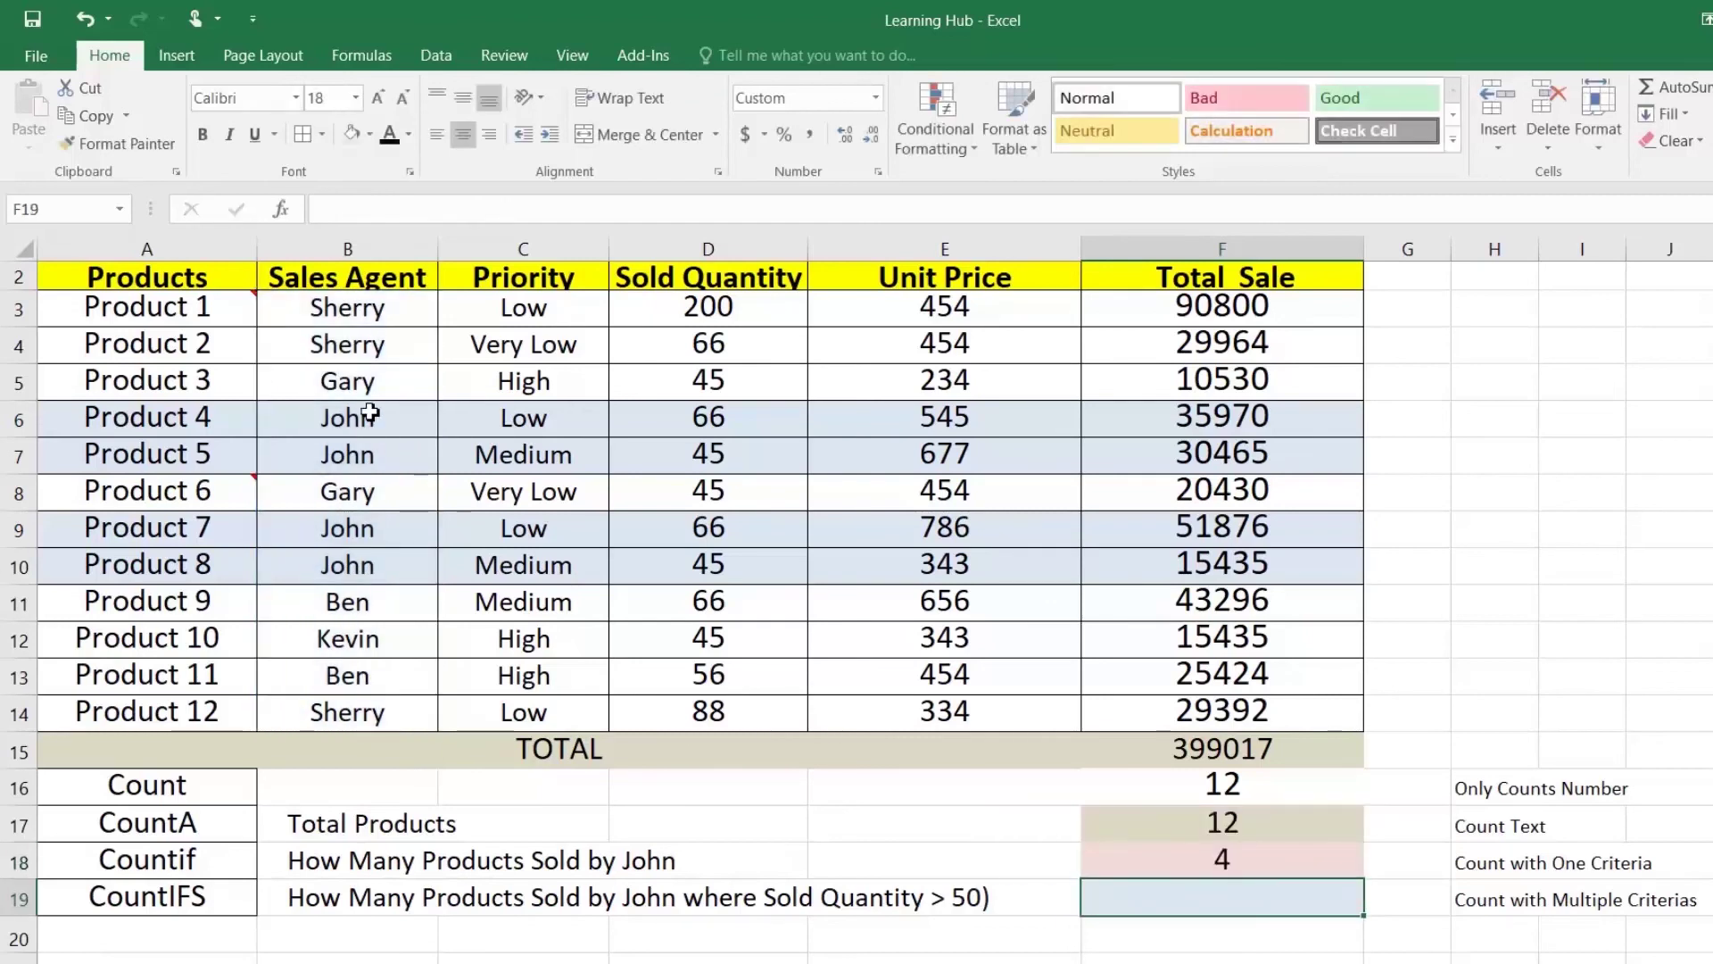
Step: Verify John's four product rows and begin a formula in F19
click(370, 414)
click(362, 453)
click(347, 529)
click(341, 567)
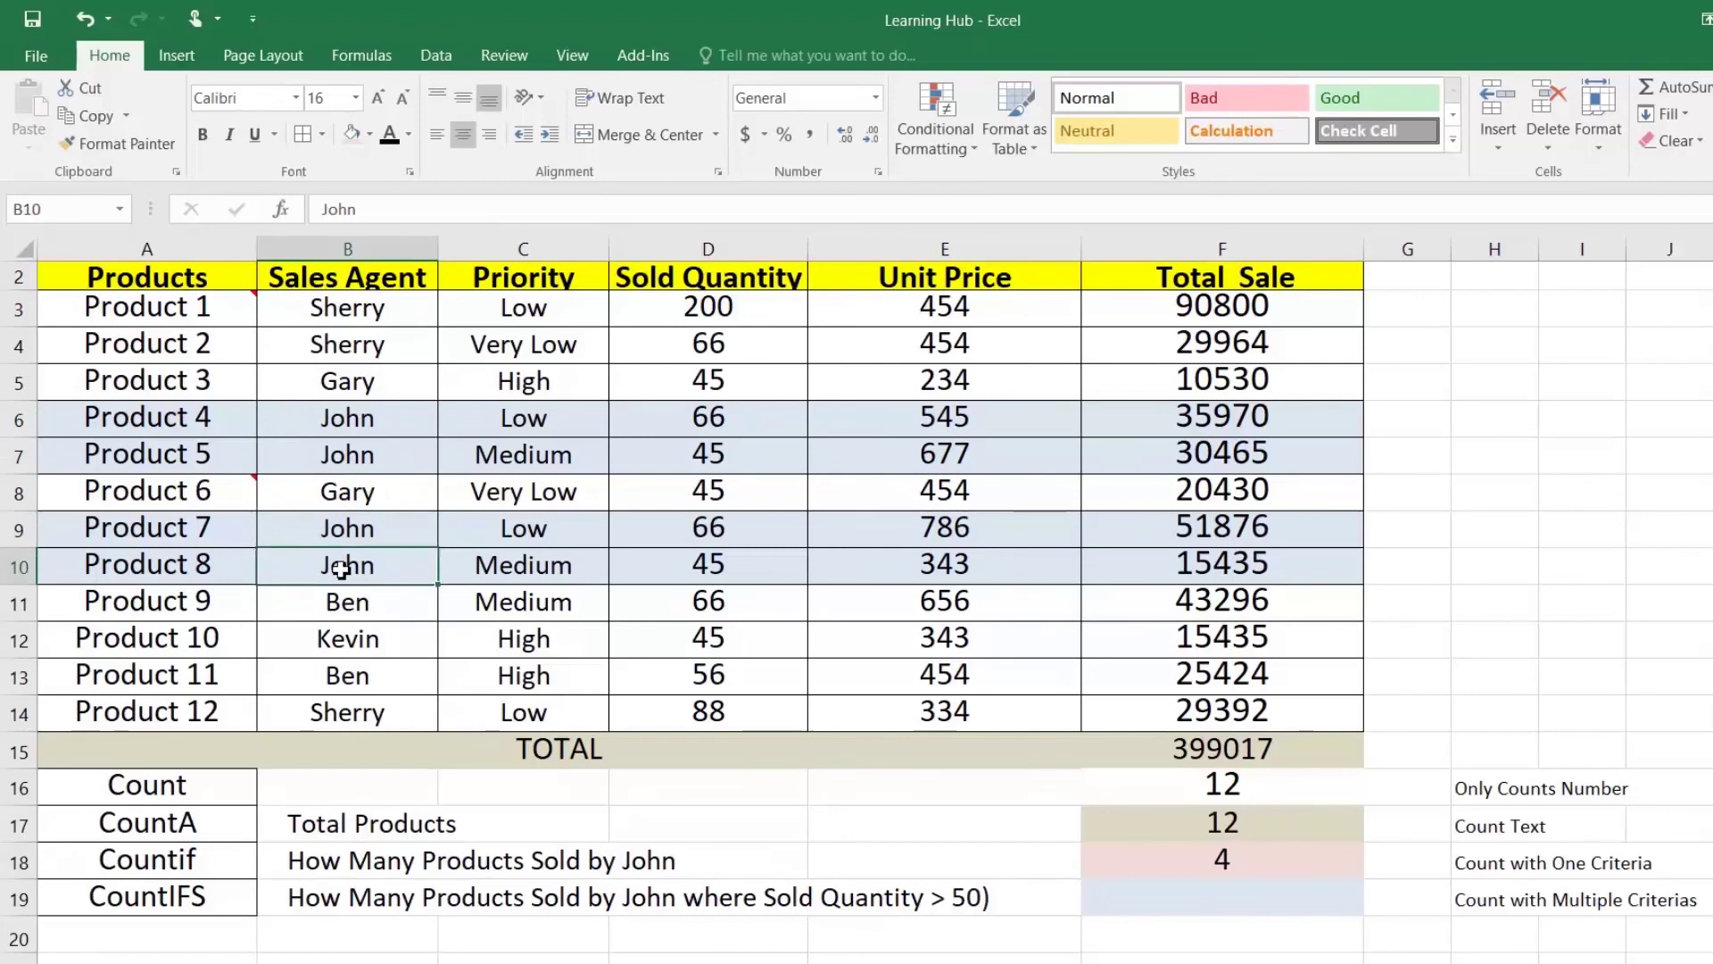
click(1220, 909)
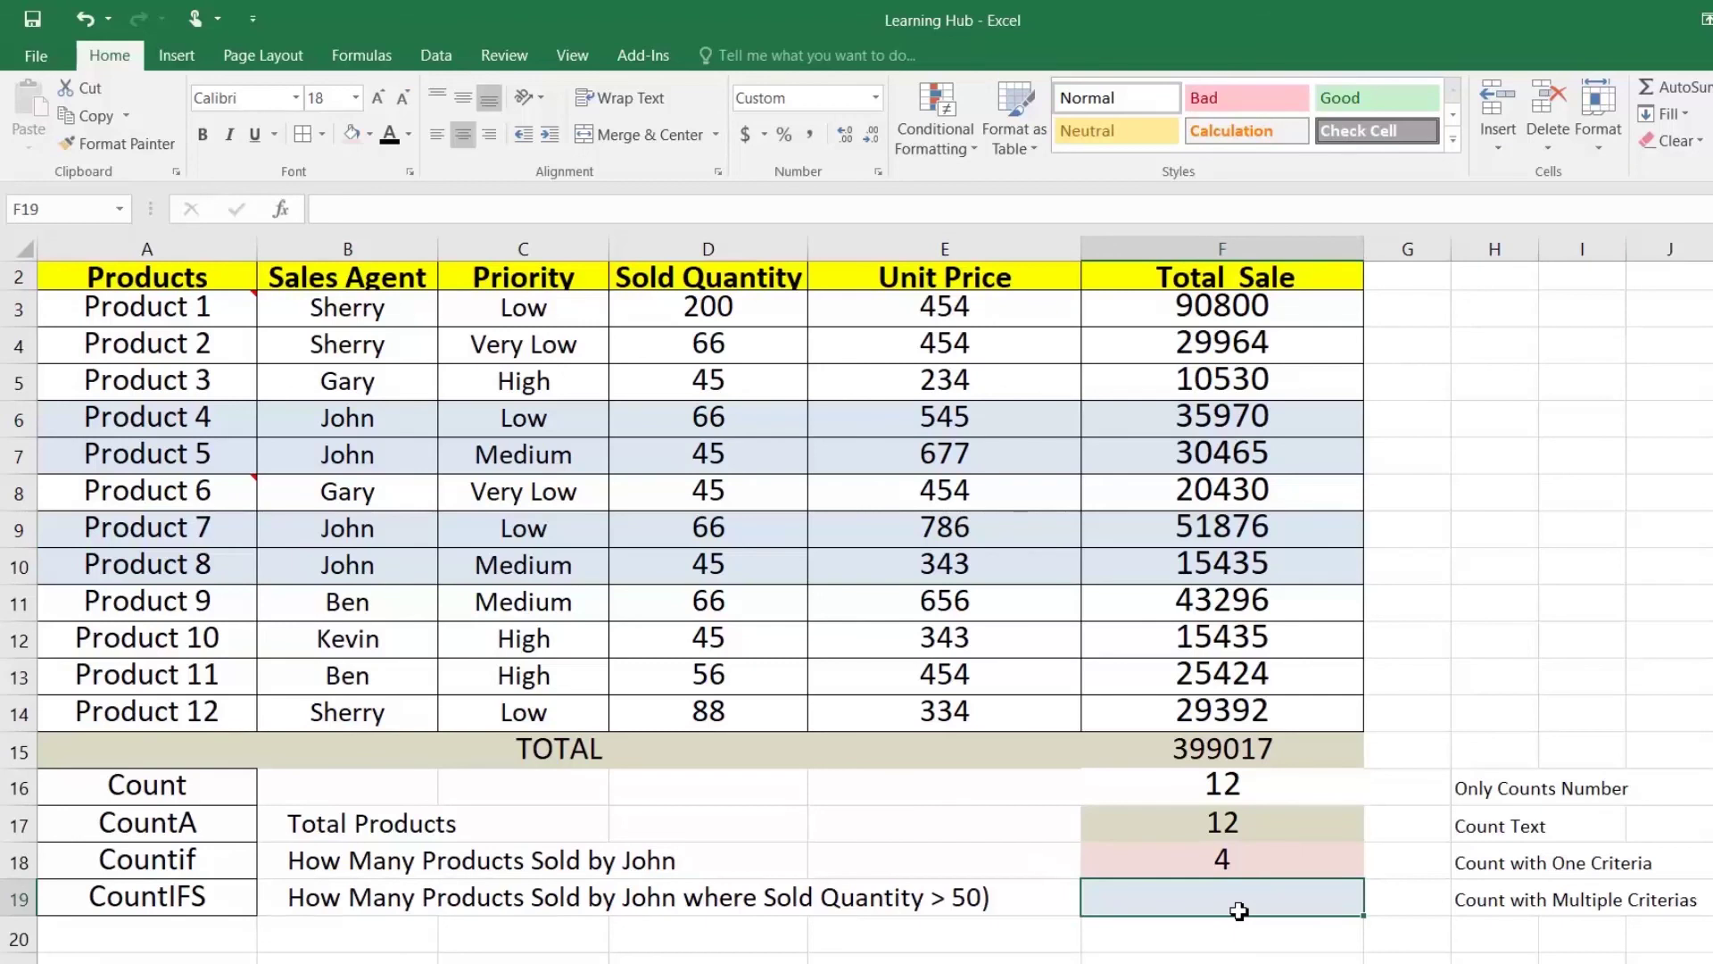
text(=)
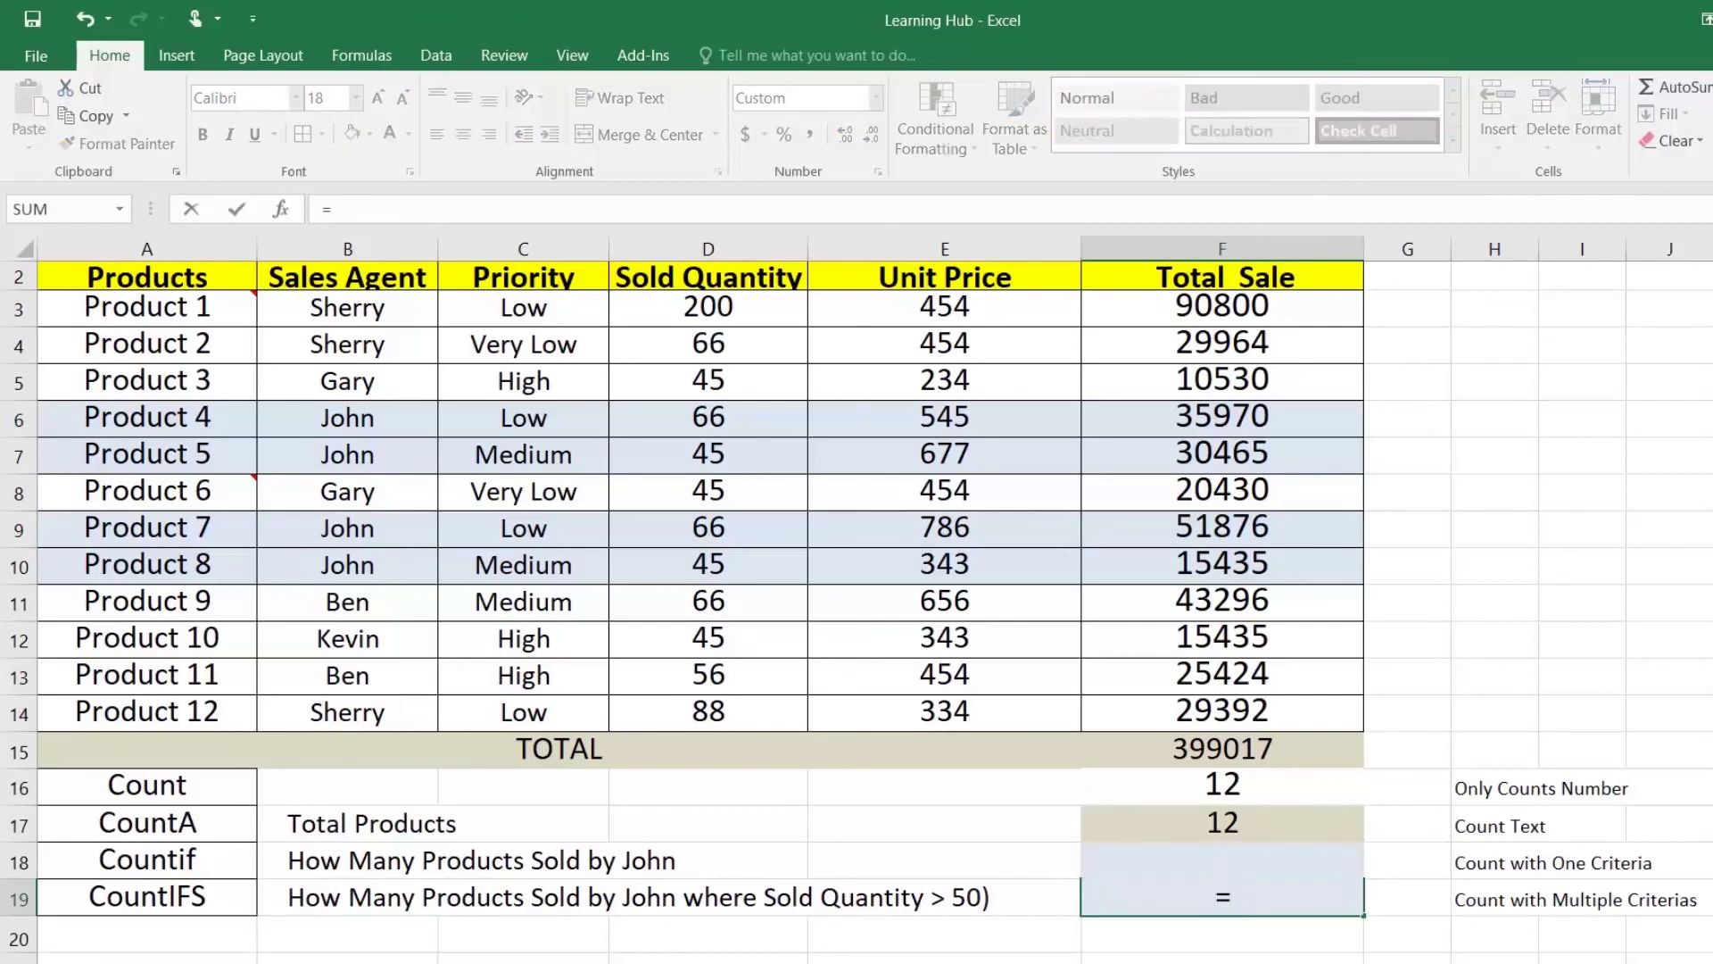
text(if)
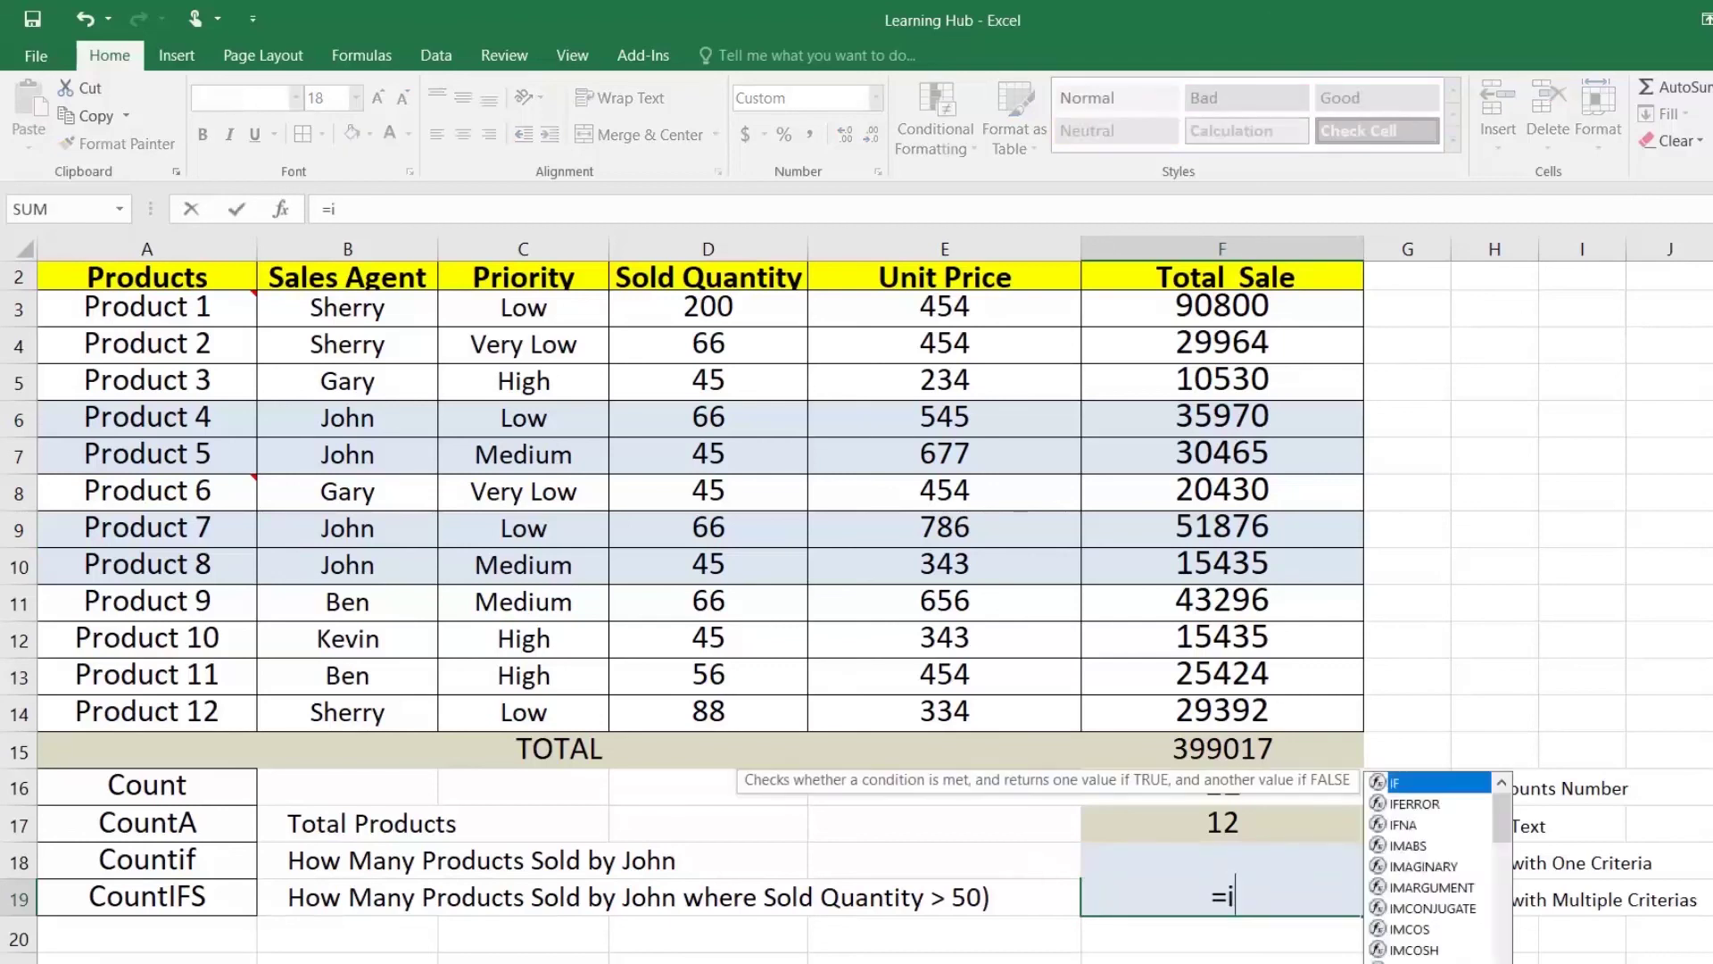
Step: Enter =COUNTIFS(B3:B14,"John",D3:D14,">50") in F19, returning 2
key(BackSpace)
key(BackSpace)
text(count)
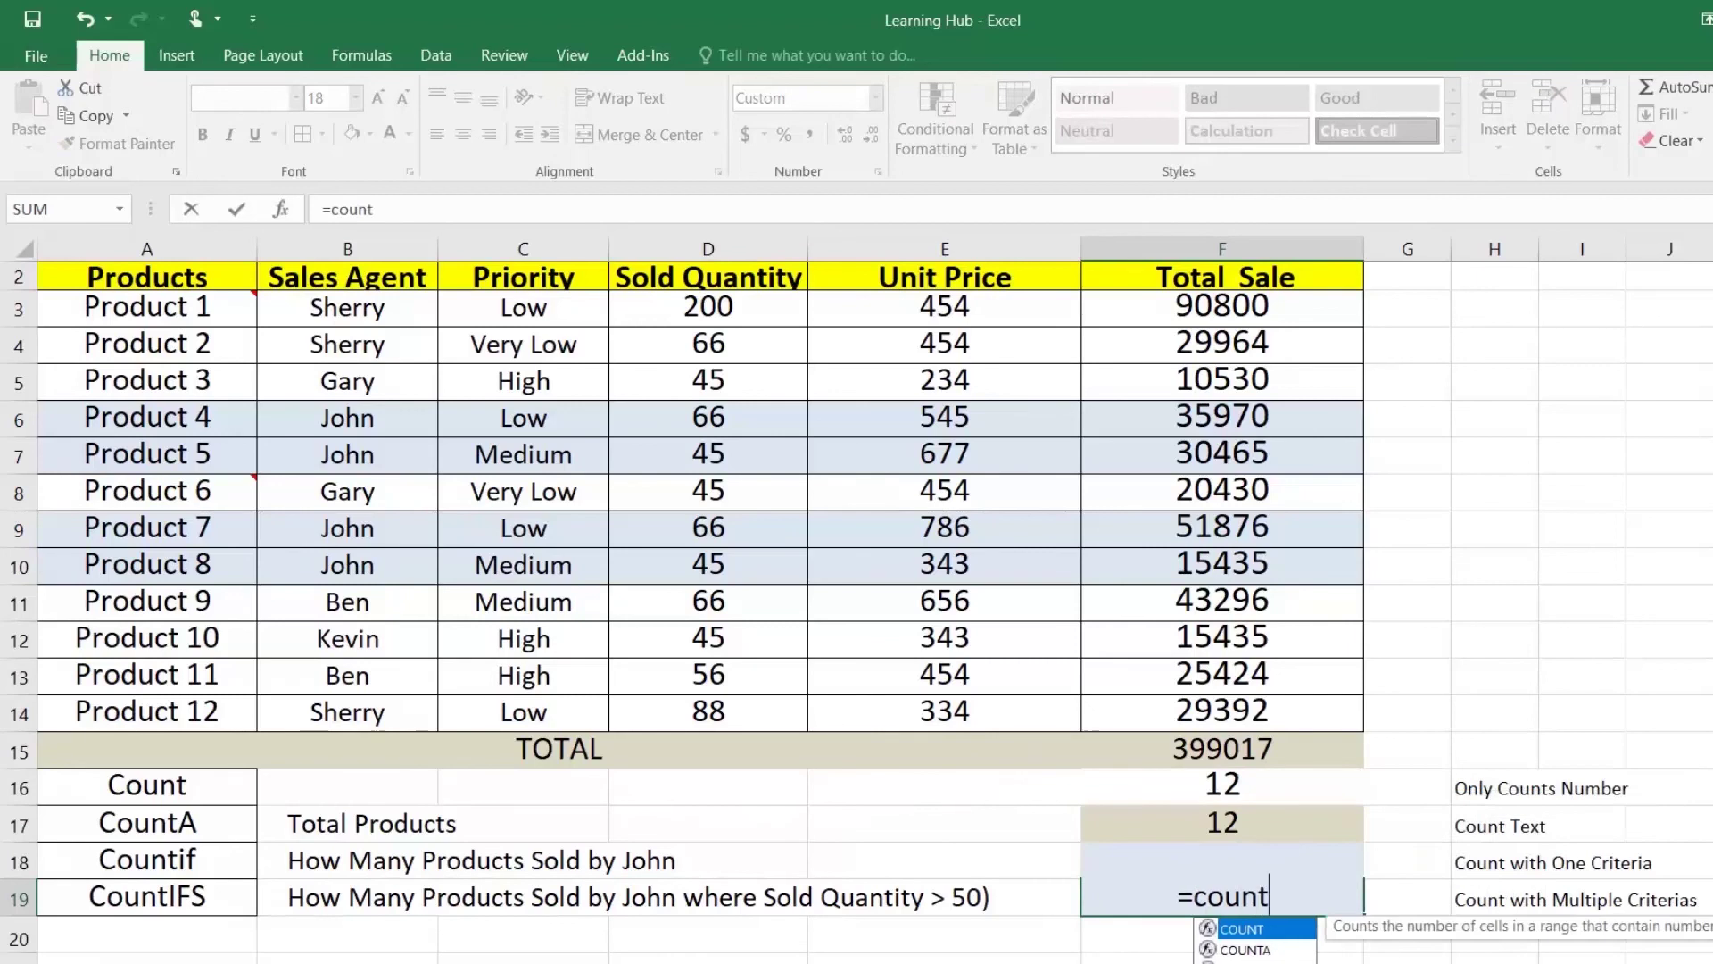
key(Down)
key(Down)
key(Down)
key(Down)
key(Tab)
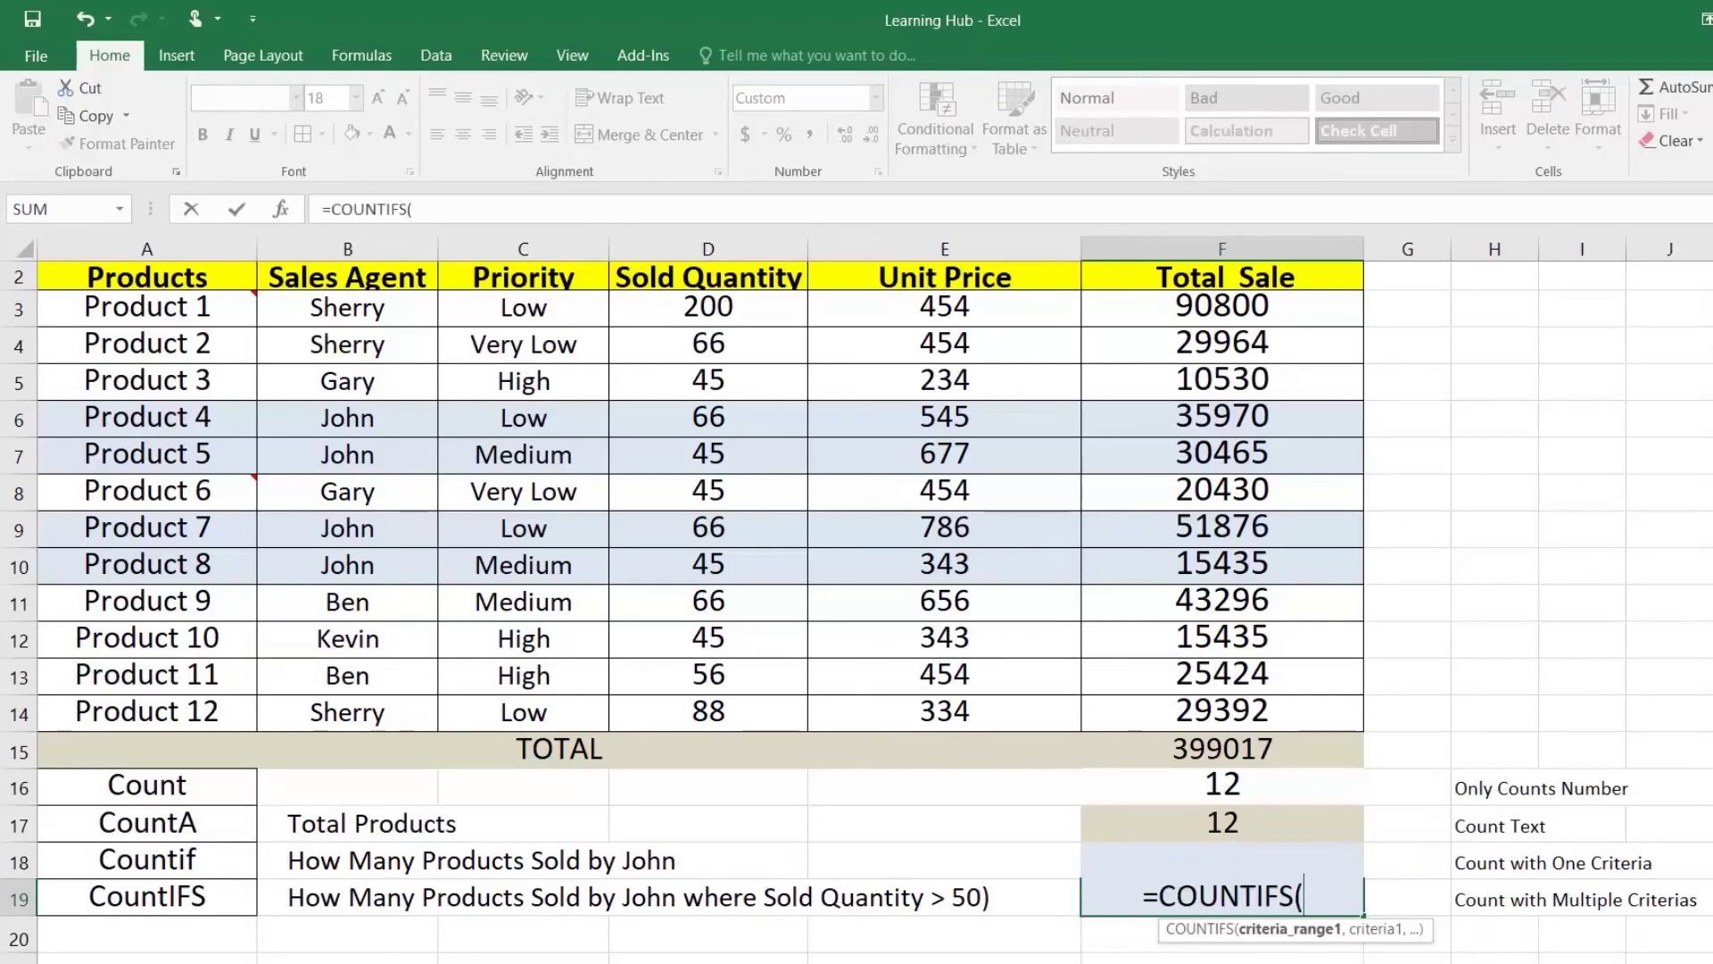
drag(391, 311, 385, 697)
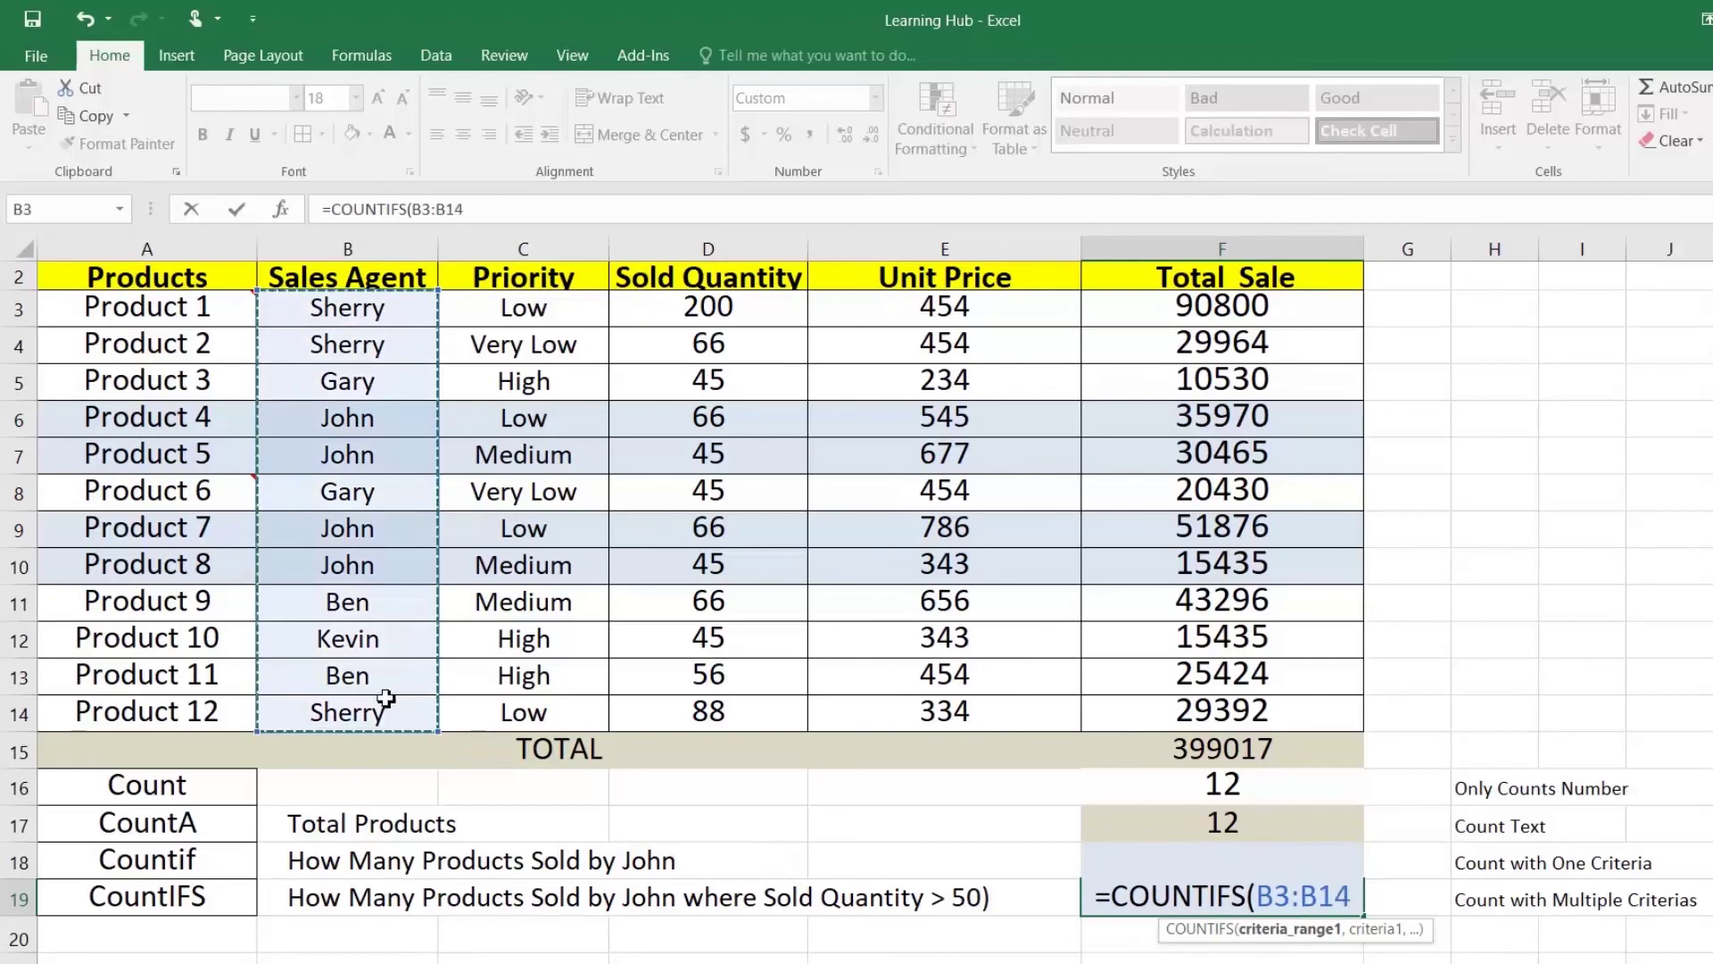
text(,"John)
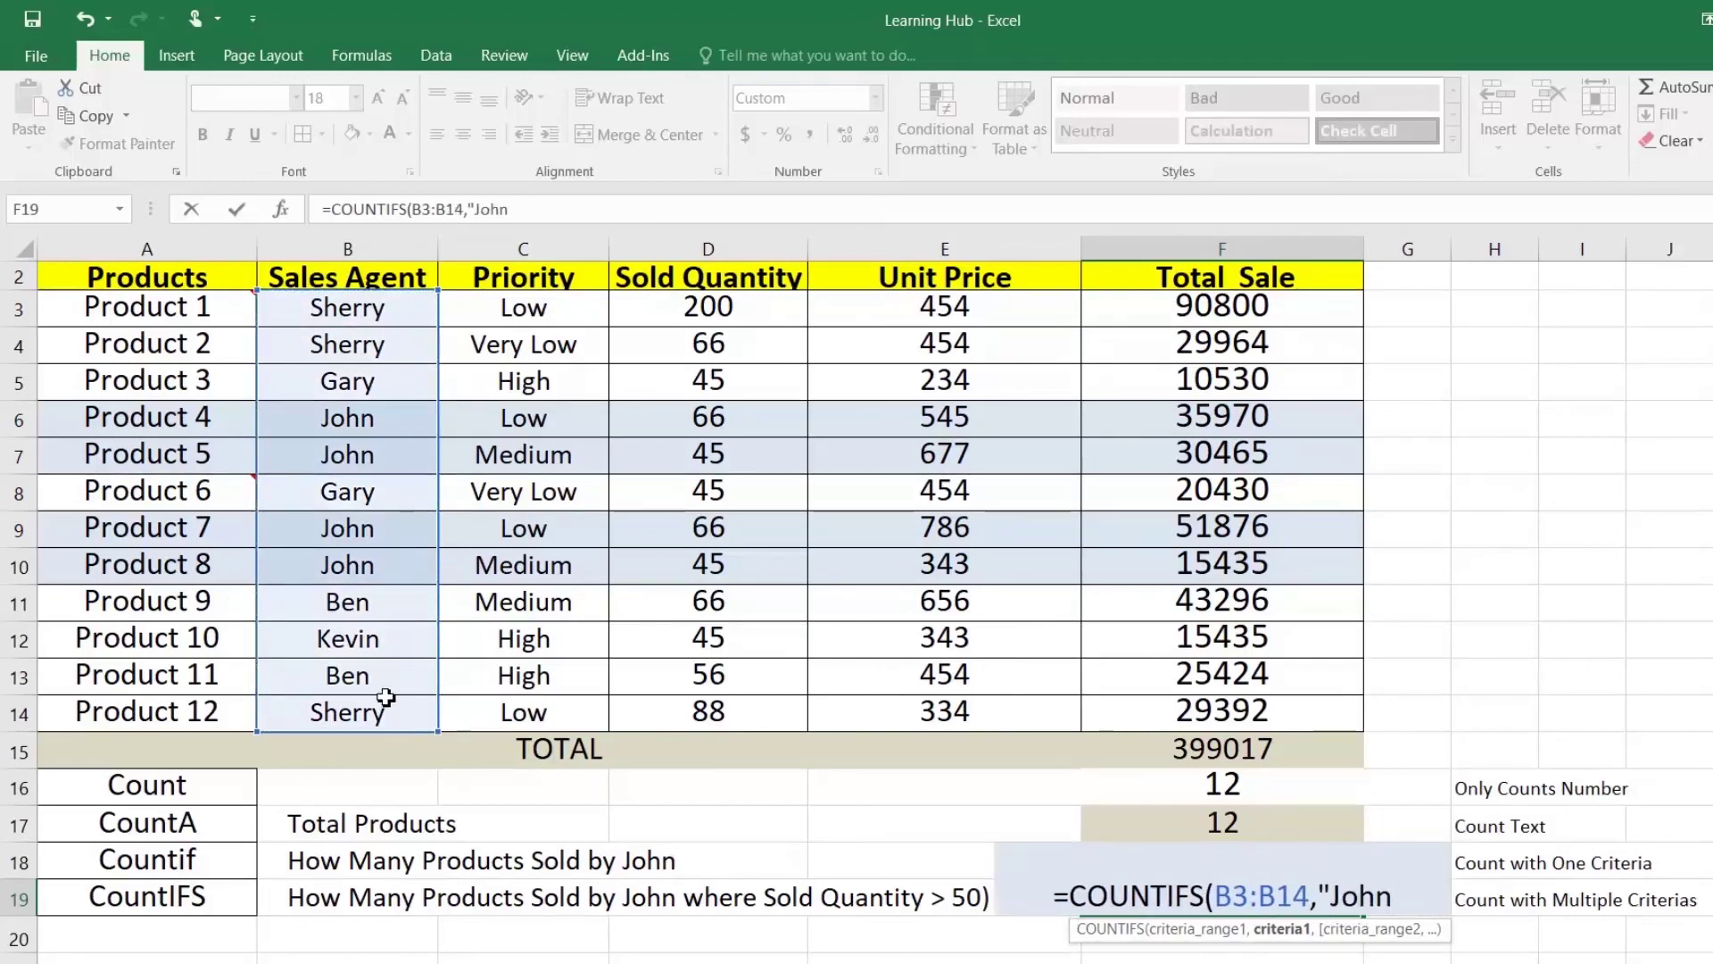
text(",)
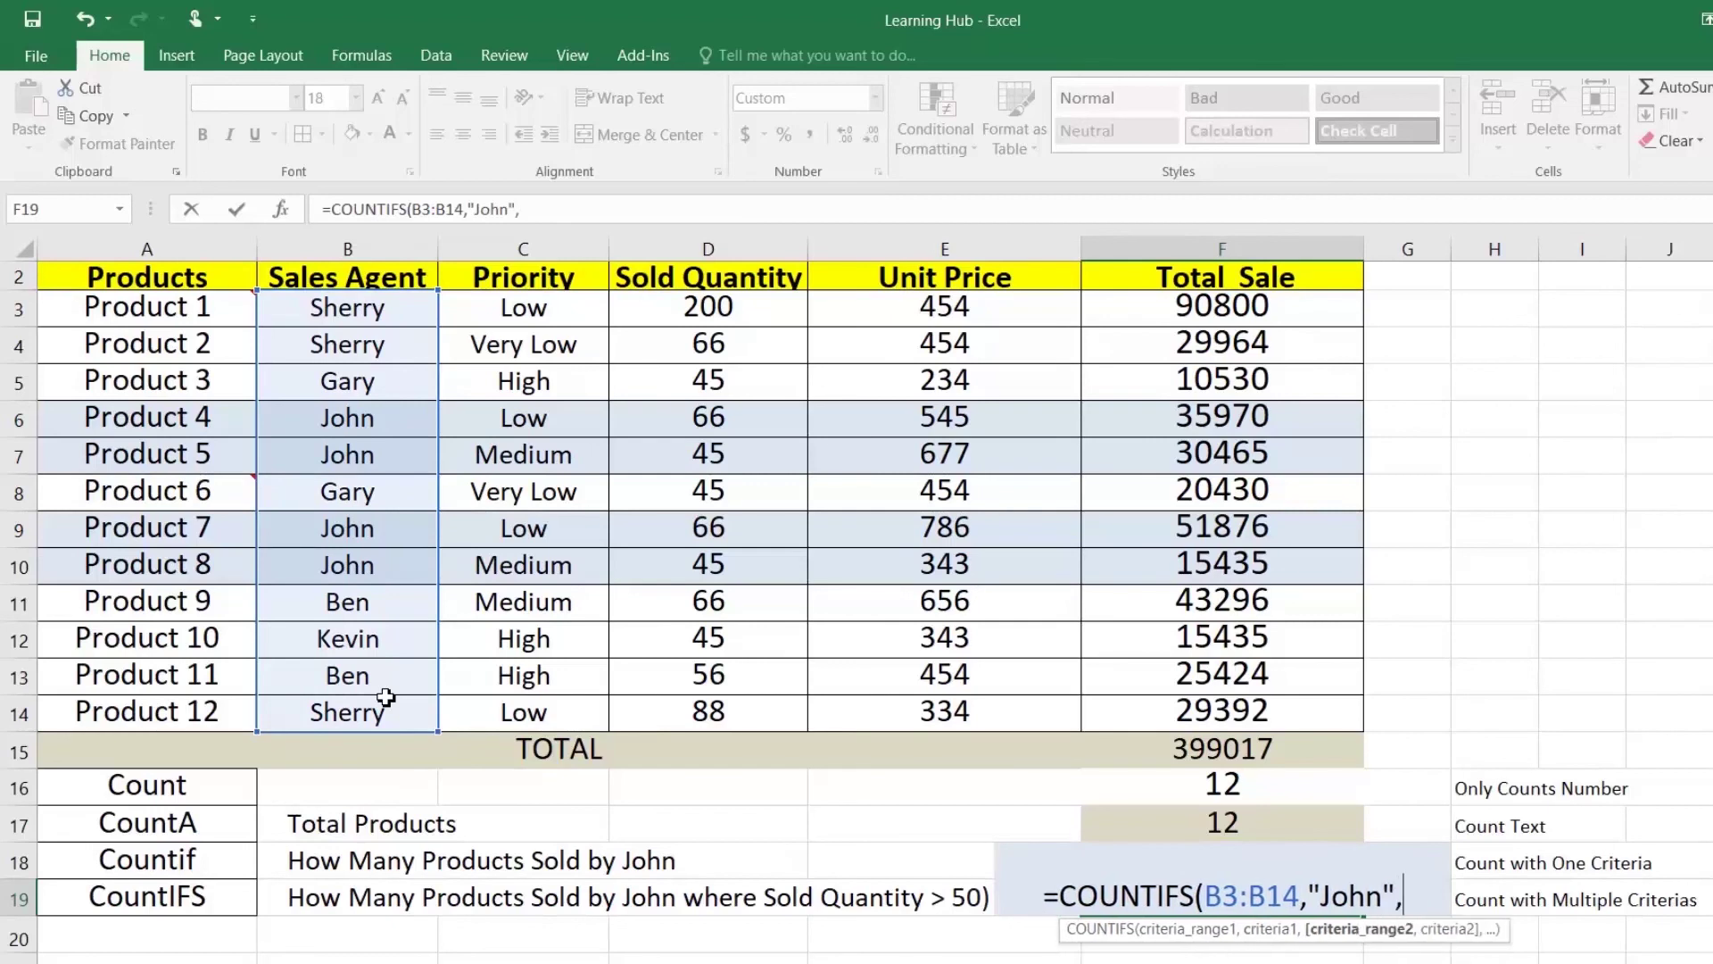
drag(732, 313, 748, 697)
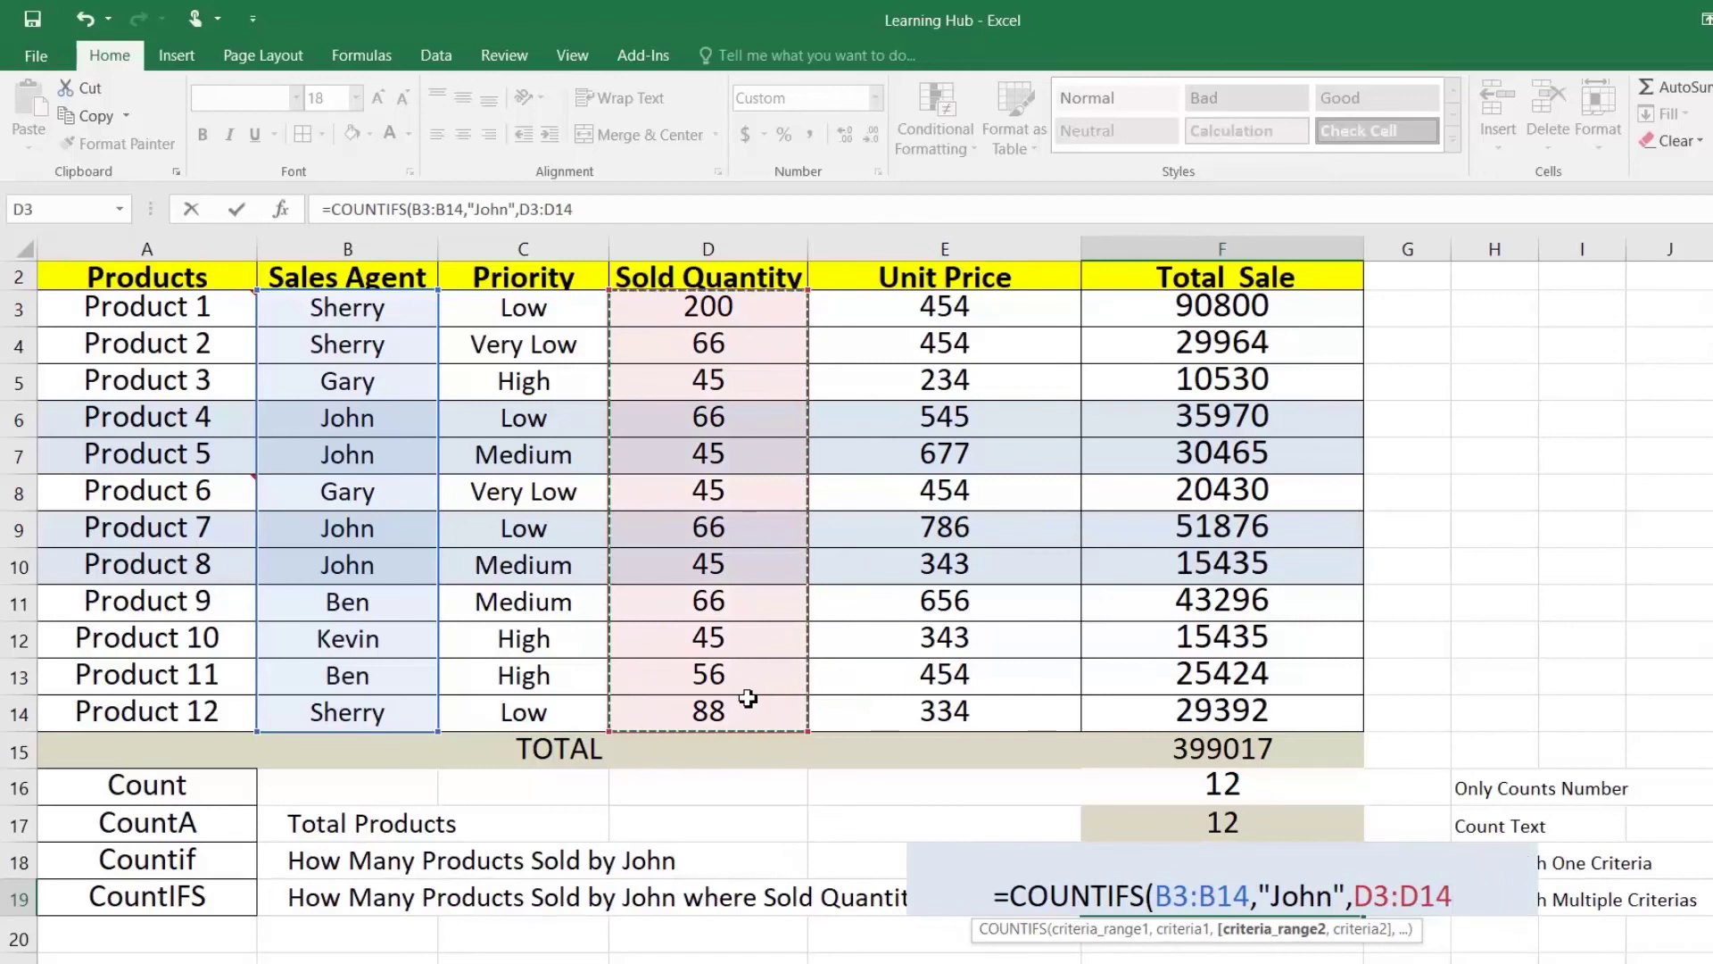
text(,")
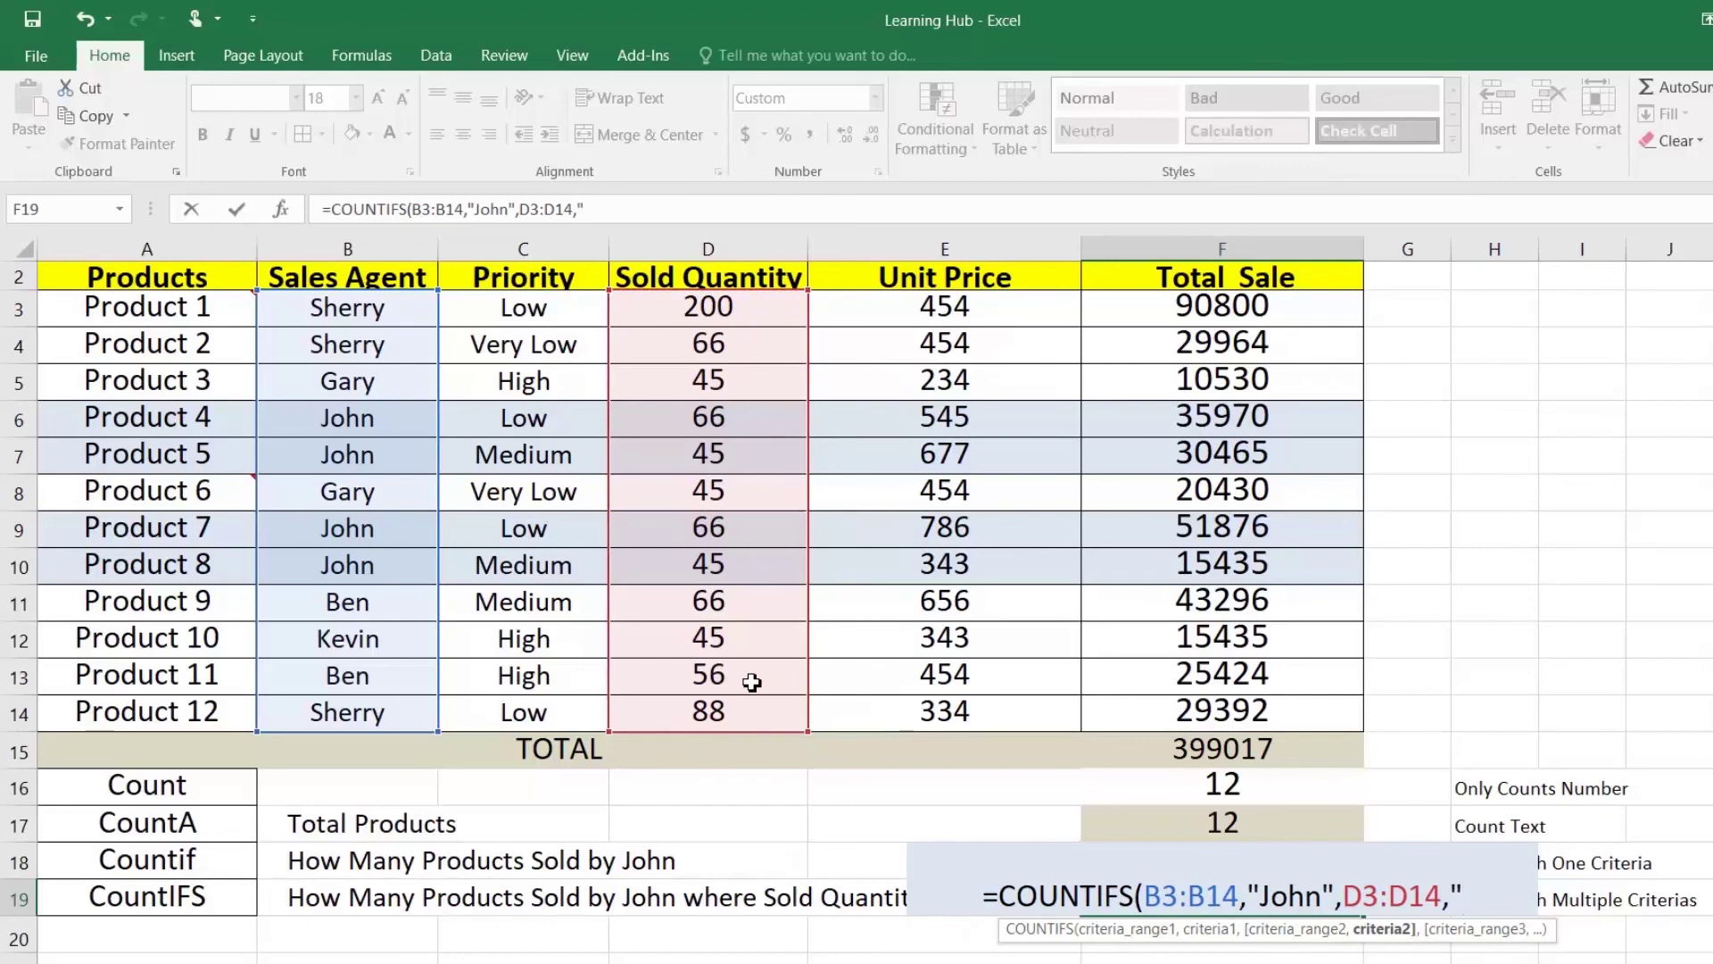
text(>50)
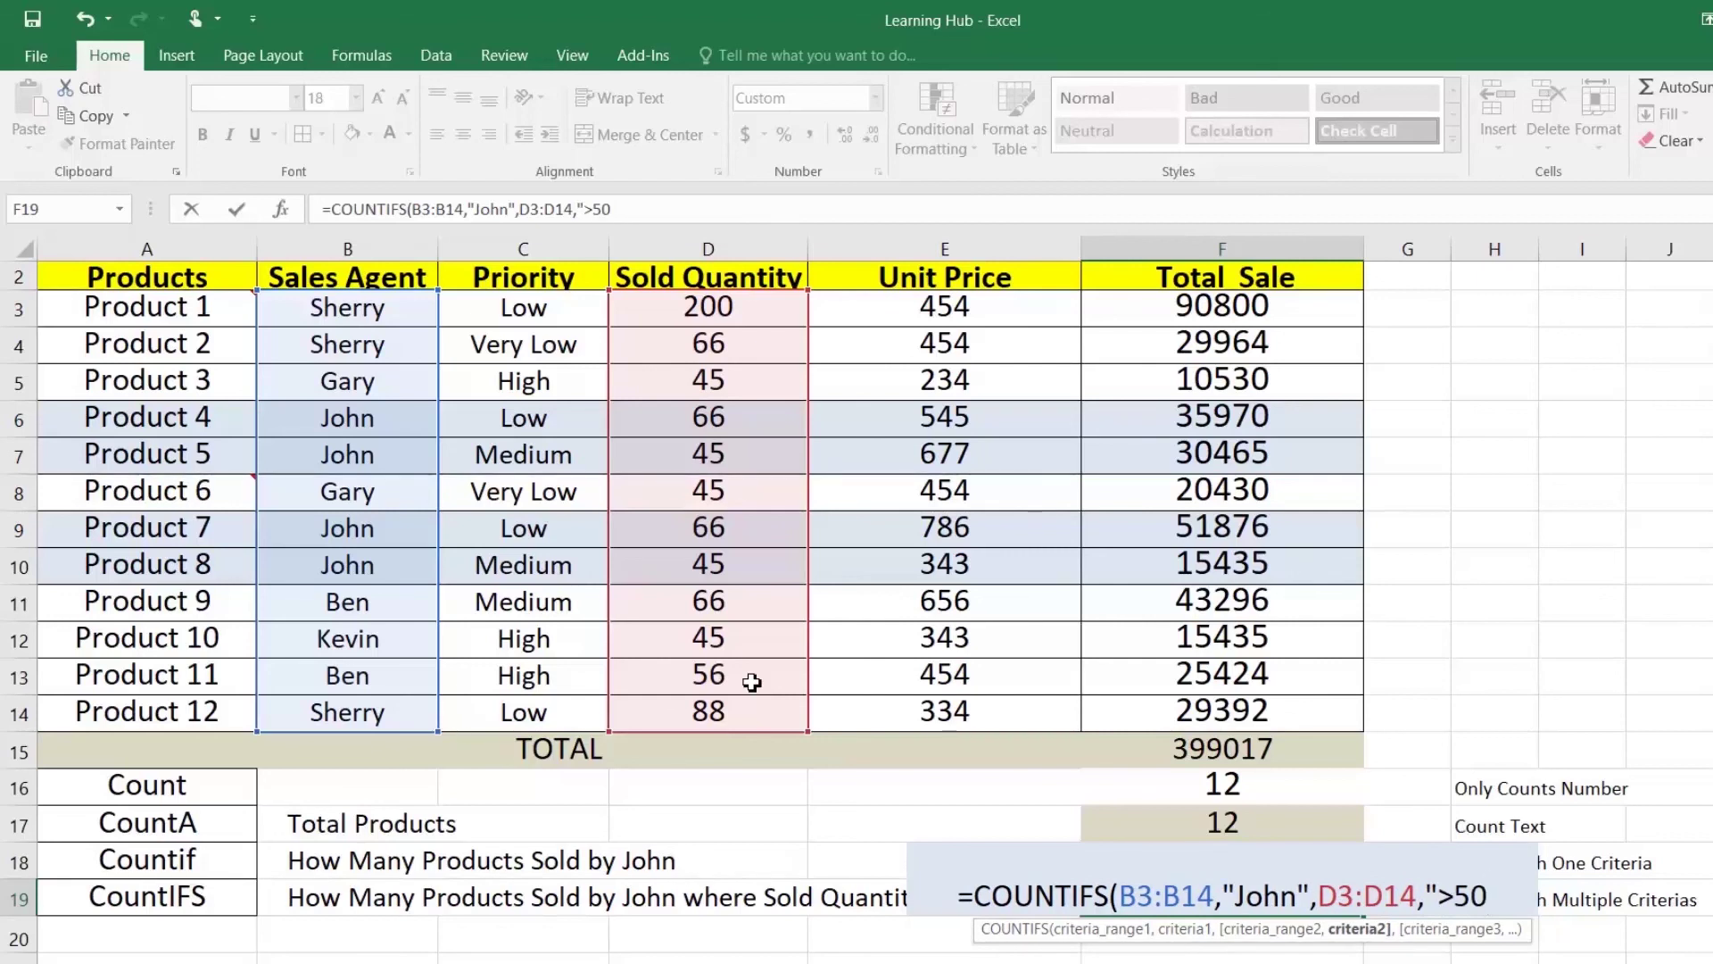
text(")
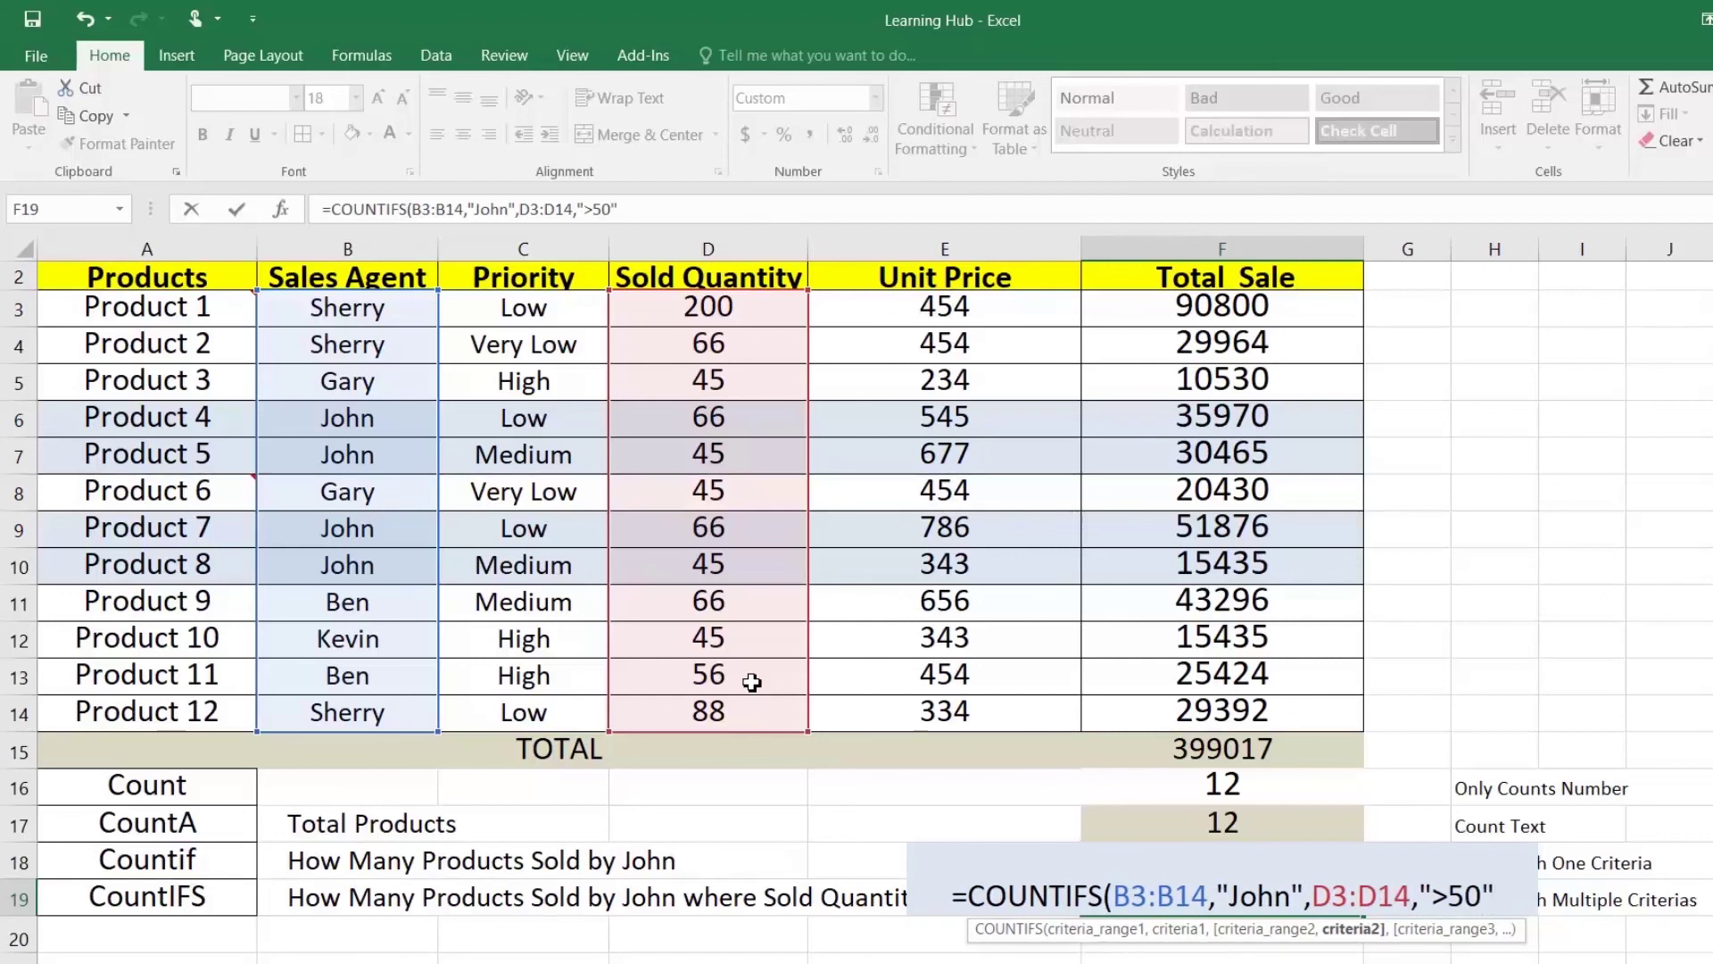
text())
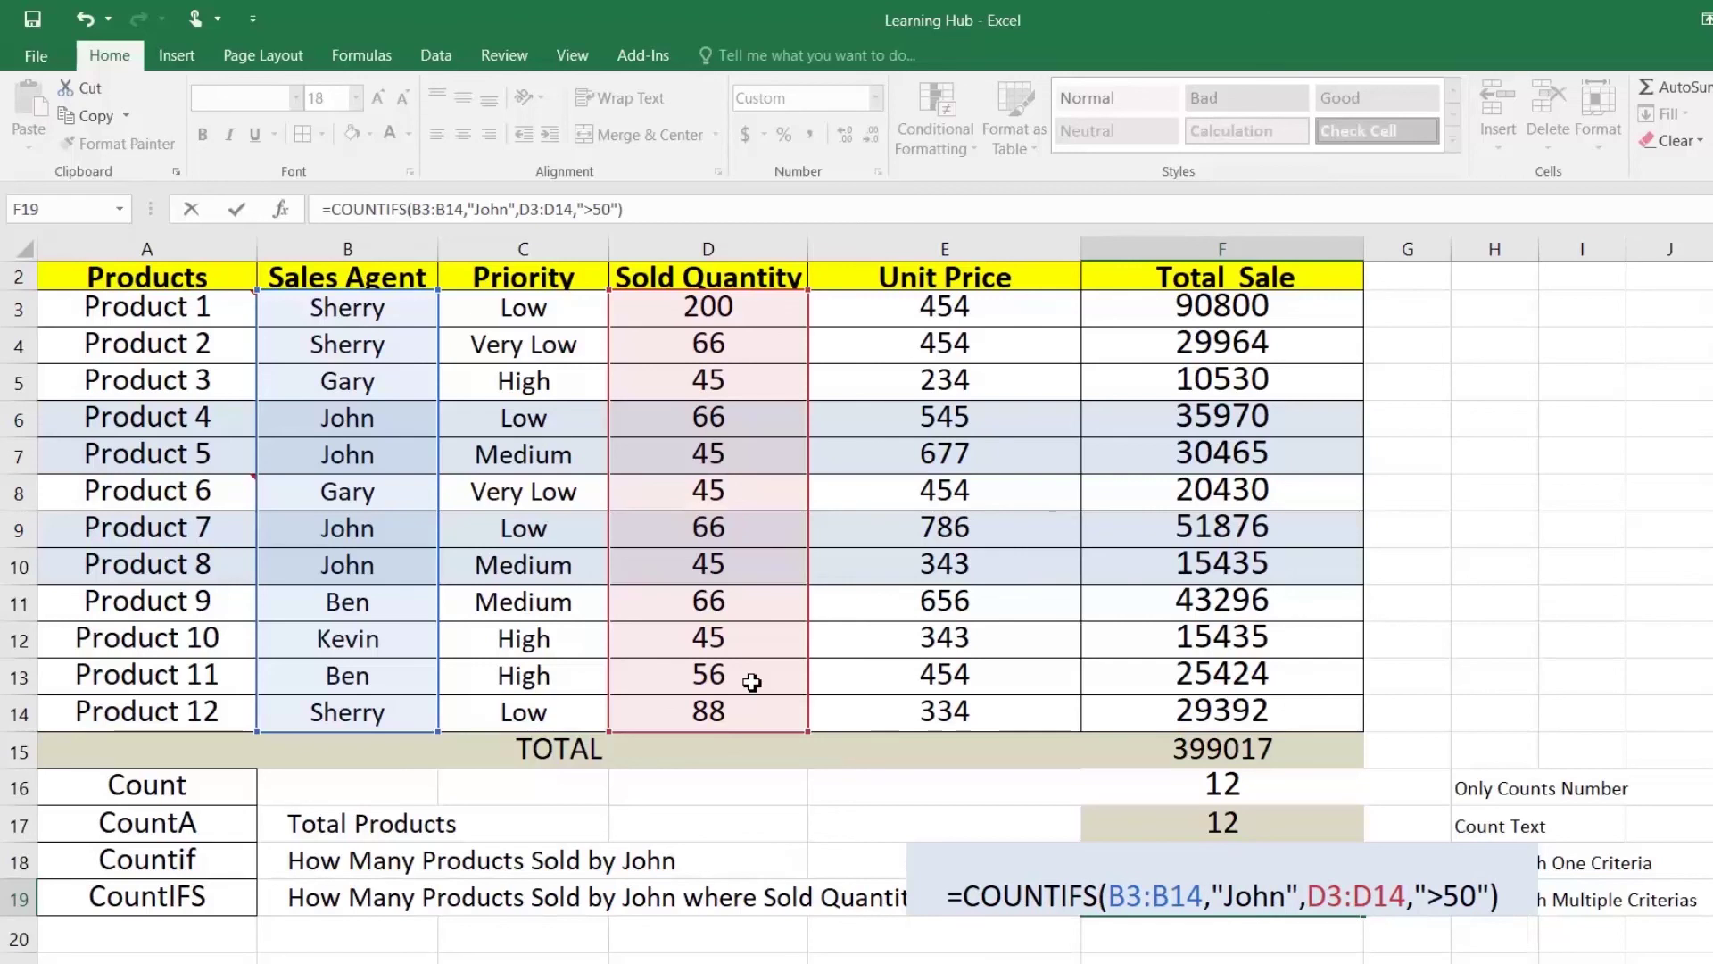
key(Return)
key(Up)
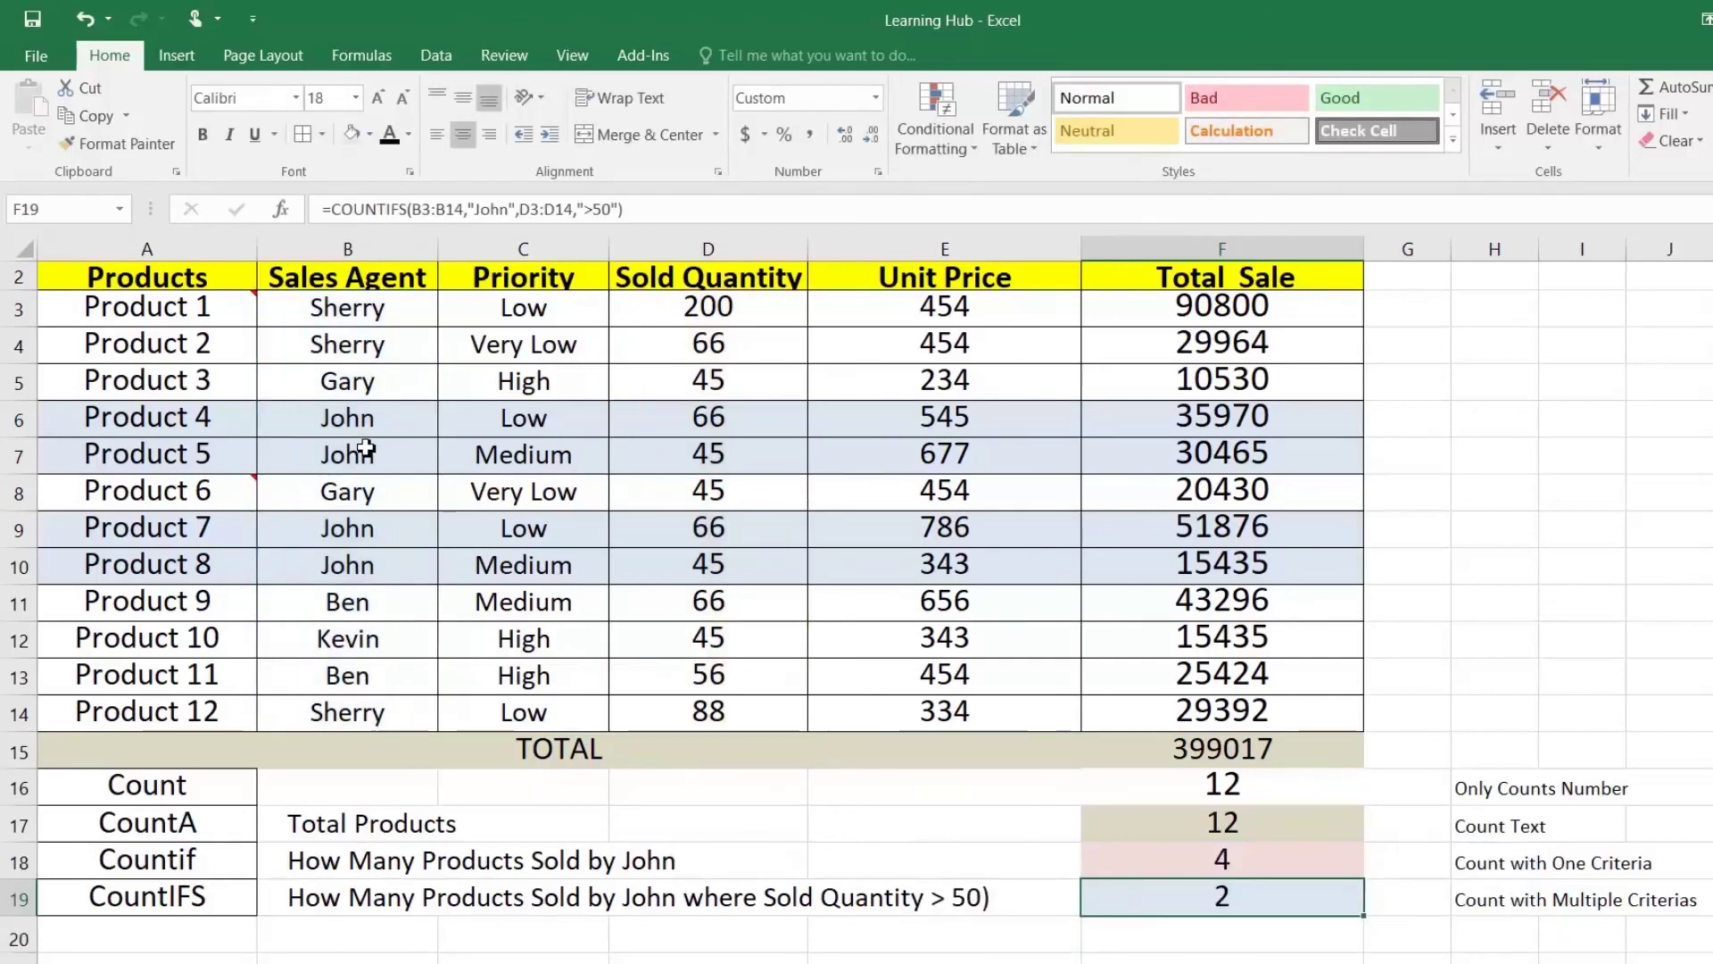
Step: Review the sold quantities of John's Products 4, 5, 7 and 8
drag(353, 417, 687, 419)
click(707, 418)
drag(403, 468, 580, 451)
click(659, 436)
click(669, 453)
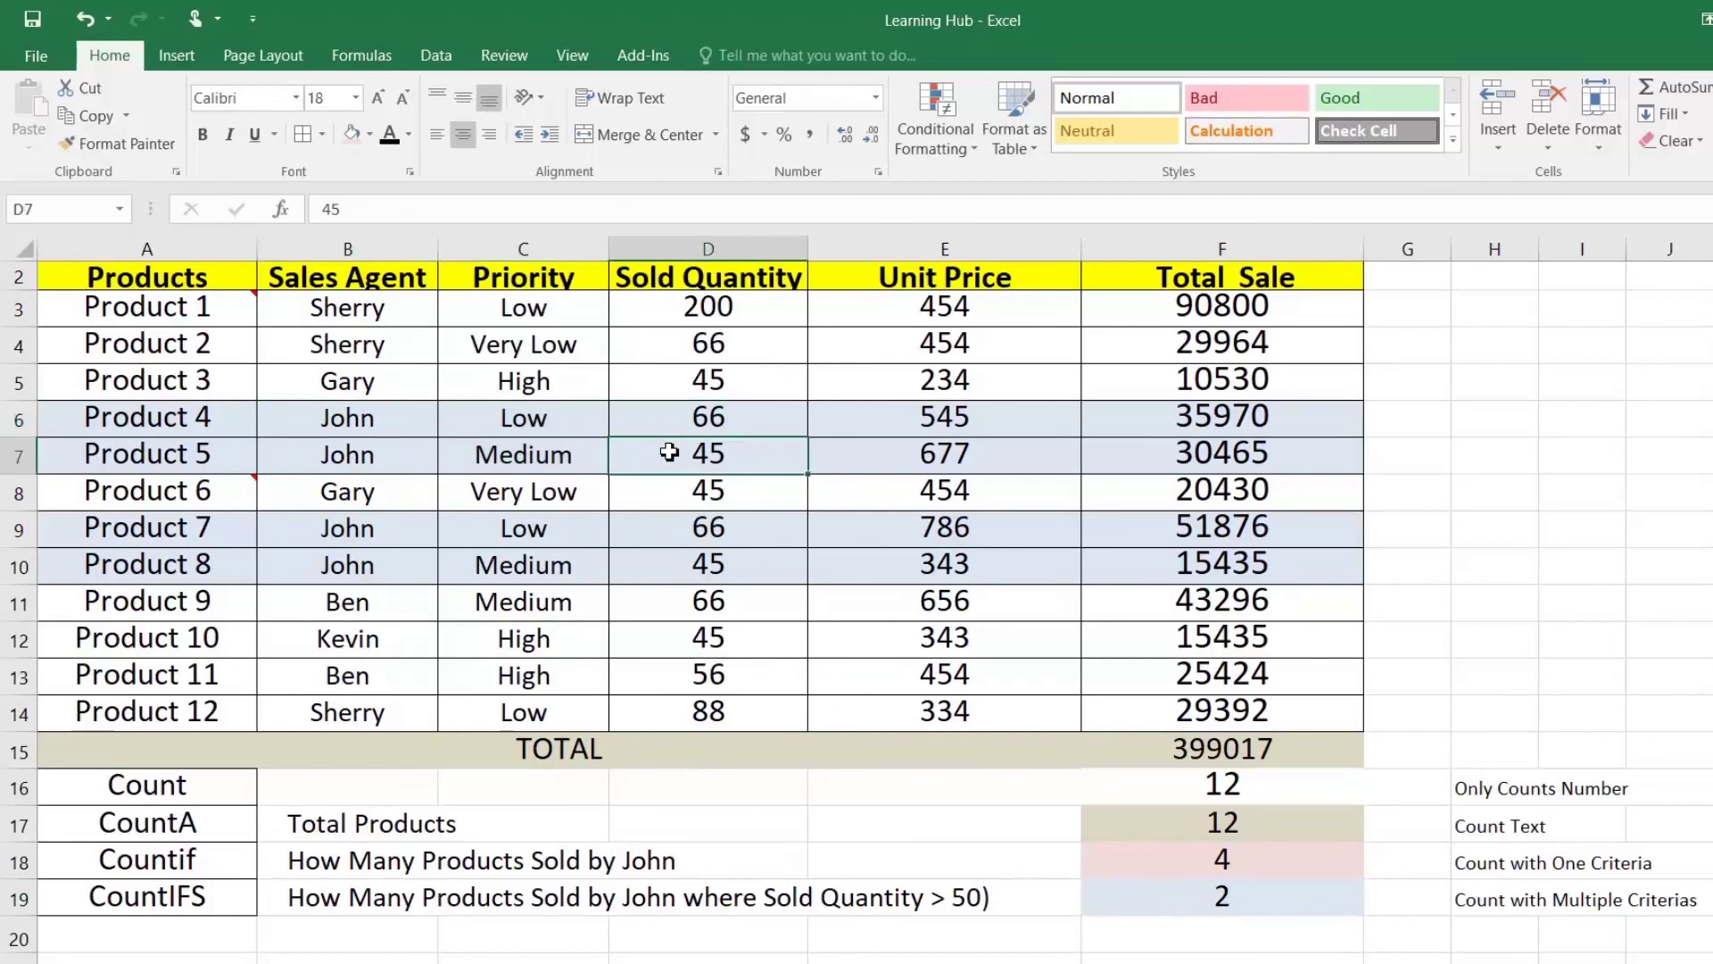
drag(402, 532, 670, 535)
click(398, 562)
Step: Change Product 8's Sold Quantity to 66 and confirm the CountIFS result becomes 3
click(705, 572)
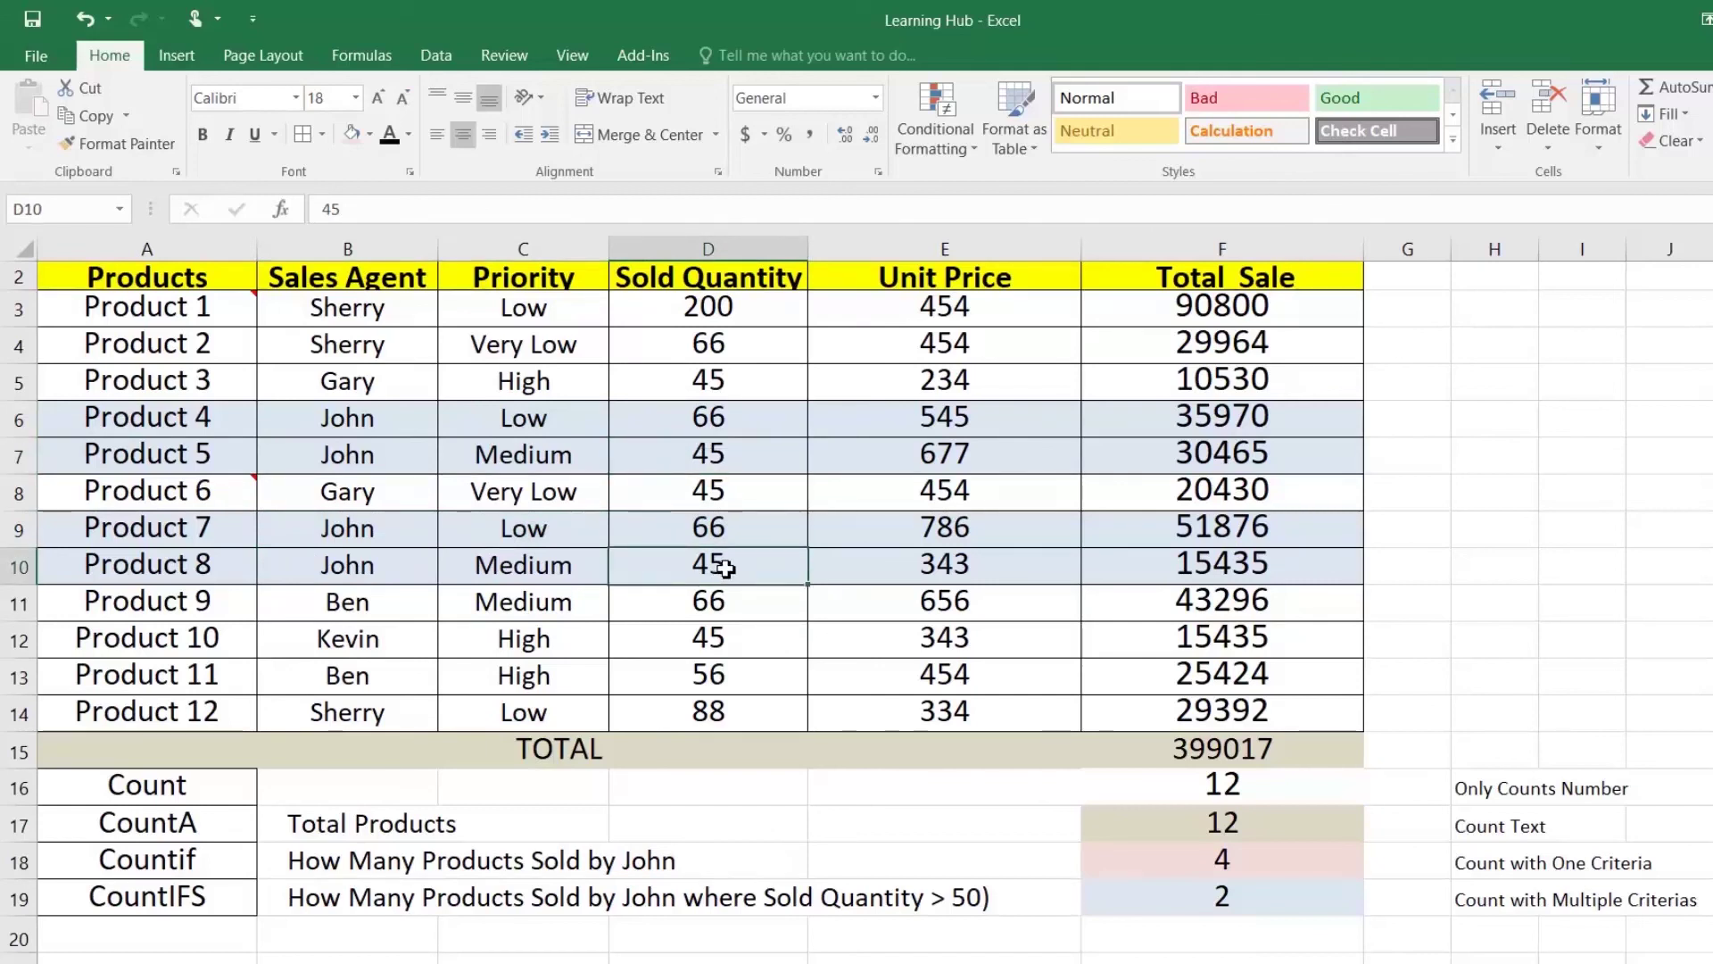
text(66)
key(Return)
key(Up)
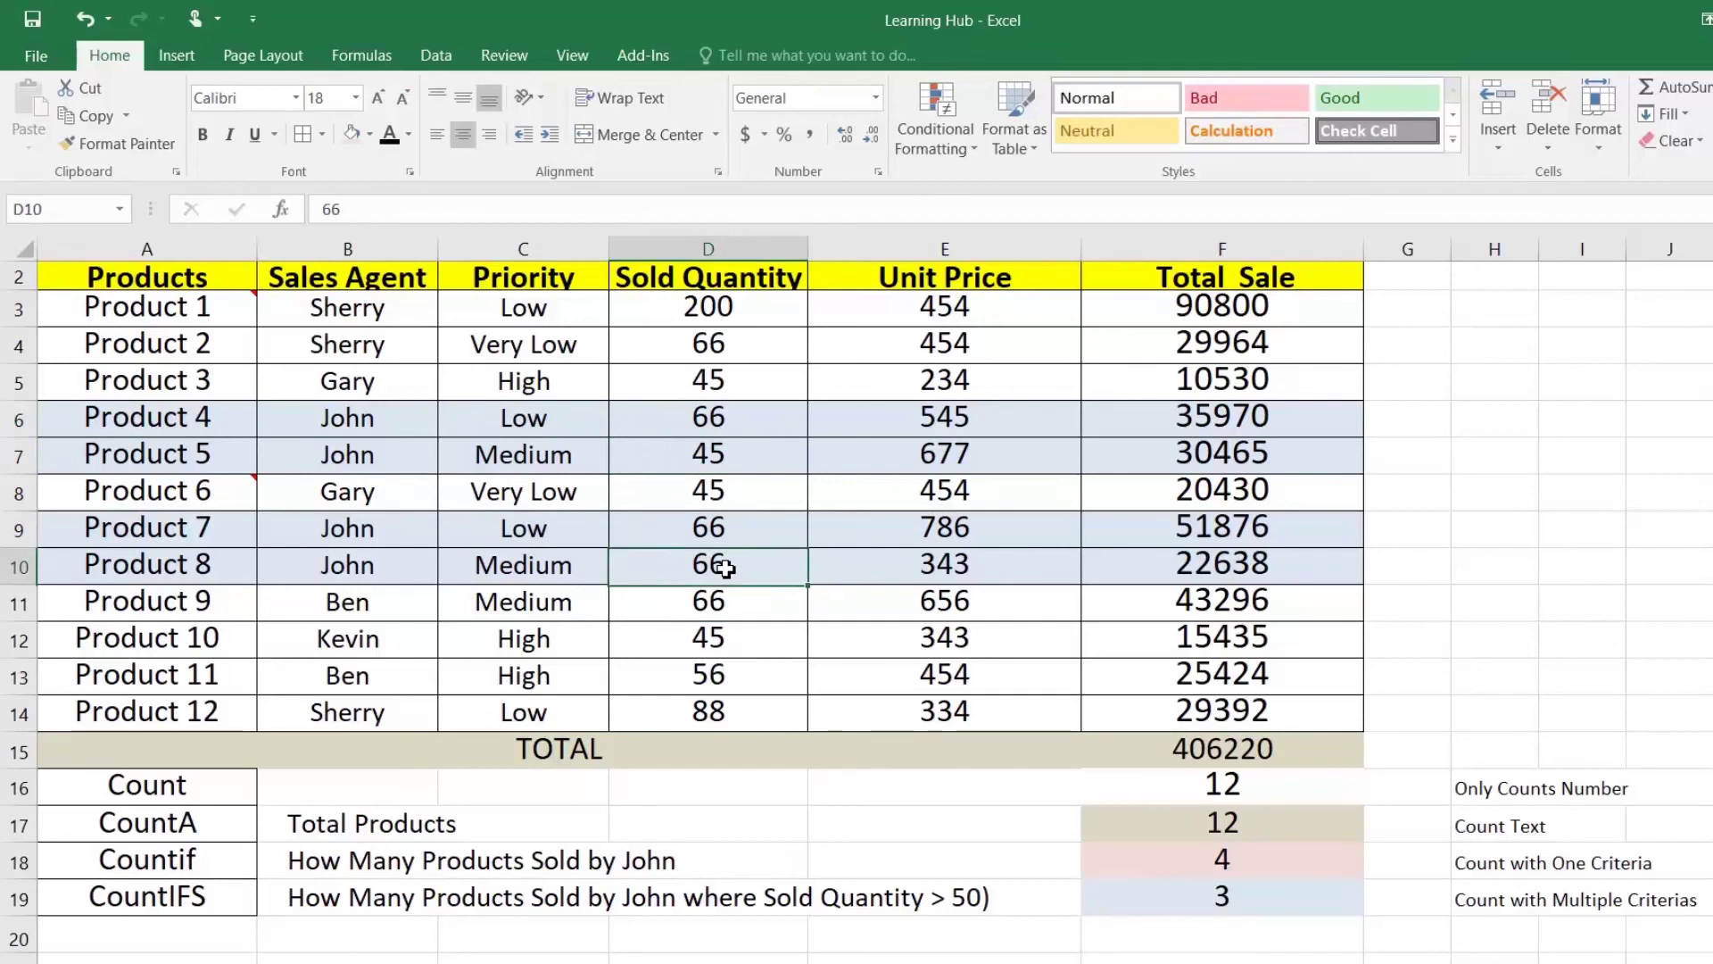
click(1197, 892)
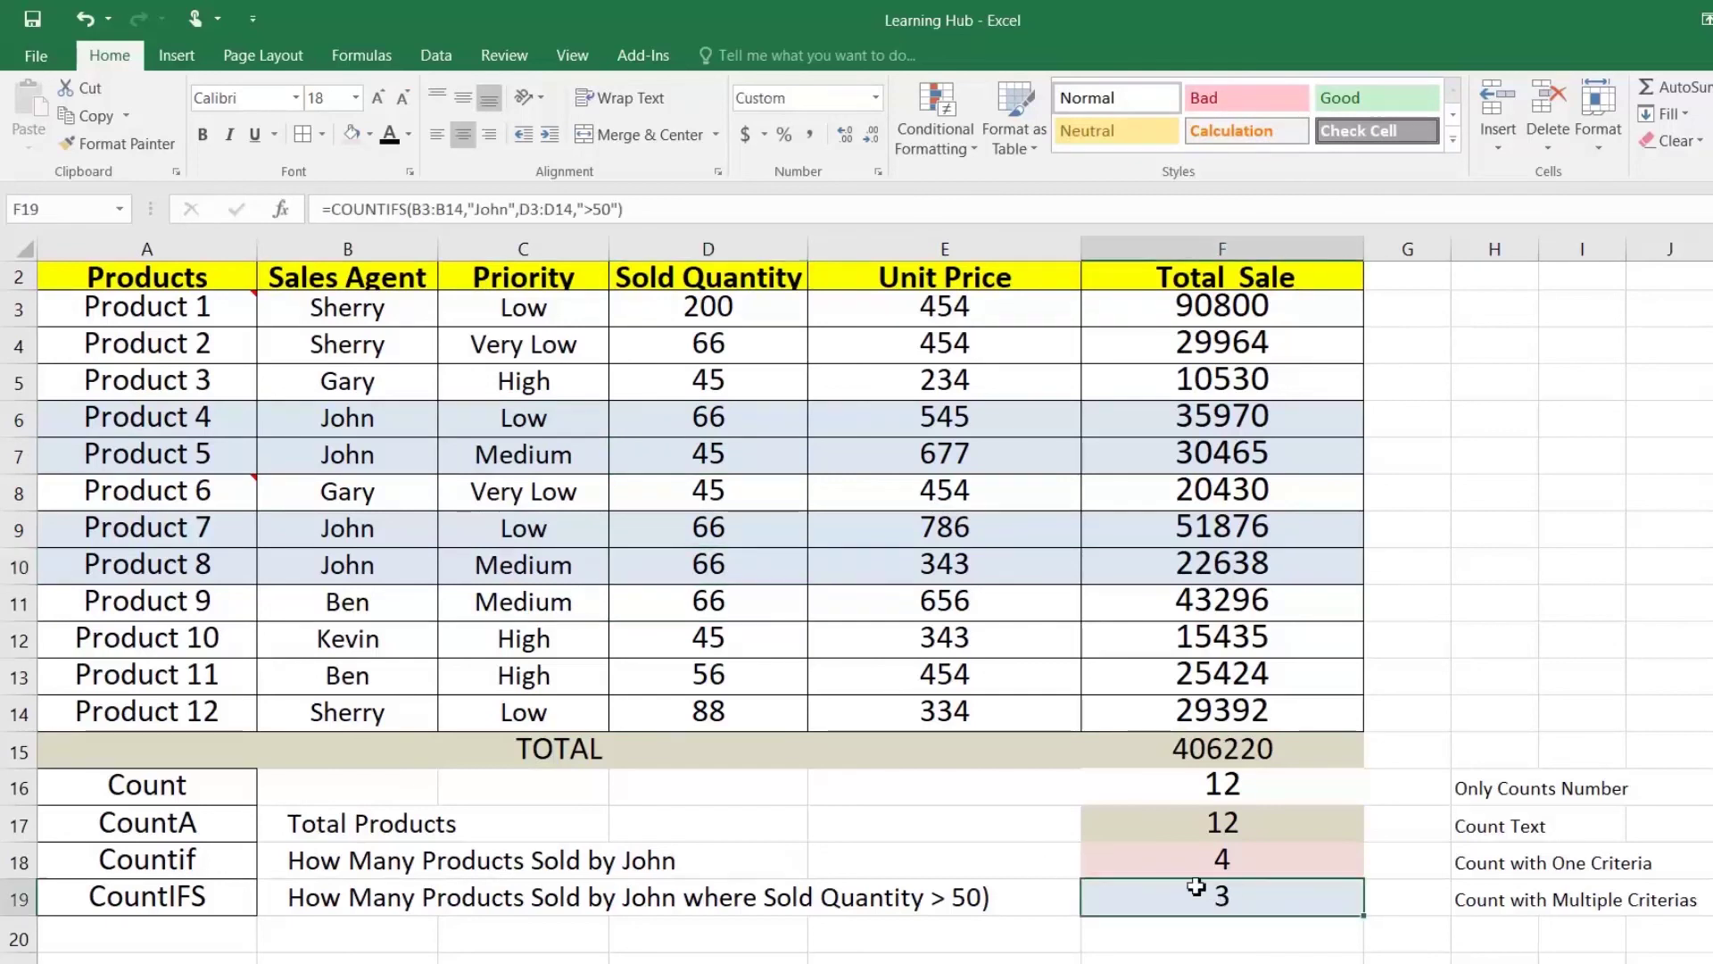
click(747, 556)
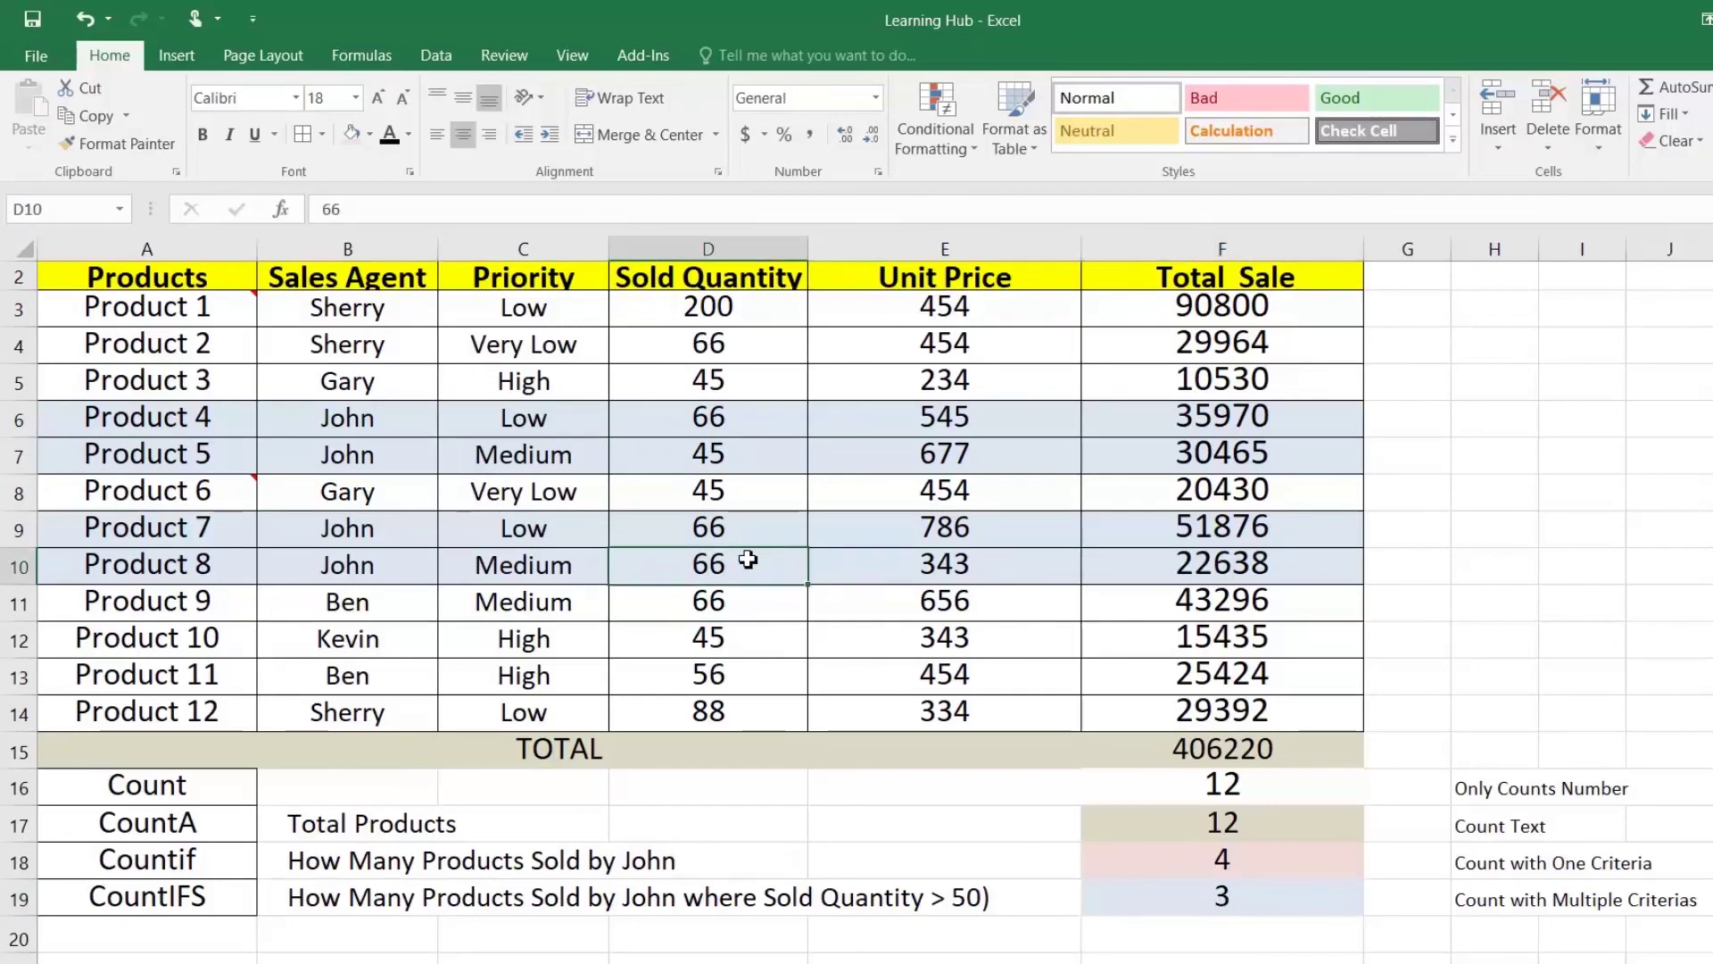
key(Up)
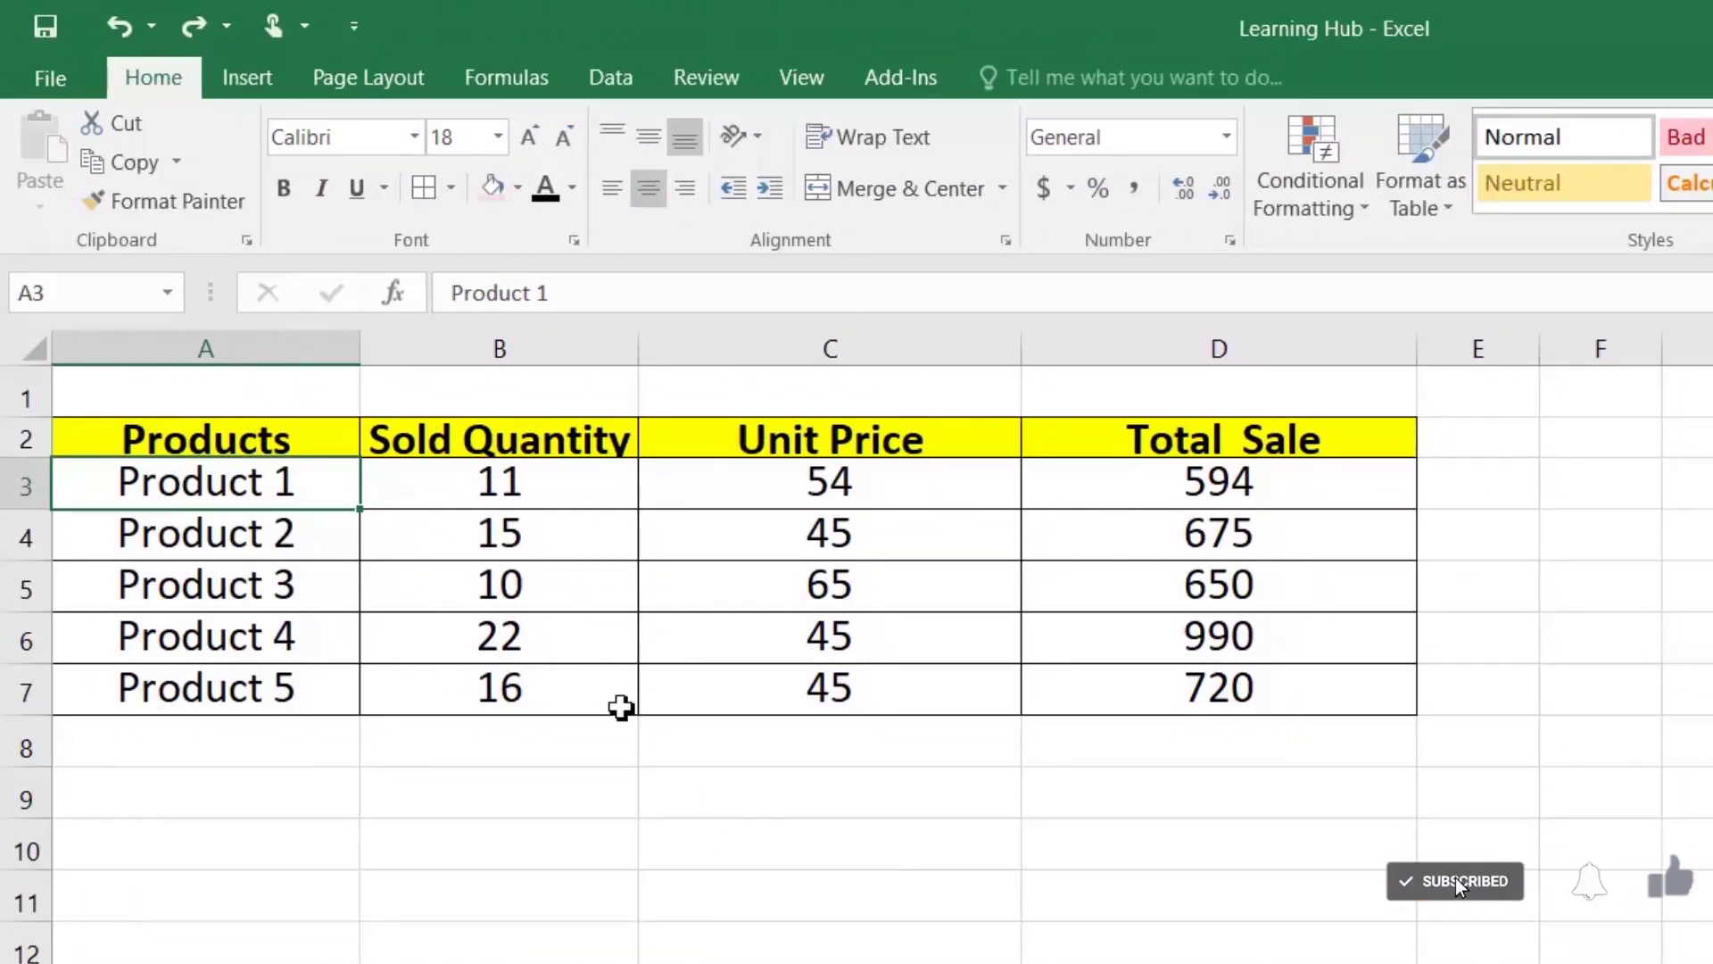
Step: Add a solid bullet • to Product 1 and a hollow bullet ○ to Product 2
drag(201, 482, 205, 750)
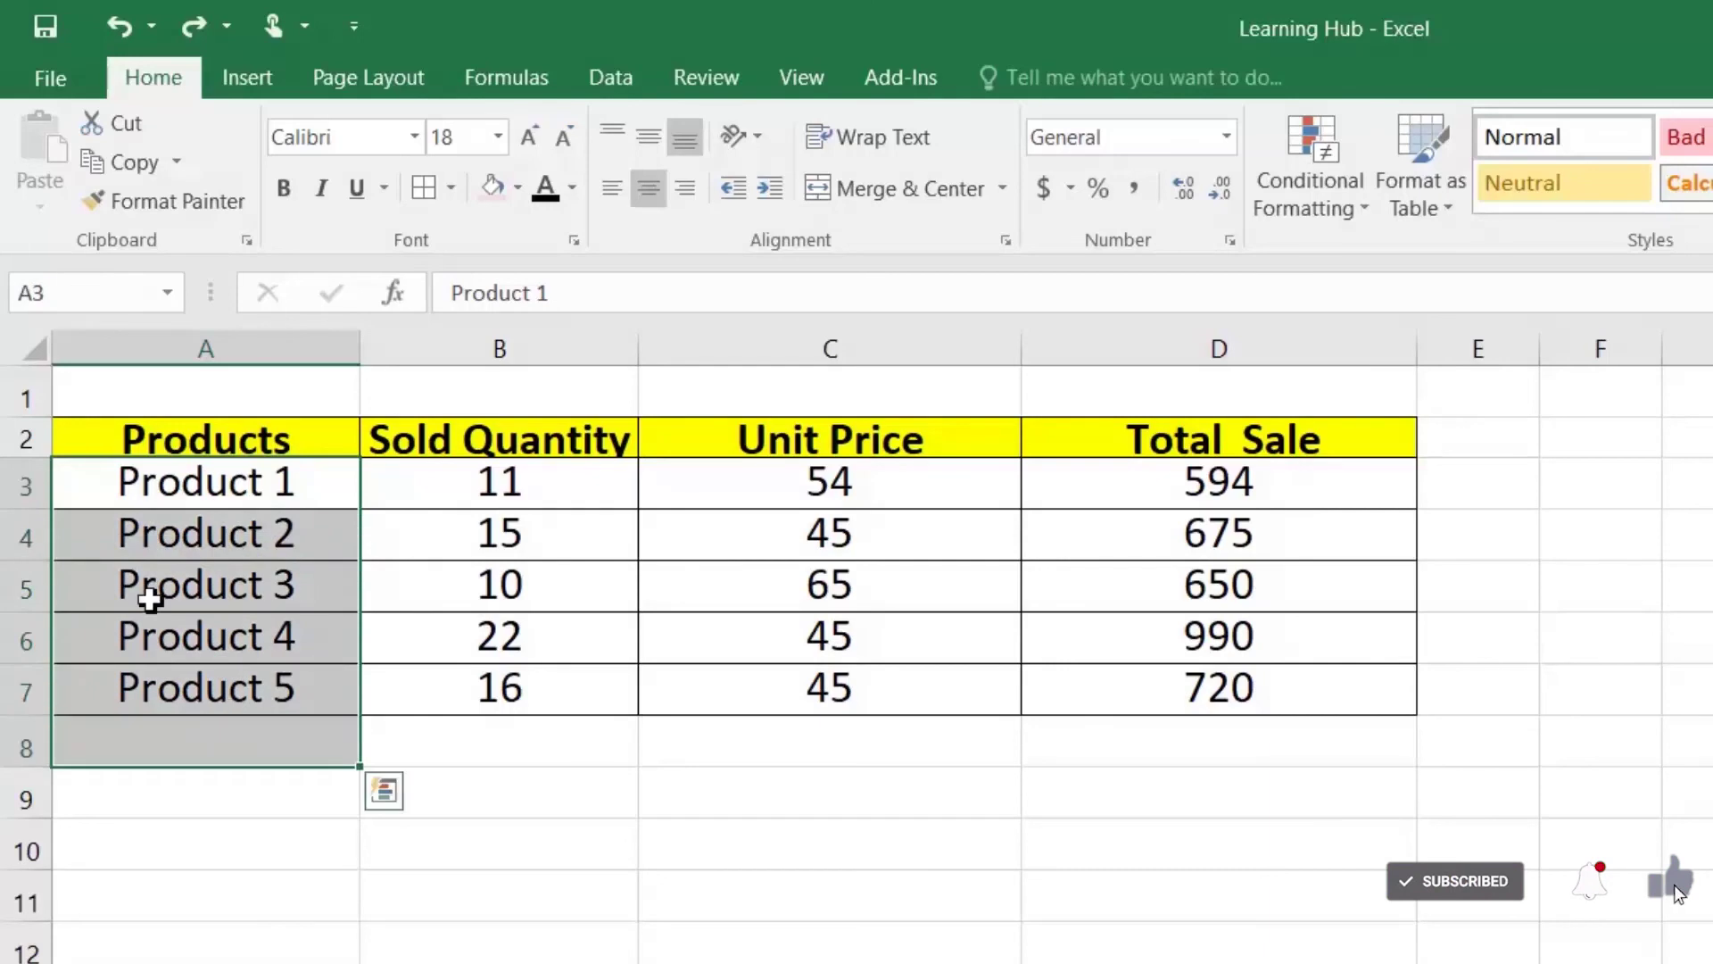
click(109, 486)
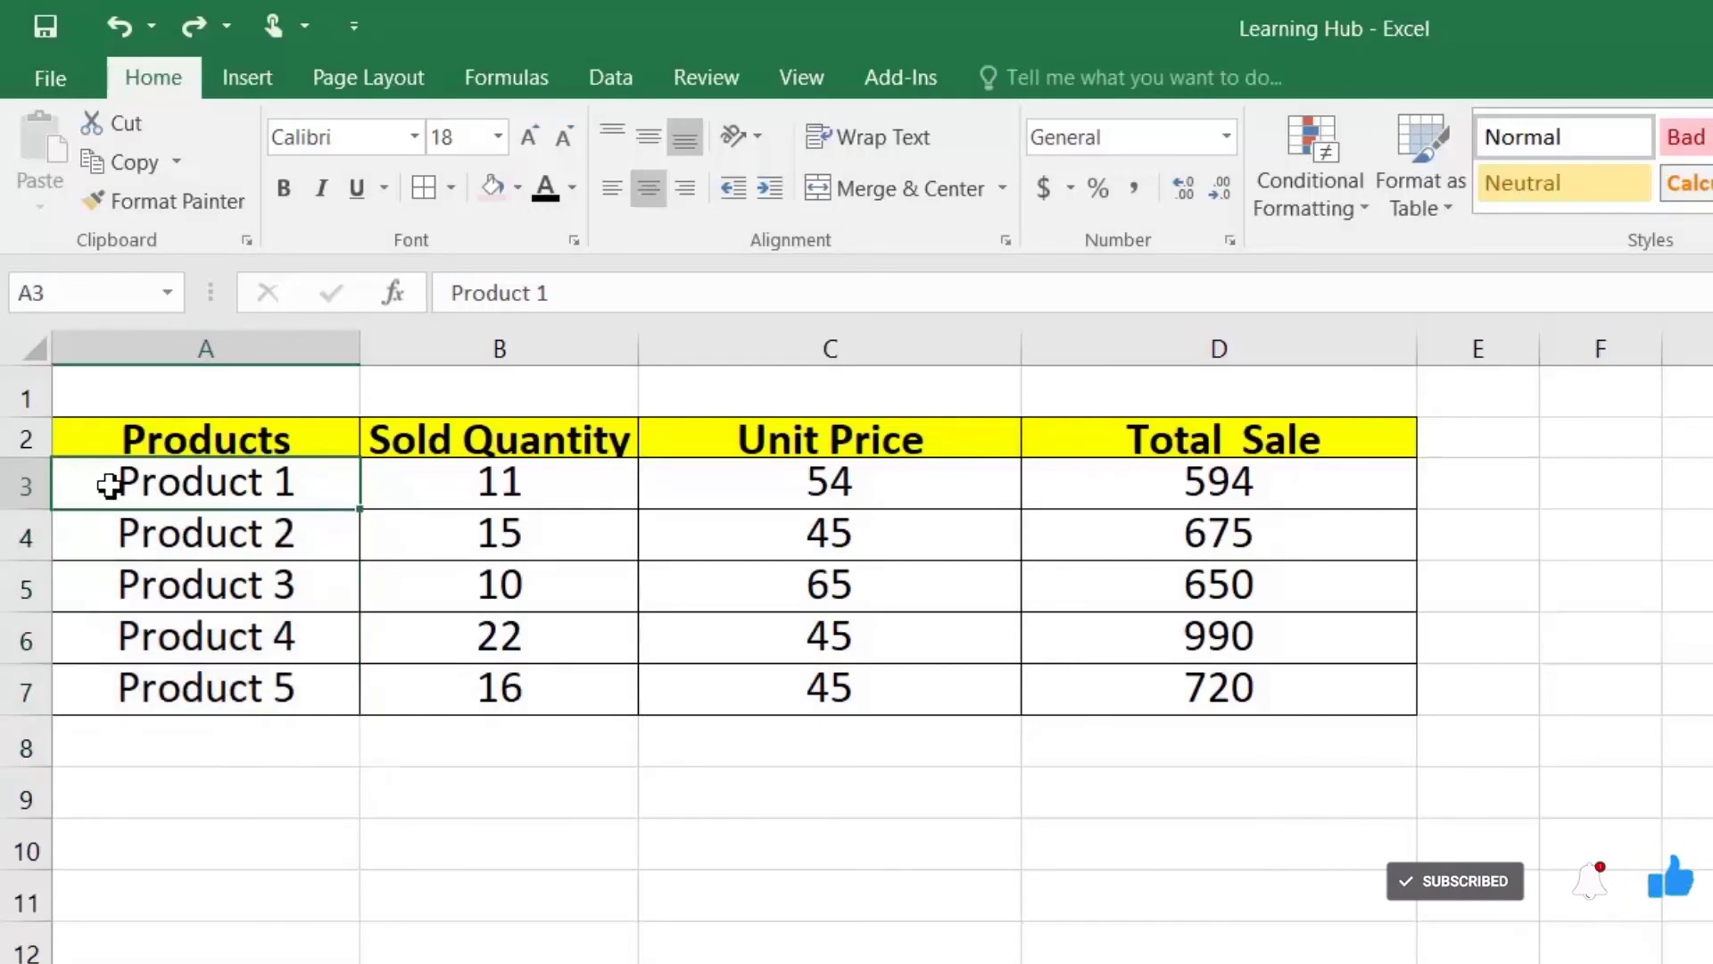
double_click(109, 485)
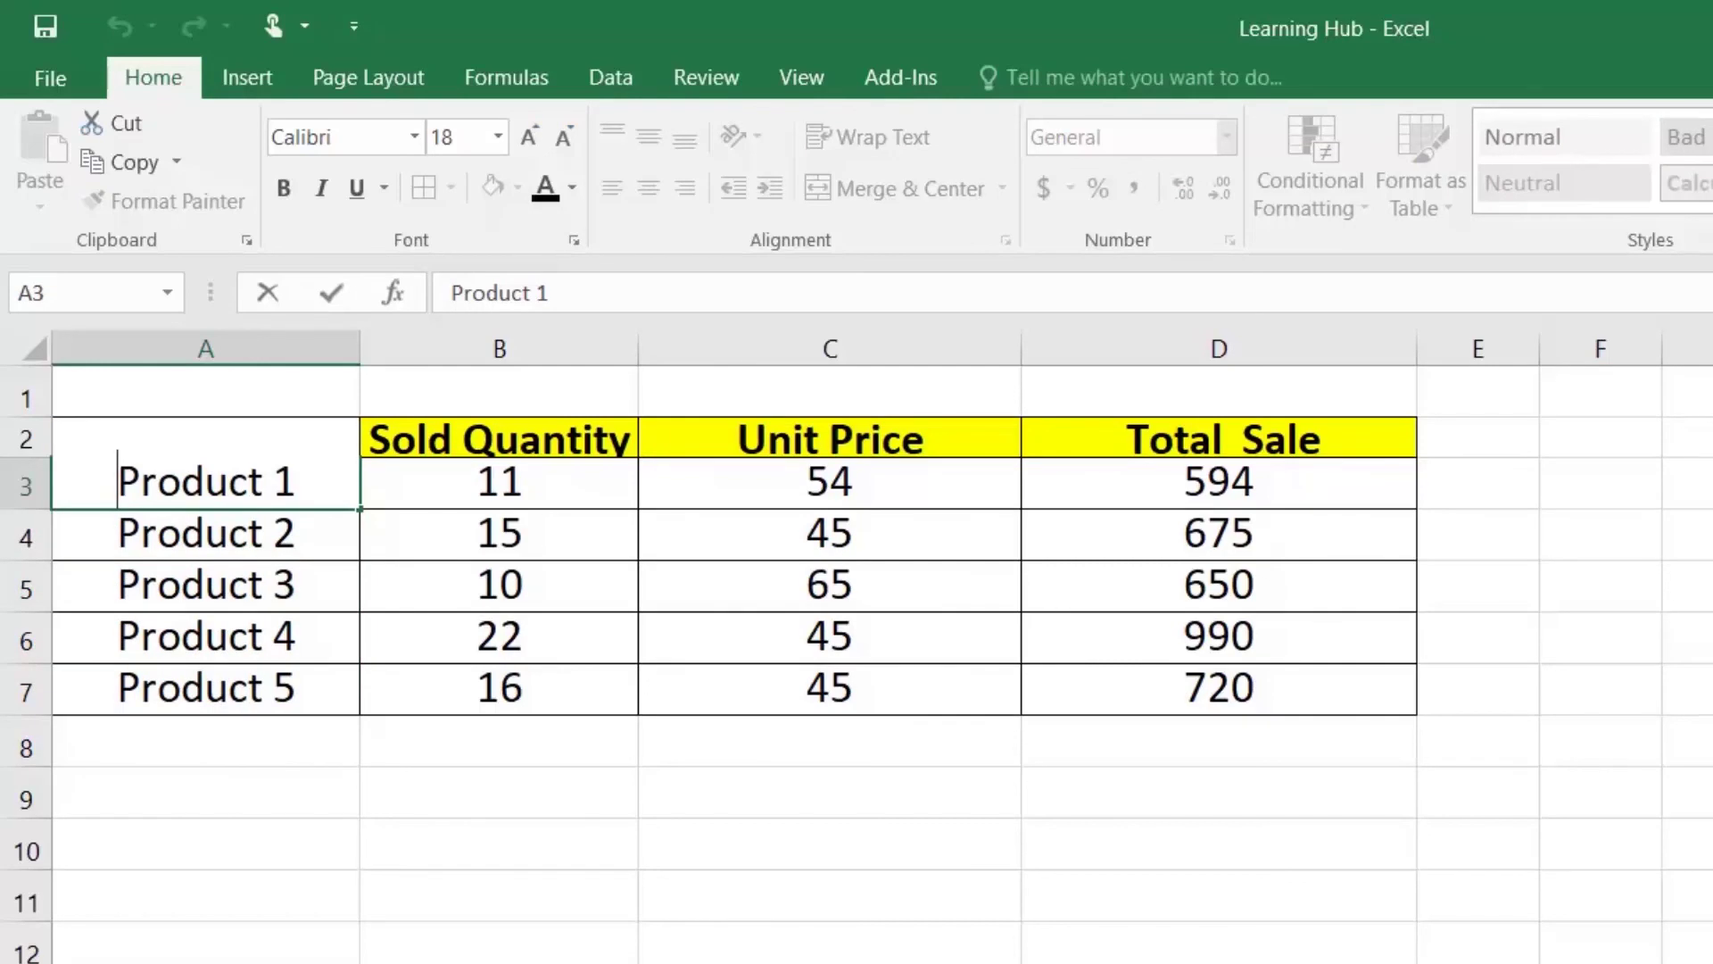
text(•)
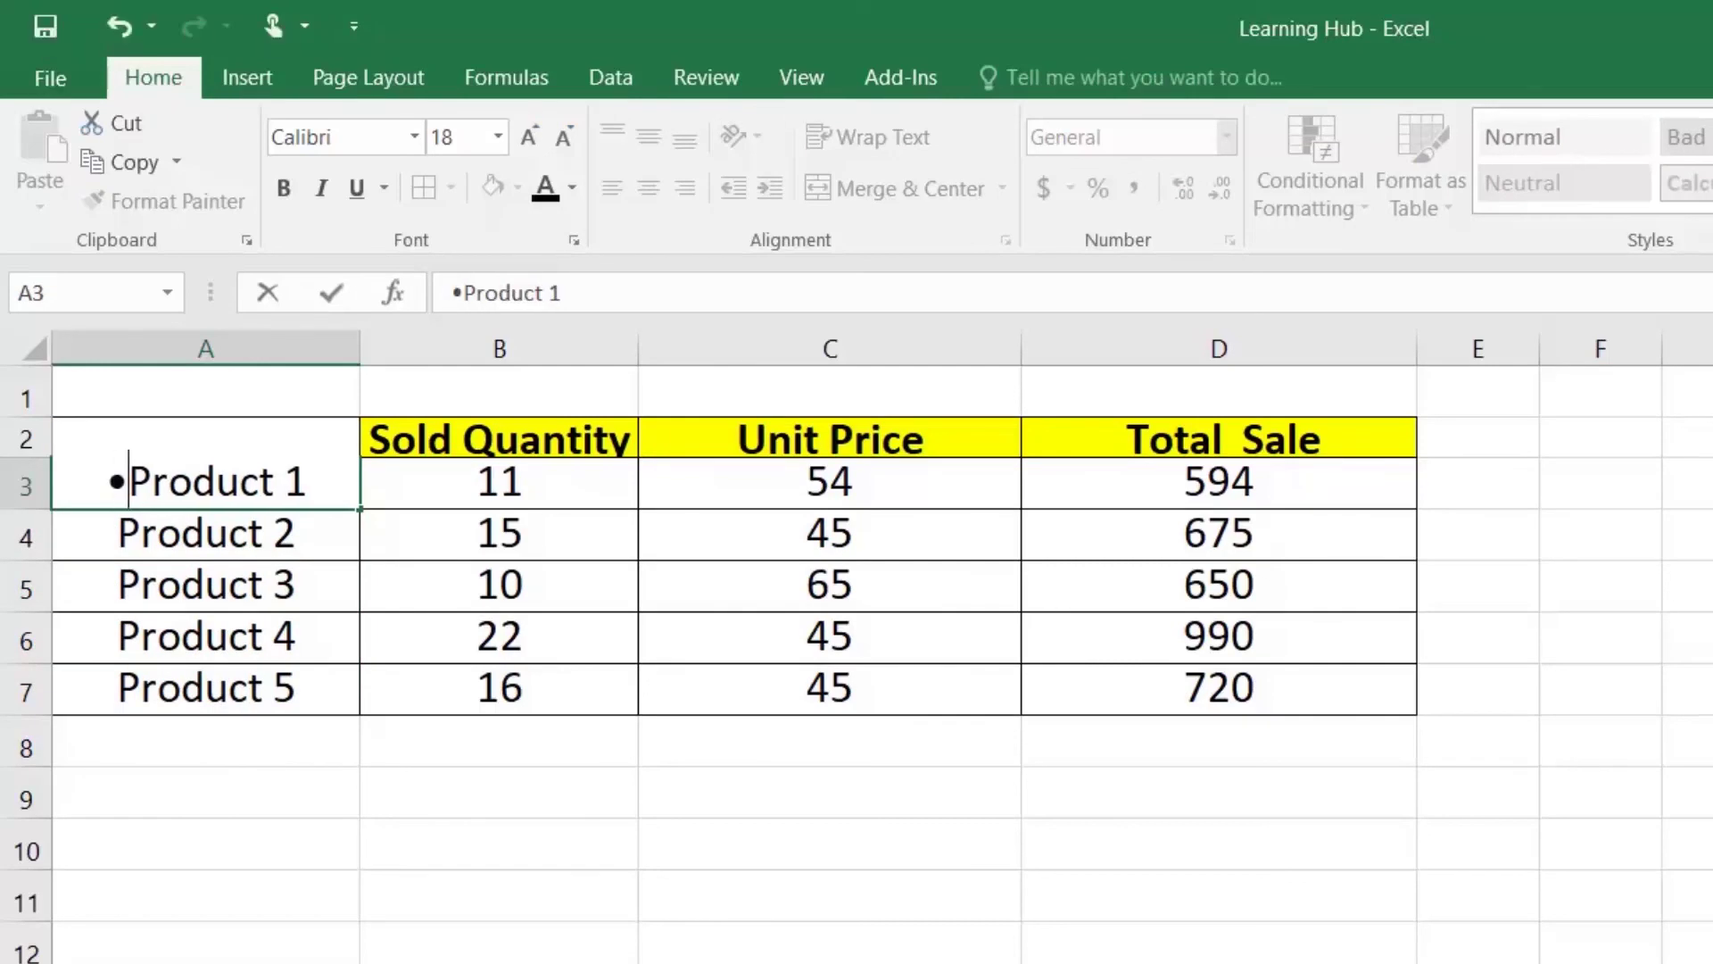
key(Return)
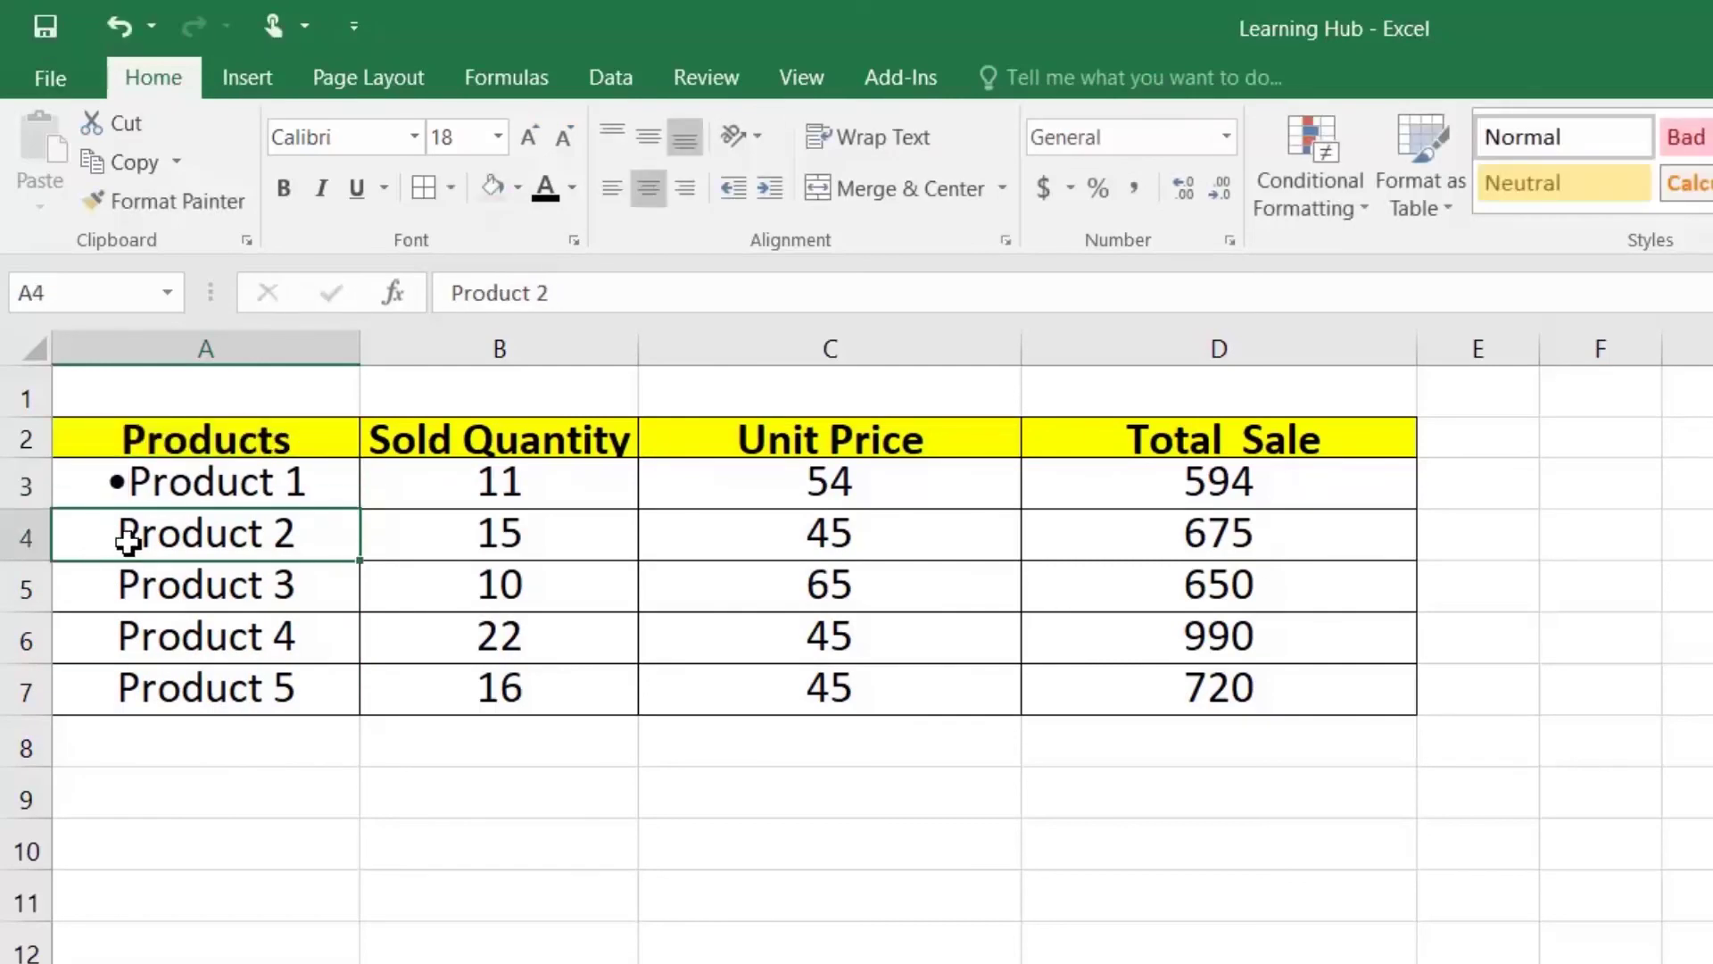
double_click(96, 533)
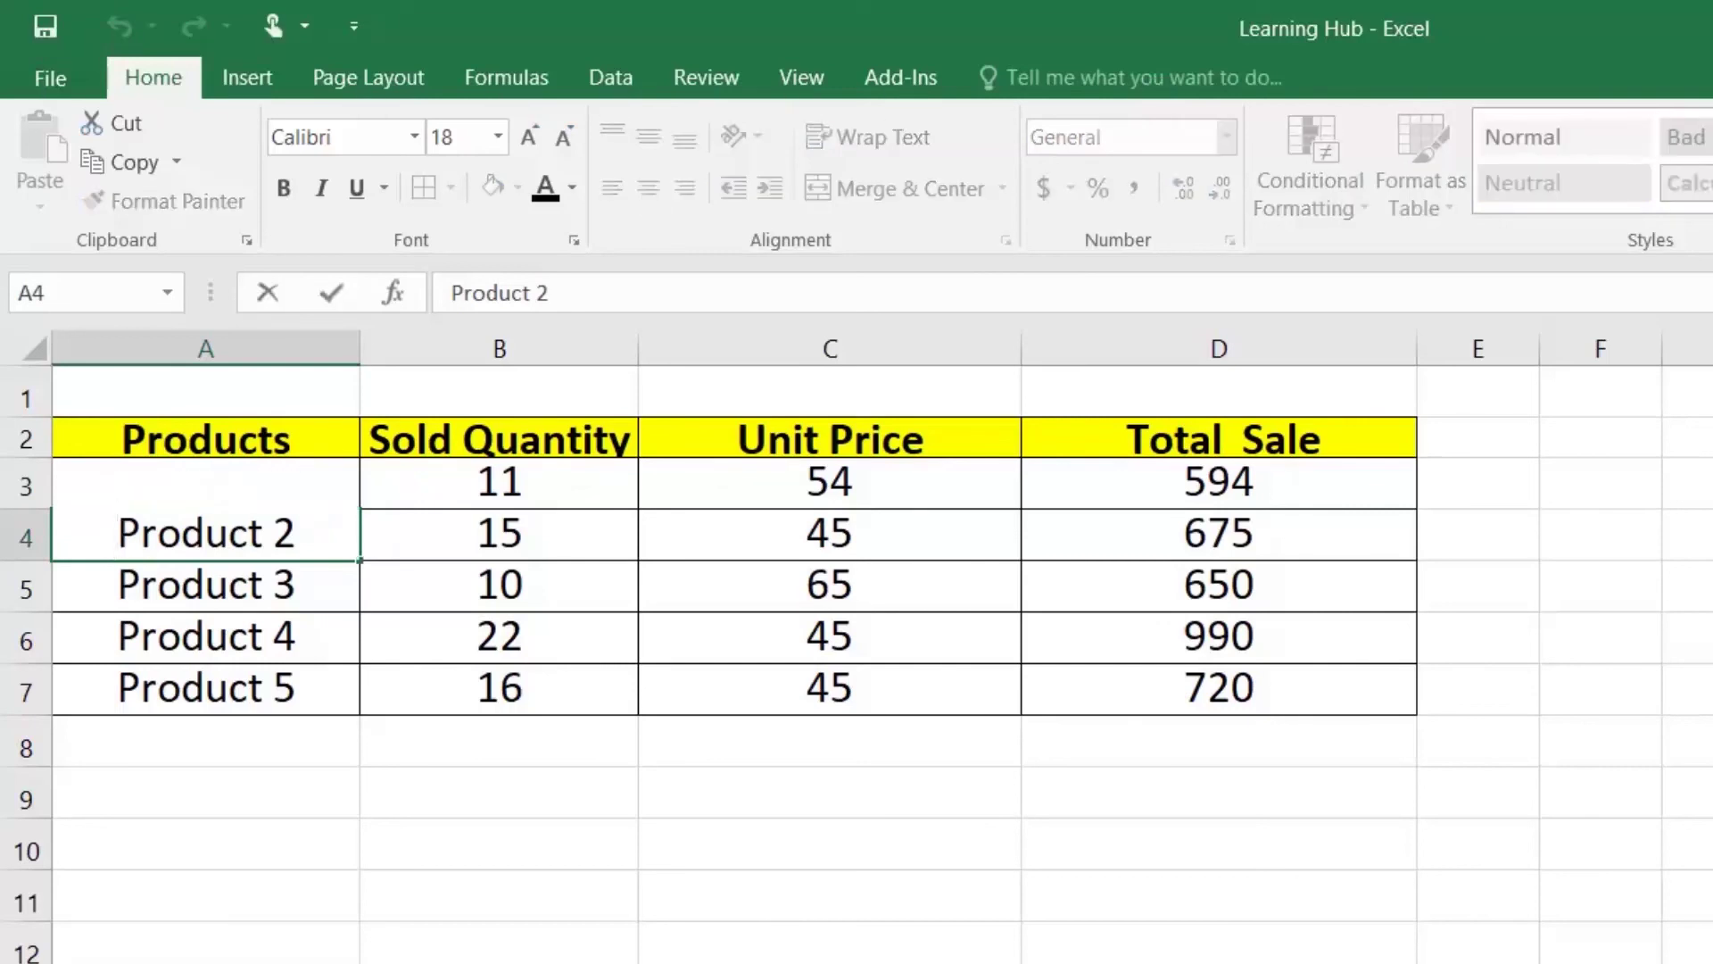
text(○)
key(Return)
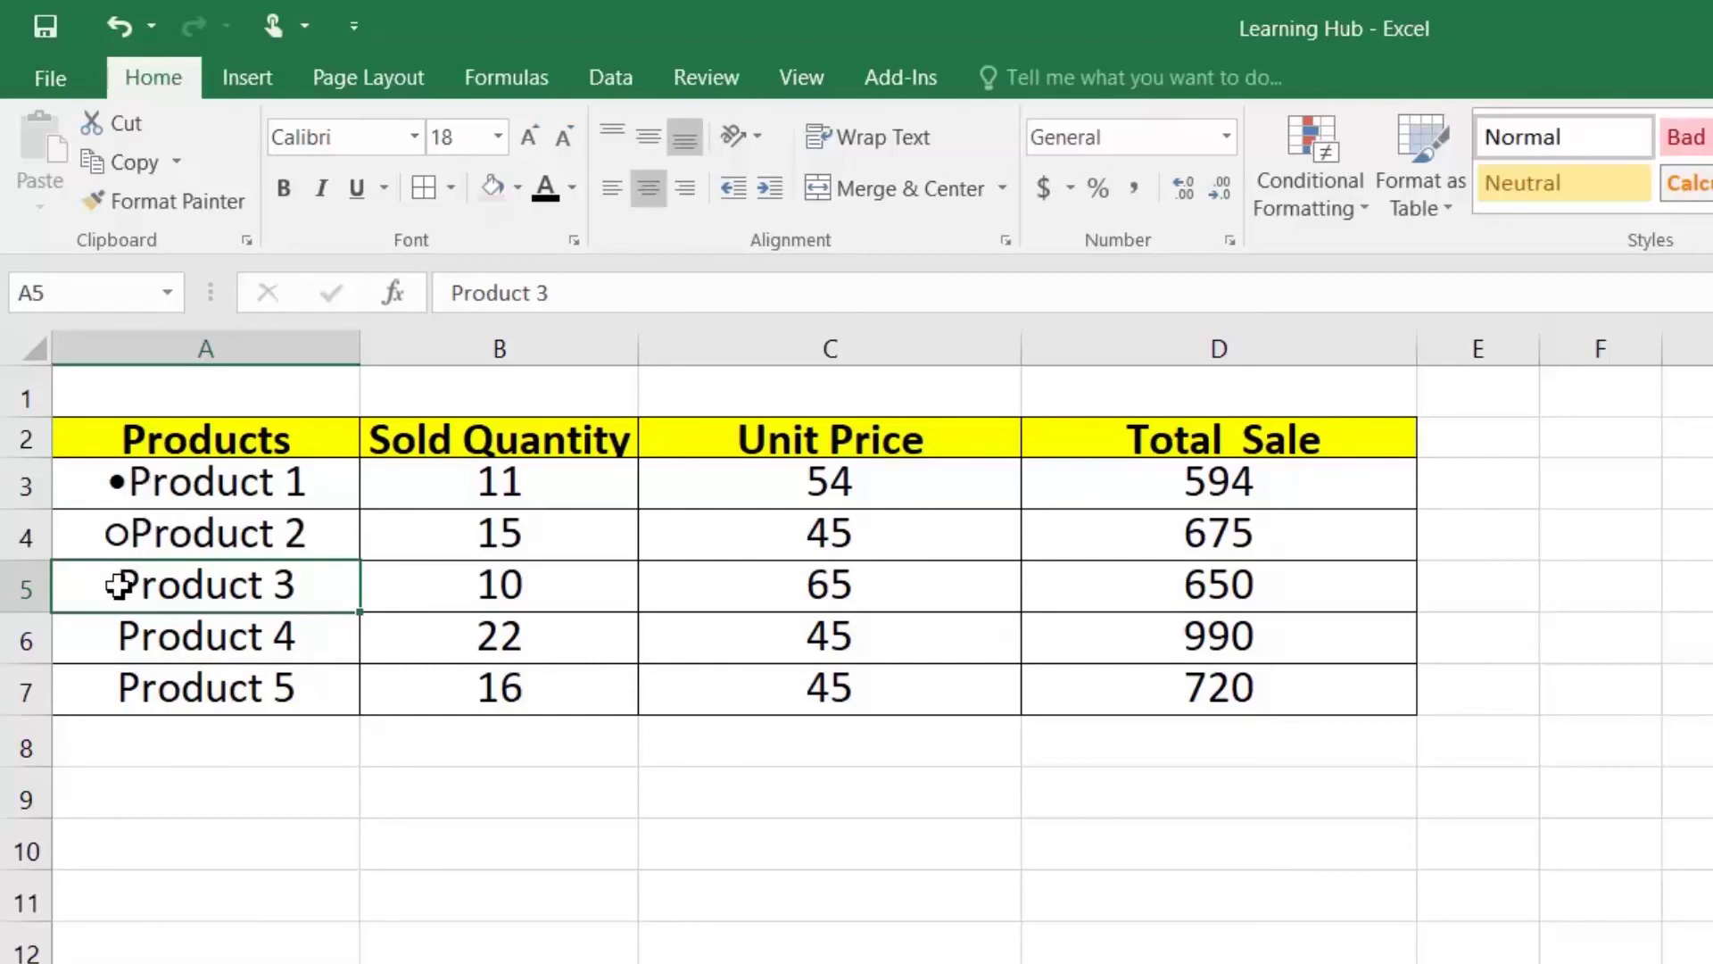
Step: Enter • in B9 and ○ in B10, then select B9:B10
click(483, 816)
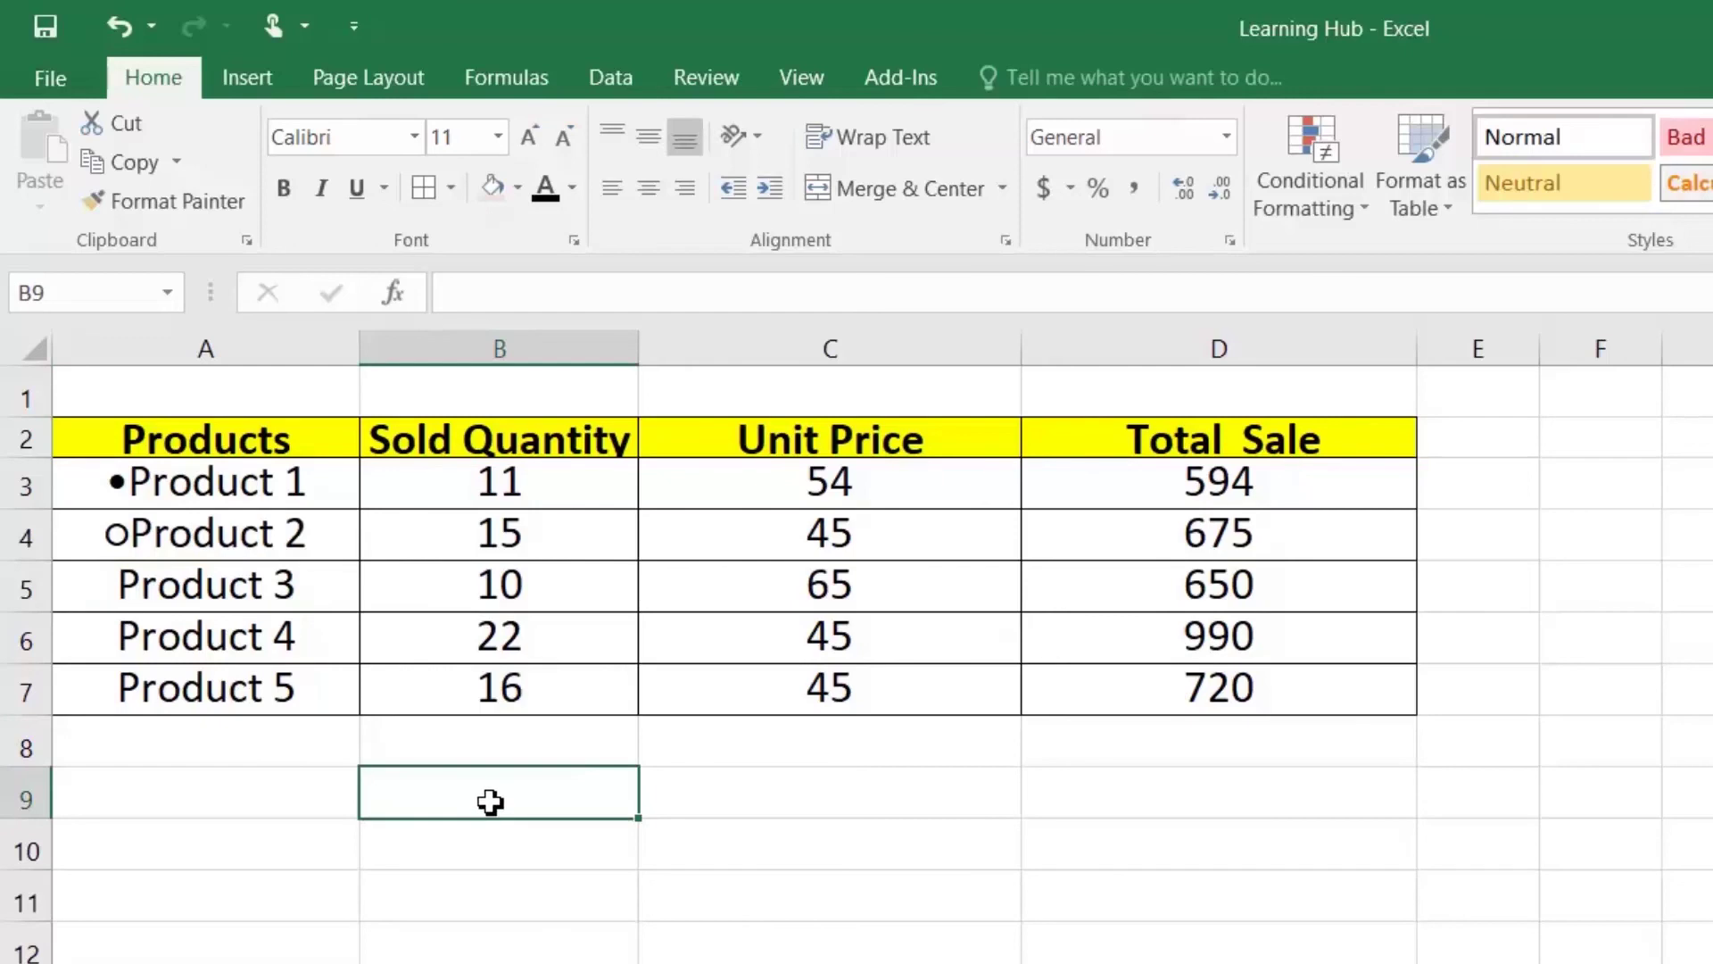
key(F2)
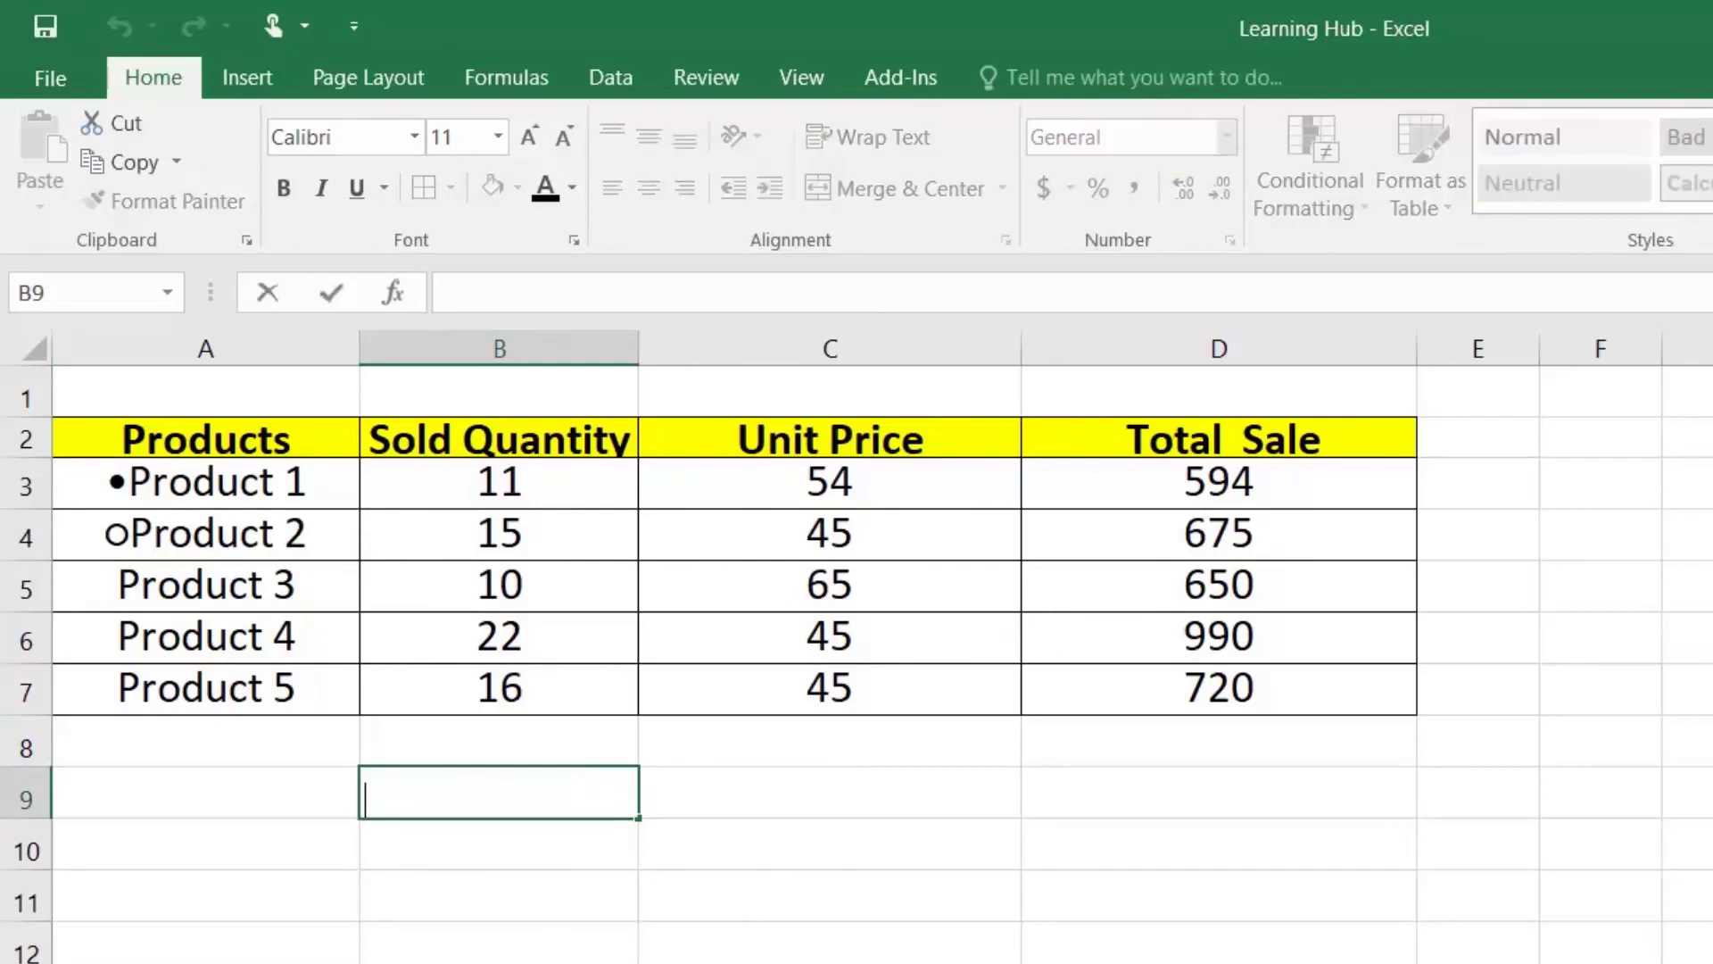
text(•)
key(Return)
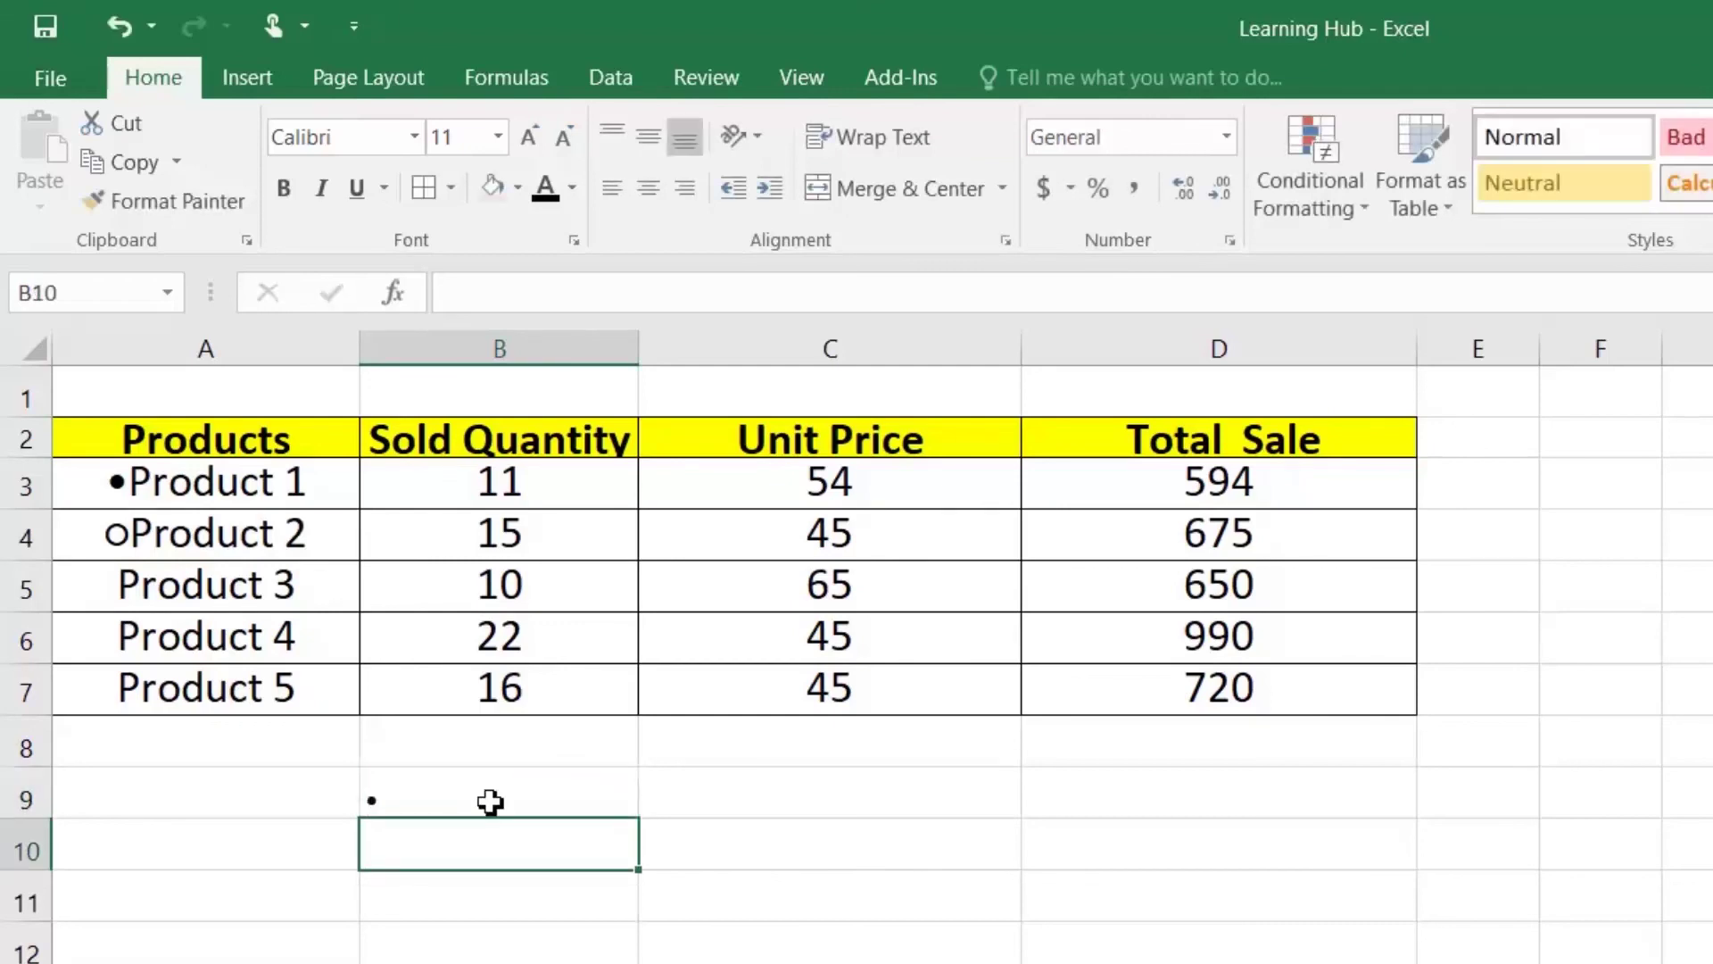
key(F2)
text(○)
key(Return)
drag(485, 801, 485, 843)
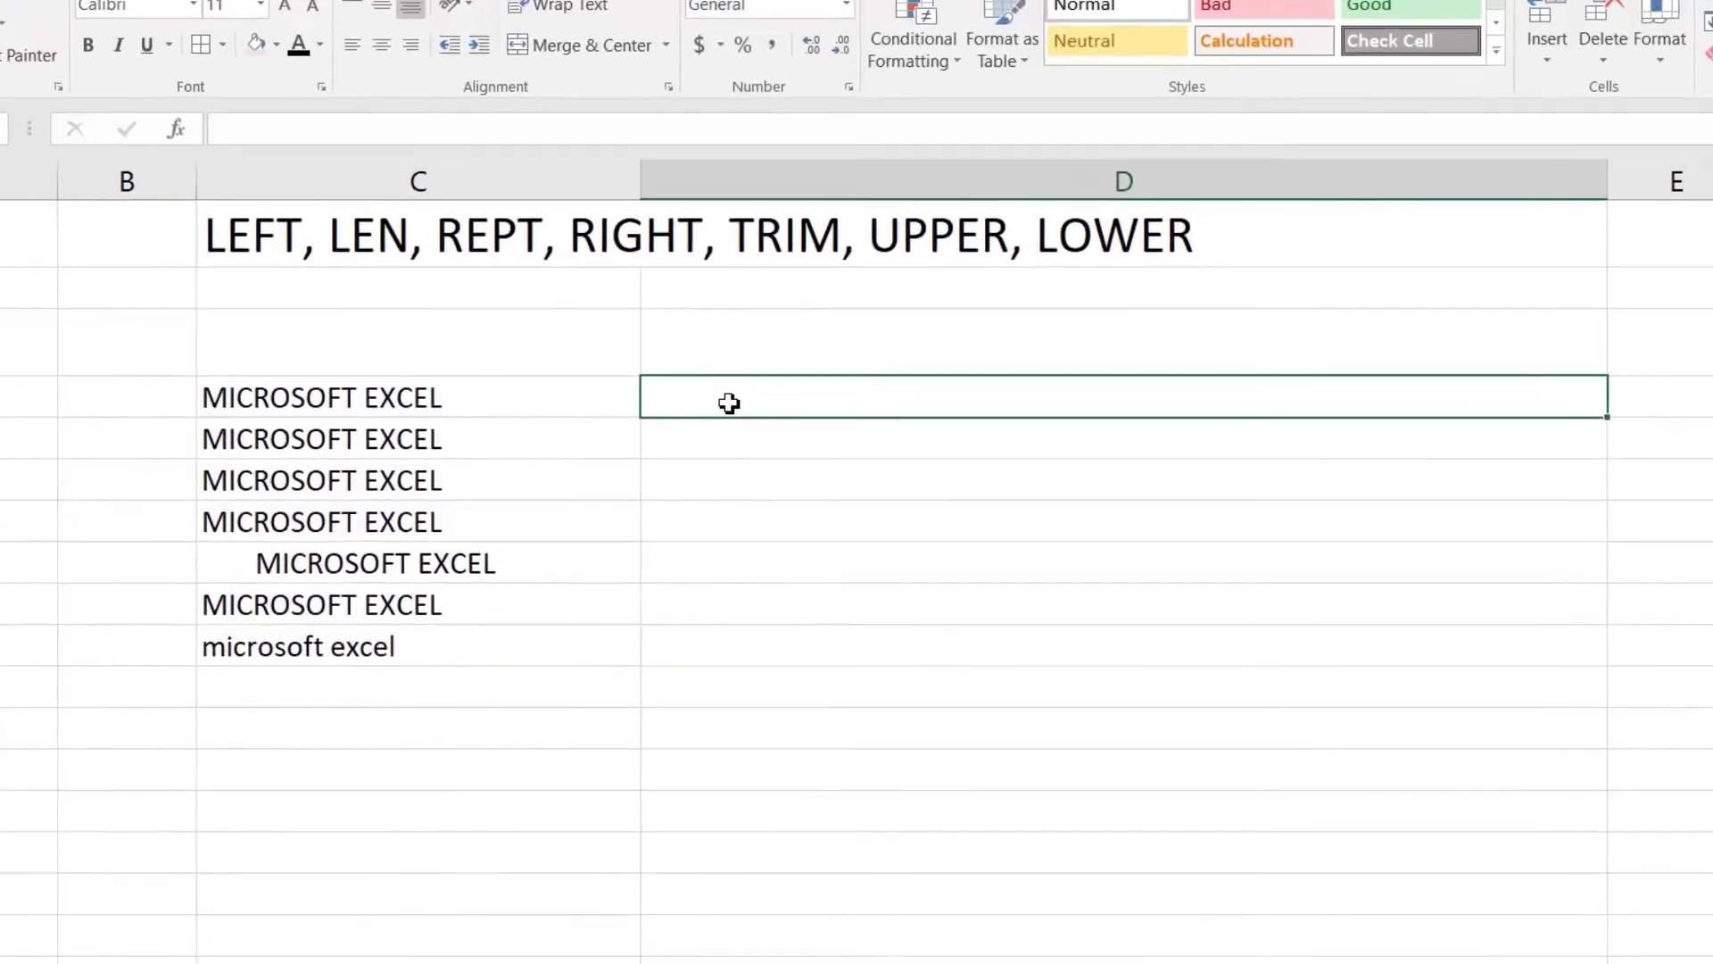
Step: Enter =LEFT(C4,9) in D4 to return MICROSOFT
text(=)
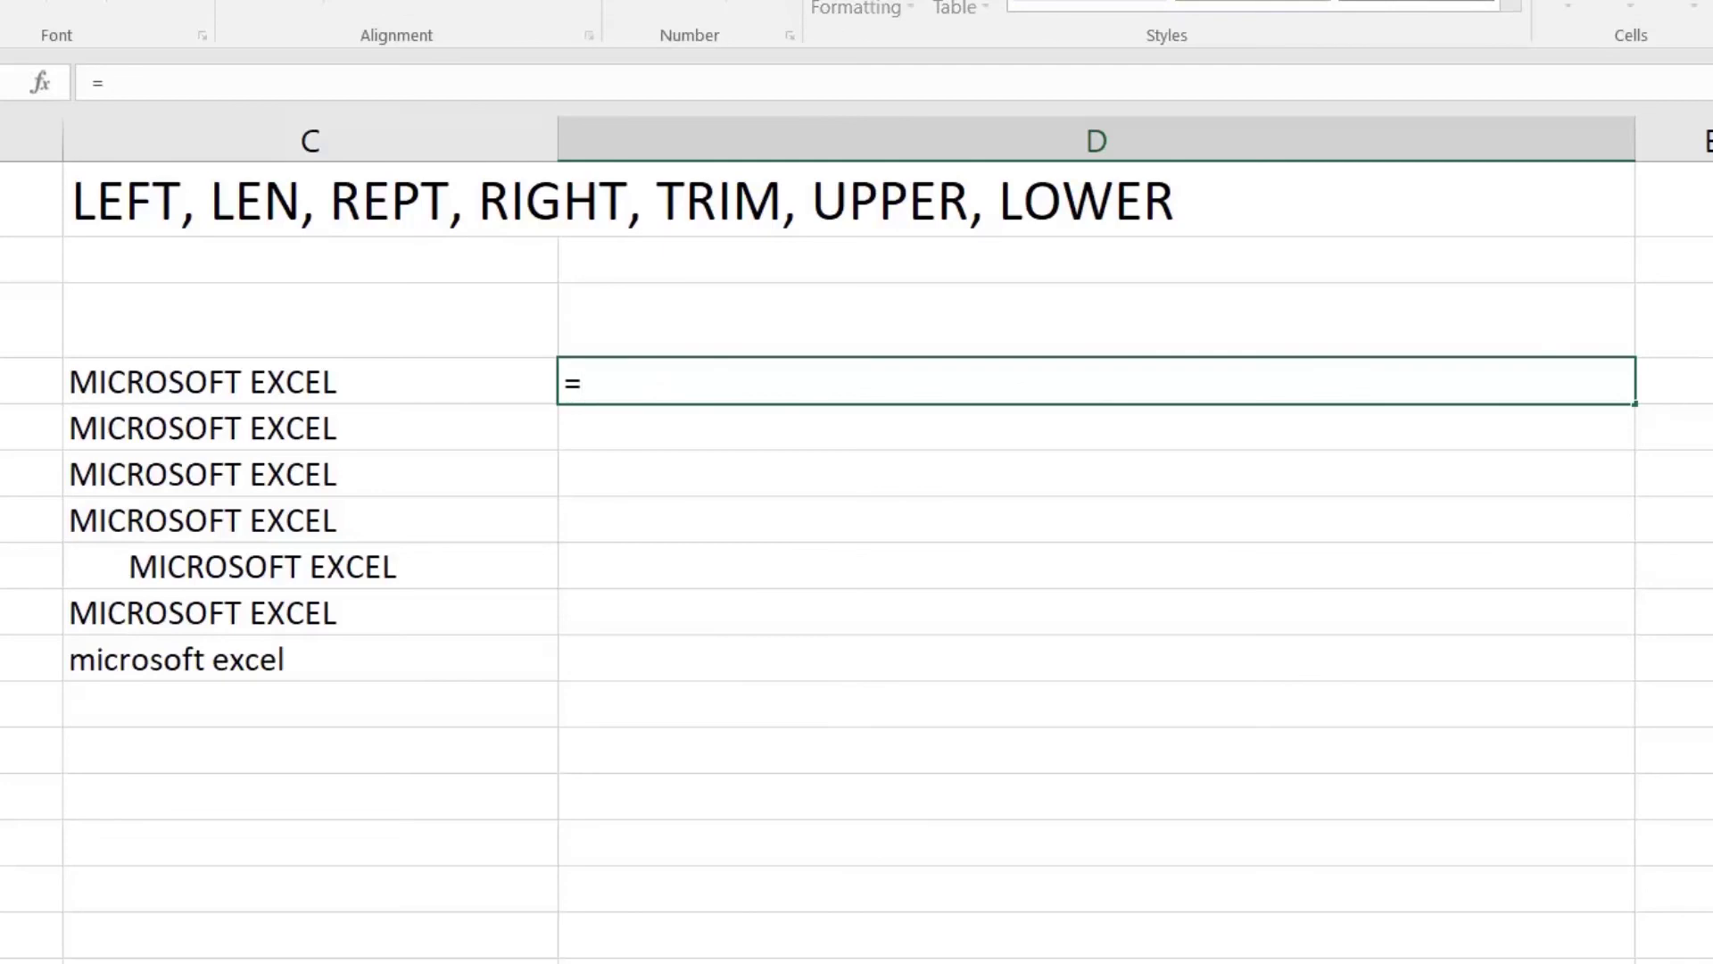
text(lef)
key(Tab)
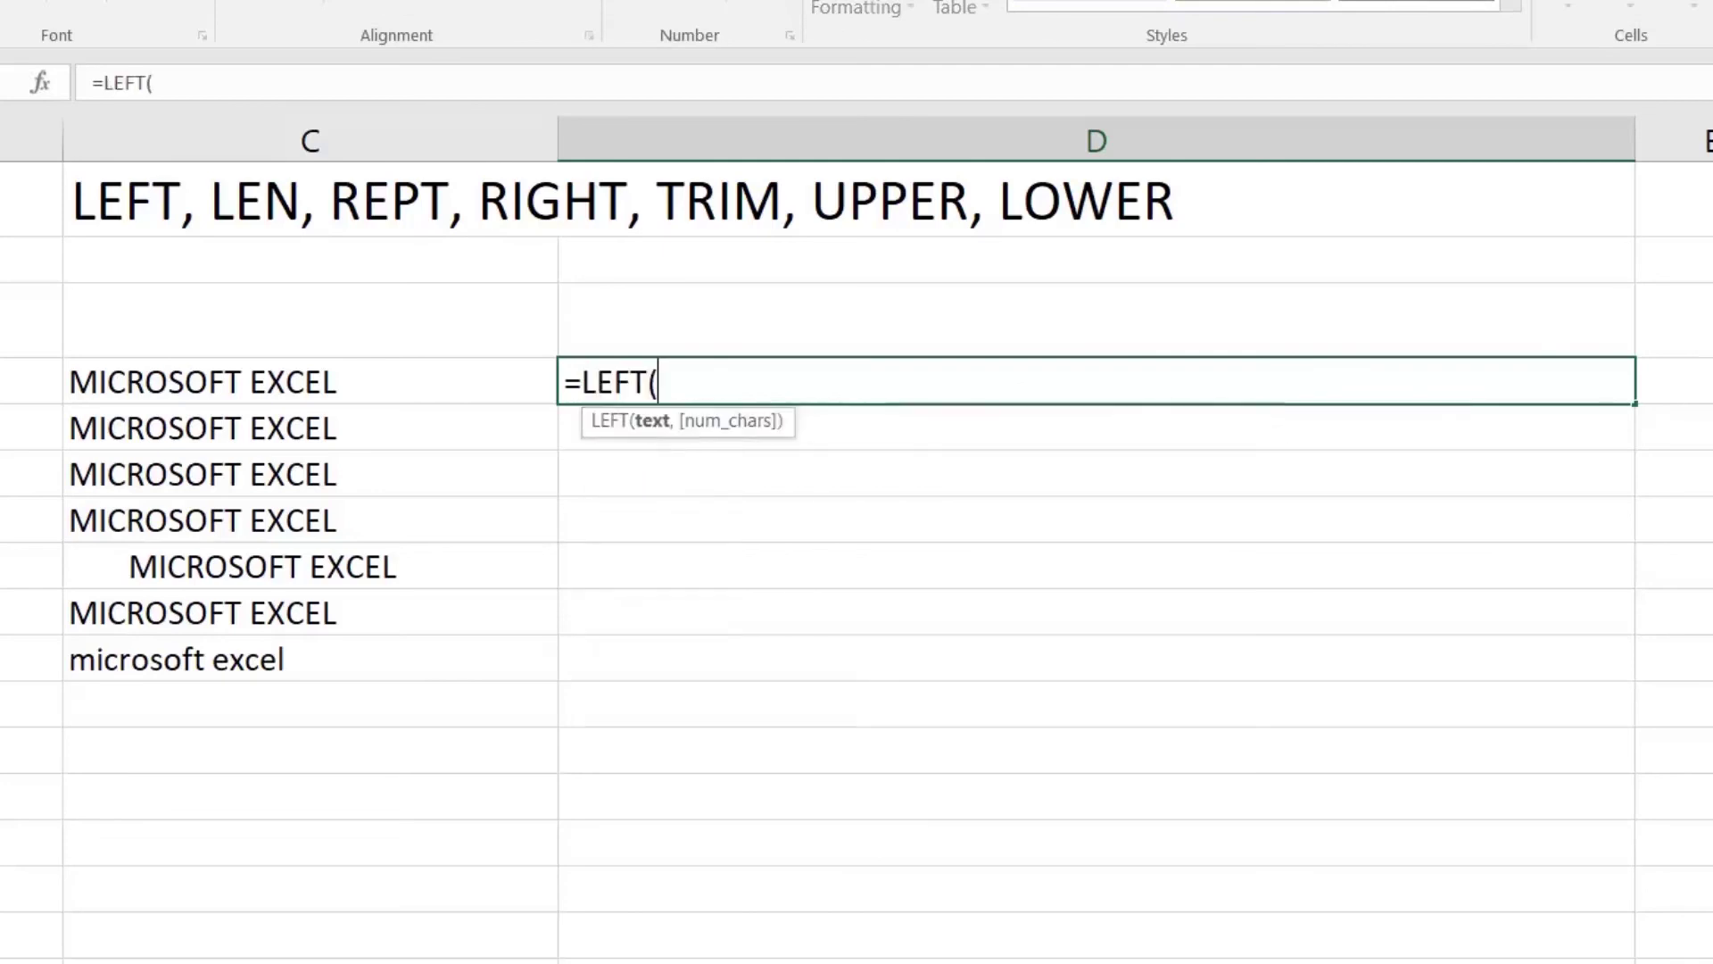
click(287, 384)
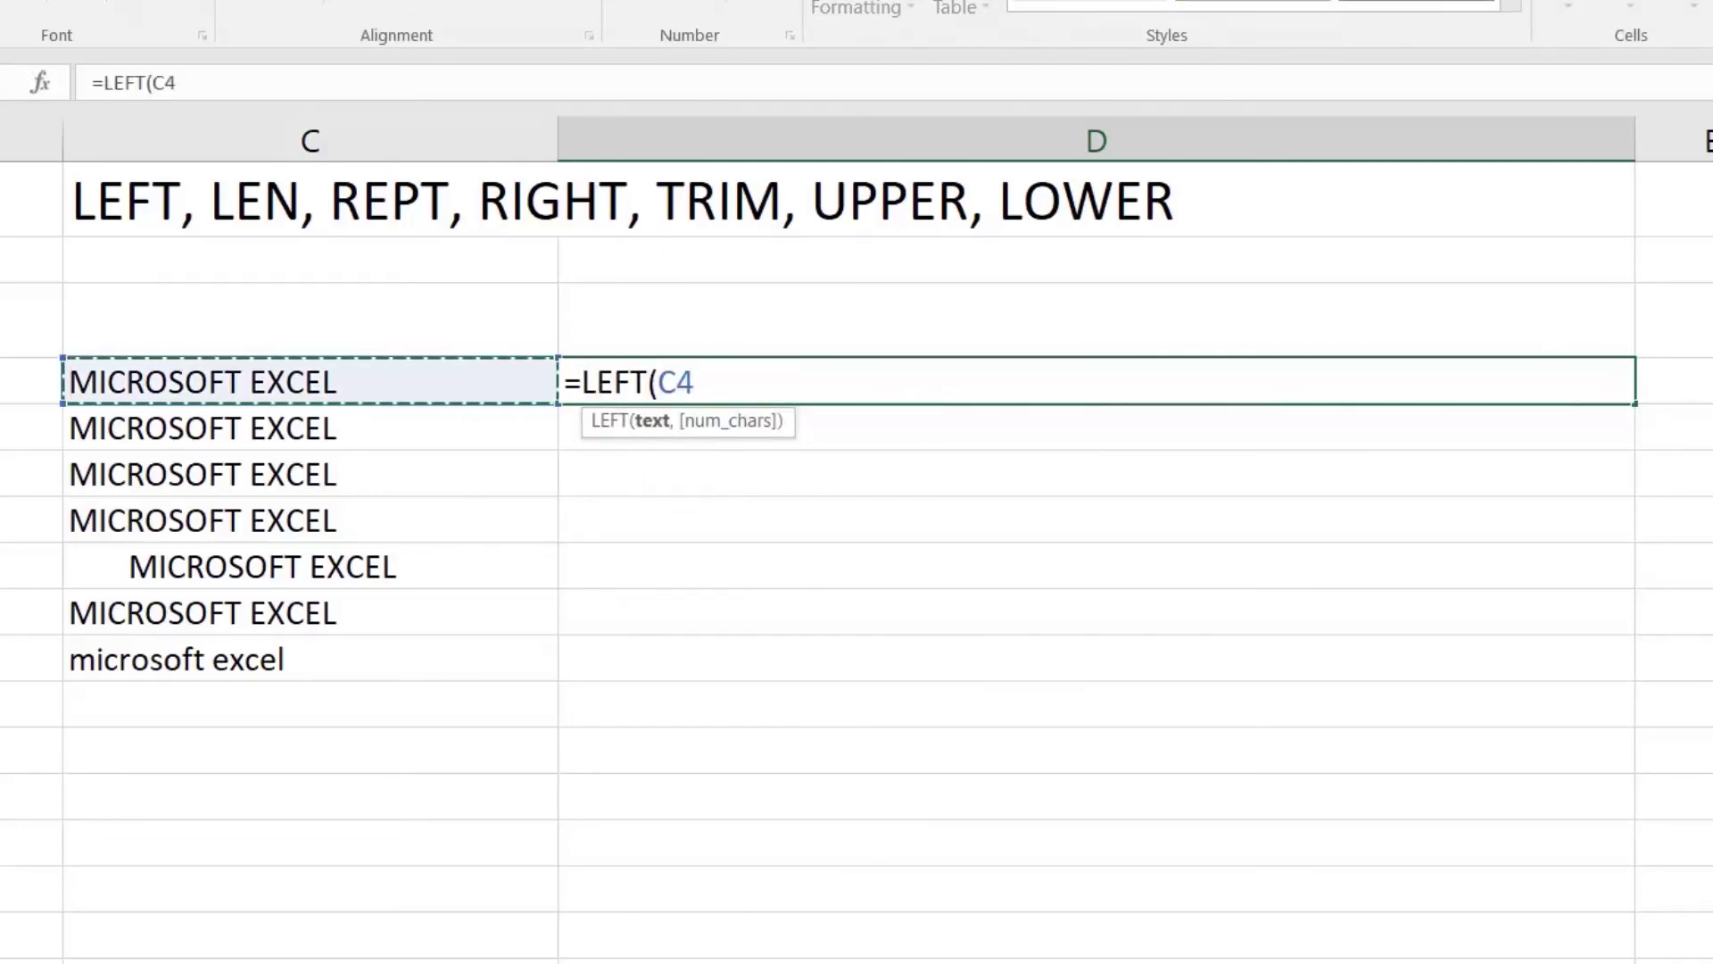
text(,9)
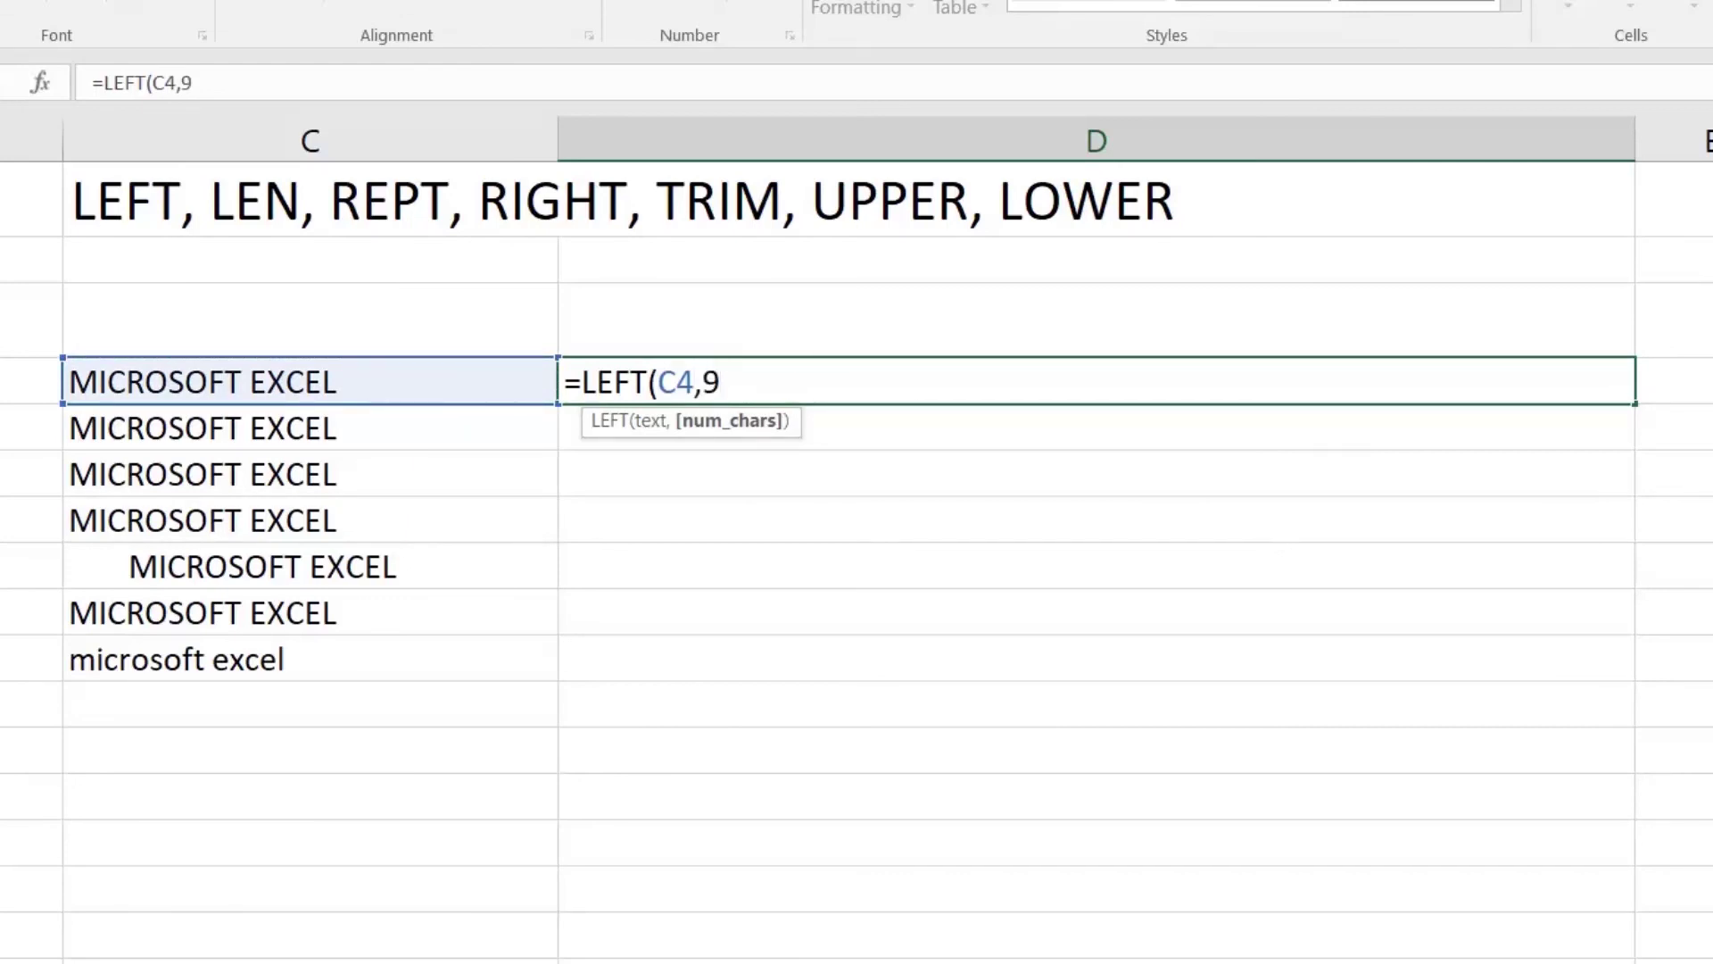
key(Return)
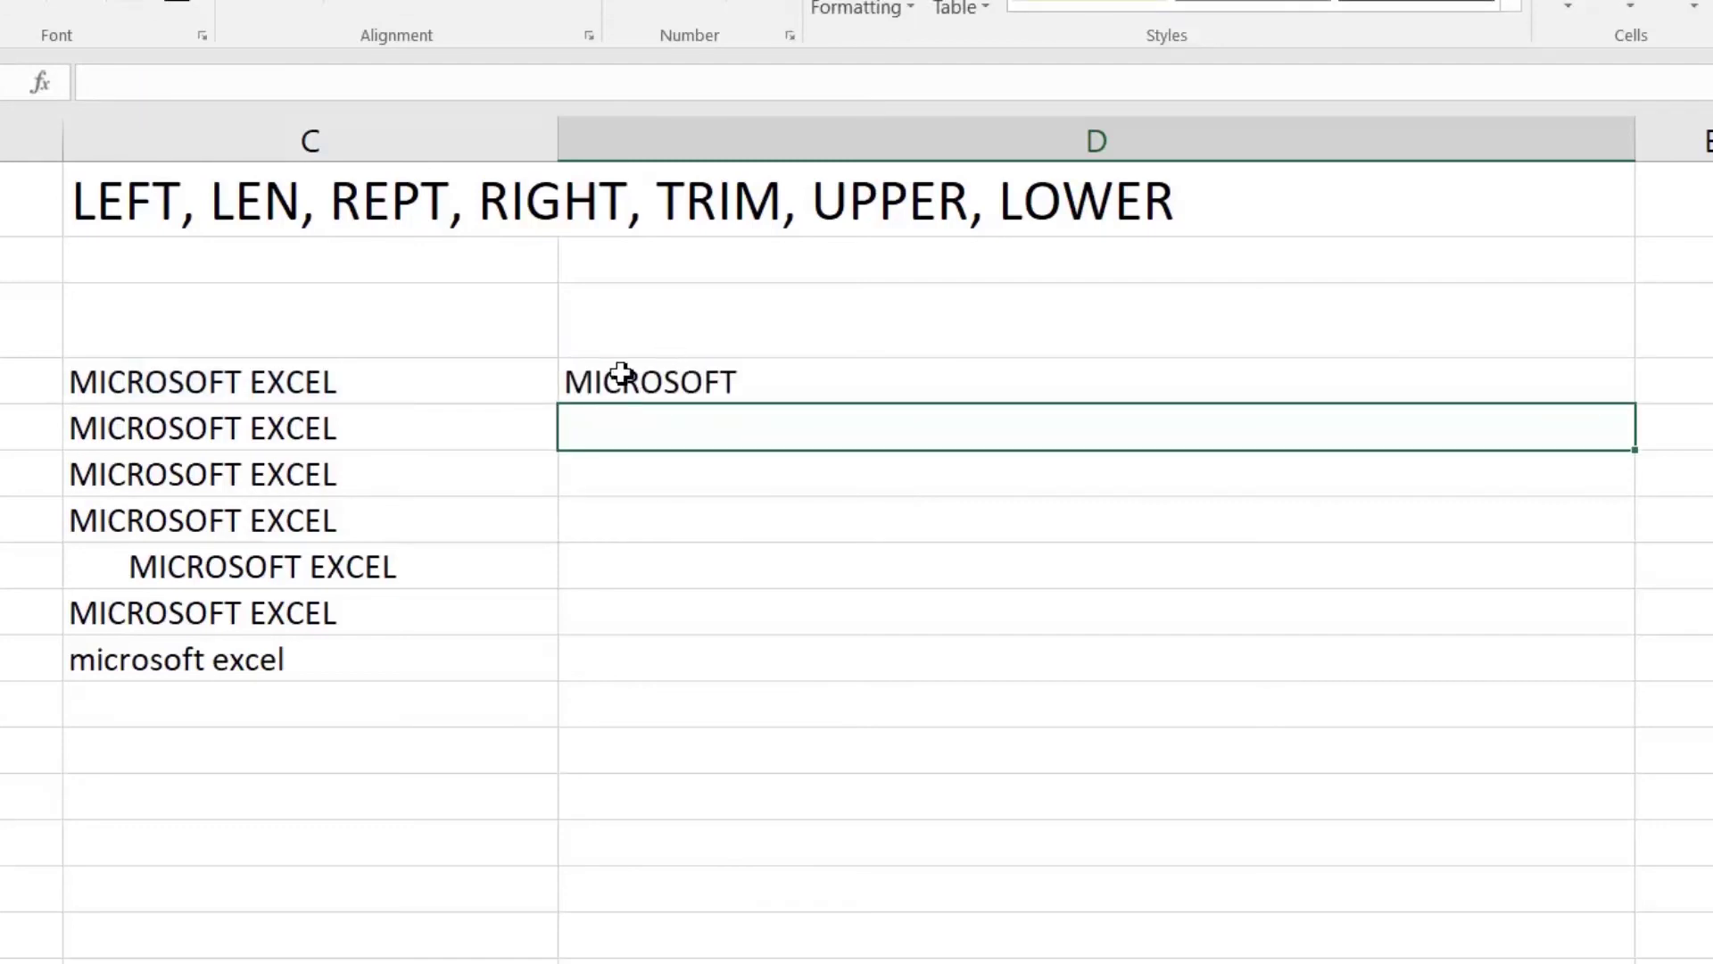
Step: Enter =LEN(C5) in D5 to return the text length 16
text(=len)
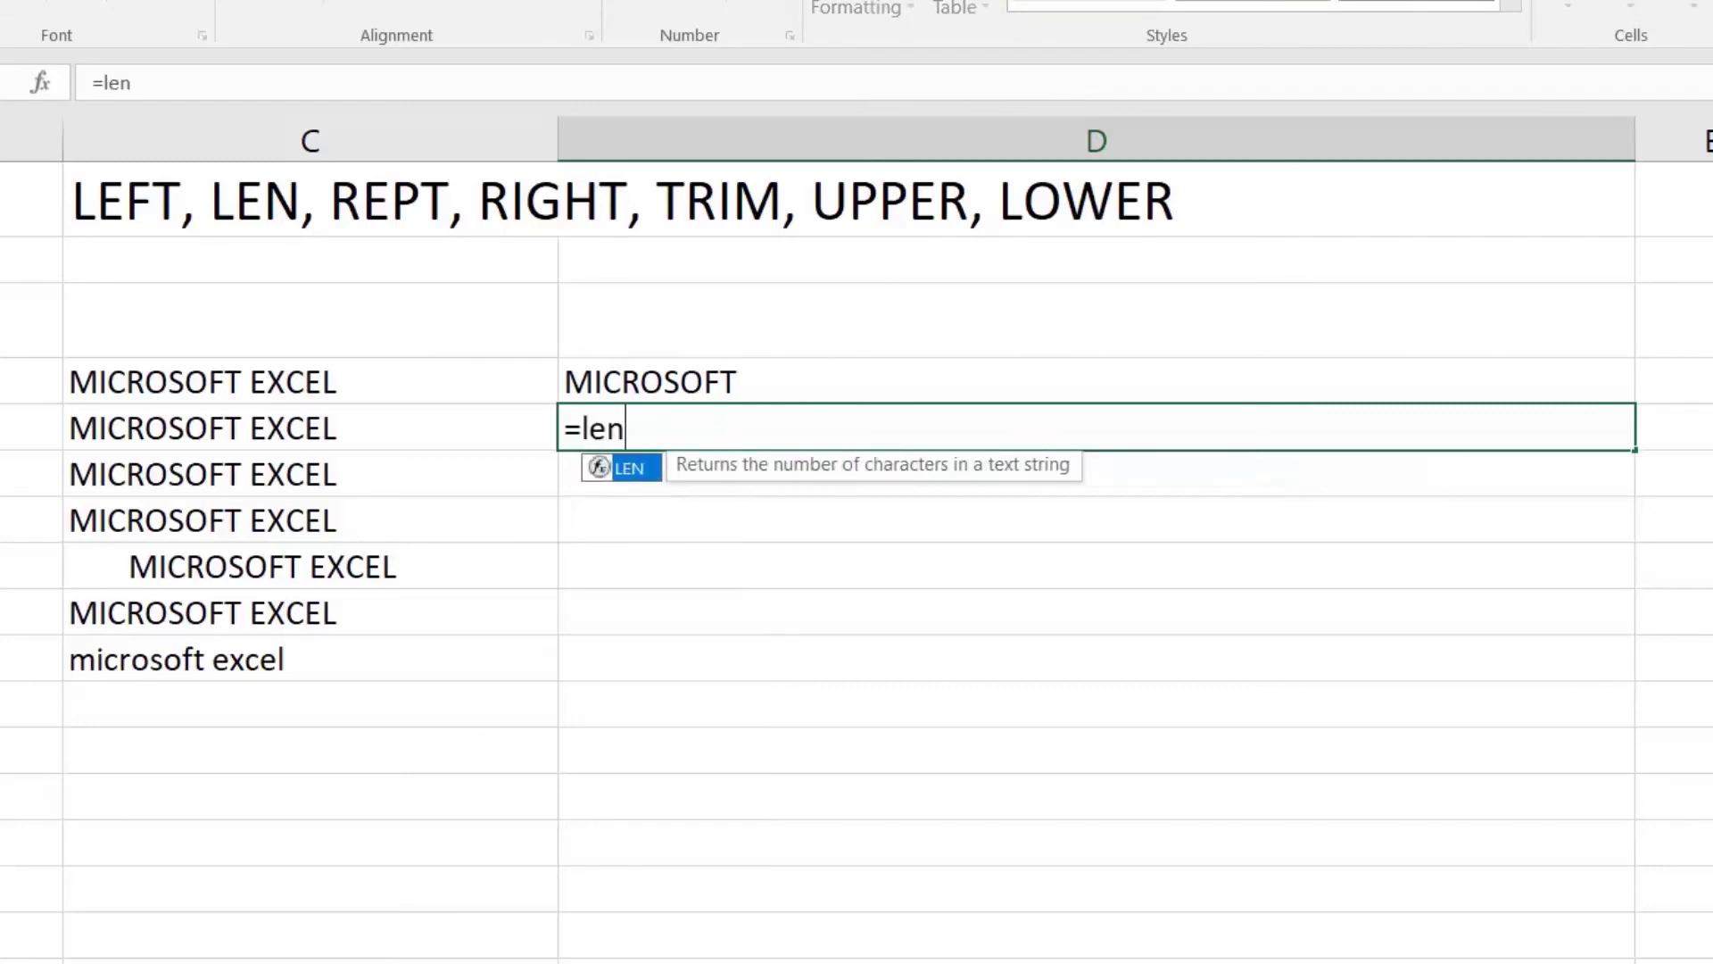
text(()
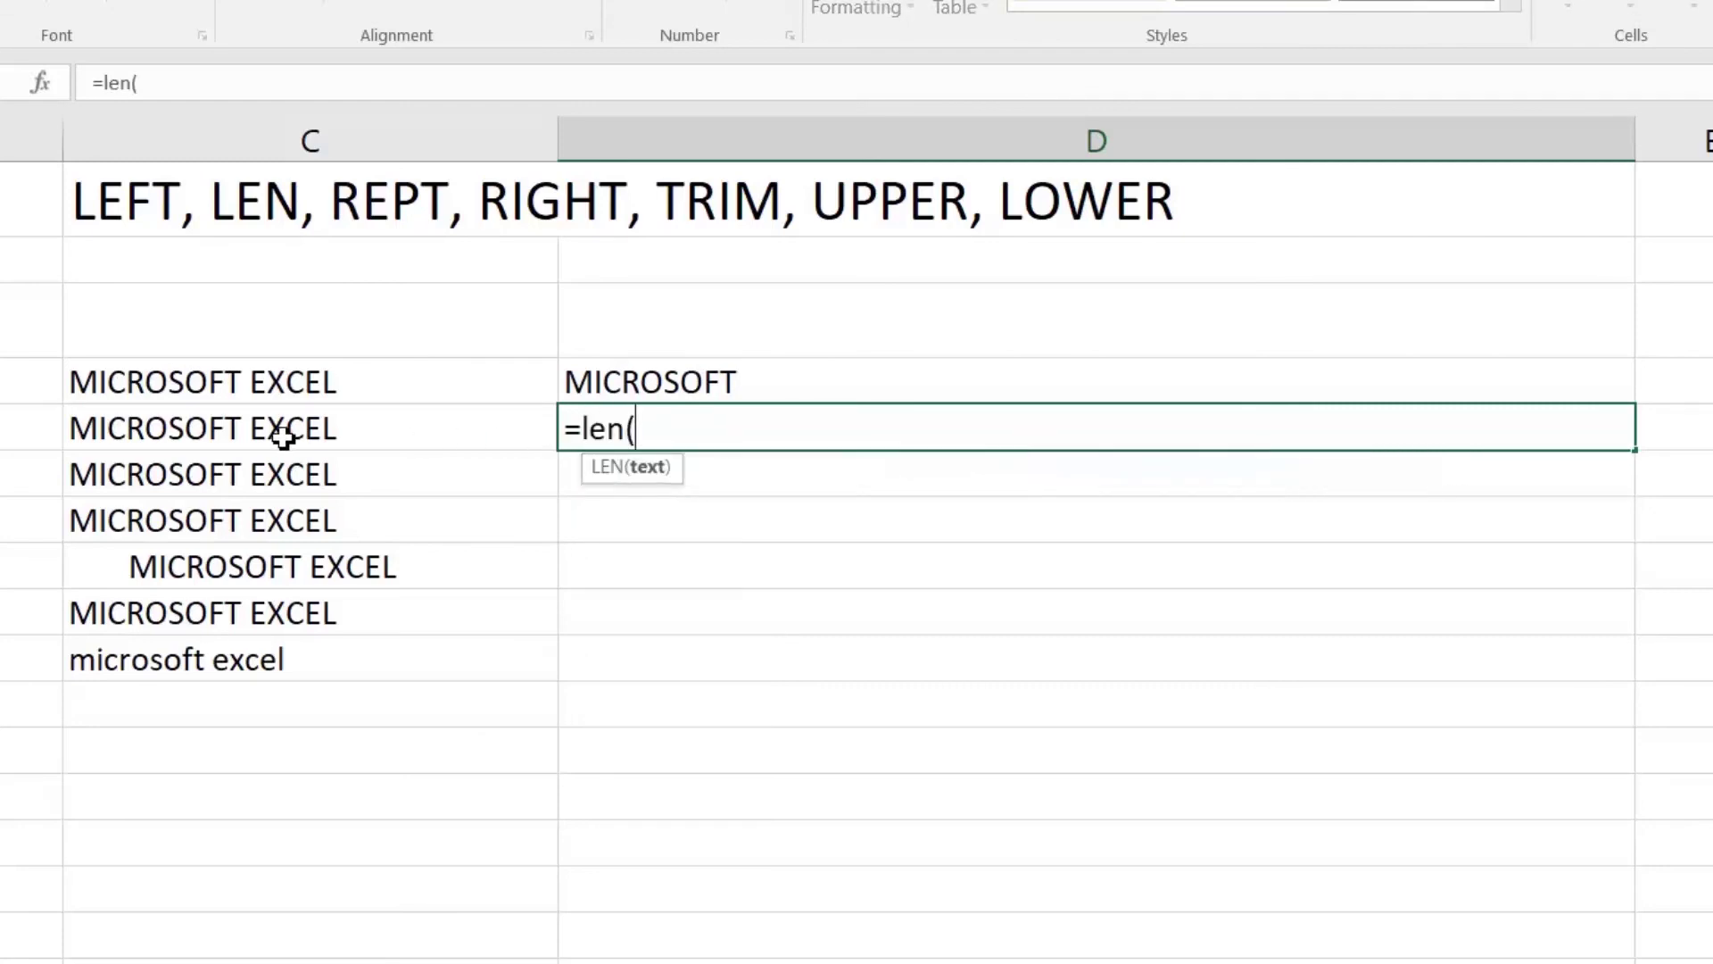
click(304, 436)
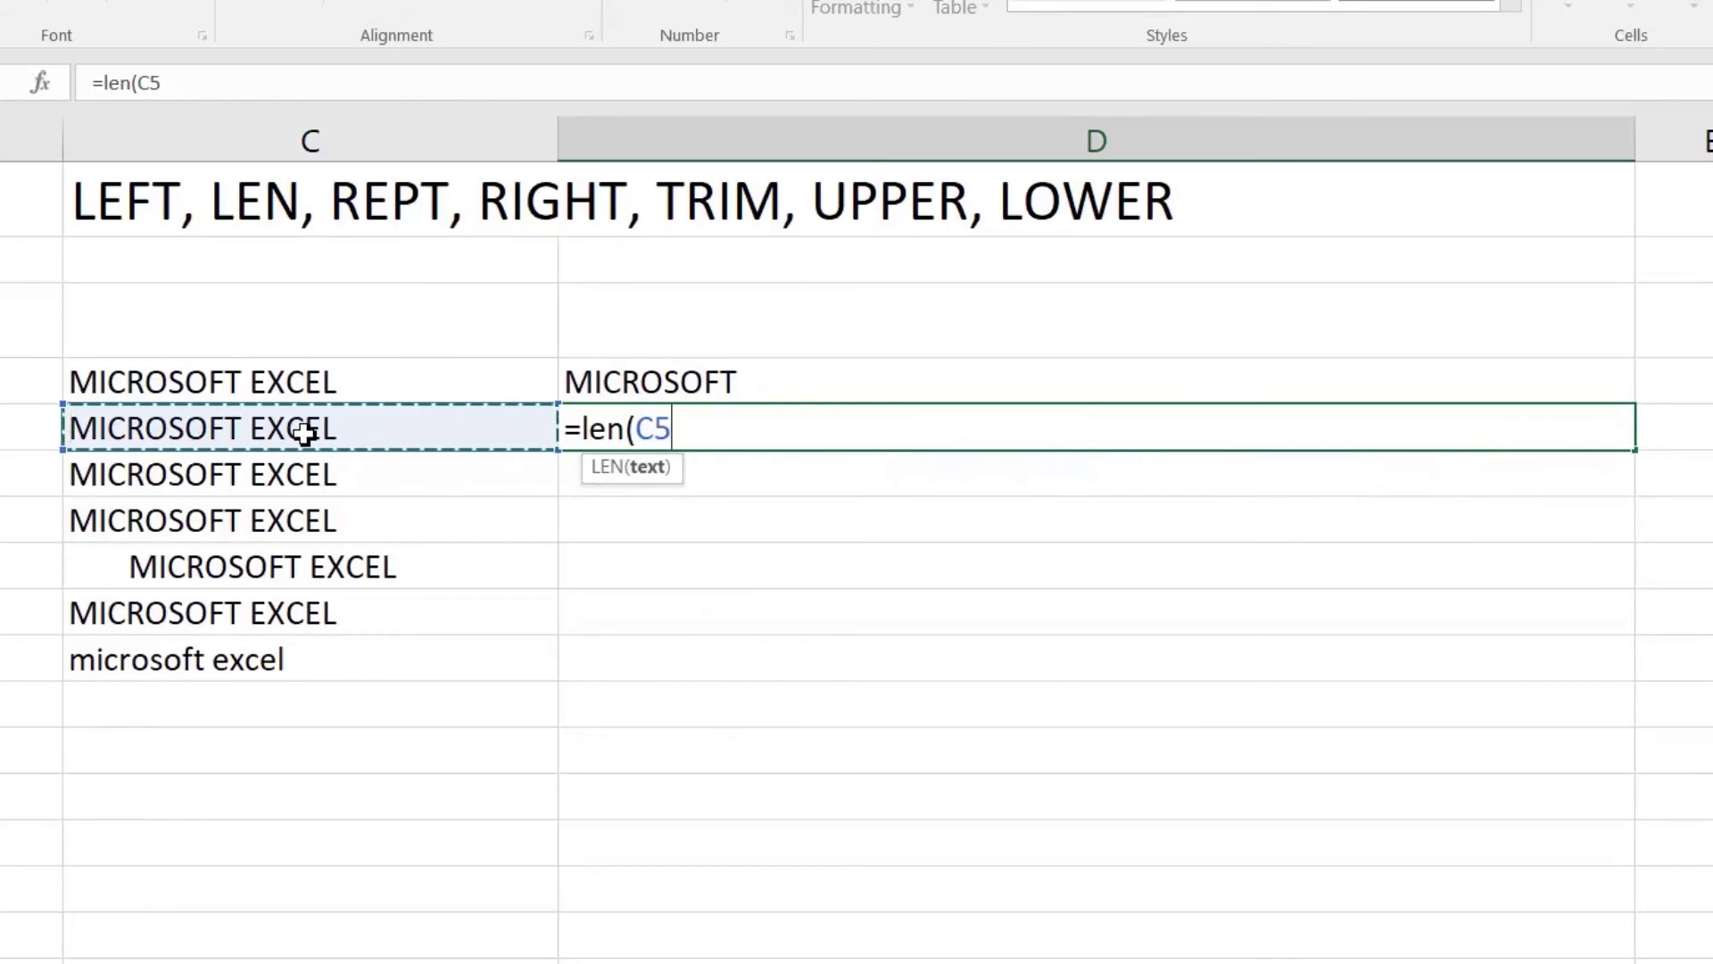
text())
key(Return)
key(Up)
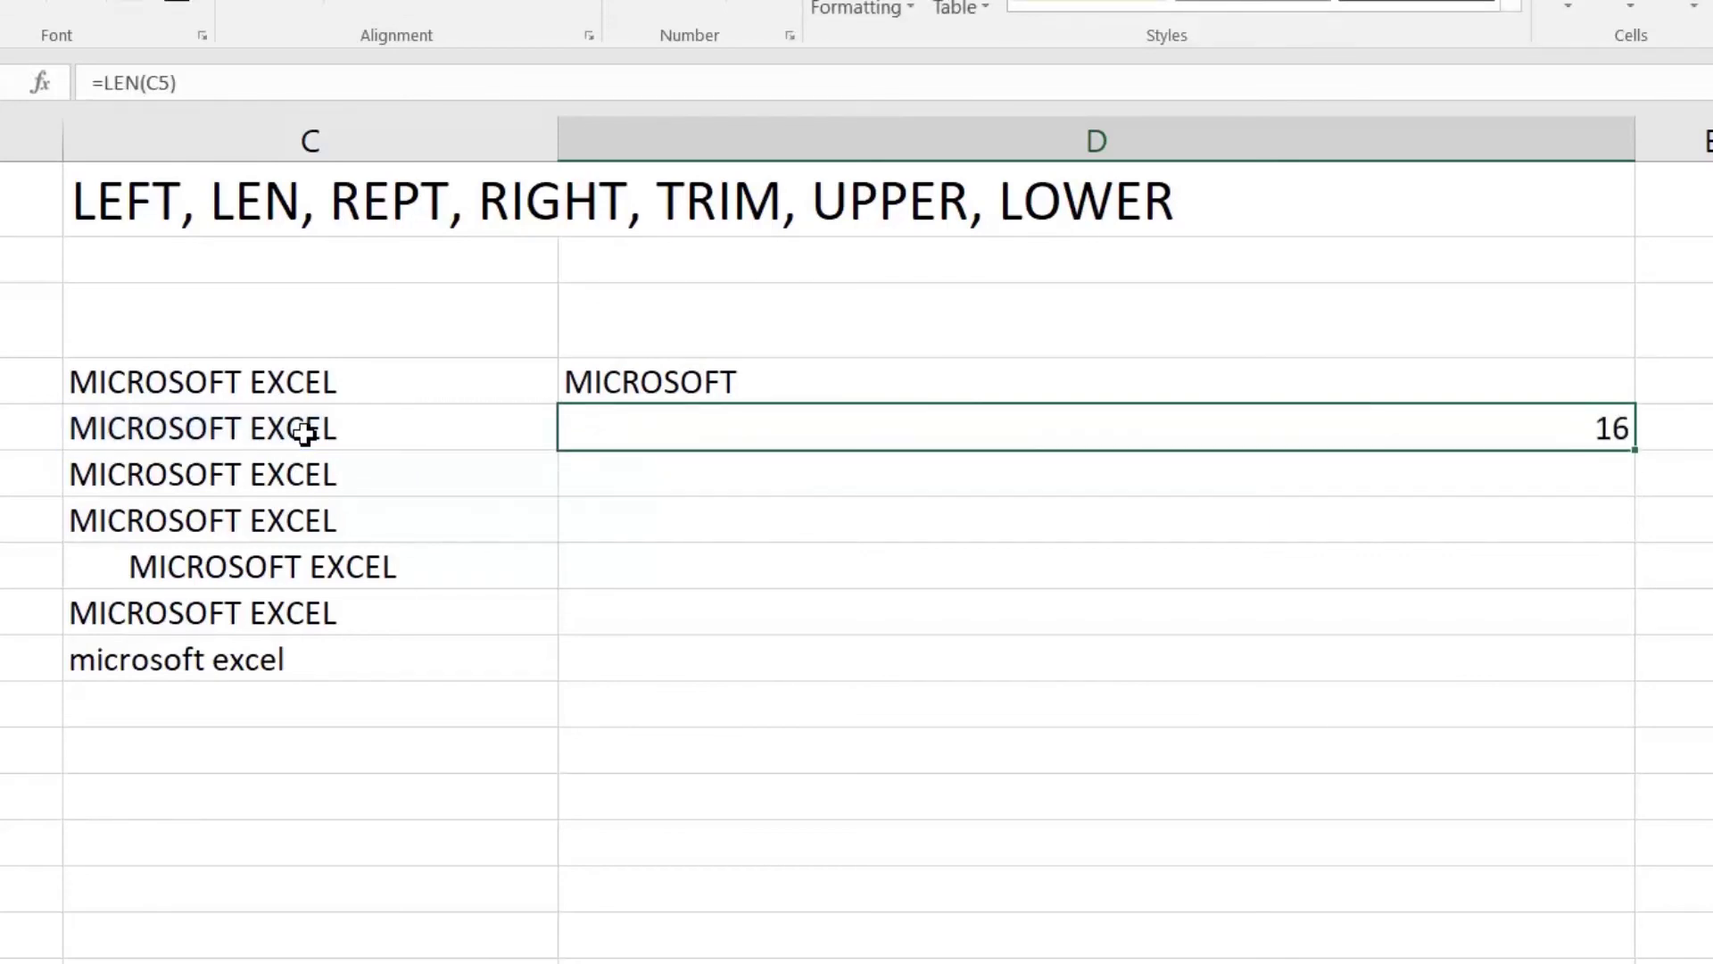
click(303, 435)
key(Right)
Step: Enter =REPT(C6,3) in D6 to repeat the text three times
key(Down)
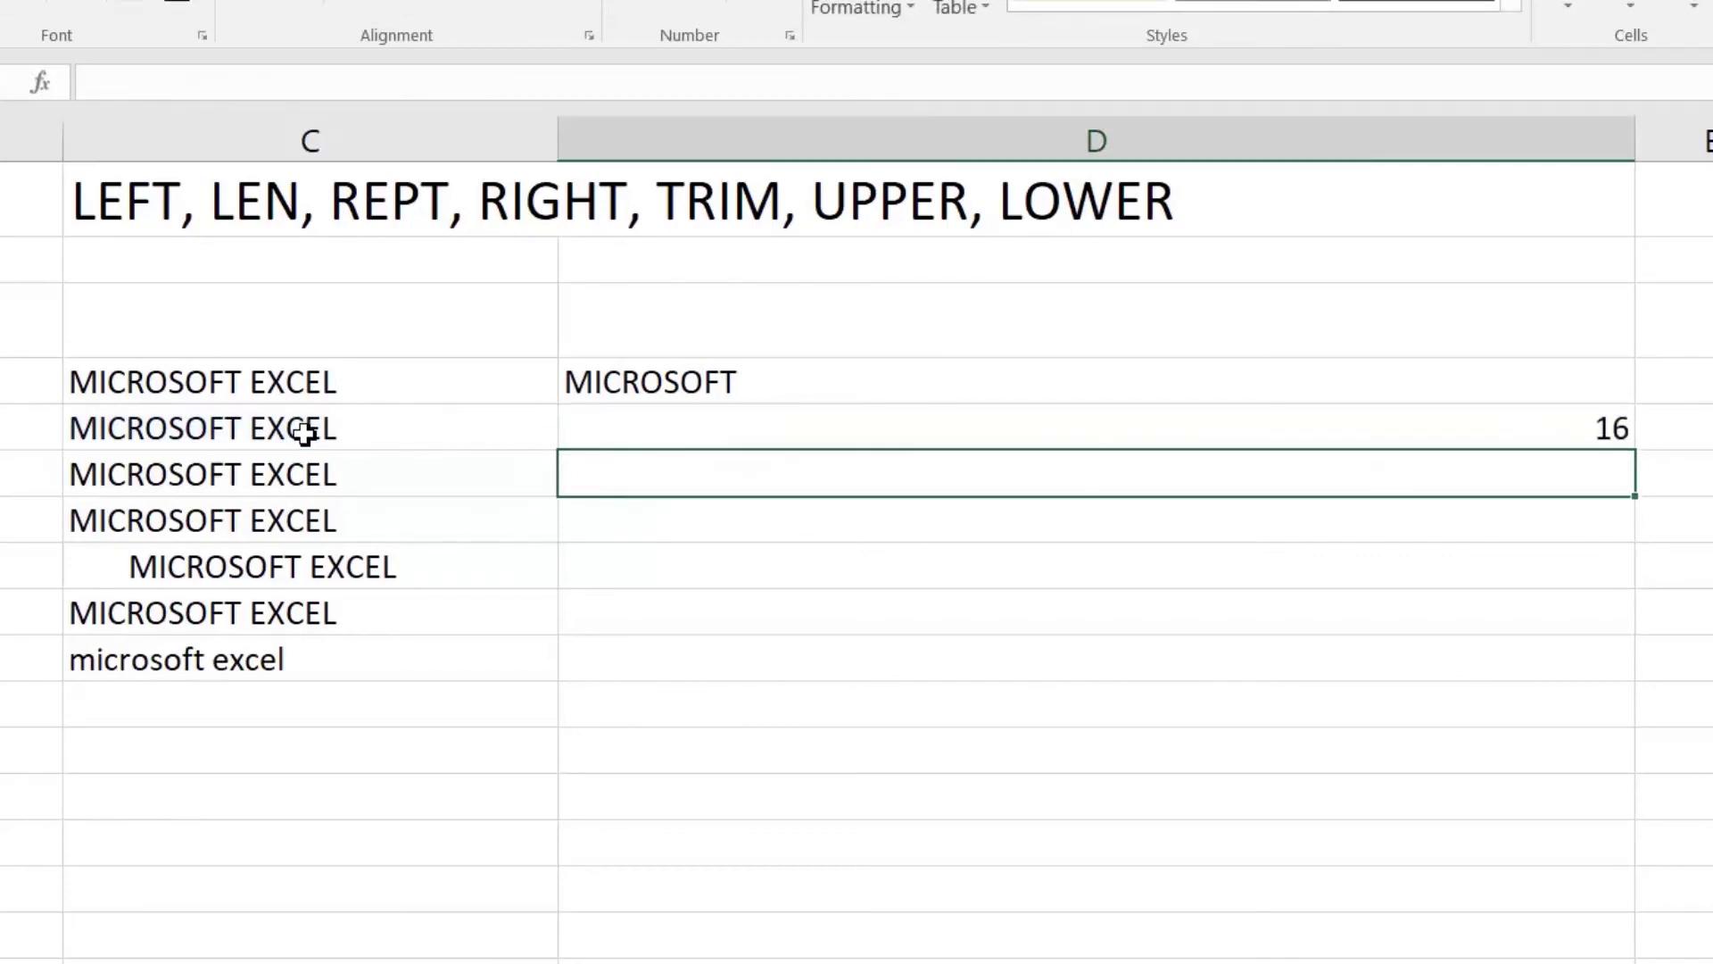
text(=)
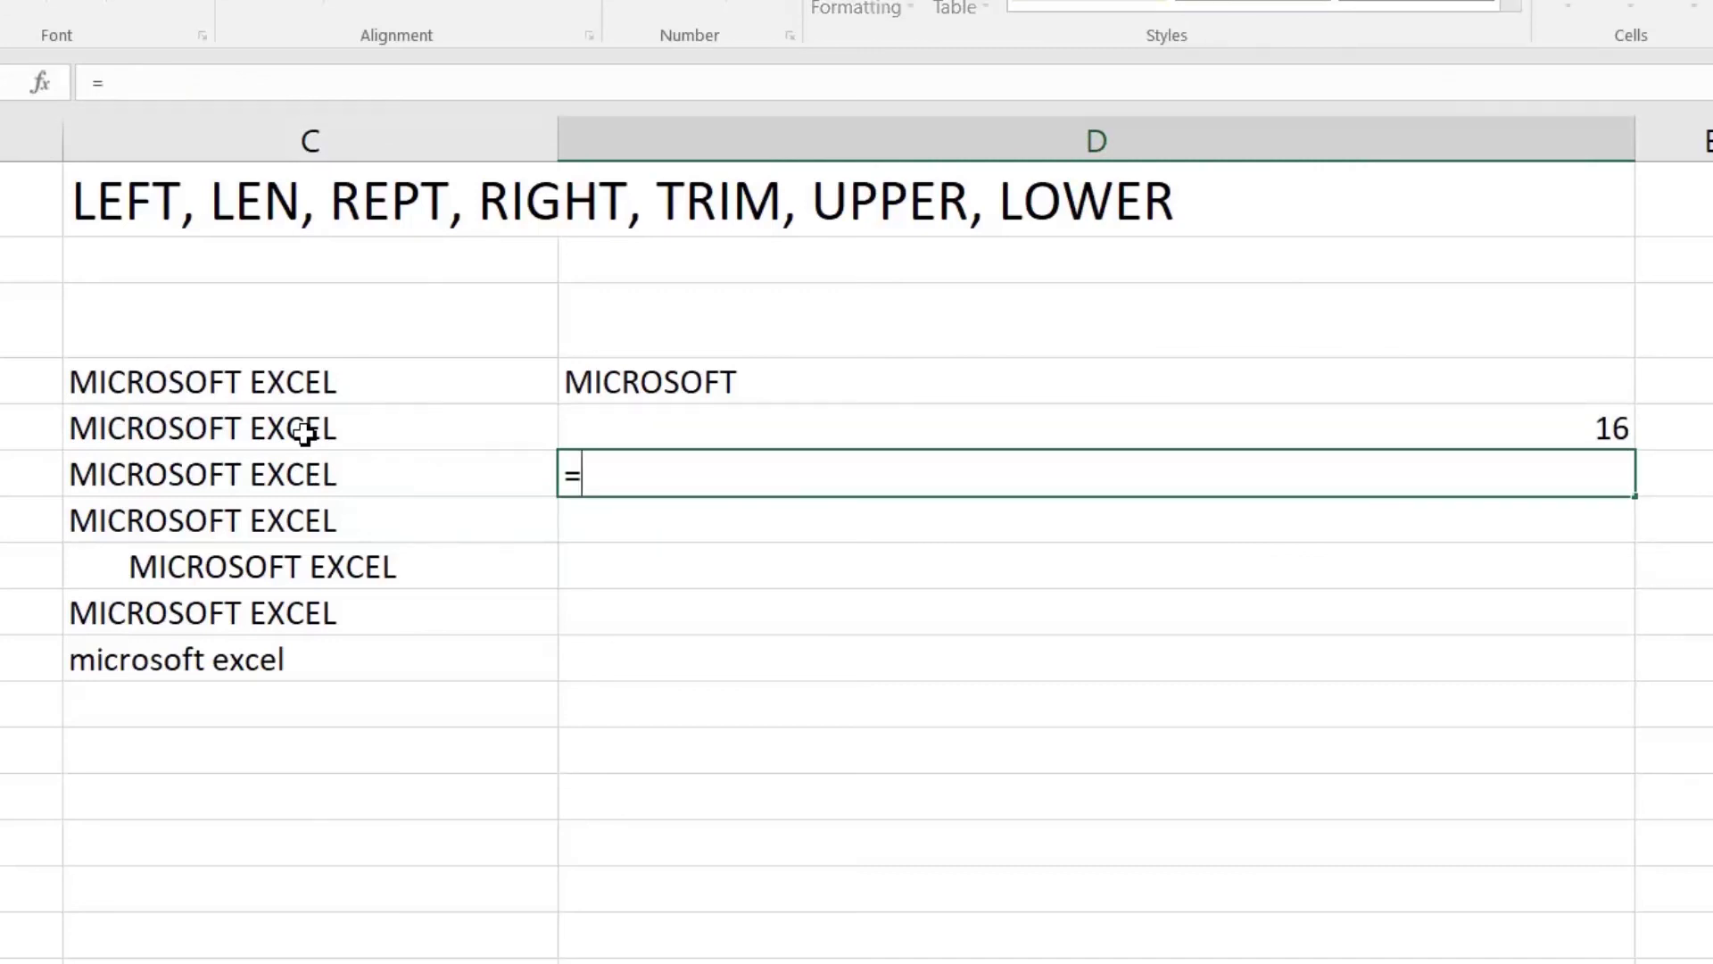
text(rep)
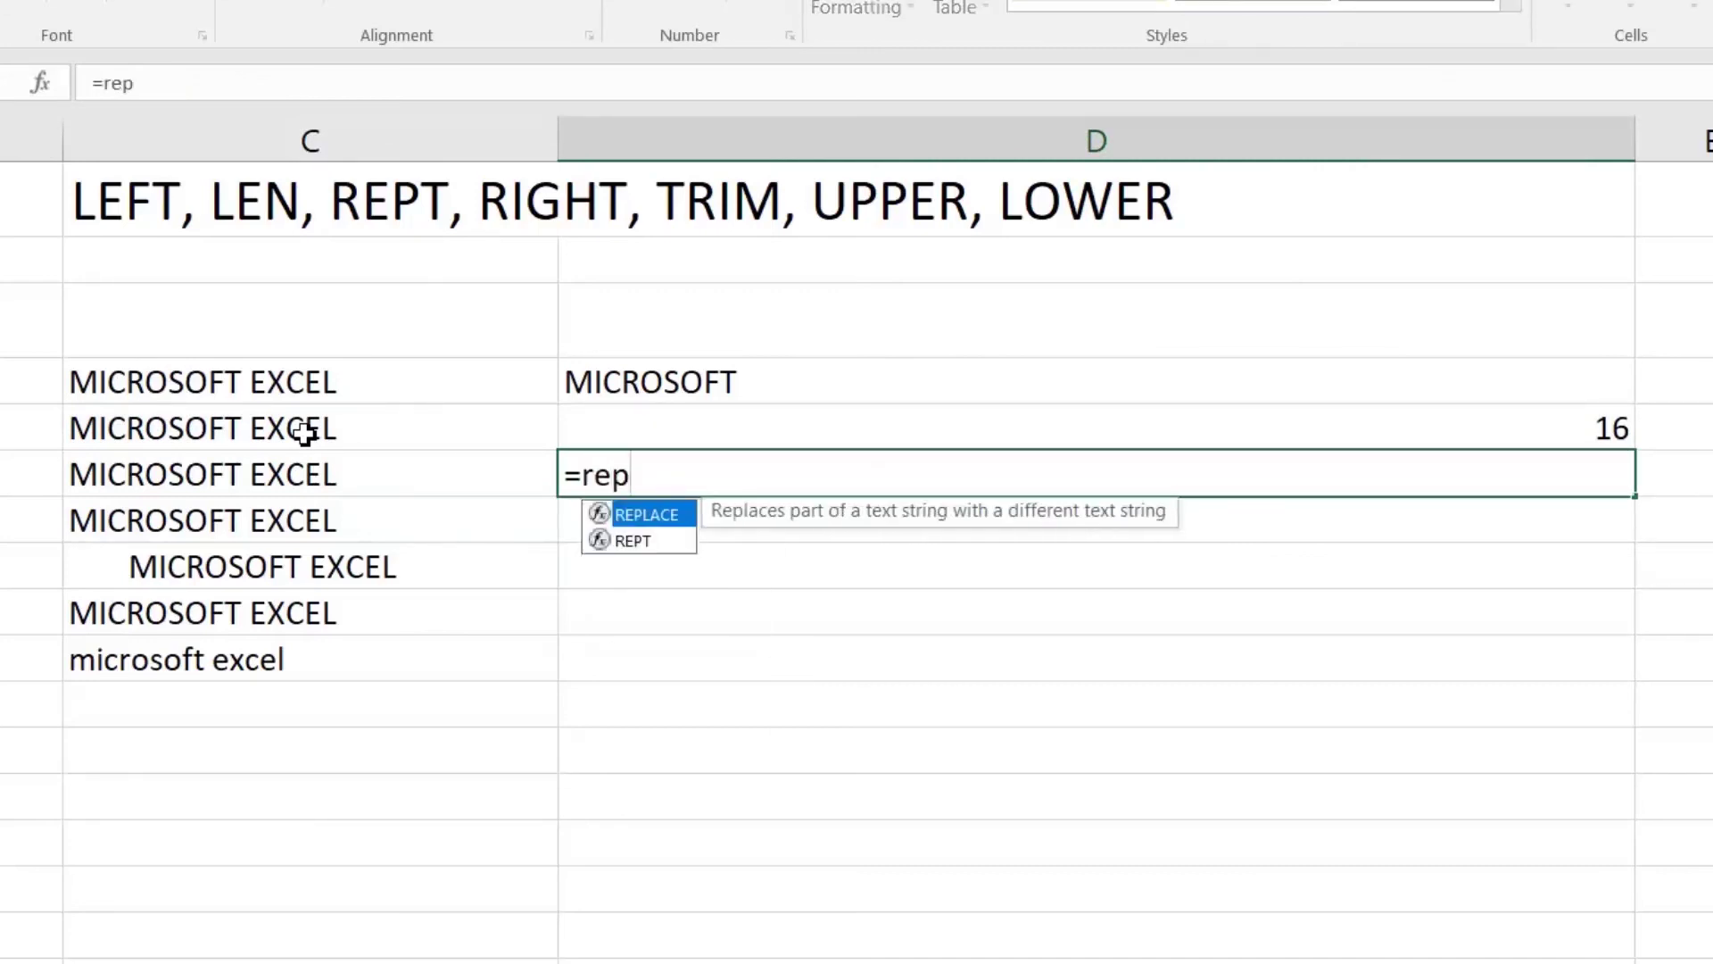
text(t)
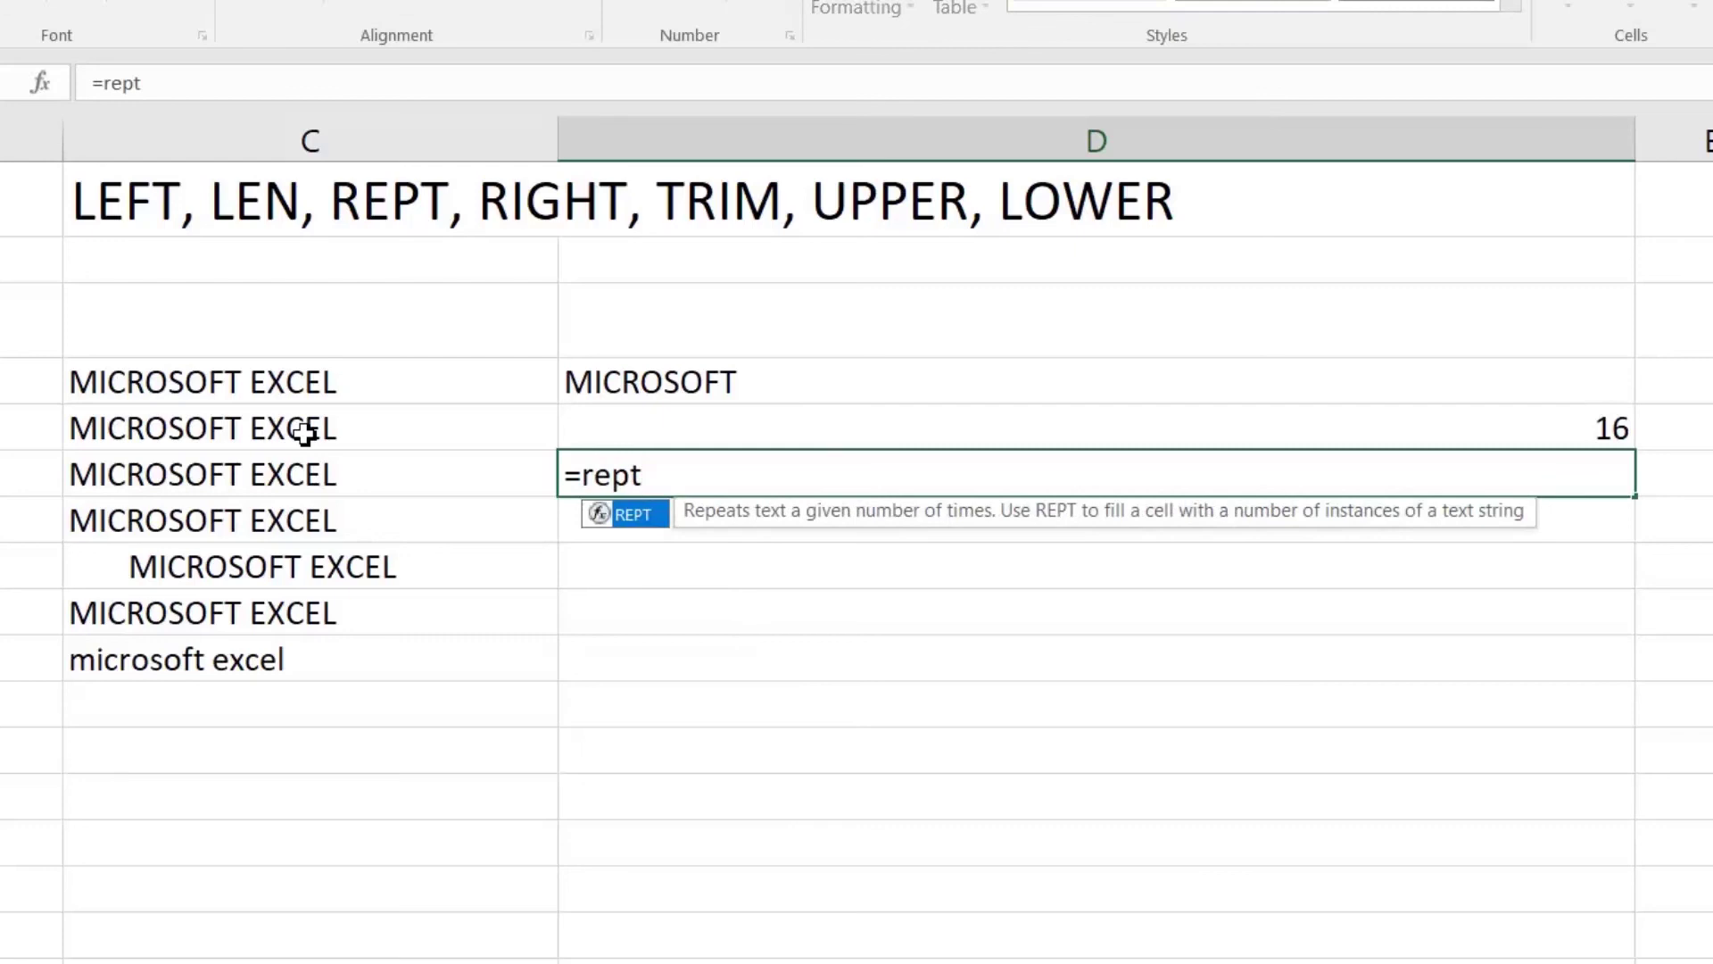
text(()
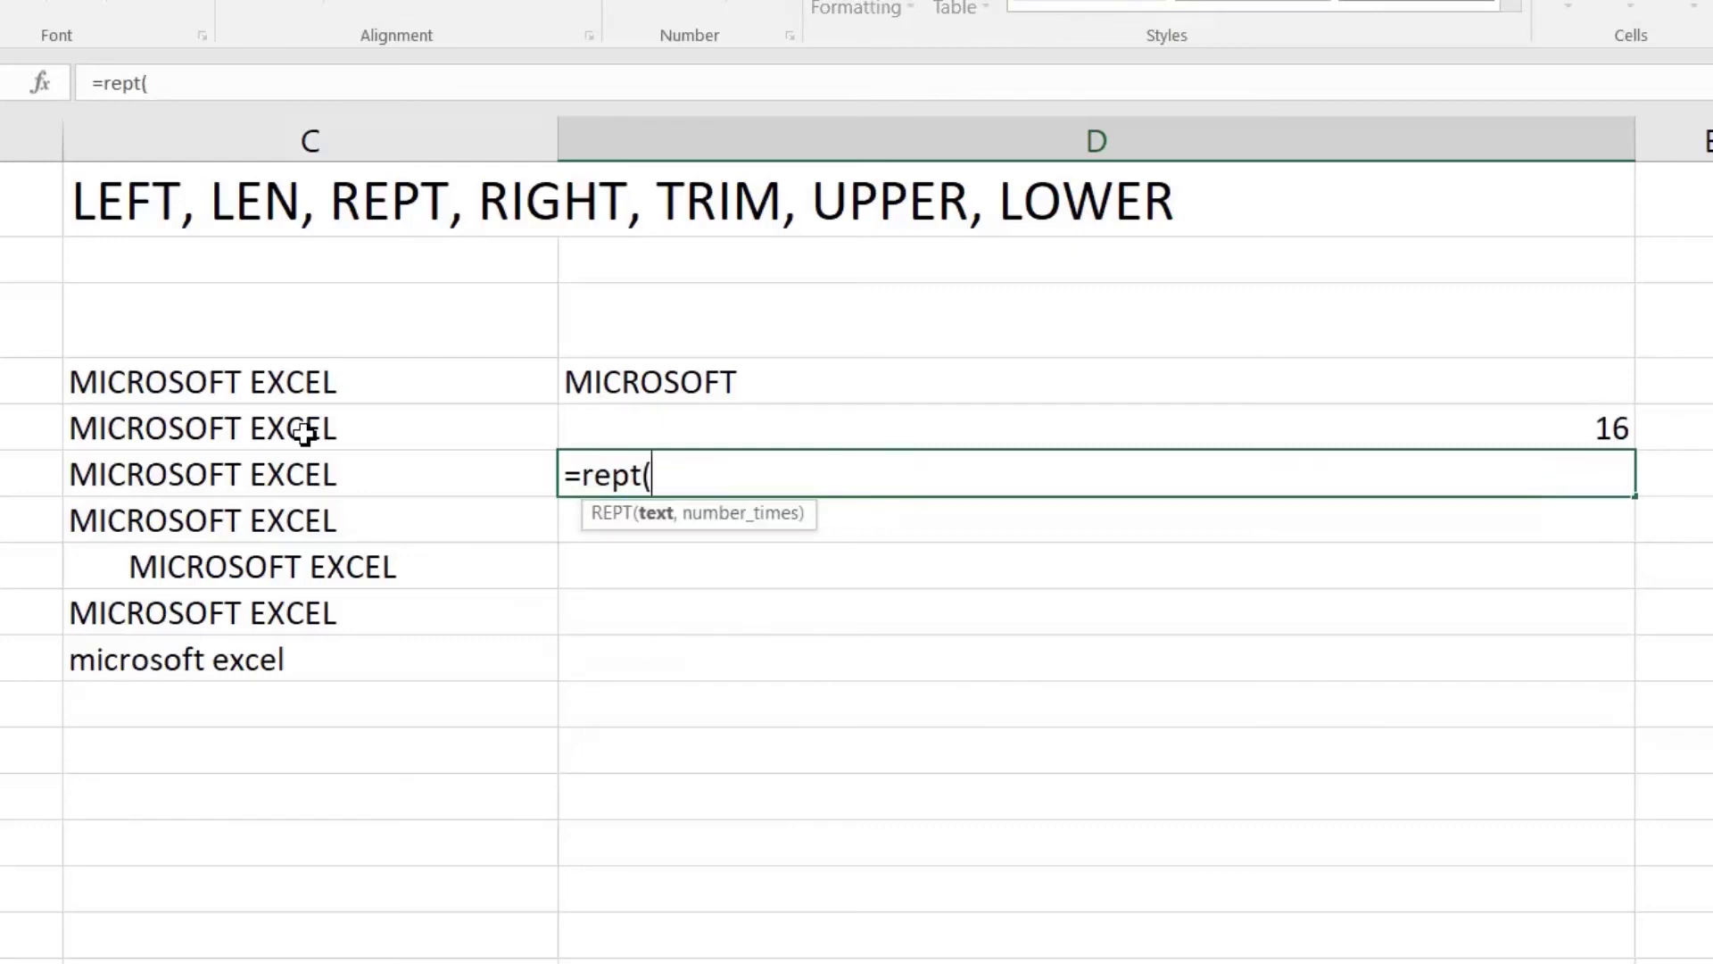
click(304, 434)
text(,3)
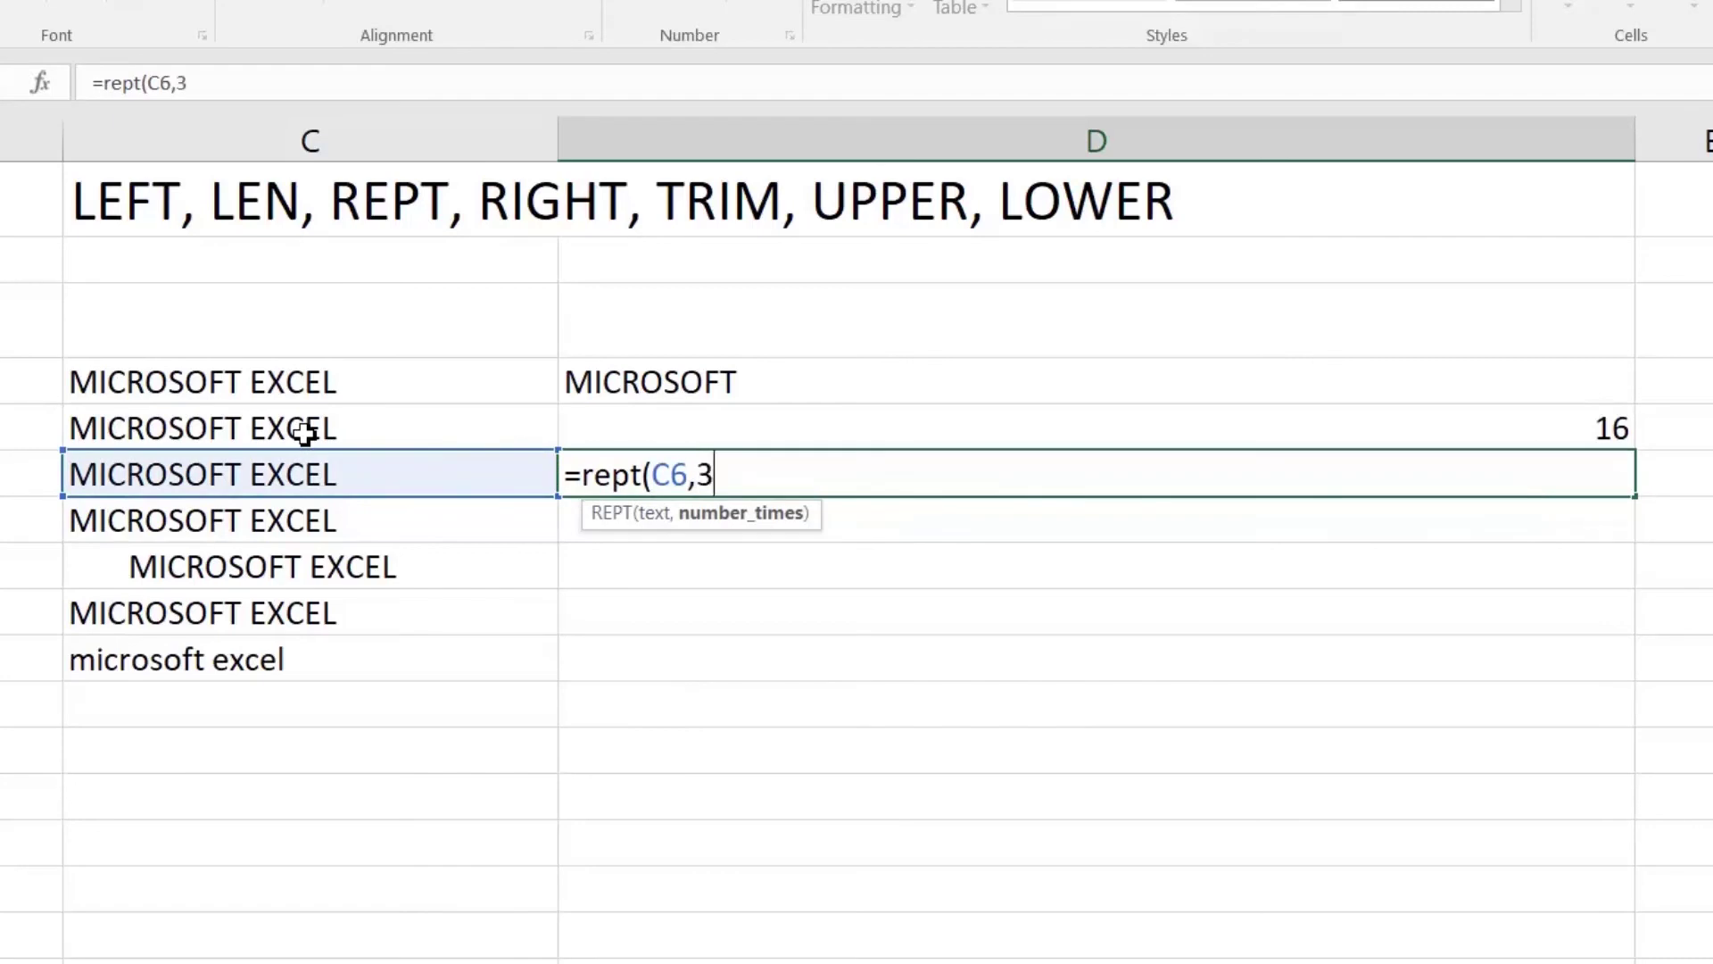
key(Return)
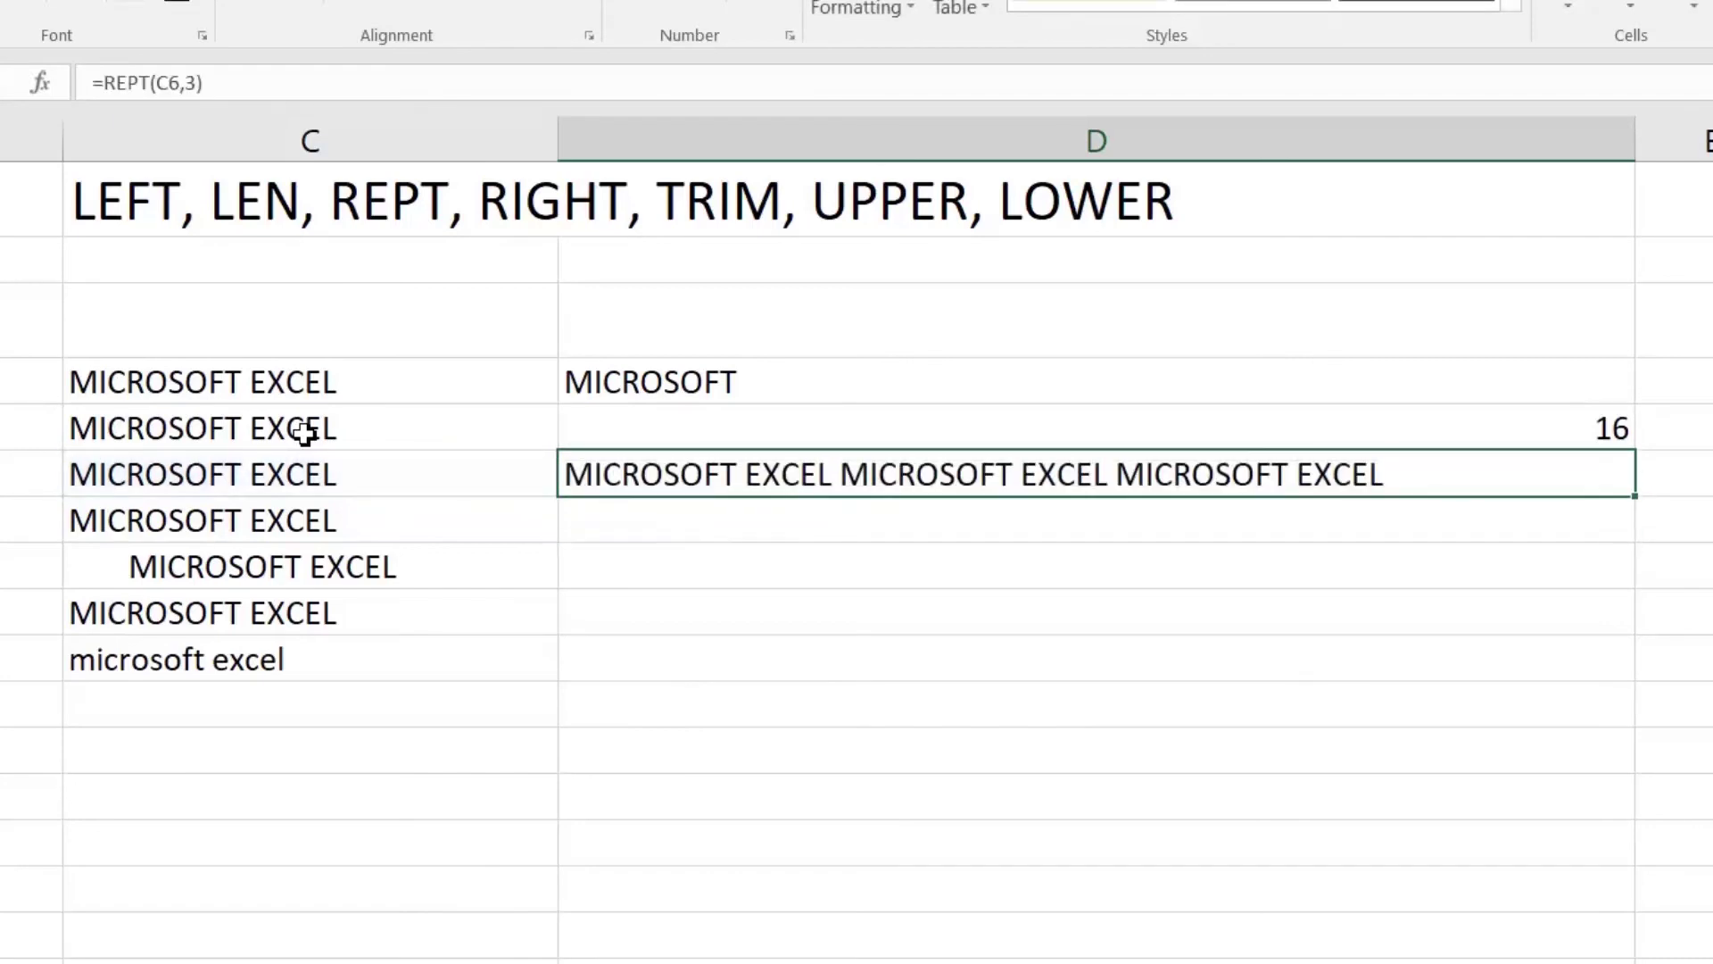
Step: Enter =RIGHT(C7,5) in D7 for the last five characters
key(Down)
text(=)
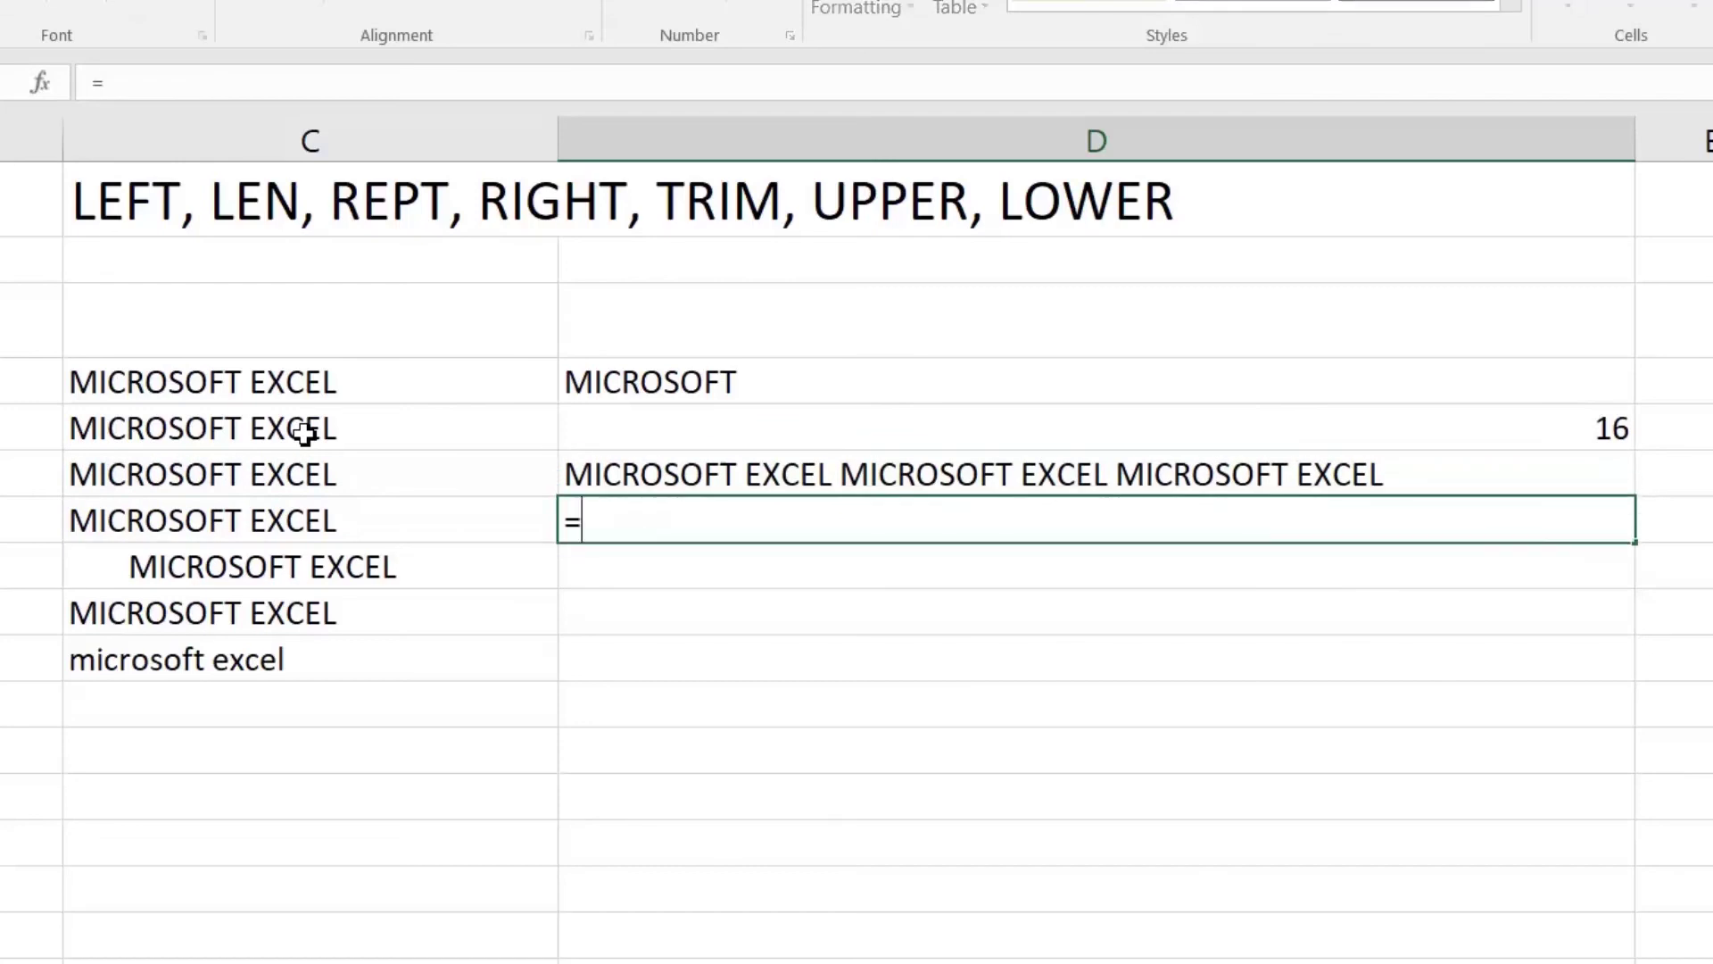
text(righ)
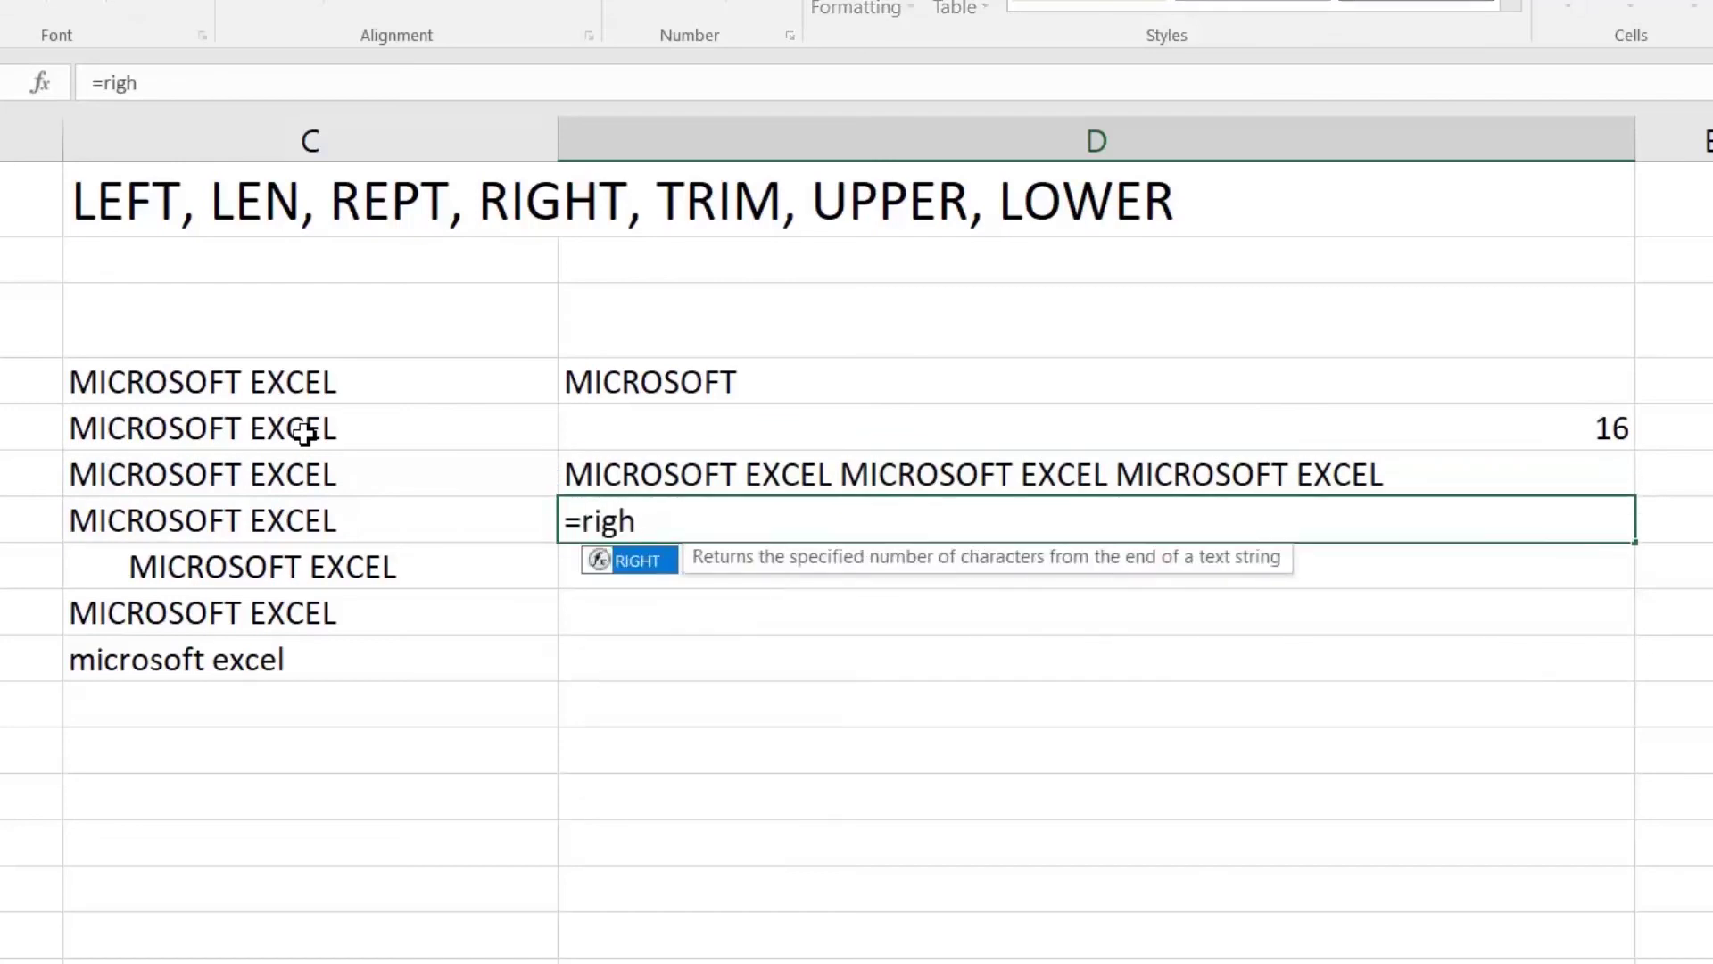
key(Tab)
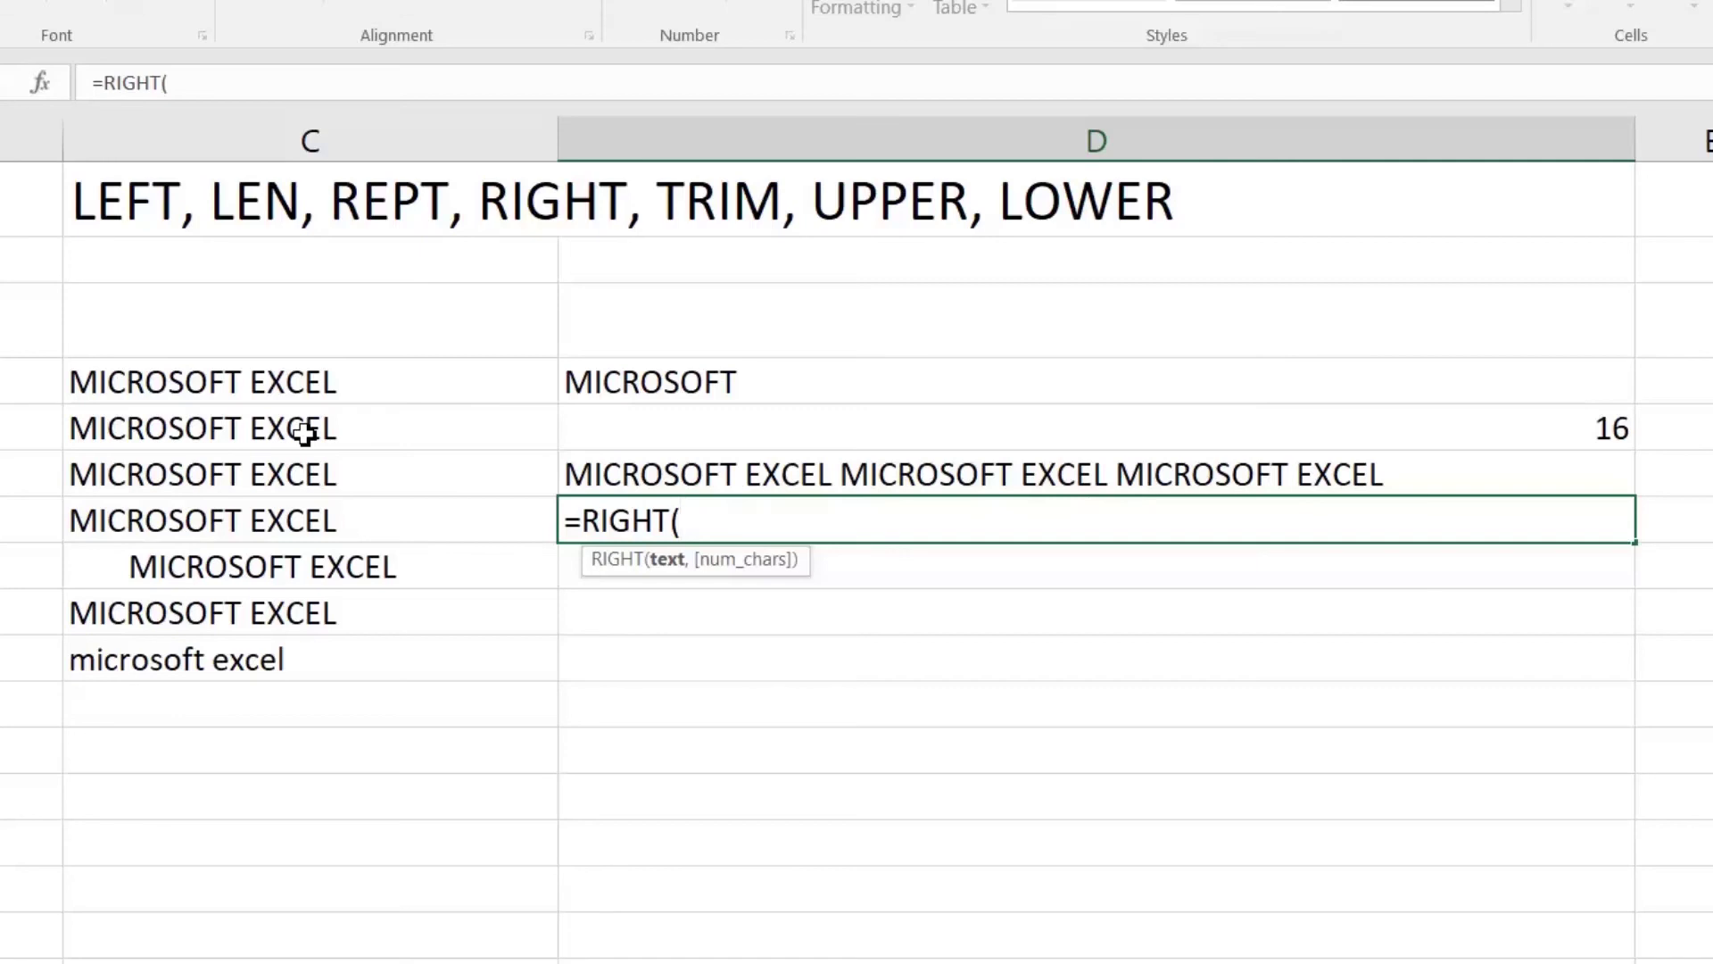
key(Left)
text(,)
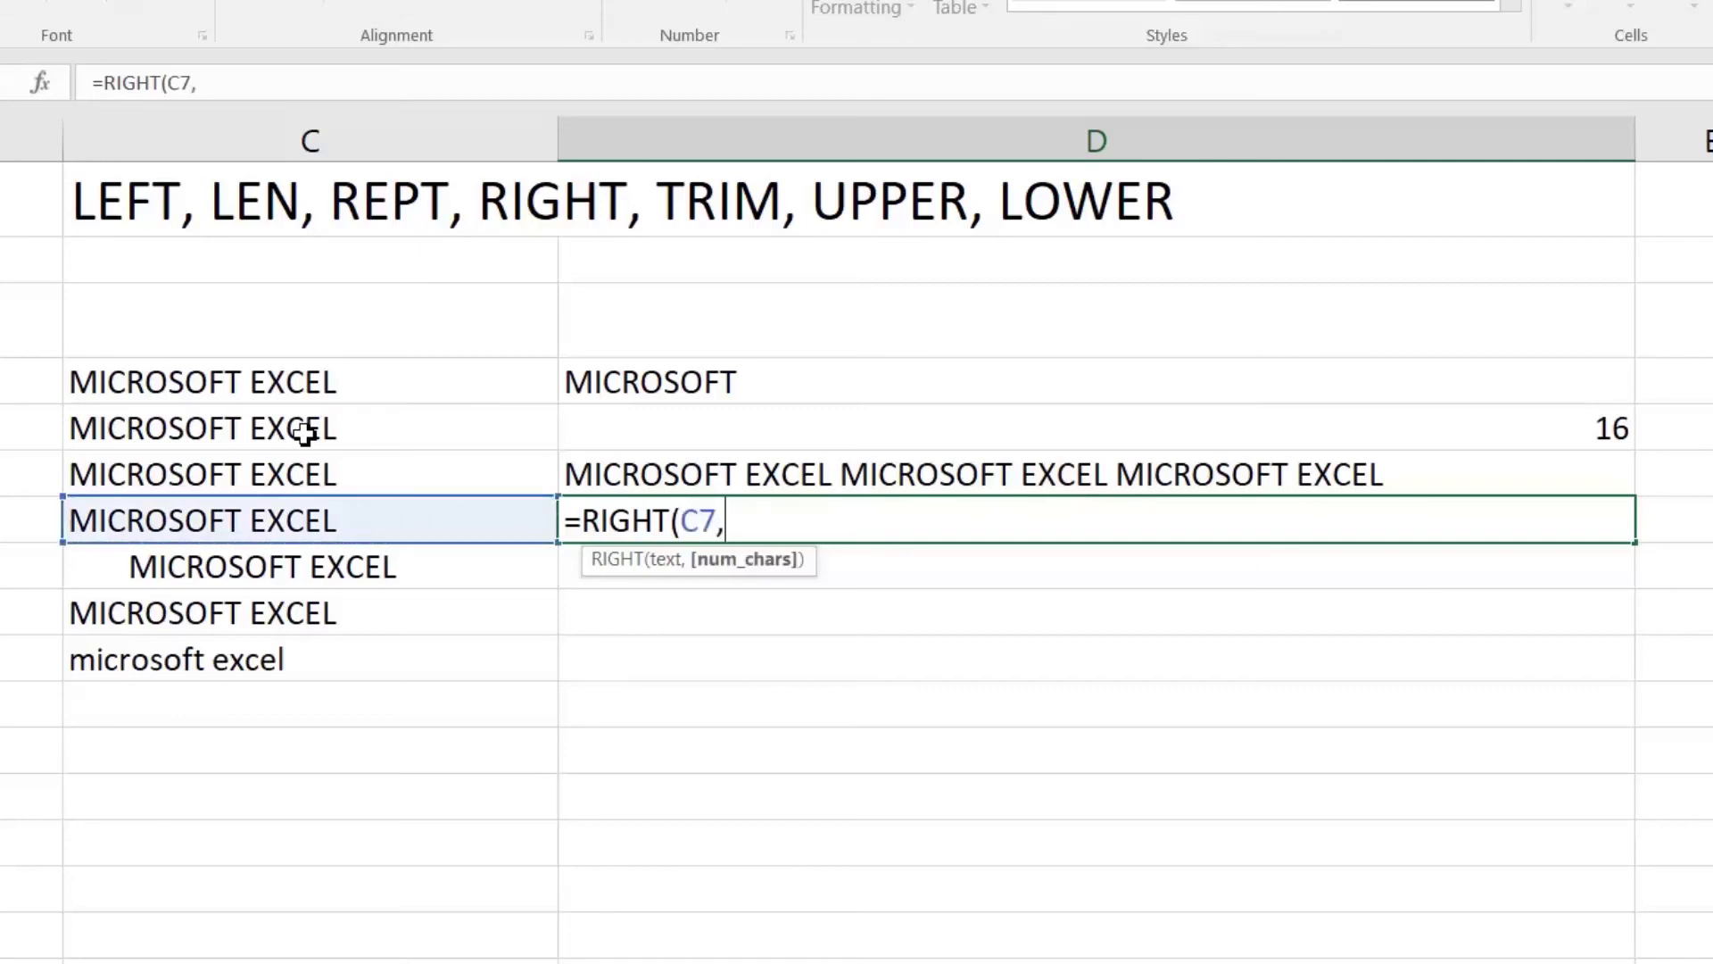
text(5))
key(Return)
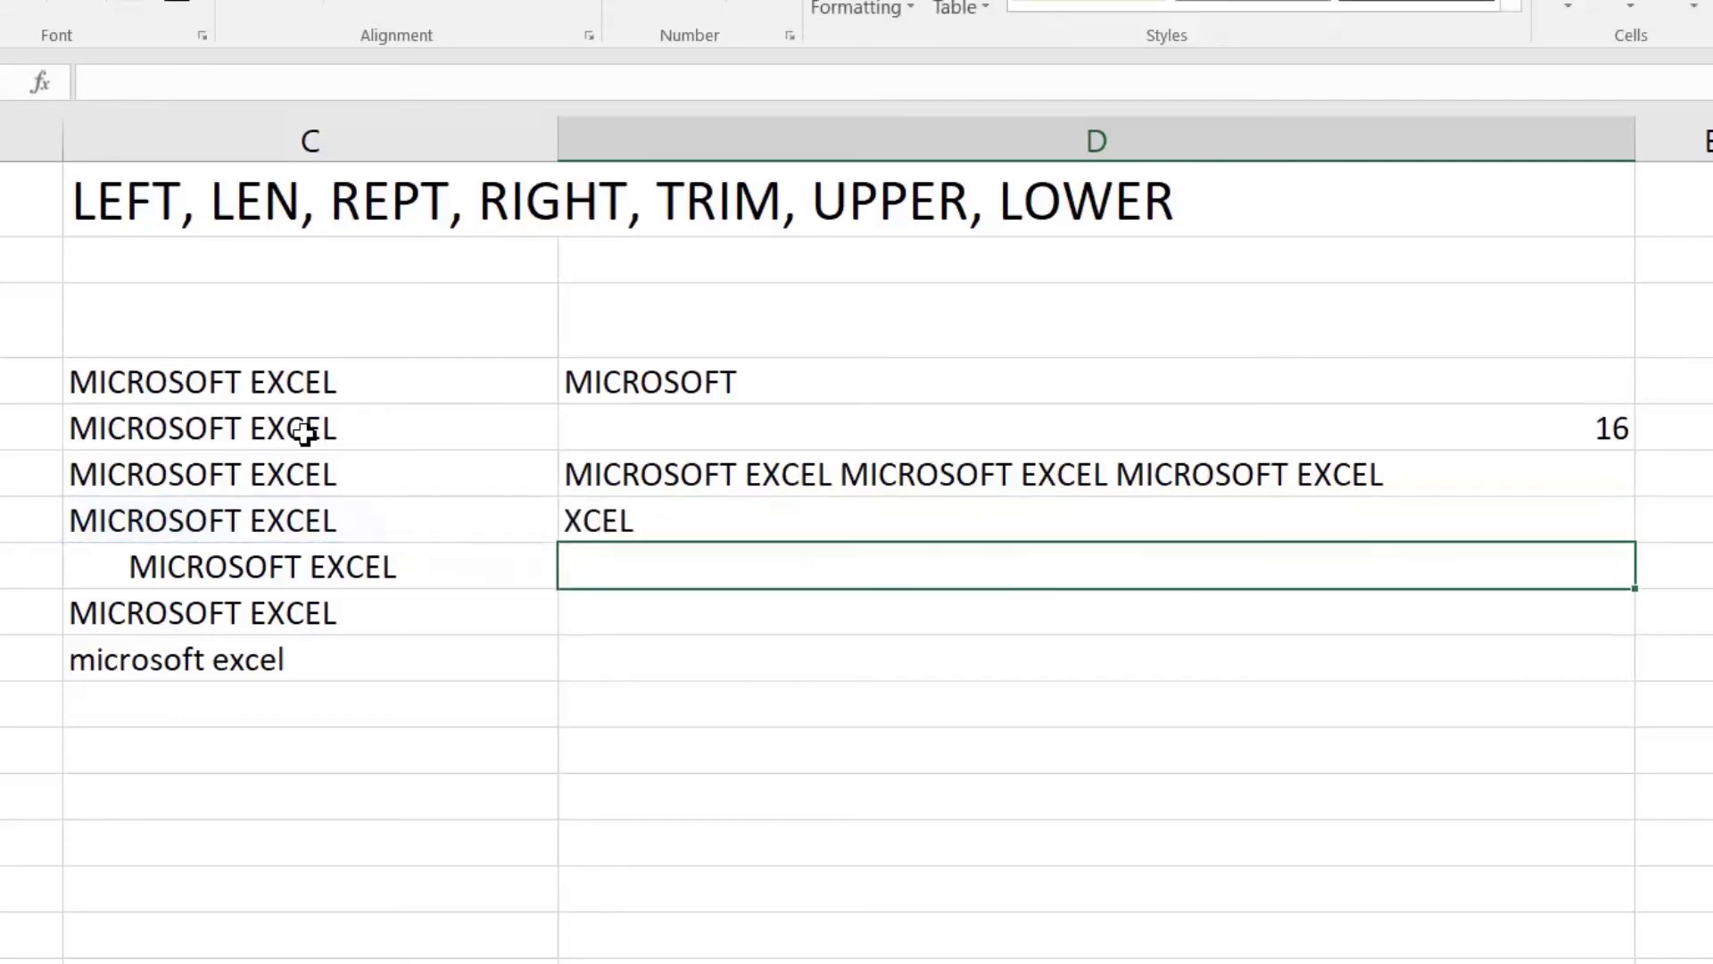
key(Up)
Step: Re-check D7's RIGHT formula, committing it unchanged
key(F2)
key(Left)
key(Left)
key(Right)
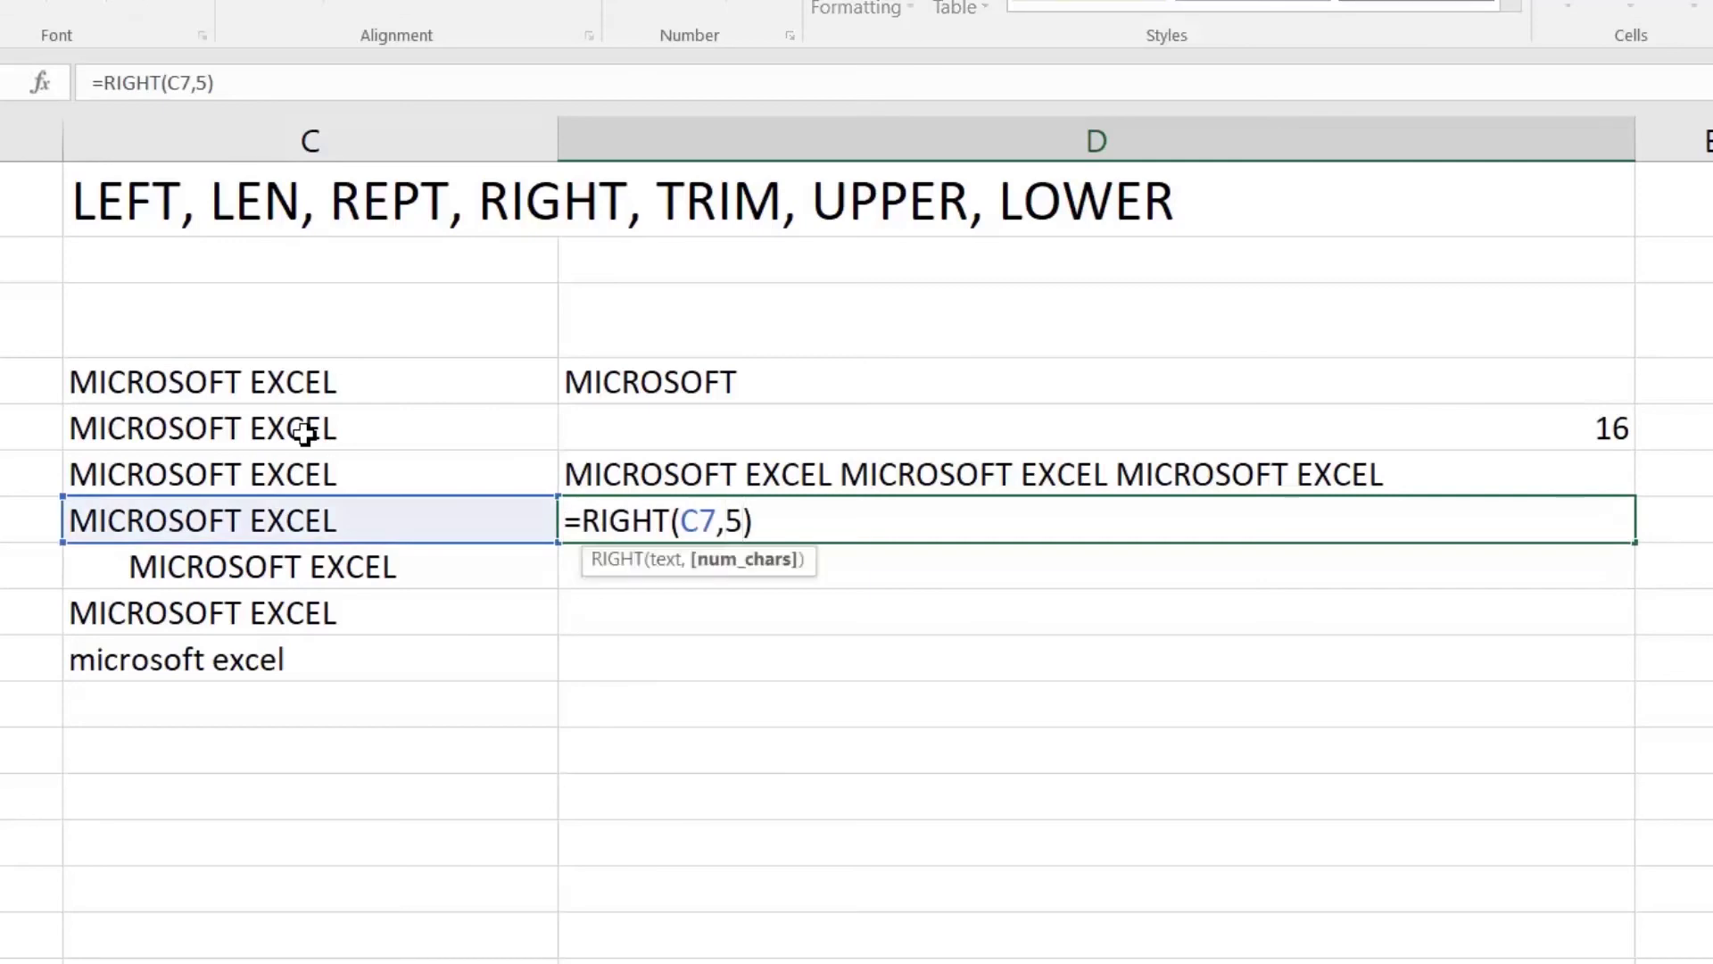
key(Return)
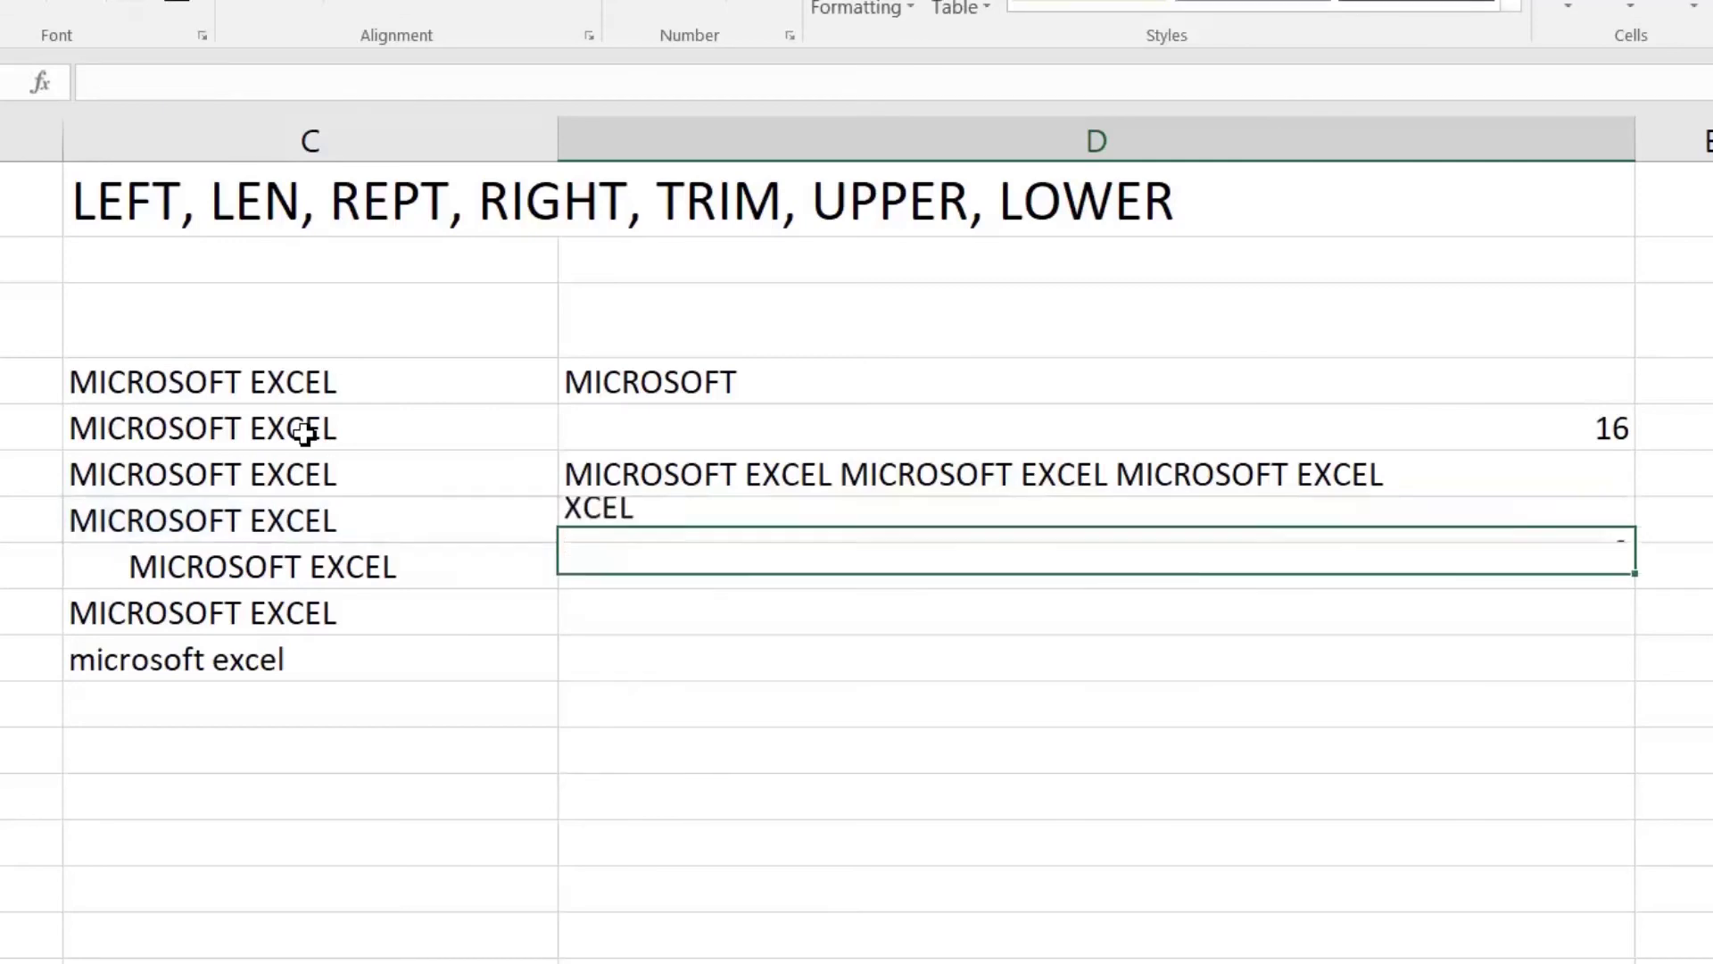
key(Up)
key(F2)
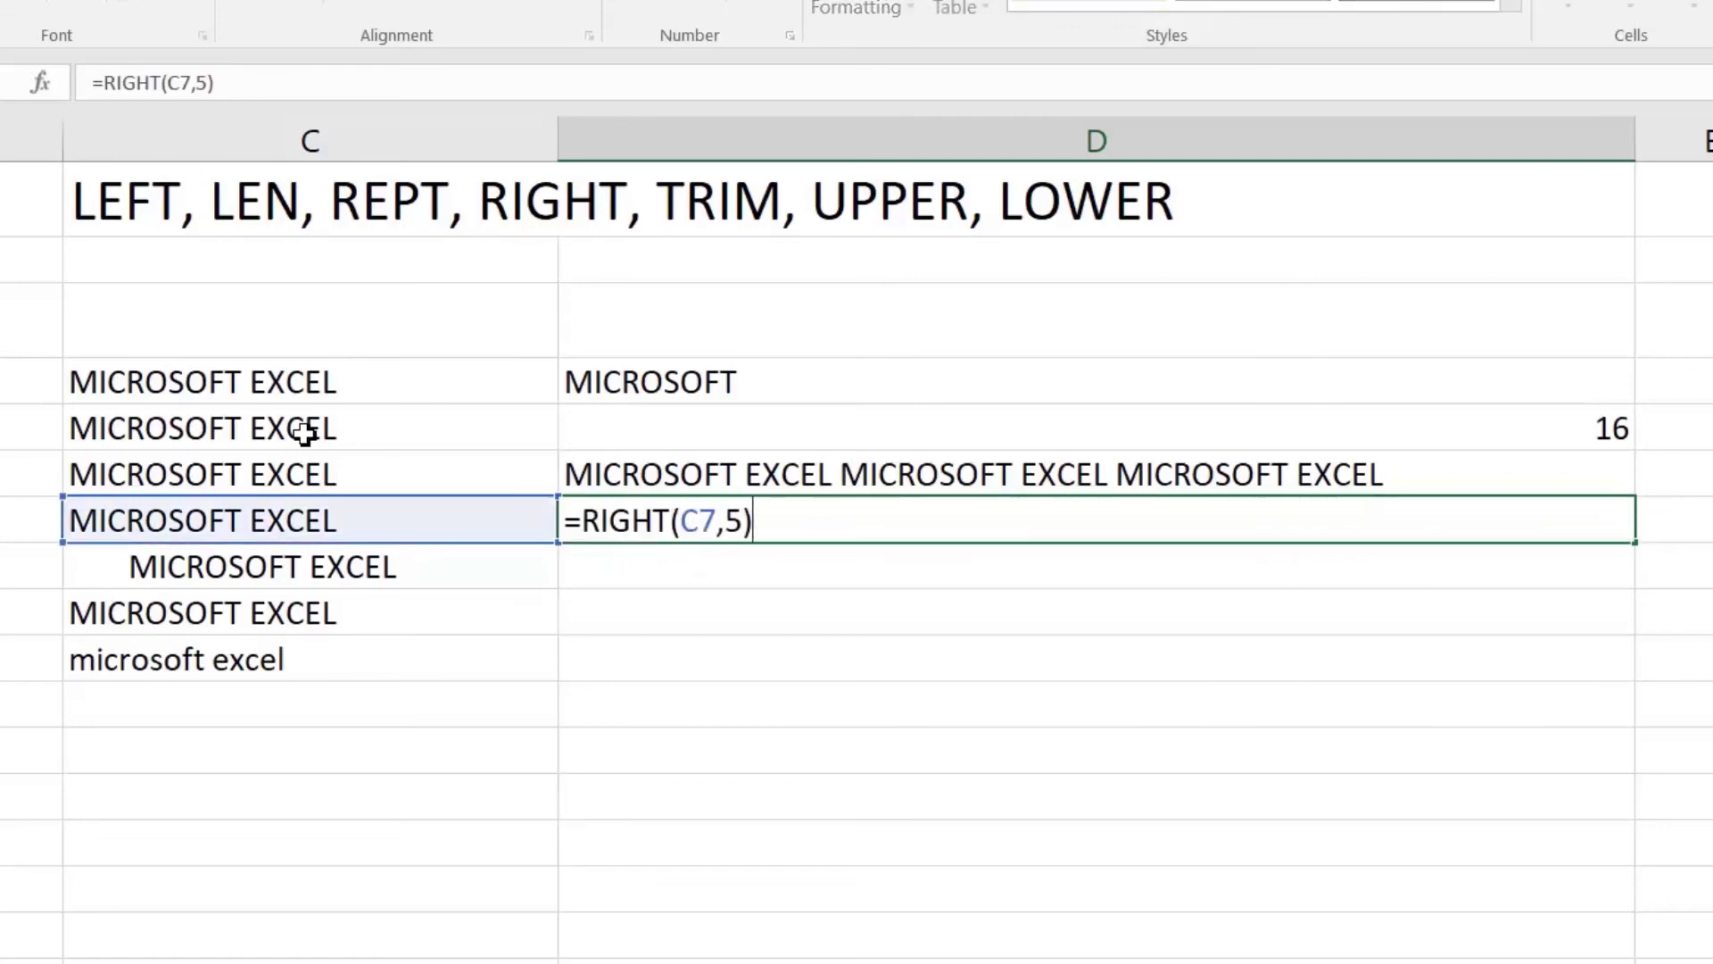
key(Return)
key(Up)
Step: Remove the trailing space from C7's text so D7 shows EXCEL
key(Left)
key(F2)
key(BackSpace)
key(Return)
key(Up)
key(F2)
key(Return)
key(Up)
key(F2)
key(BackSpace)
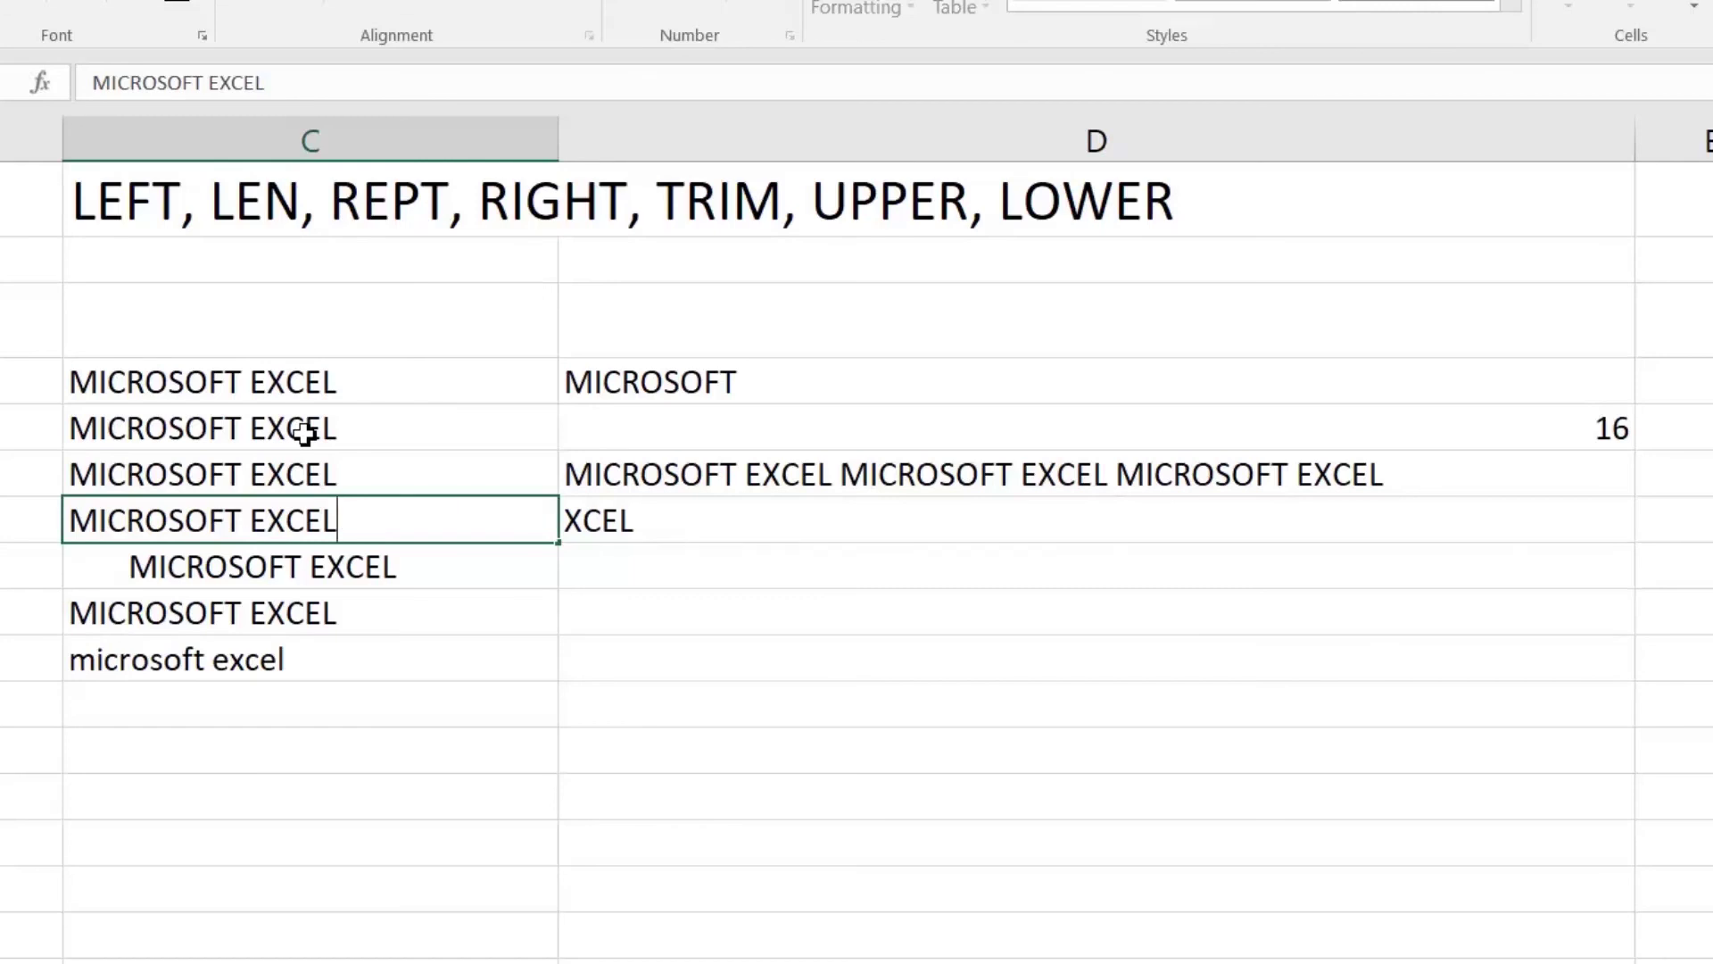
key(ctrl+Return)
key(Return)
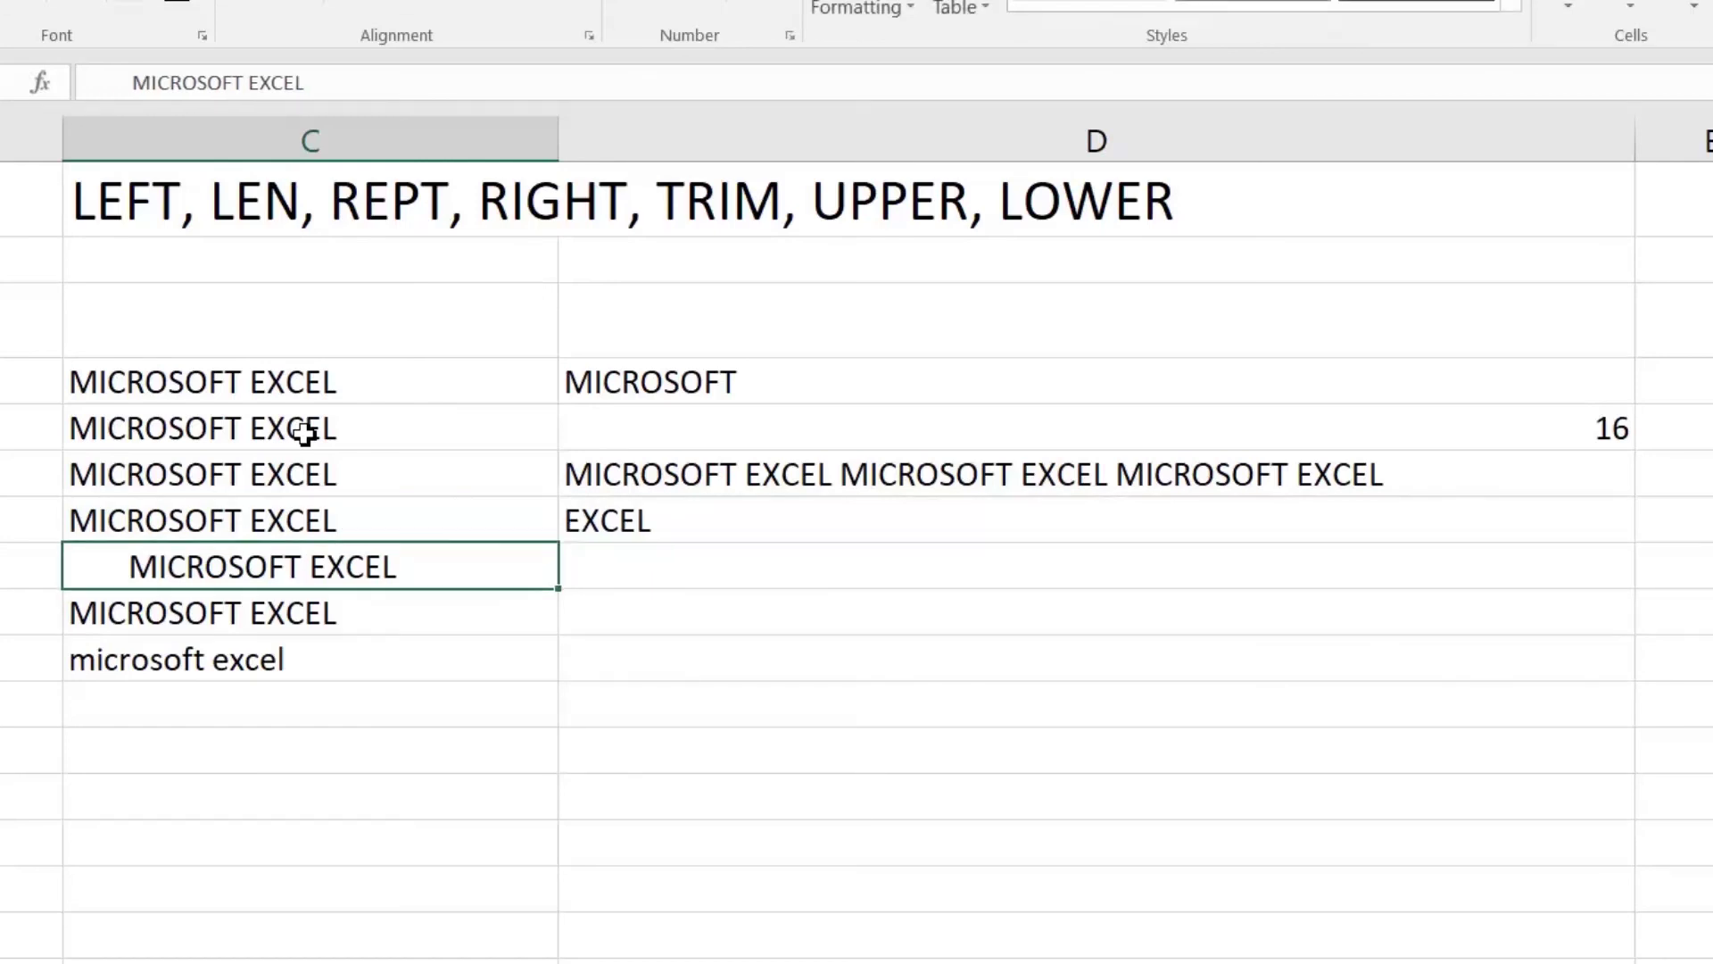
key(Right)
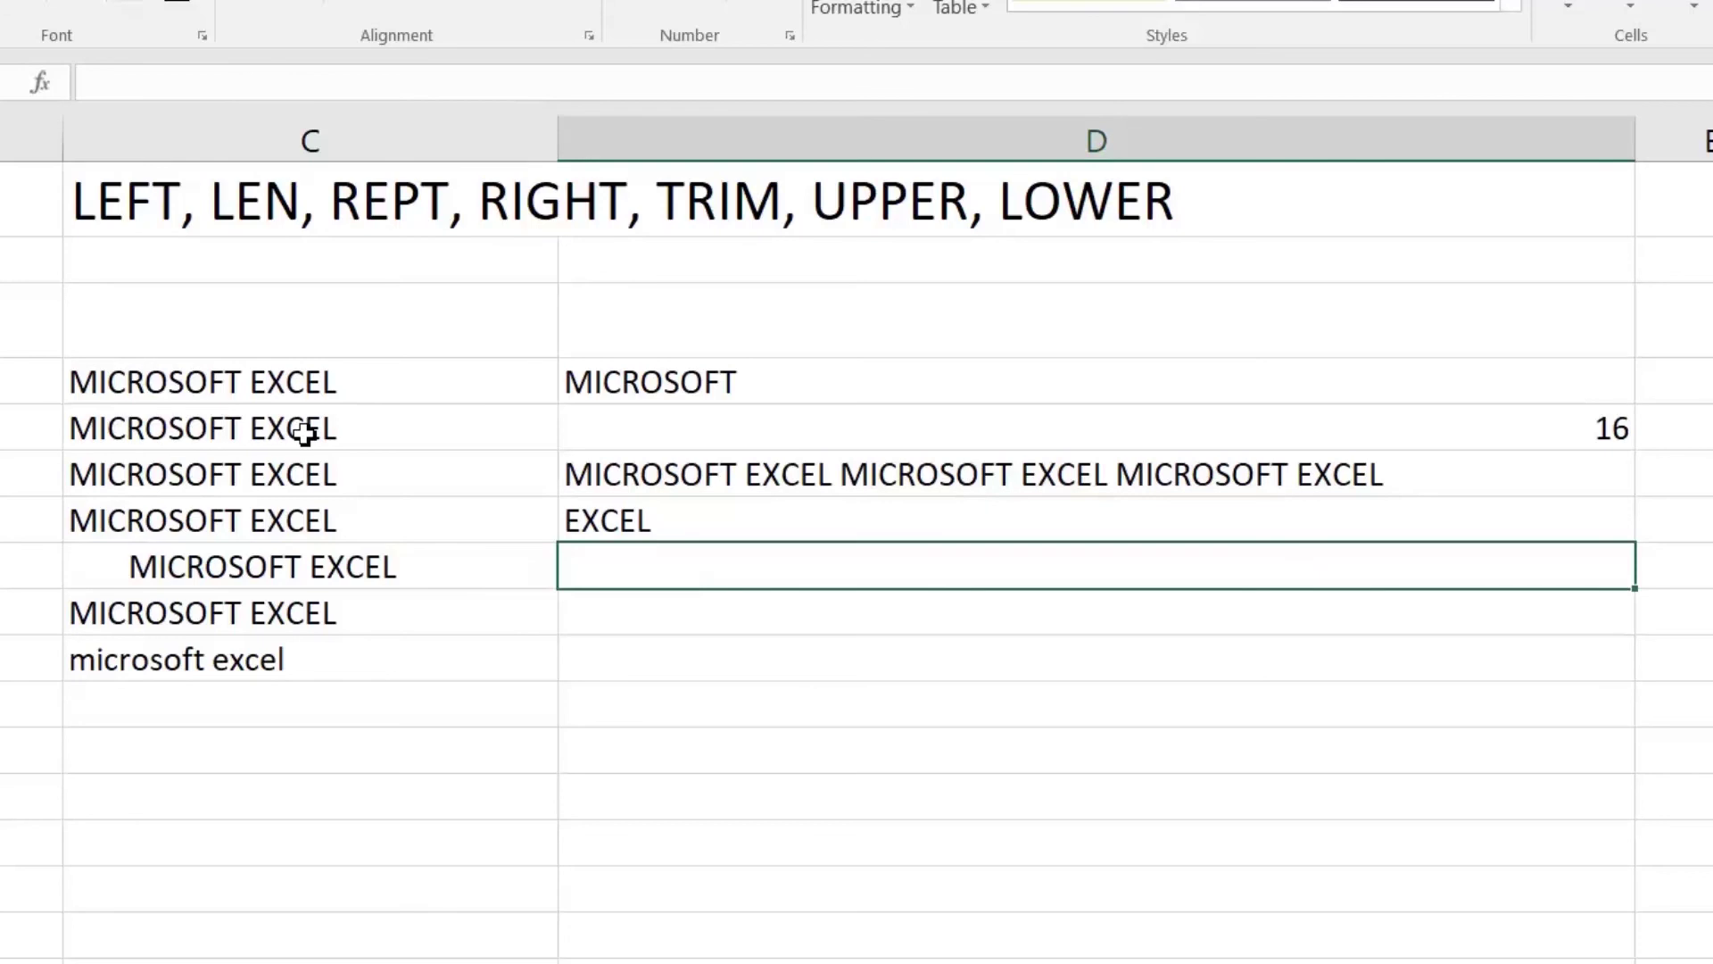
Step: Enter =TRIM(C8) in D8 to strip the extra spaces from C8's text
text(=trim)
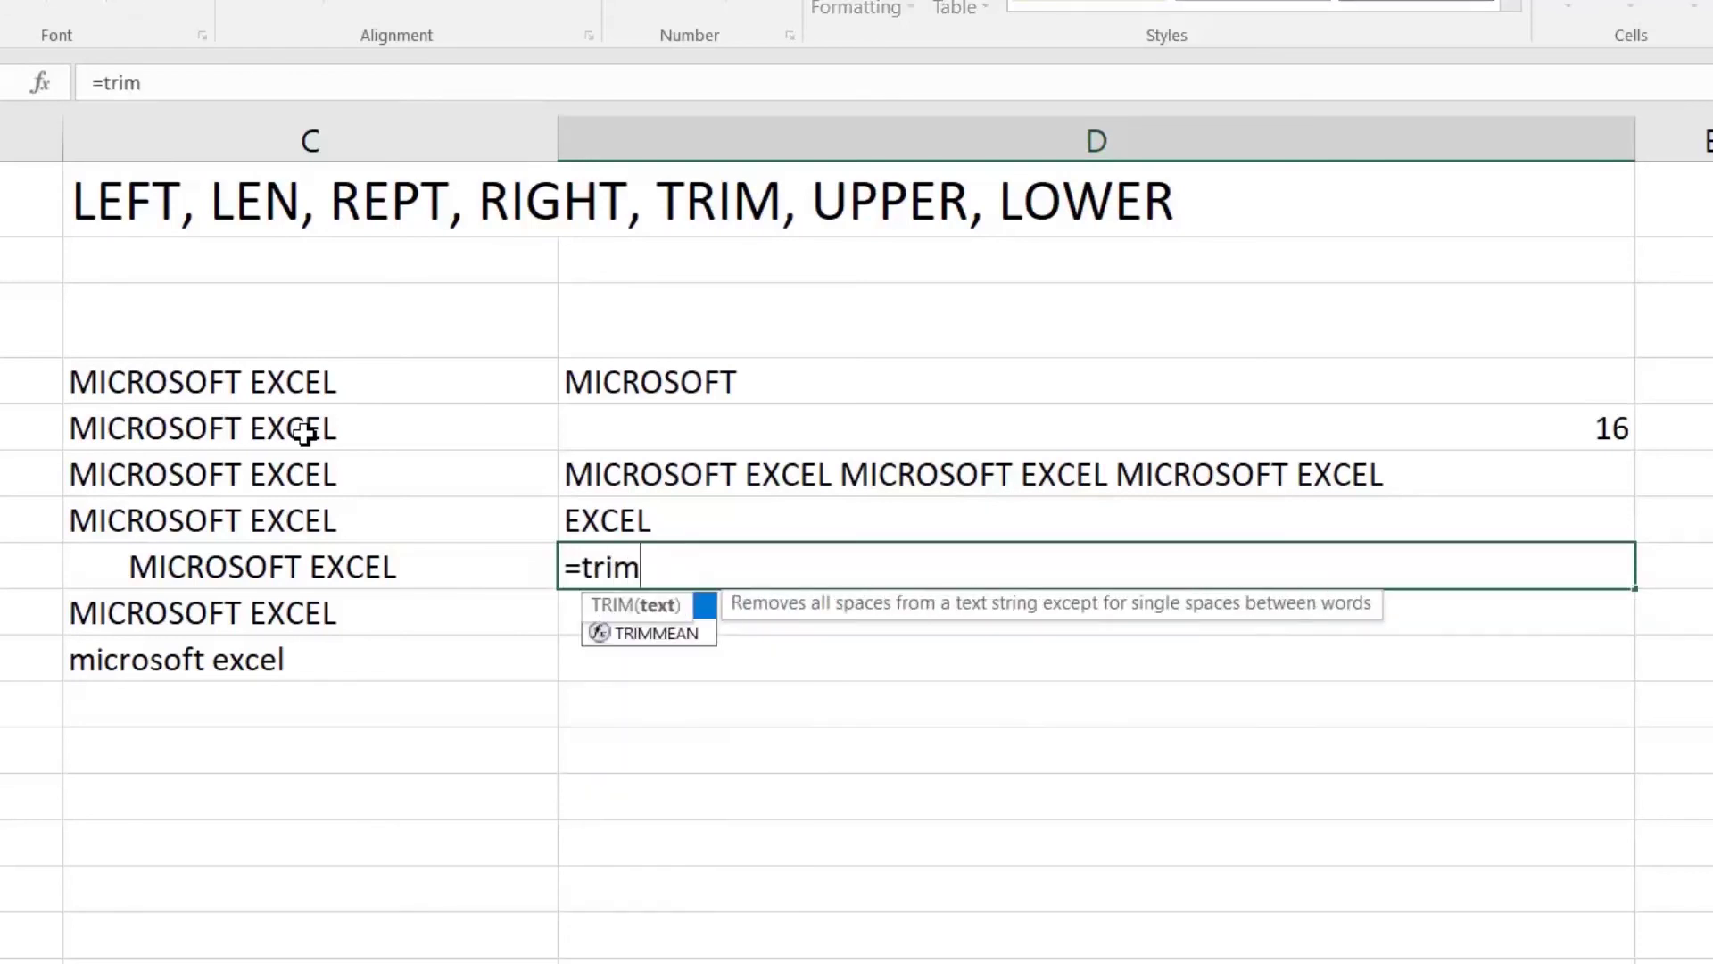
key(Tab)
key(Left)
text())
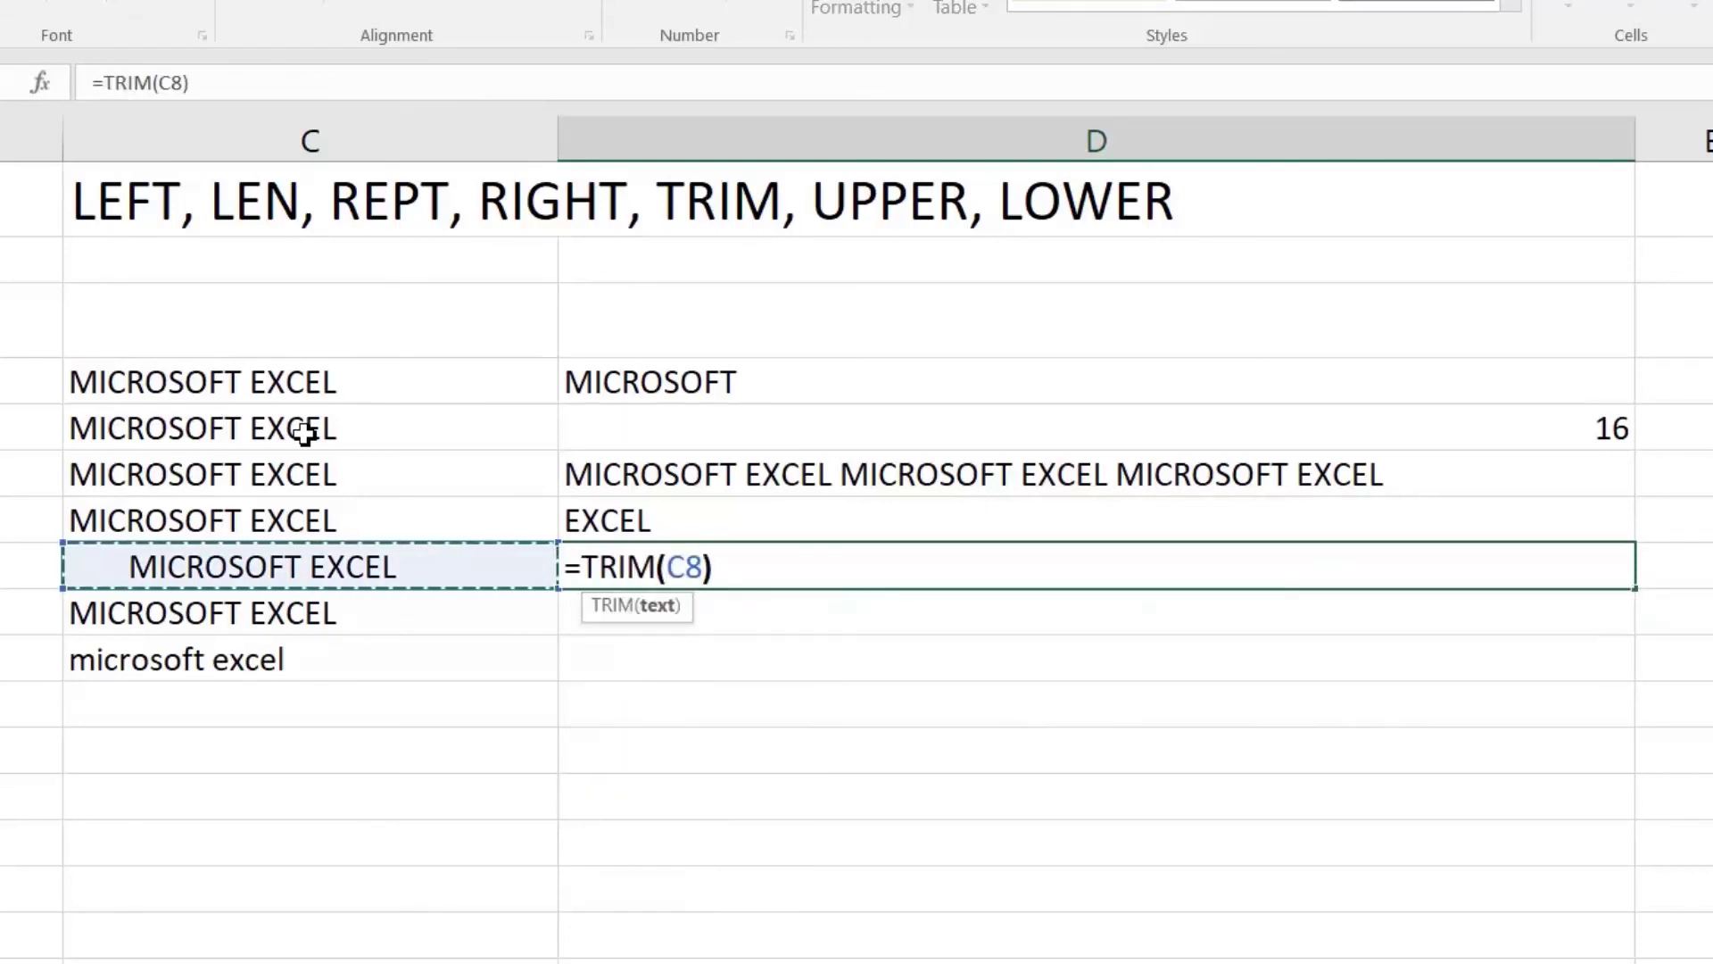
key(Return)
Step: Re-edit C7 so its text carries a trailing space
key(Up)
key(Left)
key(Up)
key(F2)
key(Return)
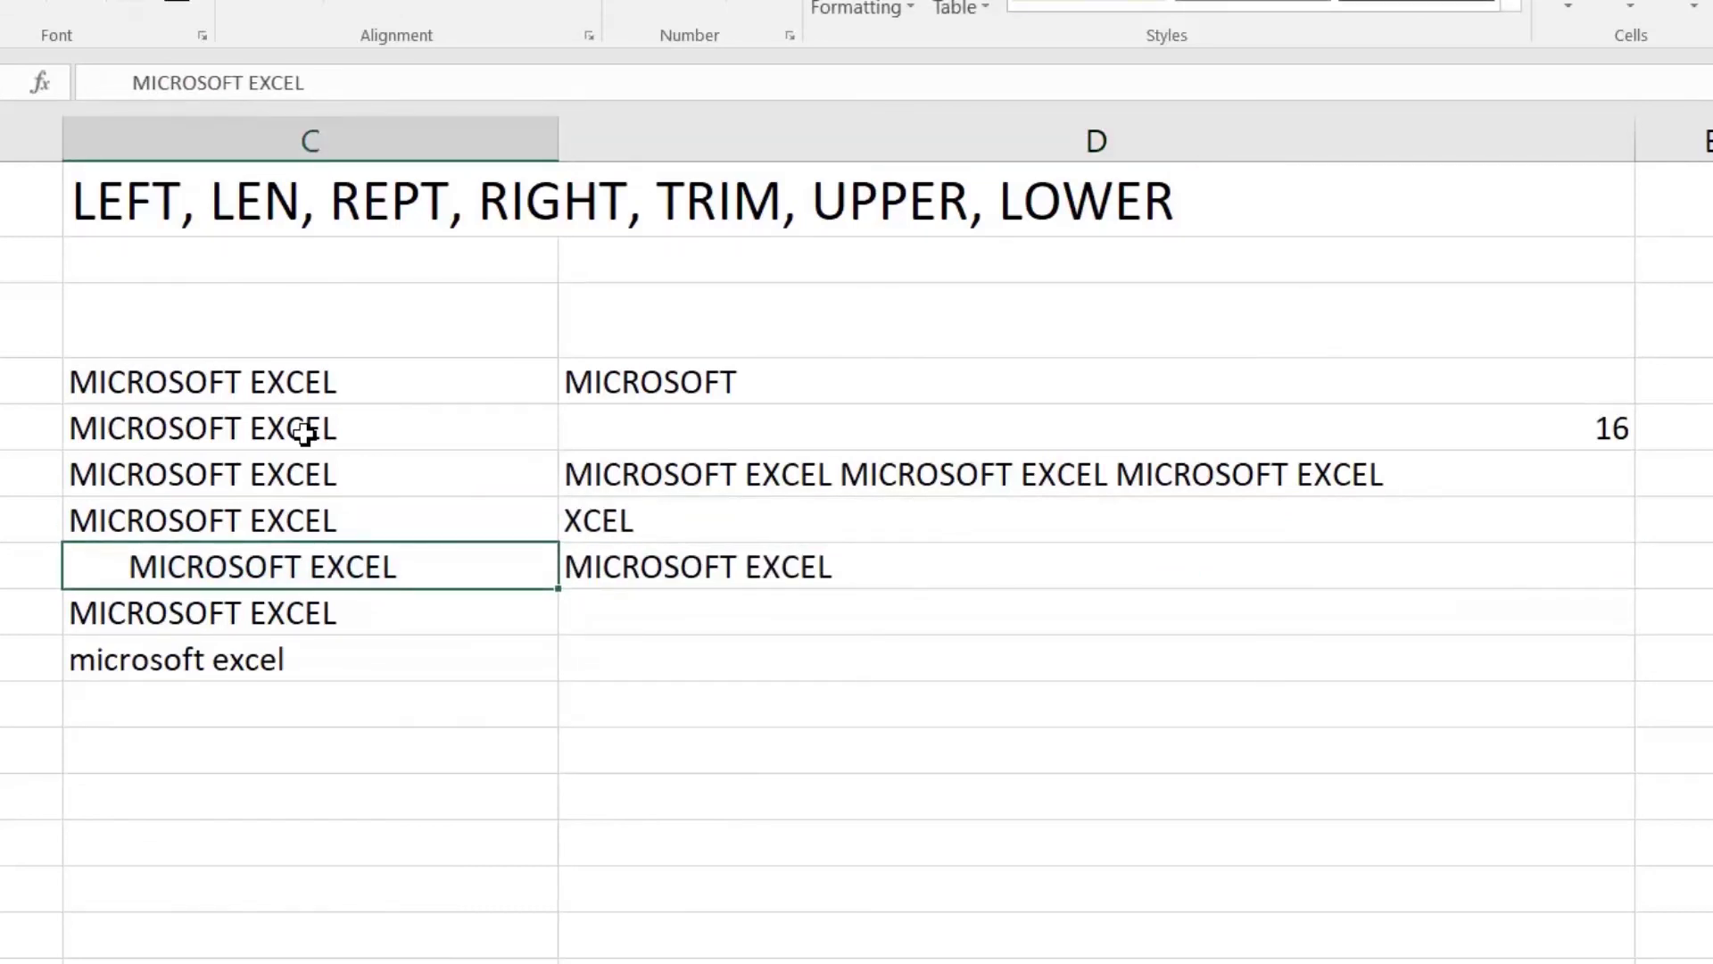
Step: Change D7's formula to =RIGHT(TRIM(C7),5)
key(Right)
key(Up)
key(F2)
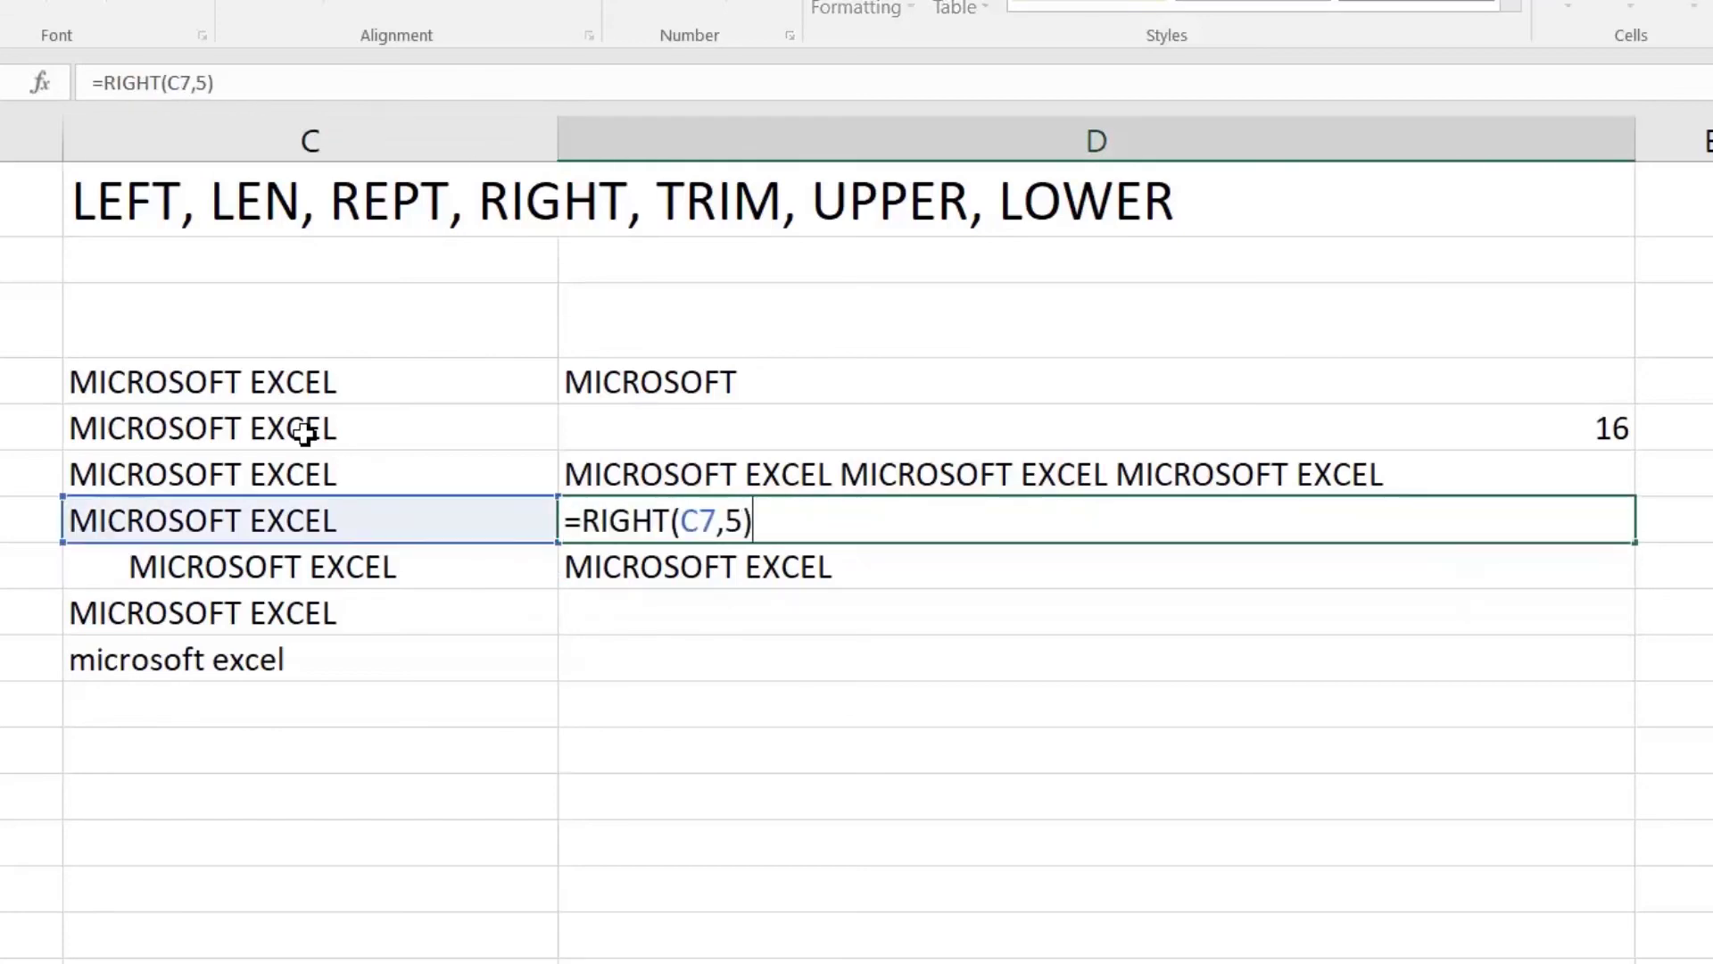
key(Left)
key(Left)
key(Left)
key(Left)
key(Left)
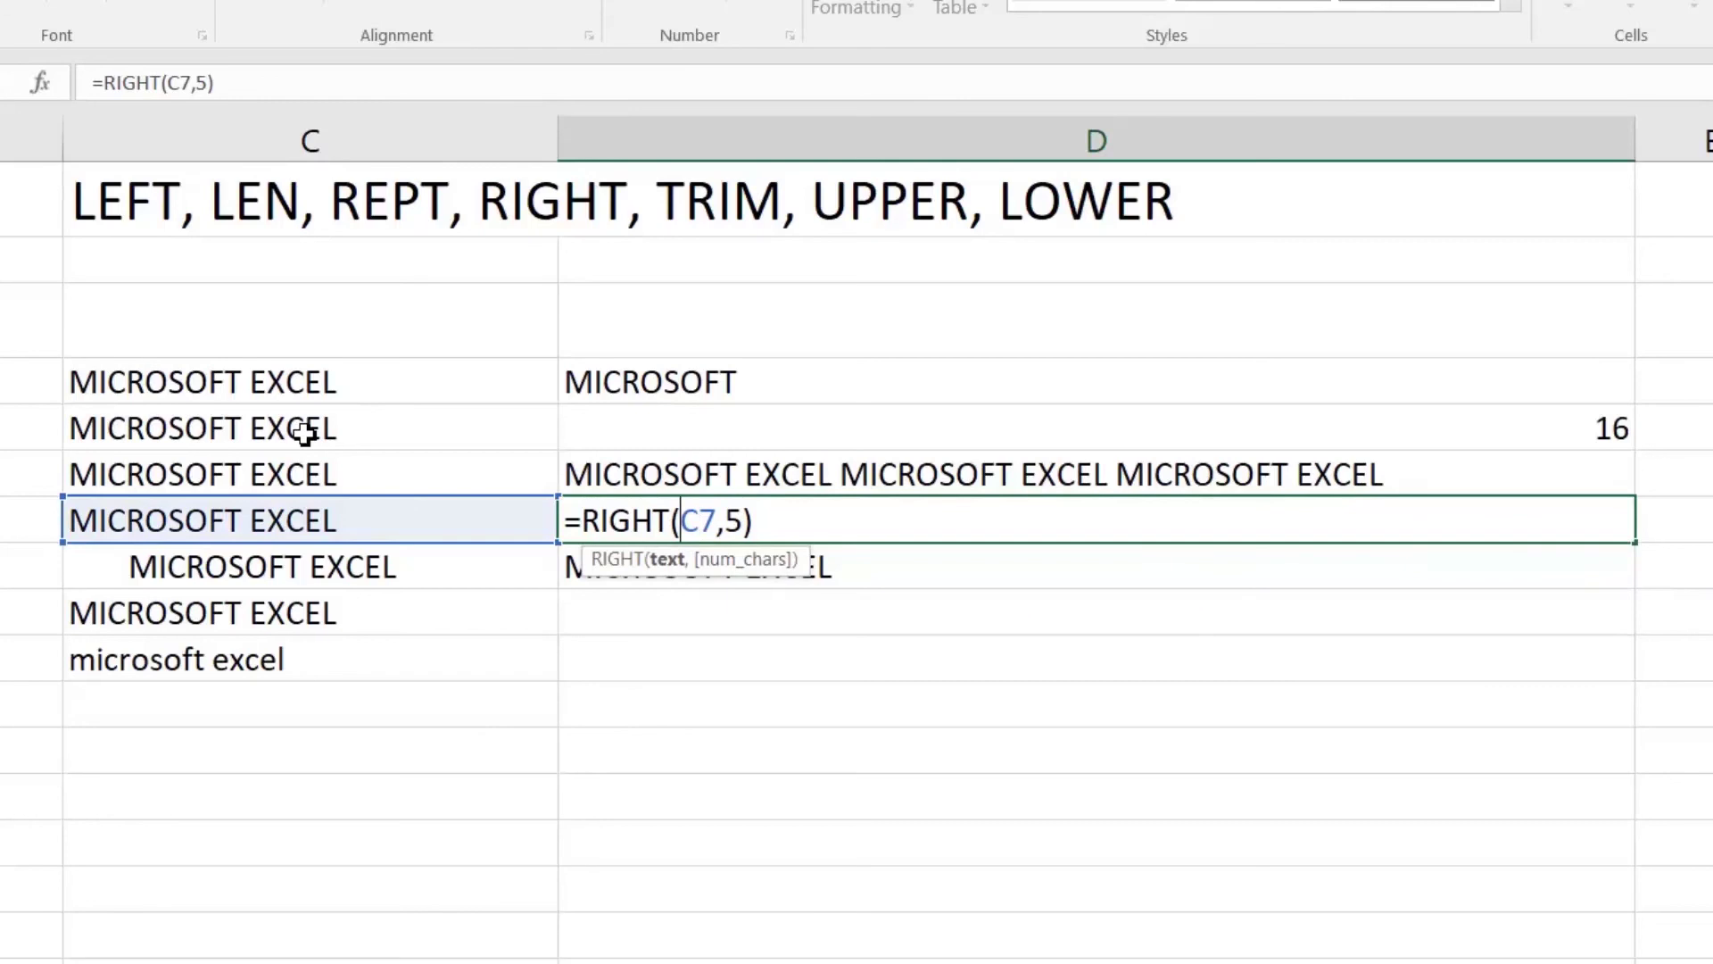
text(rrim)
key(BackSpace)
key(BackSpace)
key(BackSpace)
key(BackSpace)
text(trim()
key(Right)
key(Right)
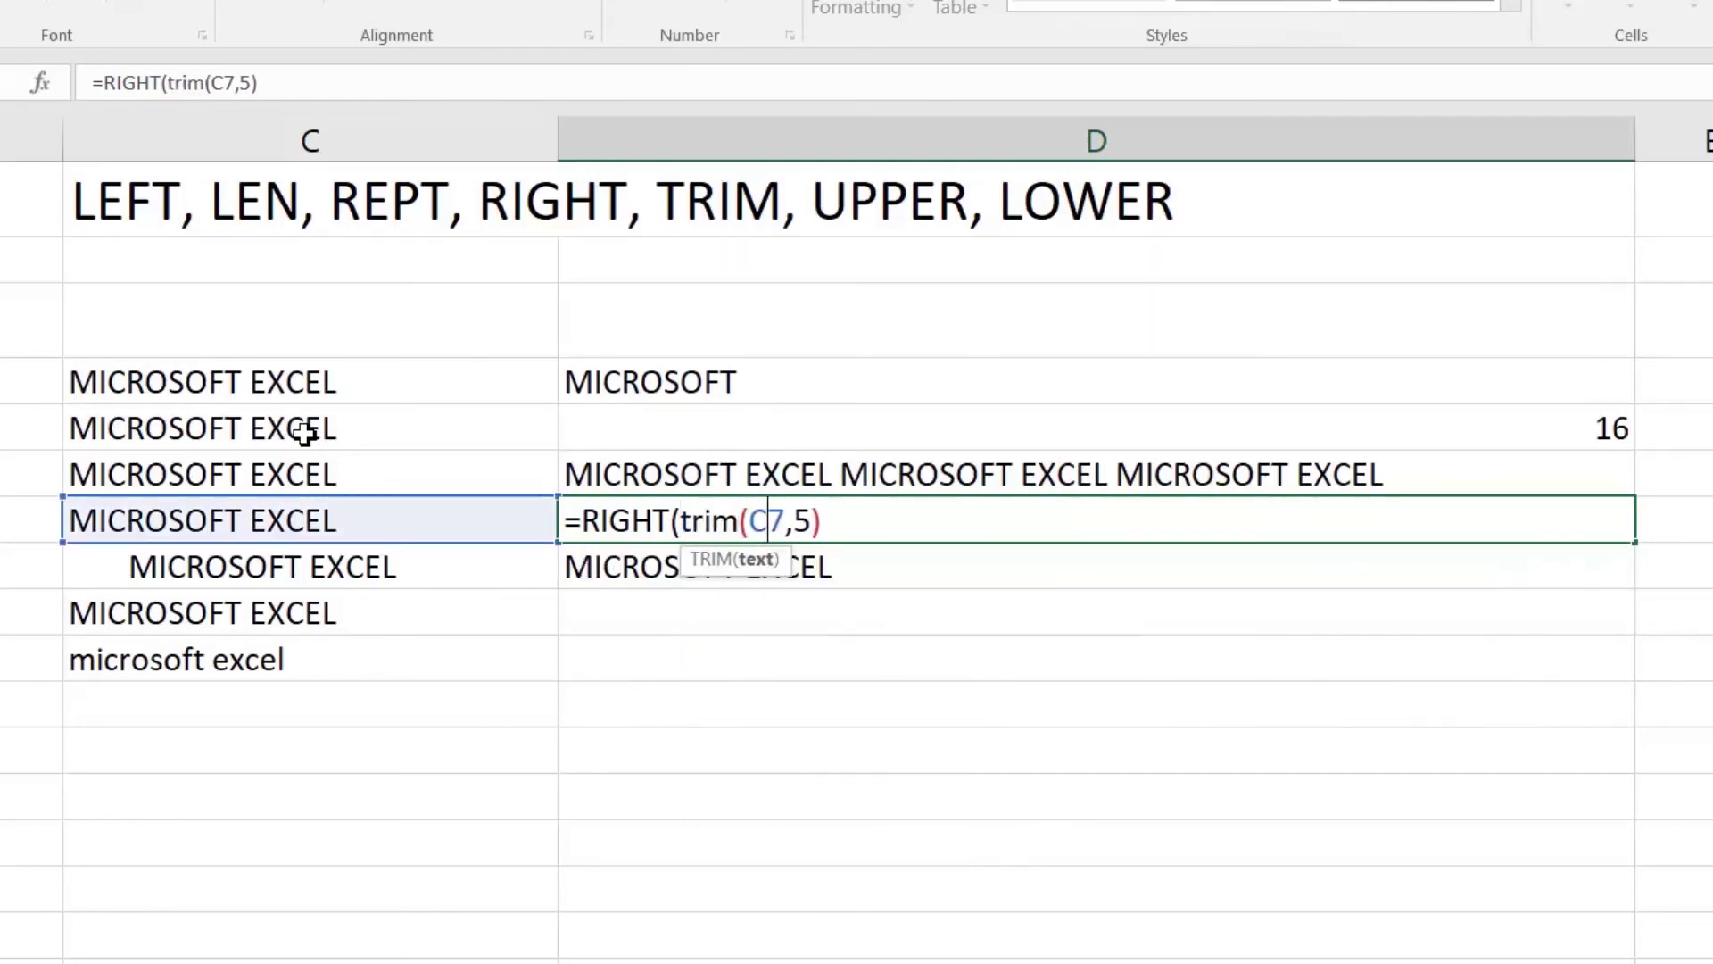
text())
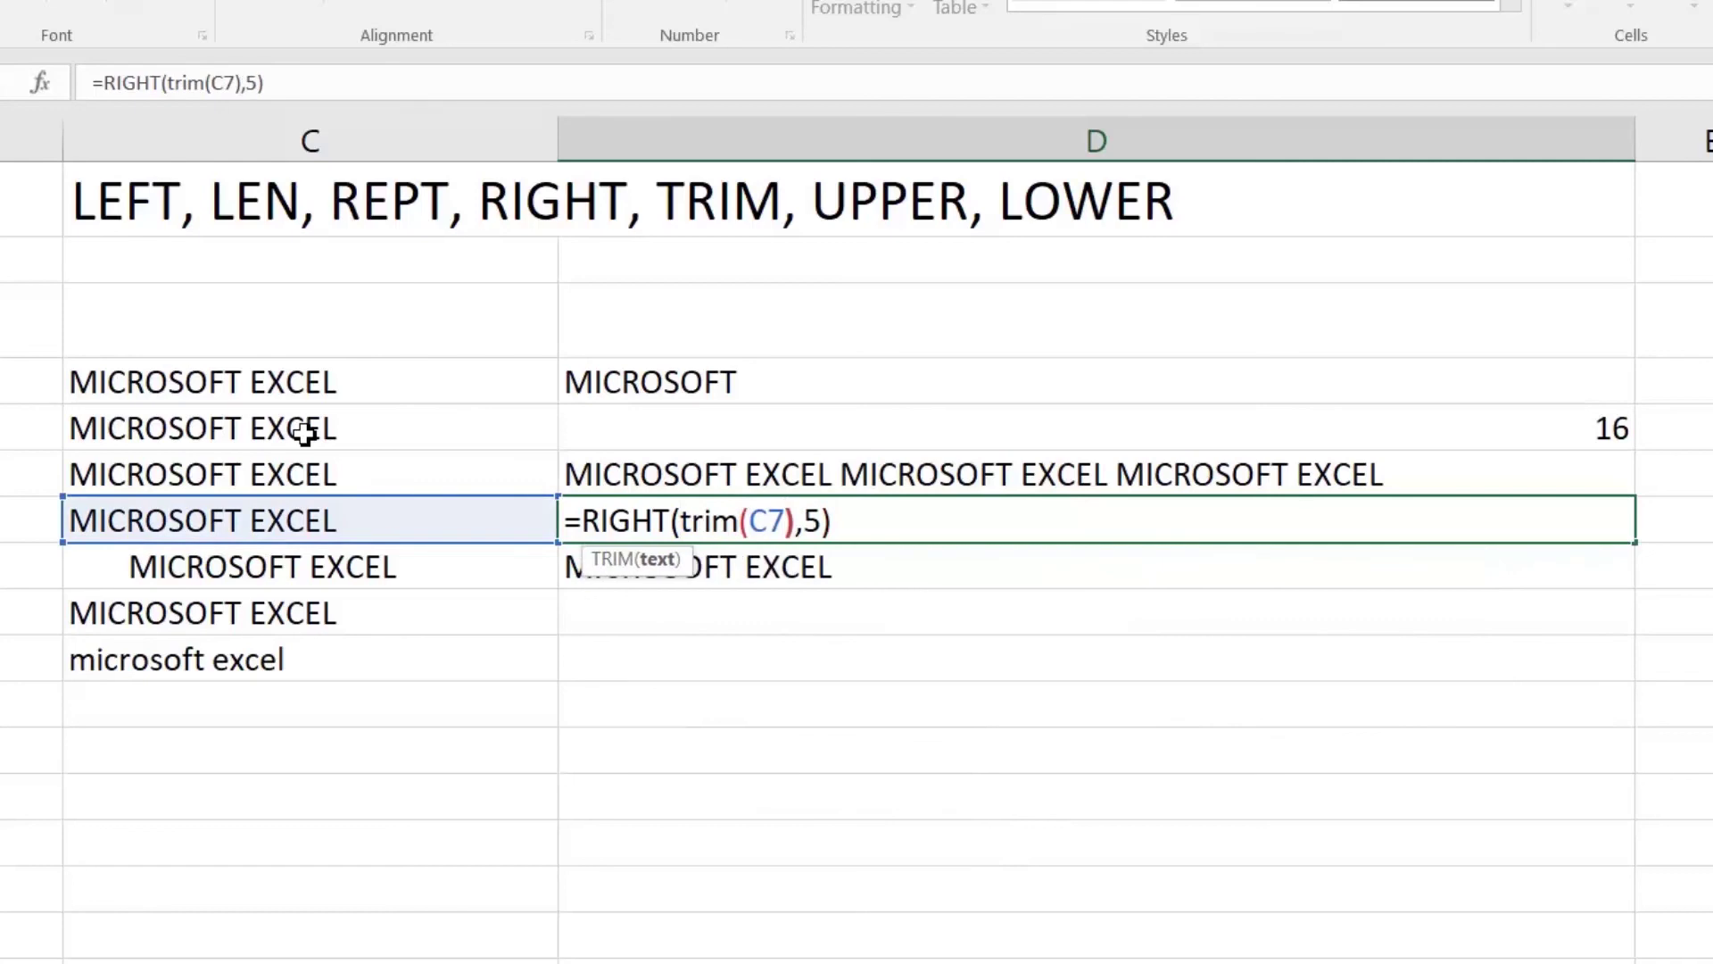
key(Return)
Step: Re-commit C7, check that D7 still shows EXCEL, and finish on empty D9
key(Up)
key(Left)
key(F2)
key(Return)
key(Up)
key(Right)
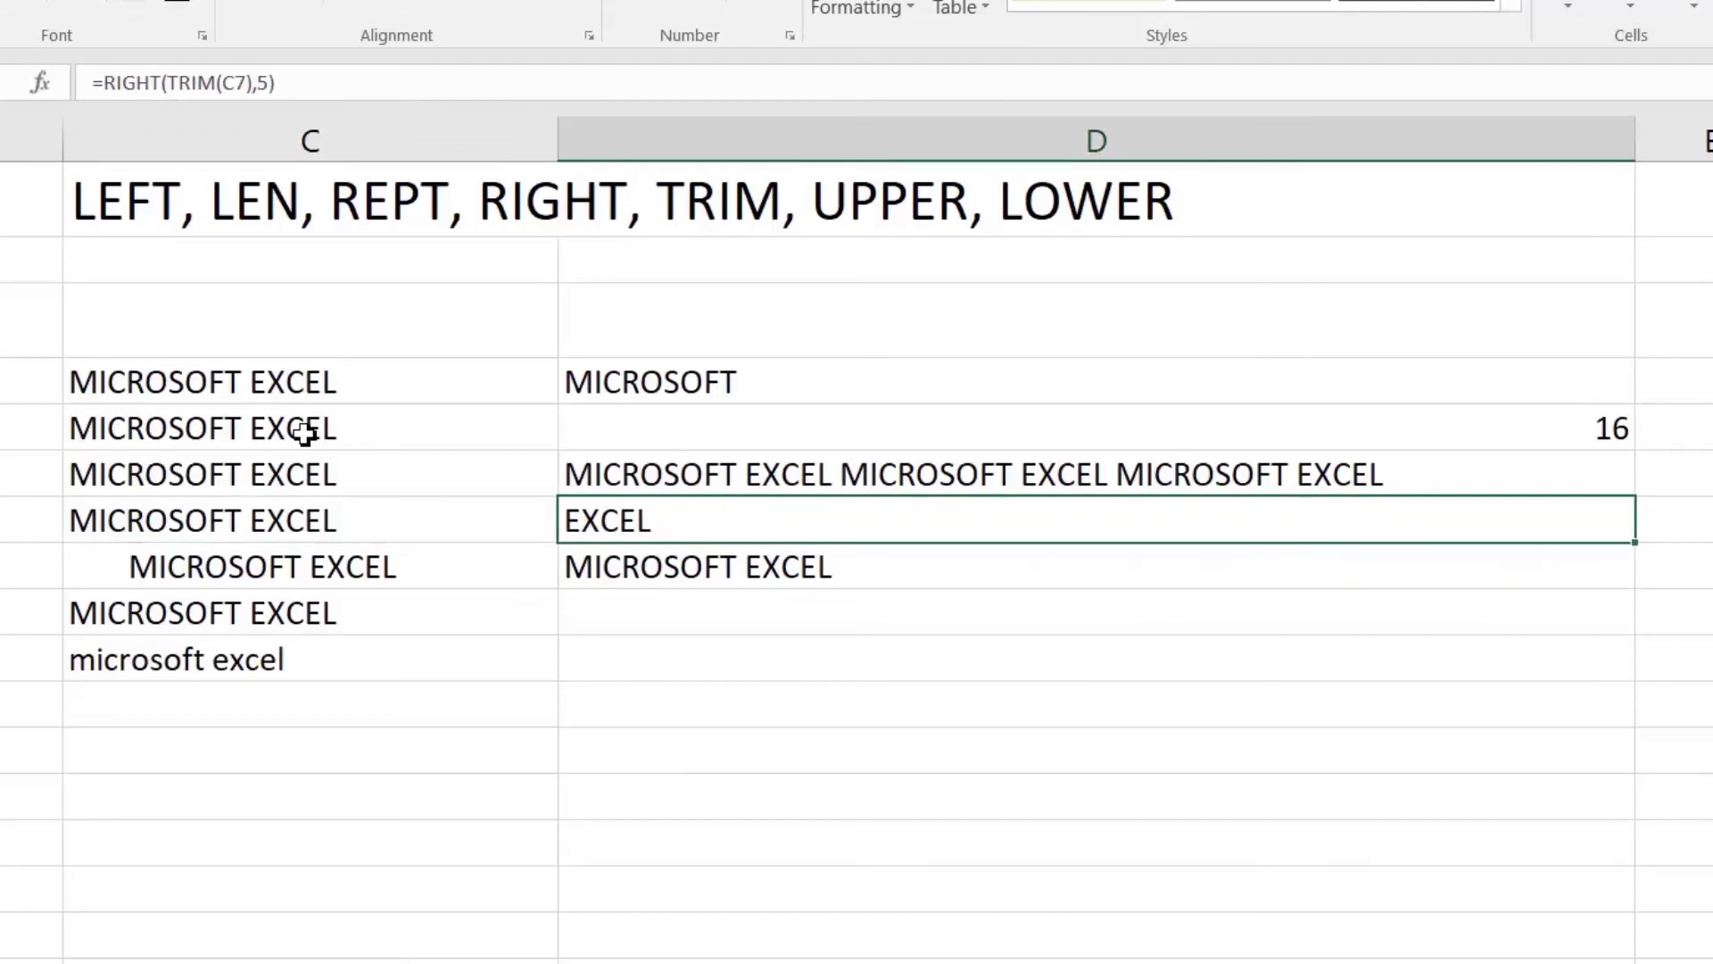
key(Up)
key(Up)
key(Up)
key(Down)
key(Down)
key(Down)
key(Down)
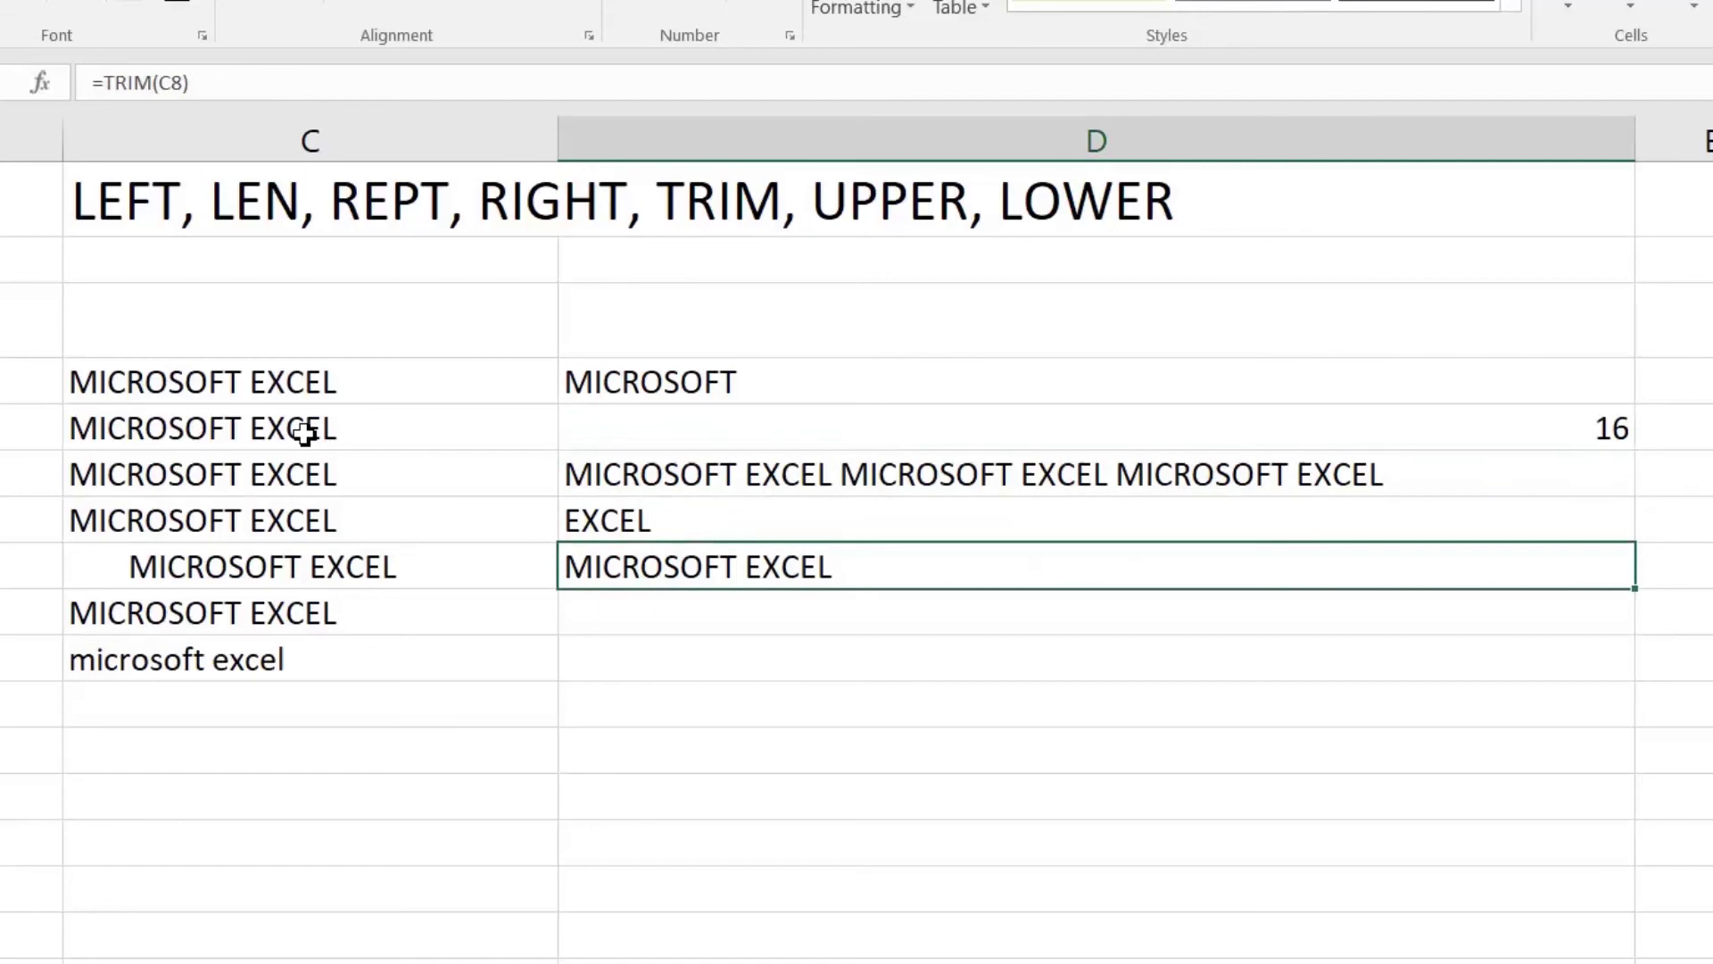
key(Down)
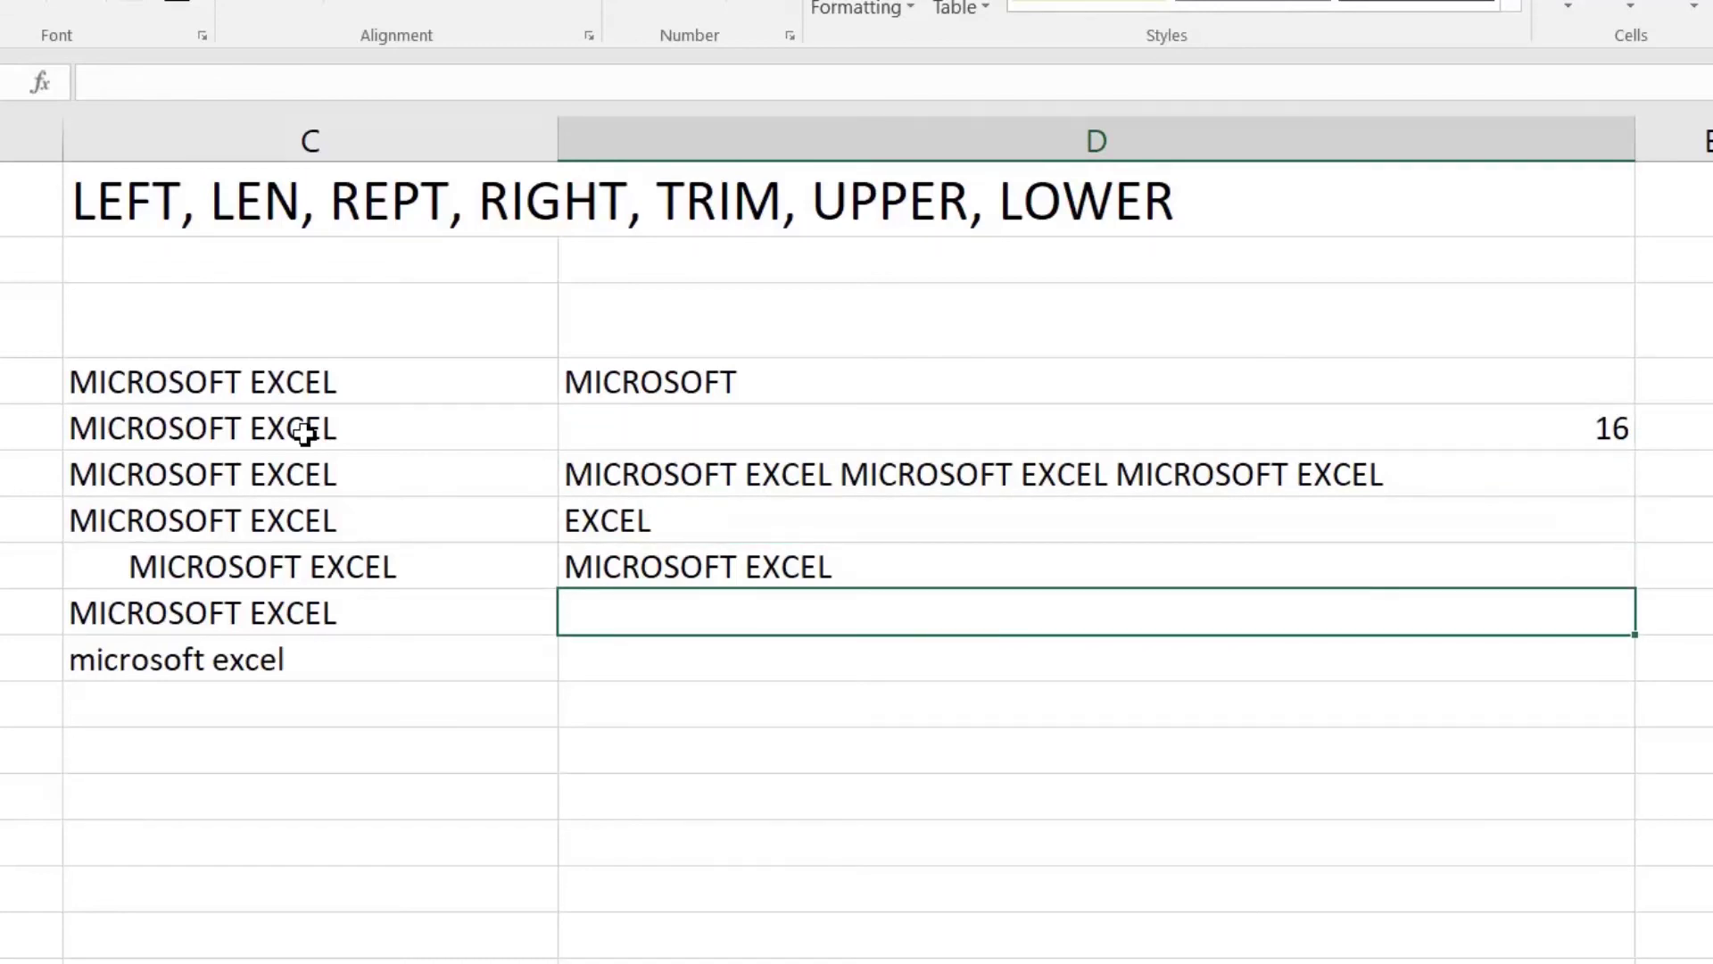
key(Left)
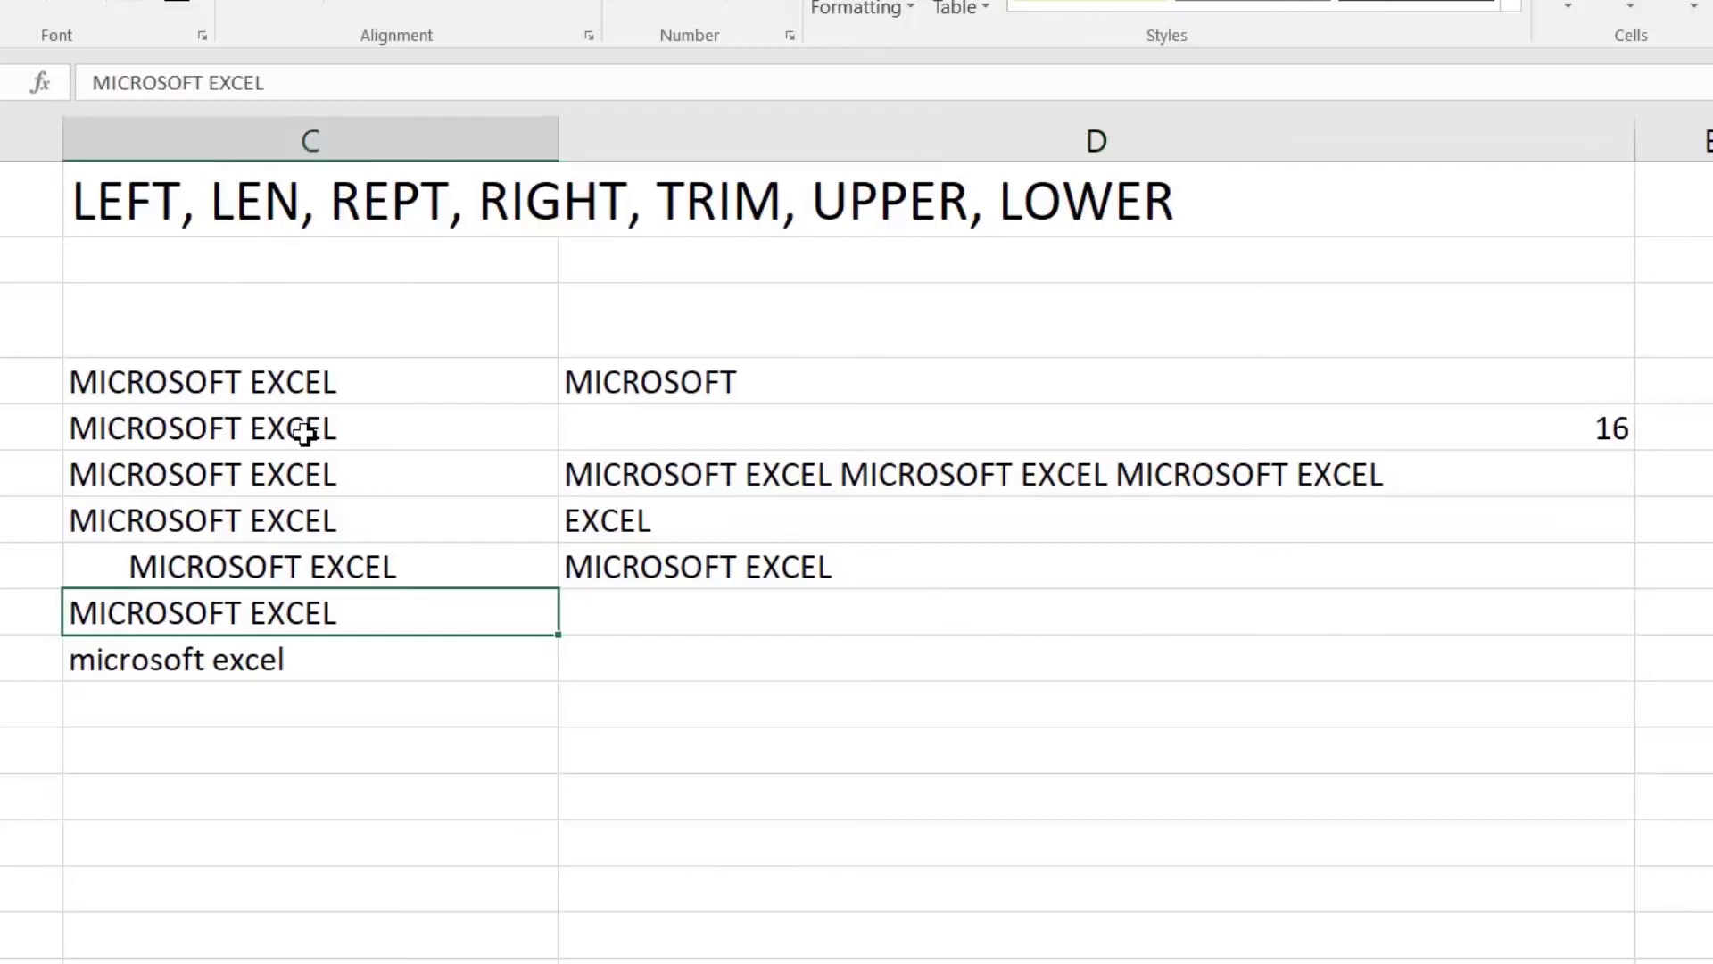
key(Down)
key(Right)
key(Up)
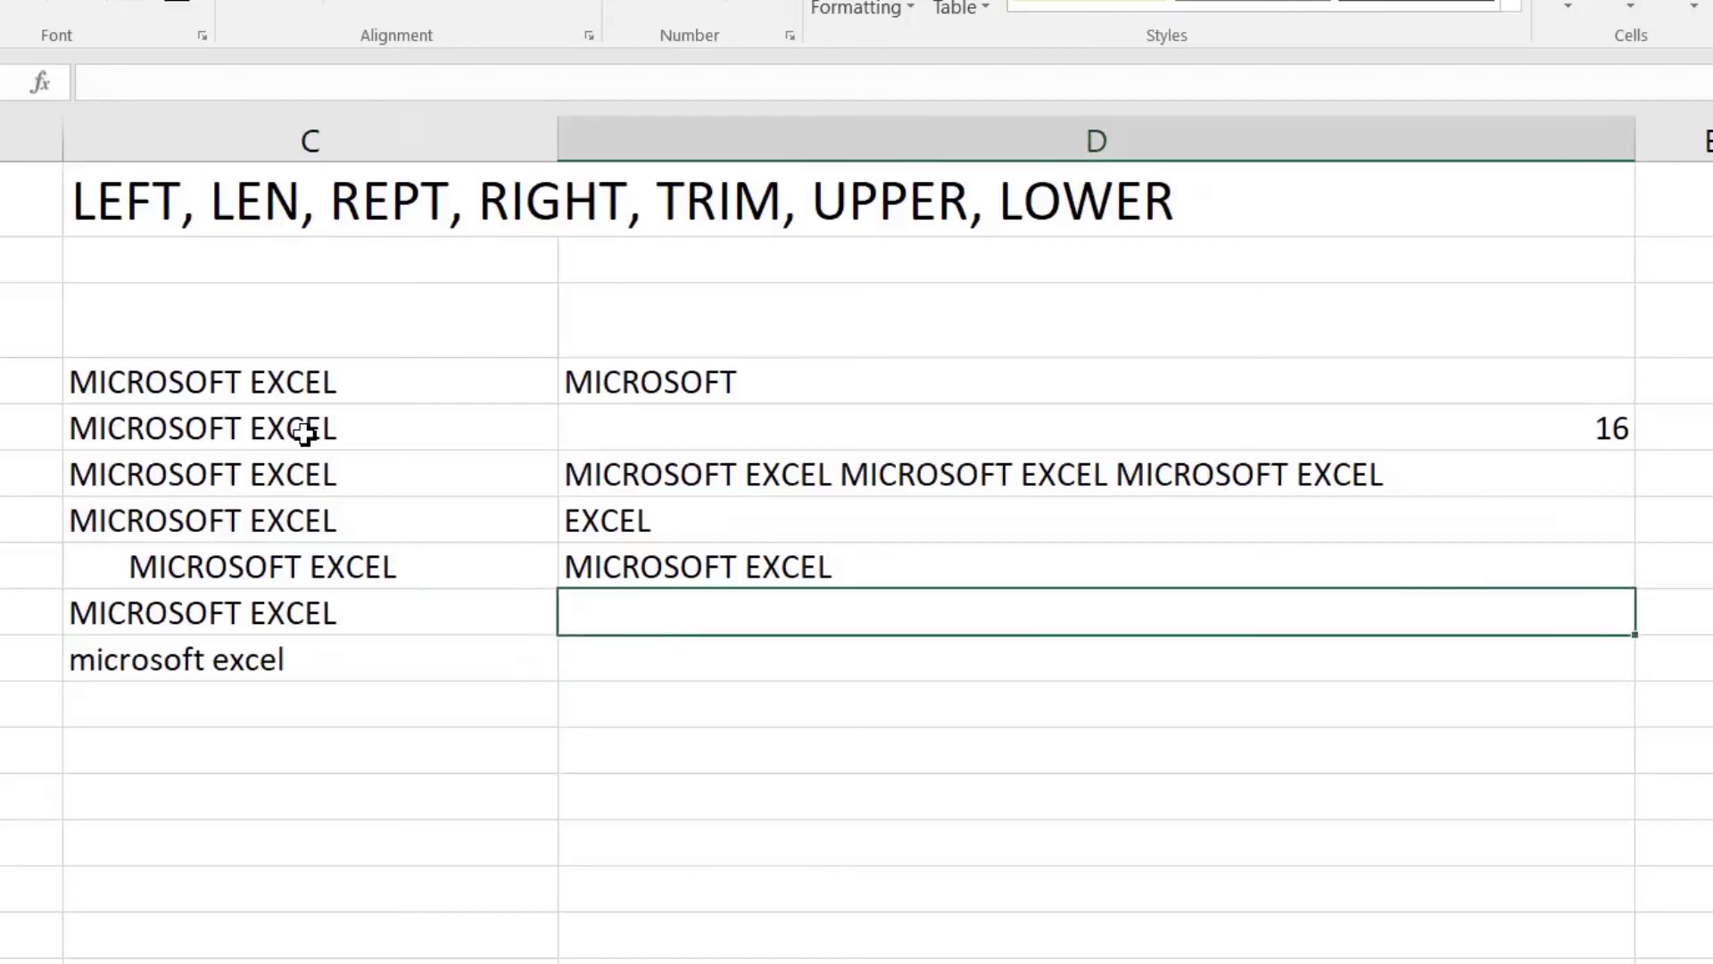
Step: Enter =LOWER(C9) in D9
text(=lowe)
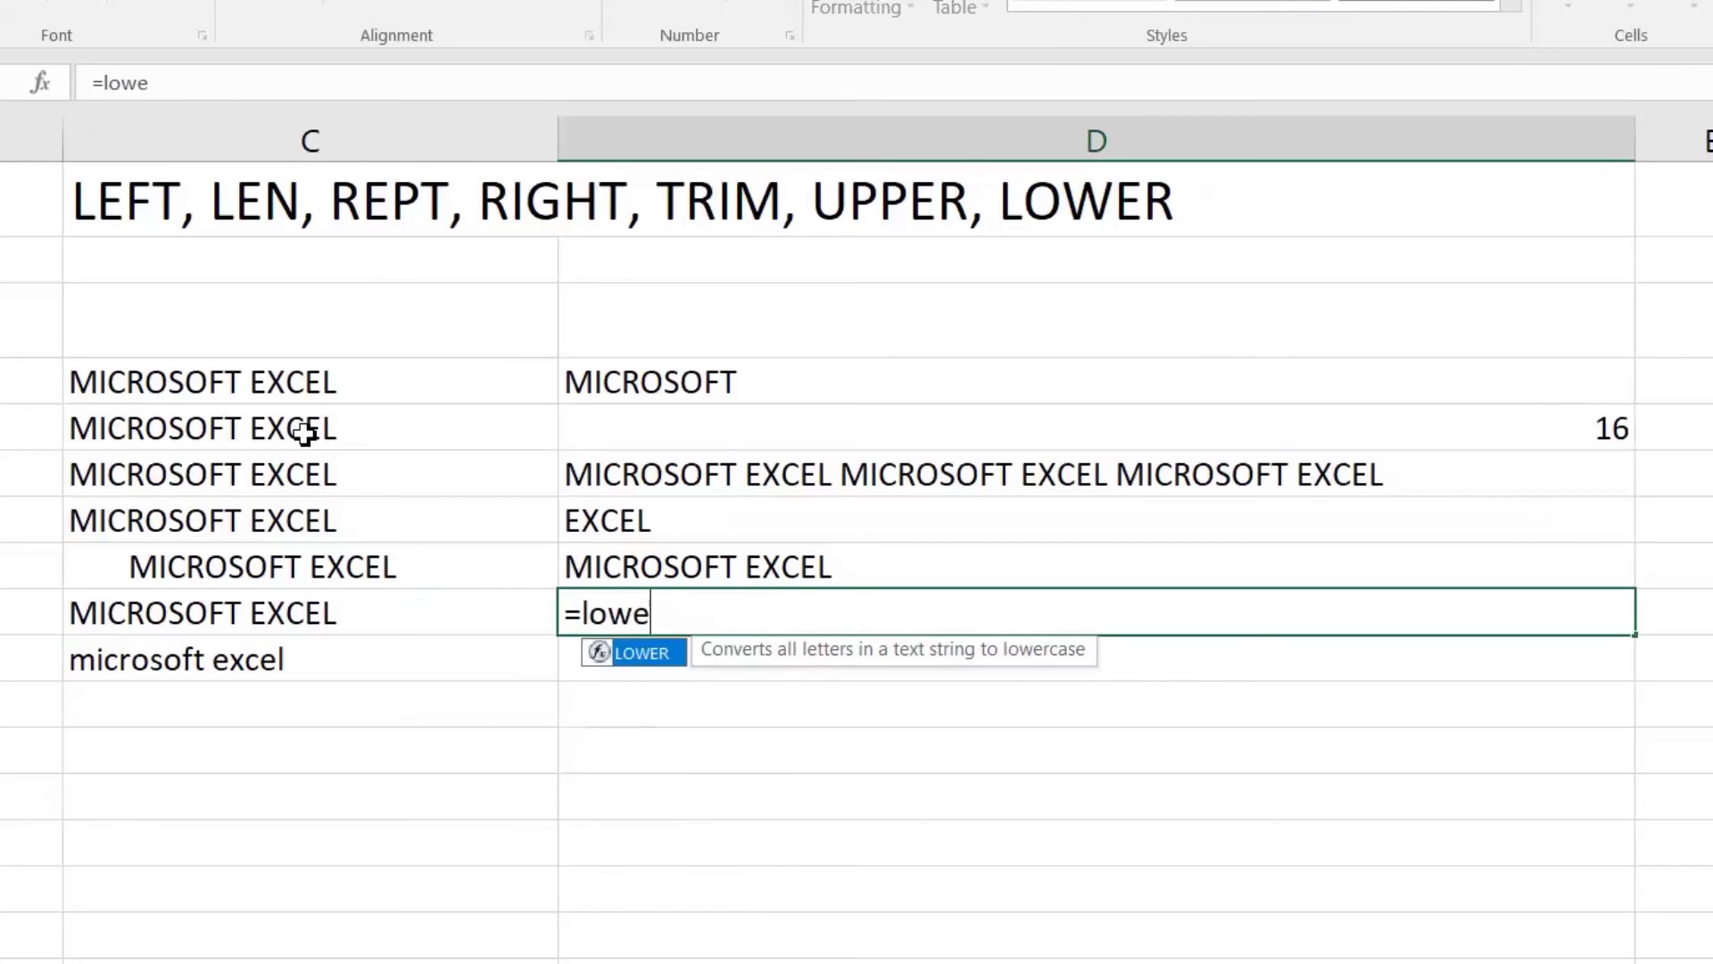
key(Tab)
key(Left)
text())
key(Return)
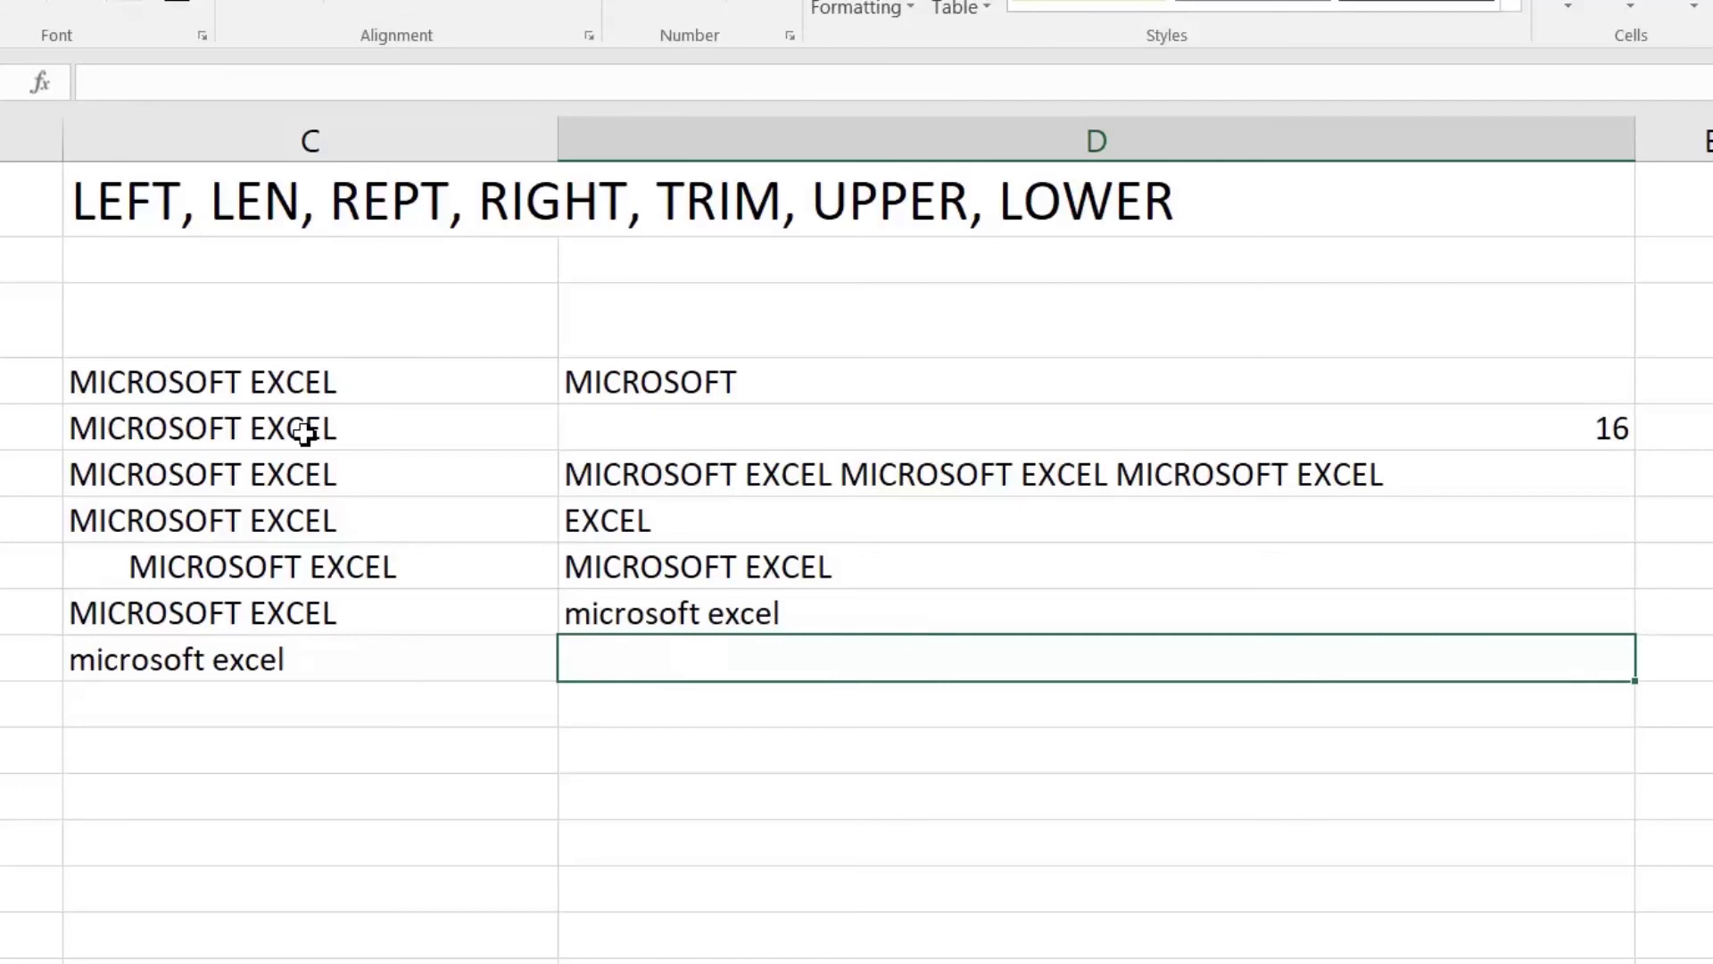
Step: Enter =UPPER(C10) in D10
text(=)
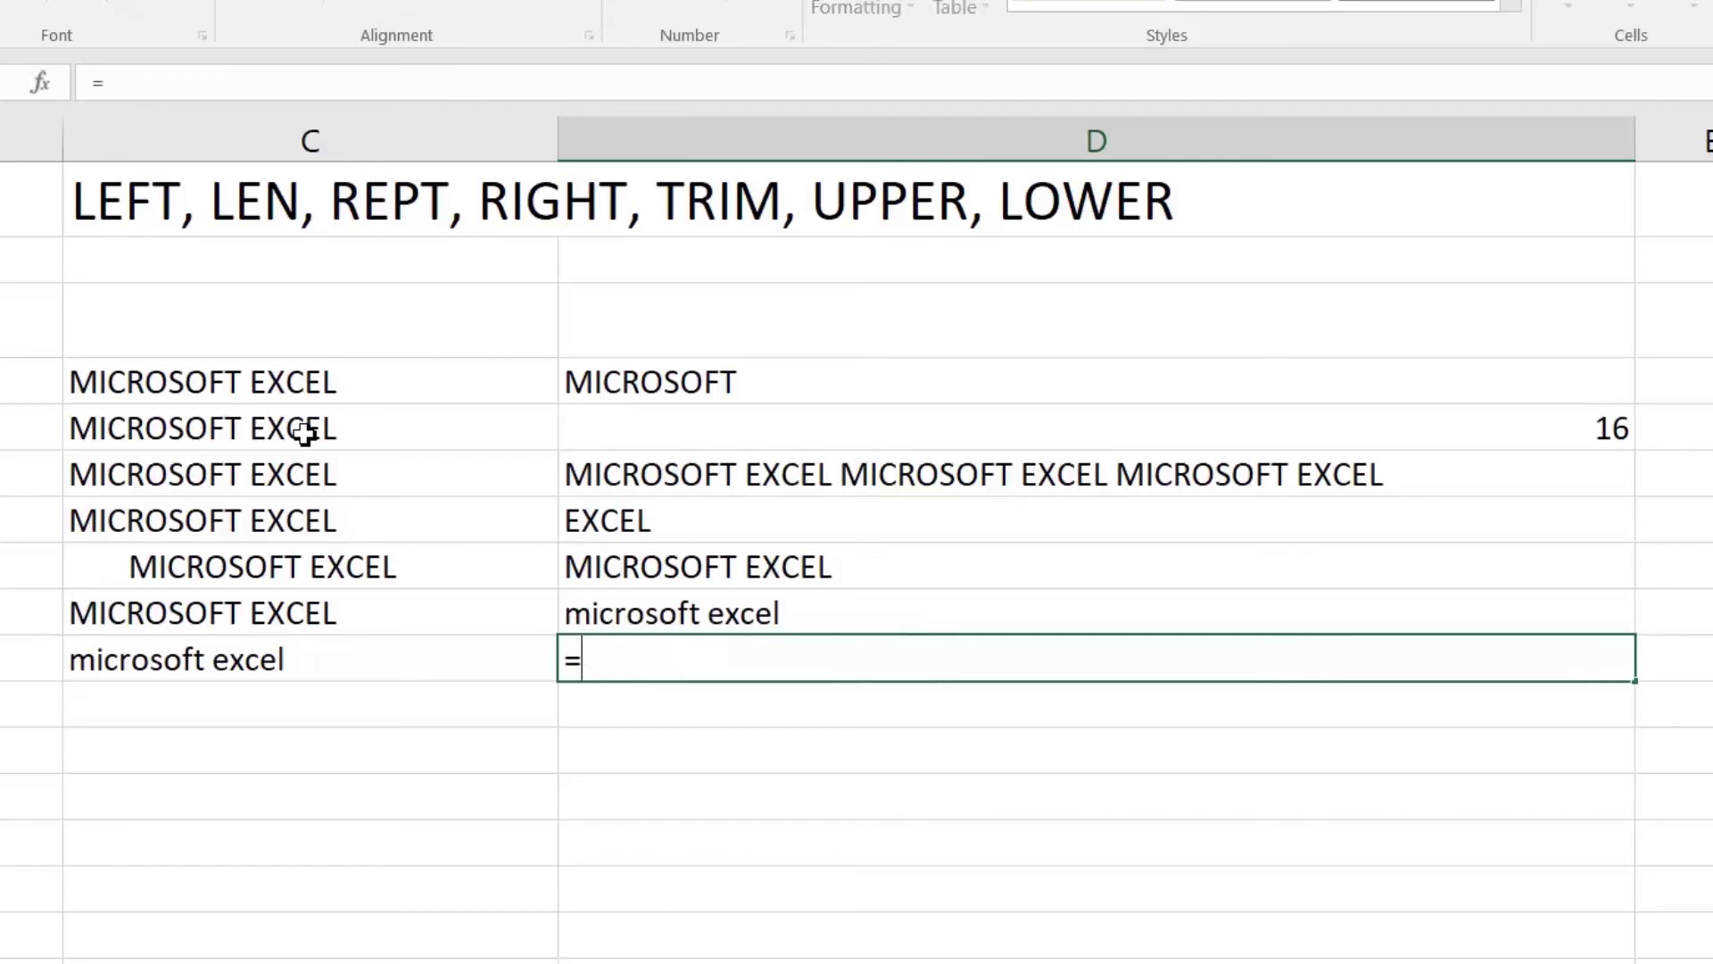
text(up)
key(Tab)
key(Left)
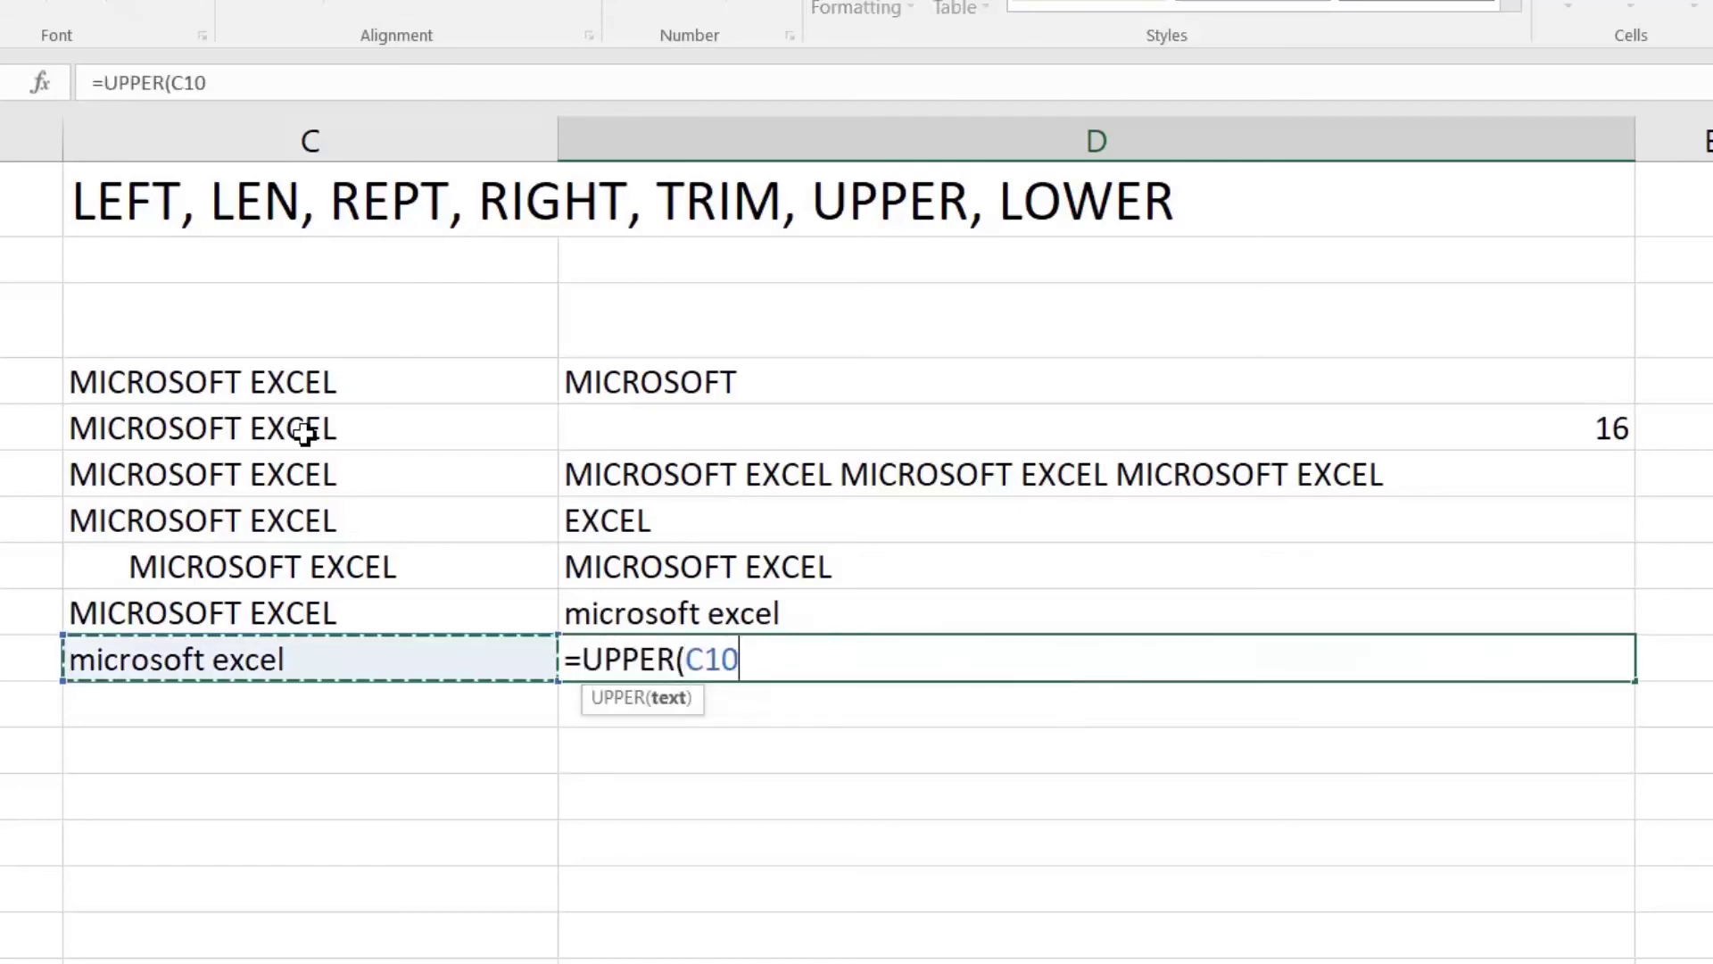
text())
key(Return)
key(Up)
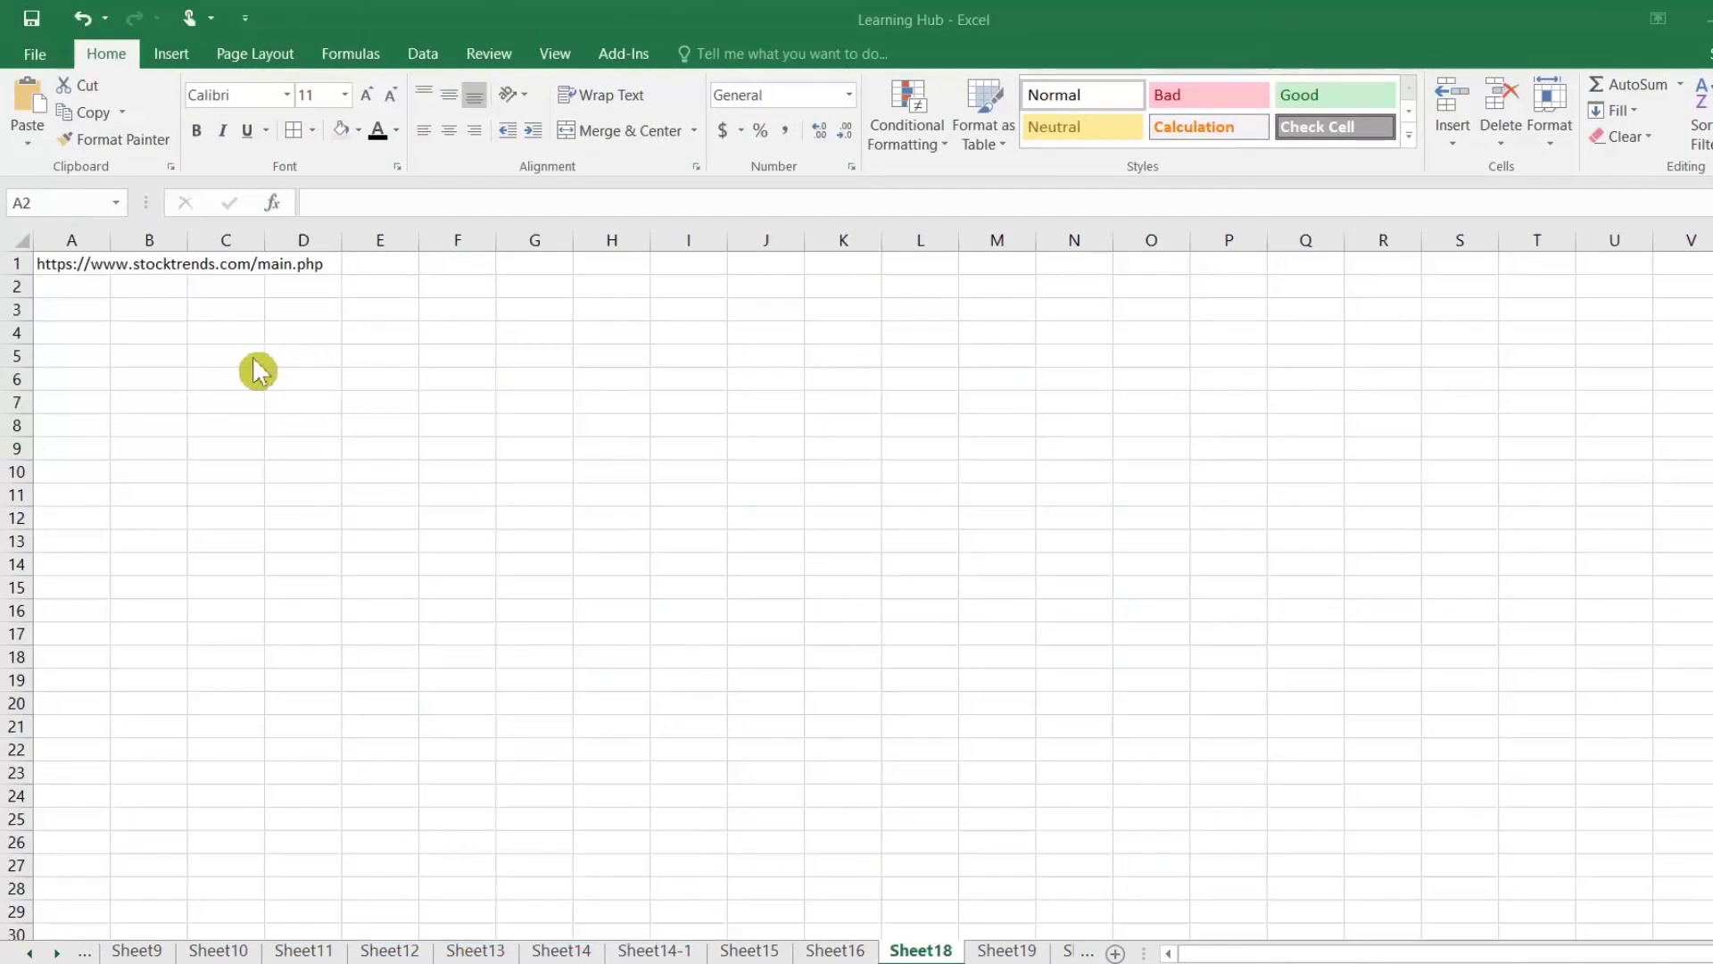
Step: Copy the web address from A1 and select A3 as the import destination
click(70, 309)
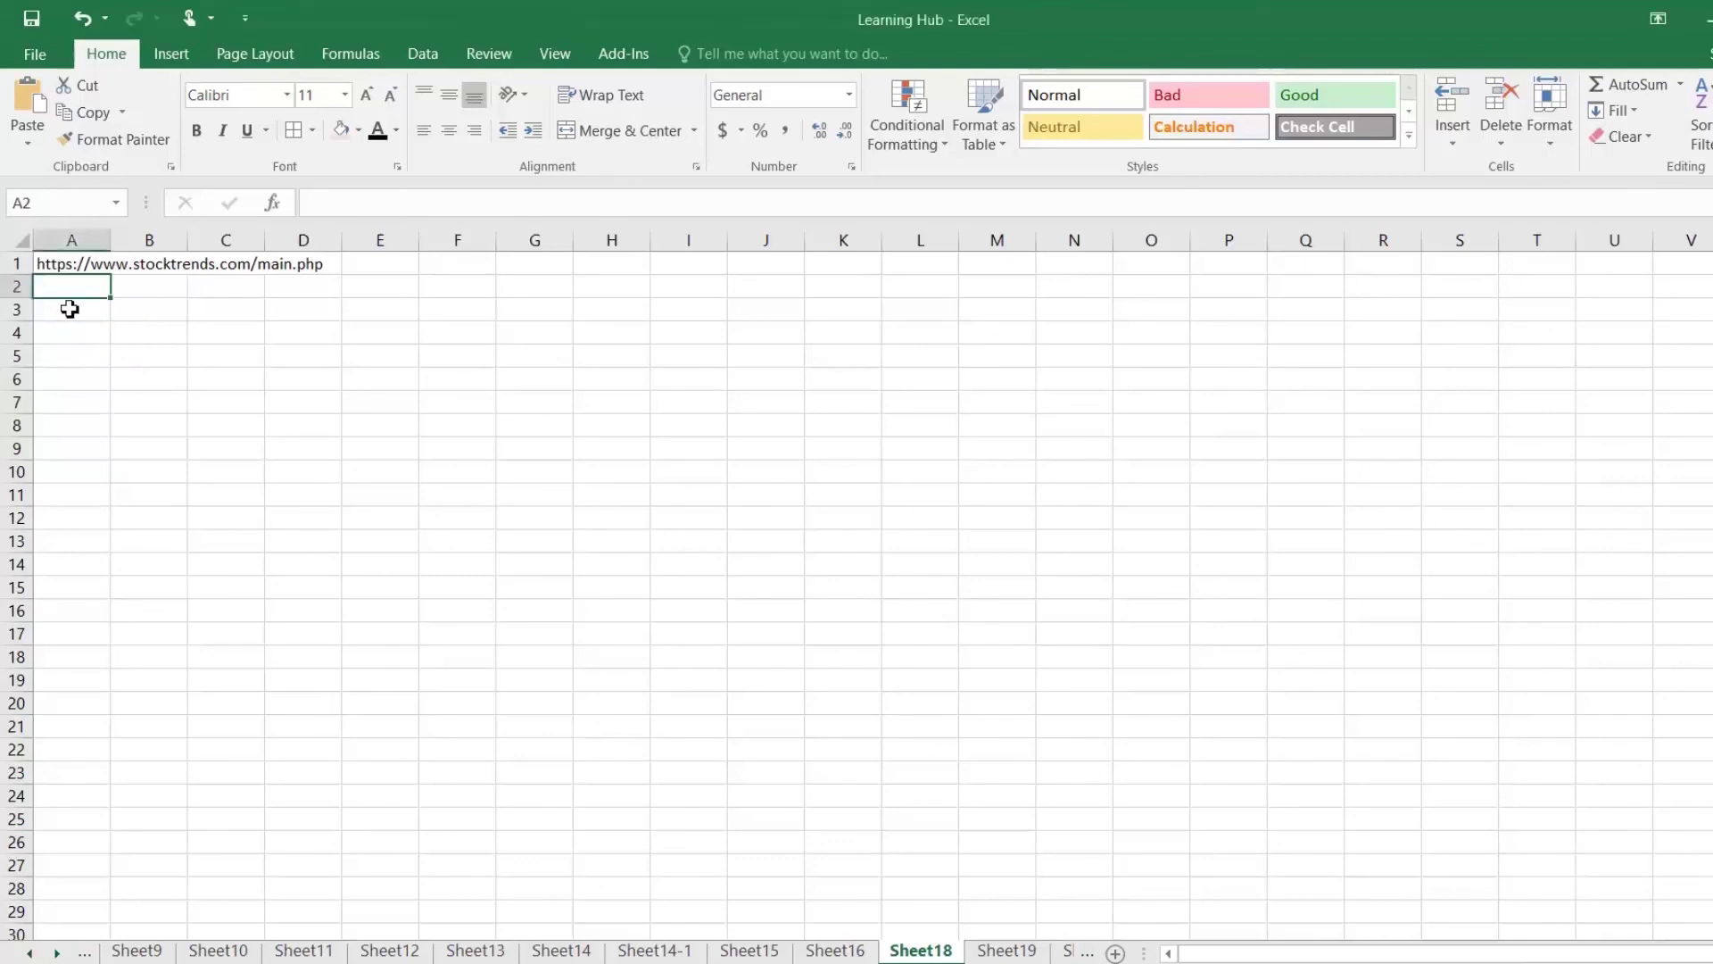
right_click(78, 263)
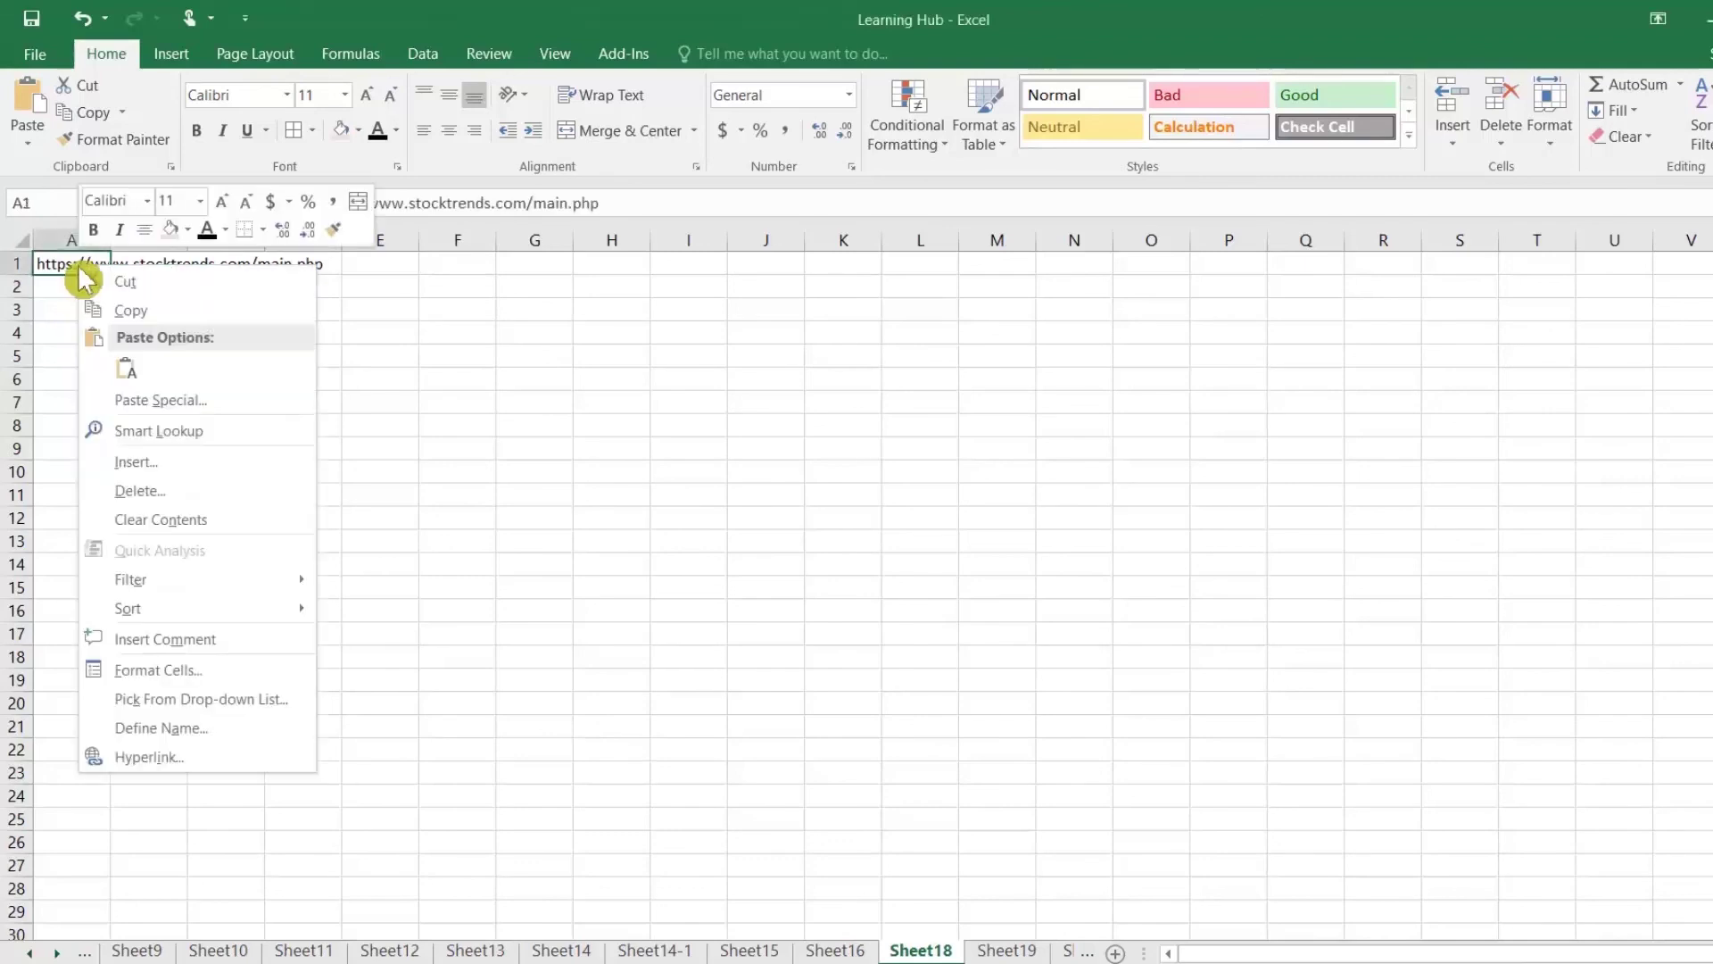
click(130, 314)
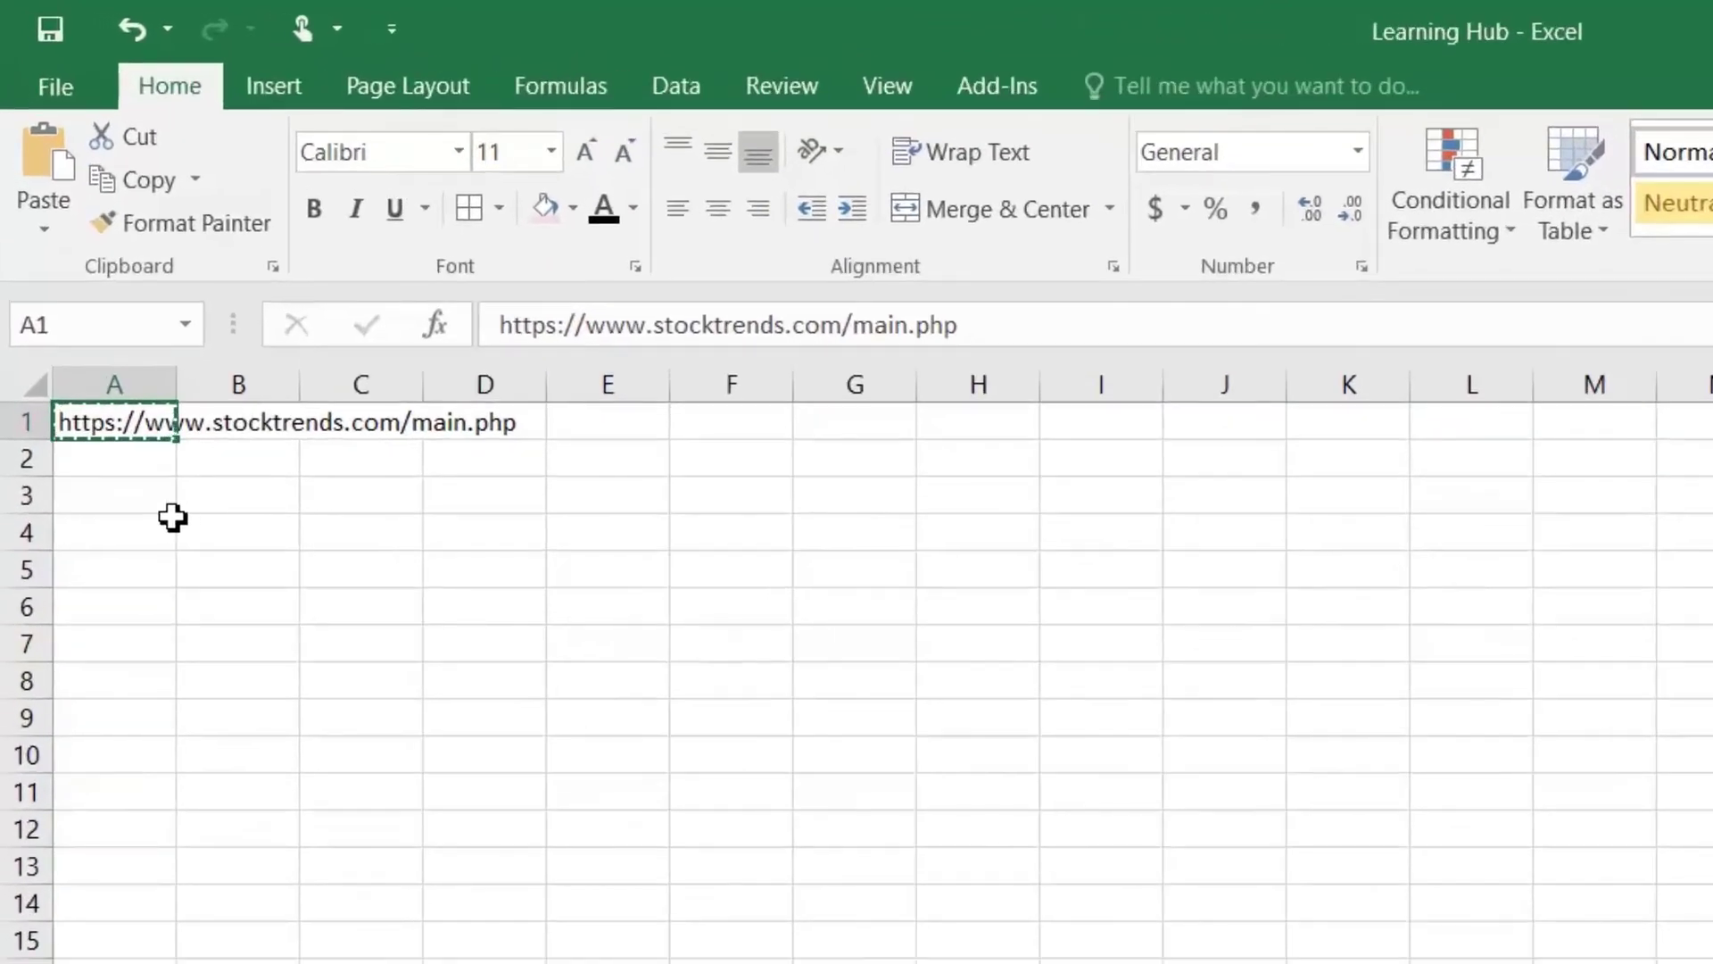
click(100, 356)
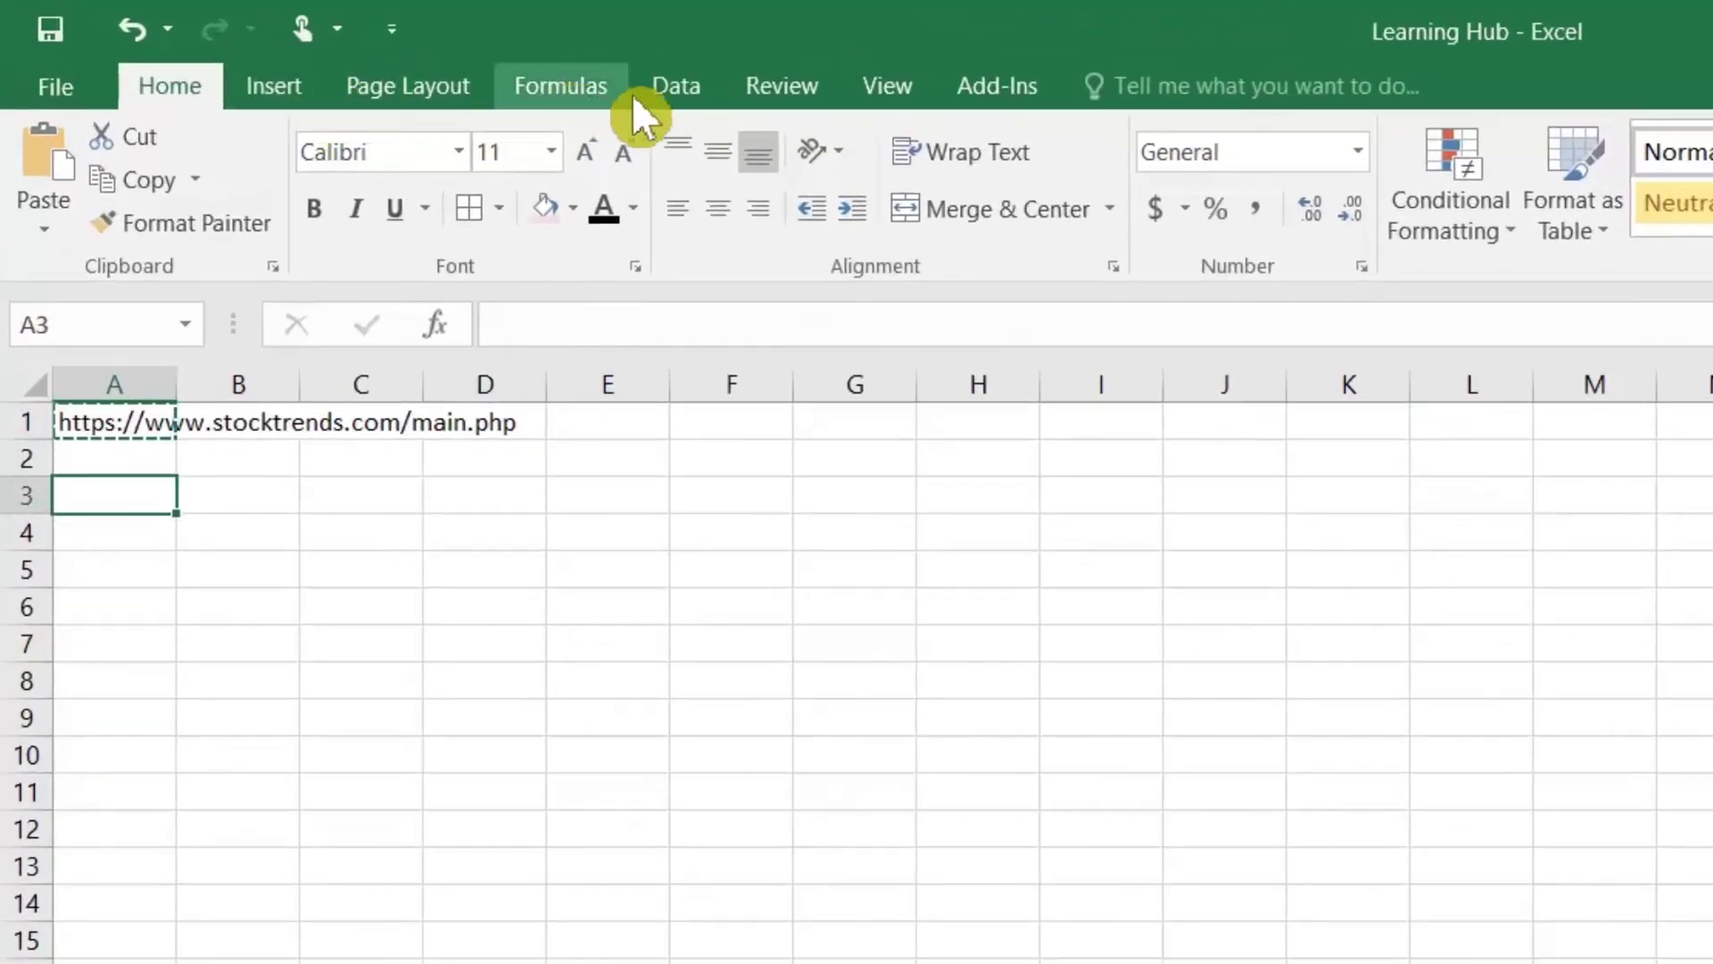
Step: Start a From Web query and load the stocktrends URL pasted from Notepad
click(662, 91)
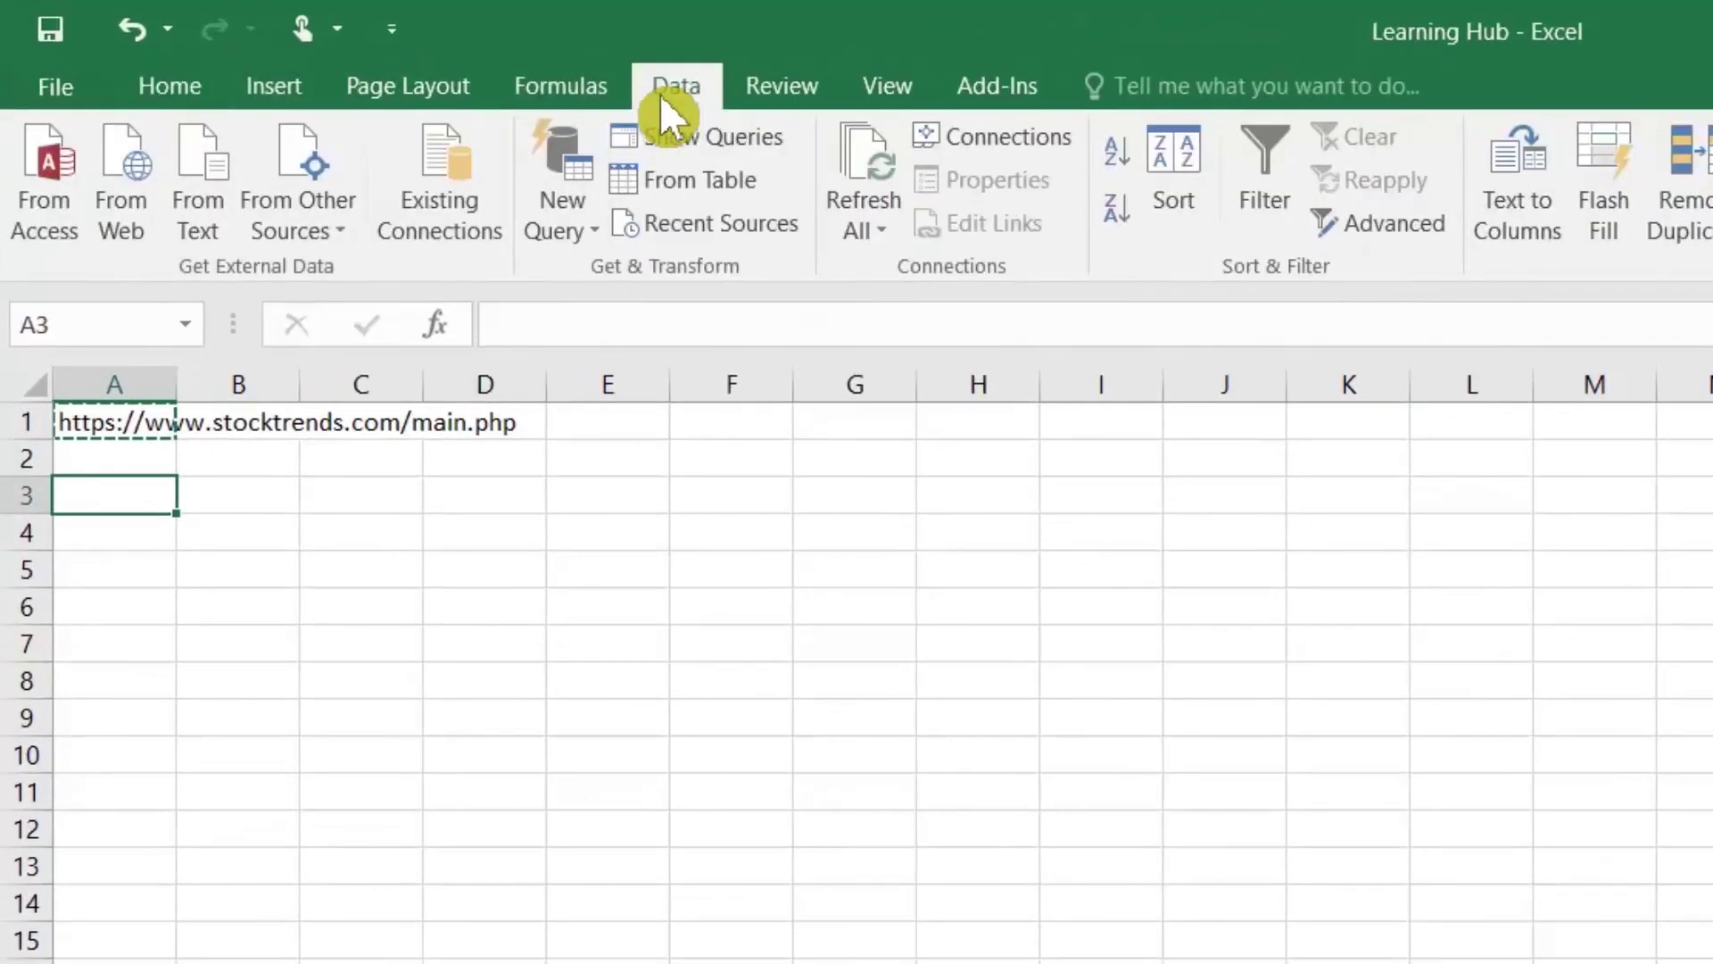
click(132, 198)
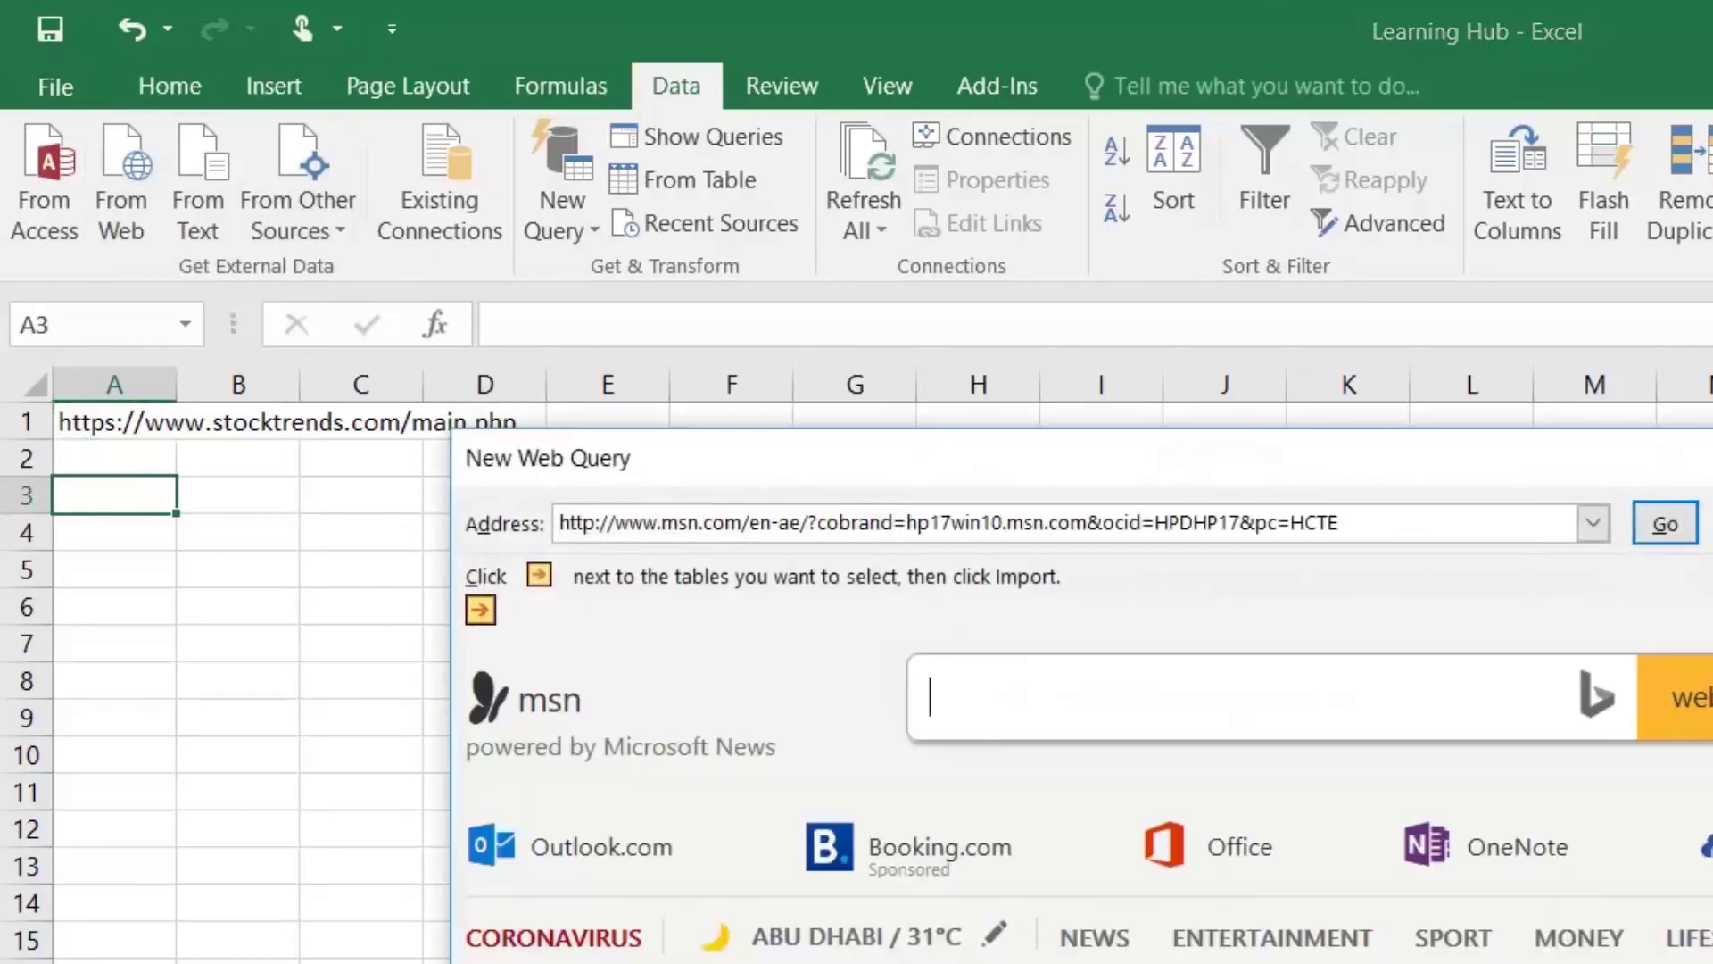
drag(1341, 522, 559, 523)
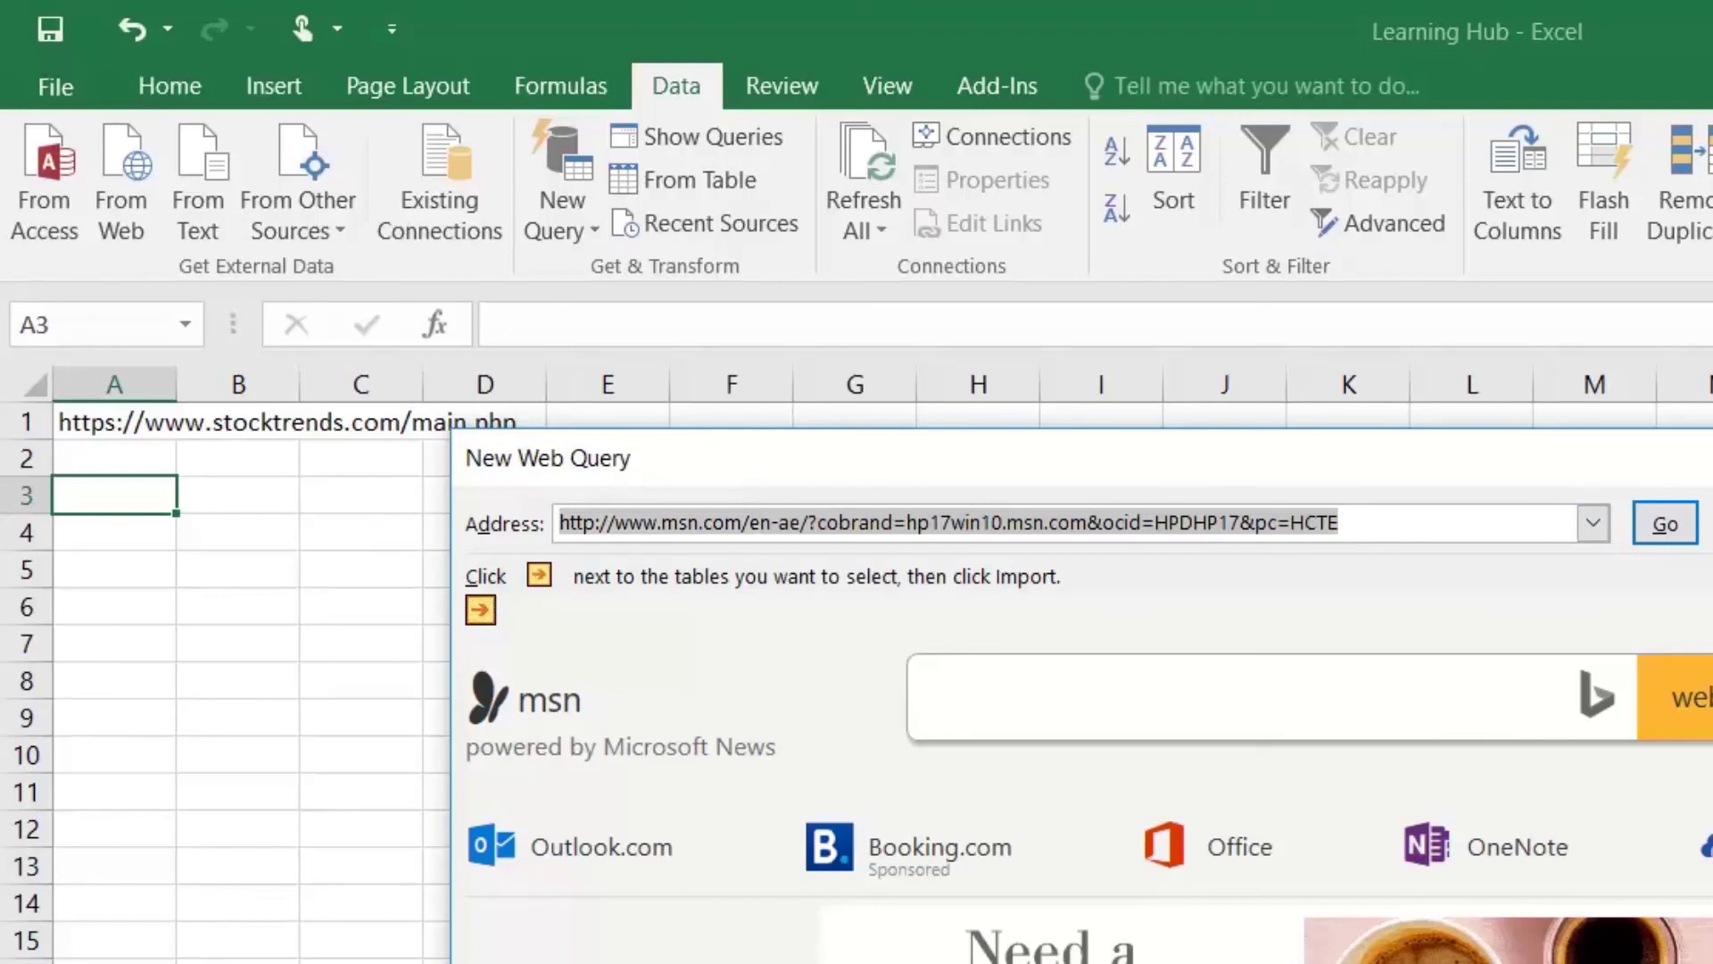
key(alt+Tab)
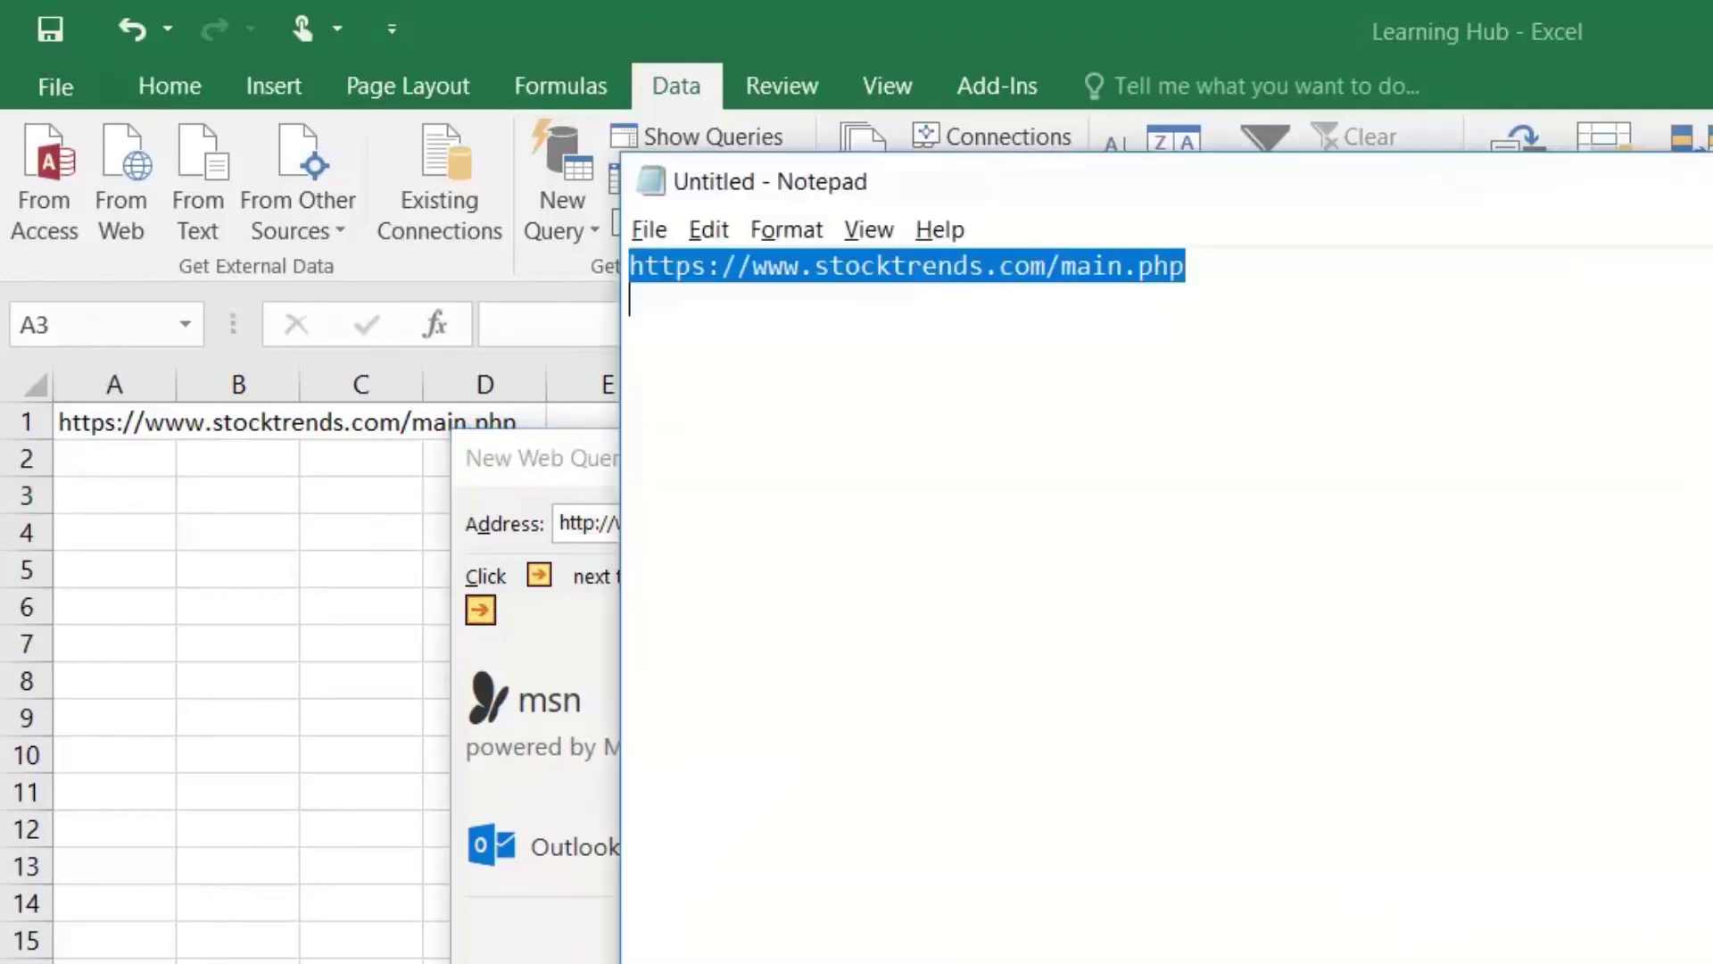
right_click(960, 293)
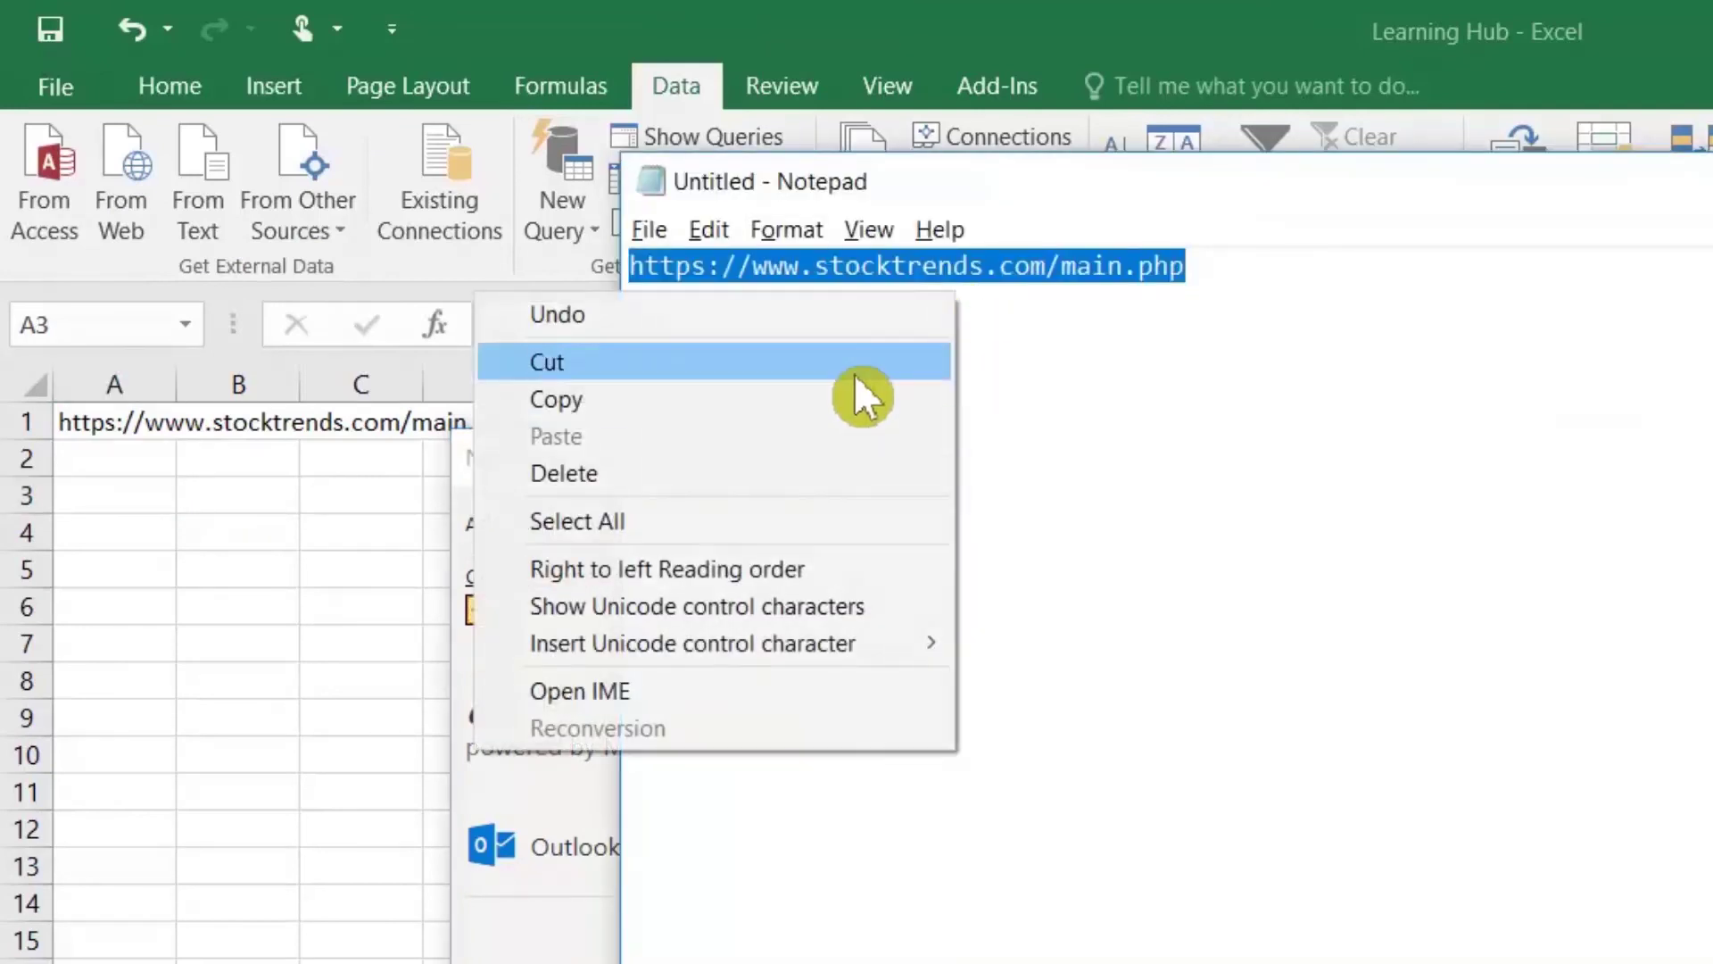
click(861, 364)
click(554, 455)
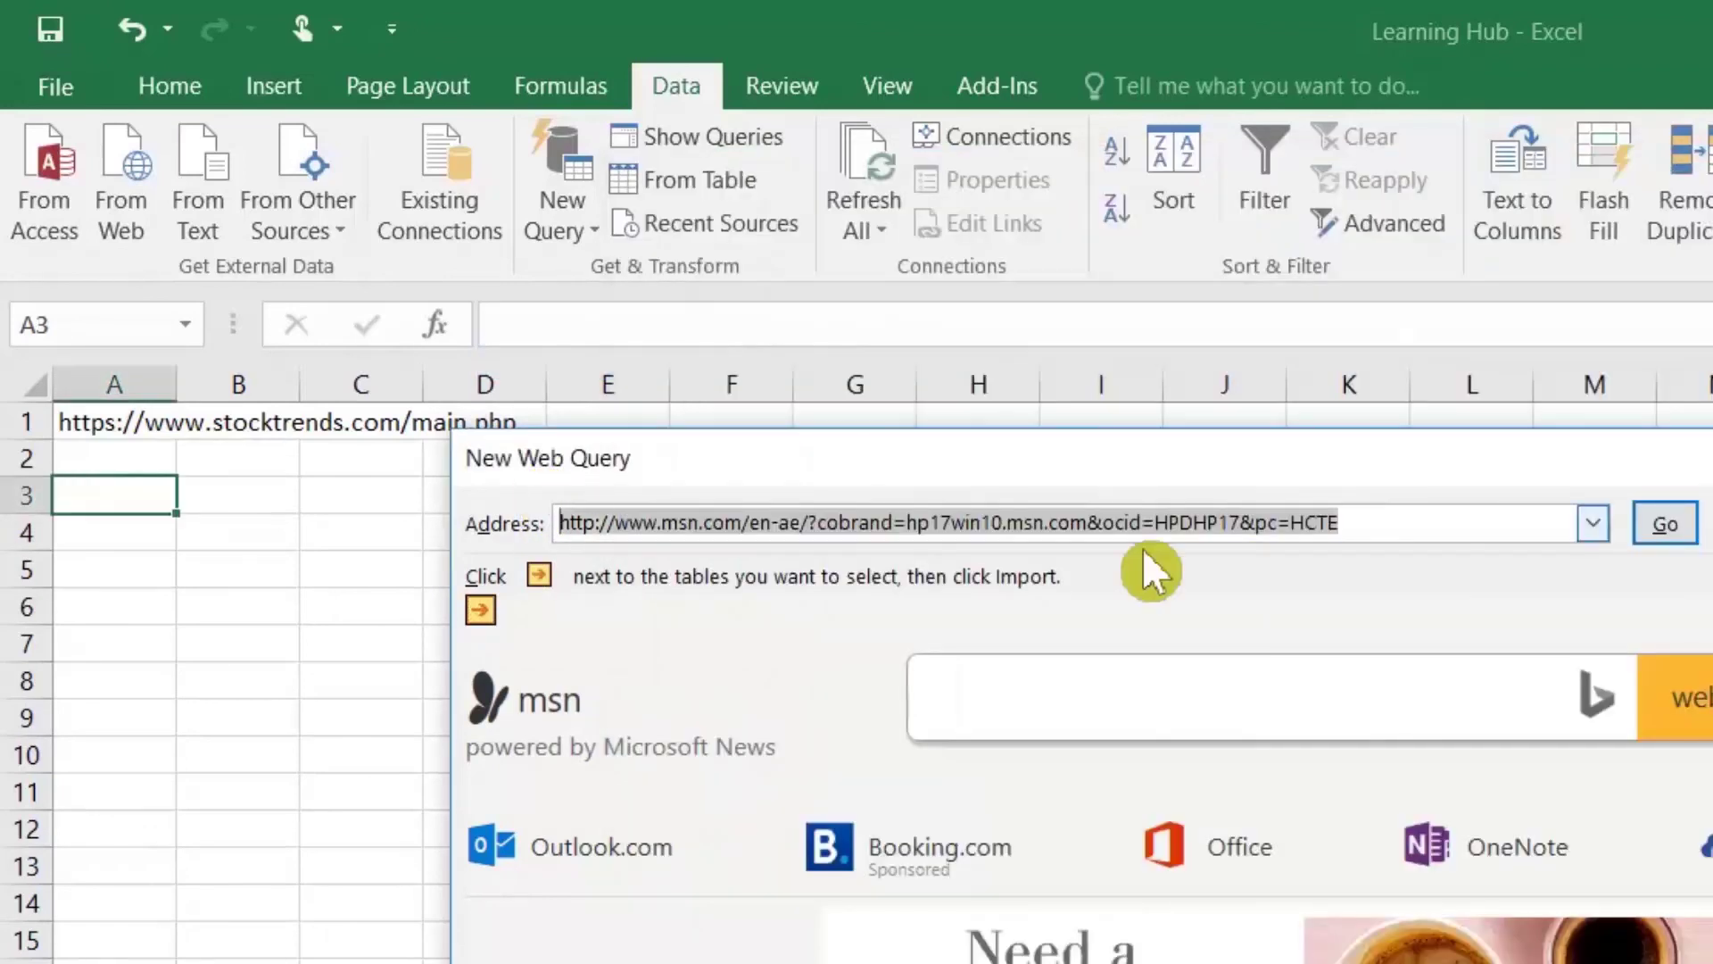
key(ctrl+v)
click(1678, 528)
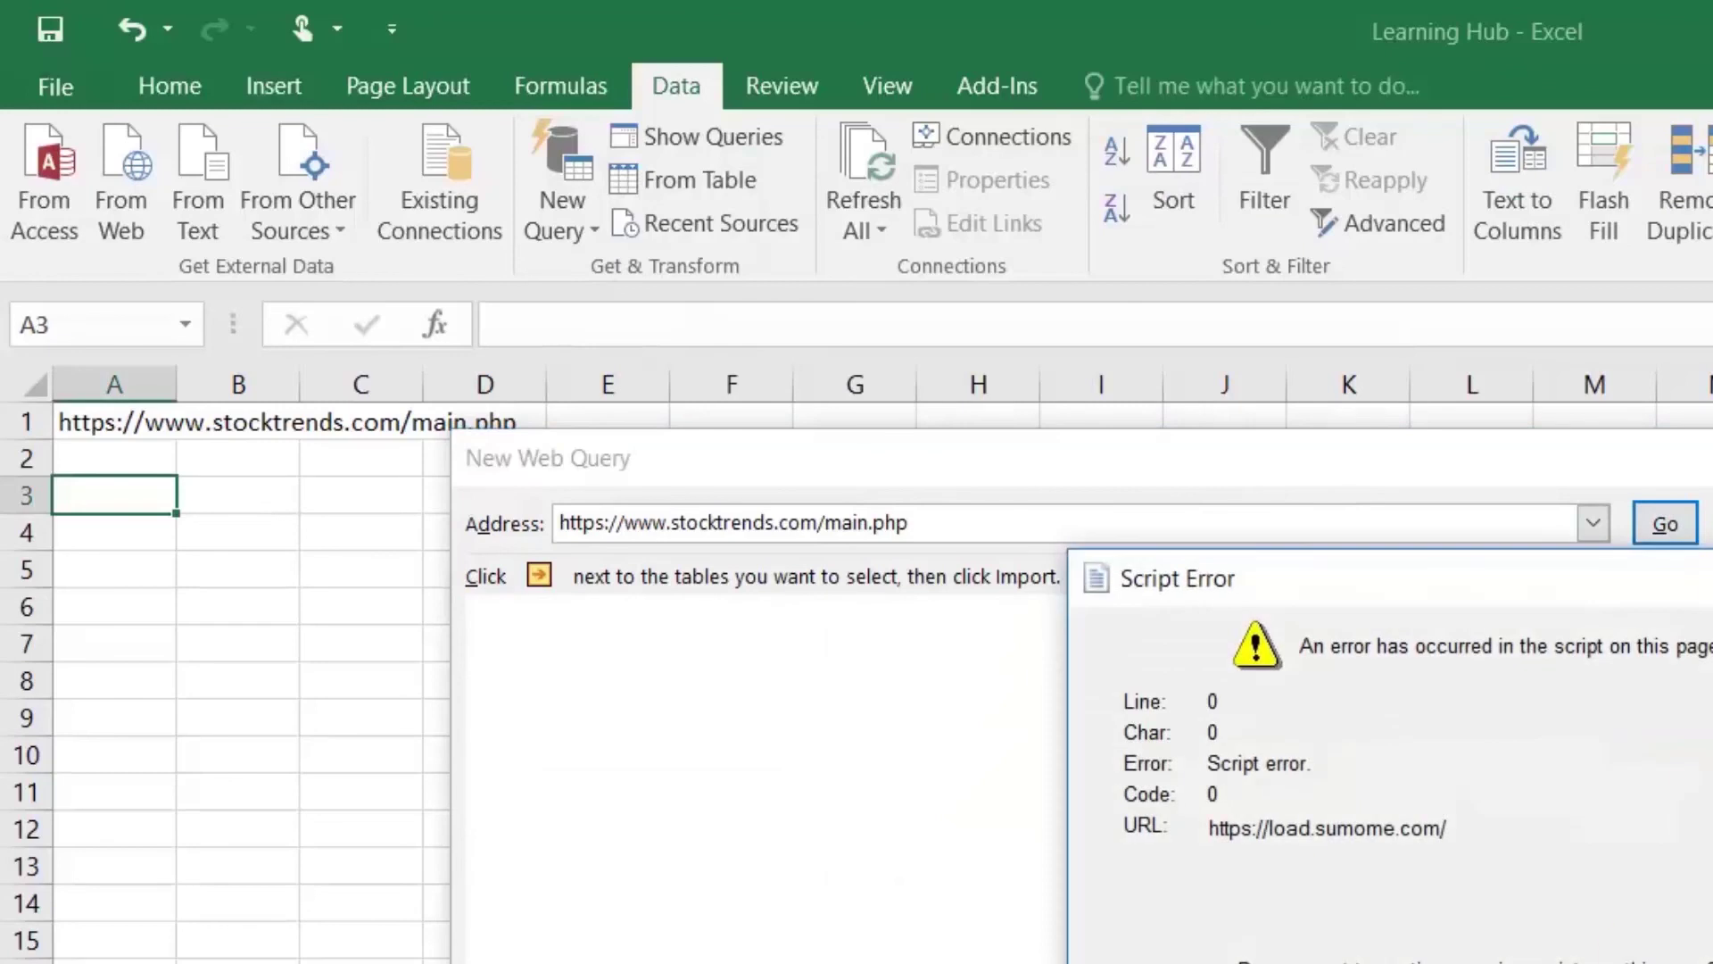
Step: Dismiss the script error, mark the Top Trending table, and import it
key(Return)
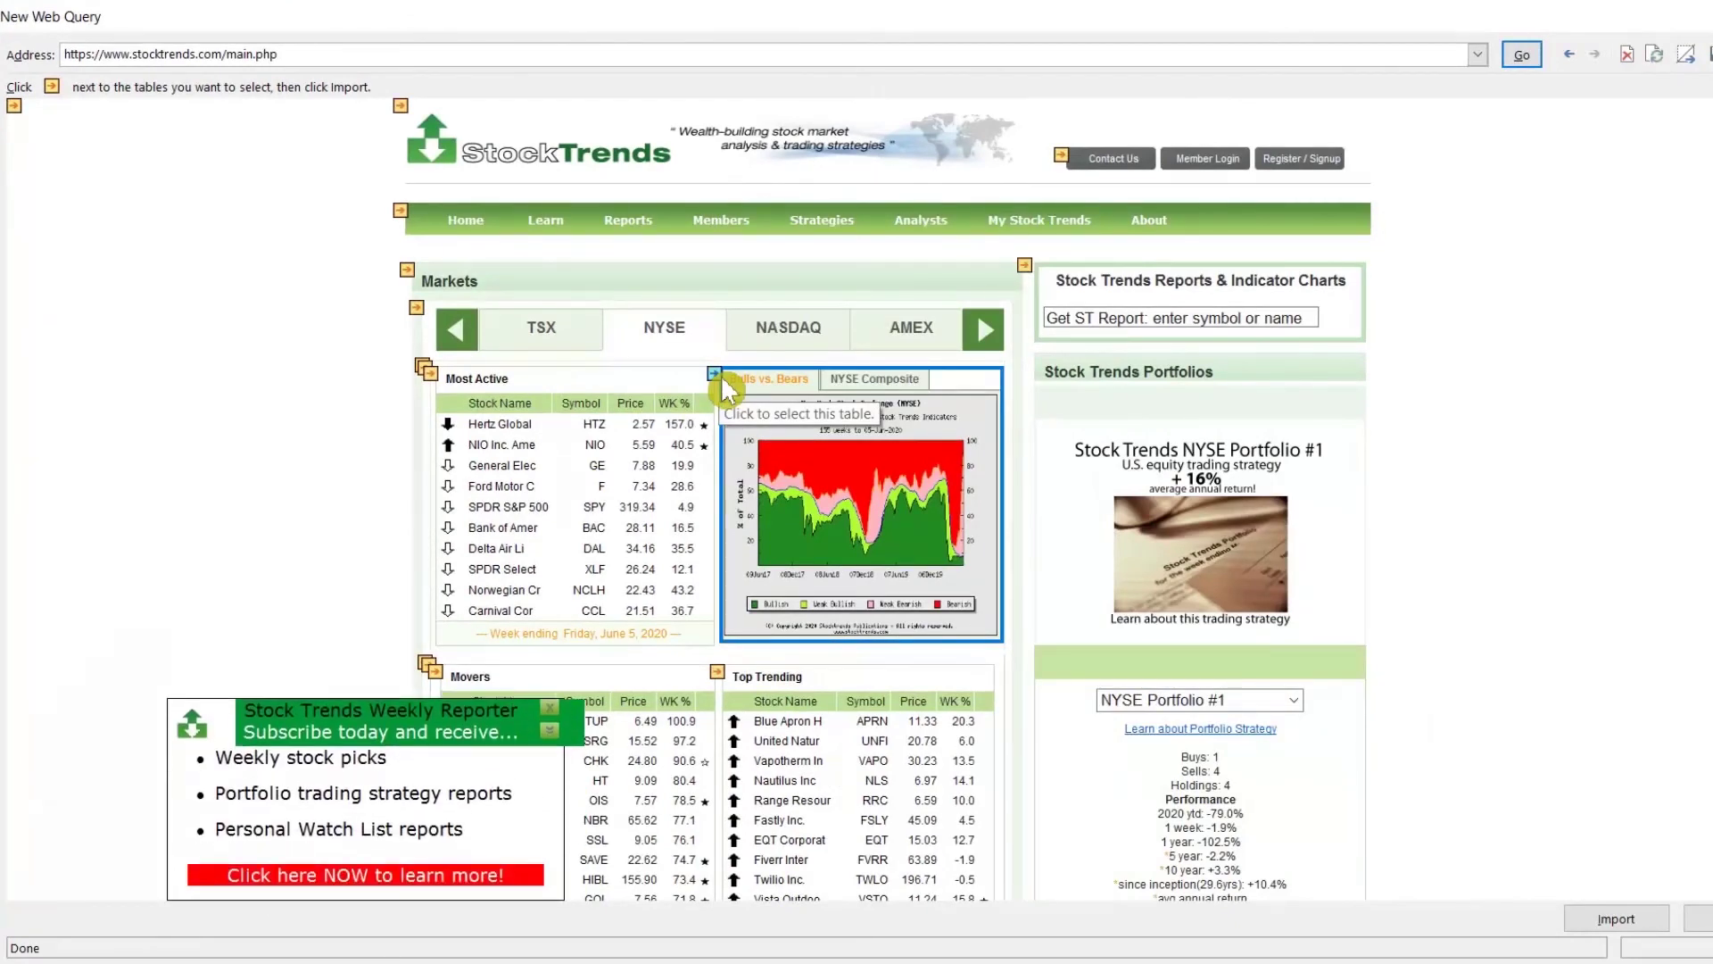
scroll(725, 390, down, 2)
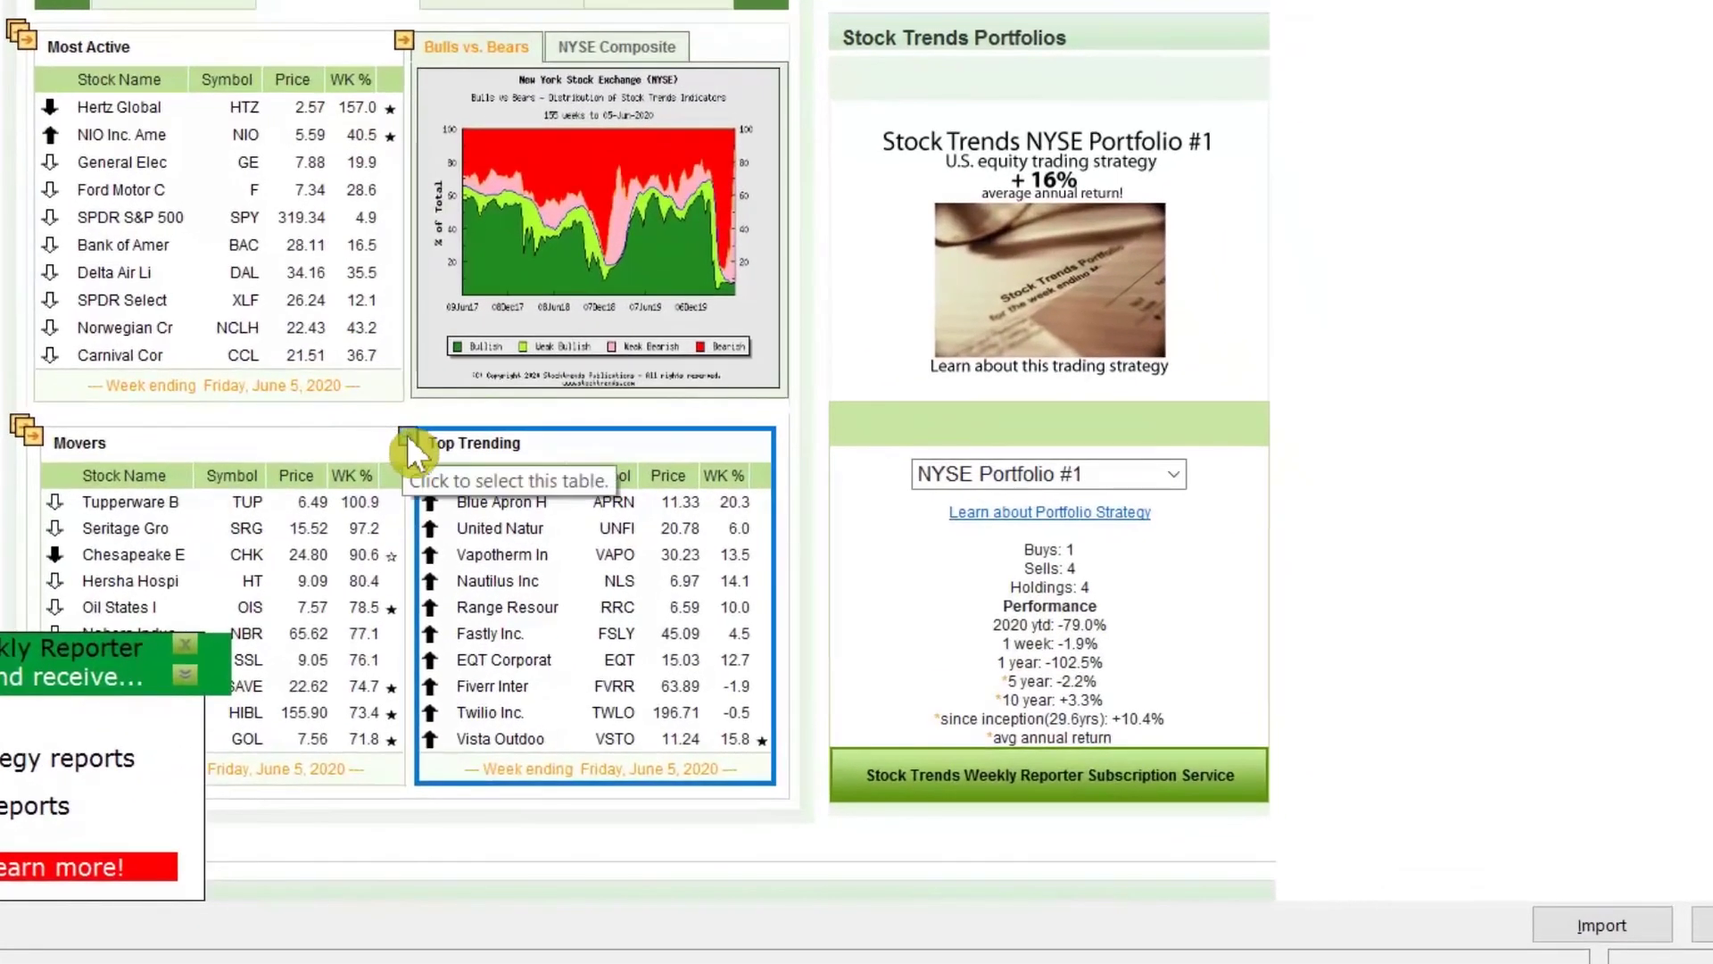
click(408, 438)
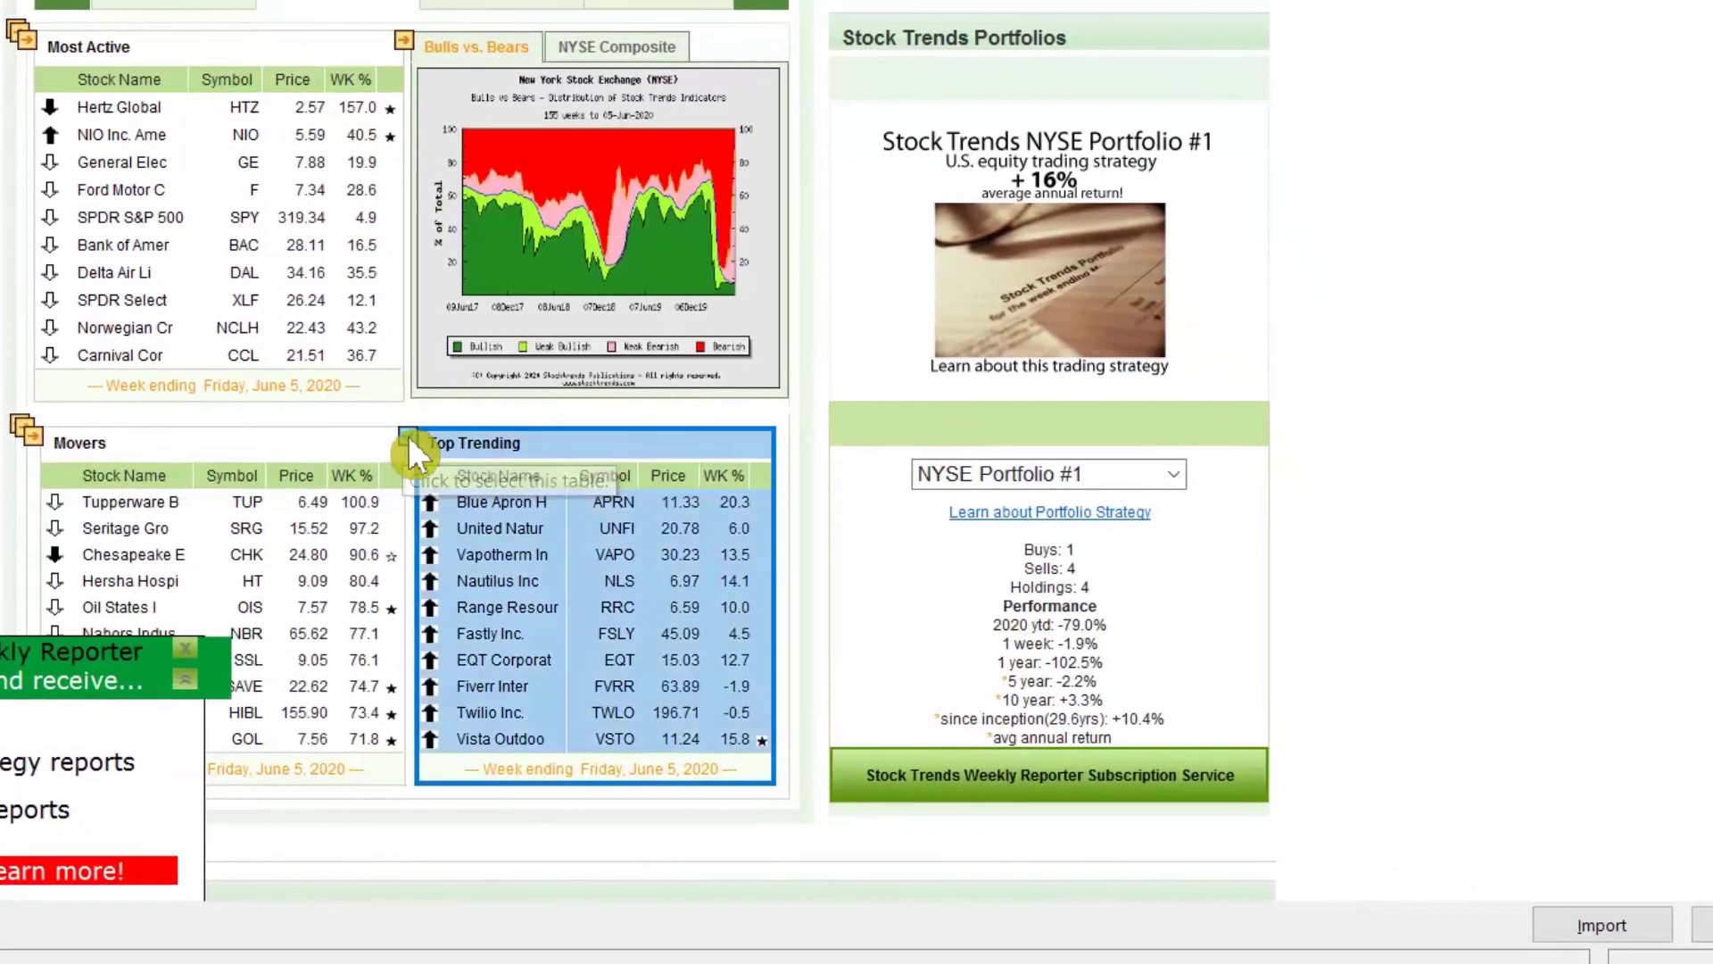
click(1569, 919)
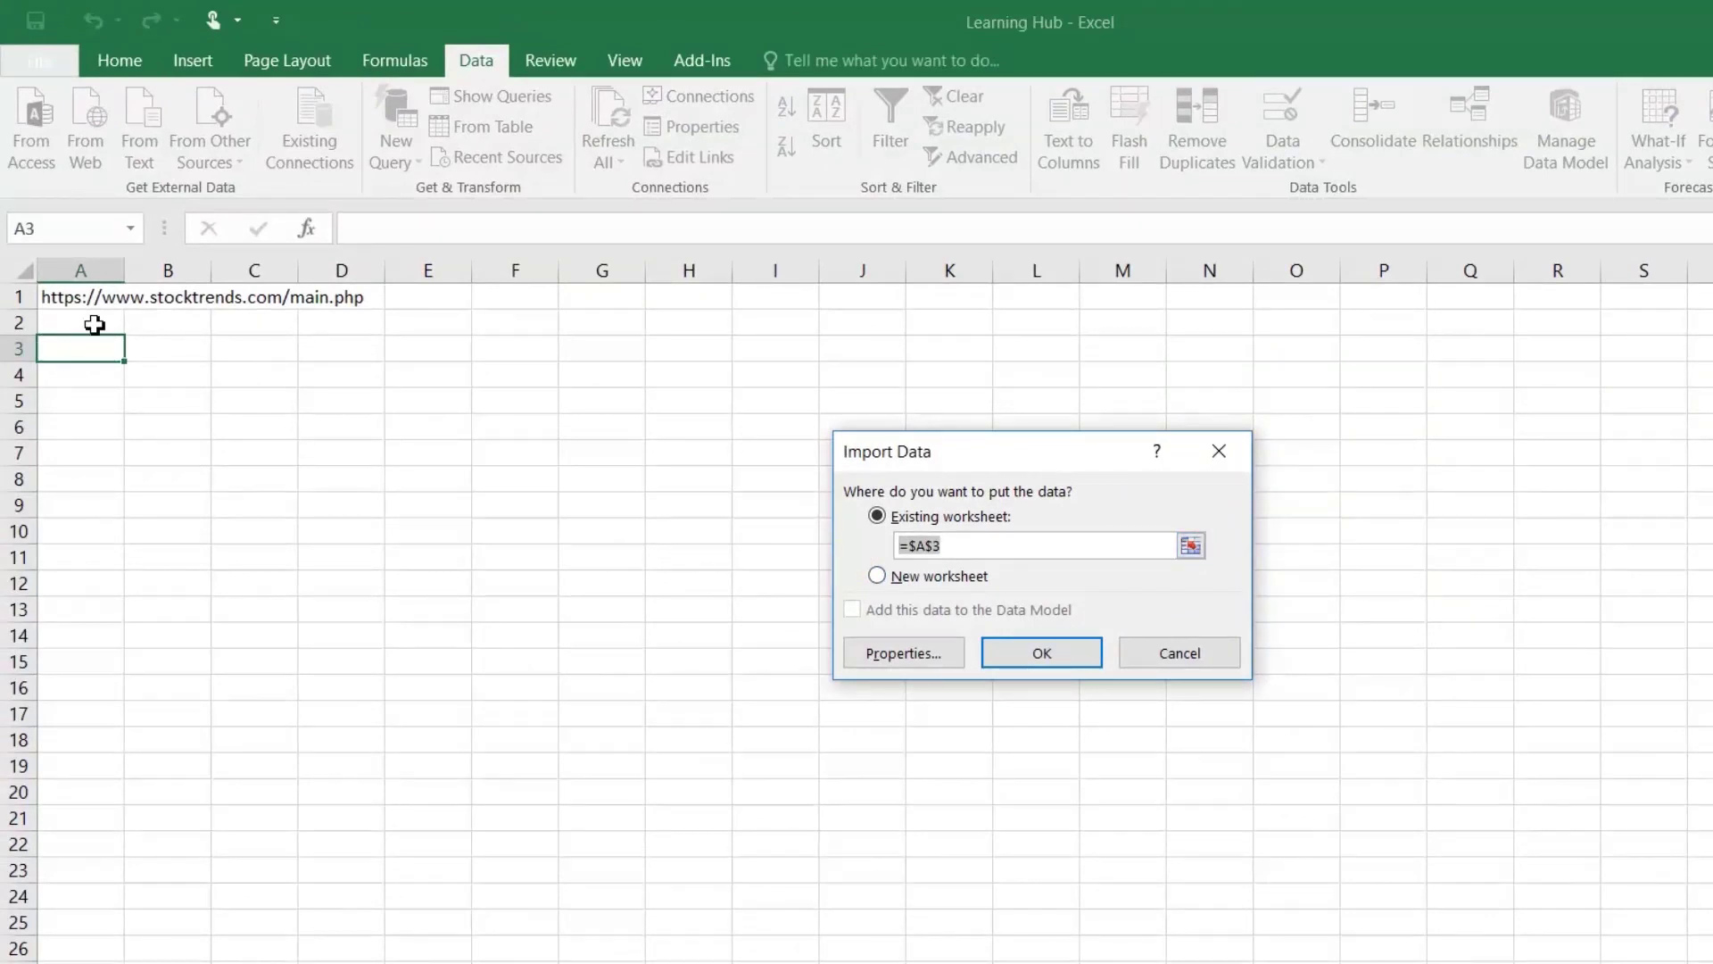
Step: Place the imported Top Trending data at $A$3 and check cell A7
click(1037, 657)
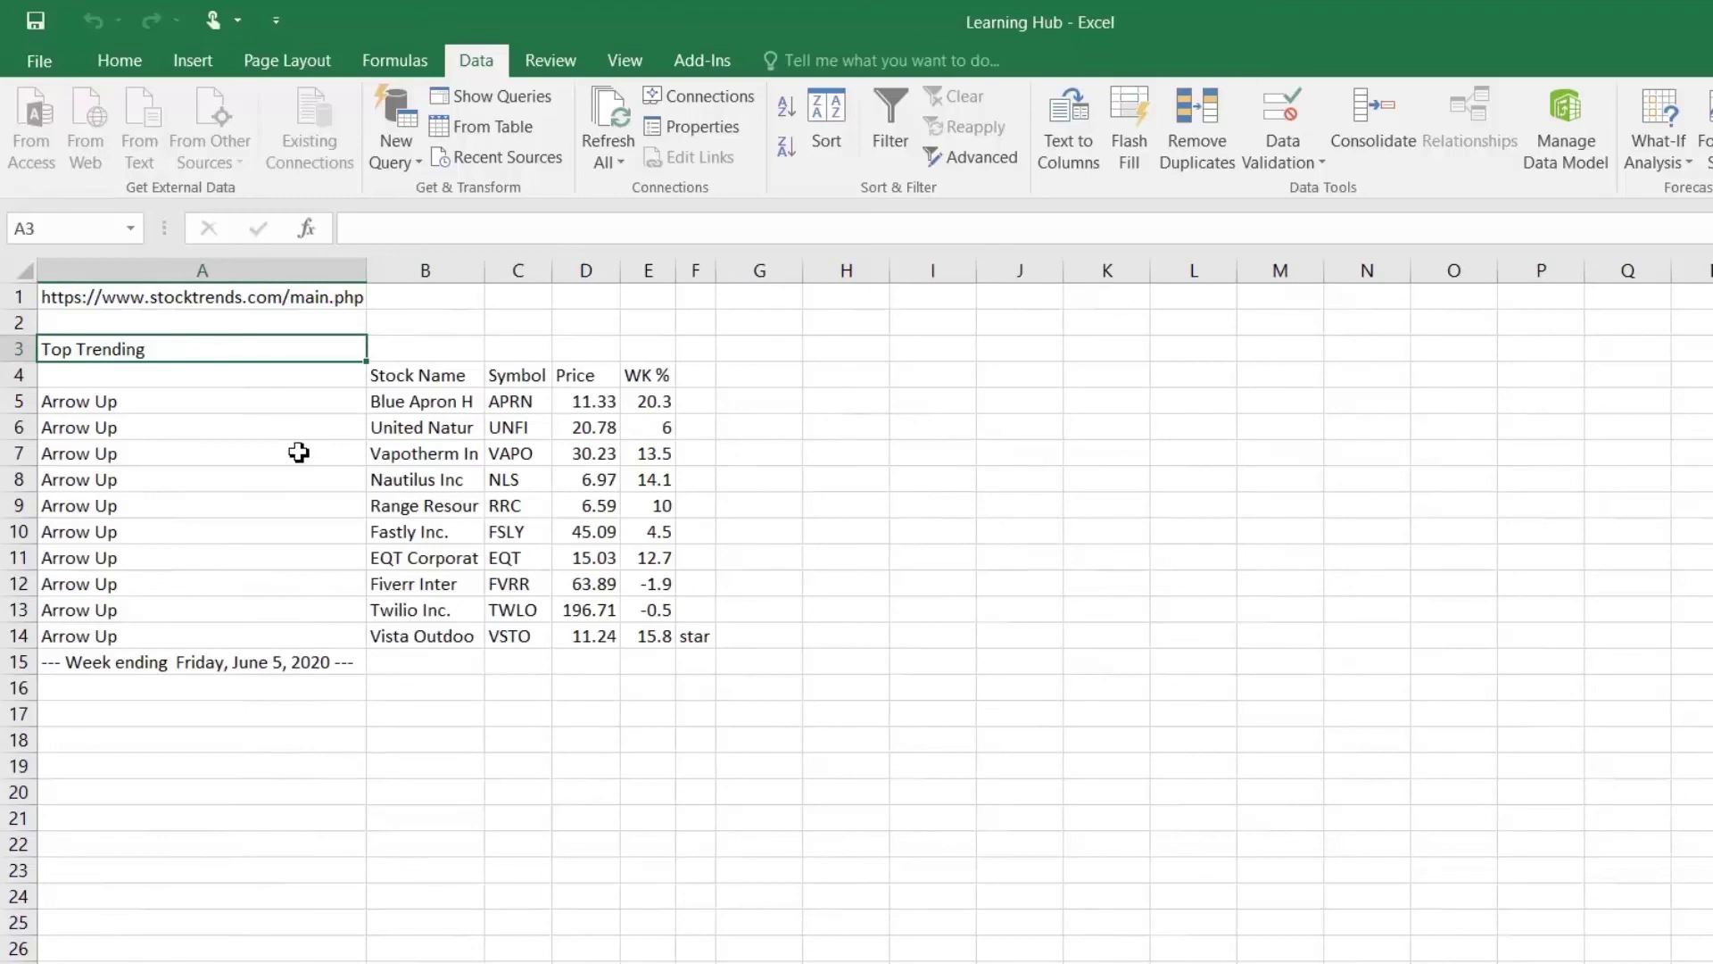
click(303, 460)
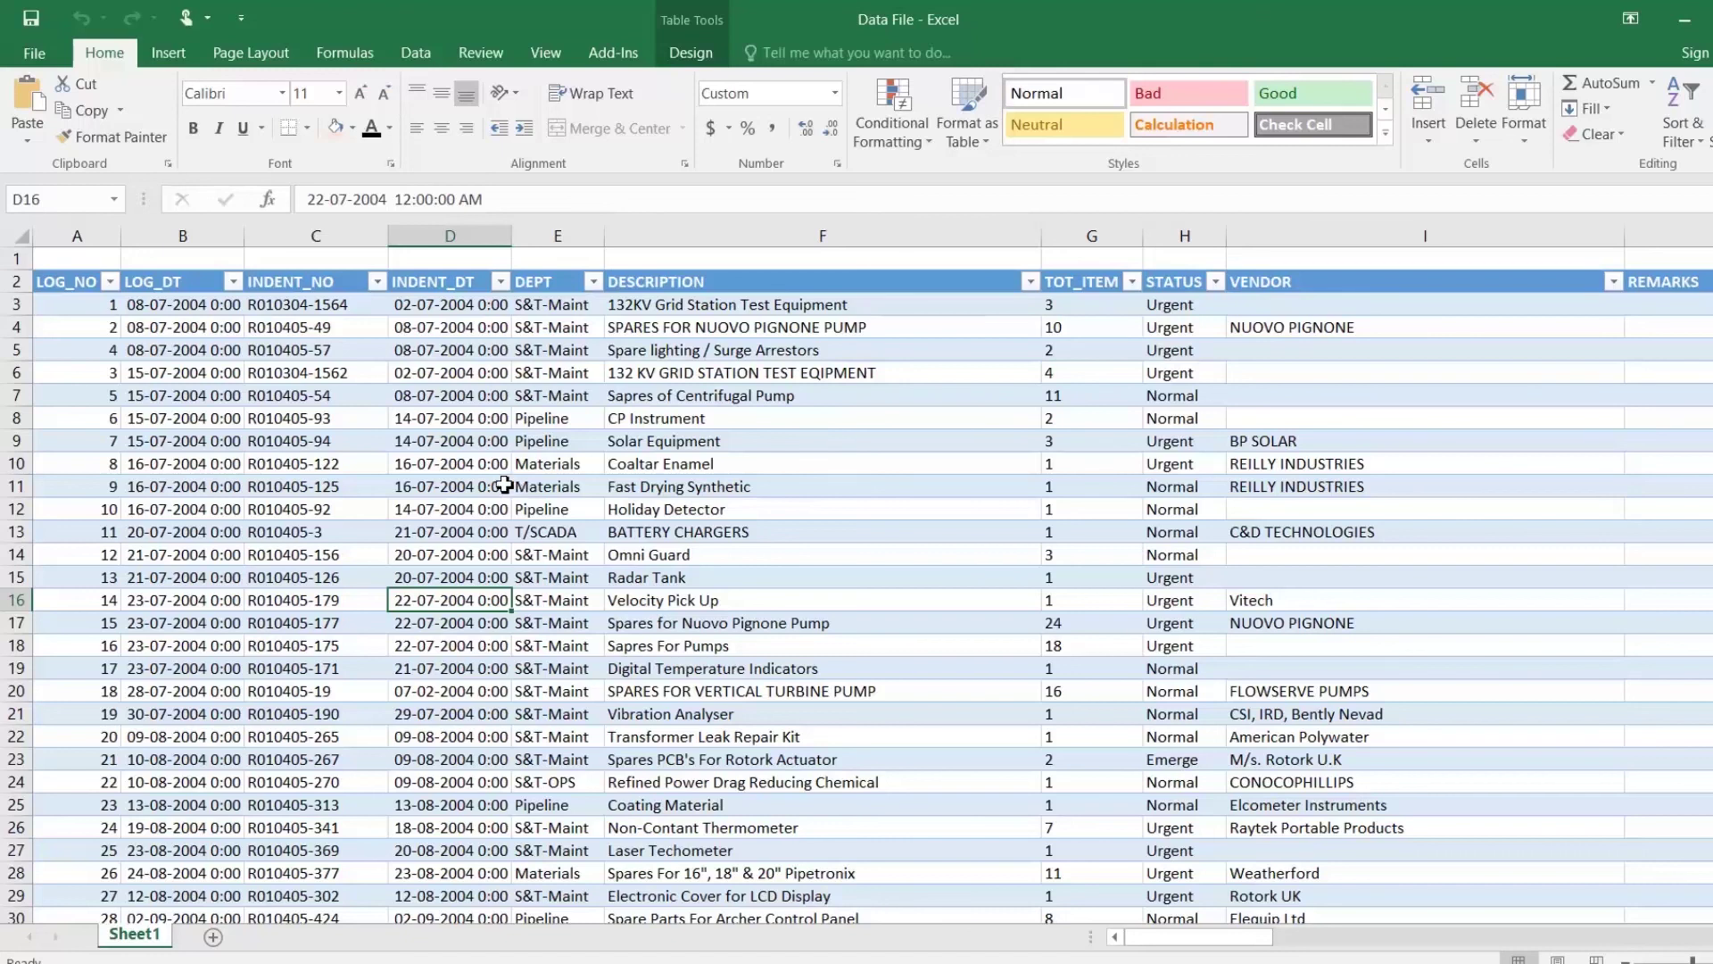
Step: Jump from a table cell to the last row, 222491, and back to the top
click(404, 348)
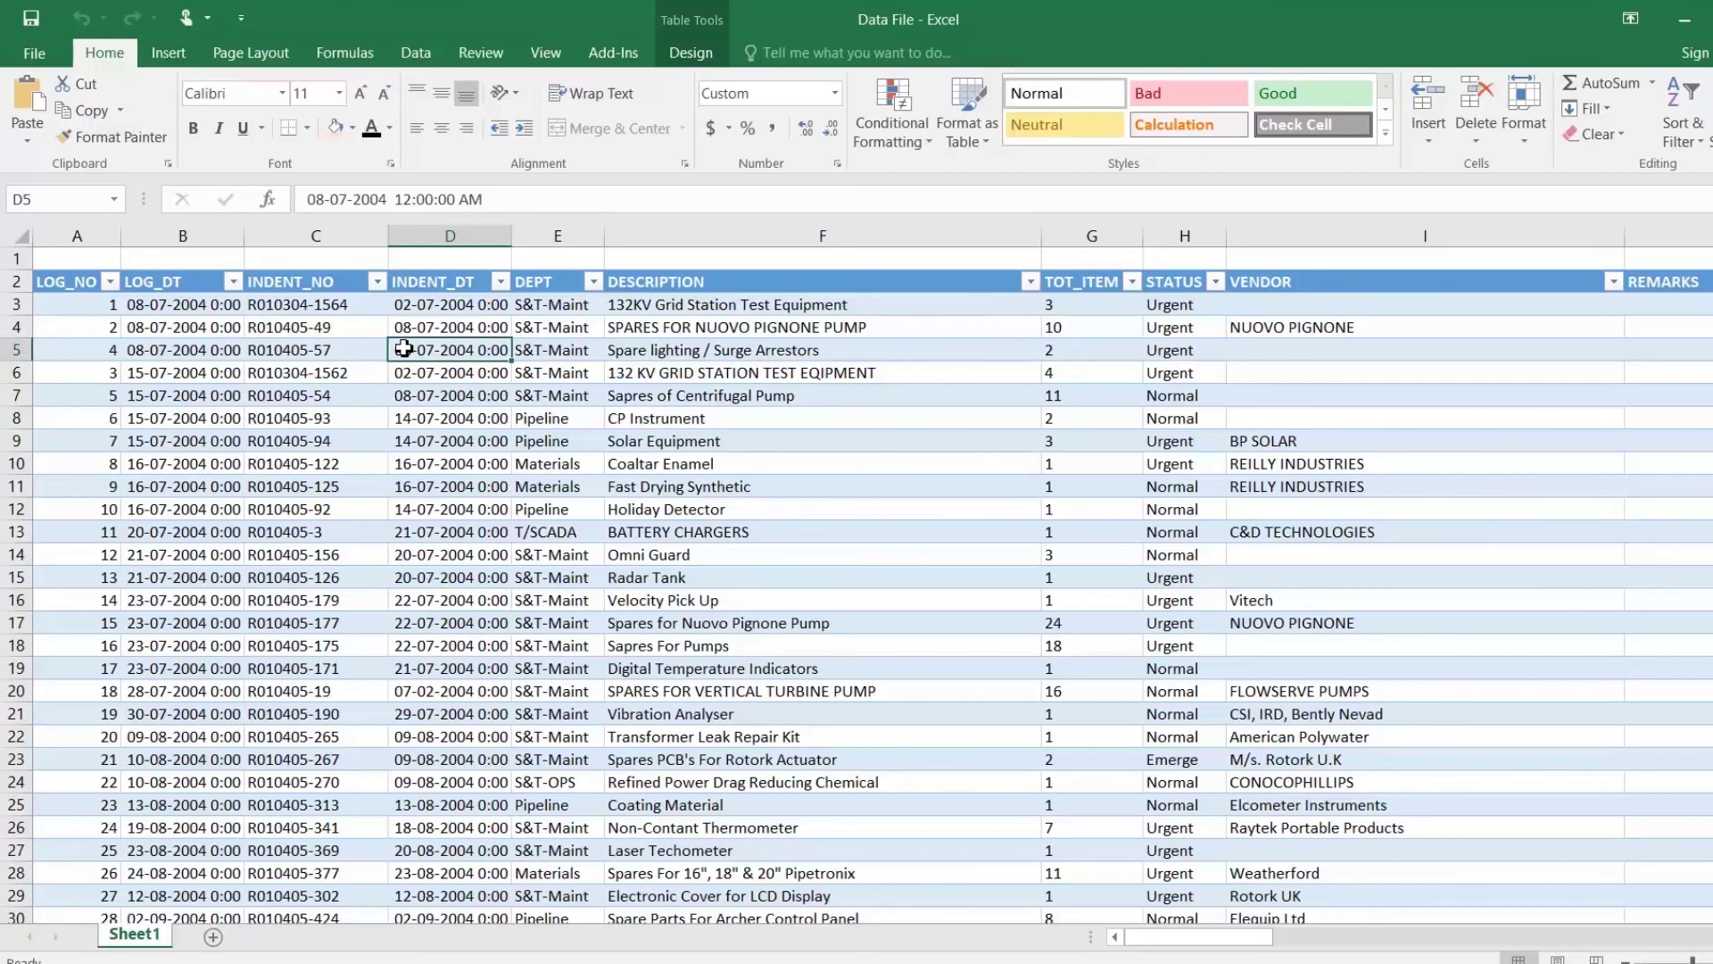
key(Left)
key(Left)
key(Left)
key(ctrl+Down)
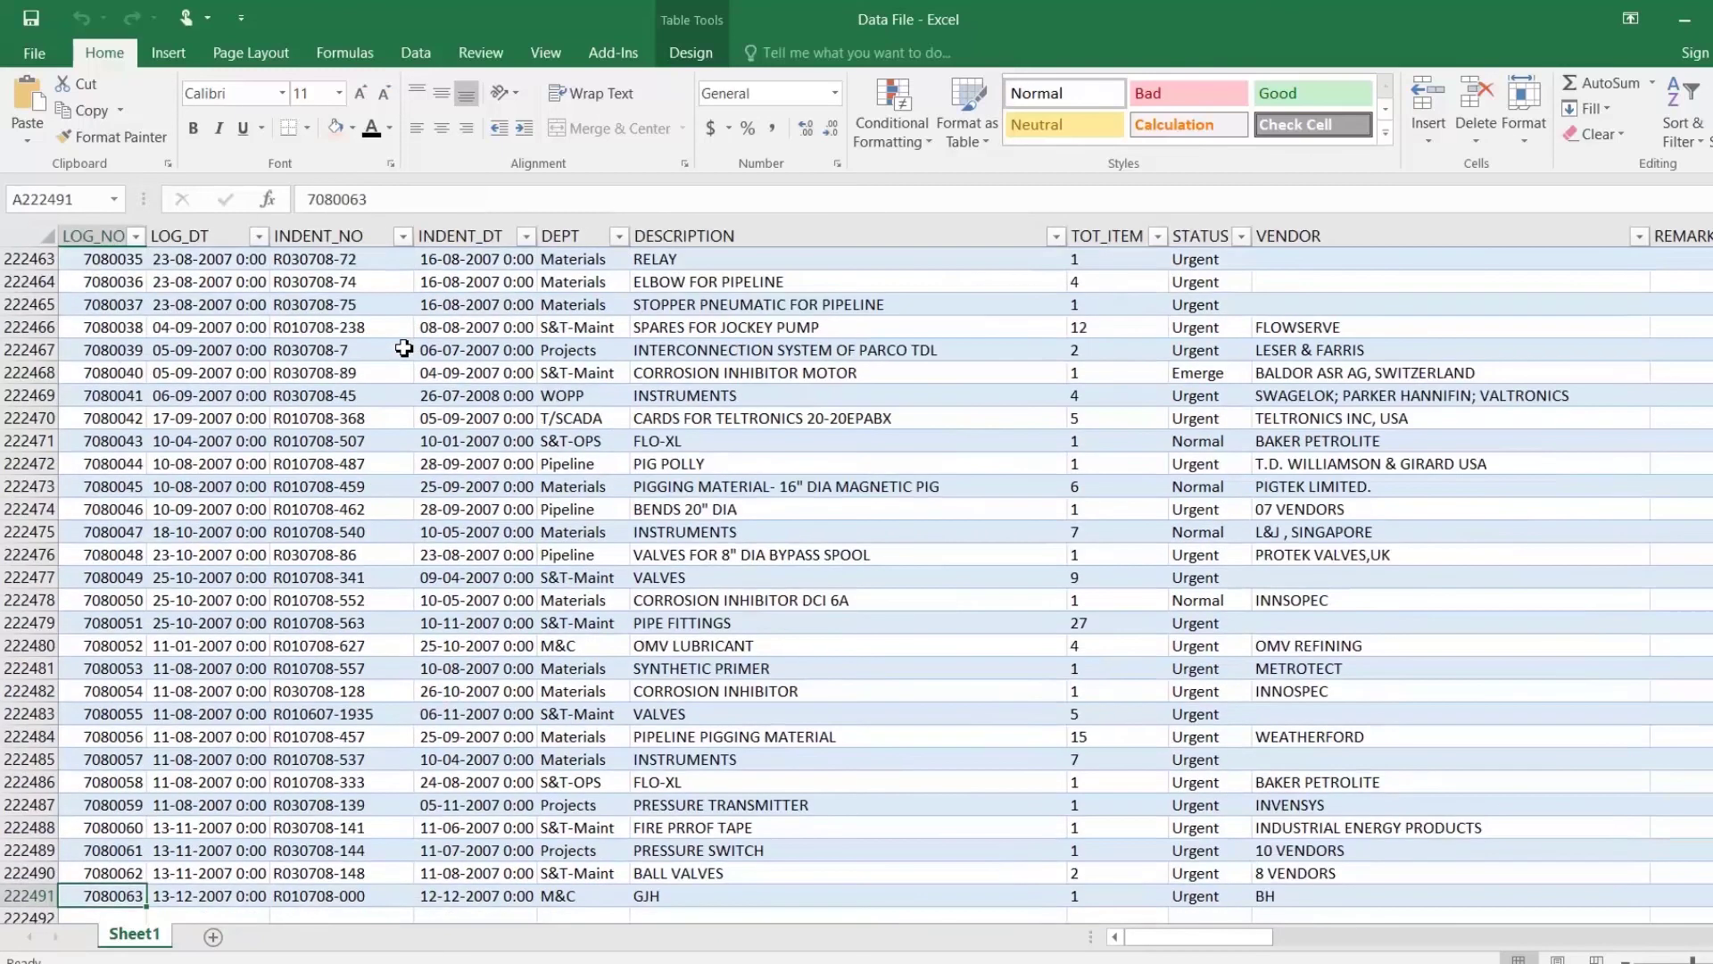
key(ctrl+Up)
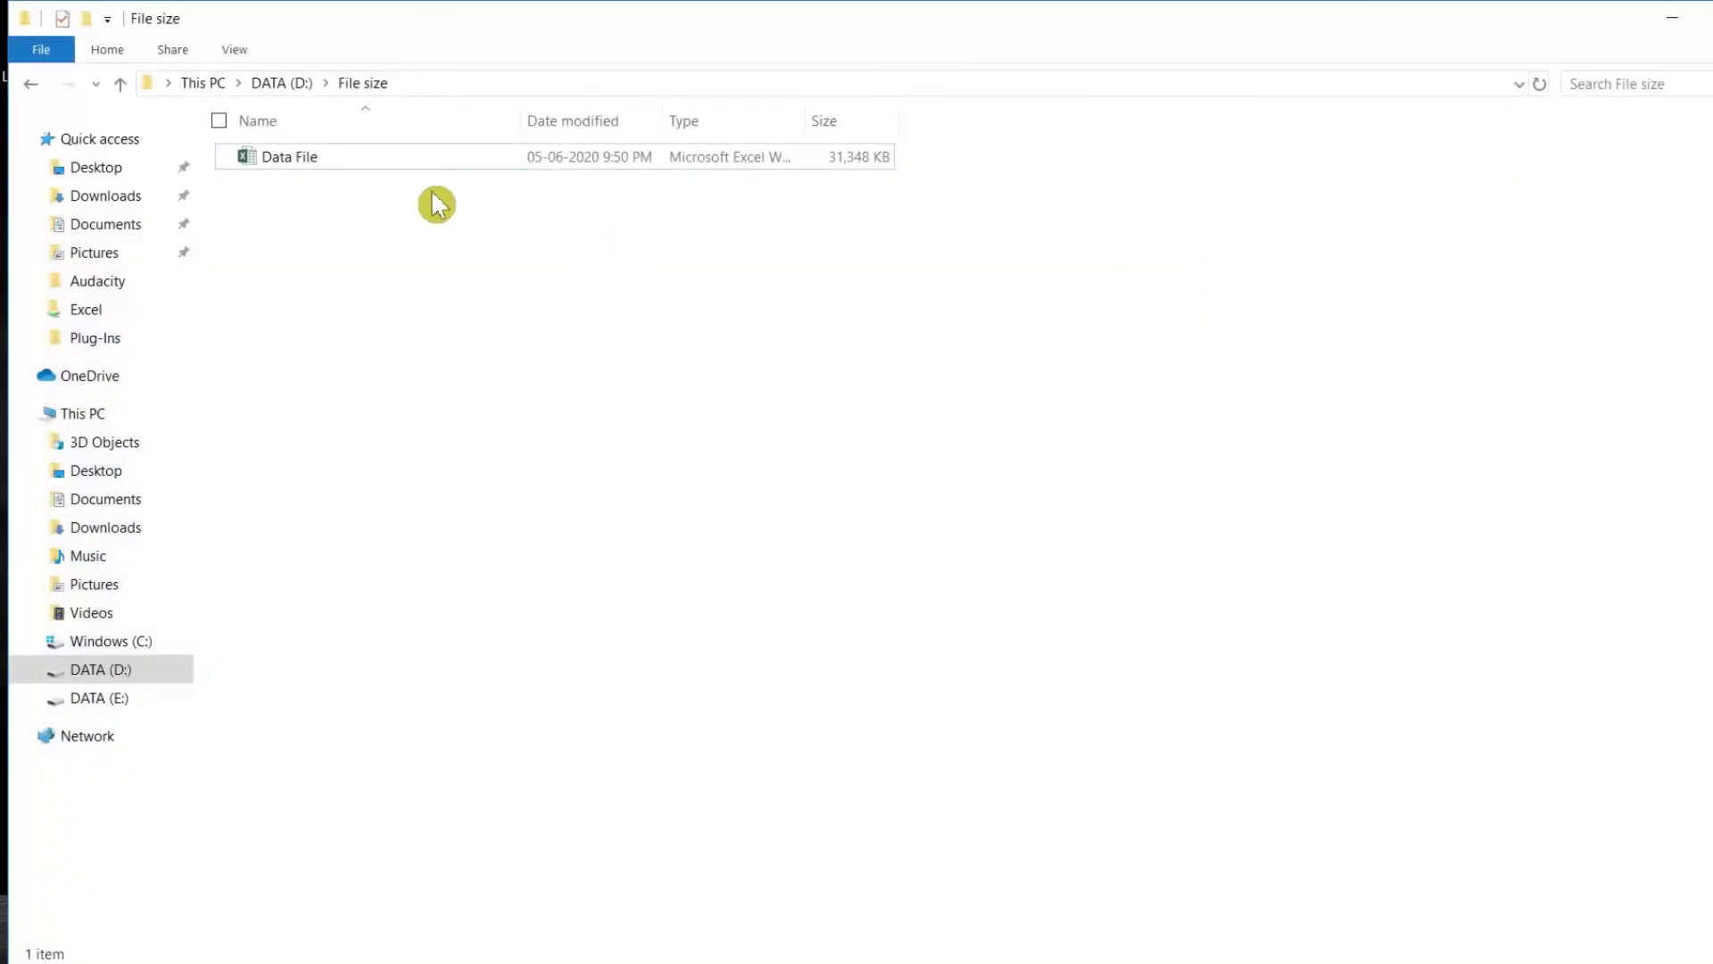
Step: Check Data File's 30.6 MB size in Properties, then open it in Excel
right_click(350, 168)
right_click(382, 172)
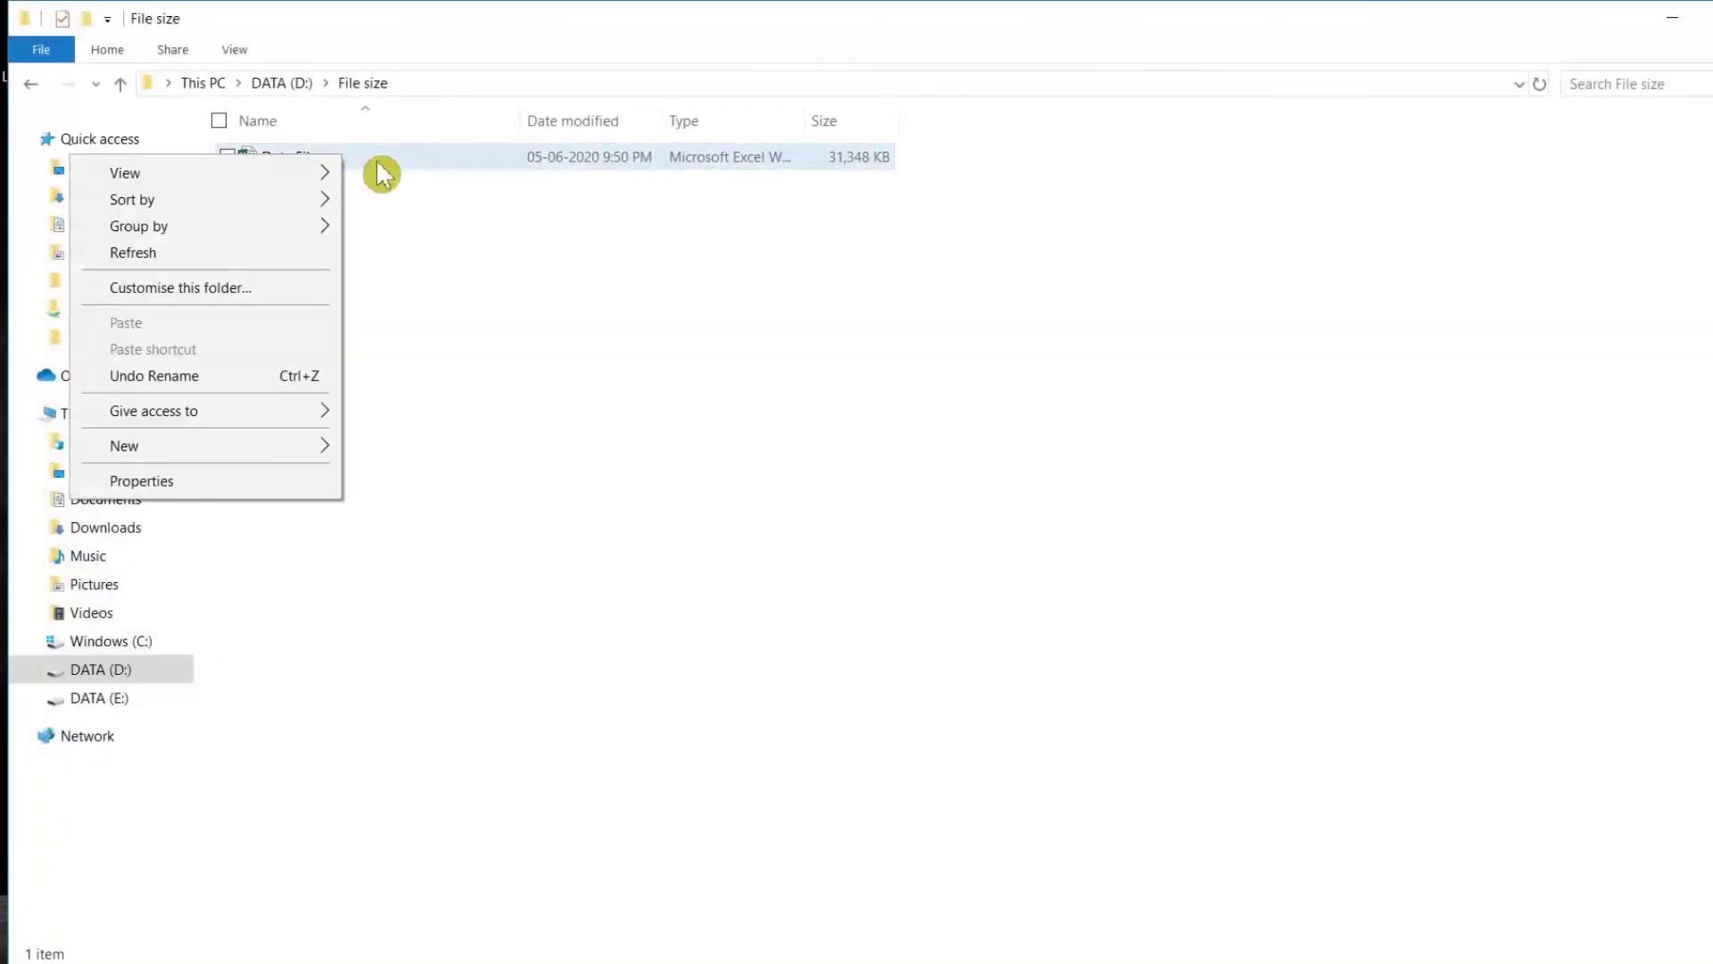
click(259, 641)
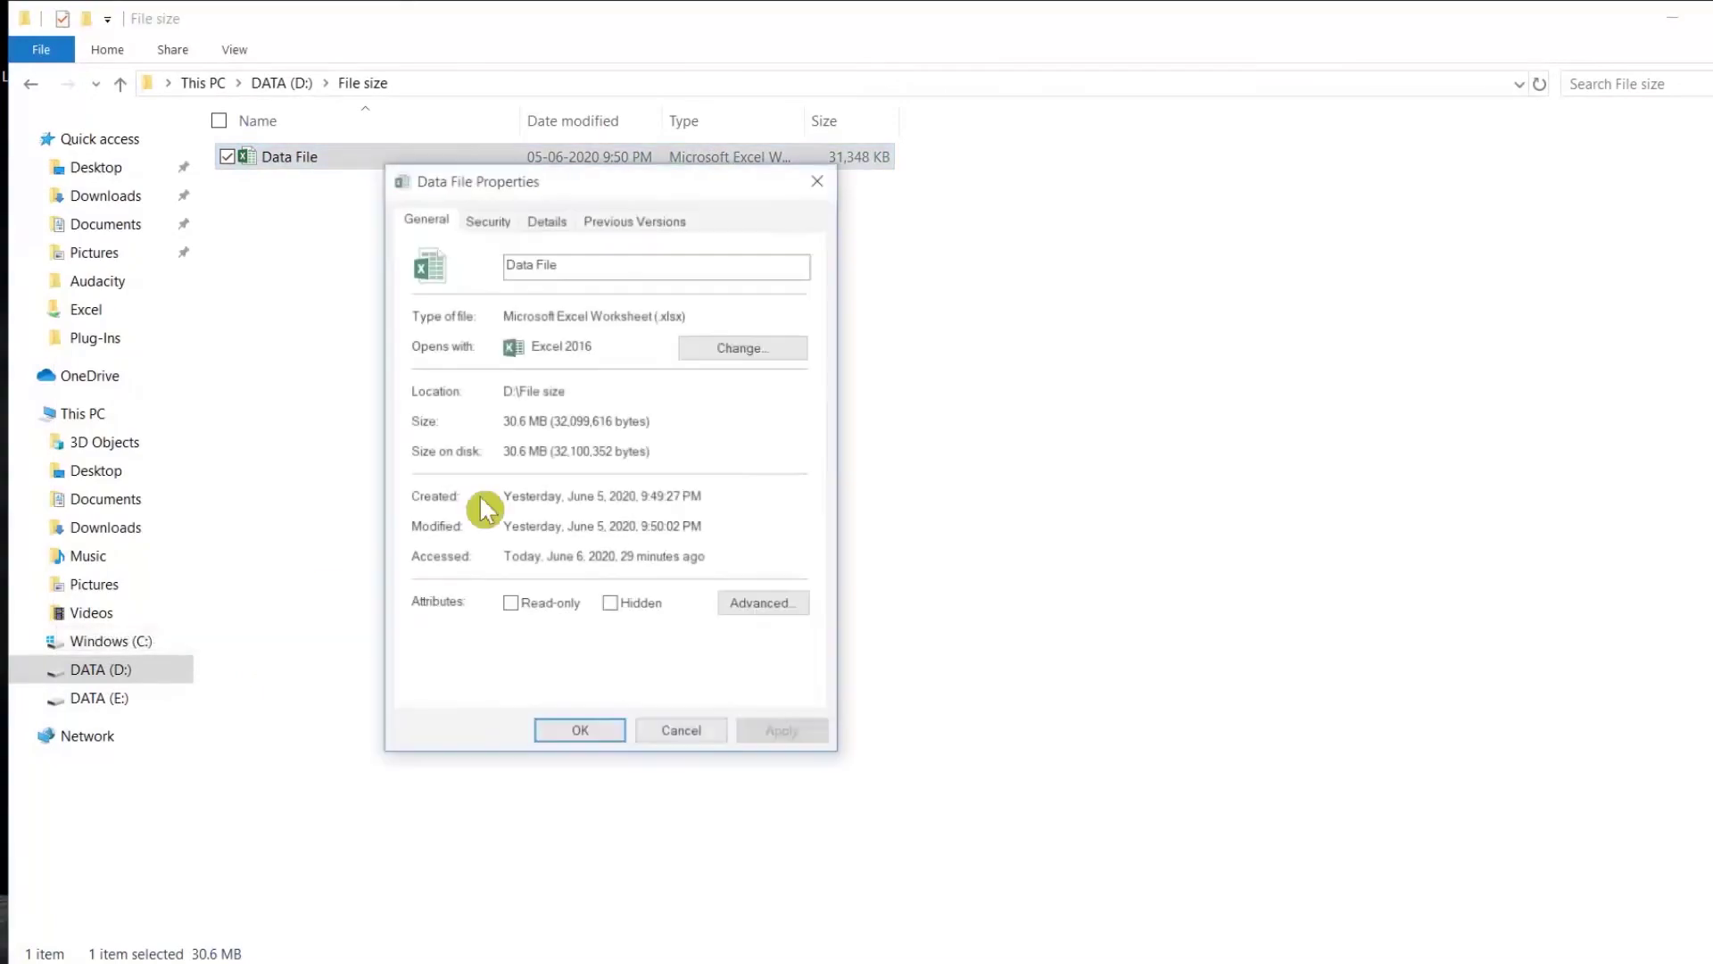
click(704, 735)
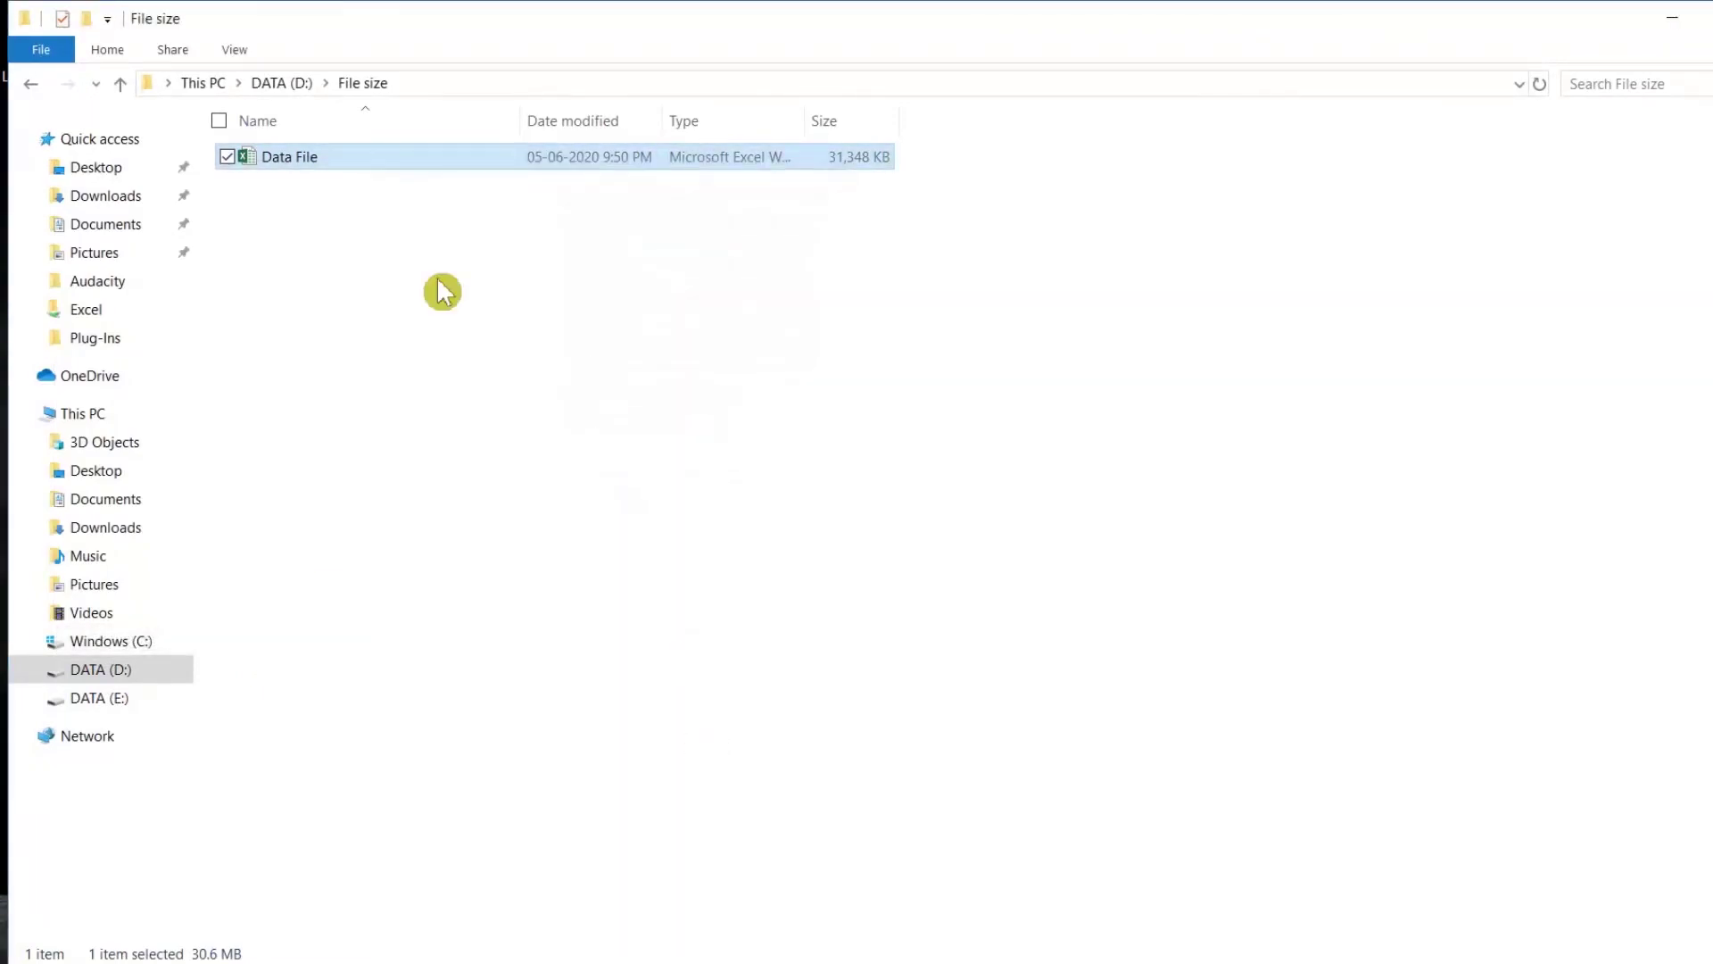
double_click(336, 164)
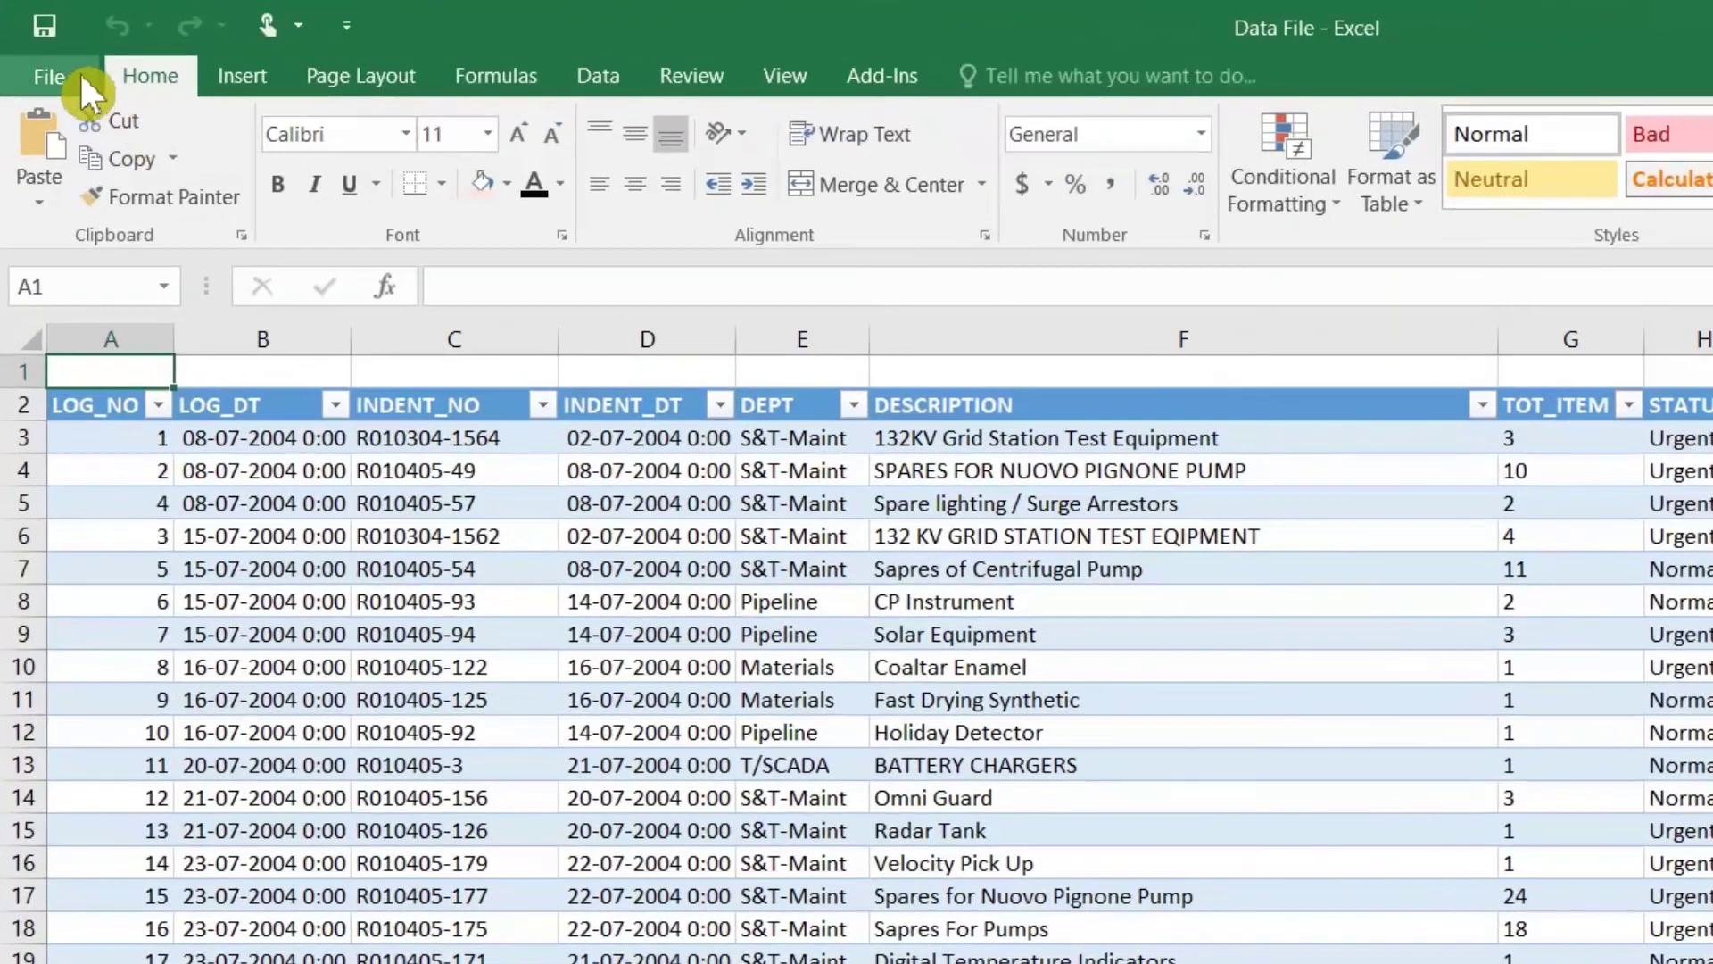
Step: Save Data File into the current File size folder with type Excel Binary Workbook
click(81, 73)
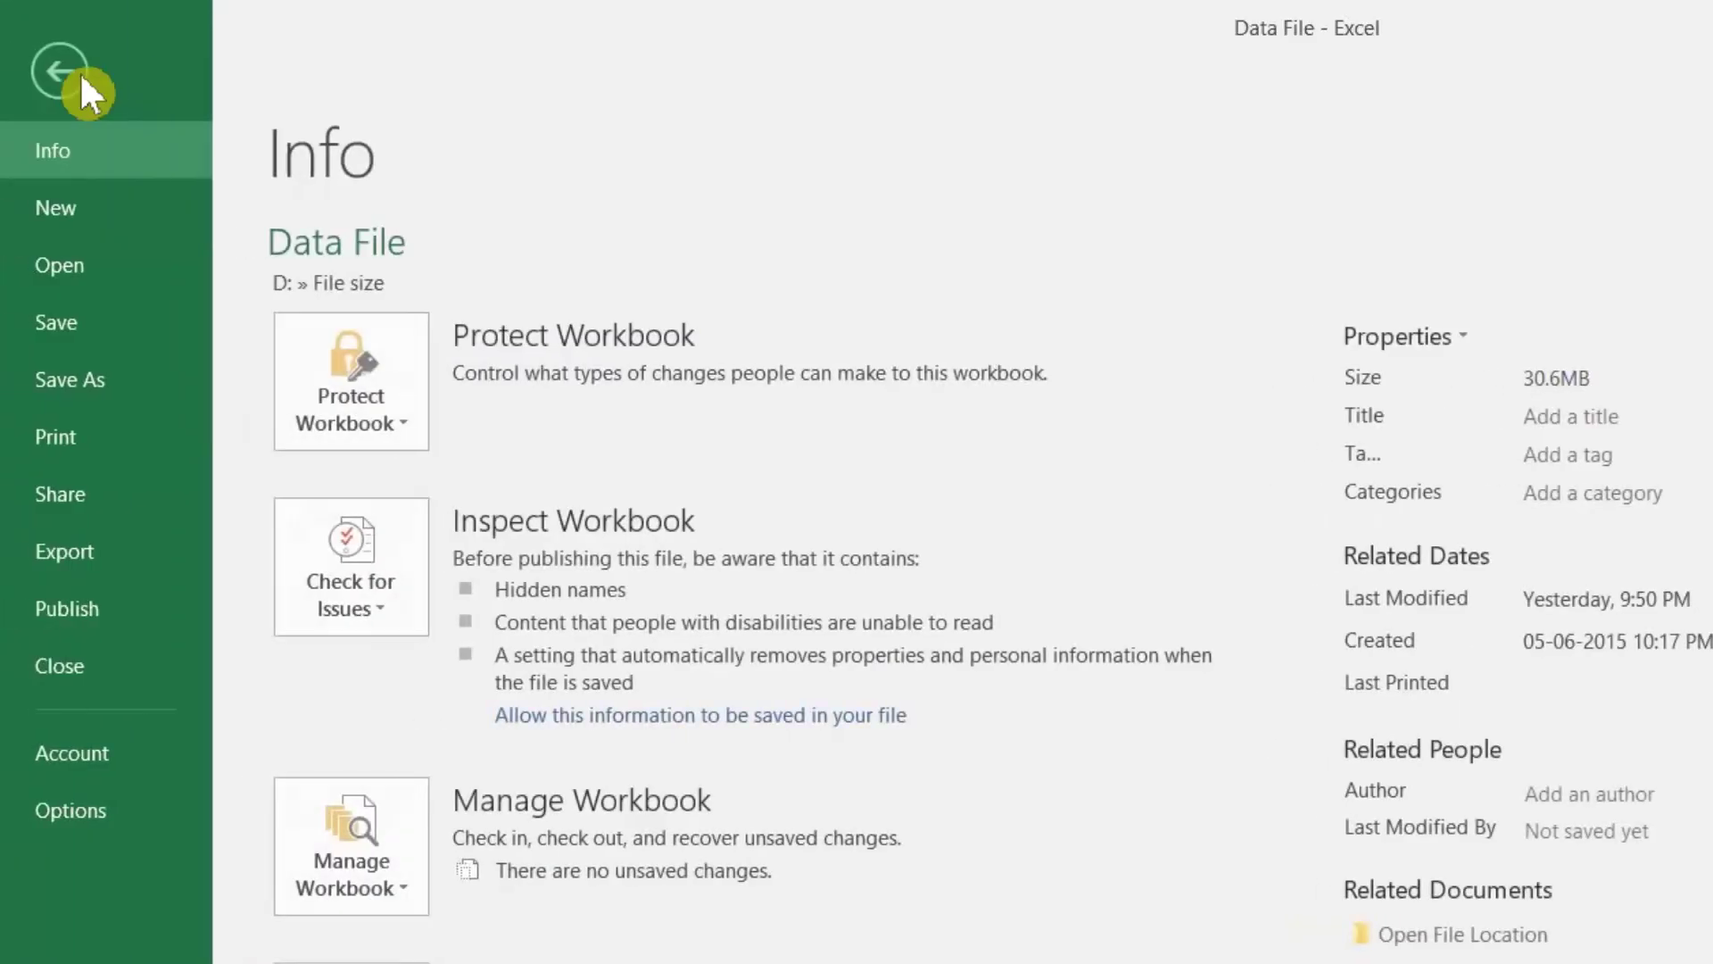
click(101, 382)
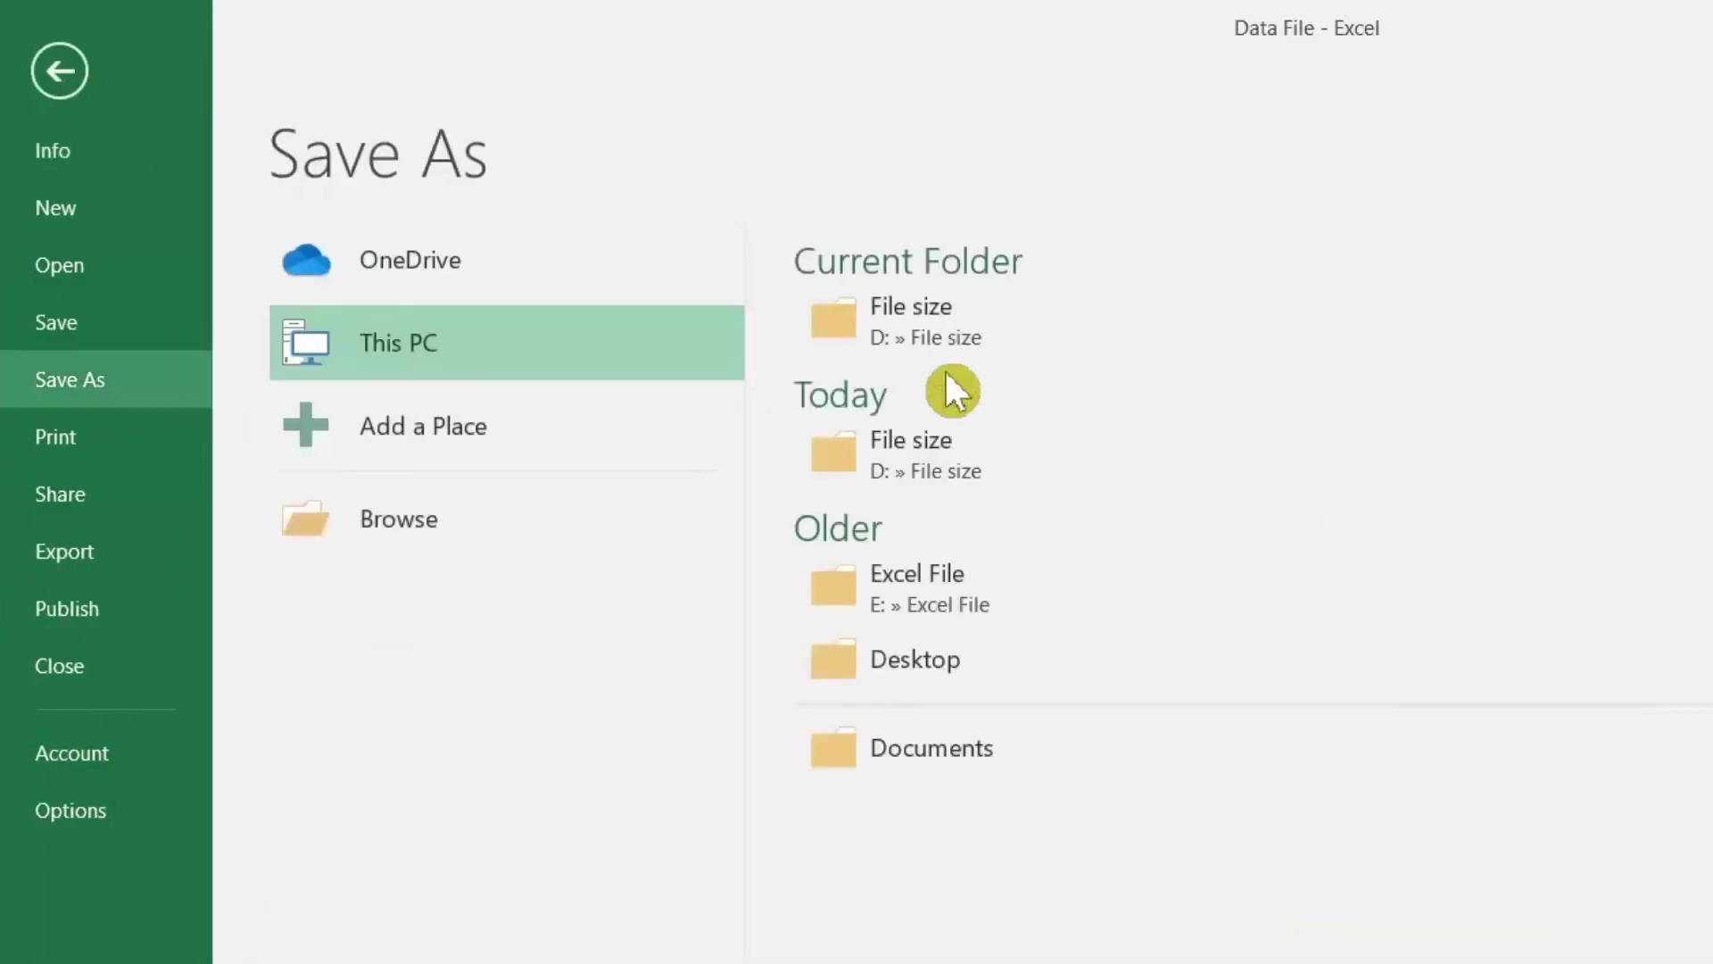
click(992, 333)
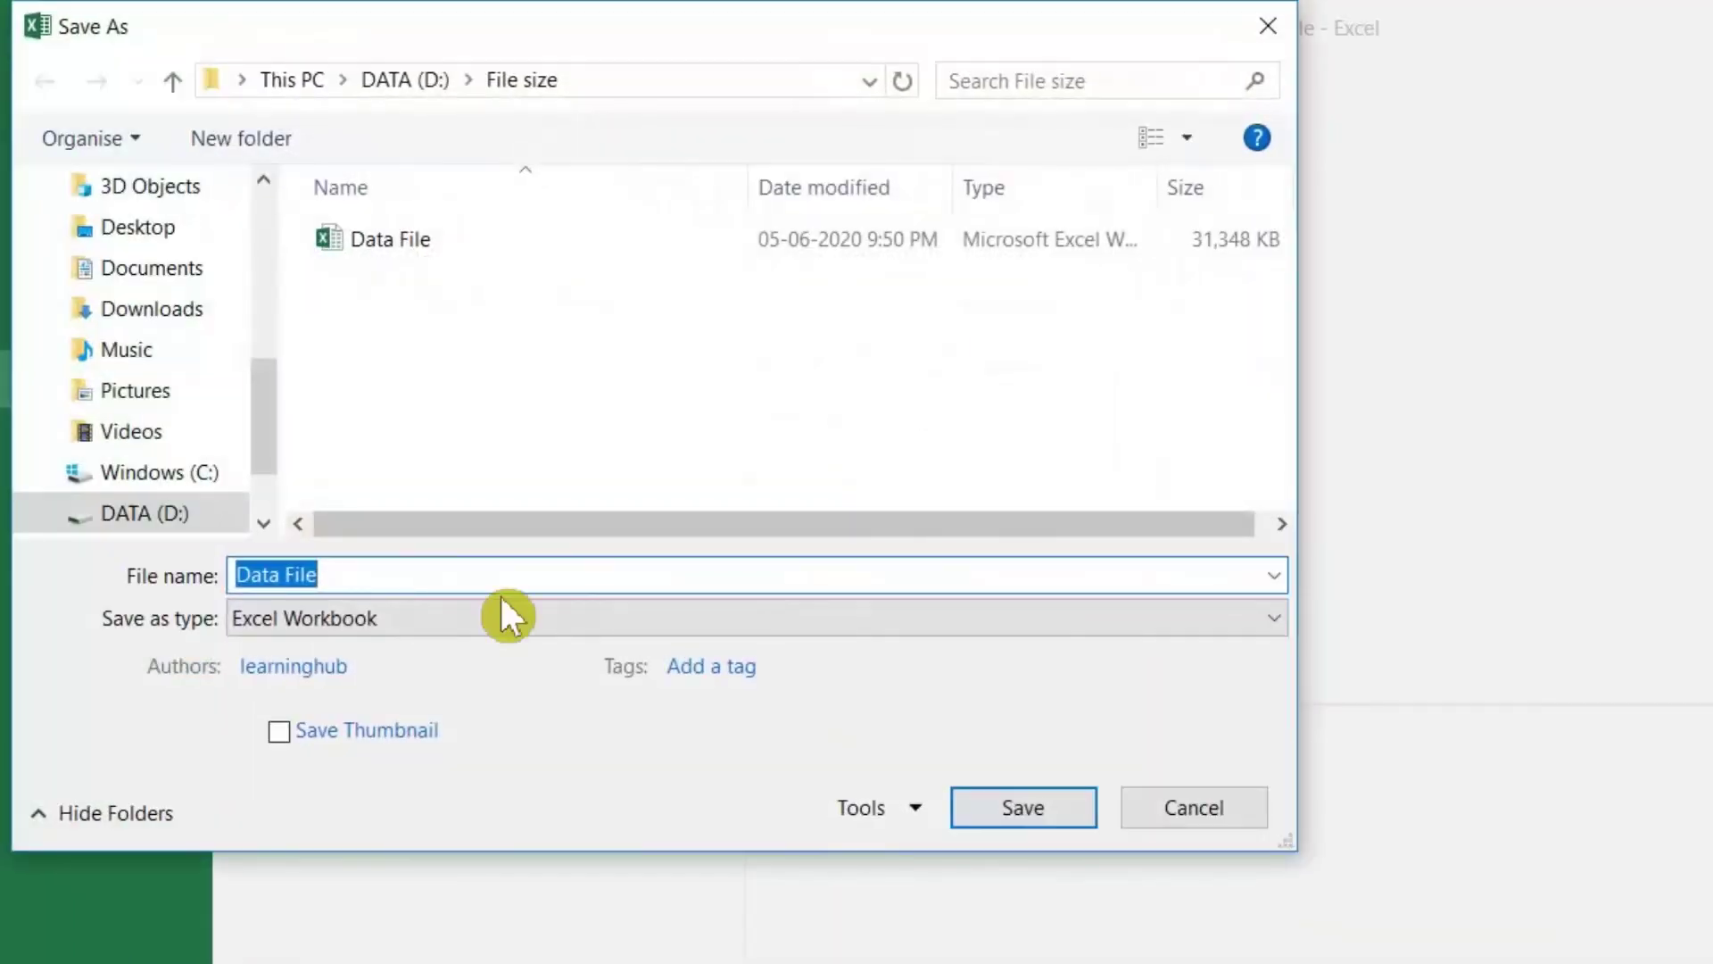
click(501, 617)
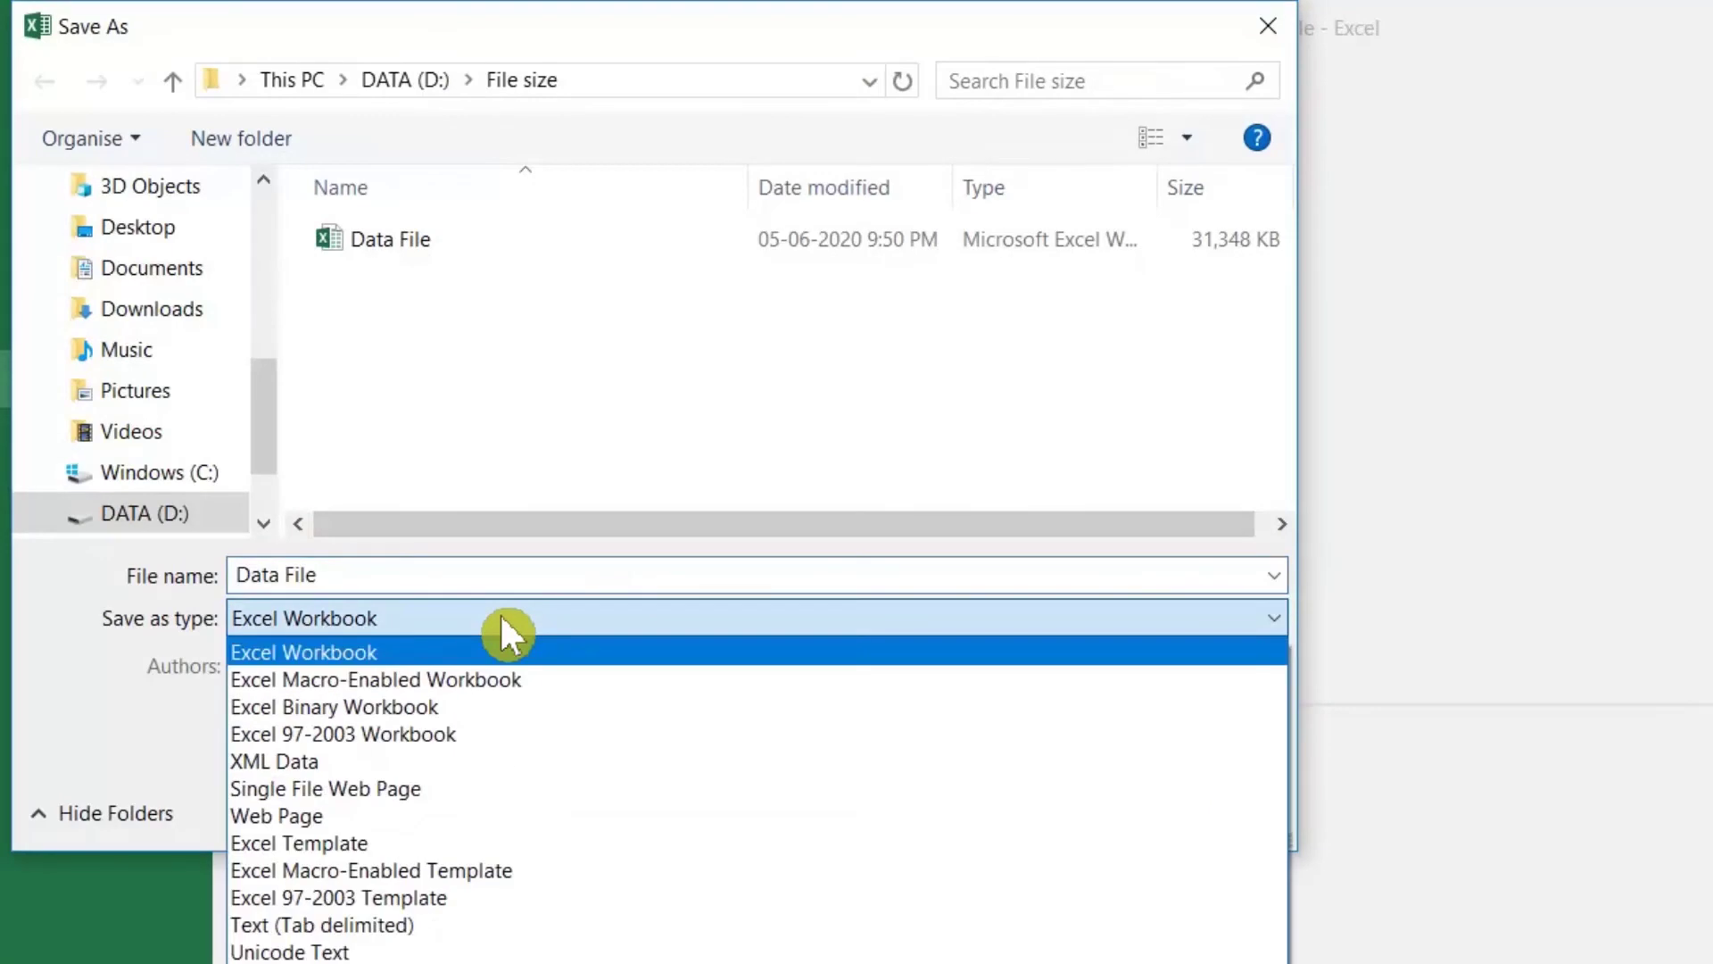
click(475, 711)
click(1028, 814)
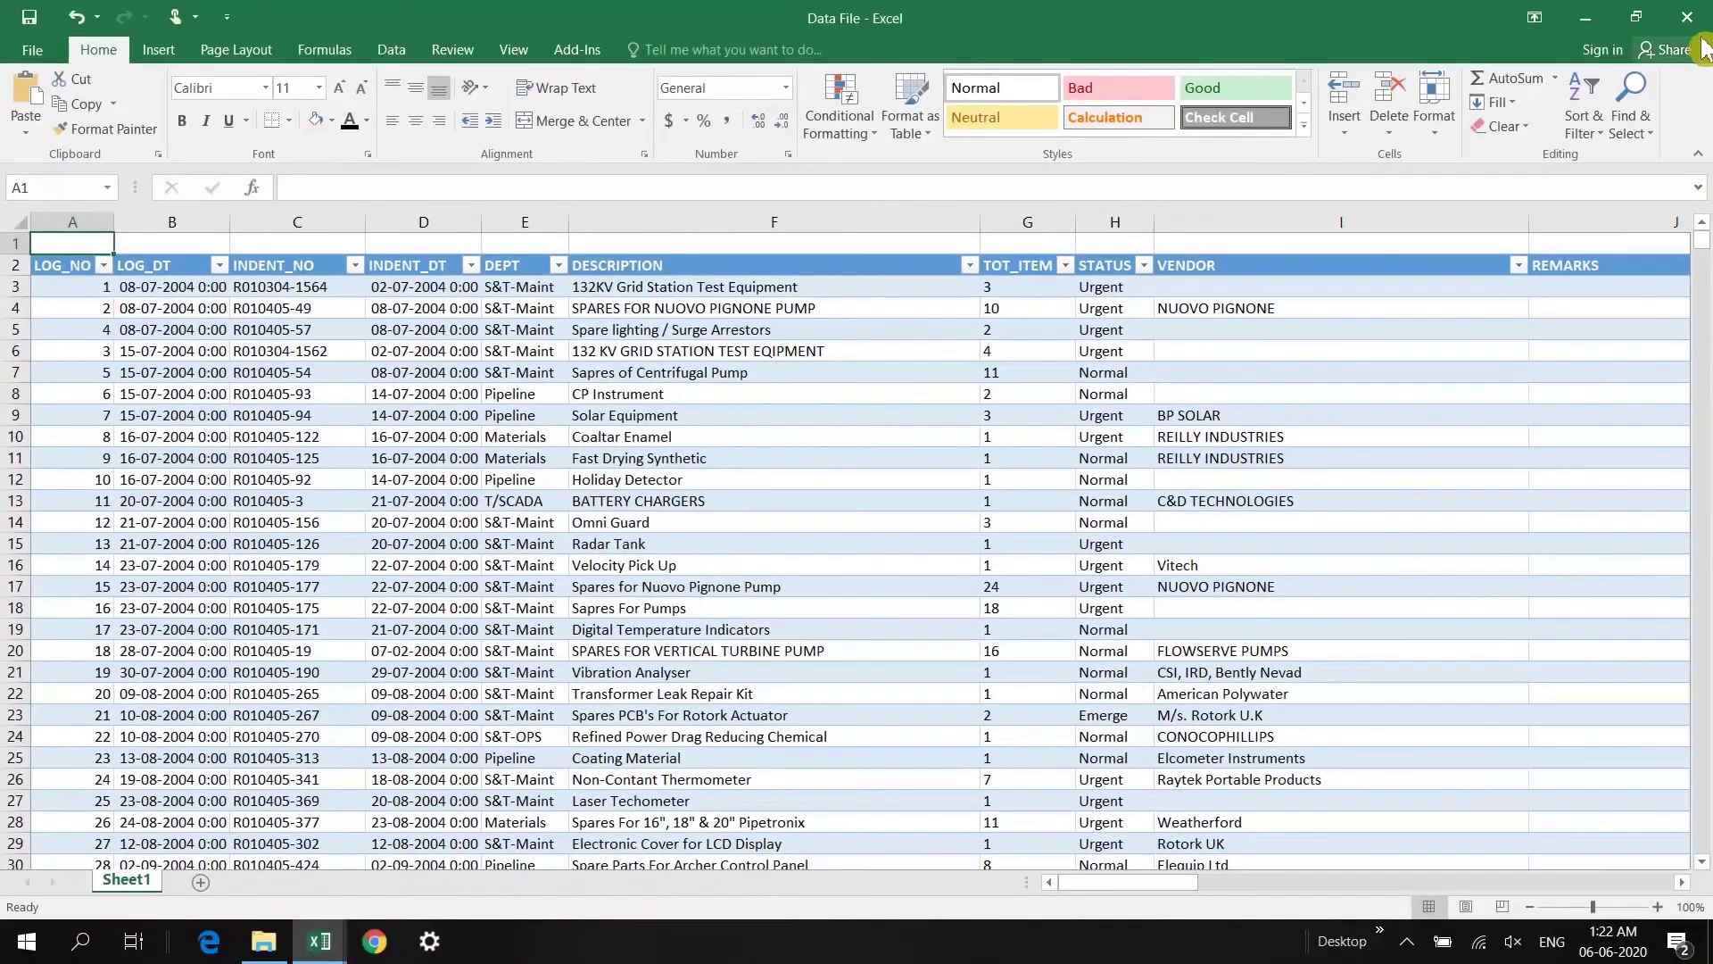
Step: Close Excel and check the binary Data File's size: 7,704 KB versus 31,348 KB
click(1687, 17)
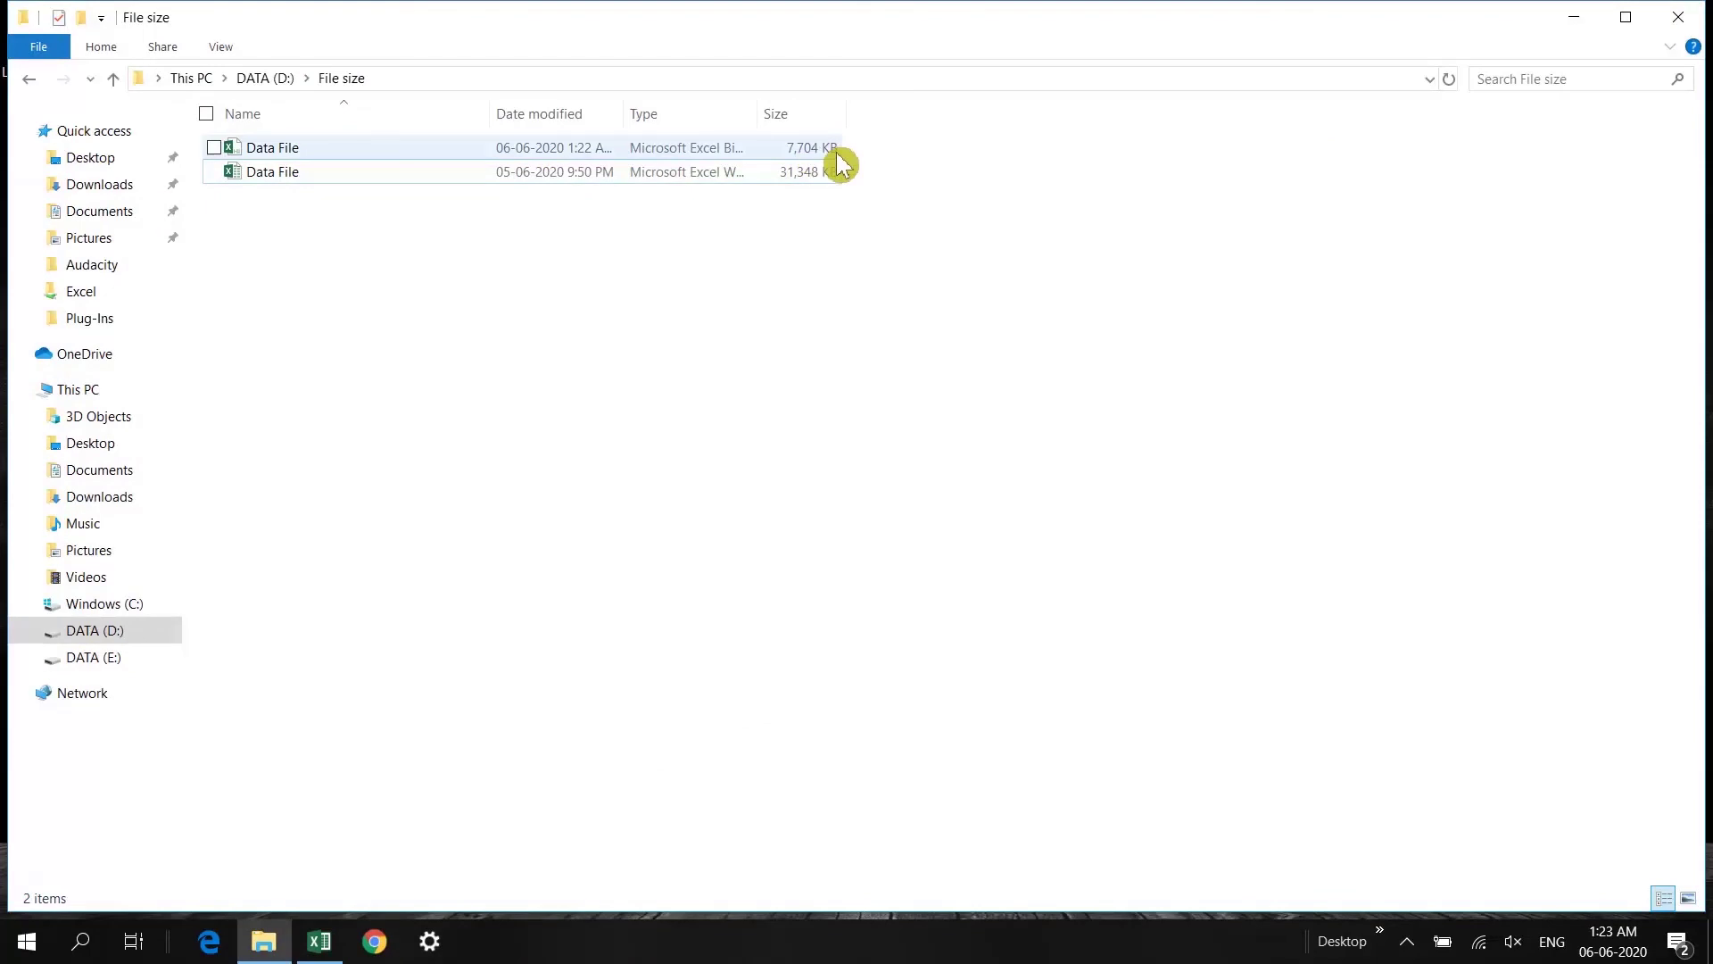
click(279, 157)
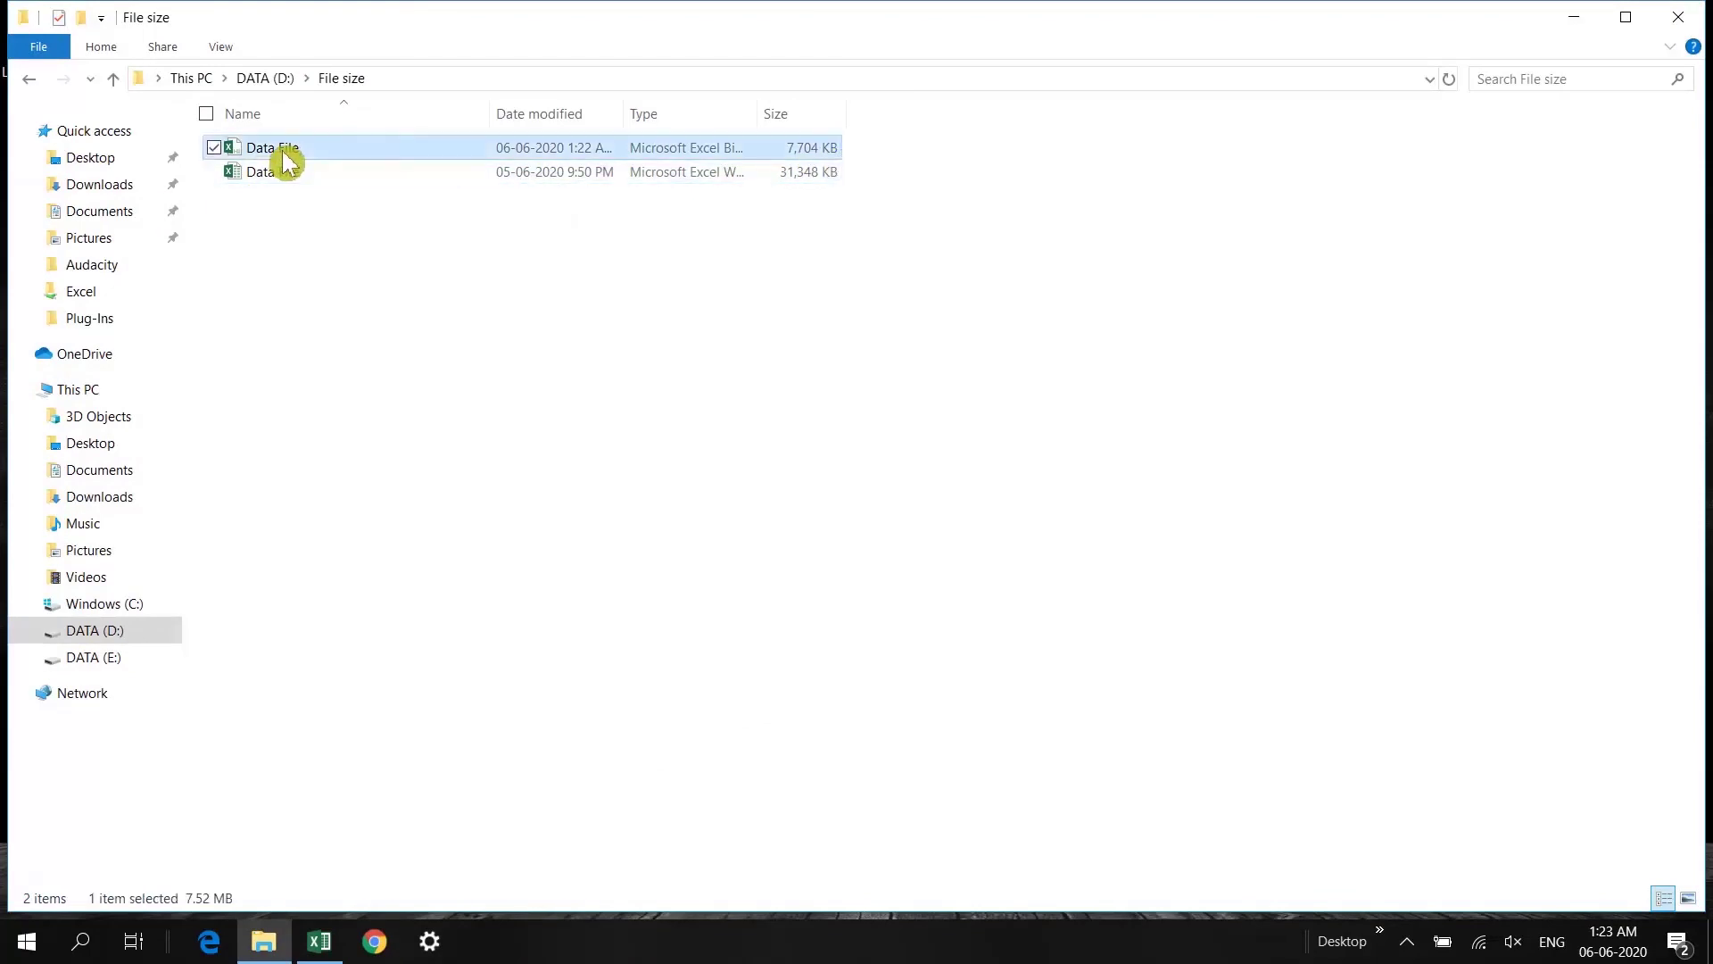
right_click(282, 153)
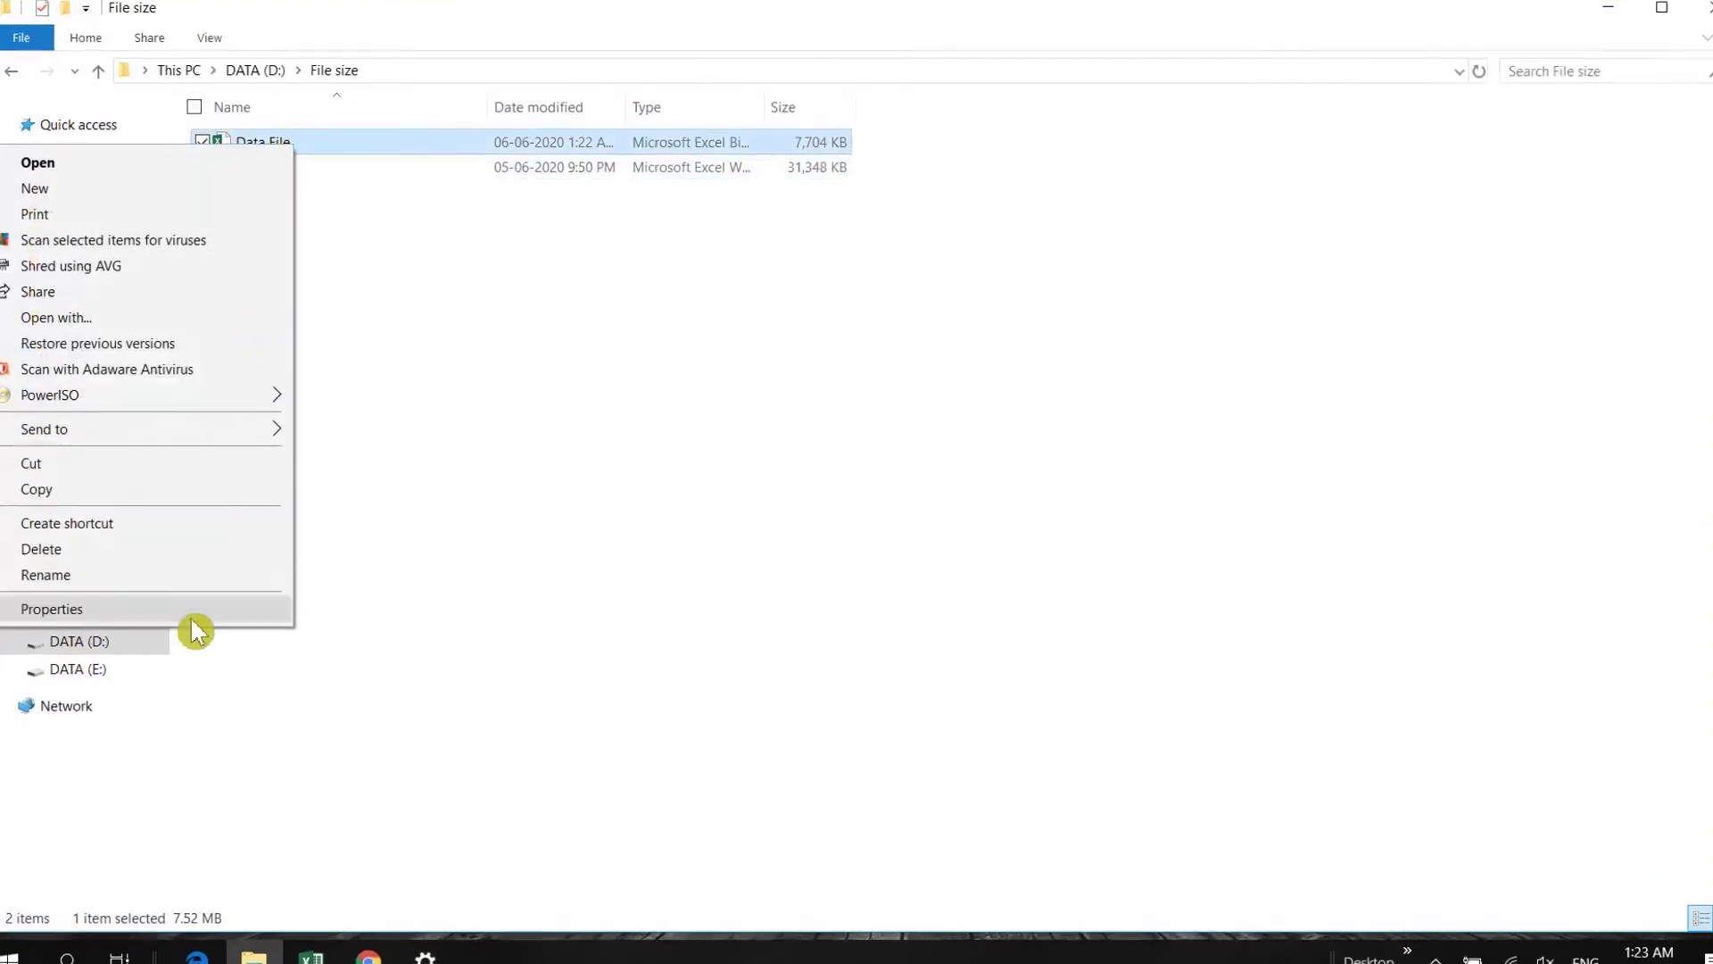
click(193, 614)
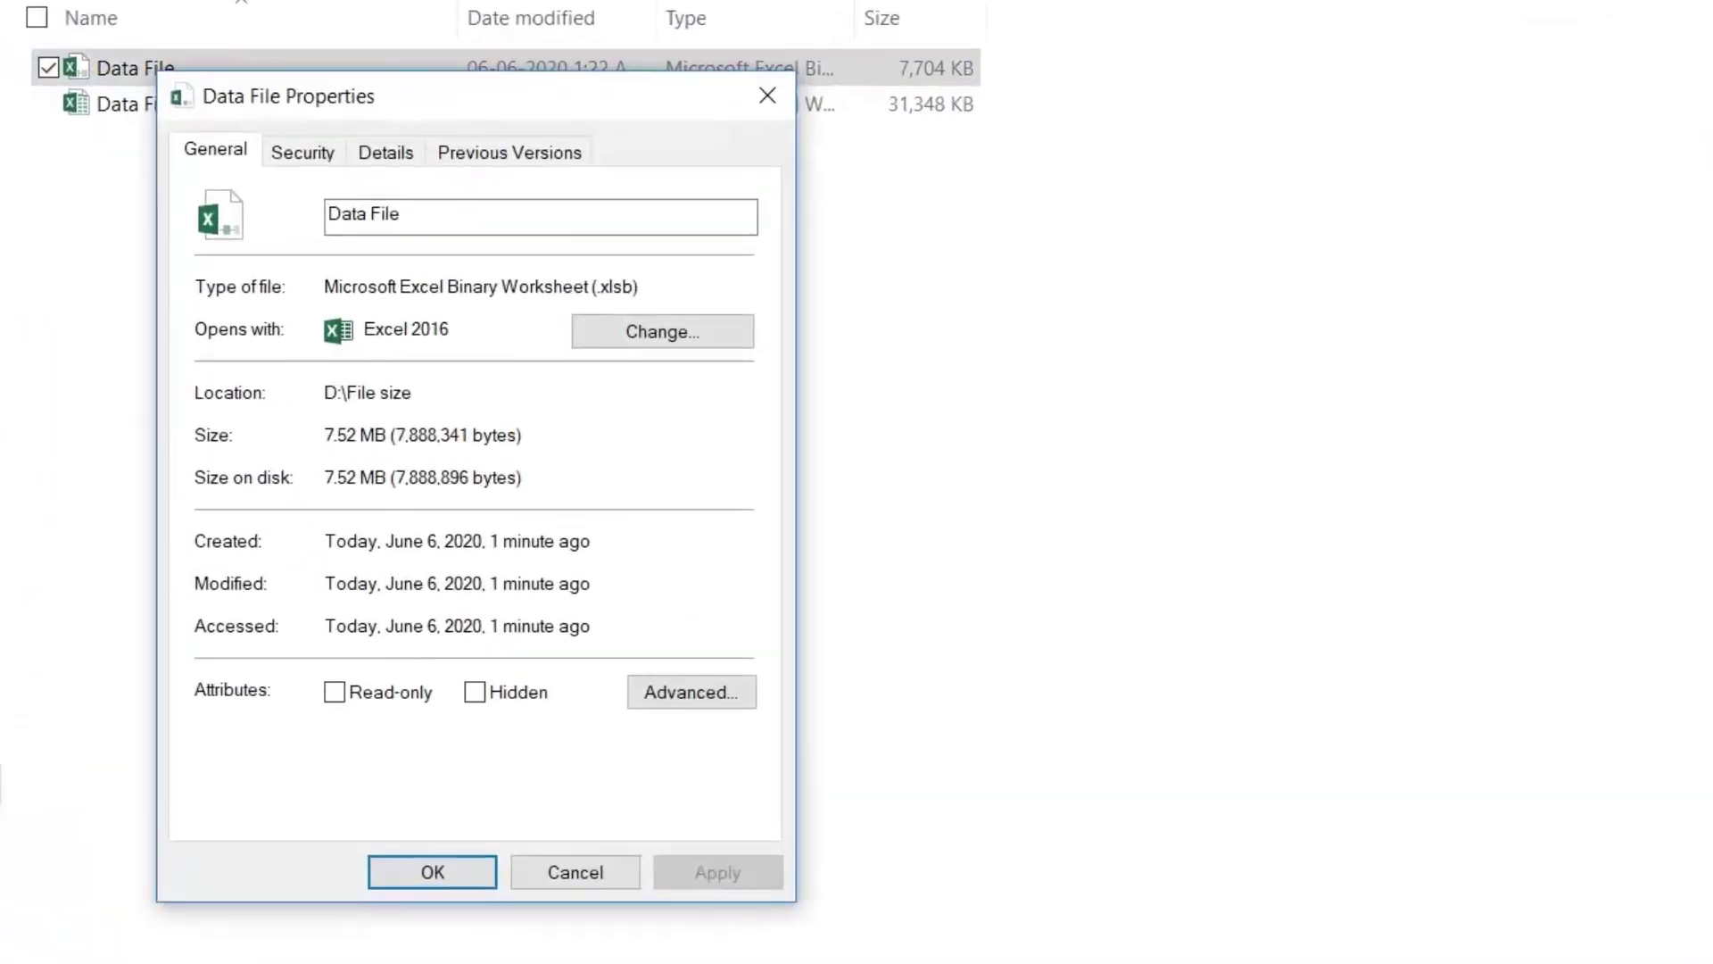
click(577, 870)
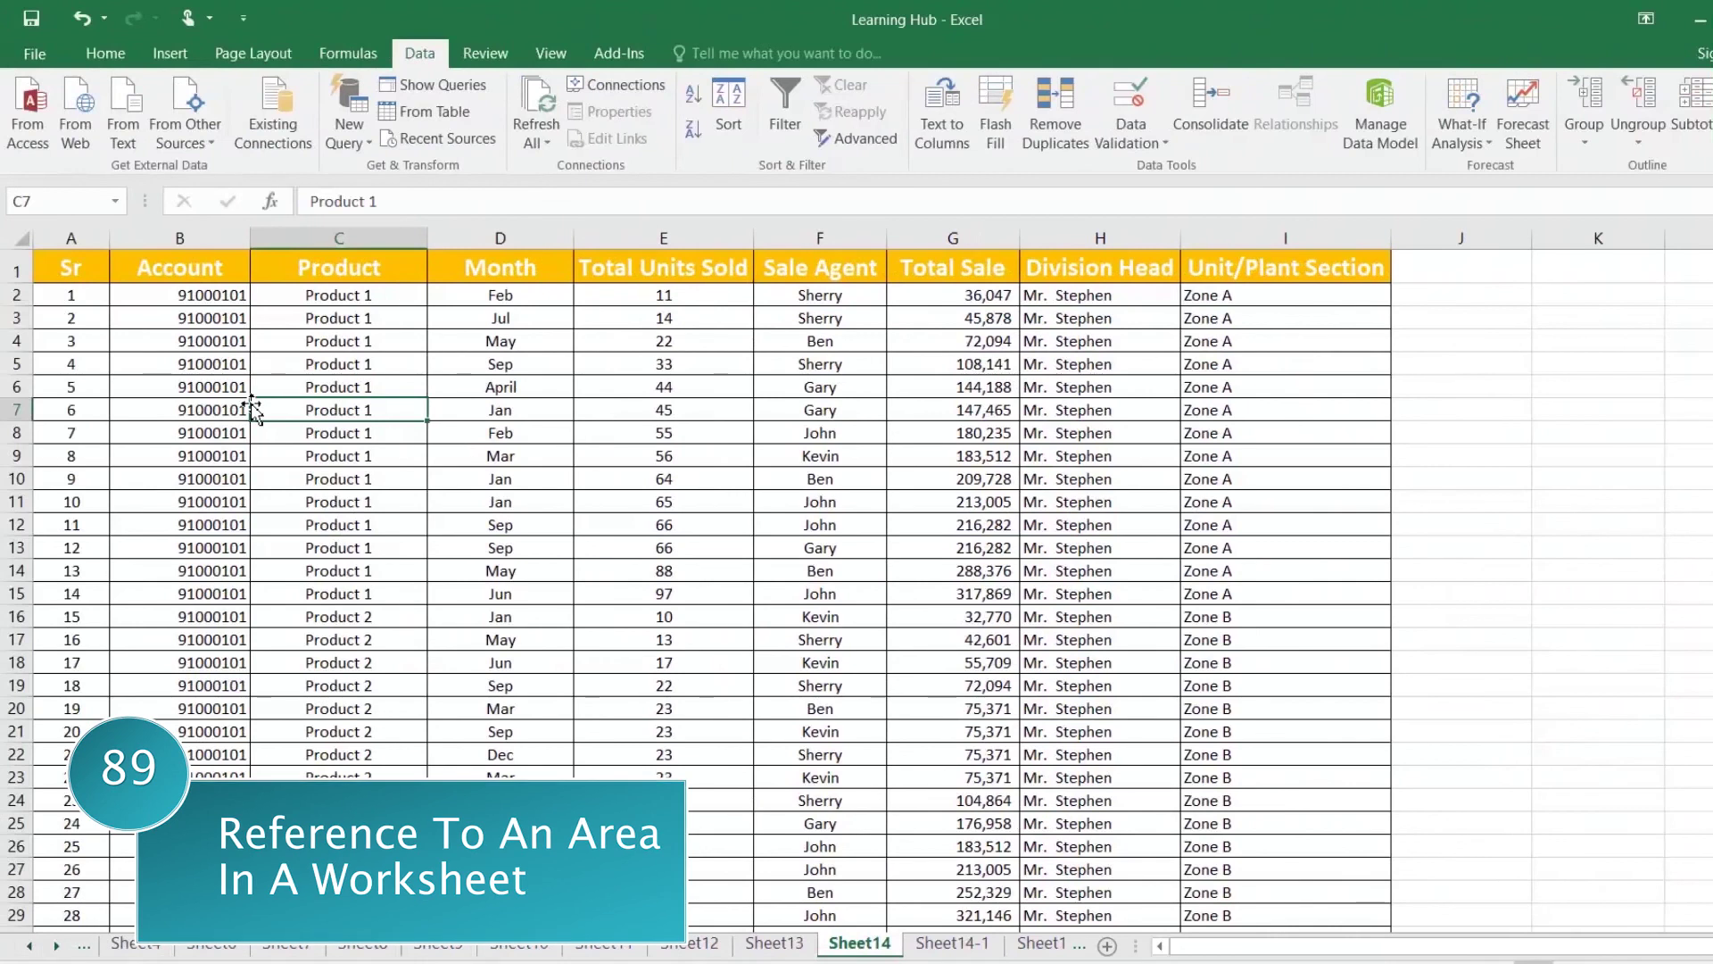
Step: Give Account cell B2 a hyperlink to the 'Sheet14-1' sheet in this workbook
click(206, 360)
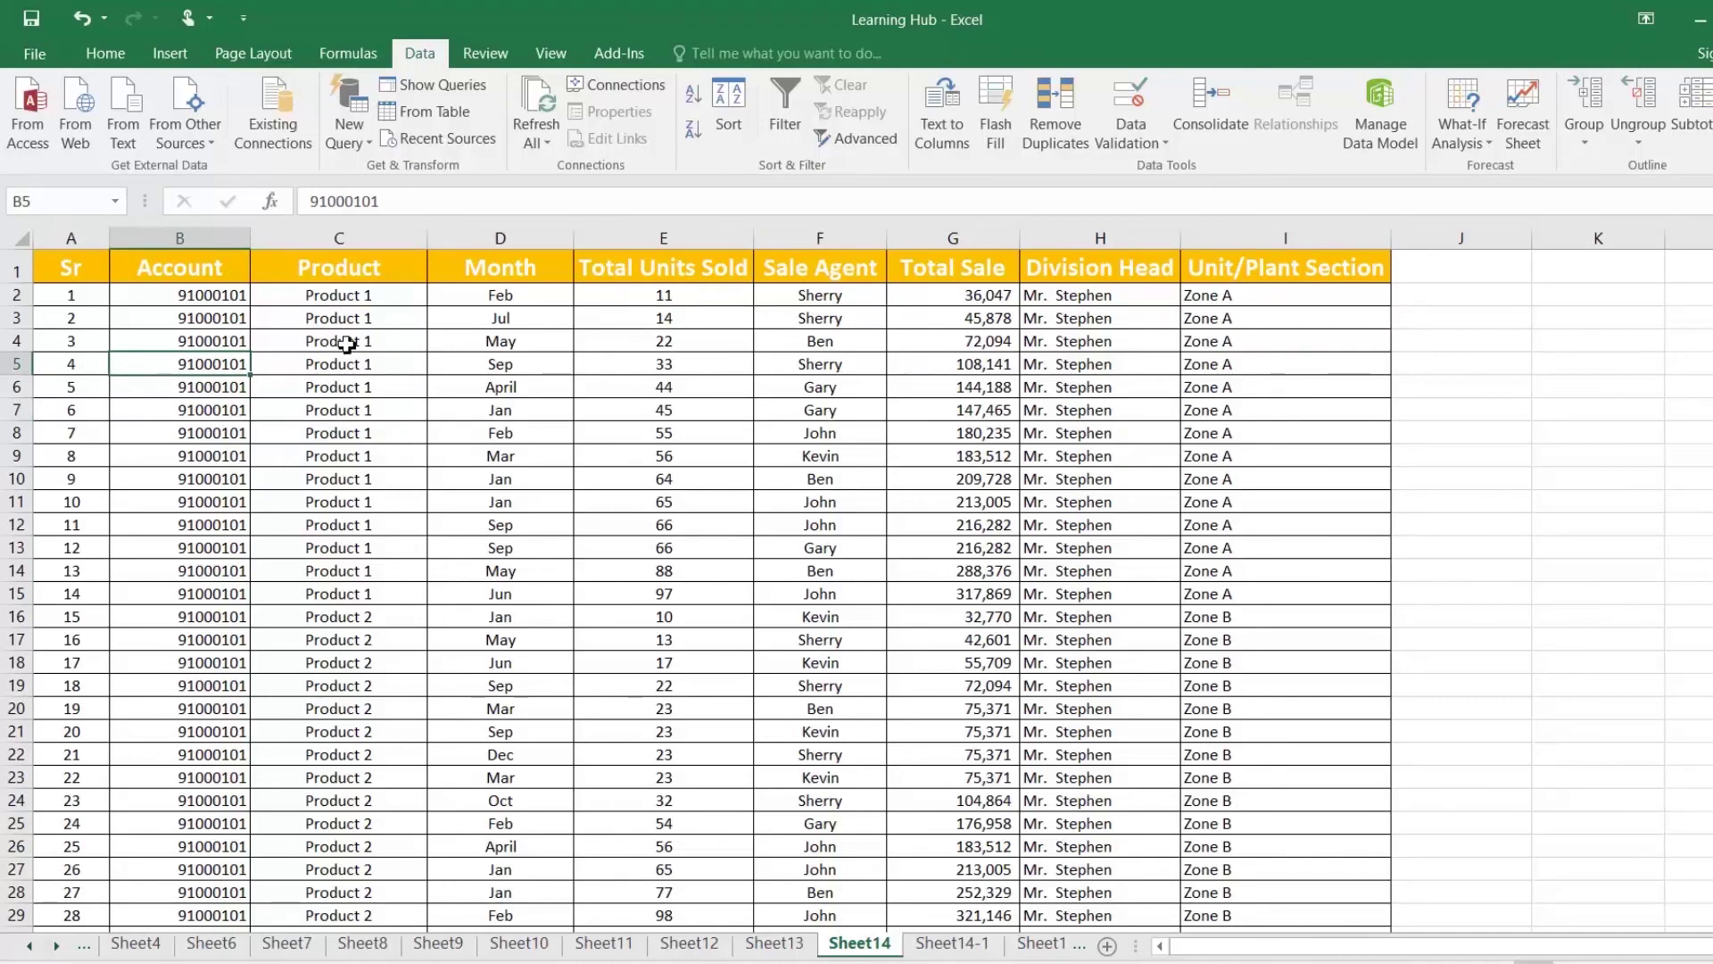
click(209, 299)
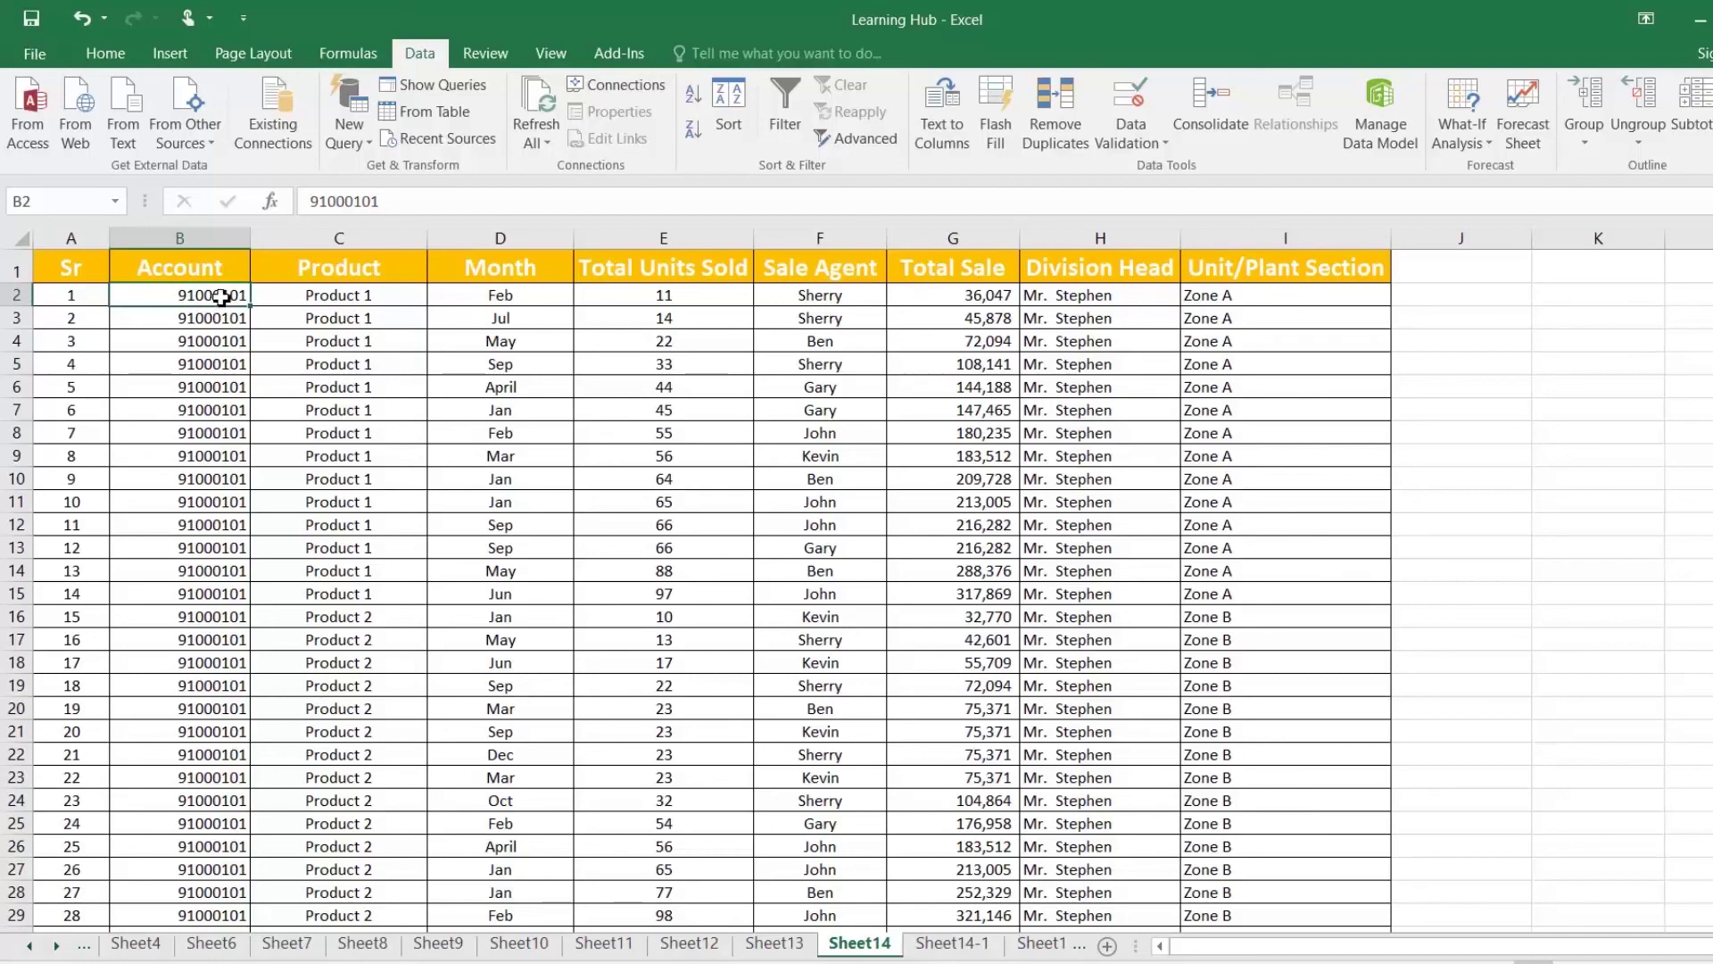
right_click(221, 297)
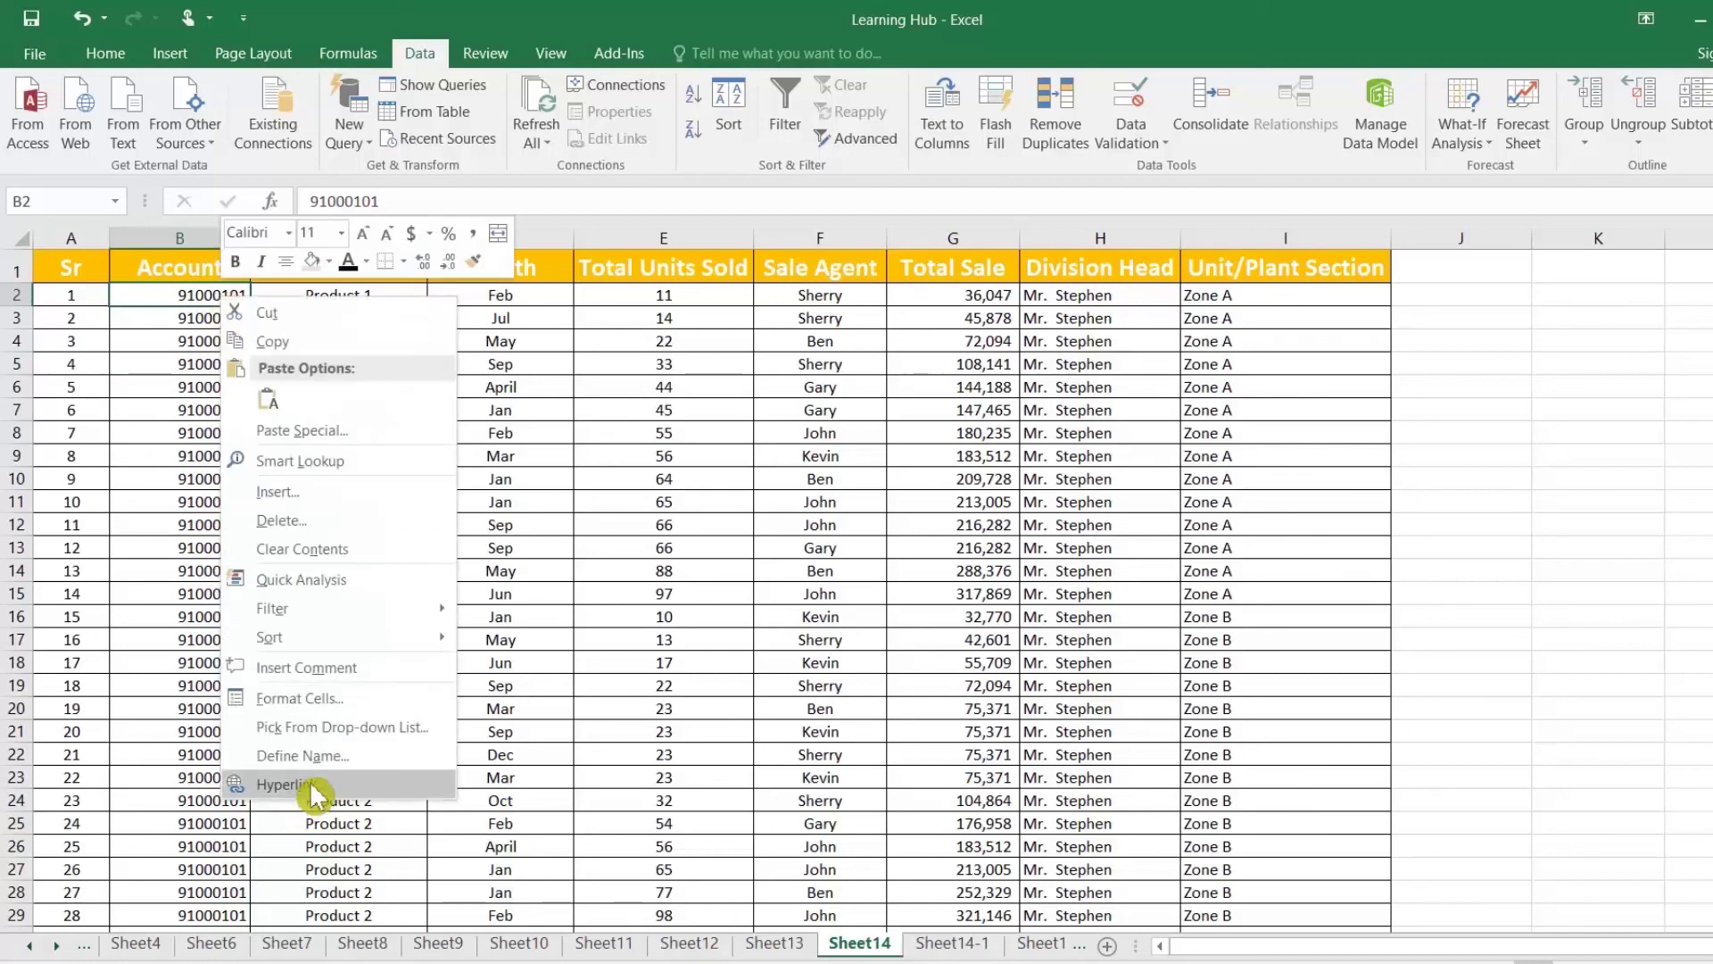
click(295, 785)
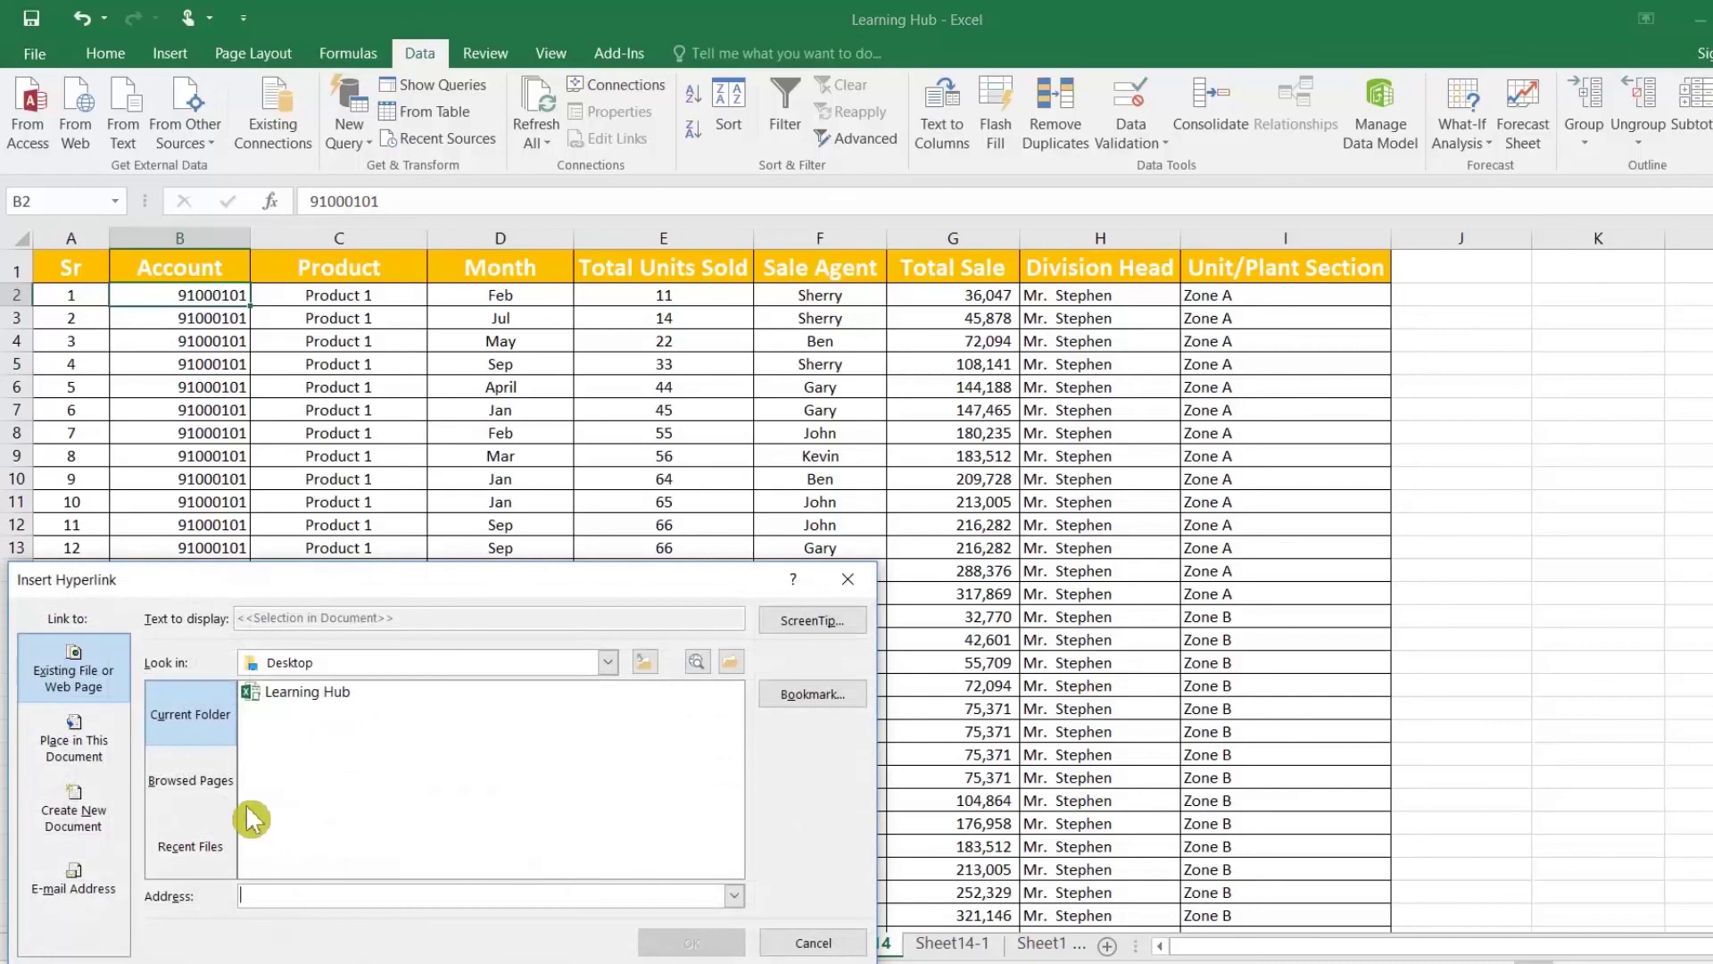
drag(256, 589, 420, 417)
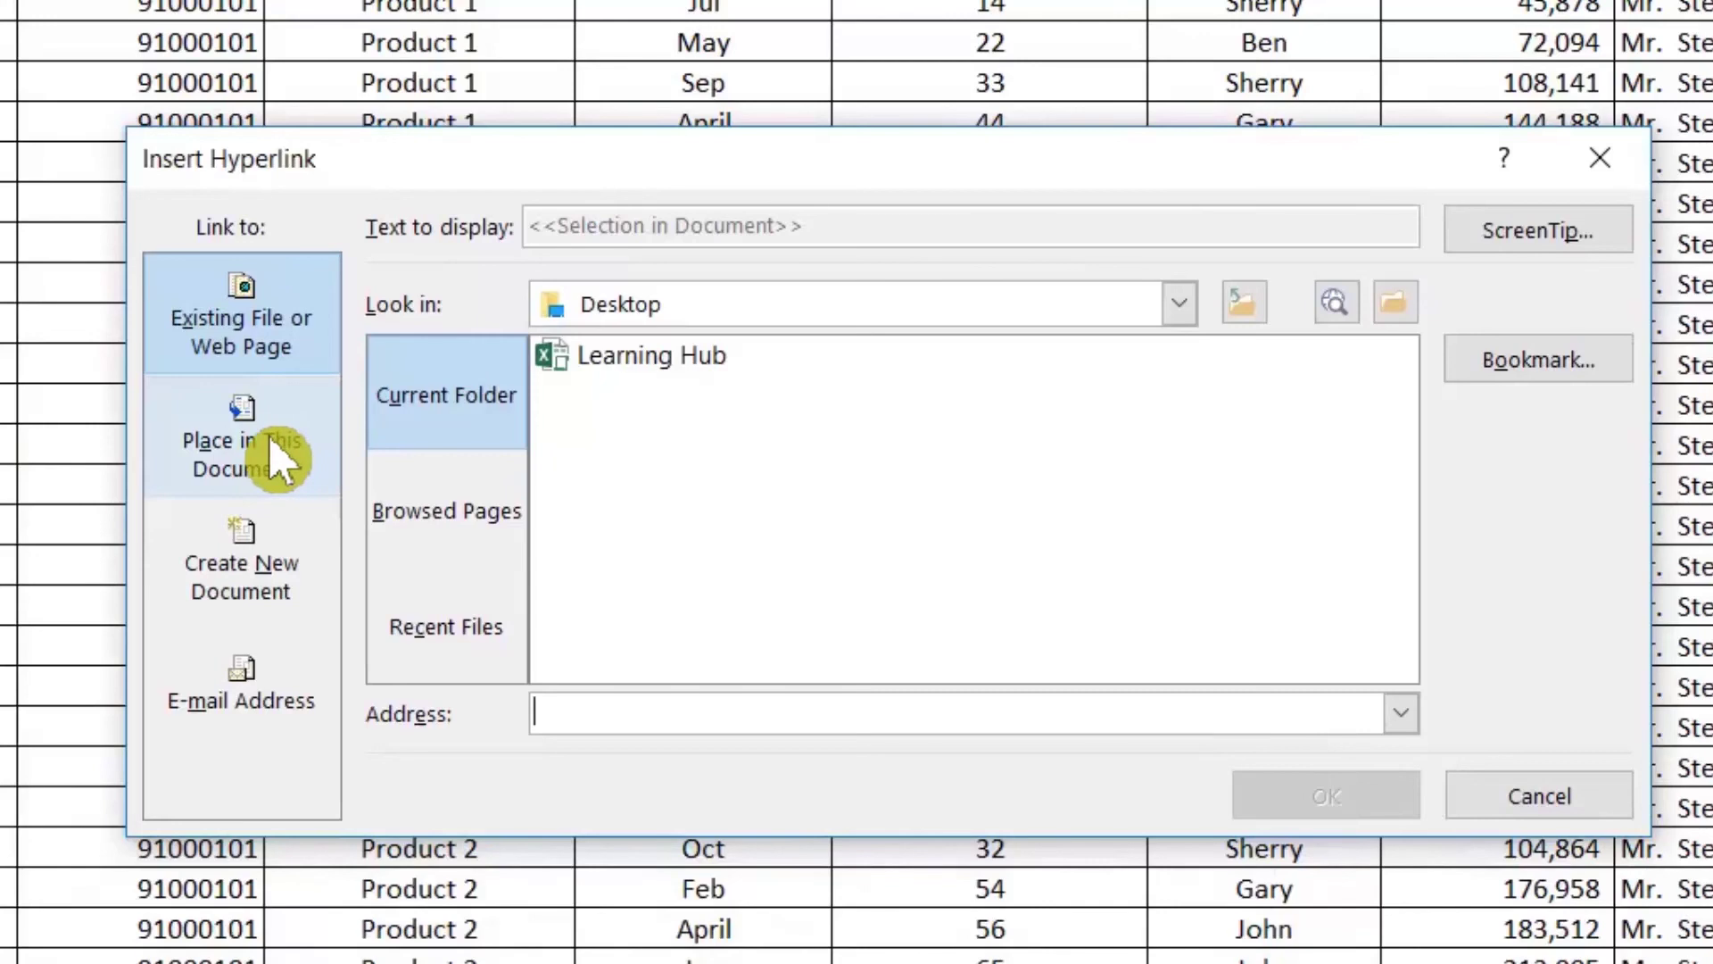
click(281, 468)
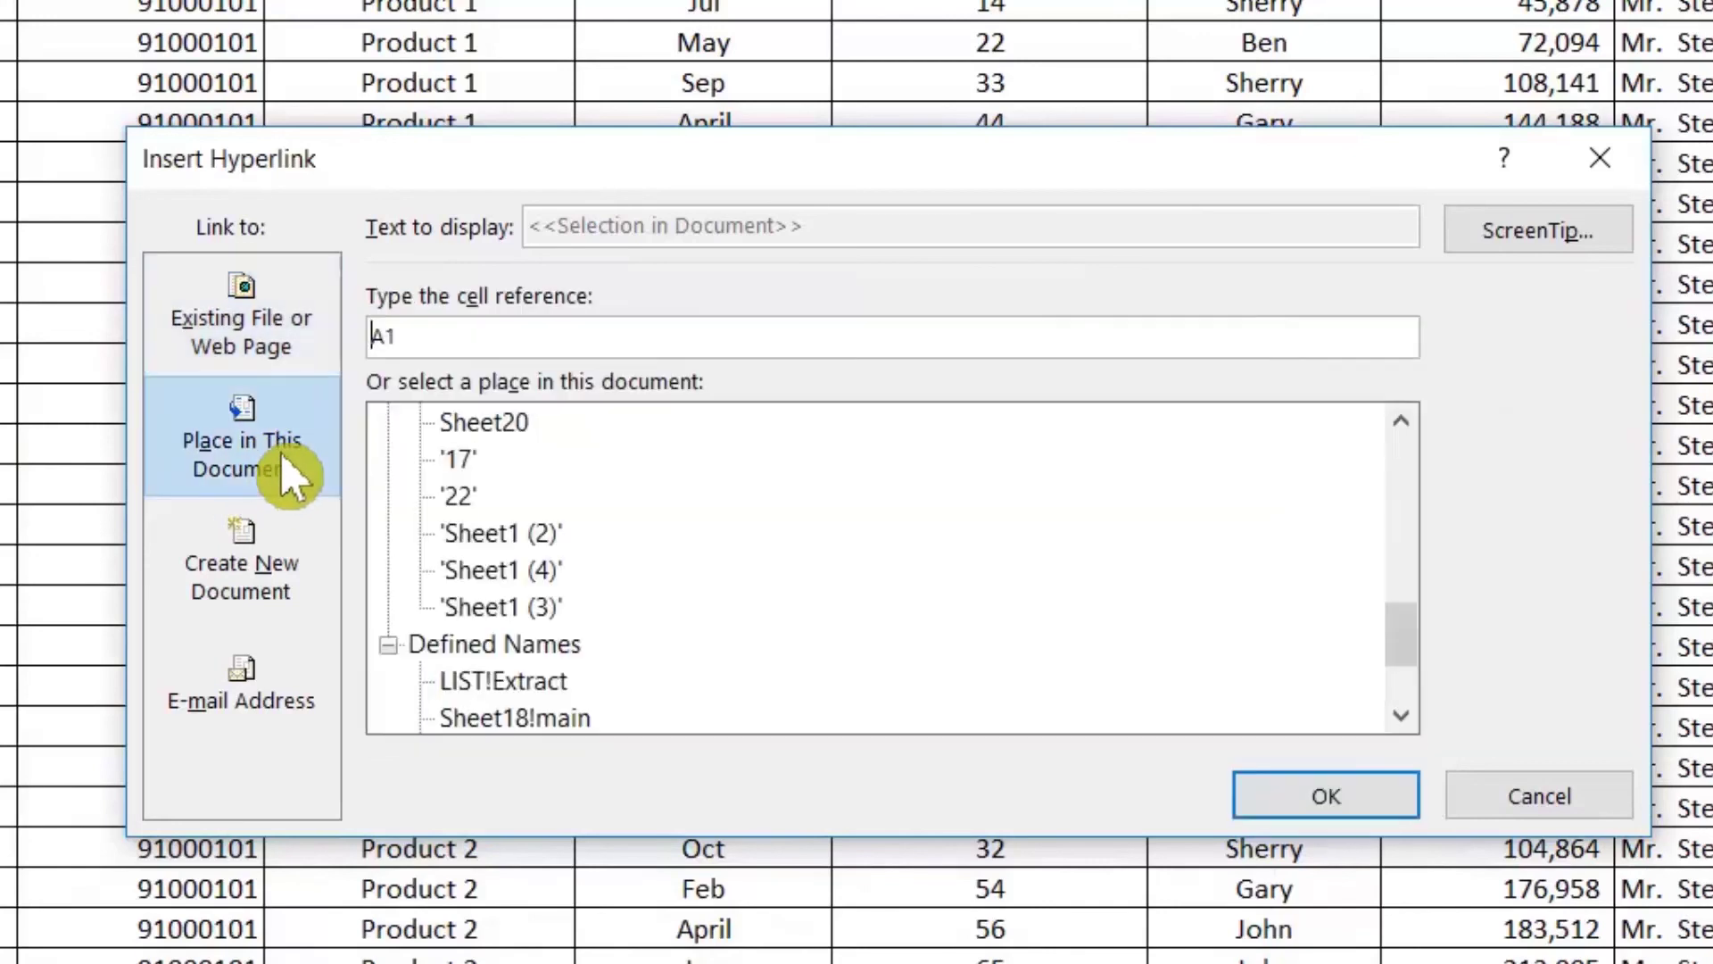
drag(1404, 645, 1401, 568)
click(546, 649)
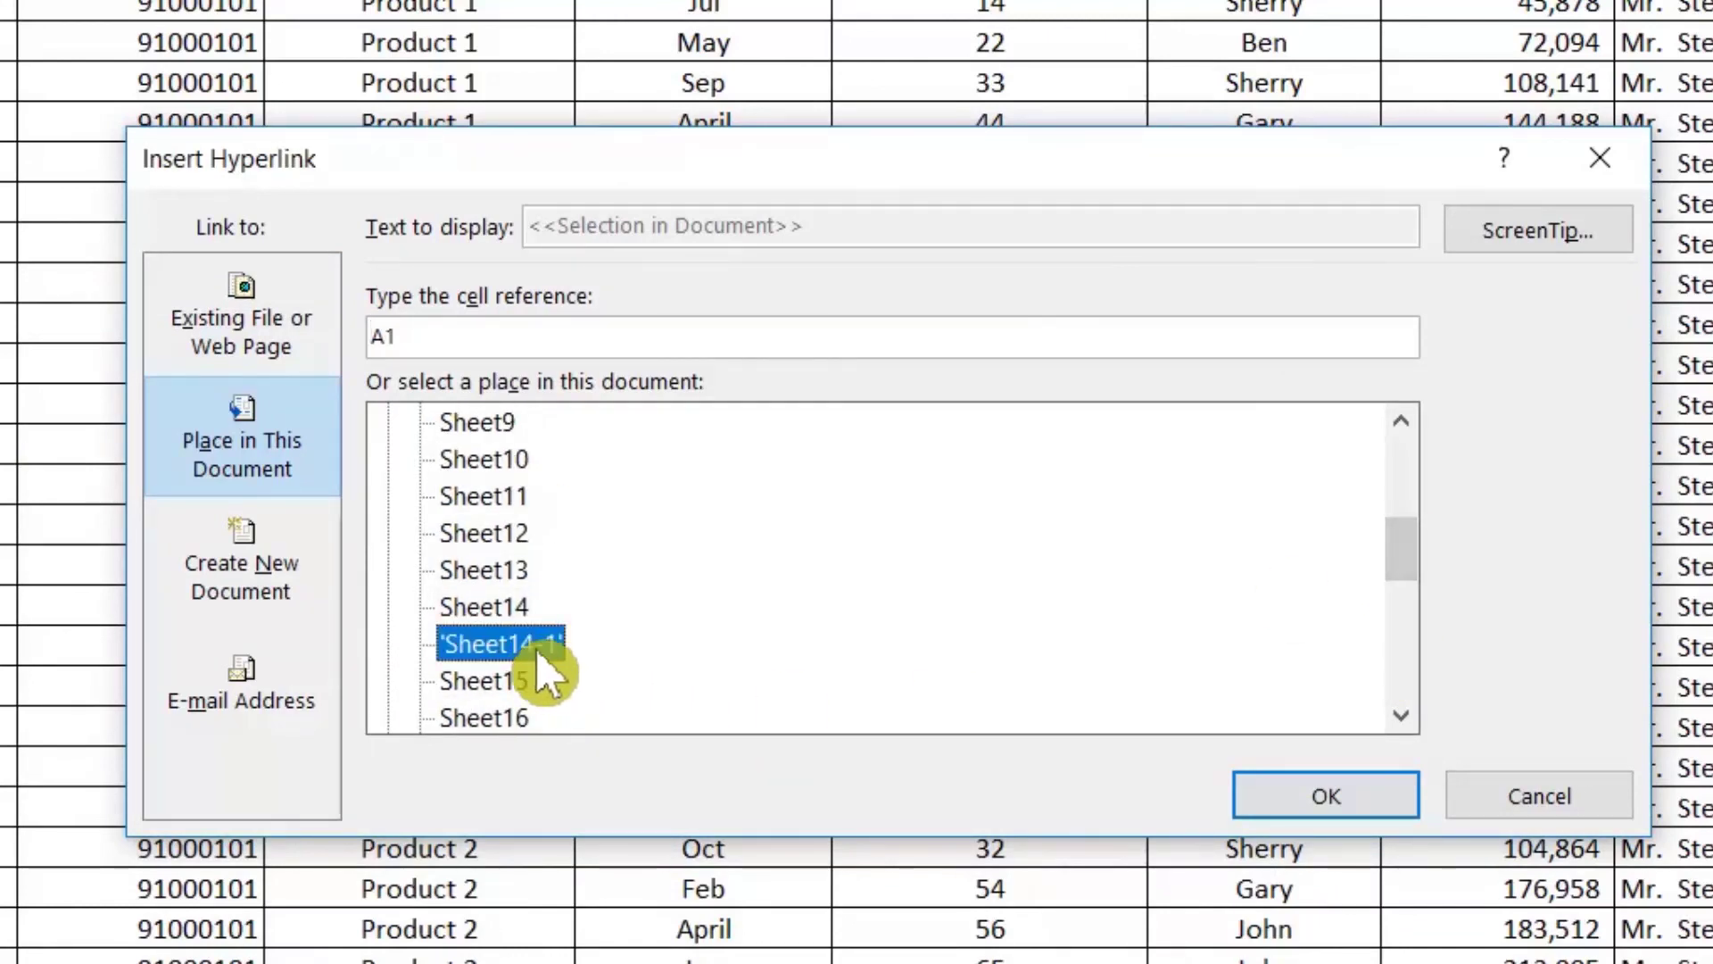
click(1241, 797)
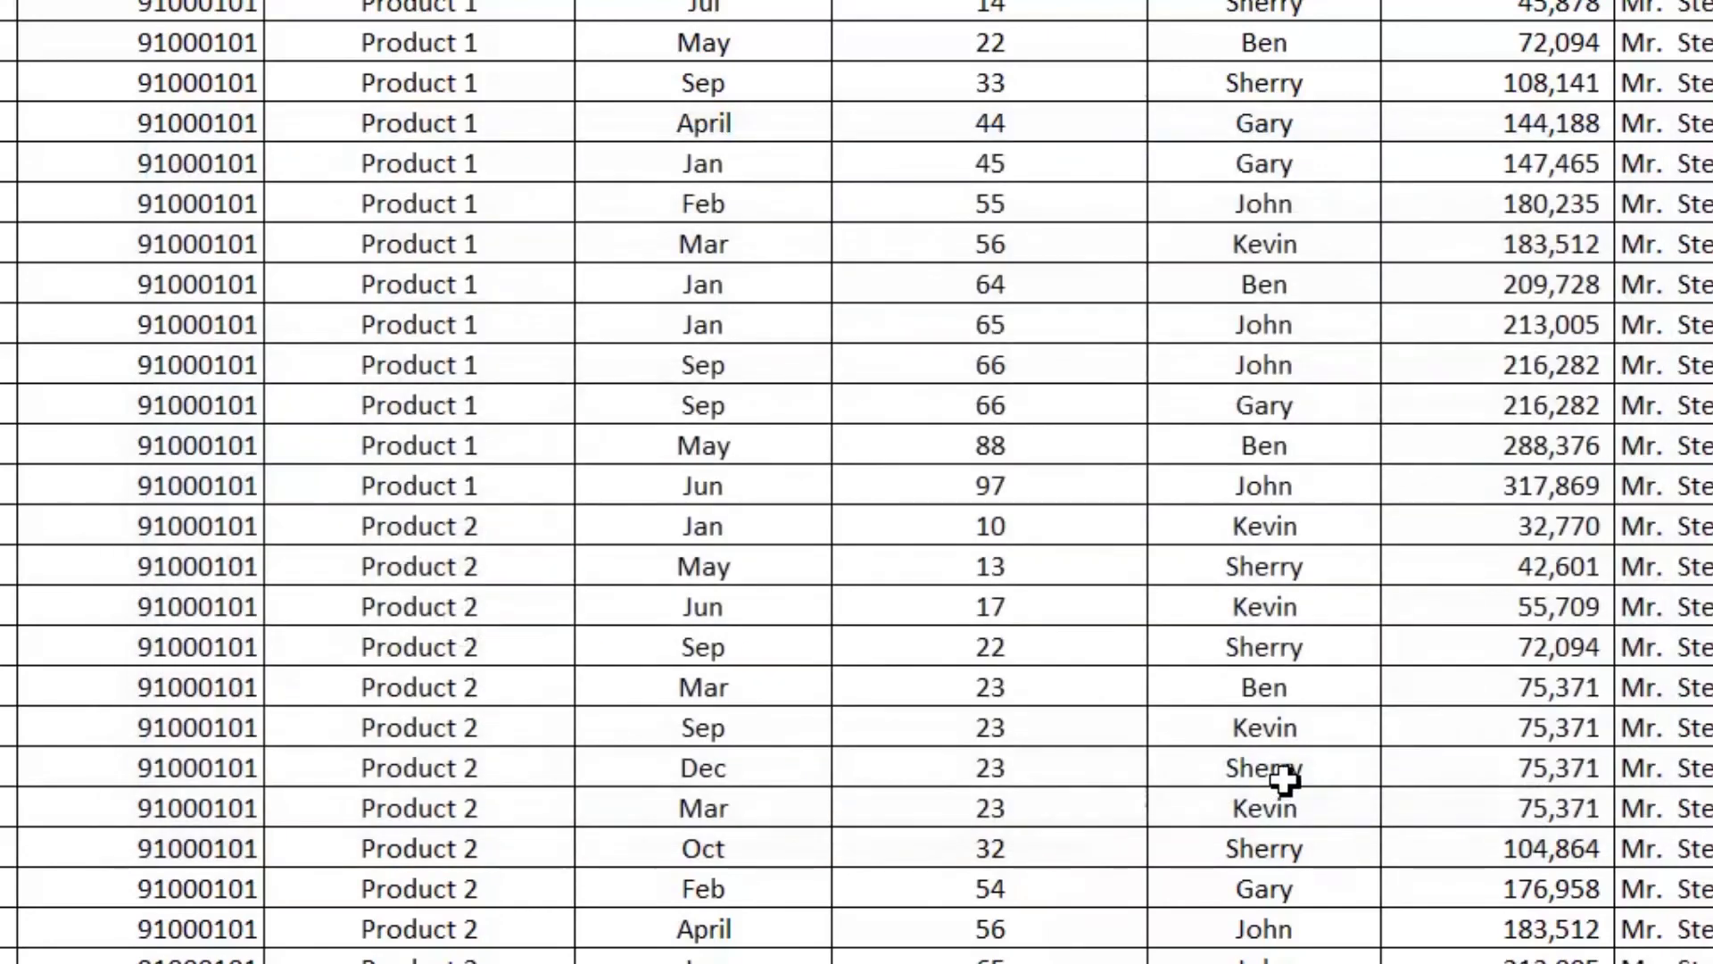
click(220, 347)
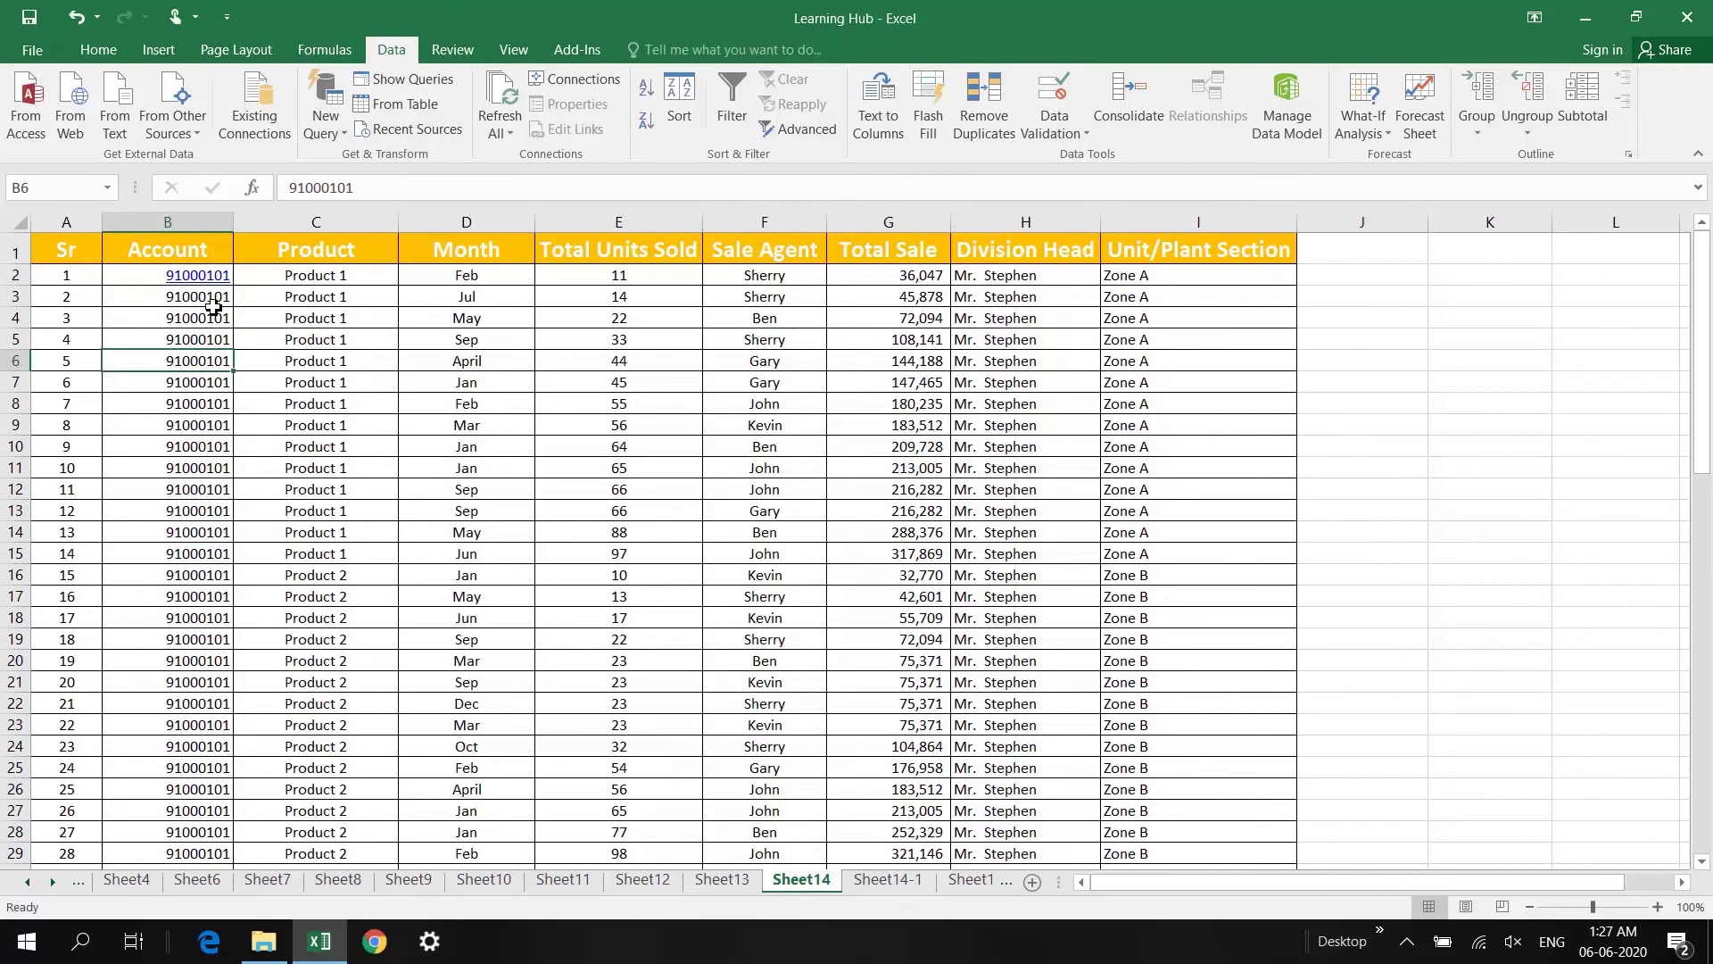
Step: Follow B2's link to Sheet14-1, return to Sheet14, and follow it again
click(208, 279)
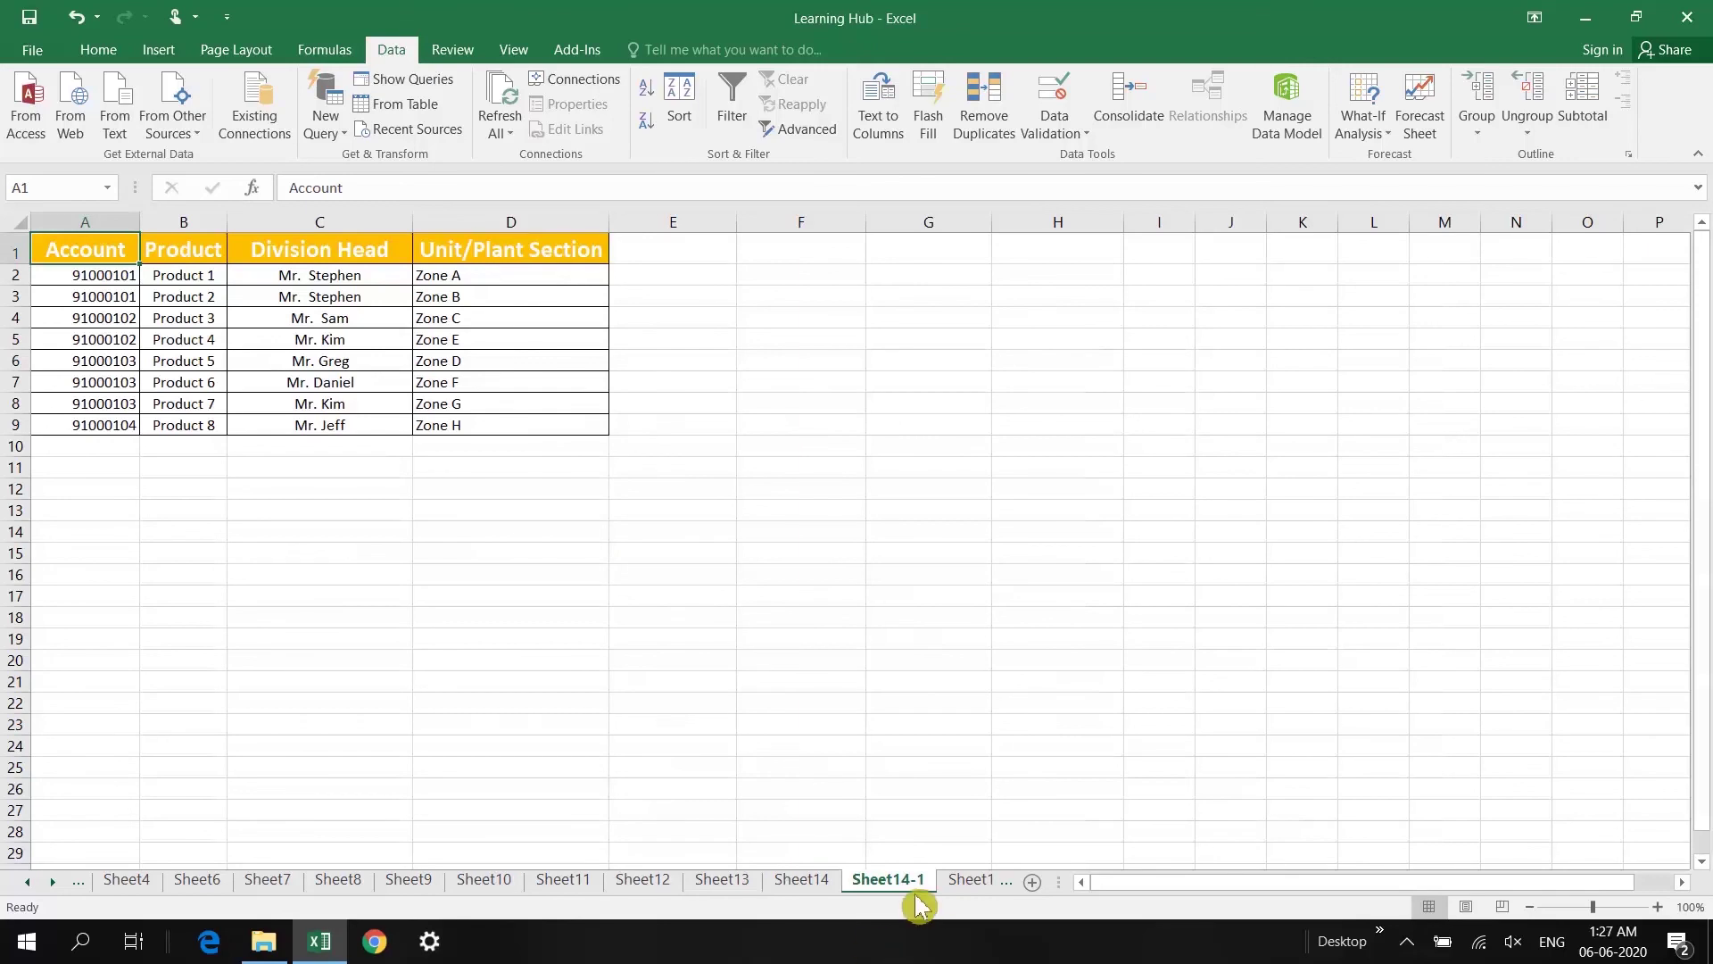
click(208, 302)
key(ctrl+Page_Down)
click(810, 879)
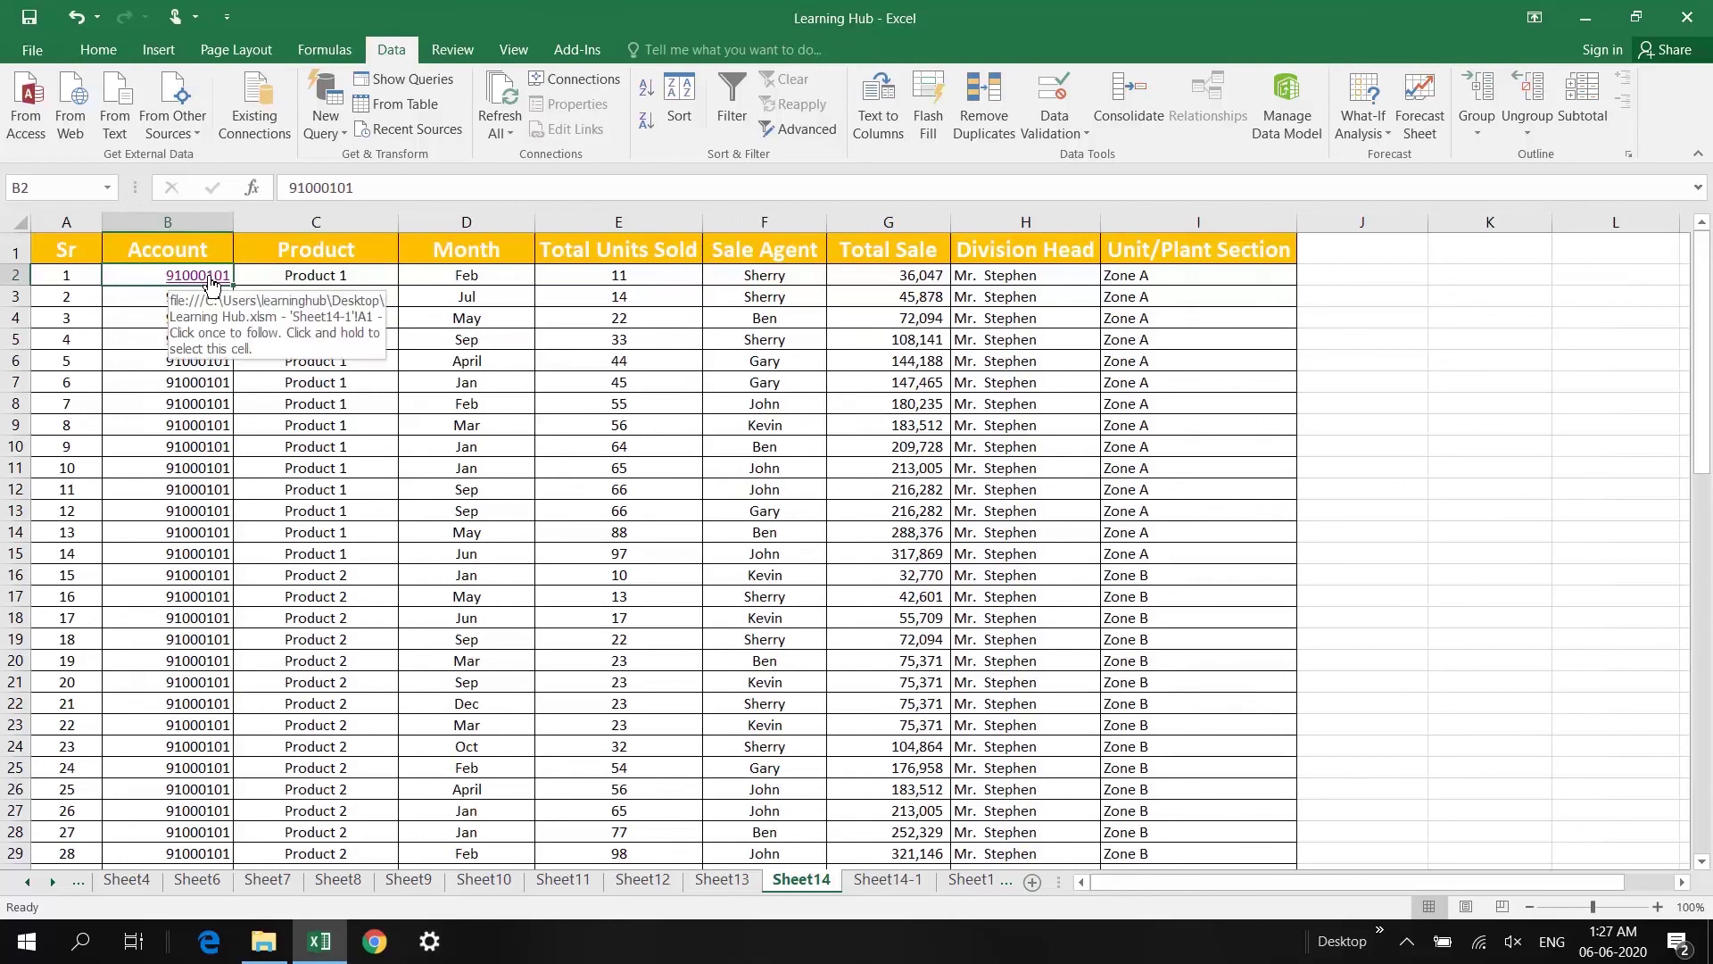
click(211, 278)
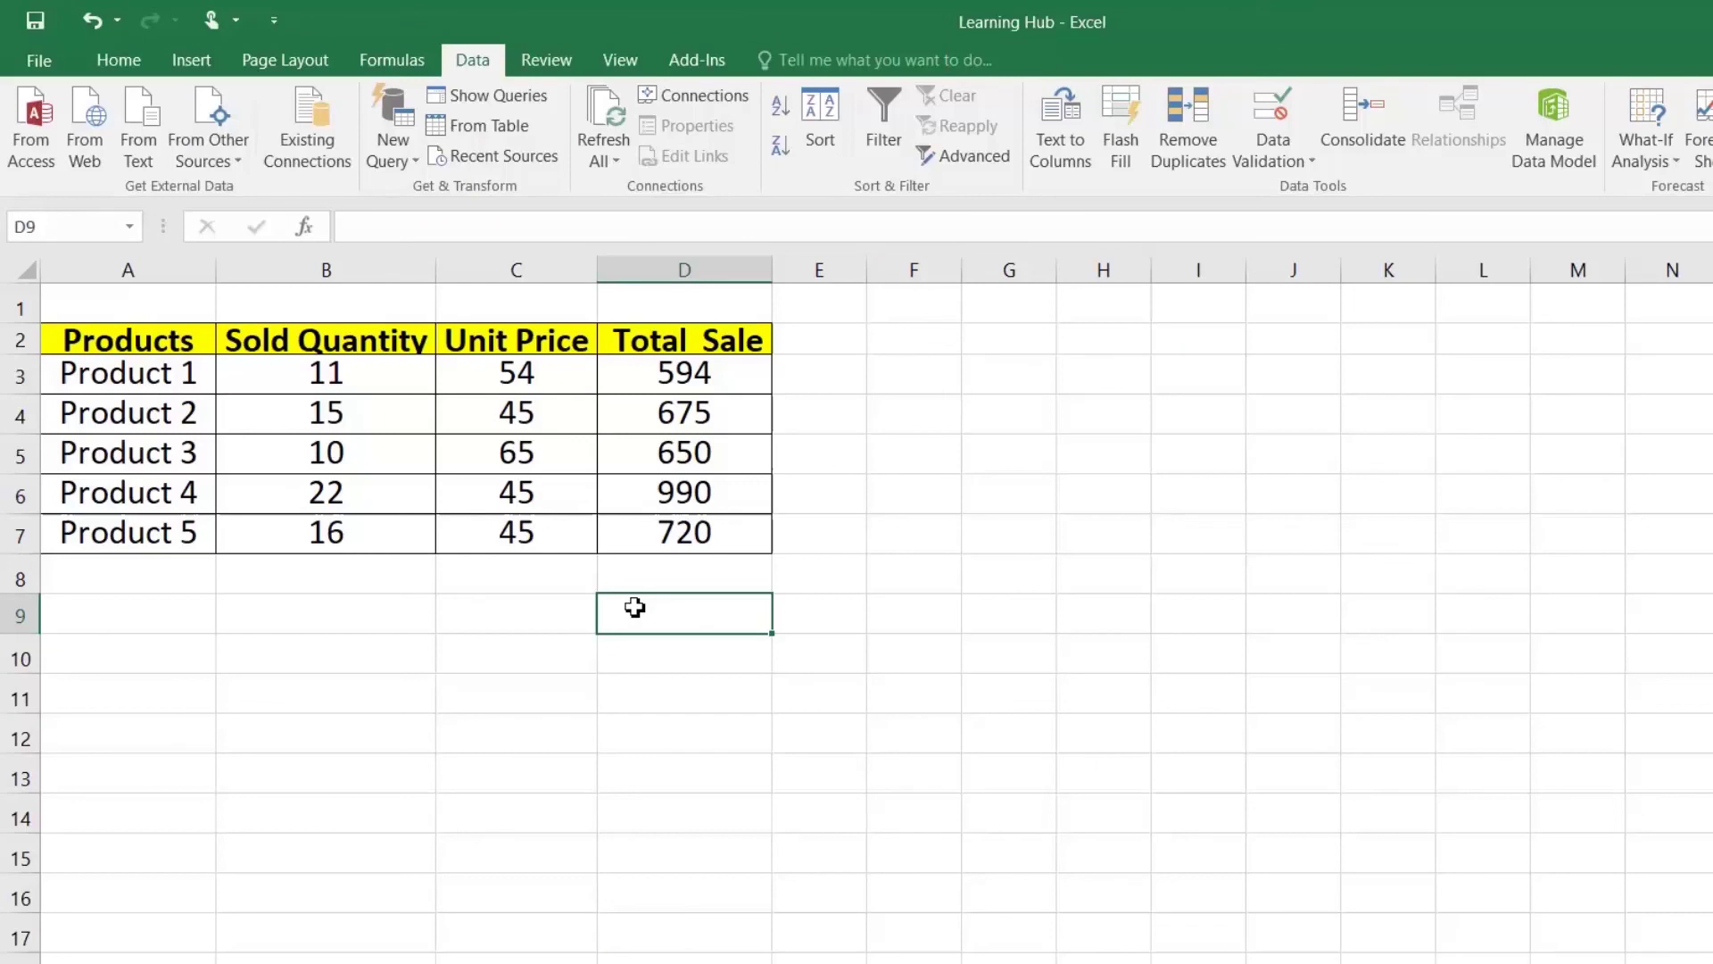
Step: Turn on R1C1 reference style in Excel's Formulas options so columns show as numbers
click(497, 604)
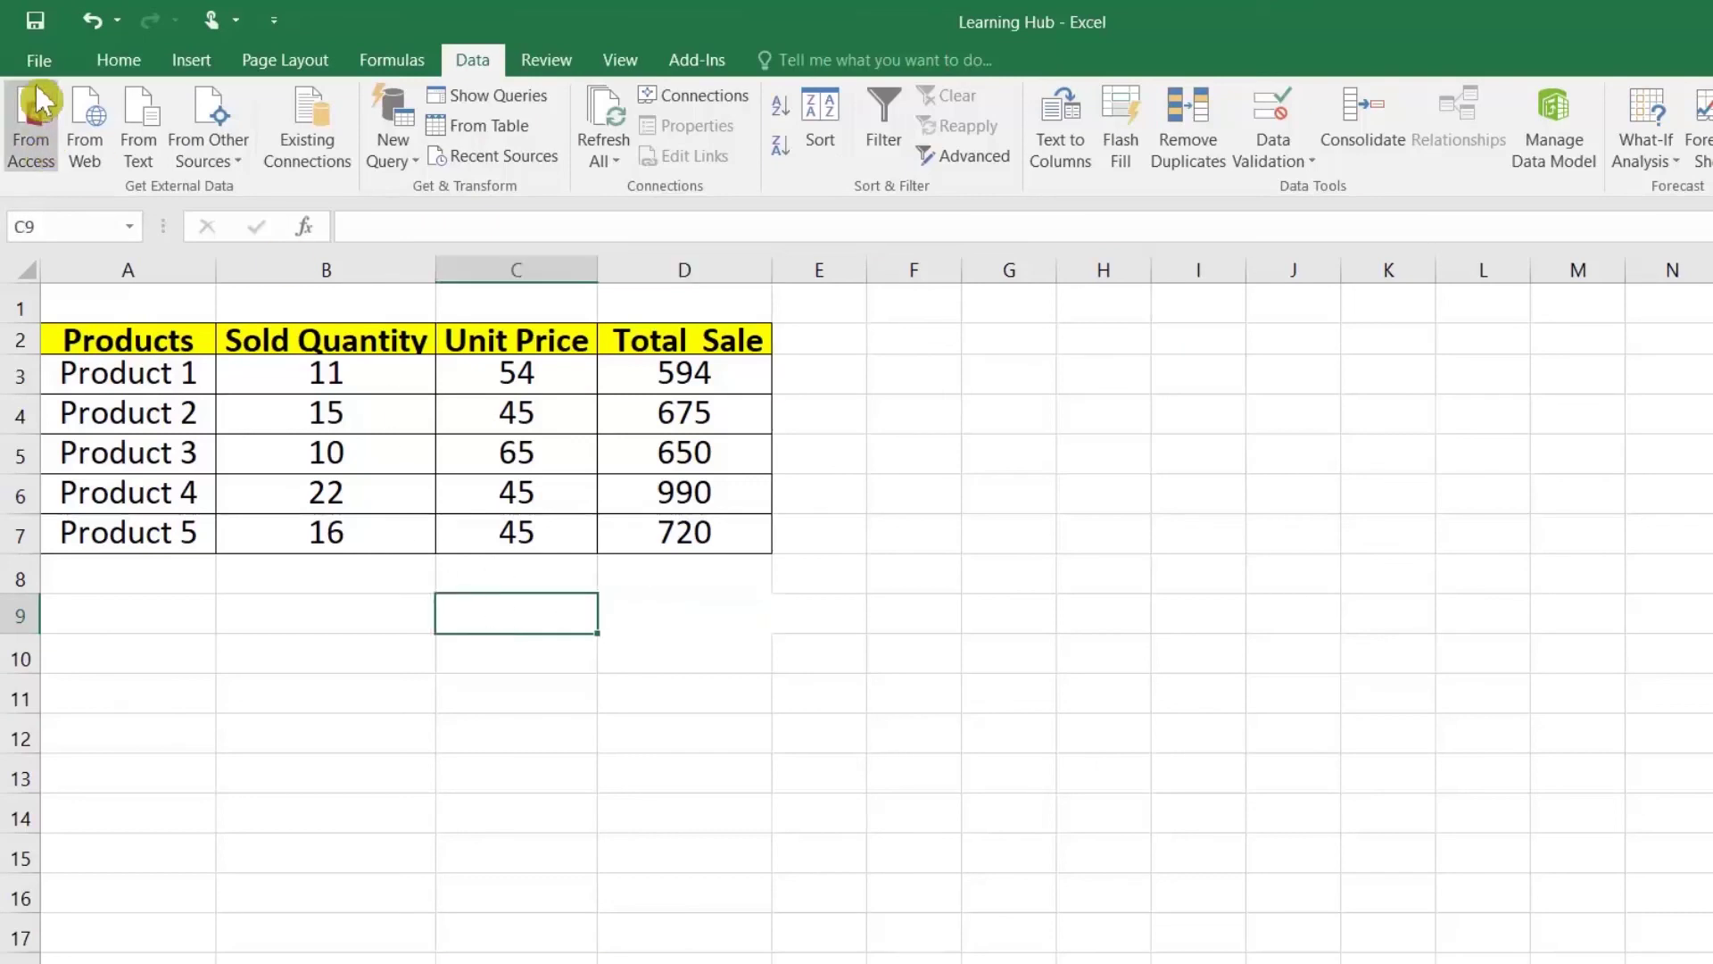
click(39, 59)
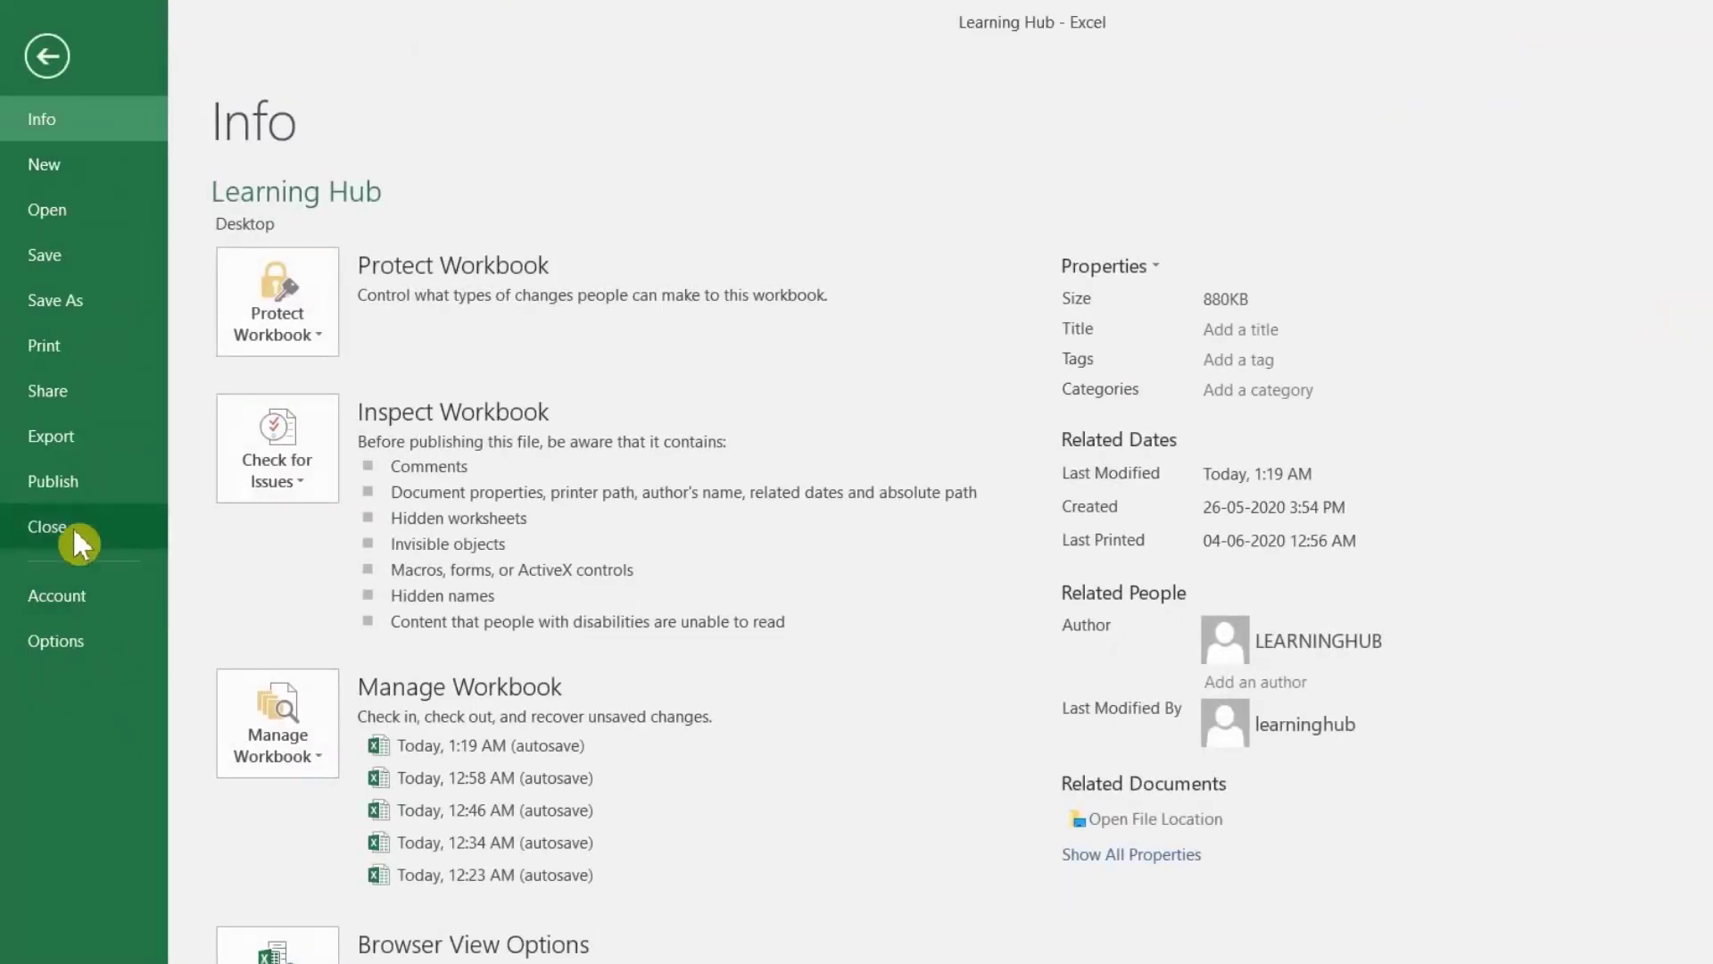
click(77, 639)
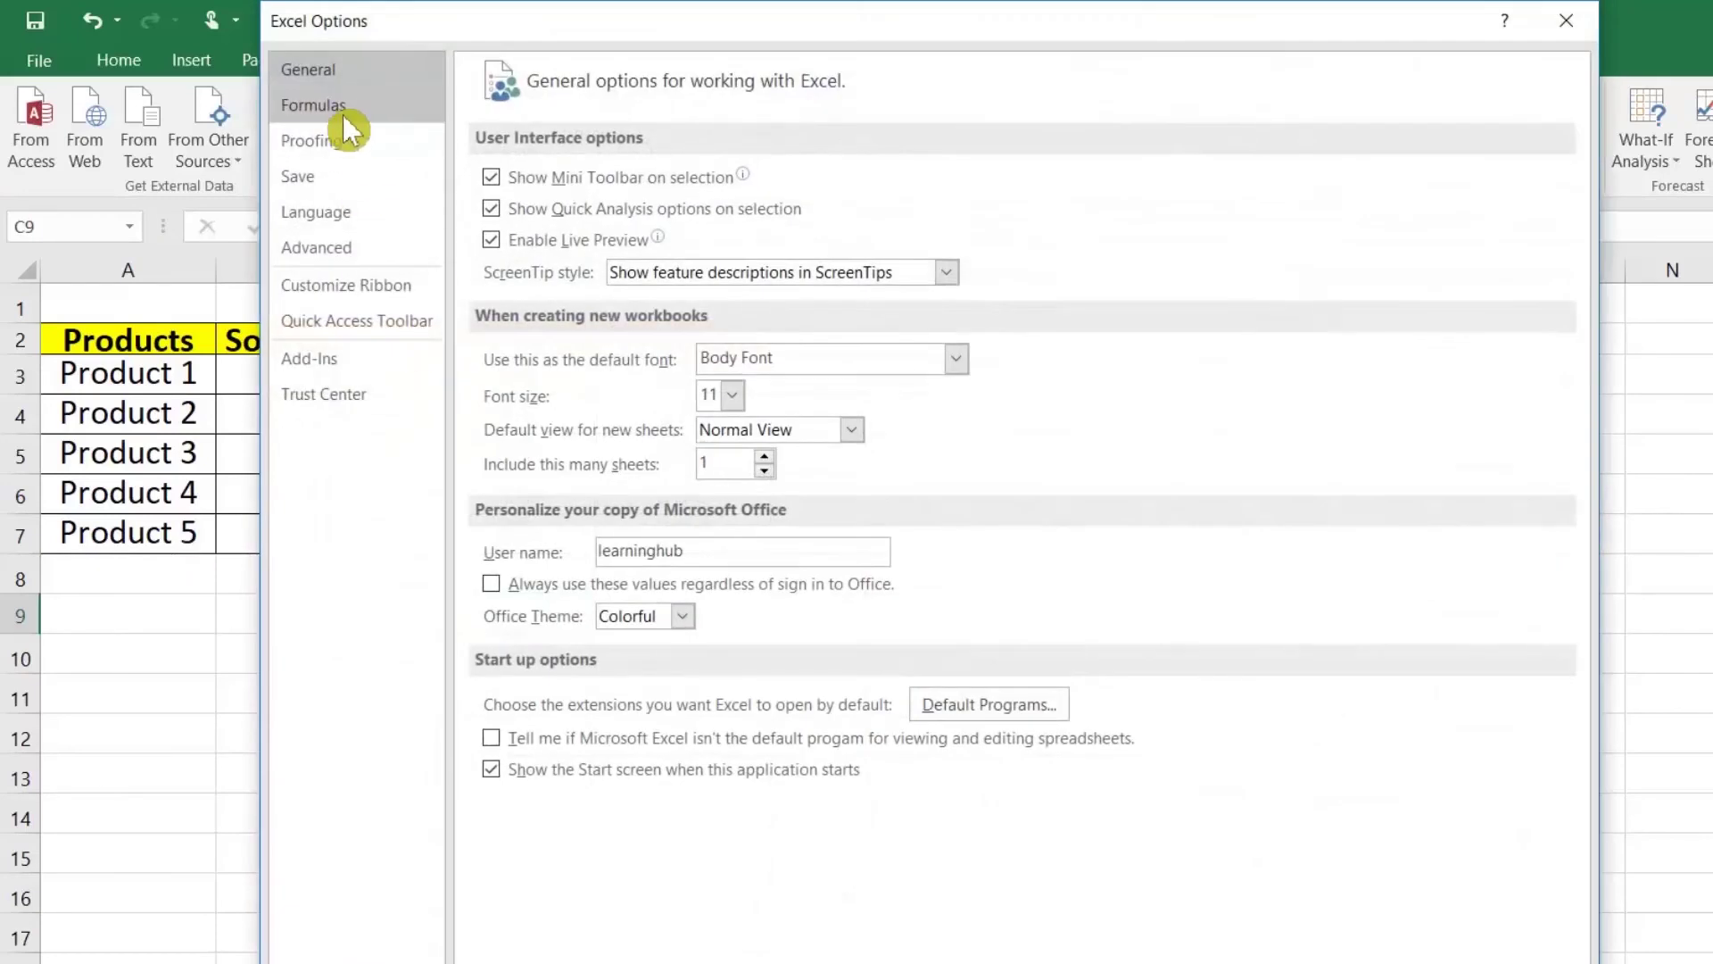
click(344, 112)
mouse_move(499, 386)
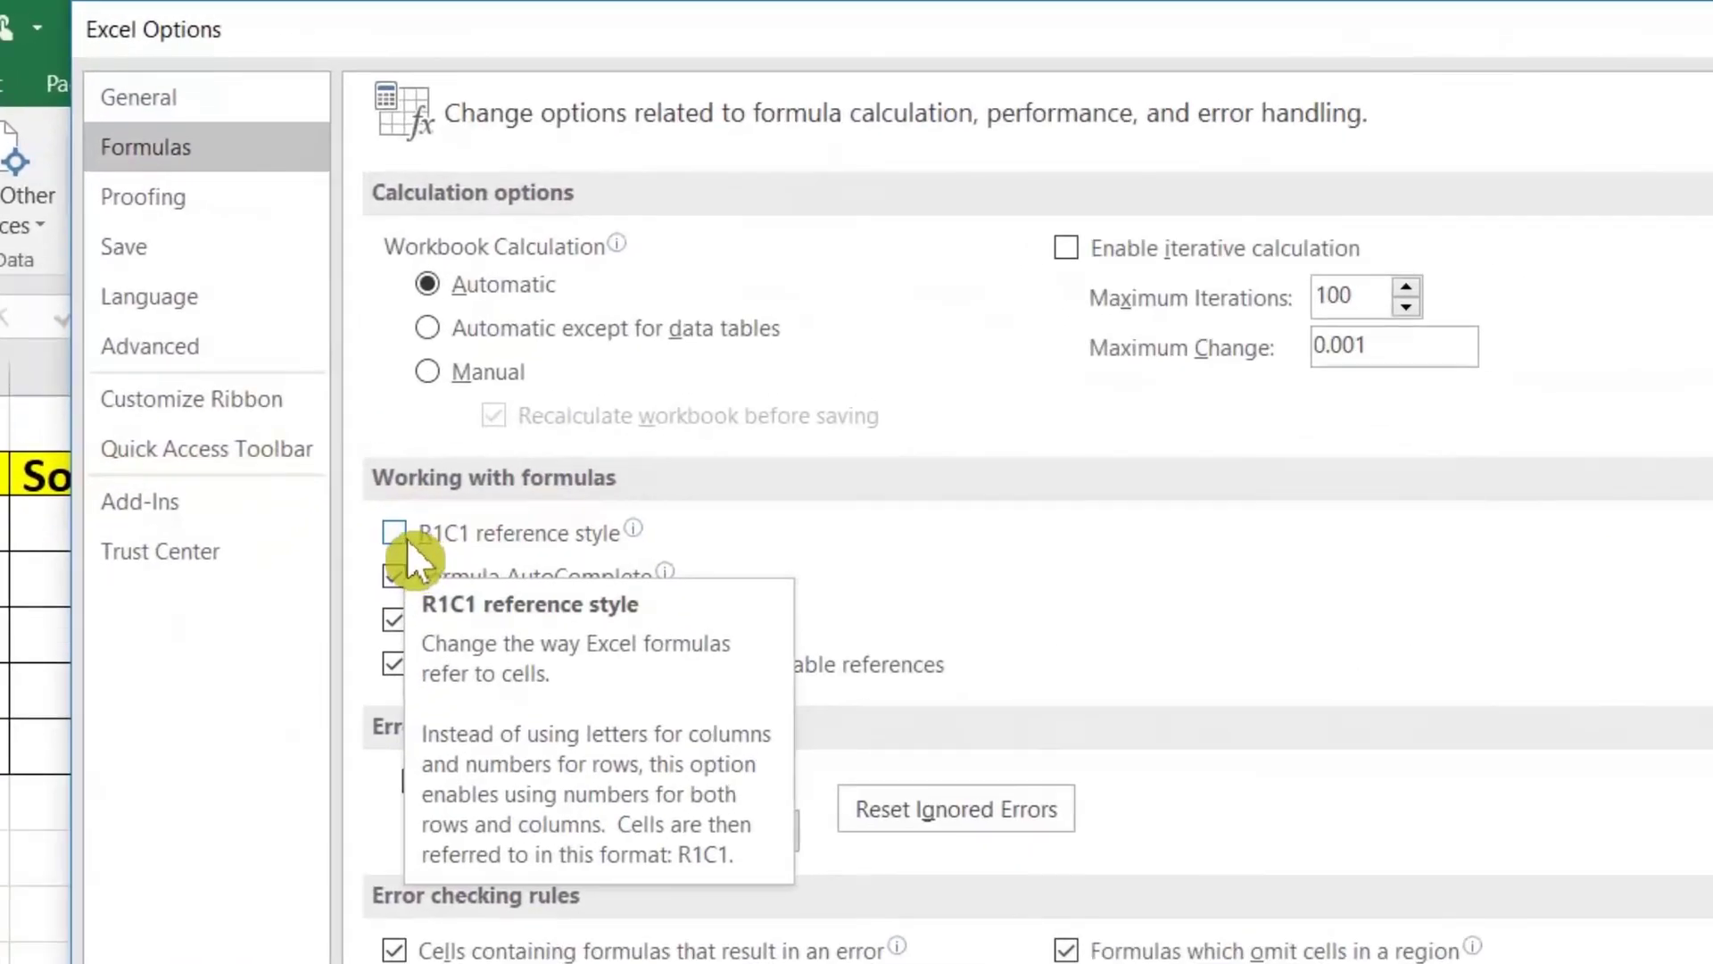
click(404, 536)
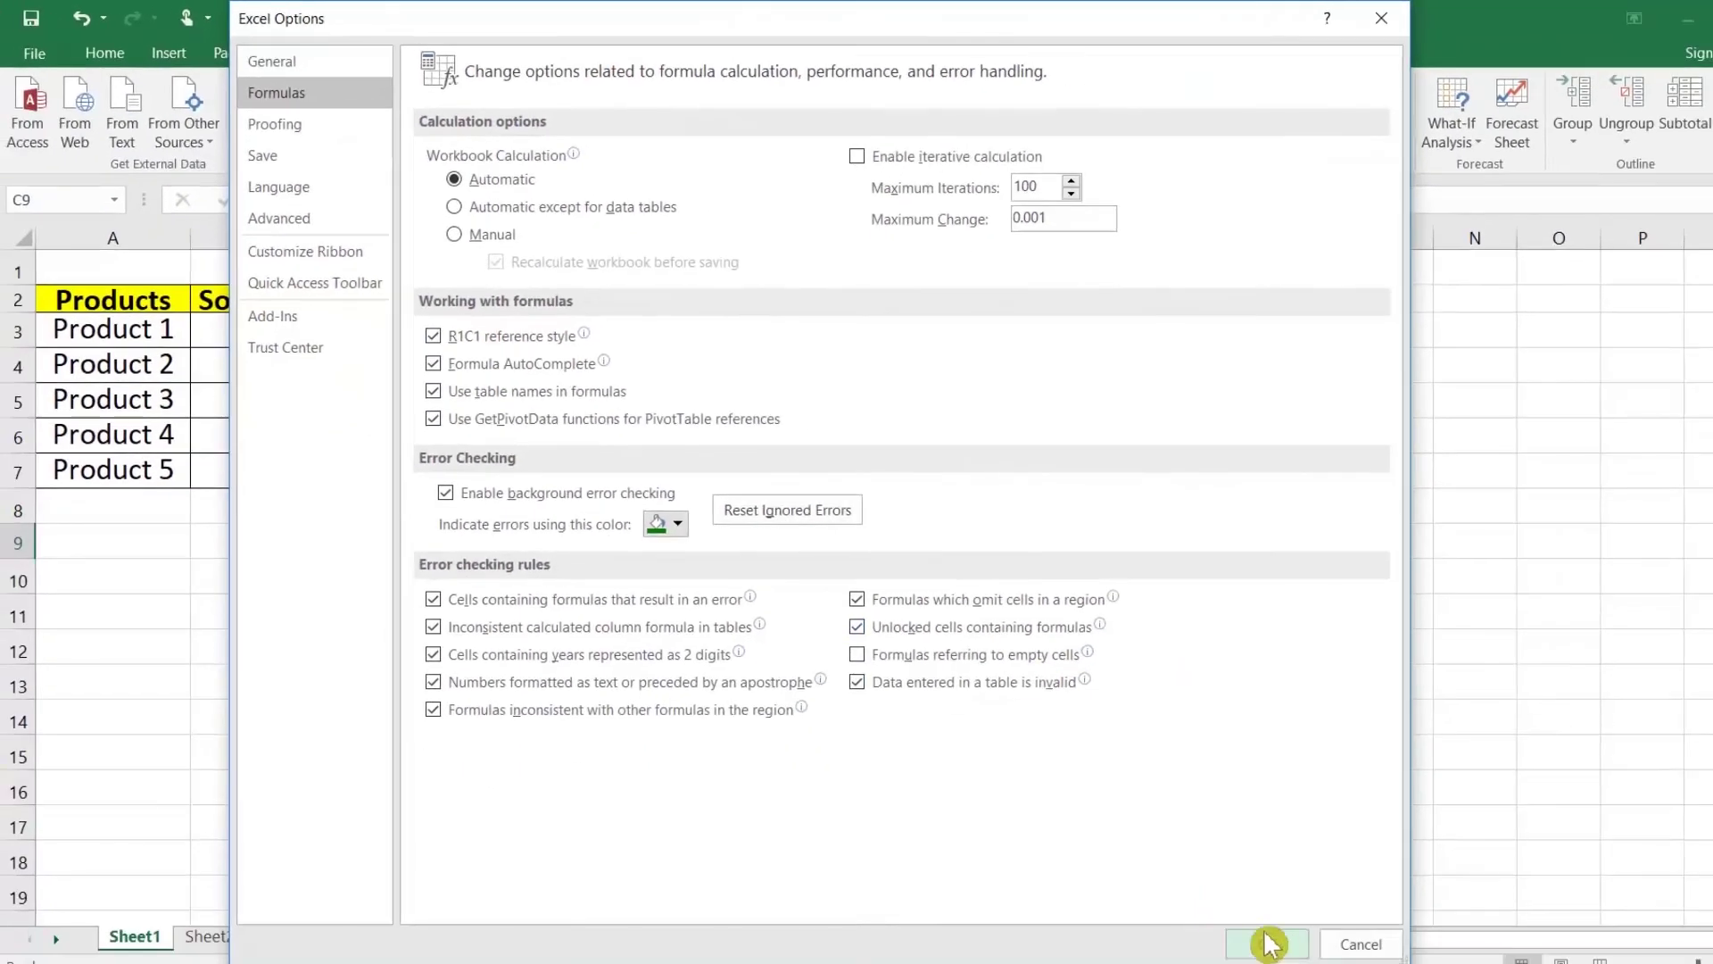
click(1268, 943)
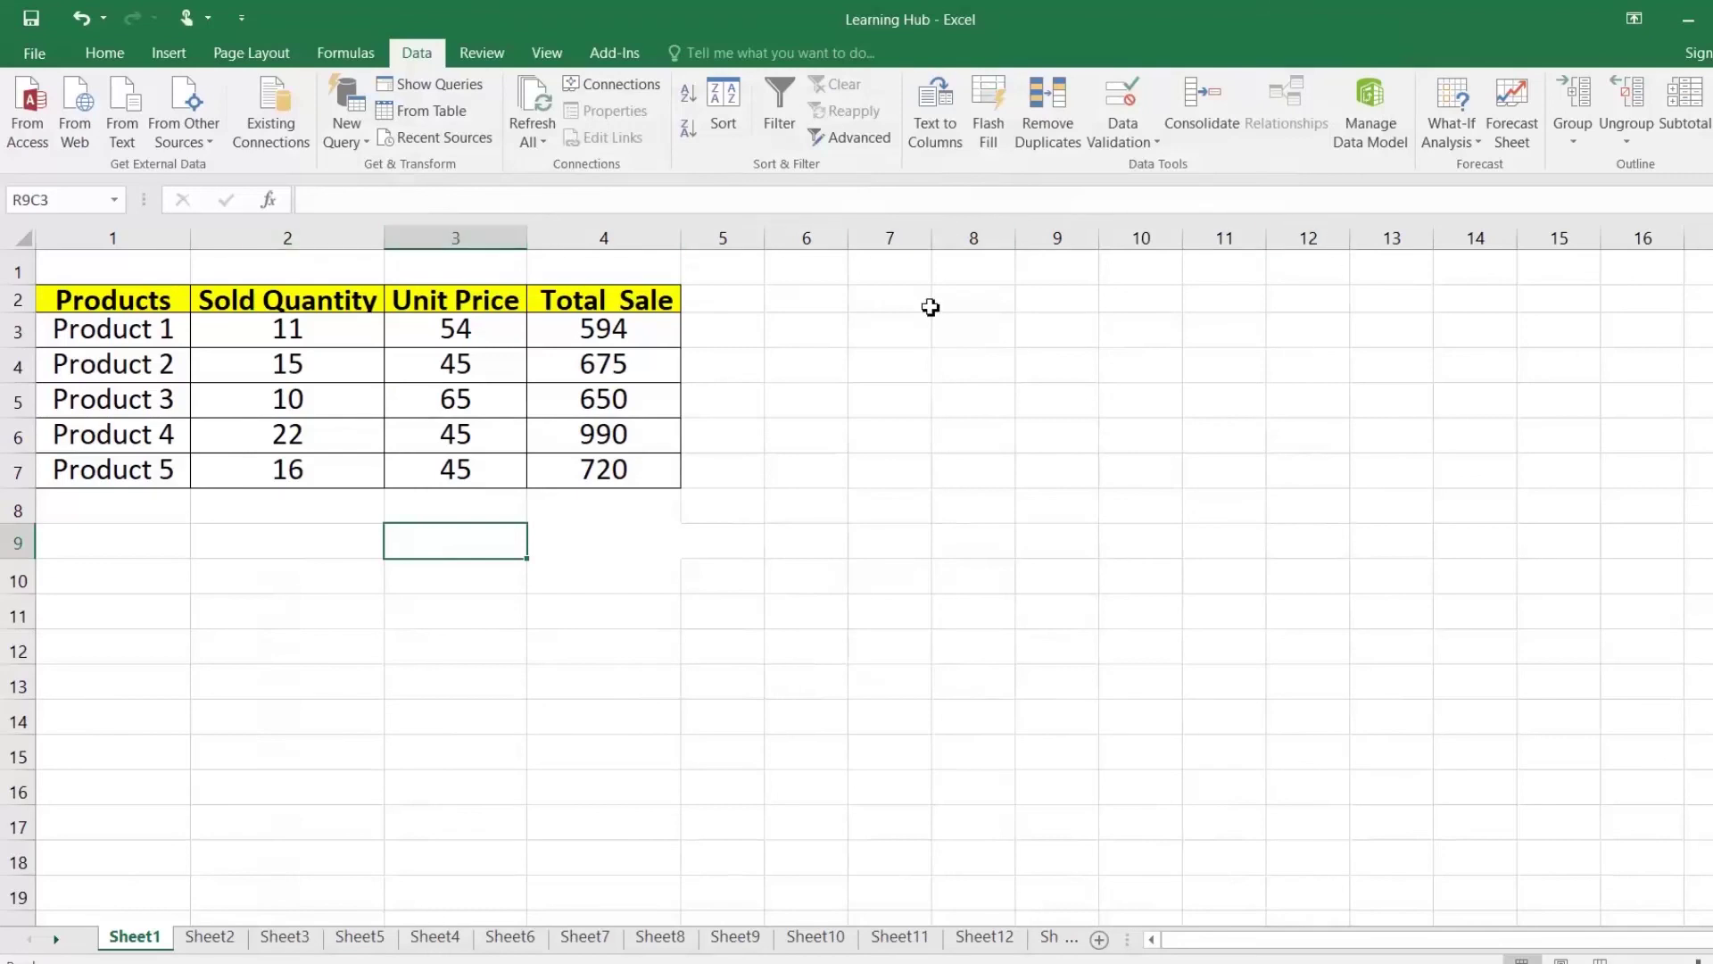
click(925, 304)
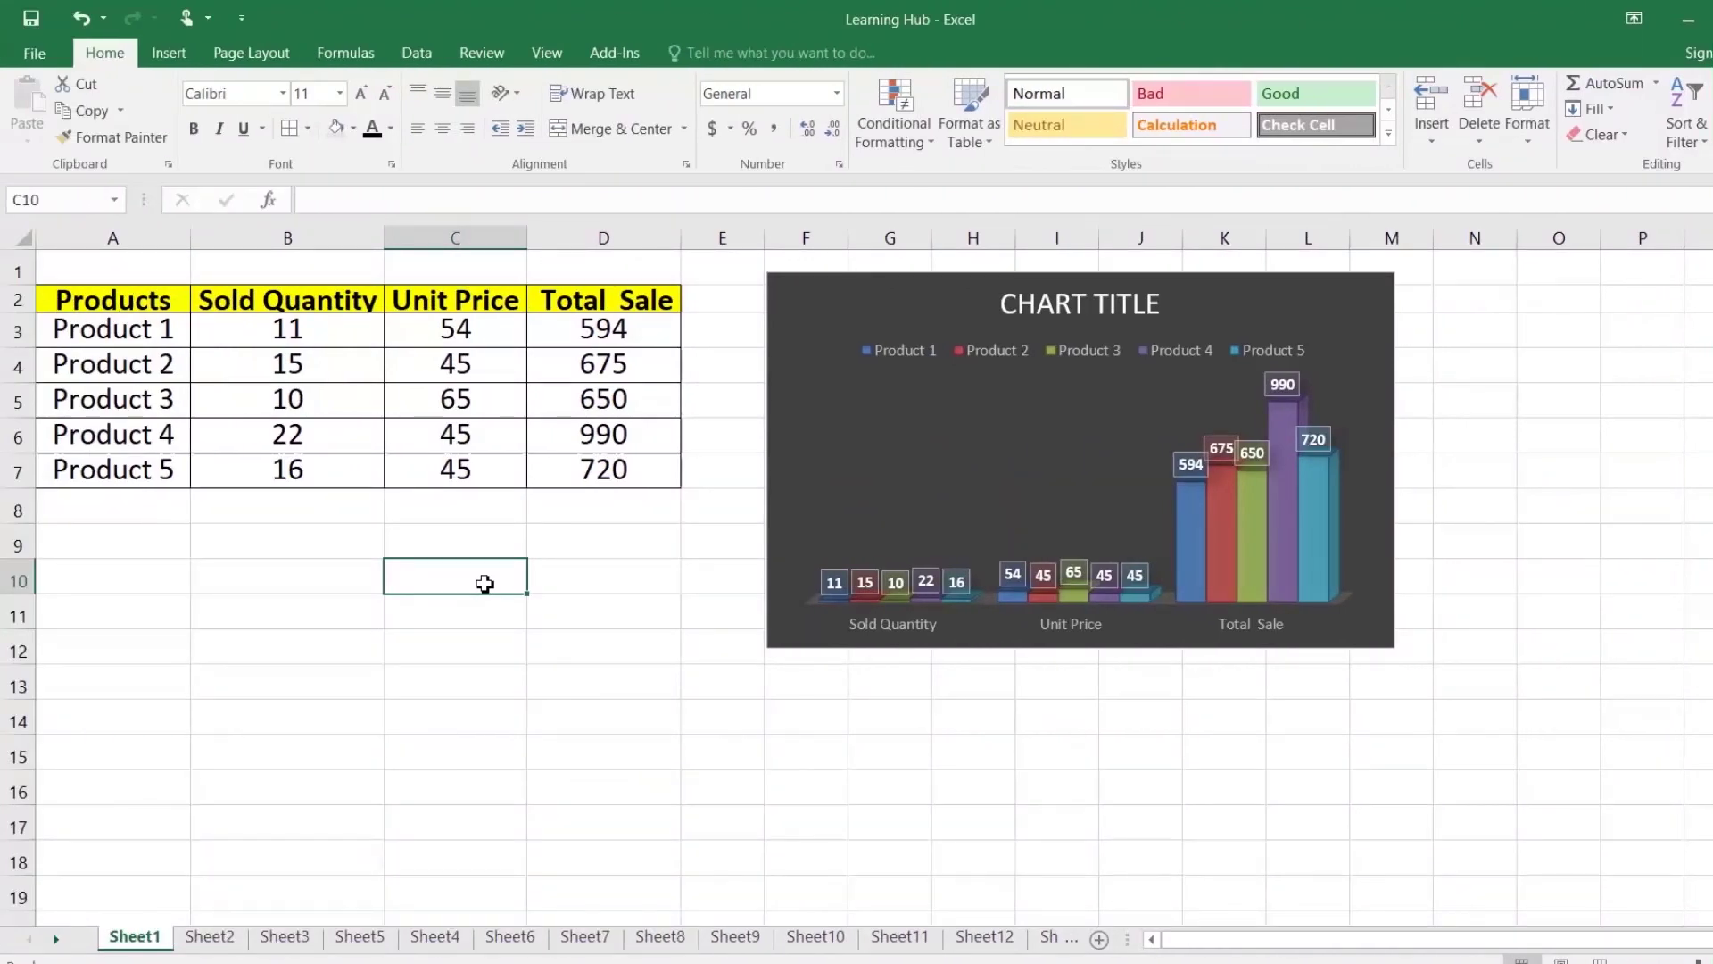
Step: Add the Camera command from Commands Not in the Ribbon to the Quick Access Toolbar
click(210, 474)
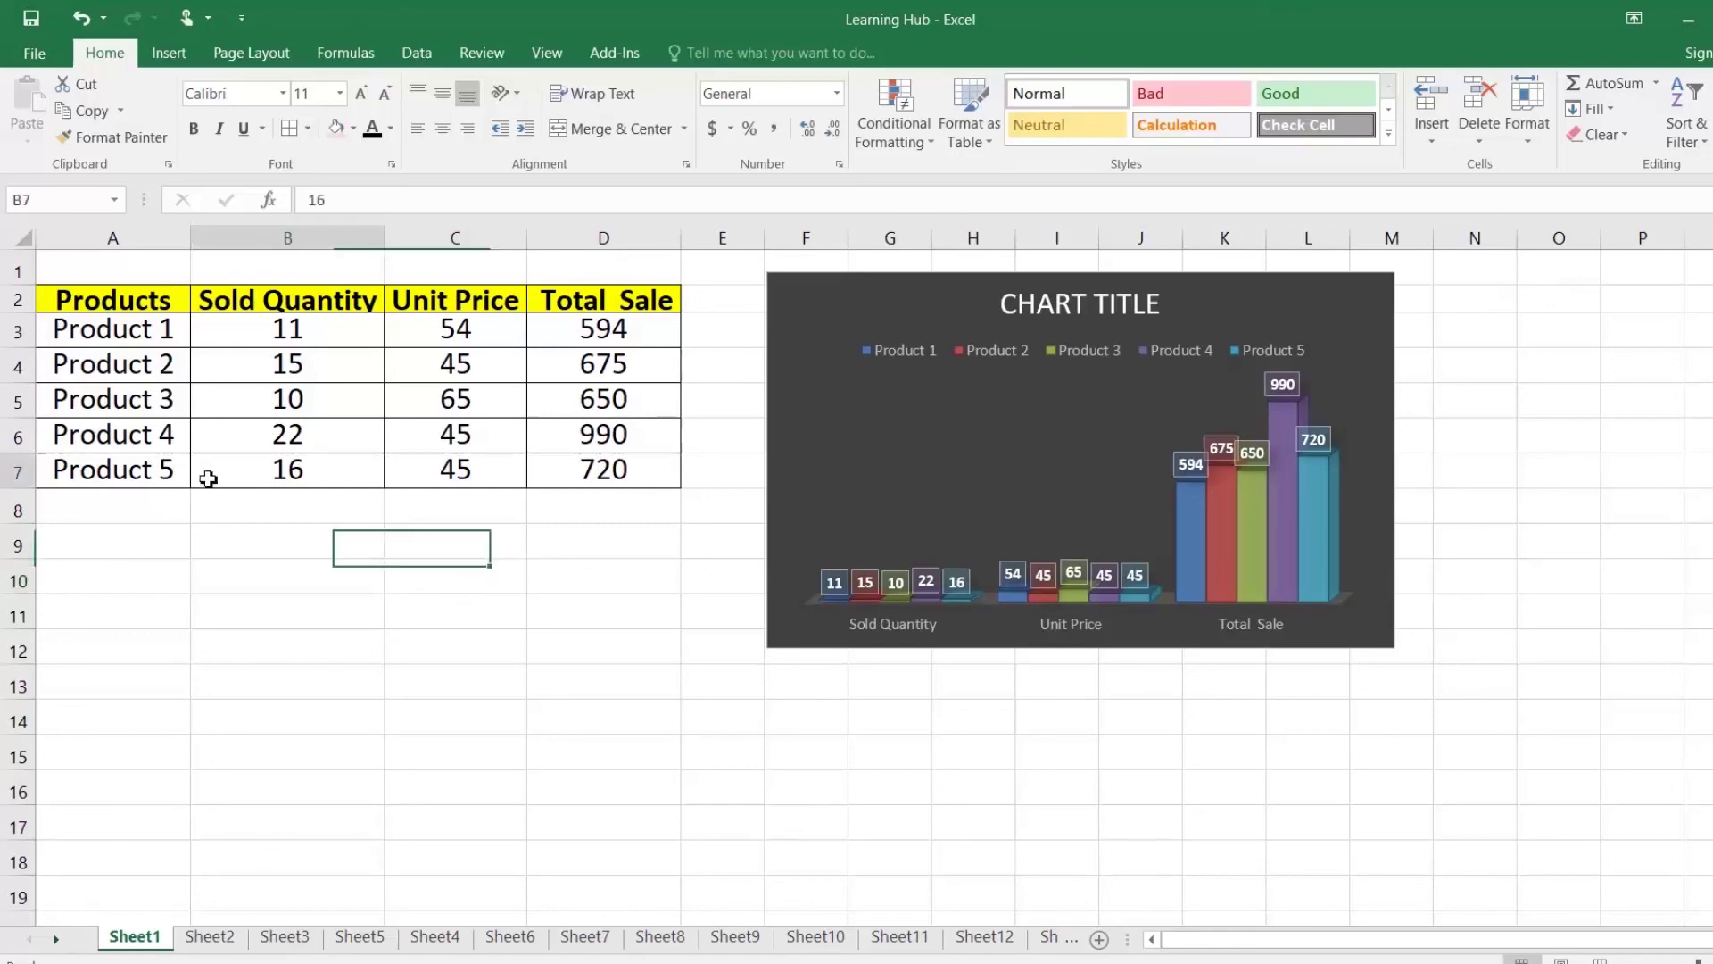
click(34, 54)
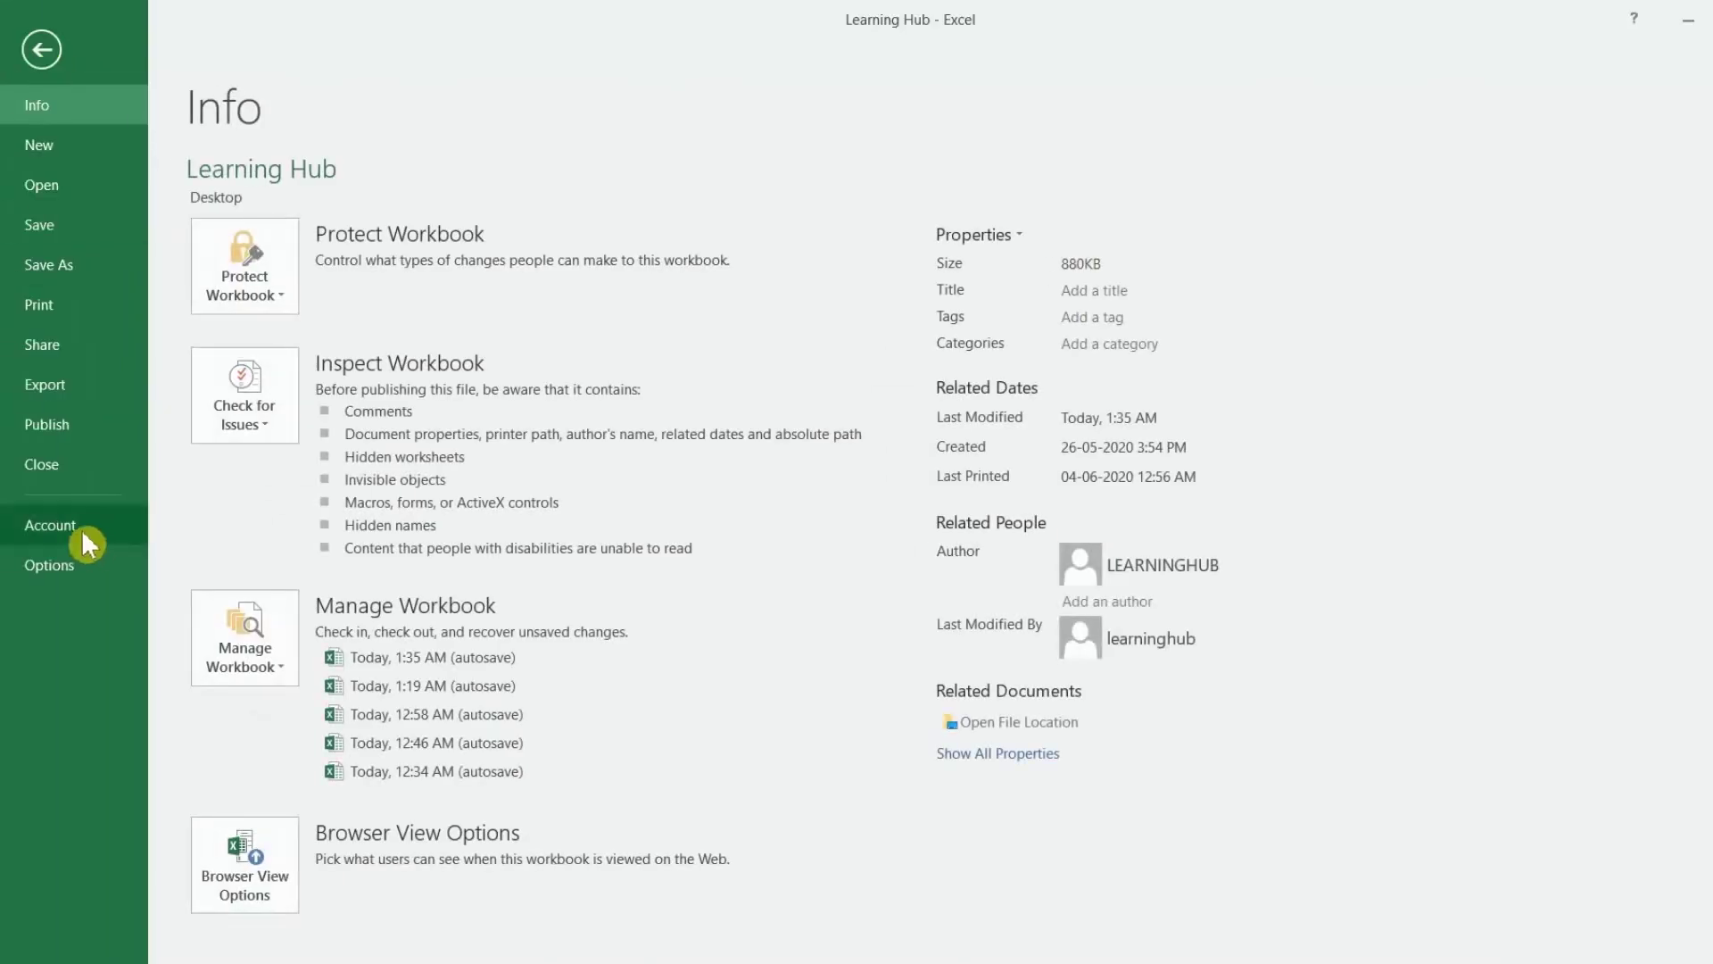
click(73, 566)
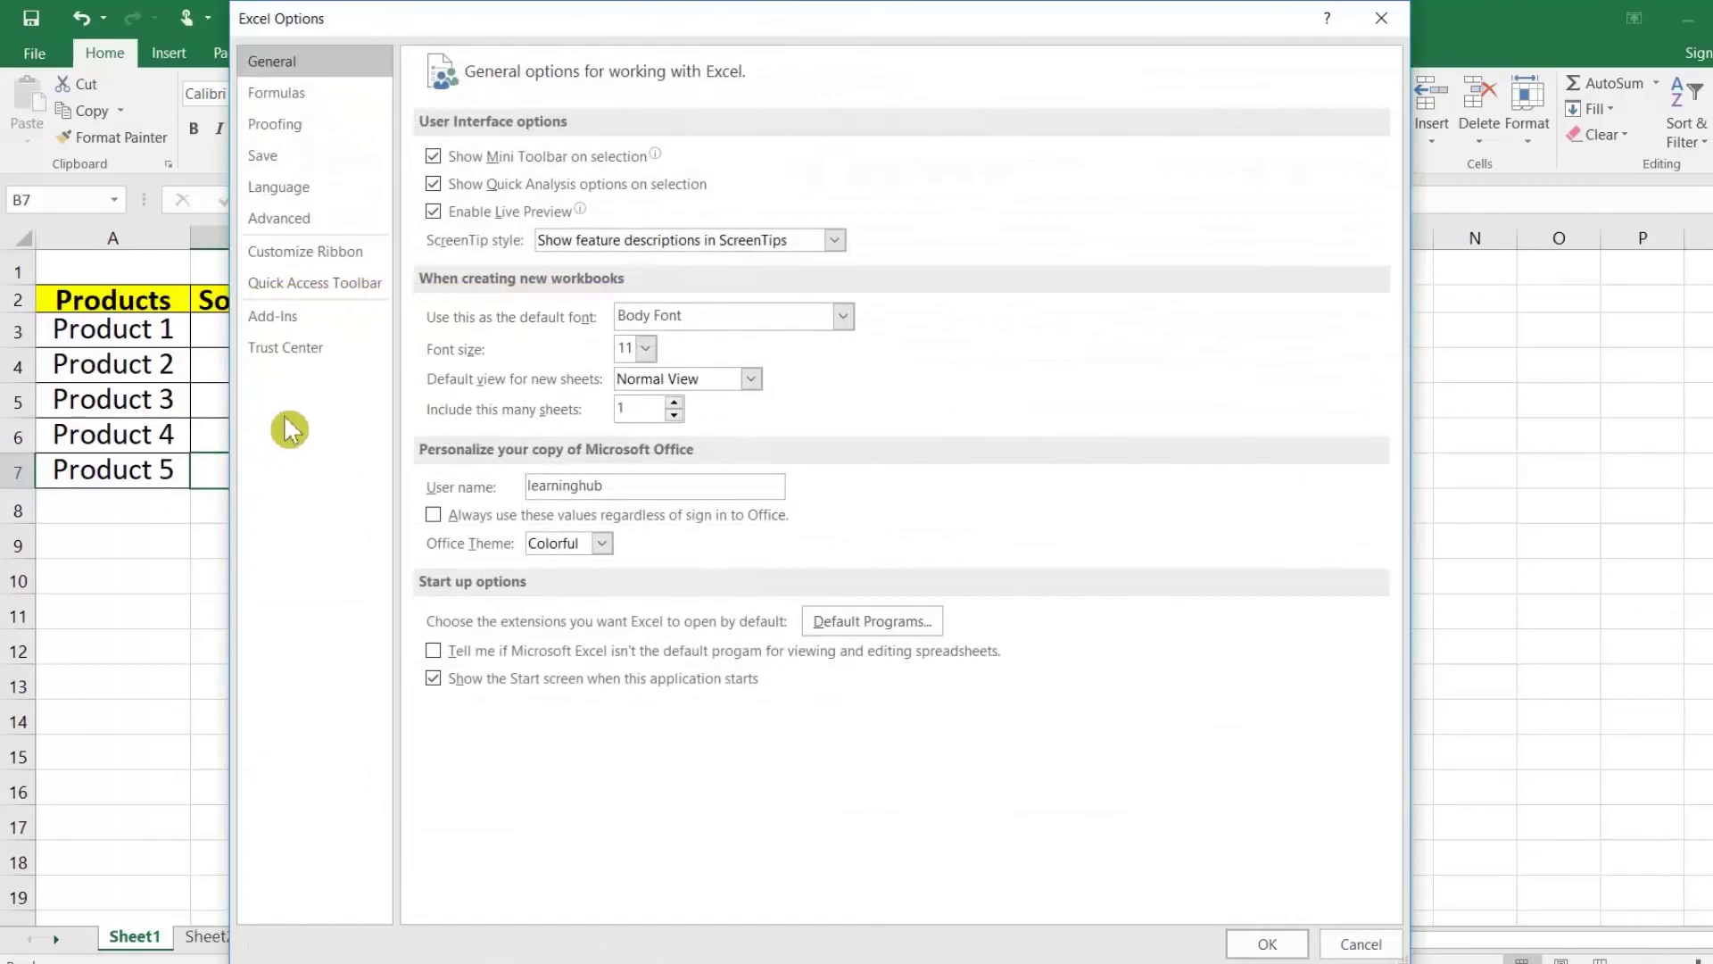
click(333, 287)
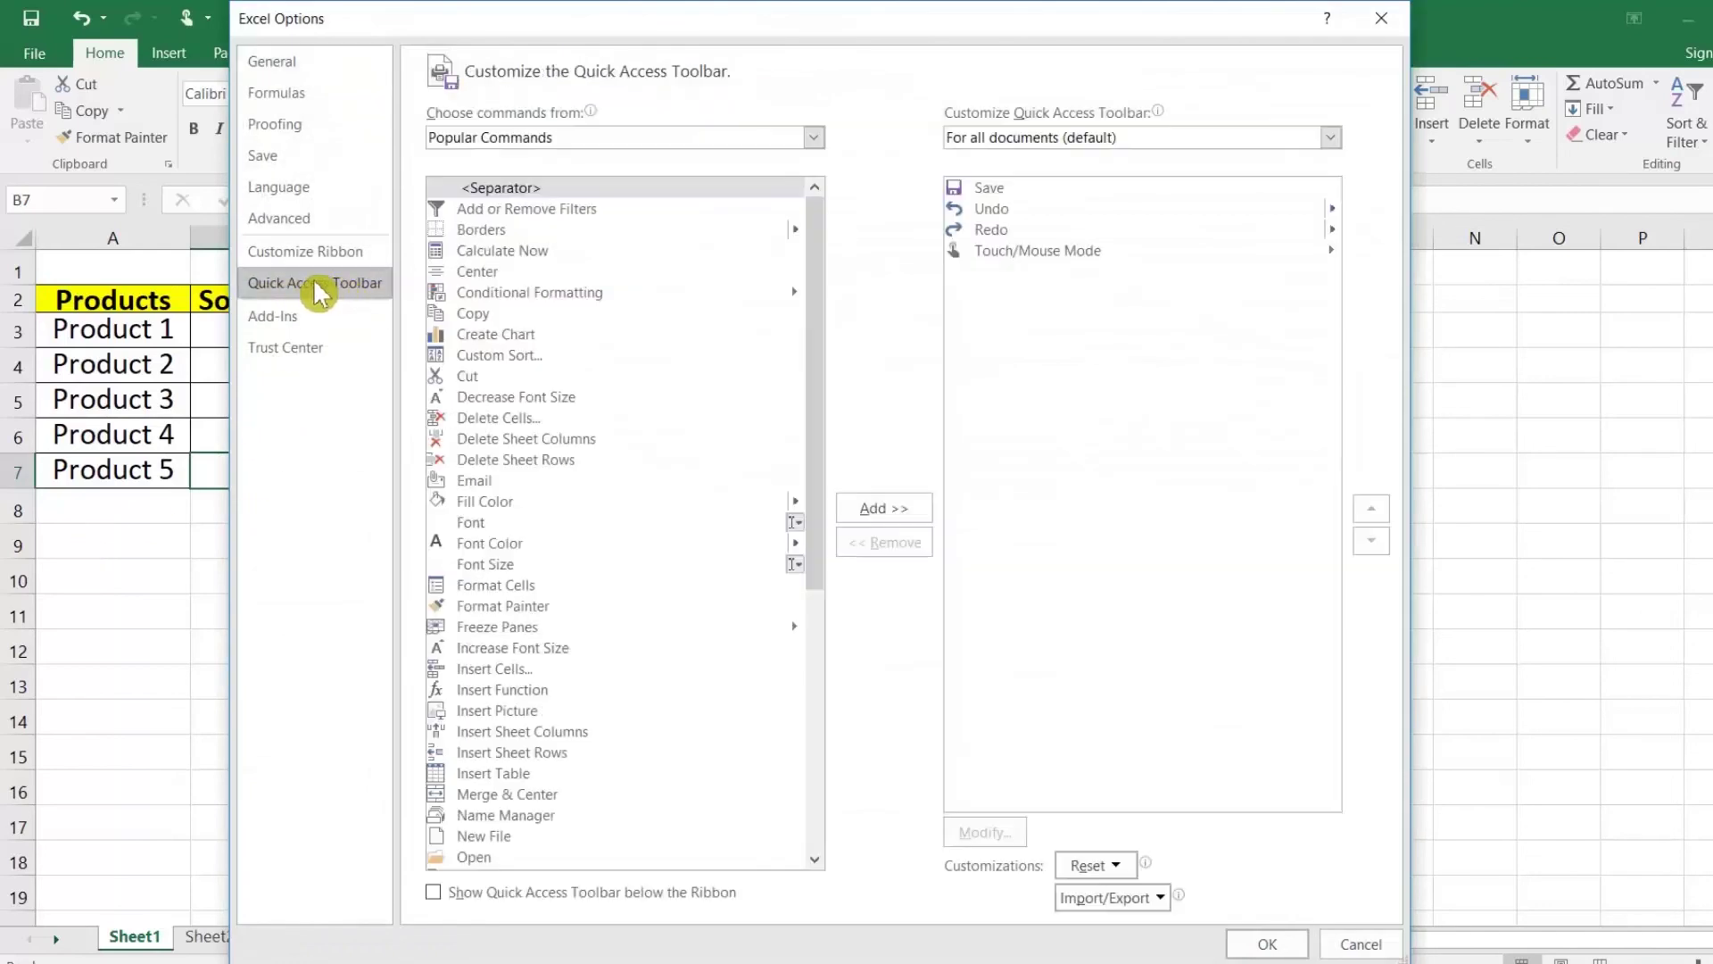
click(813, 141)
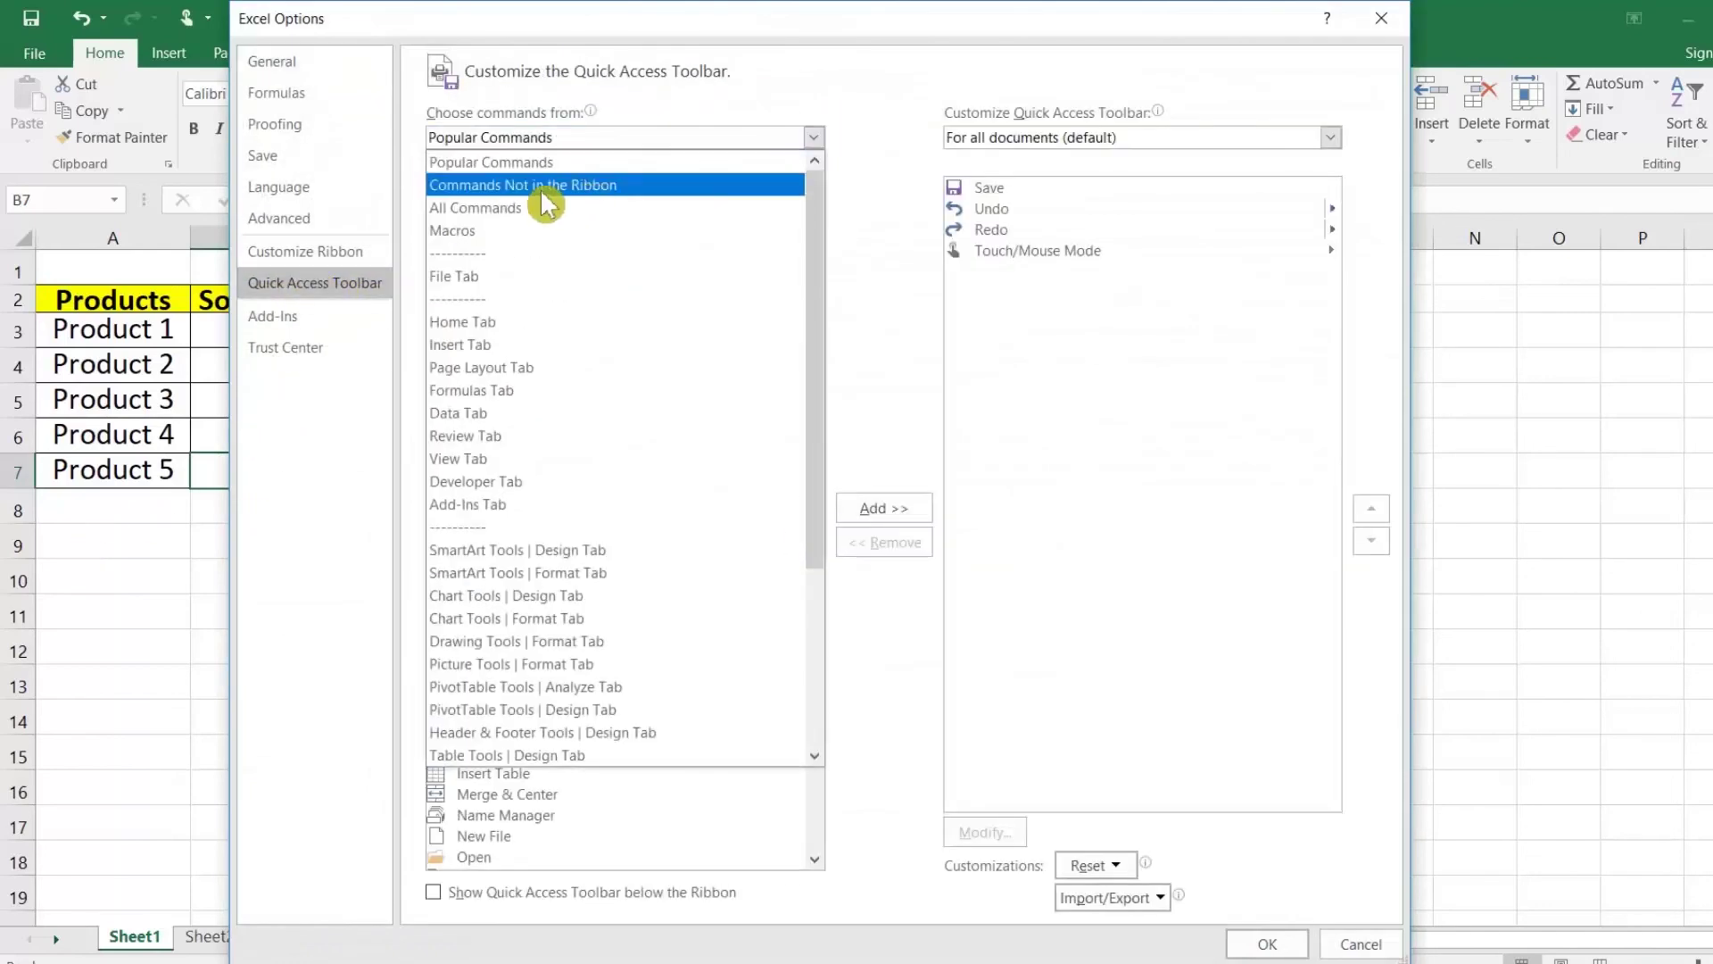
click(611, 189)
click(492, 755)
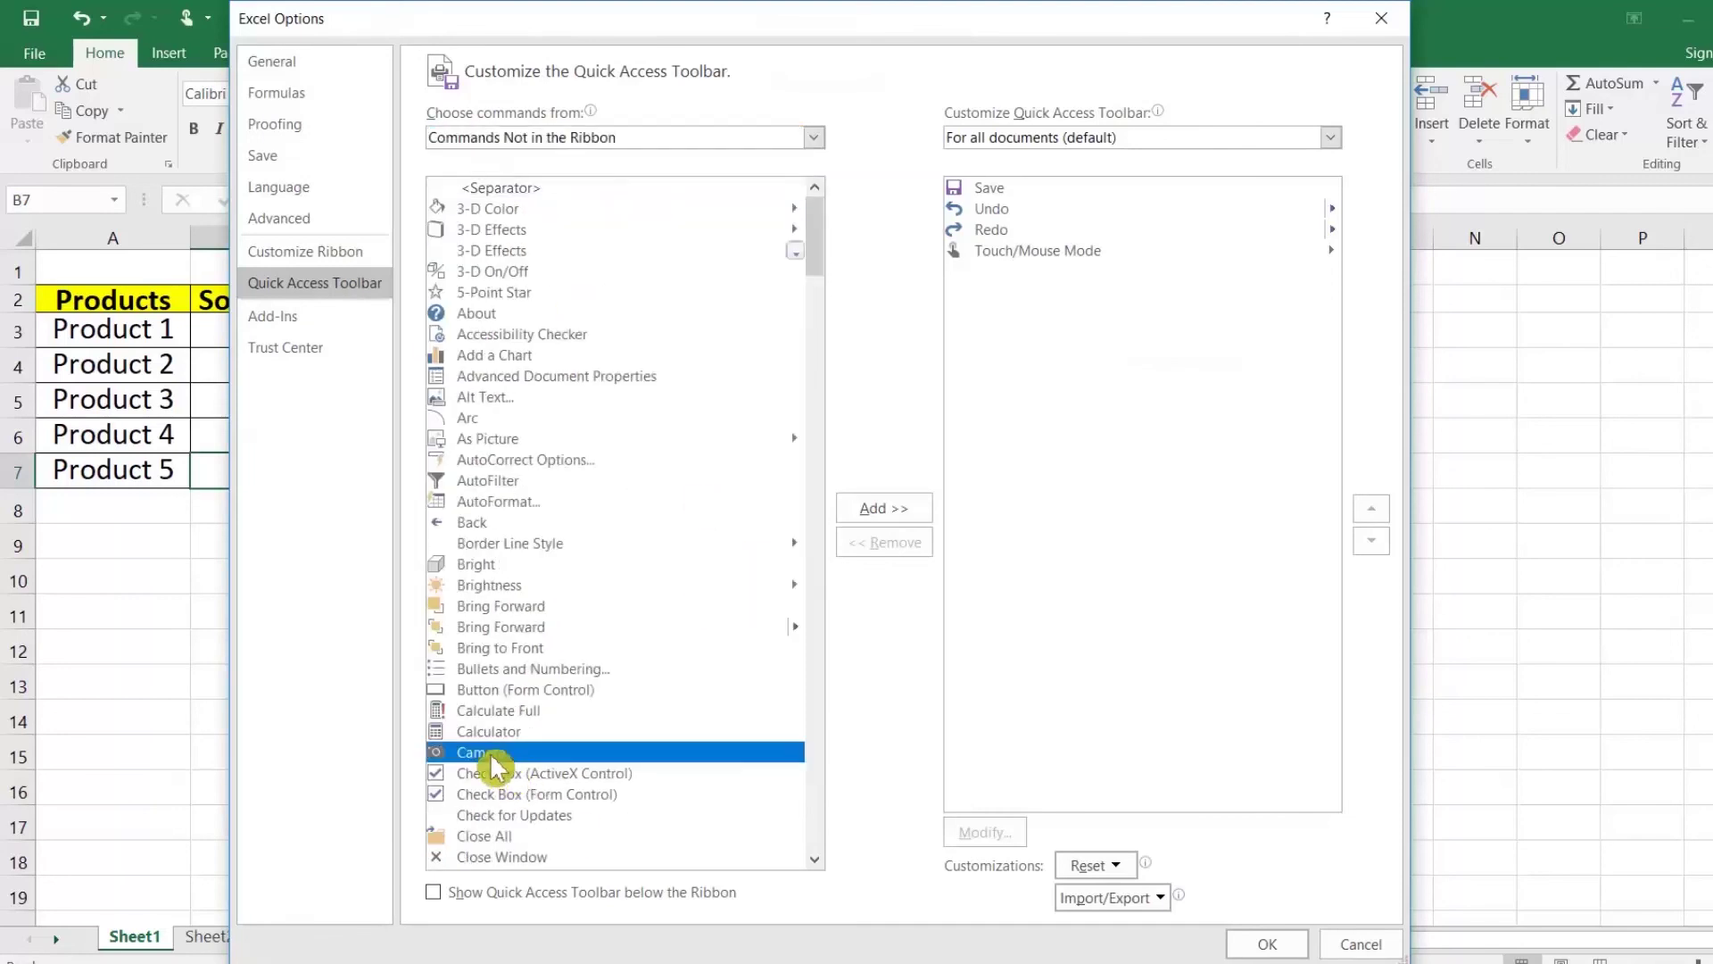
click(880, 510)
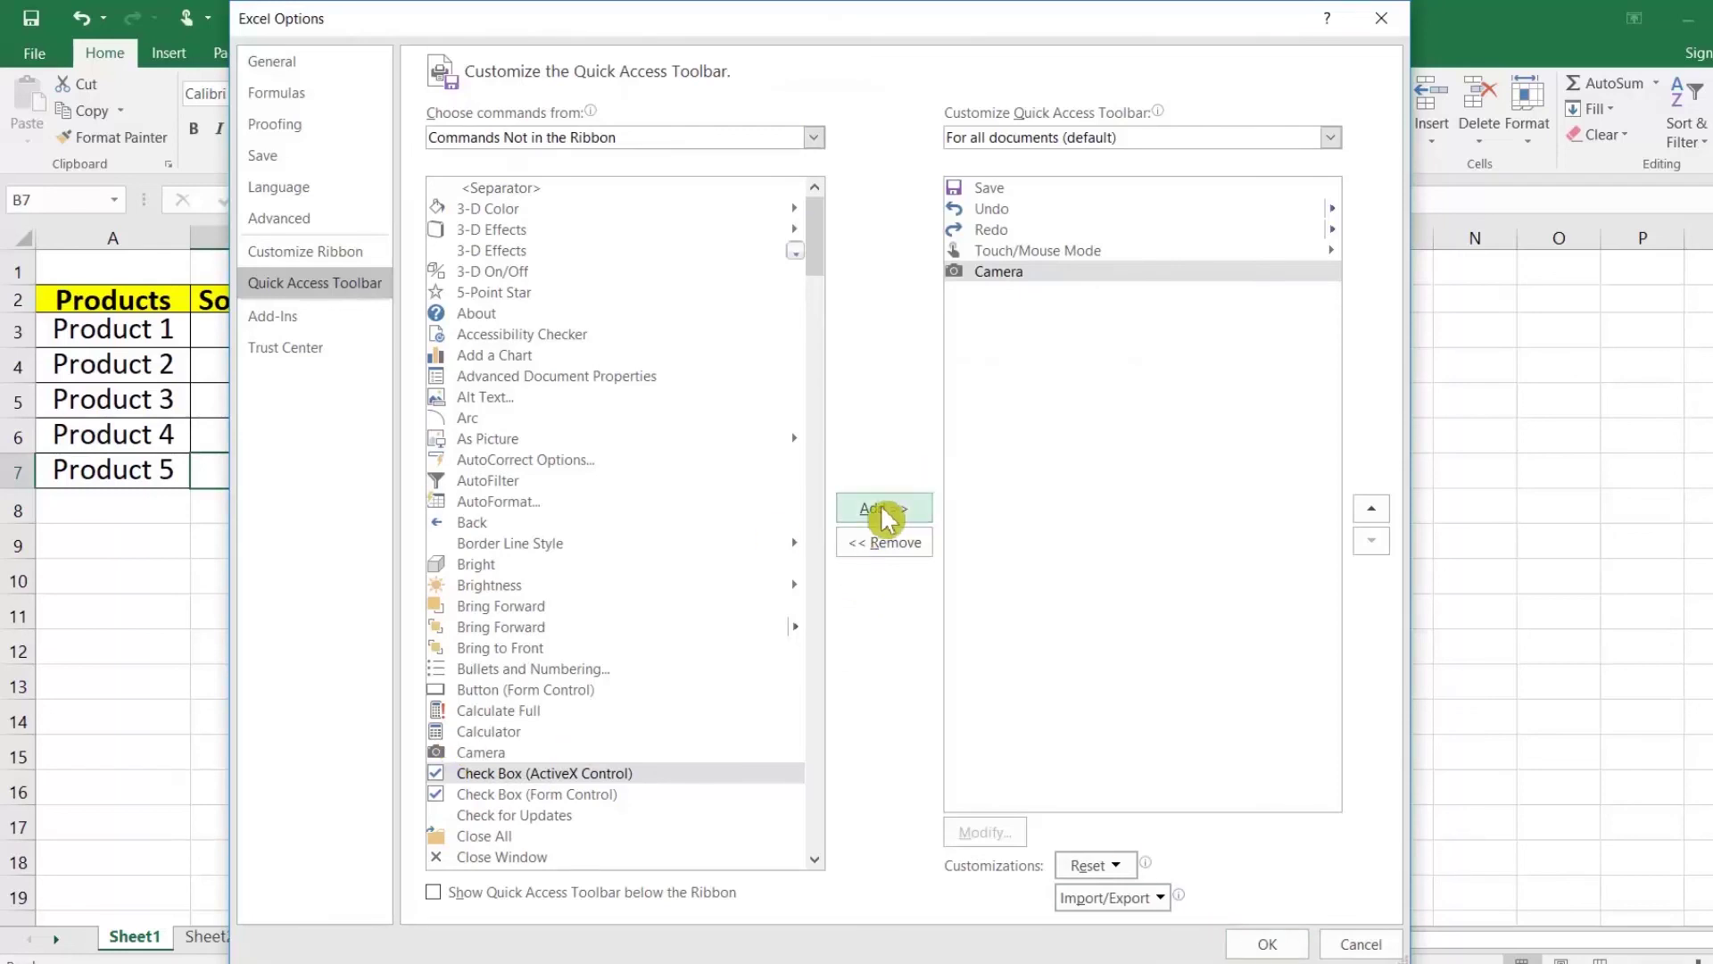
click(1267, 944)
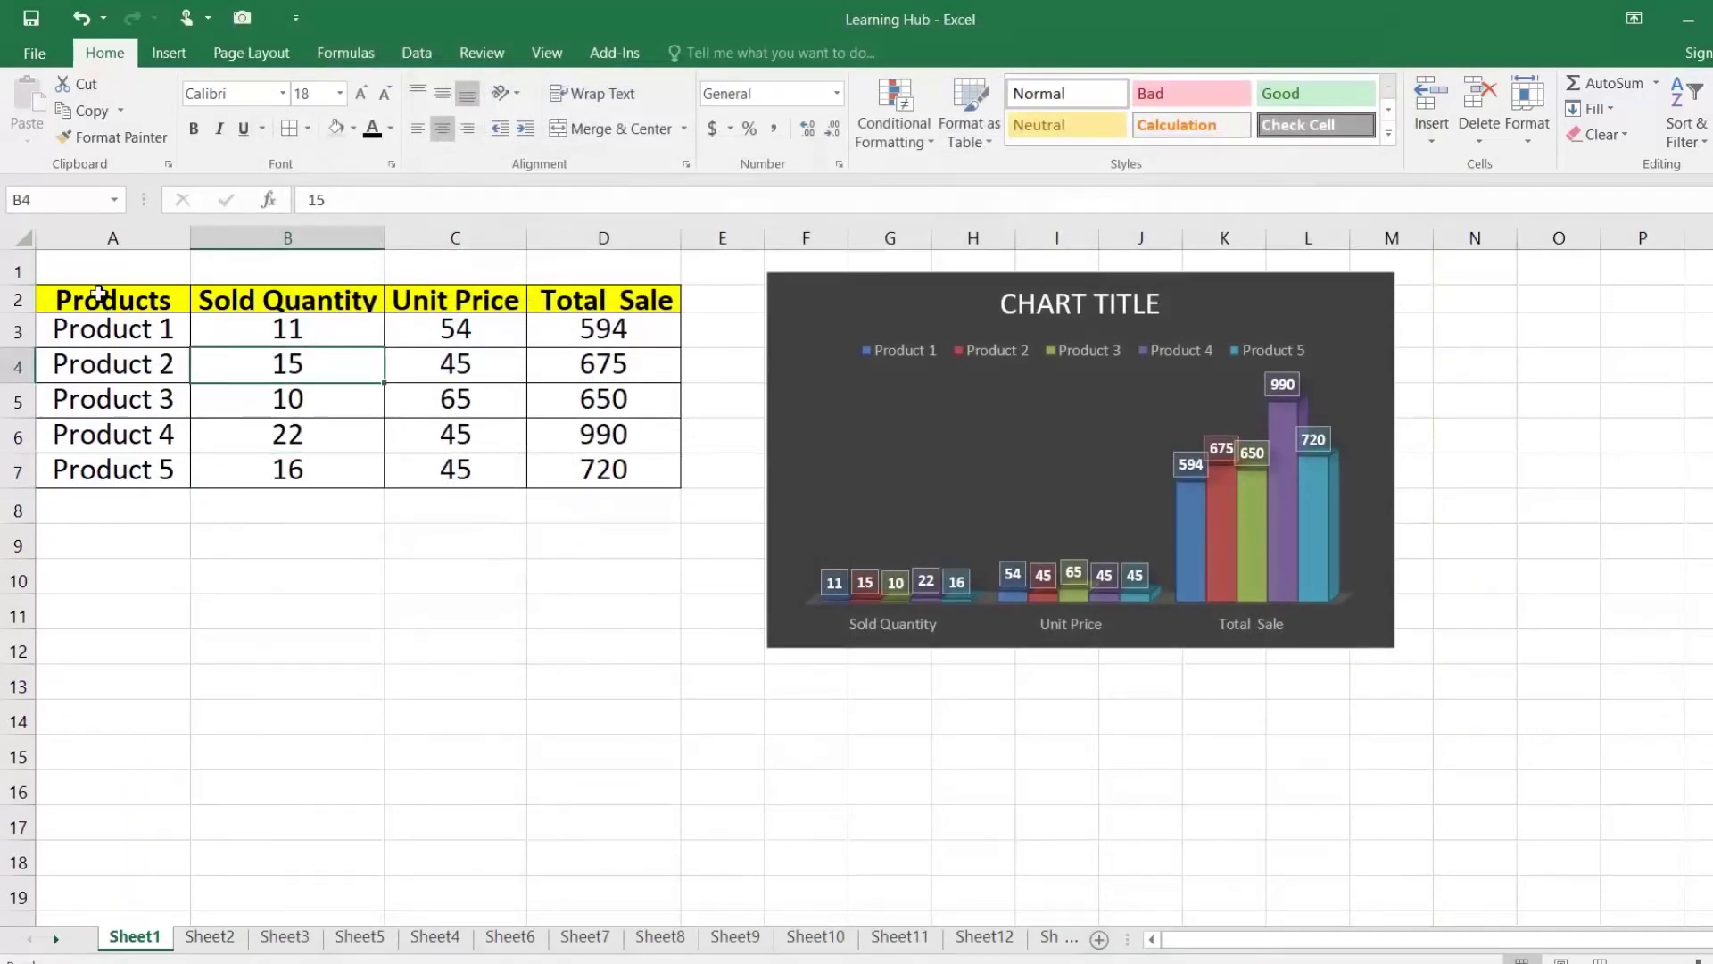
Step: Use the Camera tool to place a linked picture of the Products table A2:D7 near A11
drag(107, 304, 628, 488)
click(257, 32)
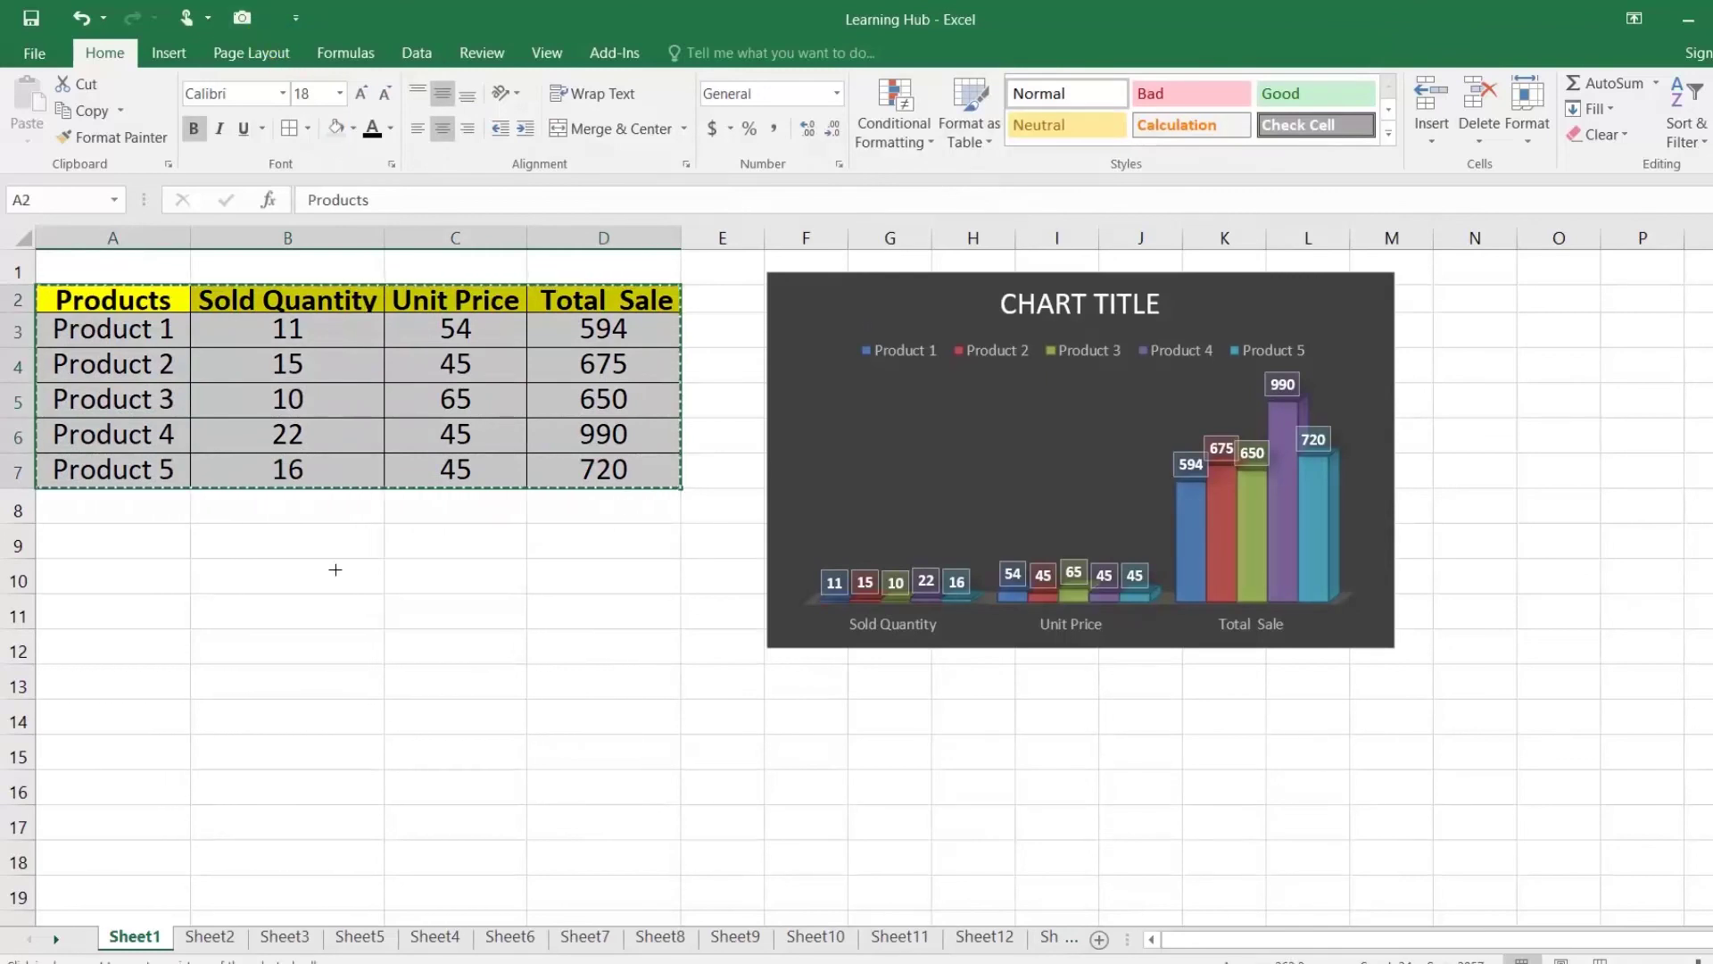
click(104, 614)
click(104, 614)
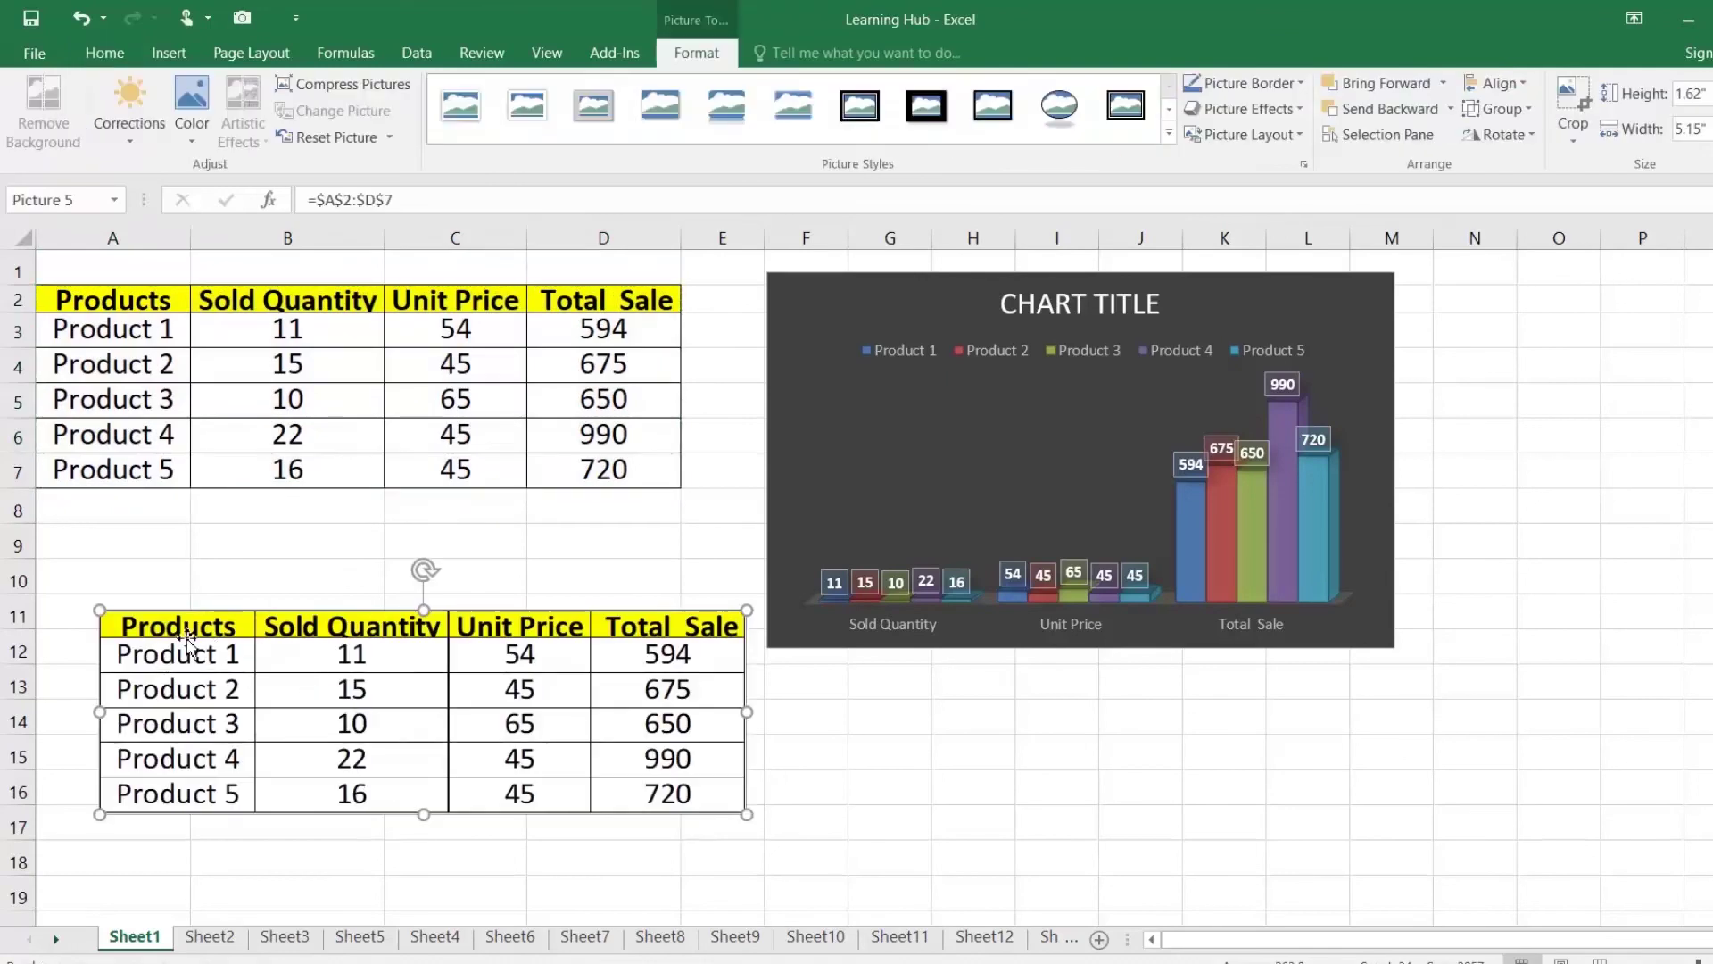
Step: Move the table picture down to row 12 and enlarge it slightly
drag(182, 631, 124, 676)
mouse_move(694, 657)
mouse_down()
mouse_move(1121, 522)
mouse_move(699, 655)
mouse_up()
right_click(434, 691)
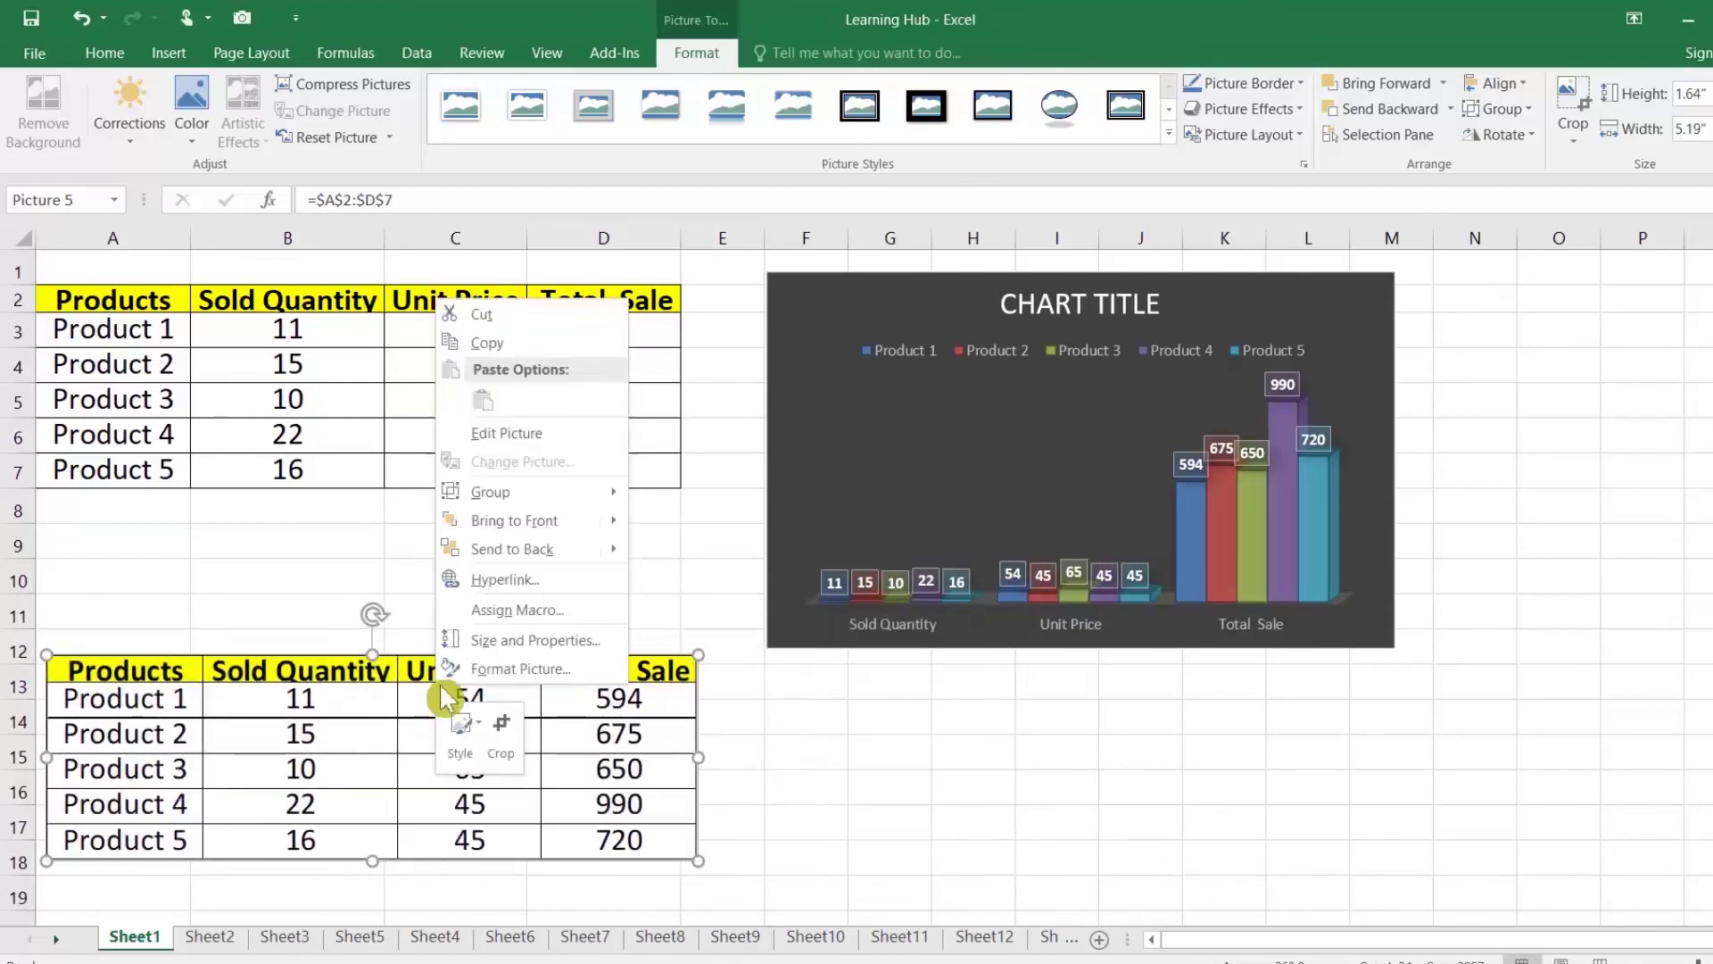
key(Escape)
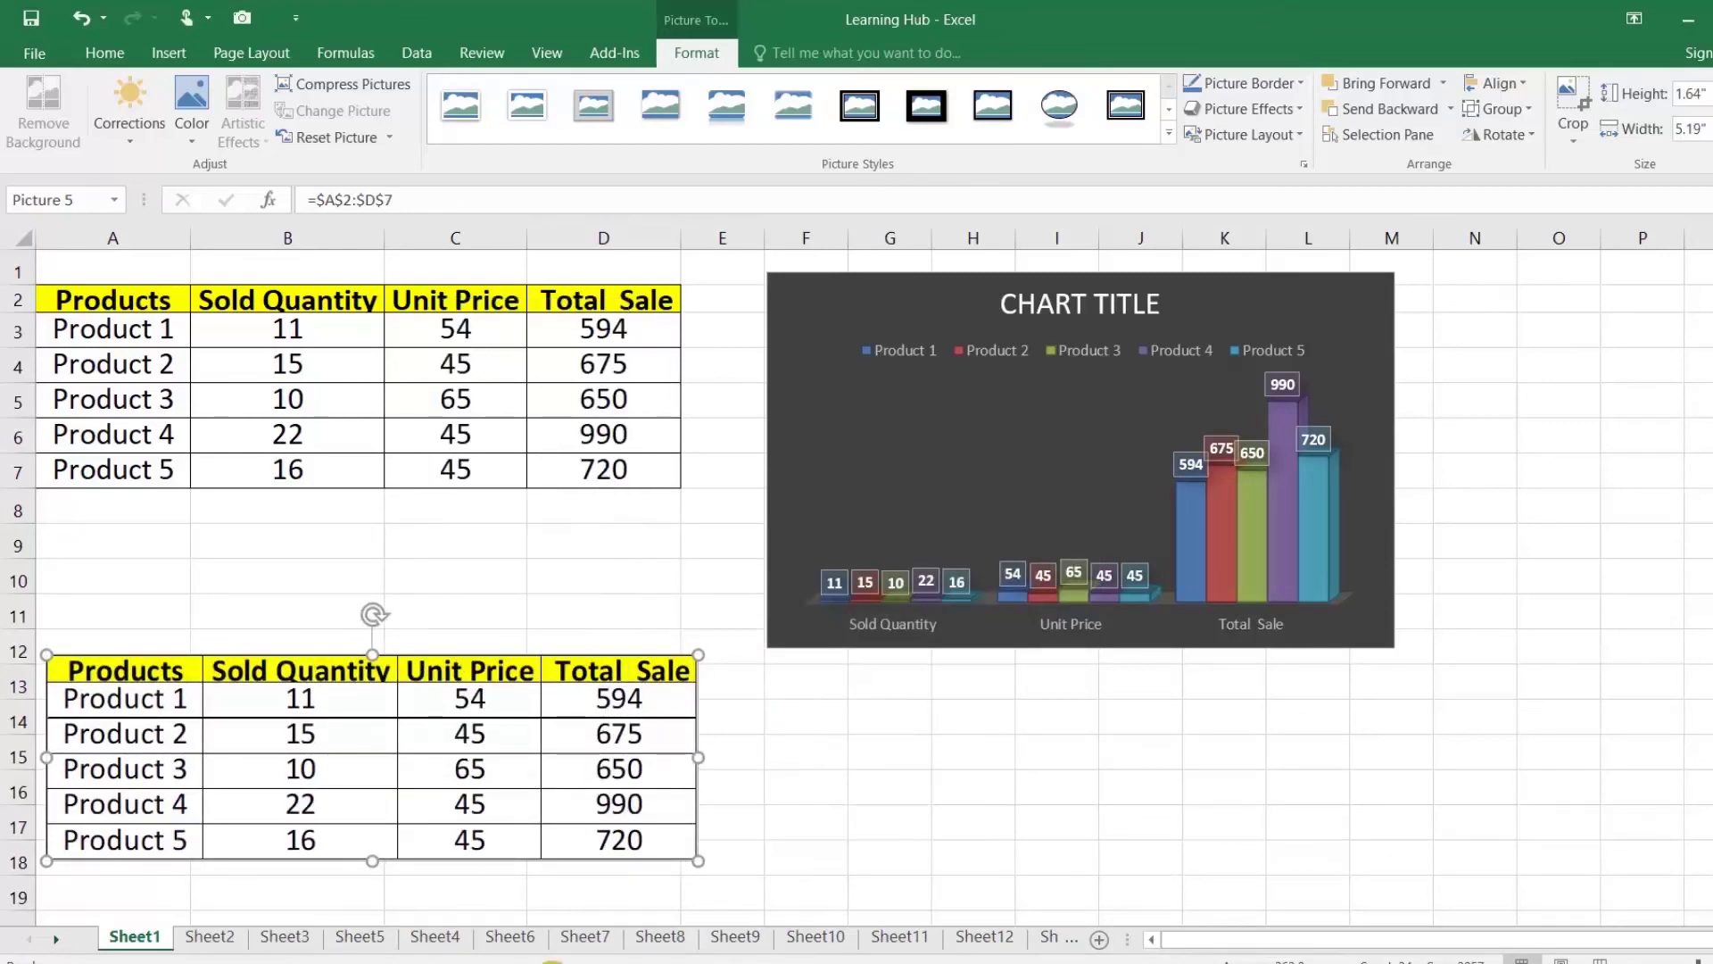
key(ctrl+v)
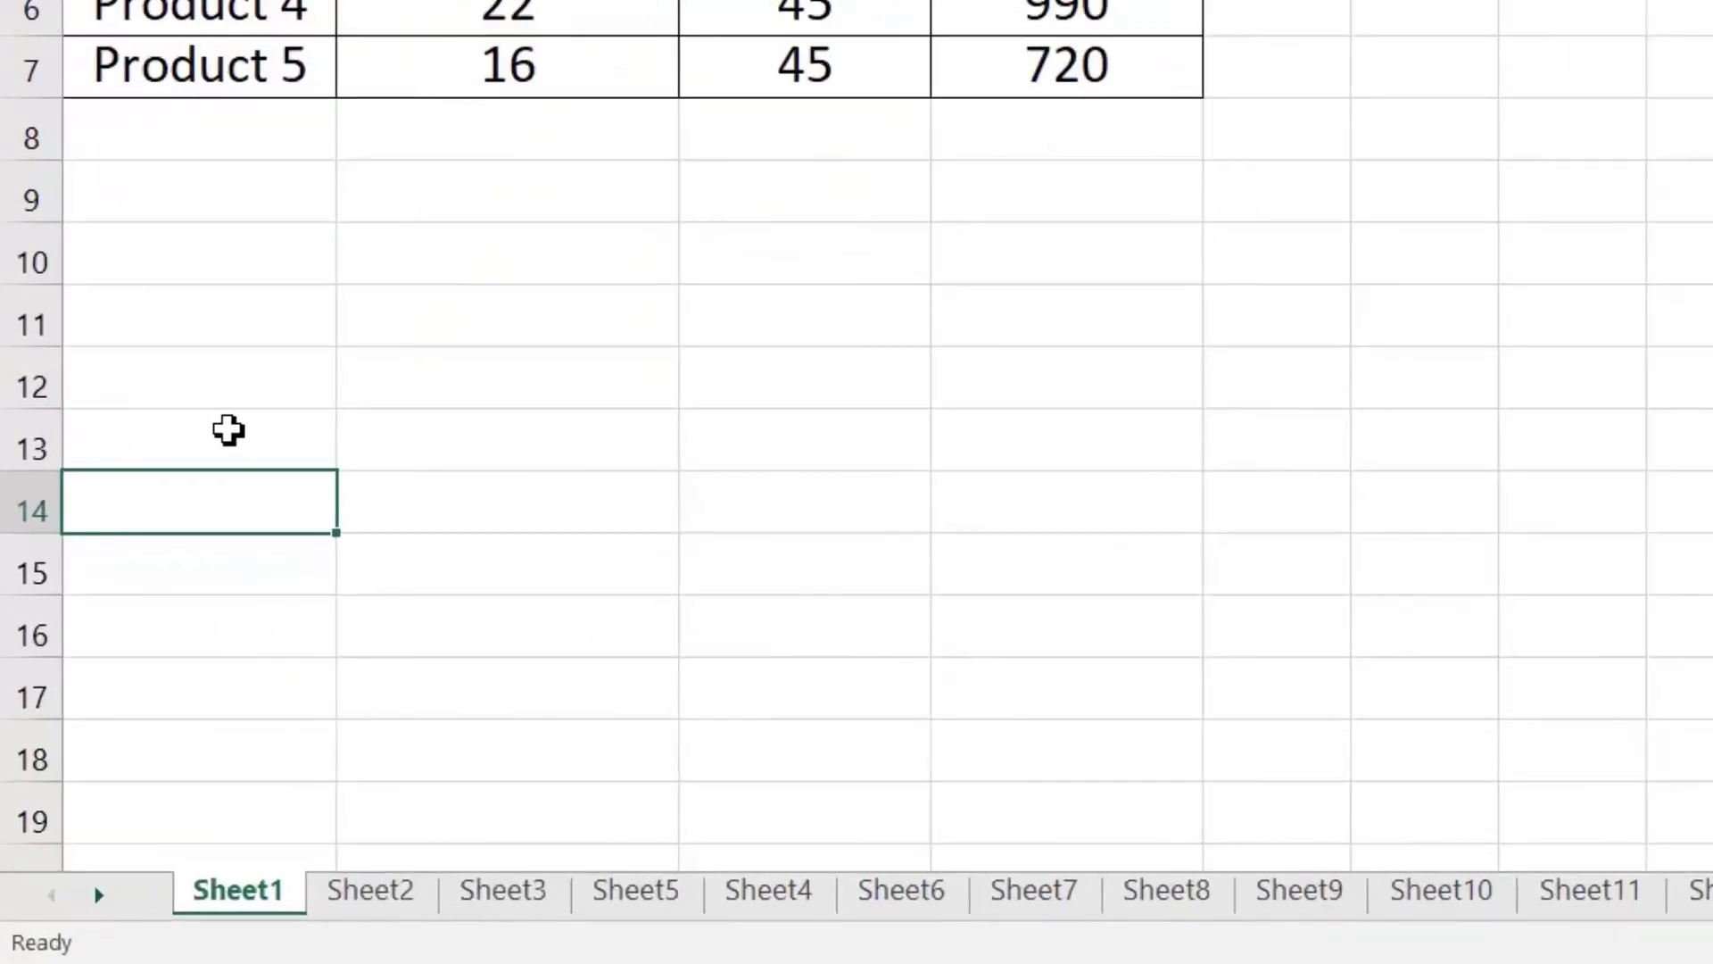
Step: Group Sheet1, Sheet2 and Sheet3 and colour their tabs green
click(277, 915)
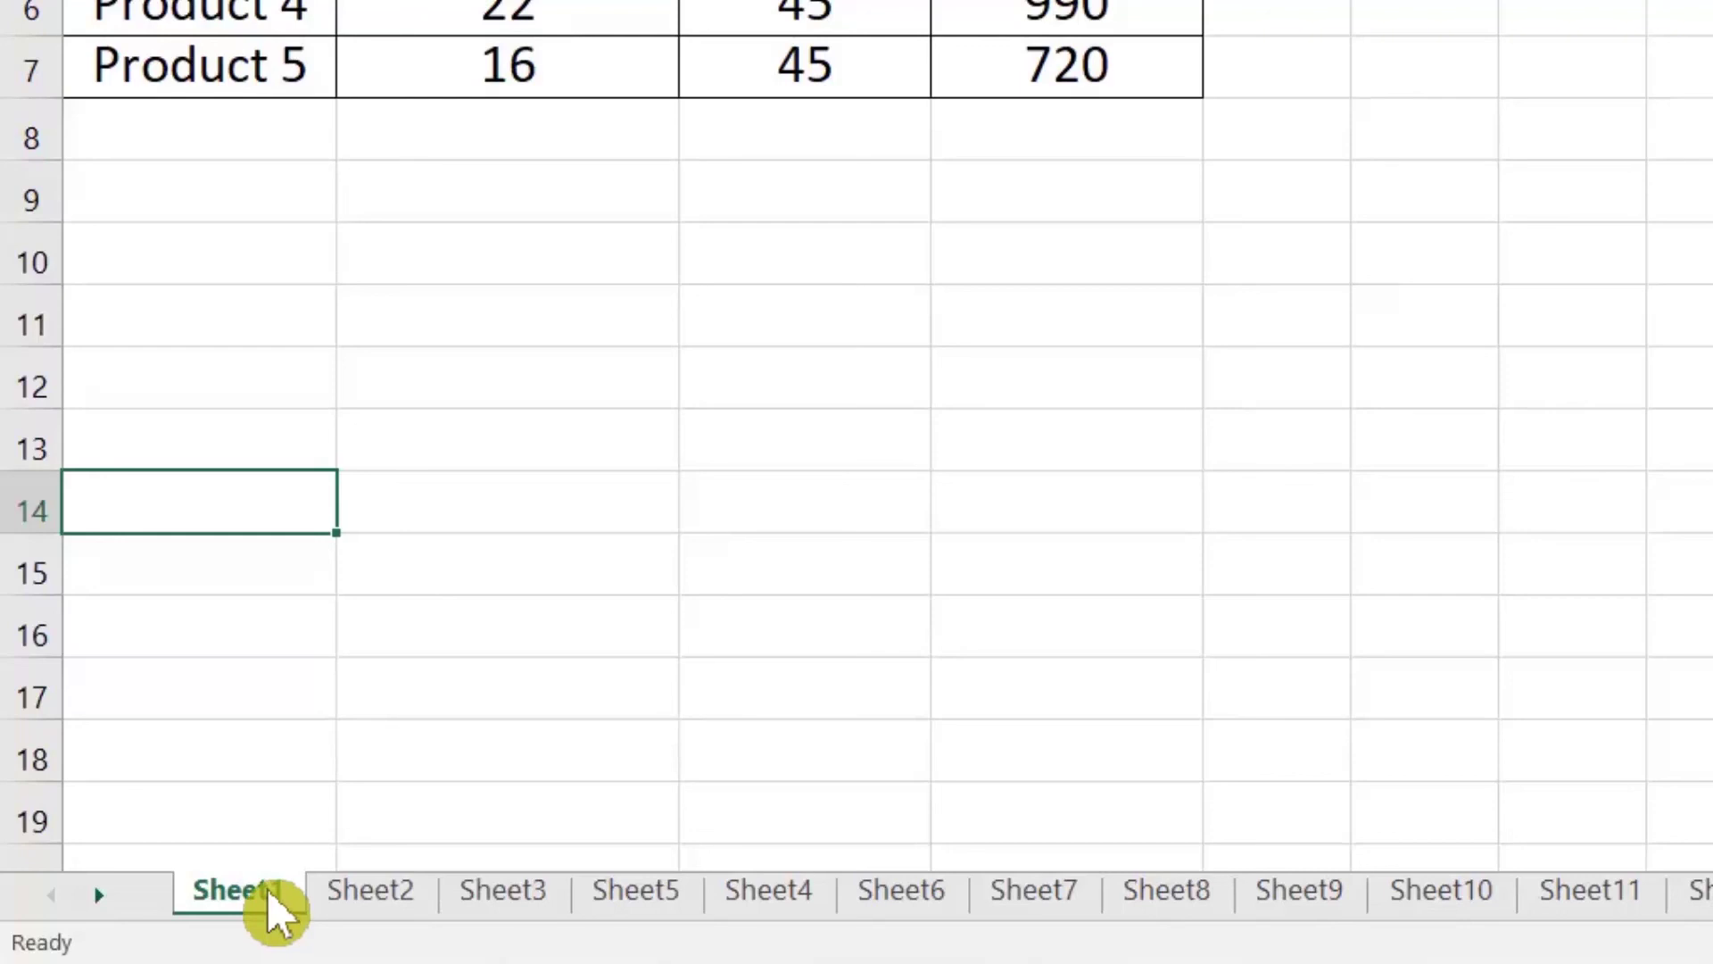
ctrl+click(326, 893)
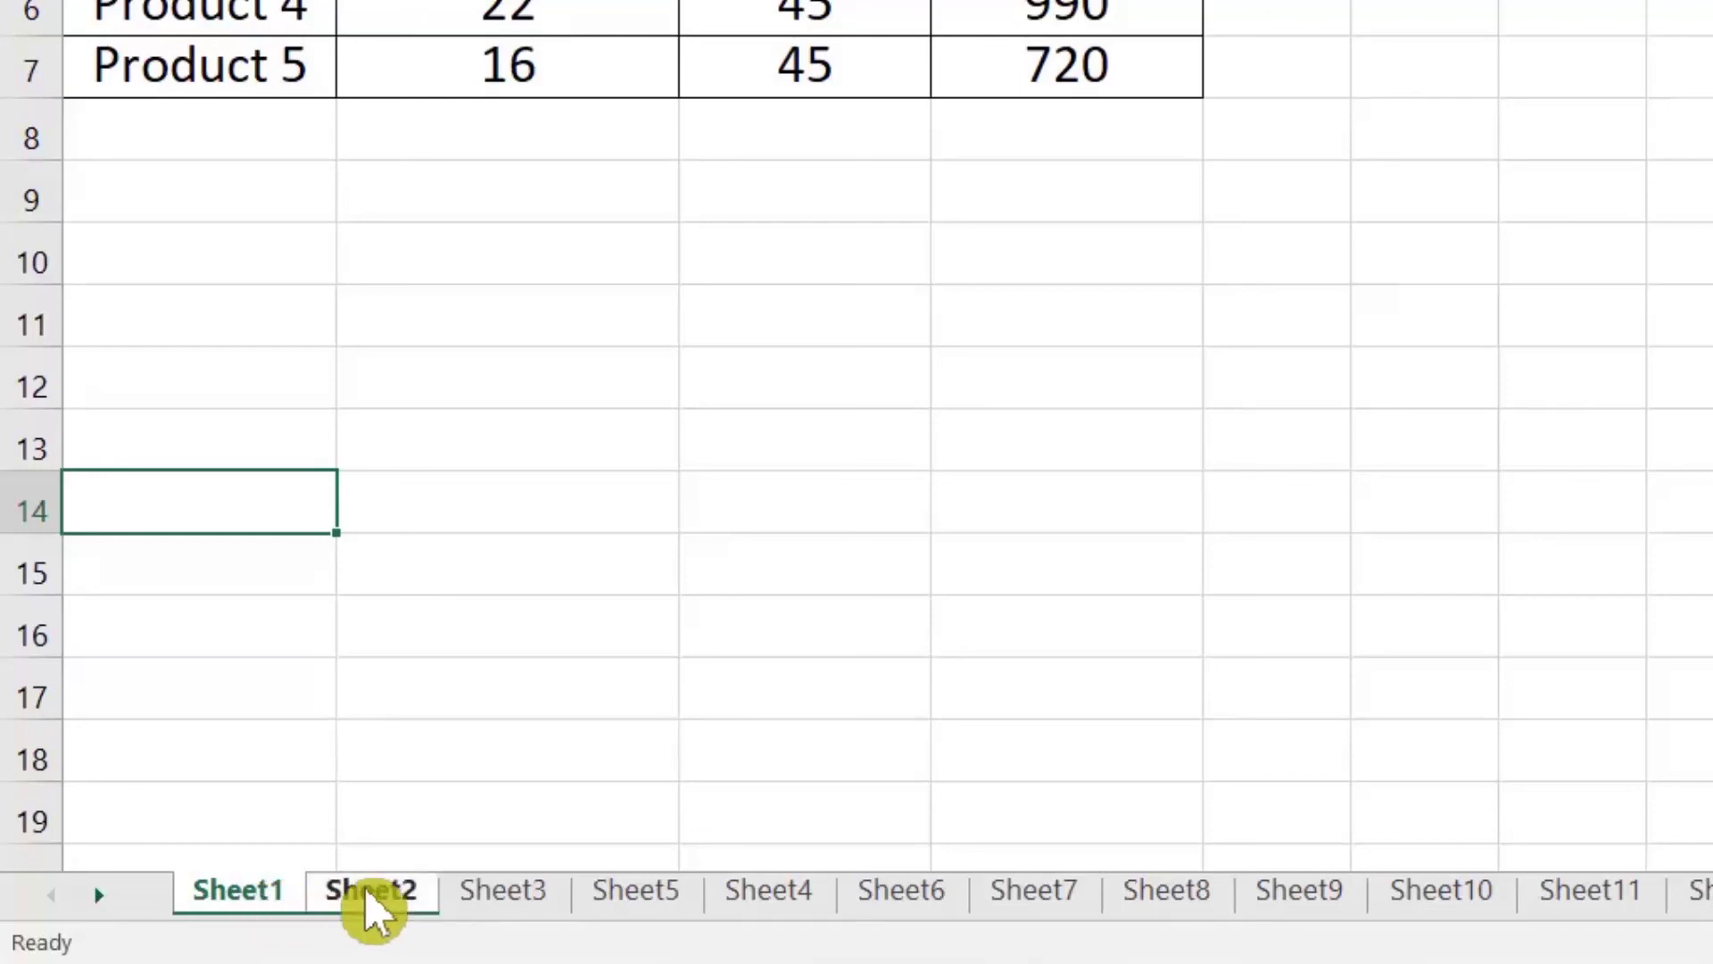
ctrl+click(493, 891)
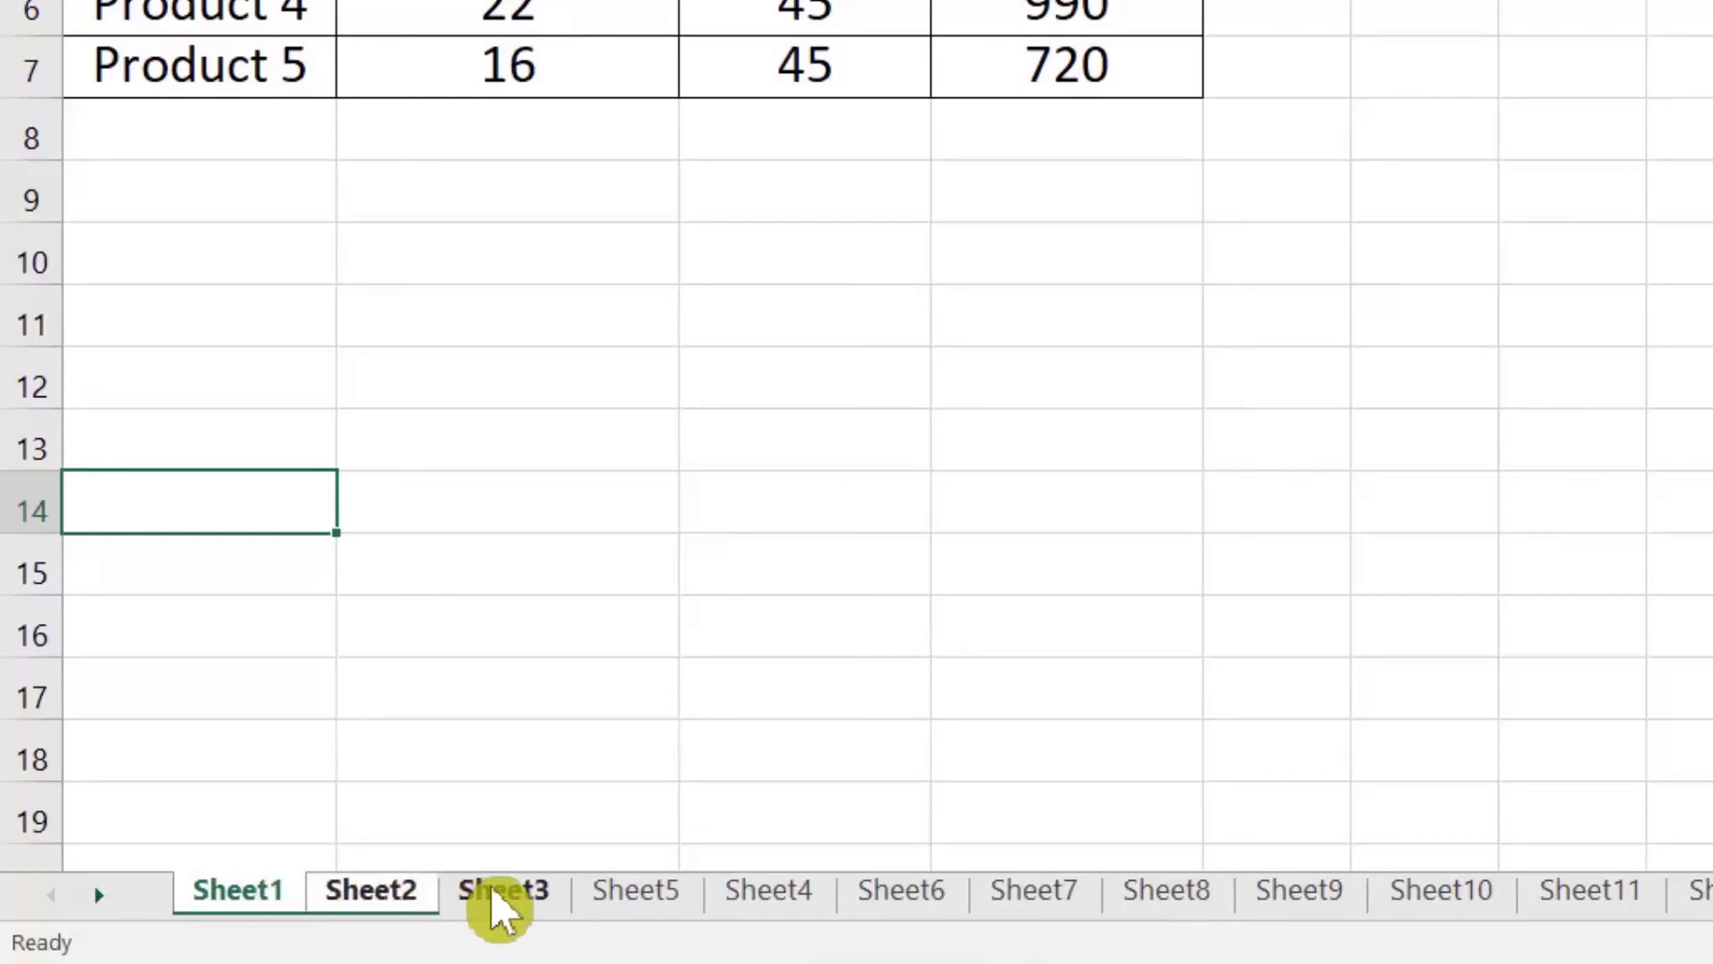
right_click(288, 888)
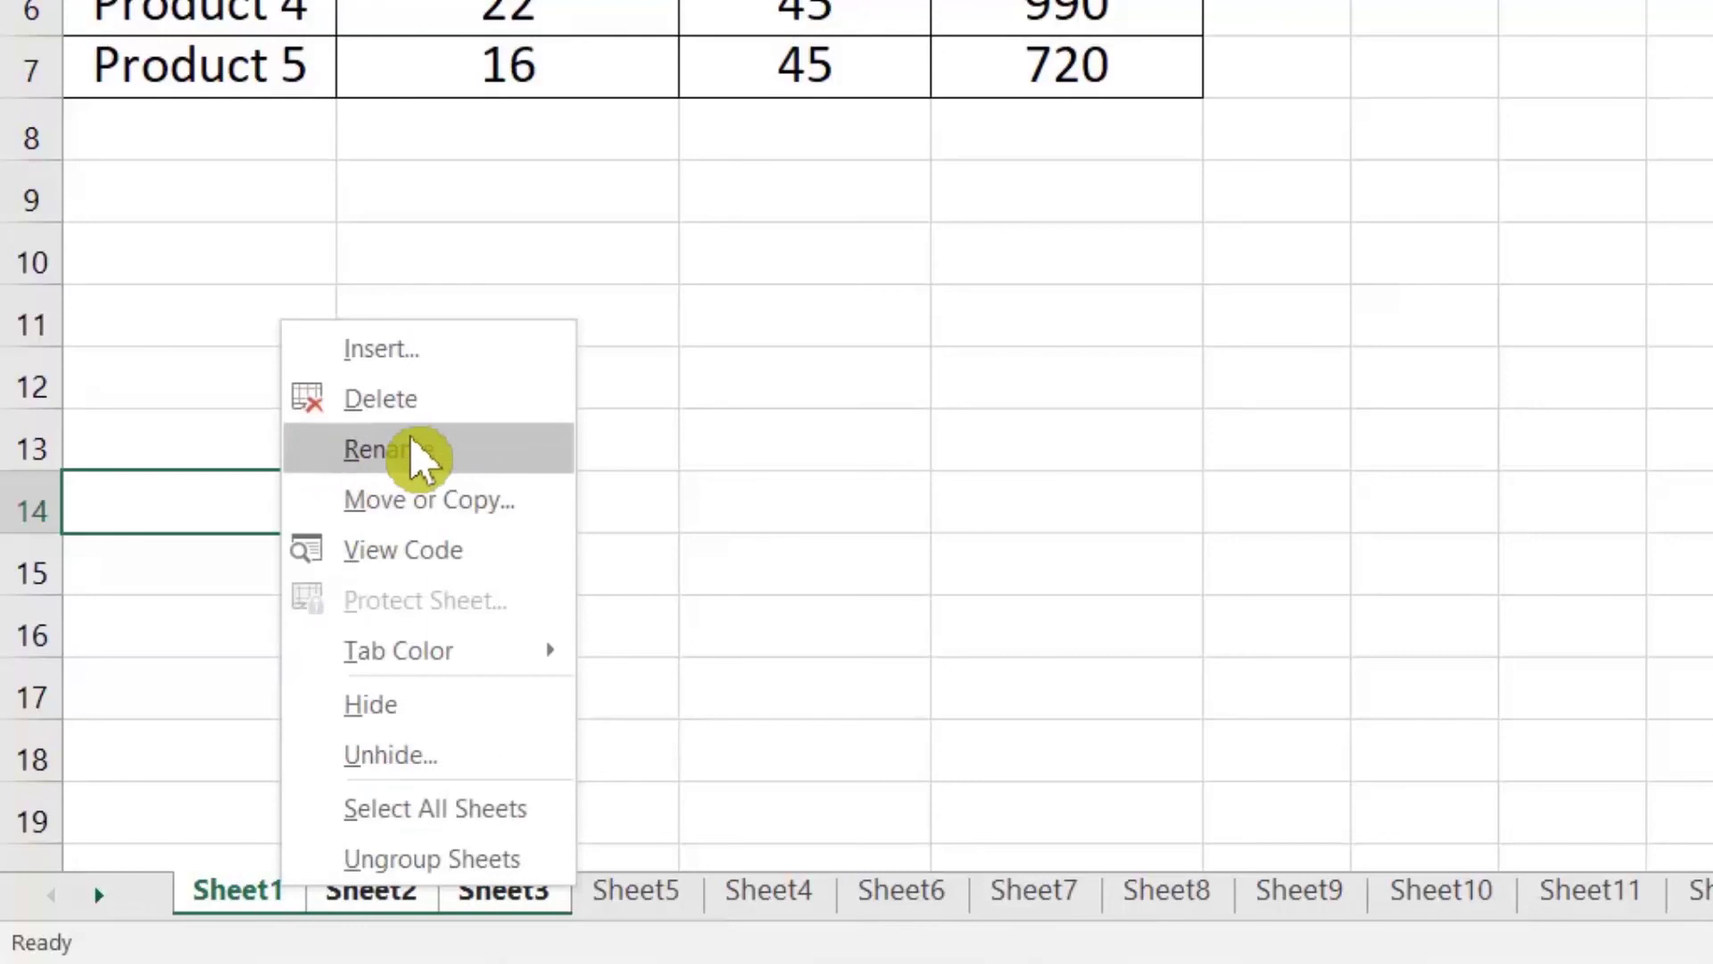
mouse_move(490, 655)
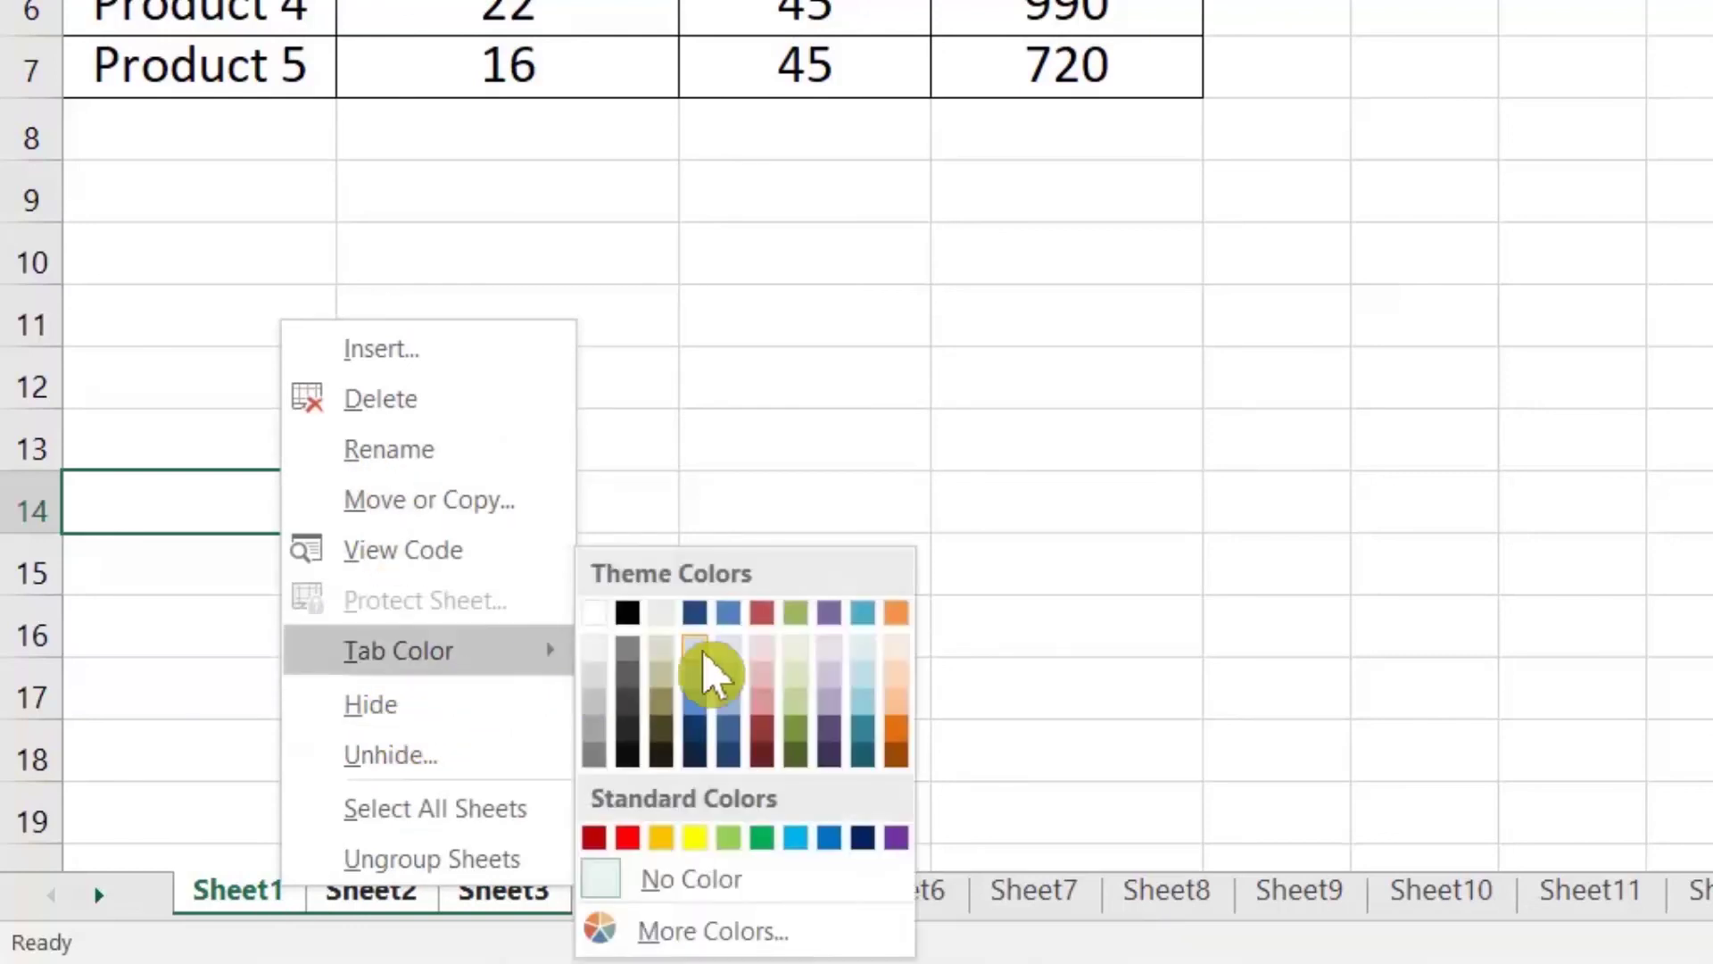
click(774, 843)
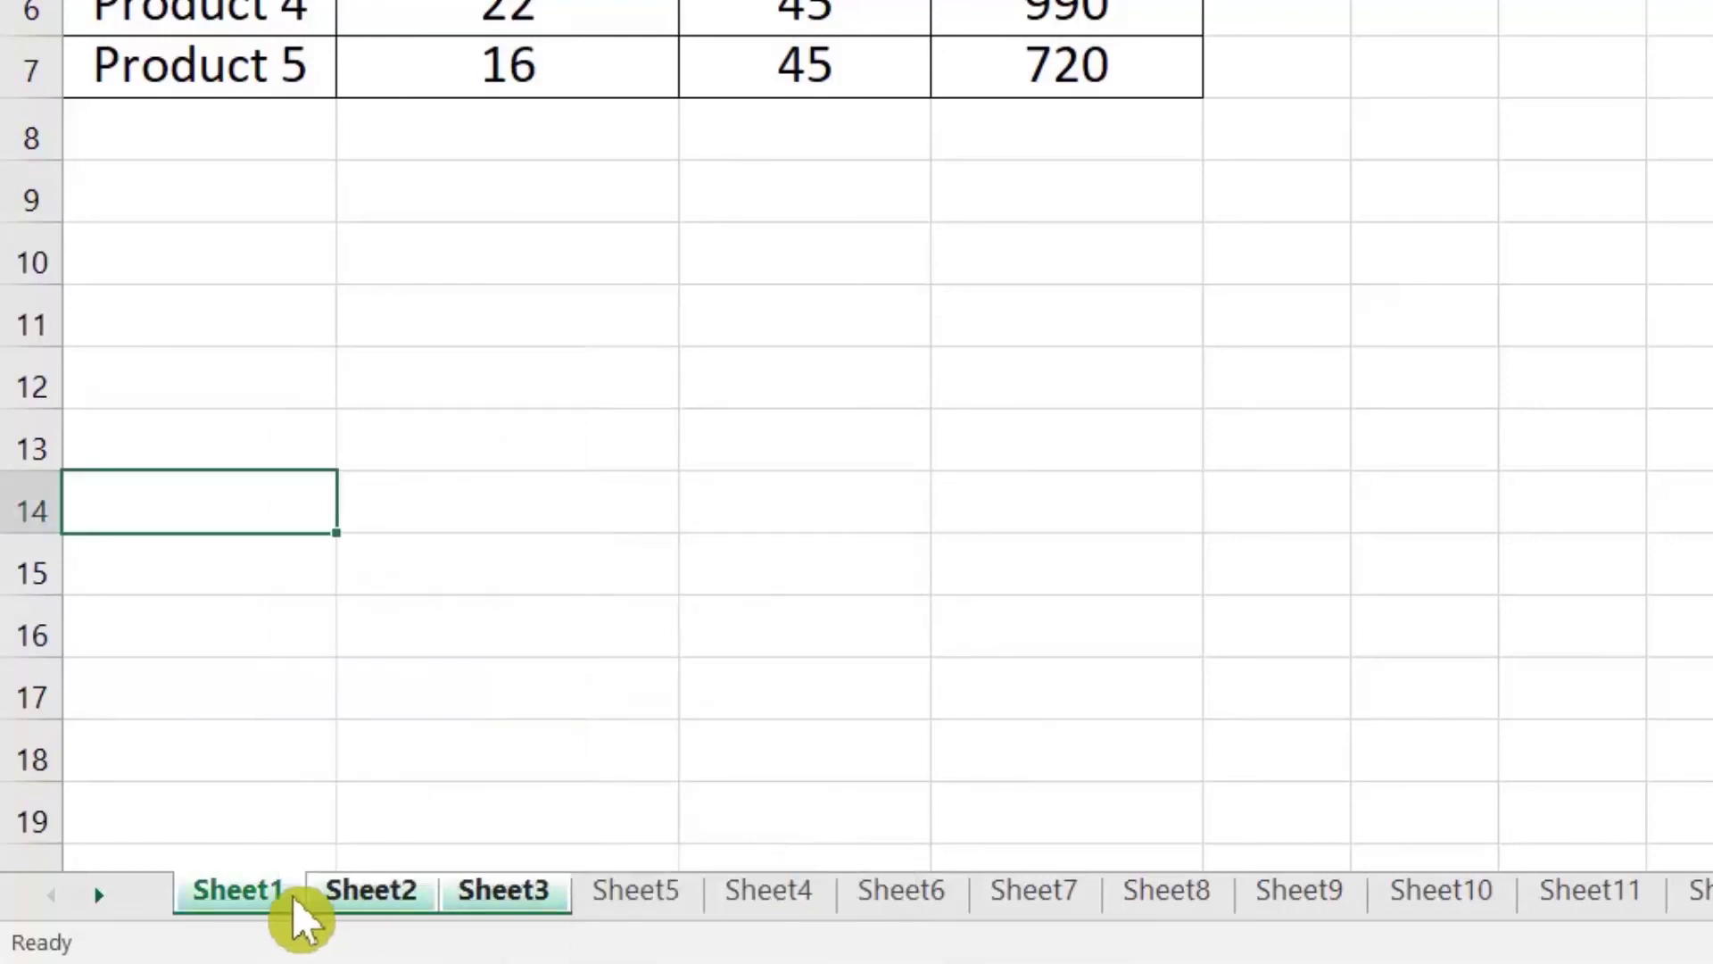
Step: Move the grouped sheets between Sheet7 and Sheet8, then select all sheets and ungroup them
mouse_move(284, 919)
mouse_down()
mouse_move(306, 887)
mouse_move(474, 844)
mouse_up()
drag(1102, 914, 1106, 918)
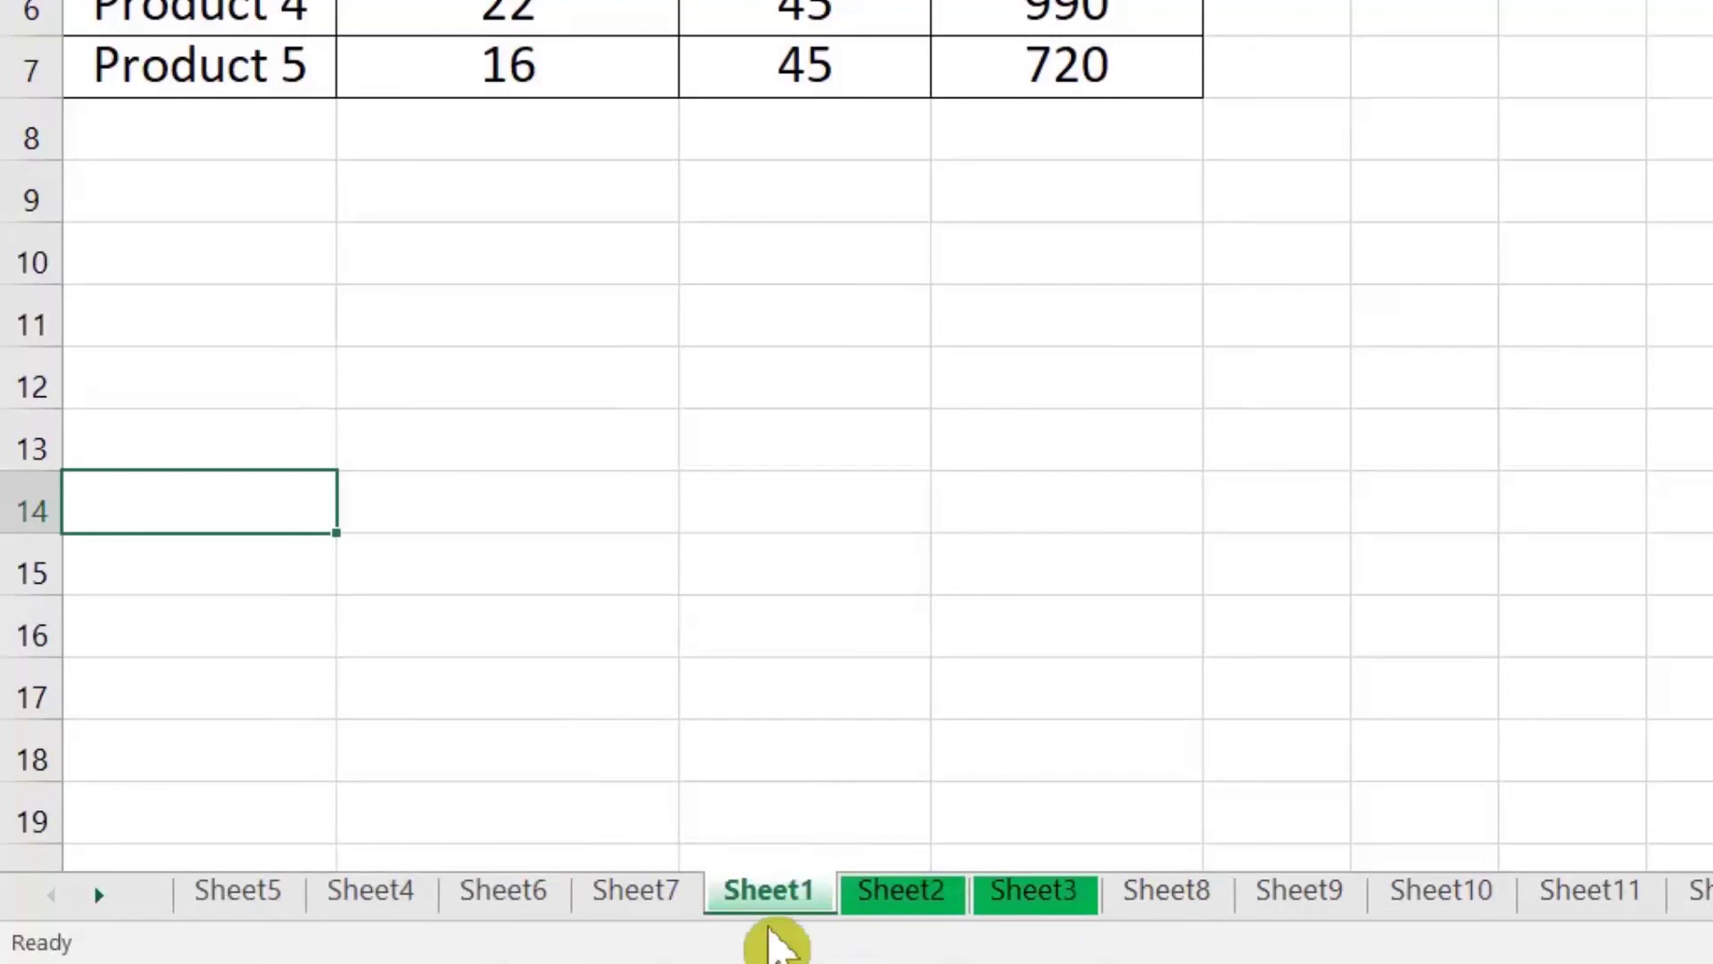
right_click(775, 896)
click(791, 879)
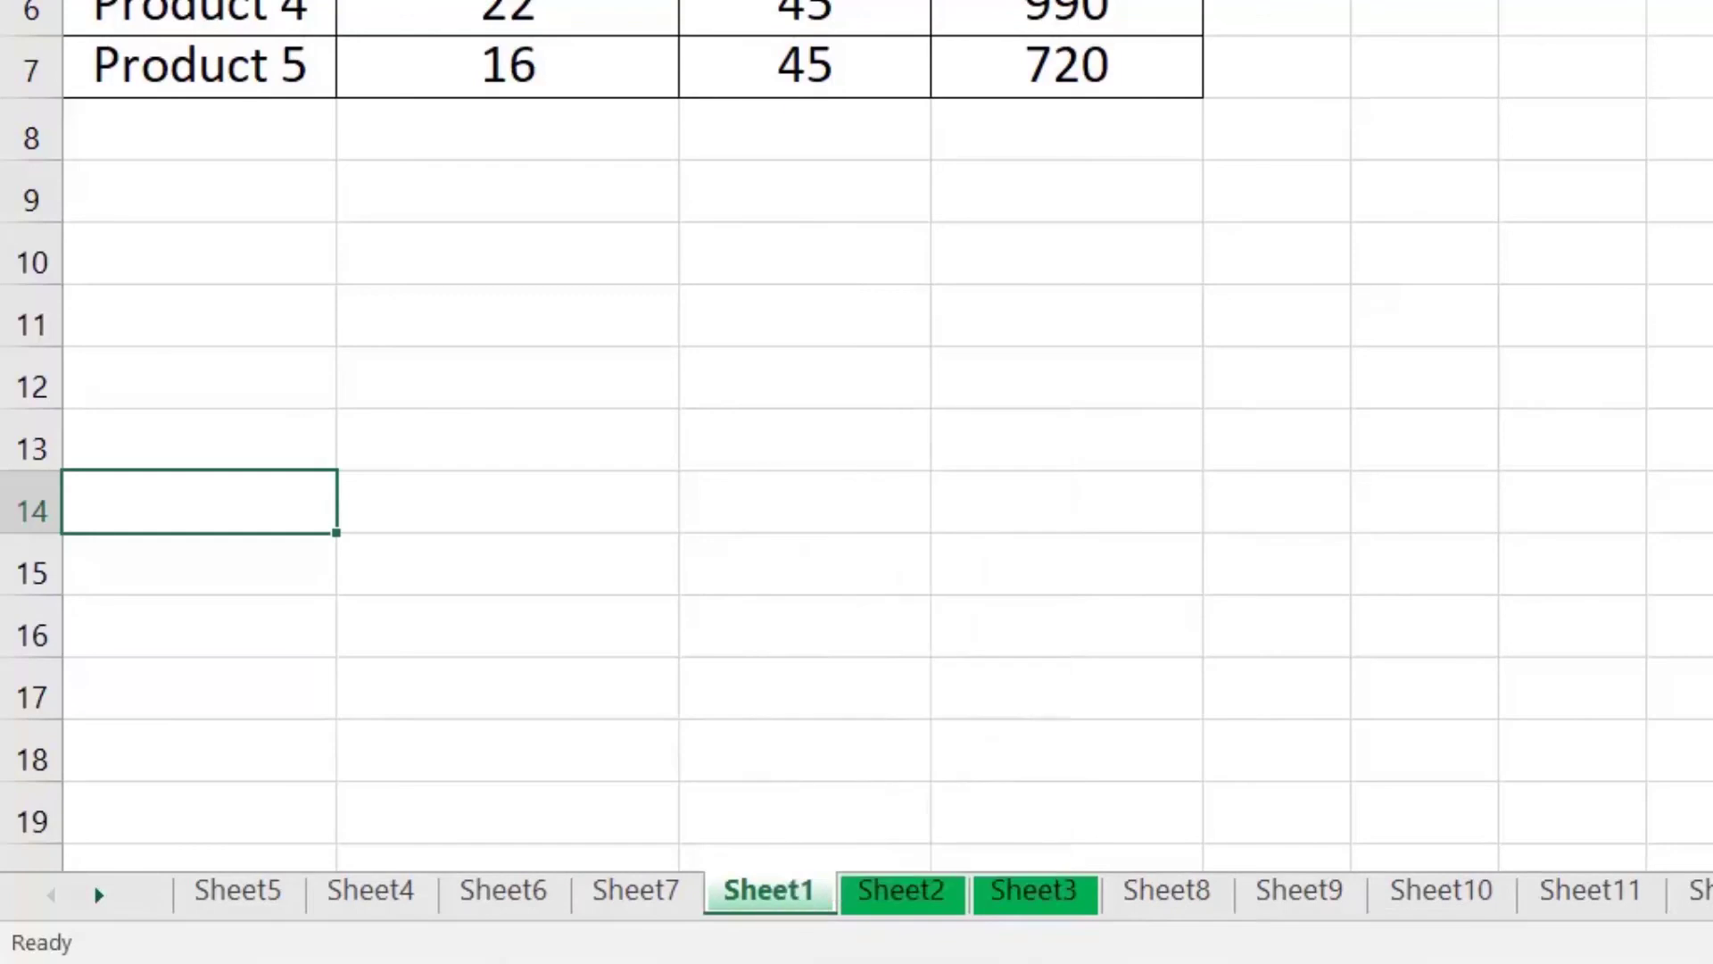
right_click(808, 897)
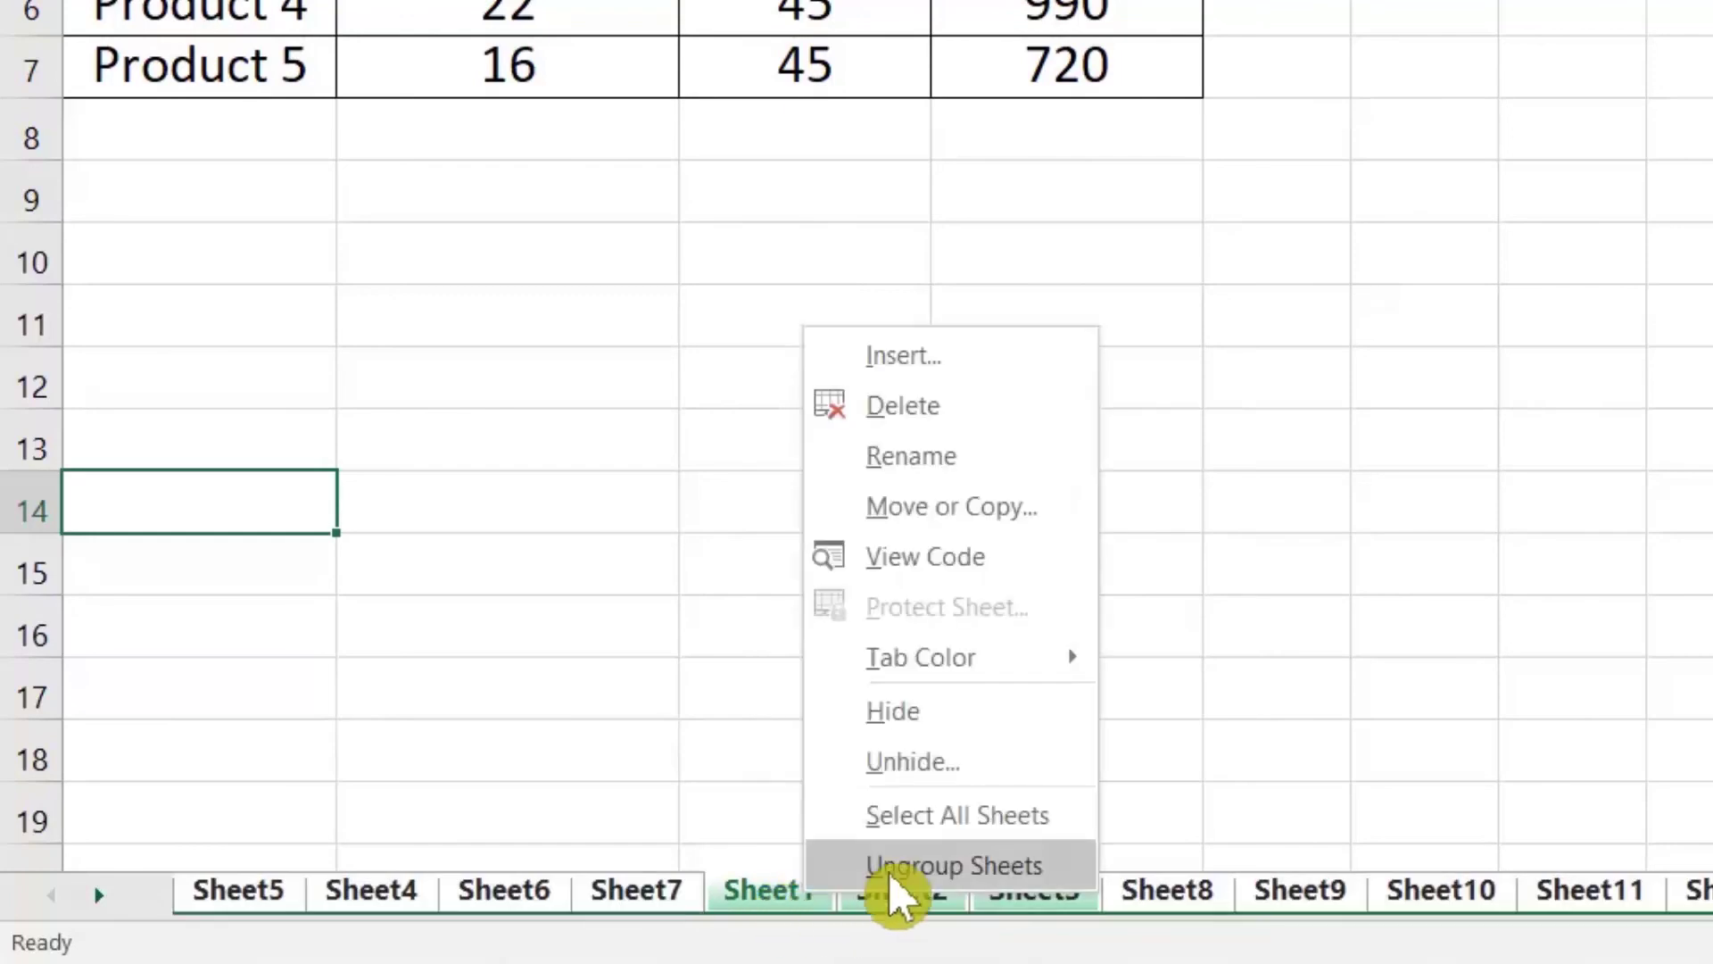
click(946, 867)
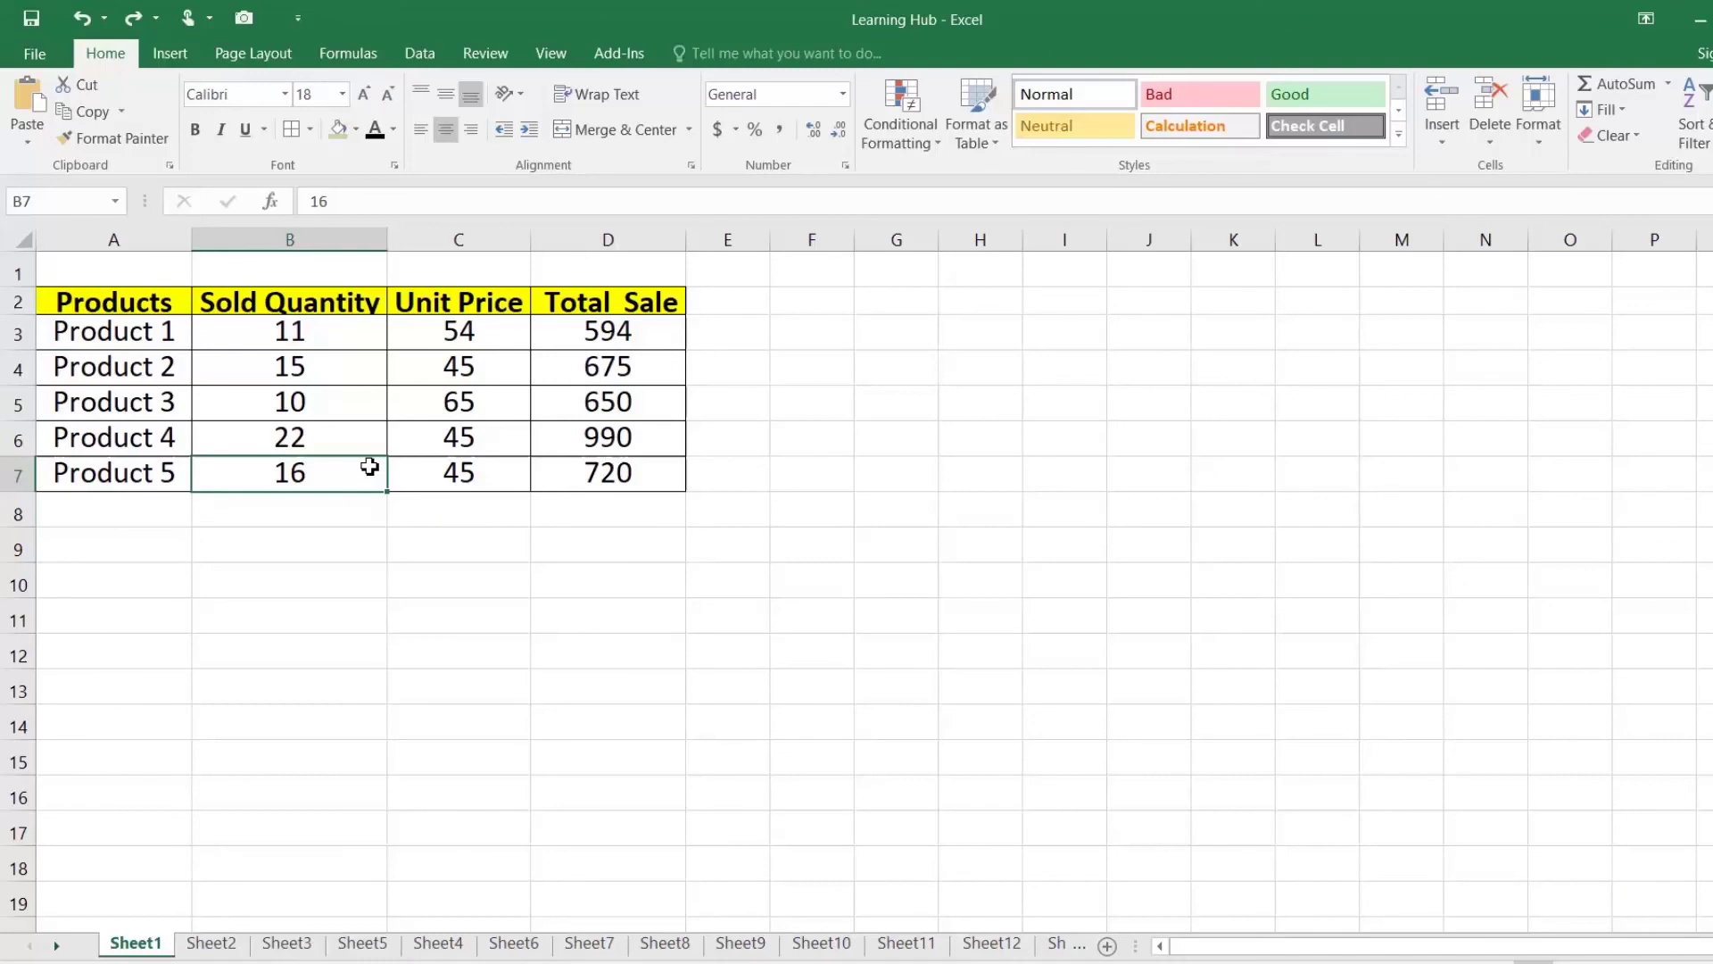
Step: Select the product rows A3:D7 with the keyboard
key(Up)
key(Up)
key(Up)
key(Up)
key(Left)
key(Right)
key(Right)
key(Left)
key(Left)
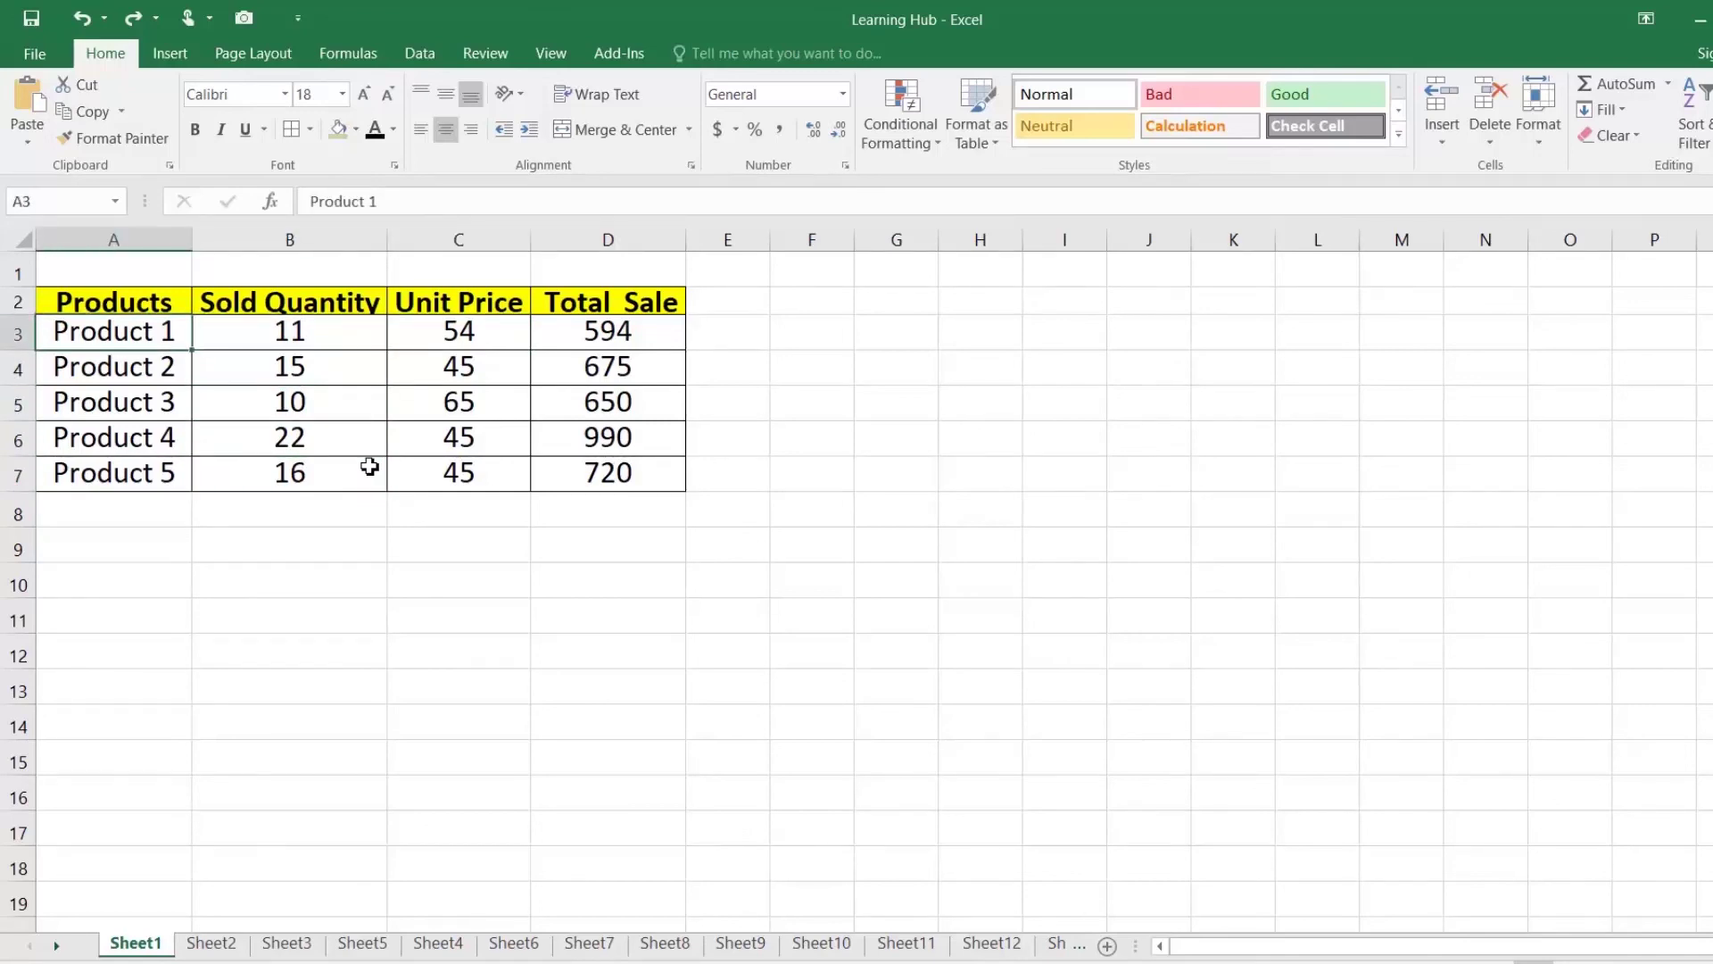
key(shift+Right)
key(shift+Right)
key(shift+Right)
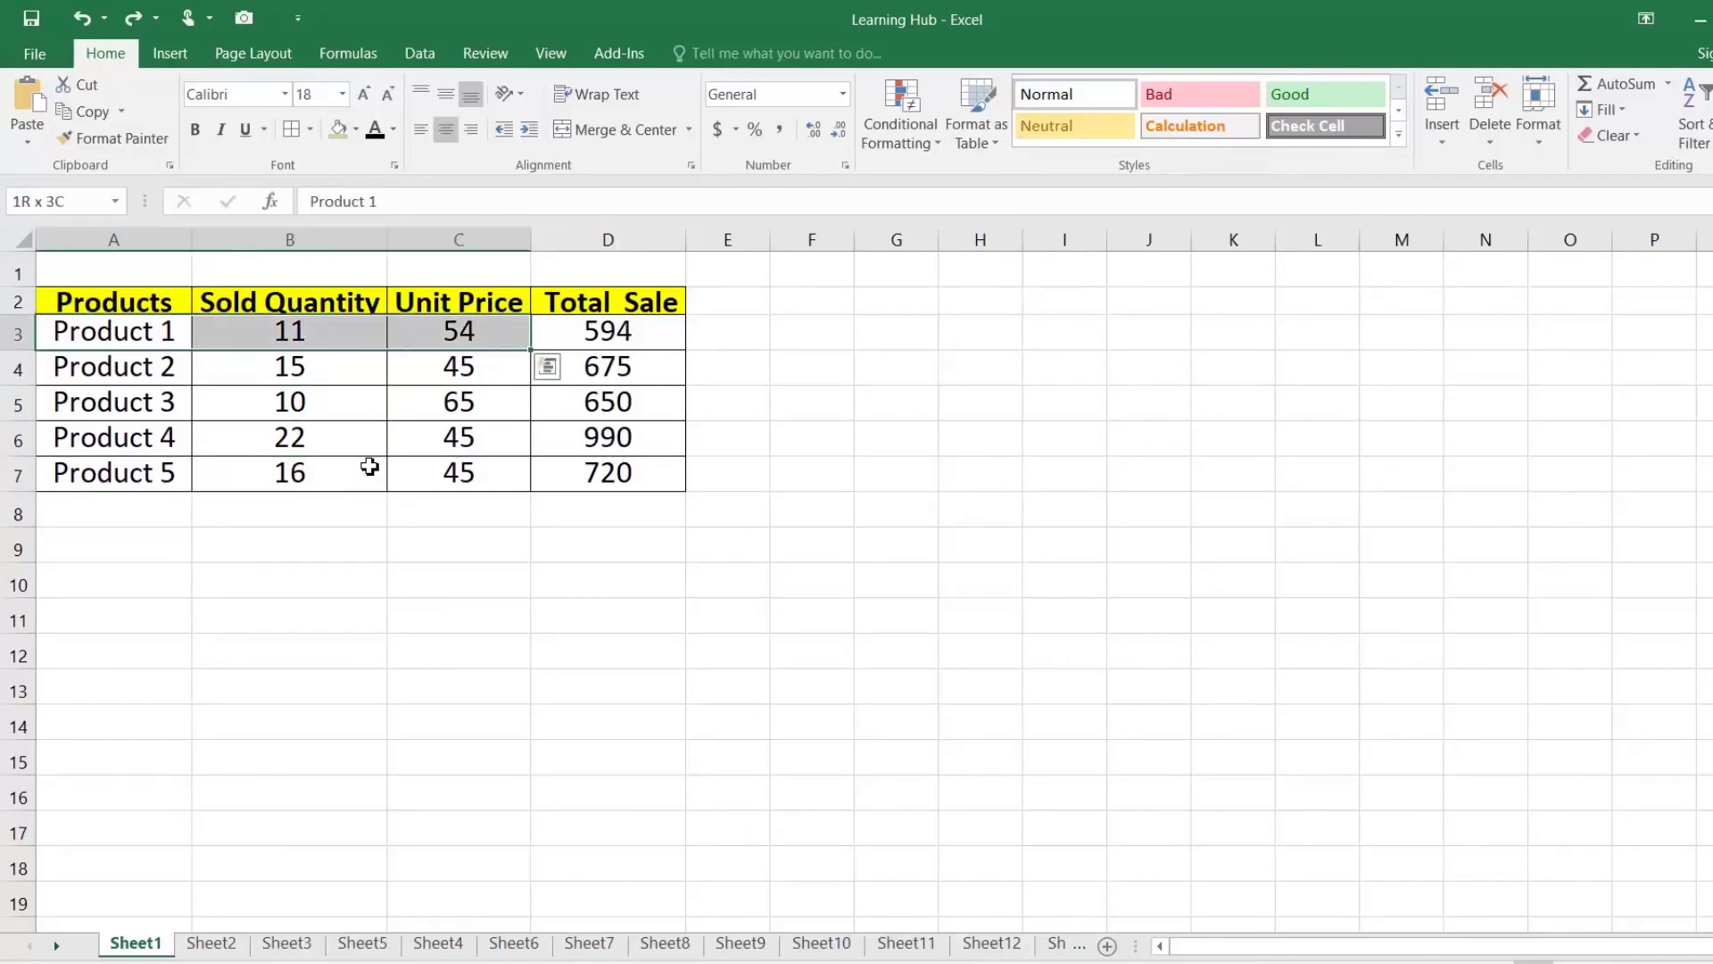
key(shift+Down)
key(shift+Down)
key(shift+Down)
key(shift+Down)
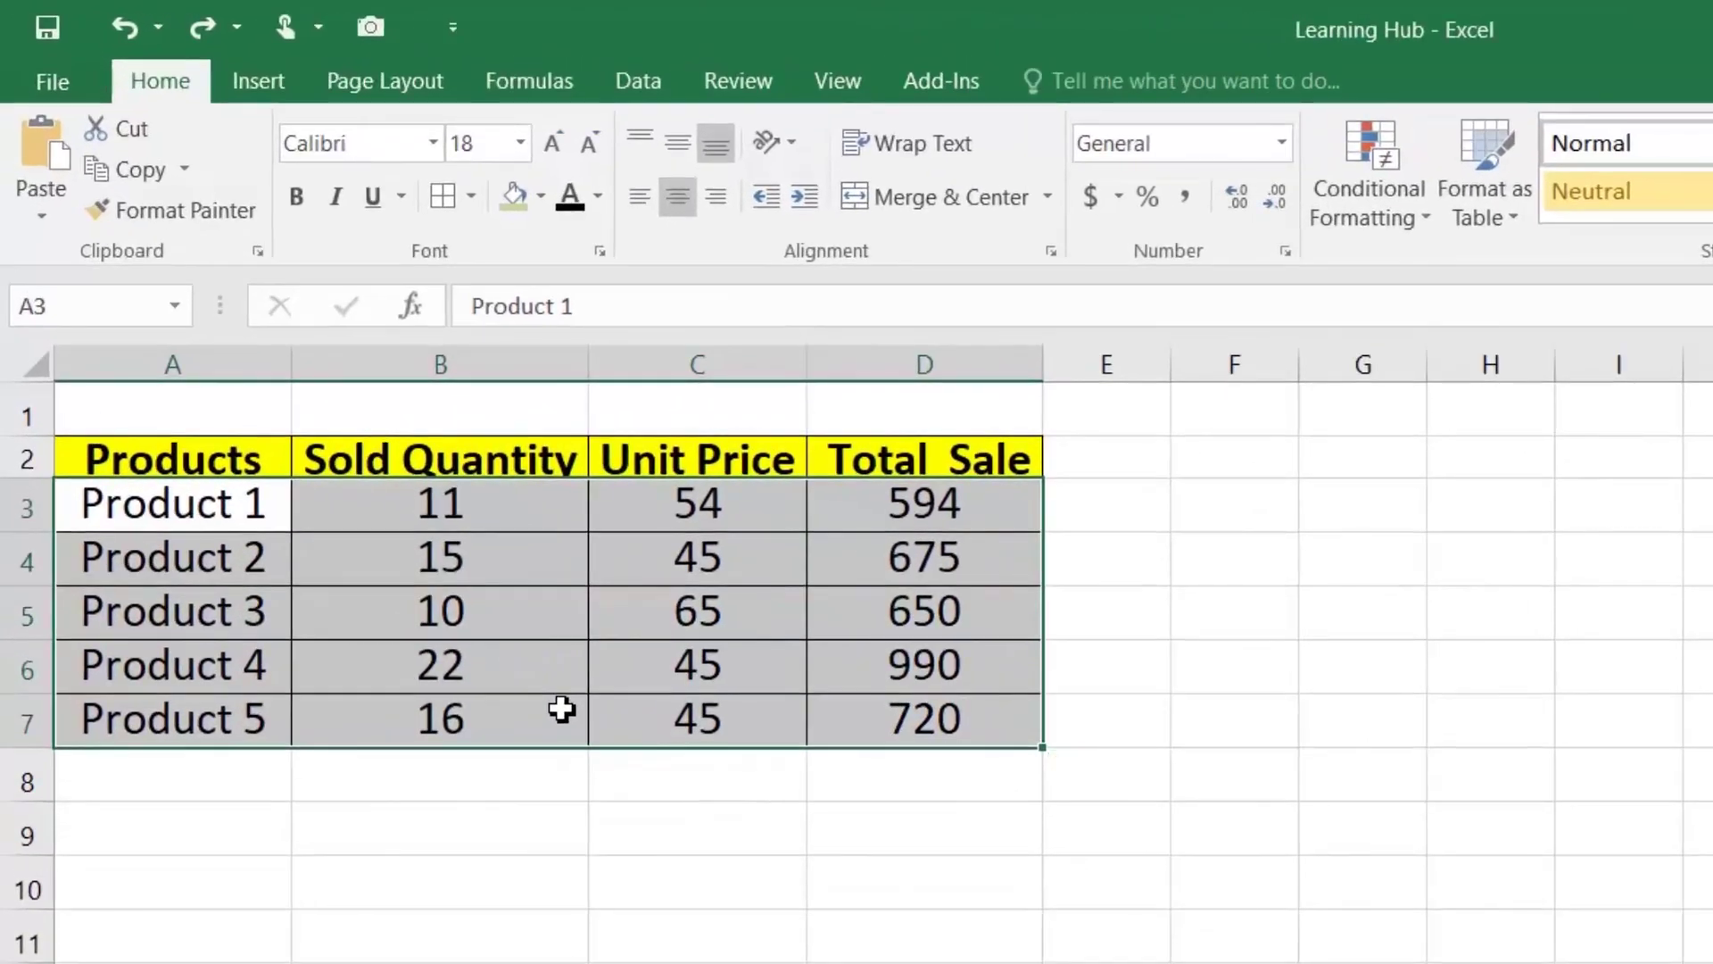
Step: Fill A3:D7 with a light green theme colour using the Alt, H, H fill shortcut
key(alt)
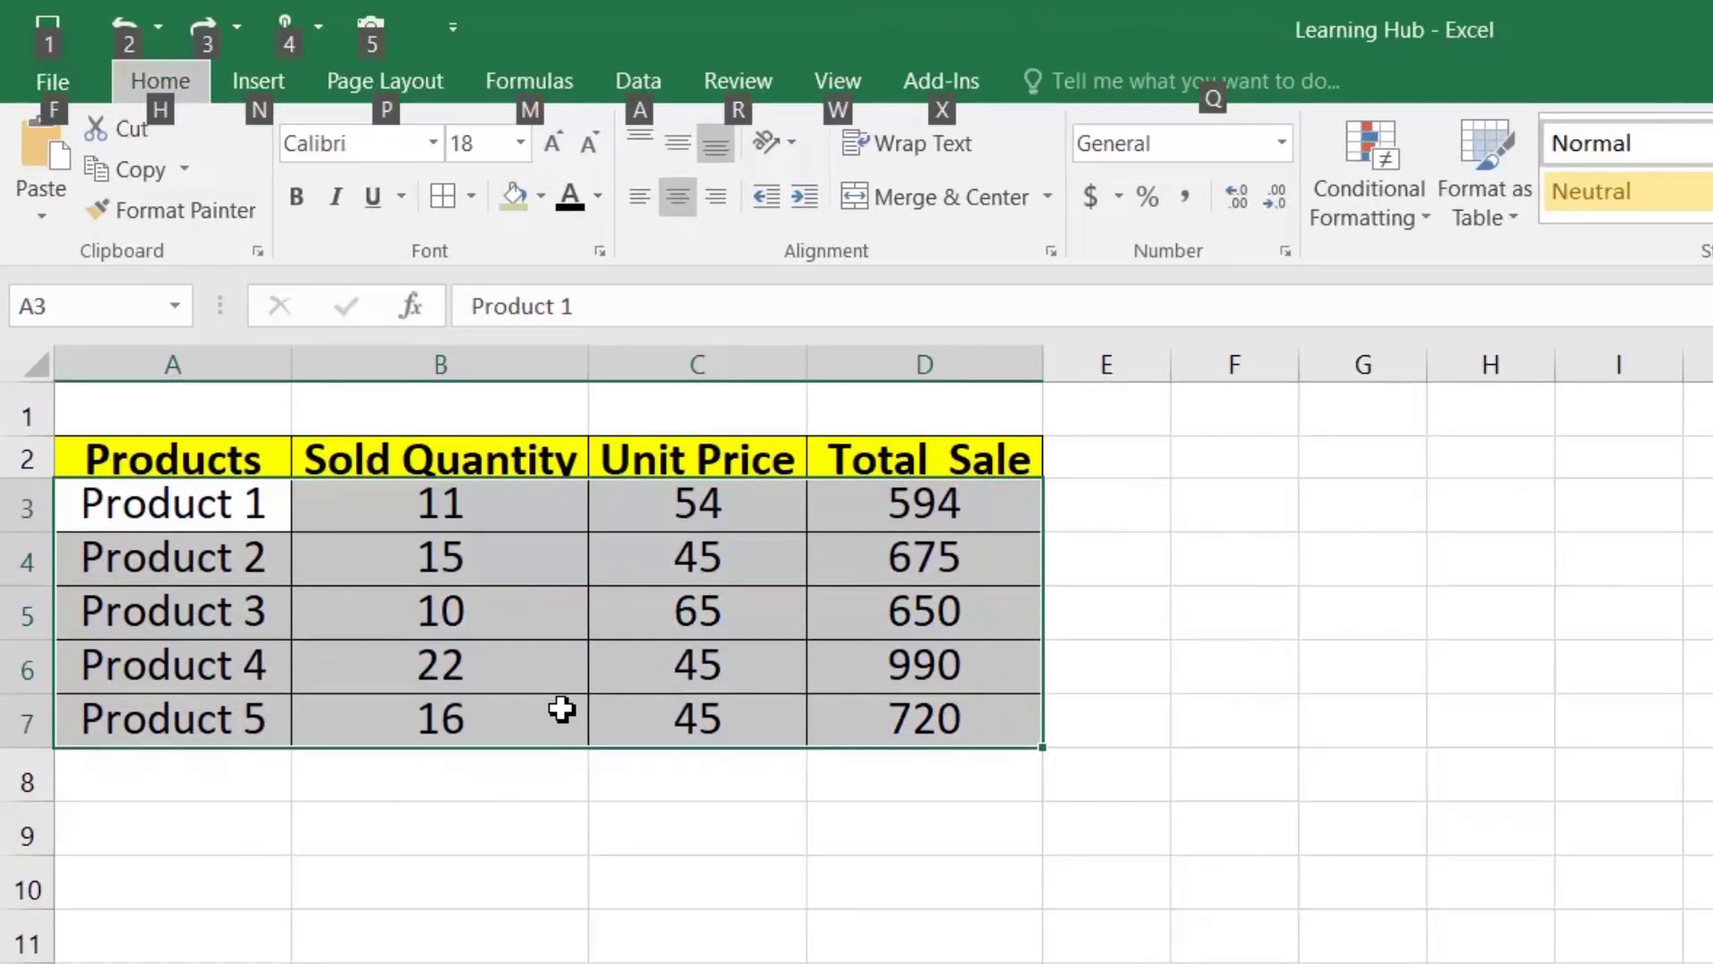
key(h)
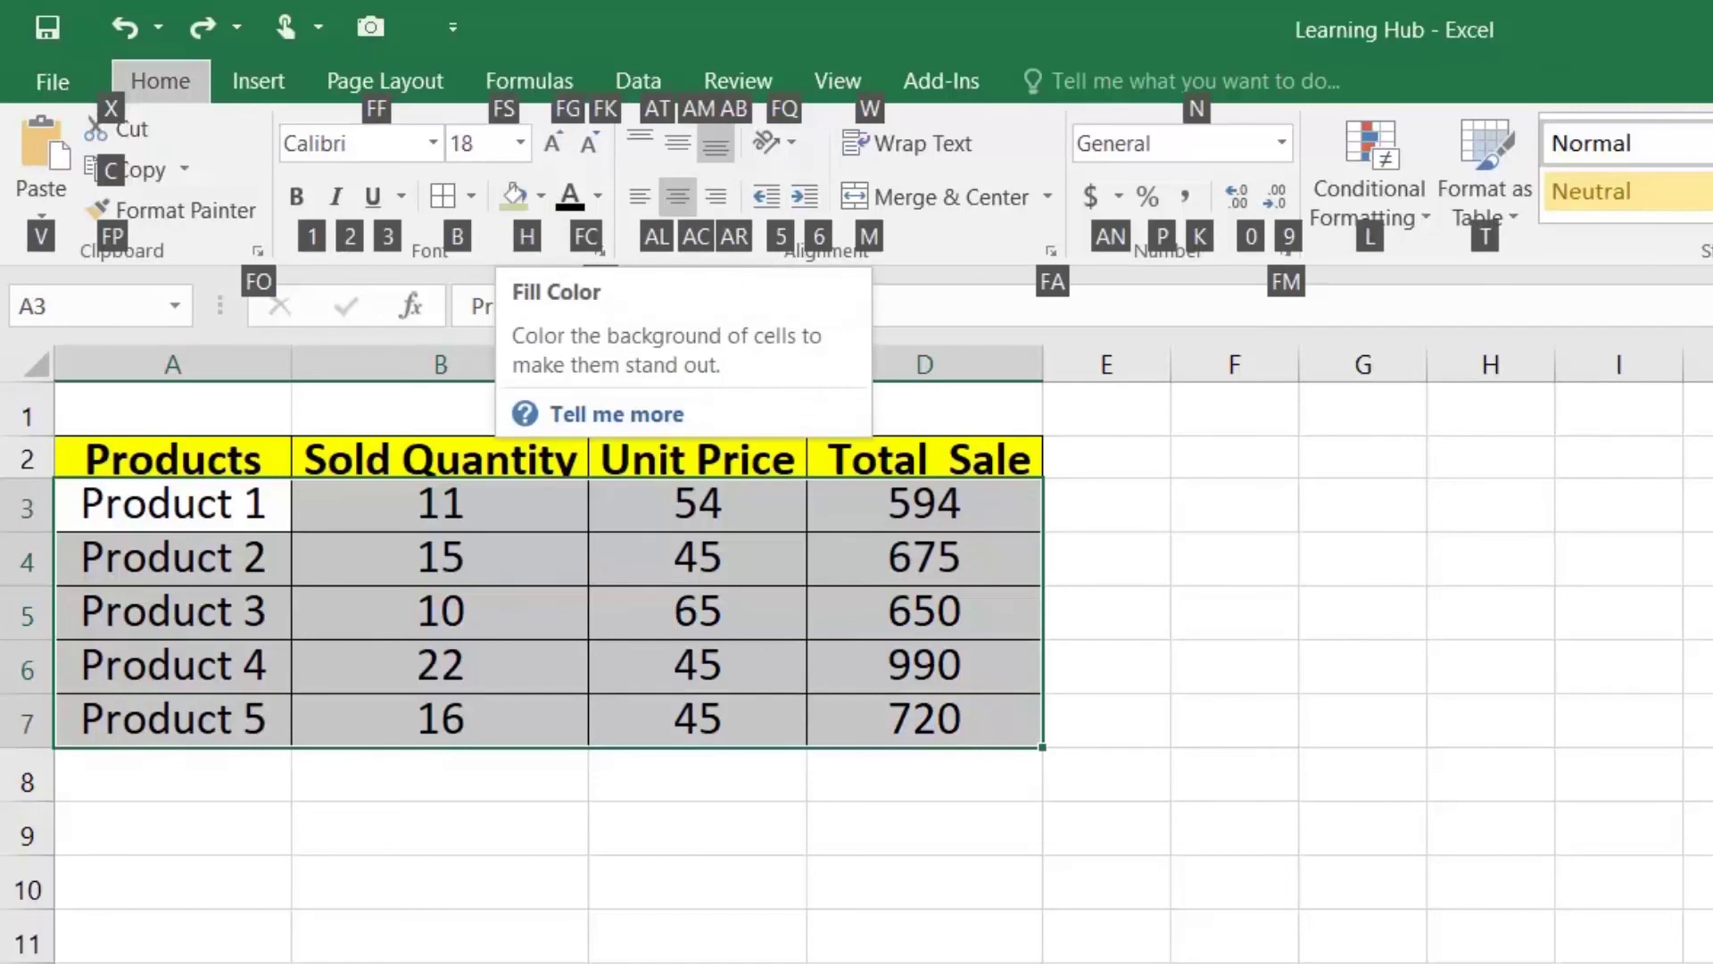
key(h)
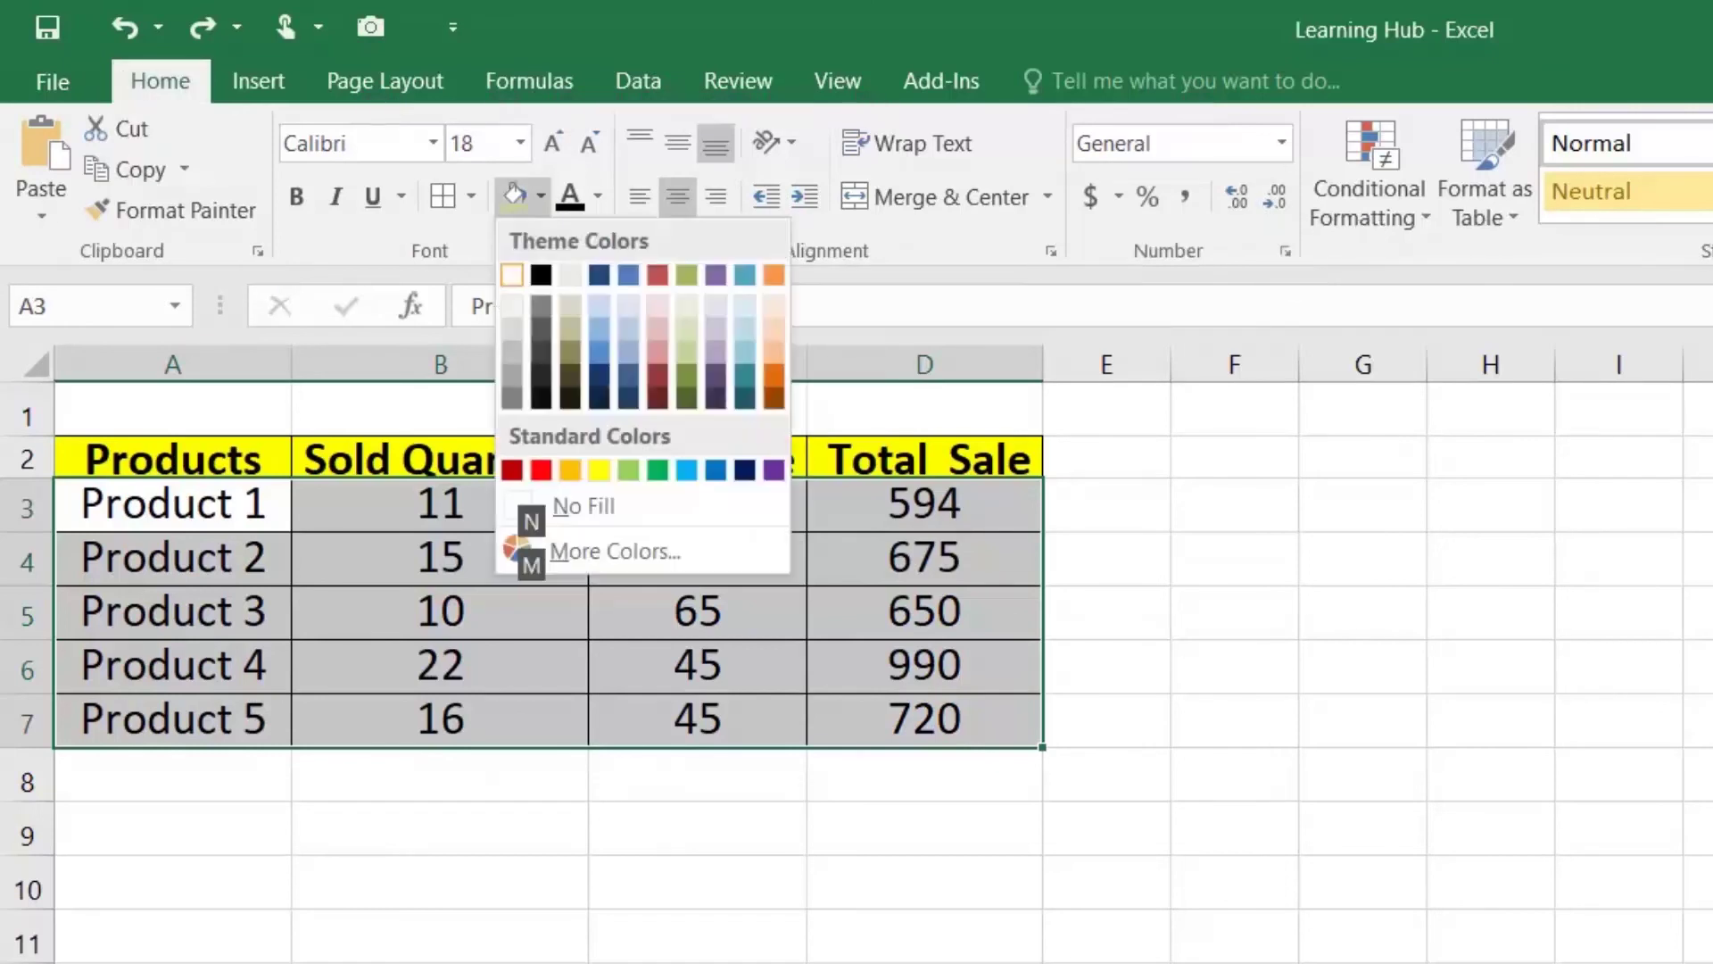
key(Down)
key(Right)
key(Right)
key(Right)
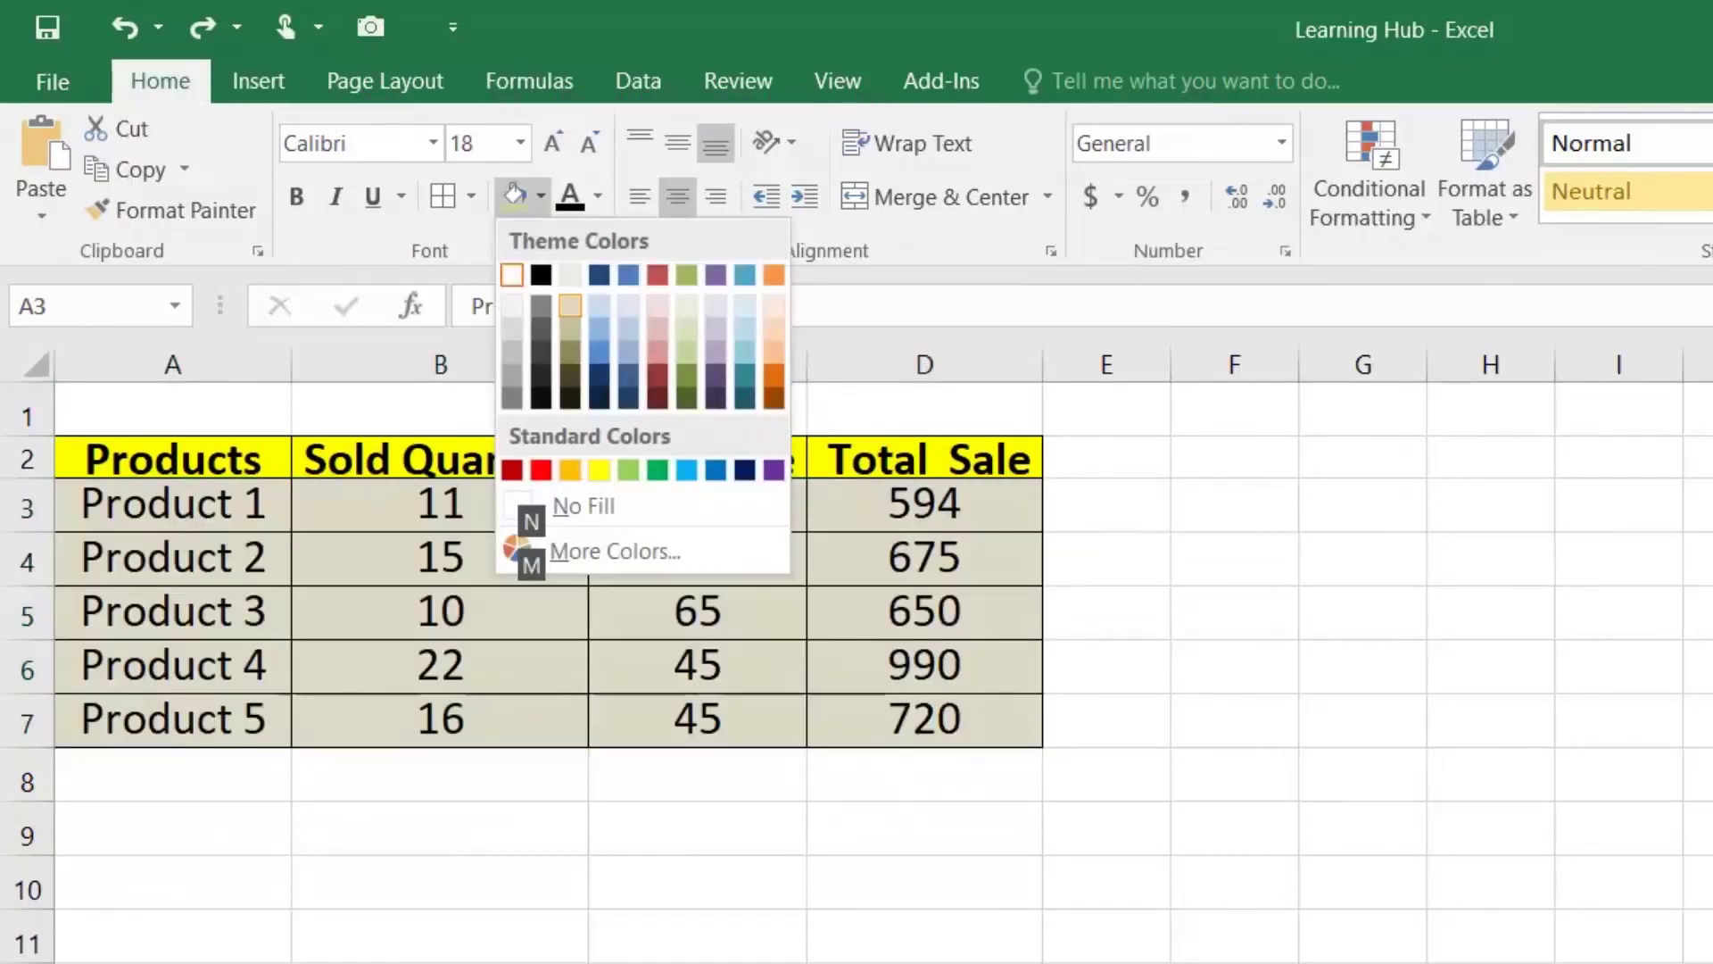
key(Down)
key(Right)
key(Right)
key(Right)
key(Down)
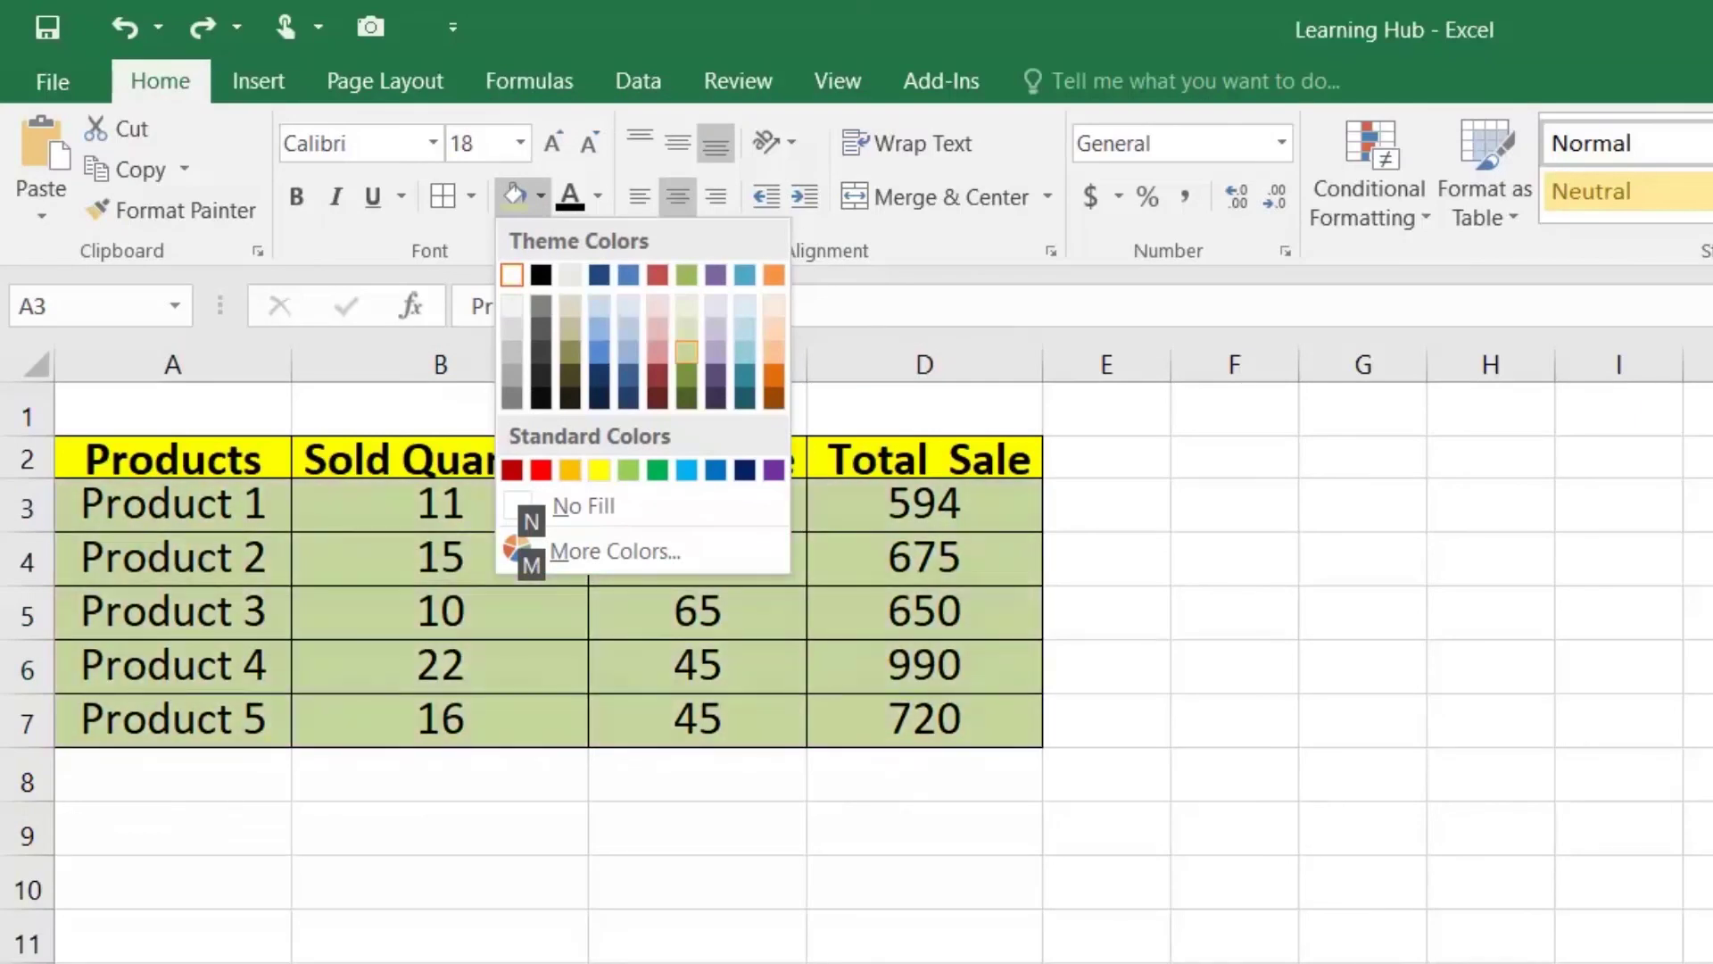
key(Return)
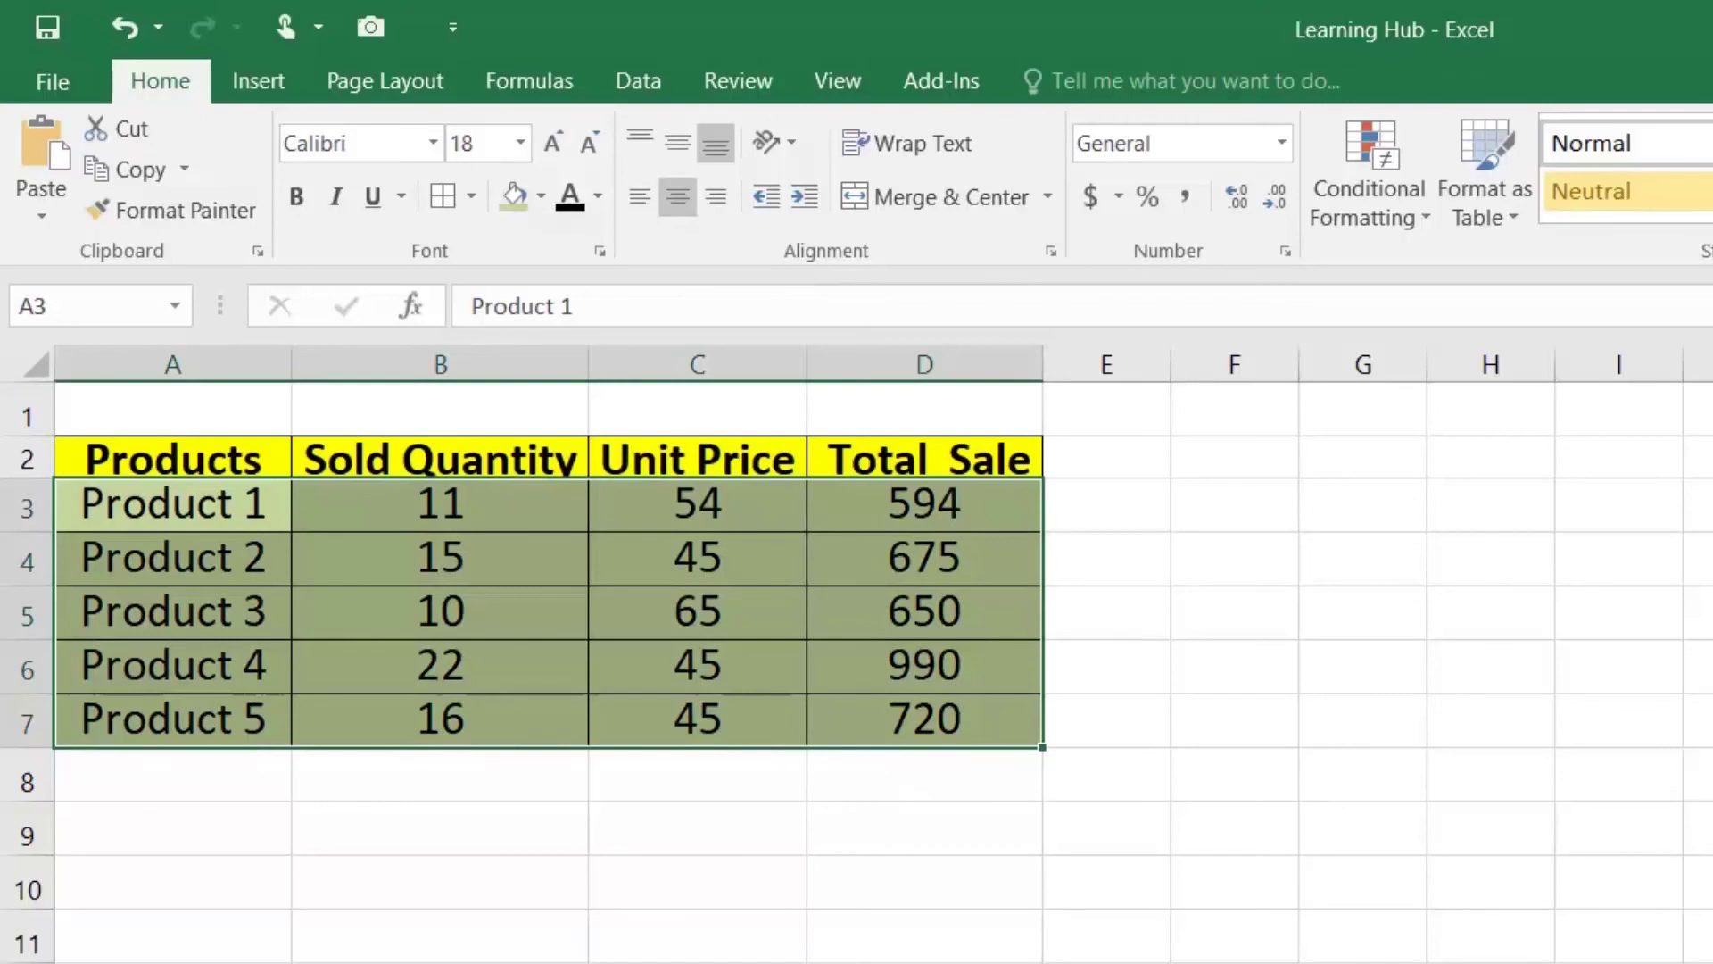
Step: Move through the filled rows and return the active cell to A3
key(Down)
key(Down)
key(Down)
key(Down)
key(Right)
key(Right)
key(Right)
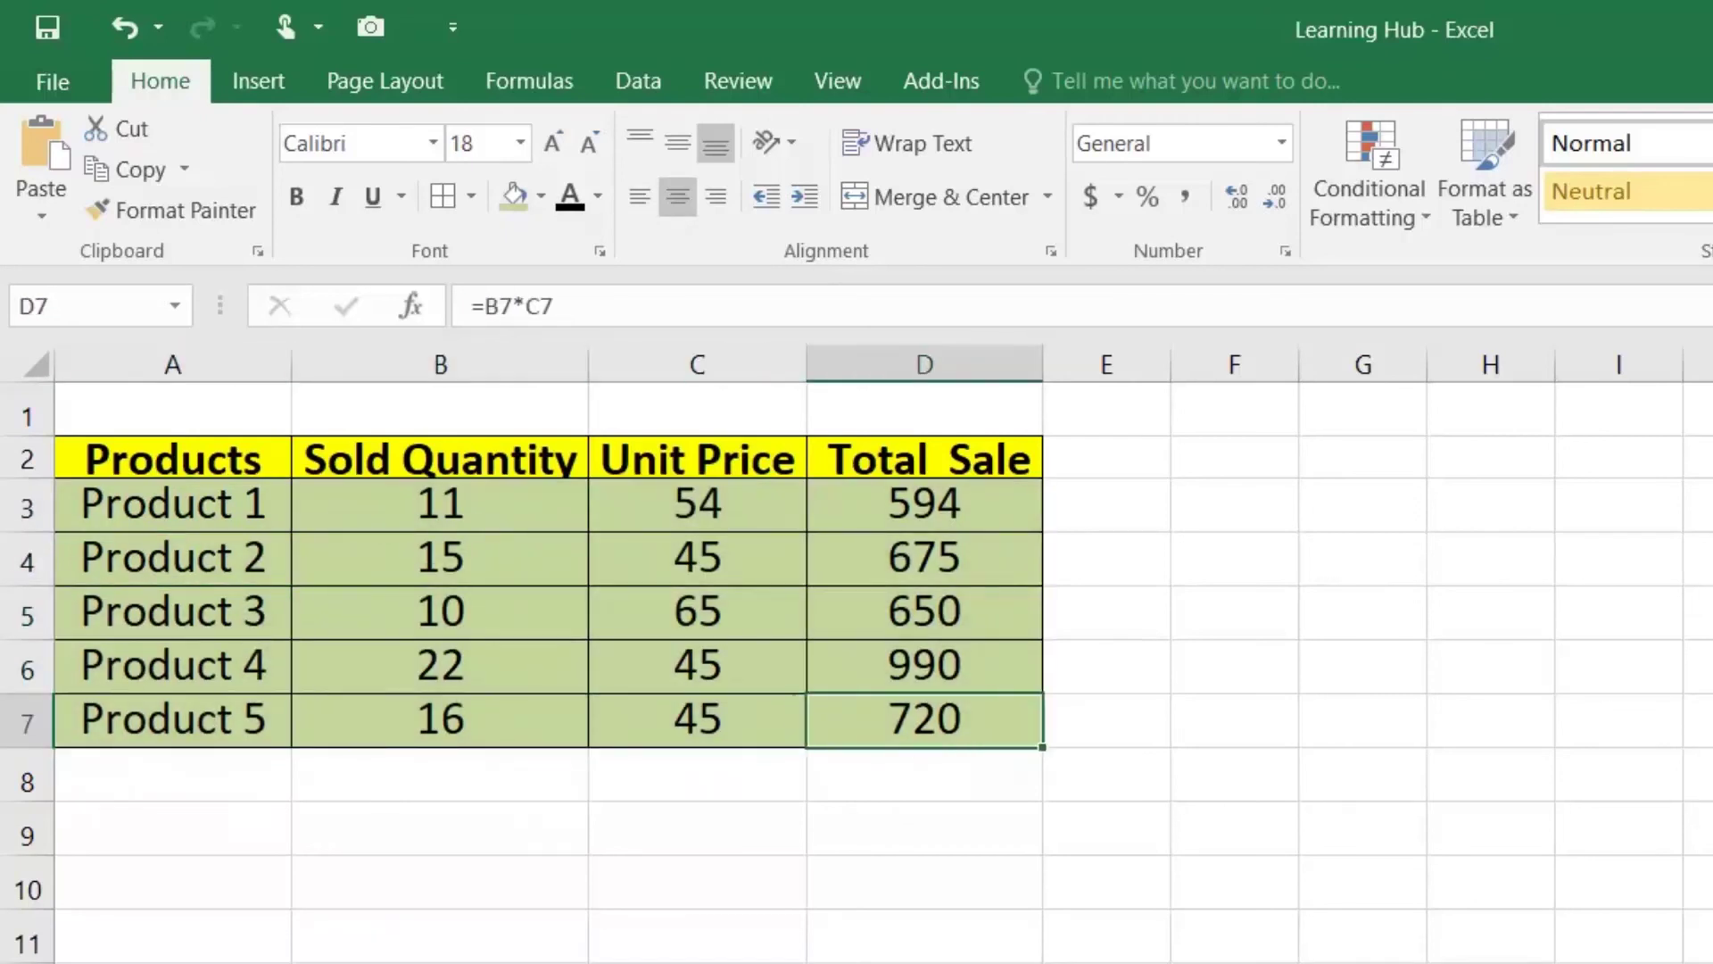
key(Up)
key(Up)
key(Up)
key(Up)
key(Left)
key(Left)
key(Left)
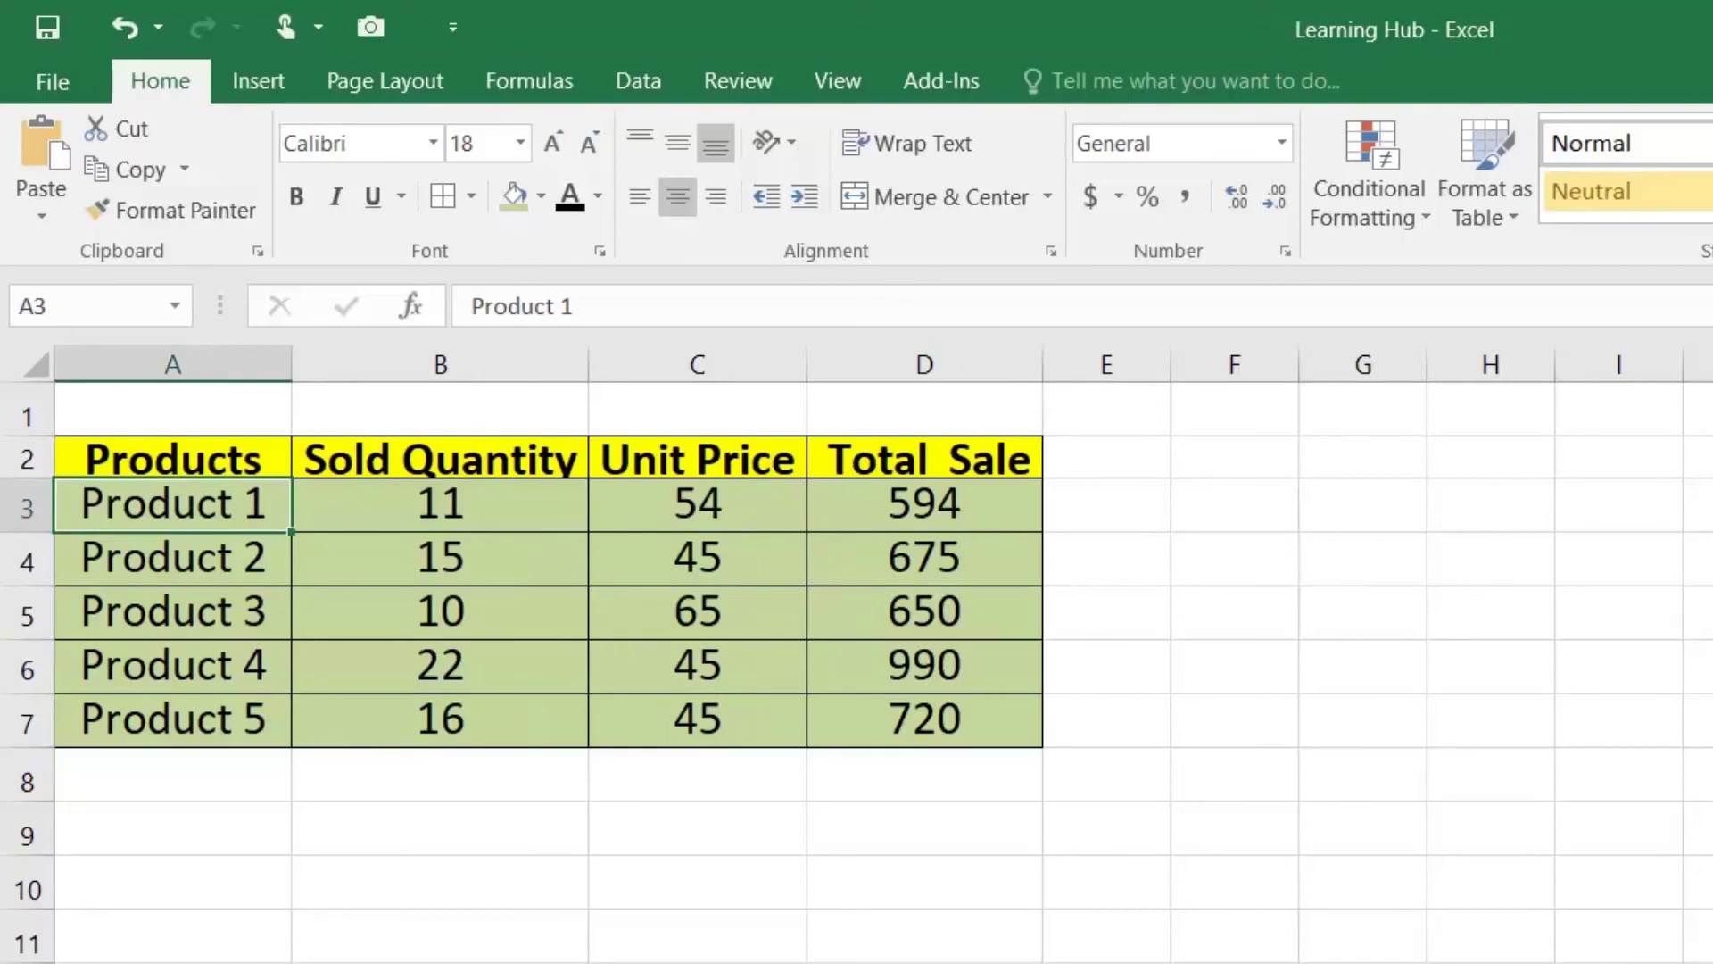
key(alt)
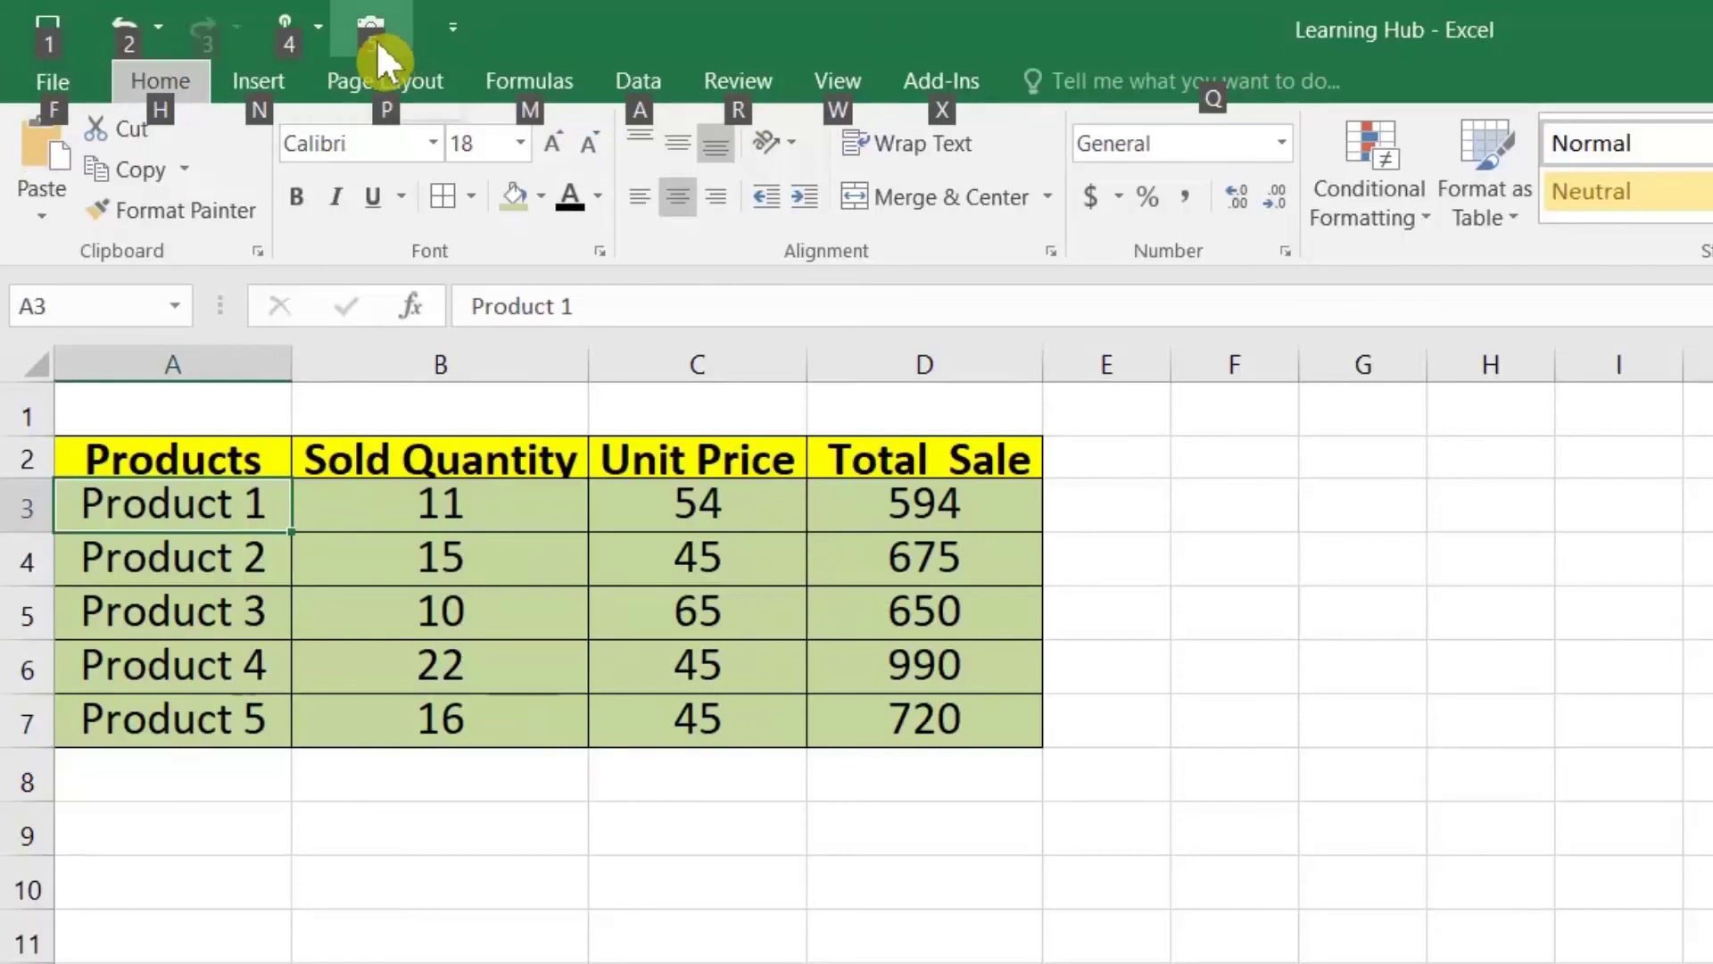
Step: Paste a linked picture of cell A3, showing Product 1, at A10 below the table
key(ctrl+c)
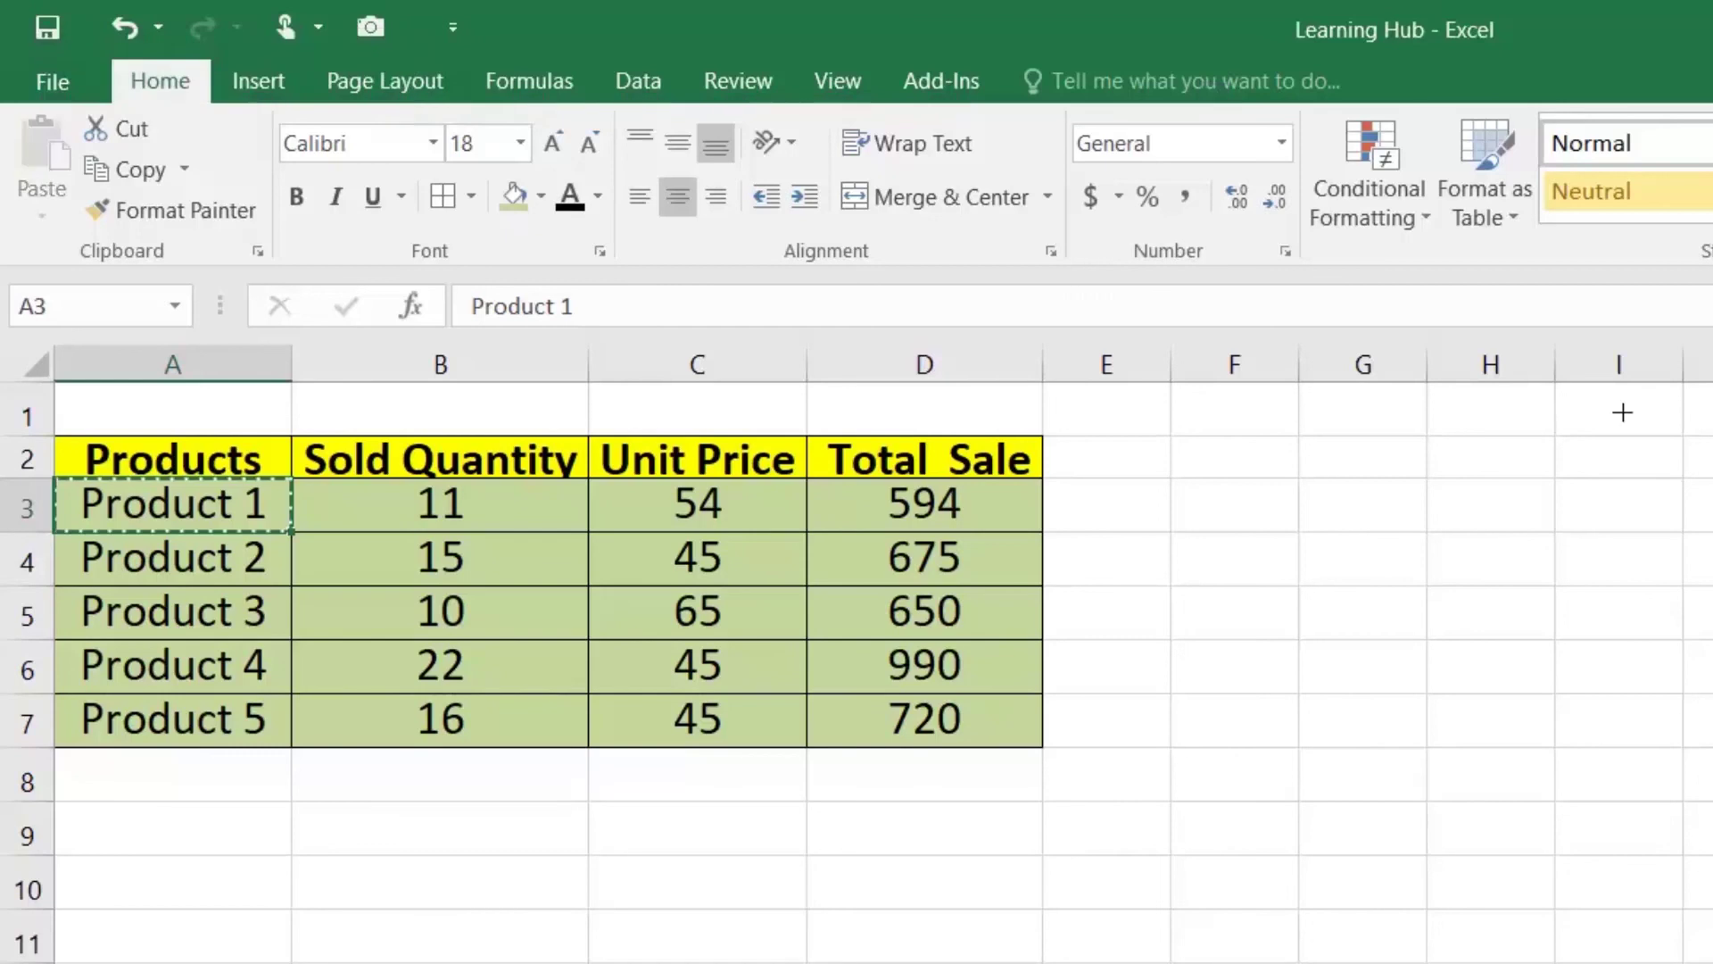
key(Down)
key(Down)
key(Down)
key(Down)
key(Down)
key(Down)
key(Down)
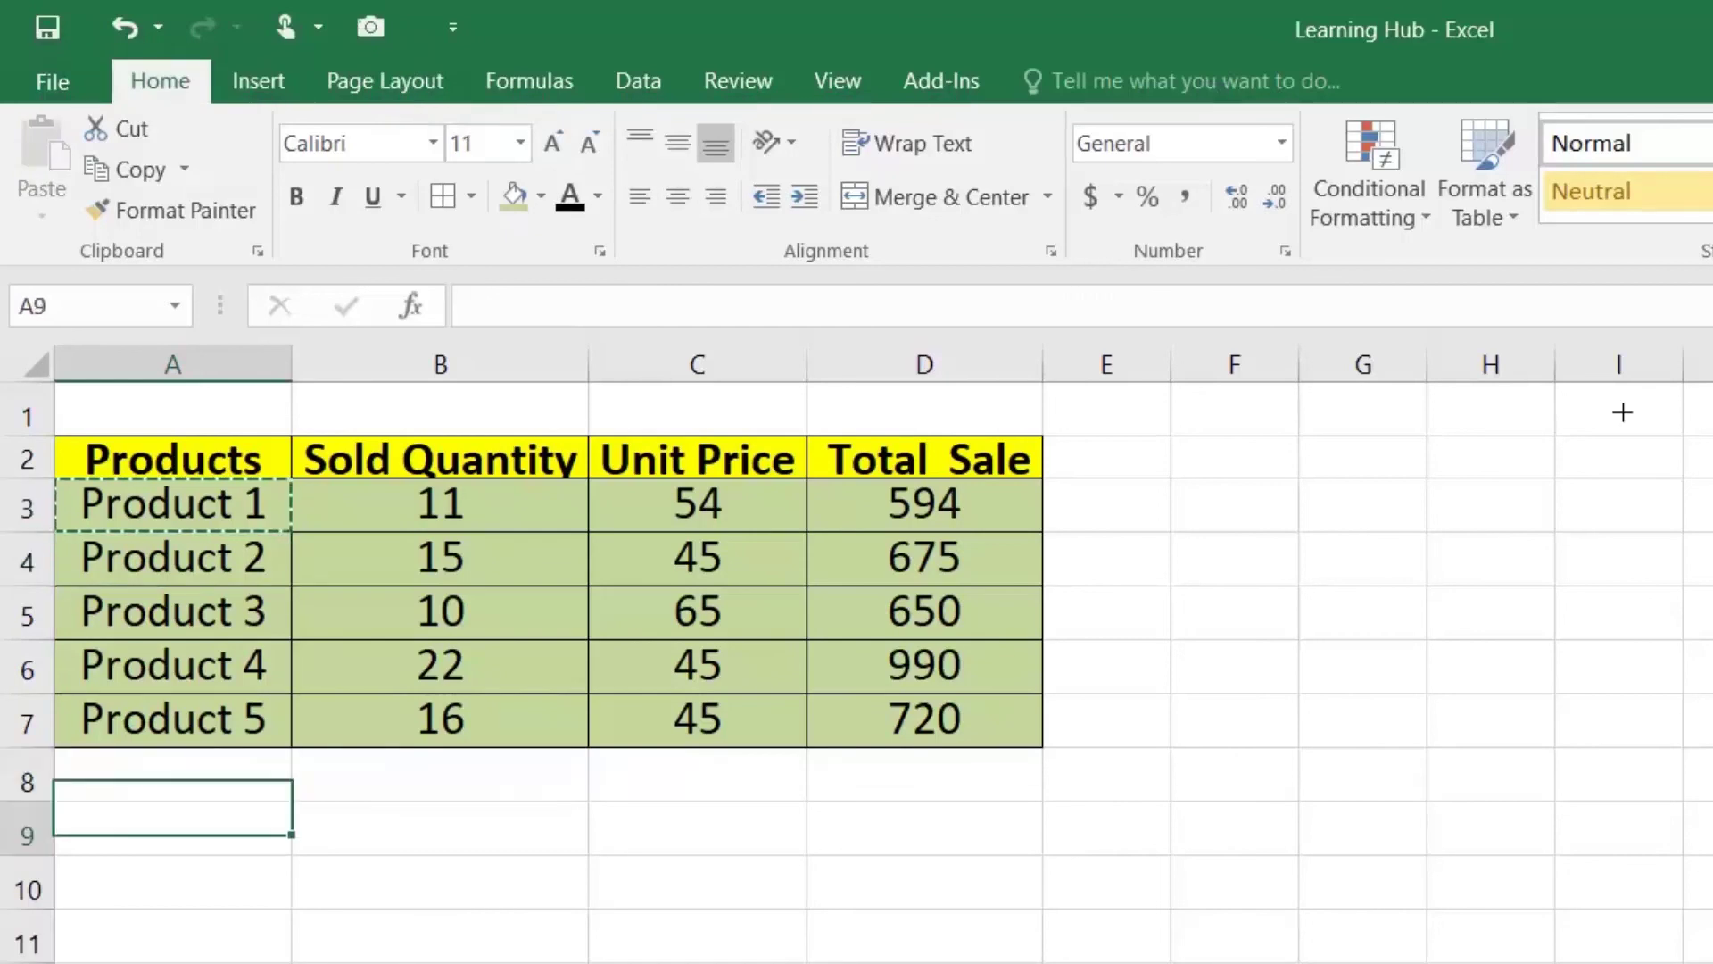
key(ctrl+v)
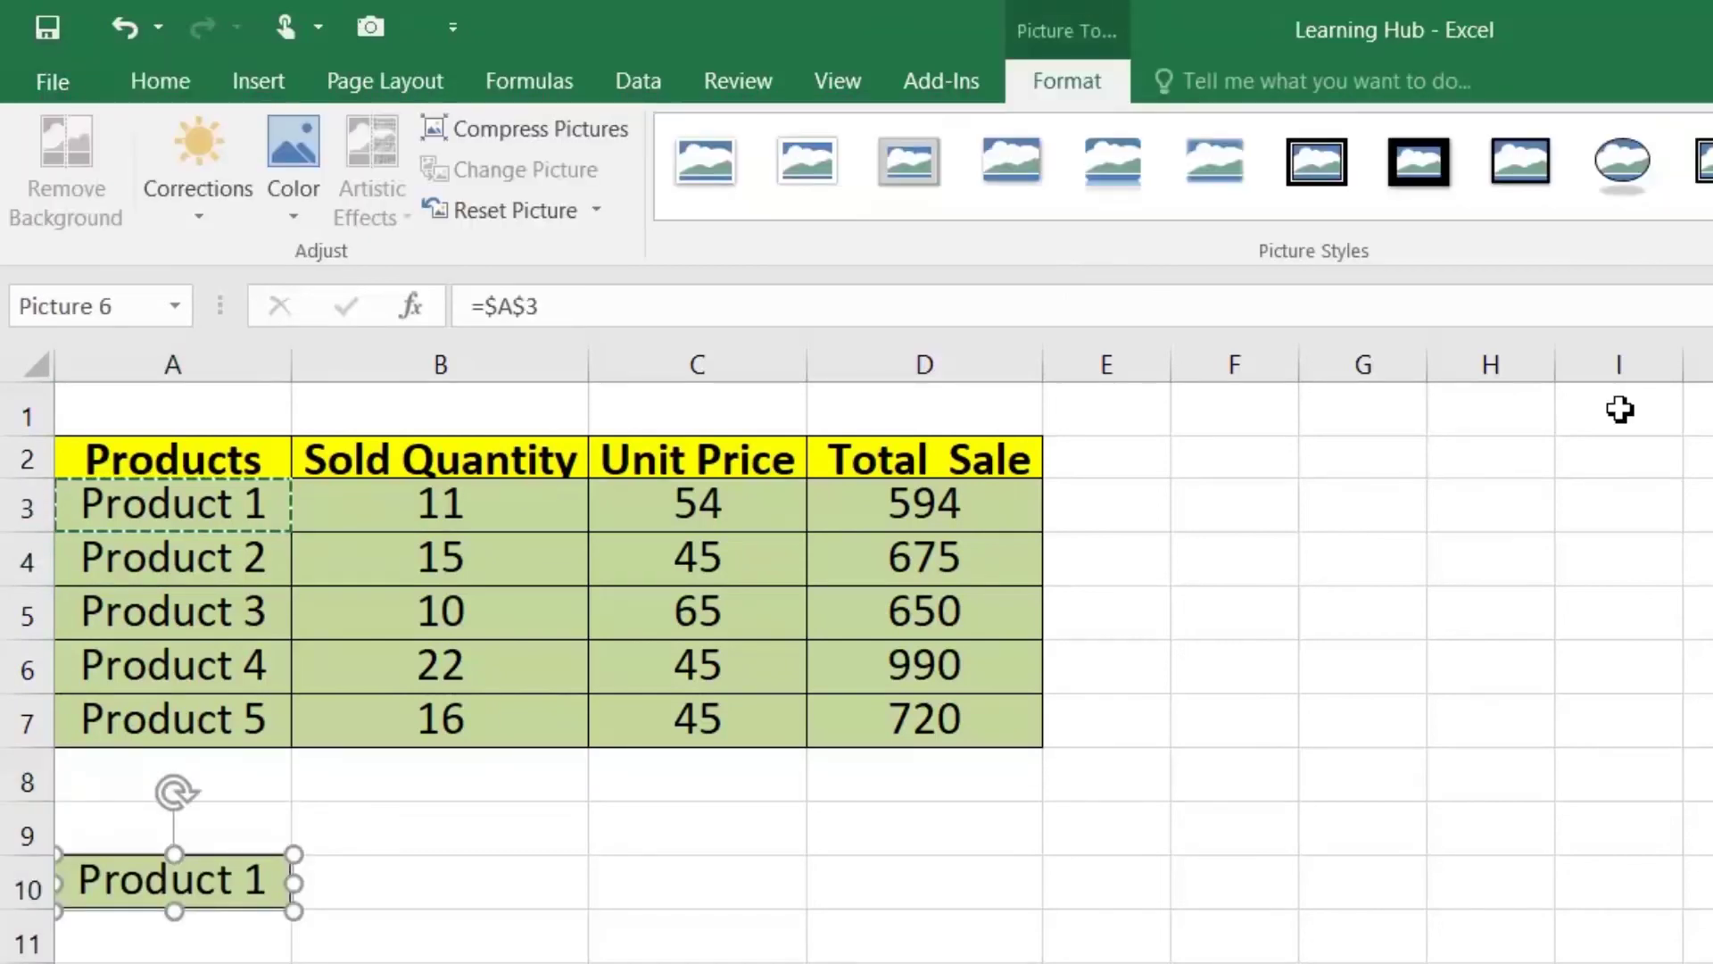
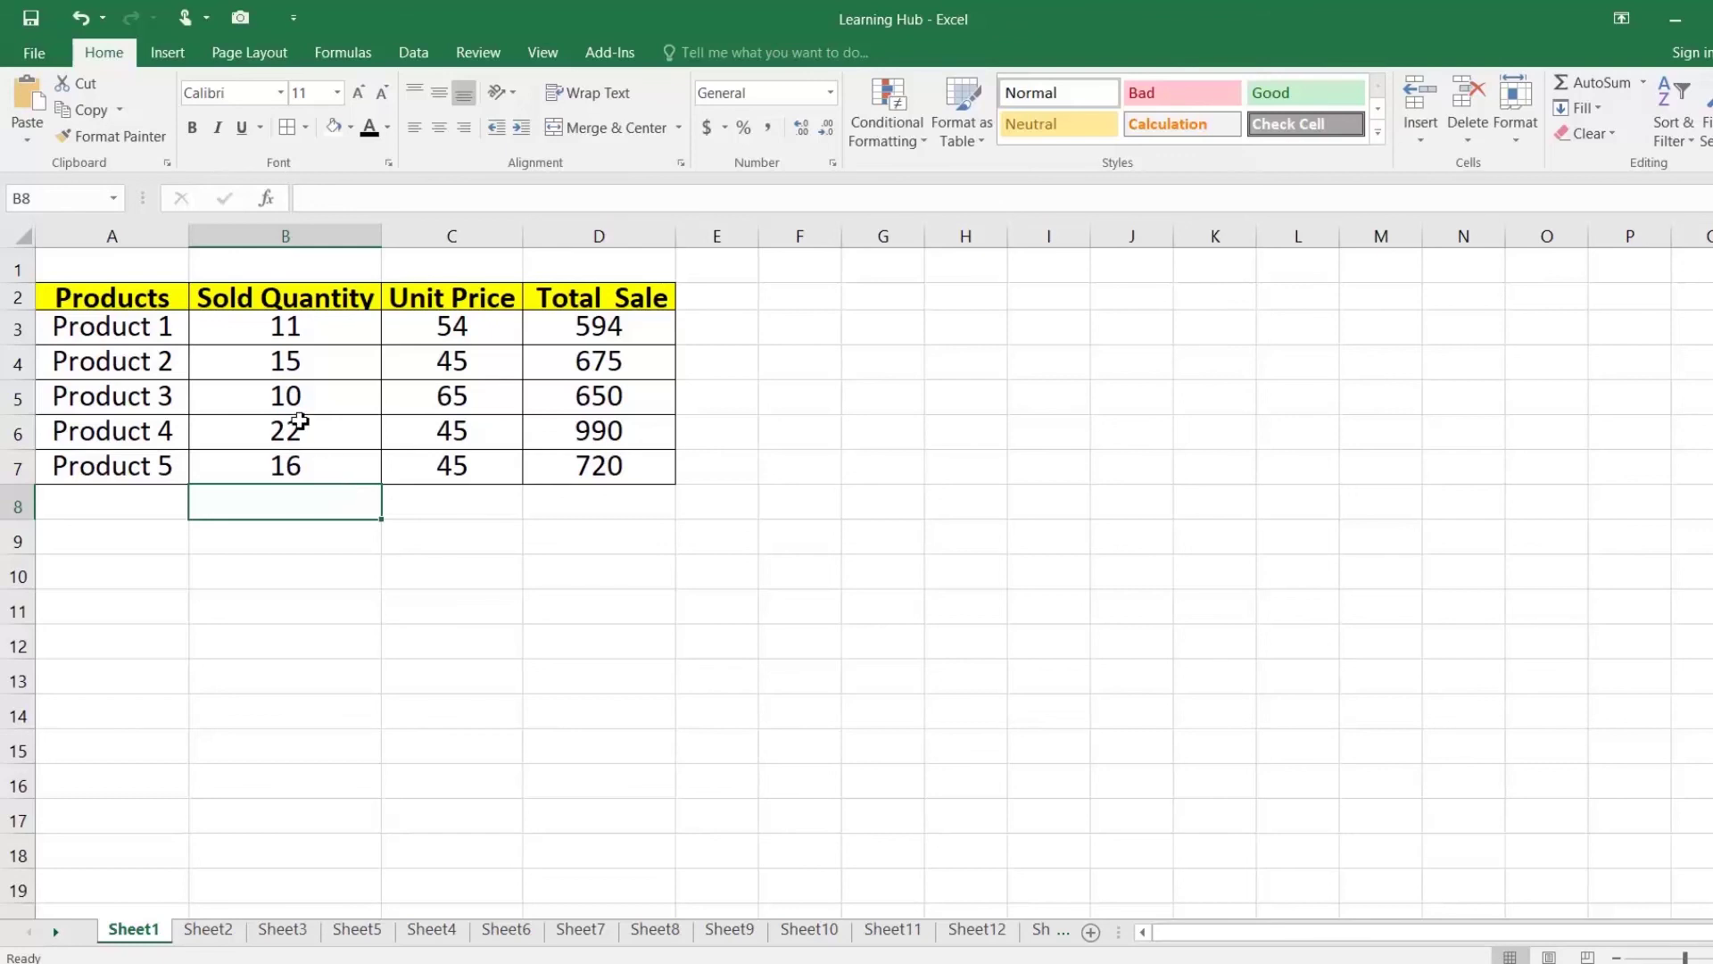
Step: Change the AutoRecover save interval from 10 to 3 minutes in Excel Options
click(104, 125)
click(34, 53)
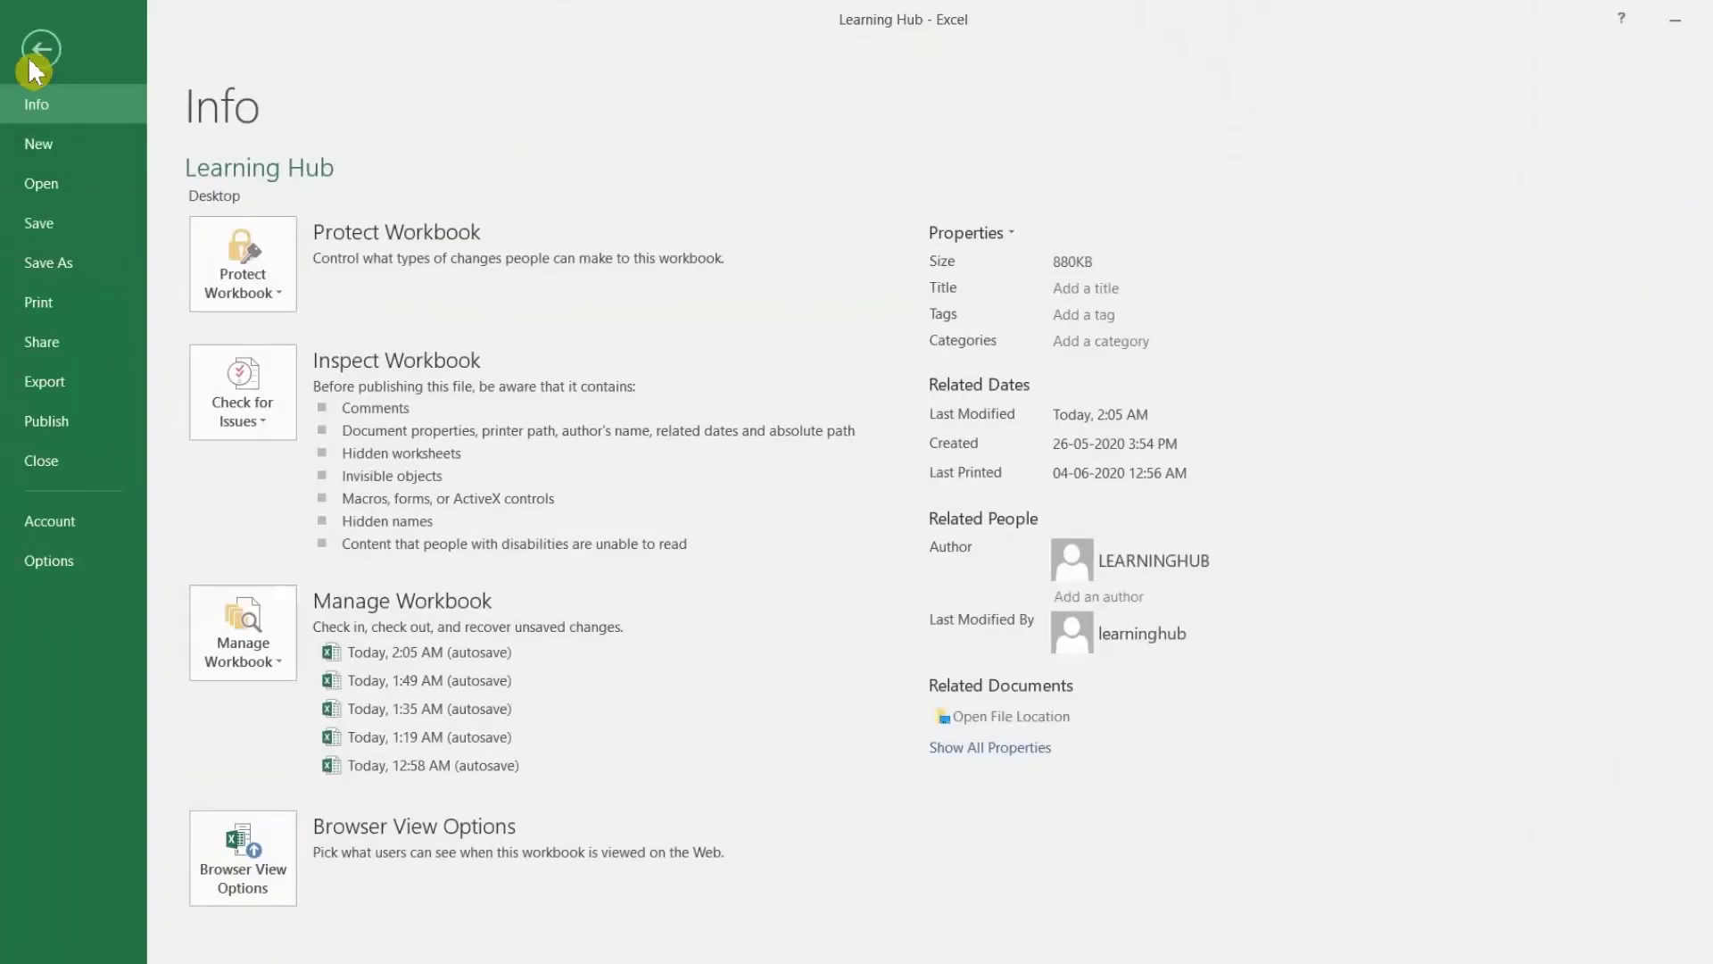
click(55, 565)
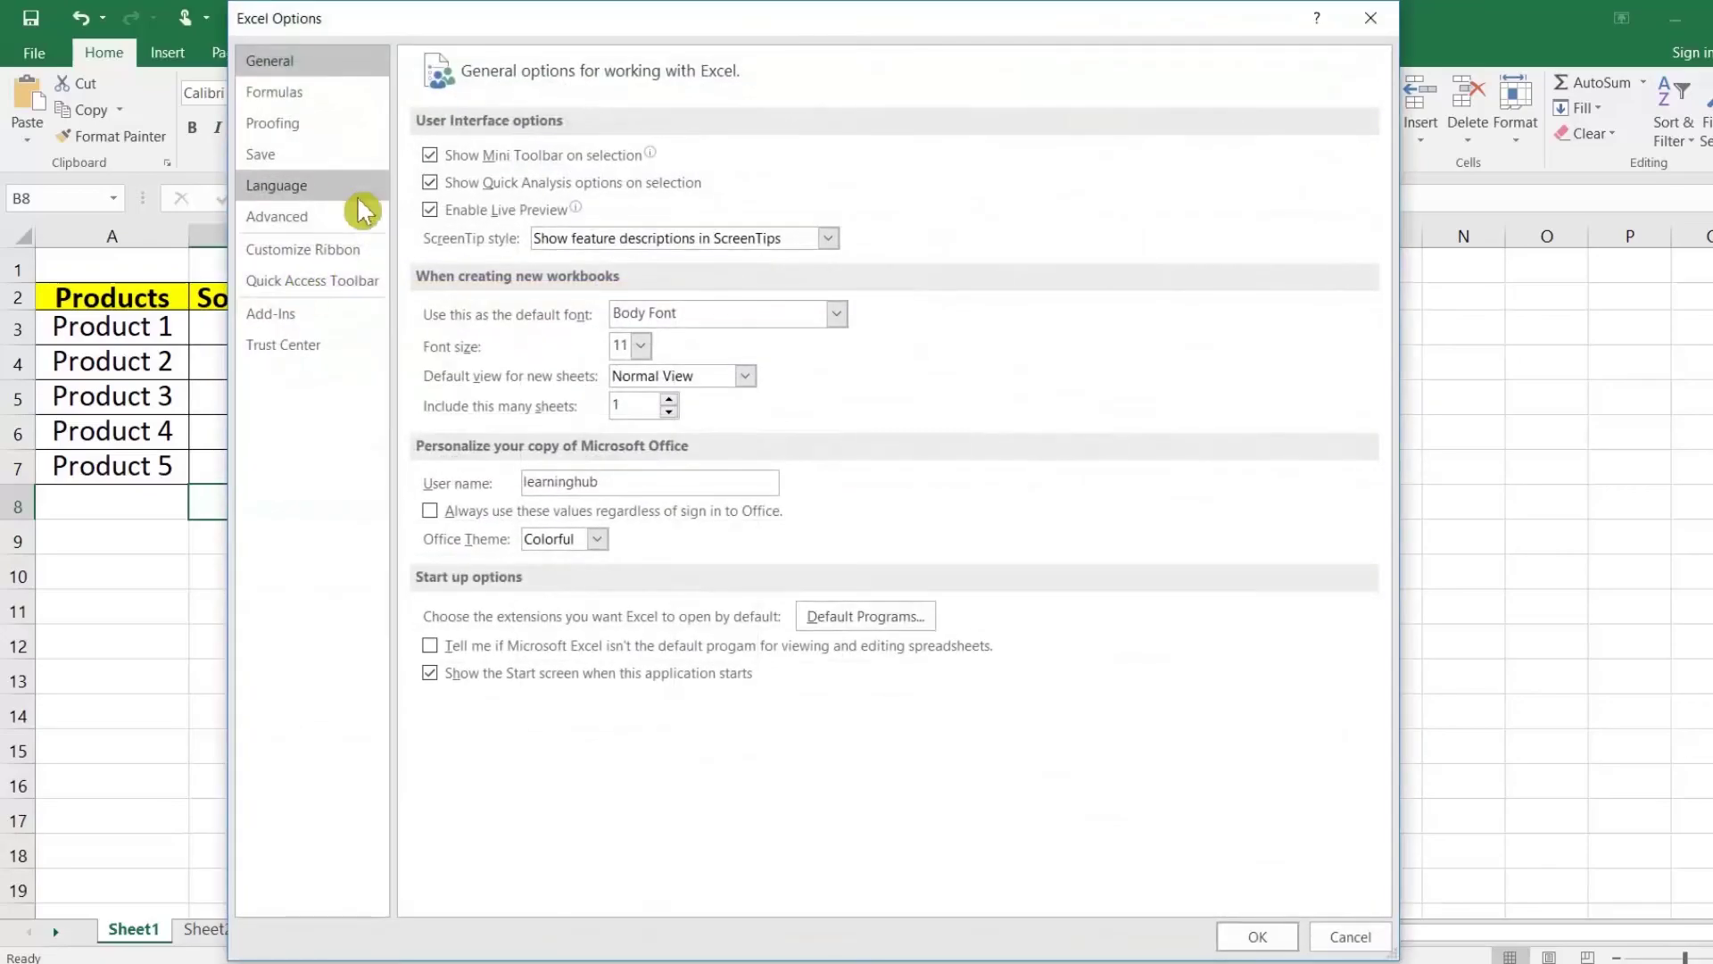
click(272, 154)
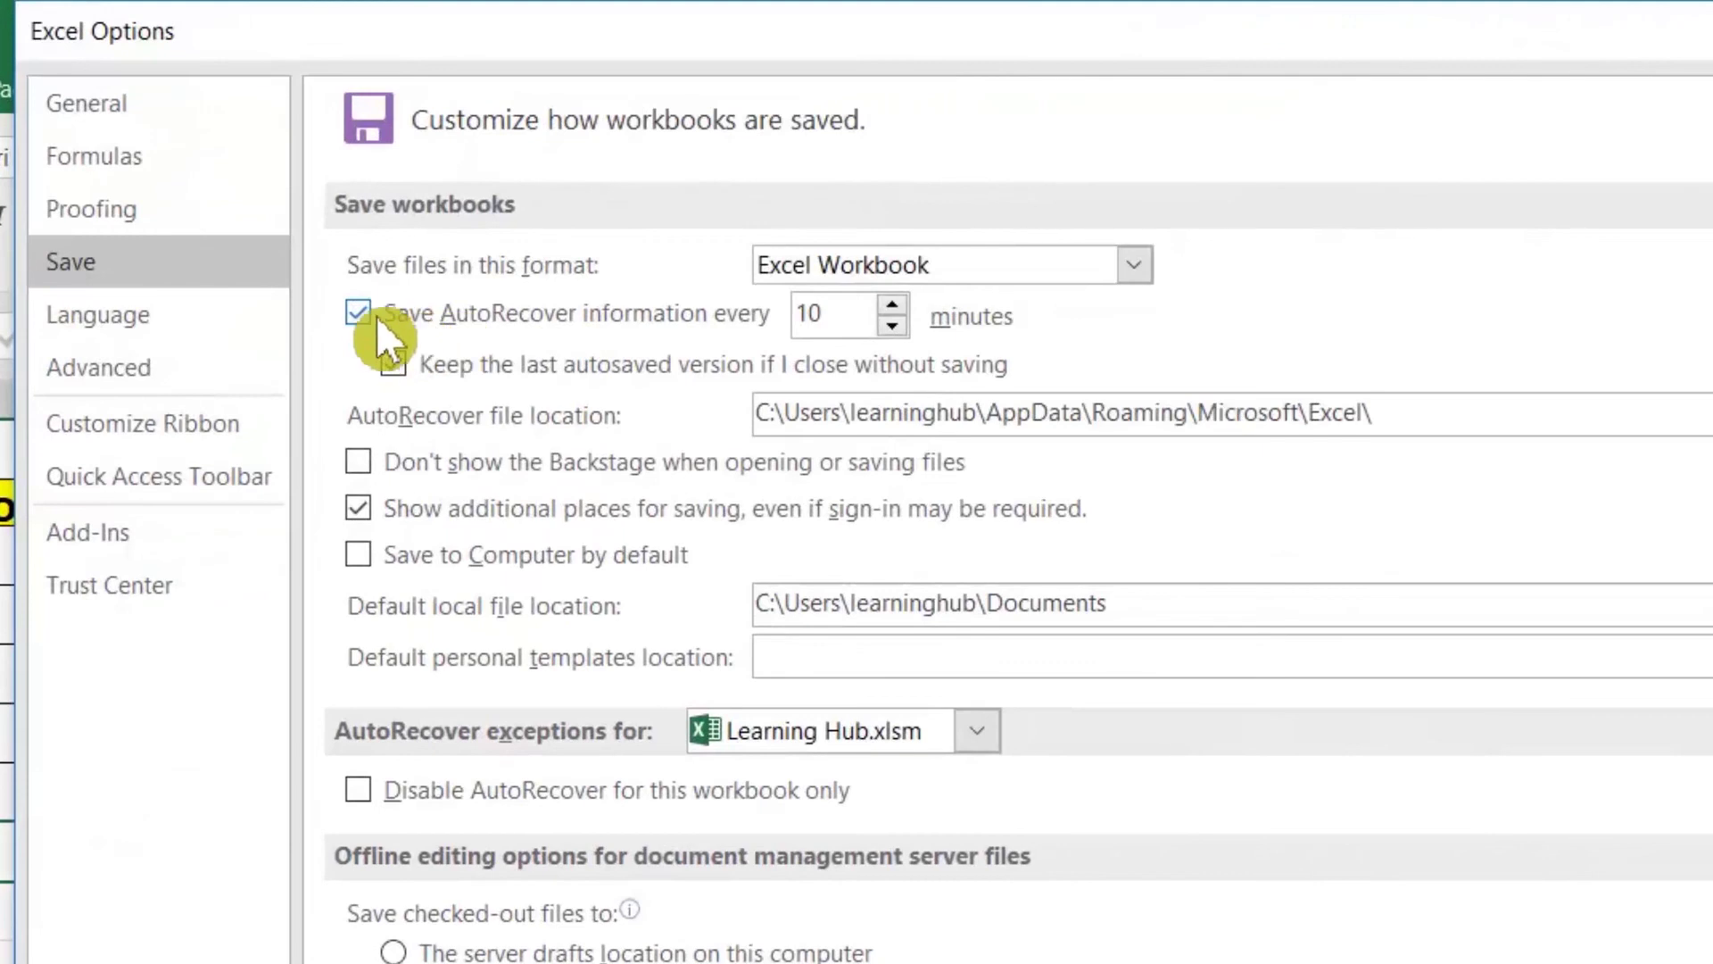
drag(822, 313, 765, 315)
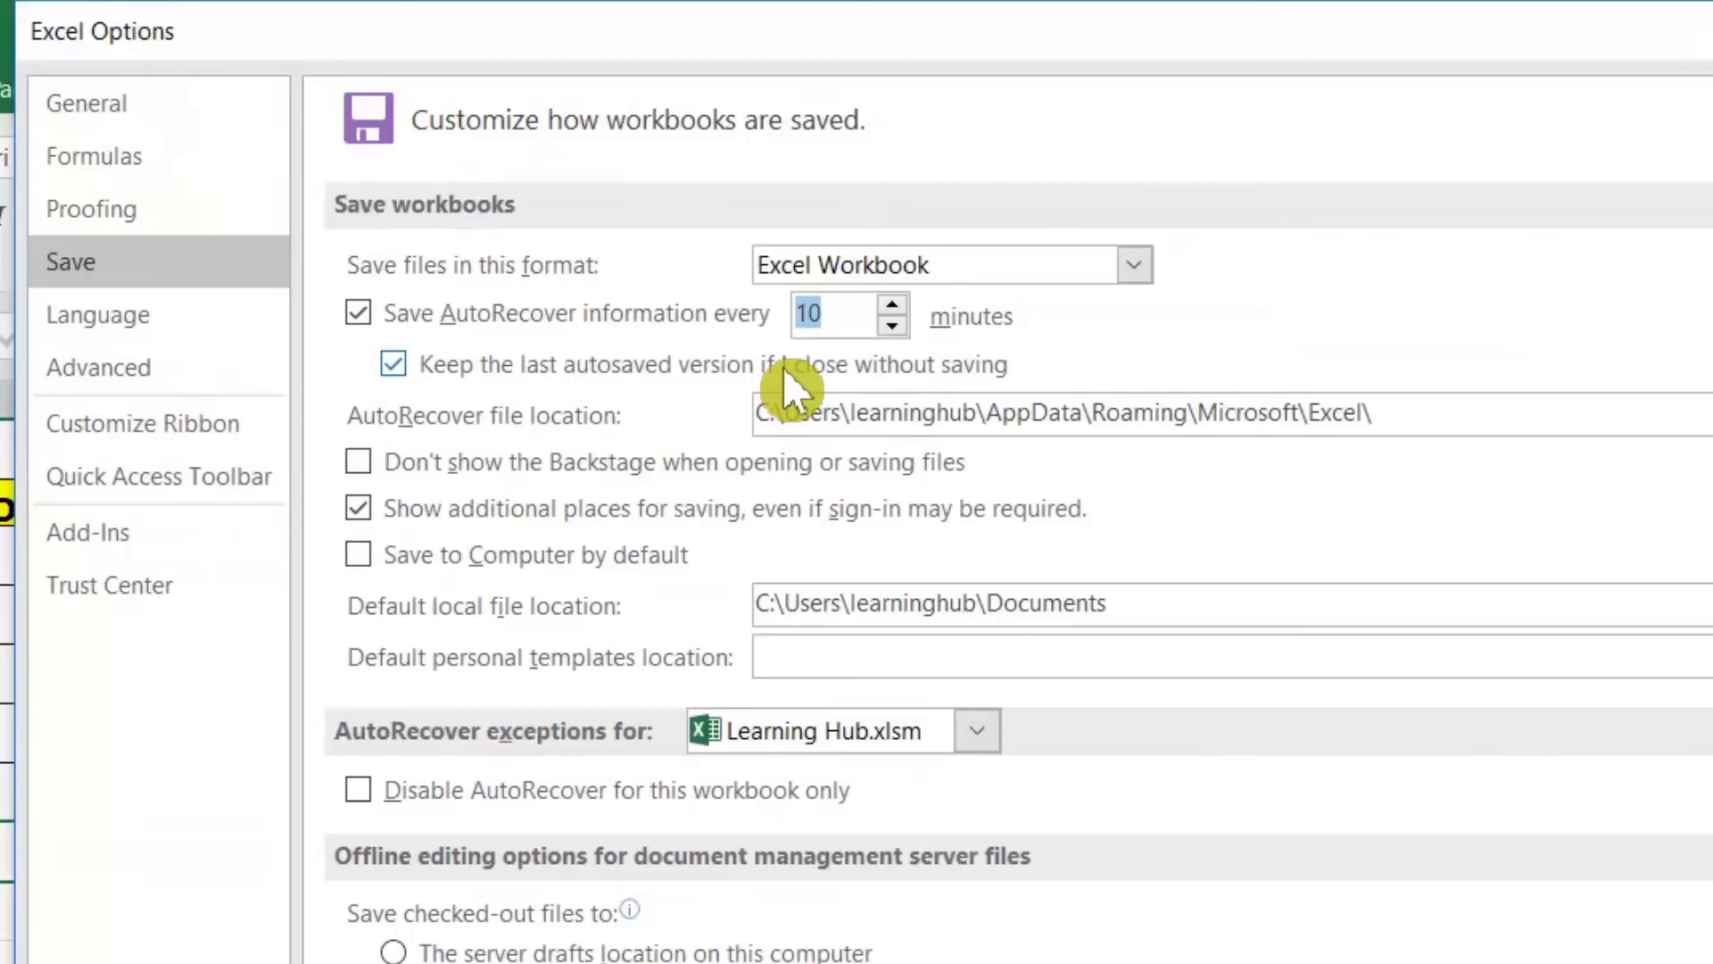
text(3)
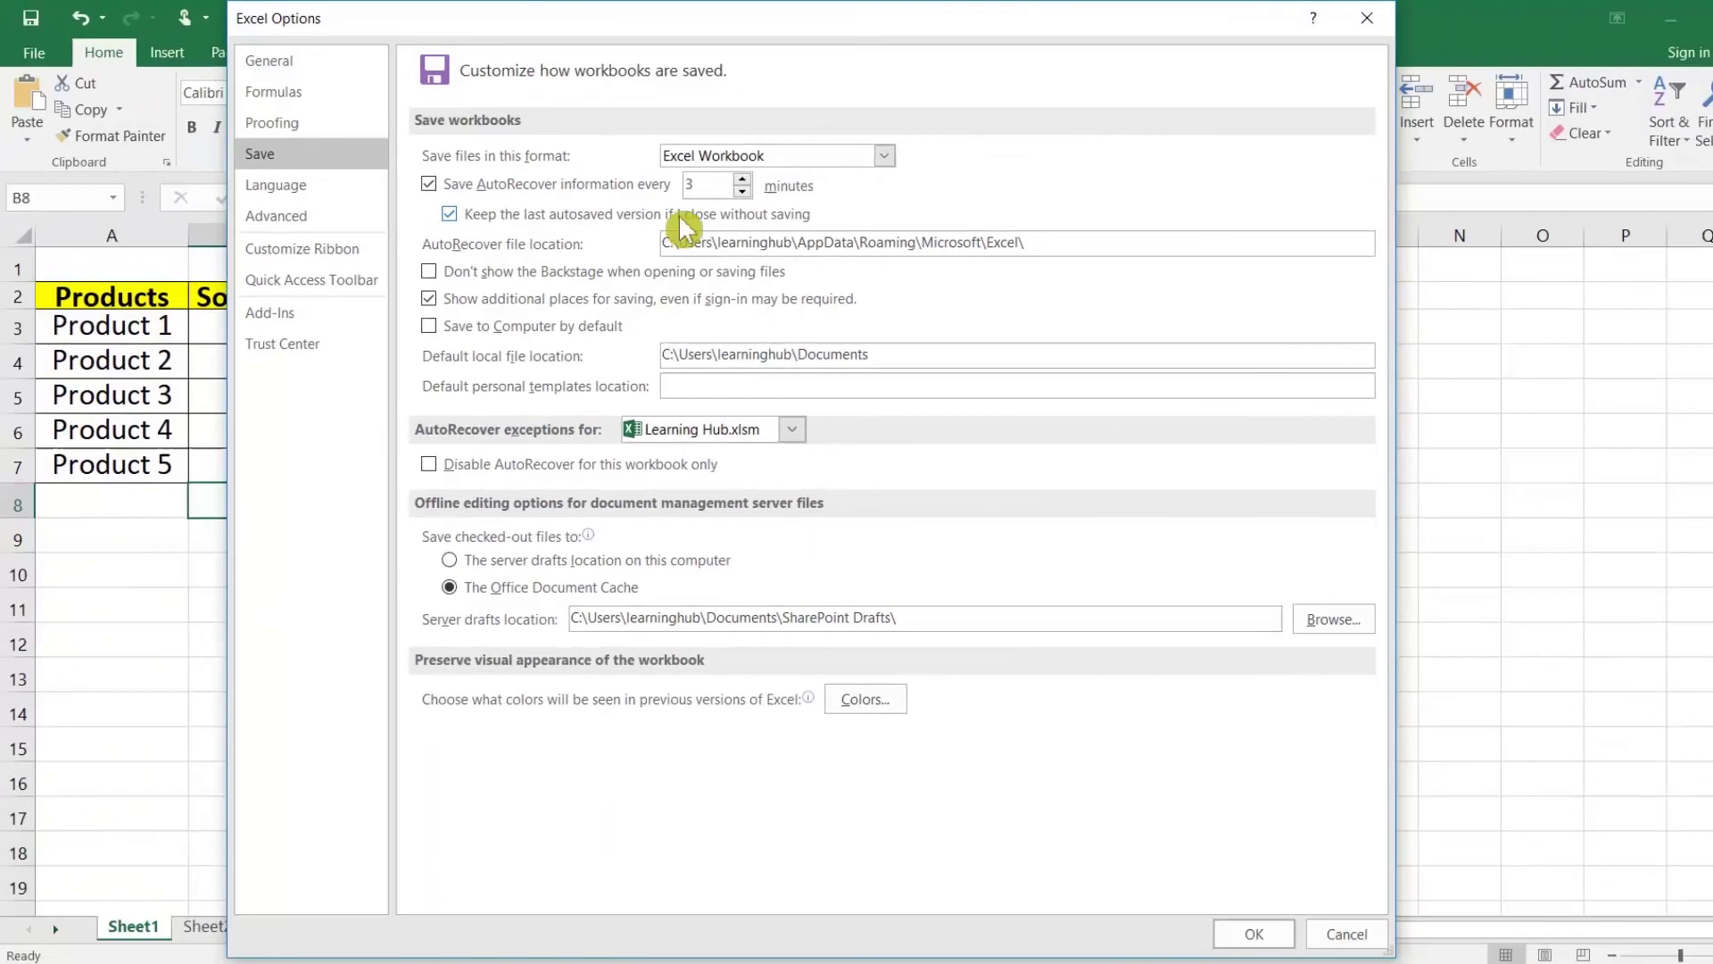
click(1254, 933)
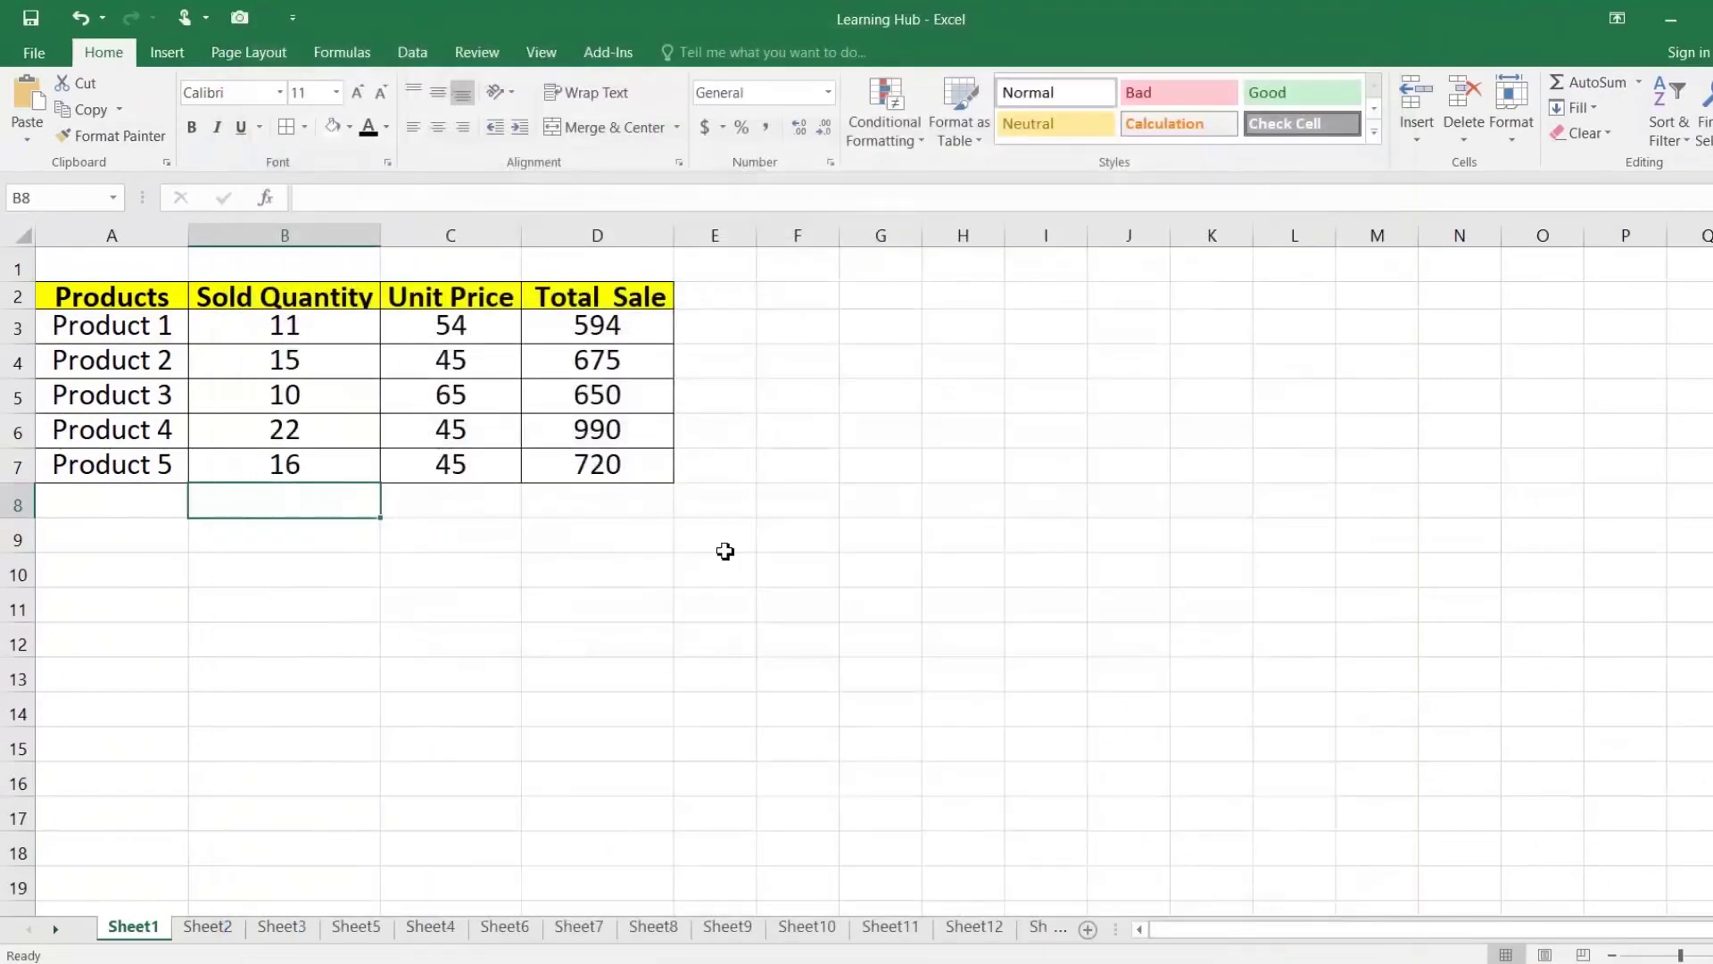
click(659, 507)
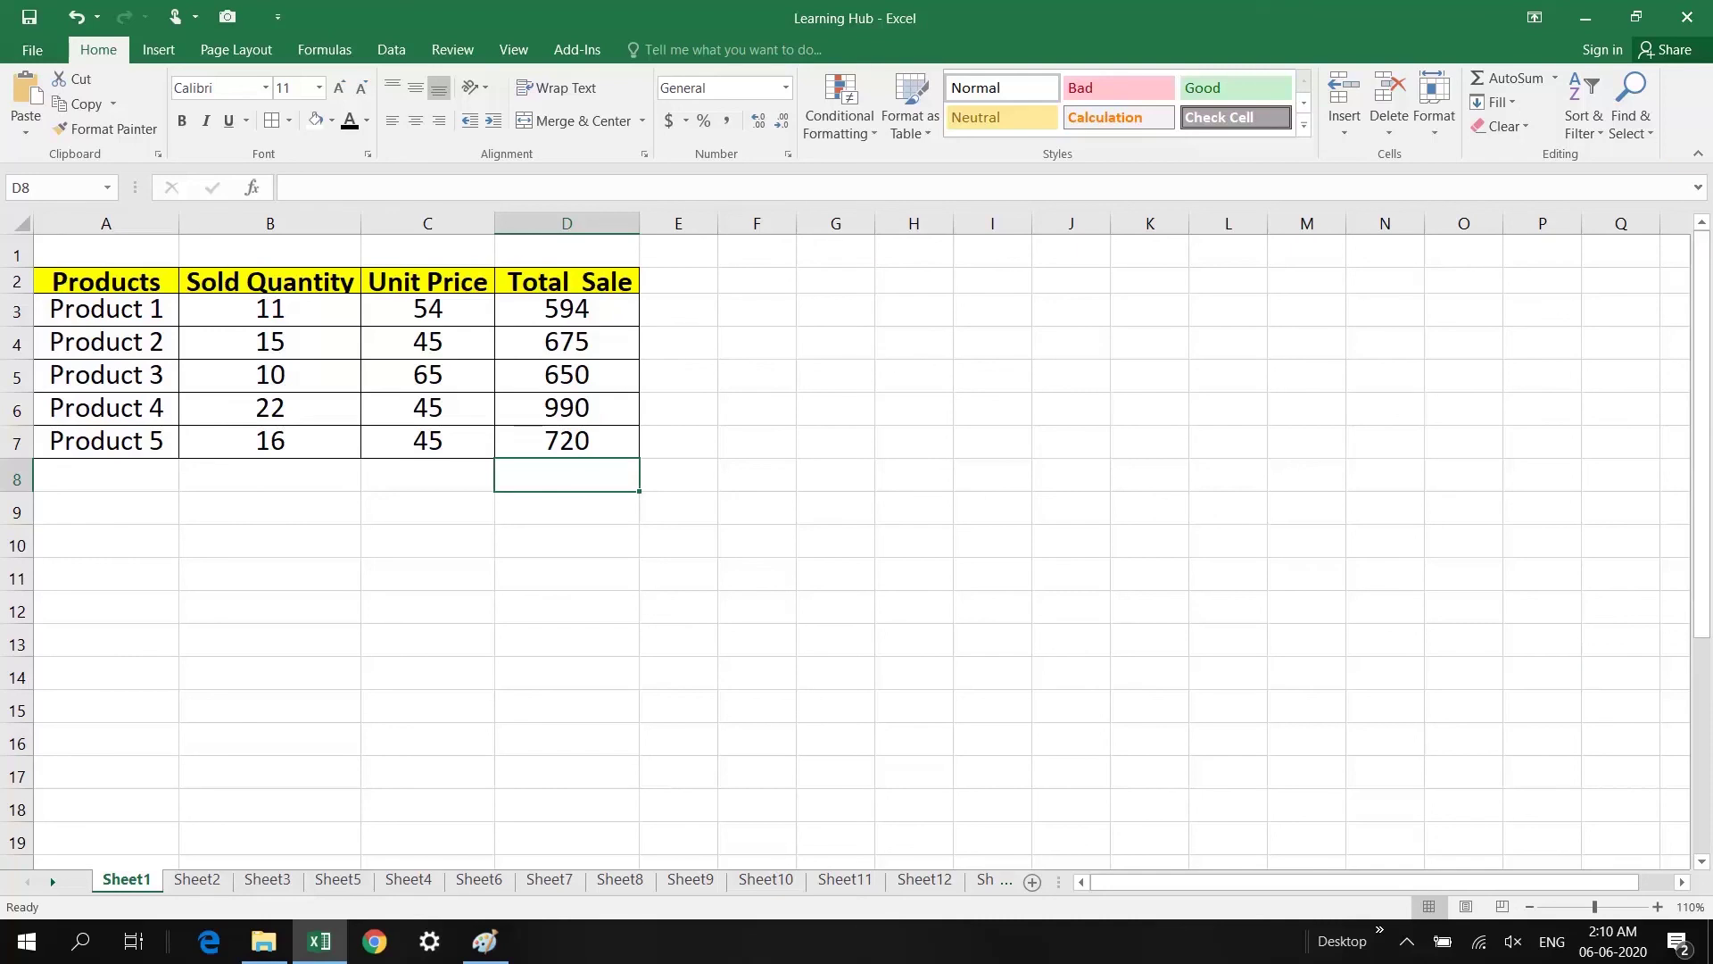
right_click(1689, 130)
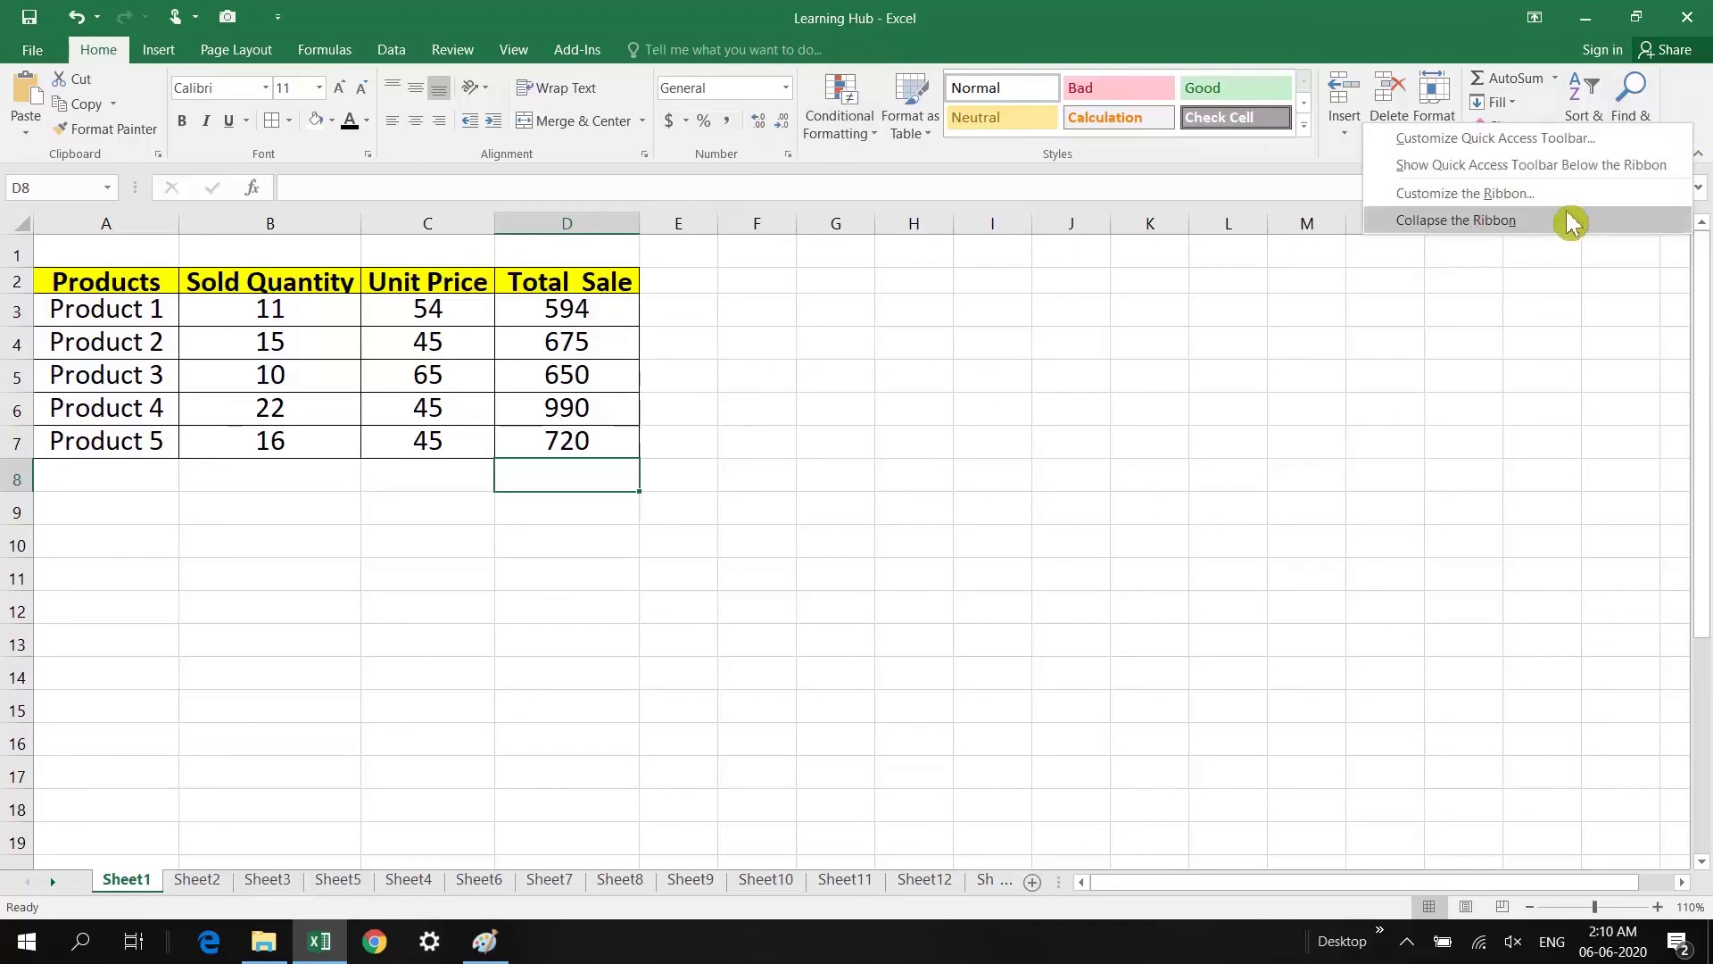
click(1518, 223)
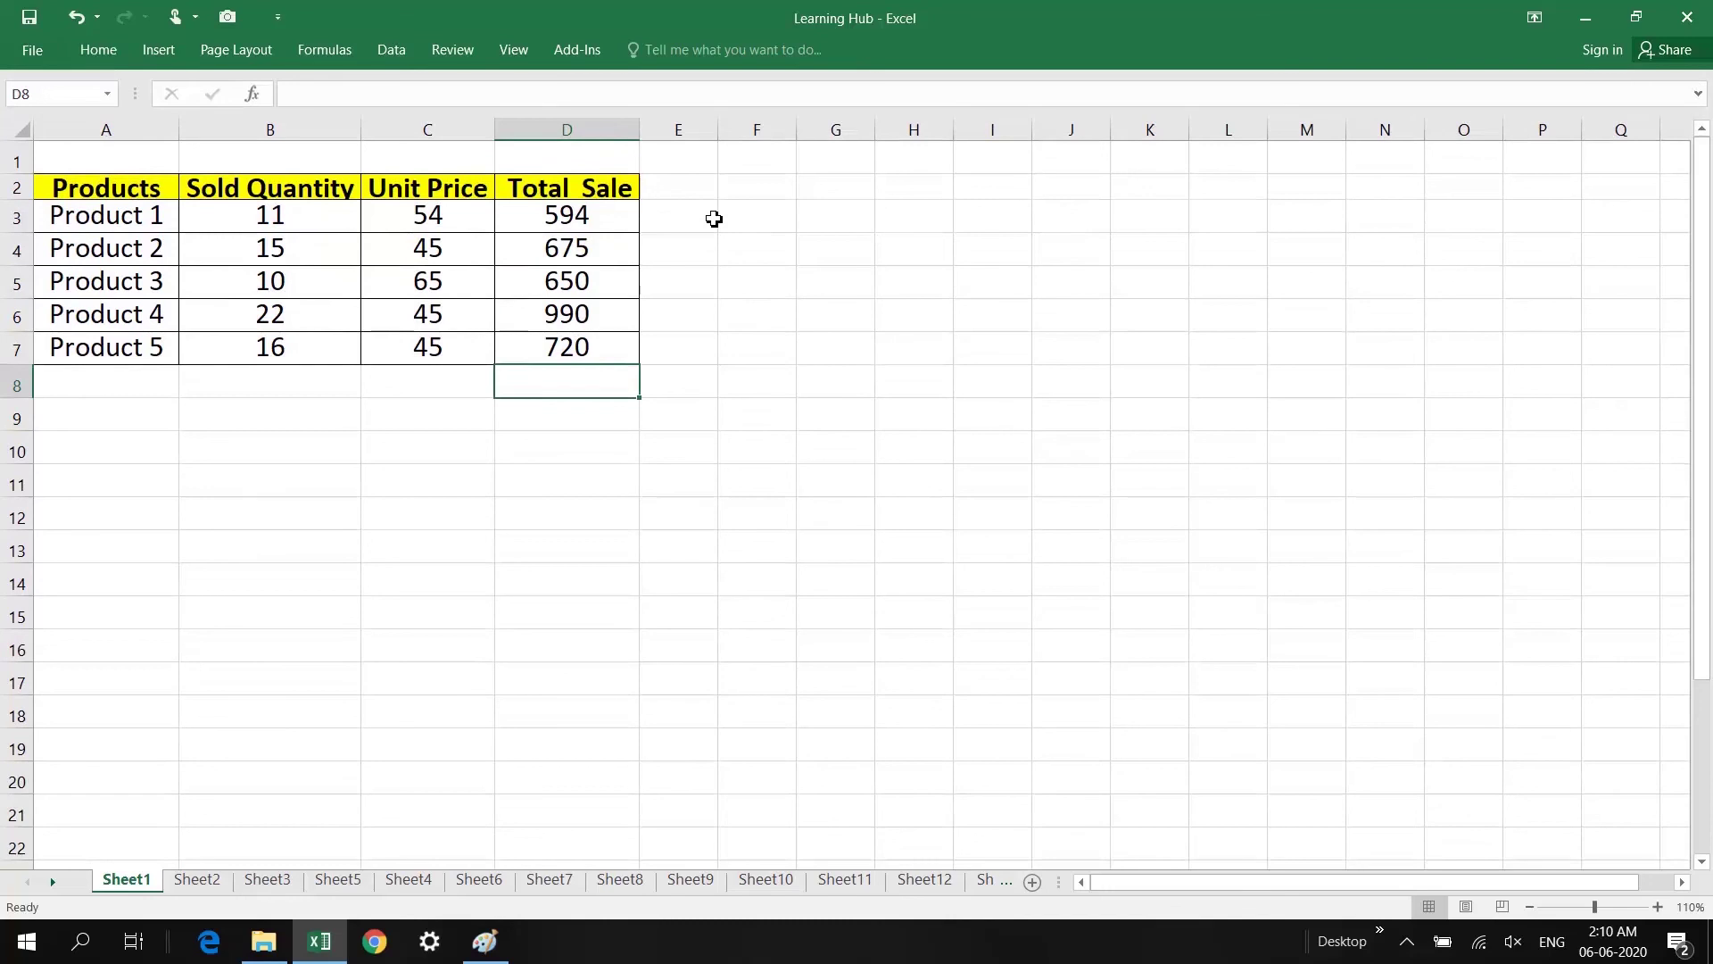
click(714, 219)
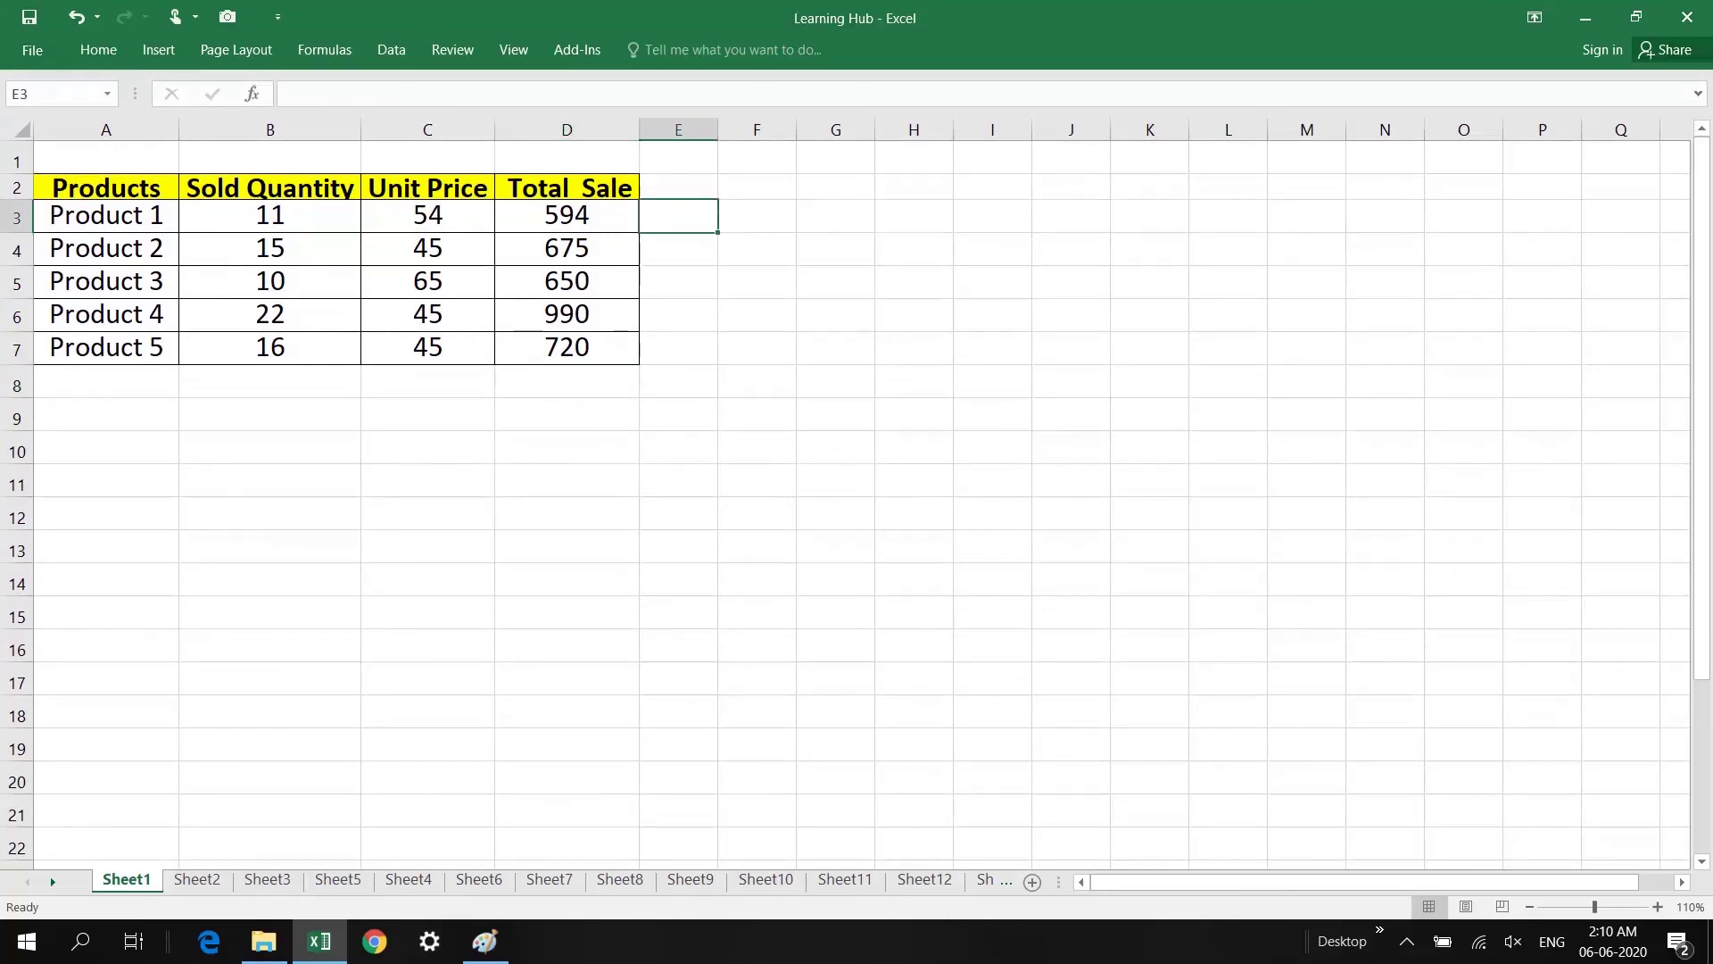
click(582, 51)
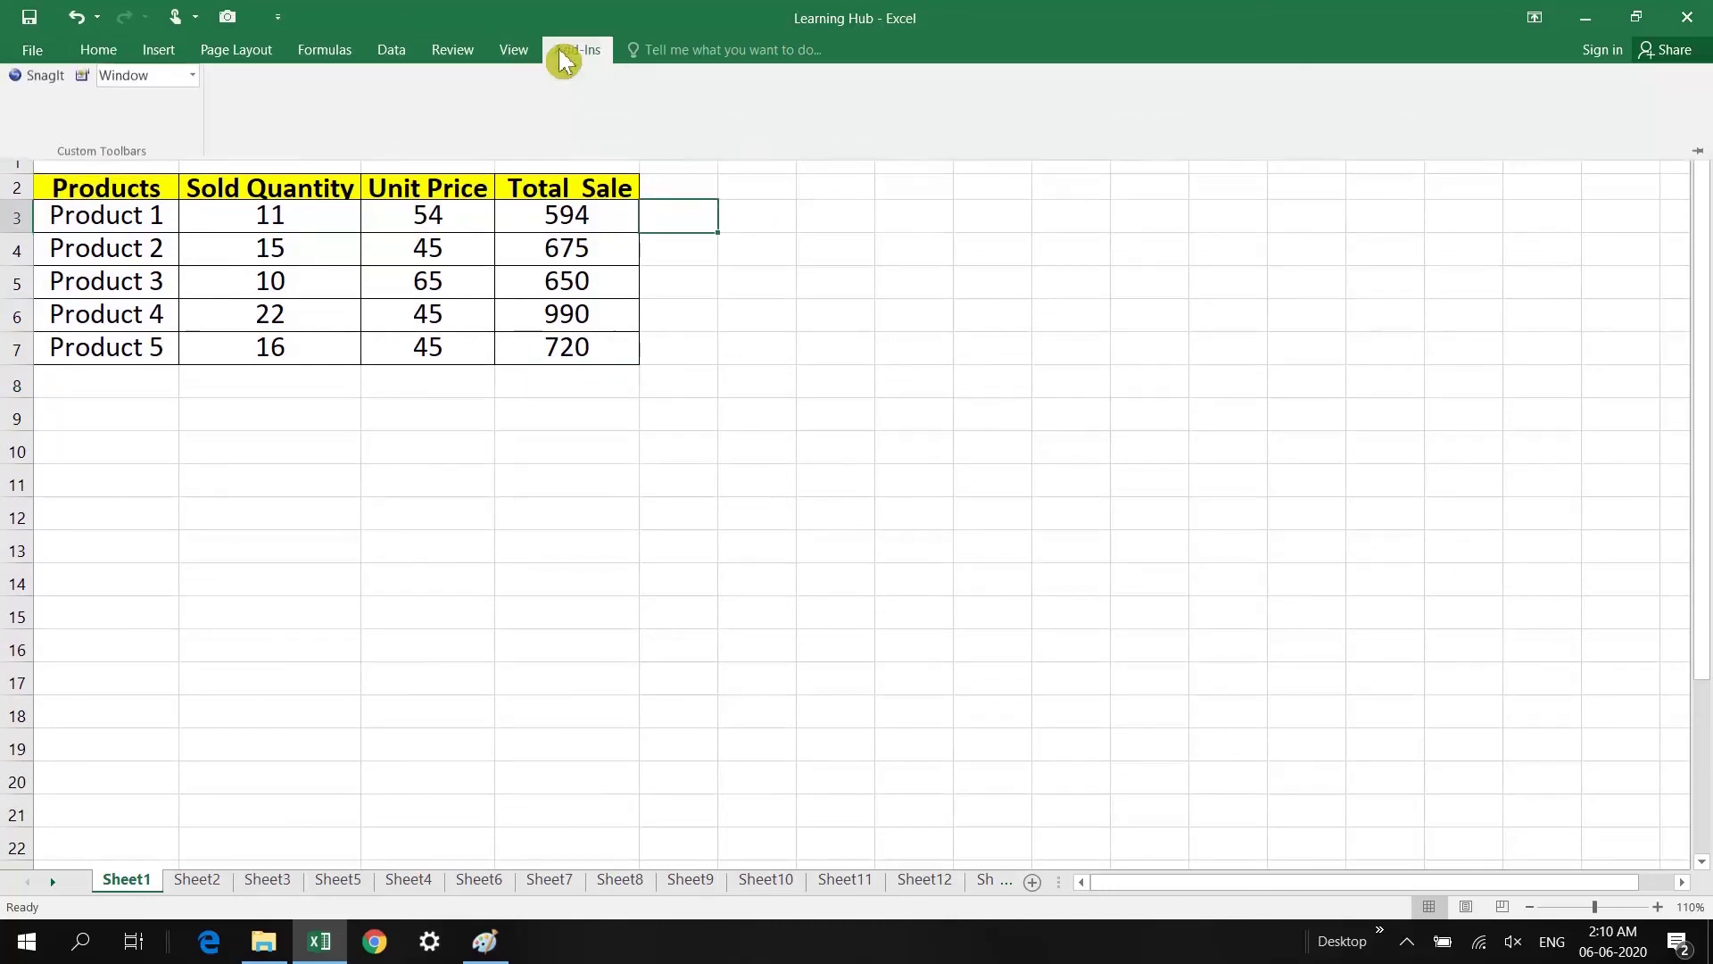
right_click(525, 100)
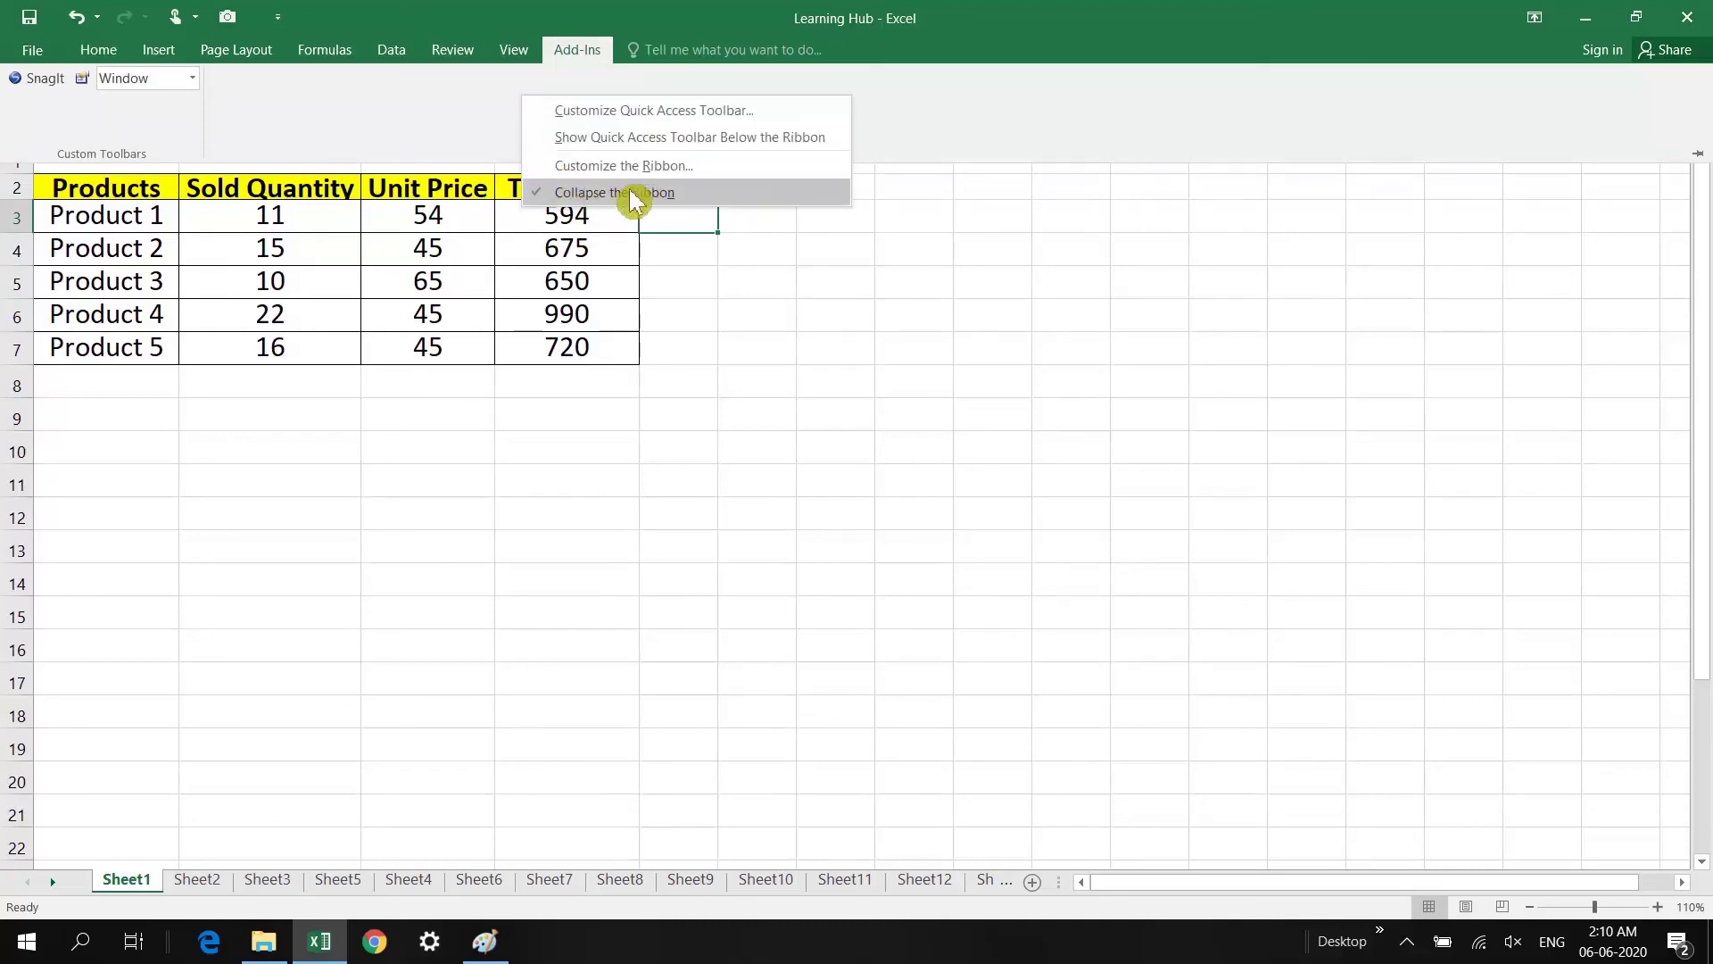
click(600, 194)
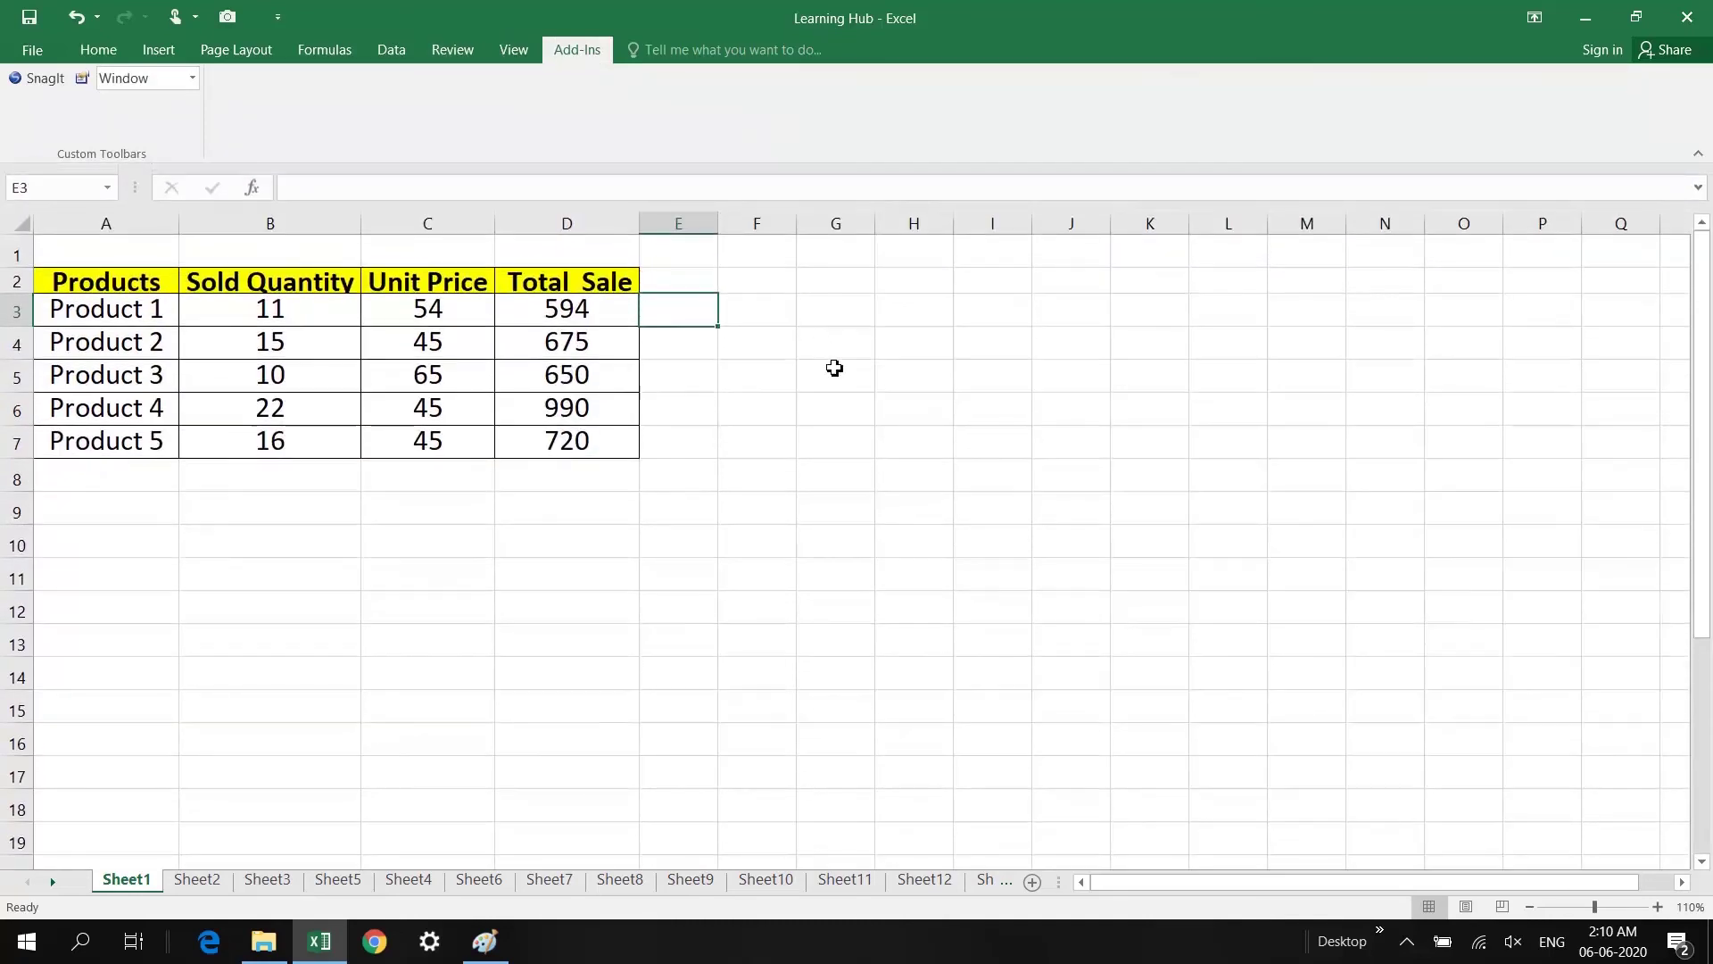
click(265, 53)
click(157, 49)
click(94, 49)
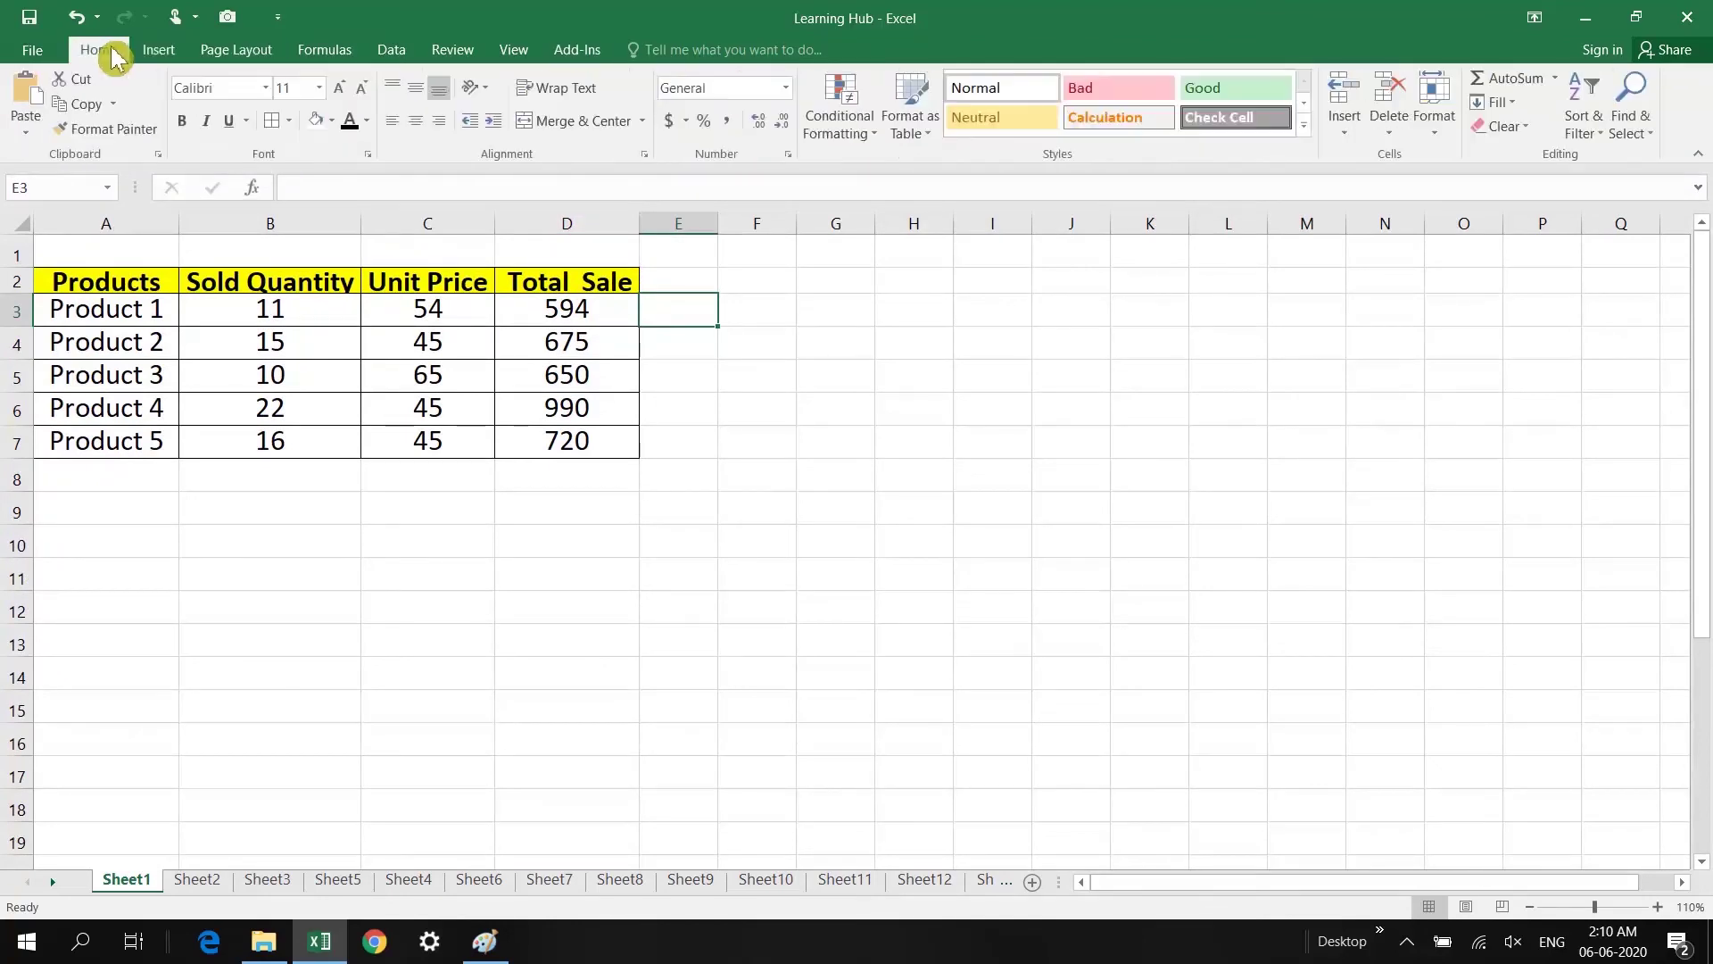
click(340, 52)
click(438, 51)
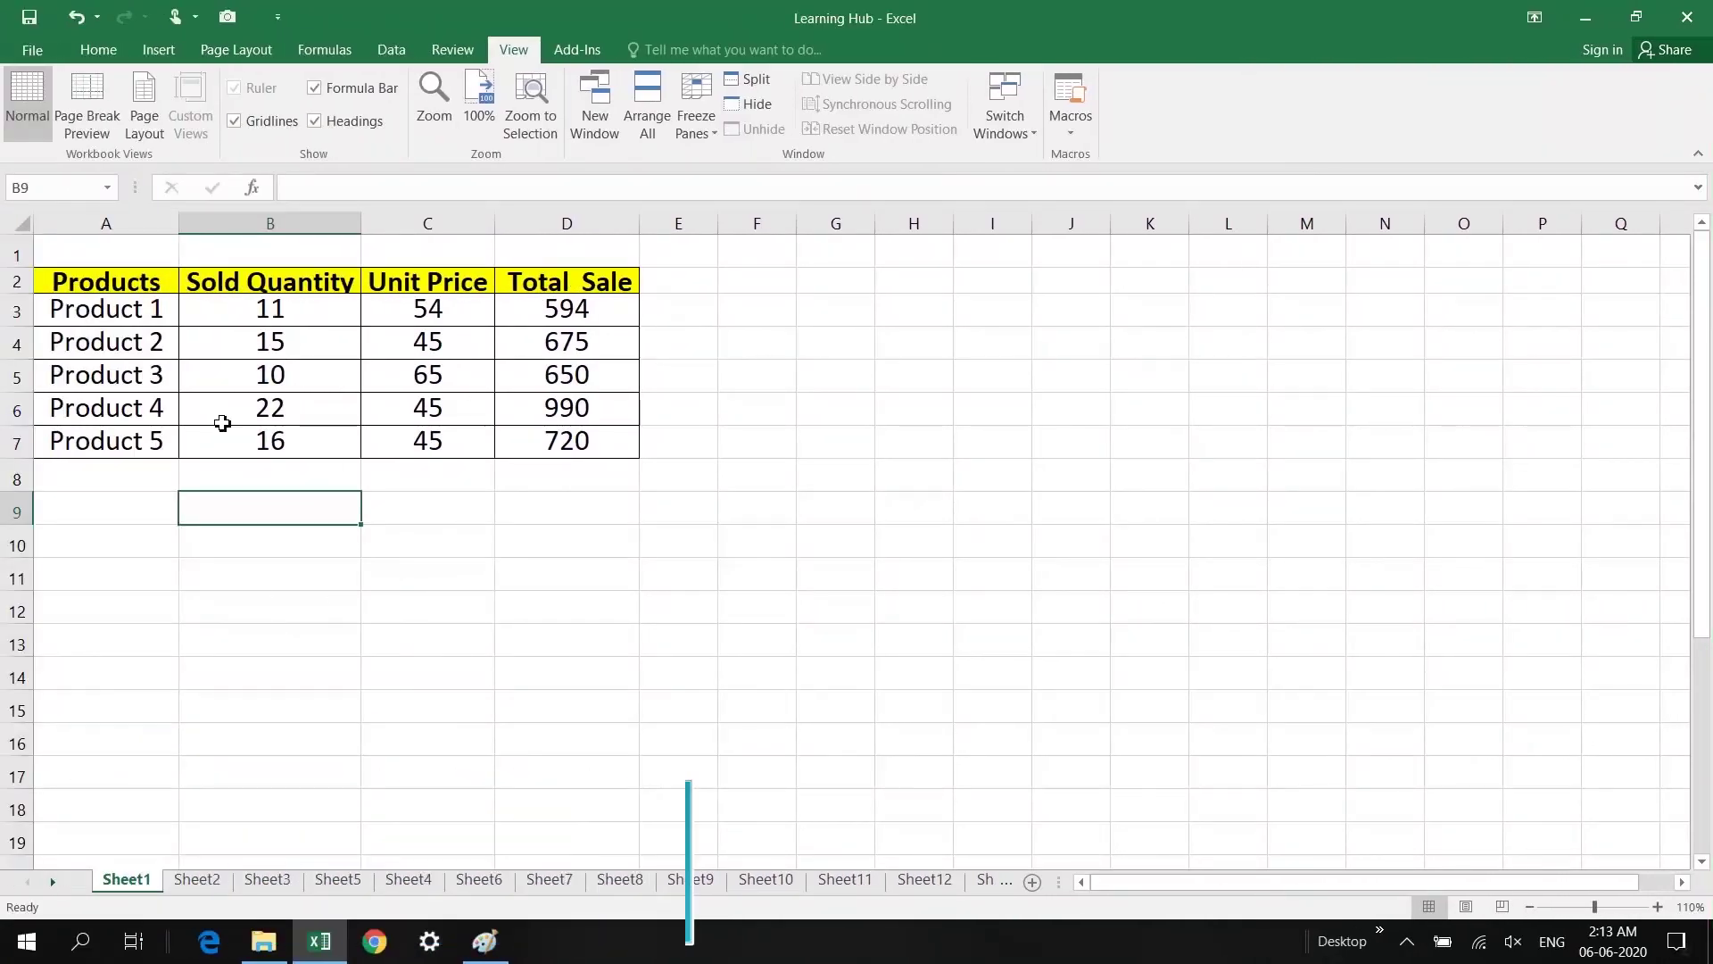
click(393, 51)
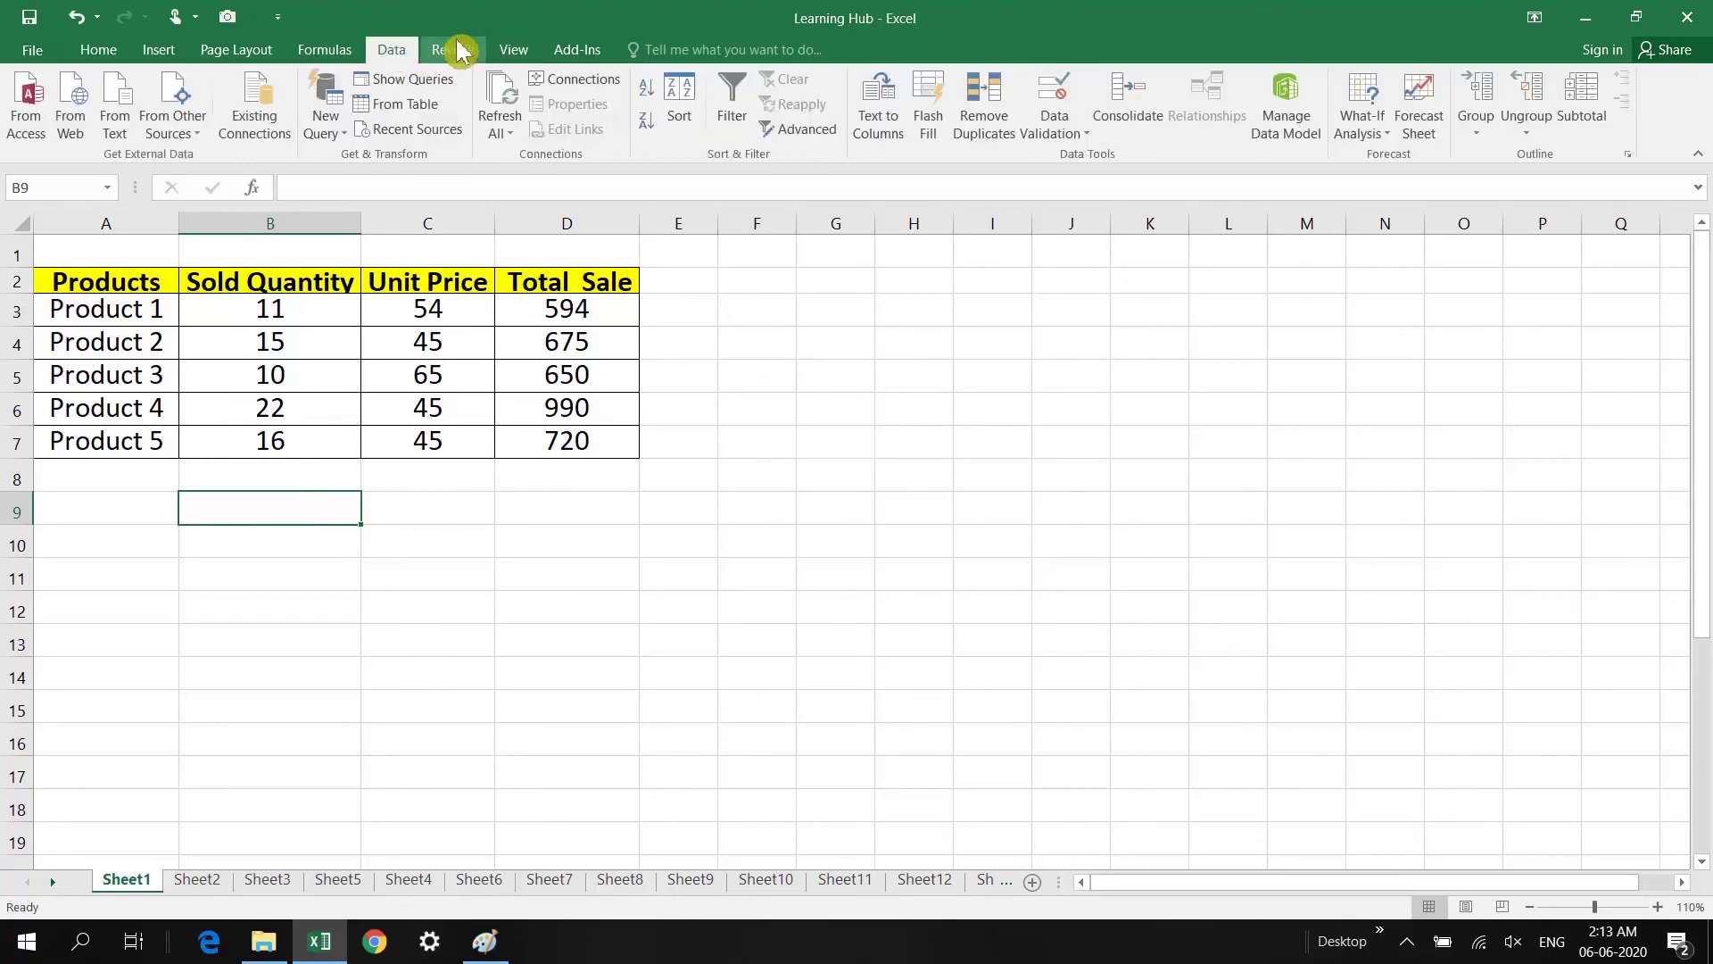
click(572, 52)
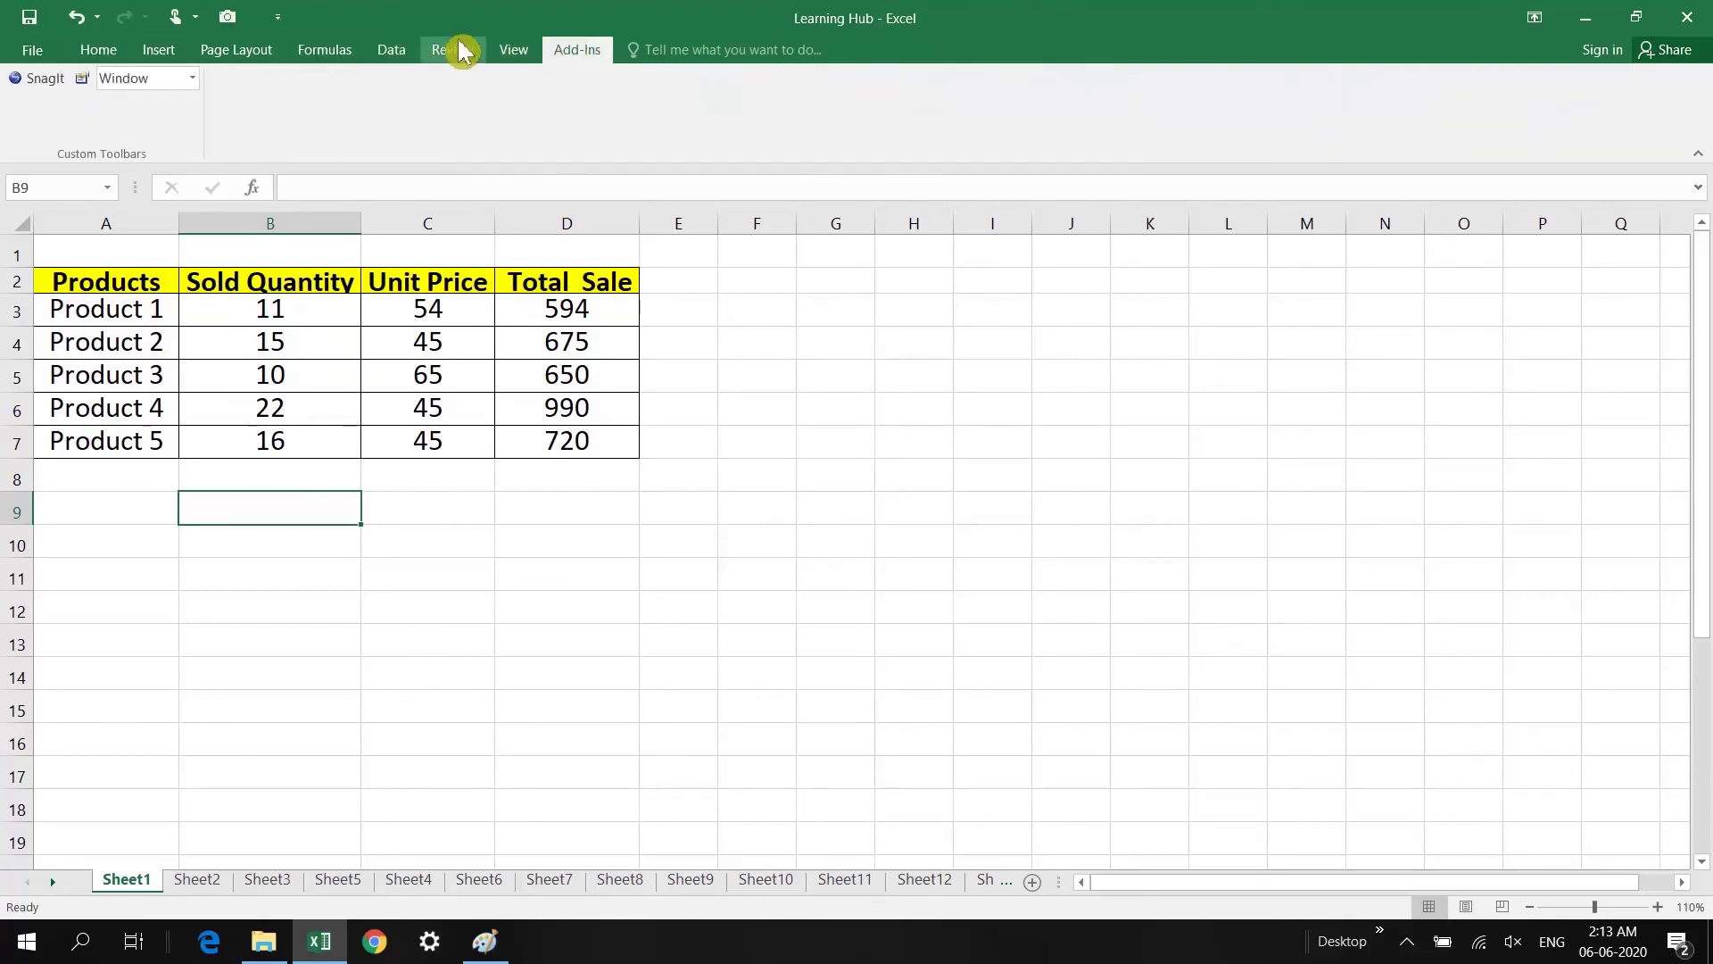
Step: Add a new custom ribbon tab and rename it Daily
right_click(548, 84)
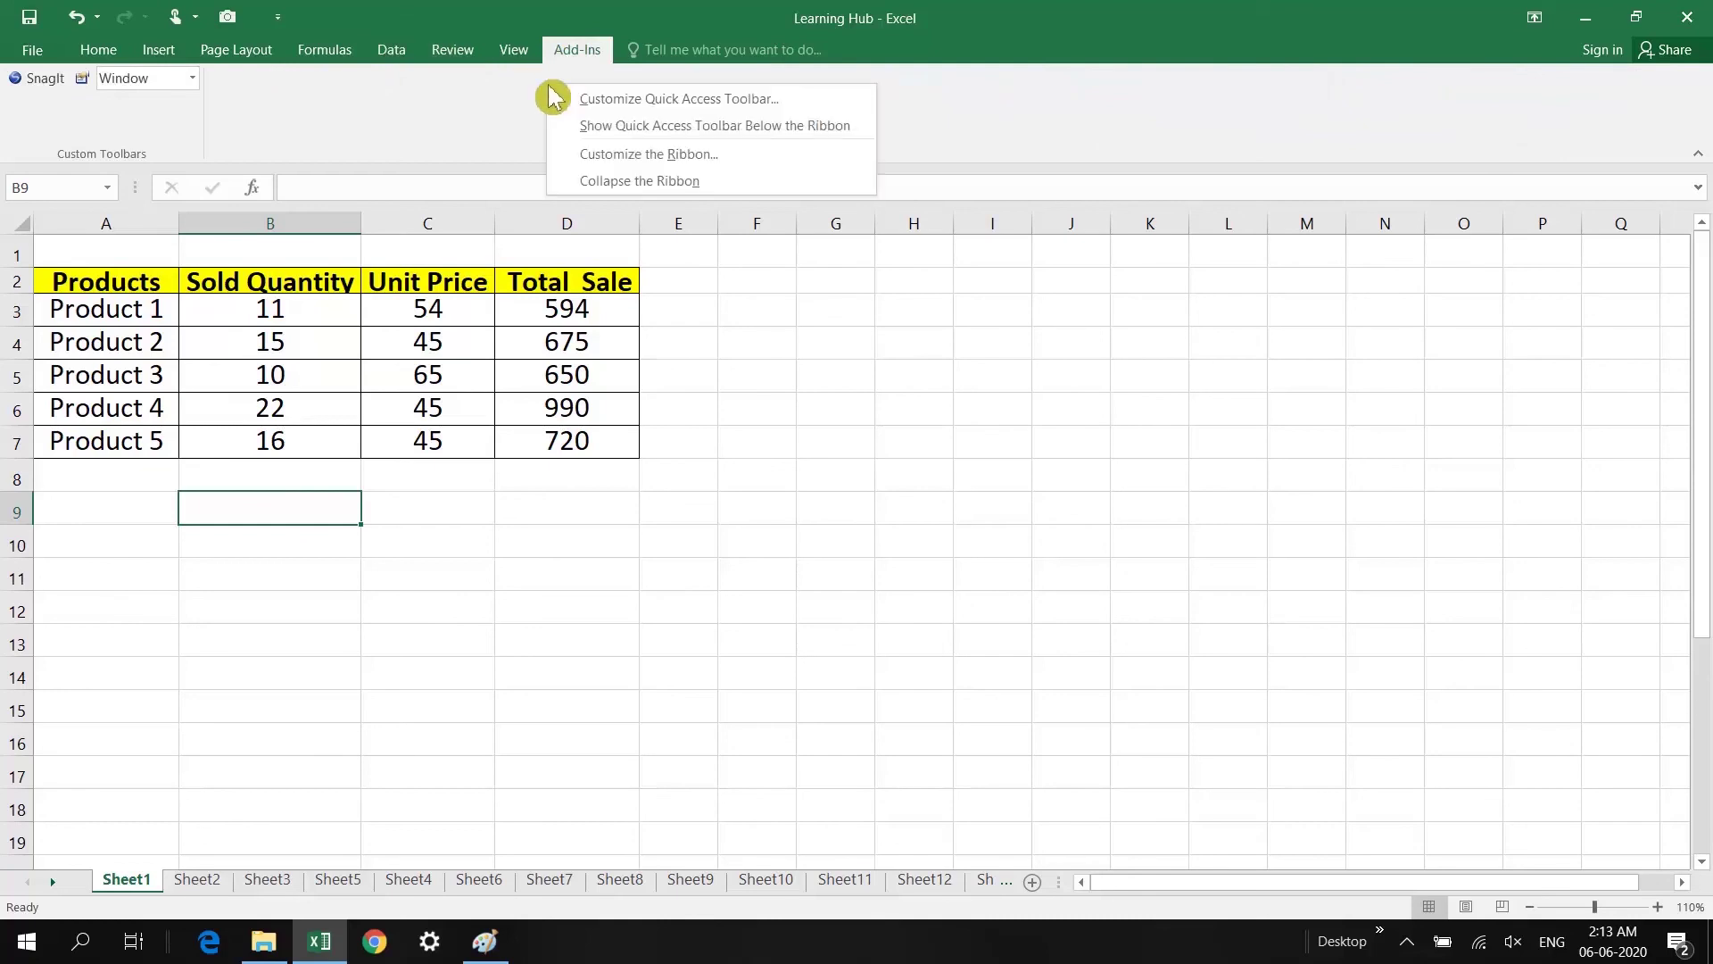
click(651, 166)
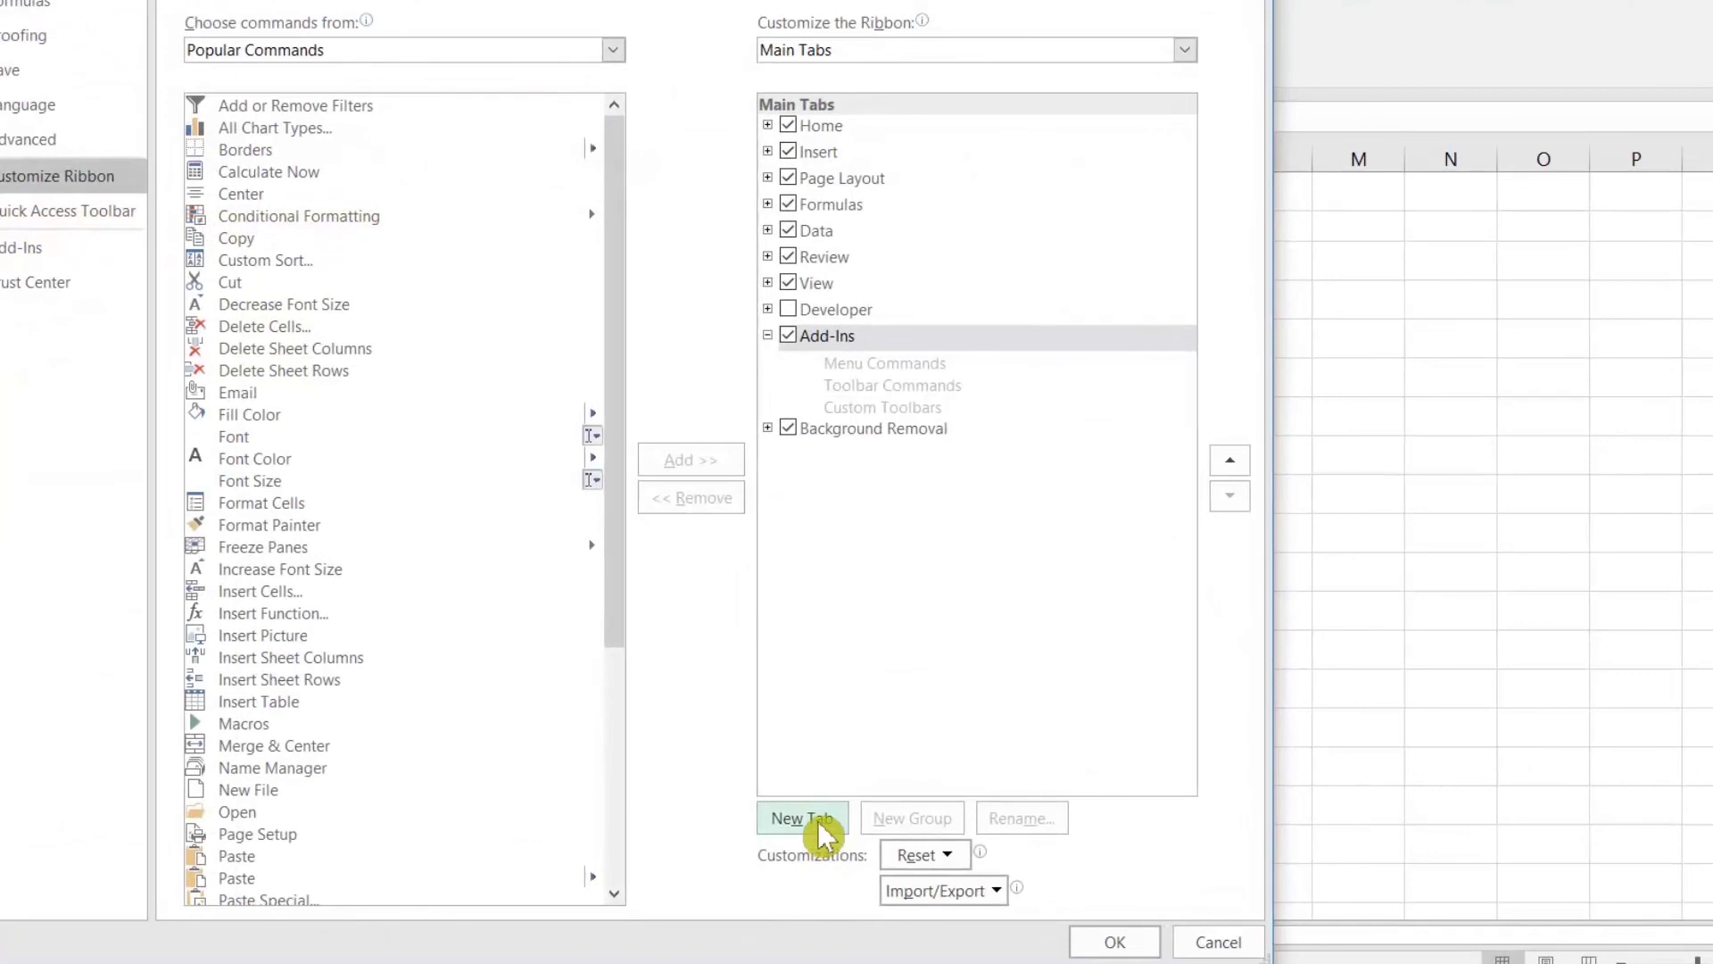
click(818, 828)
click(826, 433)
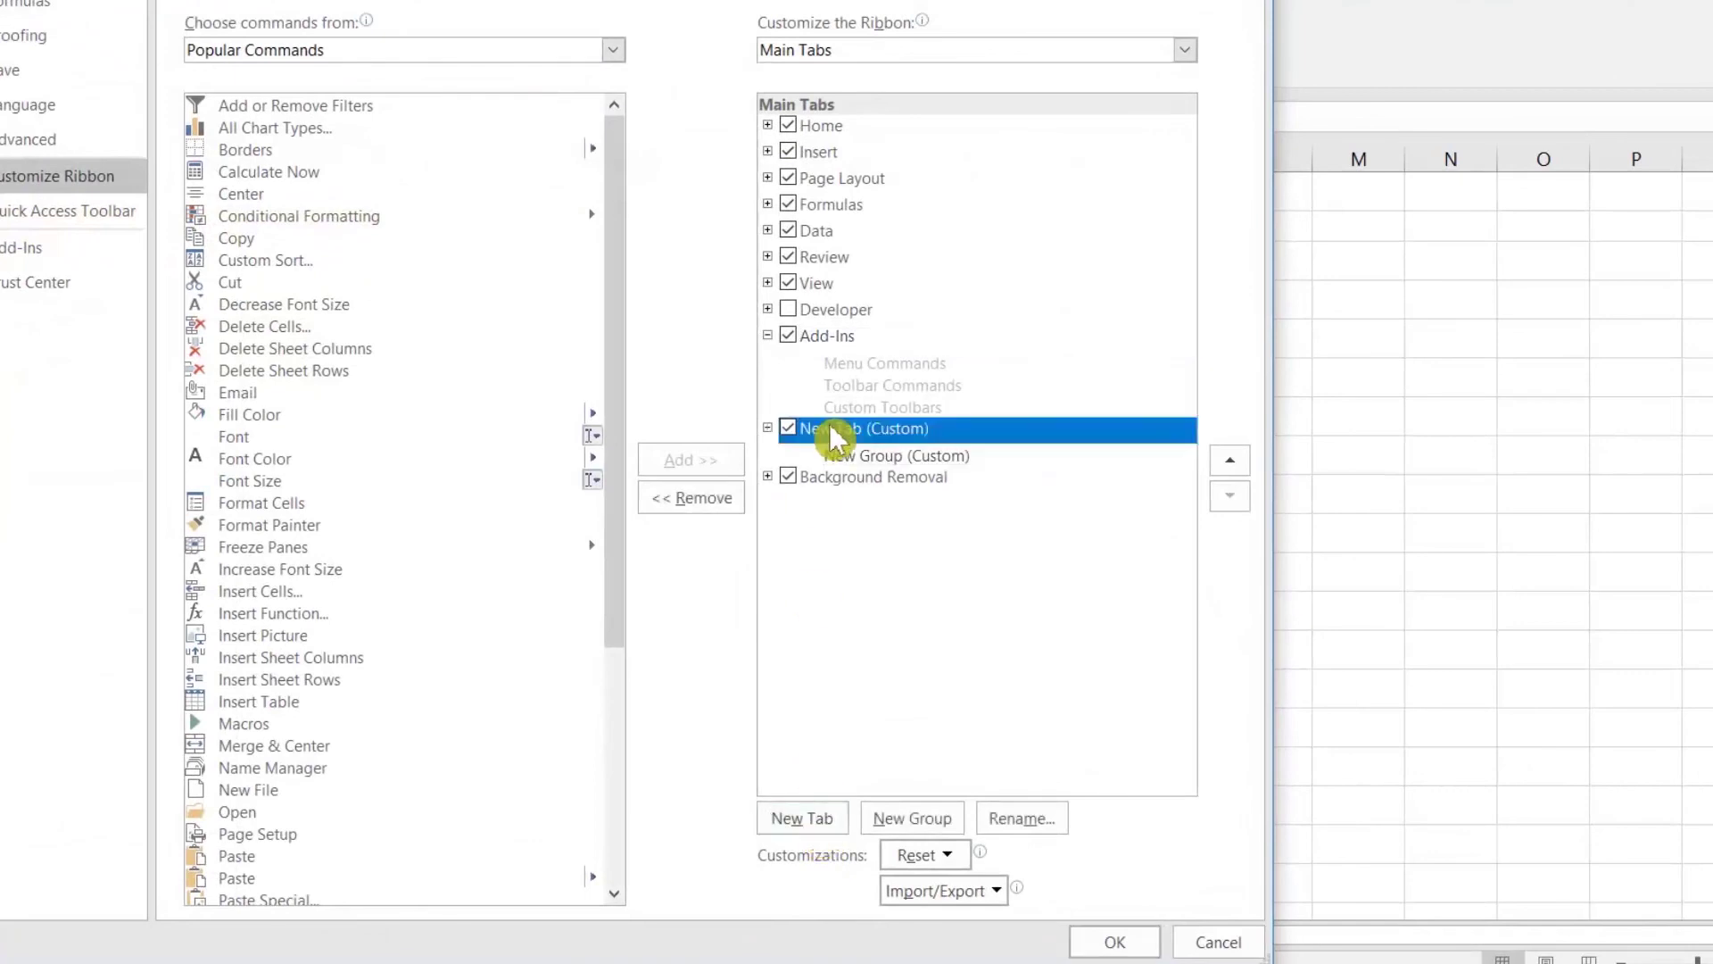
right_click(828, 430)
click(894, 506)
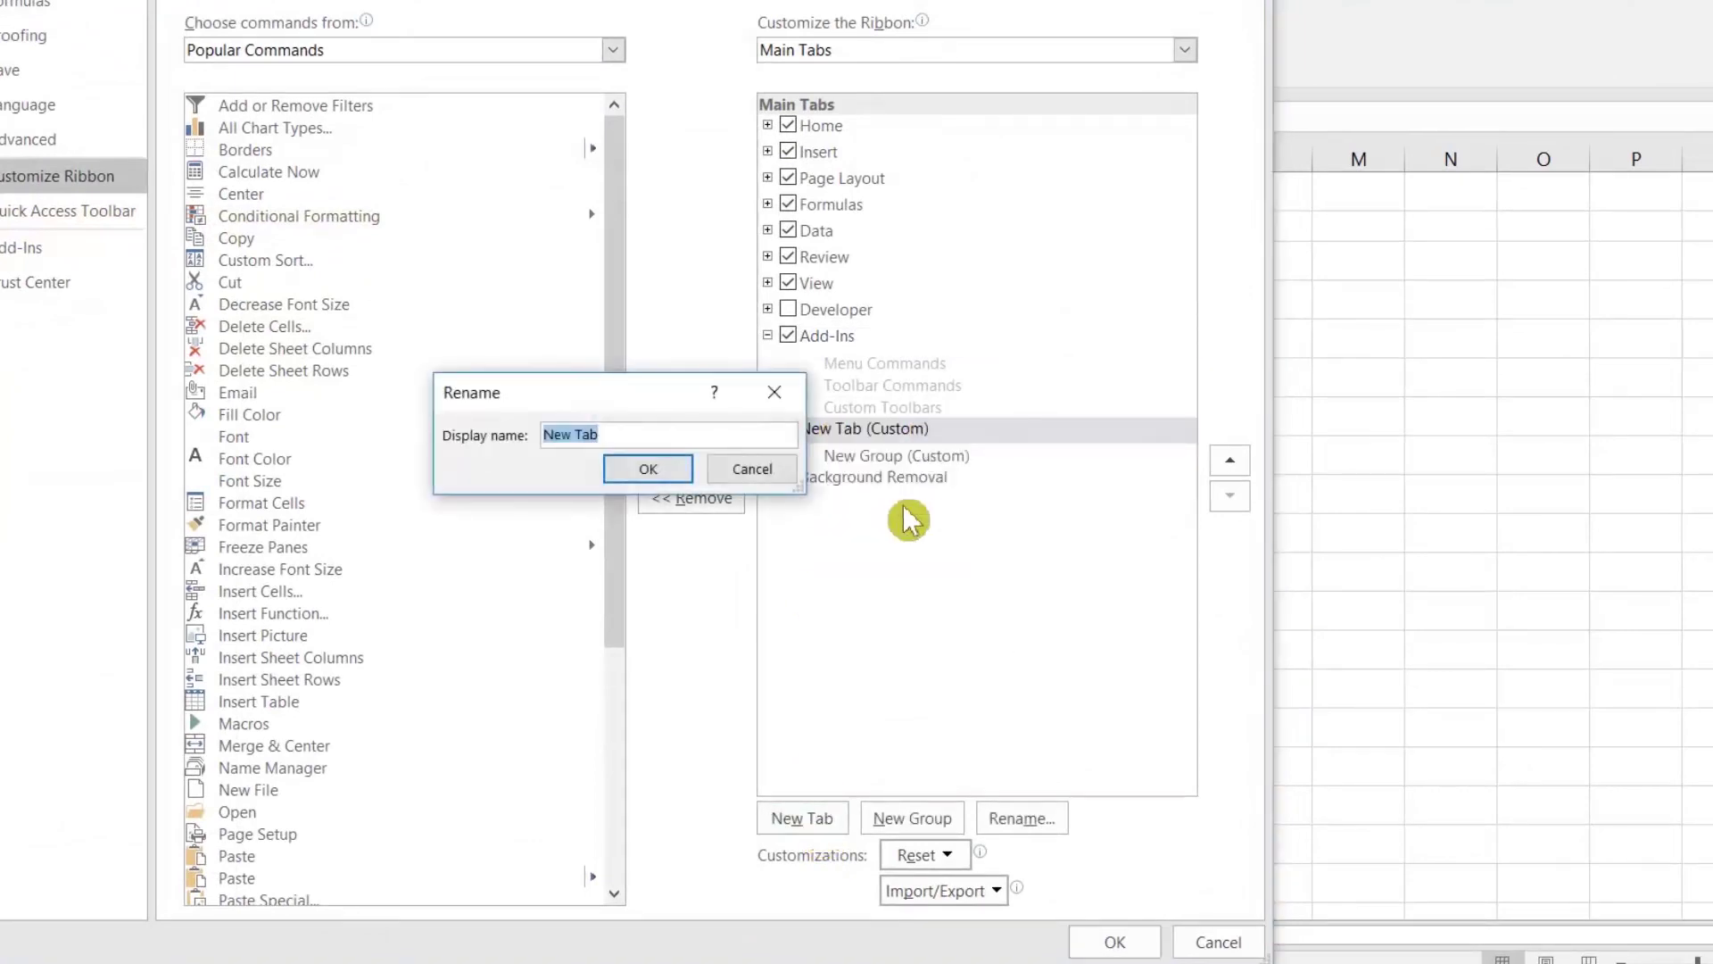
text(dA)
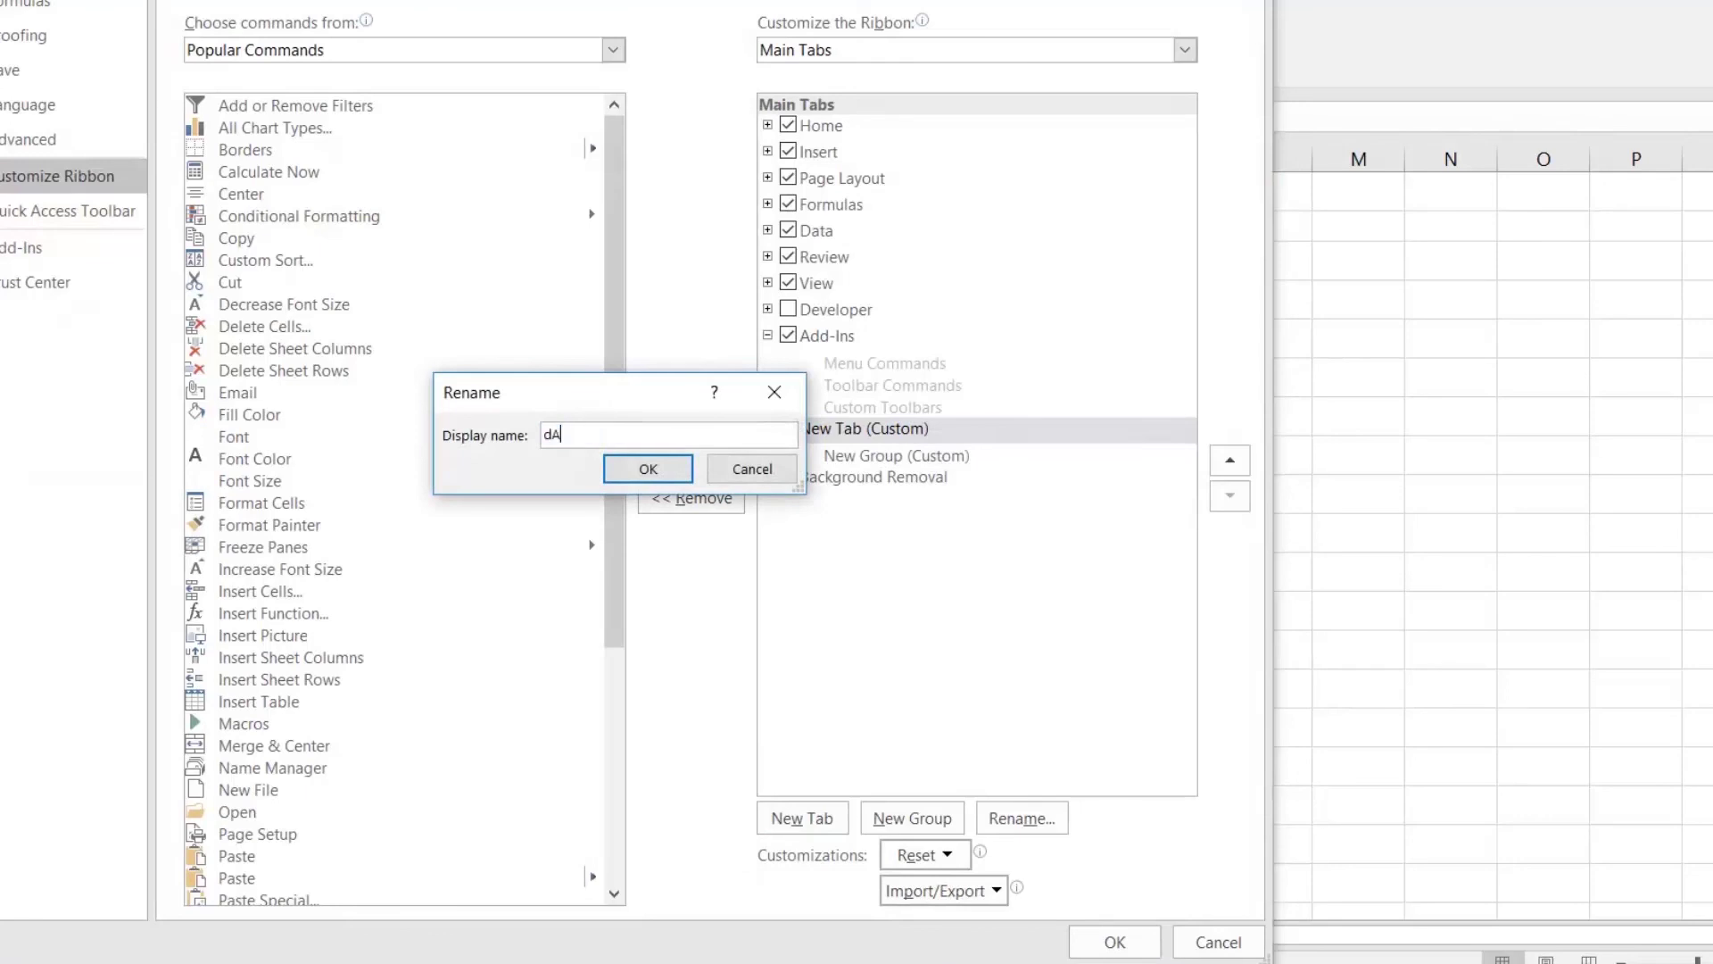
key(BackSpace)
key(BackSpace)
text(Daily)
click(649, 470)
Step: Add a second group to the Daily tab and rename the first group Main
click(876, 456)
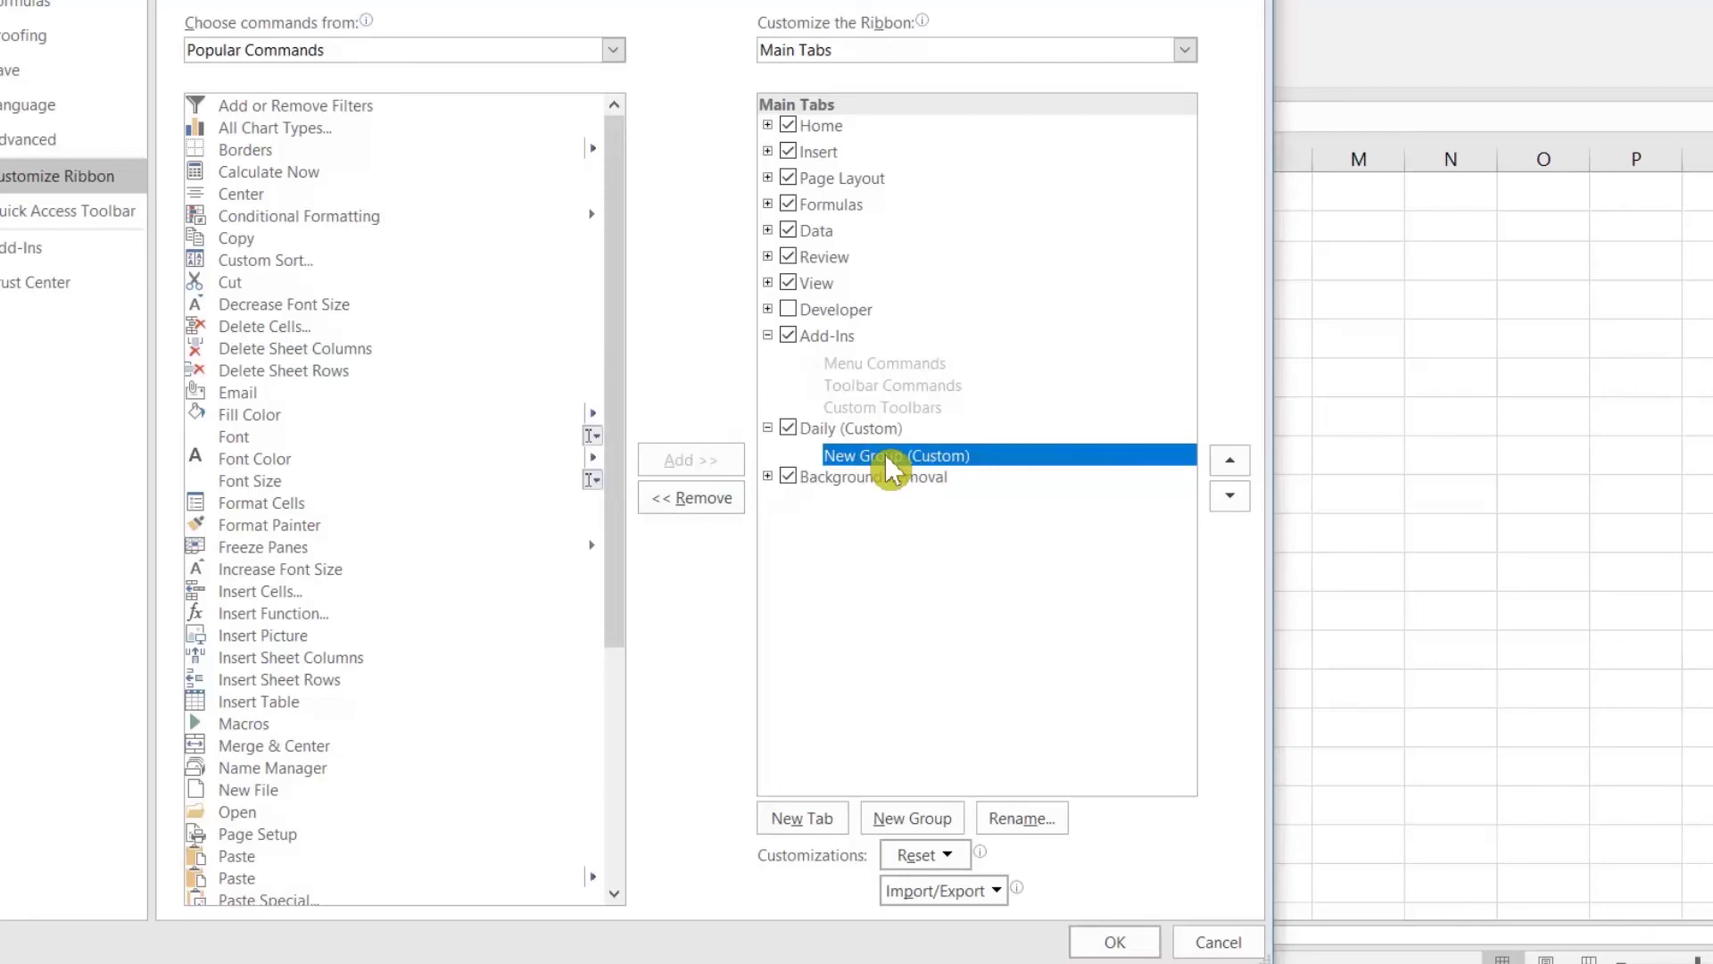
click(912, 819)
click(872, 461)
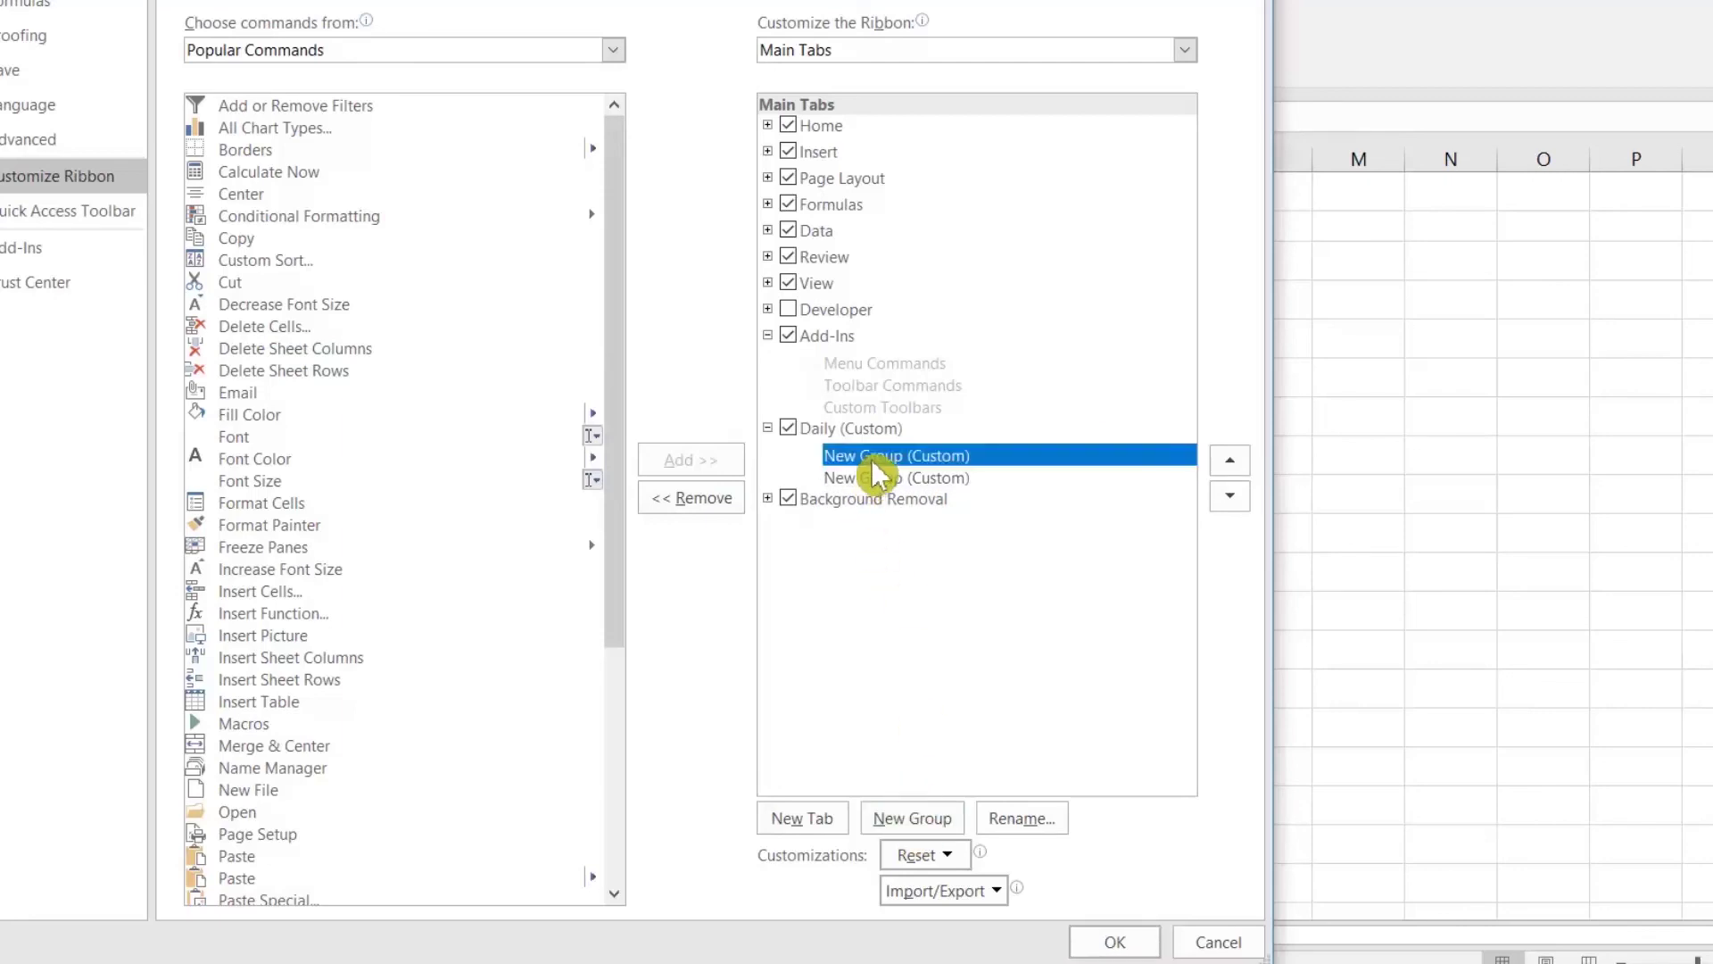
right_click(873, 464)
click(957, 558)
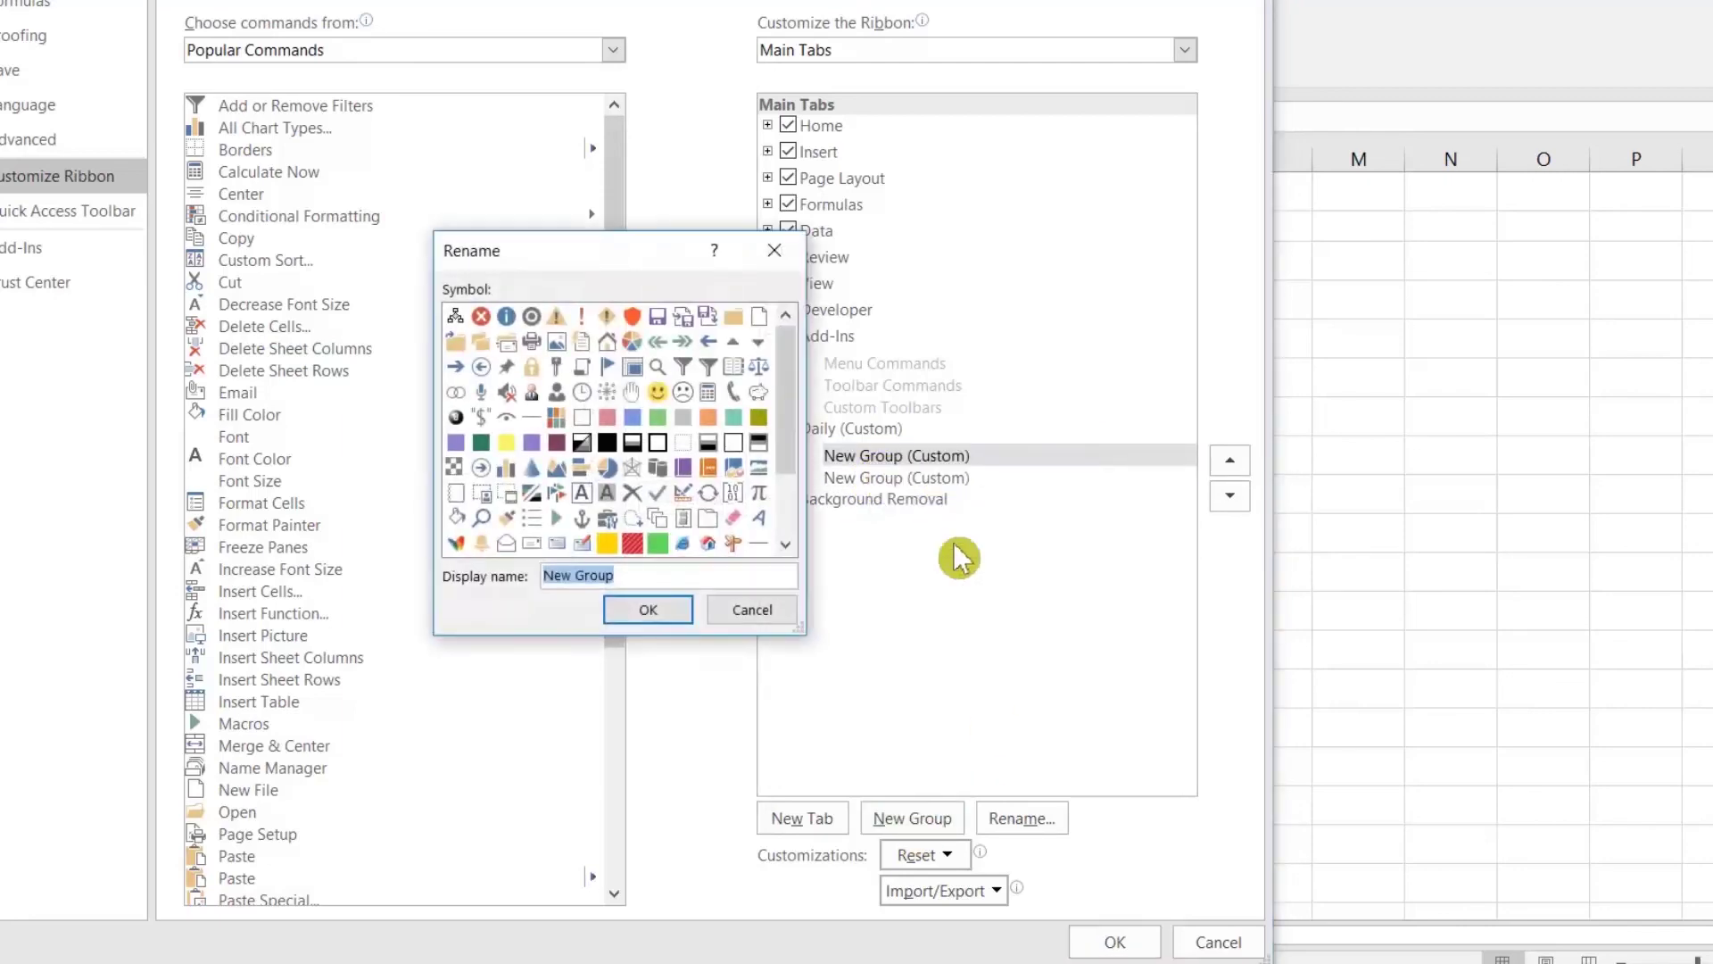
click(752, 610)
right_click(862, 466)
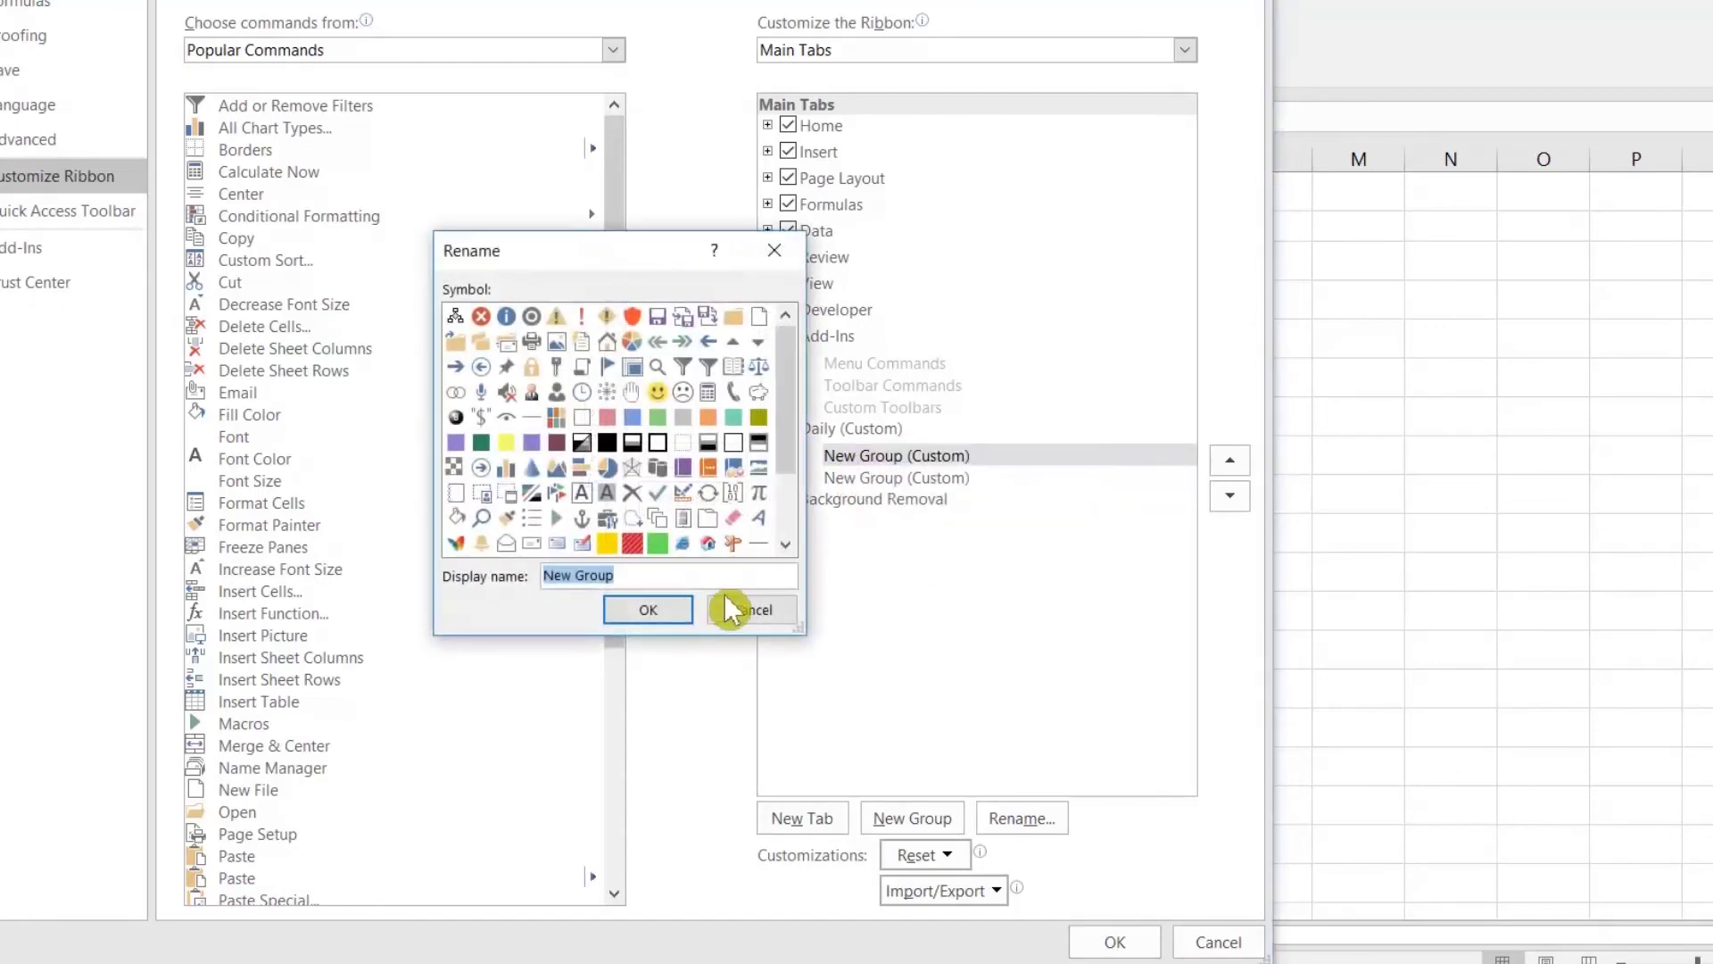
text(Main)
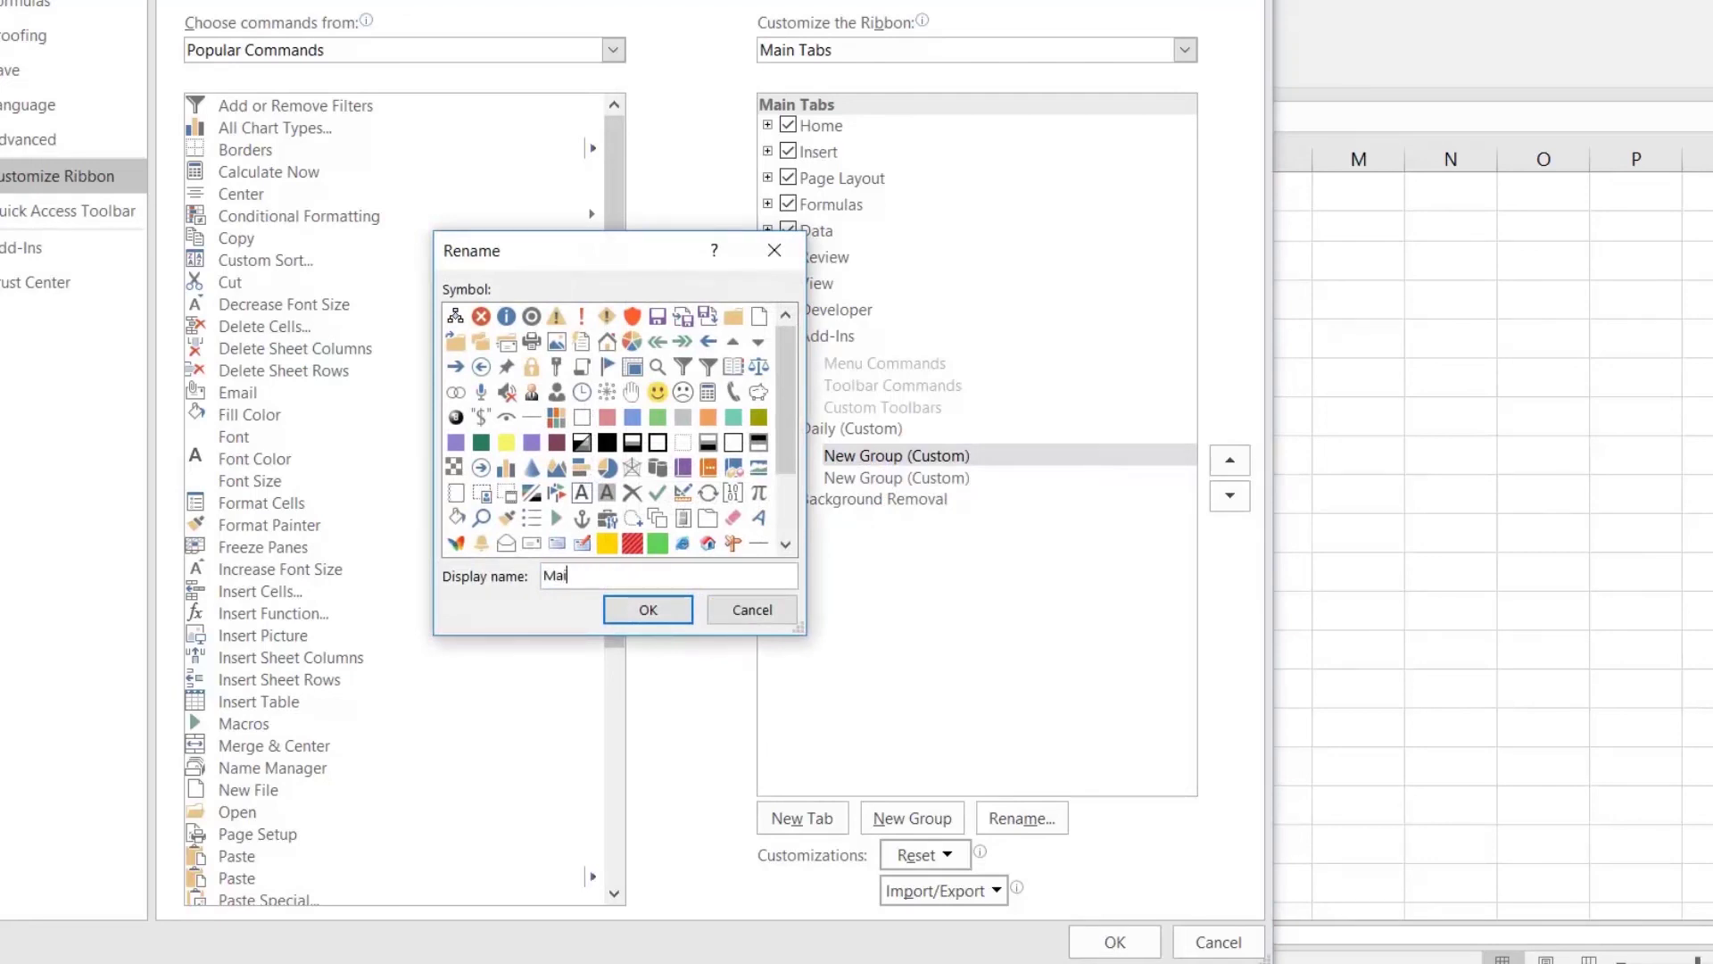
click(666, 612)
Step: Rename the Daily tab's second group SQL
right_click(871, 479)
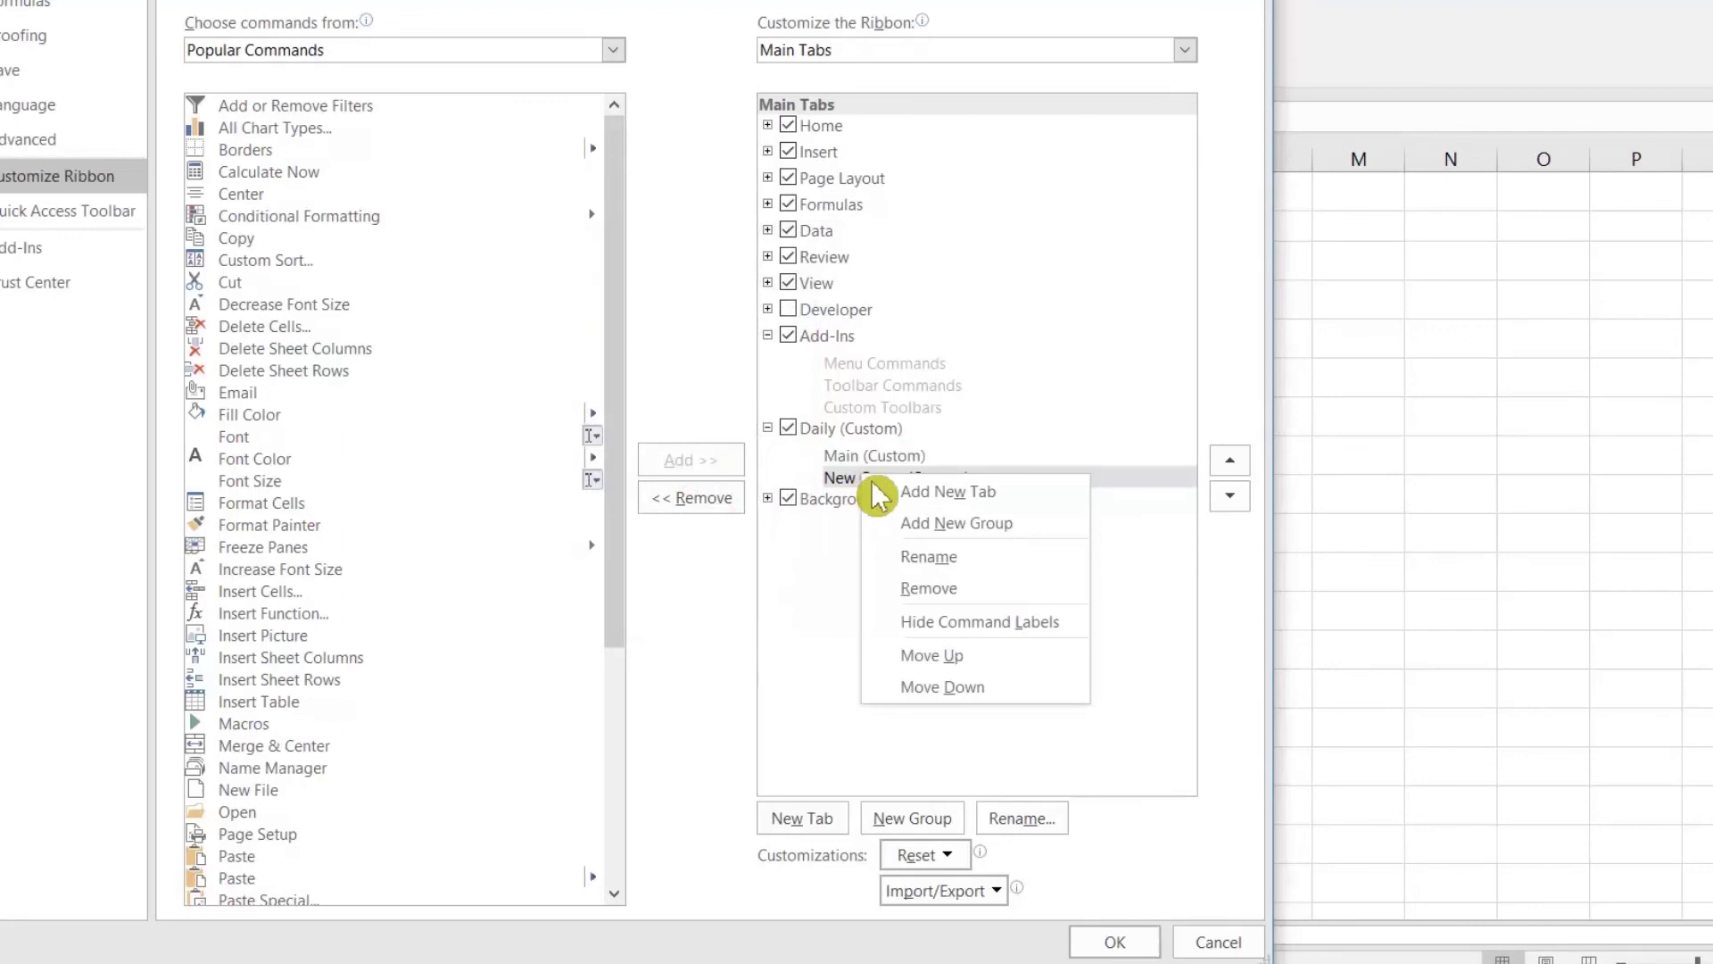
click(932, 578)
text(SQL)
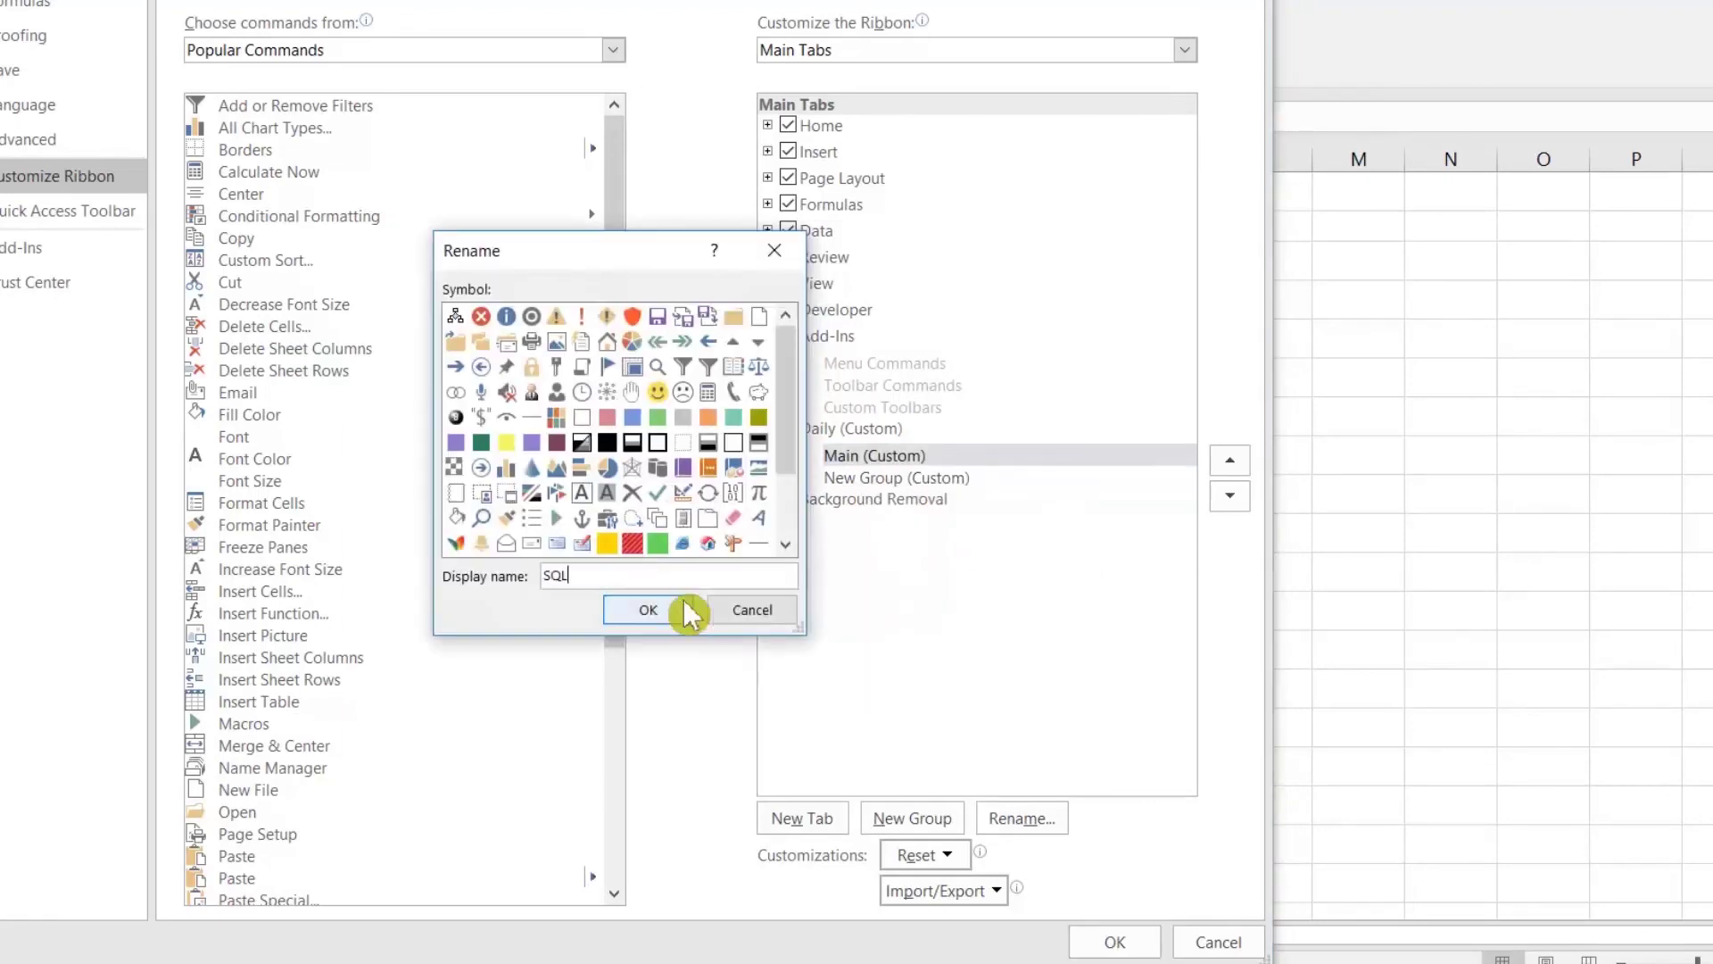
click(674, 616)
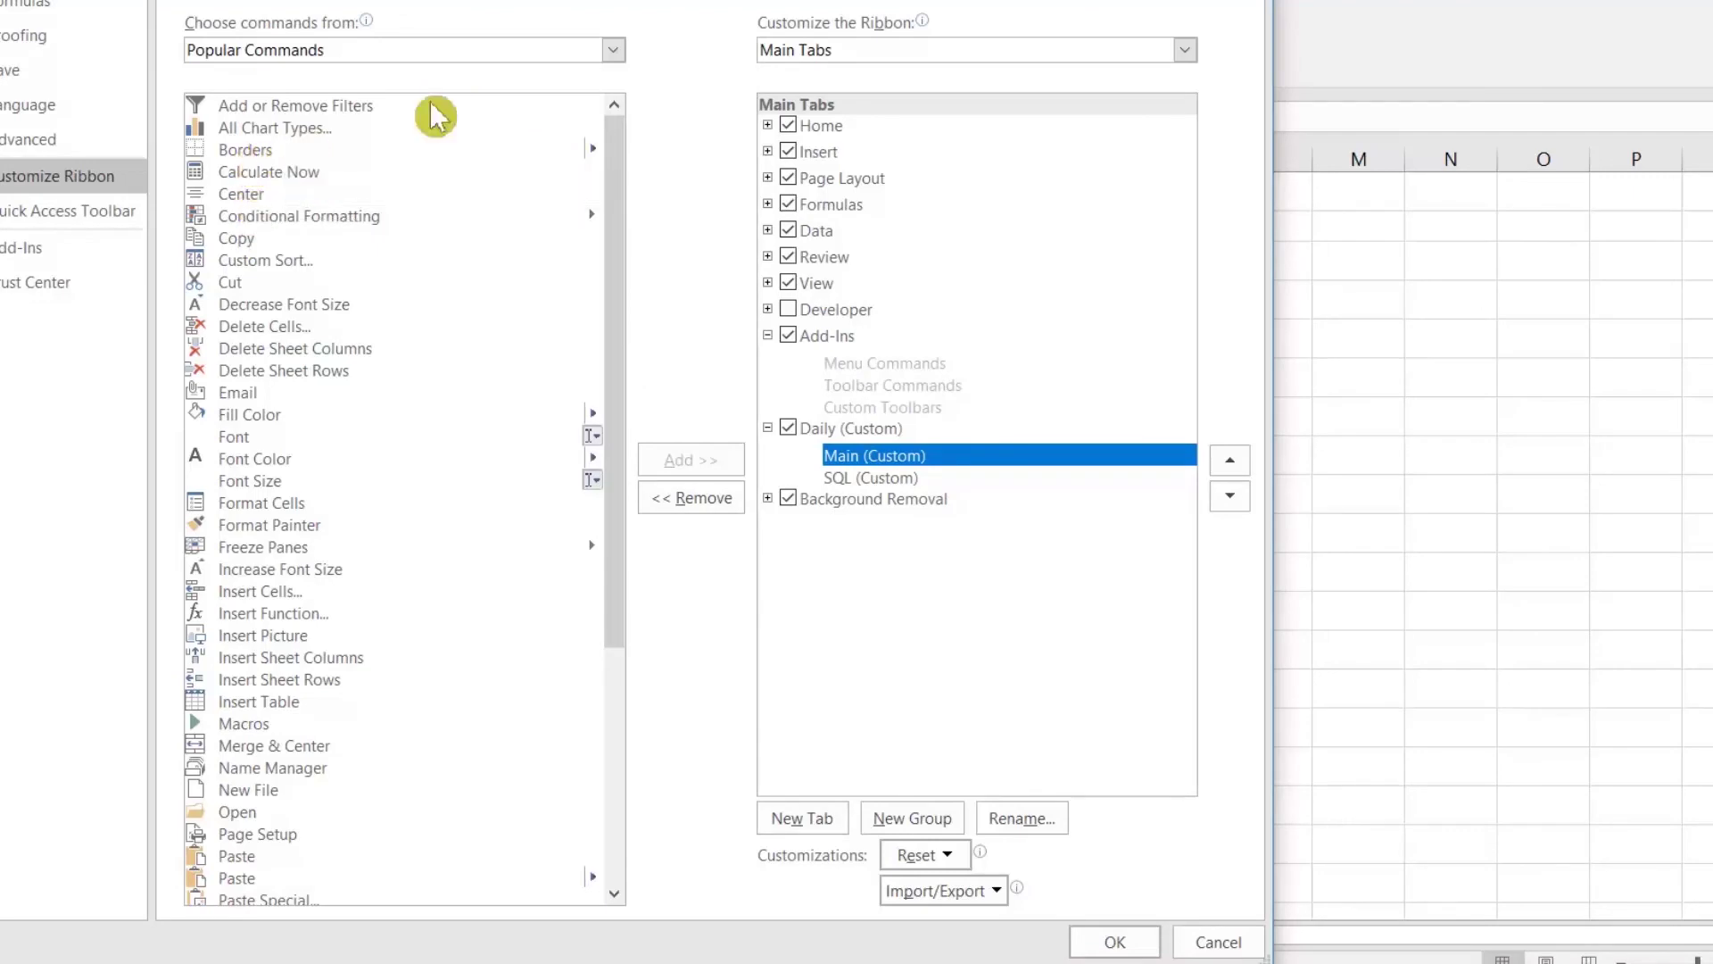
Step: Add the Home tab's Font group to the Main custom group
click(625, 49)
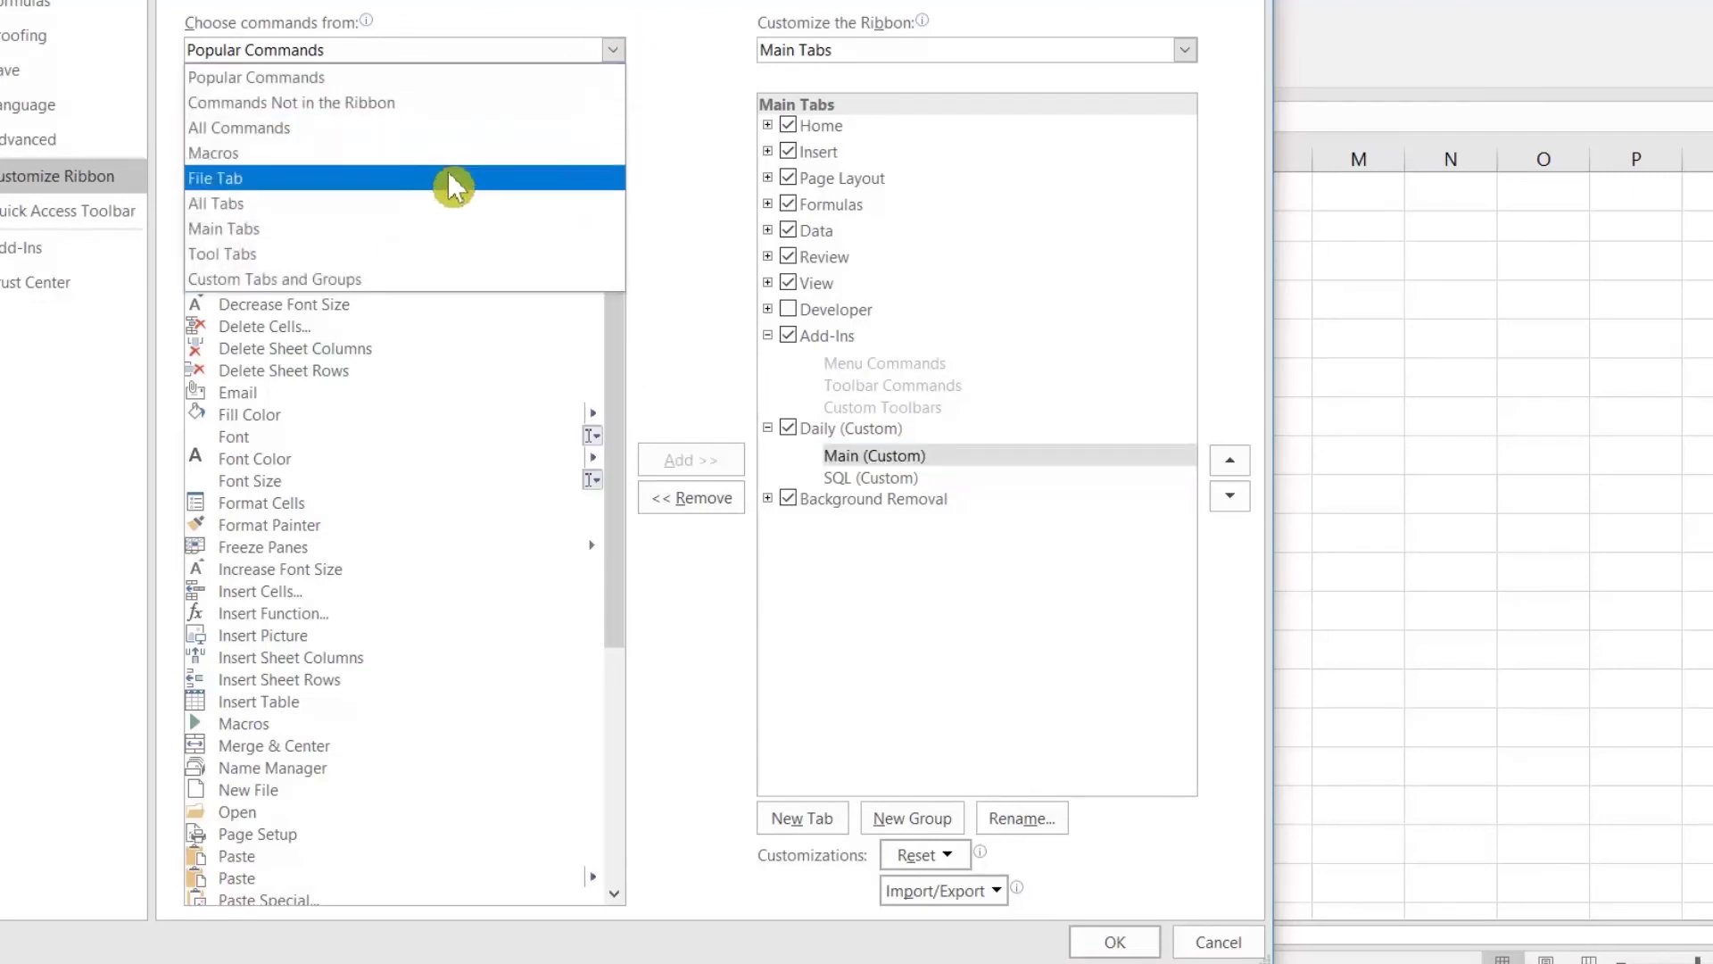
click(432, 230)
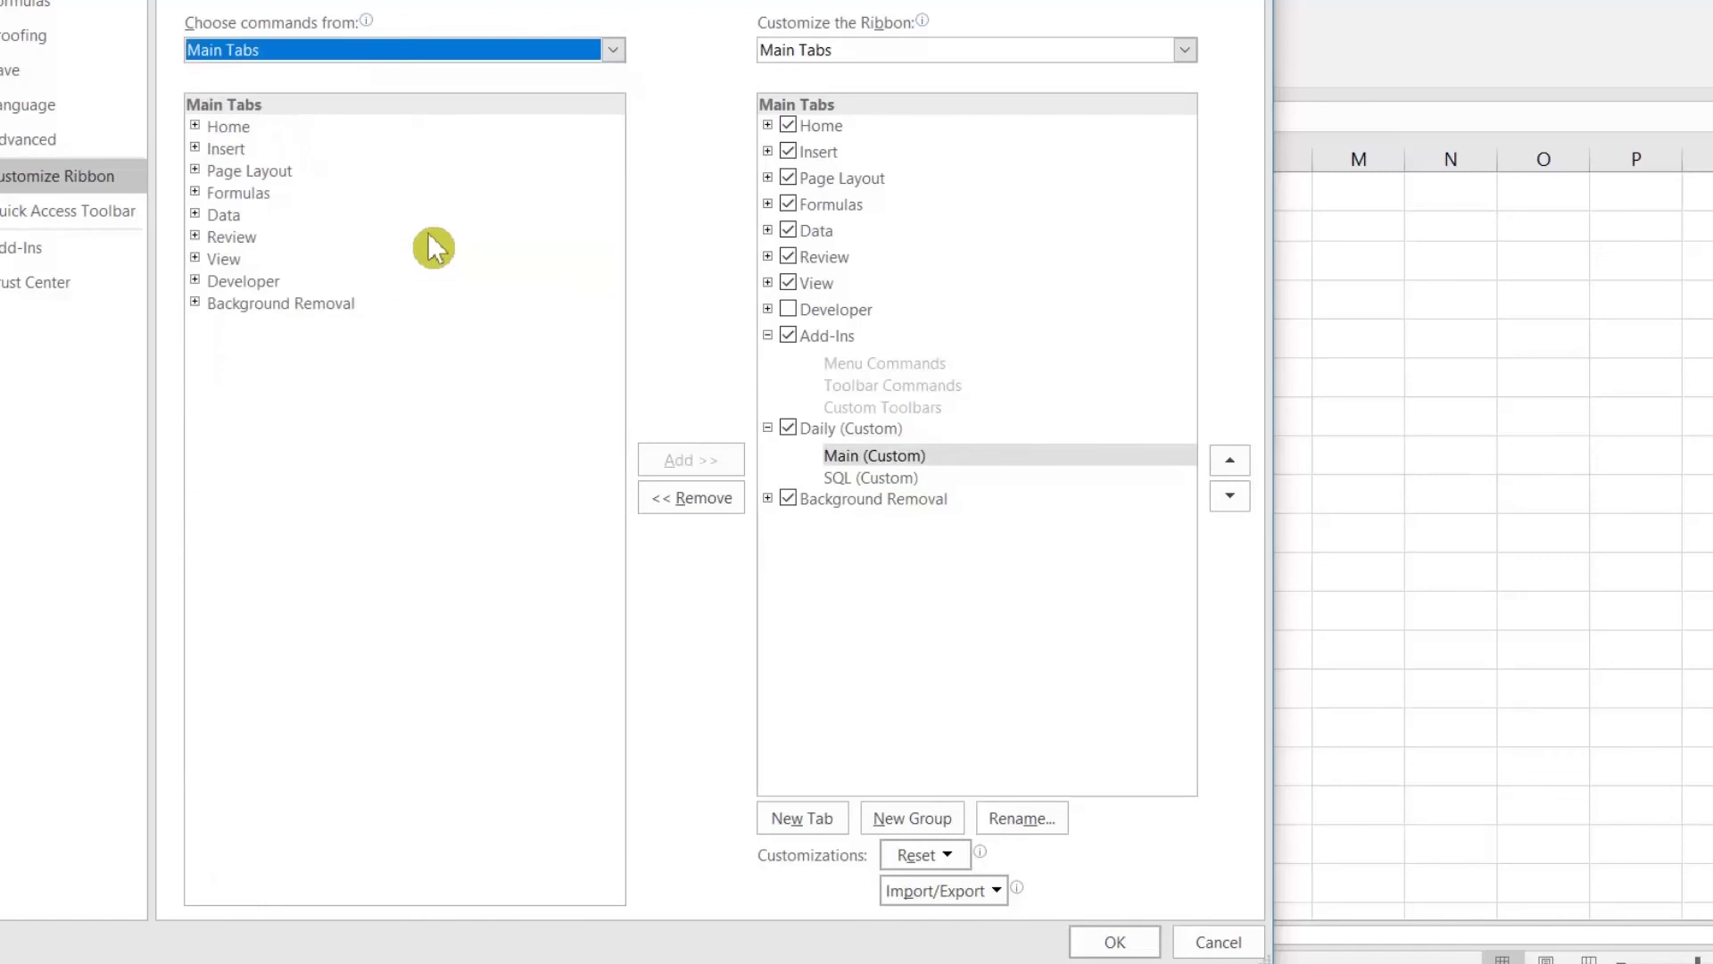
click(195, 127)
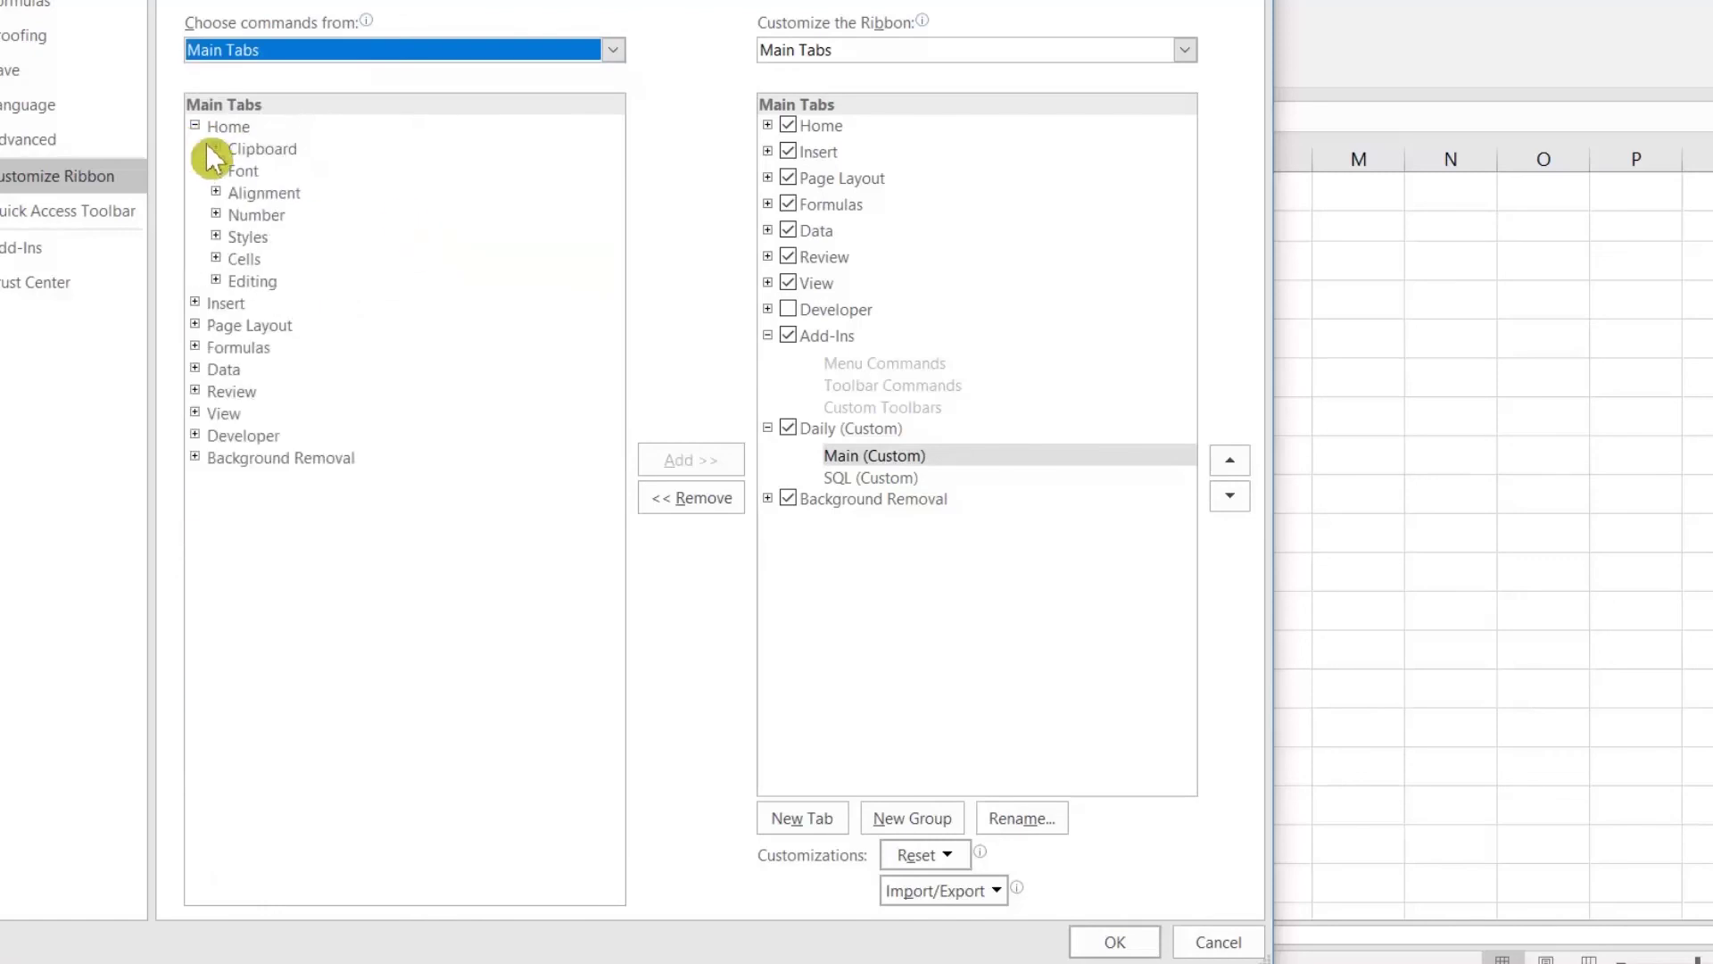
click(255, 169)
click(693, 459)
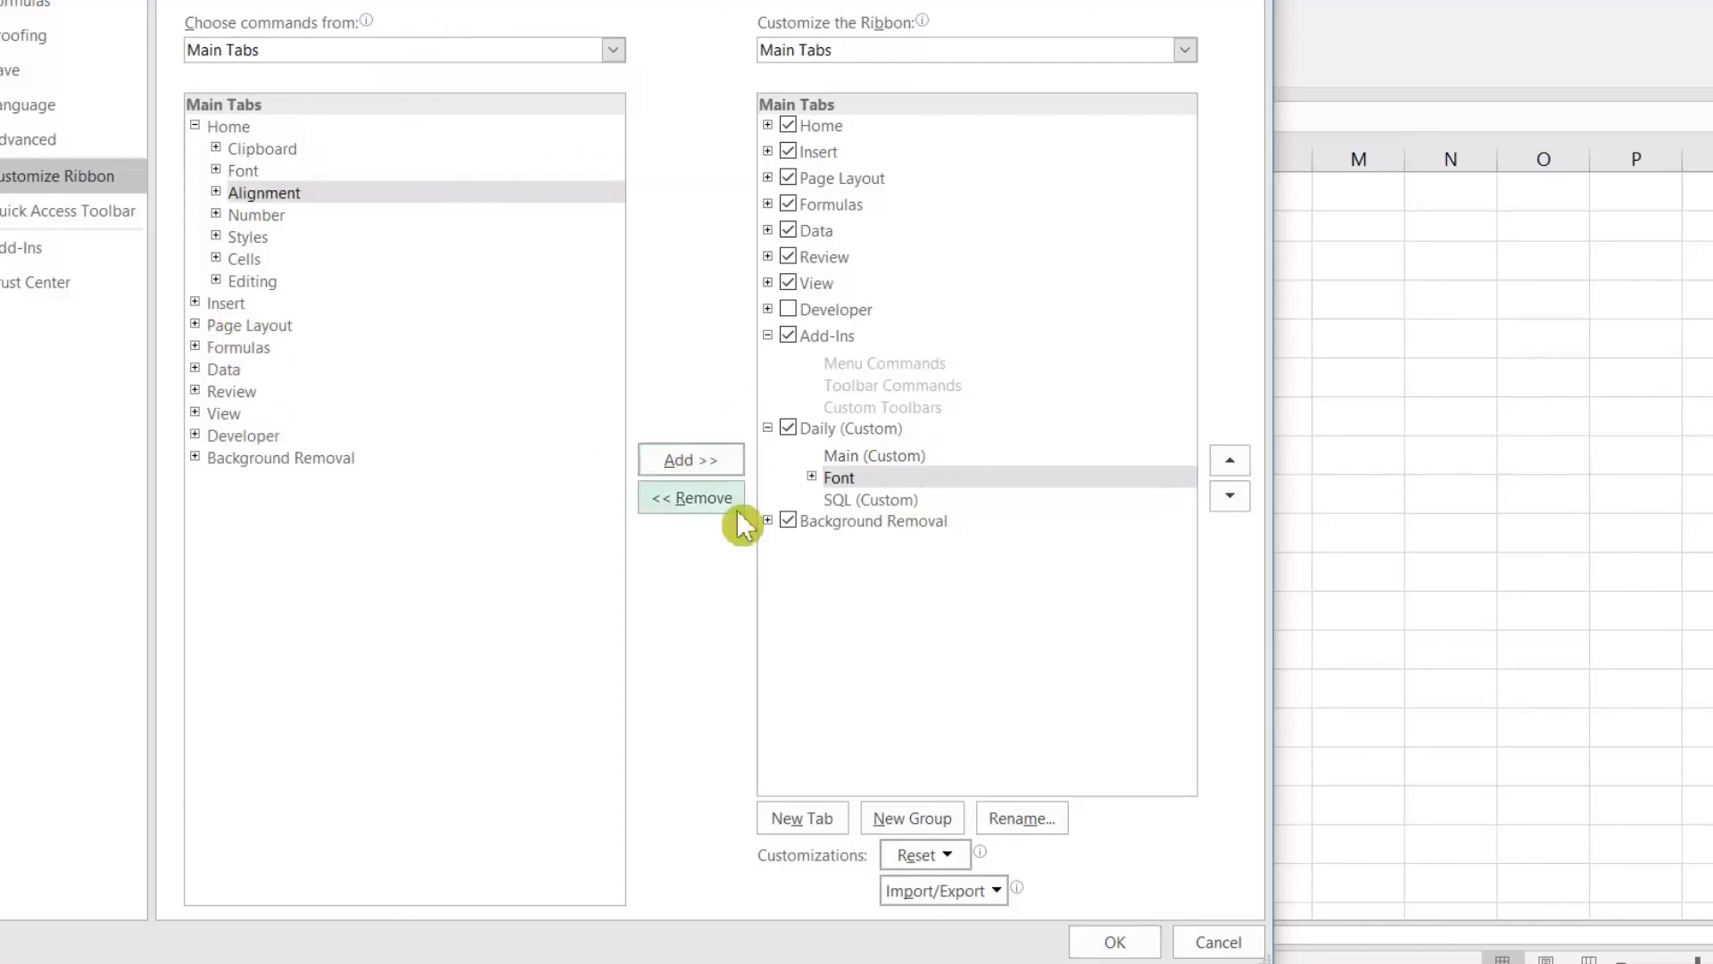
Step: Add the Data tab's Connections group to the SQL group and apply the ribbon changes
click(859, 501)
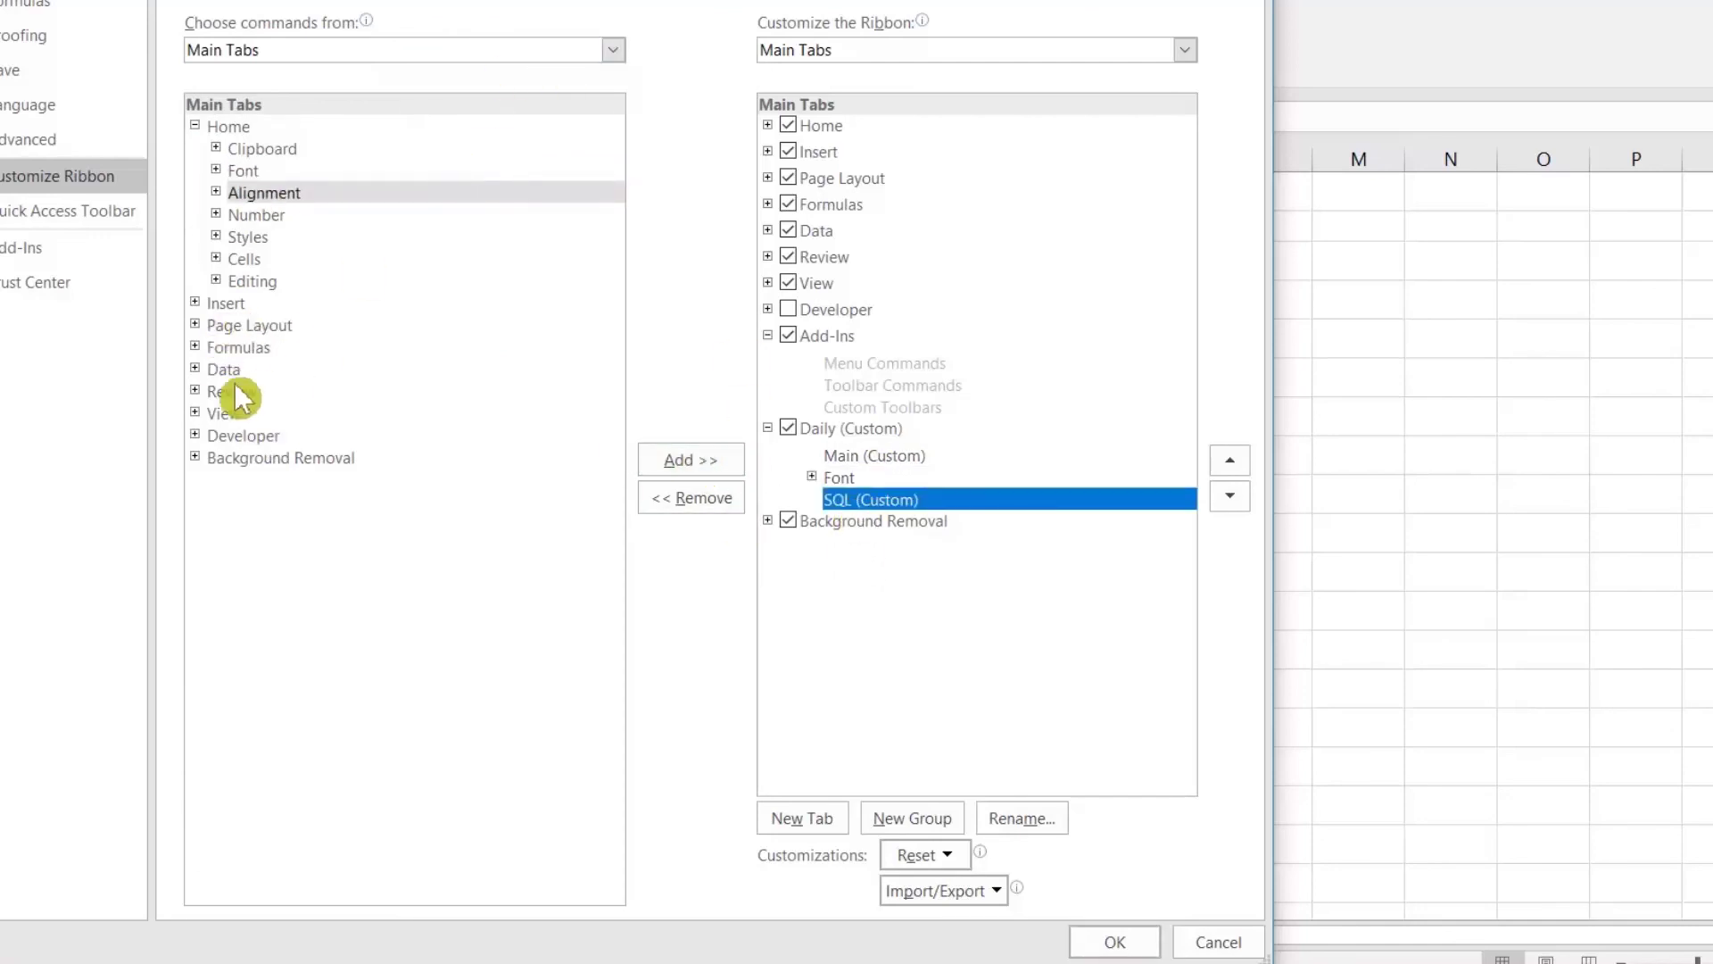
click(195, 369)
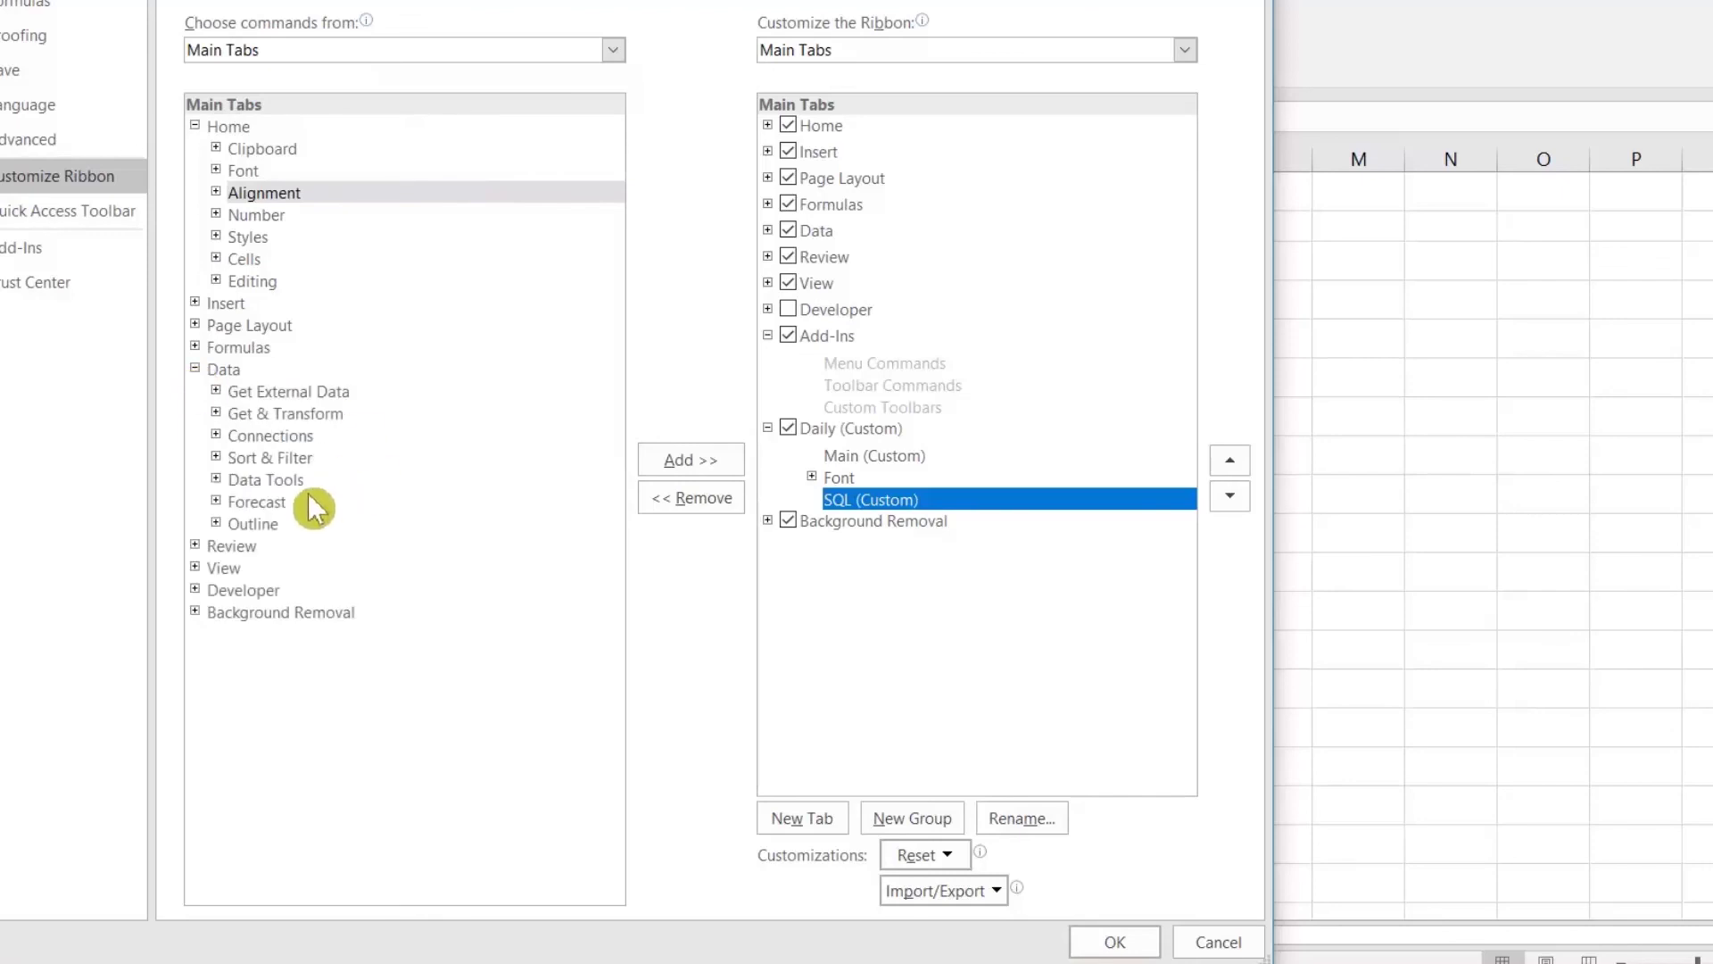
click(260, 434)
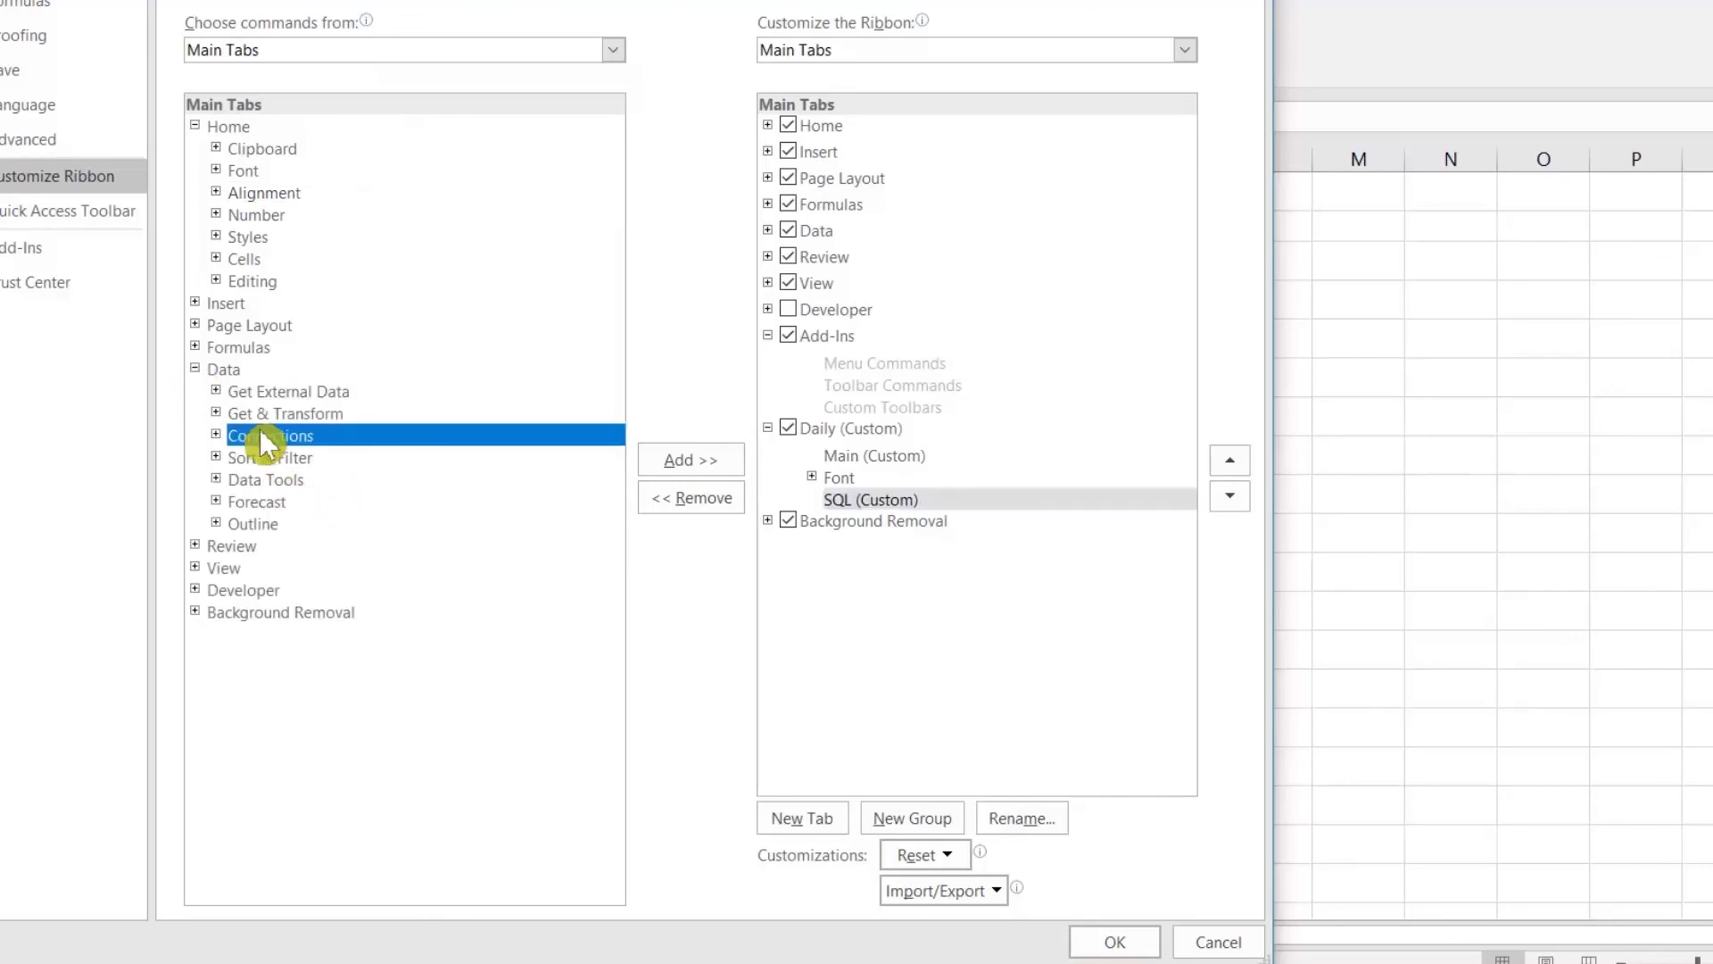
click(694, 462)
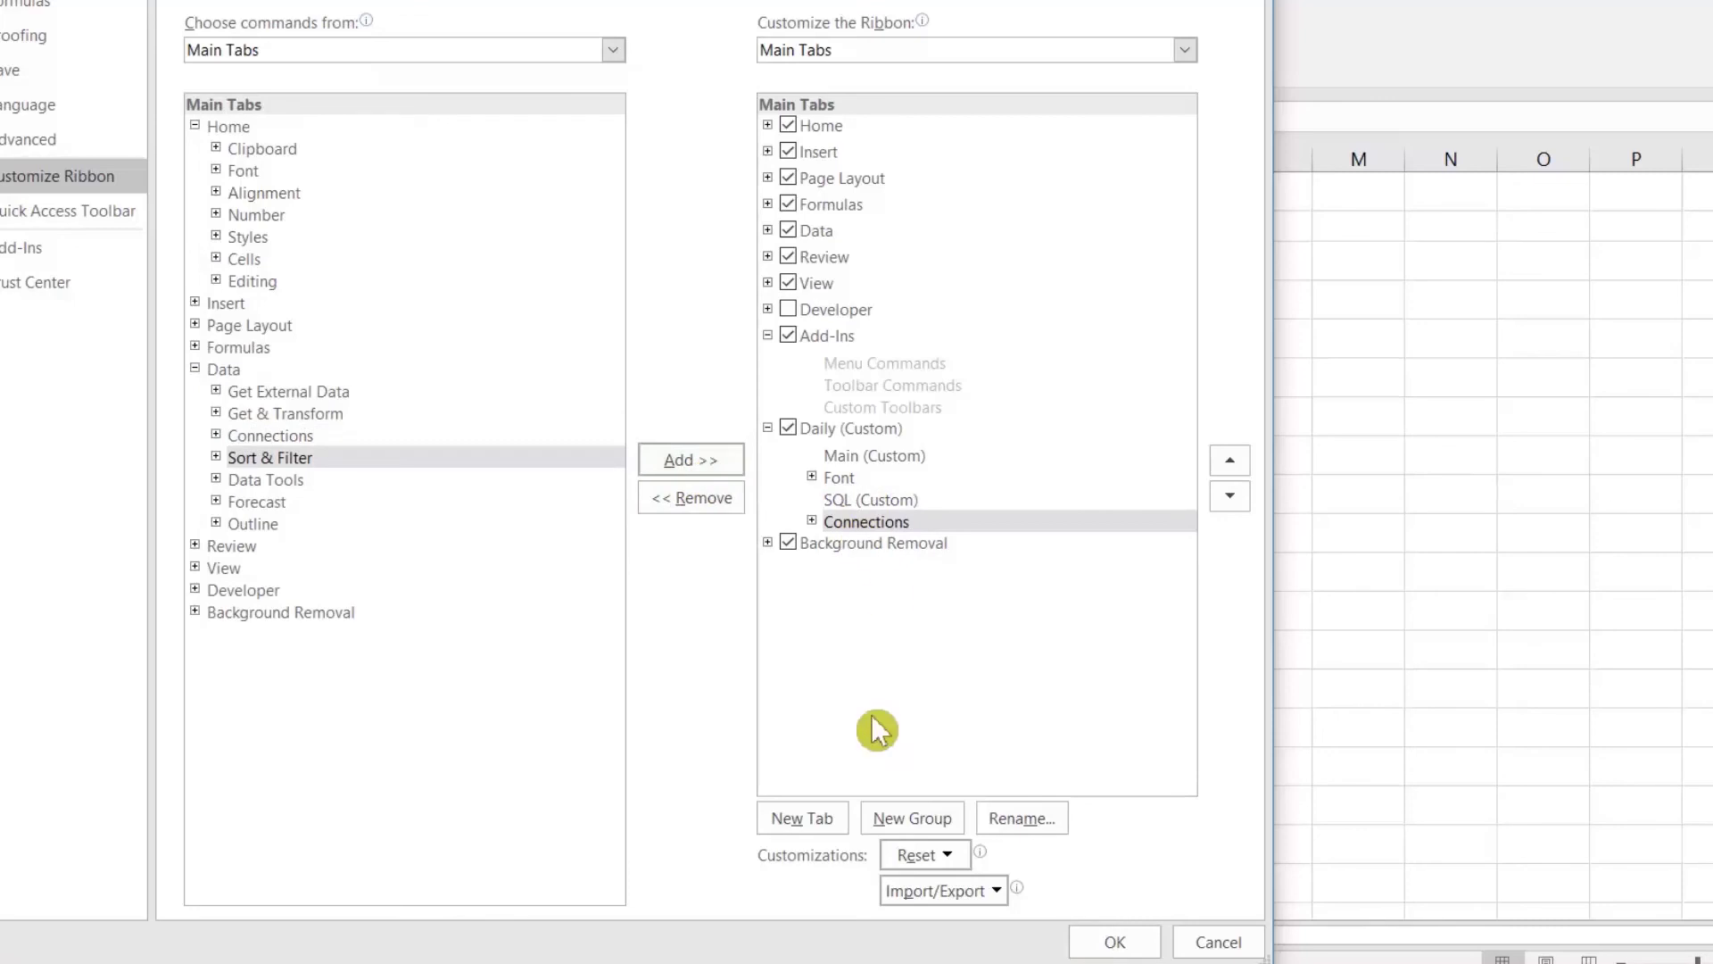
click(1132, 944)
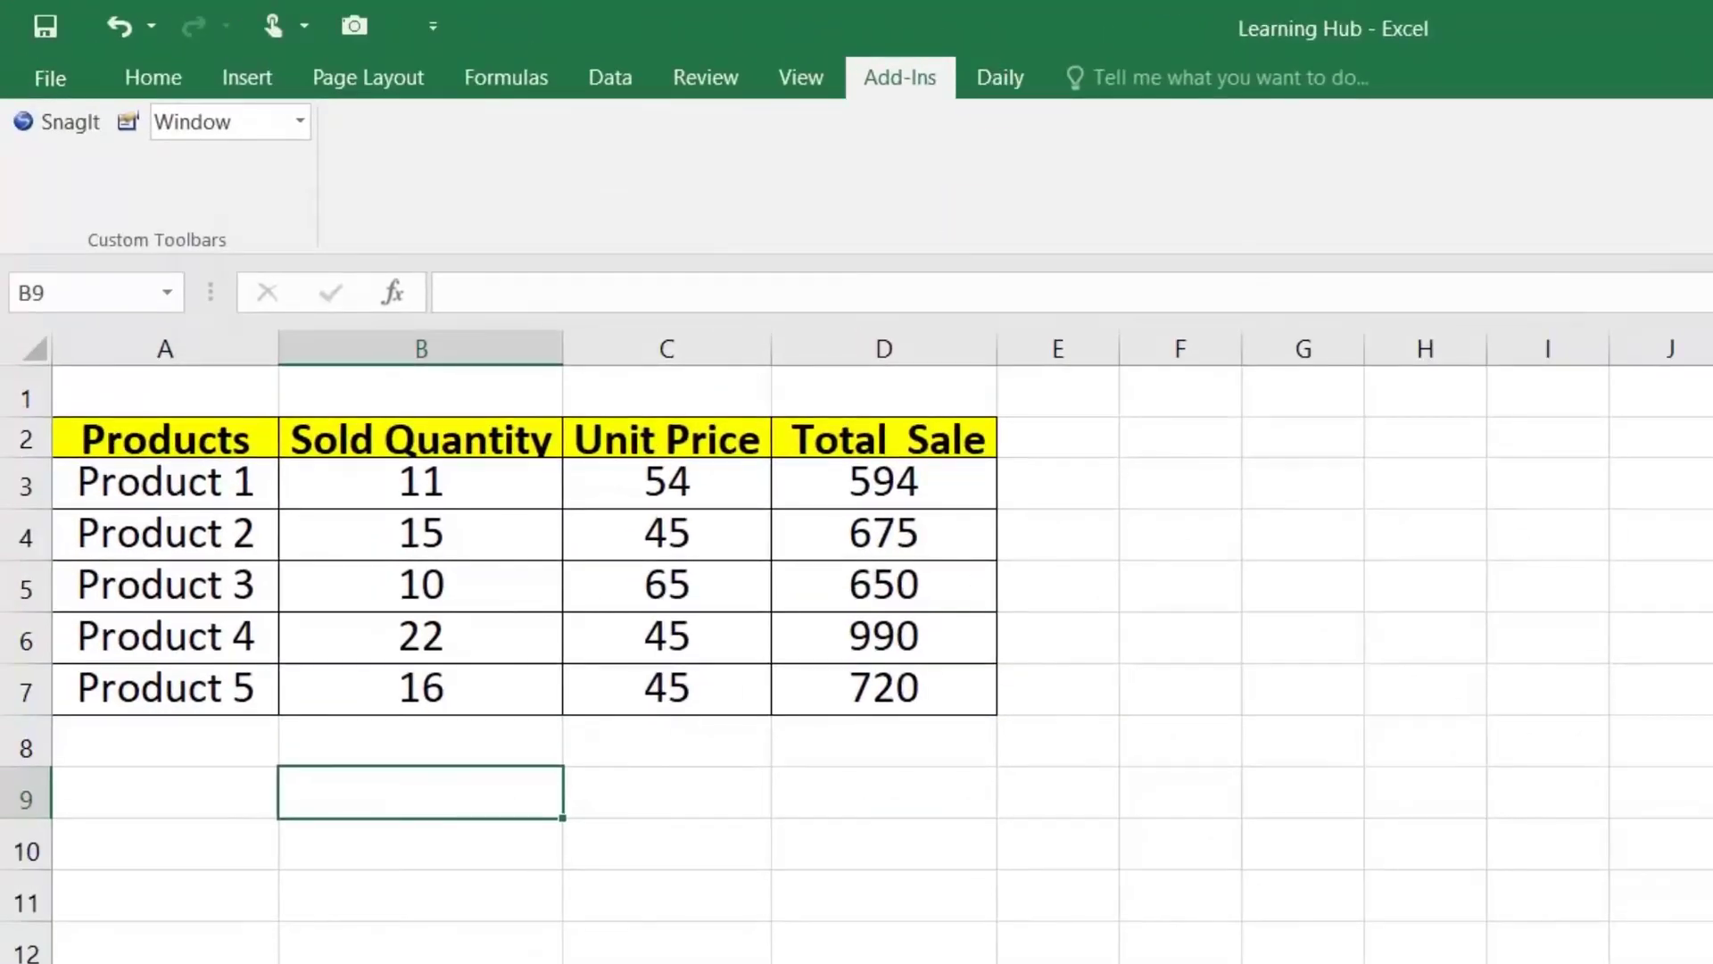
Step: From the Daily tab, set the product rows A3:D7 to 22-point font
click(888, 629)
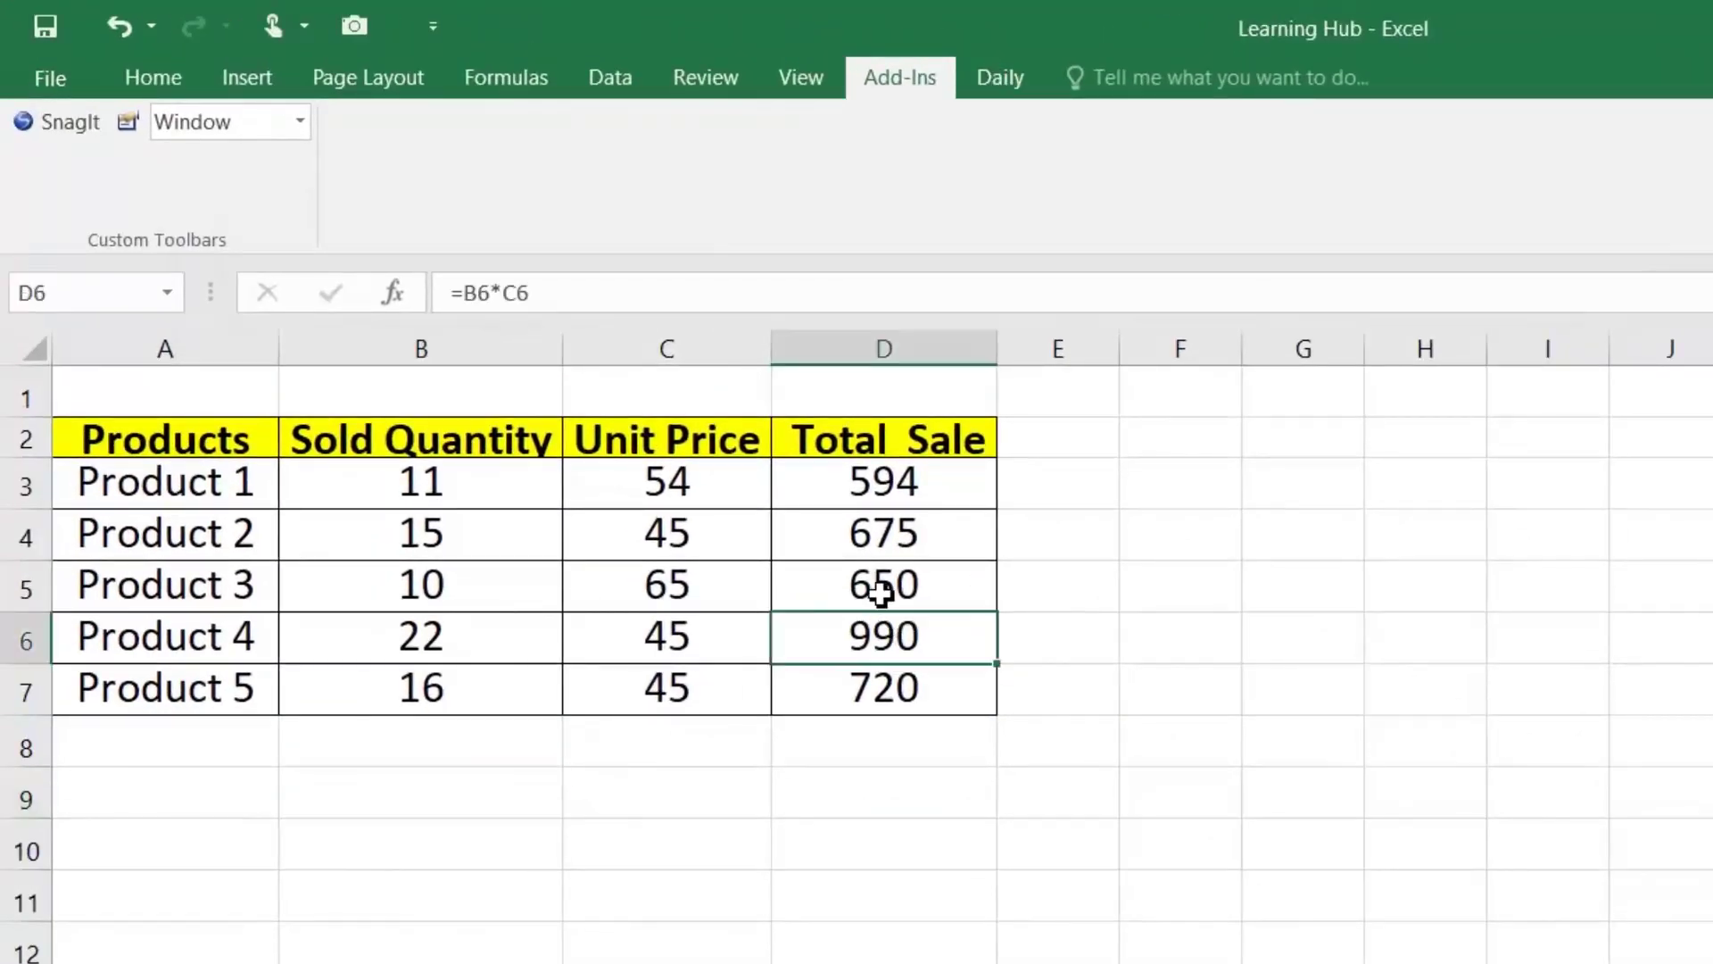
click(1016, 80)
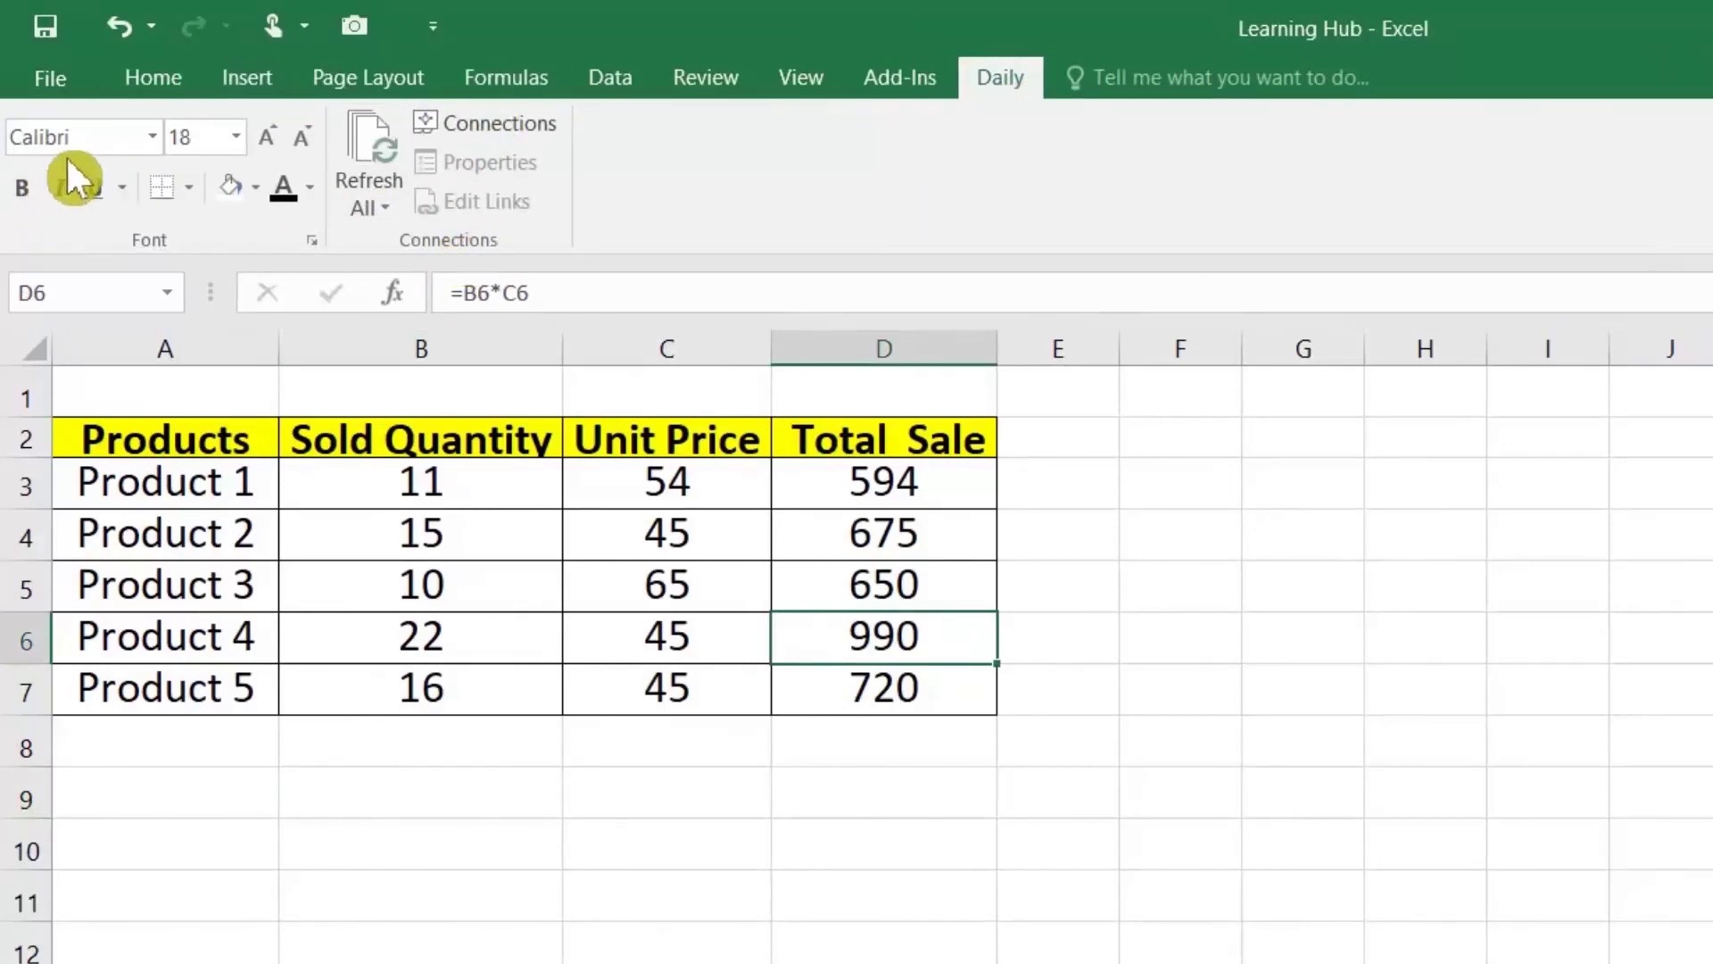
drag(223, 471, 857, 683)
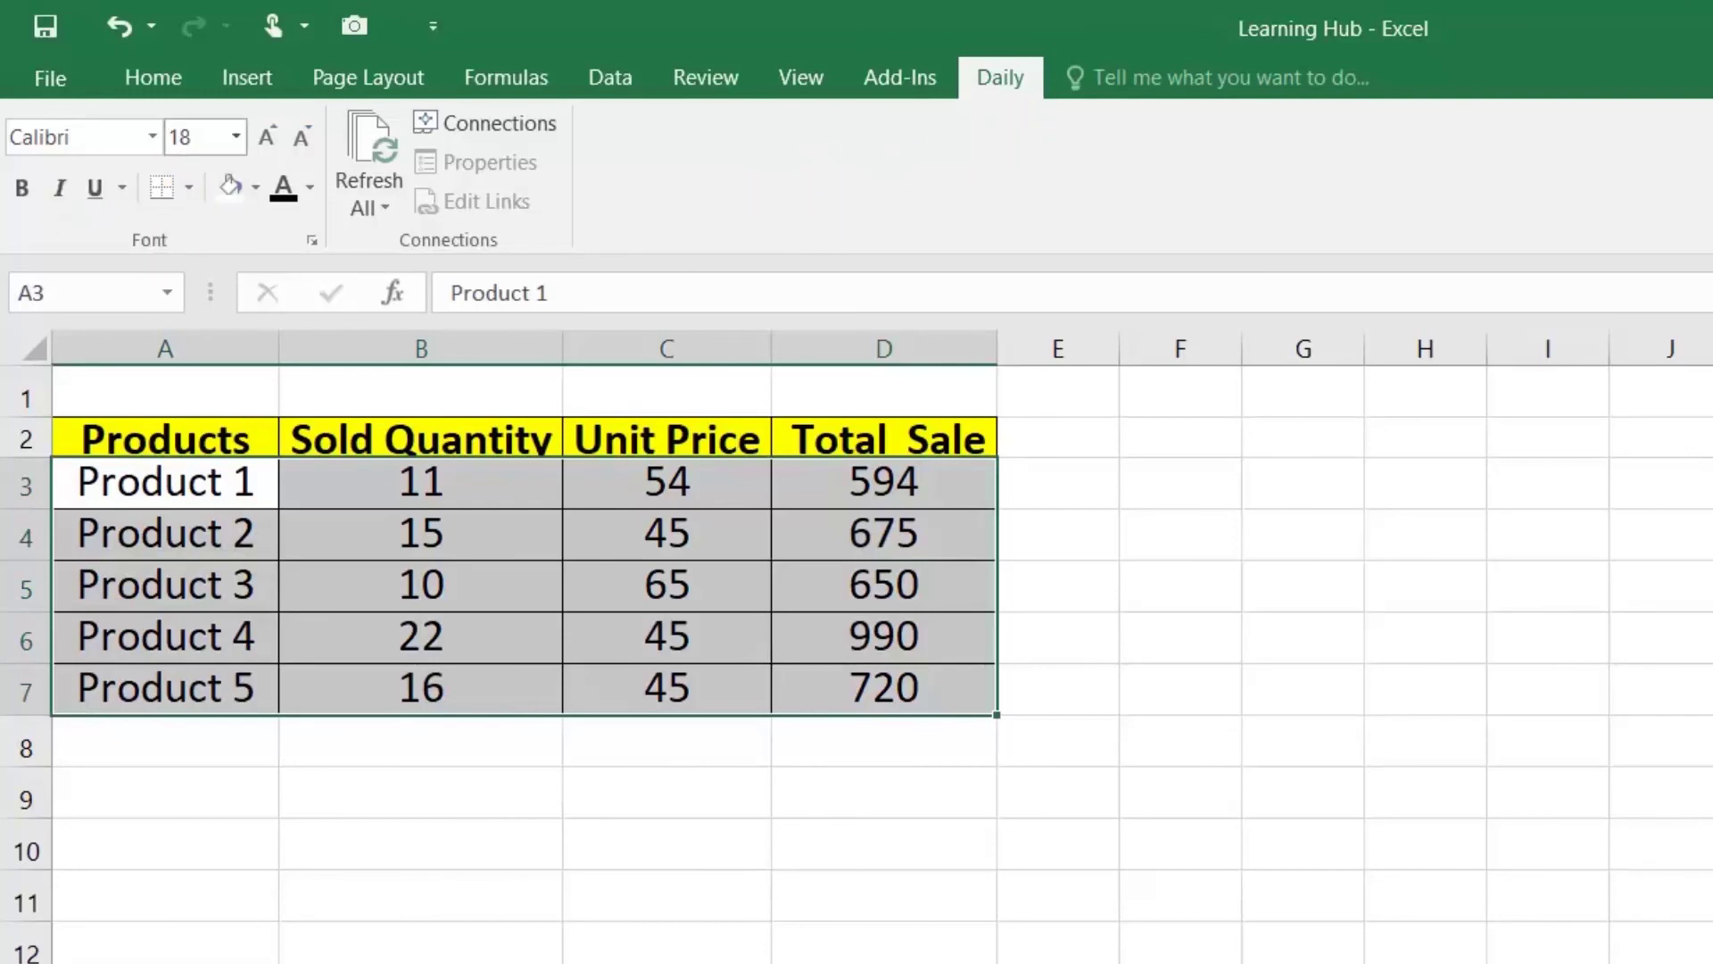
click(237, 136)
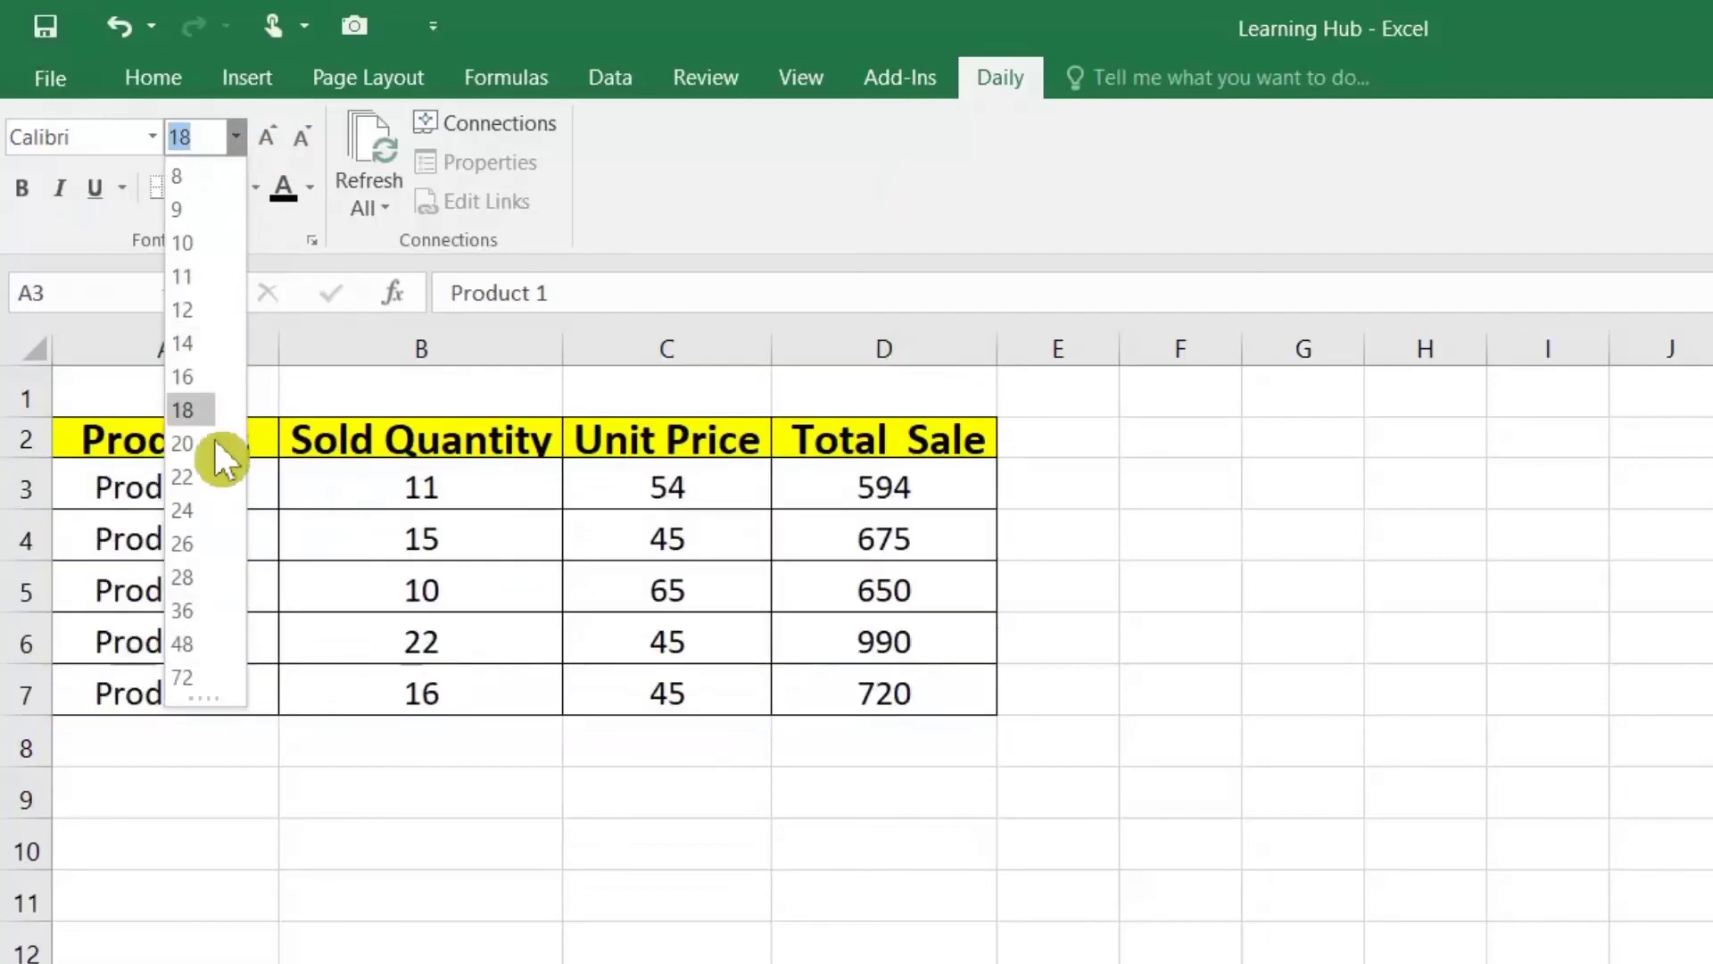
click(188, 476)
click(439, 533)
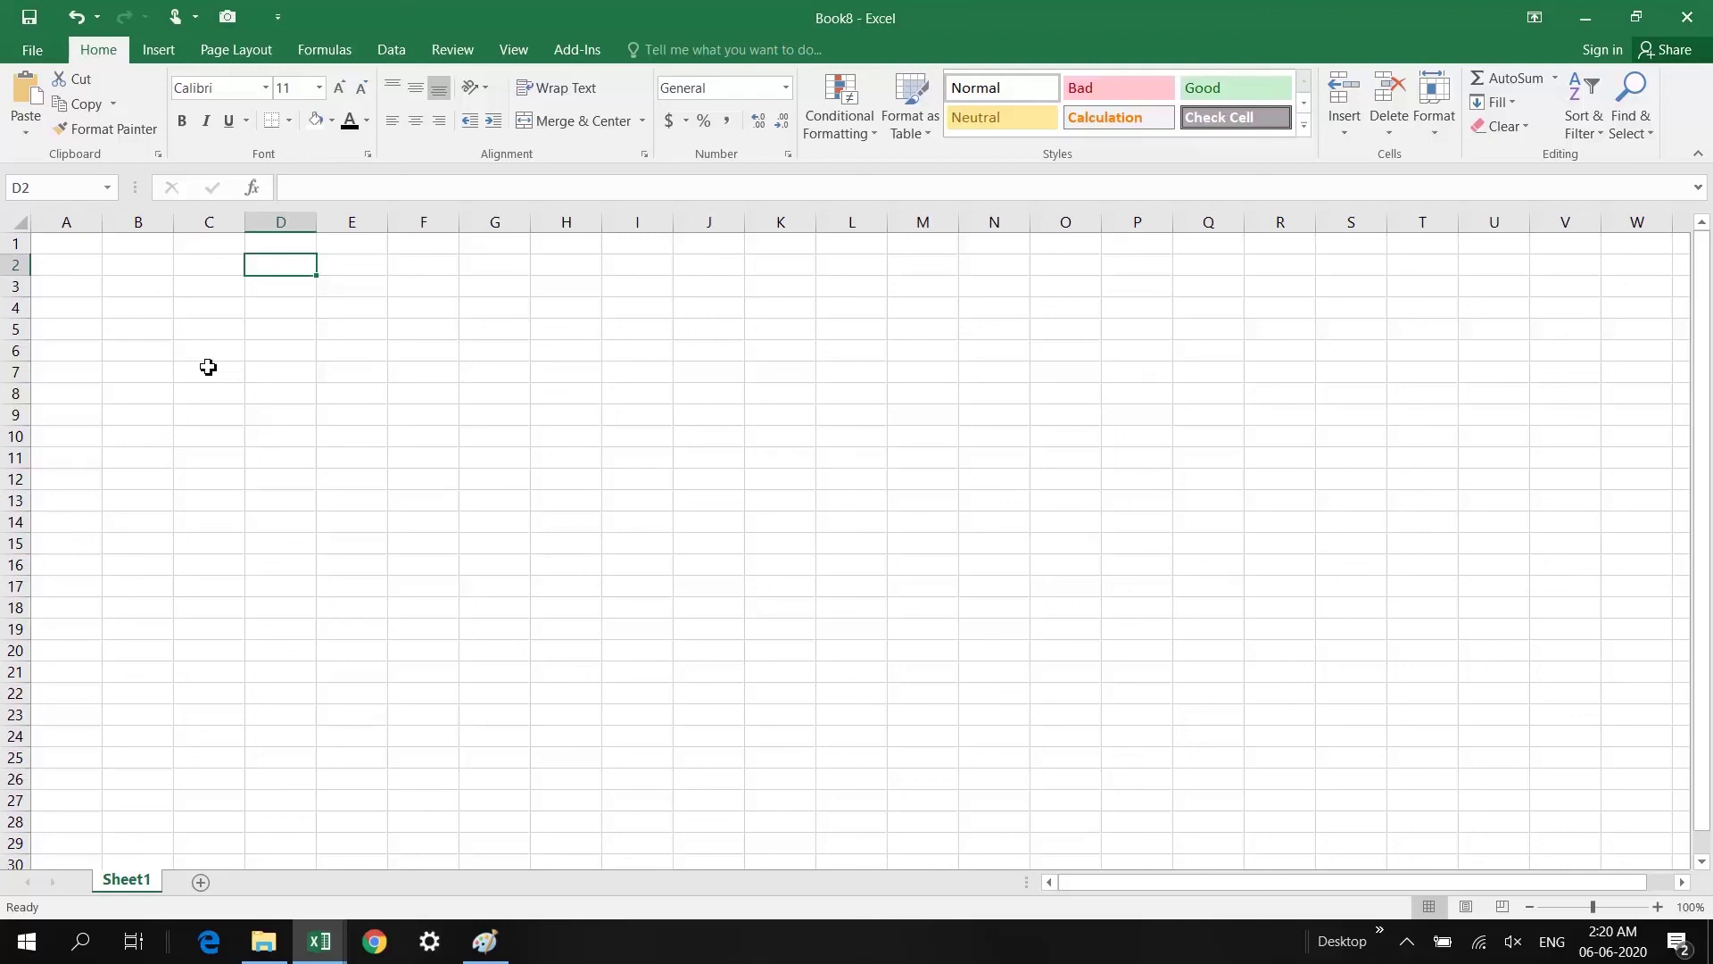
Step: Create a workbook from the Simple invoice template under Business > Sales
click(56, 253)
click(36, 50)
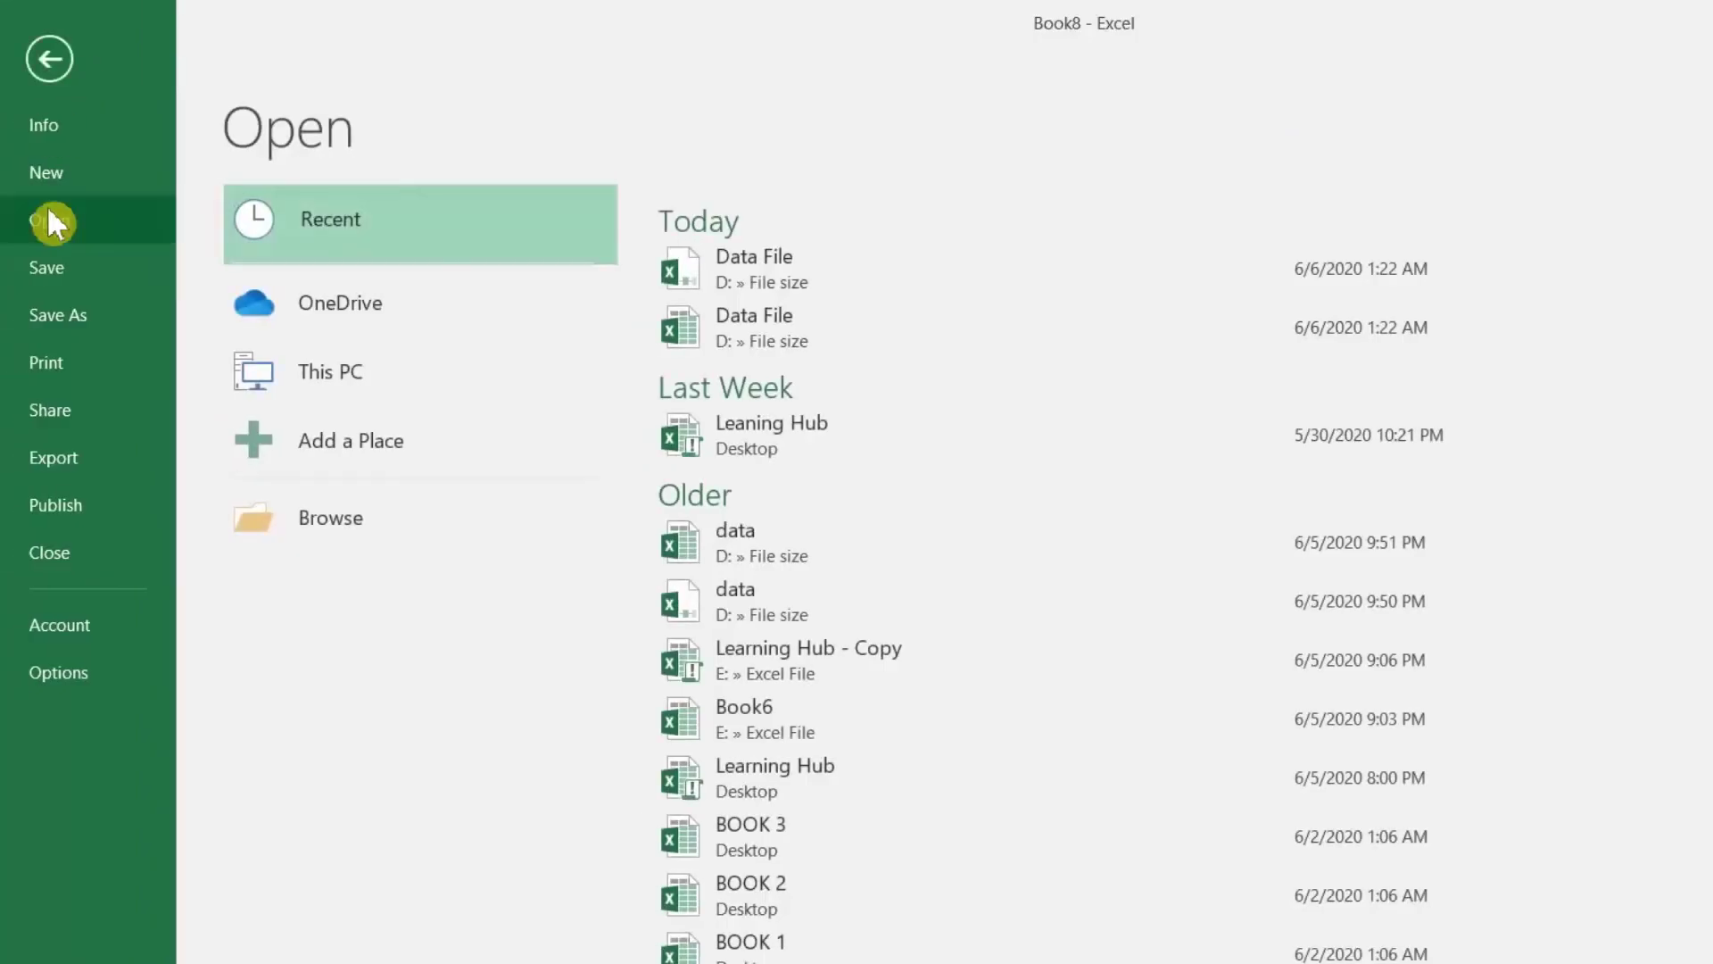
click(50, 169)
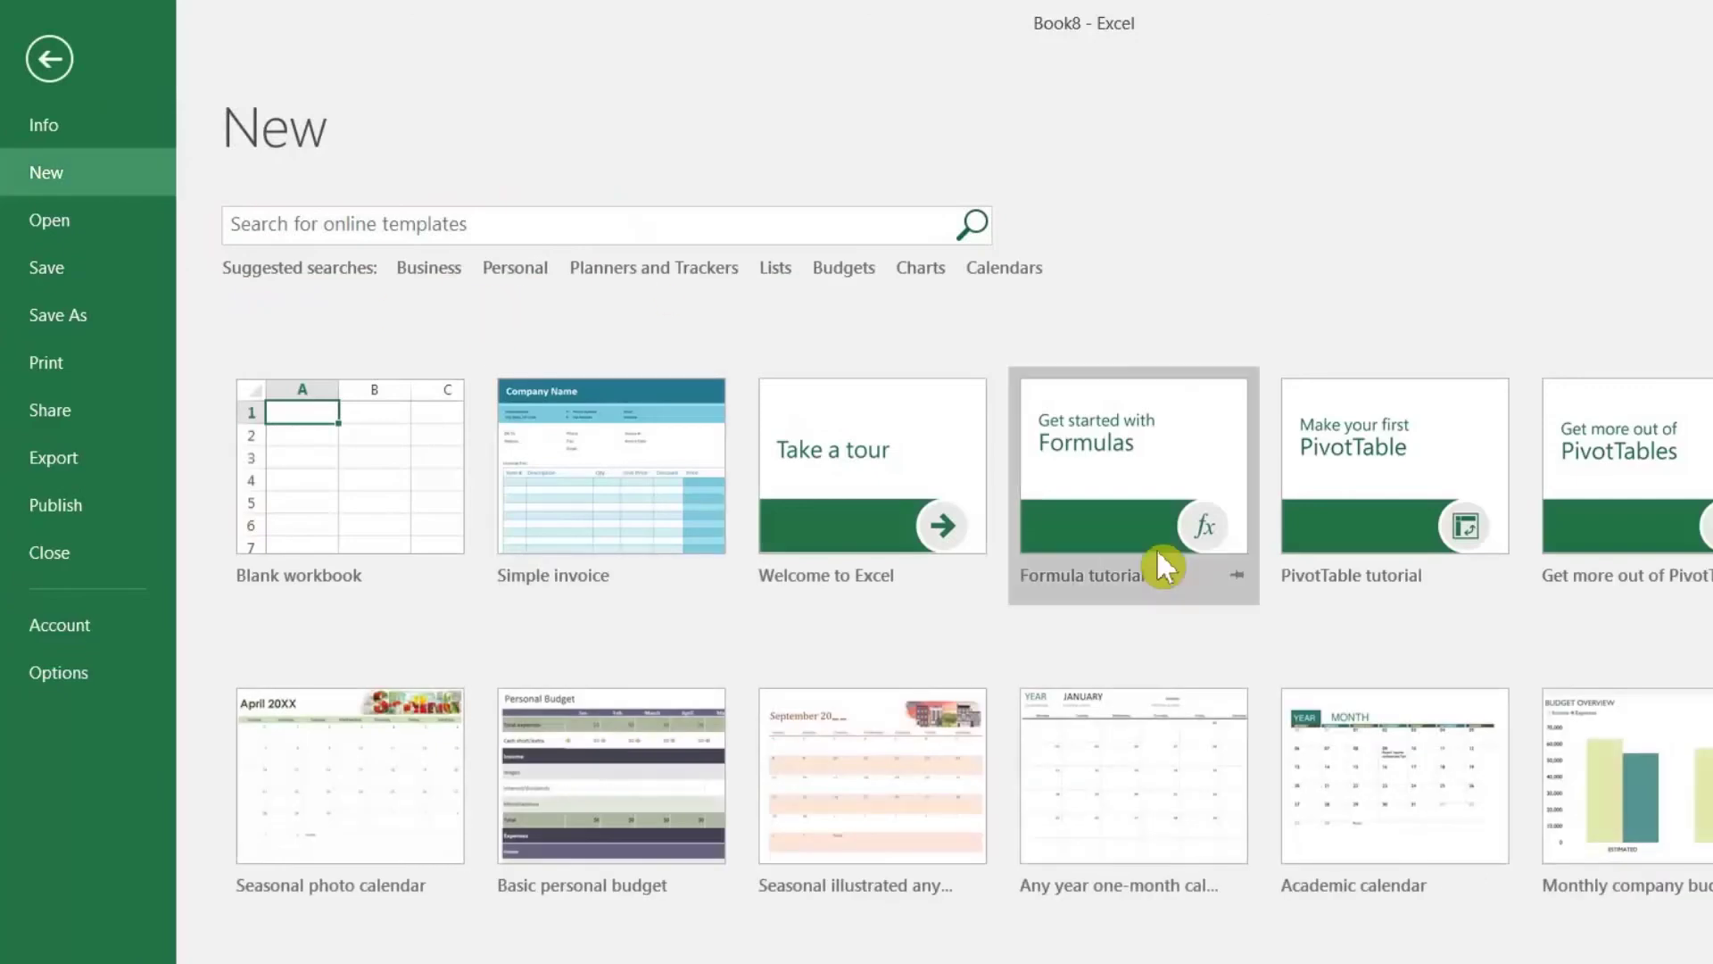
click(419, 271)
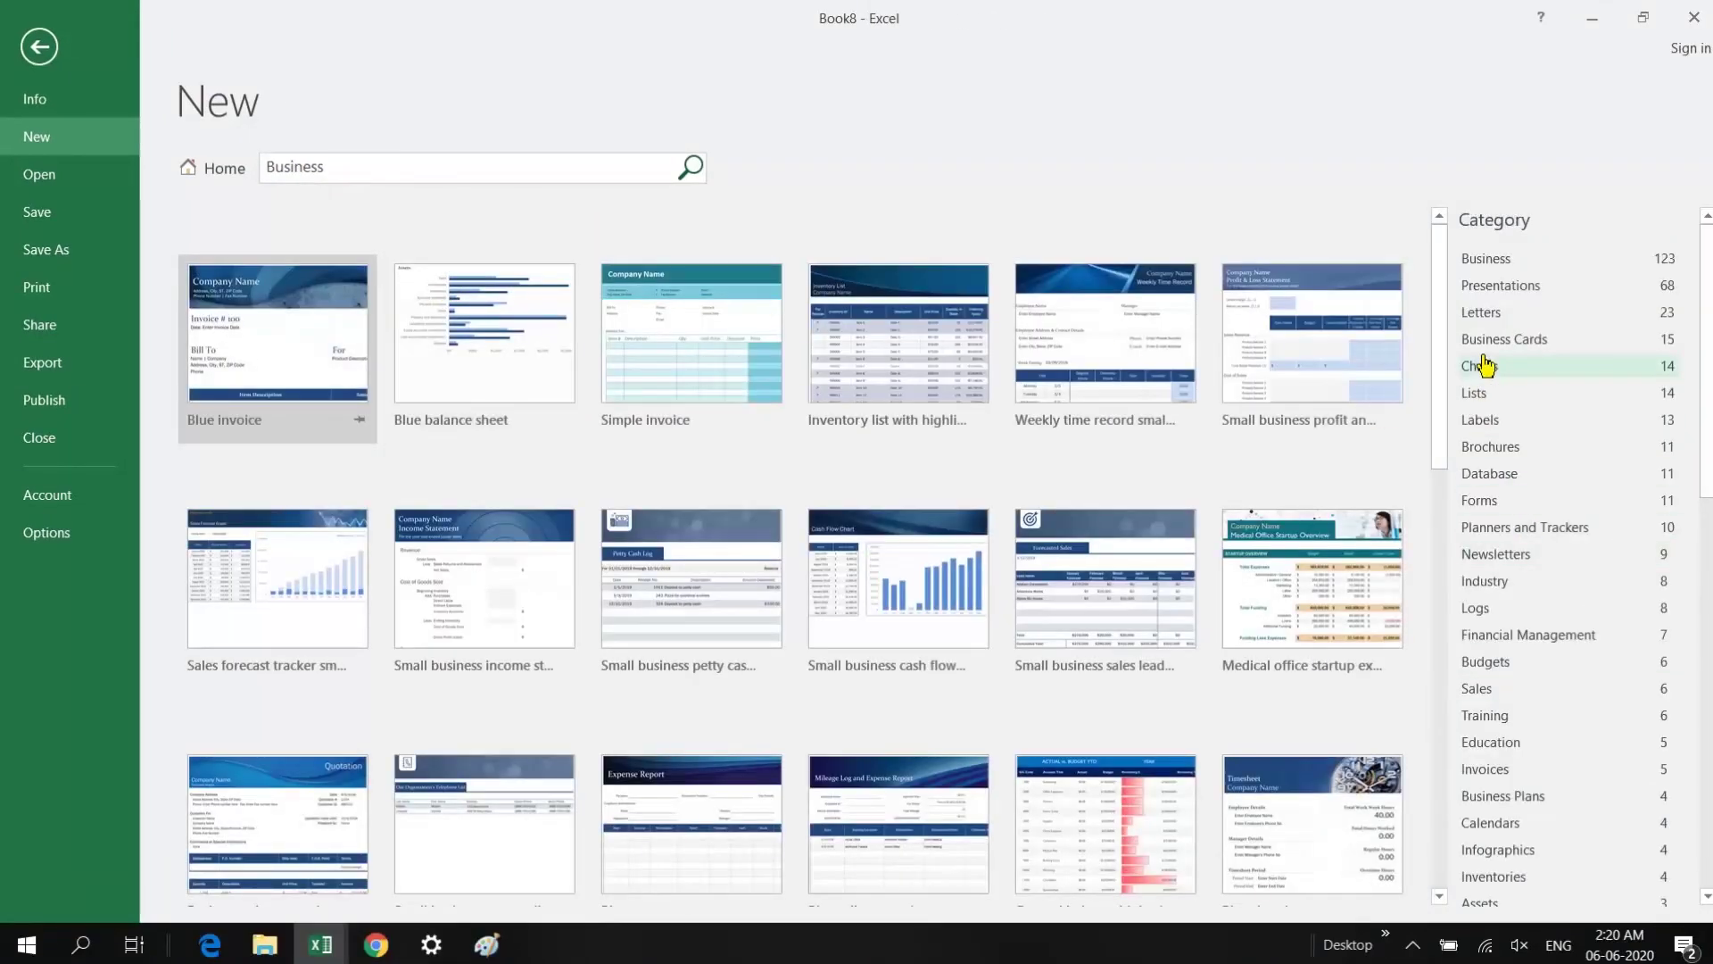
click(1484, 699)
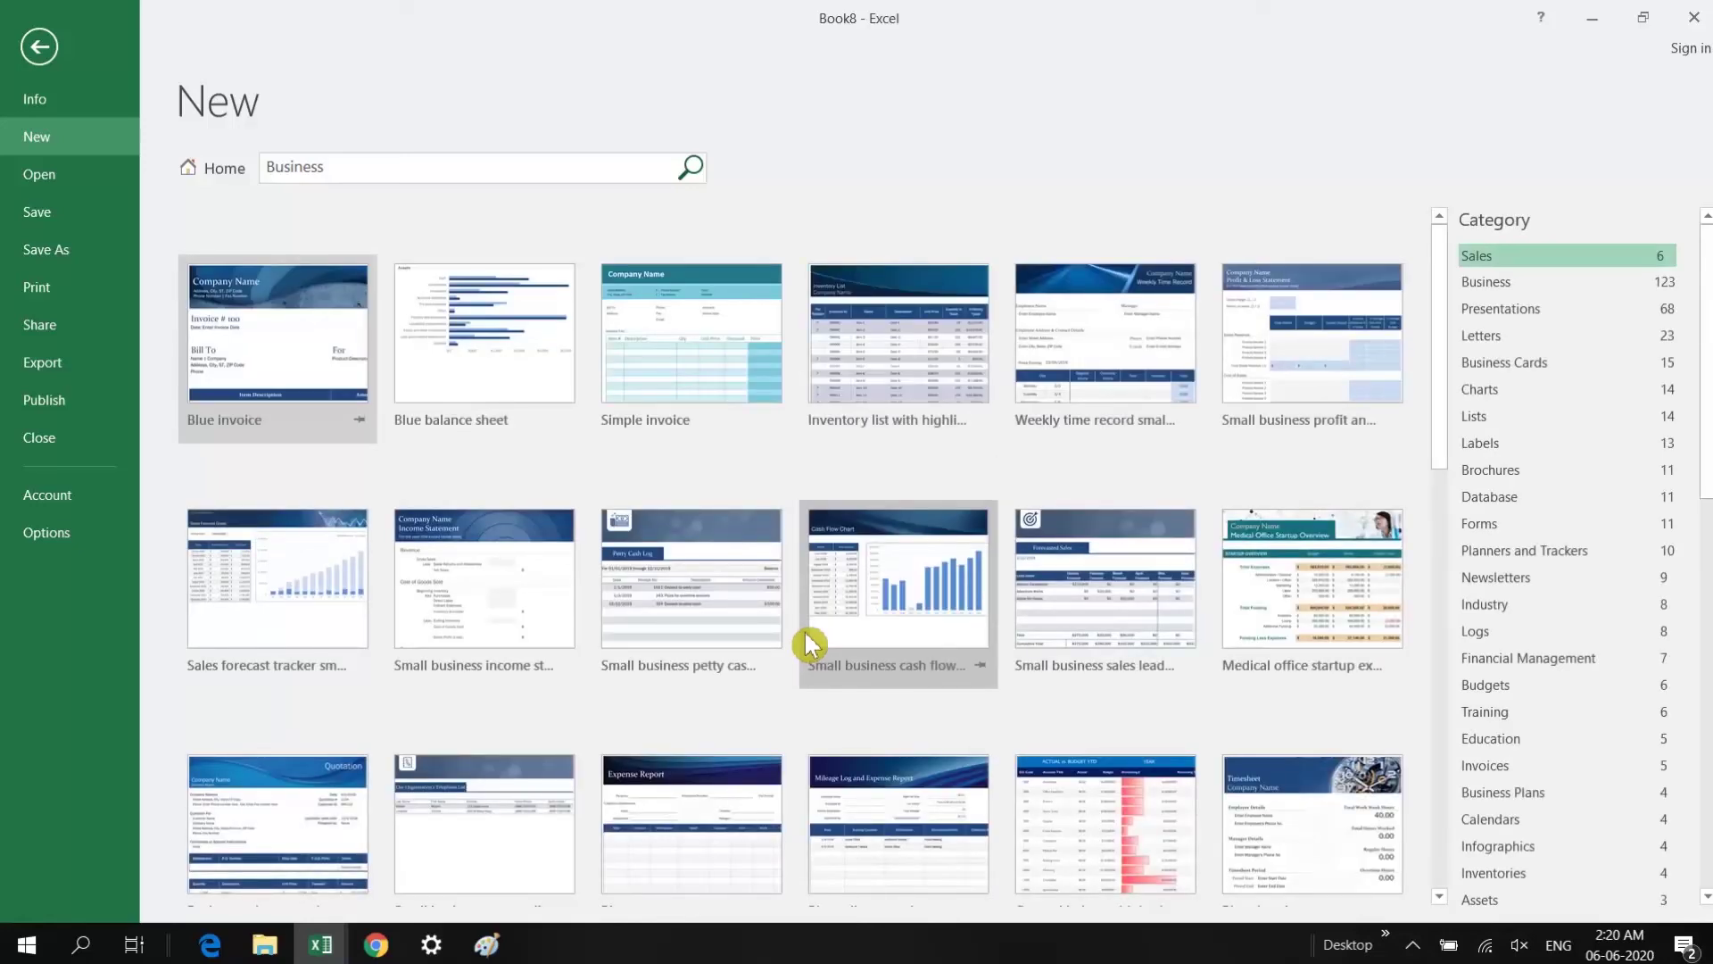
click(689, 338)
click(1134, 454)
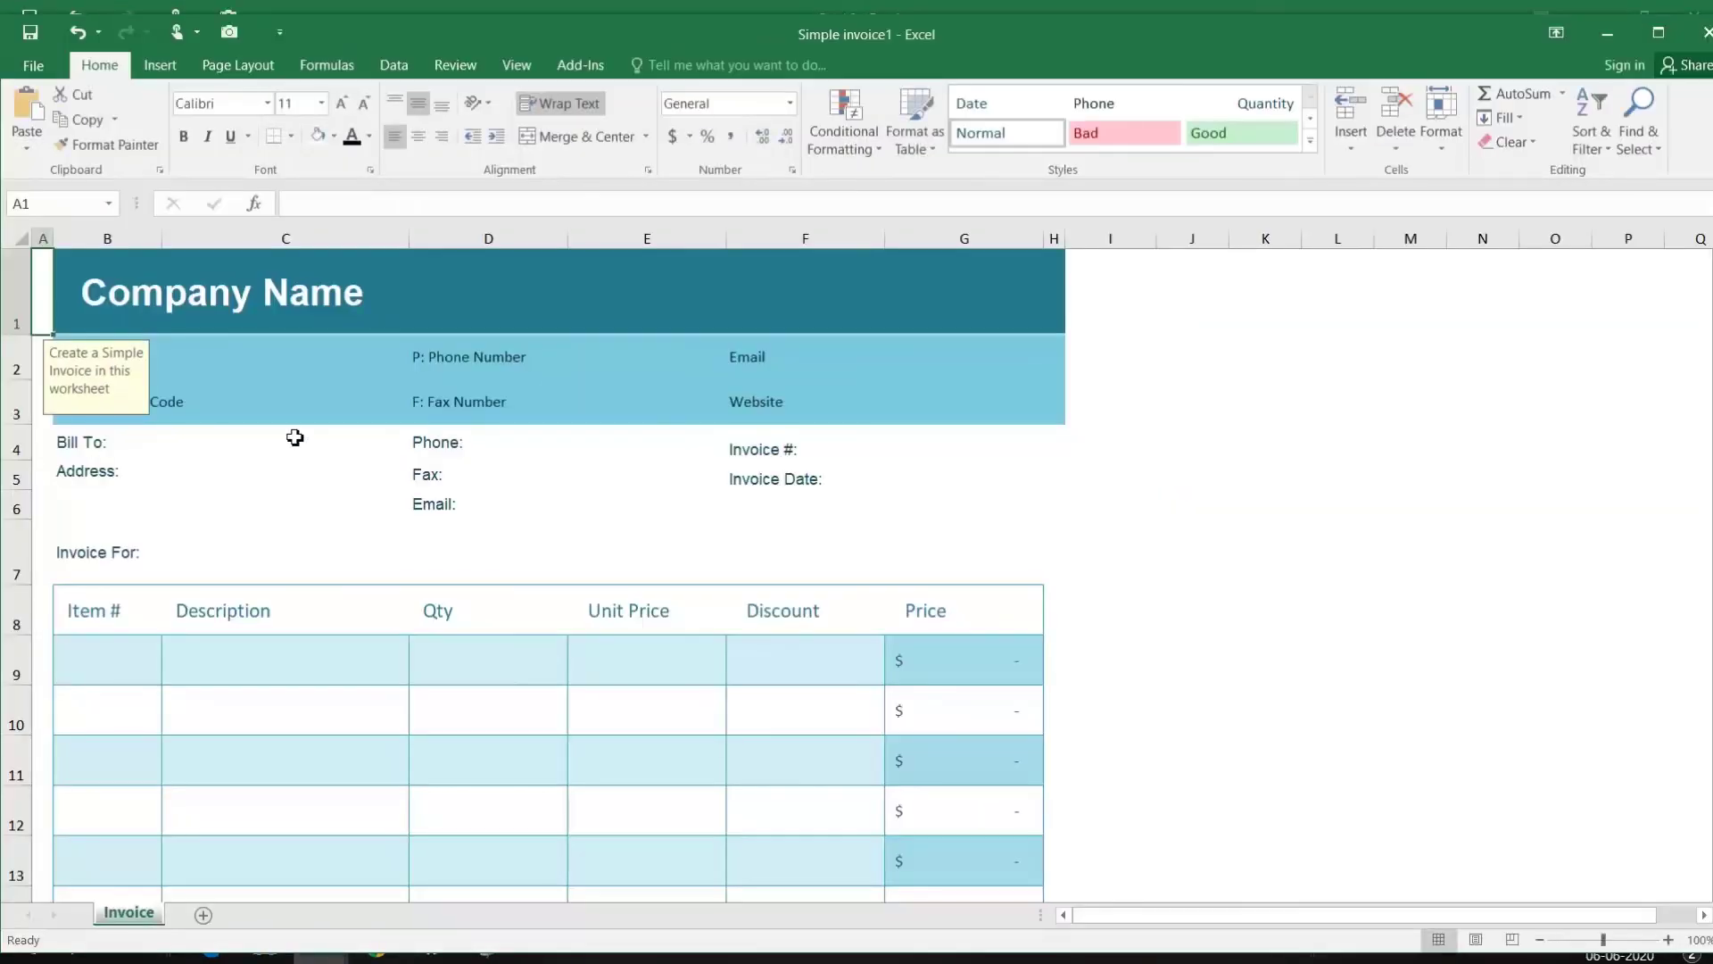
Step: Look over the invoice's address, Company Name and Subtotal cells, then return to the New template gallery
click(295, 469)
double_click(108, 294)
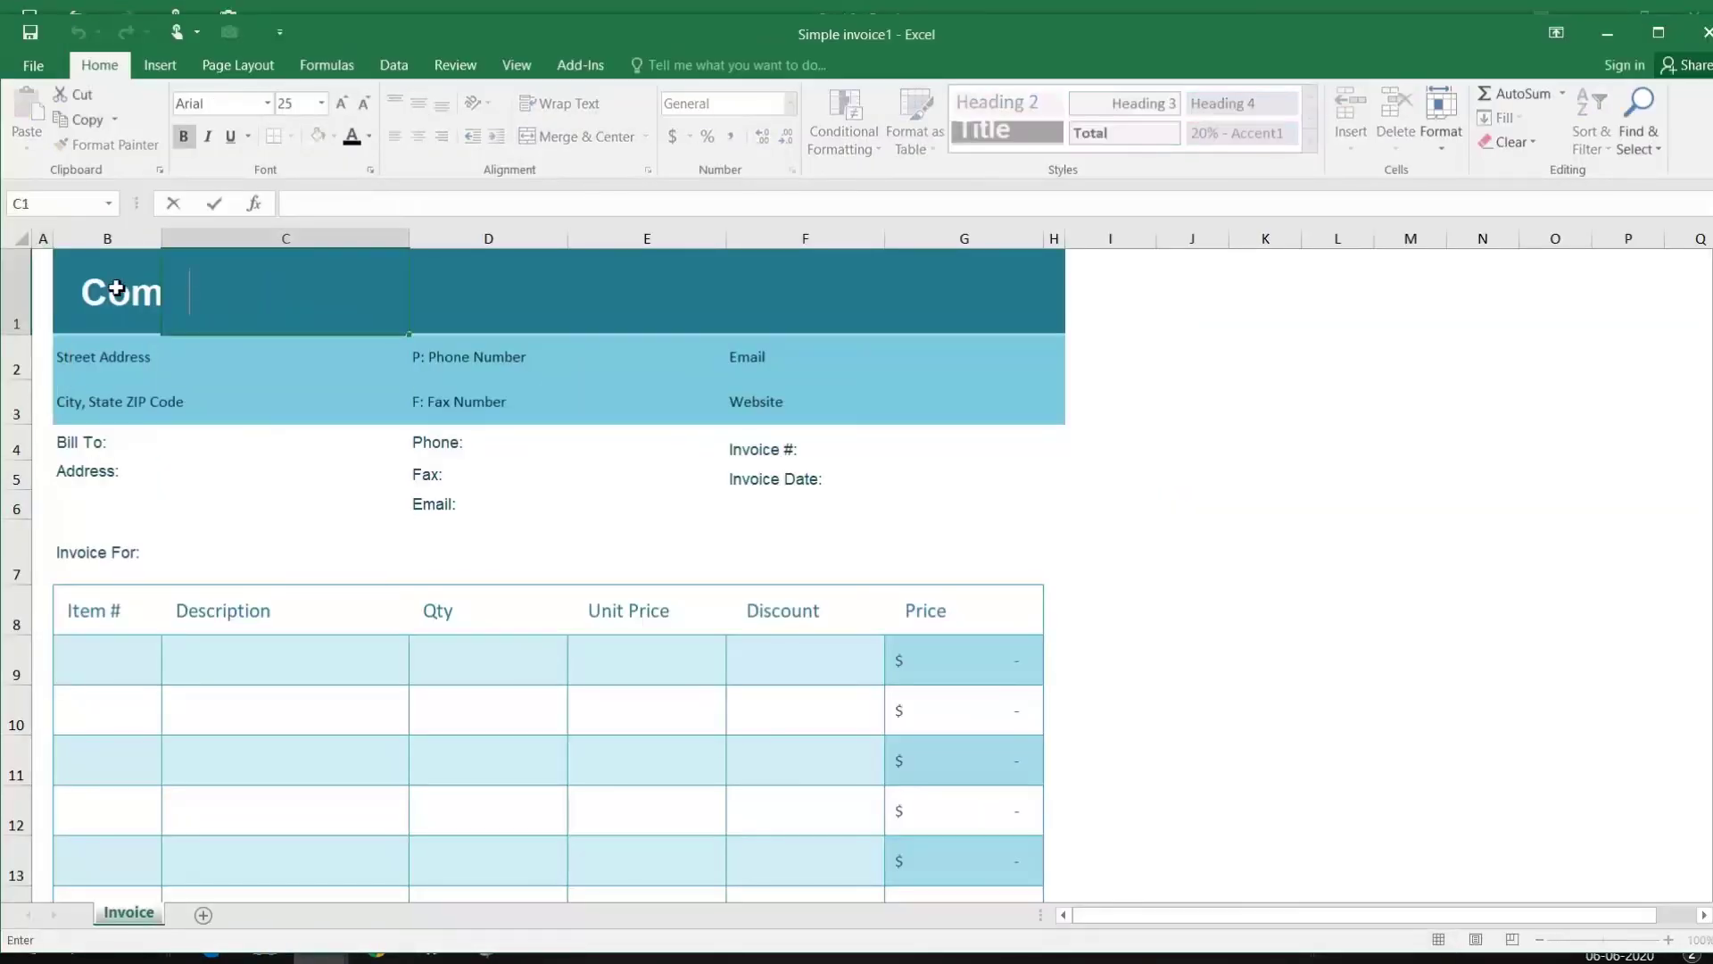
click(268, 468)
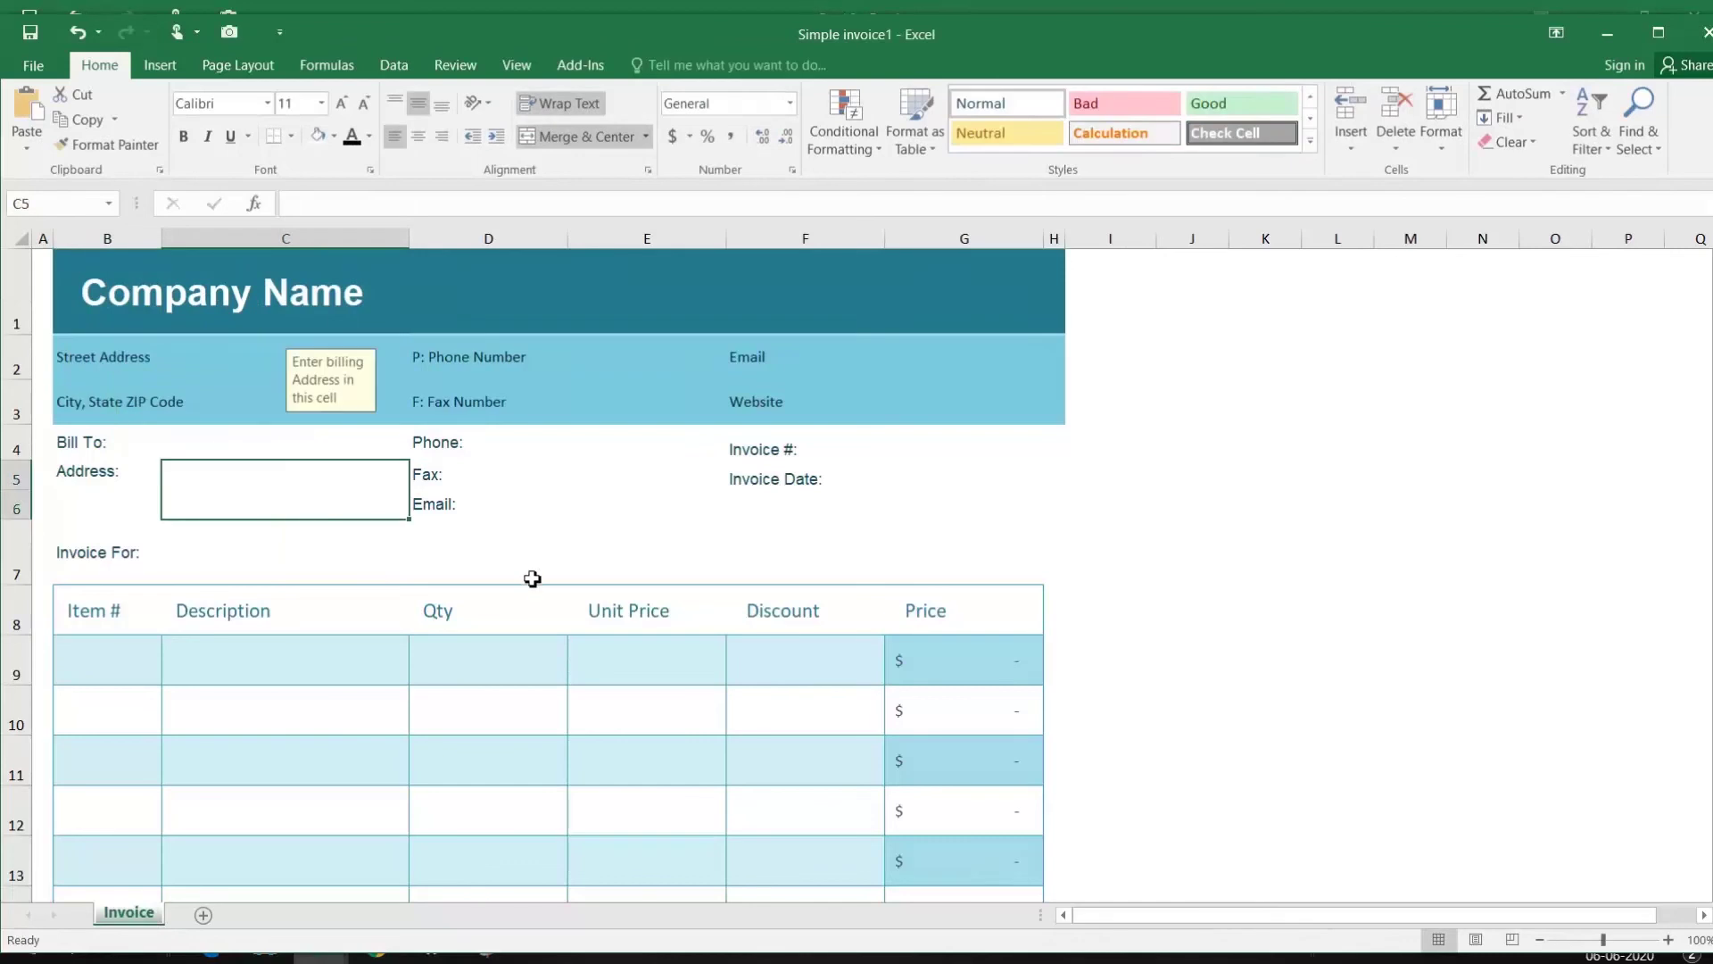
scroll(795, 551, down, 3)
scroll(795, 552, down, 2)
click(917, 530)
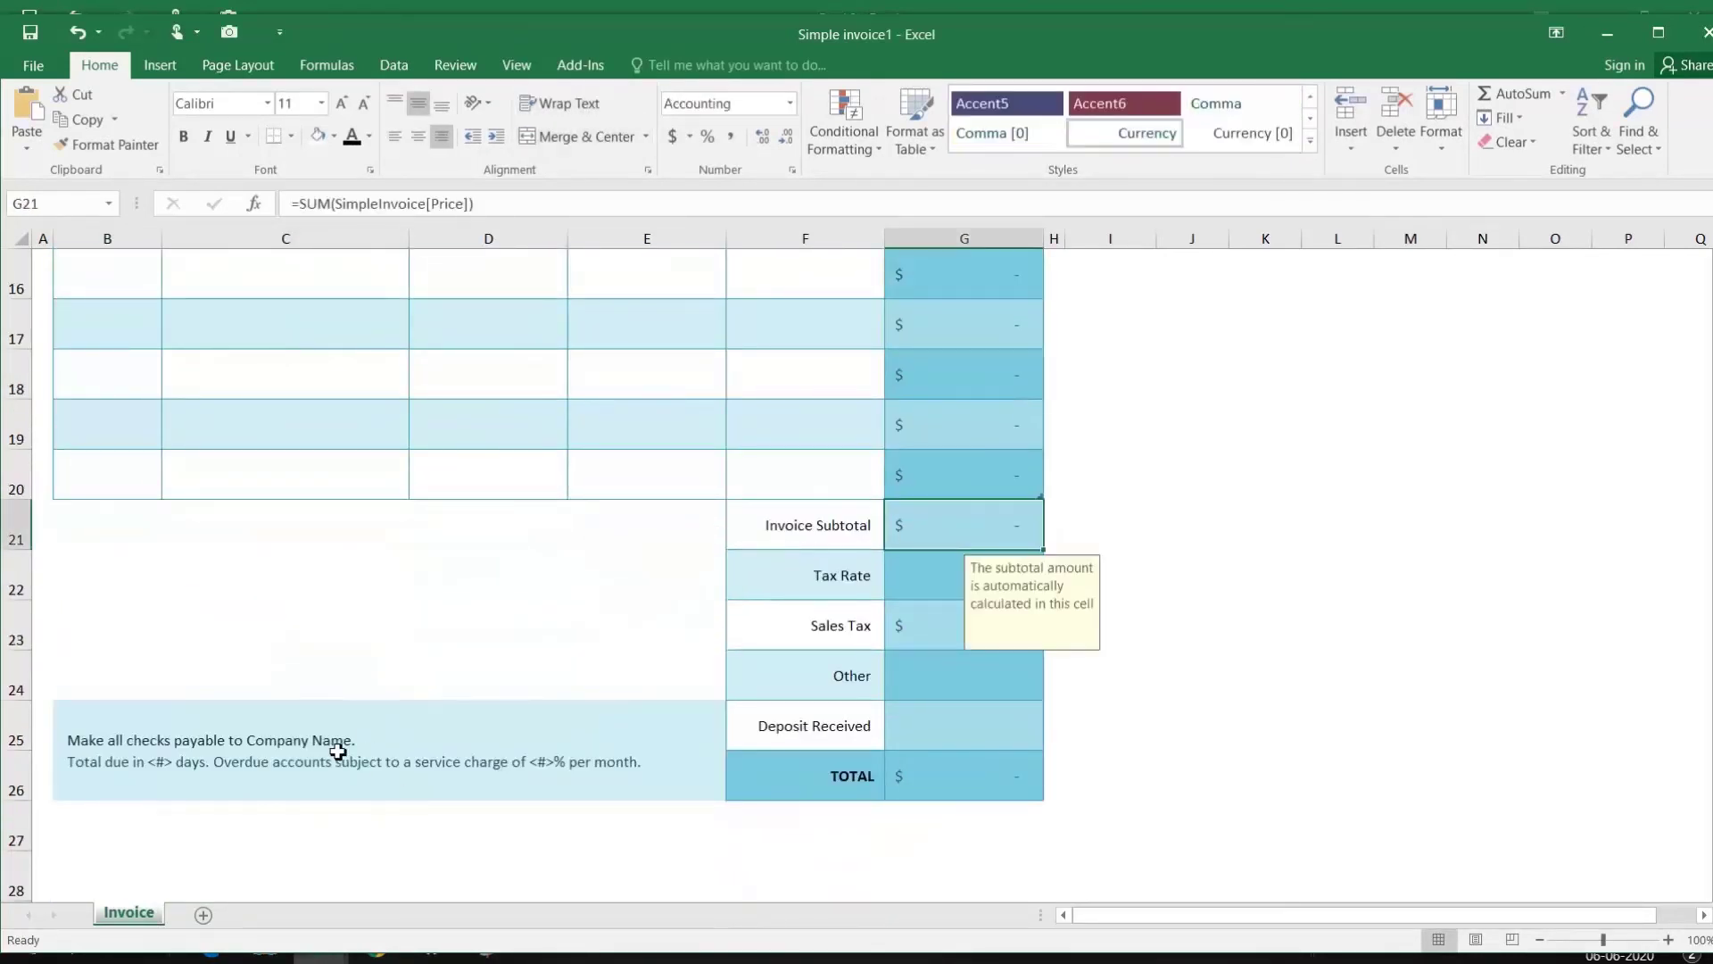
scroll(338, 752, up, 5)
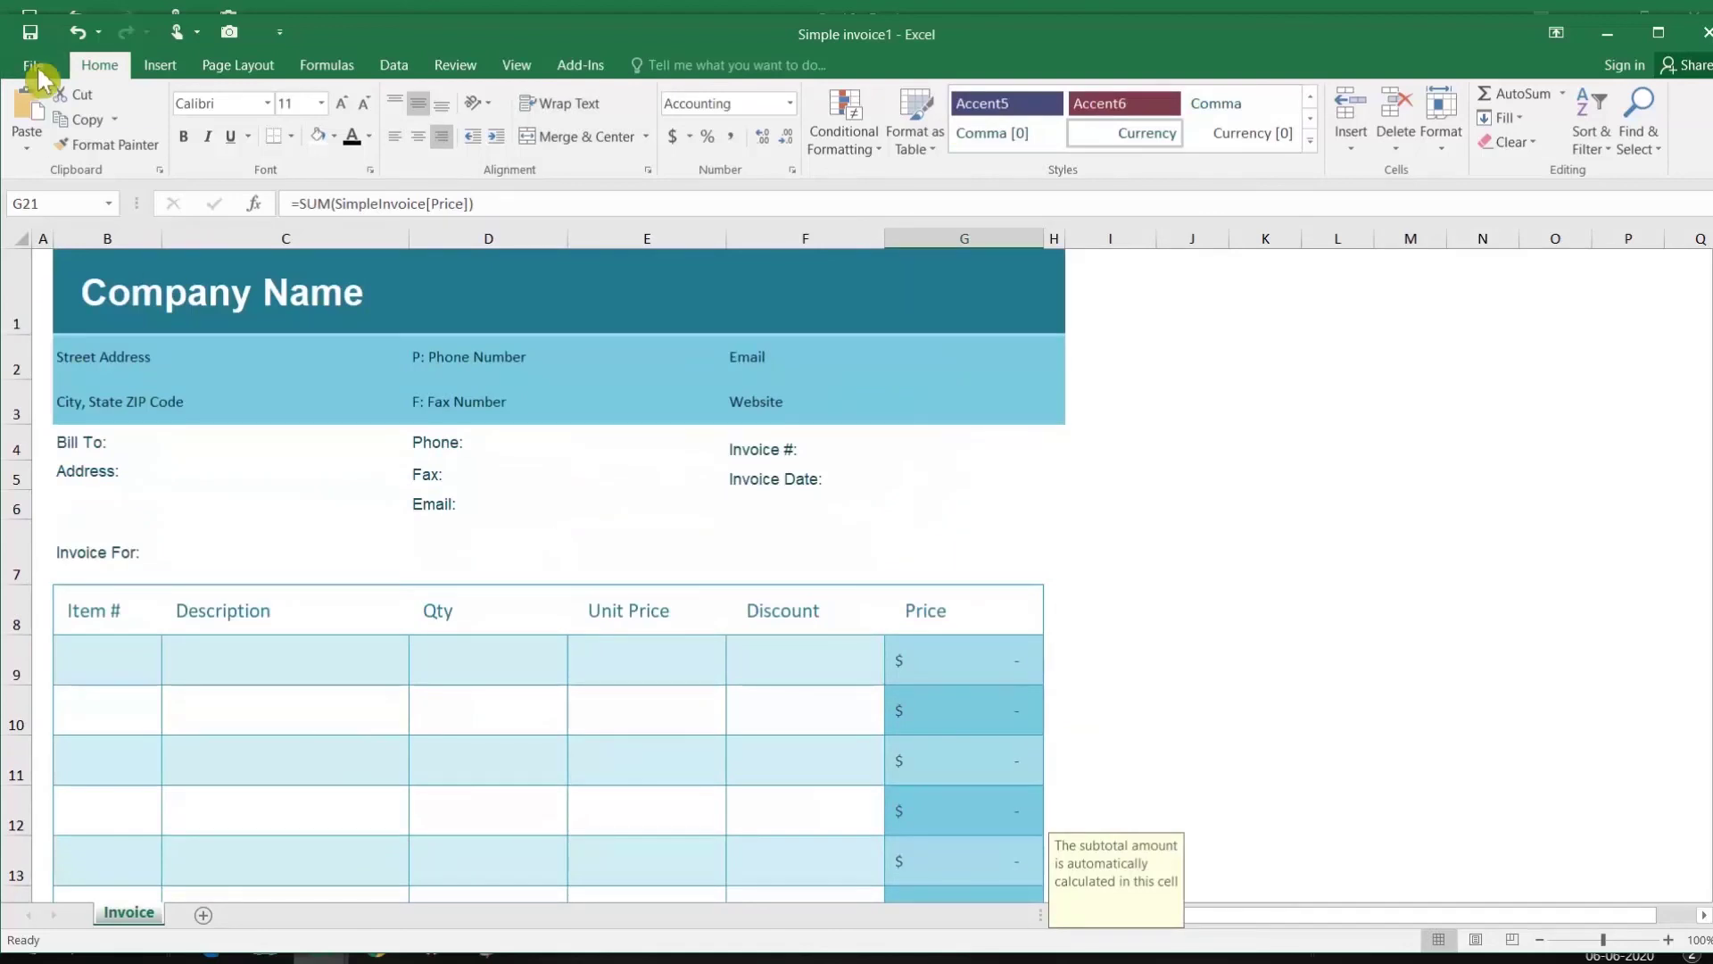
click(36, 67)
click(67, 144)
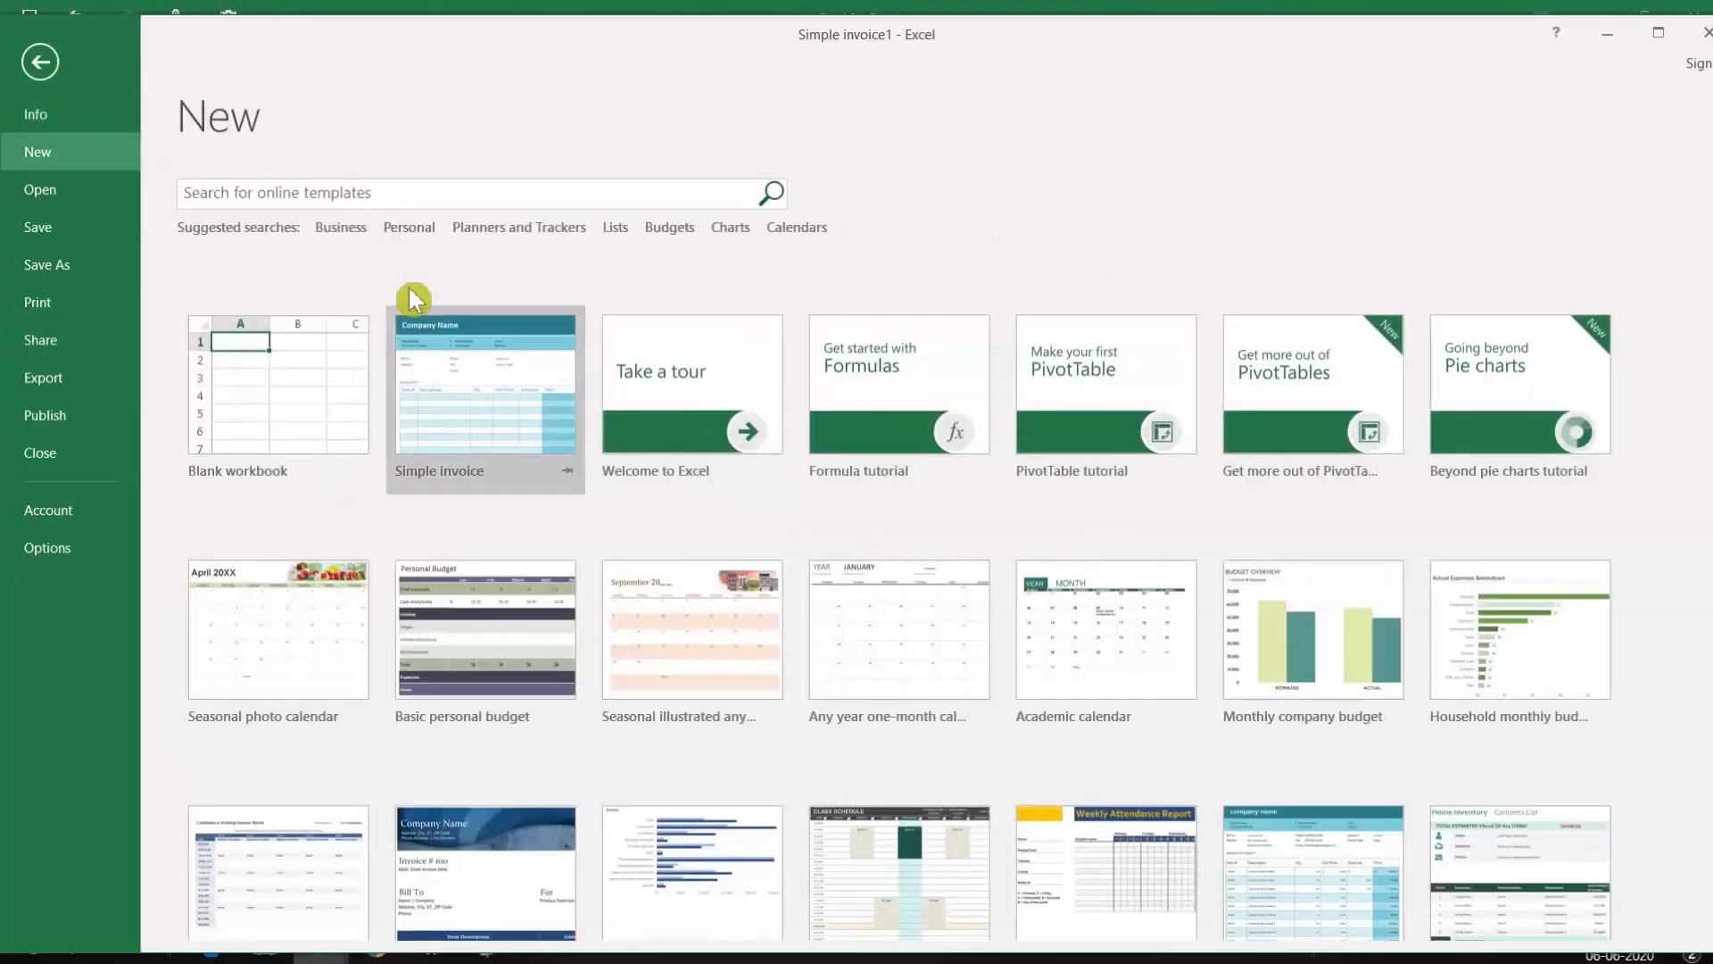
Step: Create a workbook from the Inventory list template and inspect its item cells
click(353, 230)
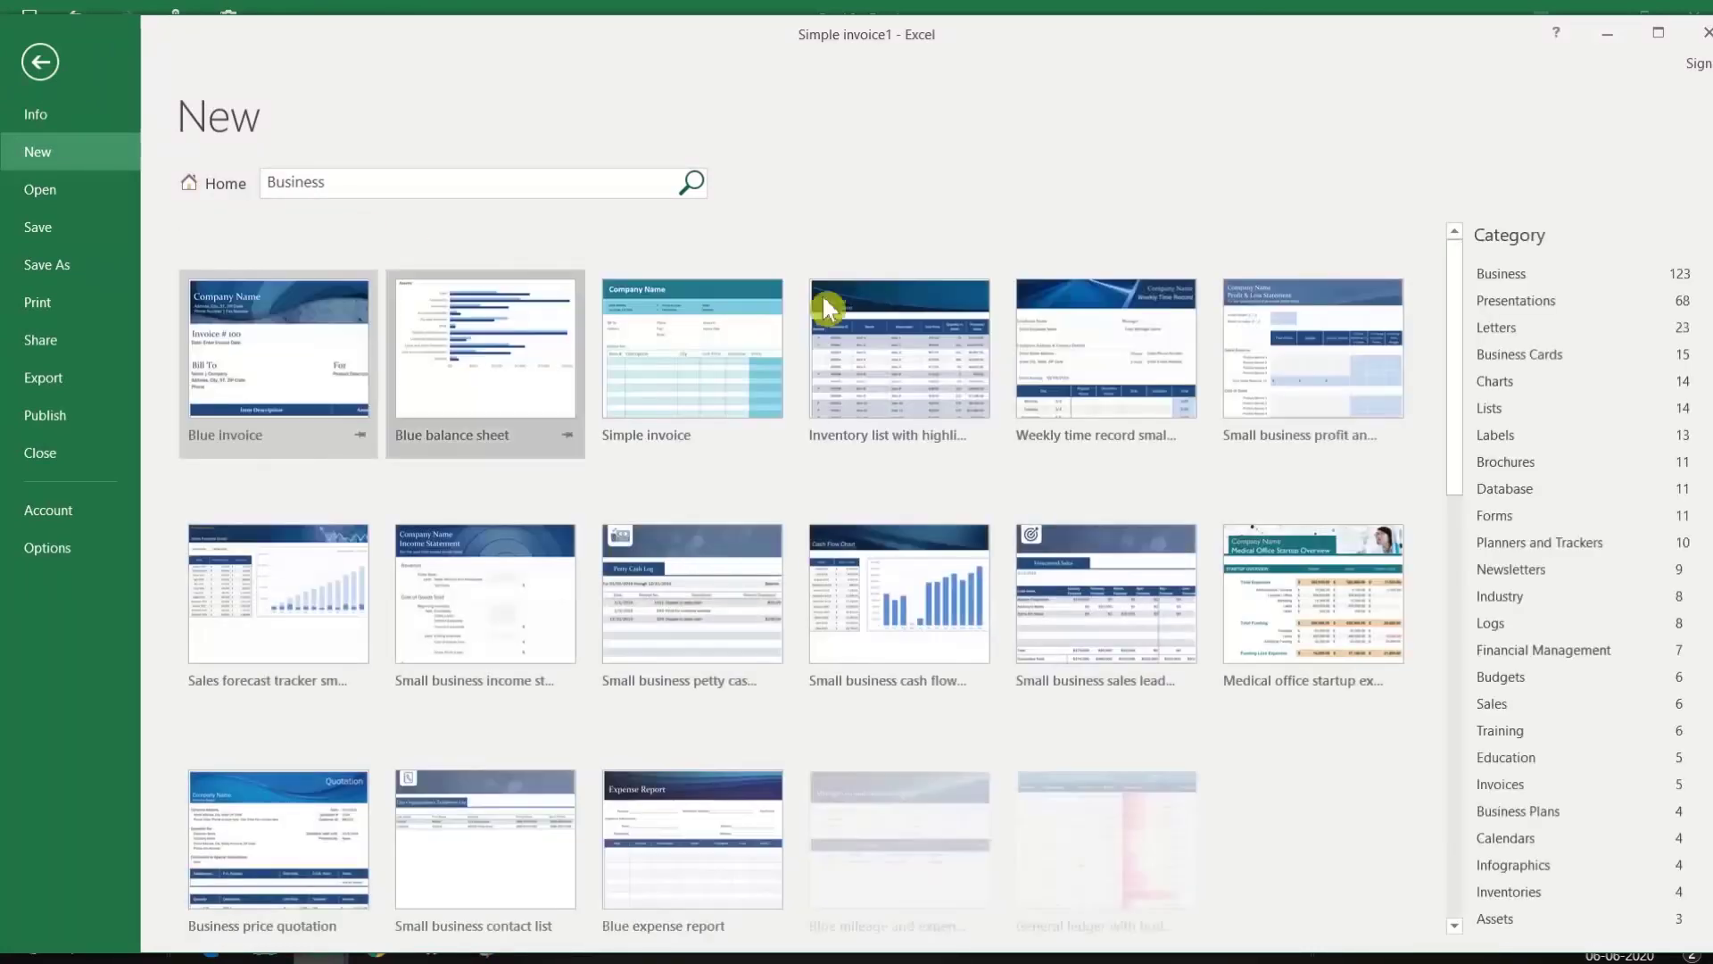
double_click(909, 359)
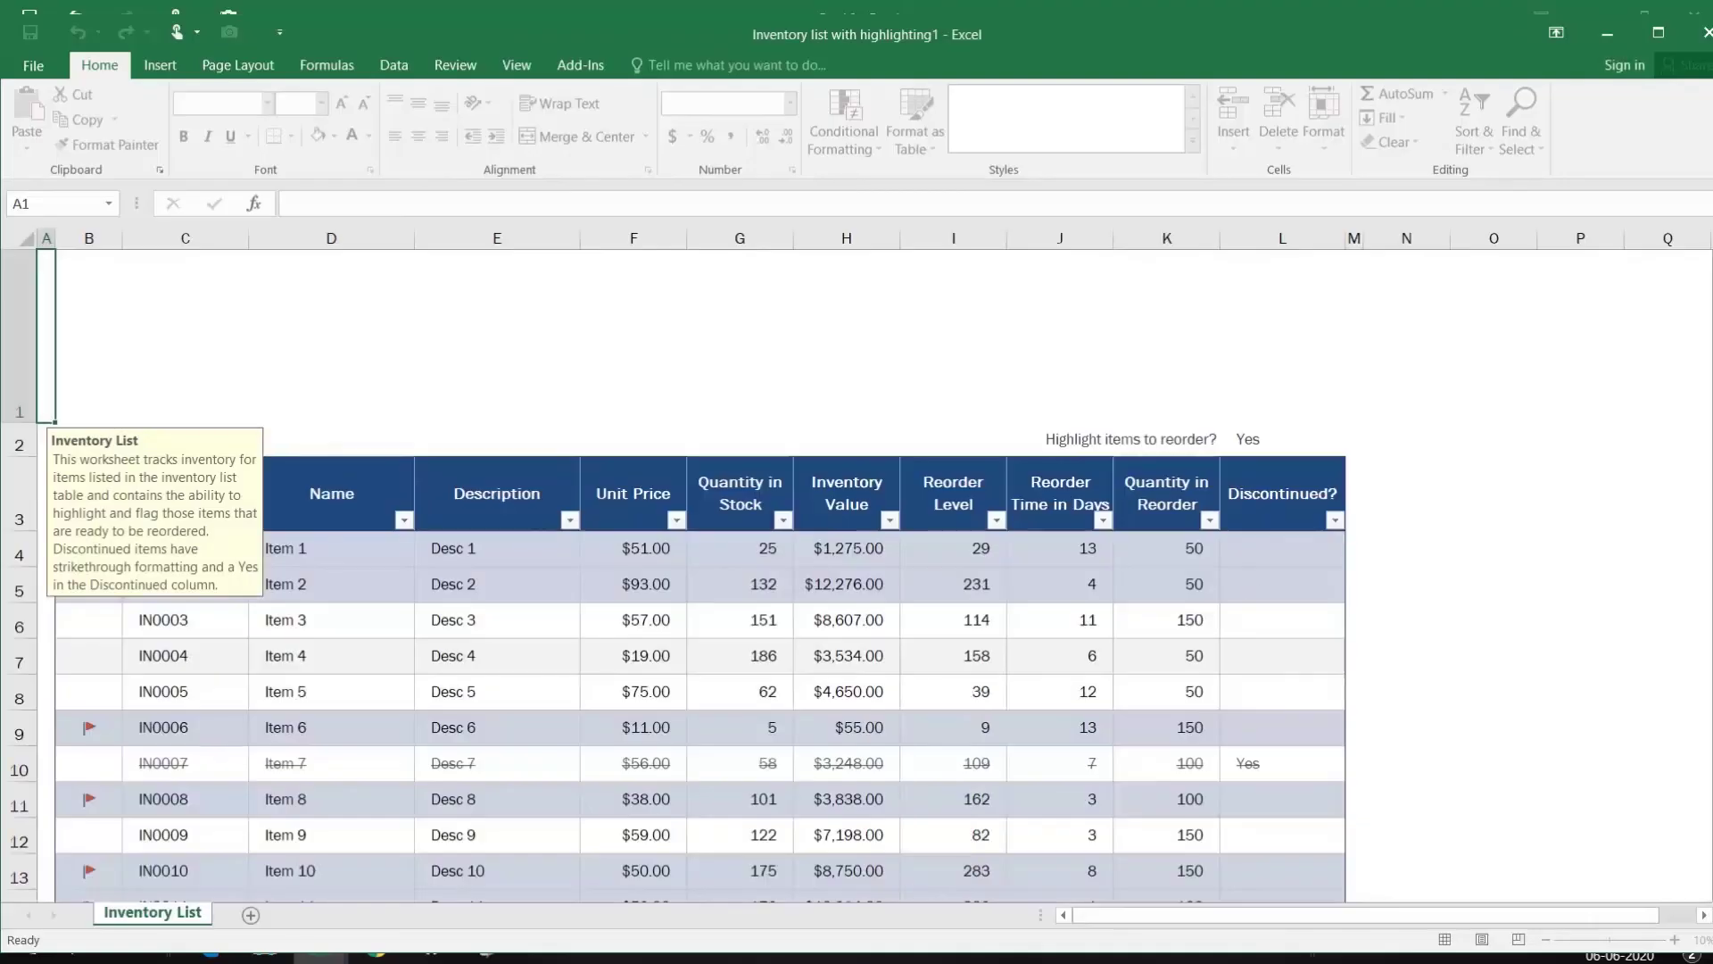
click(330, 585)
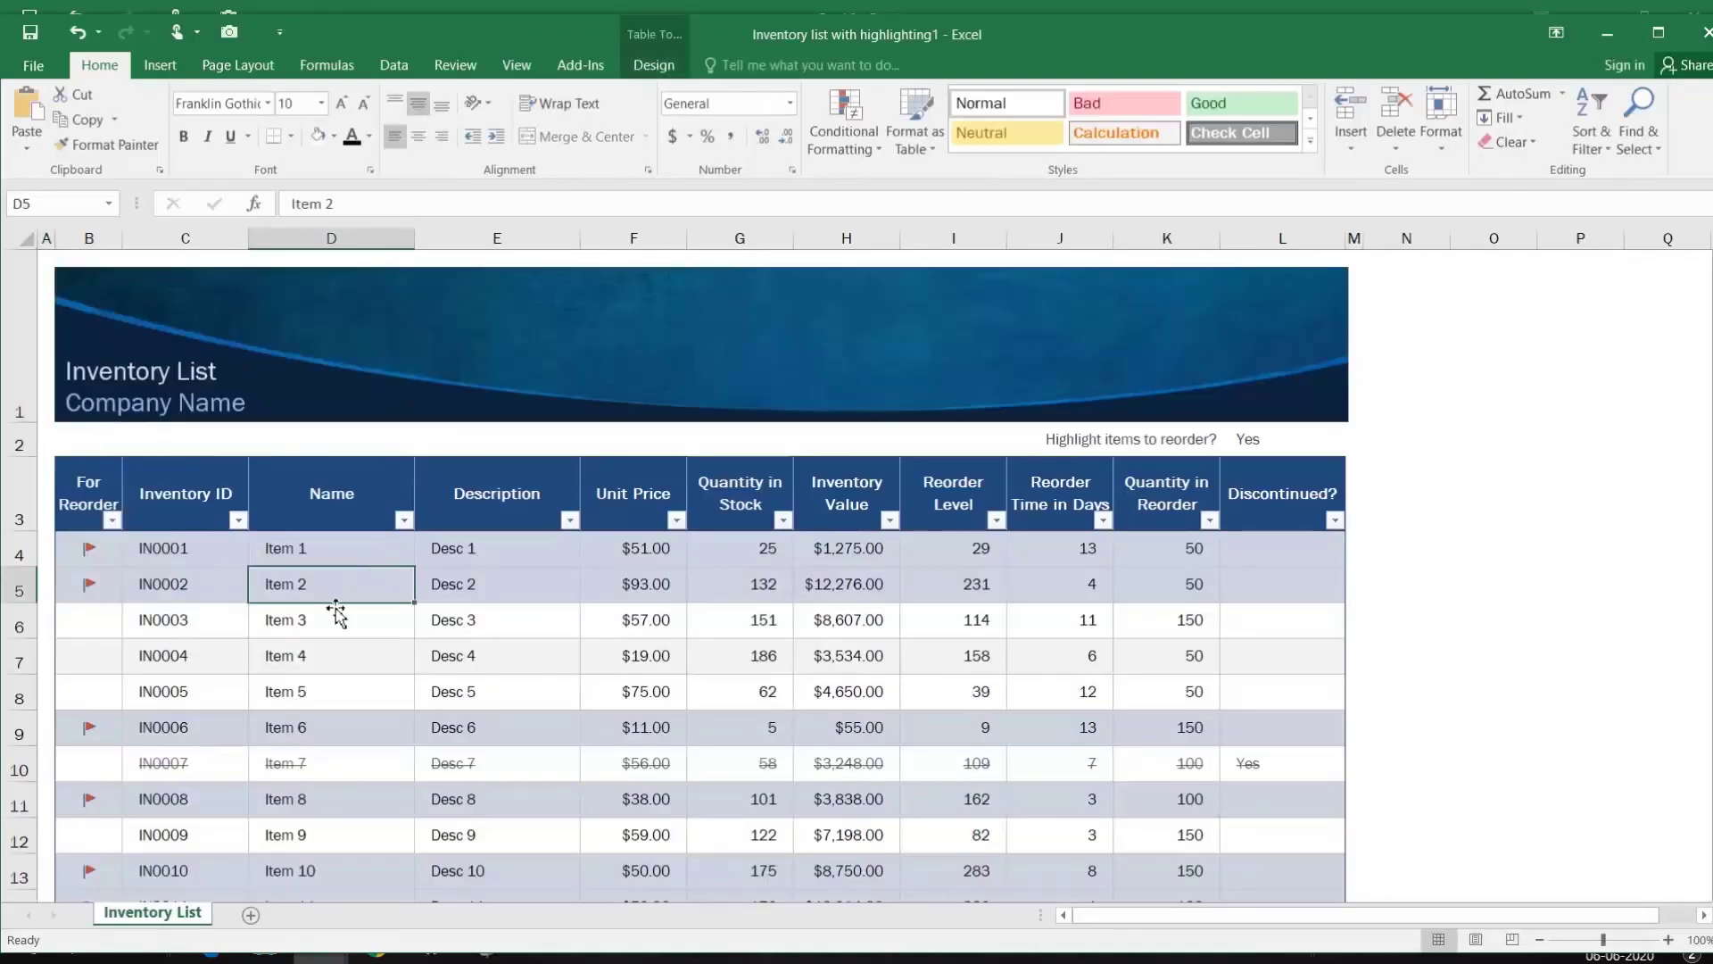
click(172, 555)
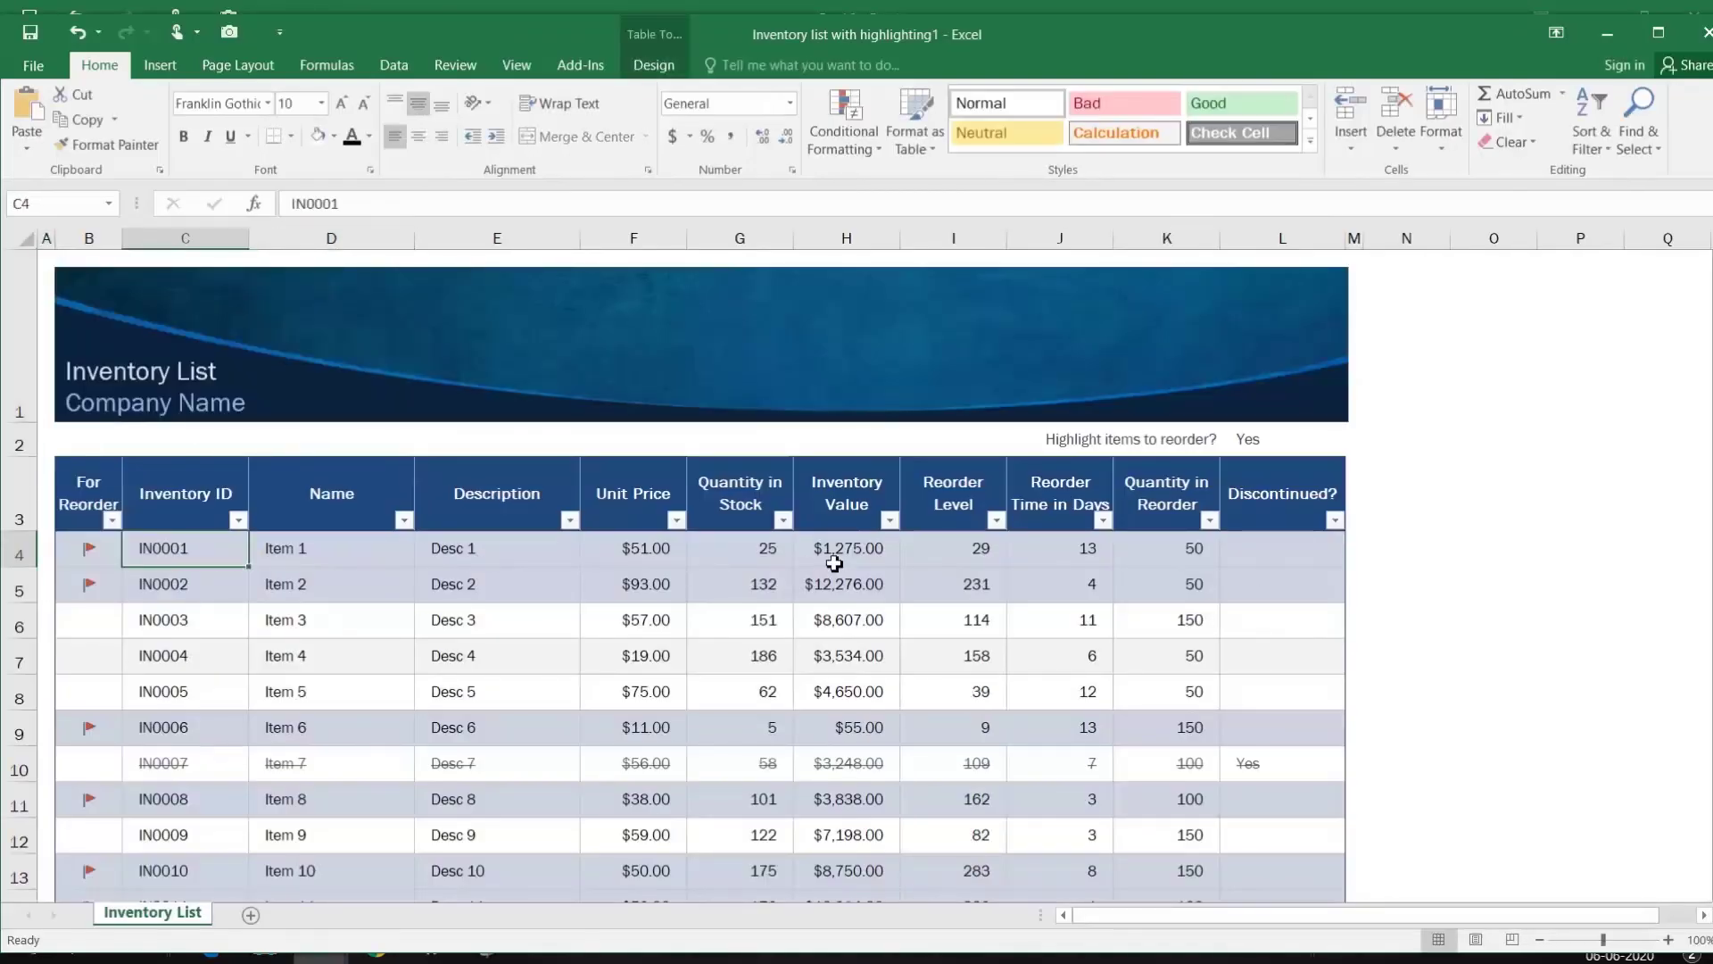
Step: Select 'List' and 'Company Name' in the Inventory List title box
scroll(836, 563, down, 7)
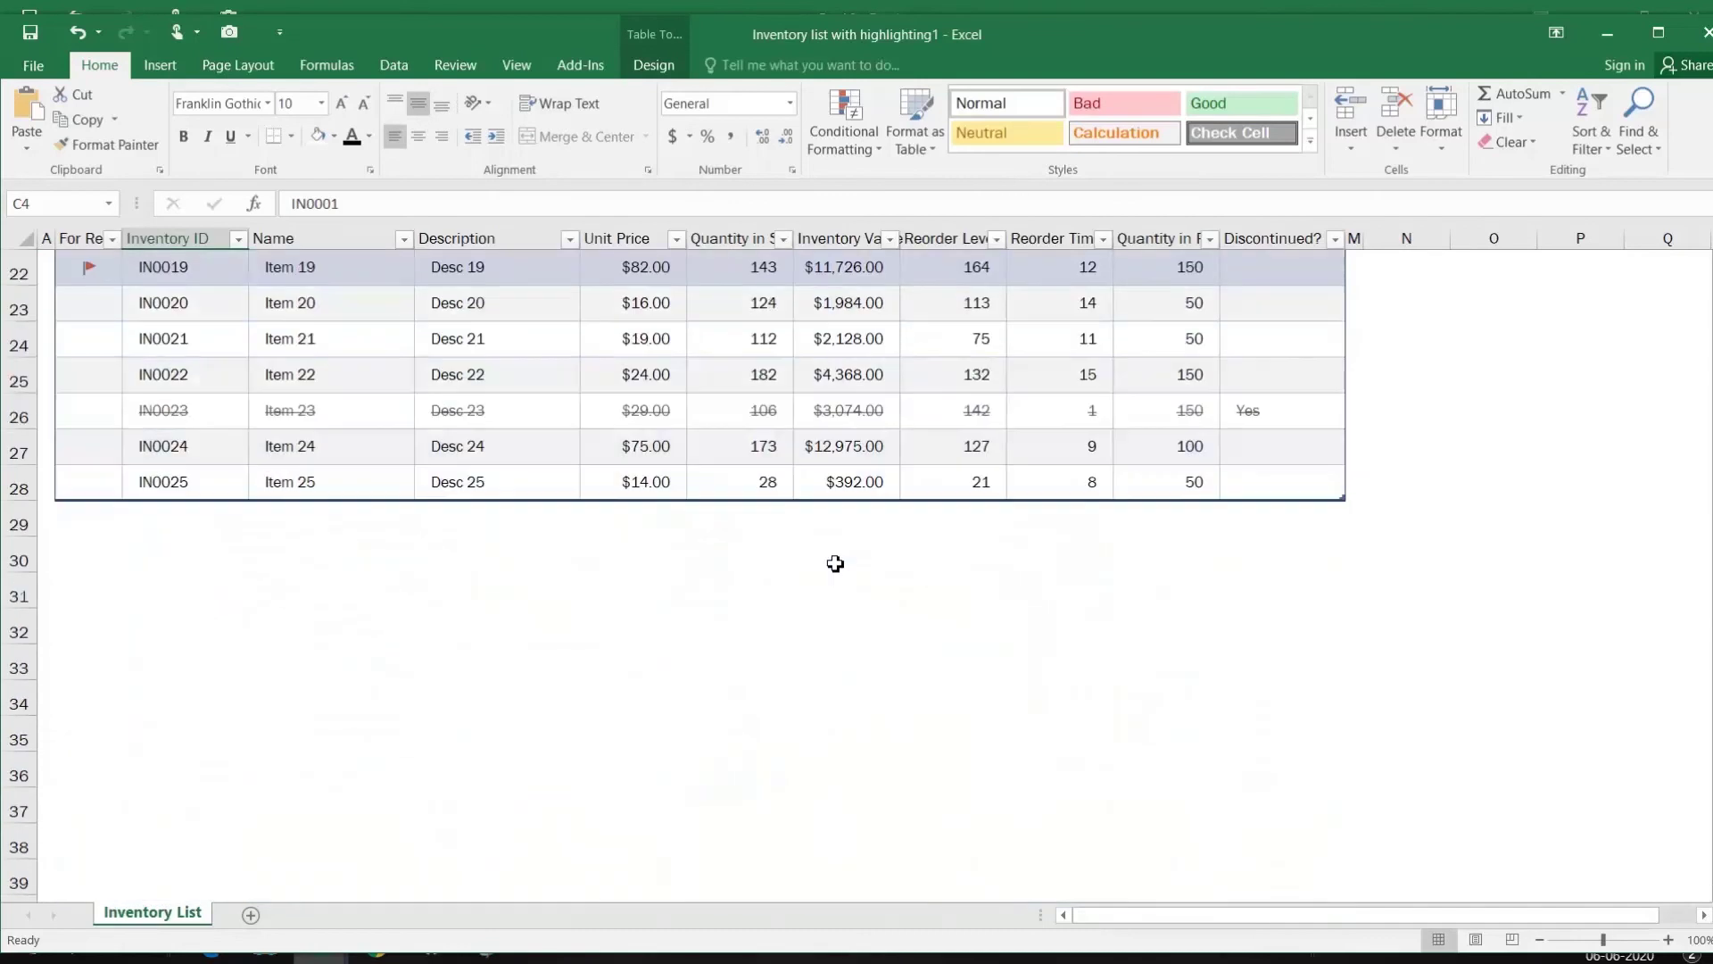
scroll(835, 563, up, 6)
scroll(453, 556, up, 1)
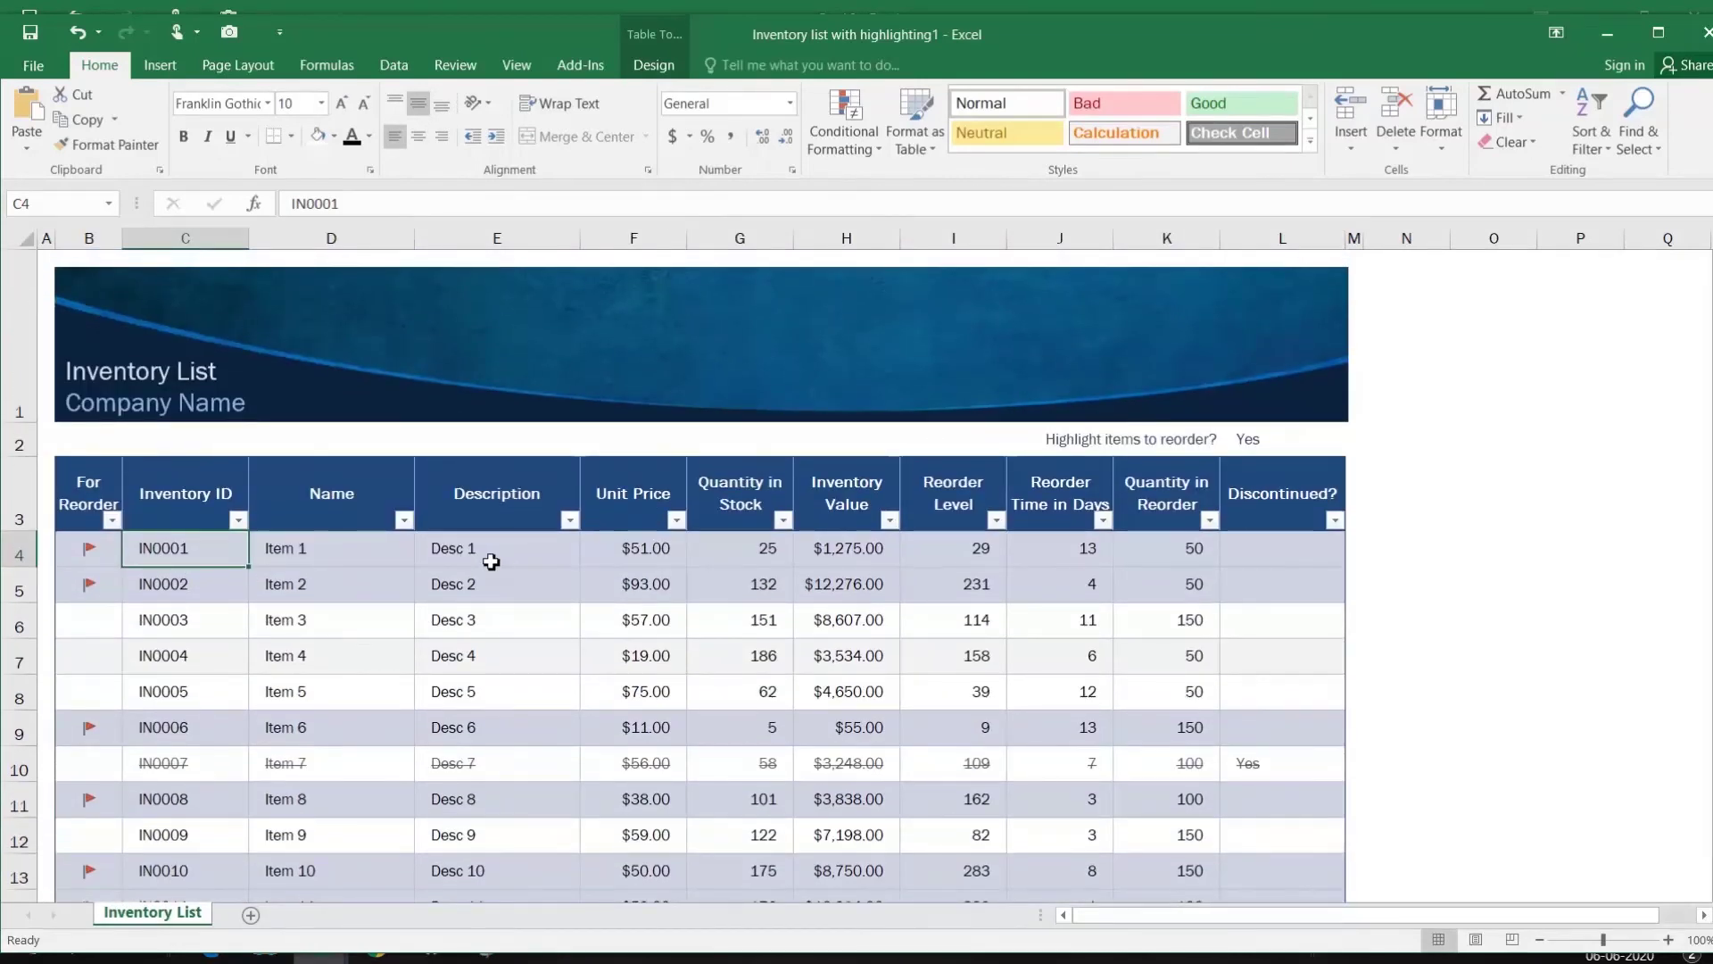
click(217, 371)
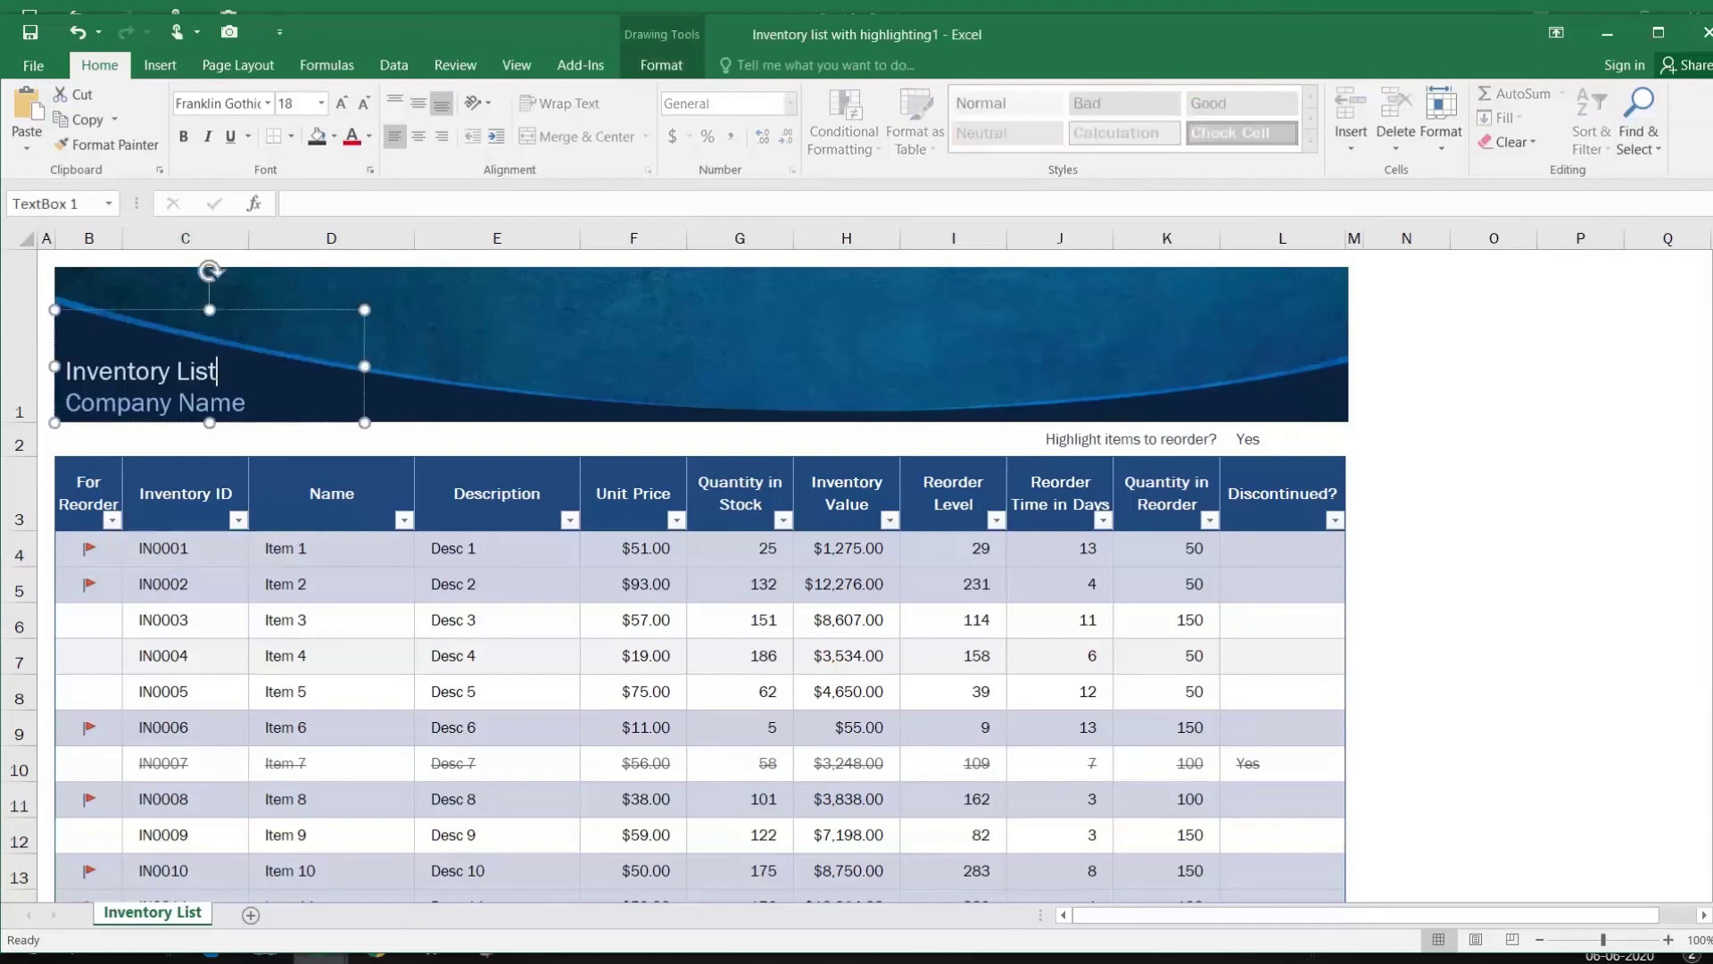
click(467, 381)
drag(175, 370, 201, 537)
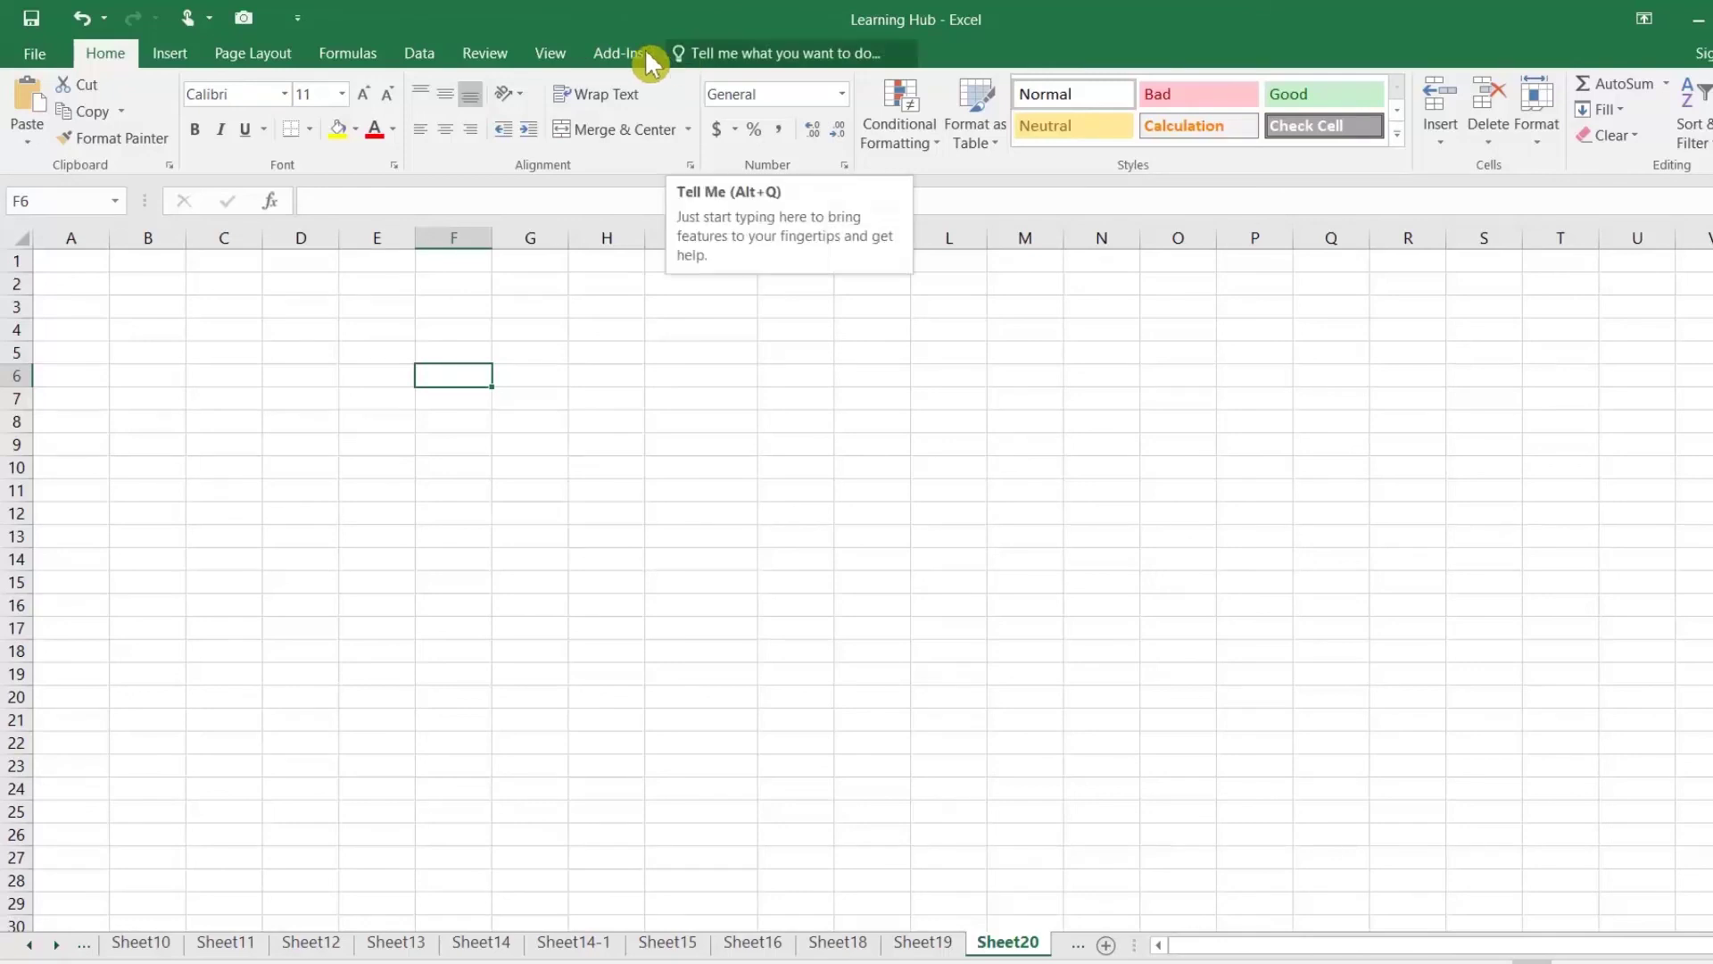
Step: Tick Developer in the Customize Ribbon options and open the Developer tab
click(49, 63)
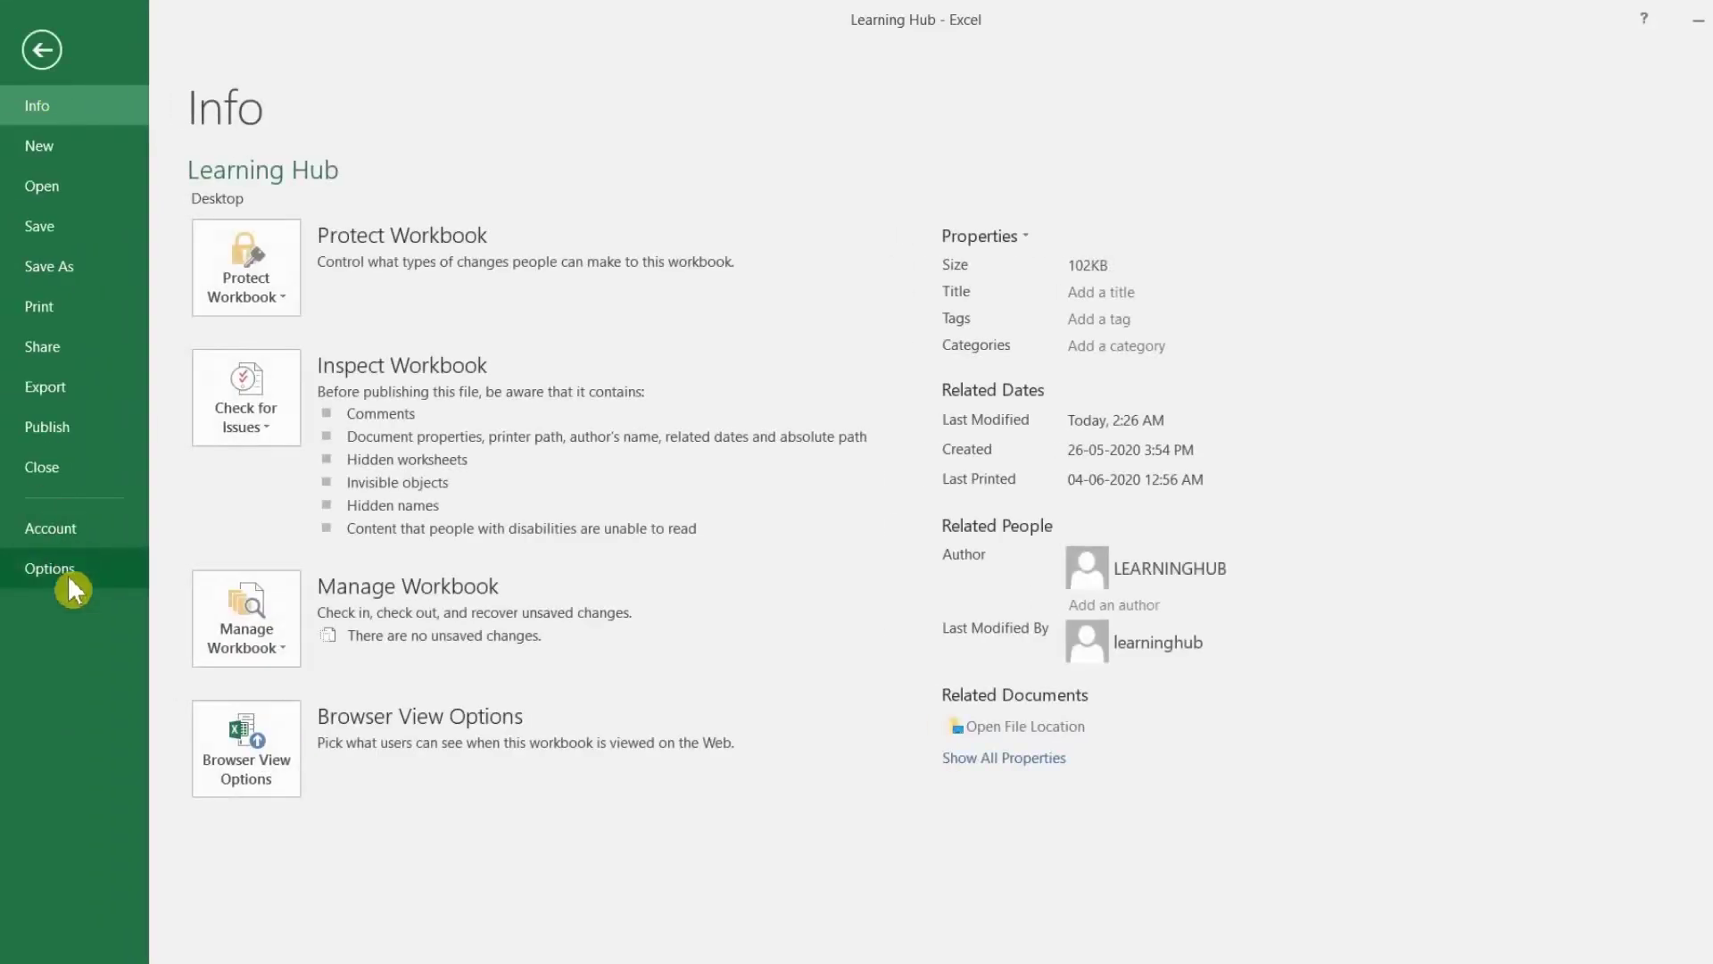
click(65, 574)
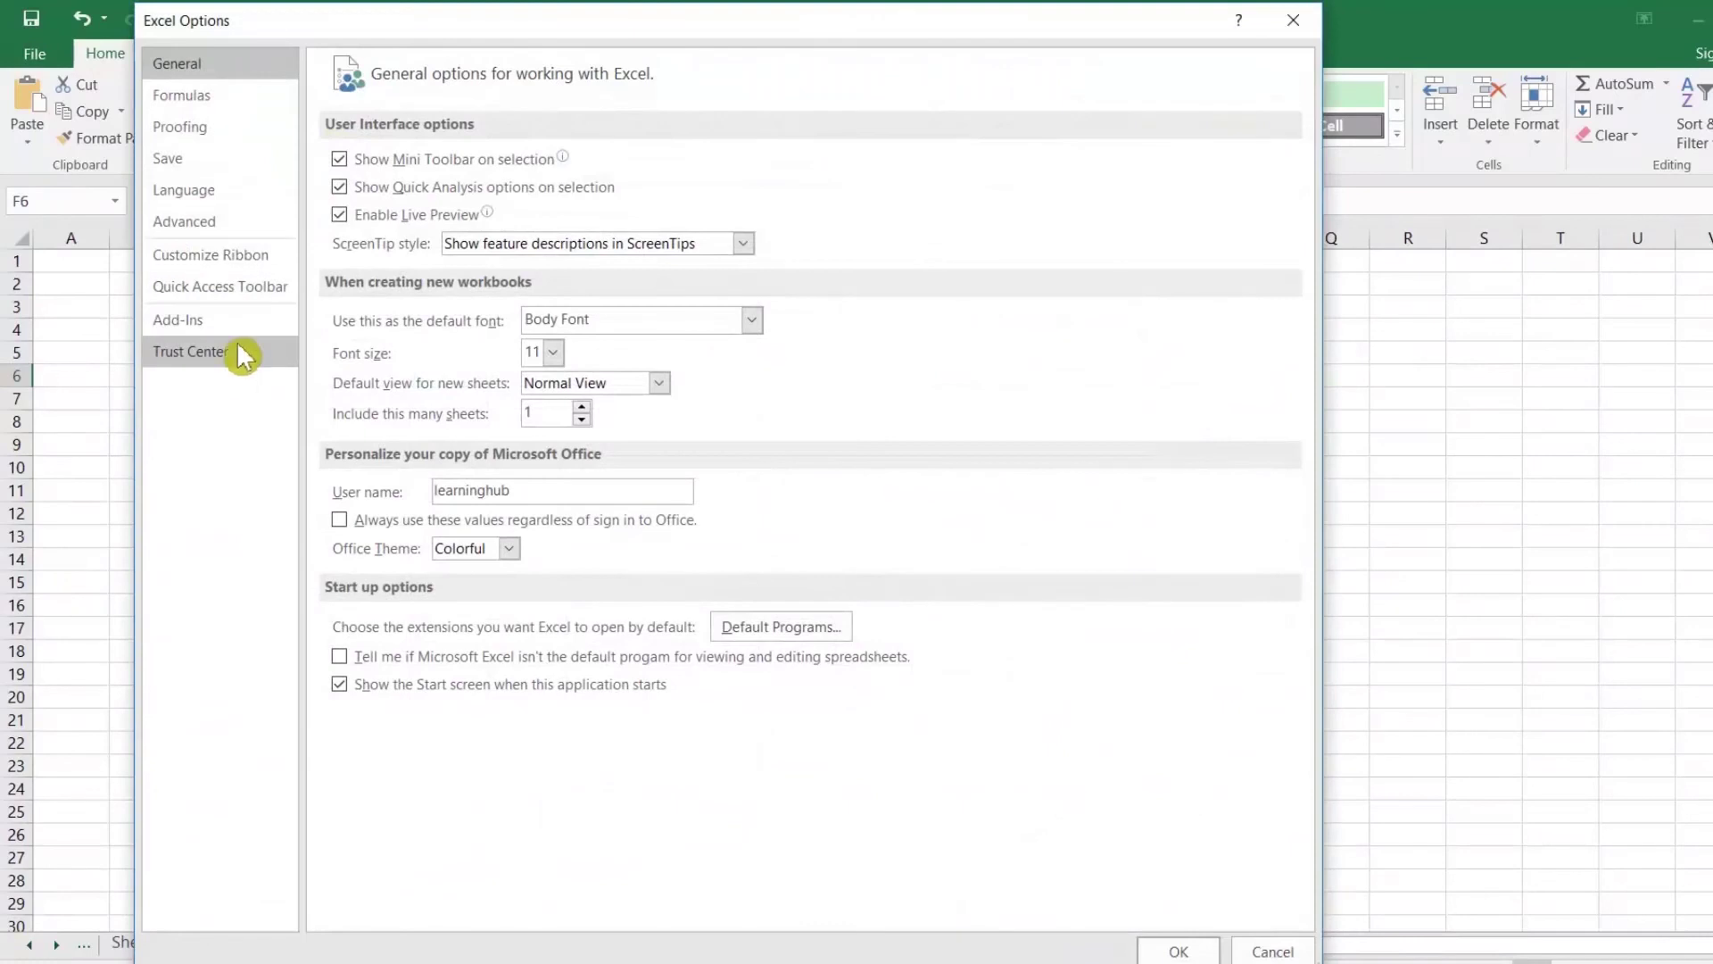
click(234, 256)
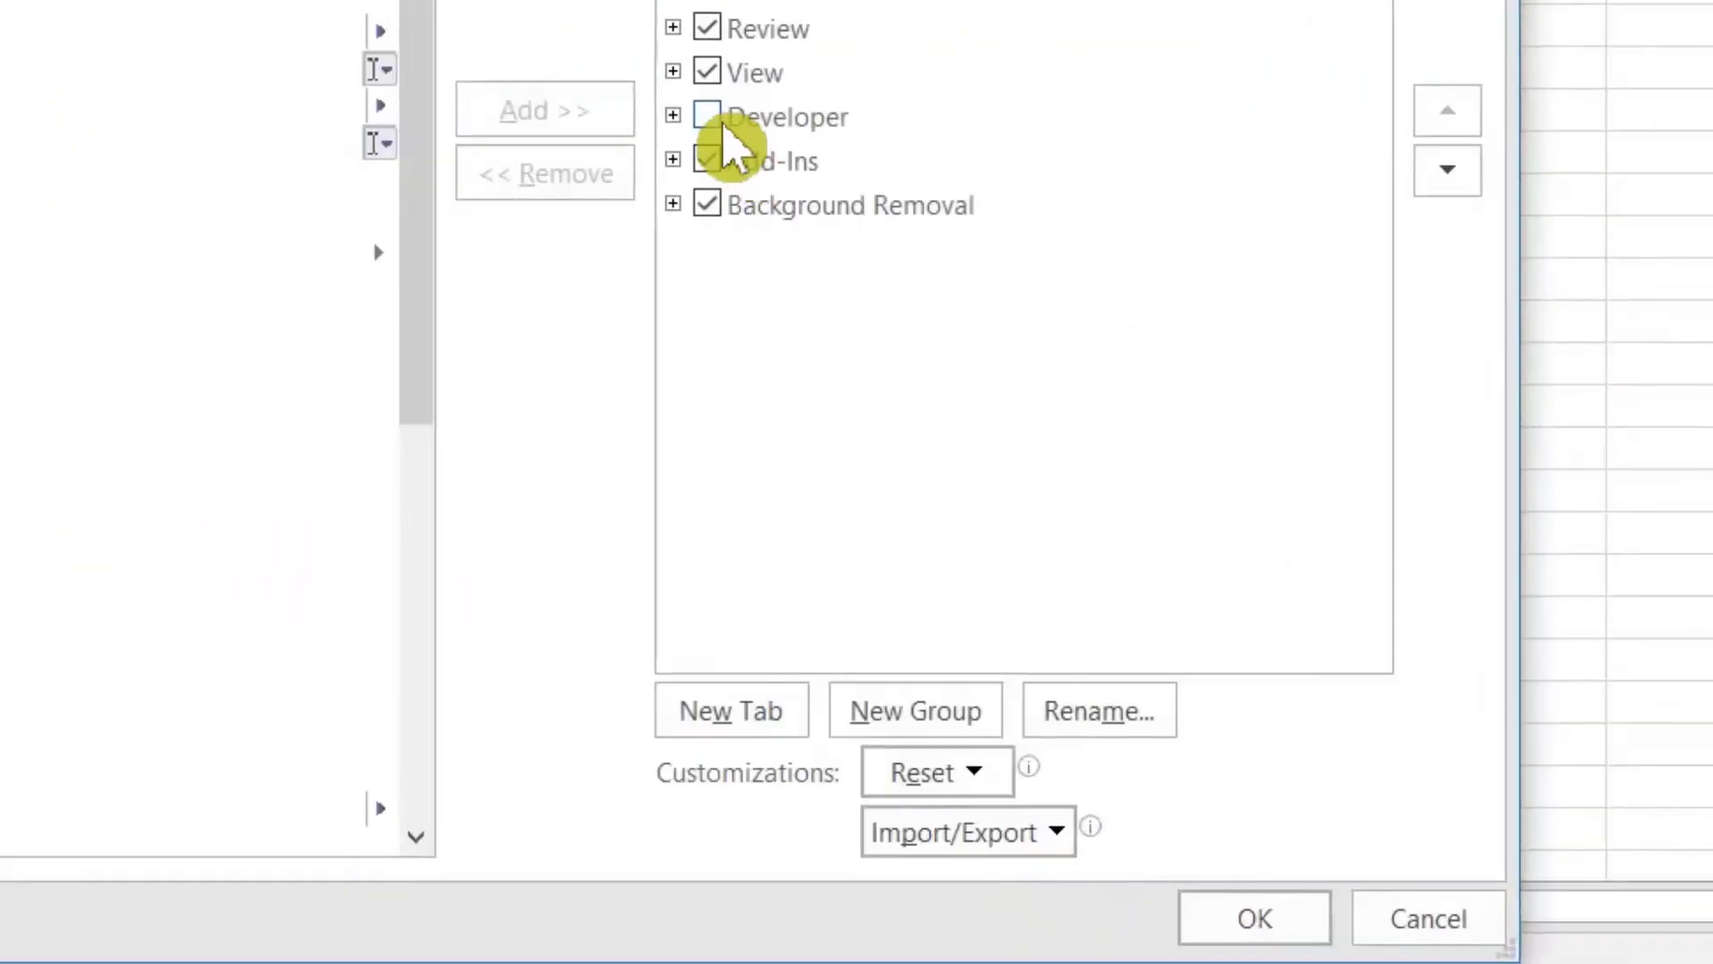
click(882, 517)
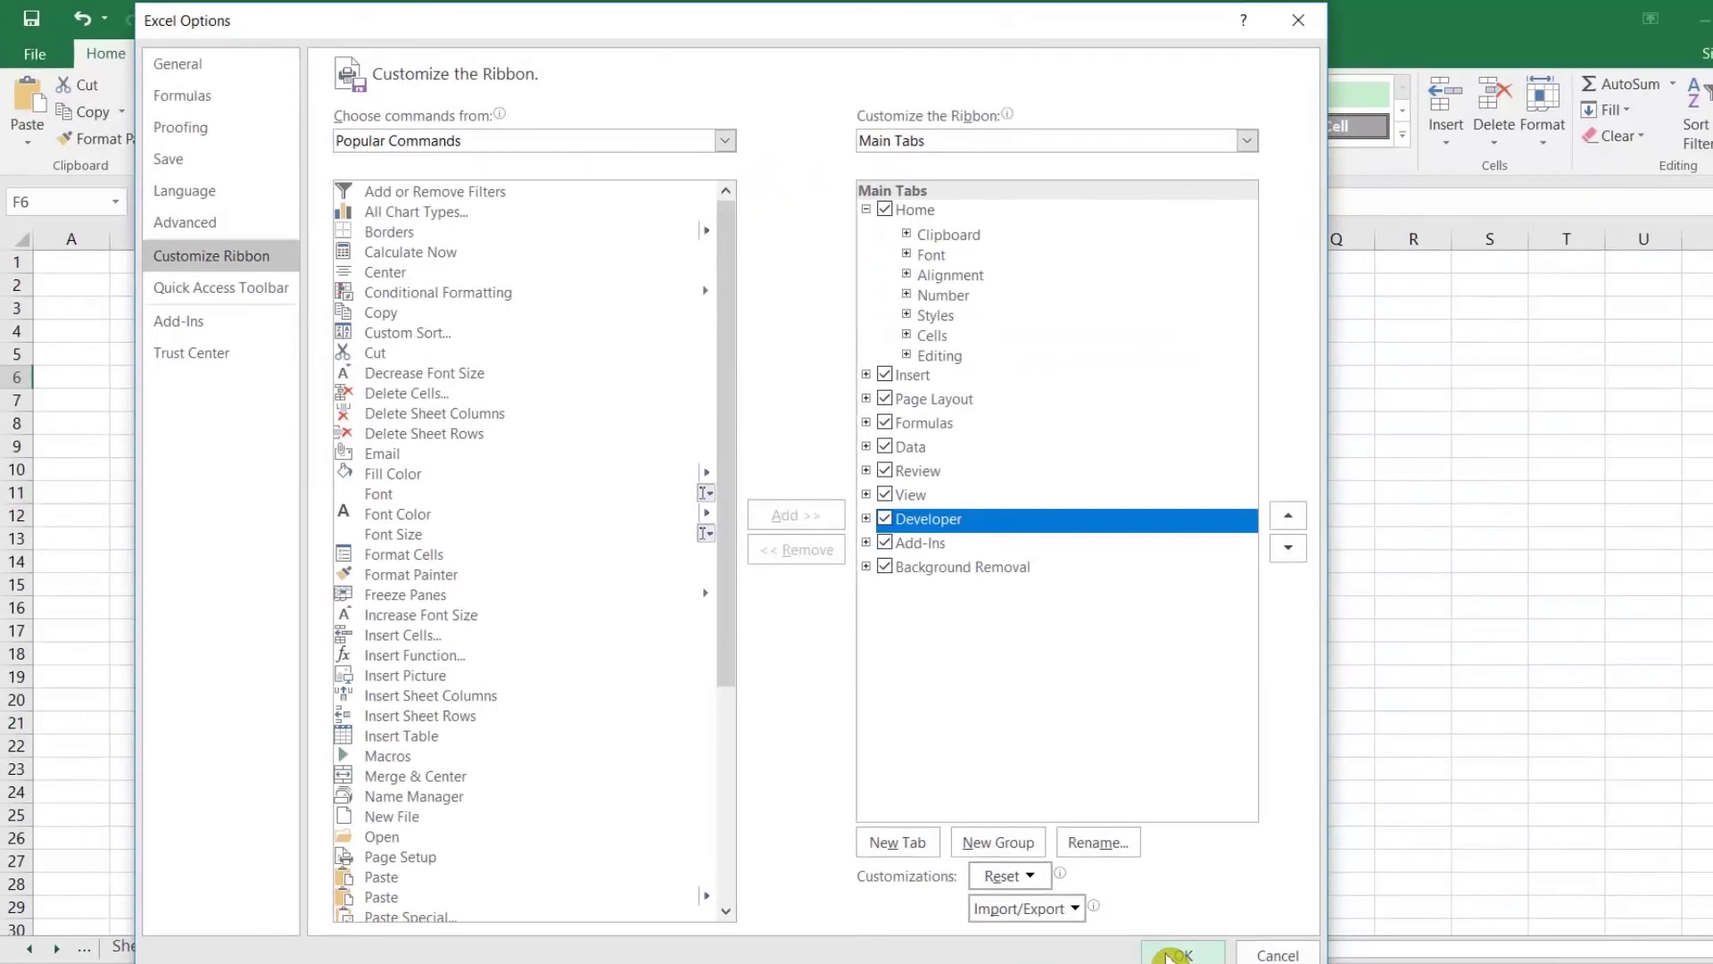
click(1169, 957)
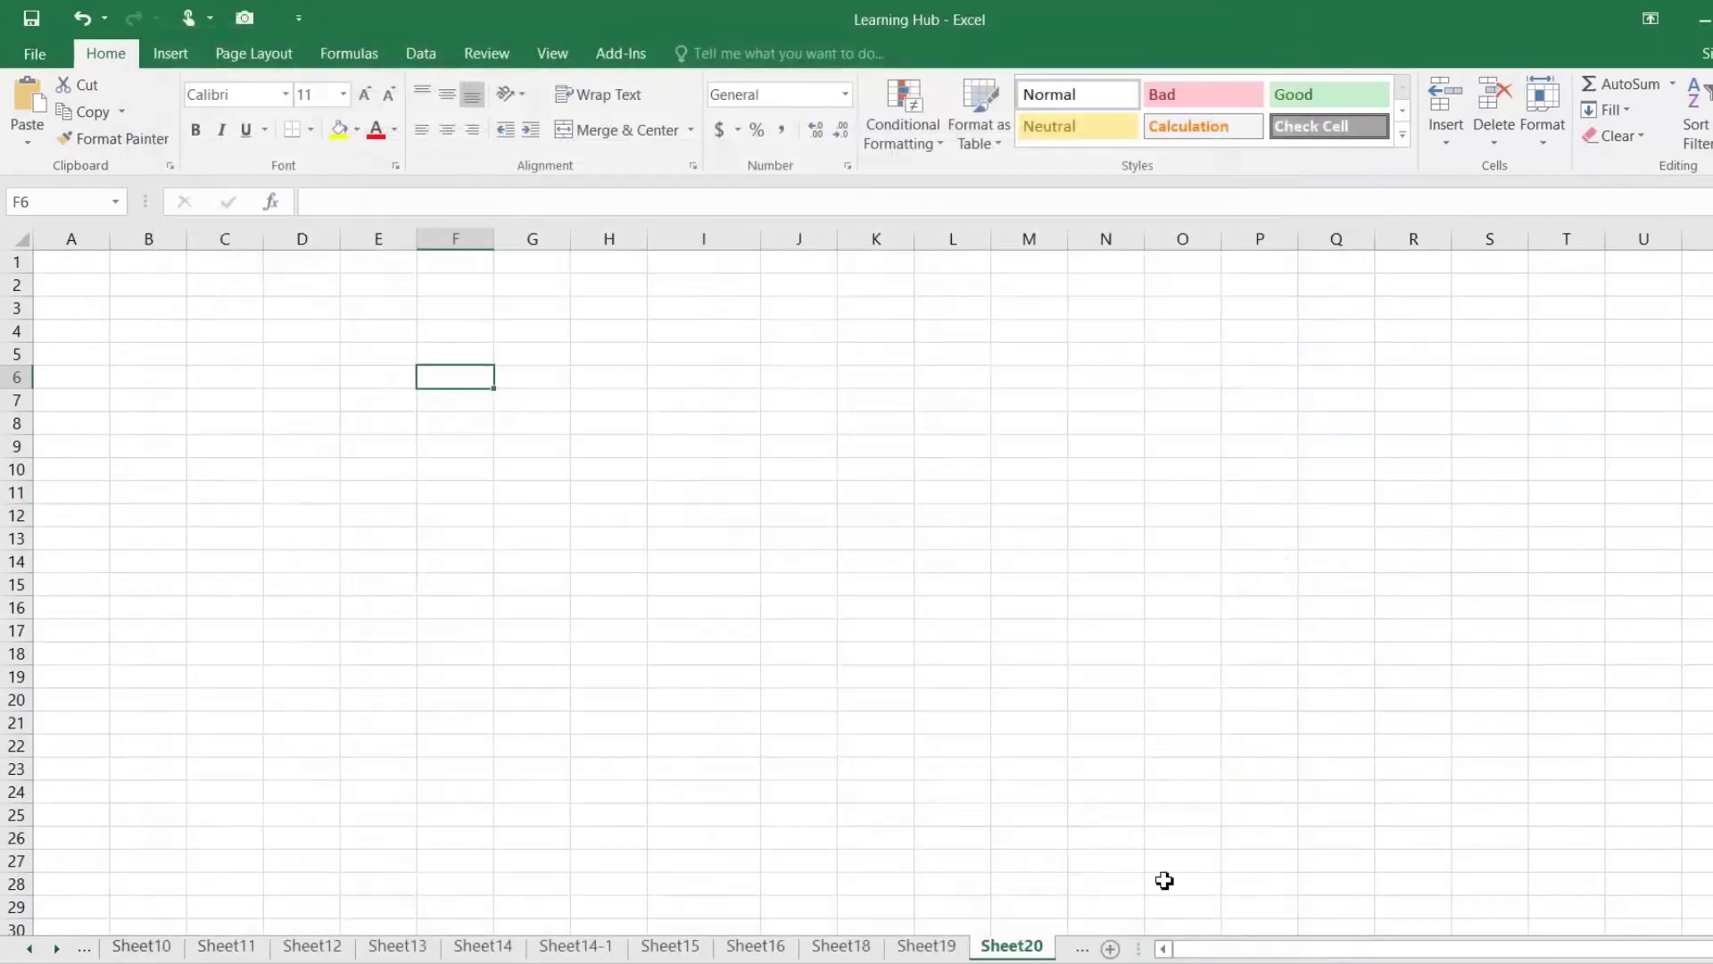
click(635, 55)
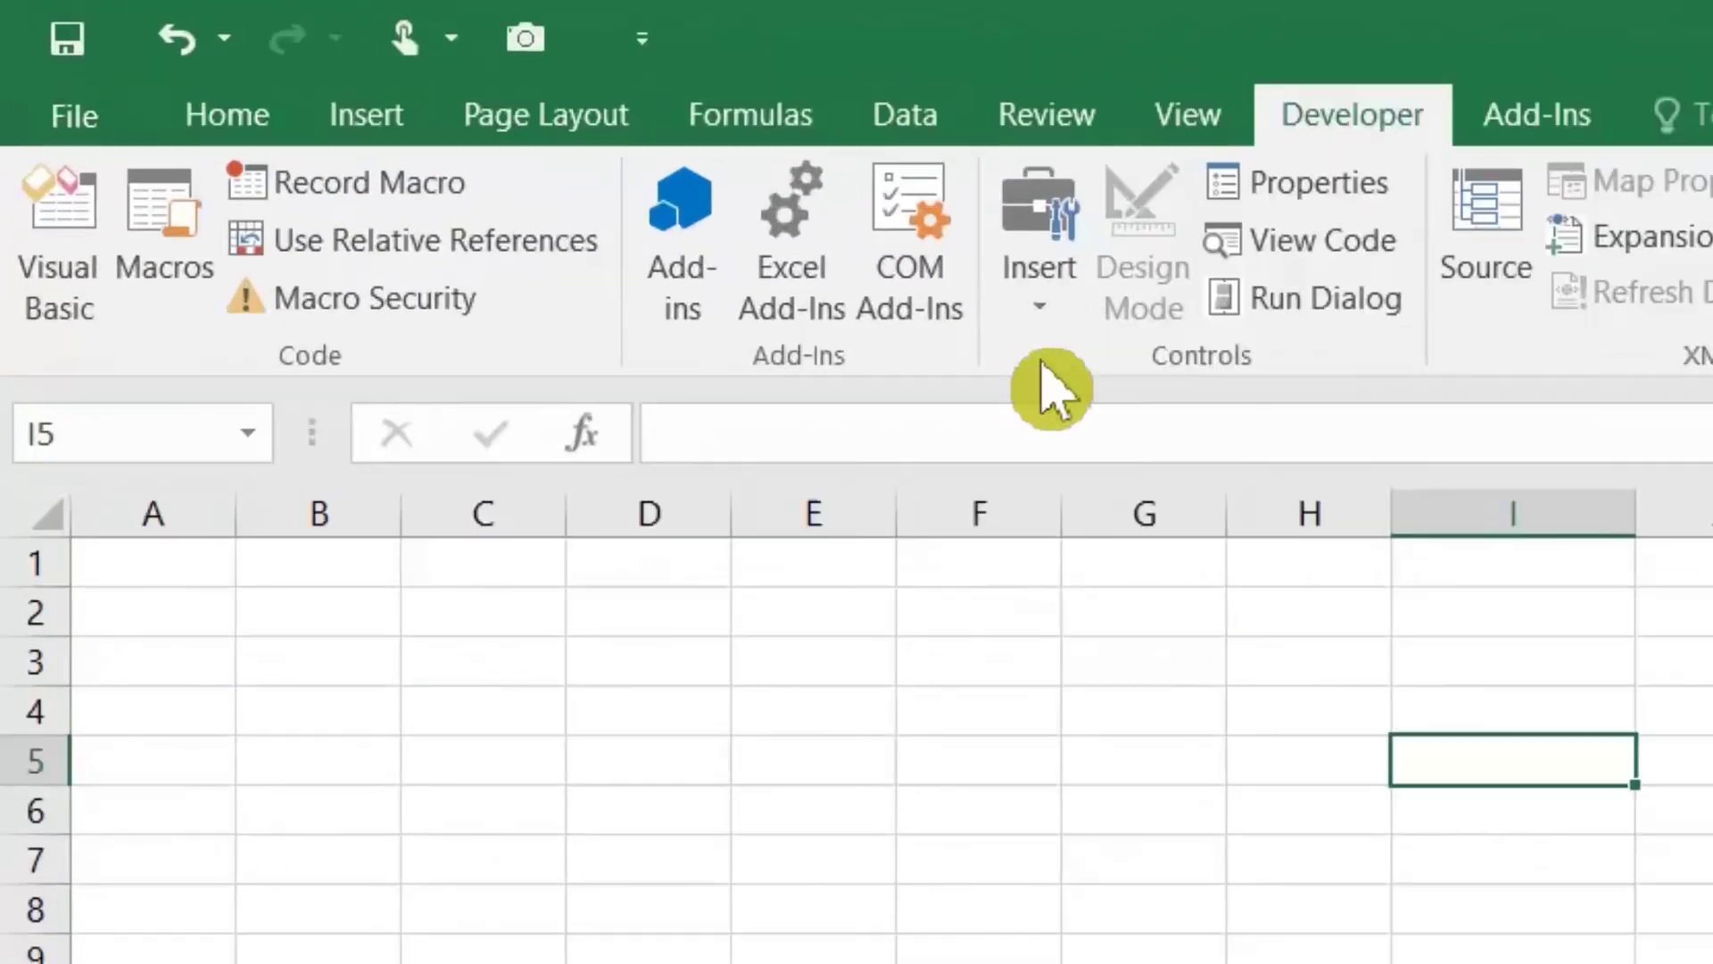
Step: Draw a Form Controls button around I3:J5 and create a new macro for it
click(571, 178)
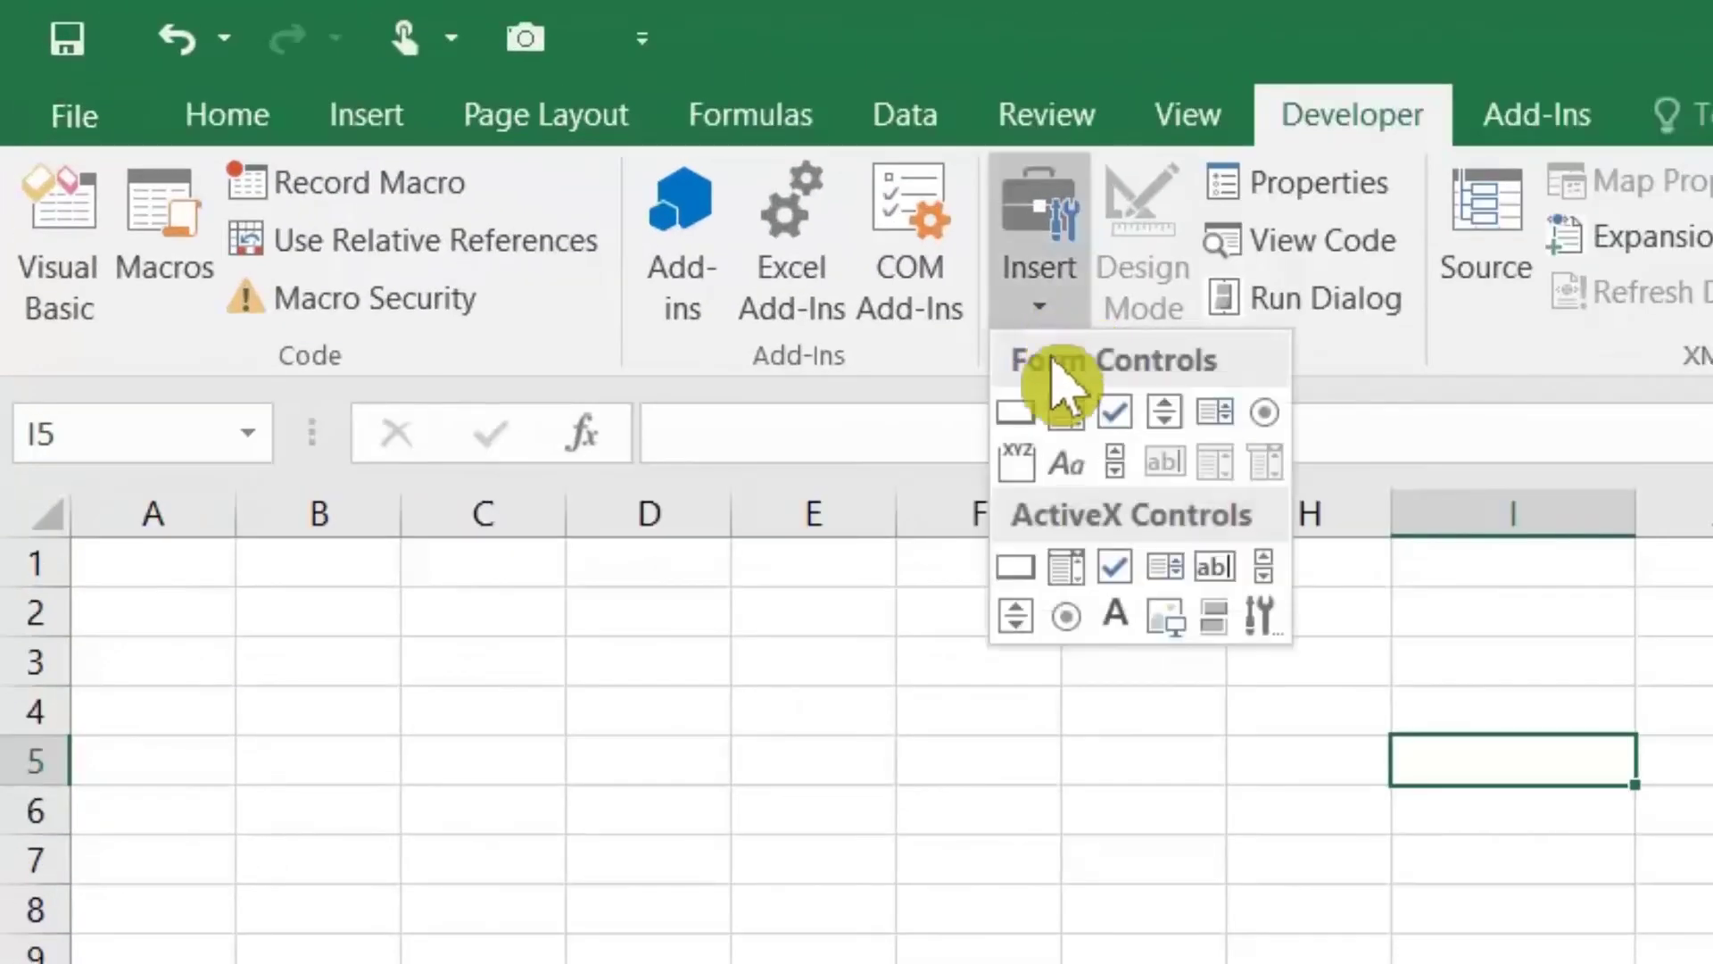
click(1026, 417)
drag(1398, 634, 1712, 746)
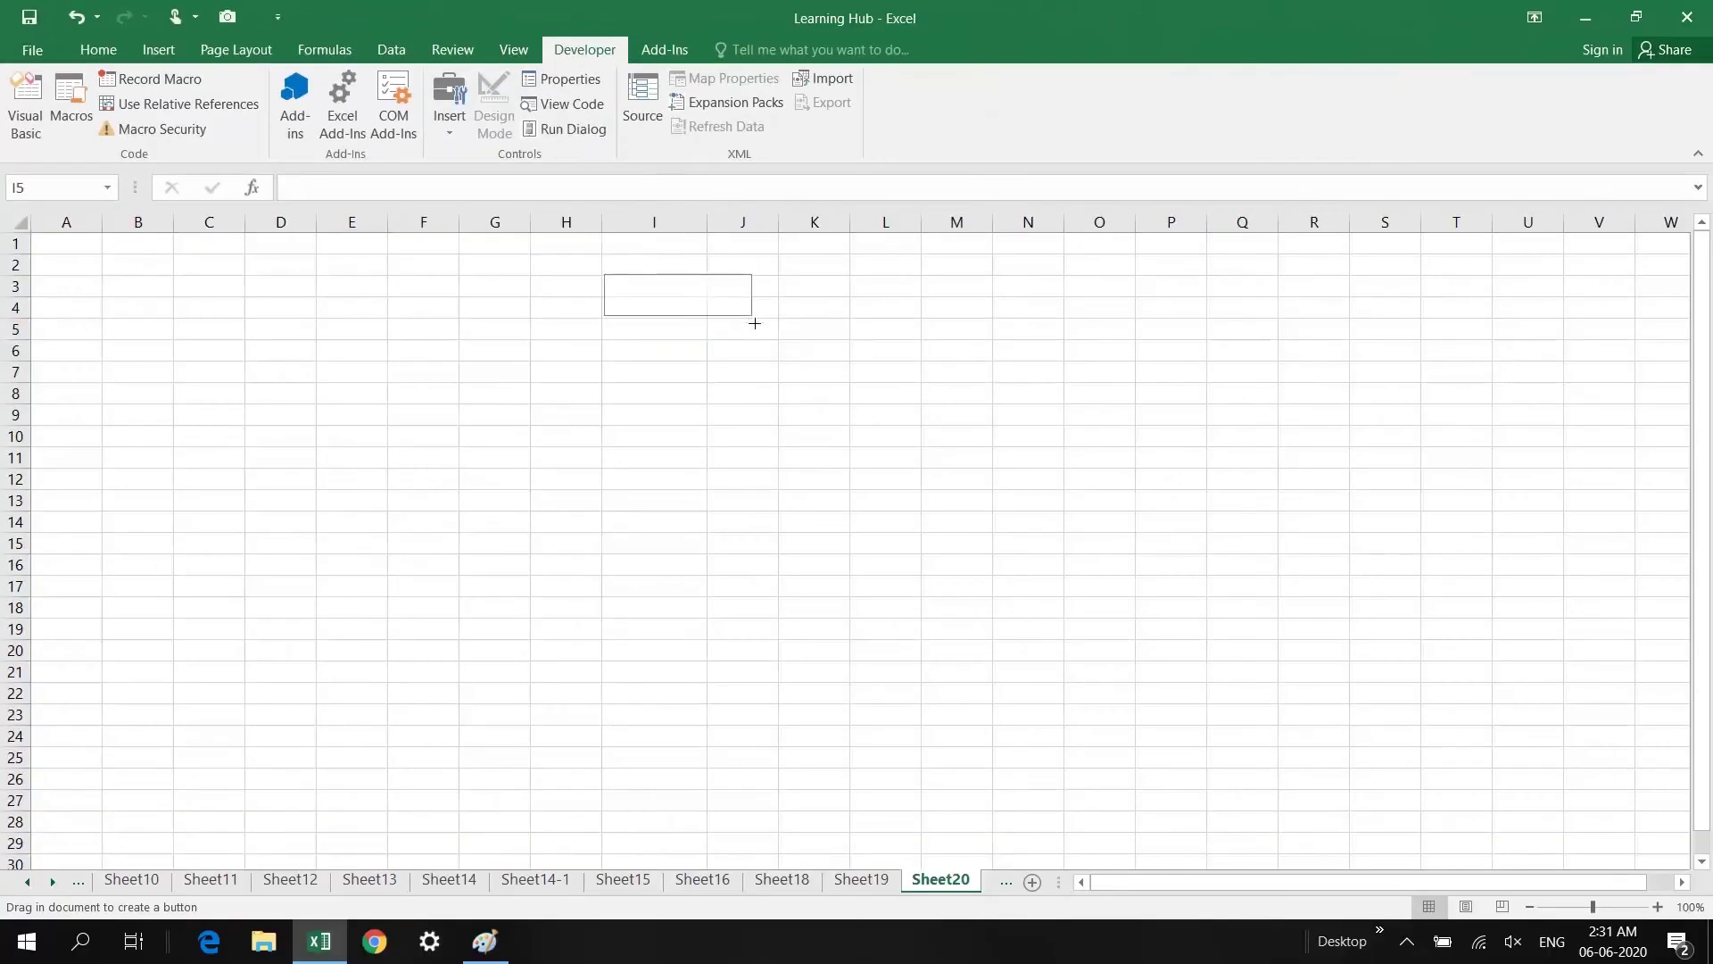
mouse_move(755, 323)
mouse_down()
mouse_move(719, 329)
mouse_move(714, 313)
mouse_move(788, 343)
mouse_up()
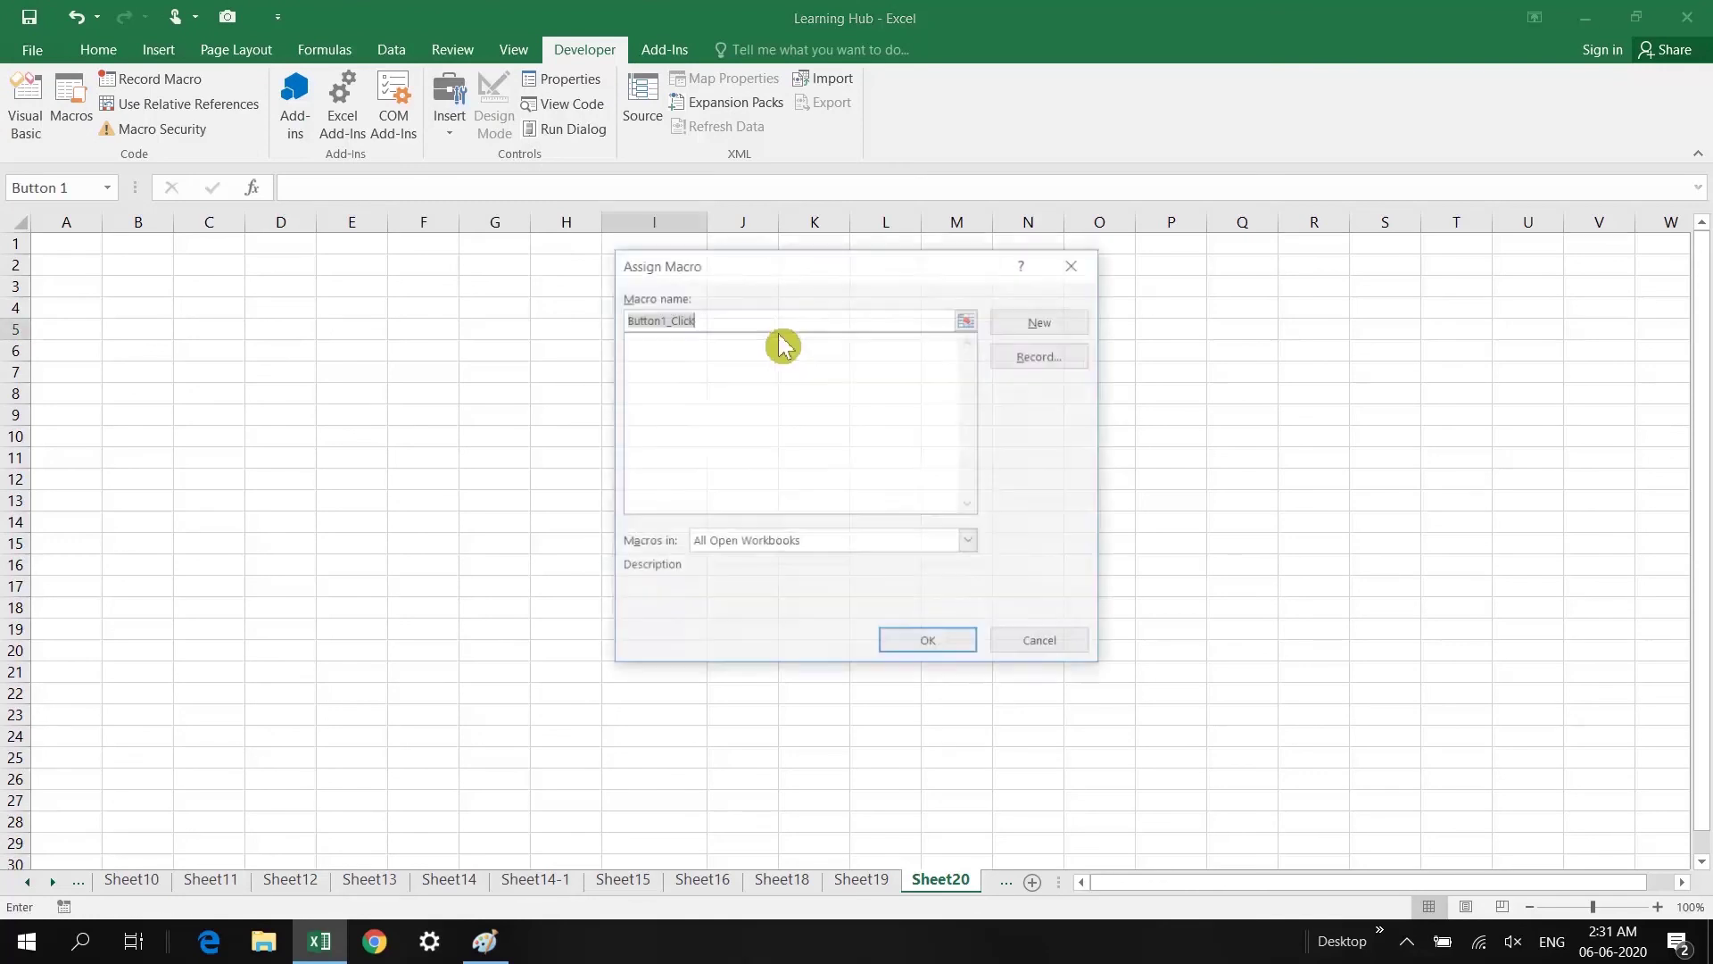
click(1019, 332)
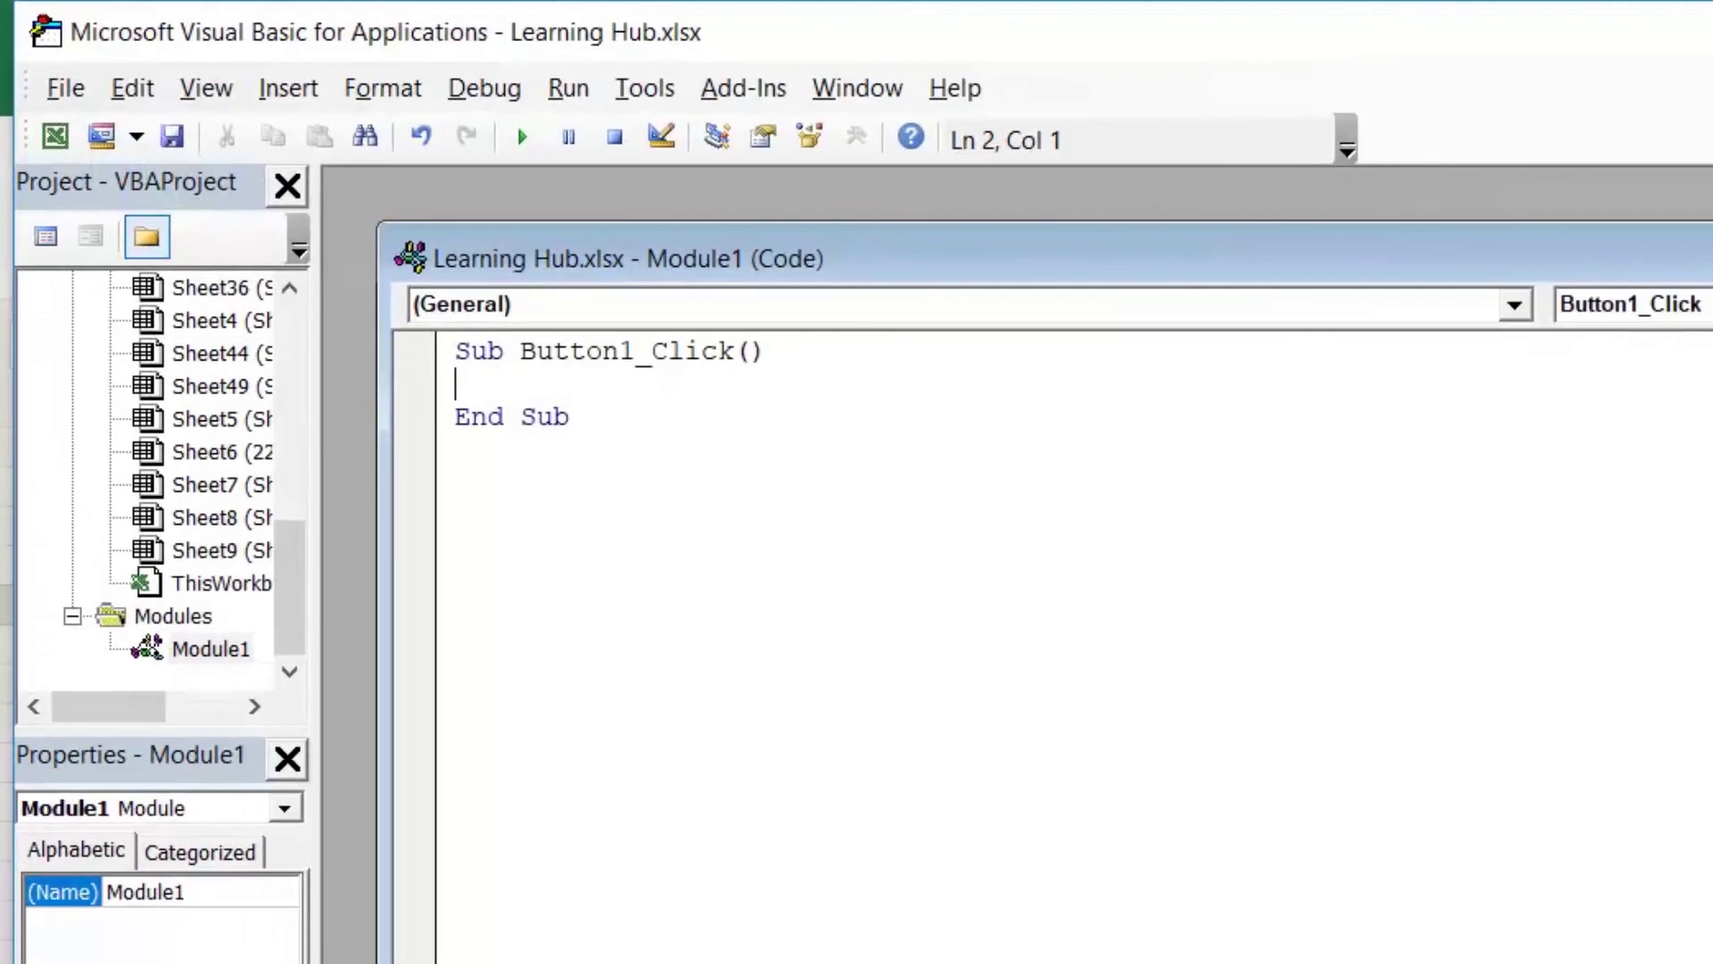
Step: Write Range("A1").Interior.ColorIndex = 37 in Button1_Click and close the VBA editor
text(range)
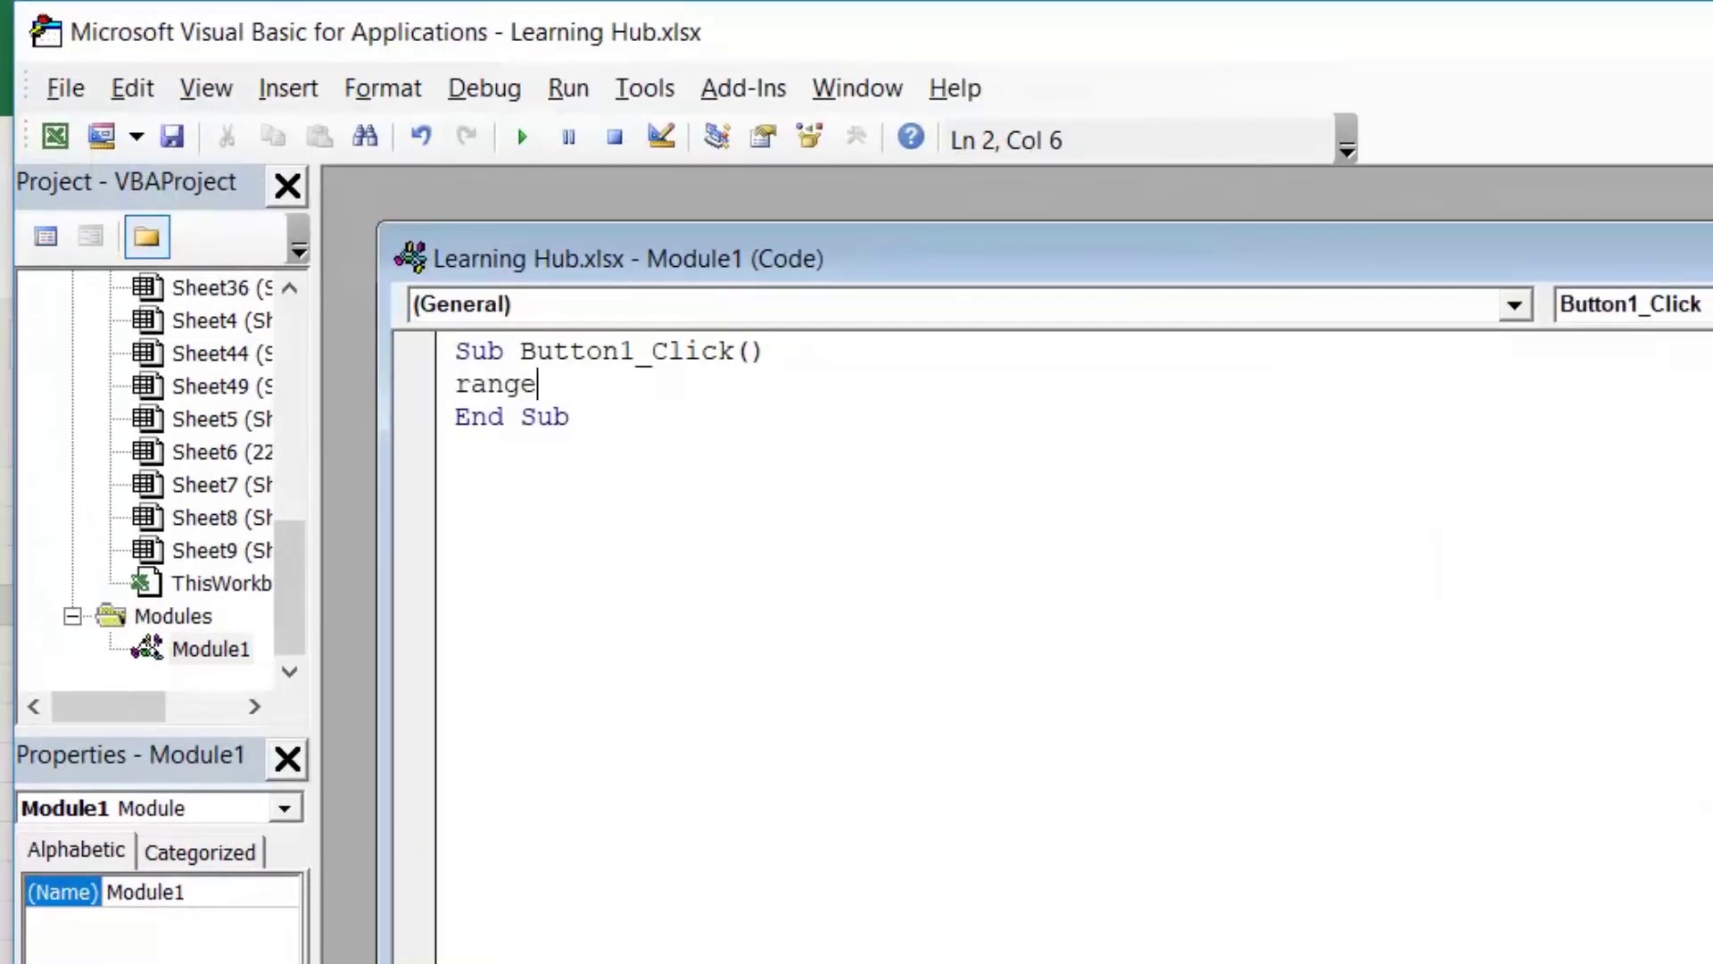
text((")
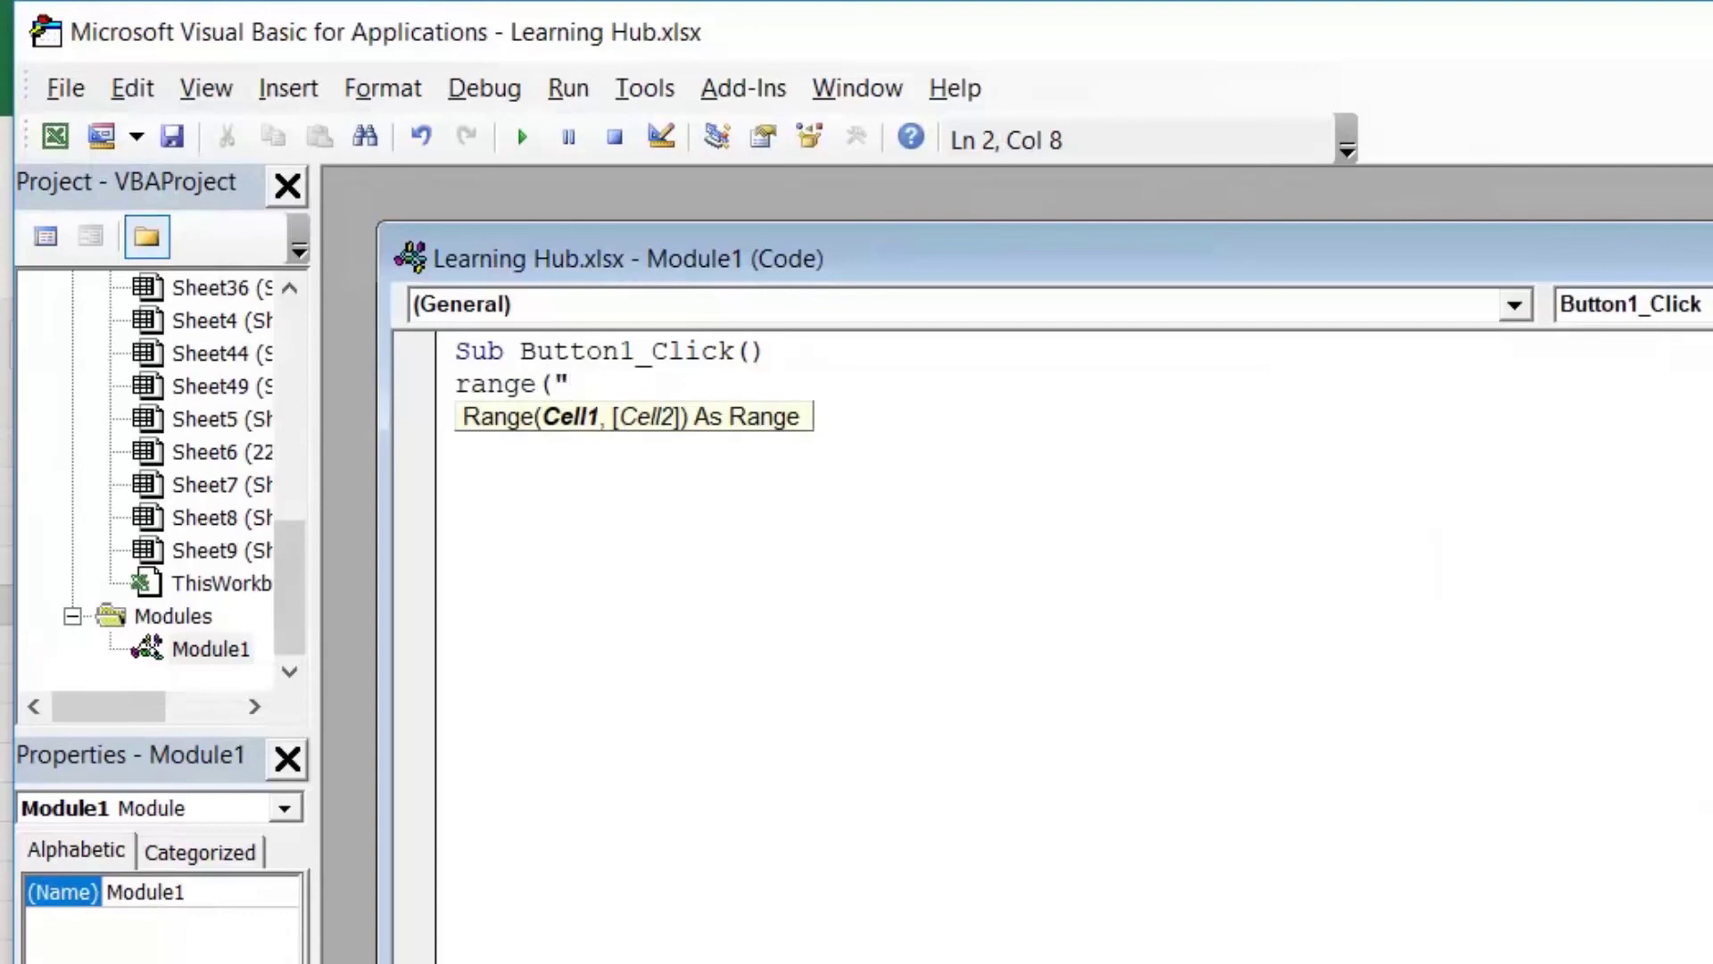
text(A1")/)
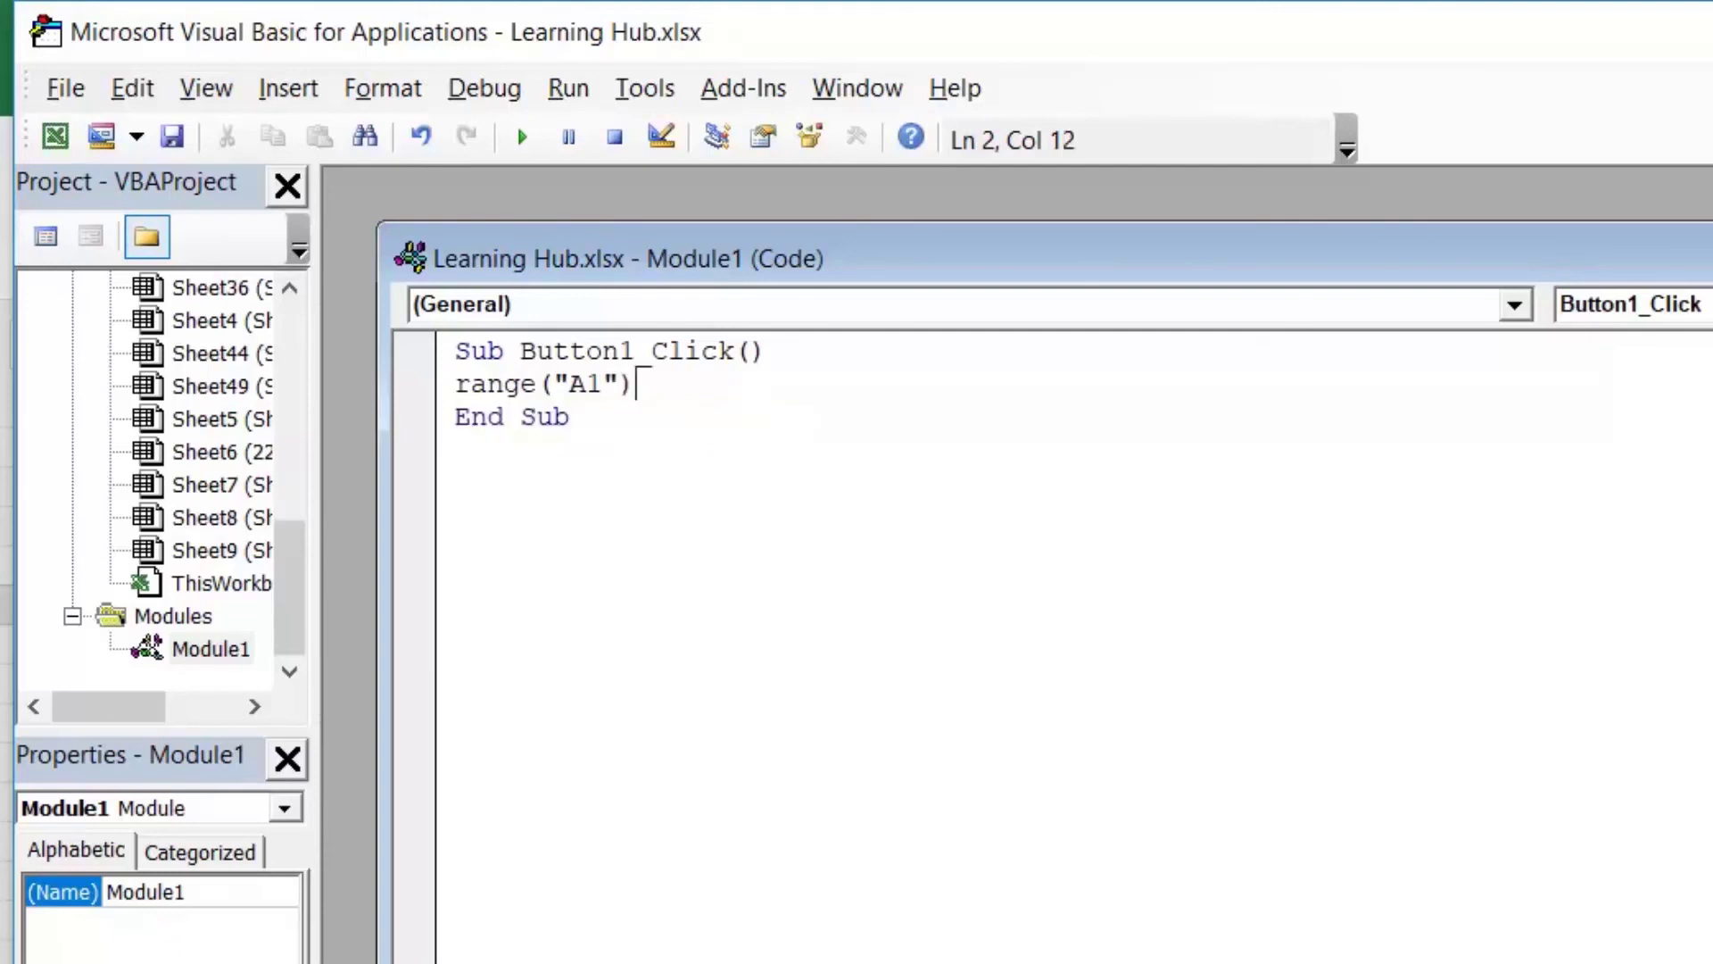
key(BackSpace)
text(.)
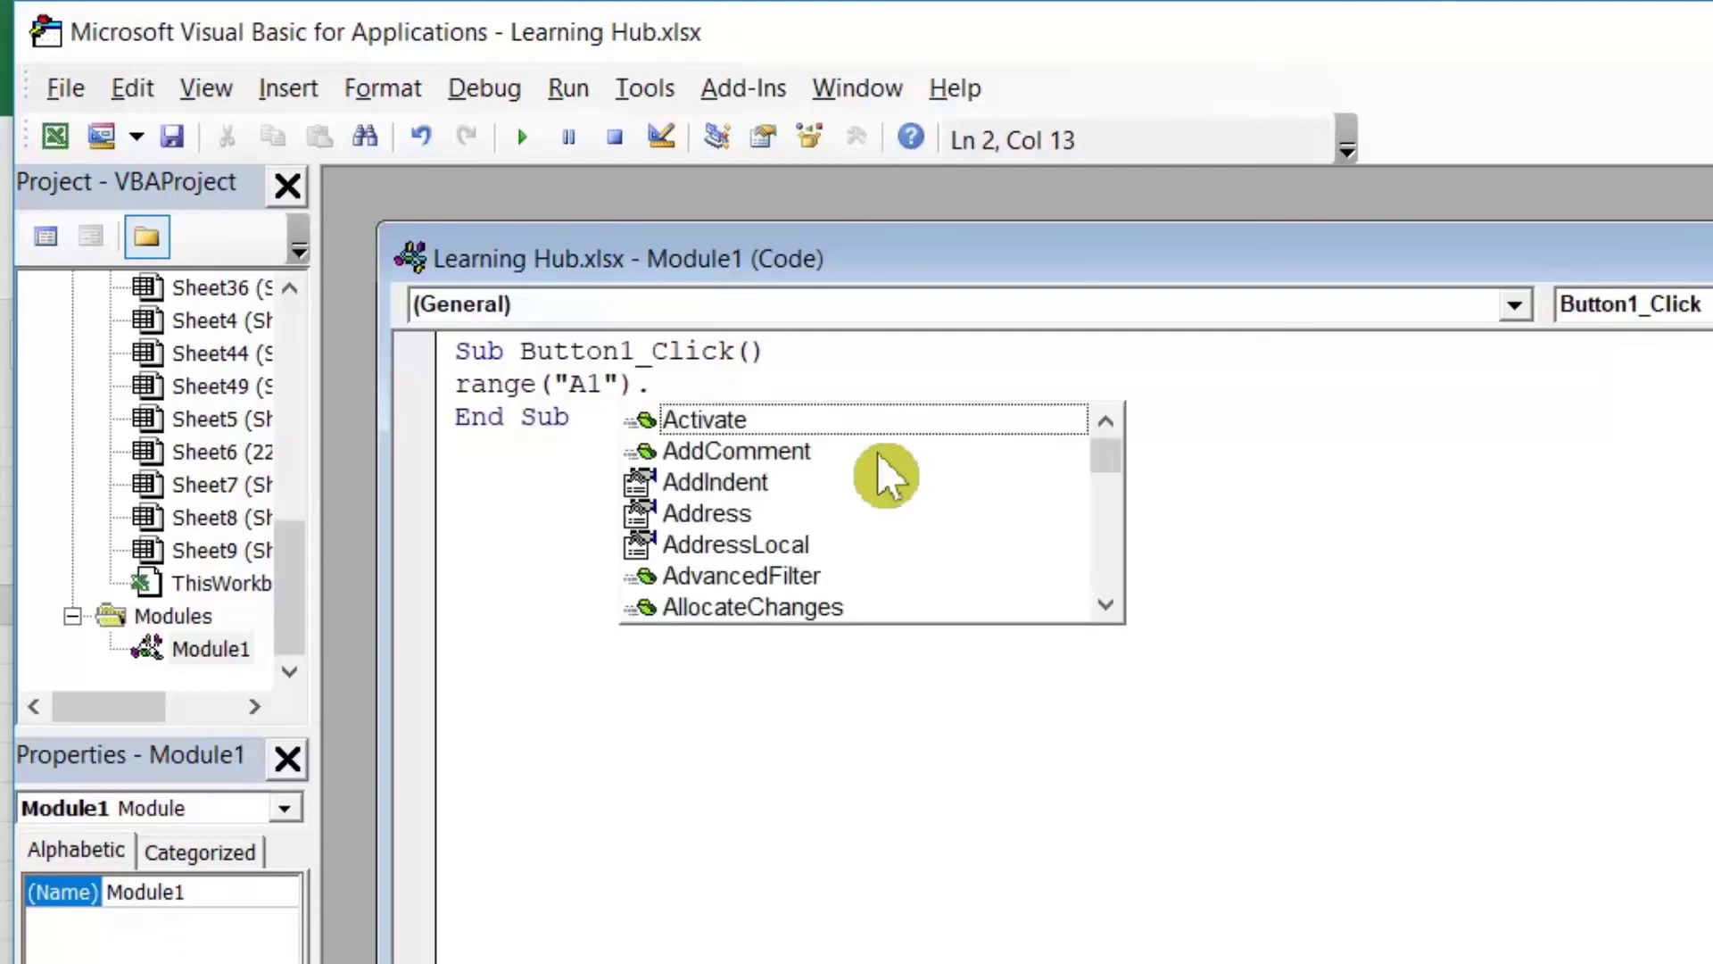
text(int)
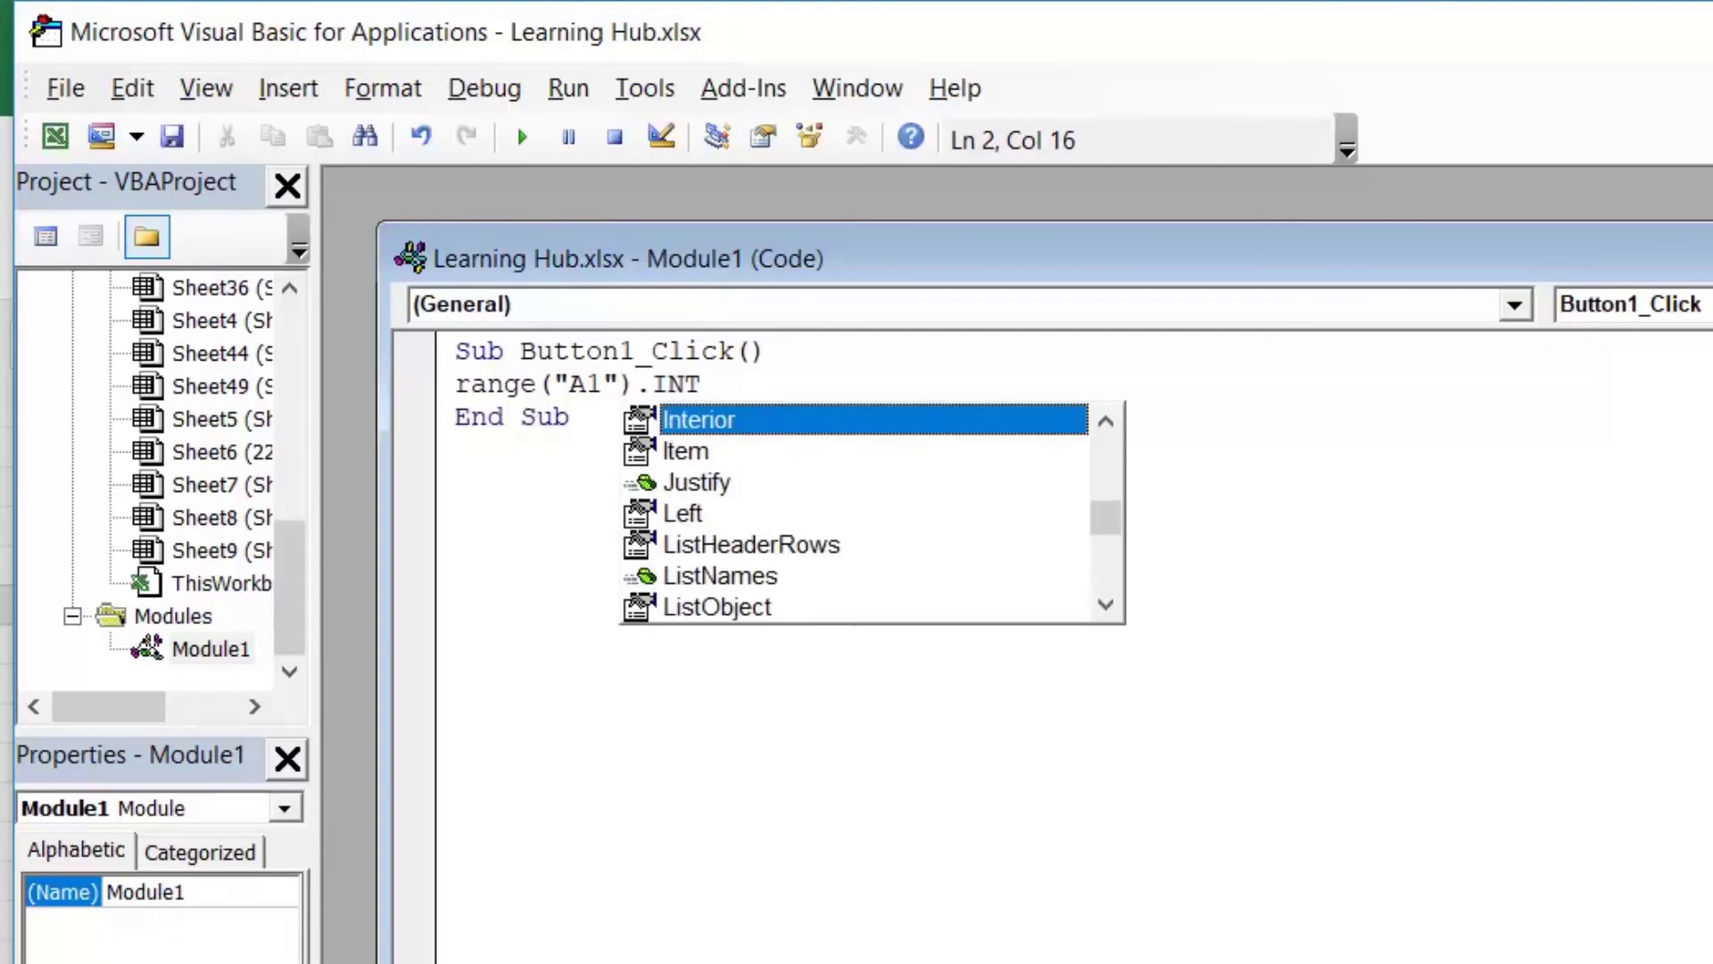
key(Tab)
text(.COL)
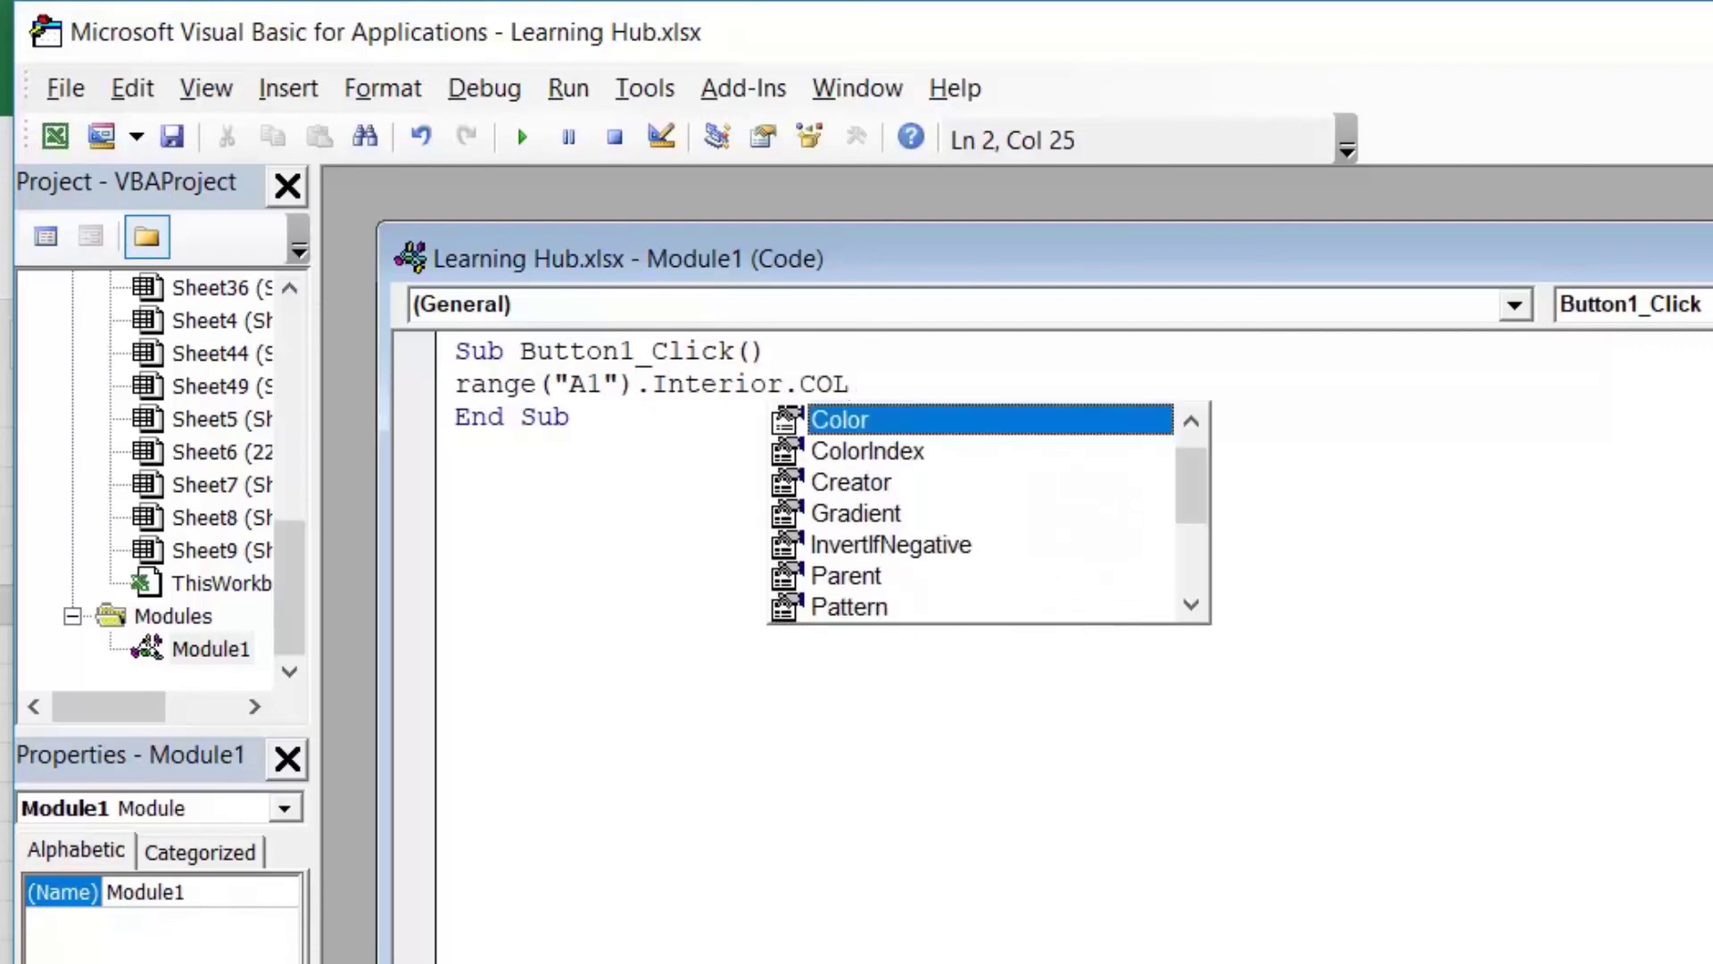
key(Down)
key(Tab)
text(=37)
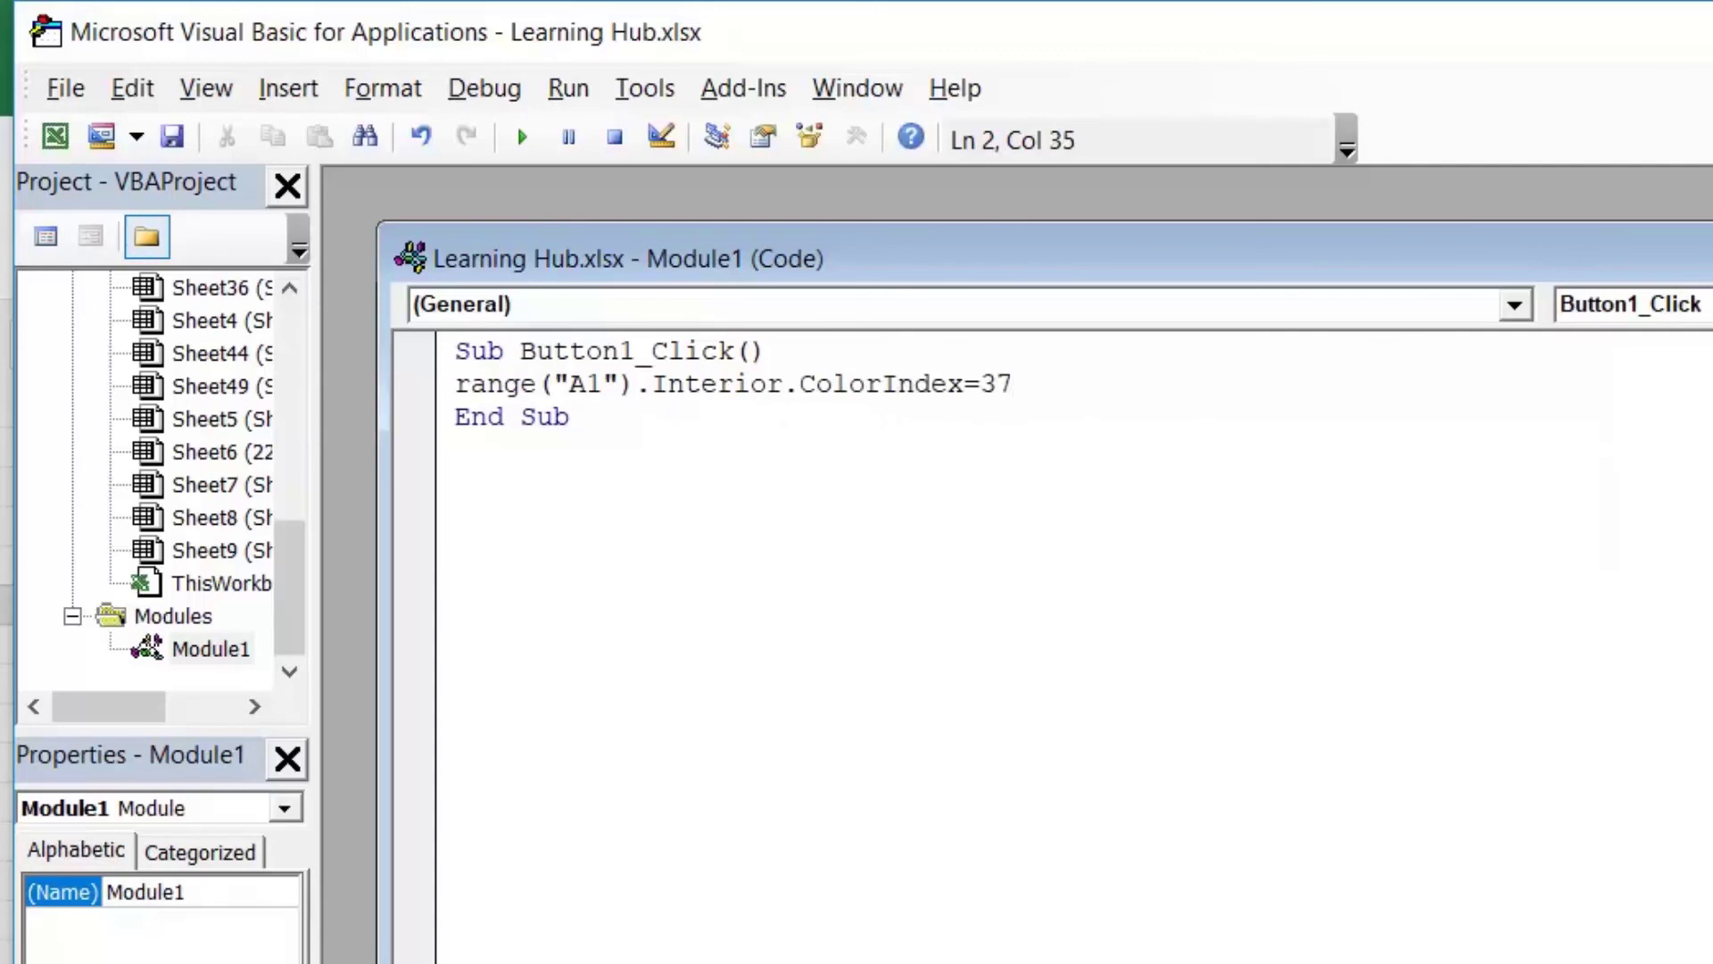
key(Return)
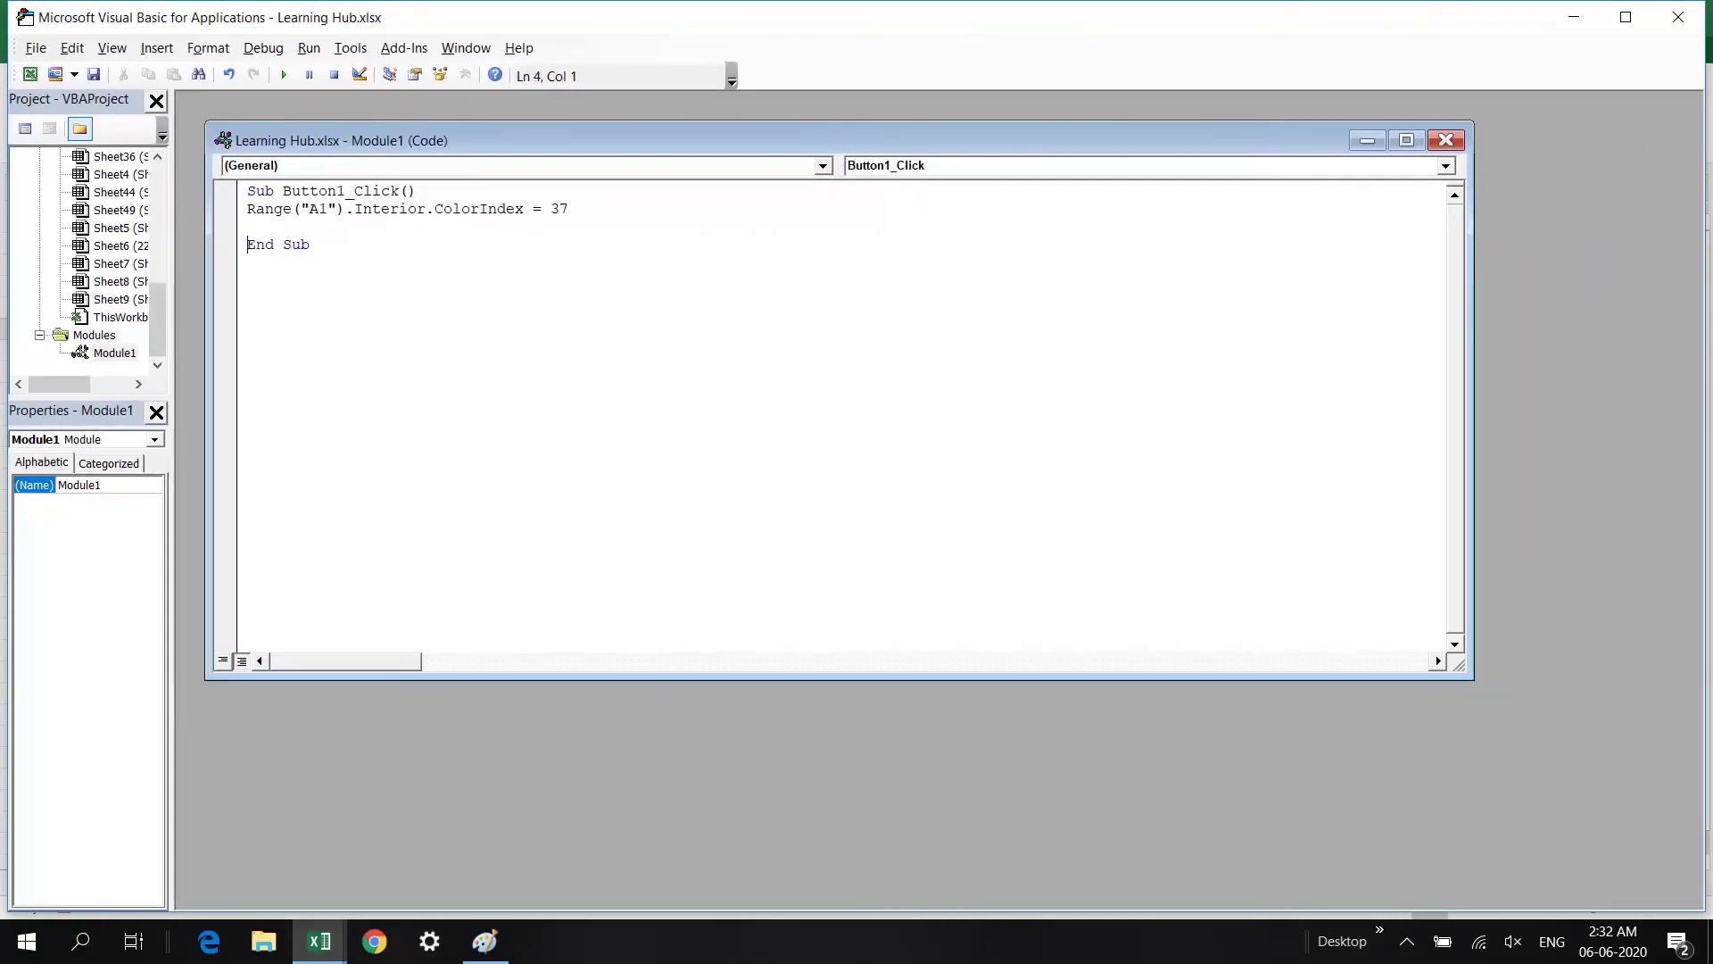
click(1678, 16)
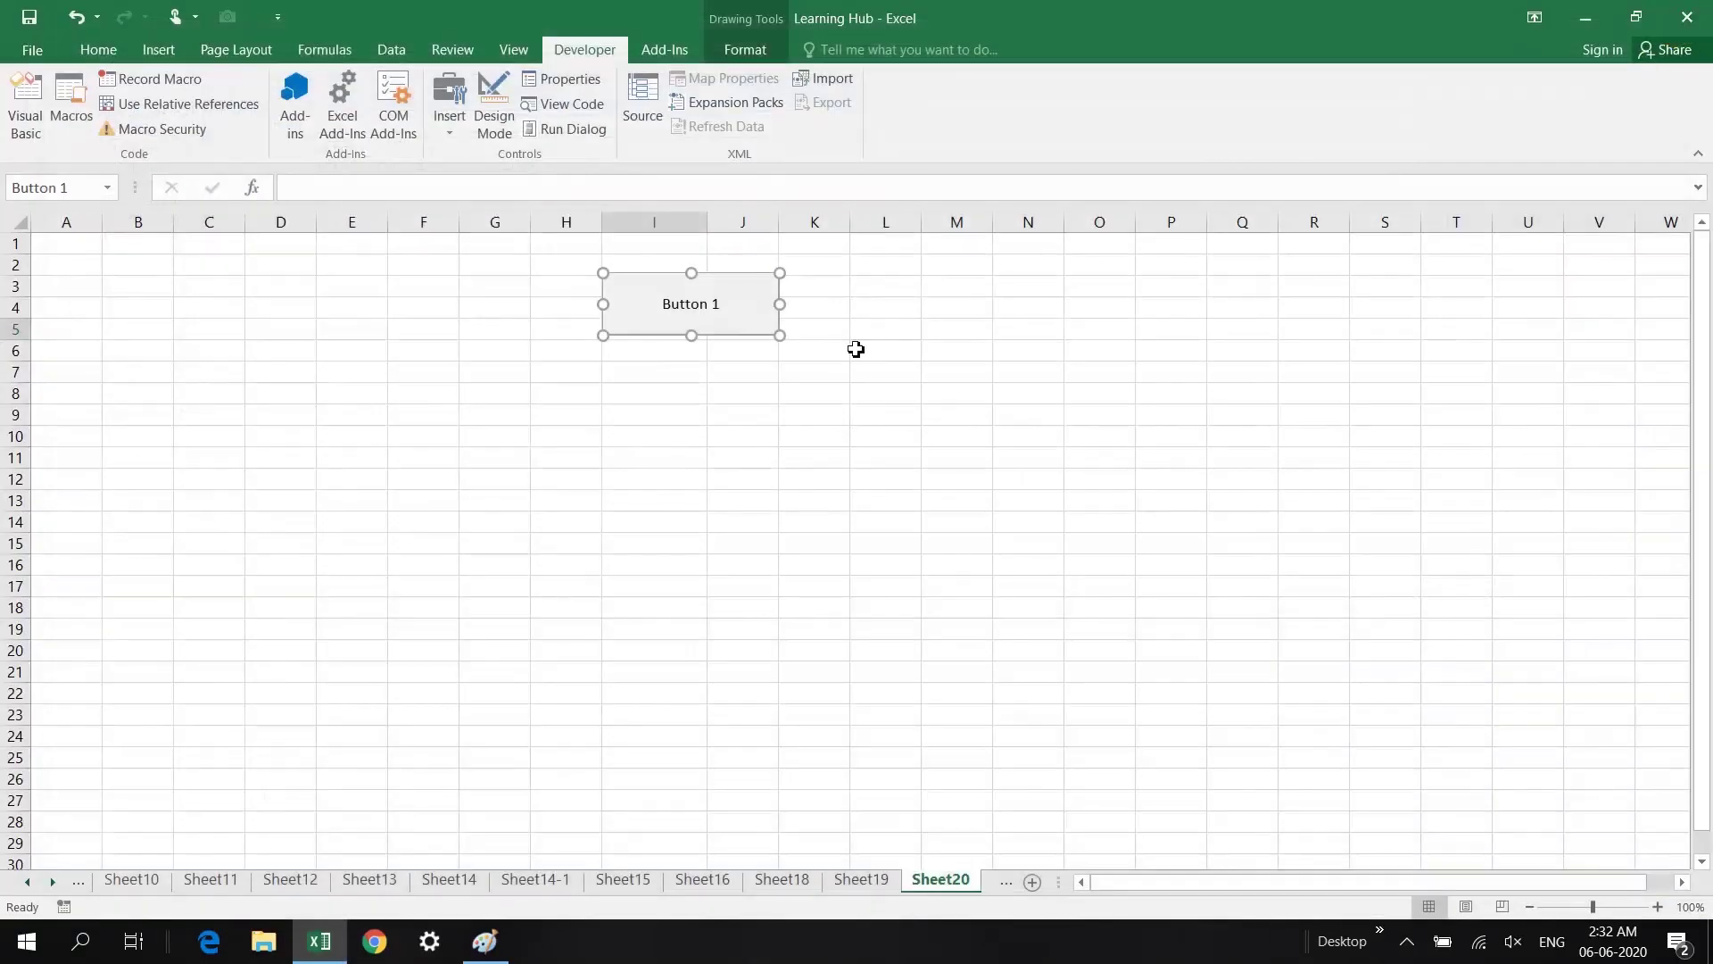
Step: Run Button 1 to colour A1 blue, then relabel it 'Change the Color of Cell'
click(688, 307)
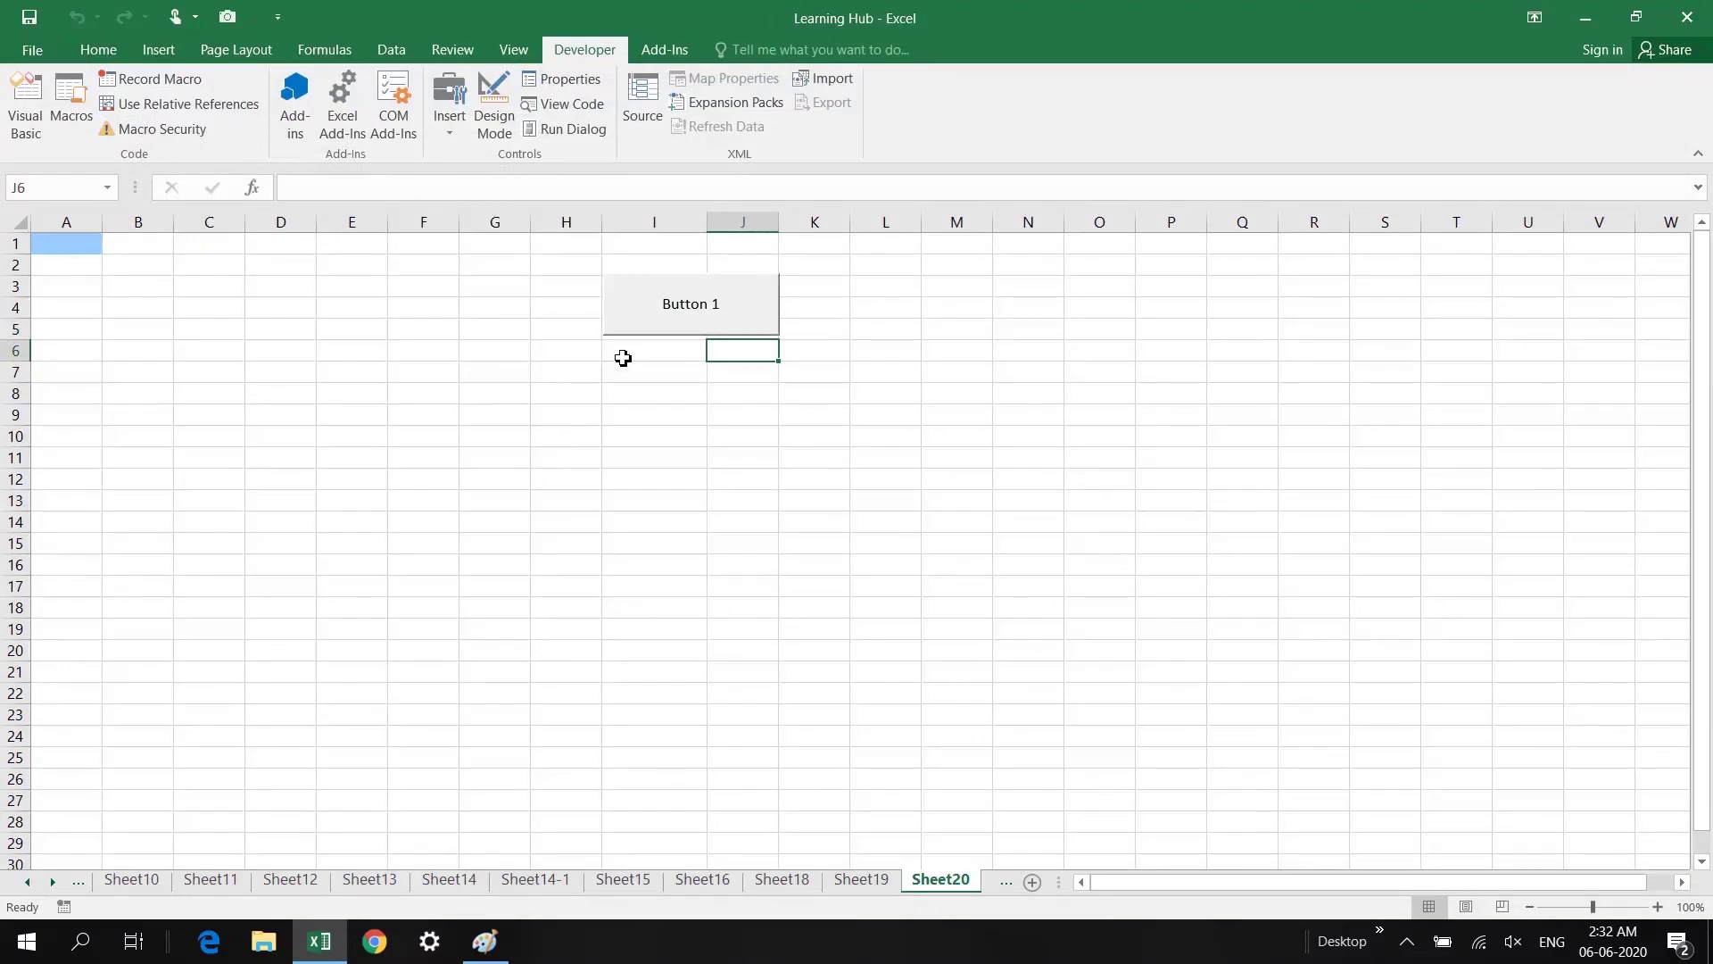
right_click(684, 320)
key(Escape)
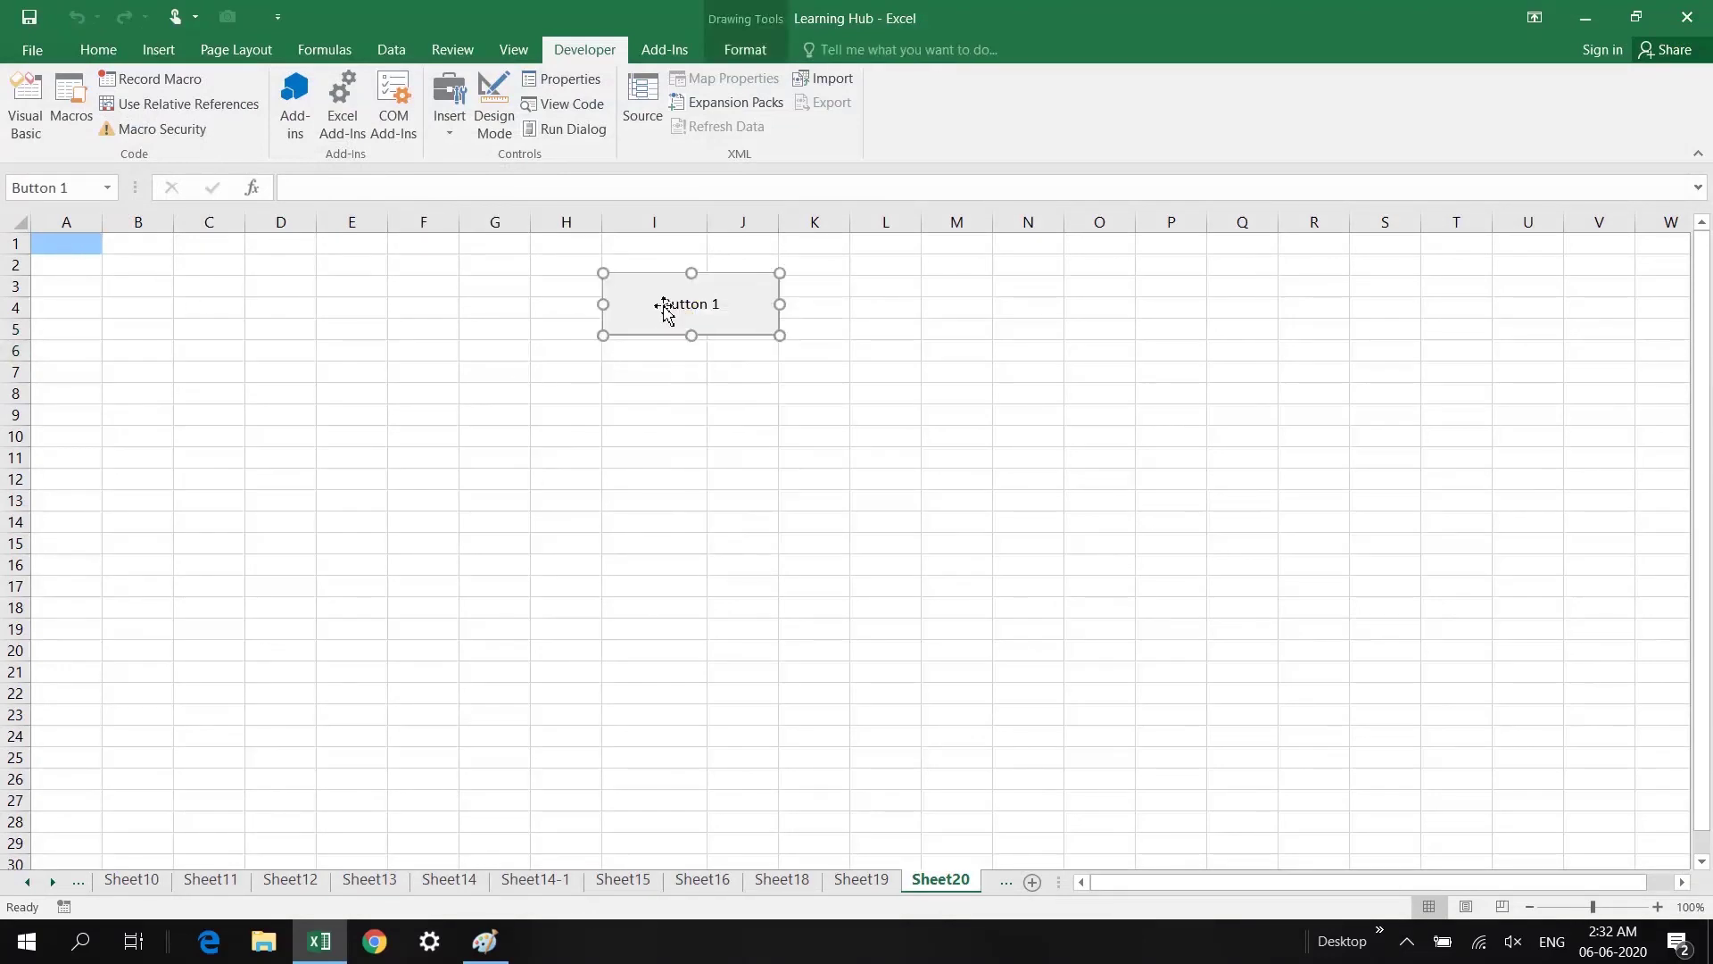
click(683, 305)
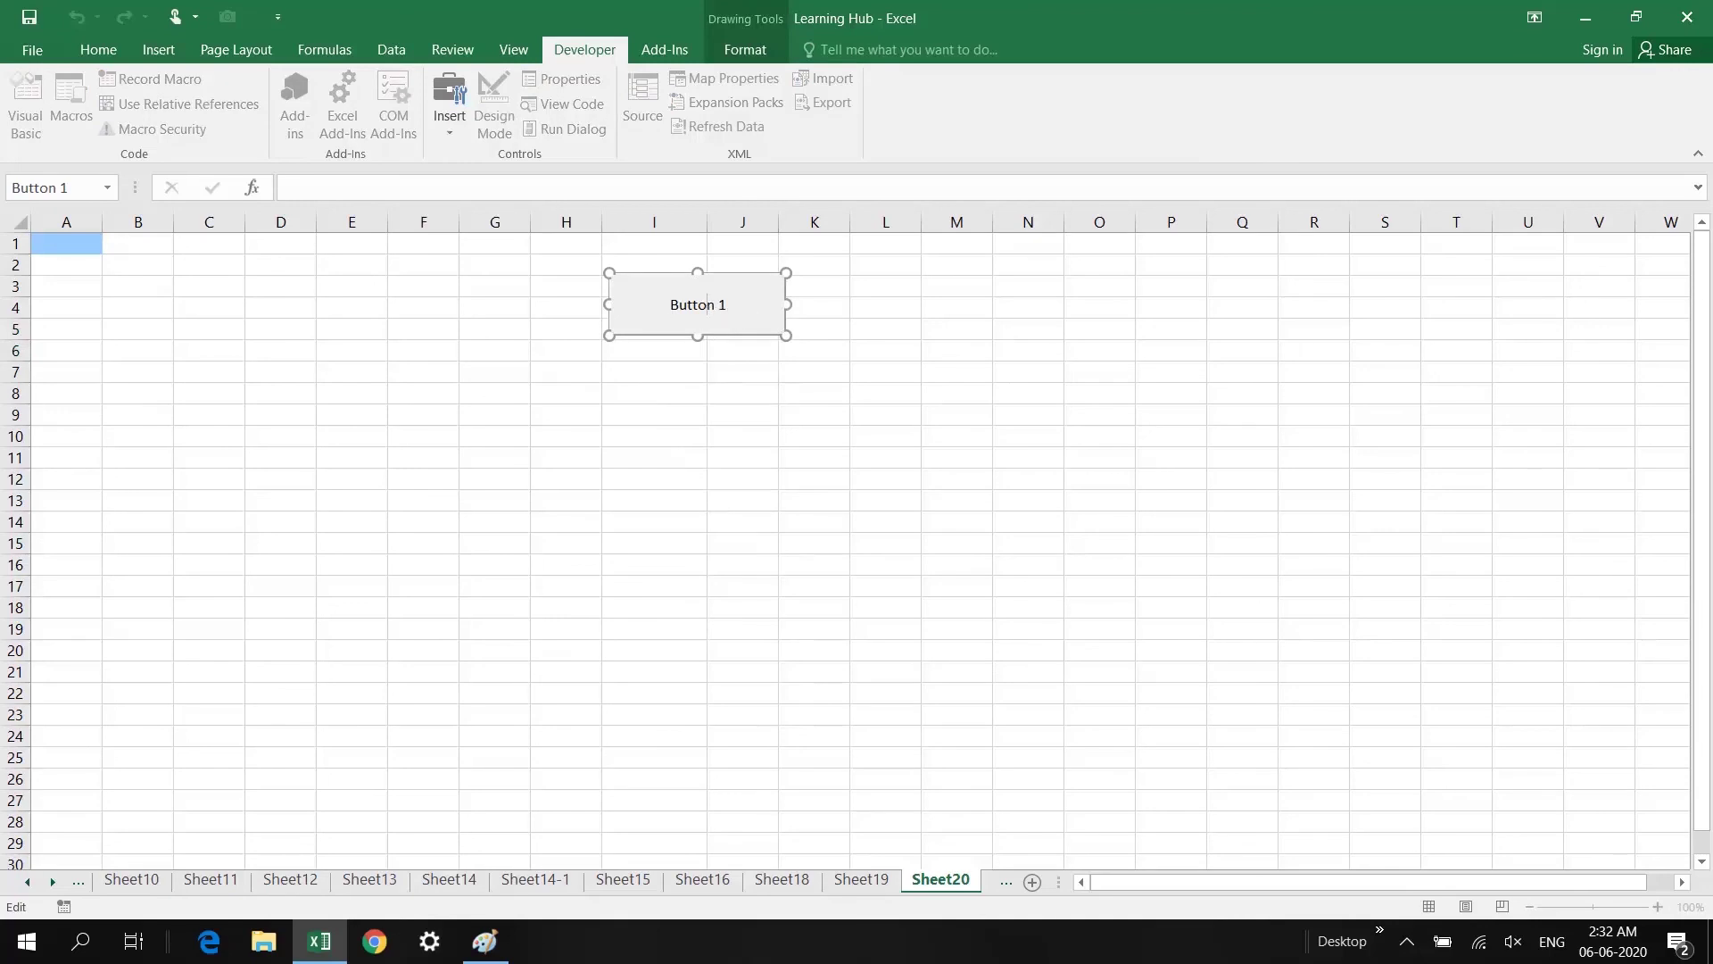
key(ctrl+a)
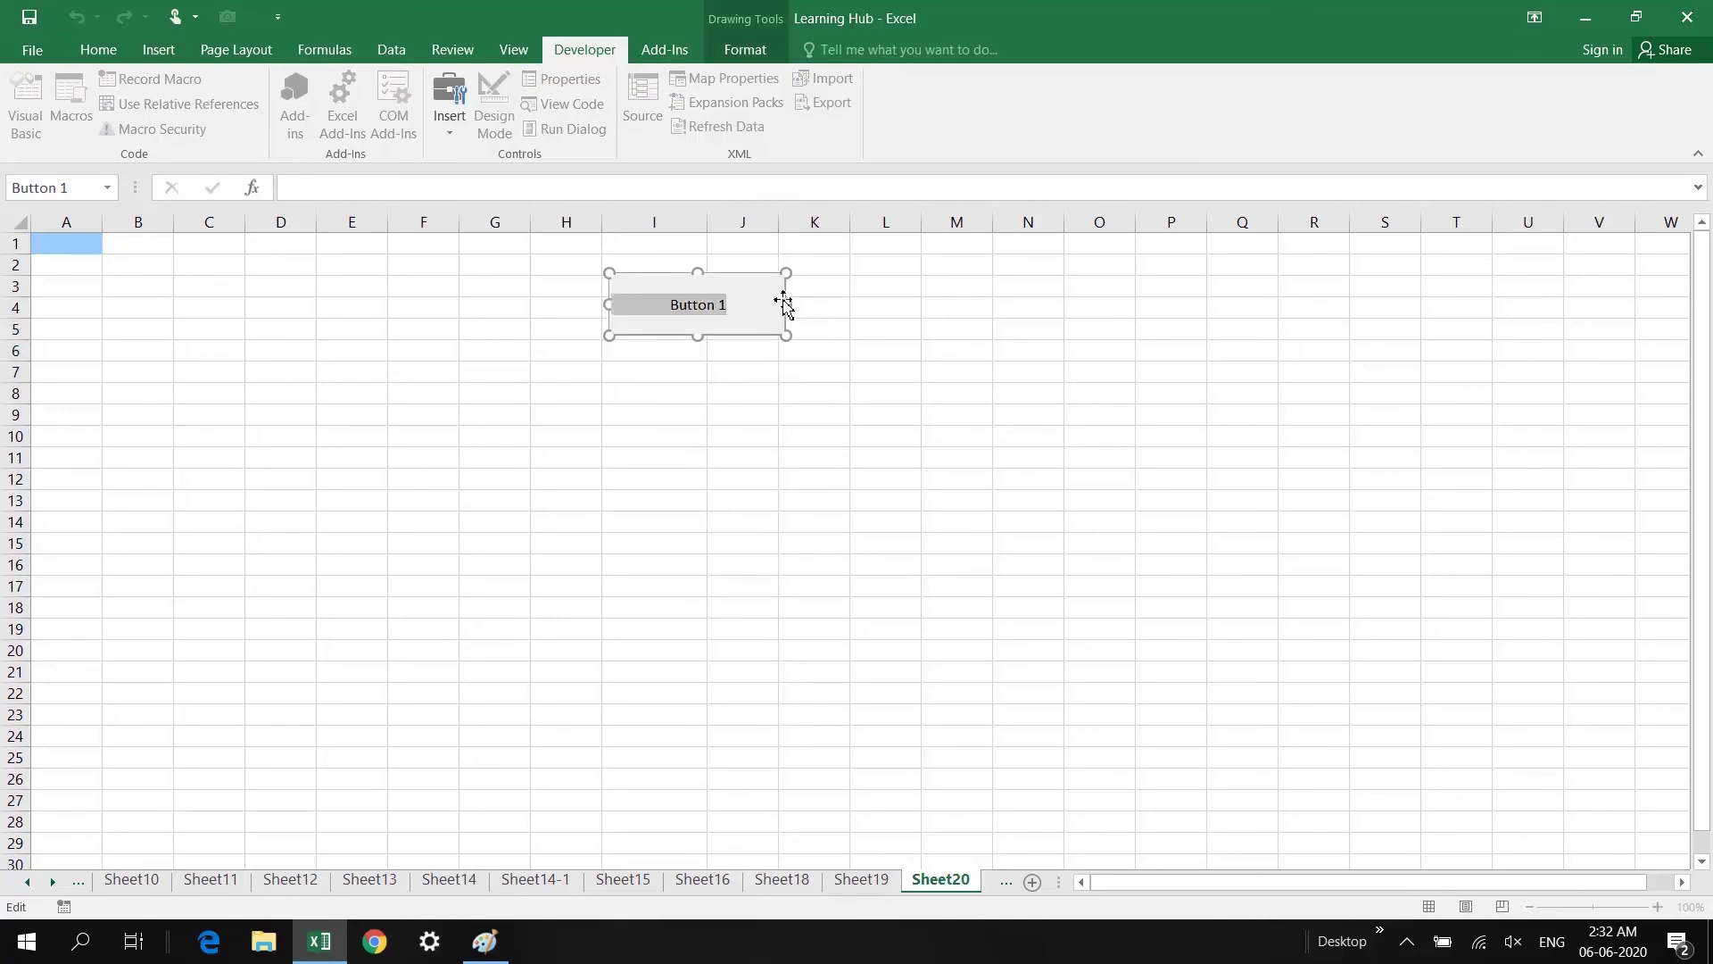
text(c)
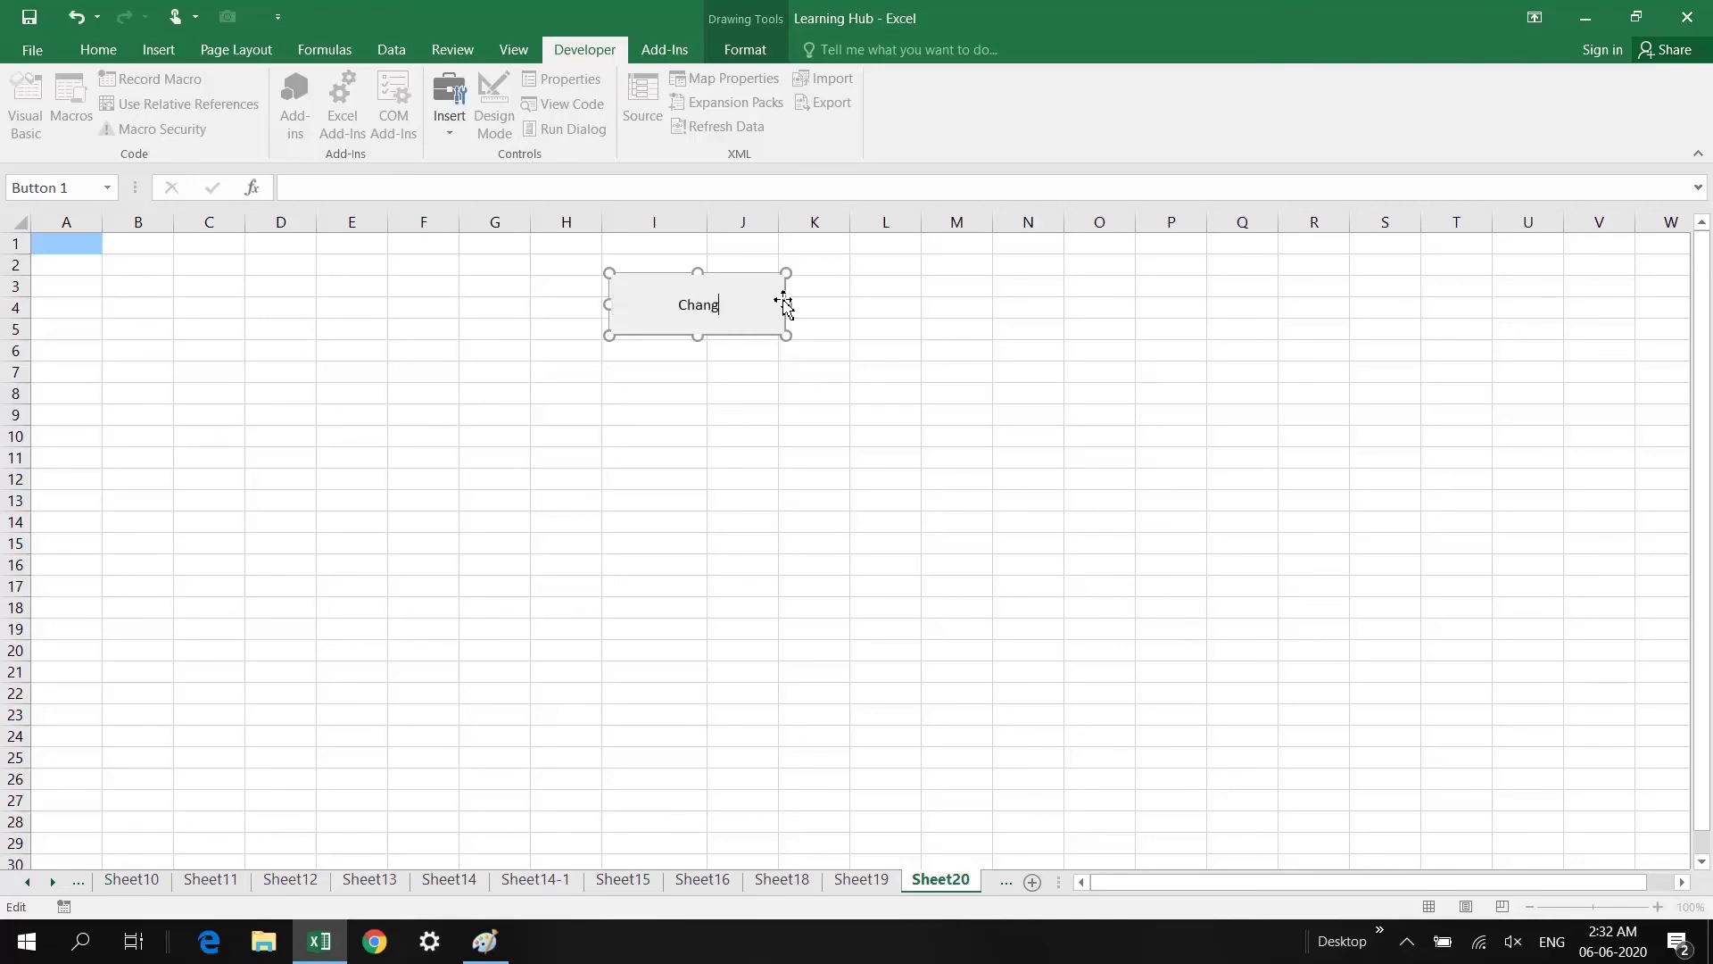
text(hange the Color of Cell)
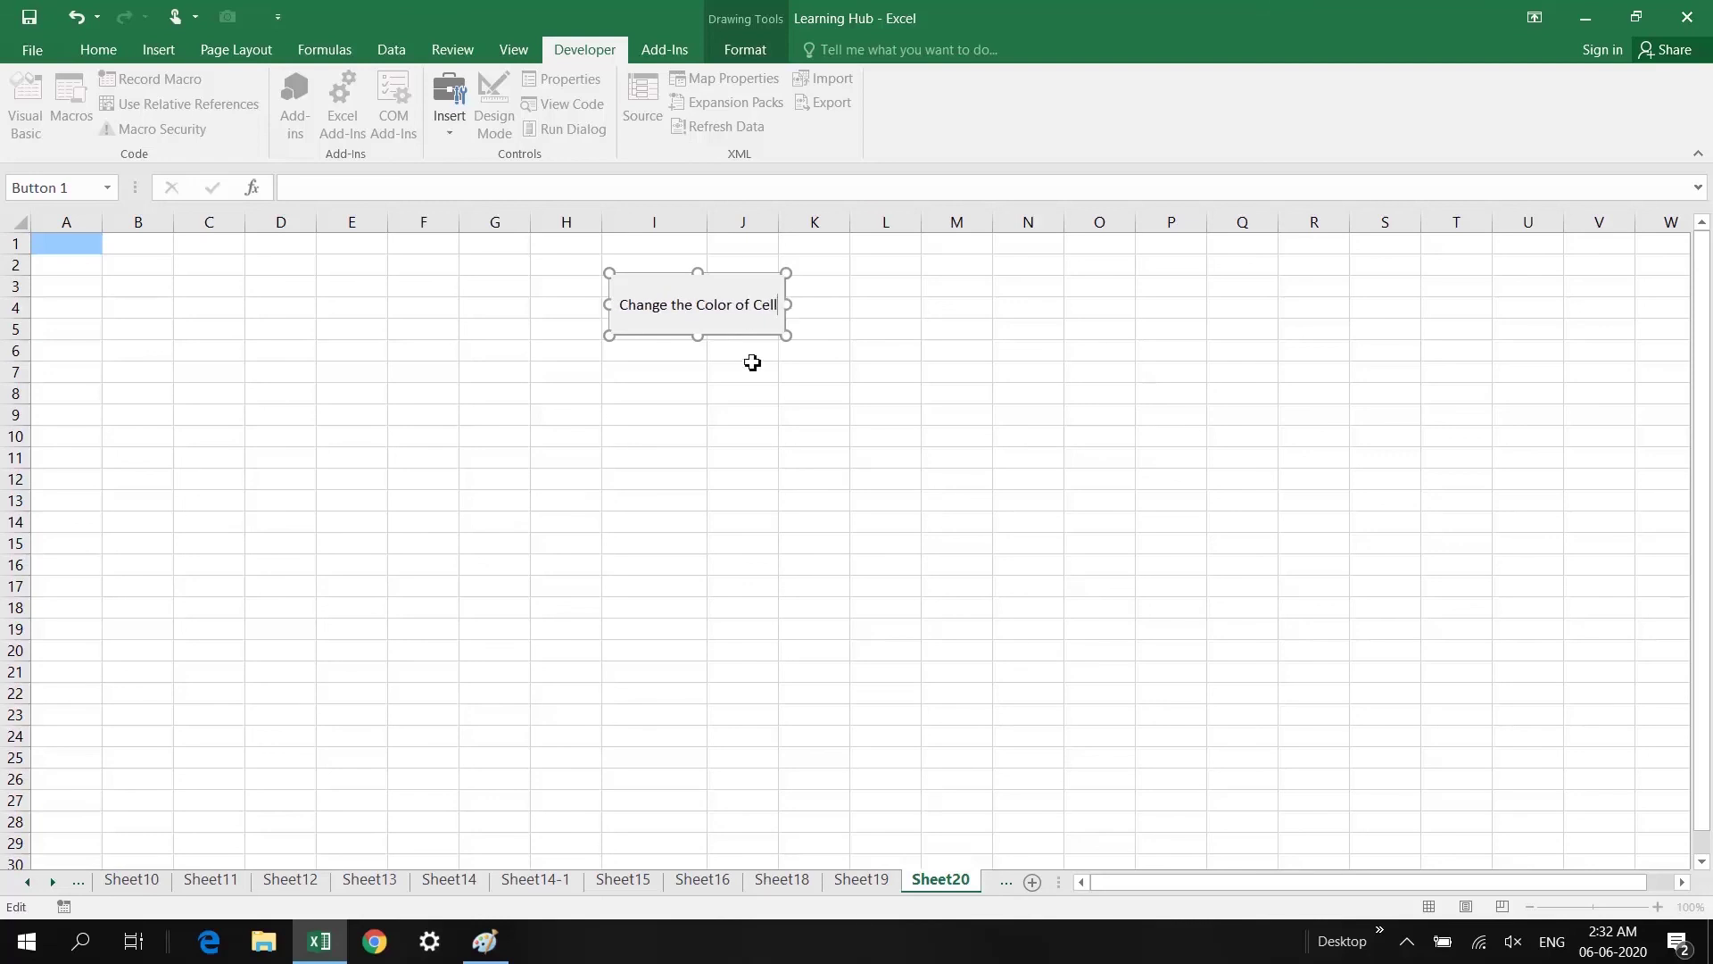
click(750, 373)
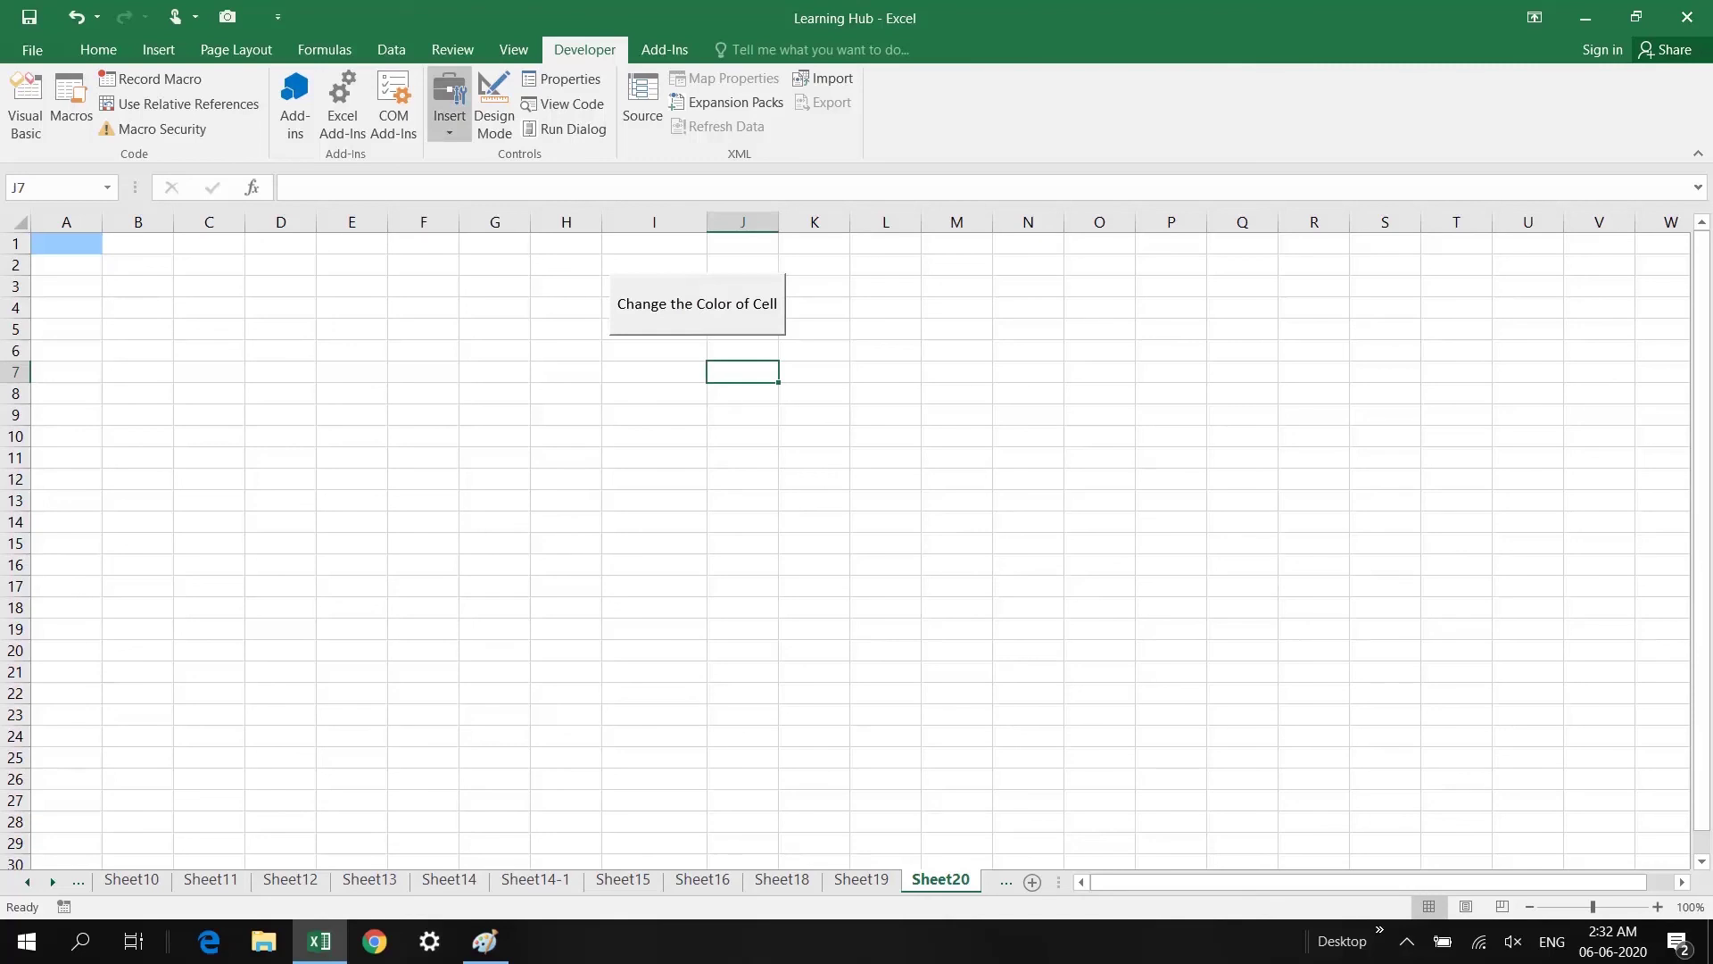
Step: Draw a second form-control button over I8:J10 and create a new macro for it
click(450, 103)
click(440, 178)
drag(613, 397, 785, 452)
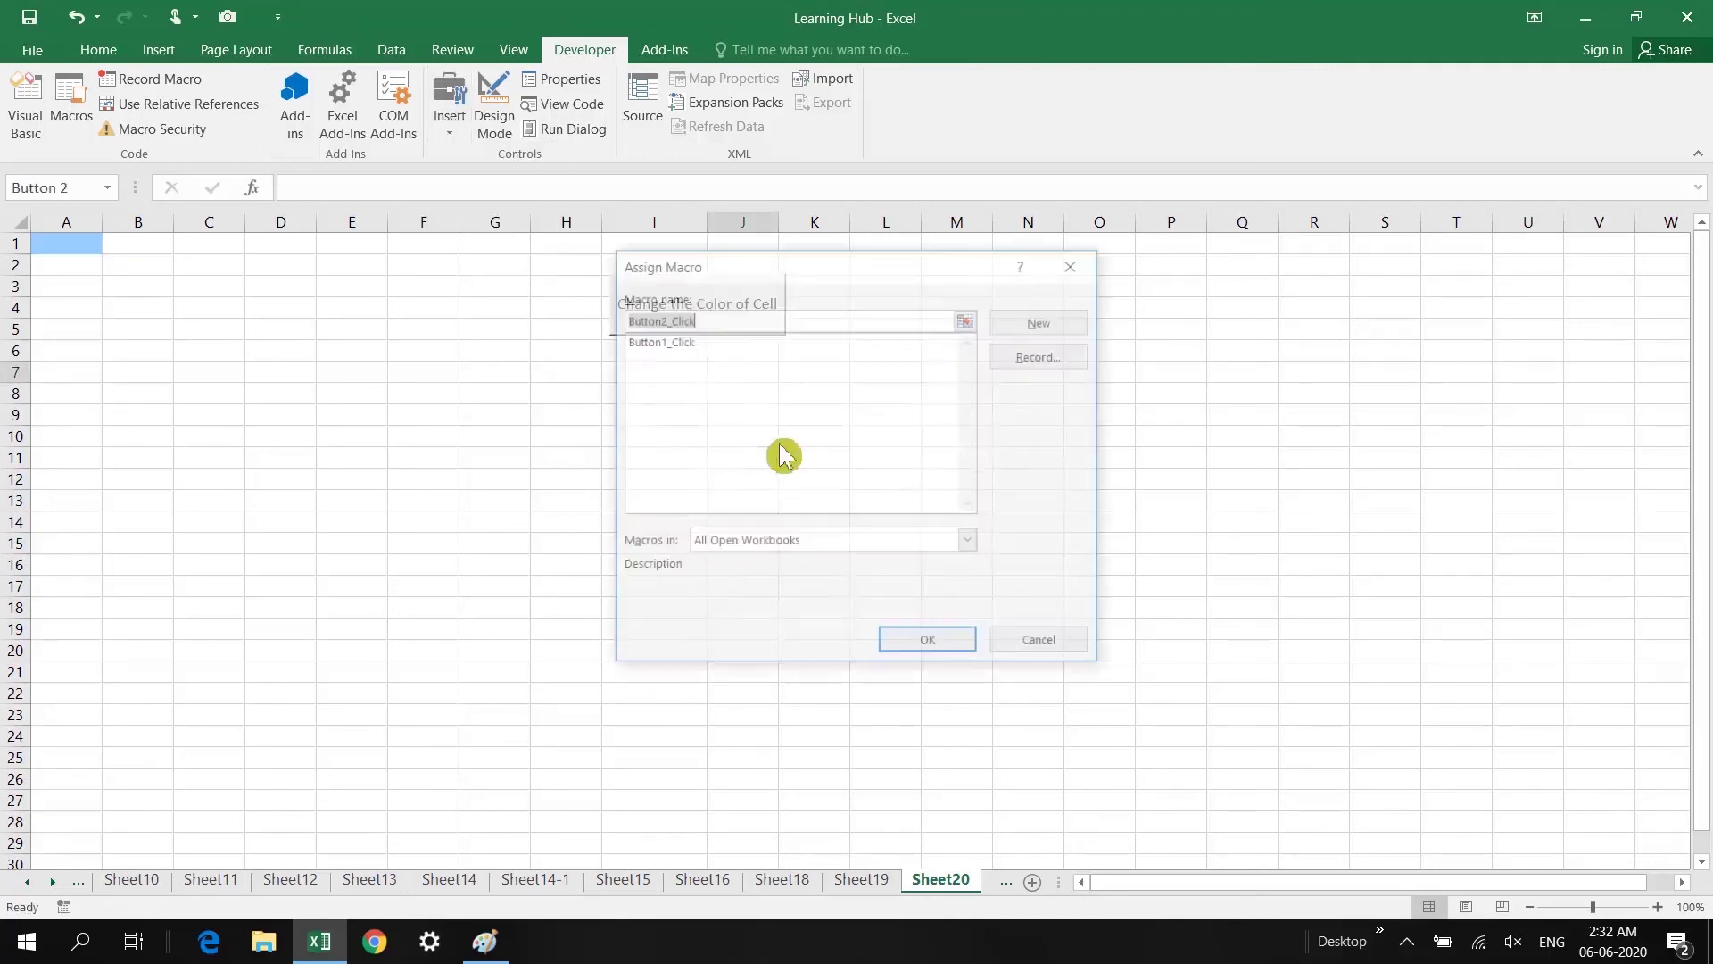
click(1043, 329)
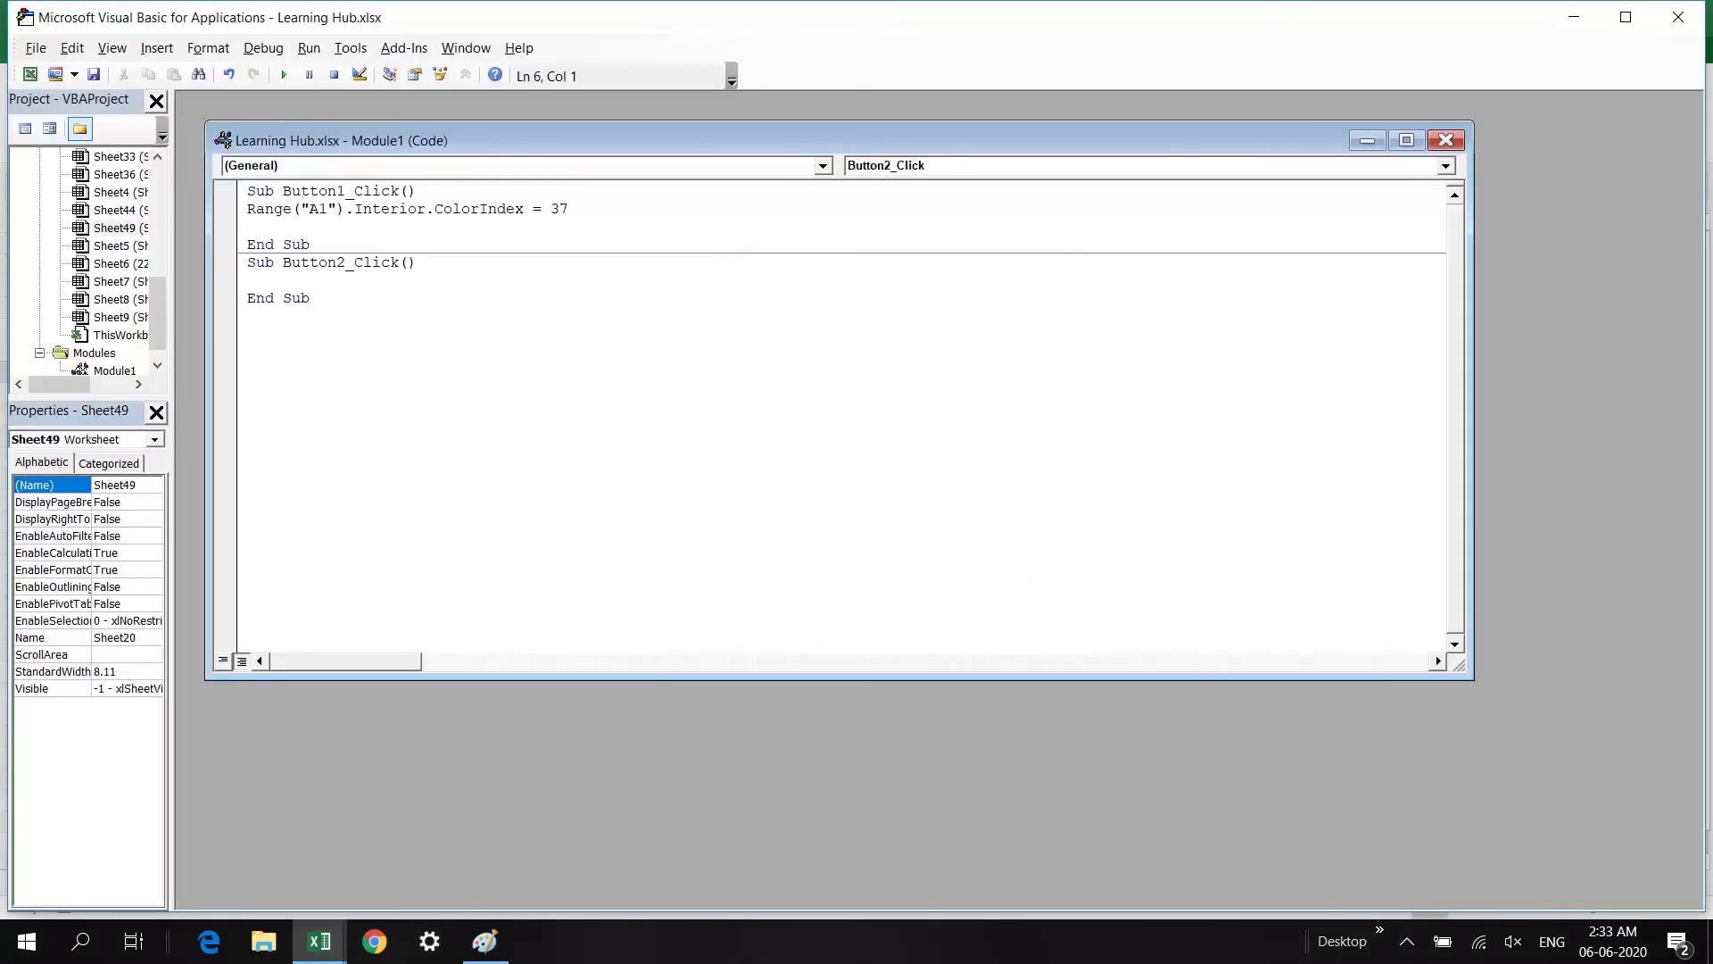
Step: Copy the A1 colouring line into Button2_Click, change 37 to 0, and return to Sheet20
drag(247, 209, 569, 209)
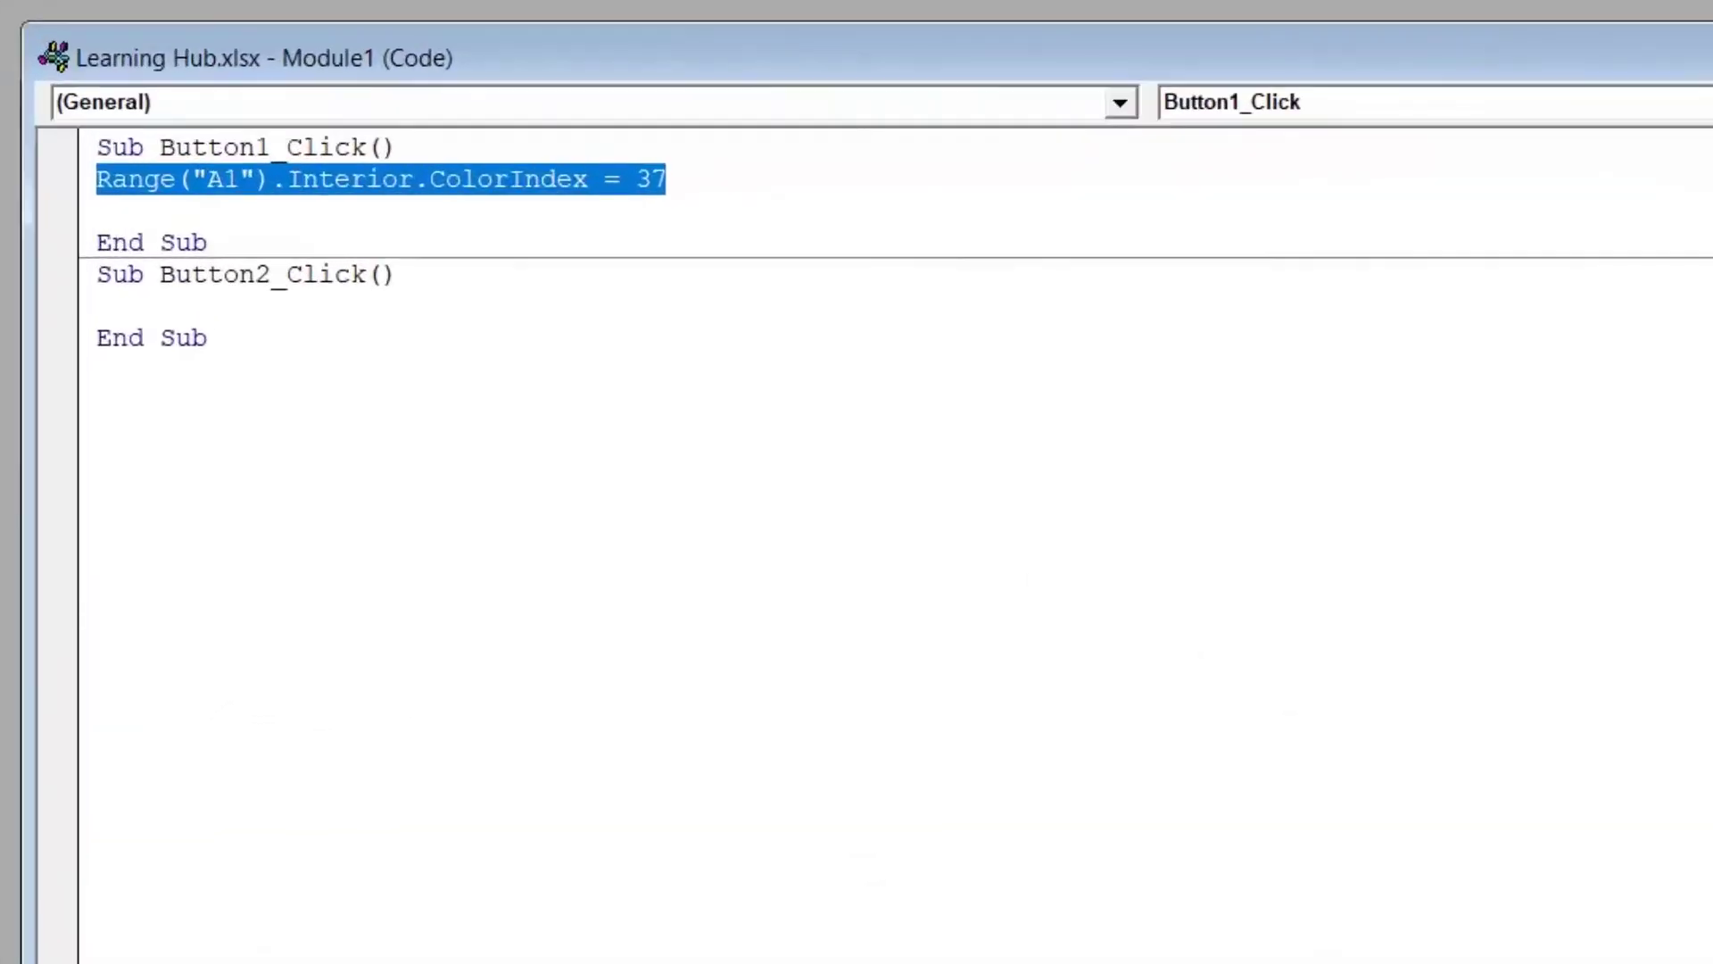
key(ctrl+c)
click(98, 305)
key(ctrl+v)
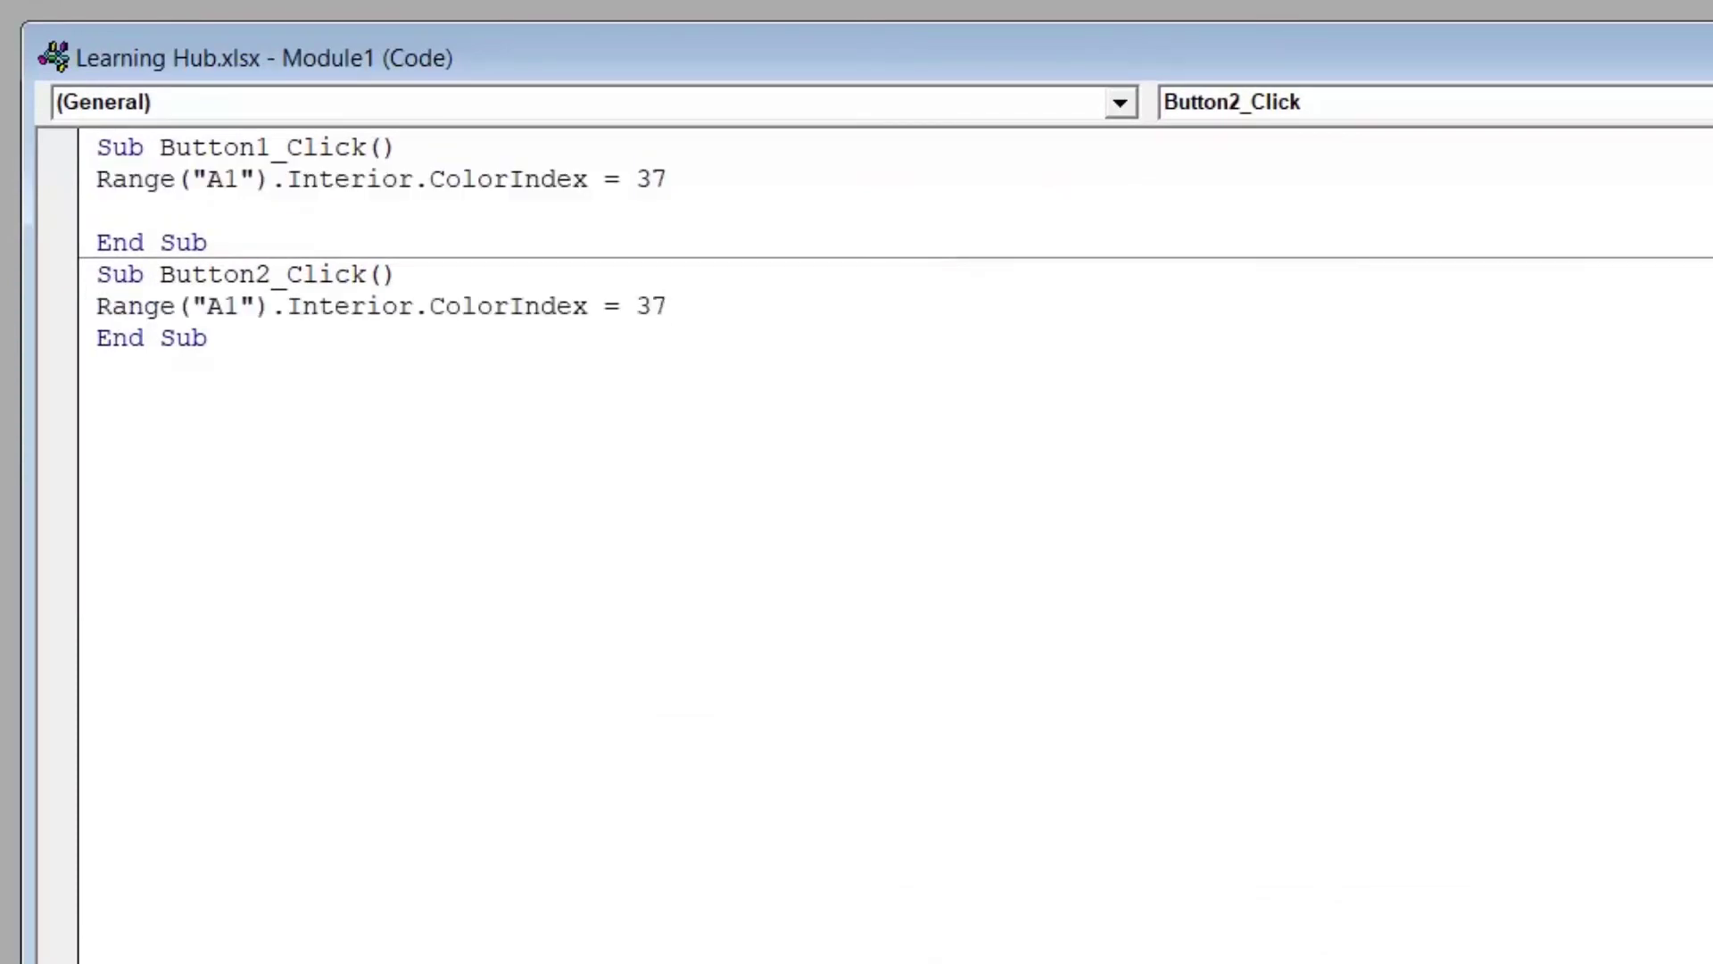
key(BackSpace)
key(BackSpace)
text(0)
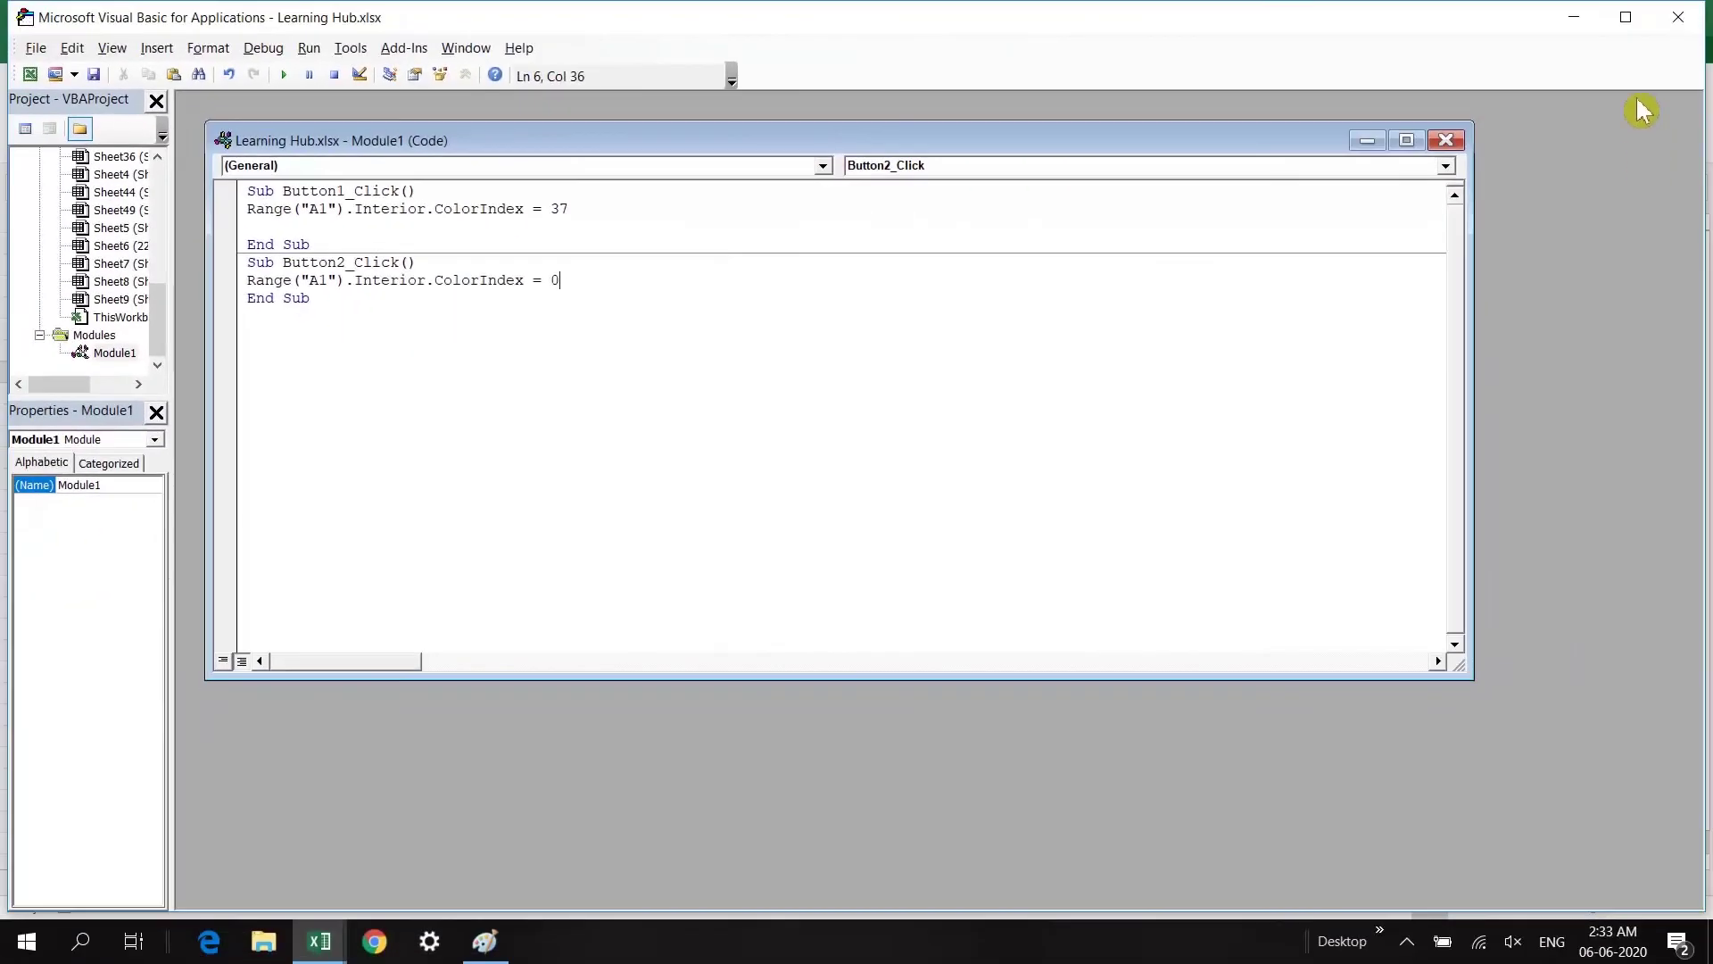
click(1678, 16)
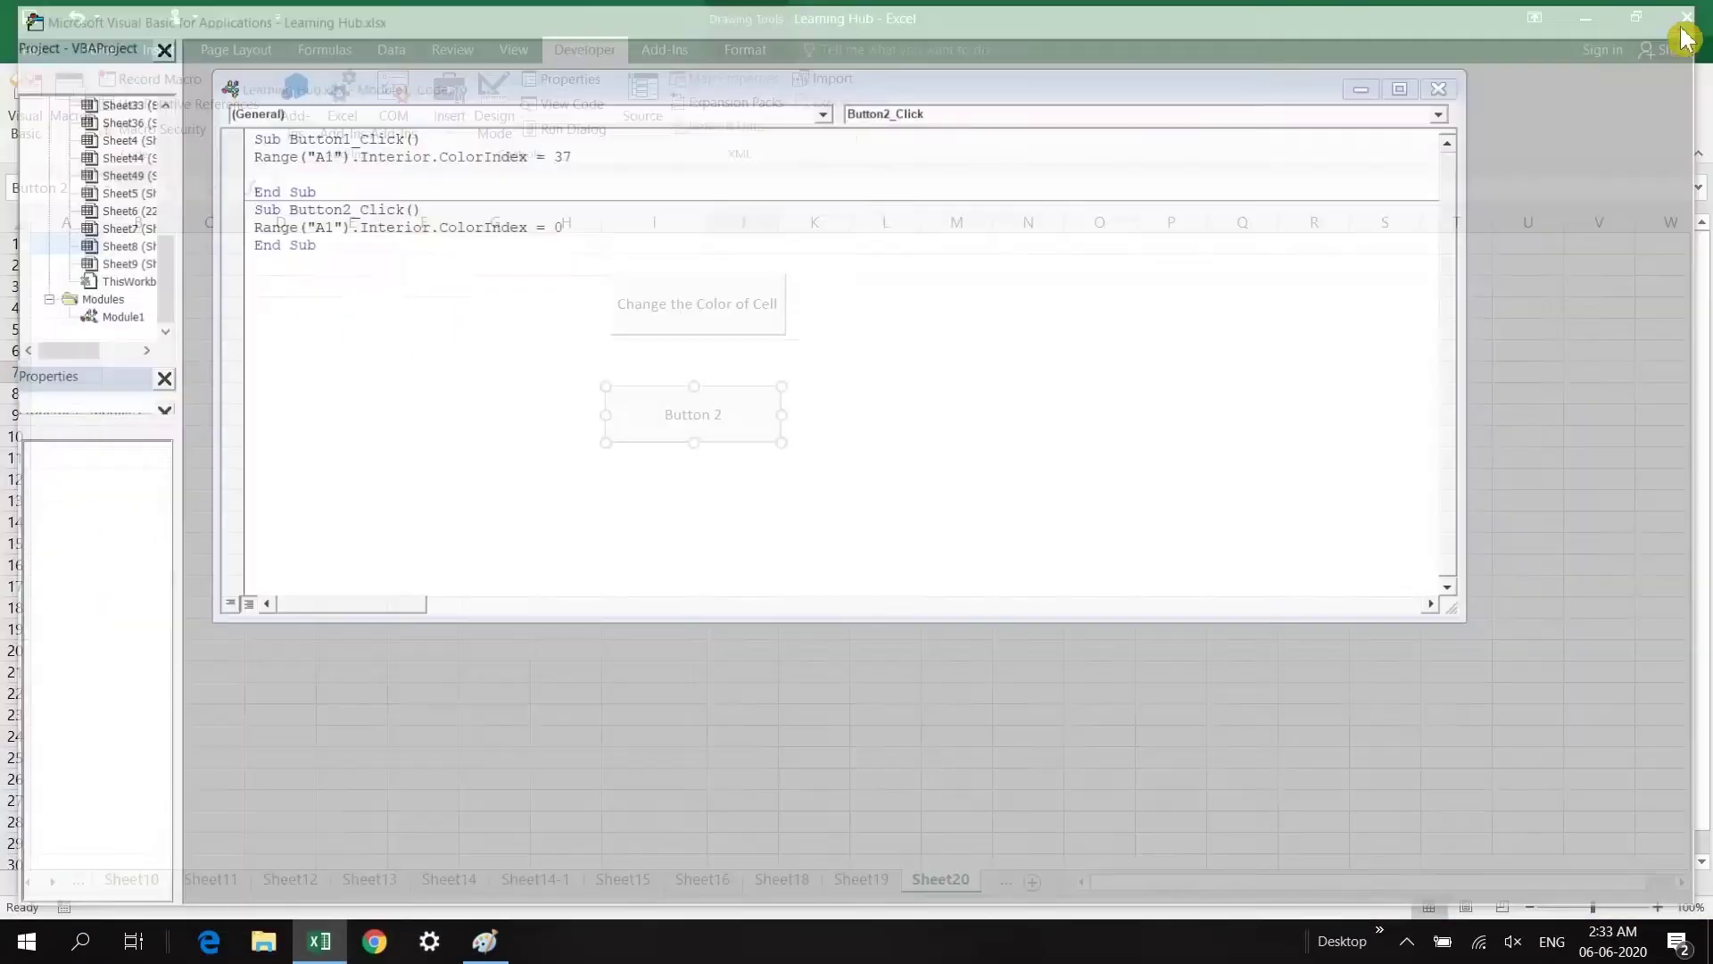
click(676, 505)
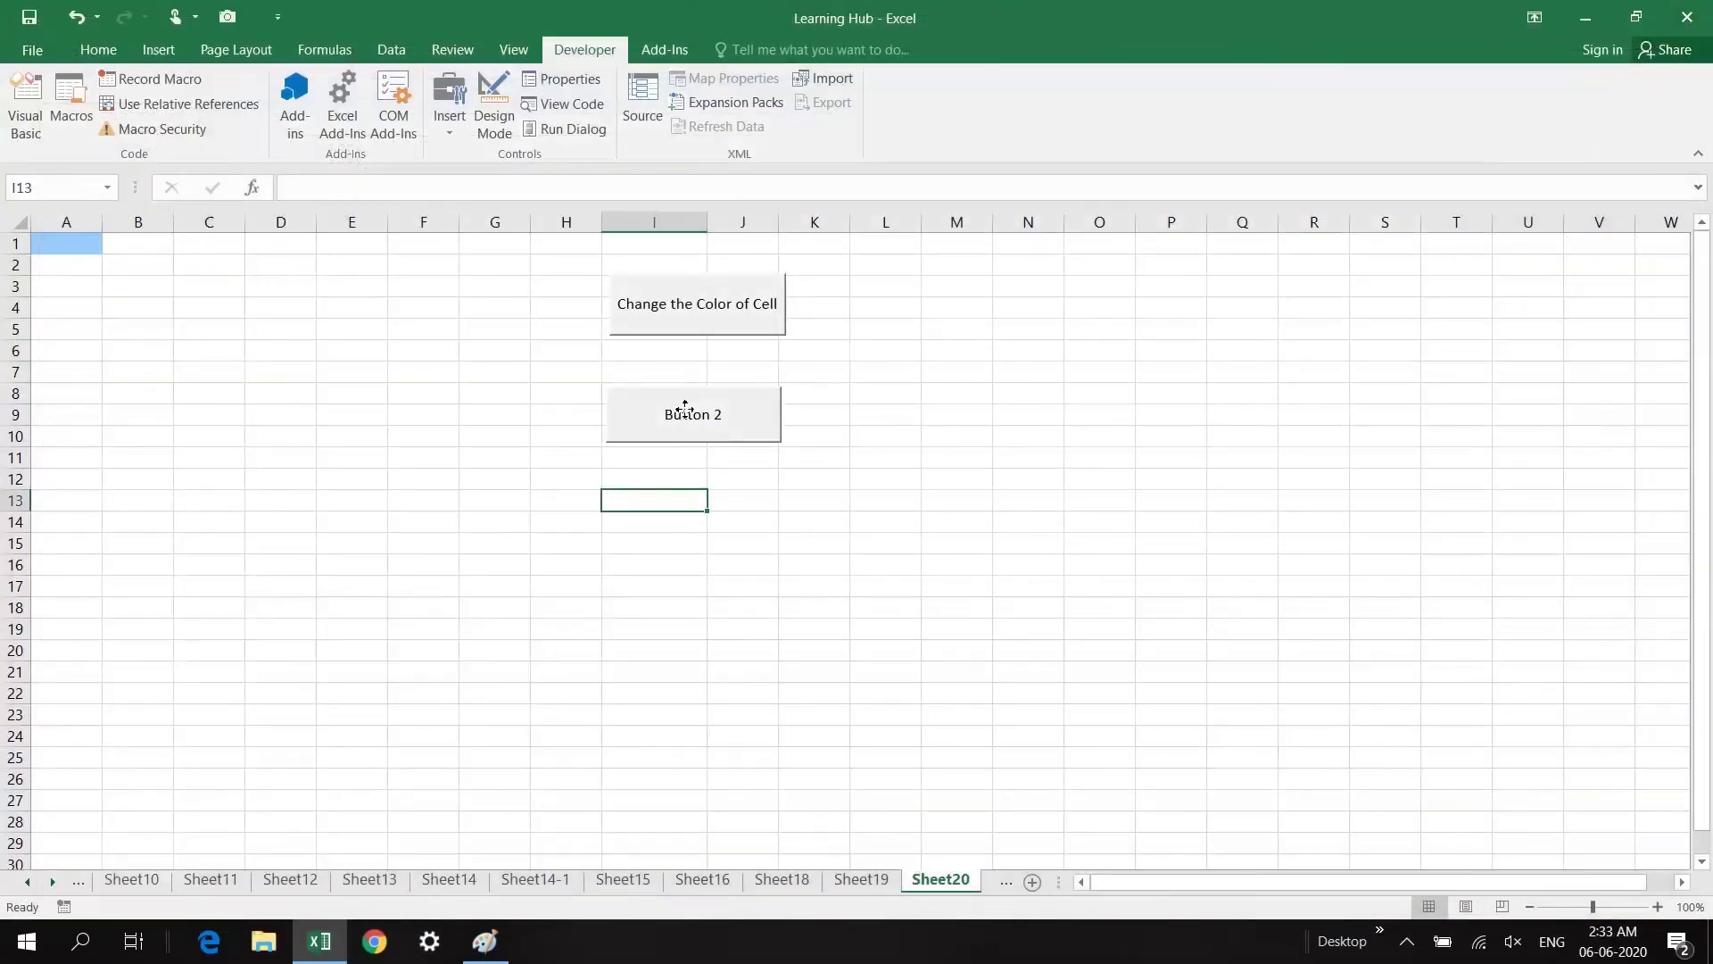
Step: Rename the second button's caption to "Change the Color of Cell to White"
right_click(685, 413)
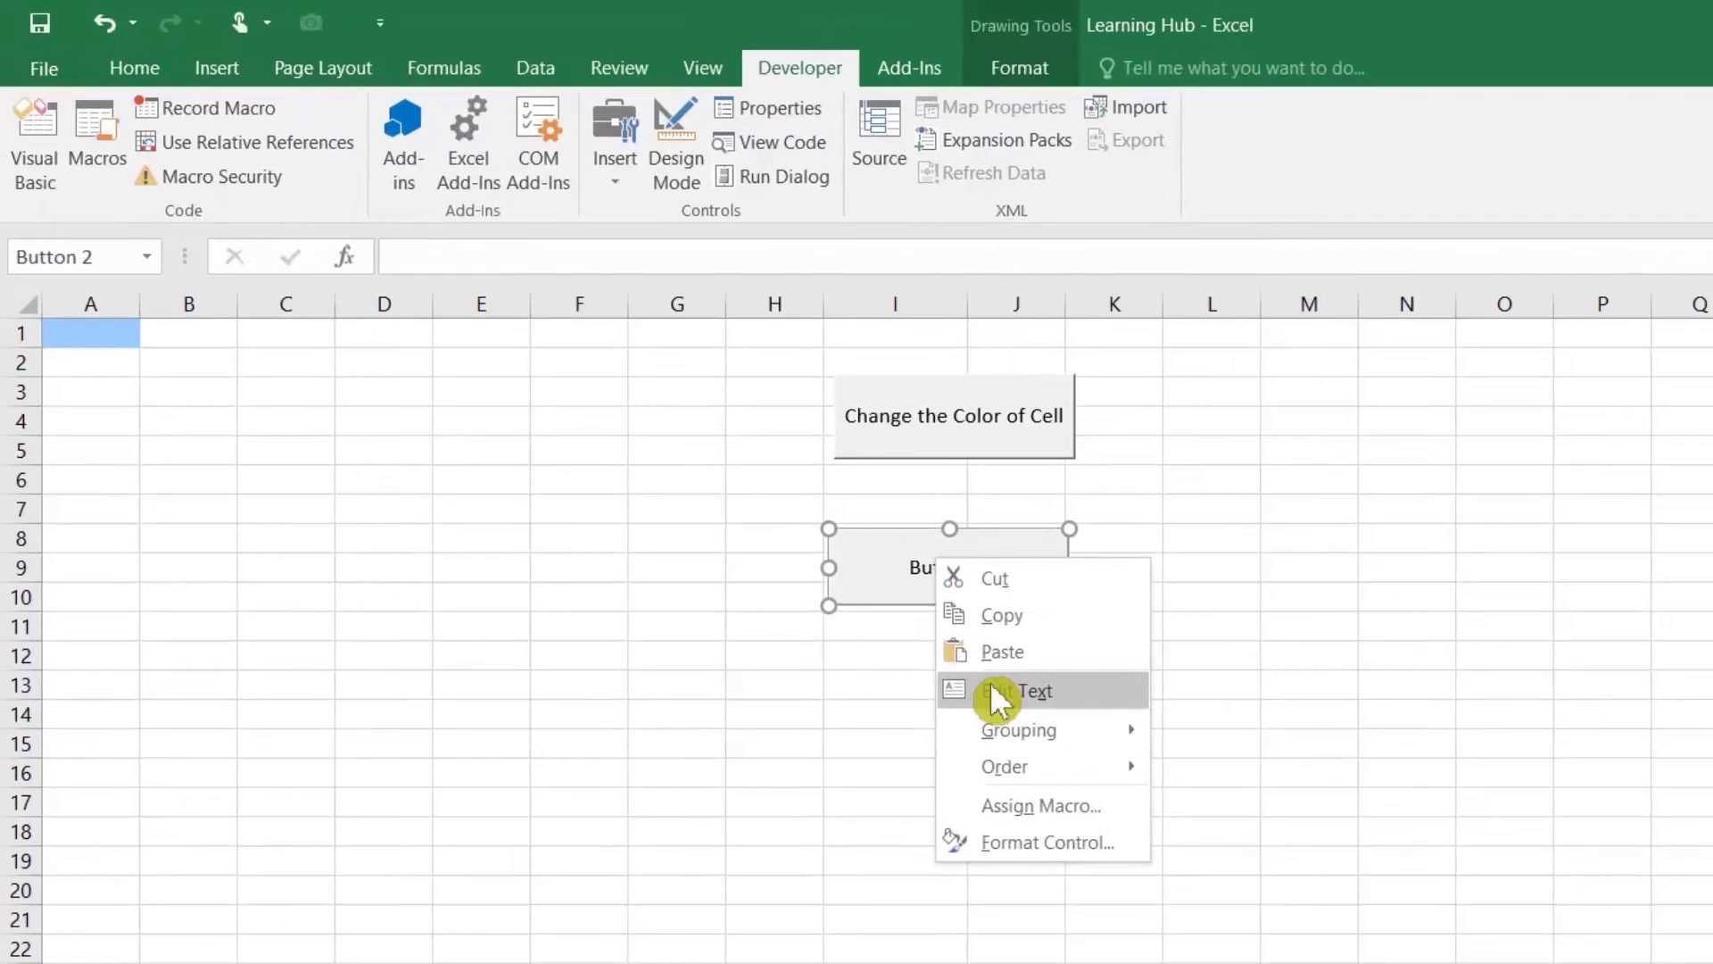
click(997, 692)
drag(908, 567, 1051, 589)
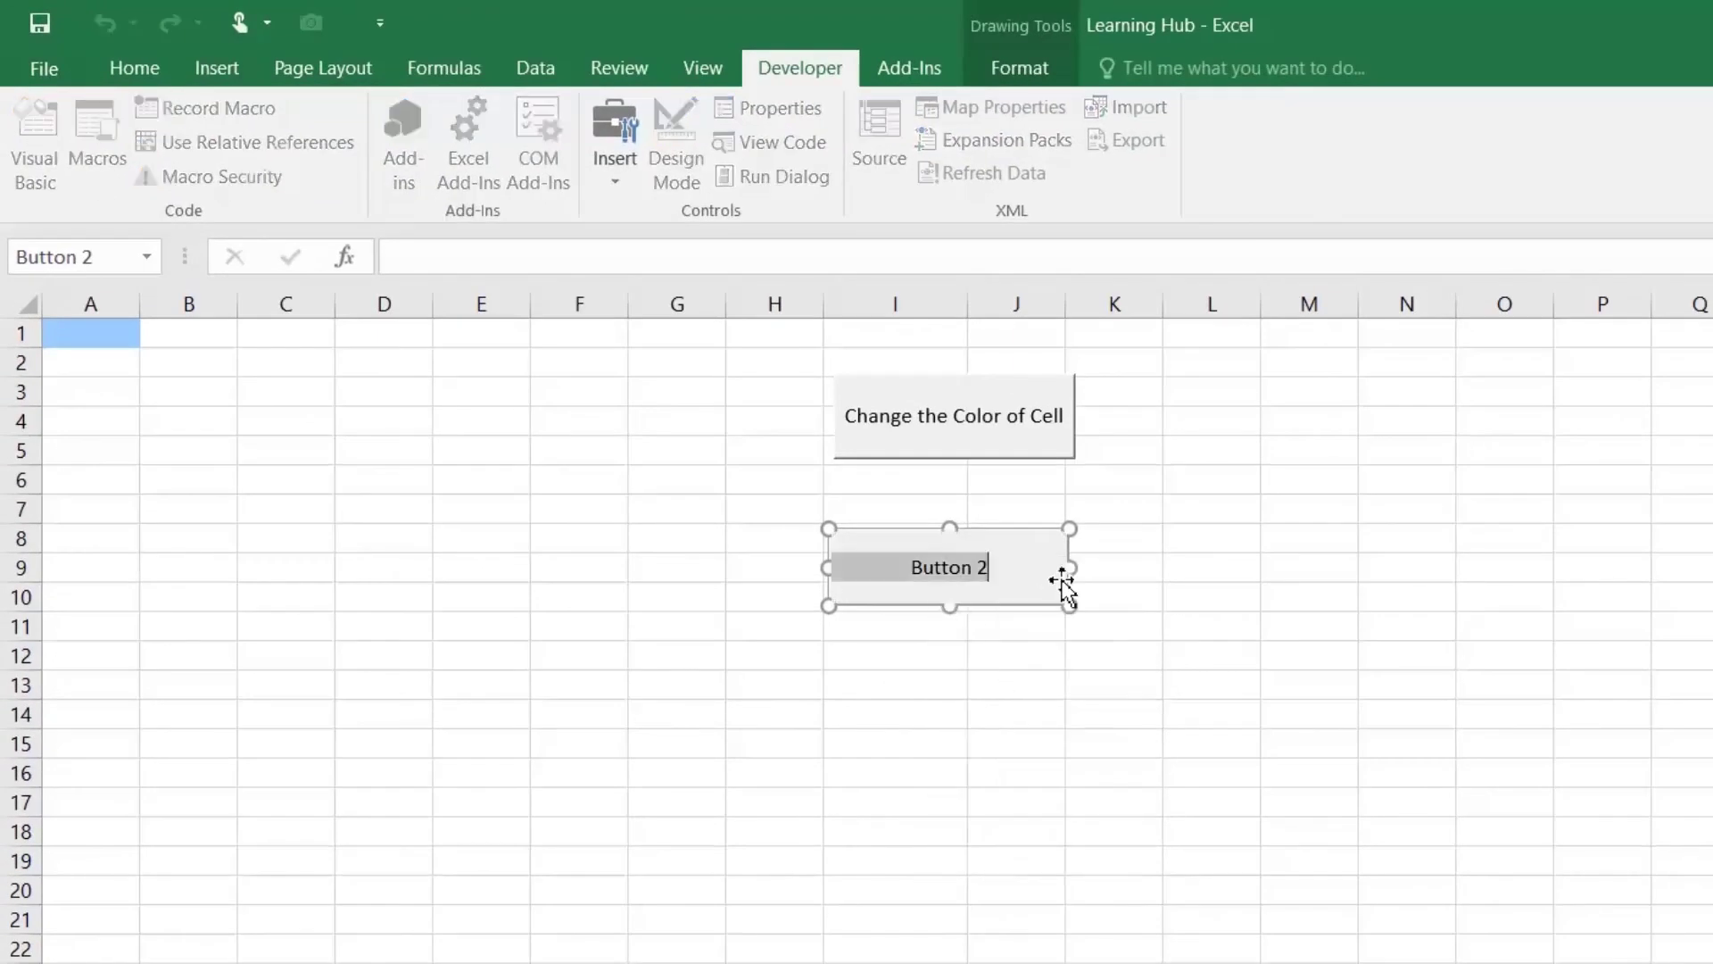
text(Change )
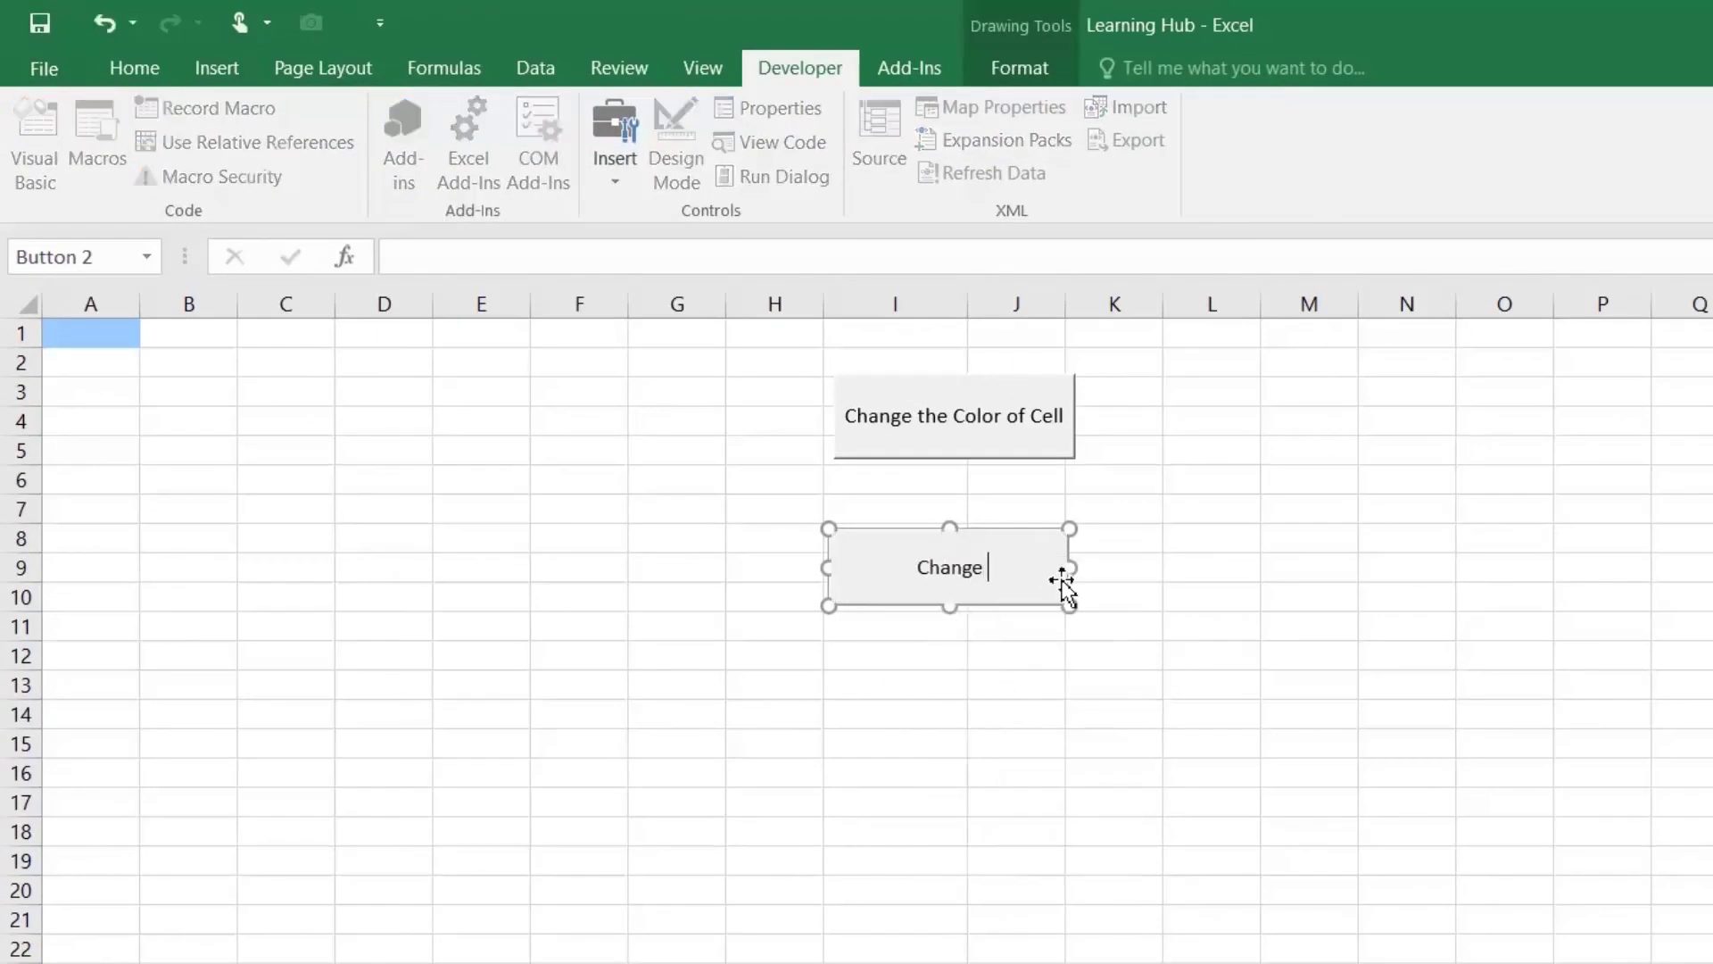
text(the Co)
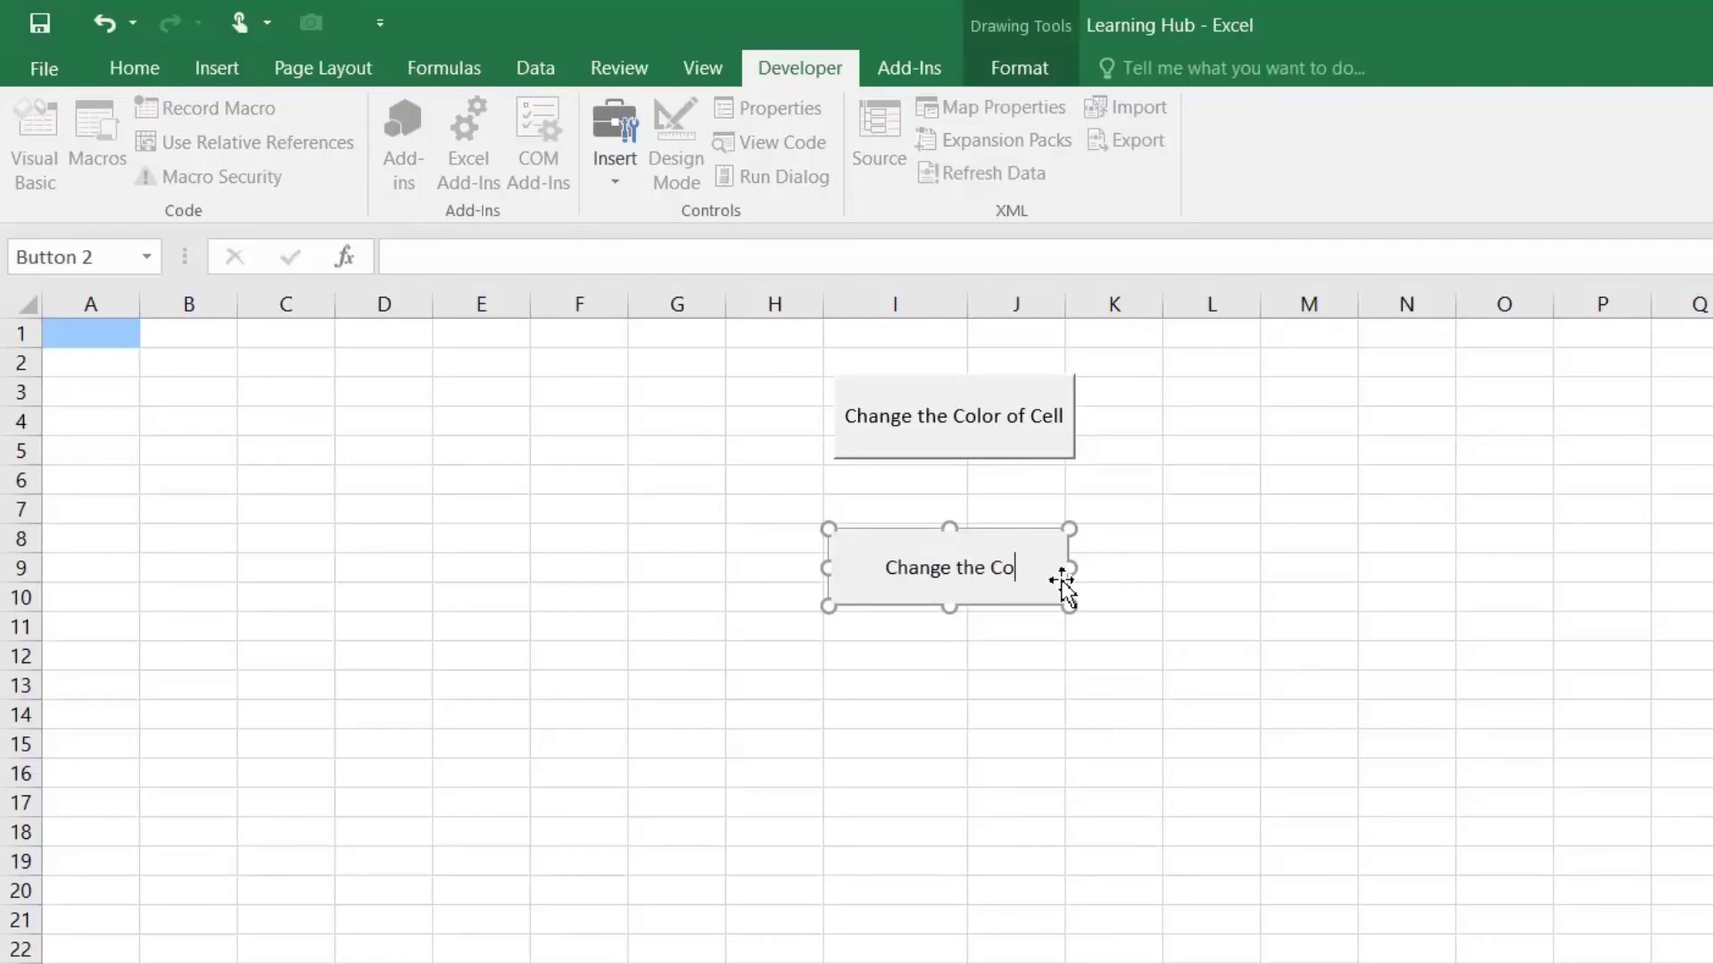
text(lor of Cell)
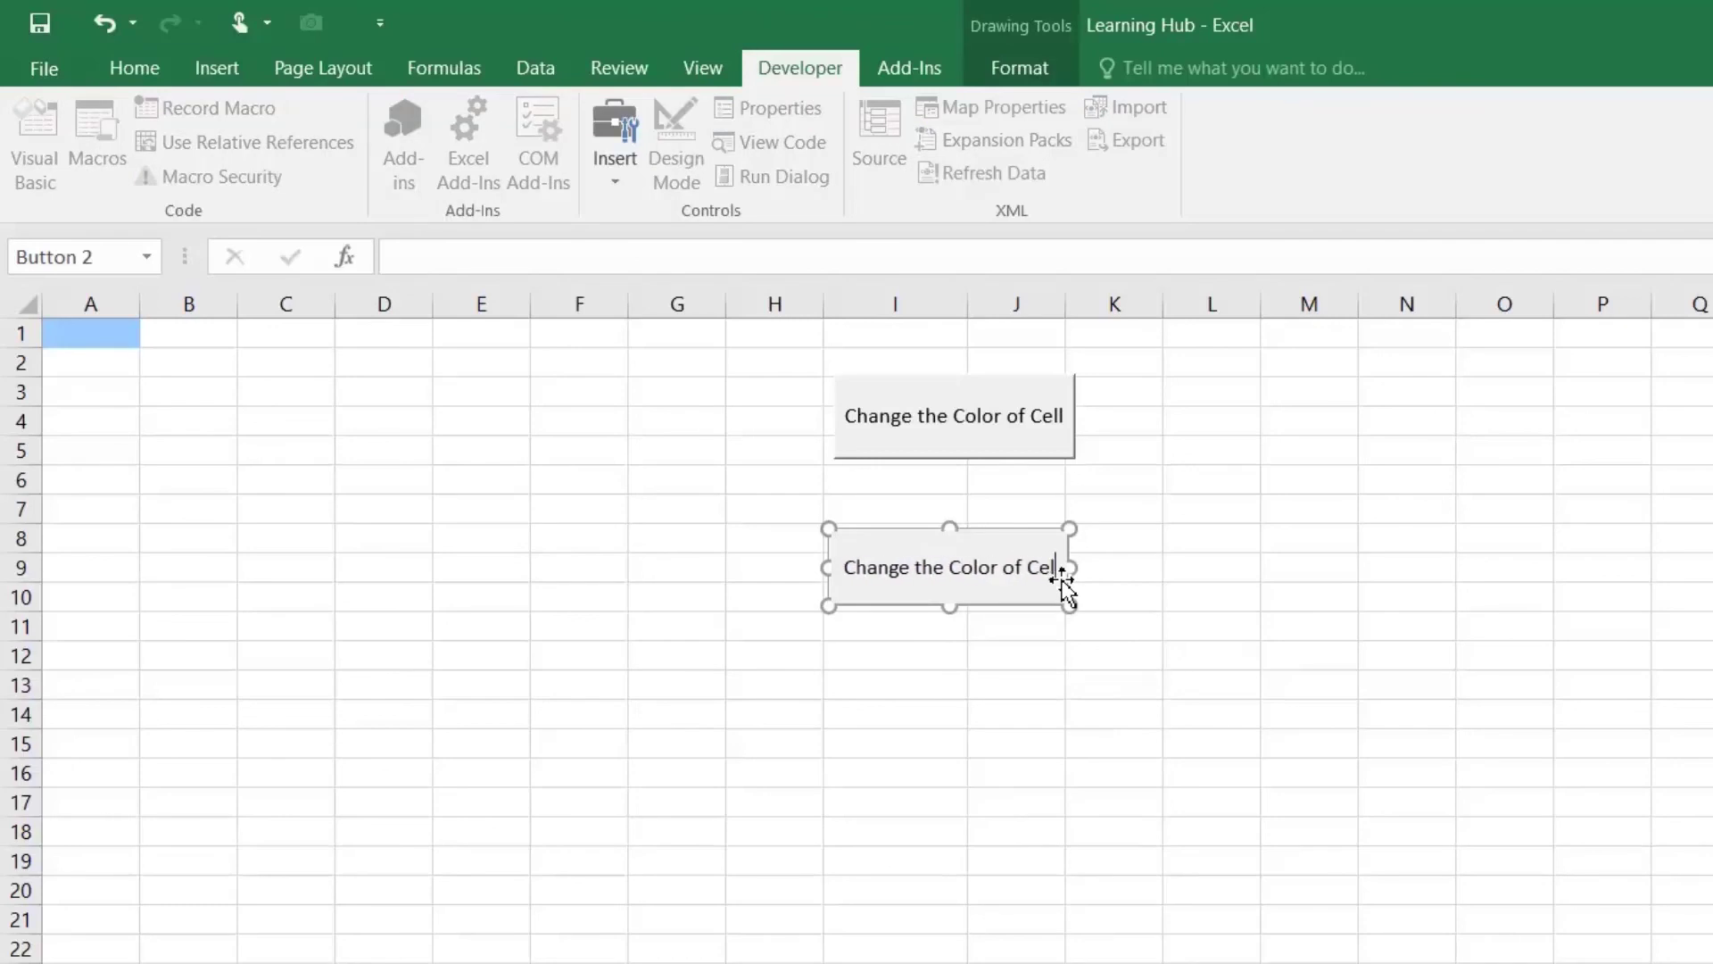
text( to W)
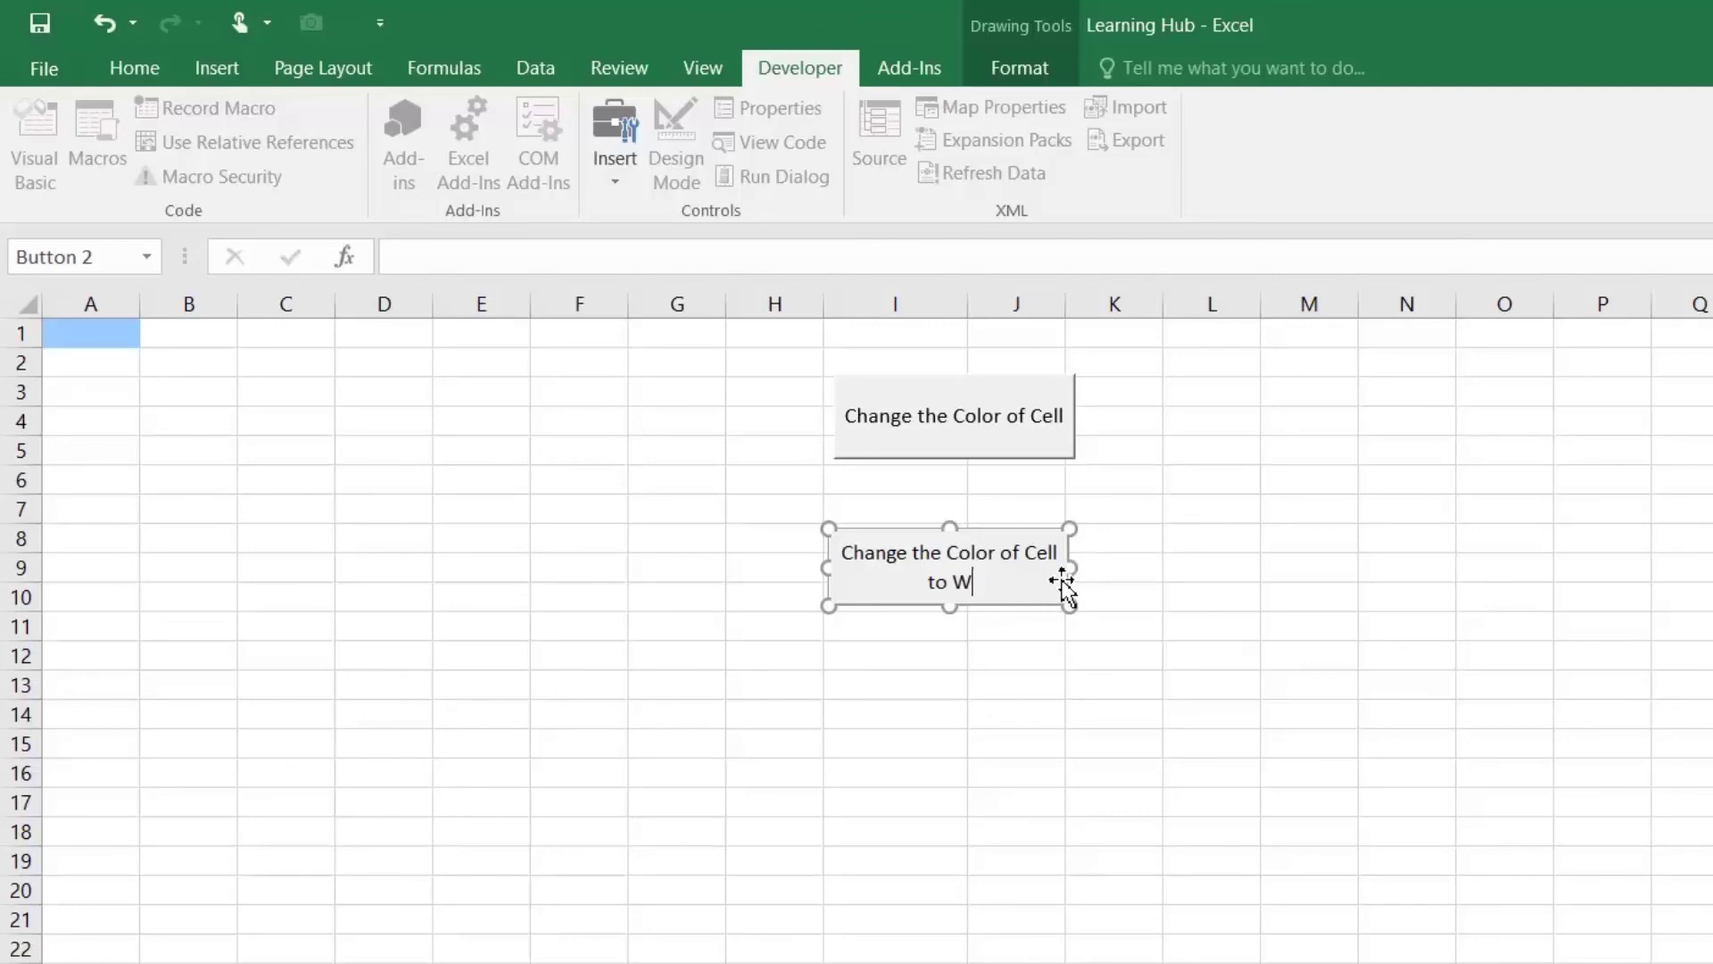
text(h)
key(BackSpace)
key(BackSpace)
text(White)
click(1146, 695)
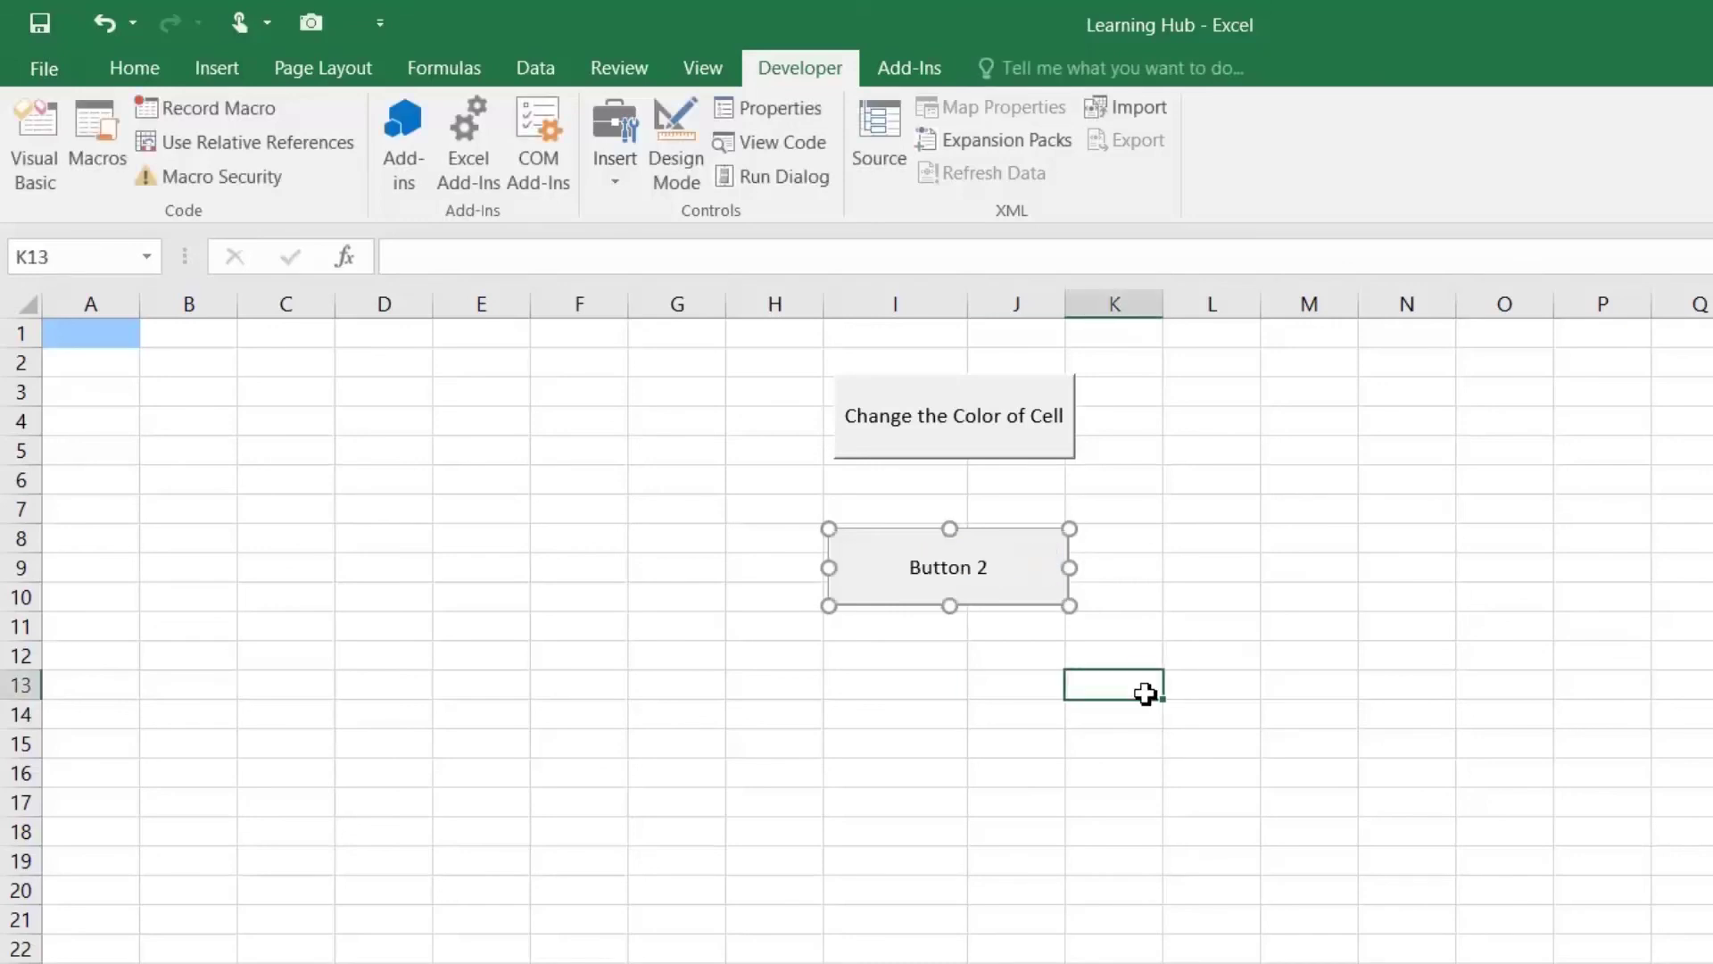
Step: Test both buttons alternately, leaving A1 coloured blue, then select cell I15
click(986, 429)
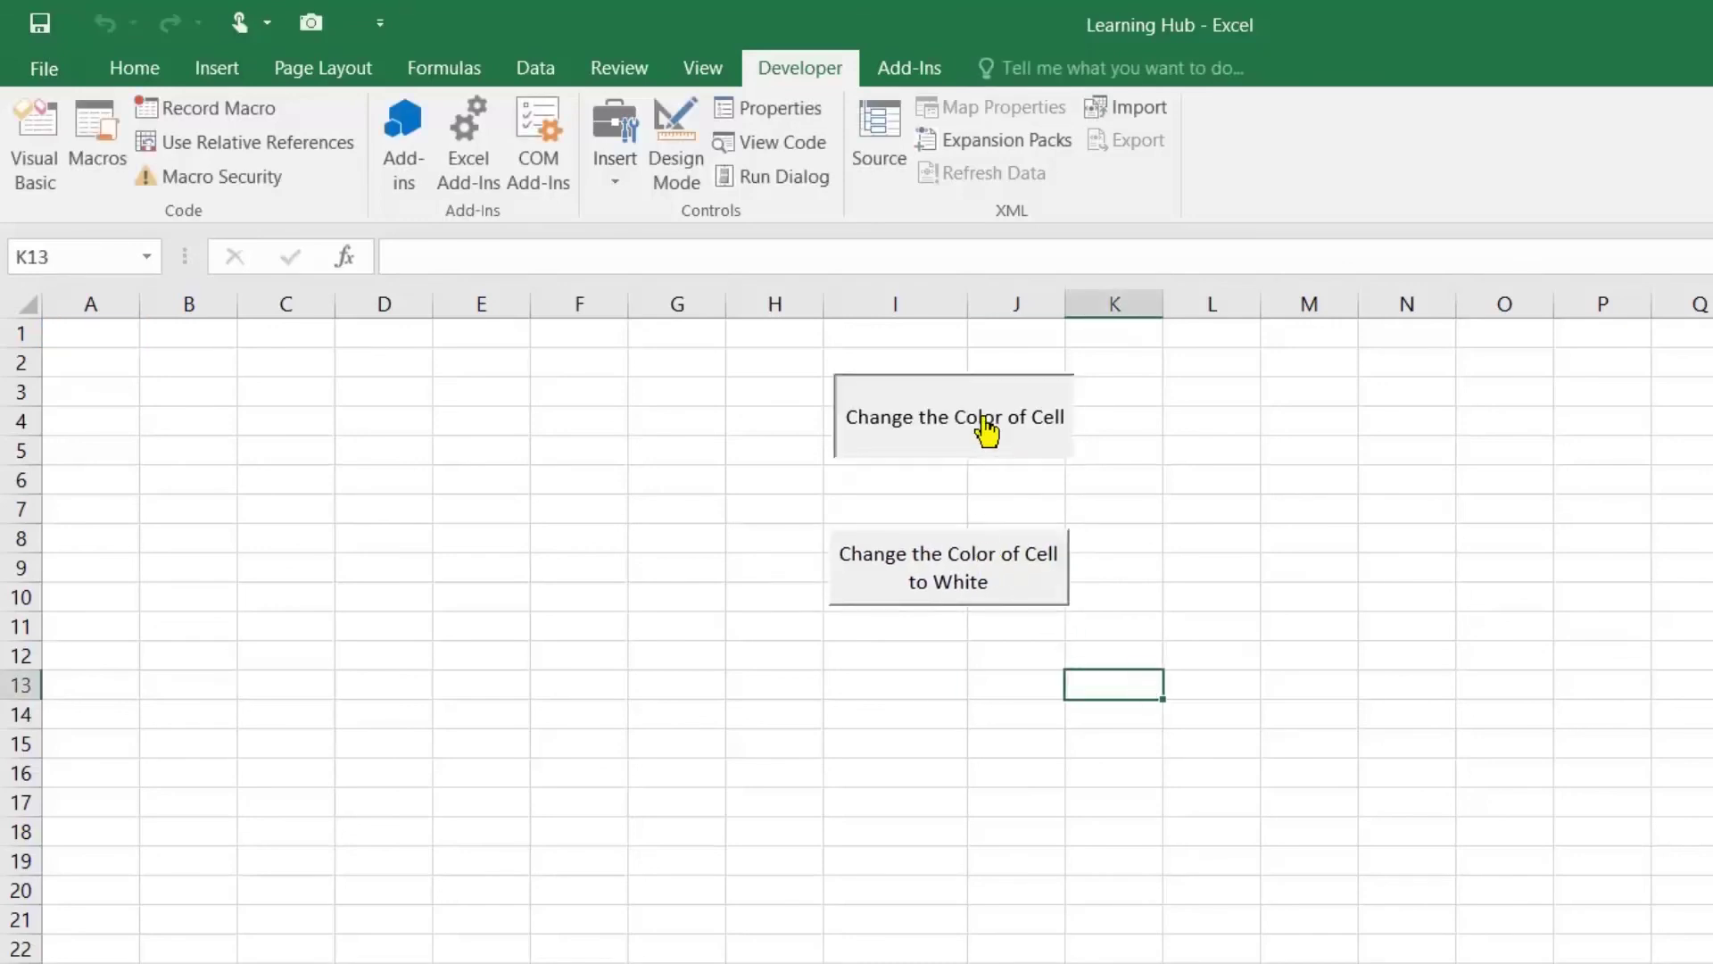
click(982, 574)
click(976, 439)
click(993, 606)
click(972, 444)
click(953, 739)
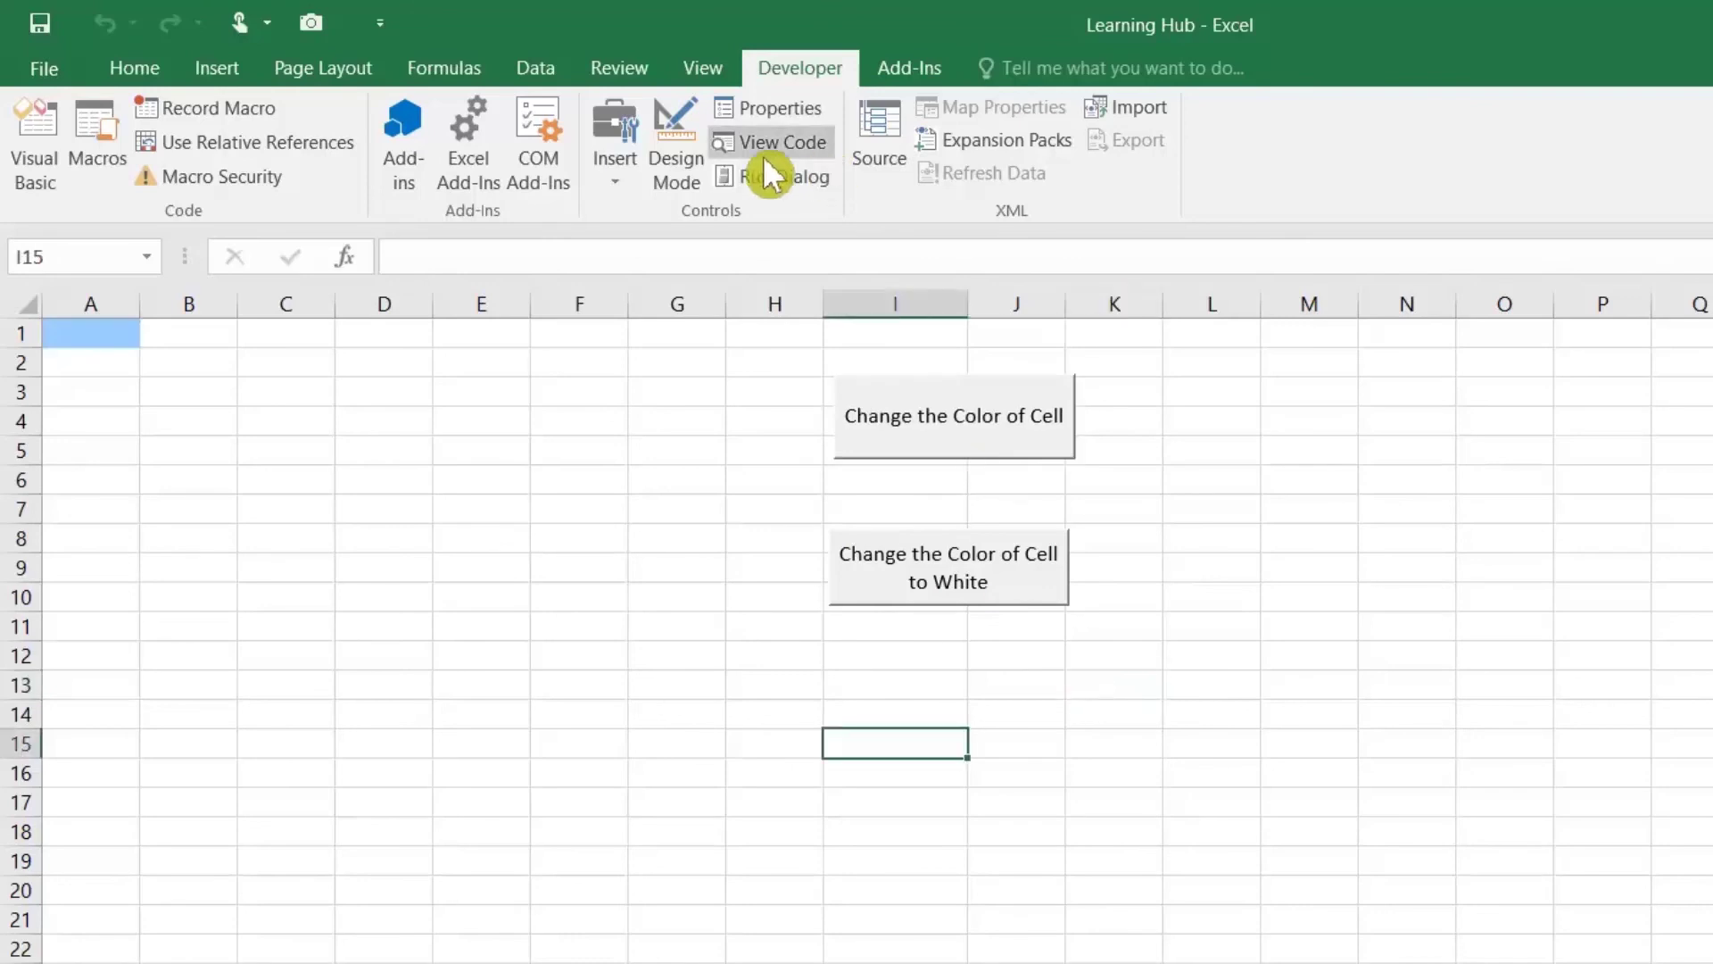
Step: Draw a third form-control button over I13:J15 and create a new macro for it
click(616, 179)
click(603, 246)
drag(830, 685, 1075, 756)
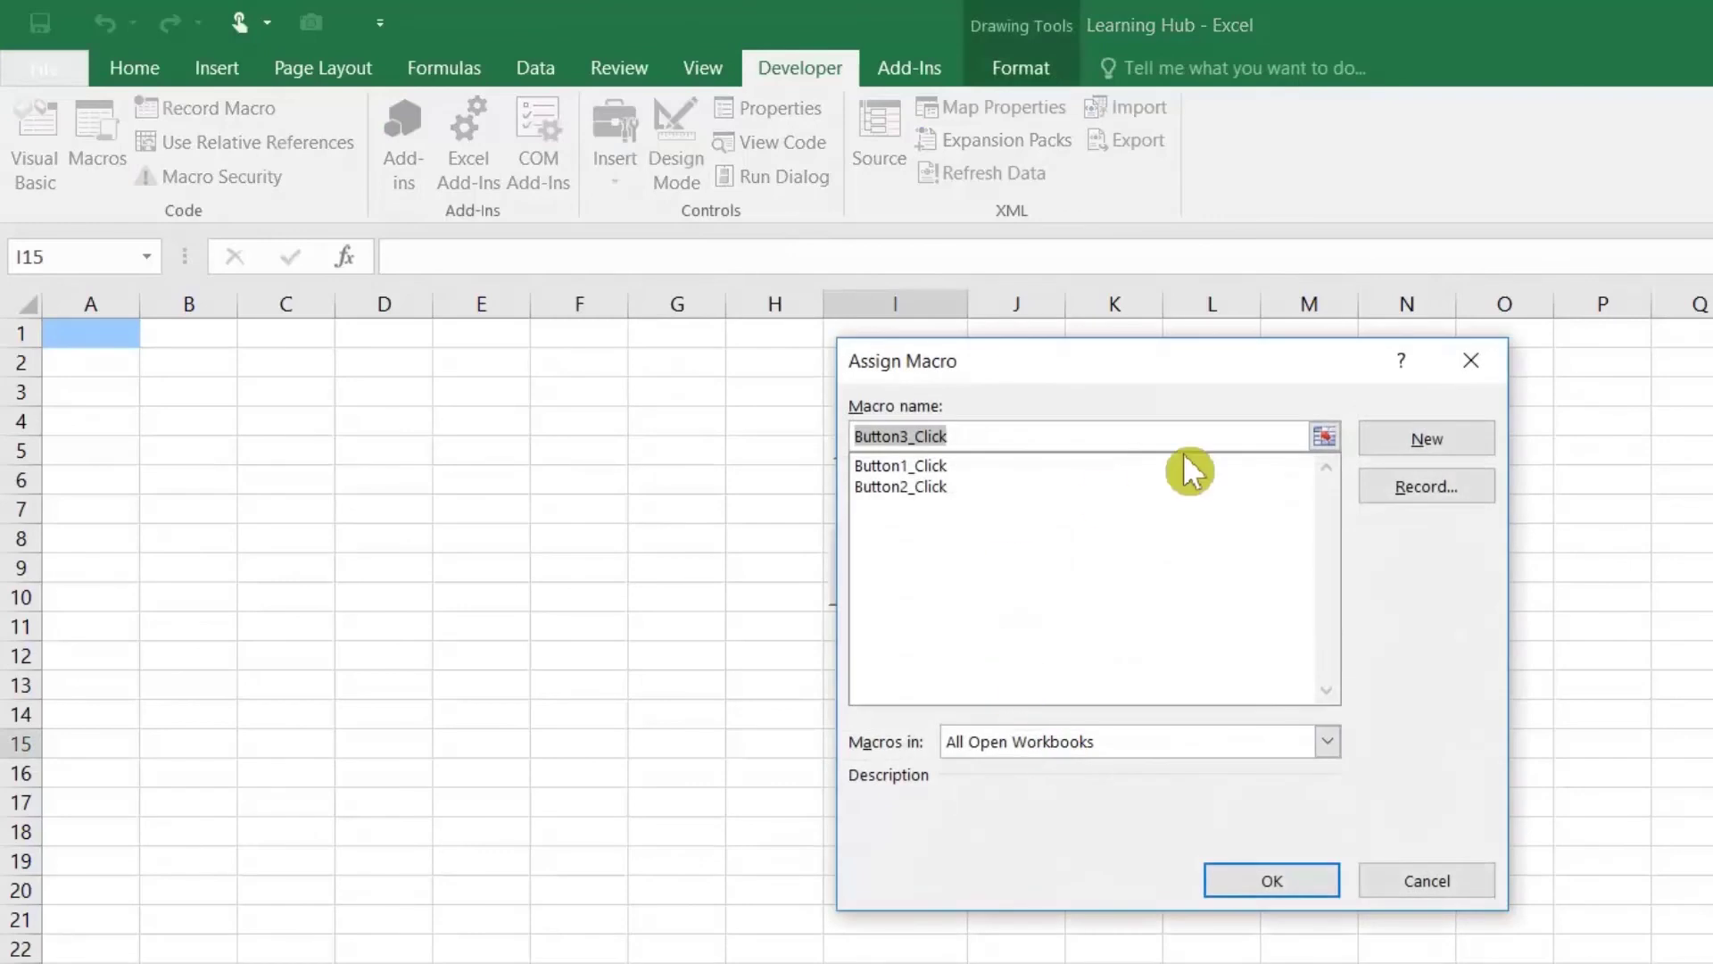
click(1379, 445)
Step: Write MsgBox Range("A1").Interior.ColorIndex in Button3_Click, then switch back to the worksheet
text(msgbox)
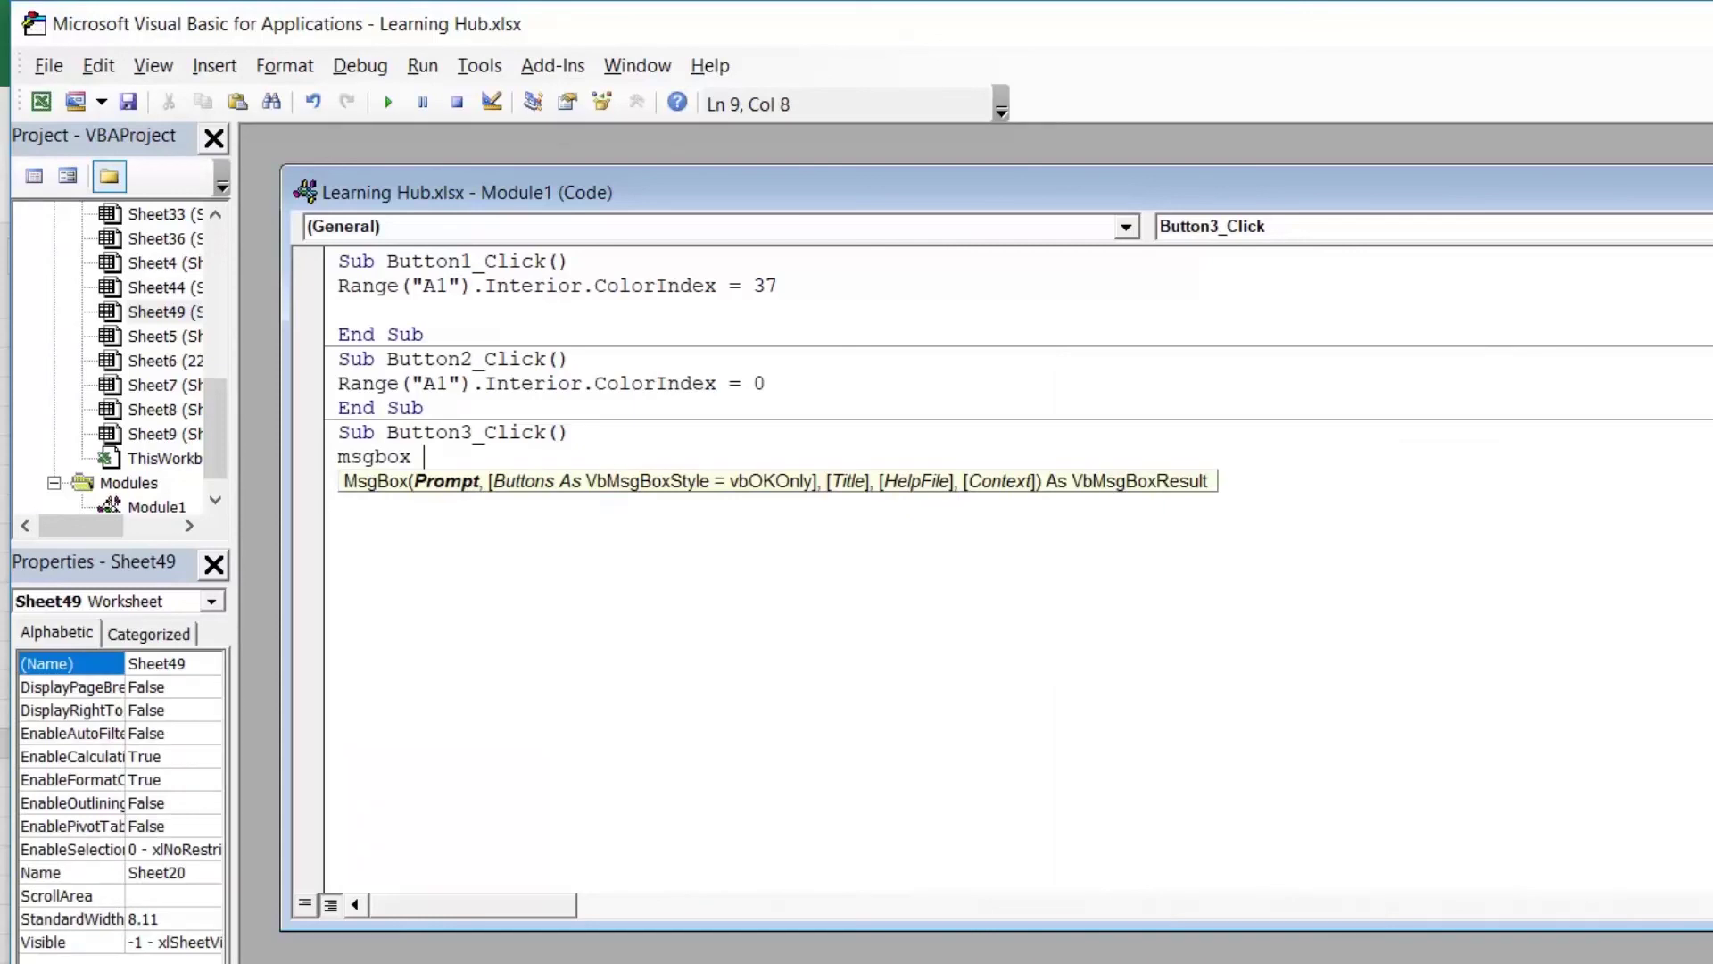
click(340, 310)
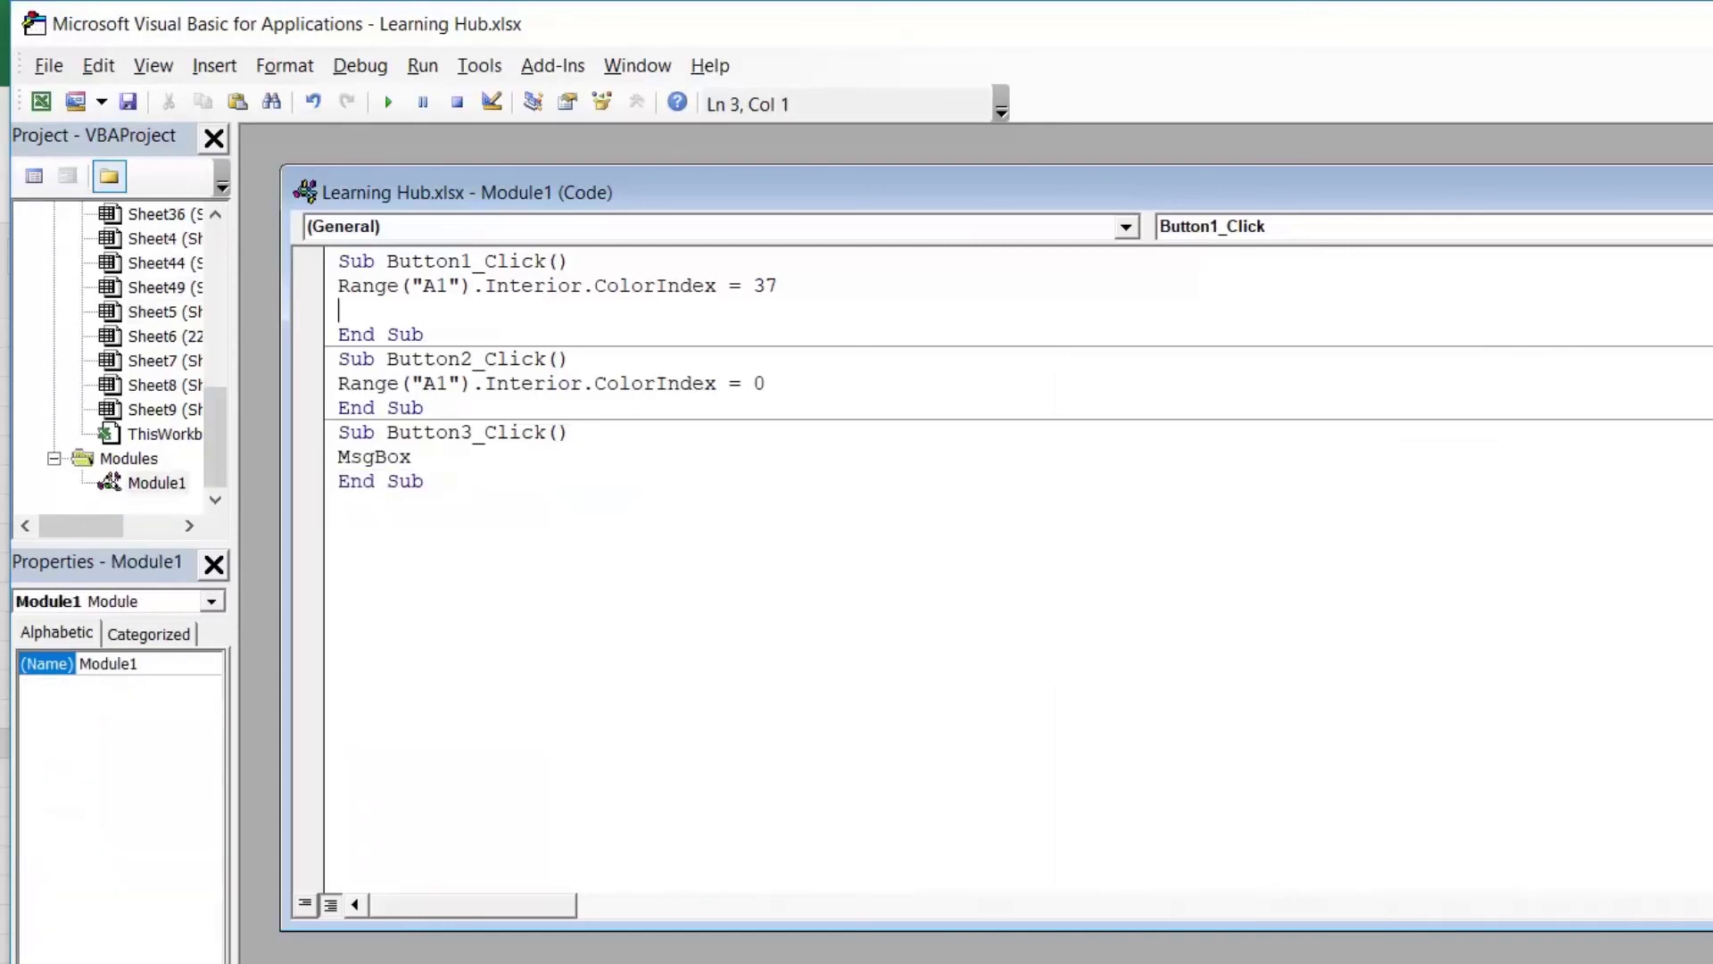
drag(338, 286, 727, 286)
key(ctrl+c)
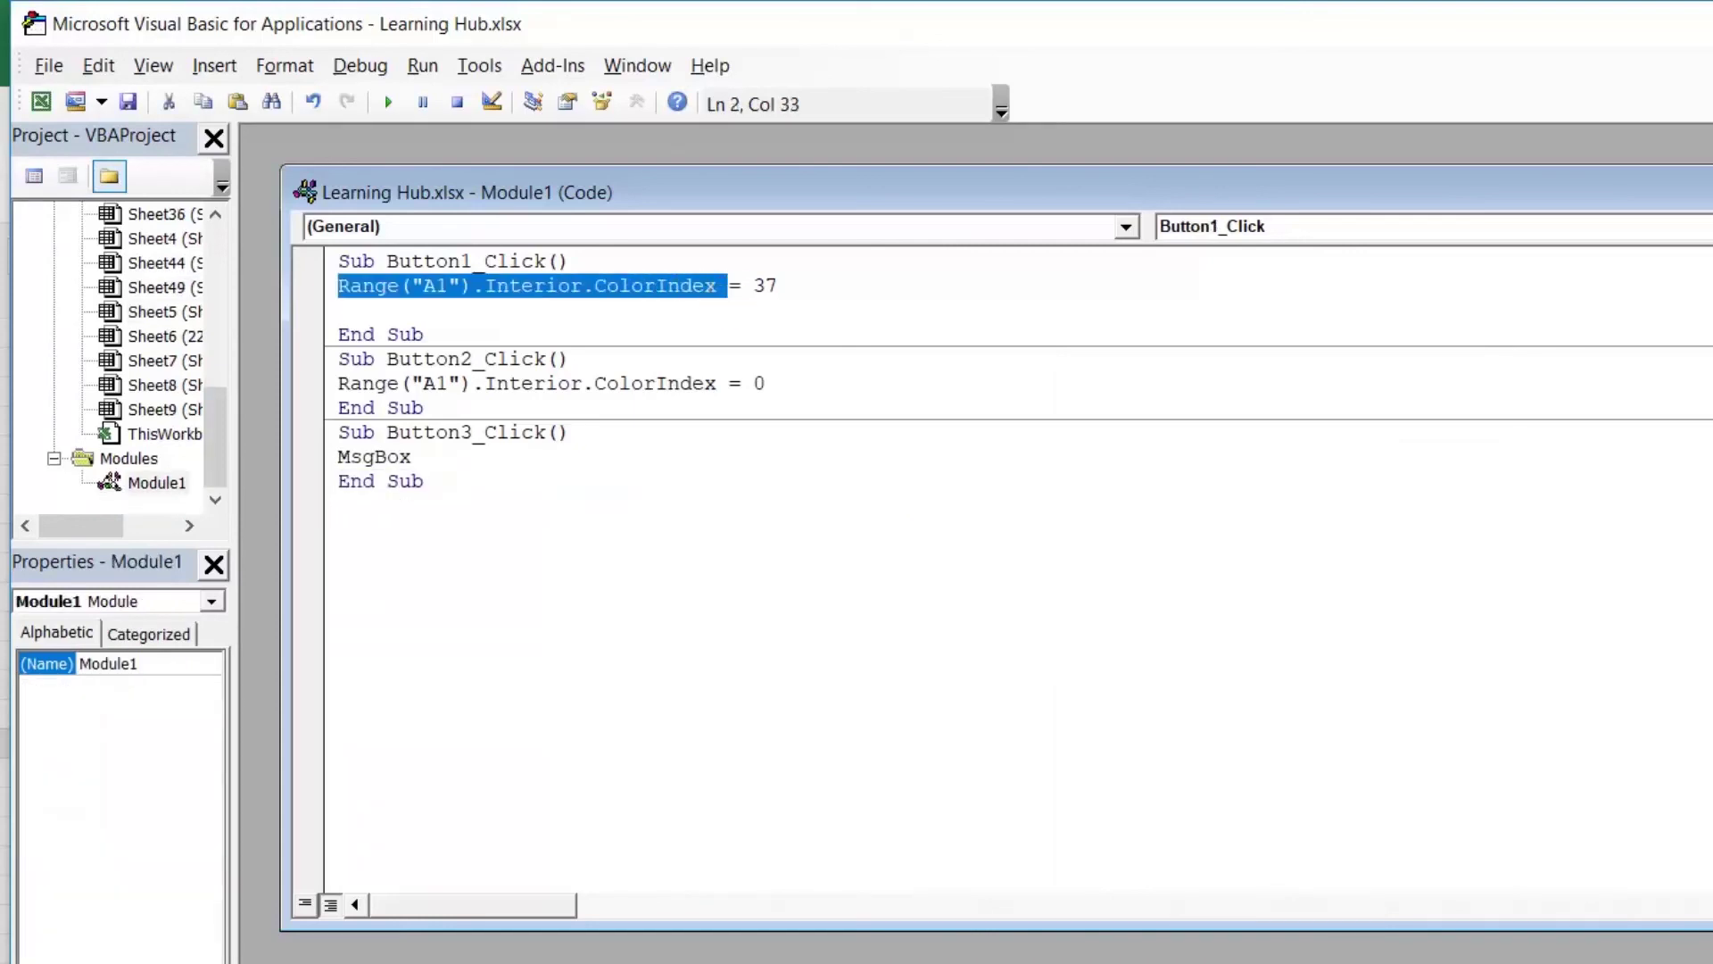
click(428, 456)
key(ctrl+v)
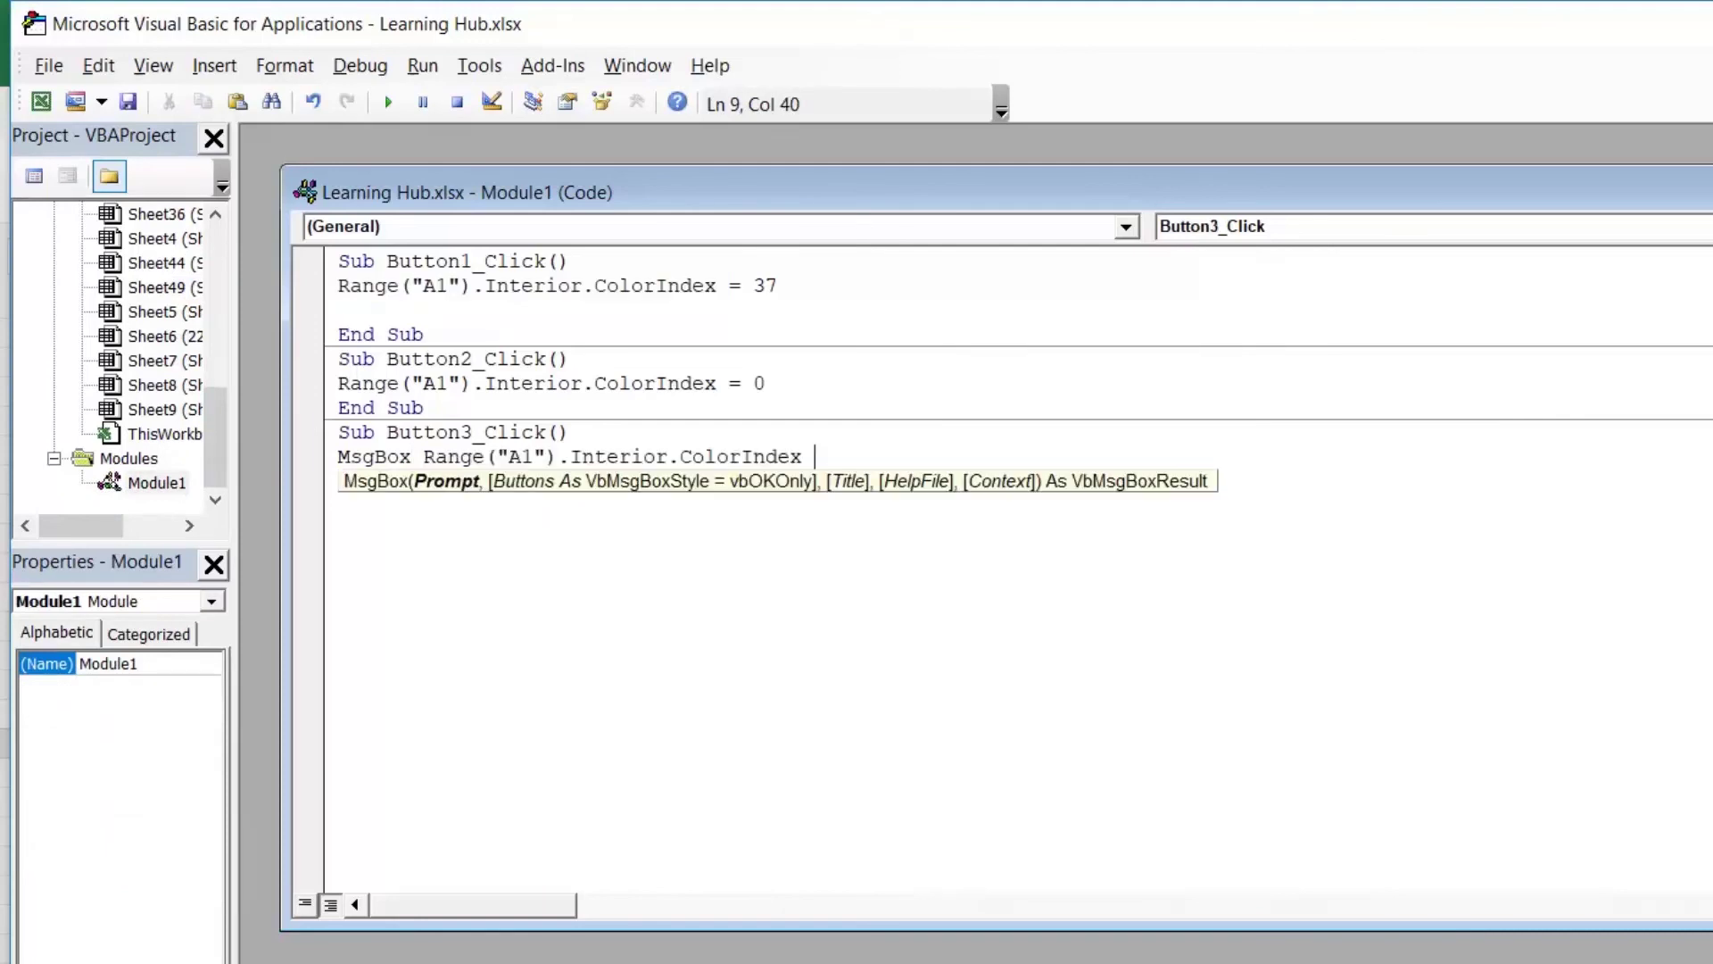
click(424, 456)
key(shift+End)
key(Up)
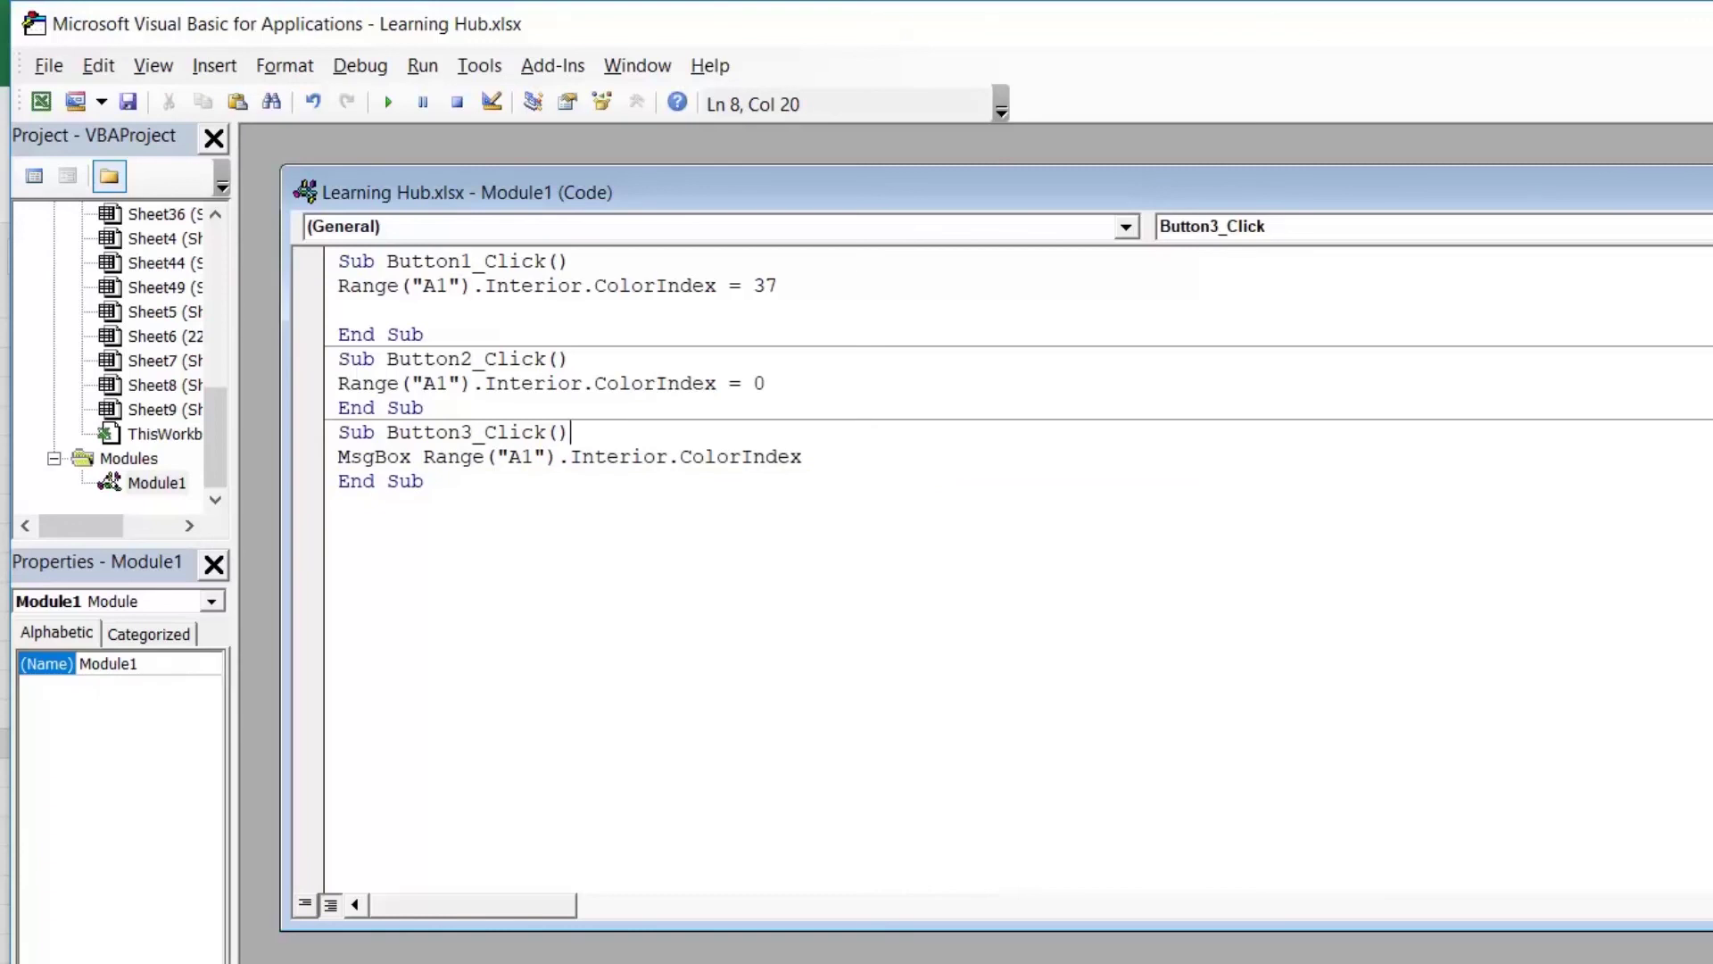
key(alt+F11)
Step: Replace the third button's caption with "Color No"
click(951, 881)
ctrl+click(968, 736)
right_click(968, 736)
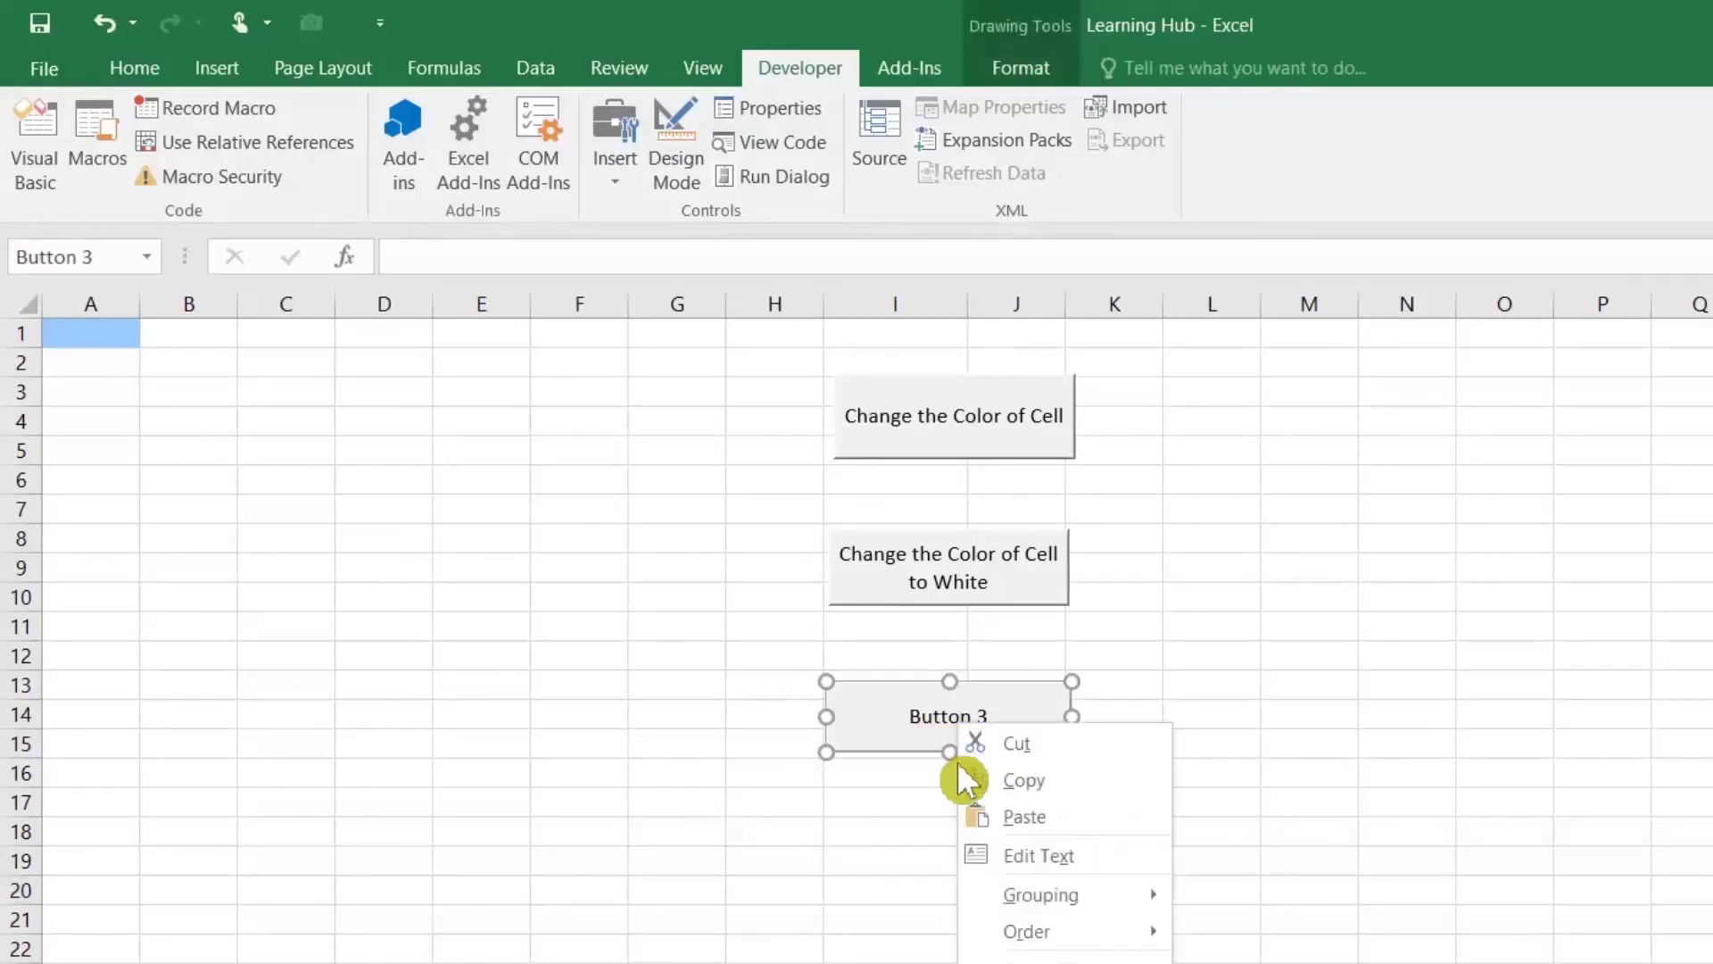
click(1035, 854)
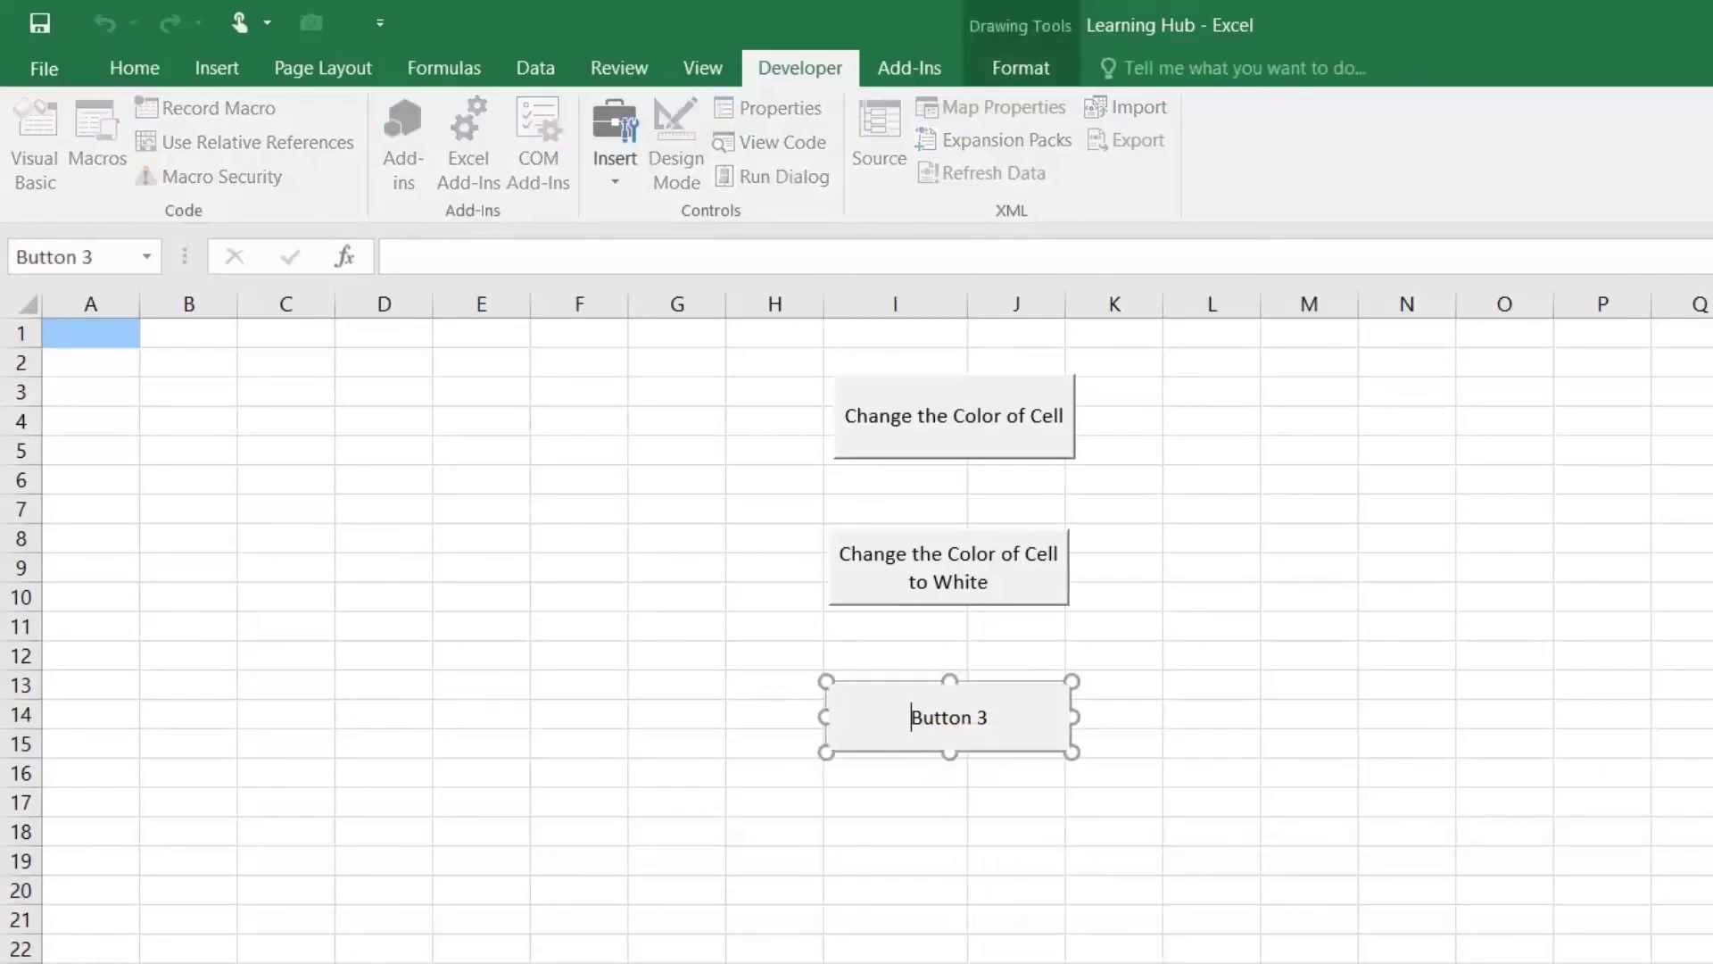
key(ctrl+a)
key(Delete)
text(Color No)
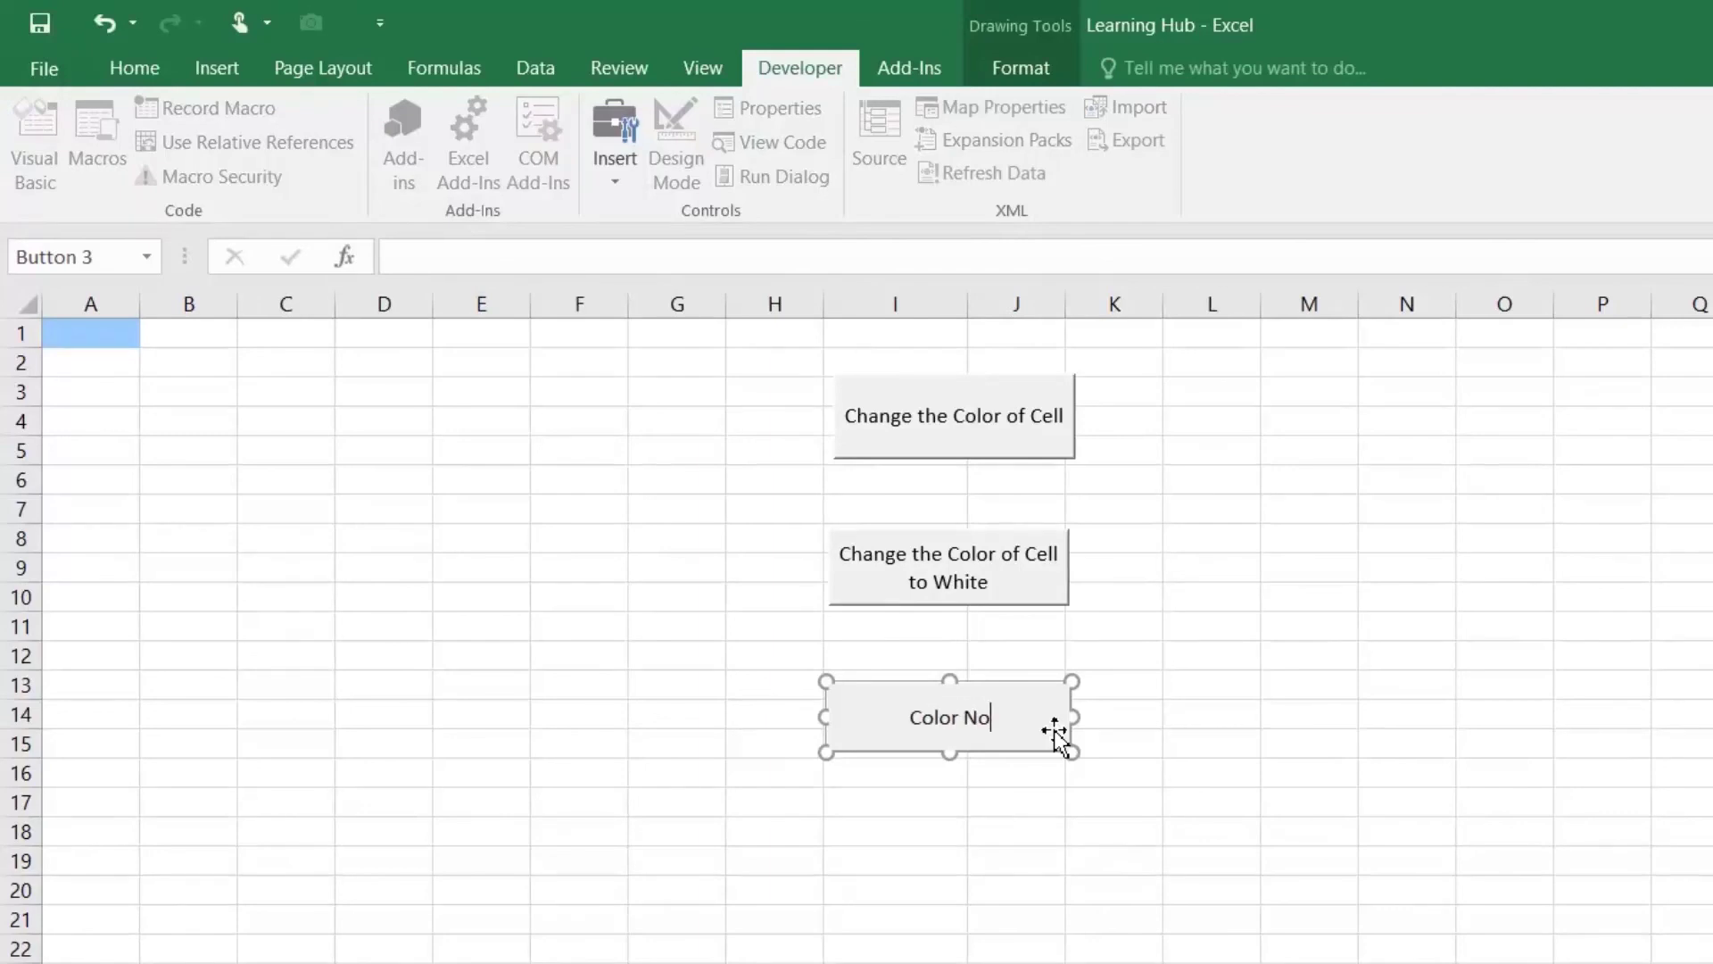
click(1071, 891)
Step: Run Color No twice, checking the message box reports 37 for A1
click(967, 749)
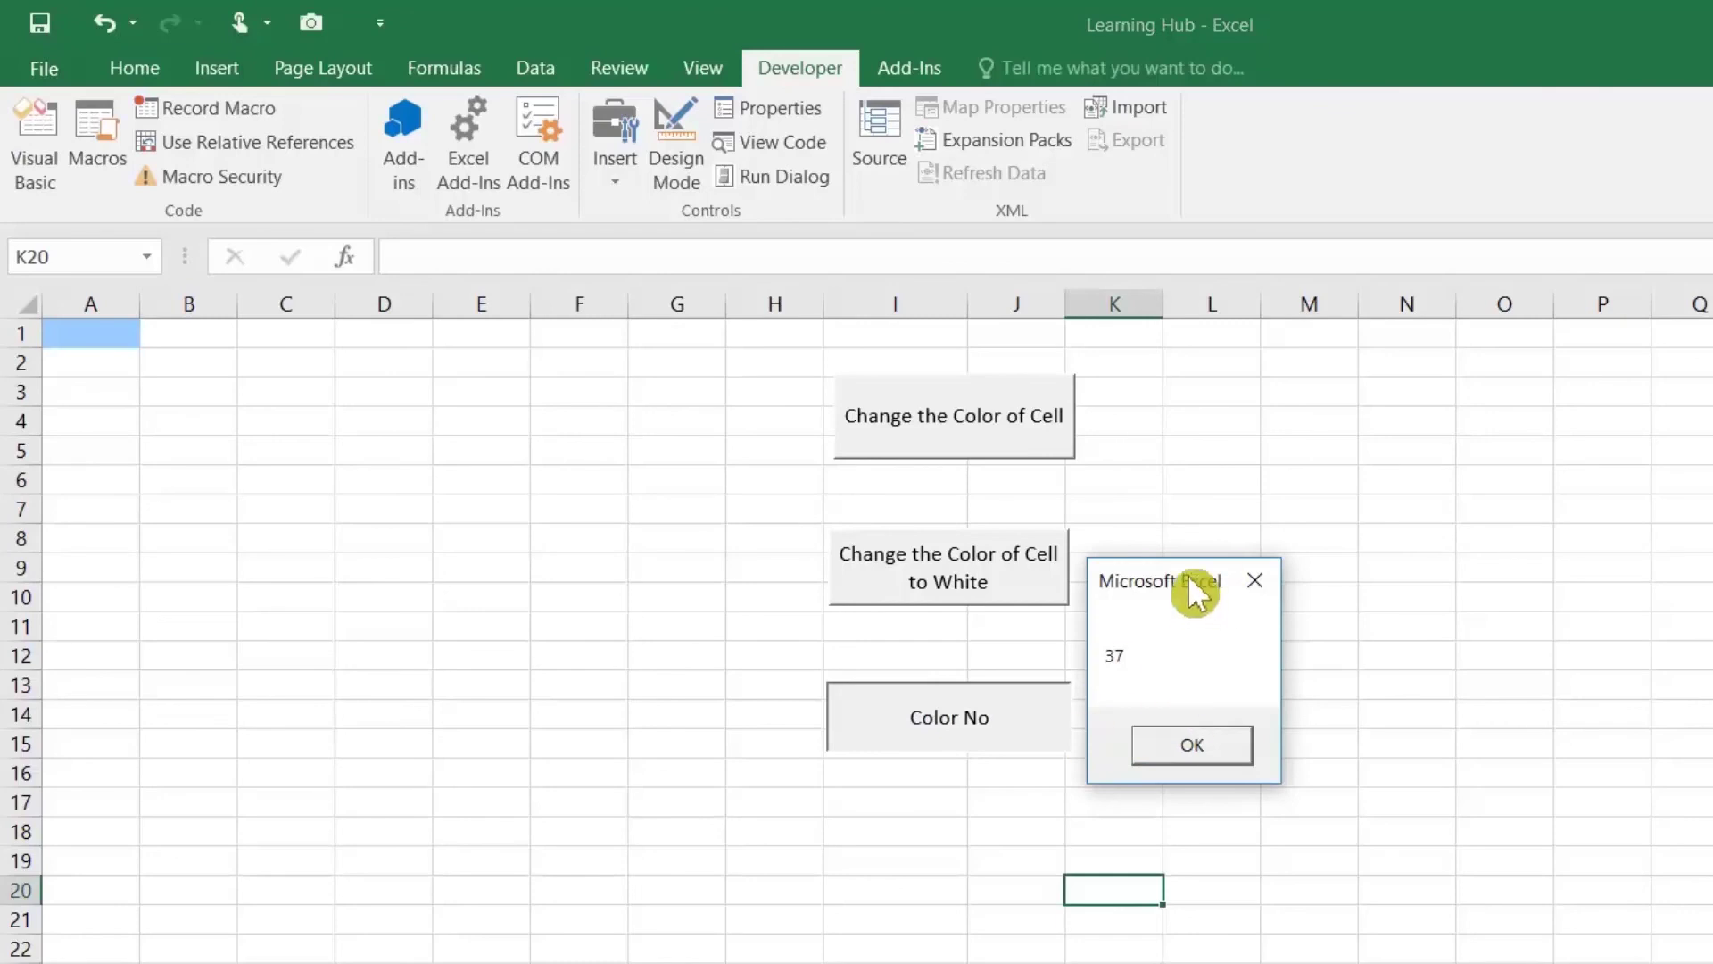
drag(1194, 591, 875, 585)
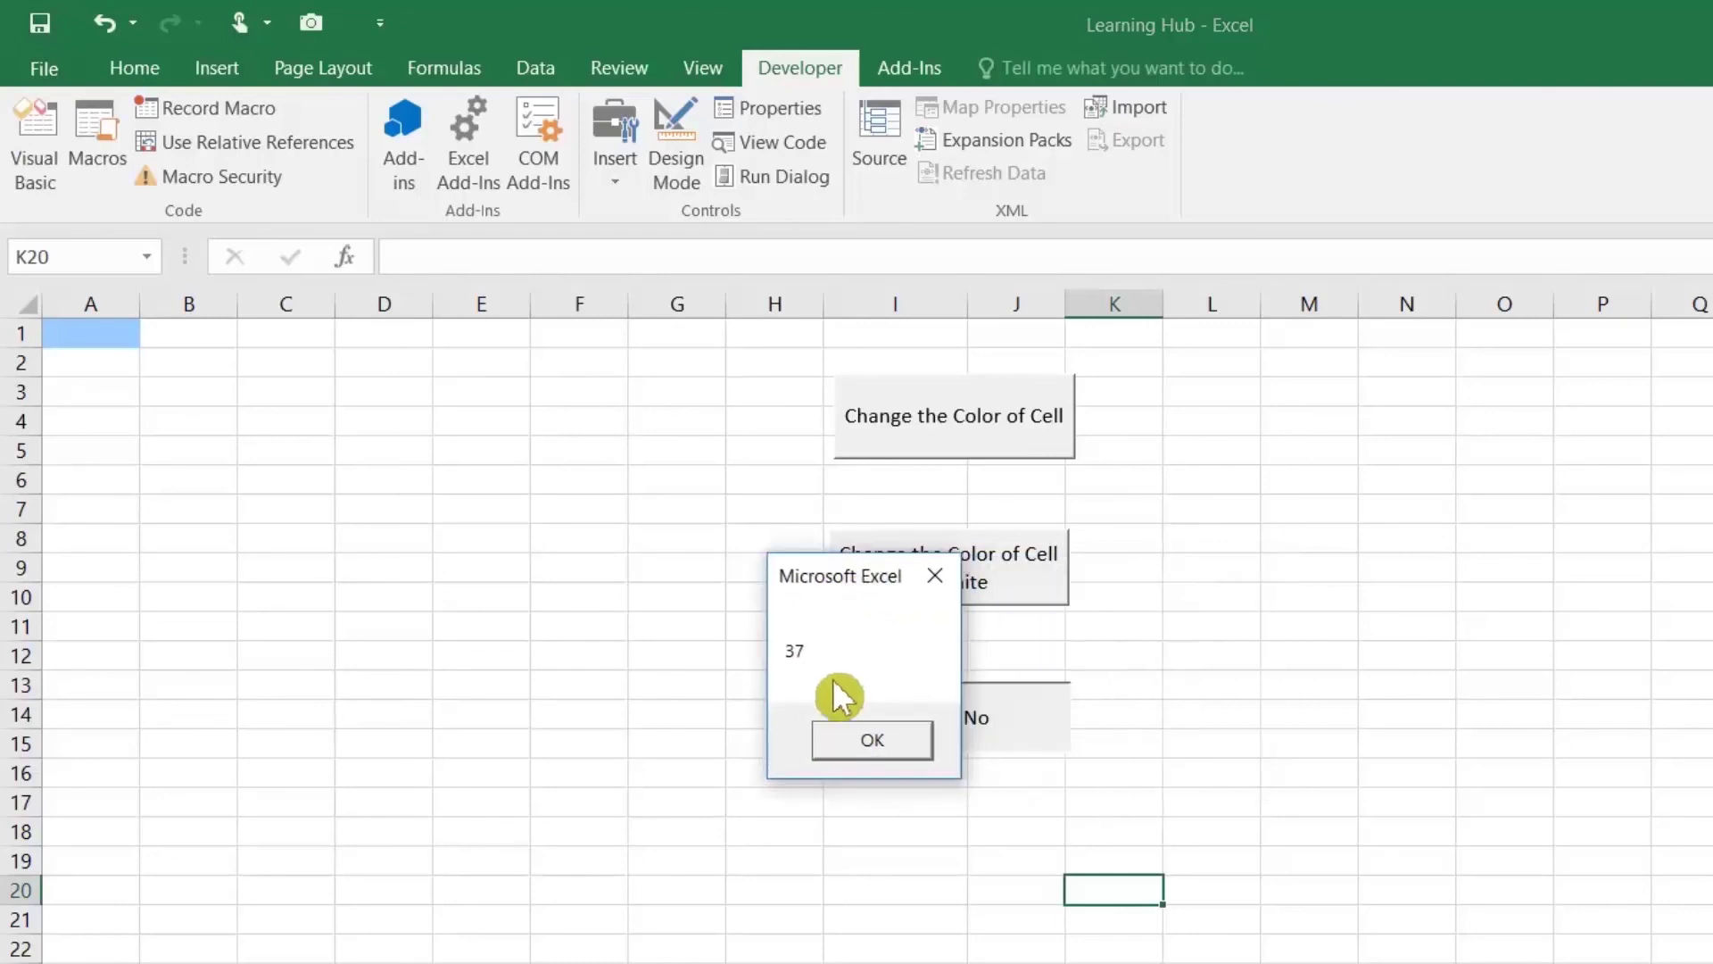
click(844, 746)
click(918, 754)
click(1151, 749)
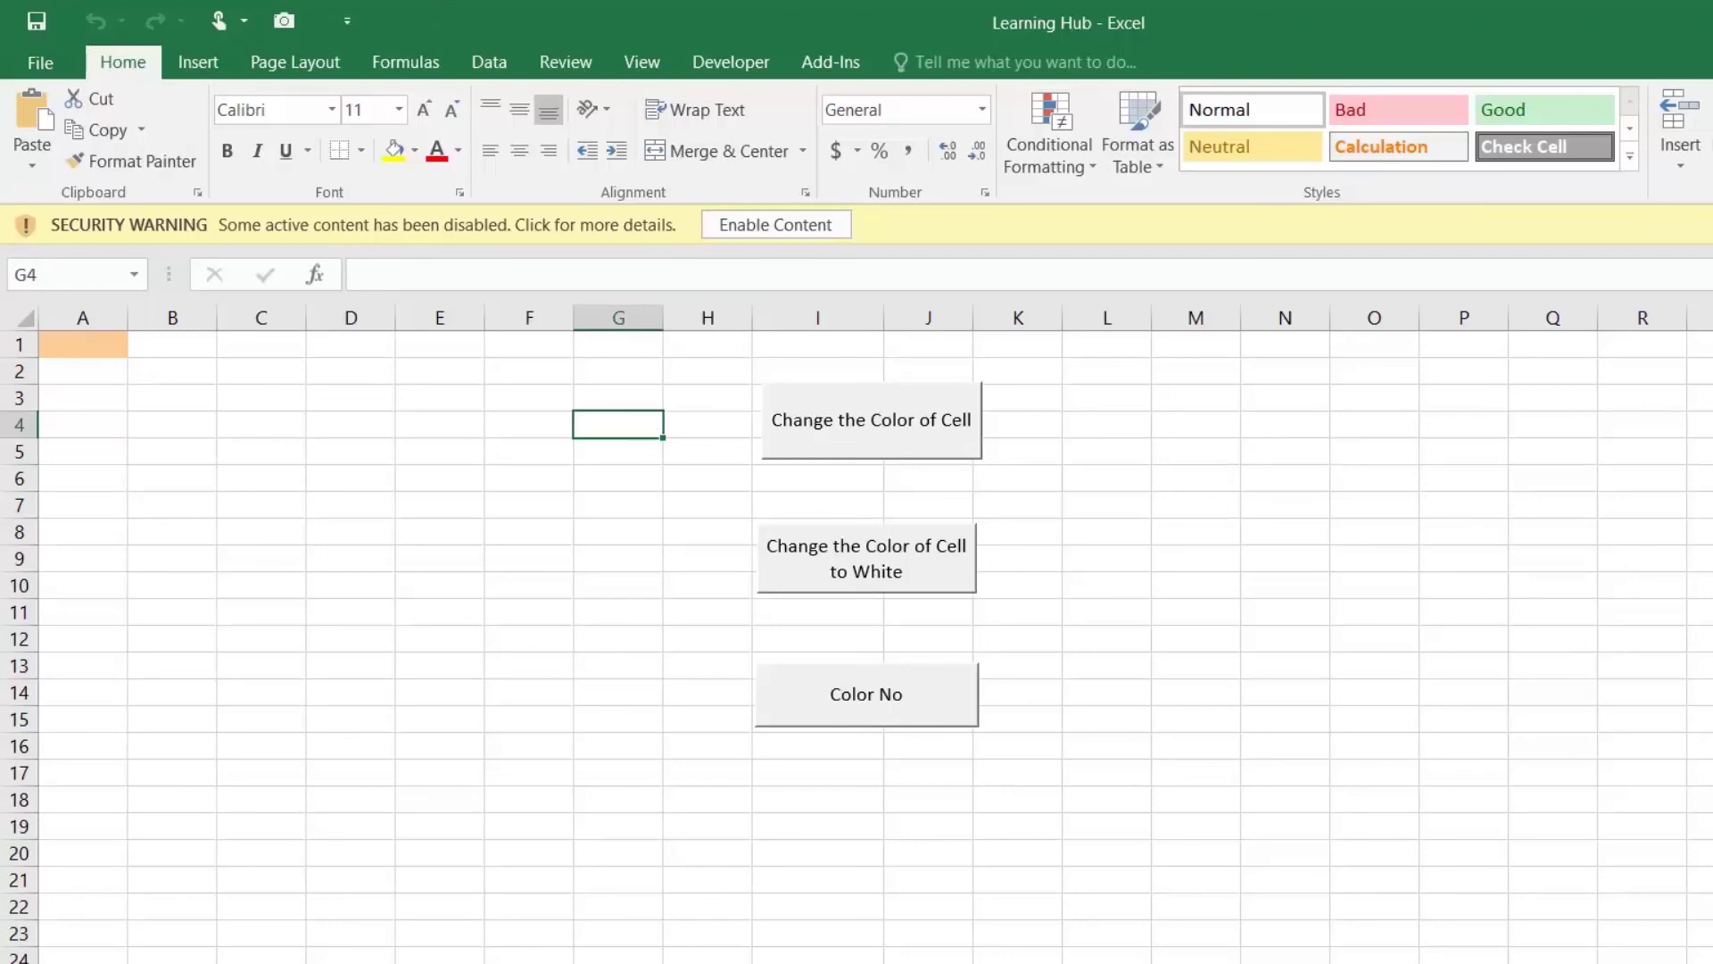
Step: Choose "Enable all macros" in Trust Center Macro Settings, confirm both dialogs, and enable the workbook's content
click(42, 65)
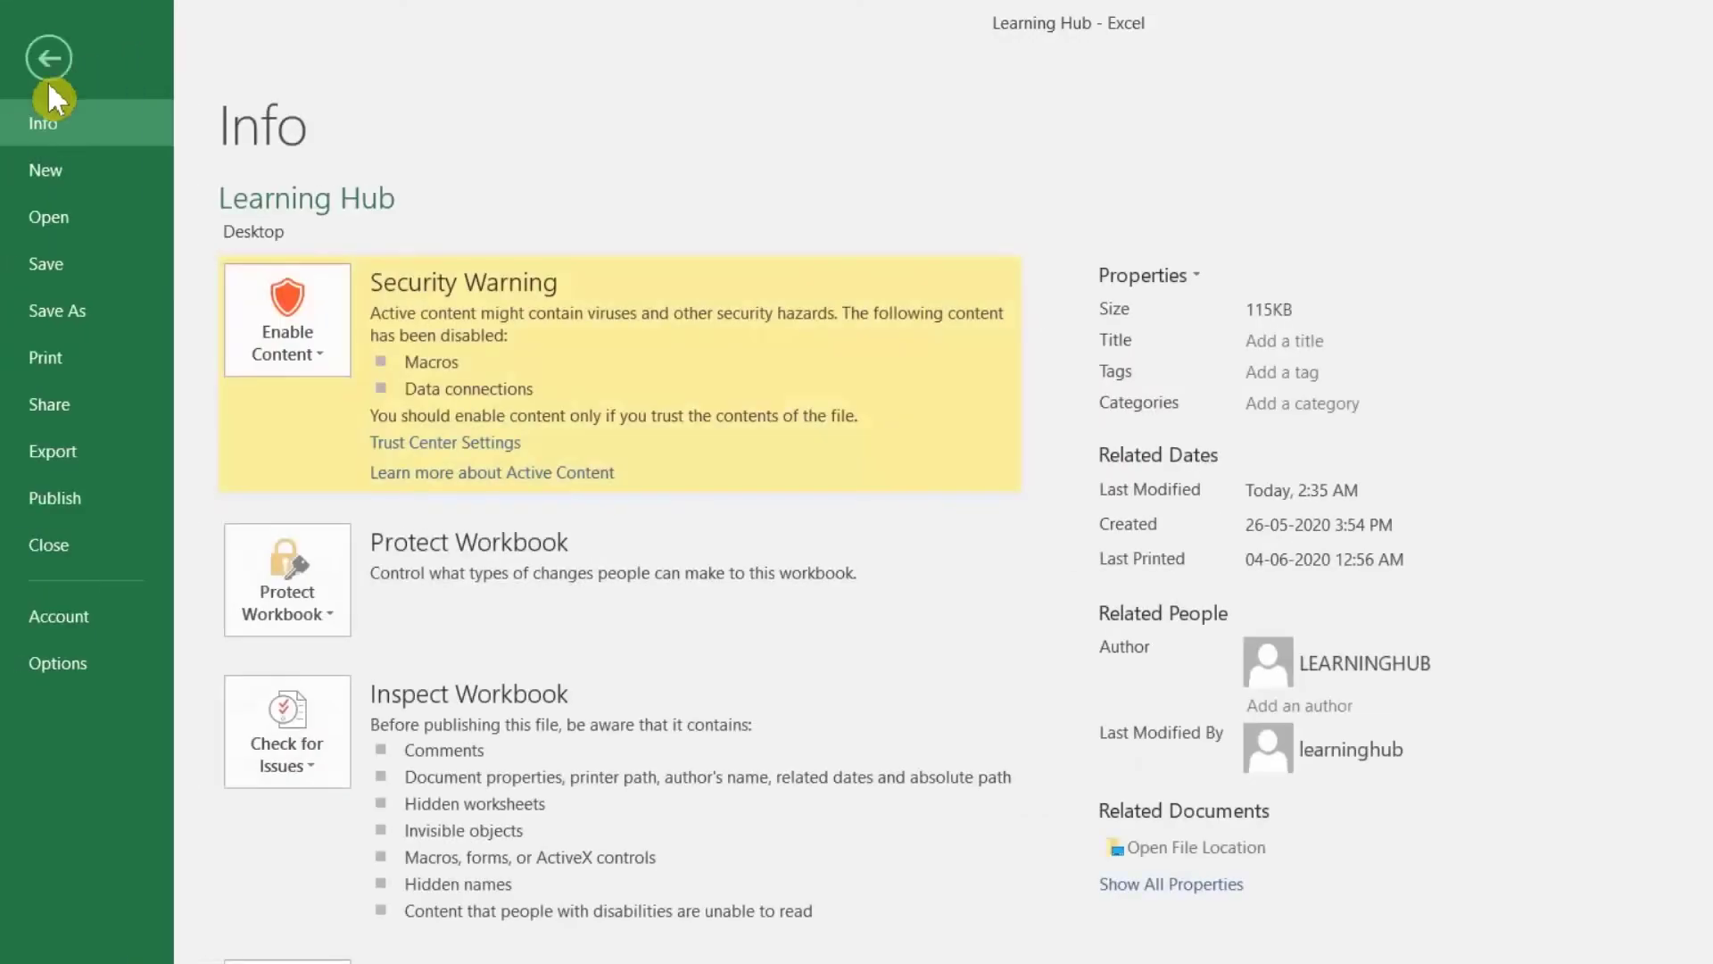
click(70, 665)
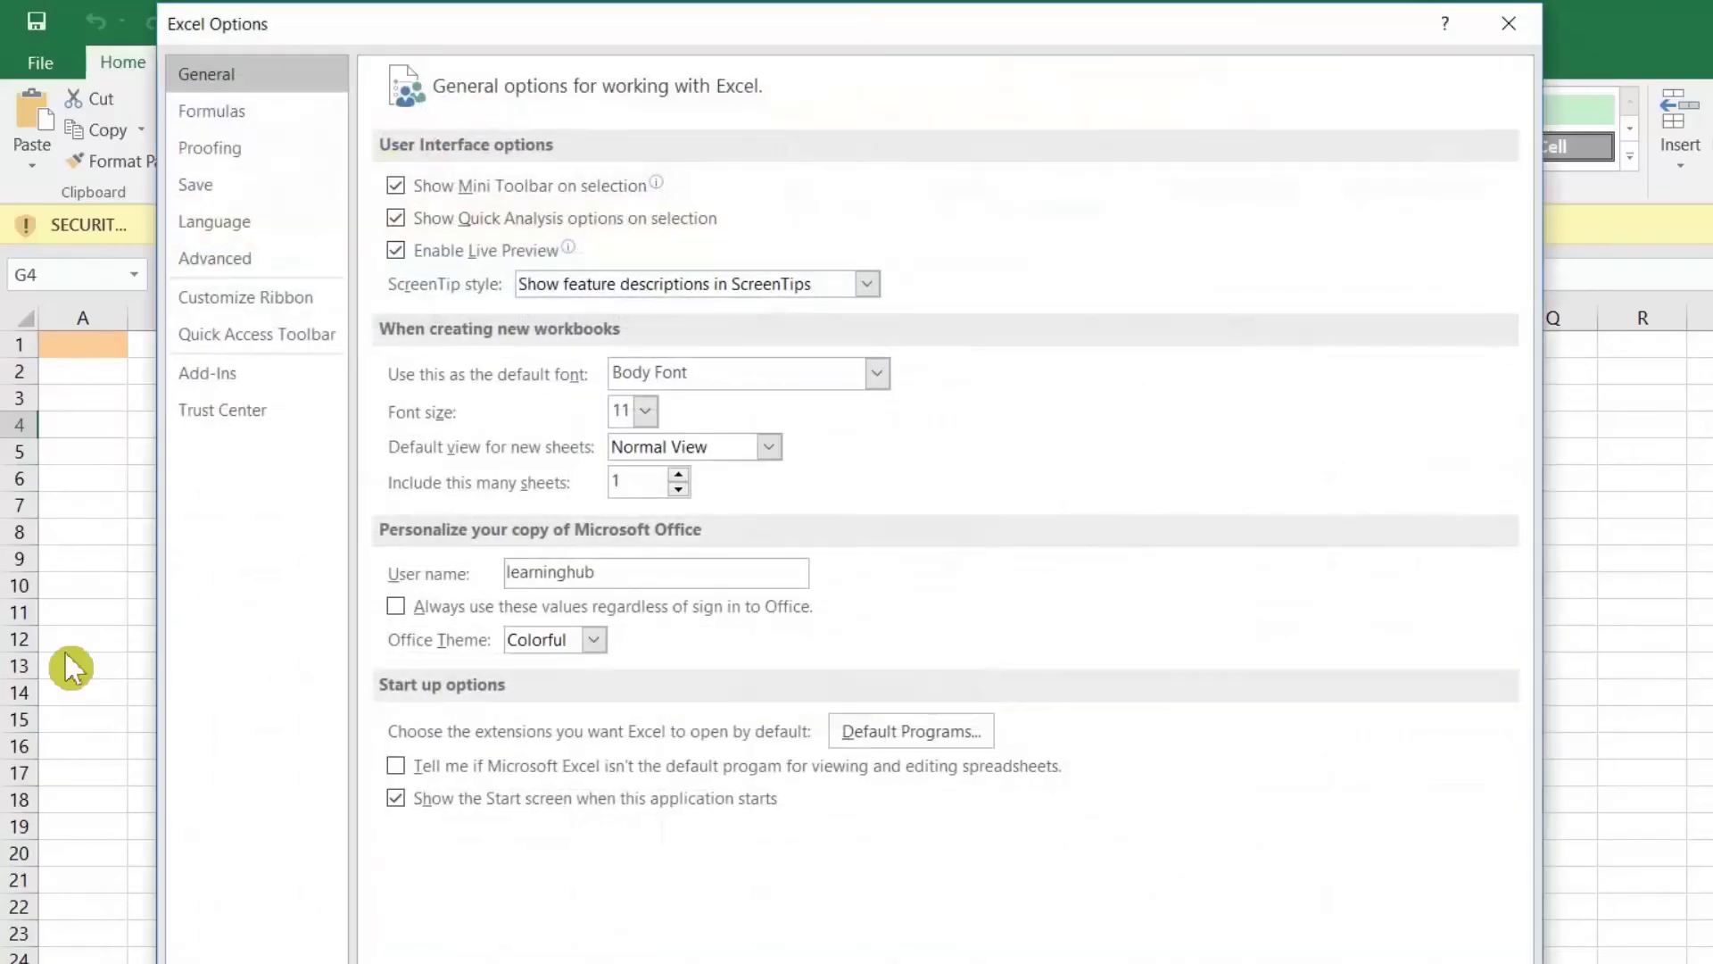
click(256, 416)
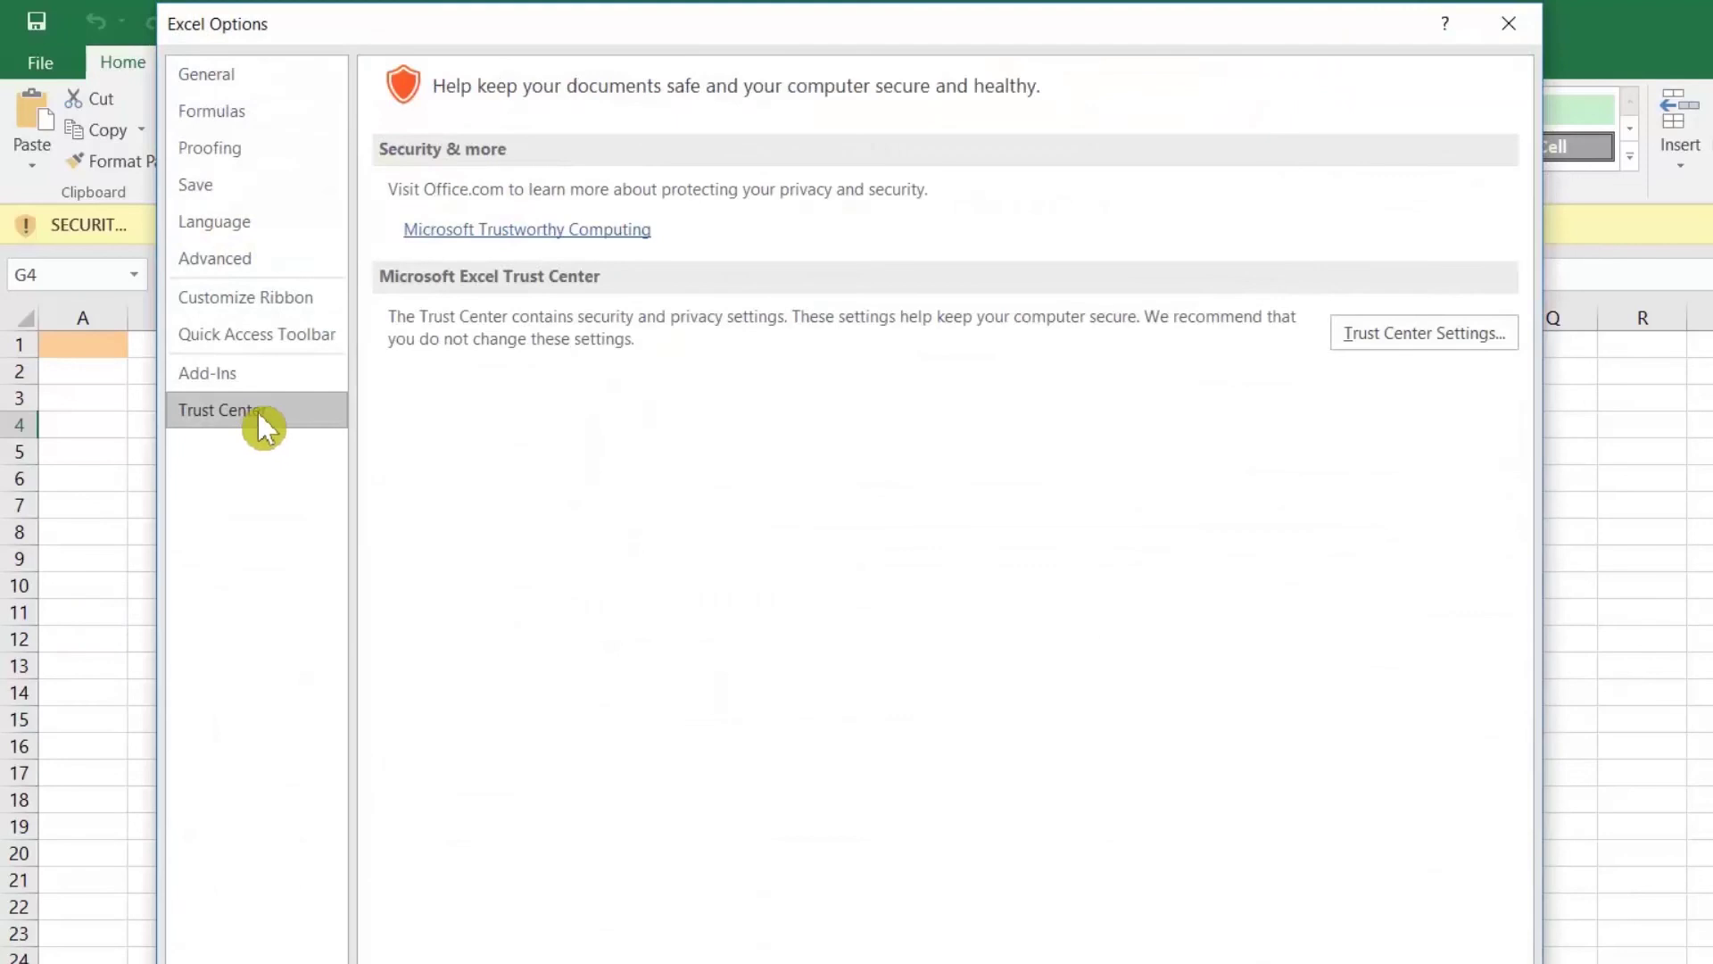
click(1415, 334)
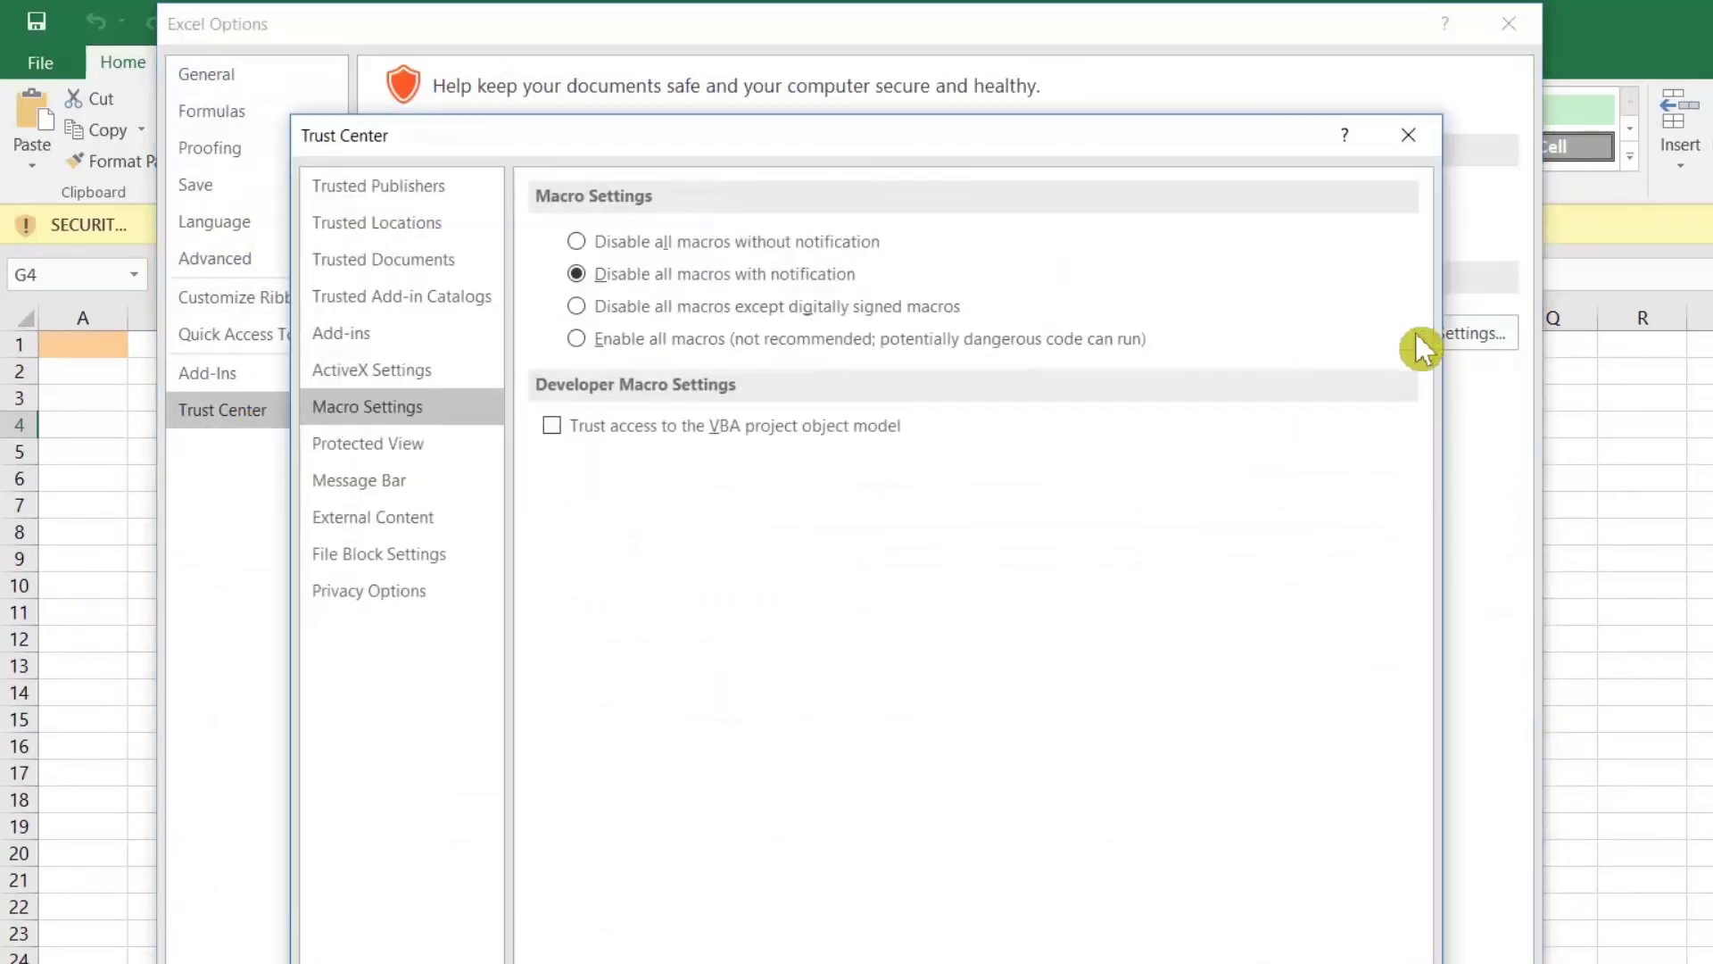
click(591, 342)
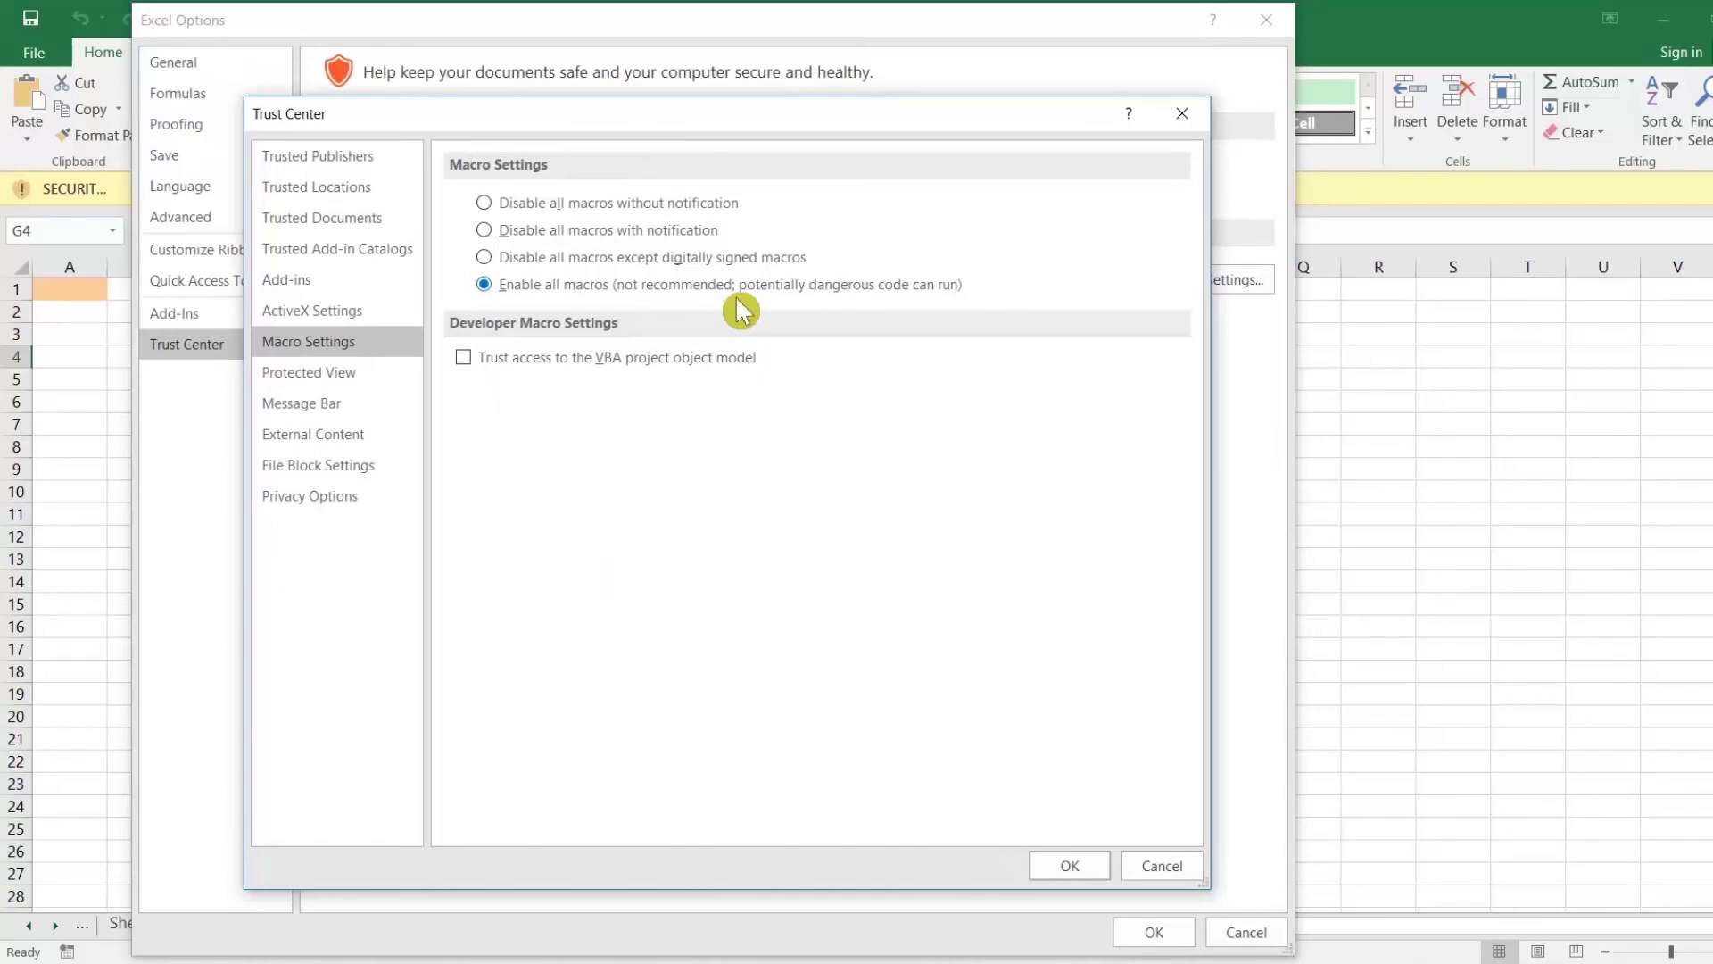
click(1085, 867)
click(1144, 934)
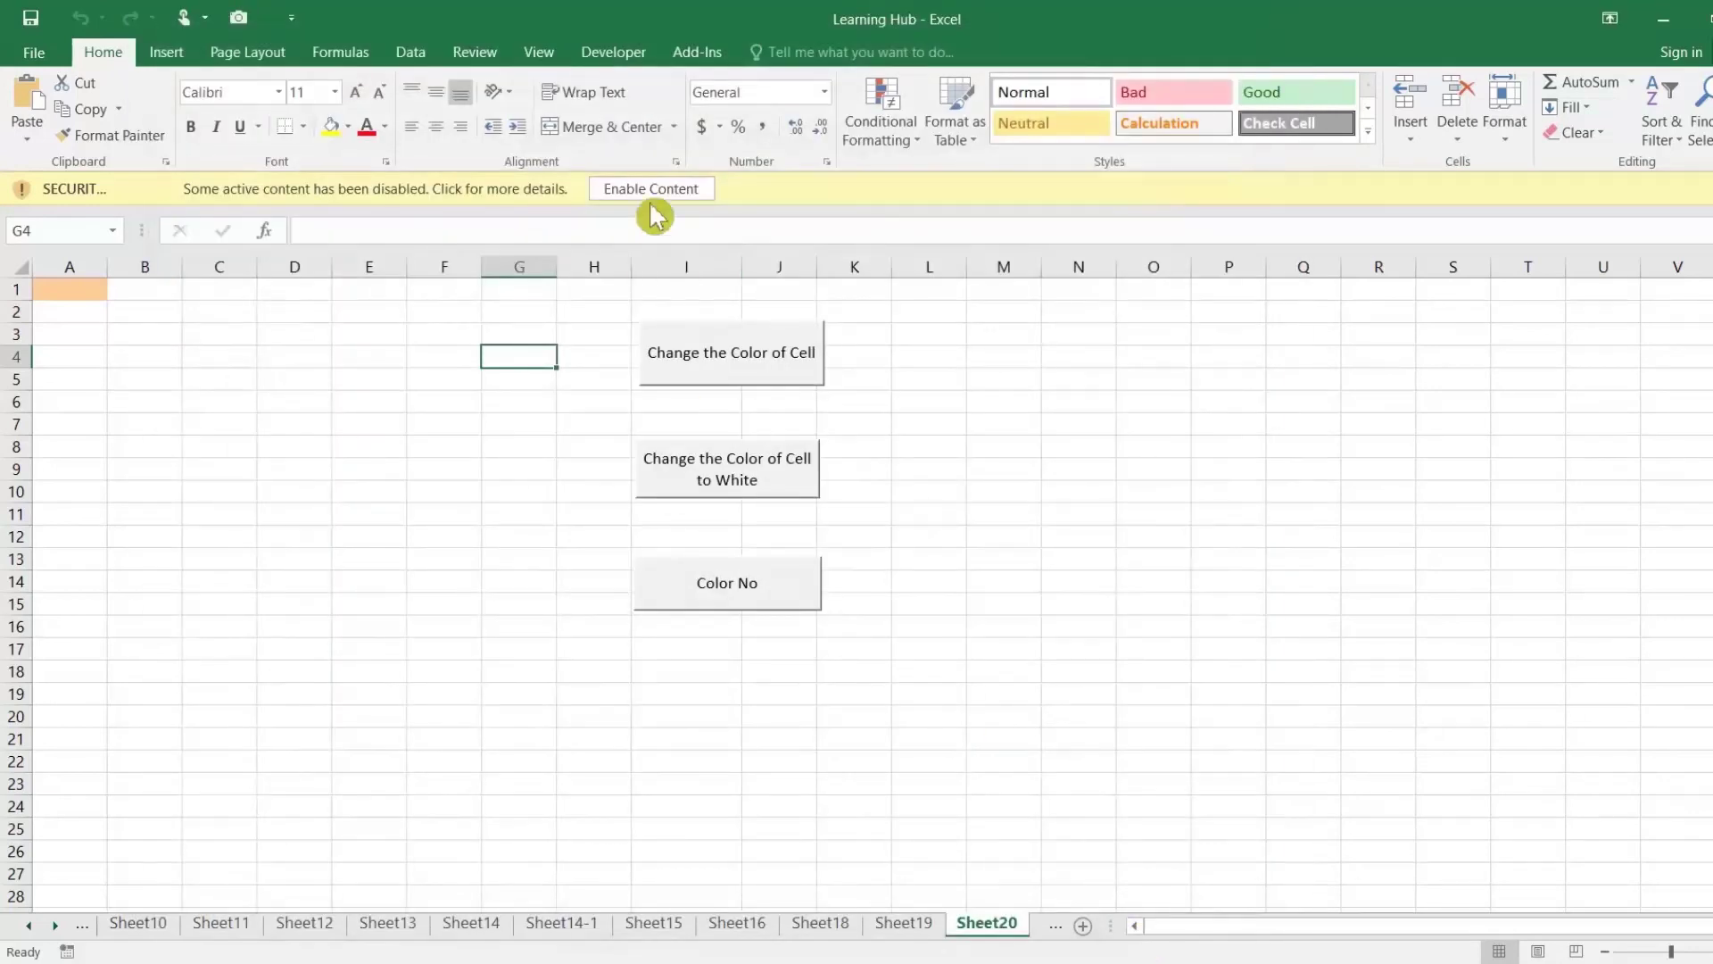
click(654, 189)
click(560, 348)
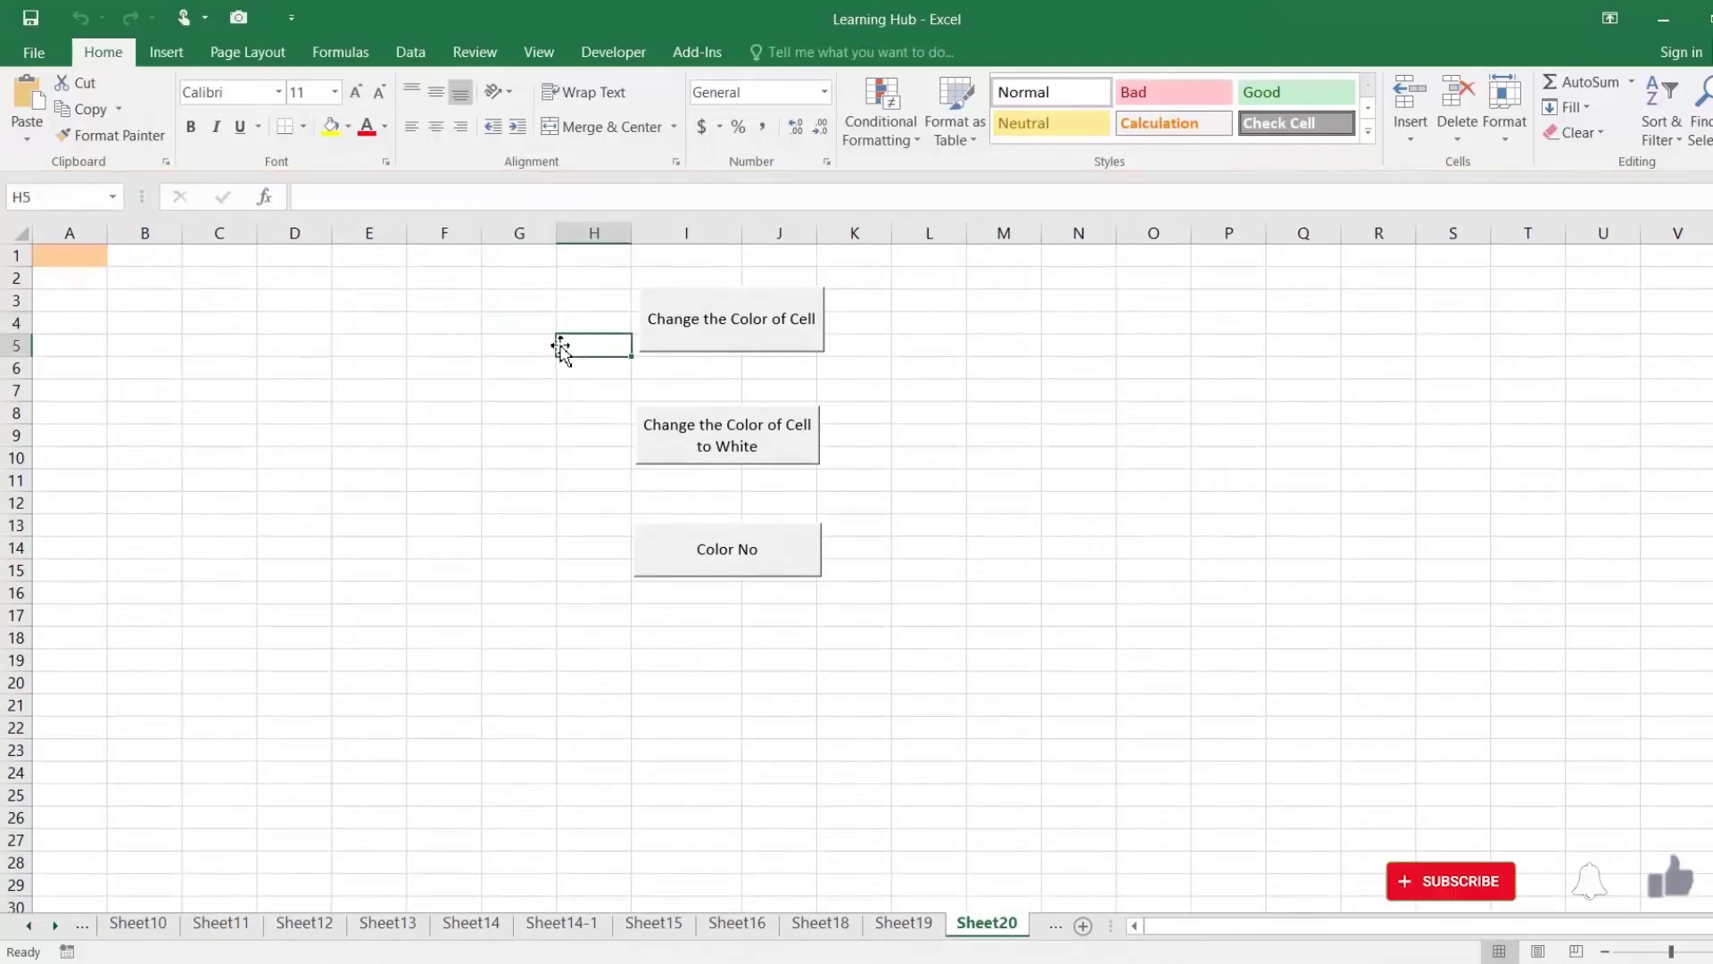